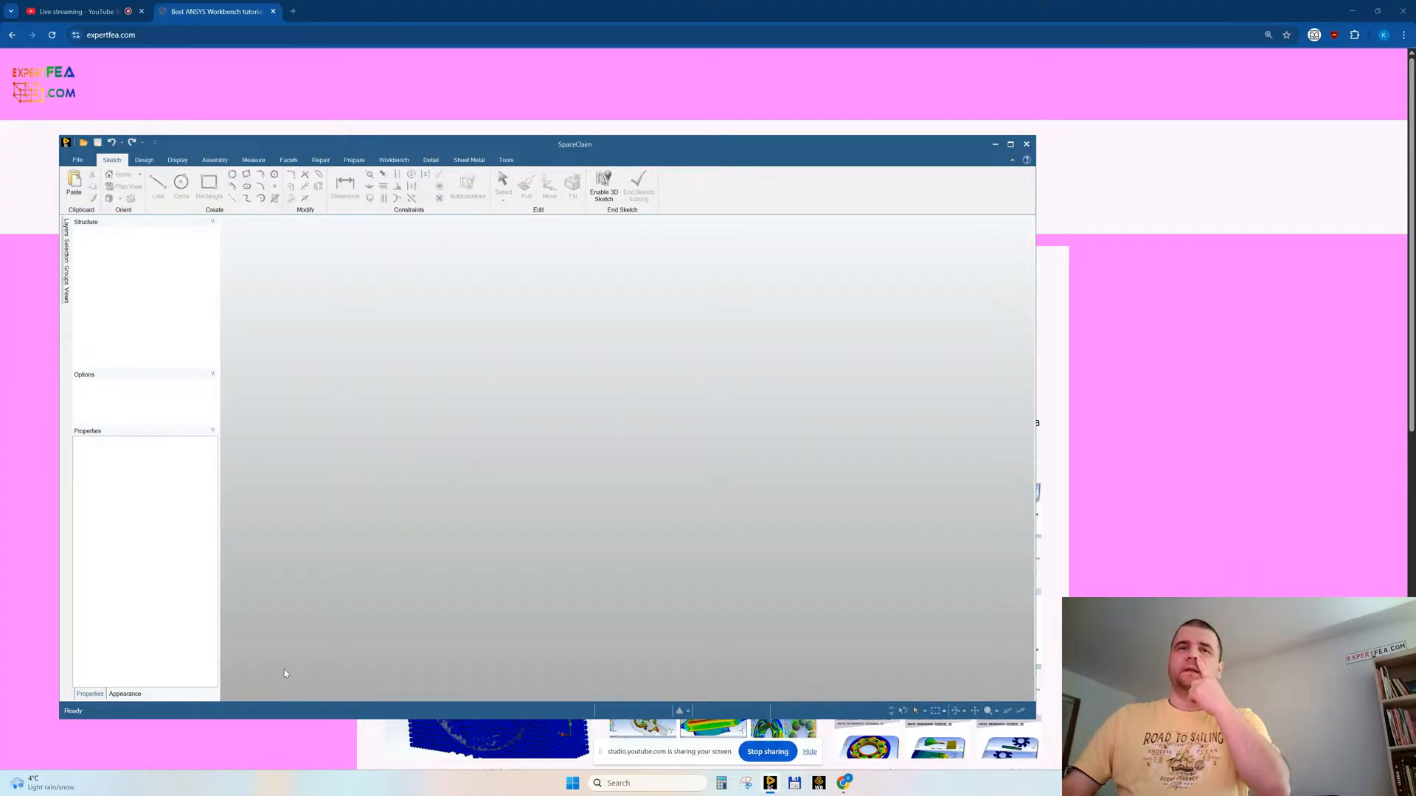
# Step: Minimise the browser and bring the SpaceClaim window with the loaded models to the main screen at full size
pyautogui.click(1356, 11)
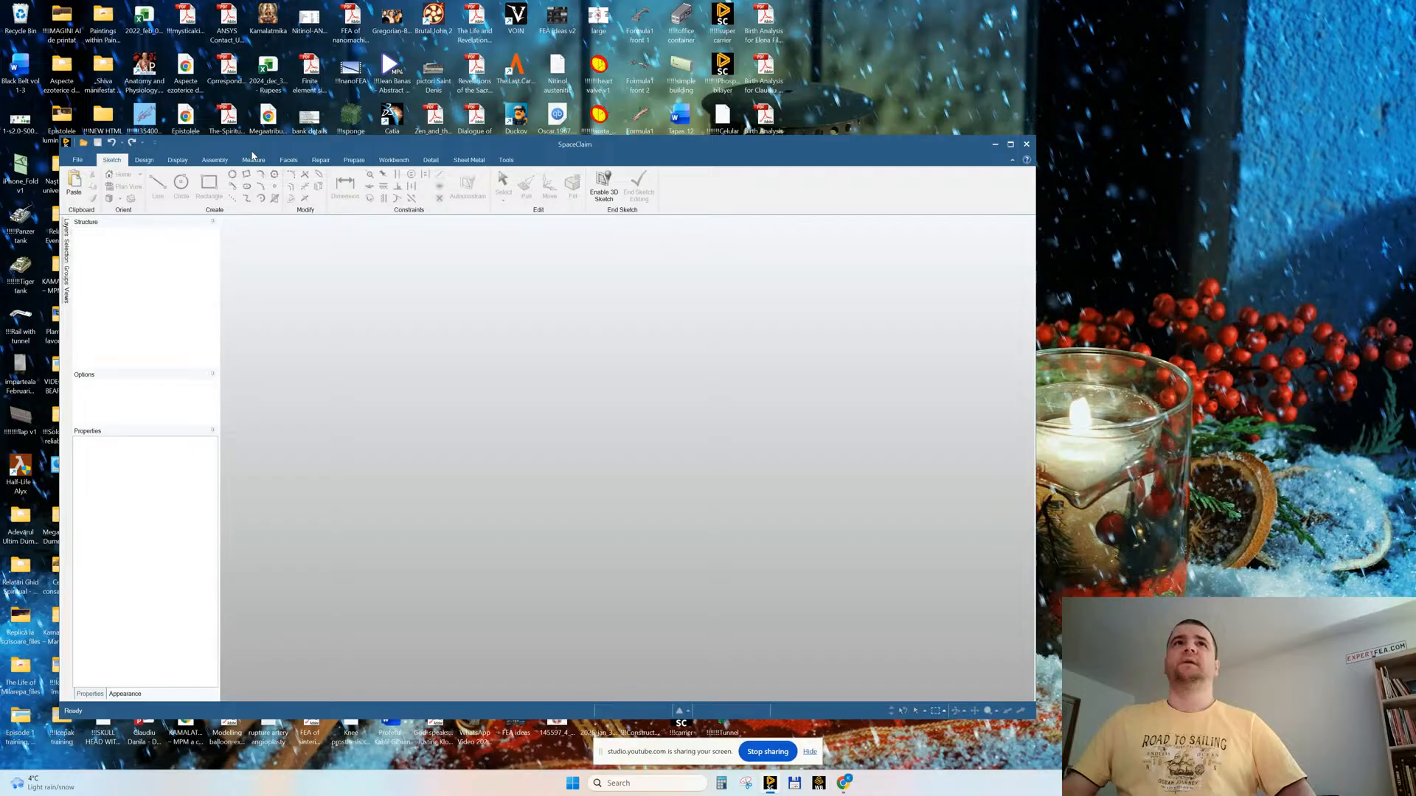
pyautogui.doubleClick(251, 152)
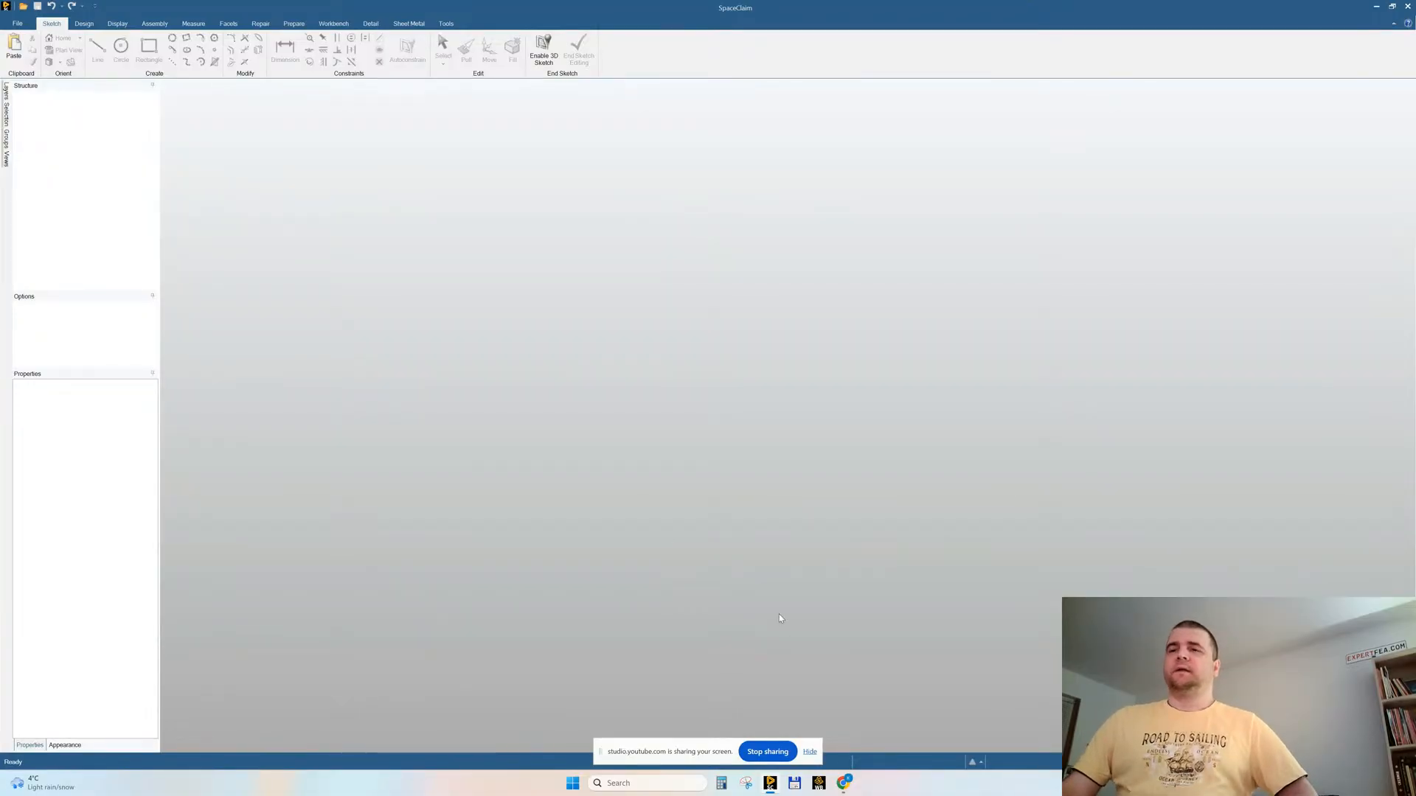
pyautogui.click(1392, 6)
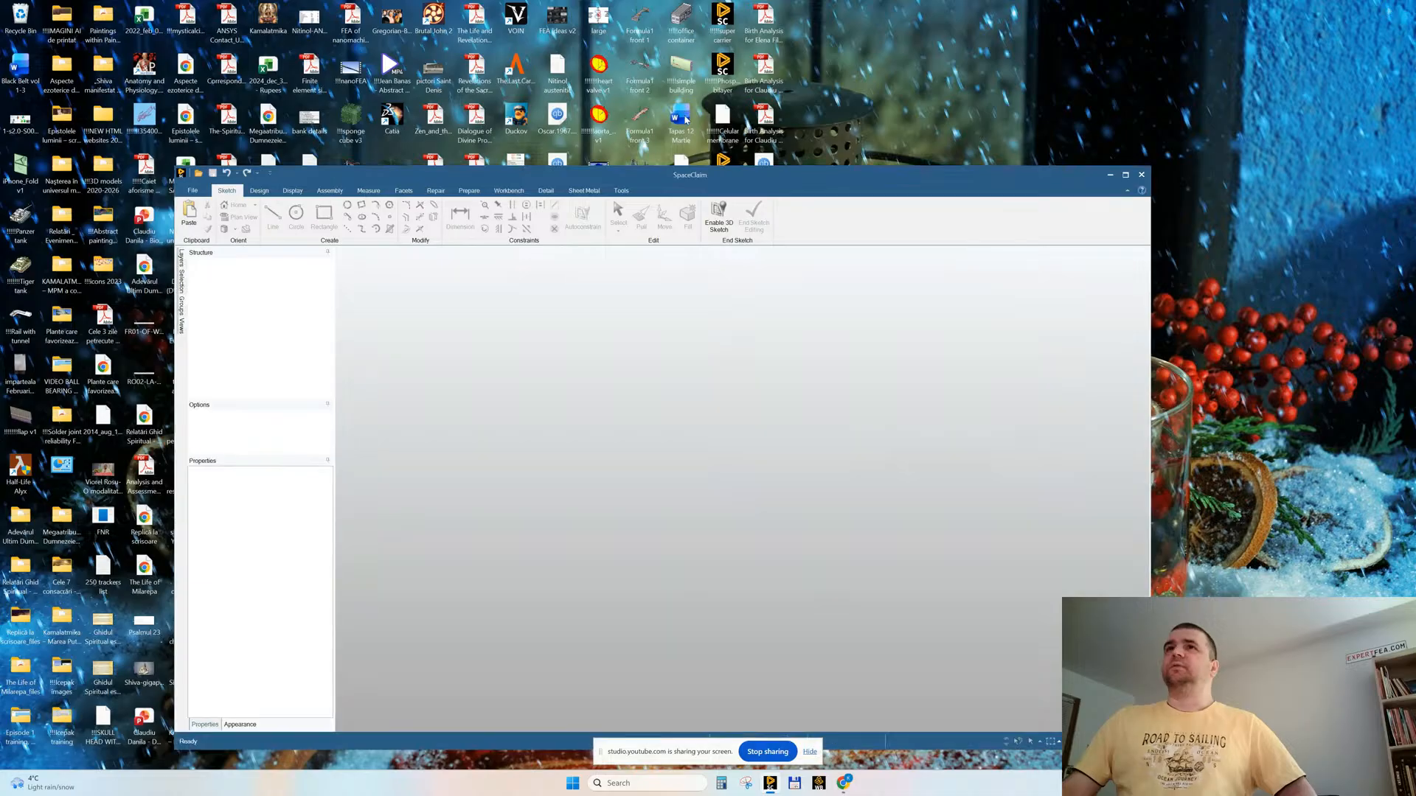
pyautogui.moveTo(367, 183); pyautogui.dragTo(879, 122)
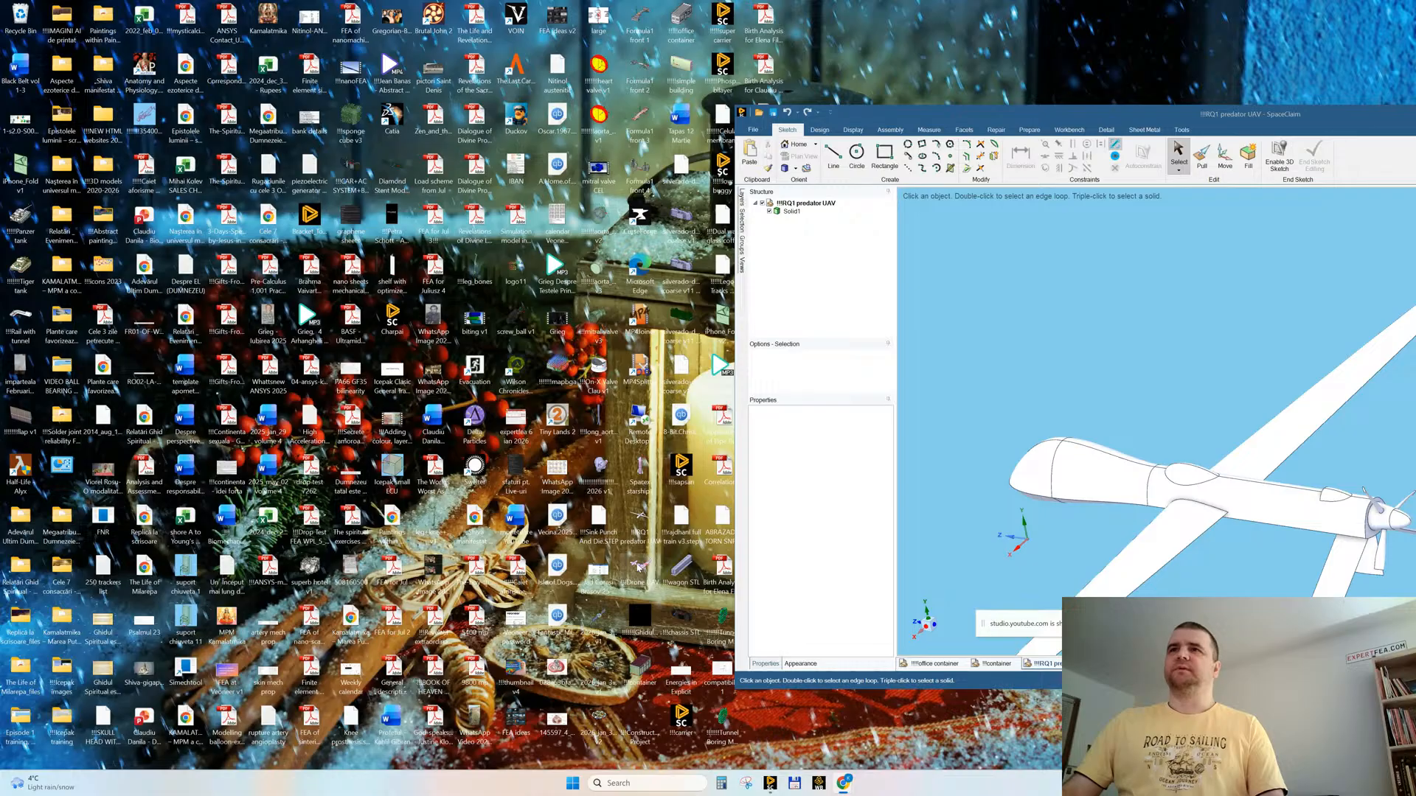
pyautogui.moveTo(1106, 113); pyautogui.dragTo(605, 133)
pyautogui.click(1184, 133)
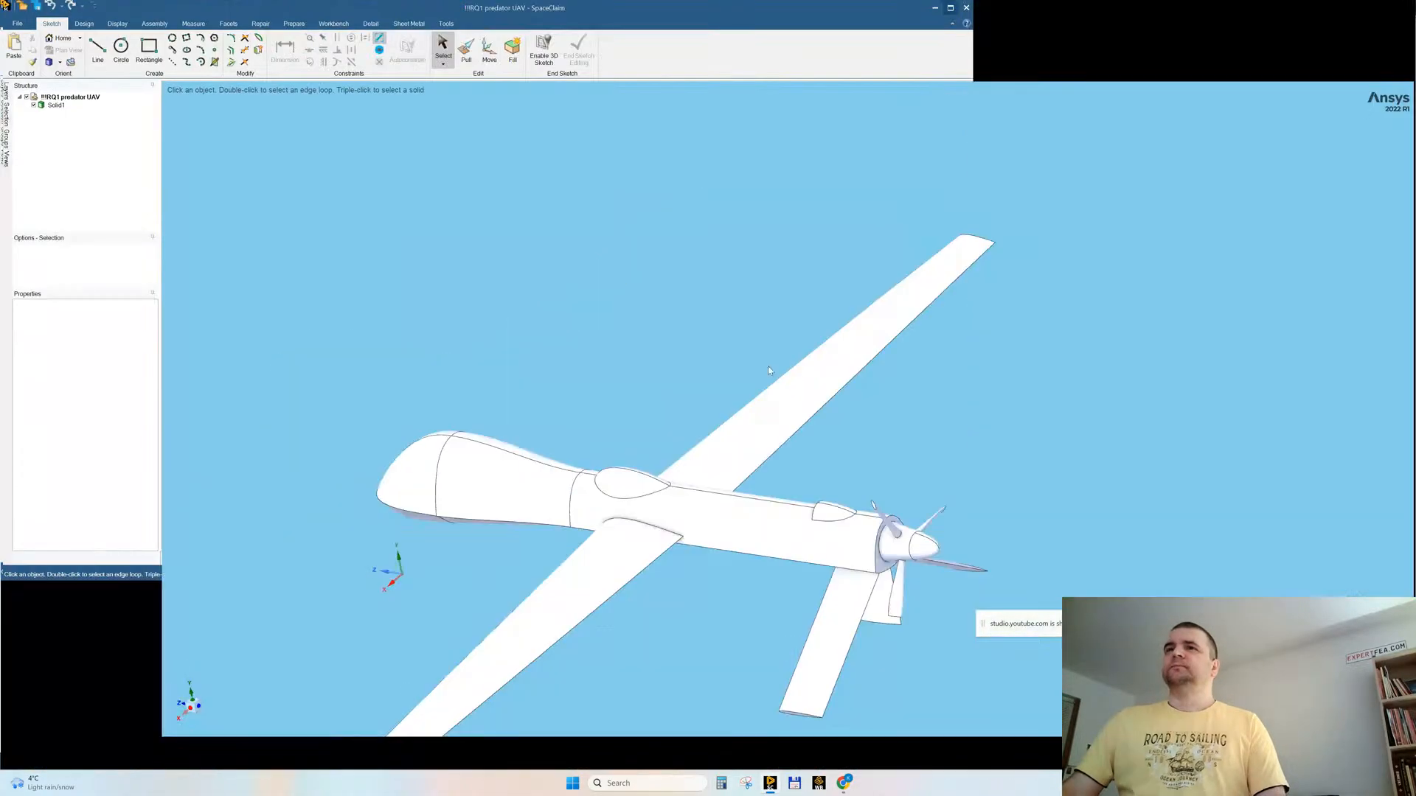
# Step: Switch to the container document and examine the model with sliding doors and glazed panels from several angles
pyautogui.click(260, 745)
pyautogui.moveTo(462, 361); pyautogui.dragTo(588, 358, button='middle')
pyautogui.scroll(3, 959, 428)
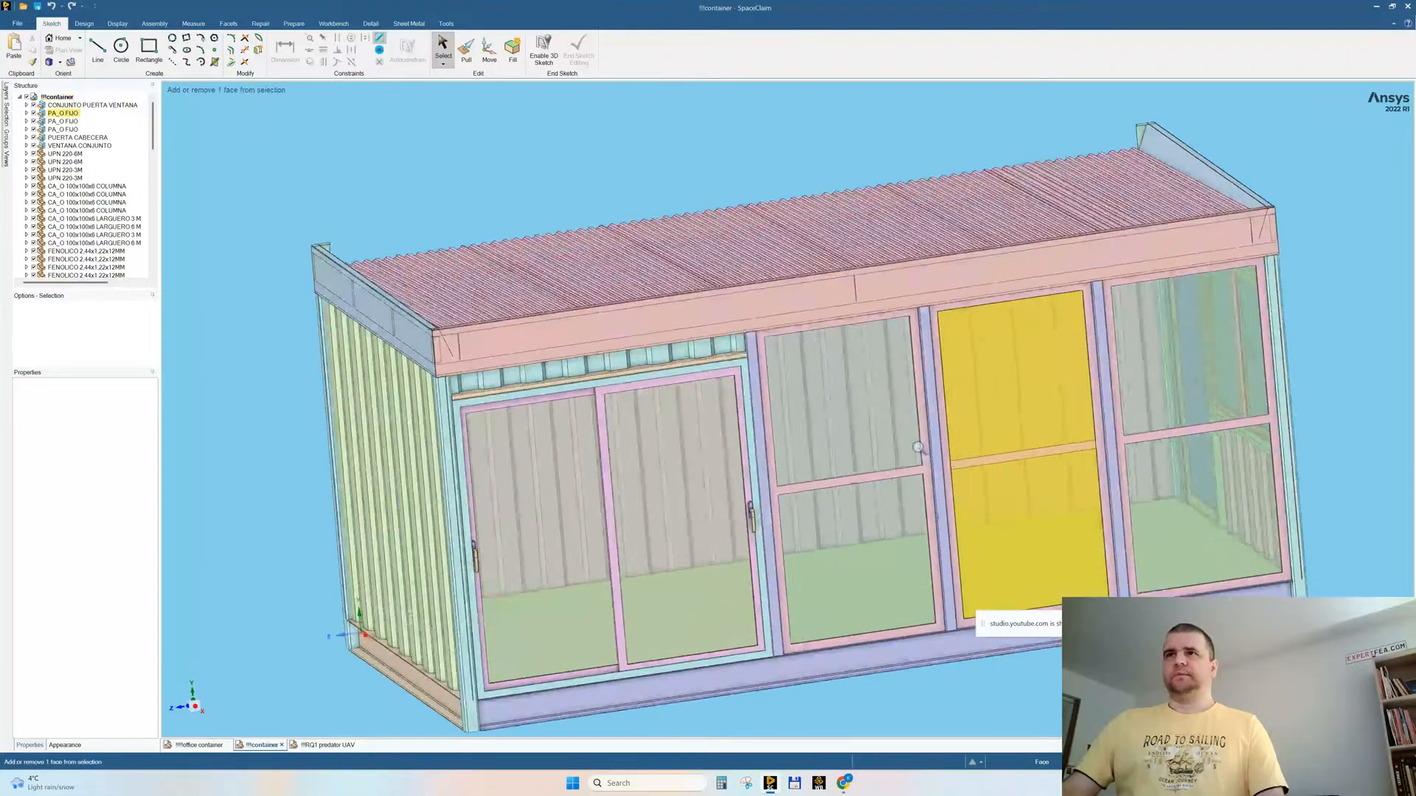
pyautogui.click(925, 329)
pyautogui.click(715, 154)
pyautogui.moveTo(947, 404)
pyautogui.mouseDown(button='middle')
pyautogui.moveTo(955, 346)
pyautogui.moveTo(959, 381)
pyautogui.mouseUp(button='middle')
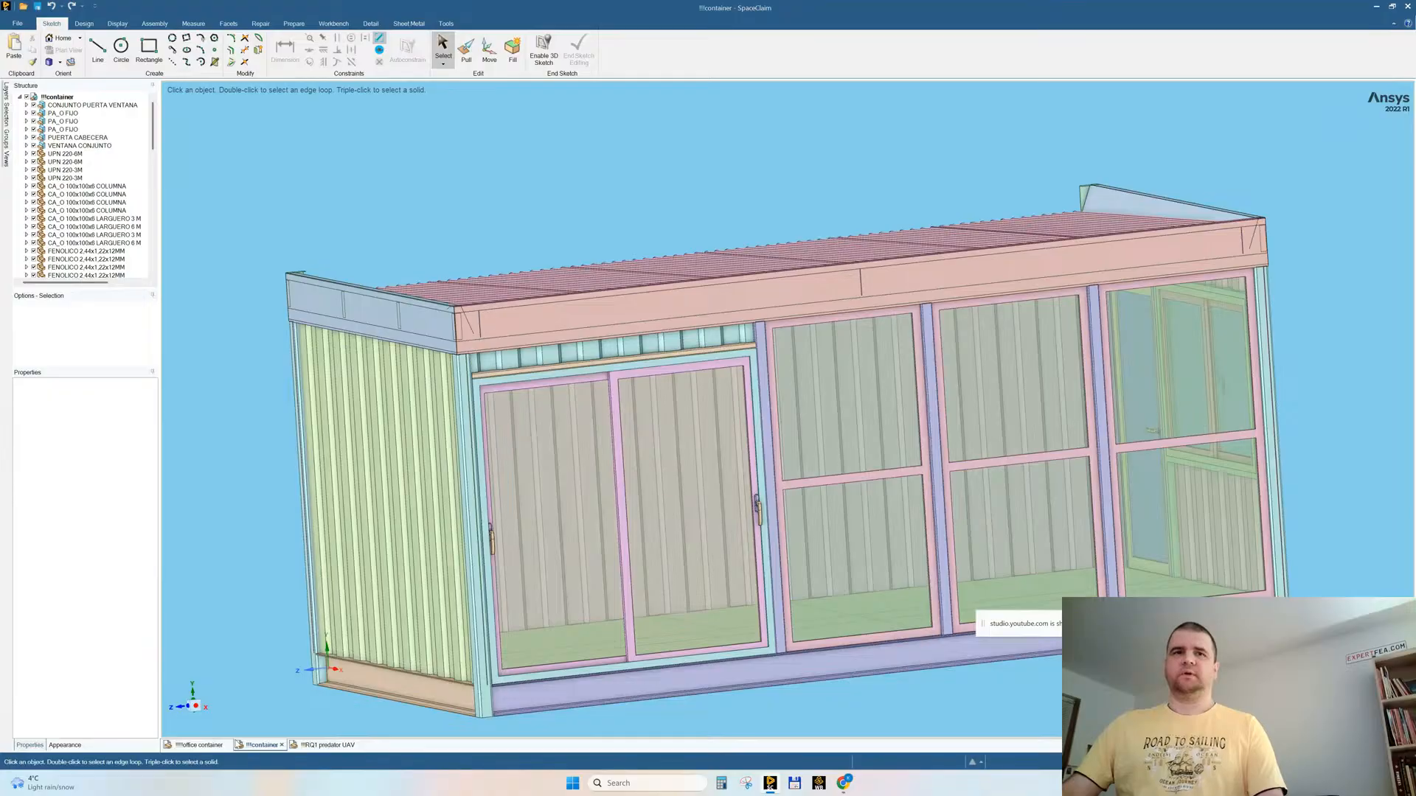
# Step: Inspect the office container model for comparison and close the other container document
pyautogui.click(200, 745)
pyautogui.moveTo(639, 432); pyautogui.dragTo(871, 349, button='middle')
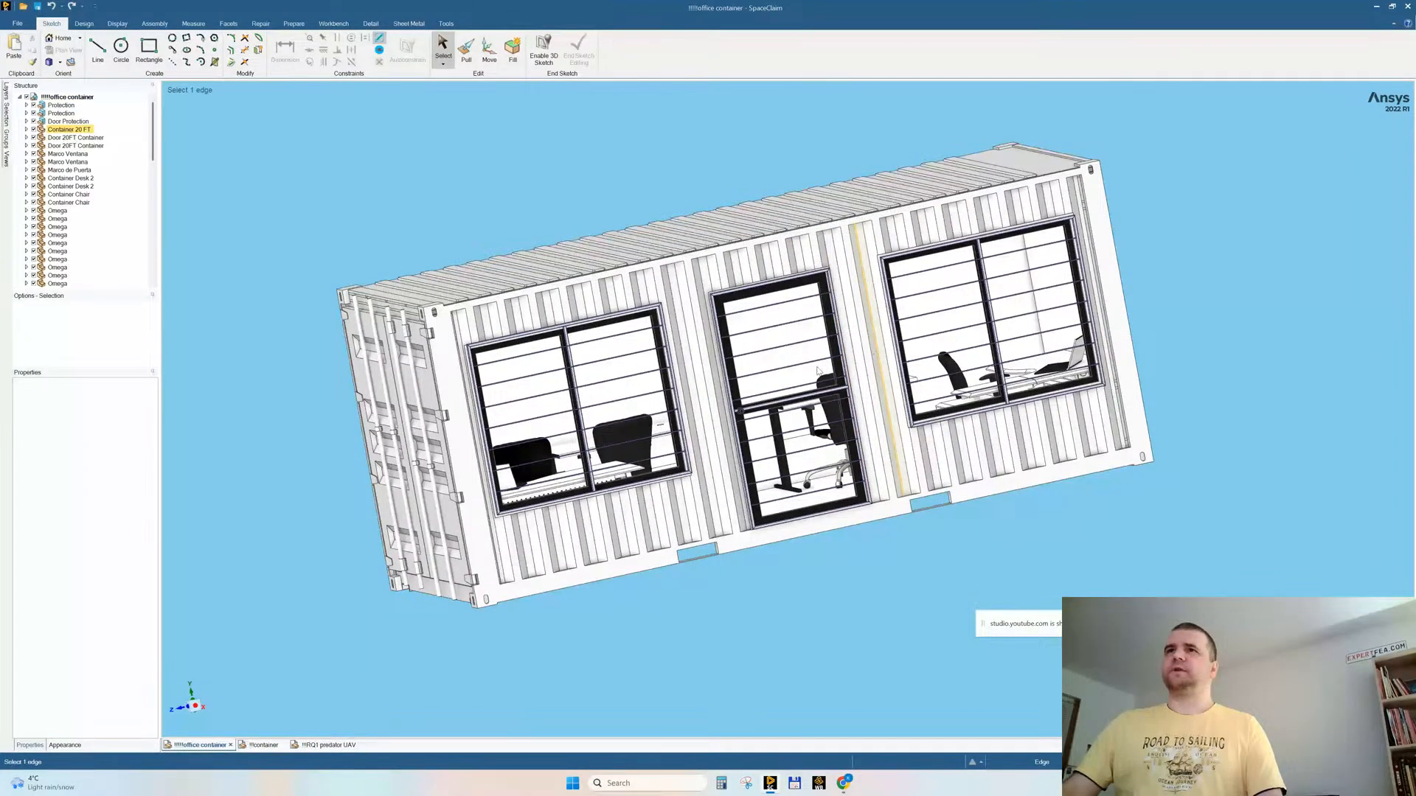
pyautogui.moveTo(745, 418); pyautogui.dragTo(748, 453, button='middle')
pyautogui.click(263, 747)
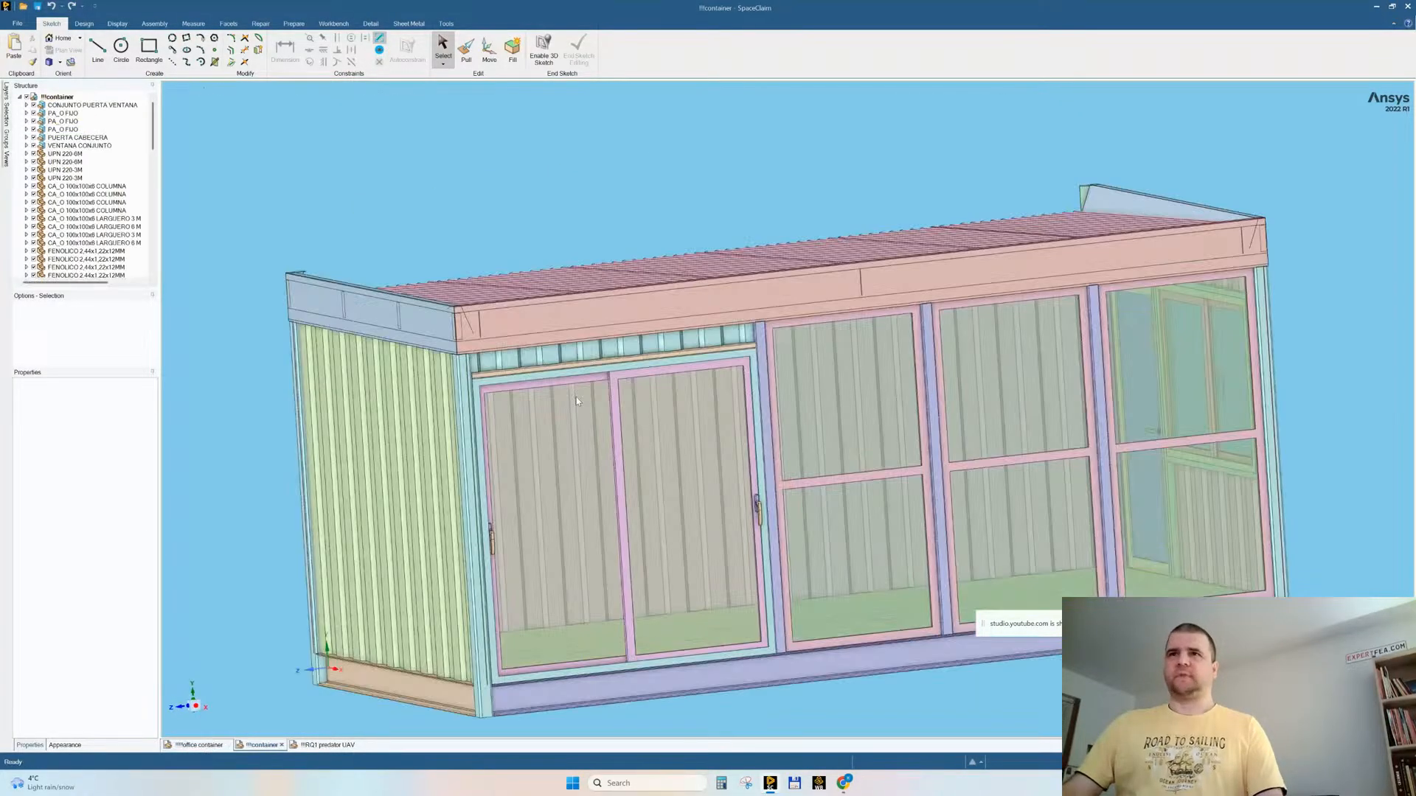
pyautogui.click(282, 745)
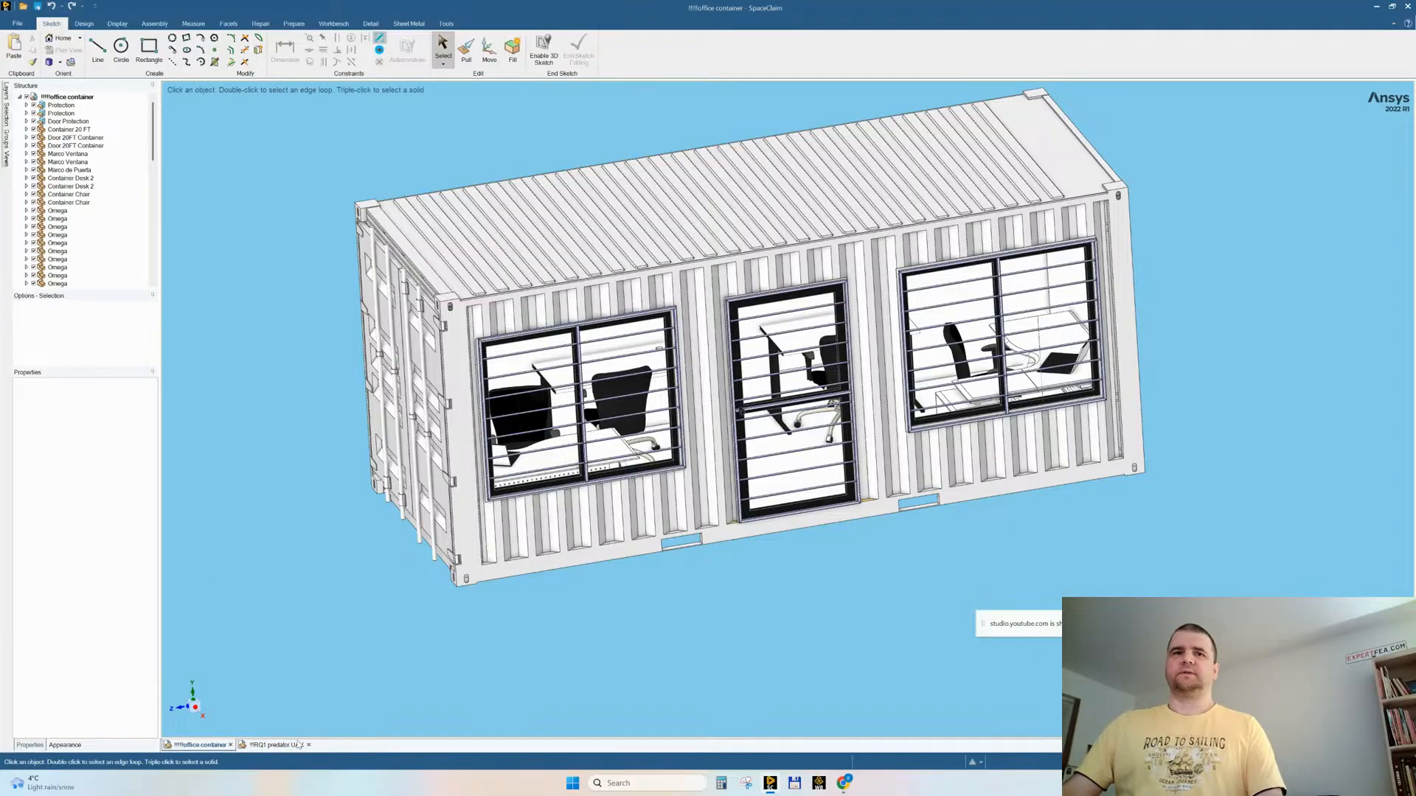
# Step: Copy the solid from the RQ1 predator UAV document and paste it into the office container document
pyautogui.click(271, 745)
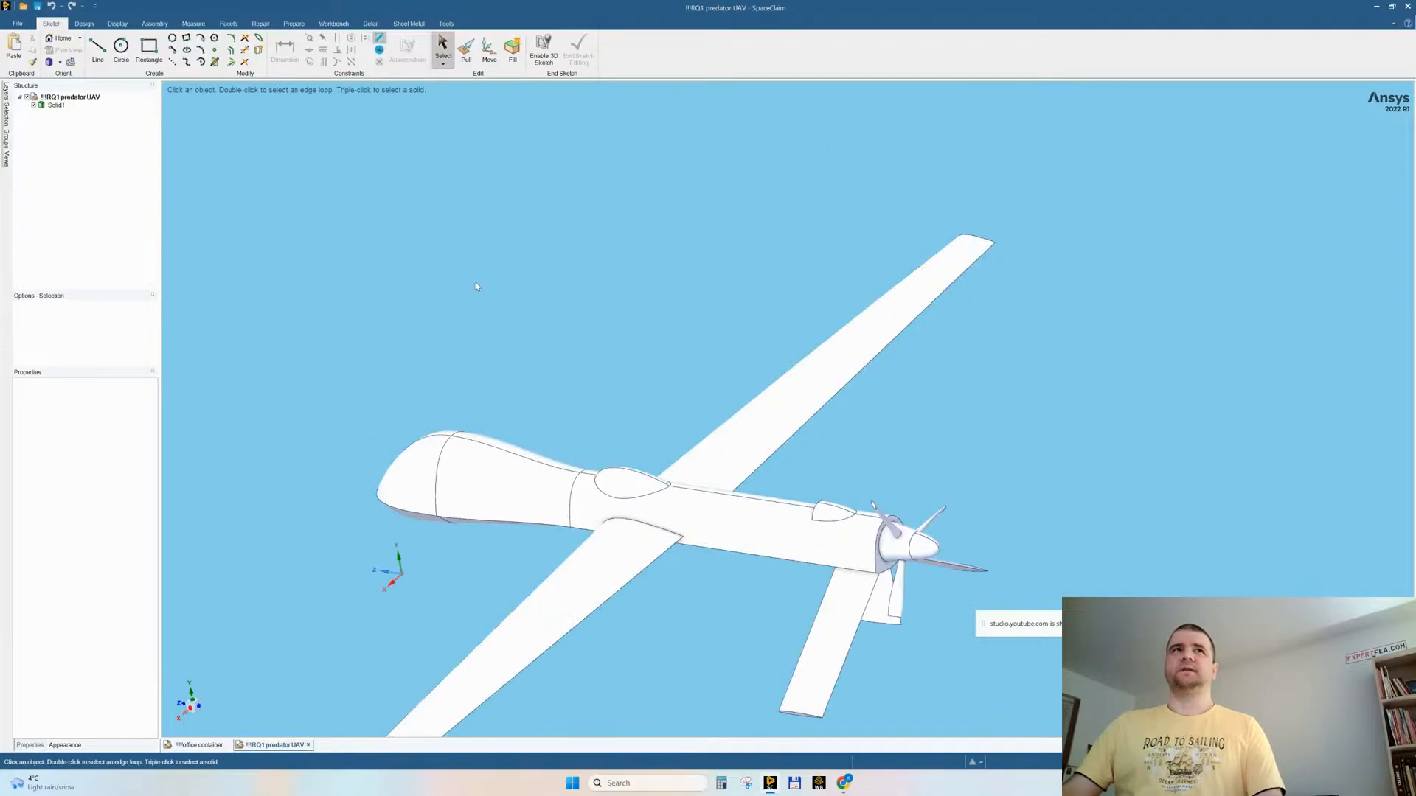
pyautogui.click(56, 105)
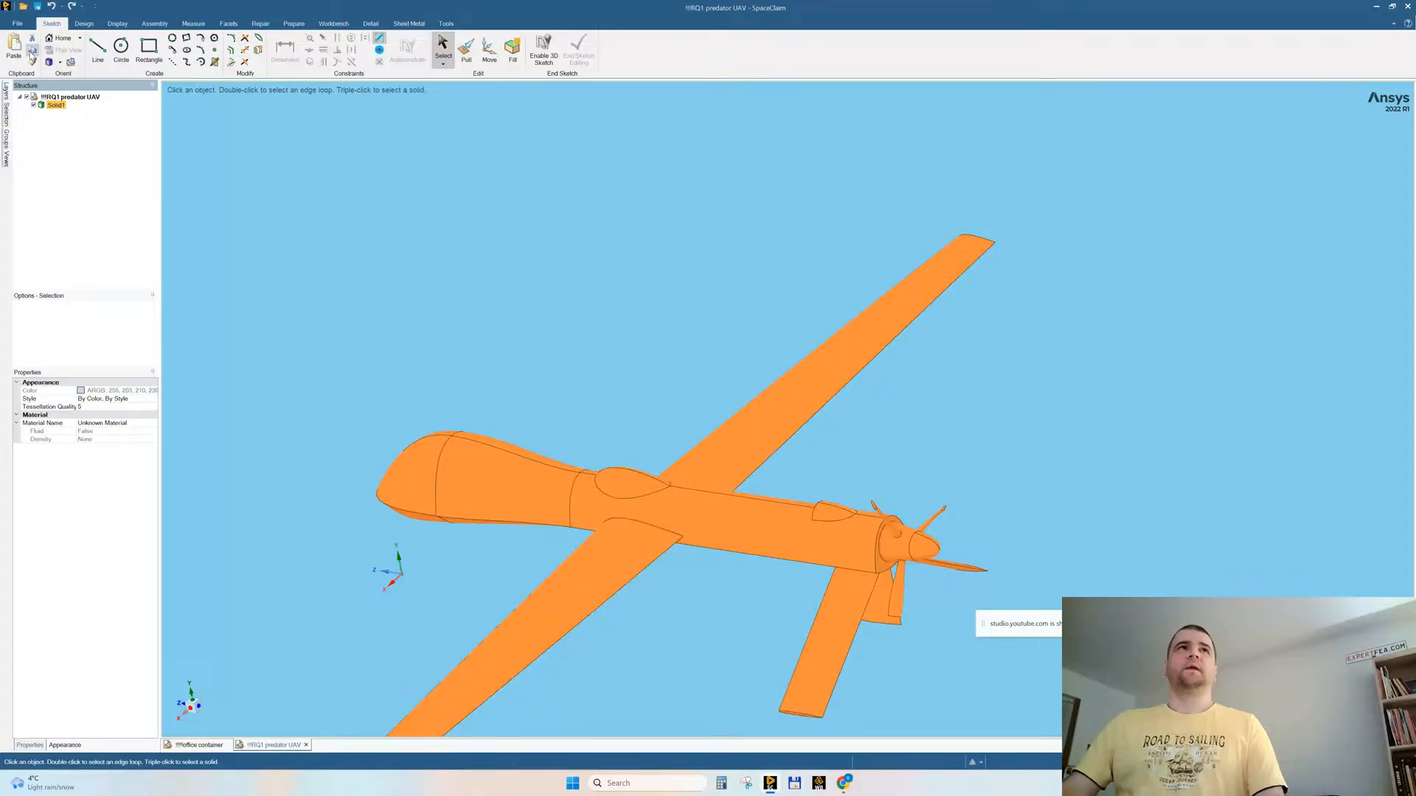
pyautogui.click(198, 746)
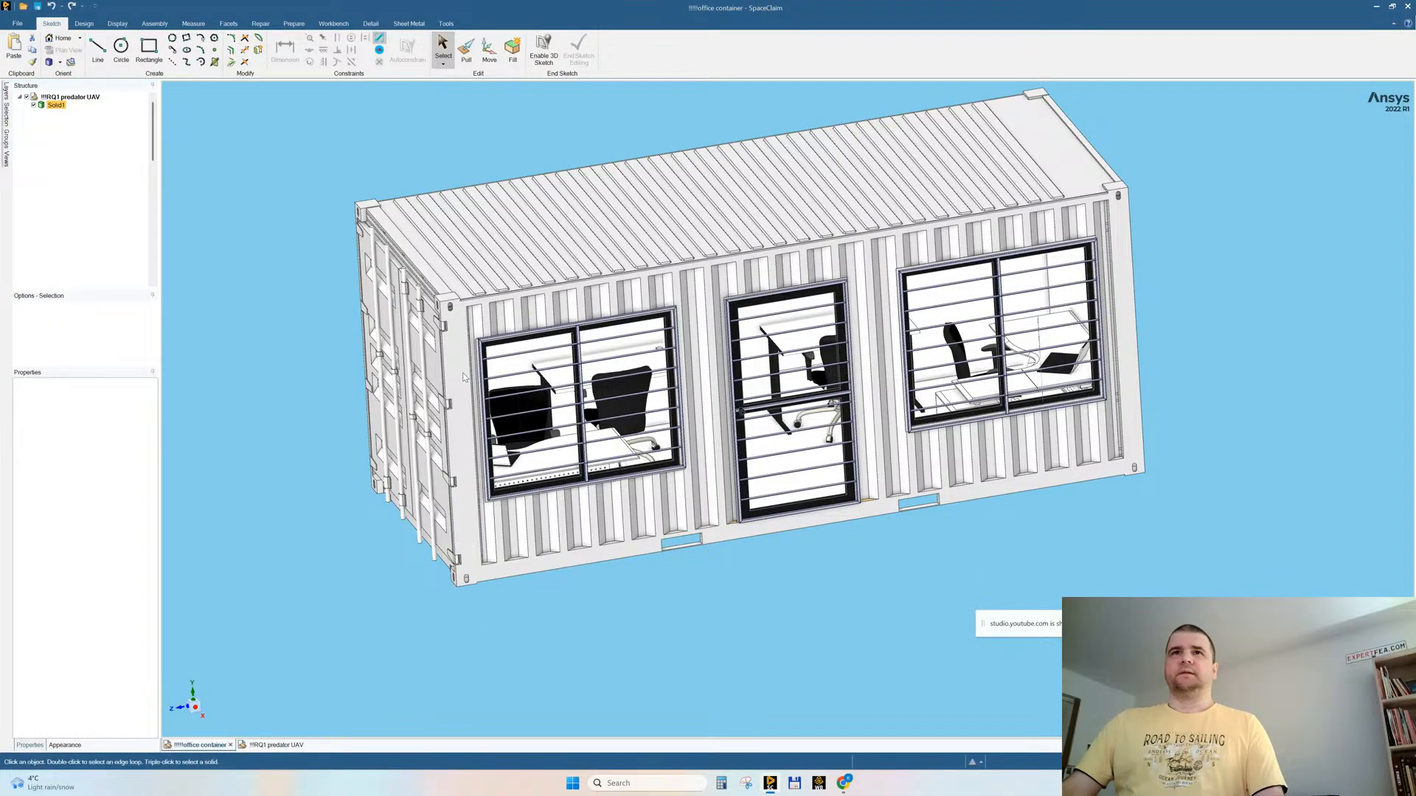
pyautogui.click(13, 47)
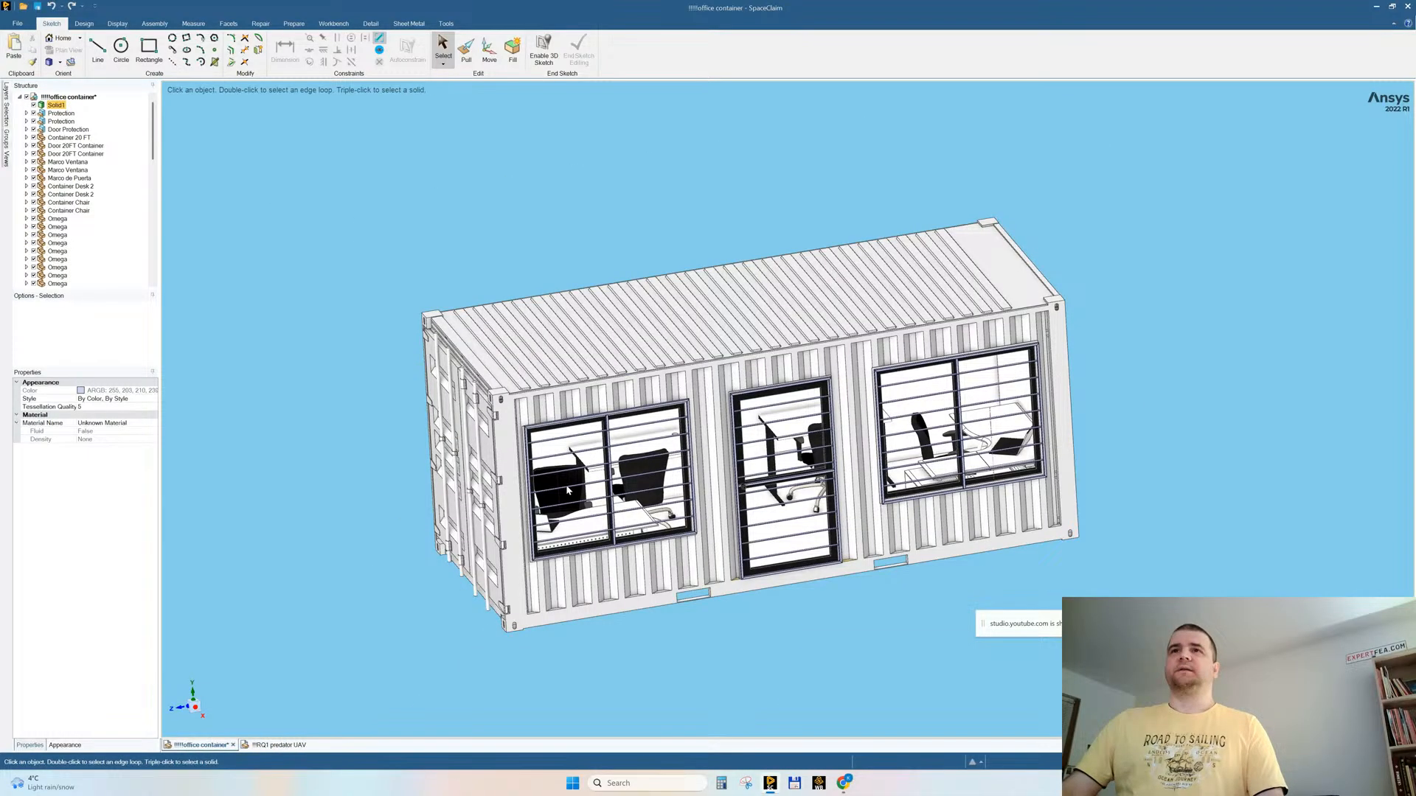
pyautogui.scroll(-5, 734, 394)
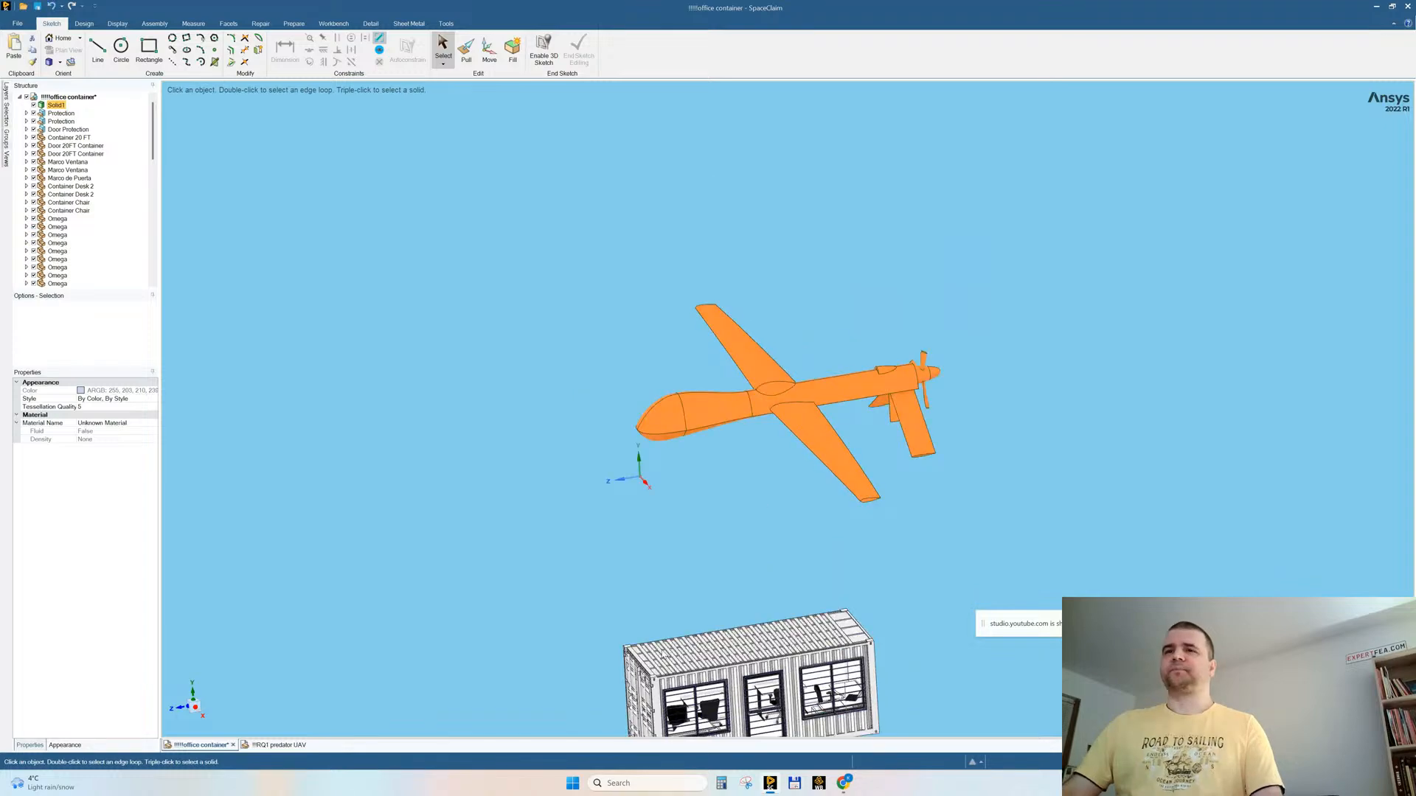
# Step: Switch to Chrome and run a Google image search for "reaper drone size" in a new tab
pyautogui.moveTo(845, 784)
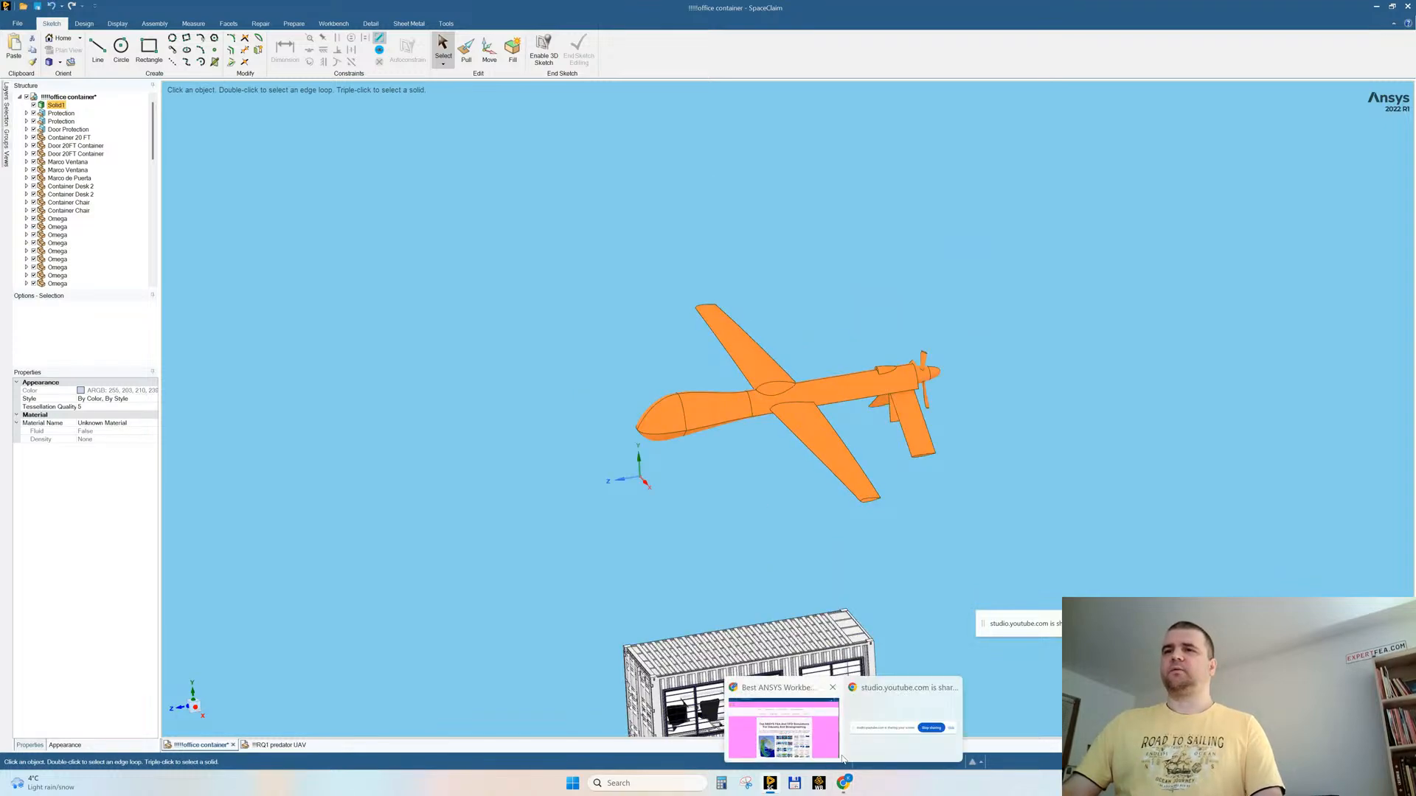
pyautogui.click(783, 727)
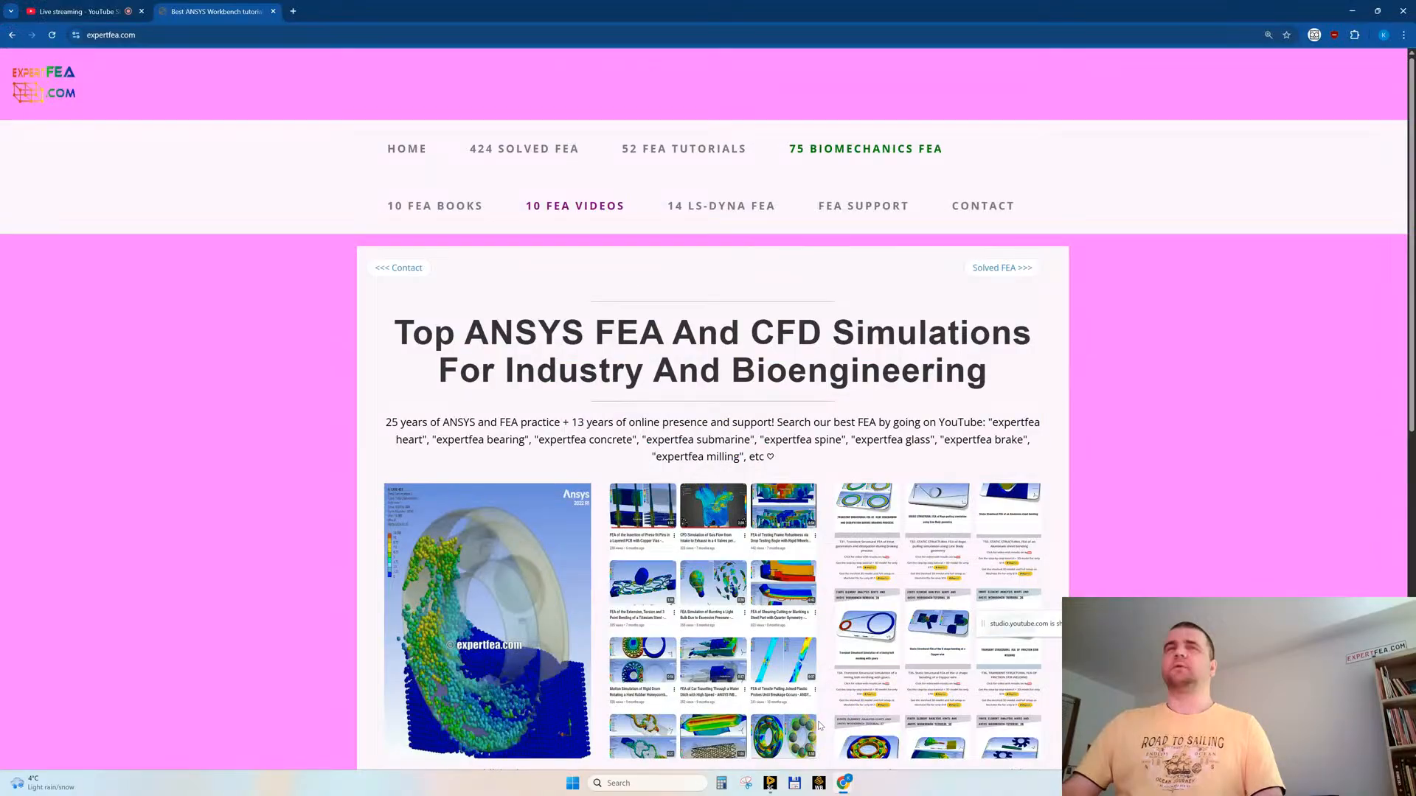
pyautogui.click(293, 11)
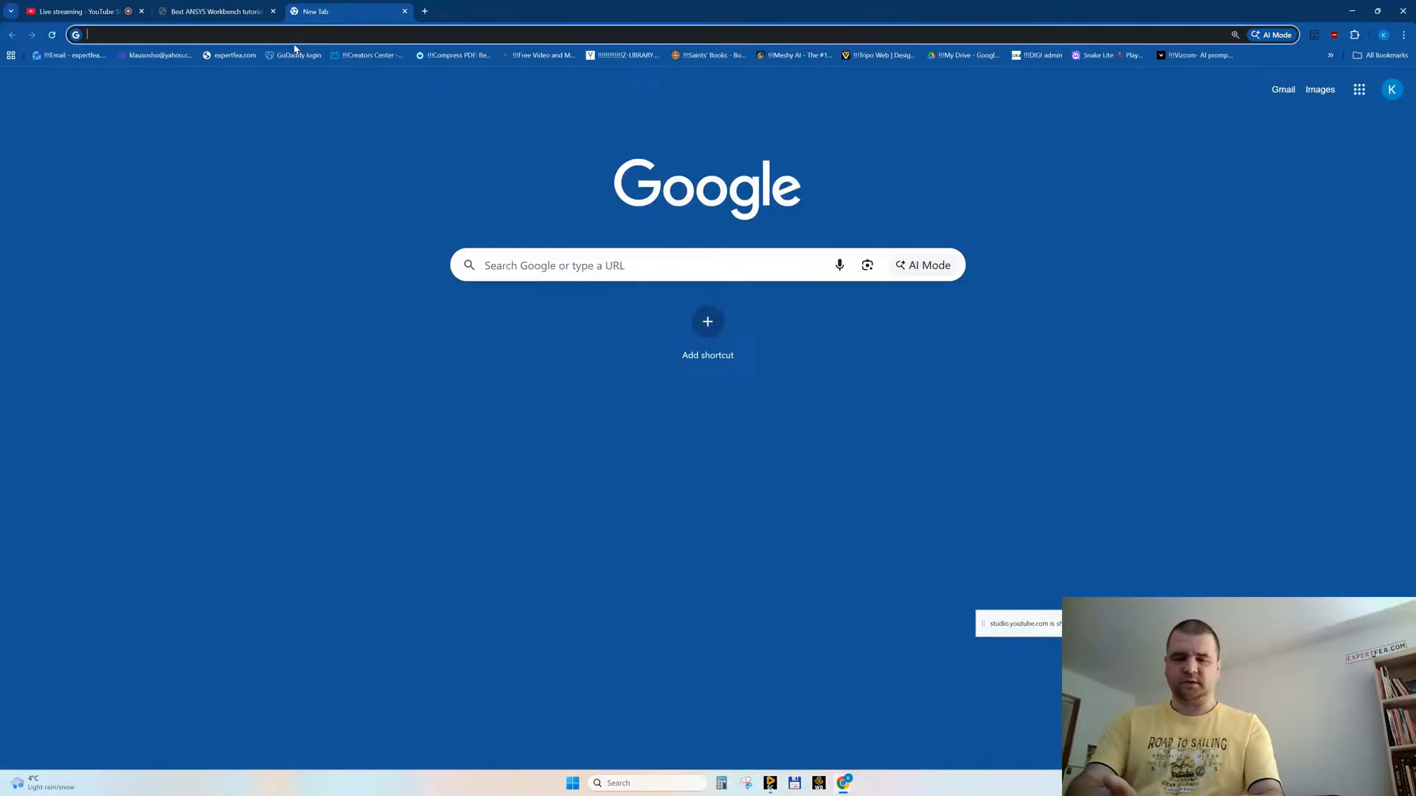
pyautogui.write('reaper drone')
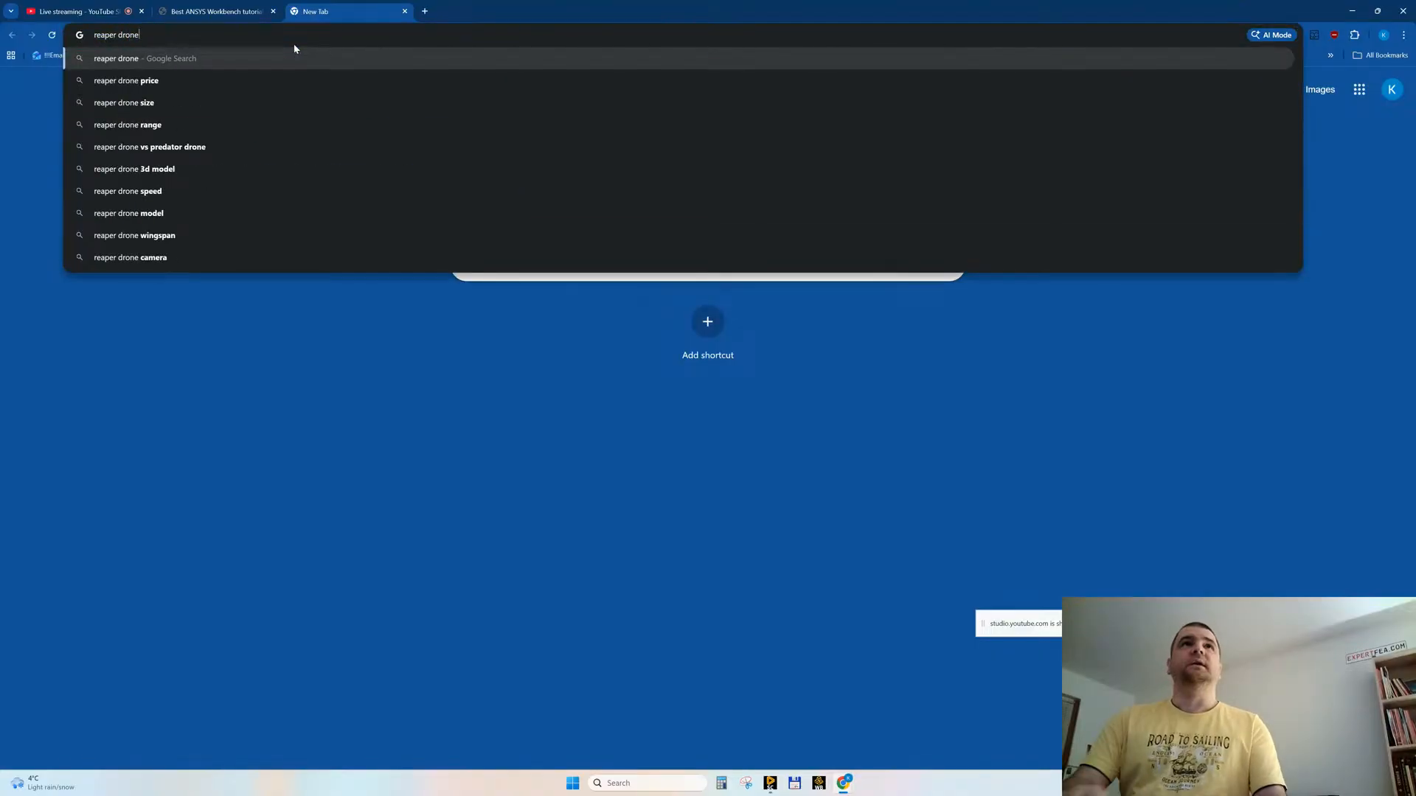
pyautogui.press('Down')
pyautogui.press('Down')
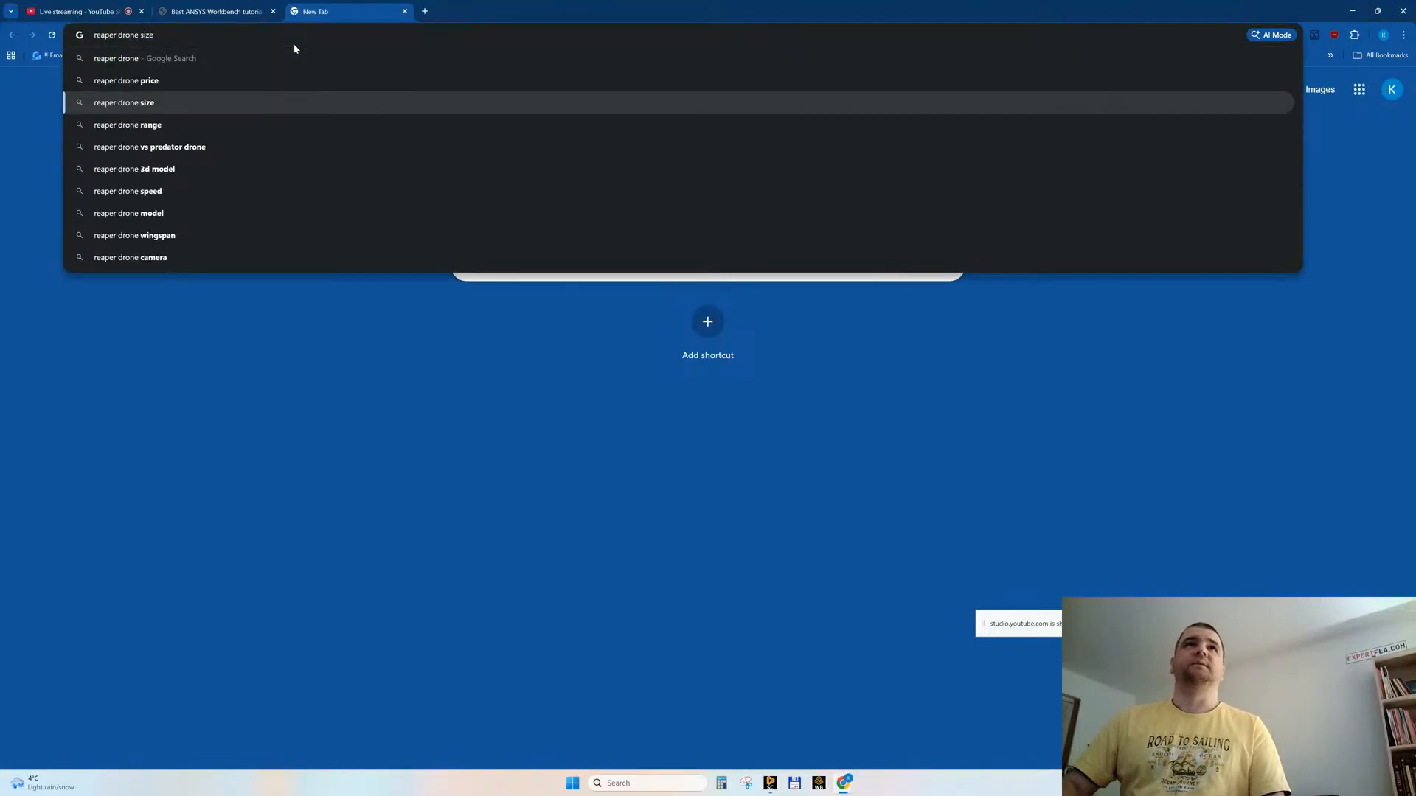
pyautogui.press('Return')
pyautogui.click(222, 118)
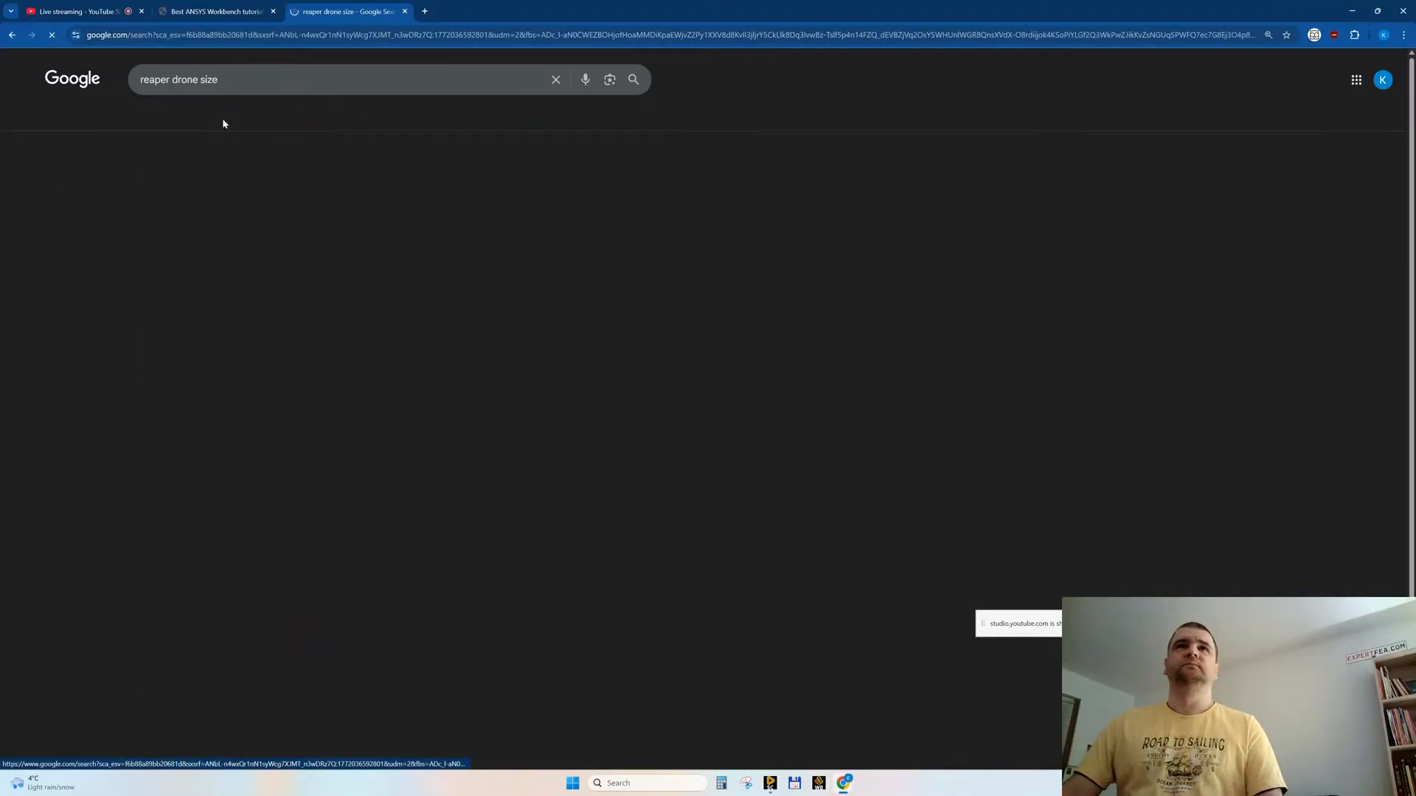
# Step: Browse the MQ-9 Reaper dimension diagrams and open the Pinterest drawing dimensioned in metres
pyautogui.click(446, 229)
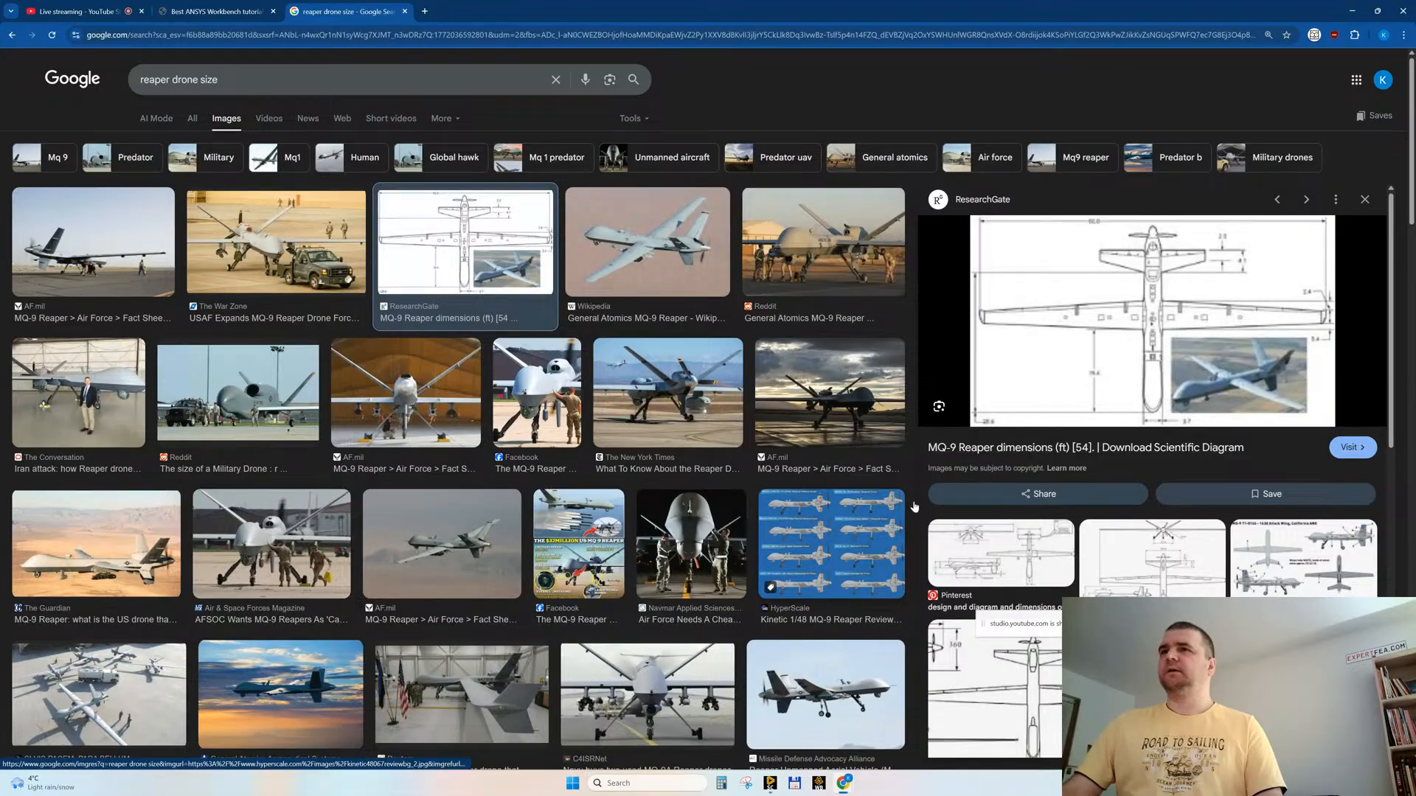
pyautogui.click(987, 555)
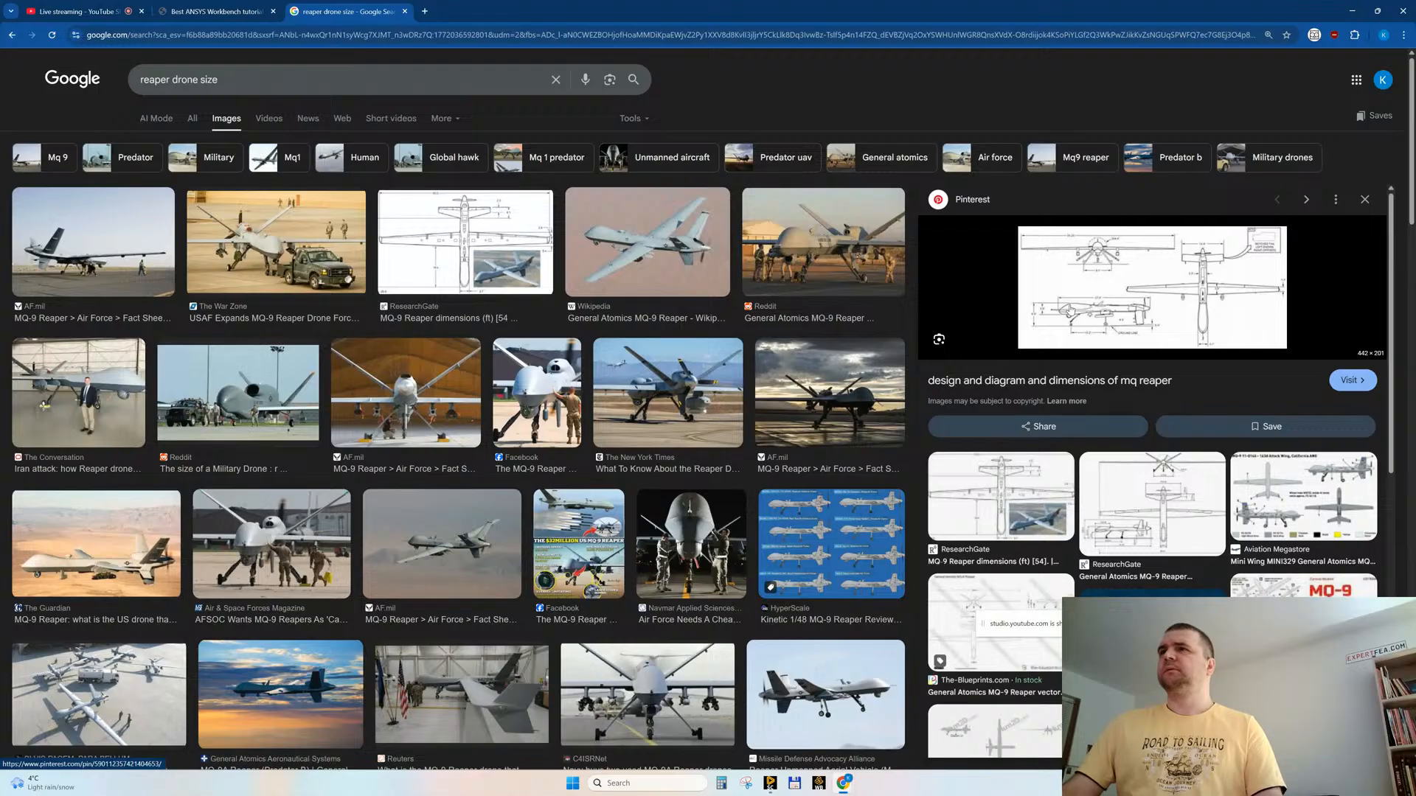
pyautogui.click(1070, 308)
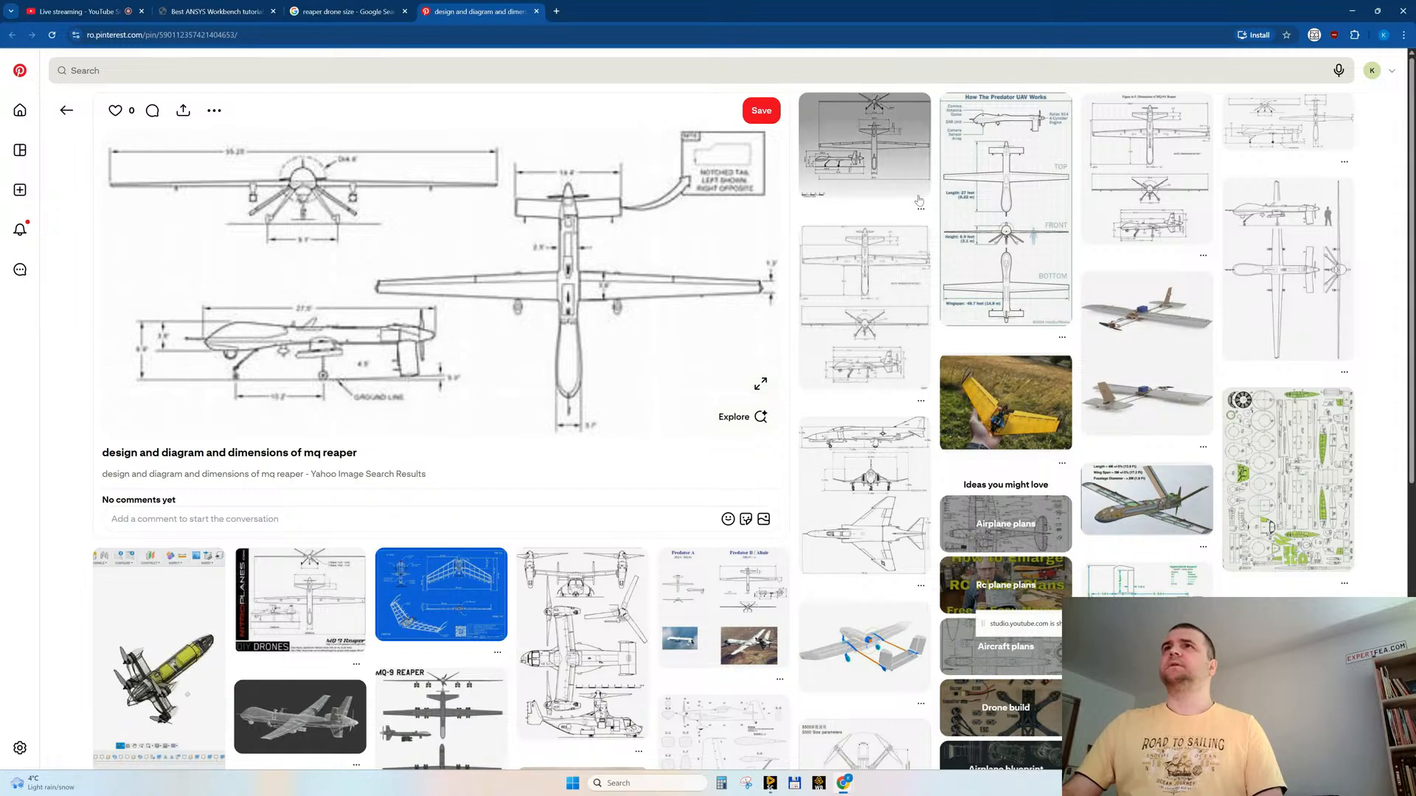
pyautogui.click(847, 148)
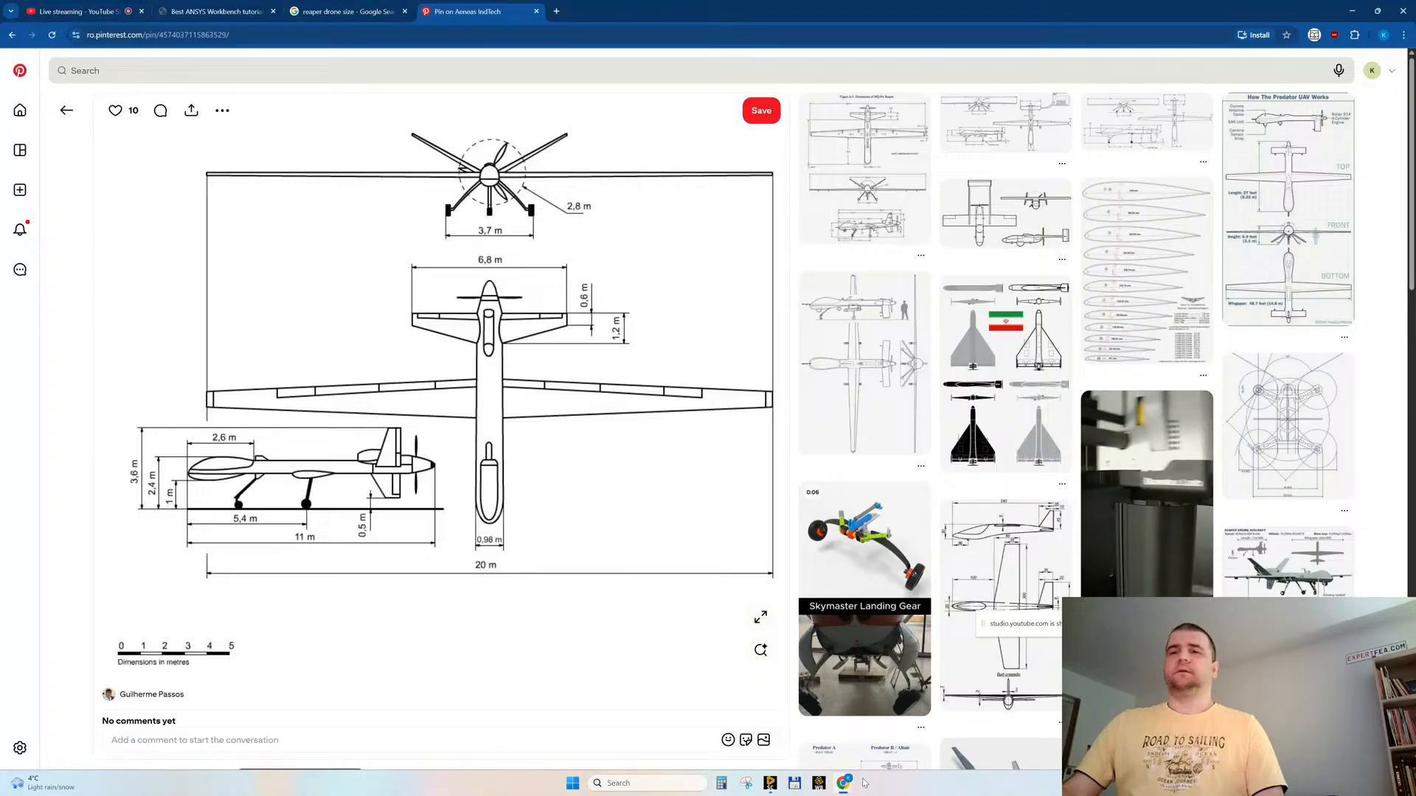
# Step: Return to SpaceClaim and measure the length of the office container's long upper front edge
pyautogui.click(770, 783)
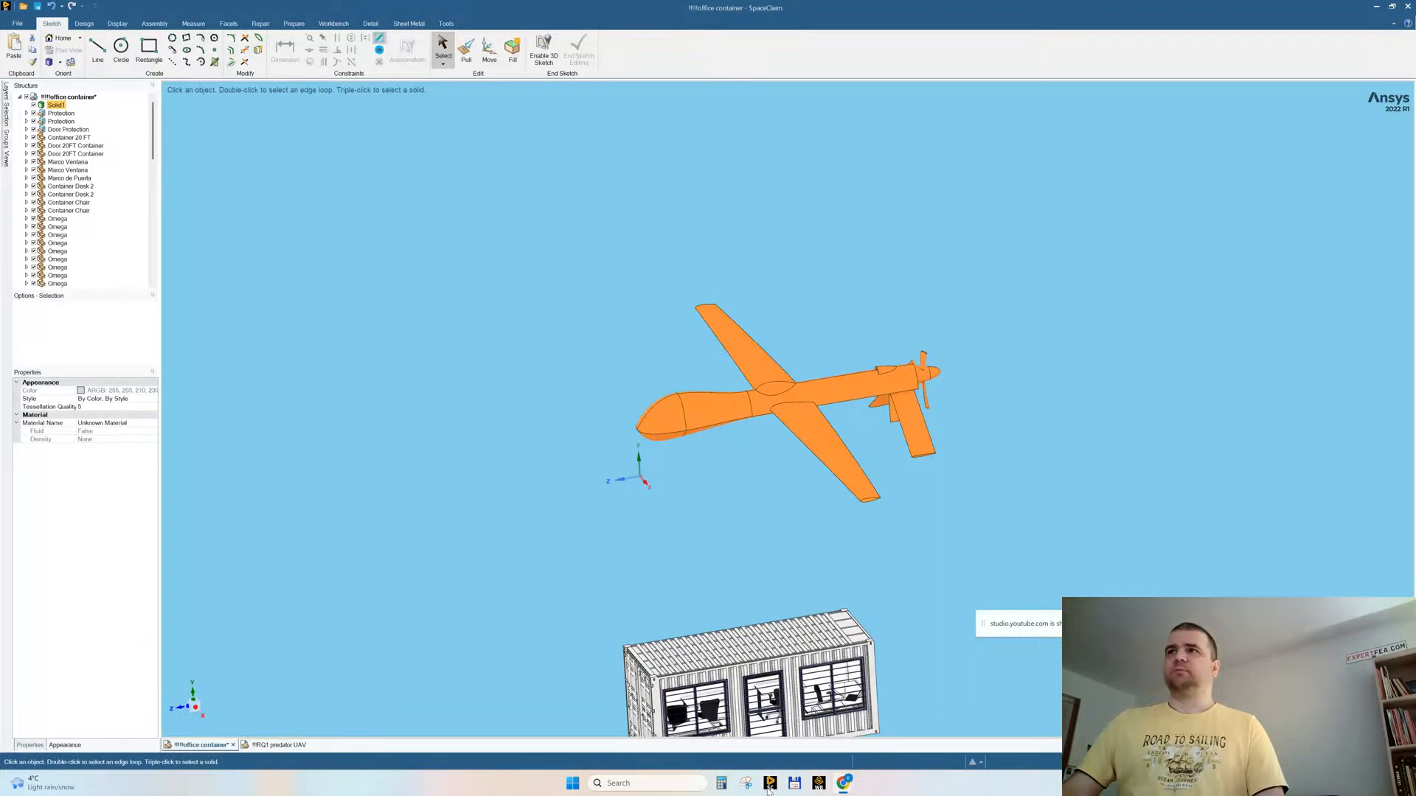
pyautogui.scroll(-5, 767, 463)
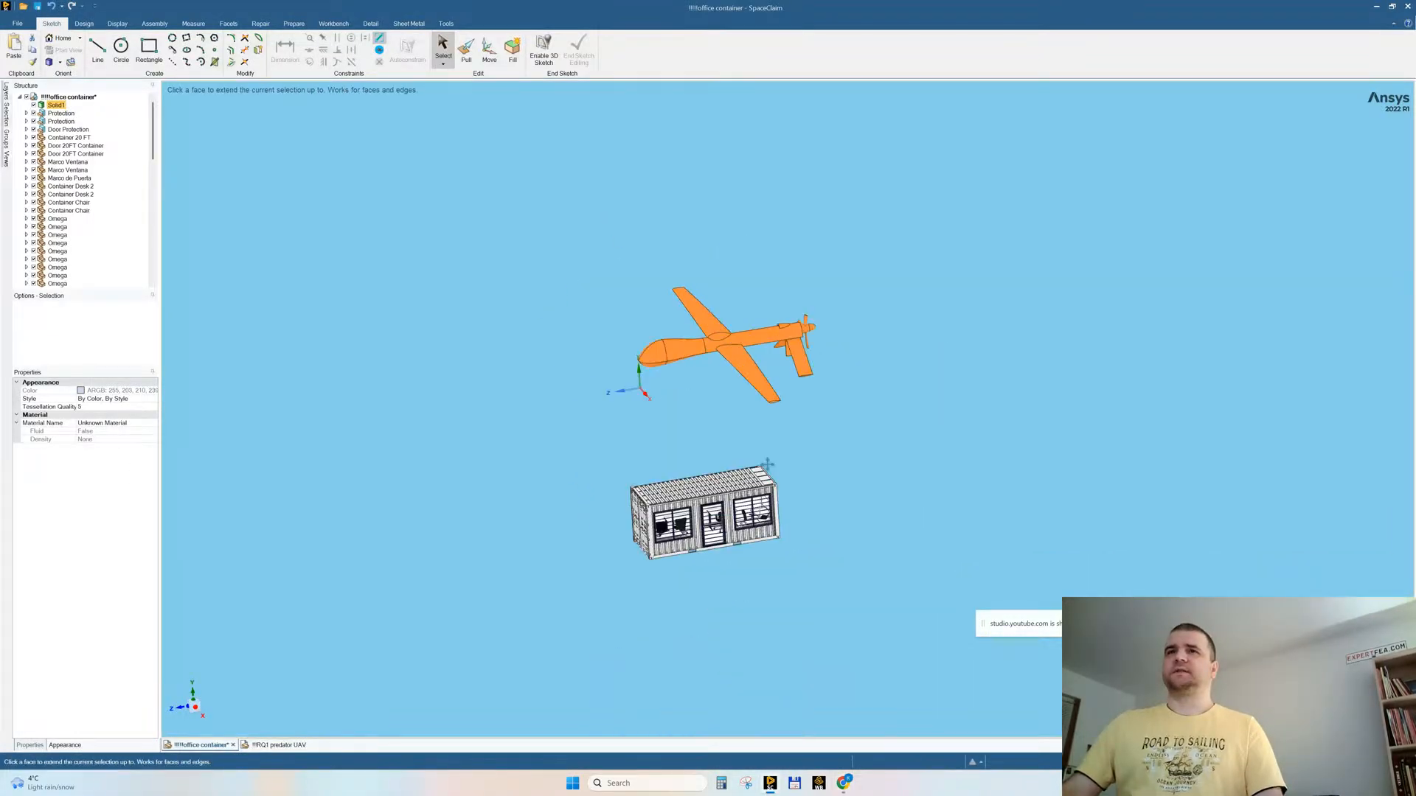
pyautogui.scroll(5, 767, 464)
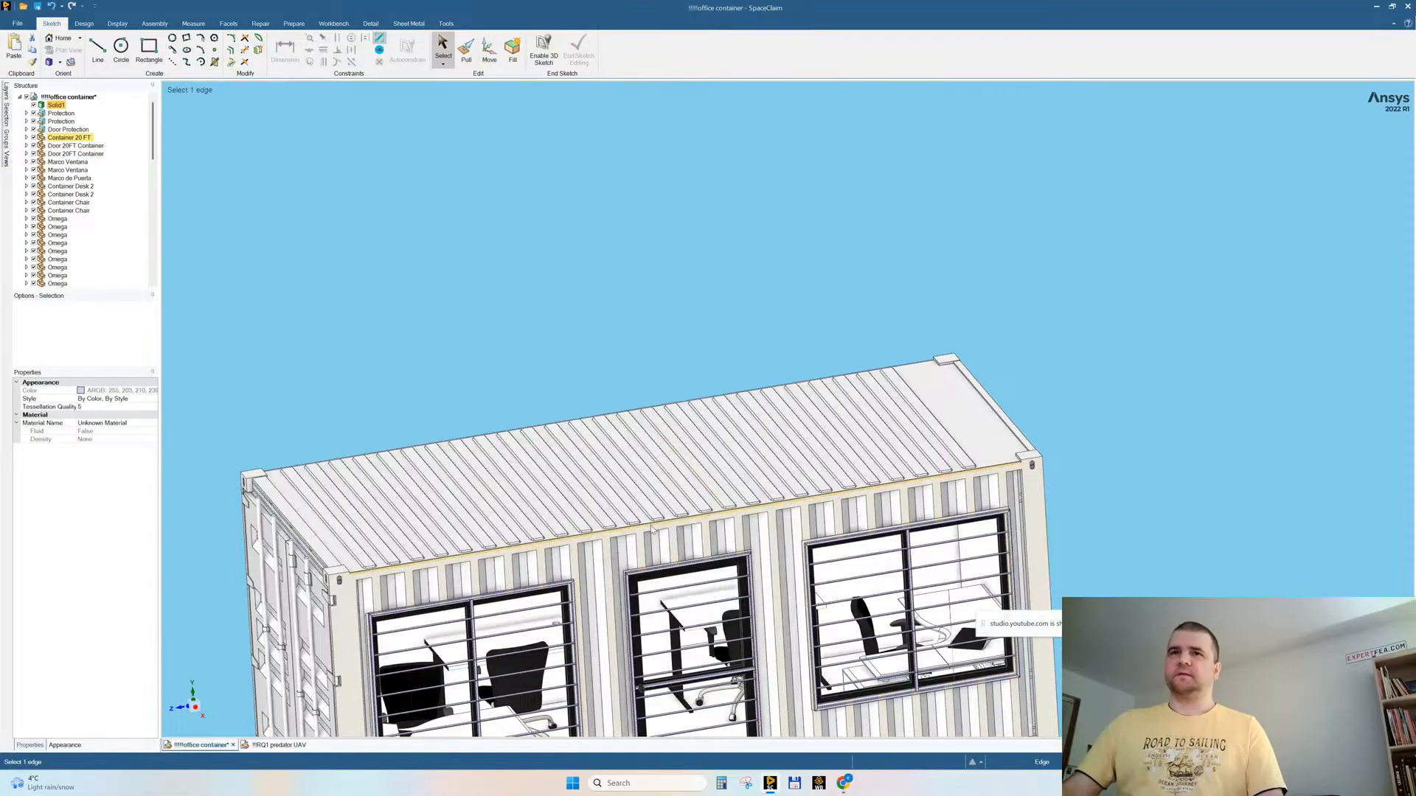
pyautogui.click(652, 527)
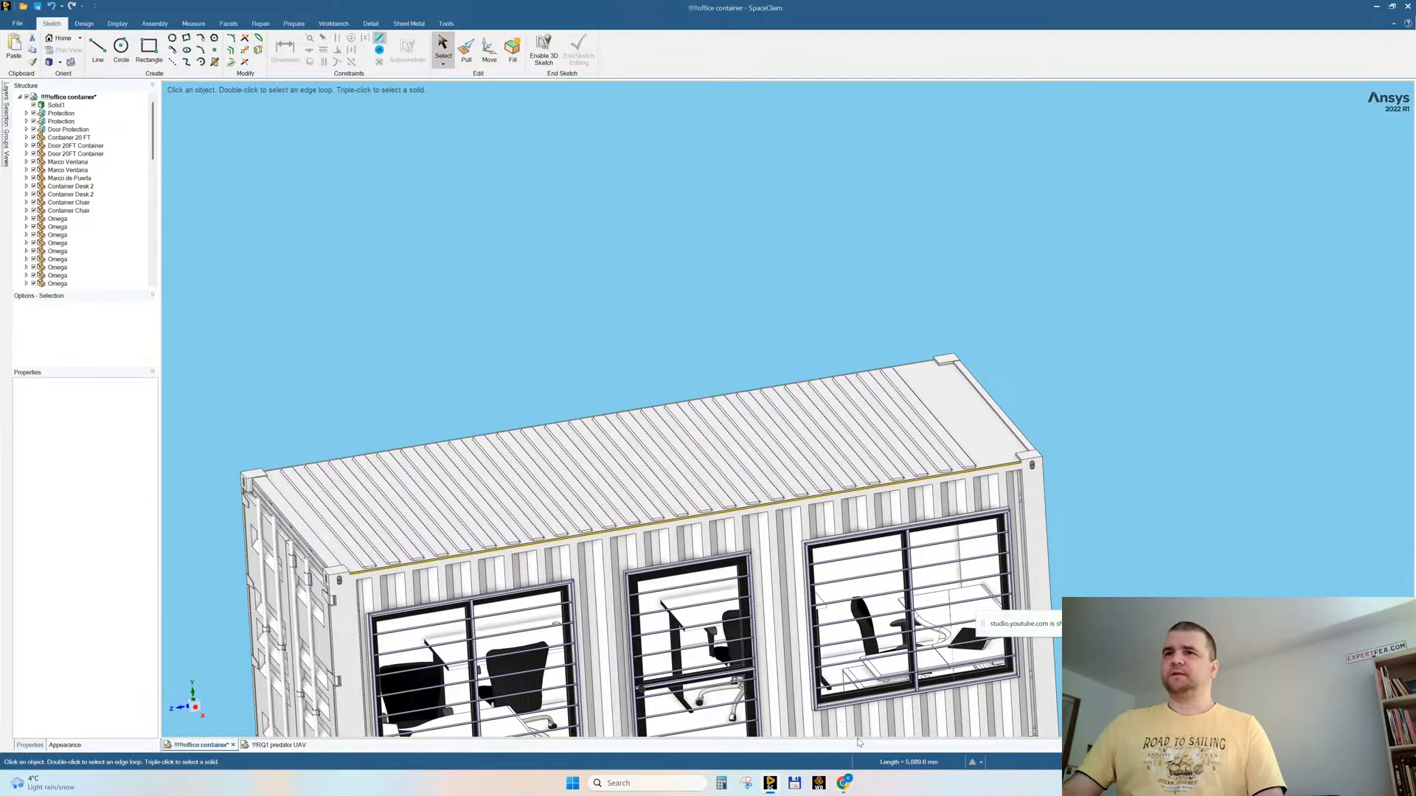
# Step: Bring the whole drone and container into view and activate the Pull tool for resizing the drone
pyautogui.scroll(-5, 666, 413)
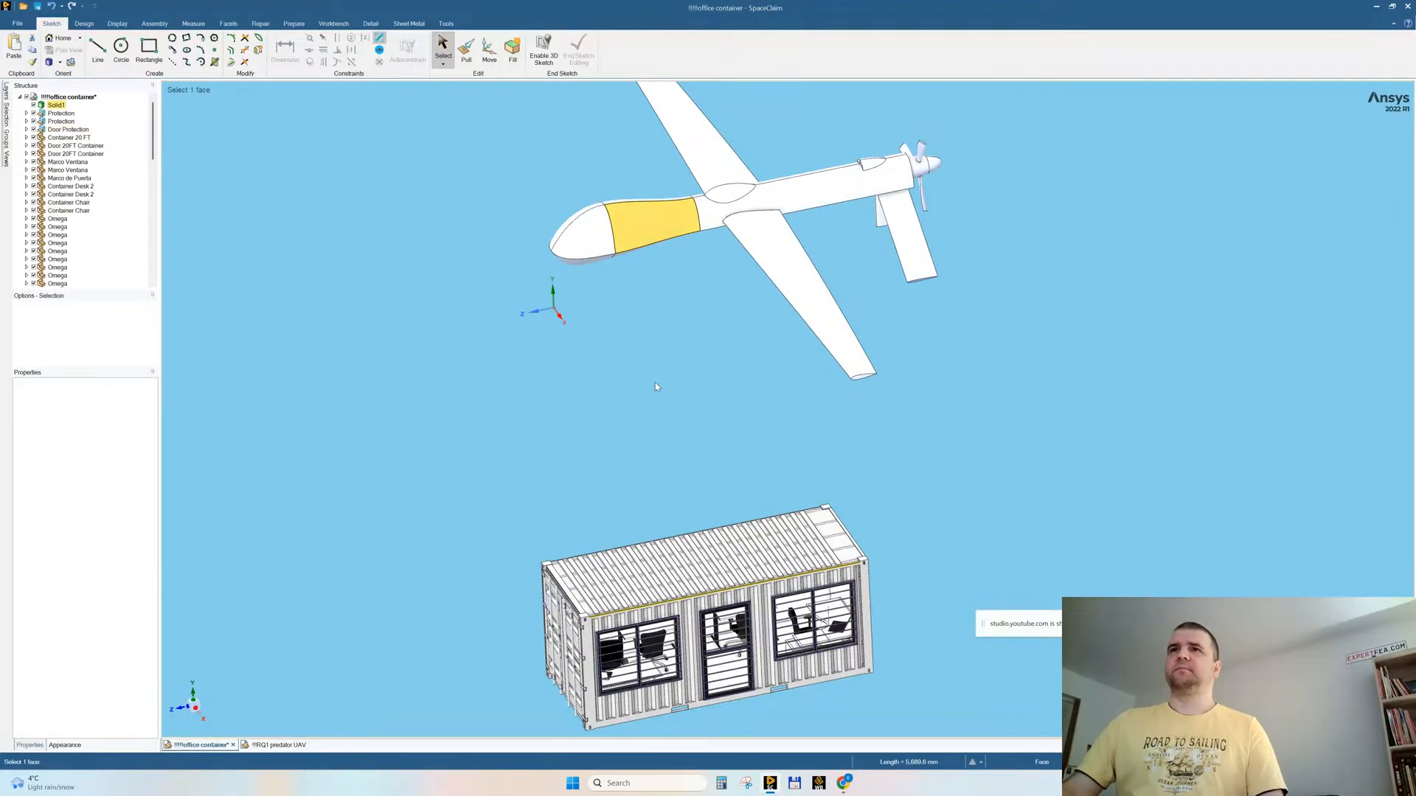
pyautogui.moveTo(688, 304)
pyautogui.mouseDown(button='middle')
pyautogui.moveTo(698, 314)
pyautogui.moveTo(665, 266)
pyautogui.mouseUp(button='middle')
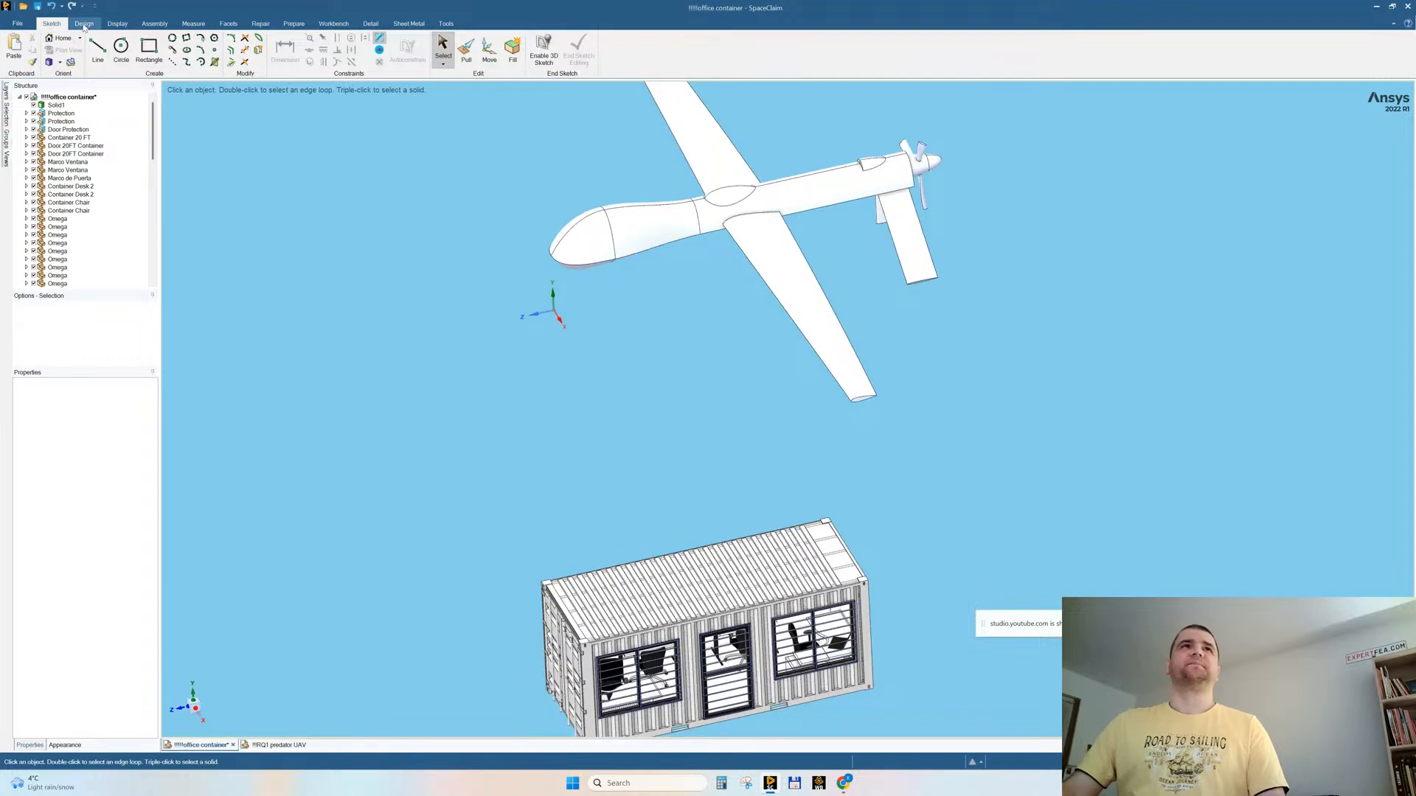
pyautogui.click(84, 24)
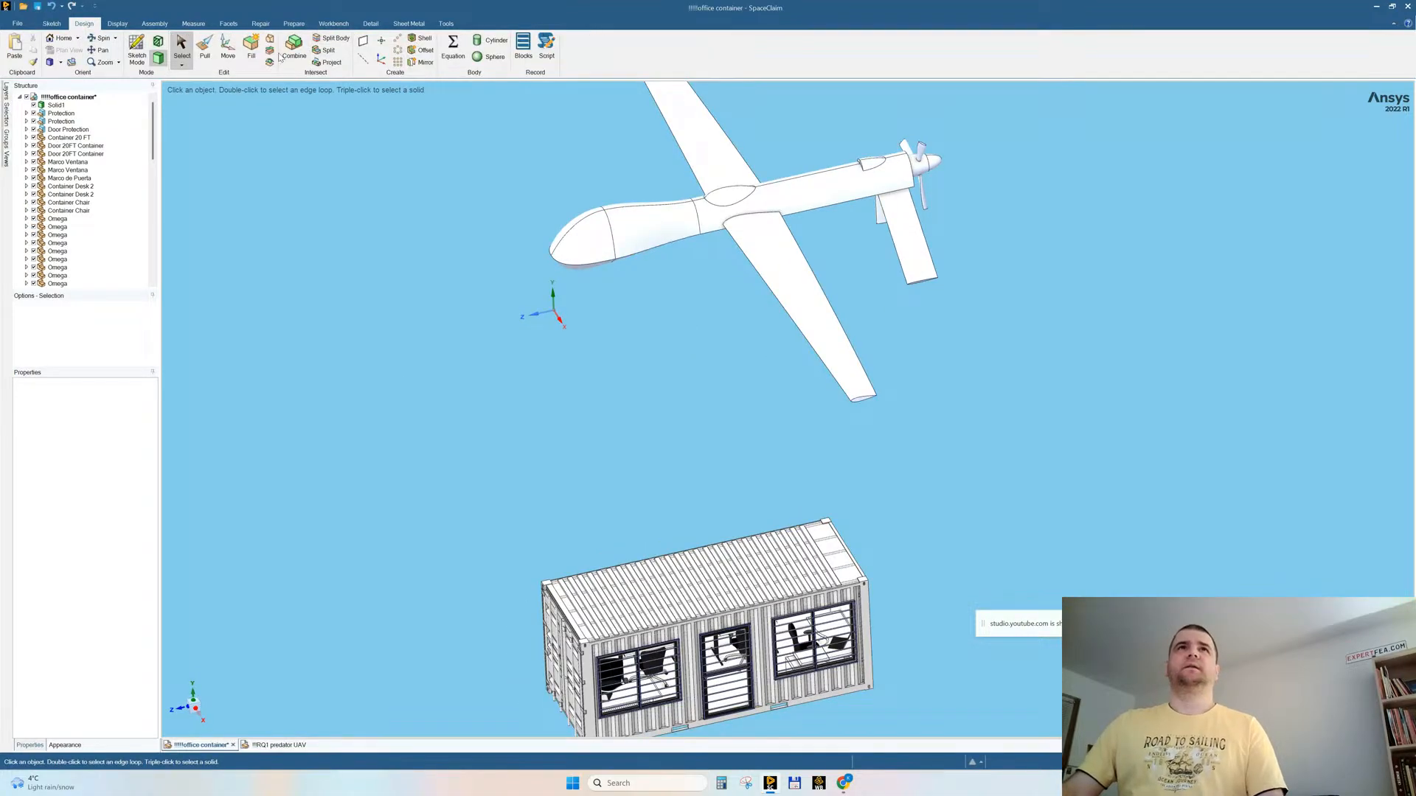
pyautogui.click(205, 47)
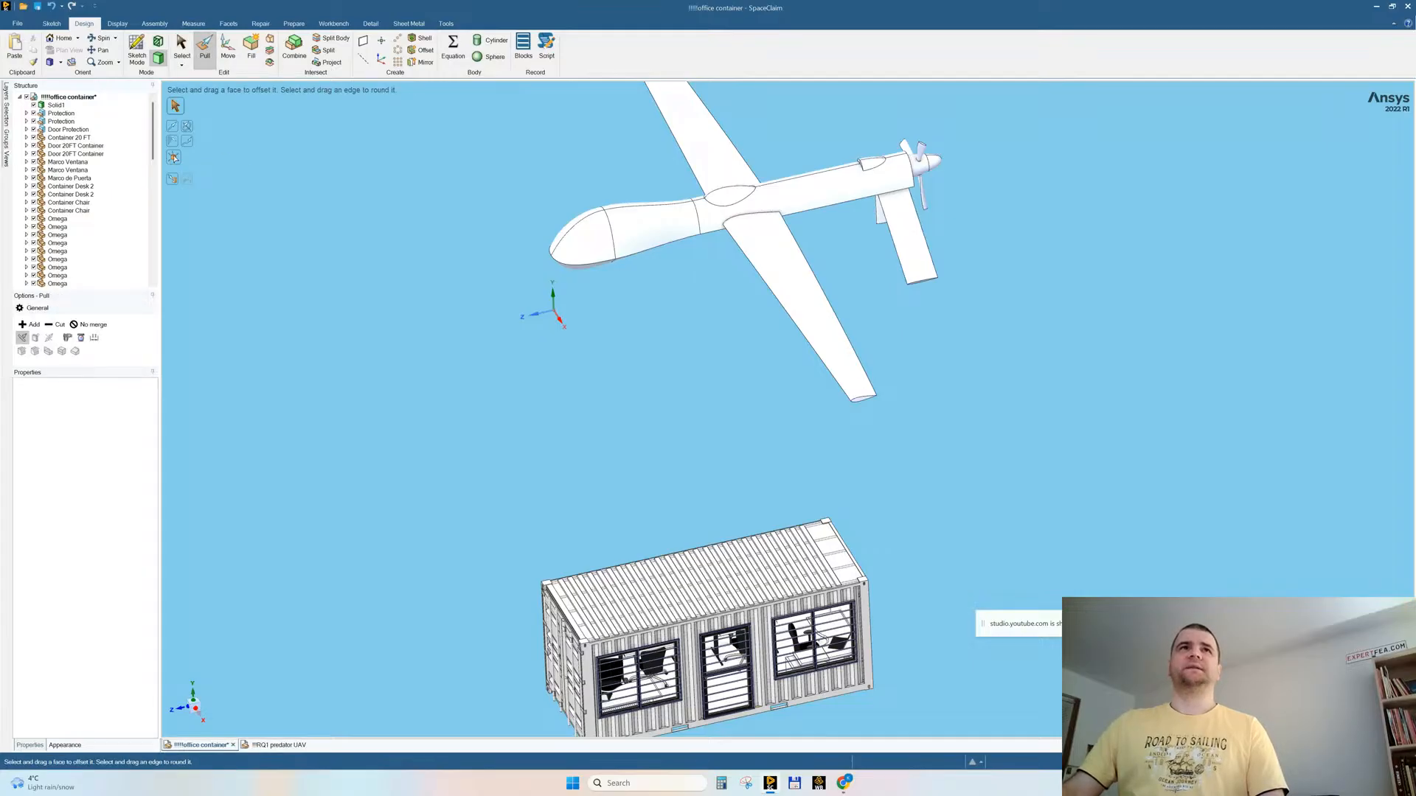
pyautogui.click(173, 157)
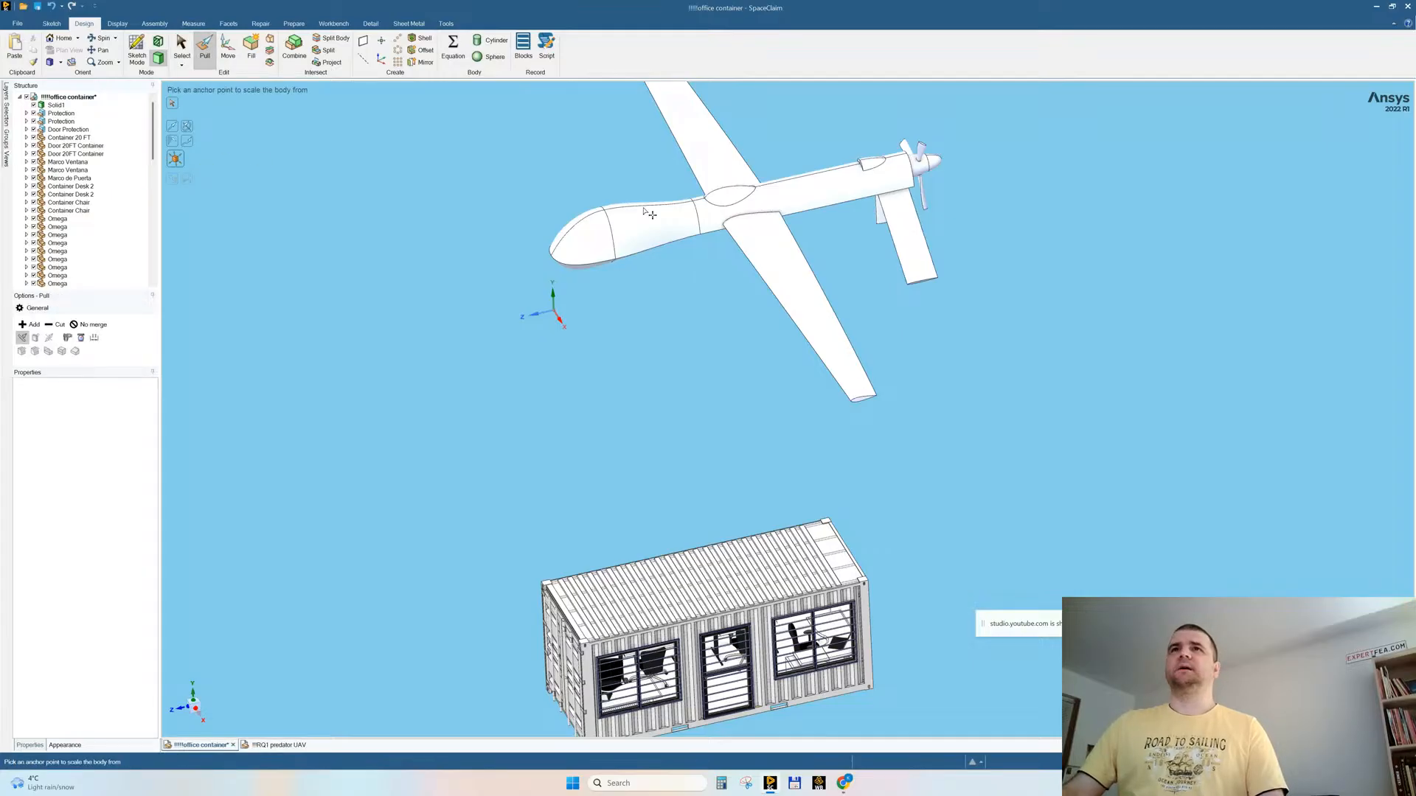
pyautogui.click(59, 107)
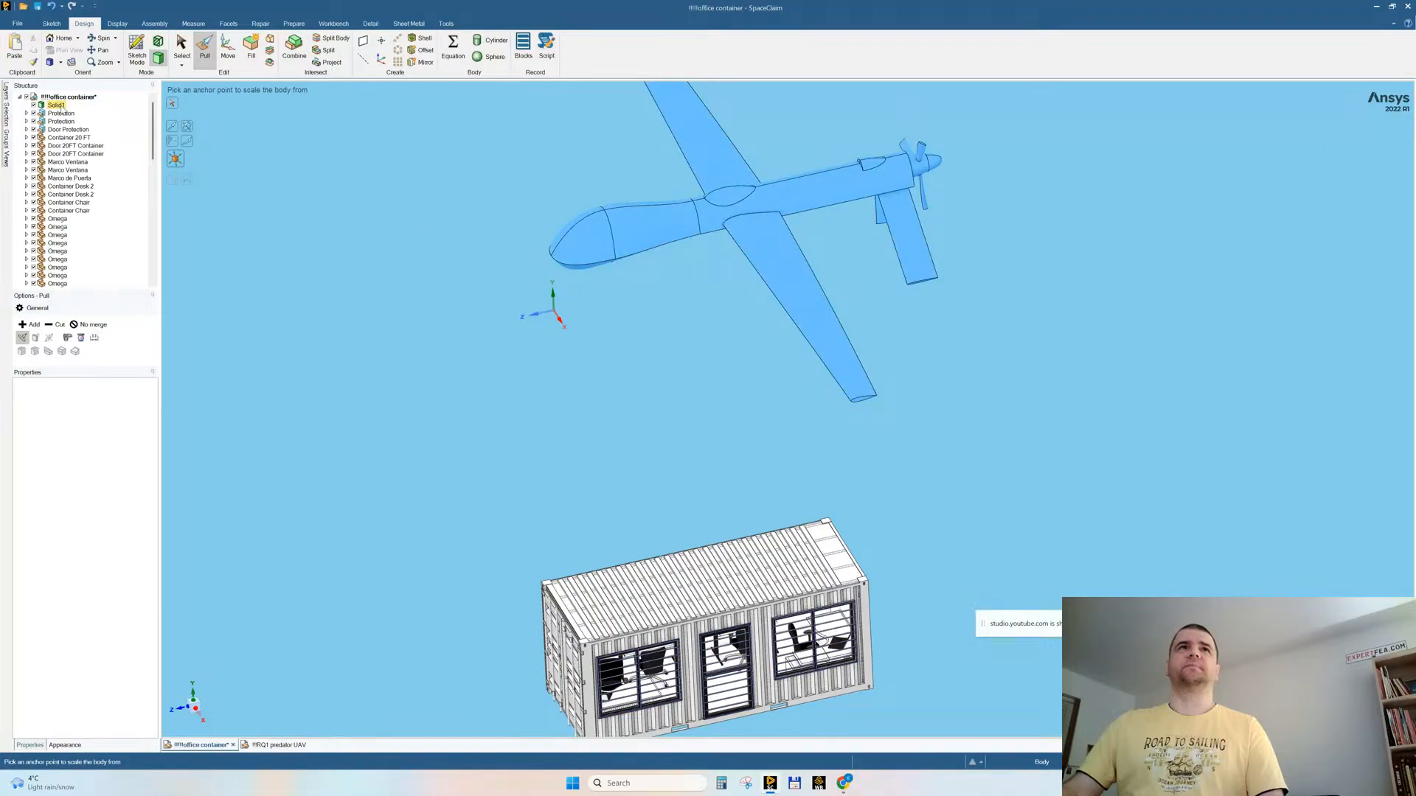
pyautogui.click(61, 107)
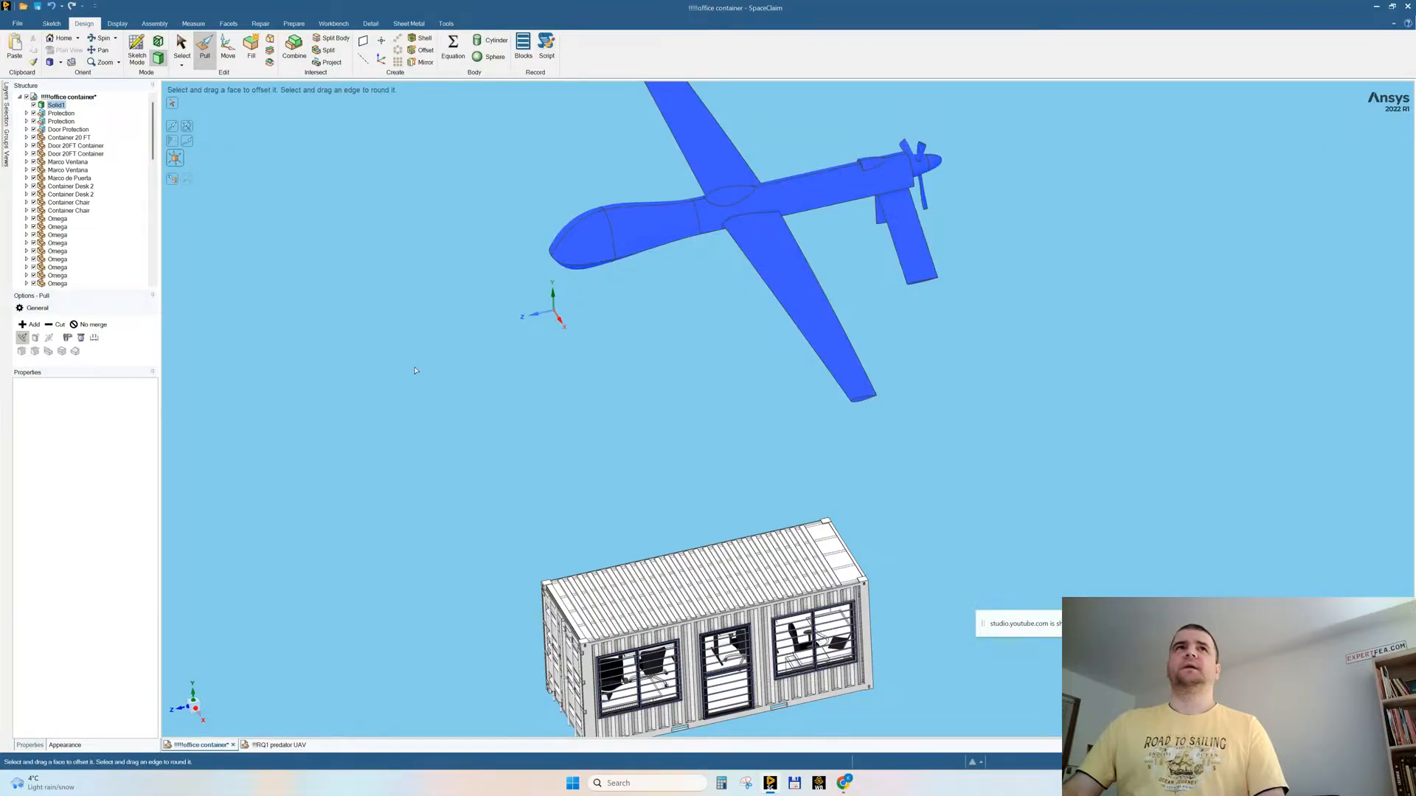
pyautogui.click(177, 161)
pyautogui.click(173, 156)
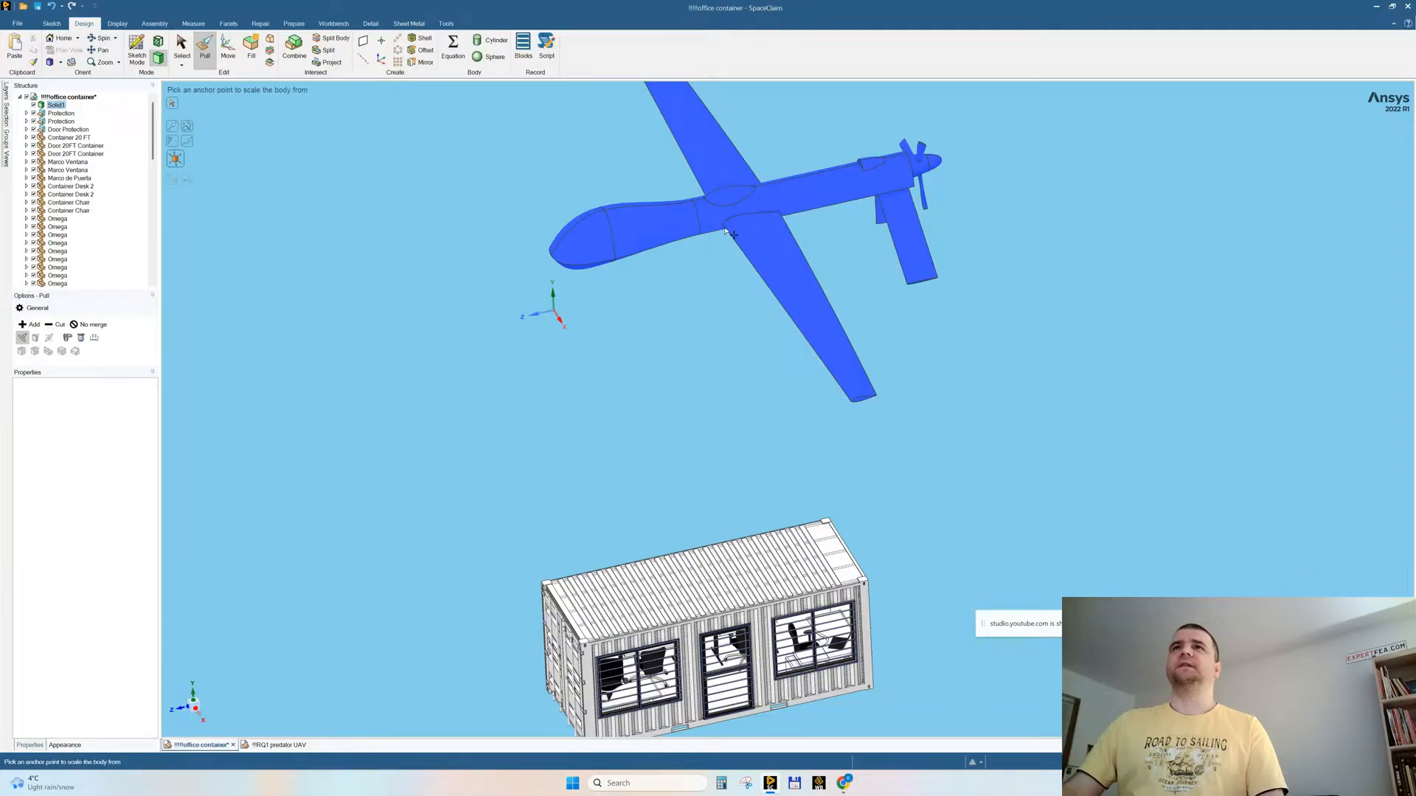
pyautogui.press('Escape')
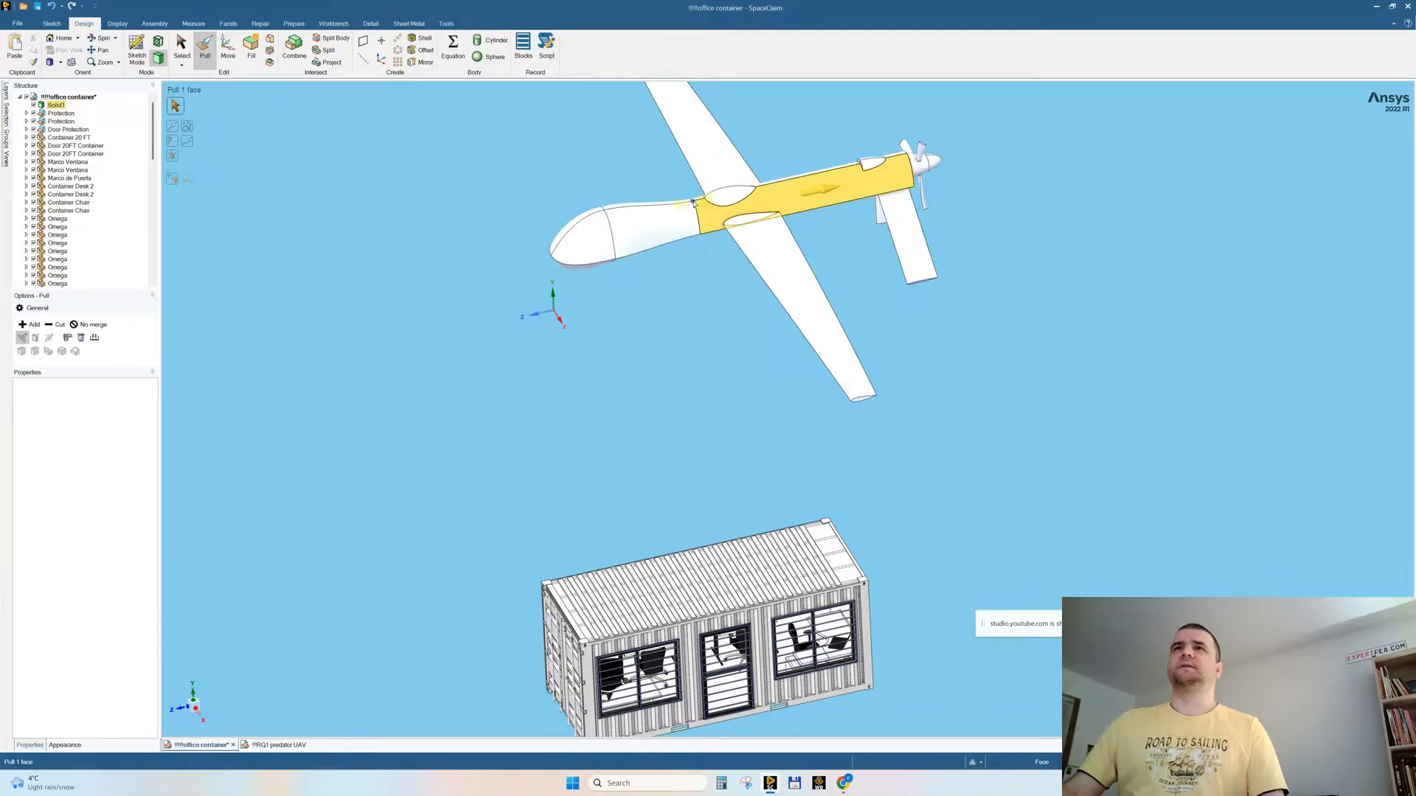
# Step: Scale the drone solid down to about 0.56 of its size around an anchor point on its upper fuselage
pyautogui.click(59, 106)
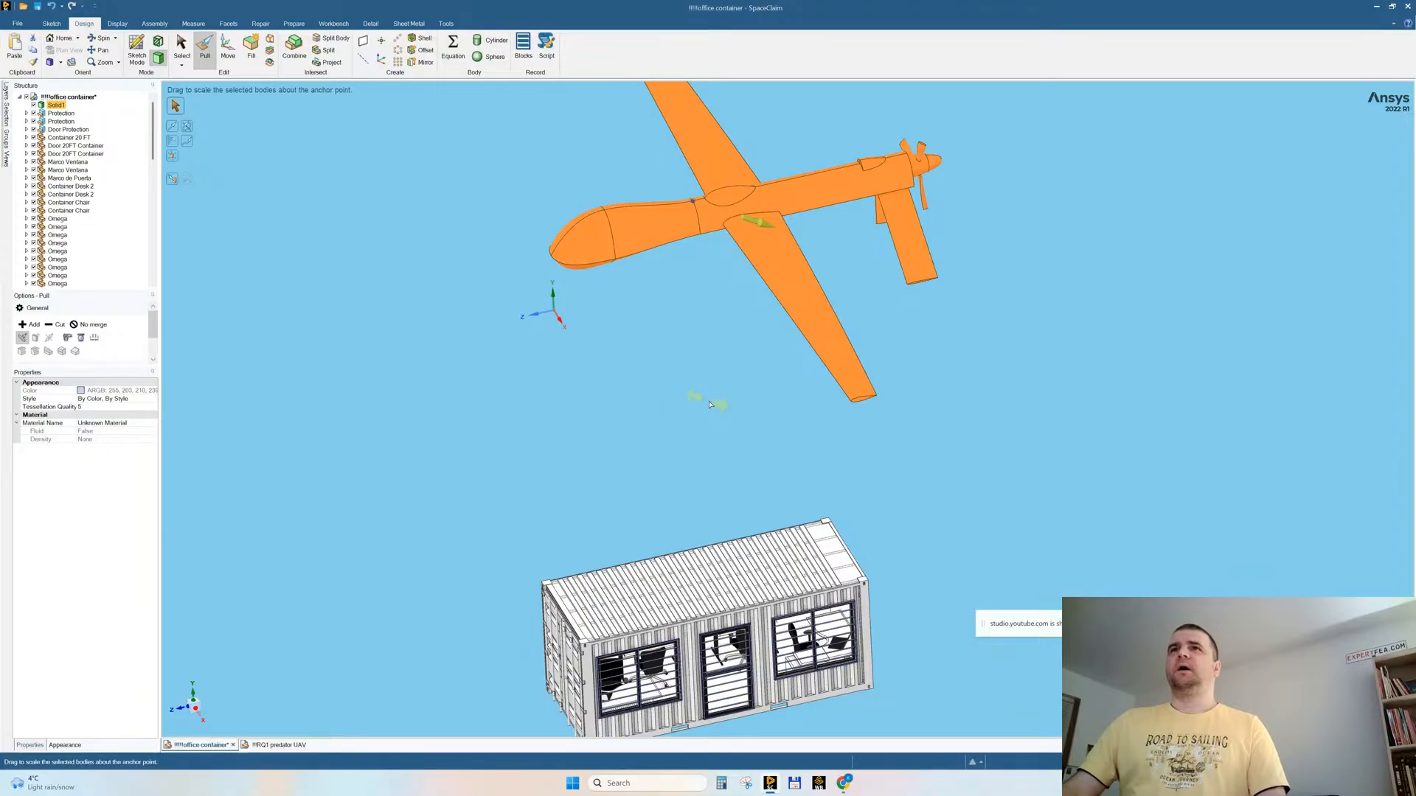
pyautogui.moveTo(719, 409)
pyautogui.mouseDown()
pyautogui.moveTo(689, 398)
pyautogui.moveTo(724, 416)
pyautogui.mouseUp()
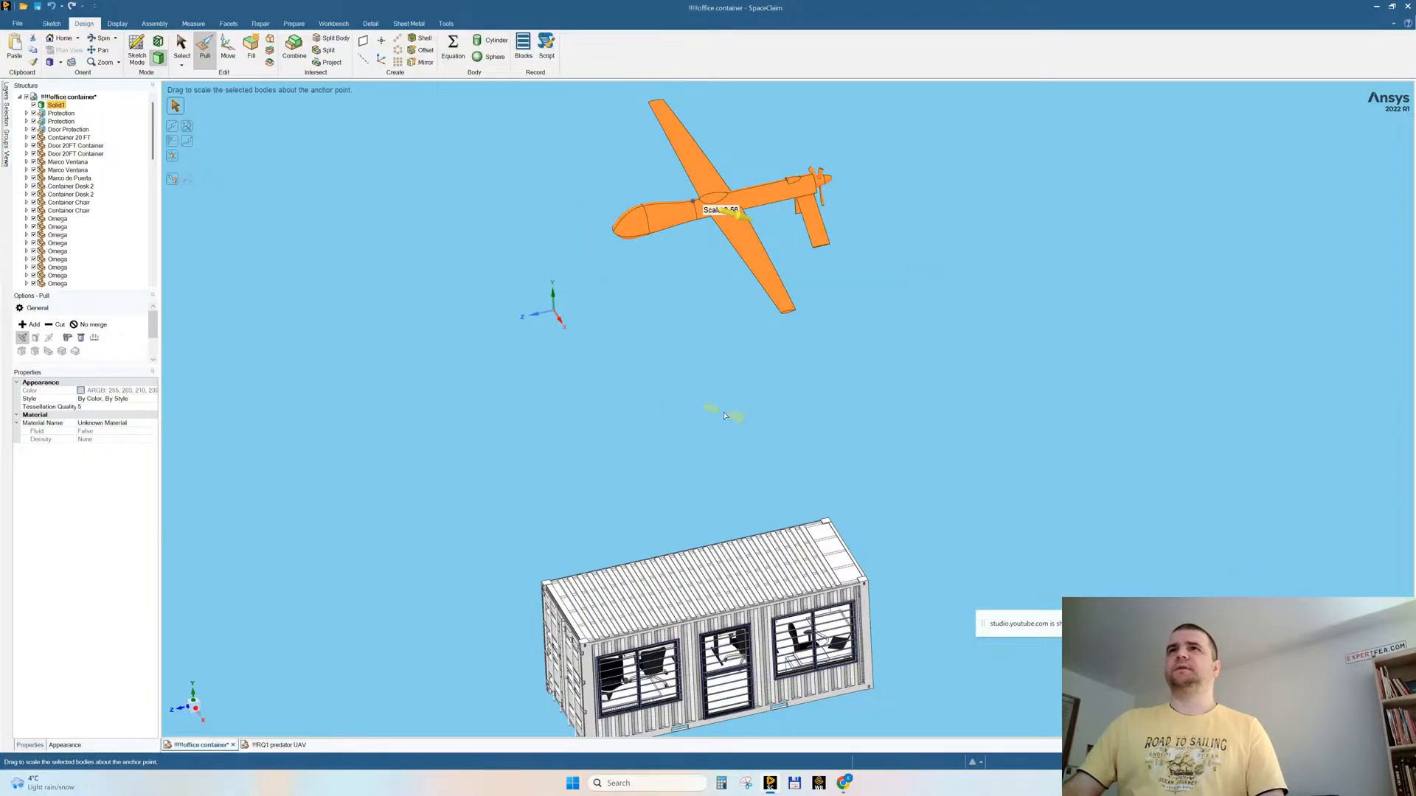
pyautogui.moveTo(724, 416); pyautogui.dragTo(724, 411)
pyautogui.click(514, 392)
# Step: Move the whole drone solid down beside the container and rotate it so its nose swings toward the windowed wall
pyautogui.moveTo(599, 324); pyautogui.dragTo(604, 293, button='middle')
pyautogui.tripleClick(669, 225)
pyautogui.press('m')
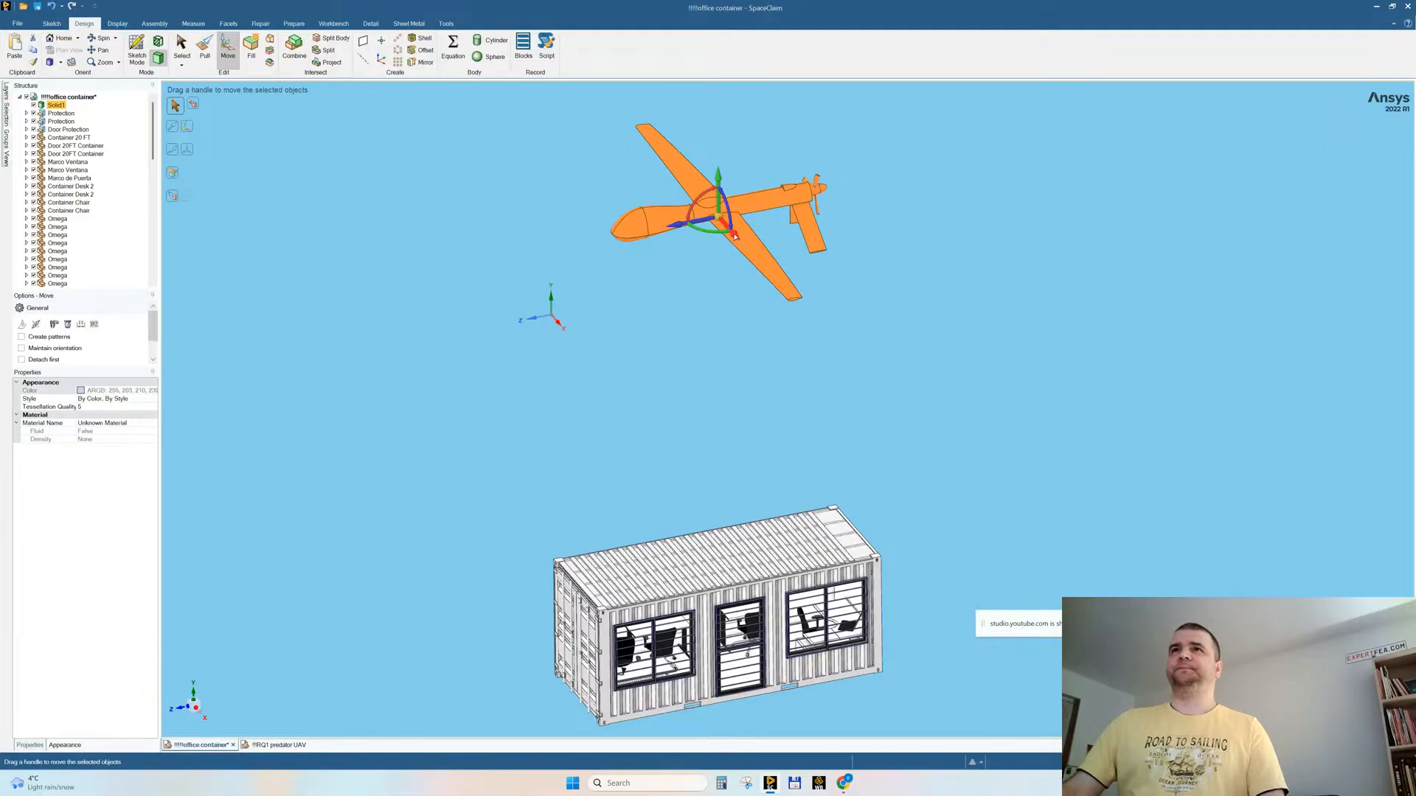
pyautogui.moveTo(895, 454); pyautogui.dragTo(884, 415)
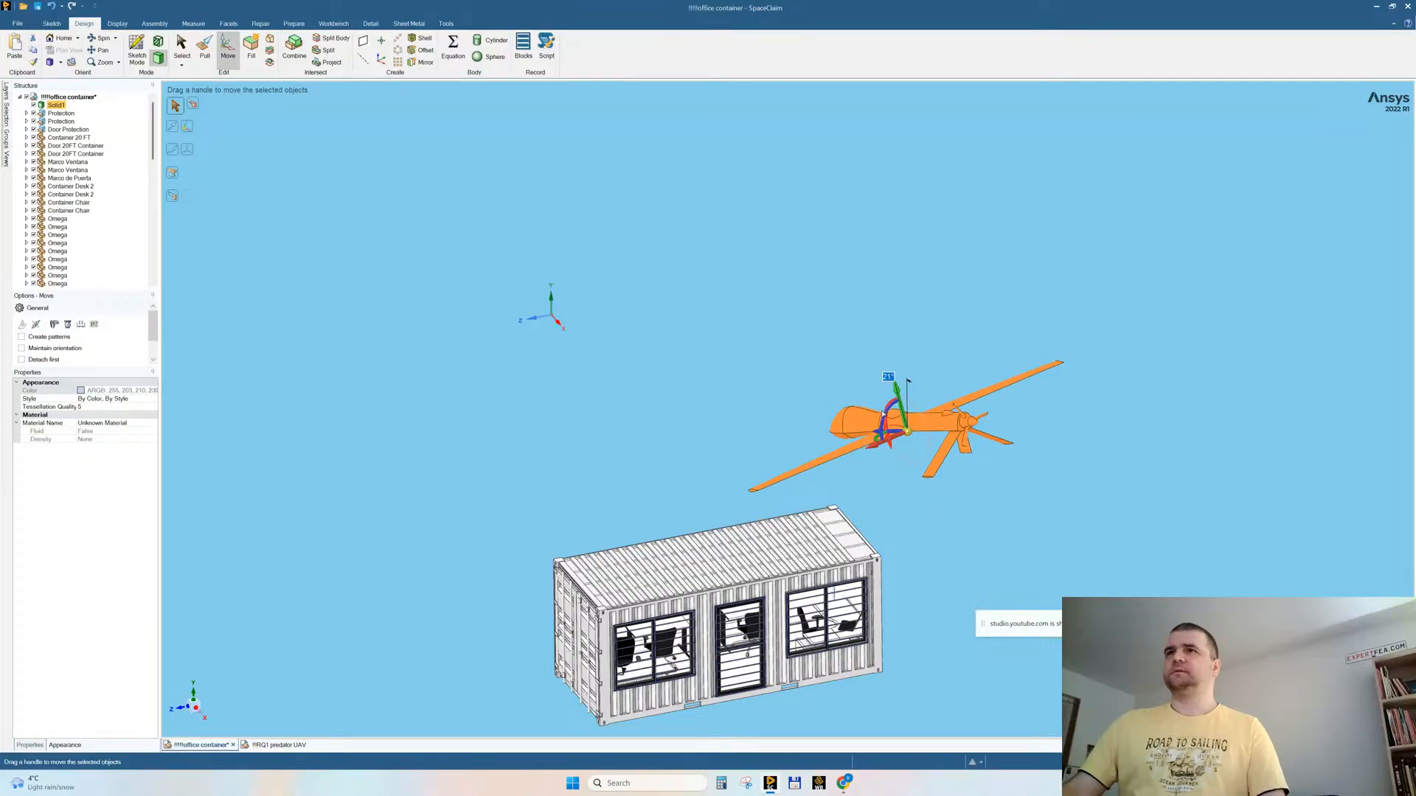
pyautogui.moveTo(870, 417); pyautogui.dragTo(731, 461, button='middle')
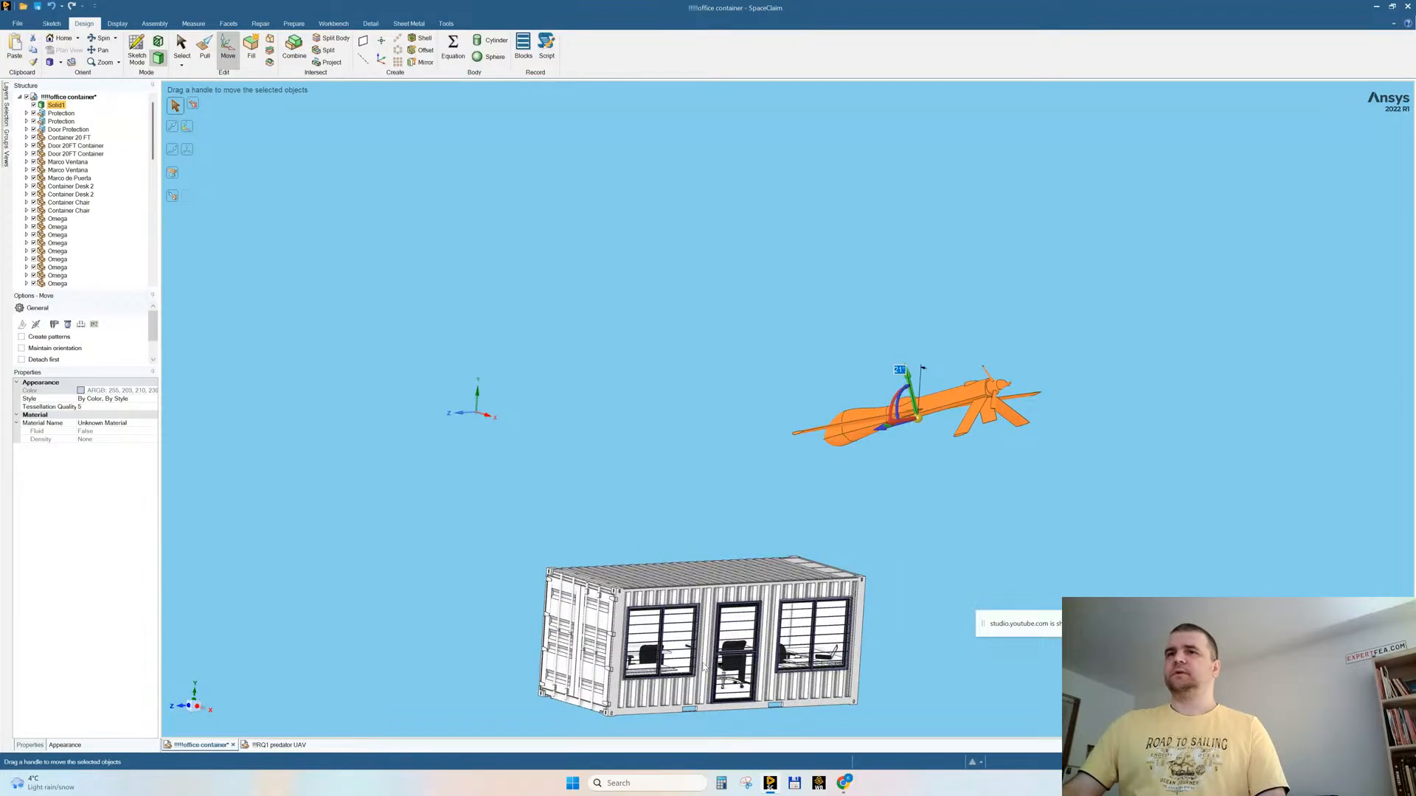
# Step: Position the drone in front of the door in the windowed wall, wings parallel to the wall, and adjust its pitch slightly
pyautogui.moveTo(704, 667); pyautogui.dragTo(934, 425, button='middle')
pyautogui.moveTo(914, 210); pyautogui.dragTo(933, 370)
pyautogui.moveTo(848, 506); pyautogui.dragTo(924, 447, button='middle')
pyautogui.moveTo(923, 447); pyautogui.dragTo(817, 472)
pyautogui.moveTo(931, 357); pyautogui.dragTo(891, 372, button='middle')
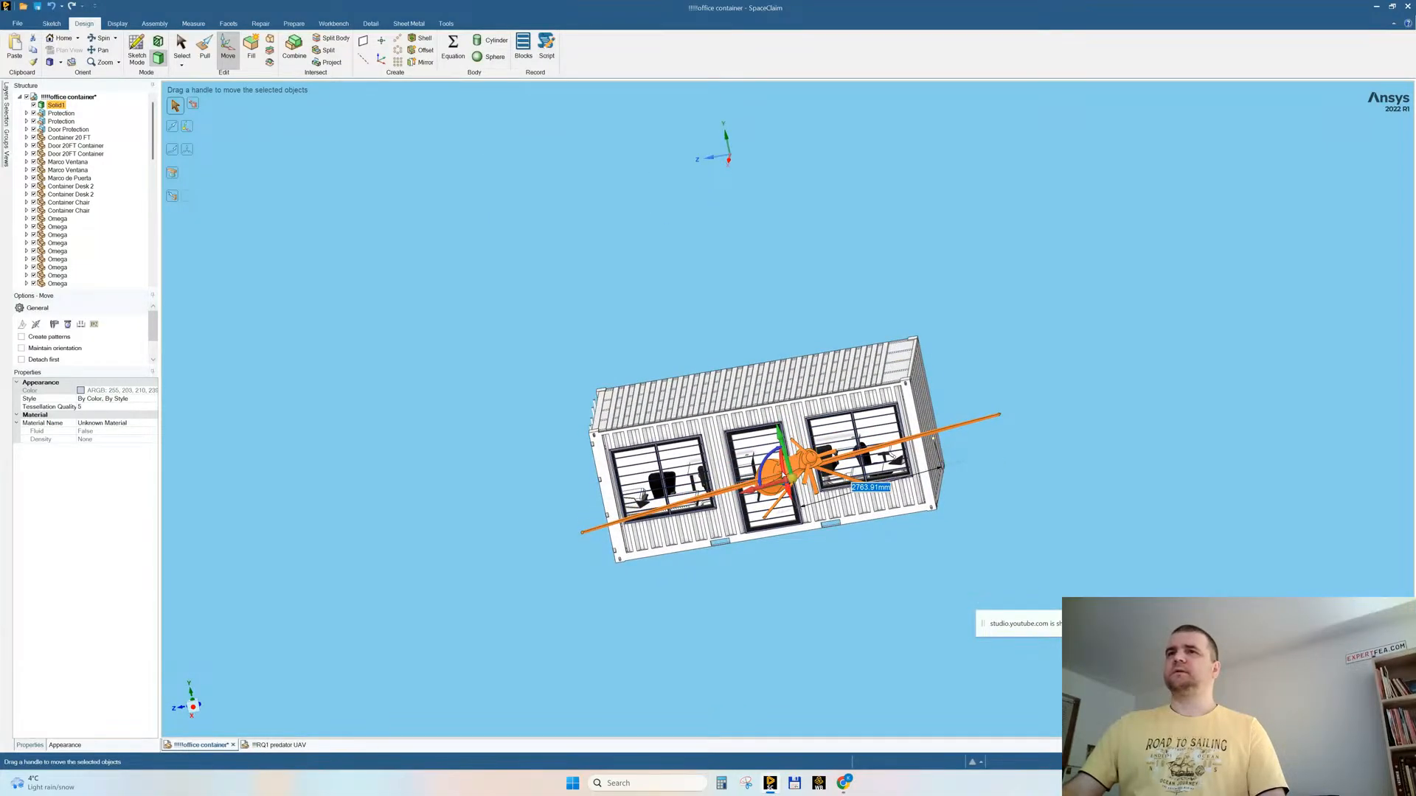
pyautogui.moveTo(780, 472); pyautogui.dragTo(783, 474)
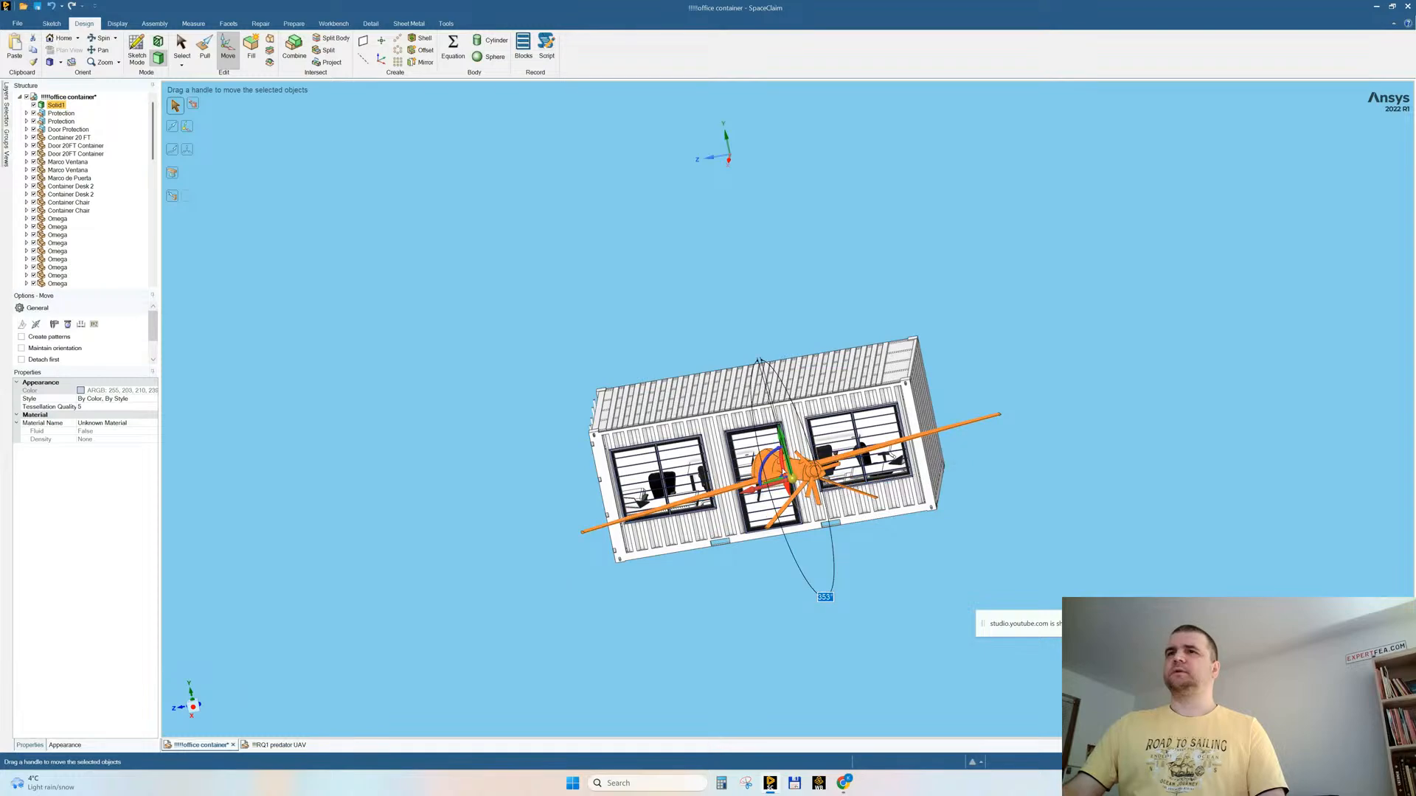
# Step: Move the drone about 1552 mm closer to the container's windowed wall and clear the selection
pyautogui.moveTo(767, 483); pyautogui.dragTo(853, 475, button='middle')
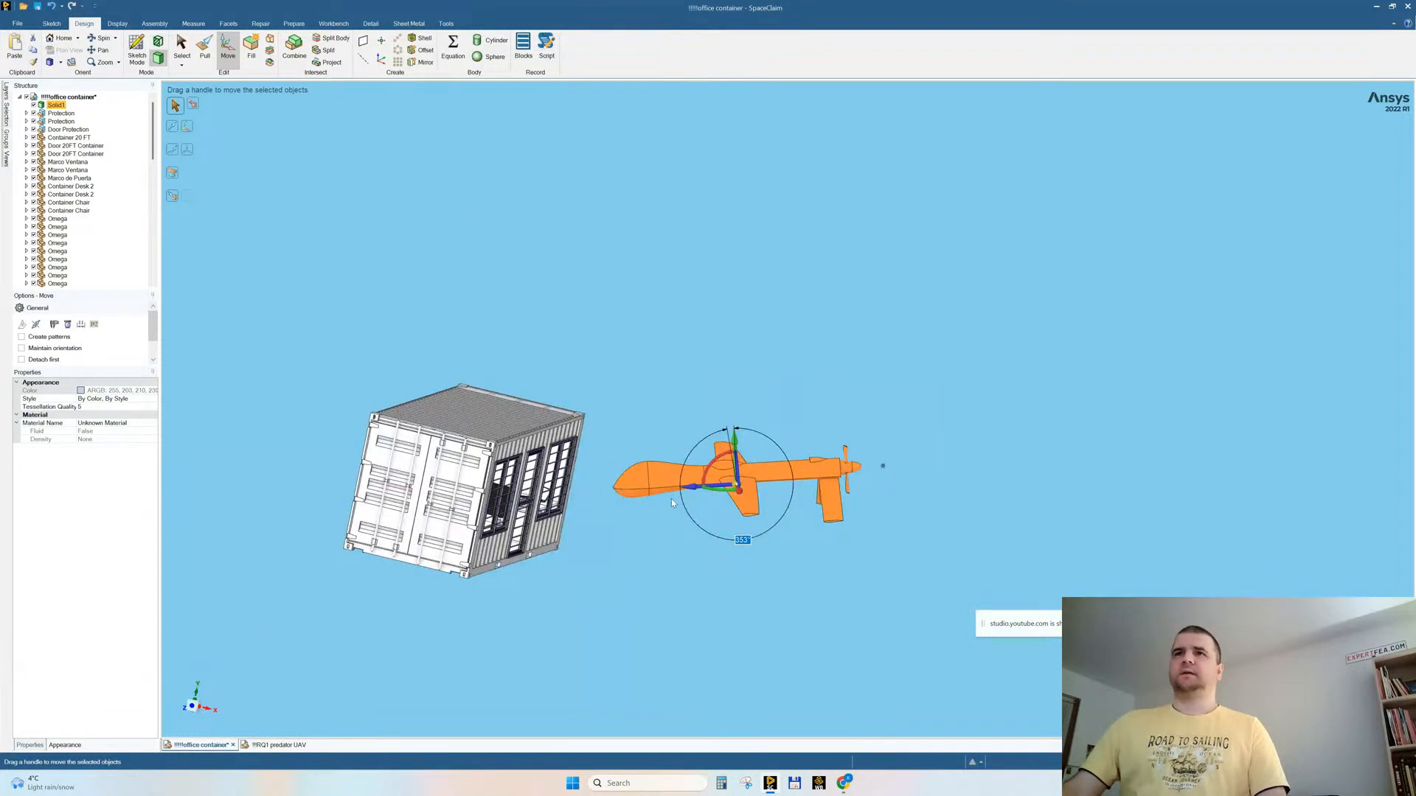
pyautogui.moveTo(689, 496); pyautogui.dragTo(649, 547, button='middle')
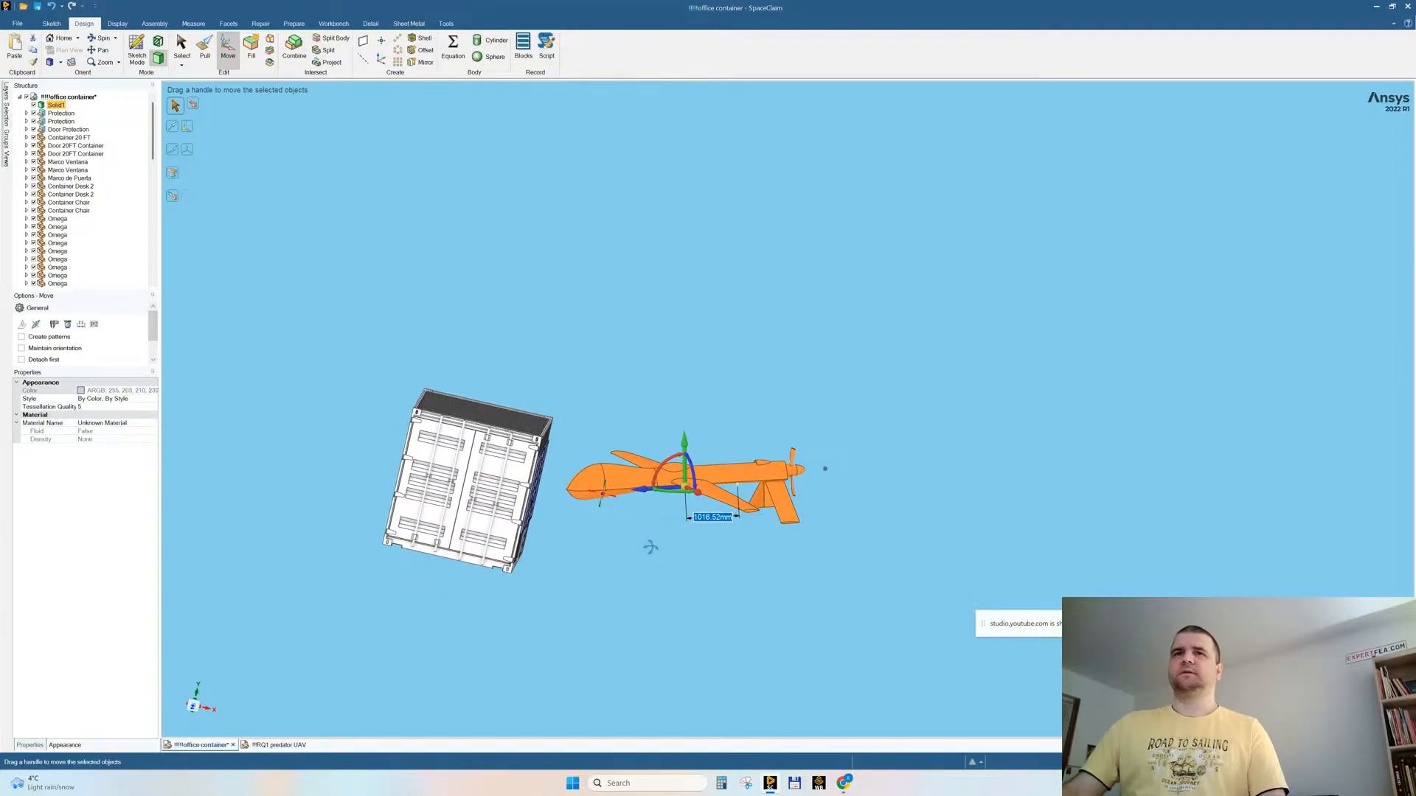
pyautogui.moveTo(648, 494); pyautogui.dragTo(624, 502)
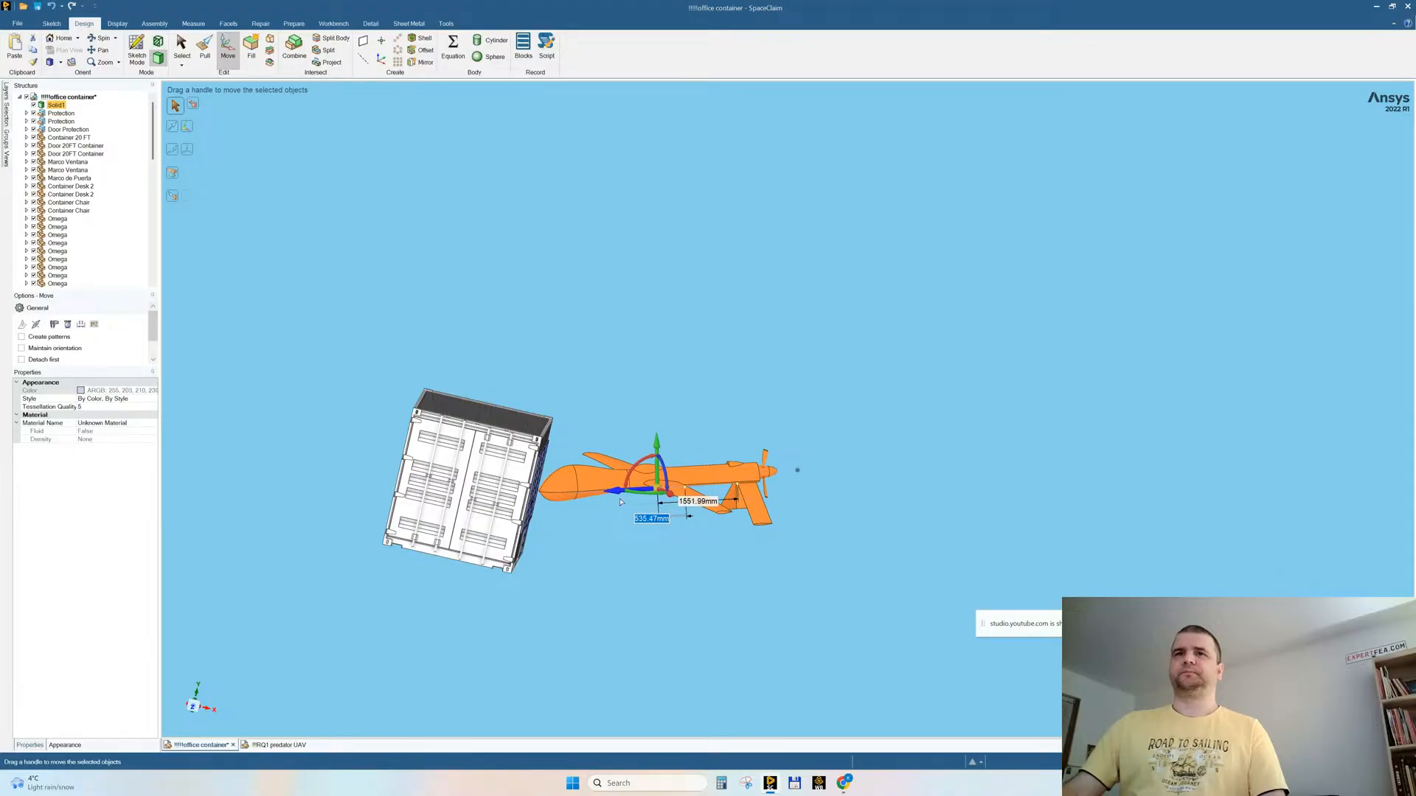
pyautogui.moveTo(620, 551); pyautogui.dragTo(572, 544, button='middle')
pyautogui.click(444, 639)
# Step: Hide the Container 20 FT component that forms the corrugated outer shell
pyautogui.scroll(5, 435, 613)
pyautogui.moveTo(613, 524); pyautogui.dragTo(726, 471, button='middle')
pyautogui.keyDown('shift'); pyautogui.moveTo(841, 458); pyautogui.dragTo(581, 371, button='middle'); pyautogui.keyUp('shift')
pyautogui.scroll(5, 581, 371)
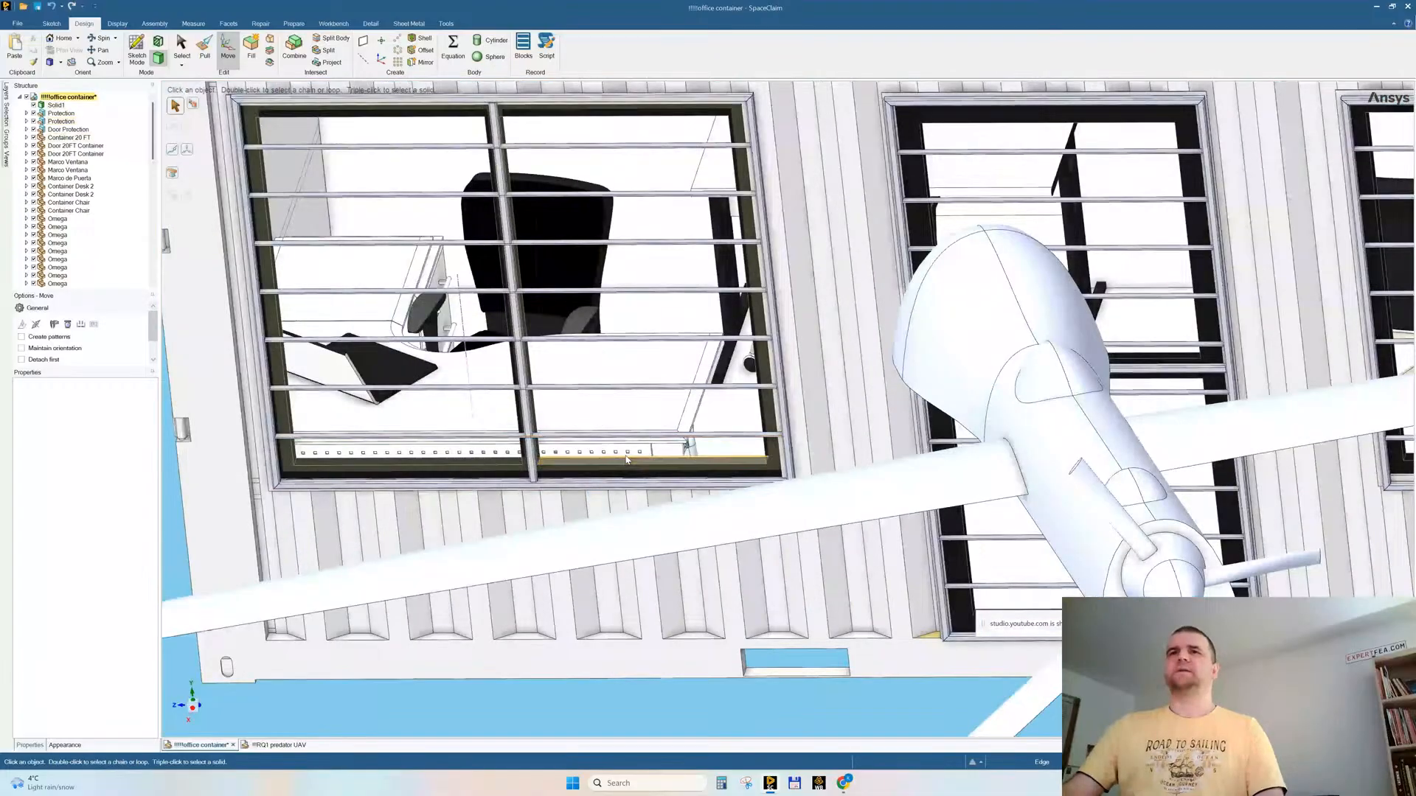
pyautogui.click(224, 528)
pyautogui.rightClick(222, 519)
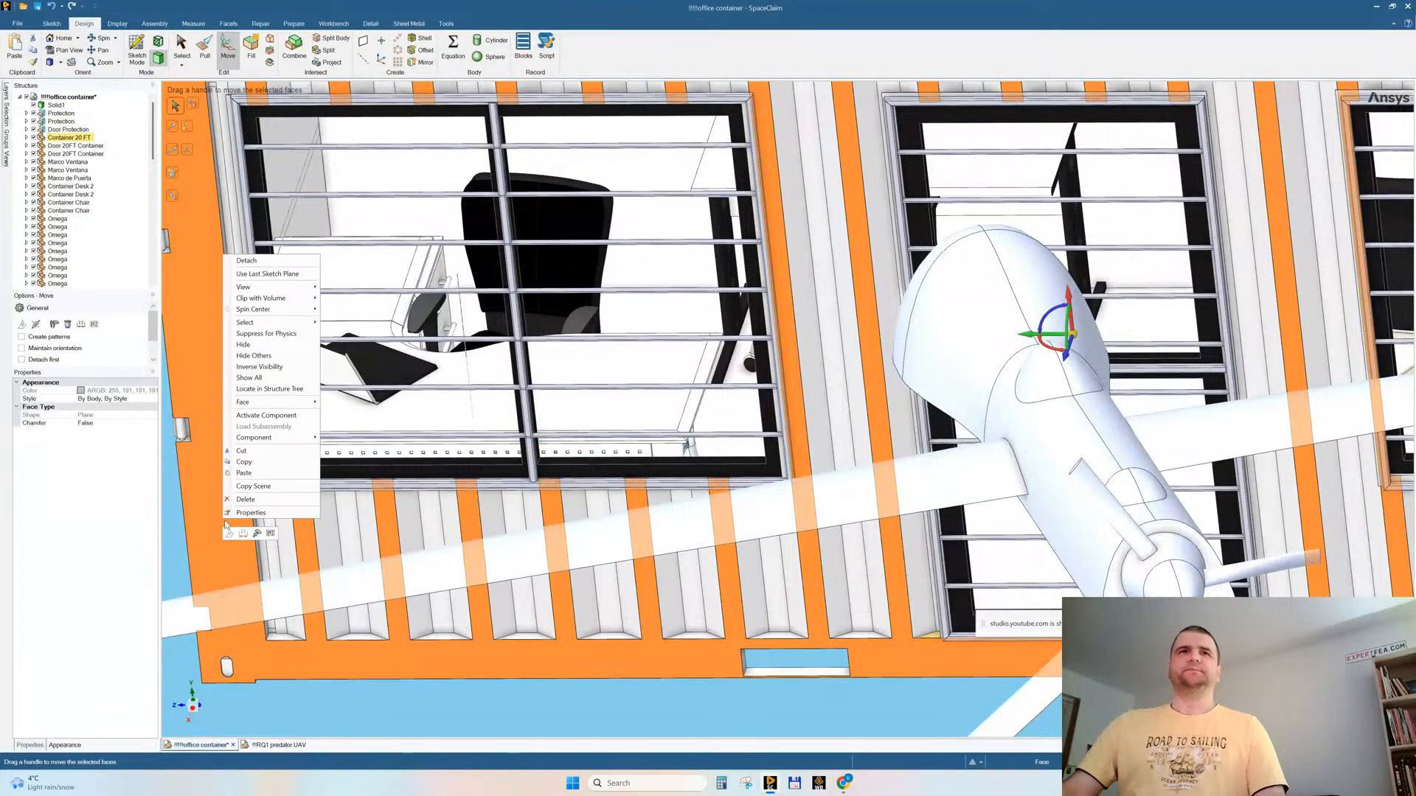
pyautogui.click(247, 345)
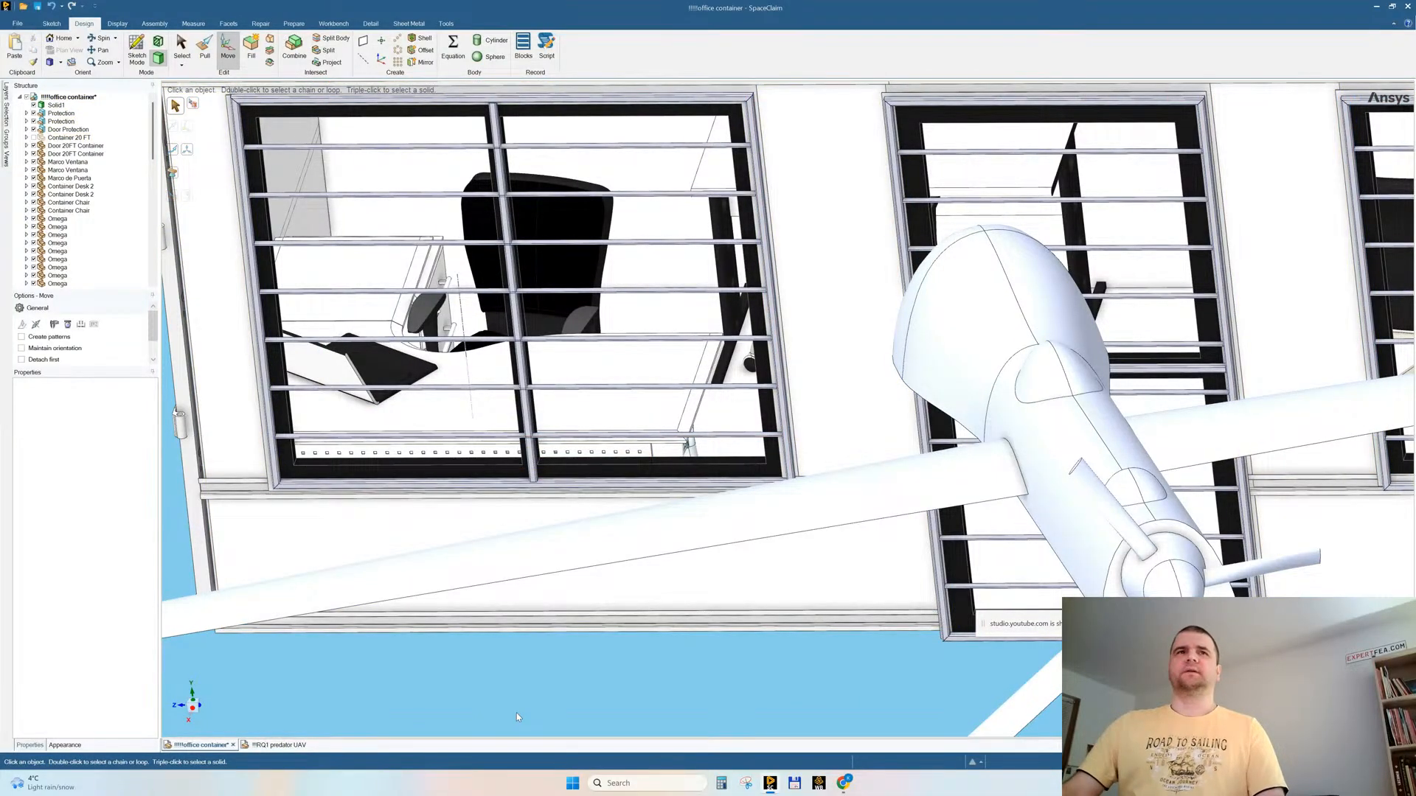
# Step: Hide the white inner wall panel around the windows and door to expose the office furniture
pyautogui.moveTo(466, 628); pyautogui.dragTo(489, 611, button='middle')
pyautogui.click(624, 573)
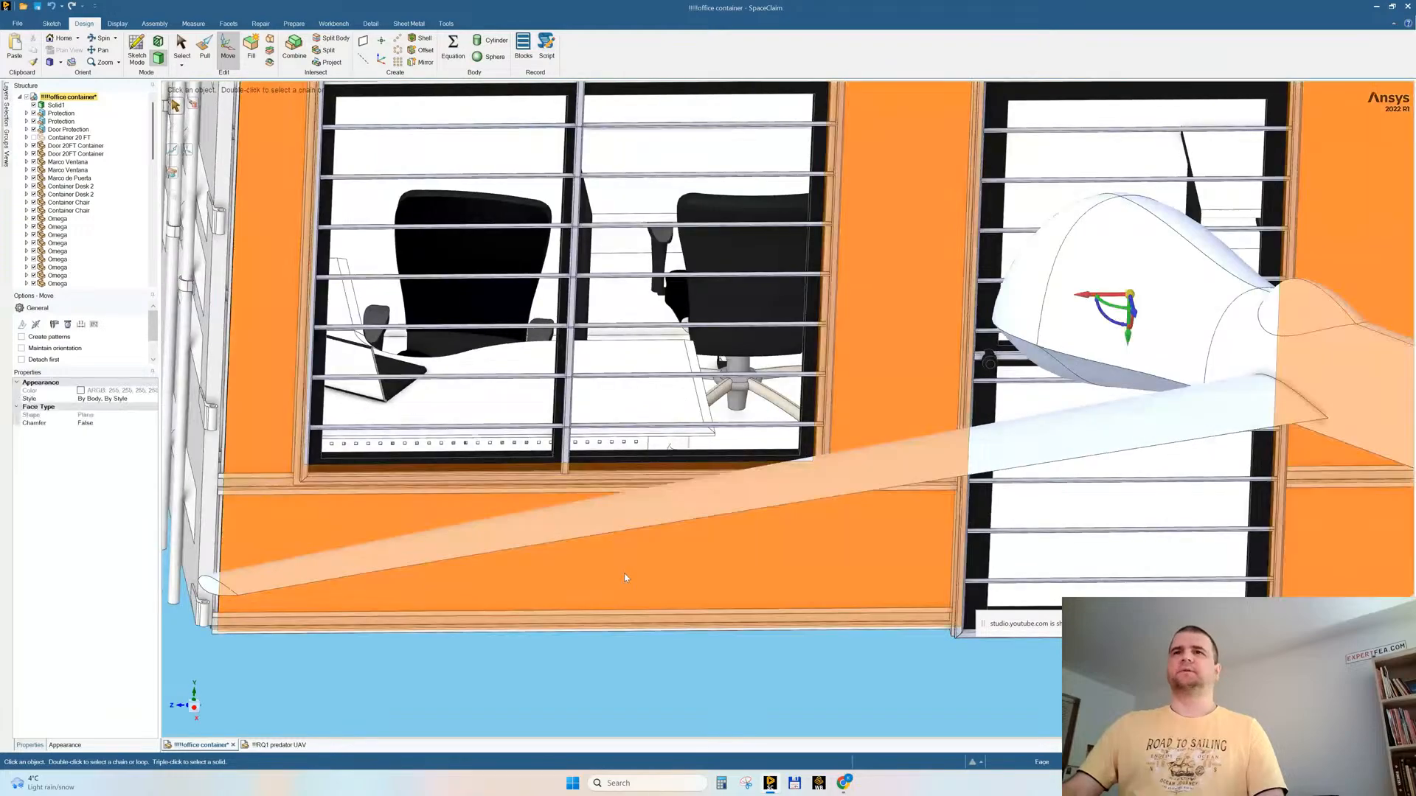
pyautogui.rightClick(624, 573)
pyautogui.click(639, 401)
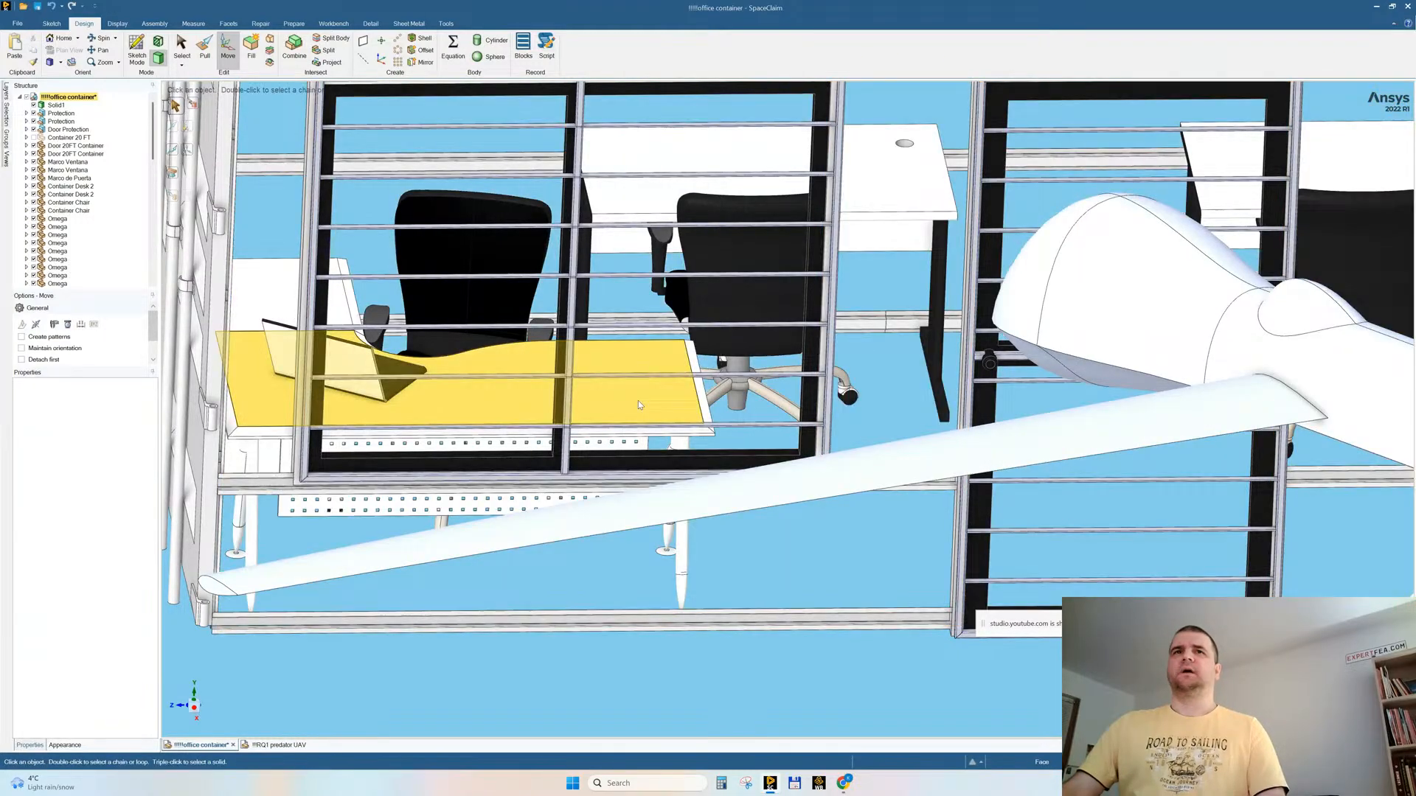
# Step: Delete the perforated panel beneath the desk with the laptop
pyautogui.moveTo(455, 708); pyautogui.dragTo(344, 539, button='middle')
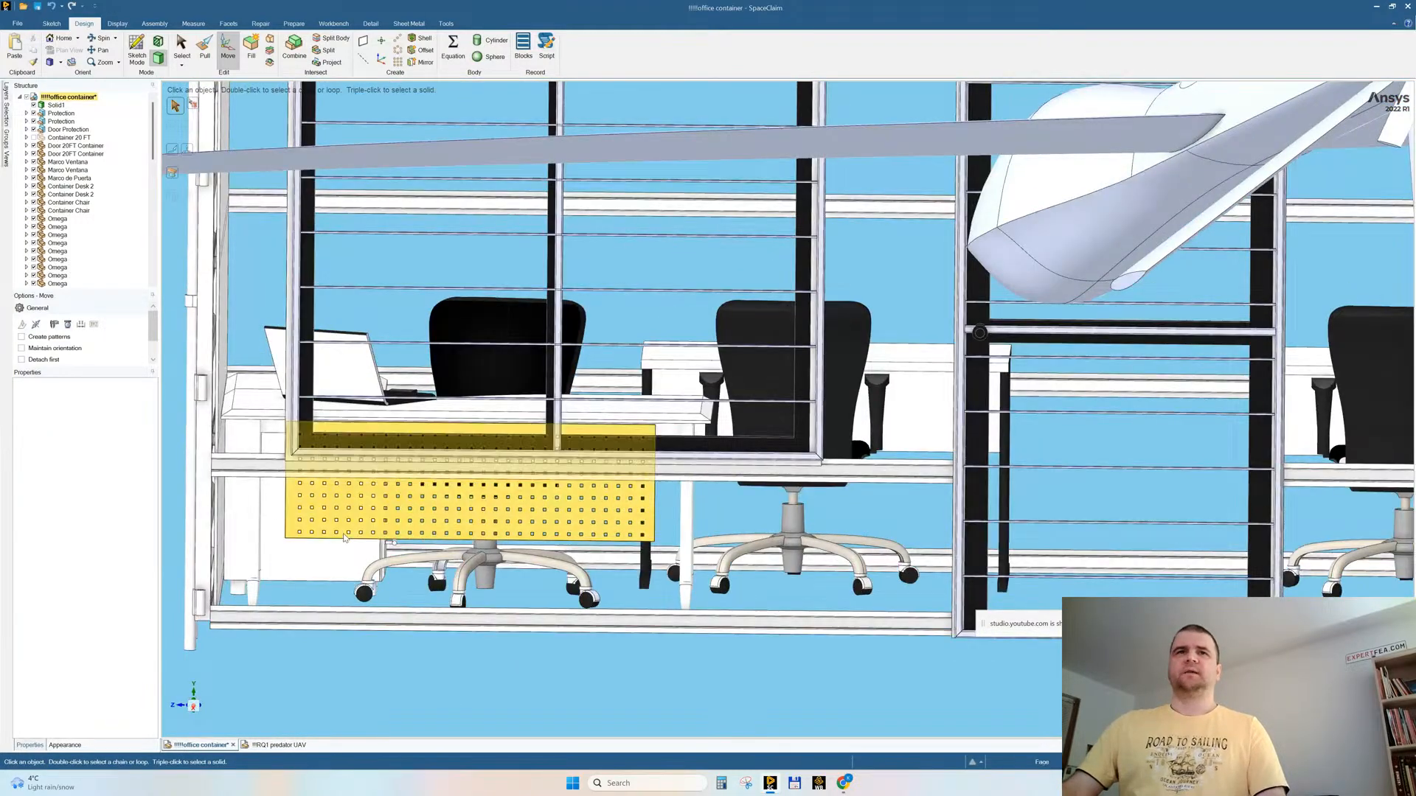
pyautogui.click(294, 506)
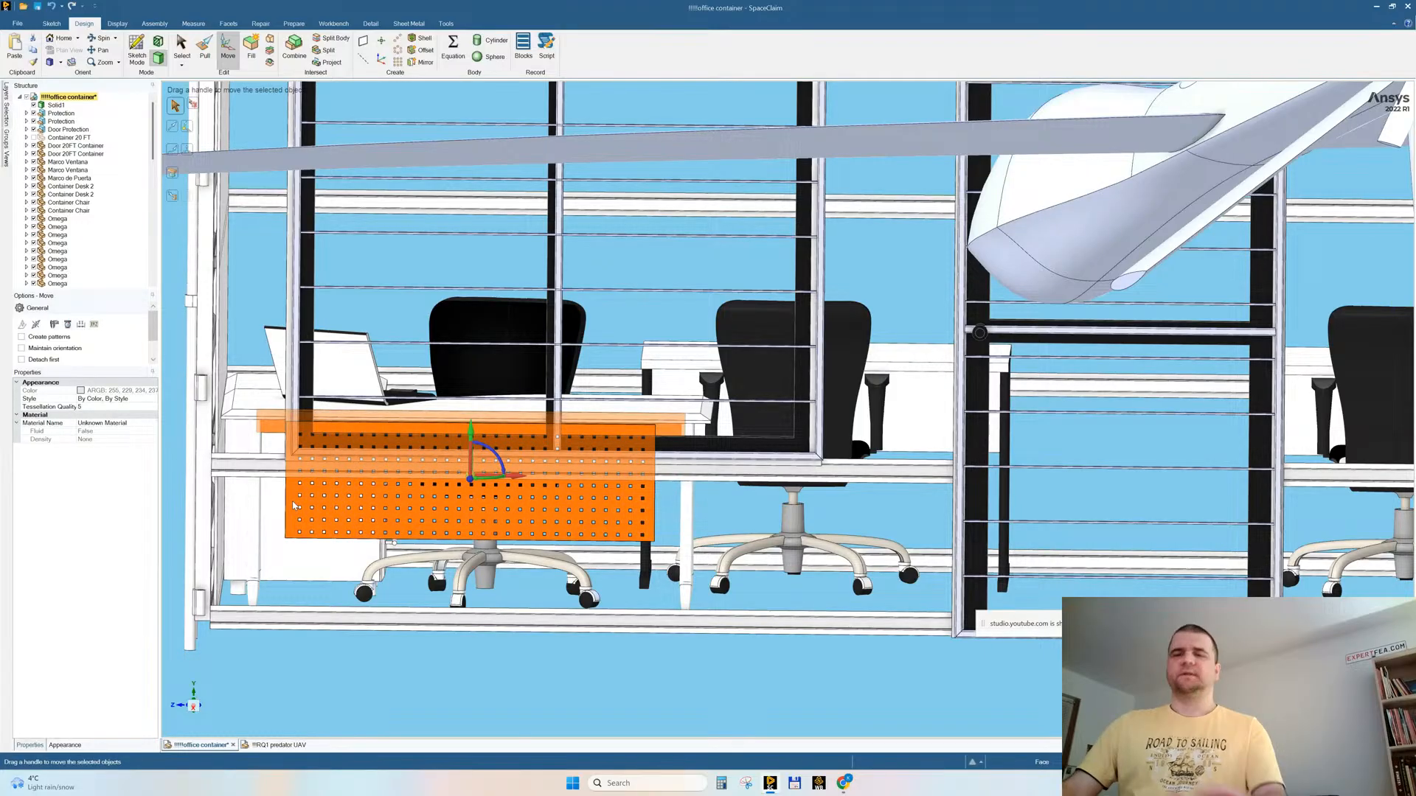
pyautogui.press('Delete')
# Step: Hide the slotted bracket and its attached leg parts under the desk at the opposite end of the container
pyautogui.moveTo(534, 546); pyautogui.dragTo(290, 459, button='middle')
pyautogui.keyDown('ctrl'); pyautogui.moveTo(1199, 417); pyautogui.dragTo(711, 418, button='middle'); pyautogui.keyUp('ctrl')
pyautogui.moveTo(878, 418); pyautogui.dragTo(892, 328, button='middle')
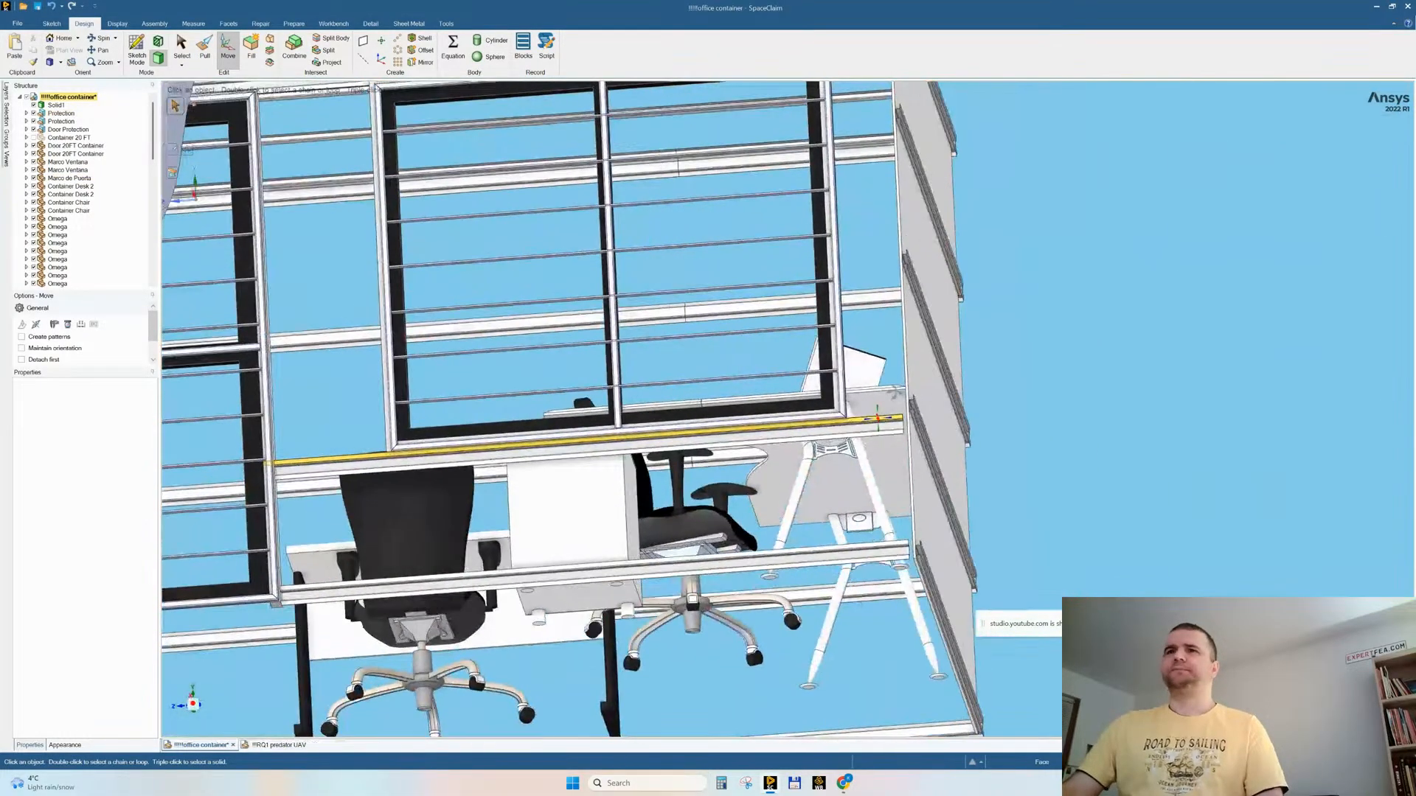
pyautogui.scroll(8, 857, 440)
pyautogui.tripleClick(666, 459)
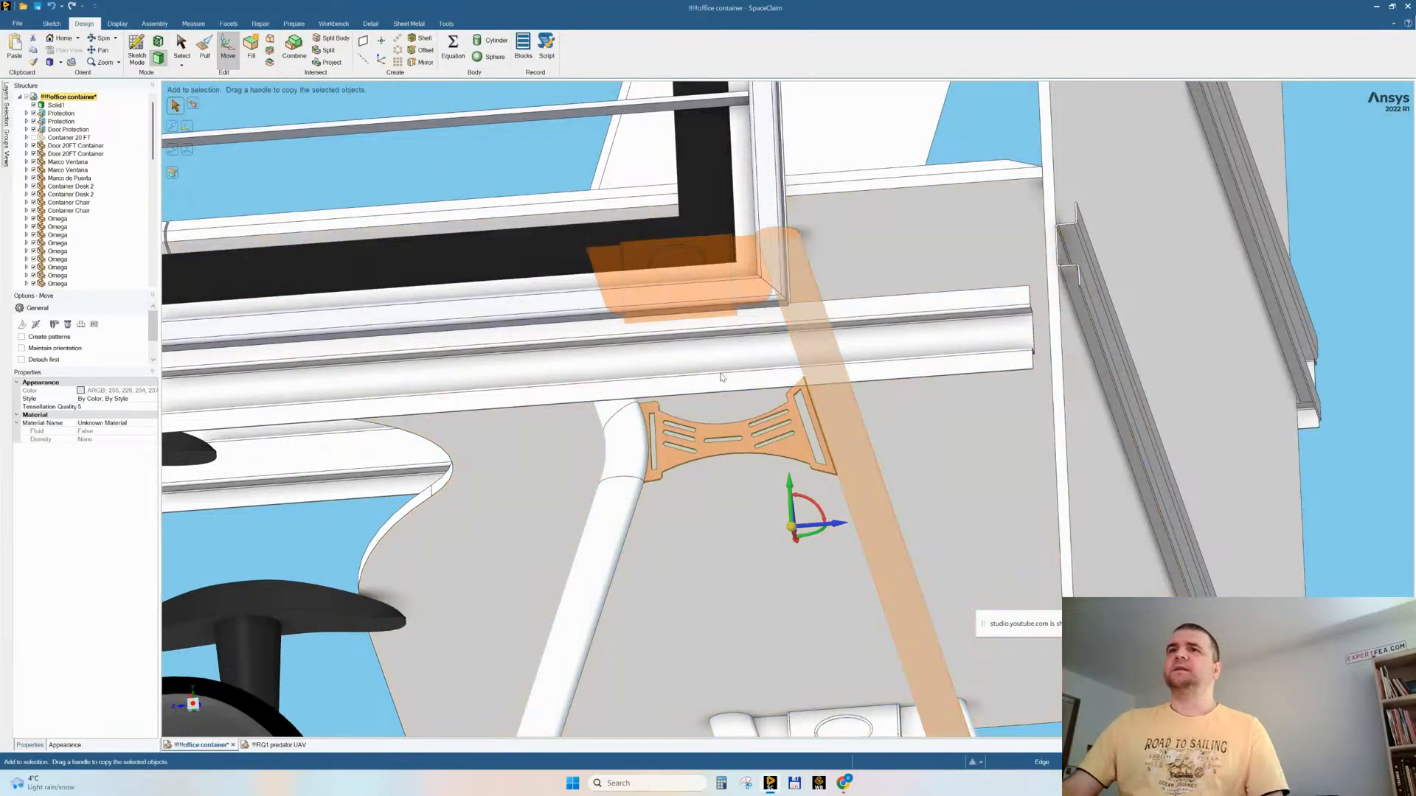
pyautogui.scroll(-6, 872, 394)
pyautogui.moveTo(716, 387)
pyautogui.mouseDown(button='middle')
pyautogui.moveTo(718, 413)
pyautogui.moveTo(717, 376)
pyautogui.mouseUp(button='middle')
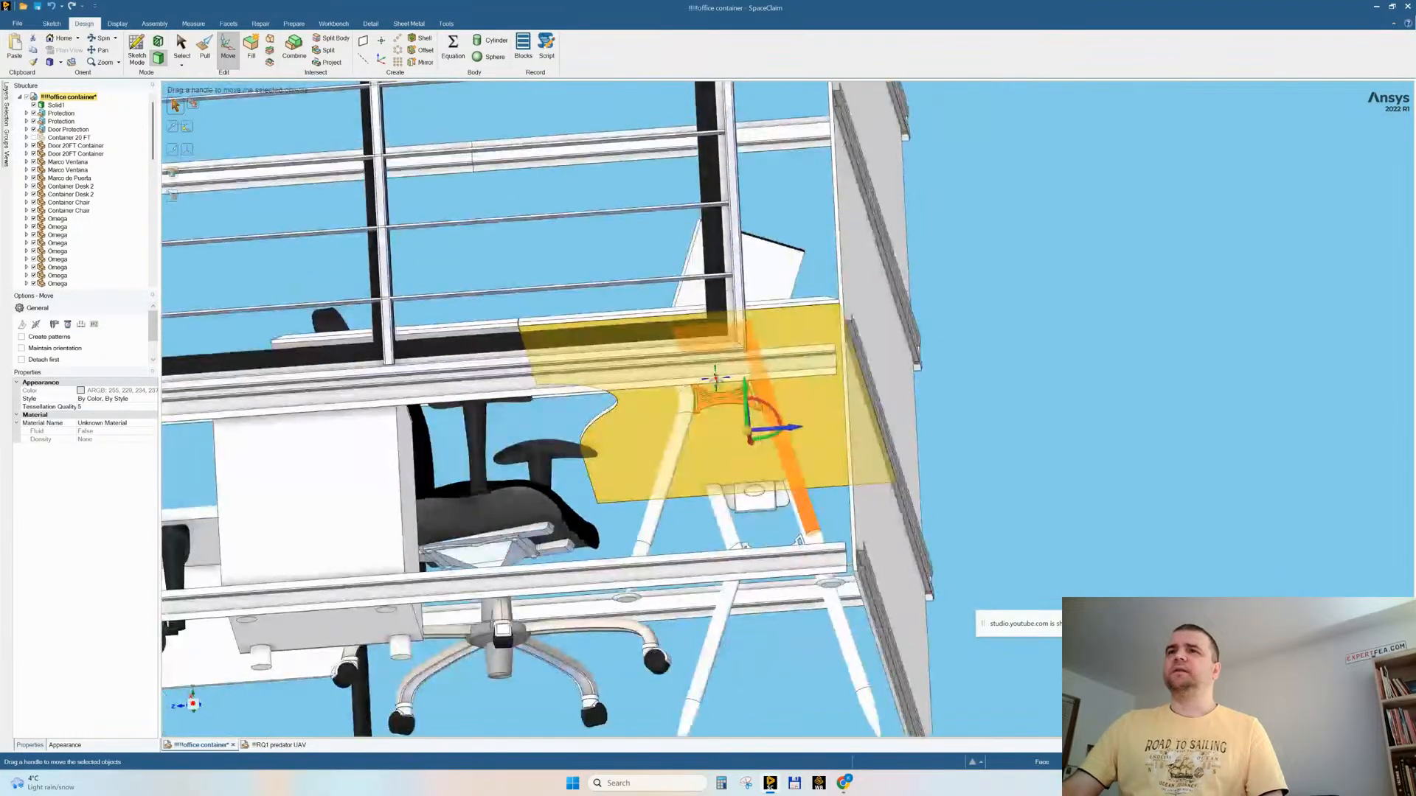
pyautogui.rightClick(1041, 258)
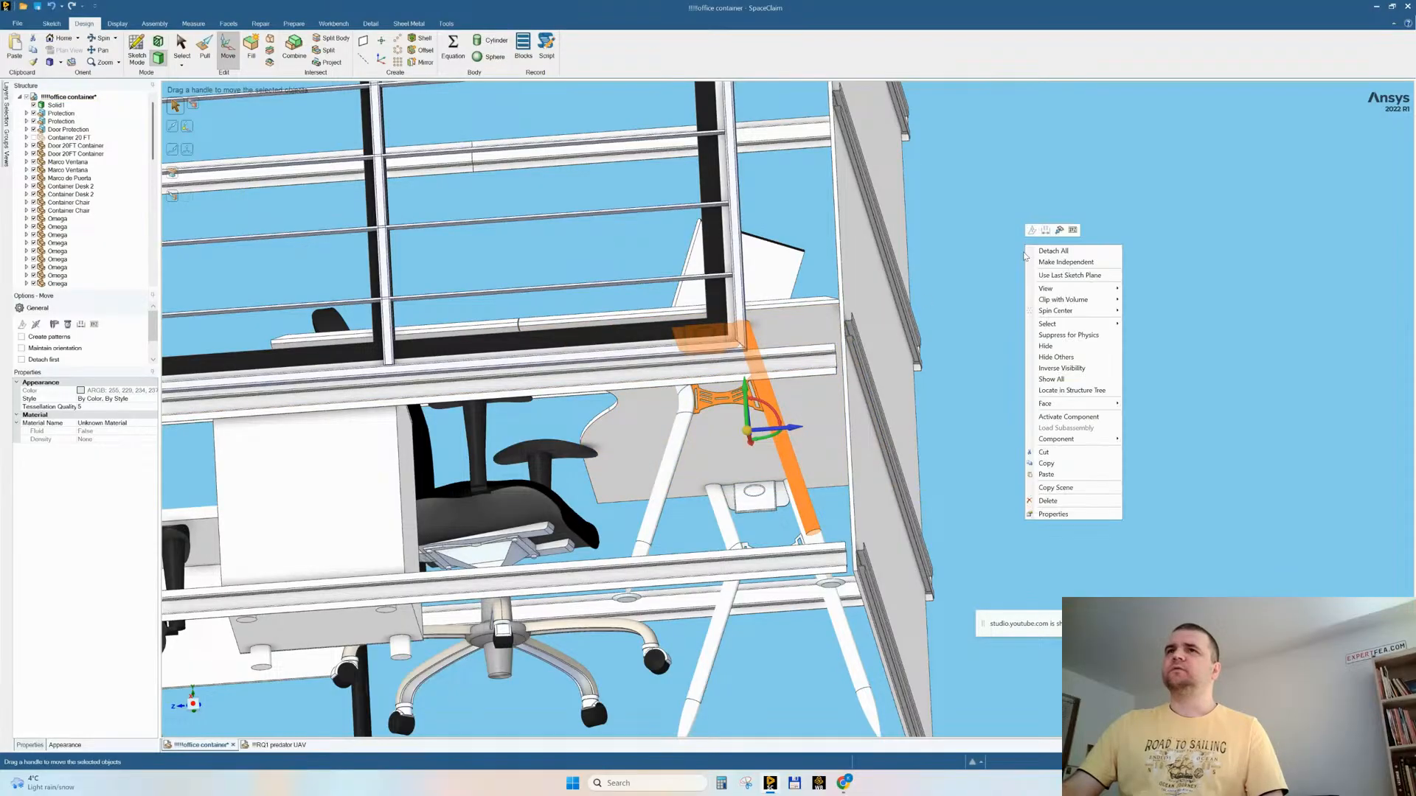
pyautogui.click(1069, 369)
# Step: Remove the remaining slotted bracket, the small box under the tabletop and the adjoining leg from the same desk
pyautogui.scroll(5, 947, 371)
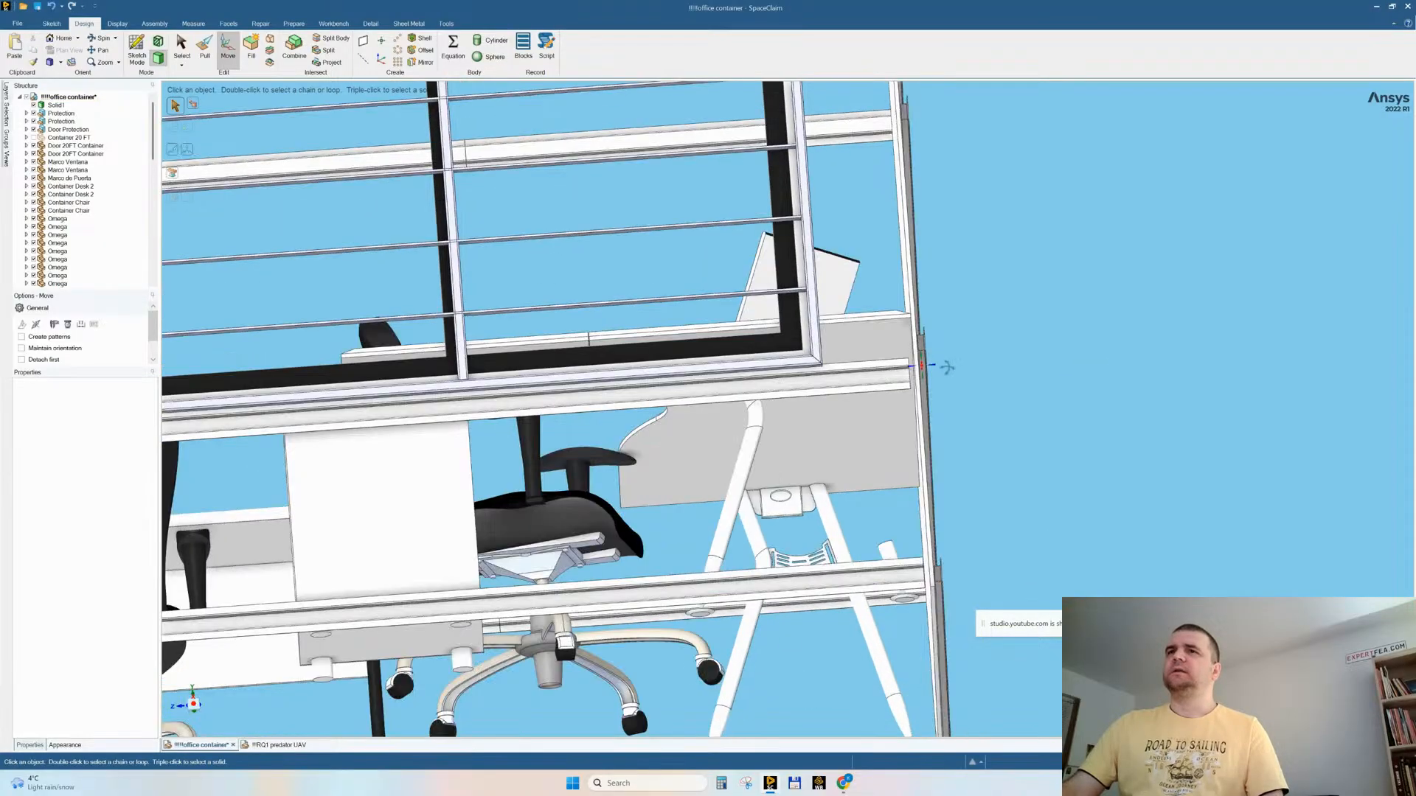
pyautogui.scroll(-3, 877, 439)
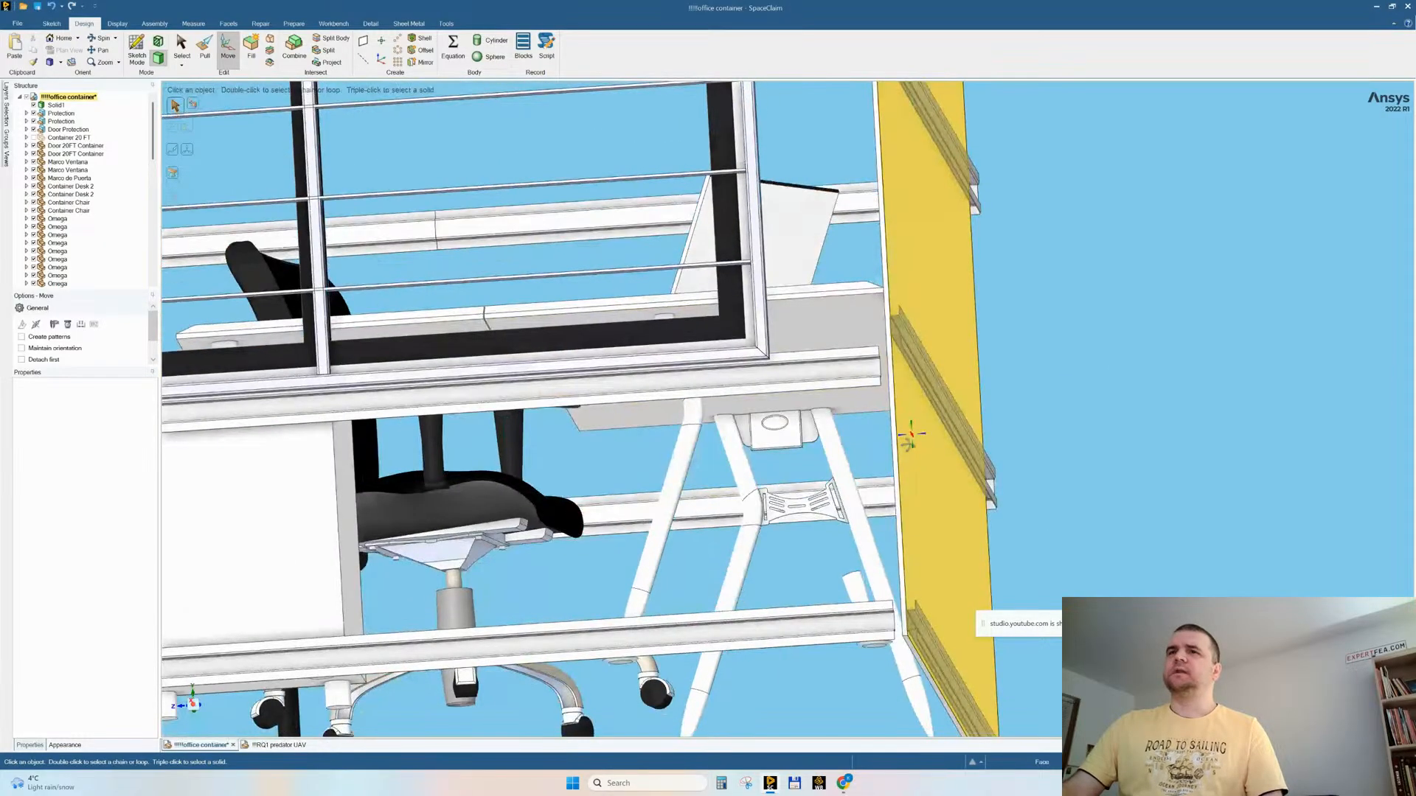
pyautogui.click(774, 517)
pyautogui.tripleClick(771, 521)
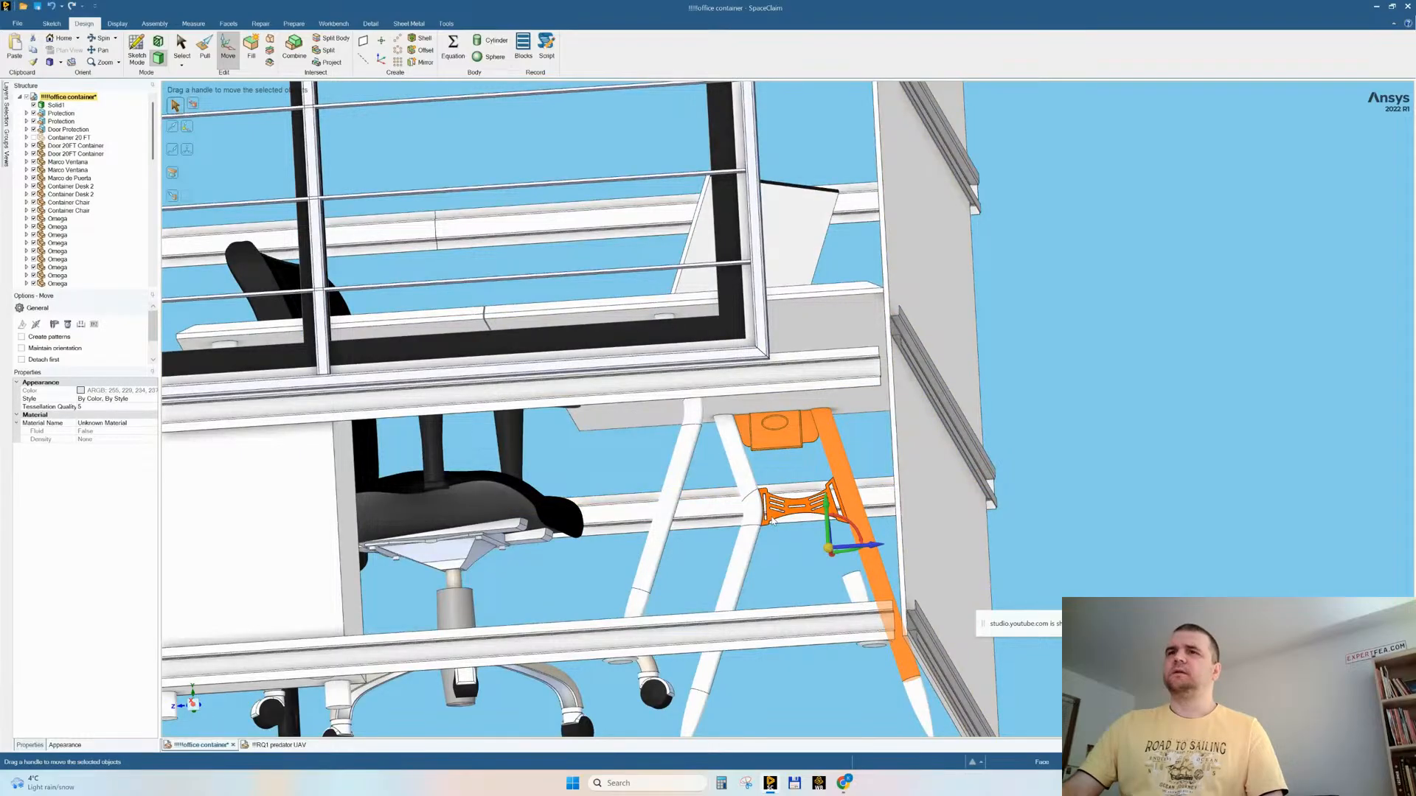
pyautogui.click(1067, 304)
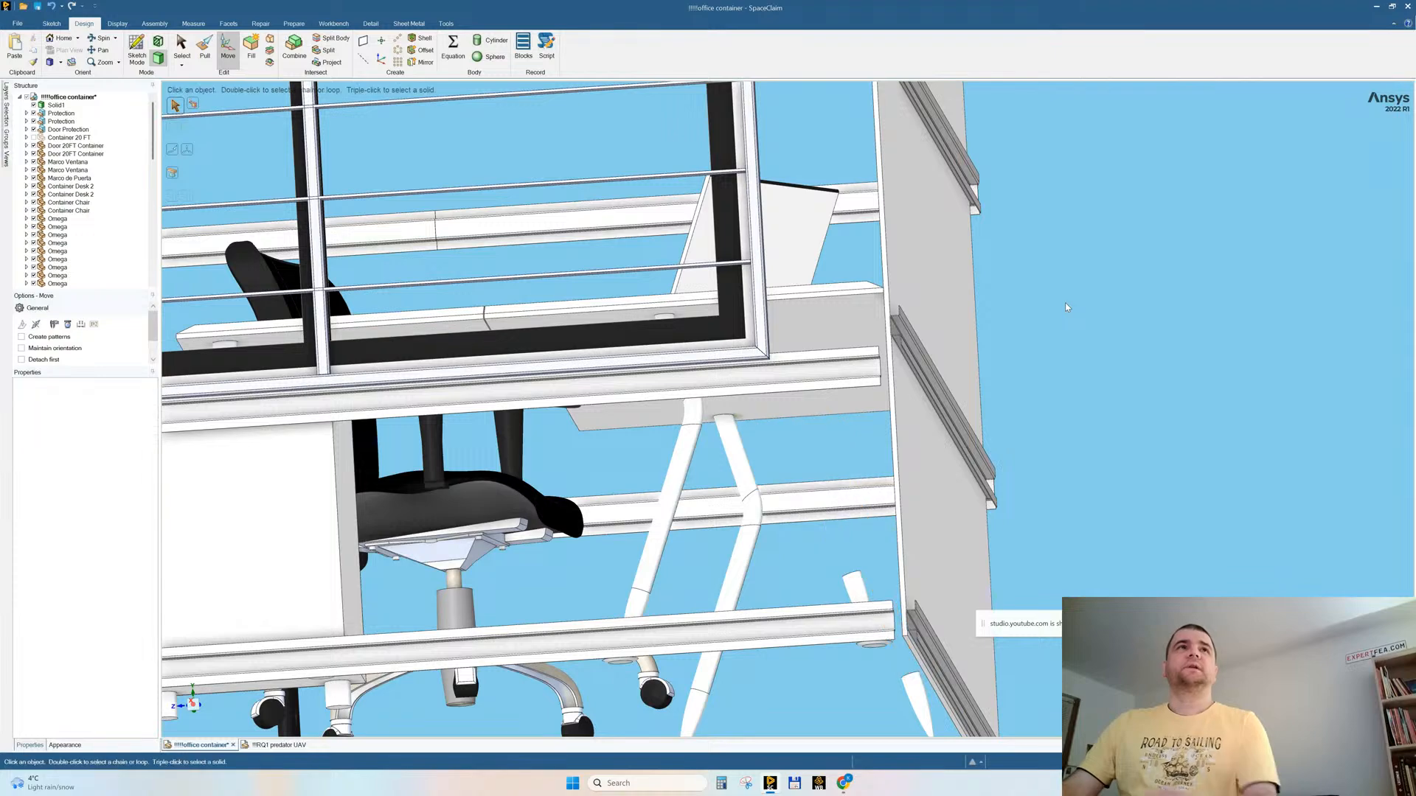
pyautogui.scroll(-8, 42, 187)
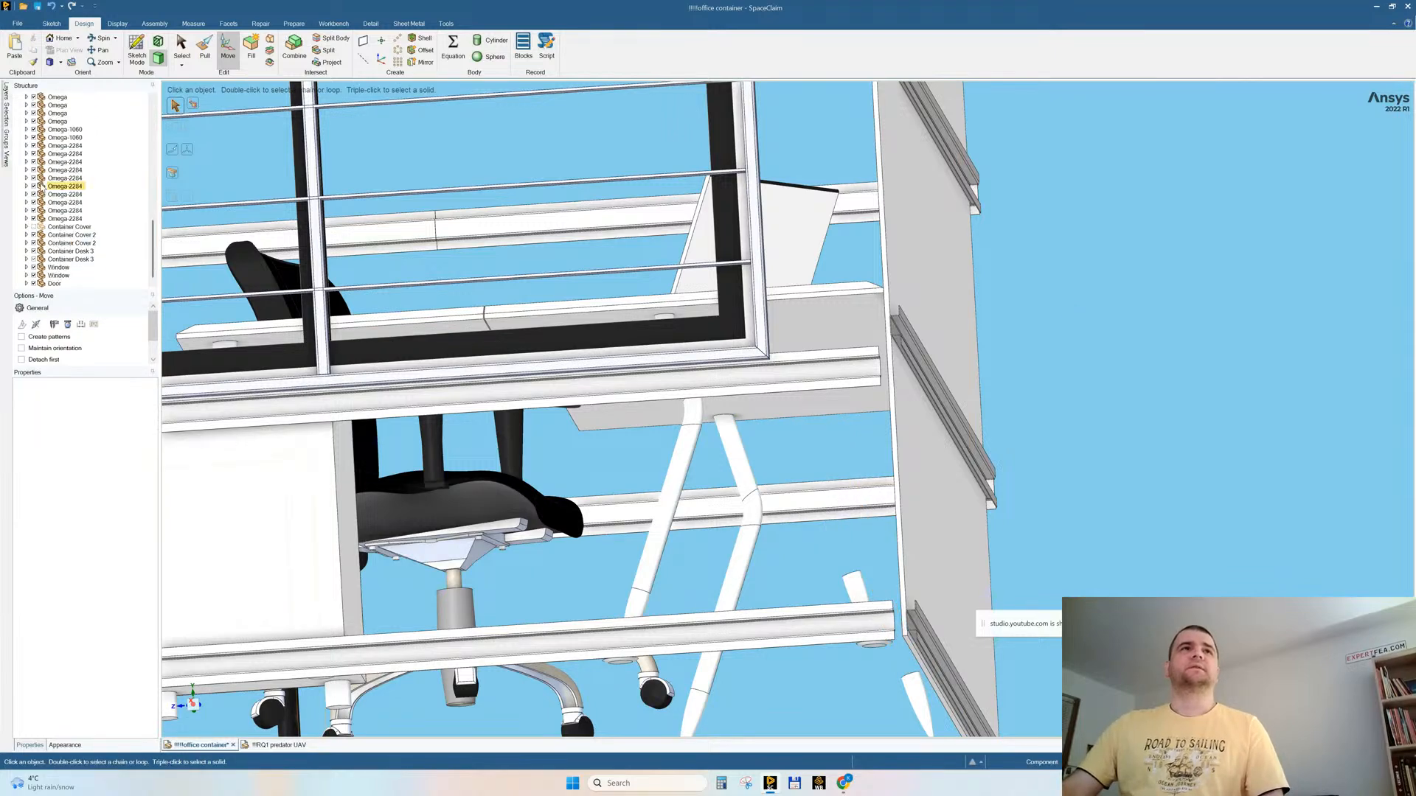
# Step: Show all hidden parts again, and hide only the two wall panels that cover the office furniture
pyautogui.click(48, 228)
pyautogui.scroll(8, 62, 236)
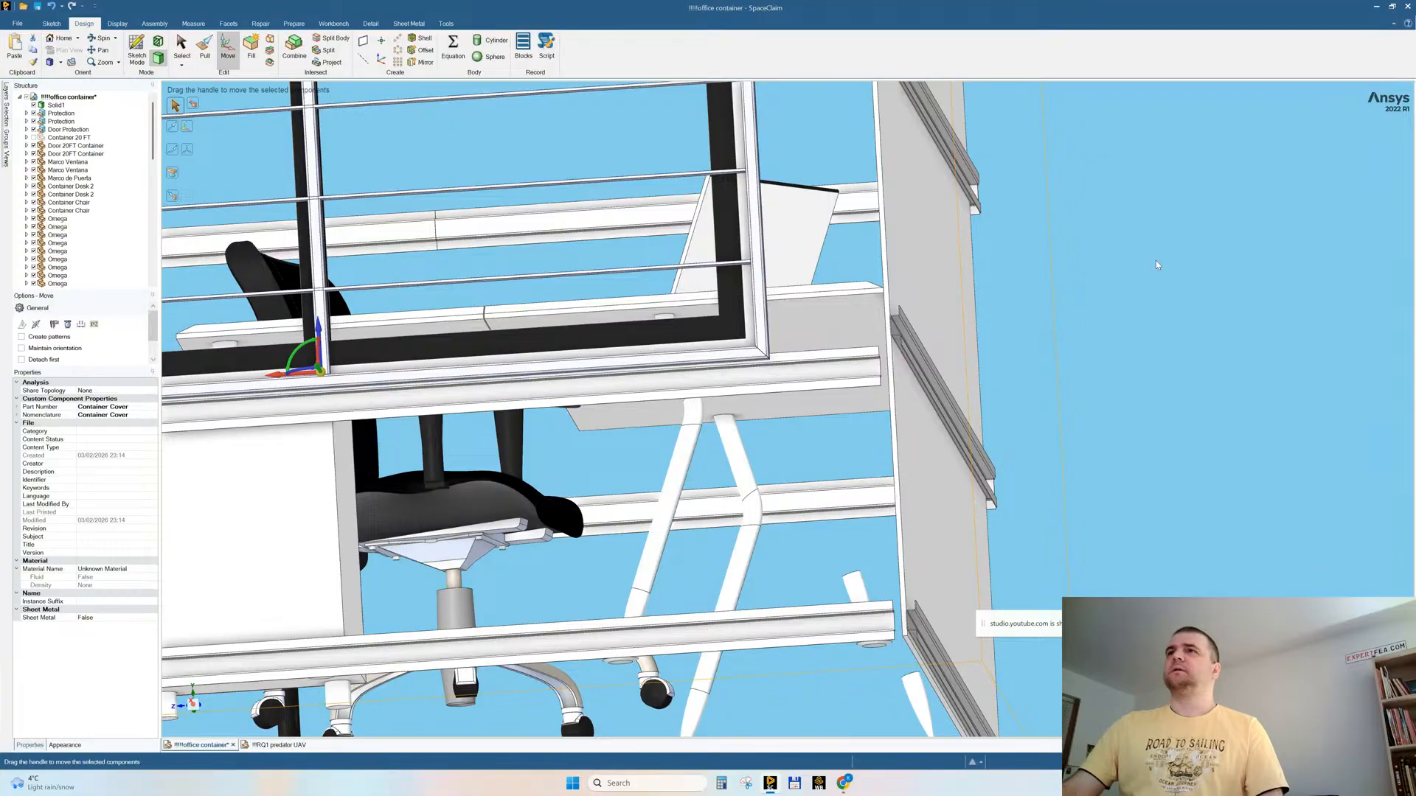
pyautogui.rightClick(1140, 250)
pyautogui.click(1163, 357)
pyautogui.click(725, 491)
pyautogui.rightClick(724, 493)
pyautogui.click(738, 566)
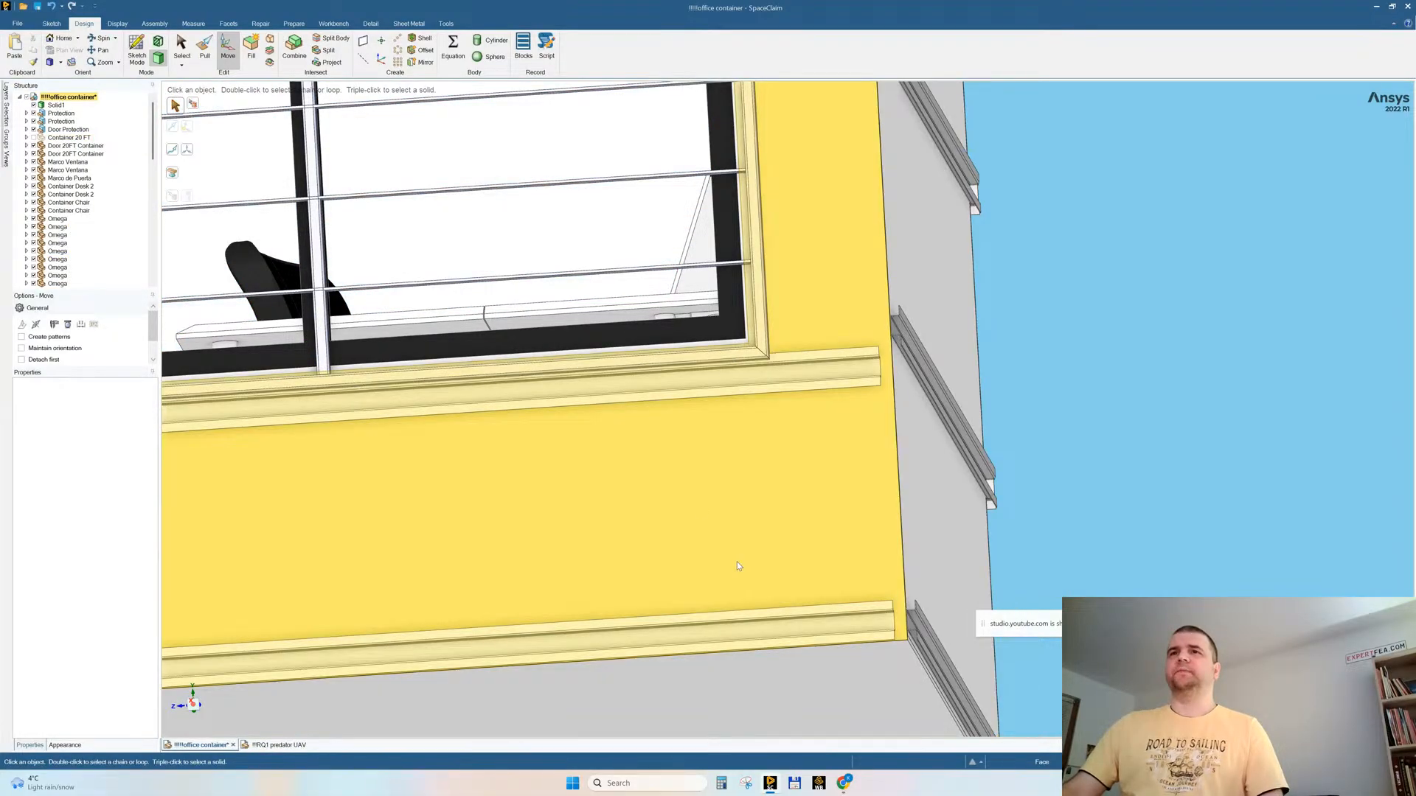
pyautogui.click(700, 500)
pyautogui.rightClick(701, 497)
pyautogui.click(726, 606)
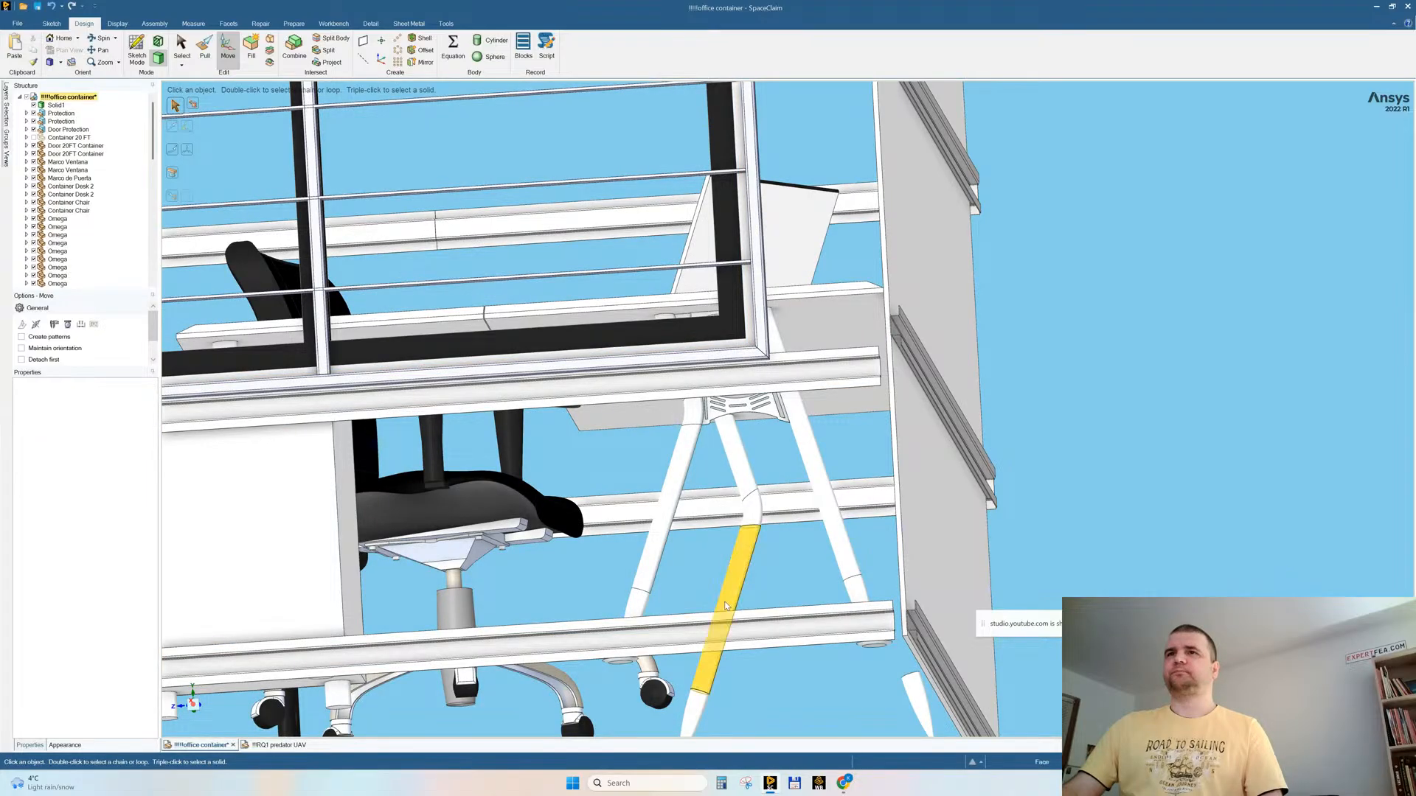
# Step: Delete the slotted bracket and its attached leg under the desk with the laptop
pyautogui.click(770, 413)
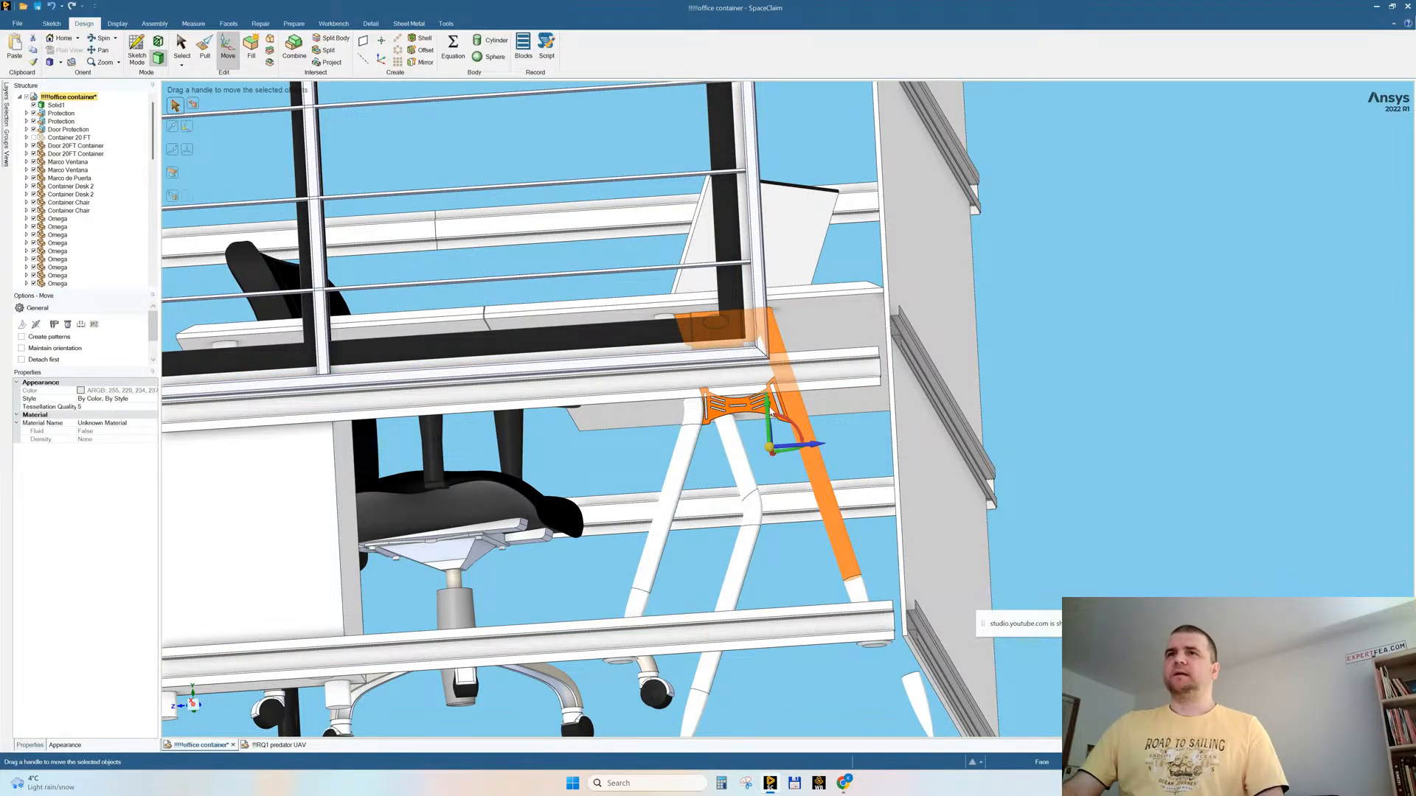
pyautogui.press('Escape')
# Step: Delete the pedestal cabinet beside the laptop desk together with its leftover front panel
pyautogui.moveTo(803, 417); pyautogui.dragTo(787, 553, button='middle')
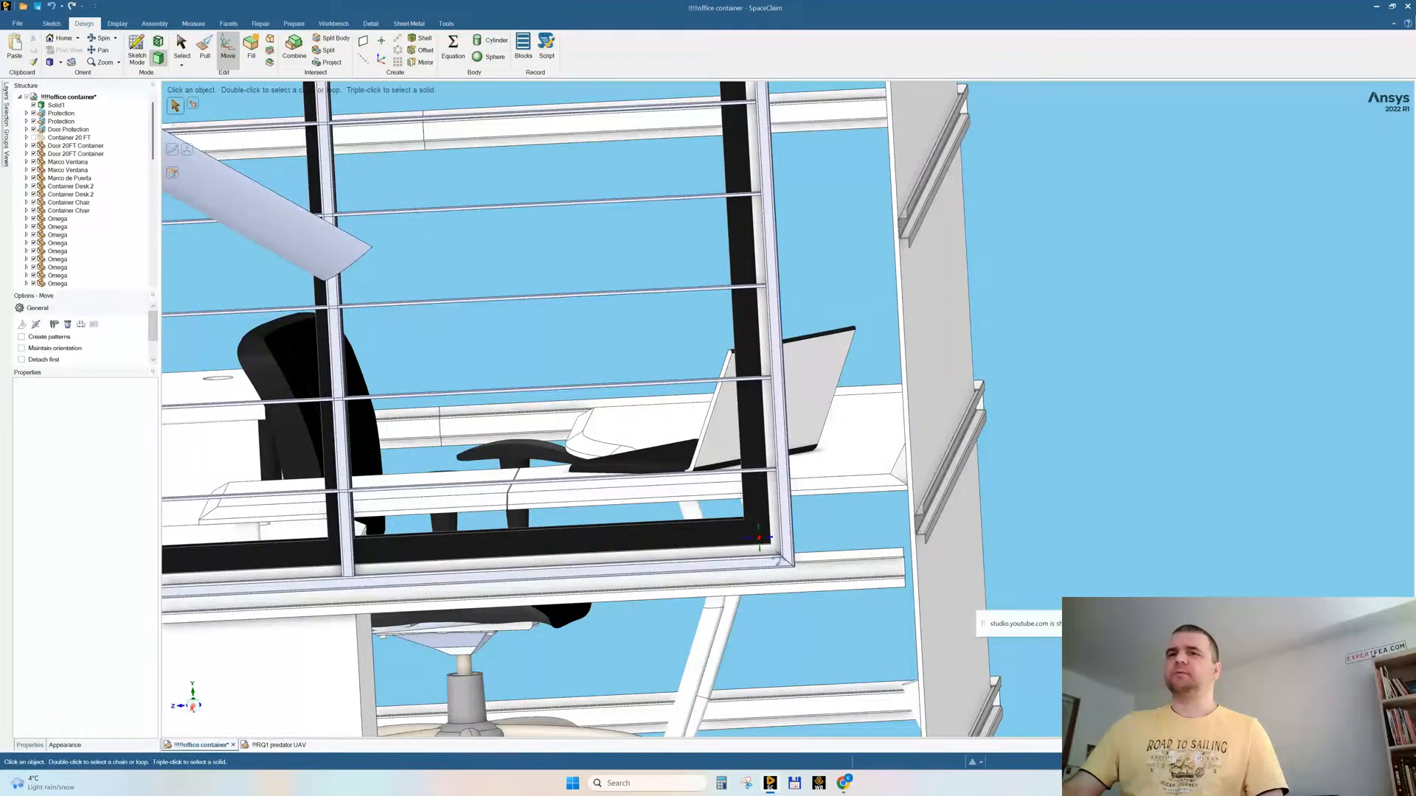
pyautogui.scroll(-7, 786, 550)
pyautogui.scroll(2, 786, 547)
pyautogui.moveTo(786, 496); pyautogui.dragTo(782, 412, button='middle')
pyautogui.scroll(5, 780, 410)
pyautogui.moveTo(752, 356)
pyautogui.mouseDown(button='middle')
pyautogui.moveTo(758, 314)
pyautogui.moveTo(758, 359)
pyautogui.mouseUp(button='middle')
pyautogui.scroll(-8, 758, 358)
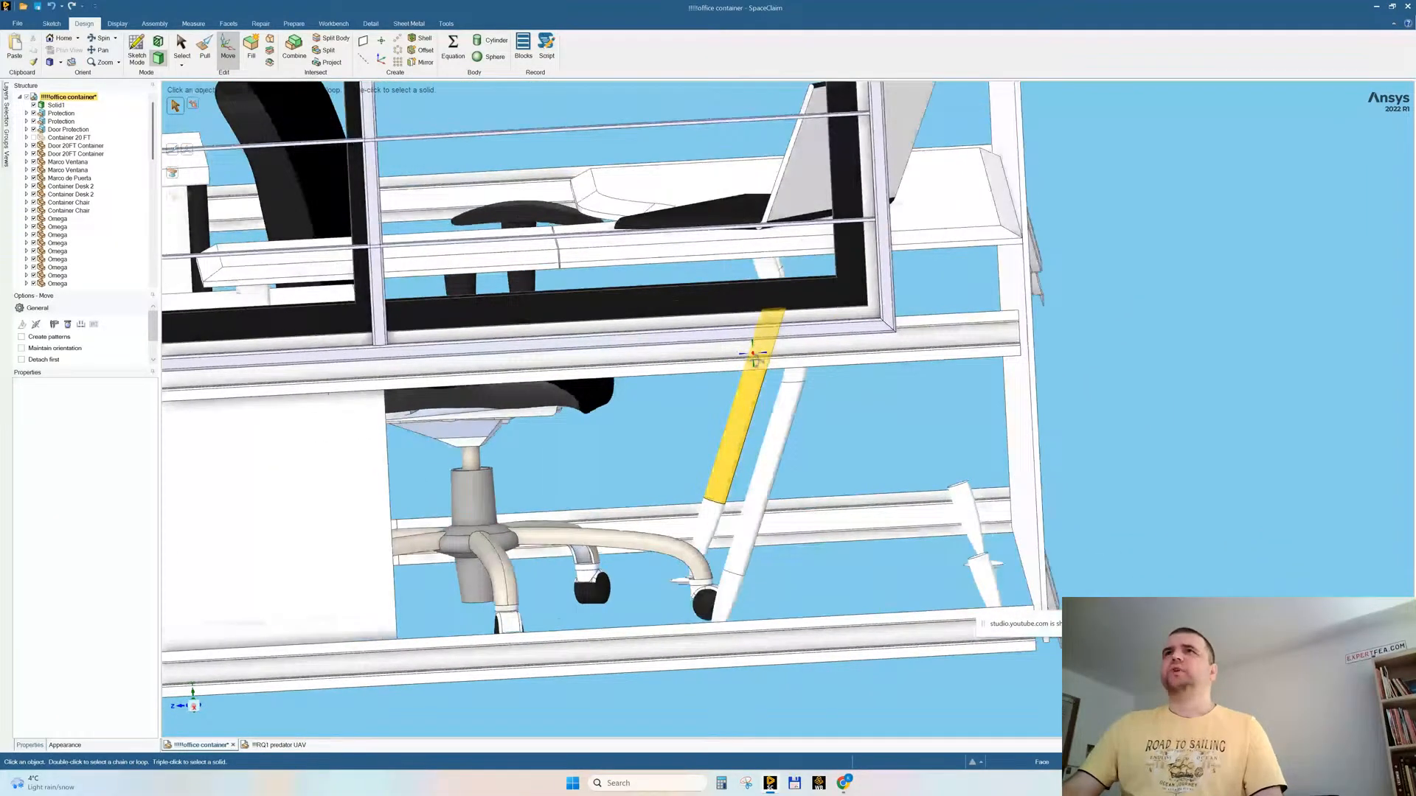
pyautogui.scroll(5, 745, 389)
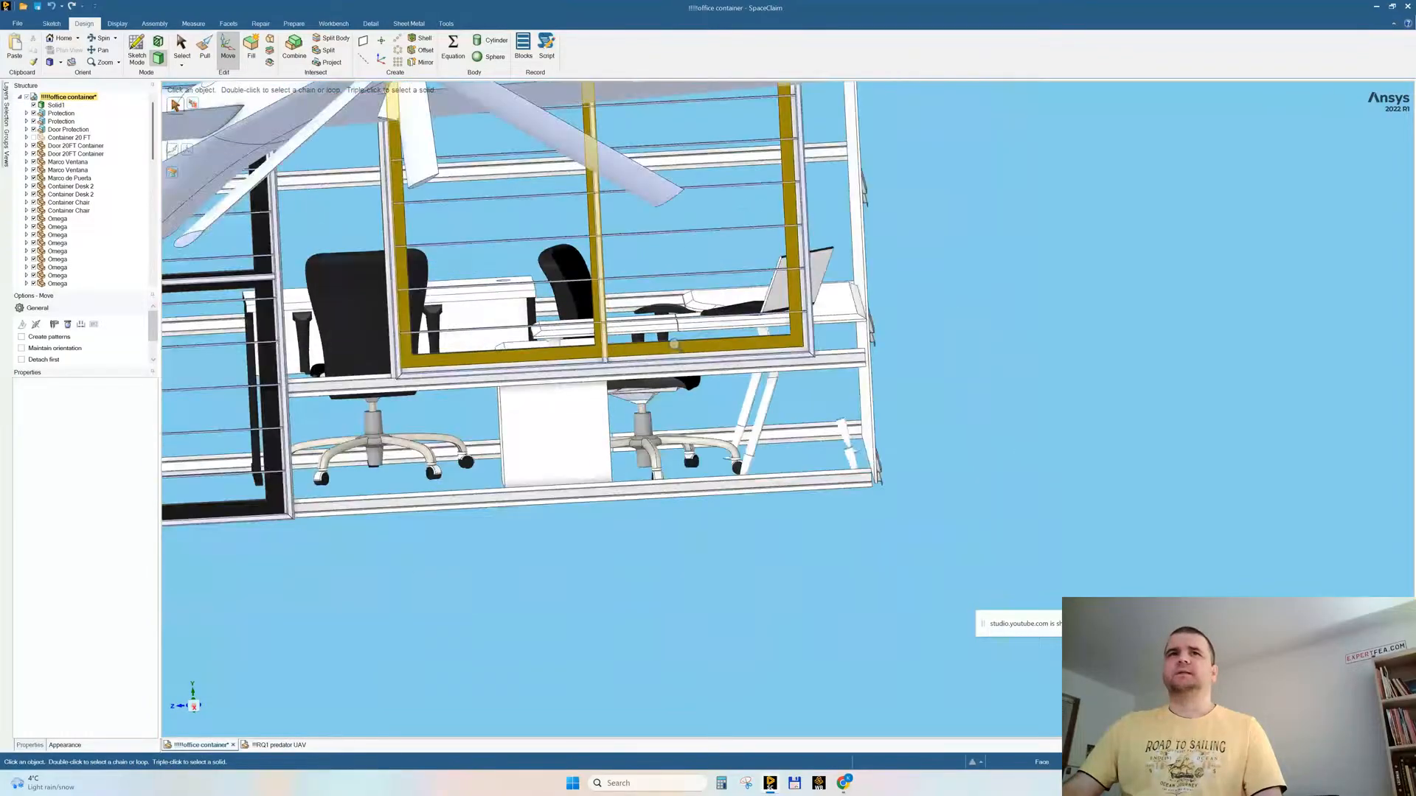
pyautogui.moveTo(745, 393); pyautogui.dragTo(612, 406, button='middle')
pyautogui.scroll(3, 664, 362)
pyautogui.click(554, 467)
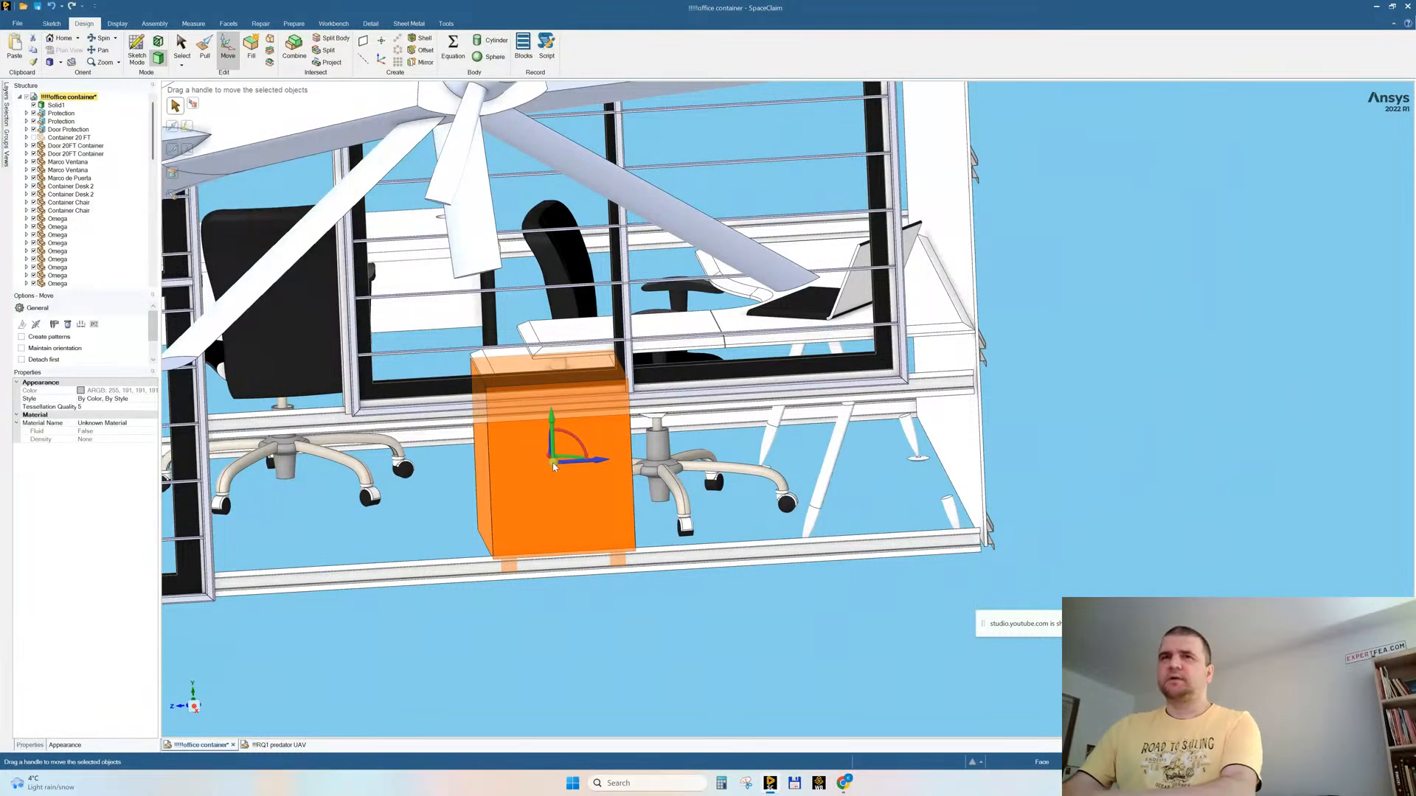
pyautogui.press('Escape')
pyautogui.tripleClick(585, 455)
pyautogui.press('Delete')
pyautogui.tripleClick(580, 484)
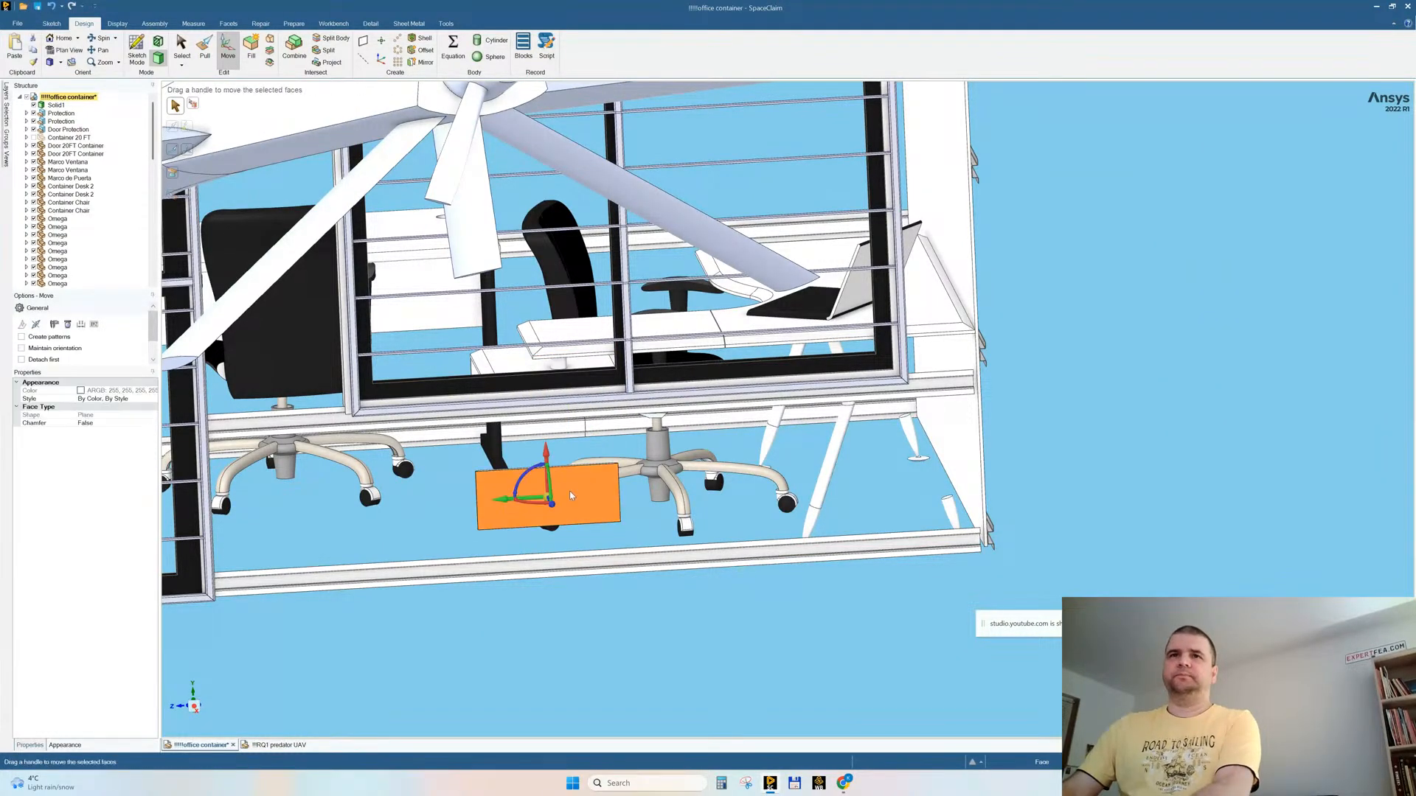
pyautogui.press('Delete')
# Step: Delete the cabinet's remaining top panels and the whole tabletop with the laptop on it
pyautogui.tripleClick(504, 361)
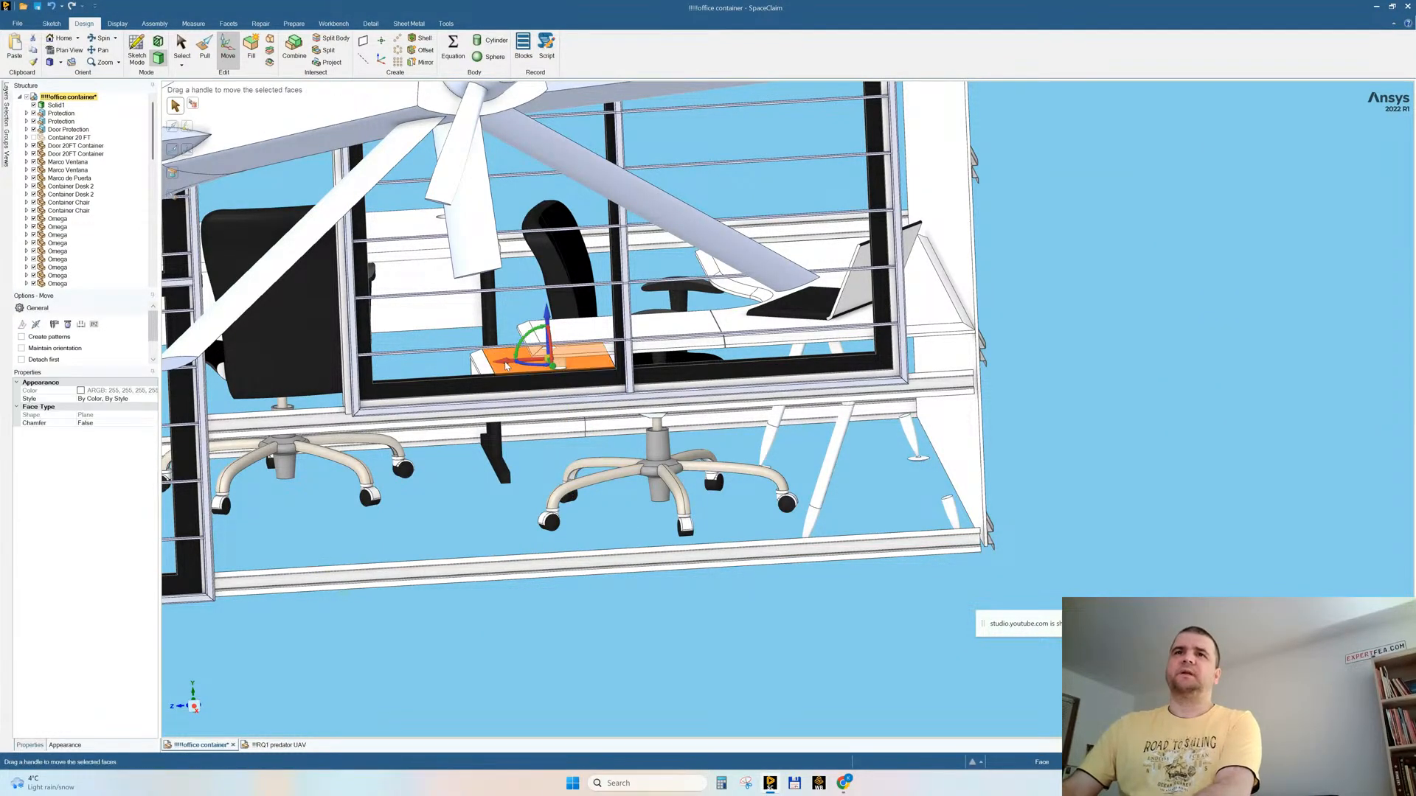
pyautogui.press('Delete')
pyautogui.tripleClick(731, 321)
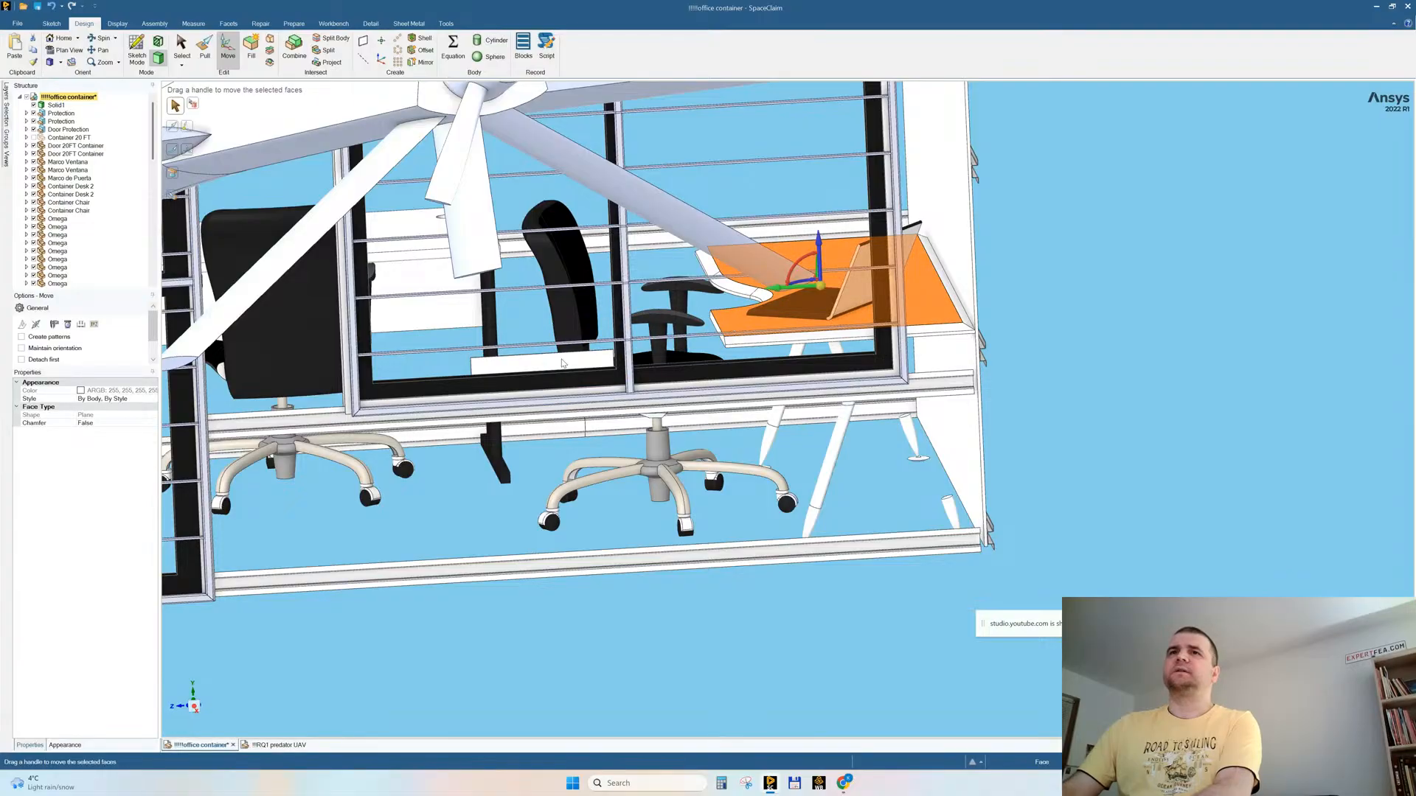
pyautogui.press('Delete')
pyautogui.click(560, 362)
pyautogui.press('Delete')
pyautogui.tripleClick(839, 301)
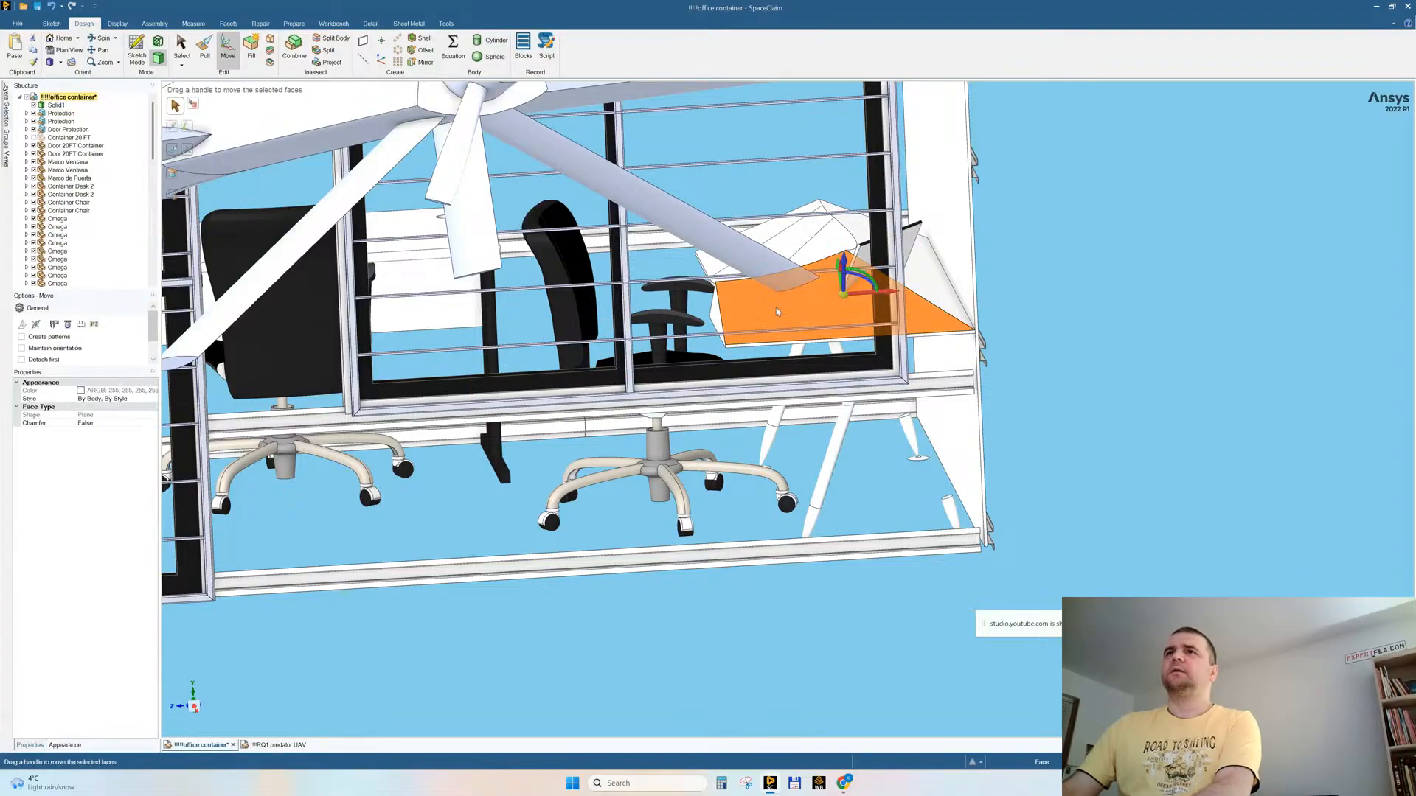
pyautogui.press('Delete')
pyautogui.tripleClick(842, 301)
pyautogui.press('Delete')
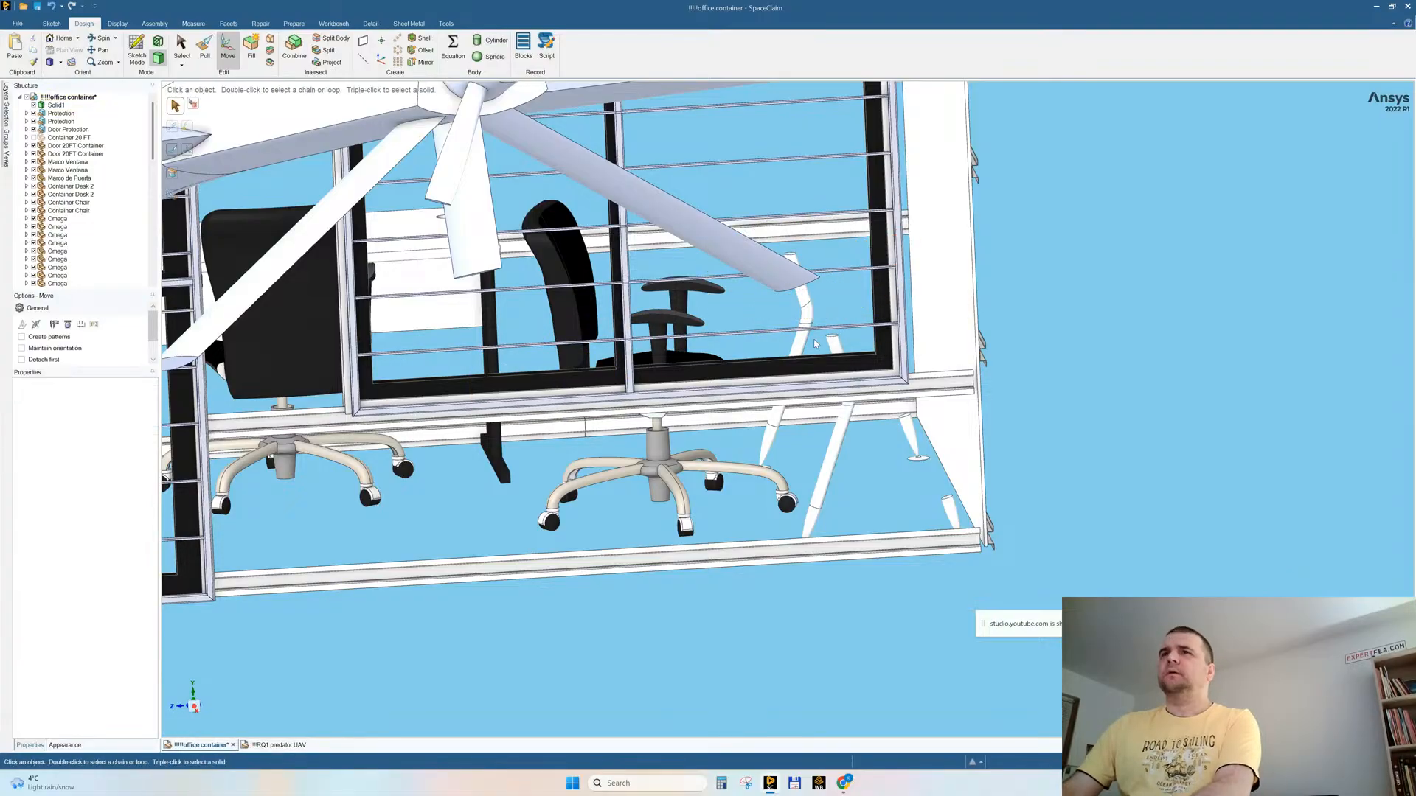
# Step: Delete the support frame and the loose leg segments left from the removed laptop desk
pyautogui.tripleClick(806, 318)
pyautogui.press('Delete')
pyautogui.tripleClick(835, 442)
pyautogui.press('Delete')
pyautogui.tripleClick(910, 435)
pyautogui.press('Delete')
pyautogui.tripleClick(950, 511)
pyautogui.press('Delete')
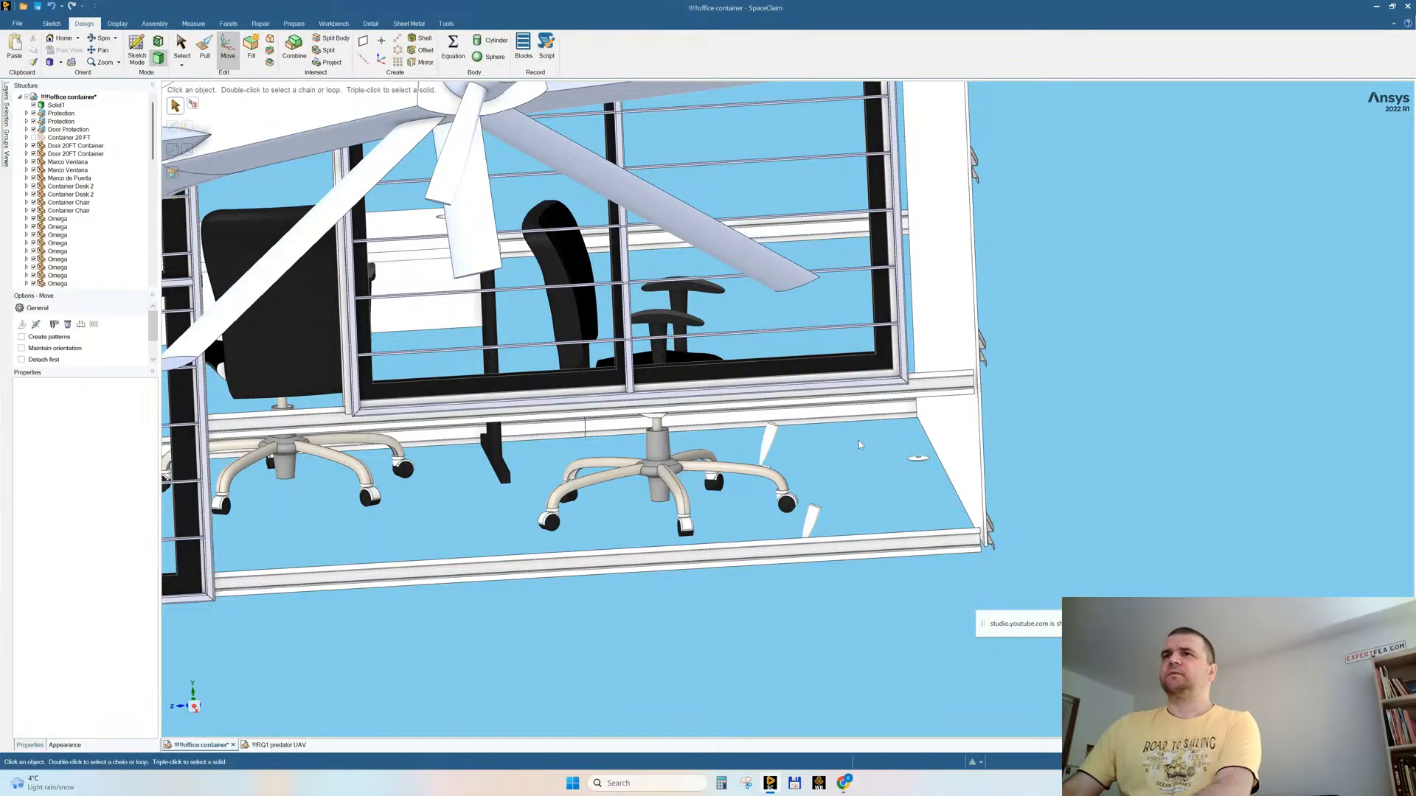
pyautogui.tripleClick(773, 438)
pyautogui.press('Delete')
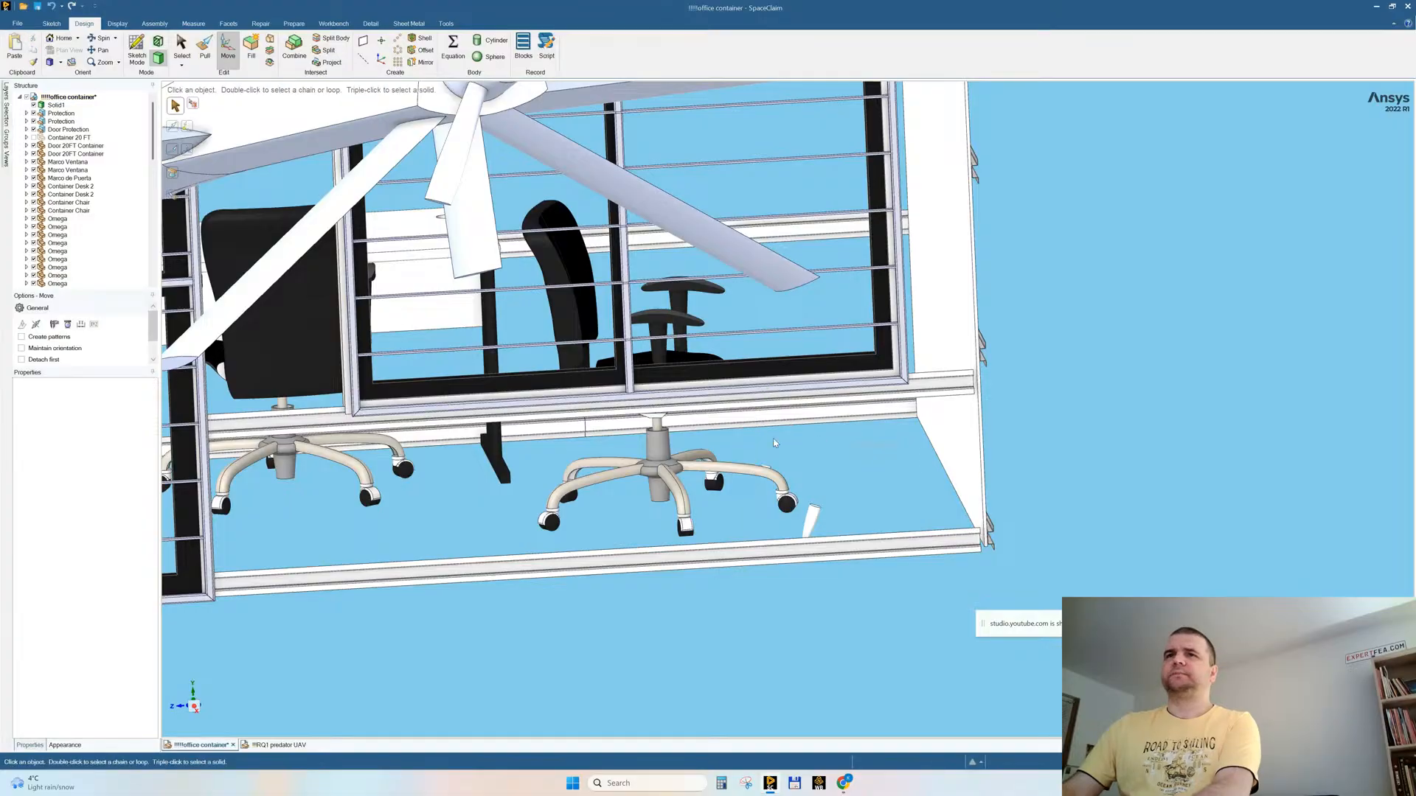
# Step: Delete the last small foot pieces left on the floor beside the office chair
pyautogui.moveTo(839, 487); pyautogui.dragTo(802, 426, button='middle')
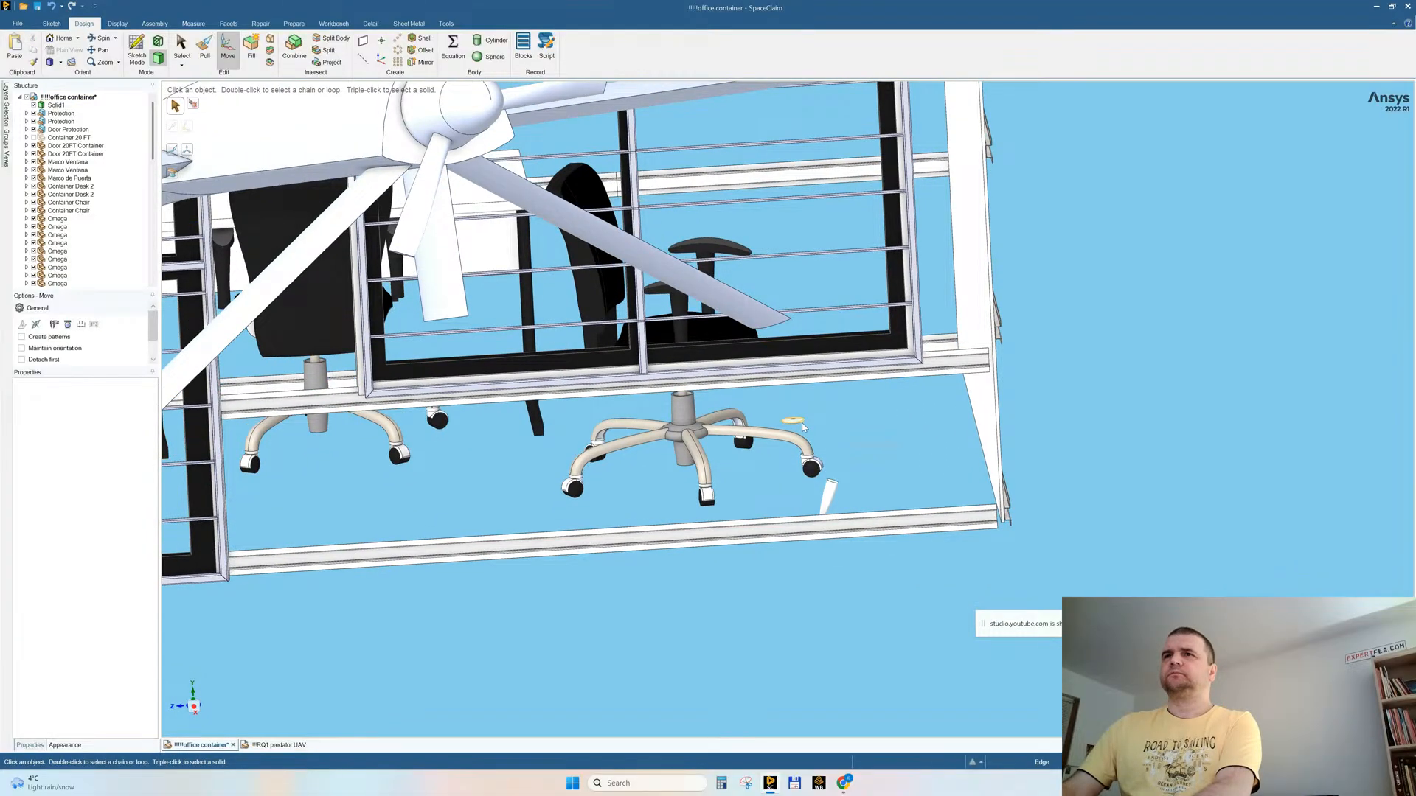
pyautogui.moveTo(813, 503); pyautogui.dragTo(808, 572, button='middle')
pyautogui.moveTo(767, 443); pyautogui.dragTo(994, 526)
pyautogui.press('Delete')
# Step: Try to rotate the rear desk together with the adjacent chair's backrest by 90 and 180 degrees, and undo the rotations
pyautogui.moveTo(911, 519); pyautogui.dragTo(719, 310, button='middle')
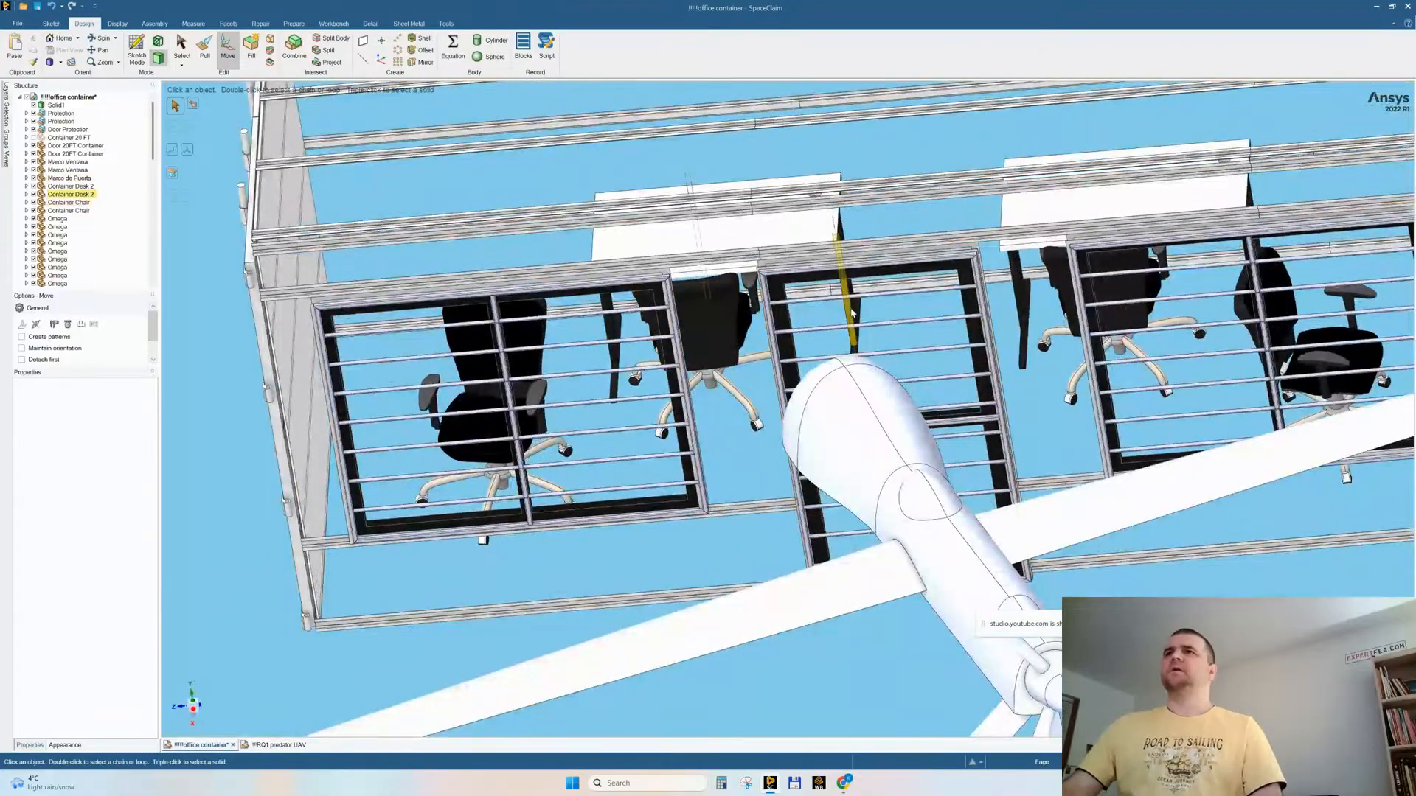
pyautogui.click(795, 214)
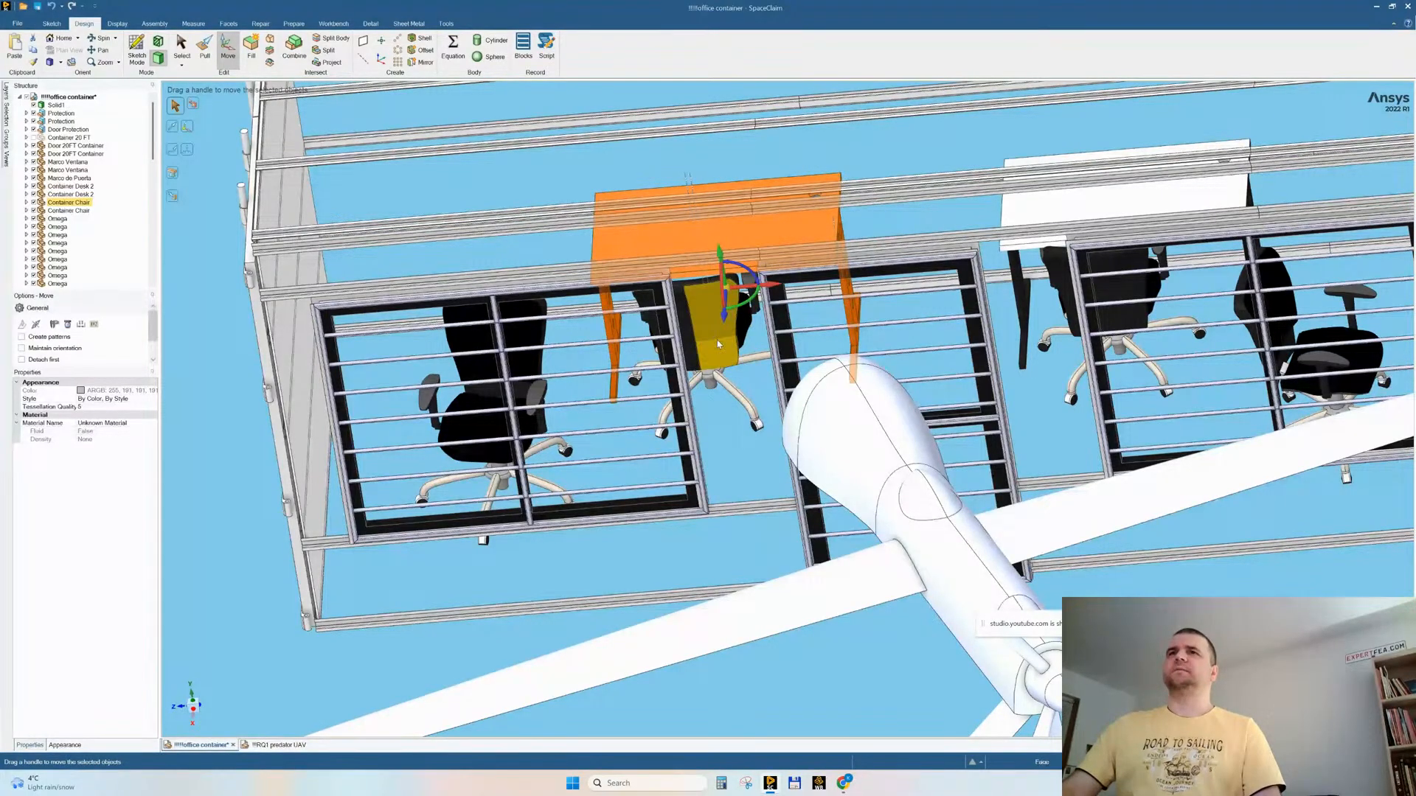
pyautogui.keyDown('ctrl'); pyautogui.click(706, 317); pyautogui.keyUp('ctrl')
pyautogui.moveTo(706, 317)
pyautogui.mouseDown(button='middle')
pyautogui.moveTo(747, 396)
pyautogui.moveTo(720, 325)
pyautogui.mouseUp(button='middle')
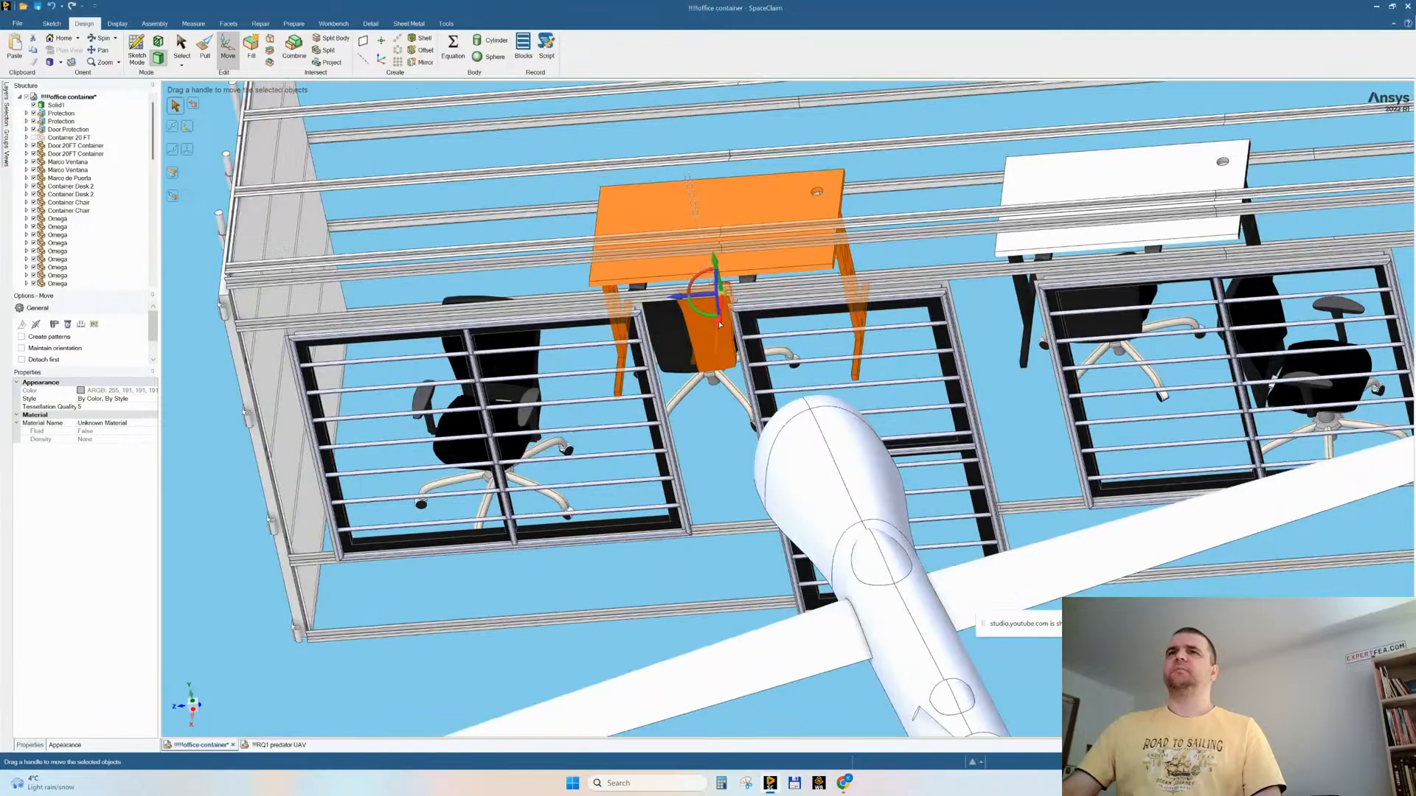
pyautogui.click(703, 317)
pyautogui.write('90')
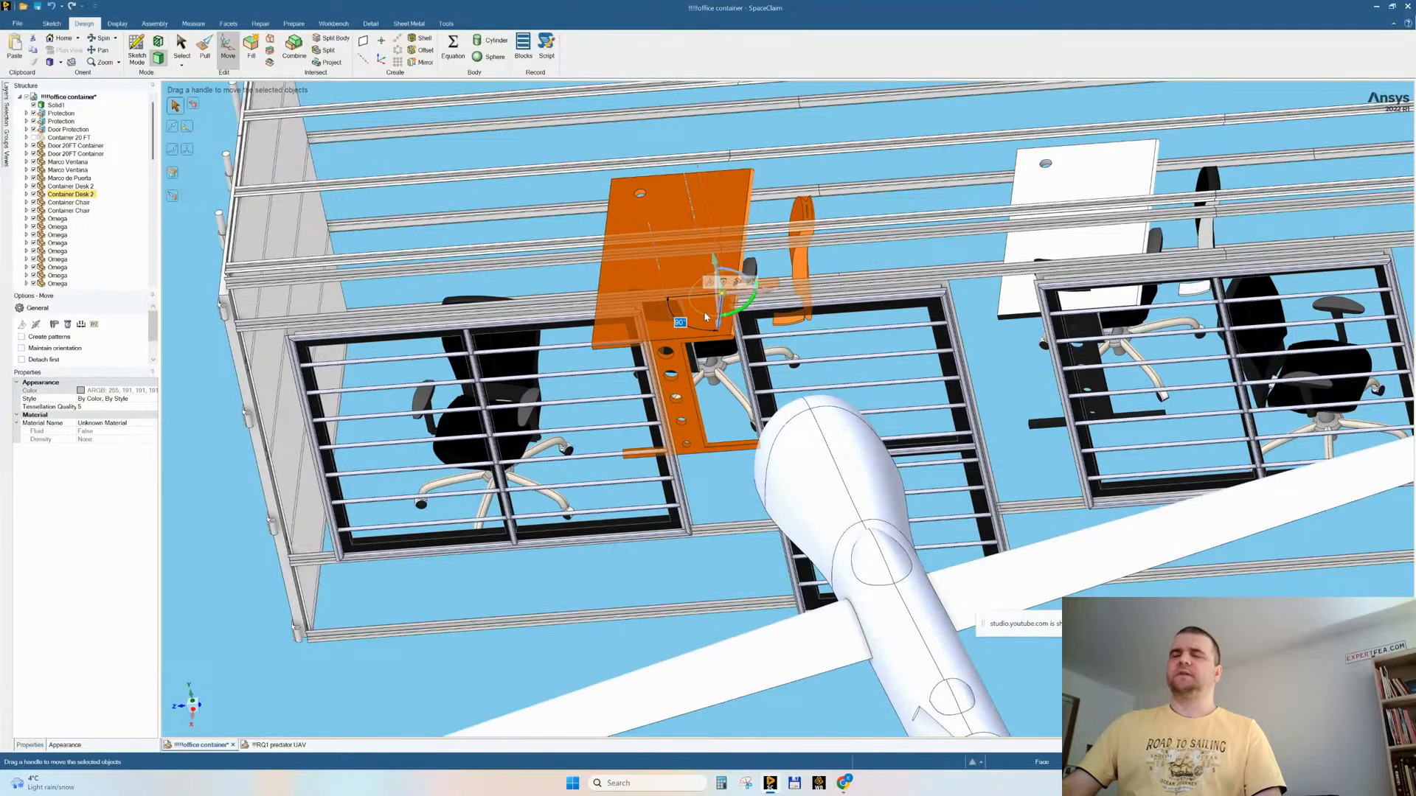
pyautogui.write('180')
pyautogui.press('Return')
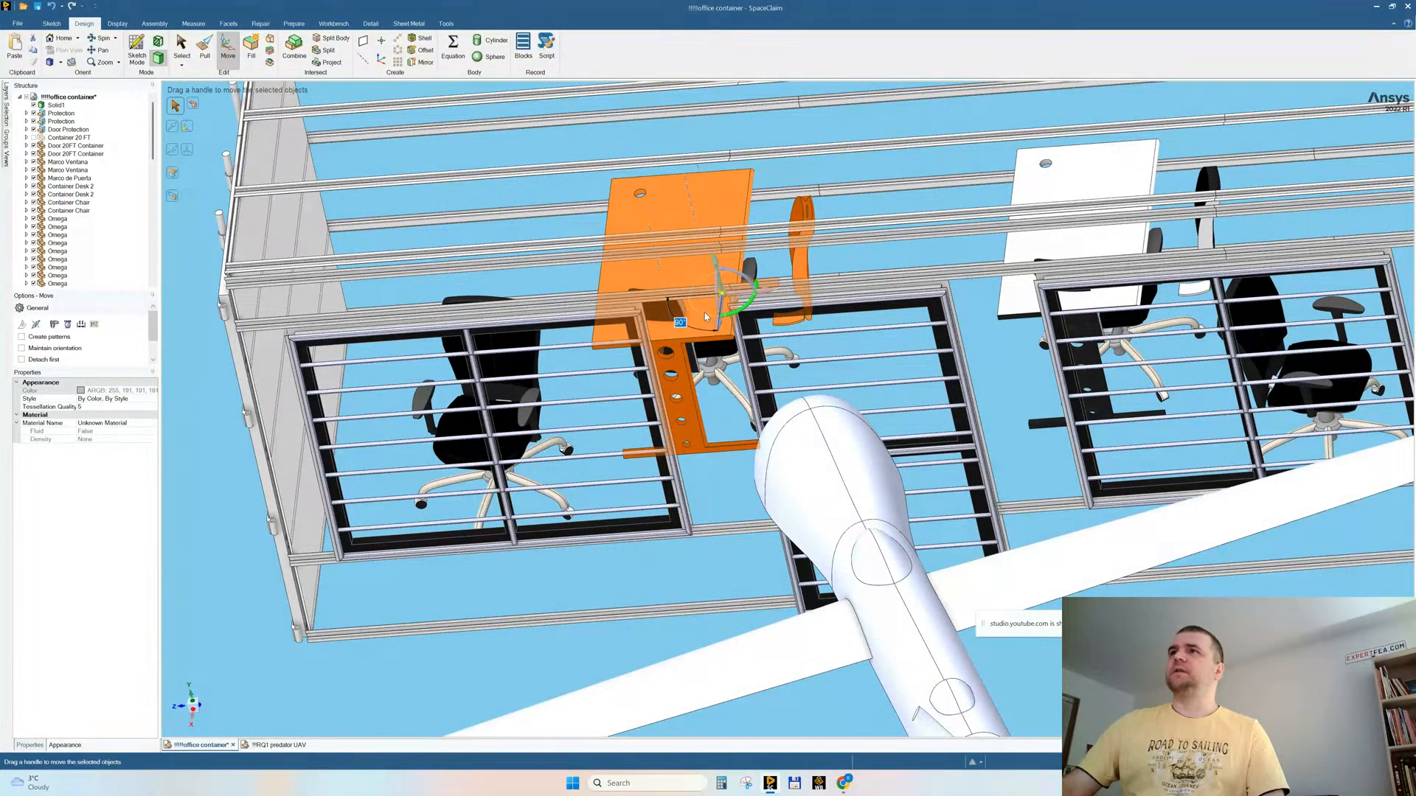
pyautogui.write('180')
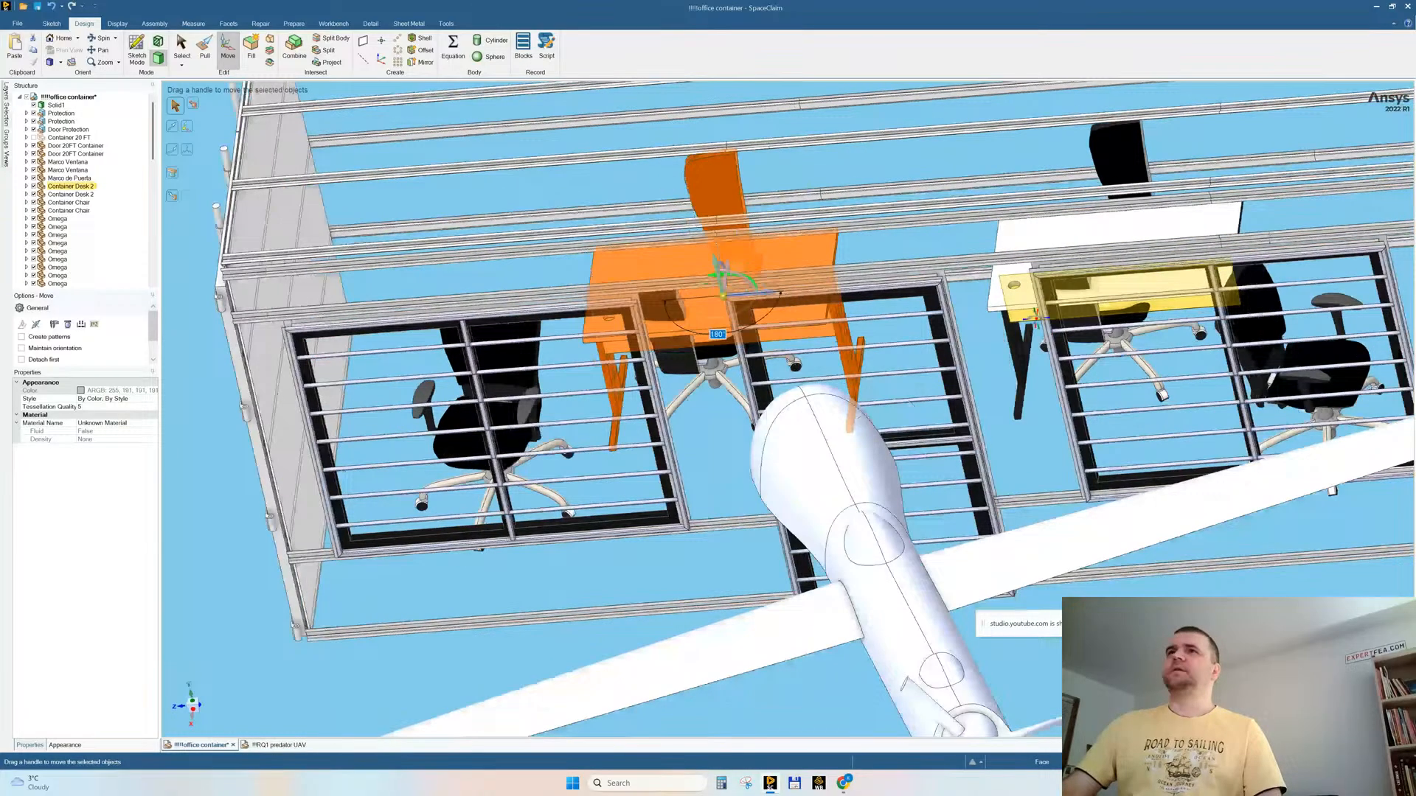
pyautogui.moveTo(1036, 318); pyautogui.dragTo(1040, 324, button='middle')
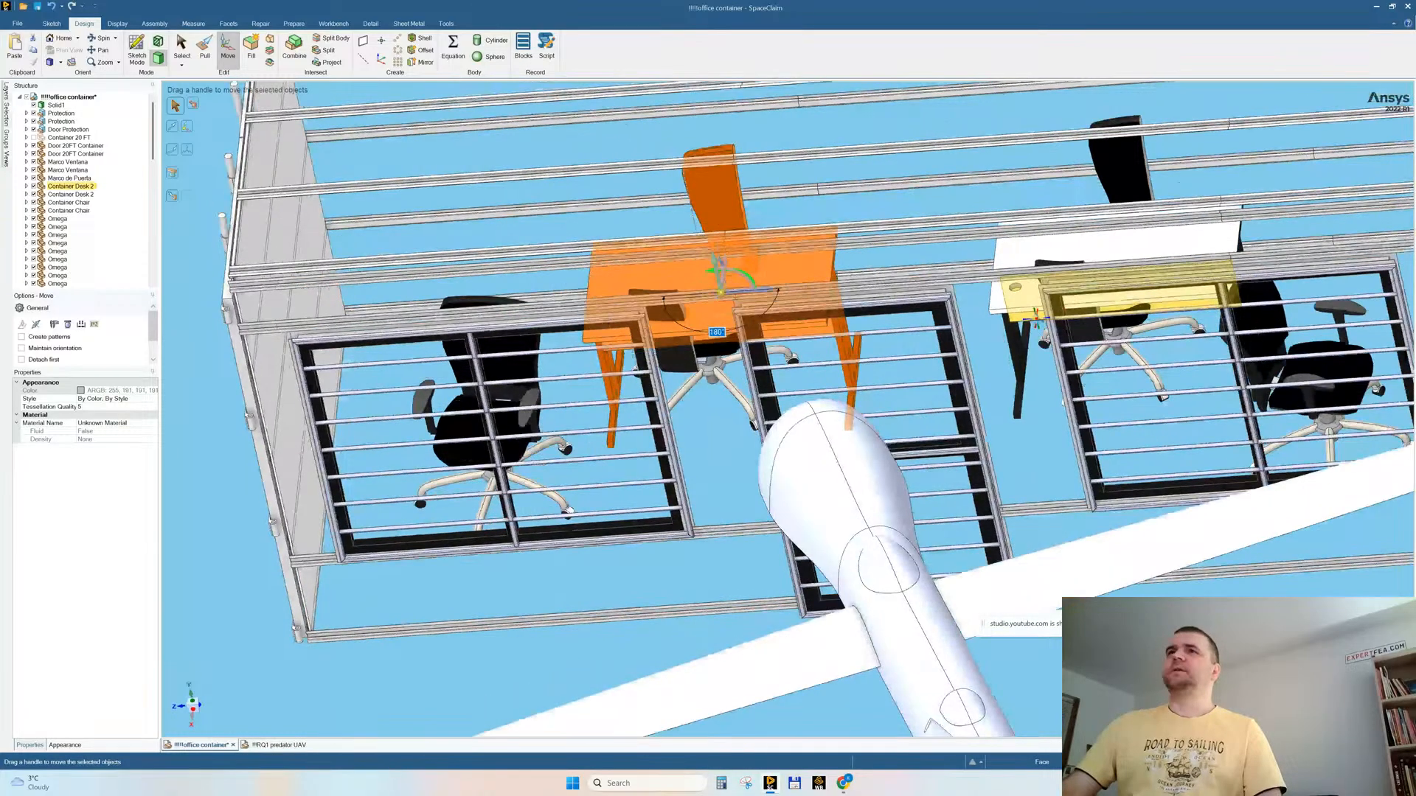
pyautogui.hotkey('ctrl', 'z')
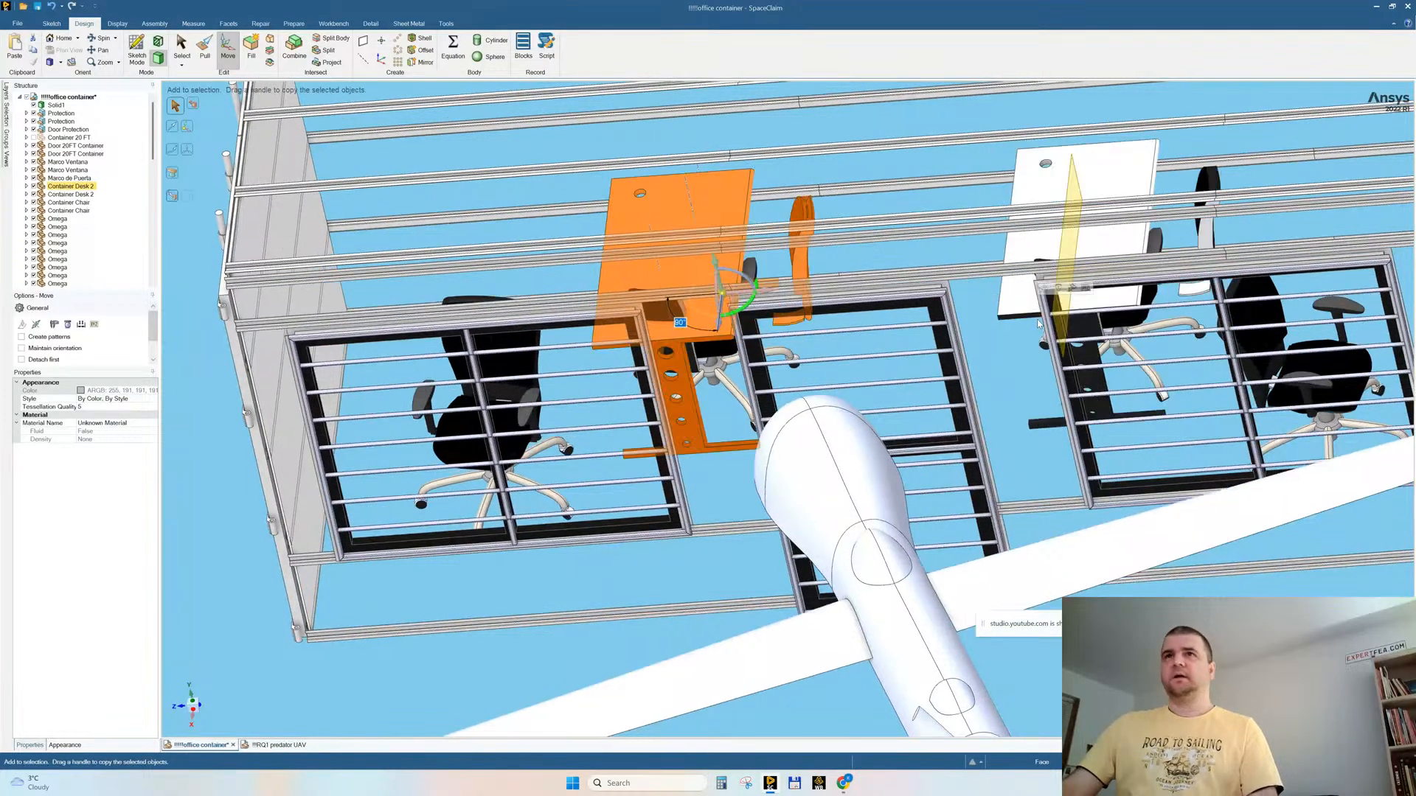
pyautogui.hotkey('ctrl', 'z')
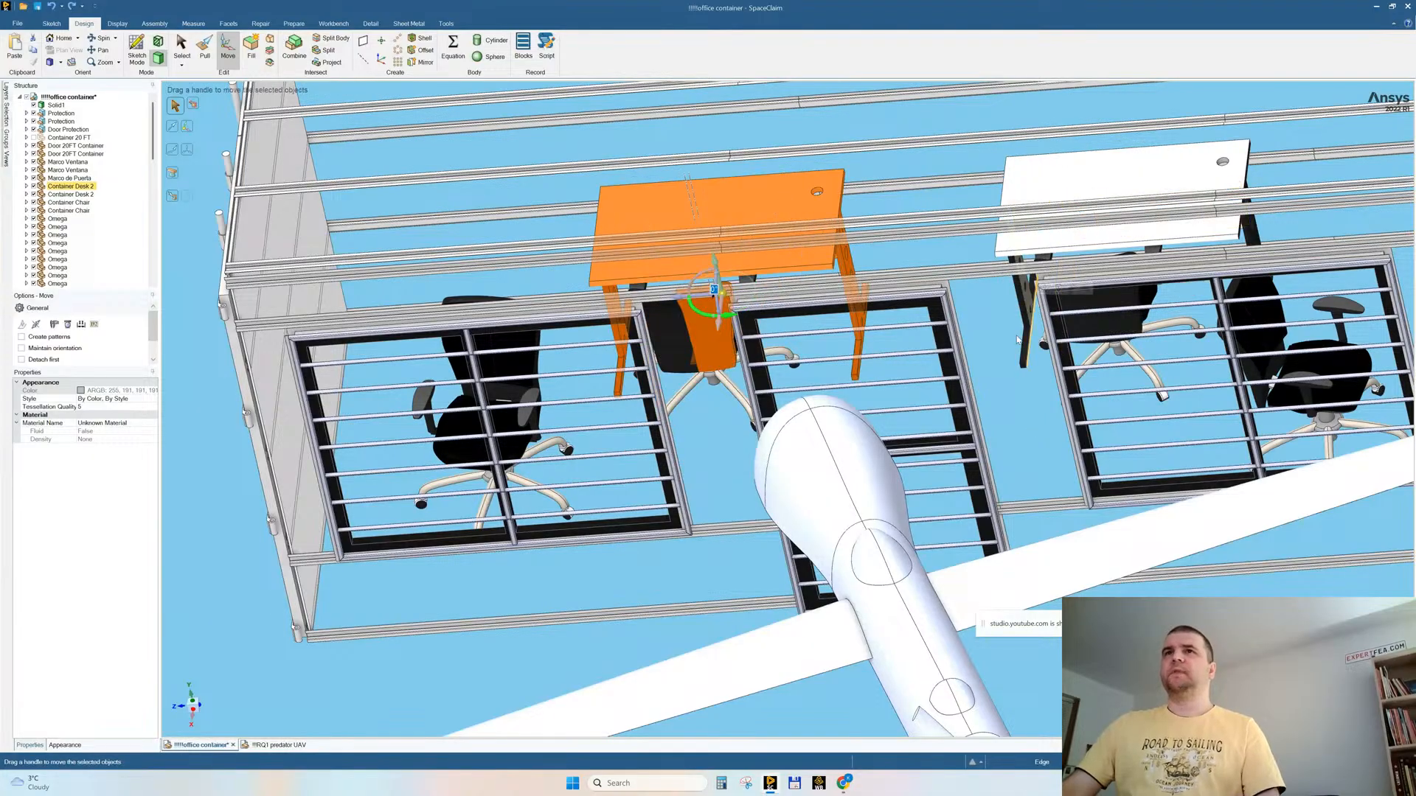
# Step: Check the Container Desk 2 and Container Chair components, and delete the first Container Desk 3 component with the chair behind the end window
pyautogui.moveTo(692, 370); pyautogui.dragTo(693, 333, button='middle')
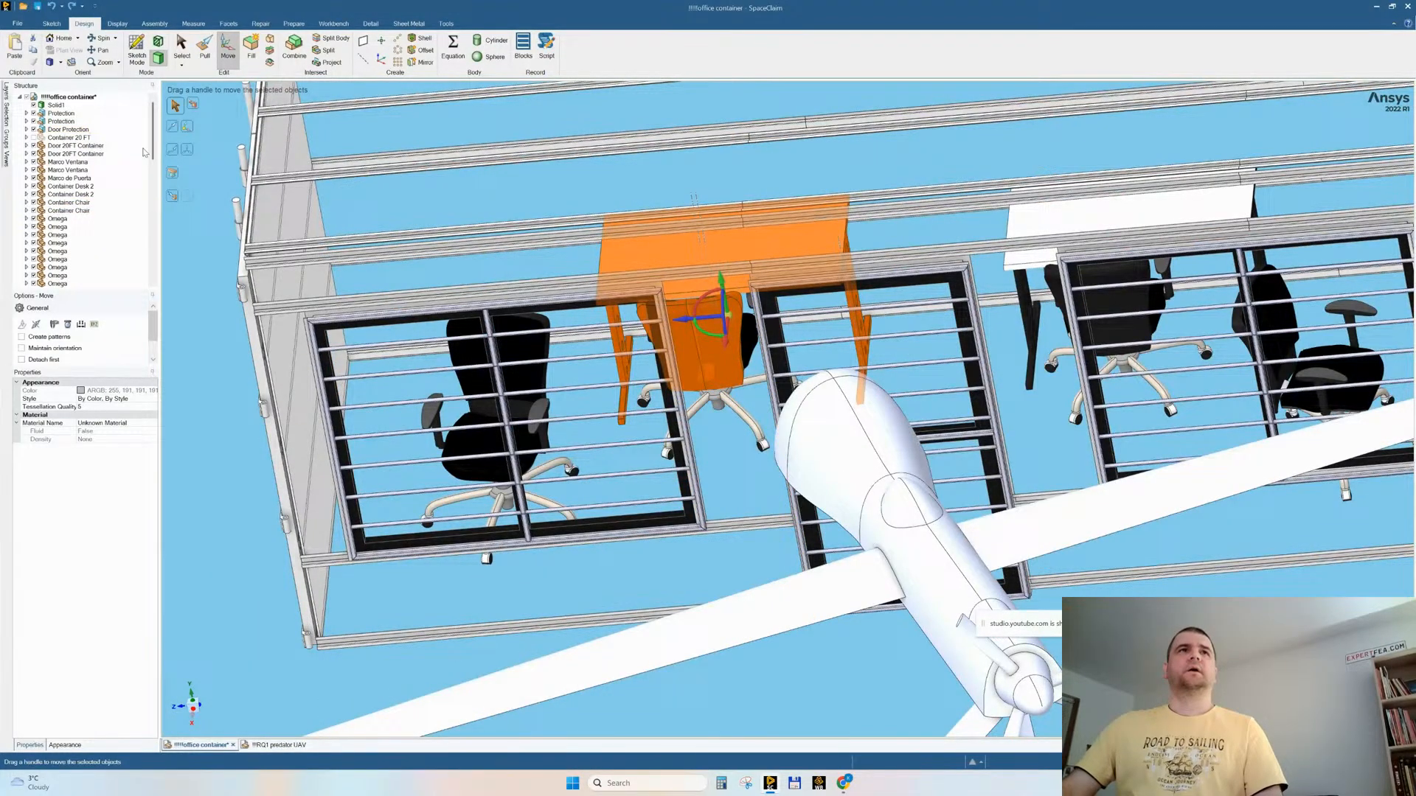
pyautogui.click(87, 186)
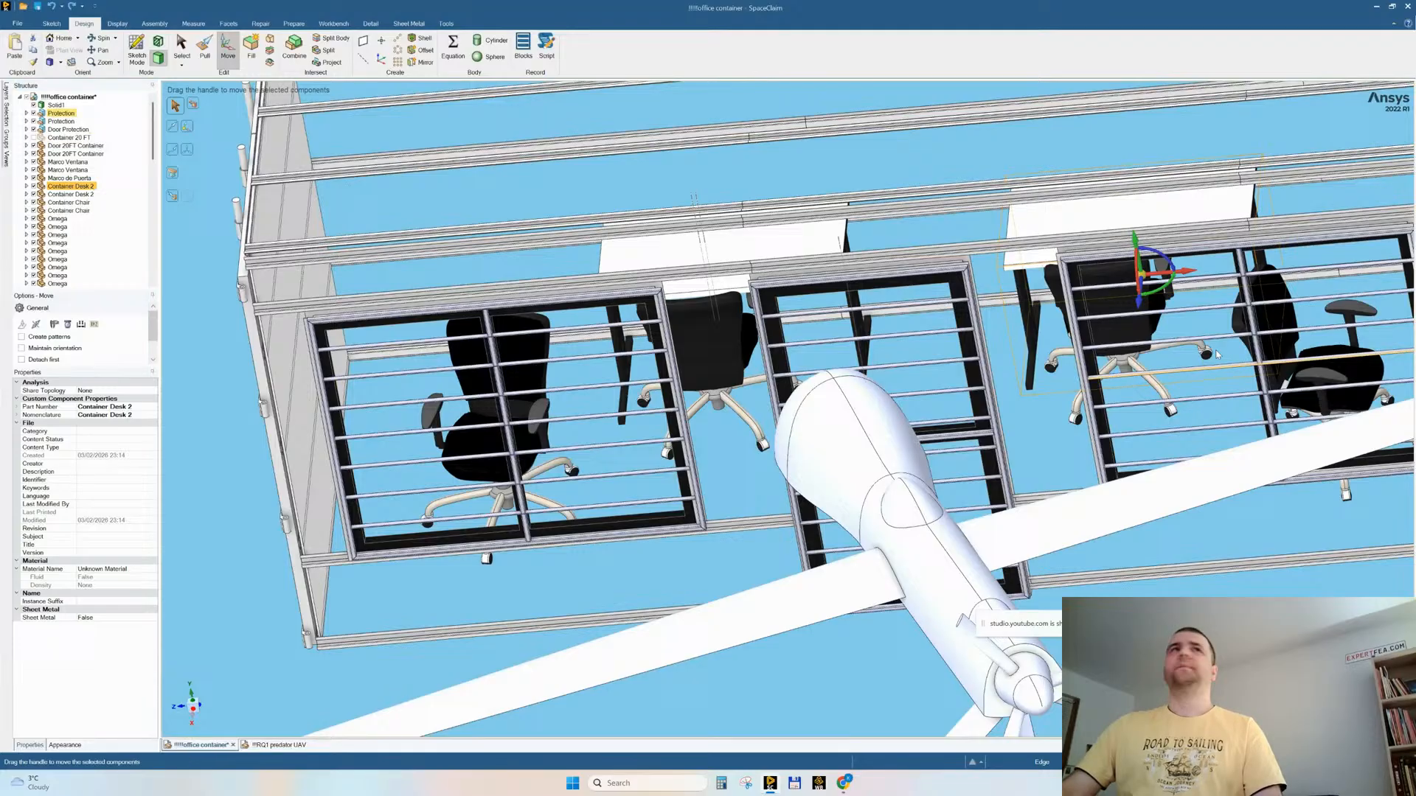
pyautogui.click(77, 195)
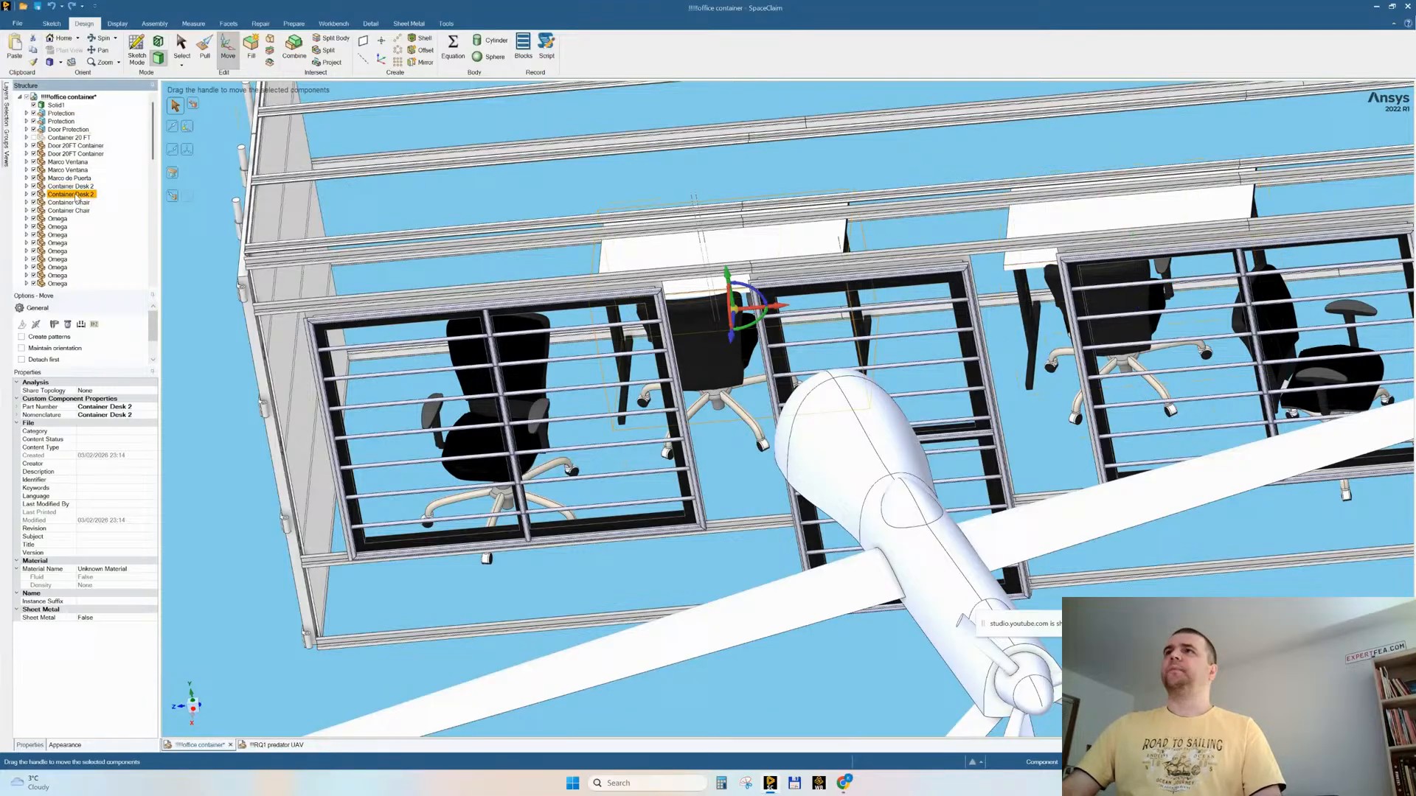
pyautogui.click(76, 187)
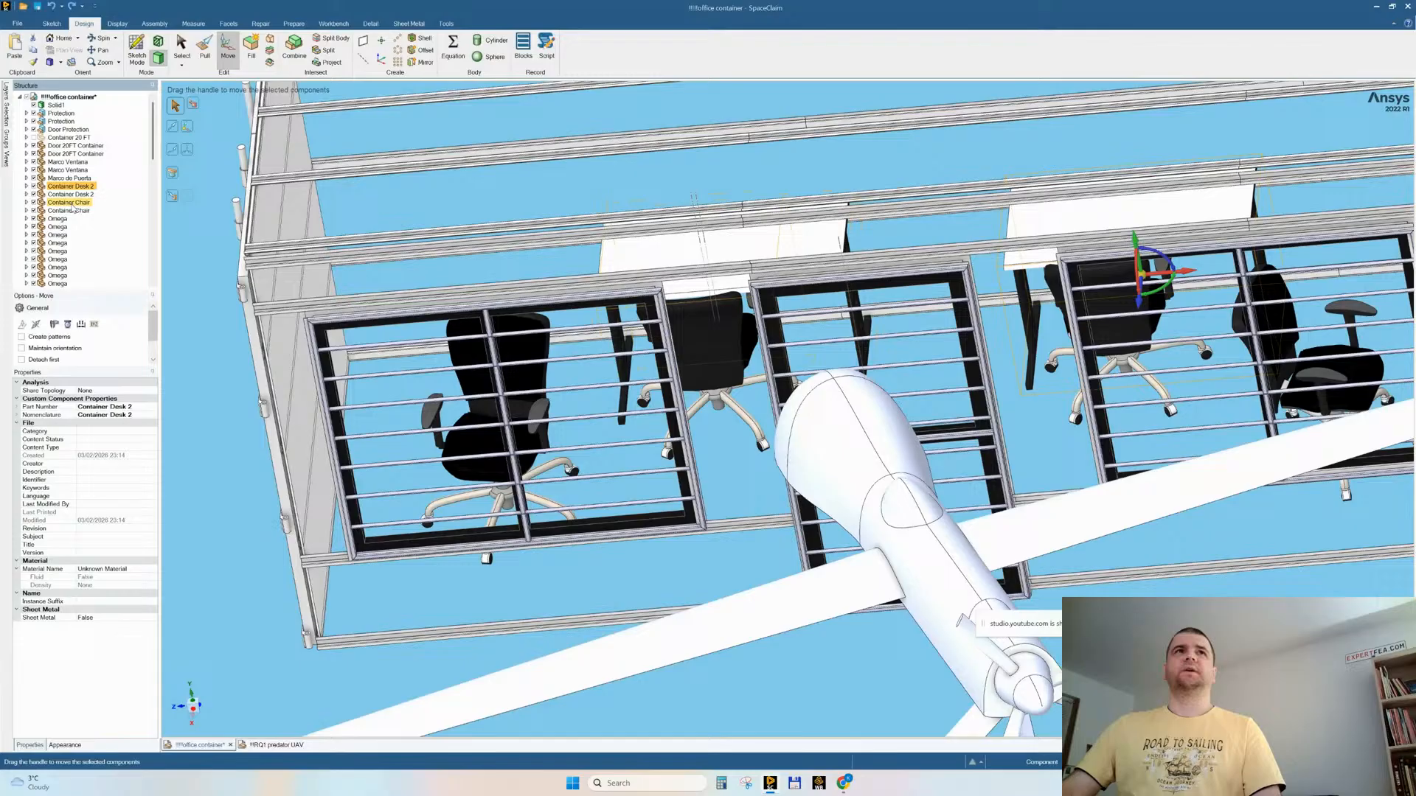
pyautogui.click(73, 203)
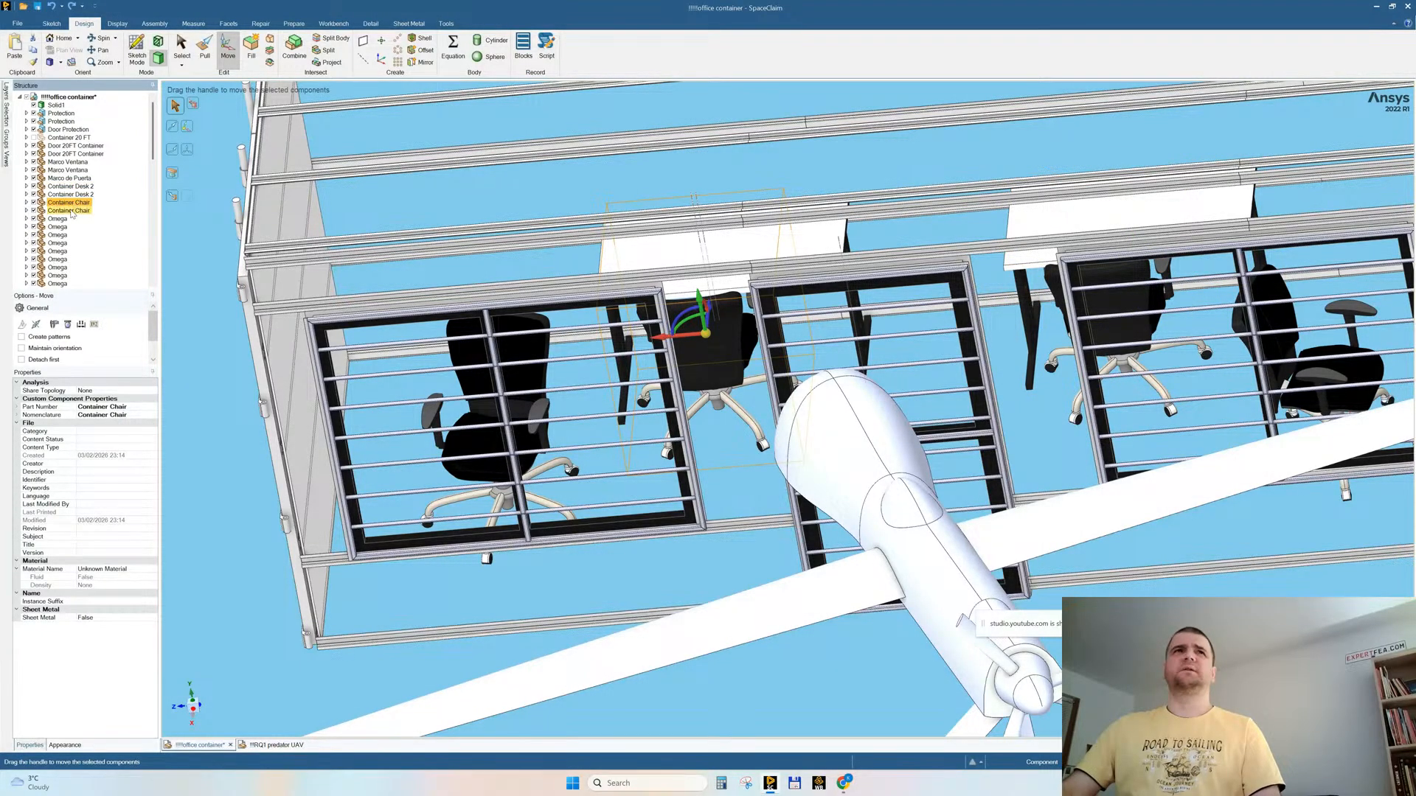
pyautogui.click(71, 211)
pyautogui.scroll(-10, 71, 225)
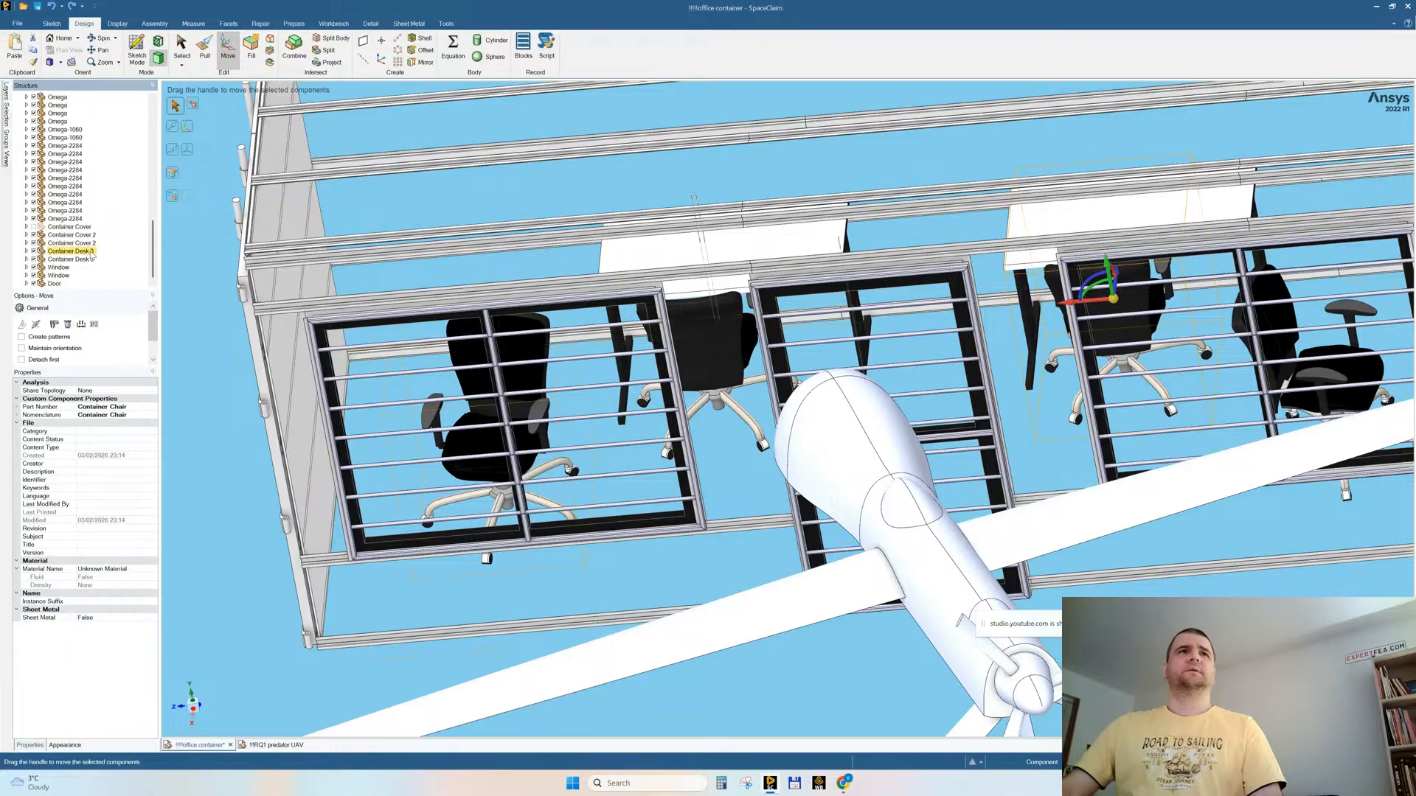
pyautogui.click(84, 252)
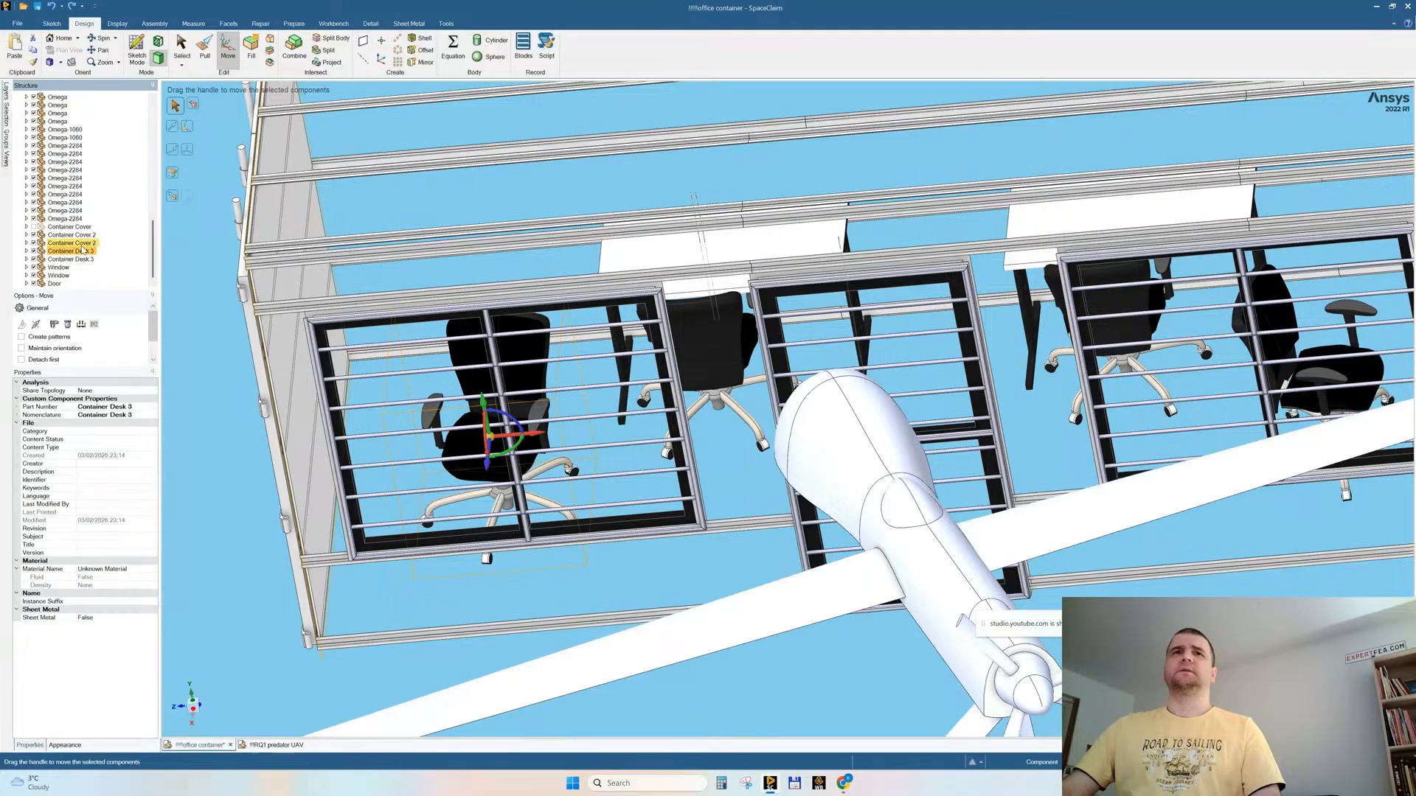
pyautogui.press('Delete')
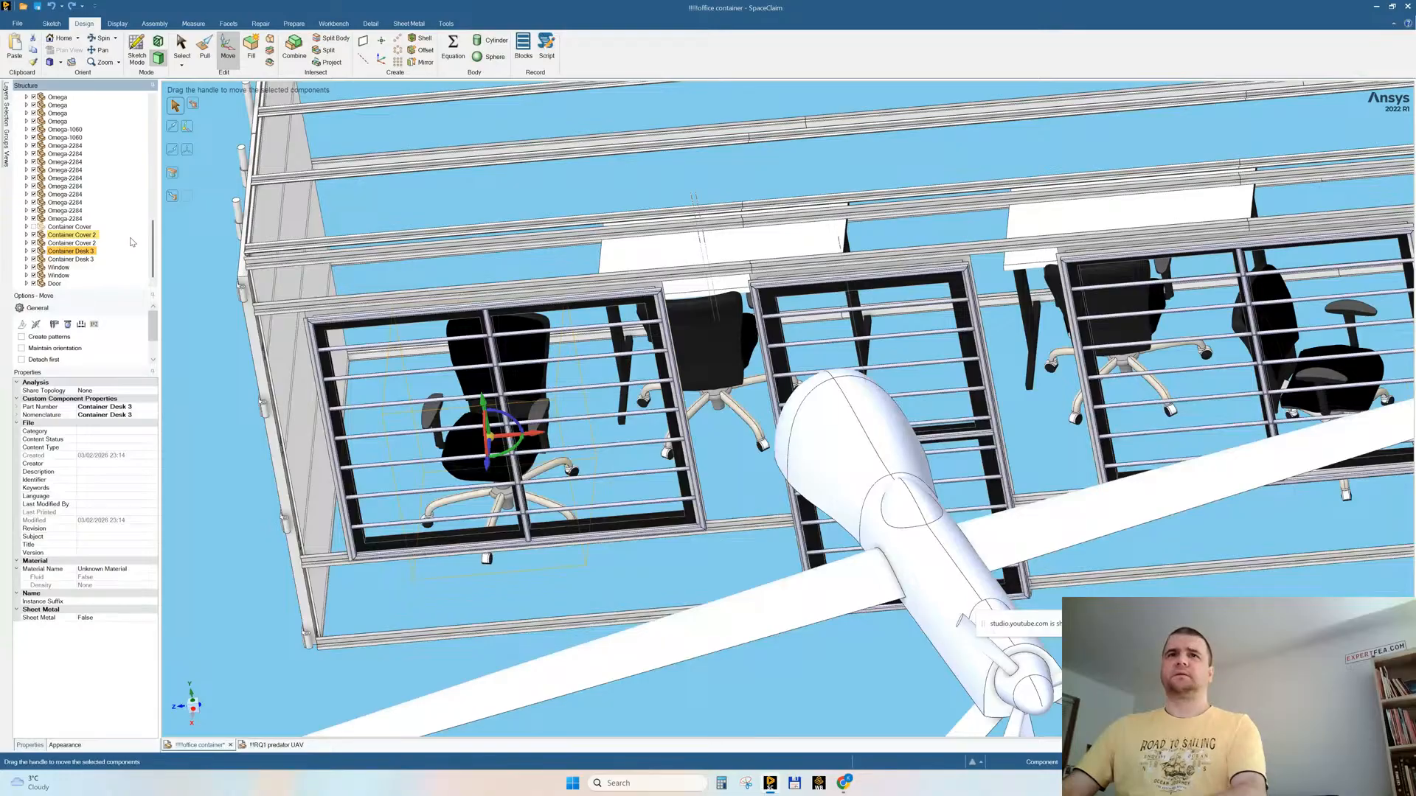
# Step: Select both Container Desk 2 and both Container Chair components and rotate them together by 180 degrees
pyautogui.click(73, 259)
pyautogui.scroll(10, 86, 250)
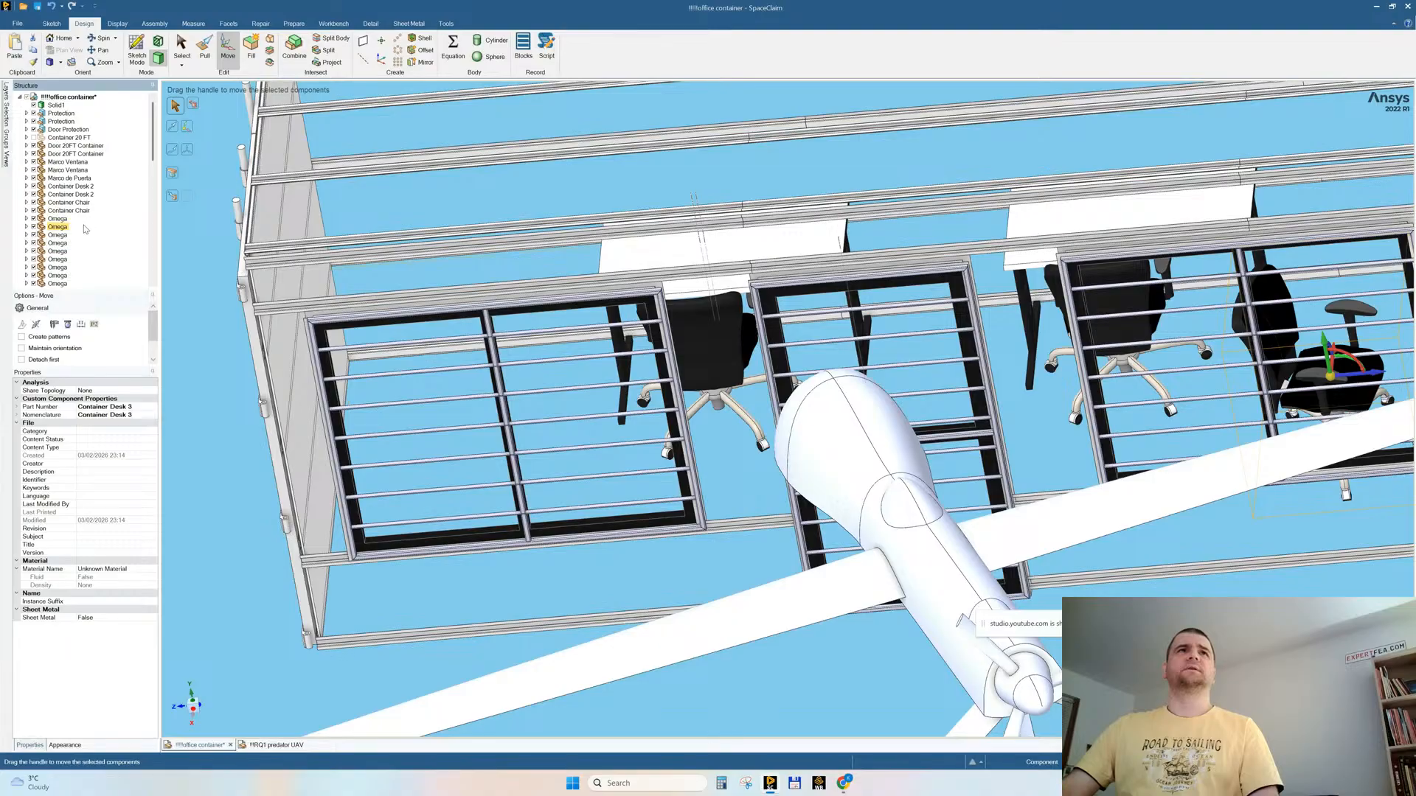
pyautogui.click(74, 211)
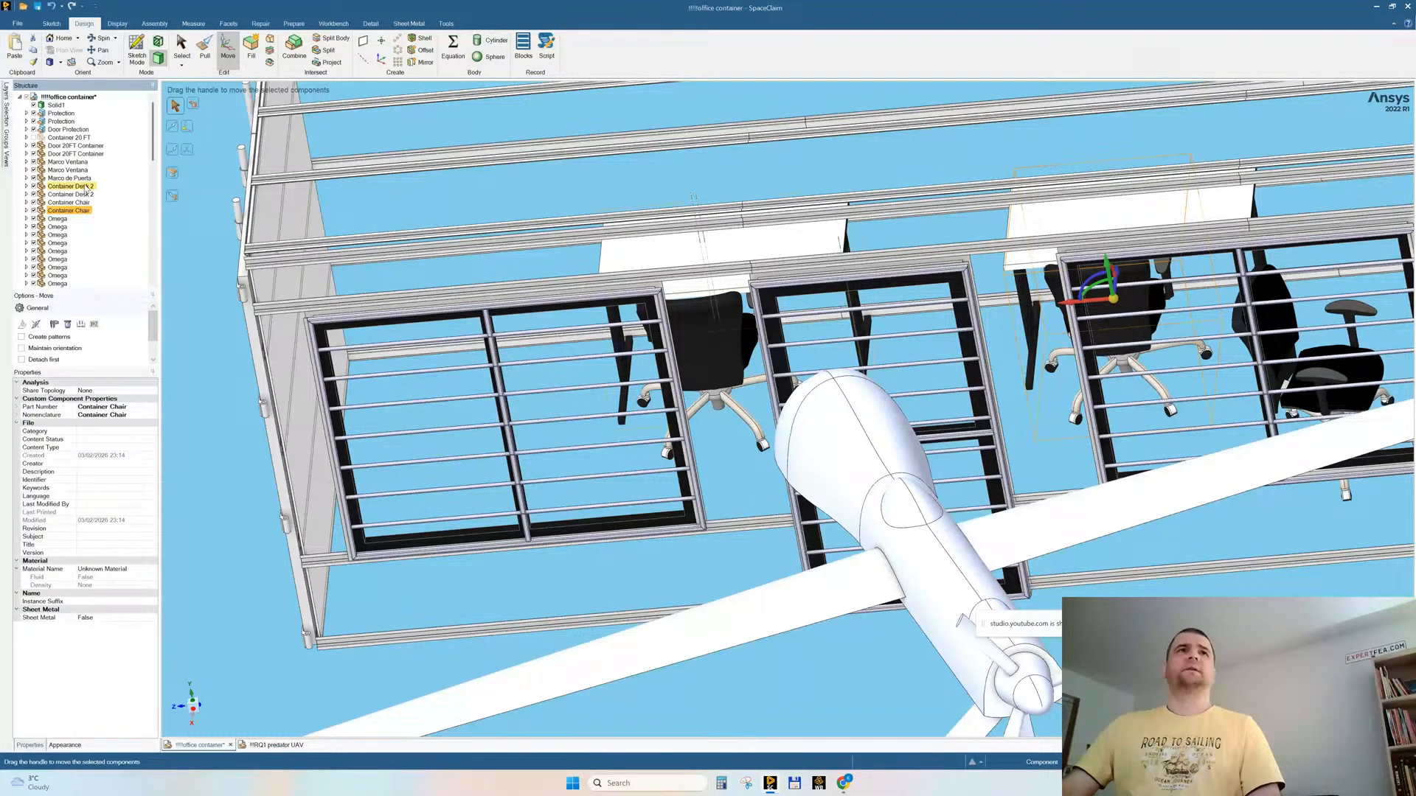
pyautogui.keyDown('shift'); pyautogui.click(77, 188); pyautogui.keyUp('shift')
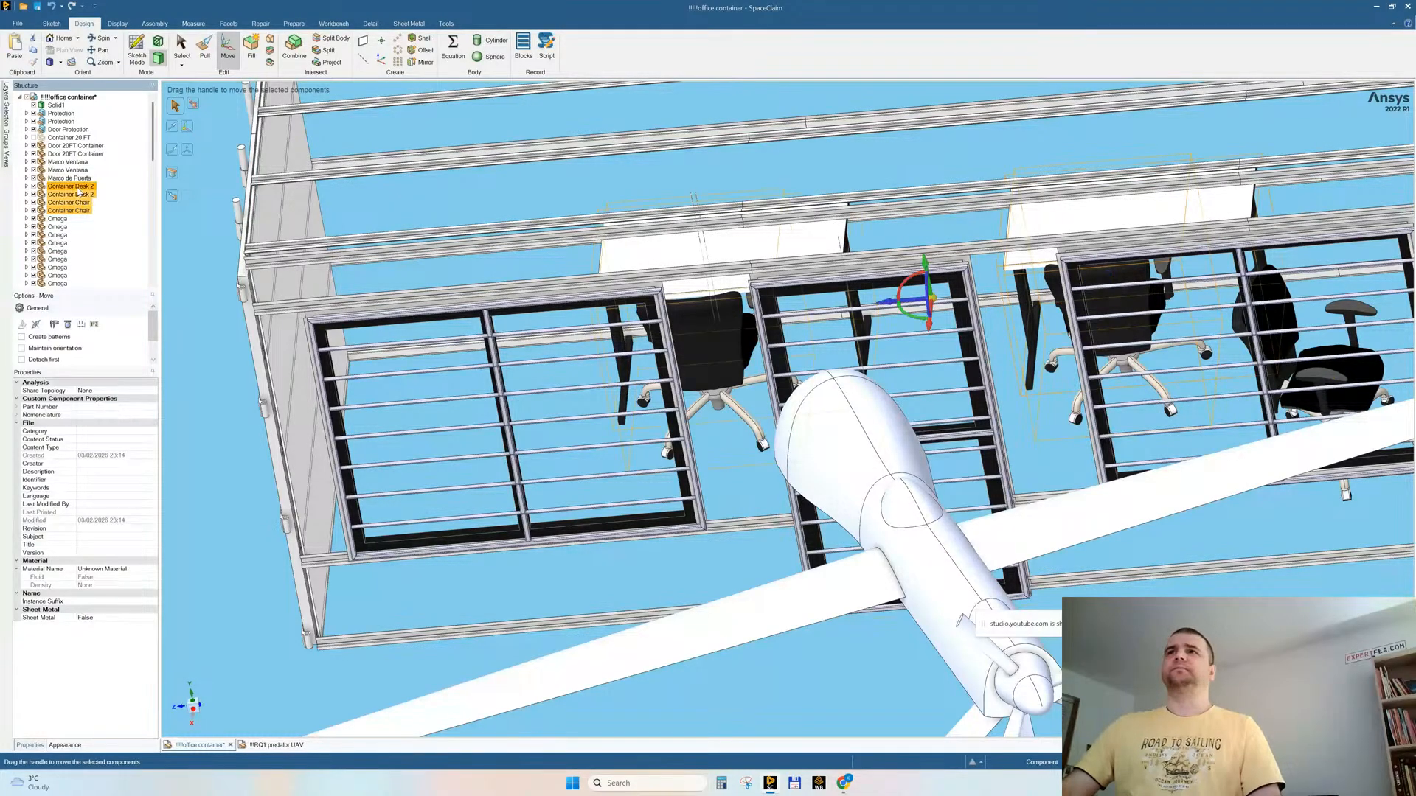
pyautogui.click(909, 319)
pyautogui.hotkey('ctrl', 'z')
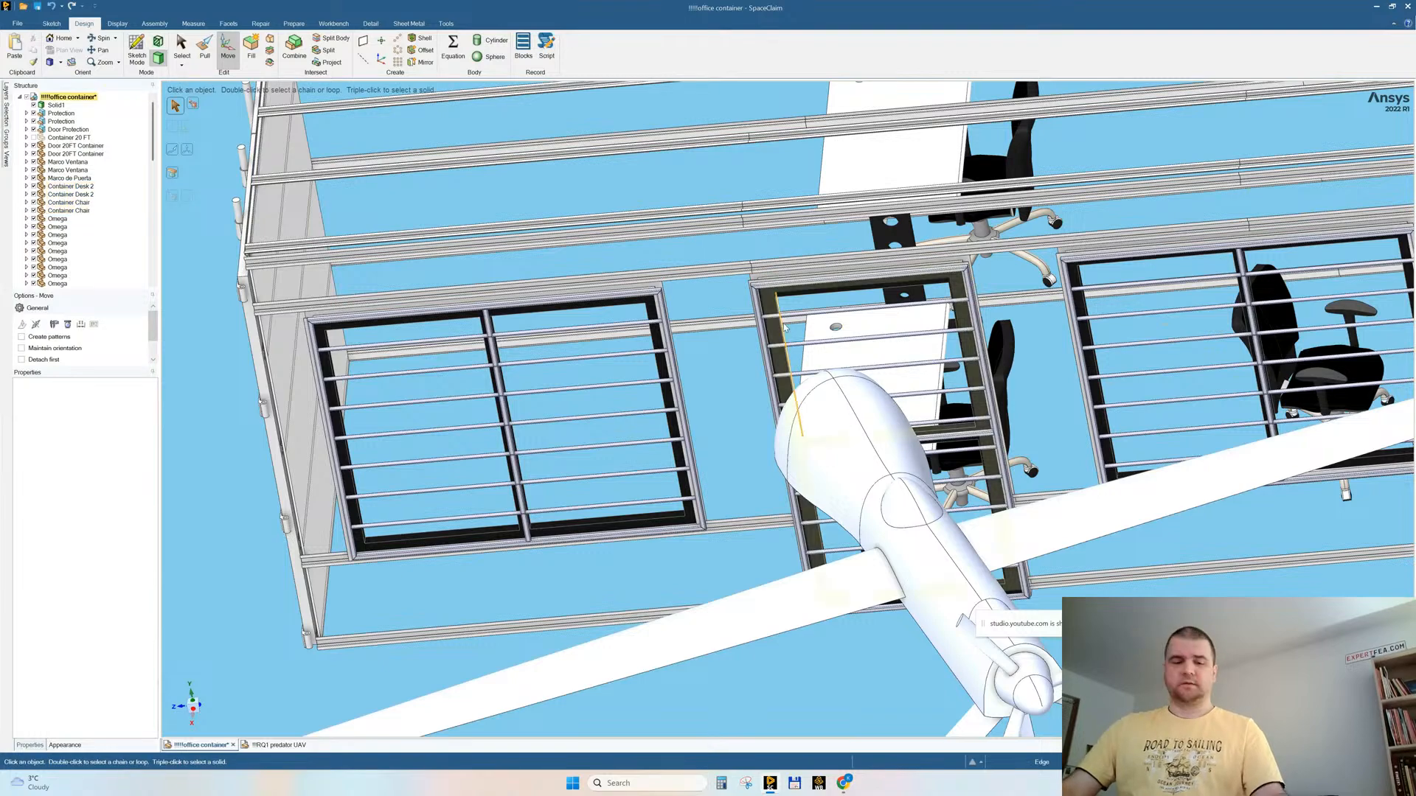
pyautogui.hotkey('ctrl', 'z')
pyautogui.click(916, 319)
pyautogui.write('90')
pyautogui.press('Return')
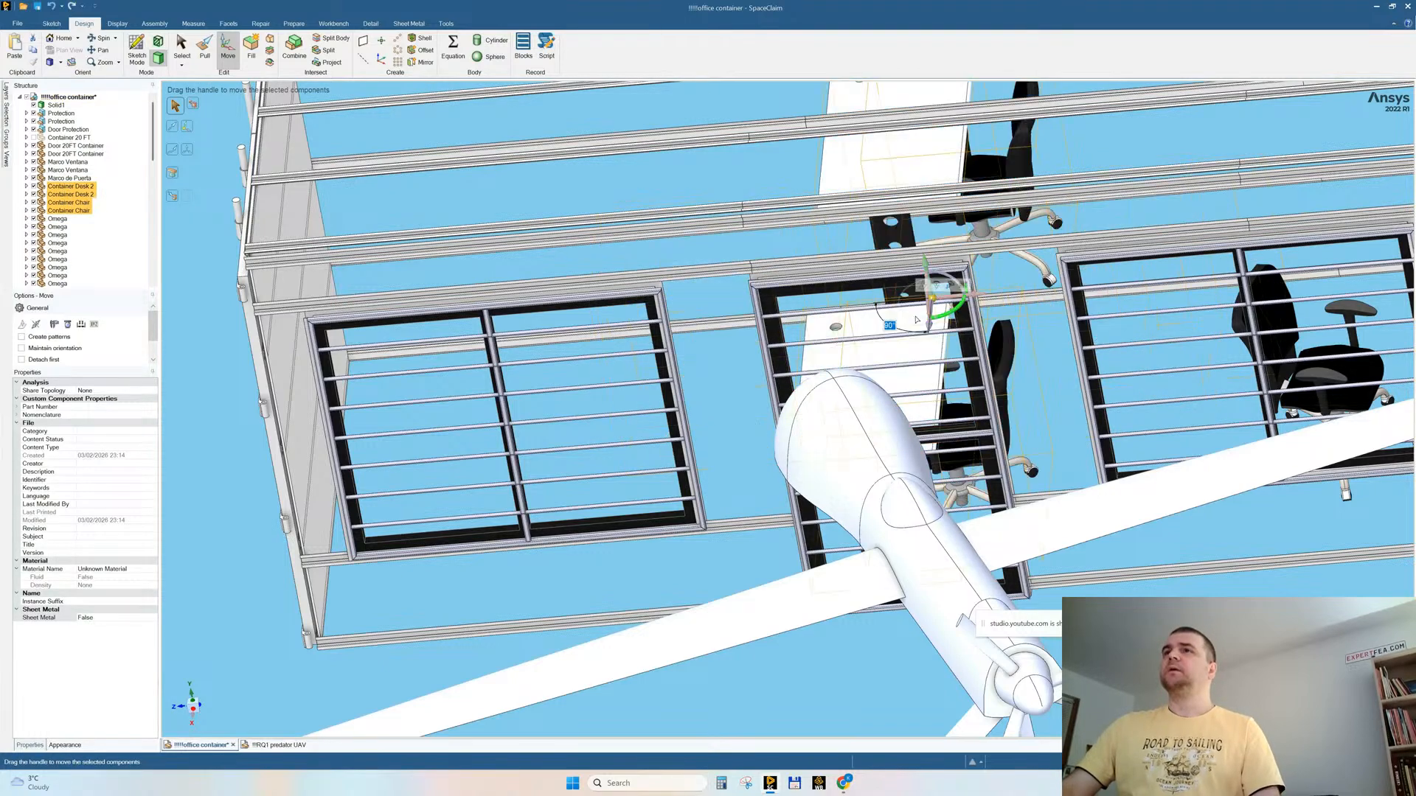
pyautogui.write('180')
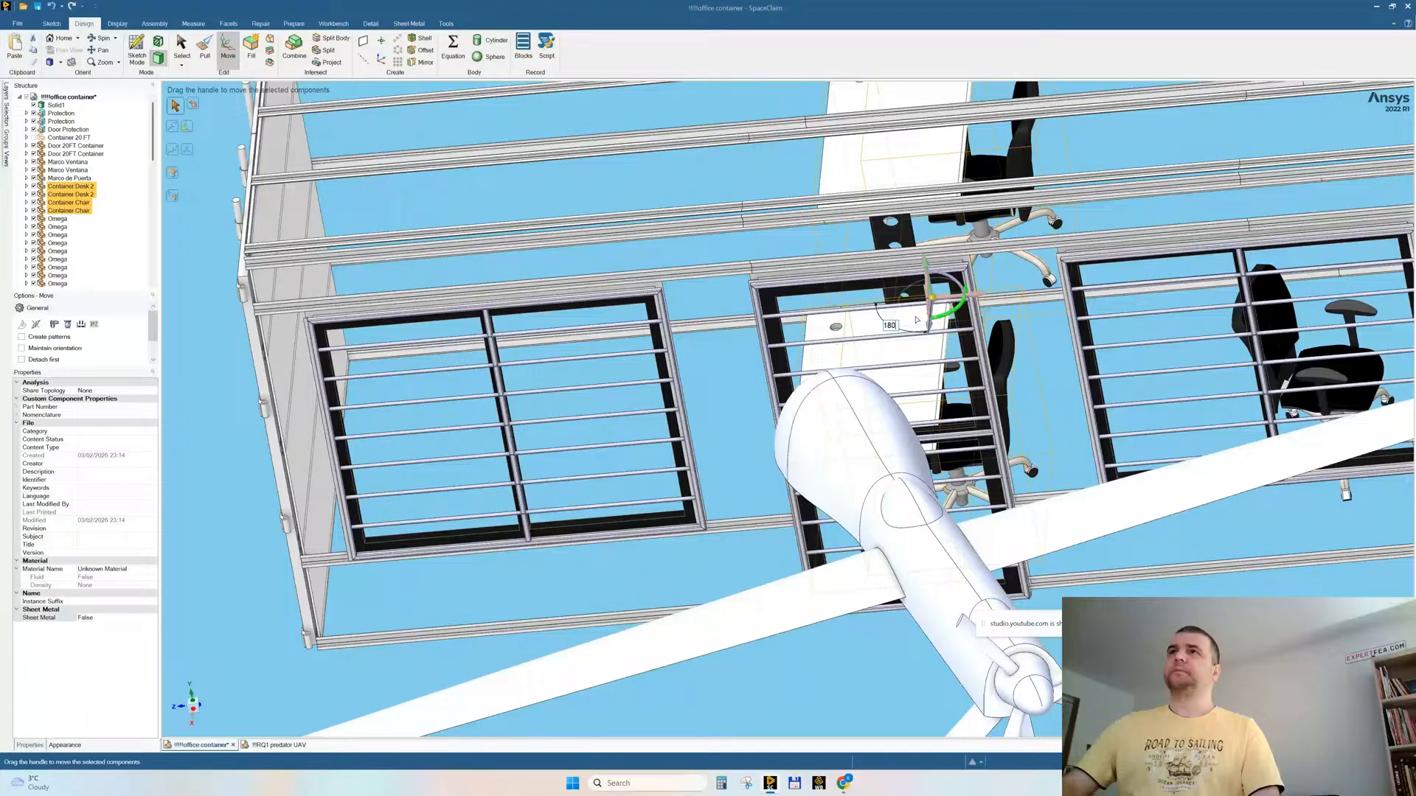
pyautogui.press('Return')
# Step: Shift the rotated desks and chairs toward the windowed wall and about 133 mm lengthwise so they fit inside the container frame
pyautogui.moveTo(916, 319); pyautogui.dragTo(947, 272, button='middle')
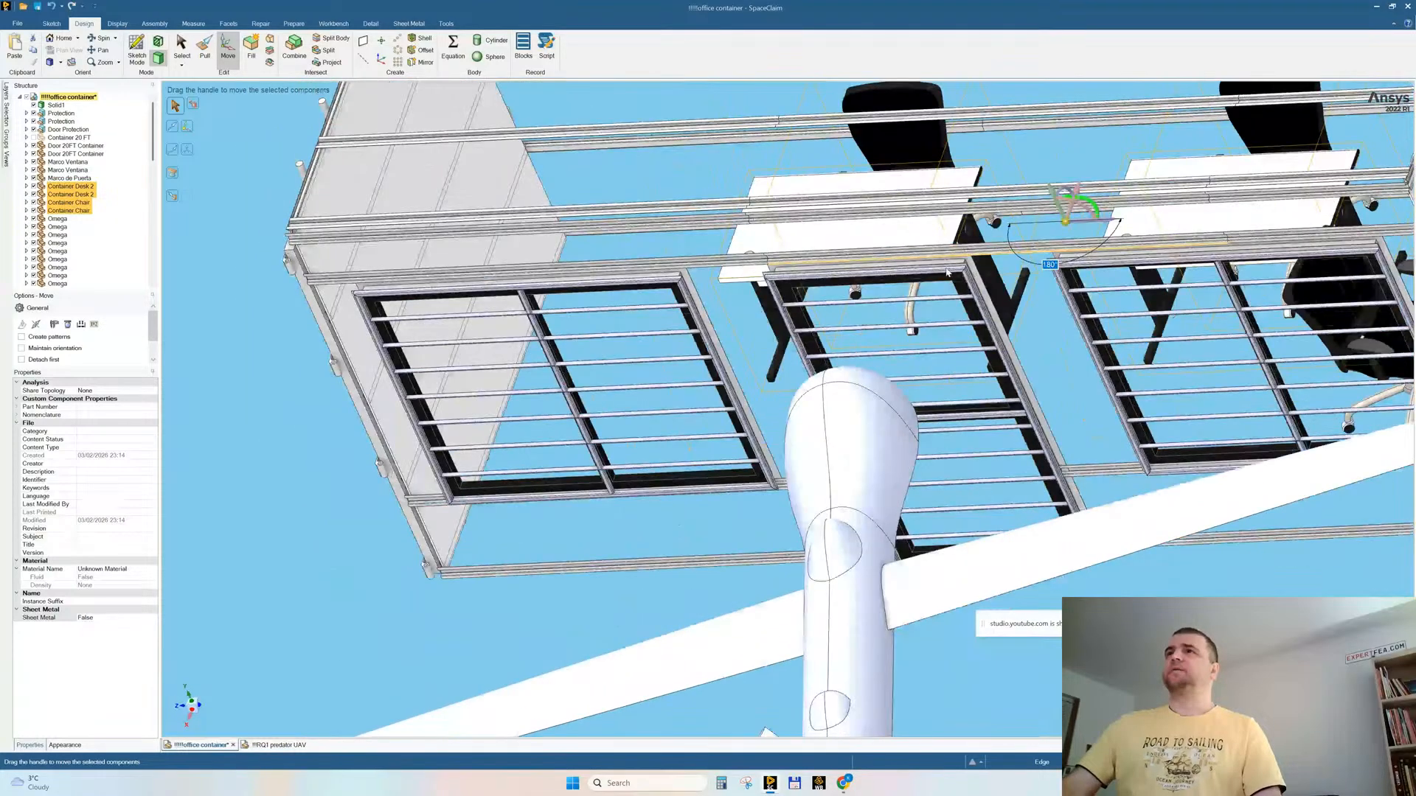
pyautogui.moveTo(1077, 194); pyautogui.dragTo(1062, 236)
pyautogui.moveTo(889, 309)
pyautogui.mouseDown(button='middle')
pyautogui.moveTo(924, 296)
pyautogui.moveTo(917, 309)
pyautogui.mouseUp(button='middle')
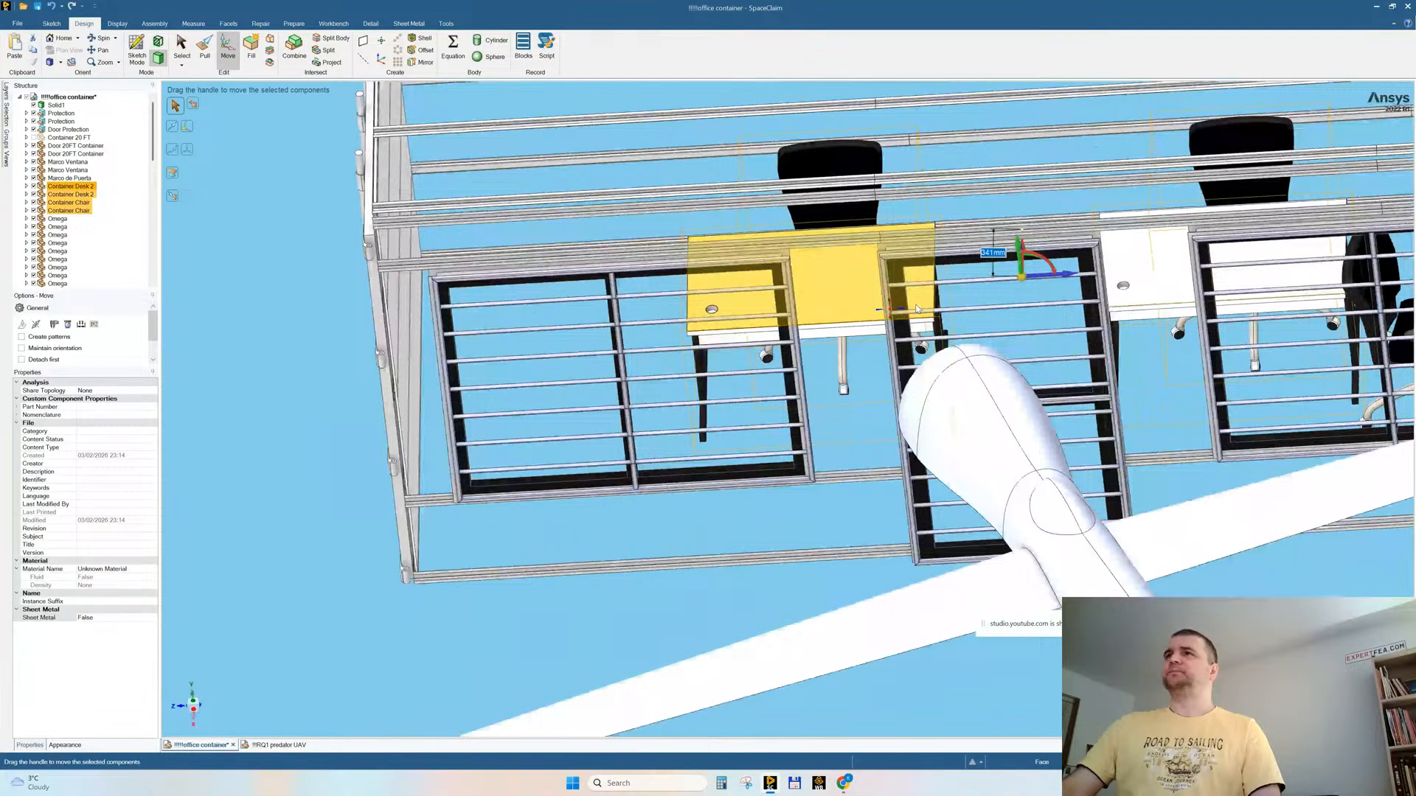
pyautogui.moveTo(1065, 277); pyautogui.dragTo(1038, 281)
pyautogui.moveTo(1039, 281); pyautogui.dragTo(1033, 450, button='middle')
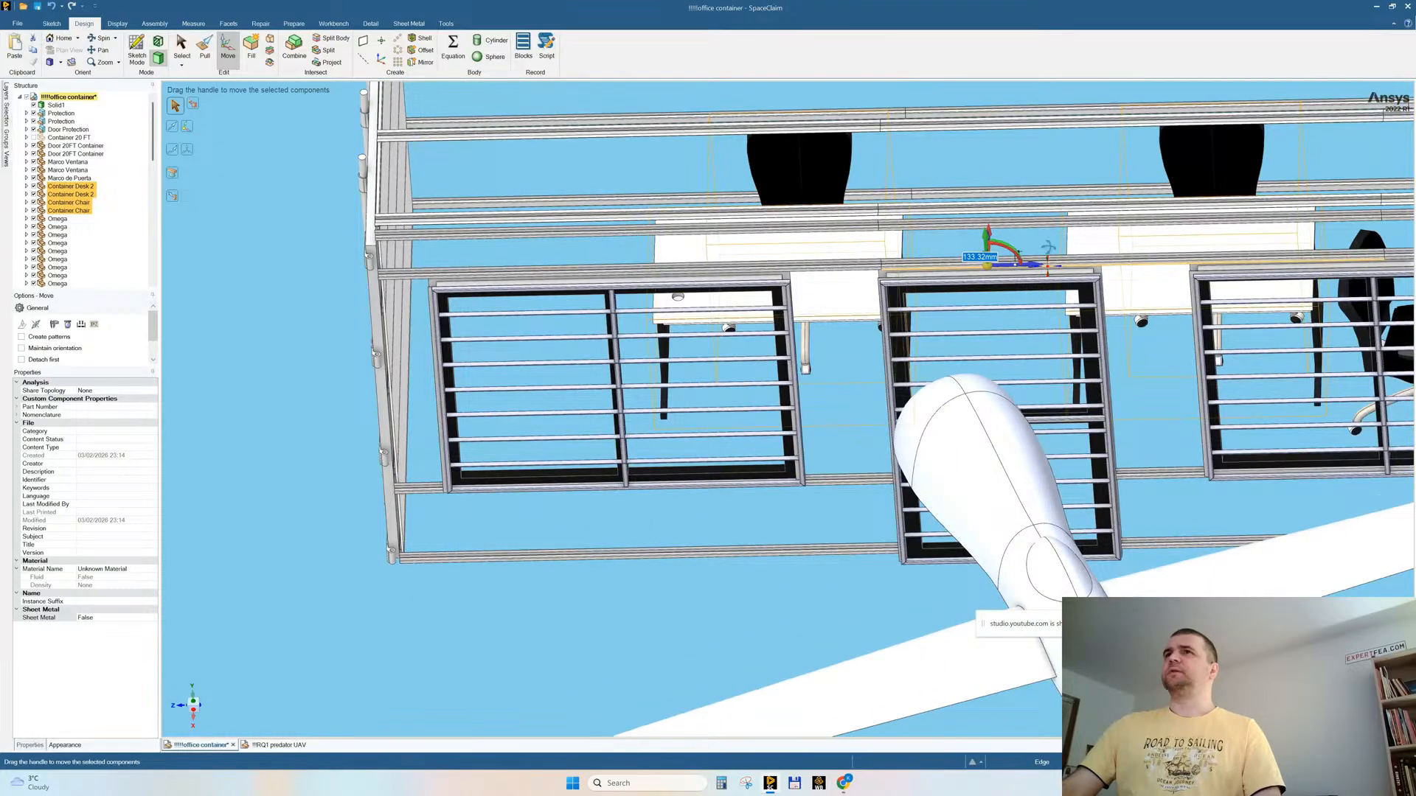
pyautogui.moveTo(988, 233); pyautogui.dragTo(989, 273)
pyautogui.moveTo(1060, 331); pyautogui.dragTo(1062, 356, button='middle')
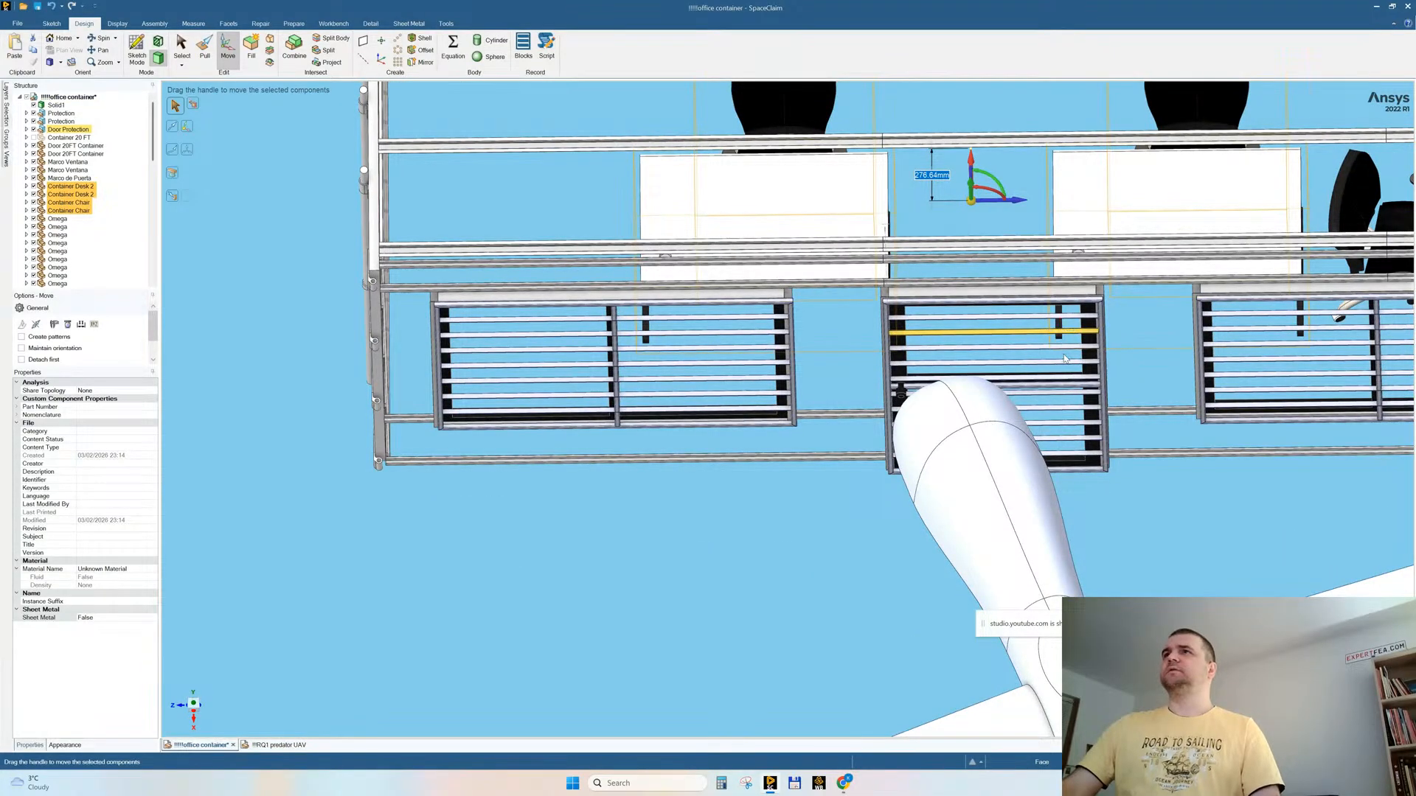
pyautogui.moveTo(989, 299)
pyautogui.mouseDown(button='middle')
pyautogui.moveTo(977, 277)
pyautogui.moveTo(985, 285)
pyautogui.mouseUp(button='middle')
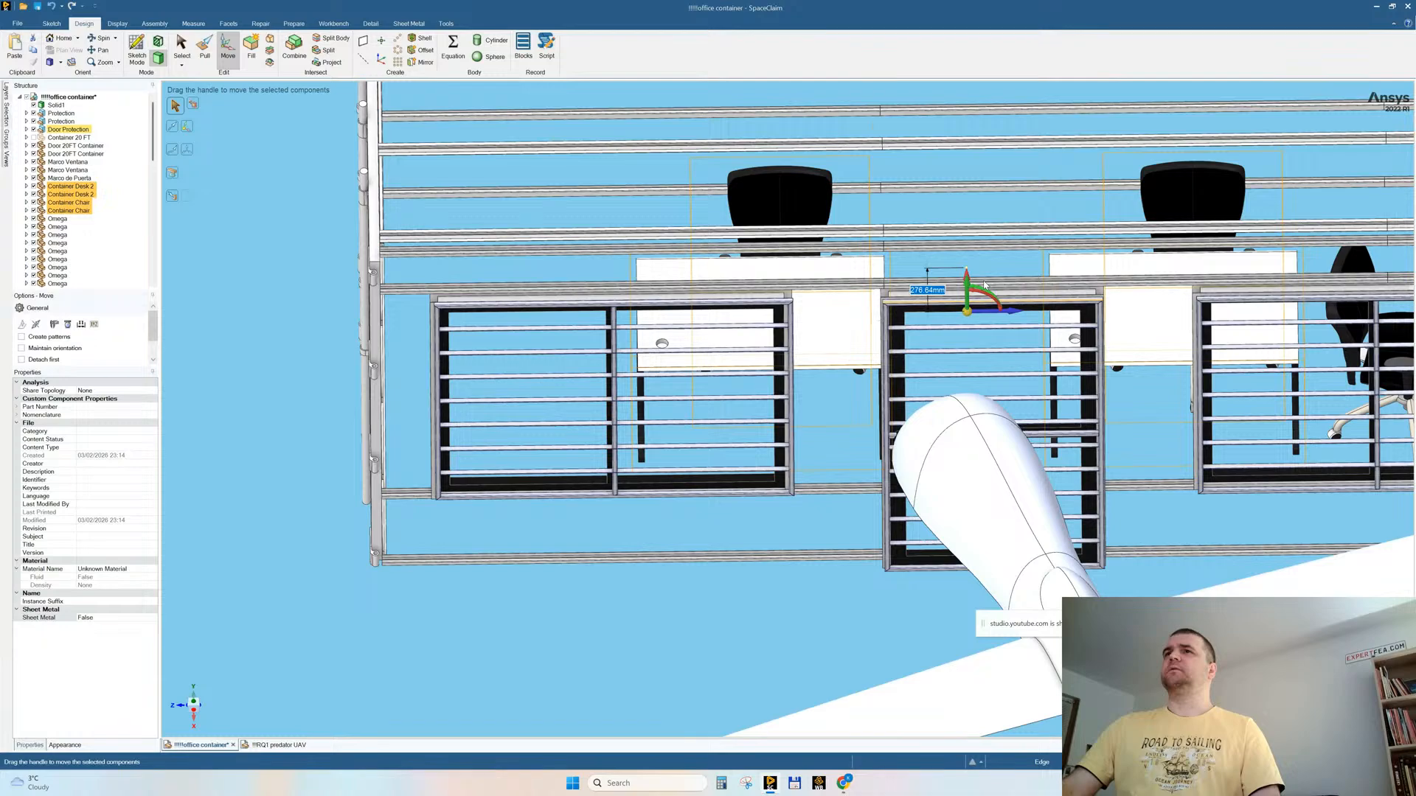
pyautogui.moveTo(985, 285); pyautogui.dragTo(991, 313, button='middle')
pyautogui.click(994, 318)
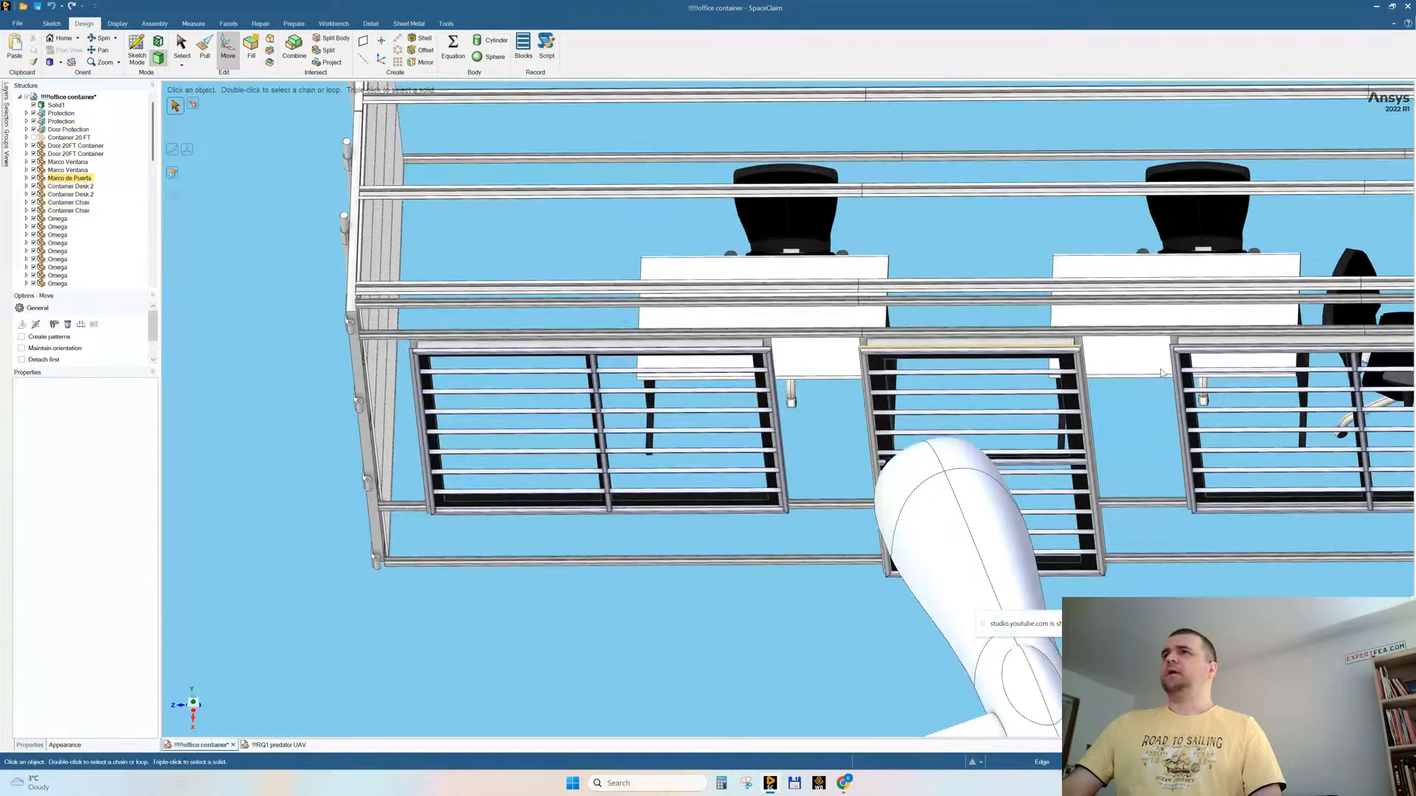
# Step: Delete the seat and backrest of the sideways-facing office chair at the end of the desk row
pyautogui.click(1142, 322)
pyautogui.moveTo(1135, 318); pyautogui.dragTo(884, 280, button='middle')
pyautogui.scroll(2, 1141, 329)
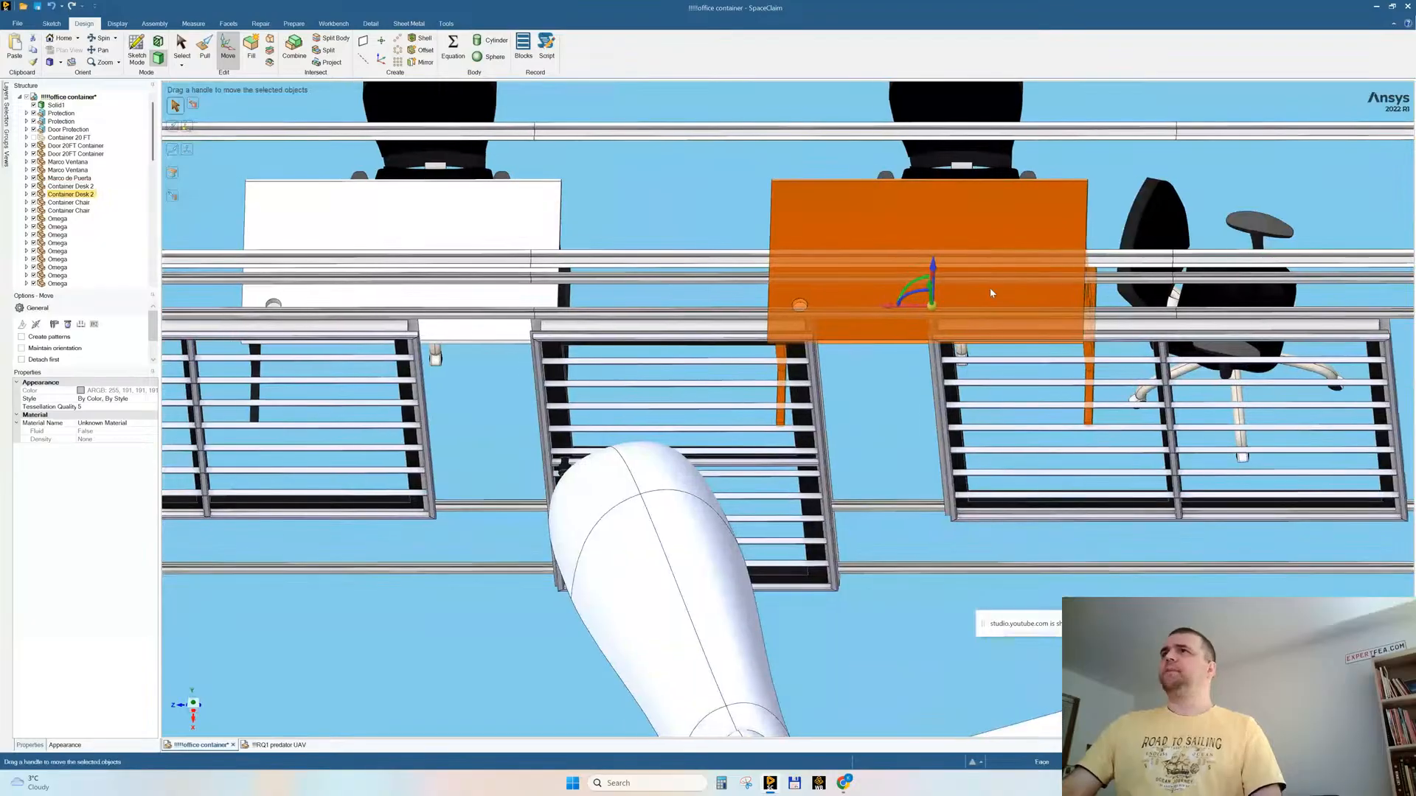
pyautogui.keyDown('shift'); pyautogui.moveTo(1251, 282); pyautogui.dragTo(1265, 217, button='middle'); pyautogui.keyUp('shift')
pyautogui.scroll(-2, 1217, 273)
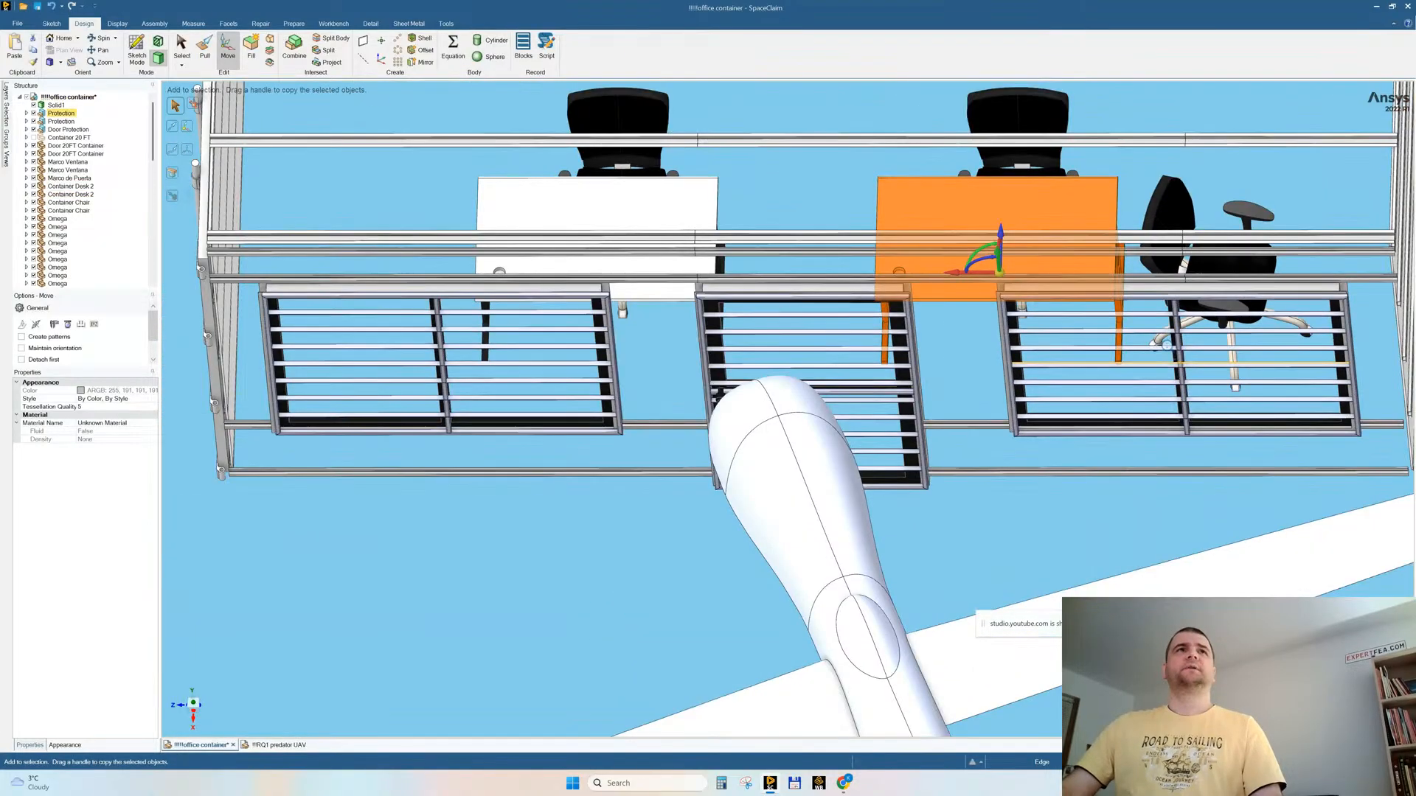
pyautogui.click(1220, 259)
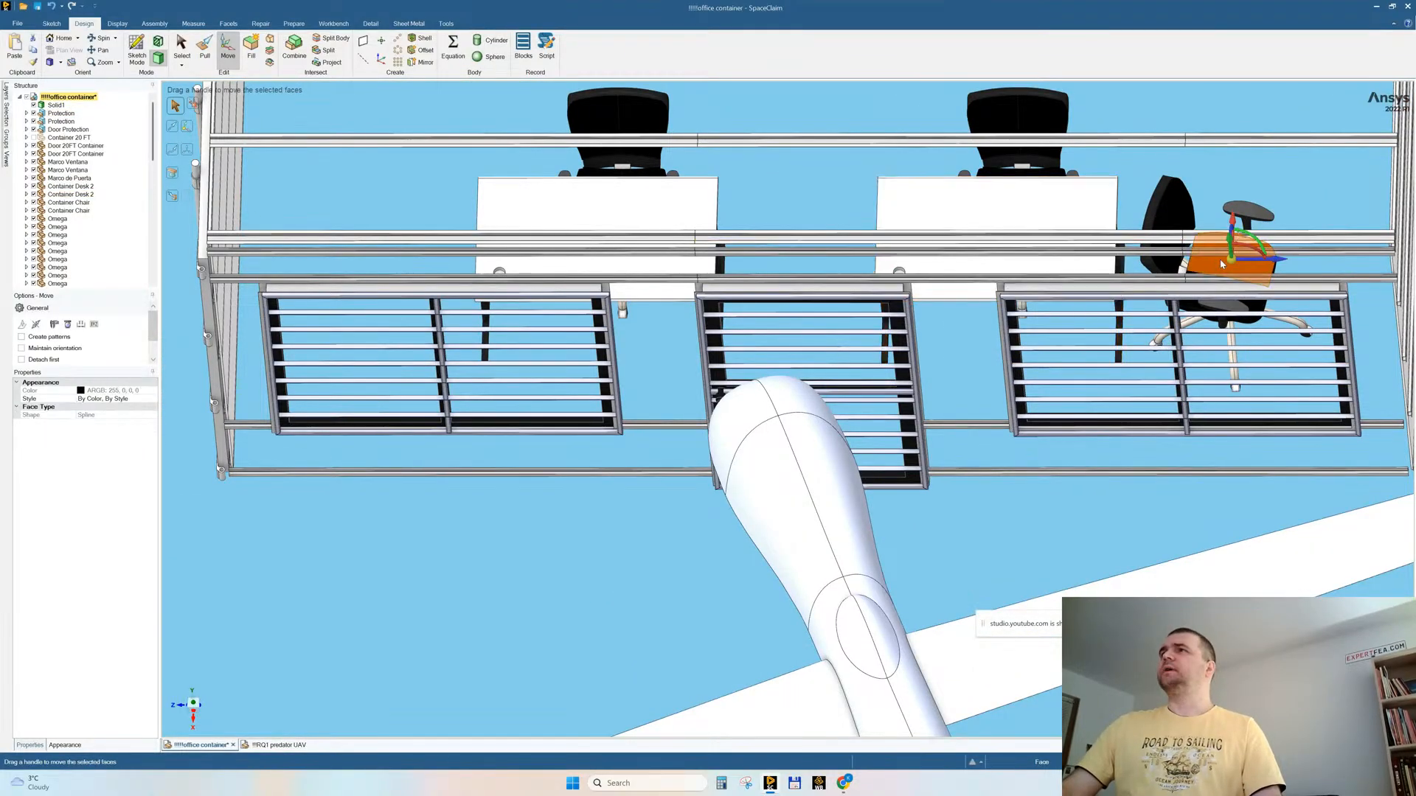
pyautogui.press('Delete')
pyautogui.click(1186, 217)
pyautogui.click(1217, 258)
pyautogui.click(1171, 251)
pyautogui.press('Delete')
# Step: Delete the armrests and the remaining base parts of the same sideways-facing chair
pyautogui.click(1245, 211)
pyautogui.press('Delete')
pyautogui.click(1218, 302)
pyautogui.press('Delete')
# Step: Try to shift the desk nearest the far double window lengthwise along the container, and undo the move
pyautogui.moveTo(1195, 351); pyautogui.dragTo(1191, 299, button='middle')
pyautogui.click(962, 332)
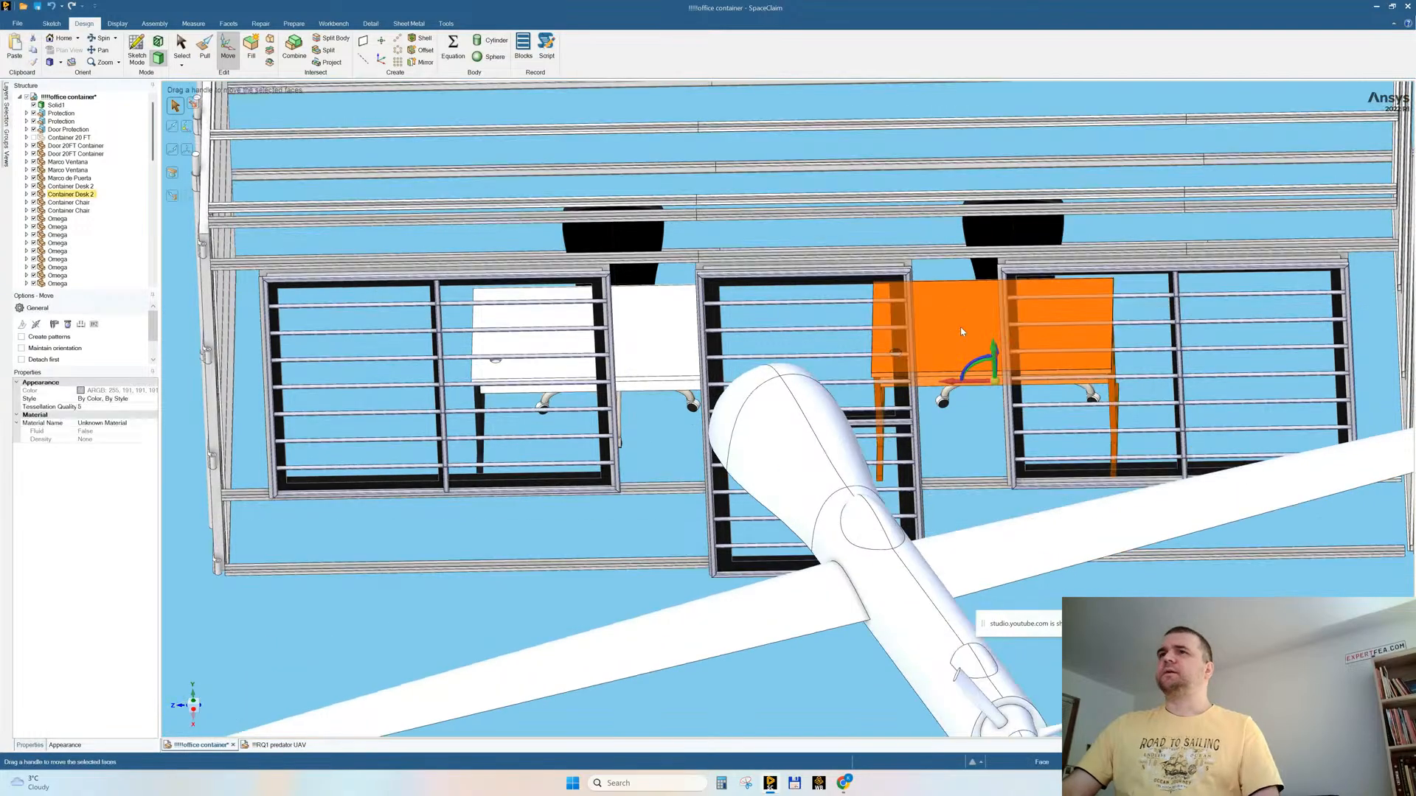
pyautogui.moveTo(956, 382); pyautogui.dragTo(988, 383)
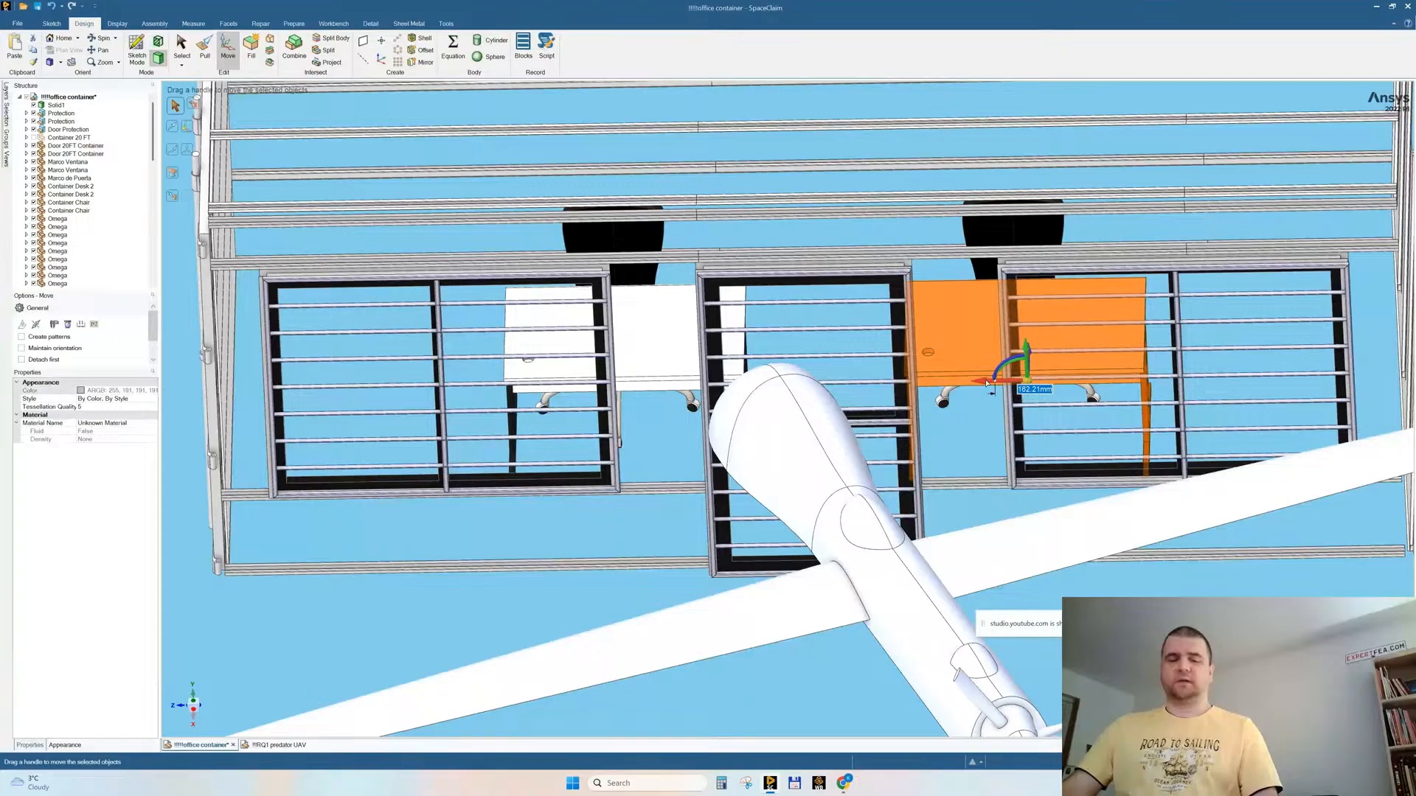
pyautogui.hotkey('ctrl', 'z')
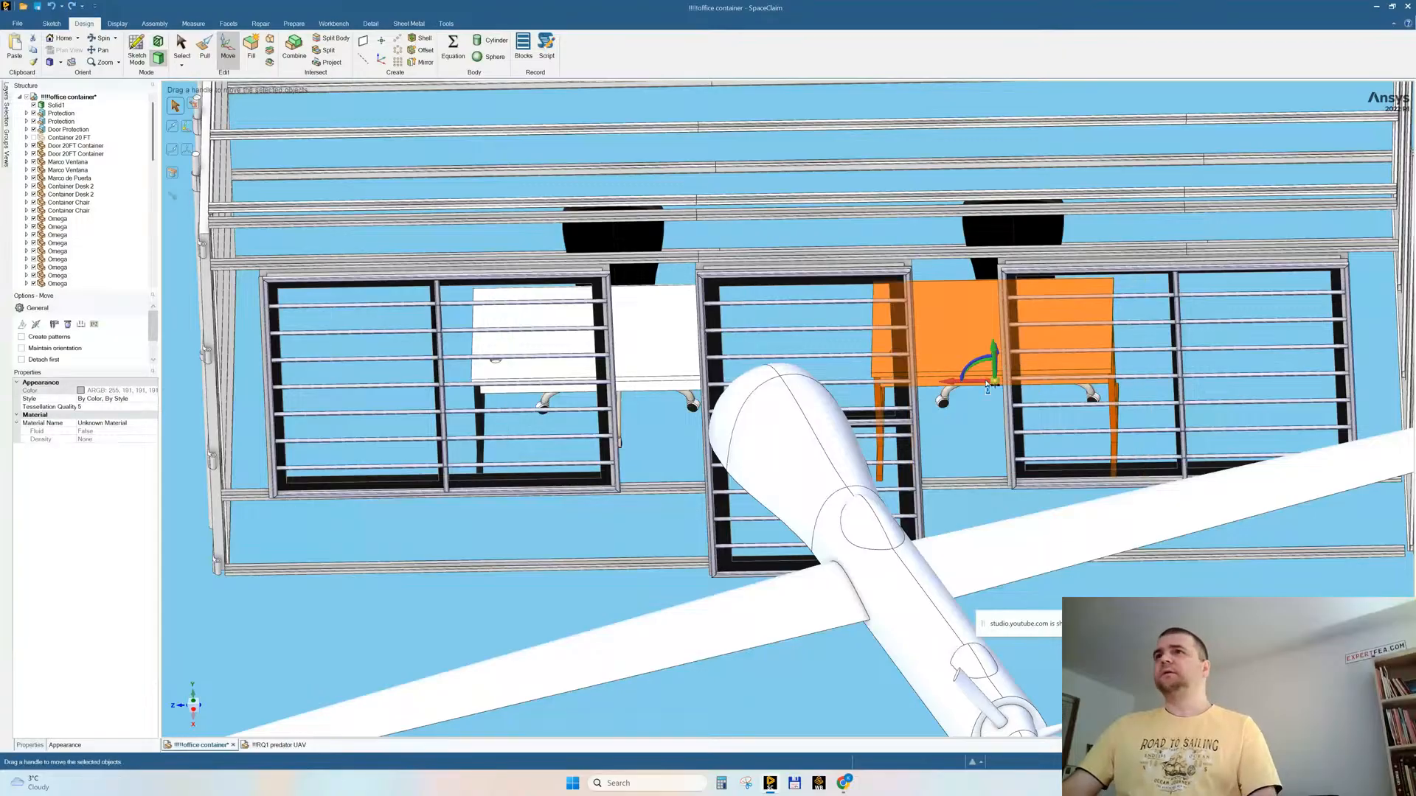
# Step: Make the desk nearest the far double window independent and remove the original linked desks, keeping only the independent one
pyautogui.rightClick(942, 314)
pyautogui.click(962, 316)
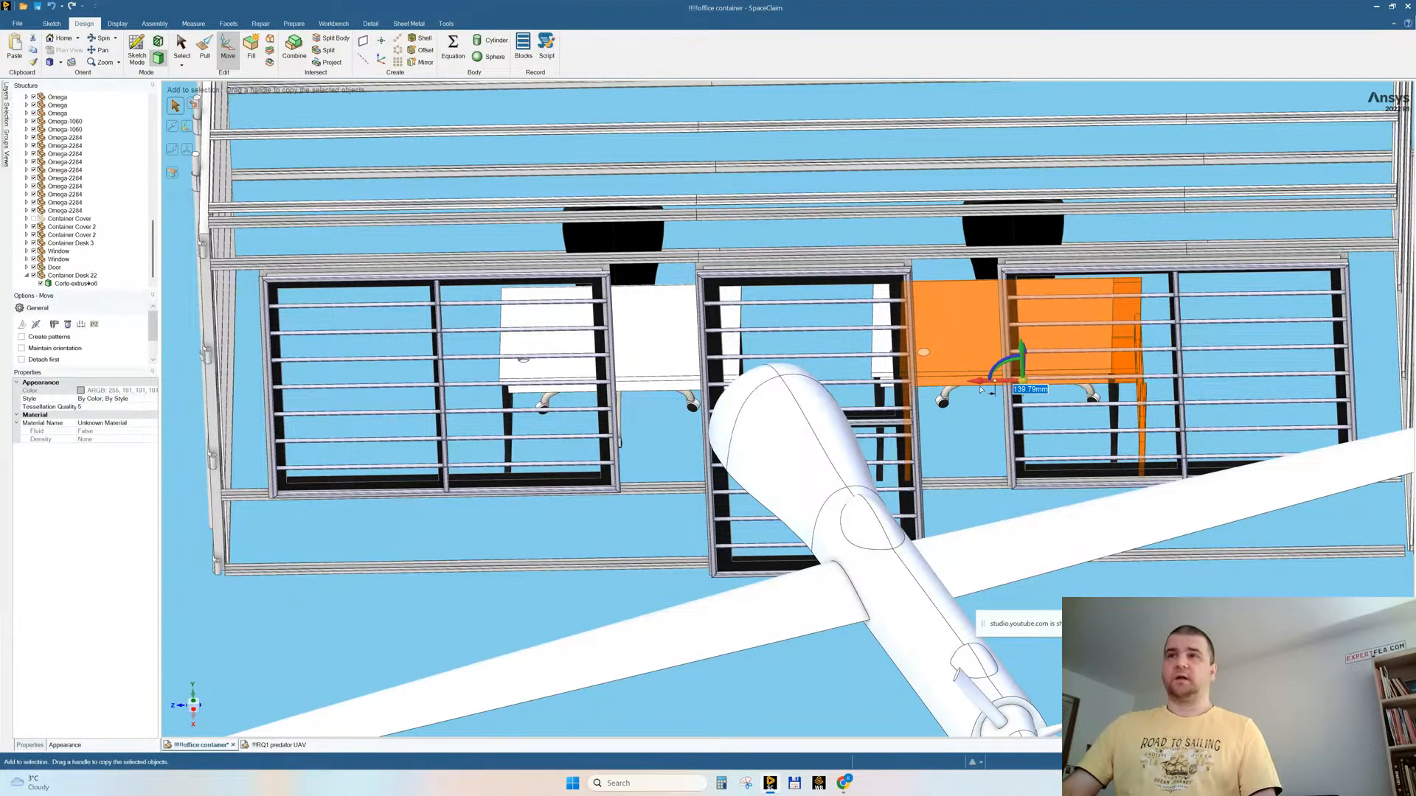
pyautogui.moveTo(1047, 371); pyautogui.dragTo(995, 384, button='middle')
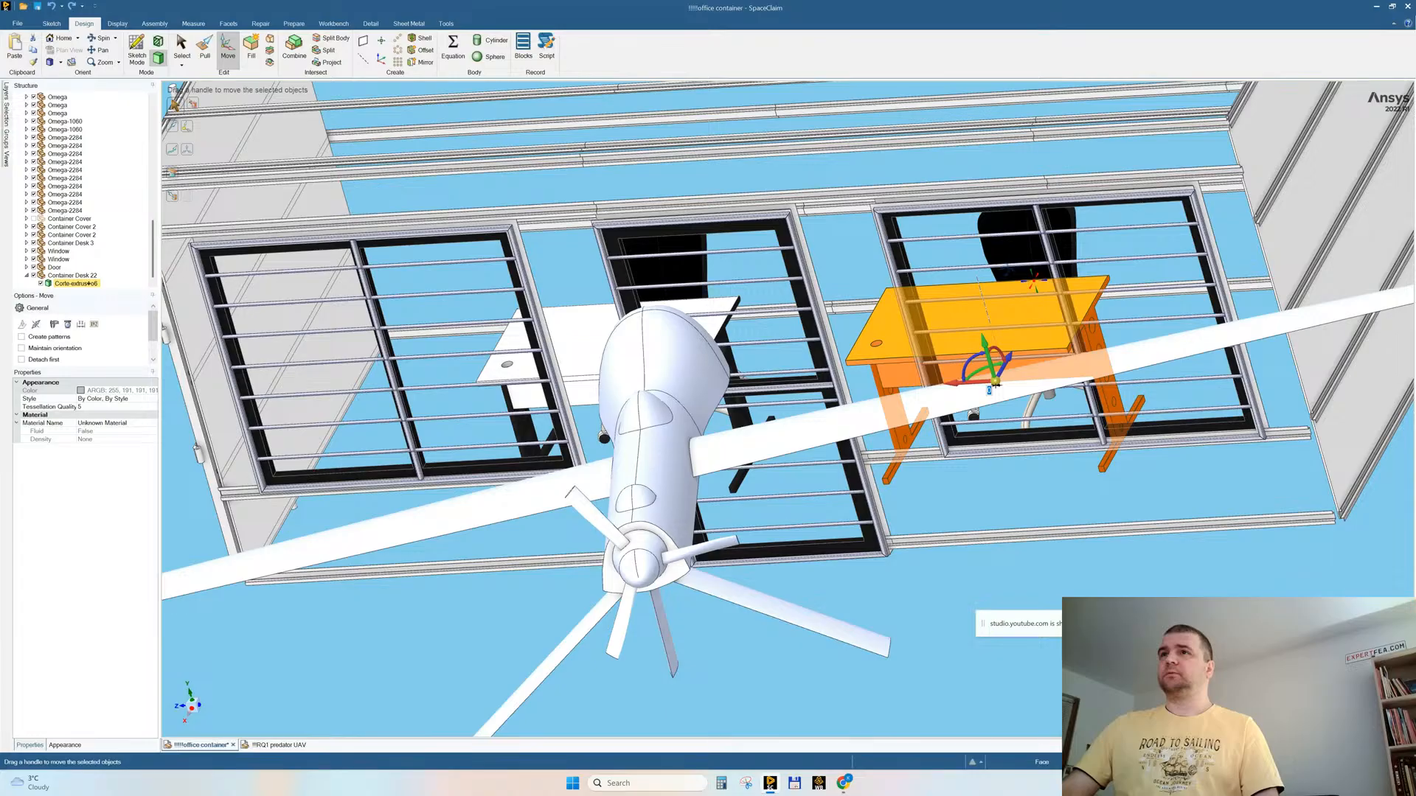
pyautogui.scroll(5, 996, 385)
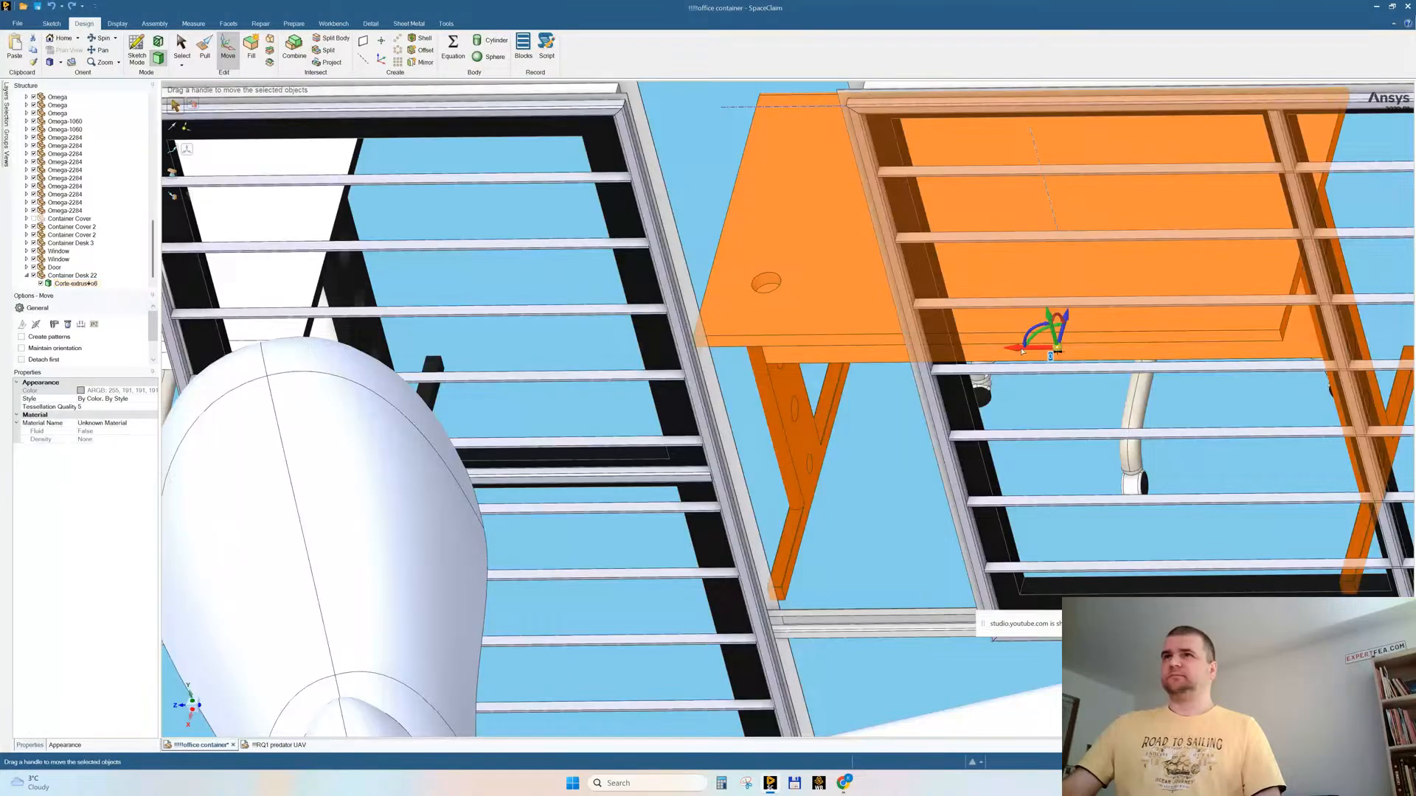
pyautogui.moveTo(1073, 357)
pyautogui.mouseDown(button='middle')
pyautogui.moveTo(981, 244)
pyautogui.moveTo(891, 399)
pyautogui.mouseUp(button='middle')
pyautogui.press('Escape')
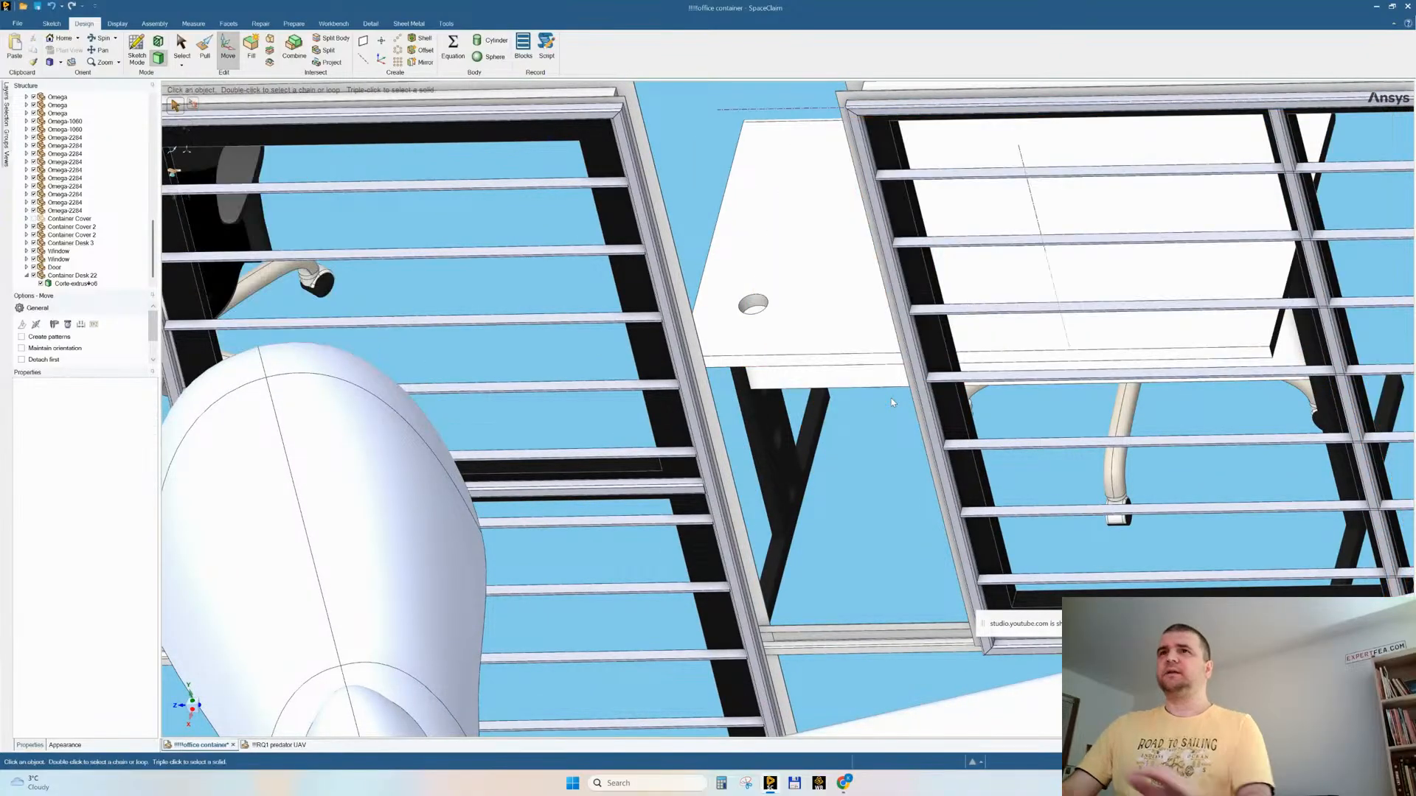
# Step: Slide the independent desk lengthwise along the container until it stands behind the far double window, beside the chair
pyautogui.scroll(-4, 884, 382)
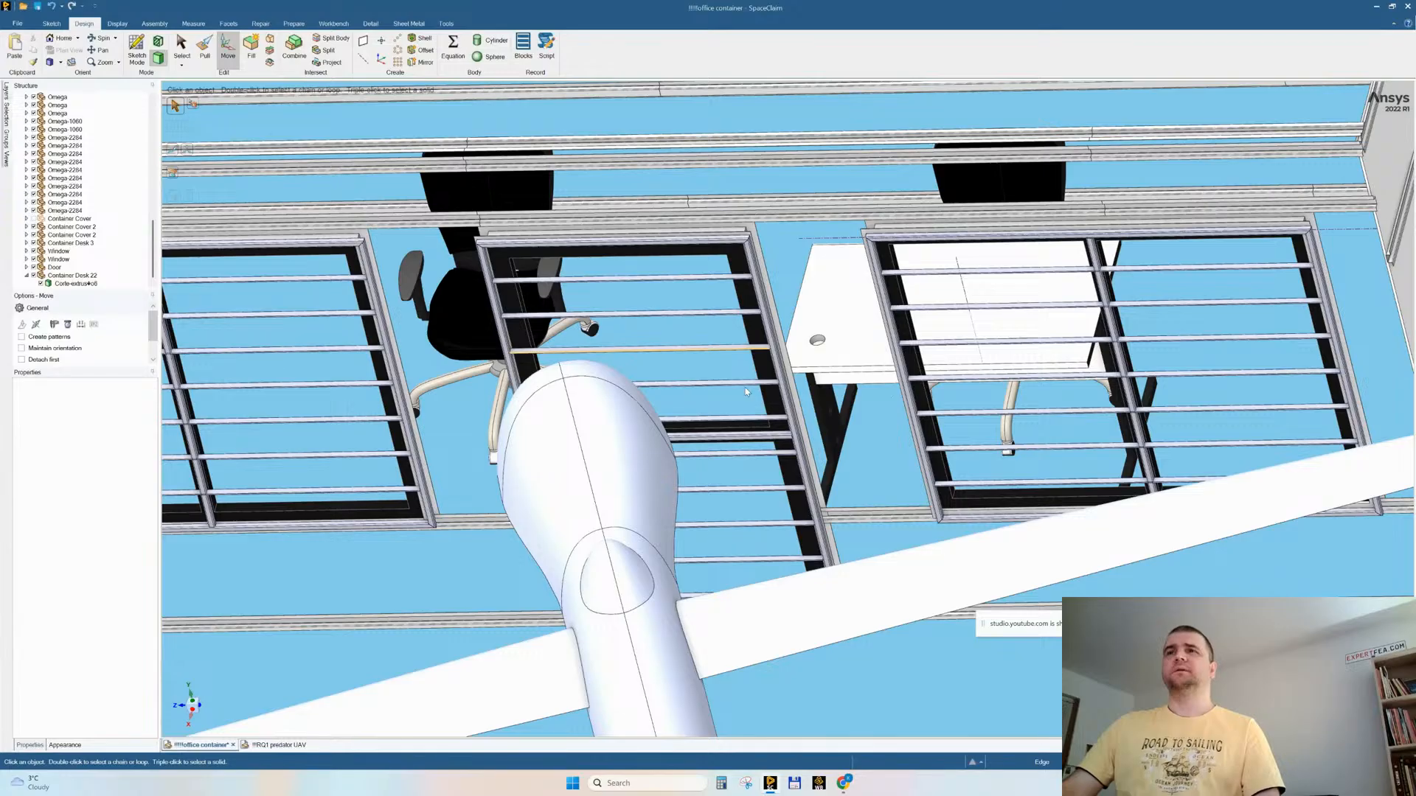
pyautogui.click(865, 334)
pyautogui.rightClick(867, 337)
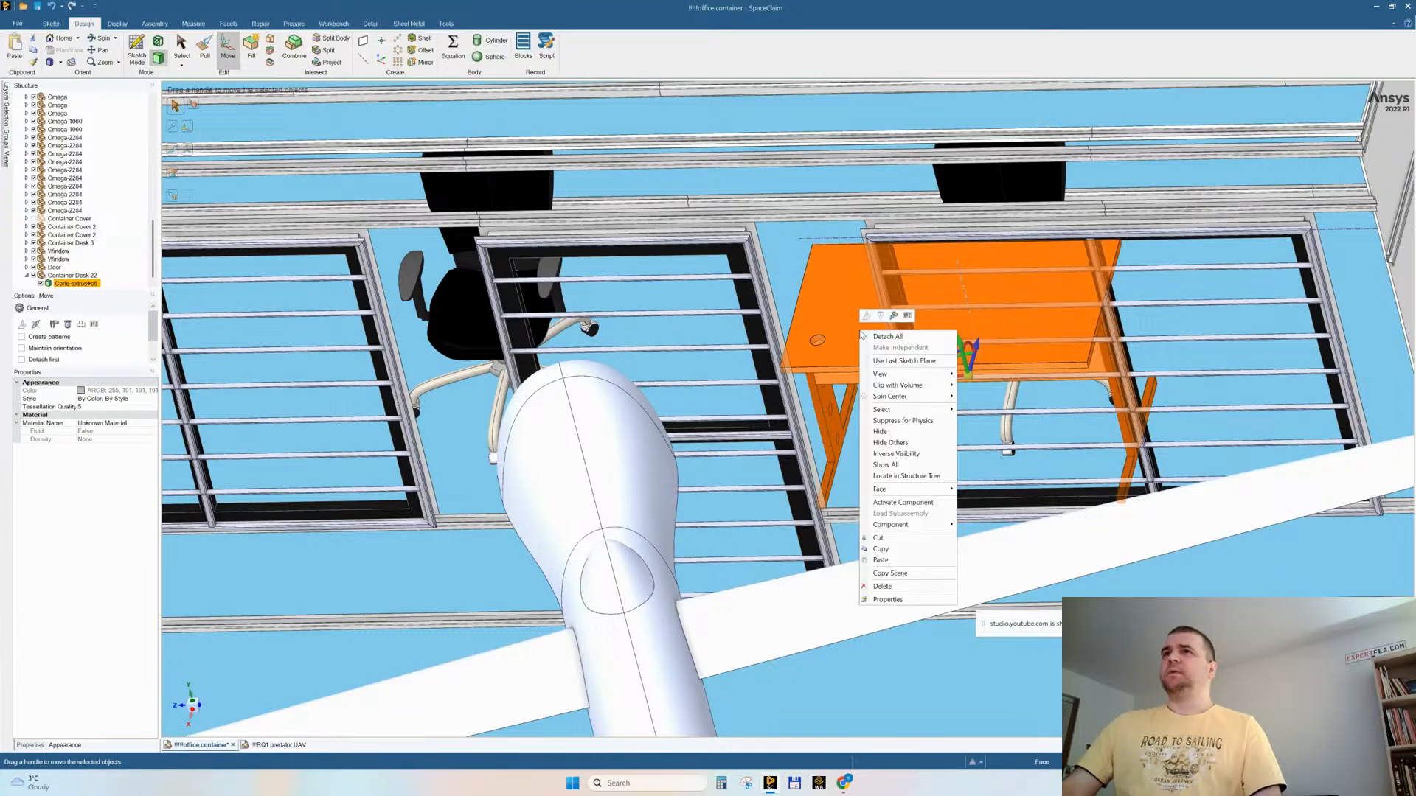
pyautogui.click(1013, 126)
pyautogui.tripleClick(842, 338)
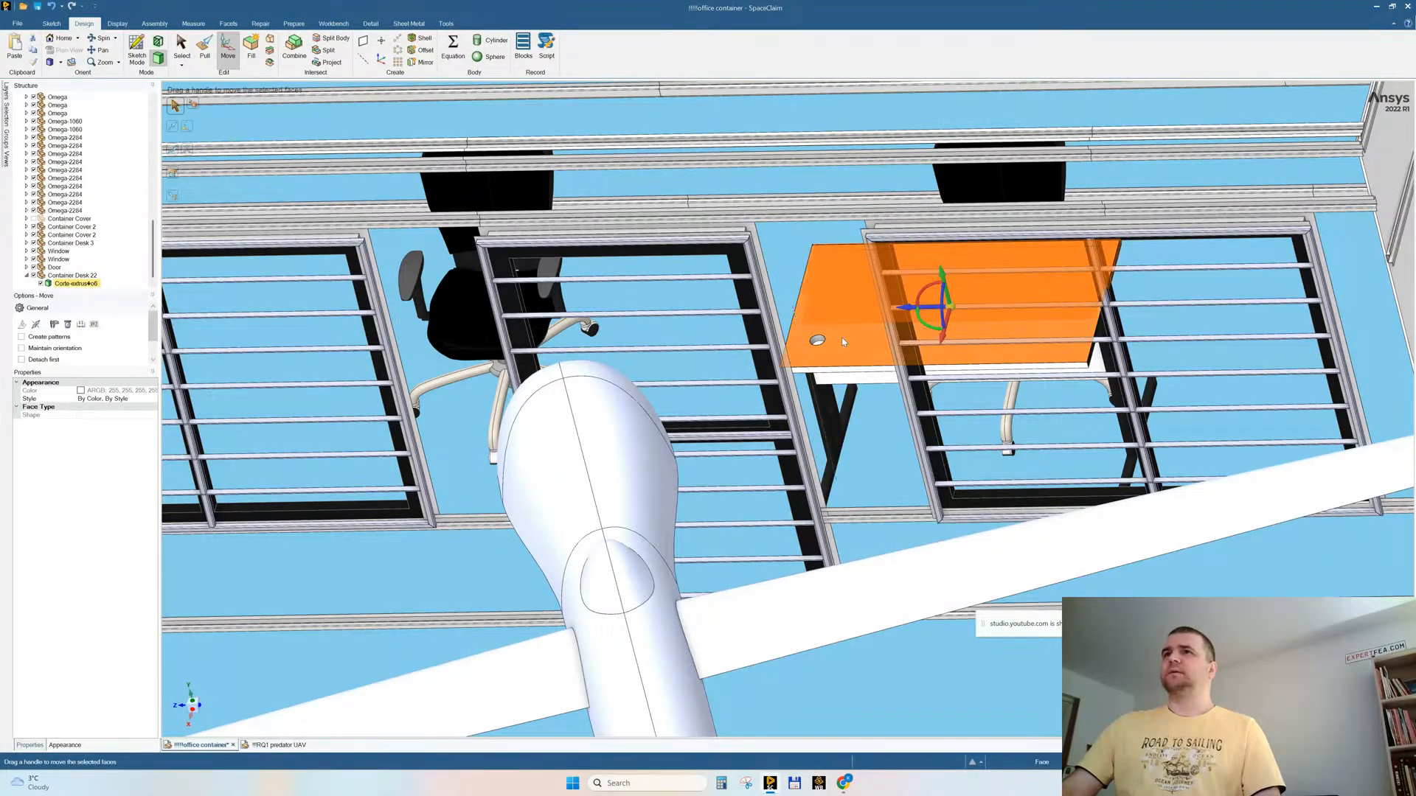
pyautogui.moveTo(924, 378); pyautogui.dragTo(969, 388)
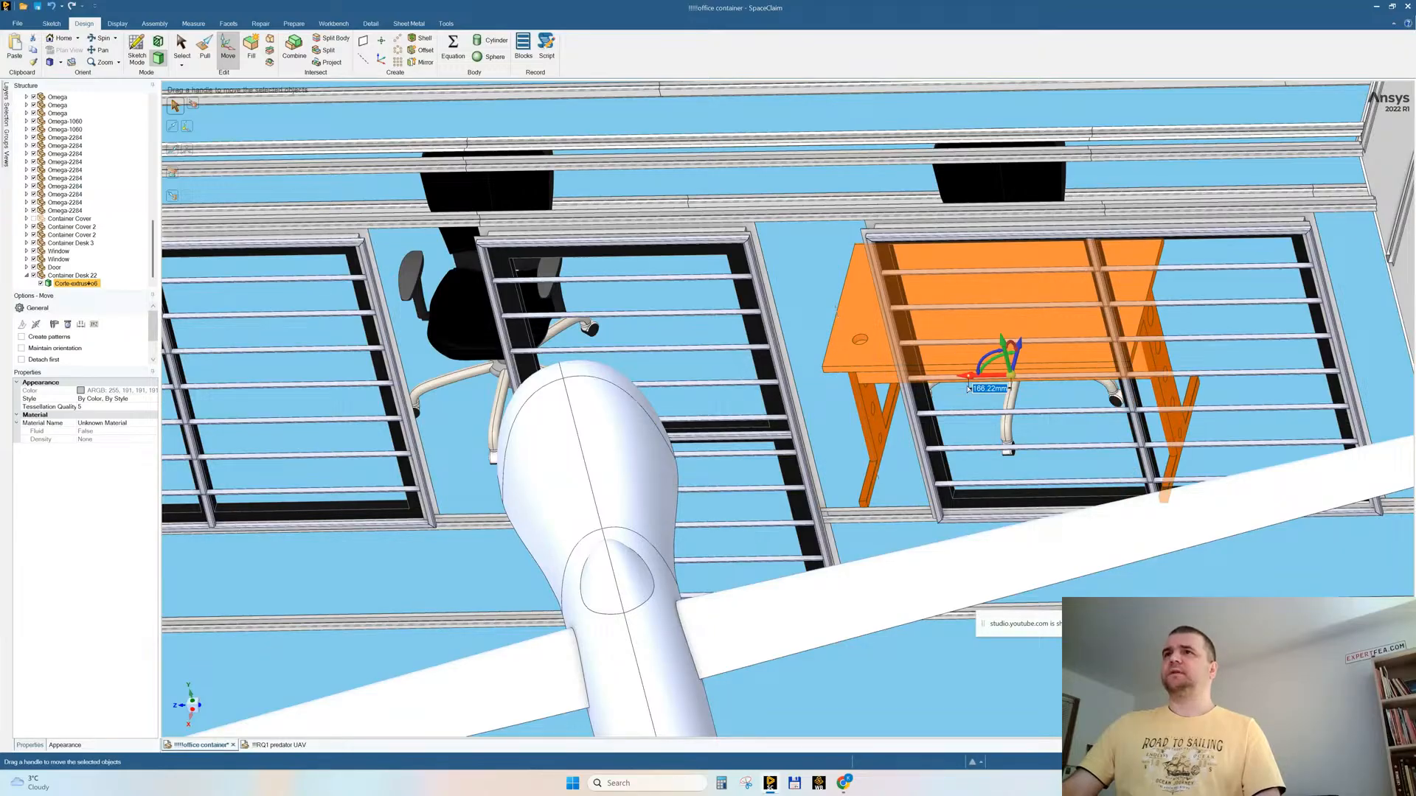
pyautogui.moveTo(969, 389); pyautogui.dragTo(787, 353, button='middle')
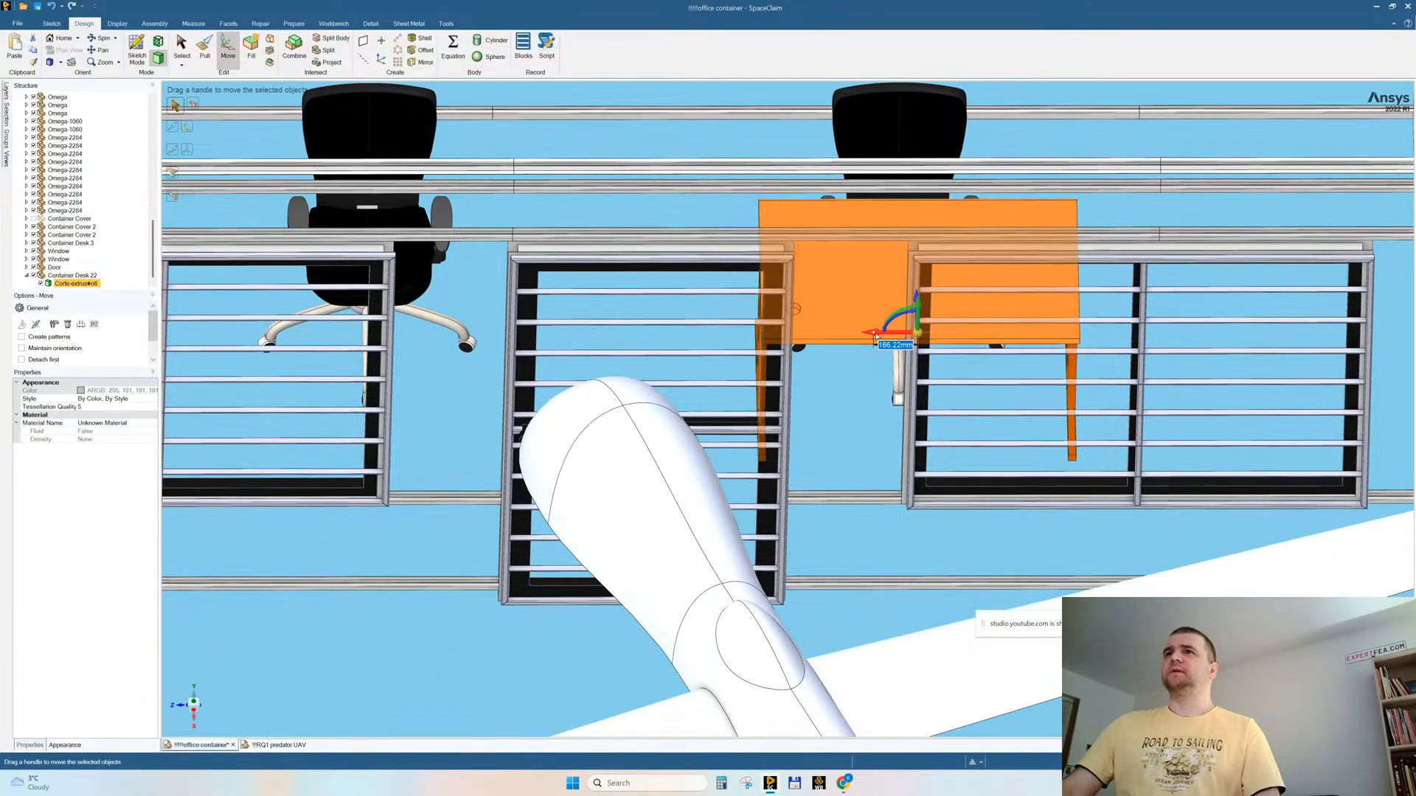
pyautogui.moveTo(877, 335); pyautogui.dragTo(1036, 360)
# Step: Select all bodies of the chair next to the moved desk, including backrest, seat, armrests and base, and make them independent
pyautogui.click(898, 115)
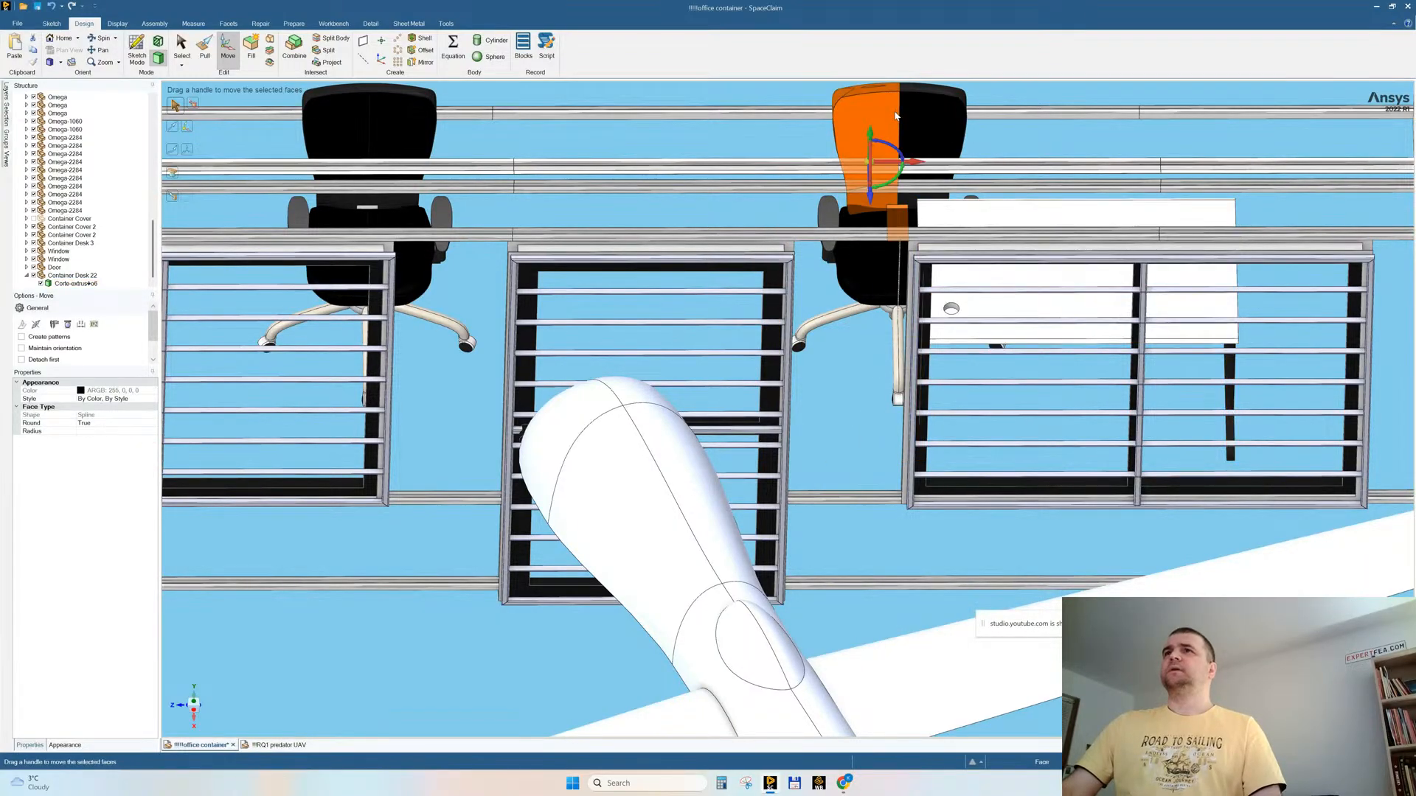
pyautogui.keyDown('ctrl'); pyautogui.tripleClick(949, 116); pyautogui.keyUp('ctrl')
pyautogui.keyDown('ctrl'); pyautogui.tripleClick(870, 269); pyautogui.keyUp('ctrl')
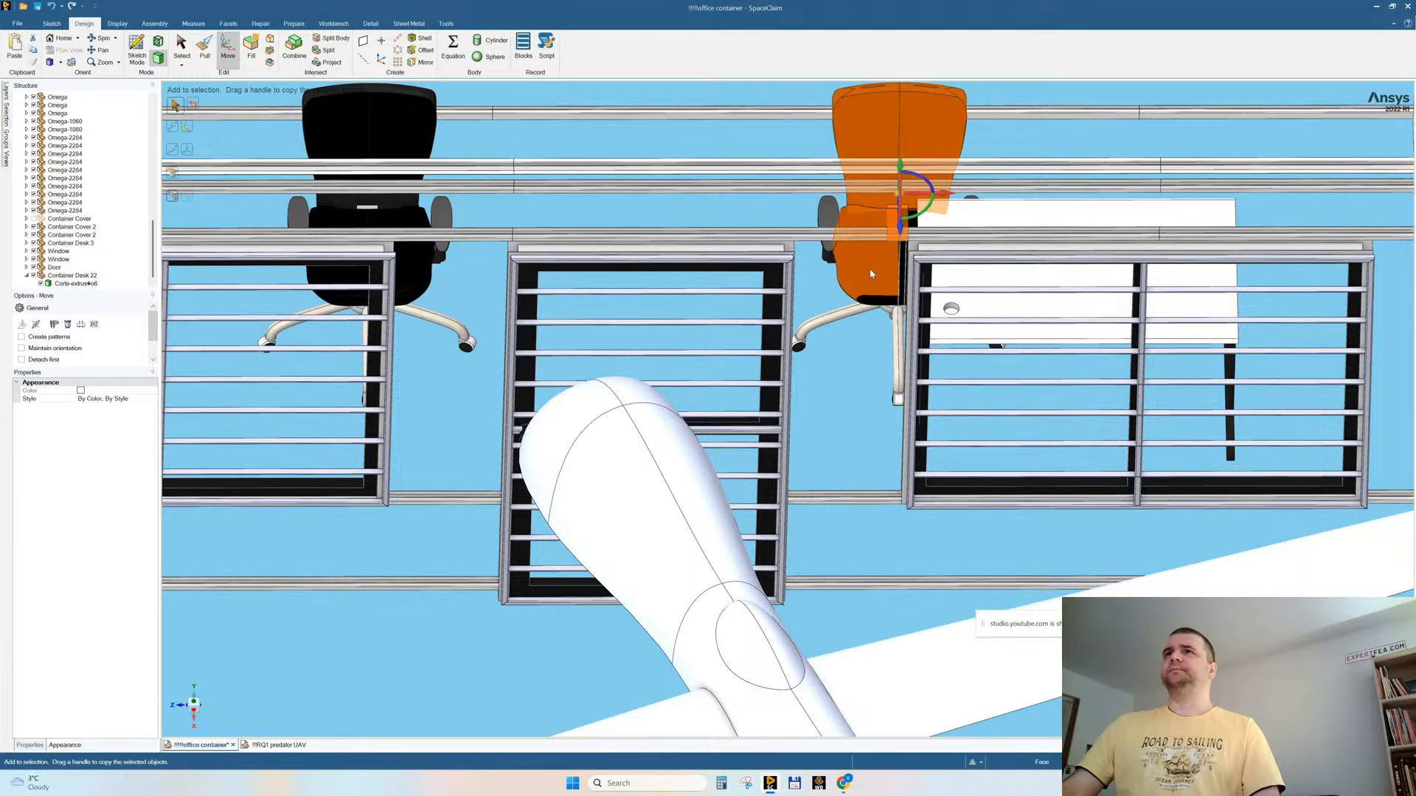
pyautogui.keyDown('ctrl'); pyautogui.click(830, 217); pyautogui.keyUp('ctrl')
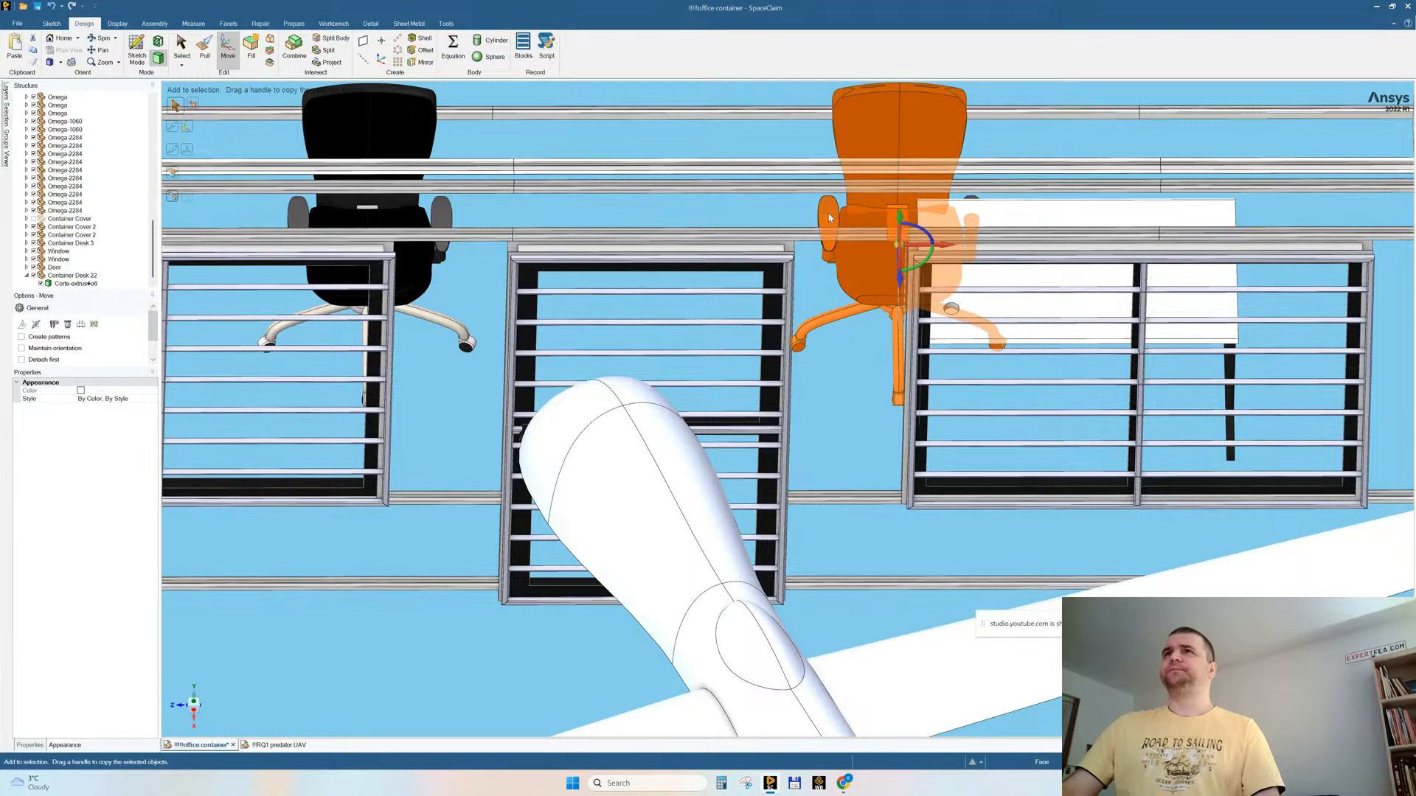
pyautogui.keyDown('ctrl'); pyautogui.click(976, 200); pyautogui.keyUp('ctrl')
pyautogui.moveTo(975, 201); pyautogui.dragTo(927, 319, button='middle')
pyautogui.rightClick(957, 104)
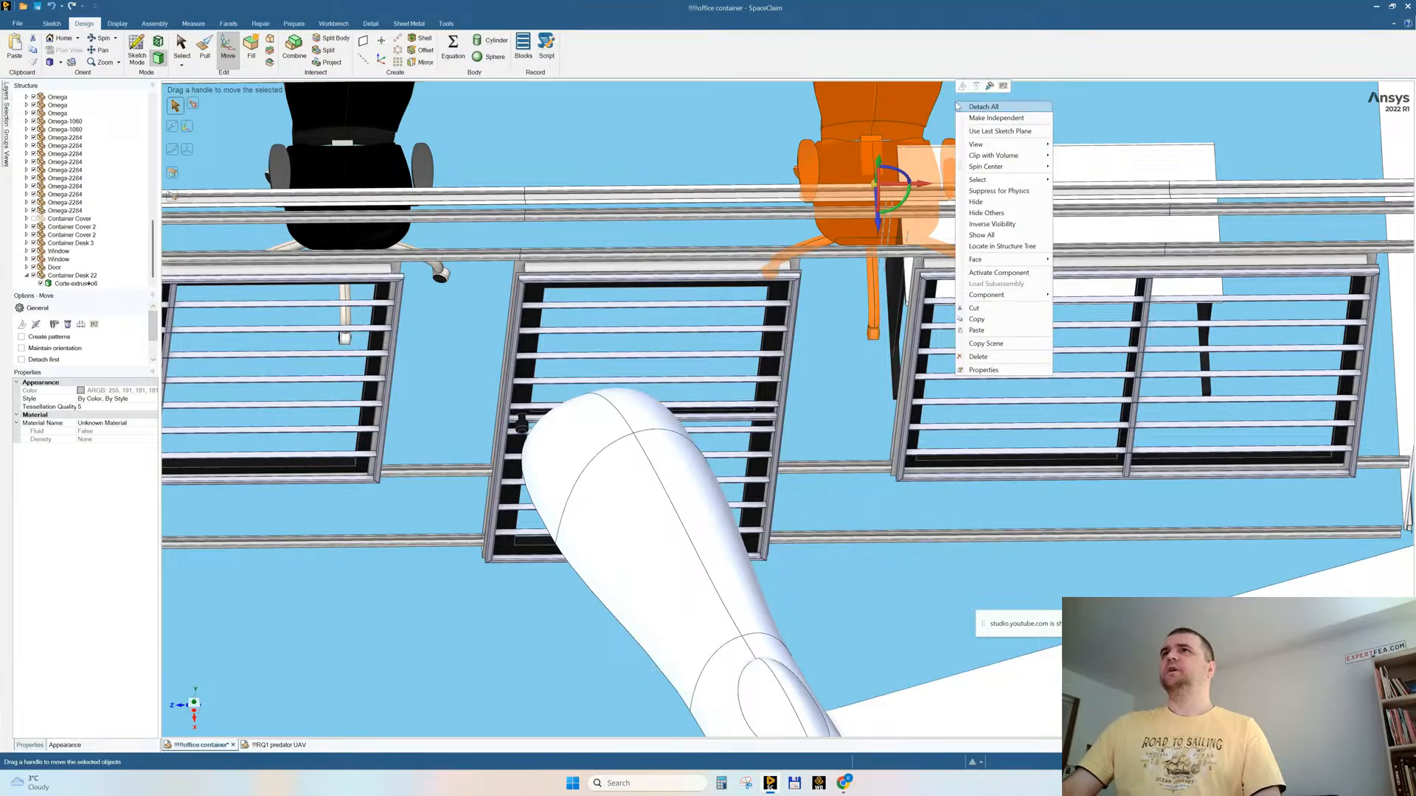
pyautogui.click(959, 117)
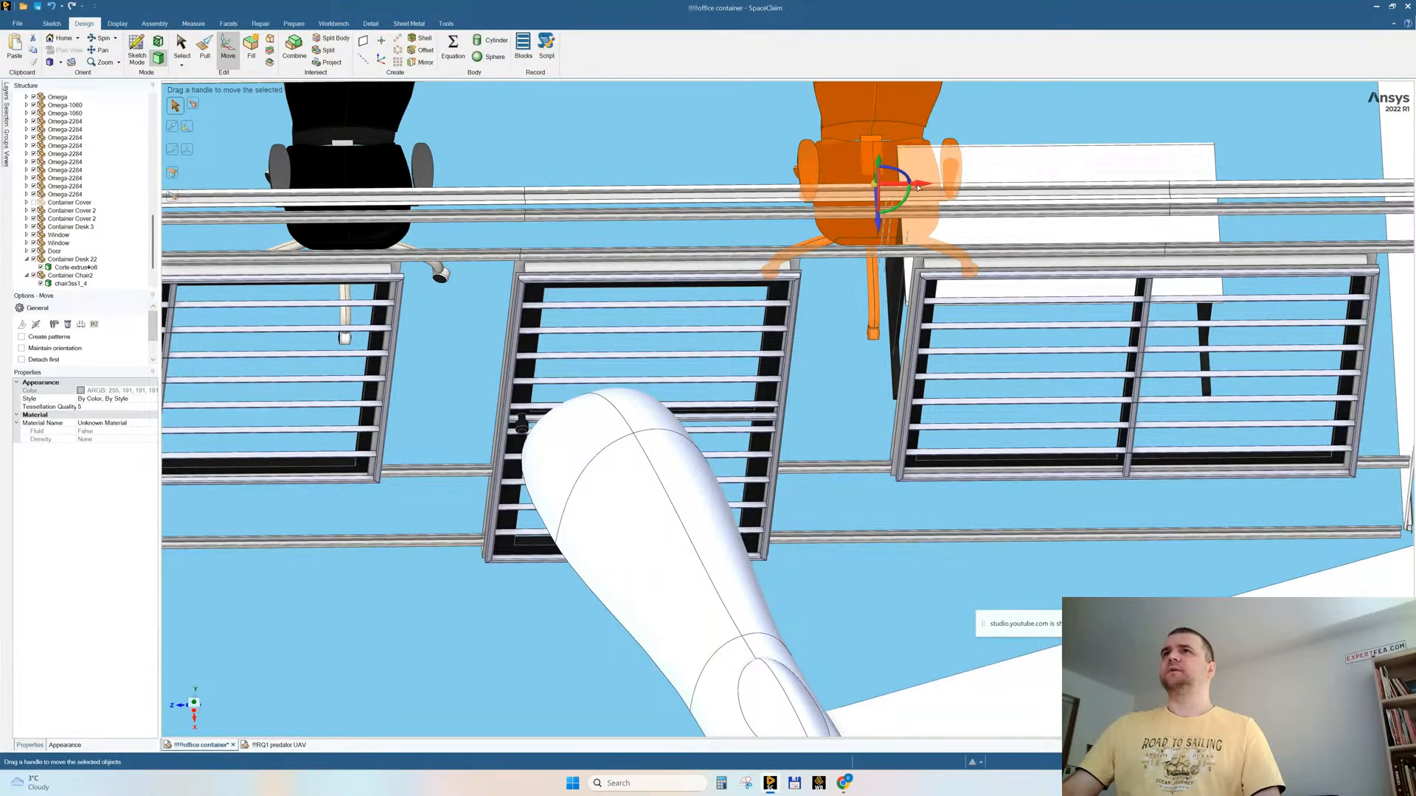
# Step: Undo a trial lengthwise shift of the chair and remove the original linked chairs, keeping only the independent one
pyautogui.moveTo(929, 187); pyautogui.dragTo(971, 189)
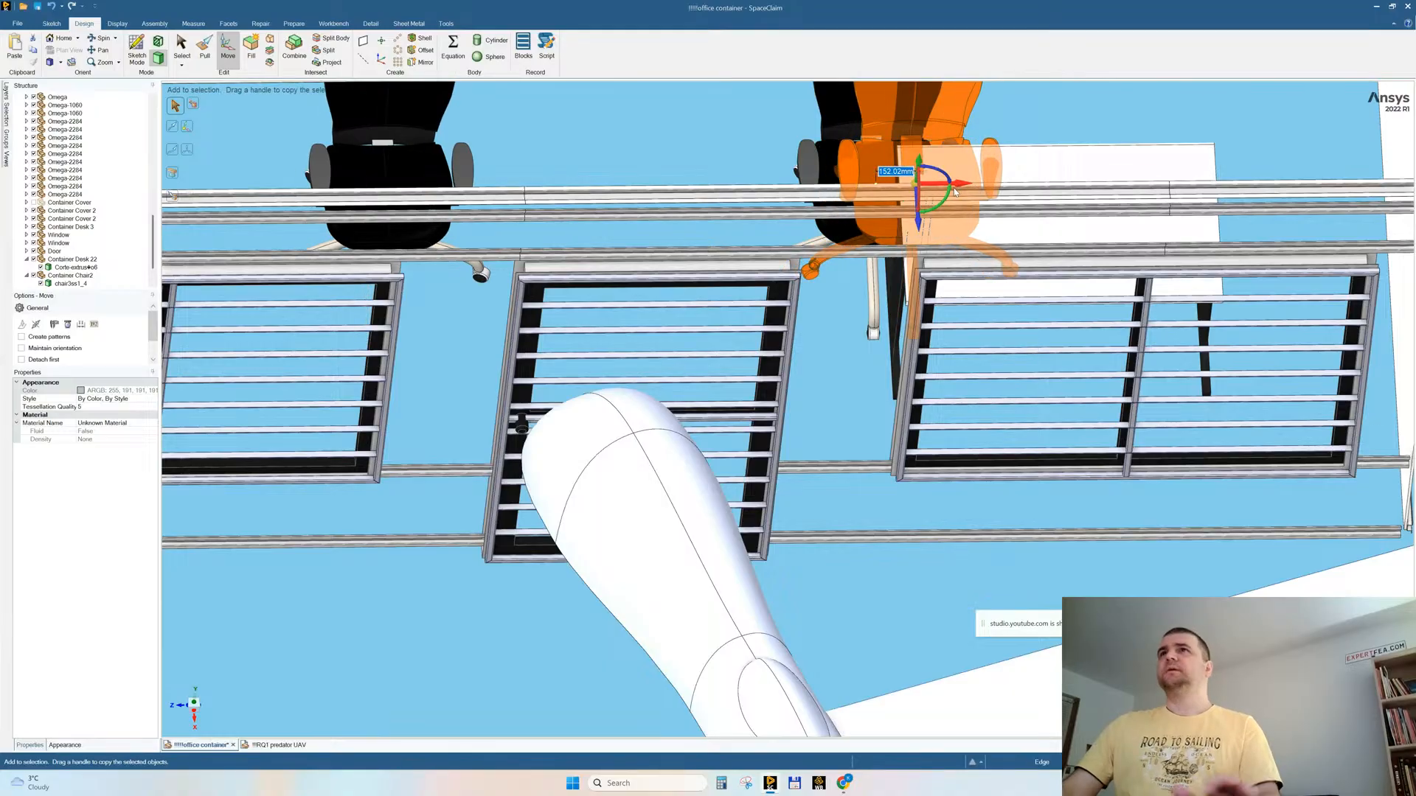
pyautogui.hotkey('ctrl', 'z')
pyautogui.hotkey('ctrl', 'z')
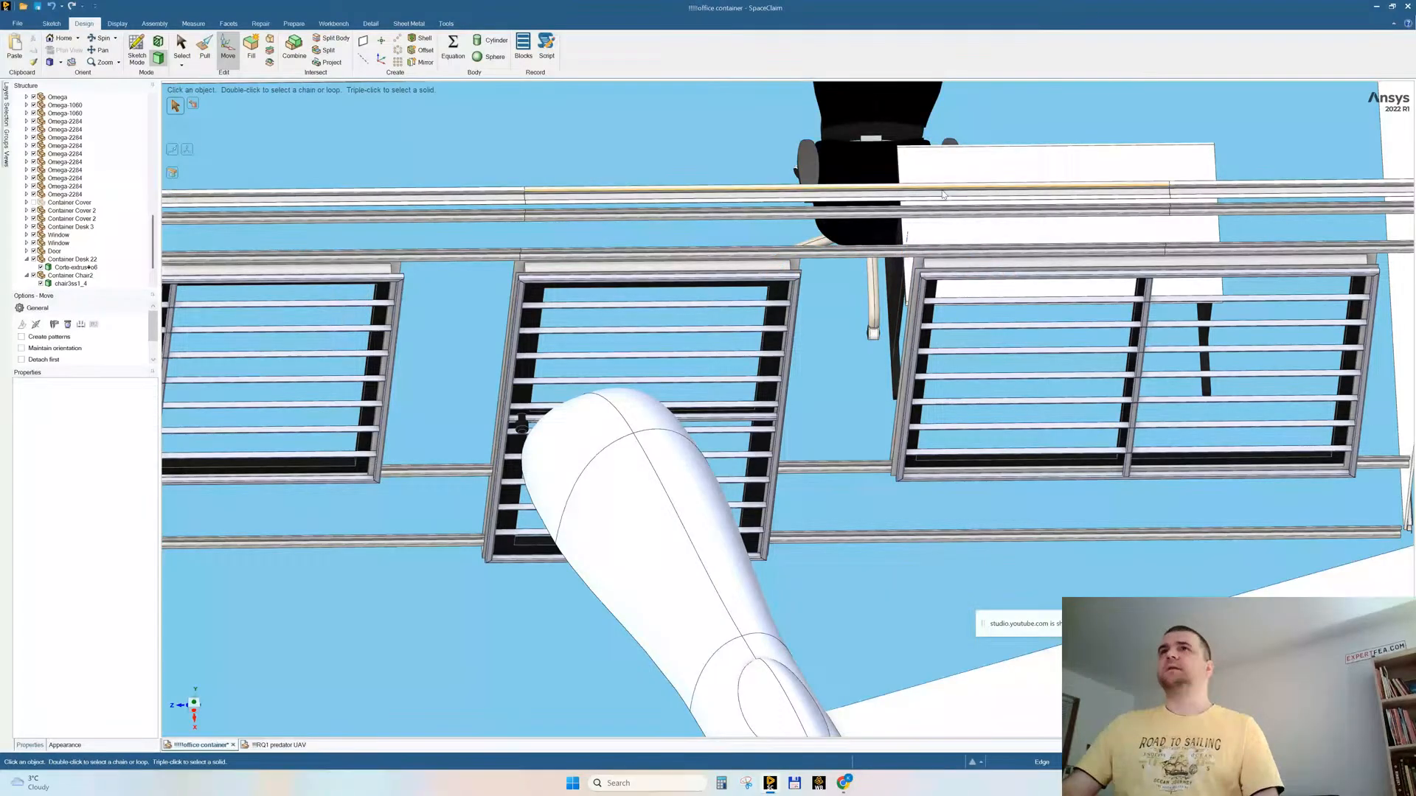
pyautogui.moveTo(958, 303); pyautogui.dragTo(884, 408, button='middle')
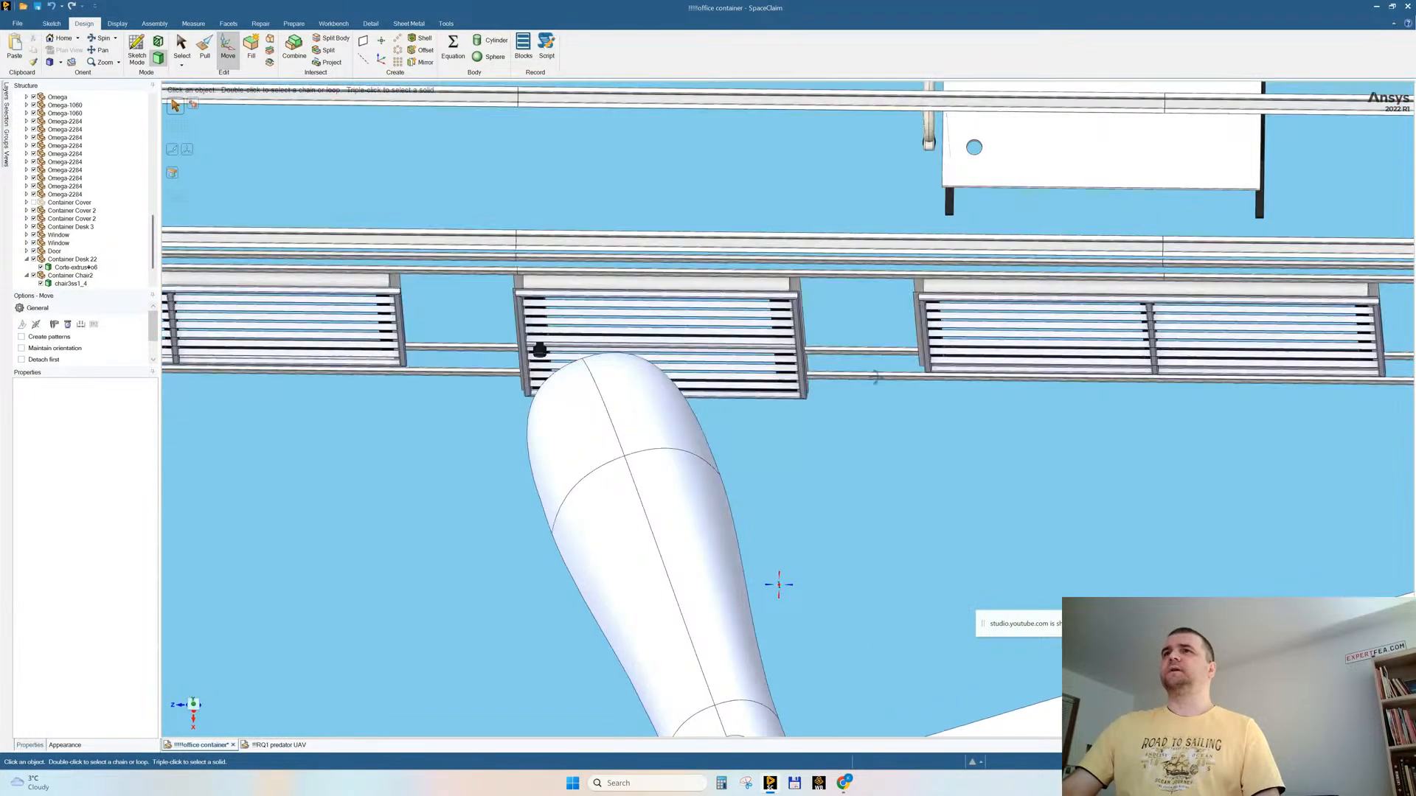
# Step: Hide the double window, its protection bars, the rails and the adjoining wall panel in front of the remaining desk and chair
pyautogui.click(804, 228)
pyautogui.rightClick(728, 195)
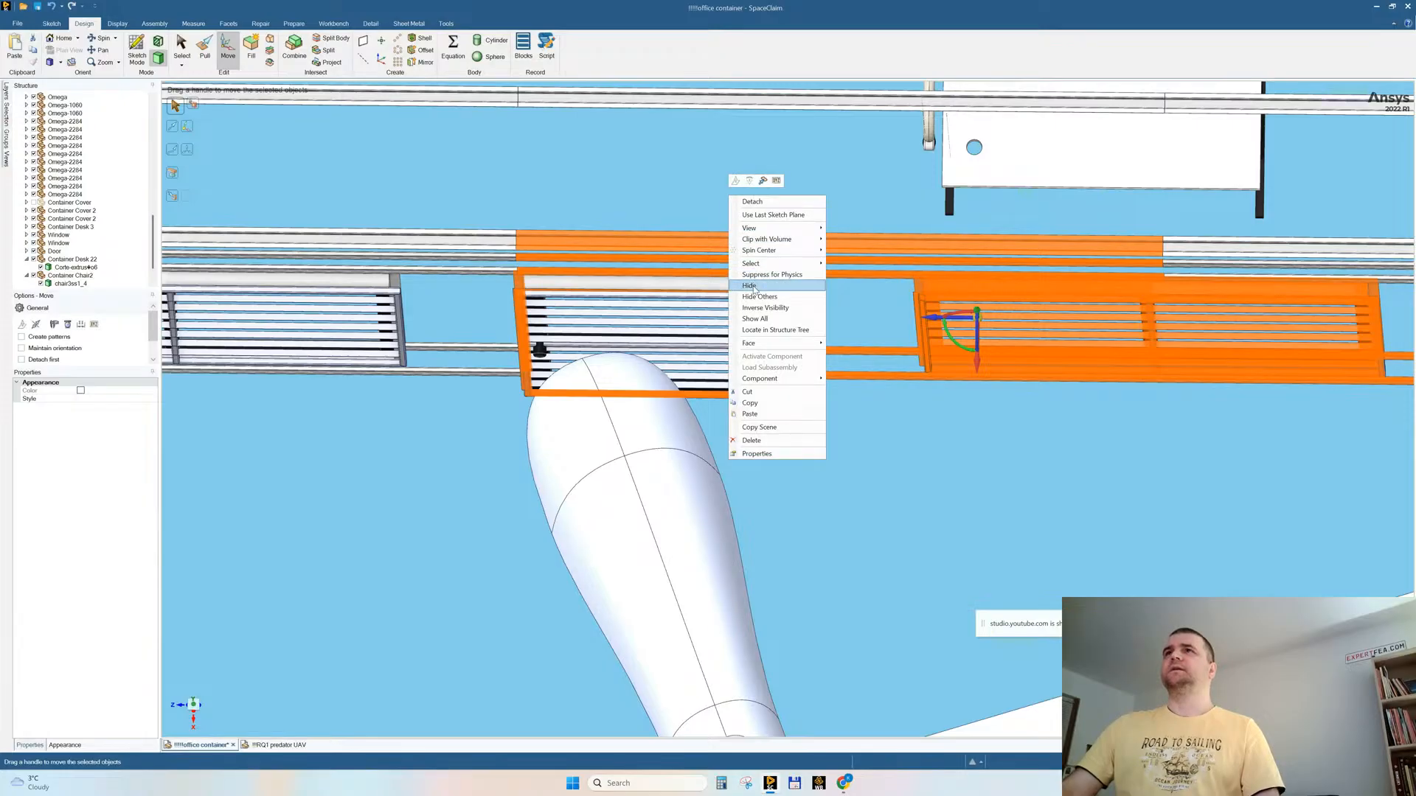
pyautogui.click(750, 285)
pyautogui.moveTo(935, 347); pyautogui.dragTo(1361, 419, button='middle')
pyautogui.click(1101, 236)
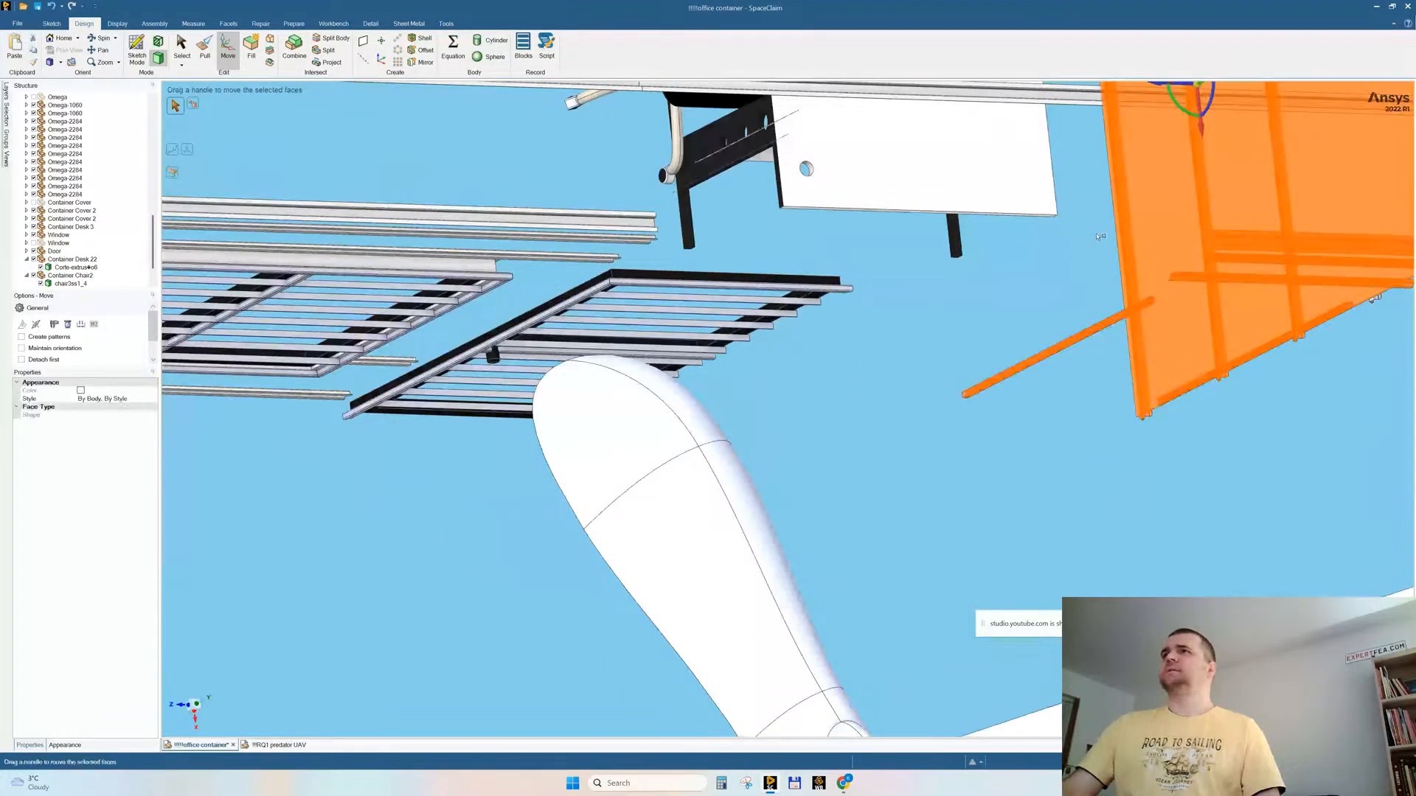
pyautogui.rightClick(924, 282)
pyautogui.click(959, 378)
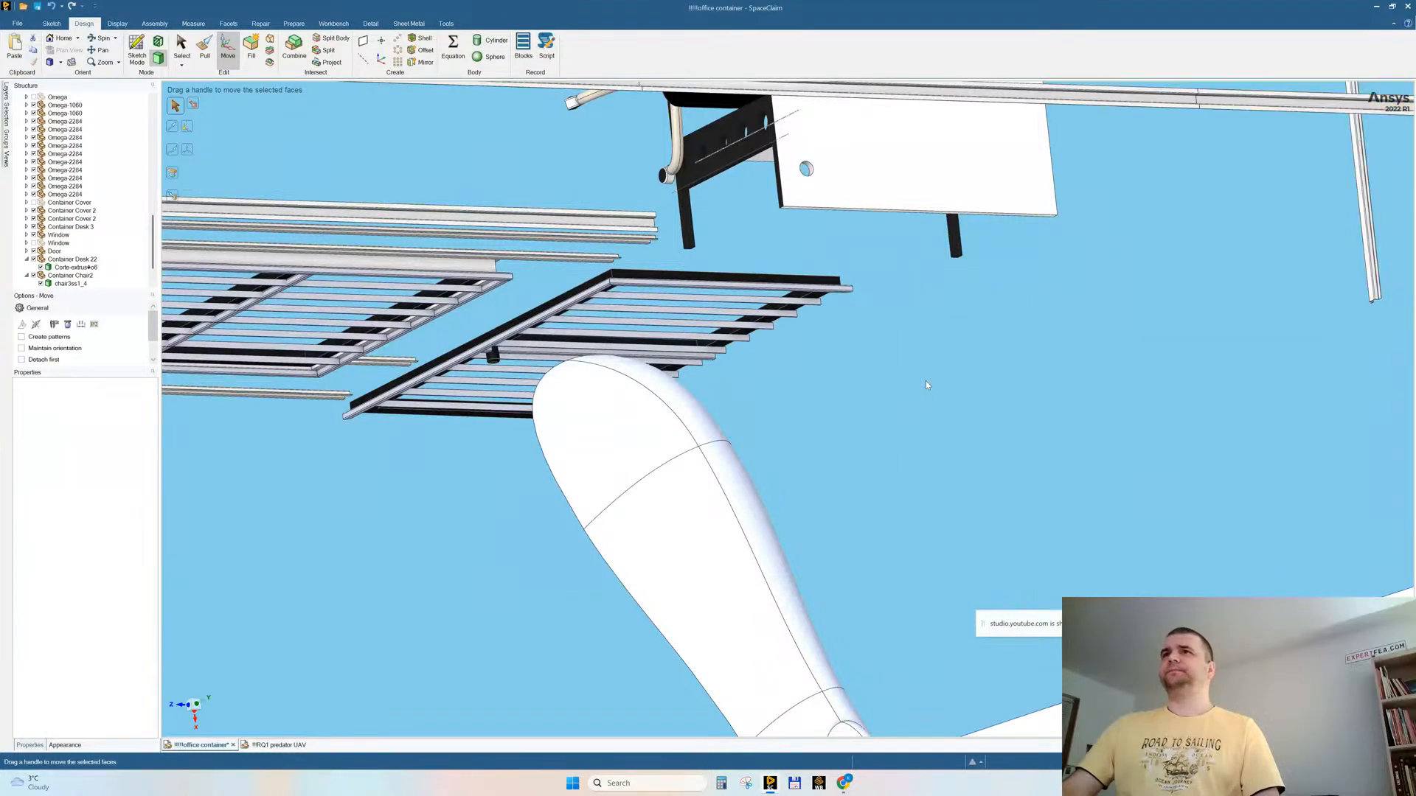
# Step: Select the exposed desk together with its chair and locate their bodies in the structure tree
pyautogui.moveTo(1001, 392); pyautogui.dragTo(951, 350, button='middle')
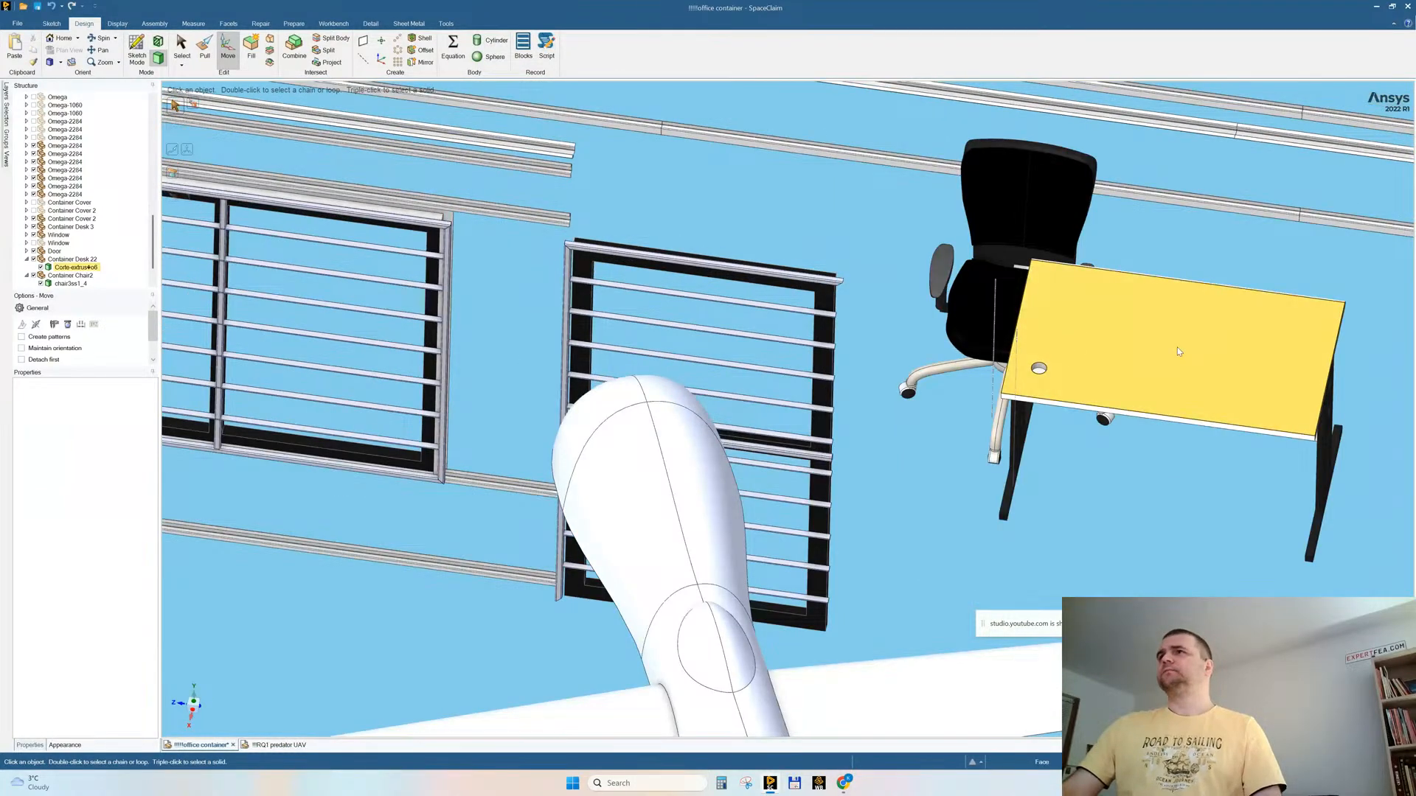
pyautogui.scroll(-3, 1047, 331)
pyautogui.moveTo(1225, 476); pyautogui.dragTo(971, 305)
pyautogui.rightClick(940, 280)
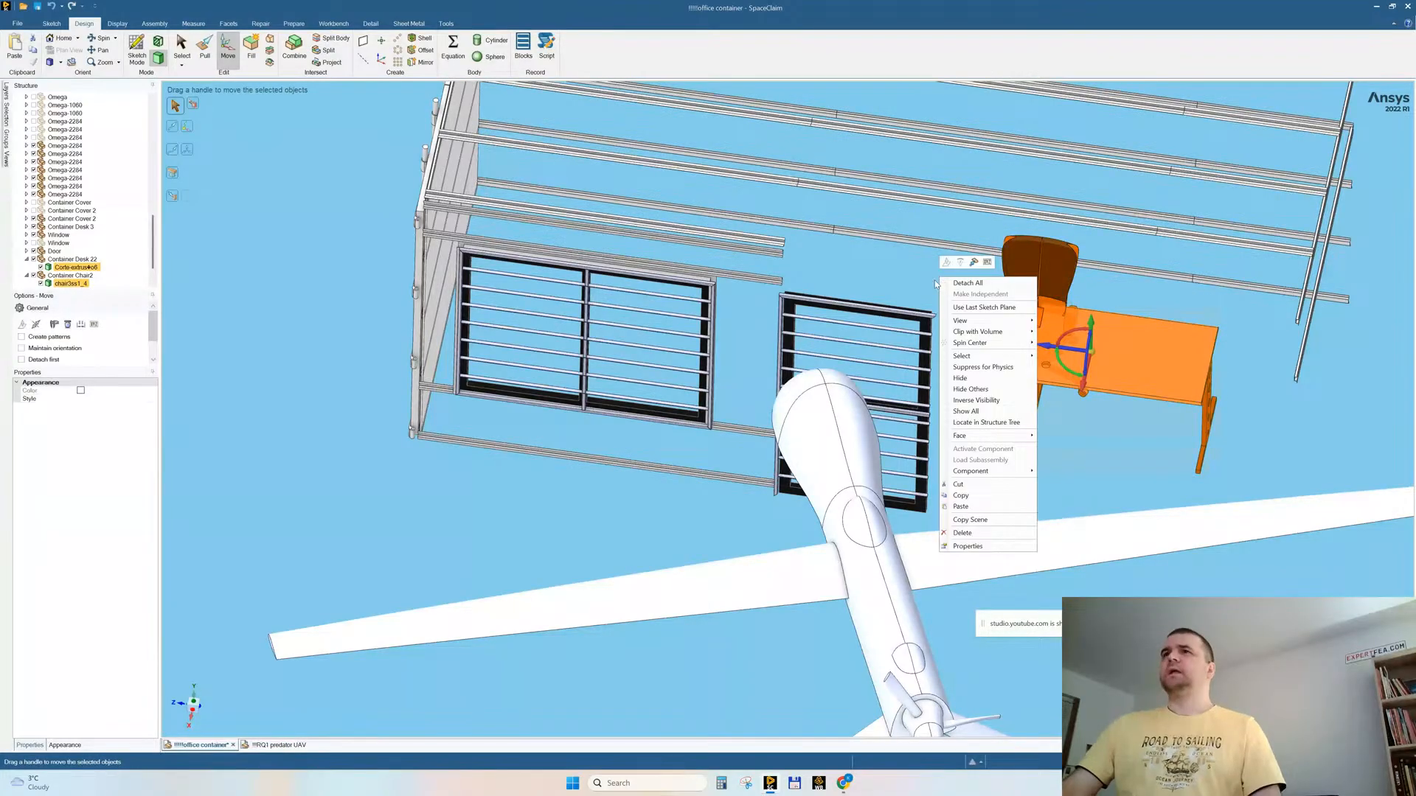
pyautogui.click(975, 423)
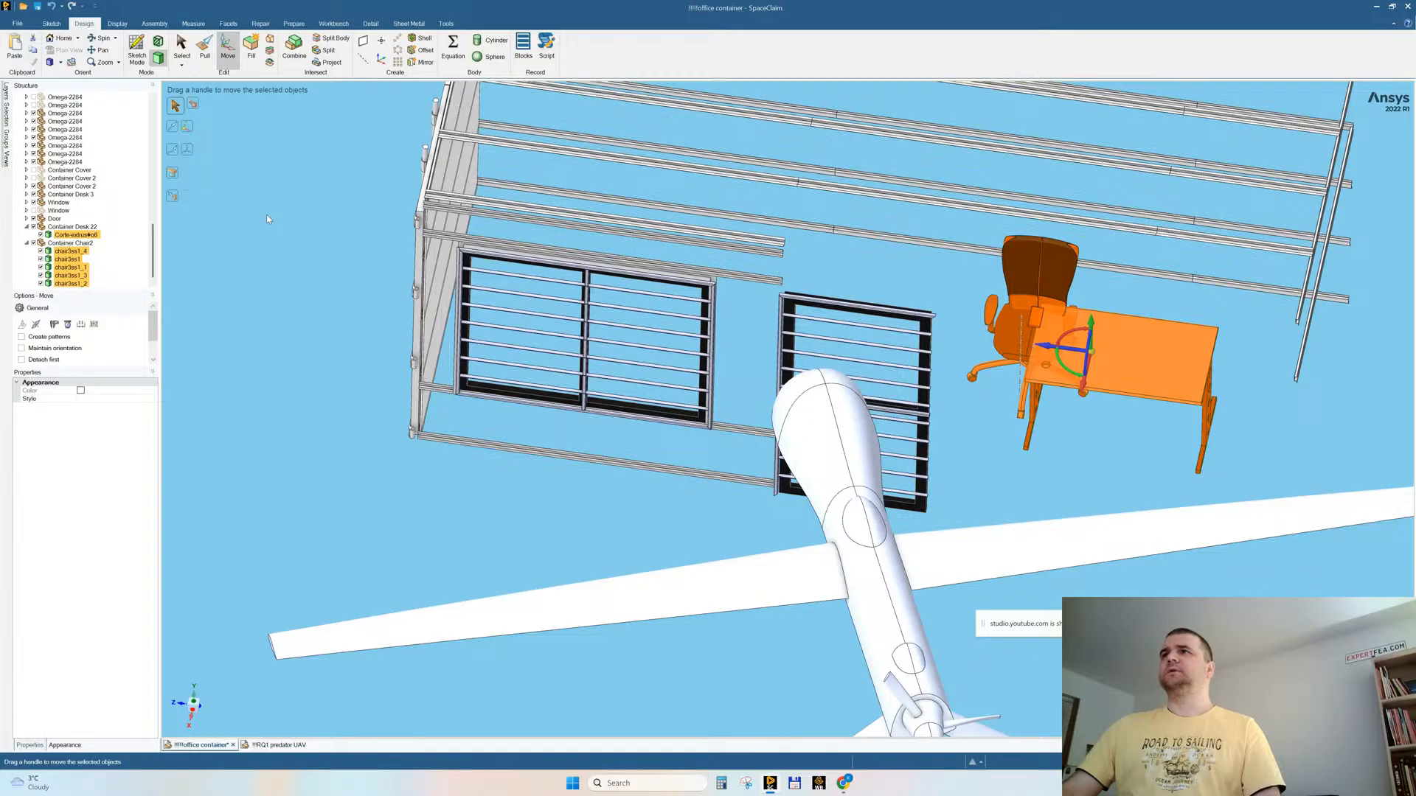
pyautogui.moveTo(956, 308); pyautogui.dragTo(957, 332, button='middle')
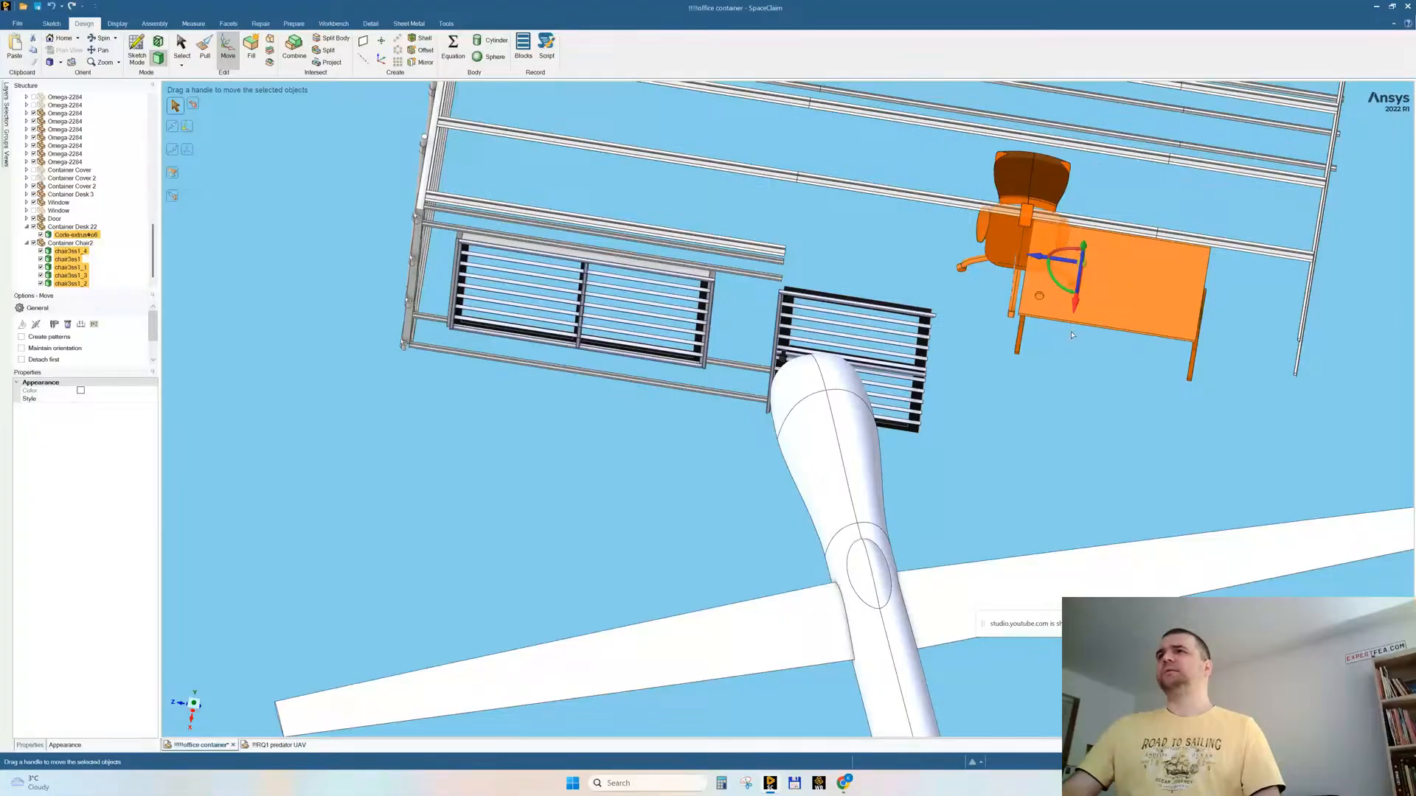
pyautogui.moveTo(1069, 345); pyautogui.dragTo(1070, 344)
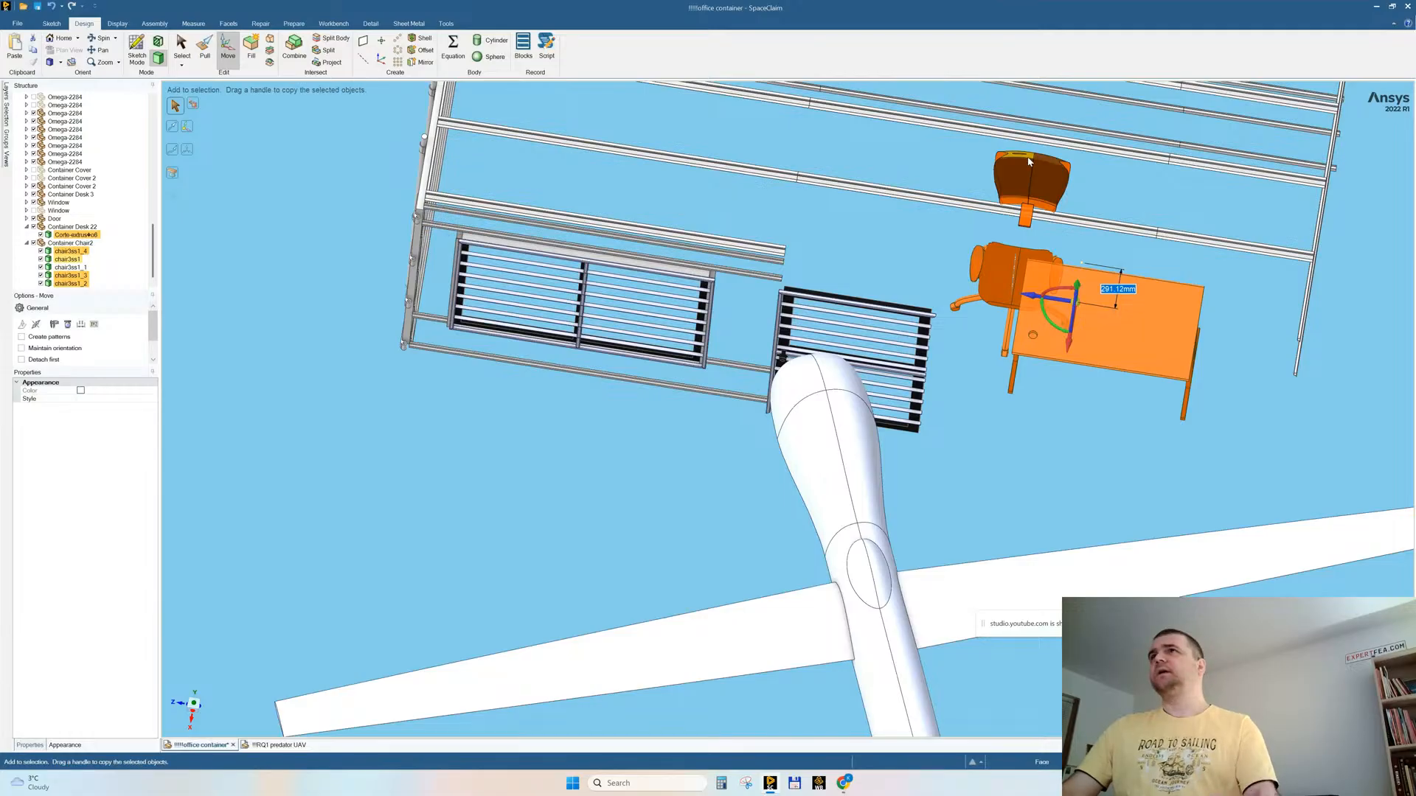
pyautogui.hotkey('ctrl', 'z')
# Step: Complete the desk and chair selection by adding the chair's backrest bodies
pyautogui.moveTo(1109, 215); pyautogui.dragTo(824, 345, button='middle')
pyautogui.scroll(5, 824, 344)
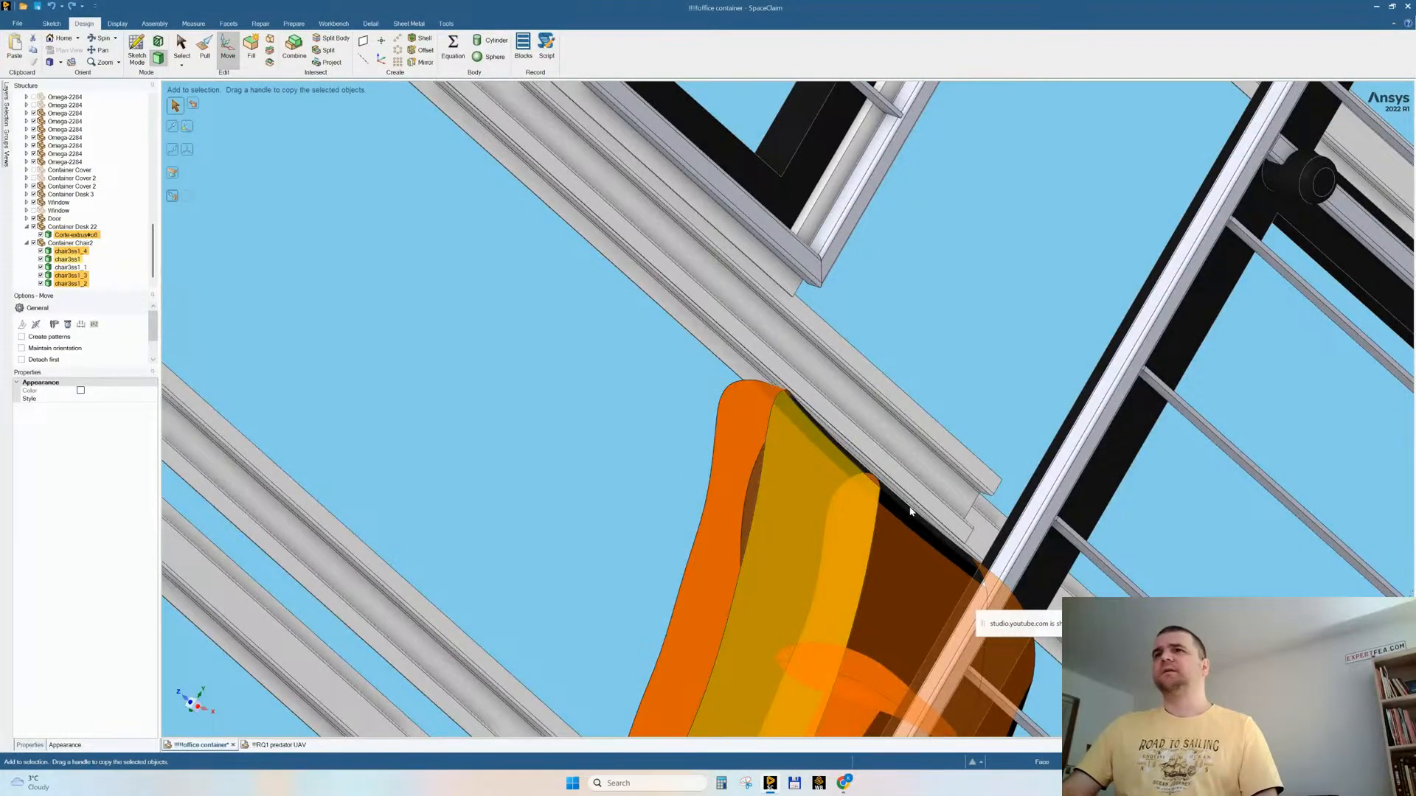
pyautogui.scroll(-5, 898, 507)
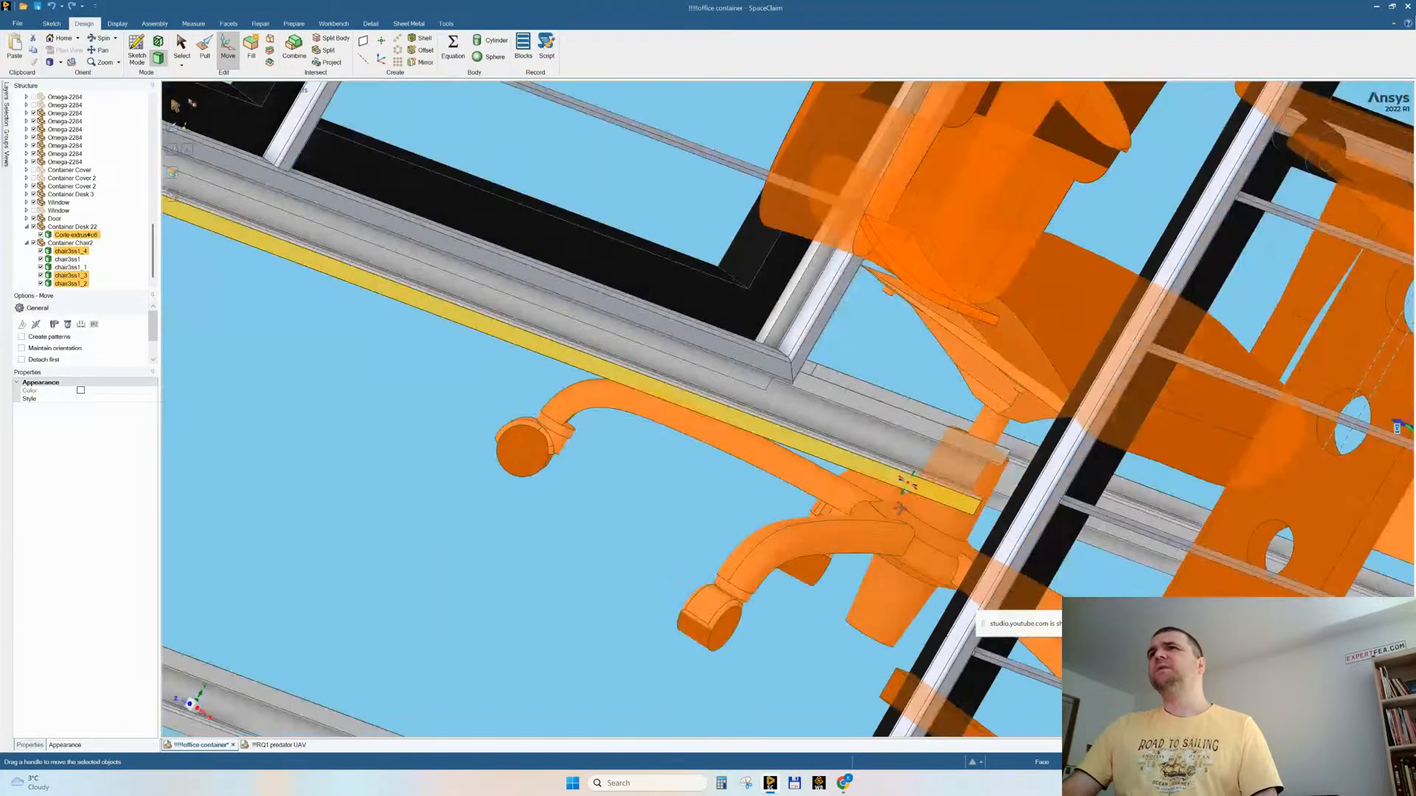
pyautogui.moveTo(900, 509); pyautogui.dragTo(917, 477, button='middle')
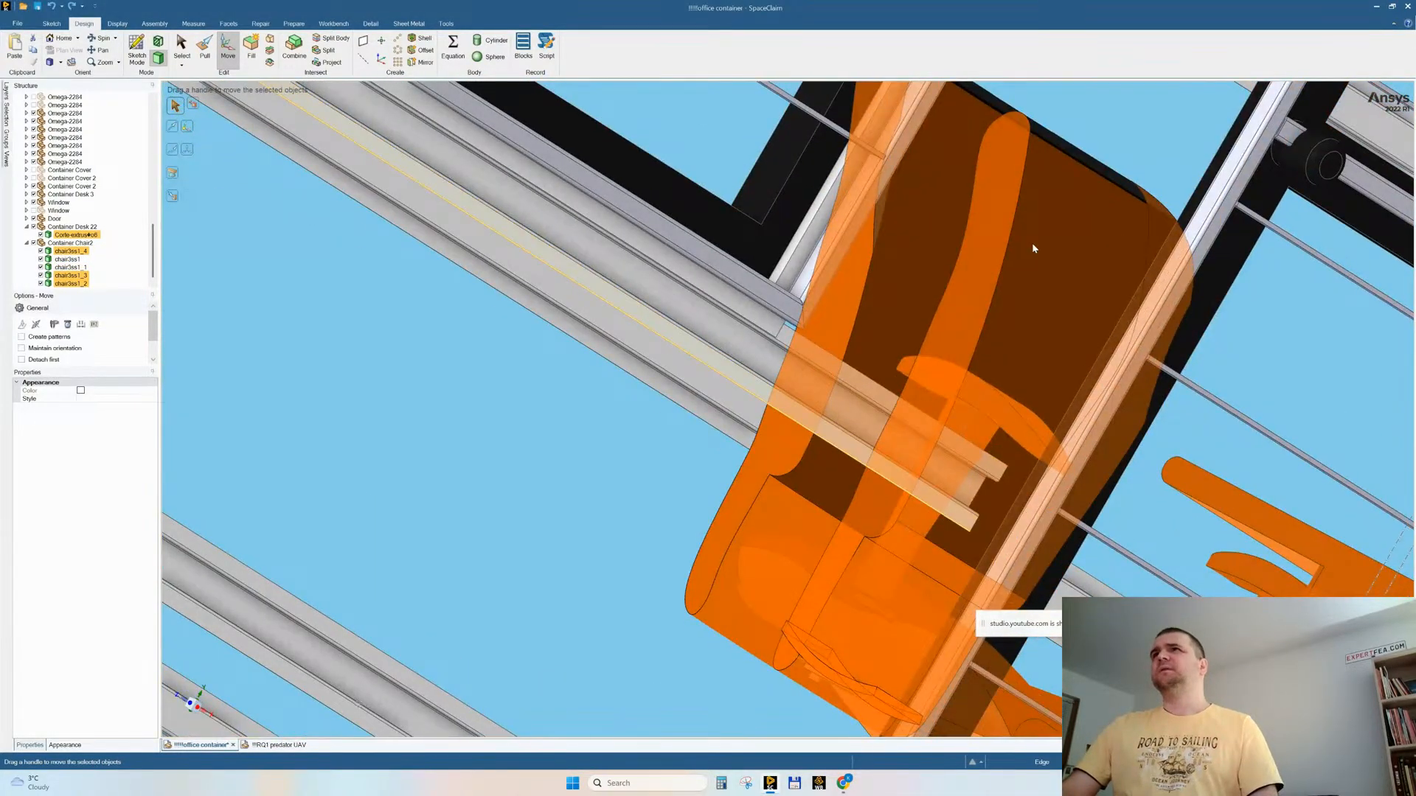
pyautogui.click(1064, 143)
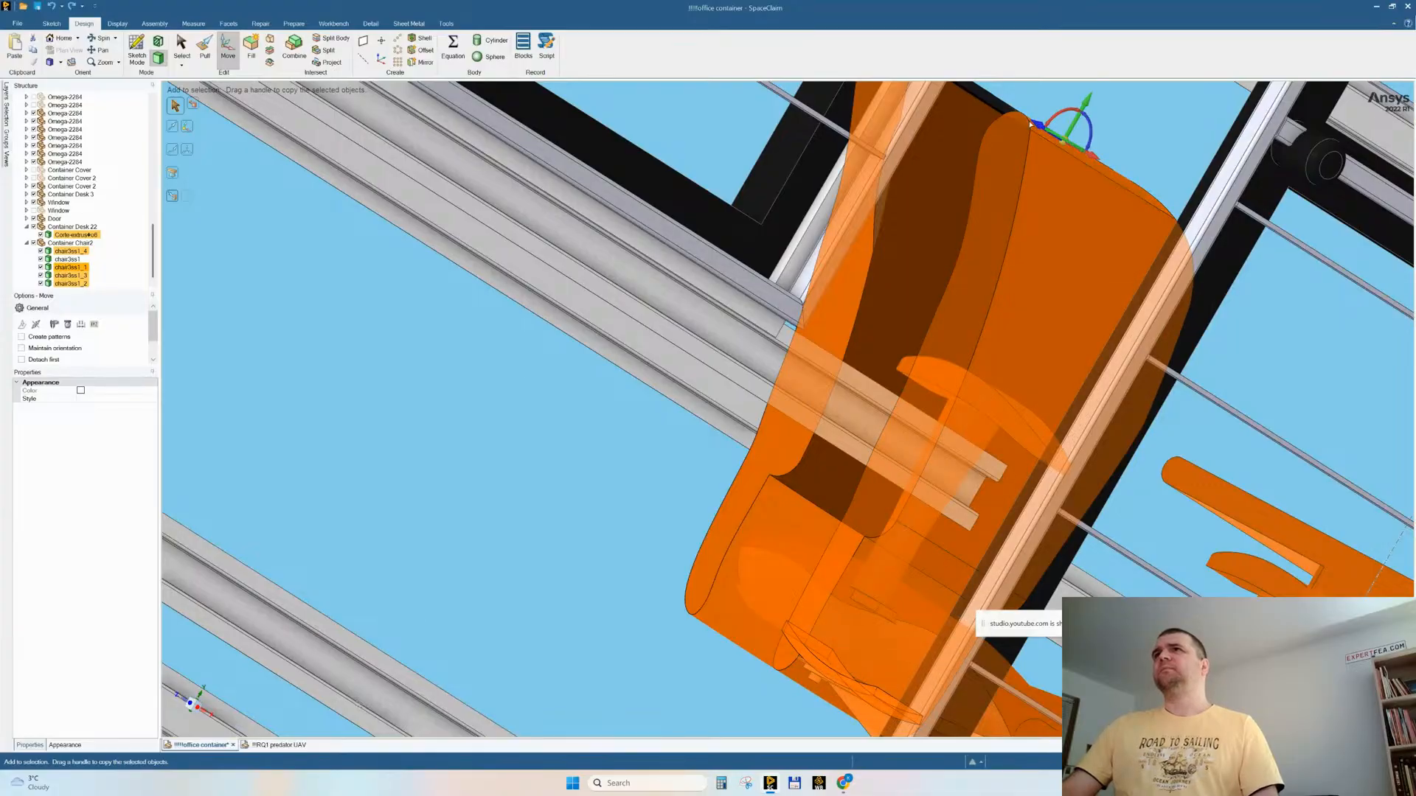
pyautogui.scroll(-6, 1012, 115)
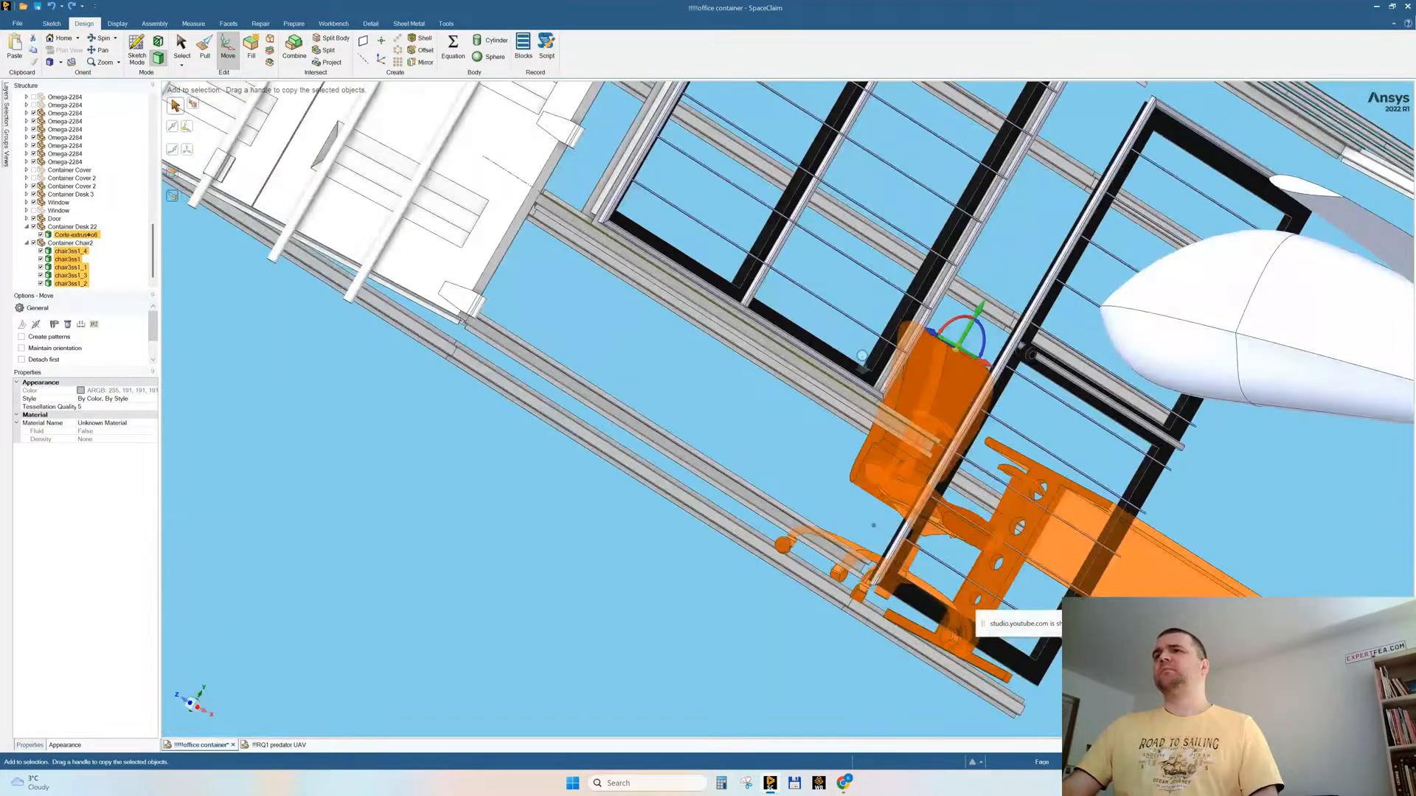
pyautogui.moveTo(862, 361); pyautogui.dragTo(1014, 442, button='middle')
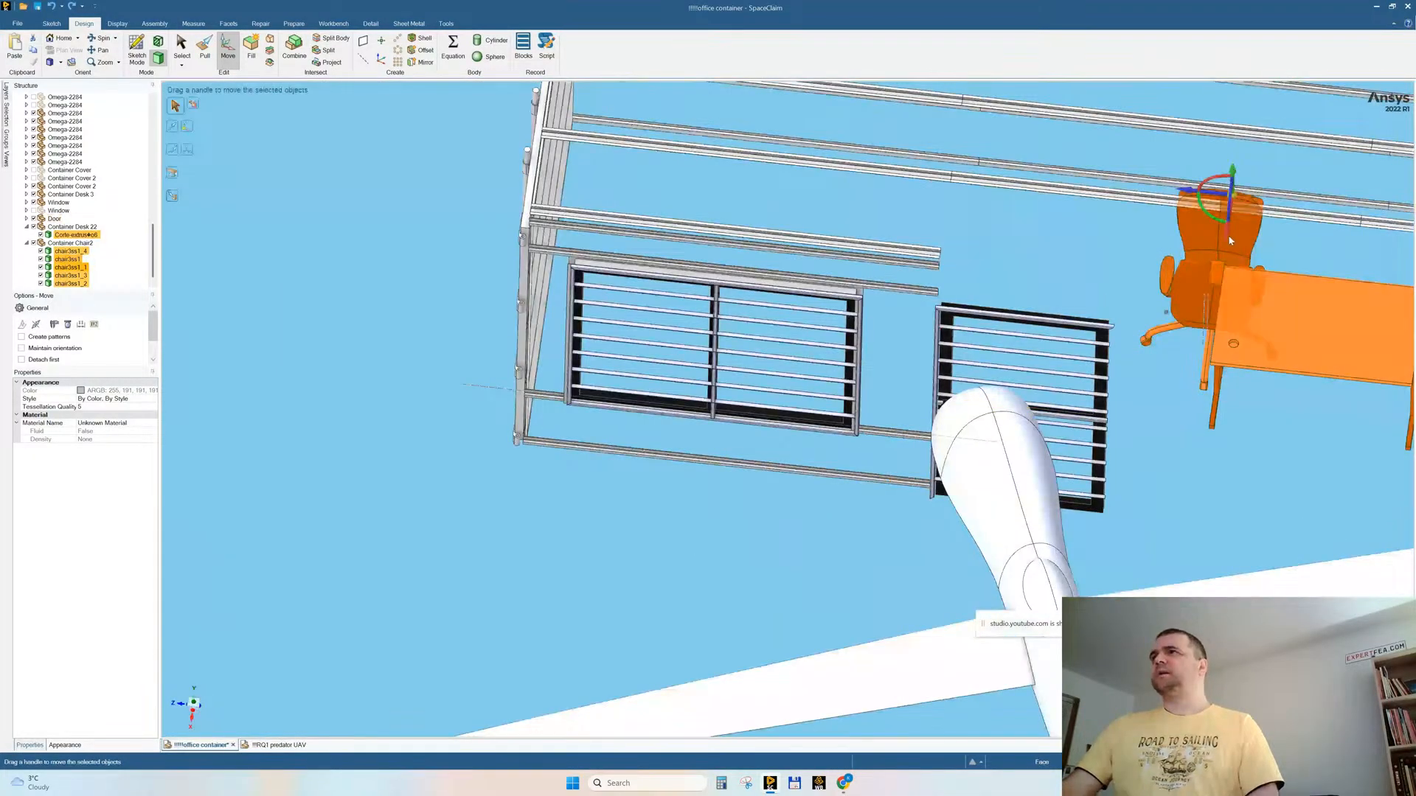
# Step: Move the selected desk and chair toward the window wall and copy both lengthwise to behind the other double window
pyautogui.moveTo(1228, 234); pyautogui.dragTo(1228, 285)
pyautogui.moveTo(1173, 299); pyautogui.dragTo(1164, 362, button='middle')
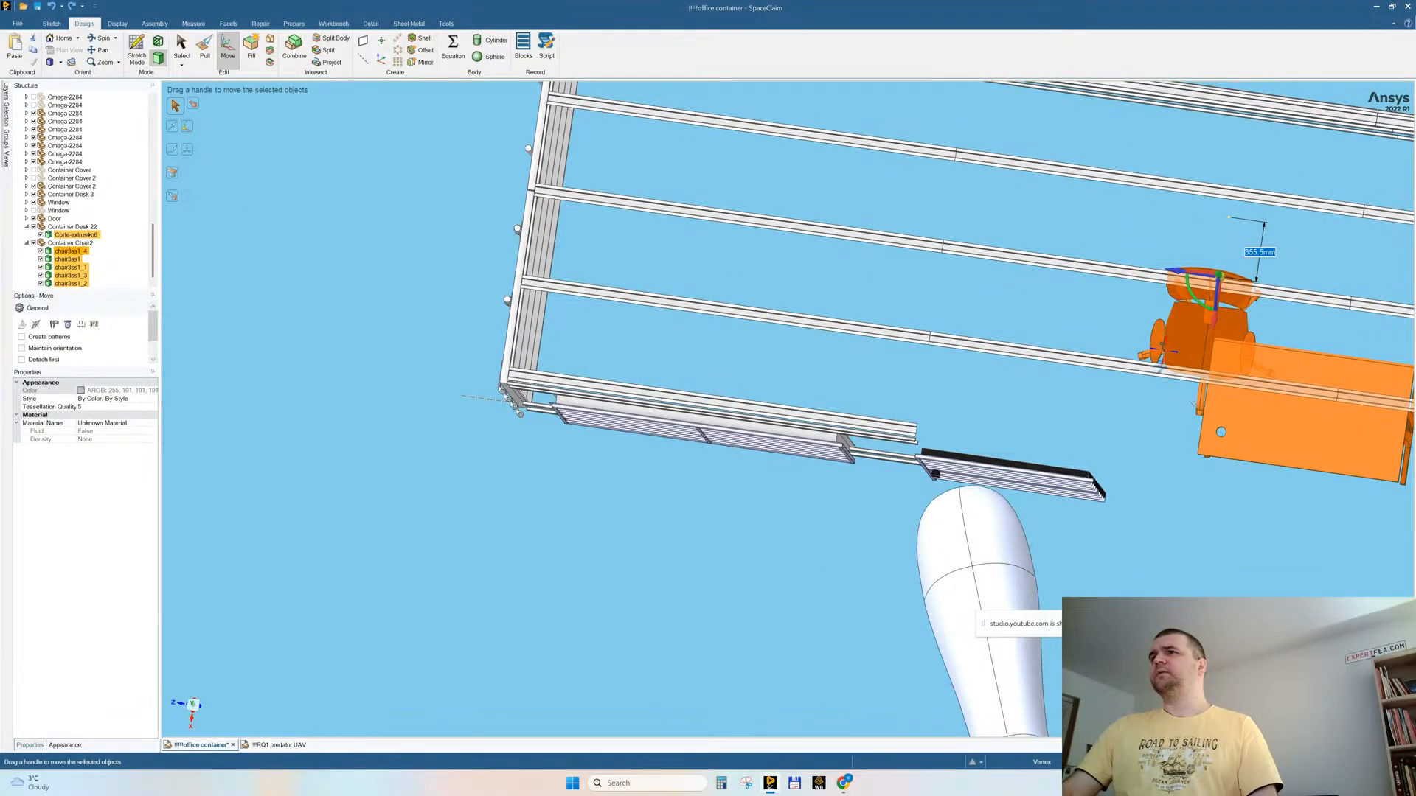
pyautogui.keyDown('ctrl'); pyautogui.moveTo(1177, 274); pyautogui.dragTo(605, 214); pyautogui.keyUp('ctrl')
pyautogui.click(417, 461)
pyautogui.moveTo(418, 462); pyautogui.dragTo(601, 382, button='middle')
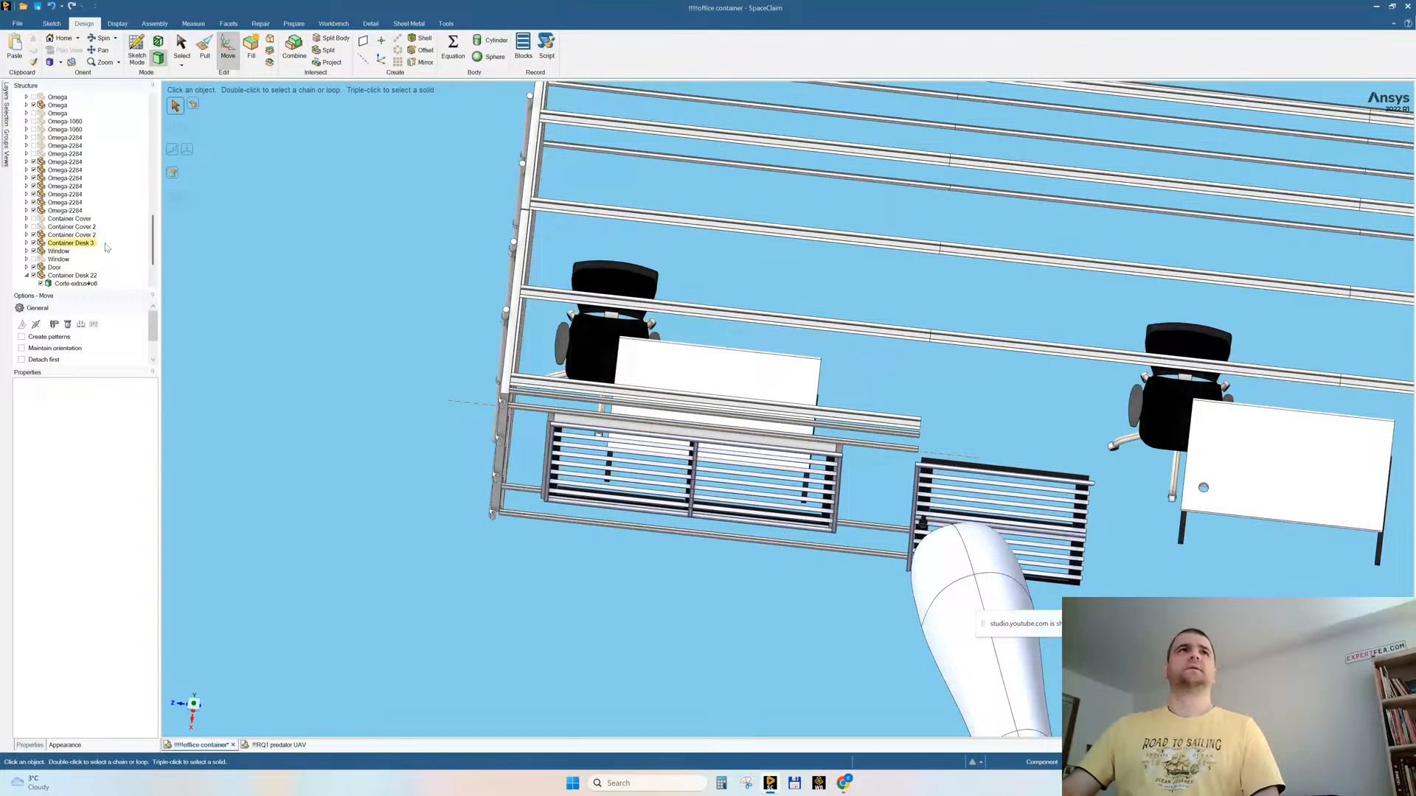
# Step: Select all five bodies of the copied chair and slide them lengthwise until the chair is centred behind its desk
pyautogui.scroll(-2, 60, 181)
pyautogui.scroll(5, 61, 180)
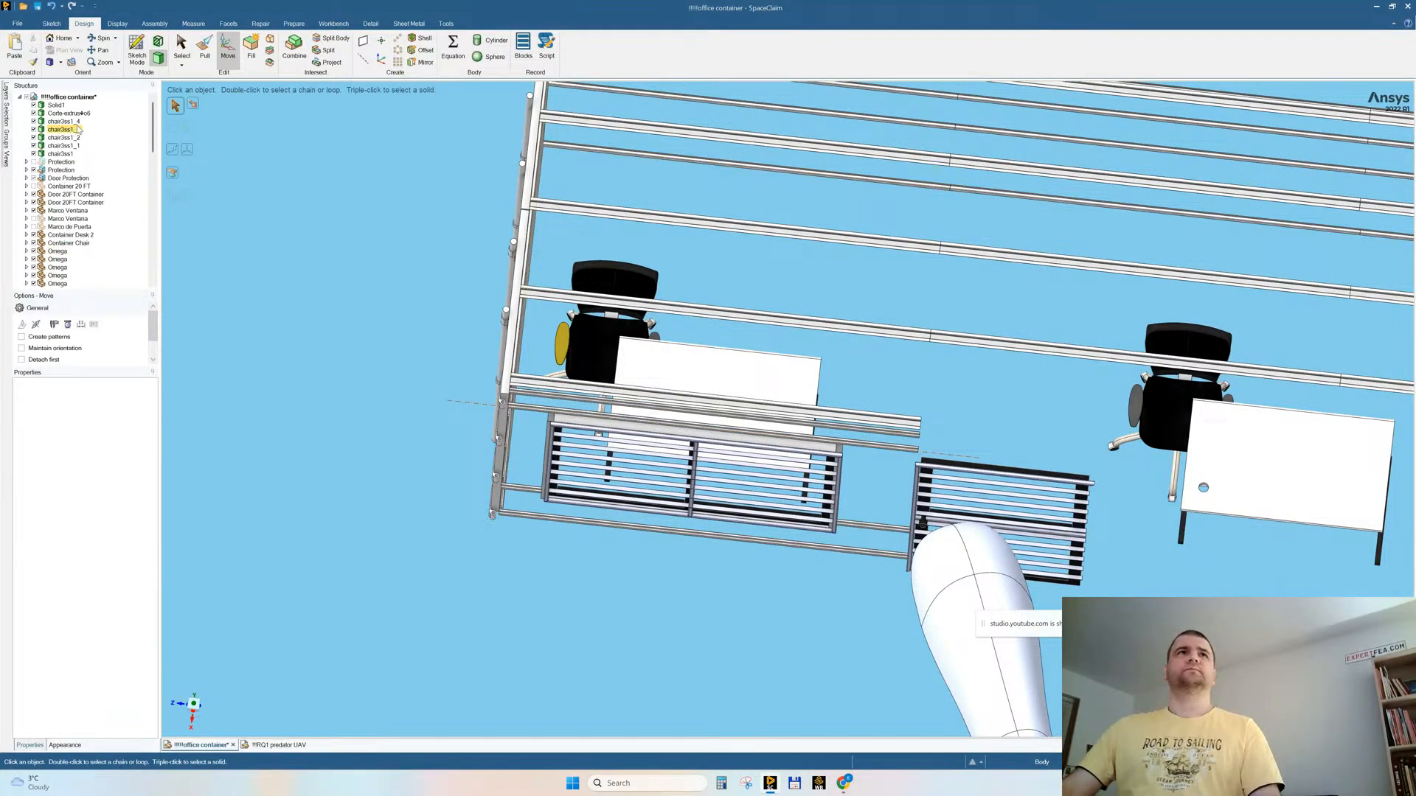
pyautogui.click(76, 121)
pyautogui.keyDown('shift'); pyautogui.click(74, 146); pyautogui.keyUp('shift')
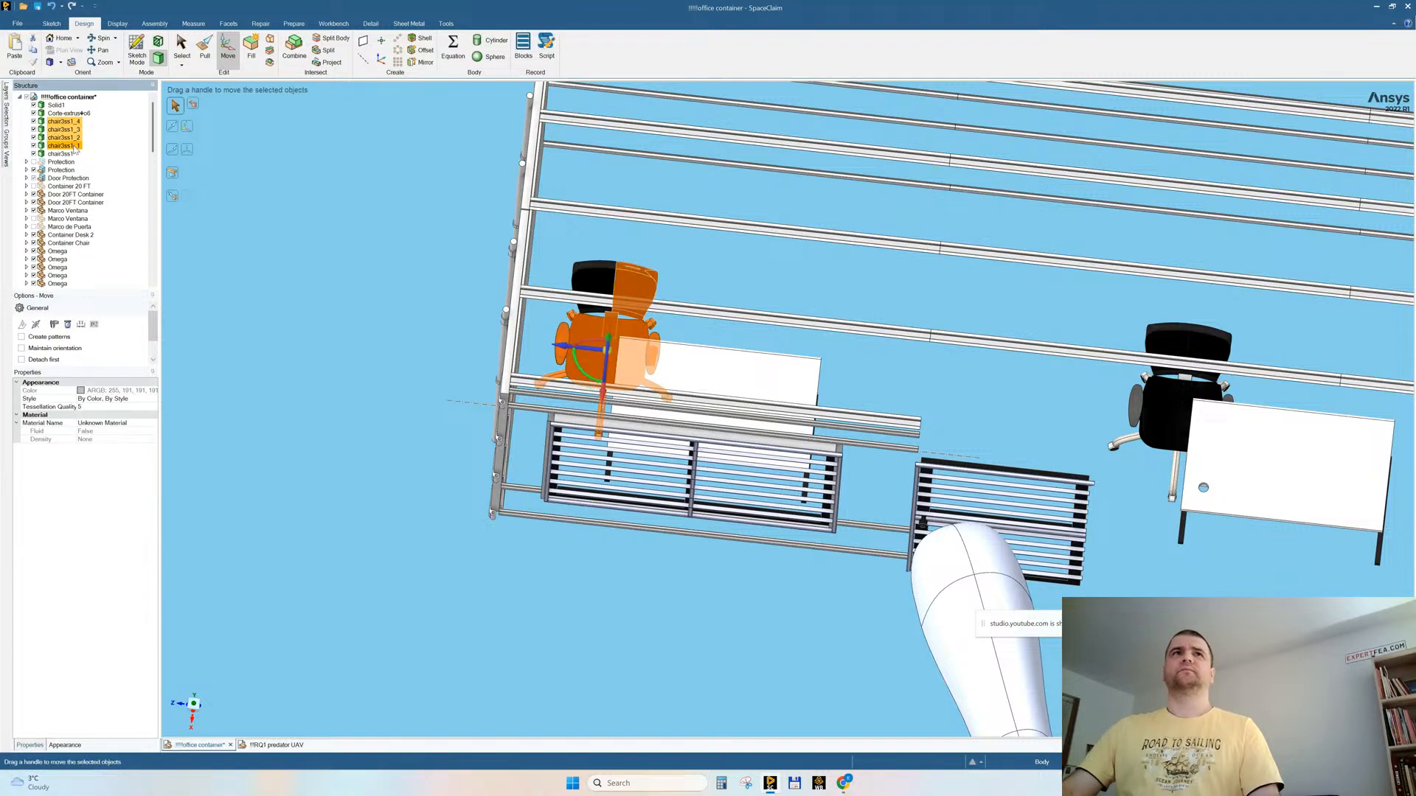
pyautogui.keyDown('ctrl'); pyautogui.click(569, 284); pyautogui.keyUp('ctrl')
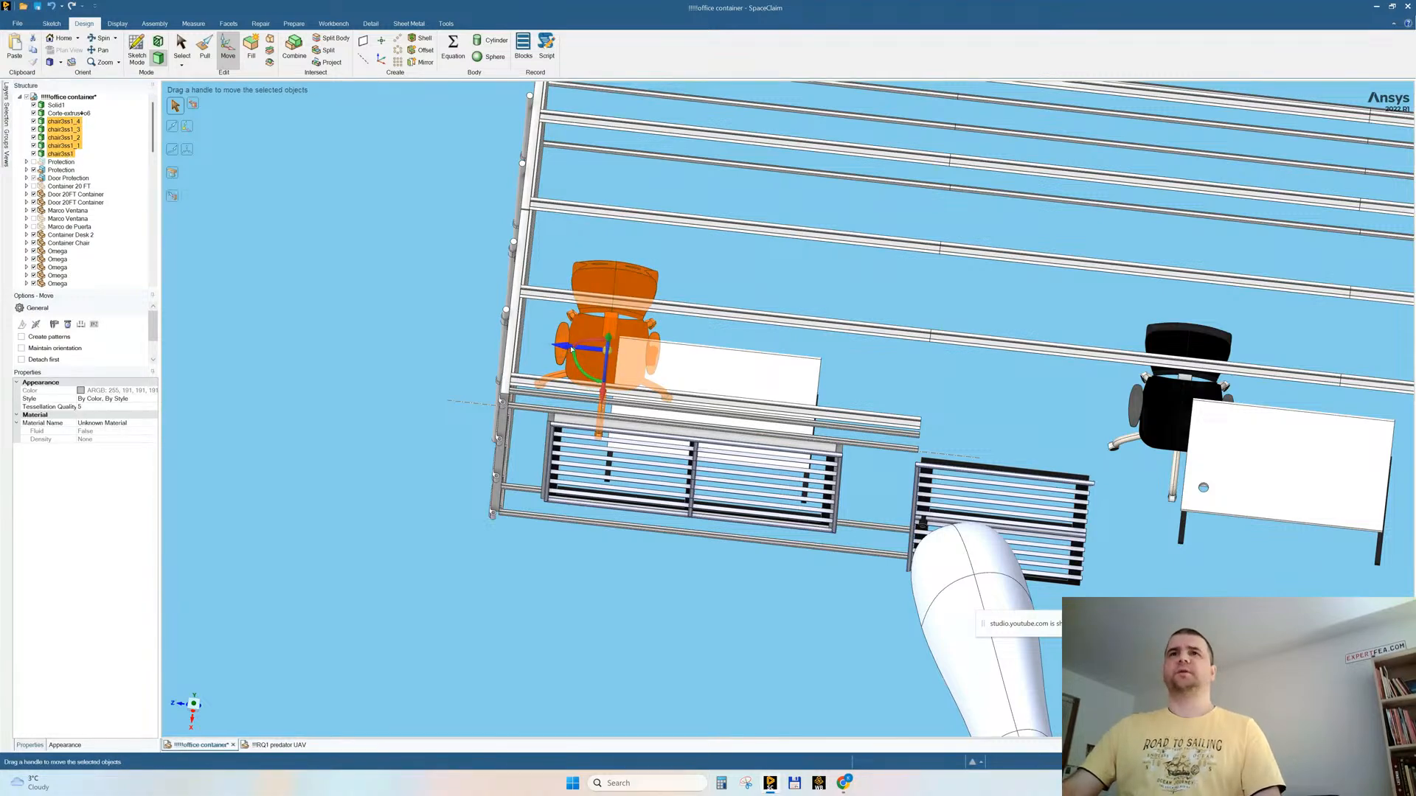
pyautogui.moveTo(566, 349); pyautogui.dragTo(666, 357)
# Step: Move the copied chair's bodies into a single new component and expand it in the structure tree
pyautogui.rightClick(62, 135)
pyautogui.click(107, 162)
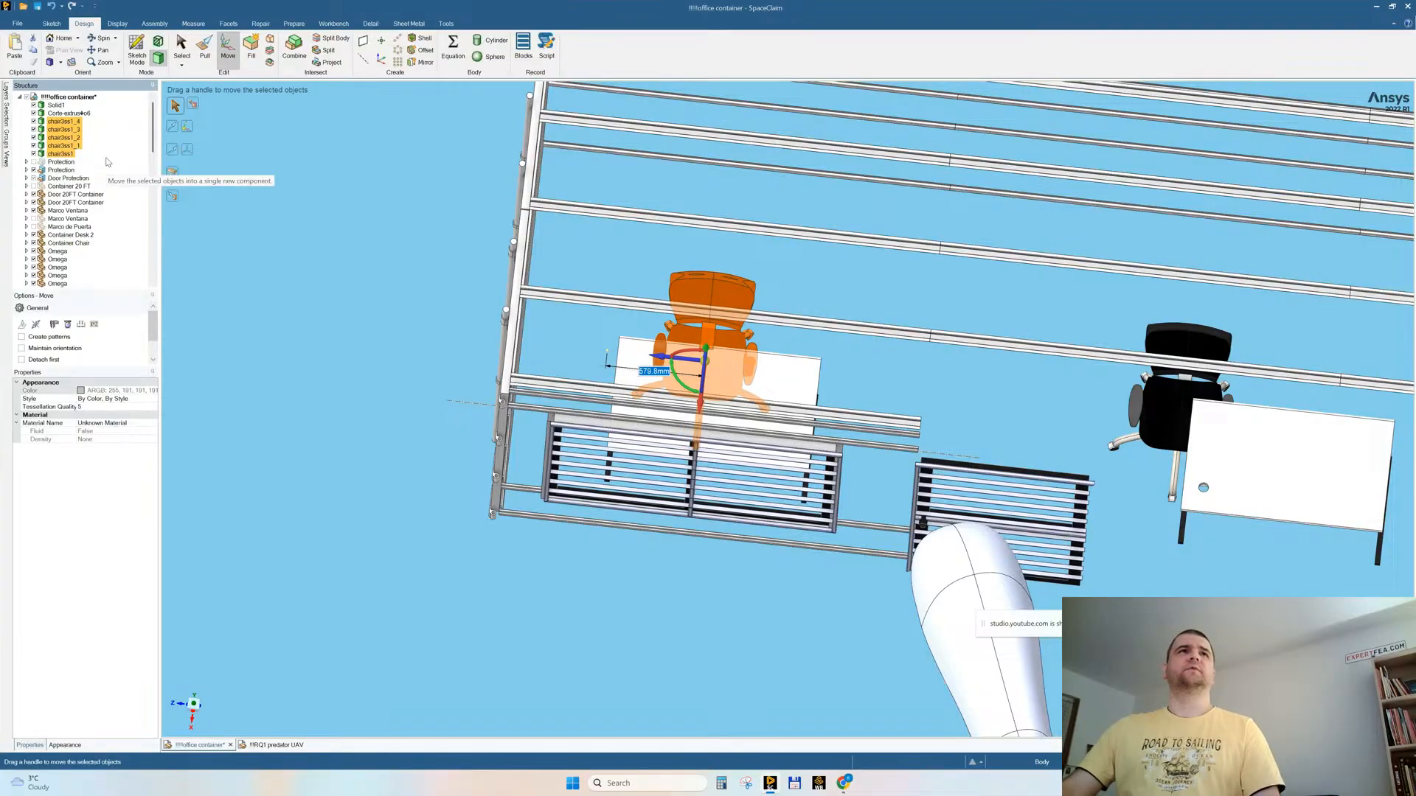
pyautogui.click(29, 236)
pyautogui.click(27, 244)
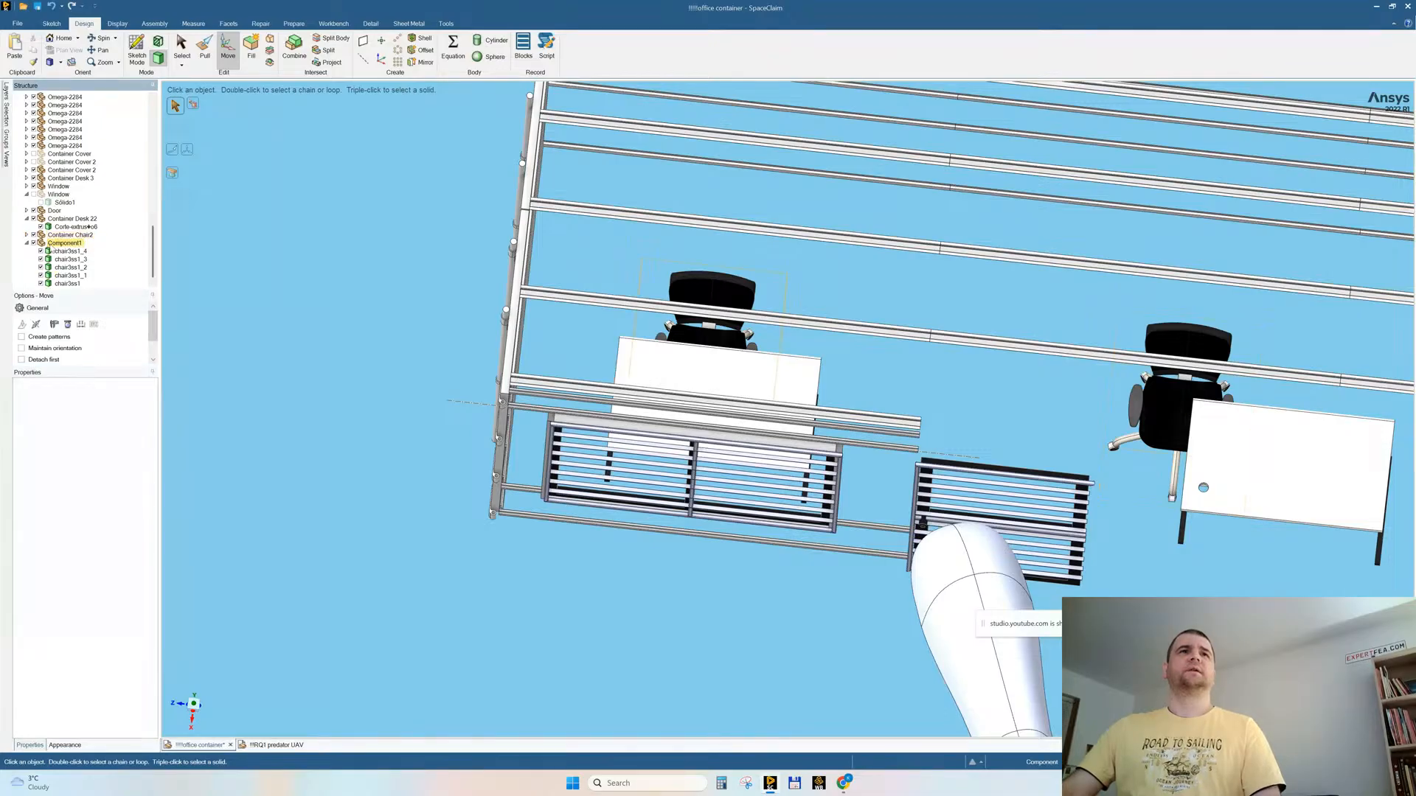
# Step: Slide the Container Chair2 component lengthwise until the chair is centred behind its own desk
pyautogui.click(54, 246)
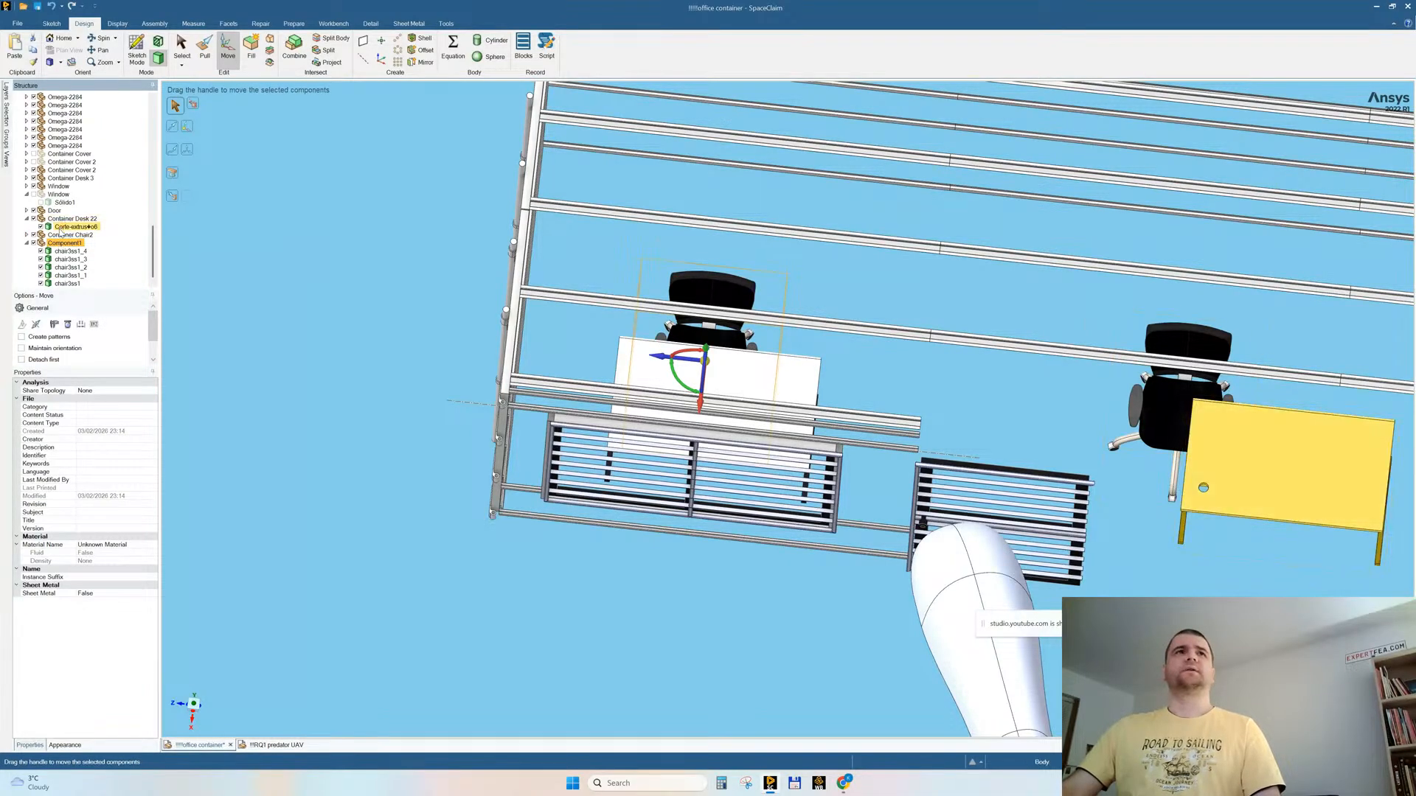
pyautogui.click(59, 236)
pyautogui.moveTo(1225, 421); pyautogui.dragTo(1328, 430)
pyautogui.click(422, 382)
pyautogui.moveTo(479, 365); pyautogui.dragTo(467, 313, button='middle')
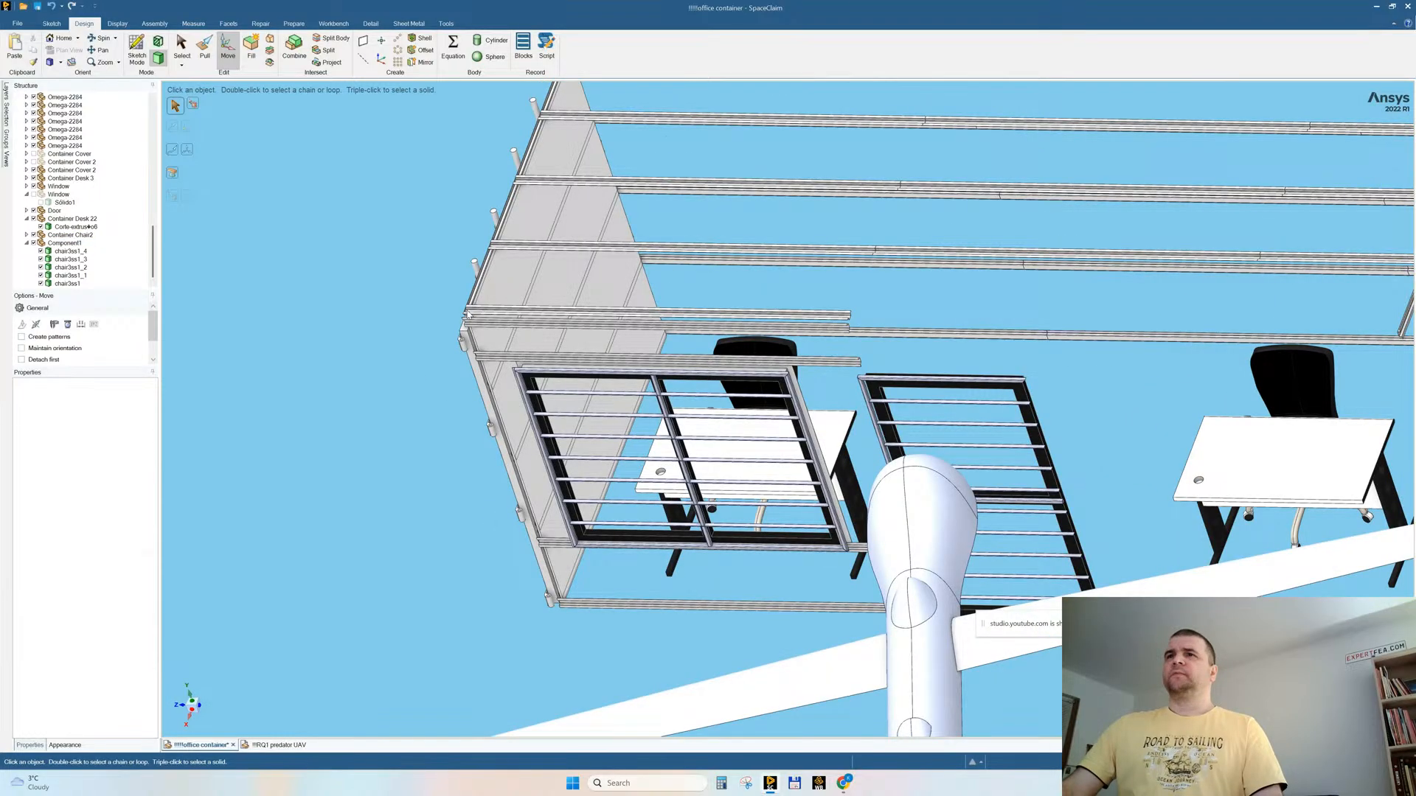
# Step: Hide both chair components, the Container Desk 22 body and the copied desk body one after another
pyautogui.scroll(-3, 263, 364)
pyautogui.click(33, 243)
pyautogui.click(33, 234)
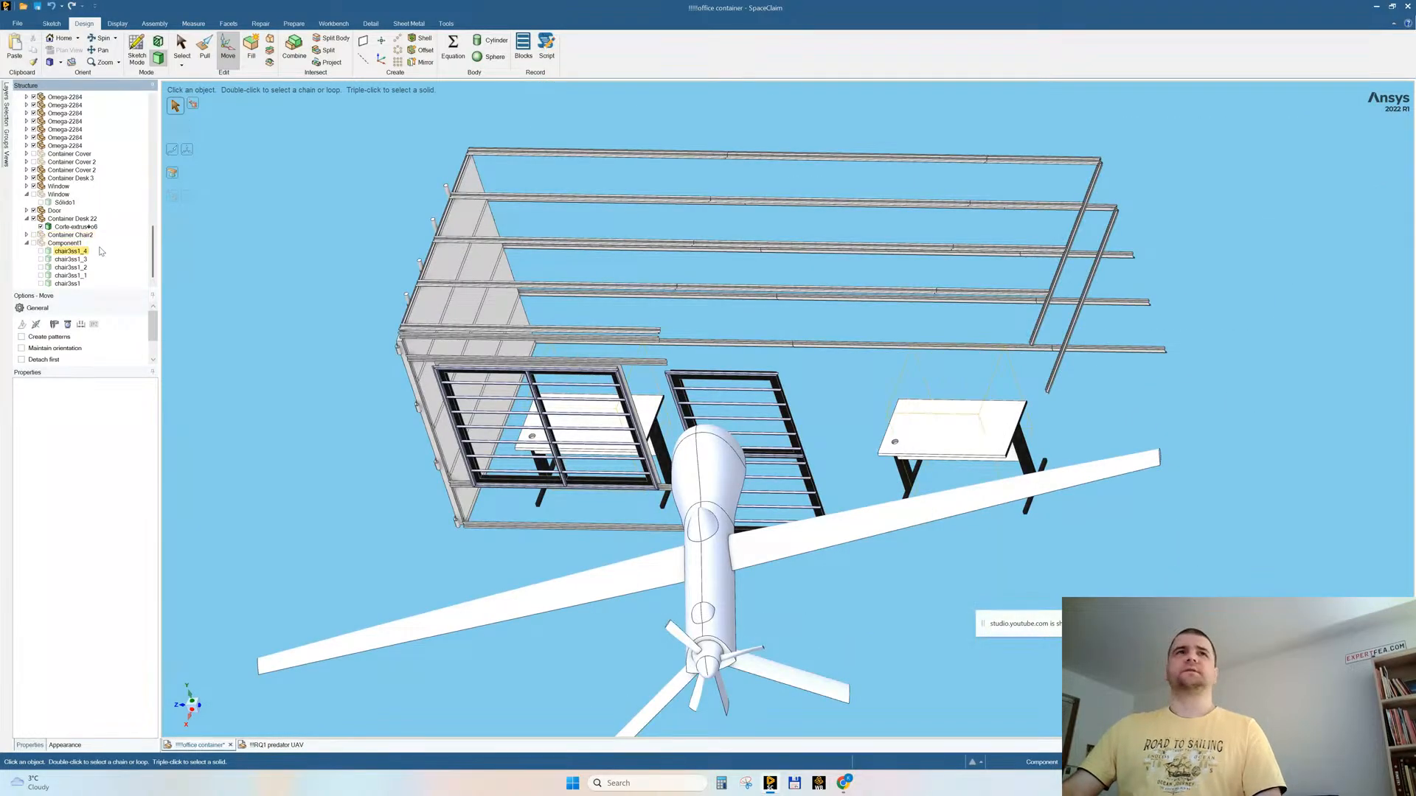
pyautogui.click(41, 232)
pyautogui.click(40, 227)
pyautogui.scroll(5, 125, 194)
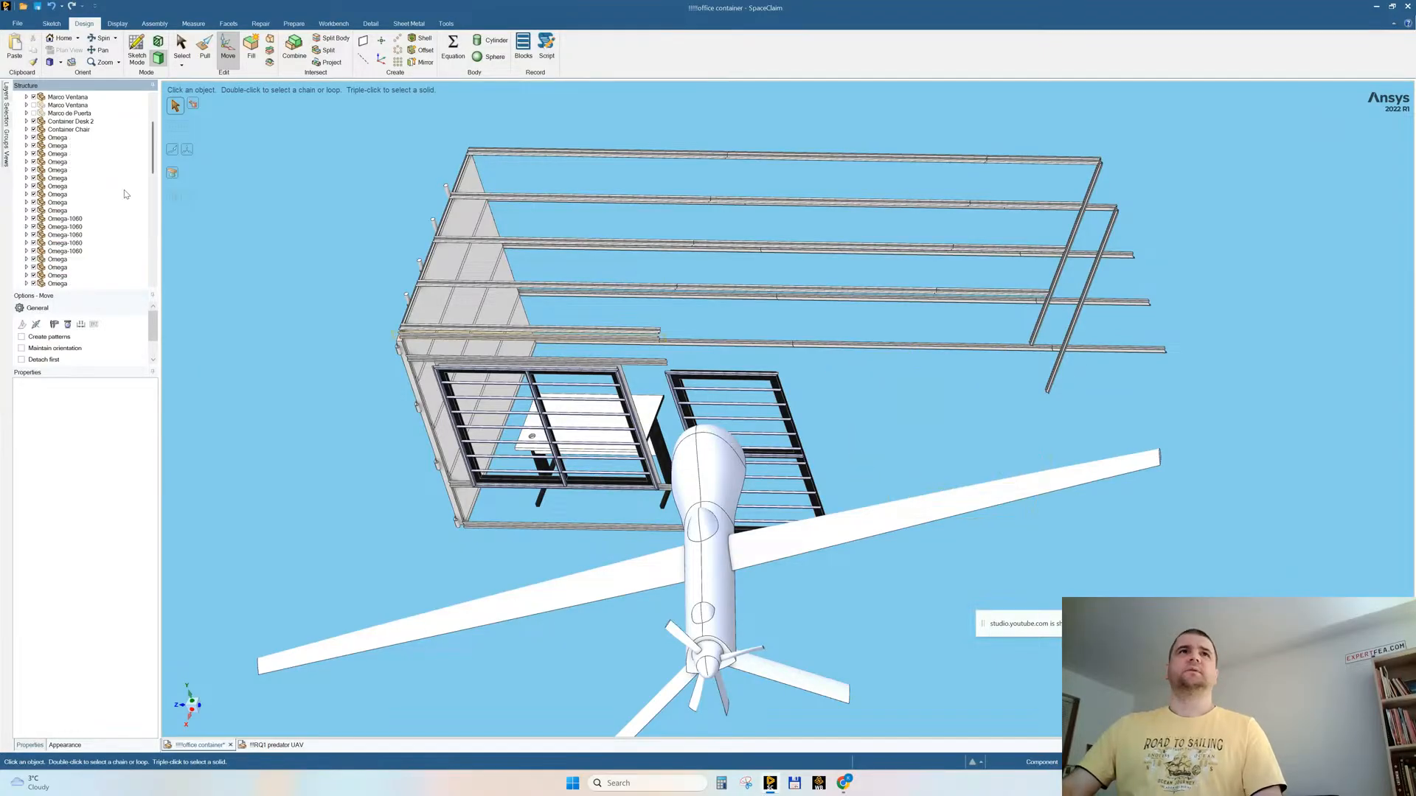
pyautogui.scroll(3, 125, 194)
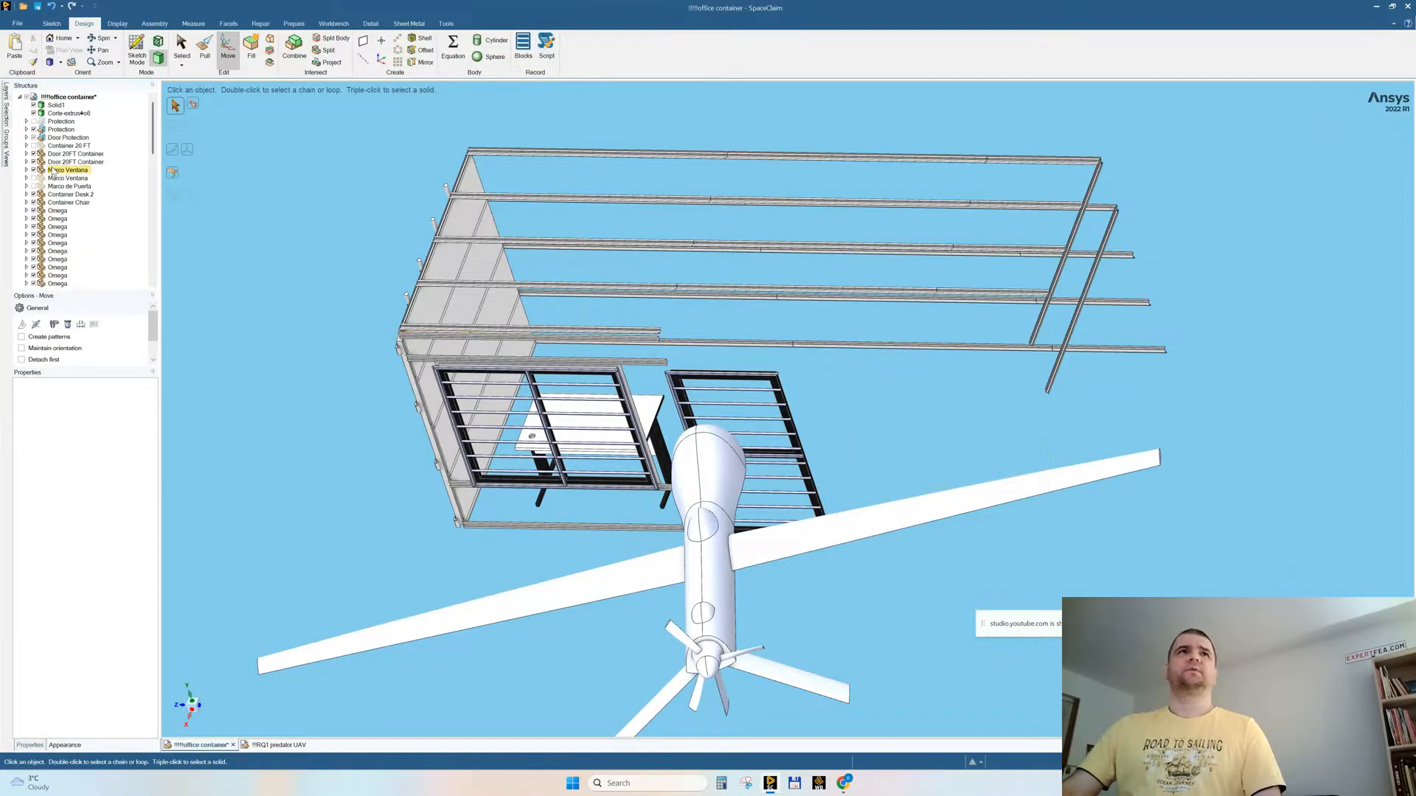
pyautogui.click(34, 114)
# Step: Show all hidden parts of the container assembly
pyautogui.moveTo(346, 290)
pyautogui.mouseDown(button='middle')
pyautogui.moveTo(367, 327)
pyautogui.moveTo(311, 251)
pyautogui.mouseUp(button='middle')
pyautogui.rightClick(312, 251)
pyautogui.click(347, 324)
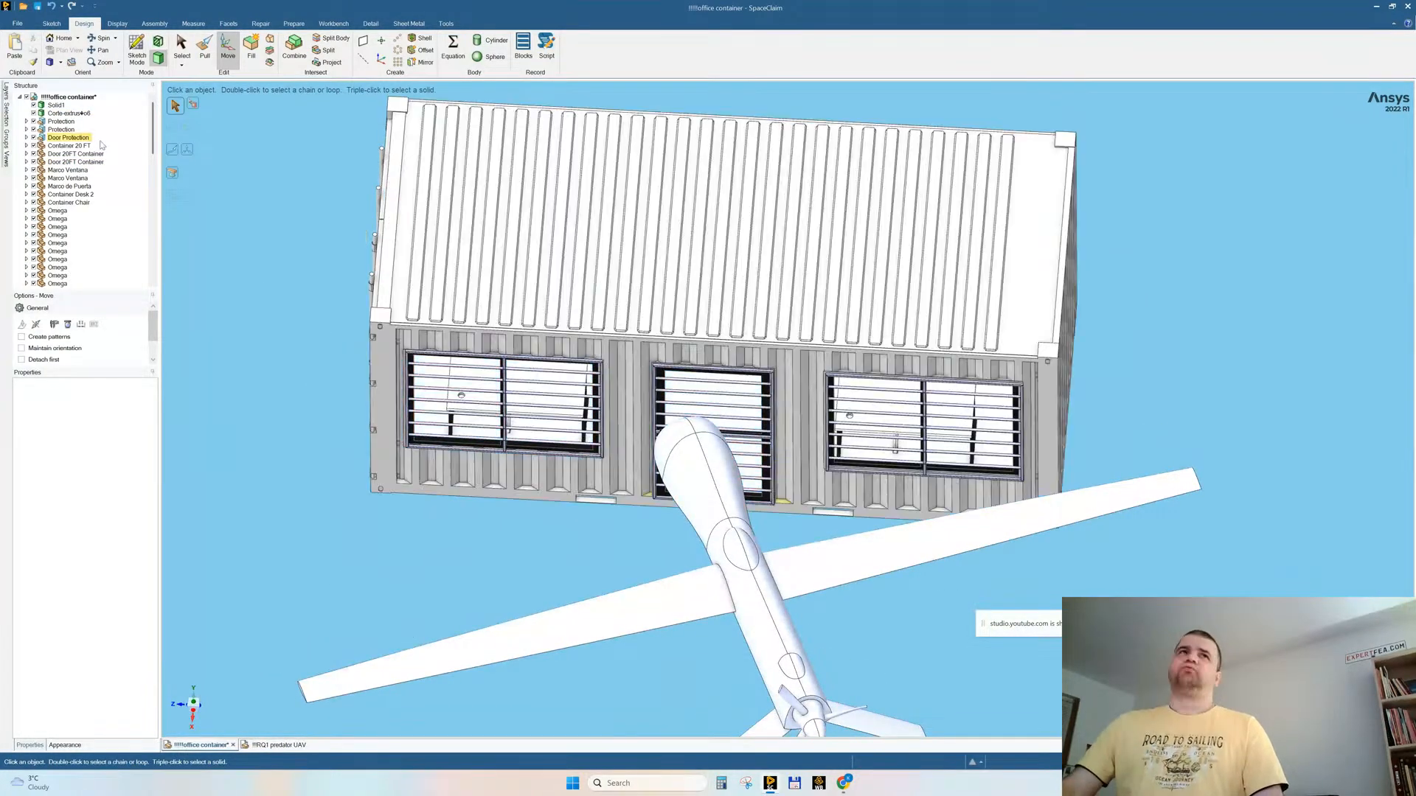
# Step: Hide the copied desk body, Container Desk 22, Container Chair2 and Component1 so the container is free of furniture
pyautogui.click(33, 120)
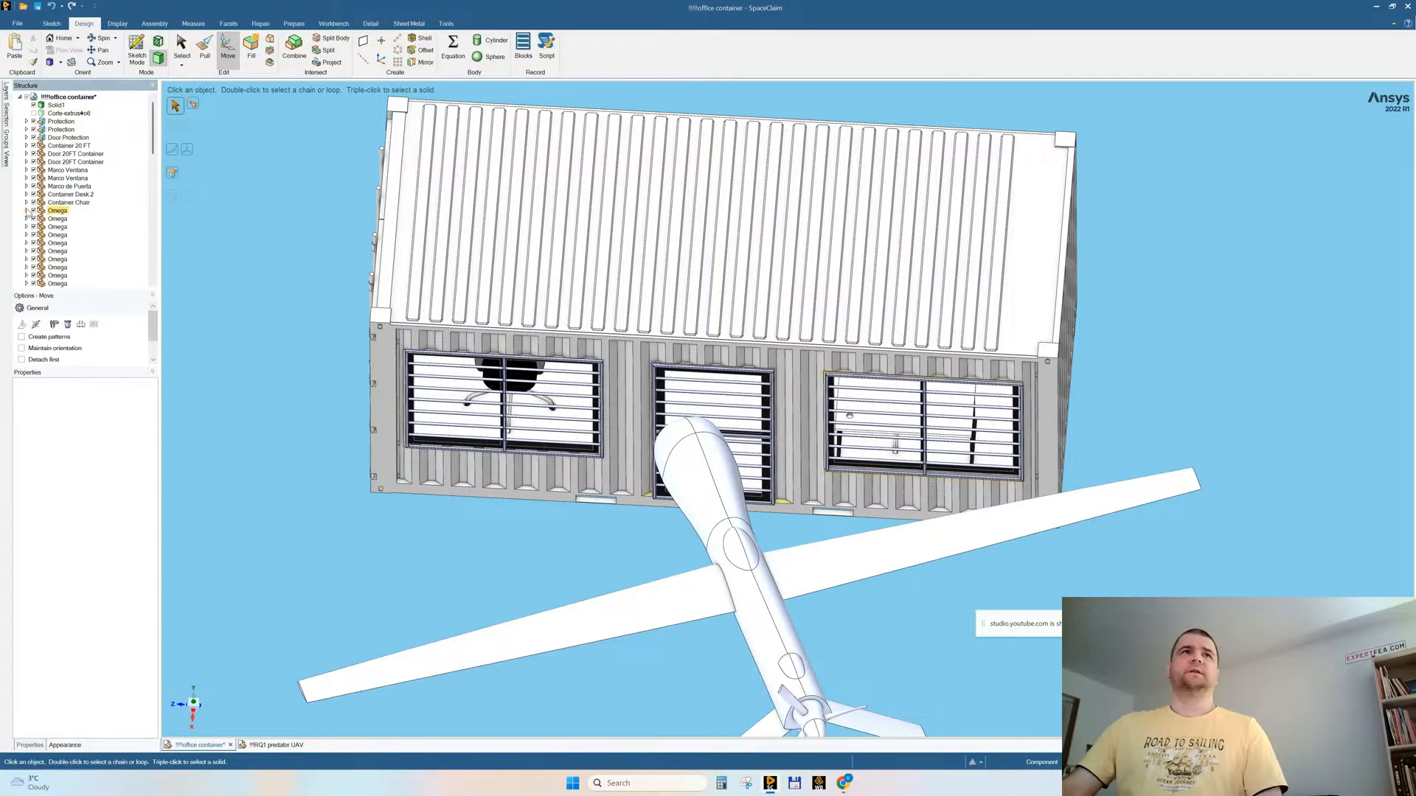
pyautogui.scroll(-10, 47, 239)
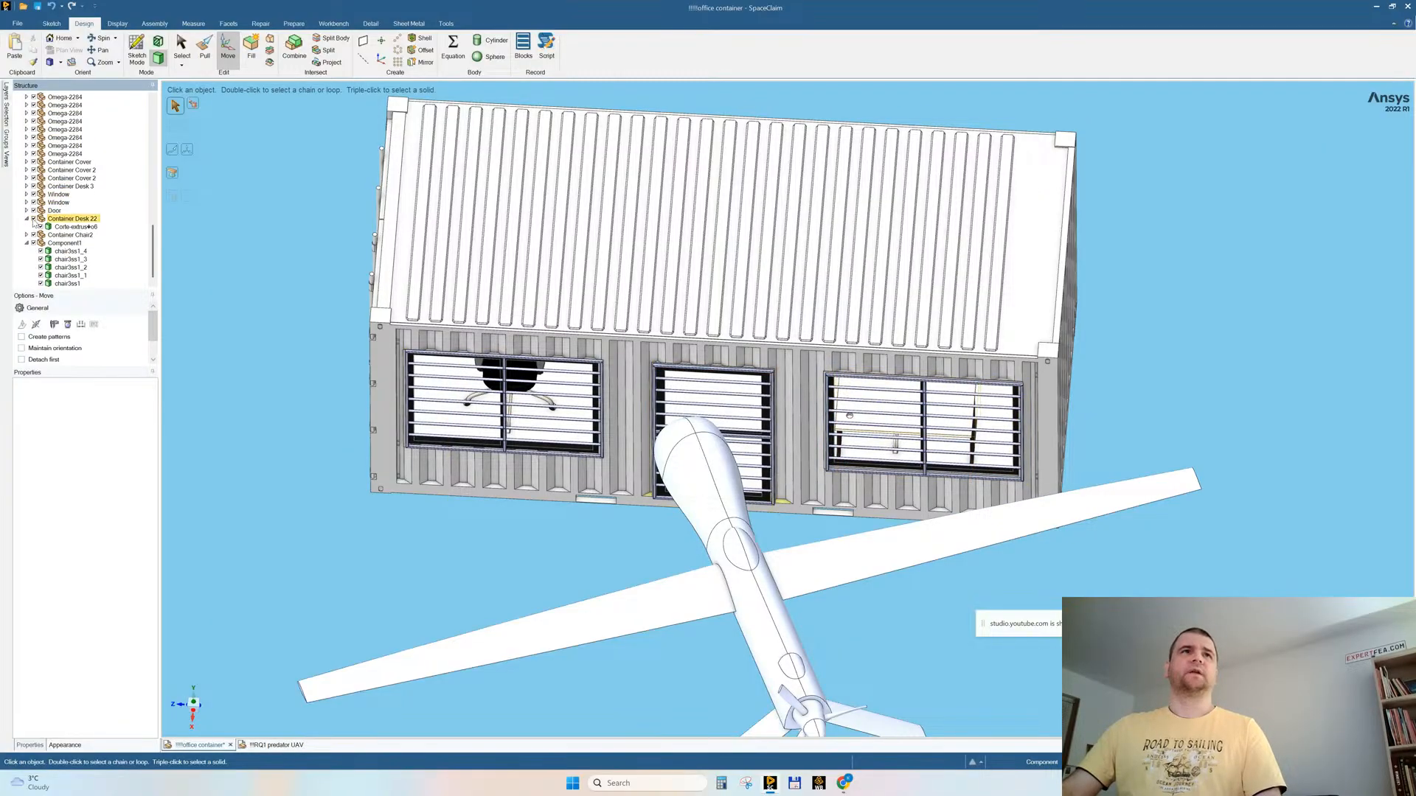
pyautogui.click(33, 219)
pyautogui.click(33, 235)
pyautogui.click(33, 243)
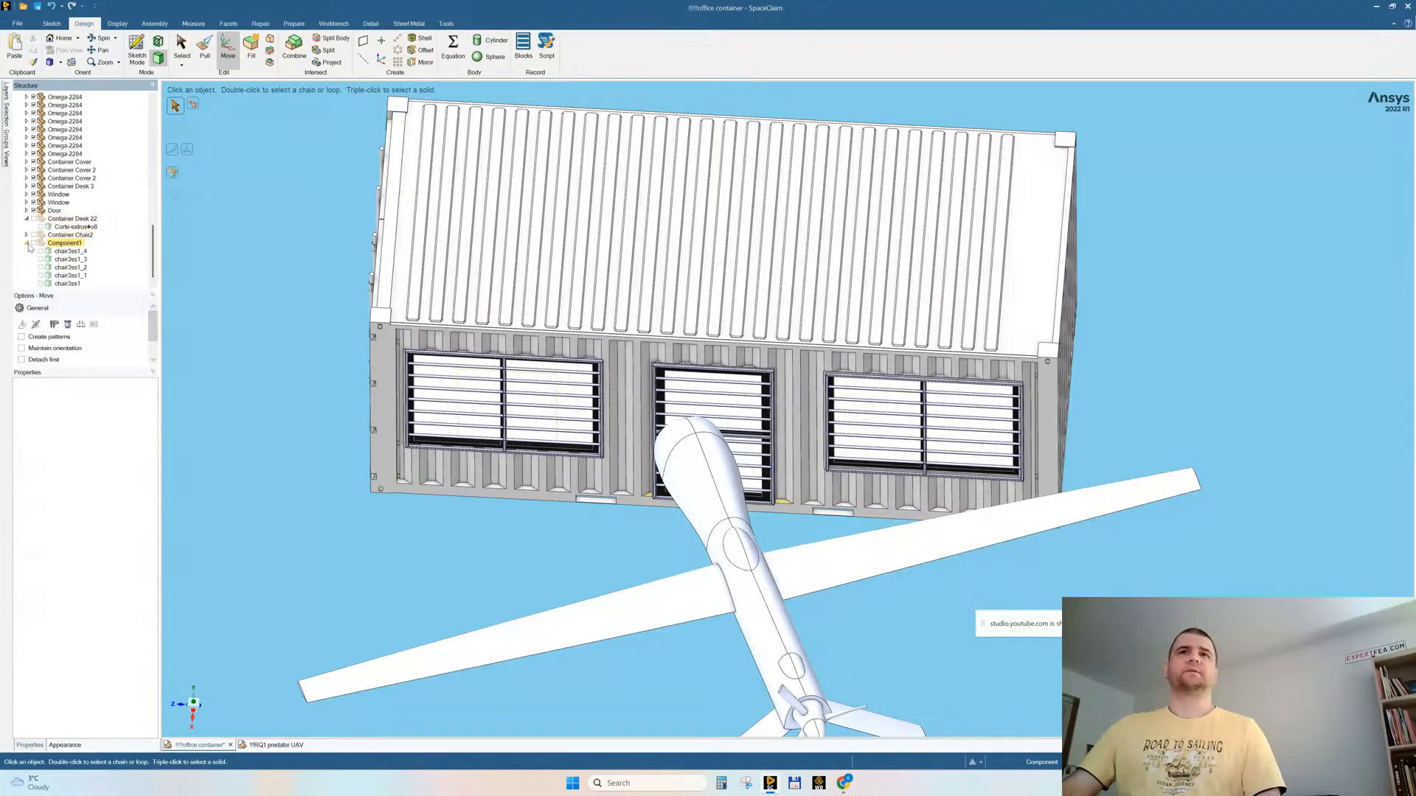
pyautogui.moveTo(650, 345); pyautogui.dragTo(665, 376, button='middle')
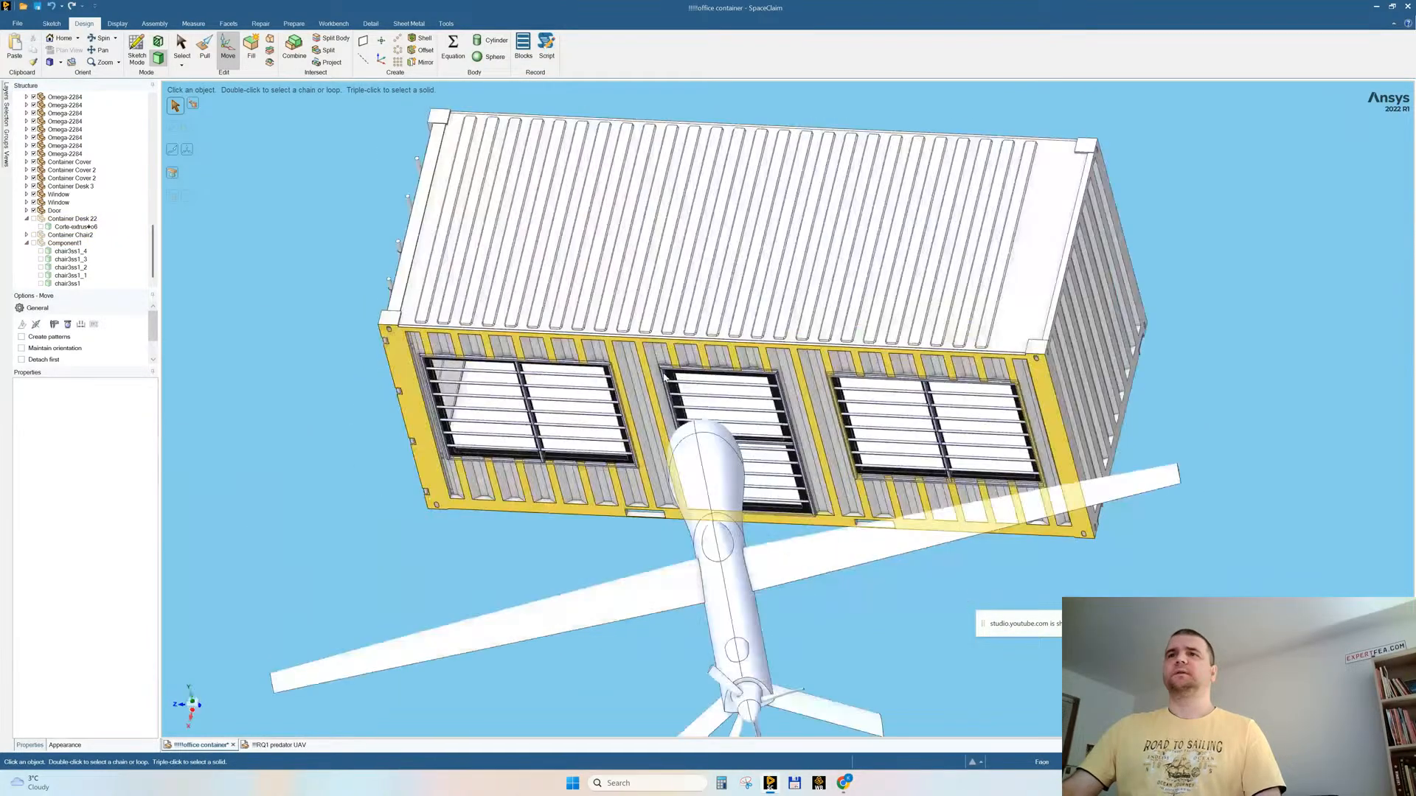
# Step: Hide the UAV body Solid1 so that only the container remains displayed
pyautogui.scroll(8, 59, 163)
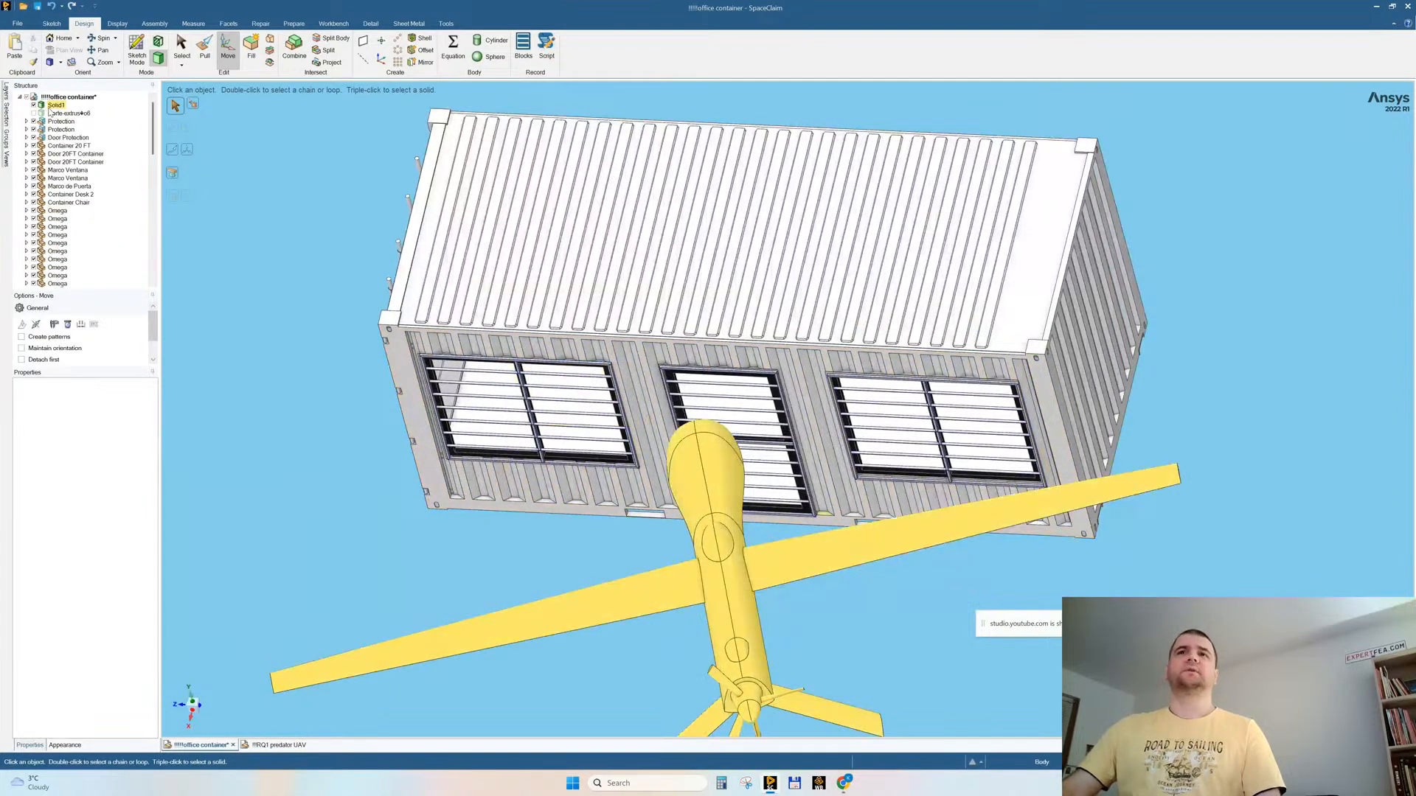
pyautogui.click(50, 107)
pyautogui.click(33, 105)
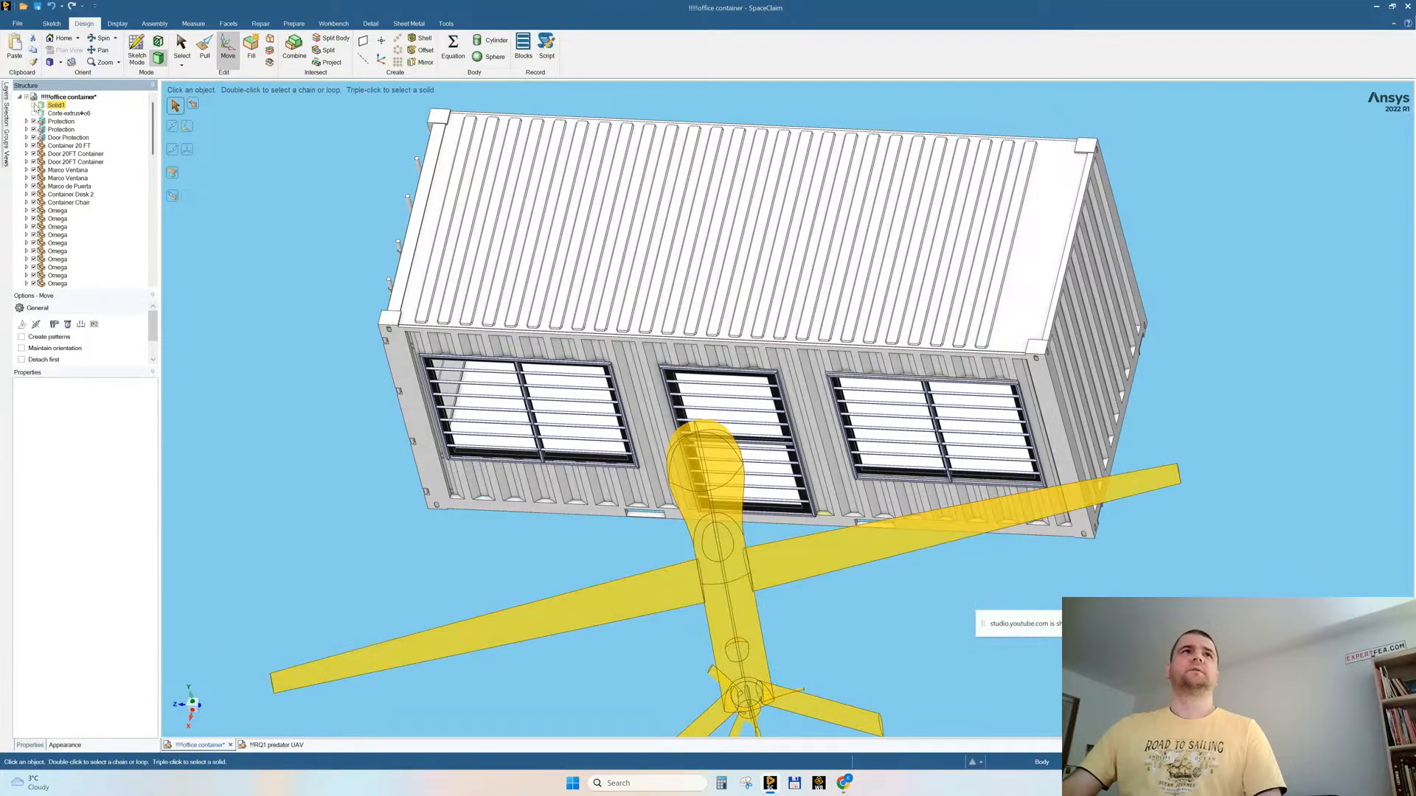
pyautogui.moveTo(357, 334); pyautogui.dragTo(372, 303, button='middle')
# Step: Switch to the browser, check the YouTube Studio live stream page, and return to SpaceClaim
pyautogui.moveTo(843, 786)
pyautogui.click(789, 719)
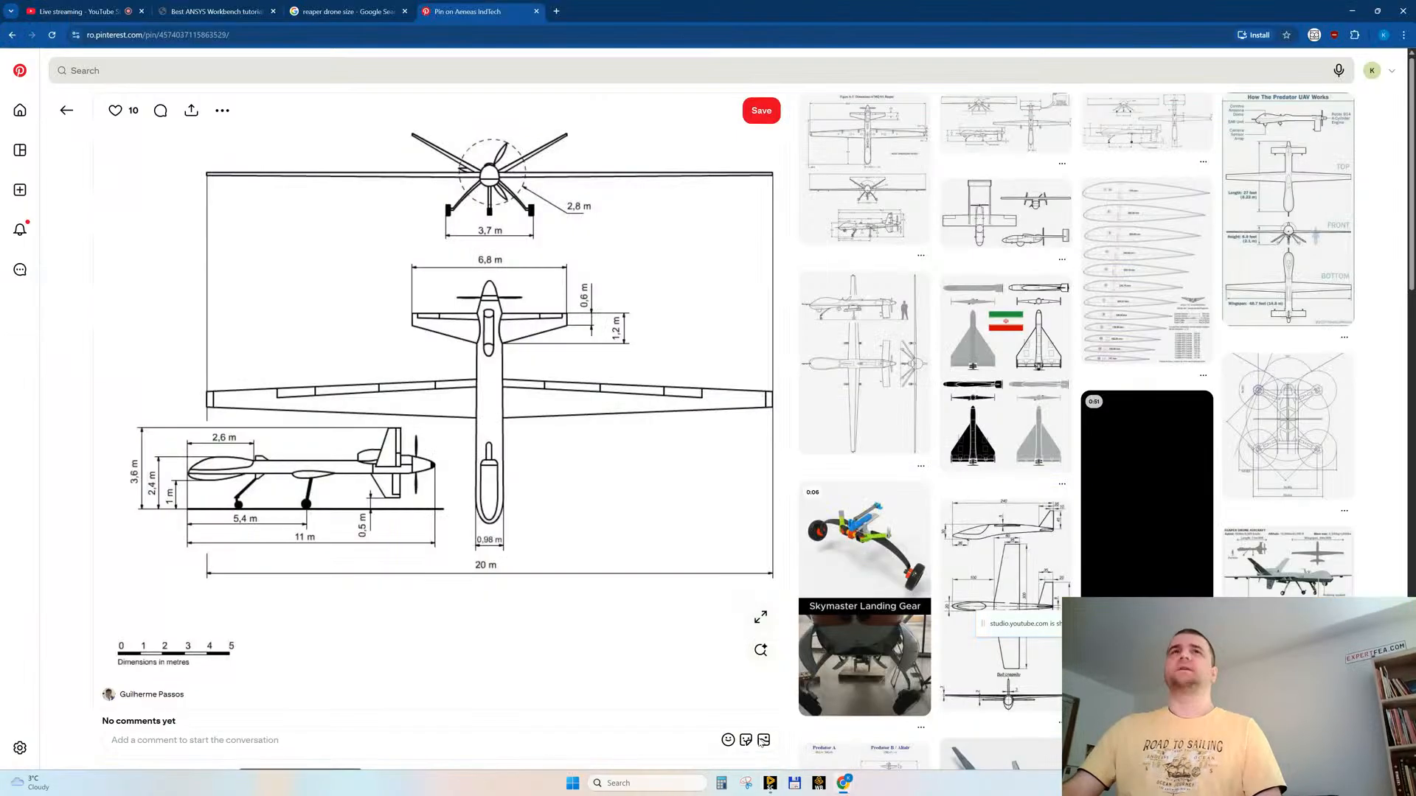
pyautogui.click(69, 11)
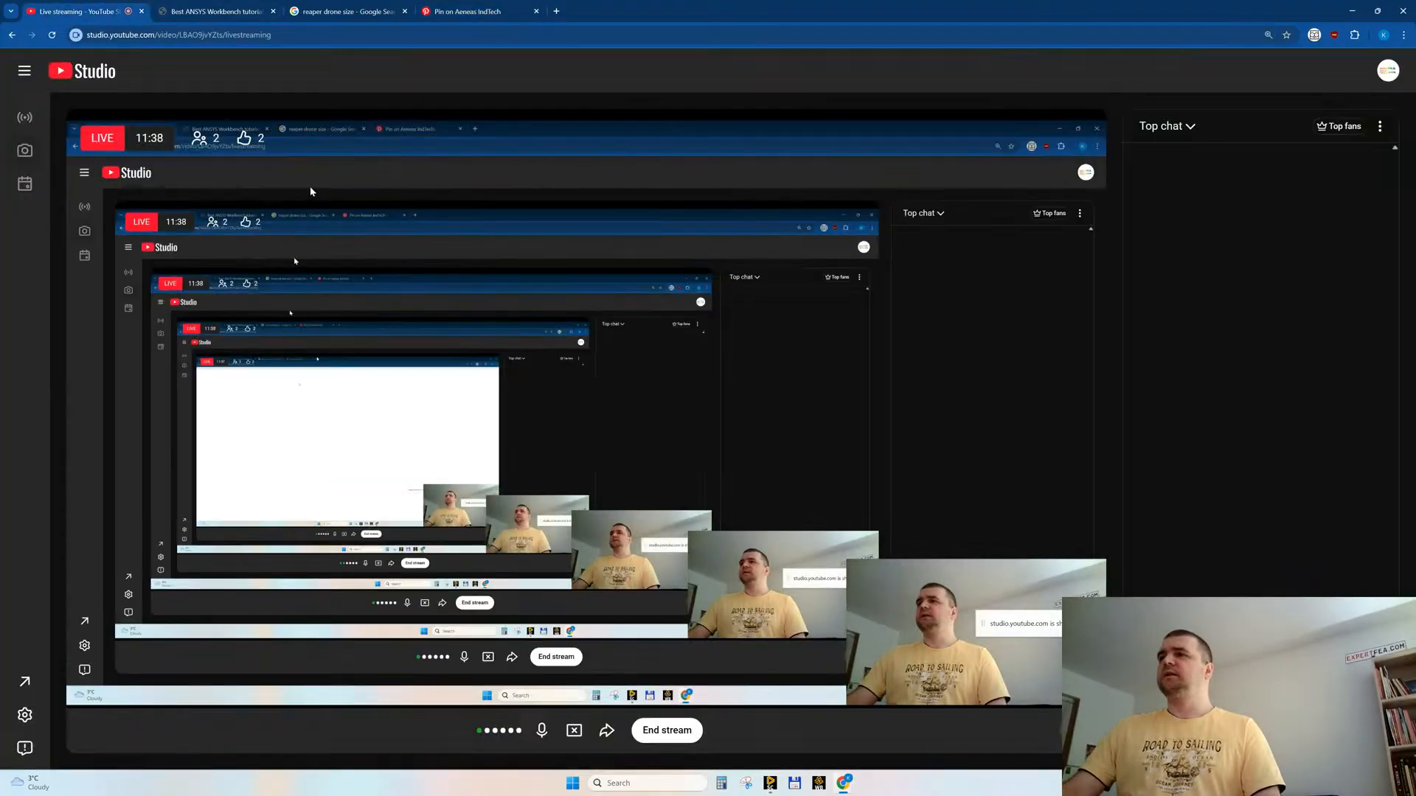
pyautogui.hotkey('alt', 'Tab')
pyautogui.moveTo(753, 534); pyautogui.dragTo(793, 467, button='middle')
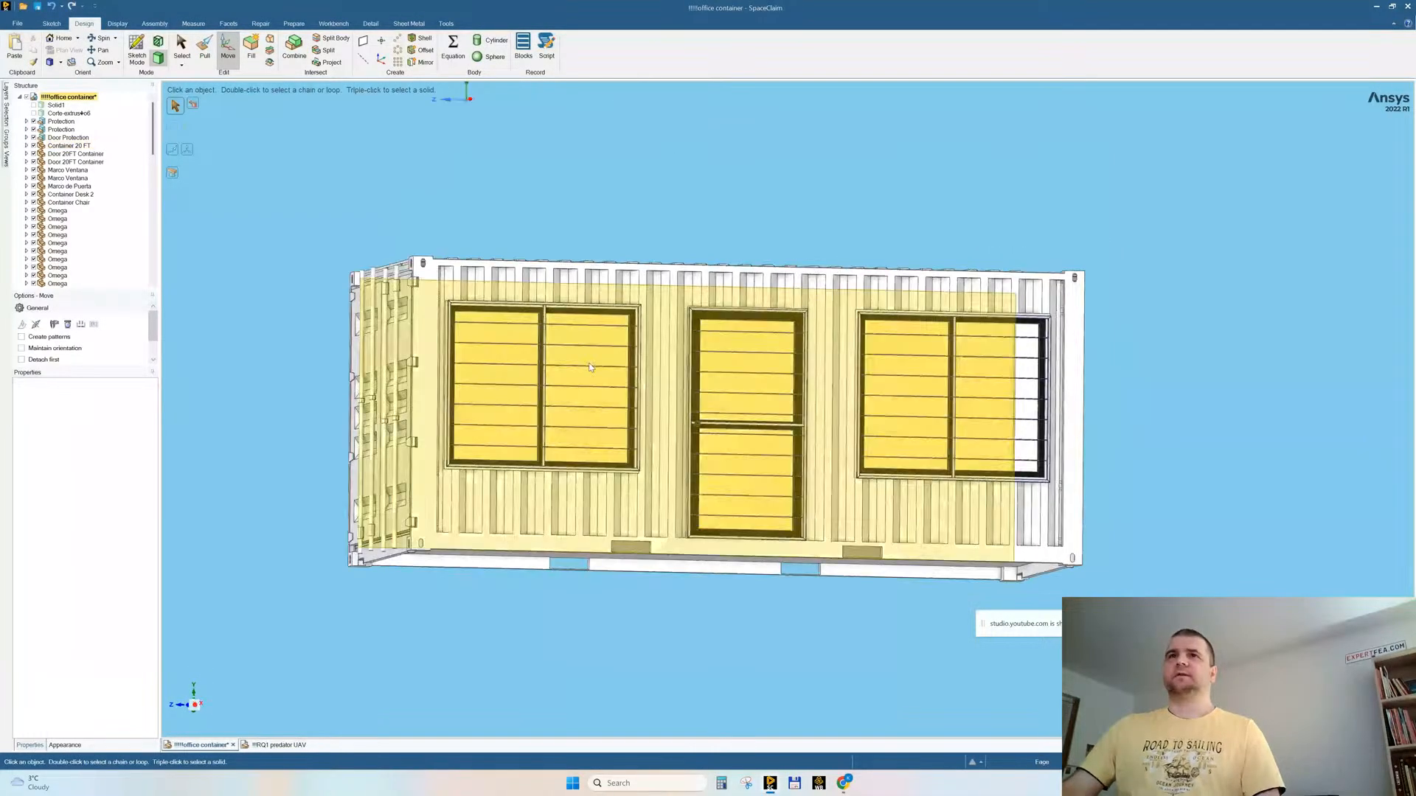
pyautogui.scroll(5, 587, 369)
pyautogui.scroll(-3, 601, 403)
pyautogui.moveTo(427, 342)
pyautogui.mouseDown(button='middle')
pyautogui.moveTo(394, 350)
pyautogui.moveTo(414, 356)
pyautogui.mouseUp(button='middle')
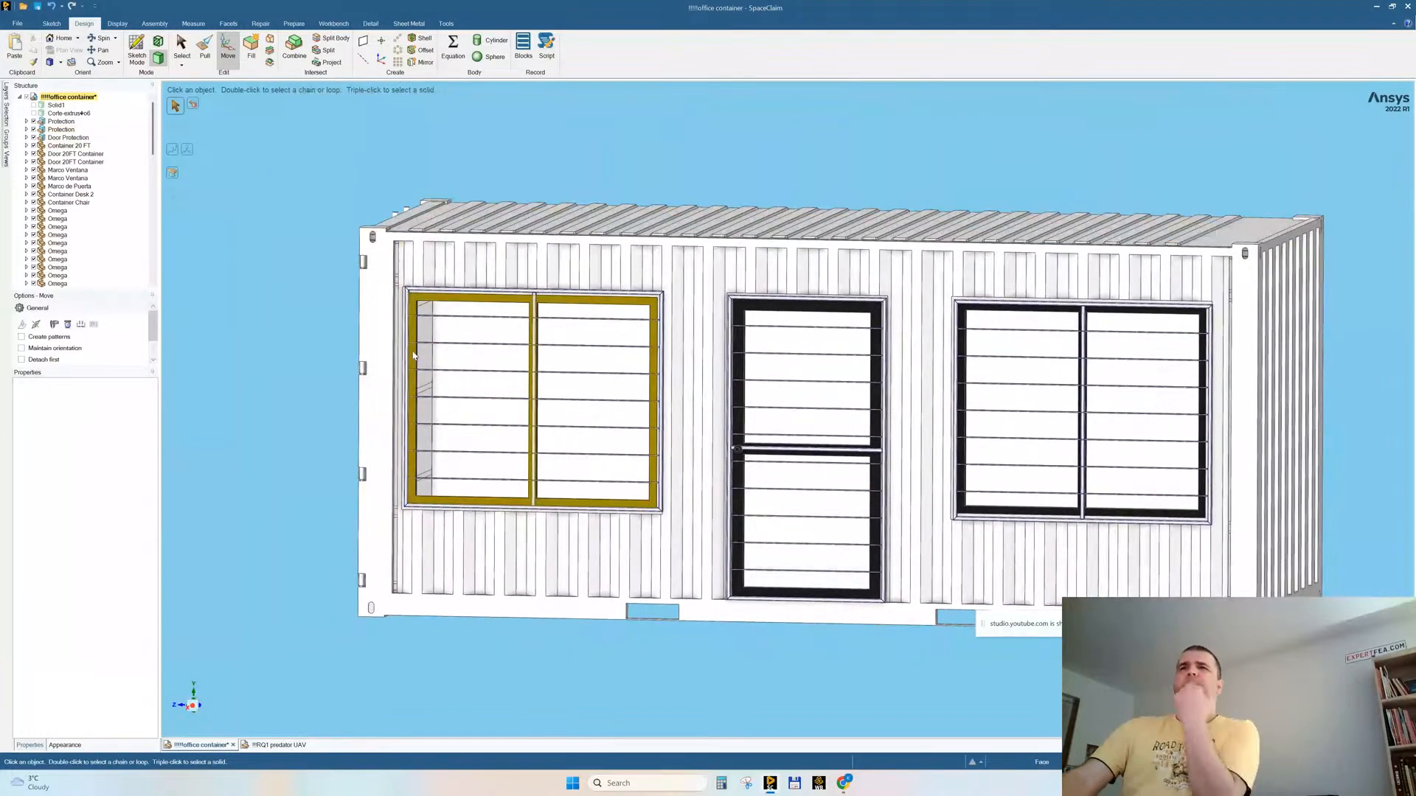
pyautogui.moveTo(453, 431); pyautogui.dragTo(348, 441, button='middle')
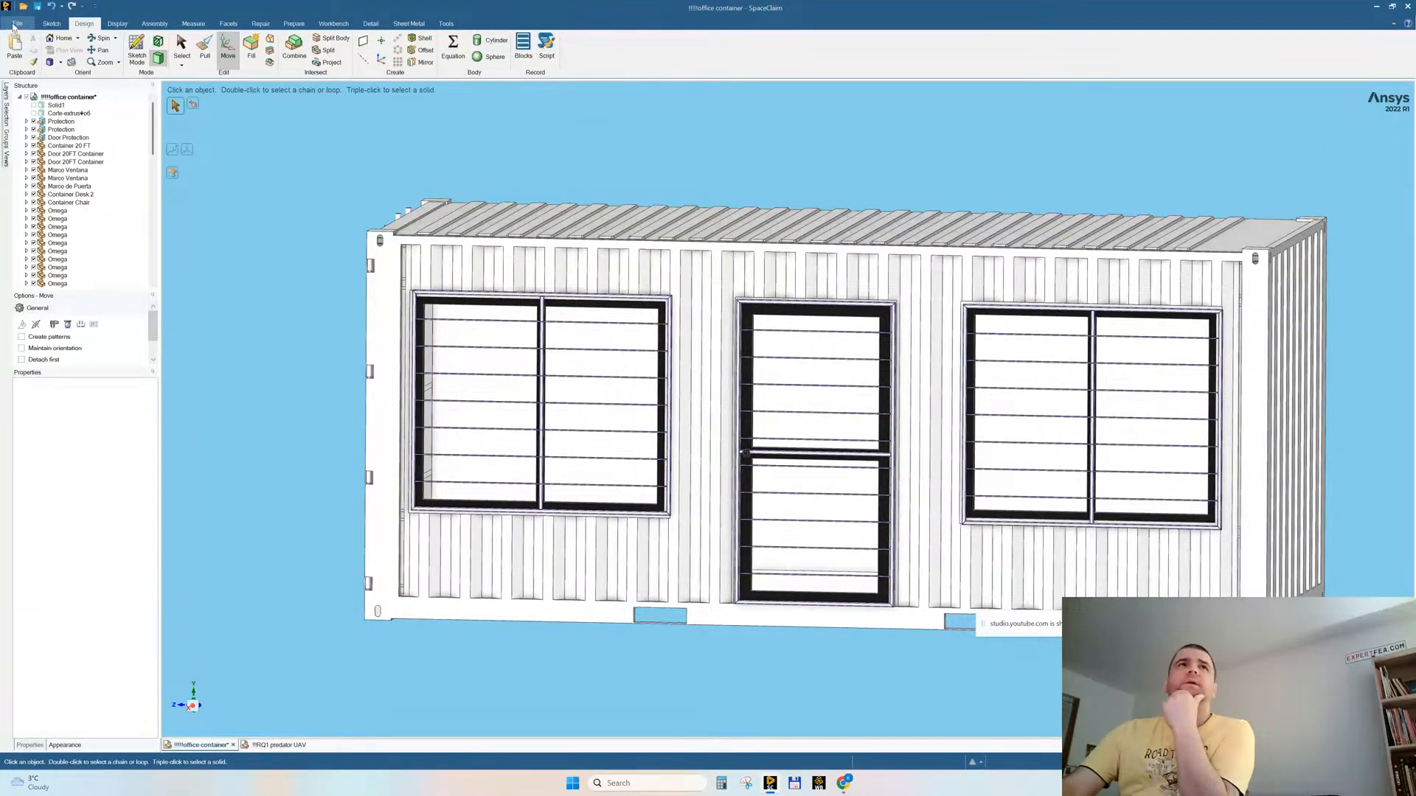
# Step: Delete the empty components from the office container assembly
pyautogui.rightClick(67, 97)
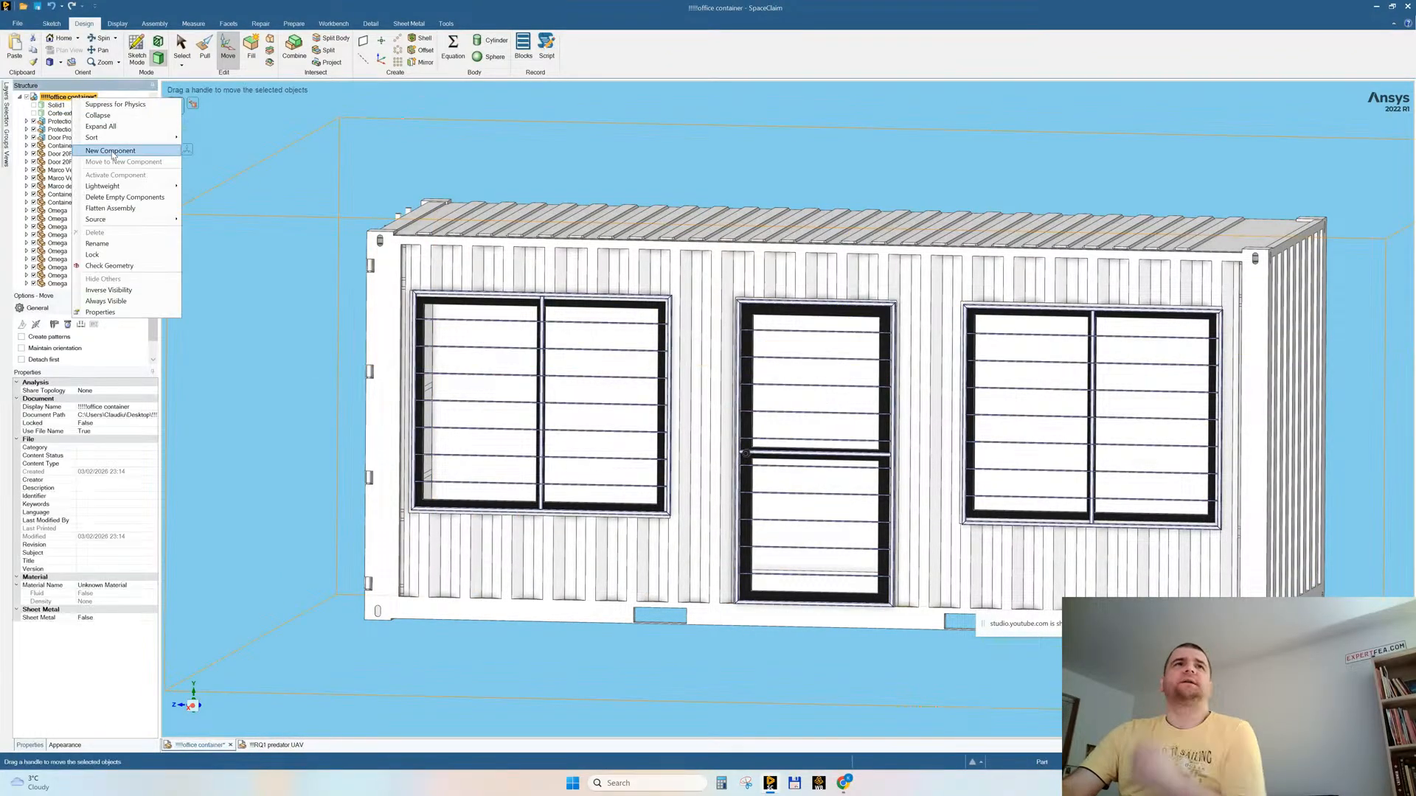
pyautogui.moveTo(145, 219)
pyautogui.click(225, 252)
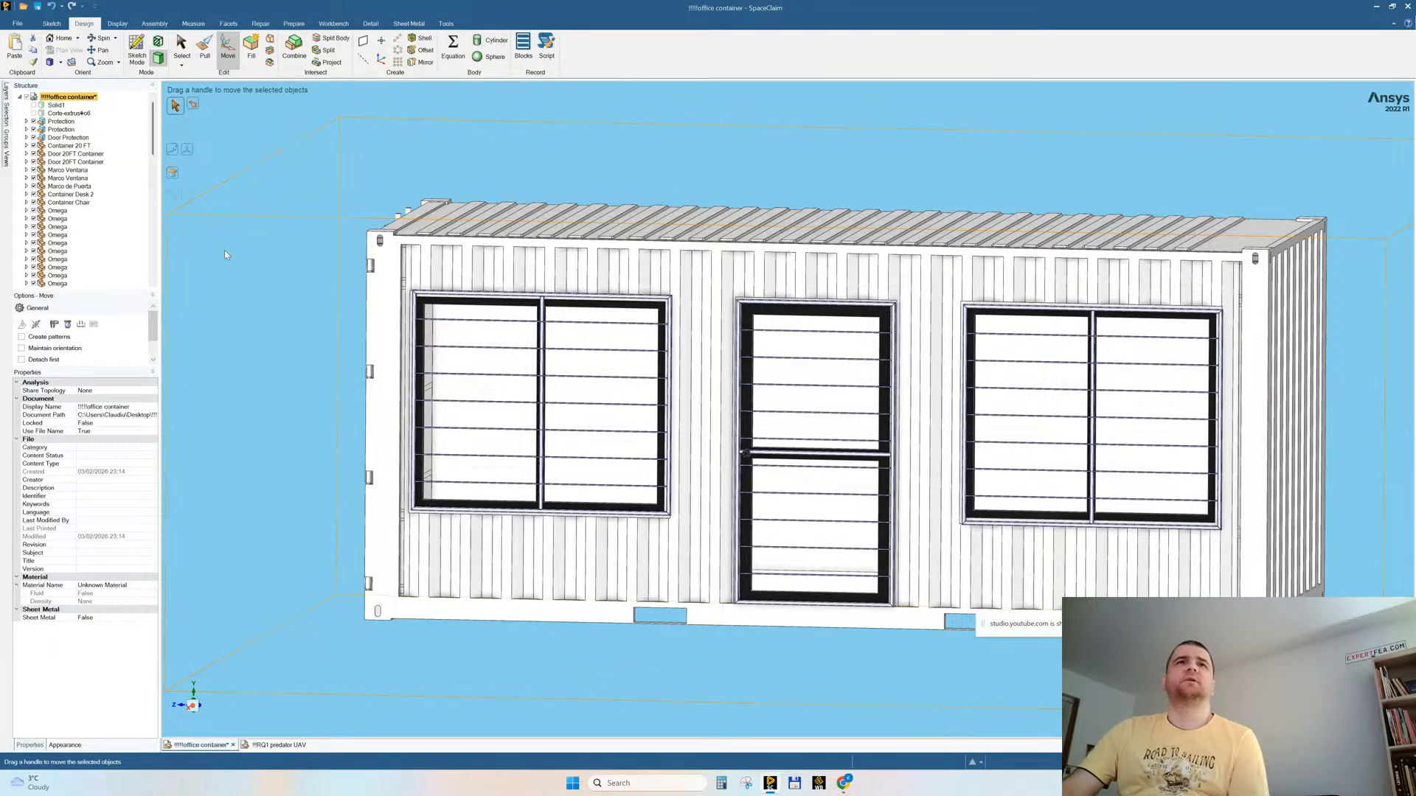
pyautogui.rightClick(63, 99)
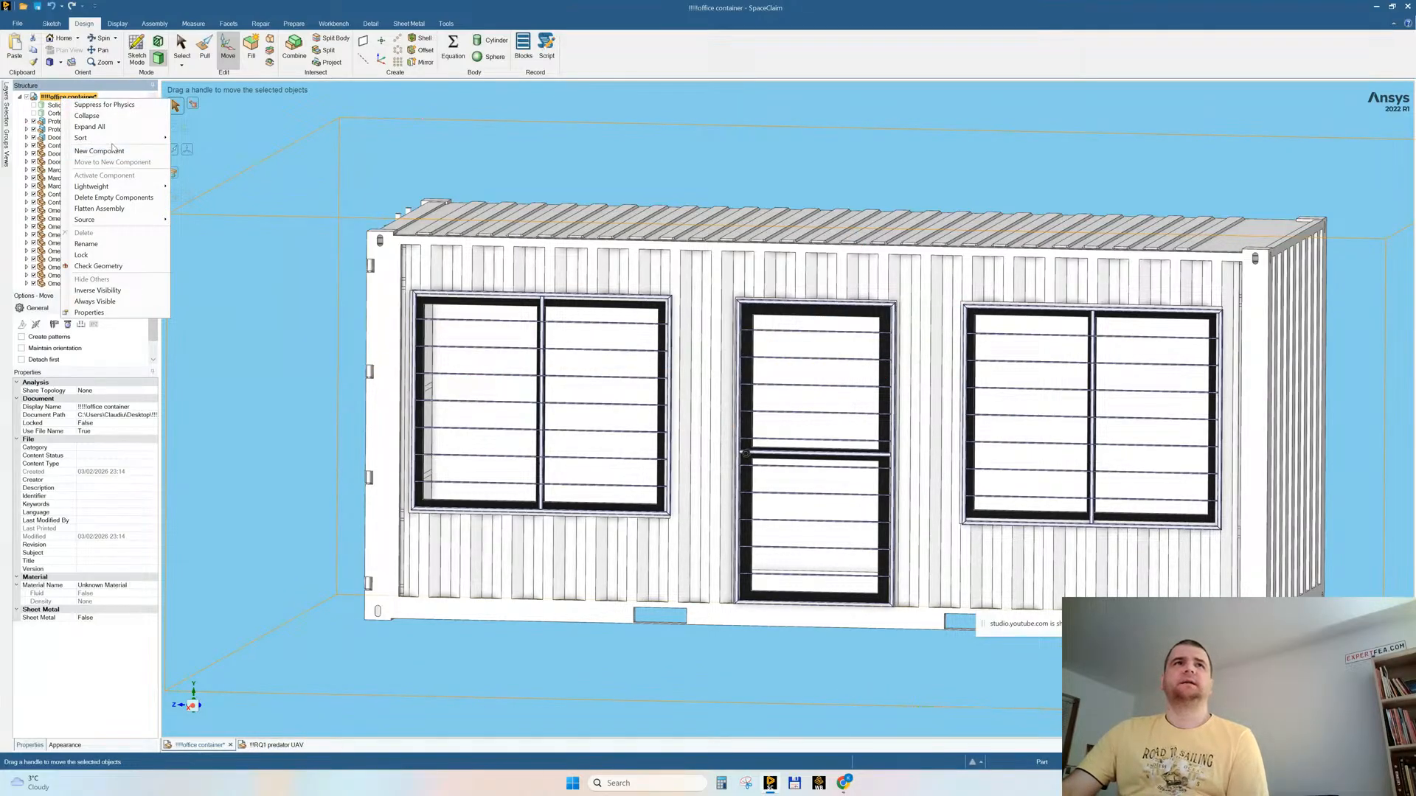
pyautogui.click(112, 199)
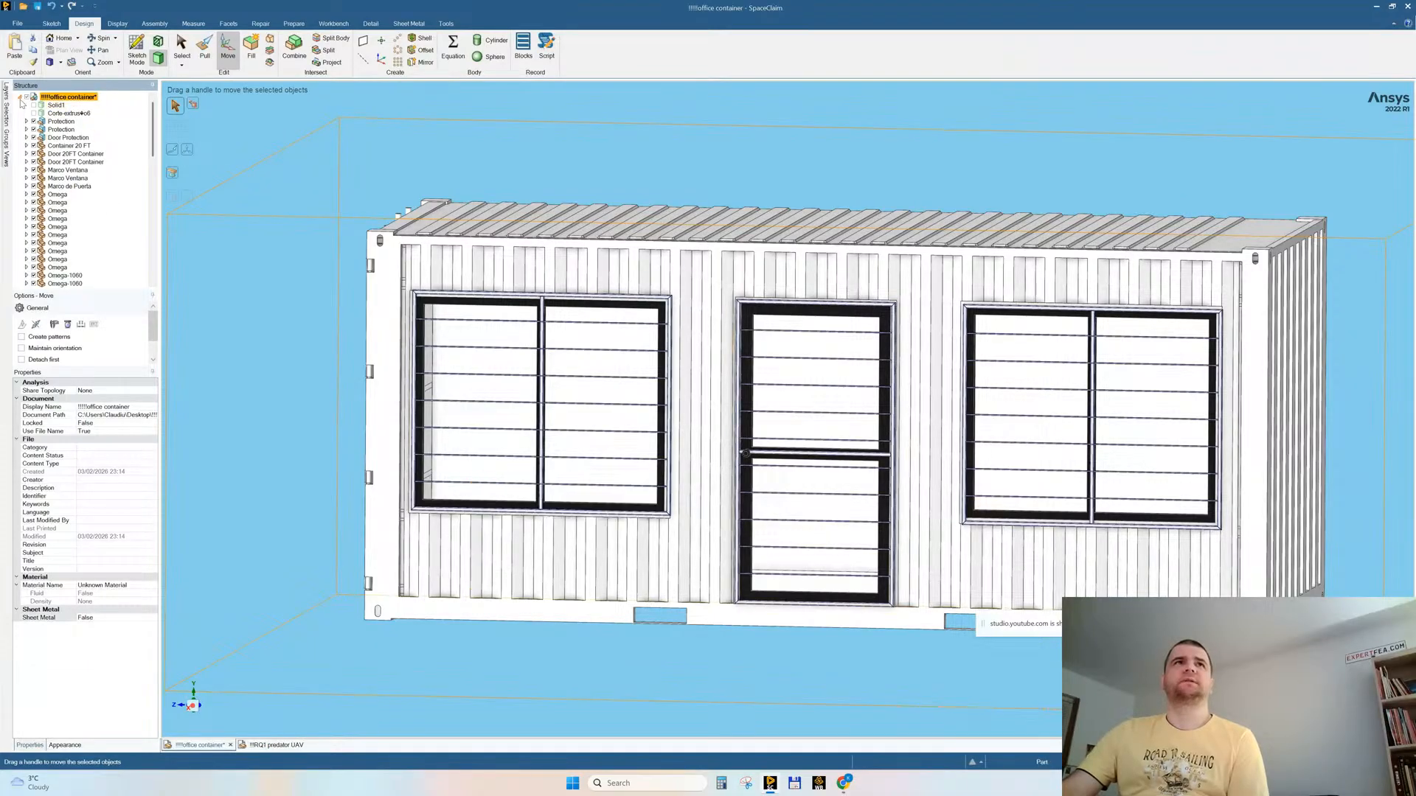
pyautogui.click(19, 97)
pyautogui.click(19, 97)
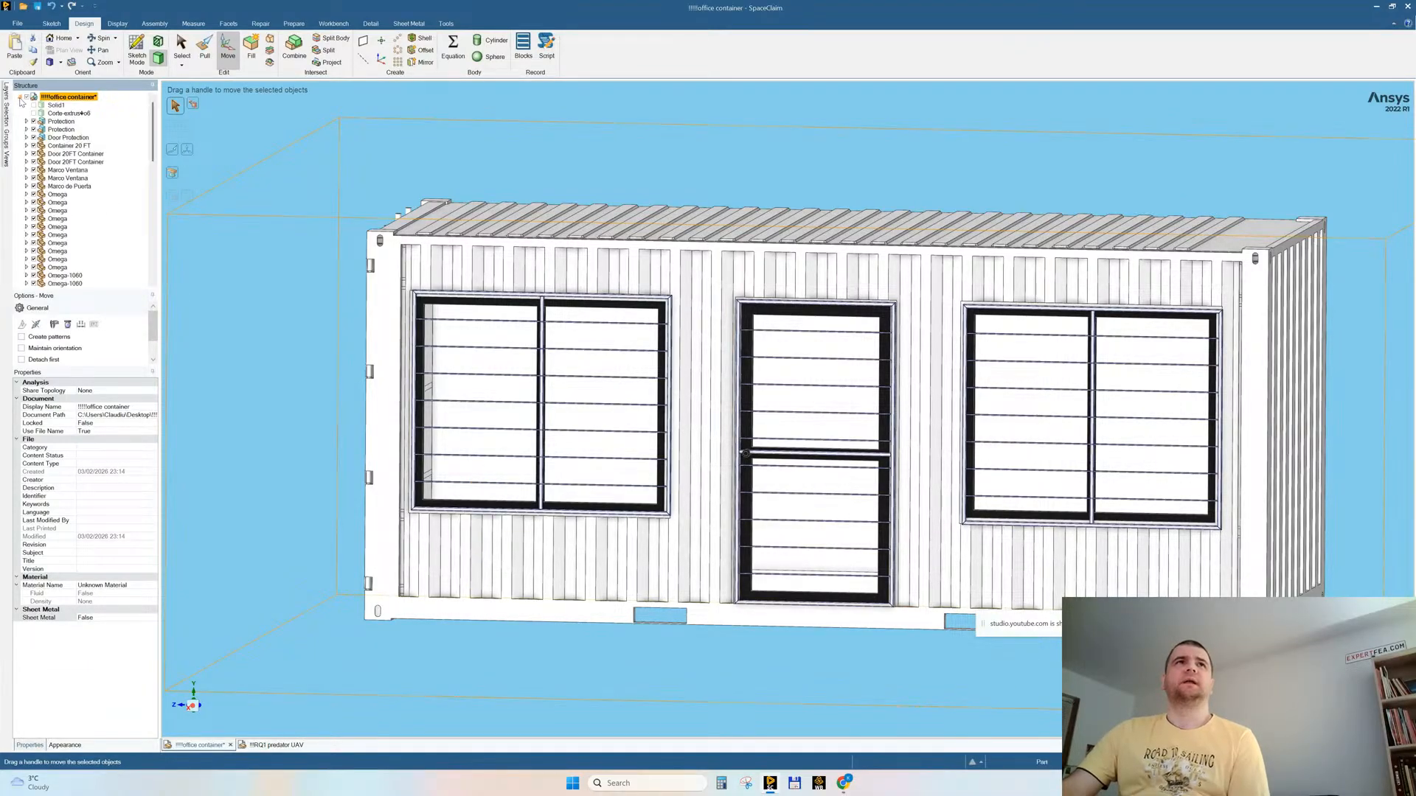
# Step: Save the design on the Desktop under the new file name drone_and_office_container v1
pyautogui.click(16, 23)
pyautogui.moveTo(30, 122)
pyautogui.click(134, 62)
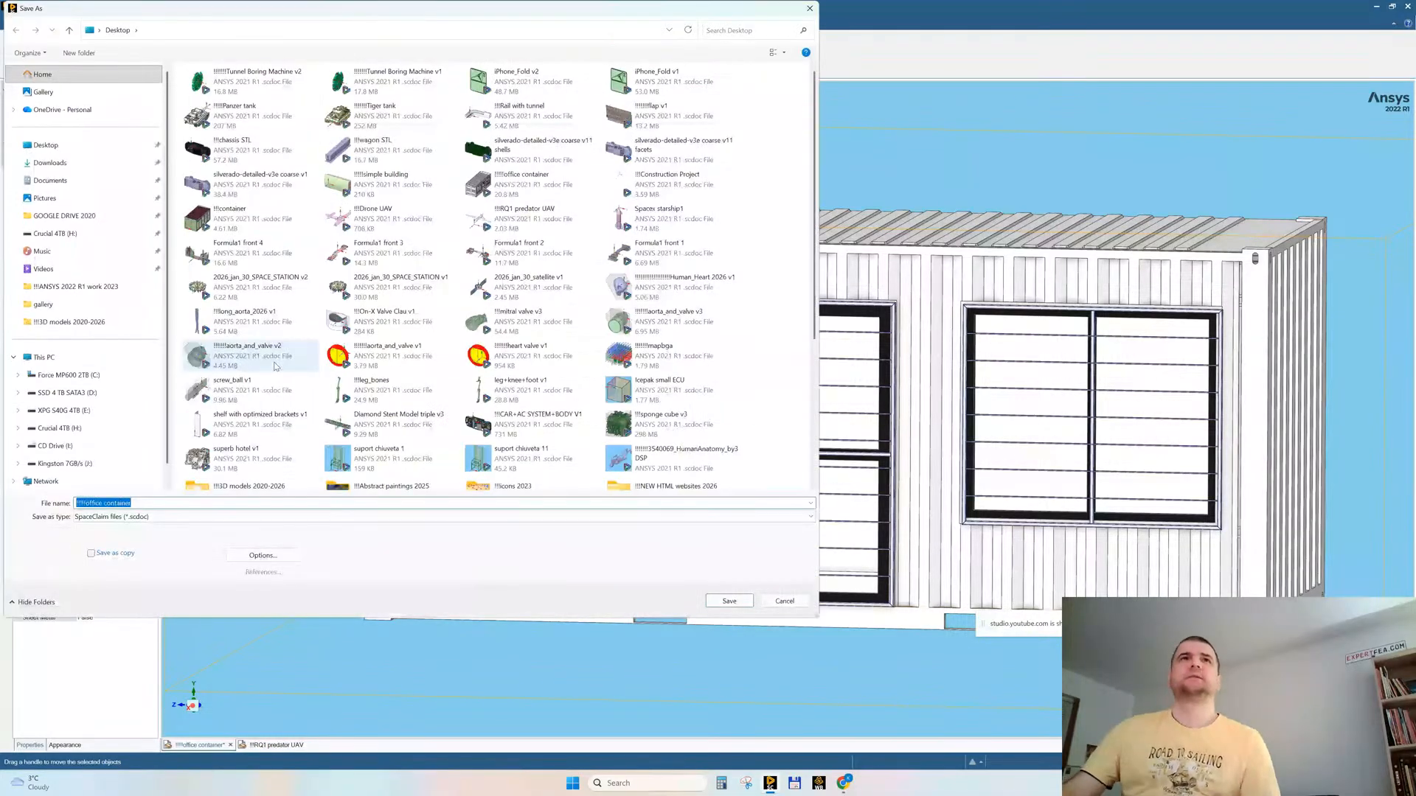
pyautogui.press('Home')
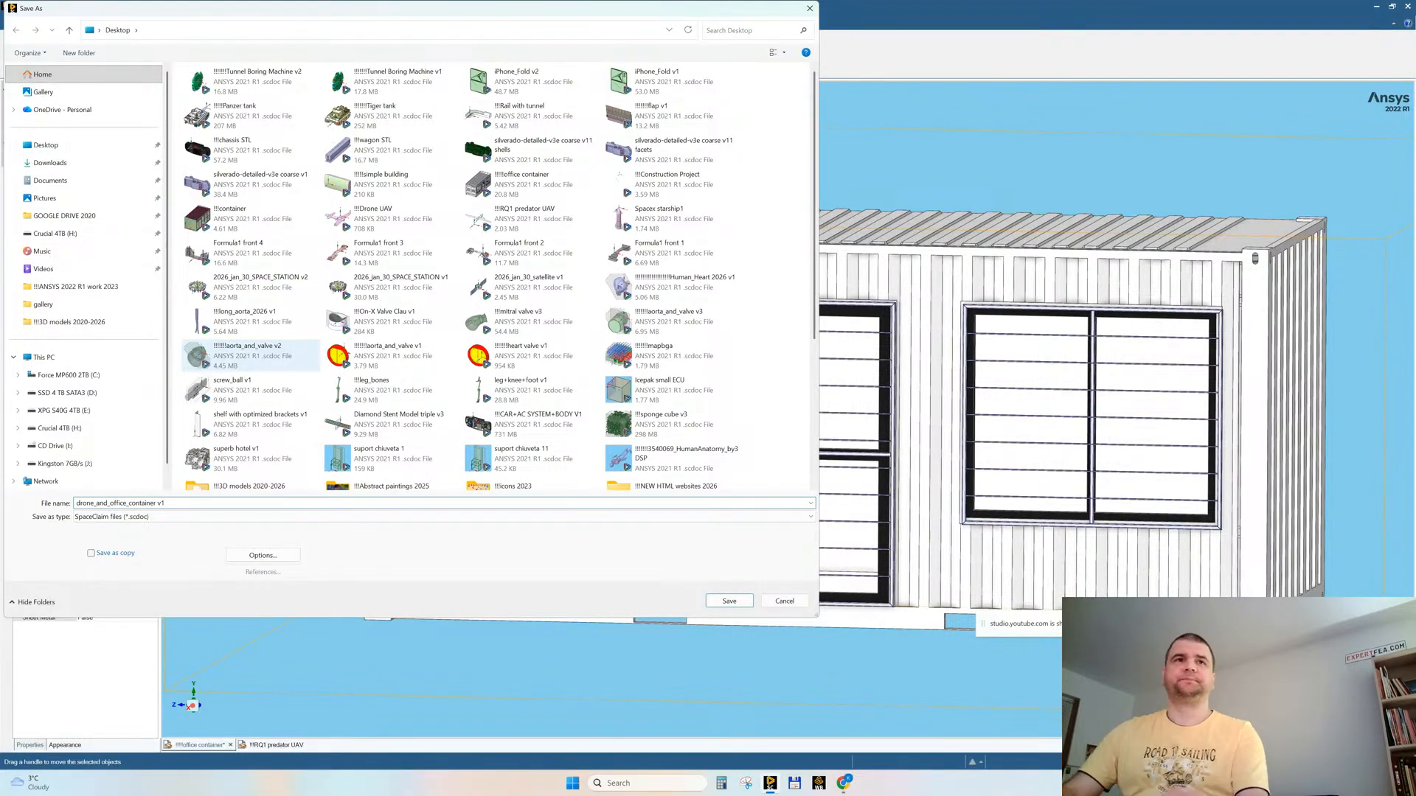
pyautogui.press('Return')
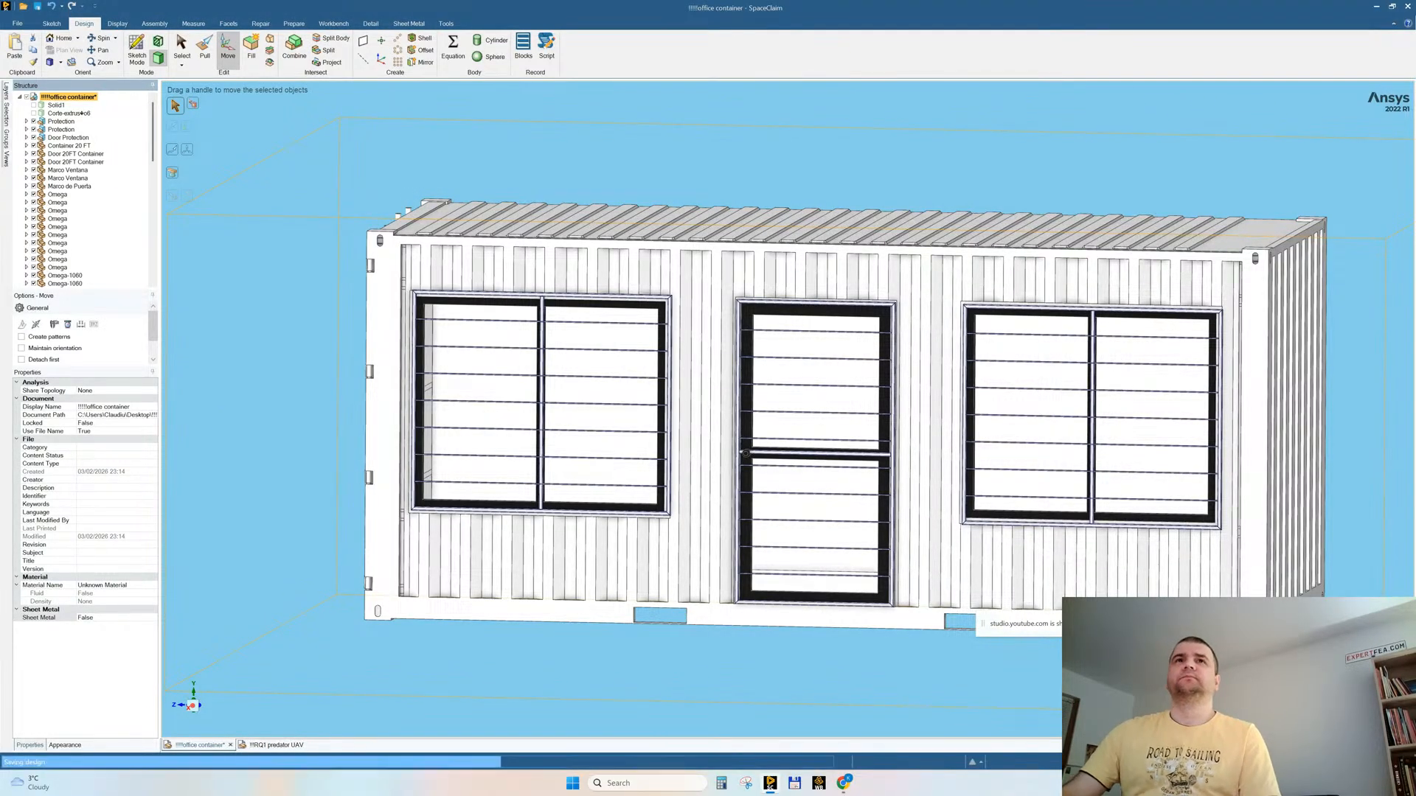
# Step: Delete the uppermost horizontal protection bar of the window nearest the container's double doors
pyautogui.moveTo(641, 344); pyautogui.dragTo(625, 351, button='middle')
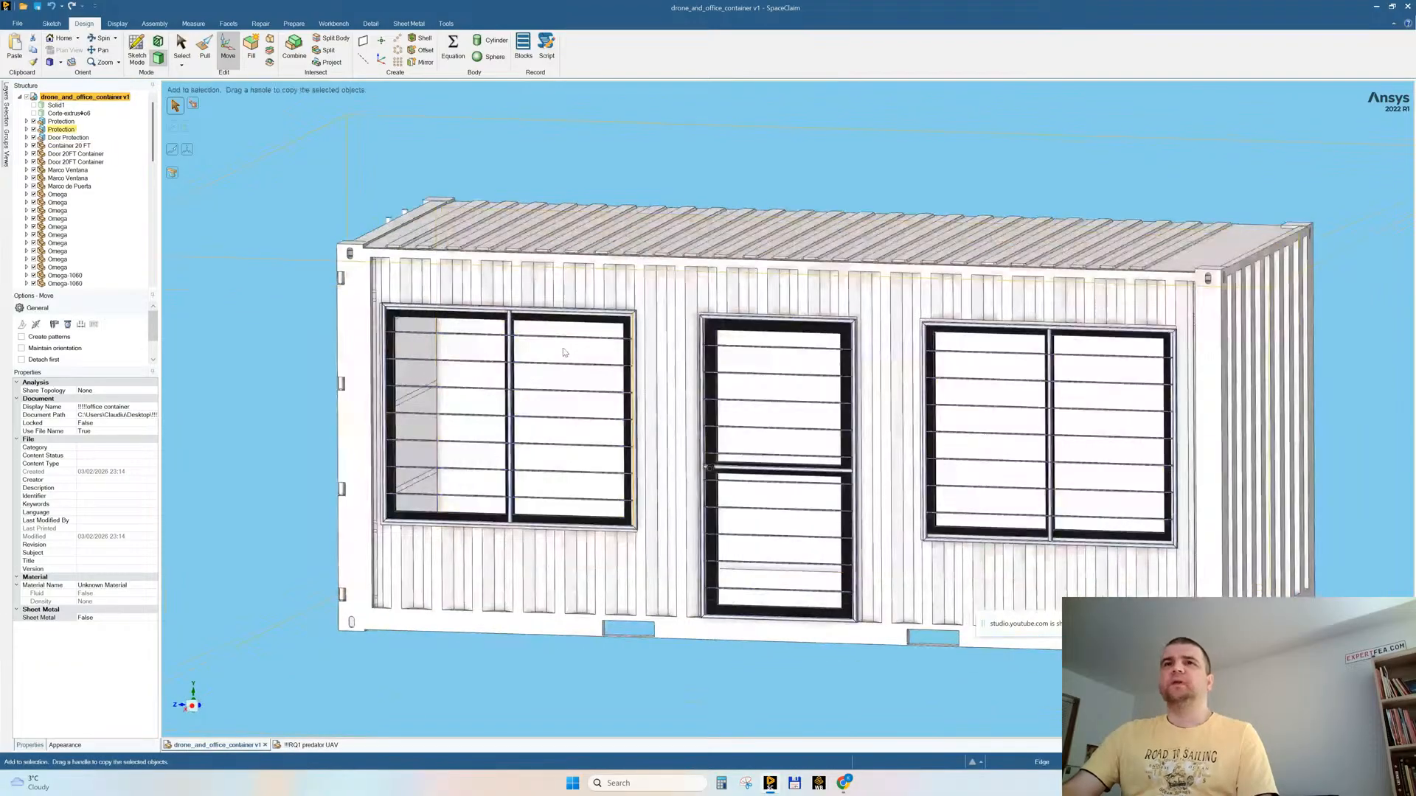
pyautogui.scroll(10, 628, 338)
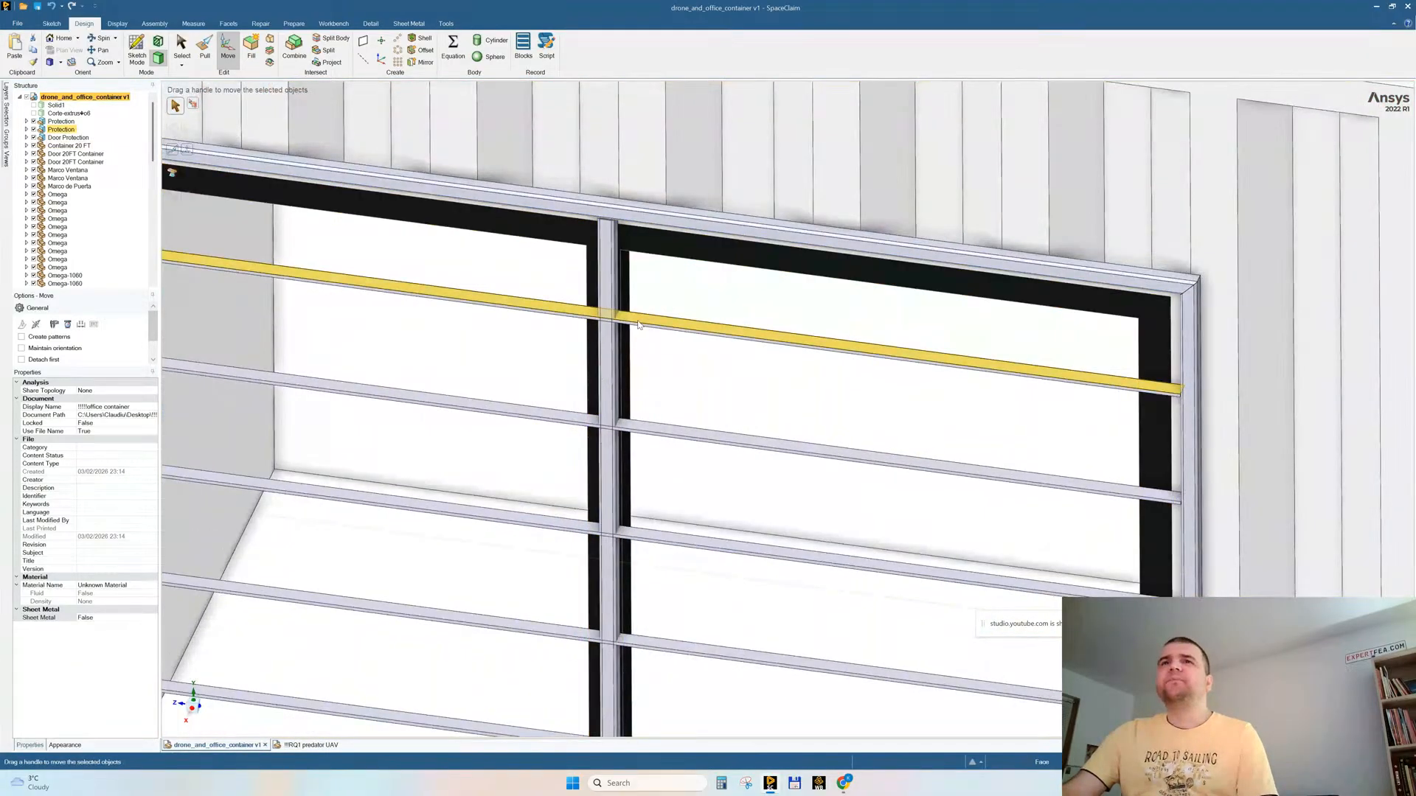
pyautogui.click(638, 326)
pyautogui.press('Delete')
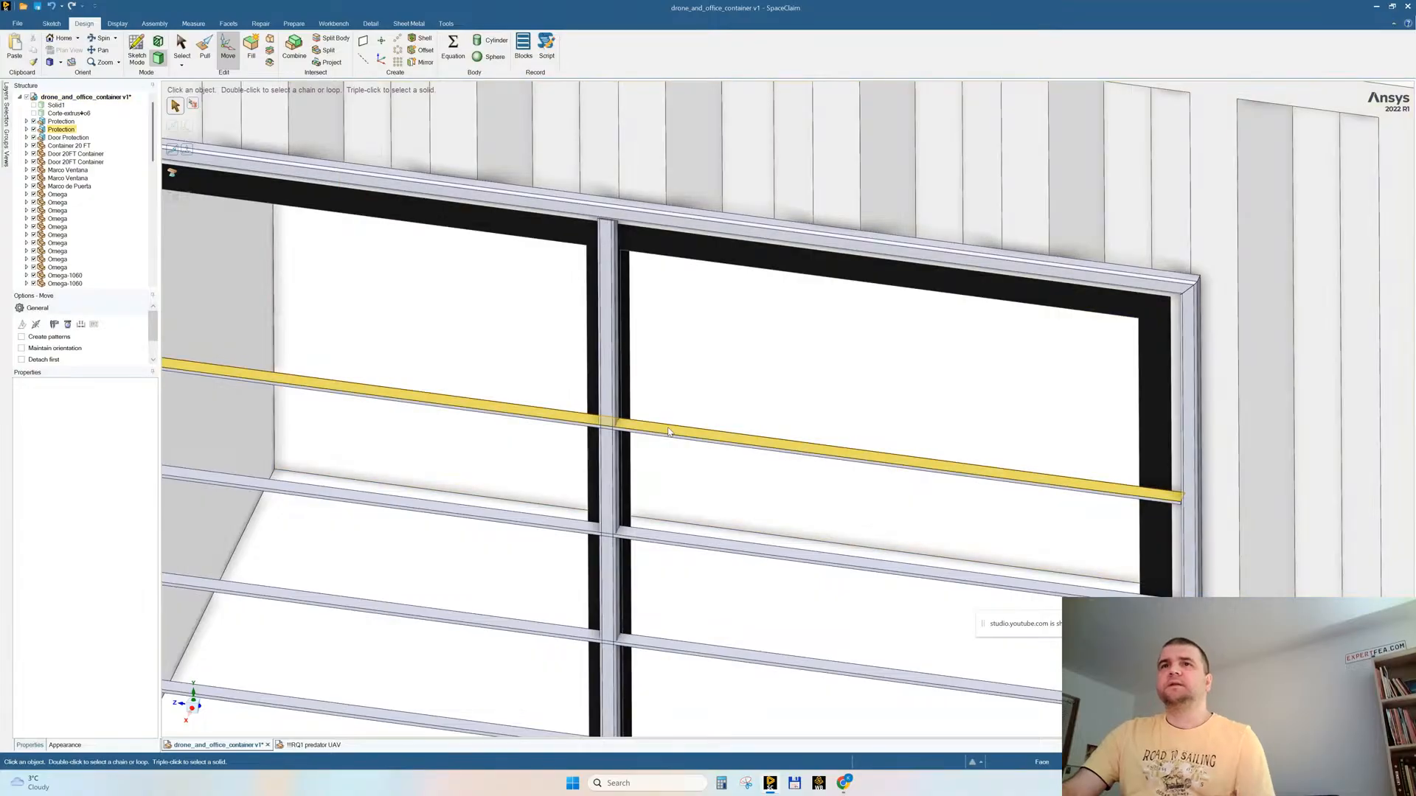
# Step: Try to select every body with the same volume as the window's next protection bar, searching all bodies
pyautogui.click(667, 432)
pyautogui.tripleClick(669, 431)
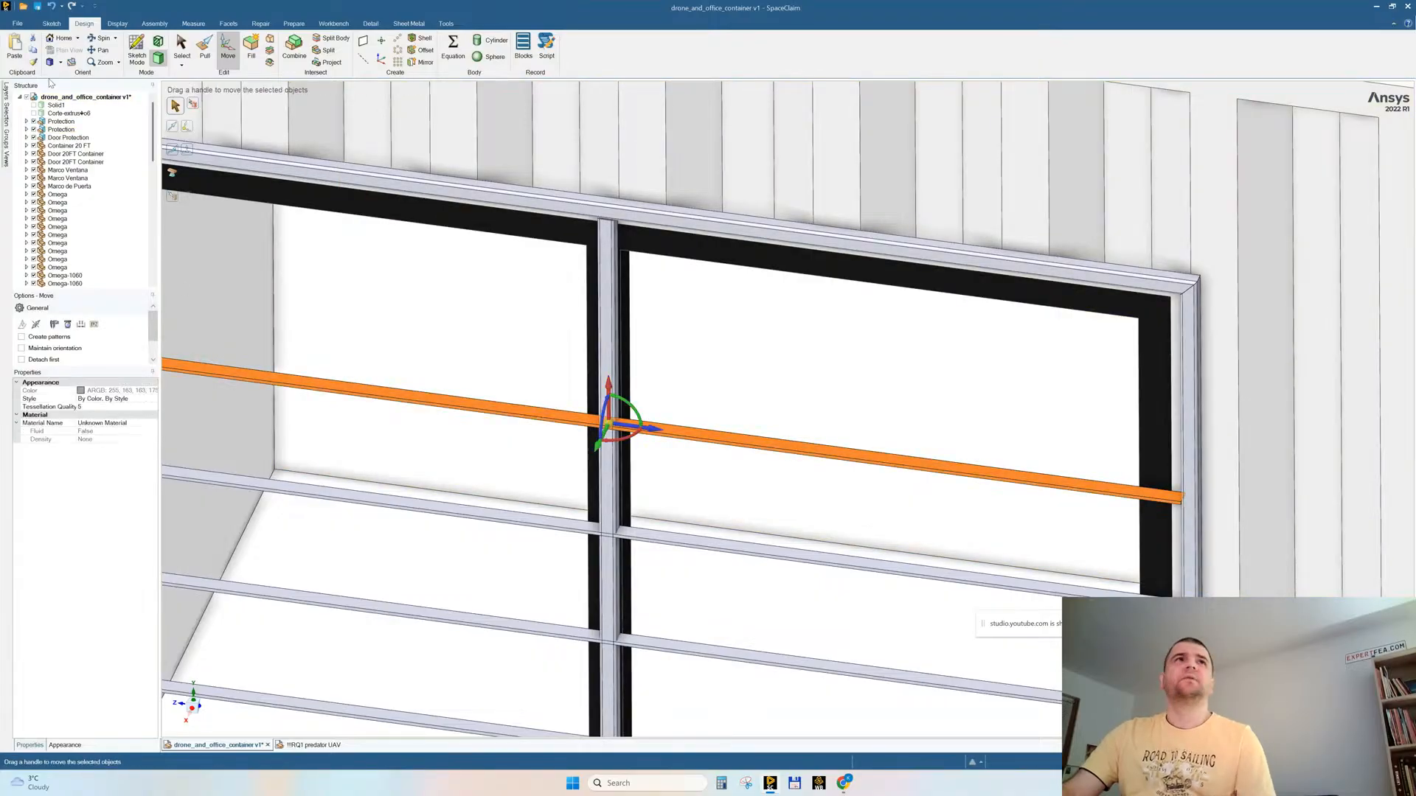
pyautogui.click(6, 116)
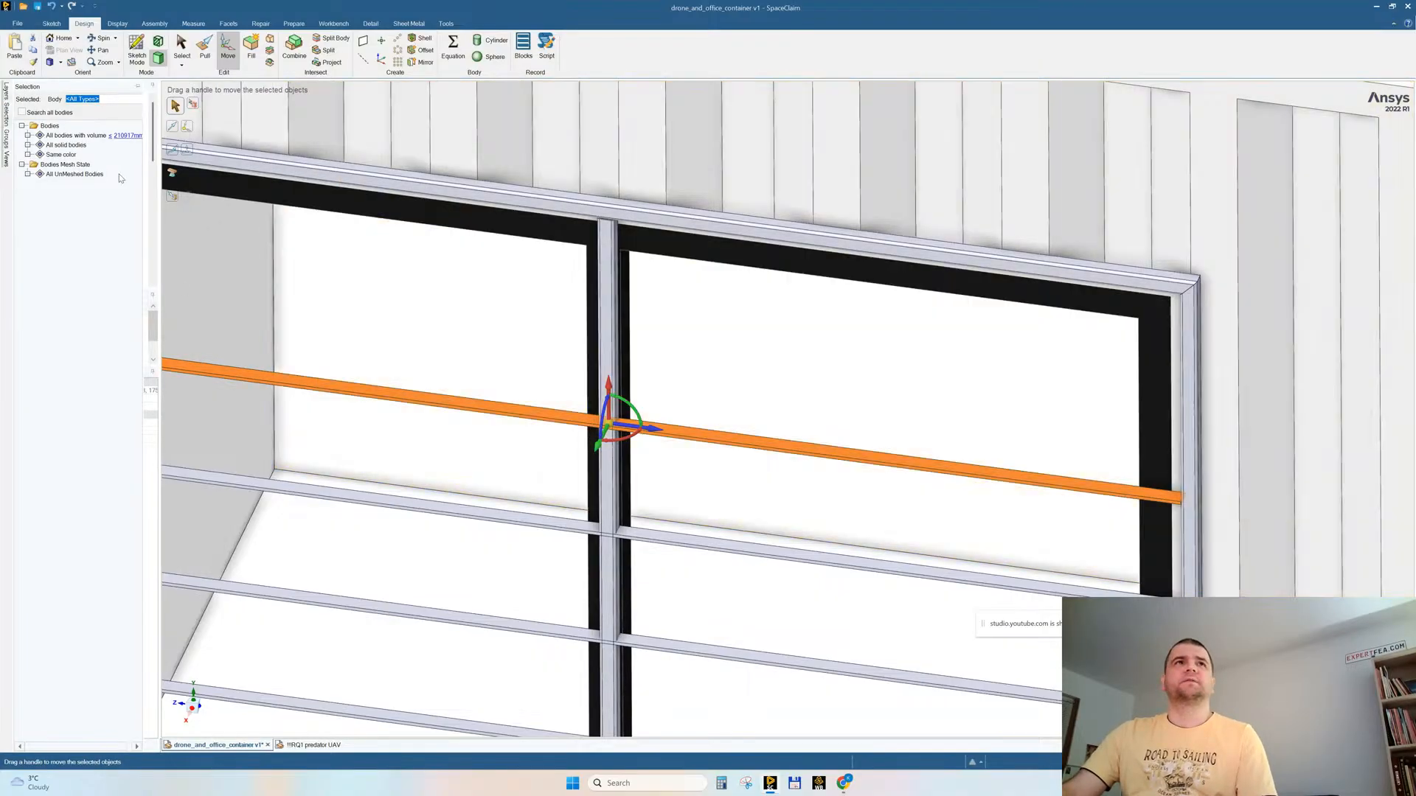
pyautogui.scroll(-4, 563, 369)
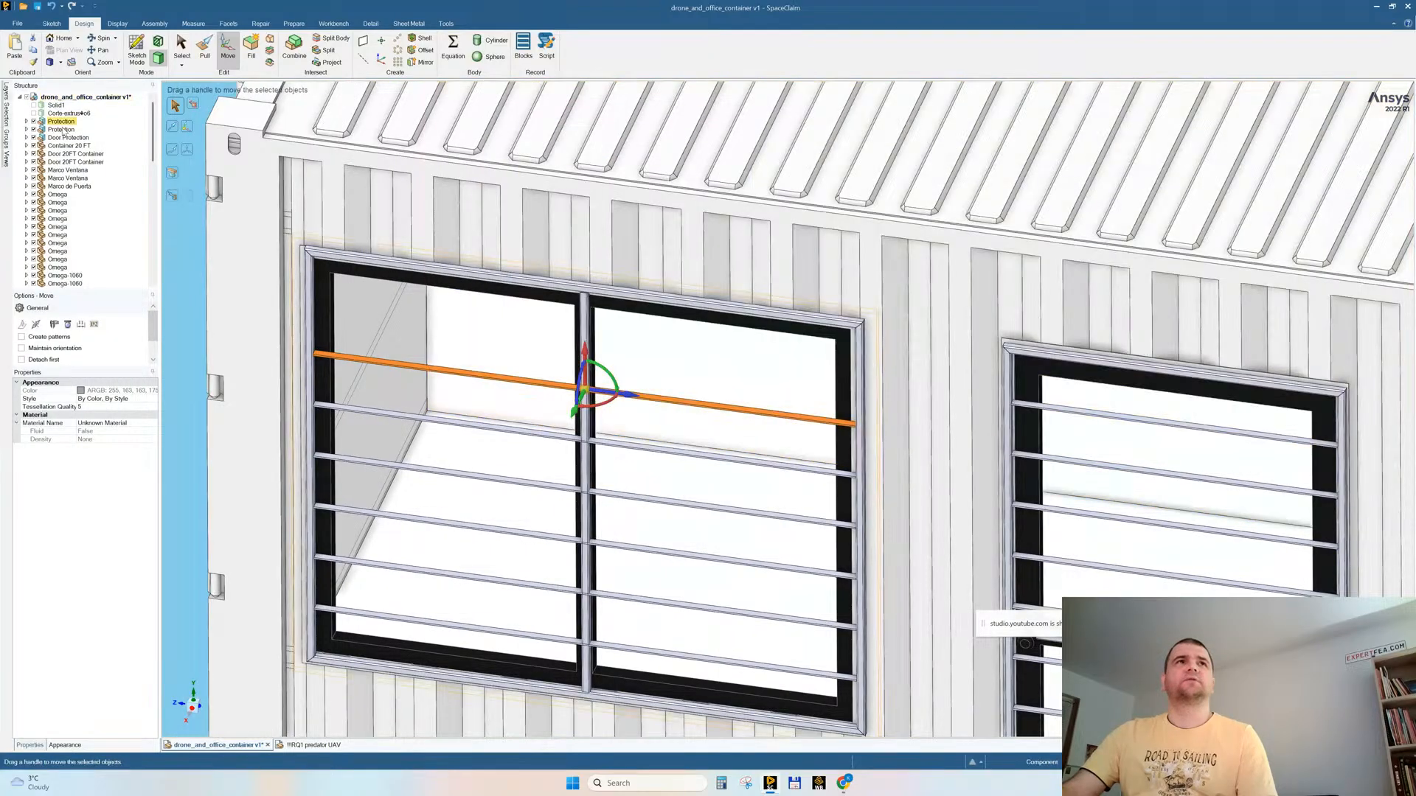
pyautogui.click(6, 116)
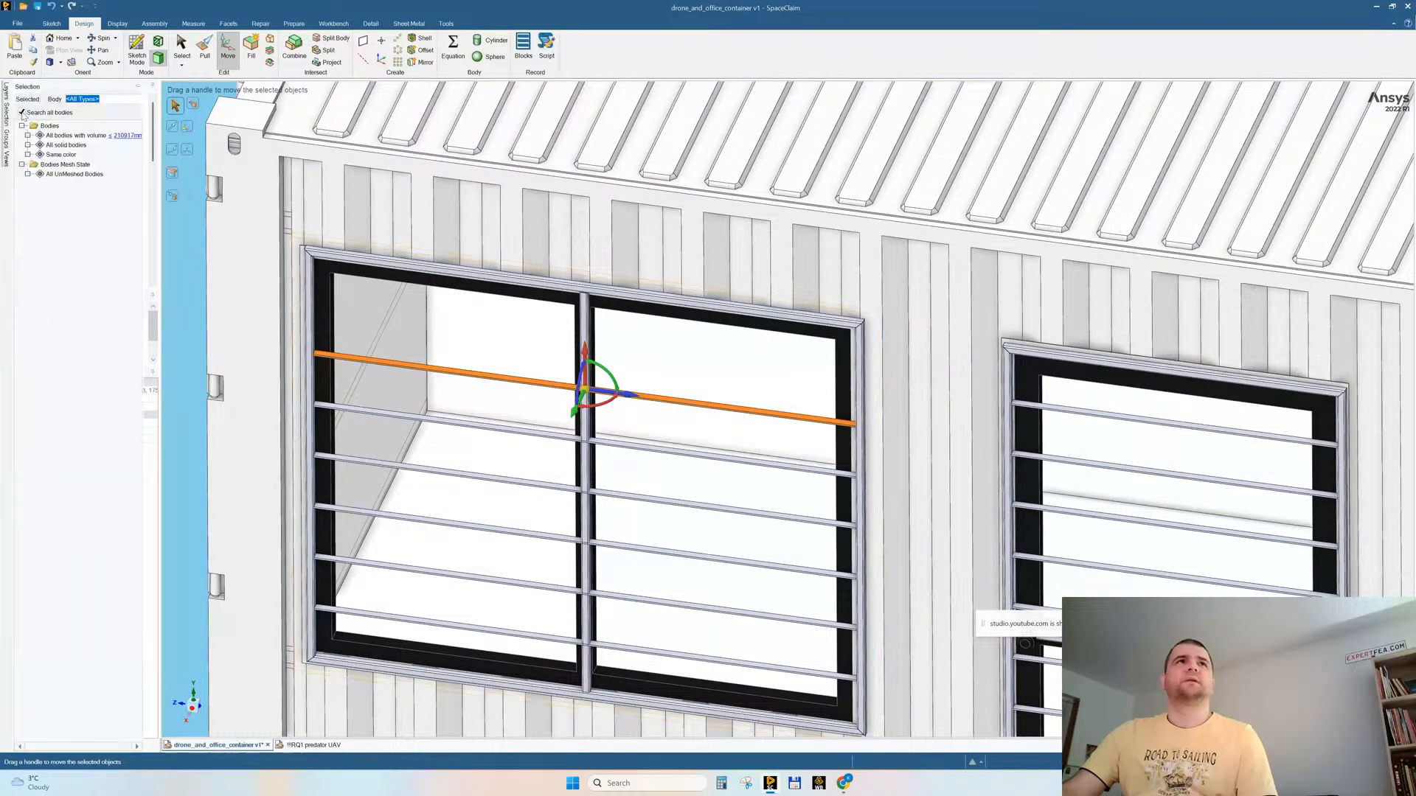
pyautogui.click(76, 136)
pyautogui.scroll(-5, 584, 464)
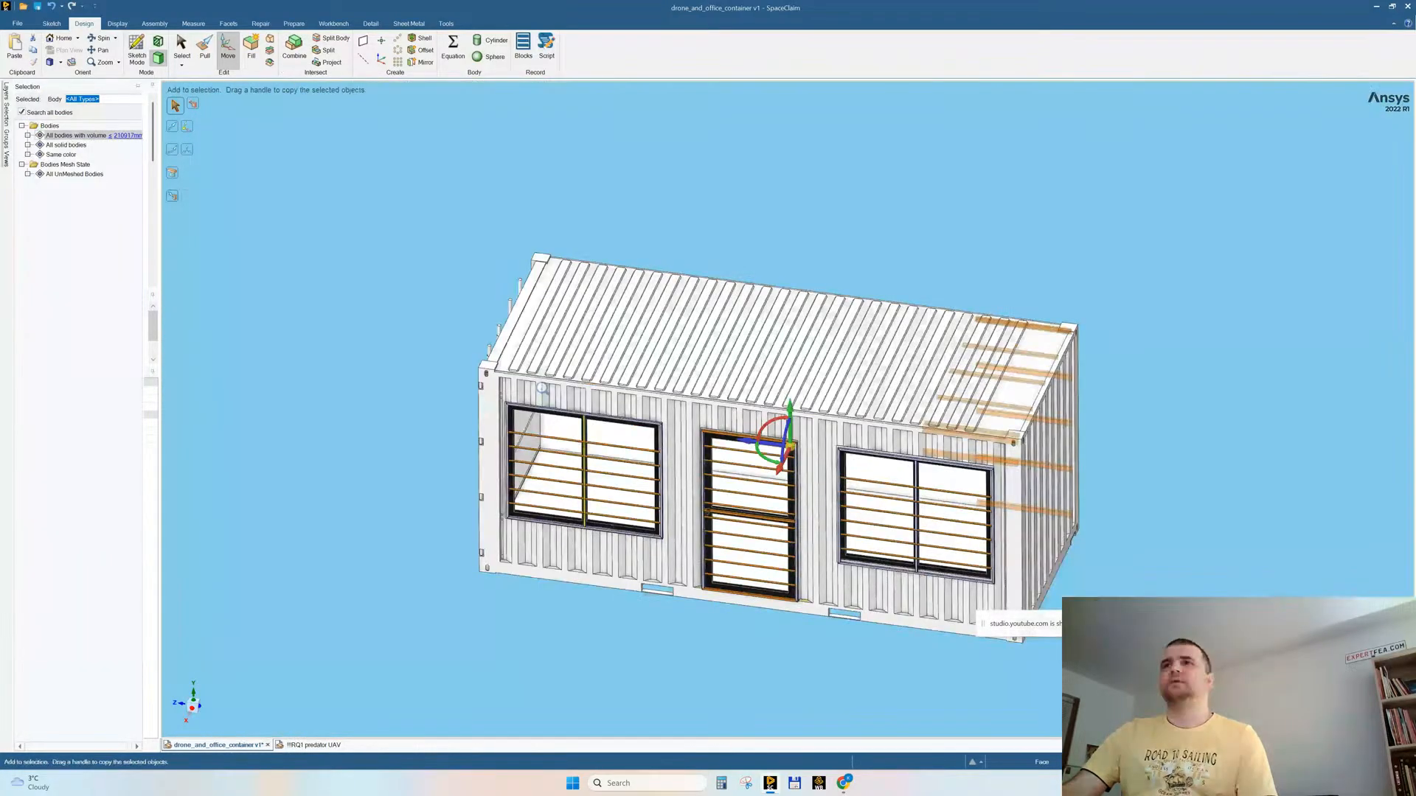
pyautogui.moveTo(785, 361)
pyautogui.mouseDown(button='middle')
pyautogui.moveTo(652, 398)
pyautogui.moveTo(788, 358)
pyautogui.mouseUp(button='middle')
pyautogui.moveTo(1090, 317); pyautogui.dragTo(1039, 281, button='middle')
pyautogui.moveTo(1022, 392)
pyautogui.keyDown('ctrl'); pyautogui.mouseDown(button='middle')
pyautogui.moveTo(1022, 447)
pyautogui.moveTo(1022, 414)
pyautogui.mouseUp(button='middle'); pyautogui.keyUp('ctrl')
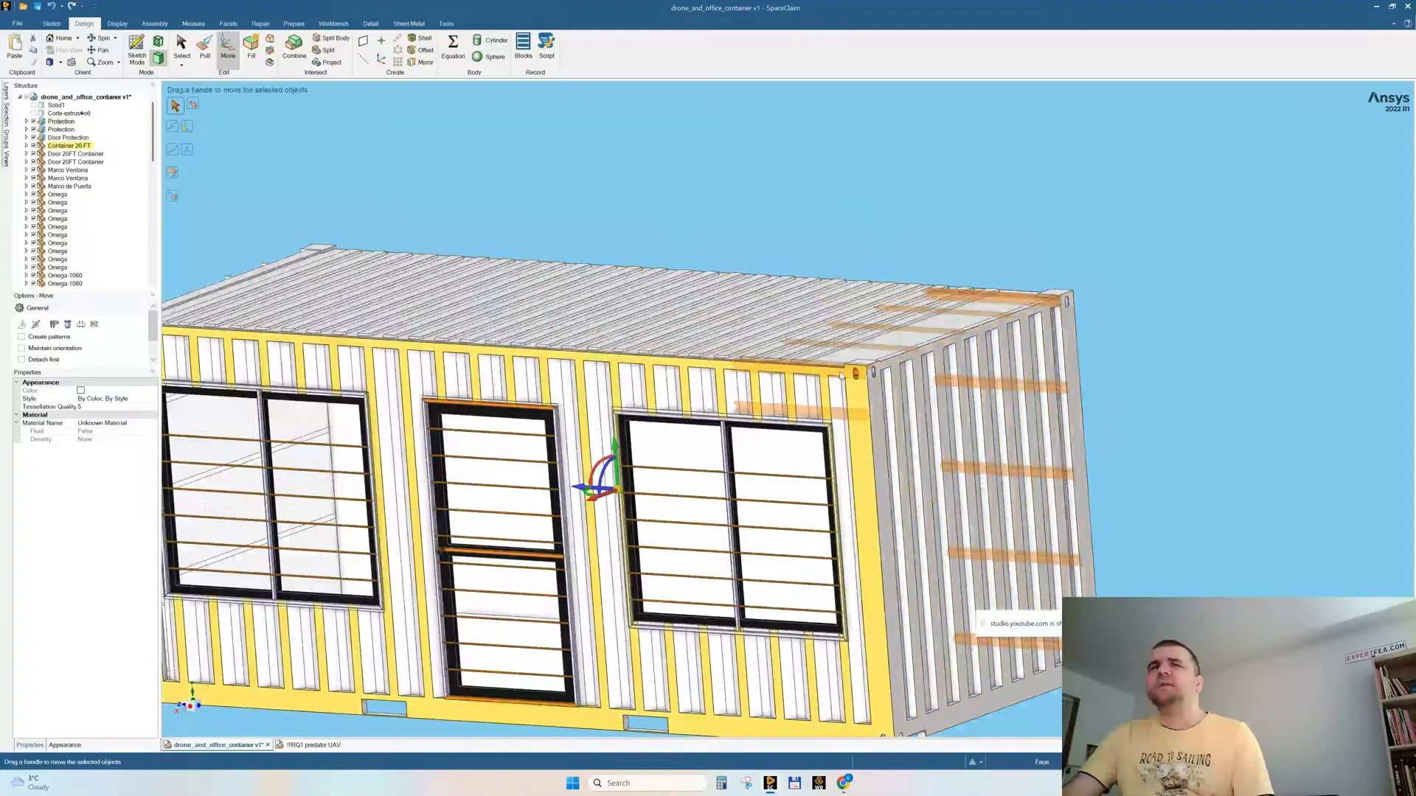
pyautogui.click(7, 111)
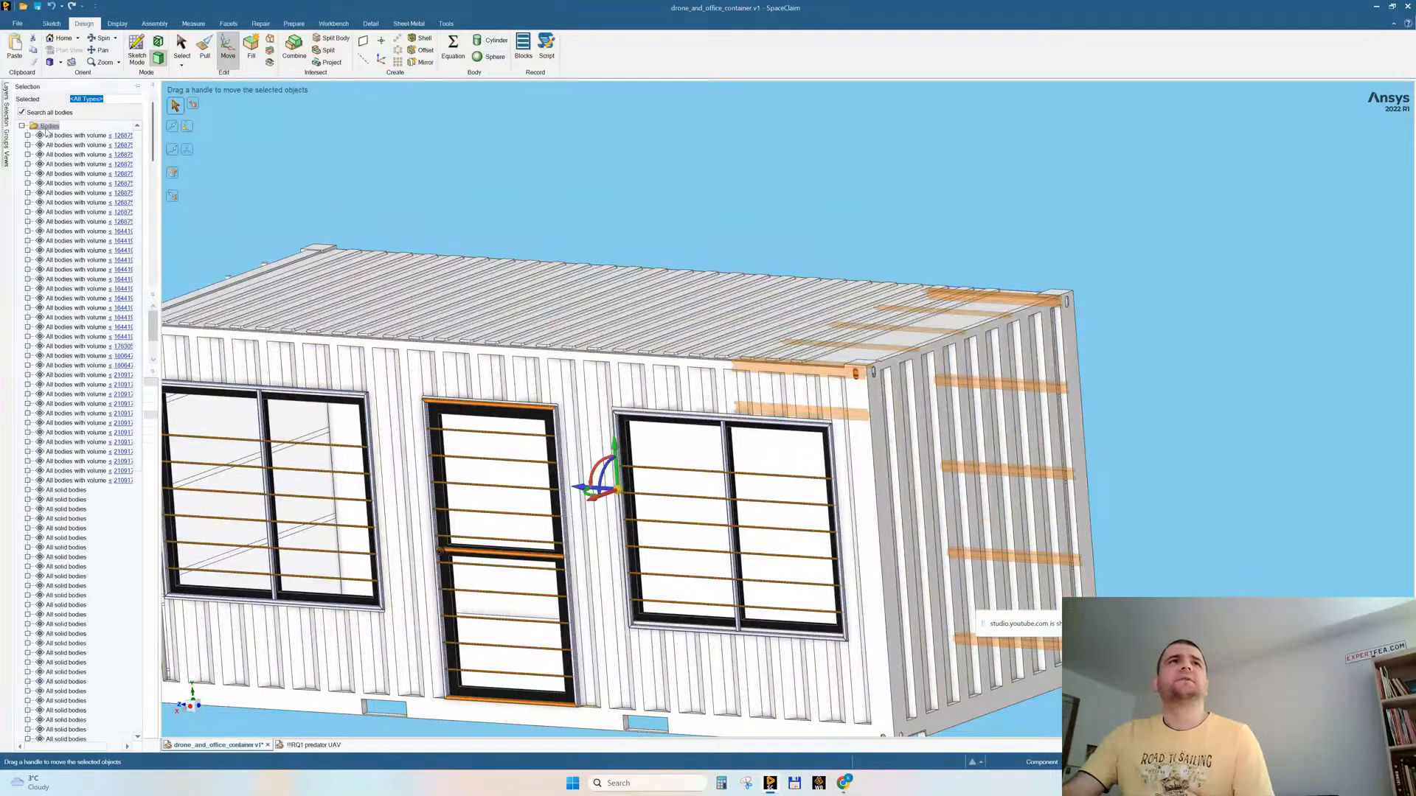
pyautogui.press('Escape')
# Step: Delete all window and door protection bars and frames by selecting every body with the same color as the door's upper bar
pyautogui.keyDown('ctrl'); pyautogui.moveTo(461, 360); pyautogui.dragTo(380, 491, button='middle'); pyautogui.keyUp('ctrl')
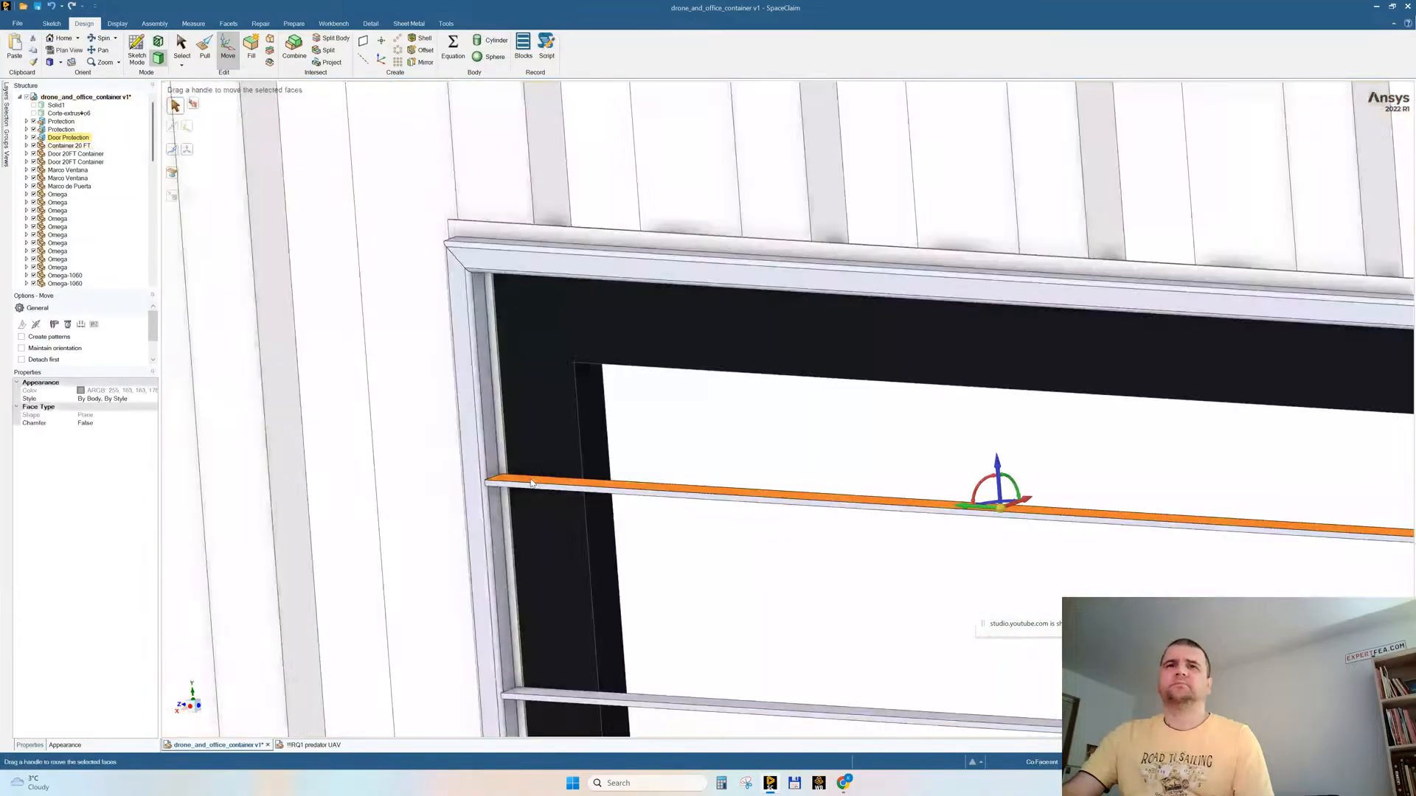
pyautogui.scroll(-3, 706, 479)
pyautogui.click(7, 111)
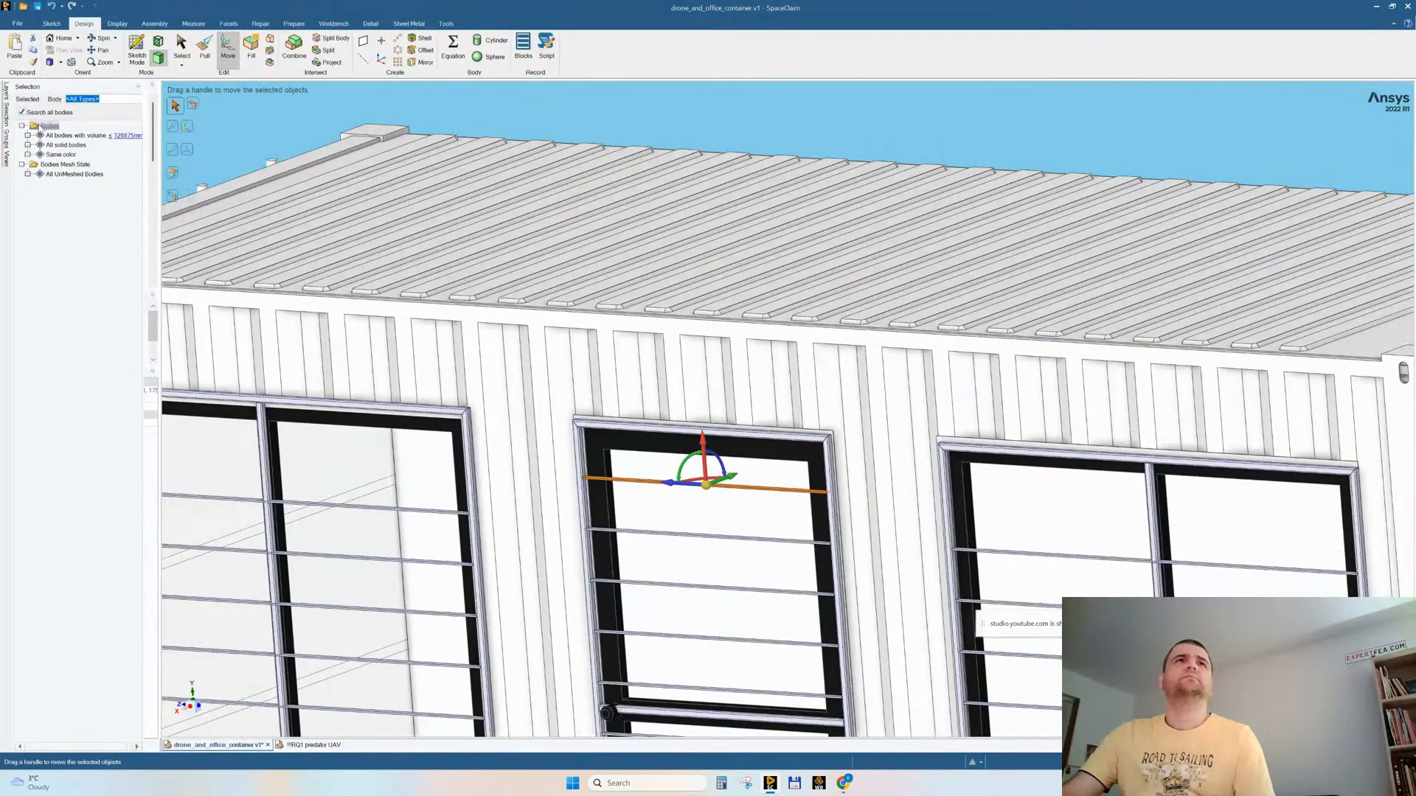
pyautogui.click(63, 146)
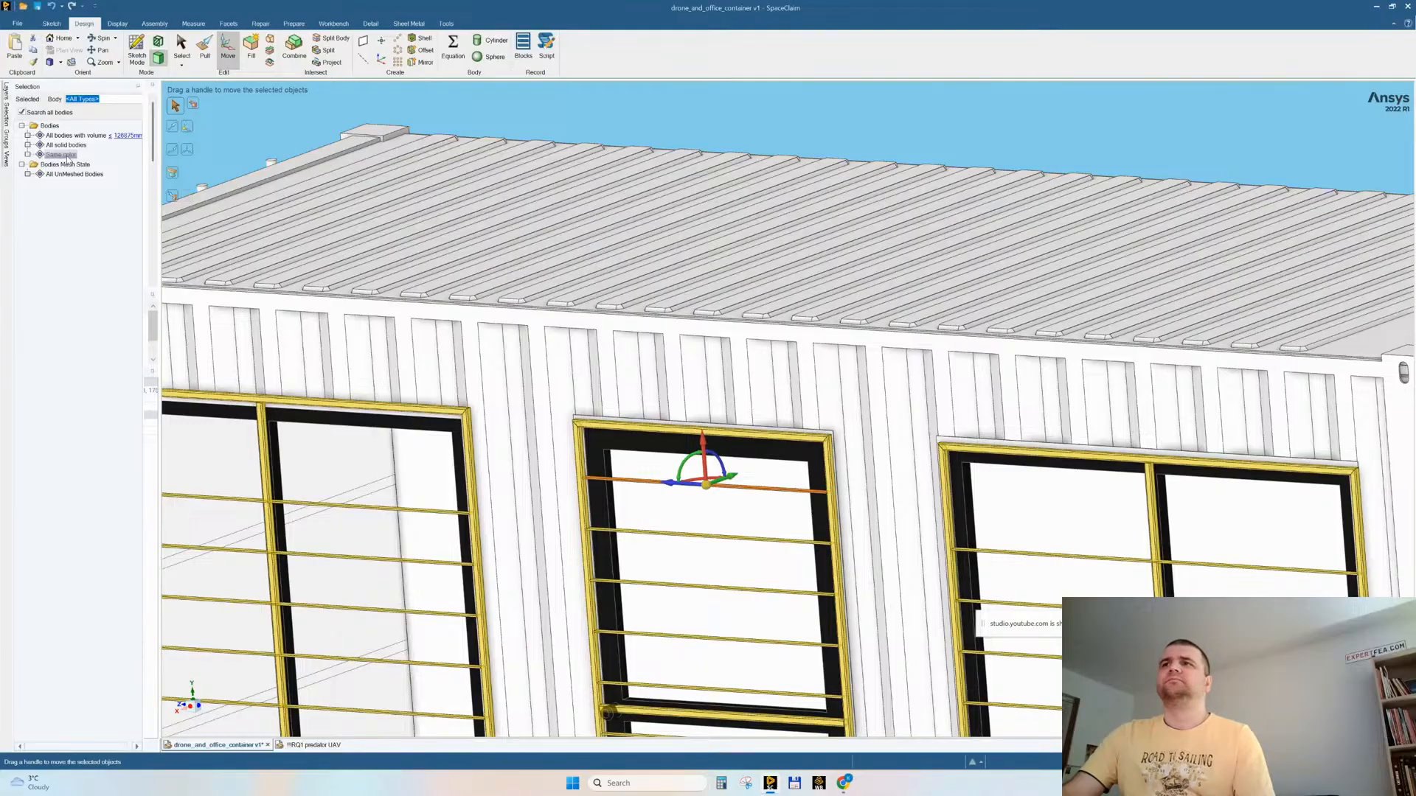
pyautogui.click(67, 157)
pyautogui.press('h')
pyautogui.press('Delete')
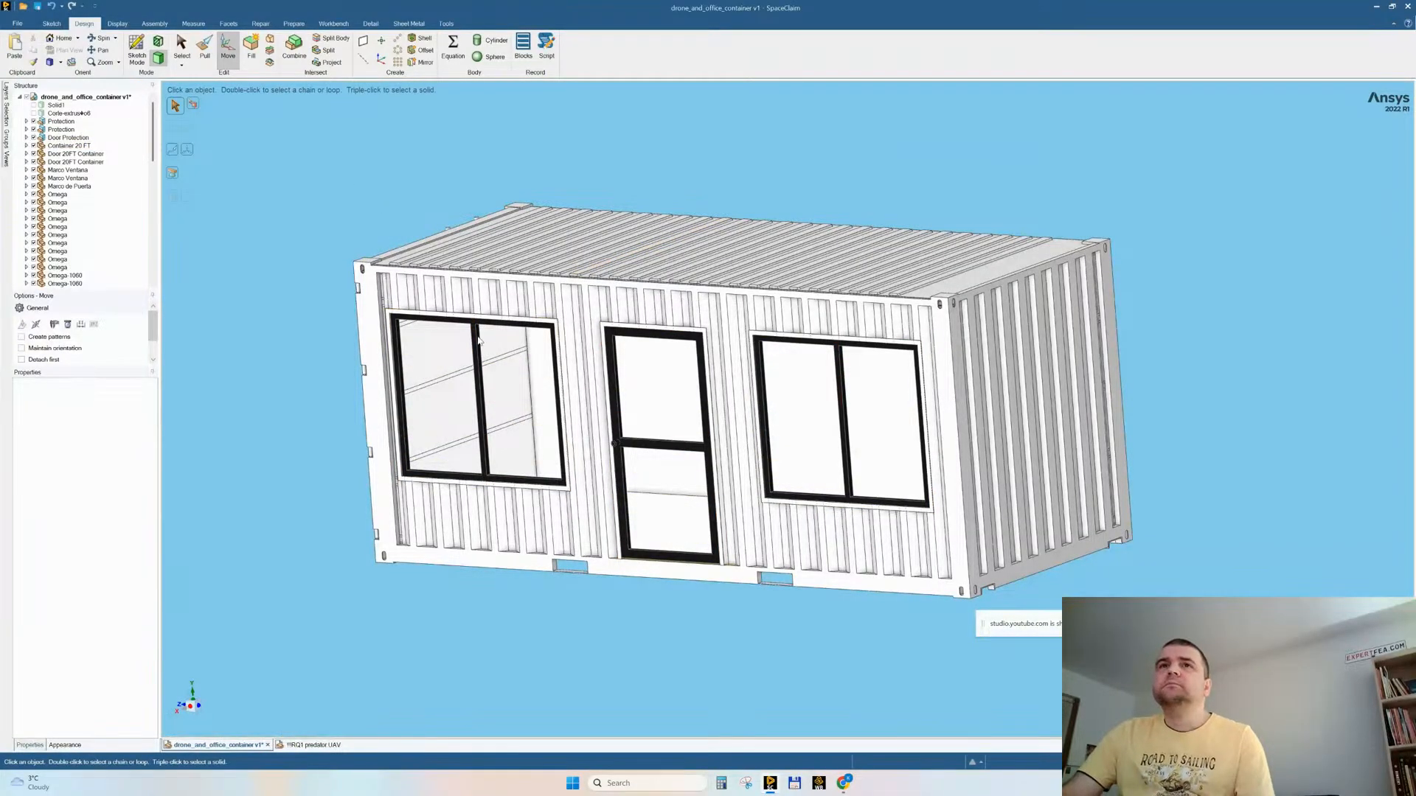
# Step: Delete the small round knob on the black door frame beside the door's crossbar
pyautogui.moveTo(449, 251); pyautogui.dragTo(483, 303, button='middle')
pyautogui.scroll(4, 487, 306)
pyautogui.moveTo(616, 339); pyautogui.dragTo(668, 341, button='middle')
pyautogui.click(625, 310)
pyautogui.click(451, 300)
pyautogui.scroll(-3, 669, 341)
pyautogui.moveTo(922, 427); pyautogui.dragTo(841, 413, button='middle')
pyautogui.scroll(8, 651, 503)
pyautogui.moveTo(650, 503); pyautogui.dragTo(642, 461, button='middle')
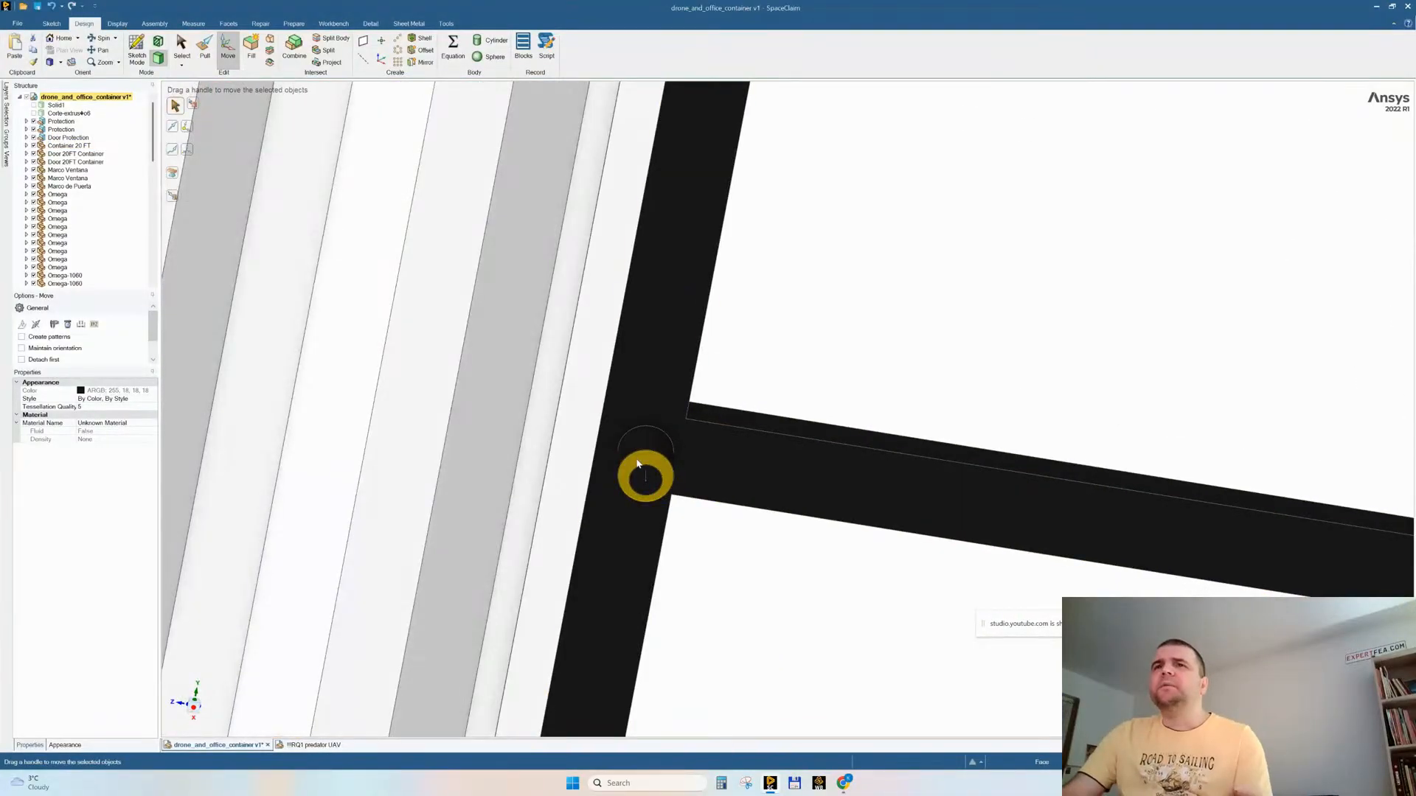
pyautogui.click(640, 461)
pyautogui.press('Delete')
# Step: Hide the corrugated Container 20 FT shell to expose the inner structure
pyautogui.scroll(-6, 674, 441)
pyautogui.moveTo(781, 329); pyautogui.dragTo(730, 306, button='middle')
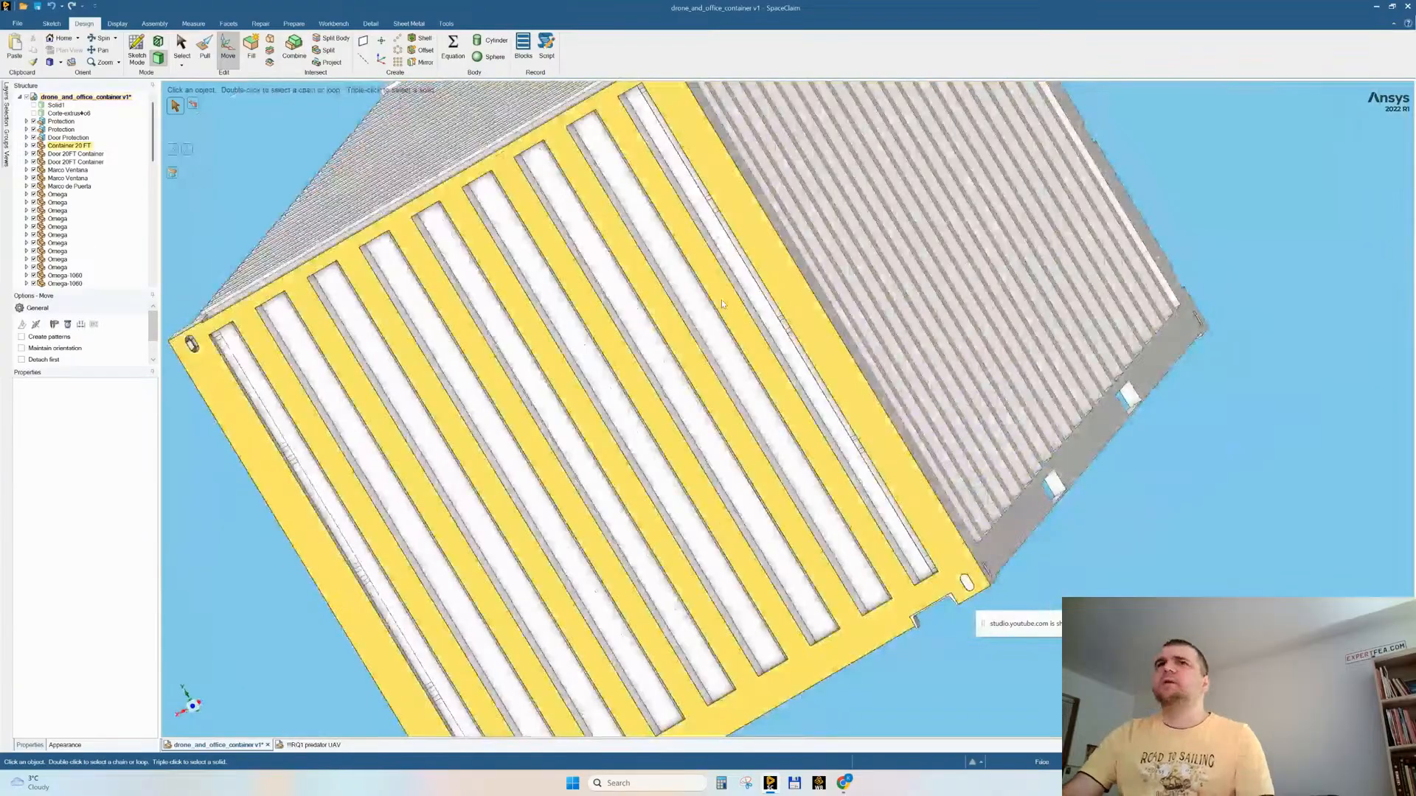
pyautogui.click(721, 298)
pyautogui.rightClick(721, 298)
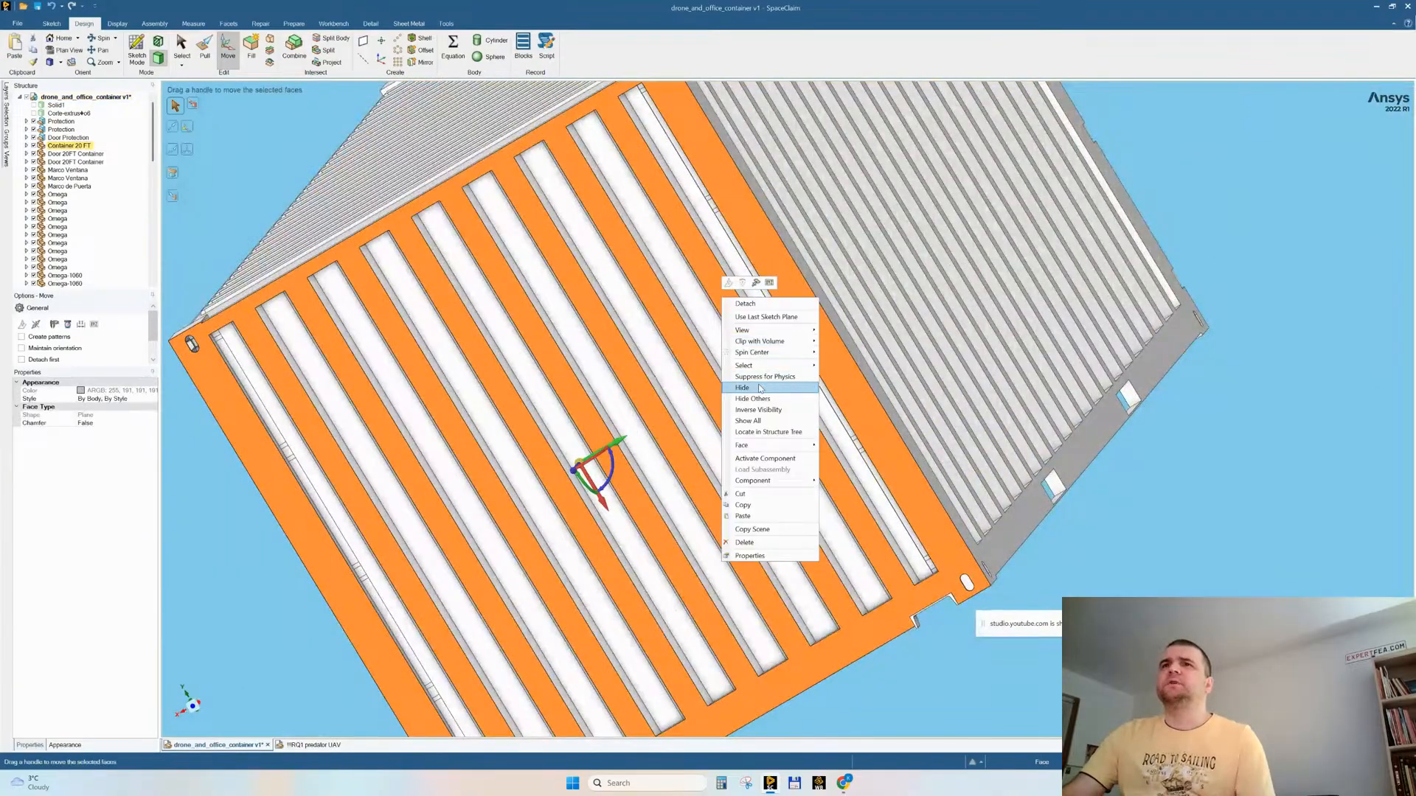
pyautogui.click(745, 386)
# Step: Examine the inner walls, roof profiles, window frames and end doors with the outer shell hidden
pyautogui.moveTo(758, 406); pyautogui.dragTo(749, 401, button='middle')
pyautogui.scroll(10, 783, 163)
pyautogui.moveTo(582, 268); pyautogui.dragTo(627, 299, button='middle')
pyautogui.scroll(3, 627, 298)
pyautogui.moveTo(690, 346)
pyautogui.mouseDown(button='middle')
pyautogui.moveTo(702, 341)
pyautogui.moveTo(686, 345)
pyautogui.mouseUp(button='middle')
pyautogui.scroll(-10, 737, 422)
pyautogui.moveTo(829, 431); pyautogui.dragTo(769, 289, button='middle')
pyautogui.scroll(-5, 609, 513)
pyautogui.scroll(5, 616, 509)
pyautogui.scroll(10, 455, 458)
pyautogui.moveTo(516, 458); pyautogui.dragTo(642, 505, button='middle')
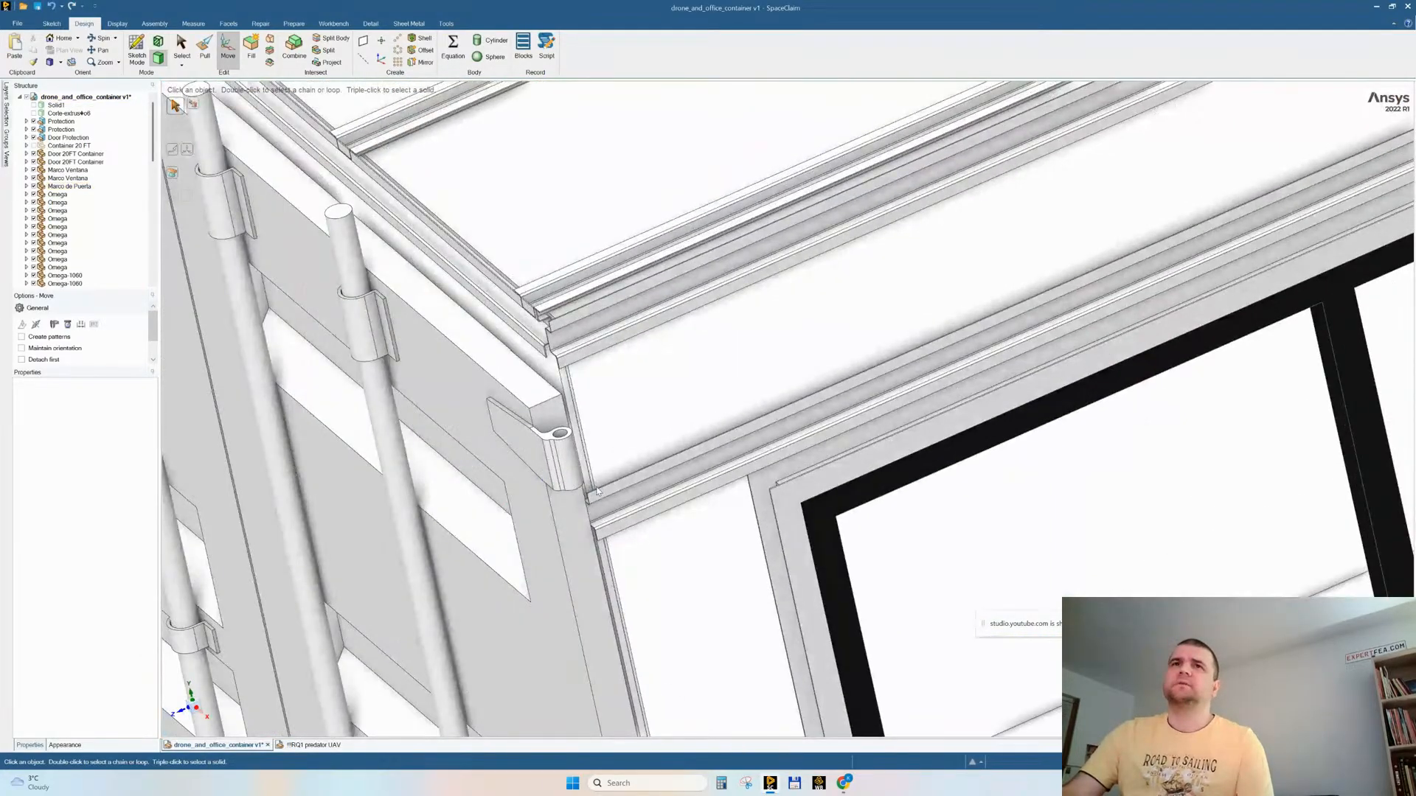
pyautogui.scroll(-10, 593, 488)
pyautogui.scroll(-6, 632, 410)
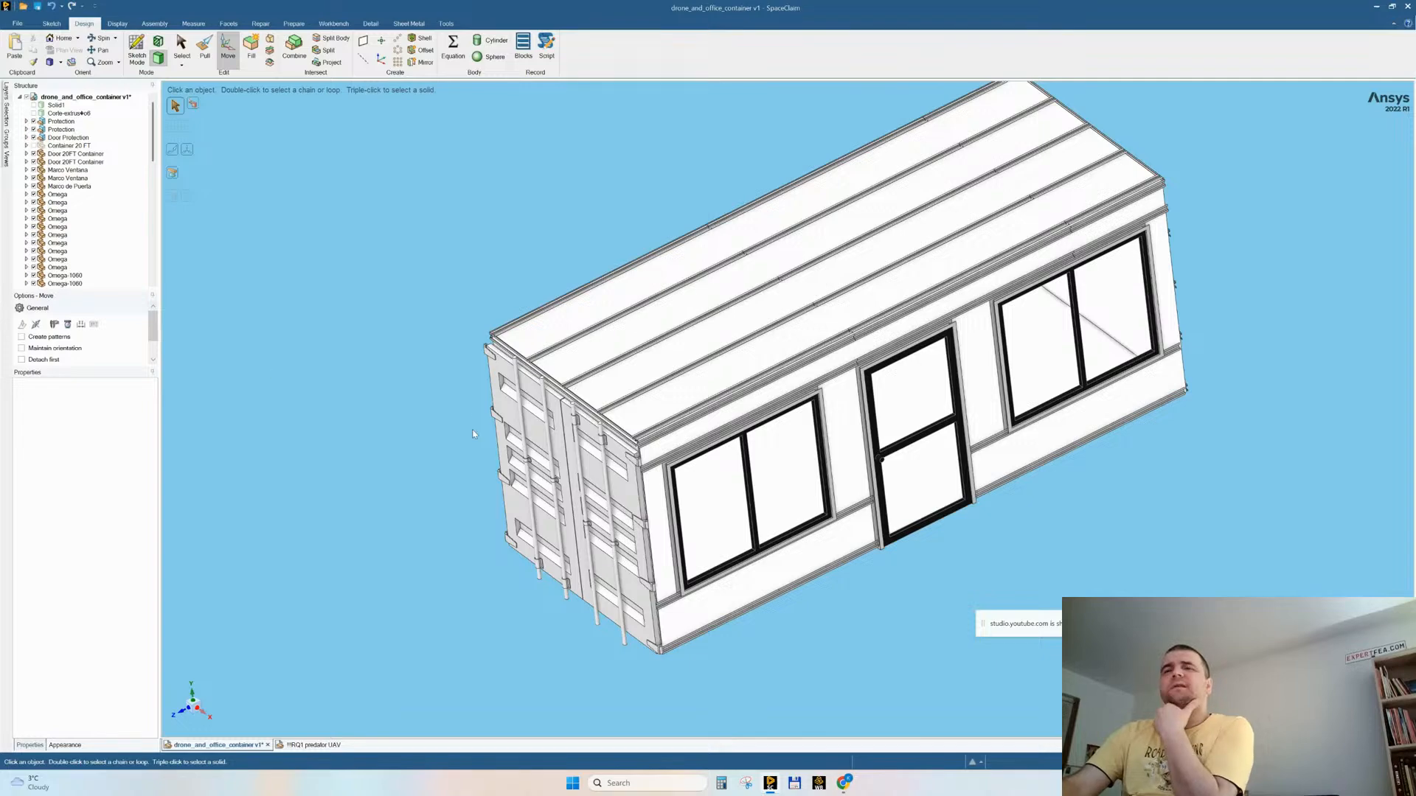
pyautogui.rightClick(361, 255)
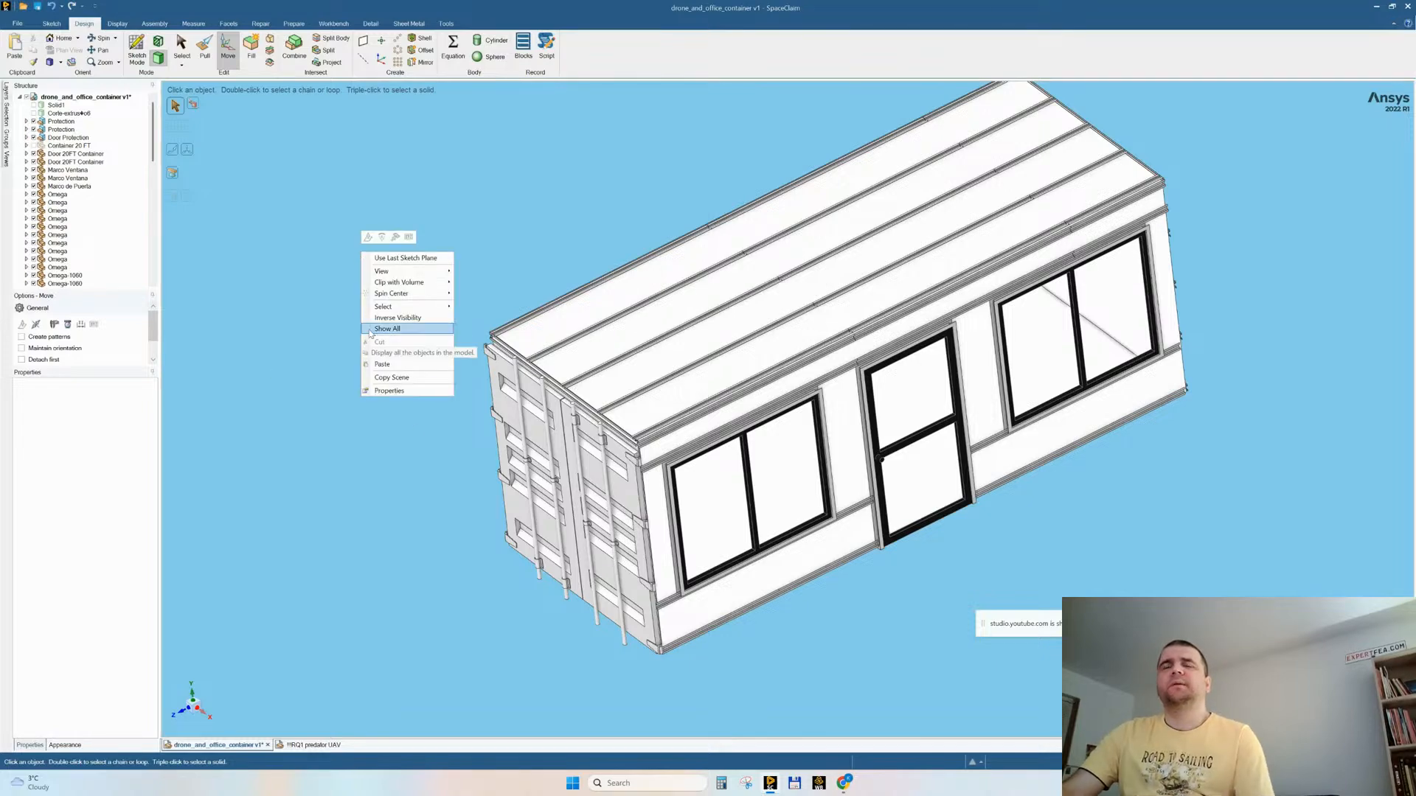
pyautogui.click(301, 356)
# Step: Examine the container's lower corner, where the end door hinges, inner panels and Omega profiles meet
pyautogui.moveTo(819, 553); pyautogui.dragTo(797, 414, button='middle')
pyautogui.scroll(6, 715, 675)
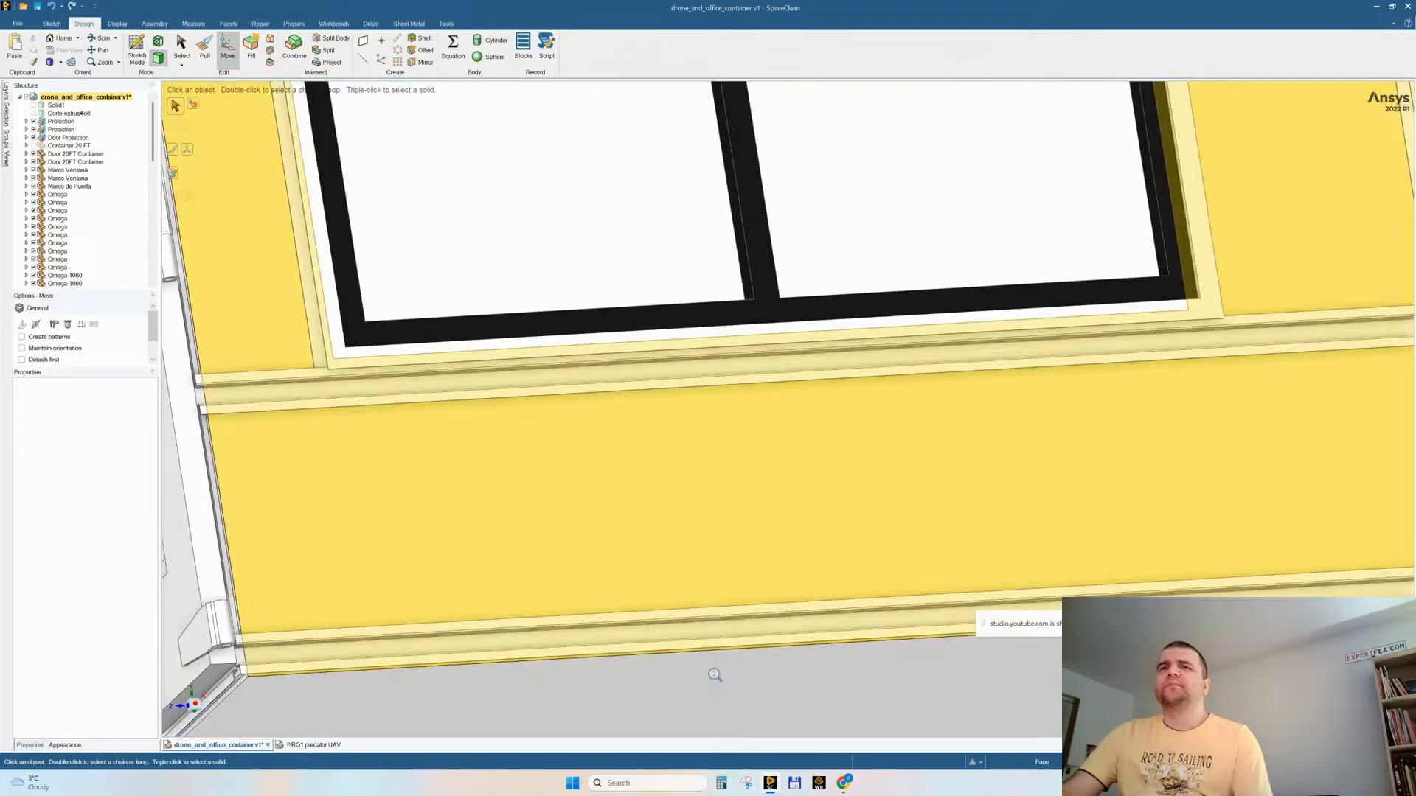
pyautogui.scroll(-5, 714, 675)
pyautogui.moveTo(545, 708); pyautogui.dragTo(506, 641, button='middle')
pyautogui.scroll(8, 481, 636)
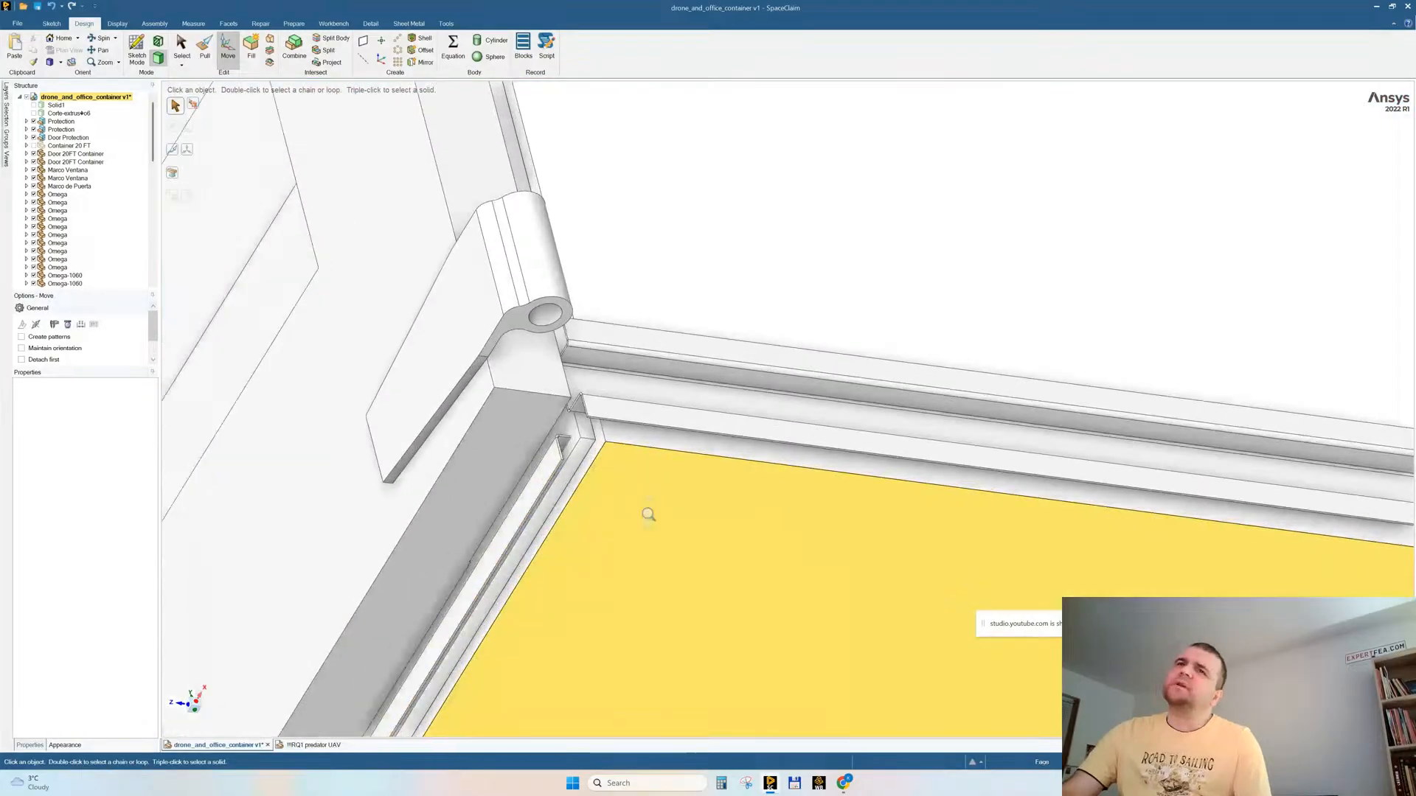
pyautogui.scroll(3, 650, 554)
pyautogui.scroll(4, 454, 352)
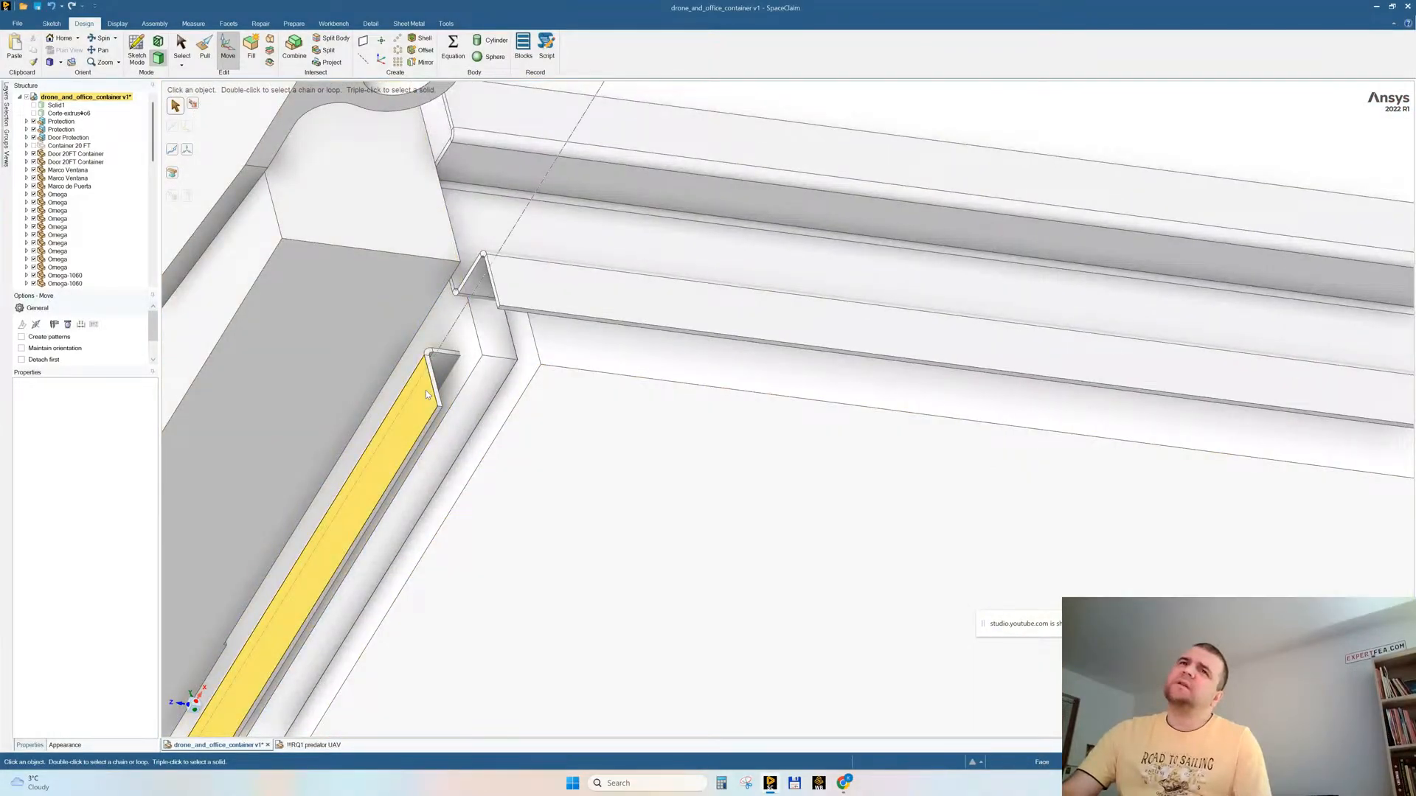
pyautogui.click(426, 394)
pyautogui.moveTo(625, 452); pyautogui.dragTo(619, 400, button='middle')
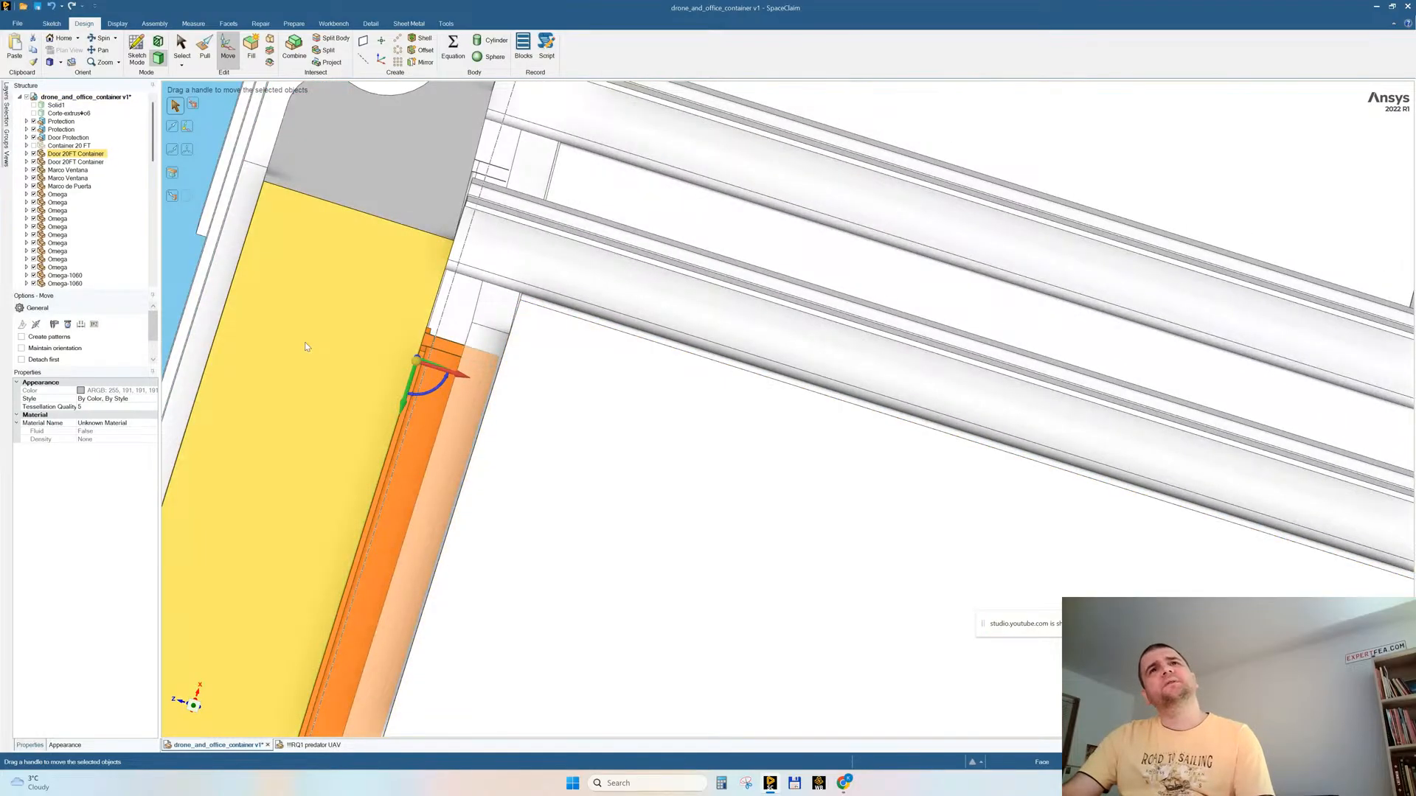
pyautogui.click(303, 344)
pyautogui.keyDown('ctrl'); pyautogui.scroll(-4, 537, 407); pyautogui.keyUp('ctrl')
pyautogui.moveTo(588, 363); pyautogui.dragTo(472, 435, button='middle')
pyautogui.keyDown('ctrl'); pyautogui.scroll(5, 512, 399); pyautogui.keyUp('ctrl')
pyautogui.press('Escape')
# Step: Hide the thin body along the container's lower edge beside the end doors
pyautogui.tripleClick(472, 389)
pyautogui.click(542, 347)
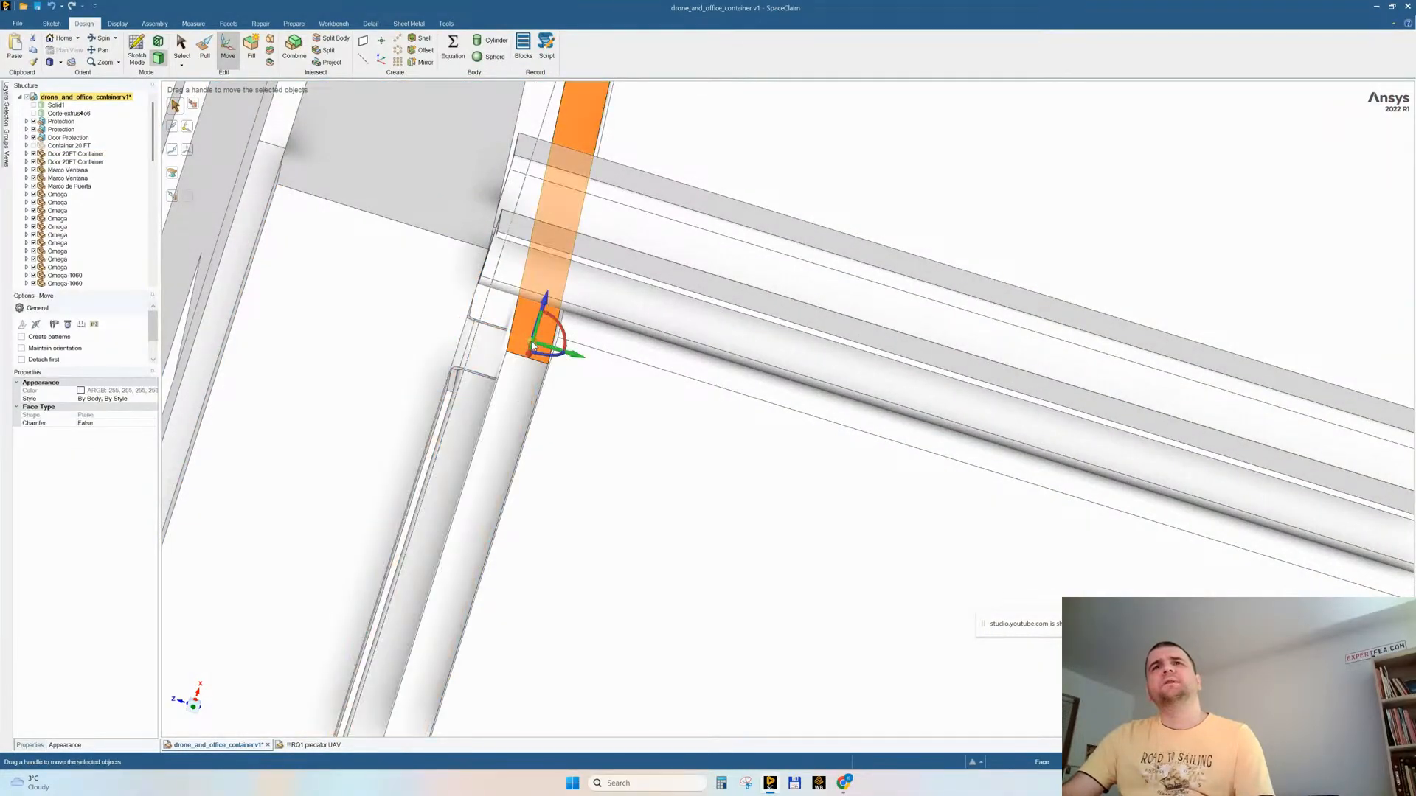
pyautogui.keyDown('ctrl'); pyautogui.scroll(-5, 540, 465); pyautogui.keyUp('ctrl')
pyautogui.click(534, 456)
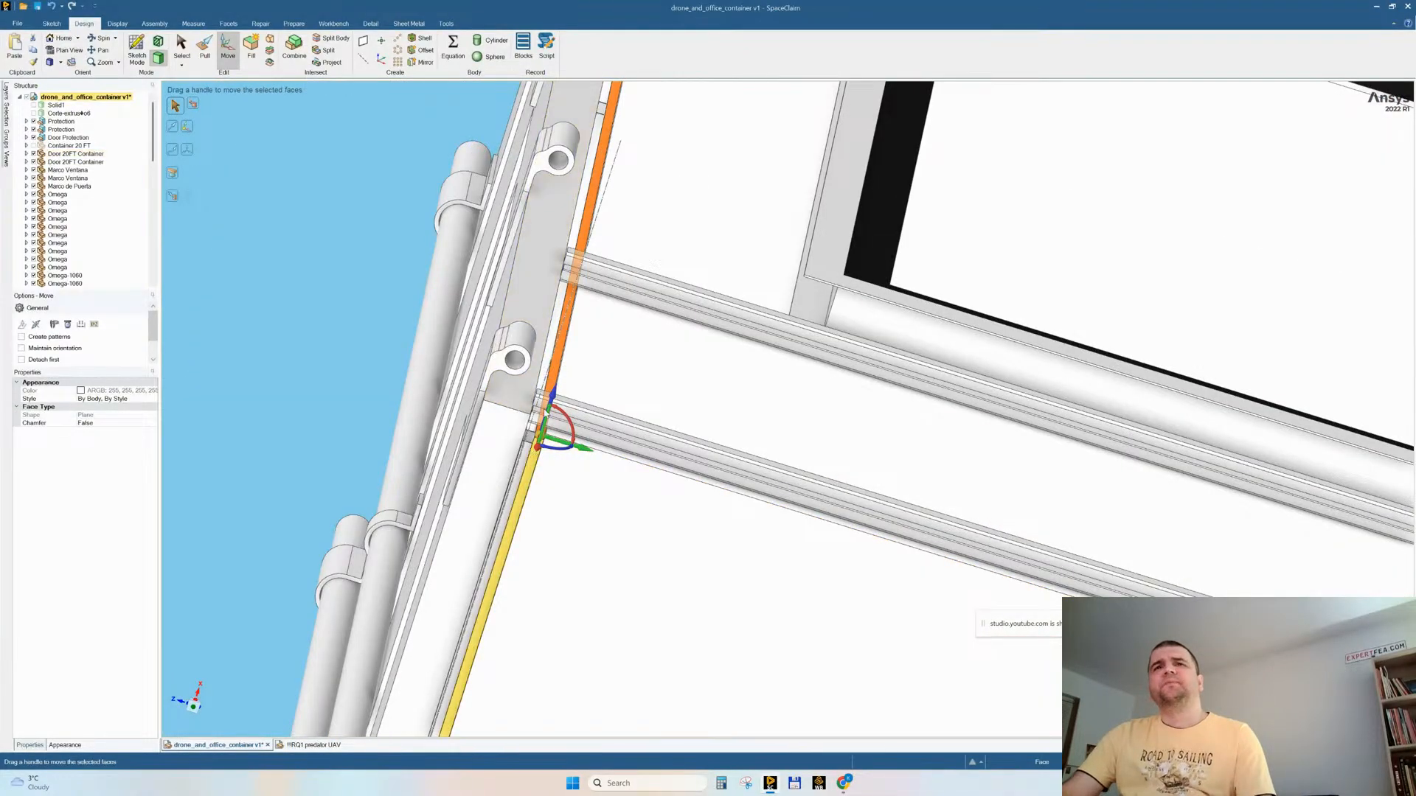
pyautogui.keyDown('ctrl'); pyautogui.scroll(5, 534, 455); pyautogui.keyUp('ctrl')
pyautogui.rightClick(437, 573)
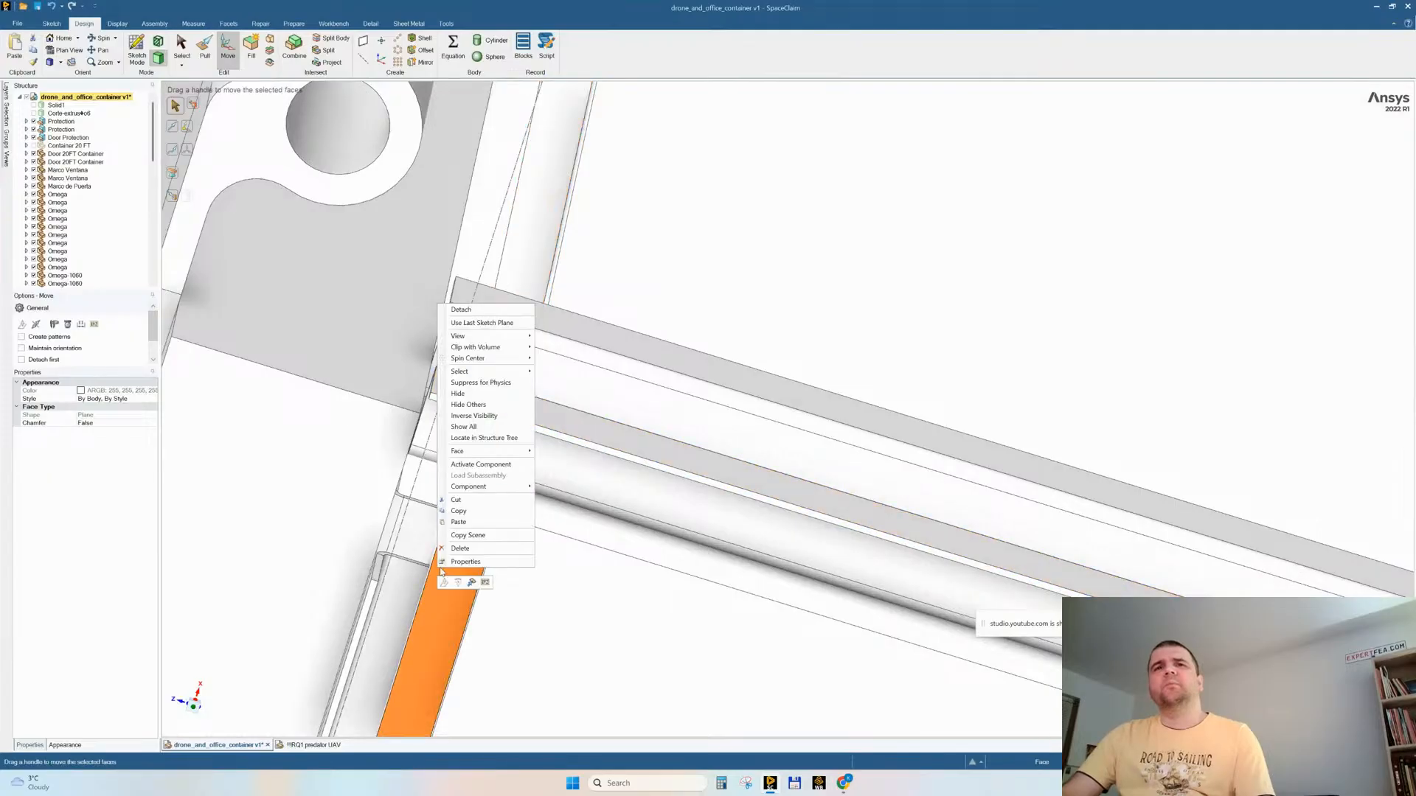
pyautogui.click(480, 396)
pyautogui.keyDown('ctrl'); pyautogui.scroll(10, 564, 444); pyautogui.keyUp('ctrl')
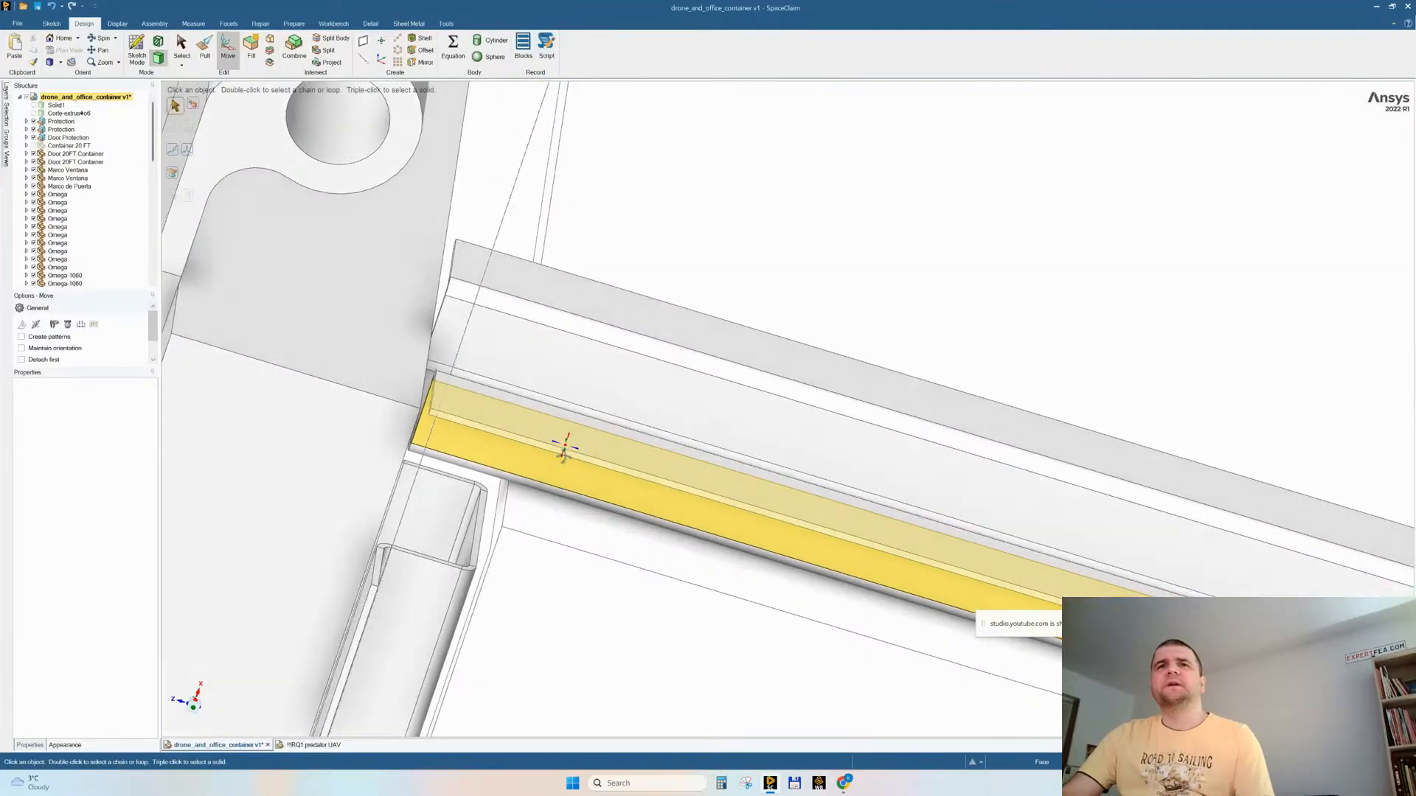
# Step: Inspect the gap between the end doors and inner walls, and show all hidden objects, including the outer shell and drone
pyautogui.keyDown('ctrl'); pyautogui.scroll(-10, 573, 391); pyautogui.keyUp('ctrl')
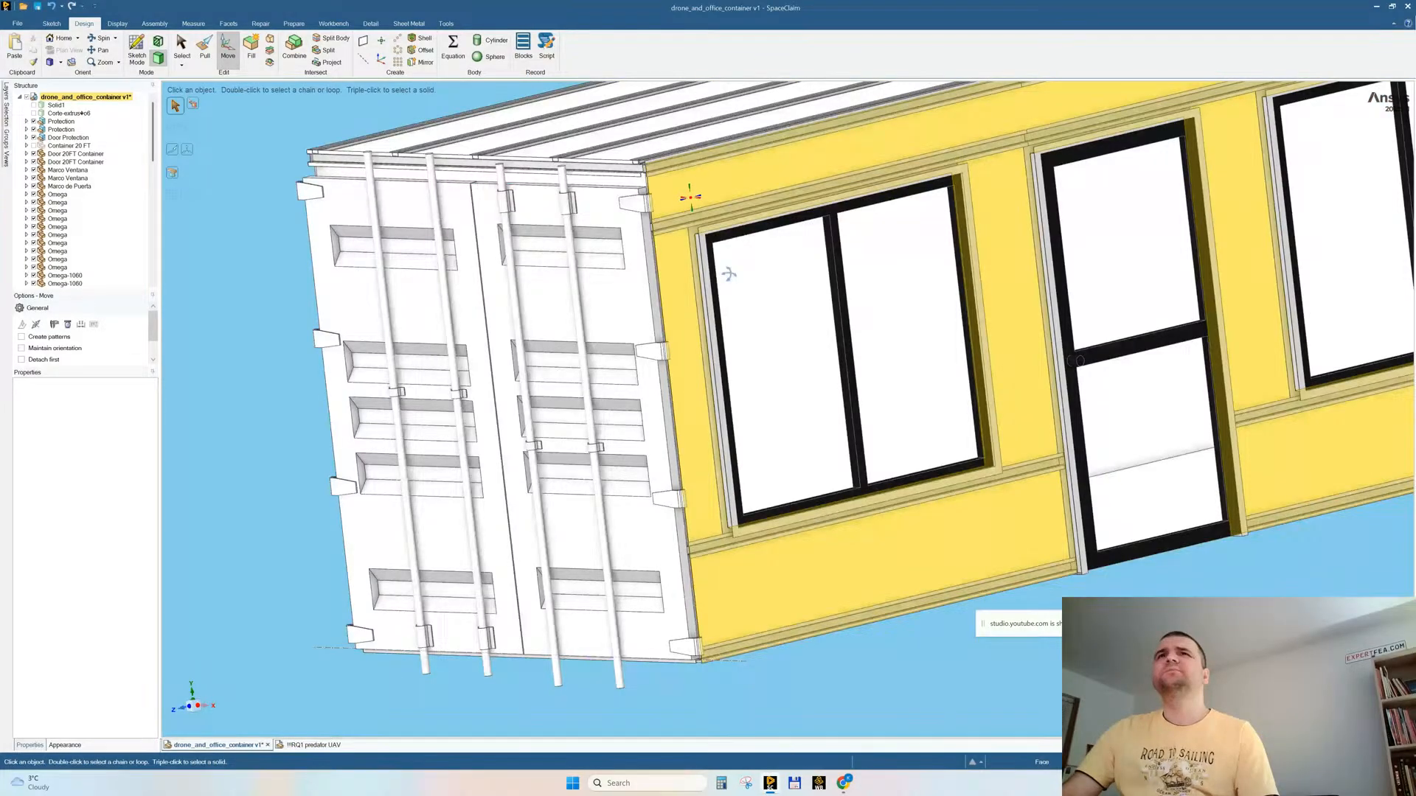
pyautogui.moveTo(729, 274); pyautogui.dragTo(665, 266, button='middle')
pyautogui.keyDown('ctrl'); pyautogui.scroll(8, 637, 177); pyautogui.keyUp('ctrl')
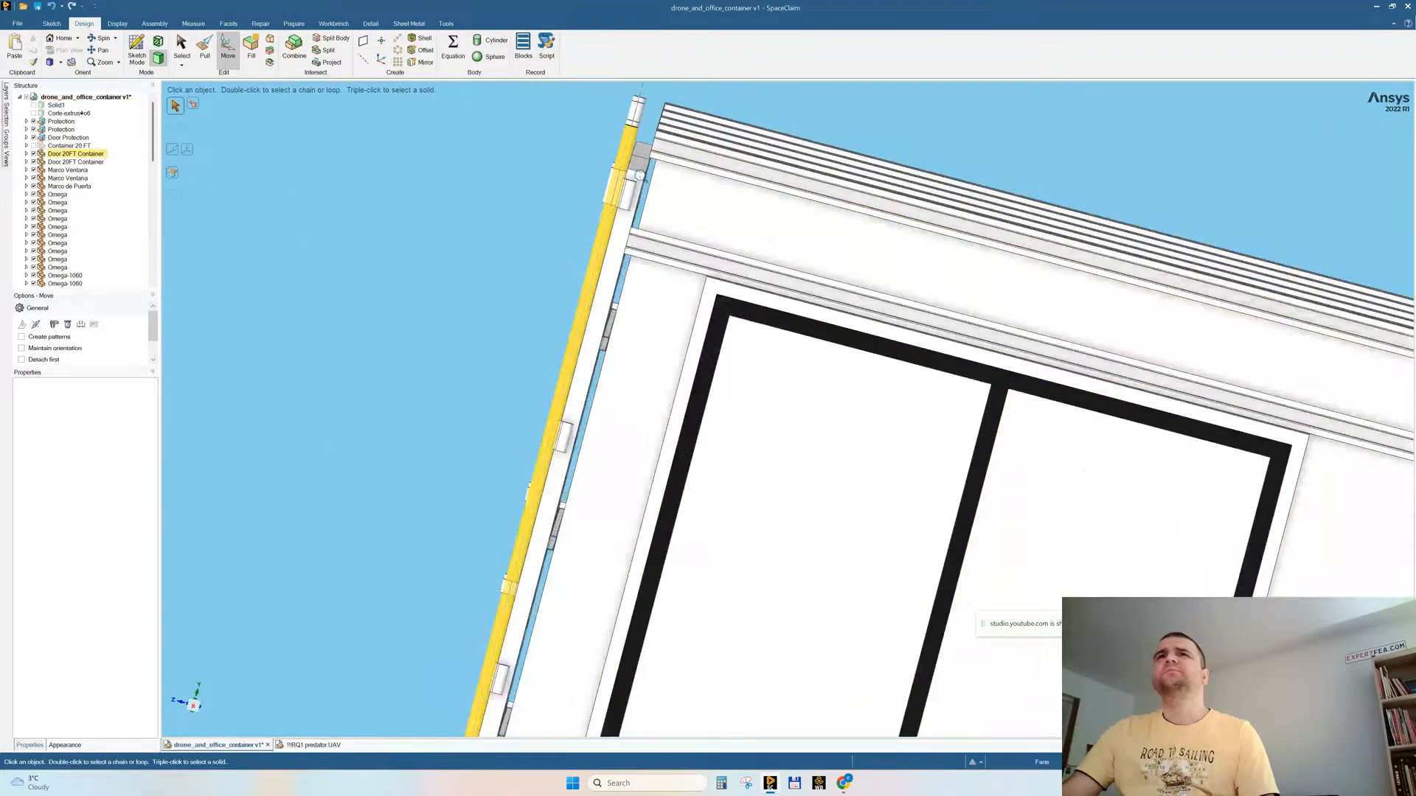
pyautogui.moveTo(654, 324); pyautogui.dragTo(860, 329, button='middle')
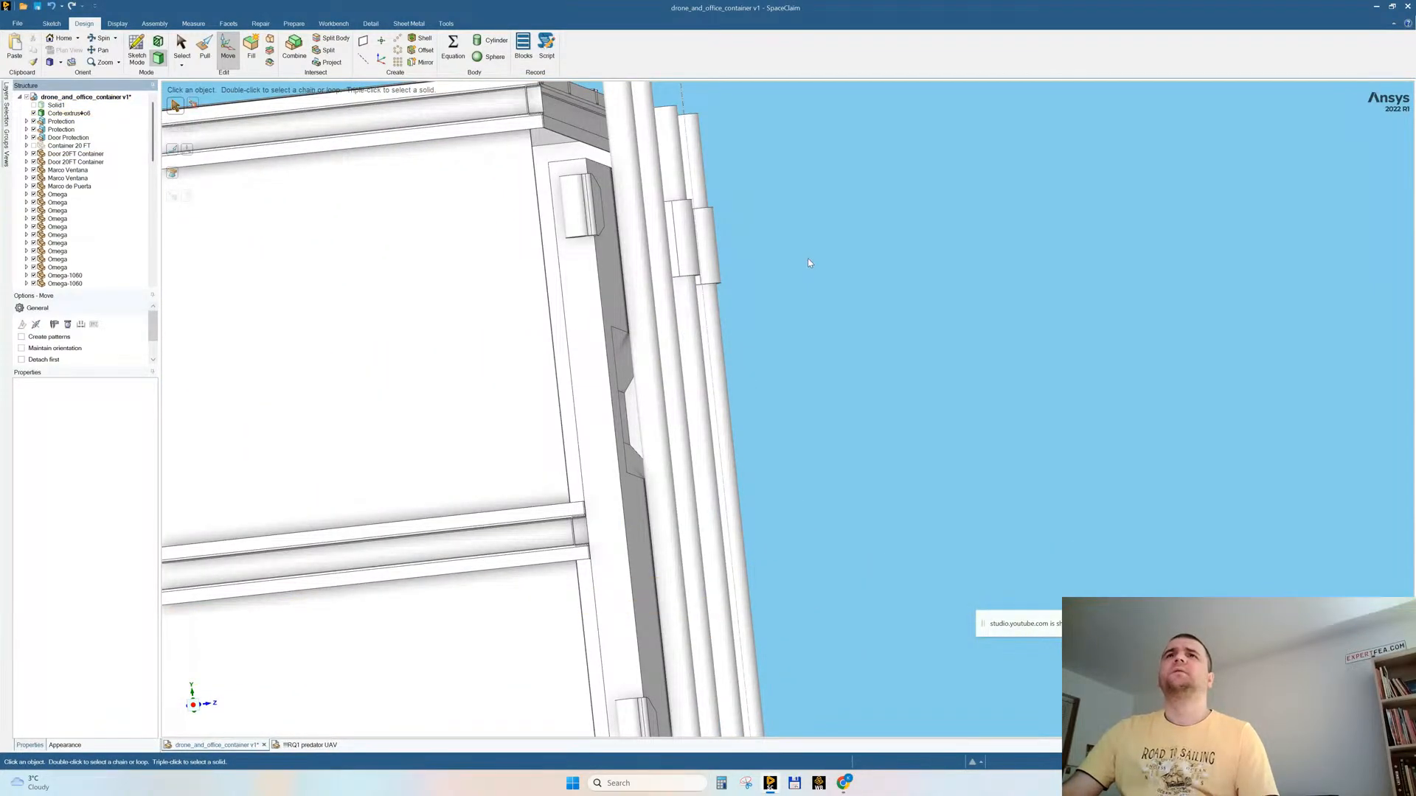
pyautogui.moveTo(794, 258); pyautogui.dragTo(801, 272, button='middle')
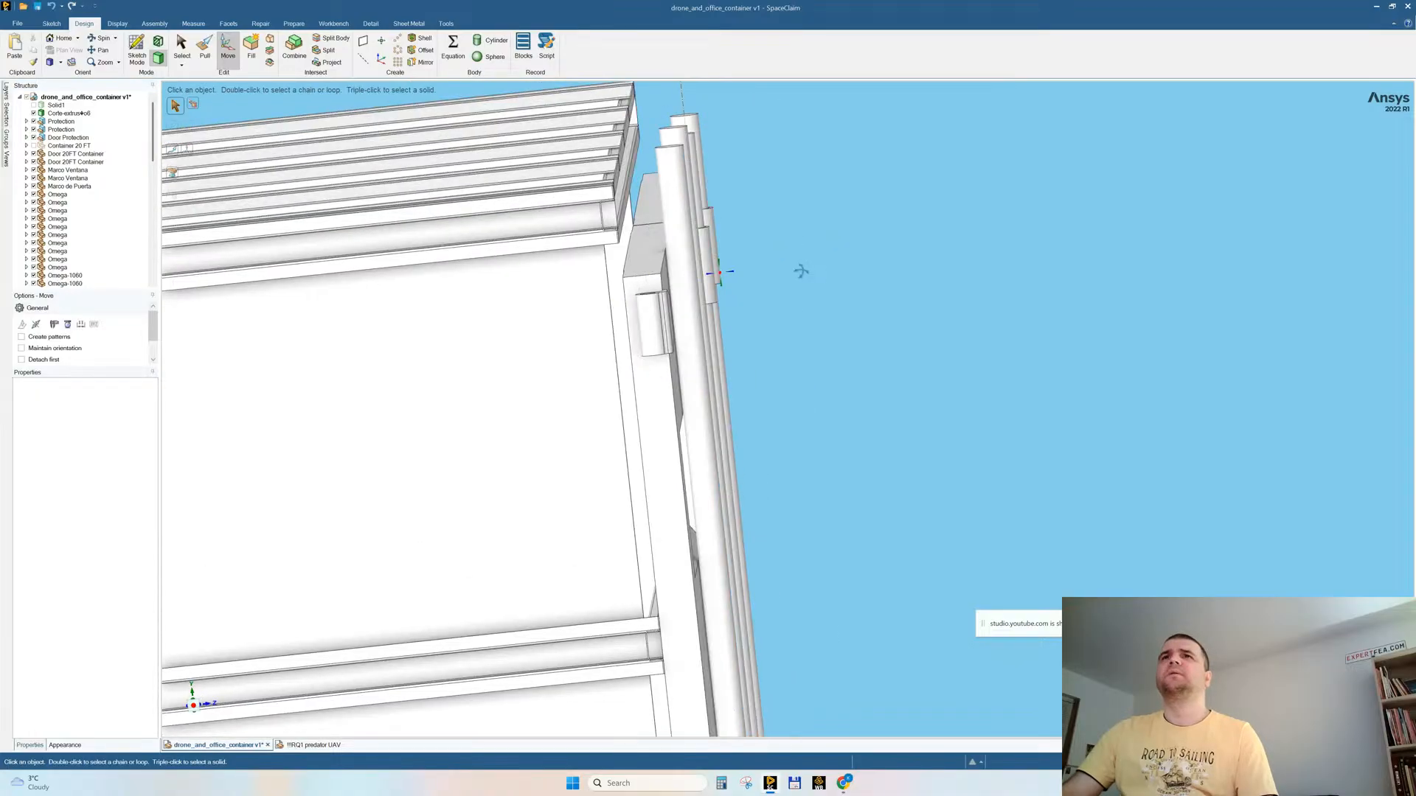
pyautogui.rightClick(787, 202)
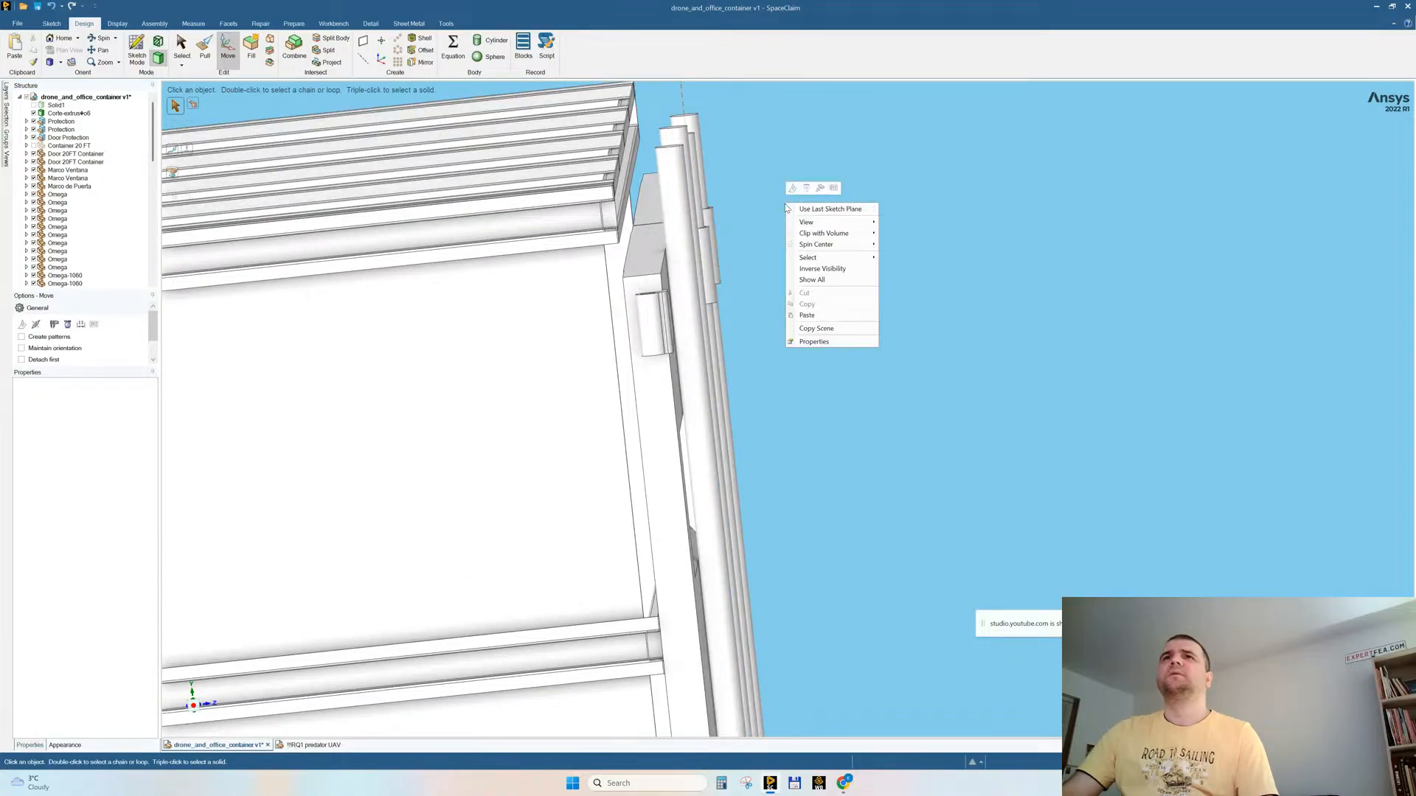
pyautogui.click(808, 280)
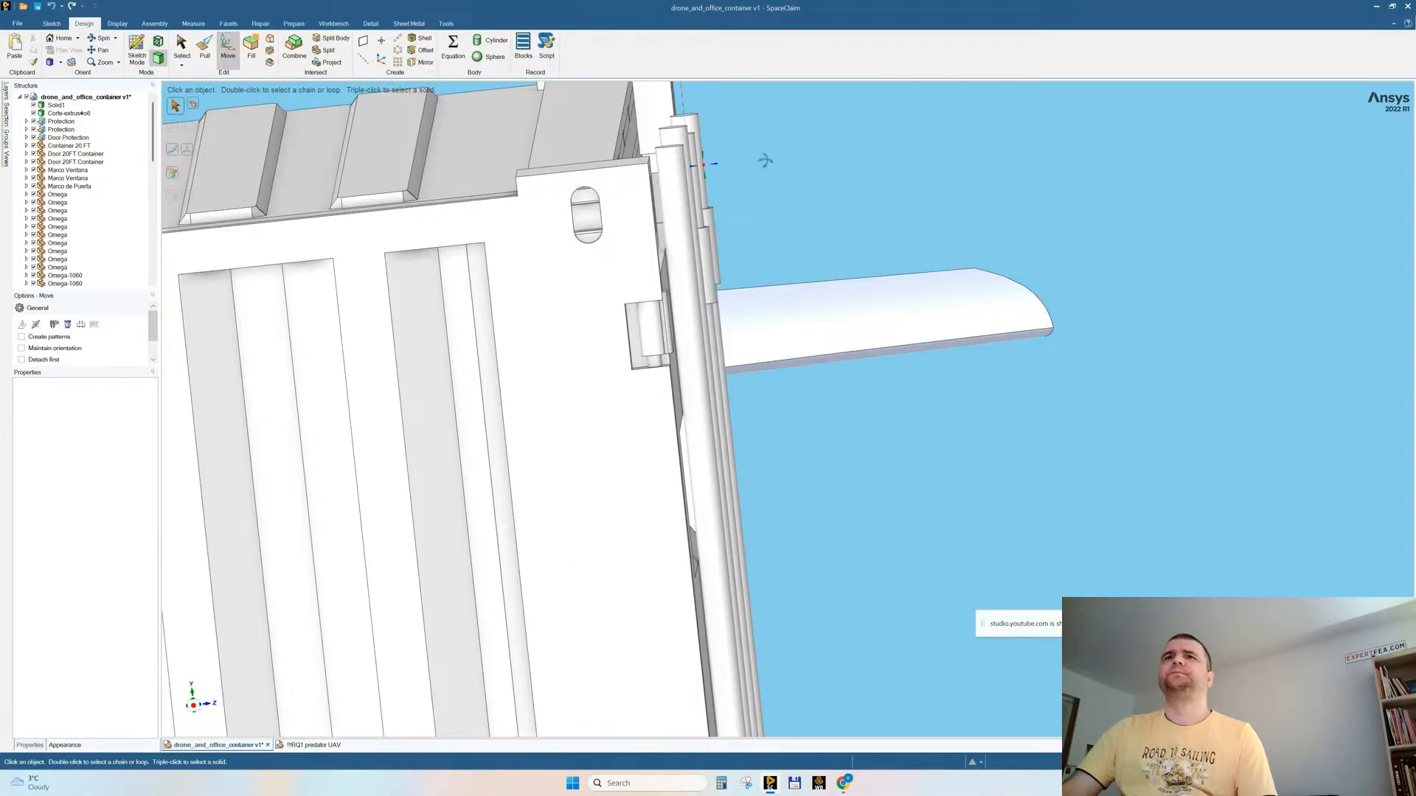
# Step: Hide the end door panel behind the vertical locking rods to look inside the container
pyautogui.scroll(3, 759, 166)
pyautogui.moveTo(759, 171); pyautogui.dragTo(740, 169, button='middle')
pyautogui.click(652, 247)
pyautogui.rightClick(652, 248)
pyautogui.click(674, 340)
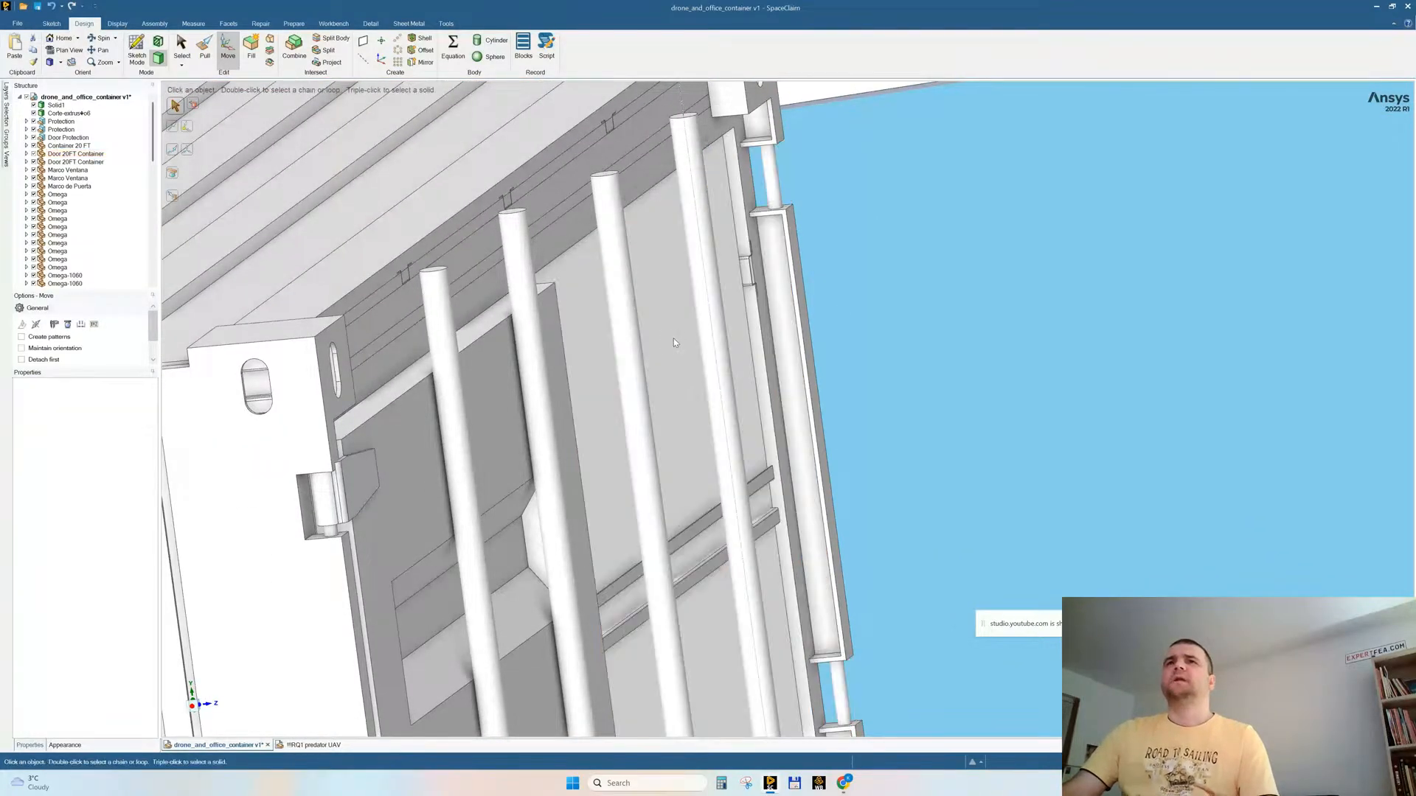
# Step: Isolate the corrugated Container 20 FT shell by hiding all other objects, and inspect it from several sides
pyautogui.moveTo(881, 295); pyautogui.dragTo(785, 310, button='middle')
pyautogui.click(746, 325)
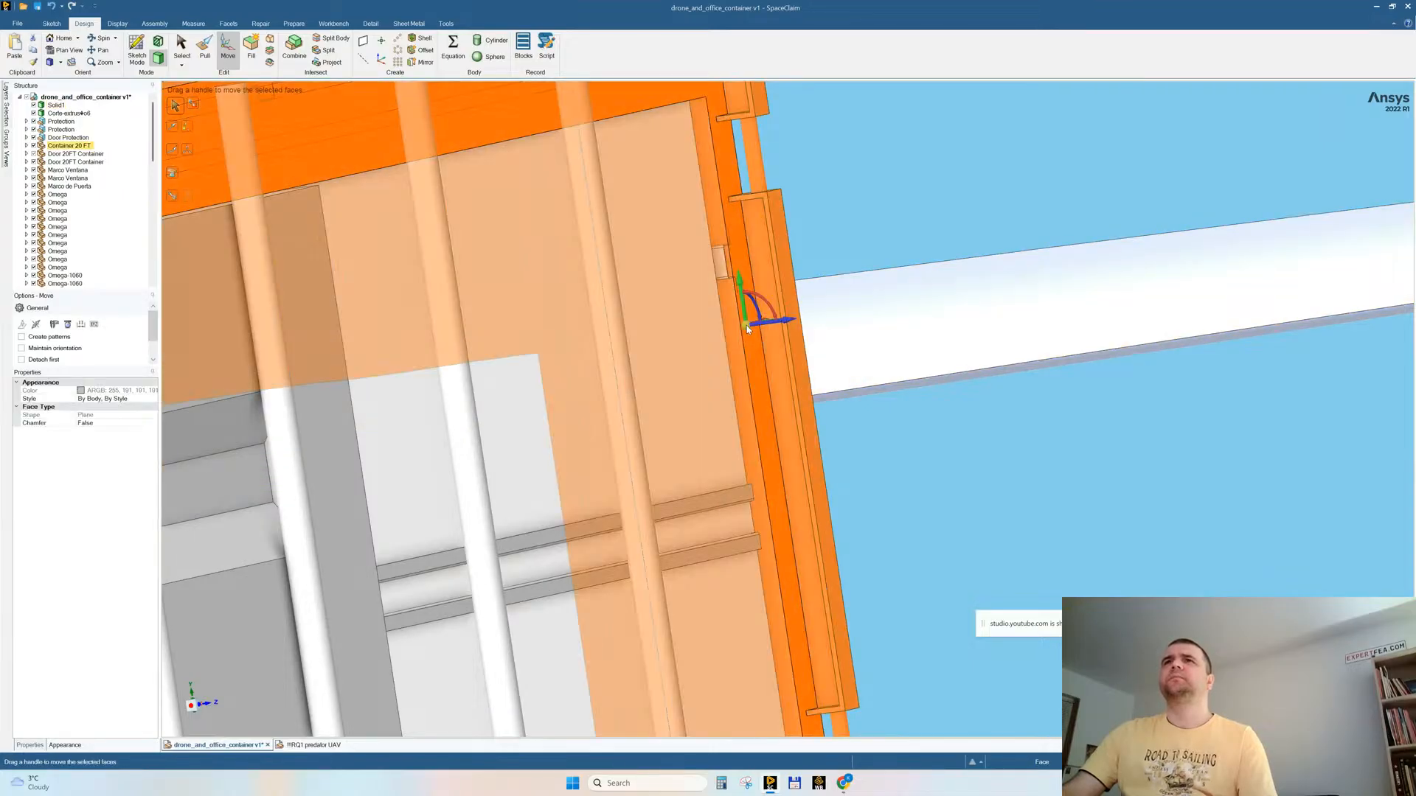
pyautogui.scroll(-10, 1013, 472)
pyautogui.moveTo(980, 364); pyautogui.dragTo(834, 356, button='middle')
pyautogui.rightClick(569, 278)
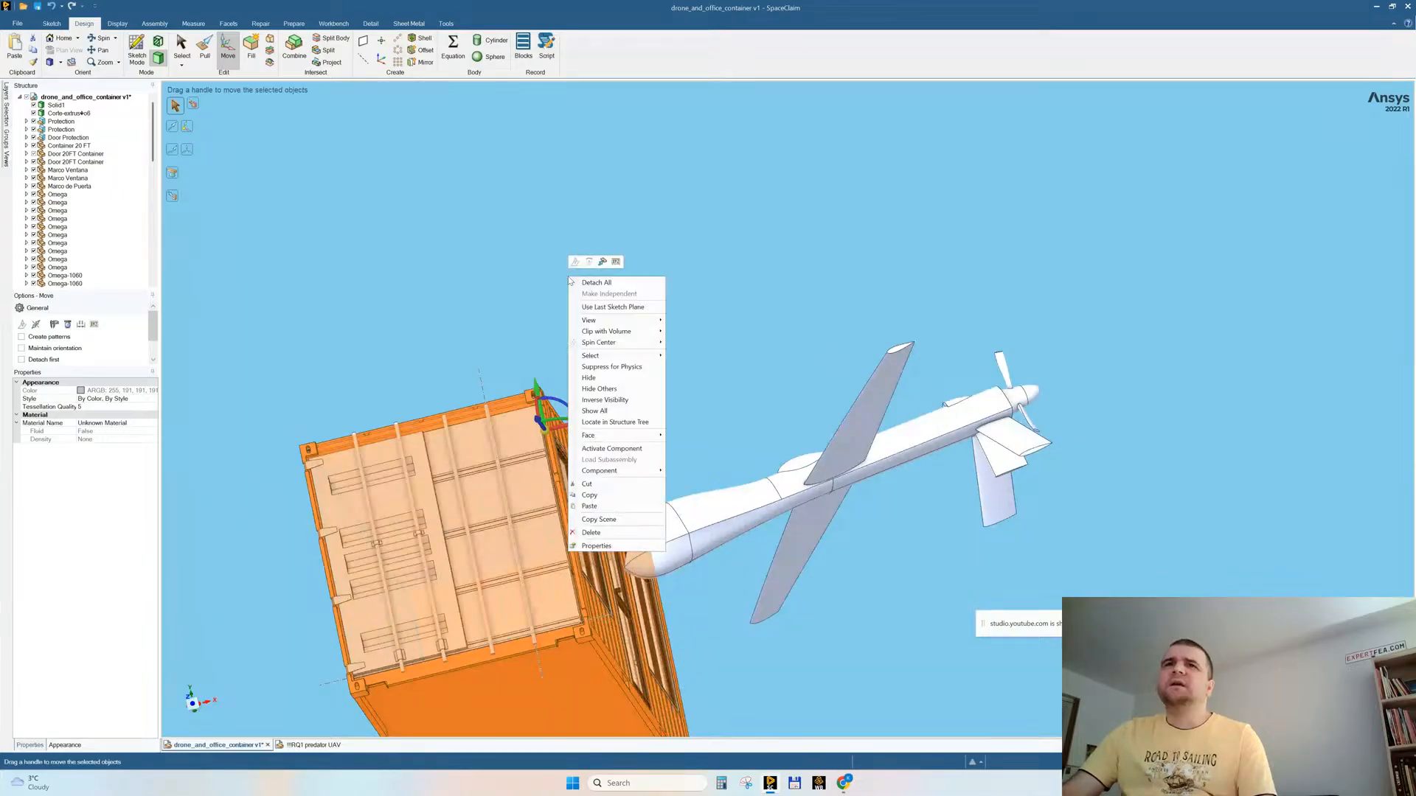
pyautogui.click(573, 389)
pyautogui.moveTo(708, 303); pyautogui.dragTo(676, 369, button='middle')
pyautogui.keyDown('ctrl'); pyautogui.moveTo(677, 497); pyautogui.dragTo(826, 298, button='middle'); pyautogui.keyUp('ctrl')
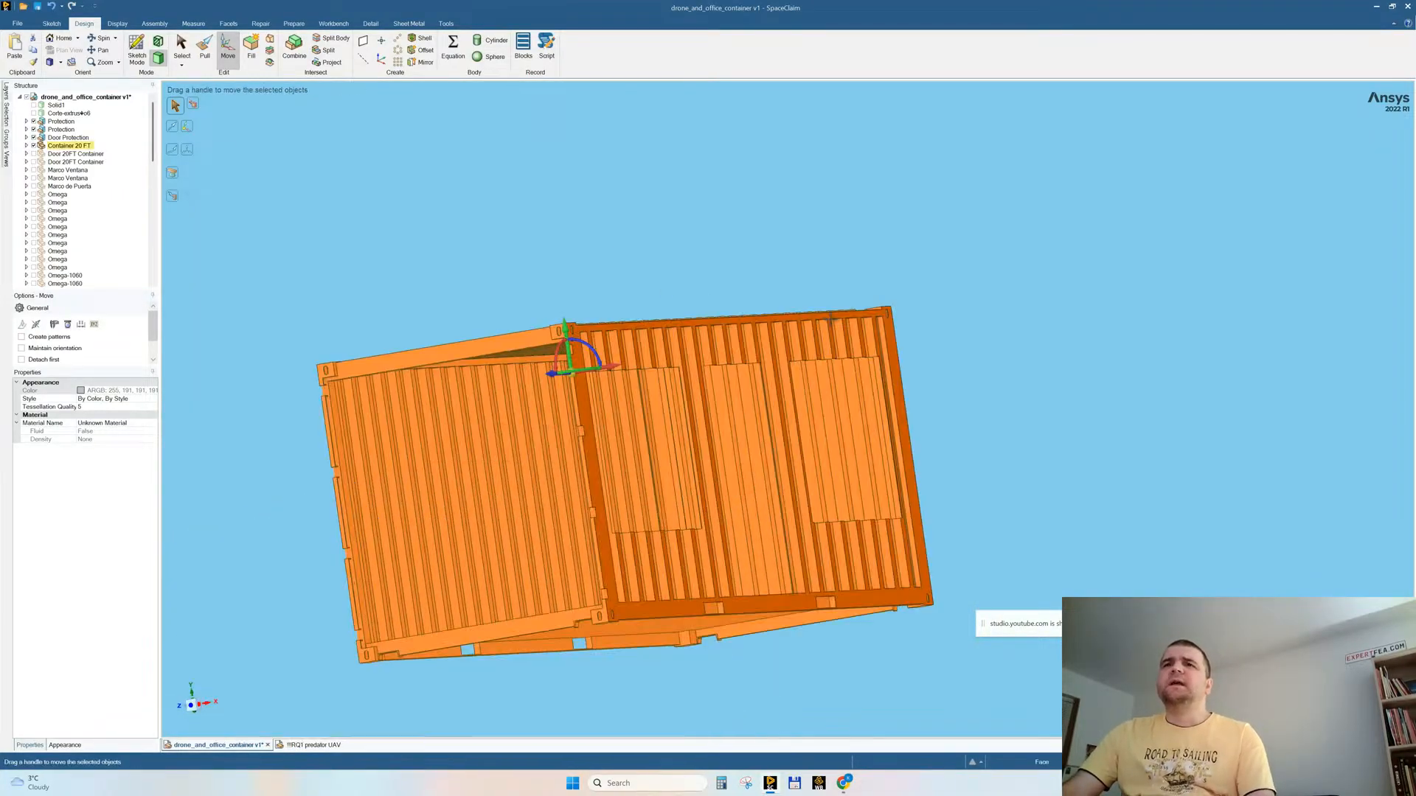
pyautogui.scroll(5, 635, 389)
pyautogui.moveTo(694, 396)
pyautogui.mouseDown(button='middle')
pyautogui.moveTo(702, 376)
pyautogui.moveTo(706, 387)
pyautogui.mouseUp(button='middle')
pyautogui.scroll(-5, 707, 387)
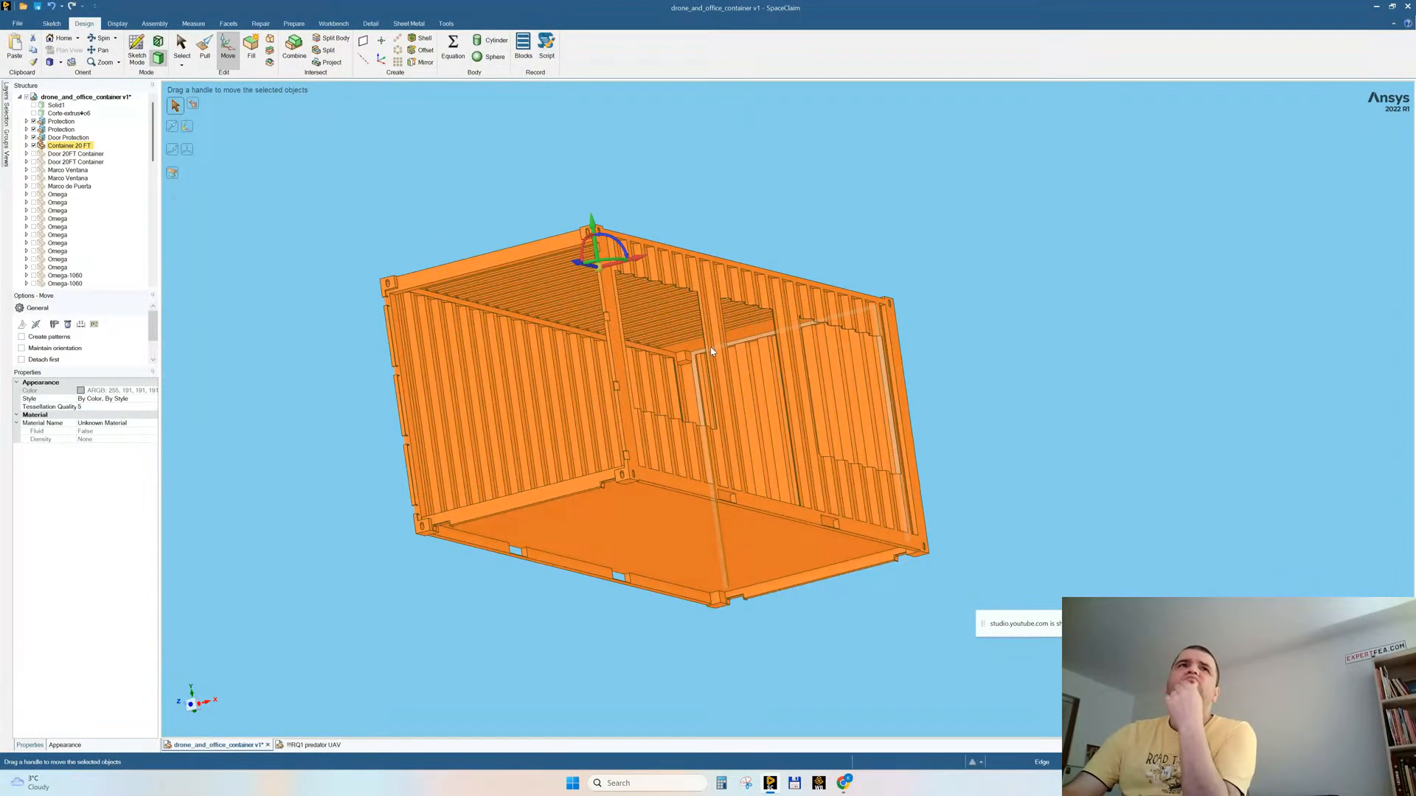
# Step: Invert the visibility to swap the shell for its contents, and delete the solid forming the inner walls, roof and floor
pyautogui.rightClick(579, 146)
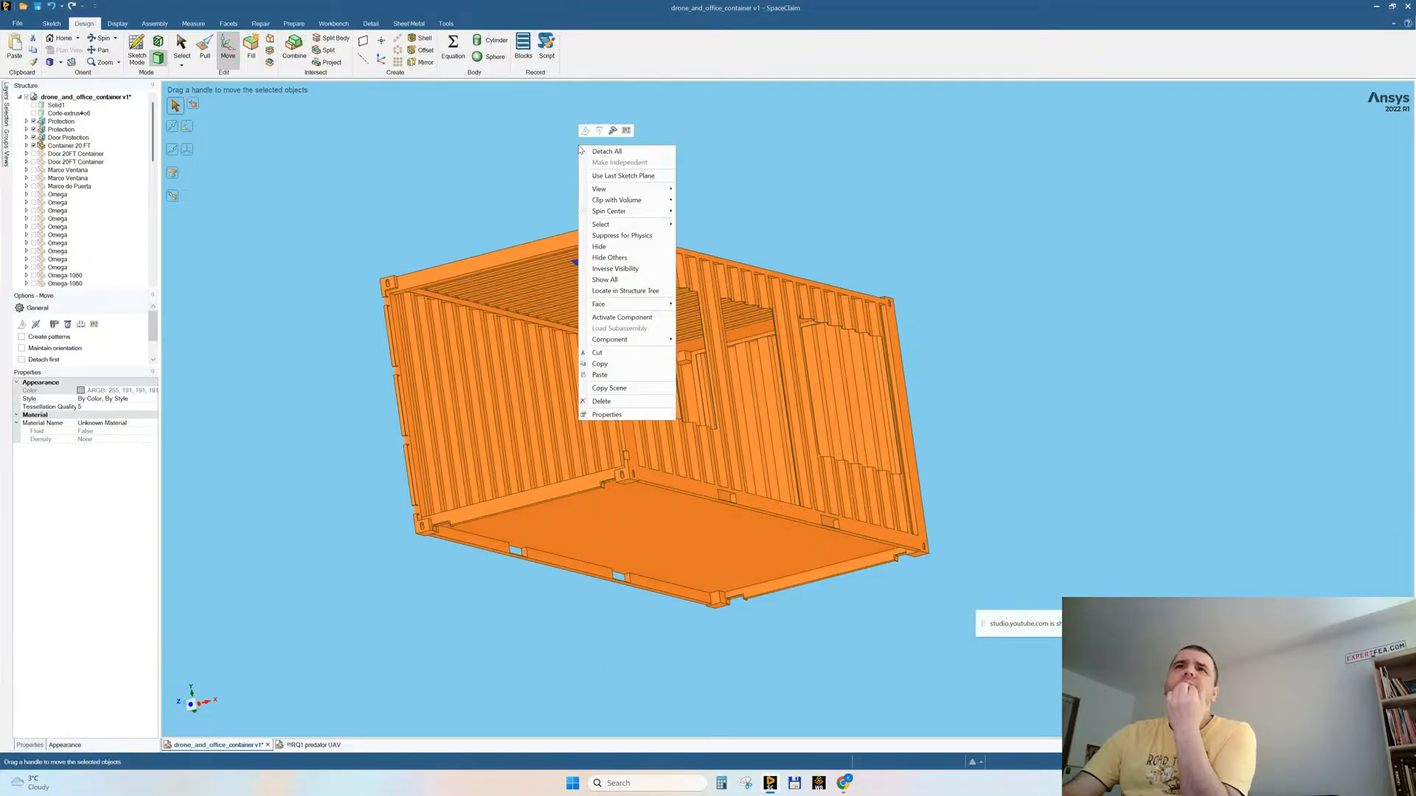
pyautogui.click(594, 269)
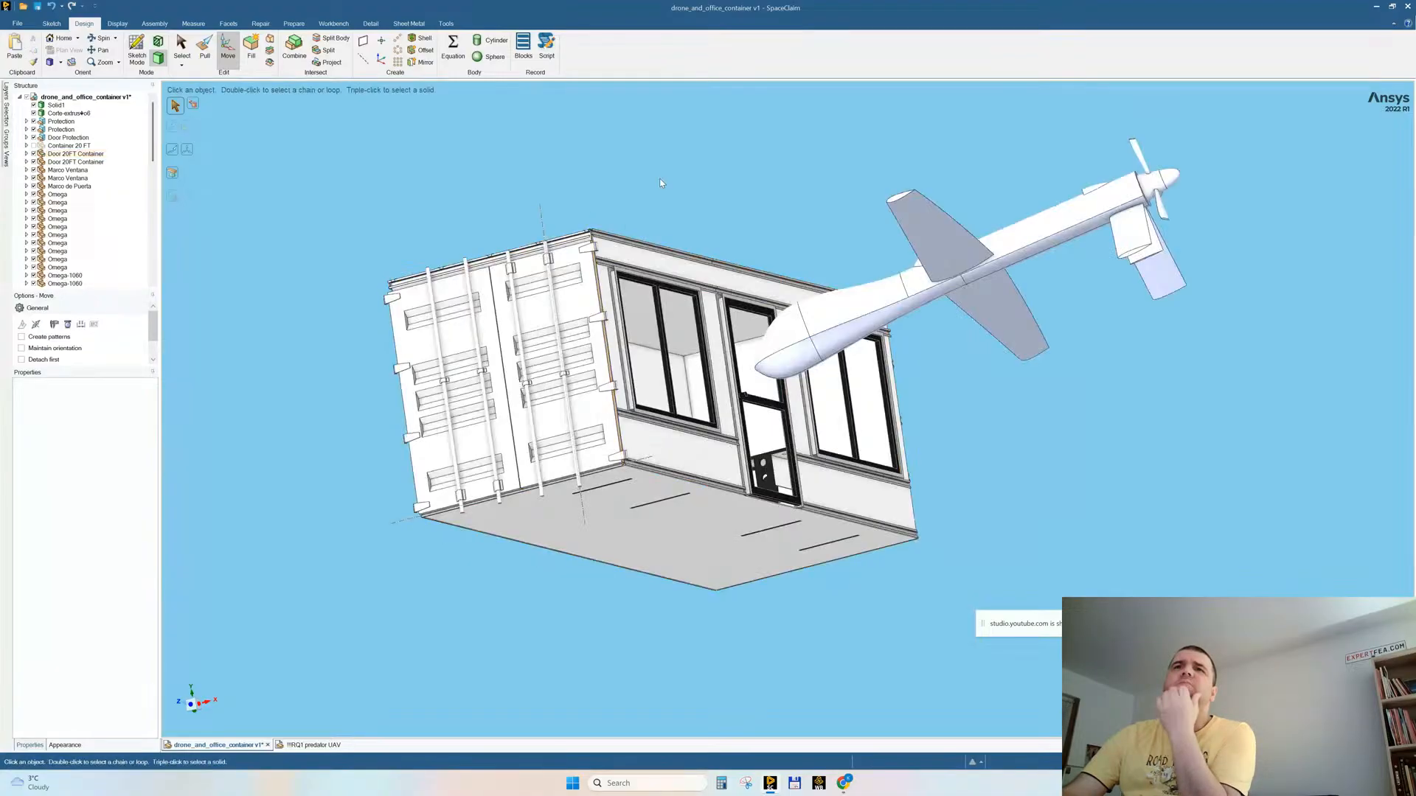
pyautogui.moveTo(662, 176); pyautogui.dragTo(666, 184, button='middle')
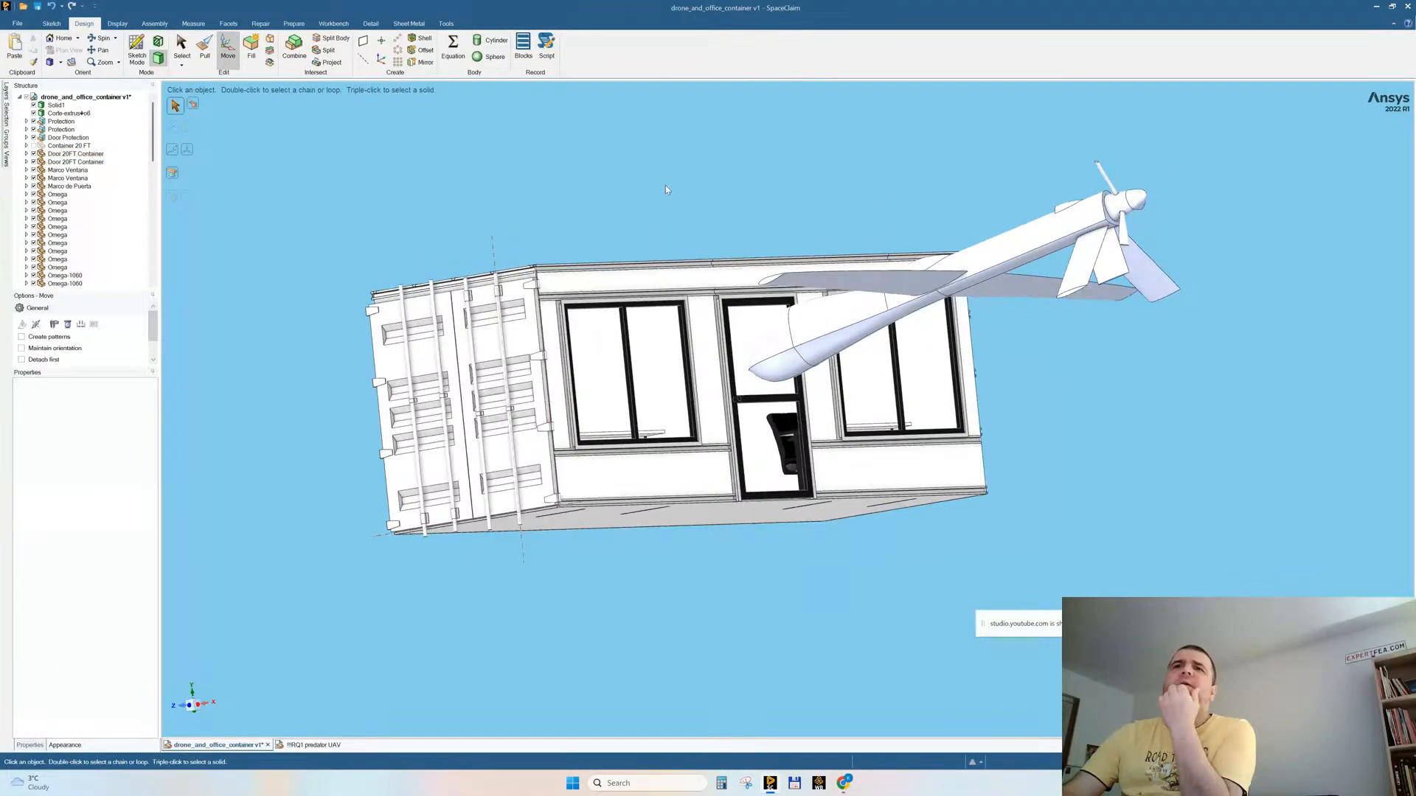
pyautogui.tripleClick(566, 279)
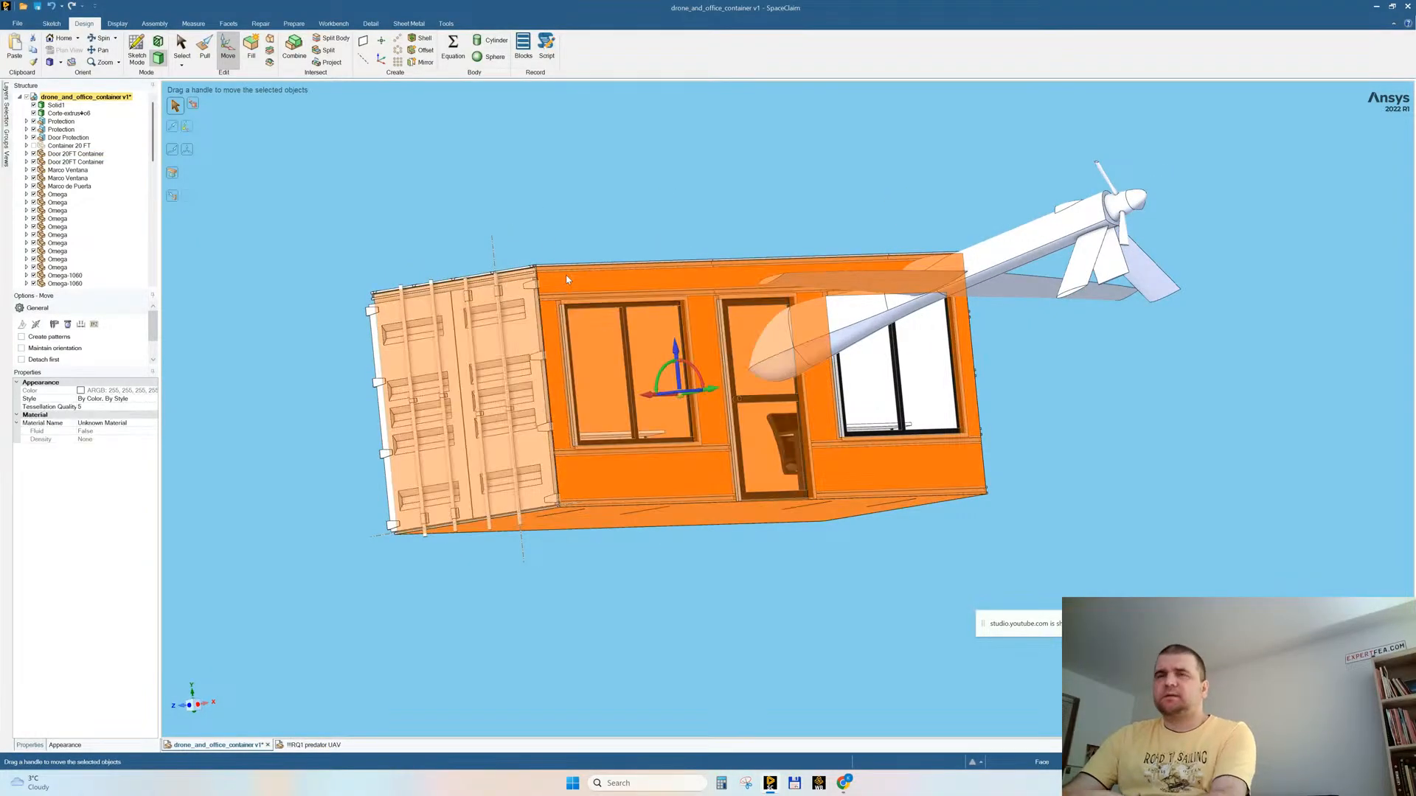
pyautogui.press('Delete')
pyautogui.moveTo(579, 305); pyautogui.dragTo(649, 329, button='middle')
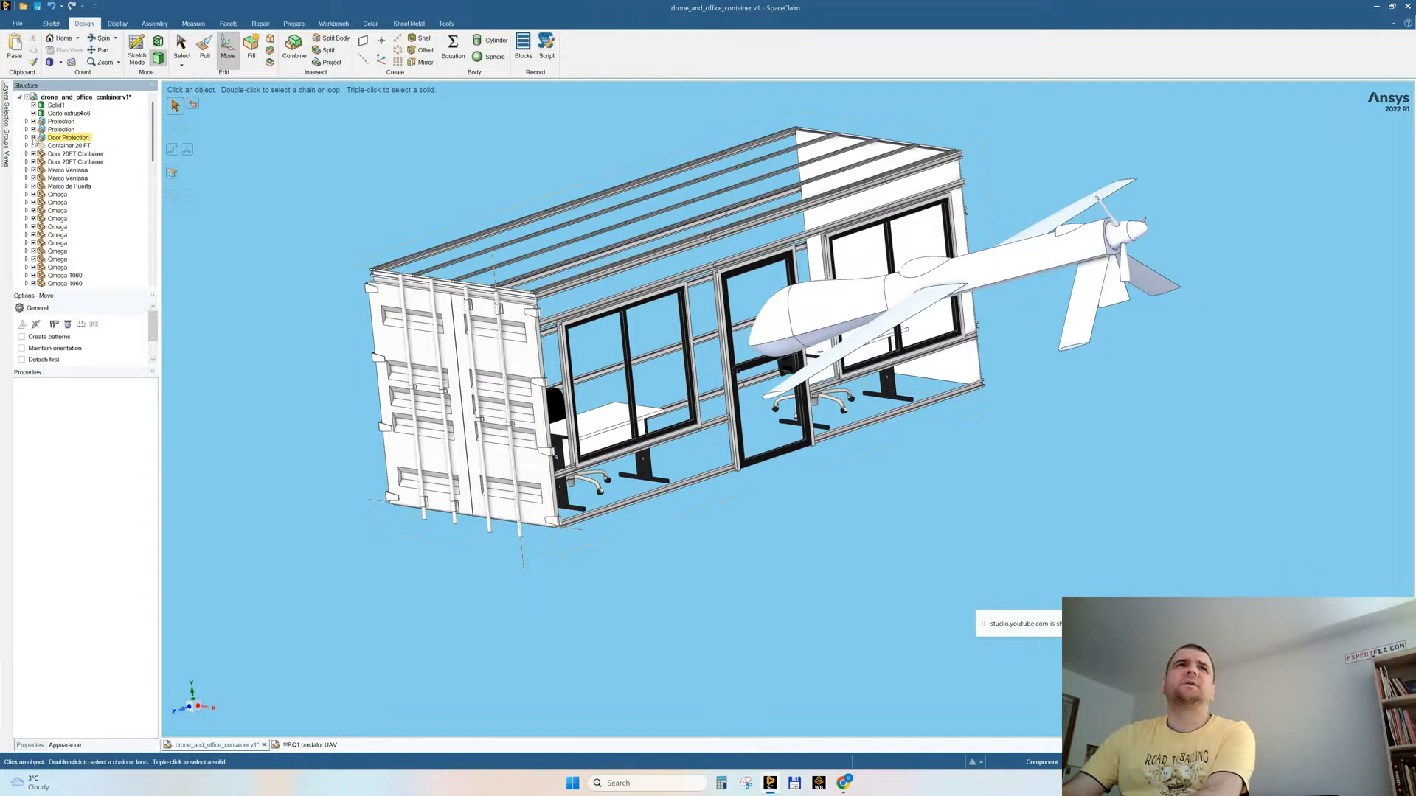
# Step: Hide both desks, both office chairs and the drone body
pyautogui.click(27, 137)
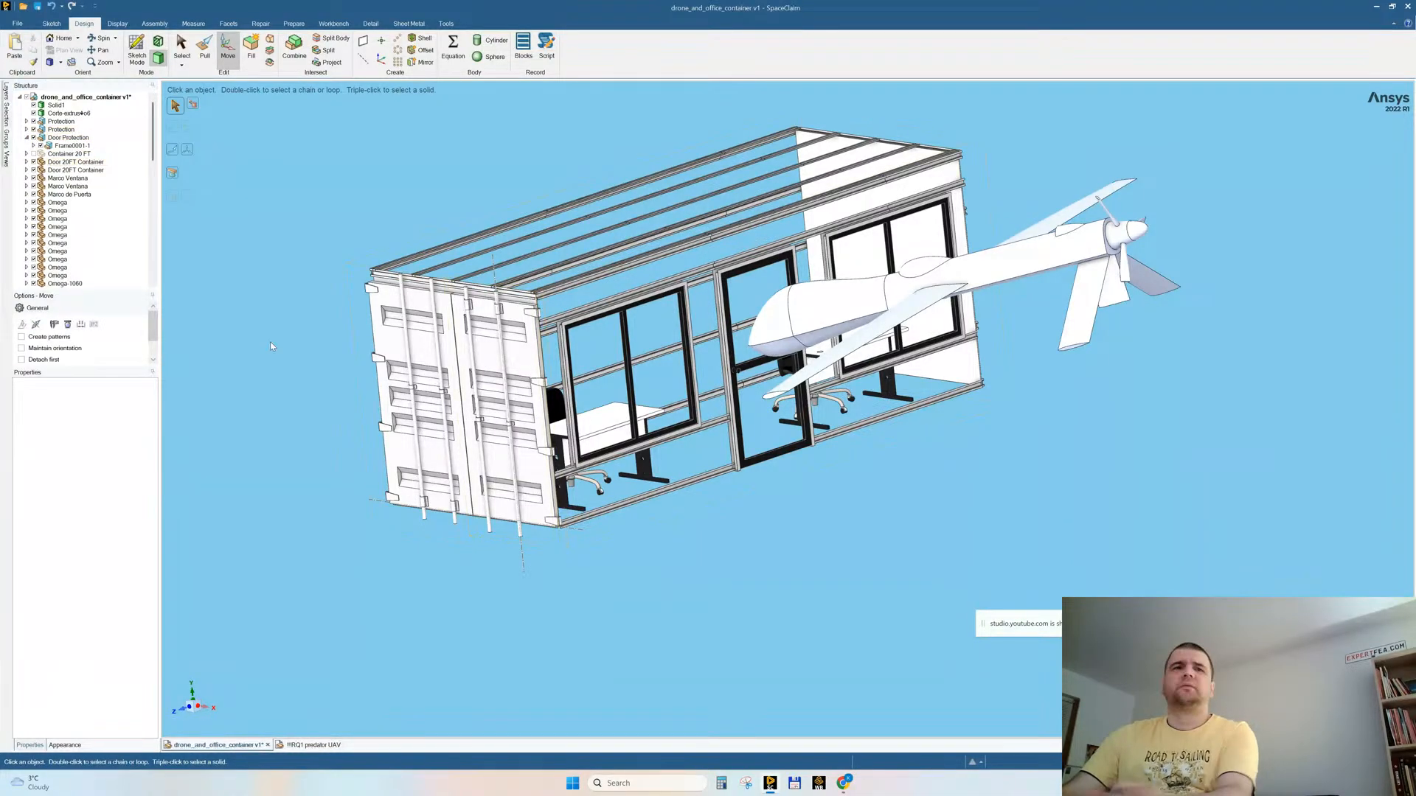
pyautogui.press('Escape')
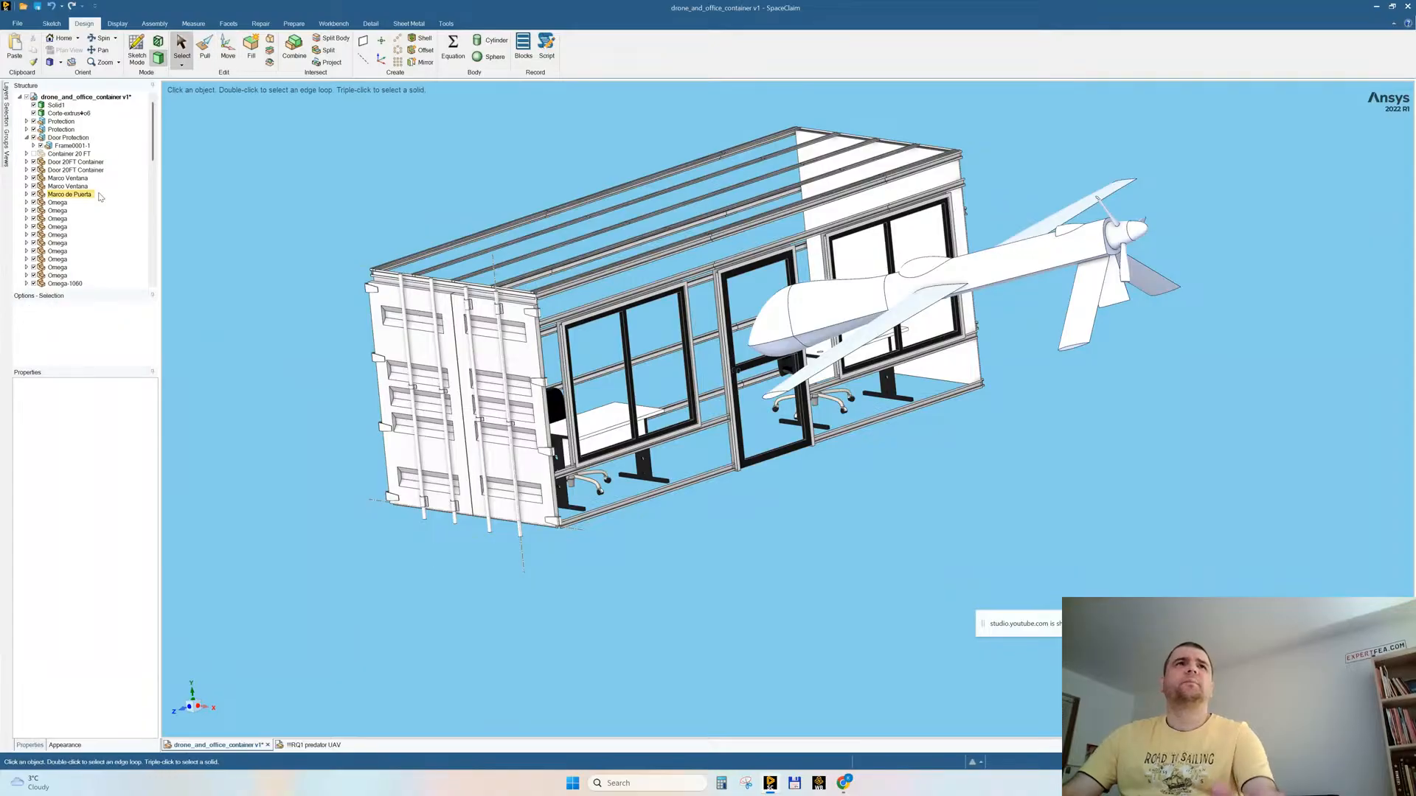
pyautogui.click(33, 114)
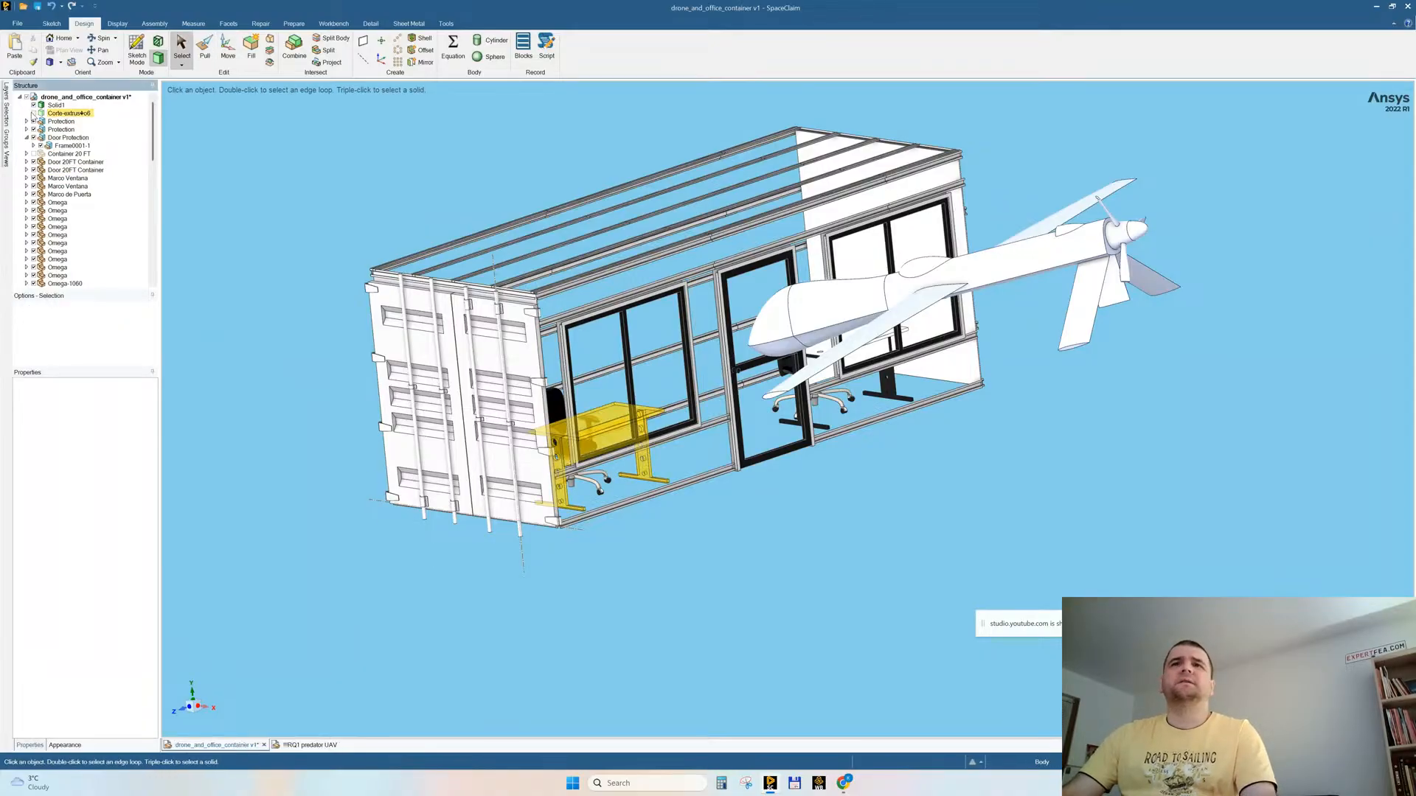
pyautogui.scroll(-7, 73, 247)
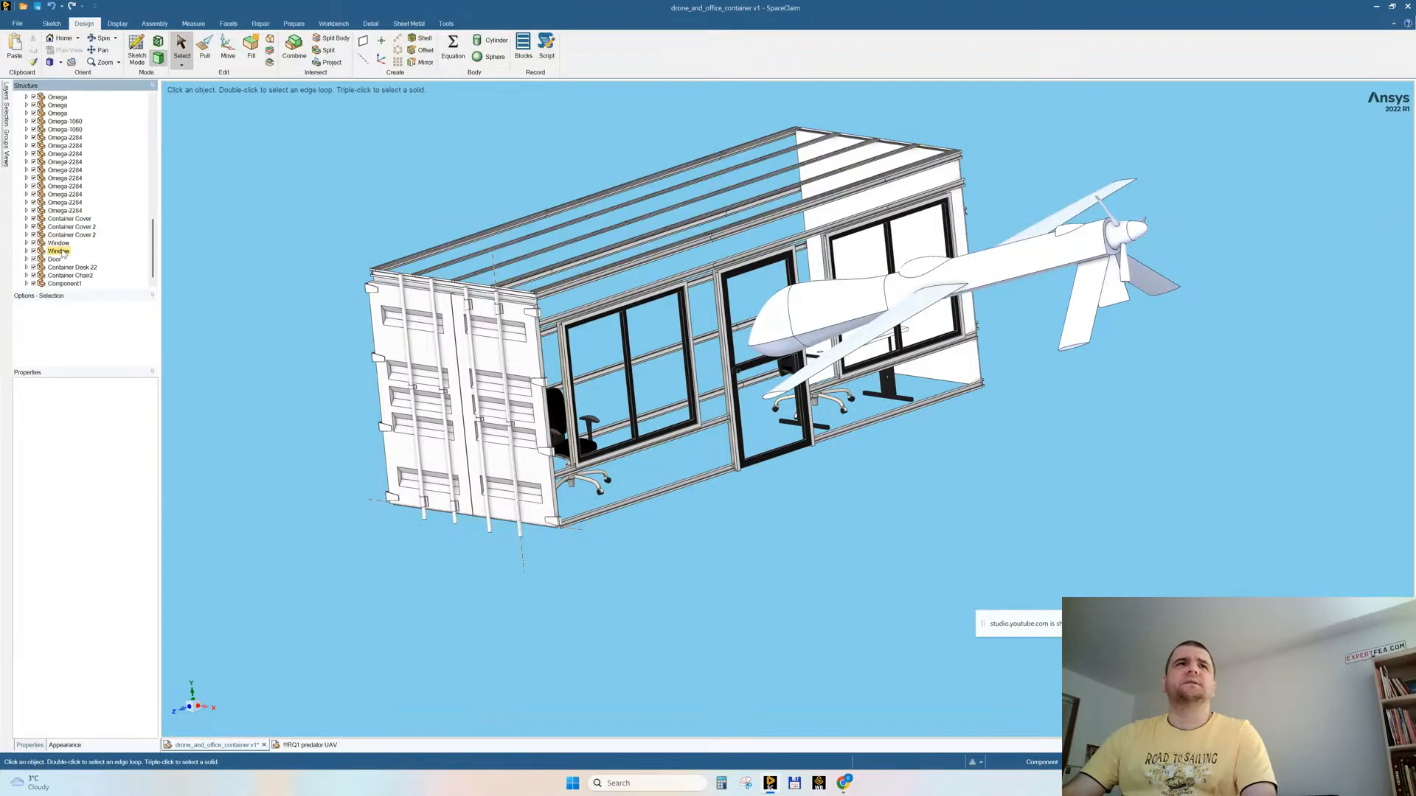
pyautogui.click(33, 267)
pyautogui.click(33, 275)
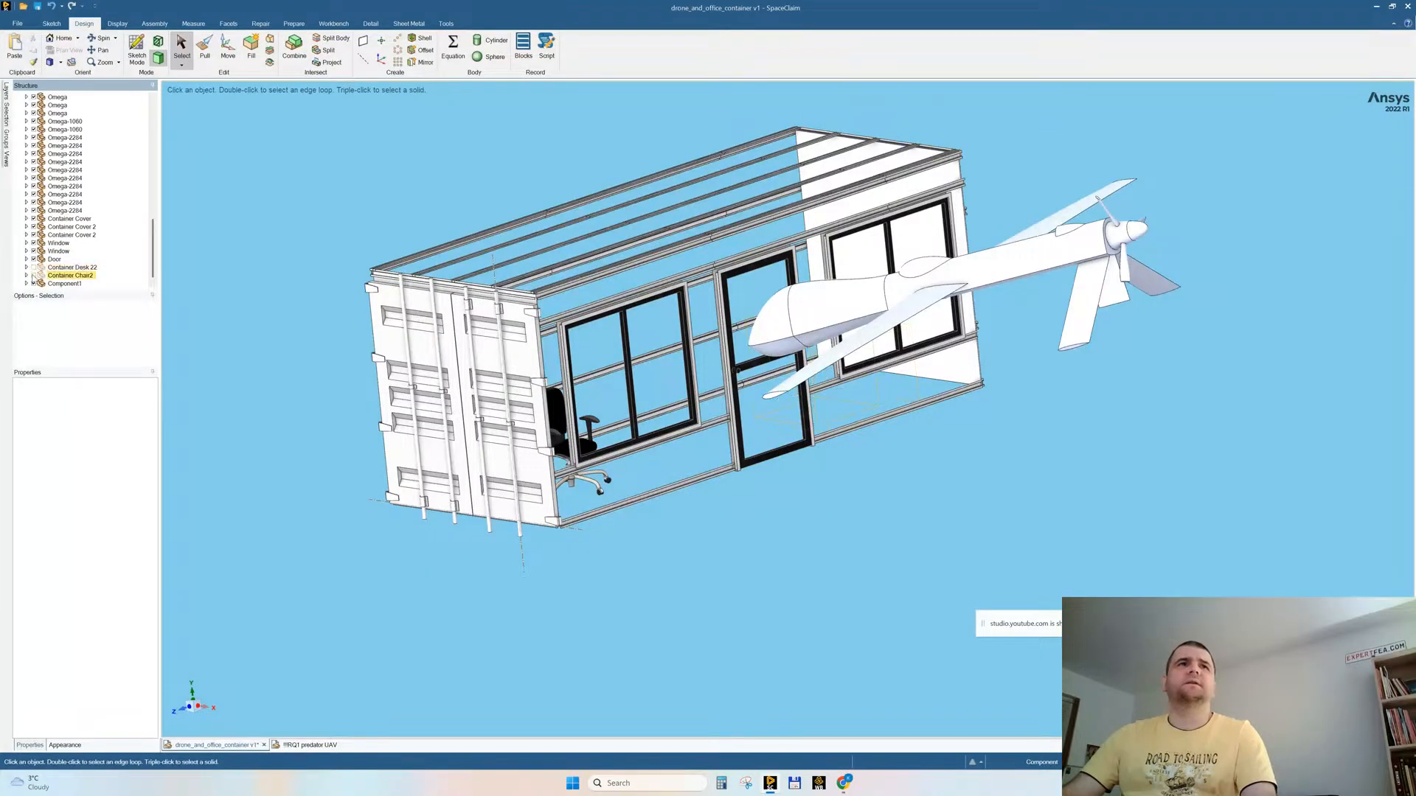
pyautogui.click(34, 284)
pyautogui.moveTo(429, 298)
pyautogui.mouseDown(button='middle')
pyautogui.moveTo(415, 305)
pyautogui.moveTo(426, 313)
pyautogui.mouseUp(button='middle')
pyautogui.scroll(7, 56, 125)
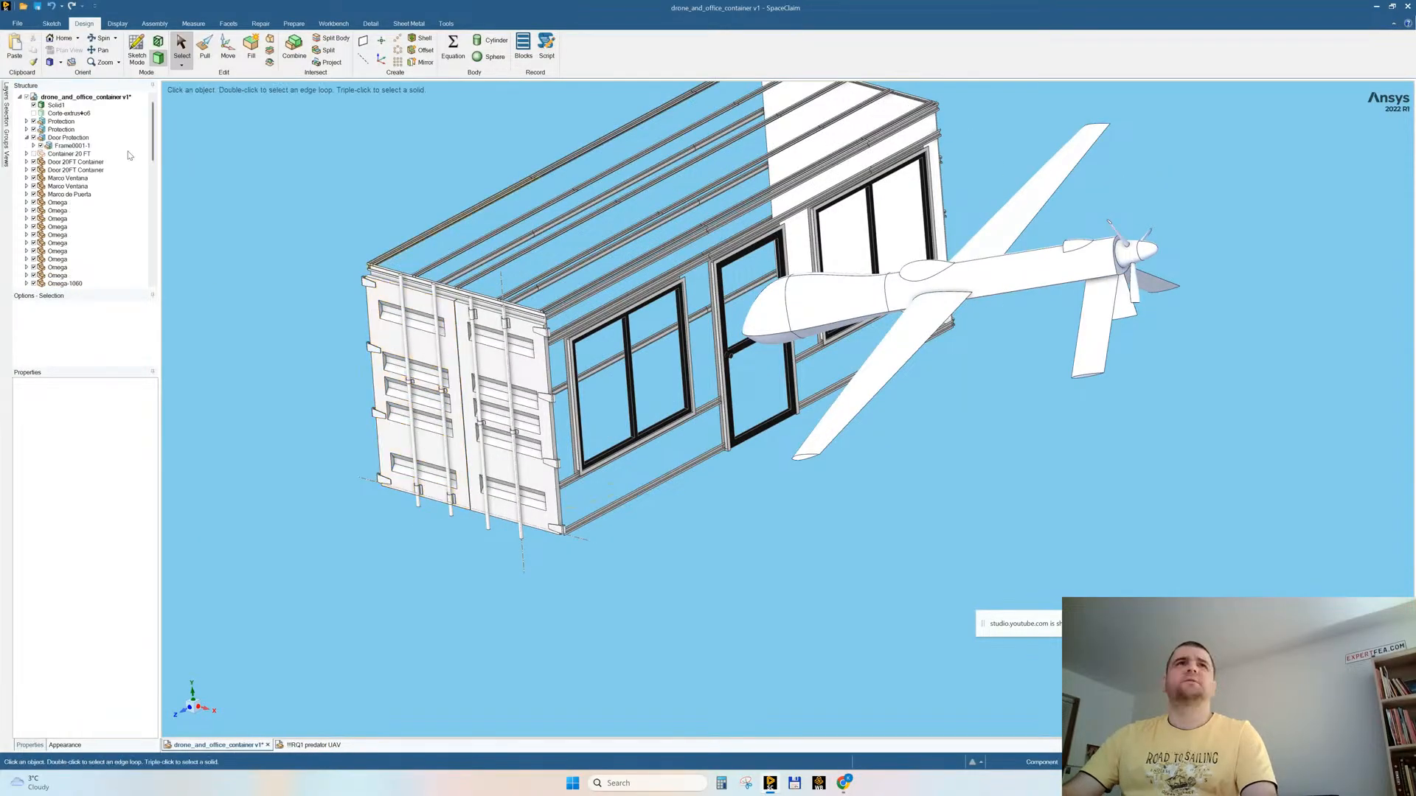
pyautogui.click(34, 105)
# Step: Delete all bodies still visible, including the end doors, window and door frames, Omega profiles and remaining inner cover
pyautogui.moveTo(431, 282); pyautogui.dragTo(648, 466, button='middle')
pyautogui.moveTo(800, 576); pyautogui.dragTo(252, 152)
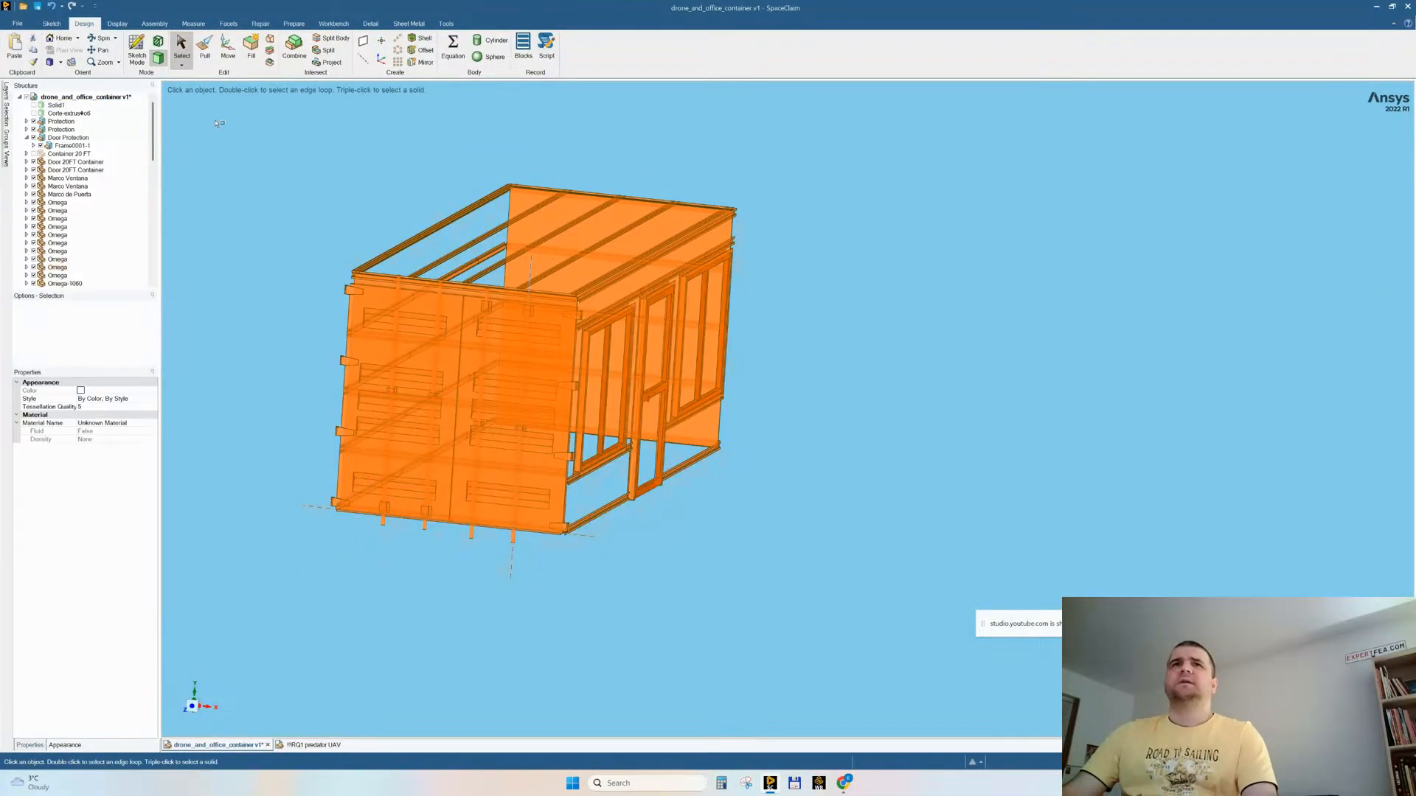
pyautogui.rightClick(252, 152)
pyautogui.click(275, 289)
pyautogui.press('Delete')
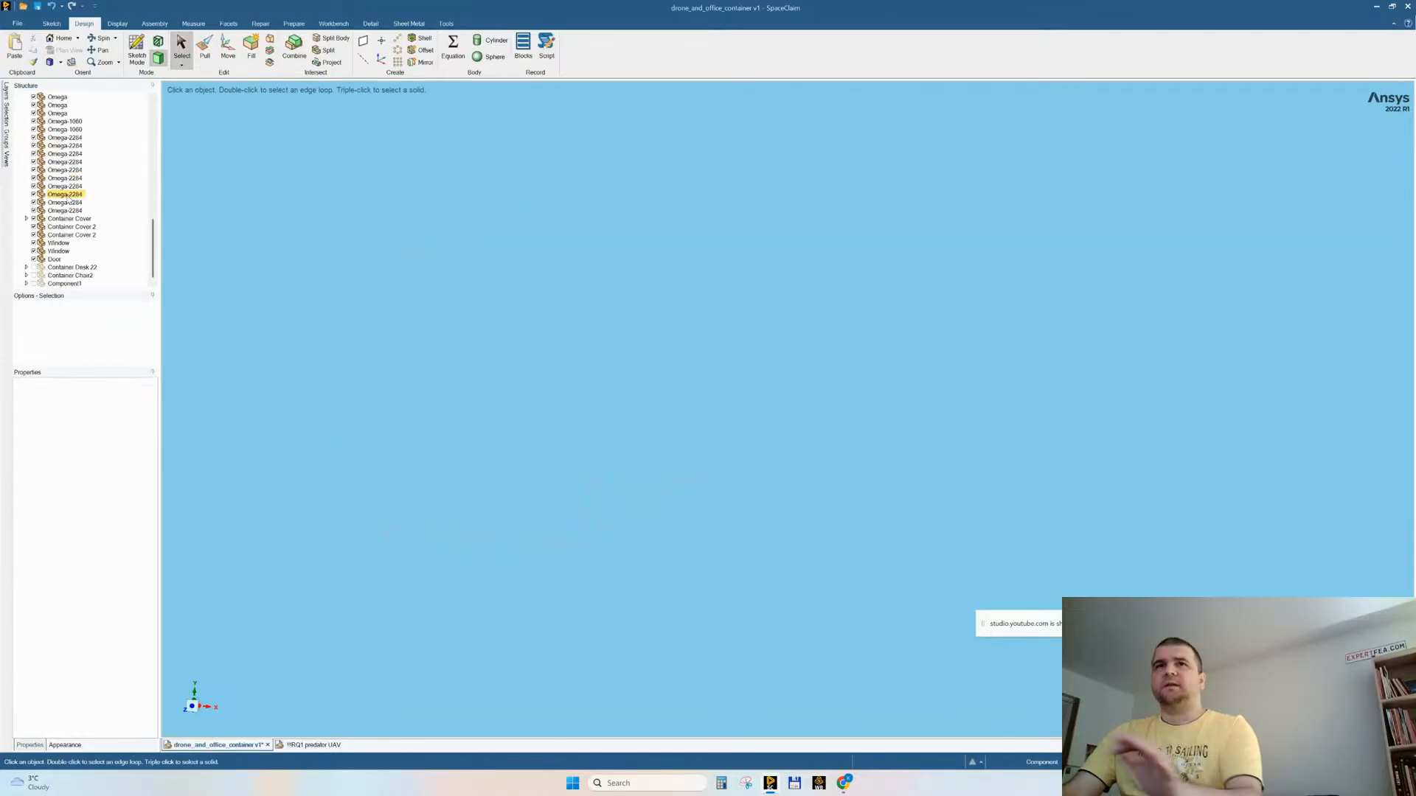
# Step: Delete all empty components from the drone_and_office_container v1 assembly
pyautogui.scroll(7, 68, 152)
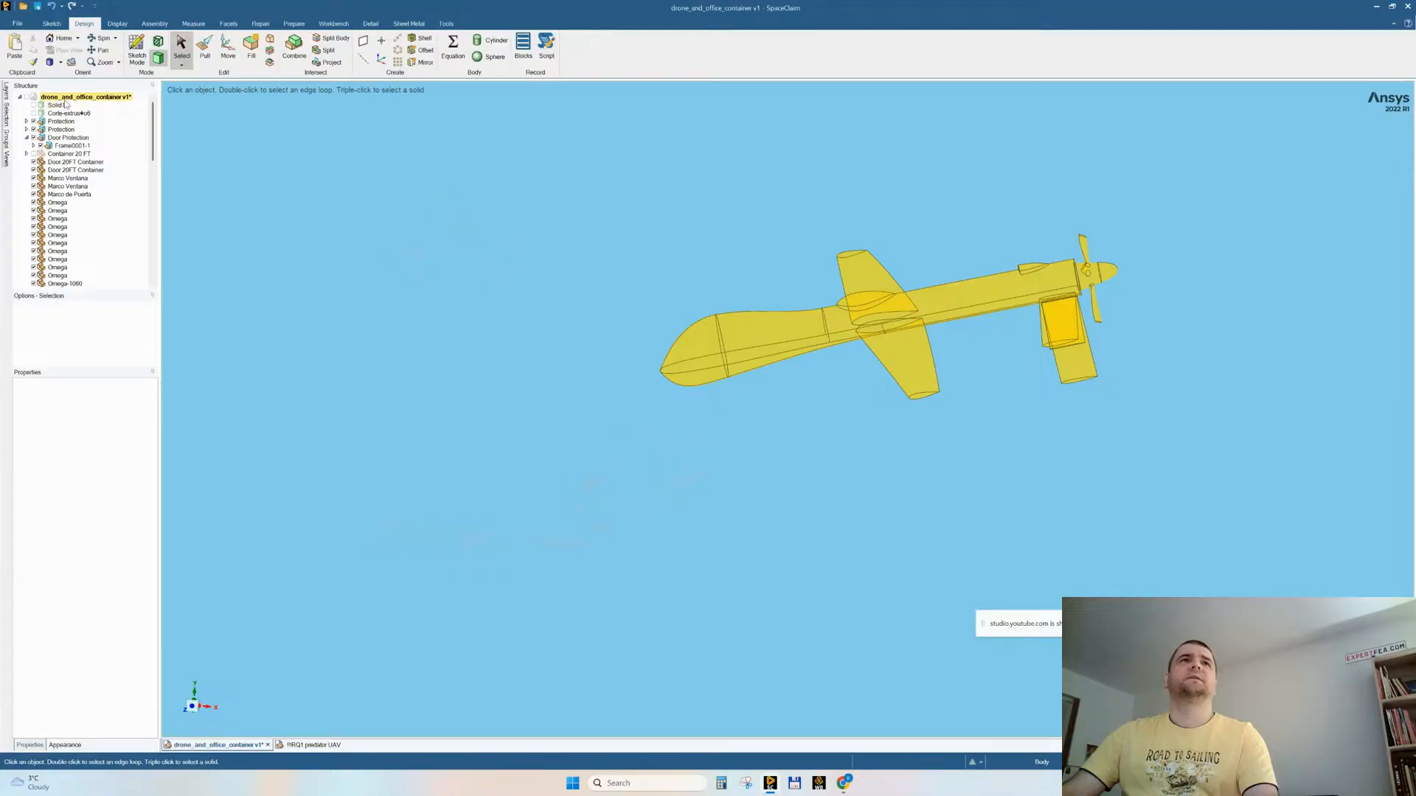
pyautogui.click(66, 99)
pyautogui.rightClick(65, 104)
pyautogui.click(96, 201)
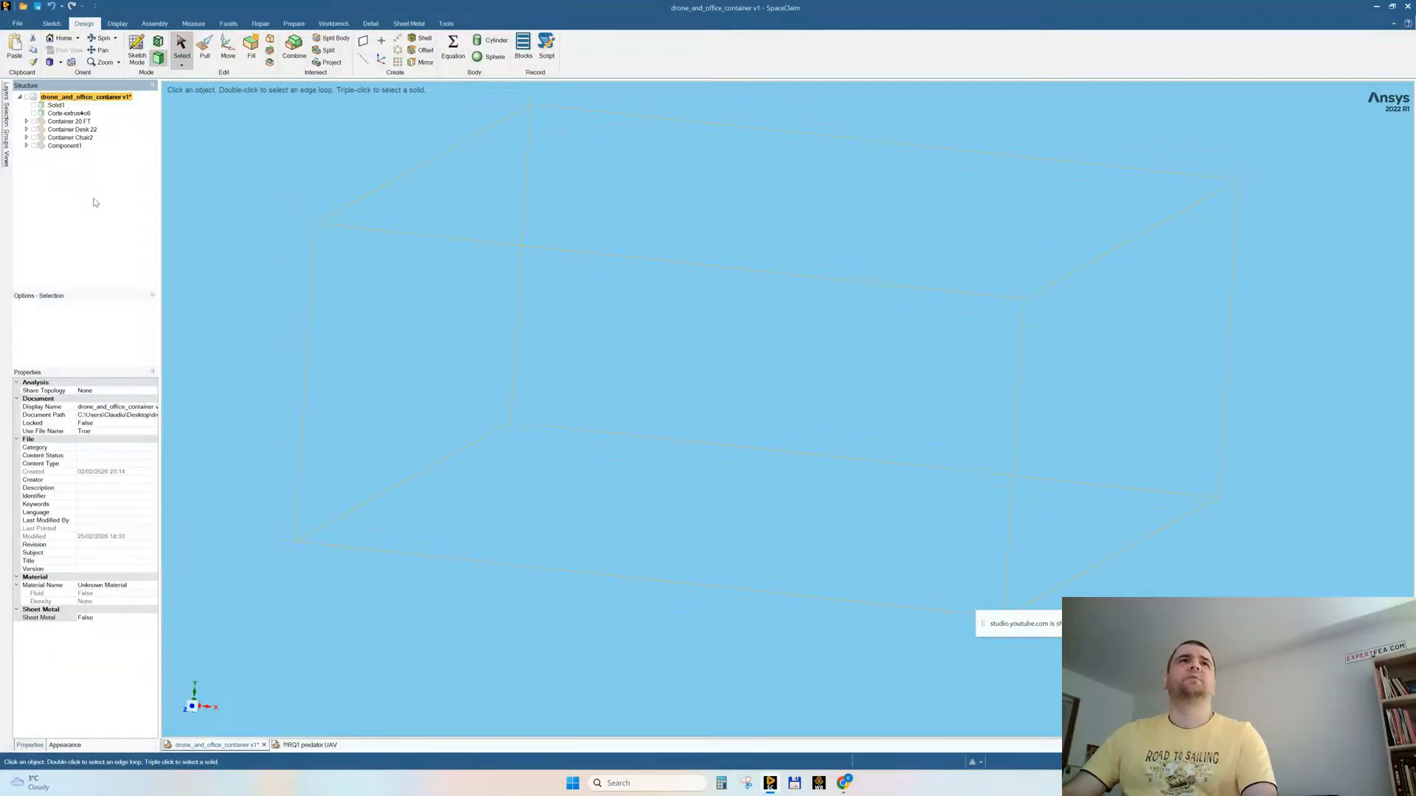
# Step: Show all hidden bodies of the assembly
pyautogui.rightClick(495, 192)
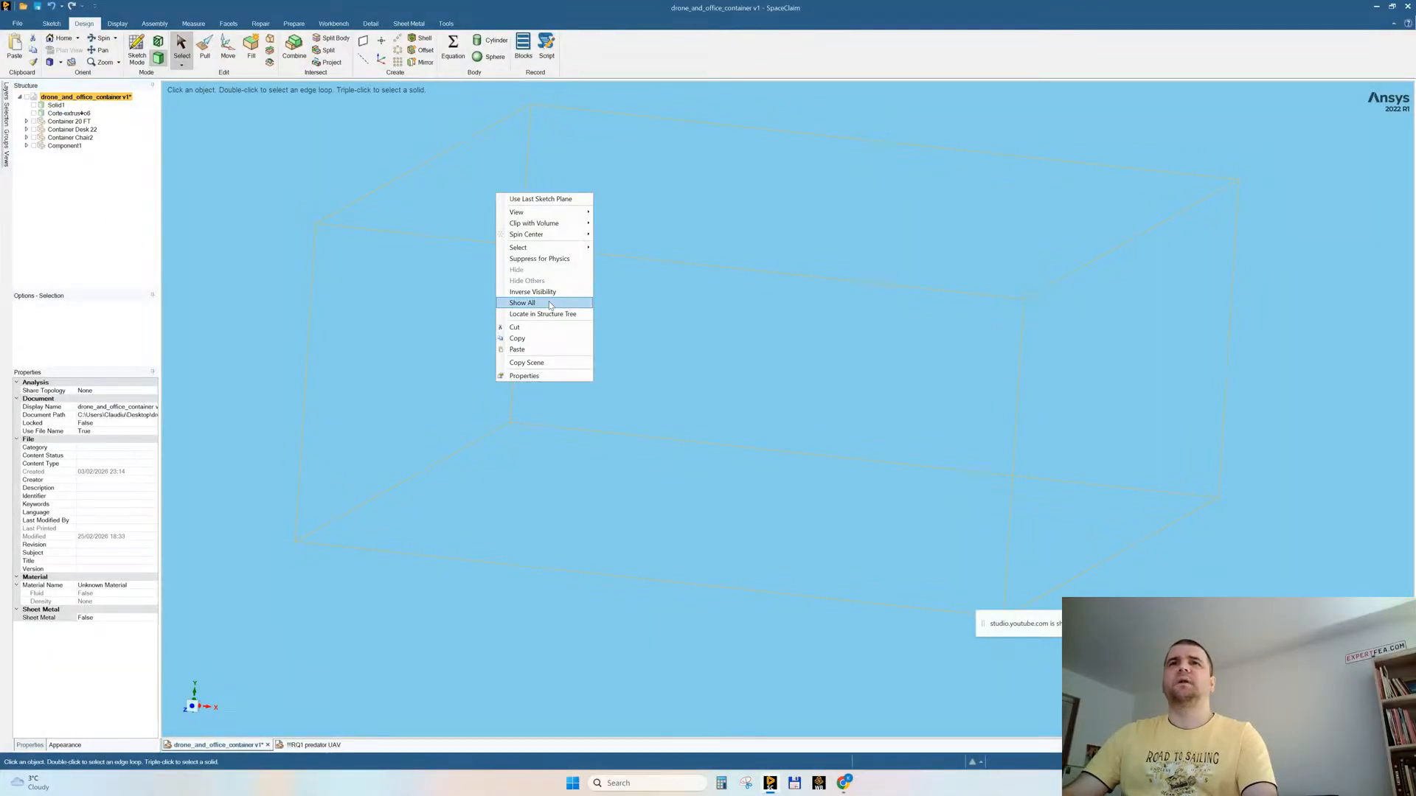
pyautogui.click(547, 308)
pyautogui.moveTo(548, 308)
pyautogui.mouseDown(button='middle')
pyautogui.moveTo(641, 377)
pyautogui.moveTo(598, 352)
pyautogui.moveTo(469, 373)
pyautogui.mouseUp(button='middle')
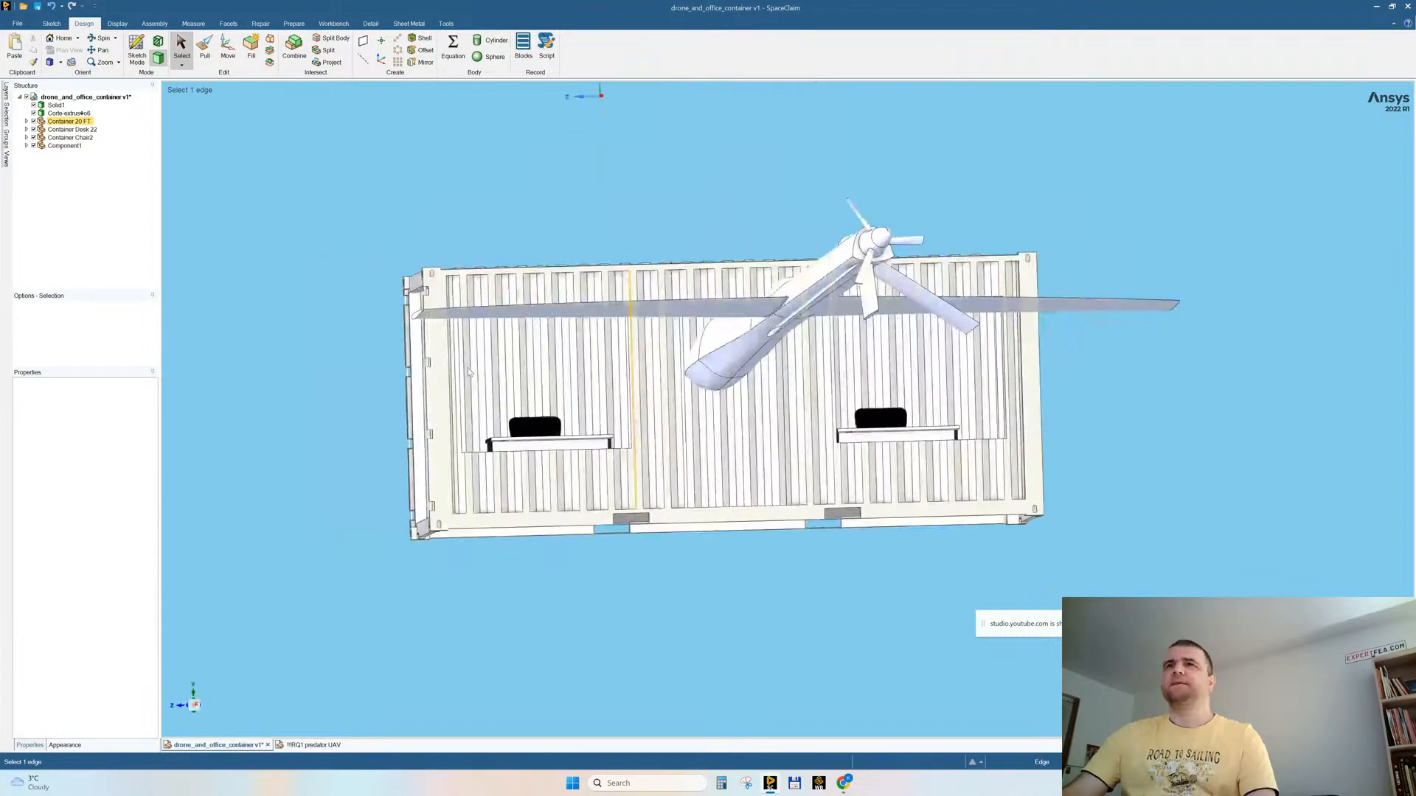
pyautogui.moveTo(633, 360)
pyautogui.mouseDown(button='middle')
pyautogui.moveTo(671, 377)
pyautogui.moveTo(590, 464)
pyautogui.moveTo(611, 445)
pyautogui.moveTo(618, 458)
pyautogui.mouseUp(button='middle')
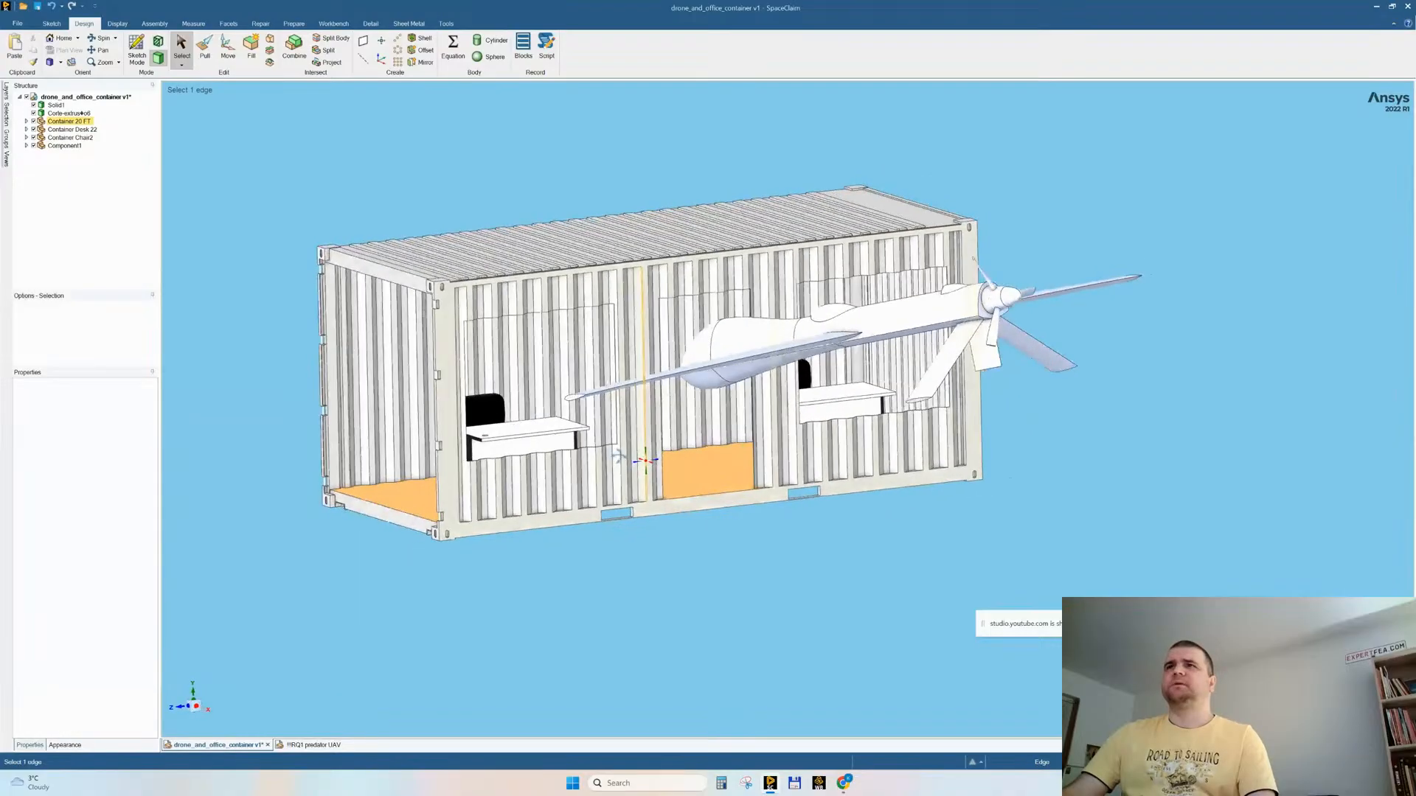
# Step: Create a plane midway between the container's two opposite end faces, across its length
pyautogui.moveTo(554, 421); pyautogui.dragTo(604, 369, button='middle')
pyautogui.moveTo(604, 368); pyautogui.dragTo(774, 325, button='middle')
pyautogui.keyDown('ctrl'); pyautogui.moveTo(901, 288); pyautogui.dragTo(885, 221, button='middle'); pyautogui.keyUp('ctrl')
pyautogui.click(823, 351)
pyautogui.moveTo(678, 362); pyautogui.dragTo(811, 343, button='middle')
pyautogui.scroll(-5, 901, 291)
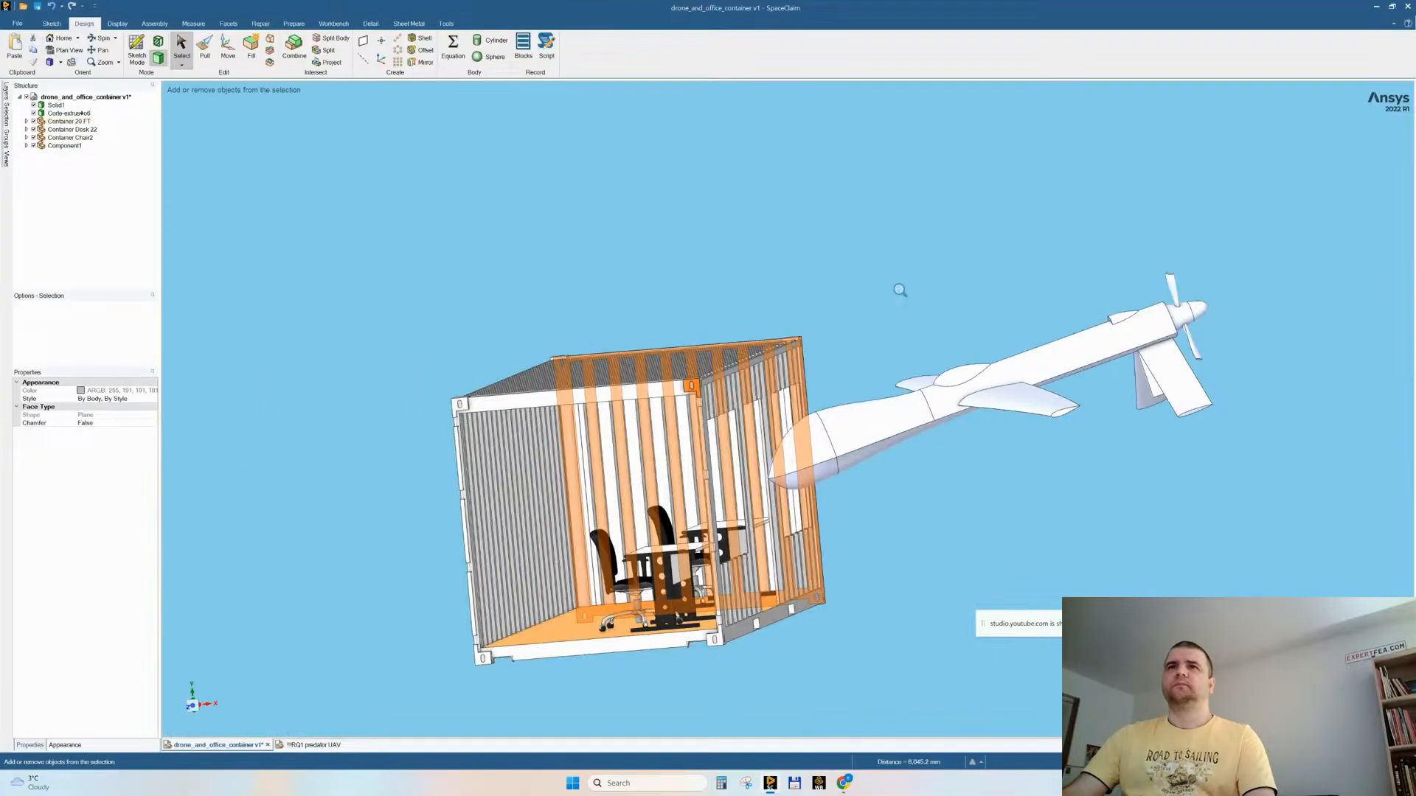
pyautogui.moveTo(847, 294); pyautogui.dragTo(809, 297, button='middle')
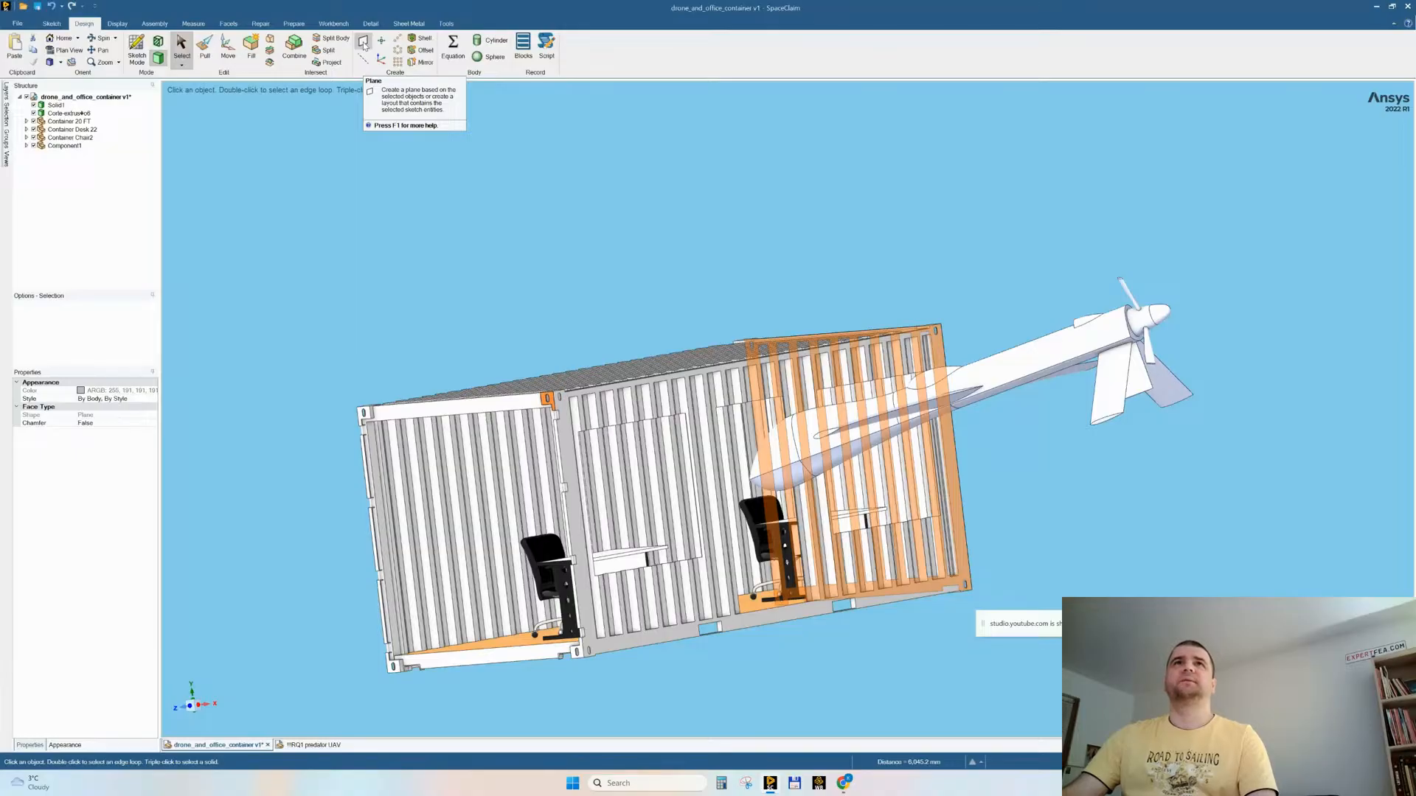
pyautogui.click(364, 46)
# Step: Try to split the container shell body with the mid-length plane
pyautogui.moveTo(831, 223); pyautogui.dragTo(473, 201, button='middle')
pyautogui.click(335, 40)
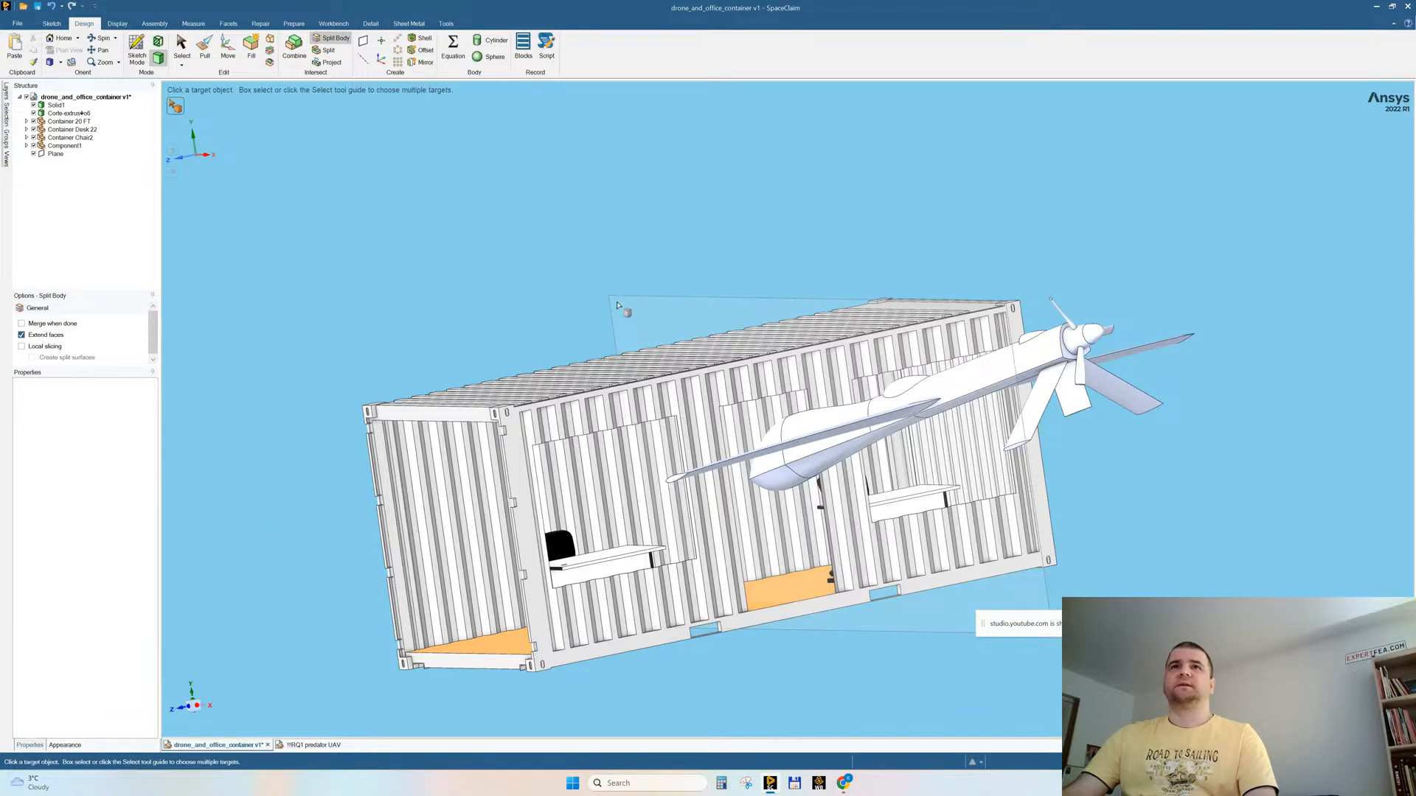
pyautogui.click(457, 407)
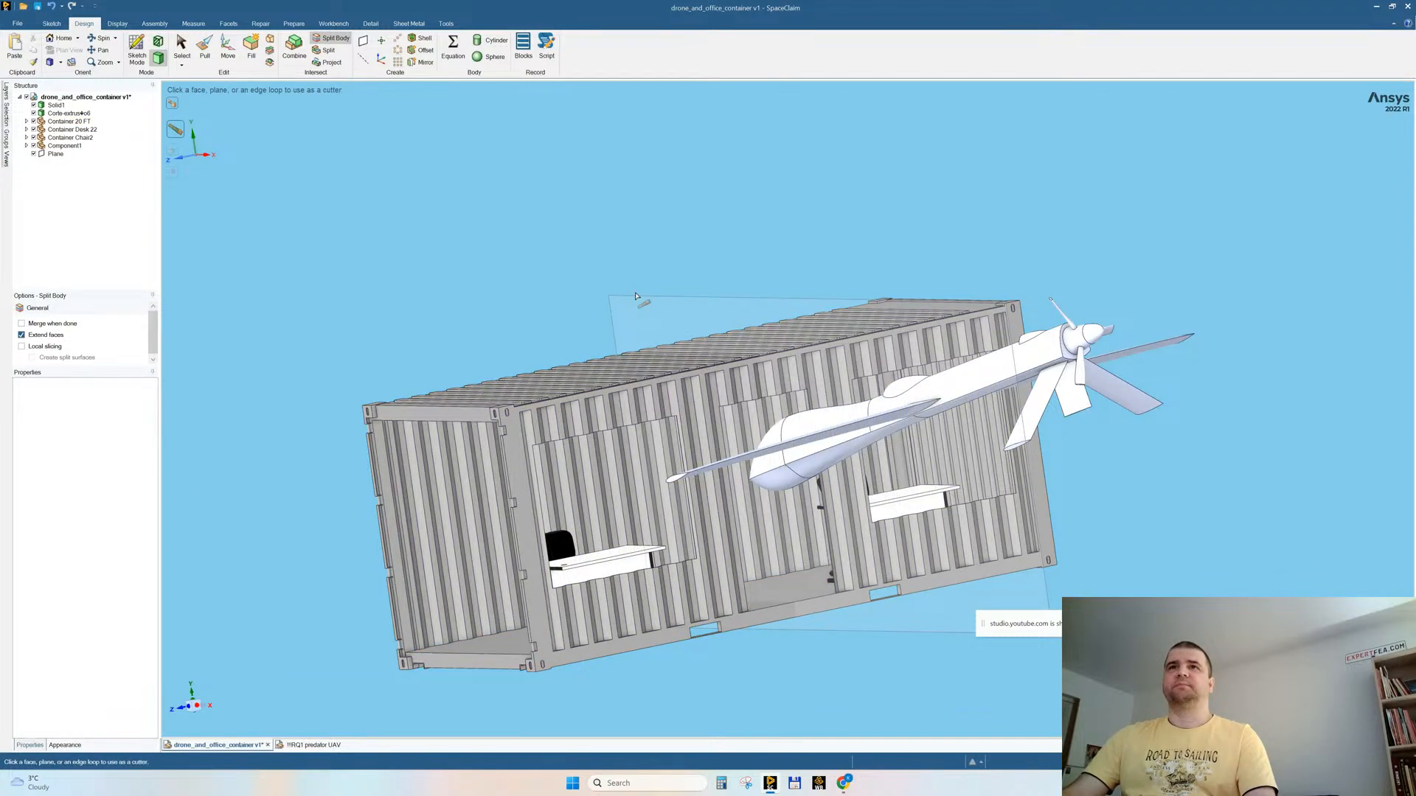
pyautogui.click(636, 295)
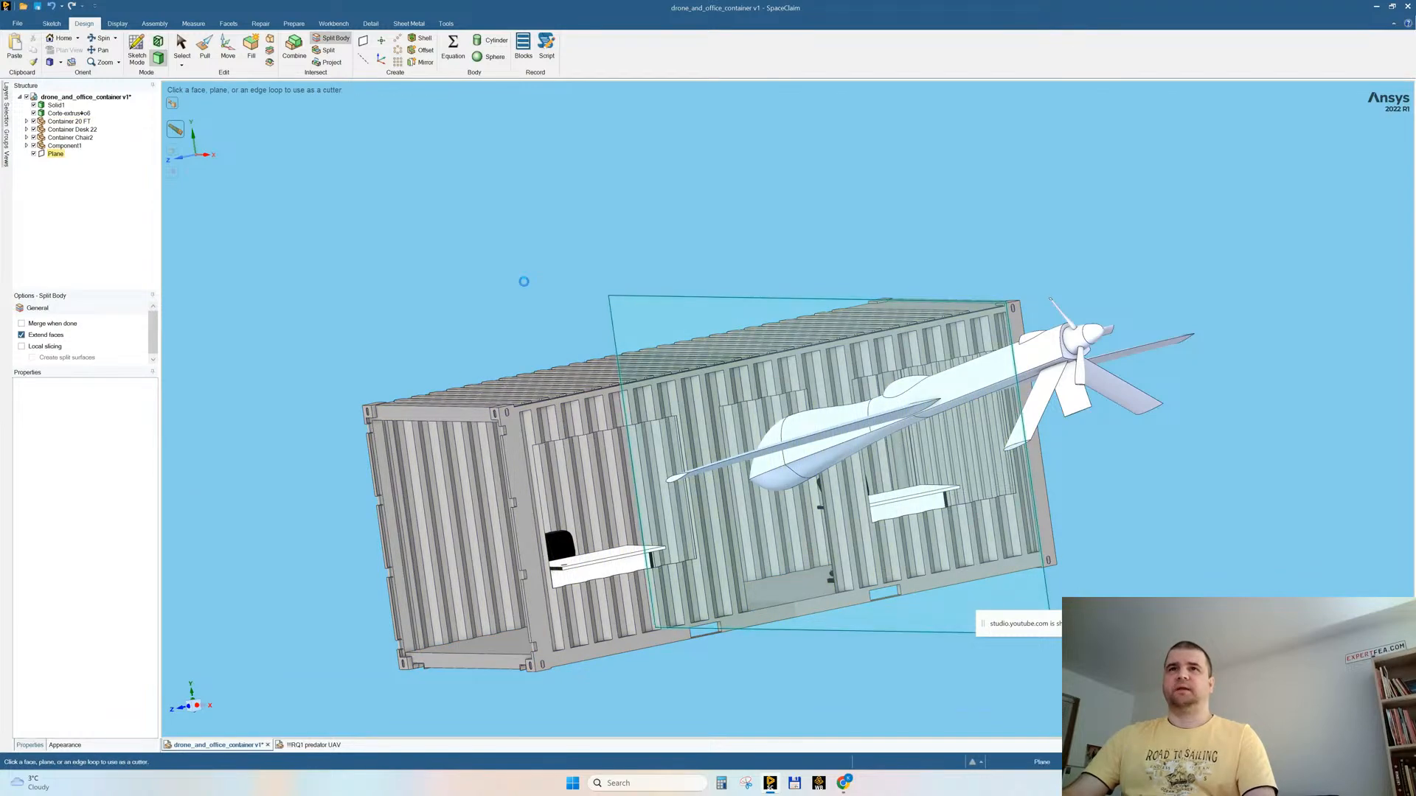
pyautogui.click(430, 425)
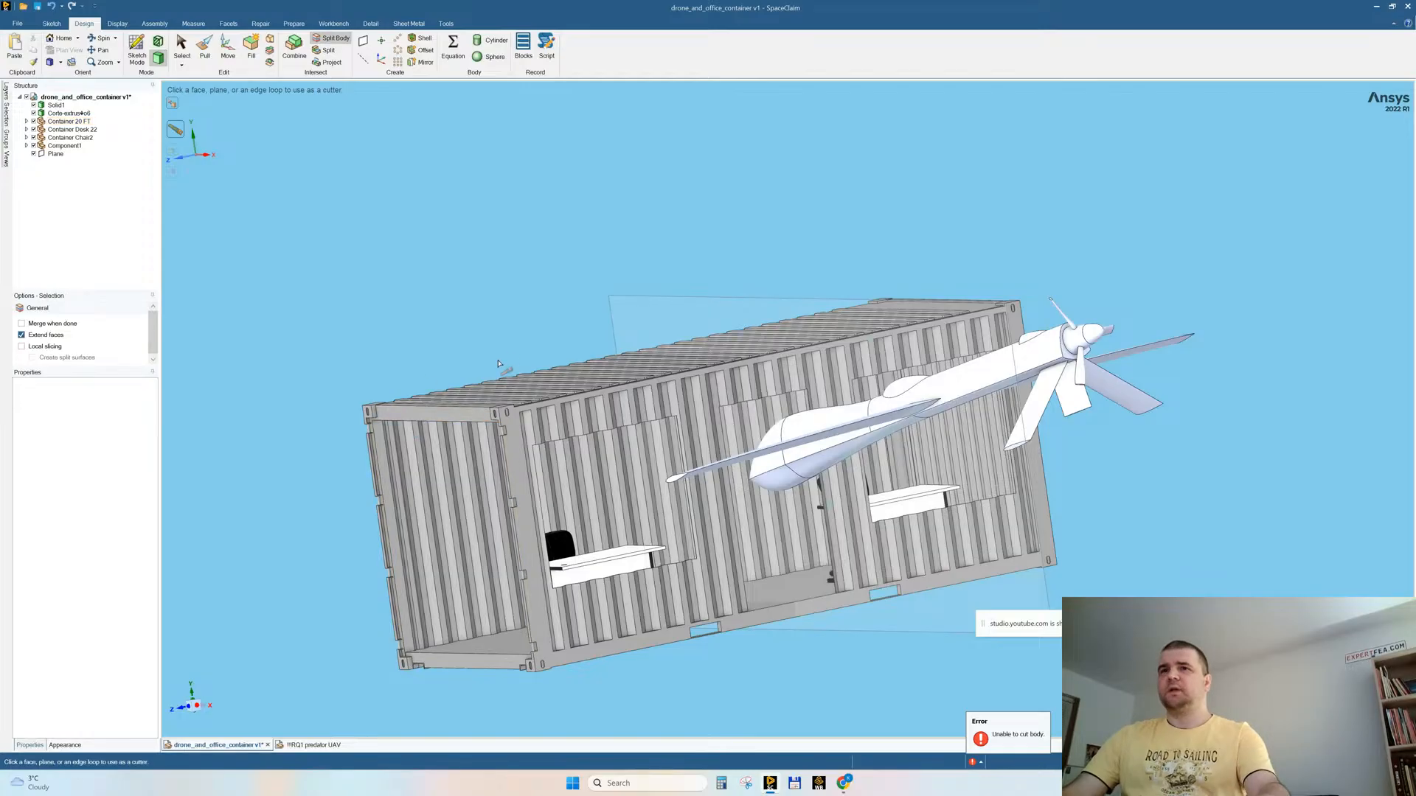
# Step: Start a sketch on the mid-length plane and show only the Container 20 FT component
pyautogui.scroll(3, 558, 330)
pyautogui.scroll(-2, 553, 325)
pyautogui.moveTo(441, 423)
pyautogui.mouseDown(button='middle')
pyautogui.moveTo(422, 435)
pyautogui.moveTo(435, 424)
pyautogui.mouseUp(button='middle')
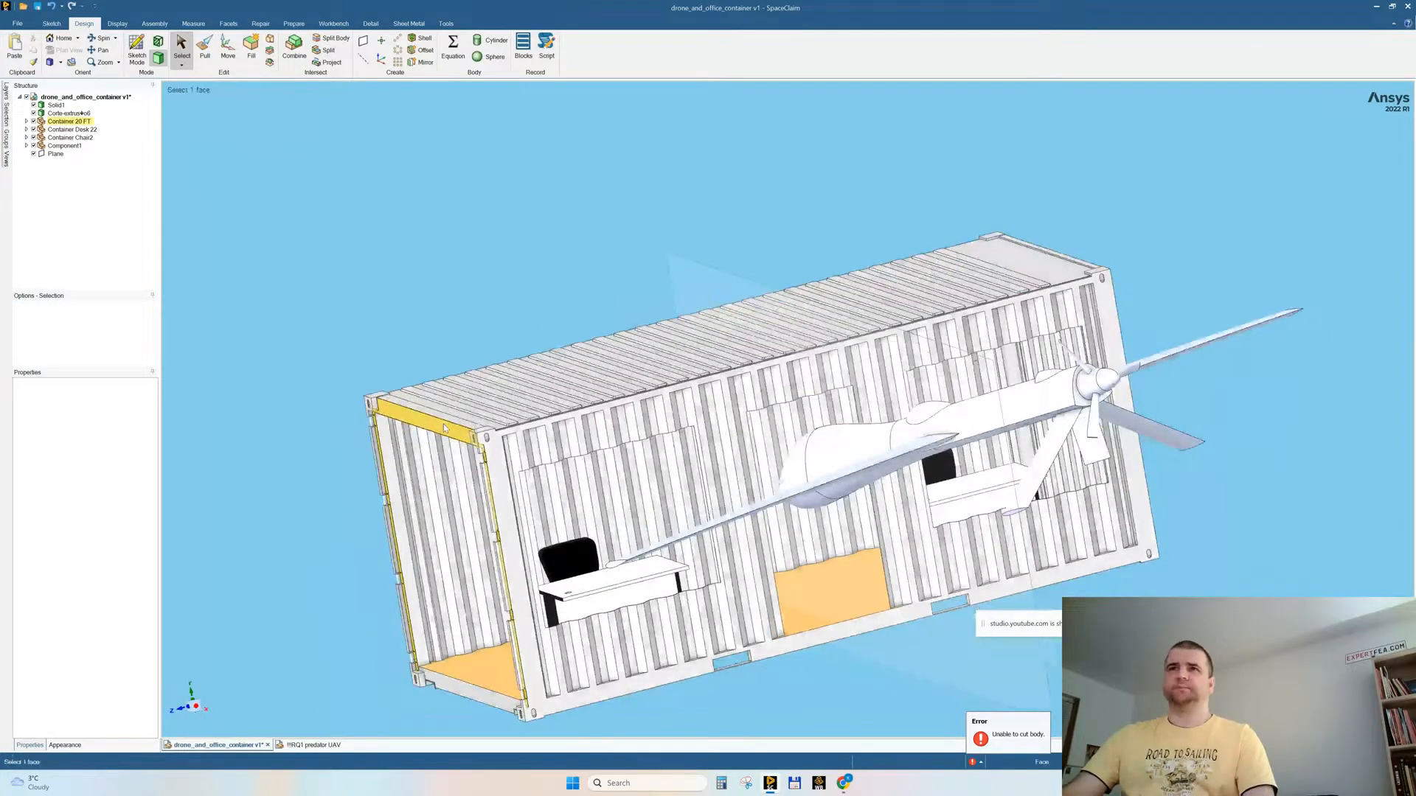
pyautogui.click(719, 272)
pyautogui.click(136, 50)
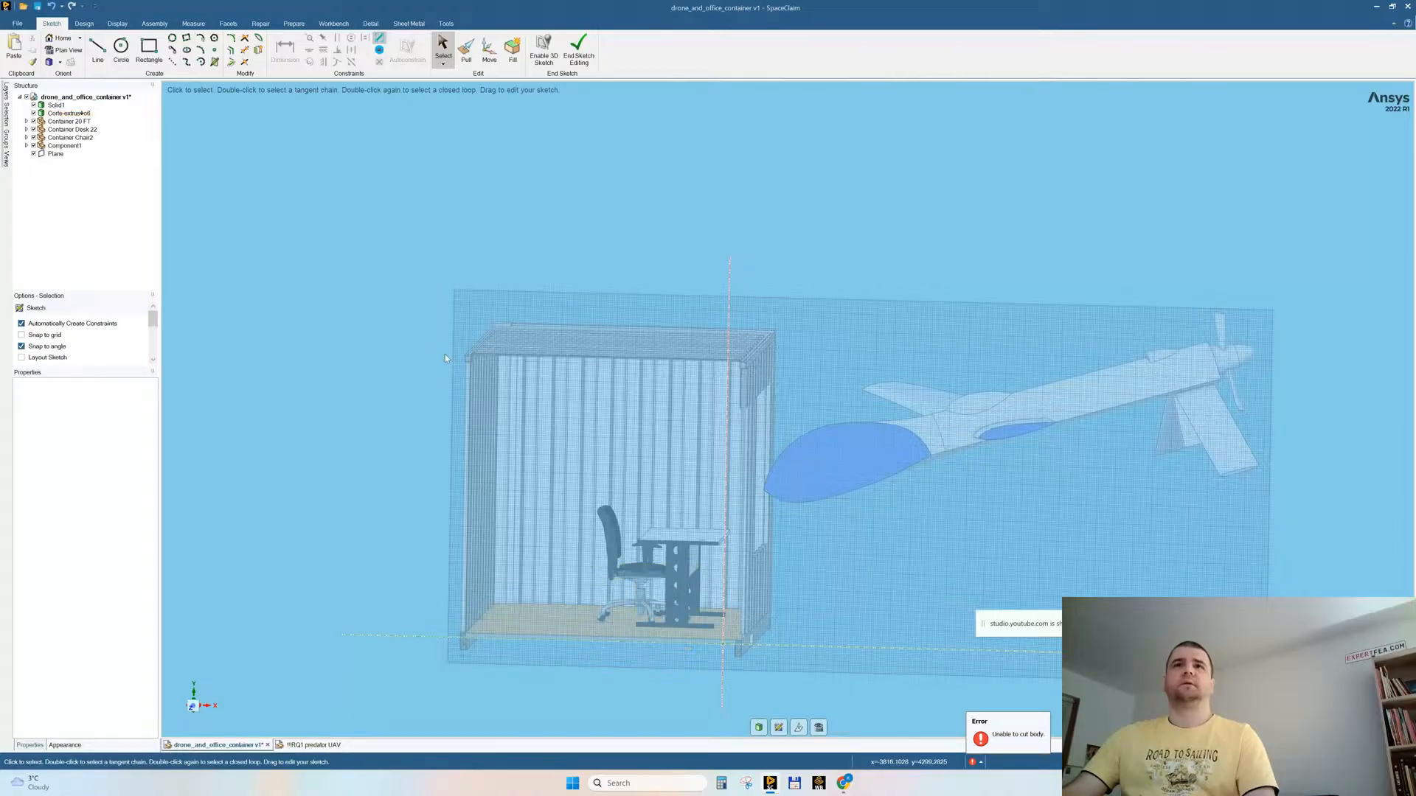
pyautogui.click(468, 360)
pyautogui.rightClick(468, 360)
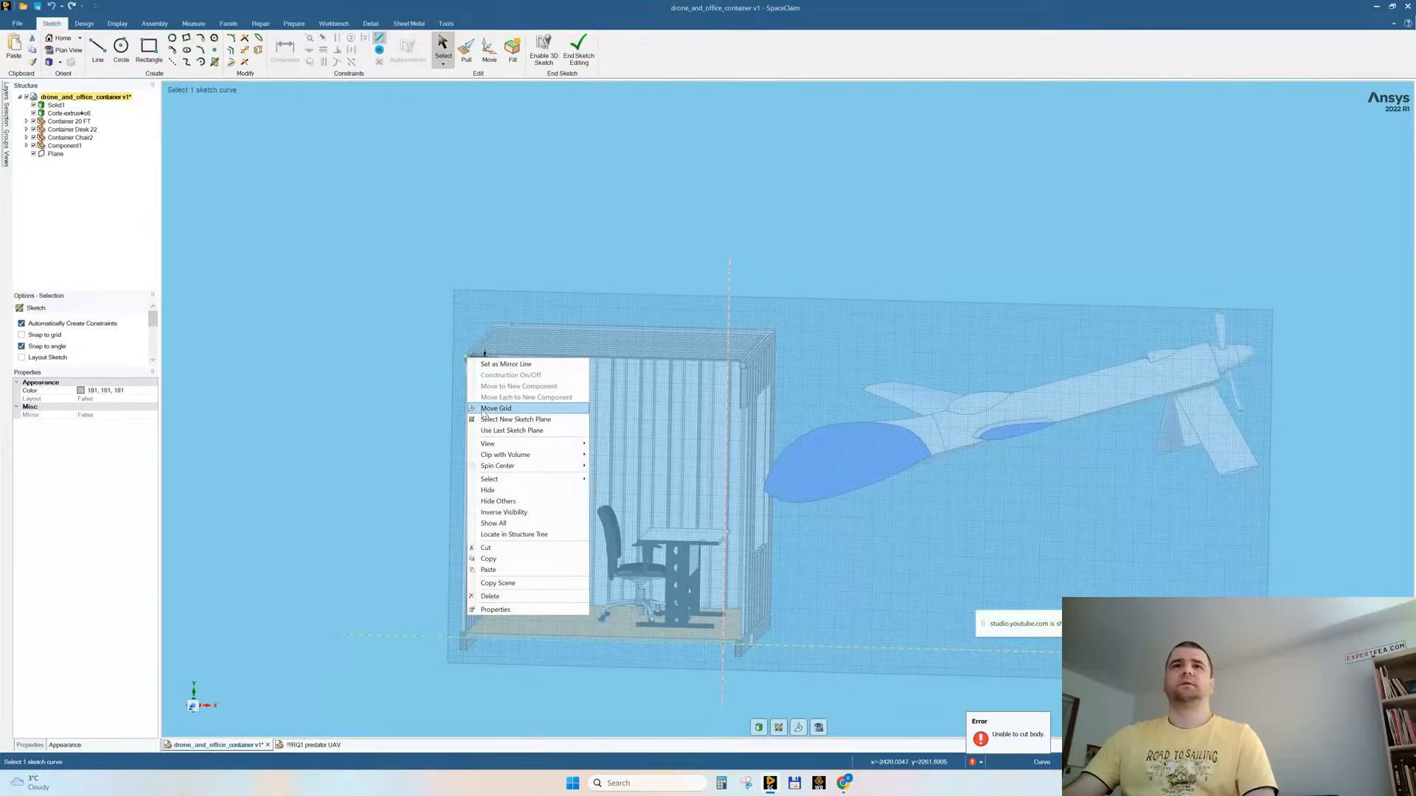
pyautogui.click(503, 496)
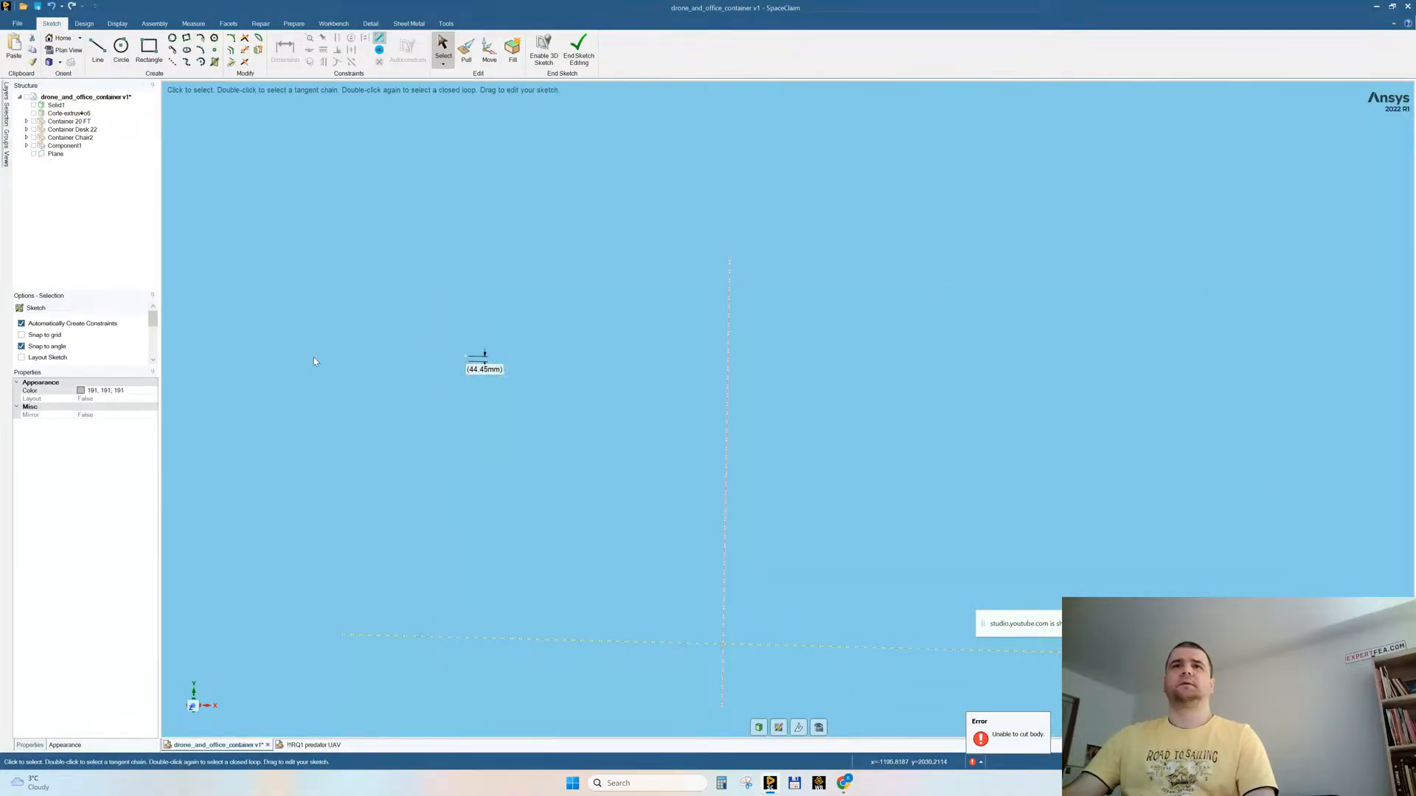
pyautogui.click(33, 122)
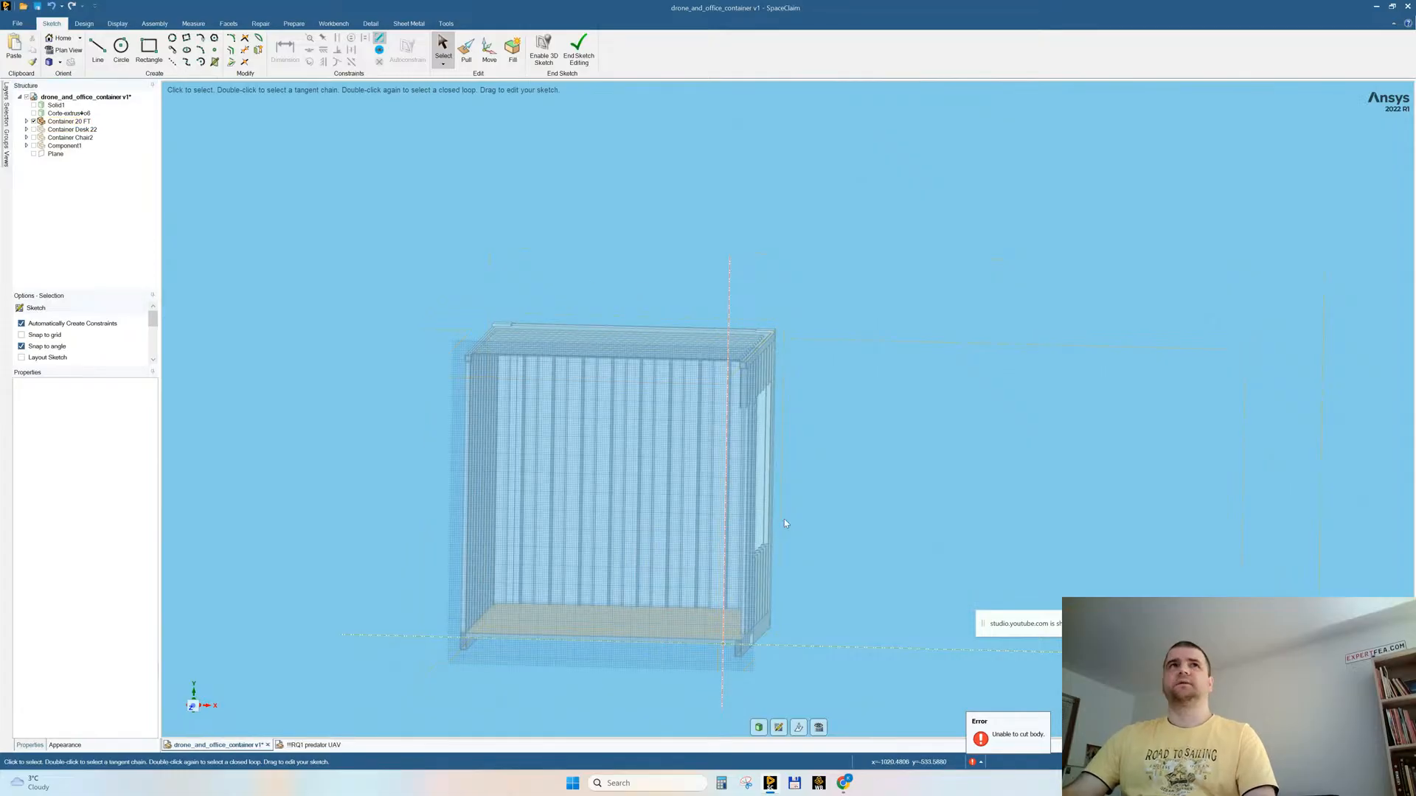
pyautogui.click(26, 120)
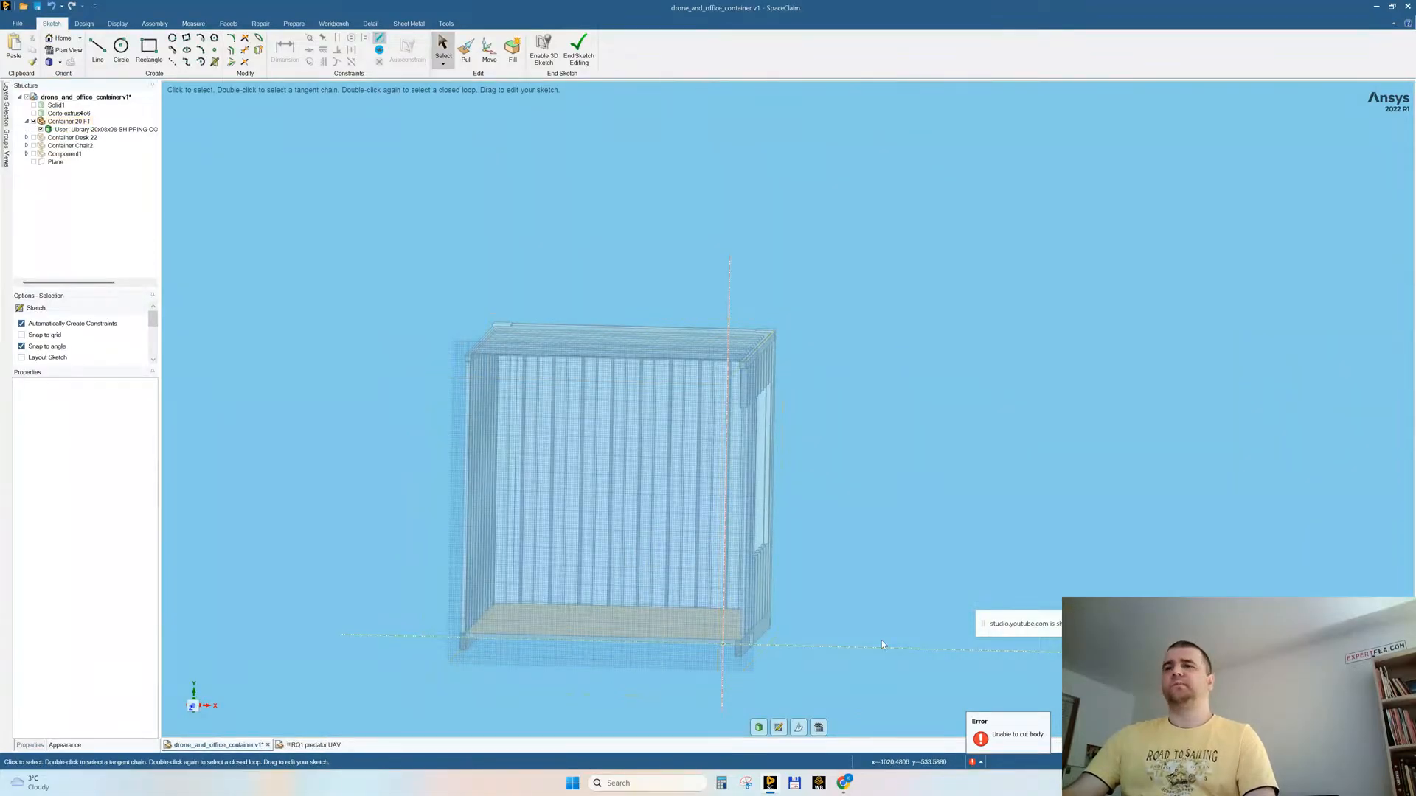
# Step: View the sketch plane head-on and sketch a rectangle enclosing the container's whole cross-section
pyautogui.click(819, 729)
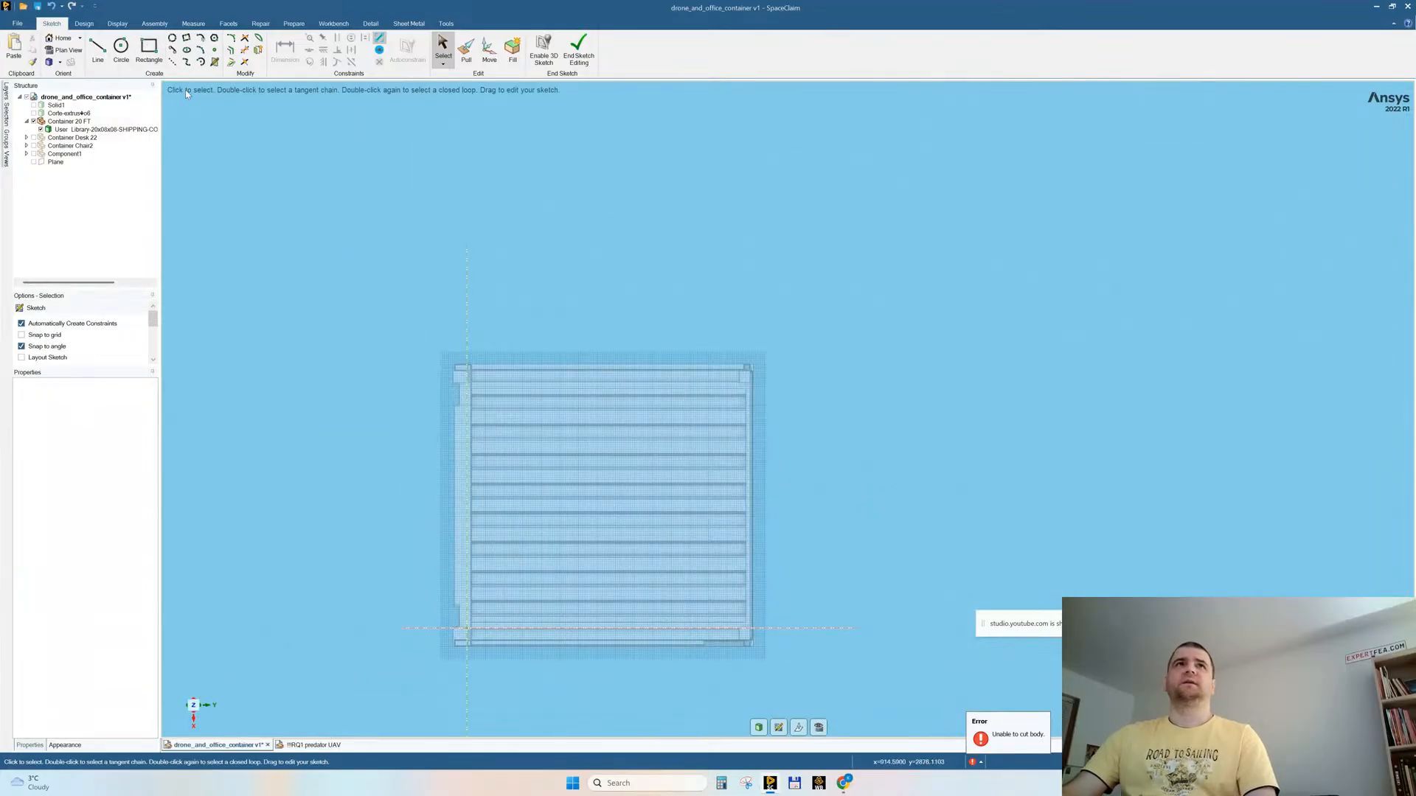
pyautogui.click(149, 50)
pyautogui.click(400, 298)
pyautogui.click(781, 679)
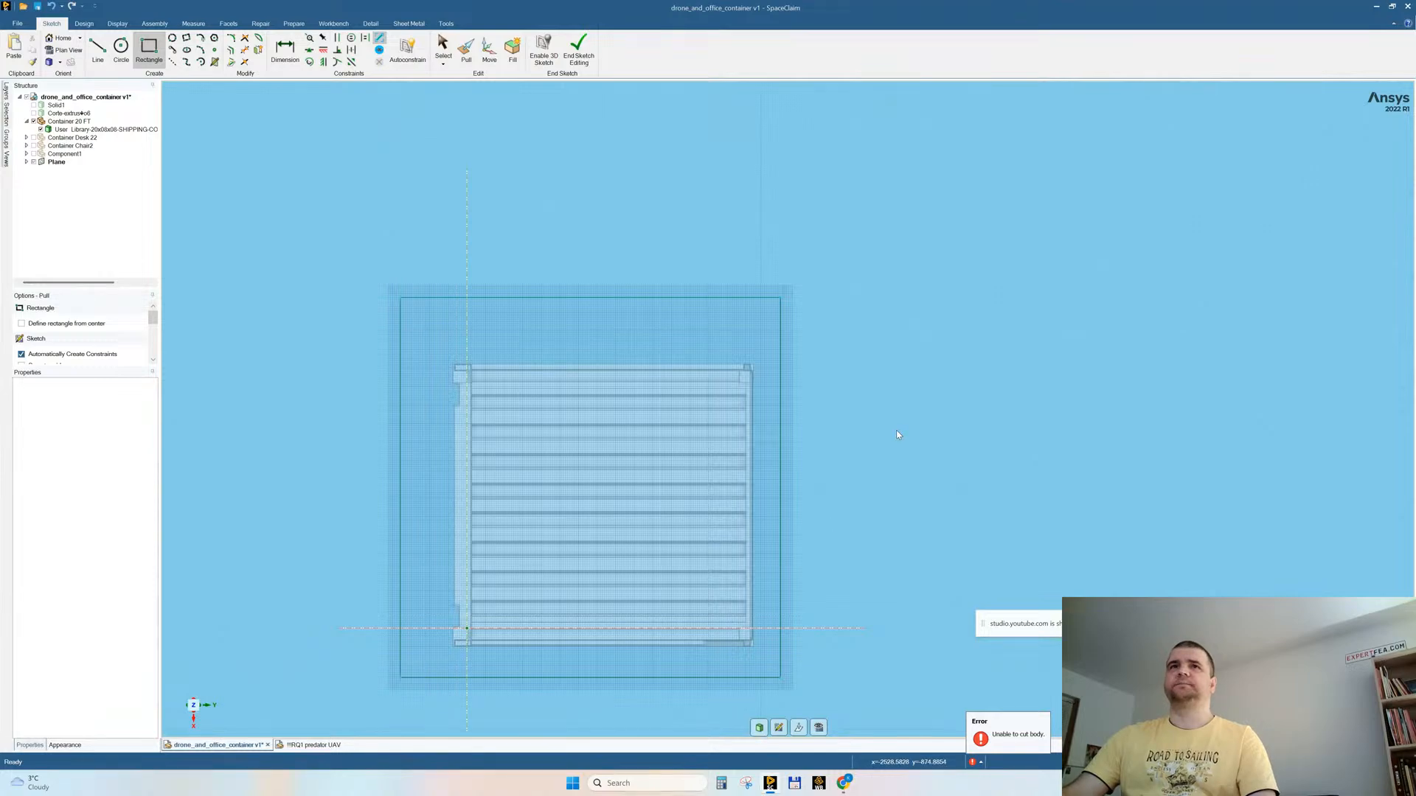
# Step: Pull the rectangular surface as a cut through the container shell
pyautogui.press('p')
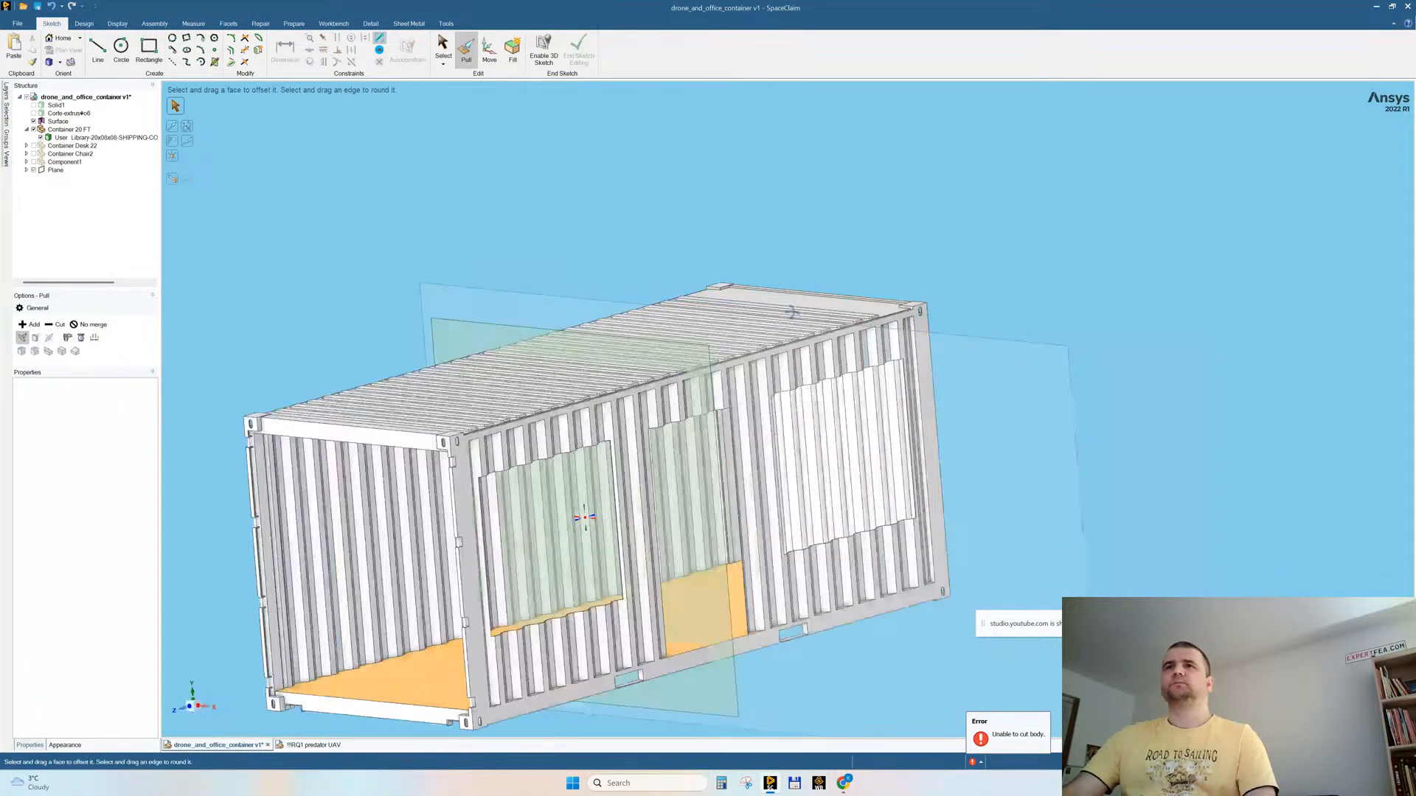
pyautogui.scroll(-3, 849, 261)
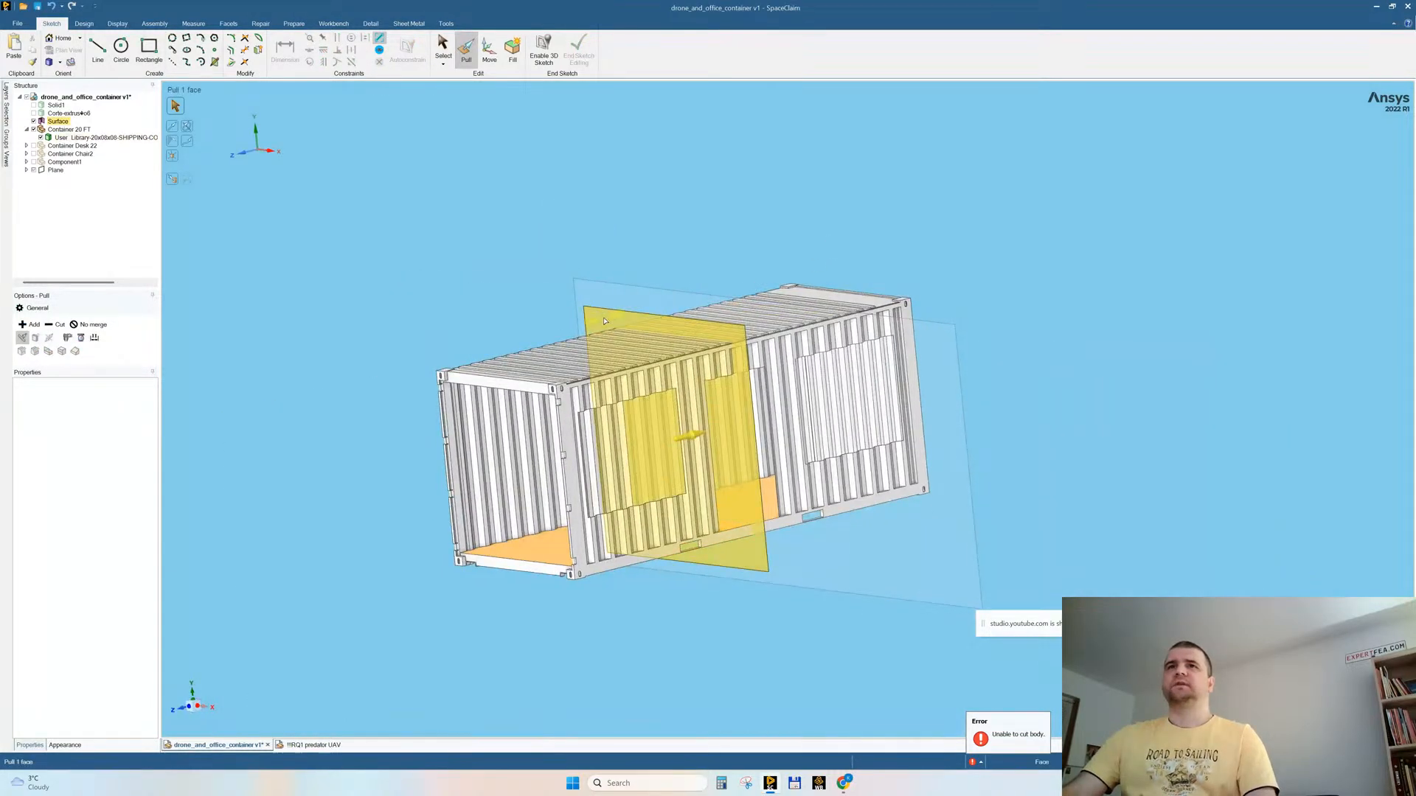
pyautogui.click(649, 324)
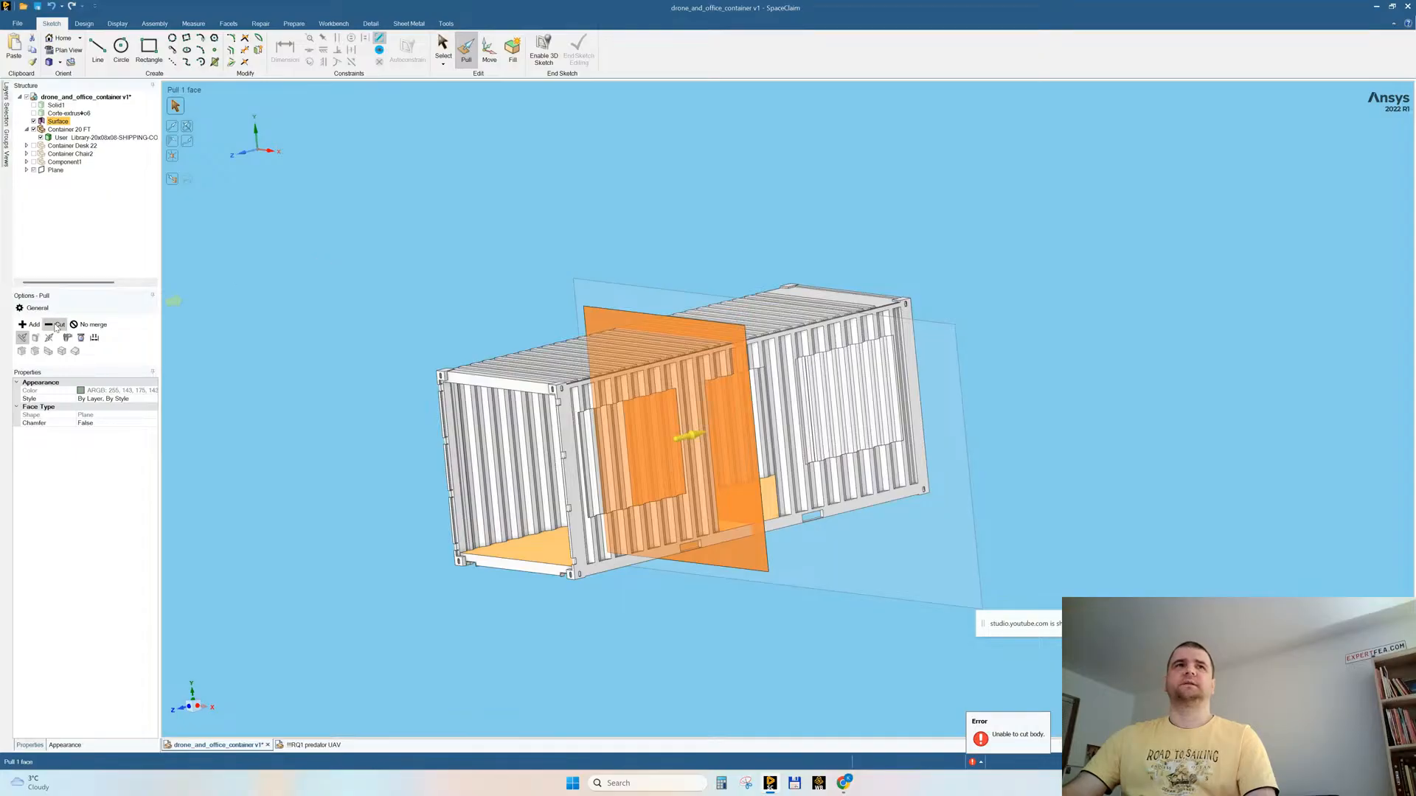
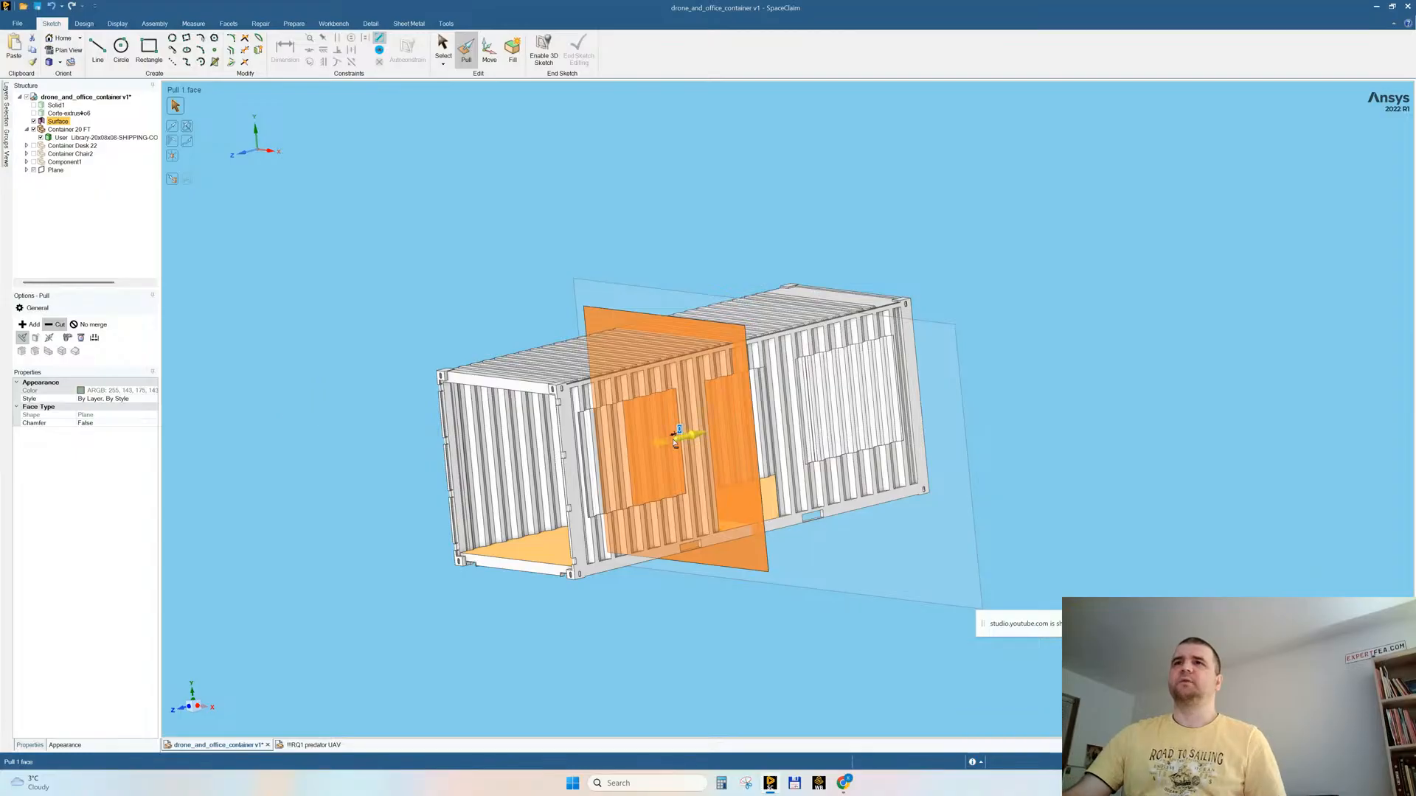
# Step: Try to cut through the container shell by pulling the rectangular mid-length surface by 10
pyautogui.moveTo(523, 290); pyautogui.dragTo(491, 267, button='middle')
pyautogui.scroll(3, 763, 376)
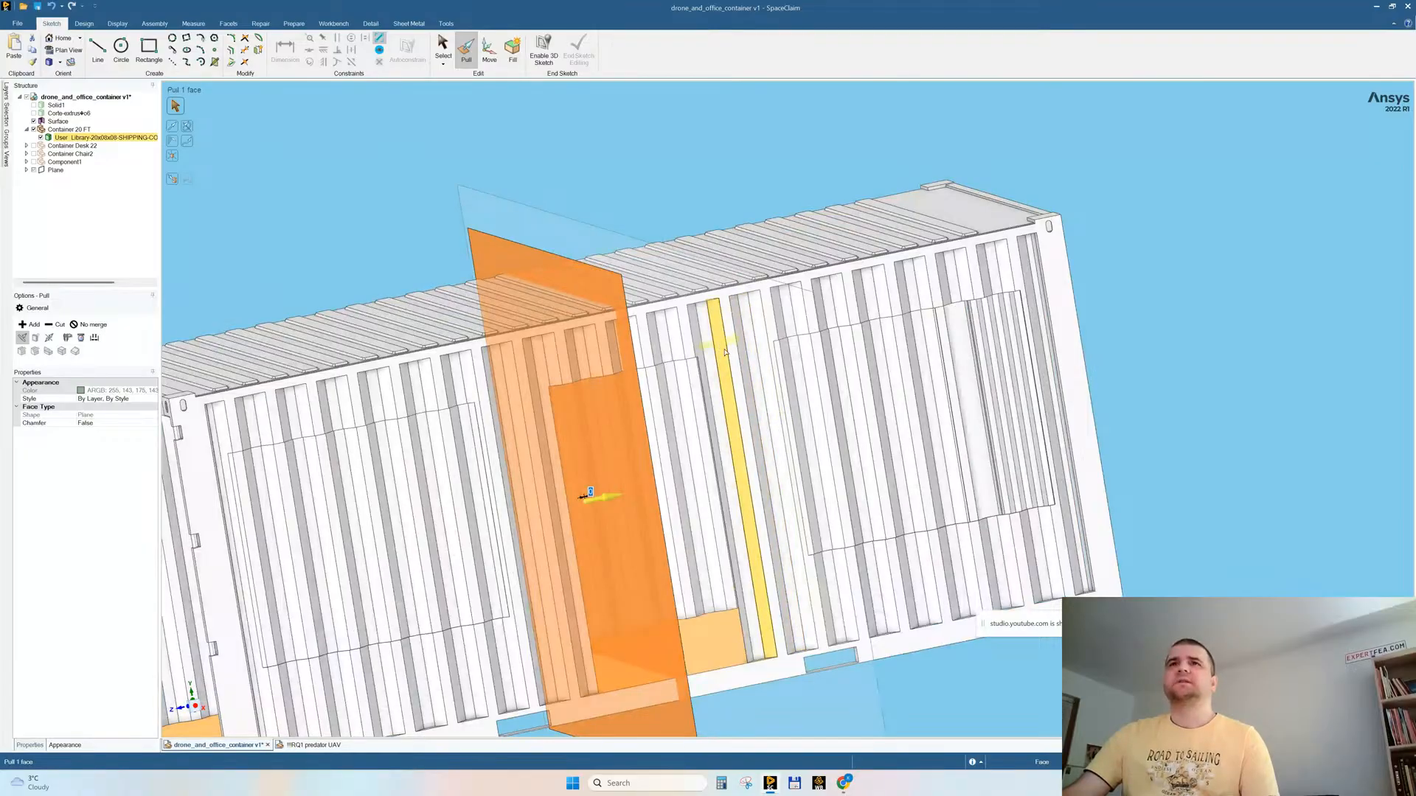
pyautogui.keyDown('ctrl'); pyautogui.scroll(-3, 725, 352); pyautogui.keyUp('ctrl')
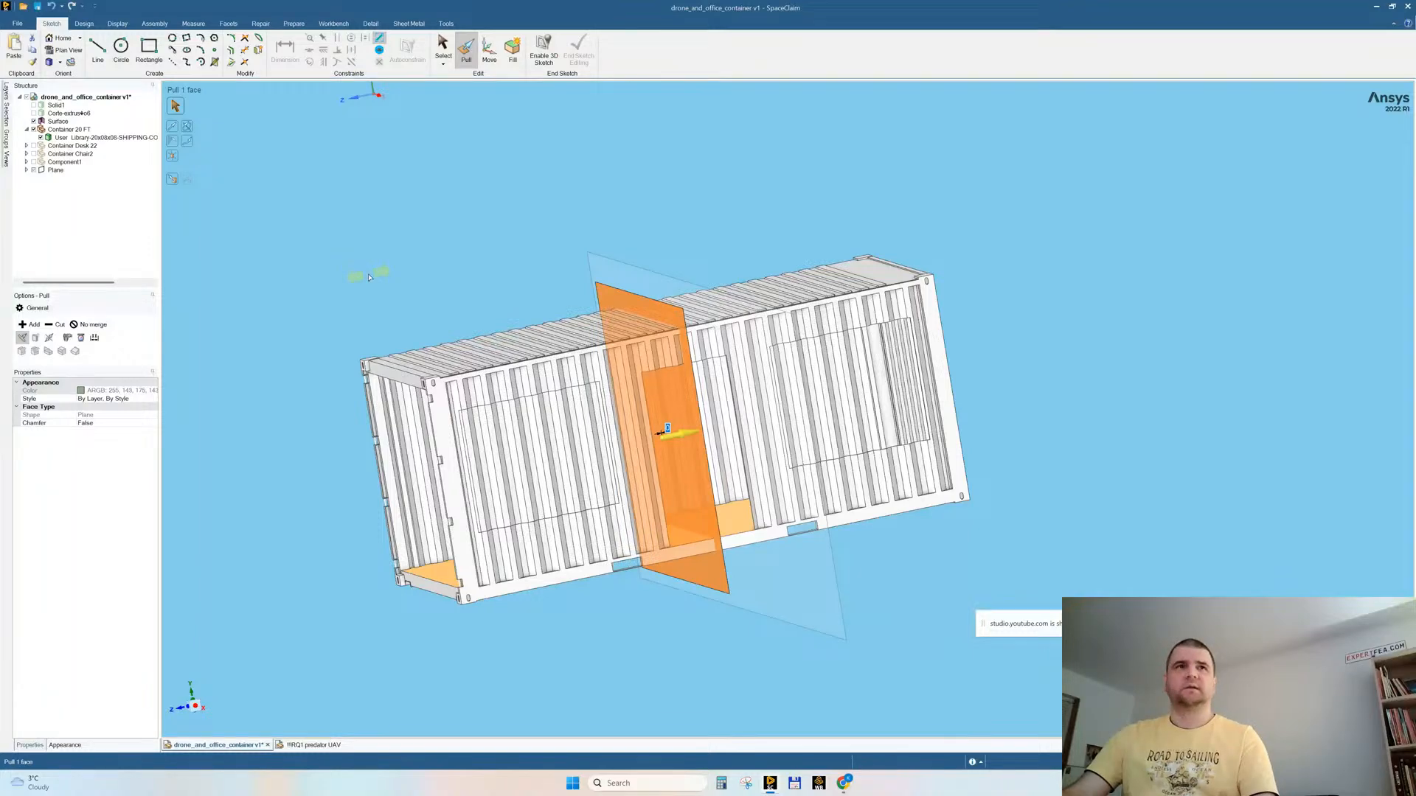
pyautogui.moveTo(368, 278); pyautogui.dragTo(422, 277, button='middle')
pyautogui.click(57, 324)
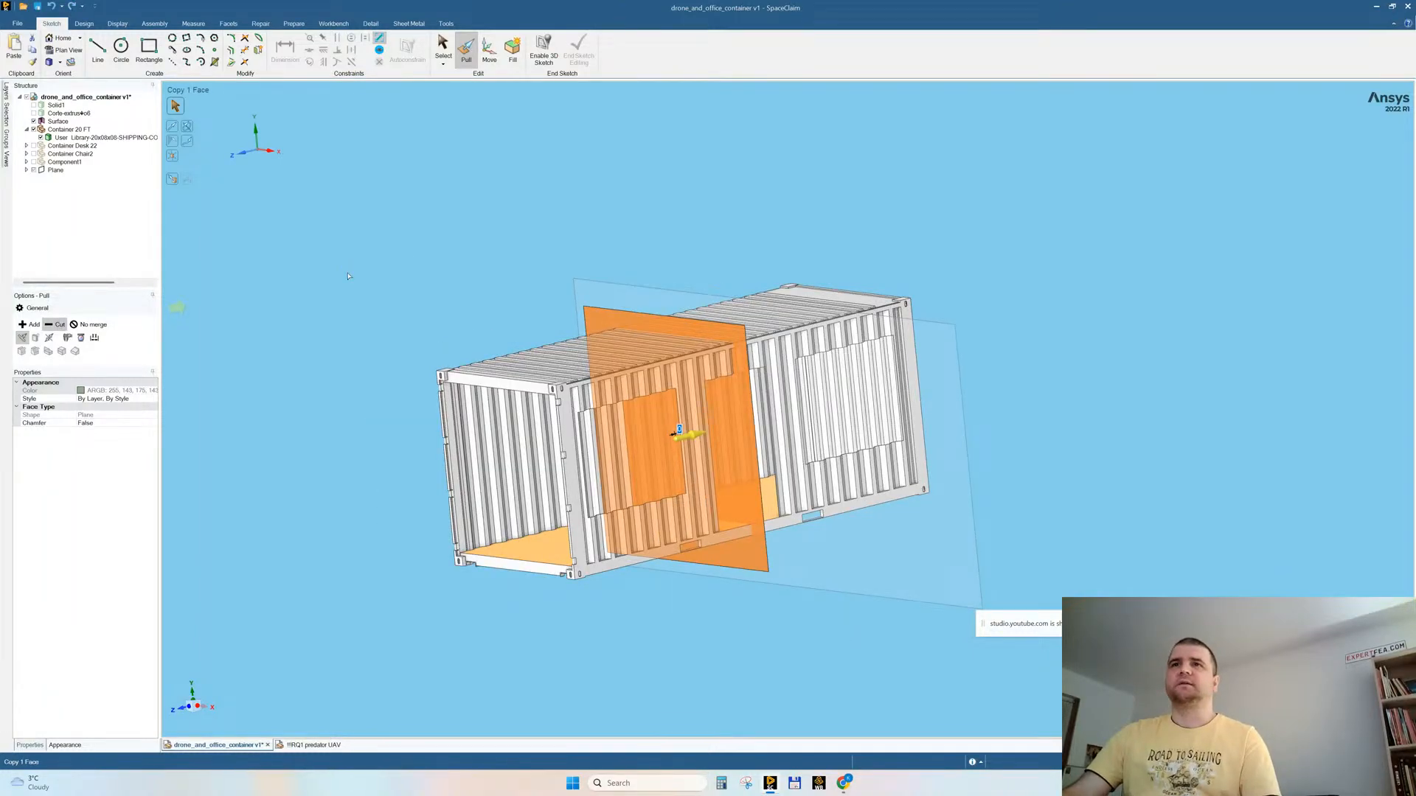
pyautogui.moveTo(433, 283); pyautogui.dragTo(394, 282, button='middle')
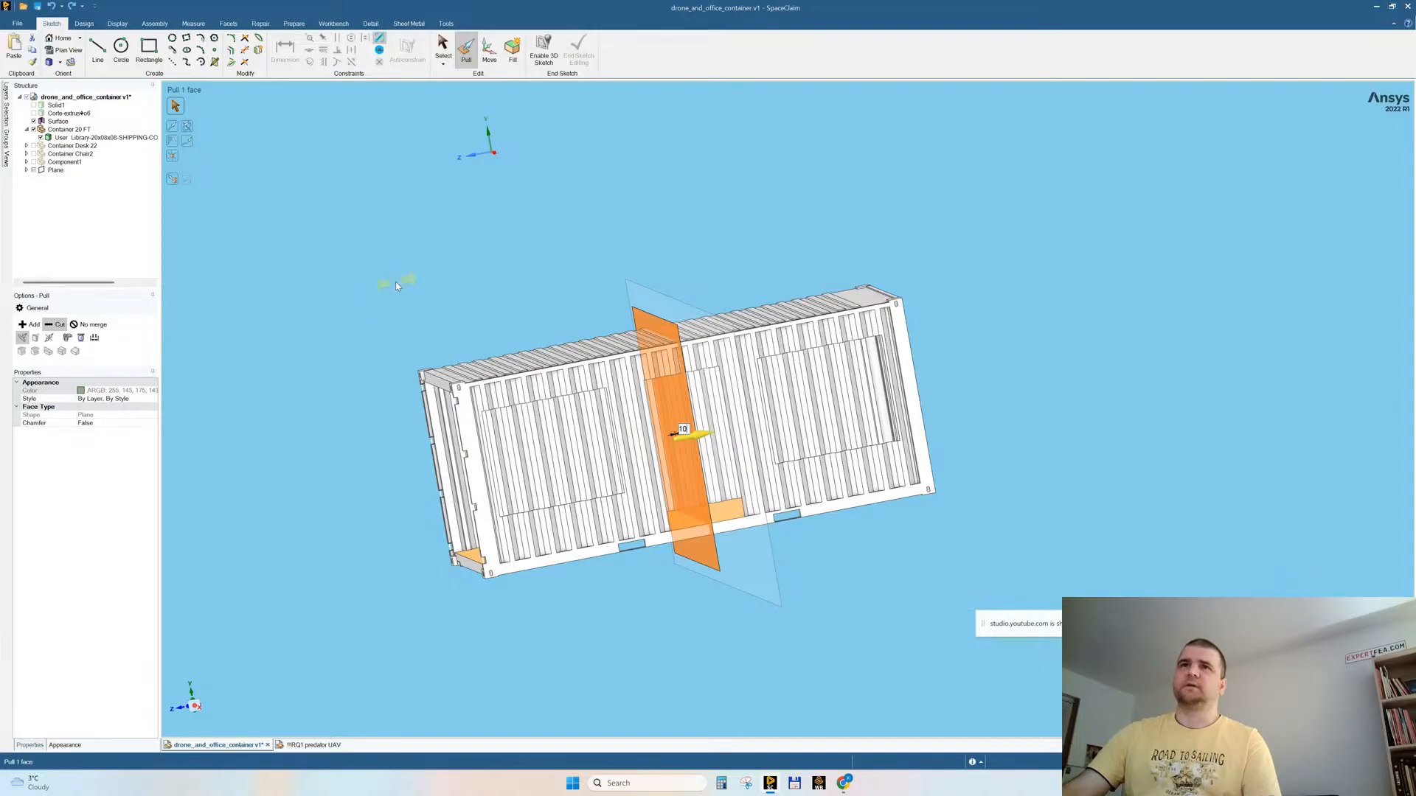
pyautogui.press('-')
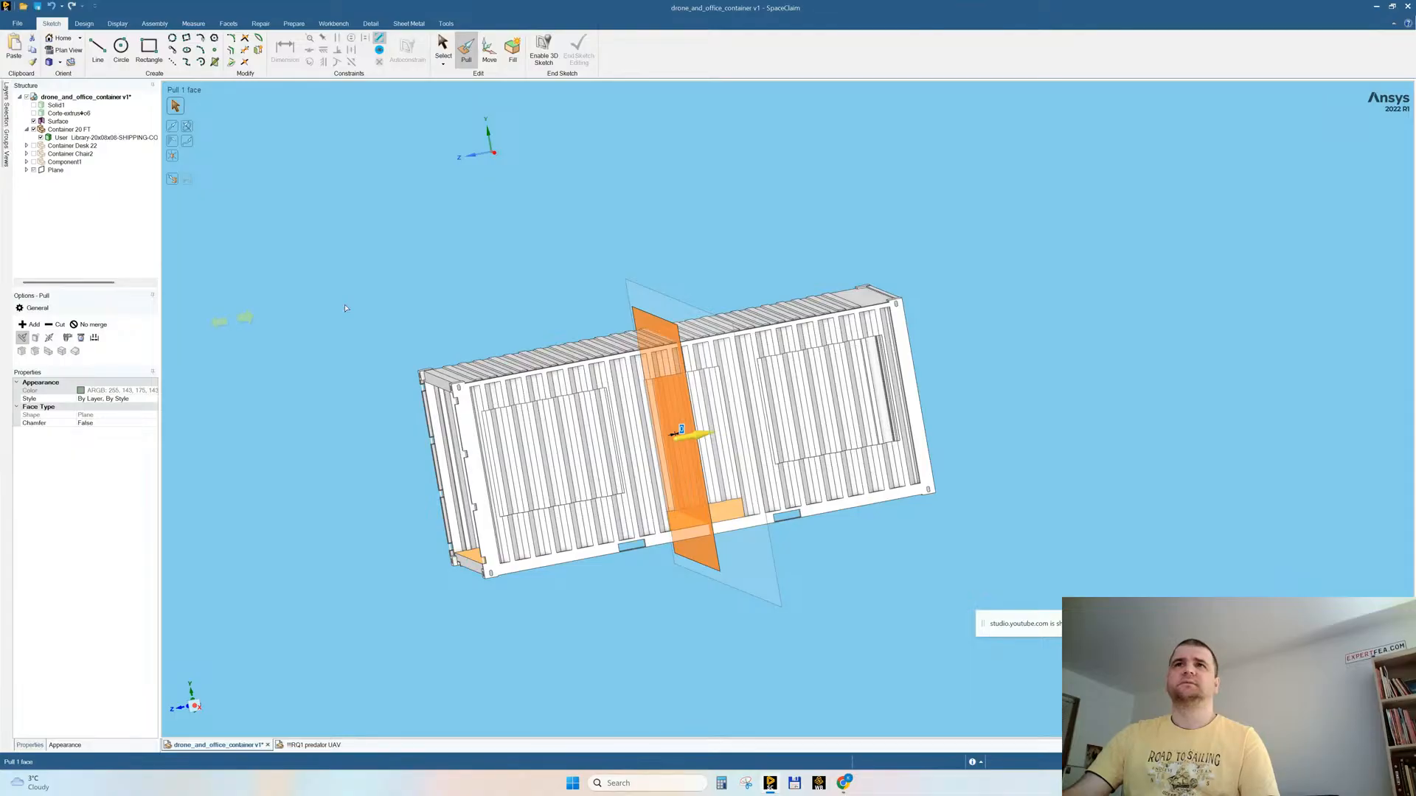
pyautogui.press('-')
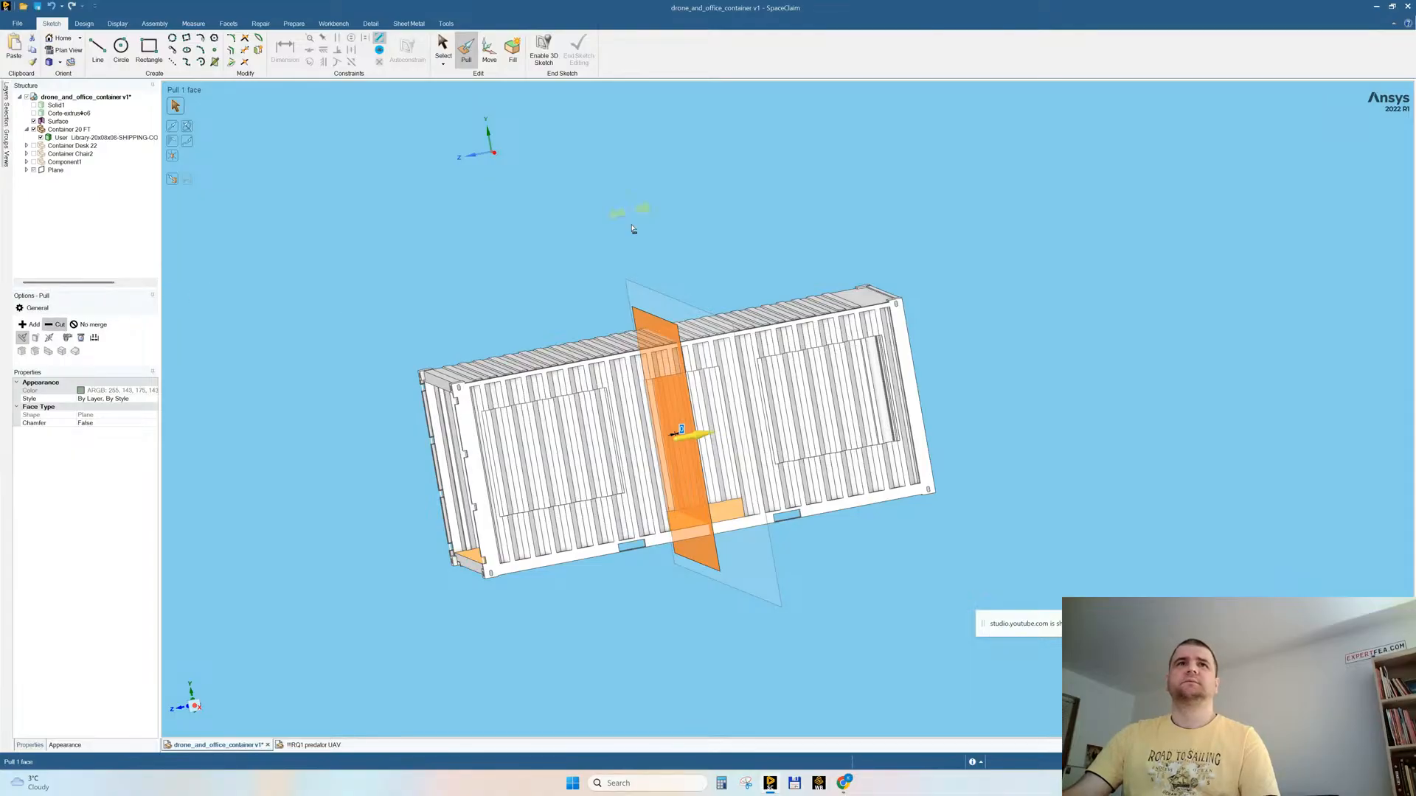
pyautogui.press('-')
pyautogui.moveTo(660, 250); pyautogui.dragTo(627, 323, button='middle')
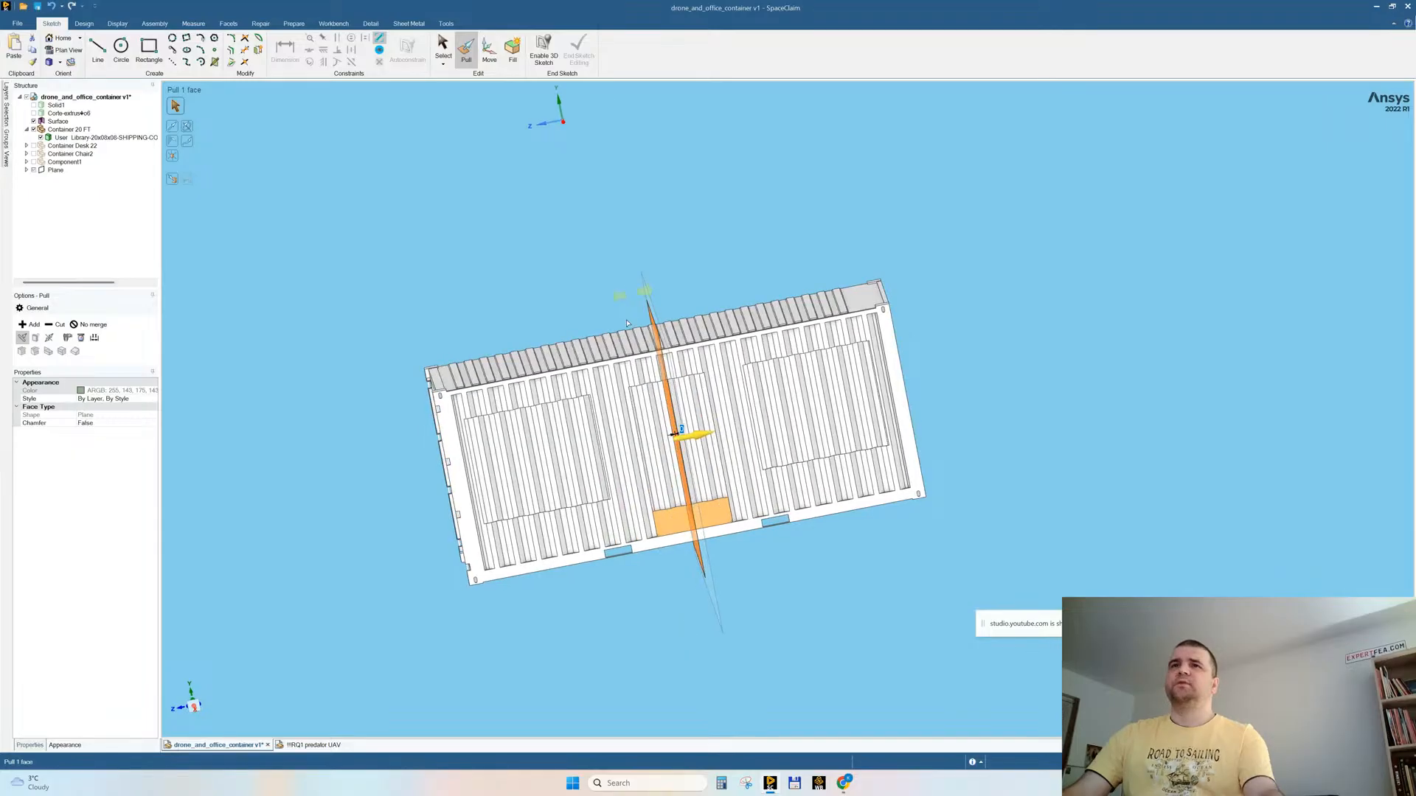
pyautogui.press('Escape')
# Step: Try to split the container shell with Combine, using the rectangular mid-length surface as the cutter
pyautogui.scroll(5, 667, 385)
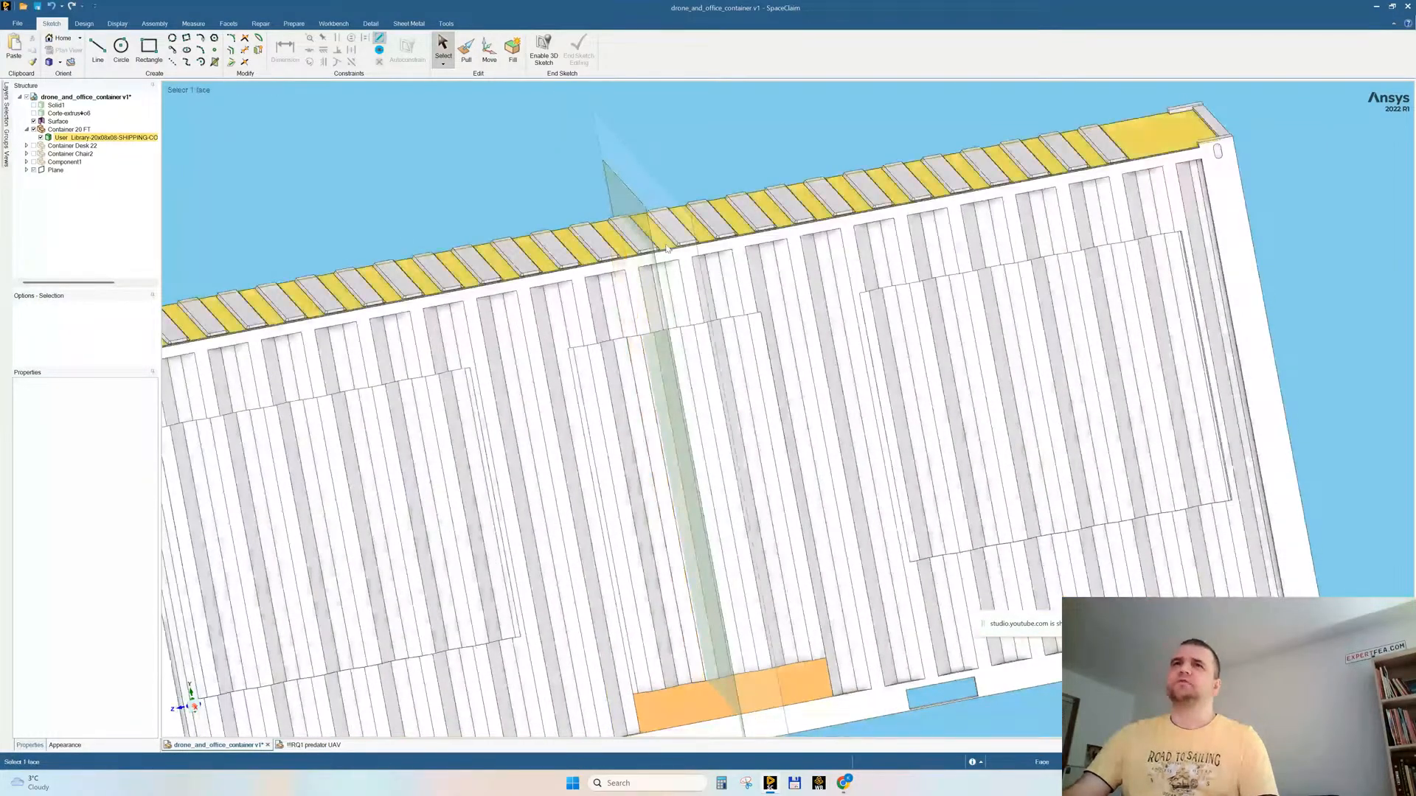
pyautogui.scroll(-4, 649, 379)
pyautogui.click(84, 23)
pyautogui.click(293, 46)
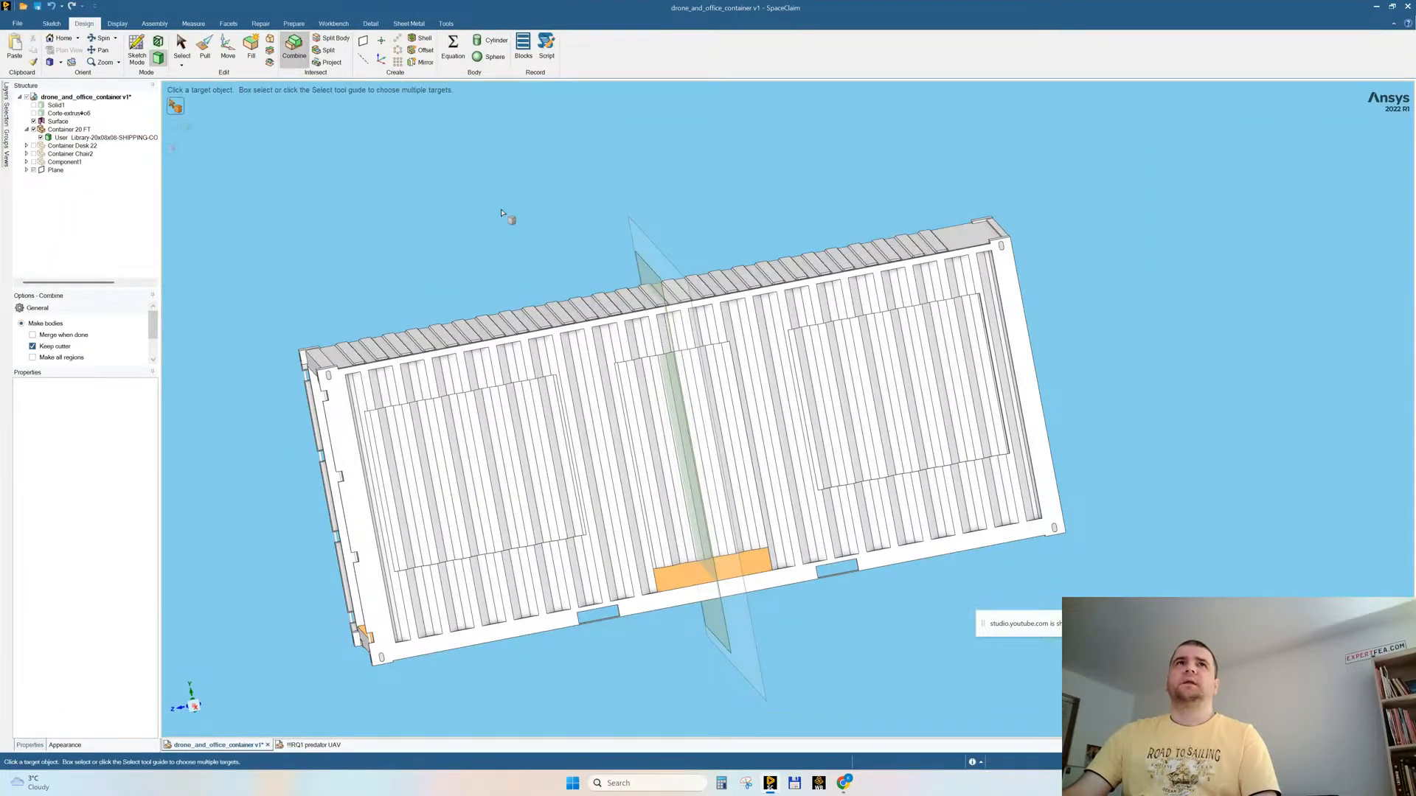
pyautogui.click(521, 316)
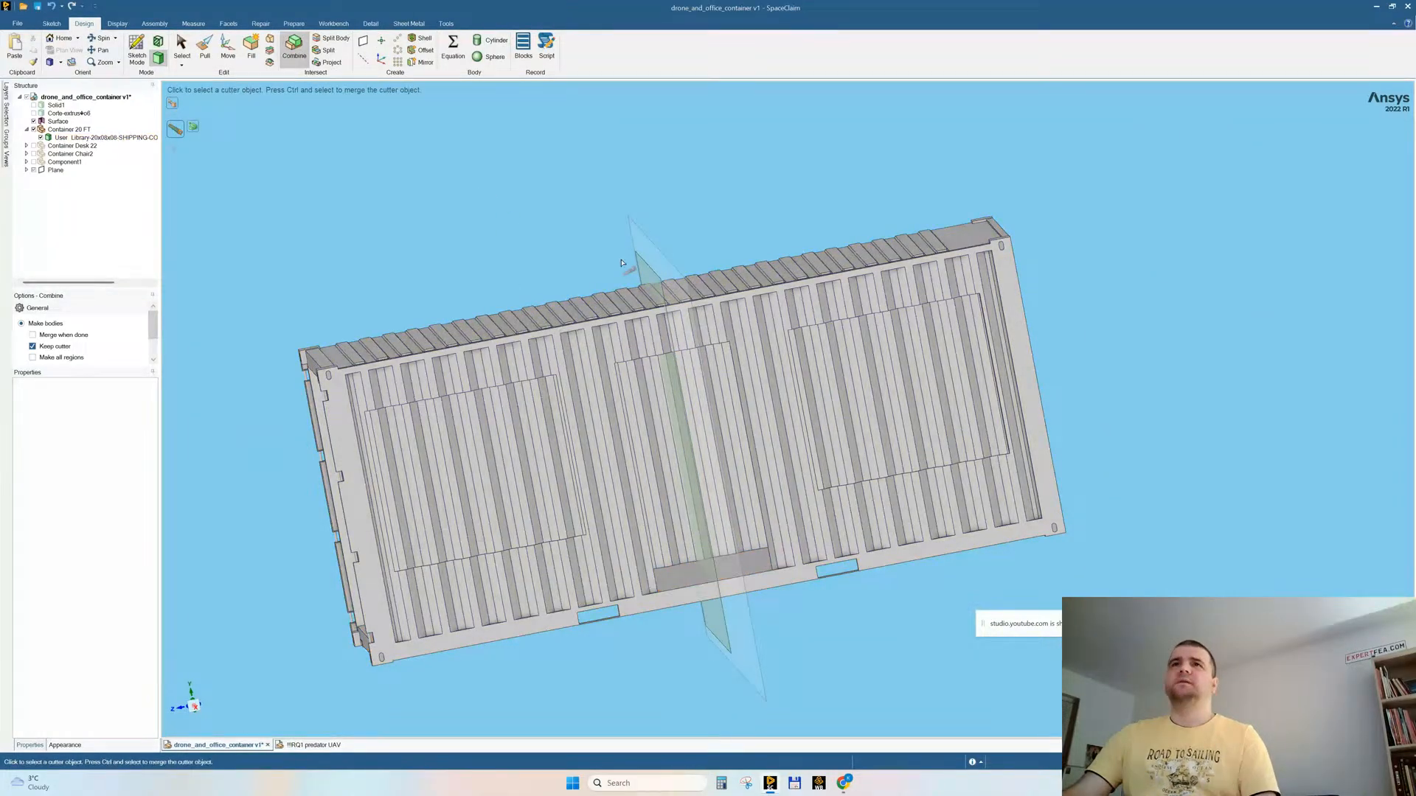
pyautogui.click(643, 266)
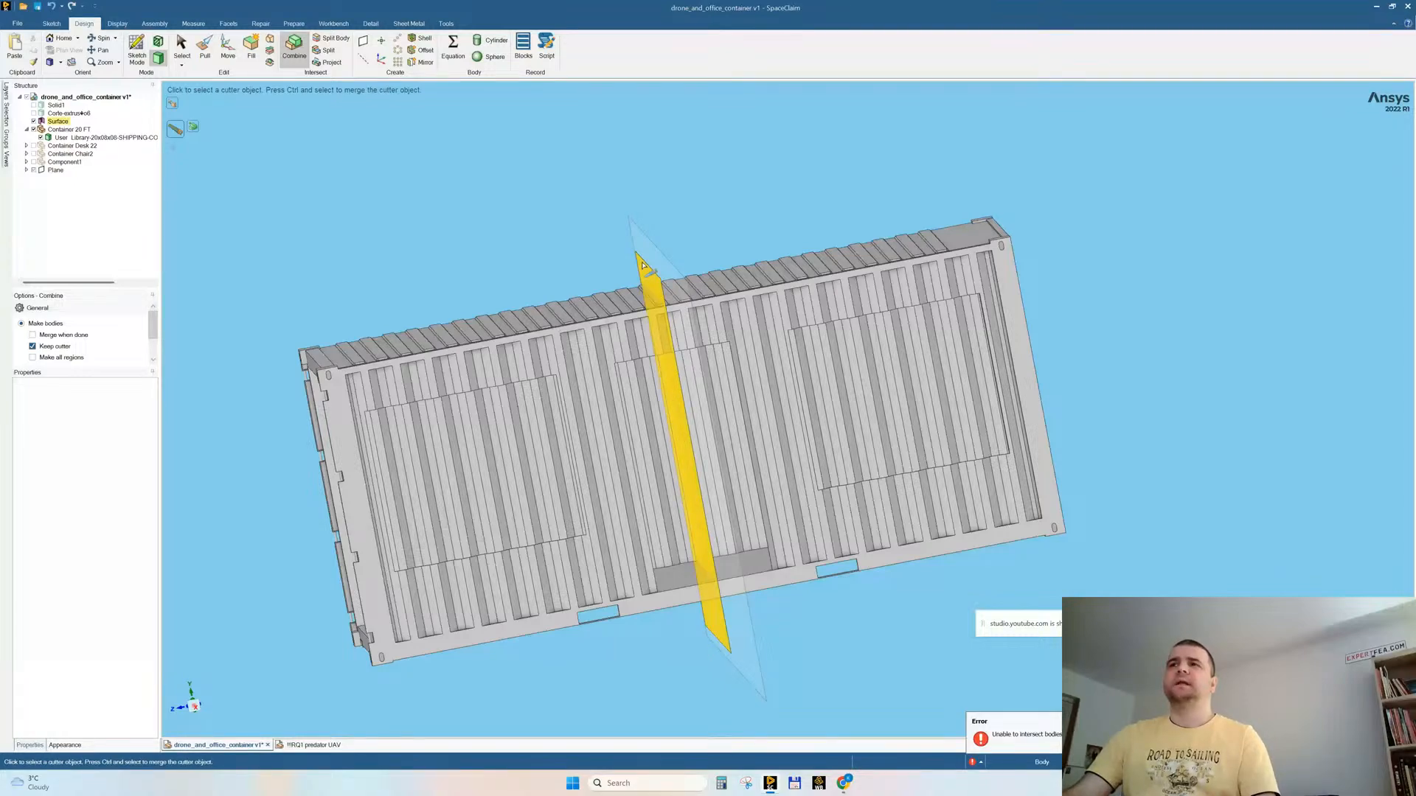
pyautogui.moveTo(509, 310)
pyautogui.mouseDown(button='middle')
pyautogui.moveTo(437, 297)
pyautogui.moveTo(513, 298)
pyautogui.moveTo(502, 289)
pyautogui.mouseUp(button='middle')
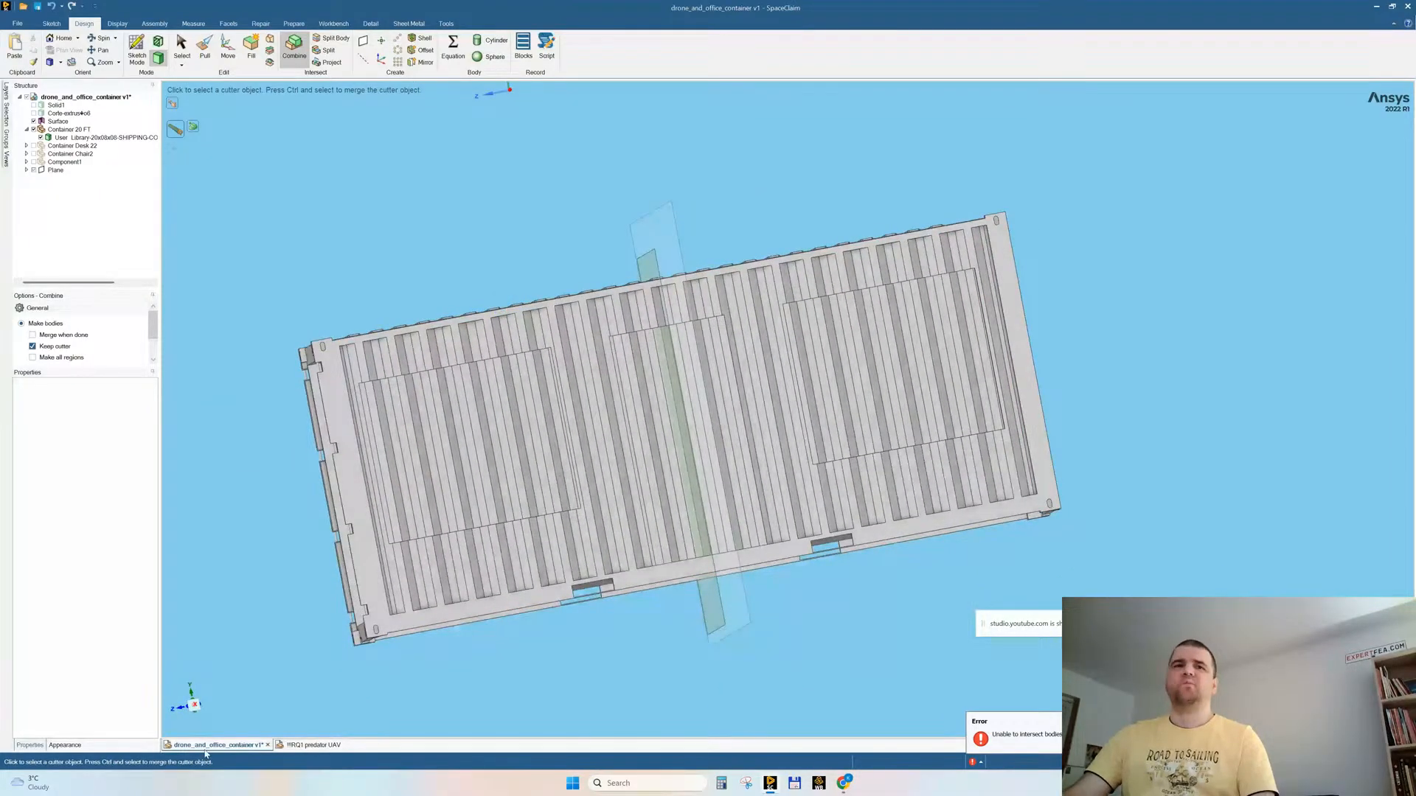
pyautogui.press('Escape')
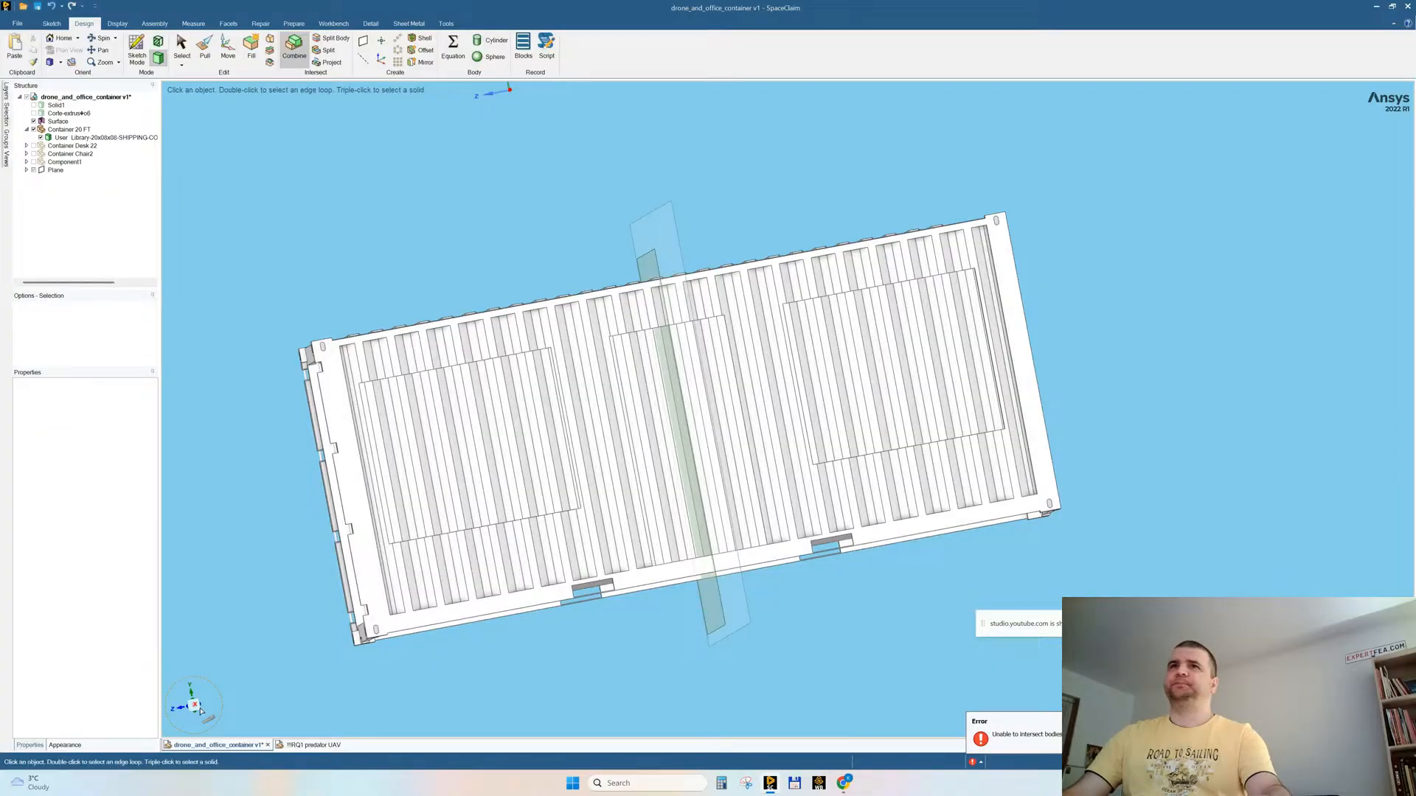
# Step: Box-select the faces at the container's open end in a side view and check which details are included
pyautogui.click(195, 709)
pyautogui.moveTo(242, 213); pyautogui.dragTo(336, 657)
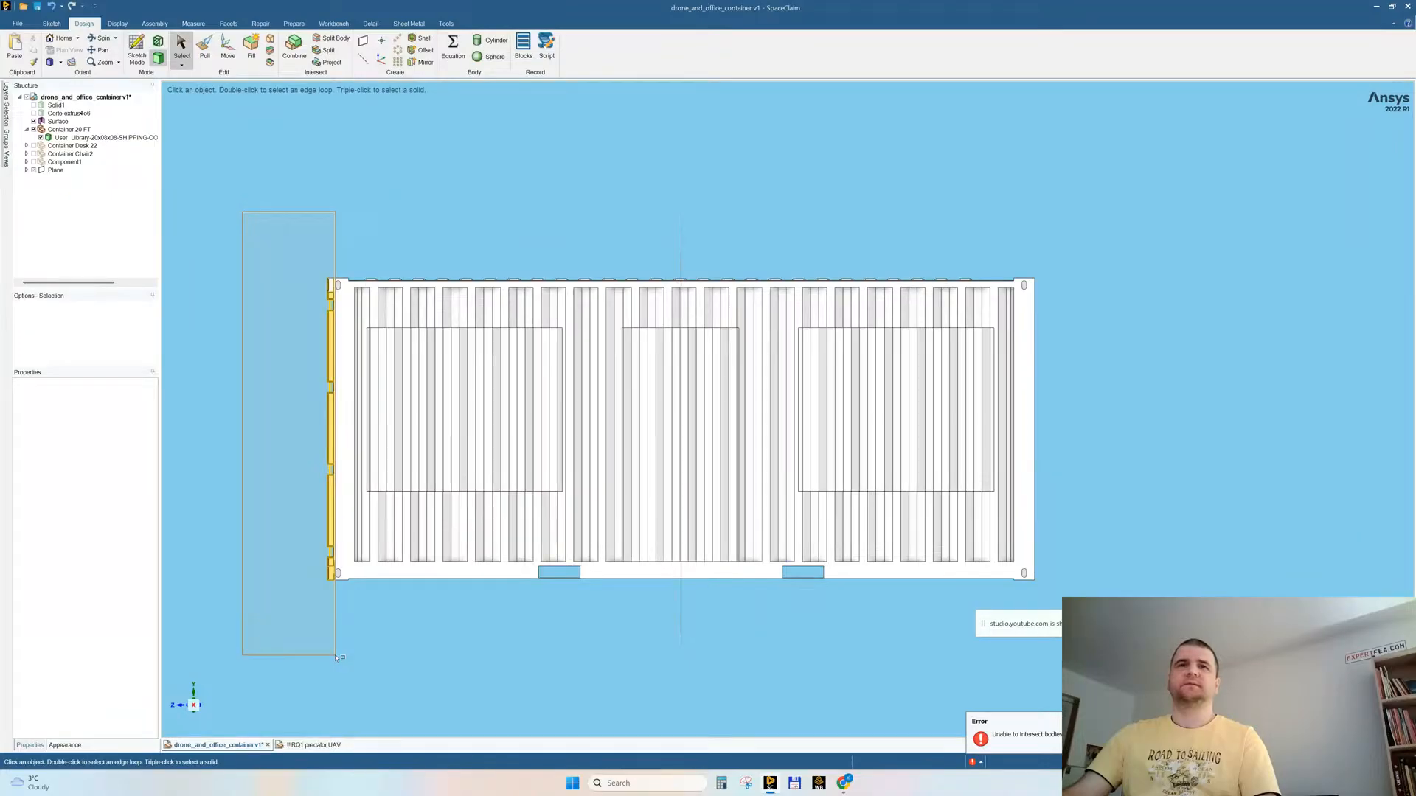
pyautogui.moveTo(336, 658); pyautogui.dragTo(337, 658)
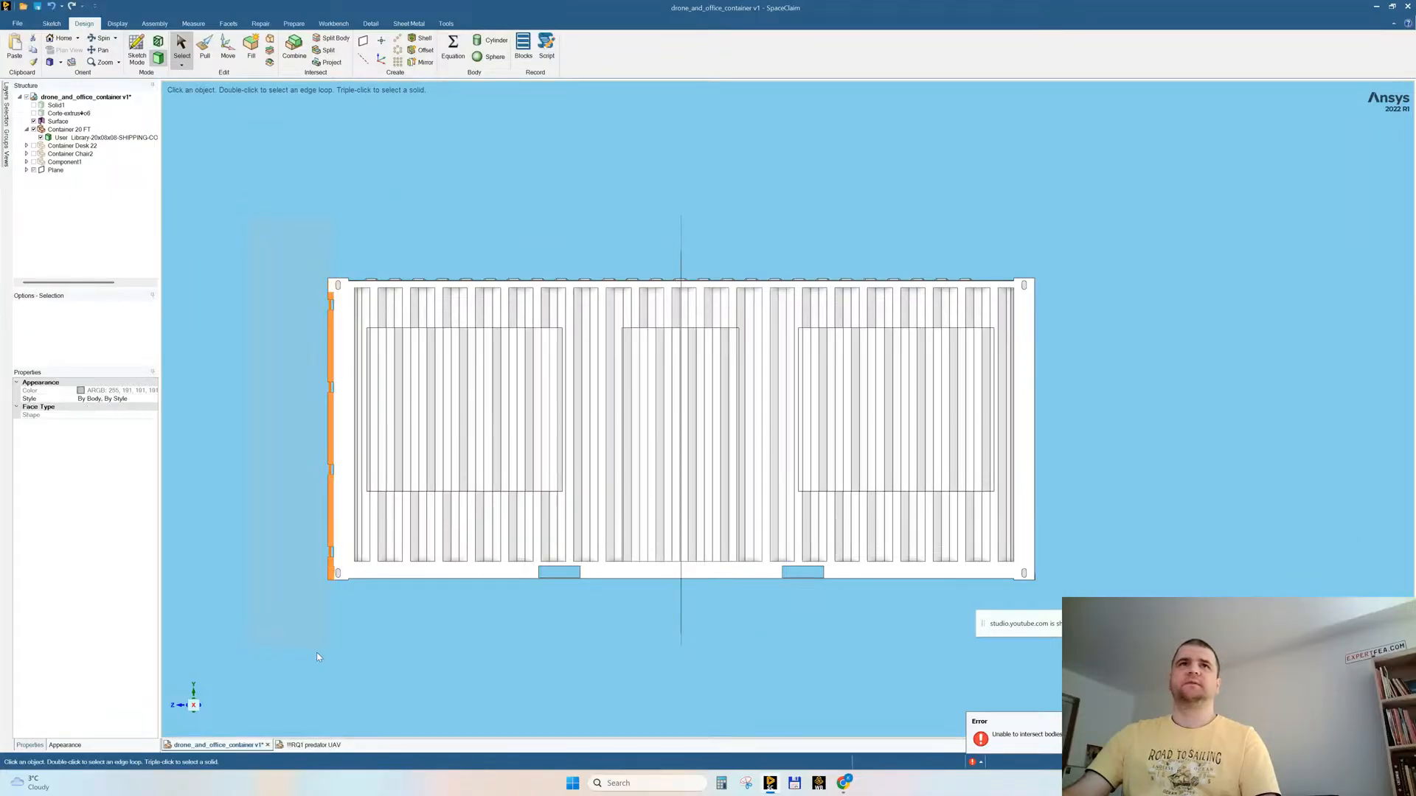
pyautogui.scroll(6, 309, 377)
pyautogui.scroll(-3, 310, 343)
pyautogui.moveTo(312, 343); pyautogui.dragTo(340, 352, button='middle')
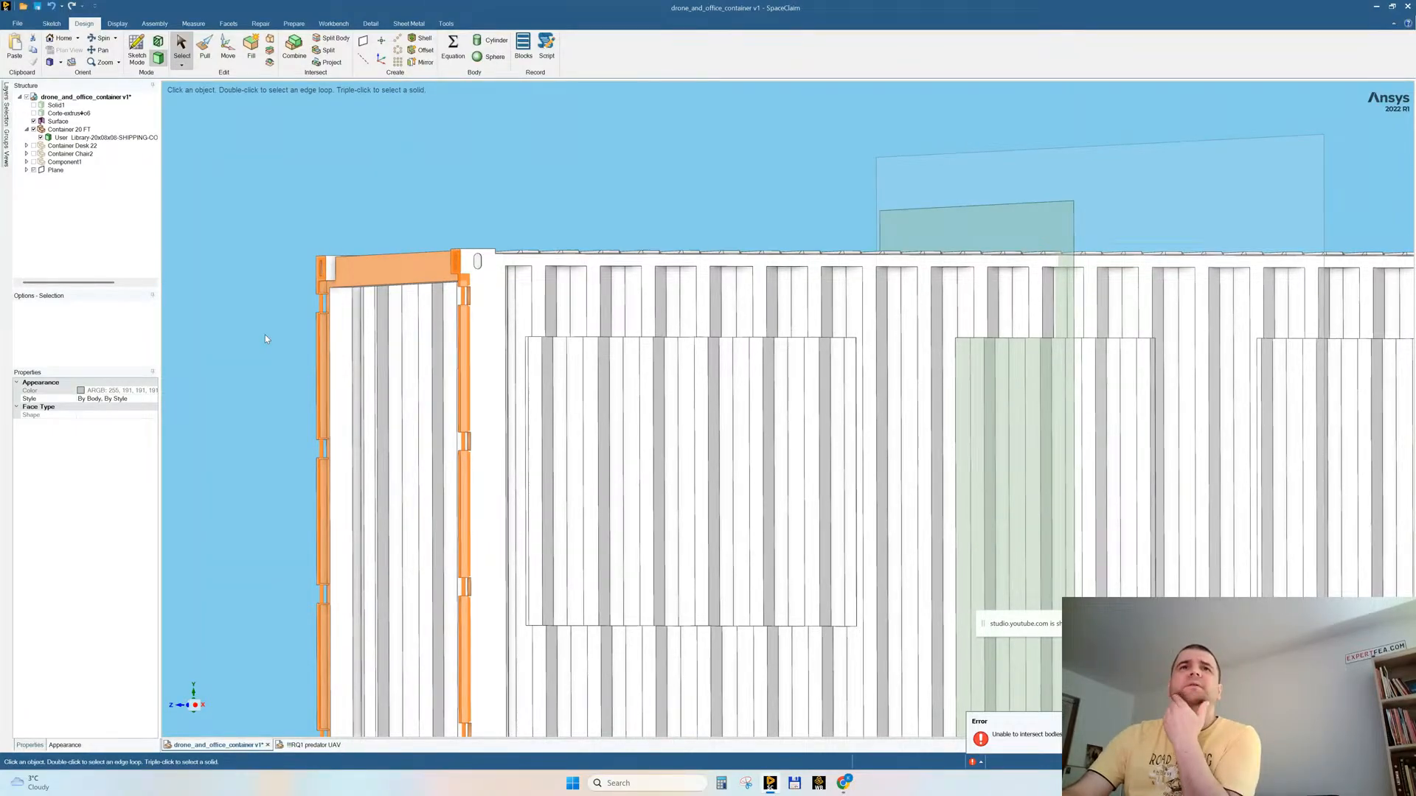
pyautogui.scroll(-3, 524, 298)
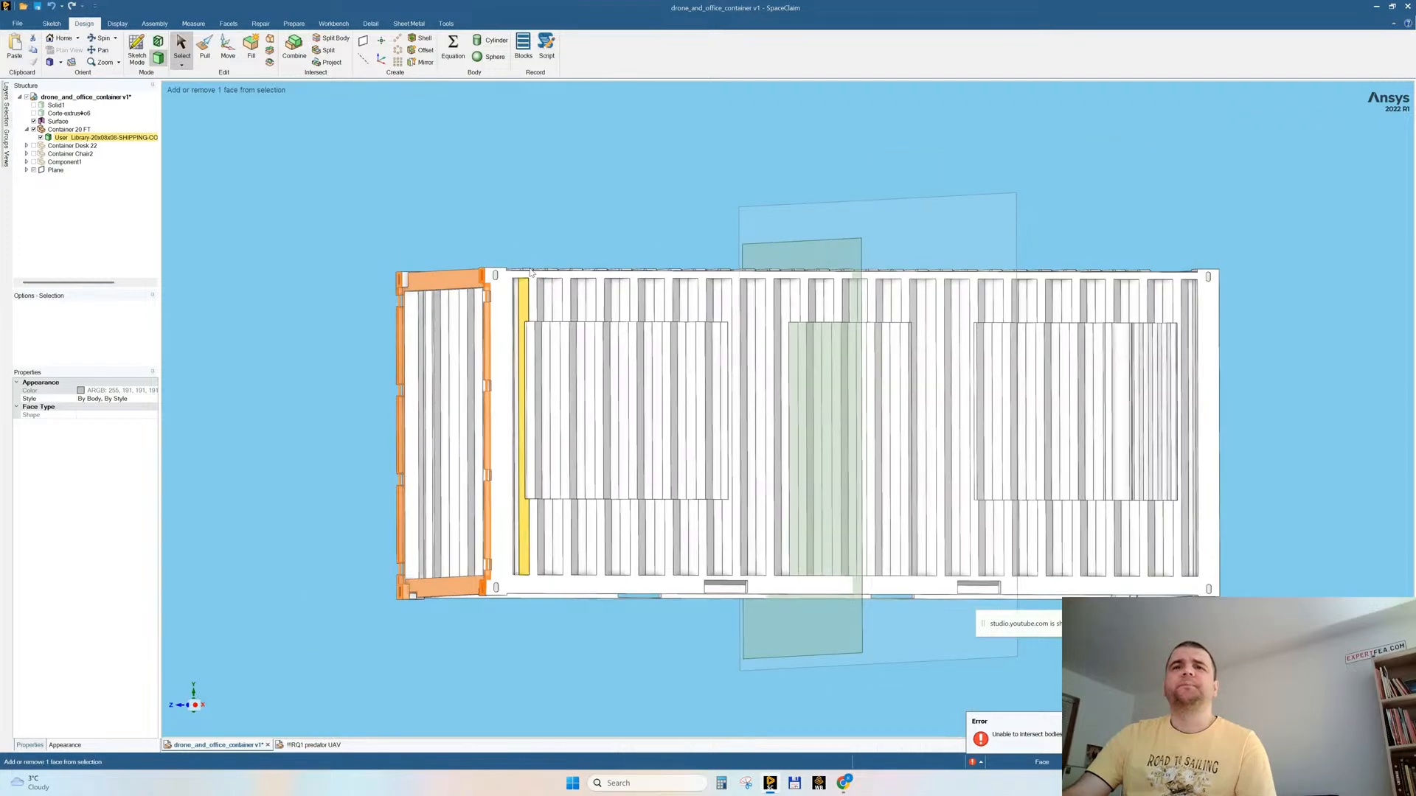
pyautogui.scroll(1, 377, 410)
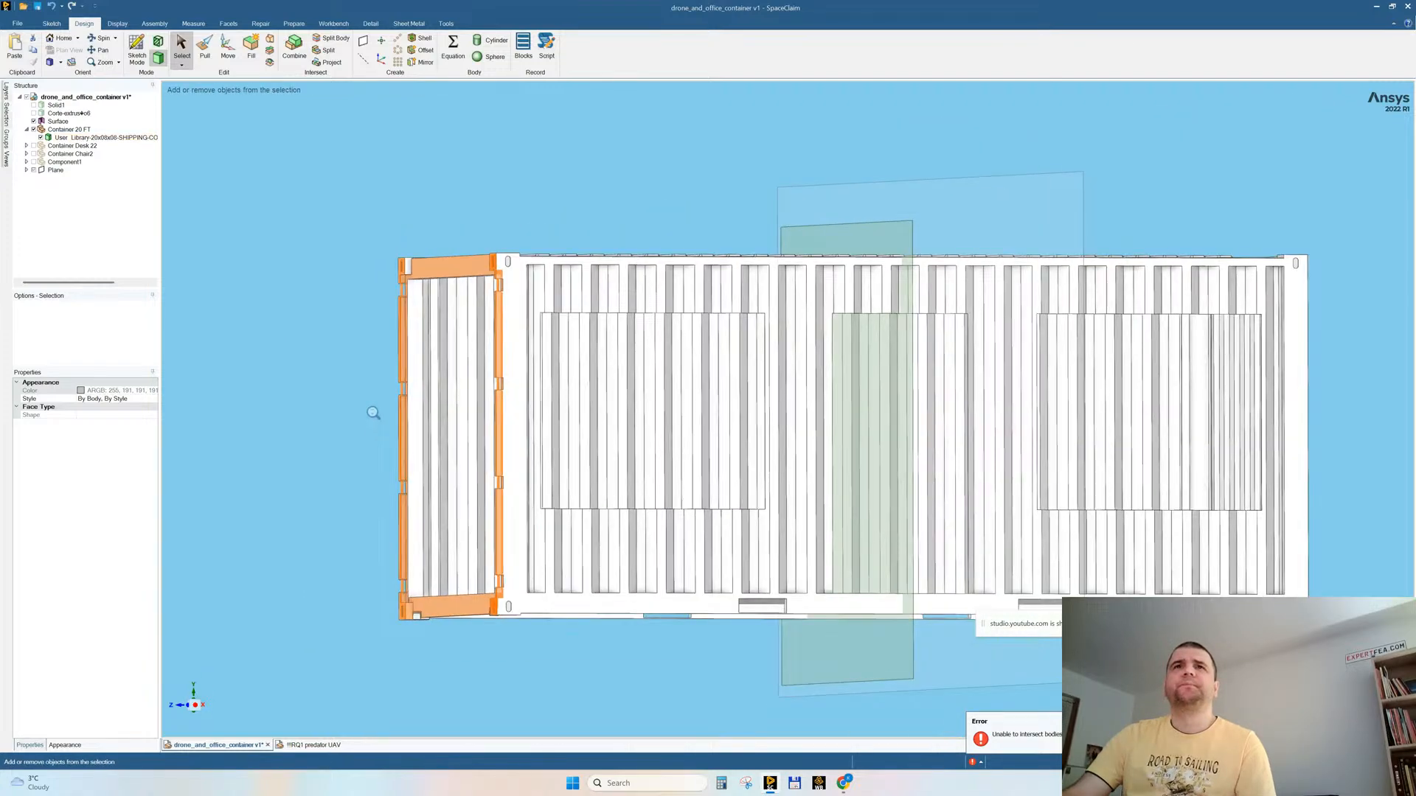
# Step: Reselect the open end's faces with a wider box in the side view, review them and clear the selection
pyautogui.click(197, 708)
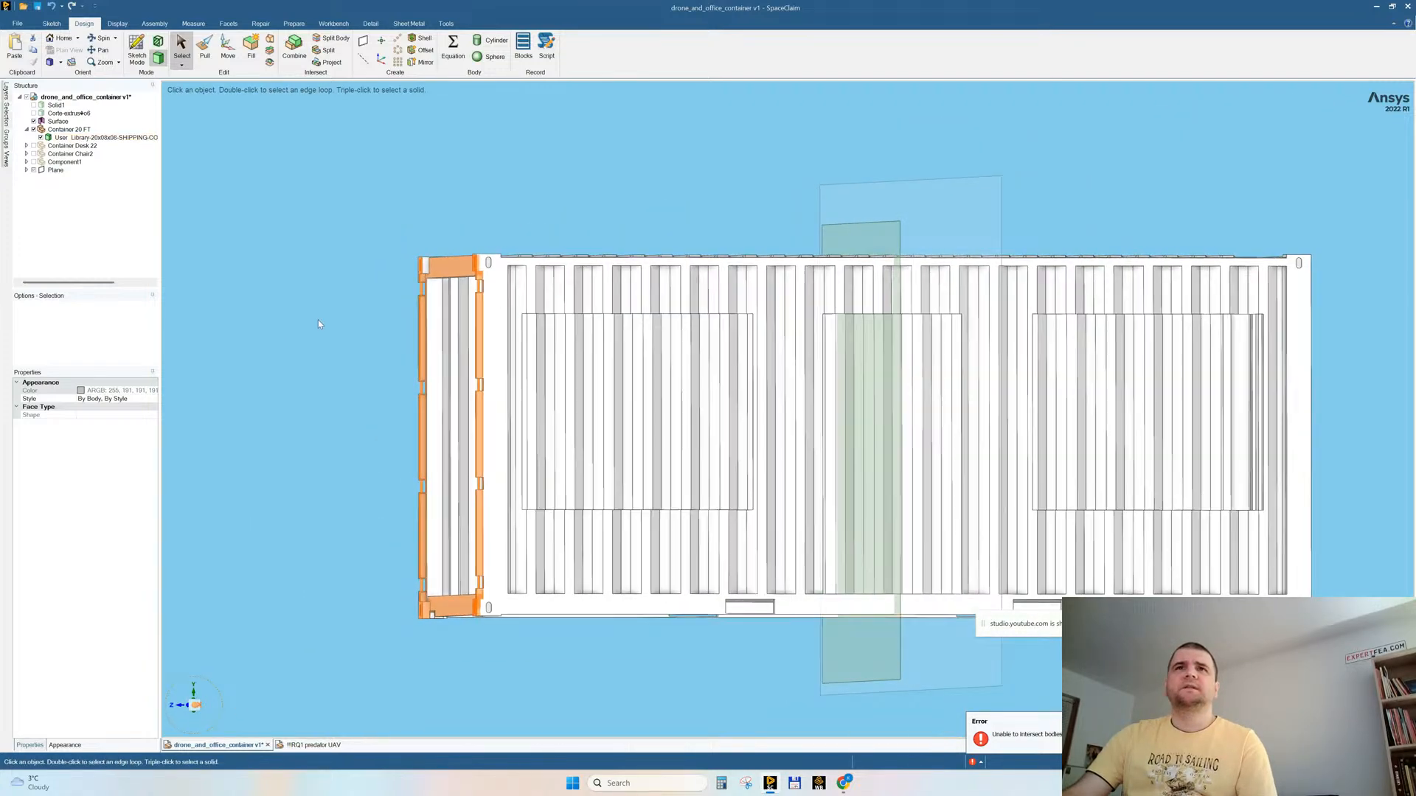
pyautogui.moveTo(333, 183); pyautogui.dragTo(466, 651)
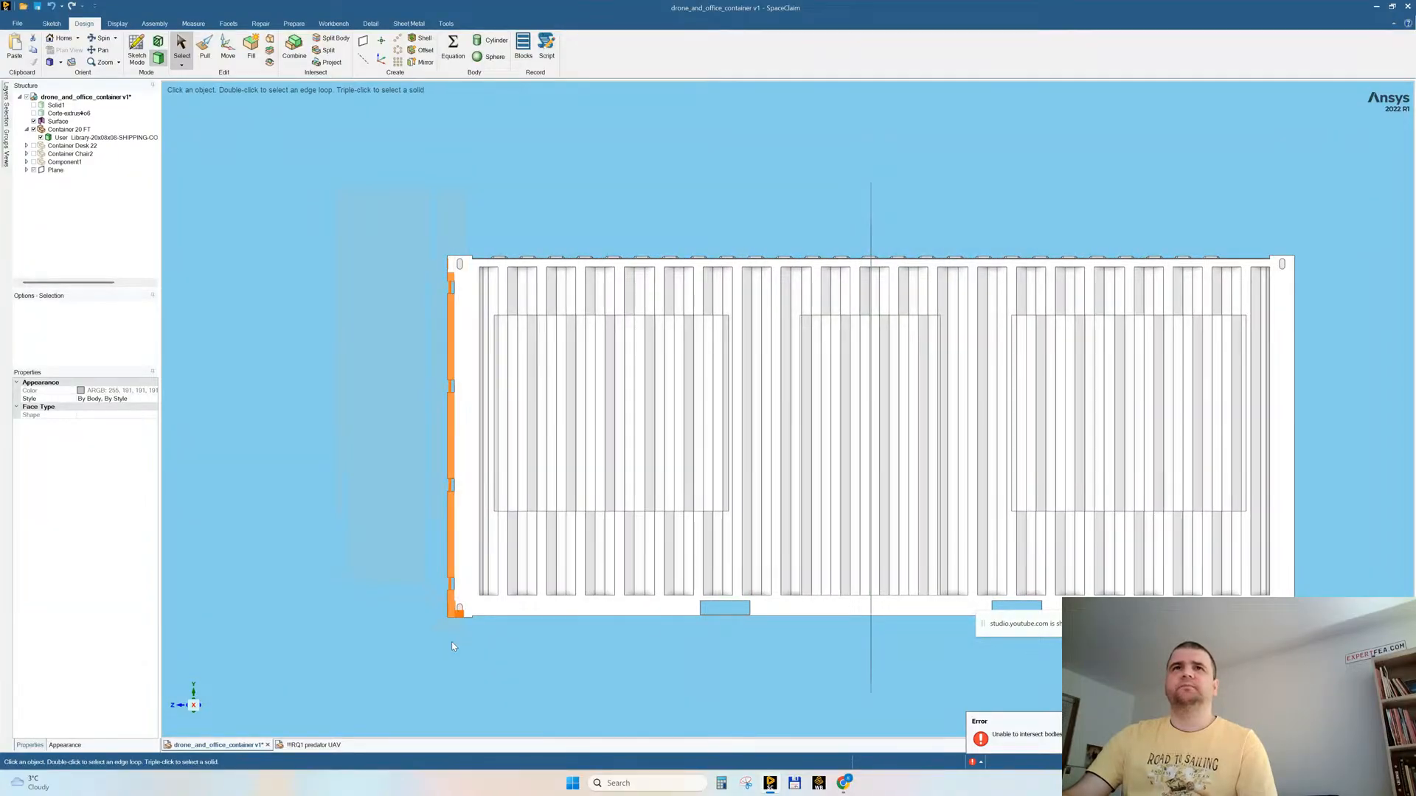
pyautogui.moveTo(398, 483); pyautogui.dragTo(439, 458, button='middle')
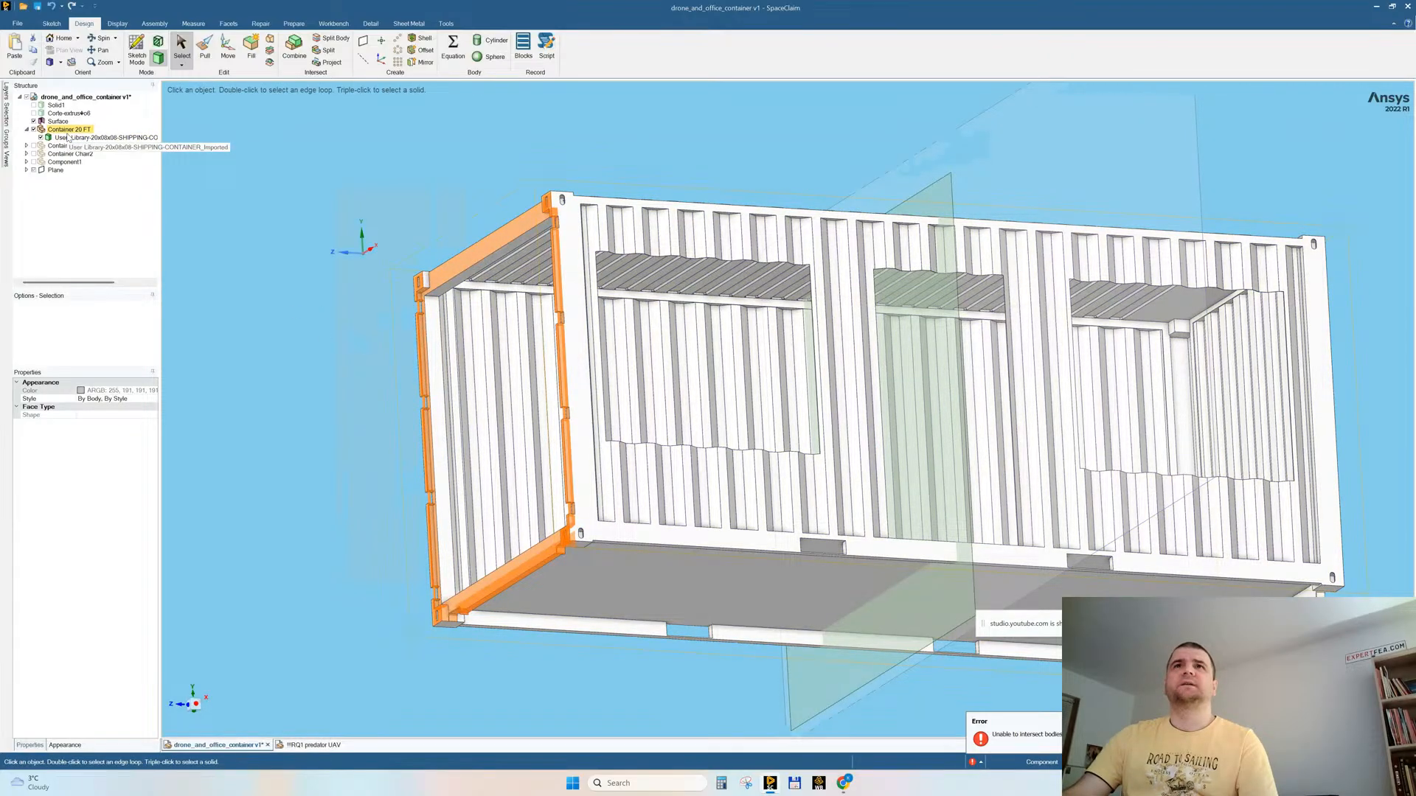
pyautogui.moveTo(356, 240); pyautogui.dragTo(1103, 295, button='middle')
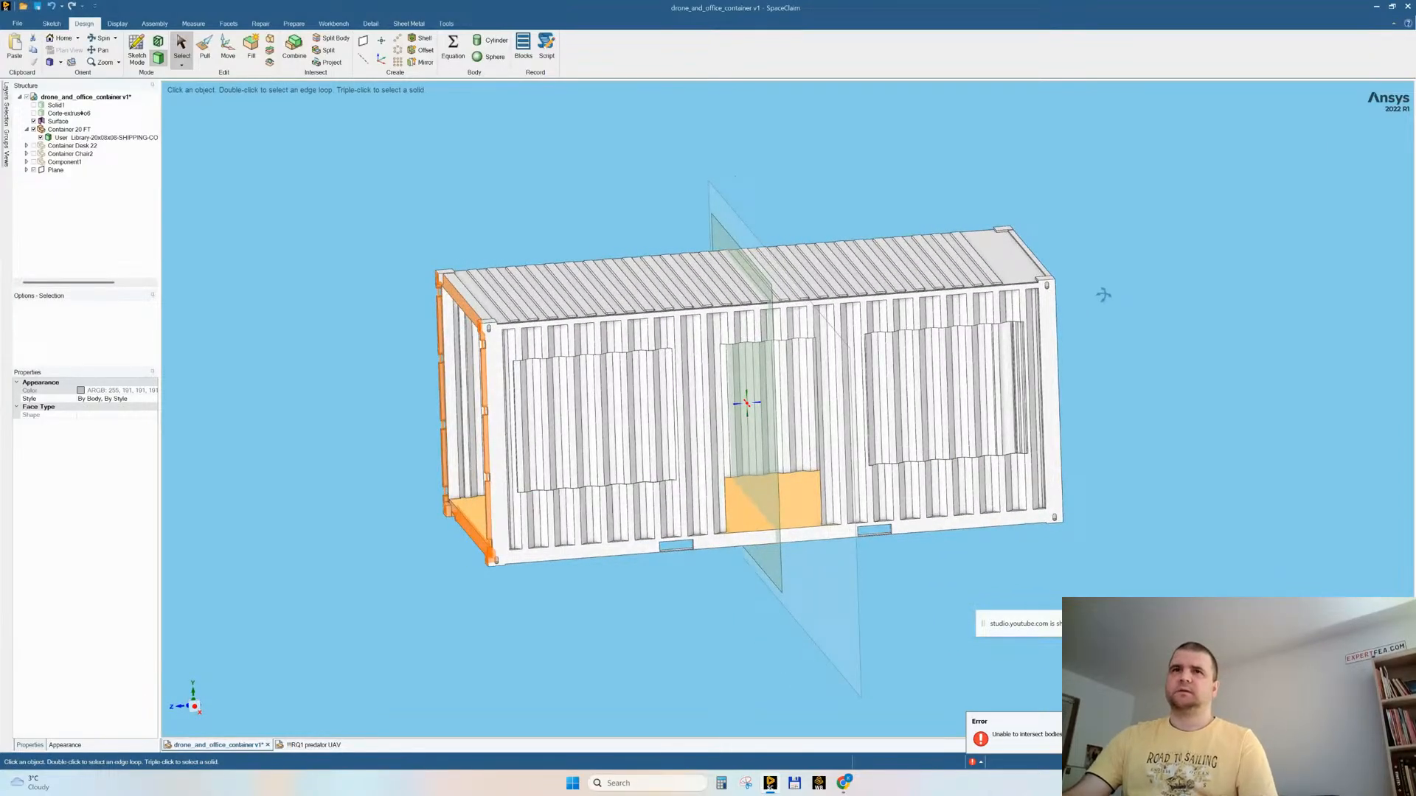
pyautogui.click(329, 228)
# Step: Inspect the corner casting, floor beam and post recesses at the container's open end
pyautogui.moveTo(410, 352); pyautogui.dragTo(437, 340, button='middle')
pyautogui.scroll(8, 451, 441)
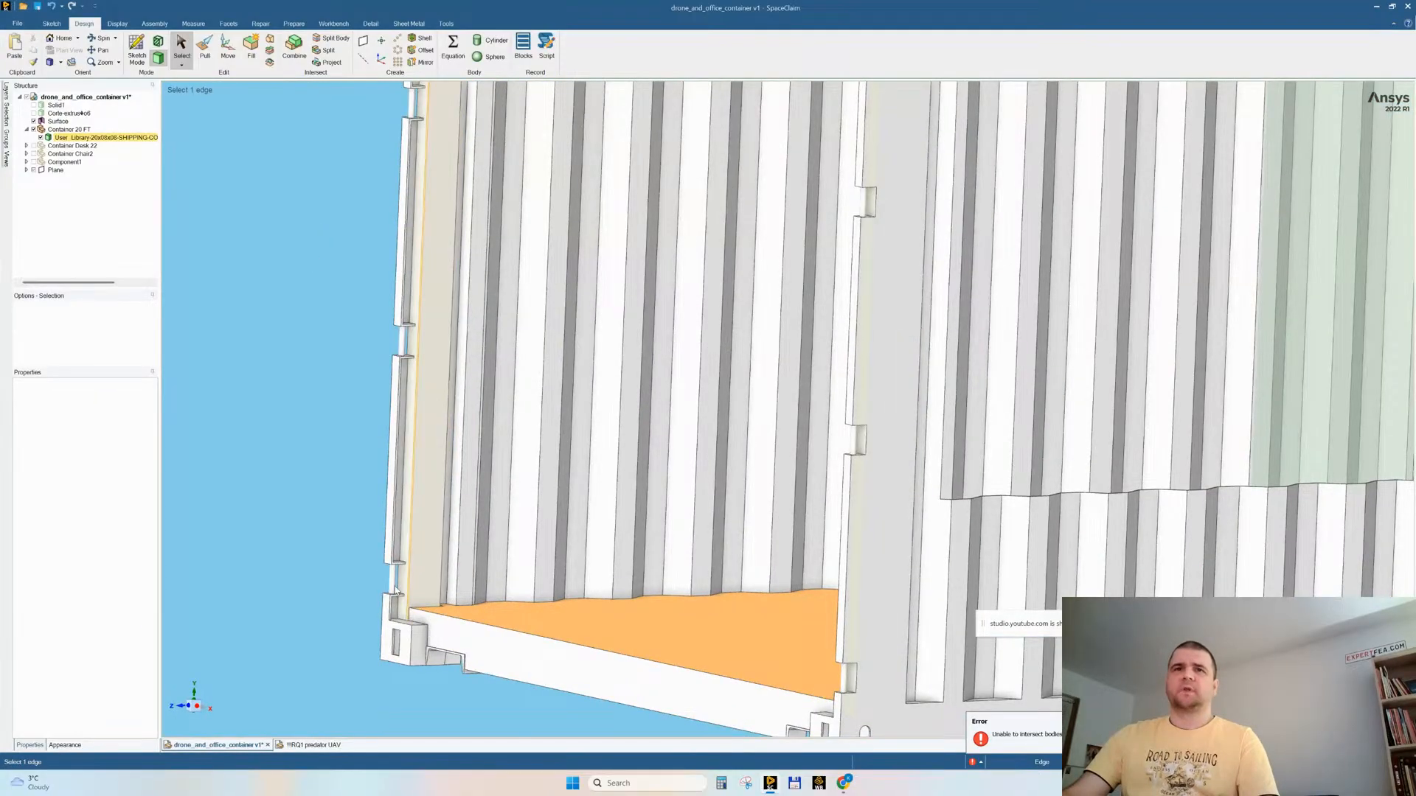
pyautogui.scroll(-5, 443, 538)
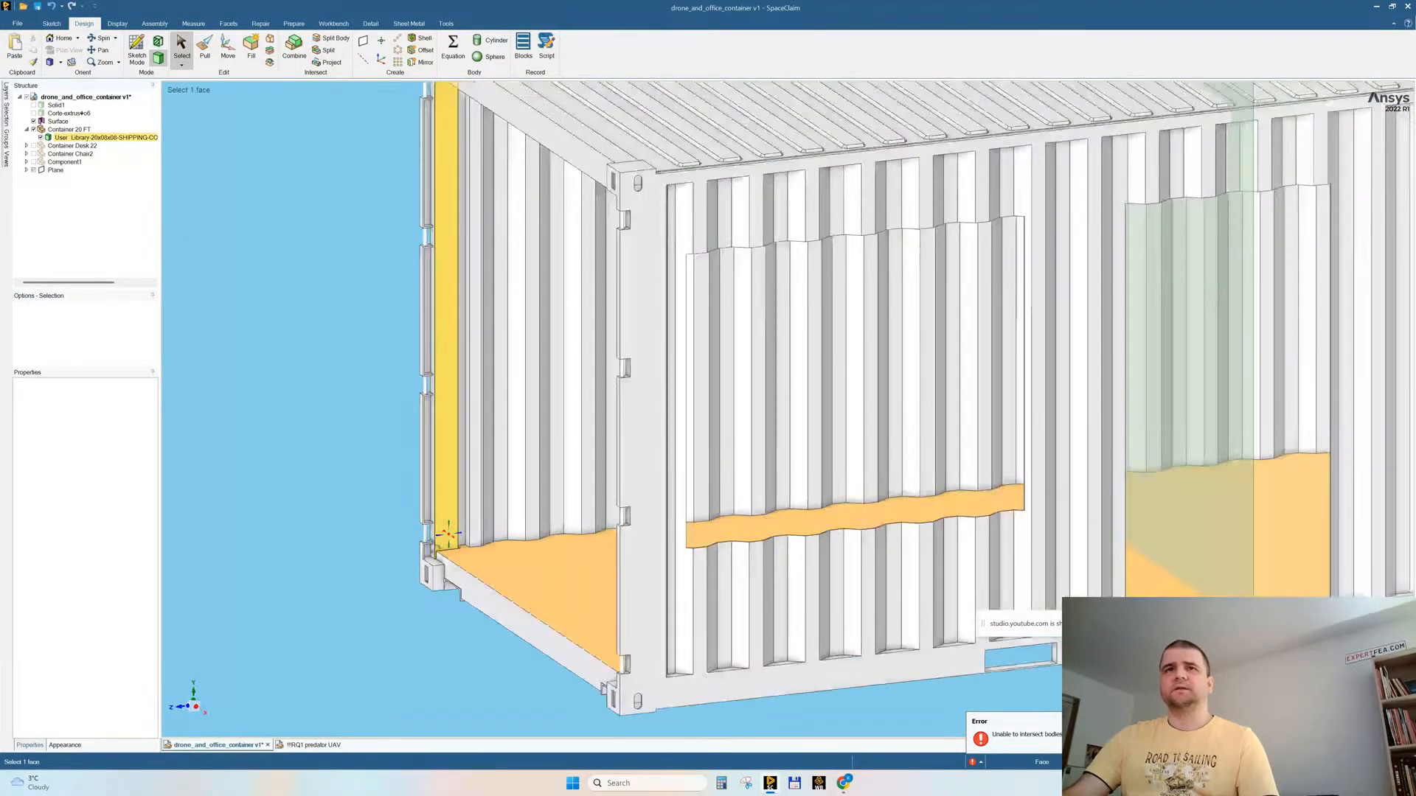
pyautogui.scroll(5, 442, 517)
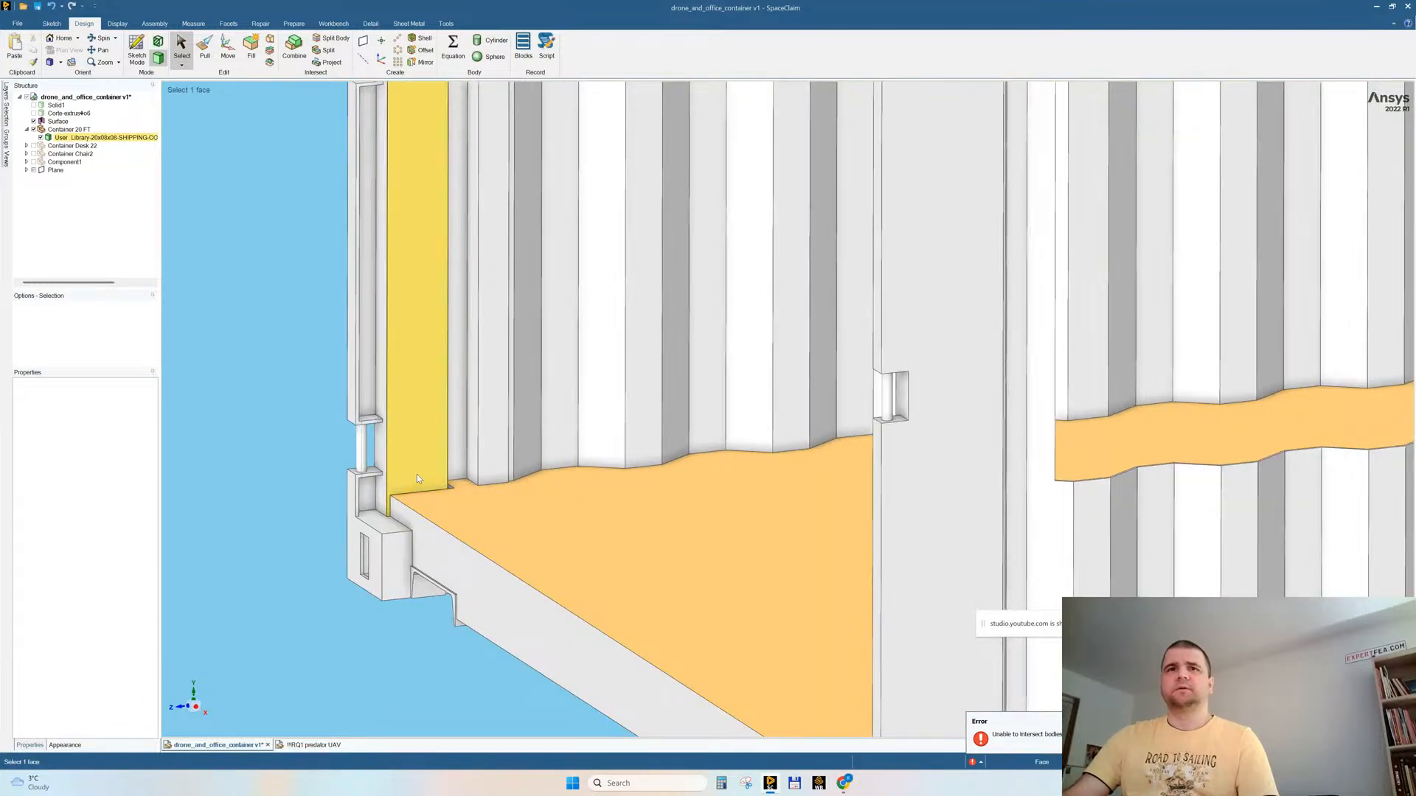
pyautogui.moveTo(486, 632)
pyautogui.mouseDown(button='middle')
pyautogui.moveTo(514, 562)
pyautogui.moveTo(485, 632)
pyautogui.mouseUp(button='middle')
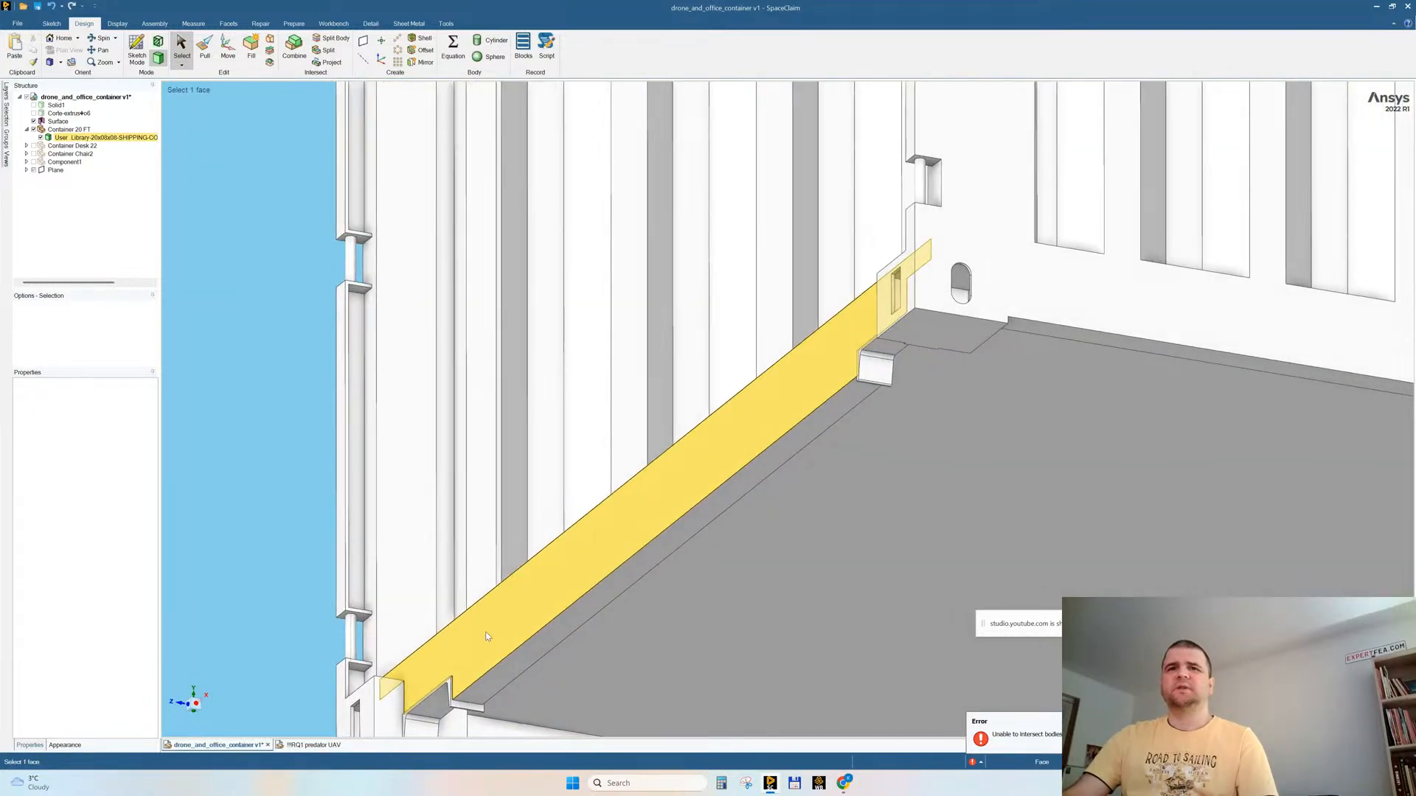
pyautogui.tripleClick(443, 701)
pyautogui.scroll(-2, 539, 546)
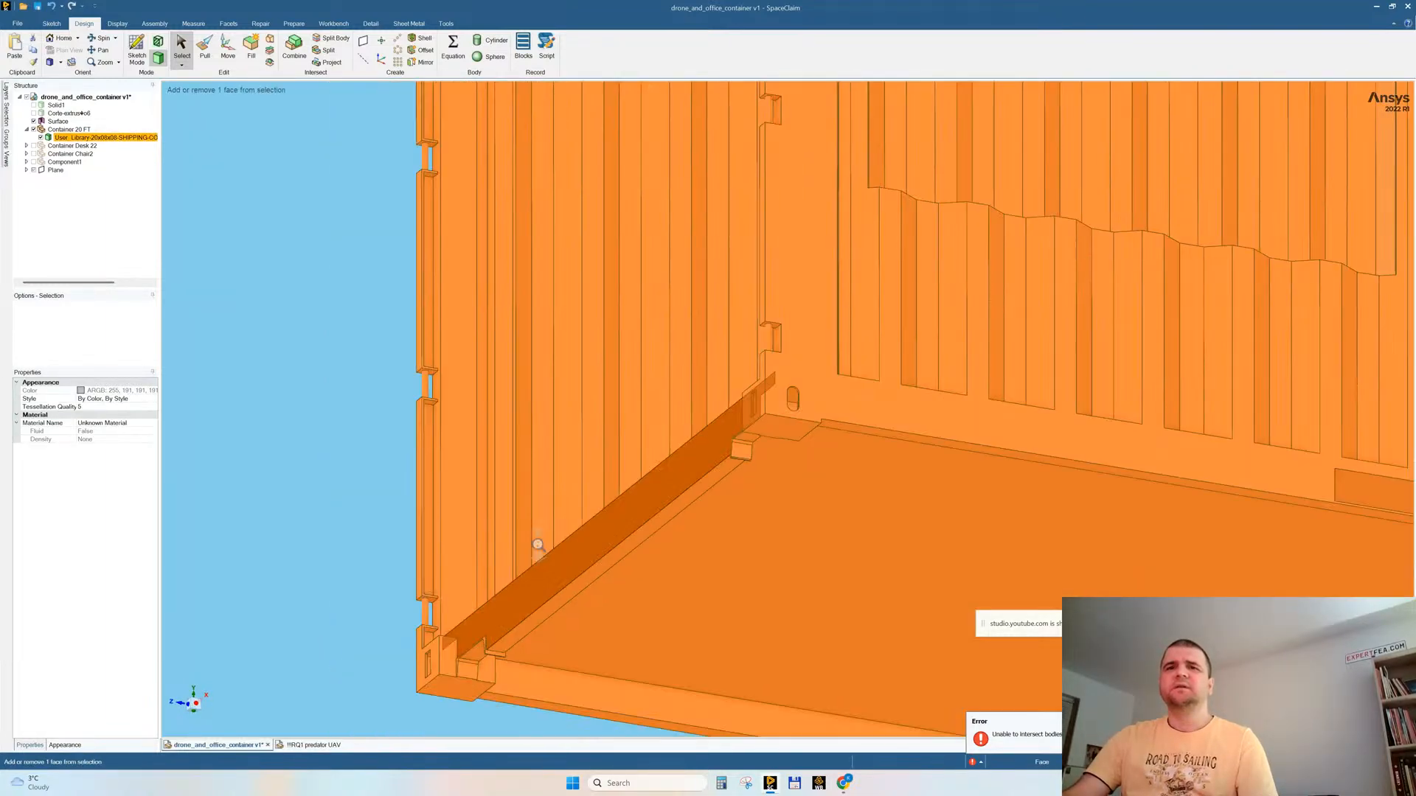
pyautogui.scroll(-2, 538, 545)
pyautogui.click(576, 704)
pyautogui.moveTo(590, 635); pyautogui.dragTo(539, 557, button='middle')
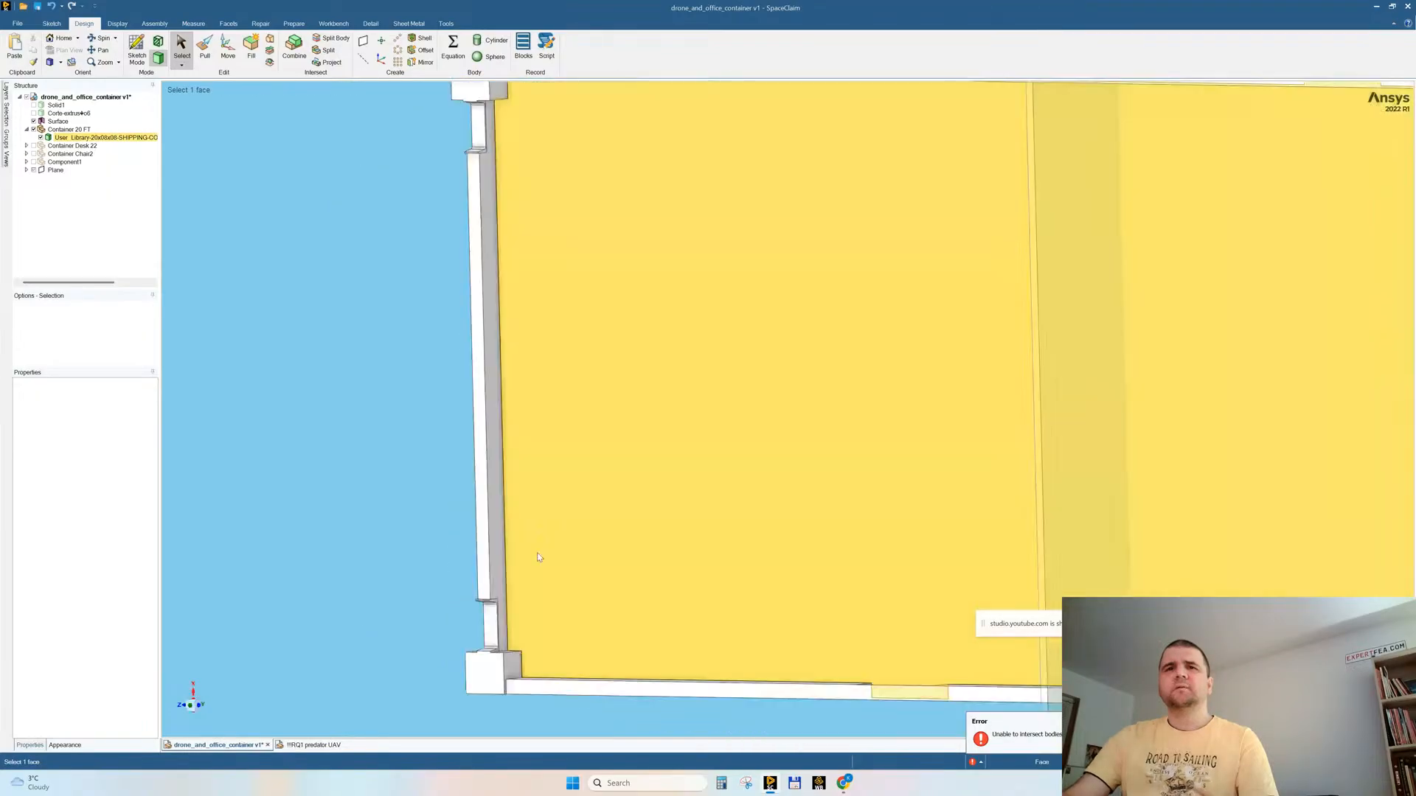
# Step: Remove the recess near one corner of the bottom cross beam at the container's open end
pyautogui.scroll(5, 494, 659)
pyautogui.moveTo(404, 397); pyautogui.dragTo(532, 659)
pyautogui.moveTo(394, 496); pyautogui.dragTo(447, 542, button='middle')
pyautogui.keyDown('ctrl'); pyautogui.click(394, 603); pyautogui.keyUp('ctrl')
pyautogui.press('Delete')
pyautogui.scroll(-5, 632, 496)
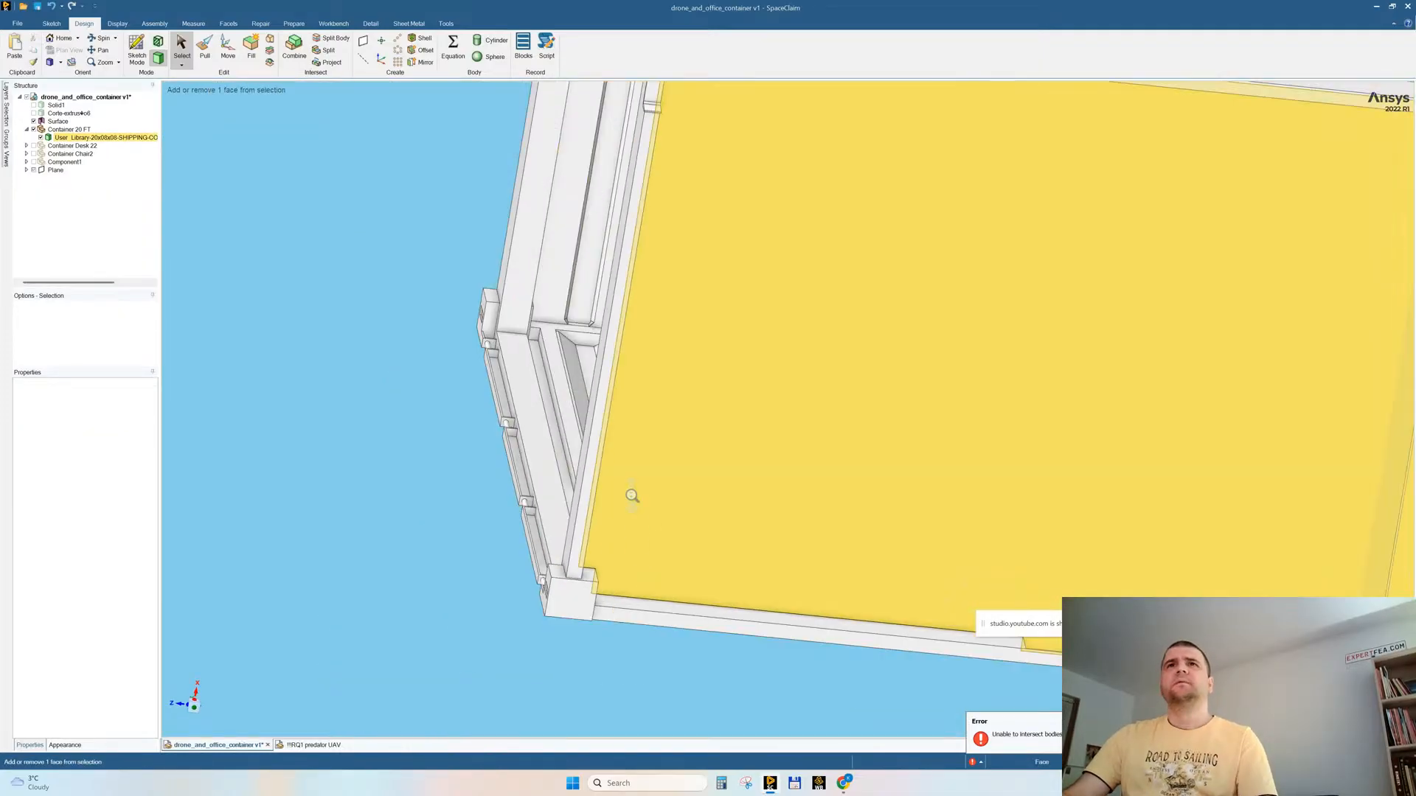
pyautogui.scroll(-5, 632, 497)
# Step: Fill the matching recess at the opposite corner of the open end's bottom cross beam
pyautogui.scroll(5, 670, 325)
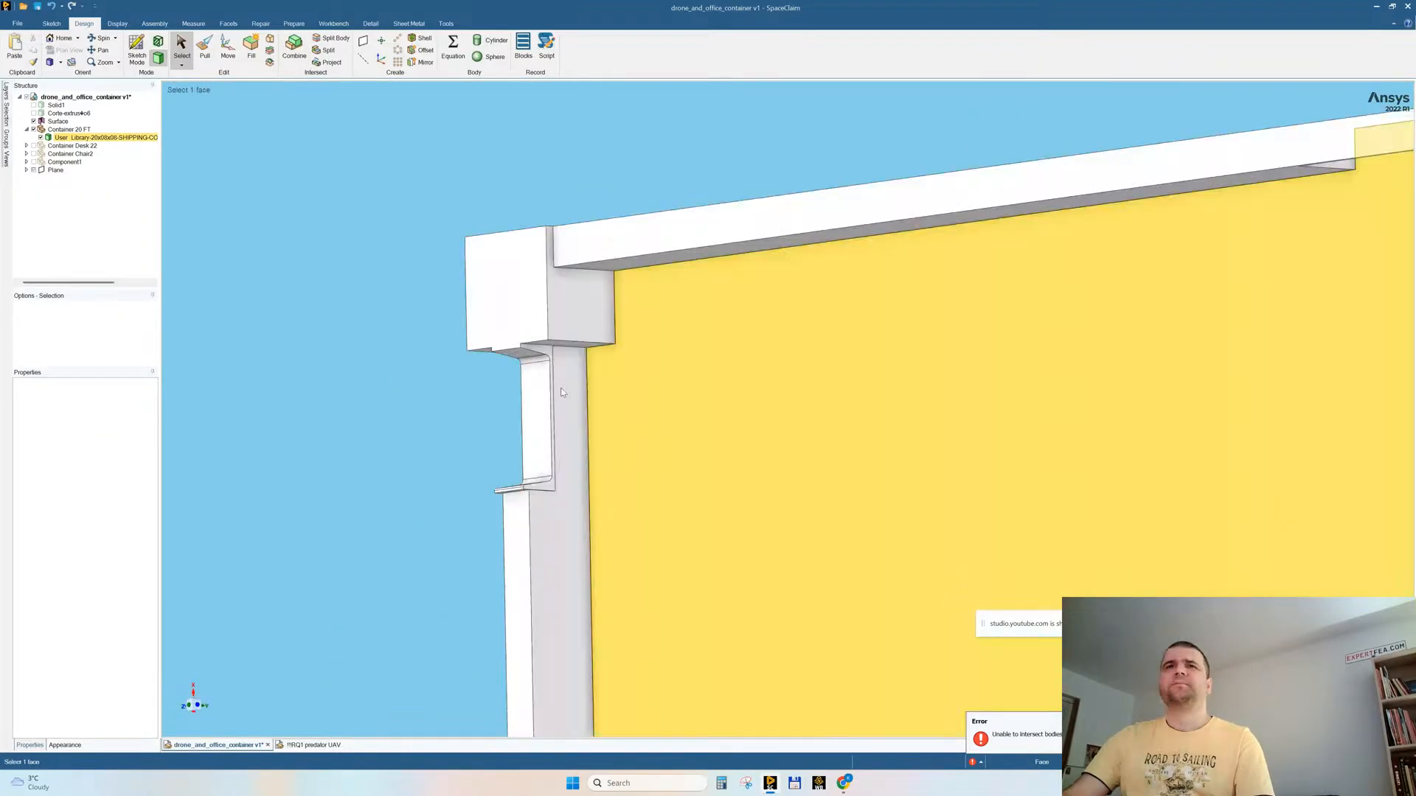
pyautogui.moveTo(419, 315); pyautogui.dragTo(579, 501)
pyautogui.moveTo(579, 501); pyautogui.dragTo(445, 383, button='middle')
pyautogui.keyDown('ctrl'); pyautogui.click(444, 383); pyautogui.keyUp('ctrl')
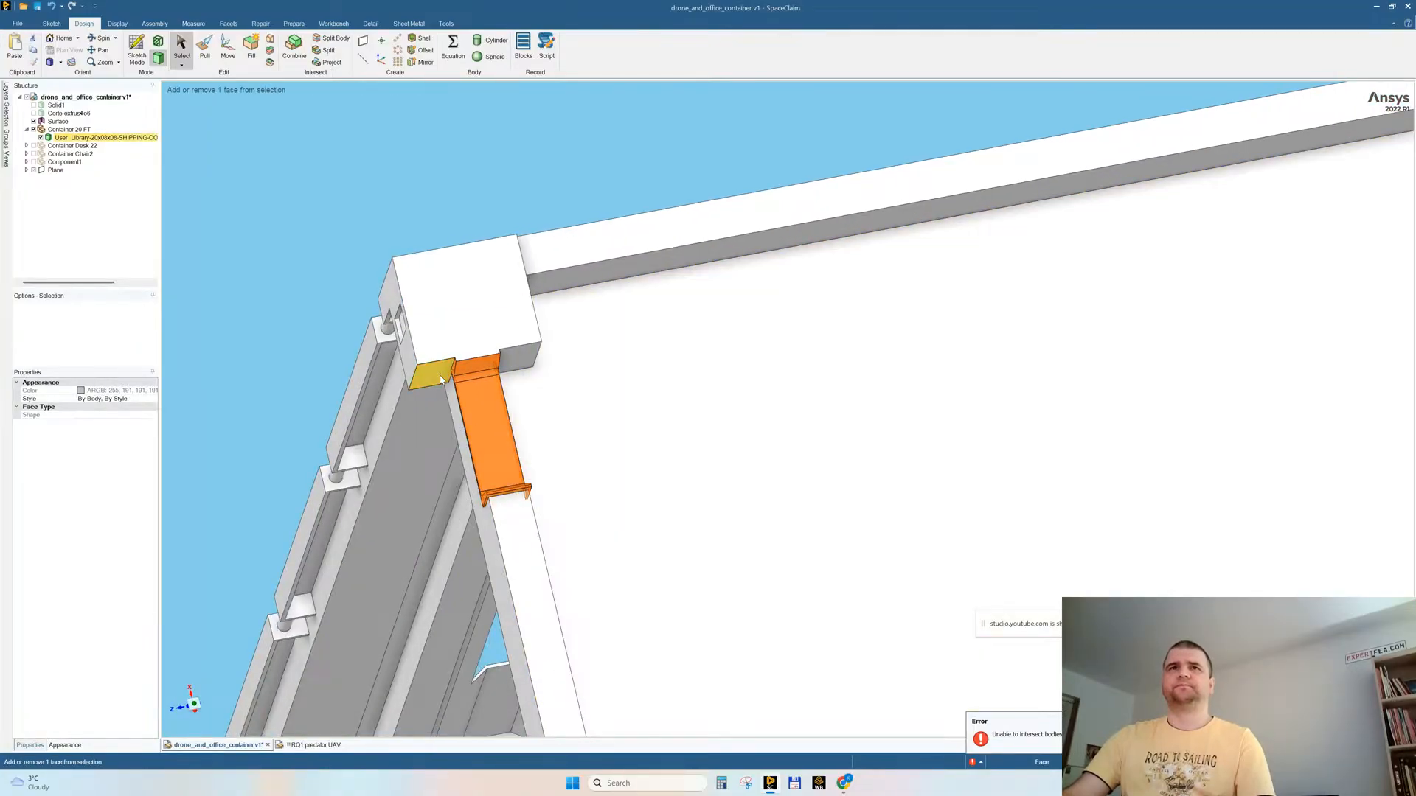
pyautogui.click(339, 295)
pyautogui.moveTo(340, 295); pyautogui.dragTo(647, 476, button='middle')
pyautogui.keyDown('ctrl'); pyautogui.moveTo(562, 363); pyautogui.dragTo(551, 652, button='middle'); pyautogui.keyUp('ctrl')
# Step: Fill the four recesses along one vertical corner post at the container's open end
pyautogui.keyDown('ctrl'); pyautogui.scroll(-4, 615, 532); pyautogui.keyUp('ctrl')
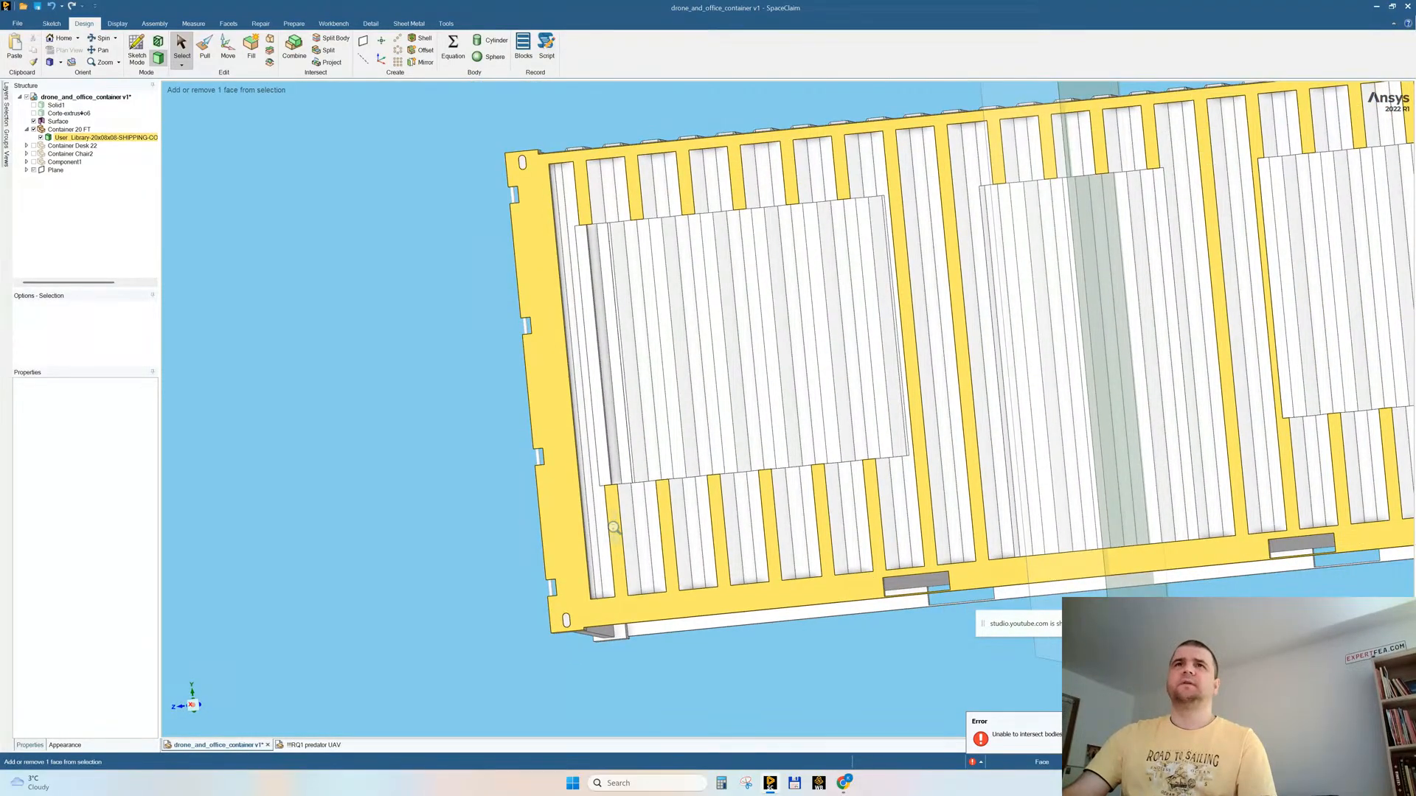
pyautogui.moveTo(520, 564); pyautogui.dragTo(567, 609)
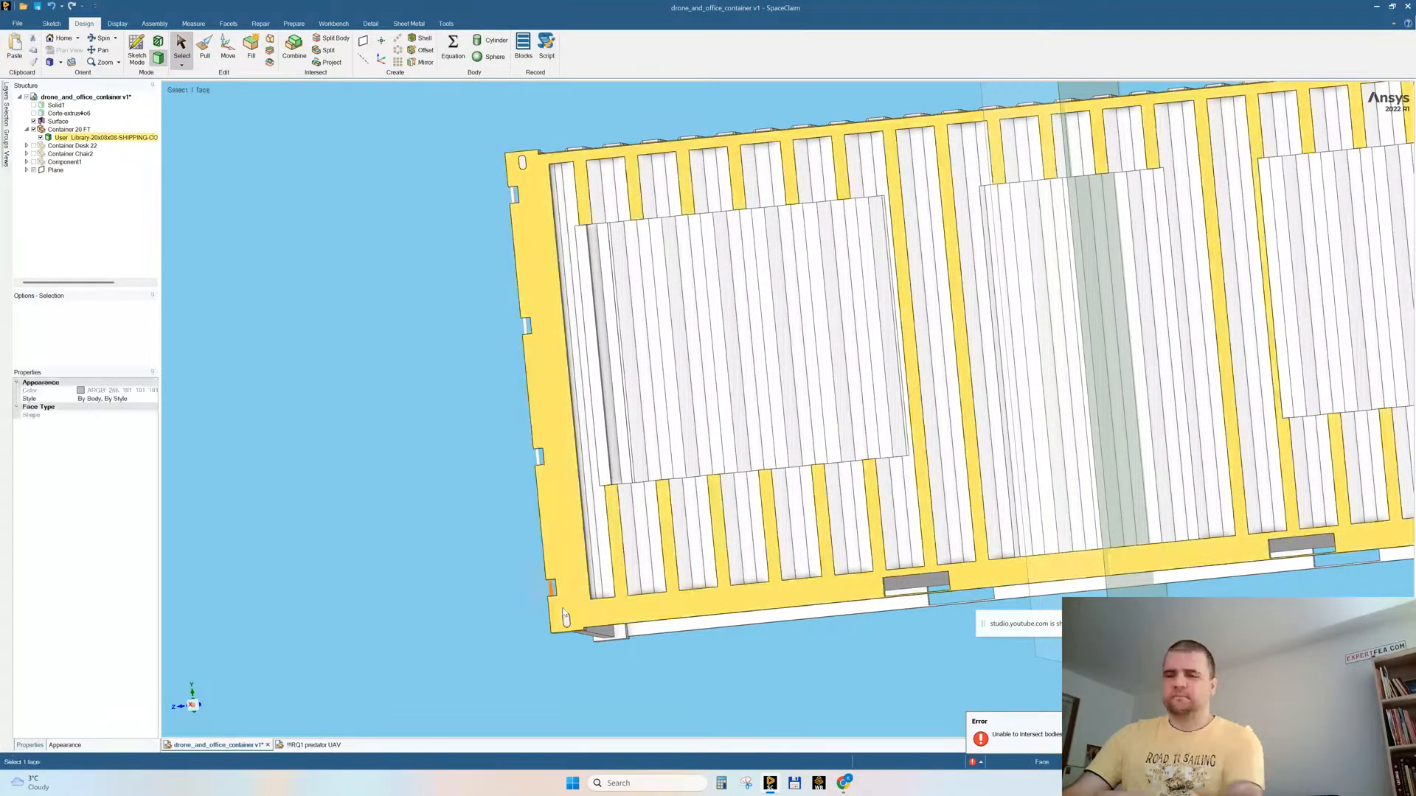
pyautogui.moveTo(500, 430); pyautogui.dragTo(557, 490)
pyautogui.press('f')
pyautogui.moveTo(496, 290); pyautogui.dragTo(536, 349)
pyautogui.press('f')
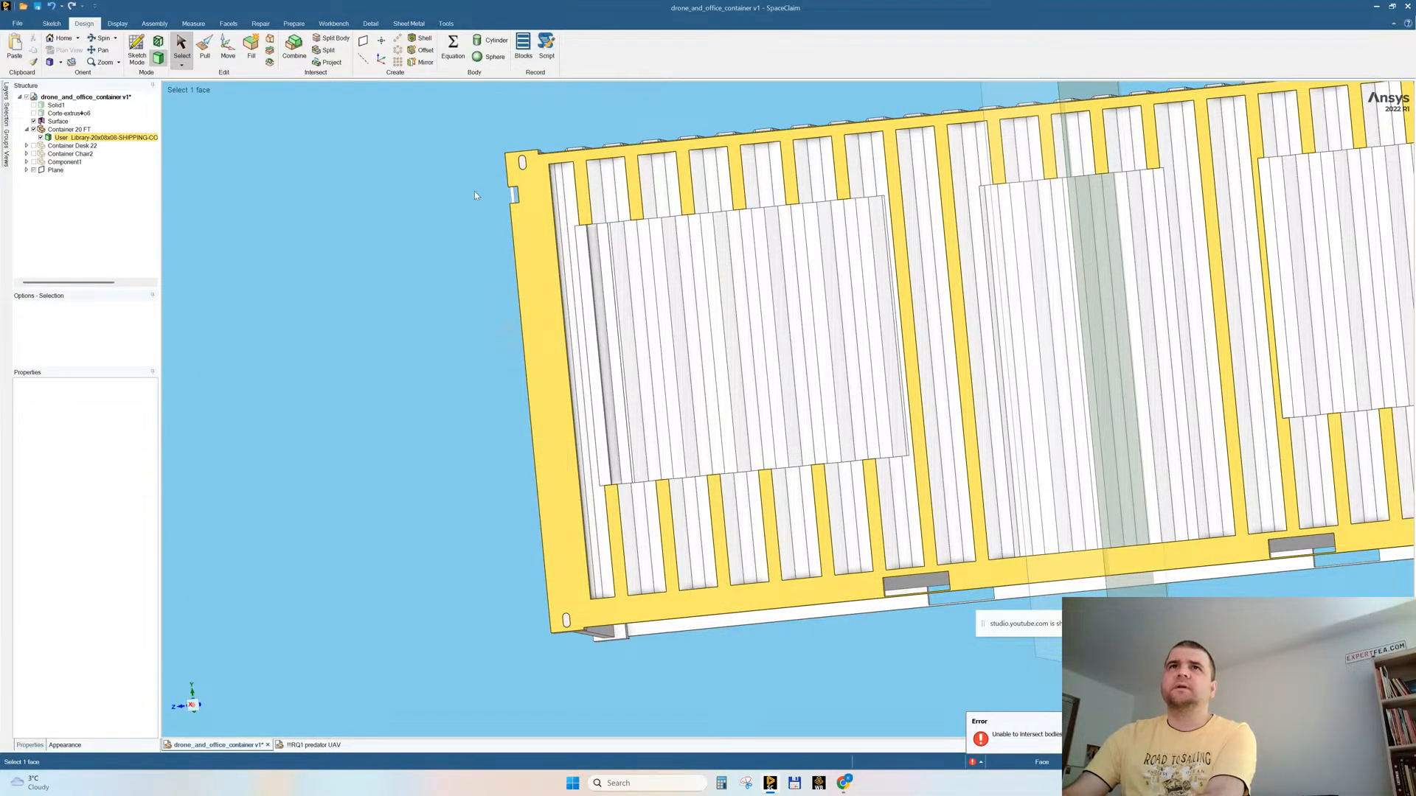
pyautogui.moveTo(496, 178); pyautogui.dragTo(534, 231)
pyautogui.press('f')
# Step: Fill the four recesses along the second vertical corner post at the container's open end
pyautogui.moveTo(509, 304); pyautogui.dragTo(494, 213, button='middle')
pyautogui.moveTo(502, 193); pyautogui.dragTo(527, 233)
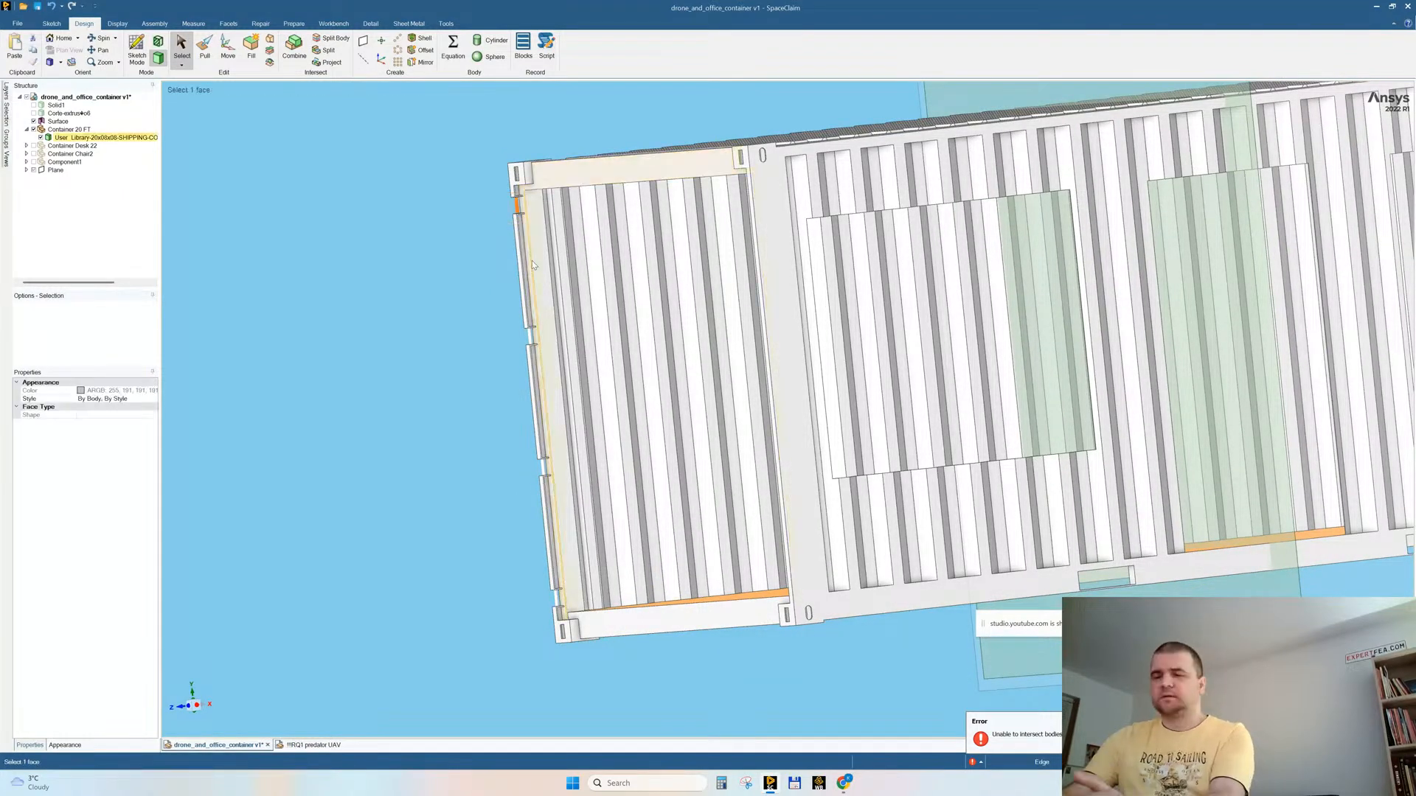
pyautogui.press('f')
pyautogui.moveTo(504, 315); pyautogui.dragTo(548, 364)
pyautogui.press('f')
pyautogui.moveTo(526, 444); pyautogui.dragTo(559, 500)
pyautogui.press('f')
pyautogui.moveTo(542, 579); pyautogui.dragTo(582, 616)
pyautogui.press('f')
# Step: Pull the recessed strips along this corner post up to the outer faces of the small raised blocks, making the post side flush
pyautogui.moveTo(509, 604); pyautogui.dragTo(569, 621, button='middle')
pyautogui.scroll(5, 549, 597)
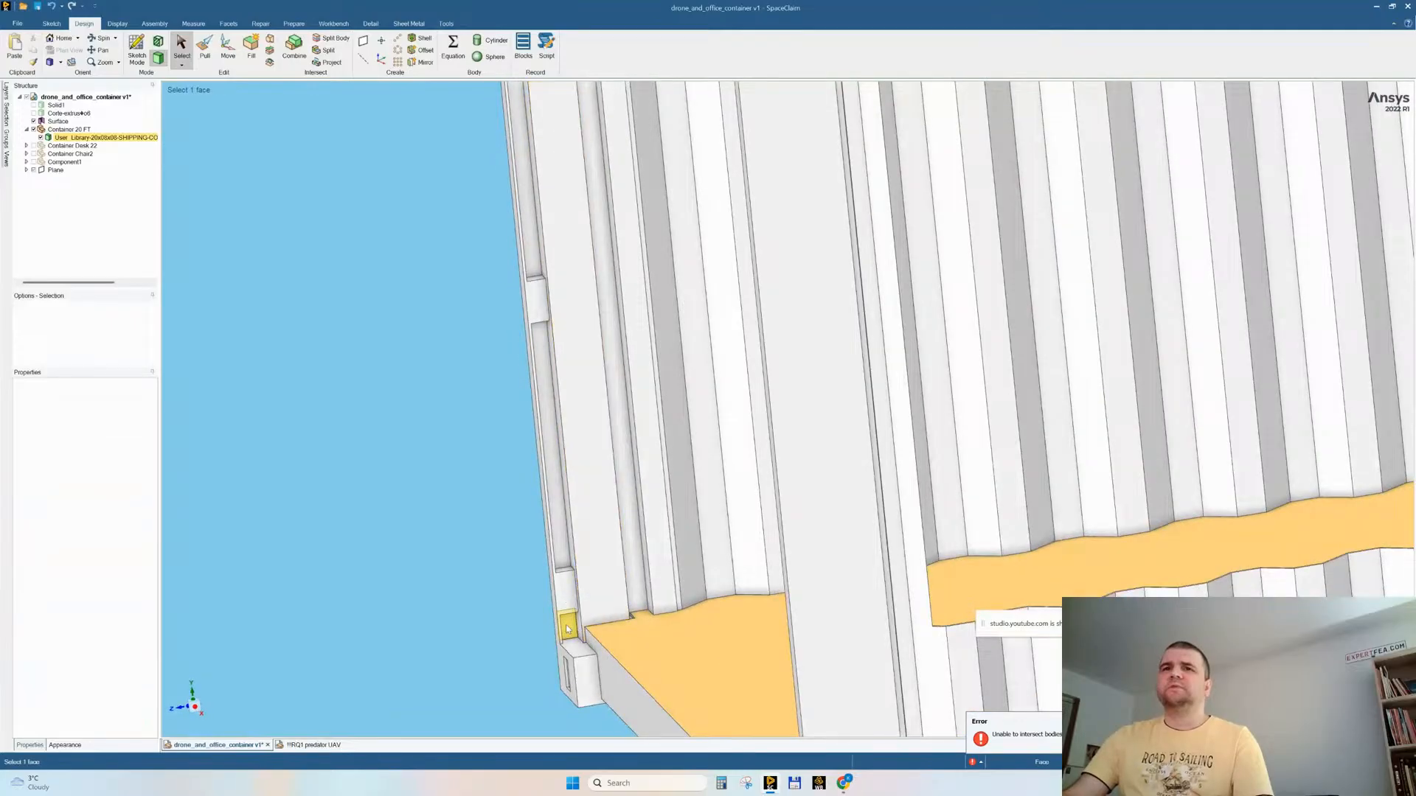
pyautogui.click(568, 629)
pyautogui.keyDown('ctrl'); pyautogui.click(557, 479); pyautogui.keyUp('ctrl')
pyautogui.keyDown('ctrl'); pyautogui.click(531, 259); pyautogui.keyUp('ctrl')
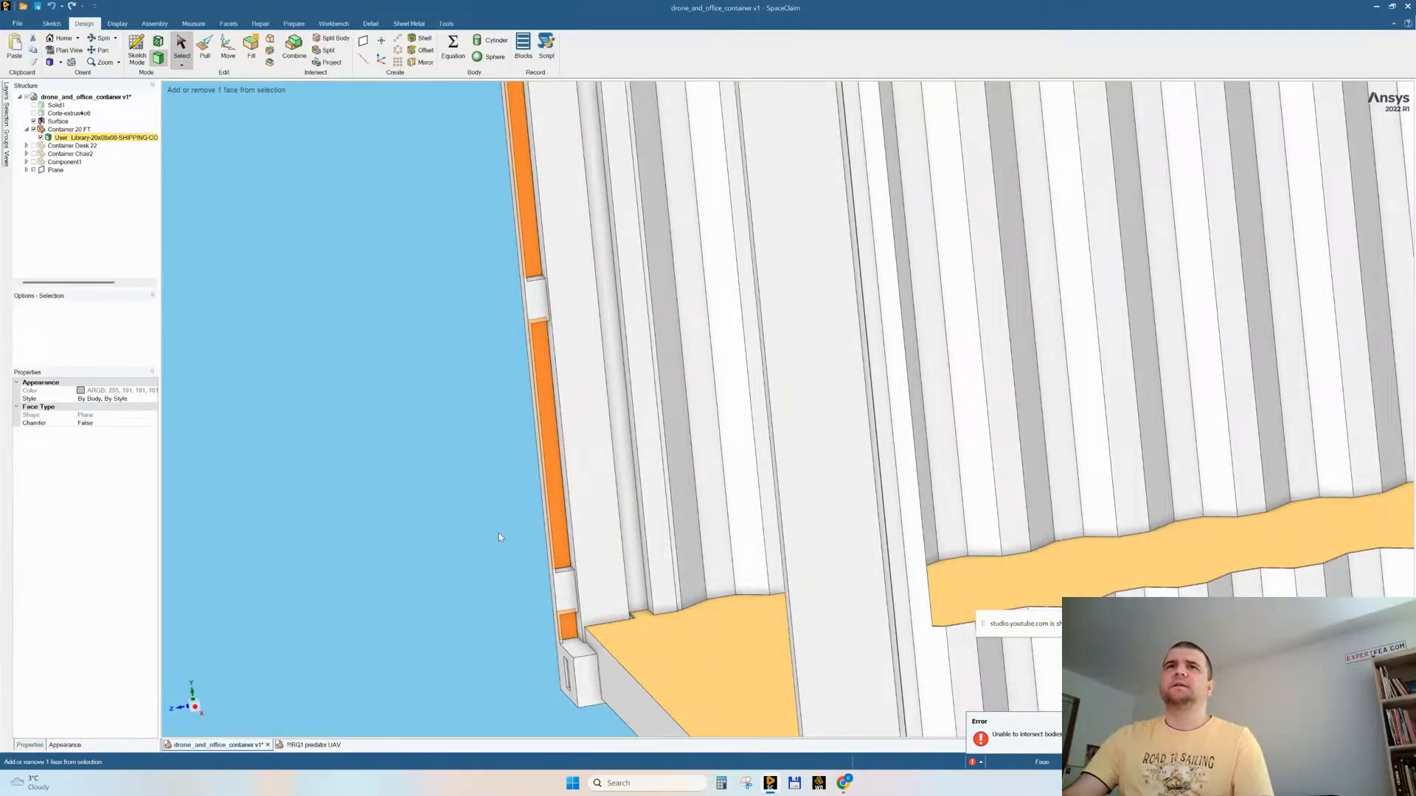
pyautogui.scroll(-5, 498, 537)
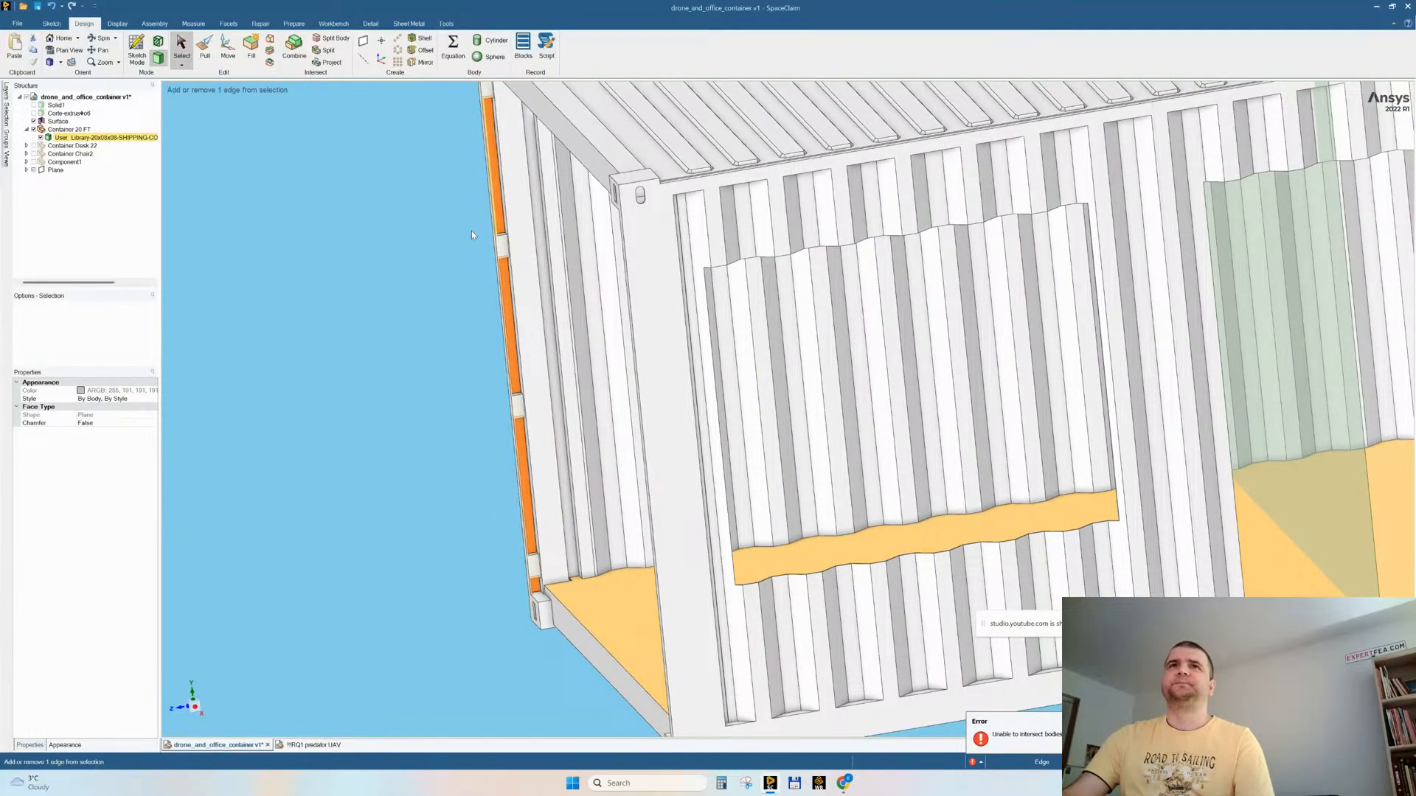
pyautogui.scroll(-4, 472, 232)
pyautogui.scroll(8, 494, 194)
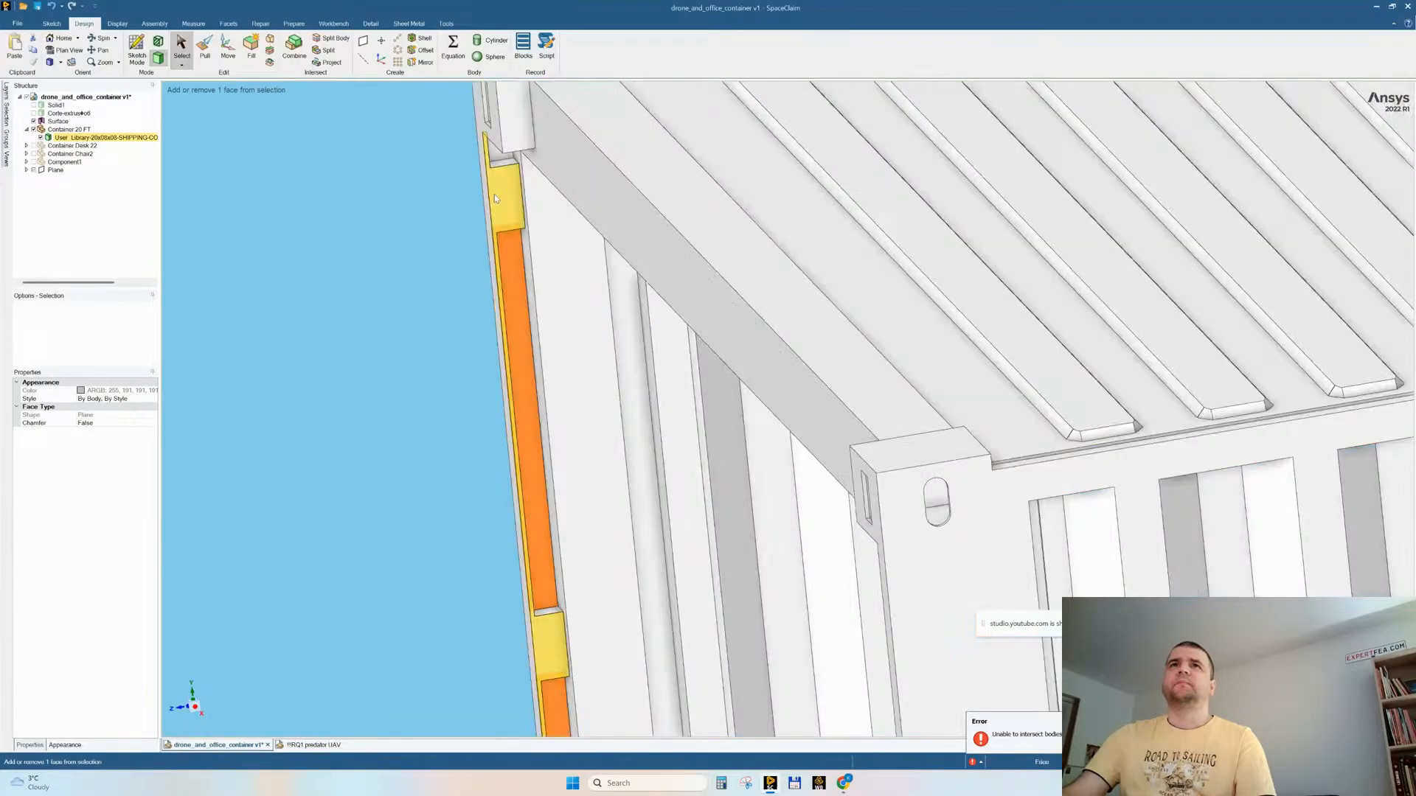
pyautogui.scroll(-5, 420, 364)
pyautogui.click(221, 45)
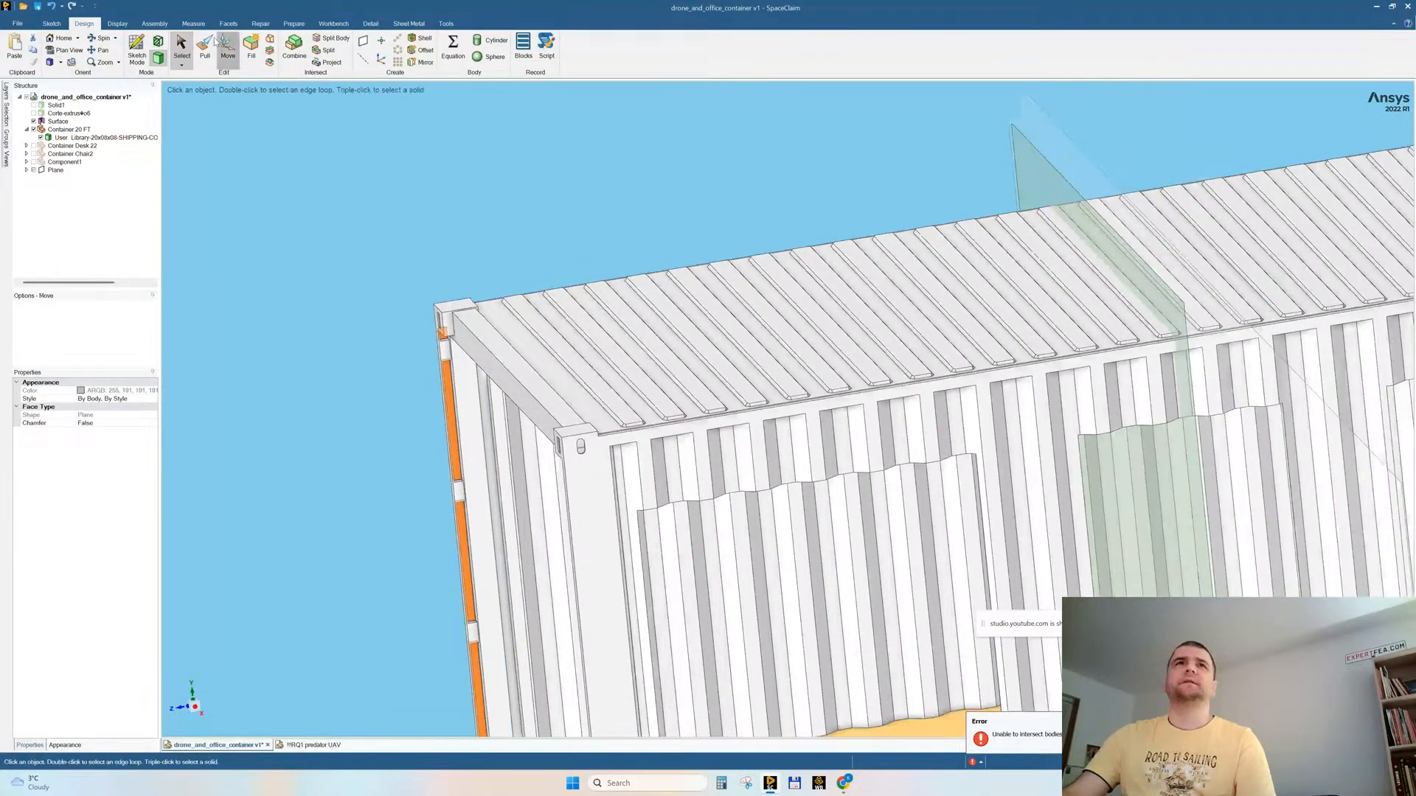
pyautogui.press('p')
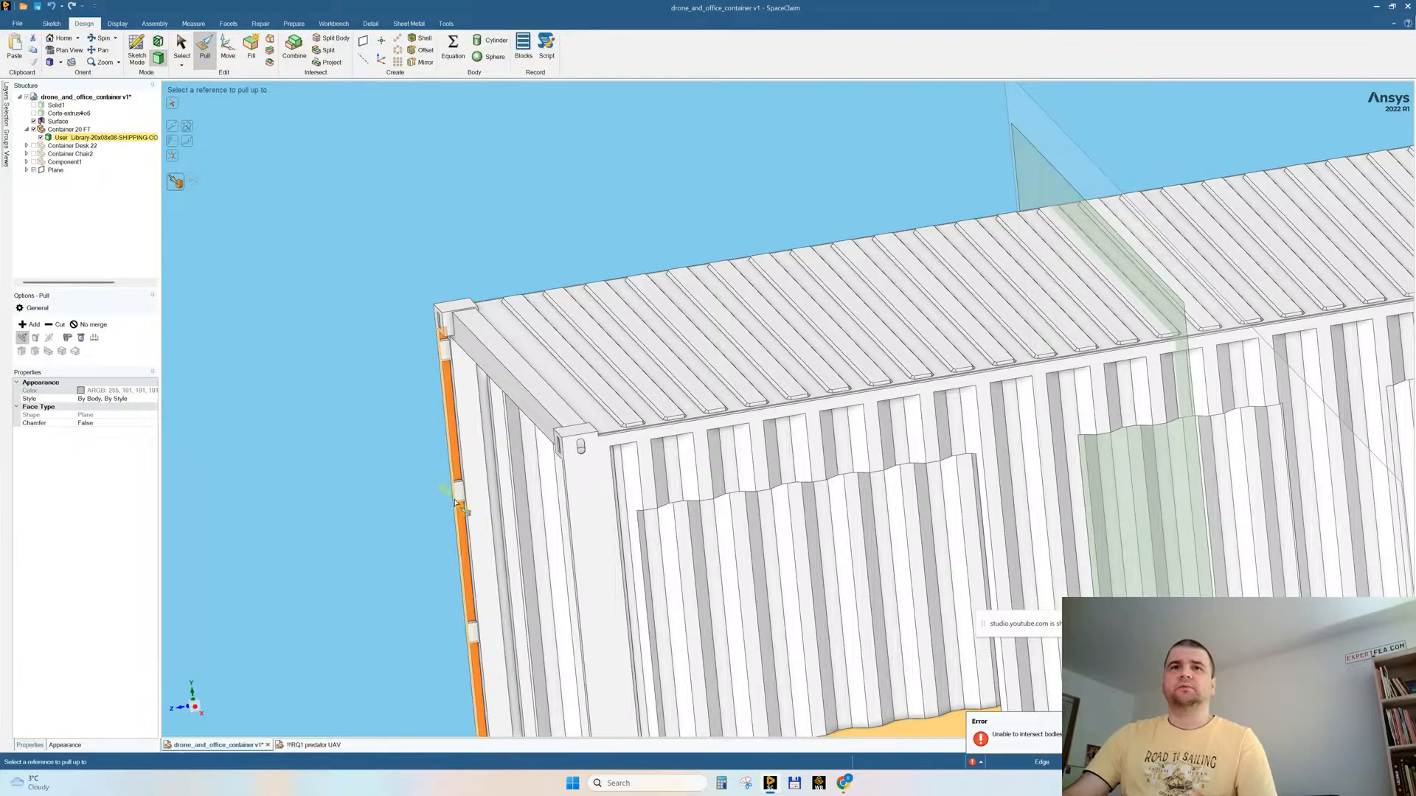
pyautogui.press('Escape')
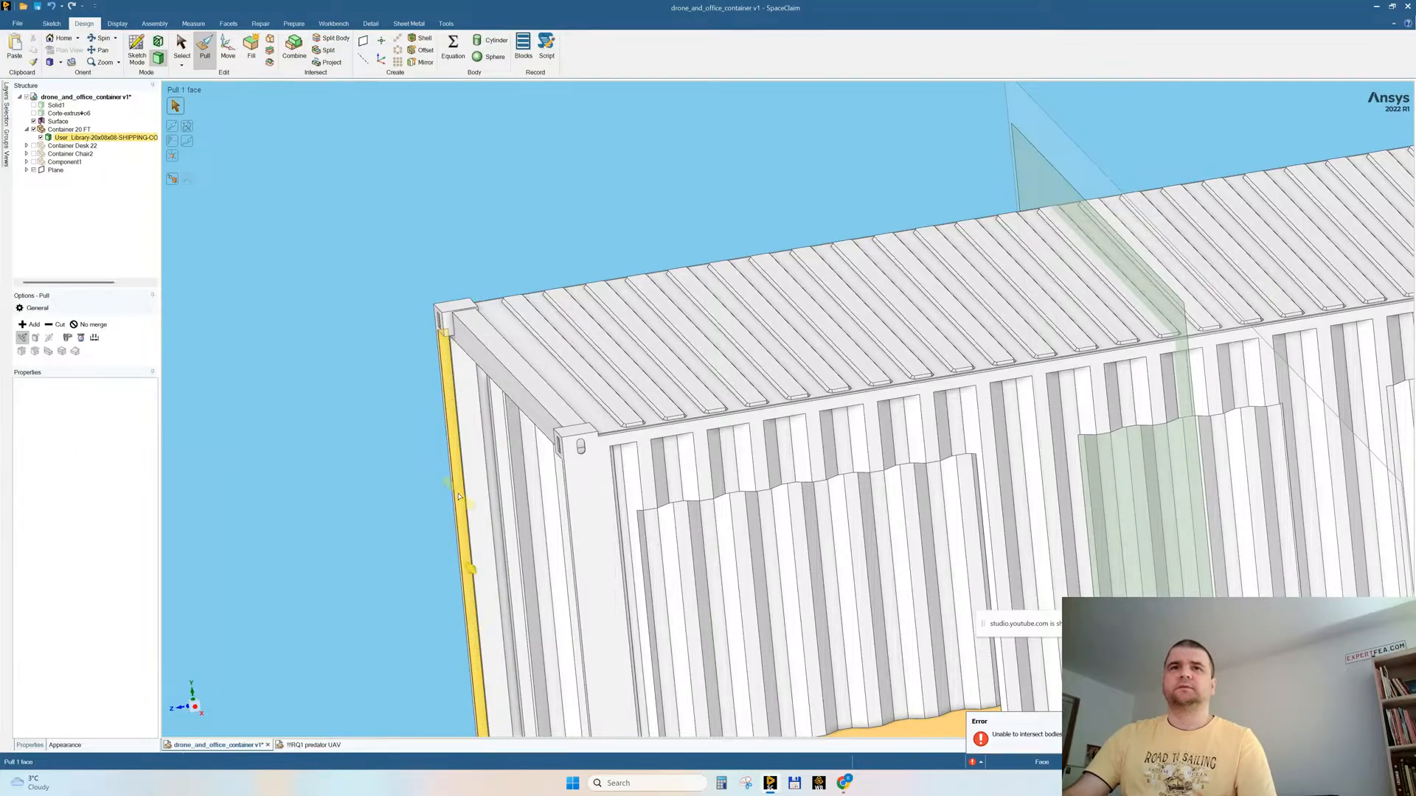
# Step: Pull the recessed strips on the opposite corner post up to its raised block faces so that post is flush too
pyautogui.moveTo(458, 496); pyautogui.dragTo(561, 516, button='middle')
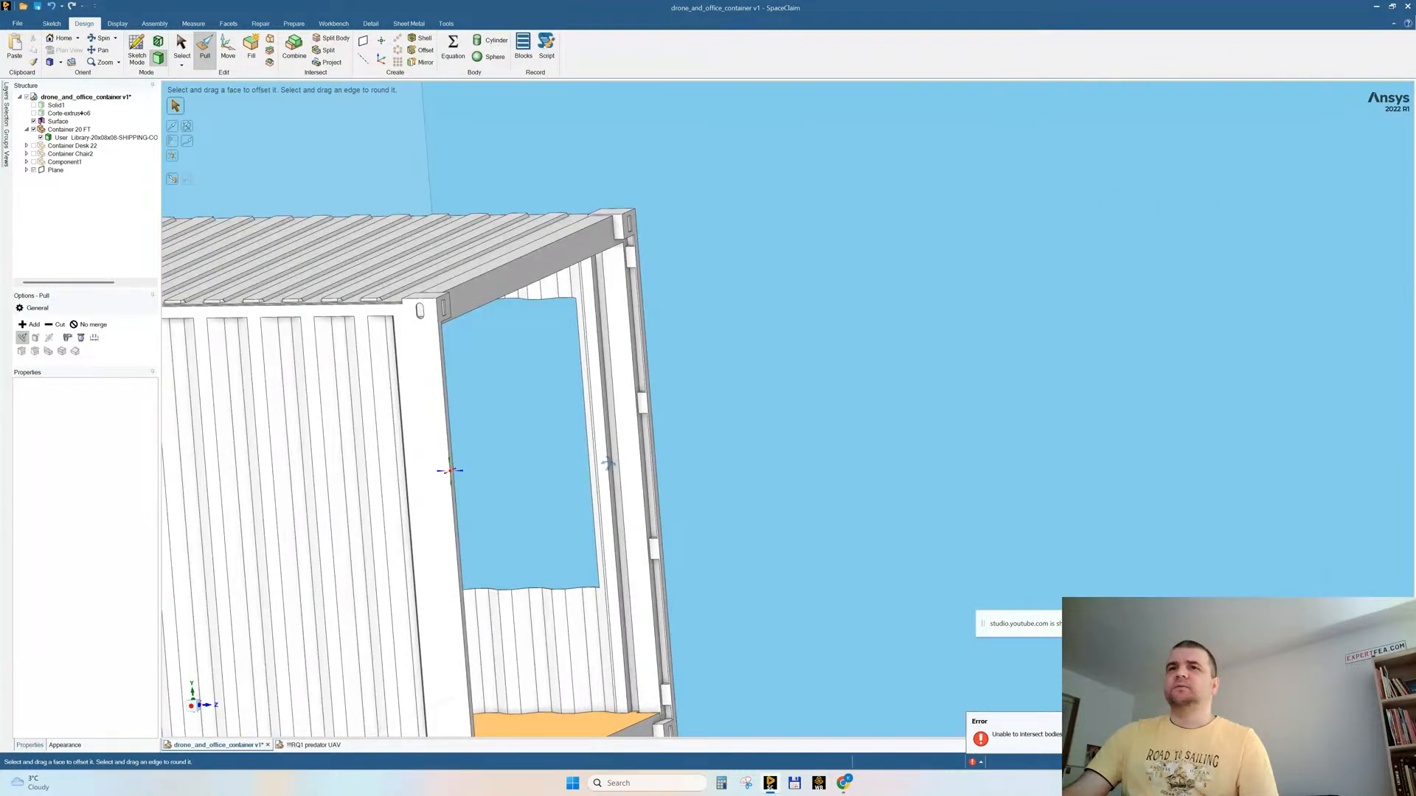
pyautogui.scroll(3, 612, 694)
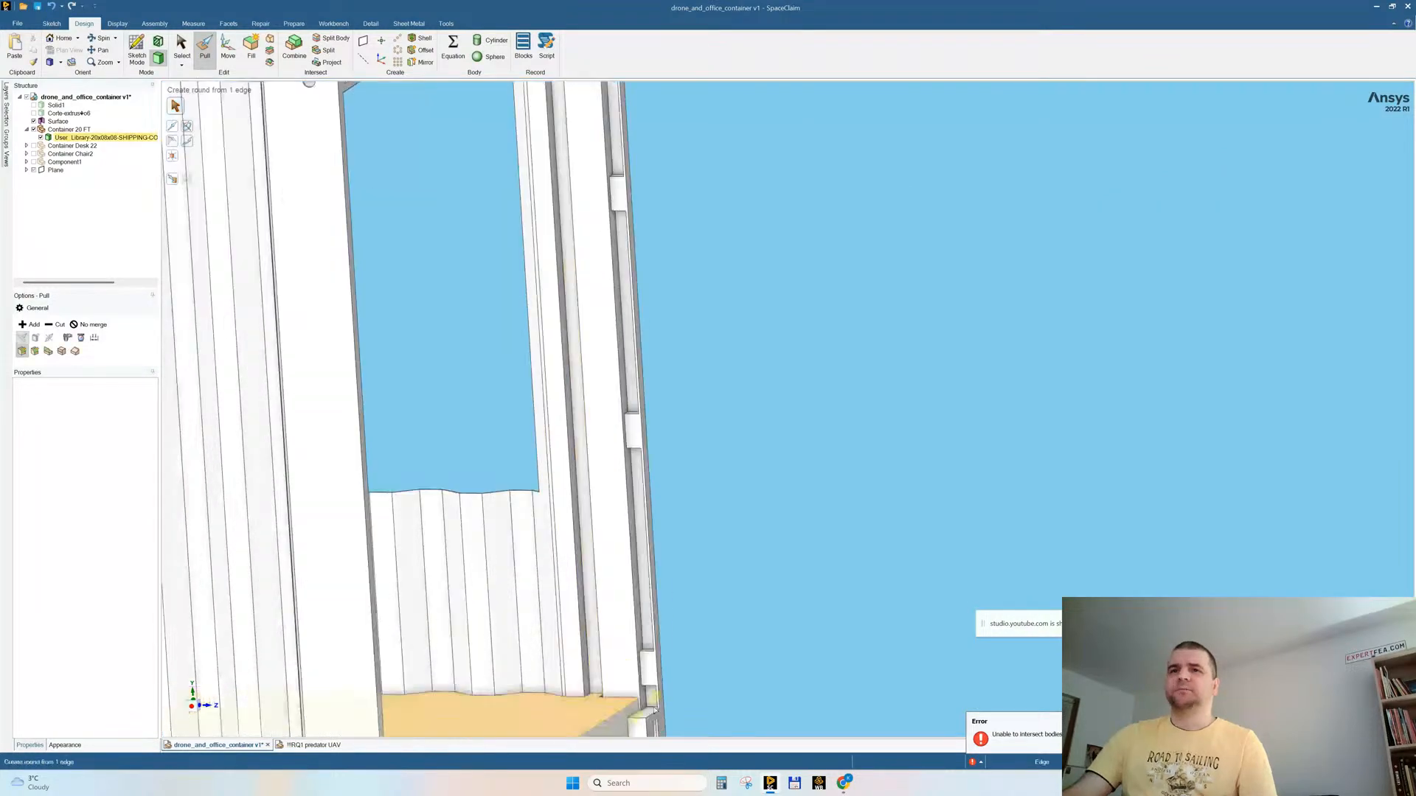
pyautogui.click(649, 695)
pyautogui.keyDown('ctrl'); pyautogui.click(642, 560); pyautogui.keyUp('ctrl')
pyautogui.keyDown('ctrl'); pyautogui.click(627, 309); pyautogui.keyUp('ctrl')
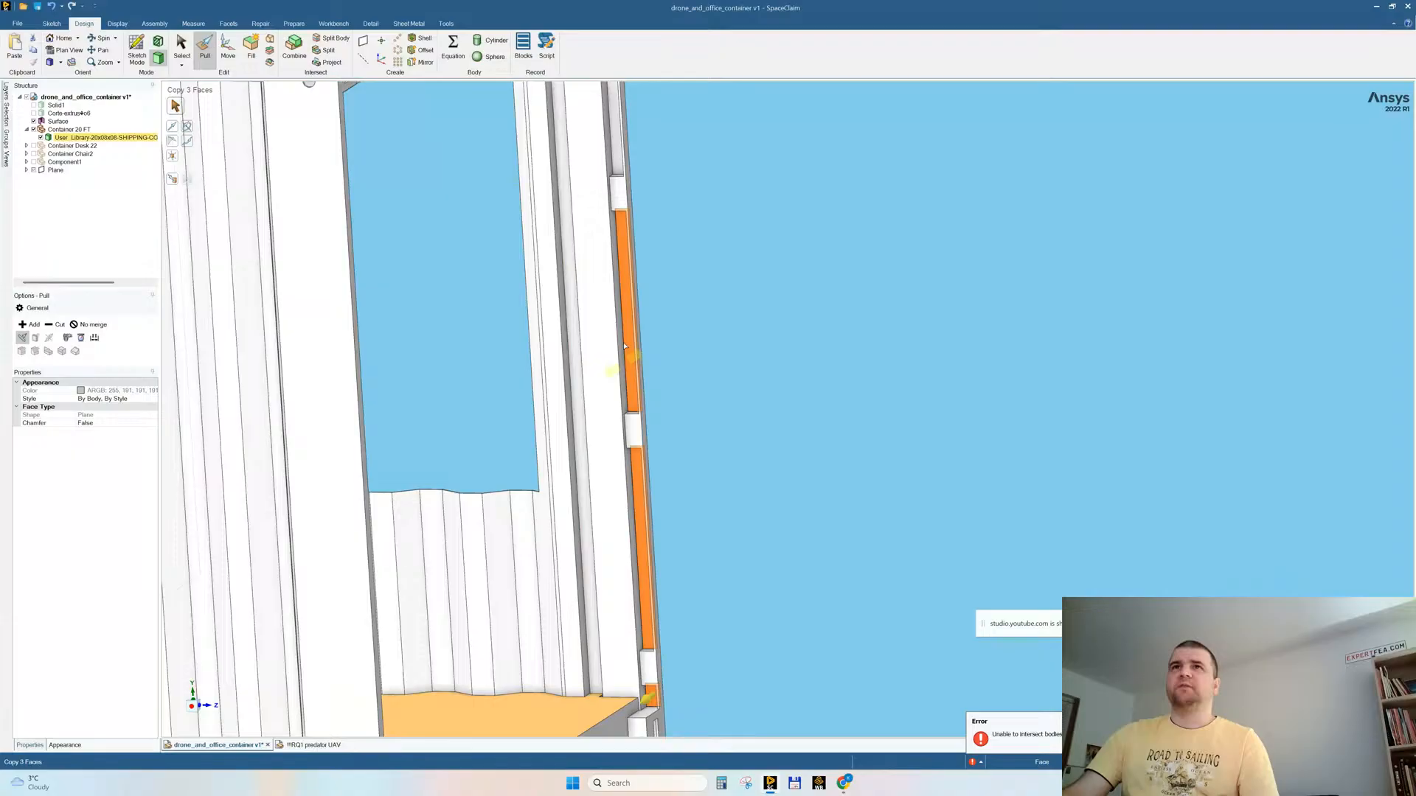
pyautogui.keyDown('ctrl'); pyautogui.click(616, 129); pyautogui.keyUp('ctrl')
pyautogui.scroll(-4, 716, 369)
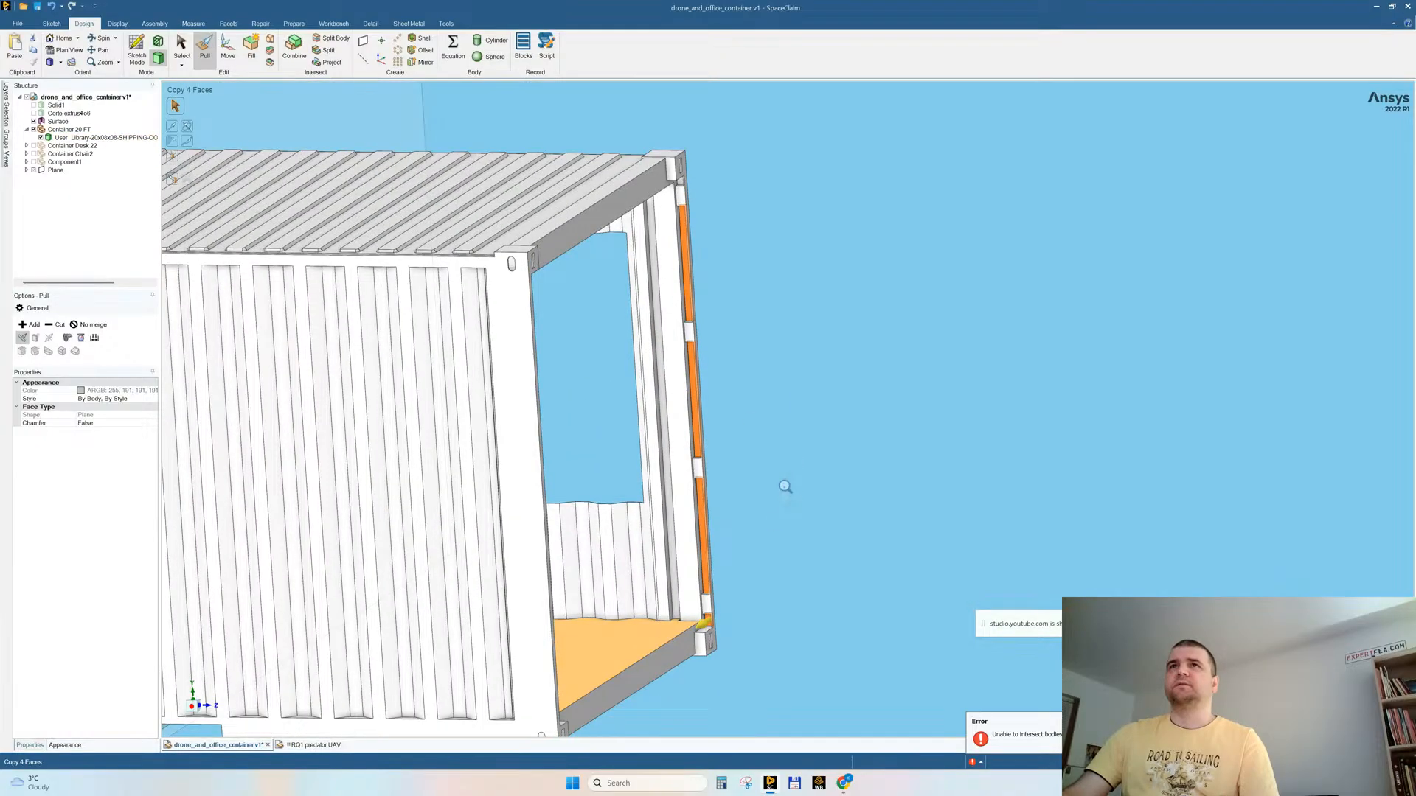
pyautogui.scroll(3, 732, 367)
pyautogui.keyDown('ctrl'); pyautogui.click(615, 406); pyautogui.keyUp('ctrl')
pyautogui.scroll(-1, 857, 319)
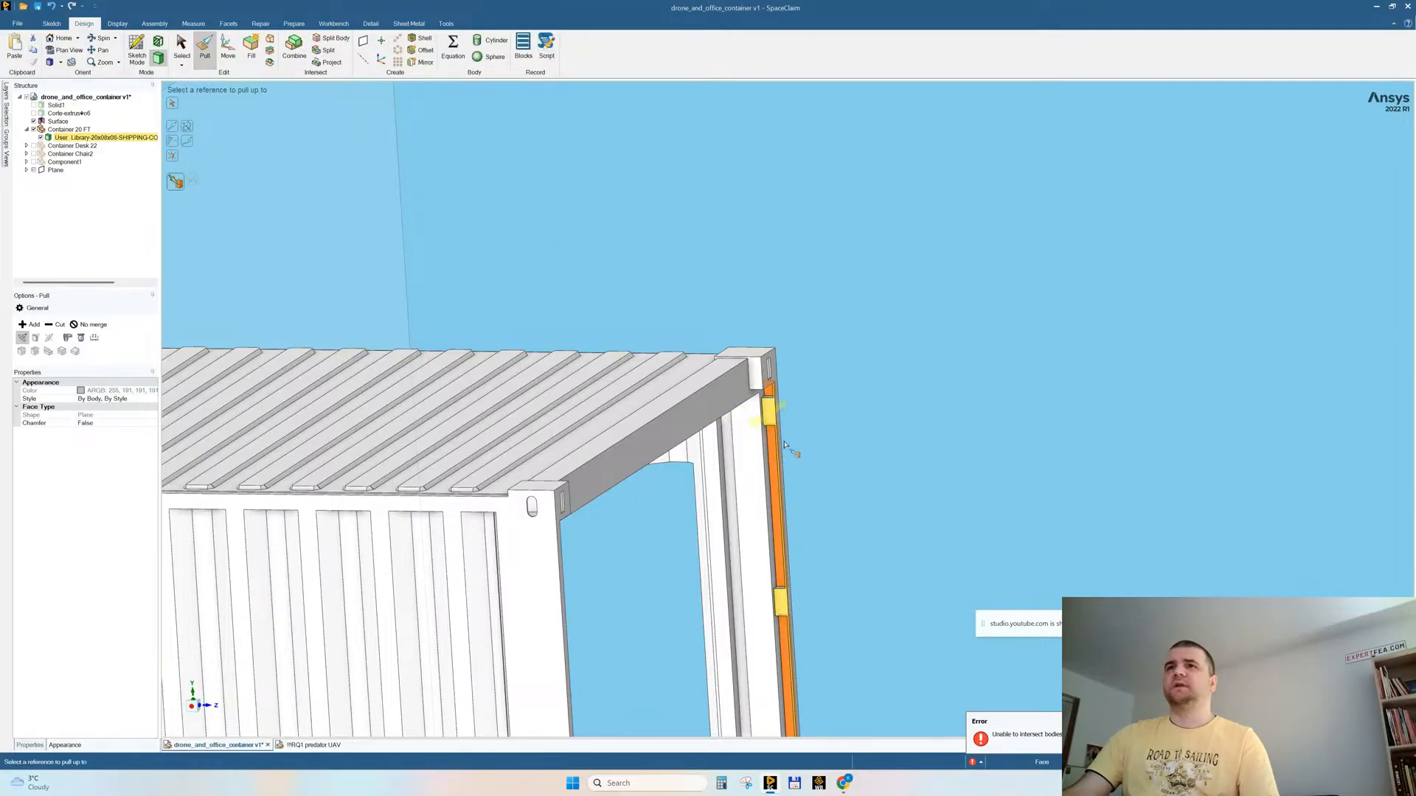
pyautogui.press('Escape')
# Step: Extrude the flush side face of one corner post up to the opposite post, closing the container's open end with a wall
pyautogui.scroll(-5, 850, 378)
pyautogui.moveTo(837, 350)
pyautogui.mouseDown(button='middle')
pyautogui.moveTo(845, 471)
pyautogui.moveTo(829, 440)
pyautogui.moveTo(796, 472)
pyautogui.moveTo(671, 527)
pyautogui.moveTo(661, 514)
pyautogui.moveTo(555, 501)
pyautogui.mouseUp(button='middle')
pyautogui.press('Escape')
pyautogui.scroll(5, 470, 448)
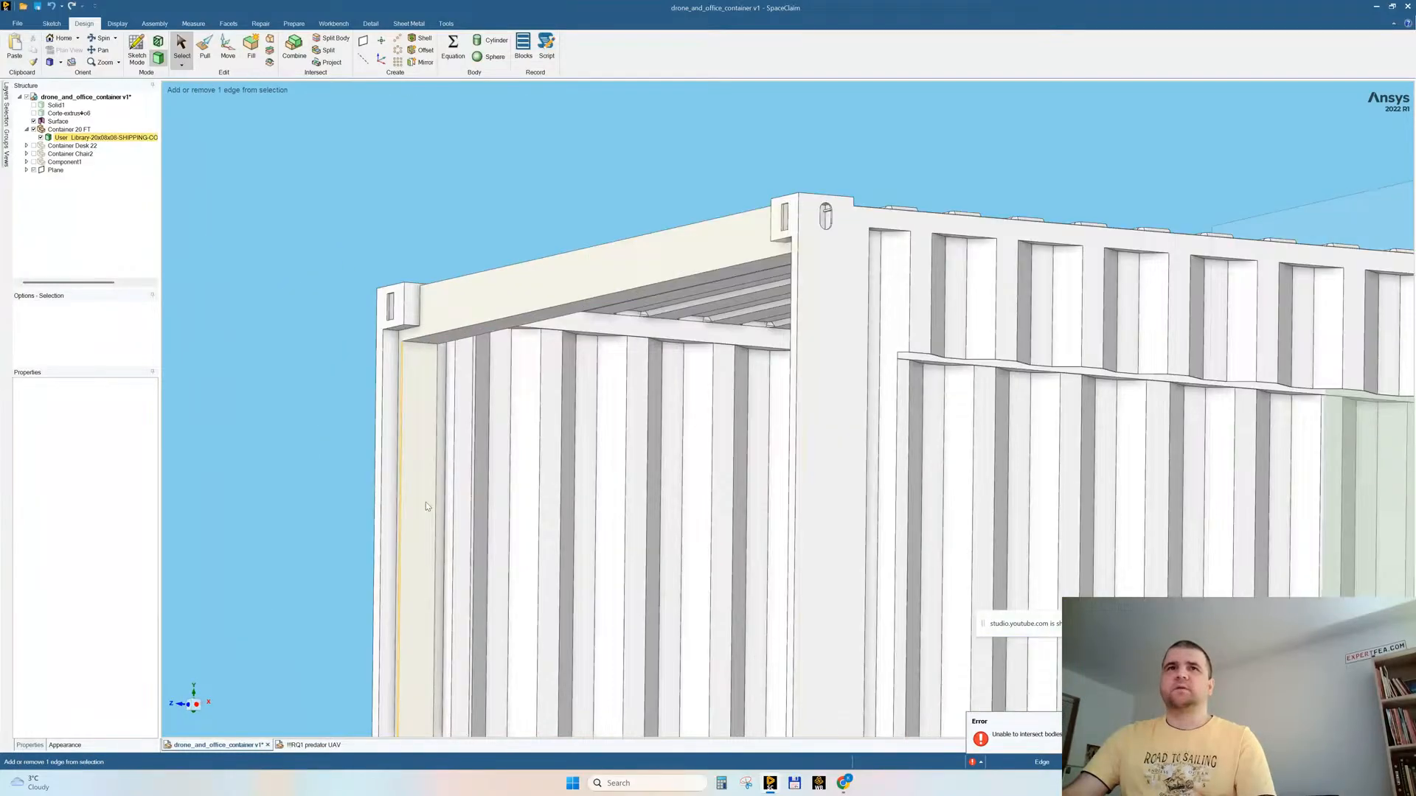
pyautogui.click(391, 356)
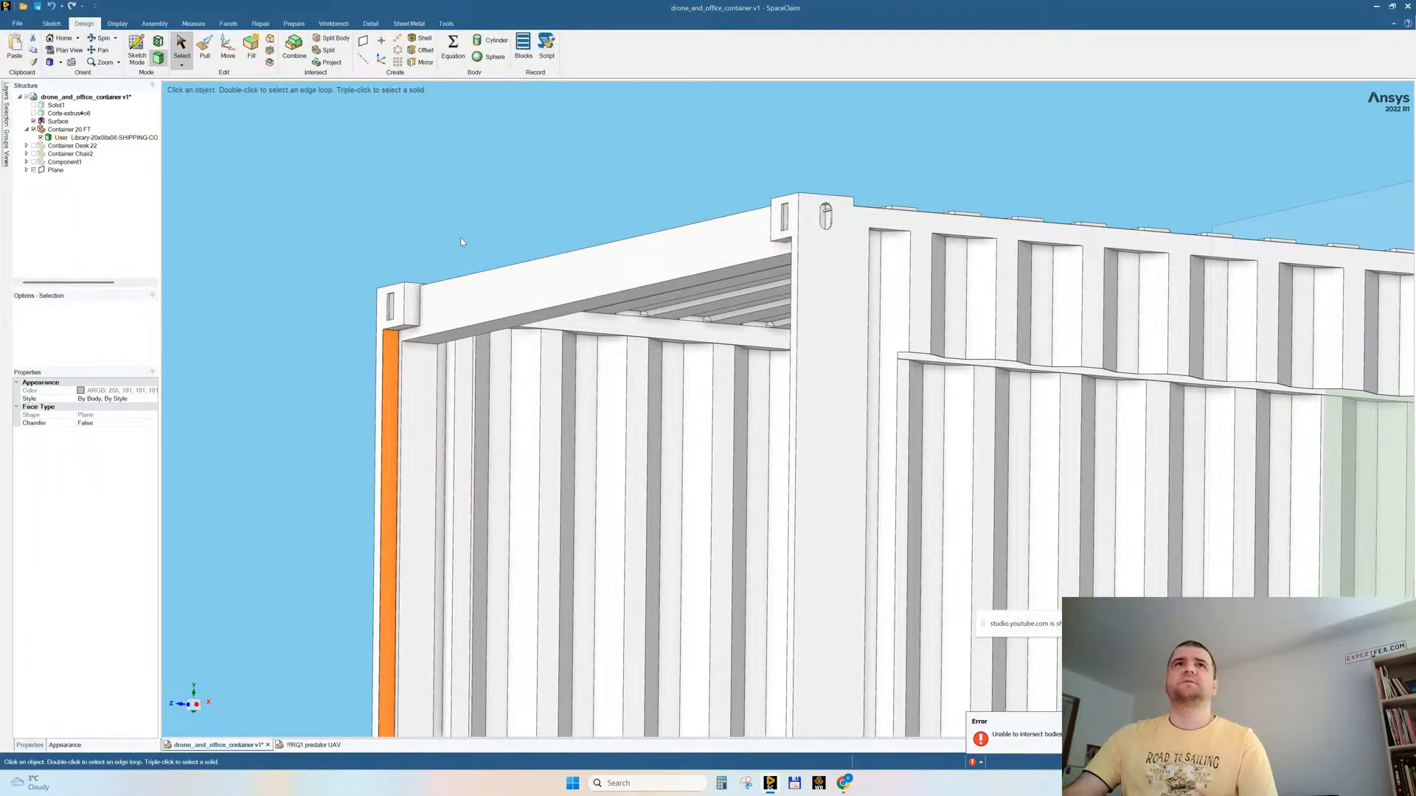
pyautogui.scroll(-5, 475, 240)
pyautogui.click(205, 52)
pyautogui.moveTo(658, 333); pyautogui.dragTo(740, 343, button='middle')
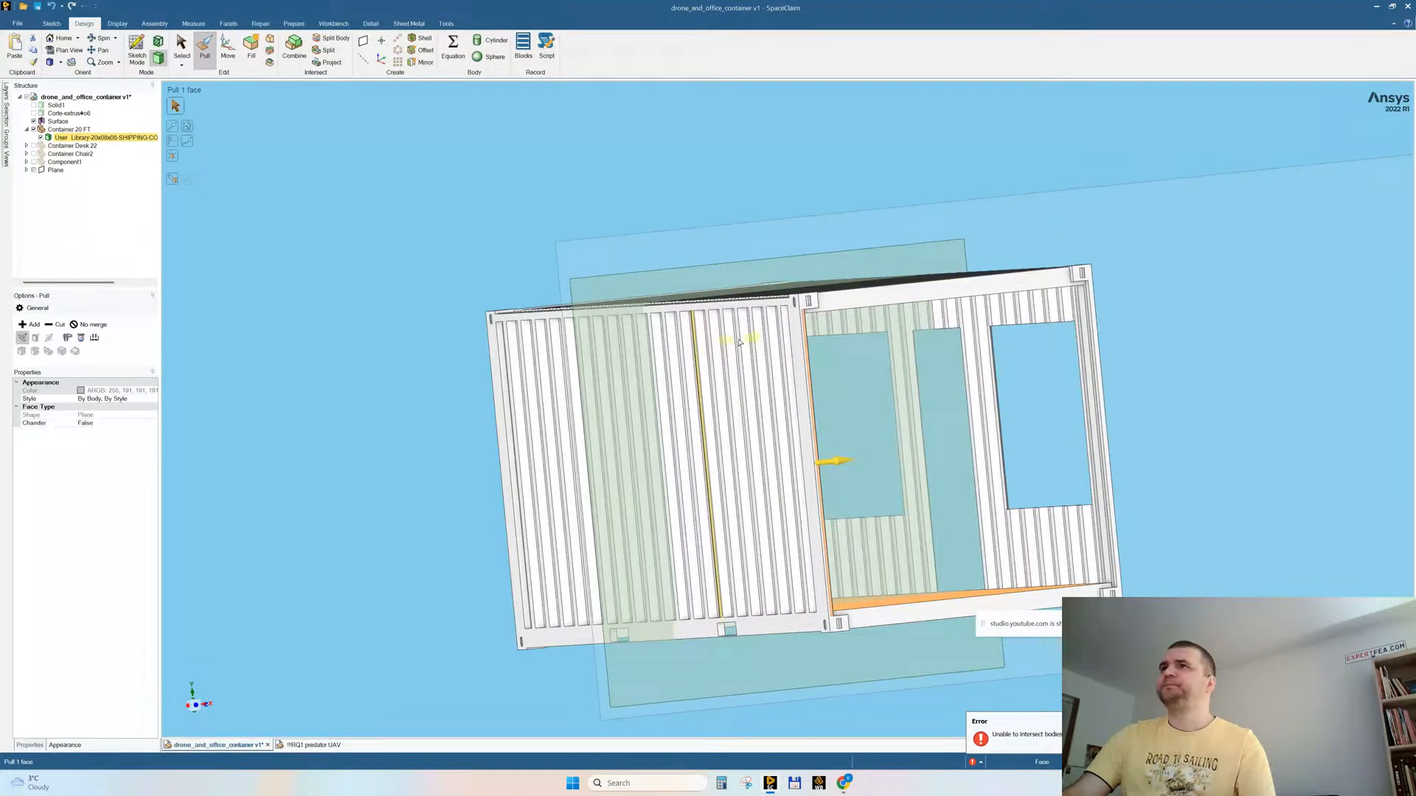
pyautogui.scroll(5, 1096, 341)
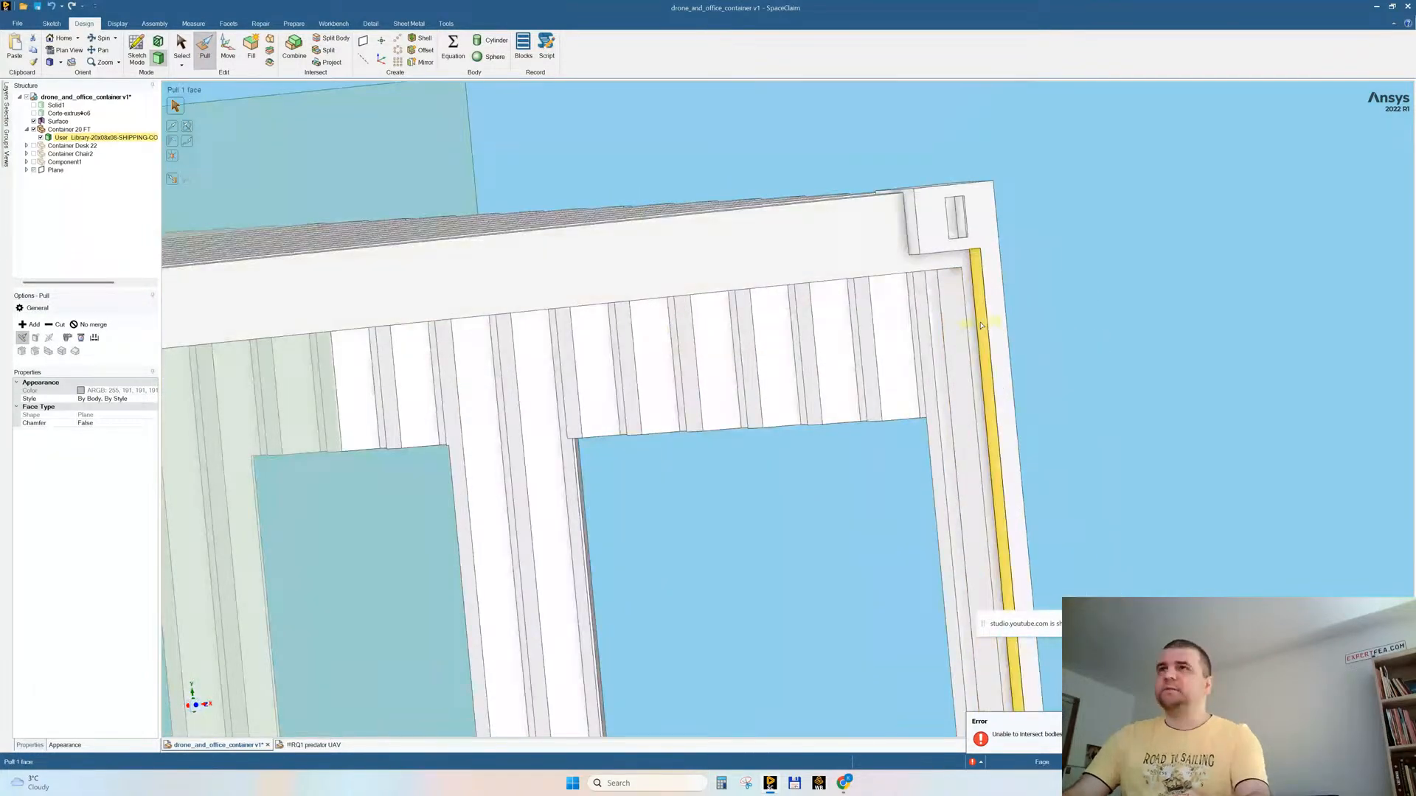
pyautogui.click(985, 325)
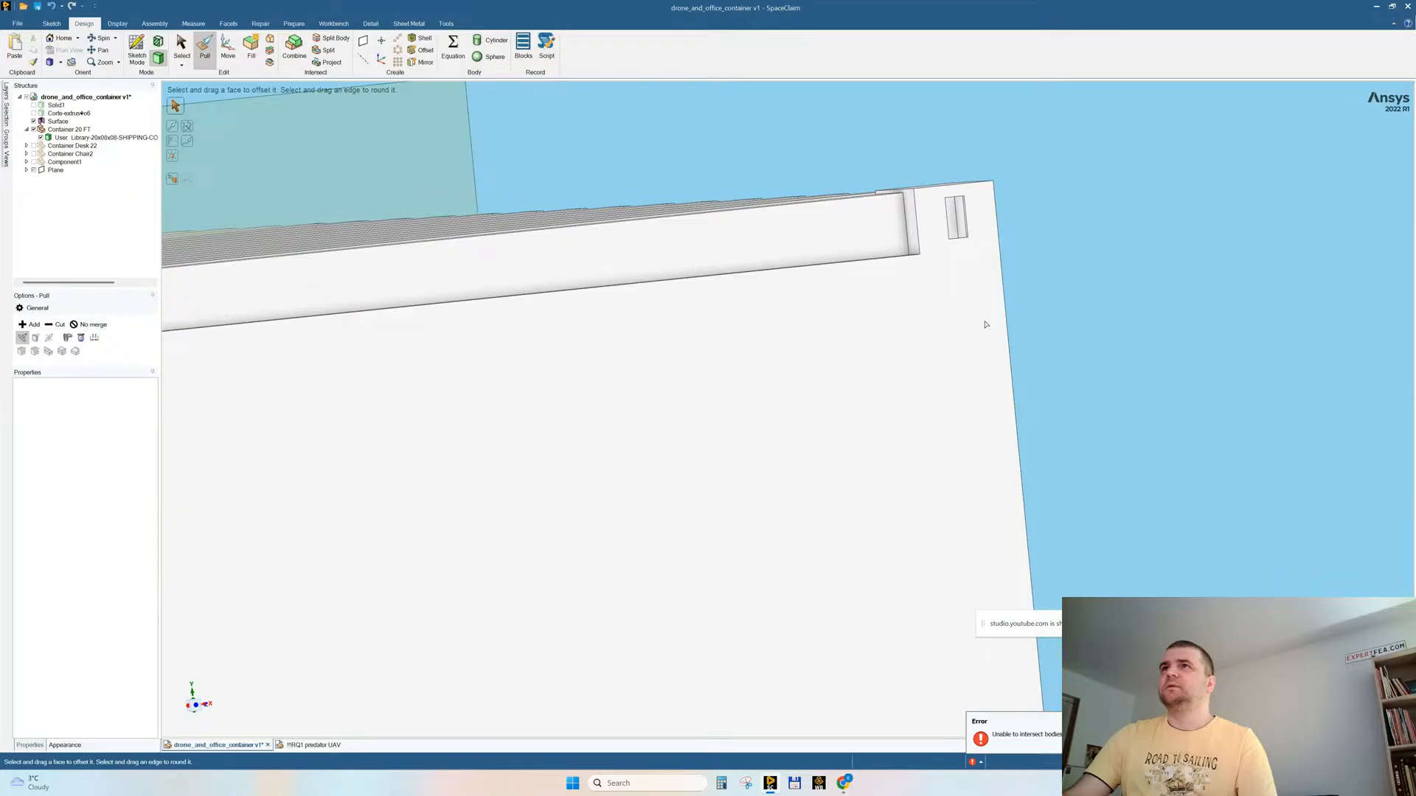
# Step: Examine the closed end, corrugated side walls, corner fittings and underside of the container for remaining small details
pyautogui.scroll(-6, 900, 325)
pyautogui.moveTo(904, 369)
pyautogui.mouseDown(button='middle')
pyautogui.moveTo(839, 380)
pyautogui.moveTo(989, 414)
pyautogui.moveTo(955, 453)
pyautogui.moveTo(918, 417)
pyautogui.moveTo(911, 446)
pyautogui.moveTo(937, 446)
pyautogui.mouseUp(button='middle')
pyautogui.scroll(4, 989, 414)
pyautogui.scroll(2, 956, 456)
pyautogui.scroll(-2, 936, 445)
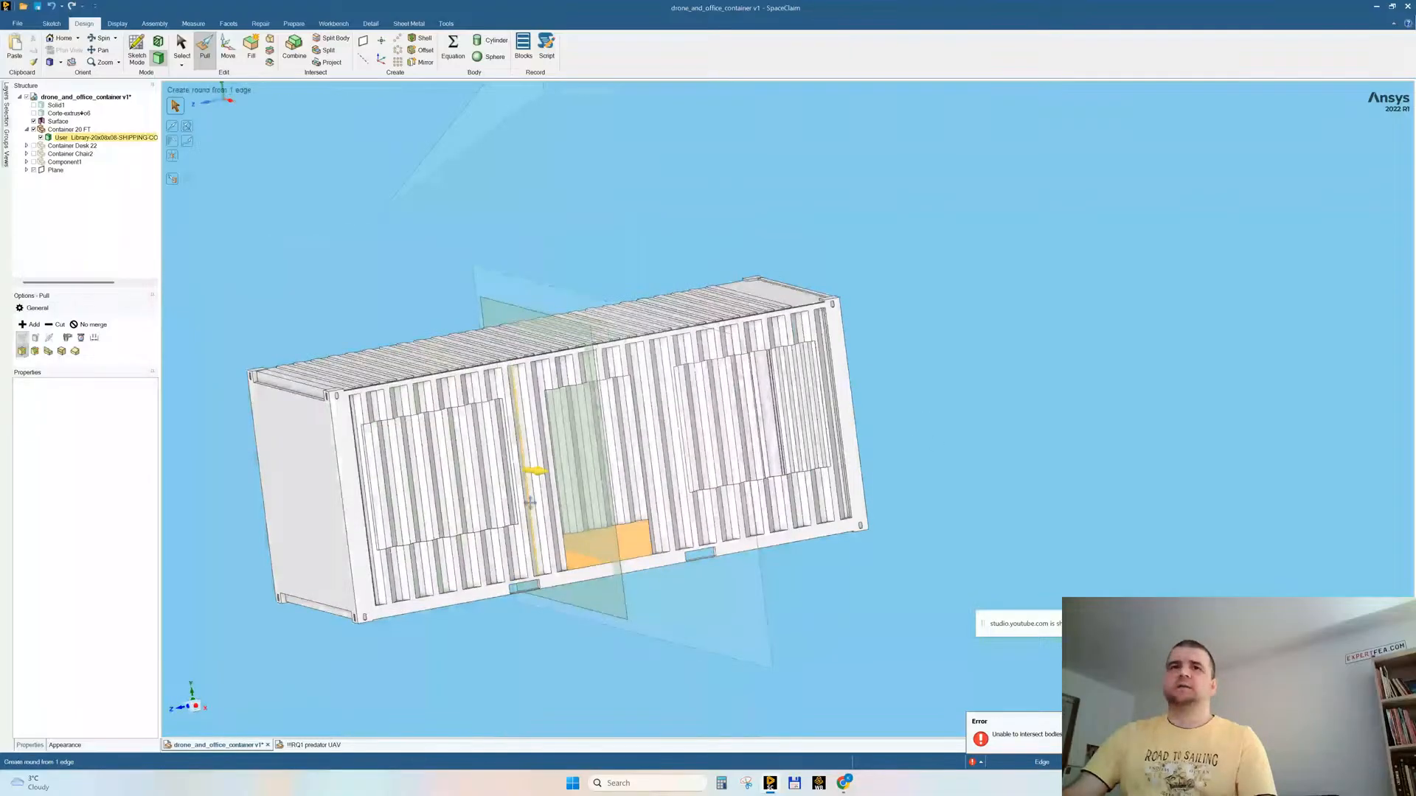
pyautogui.moveTo(531, 502); pyautogui.dragTo(450, 333, button='middle')
pyautogui.scroll(5, 457, 310)
pyautogui.scroll(5, 450, 335)
pyautogui.moveTo(737, 366); pyautogui.dragTo(661, 274, button='middle')
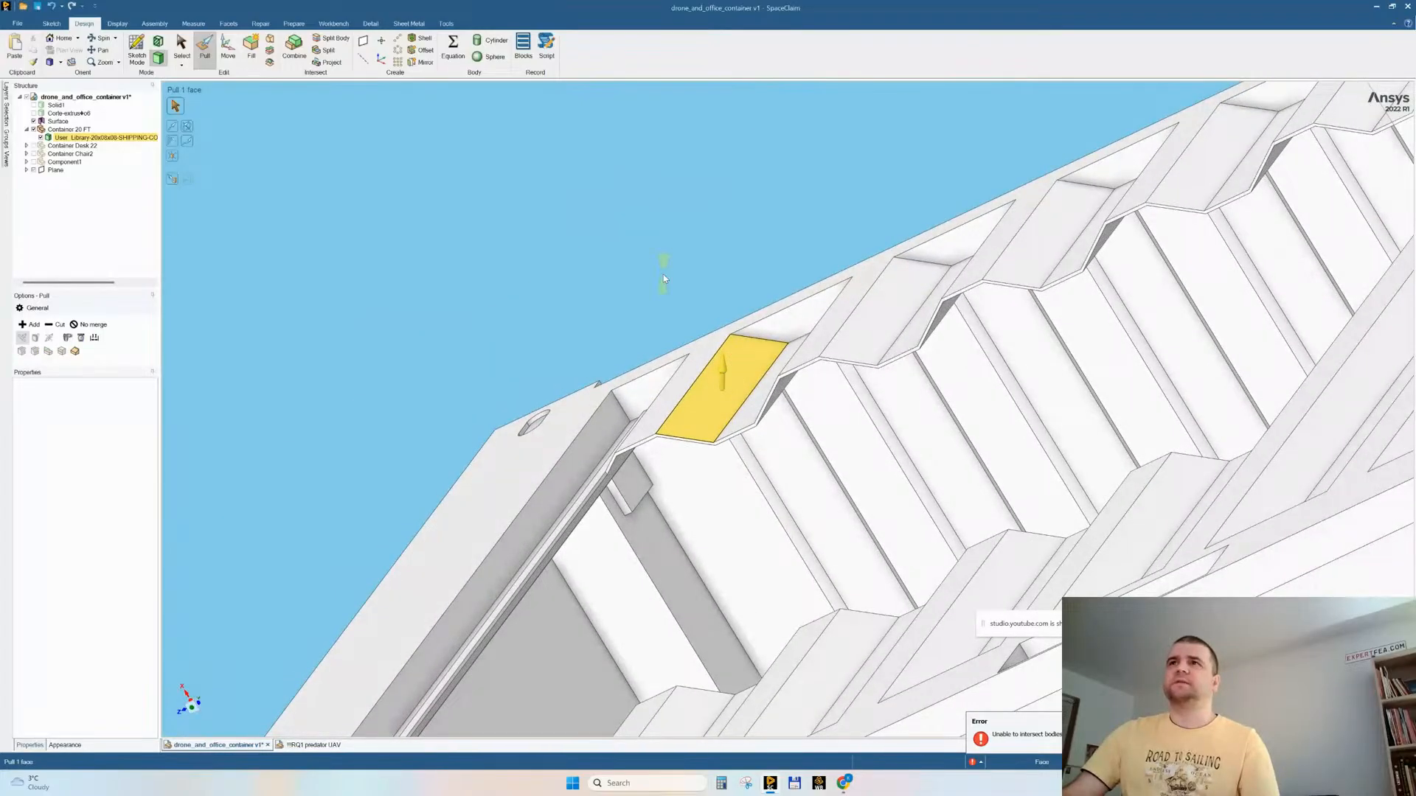
pyautogui.scroll(-8, 691, 359)
pyautogui.scroll(3, 896, 357)
pyautogui.moveTo(896, 357); pyautogui.dragTo(922, 455, button='middle')
pyautogui.keyDown('ctrl'); pyautogui.moveTo(1049, 300); pyautogui.dragTo(873, 354, button='middle'); pyautogui.keyUp('ctrl')
pyautogui.scroll(-2, 647, 597)
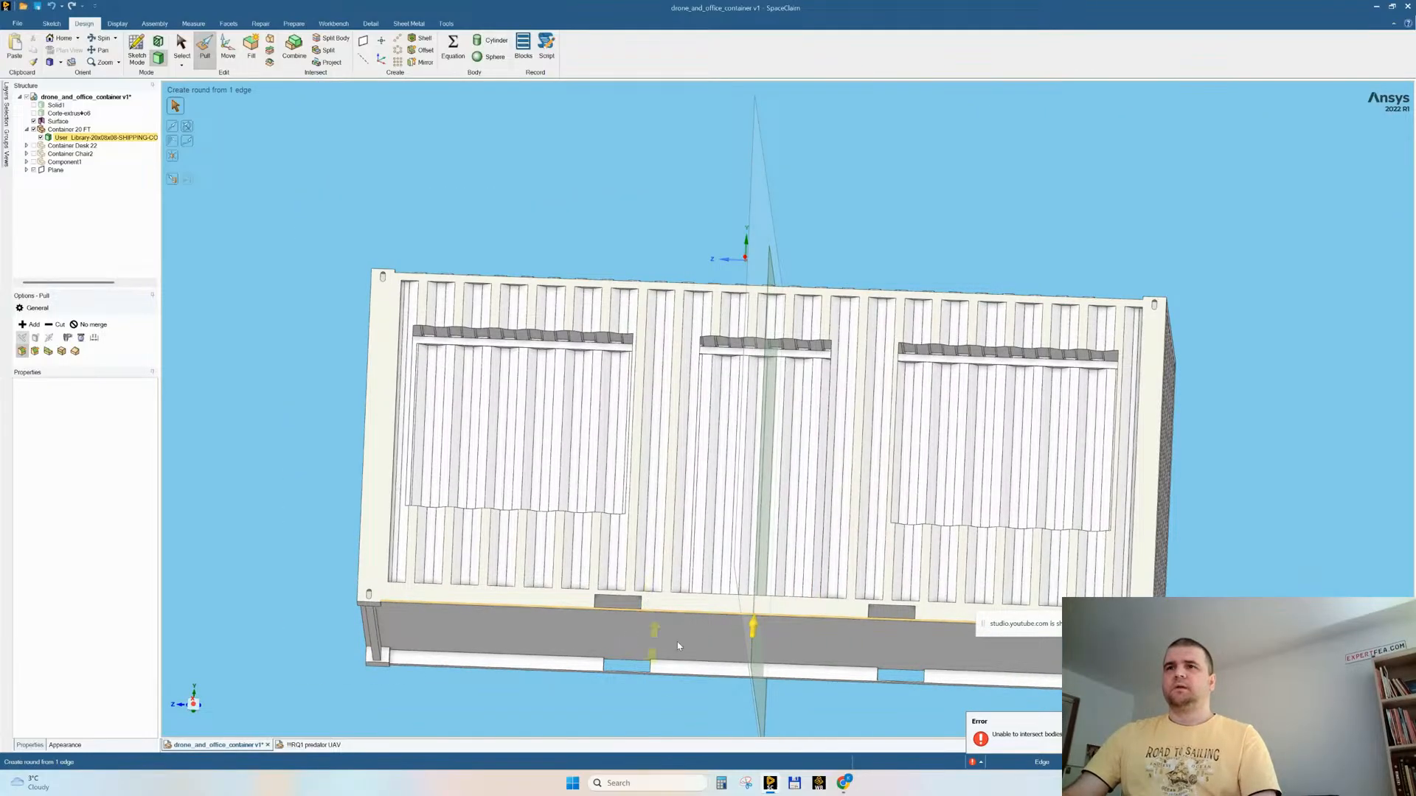
pyautogui.keyDown('ctrl'); pyautogui.moveTo(679, 647); pyautogui.dragTo(609, 499, button='middle'); pyautogui.keyUp('ctrl')
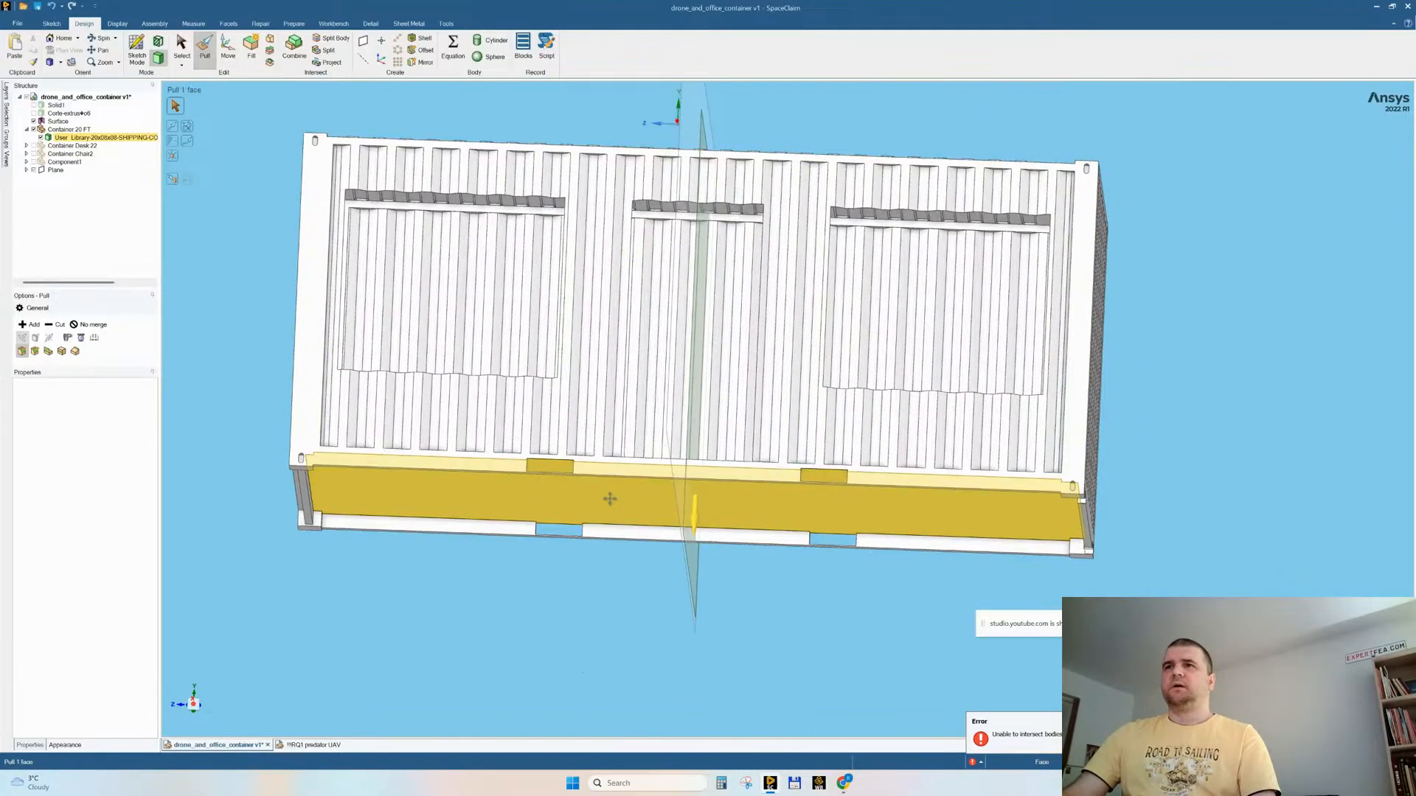
# Step: Try to fill the two forklift pockets in the container's bottom side rails from a straight side view
pyautogui.click(194, 704)
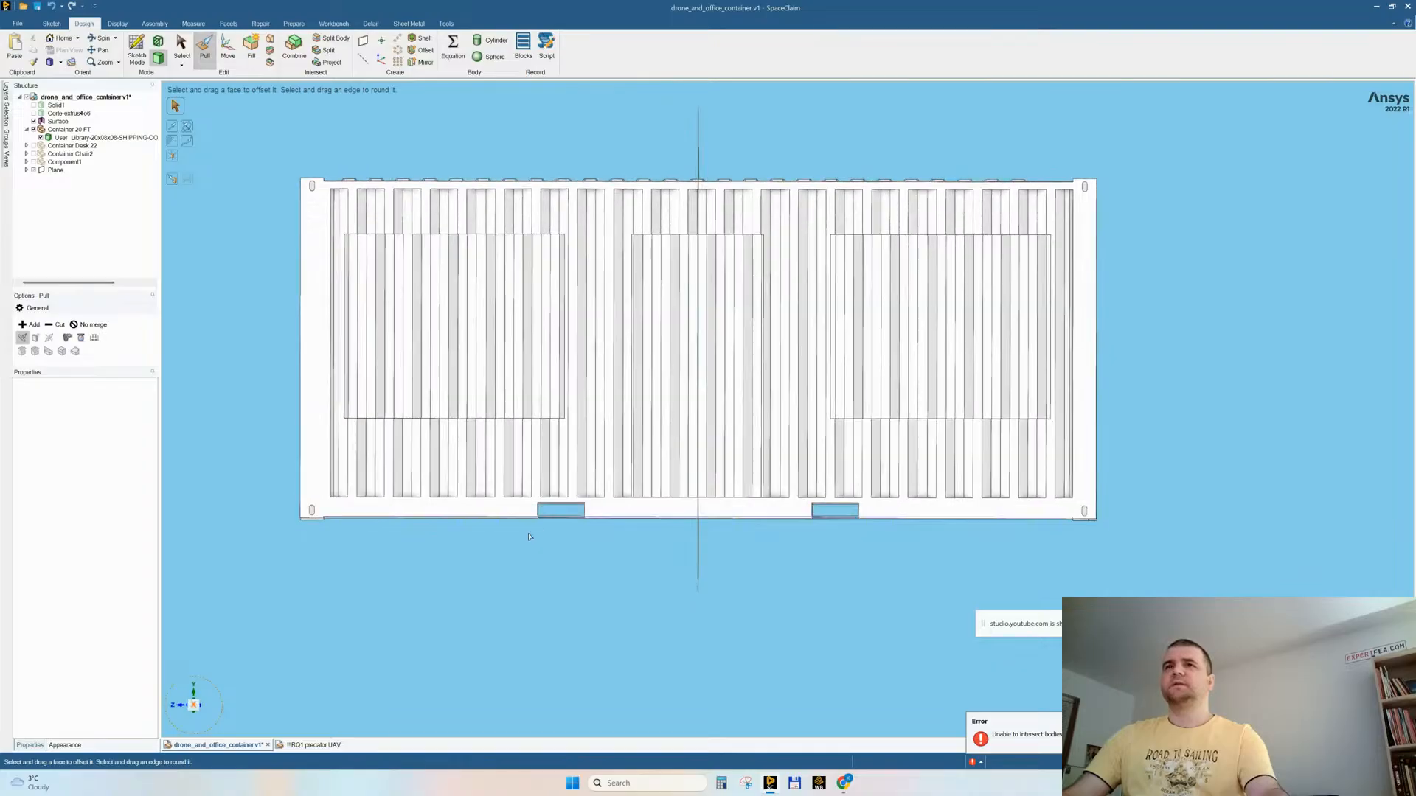
pyautogui.press('s')
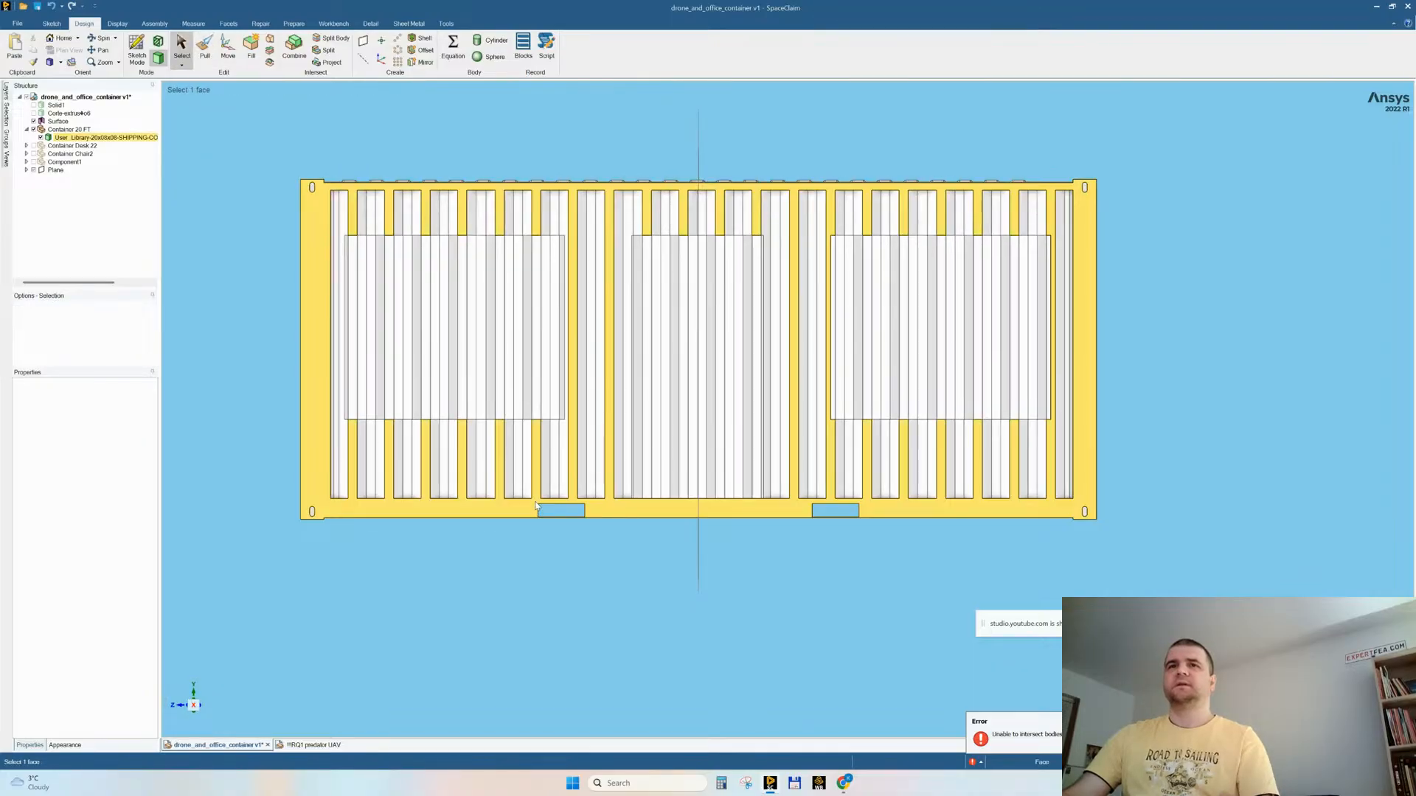
pyautogui.moveTo(537, 507); pyautogui.dragTo(862, 549)
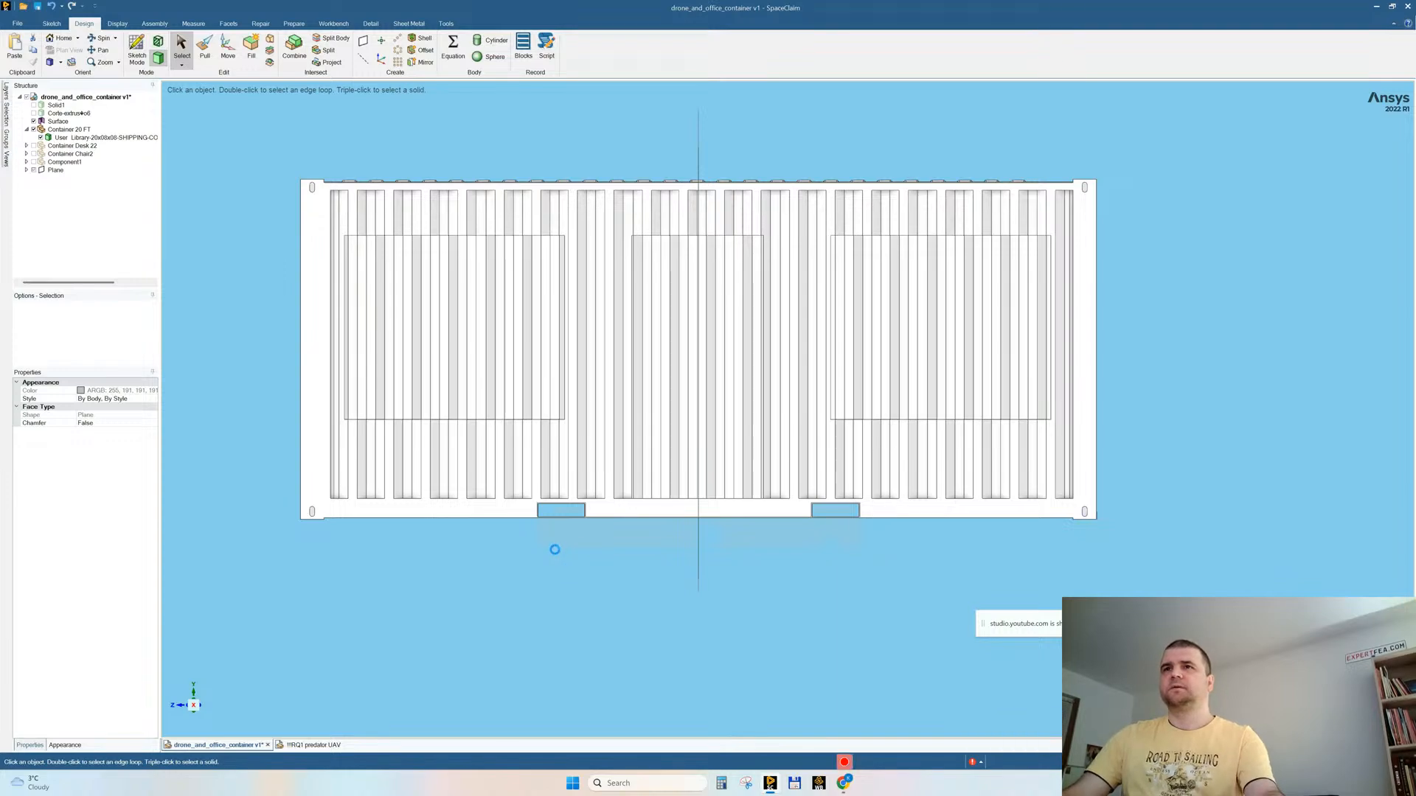
pyautogui.moveTo(653, 572); pyautogui.dragTo(656, 530, button='middle')
pyautogui.hotkey('ctrl', 'z')
pyautogui.click(614, 617)
# Step: Pull the lower faces of the forklift pockets in both bottom side rails up to the pockets' top face, closing the openings
pyautogui.moveTo(614, 617); pyautogui.dragTo(765, 470, button='middle')
pyautogui.scroll(5, 790, 506)
pyautogui.moveTo(791, 522); pyautogui.dragTo(784, 478, button='middle')
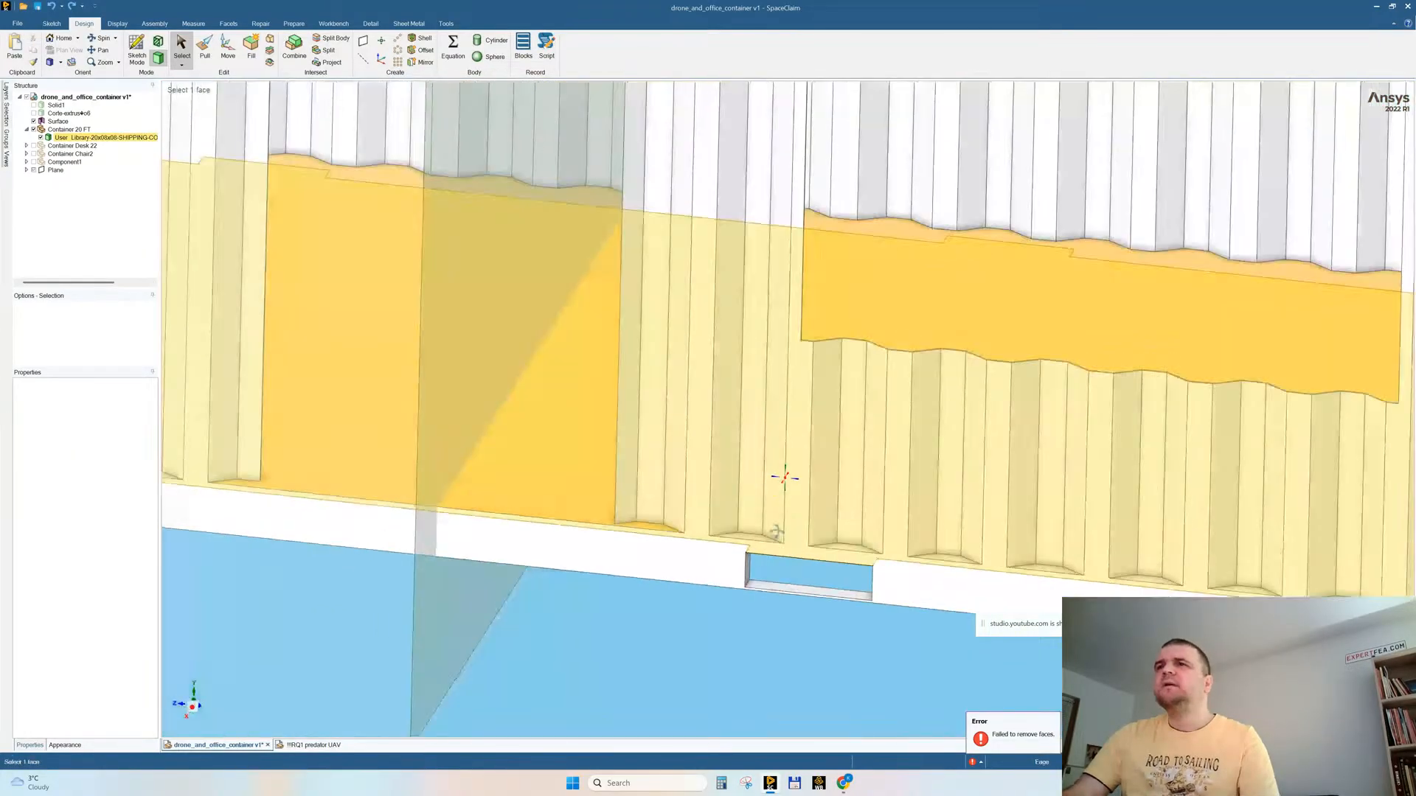
pyautogui.click(784, 593)
pyautogui.moveTo(819, 598); pyautogui.dragTo(779, 666, button='middle')
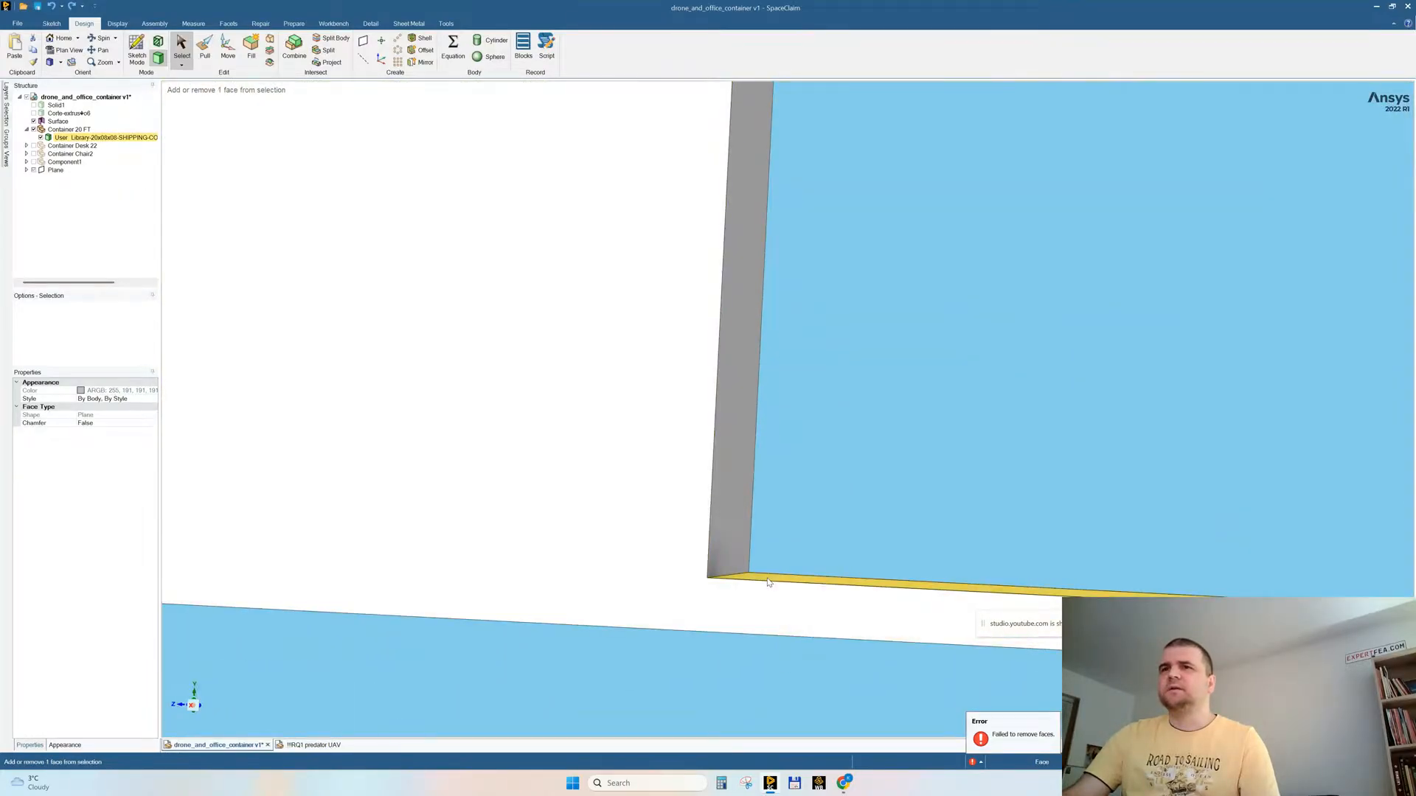
pyautogui.keyDown('ctrl'); pyautogui.click(769, 580); pyautogui.keyUp('ctrl')
pyautogui.keyDown('ctrl'); pyautogui.moveTo(925, 475); pyautogui.dragTo(924, 311, button='middle'); pyautogui.keyUp('ctrl')
pyautogui.keyDown('ctrl'); pyautogui.moveTo(645, 492); pyautogui.dragTo(664, 446, button='middle'); pyautogui.keyUp('ctrl')
pyautogui.keyDown('ctrl'); pyautogui.moveTo(288, 469); pyautogui.dragTo(300, 499, button='middle'); pyautogui.keyUp('ctrl')
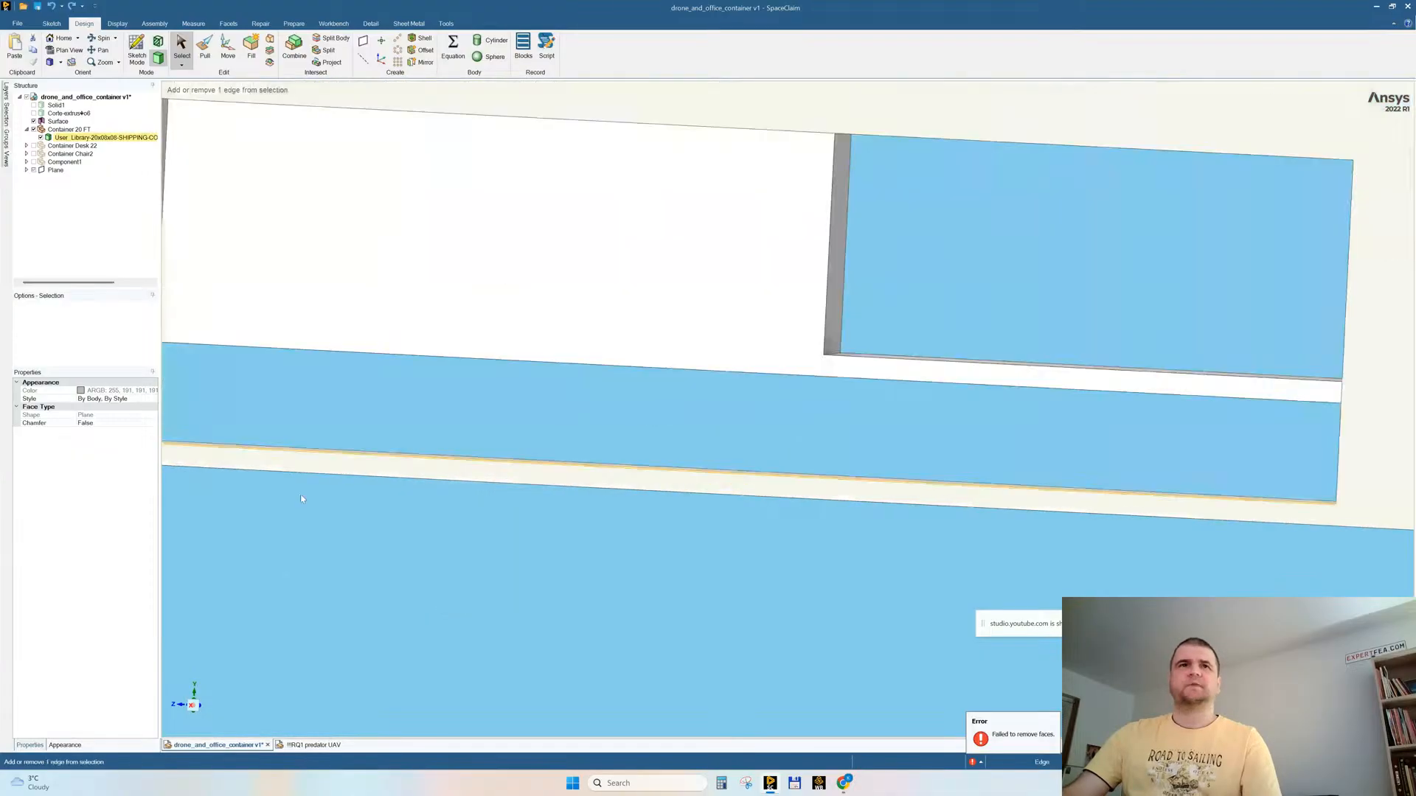
pyautogui.keyDown('ctrl'); pyautogui.click(845, 355); pyautogui.keyUp('ctrl')
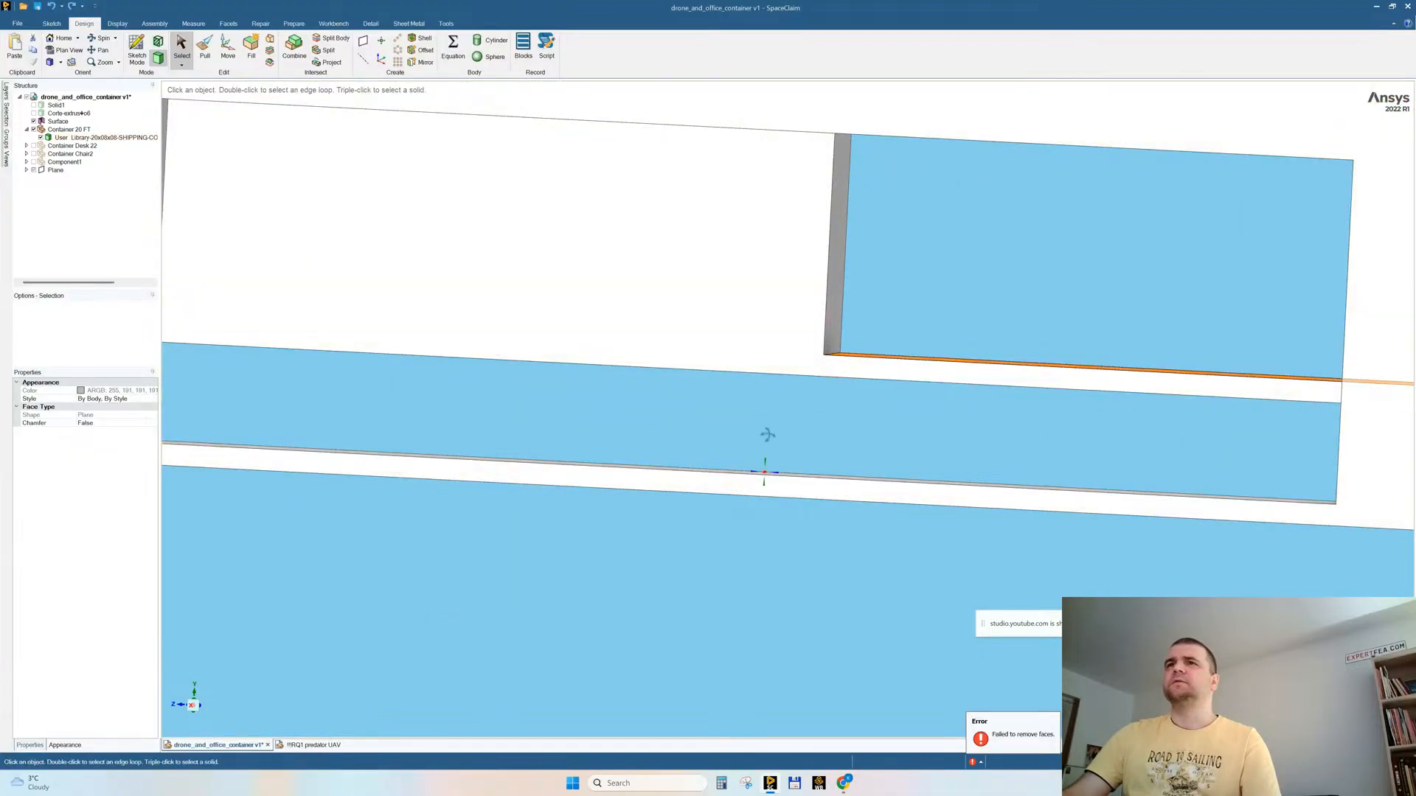
pyautogui.moveTo(764, 437); pyautogui.dragTo(765, 469, button='middle')
pyautogui.keyDown('ctrl'); pyautogui.click(738, 479); pyautogui.keyUp('ctrl')
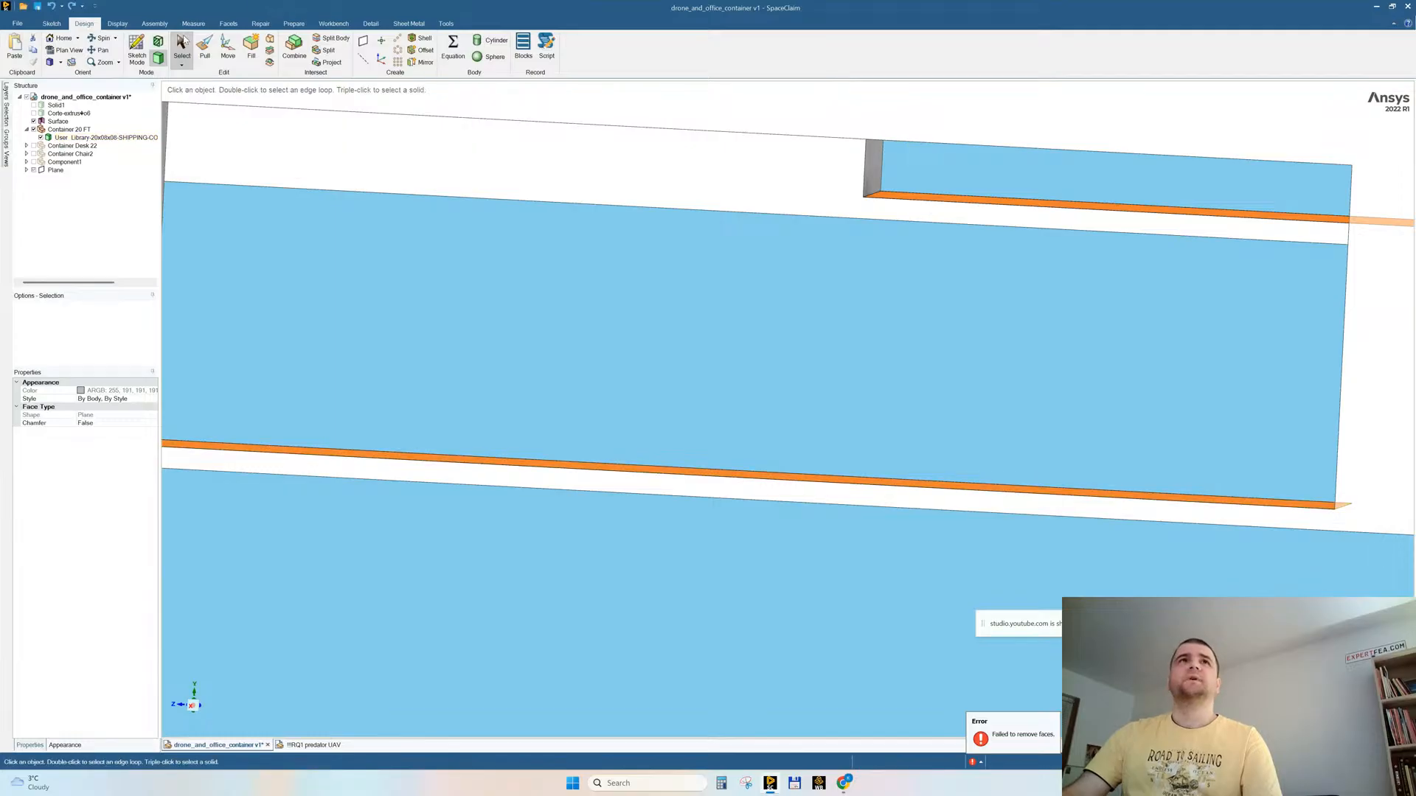
pyautogui.scroll(-7, 888, 391)
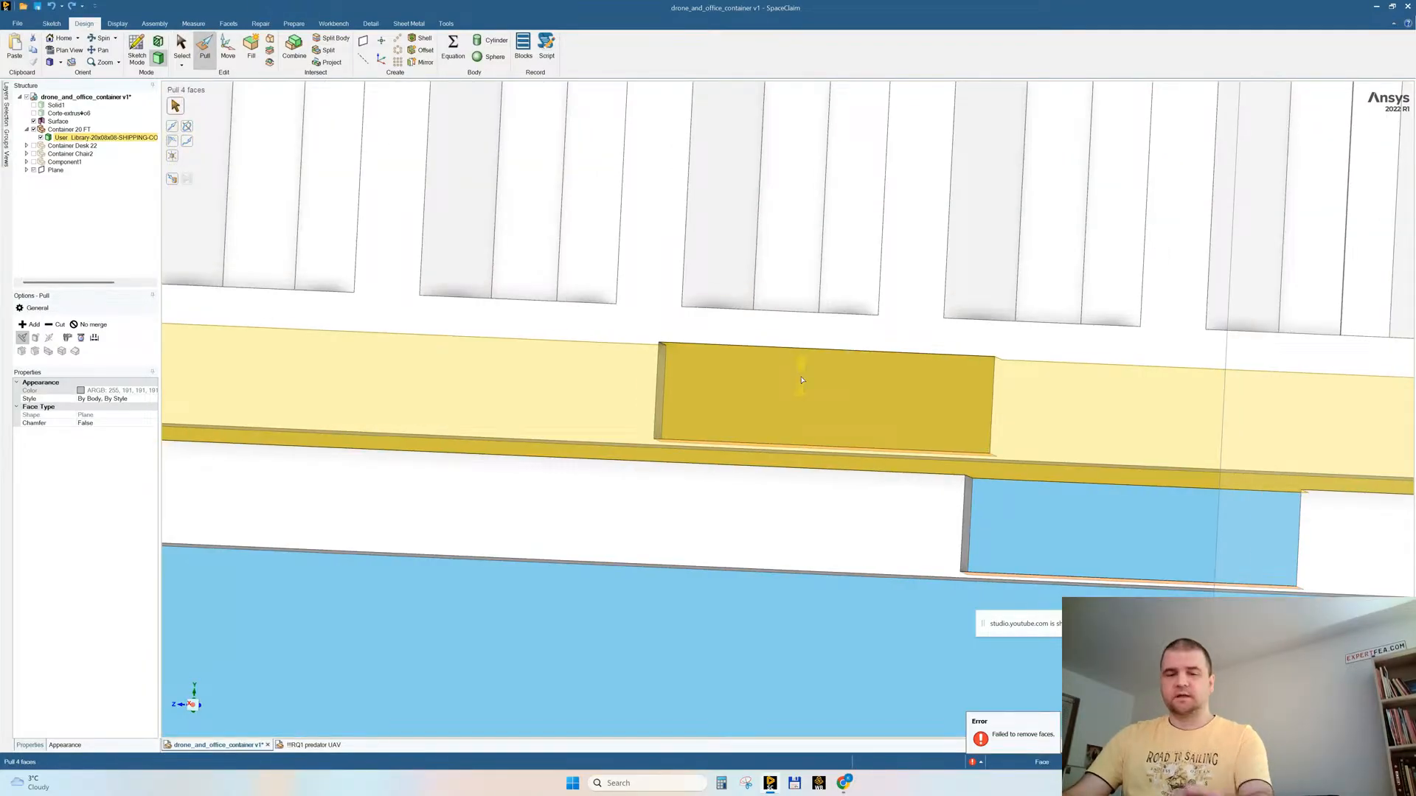
pyautogui.press('u')
pyautogui.moveTo(726, 376); pyautogui.dragTo(709, 339, button='middle')
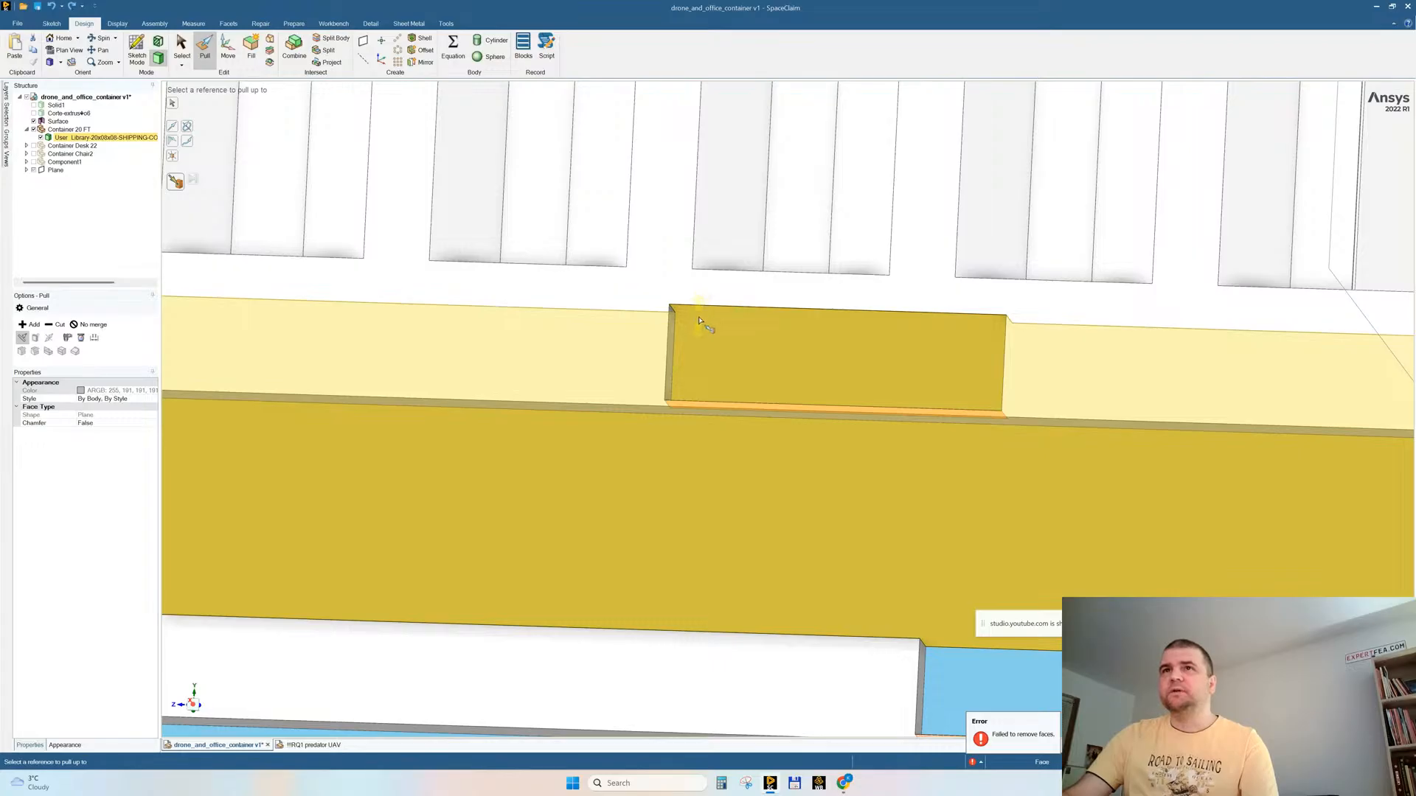
pyautogui.click(699, 320)
pyautogui.scroll(-5, 702, 338)
# Step: Delete the surface body that crosses the container at mid-length
pyautogui.moveTo(954, 462); pyautogui.dragTo(999, 484, button='middle')
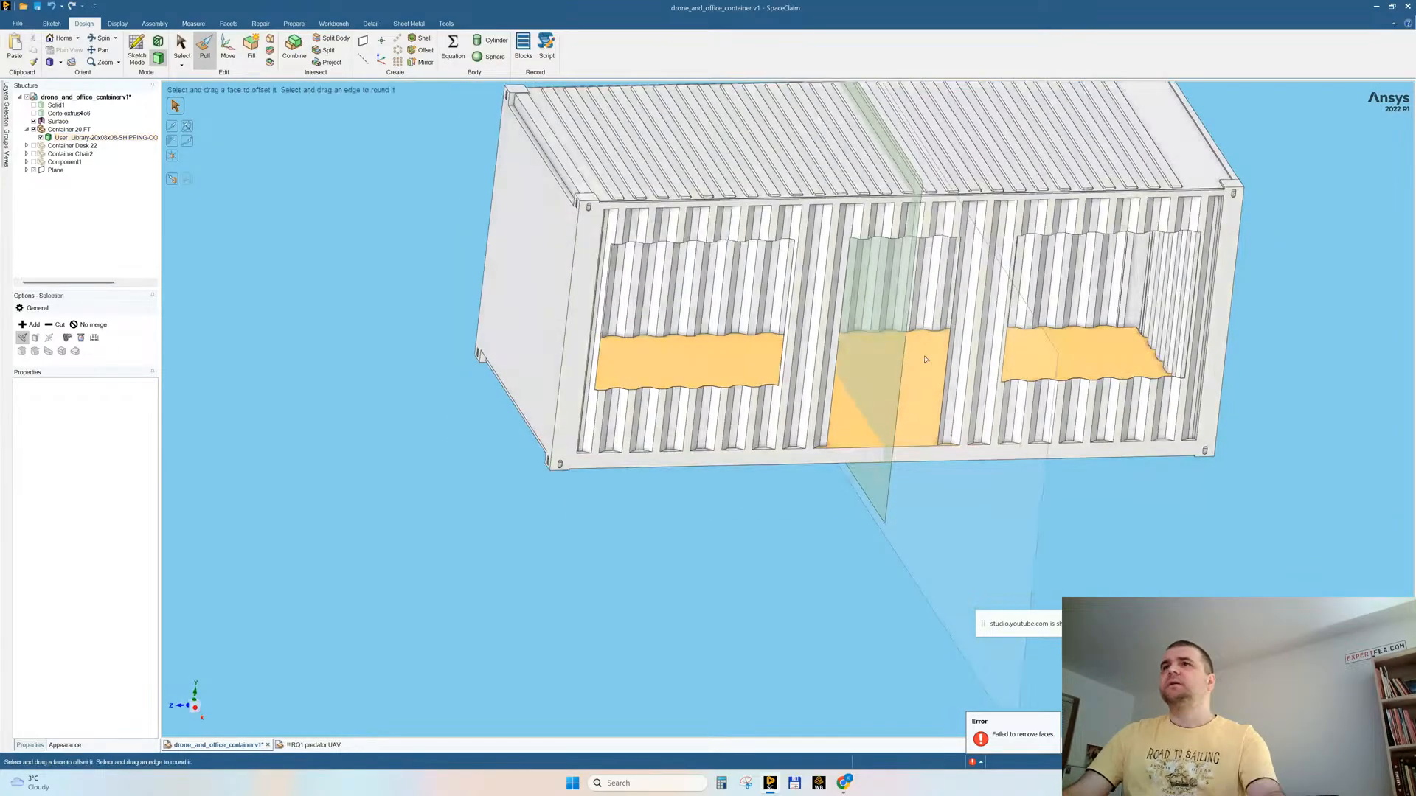
pyautogui.press('Escape')
pyautogui.click(879, 497)
pyautogui.press('Delete')
pyautogui.moveTo(925, 515); pyautogui.dragTo(892, 498, button='middle')
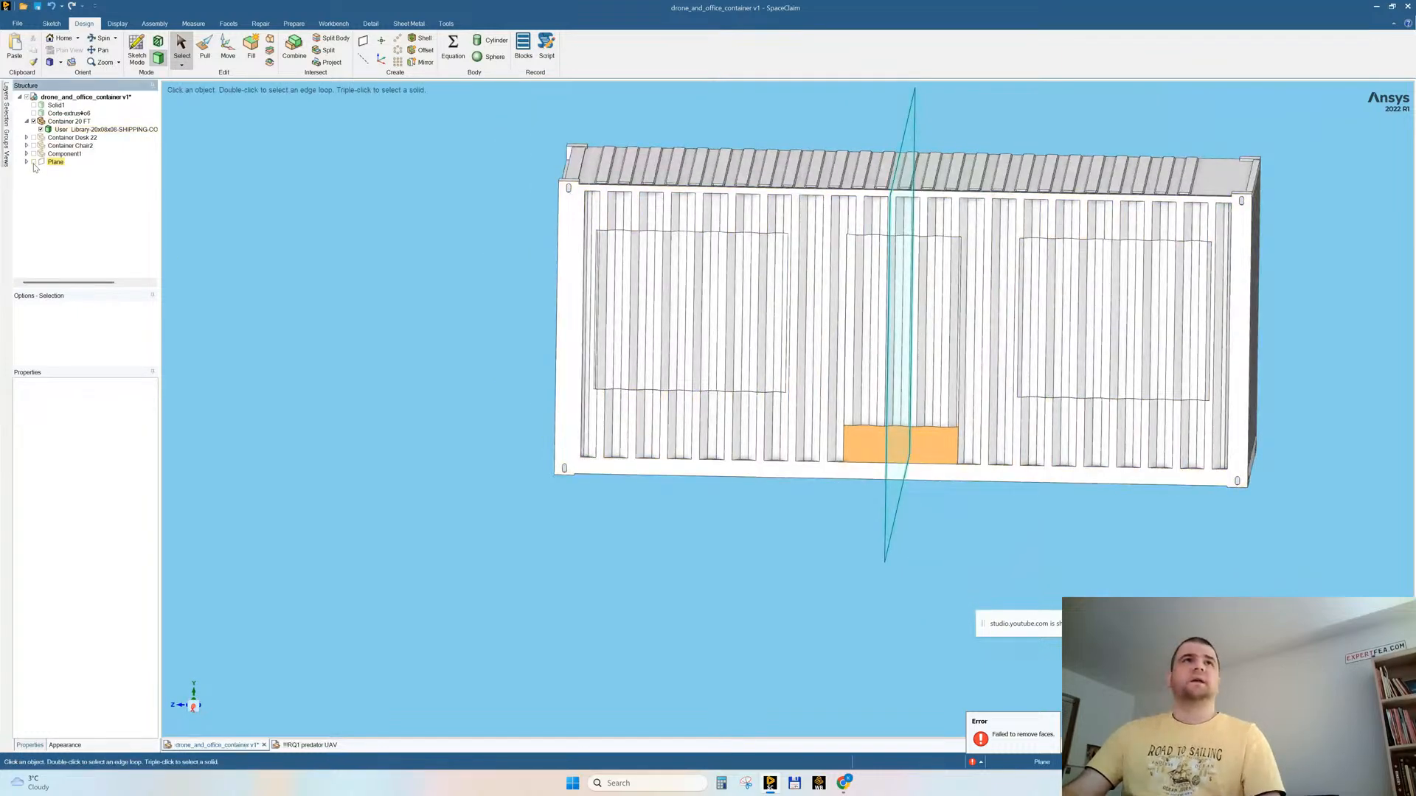
# Step: Show the hidden drone, desks and chairs again together with the simplified container
pyautogui.click(801, 291)
pyautogui.moveTo(801, 291); pyautogui.dragTo(972, 321, button='middle')
pyautogui.keyDown('shift'); pyautogui.moveTo(972, 321); pyautogui.dragTo(817, 357, button='middle'); pyautogui.keyUp('shift')
pyautogui.click(242, 294)
pyautogui.rightClick(242, 292)
pyautogui.click(255, 371)
pyautogui.moveTo(709, 441); pyautogui.dragTo(674, 455, button='middle')
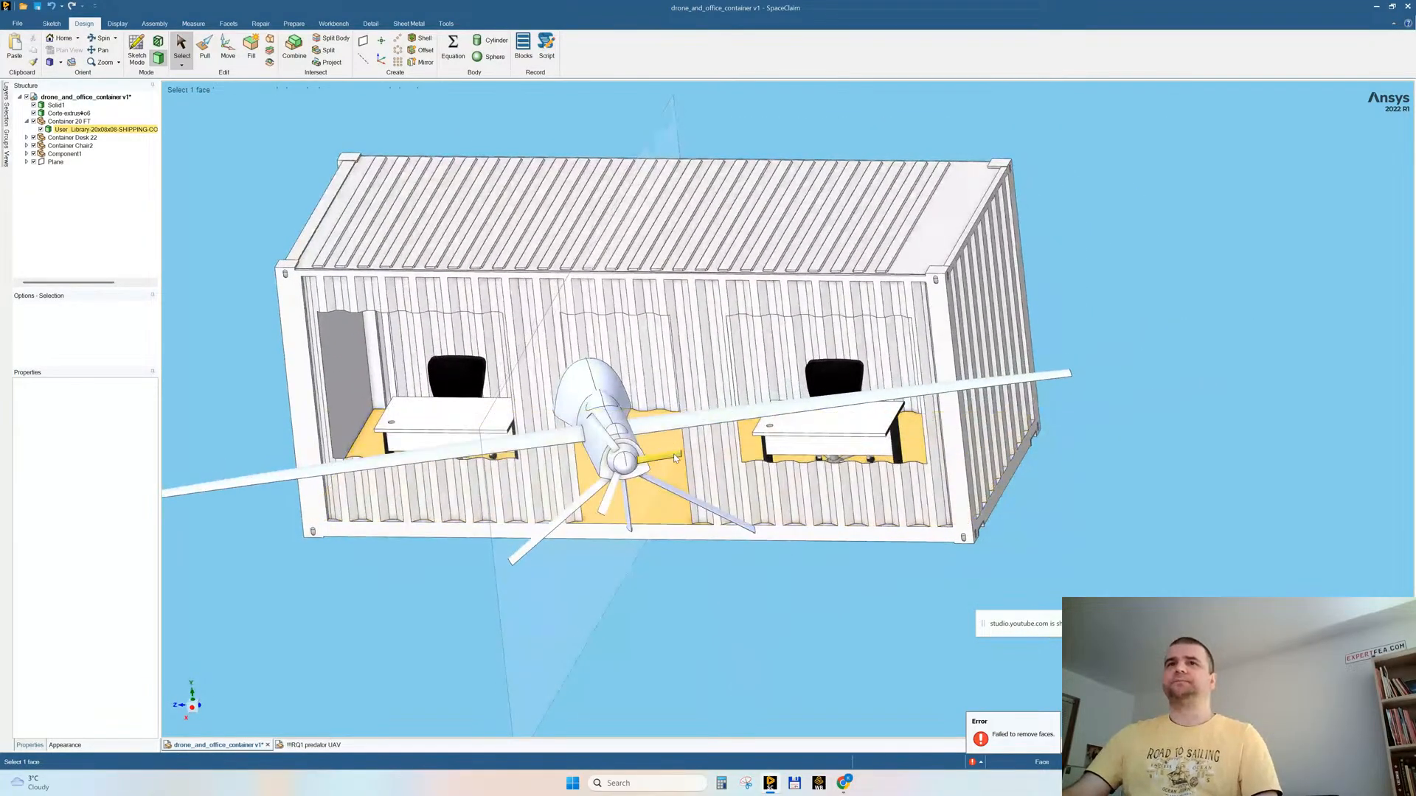
# Step: Move the whole drone body about 206 mm along the container's length to bring it closer to the middle
pyautogui.tripleClick(579, 385)
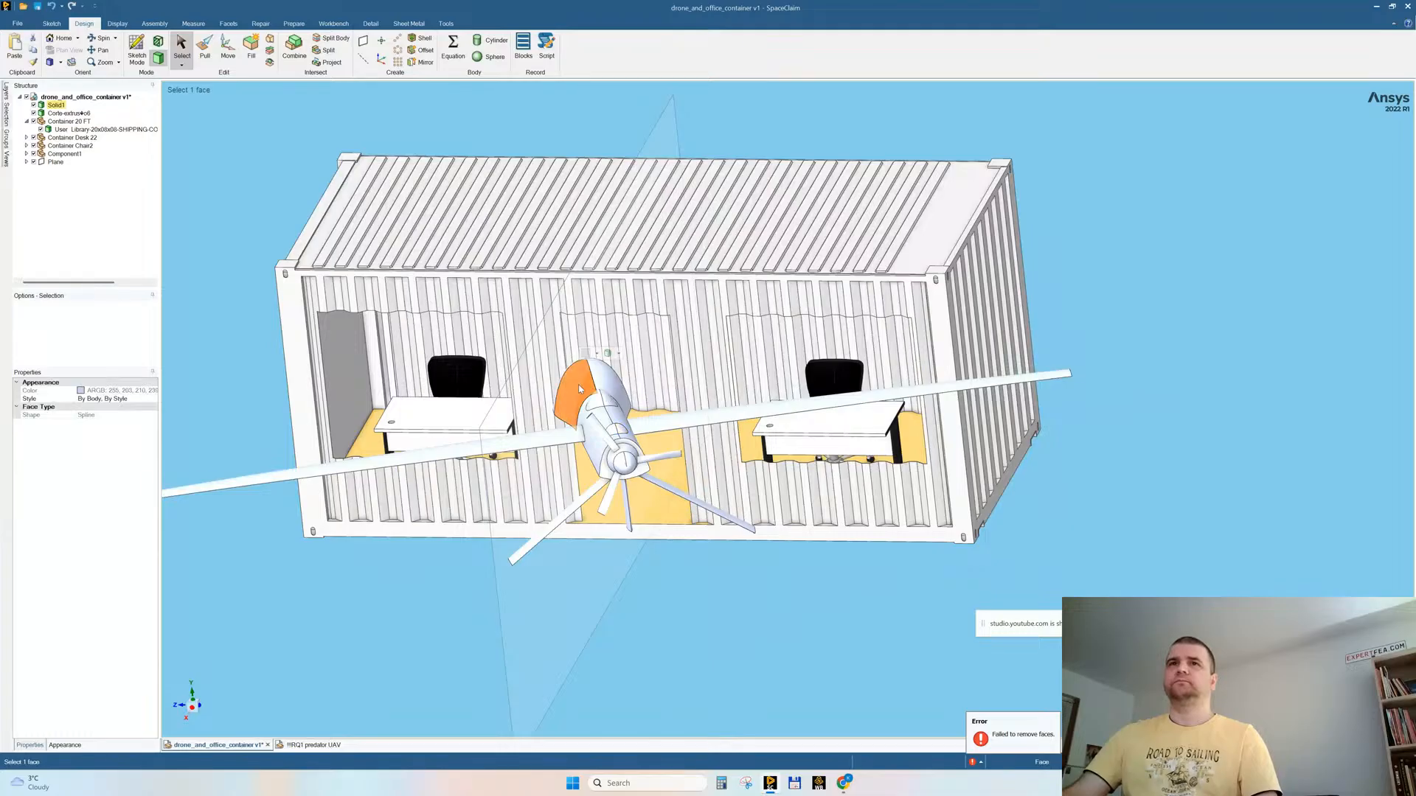
pyautogui.click(228, 51)
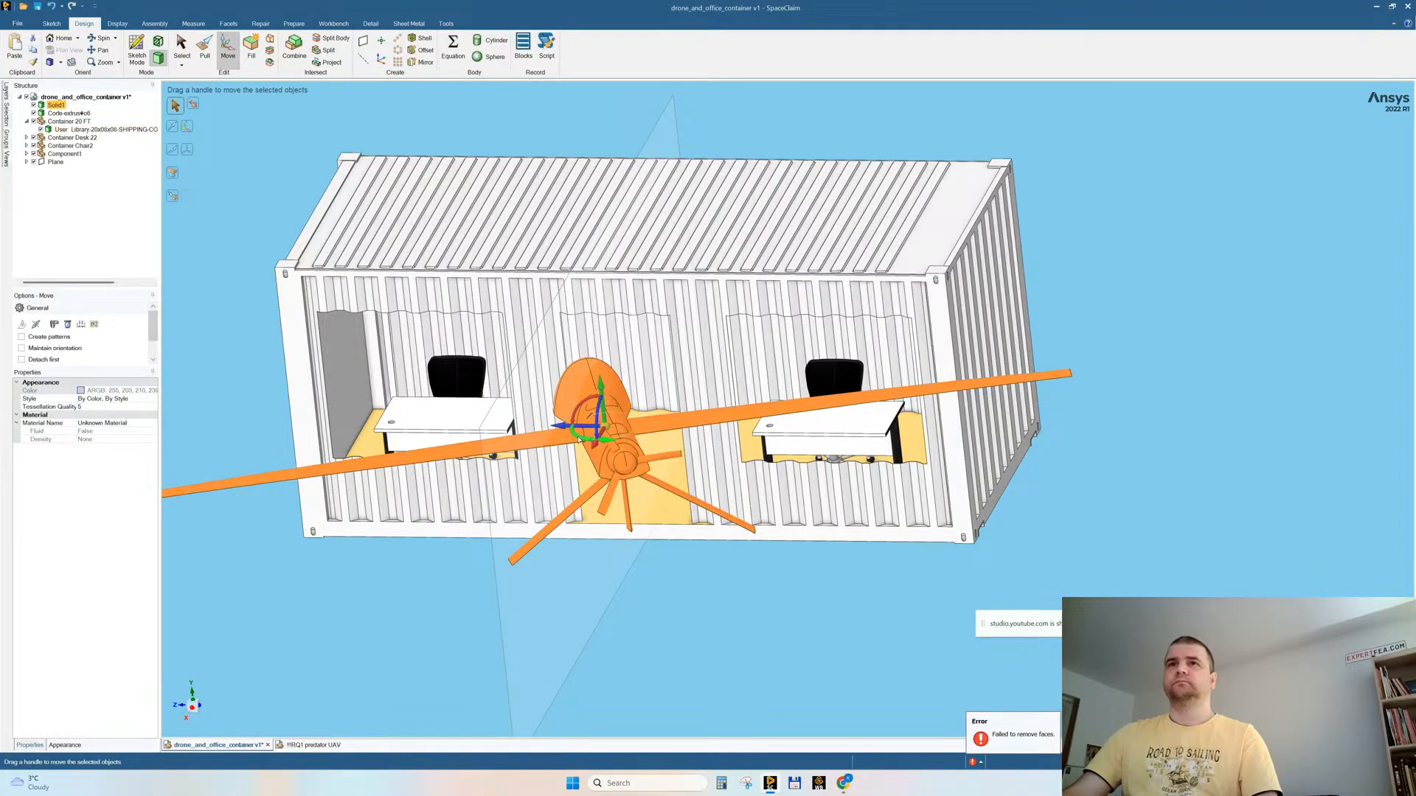
pyautogui.moveTo(578, 439)
pyautogui.mouseDown()
pyautogui.moveTo(565, 429)
pyautogui.moveTo(588, 431)
pyautogui.mouseUp()
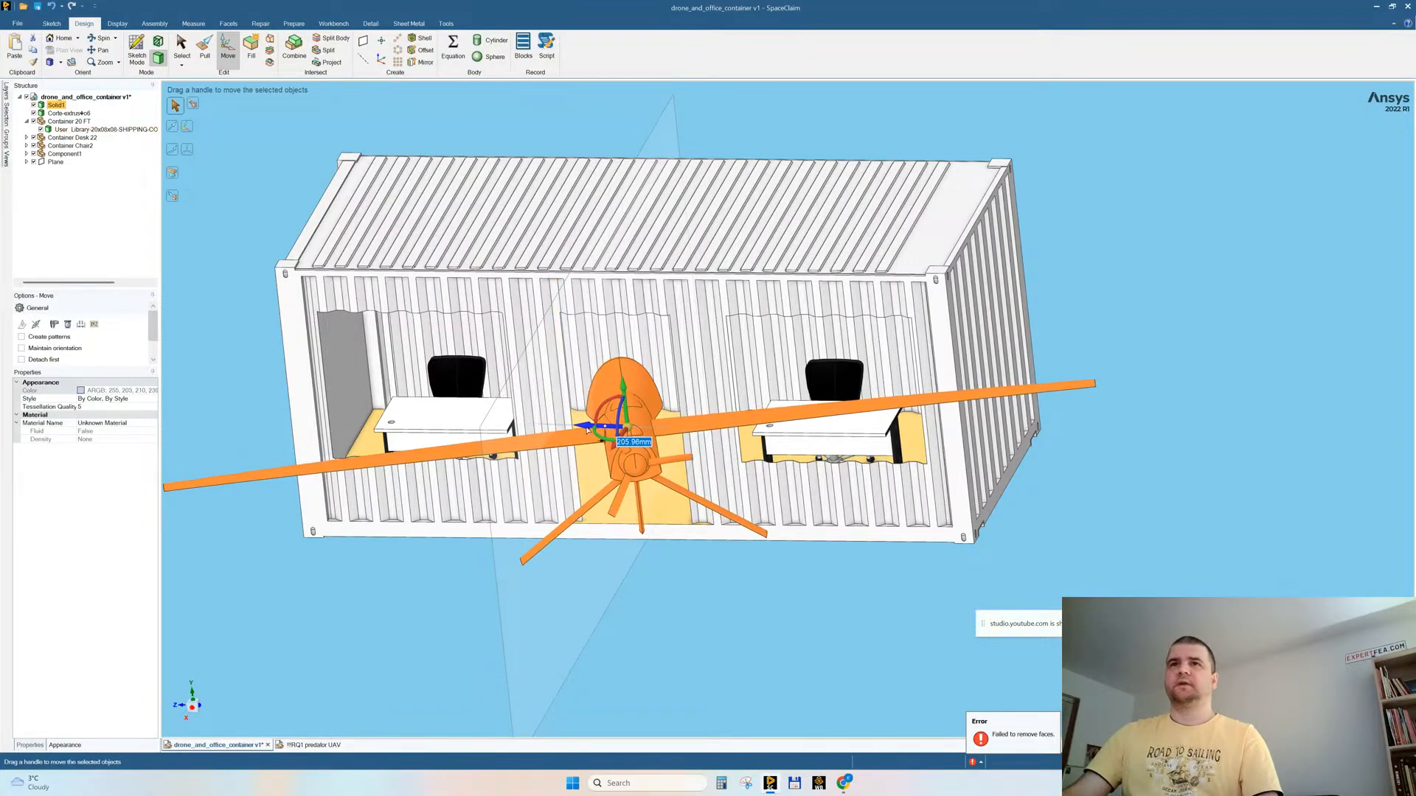
# Step: Hide the container body so only the drone and the office furniture remain displayed
pyautogui.moveTo(617, 489); pyautogui.dragTo(405, 375, button='middle')
pyautogui.click(356, 339)
pyautogui.rightClick(356, 339)
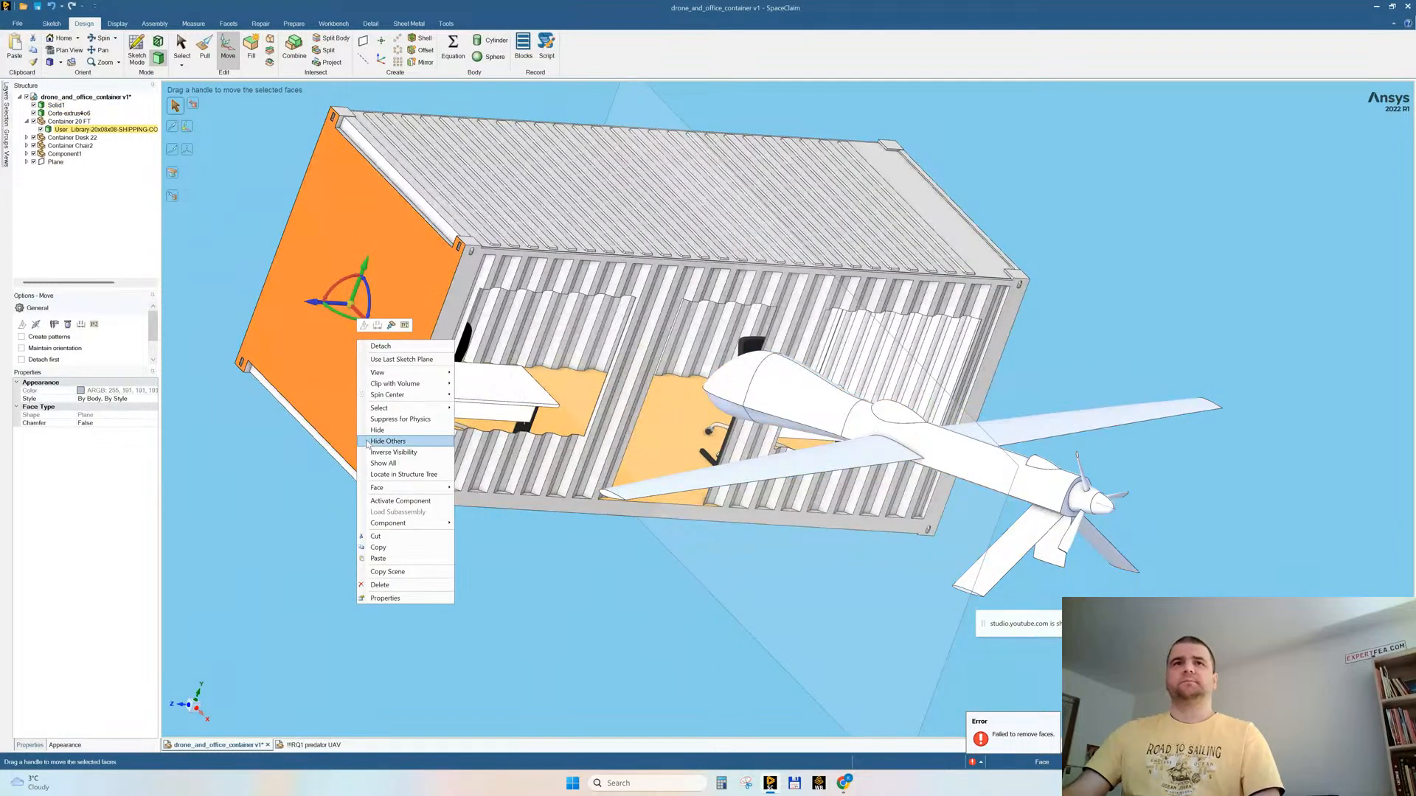
pyautogui.click(373, 435)
# Step: Try to merge the chair's seat and base body with its backrest using Combine
pyautogui.scroll(6, 452, 415)
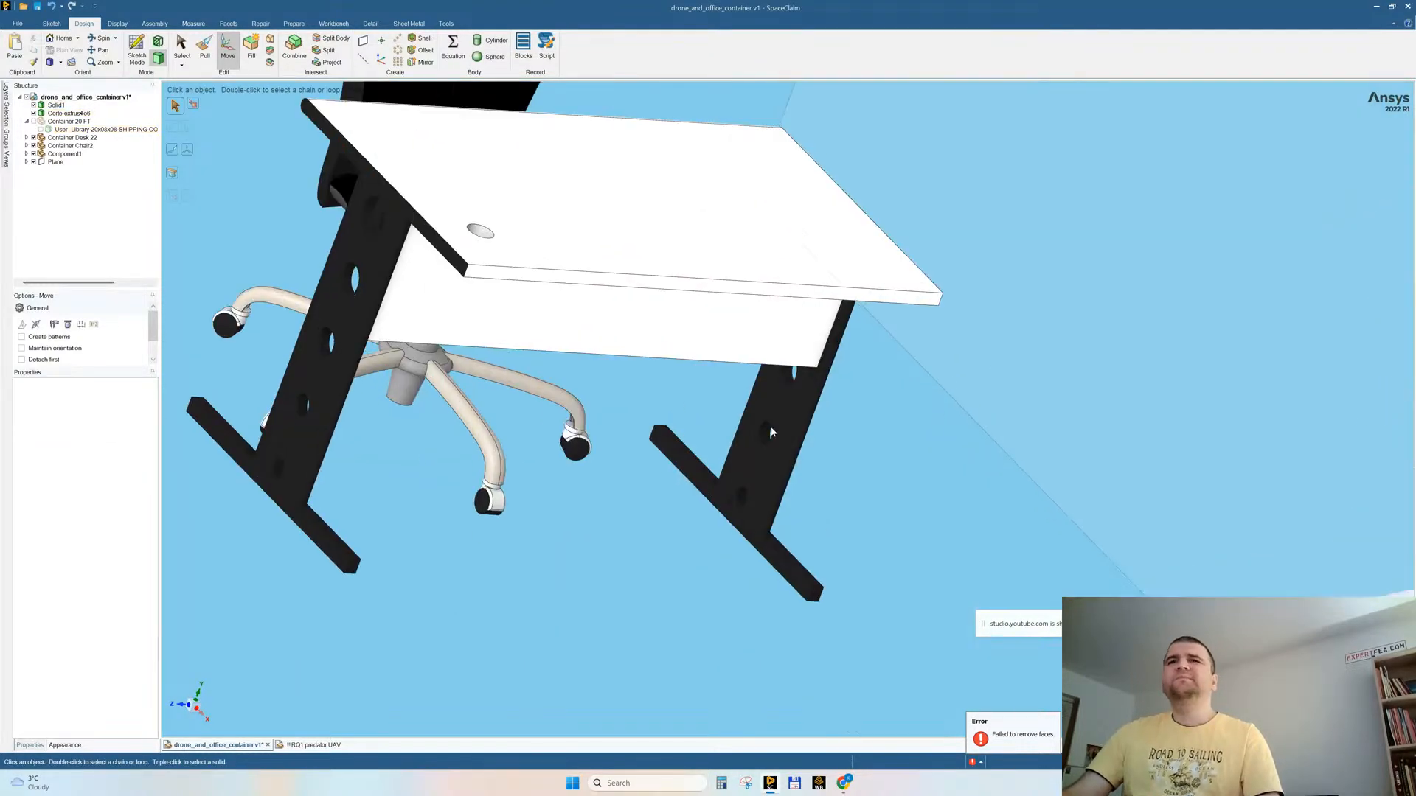
pyautogui.click(294, 46)
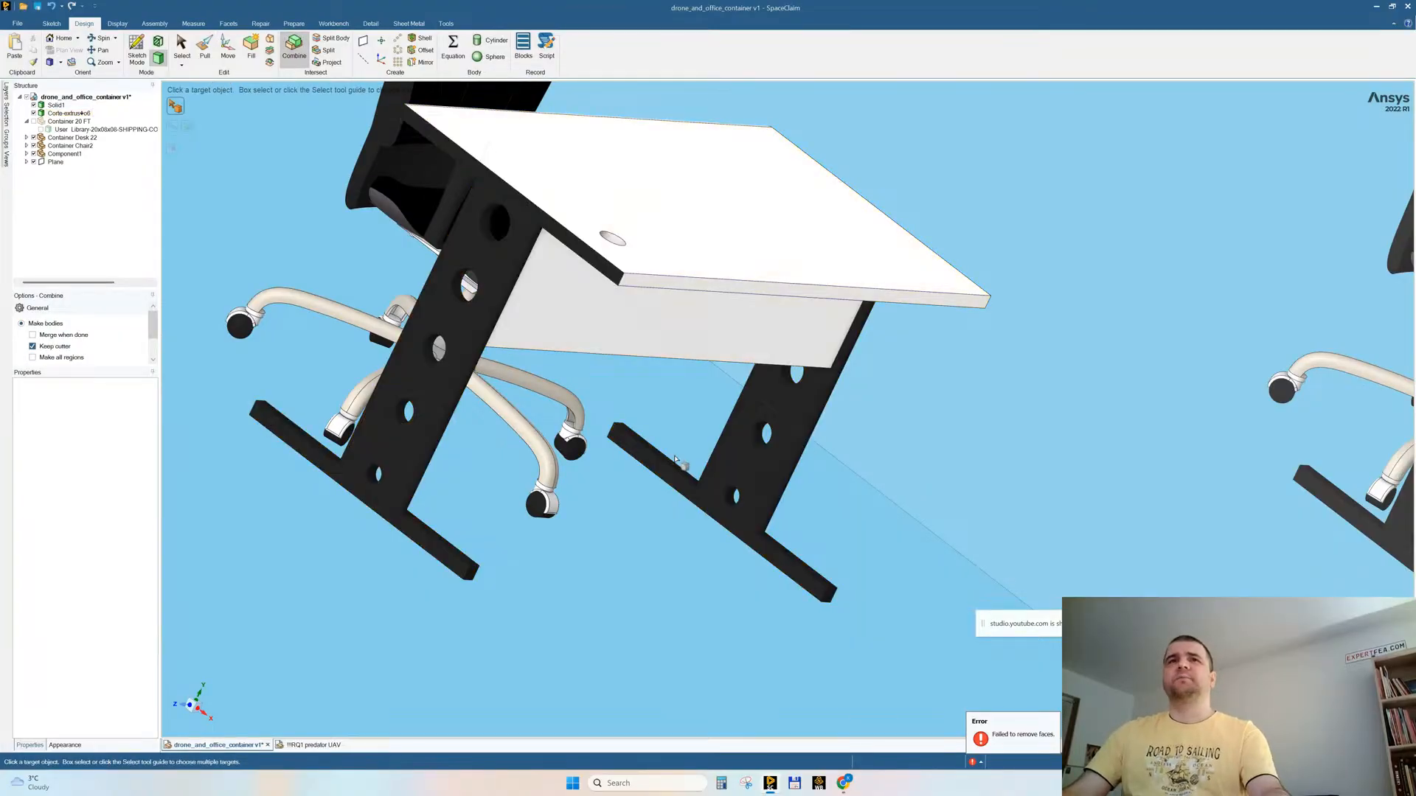
pyautogui.moveTo(591, 454)
pyautogui.mouseDown(button='middle')
pyautogui.moveTo(636, 452)
pyautogui.moveTo(643, 469)
pyautogui.moveTo(552, 517)
pyautogui.mouseUp(button='middle')
pyautogui.press('Escape')
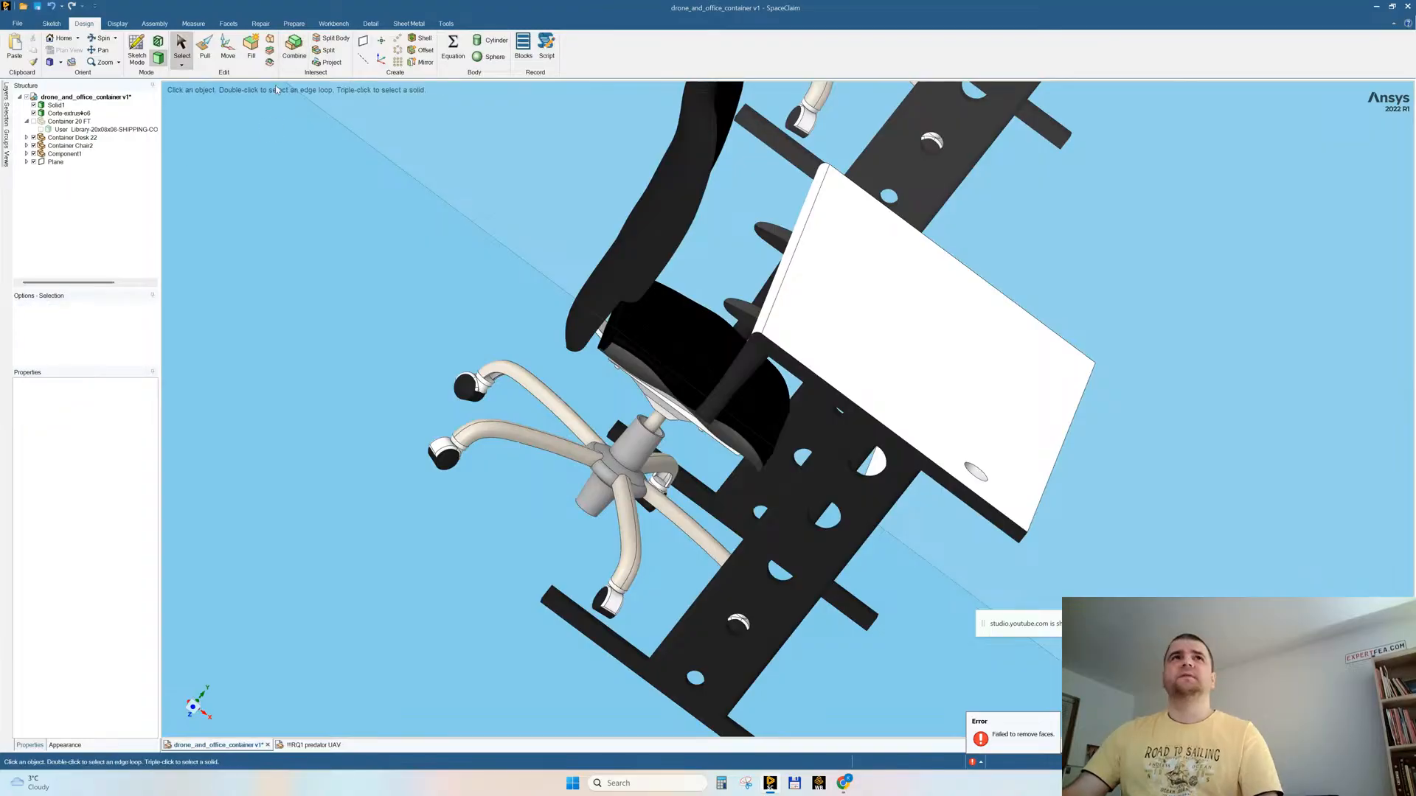
pyautogui.click(294, 45)
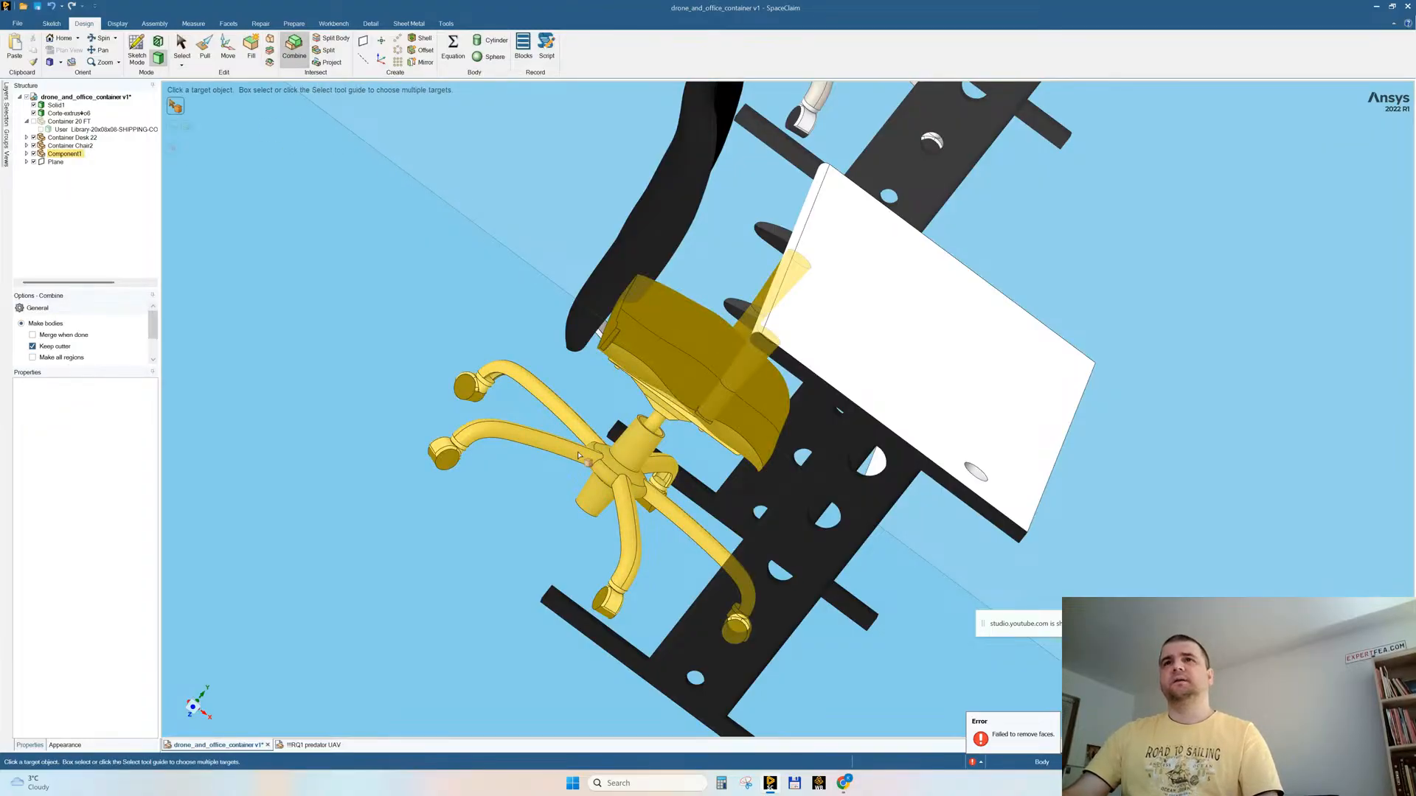
pyautogui.click(580, 455)
pyautogui.click(599, 332)
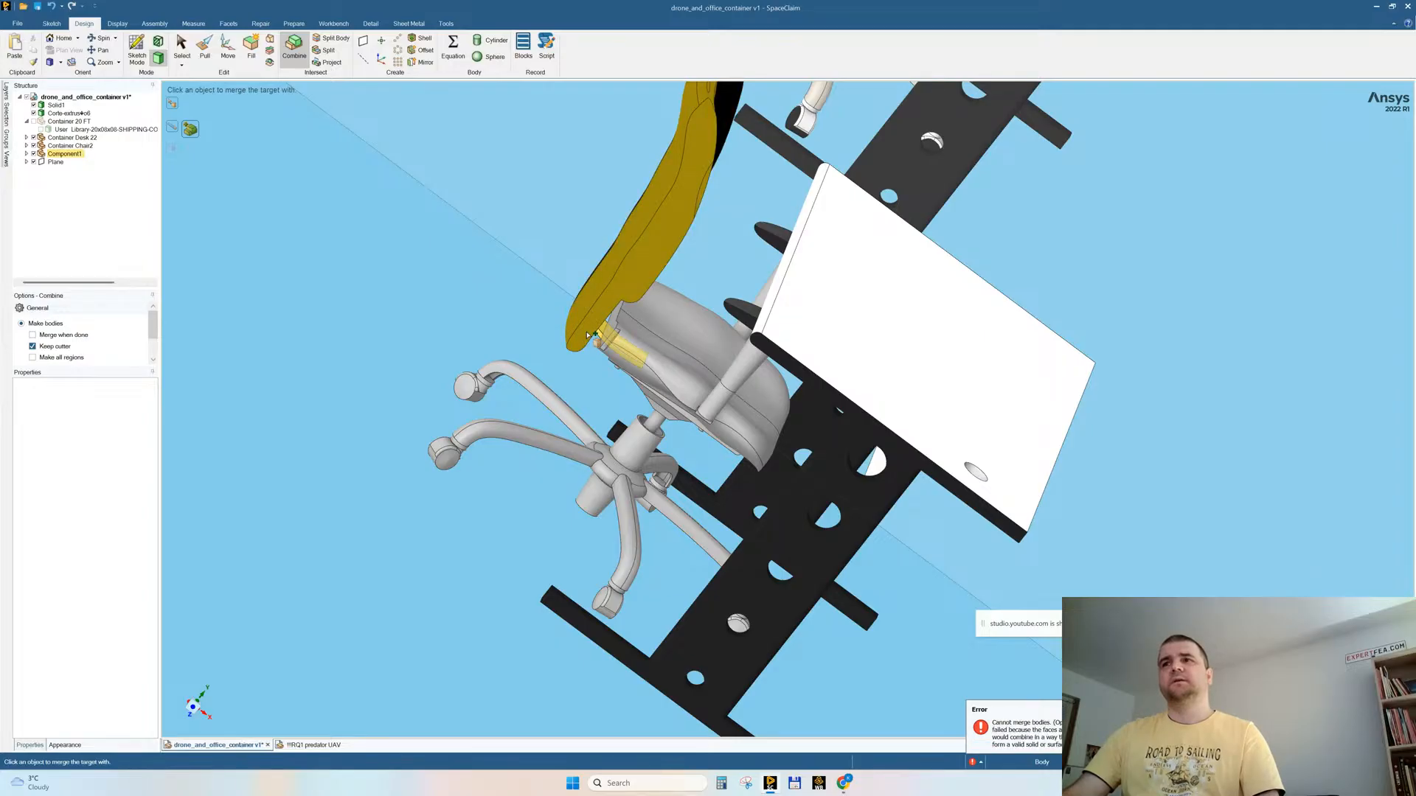
pyautogui.moveTo(514, 363); pyautogui.dragTo(753, 415, button='middle')
pyautogui.click(846, 366)
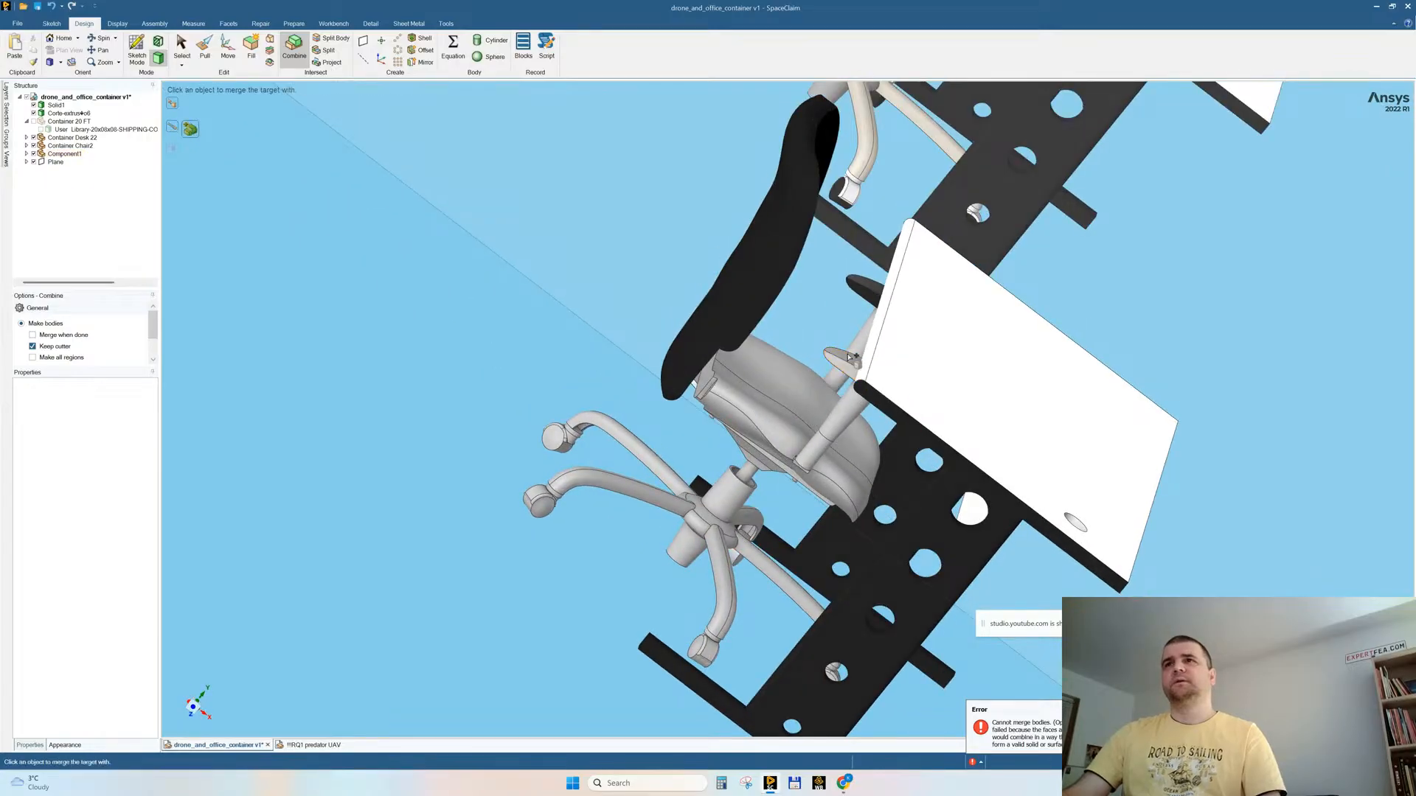
pyautogui.moveTo(824, 376); pyautogui.dragTo(754, 400, button='middle')
pyautogui.click(708, 364)
pyautogui.press('Escape')
pyautogui.press('Escape')
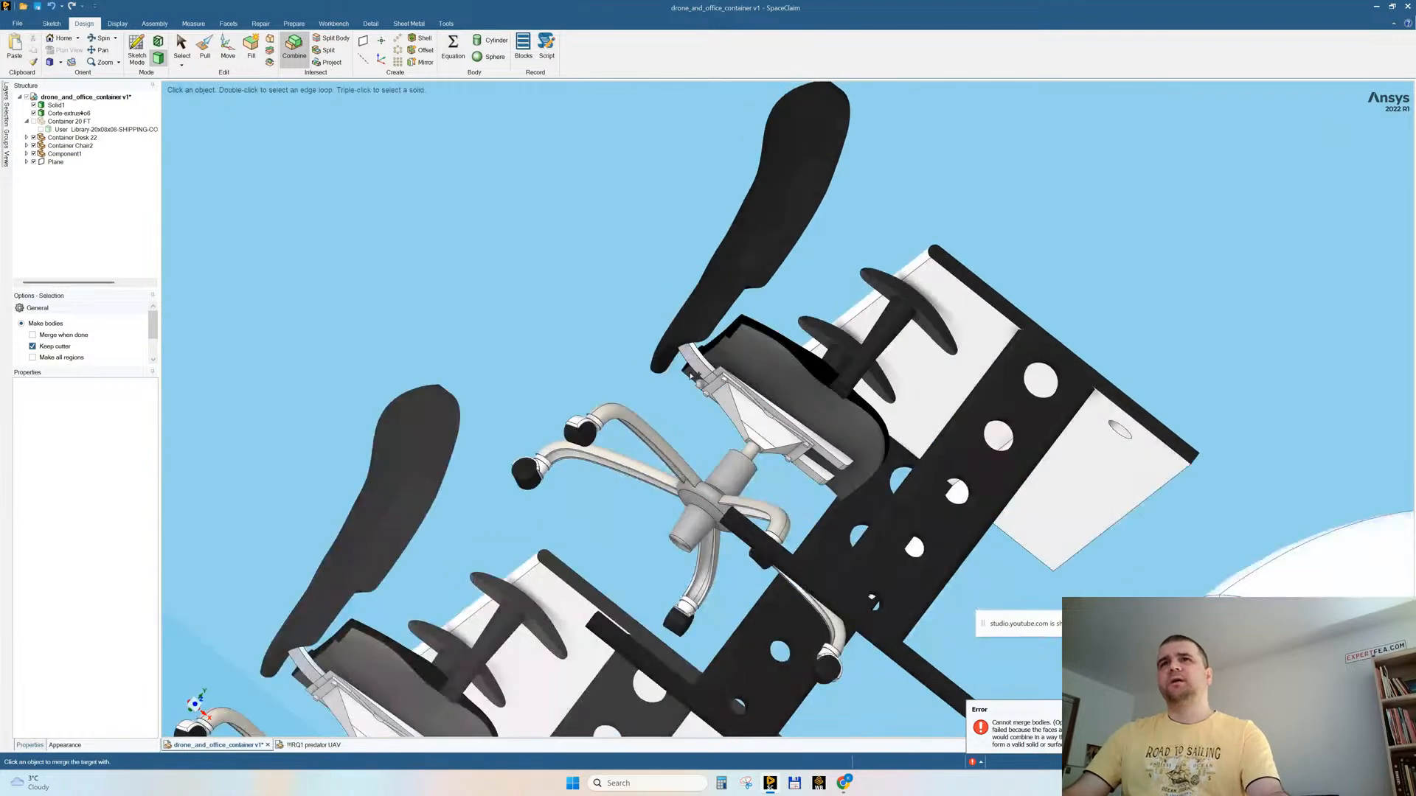
# Step: Retry Combine on the chair's seat and base body, using the backrest with its curved bracket as the cutter object
pyautogui.click(693, 366)
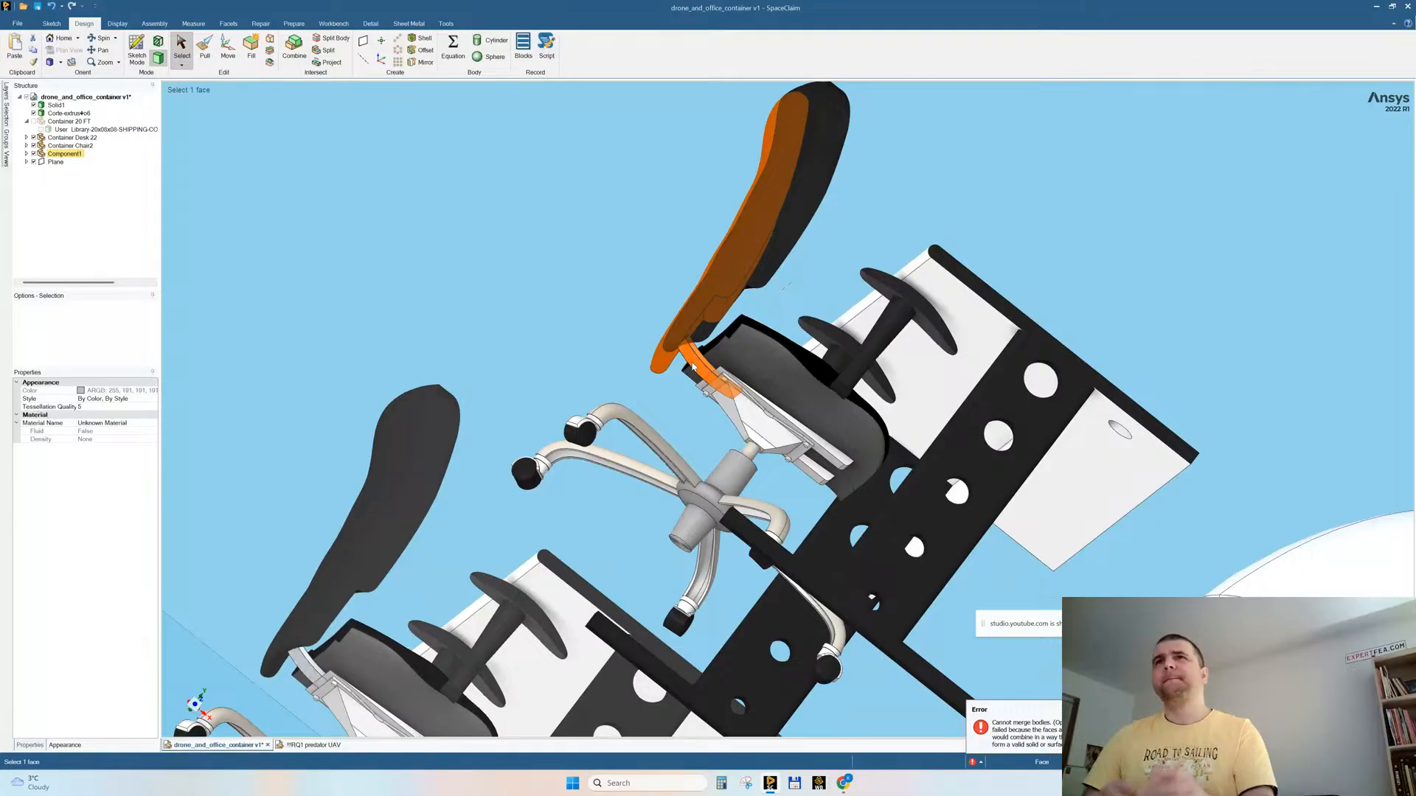
pyautogui.moveTo(595, 316); pyautogui.dragTo(623, 296, button='middle')
pyautogui.click(538, 329)
pyautogui.click(628, 298)
pyautogui.click(293, 45)
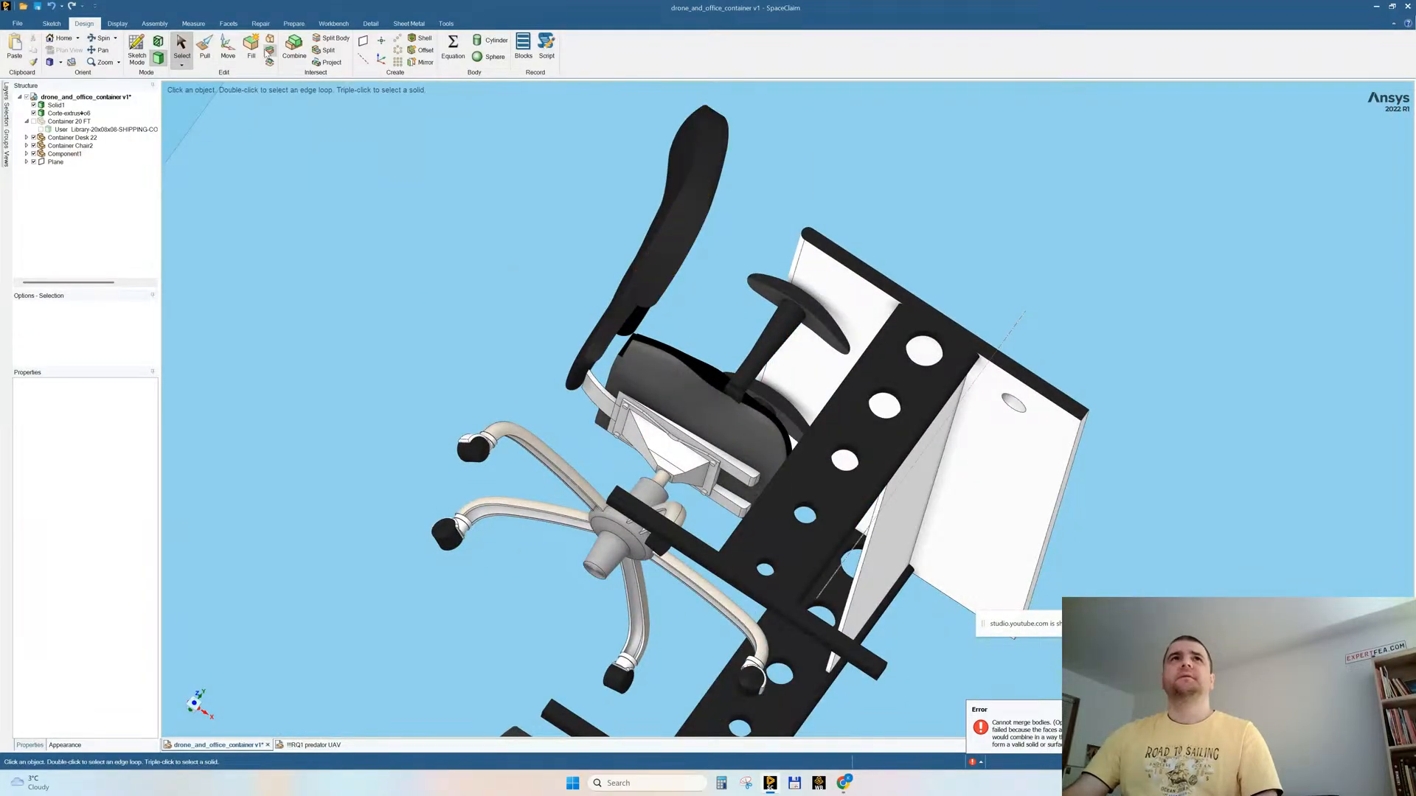
pyautogui.press('ctrl')
pyautogui.click(599, 395)
pyautogui.moveTo(599, 395); pyautogui.dragTo(752, 386, button='middle')
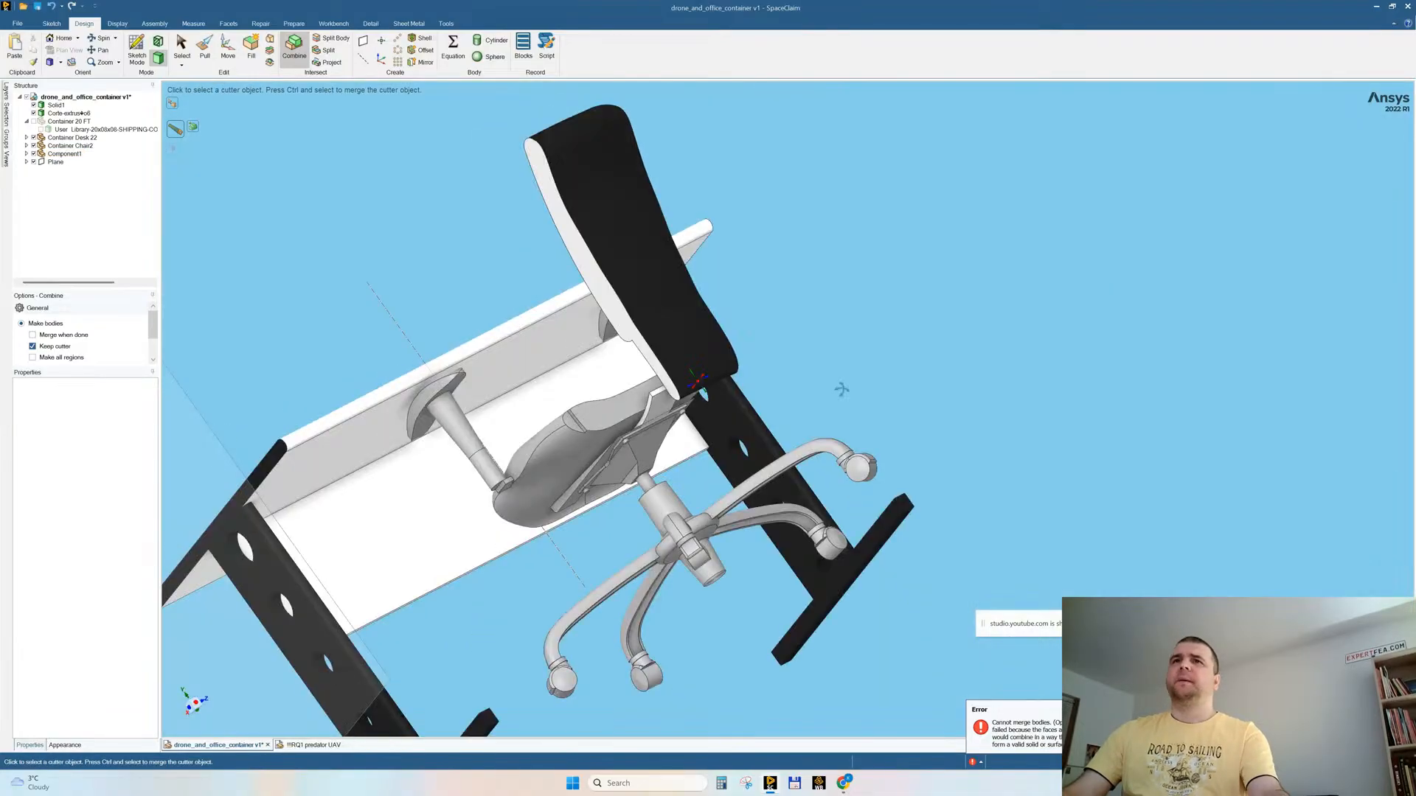
pyautogui.press('Escape')
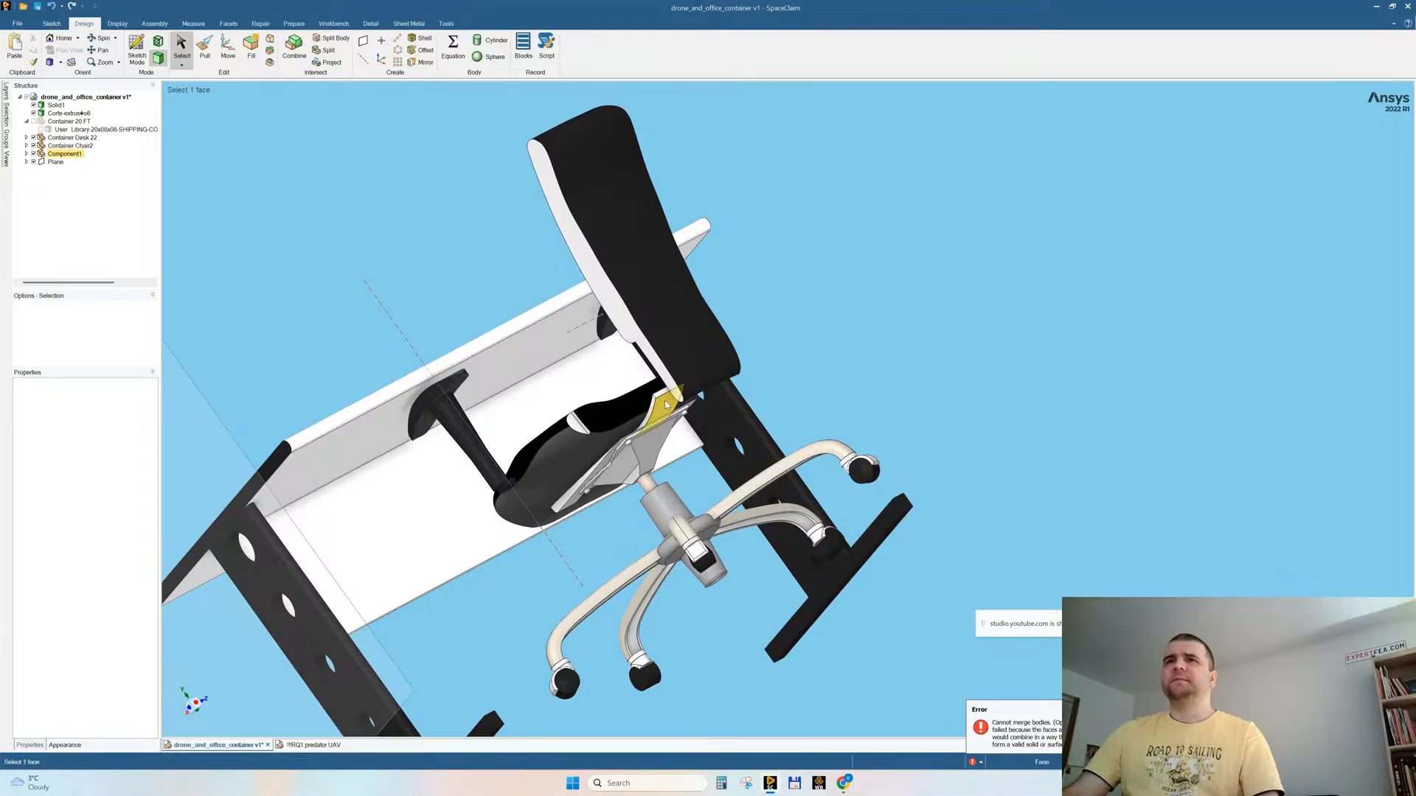
# Step: Isolate the chair's backrest and its curved bracket by hiding all other bodies
pyautogui.click(666, 404)
pyautogui.rightClick(666, 404)
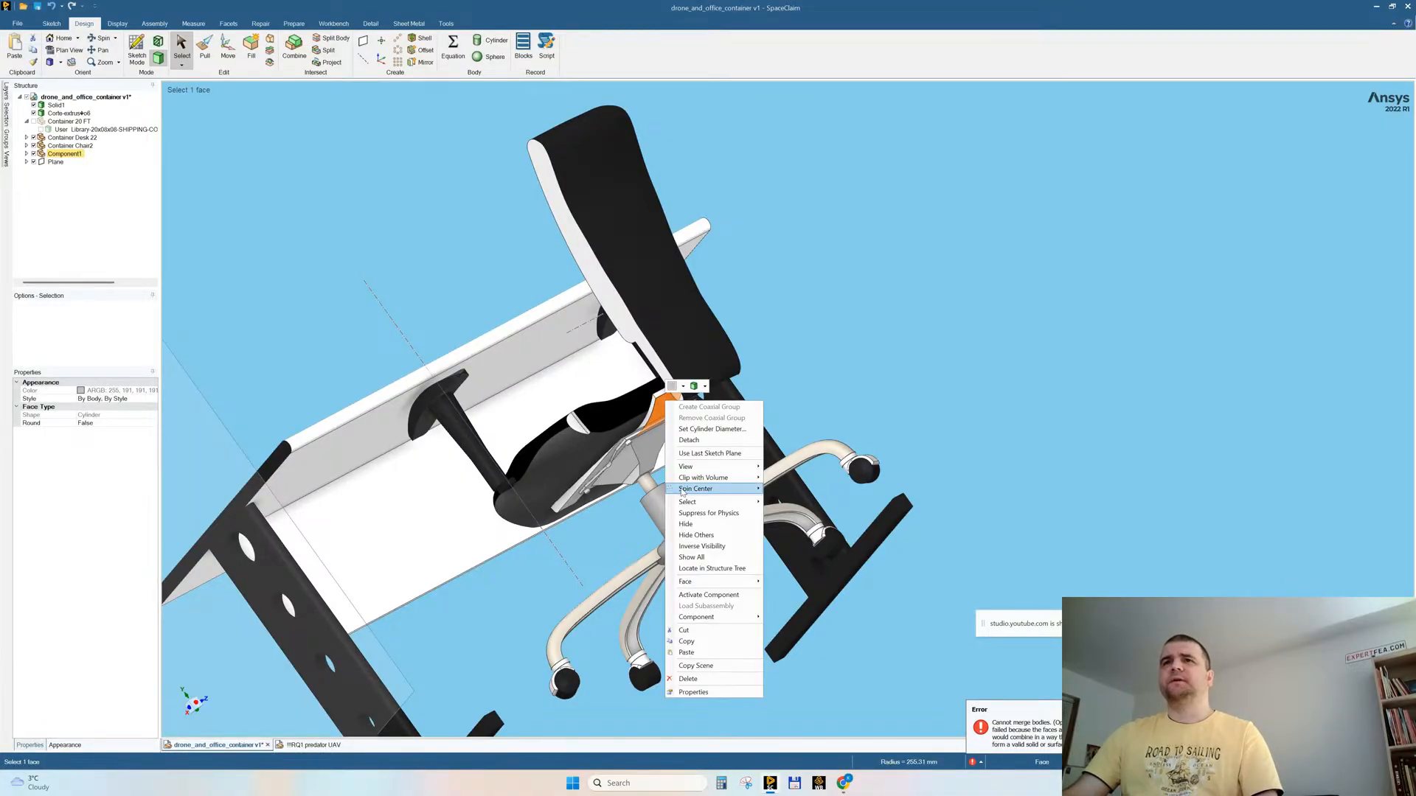
pyautogui.click(671, 321)
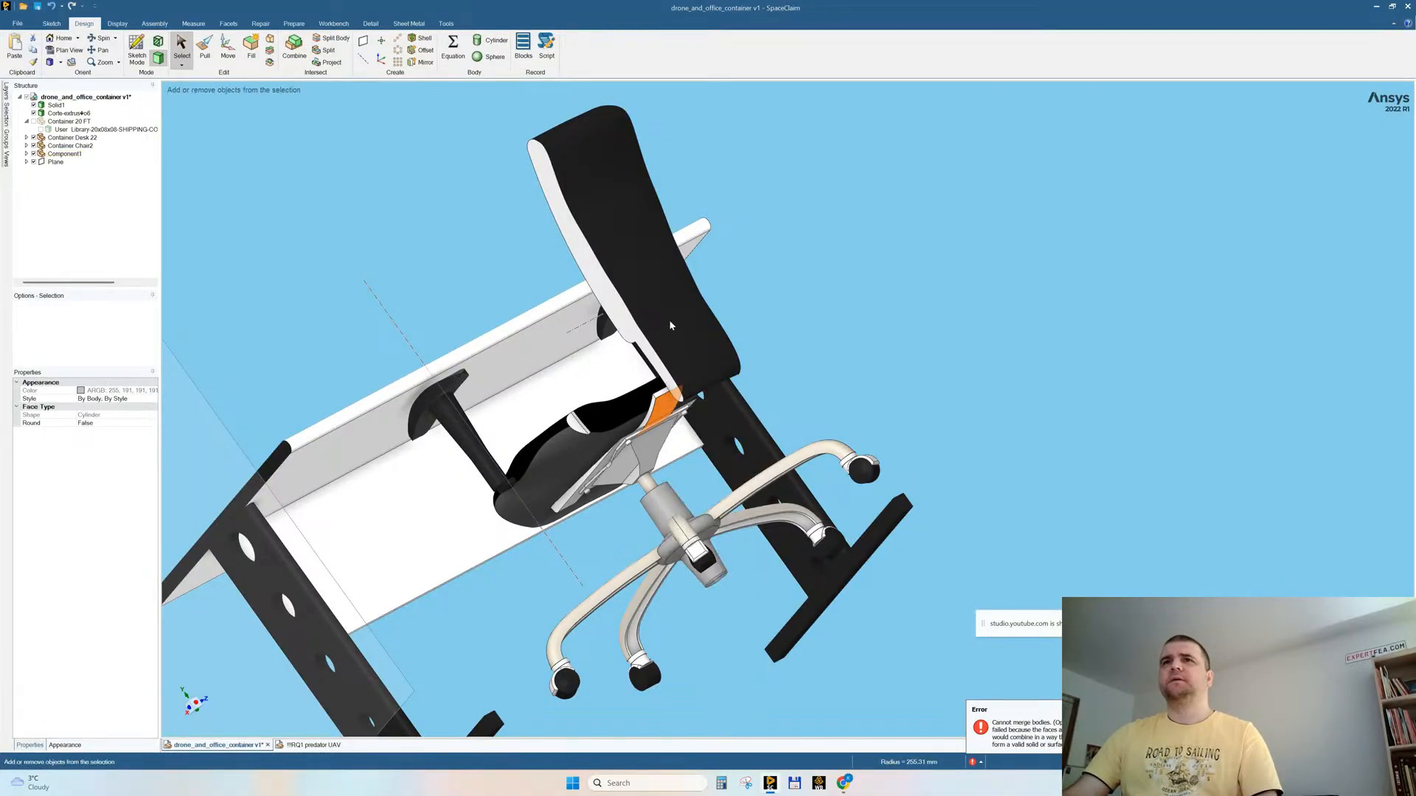
pyautogui.keyDown('ctrl'); pyautogui.click(676, 329); pyautogui.keyUp('ctrl')
pyautogui.rightClick(807, 319)
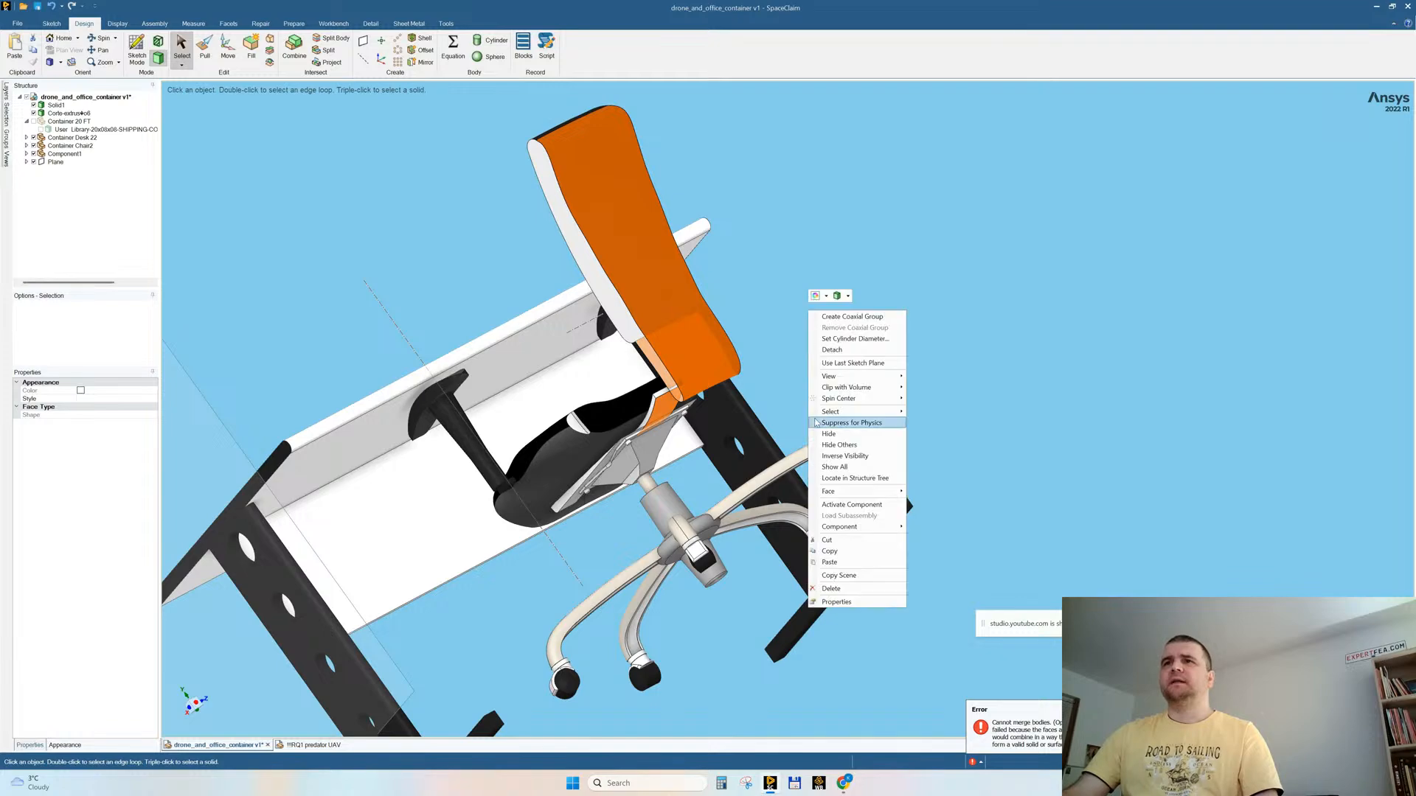
pyautogui.click(840, 445)
pyautogui.click(830, 335)
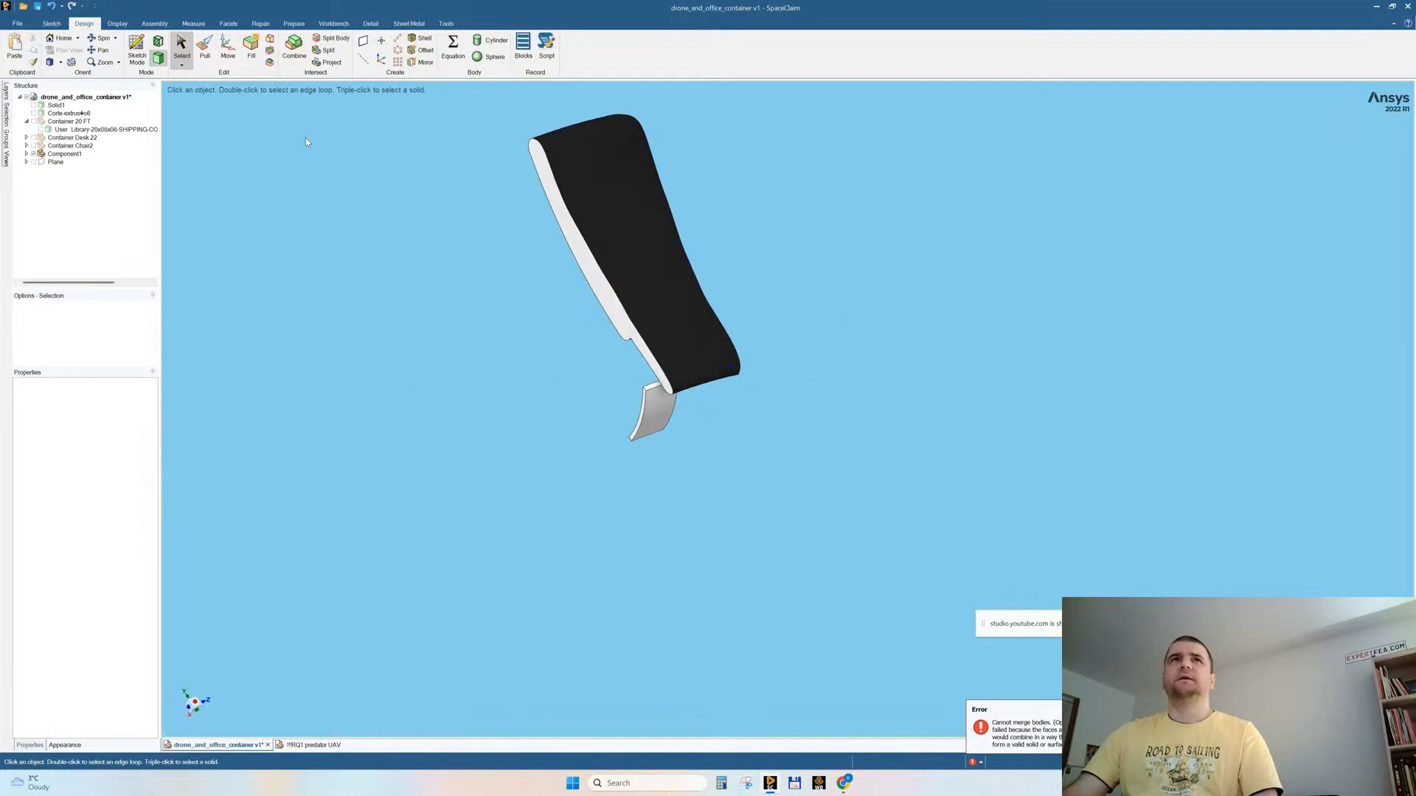
# Step: Split the backrest body along the half backrest's flat side face and remove the part of the bracket beyond it
pyautogui.click(331, 39)
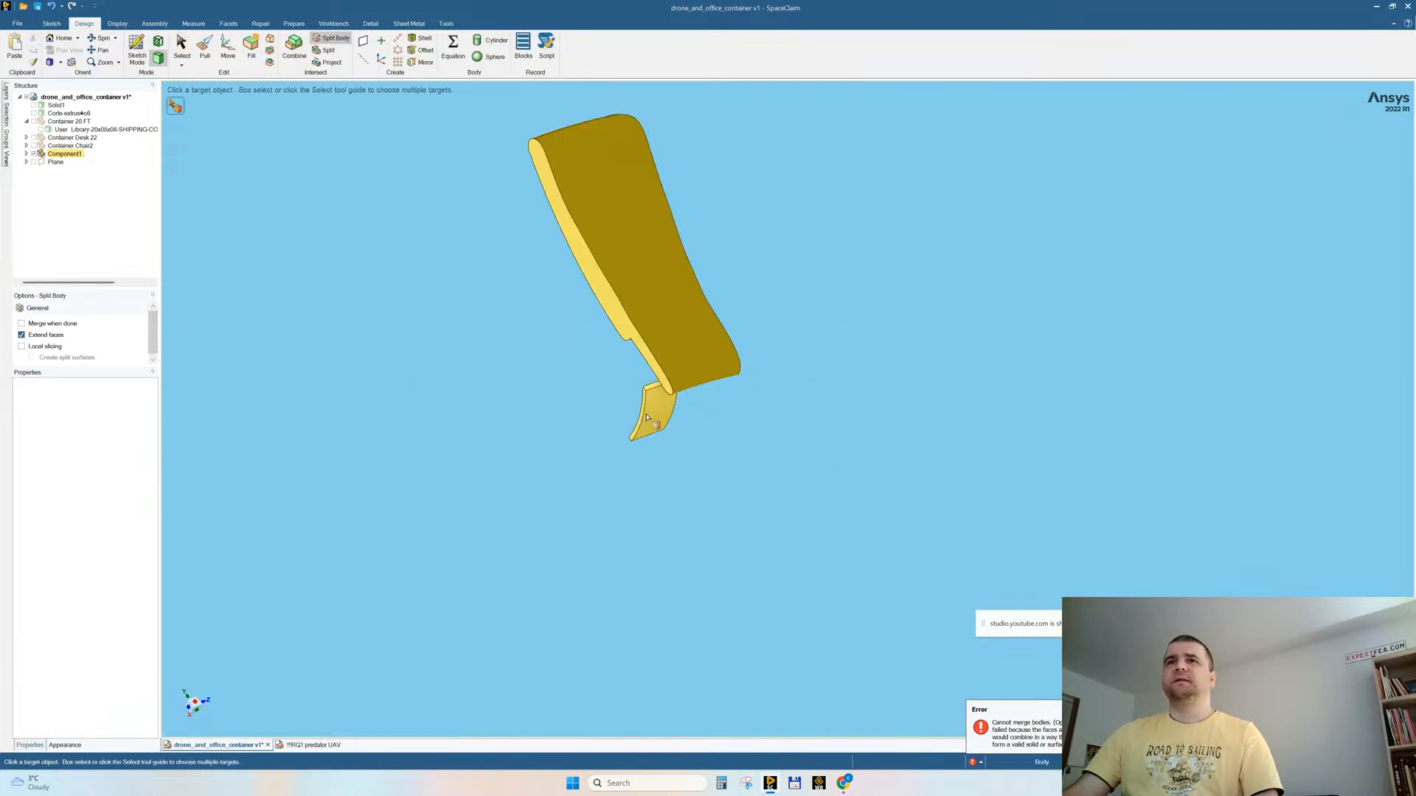
pyautogui.click(647, 417)
pyautogui.click(652, 365)
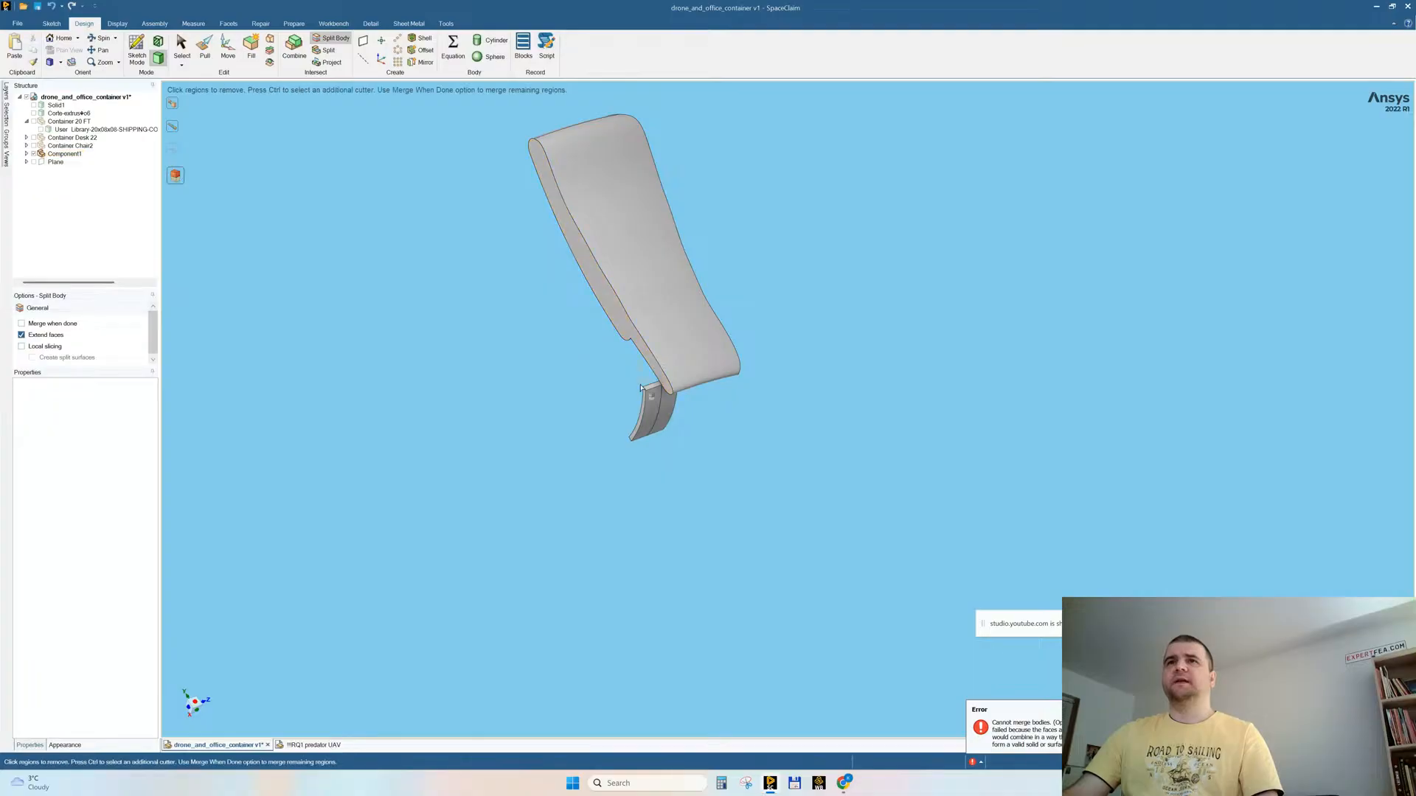
pyautogui.click(649, 401)
pyautogui.press('Escape')
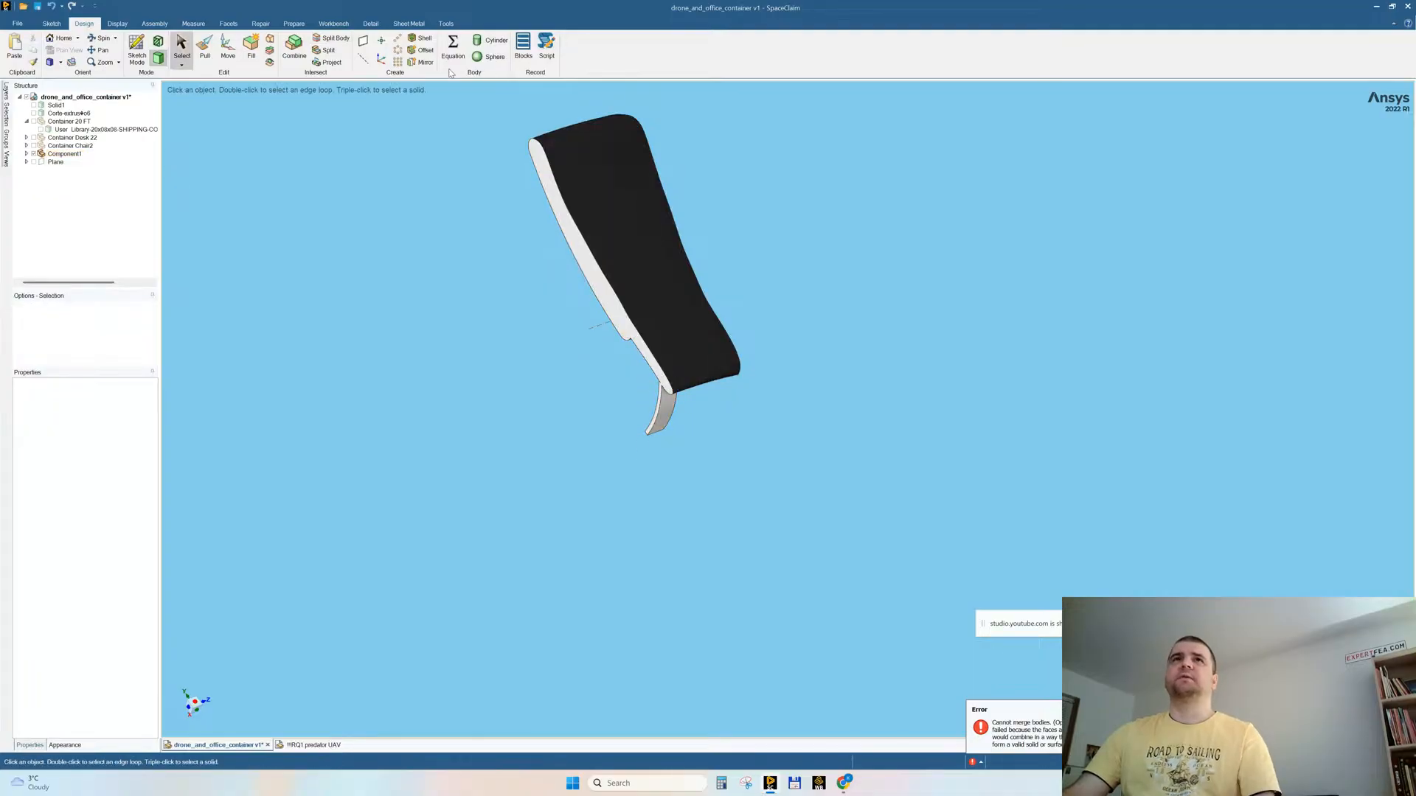
# Step: Mirror the half backrest and bracket about the flat side face with Merge mirrored objects enabled
pyautogui.click(419, 62)
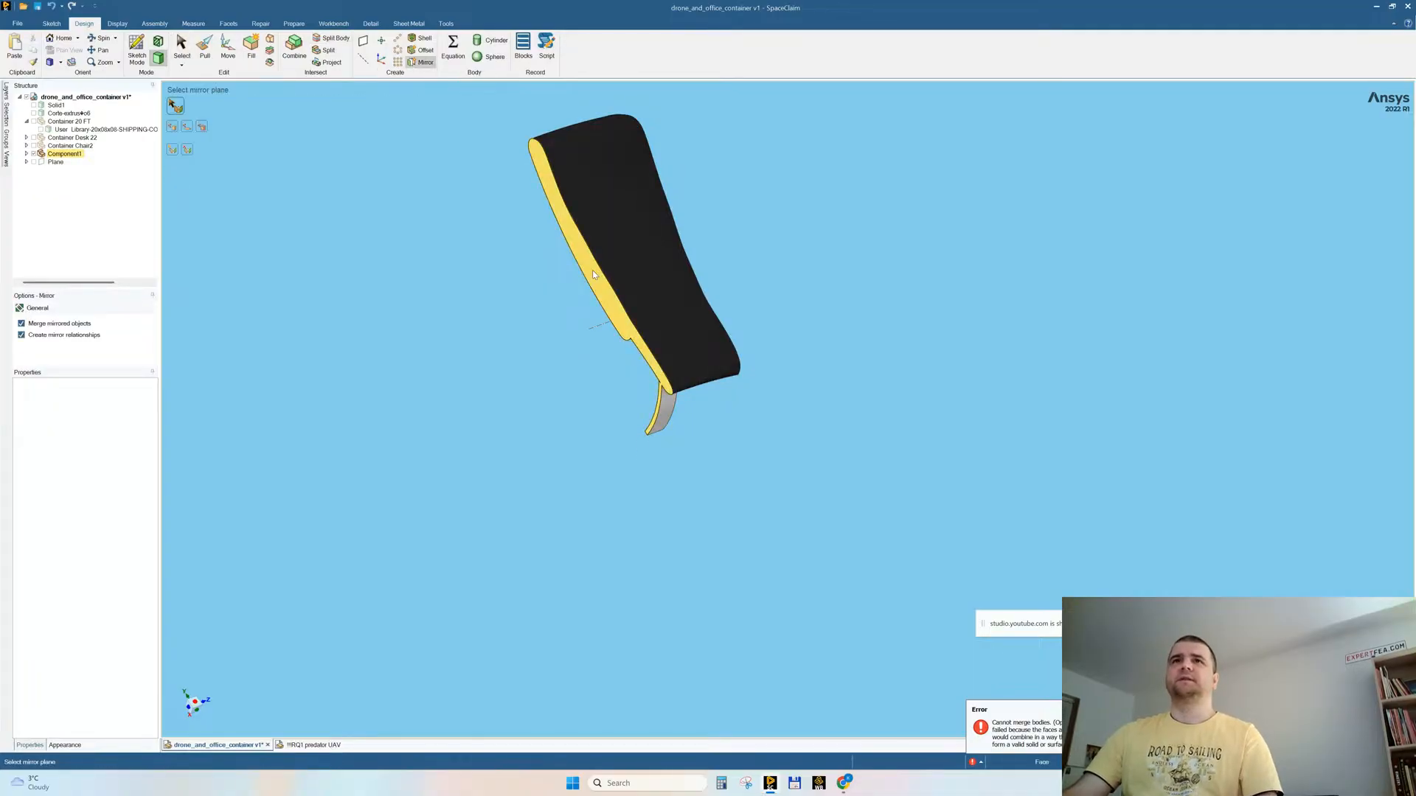
pyautogui.click(594, 274)
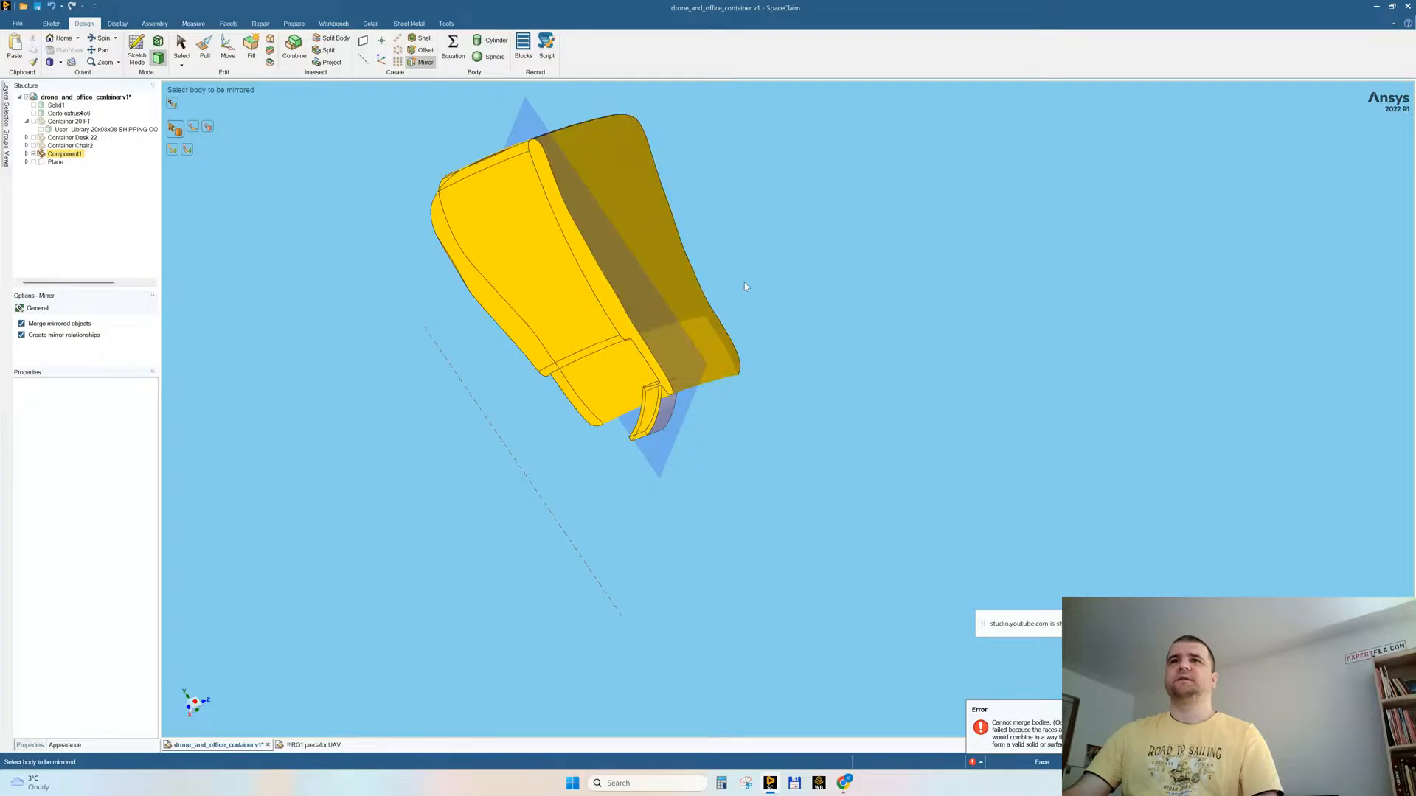
pyautogui.press('Escape')
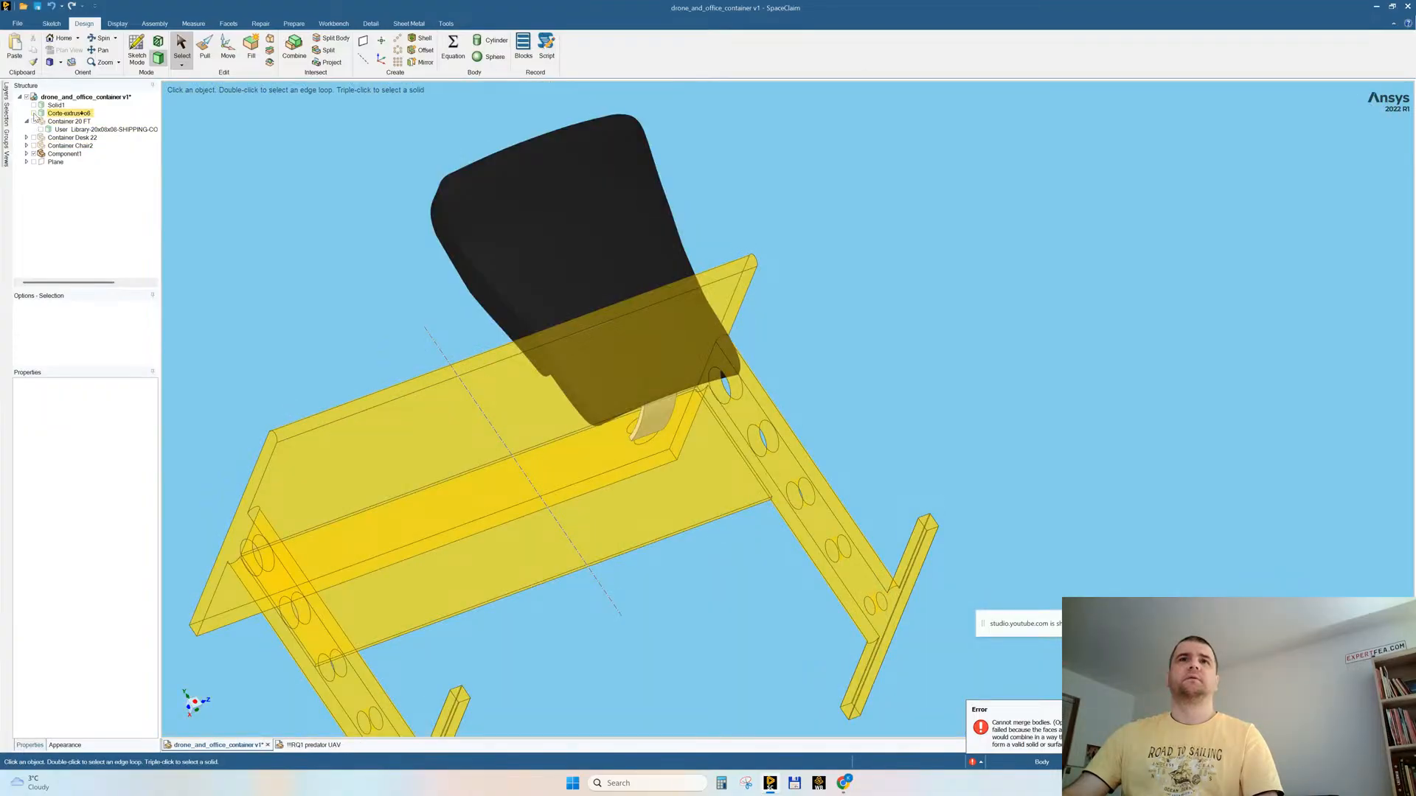
# Step: Expand the chair and desk components in the structure and show the seat and base body chair3ss1_4 of Component1
pyautogui.click(27, 145)
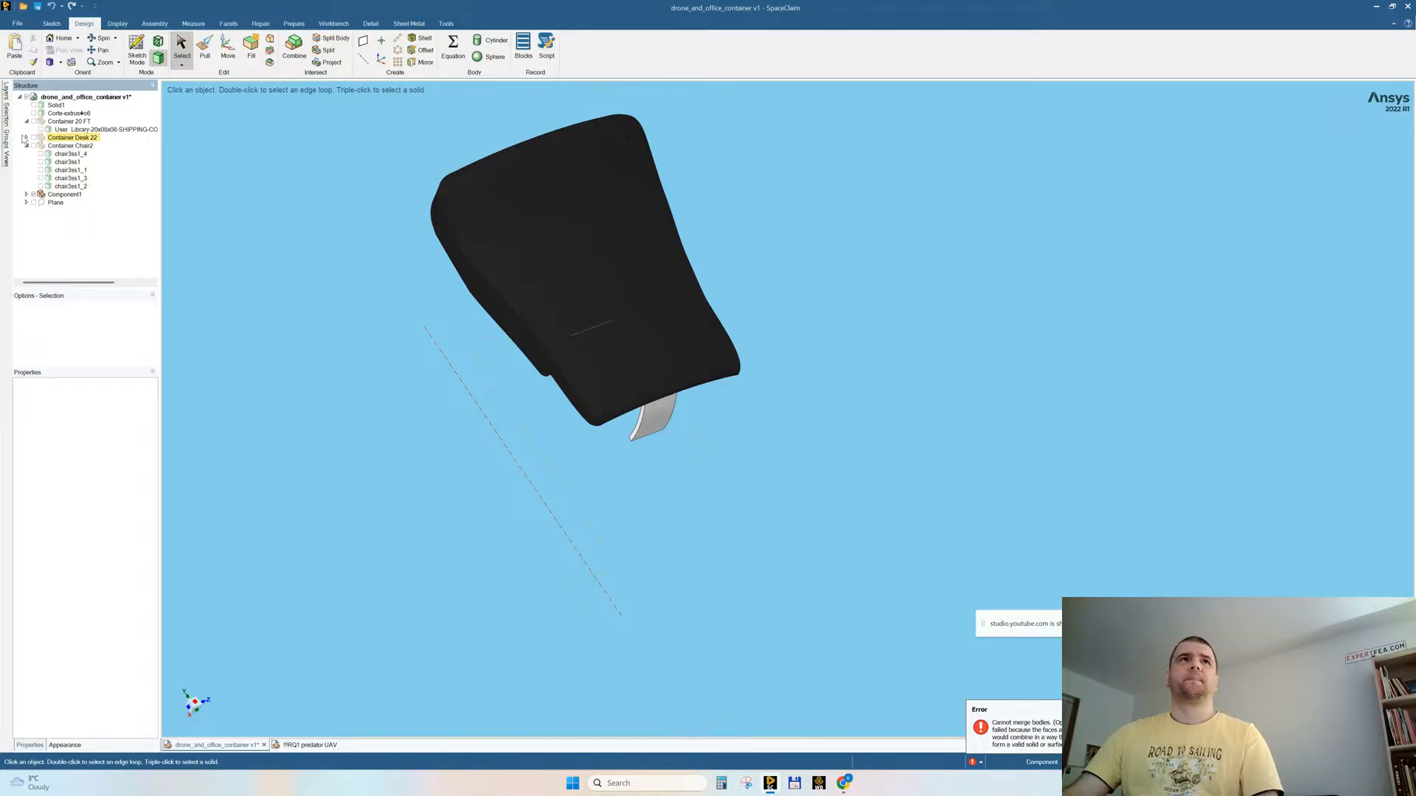
pyautogui.click(26, 137)
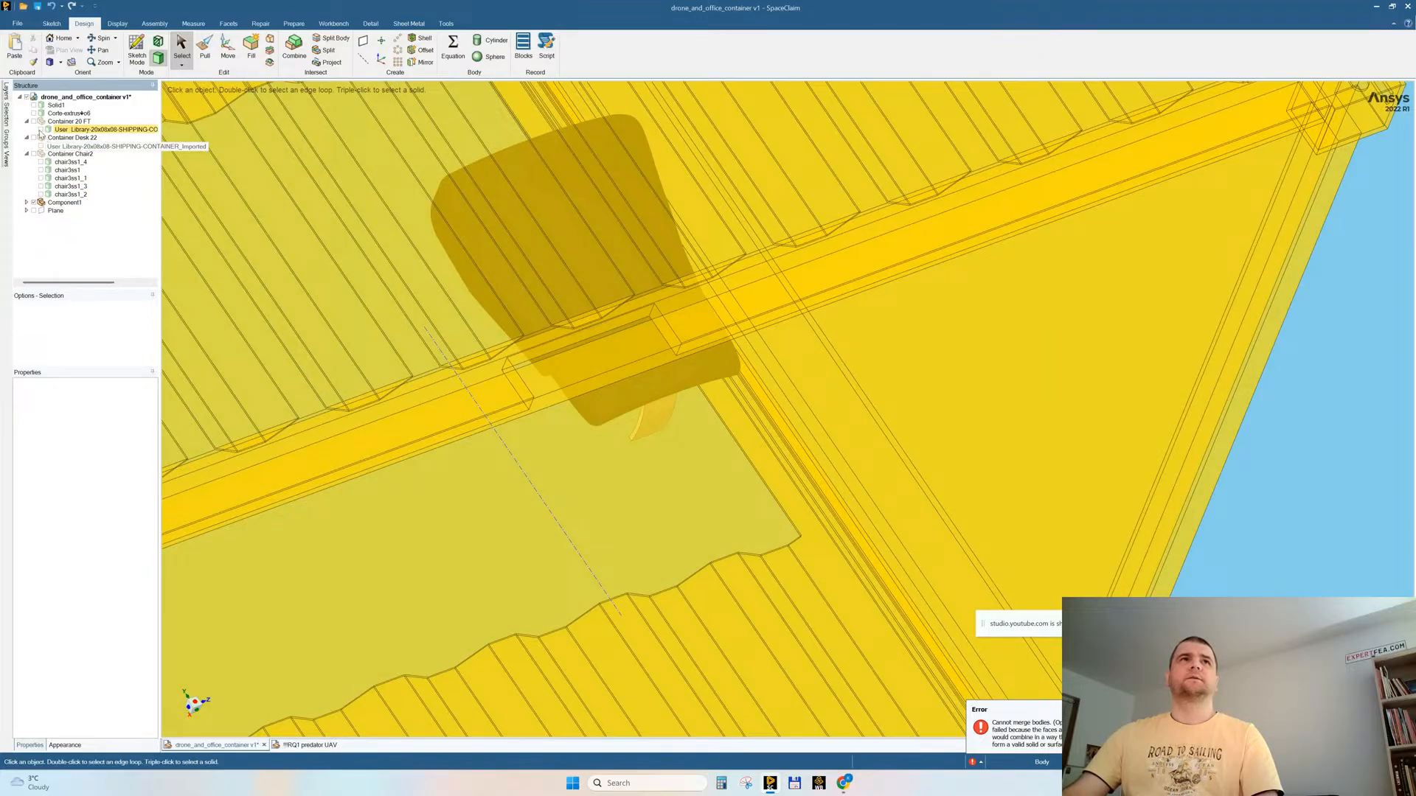
pyautogui.click(34, 122)
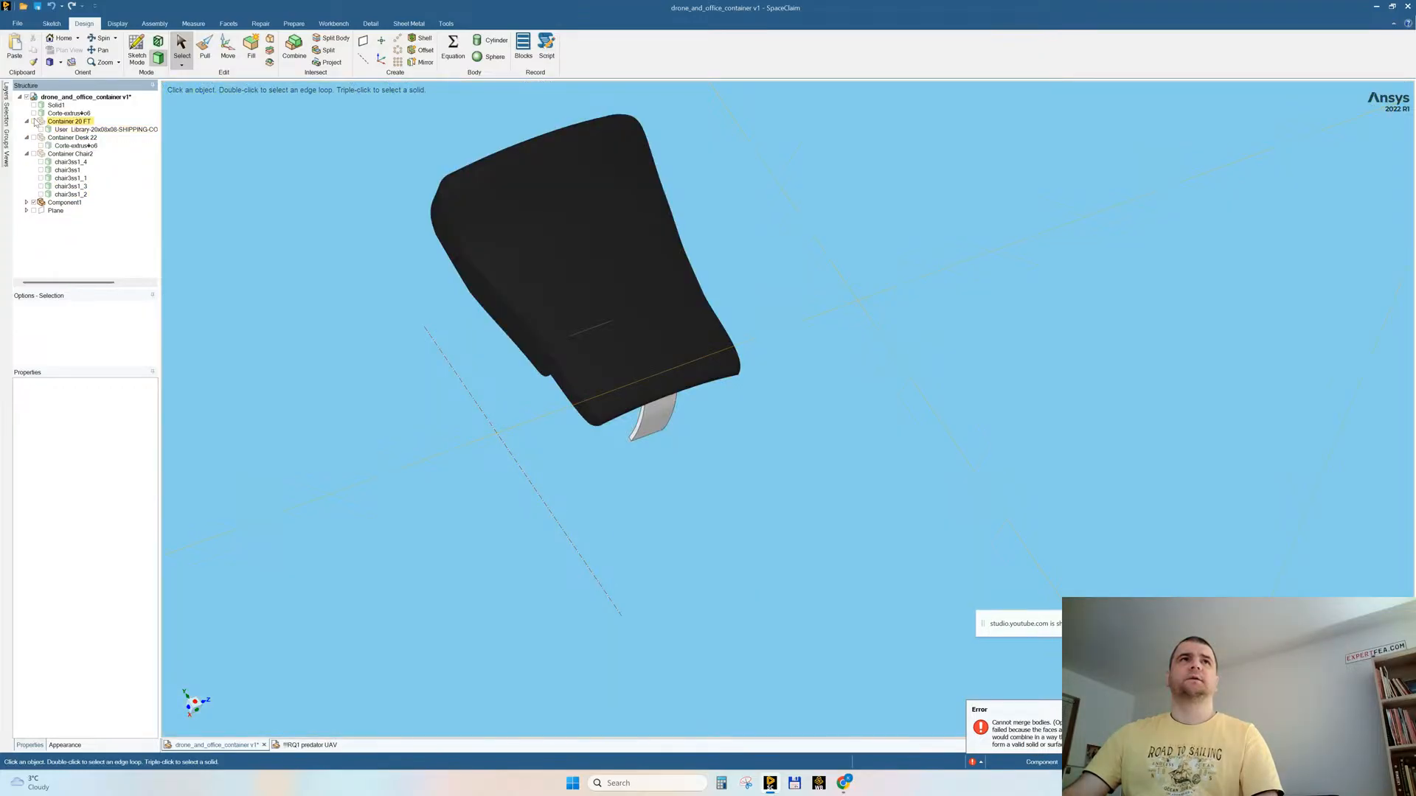
pyautogui.click(25, 202)
pyautogui.click(40, 210)
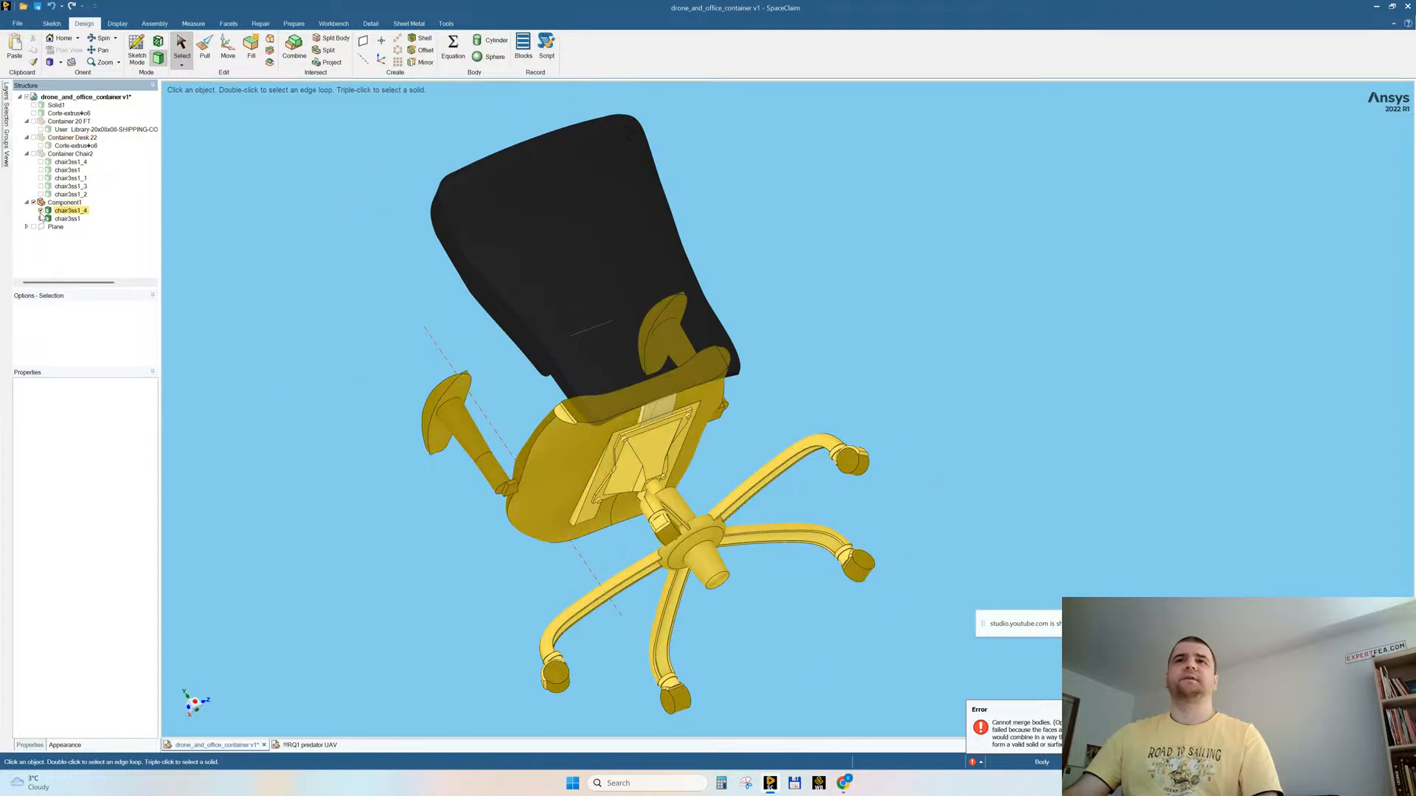
# Step: Try to merge the seat and base body with the mirrored full-width backrest using Combine
pyautogui.moveTo(965, 291); pyautogui.dragTo(980, 266, button='middle')
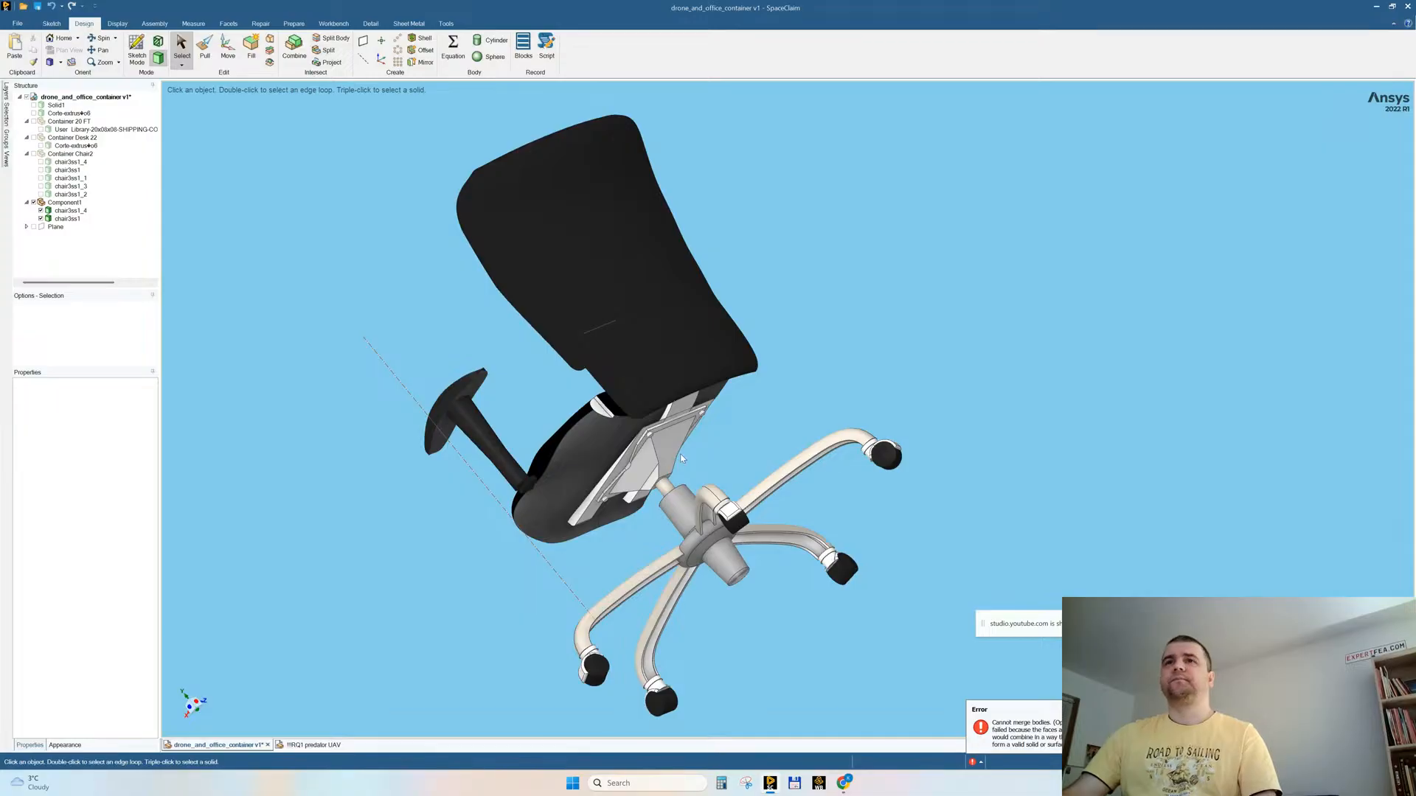
pyautogui.scroll(3, 664, 450)
pyautogui.scroll(-3, 664, 449)
pyautogui.click(295, 48)
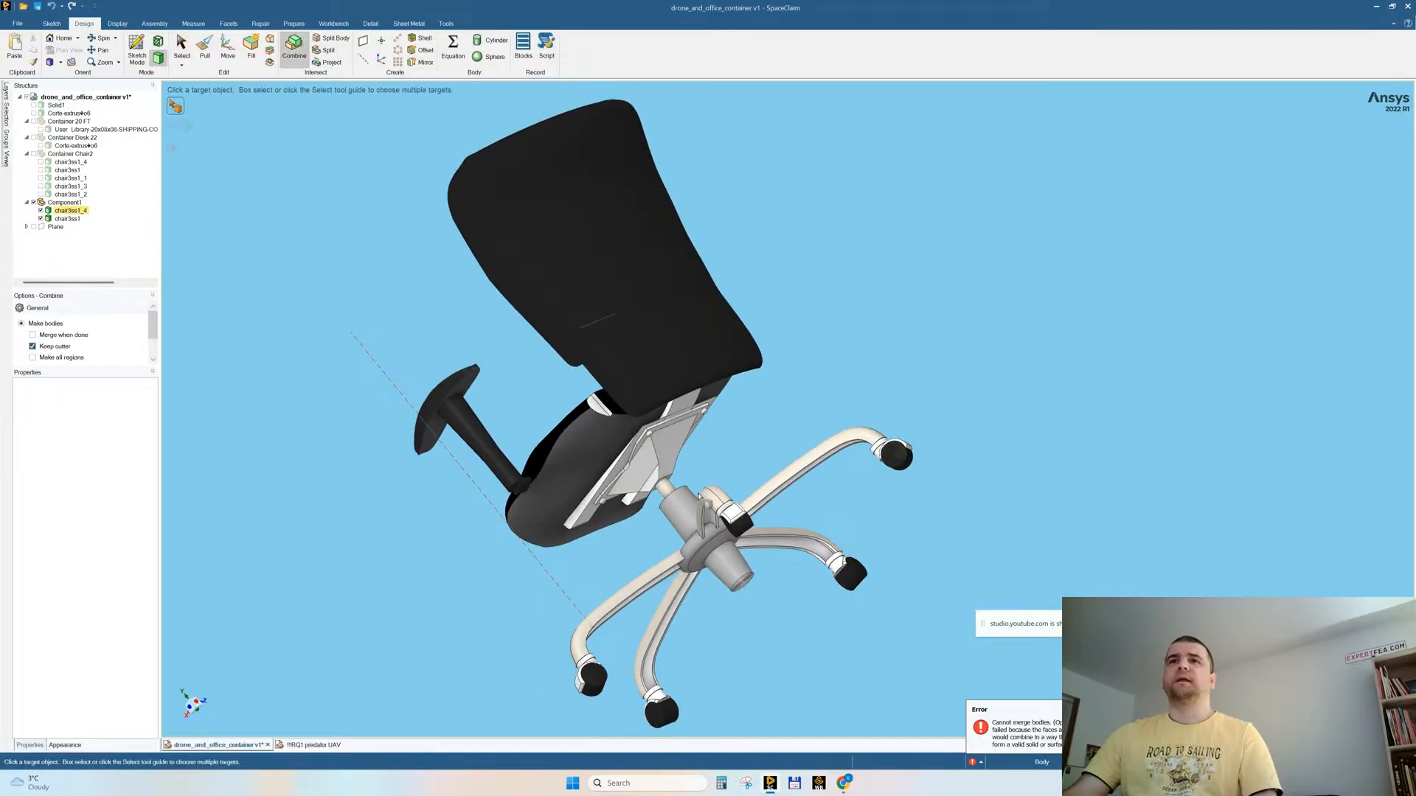
pyautogui.click(660, 446)
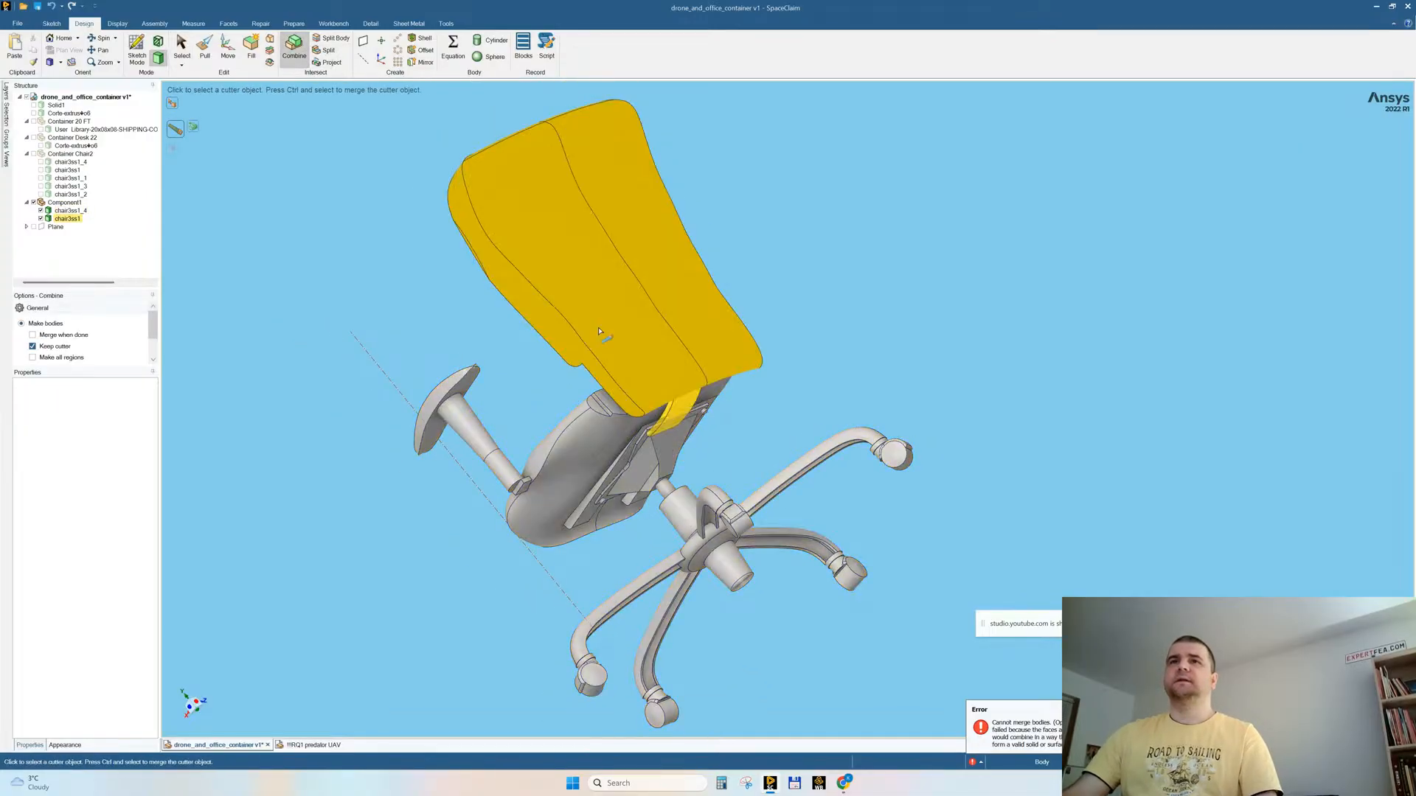
pyautogui.click(576, 271)
pyautogui.moveTo(794, 426); pyautogui.dragTo(834, 398, button='middle')
pyautogui.press('Escape')
# Step: Isolate the backrest body, delete its bracket strip, and show the seat and base body again
pyautogui.scroll(5, 711, 440)
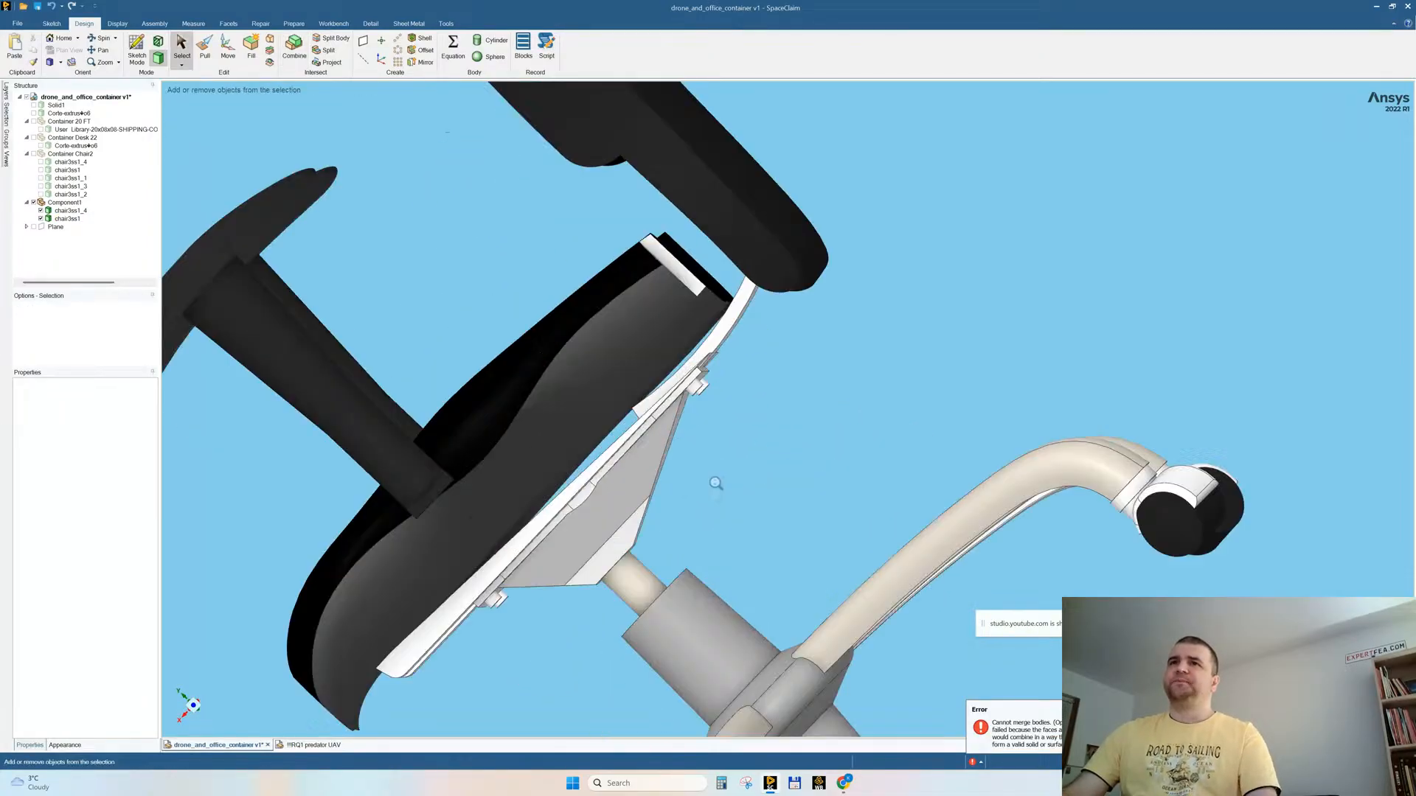
pyautogui.click(733, 315)
pyautogui.rightClick(733, 315)
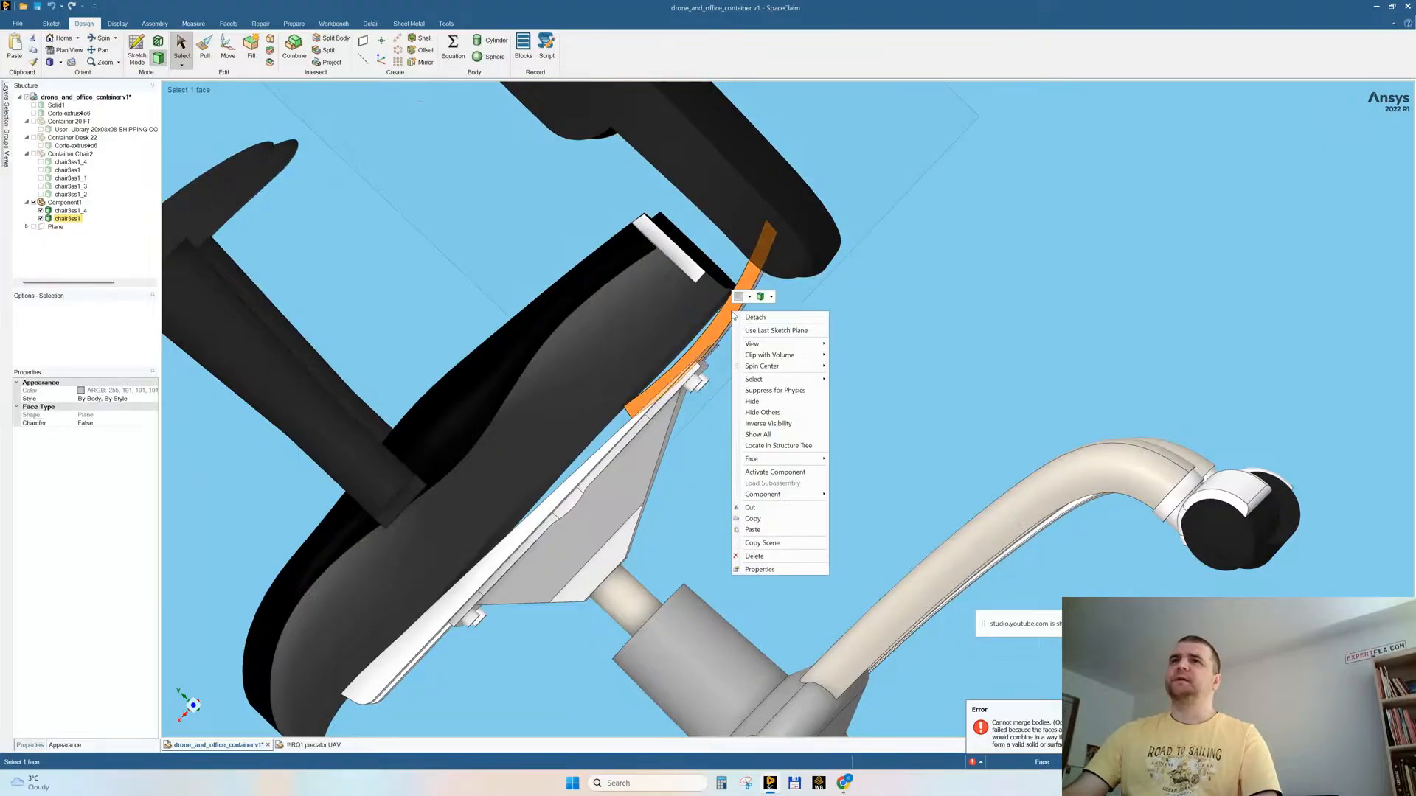
pyautogui.moveTo(958, 335); pyautogui.dragTo(954, 306, button='middle')
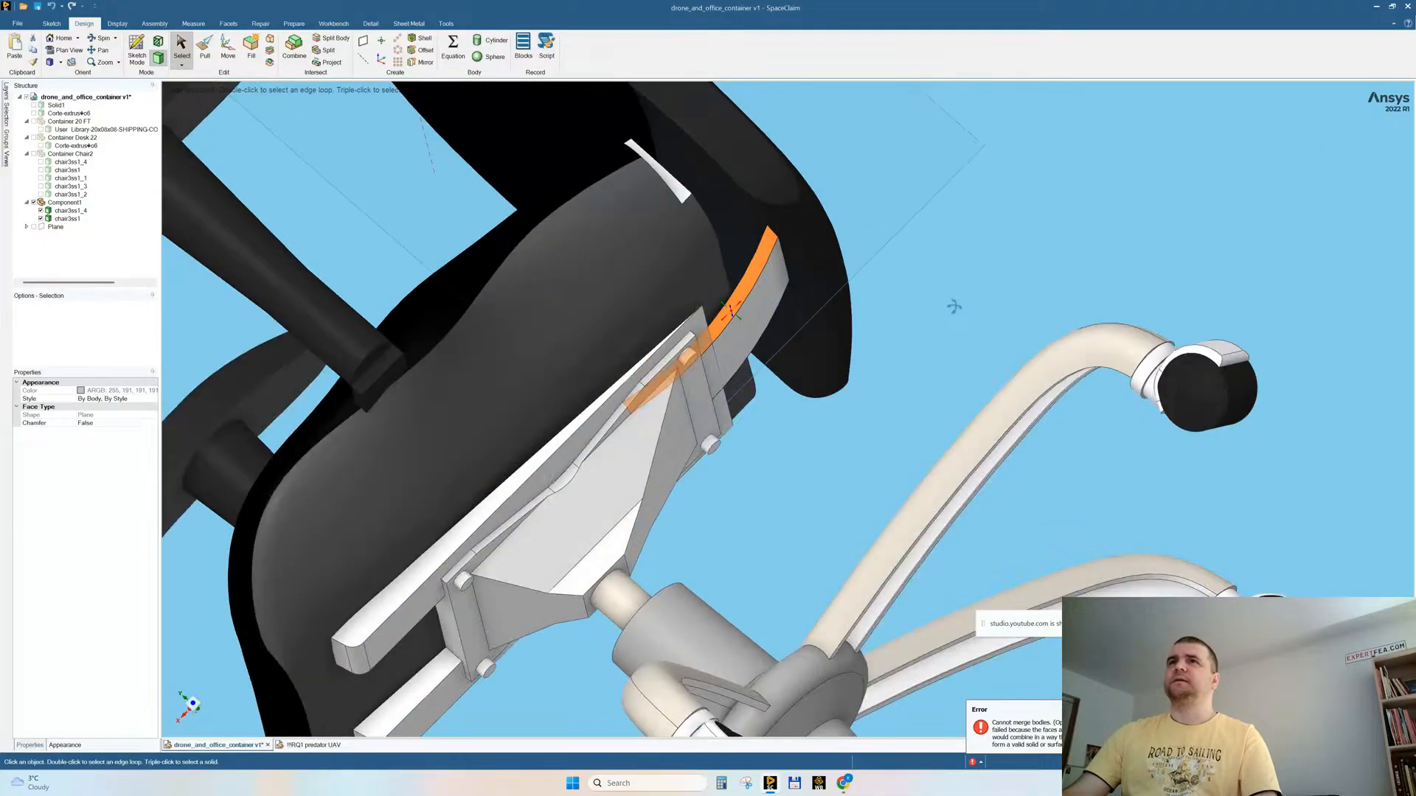
pyautogui.rightClick(913, 266)
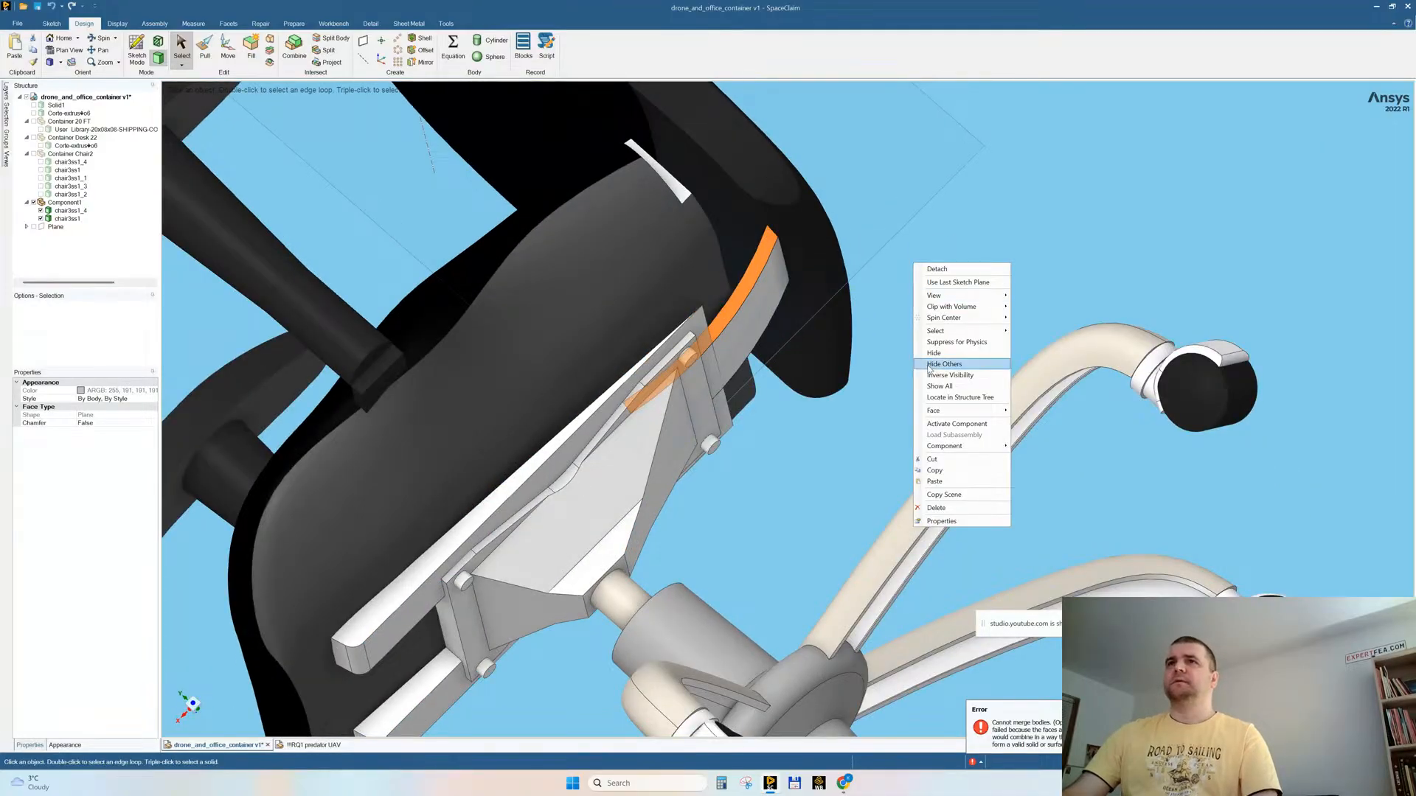
pyautogui.click(933, 366)
pyautogui.moveTo(489, 171); pyautogui.dragTo(814, 530)
pyautogui.press('Delete')
pyautogui.rightClick(914, 271)
pyautogui.click(391, 354)
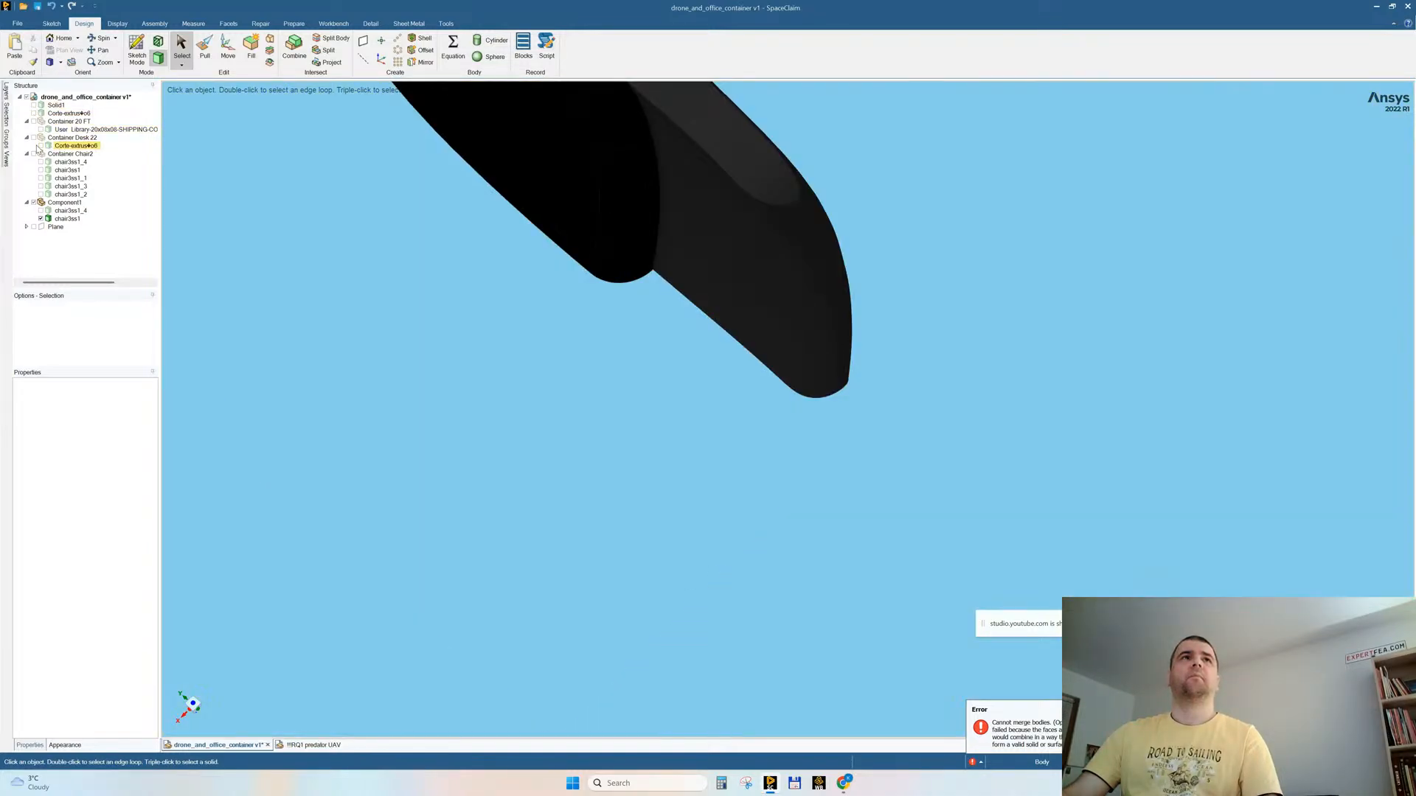
pyautogui.click(40, 210)
# Step: Remove the leftover white bracket piece from the rear edge of the seat
pyautogui.moveTo(863, 288)
pyautogui.mouseDown(button='middle')
pyautogui.moveTo(847, 259)
pyautogui.moveTo(852, 290)
pyautogui.mouseUp(button='middle')
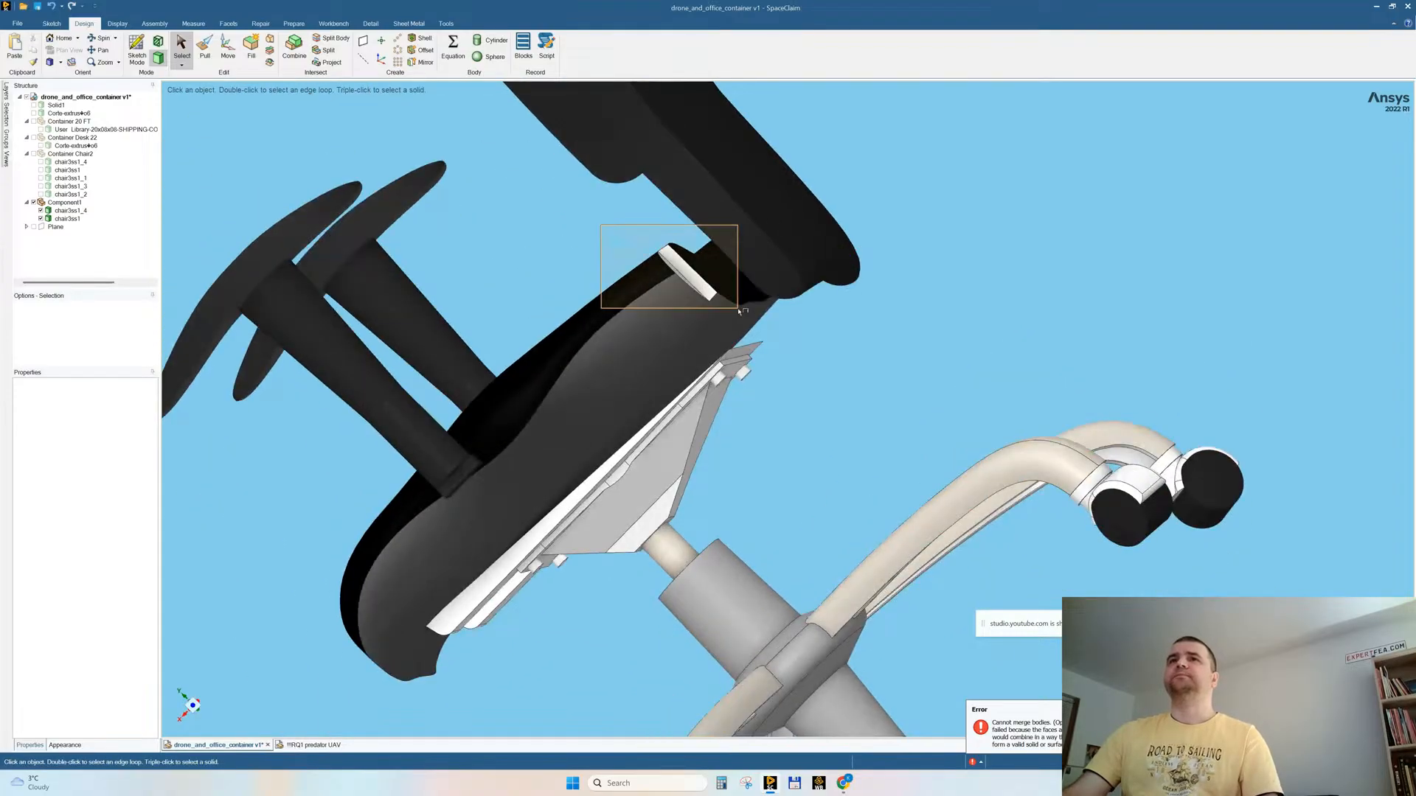
pyautogui.click(720, 290)
pyautogui.click(906, 273)
pyautogui.moveTo(905, 273); pyautogui.dragTo(588, 229, button='middle')
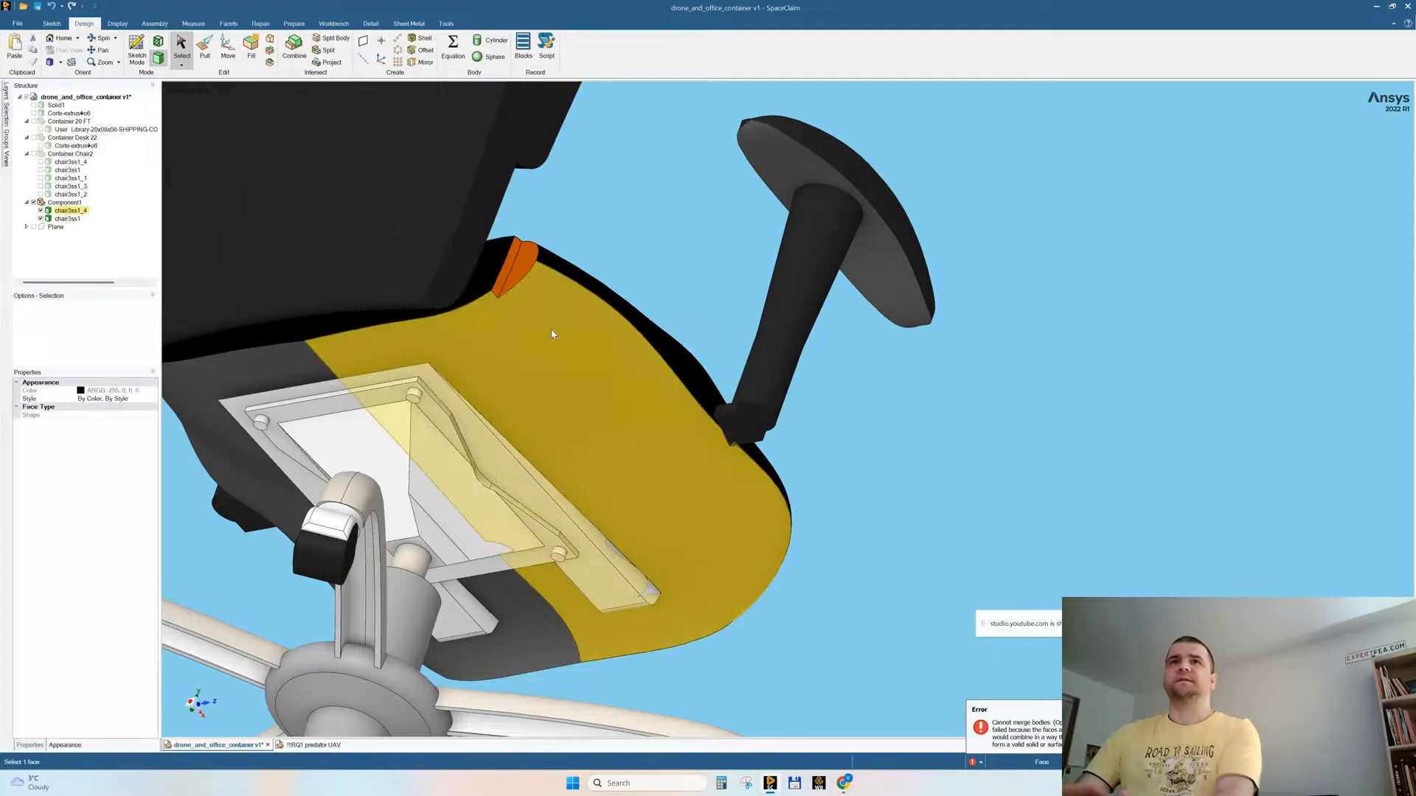
pyautogui.moveTo(585, 316); pyautogui.dragTo(762, 262, button='middle')
# Step: Move the full-width backrest down towards the seat until its lower end overlaps the seat's rear edge
pyautogui.tripleClick(752, 212)
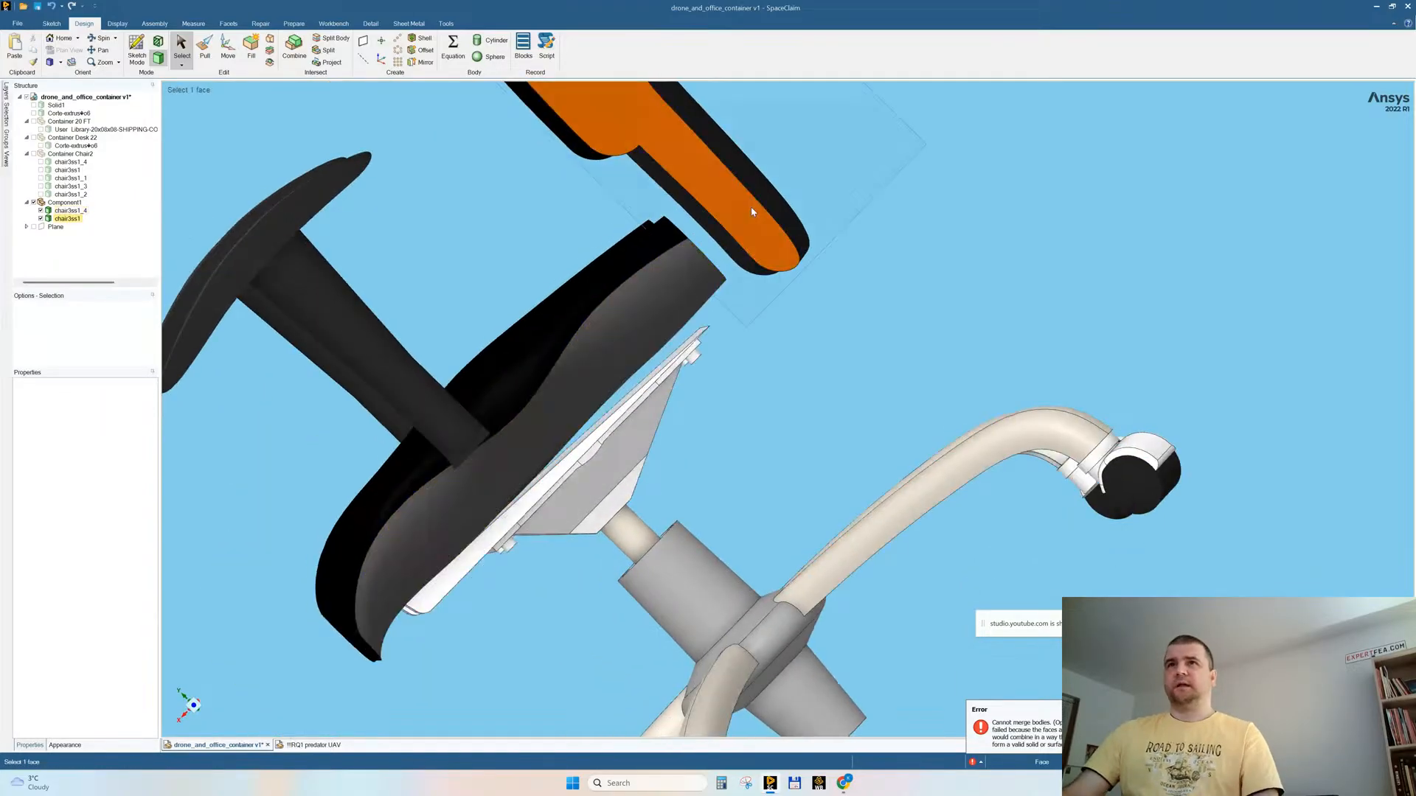
pyautogui.click(228, 46)
pyautogui.moveTo(735, 285); pyautogui.dragTo(808, 305, button='middle')
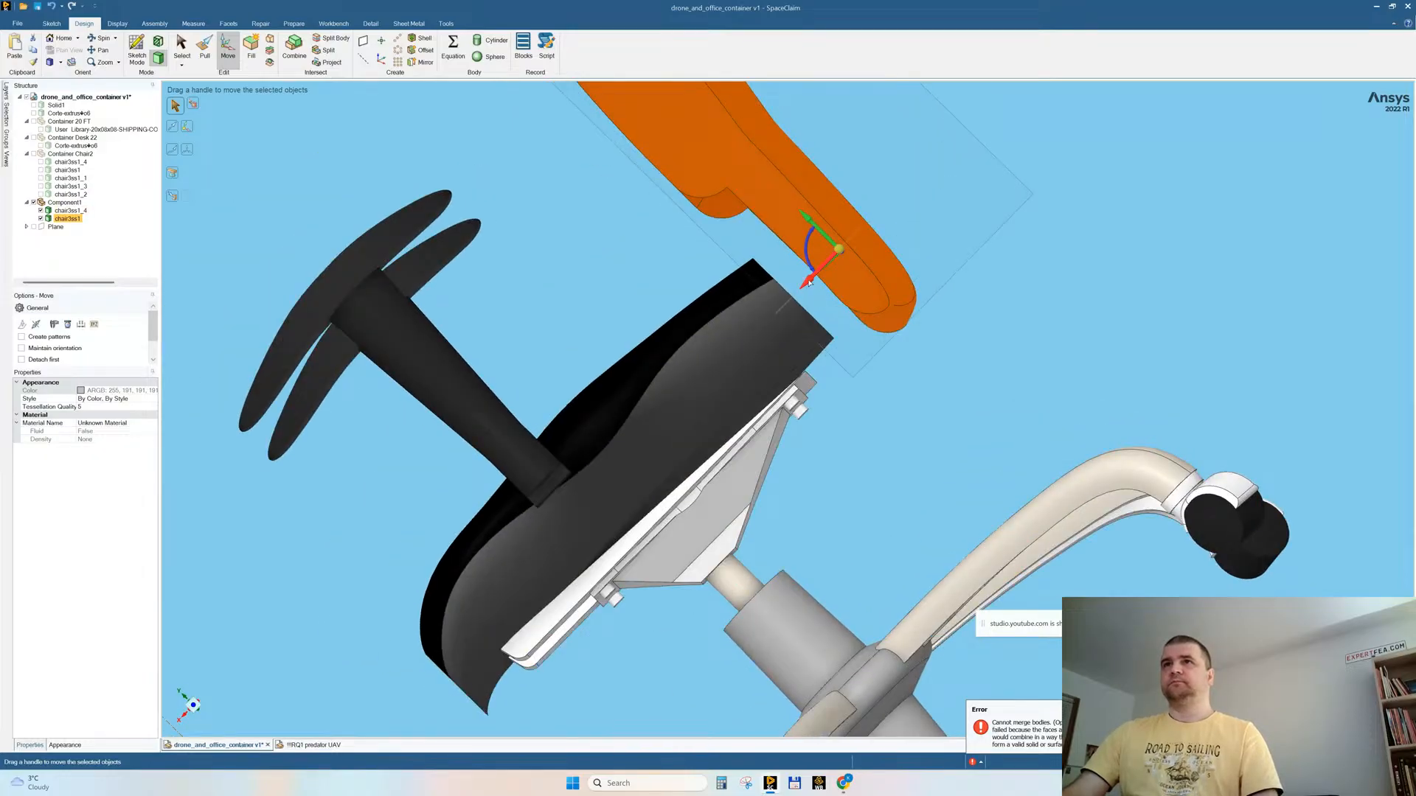
pyautogui.moveTo(809, 283); pyautogui.dragTo(763, 303)
pyautogui.moveTo(764, 303); pyautogui.dragTo(1030, 362, button='middle')
pyautogui.scroll(-2, 848, 357)
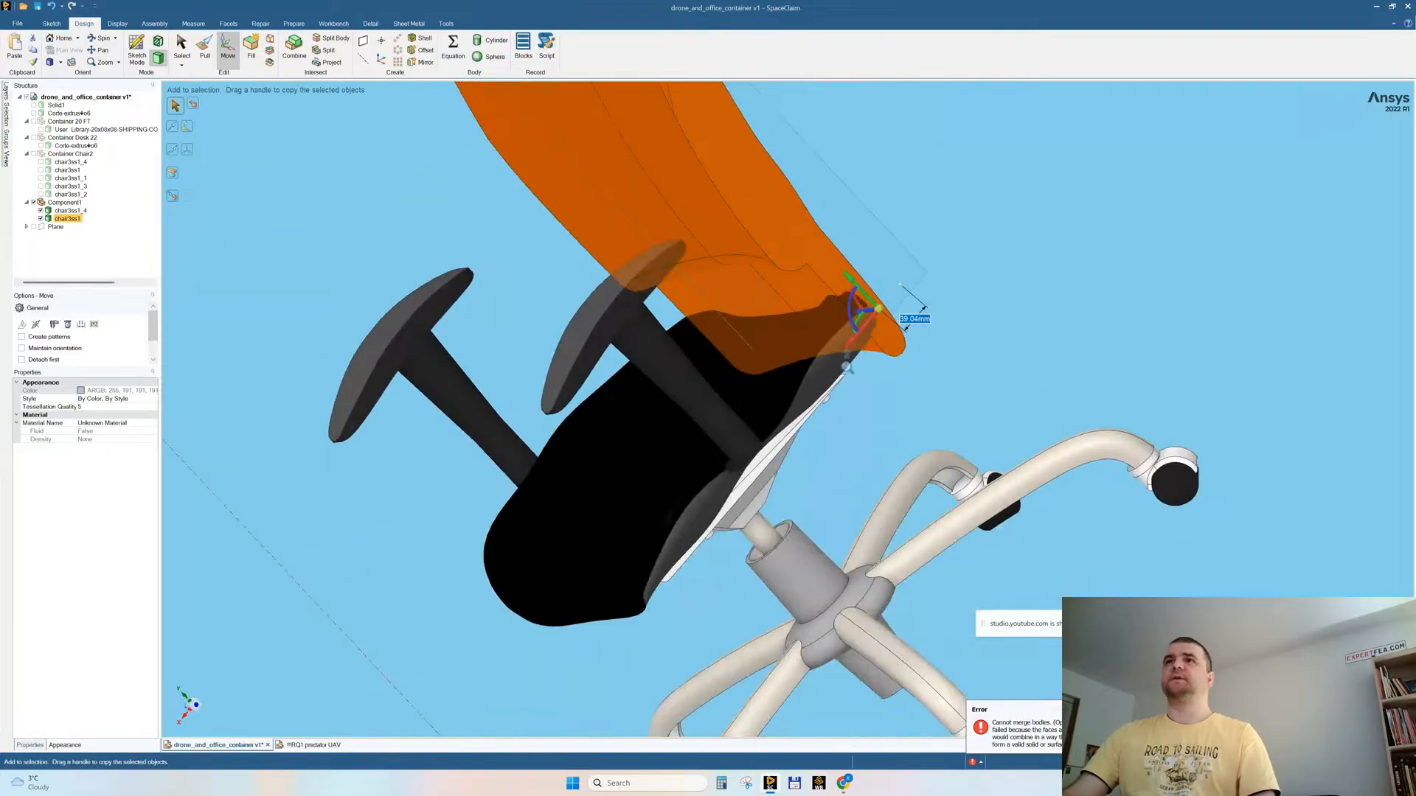
pyautogui.click(225, 41)
# Step: Merge the moved backrest with the seat and base body into one chair solid using Combine
pyautogui.click(294, 46)
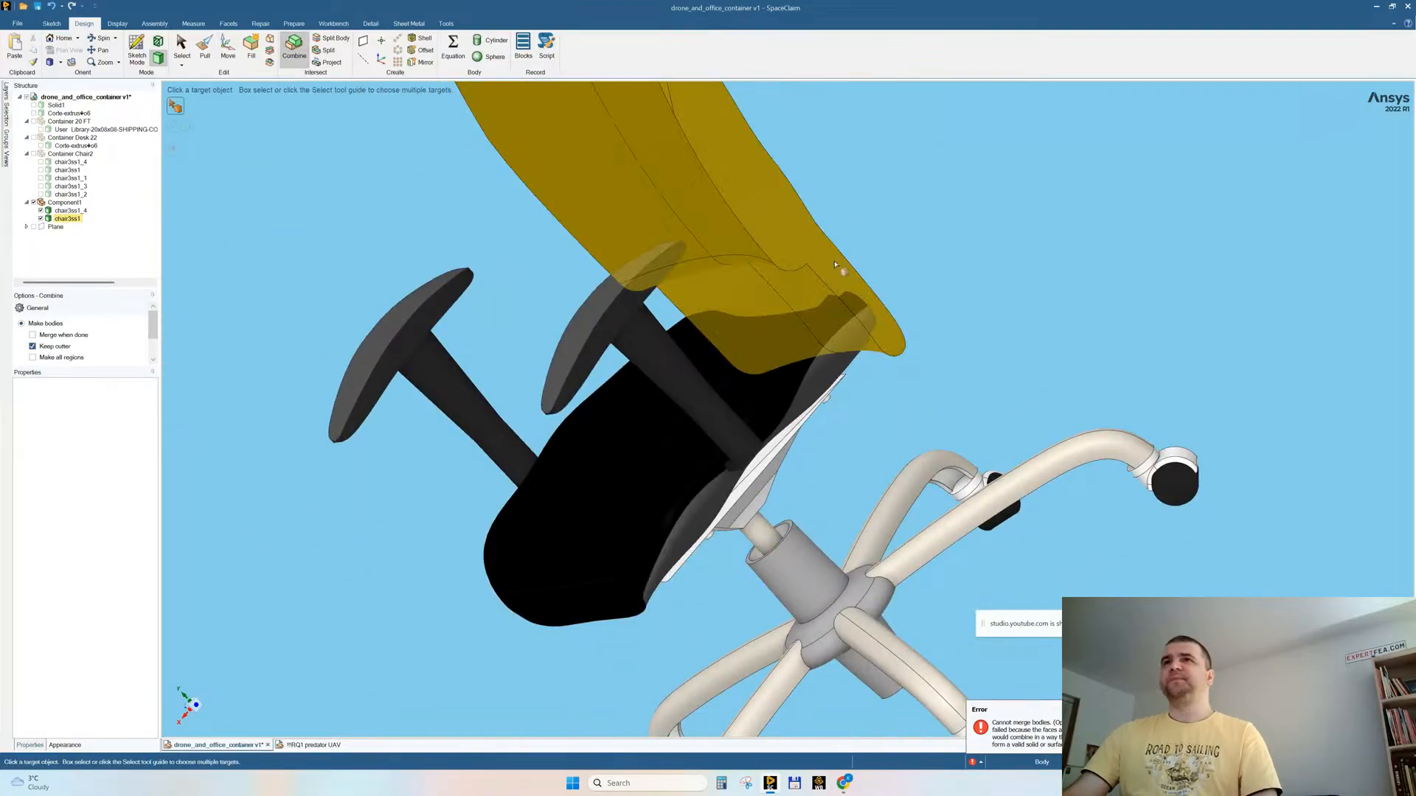
pyautogui.keyDown('ctrl'); pyautogui.click(845, 338); pyautogui.keyUp('ctrl')
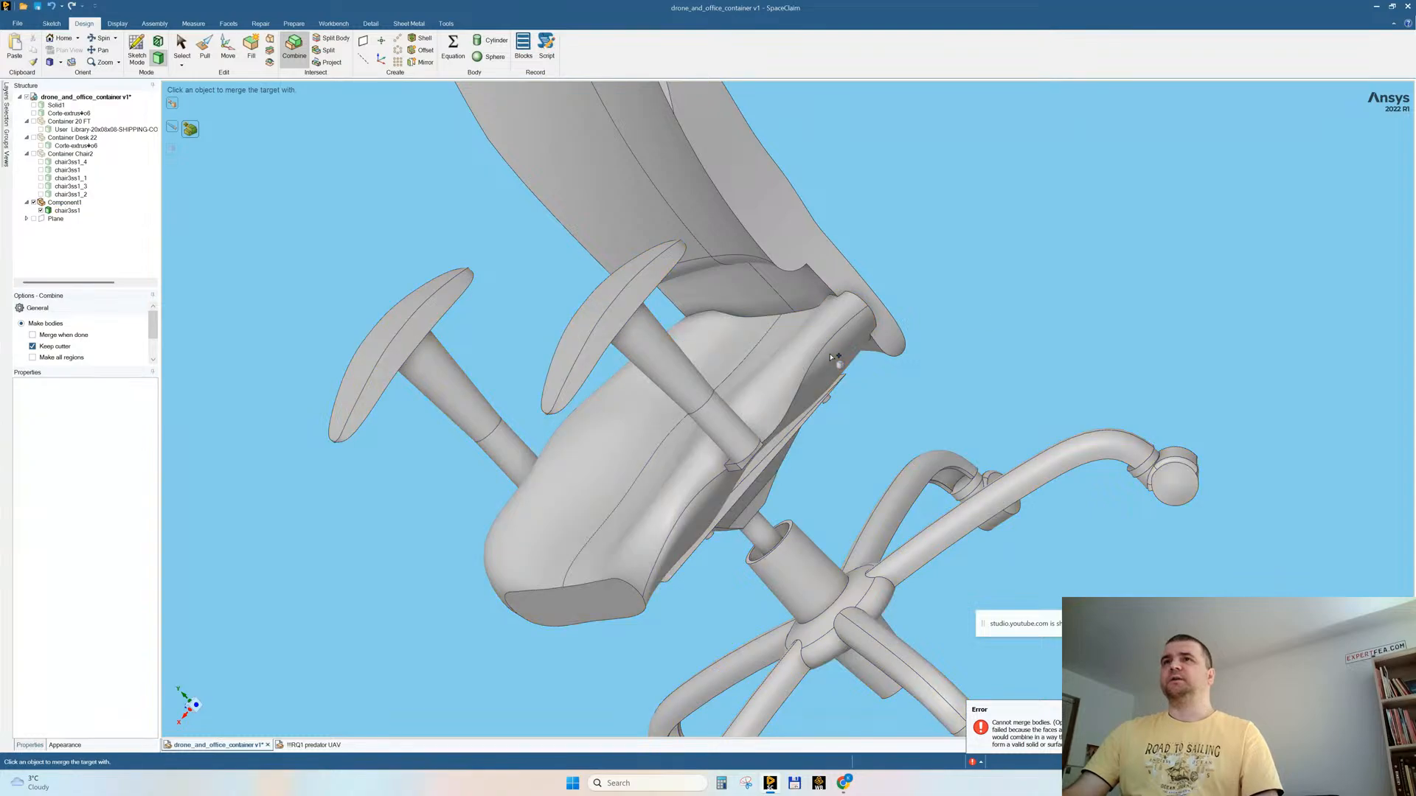
pyautogui.press('Escape')
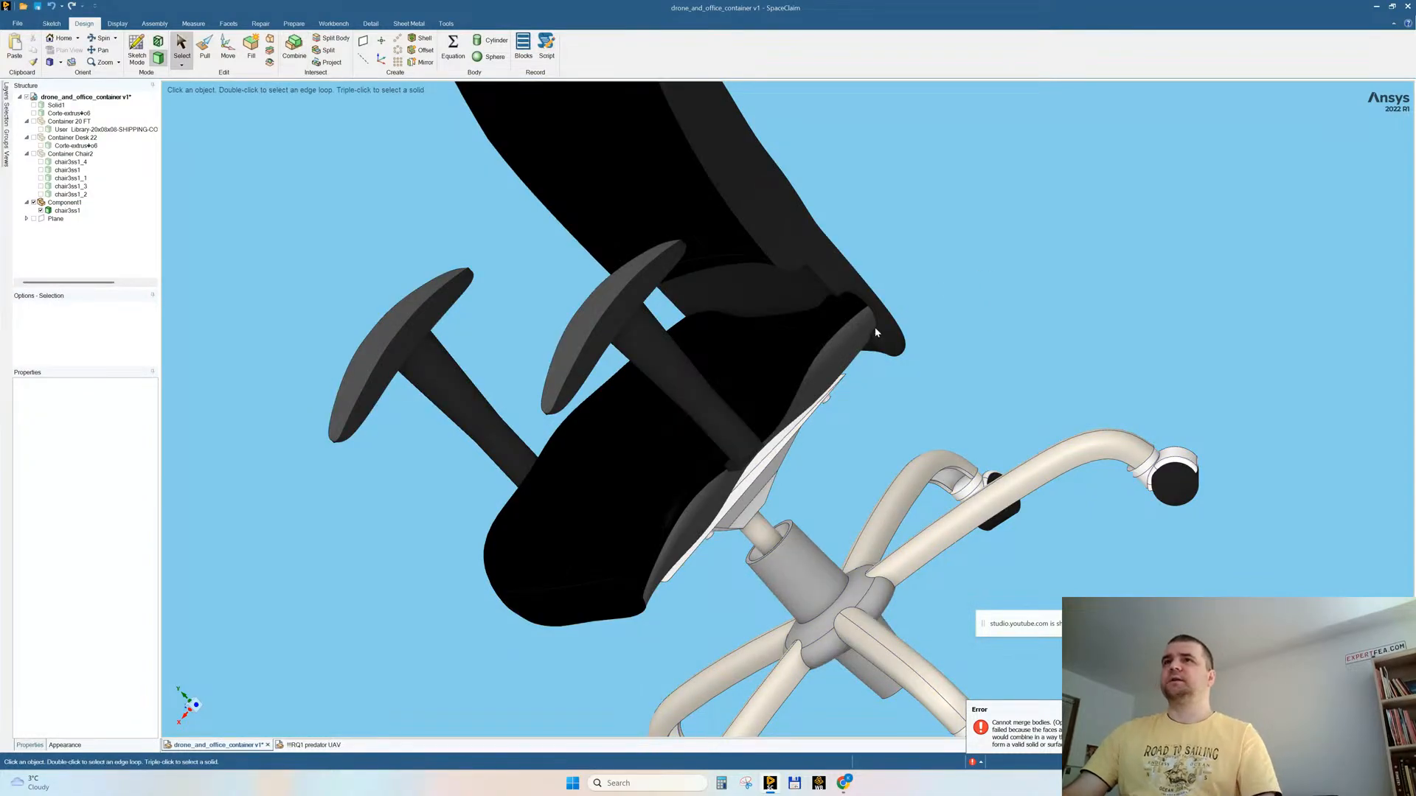
pyautogui.tripleClick(876, 332)
pyautogui.scroll(-5, 496, 366)
pyautogui.moveTo(549, 299); pyautogui.dragTo(672, 278, button='middle')
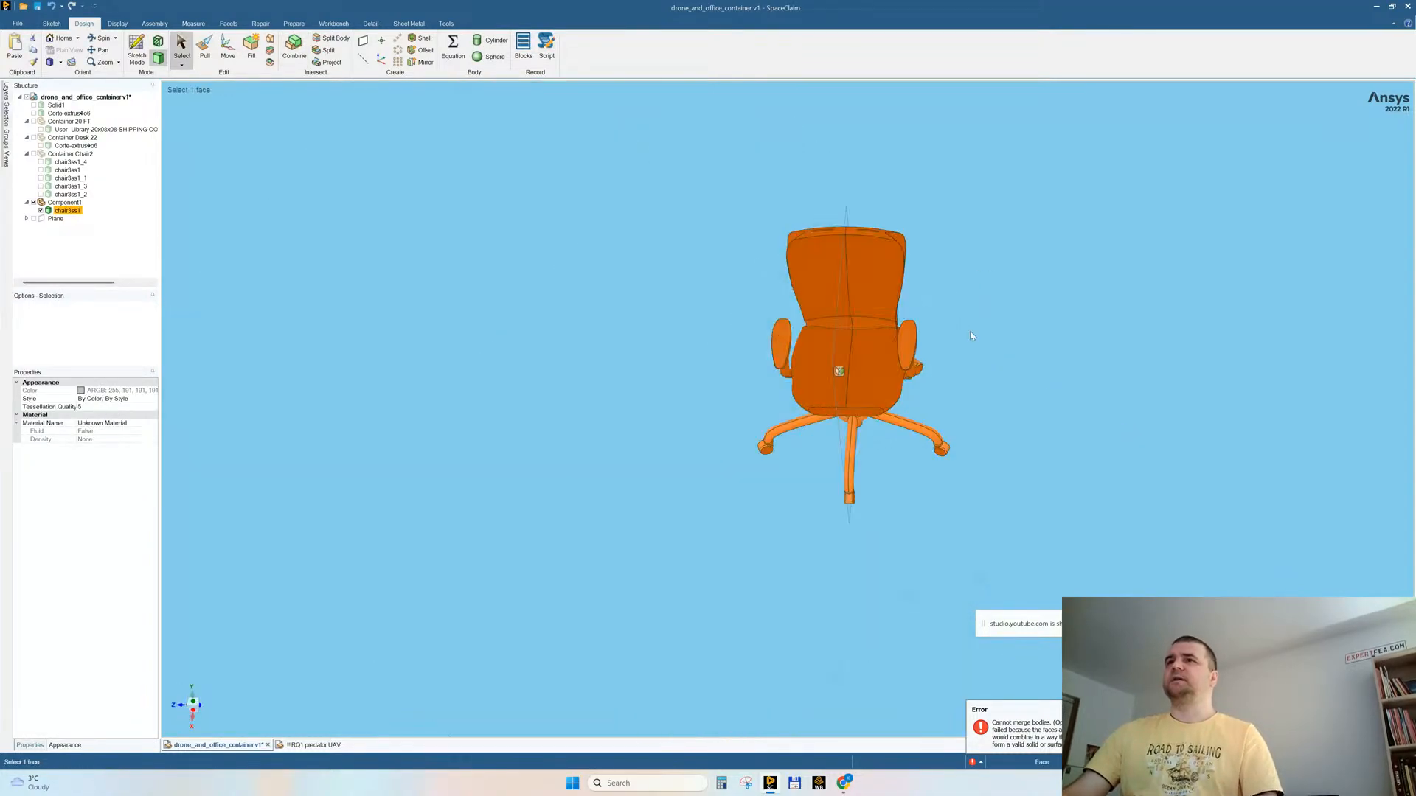
pyautogui.rightClick(672, 278)
pyautogui.click(686, 424)
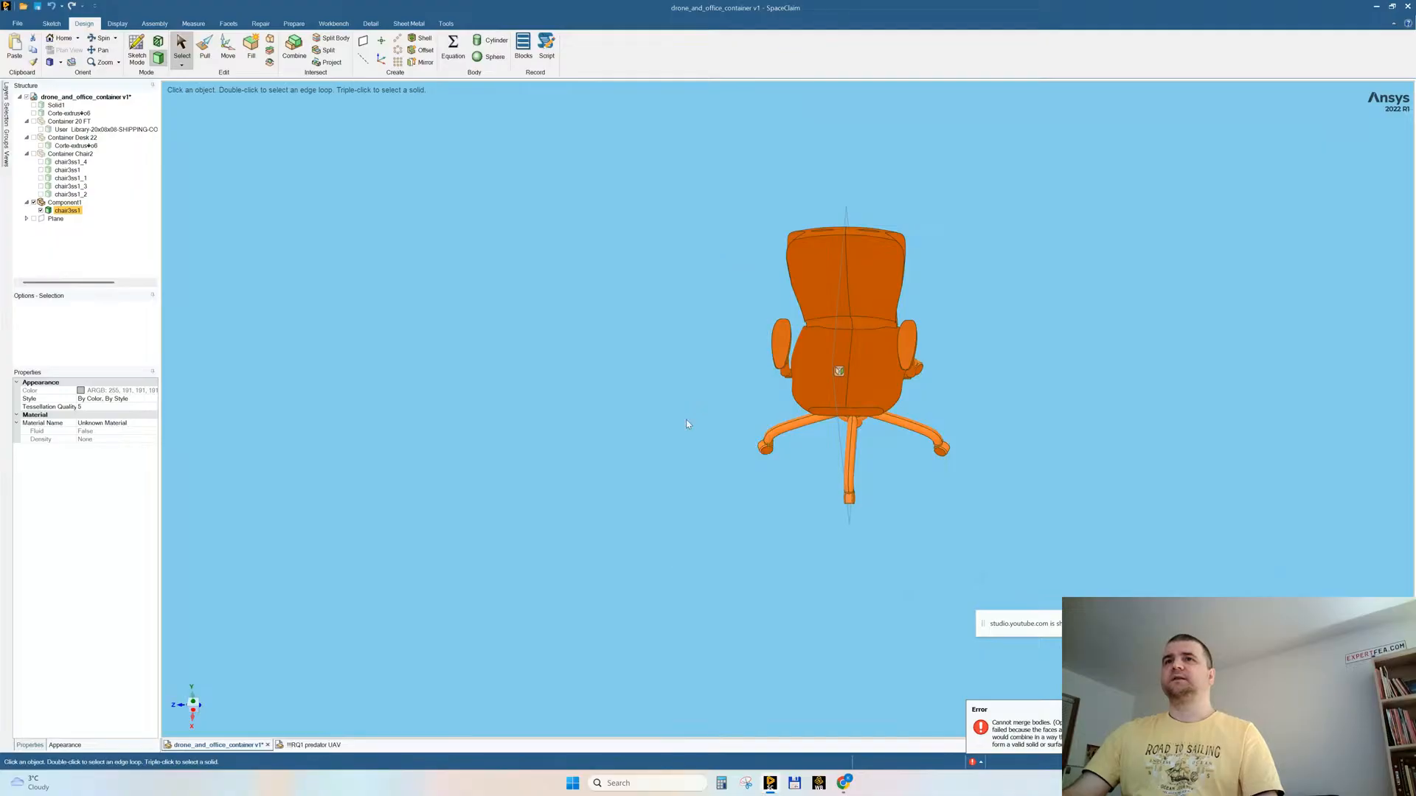
pyautogui.hotkey('ctrl', 'z')
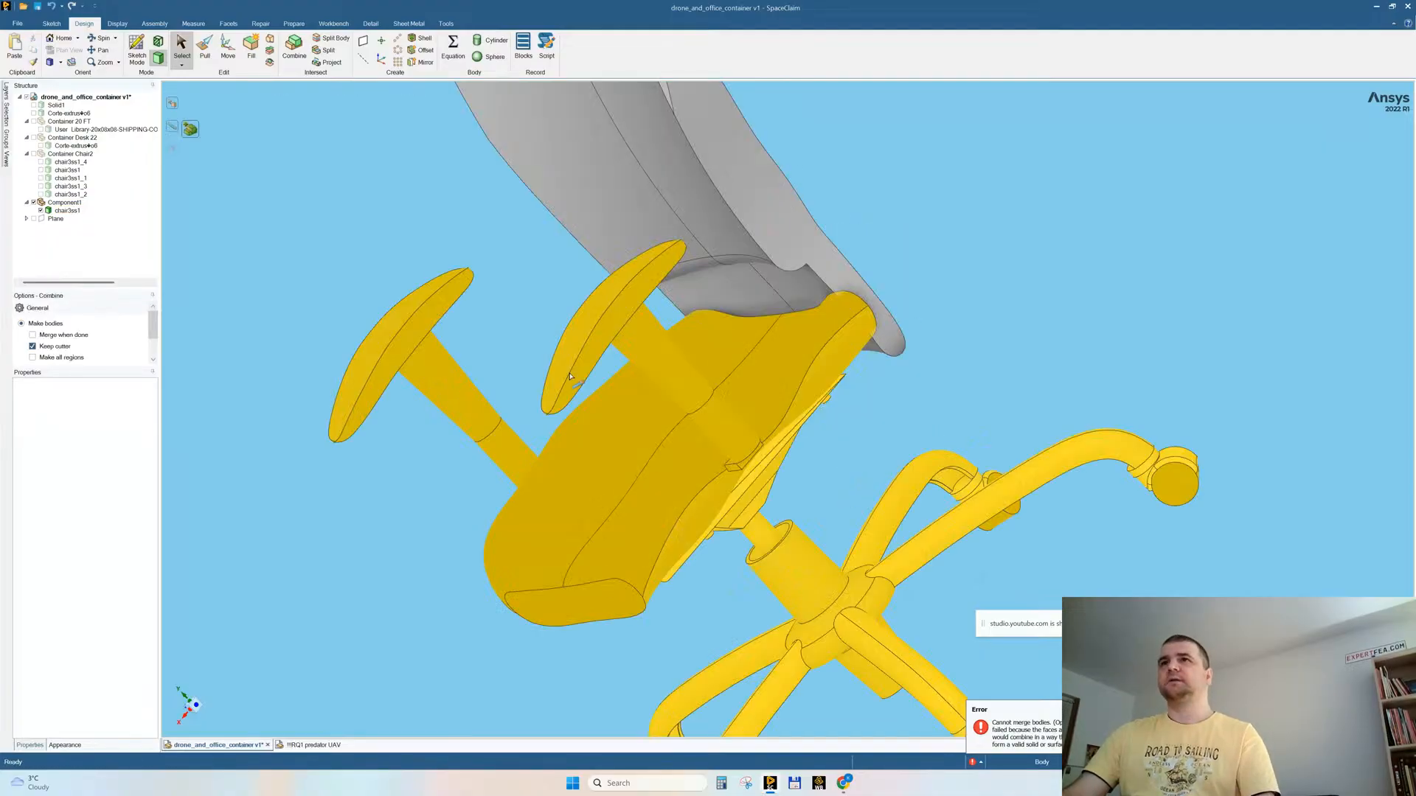
pyautogui.click(850, 318)
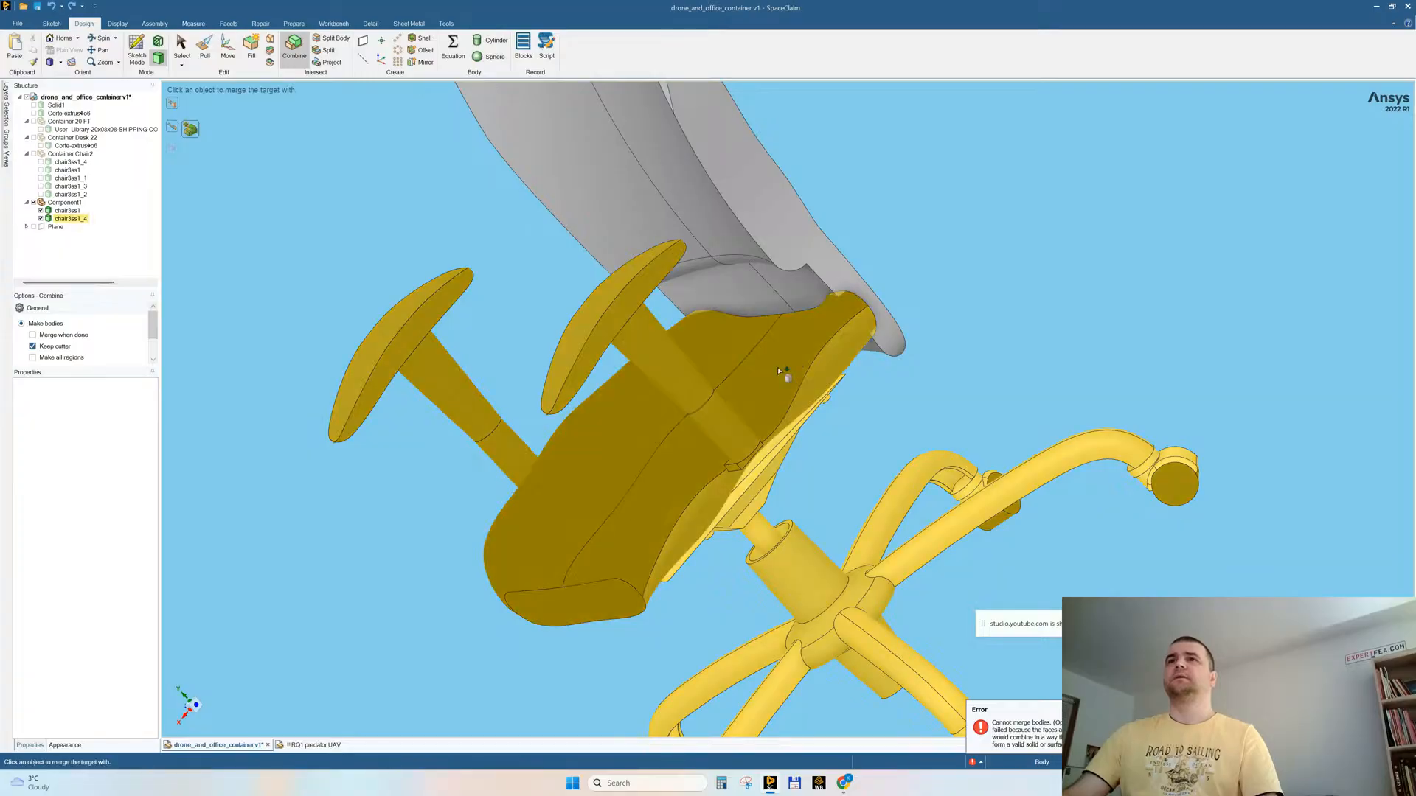
pyautogui.keyDown('ctrl'); pyautogui.click(777, 365); pyautogui.keyUp('ctrl')
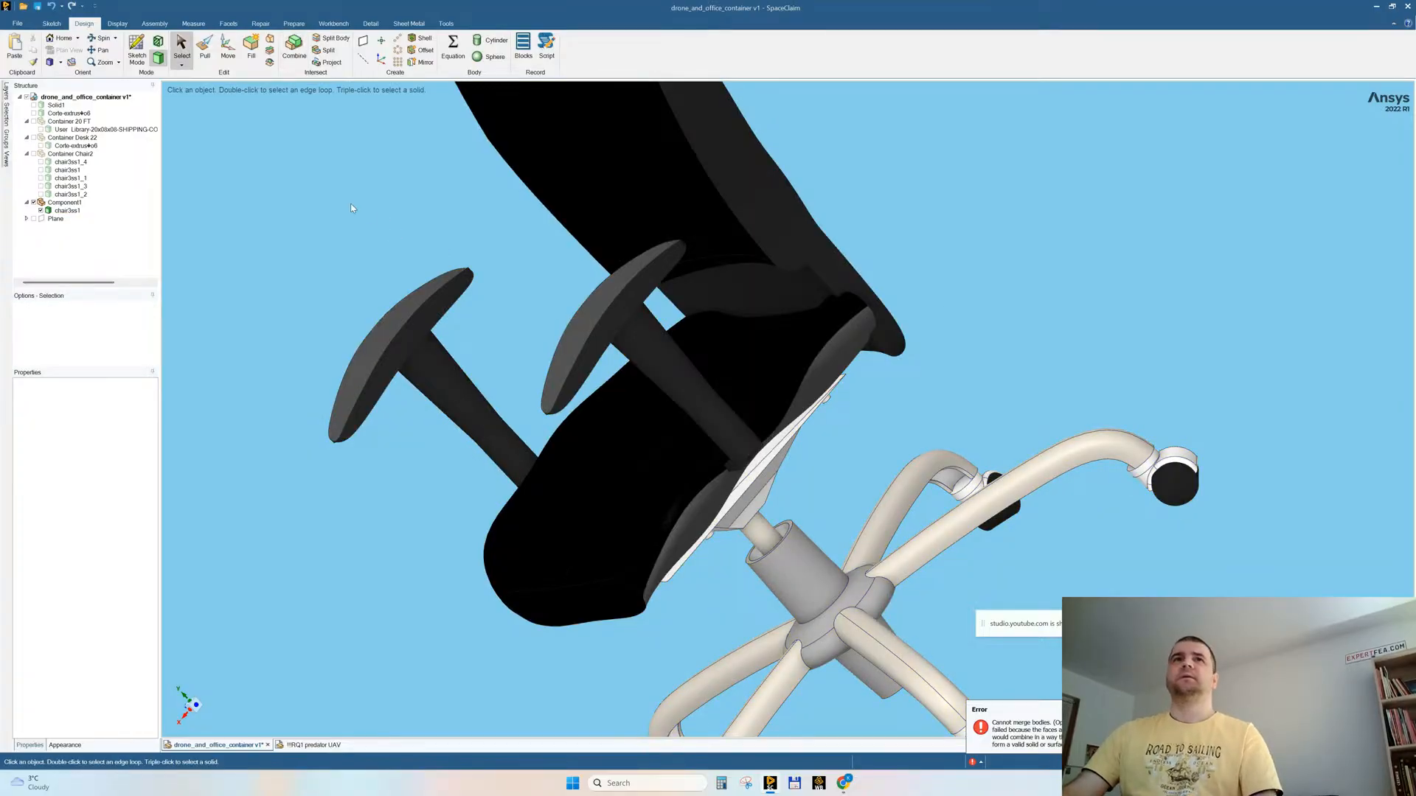
# Step: Show all hidden bodies of the drone and container assembly again
pyautogui.rightClick(349, 197)
pyautogui.moveTo(391, 276)
pyautogui.click(457, 298)
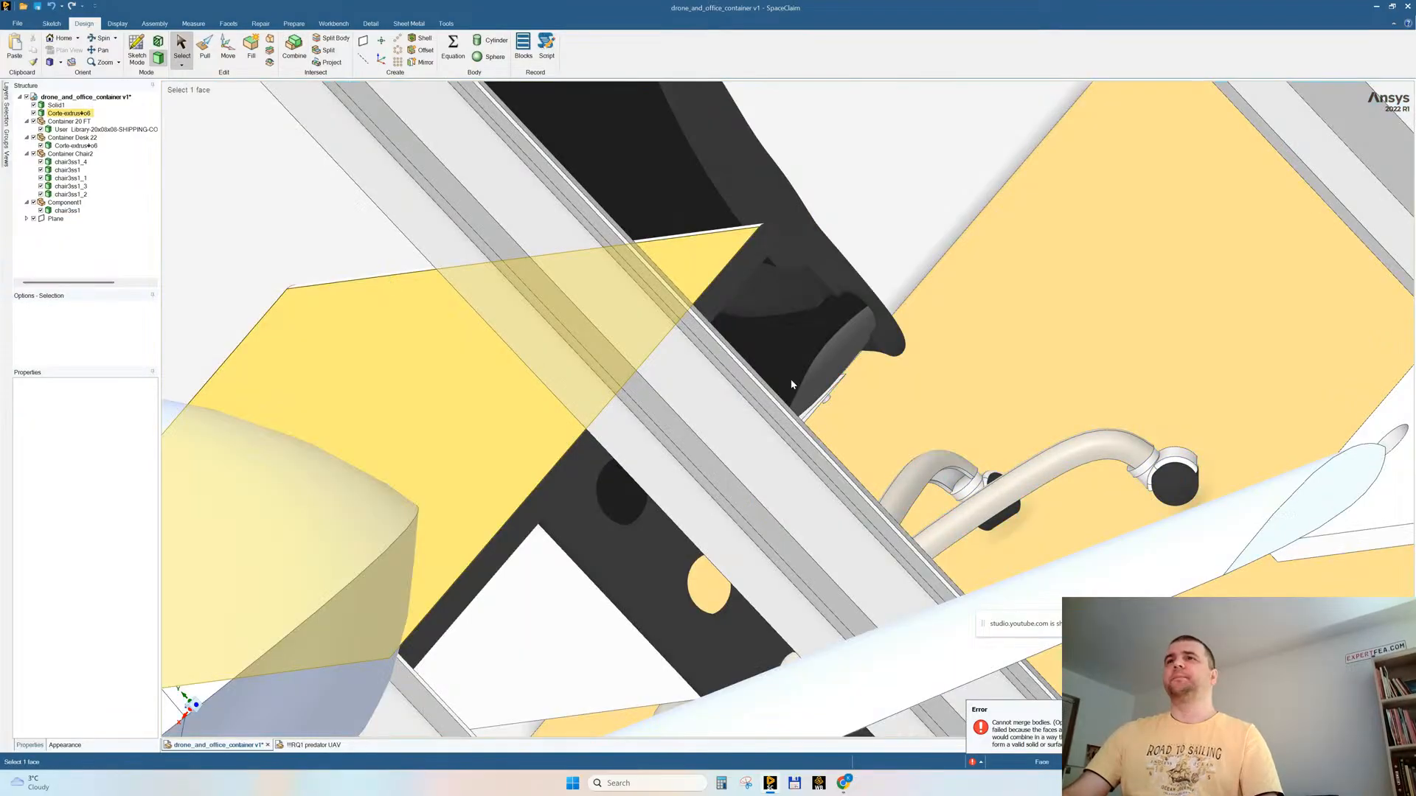
pyautogui.press('z')
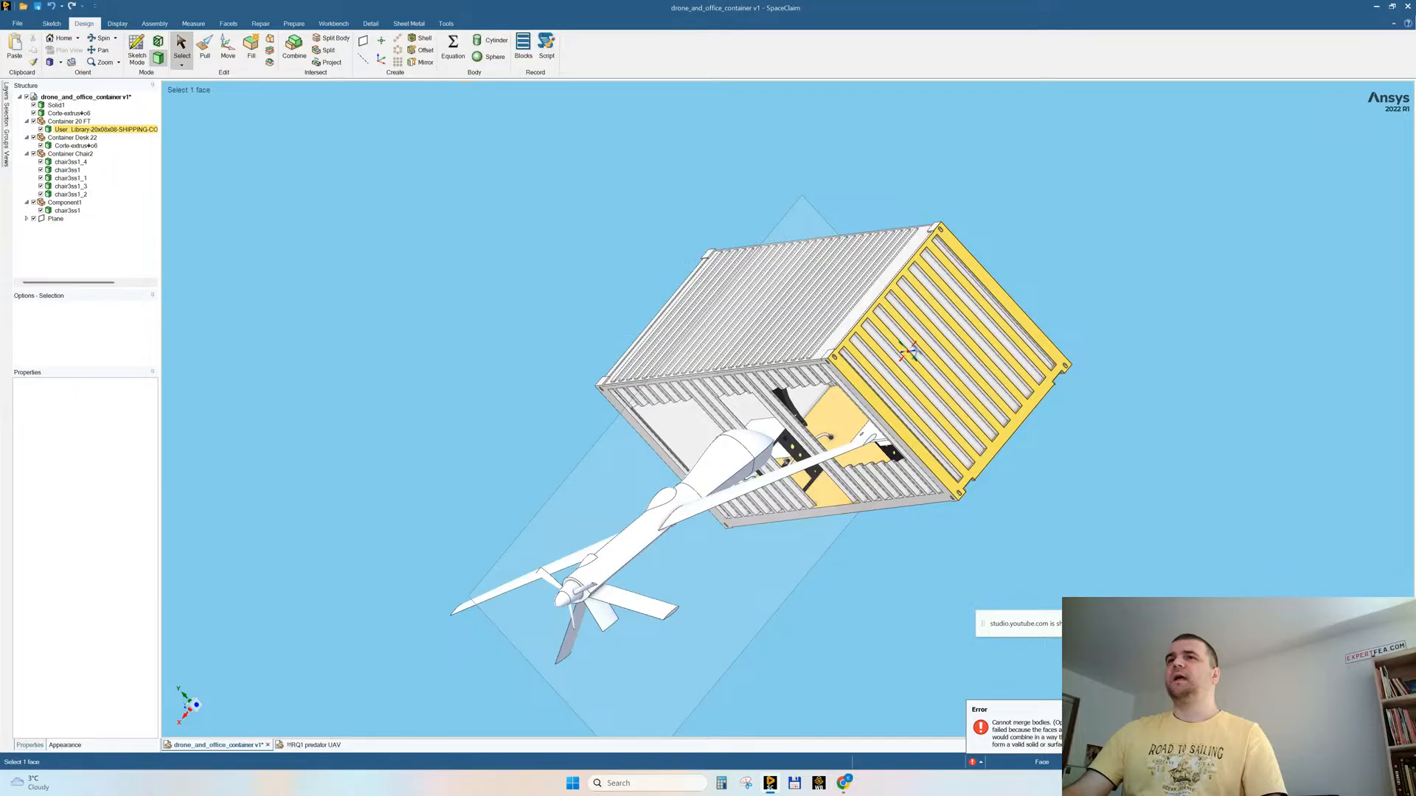
pyautogui.moveTo(908, 352); pyautogui.dragTo(772, 413, button='middle')
pyautogui.keyDown('ctrl'); pyautogui.moveTo(771, 413); pyautogui.dragTo(771, 503, button='middle'); pyautogui.keyUp('ctrl')
pyautogui.scroll(3, 771, 503)
# Step: Delete the Container Desk 22 desk body and the old split chair parts of Container Chair2
pyautogui.click(835, 346)
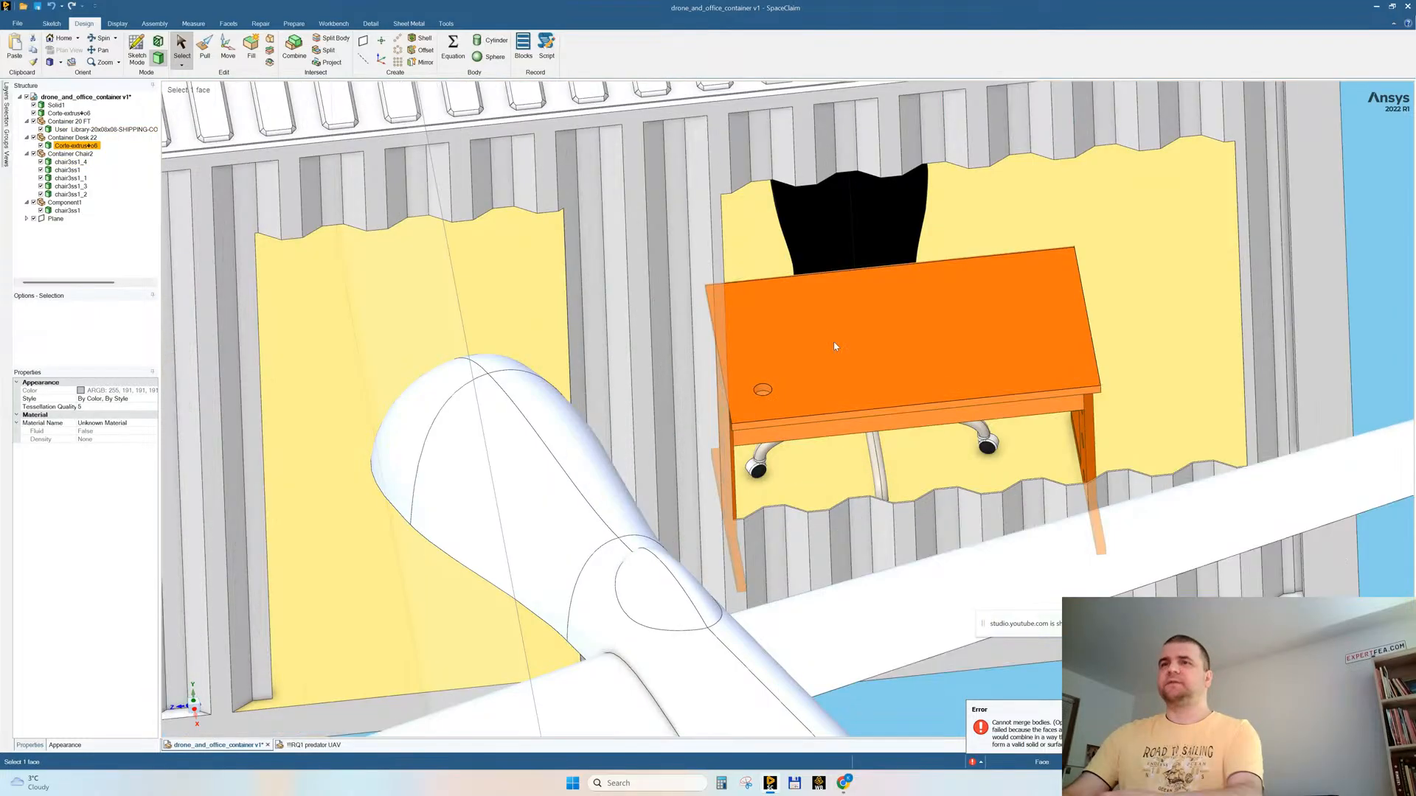
pyautogui.press('Delete')
pyautogui.click(841, 338)
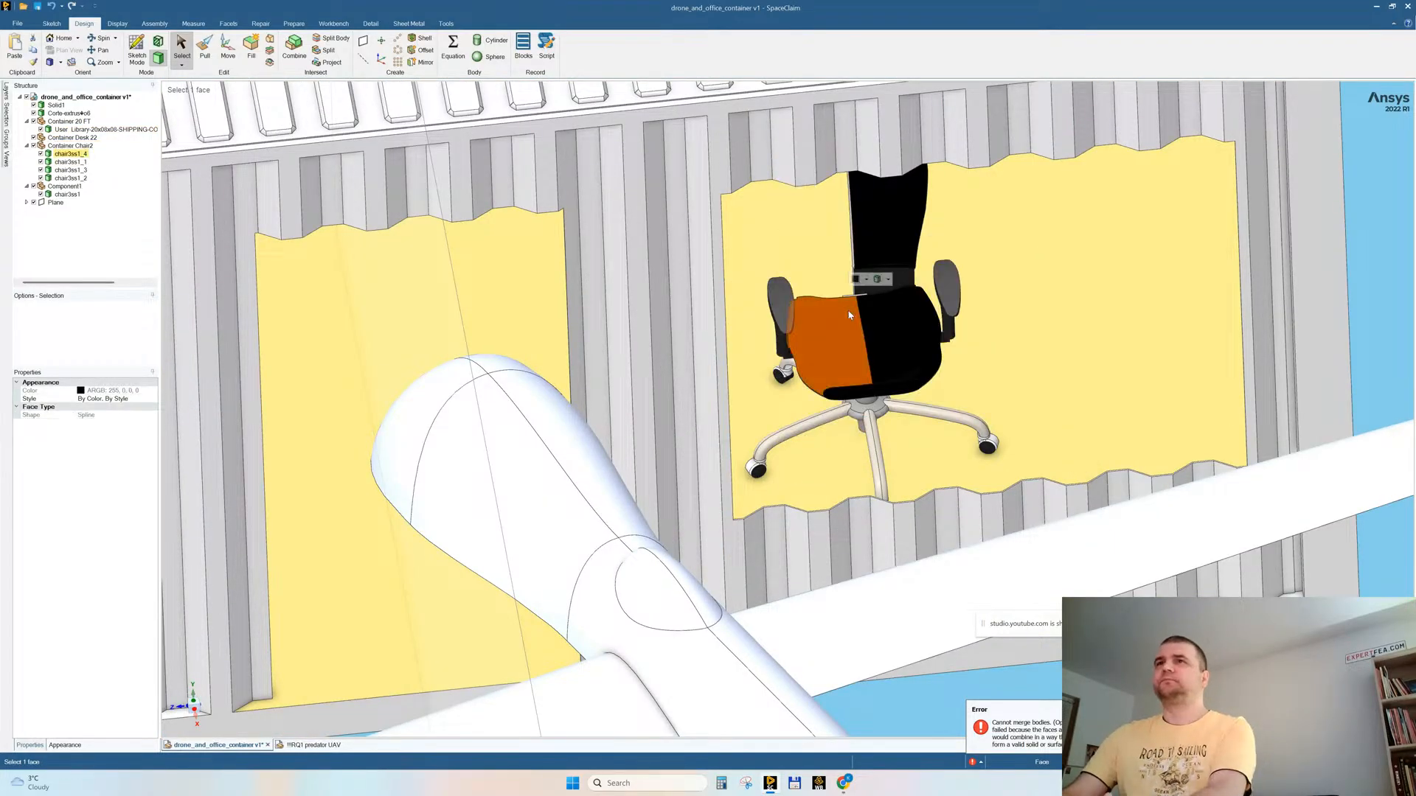
pyautogui.press('Delete')
pyautogui.click(887, 253)
pyautogui.press('Delete')
pyautogui.click(783, 306)
pyautogui.press('Delete')
pyautogui.click(953, 305)
pyautogui.press('Delete')
pyautogui.click(937, 322)
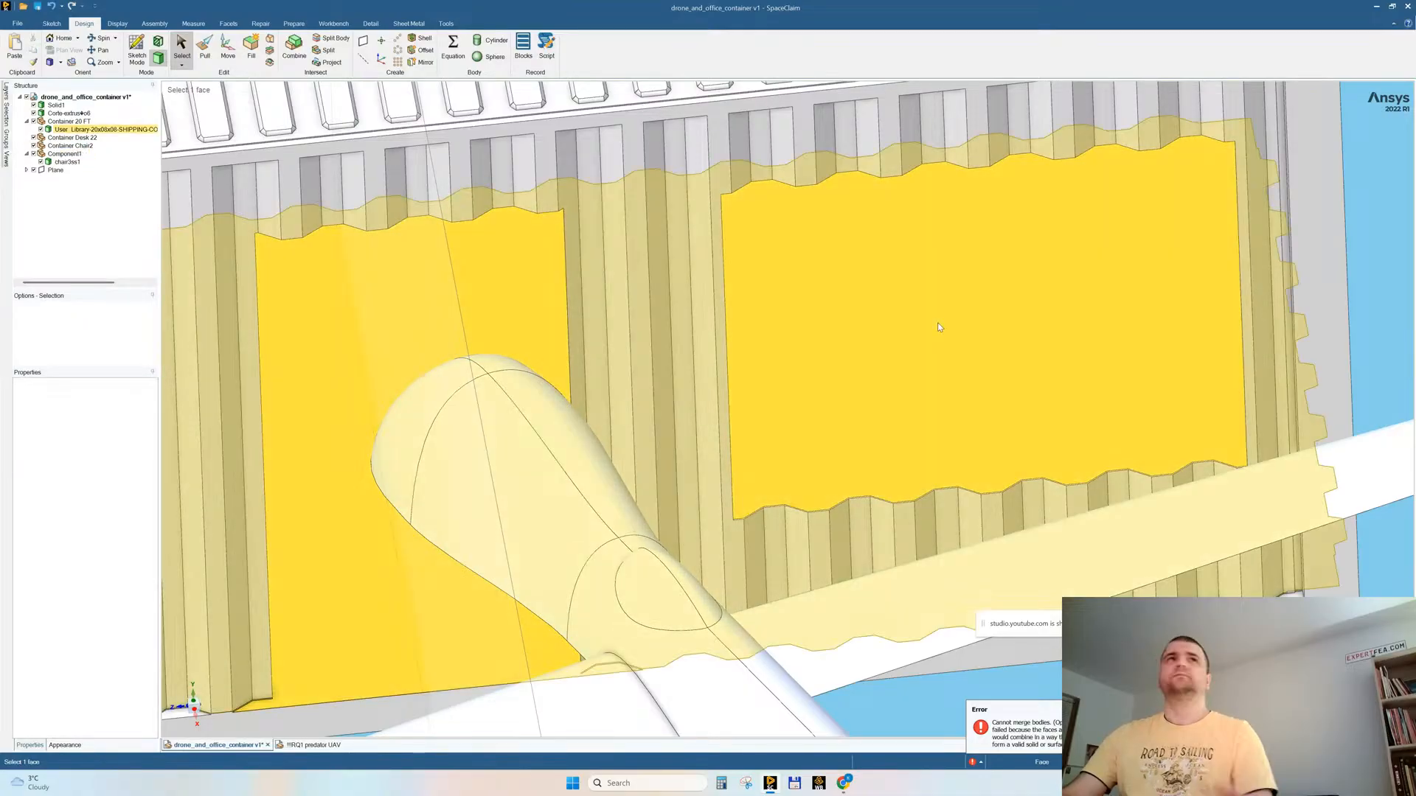
pyautogui.scroll(-5, 883, 314)
# Step: Delete the empty components from the drone_and_office_container assembly
pyautogui.click(67, 162)
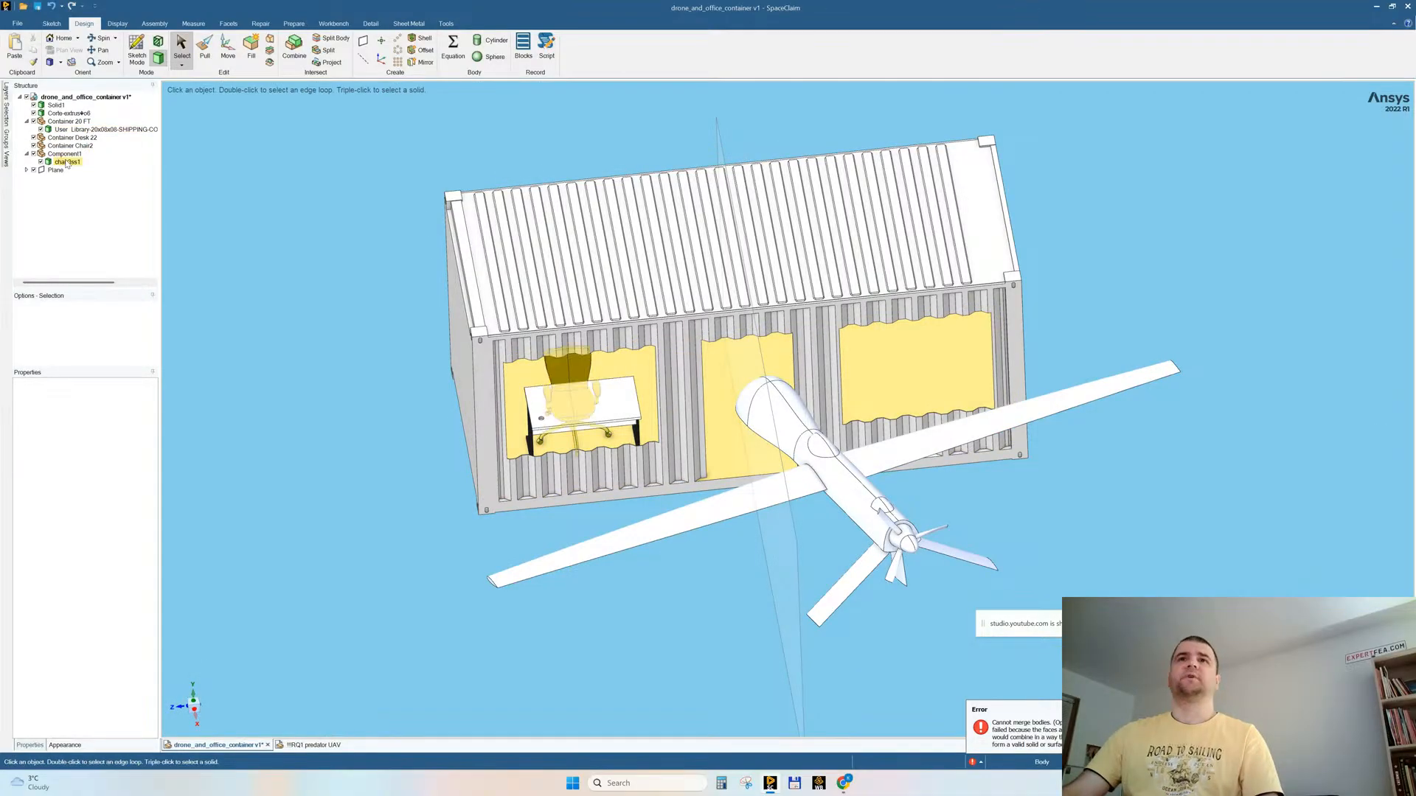
pyautogui.click(80, 129)
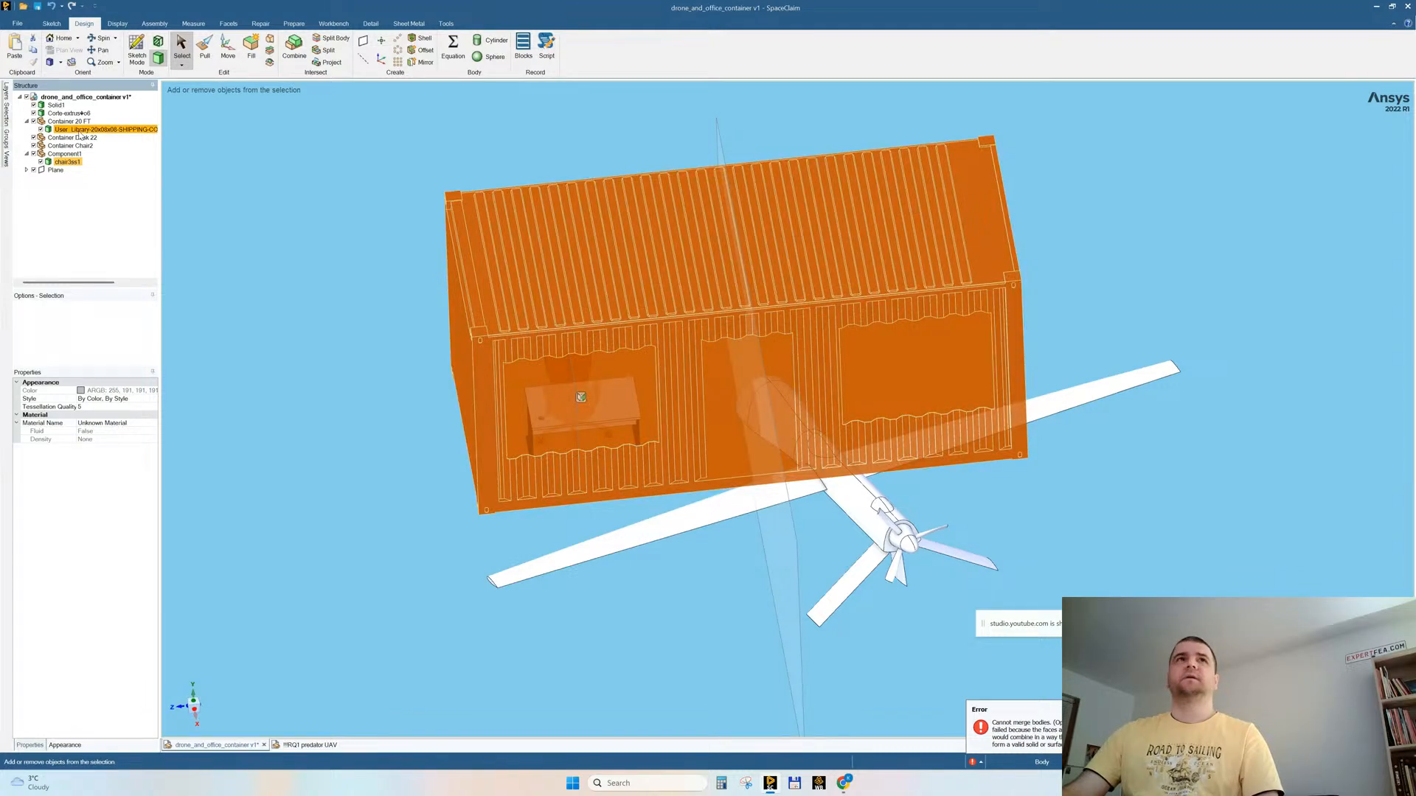
pyautogui.keyDown('ctrl'); pyautogui.click(79, 131); pyautogui.keyUp('ctrl')
pyautogui.keyDown('ctrl'); pyautogui.click(81, 145); pyautogui.keyUp('ctrl')
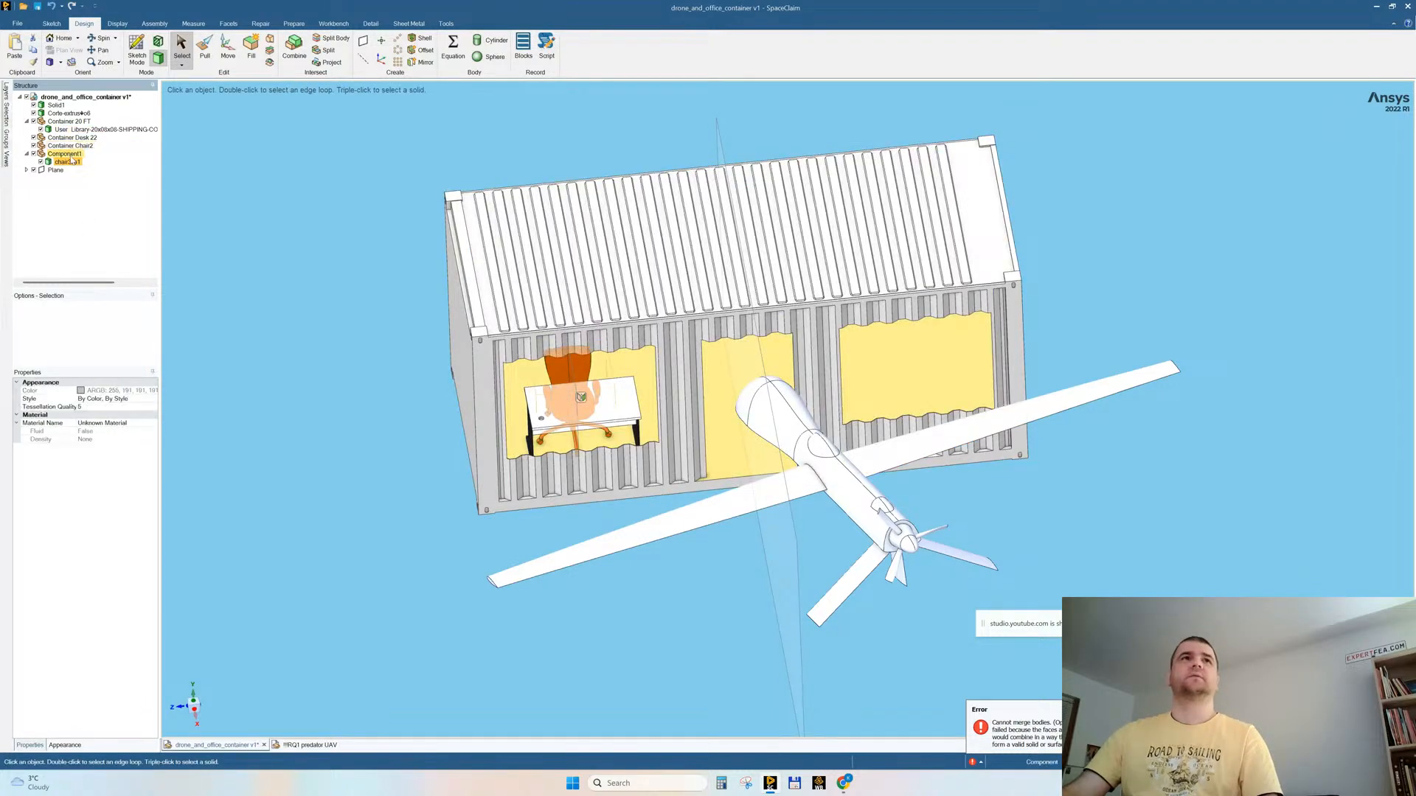
pyautogui.click(59, 96)
pyautogui.rightClick(71, 96)
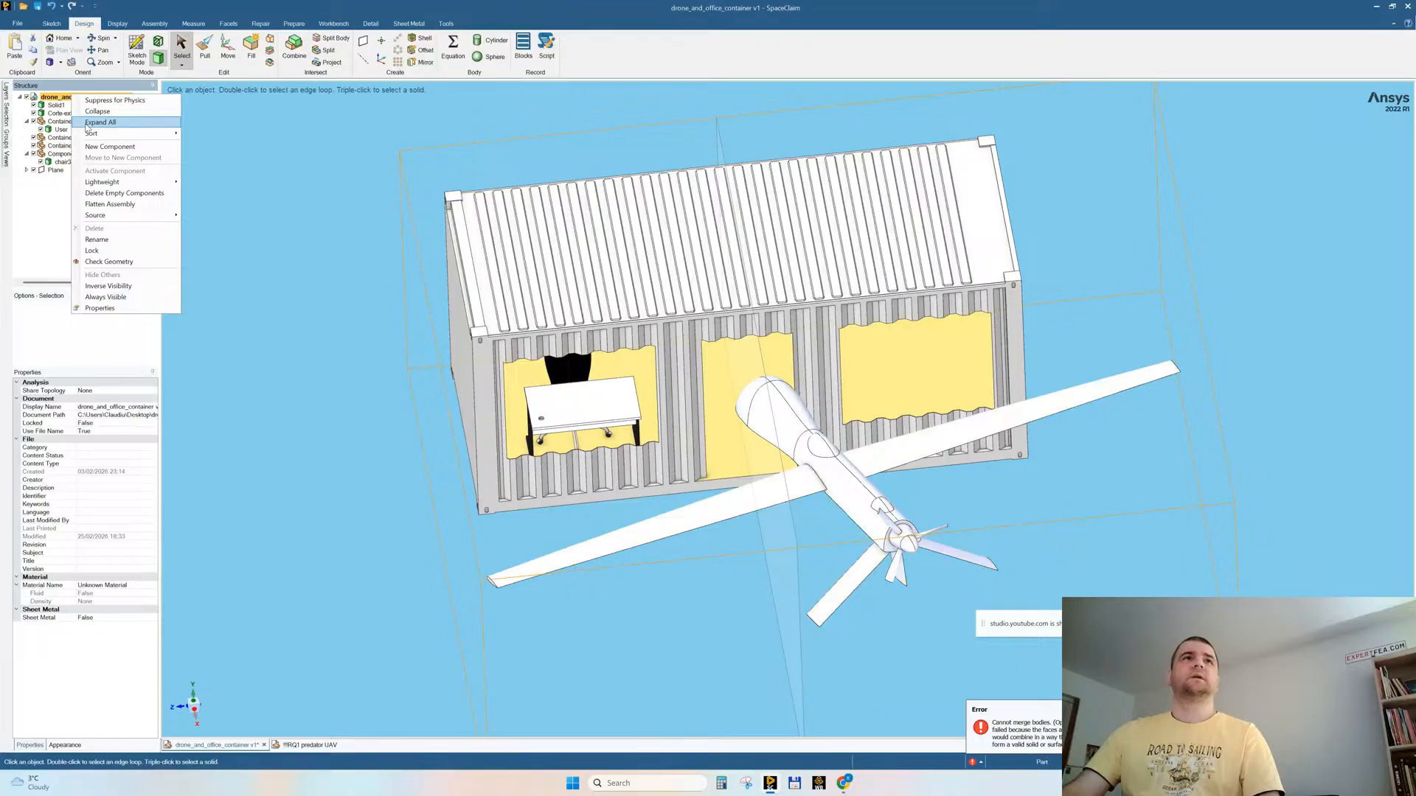
pyautogui.click(118, 192)
# Step: Copy the merged chair and the remaining desk about 3674 mm along the container to the opposite window opening
pyautogui.click(66, 147)
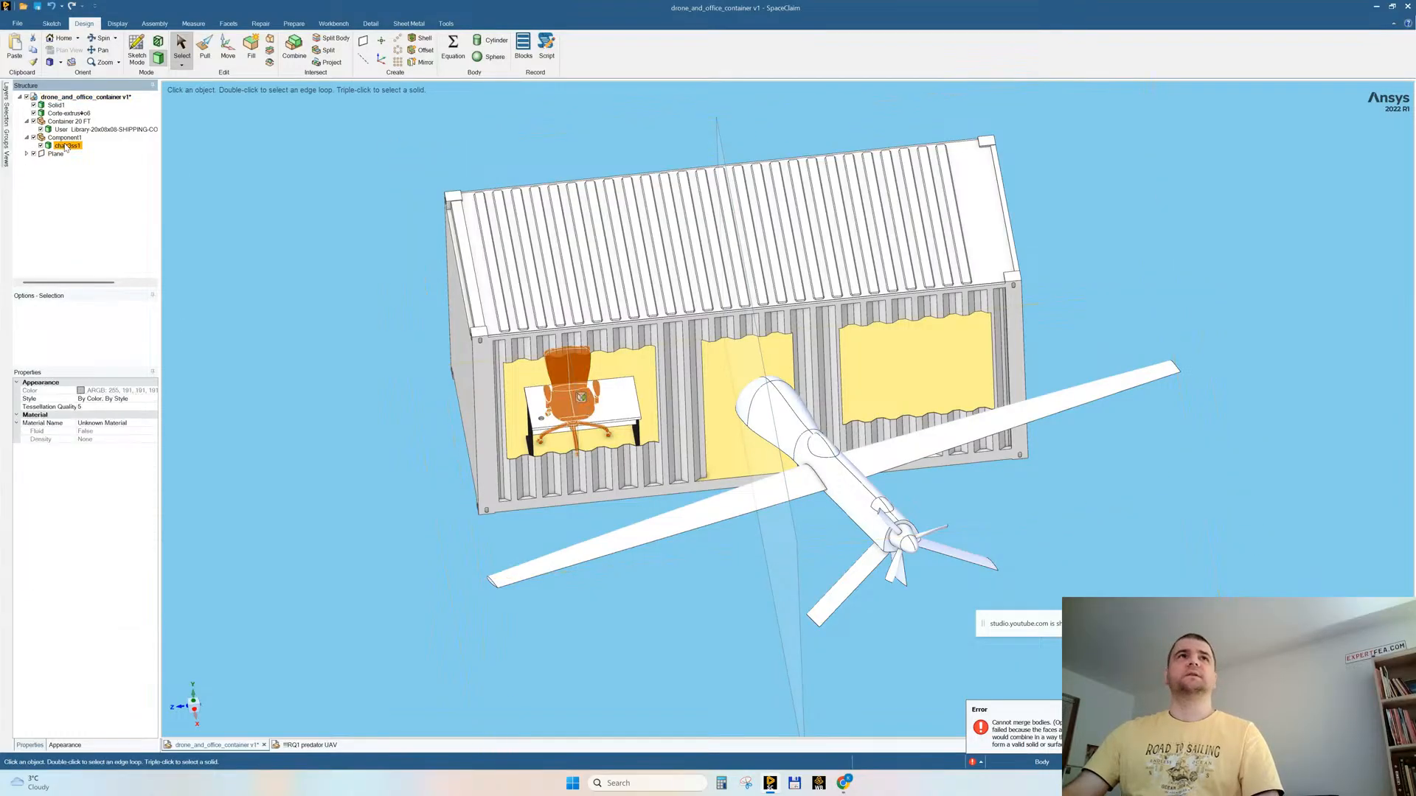
pyautogui.keyDown('ctrl'); pyautogui.click(71, 130); pyautogui.keyUp('ctrl')
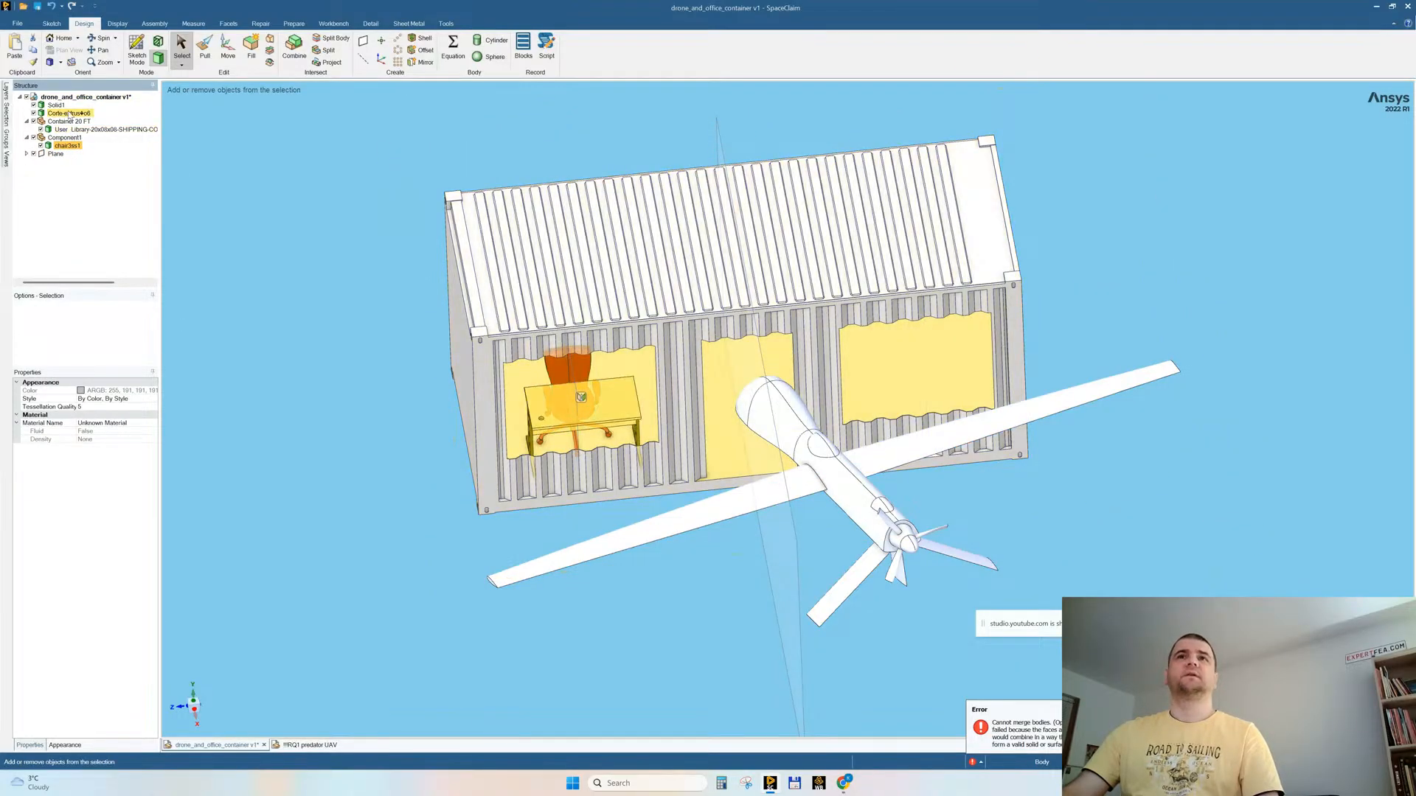
pyautogui.keyDown('ctrl'); pyautogui.click(70, 114); pyautogui.keyUp('ctrl')
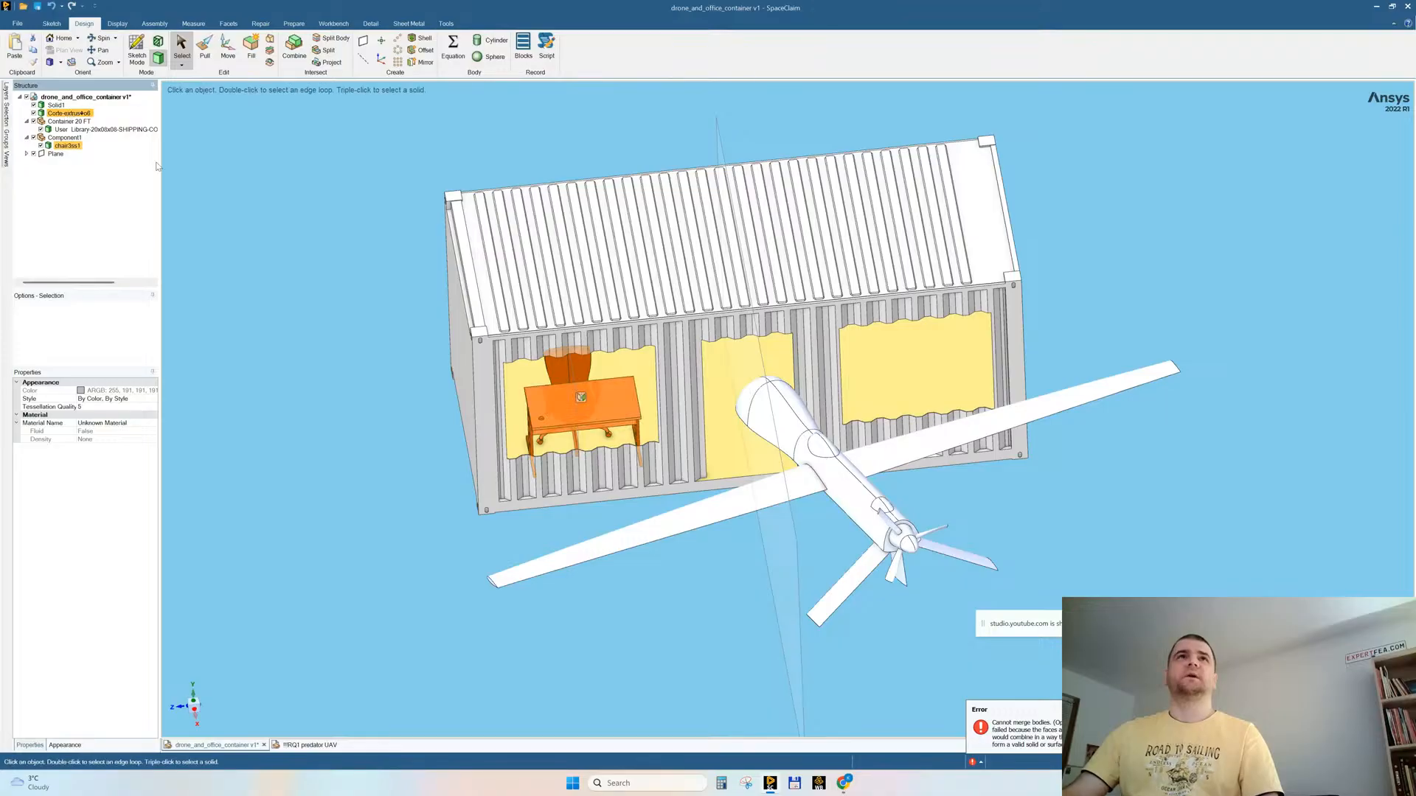
pyautogui.click(228, 49)
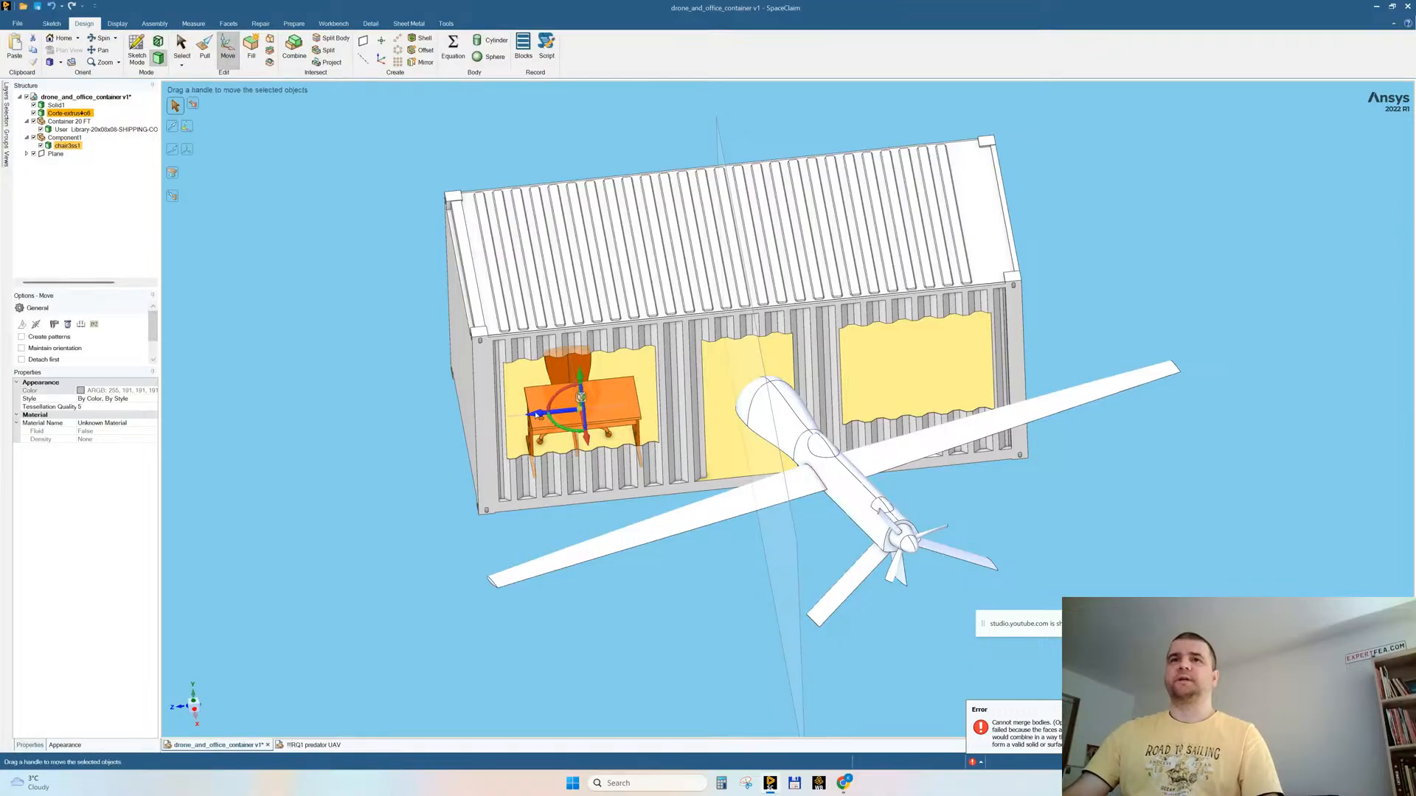
pyautogui.moveTo(539, 417); pyautogui.dragTo(542, 461, button='middle')
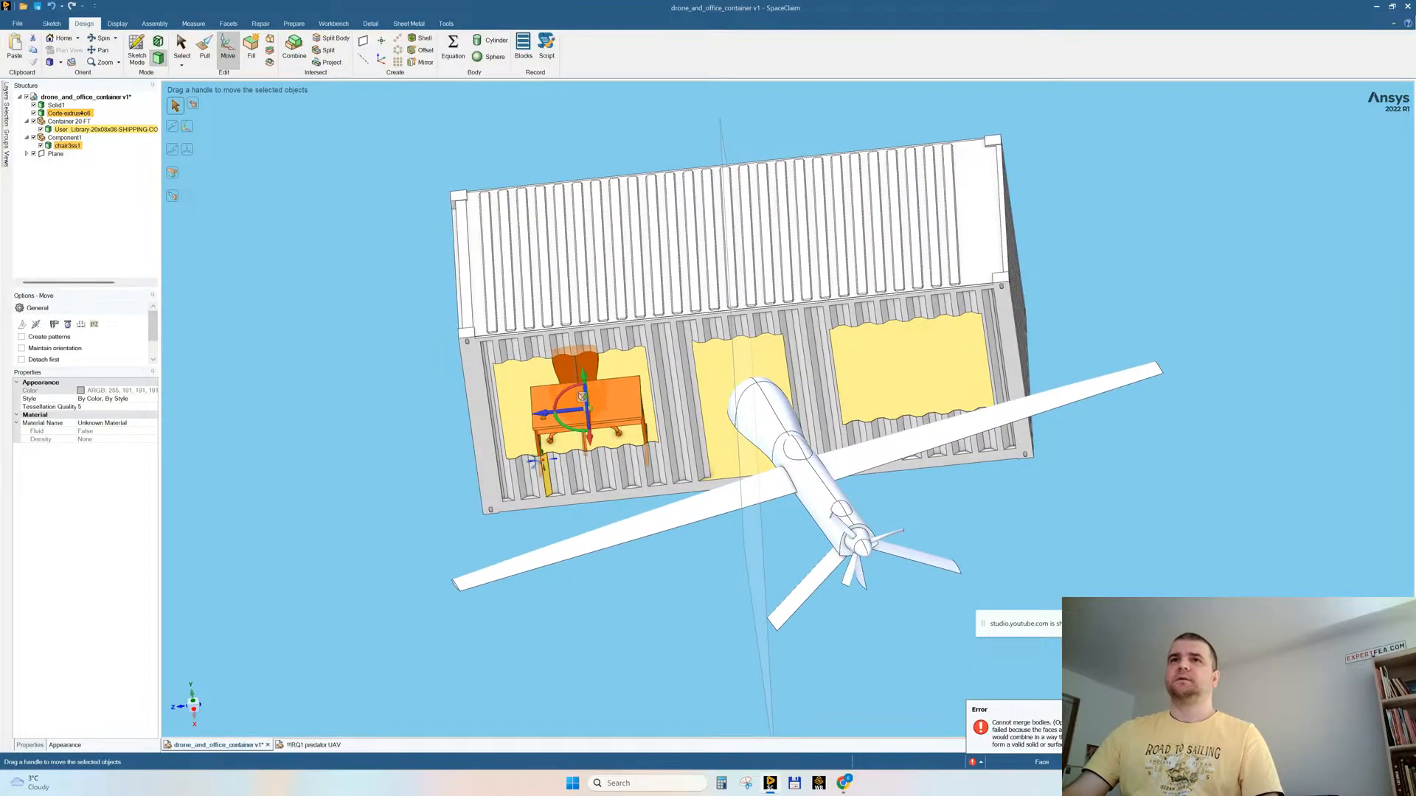
pyautogui.keyDown('ctrl'); pyautogui.moveTo(546, 413); pyautogui.dragTo(886, 414); pyautogui.keyUp('ctrl')
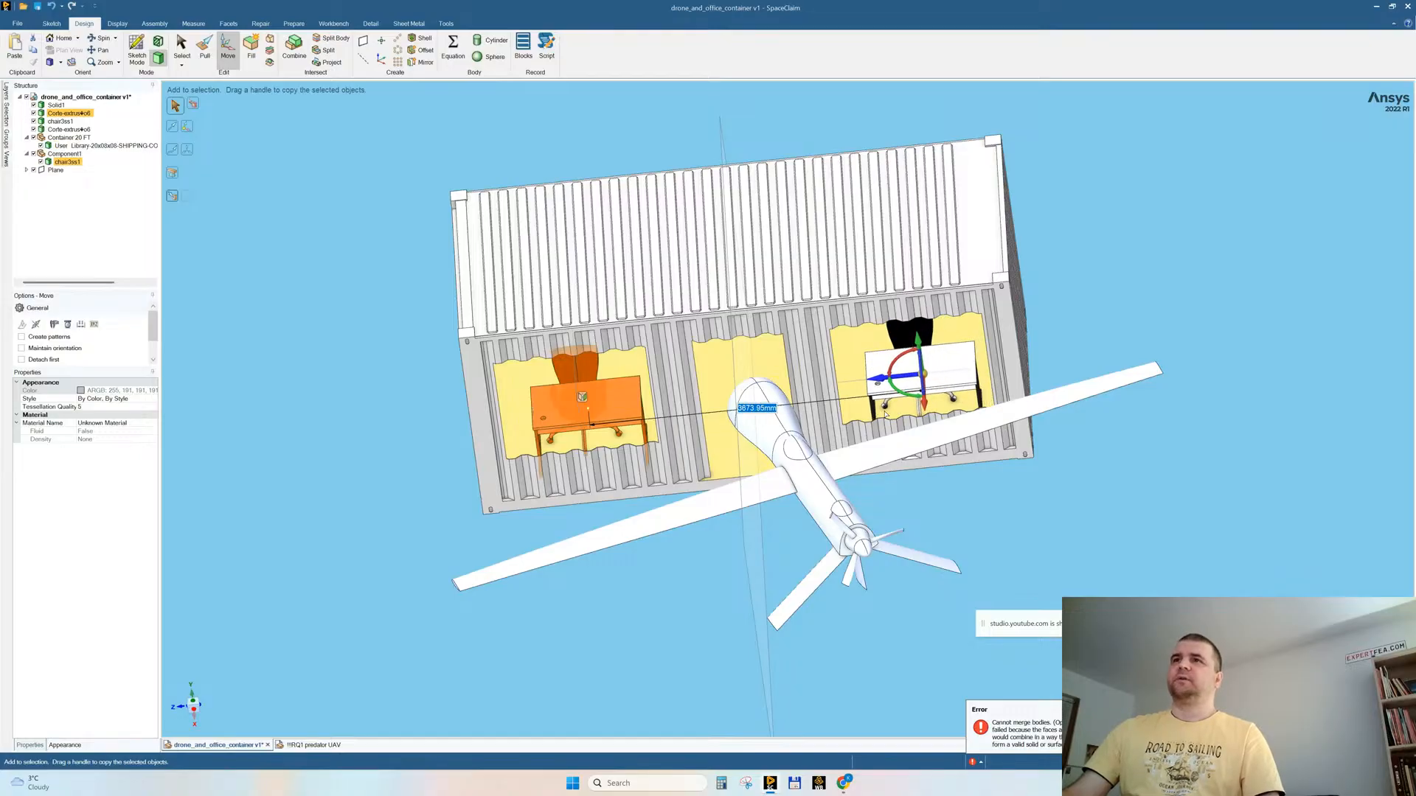
pyautogui.click(291, 453)
pyautogui.moveTo(329, 447); pyautogui.dragTo(350, 423, button='middle')
pyautogui.scroll(3, 656, 518)
pyautogui.moveTo(657, 518)
pyautogui.mouseDown(button='middle')
pyautogui.moveTo(640, 521)
pyautogui.moveTo(653, 529)
pyautogui.mouseUp(button='middle')
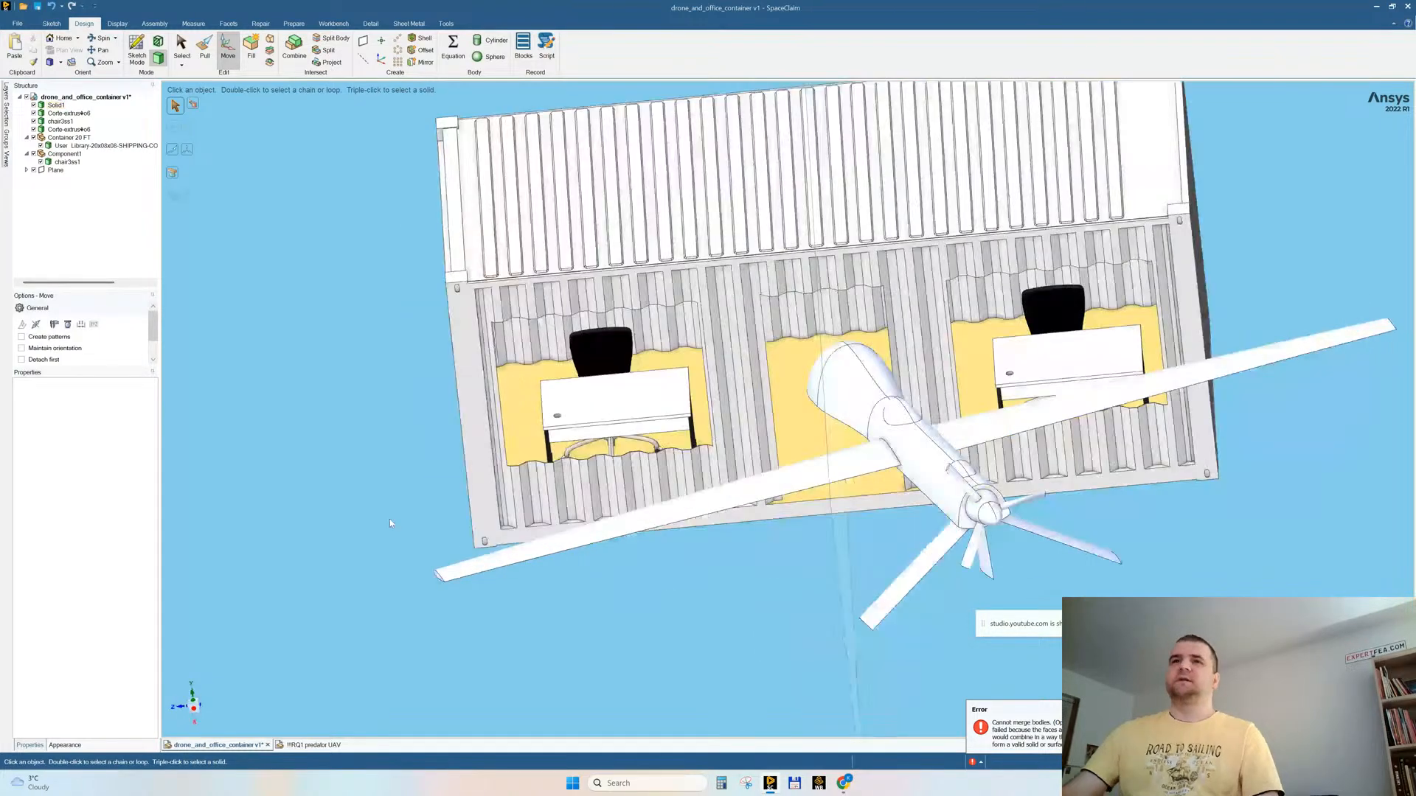
pyautogui.moveTo(374, 452); pyautogui.dragTo(309, 448, button='middle')
pyautogui.moveTo(777, 440); pyautogui.dragTo(836, 444, button='middle')
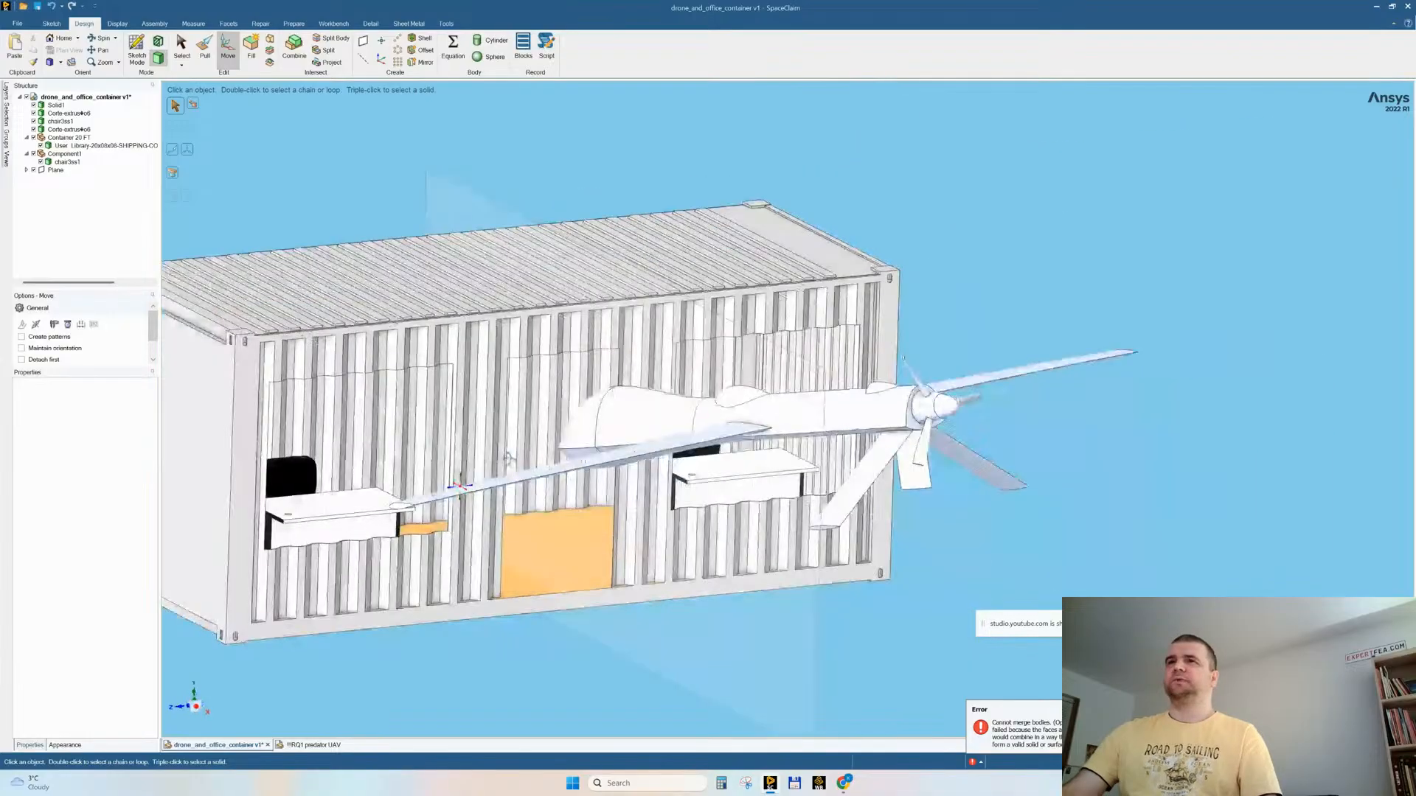
# Step: Select the whole drone body and rotate it slightly about its fuselage axis to bank its wings
pyautogui.moveTo(547, 455); pyautogui.dragTo(572, 486, button='middle')
pyautogui.click(572, 486)
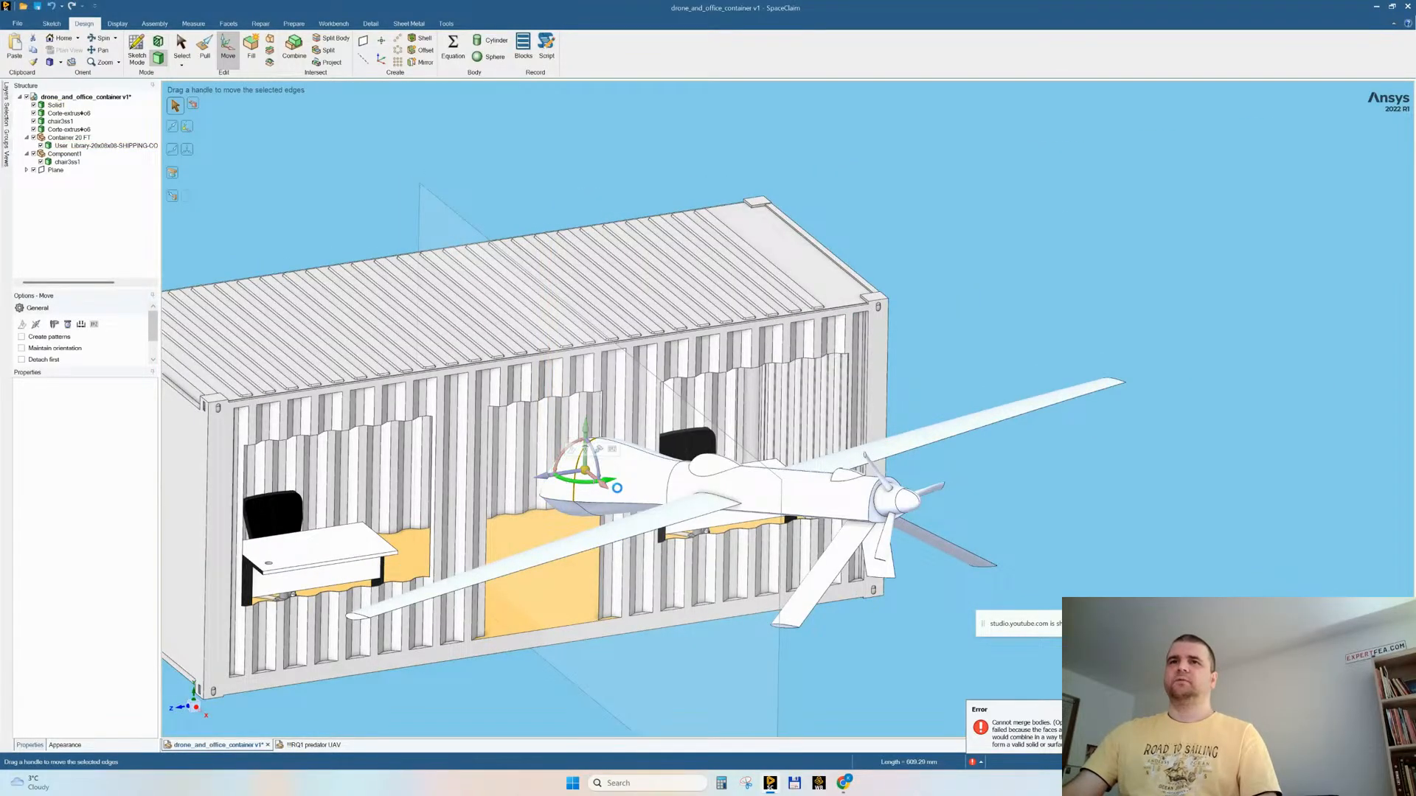
pyautogui.press('Escape')
pyautogui.press('Escape')
pyautogui.tripleClick(606, 488)
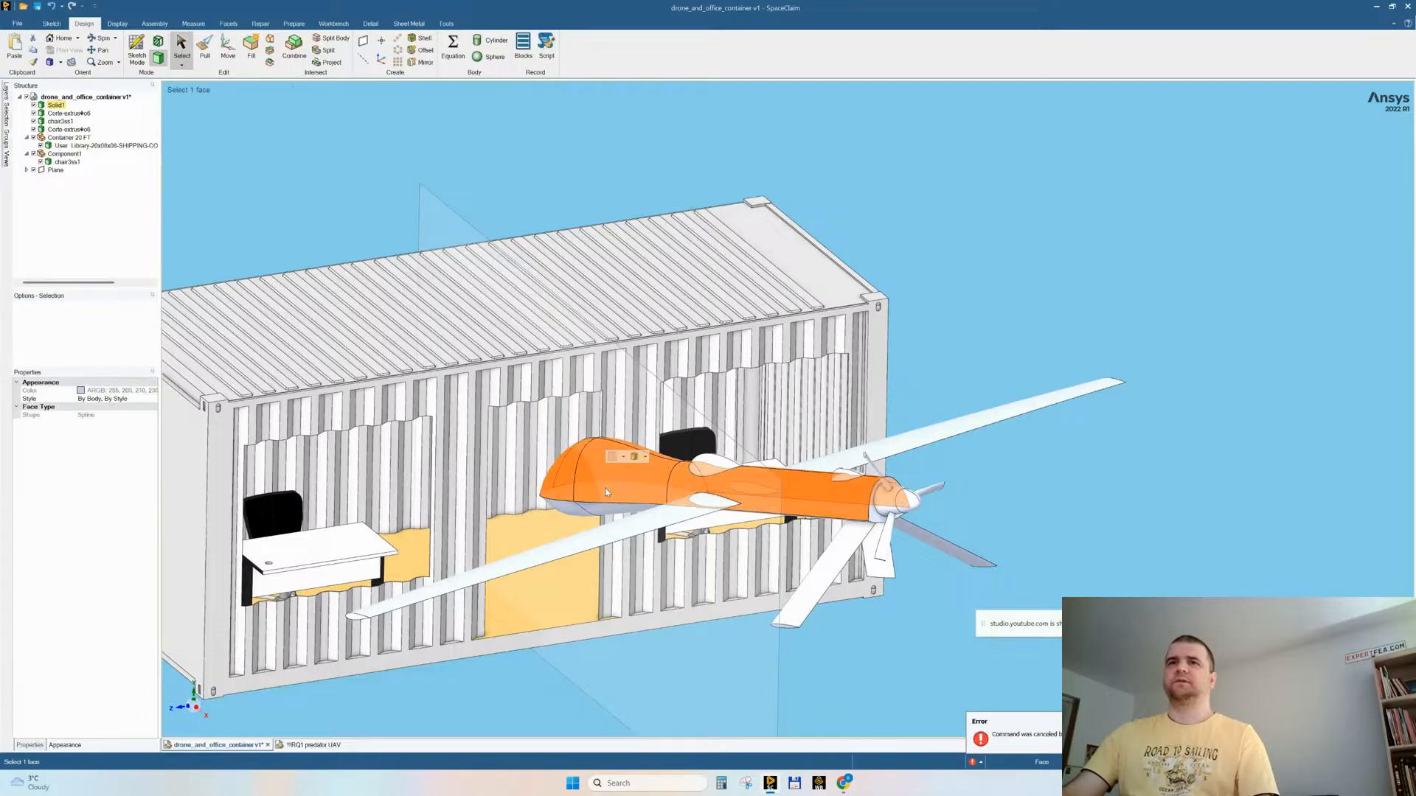
pyautogui.click(230, 49)
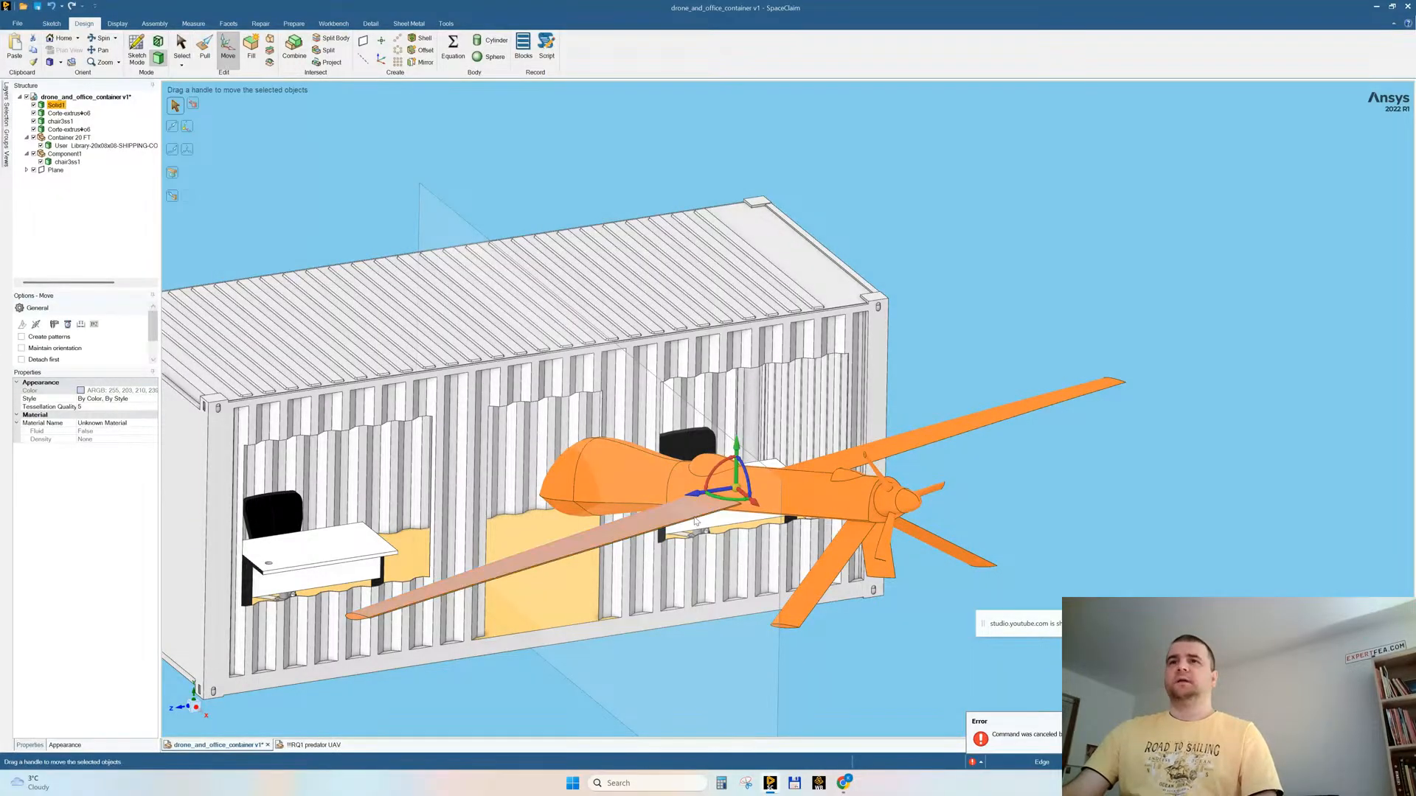
pyautogui.moveTo(743, 475); pyautogui.dragTo(767, 481, button='middle')
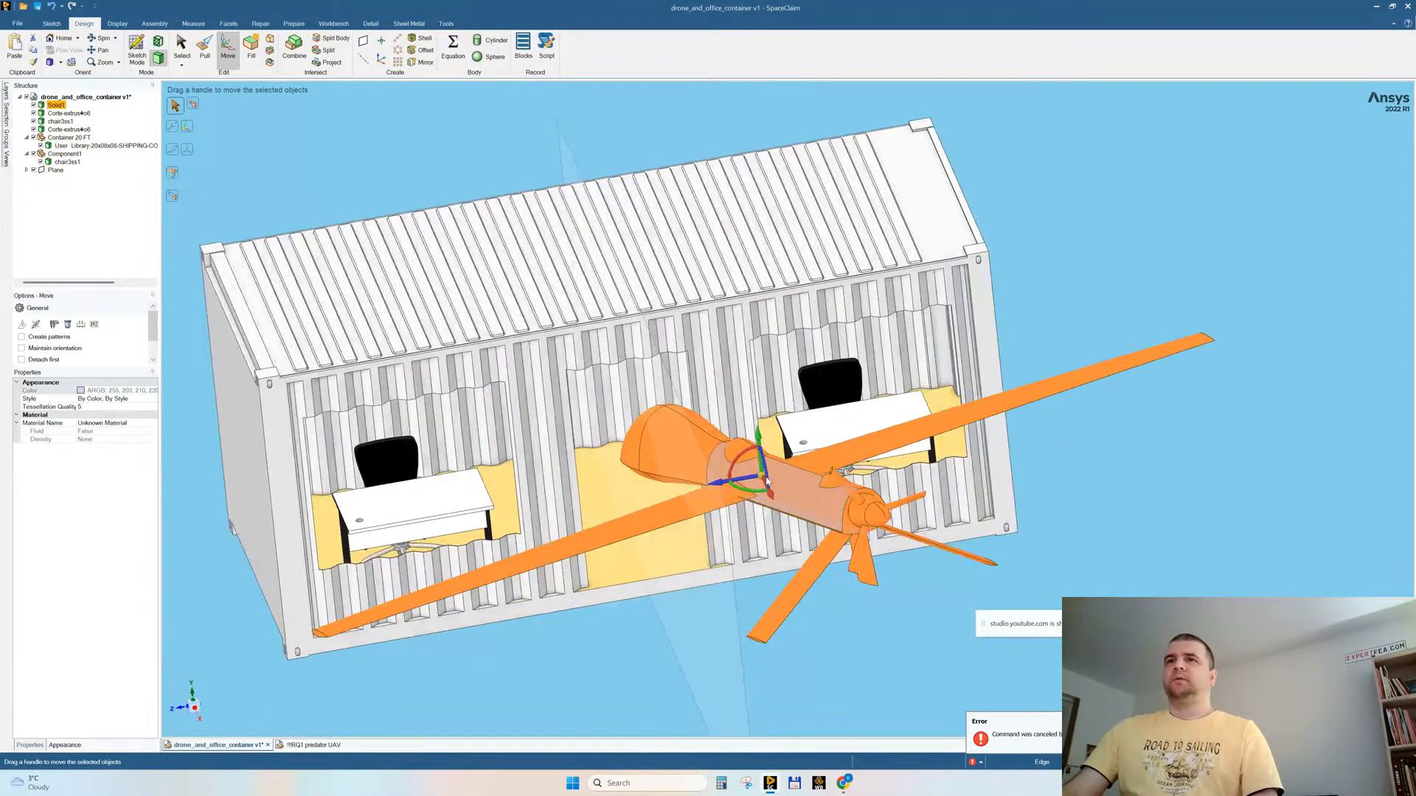
pyautogui.moveTo(735, 463); pyautogui.dragTo(736, 465)
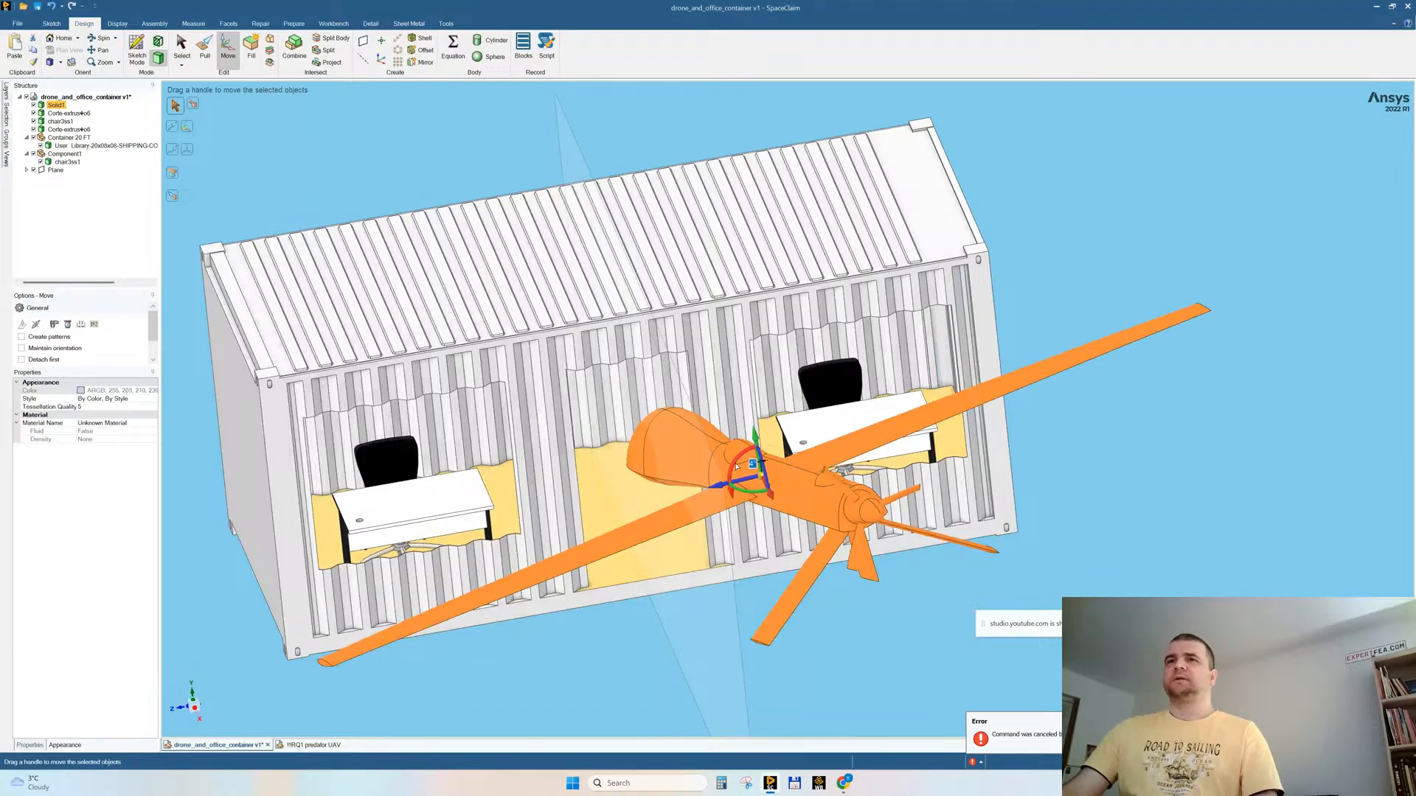
pyautogui.moveTo(759, 461); pyautogui.dragTo(740, 471, button='middle')
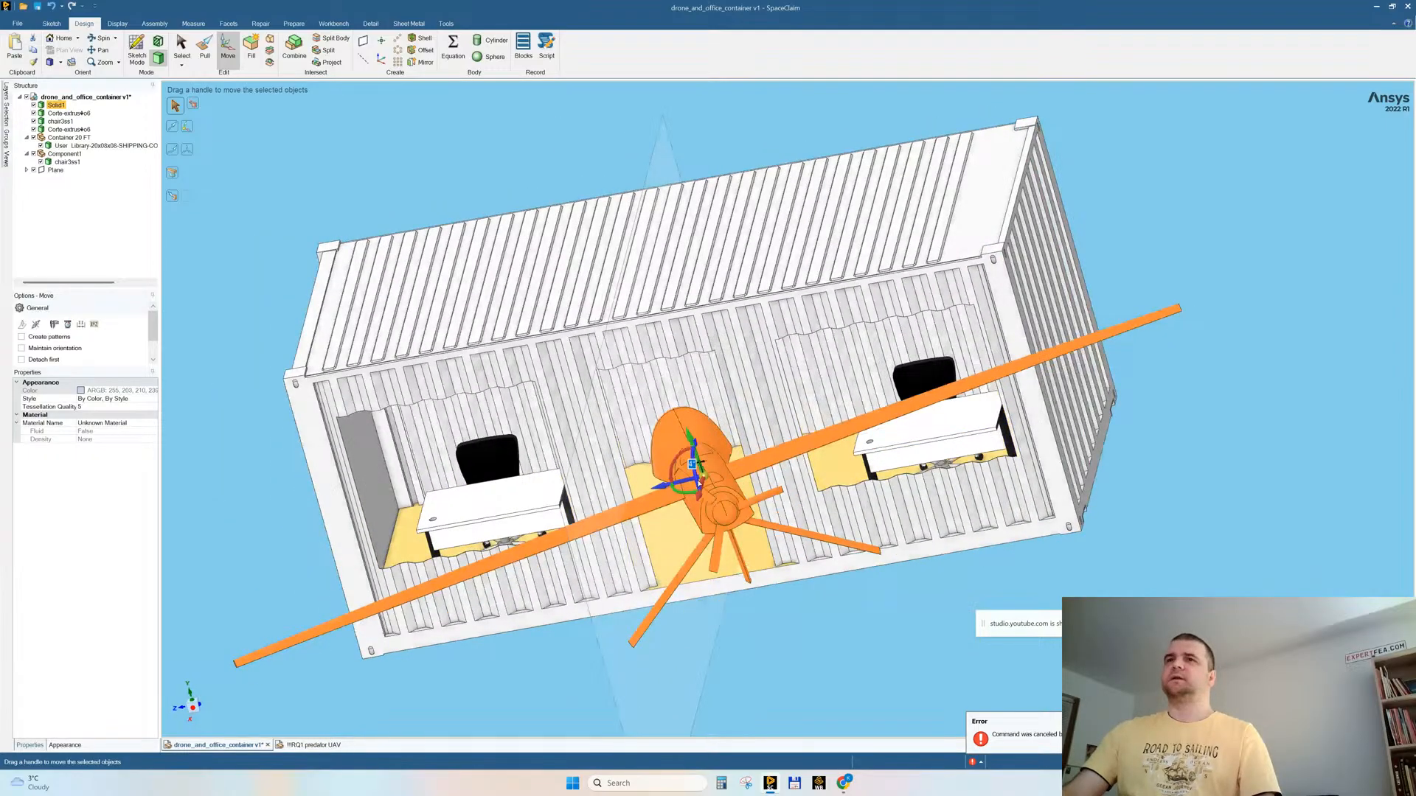
pyautogui.moveTo(700, 483); pyautogui.dragTo(698, 482)
pyautogui.moveTo(696, 490); pyautogui.dragTo(767, 544, button='middle')
pyautogui.press('Escape')
# Step: Move the drone slightly along the container's width direction so its nose sits closer to the container wall
pyautogui.moveTo(345, 525); pyautogui.dragTo(417, 484, button='middle')
pyautogui.tripleClick(417, 481)
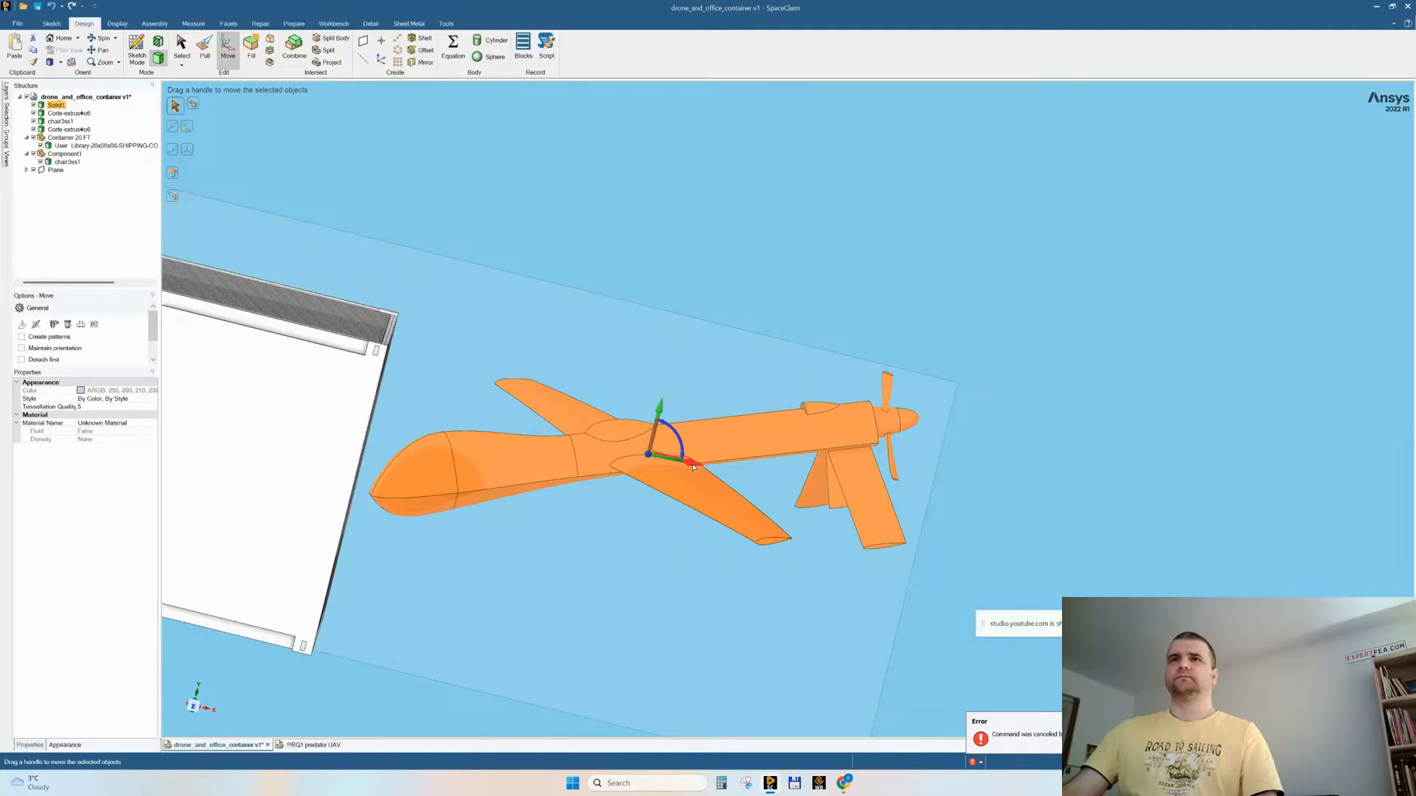
pyautogui.moveTo(692, 467); pyautogui.dragTo(679, 471)
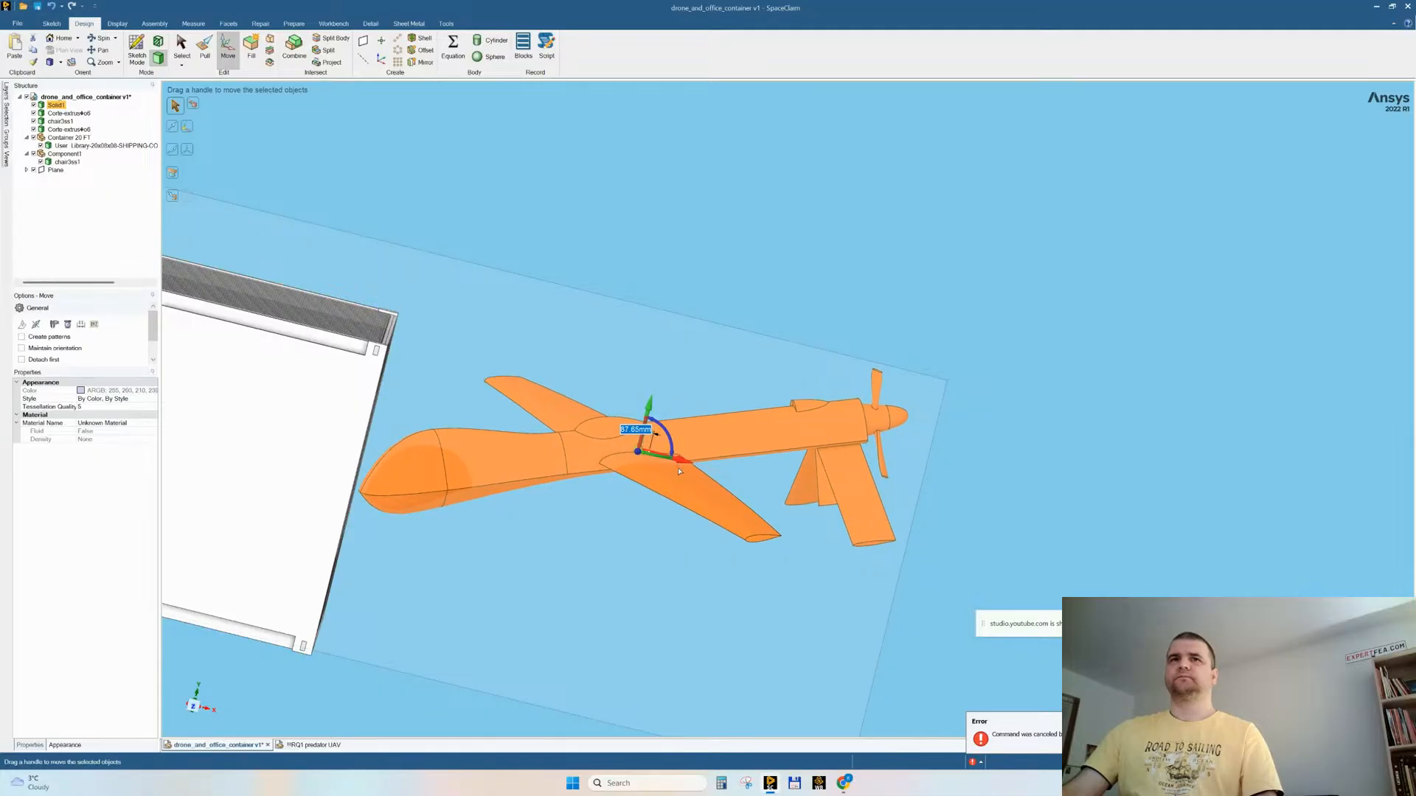
pyautogui.moveTo(677, 473); pyautogui.dragTo(578, 602, button='middle')
# Step: Shift the drone sideways along the container's length in front of the middle opening
pyautogui.moveTo(569, 574); pyautogui.dragTo(567, 587)
pyautogui.moveTo(569, 585); pyautogui.dragTo(565, 587, button='middle')
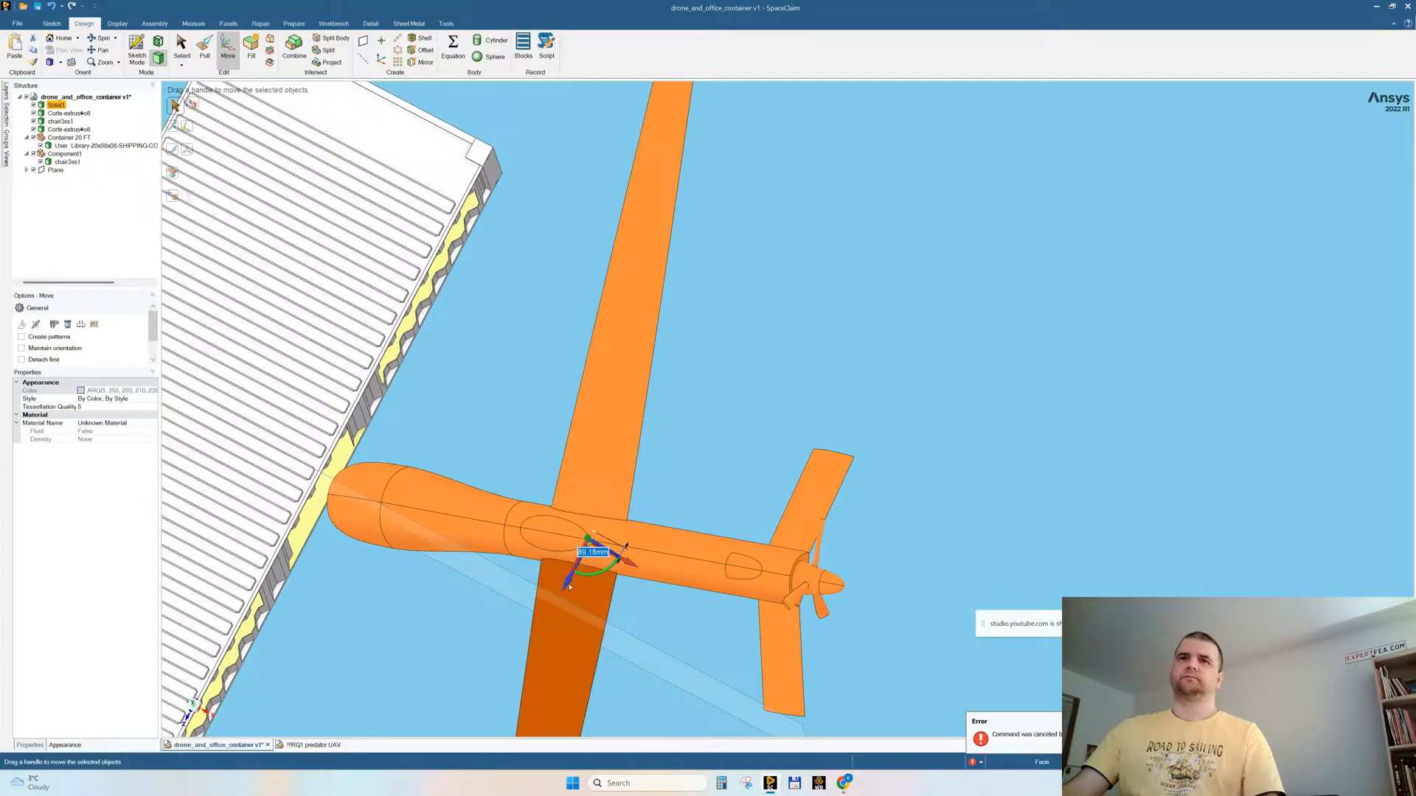
pyautogui.moveTo(615, 564); pyautogui.dragTo(535, 579)
pyautogui.moveTo(536, 575); pyautogui.dragTo(544, 521, button='middle')
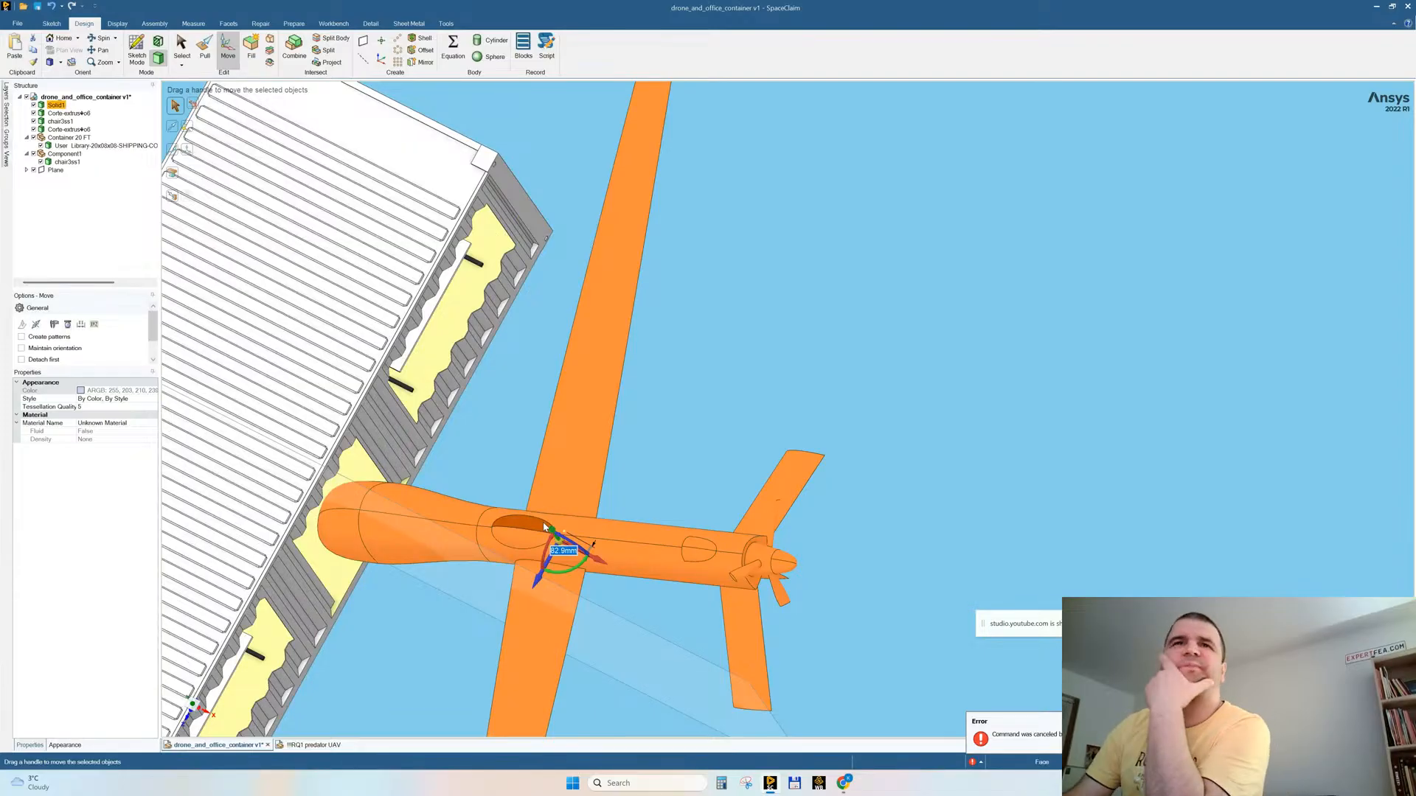
pyautogui.moveTo(730, 401); pyautogui.dragTo(551, 458, button='middle')
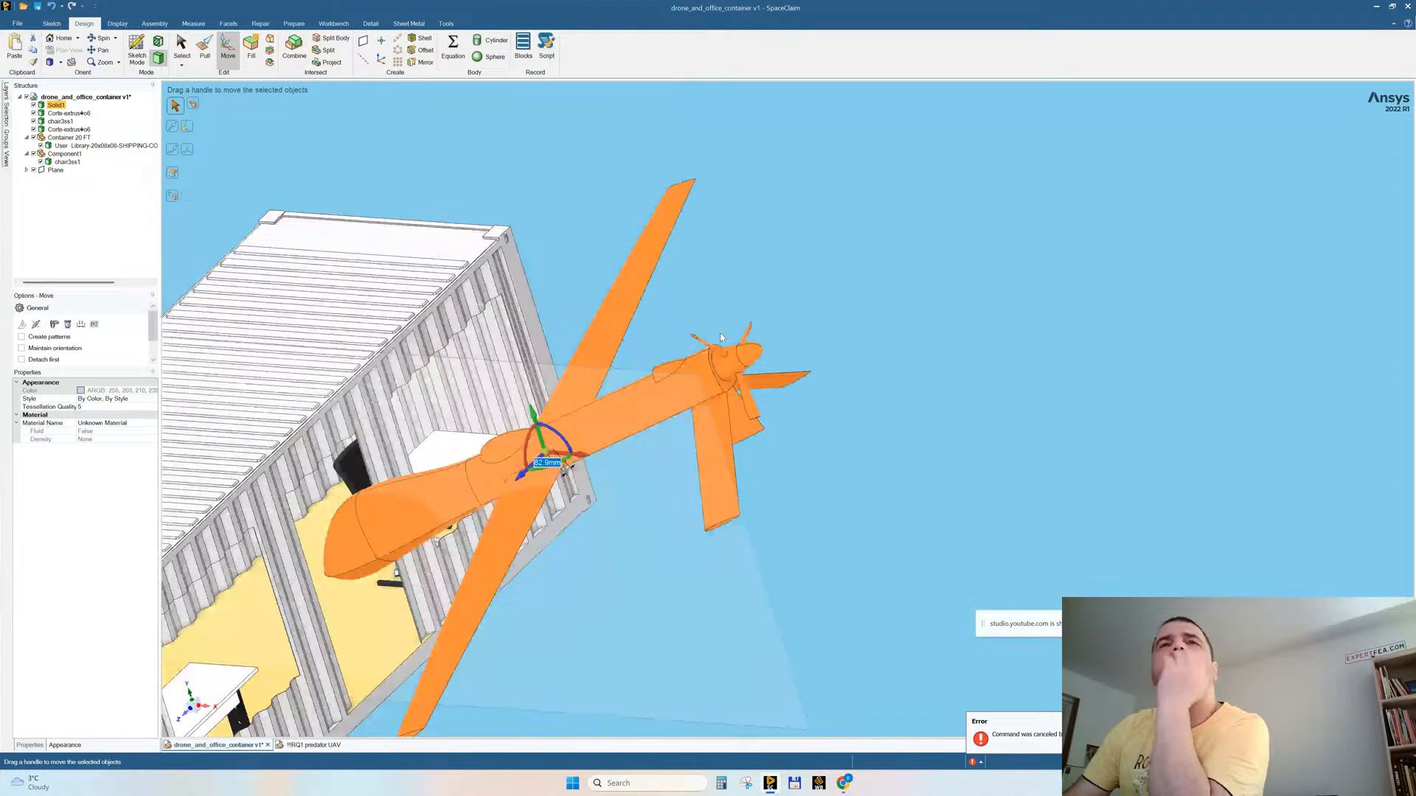
pyautogui.scroll(-2, 563, 547)
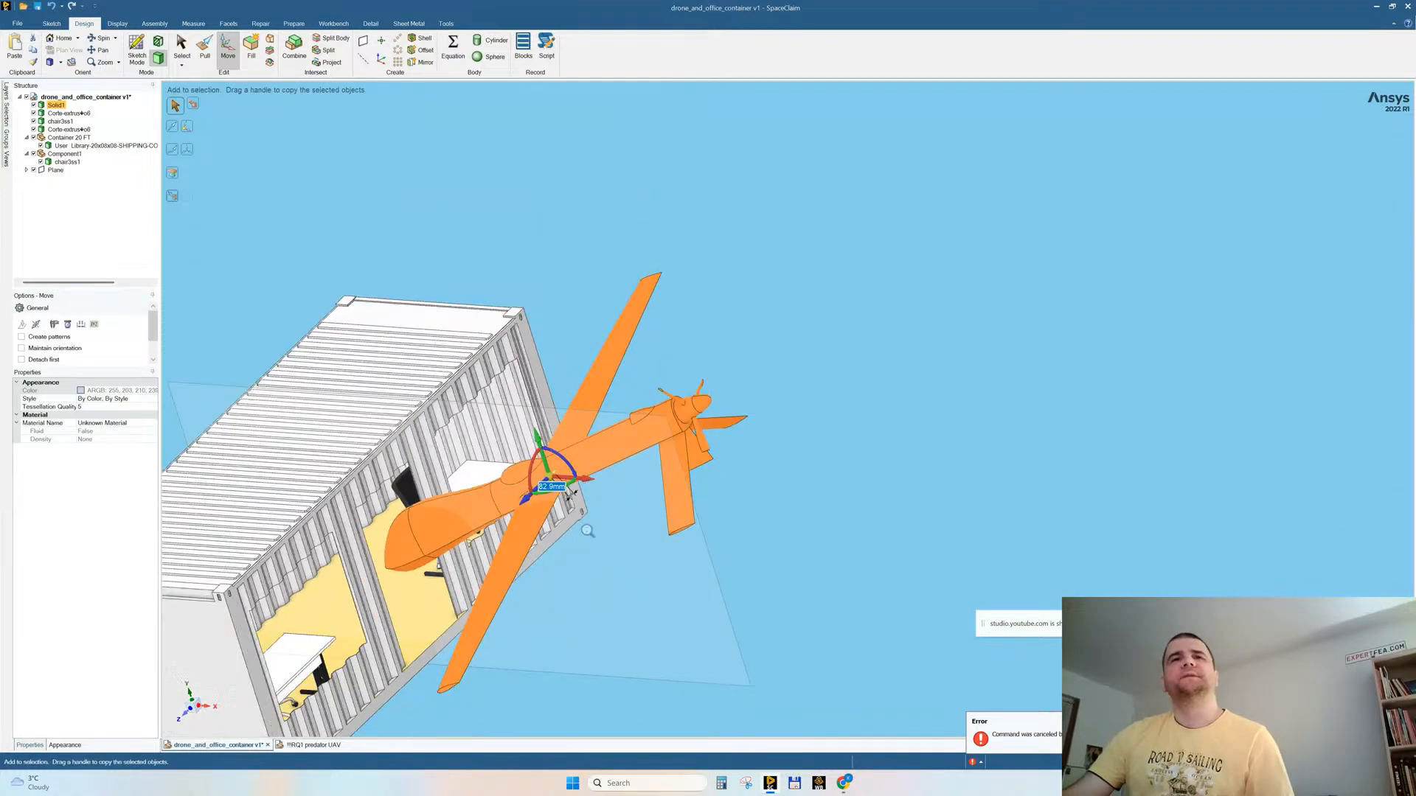
pyautogui.keyDown('ctrl'); pyautogui.moveTo(587, 533); pyautogui.dragTo(720, 417, button='middle'); pyautogui.keyUp('ctrl')
pyautogui.moveTo(641, 463); pyautogui.dragTo(611, 442, button='middle')
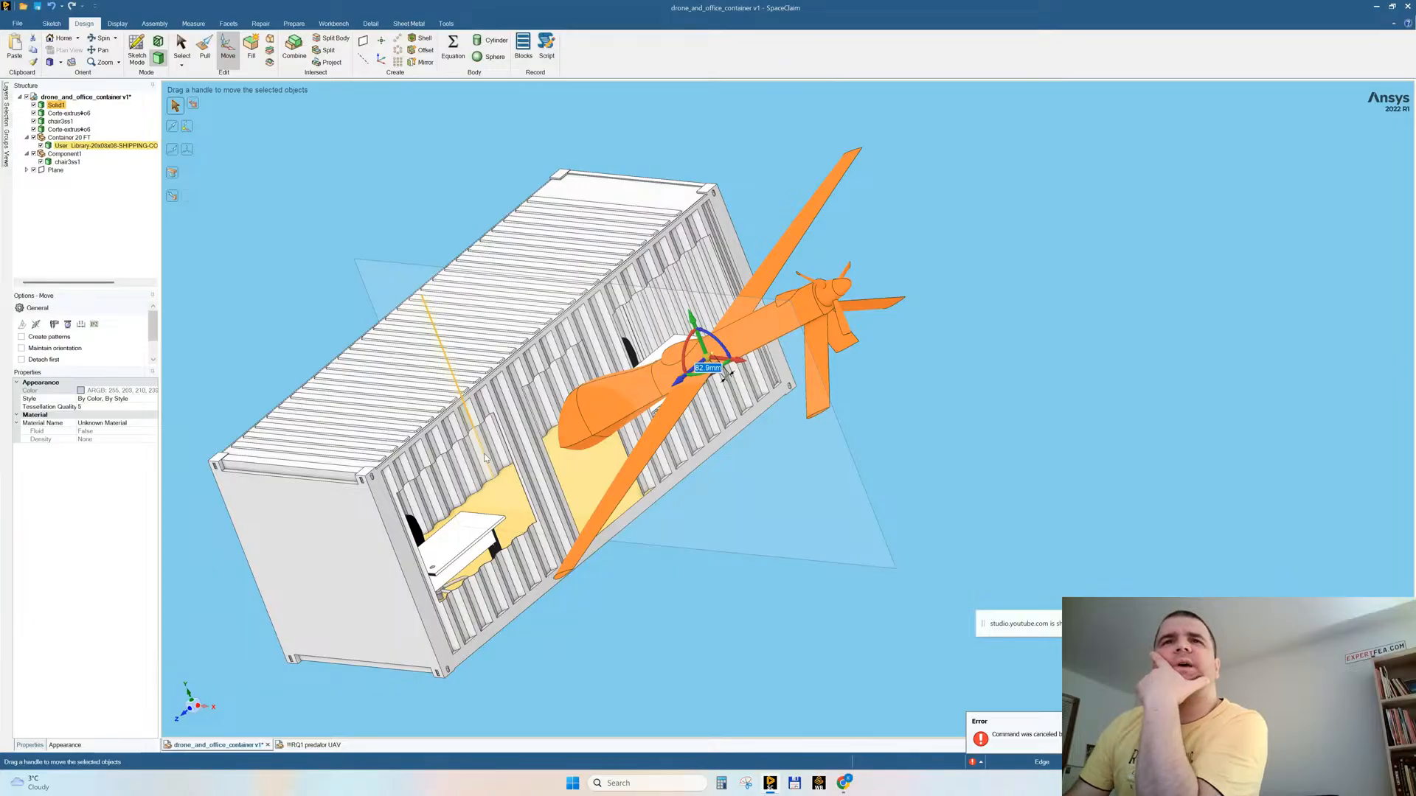
pyautogui.press('Escape')
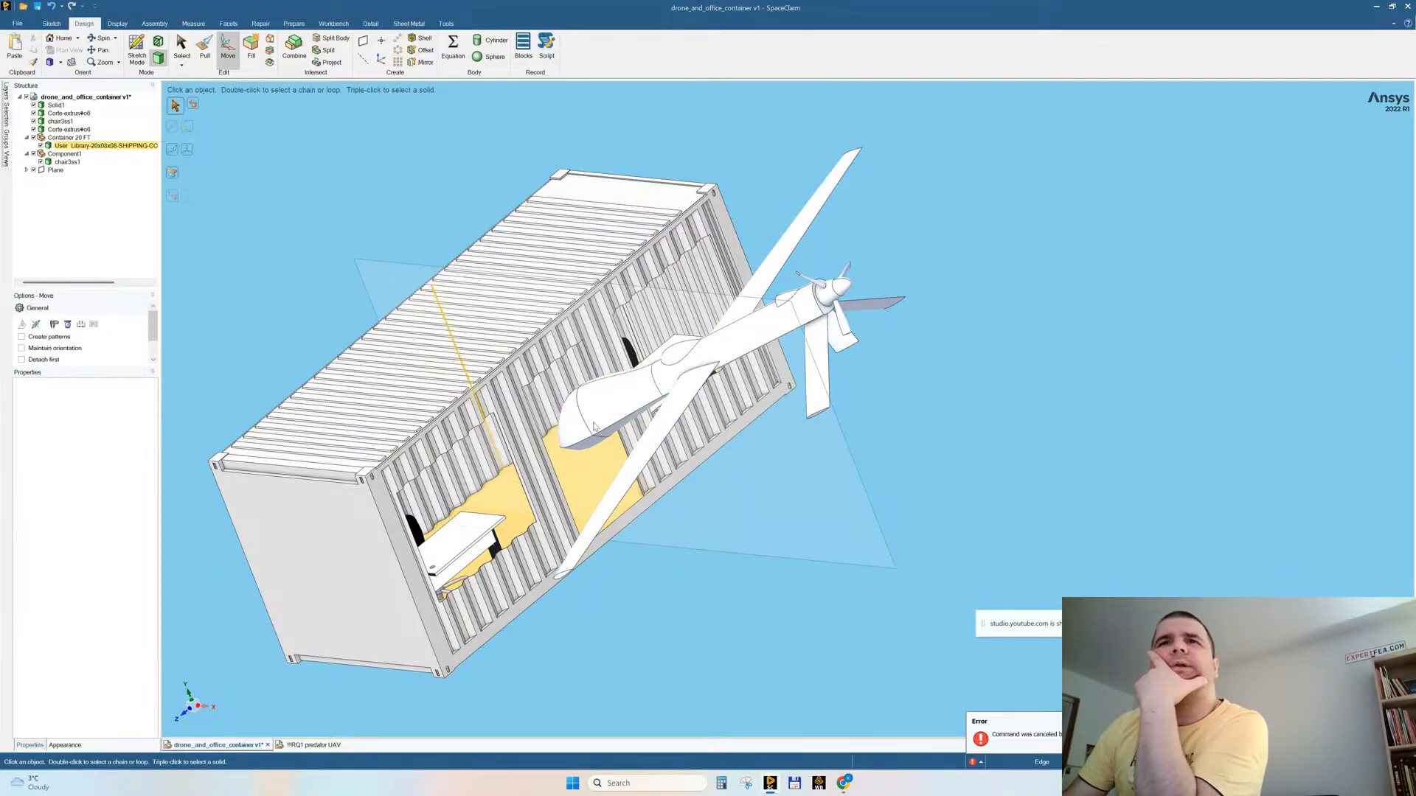
# Step: Raise the drone vertically relative to the container, then clear the selection
pyautogui.moveTo(590, 486); pyautogui.dragTo(701, 531, button='middle')
pyautogui.tripleClick(658, 445)
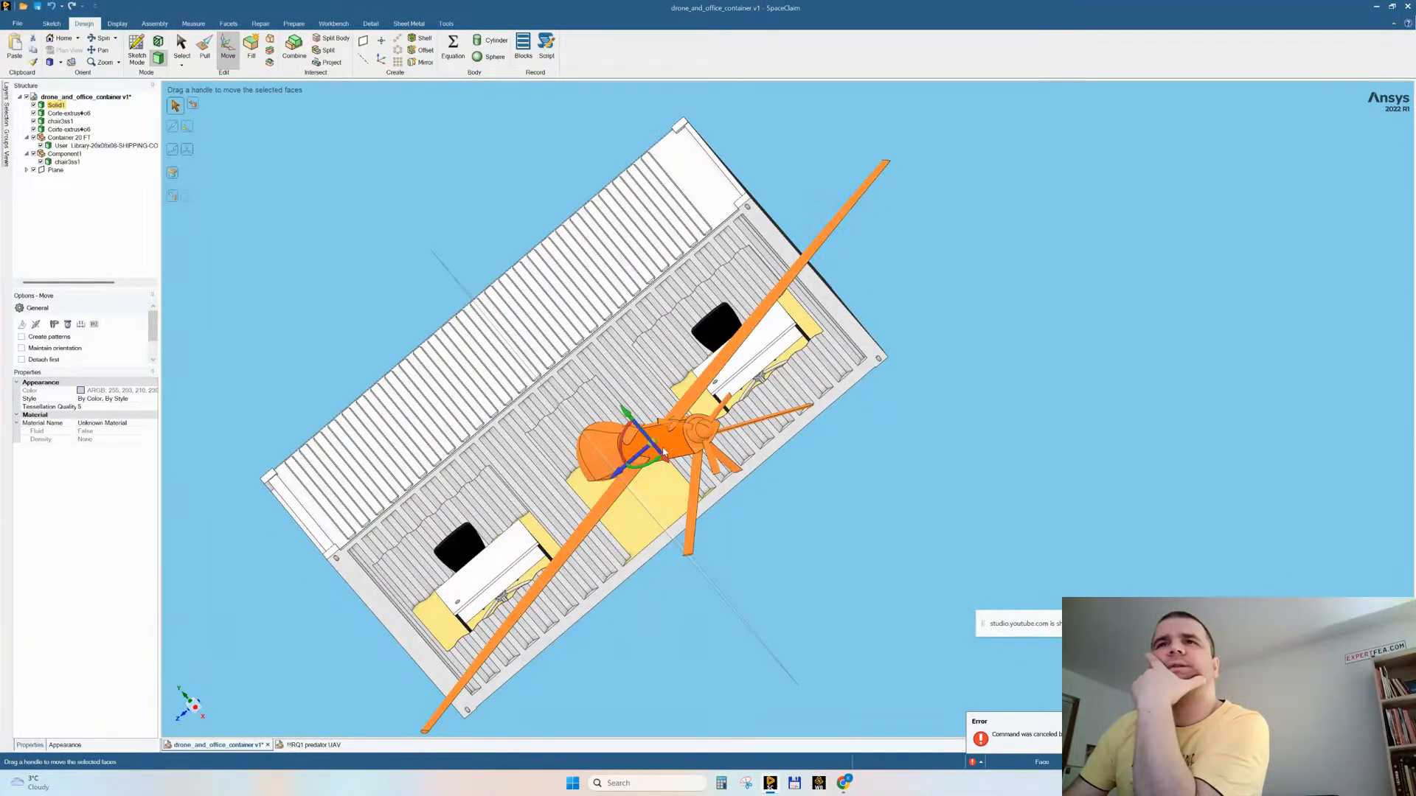
pyautogui.moveTo(659, 445); pyautogui.dragTo(774, 463, button='middle')
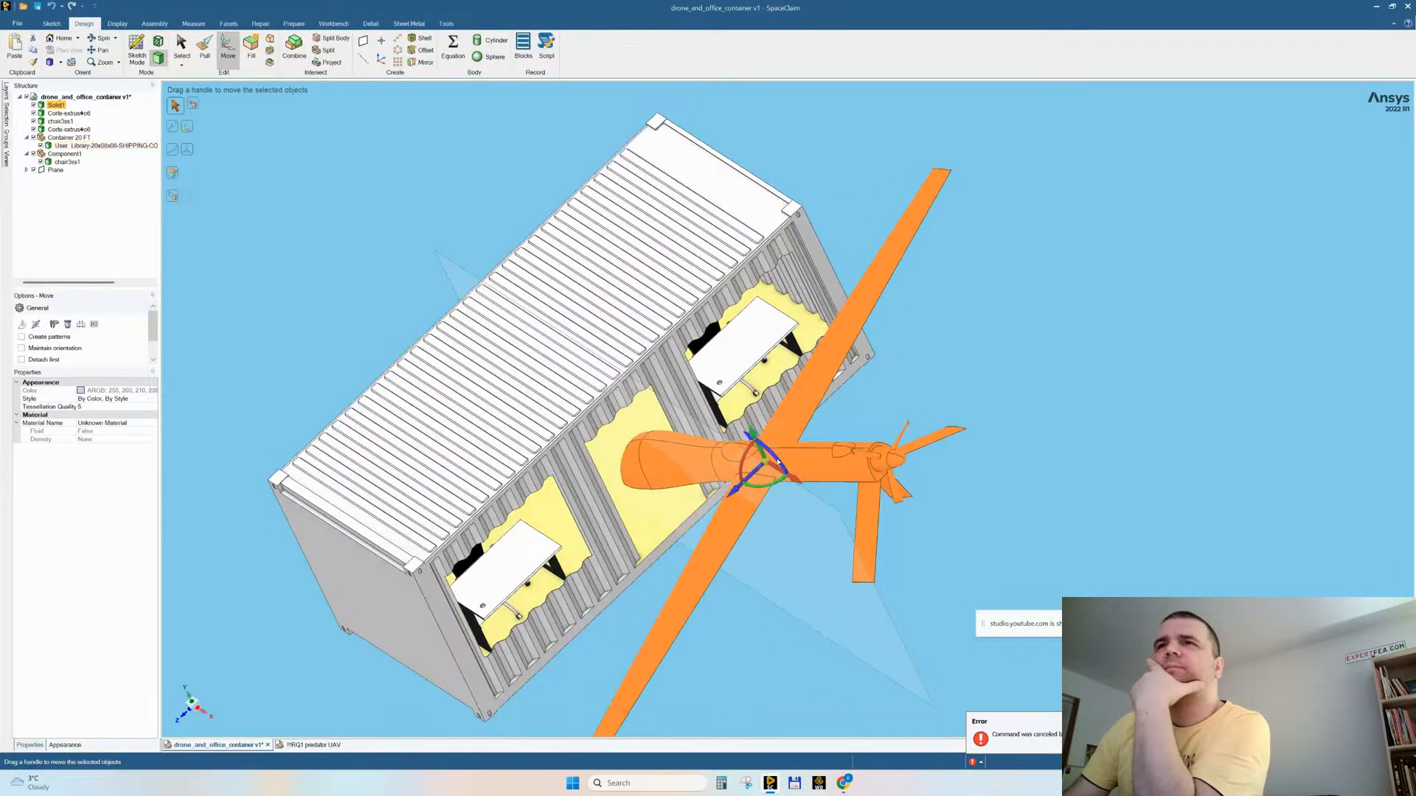
pyautogui.moveTo(777, 460); pyautogui.dragTo(811, 487)
pyautogui.moveTo(811, 489); pyautogui.dragTo(715, 501, button='middle')
pyautogui.moveTo(741, 431); pyautogui.dragTo(727, 420)
pyautogui.moveTo(726, 419); pyautogui.dragTo(717, 431, button='middle')
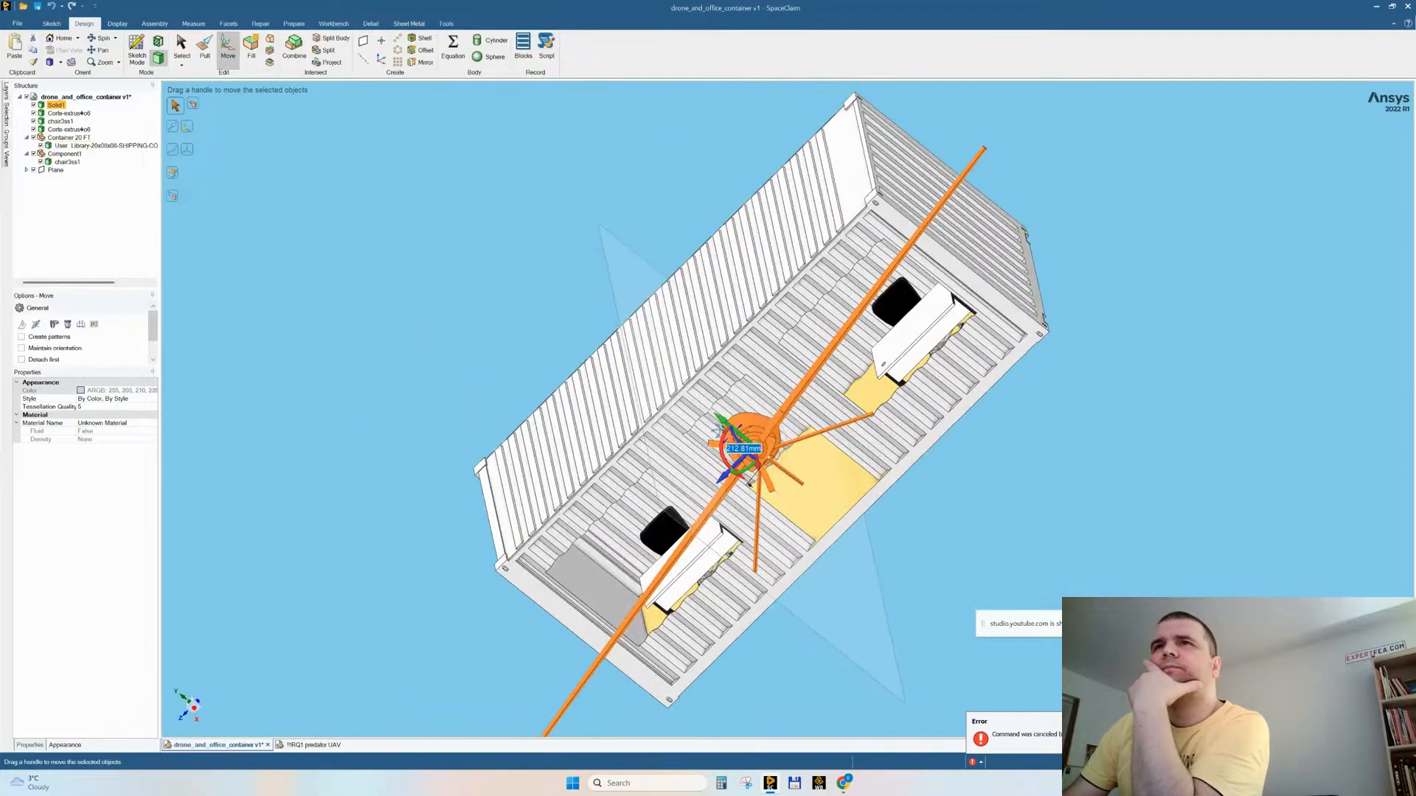
pyautogui.moveTo(751, 479); pyautogui.dragTo(835, 504, button='middle')
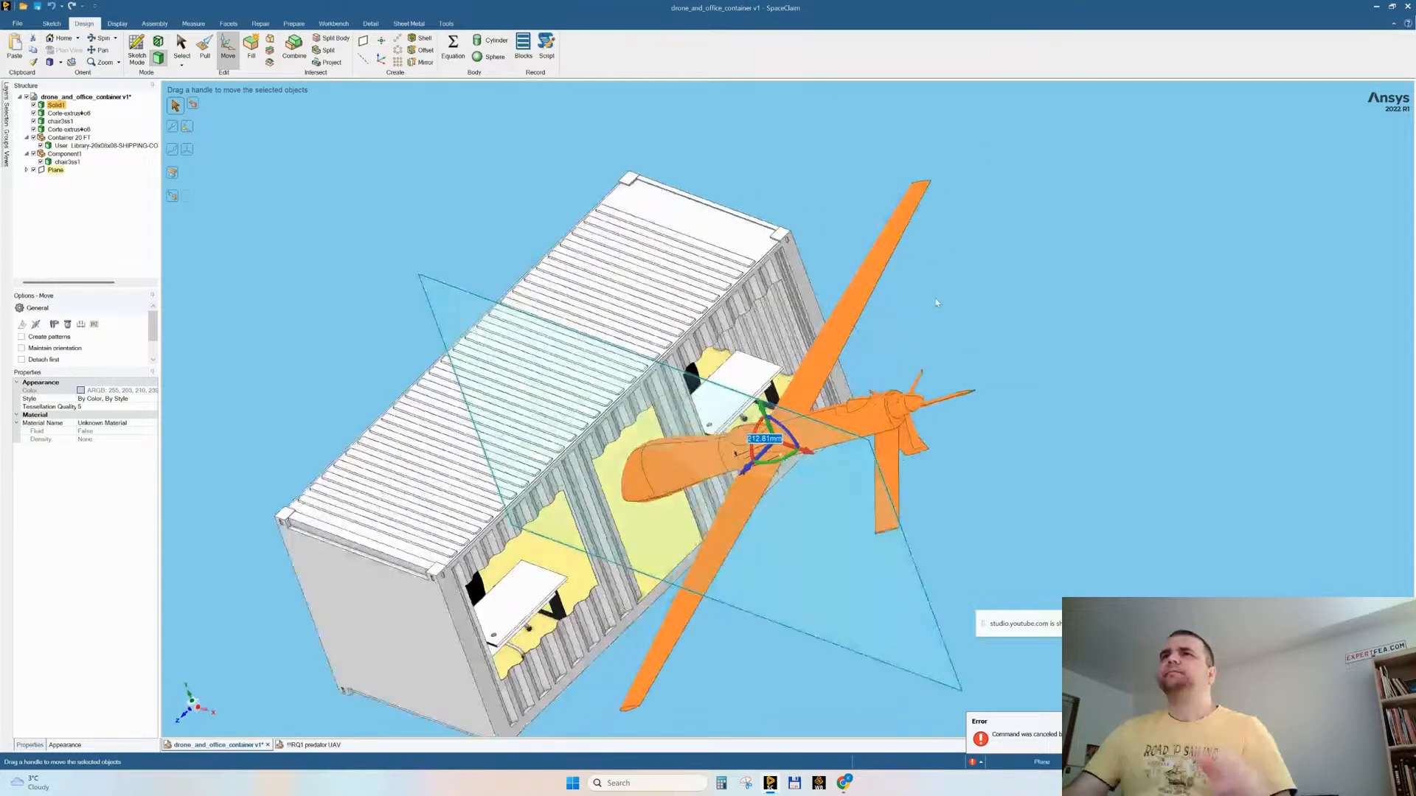
pyautogui.click(963, 297)
pyautogui.scroll(4, 618, 528)
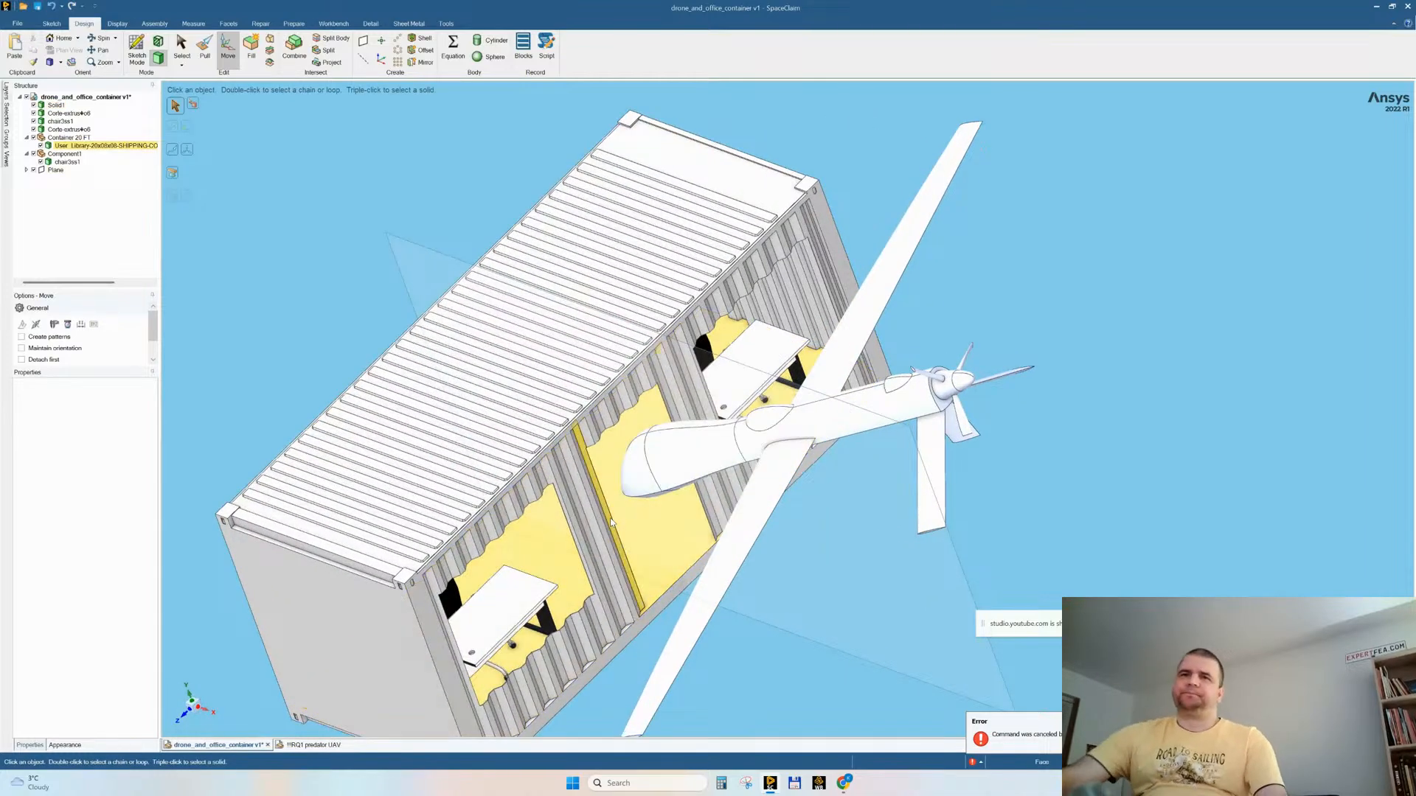
pyautogui.keyDown('ctrl'); pyautogui.moveTo(559, 507); pyautogui.dragTo(589, 455, button='middle'); pyautogui.keyUp('ctrl')
pyautogui.scroll(-3, 589, 455)
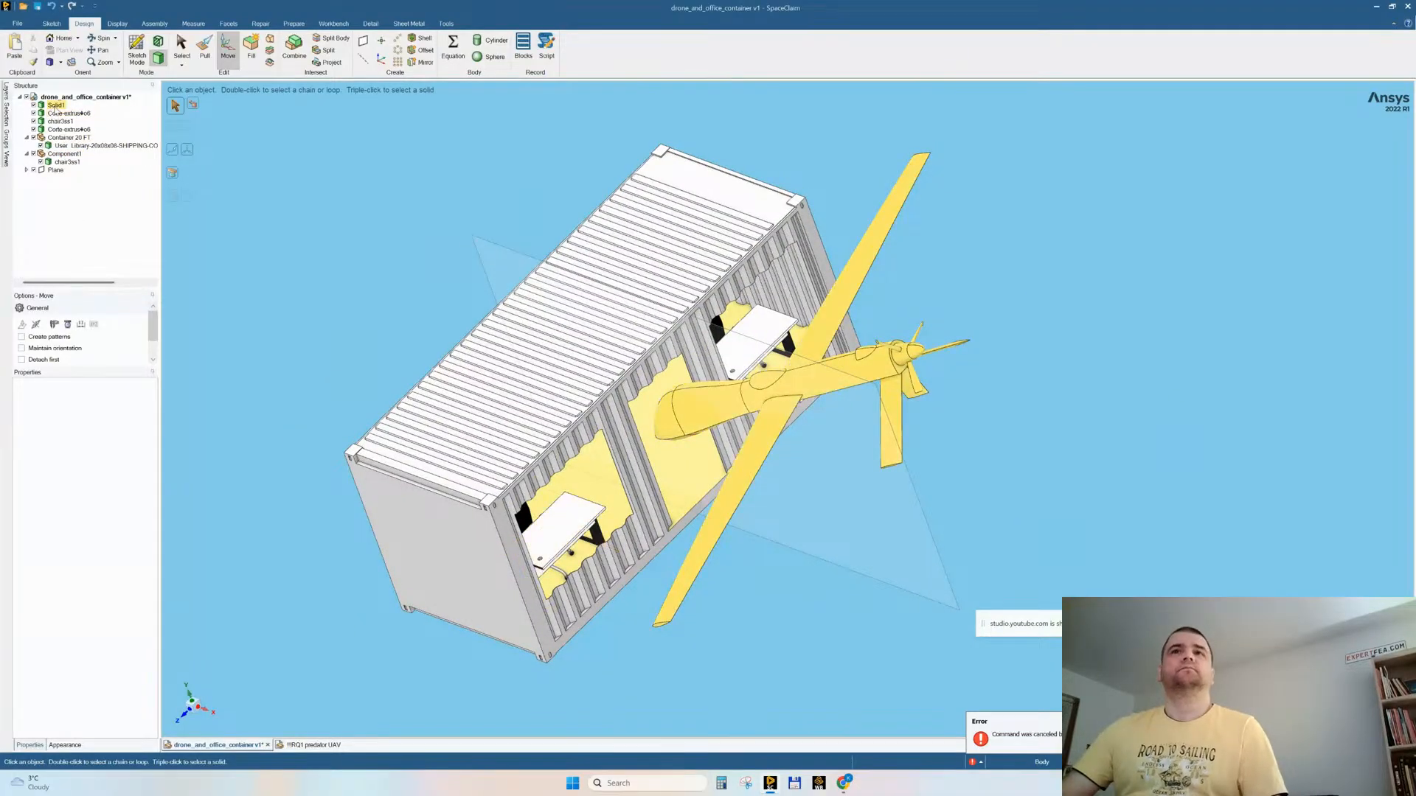
pyautogui.click(55, 105)
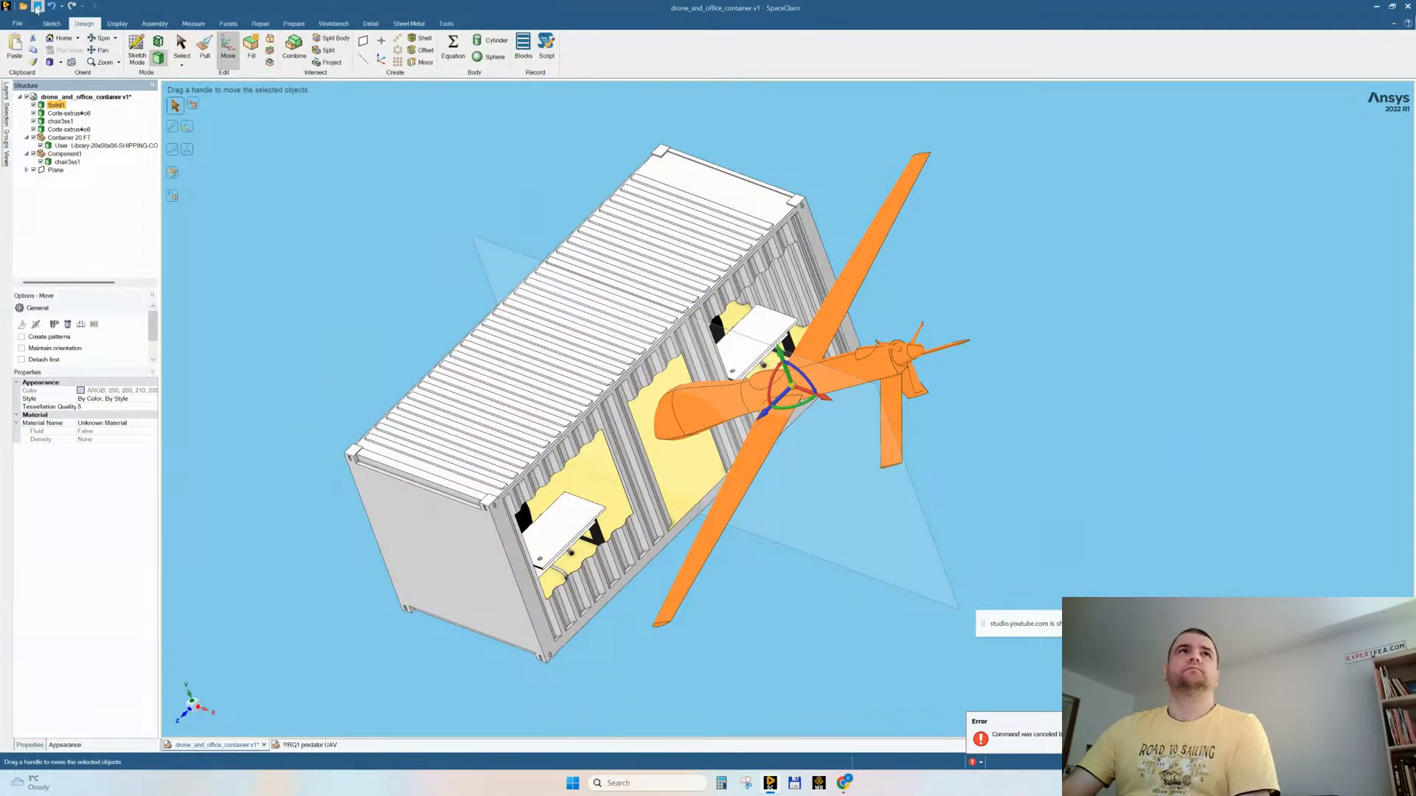
pyautogui.rightClick(59, 97)
pyautogui.moveTo(124, 218)
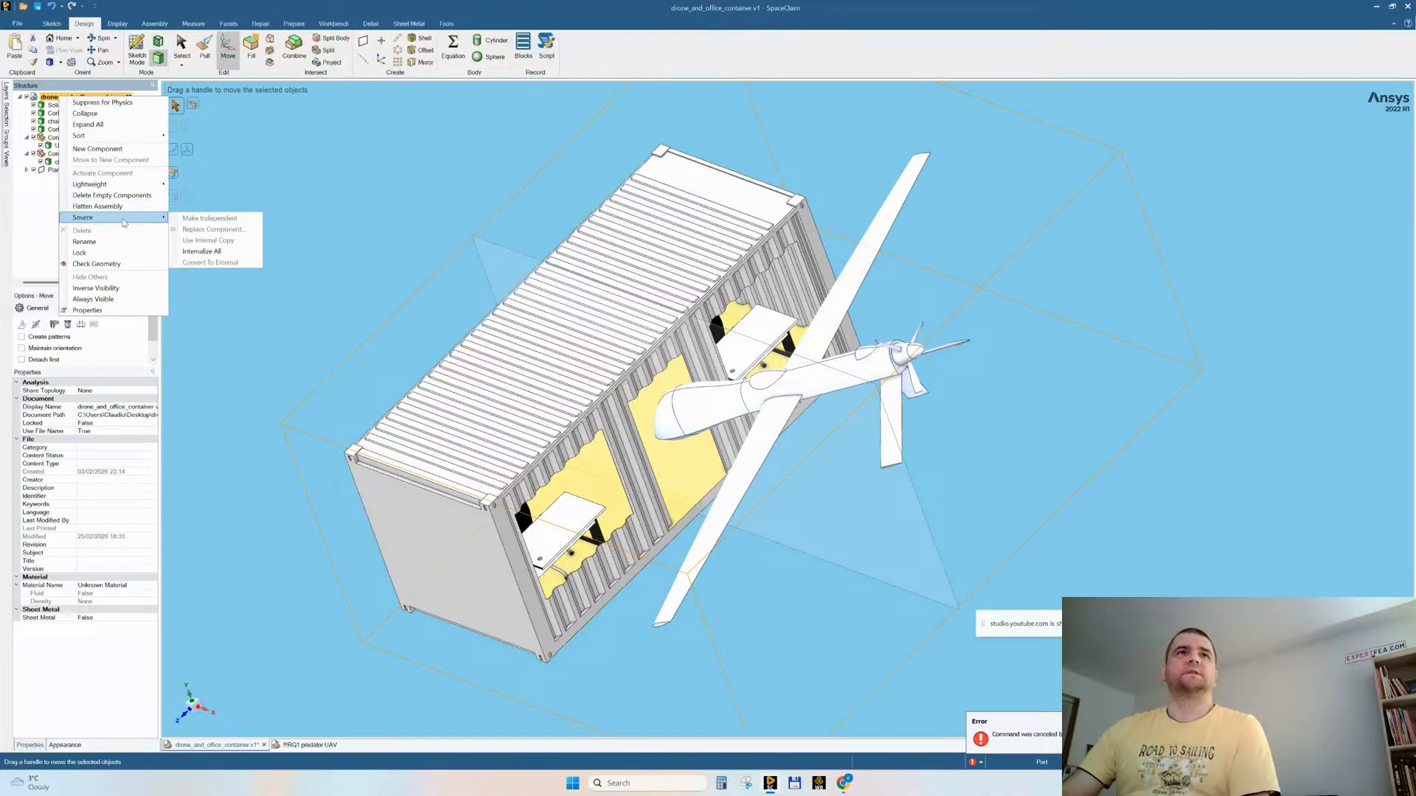
pyautogui.click(199, 263)
pyautogui.rightClick(94, 98)
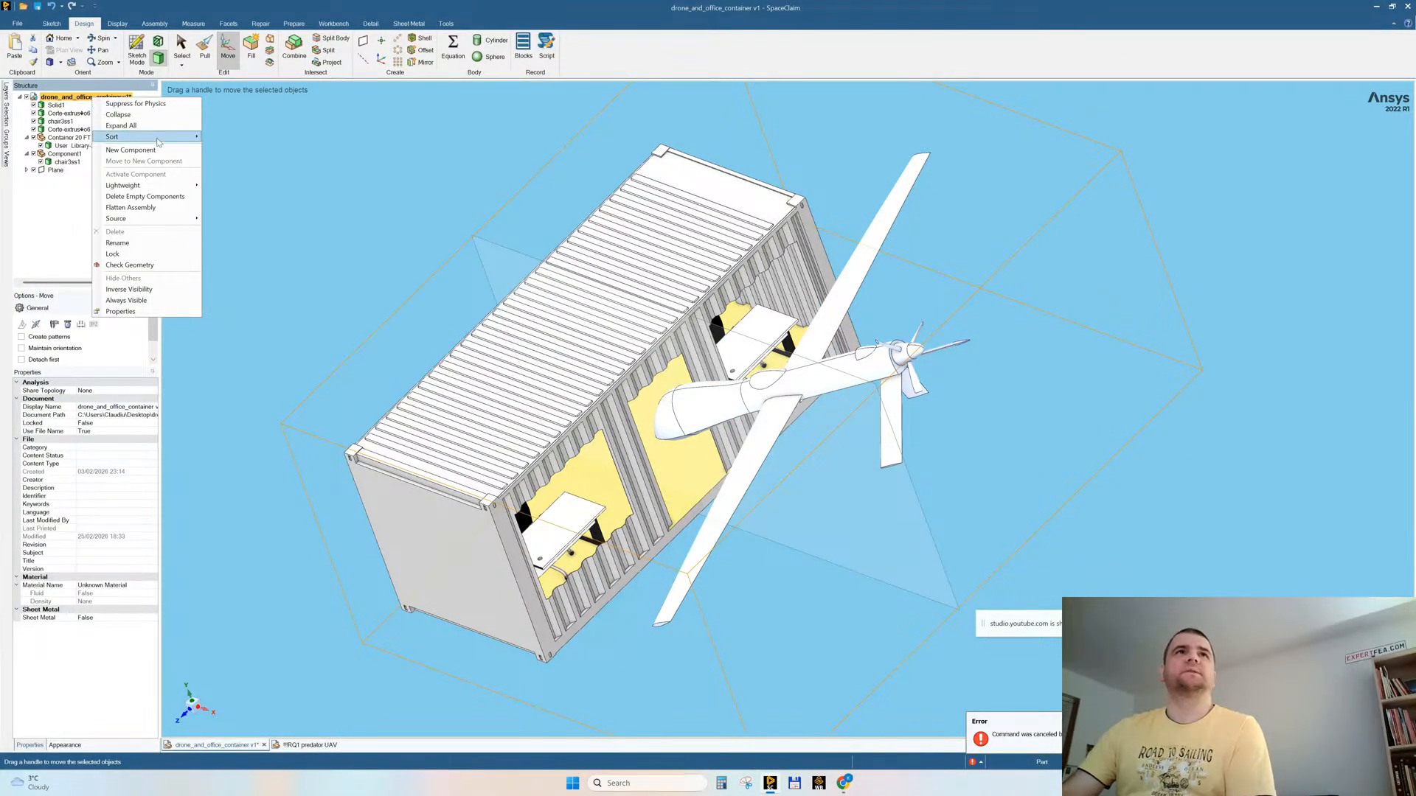
pyautogui.moveTo(156, 221)
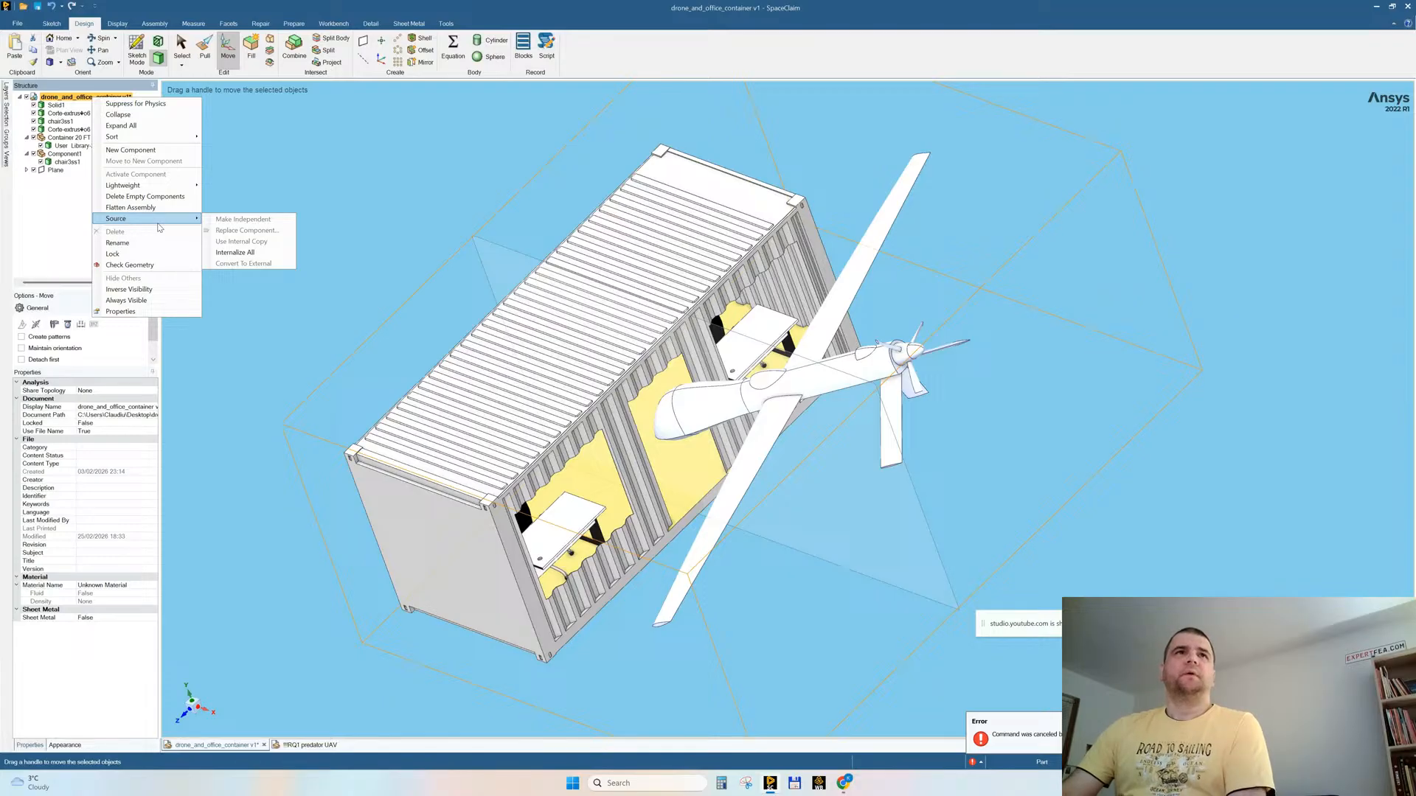
pyautogui.press('Escape')
# Step: Move the nested chair and shipping container bodies to the assembly's top level and delete the emptied Container 20 FT and Component1 components
pyautogui.click(66, 161)
pyautogui.moveTo(67, 162); pyautogui.dragTo(80, 98)
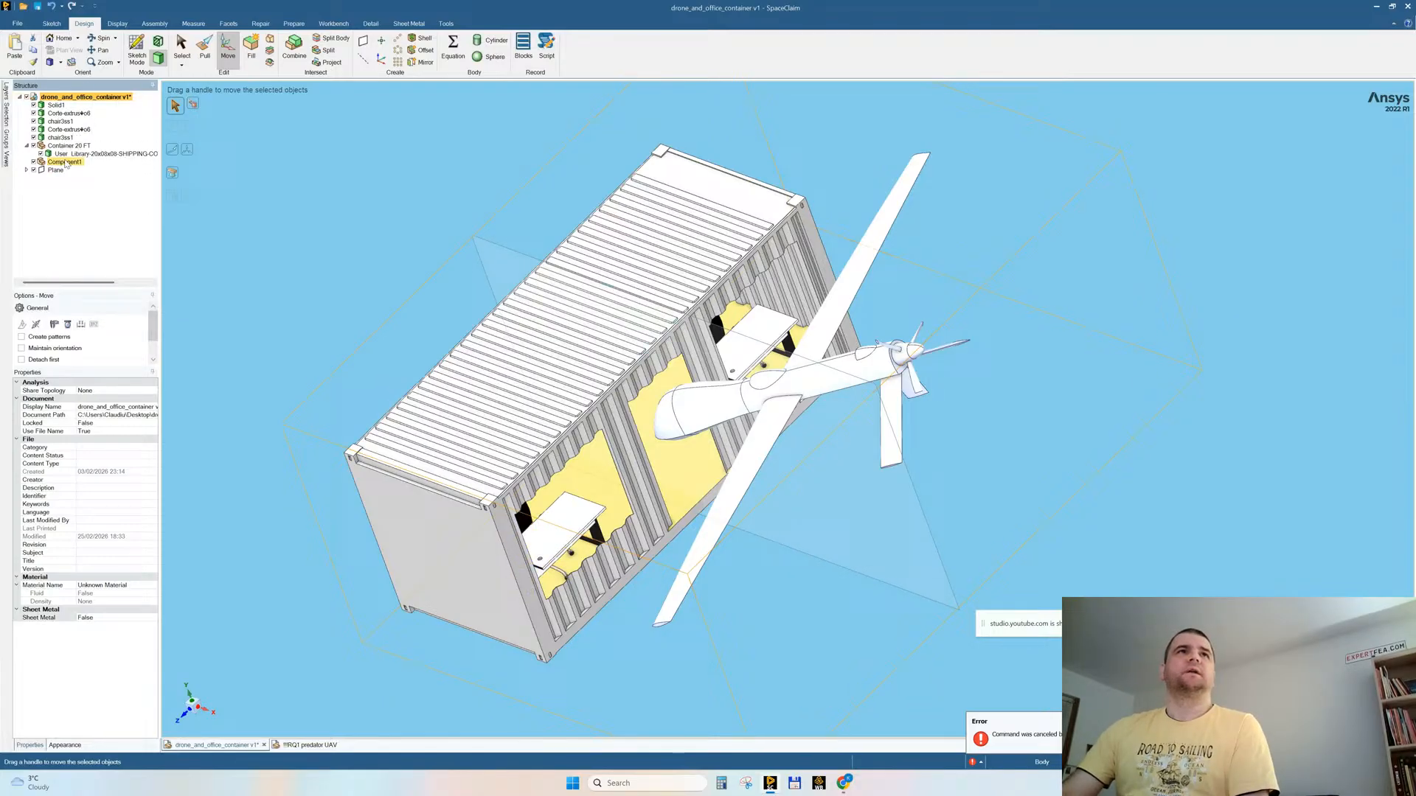
pyautogui.moveTo(86, 155); pyautogui.dragTo(93, 100)
pyautogui.click(68, 154)
pyautogui.keyDown('ctrl'); pyautogui.click(64, 162); pyautogui.keyUp('ctrl')
pyautogui.press('Delete')
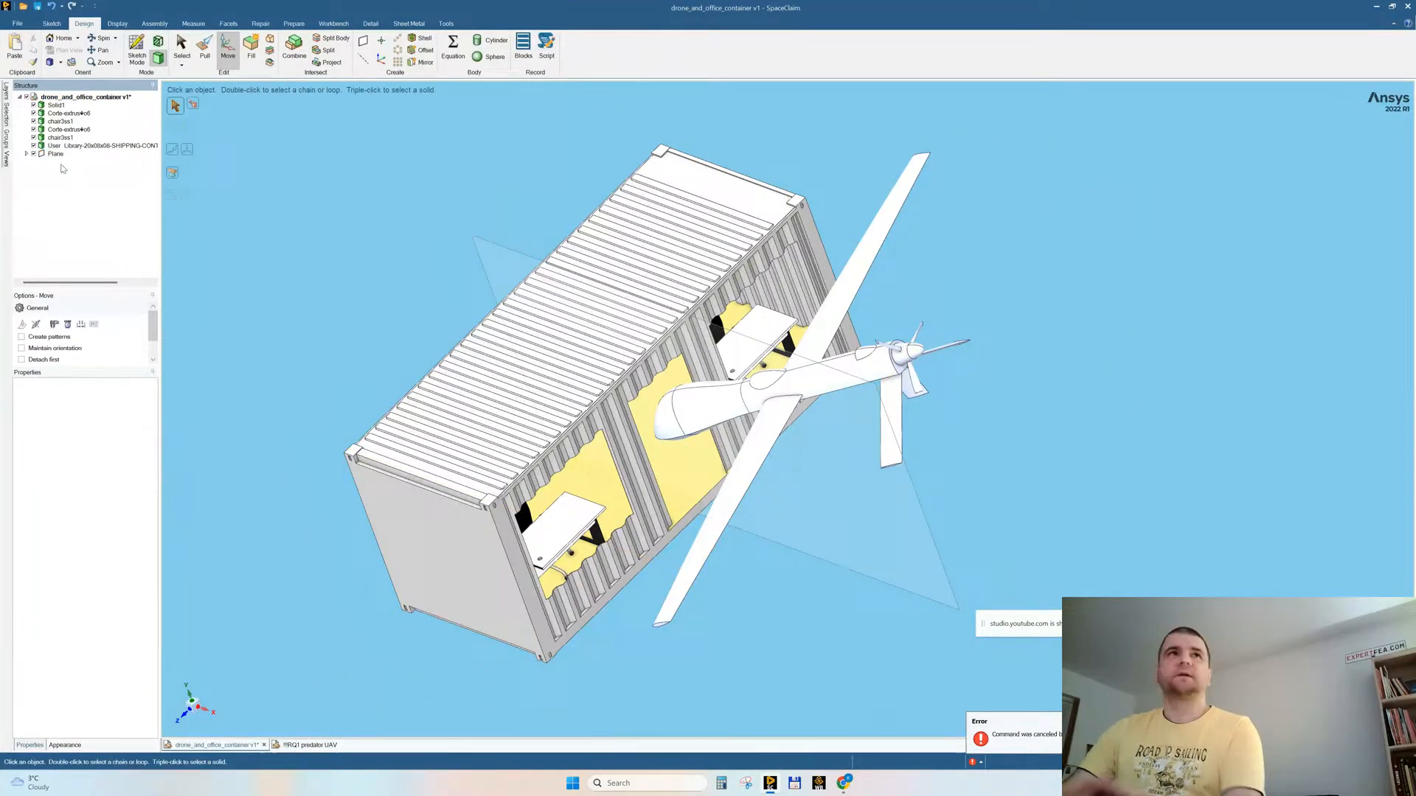
# Step: Rename the imported shipping container body as container
pyautogui.click(50, 155)
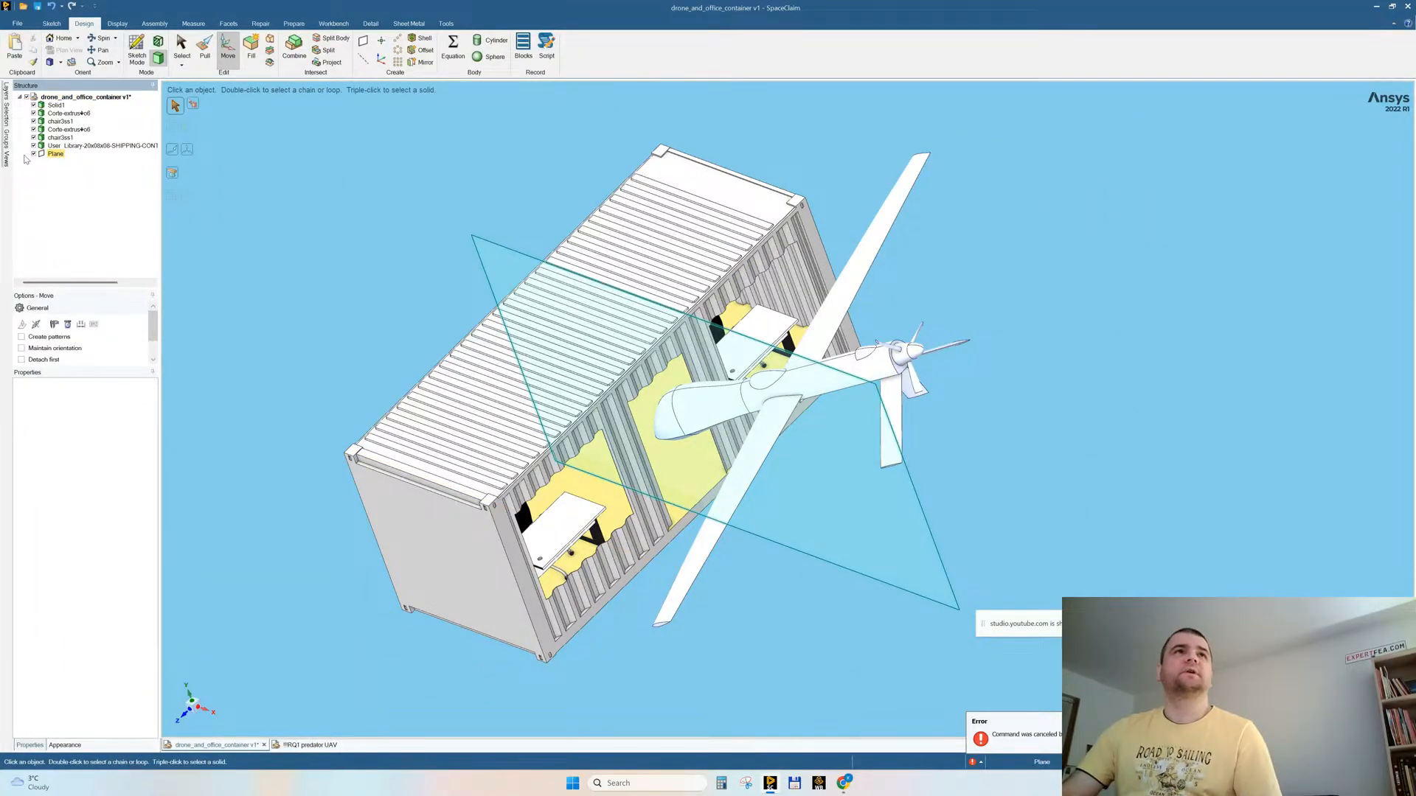
pyautogui.click(69, 148)
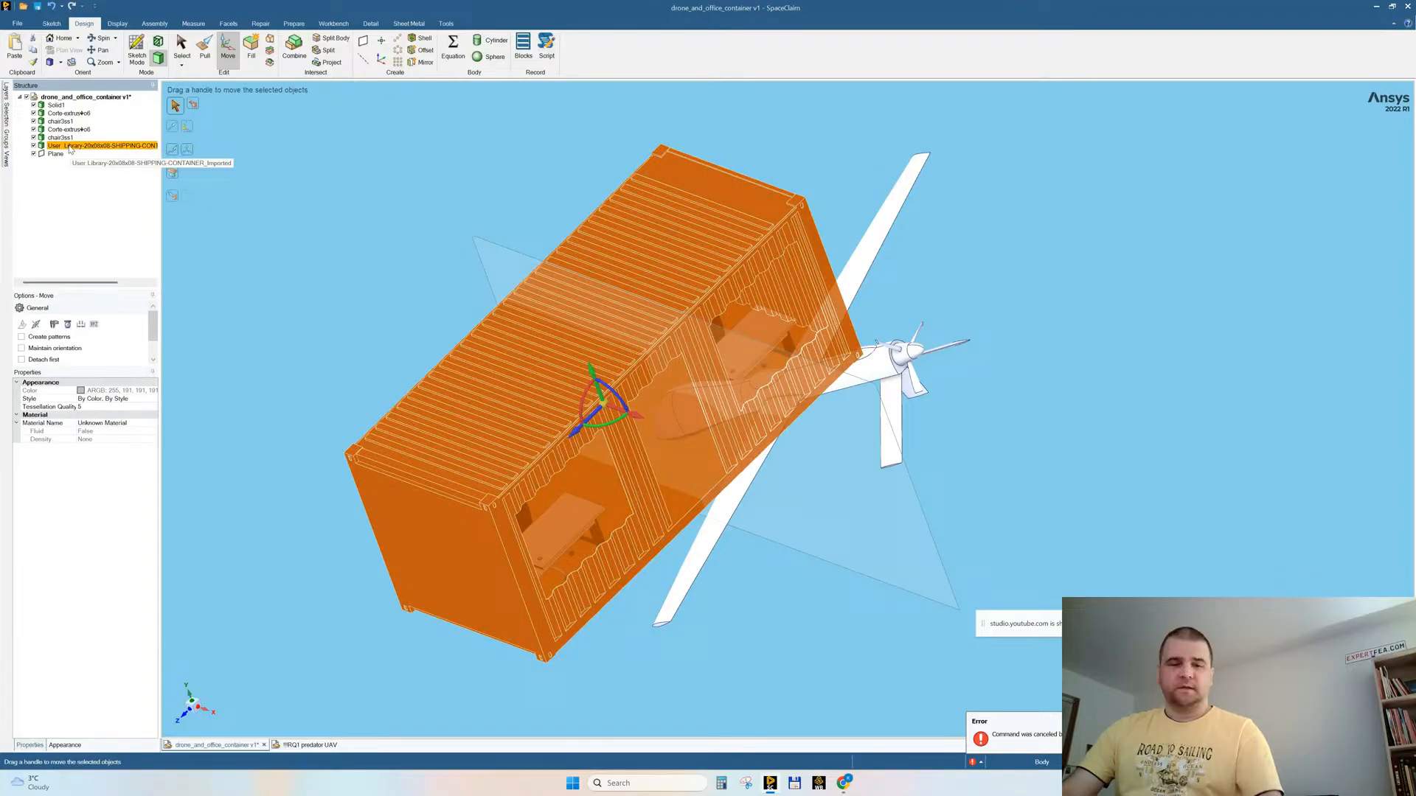
pyautogui.press('F2')
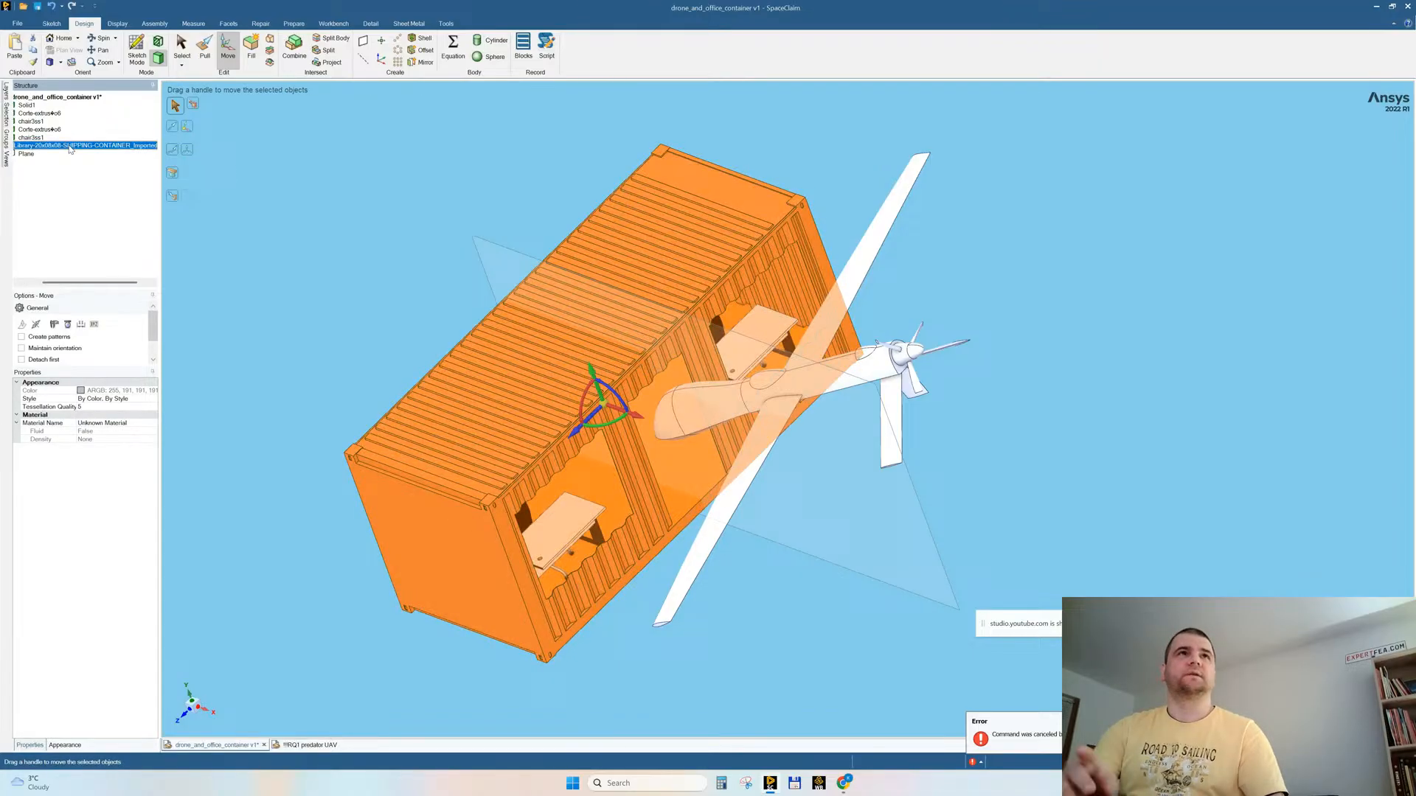
pyautogui.write('conntainer')
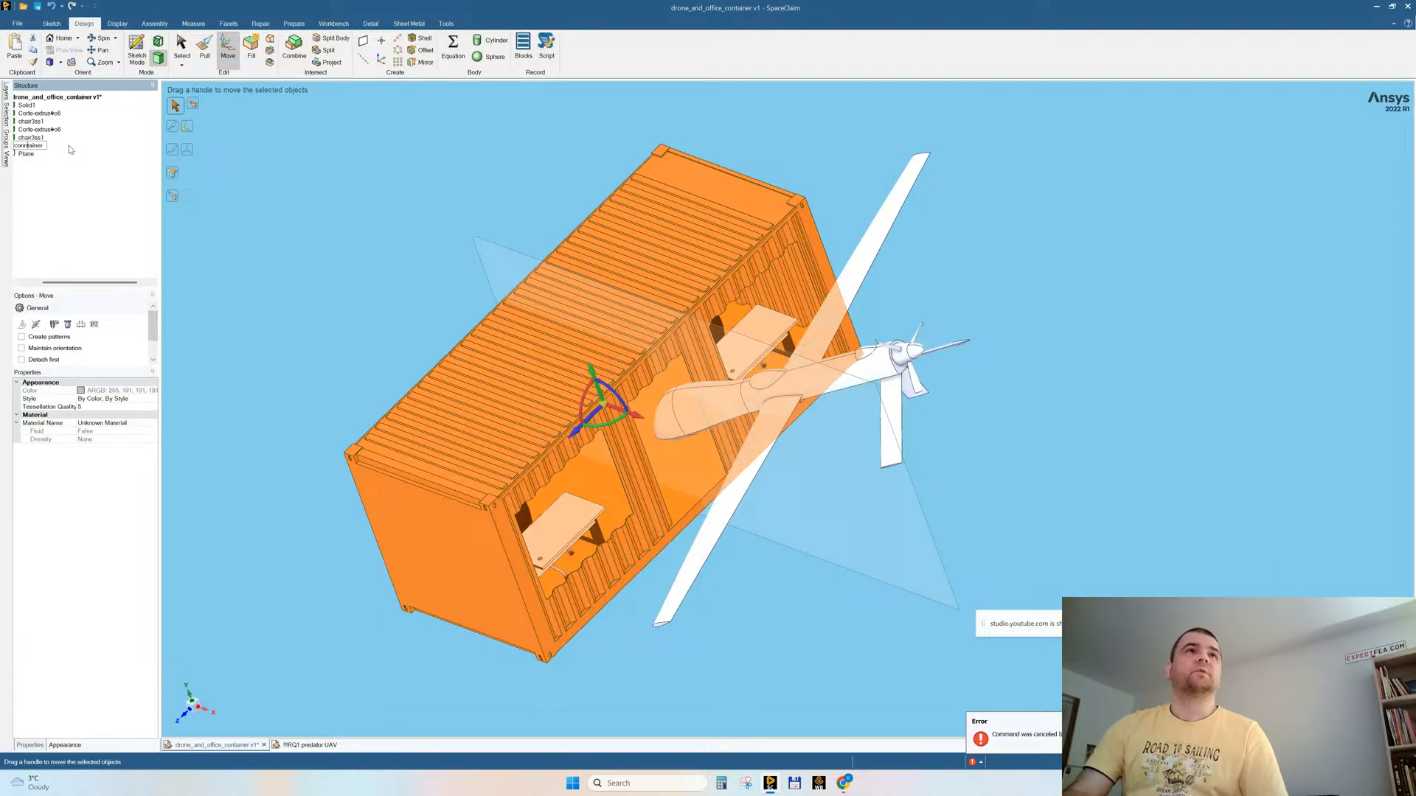
pyautogui.press('Return')
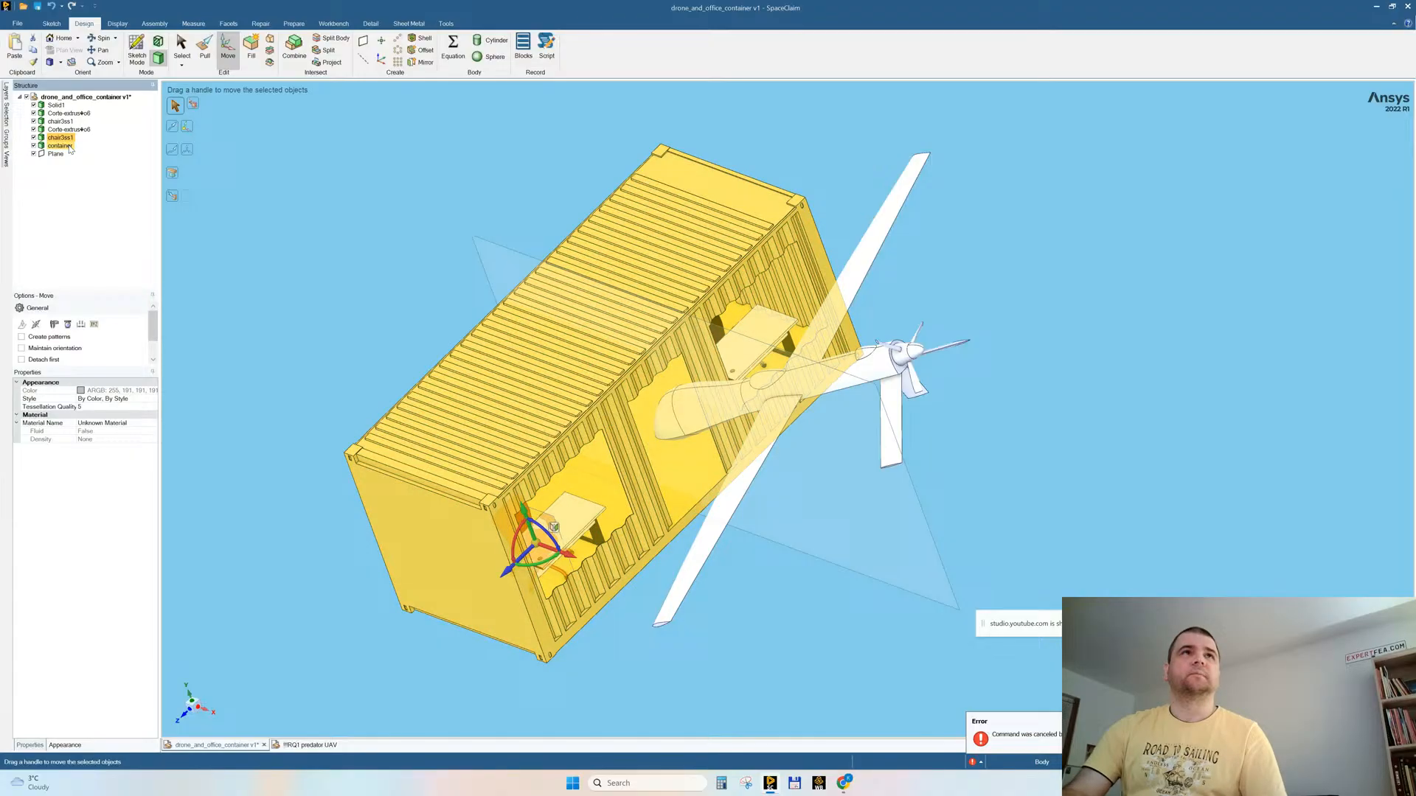
# Step: Rename the chair body listed directly above the container body as chair
pyautogui.press('F2')
pyautogui.write('cahir')
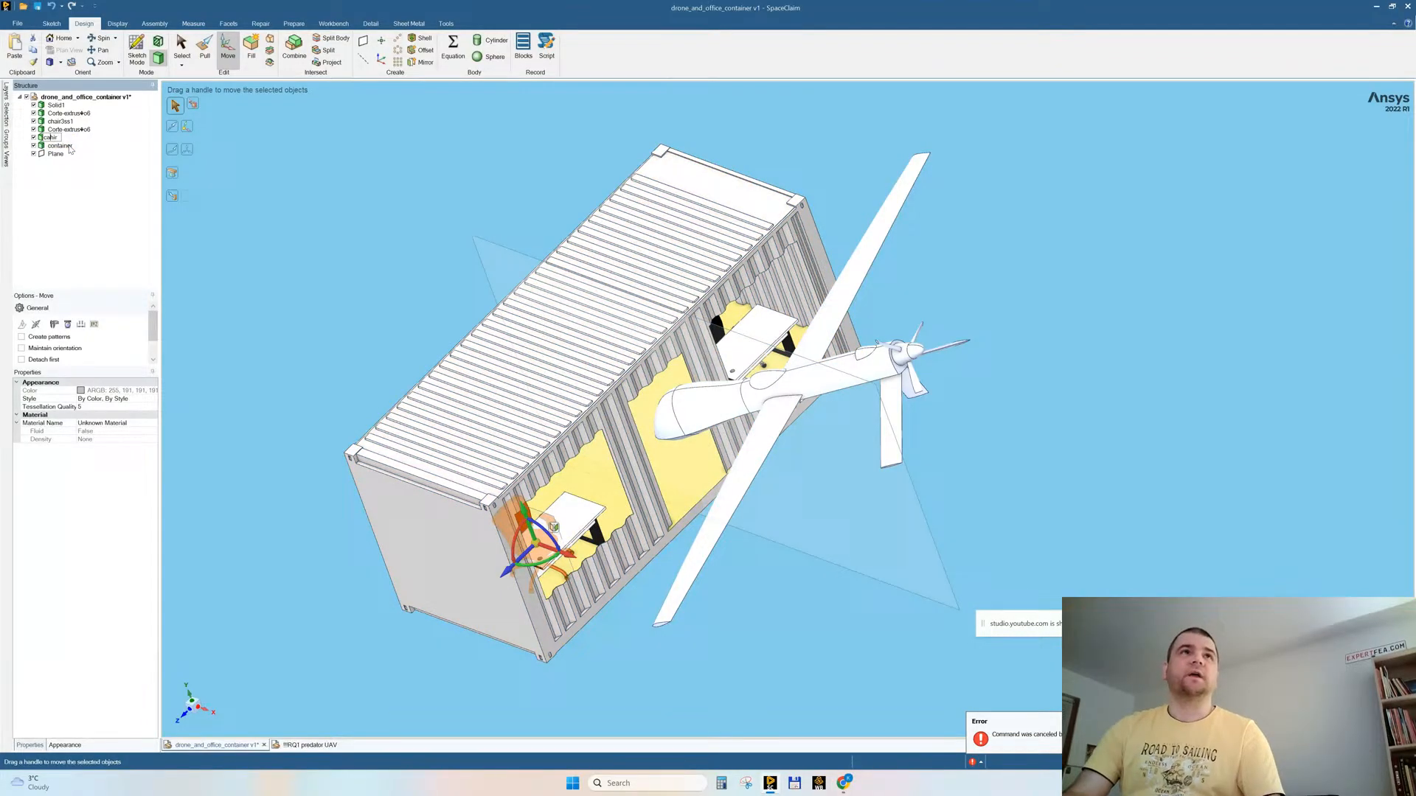
pyautogui.press('BackSpace')
pyautogui.press('Return')
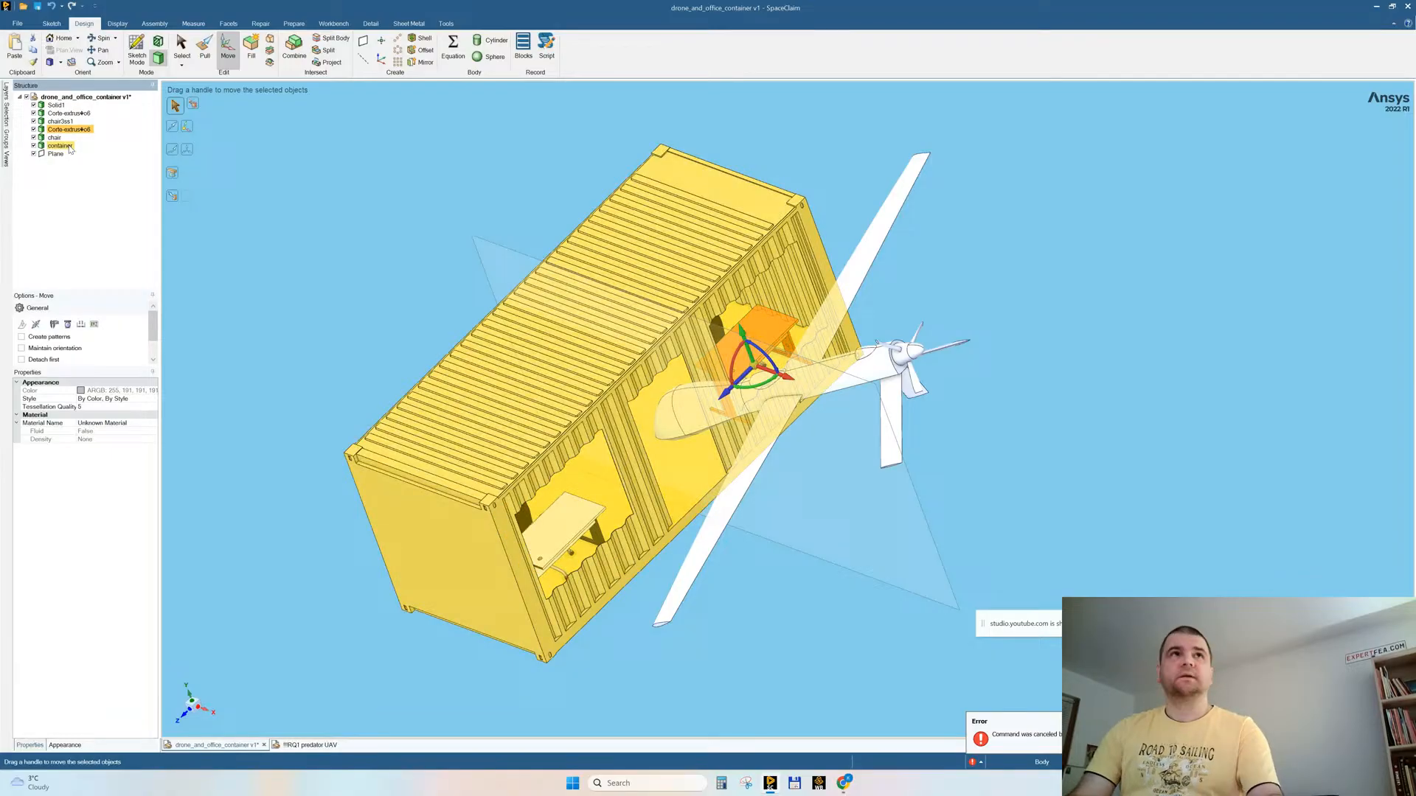
# Step: Rename the desk in the far window opening as desk and the chair behind it as chair
pyautogui.press('F2')
pyautogui.write('de')
pyautogui.press('Return')
pyautogui.press('F2')
pyautogui.write('c')
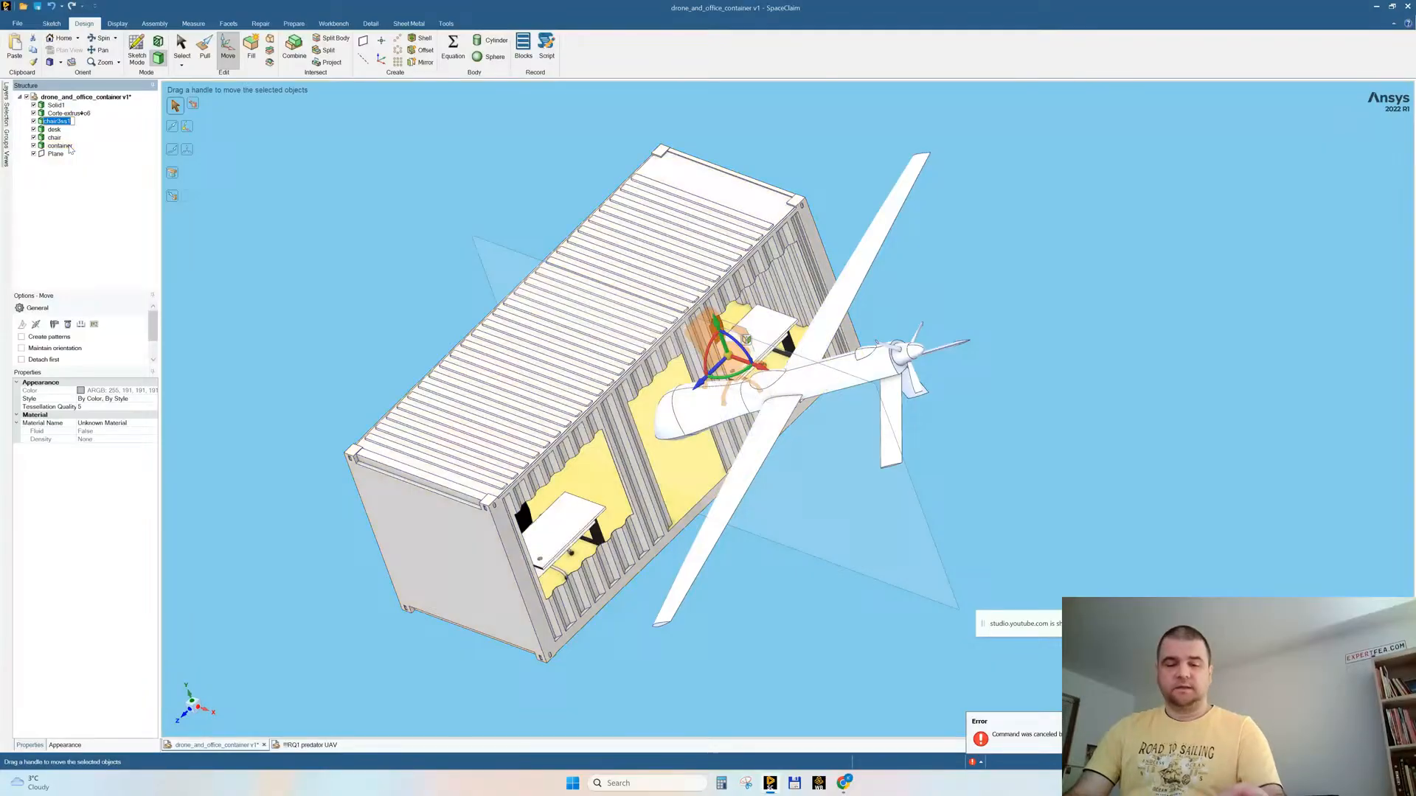
pyautogui.press('Return')
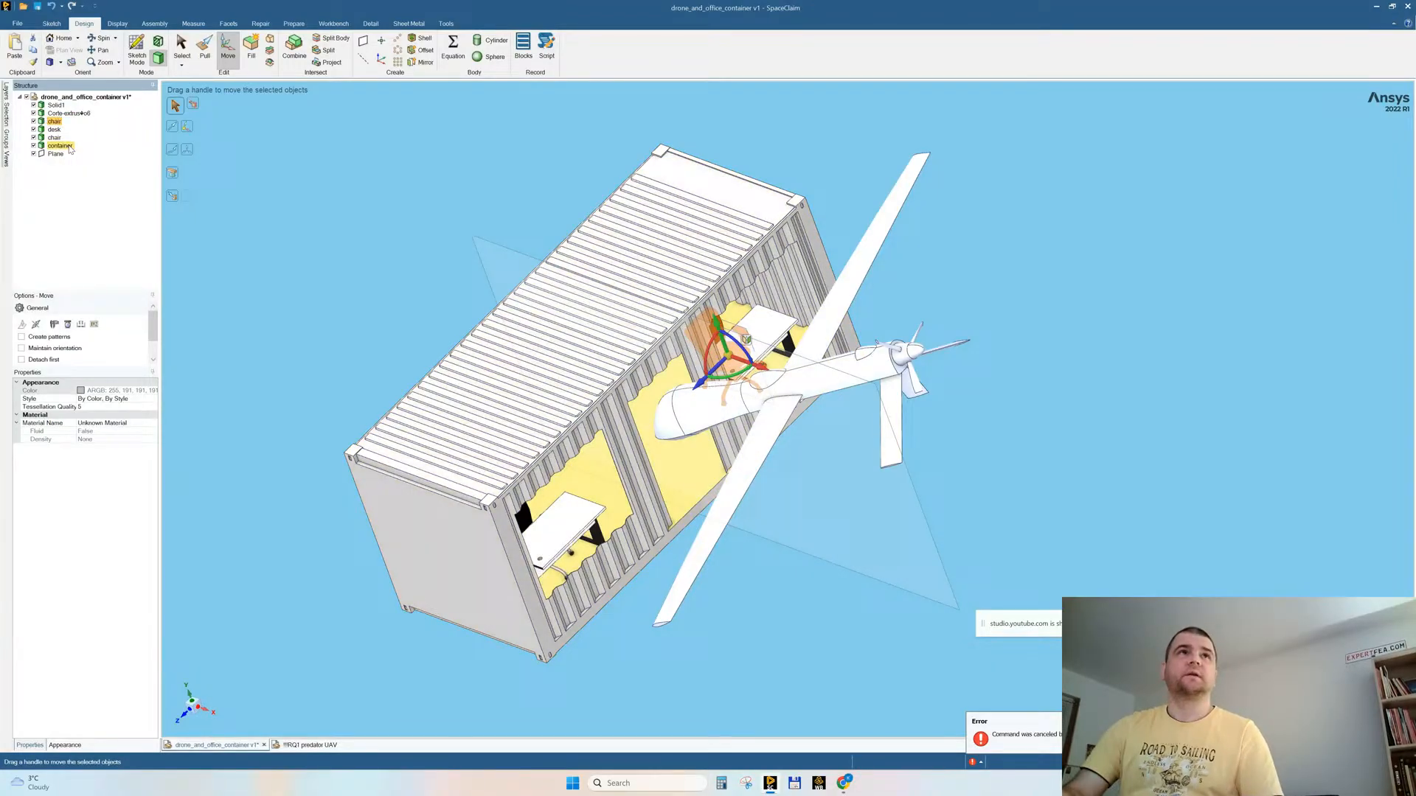
# Step: Rename the desk body in the container's near window opening as desk
pyautogui.press('Up')
pyautogui.press('F2')
pyautogui.write('desk')
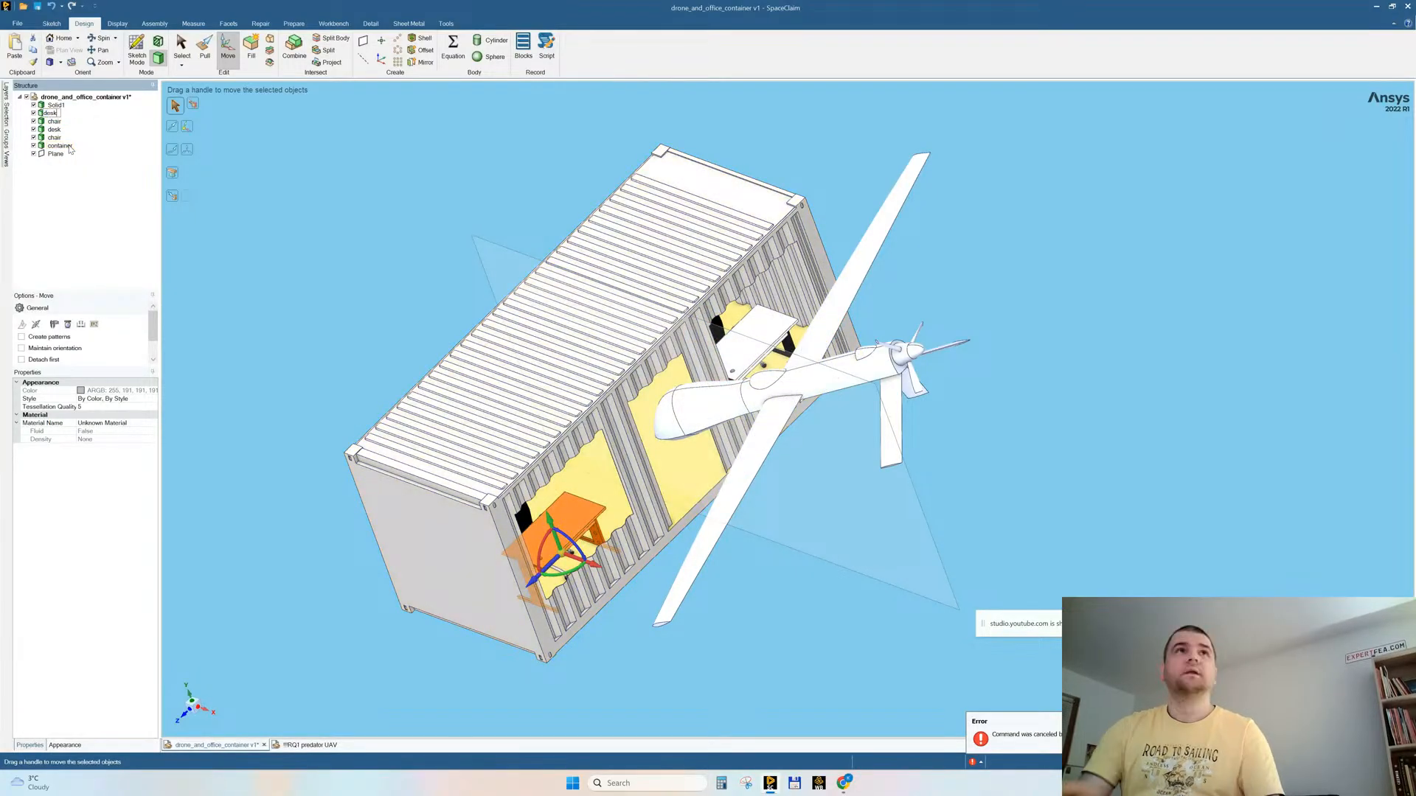
pyautogui.press('Return')
# Step: Rename the UAV body Solid1 as drone and save the assembly document
pyautogui.press('Up')
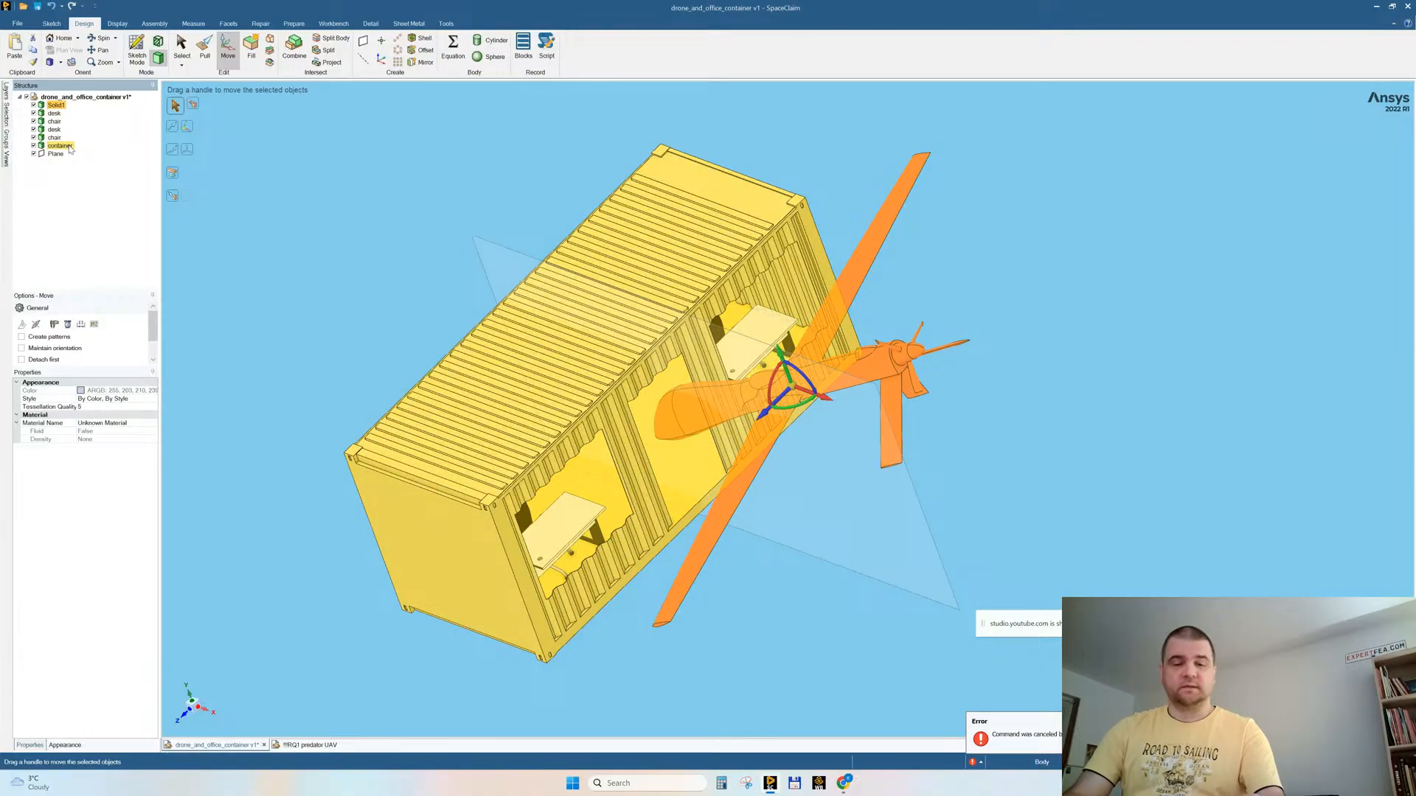
pyautogui.press('F2')
pyautogui.write('drone')
pyautogui.press('Return')
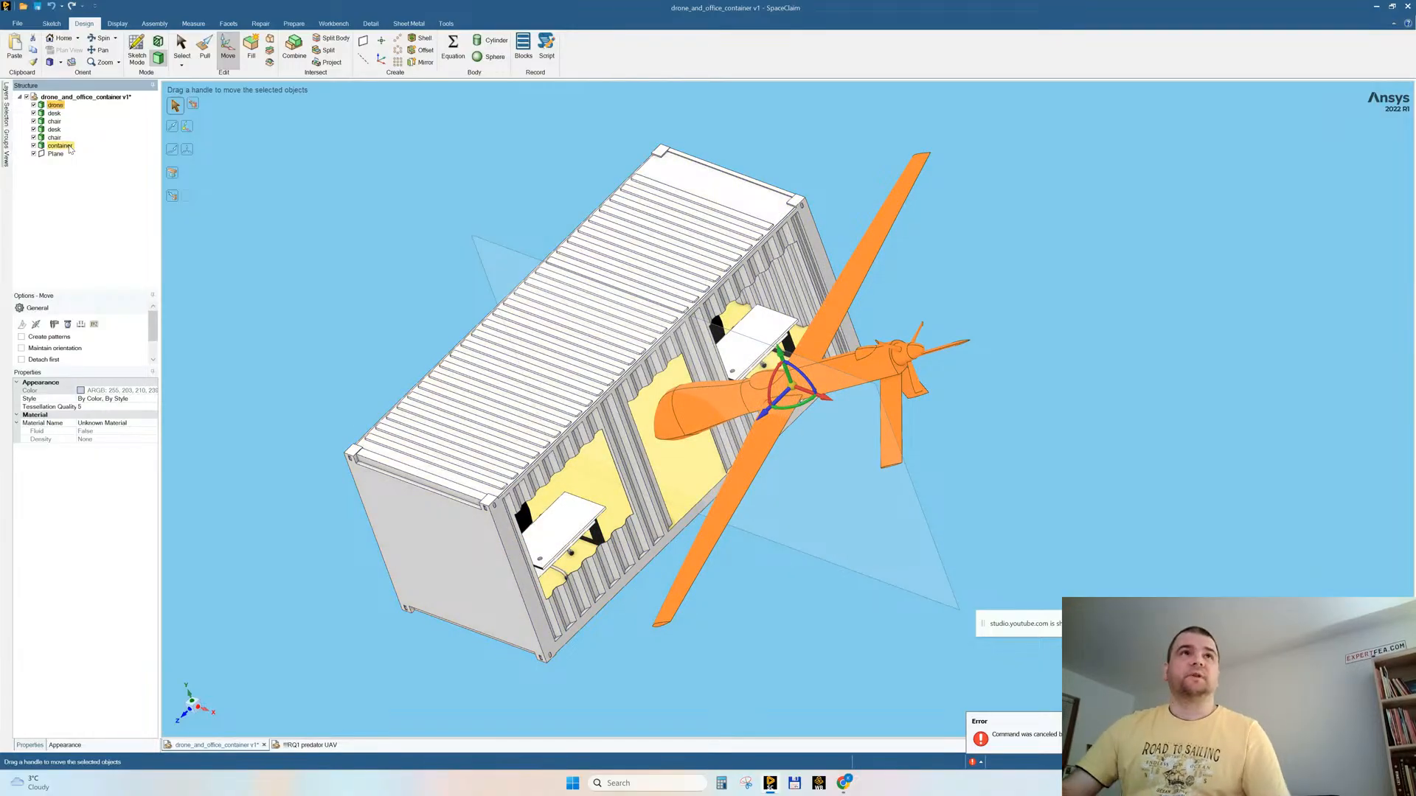
pyautogui.click(37, 7)
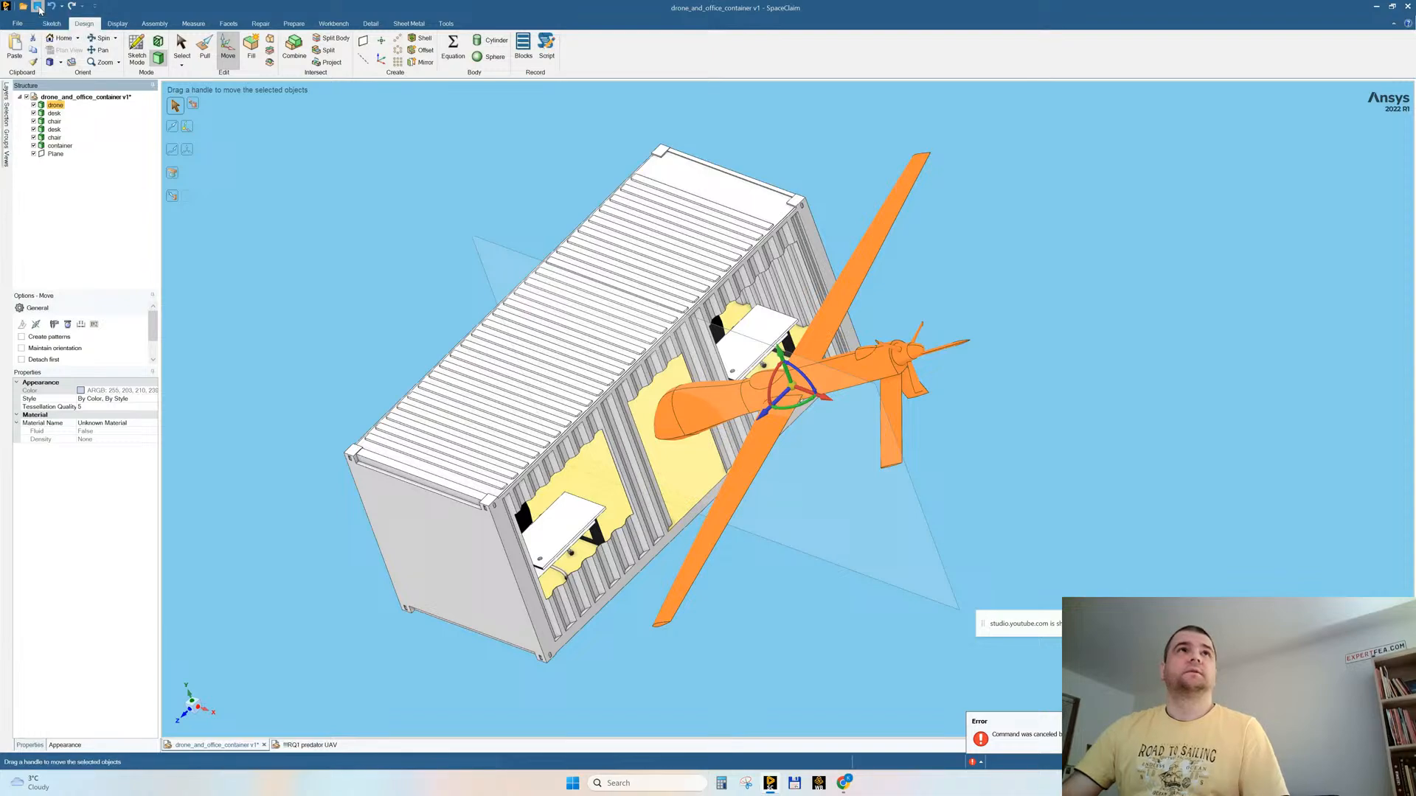
# Step: Examine the drone's position relative to the container and its window openings from several angles
pyautogui.moveTo(506, 424); pyautogui.dragTo(414, 415, button='middle')
pyautogui.moveTo(645, 503); pyautogui.dragTo(647, 505, button='middle')
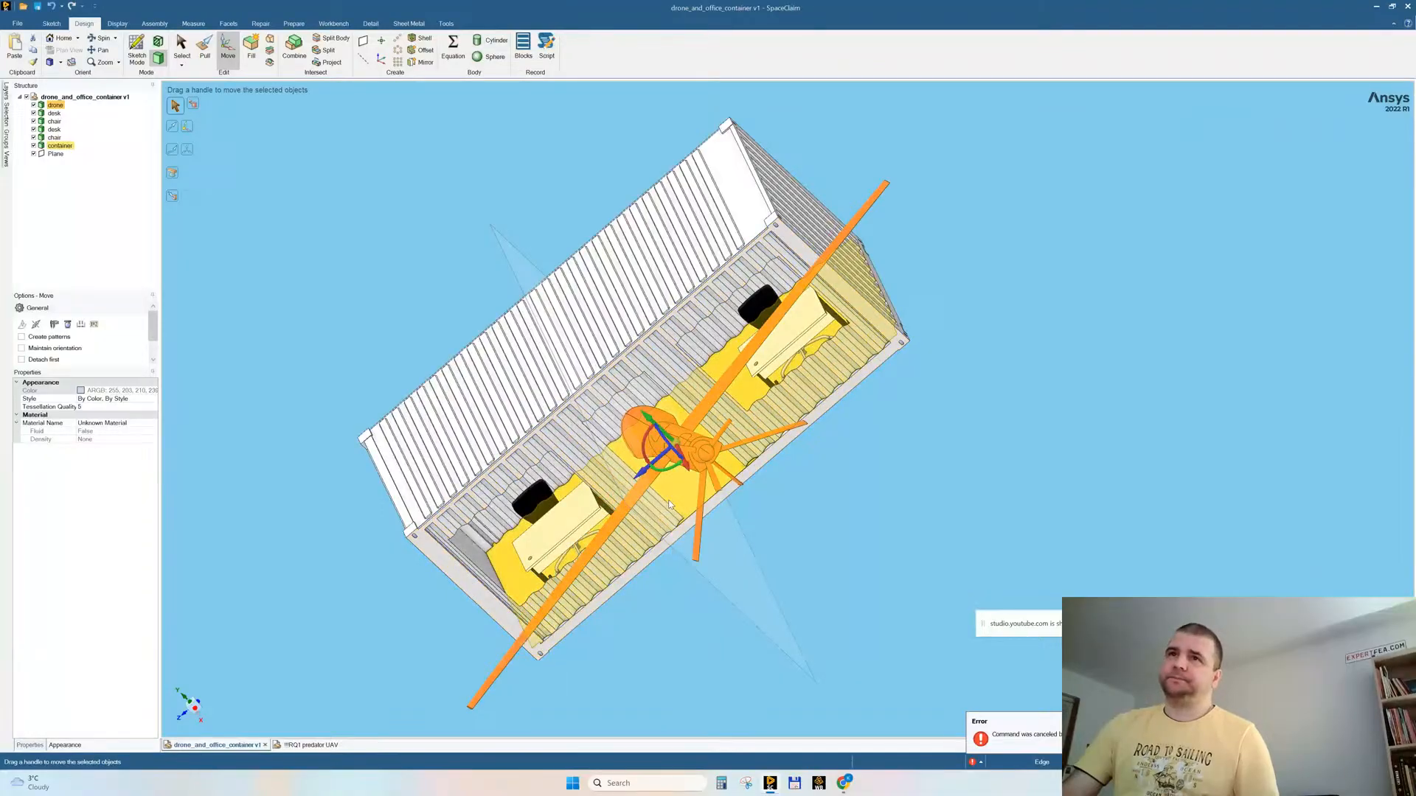
pyautogui.moveTo(661, 474); pyautogui.dragTo(754, 430, button='middle')
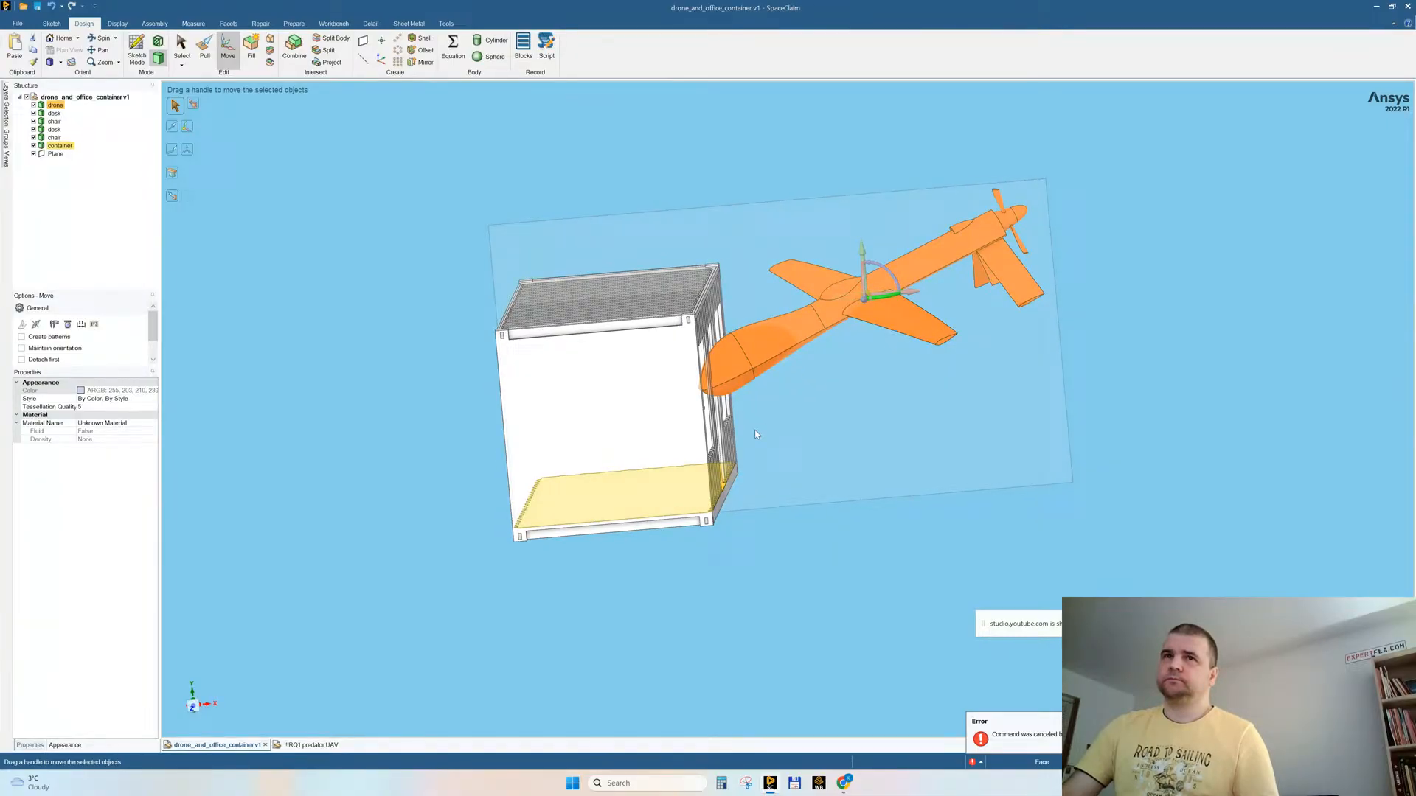
pyautogui.click(366, 487)
pyautogui.scroll(5, 816, 392)
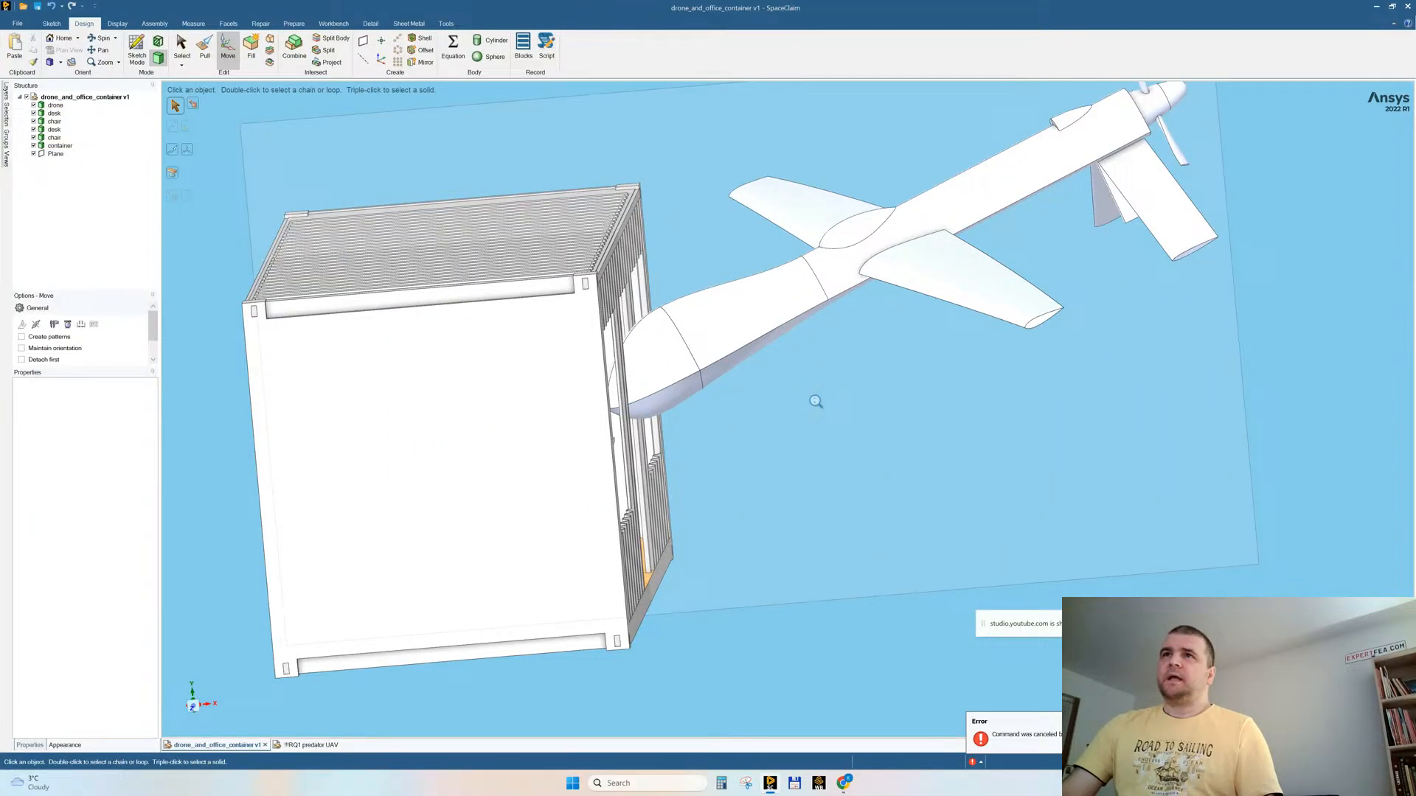
pyautogui.moveTo(815, 401)
pyautogui.mouseDown(button='middle')
pyautogui.moveTo(890, 367)
pyautogui.moveTo(906, 295)
pyautogui.mouseUp(button='middle')
pyautogui.scroll(3, 870, 295)
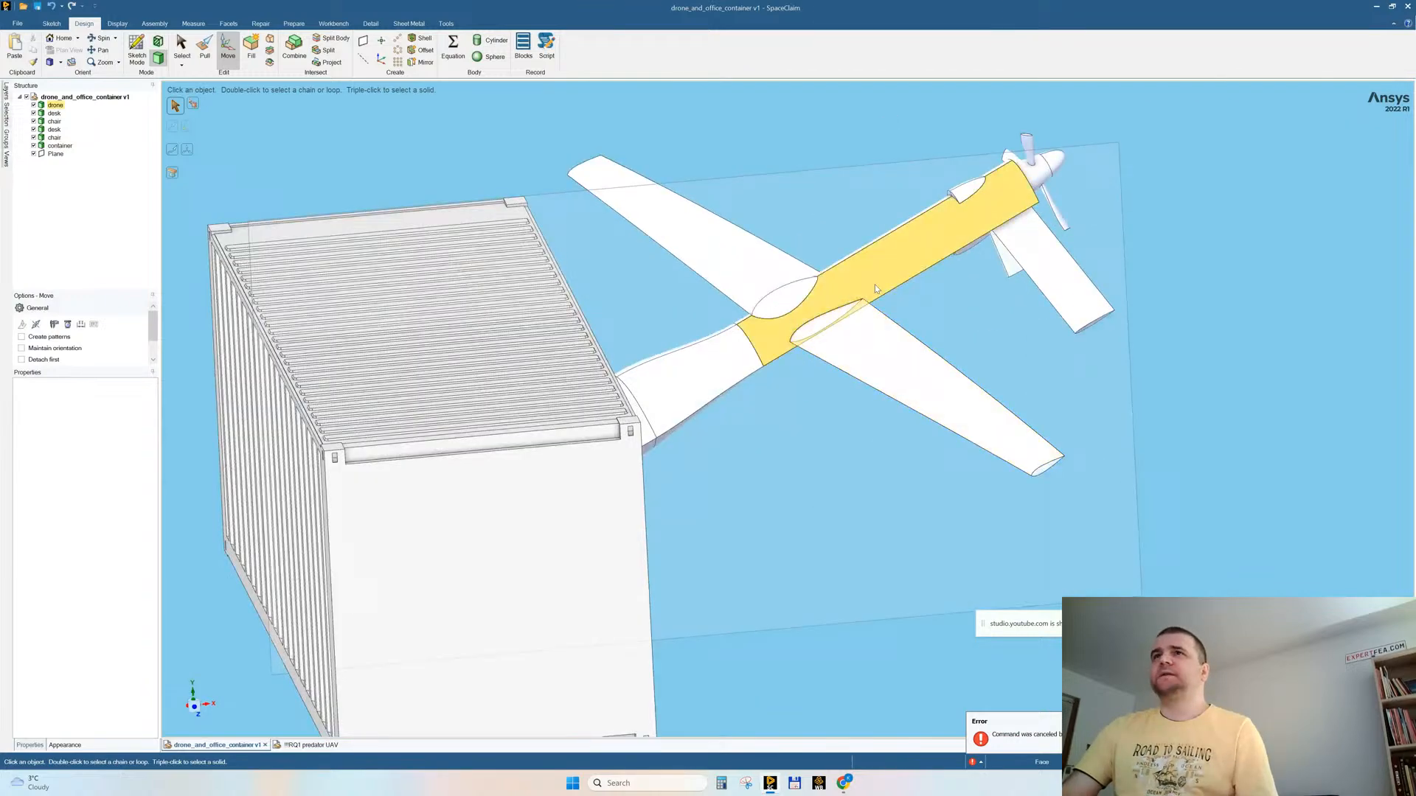
pyautogui.click(875, 289)
pyautogui.scroll(3, 927, 321)
pyautogui.scroll(-4, 934, 307)
pyautogui.moveTo(934, 307); pyautogui.dragTo(855, 297, button='middle')
pyautogui.click(1010, 413)
pyautogui.moveTo(979, 344); pyautogui.dragTo(1001, 369, button='middle')
pyautogui.click(676, 372)
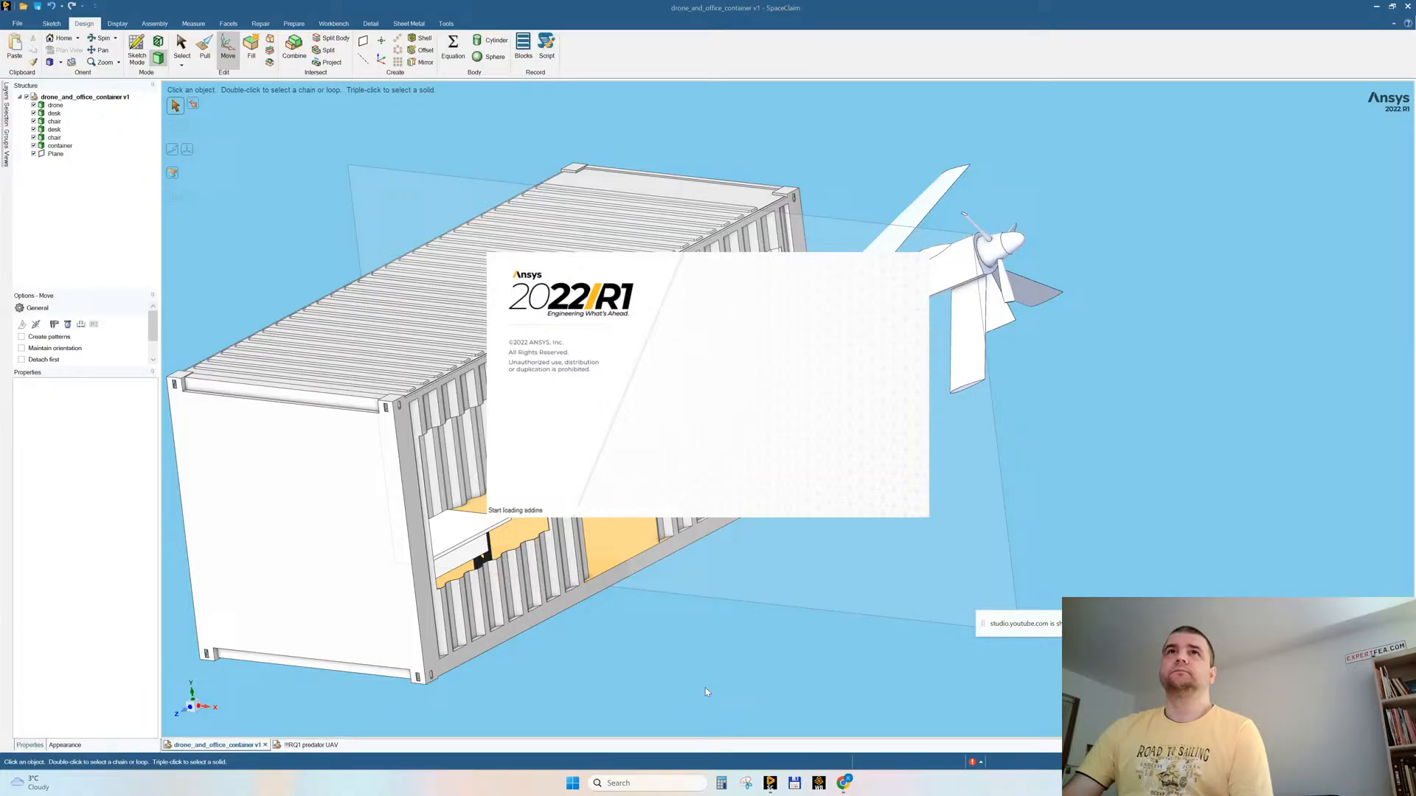
# Step: Start Ansys Workbench 2022 R1 from SpaceClaim, close the surplus project window and switch to the remaining Workbench window
pyautogui.click(326, 26)
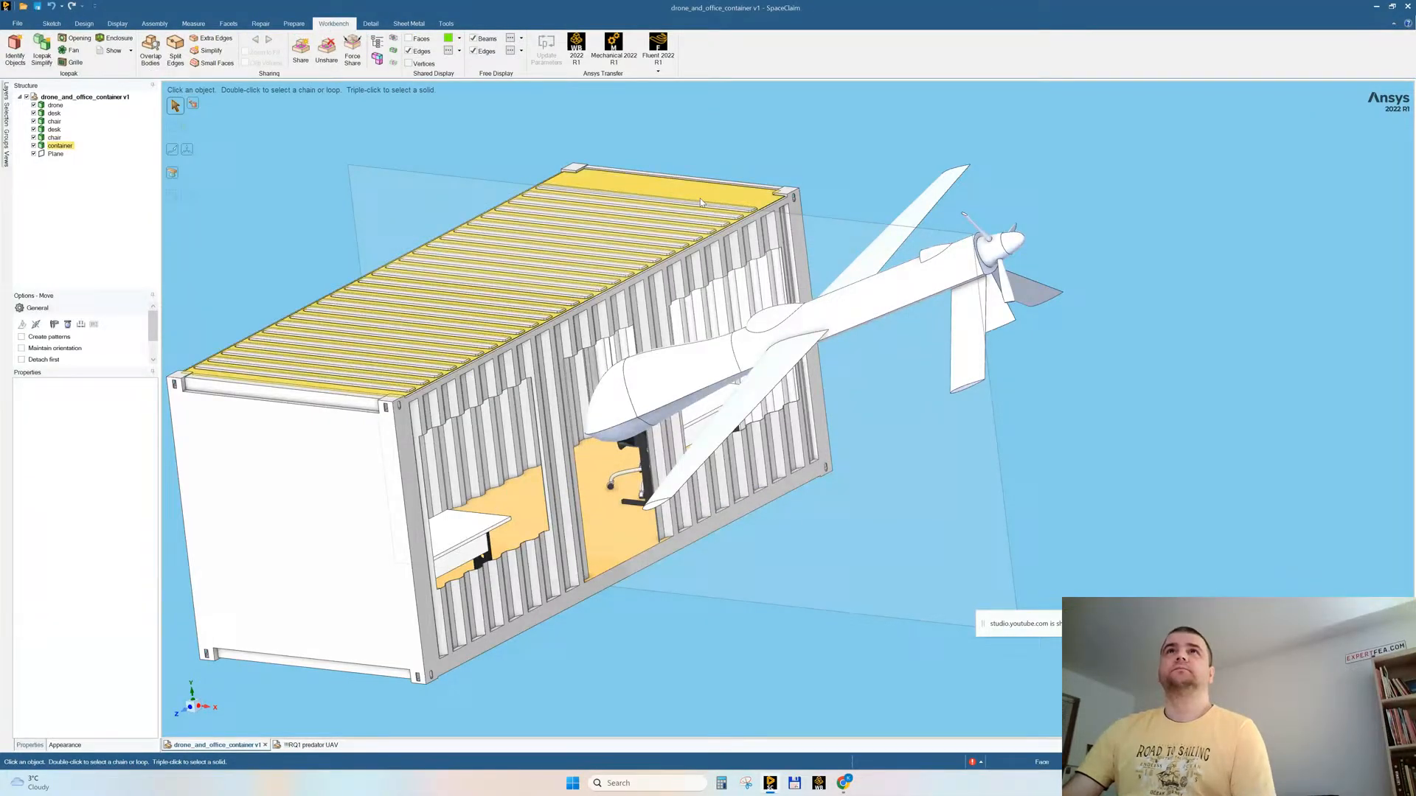
pyautogui.click(577, 46)
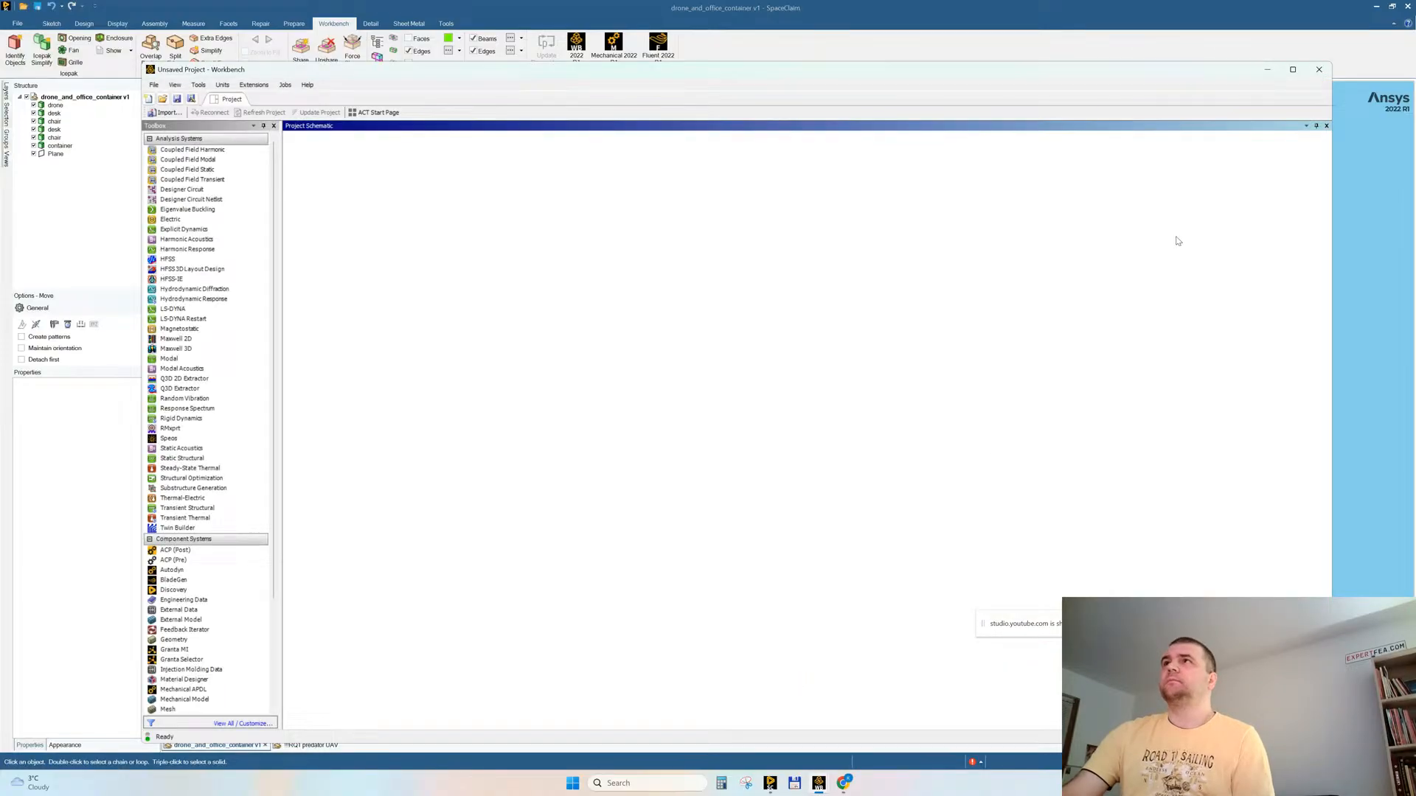
pyautogui.click(1318, 71)
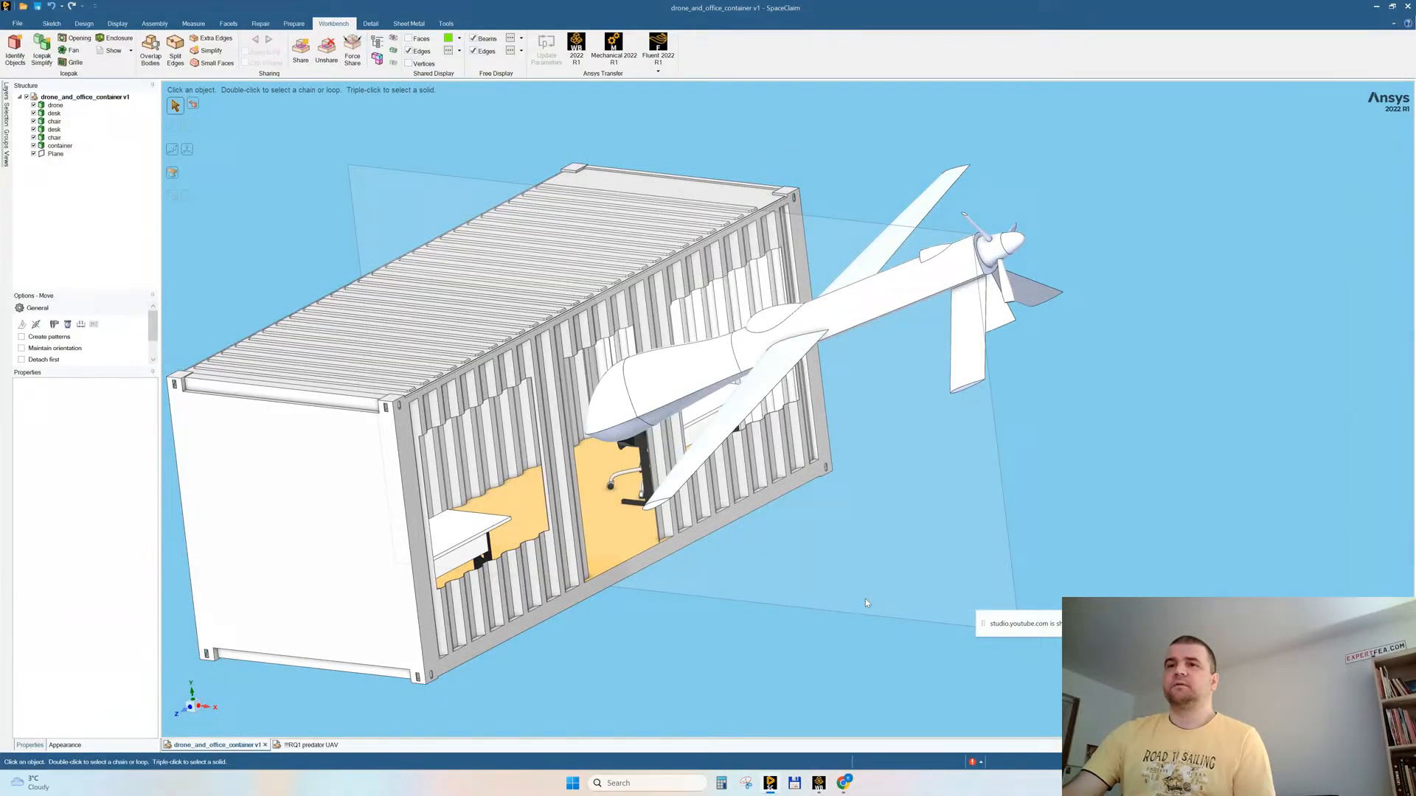
pyautogui.click(819, 784)
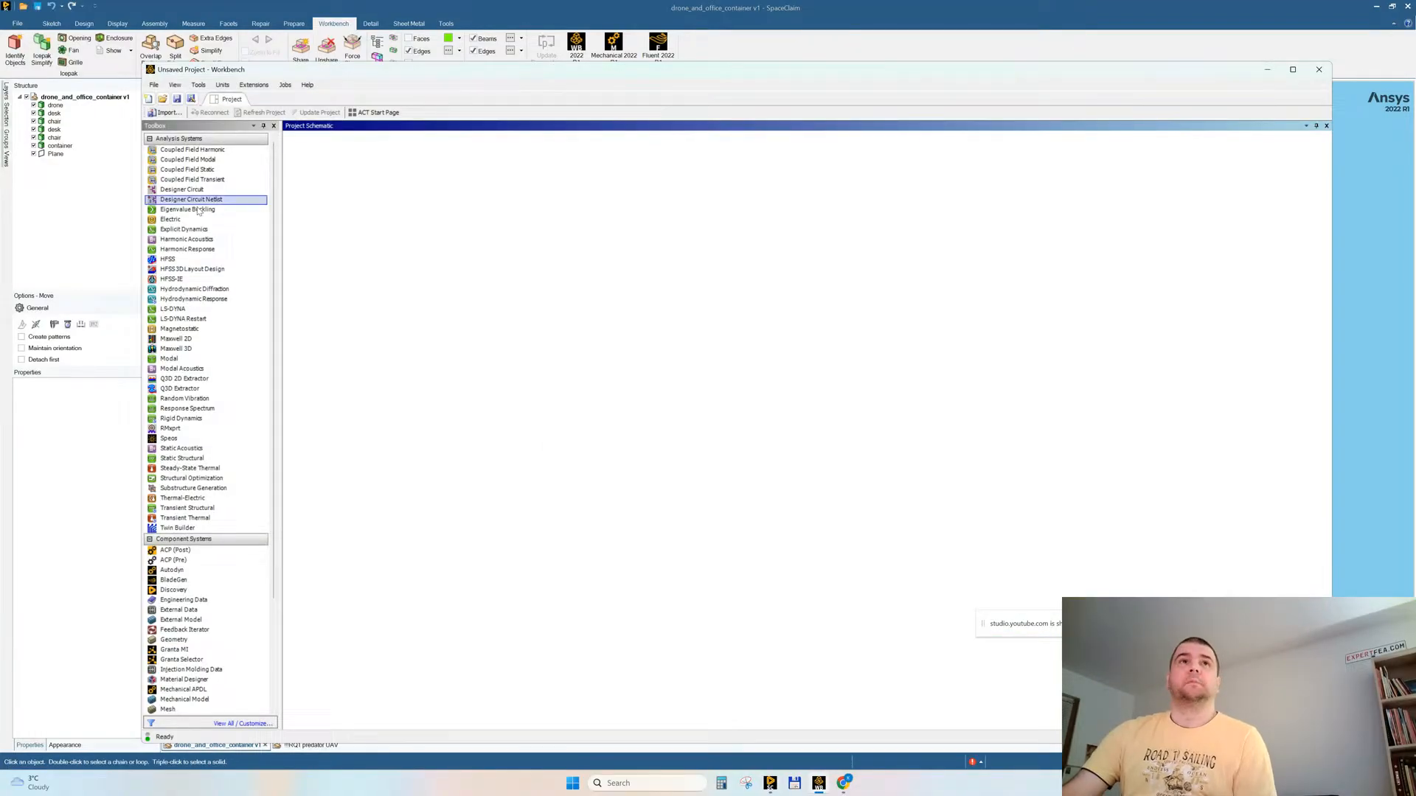
# Step: Add a standalone Explicit Dynamics system to the project and import drone_and_office_container v1.scdoc as its geometry
pyautogui.moveTo(185, 229); pyautogui.dragTo(355, 181)
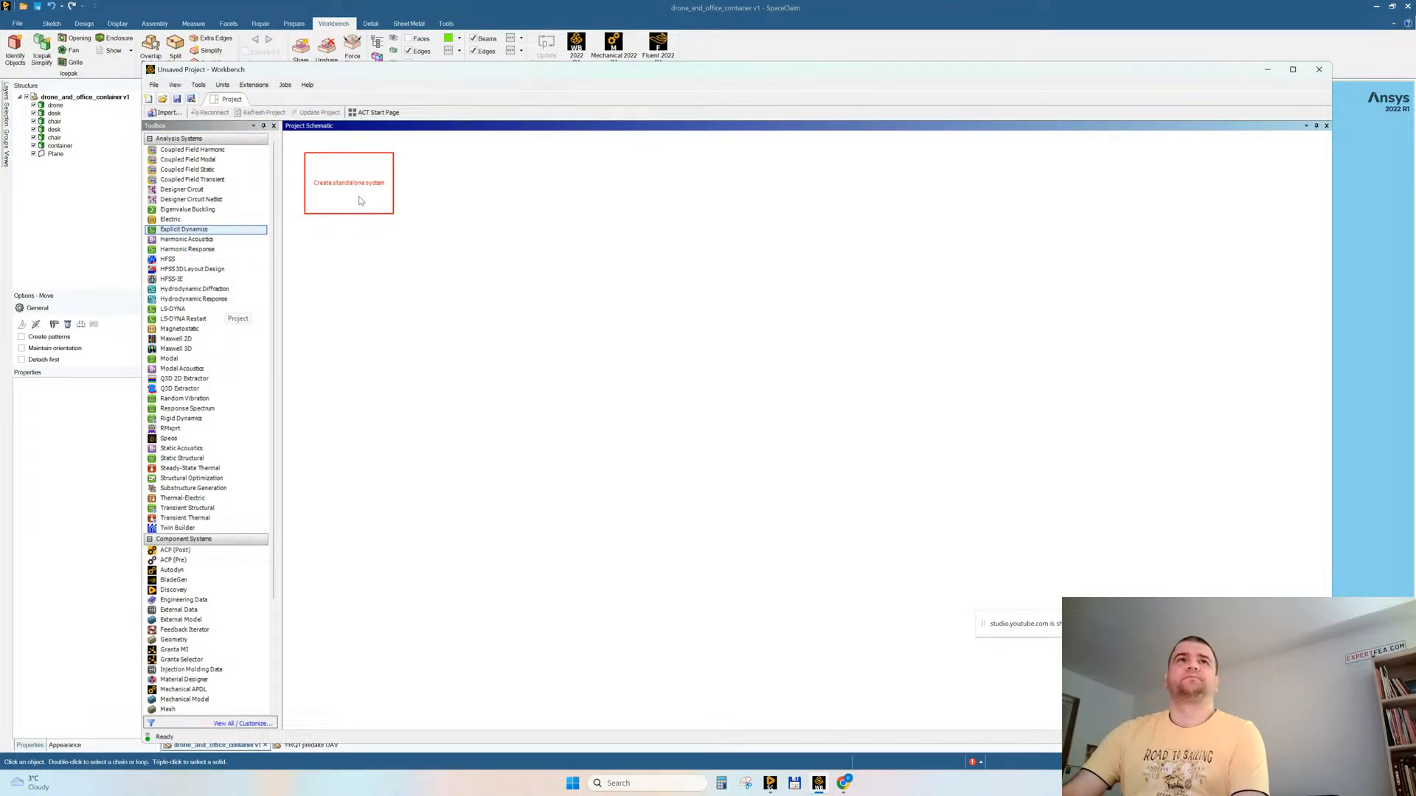
pyautogui.click(380, 196)
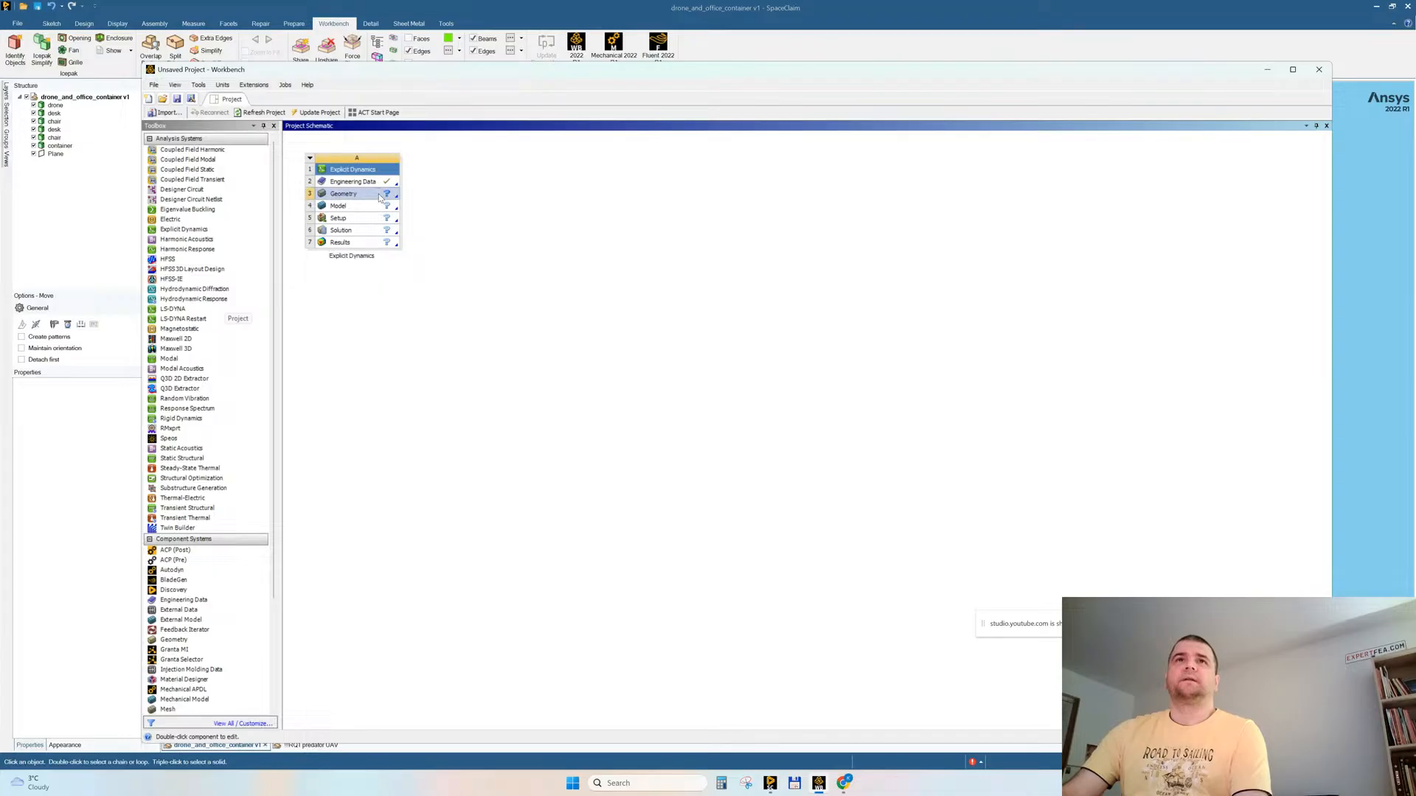
pyautogui.rightClick(380, 197)
pyautogui.moveTo(484, 239)
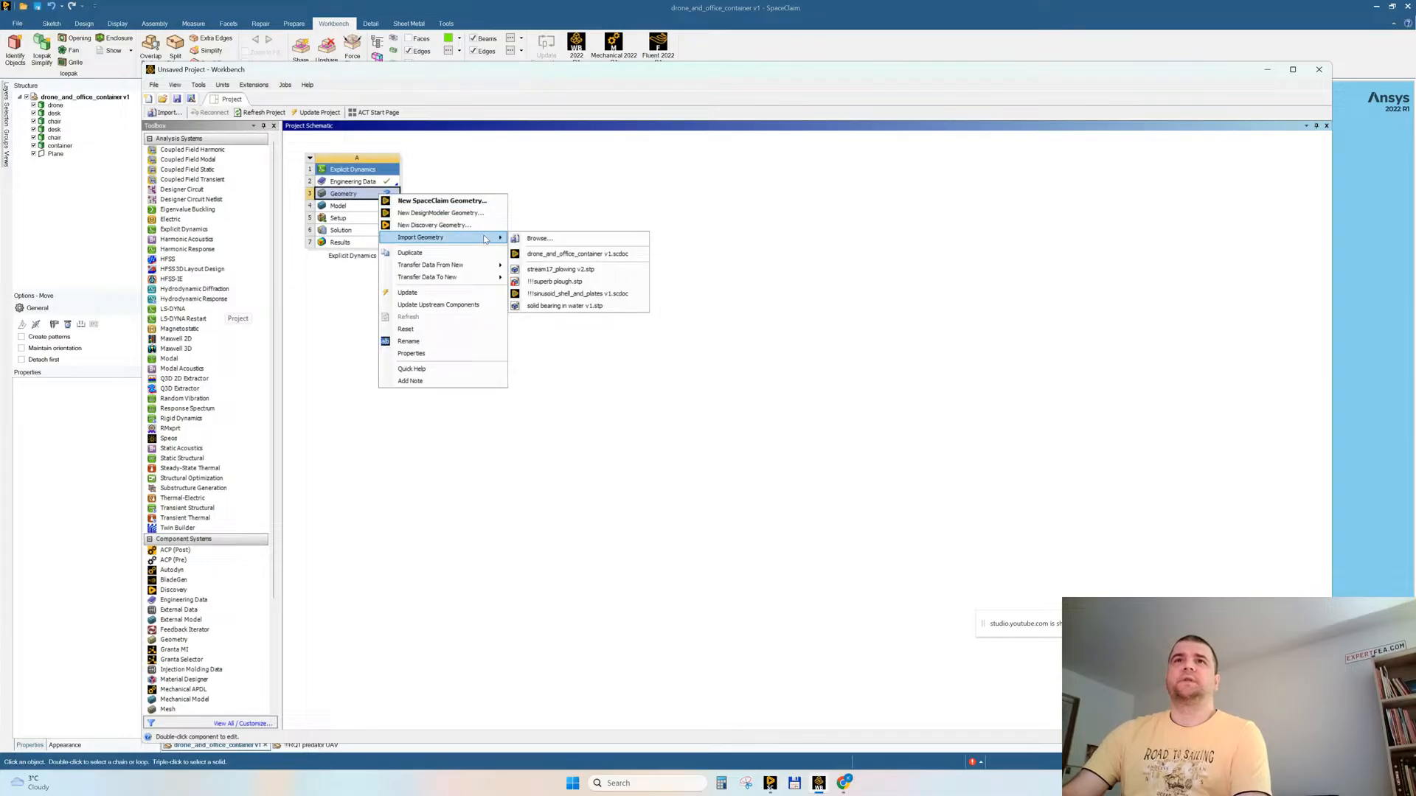
pyautogui.click(544, 254)
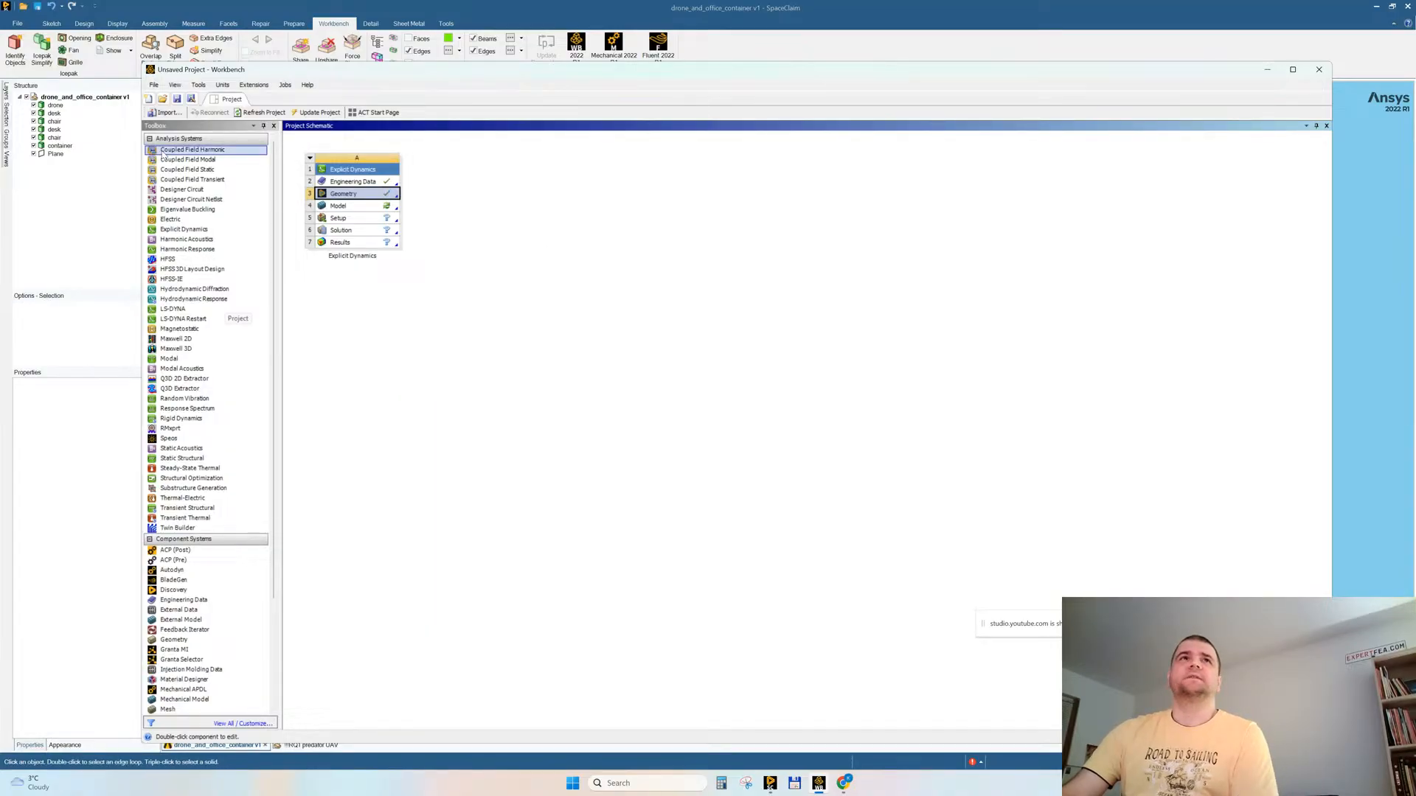
# Step: Save the Workbench project as STREAM18. 2026_feb_25_drone_and_office in the ANSYS 2022 R1 work 2023 folder
pyautogui.click(192, 100)
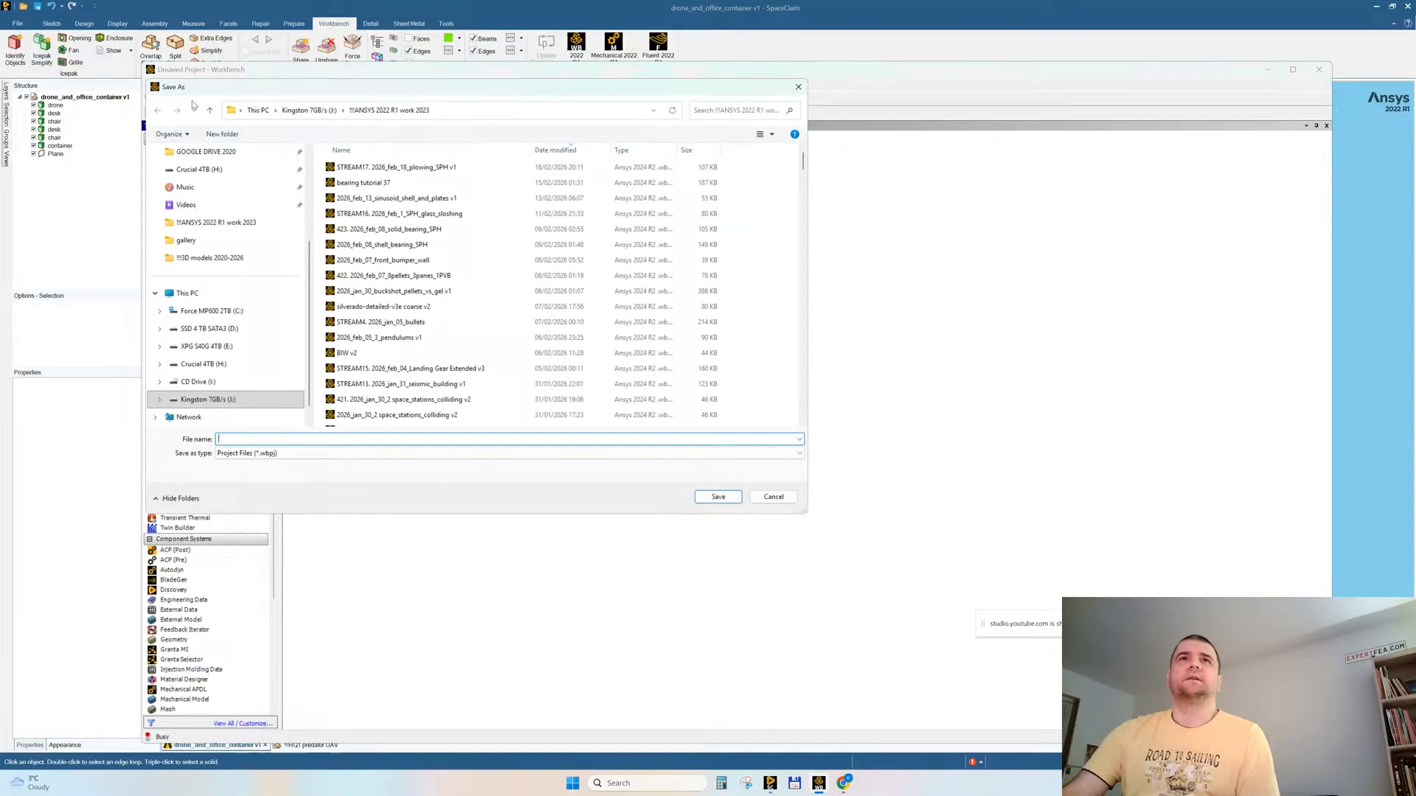
pyautogui.click(435, 167)
pyautogui.click(281, 439)
pyautogui.click(250, 439)
pyautogui.press('Delete')
pyautogui.write('8')
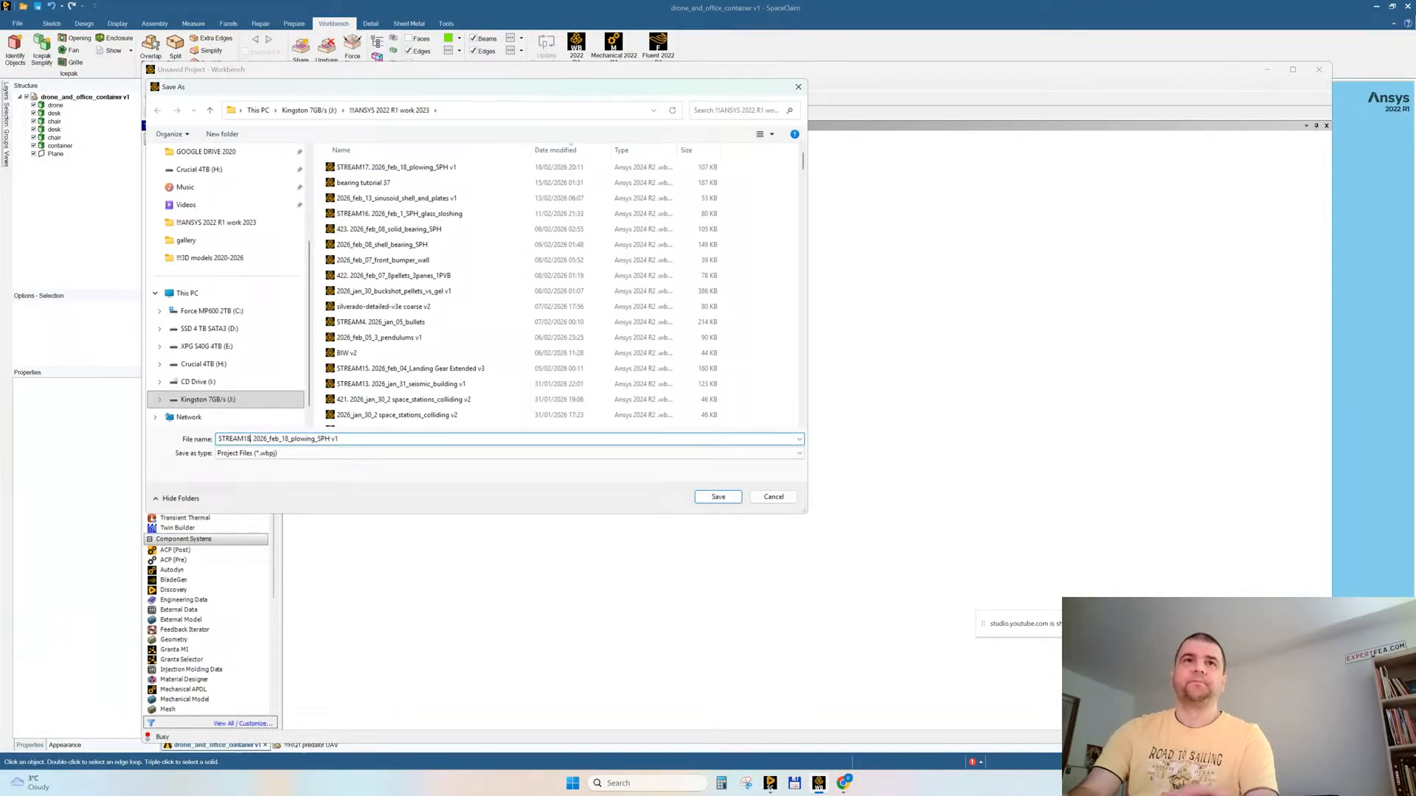
pyautogui.press('Delete')
pyautogui.press('Delete')
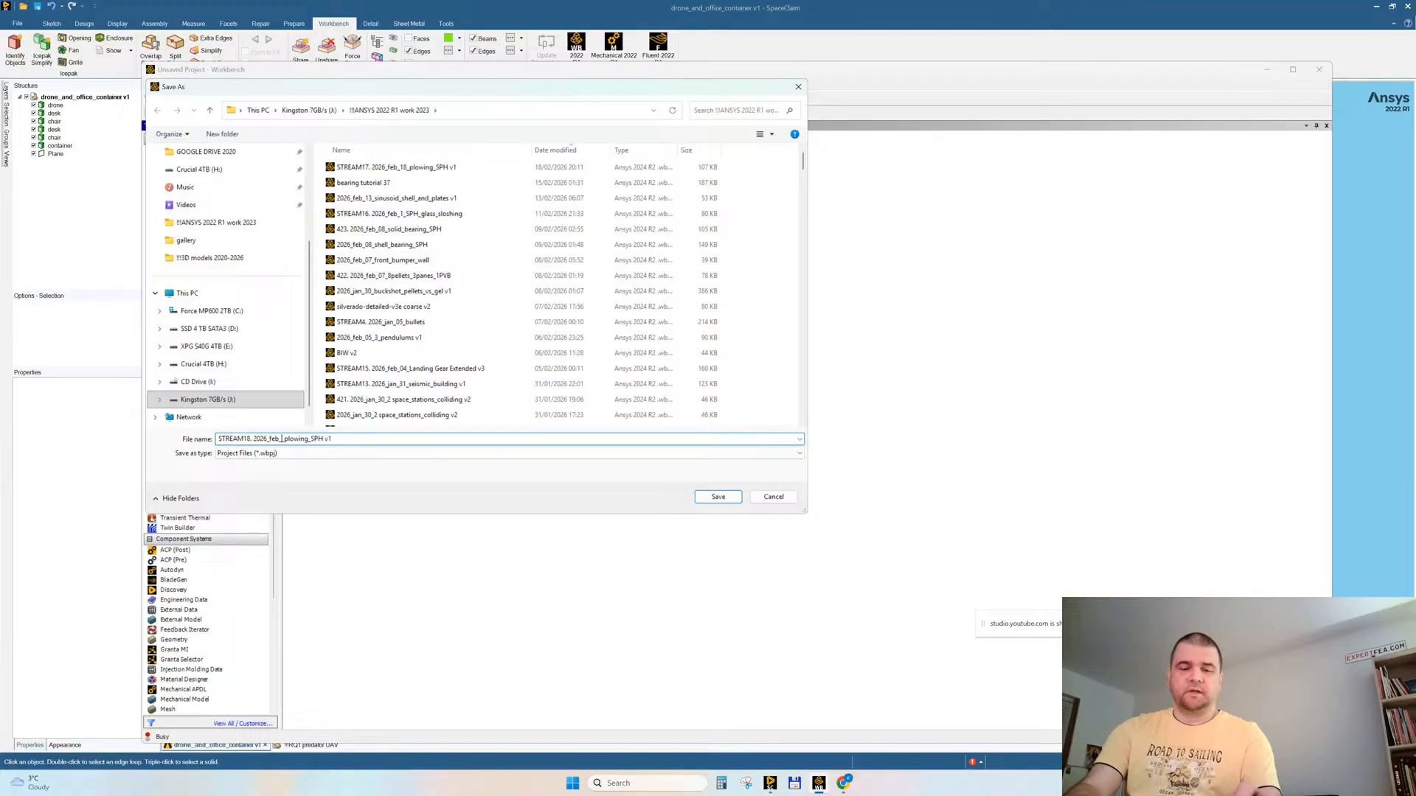
pyautogui.write('25_')
pyautogui.press('Right')
pyautogui.hotkey('shift', 'End')
pyautogui.write('drone_')
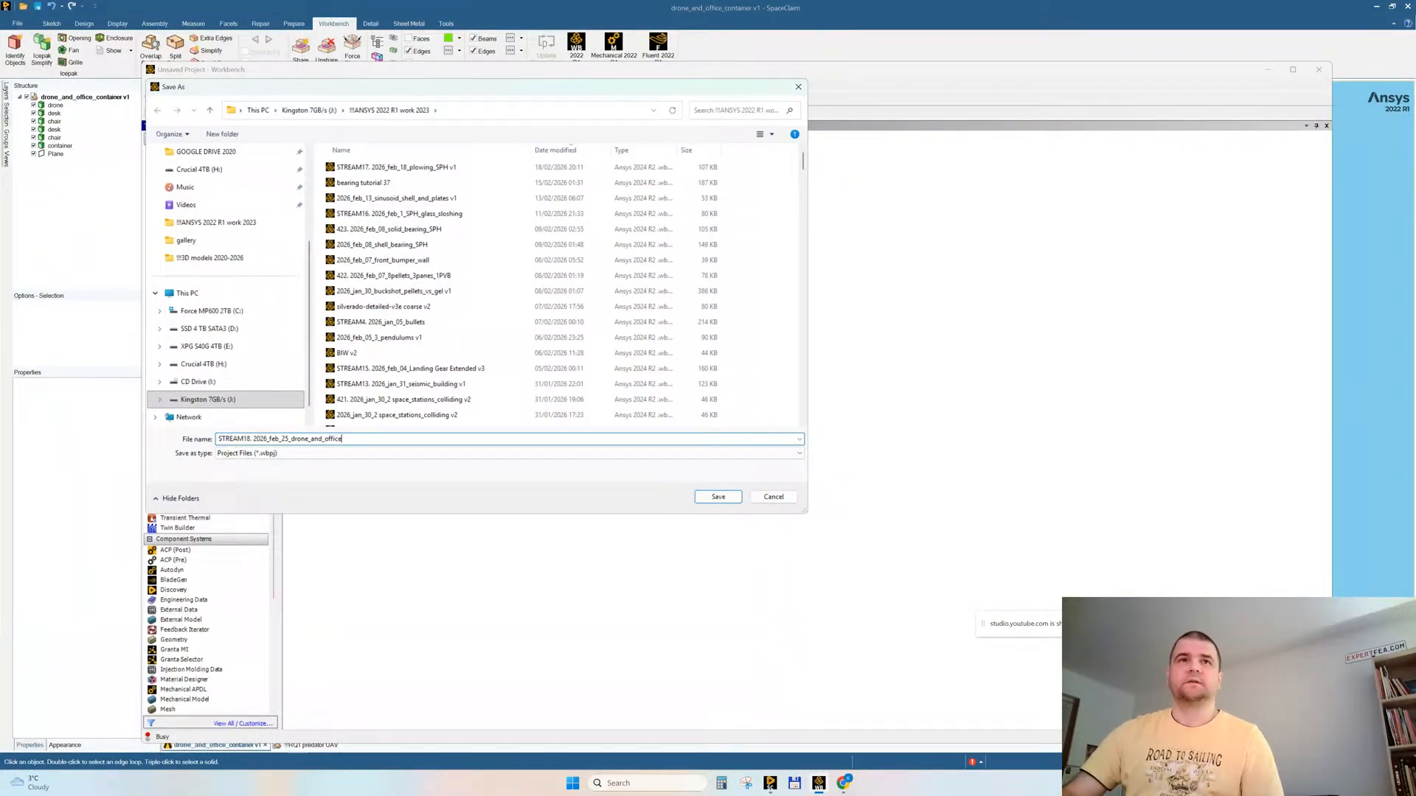
pyautogui.press('Return')
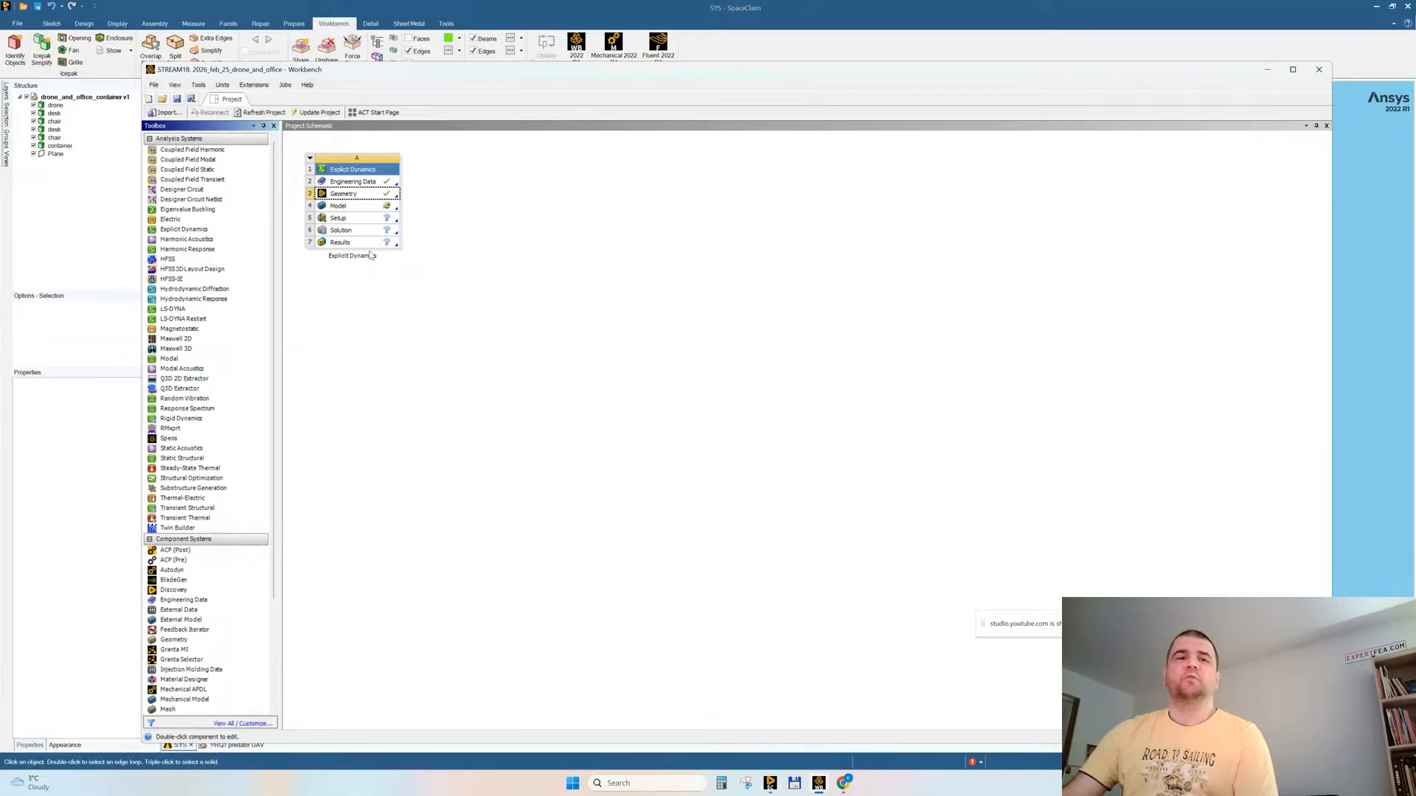
# Step: Open the Explicit Dynamics model in Mechanical, check the YouTube live stream page while it loads, and minimise the browser and Workbench
pyautogui.doubleClick(361, 208)
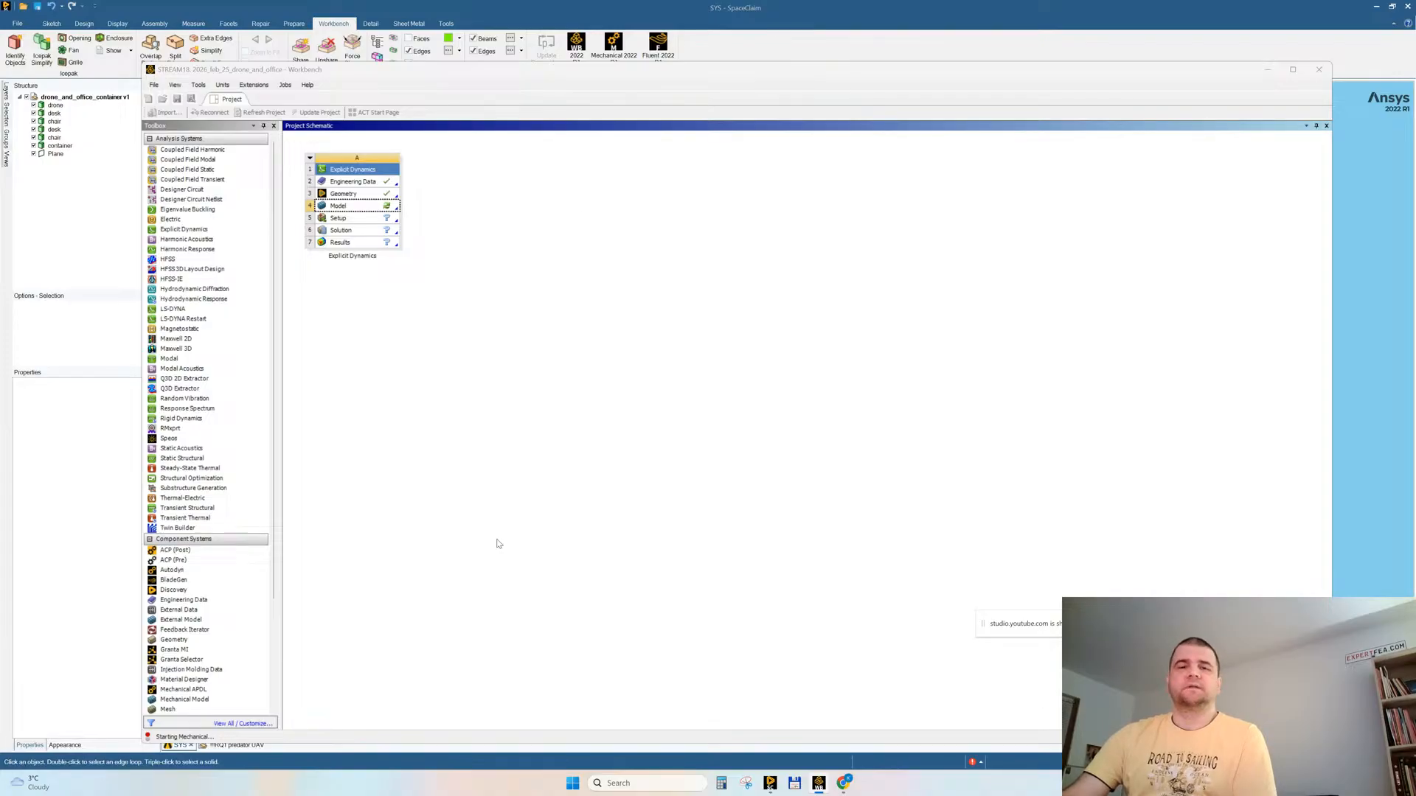
pyautogui.moveTo(843, 783)
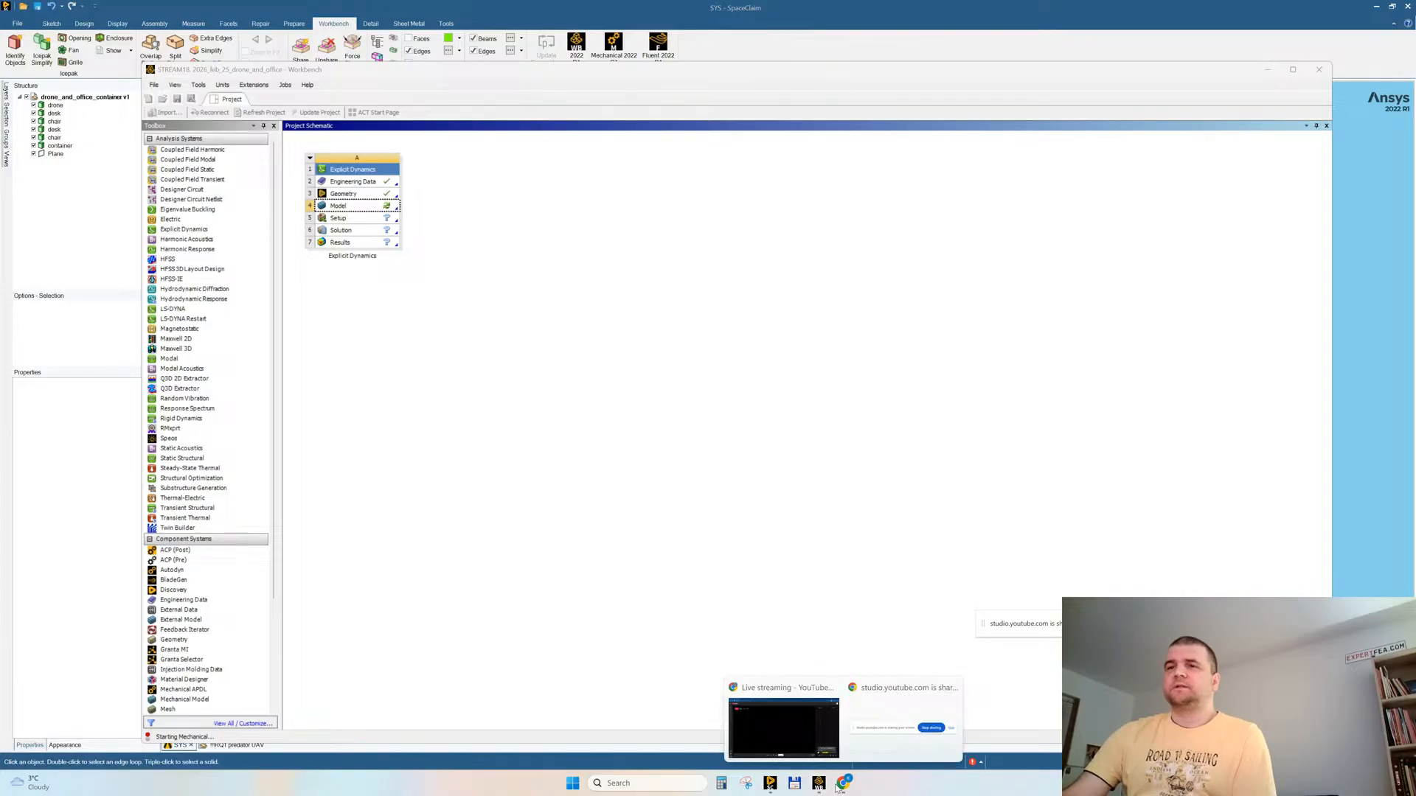
pyautogui.click(765, 741)
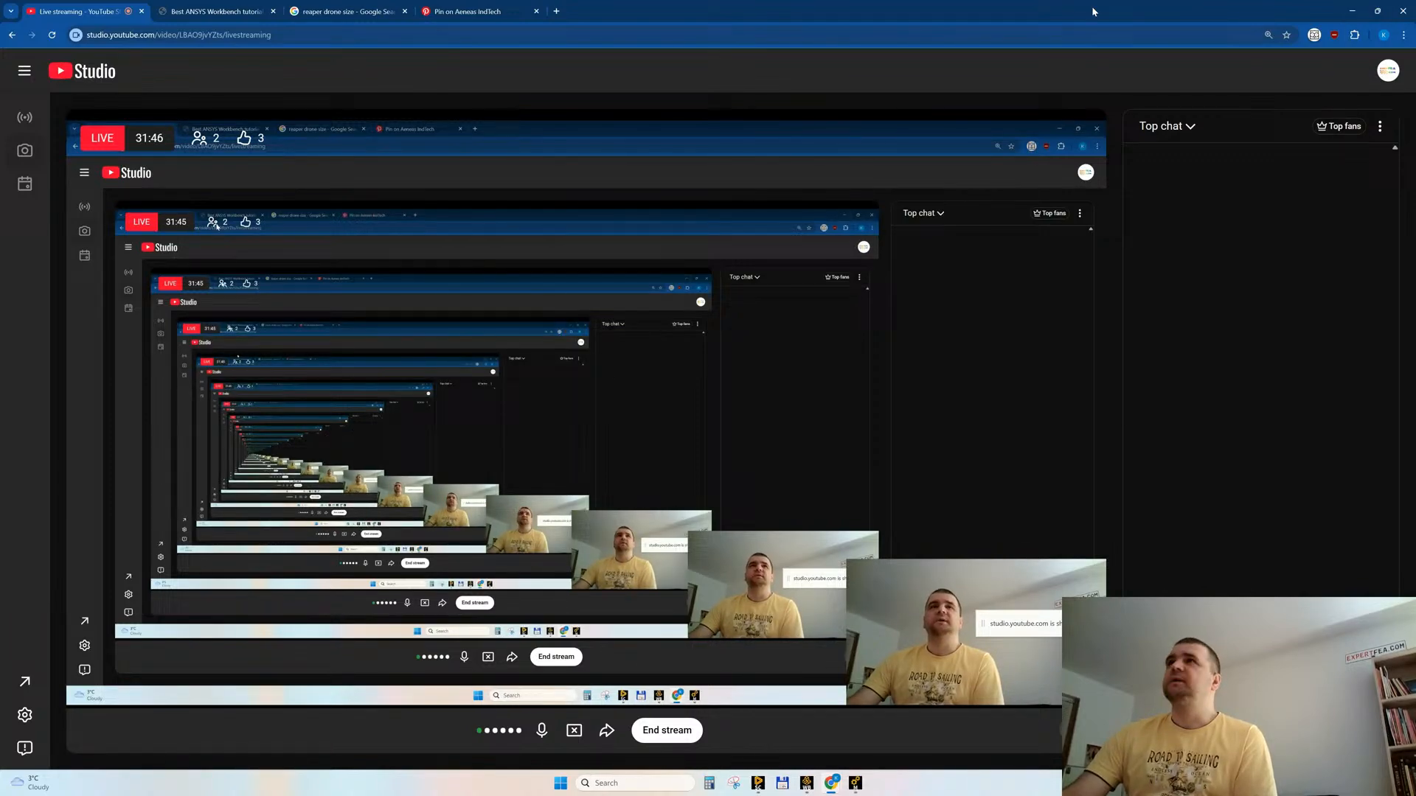
pyautogui.click(1352, 13)
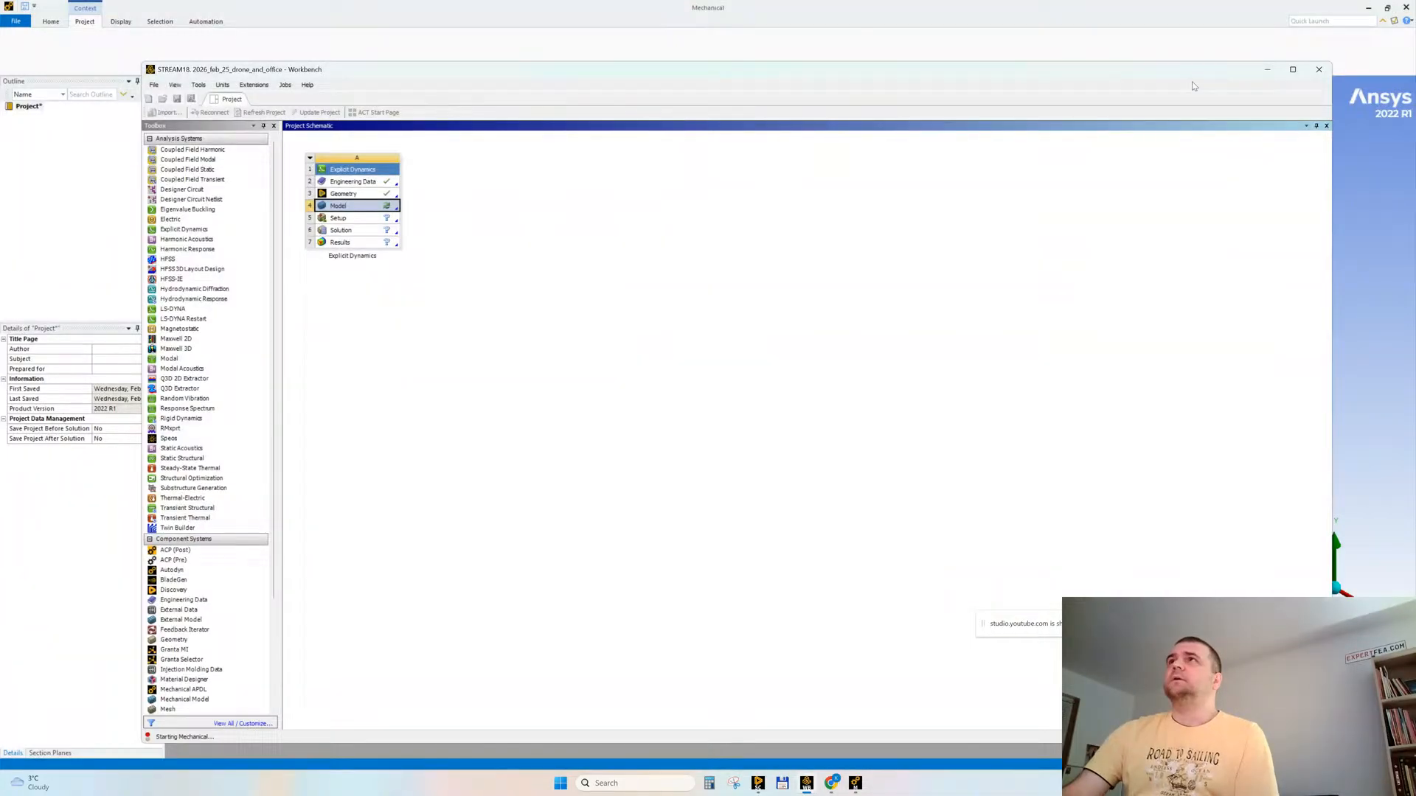
pyautogui.click(1268, 71)
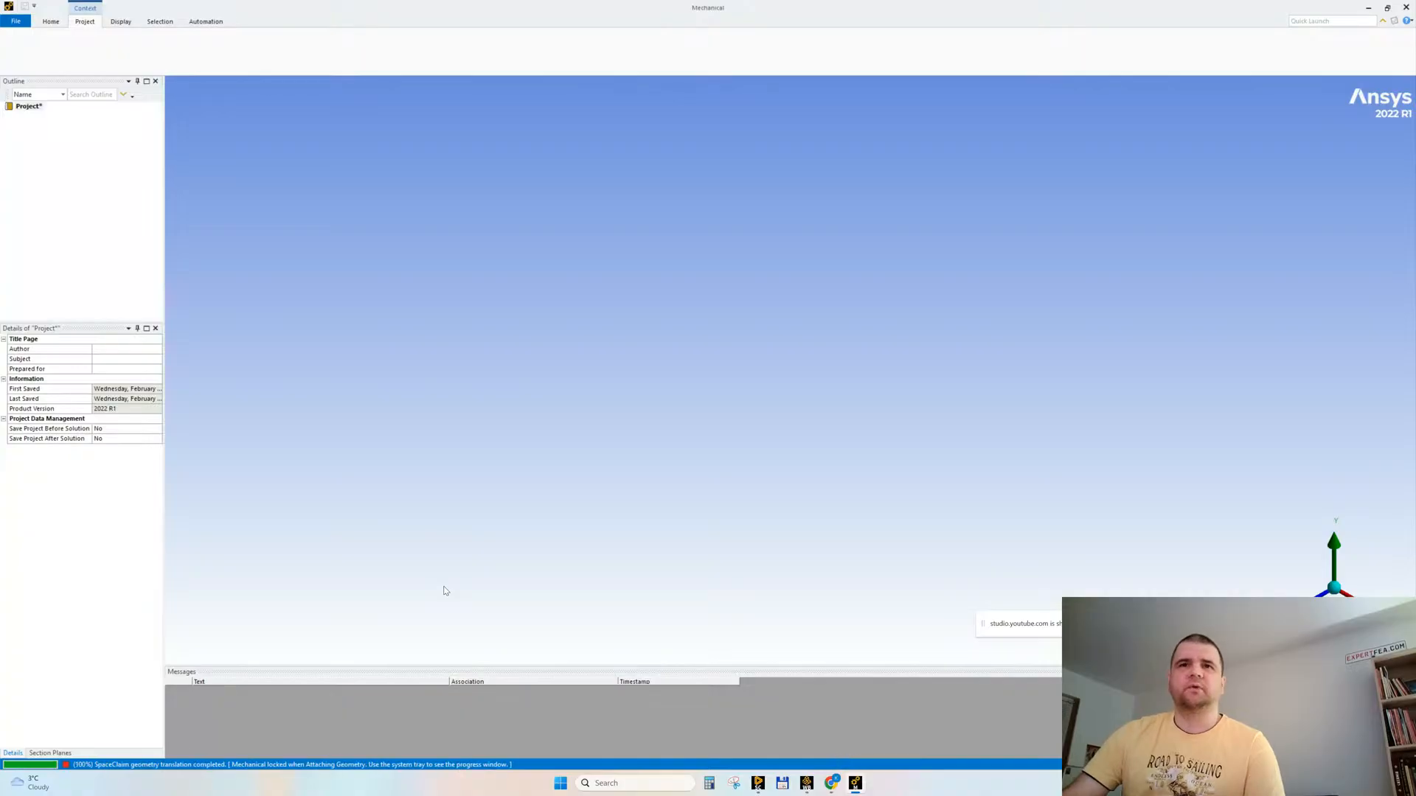
# Step: Apply a fixed support to the four corner faces on the underside of the container in the Explicit Dynamics analysis
pyautogui.click(788, 451)
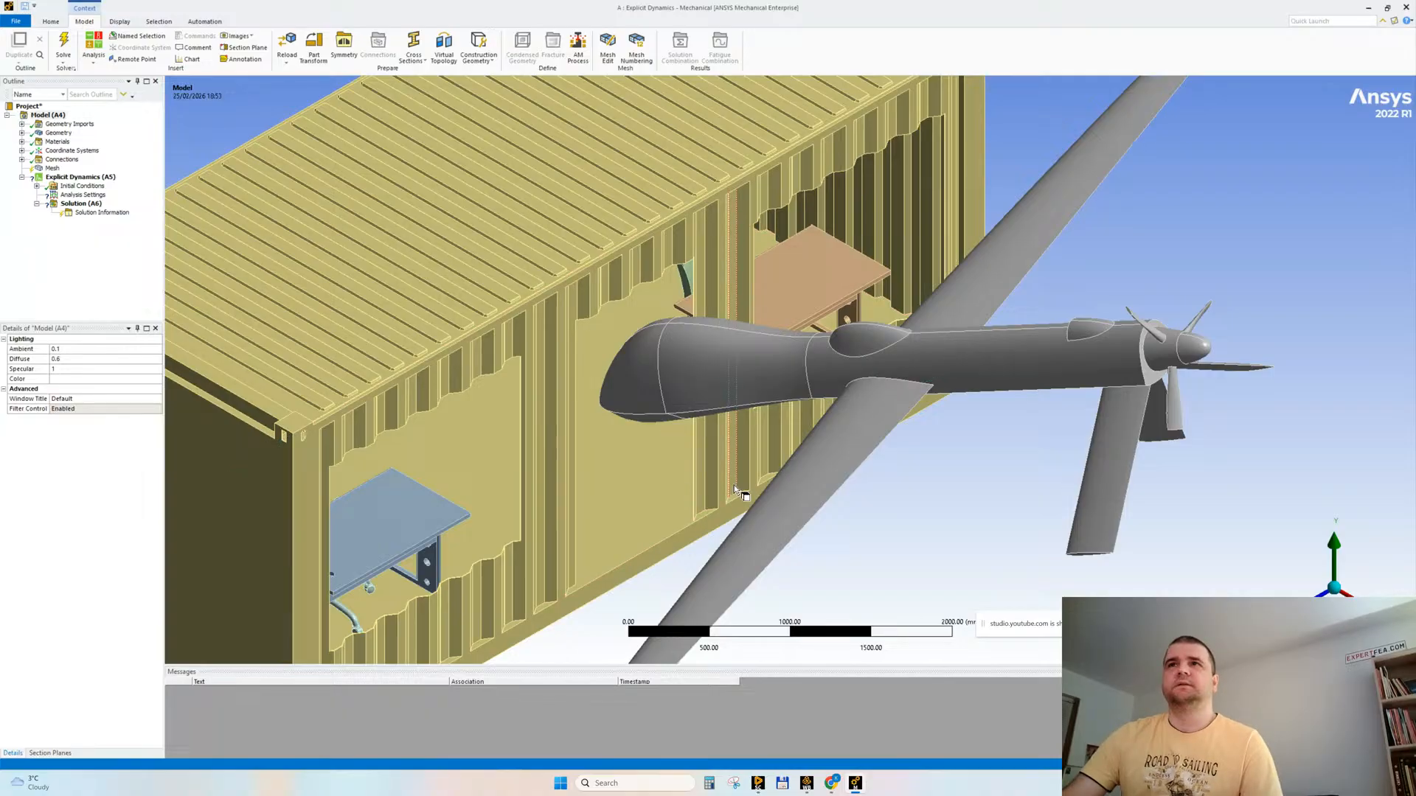
pyautogui.scroll(-3, 775, 494)
pyautogui.keyDown('shift'); pyautogui.moveTo(811, 529); pyautogui.dragTo(838, 601, button='middle'); pyautogui.keyUp('shift')
pyautogui.moveTo(750, 499); pyautogui.dragTo(759, 379, button='middle')
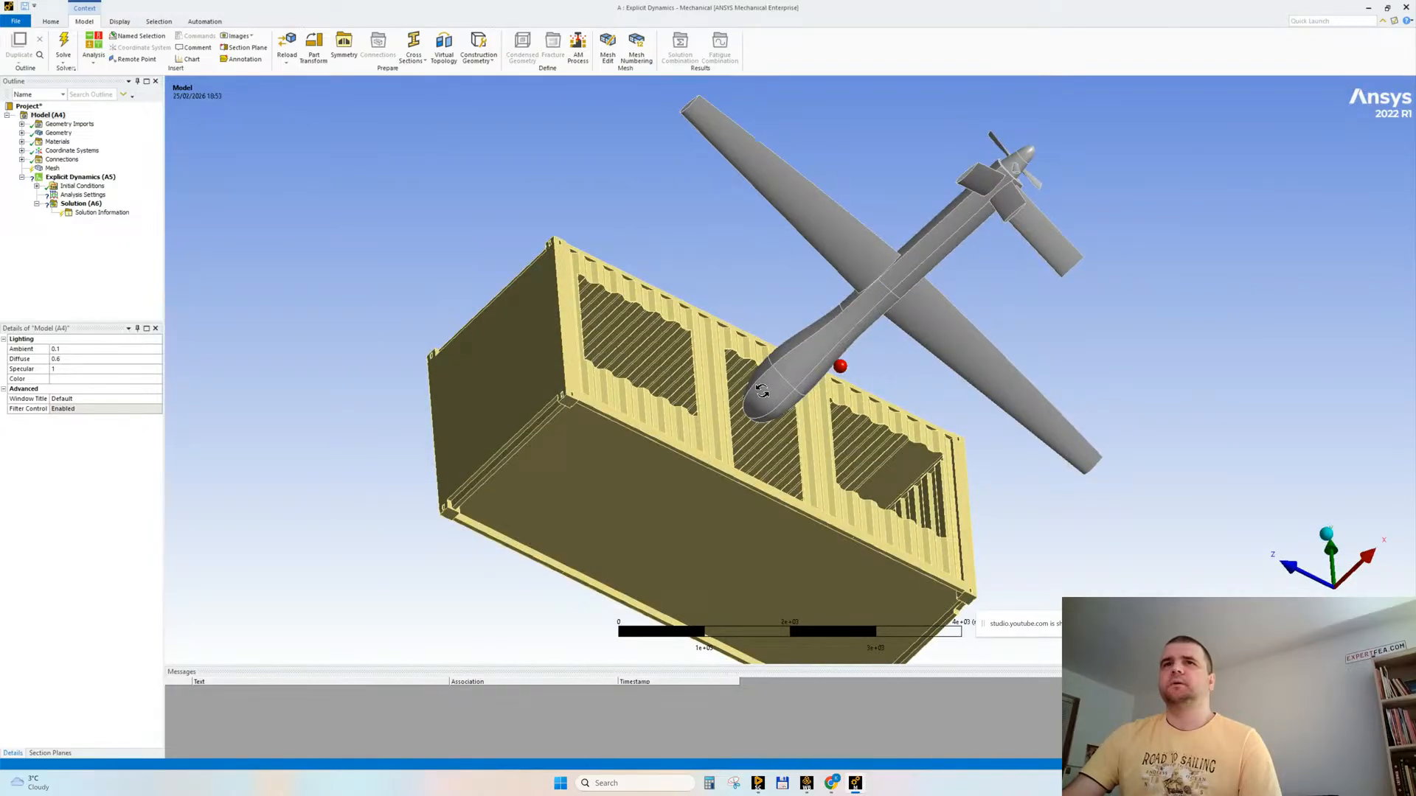
pyautogui.click(568, 402)
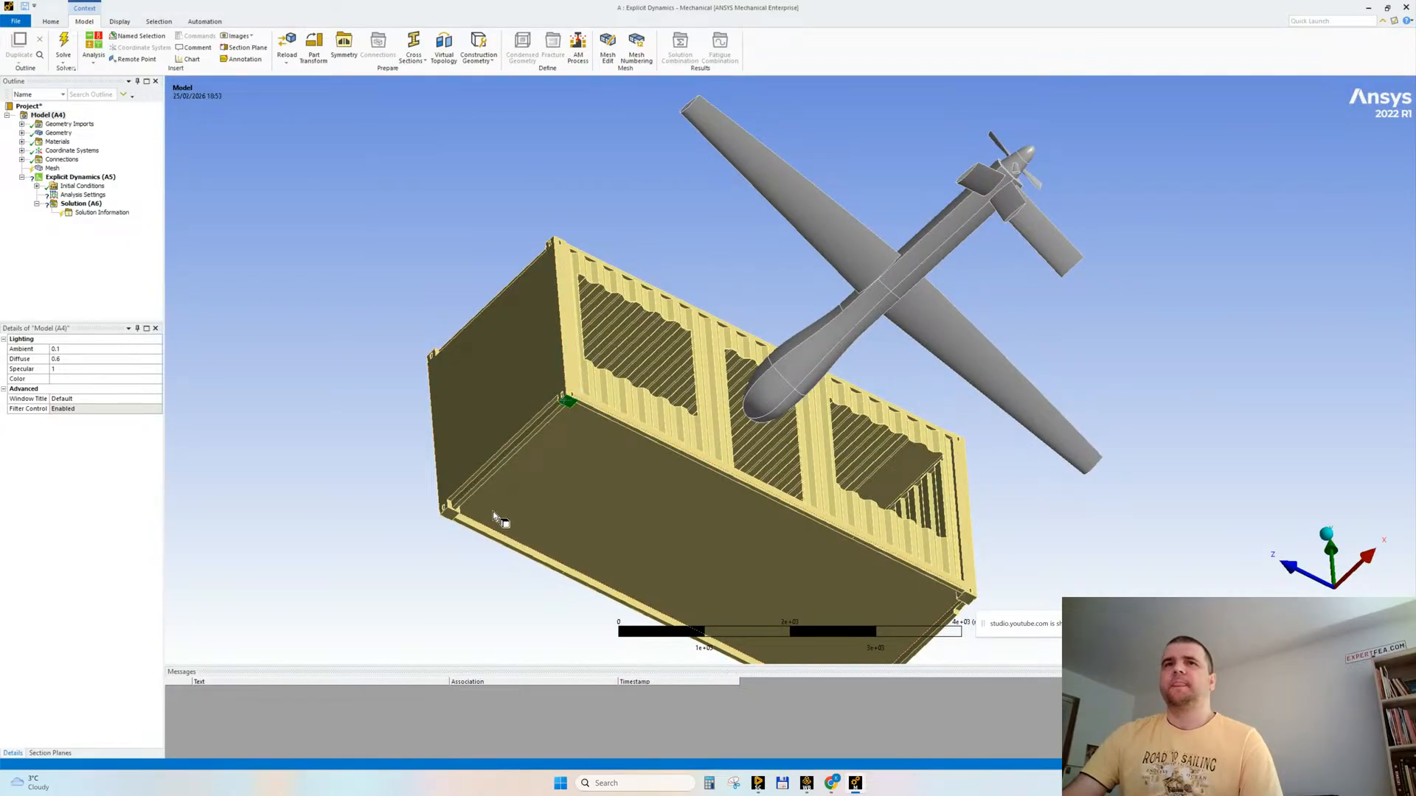
pyautogui.keyDown('ctrl'); pyautogui.click(449, 515); pyautogui.keyUp('ctrl')
pyautogui.keyDown('ctrl'); pyautogui.moveTo(817, 472); pyautogui.dragTo(760, 376, button='middle'); pyautogui.keyUp('ctrl')
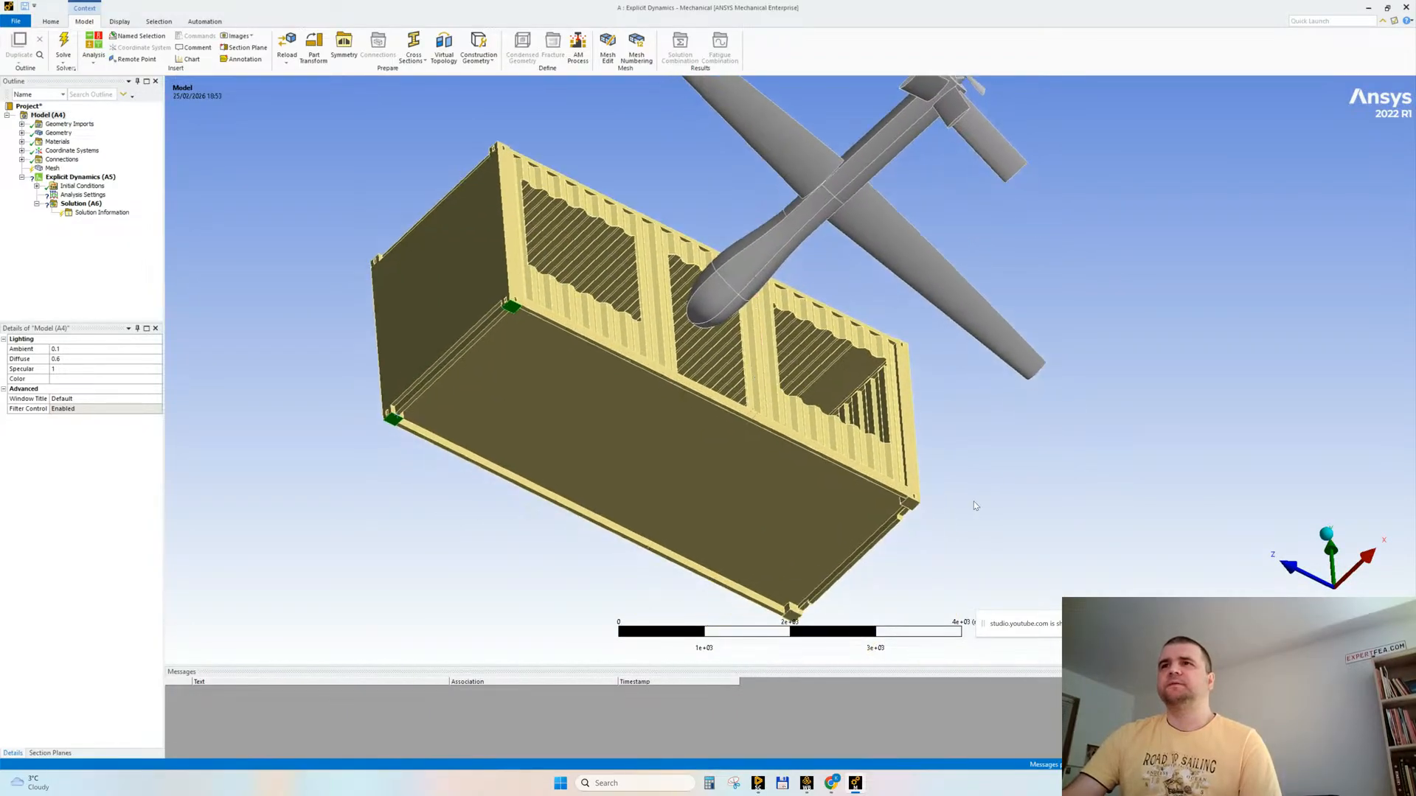
pyautogui.keyDown('ctrl'); pyautogui.click(913, 505); pyautogui.keyUp('ctrl')
pyautogui.keyDown('ctrl'); pyautogui.click(791, 612); pyautogui.keyUp('ctrl')
pyautogui.moveTo(517, 234); pyautogui.dragTo(567, 295, button='middle')
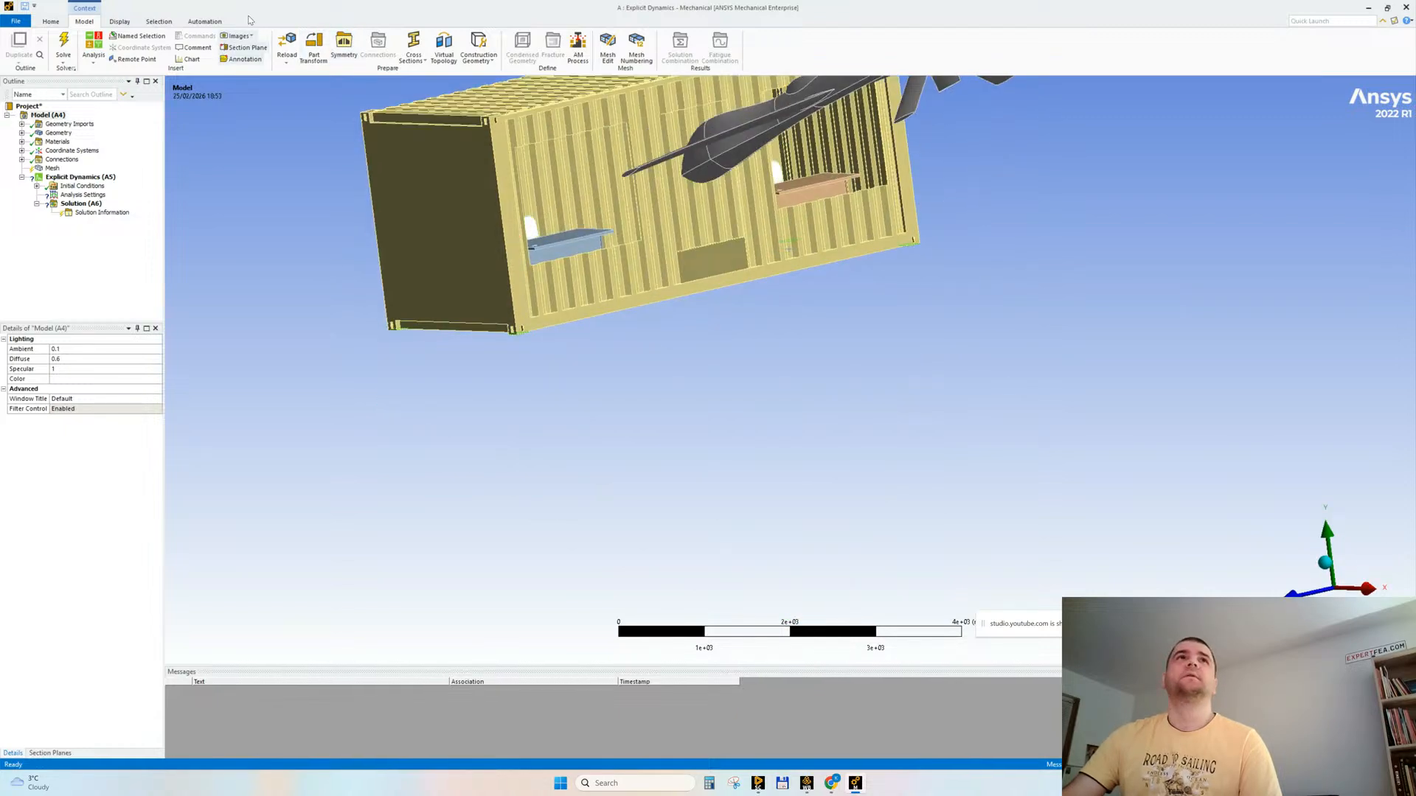
pyautogui.click(80, 177)
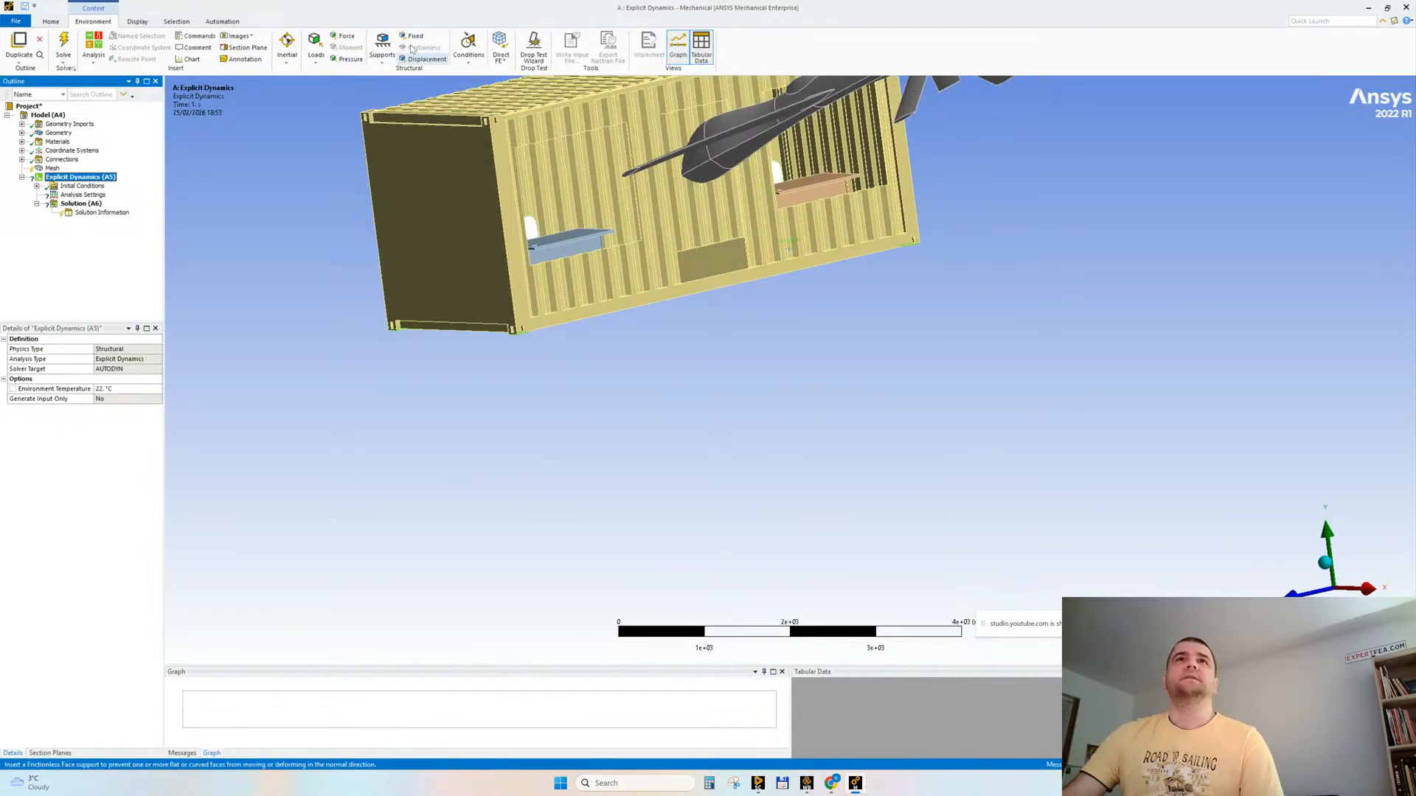
pyautogui.click(411, 35)
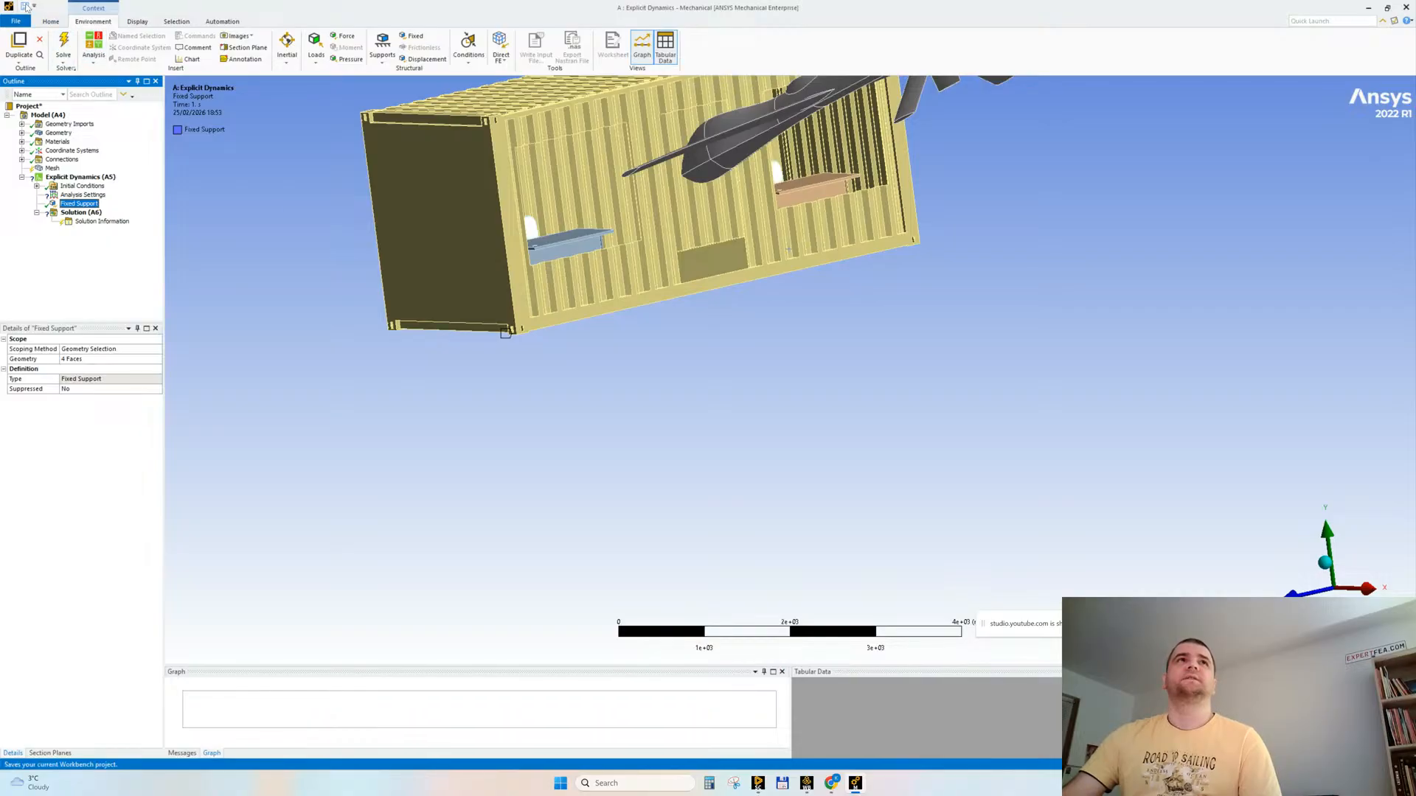
# Step: Check the assembly in SpaceClaim, return to Mechanical, and examine the drone nose, chair, desk and container roof to decide on materials
pyautogui.moveTo(760, 783)
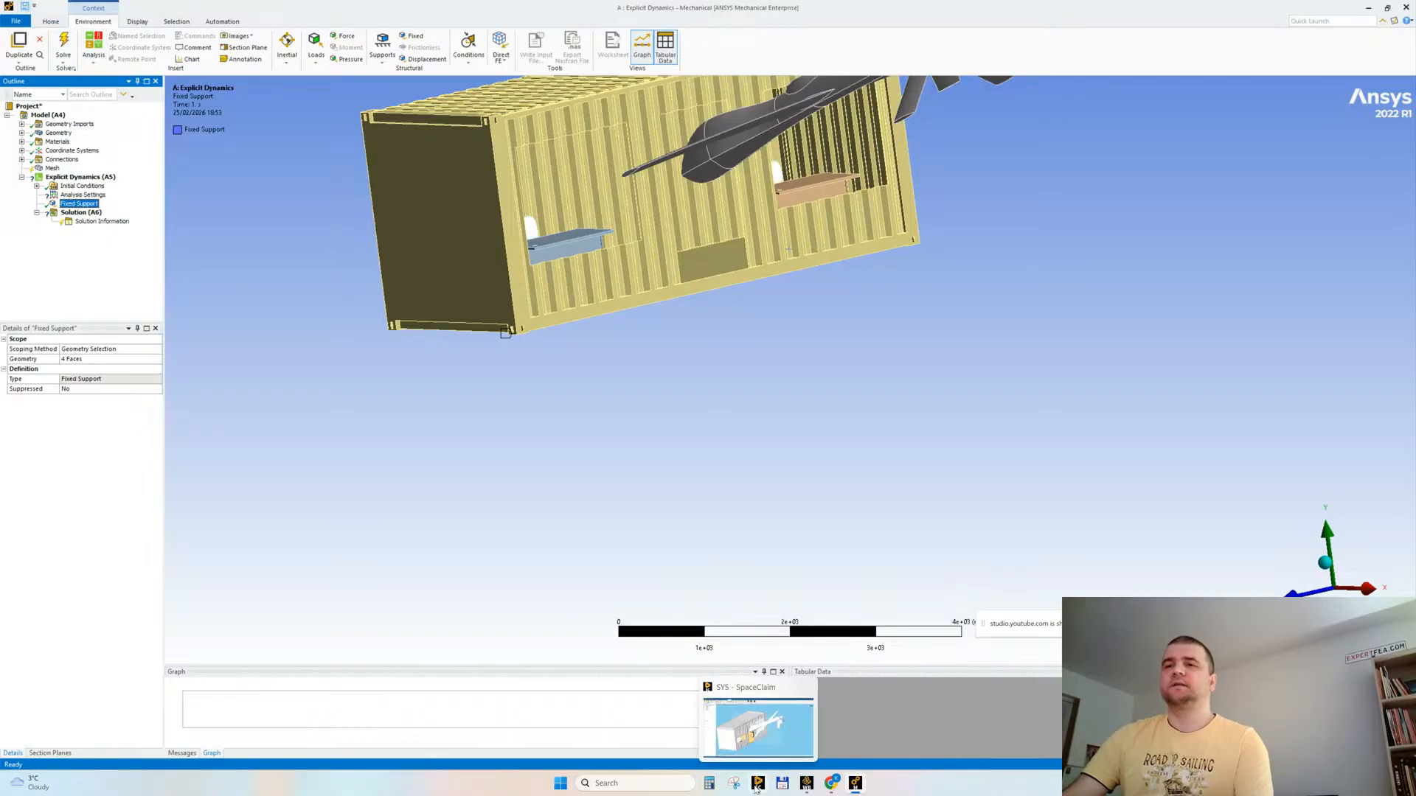
pyautogui.click(783, 712)
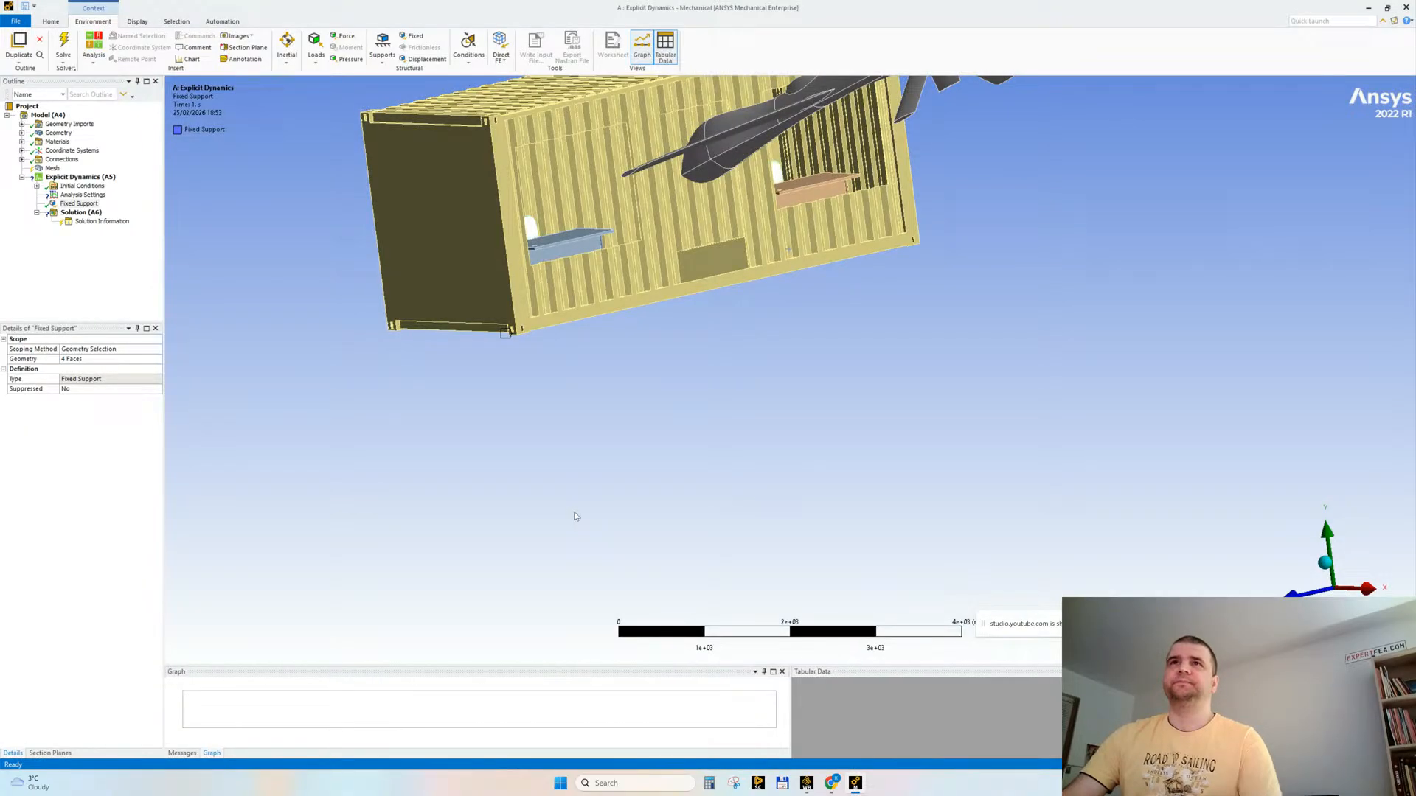
pyautogui.moveTo(617, 361); pyautogui.dragTo(673, 454, button='middle')
pyautogui.keyDown('ctrl'); pyautogui.moveTo(638, 355); pyautogui.dragTo(670, 351, button='middle'); pyautogui.keyUp('ctrl')
pyautogui.keyDown('shift'); pyautogui.moveTo(760, 343); pyautogui.dragTo(810, 399, button='middle'); pyautogui.keyUp('shift')
pyautogui.click(705, 351)
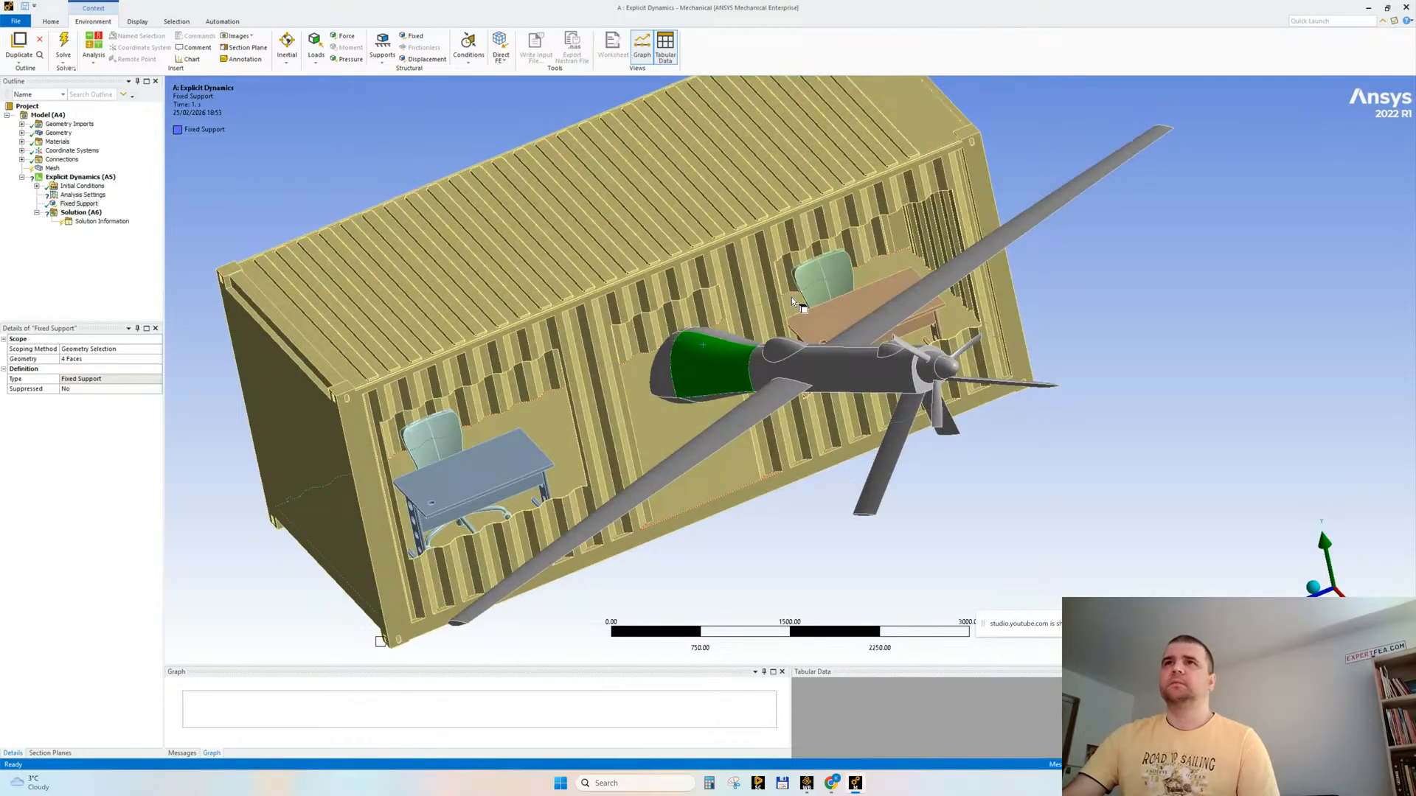
pyautogui.click(812, 286)
pyautogui.click(442, 443)
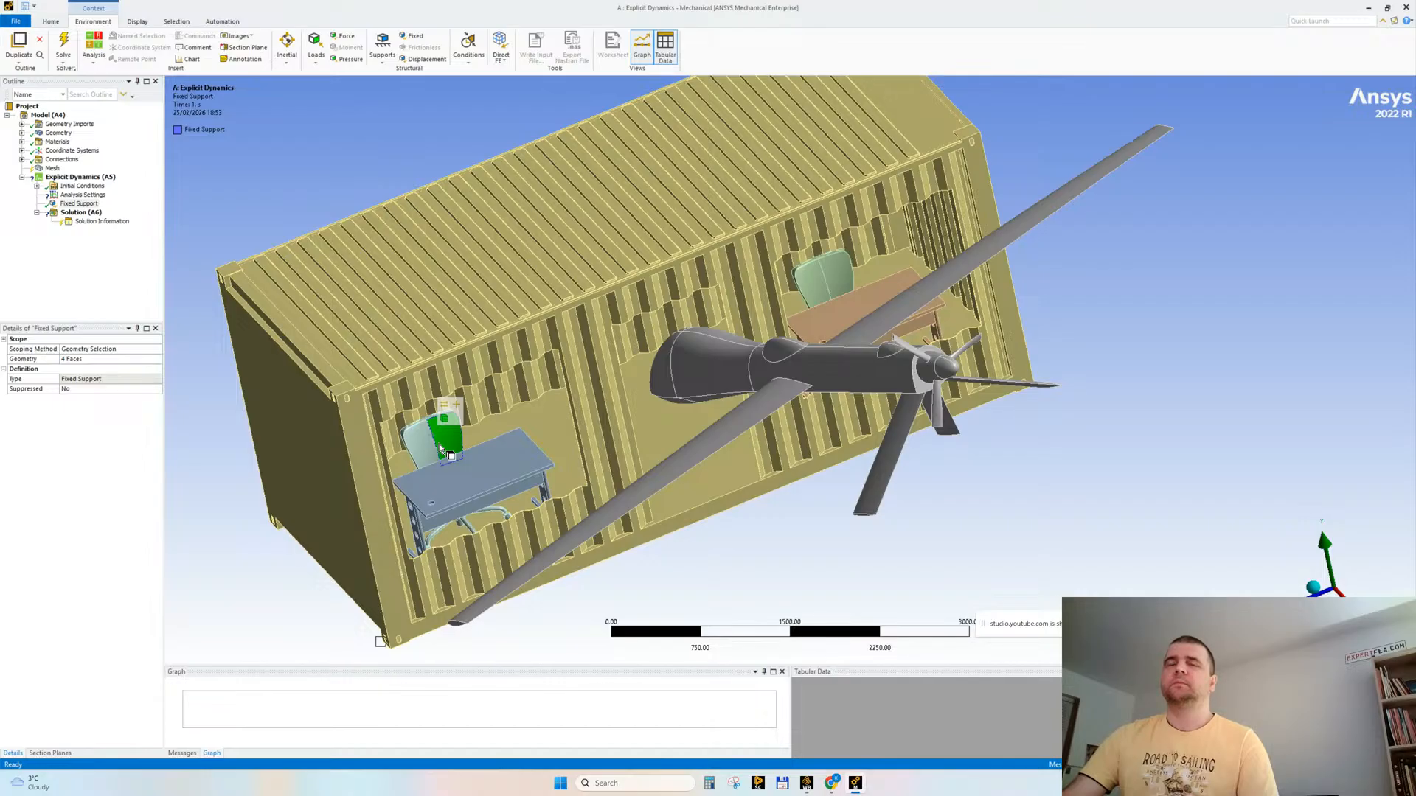
pyautogui.click(506, 278)
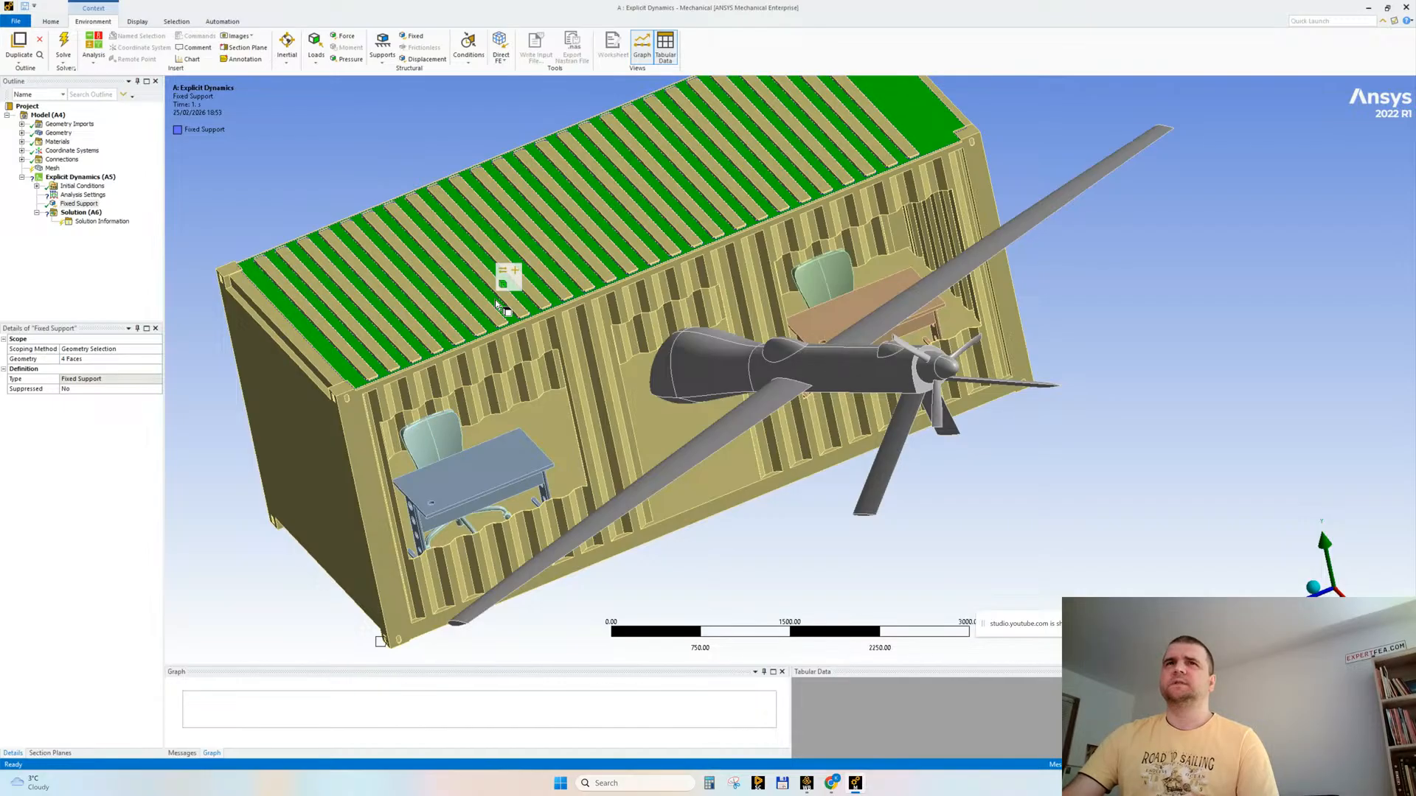
pyautogui.click(752, 559)
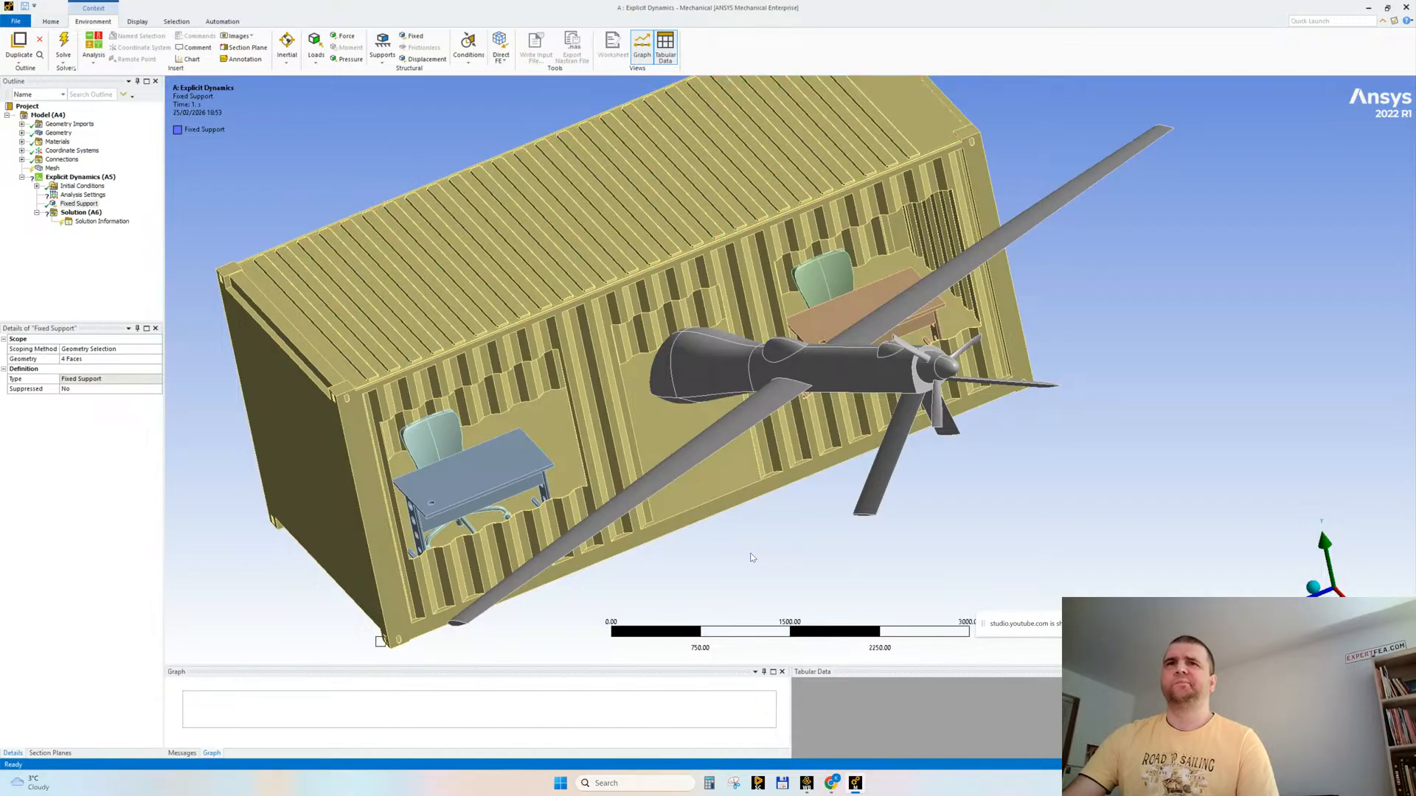
pyautogui.click(497, 451)
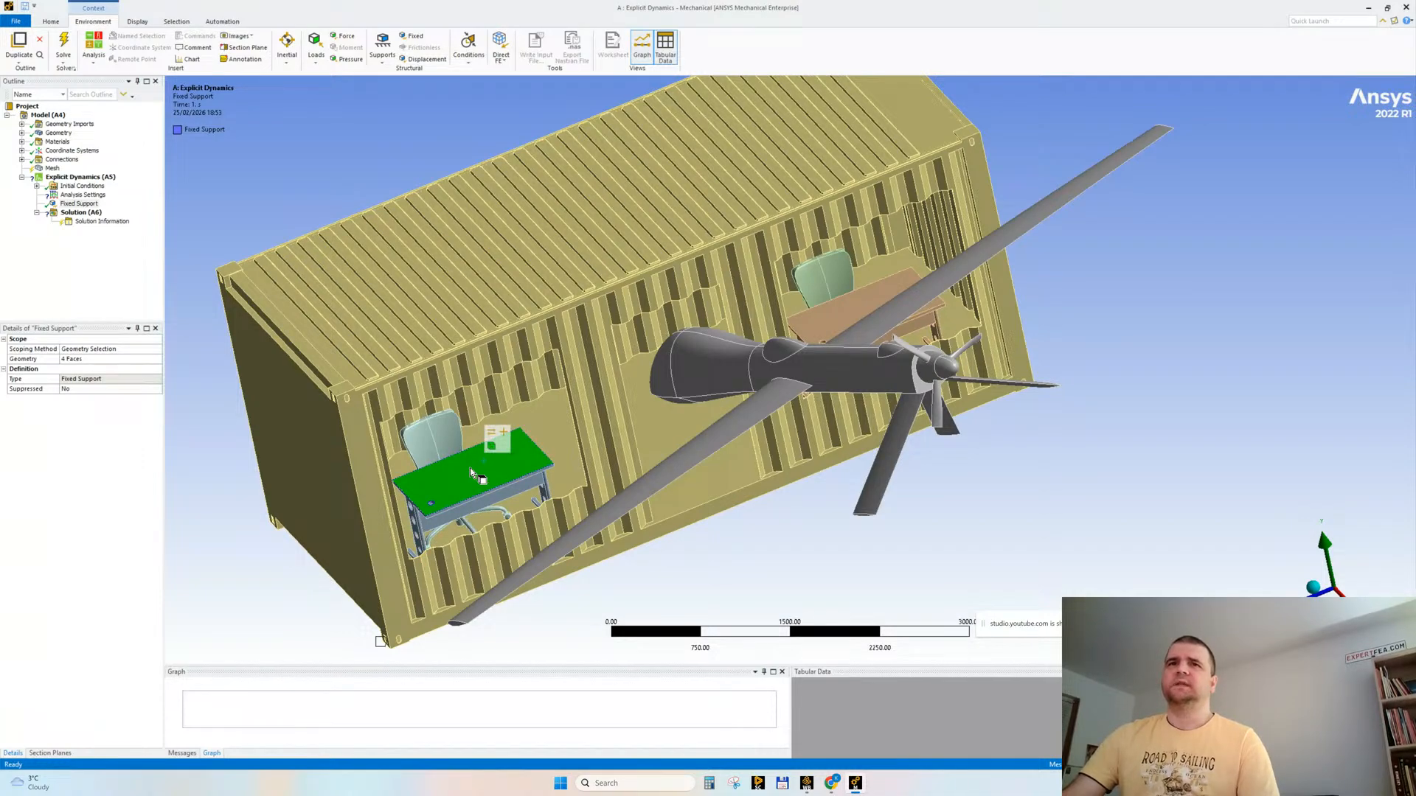
pyautogui.click(709, 367)
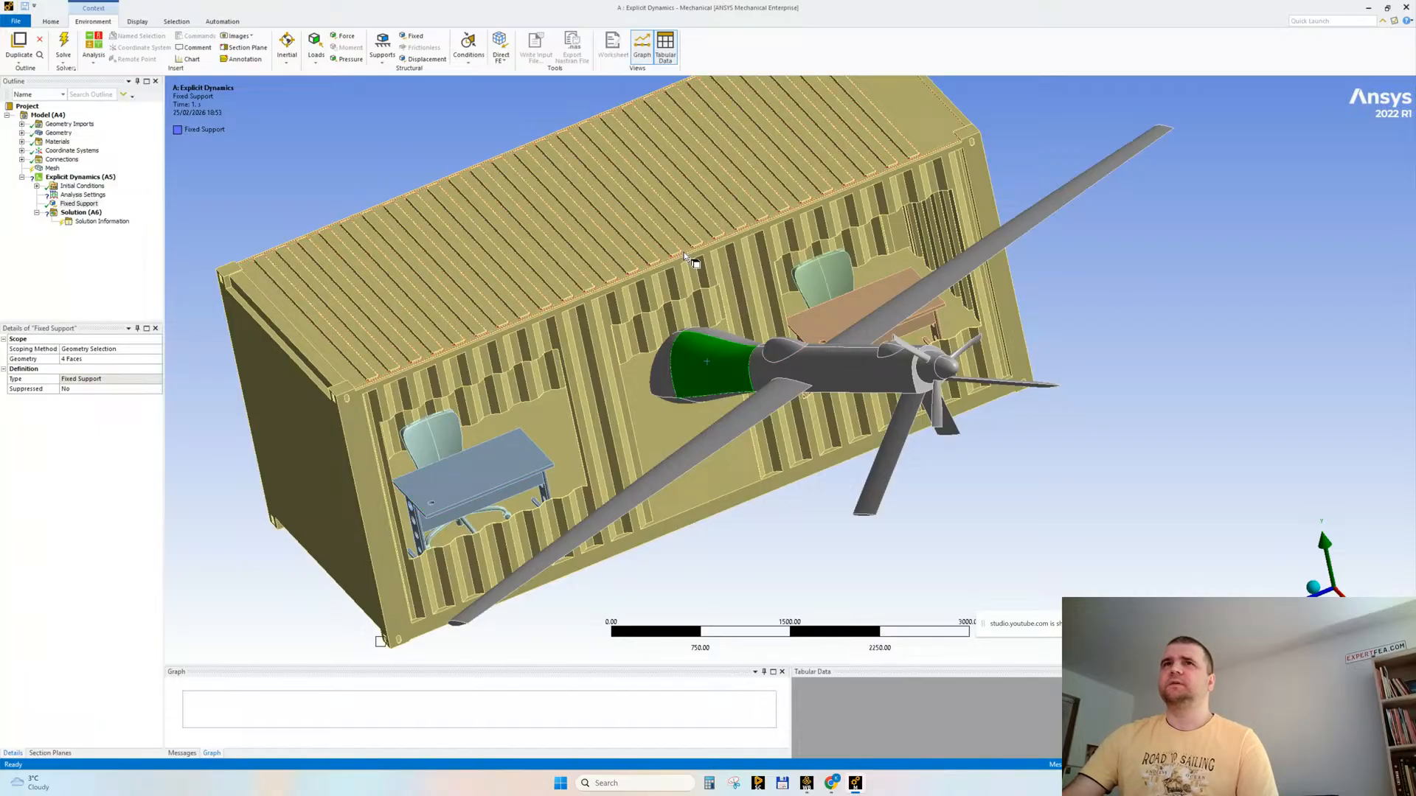
pyautogui.click(557, 236)
pyautogui.click(649, 537)
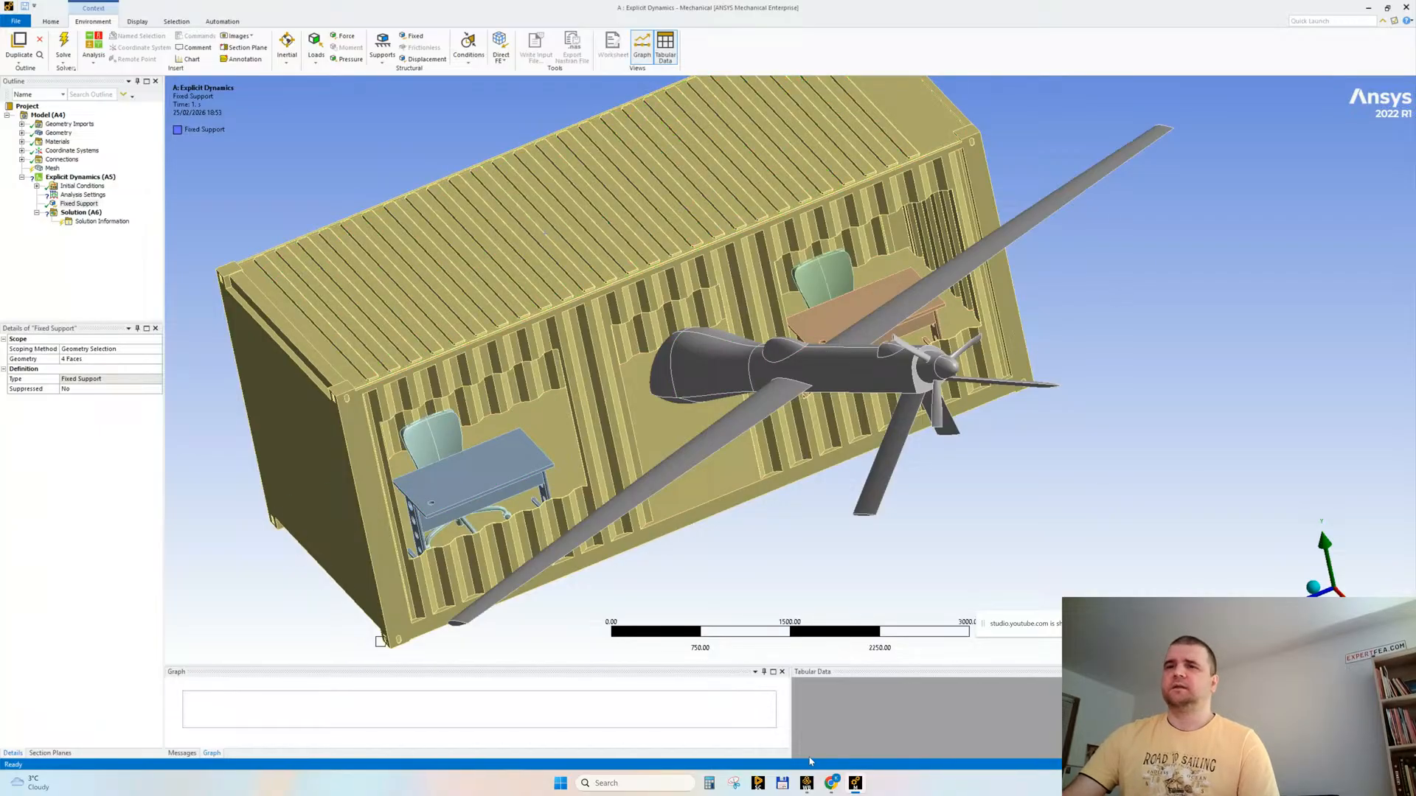
# Step: Open the Engineering Data of the Explicit Dynamics system in Workbench and delete the default Structural Steel material
pyautogui.click(806, 783)
pyautogui.doubleClick(354, 184)
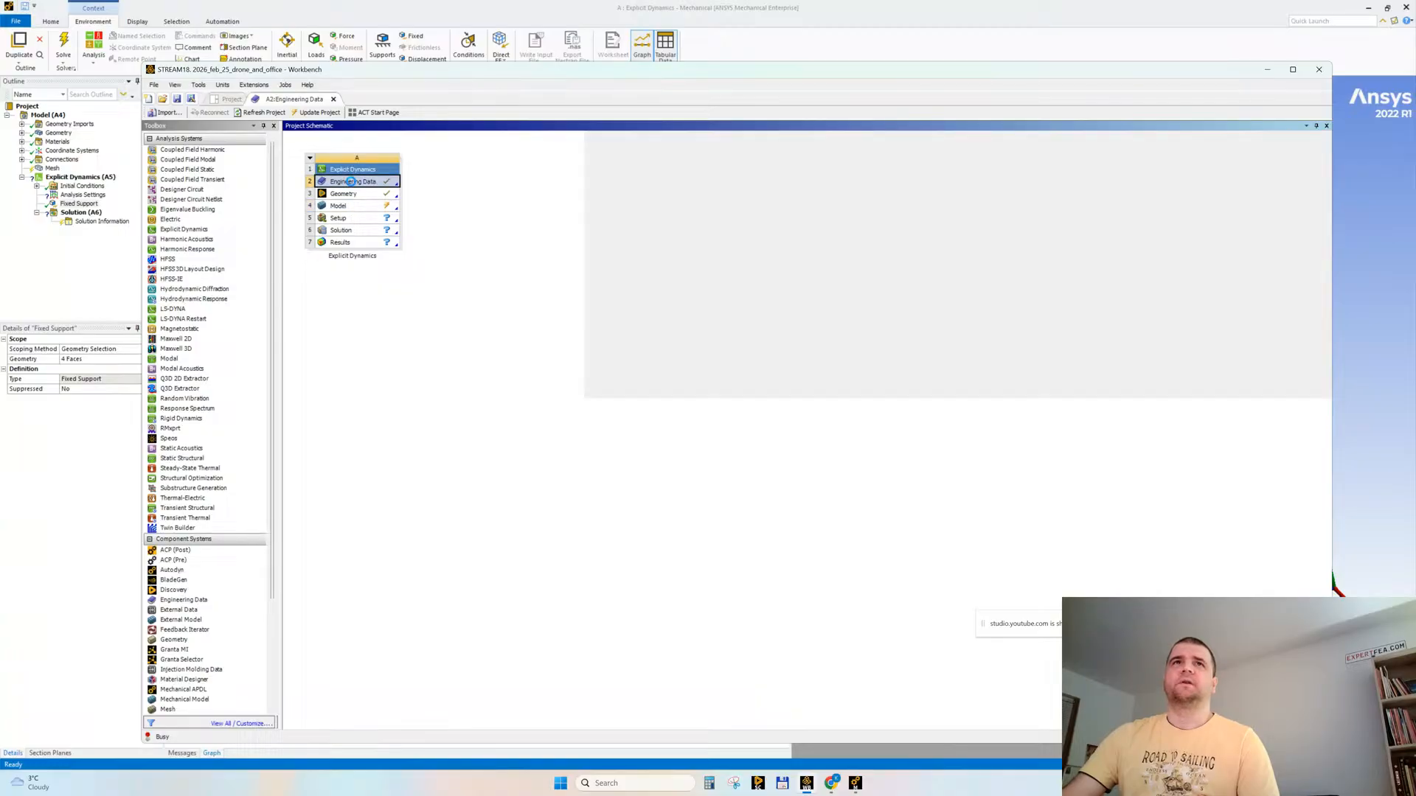
pyautogui.rightClick(362, 188)
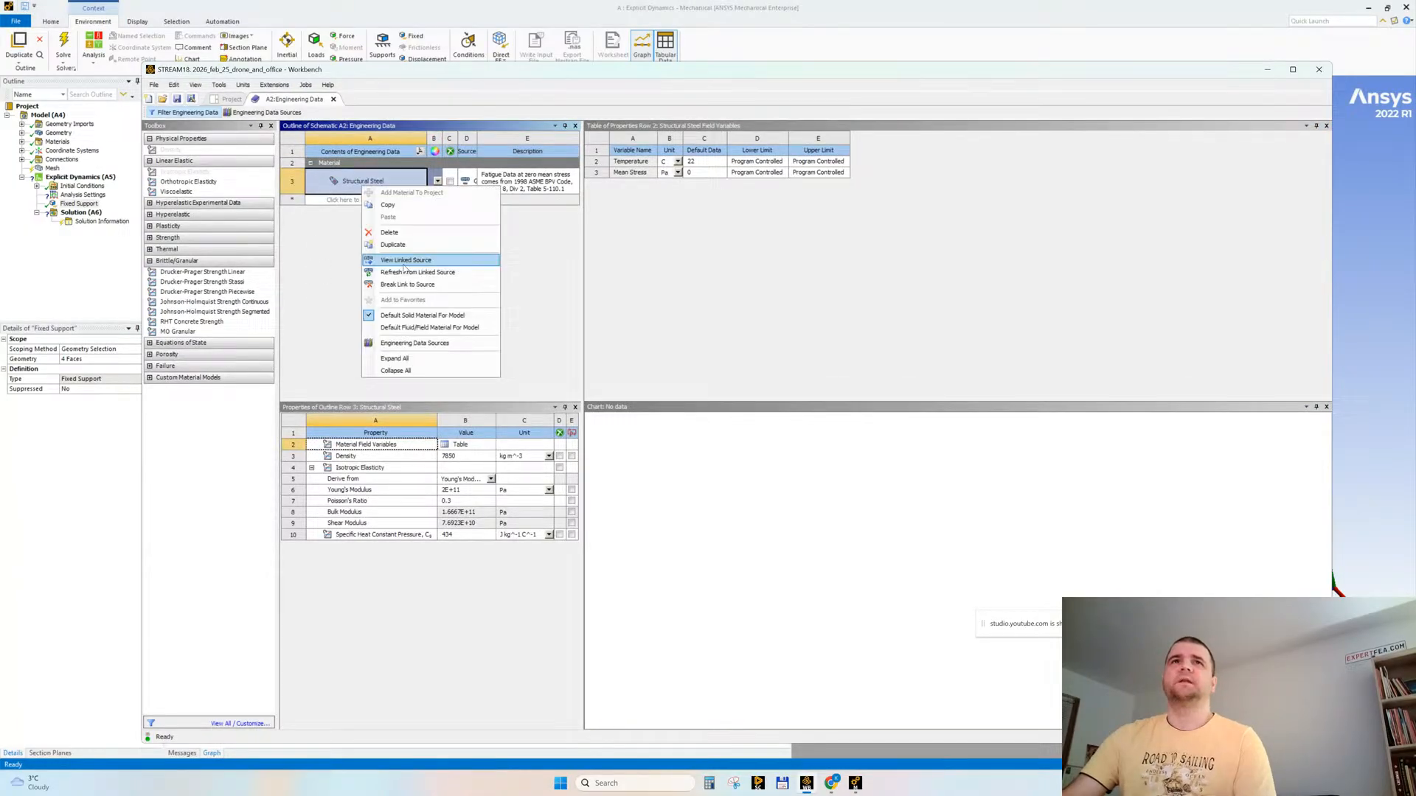
pyautogui.click(402, 234)
# Step: Add Aluminum Alloy NL and Structural Steel NL from the General Non-linear Materials library to the project
pyautogui.click(266, 113)
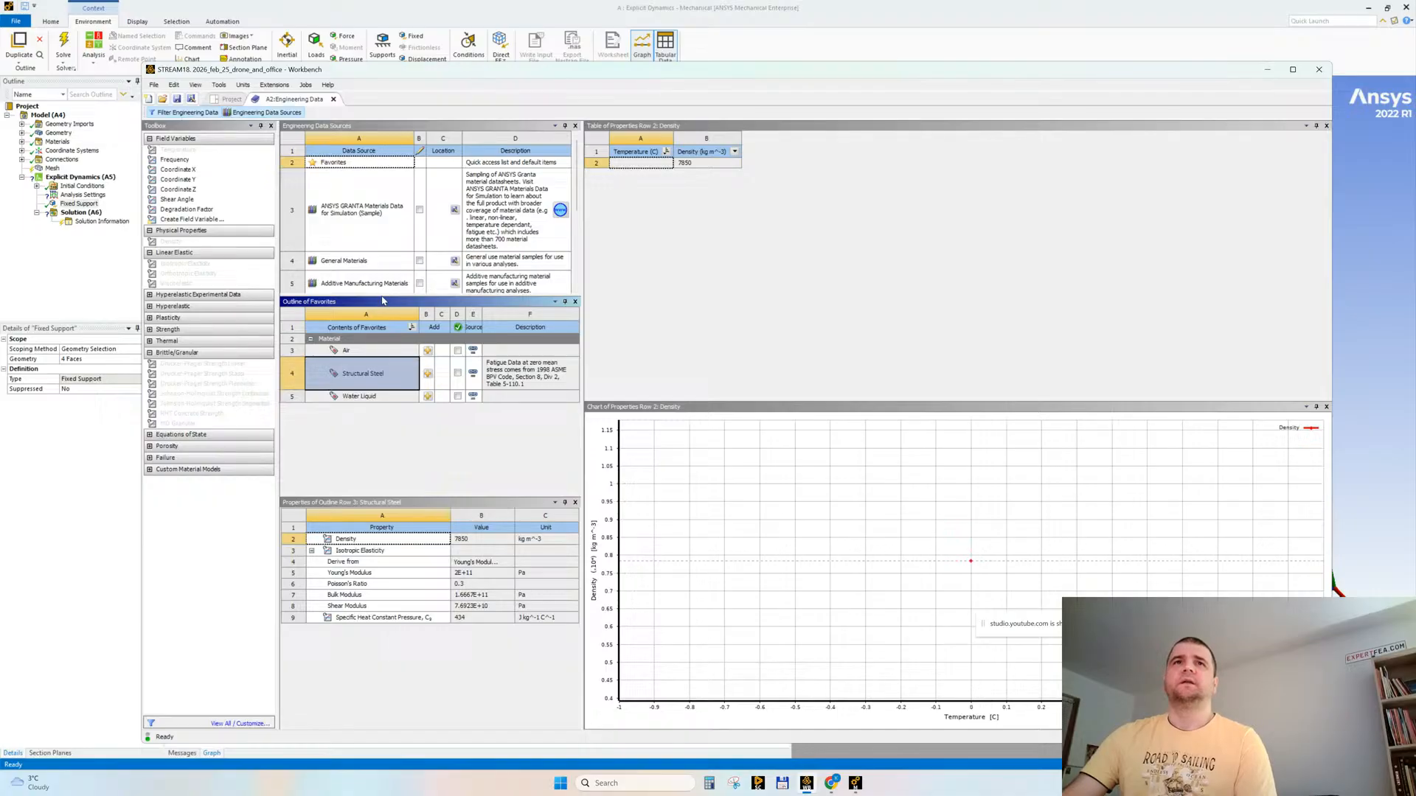
pyautogui.moveTo(383, 301); pyautogui.dragTo(383, 359)
pyautogui.scroll(-1, 368, 310)
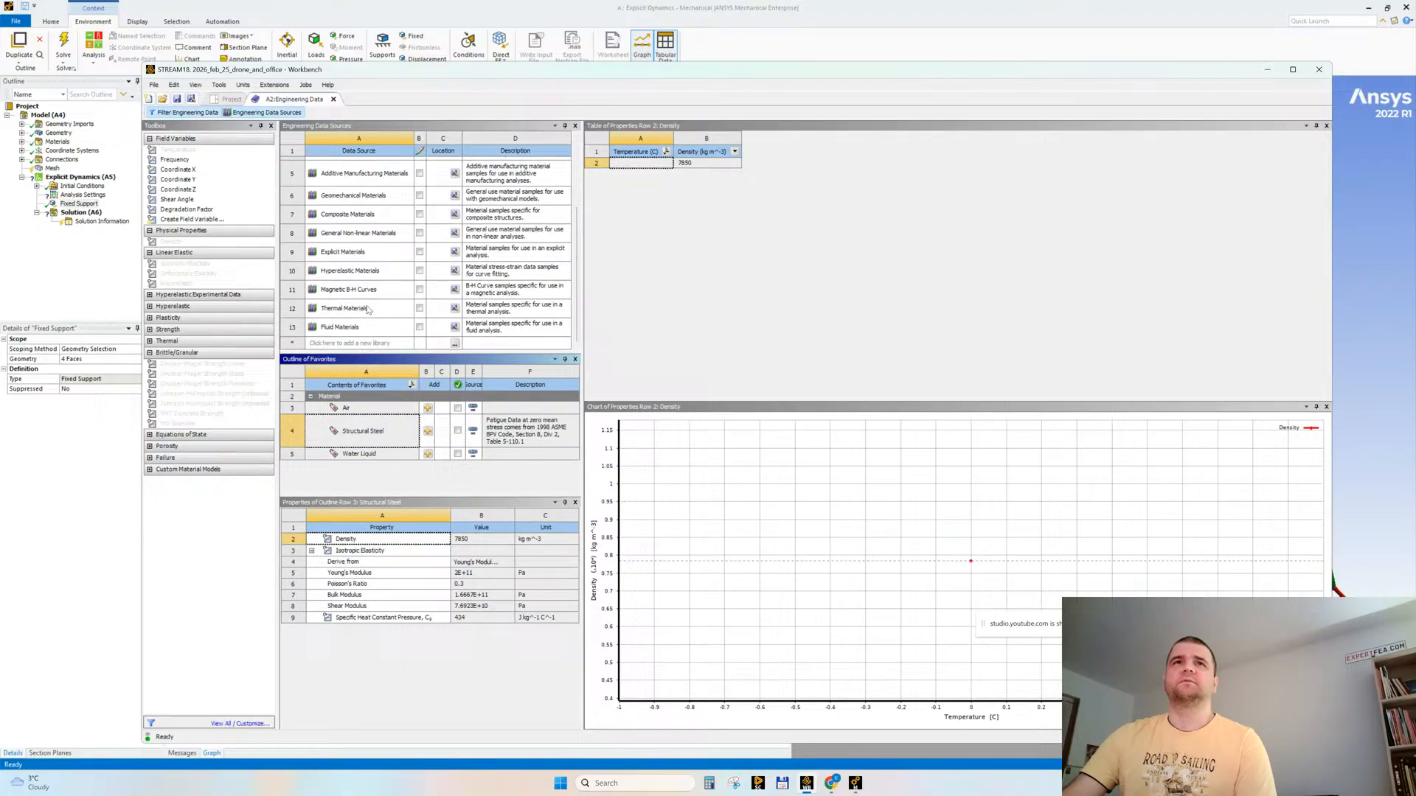
pyautogui.click(311, 233)
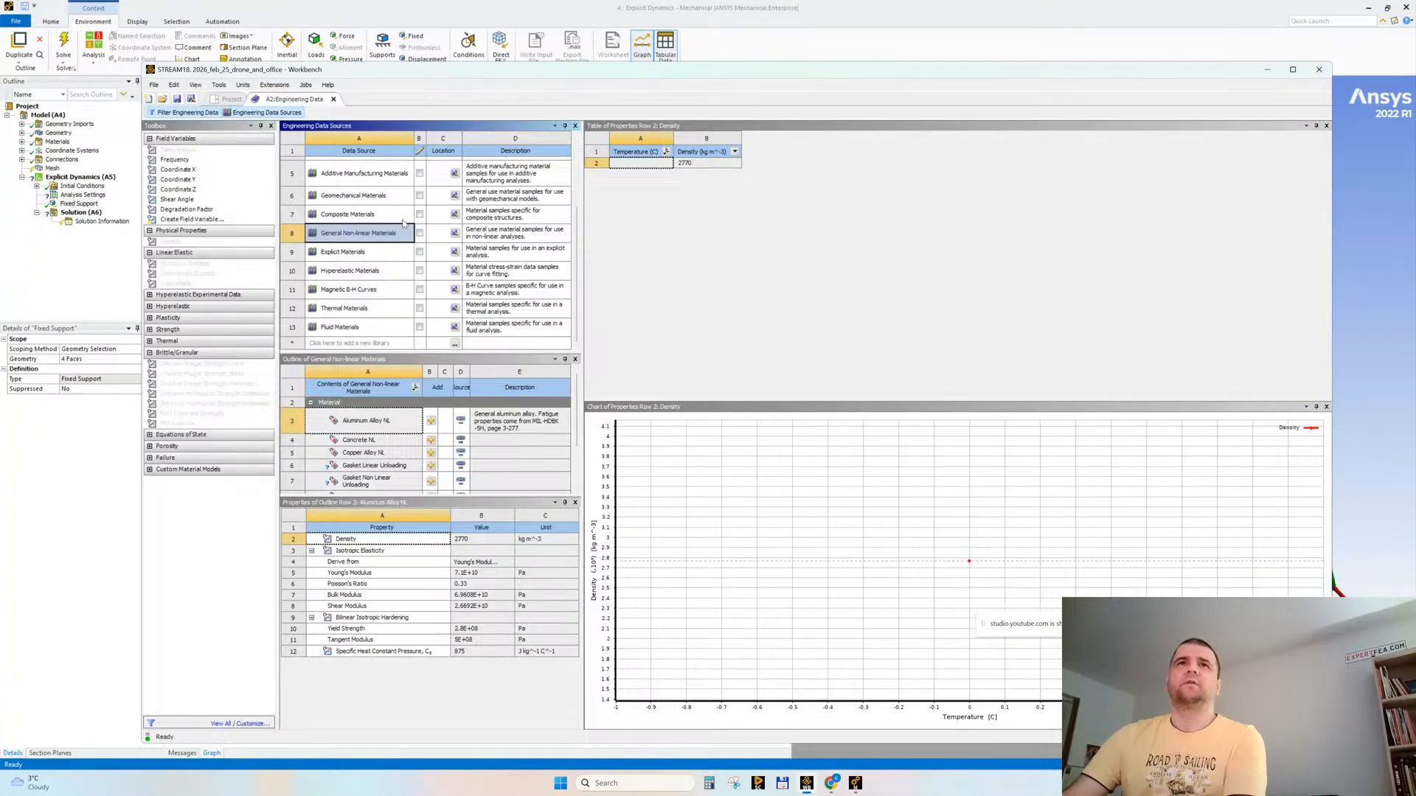
pyautogui.click(431, 420)
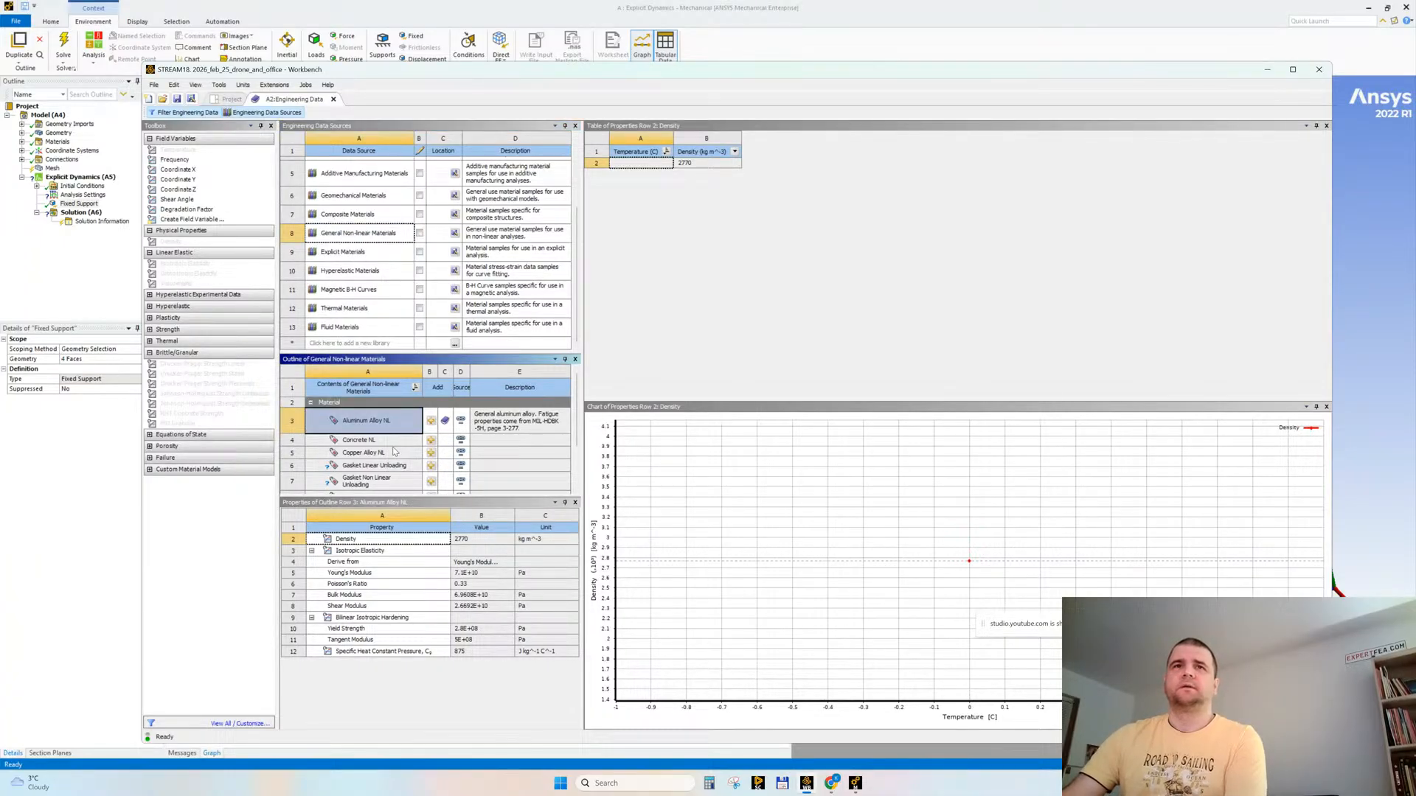
pyautogui.scroll(-1, 398, 454)
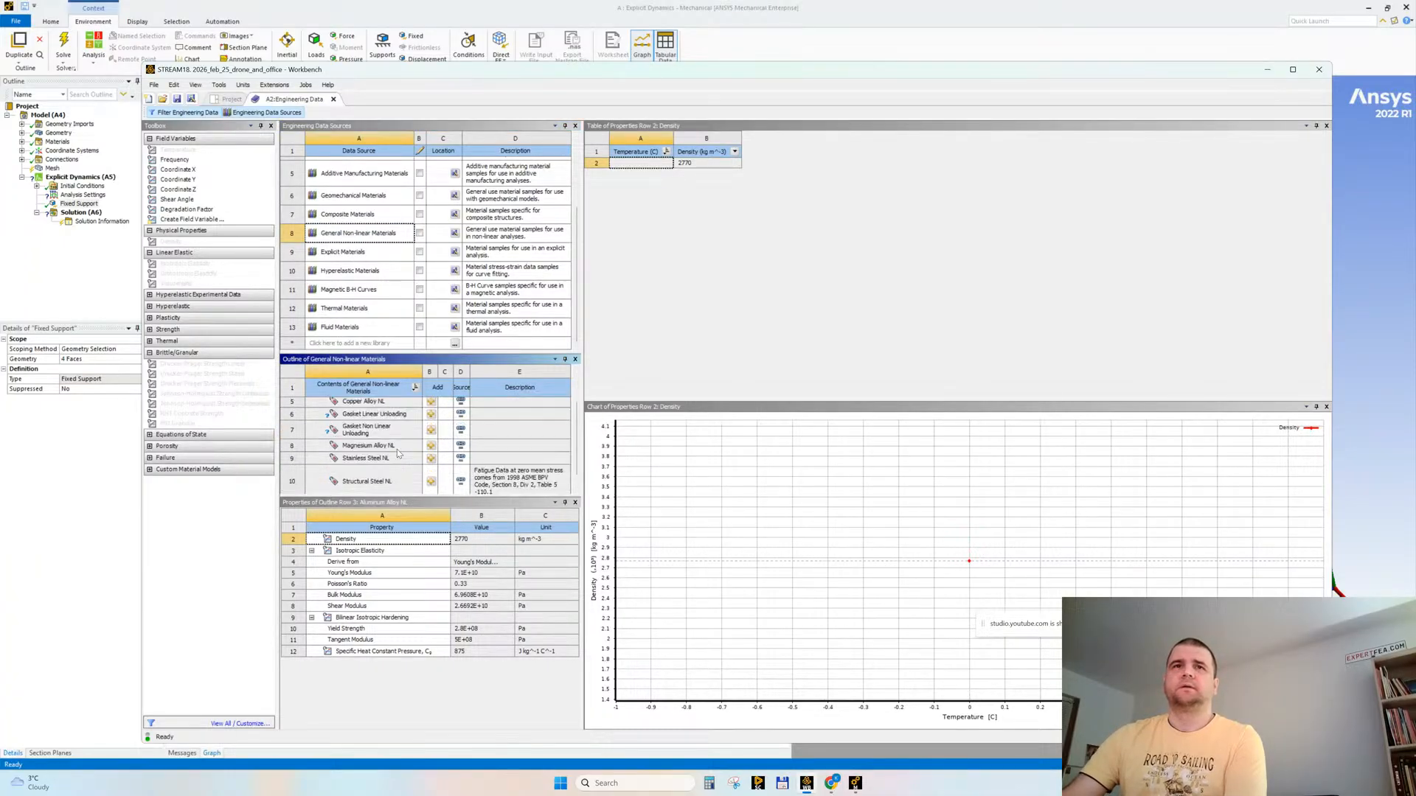
pyautogui.click(432, 483)
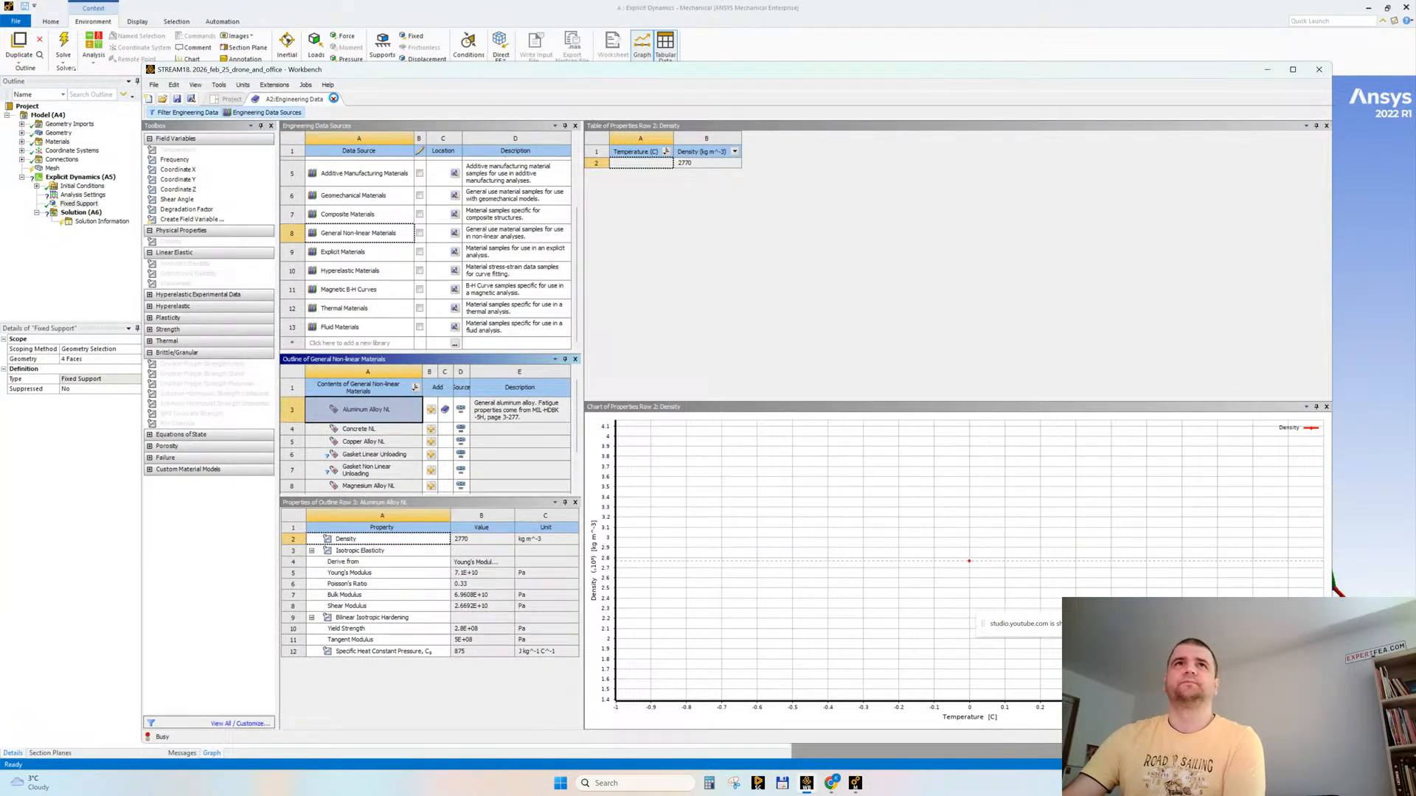
# Step: Close Engineering Data, minimise Workbench, and refresh the materials in Mechanical
pyautogui.click(333, 99)
pyautogui.click(1267, 68)
pyautogui.click(59, 142)
pyautogui.rightClick(60, 139)
pyautogui.click(114, 188)
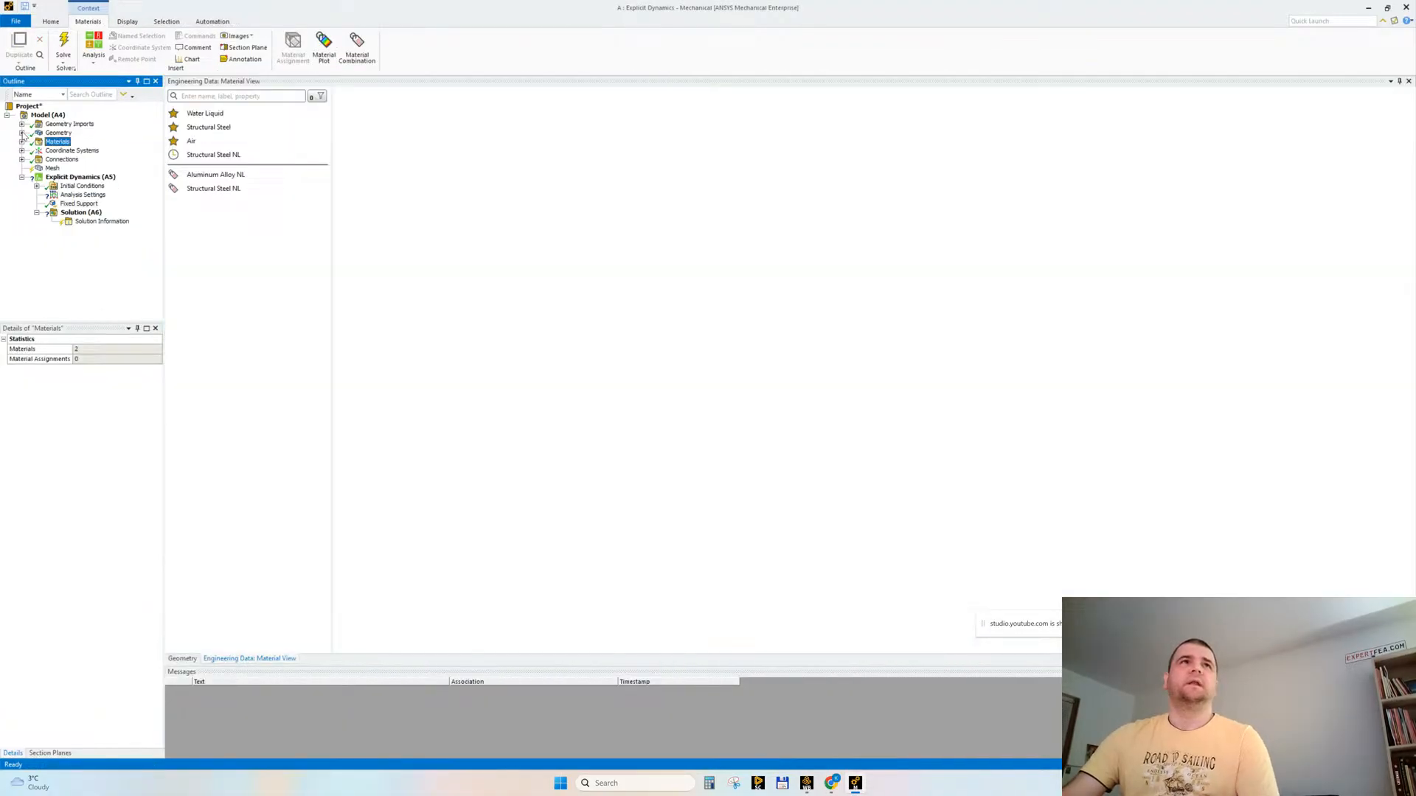
# Step: Assign Aluminum Alloy NL to the drone, both desks and both chairs
pyautogui.click(22, 133)
pyautogui.click(65, 145)
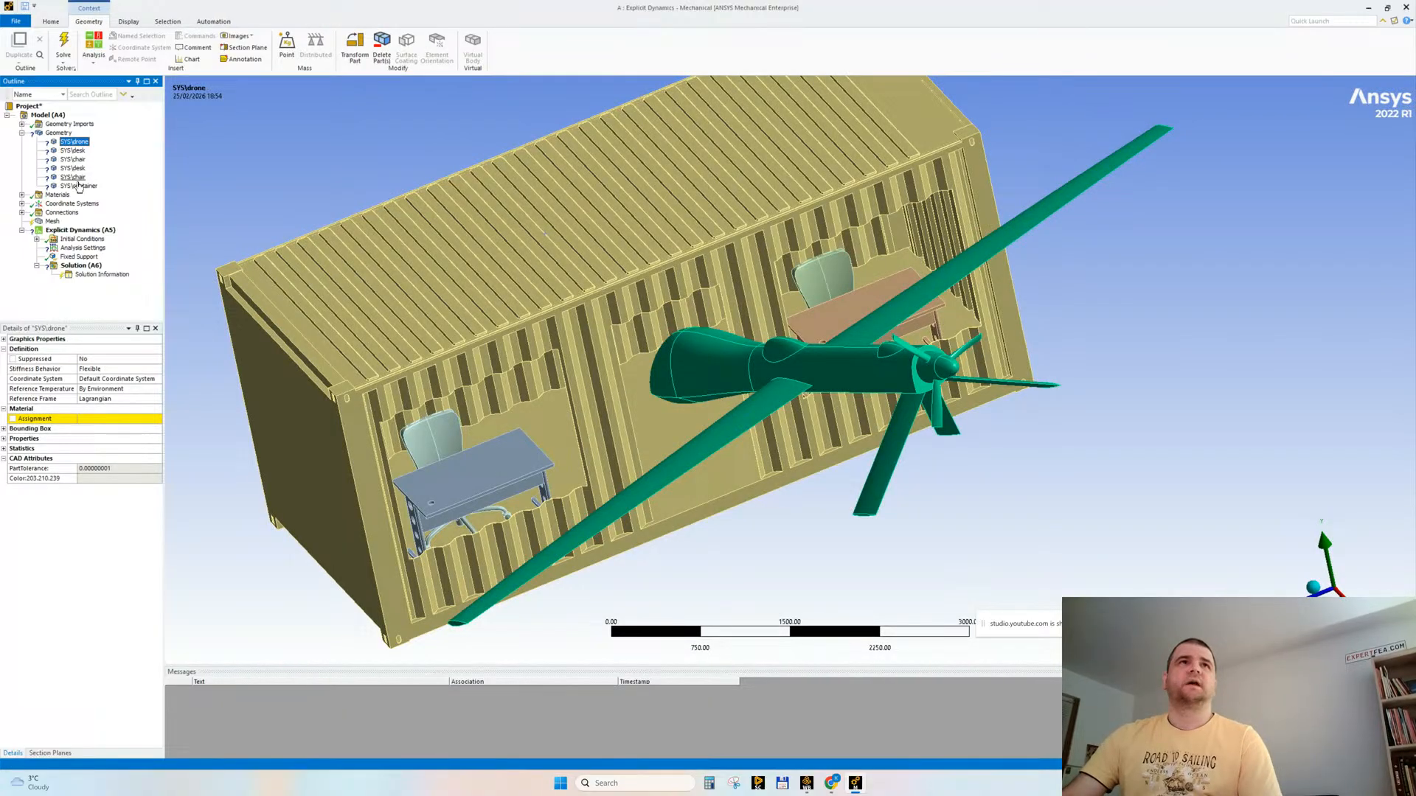
pyautogui.keyDown('shift'); pyautogui.click(73, 177); pyautogui.keyUp('shift')
pyautogui.click(114, 418)
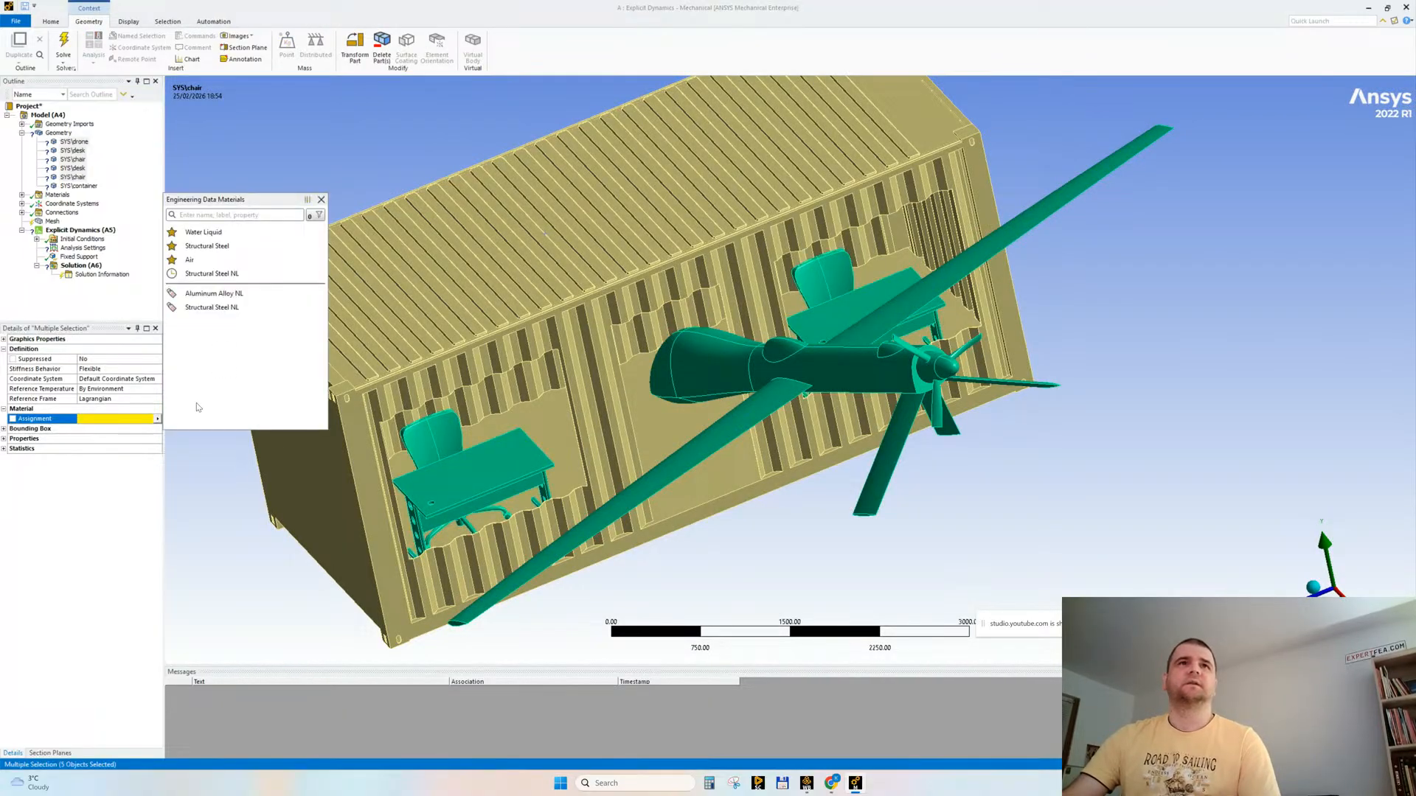
pyautogui.click(194, 295)
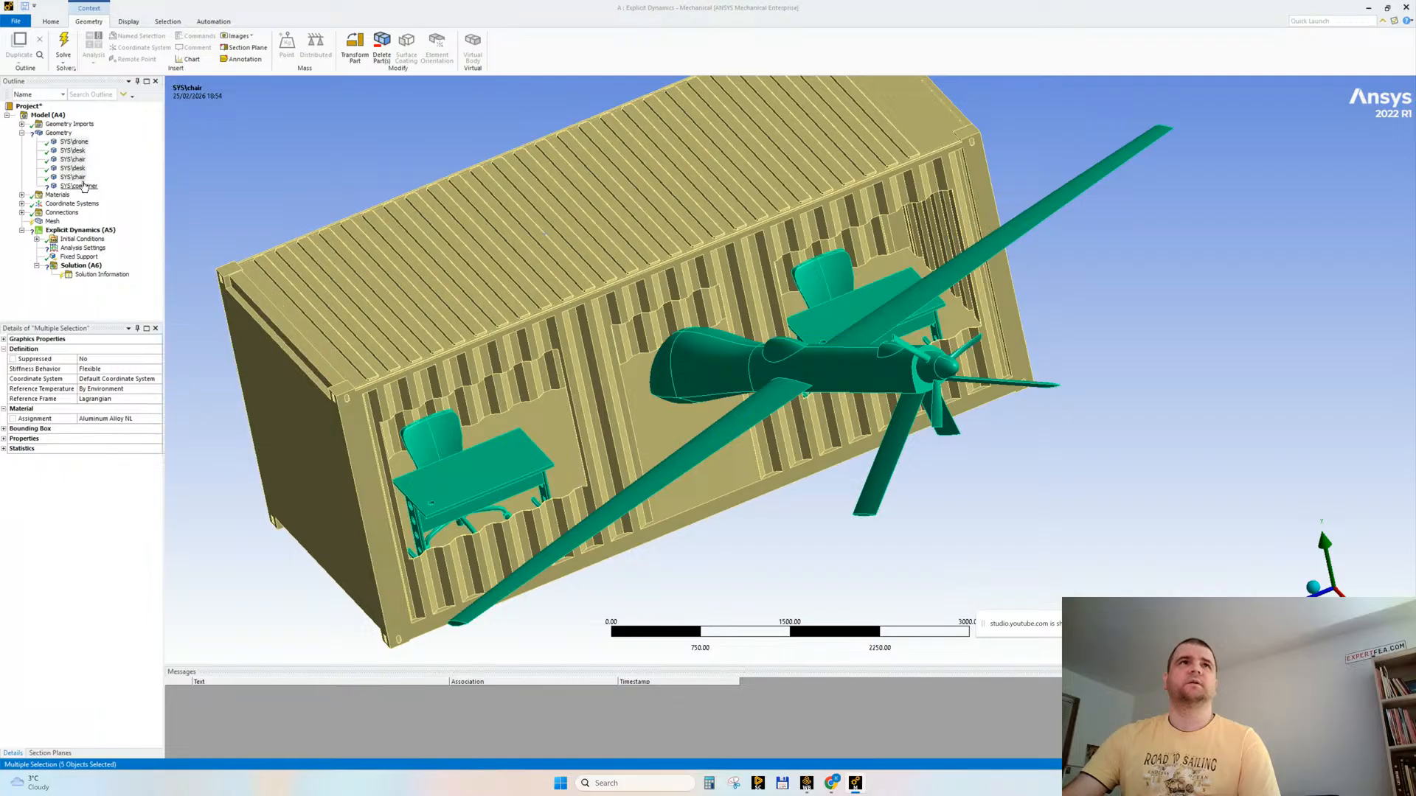
# Step: Assign Structural Steel NL to the container body and collapse the geometry list
pyautogui.click(80, 186)
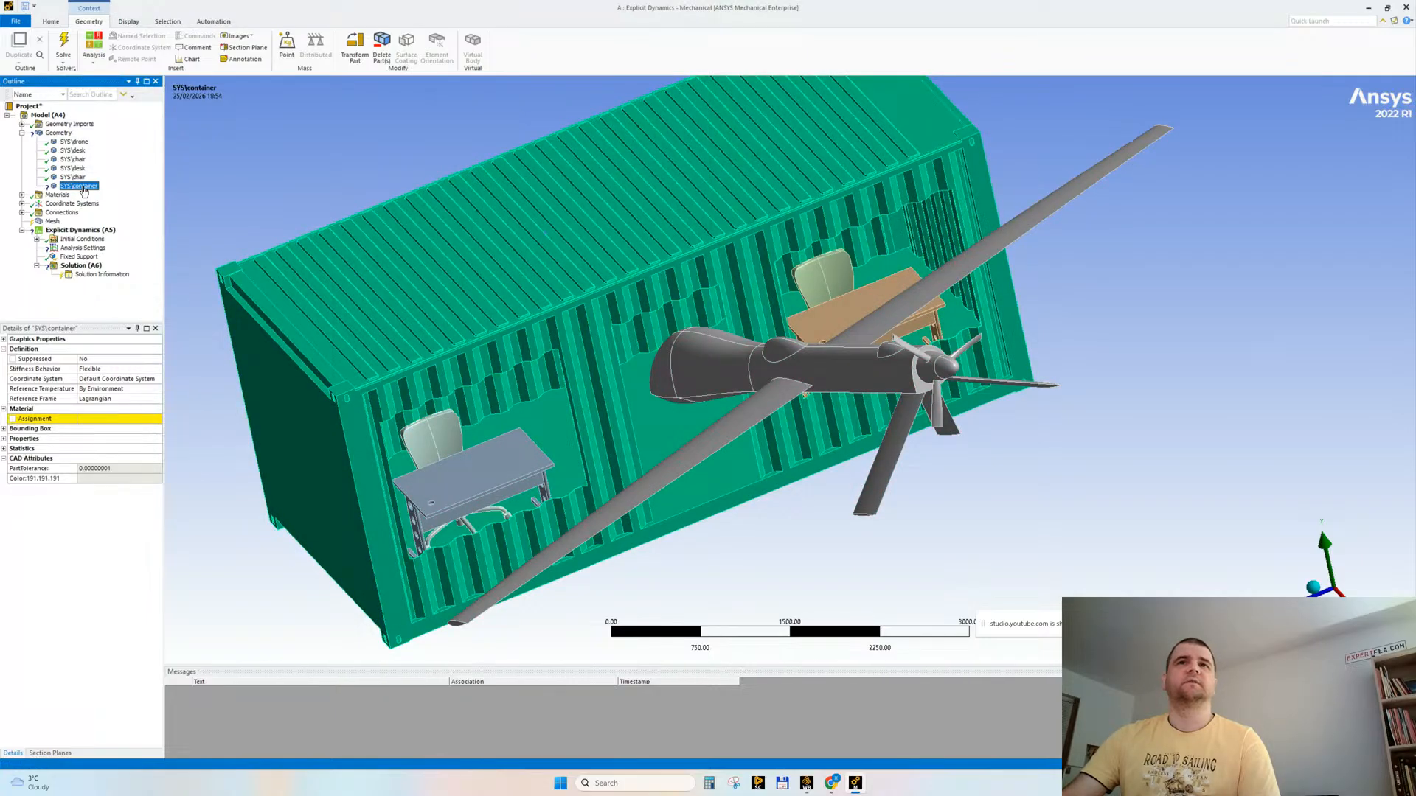
pyautogui.click(118, 418)
pyautogui.click(210, 341)
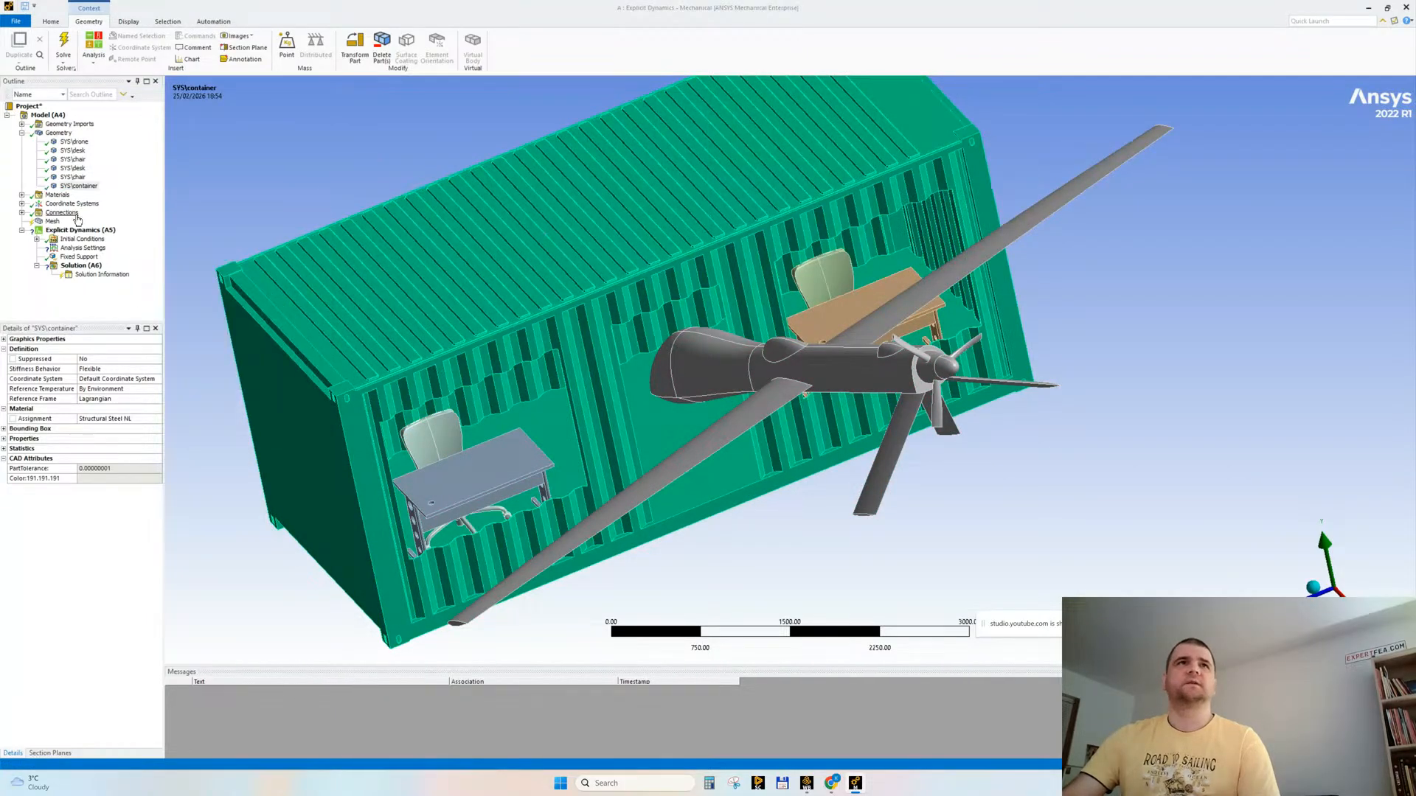
pyautogui.click(21, 134)
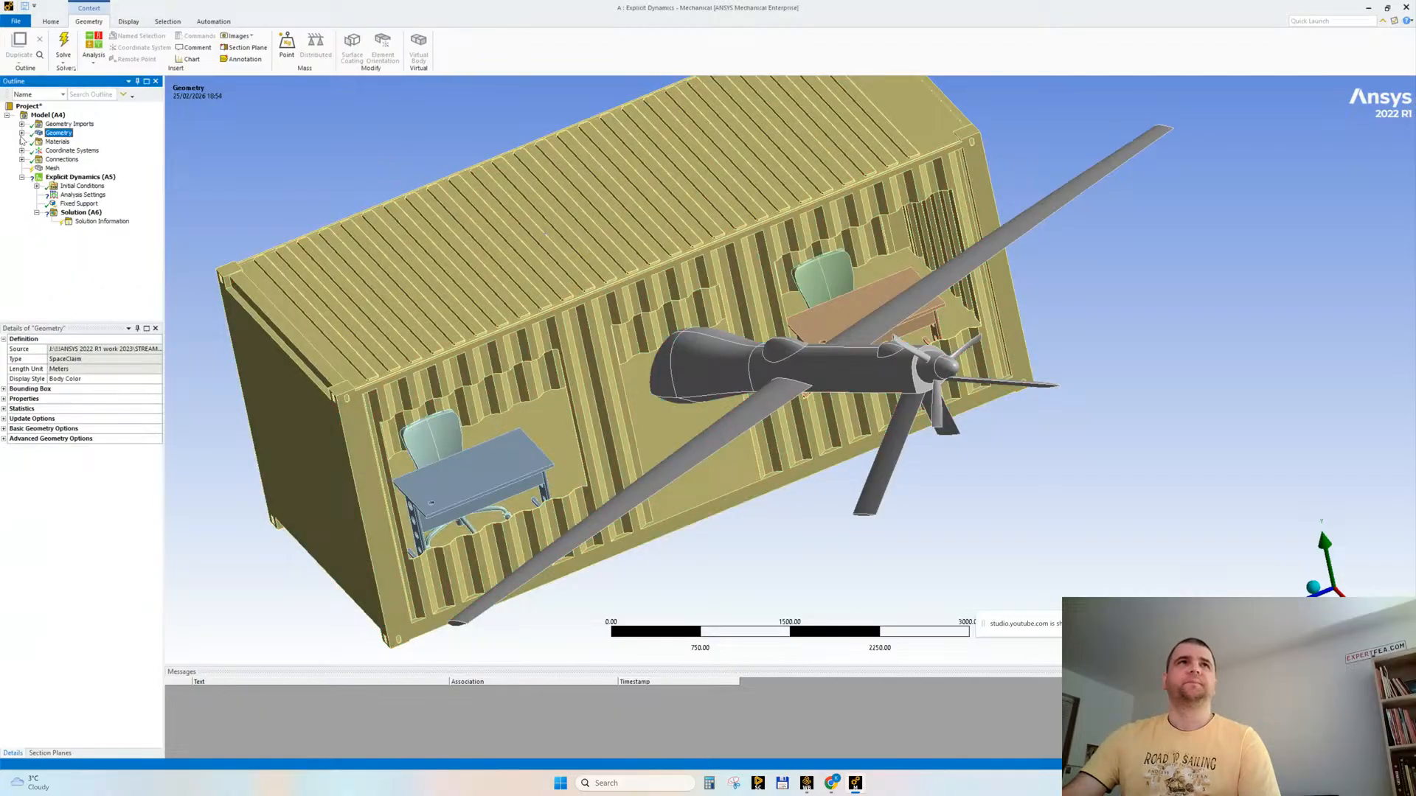
# Step: Compare the properties and bilinear isotropic hardening curves of Aluminum Alloy NL and Structural Steel NL
pyautogui.click(22, 141)
pyautogui.click(72, 151)
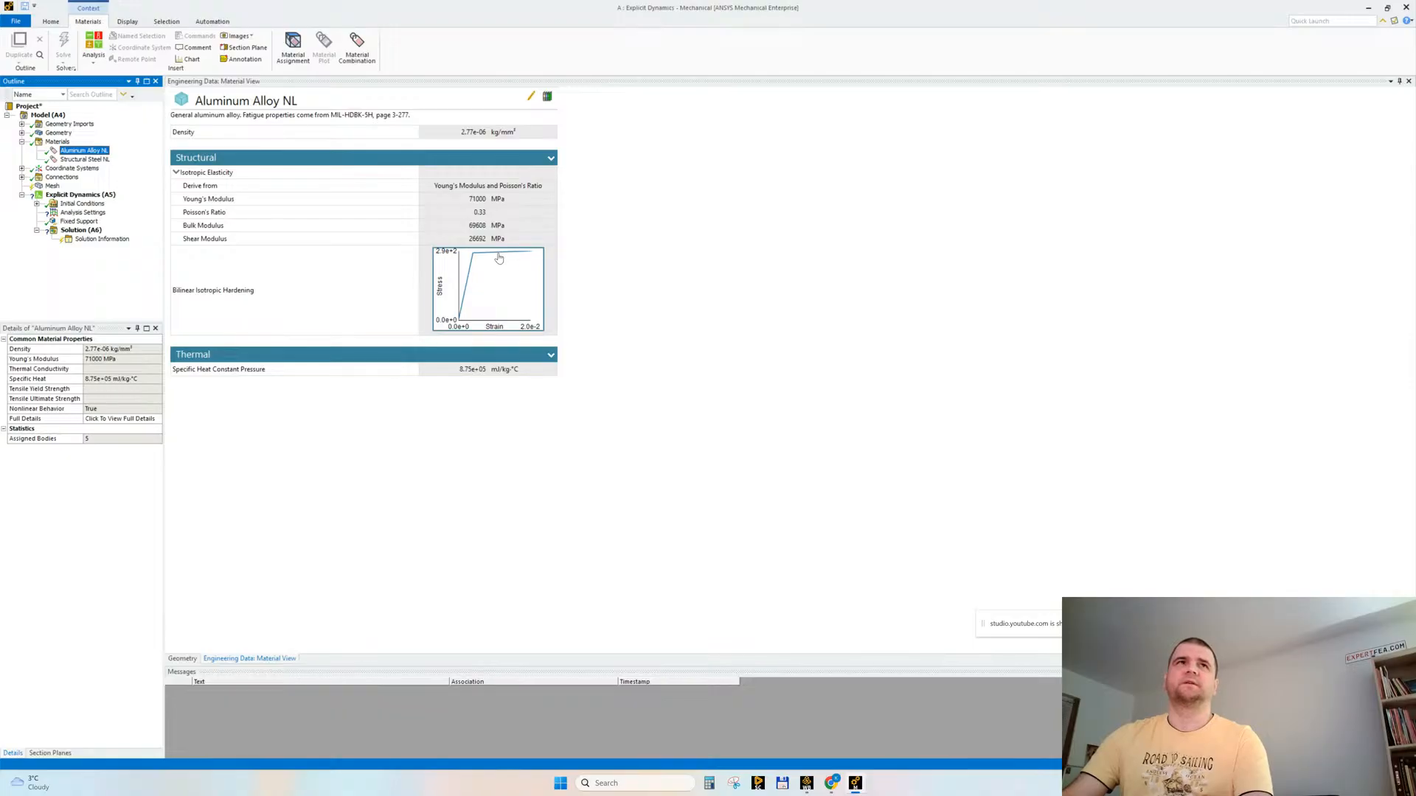
pyautogui.click(85, 159)
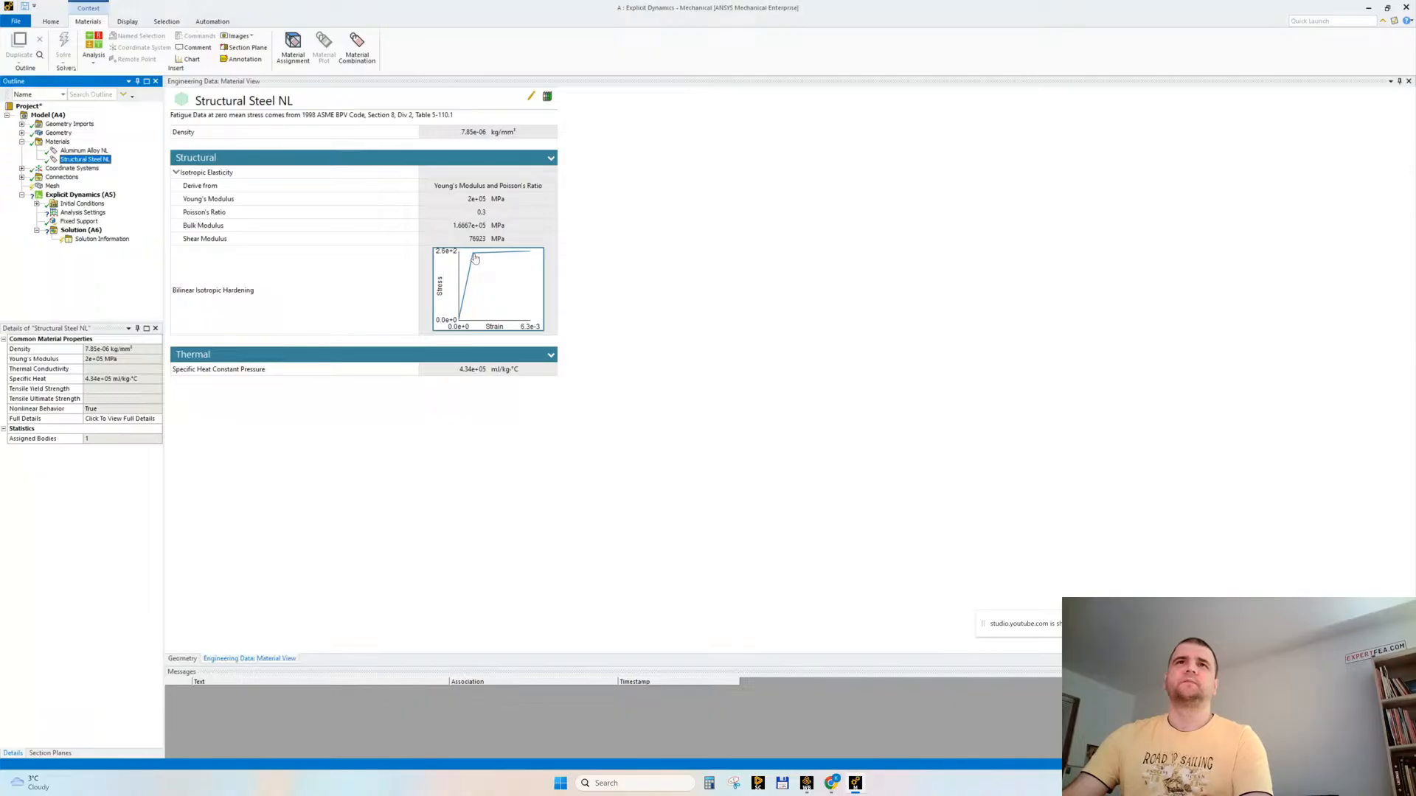
pyautogui.press('Up')
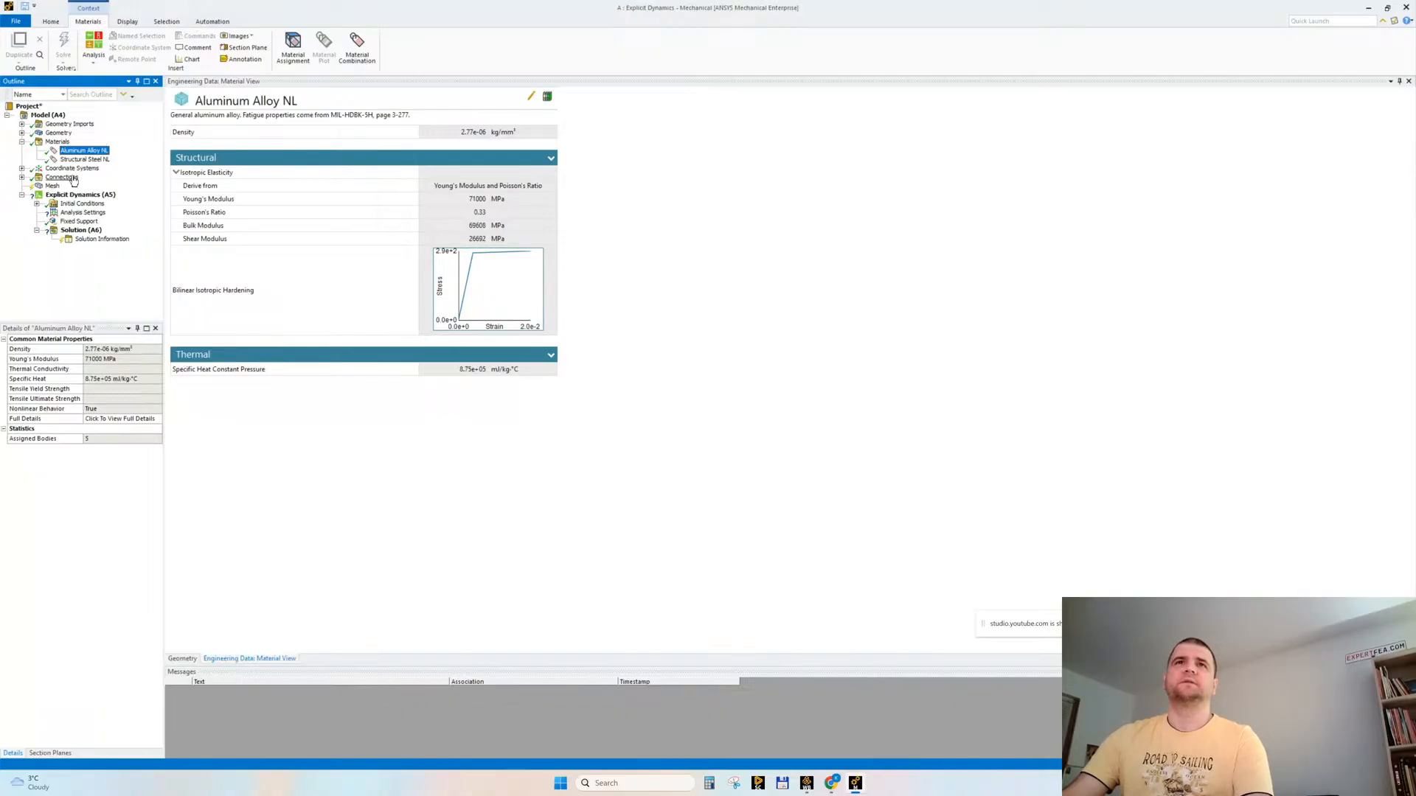
pyautogui.press('Down')
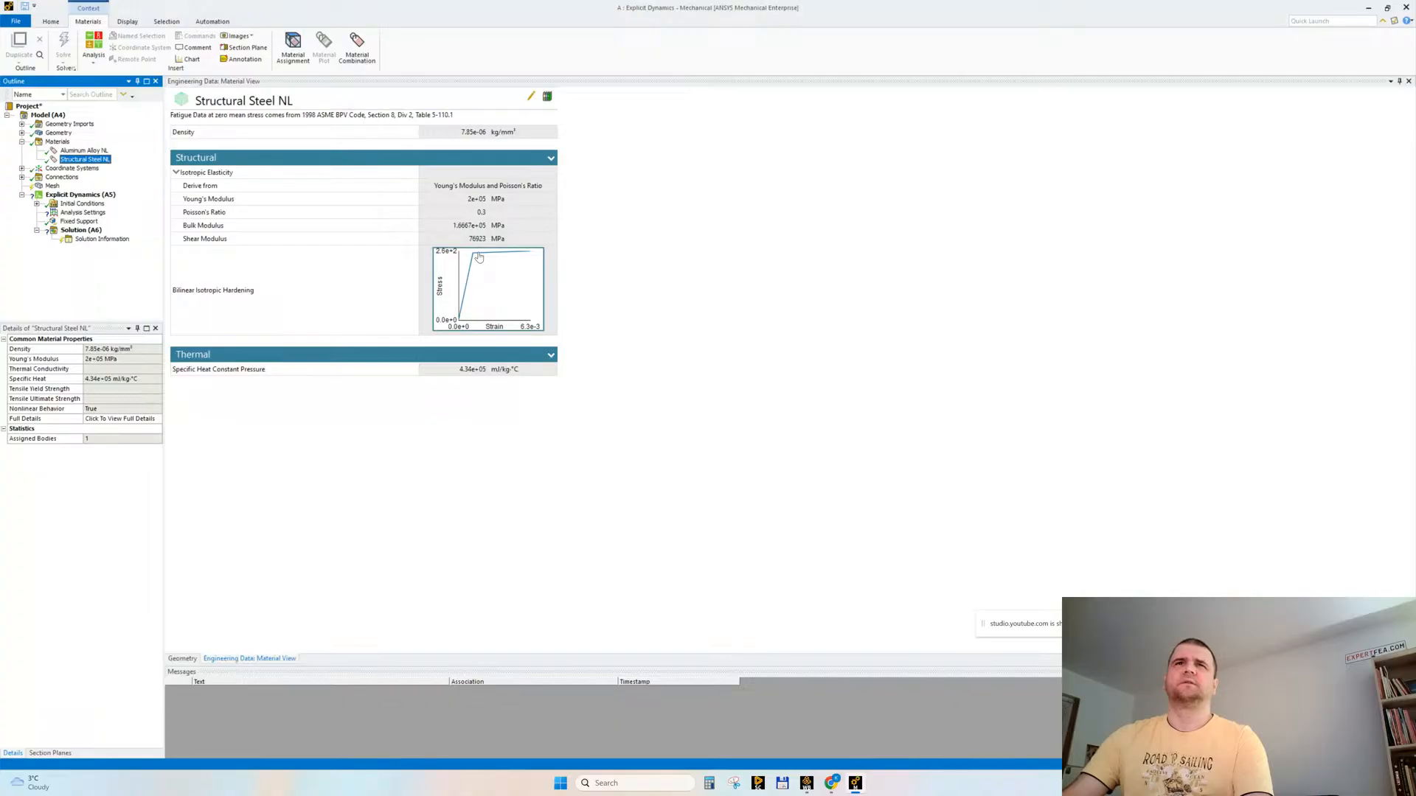
pyautogui.press('Up')
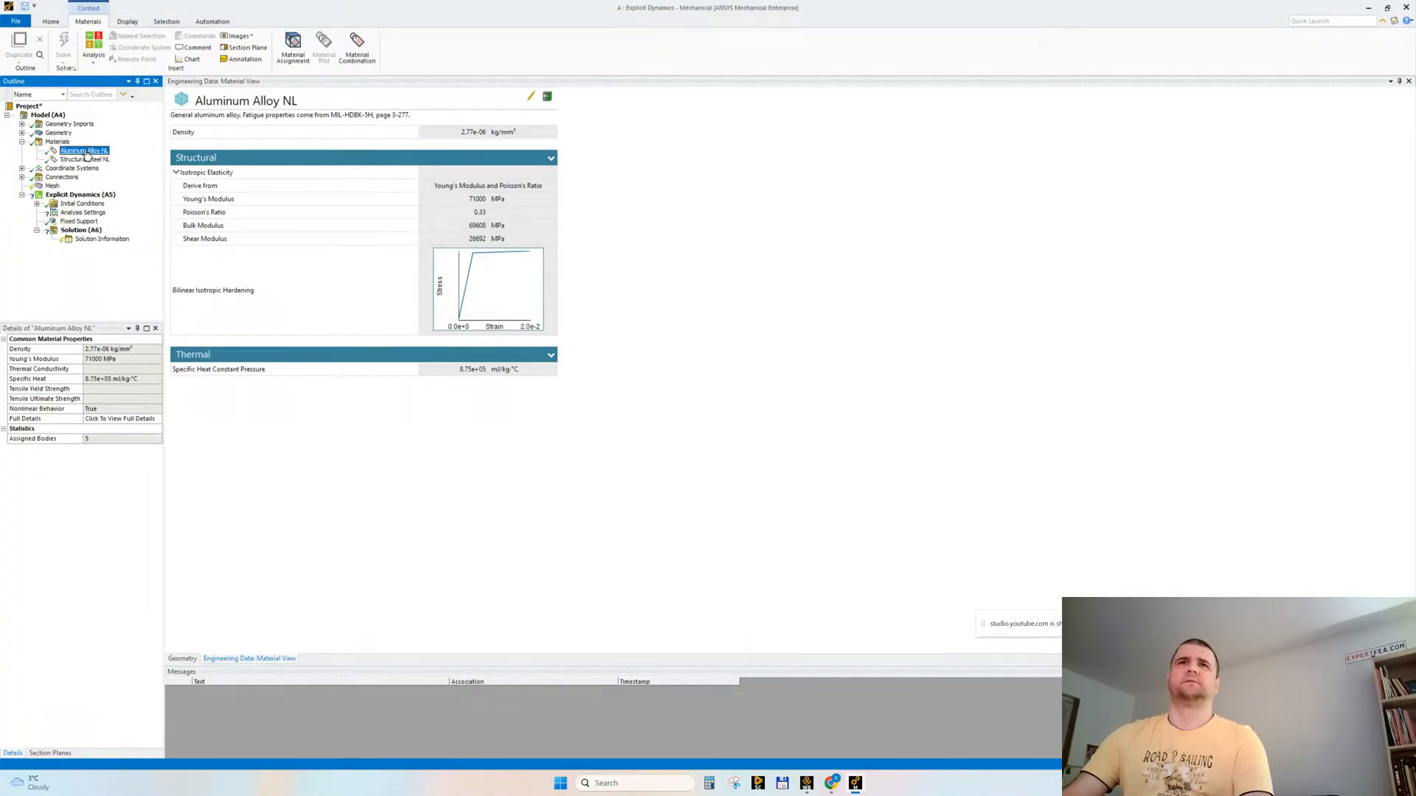
pyautogui.click(102, 160)
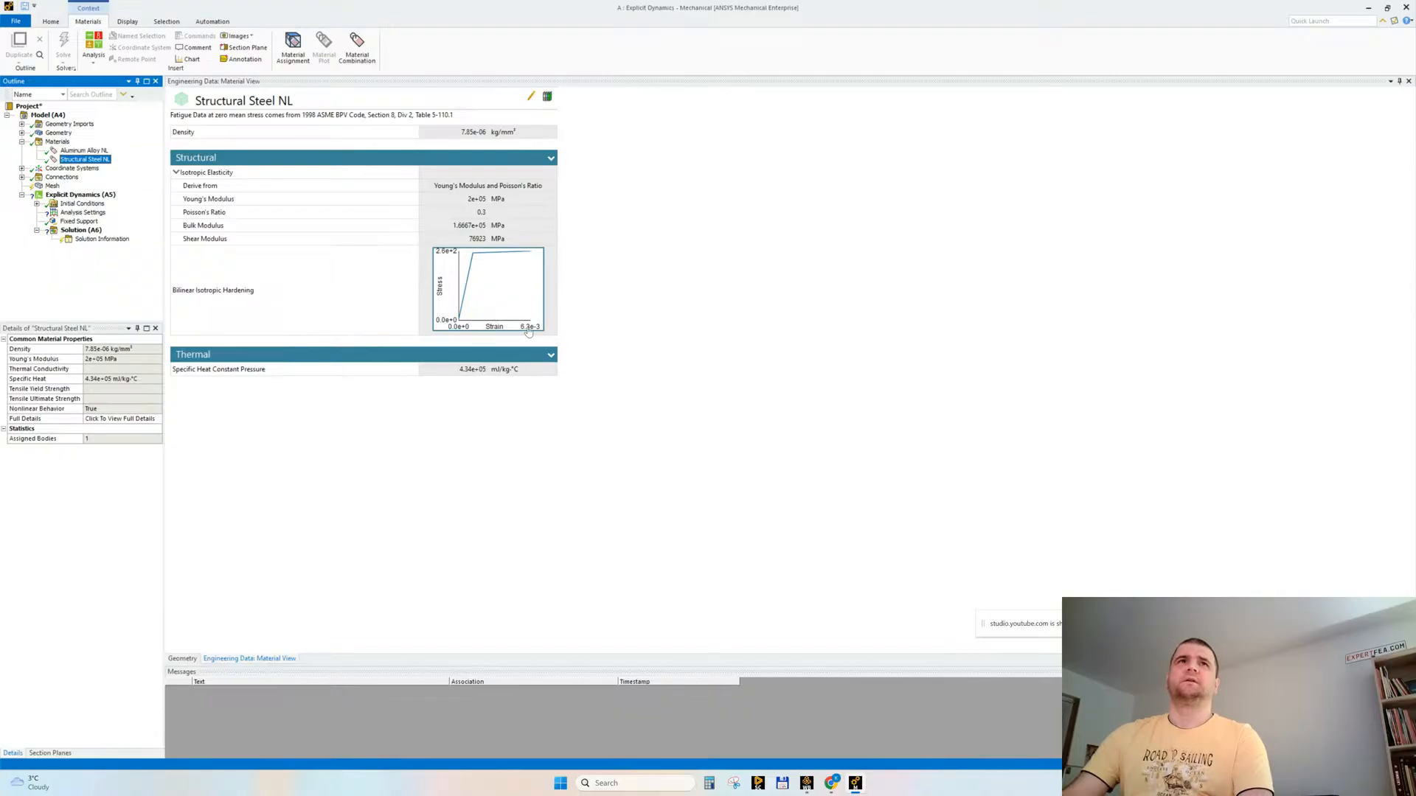
pyautogui.click(83, 151)
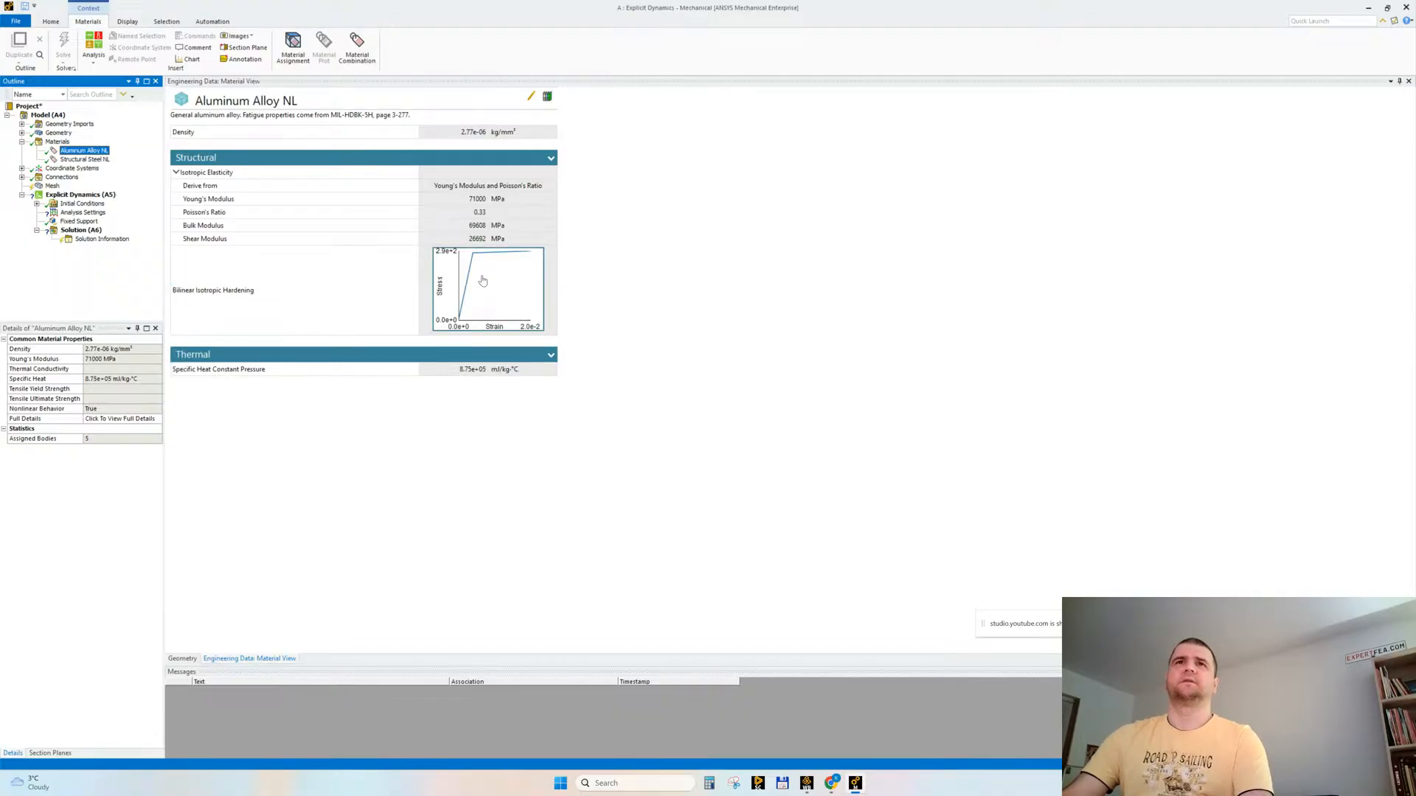
pyautogui.click(84, 159)
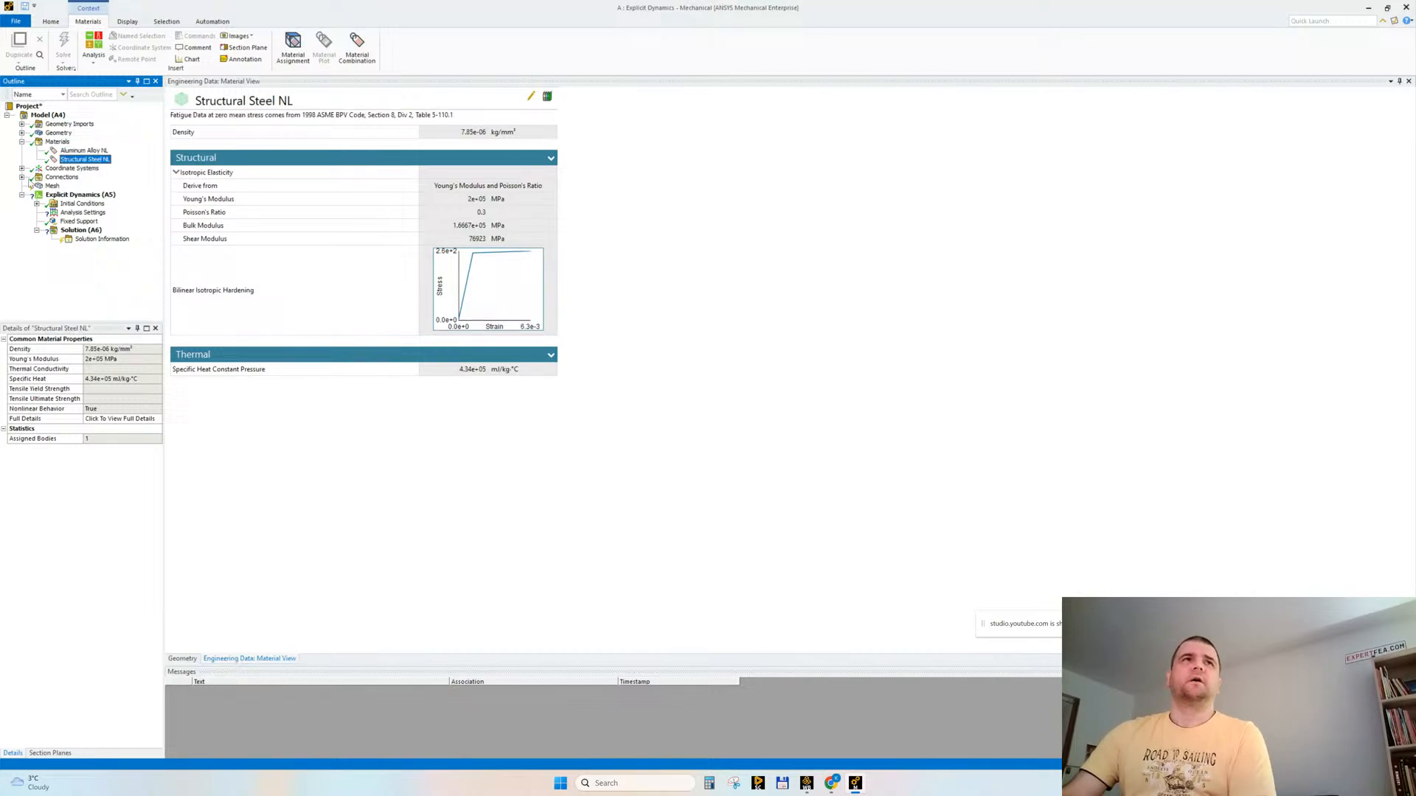
# Step: Delete the automatically generated Contacts group from the model's connections
pyautogui.click(22, 177)
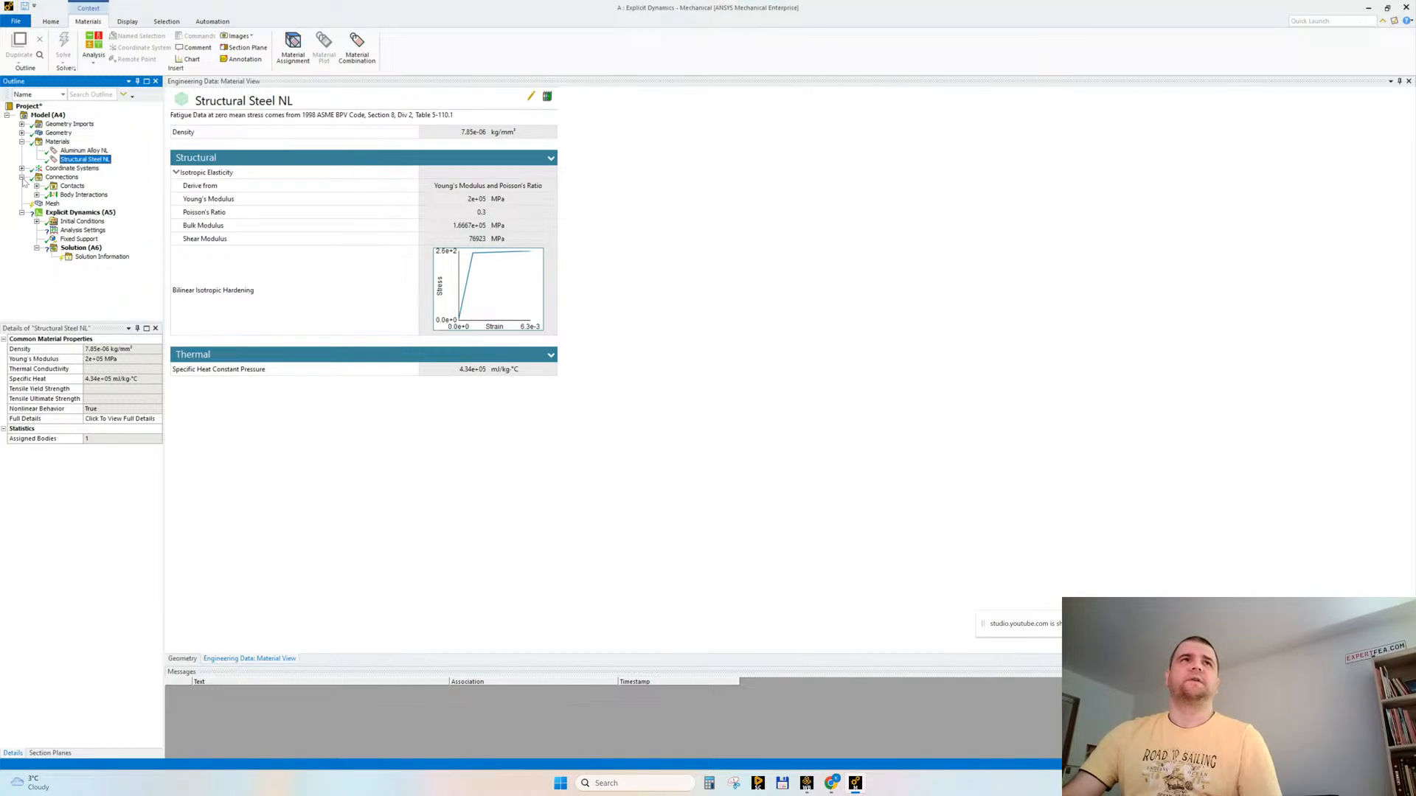
pyautogui.click(62, 177)
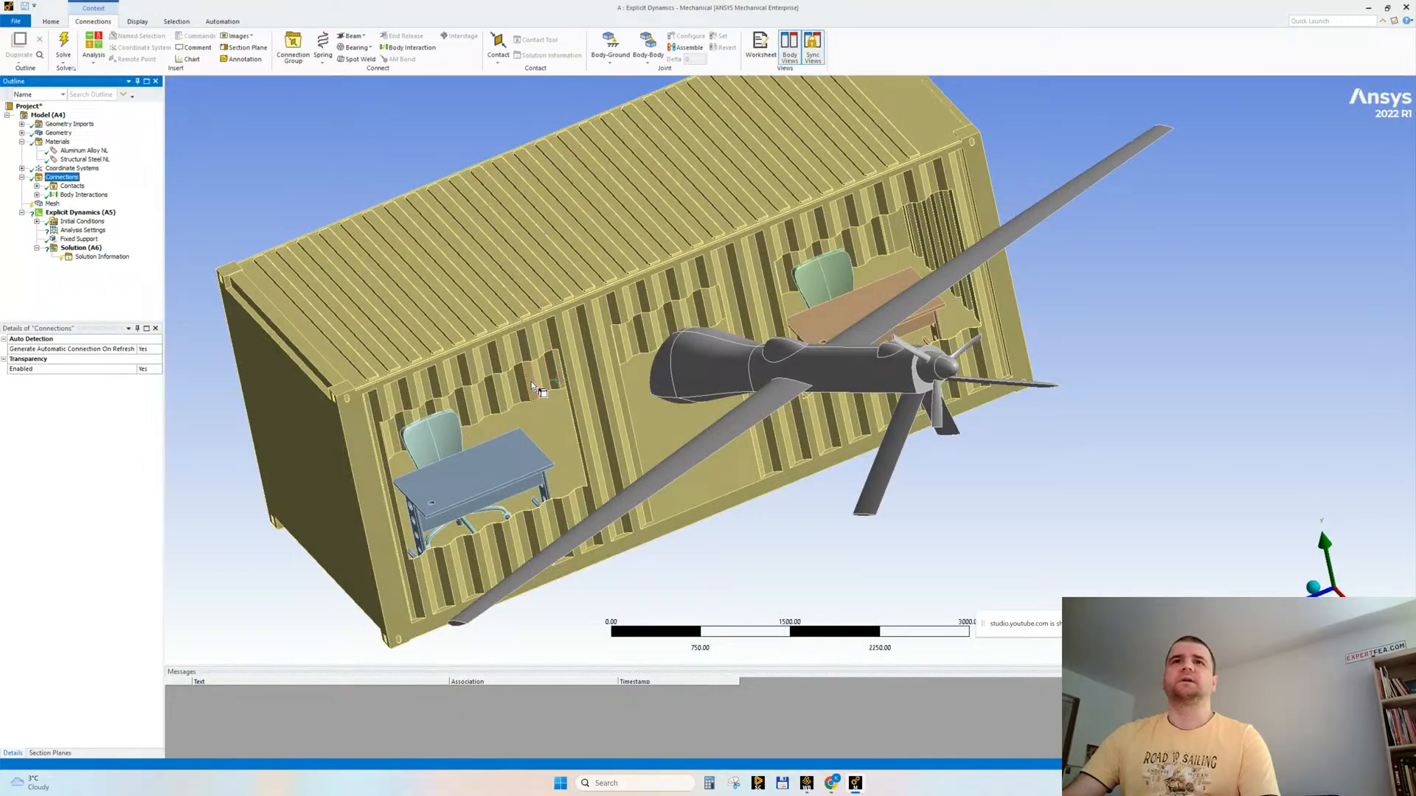
pyautogui.moveTo(531, 382); pyautogui.dragTo(557, 439, button='middle')
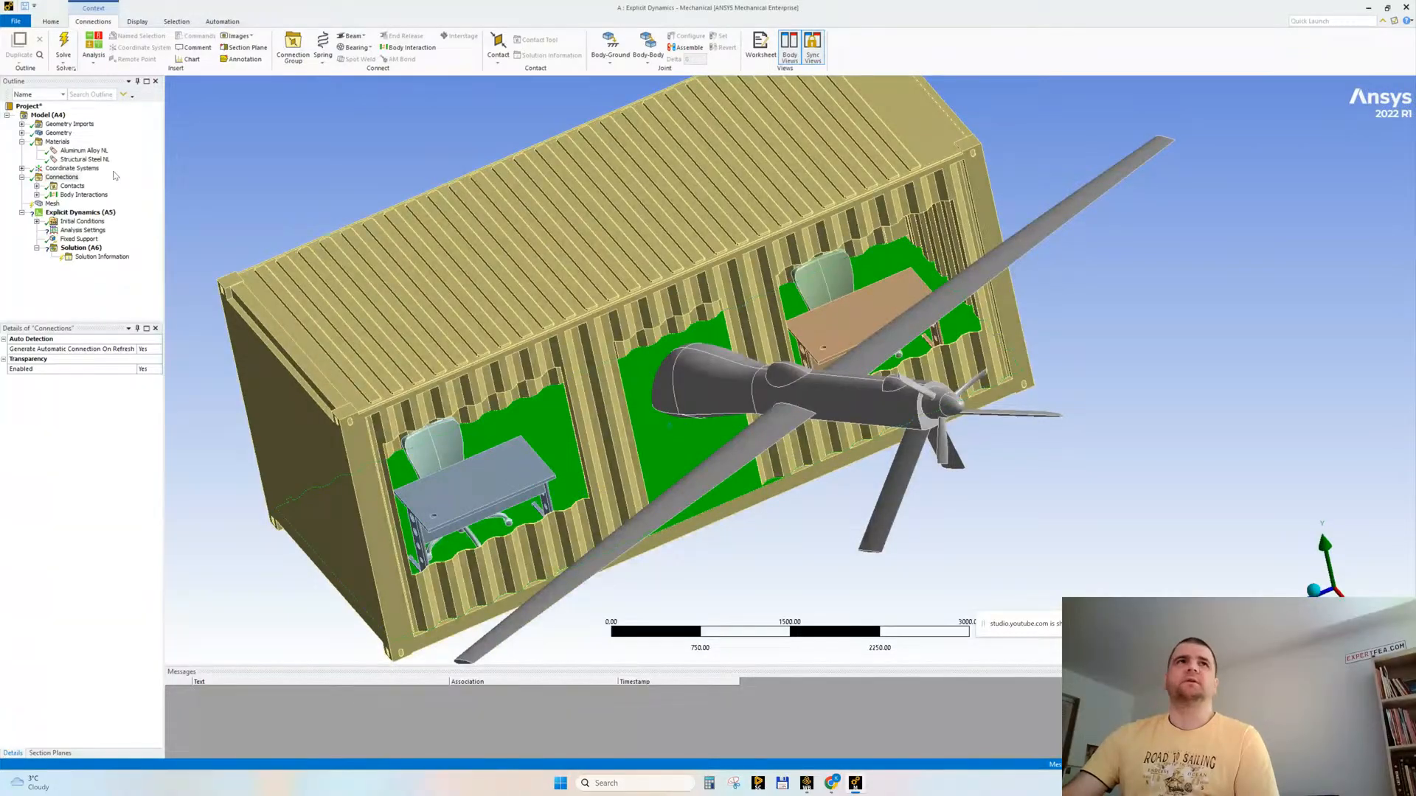
pyautogui.click(73, 186)
pyautogui.press('Delete')
pyautogui.press('Return')
# Step: Examine the body interaction's scope and type against the drone nose, the container's front frame and its interior wall
pyautogui.click(37, 186)
pyautogui.click(96, 194)
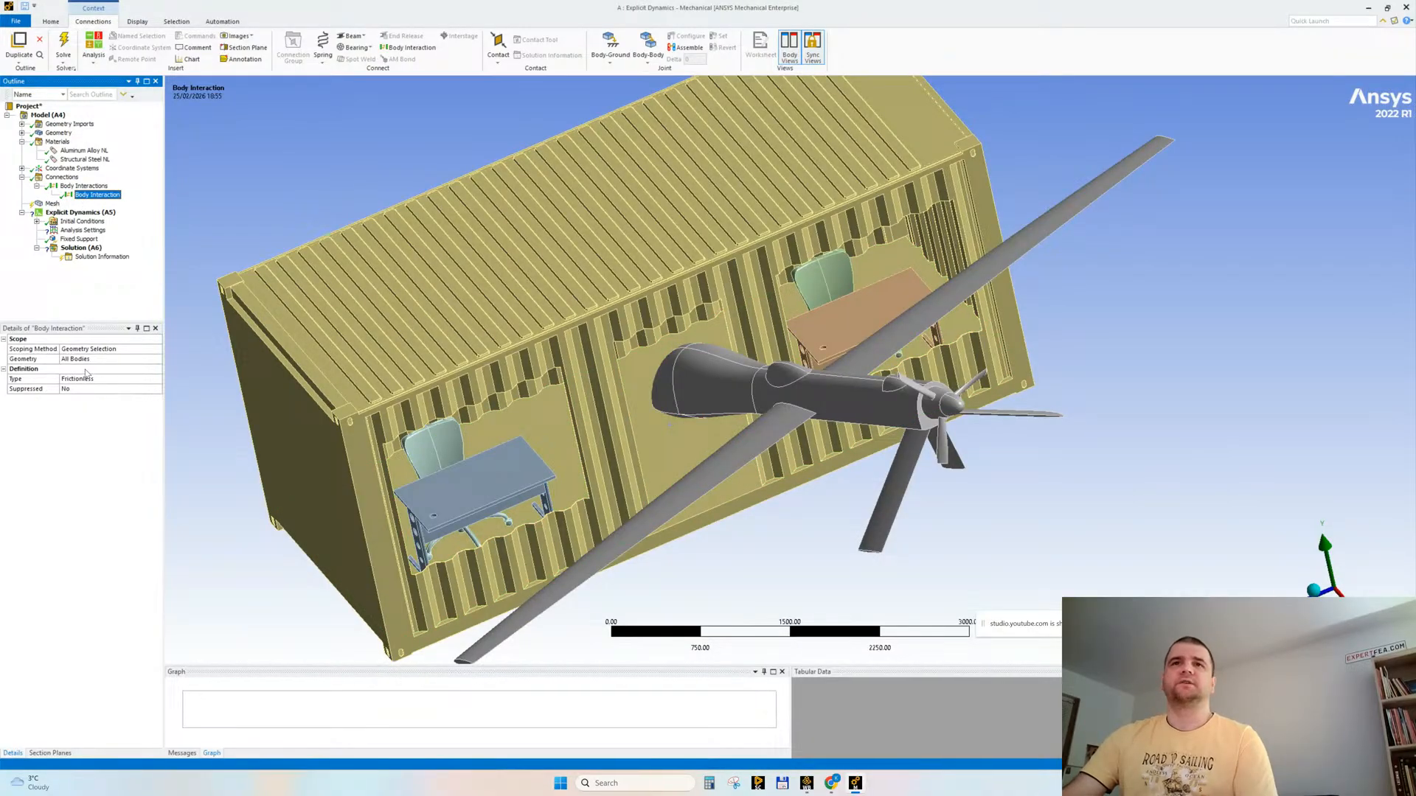
pyautogui.moveTo(411, 345); pyautogui.dragTo(495, 350, button='middle')
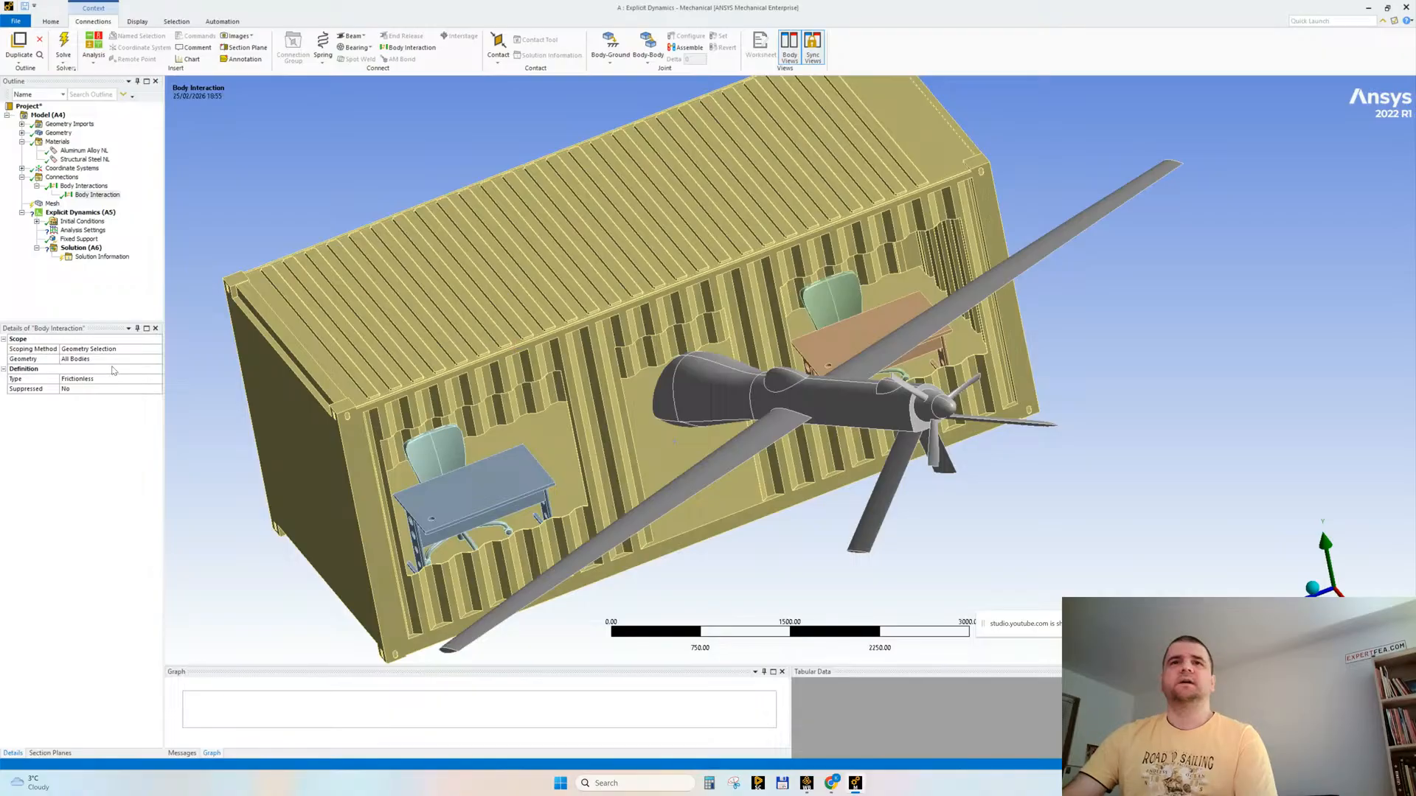
pyautogui.moveTo(496, 350); pyautogui.dragTo(605, 452, button='middle')
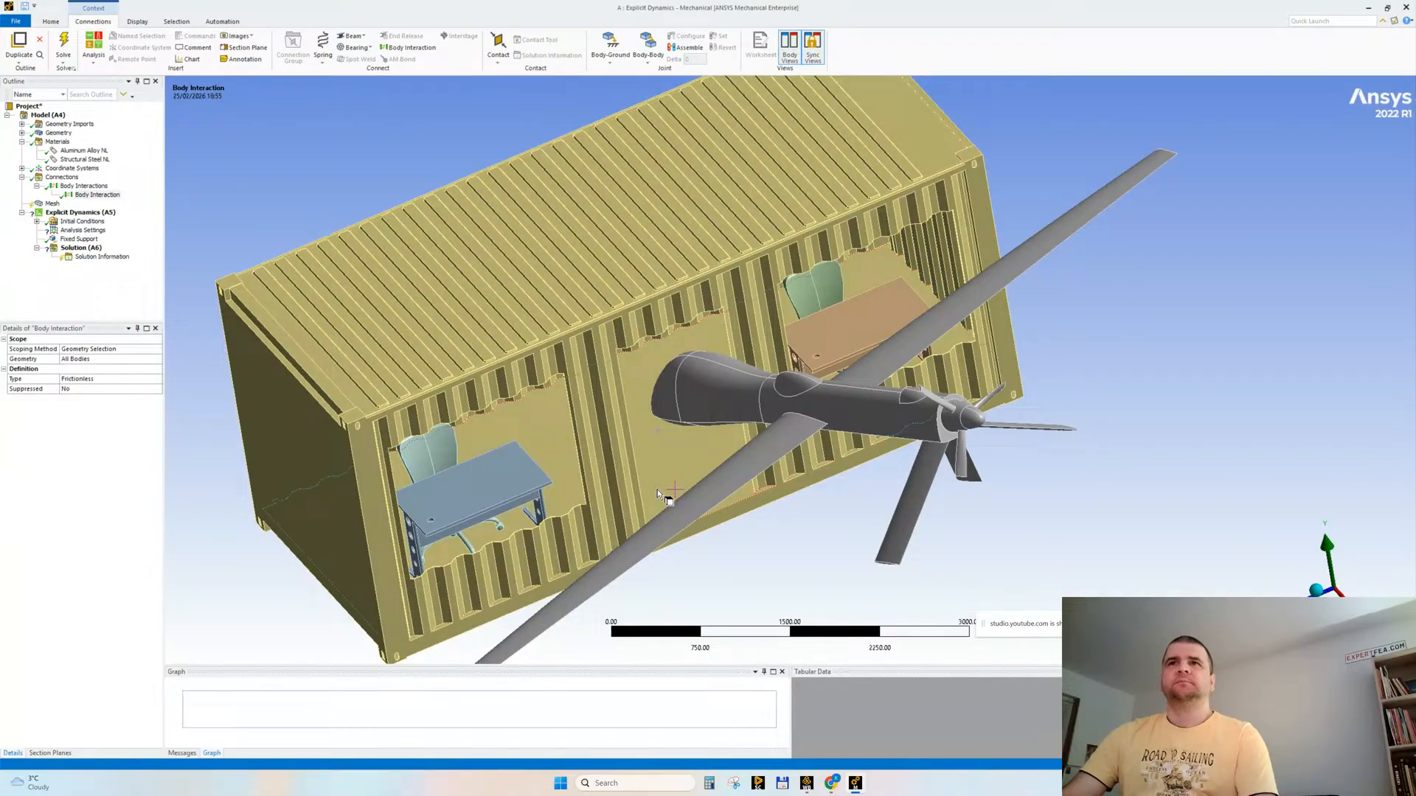
pyautogui.click(697, 390)
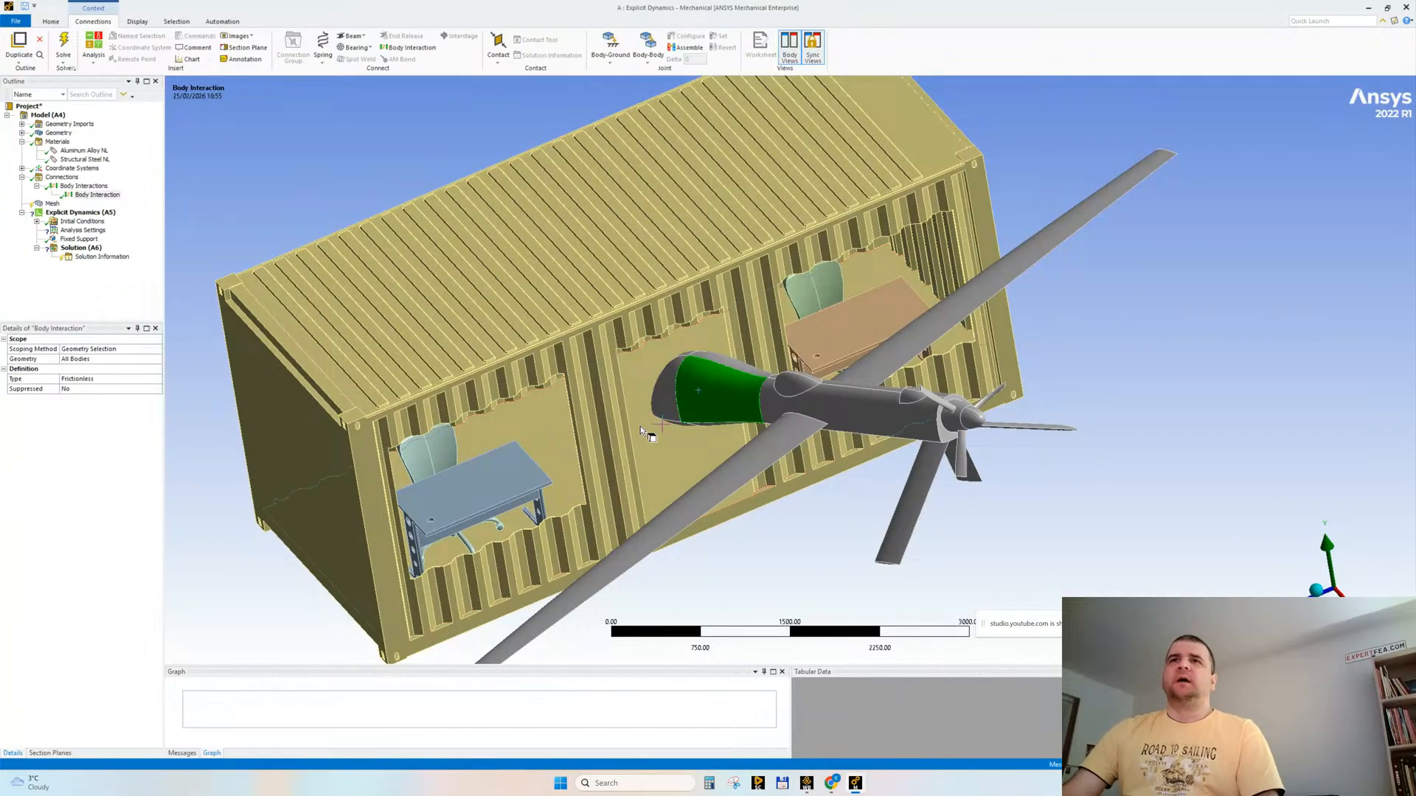
pyautogui.click(604, 396)
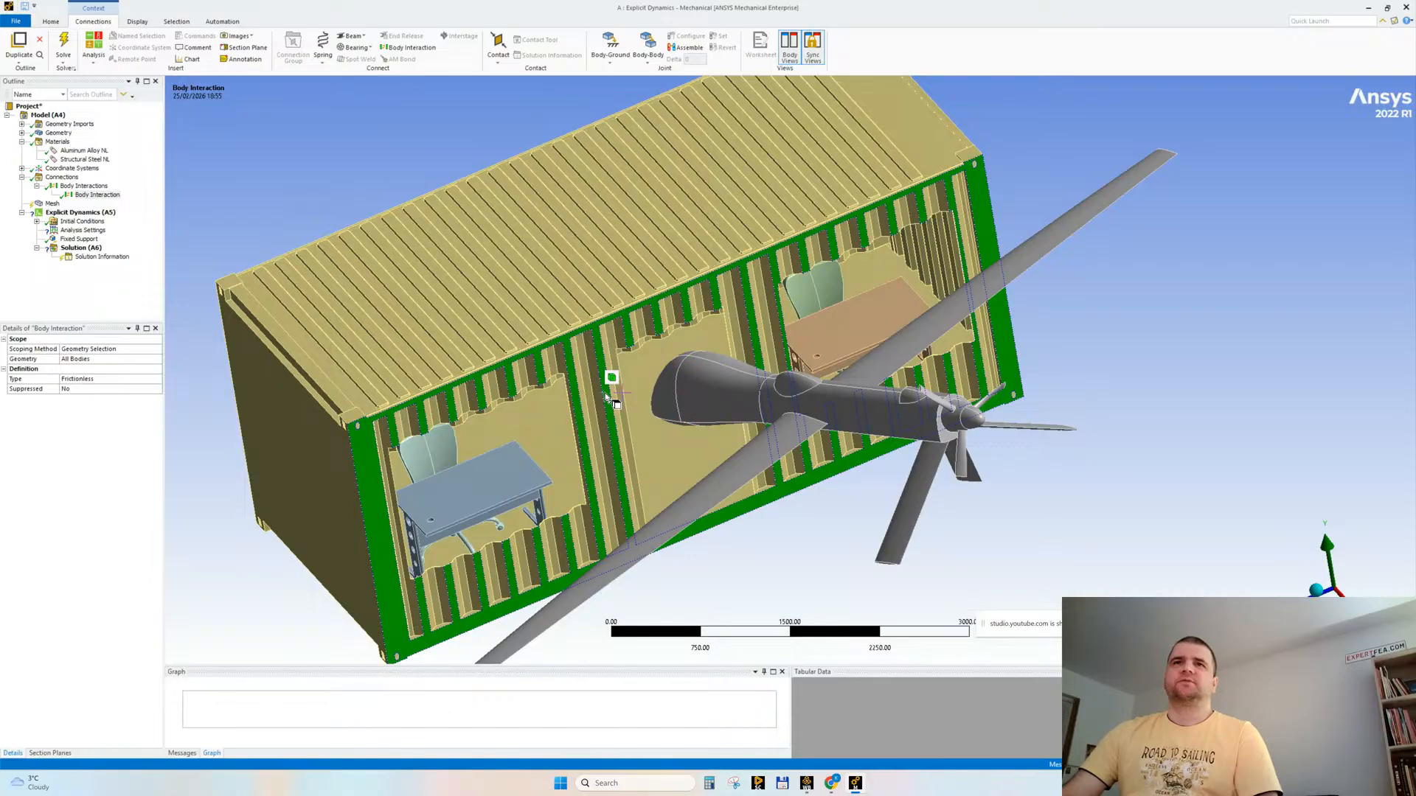
pyautogui.click(215, 489)
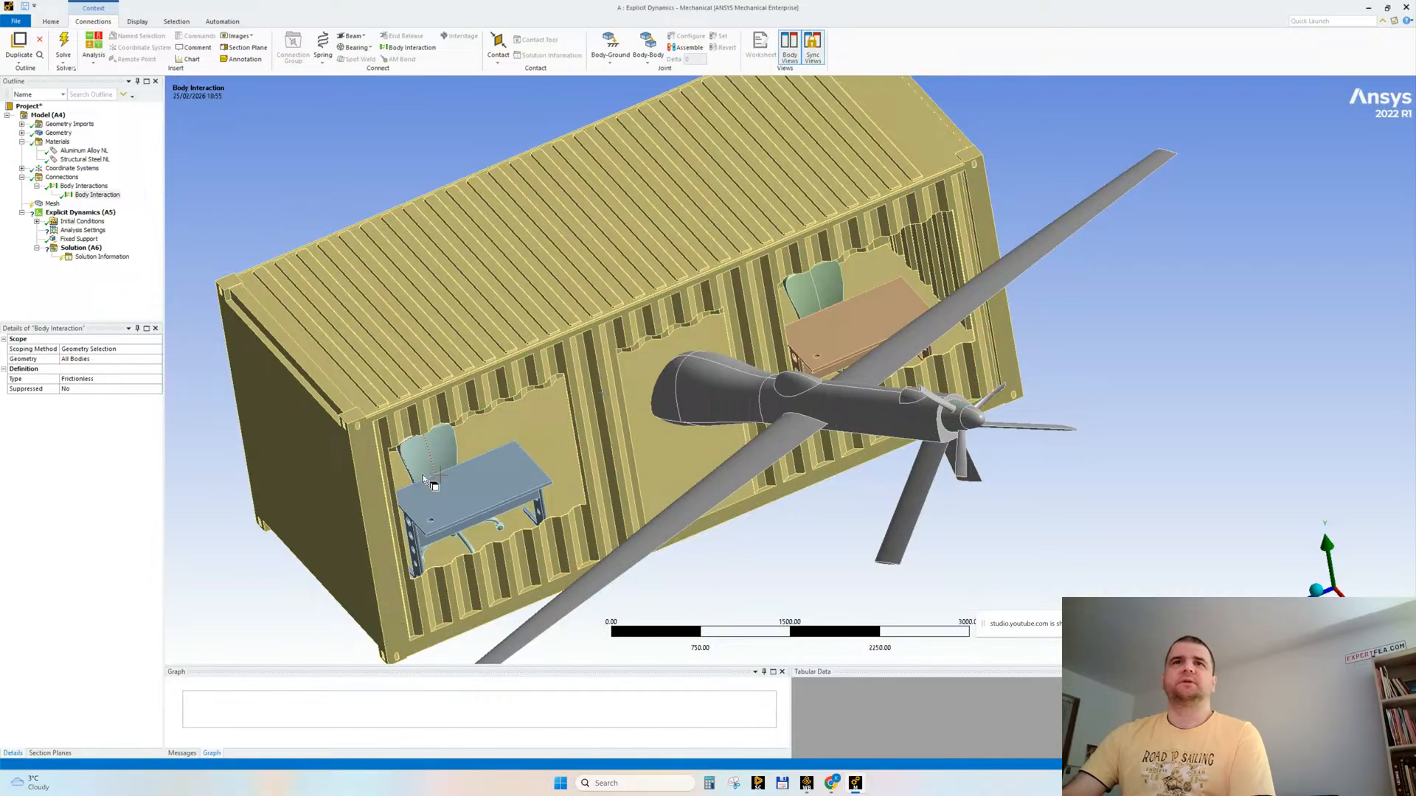
pyautogui.click(522, 468)
pyautogui.click(553, 415)
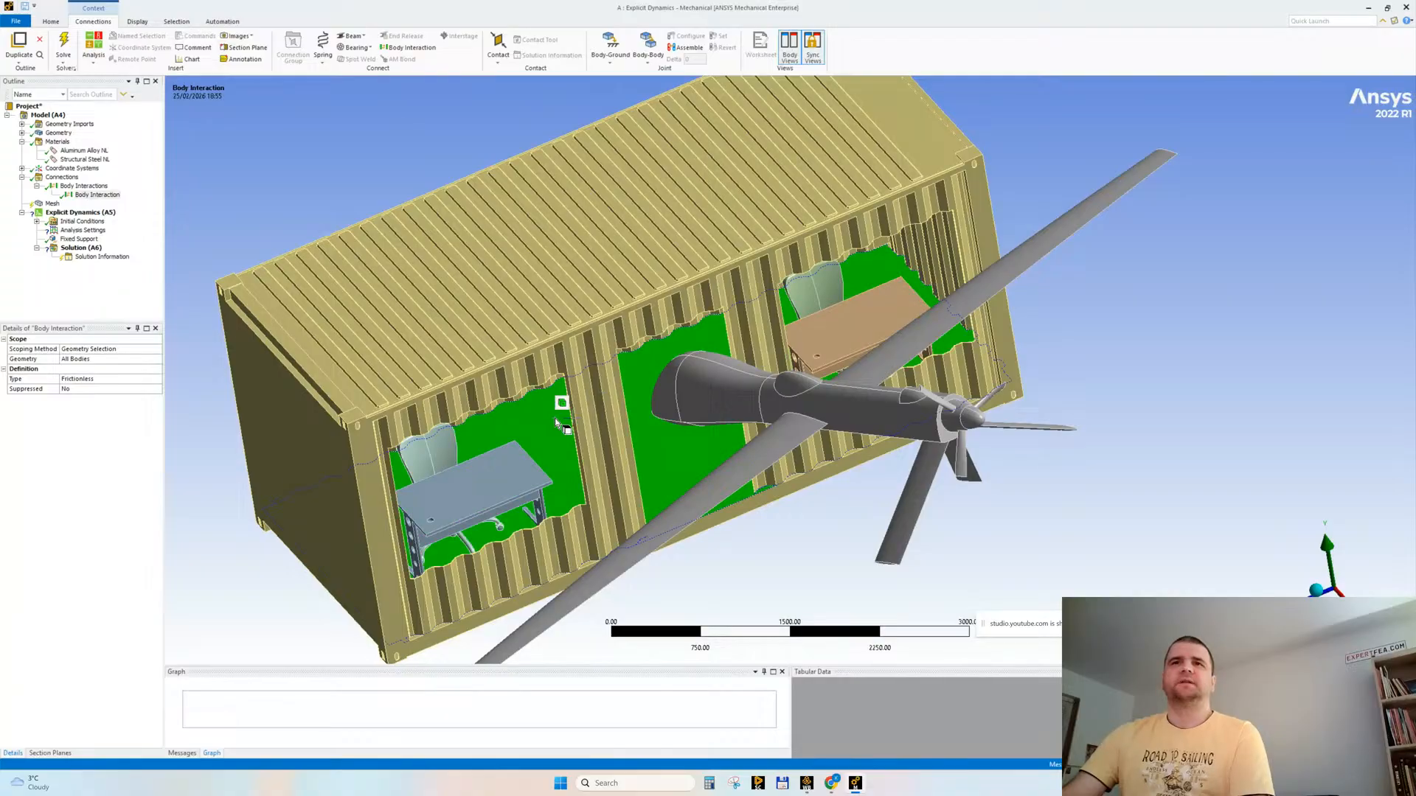
pyautogui.click(186, 451)
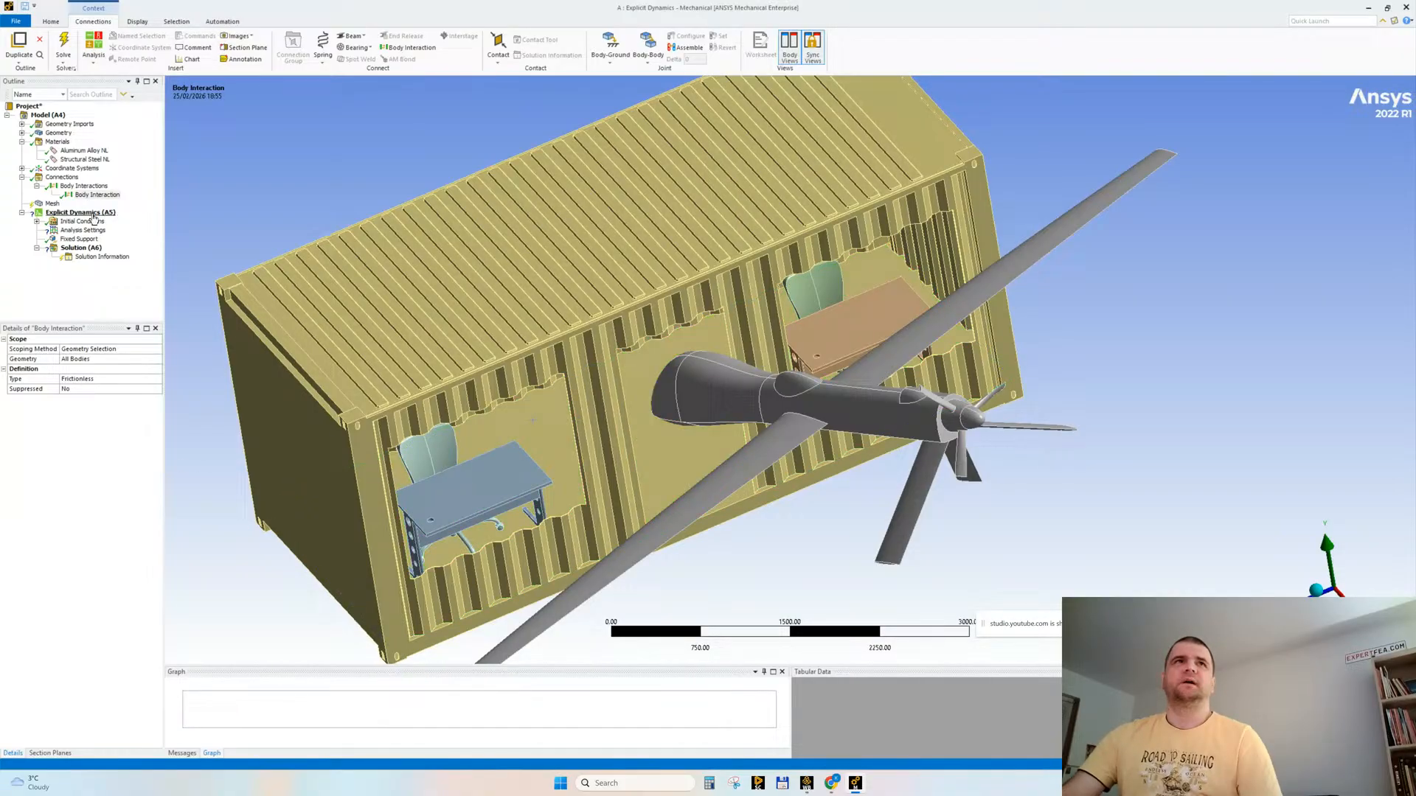
# Step: Change the body interaction type to Frictional with a friction coefficient of 0.5
pyautogui.click(160, 379)
pyautogui.click(160, 379)
pyautogui.click(101, 399)
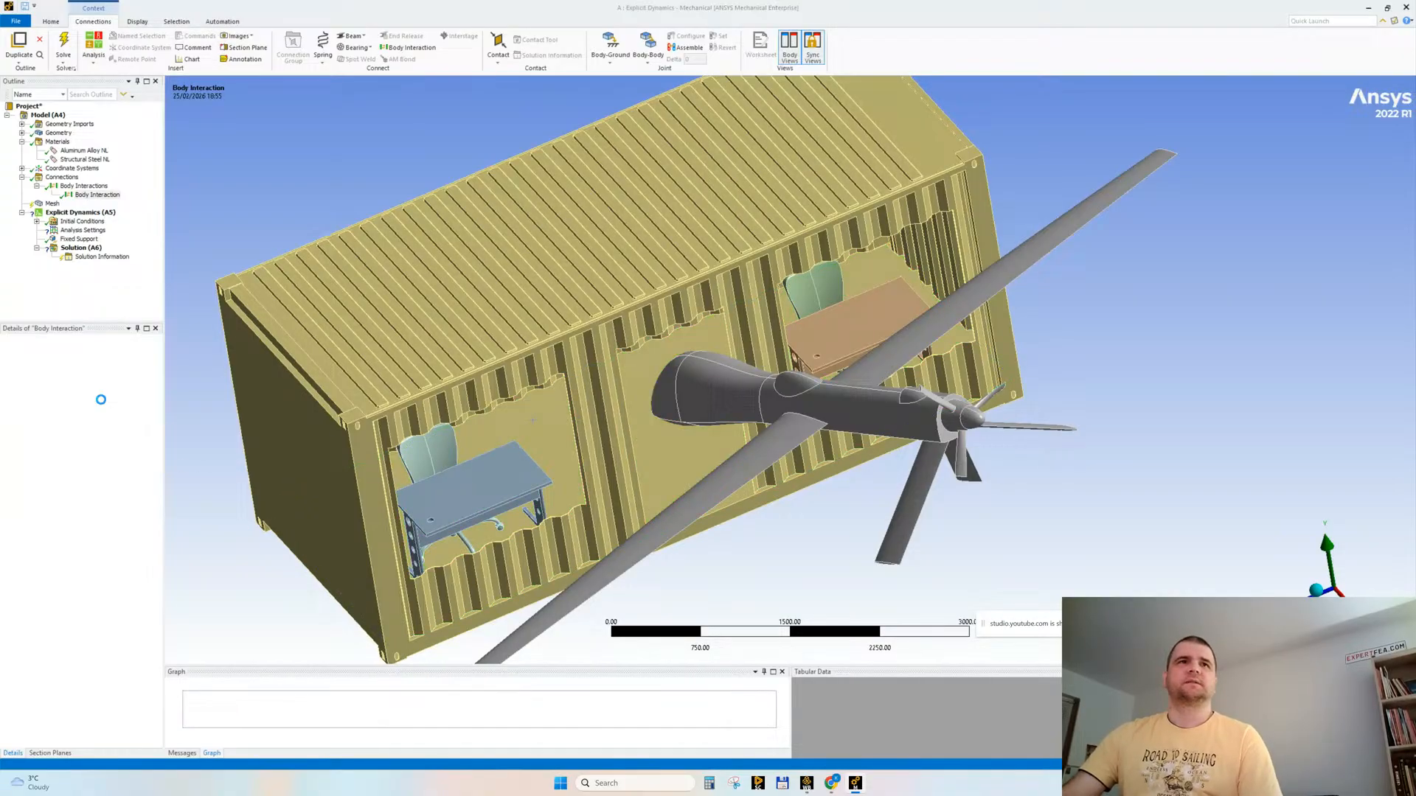
pyautogui.press('Return')
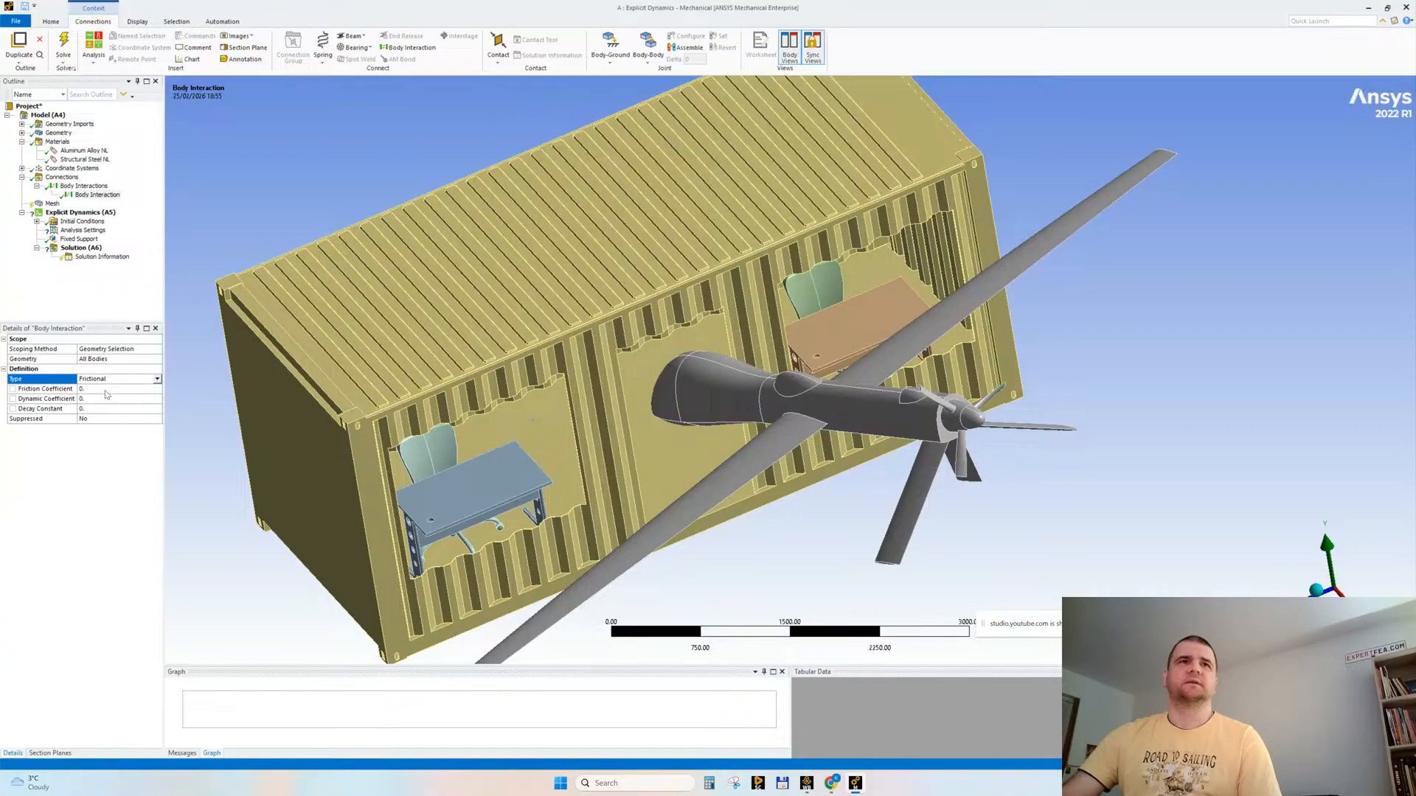
pyautogui.click(97, 388)
pyautogui.write('0.5')
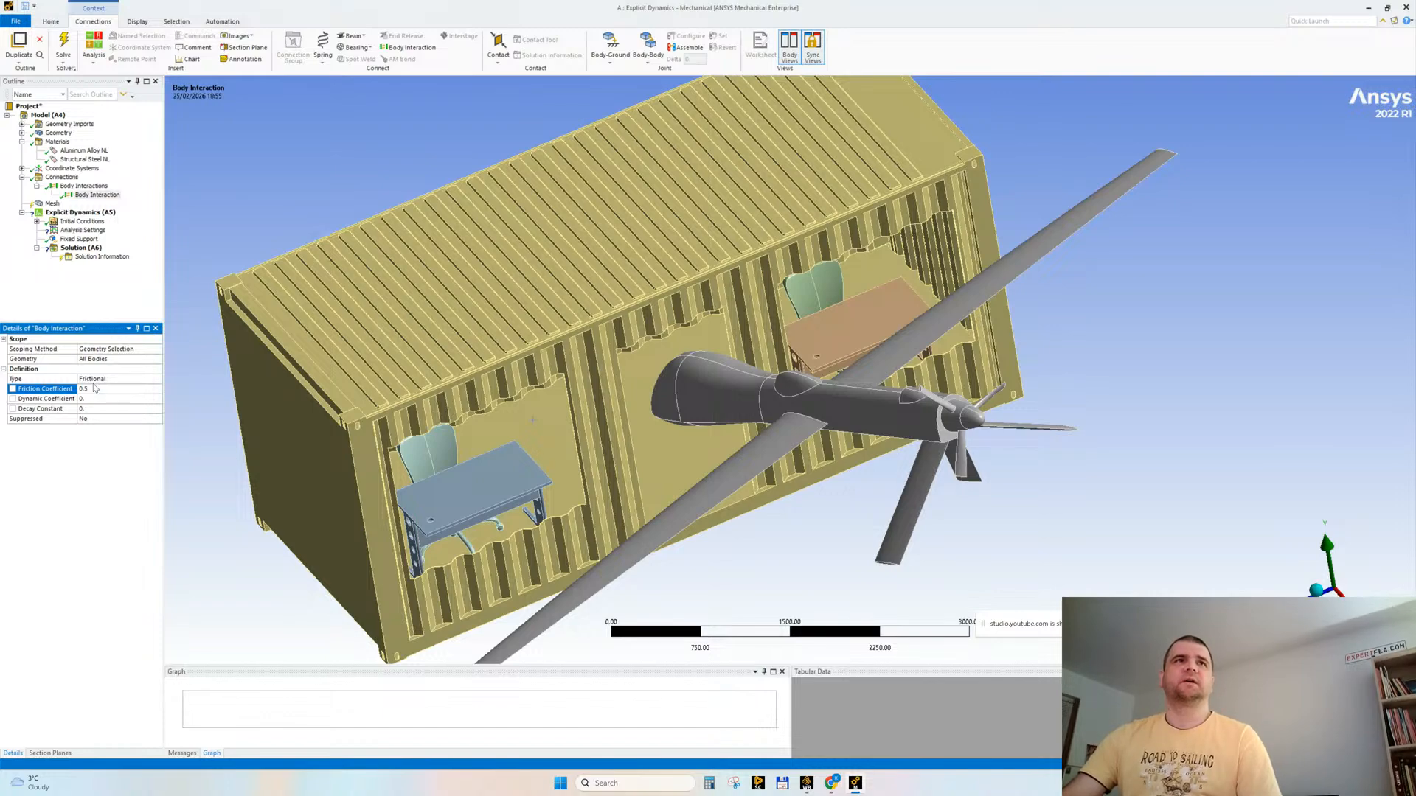
pyautogui.click(65, 310)
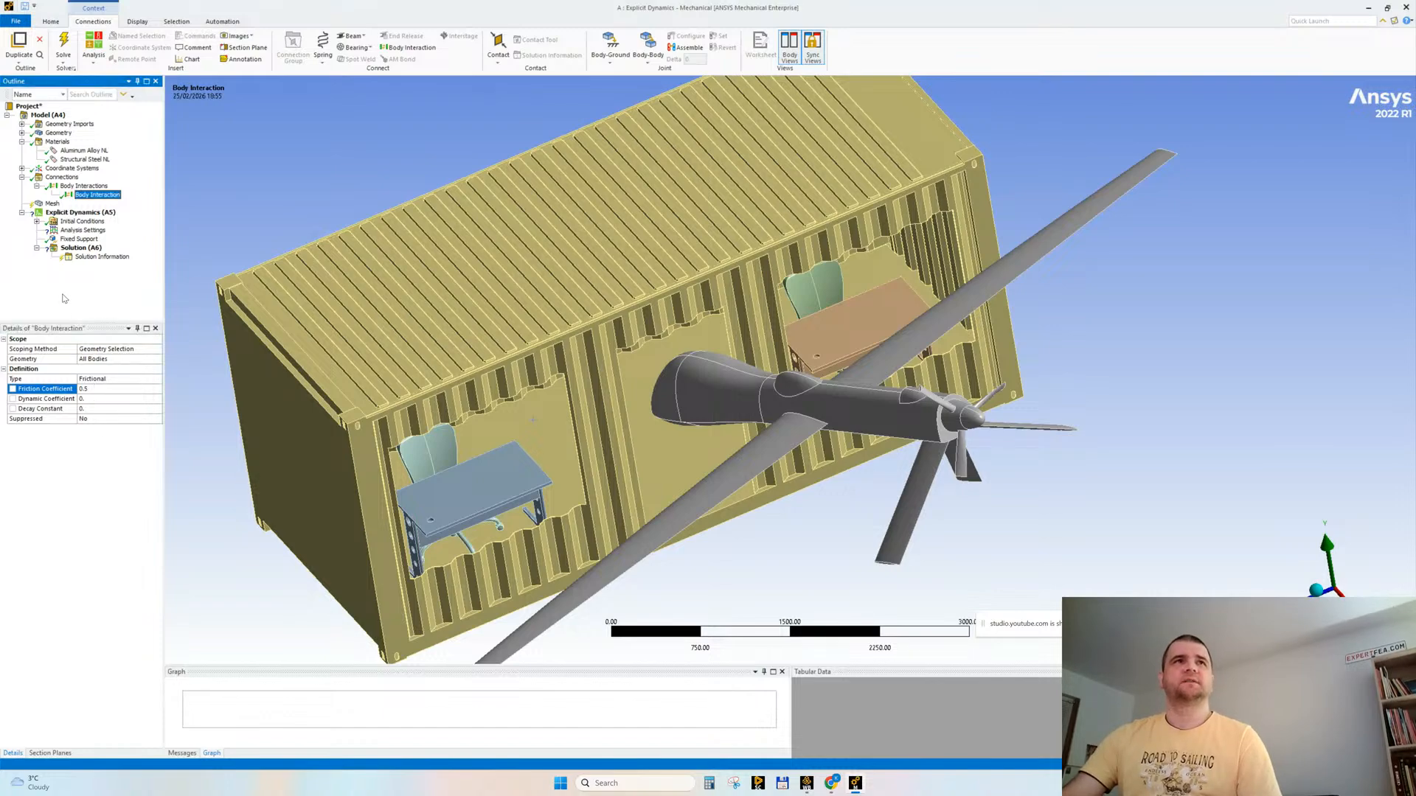
# Step: Turn off Capture Curvature for the global mesh and set its smoothing to Low
pyautogui.click(54, 204)
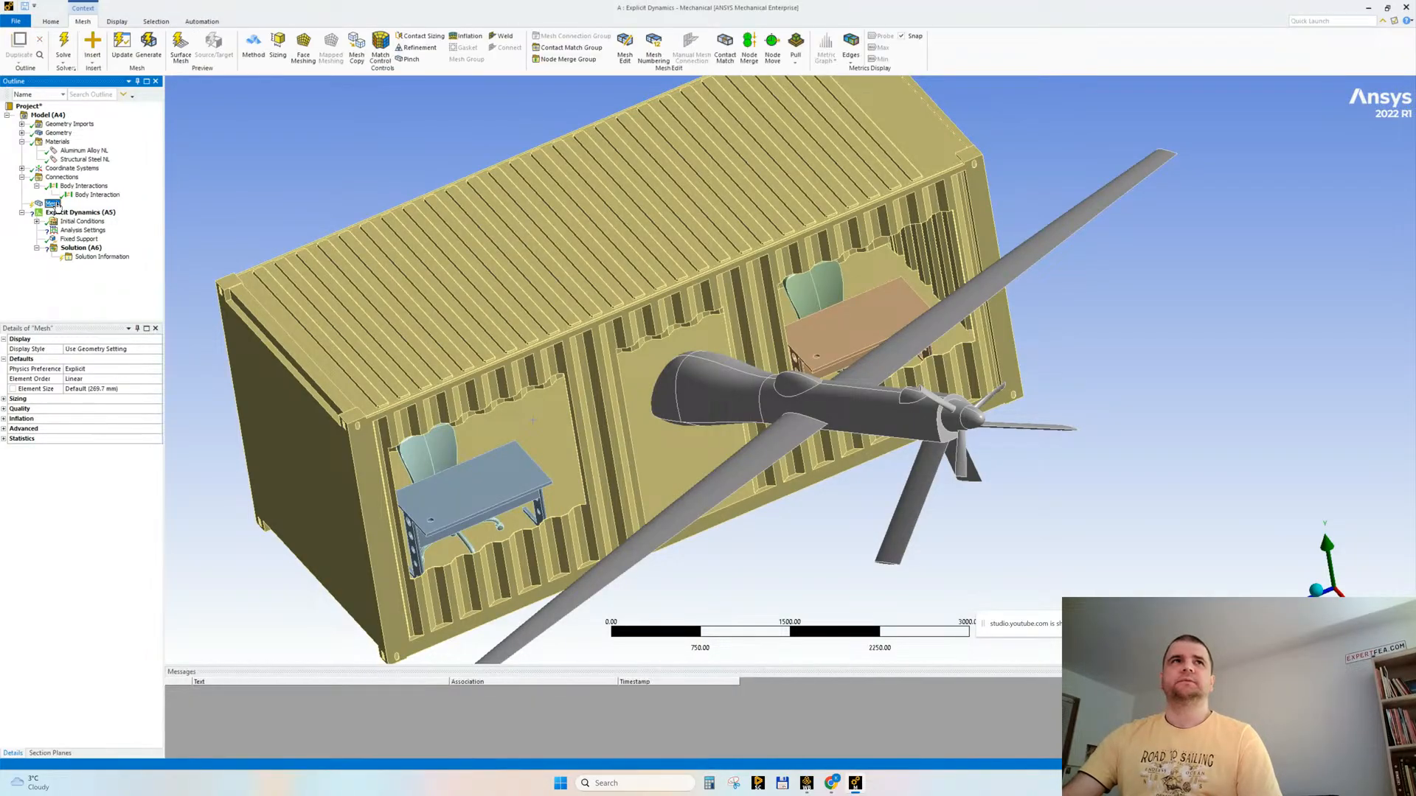
pyautogui.click(4, 399)
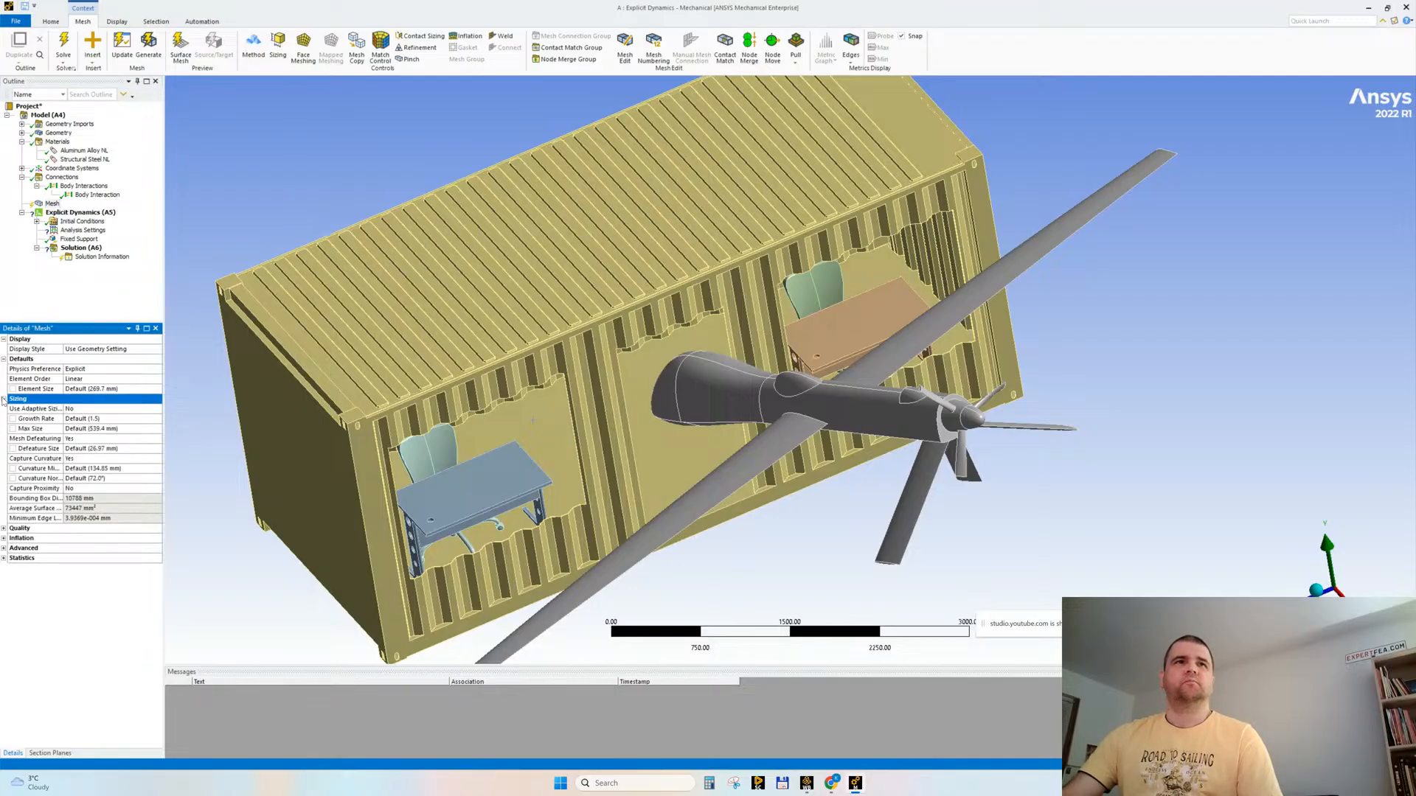
pyautogui.doubleClick(83, 460)
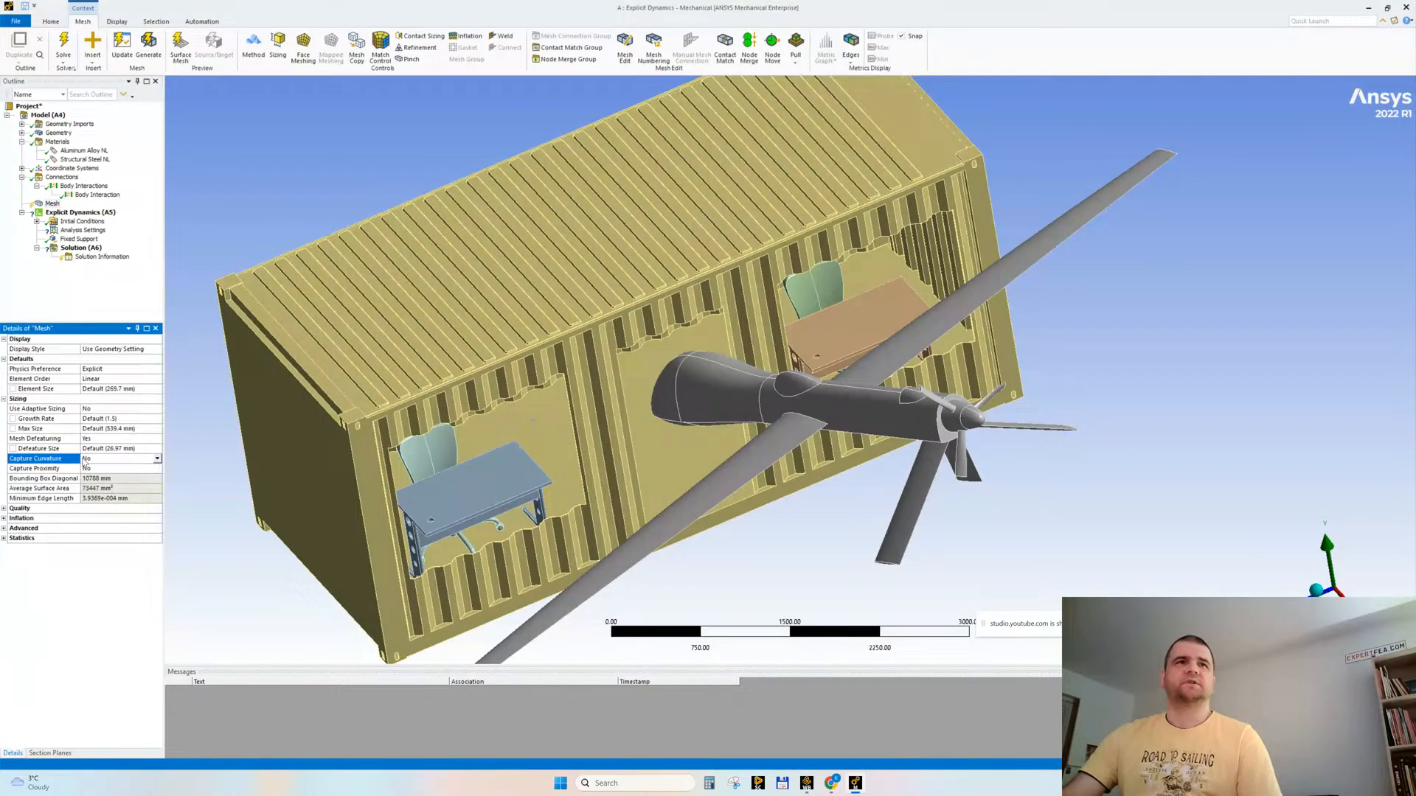
pyautogui.click(4, 509)
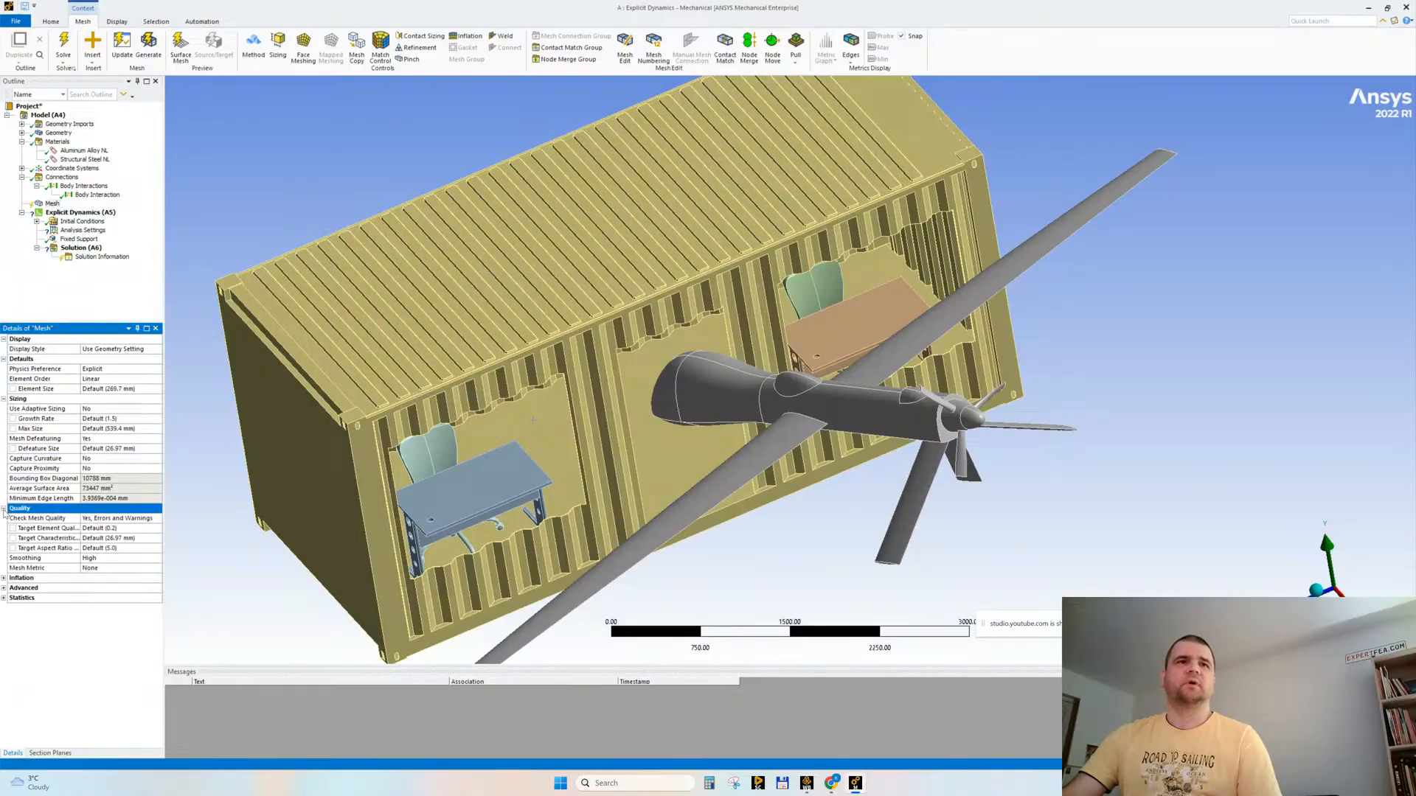
pyautogui.click(96, 550)
pyautogui.doubleClick(102, 559)
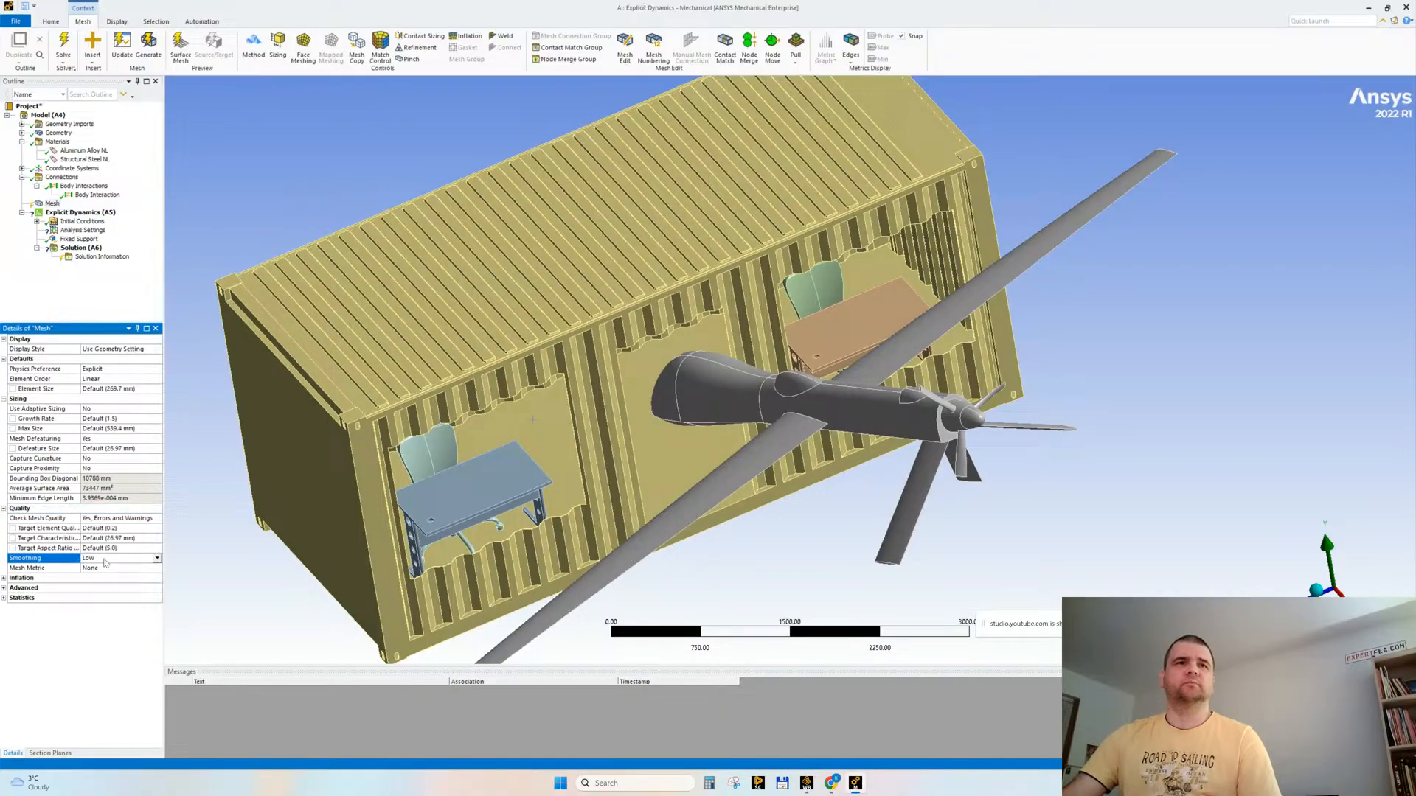
# Step: Generate the mesh with the default element size and inspect it on the container, furniture and drone
pyautogui.rightClick(48, 204)
pyautogui.click(86, 235)
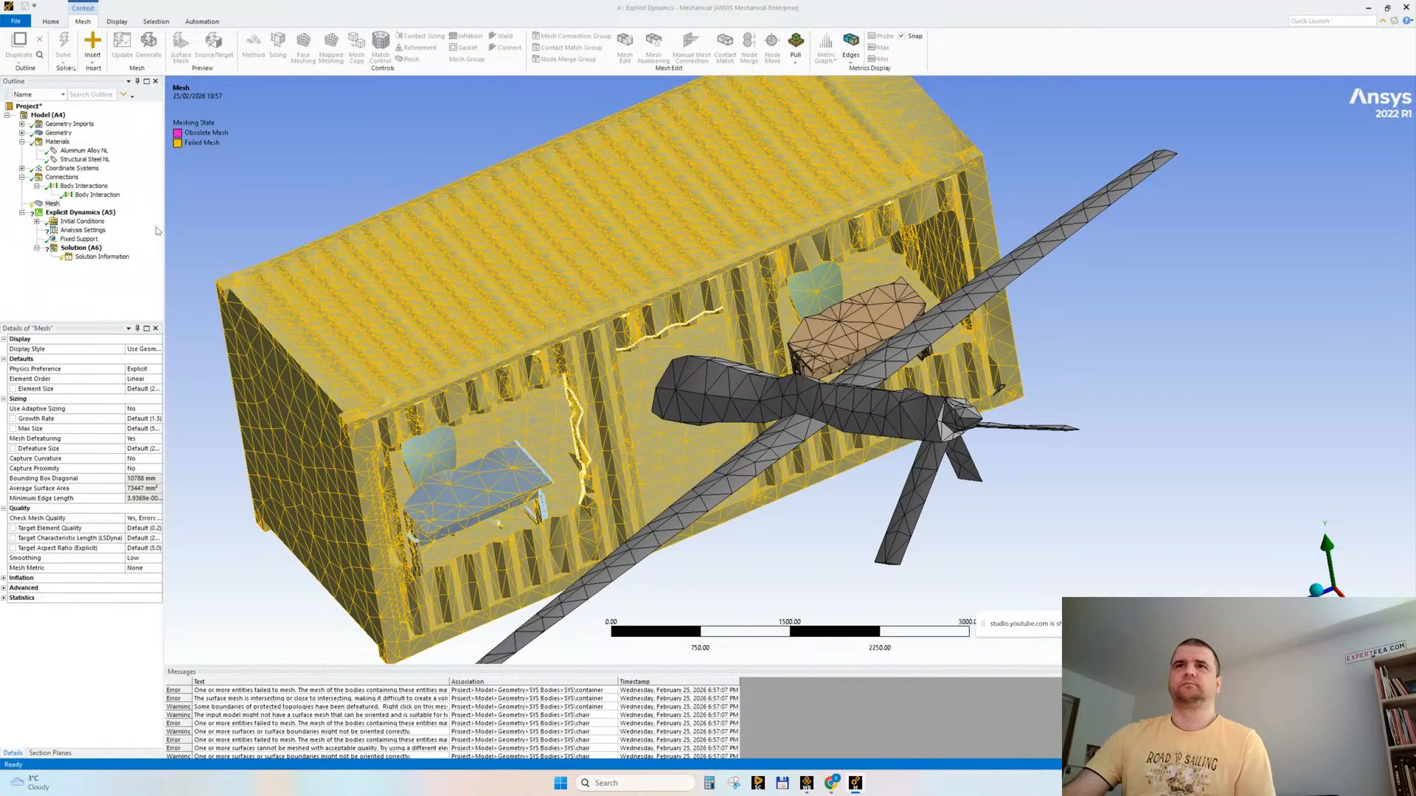
pyautogui.moveTo(582, 372); pyautogui.dragTo(477, 332, button='middle')
pyautogui.moveTo(164, 350); pyautogui.dragTo(184, 349)
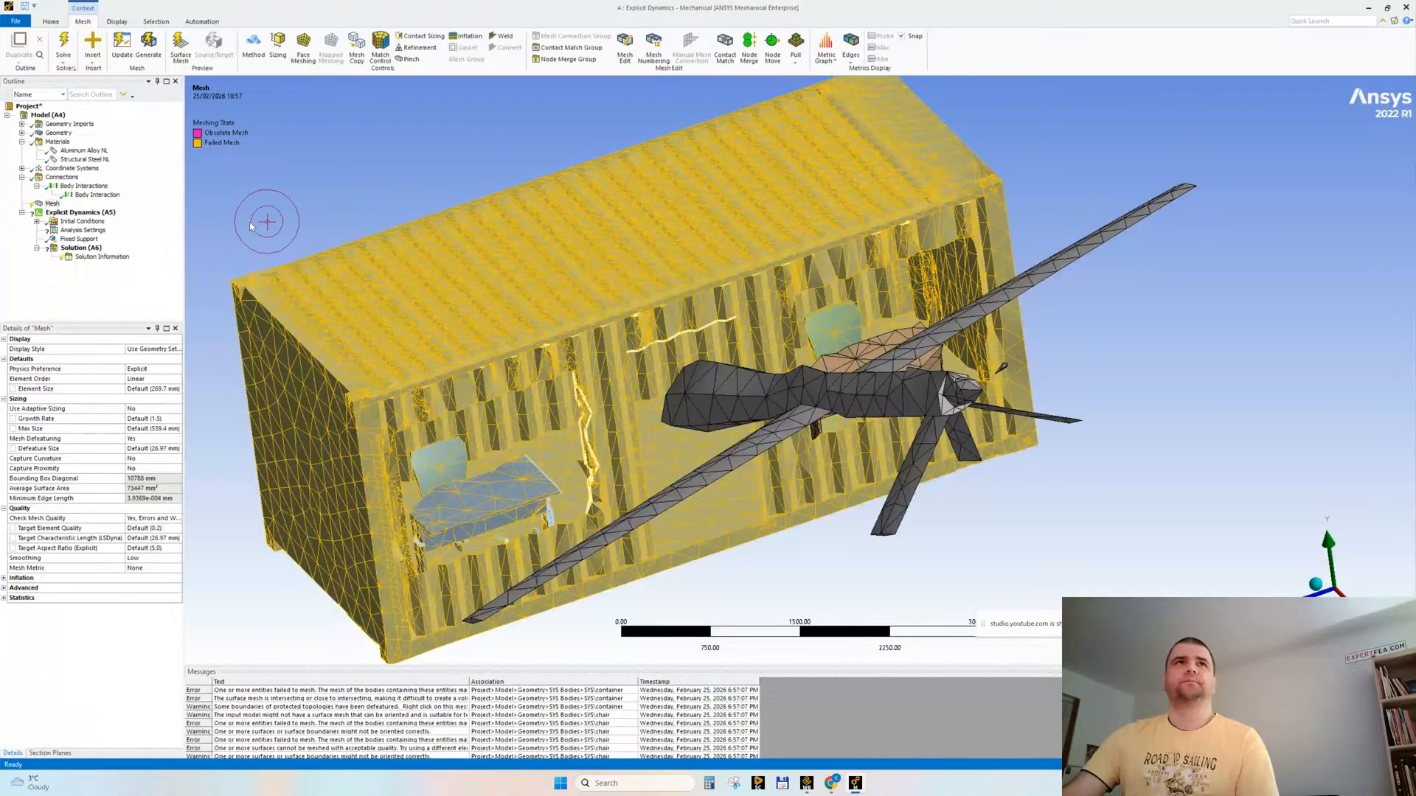
# Step: Add a Virtual Topology with Medium behavior to the model, generate its virtual cells and inspect the merged faces
pyautogui.click(48, 115)
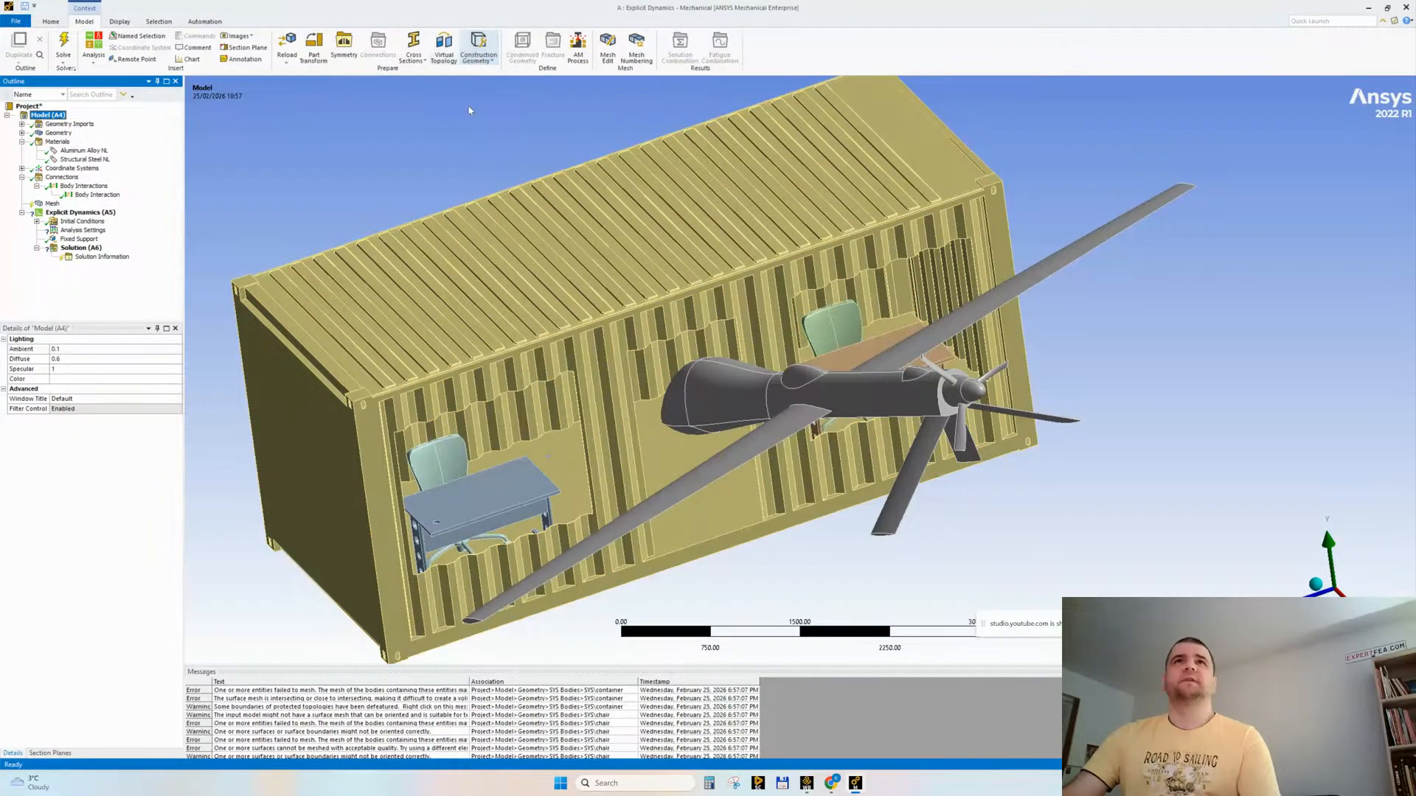
pyautogui.click(444, 45)
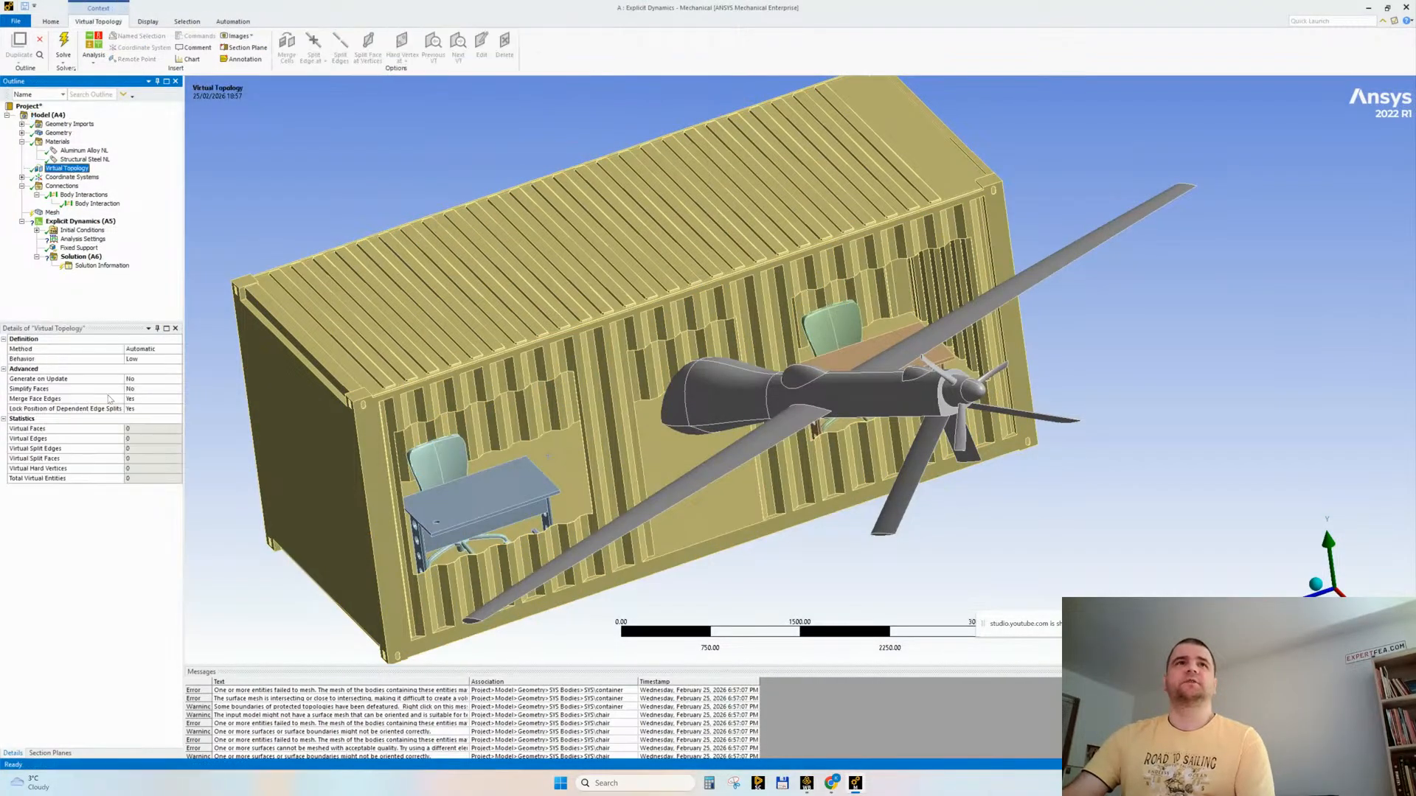
pyautogui.doubleClick(140, 359)
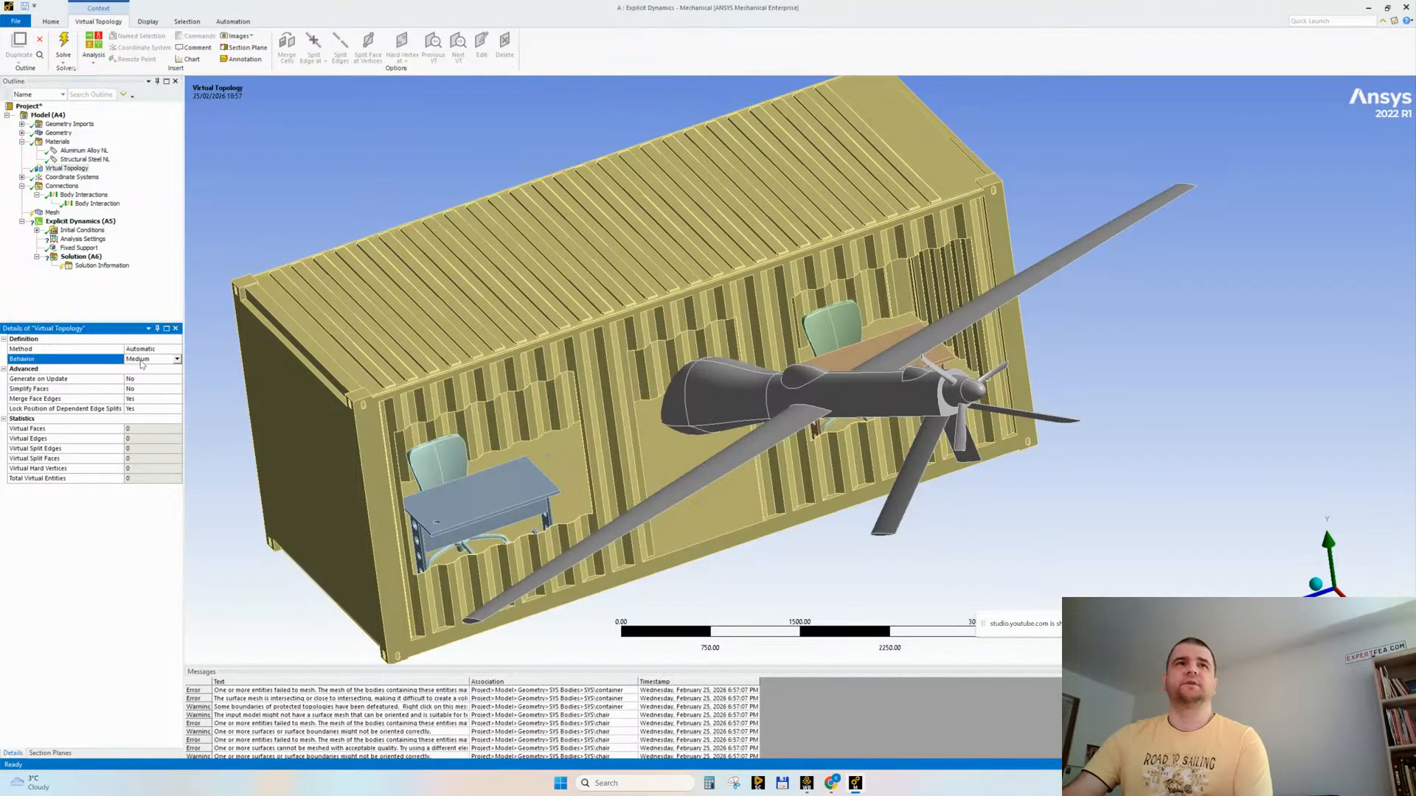
pyautogui.rightClick(74, 169)
pyautogui.click(100, 177)
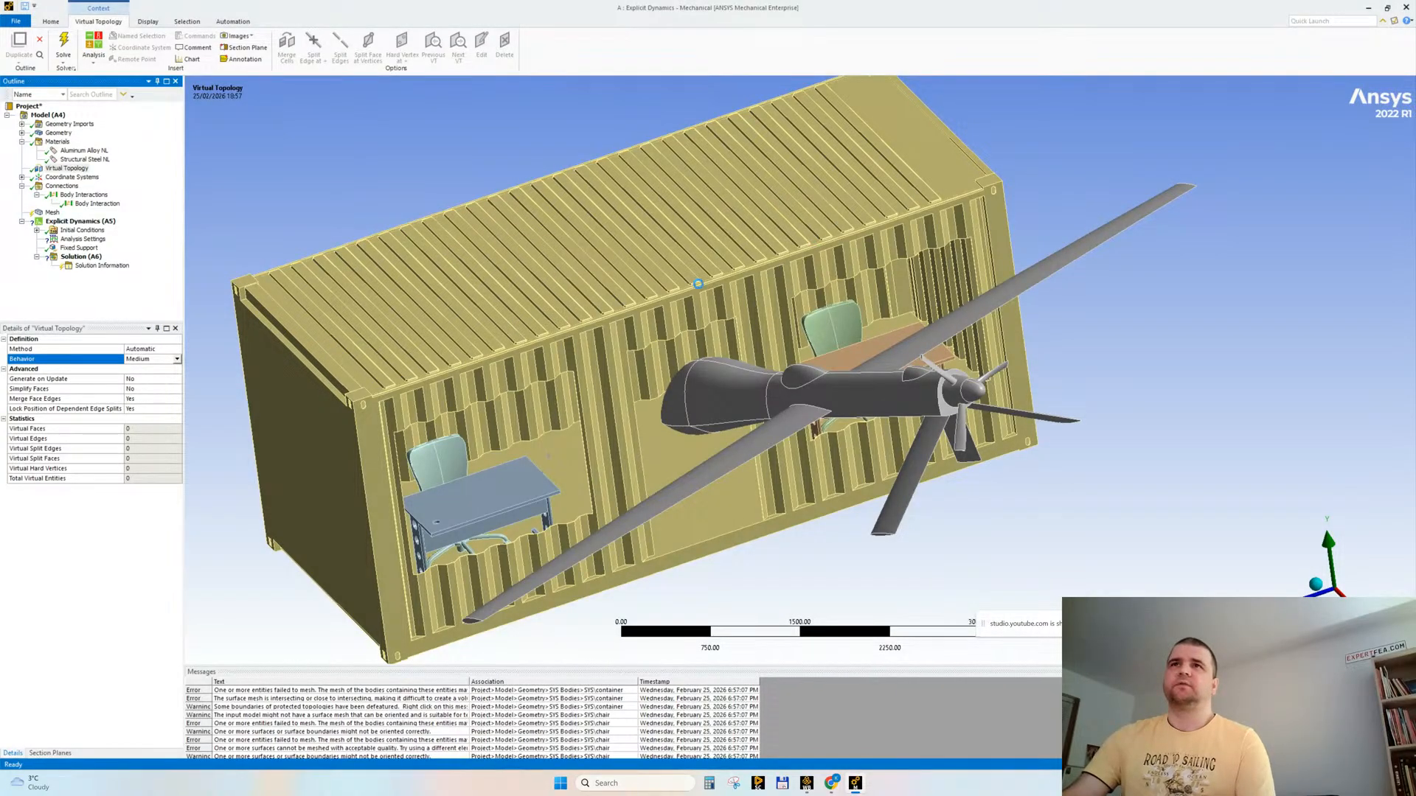
pyautogui.moveTo(374, 377)
pyautogui.mouseDown(button='middle')
pyautogui.moveTo(459, 419)
pyautogui.moveTo(714, 379)
pyautogui.moveTo(723, 358)
pyautogui.moveTo(702, 346)
pyautogui.mouseUp(button='middle')
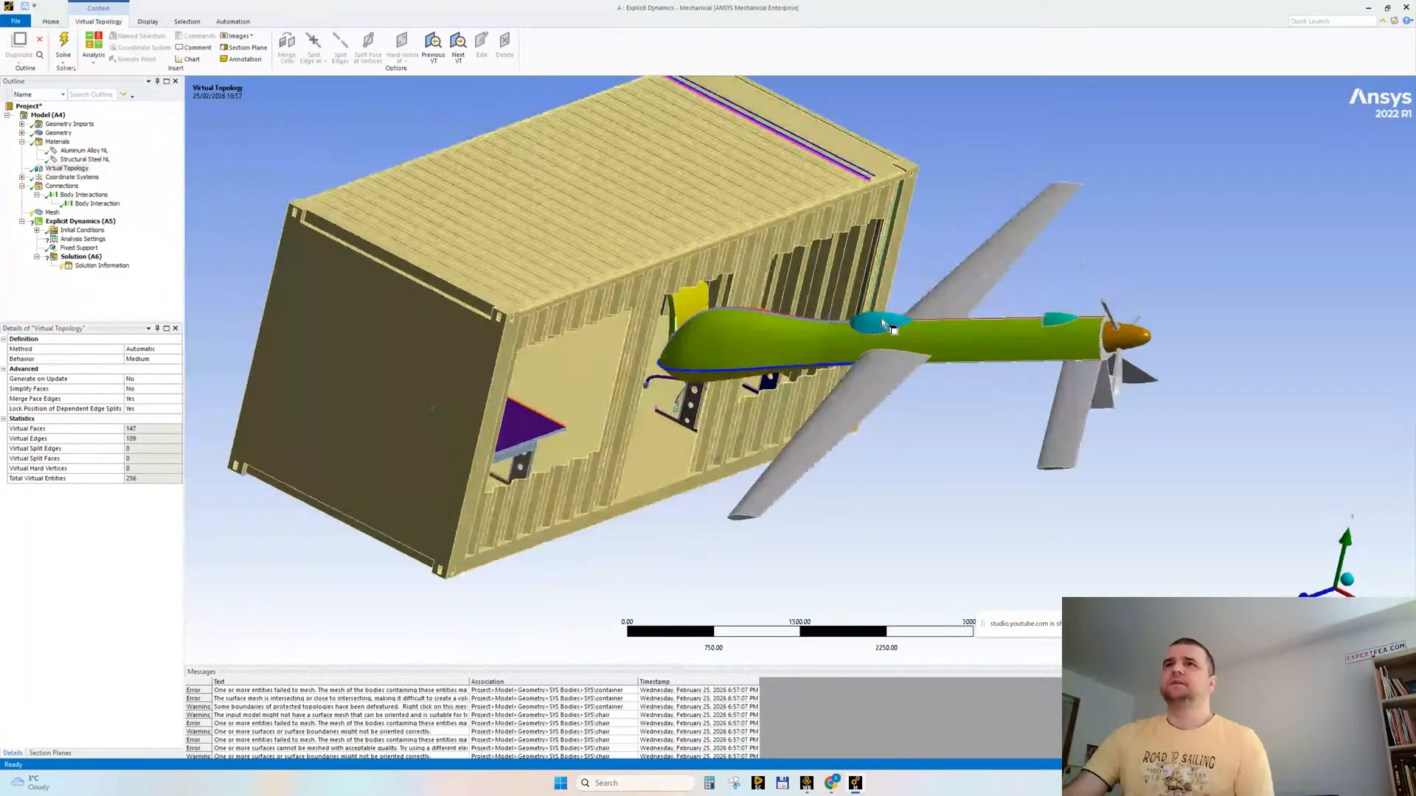
pyautogui.moveTo(1082, 352); pyautogui.dragTo(830, 374, button='middle')
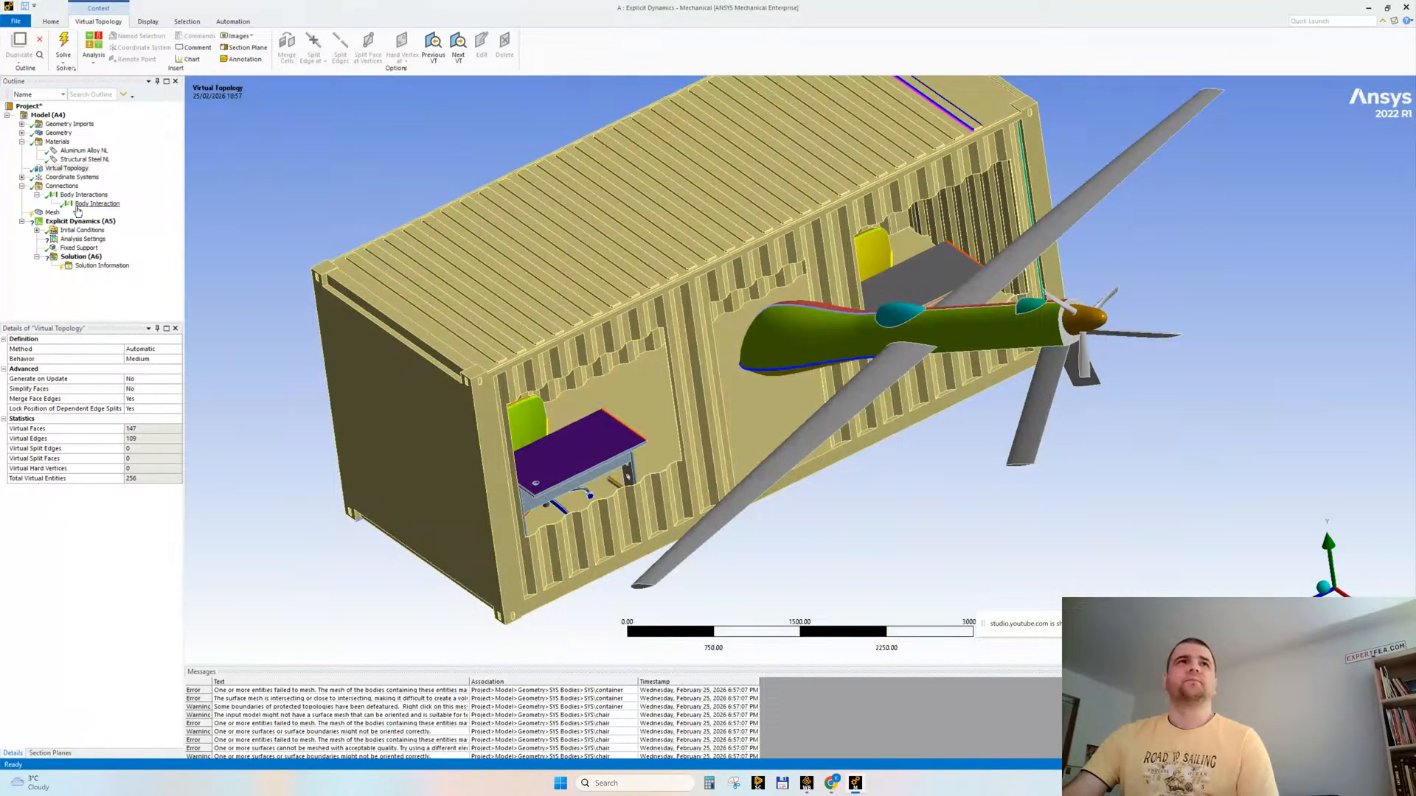
# Step: Set the global mesh element size to 100 mm and regenerate the mesh
pyautogui.click(50, 212)
pyautogui.moveTo(183, 411); pyautogui.dragTo(206, 411)
pyautogui.click(168, 389)
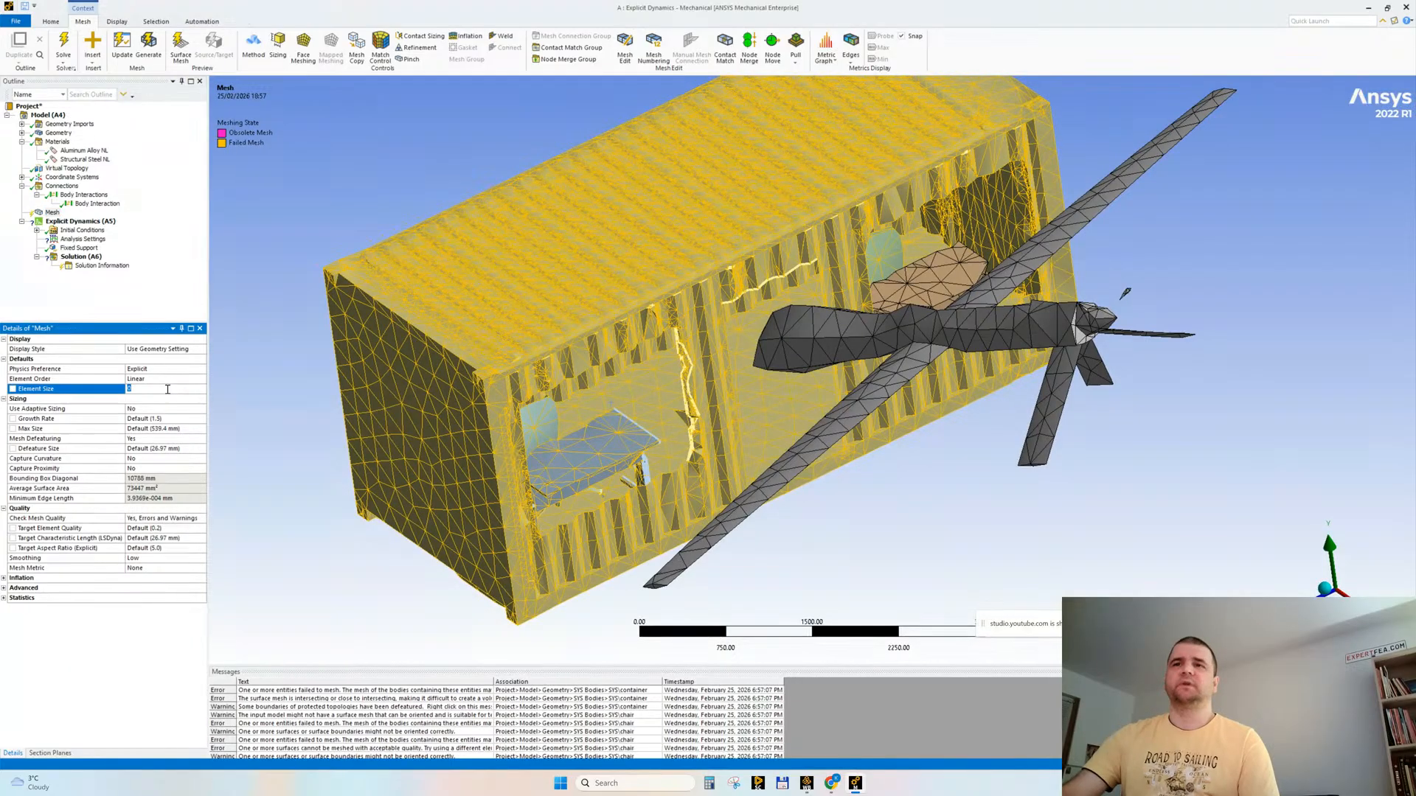
pyautogui.press('Return')
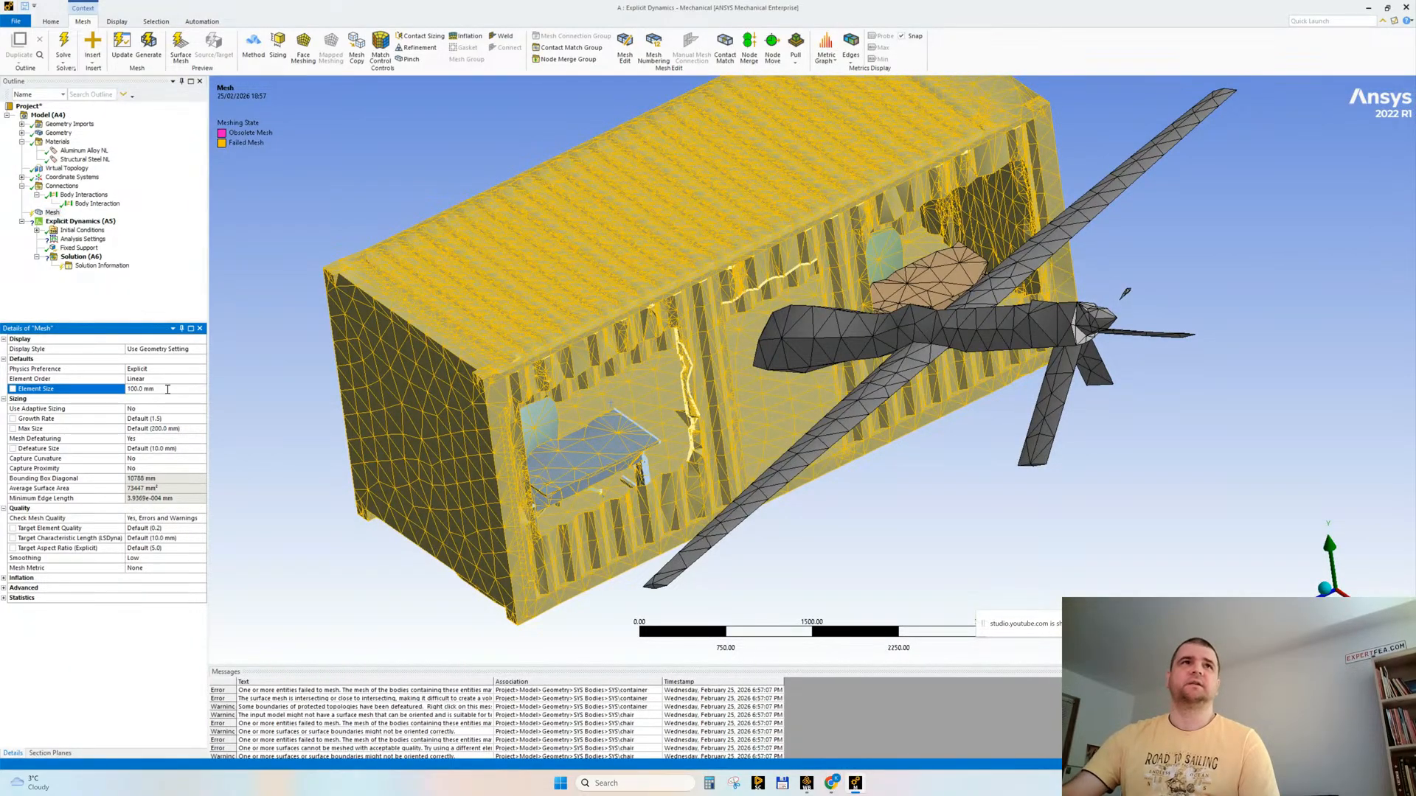
pyautogui.rightClick(53, 213)
pyautogui.click(88, 246)
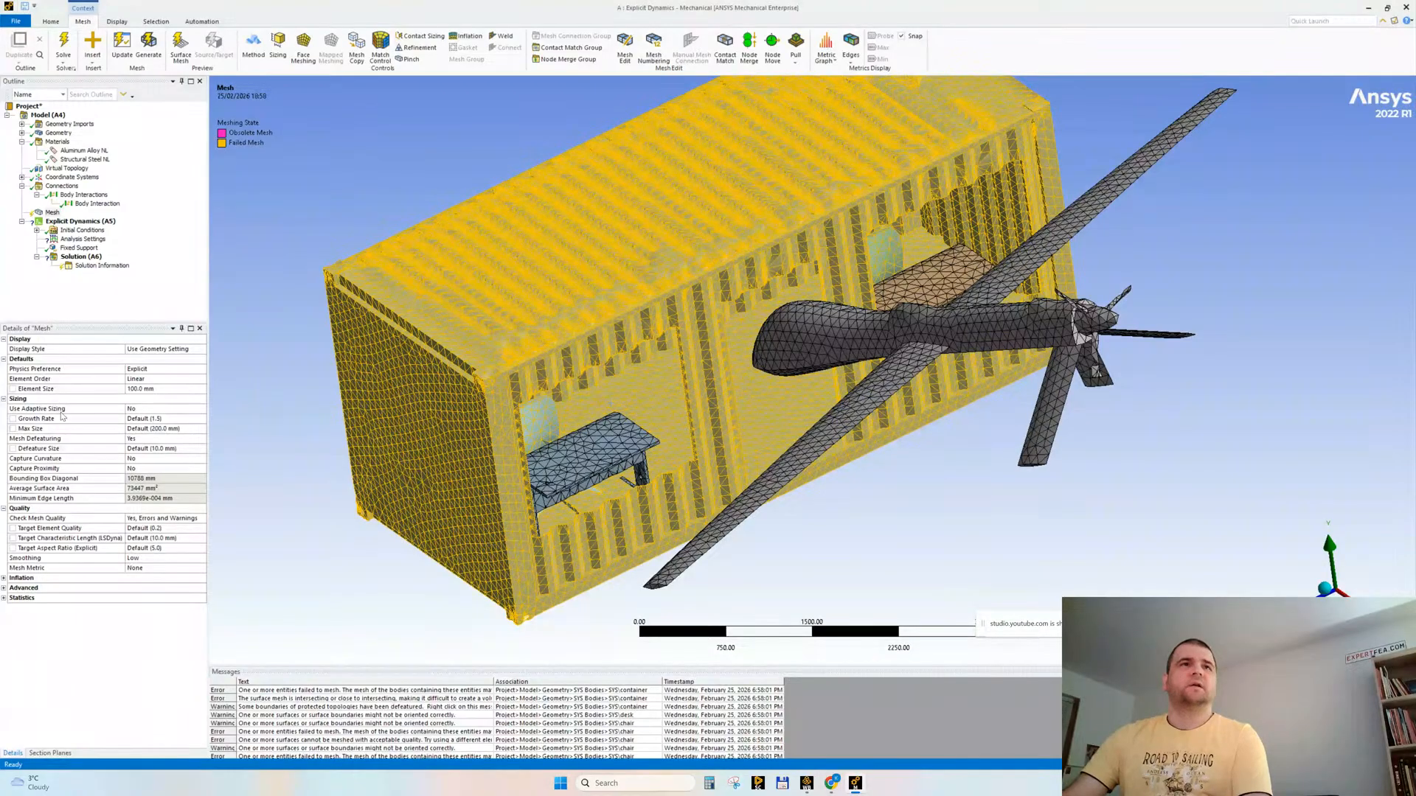
# Step: Enable adaptive sizing for the mesh with resolution 2 and Fast transition
pyautogui.click(143, 409)
pyautogui.click(156, 419)
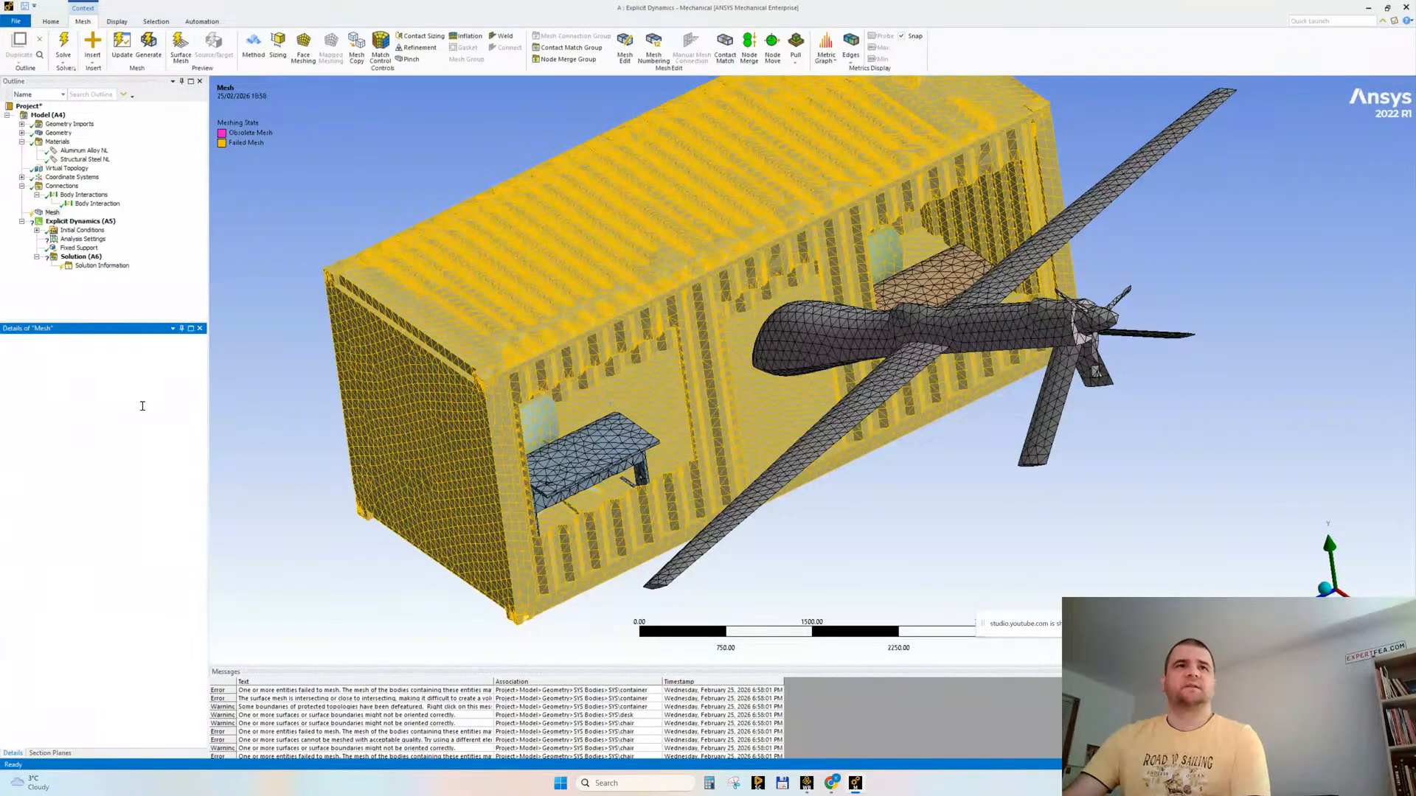
pyautogui.click(155, 428)
pyautogui.click(156, 421)
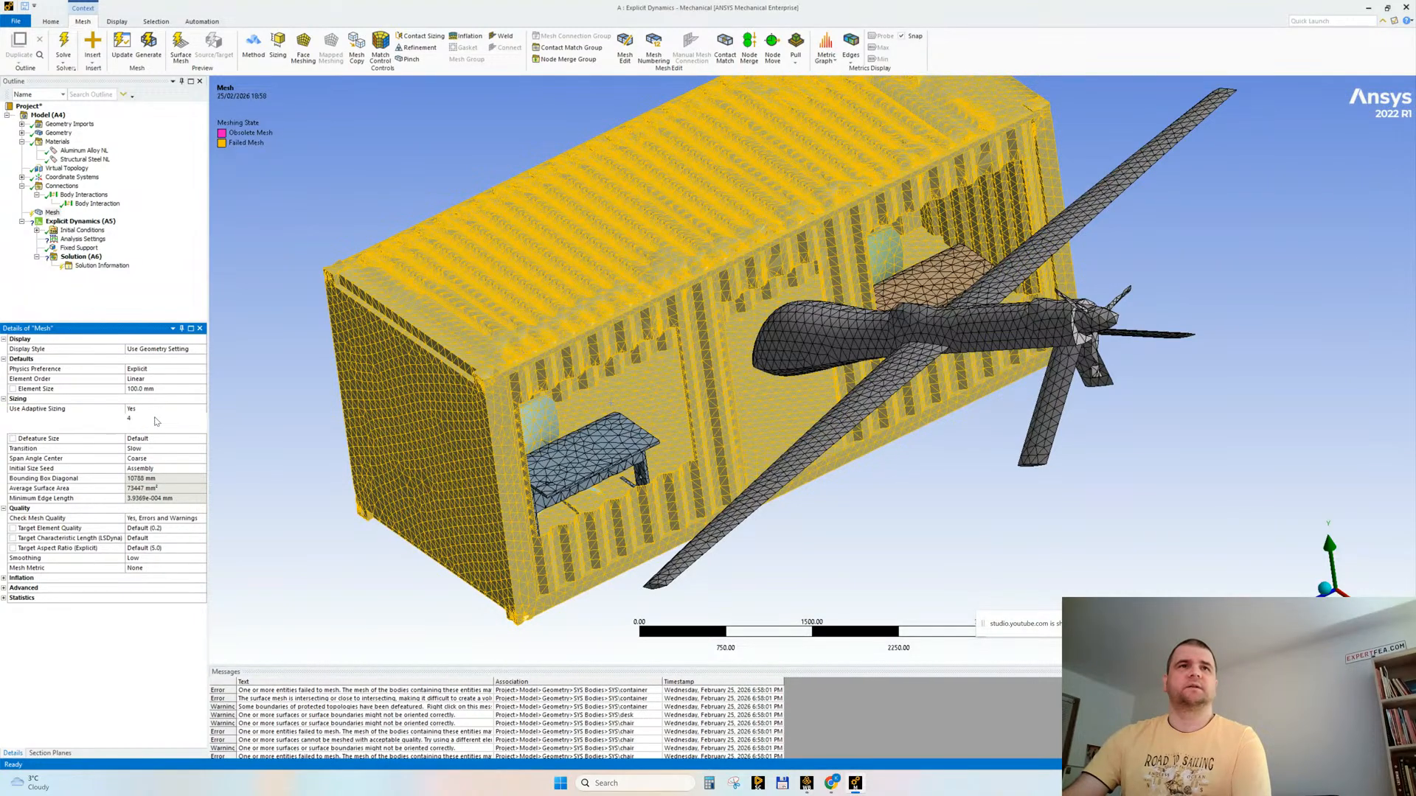
pyautogui.click(156, 421)
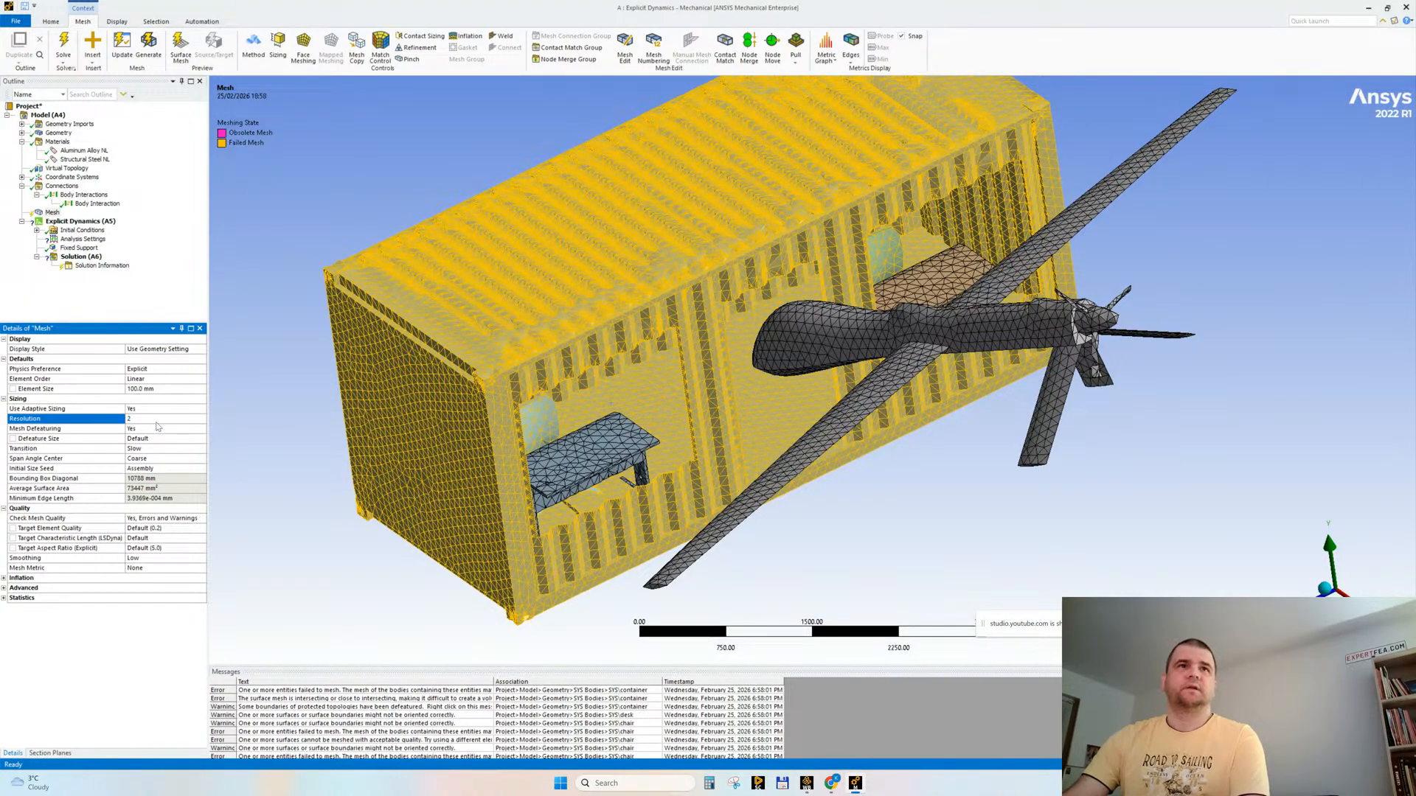
pyautogui.doubleClick(147, 452)
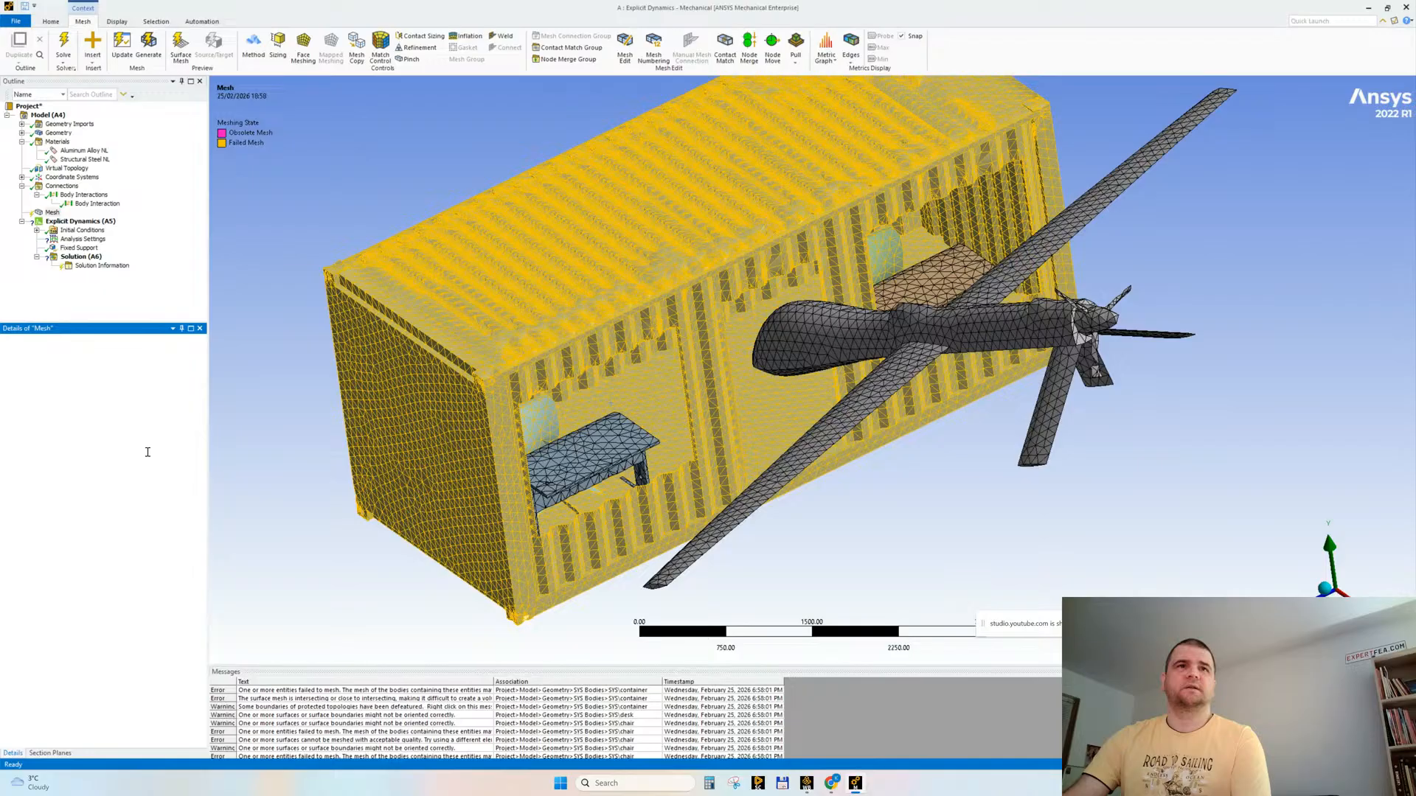
# Step: Regenerate the mesh with the adaptive sizing settings and inspect it on the container, furniture and drone
pyautogui.rightClick(56, 213)
pyautogui.click(82, 253)
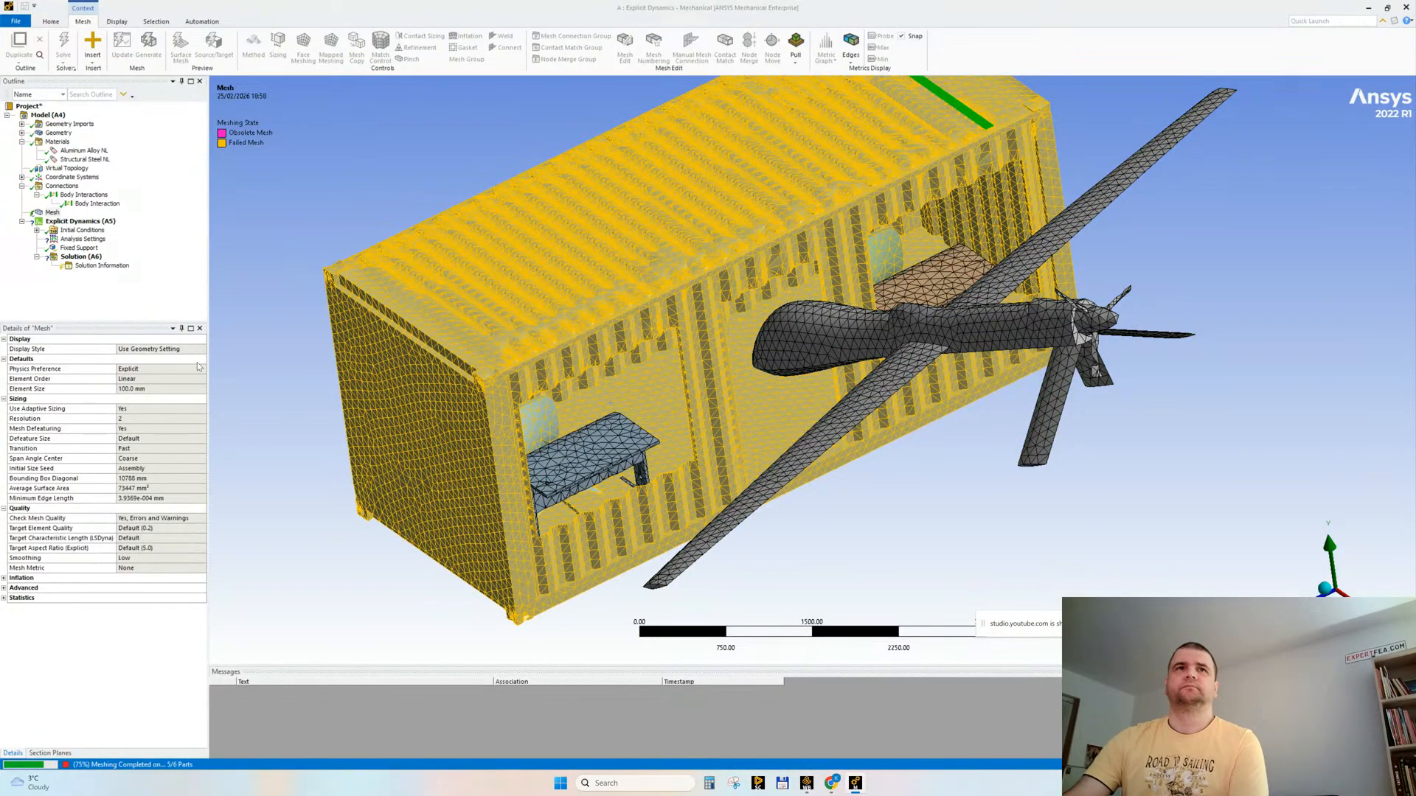
pyautogui.moveTo(209, 368); pyautogui.dragTo(197, 374)
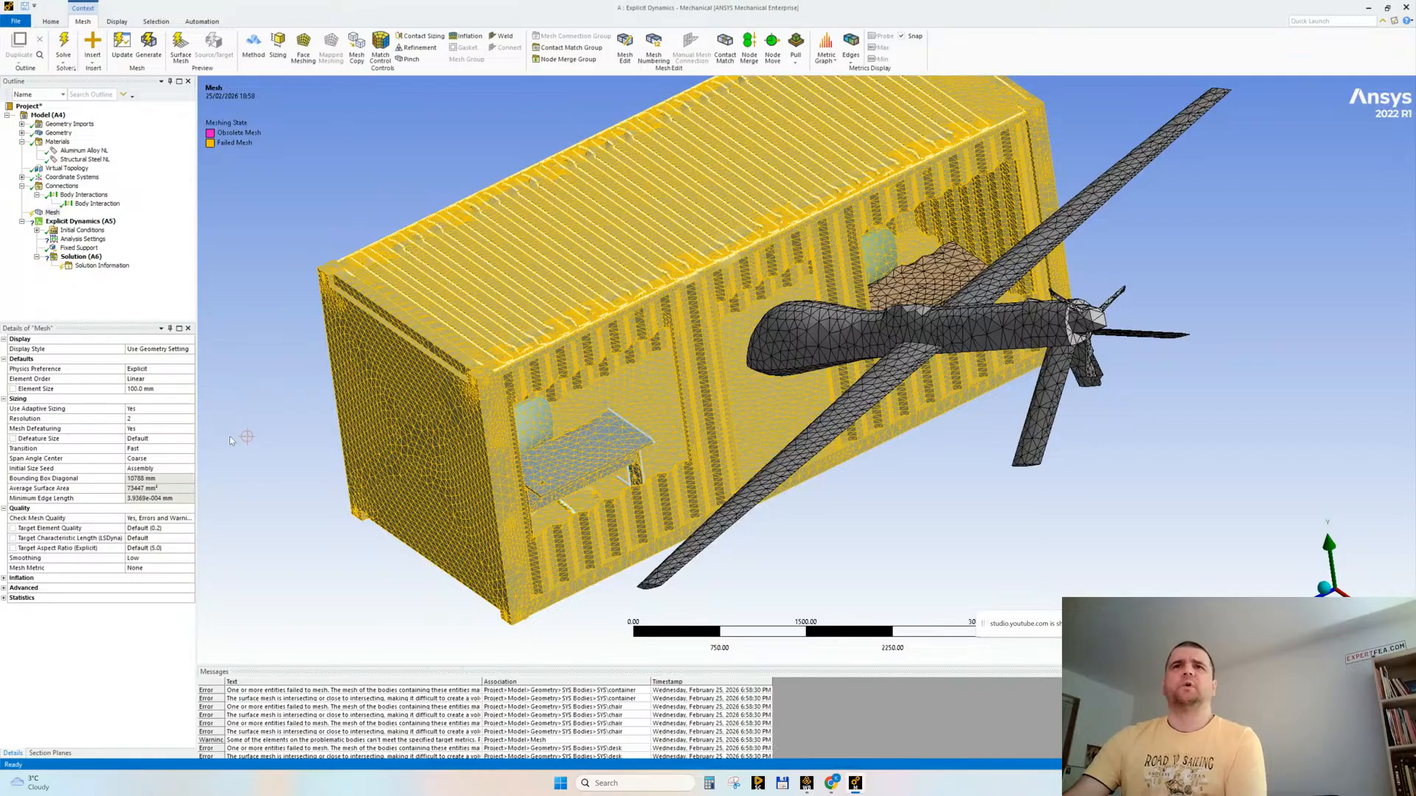
pyautogui.moveTo(230, 440); pyautogui.dragTo(358, 386, button='middle')
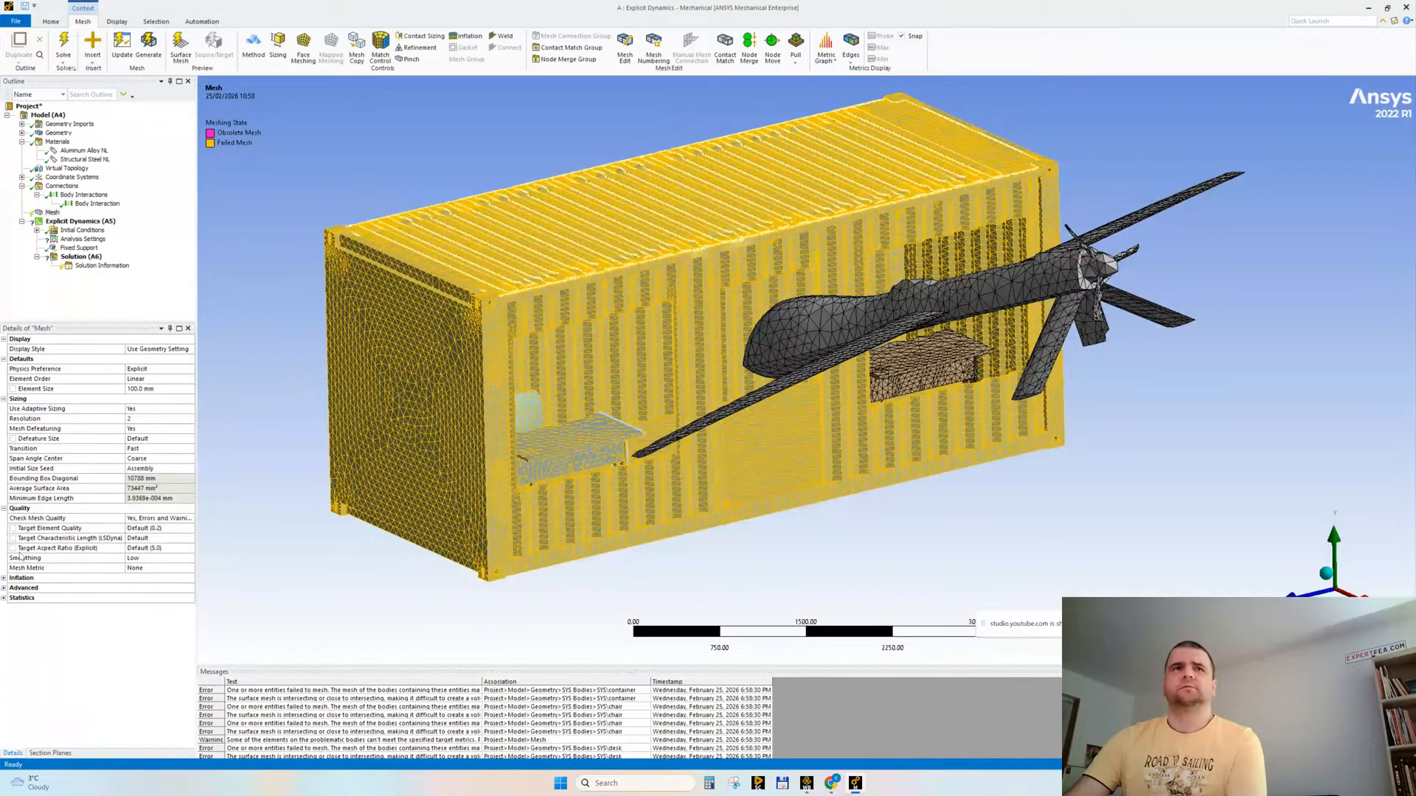
# Step: Check the mesh statistics for node and element counts and examine the mesh on the container's roof and walls
pyautogui.click(4, 598)
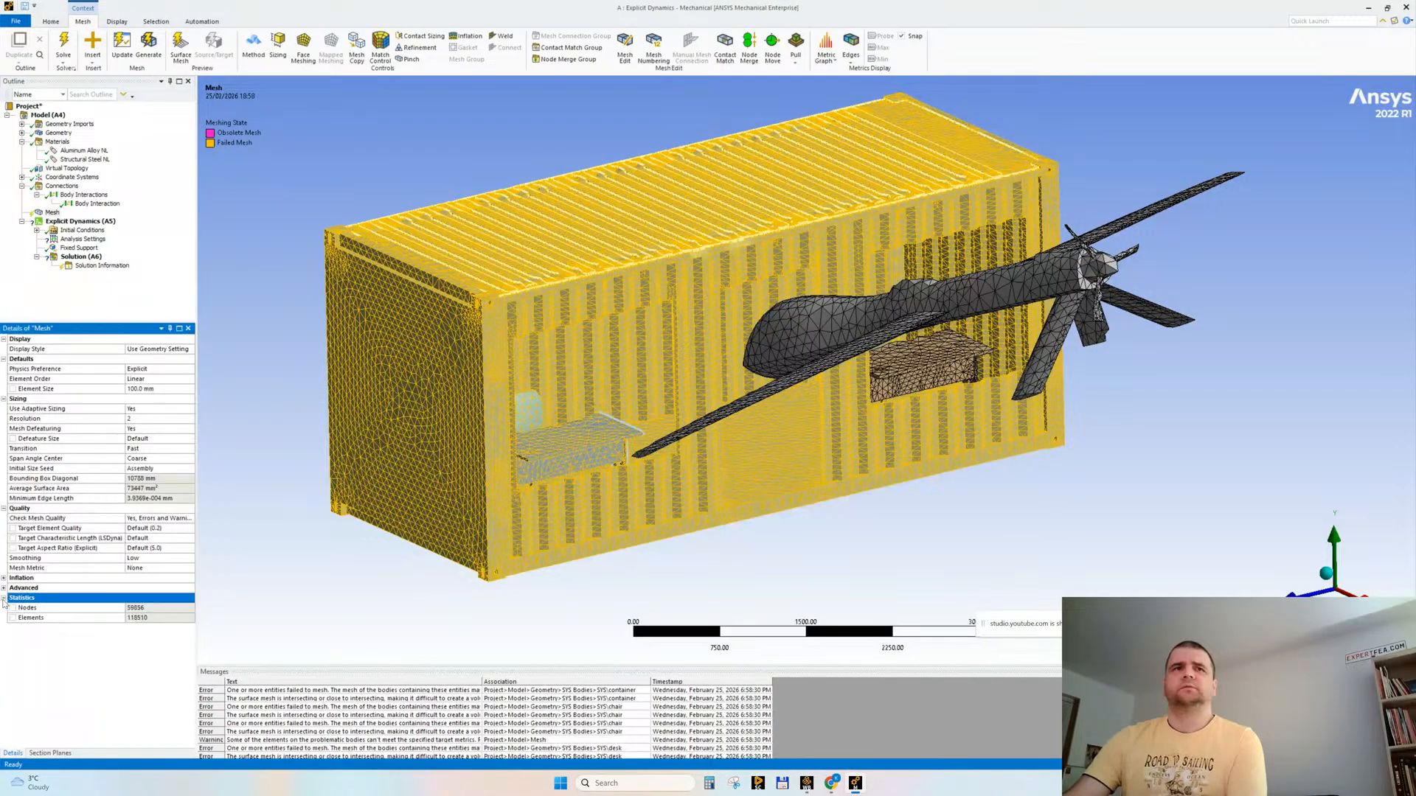
pyautogui.click(152, 609)
pyautogui.moveTo(765, 415); pyautogui.dragTo(700, 413, button='middle')
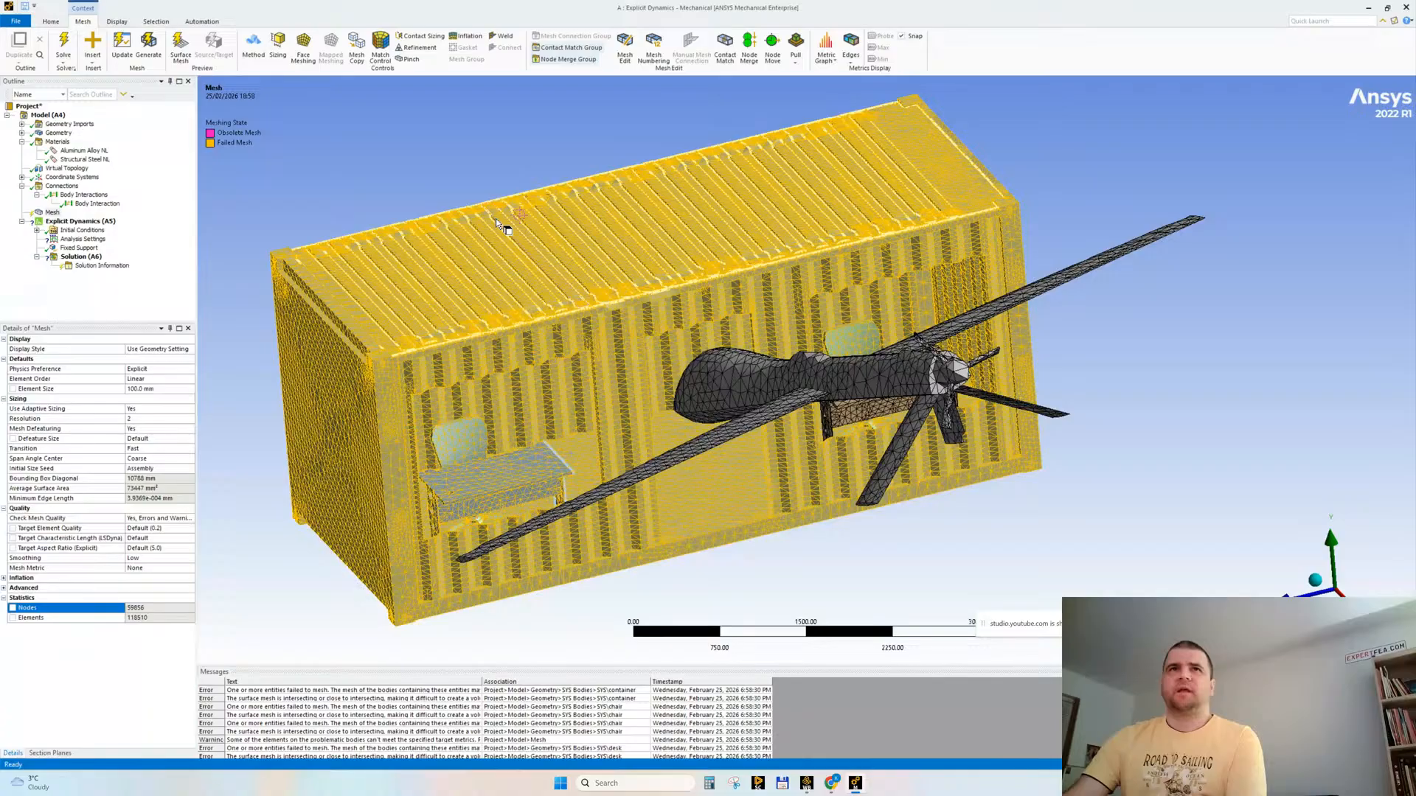
pyautogui.click(425, 247)
pyautogui.moveTo(386, 174)
pyautogui.mouseDown(button='middle')
pyautogui.moveTo(401, 164)
pyautogui.moveTo(365, 193)
pyautogui.moveTo(370, 147)
pyautogui.moveTo(379, 161)
pyautogui.moveTo(392, 148)
pyautogui.mouseUp(button='middle')
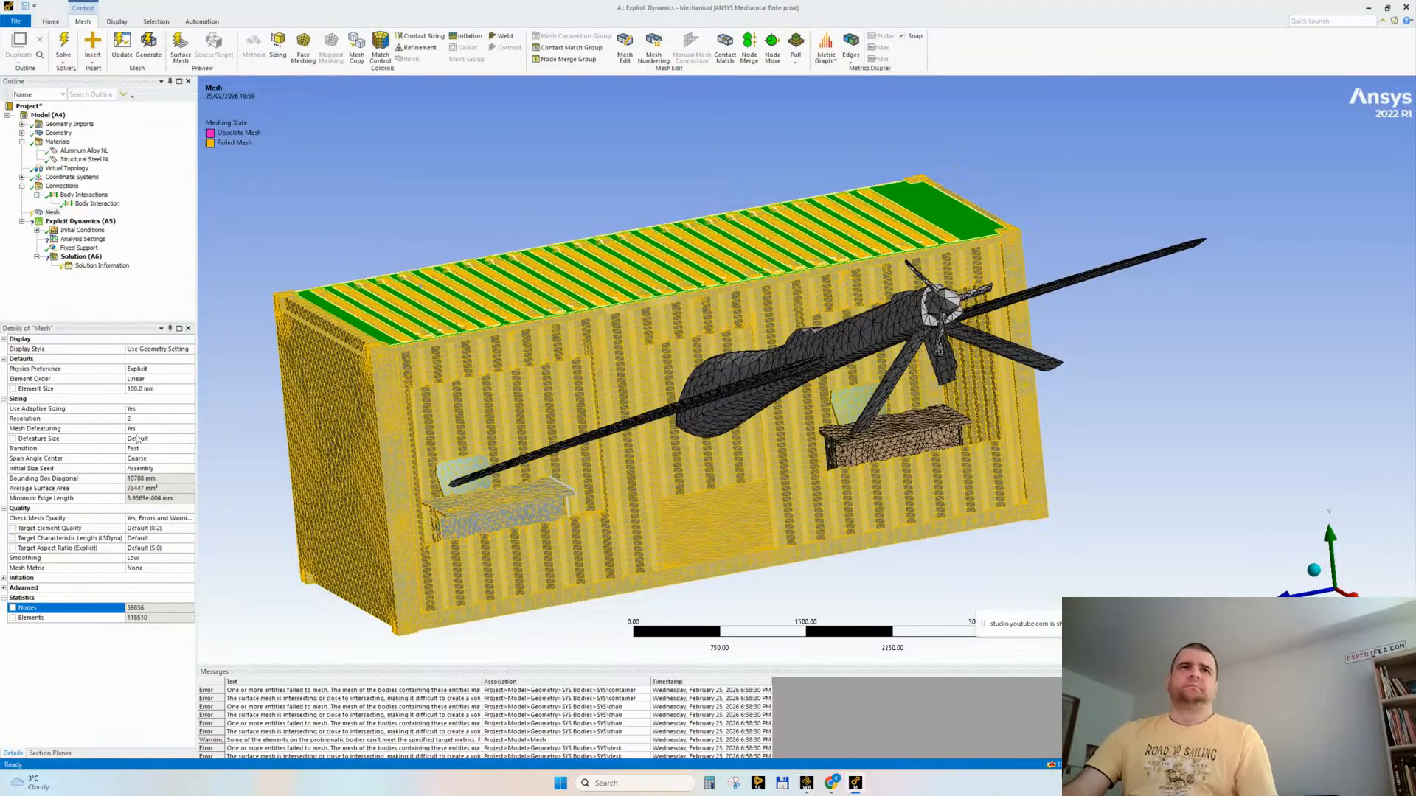
# Step: Set the adaptive sizing resolution to 4 and regenerate the mesh
pyautogui.click(178, 422)
pyautogui.click(179, 421)
pyautogui.click(179, 421)
pyautogui.click(76, 660)
pyautogui.rightClick(49, 213)
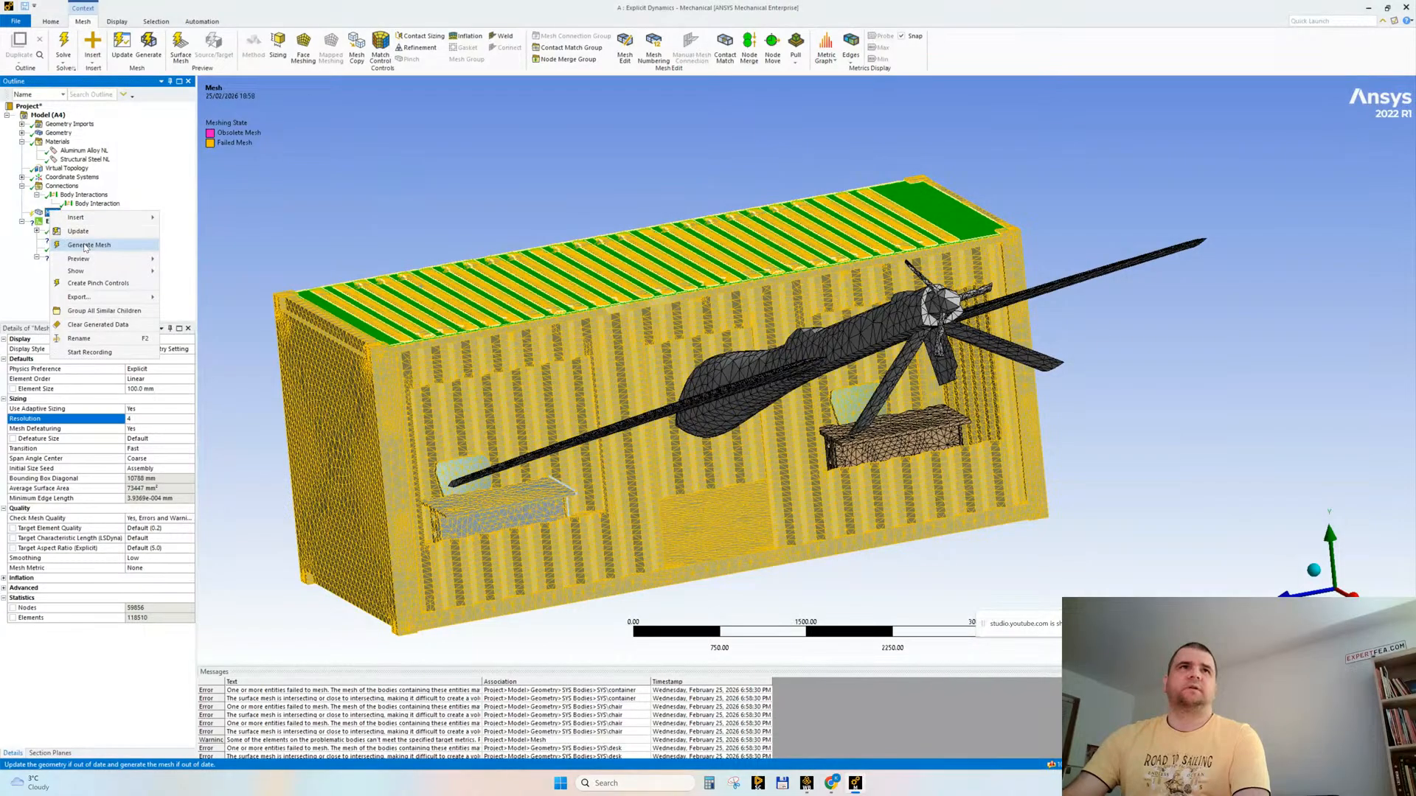
pyautogui.click(86, 246)
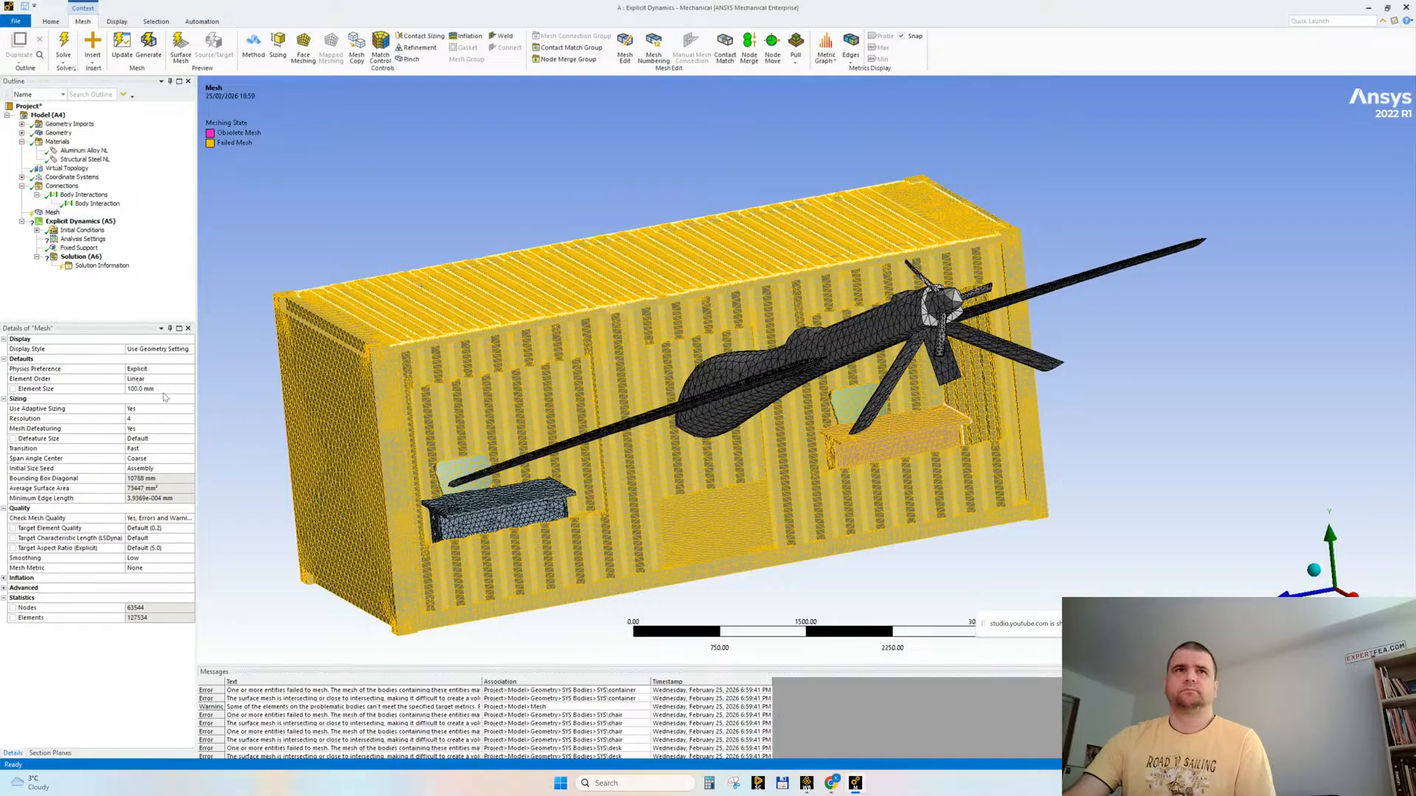
# Step: Set the adaptive sizing resolution of the mesh back to 2
pyautogui.click(151, 419)
pyautogui.write('2')
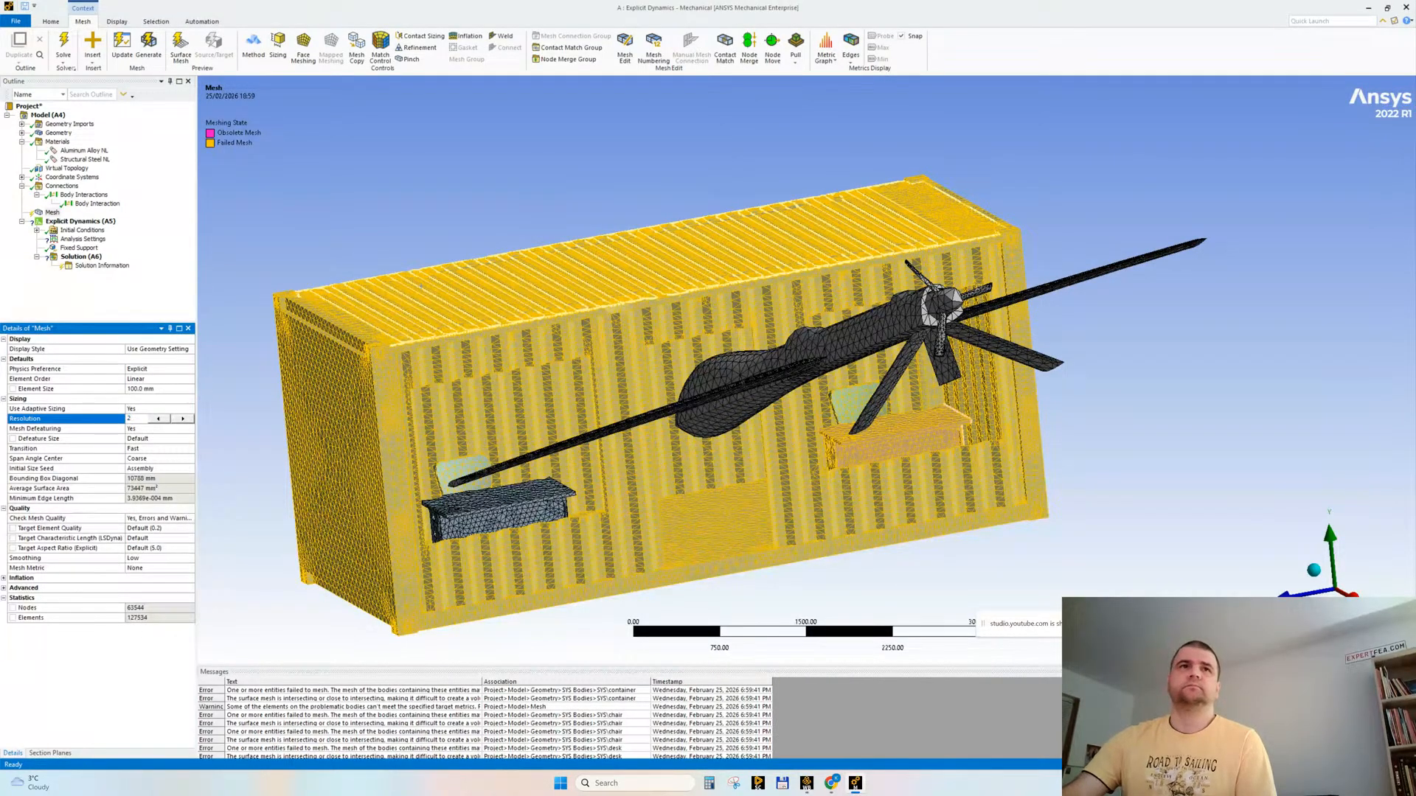
pyautogui.press('Return')
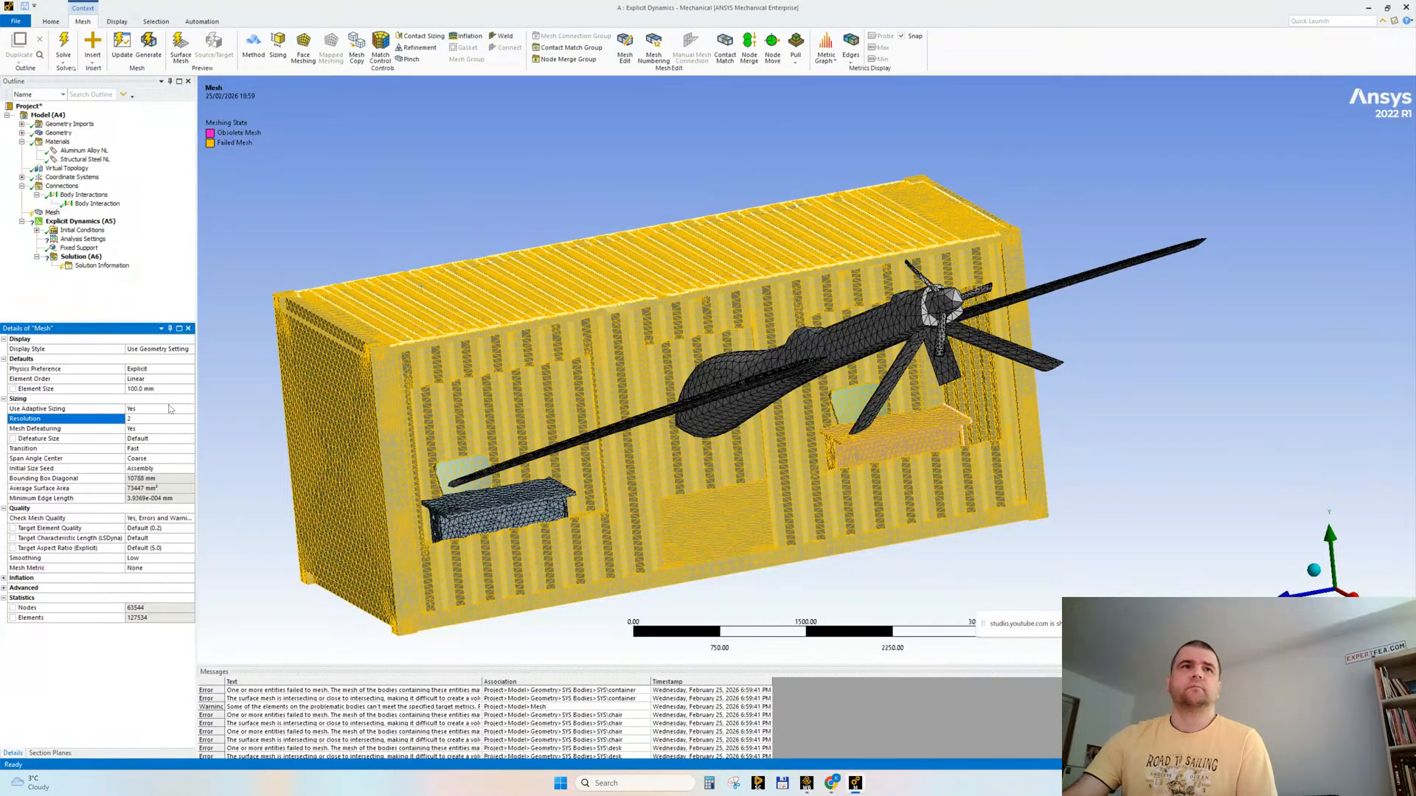
# Step: Set the mesh defeature size to 5 mm and regenerate the mesh
pyautogui.click(155, 441)
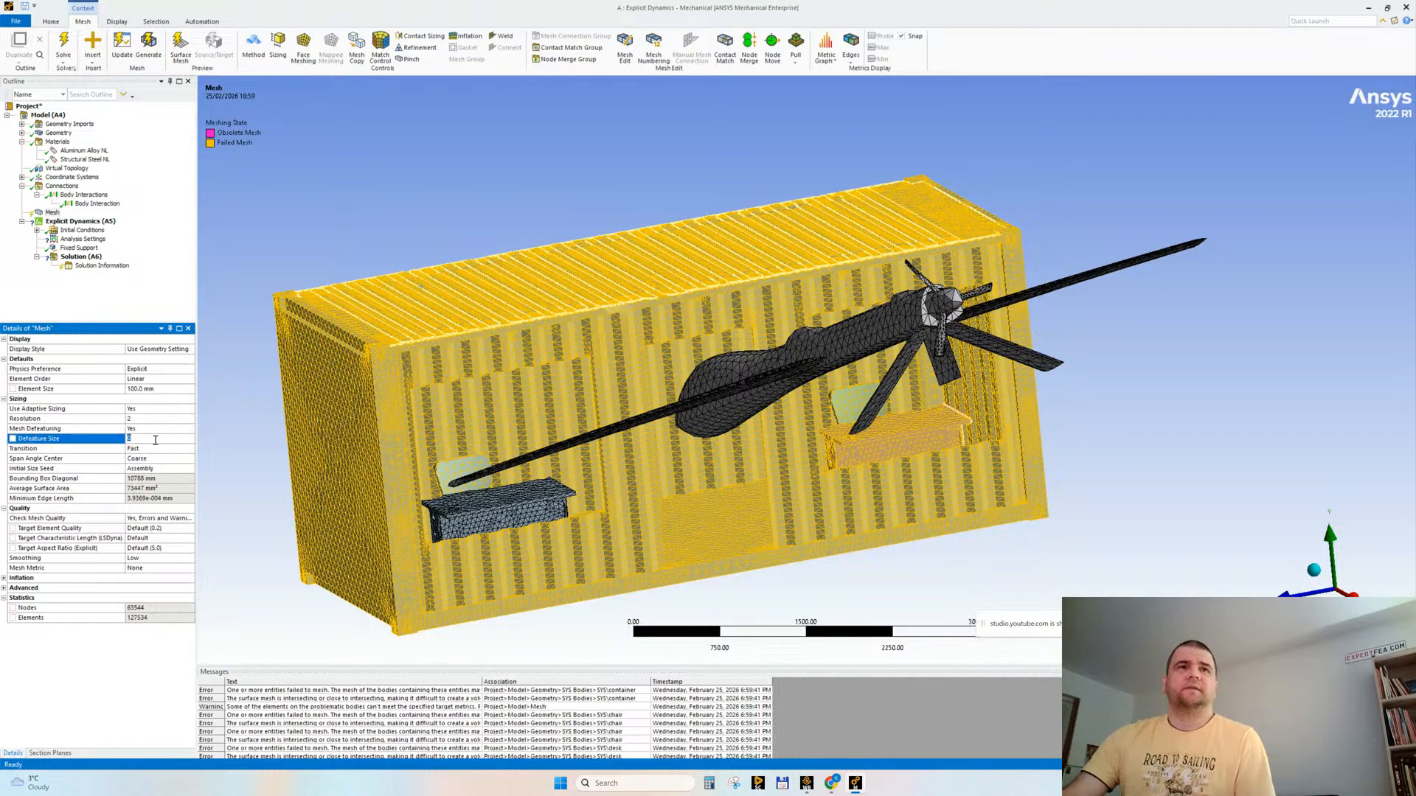
pyautogui.click(159, 438)
pyautogui.write('5')
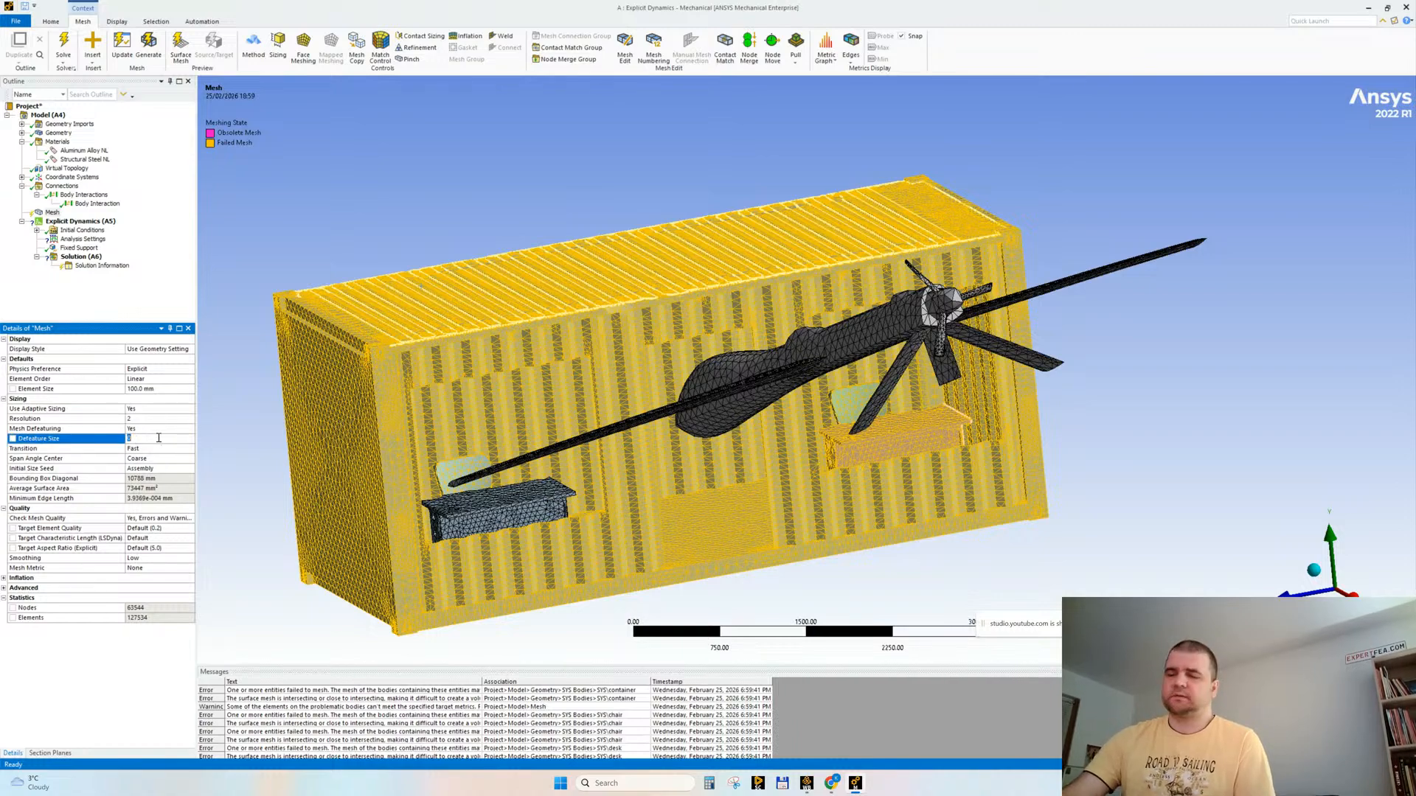
pyautogui.press('Return')
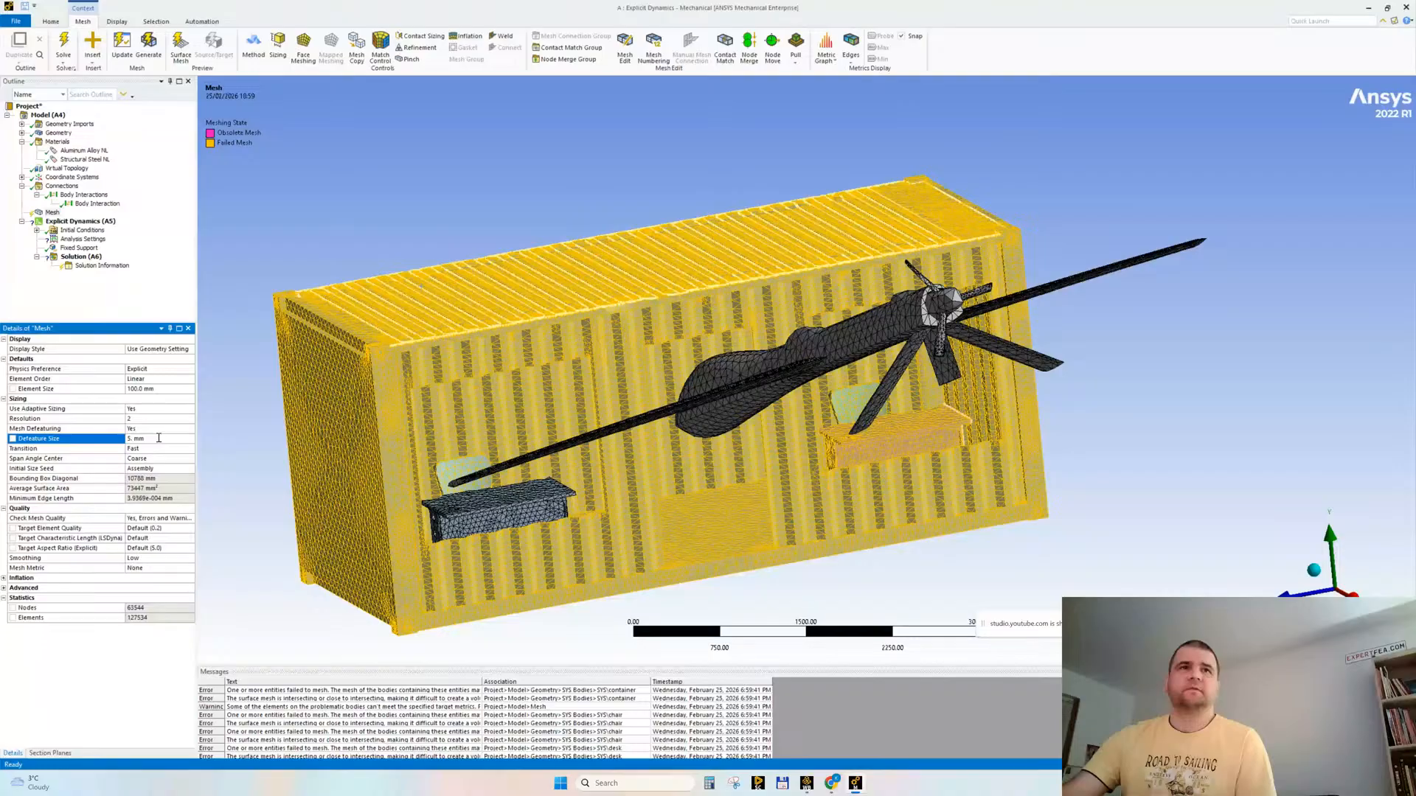
pyautogui.rightClick(49, 214)
pyautogui.click(73, 237)
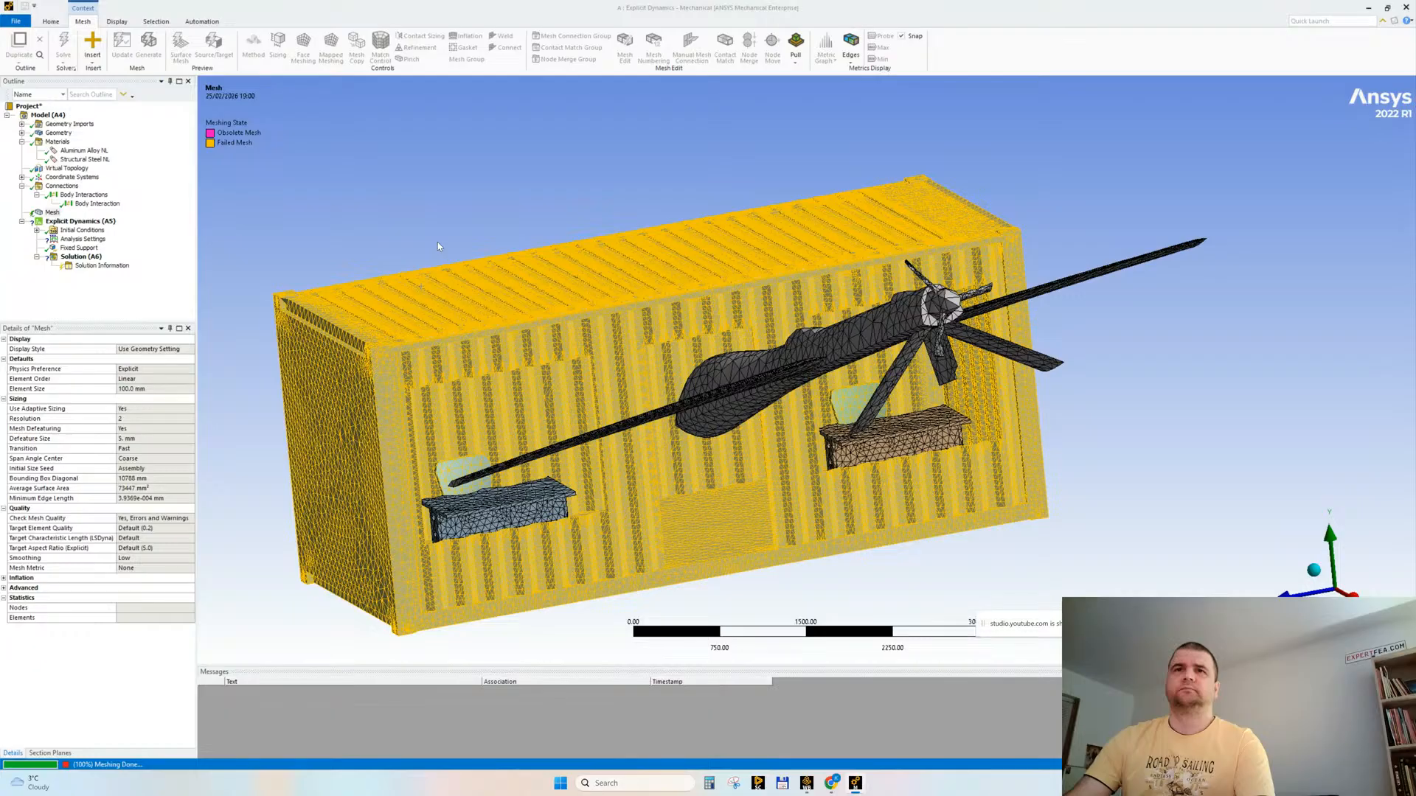
# Step: Set the global mesh element size to 50 mm and regenerate the mesh
pyautogui.click(144, 390)
pyautogui.write('50')
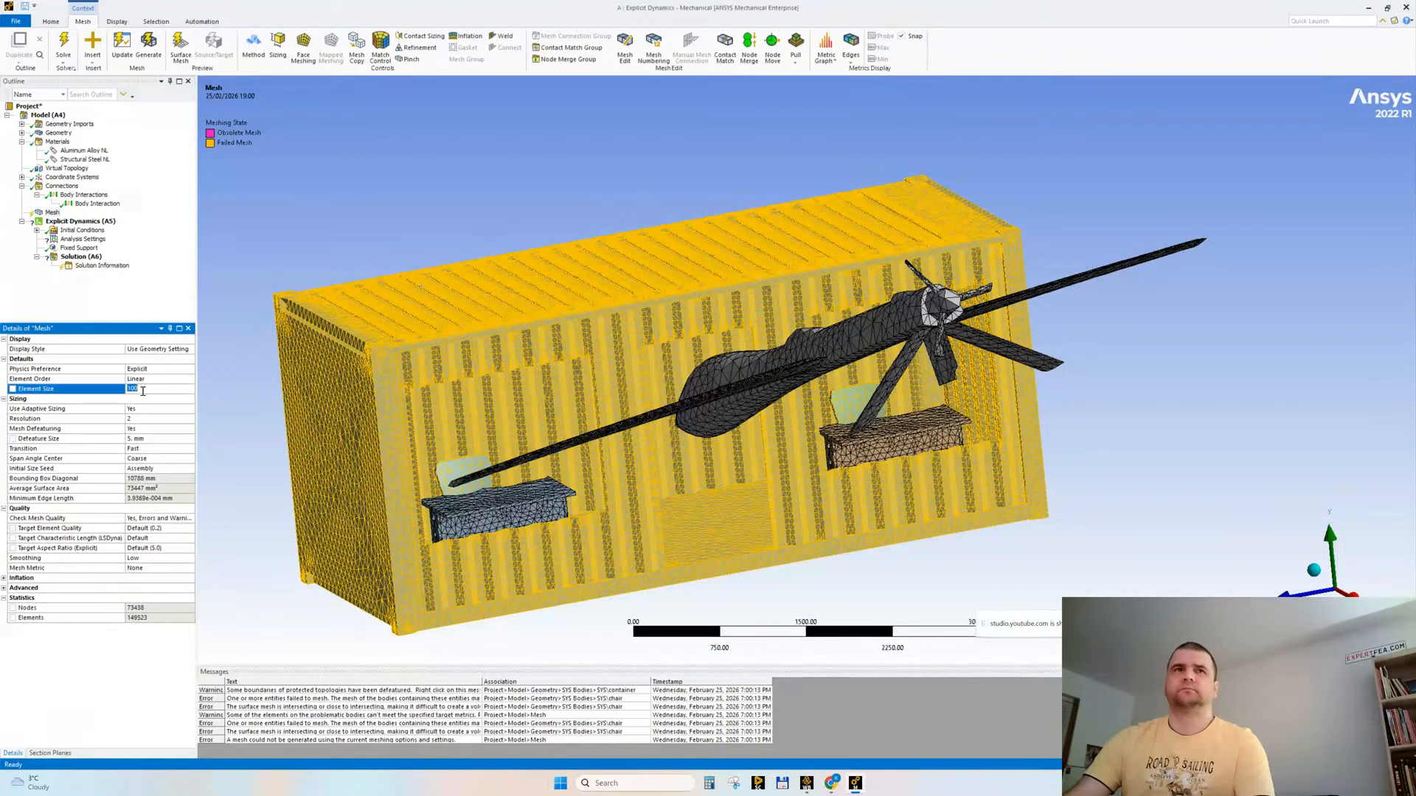
pyautogui.press('Return')
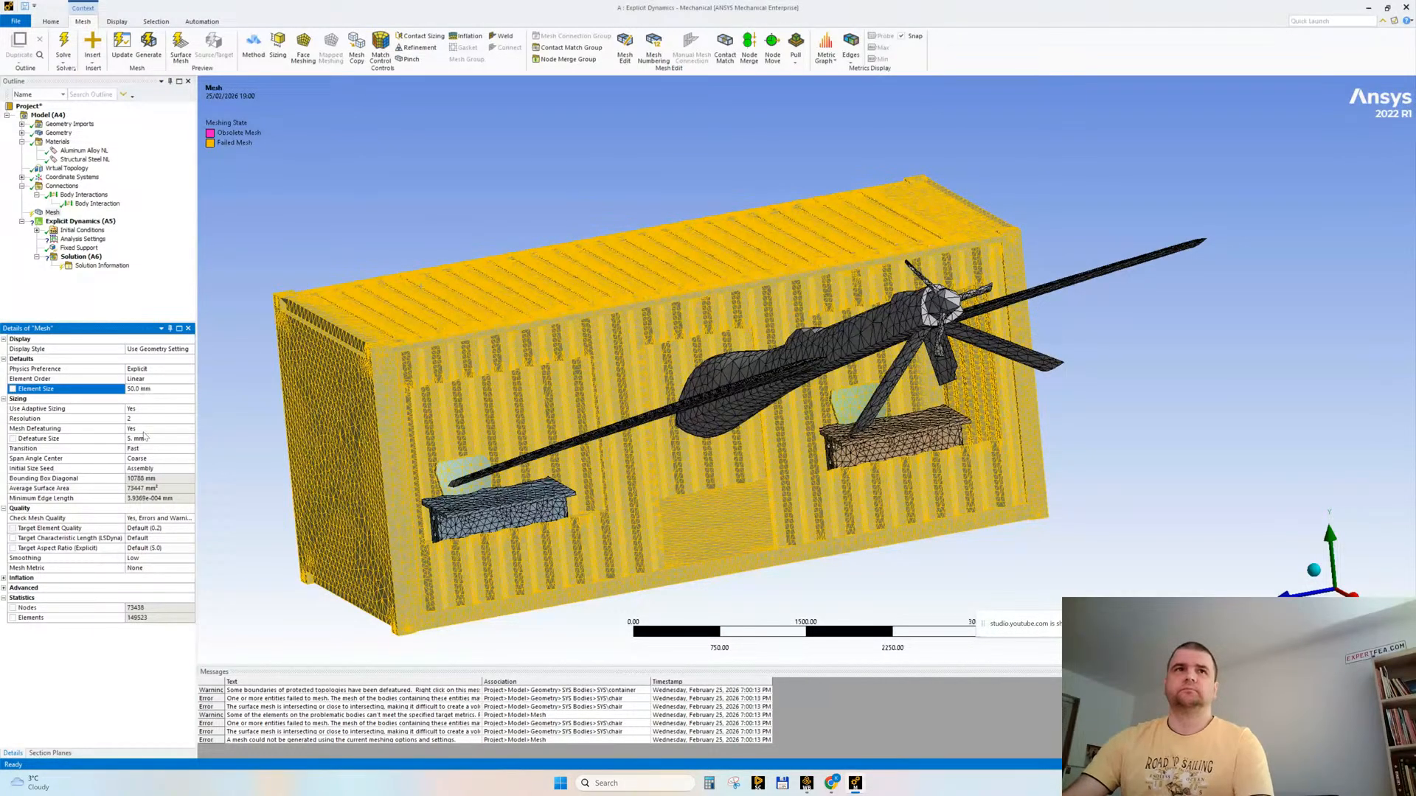
pyautogui.click(145, 438)
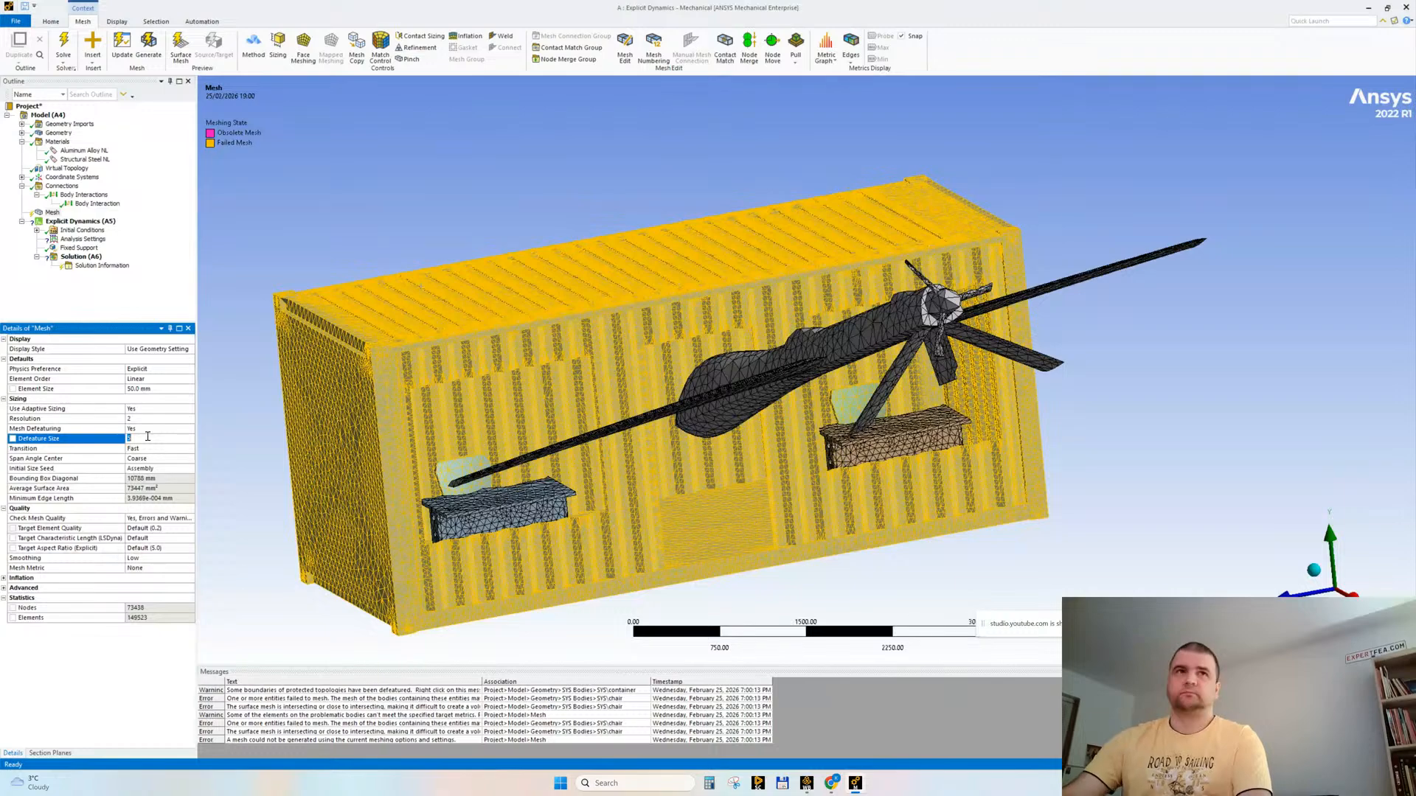
pyautogui.rightClick(53, 212)
pyautogui.click(92, 254)
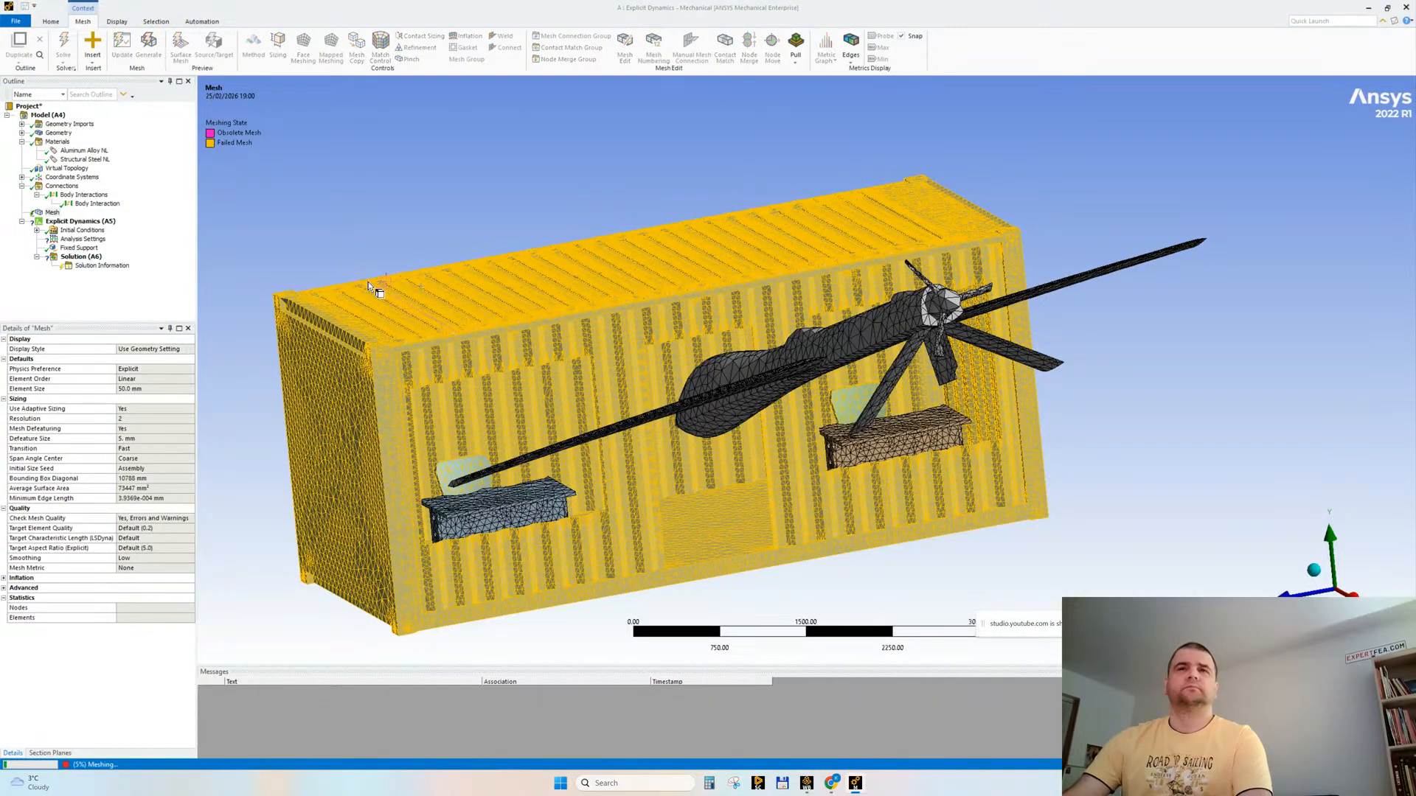
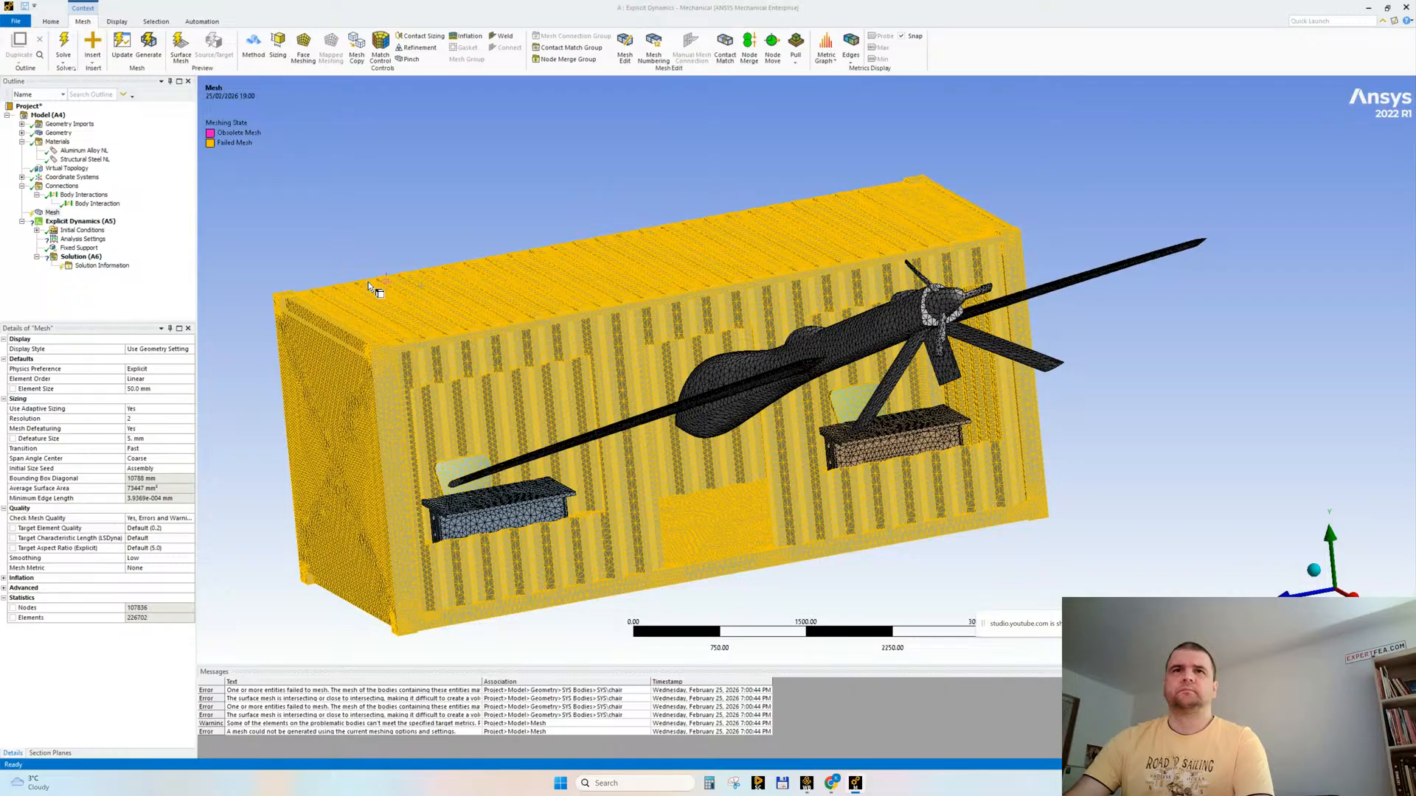
# Step: Set the global mesh element size to 100 mm and the defeature size to 10 mm, and regenerate the mesh
pyautogui.click(158, 389)
pyautogui.write('100')
pyautogui.click(145, 436)
pyautogui.write('10')
pyautogui.click(52, 213)
pyautogui.rightClick(51, 214)
pyautogui.click(81, 248)
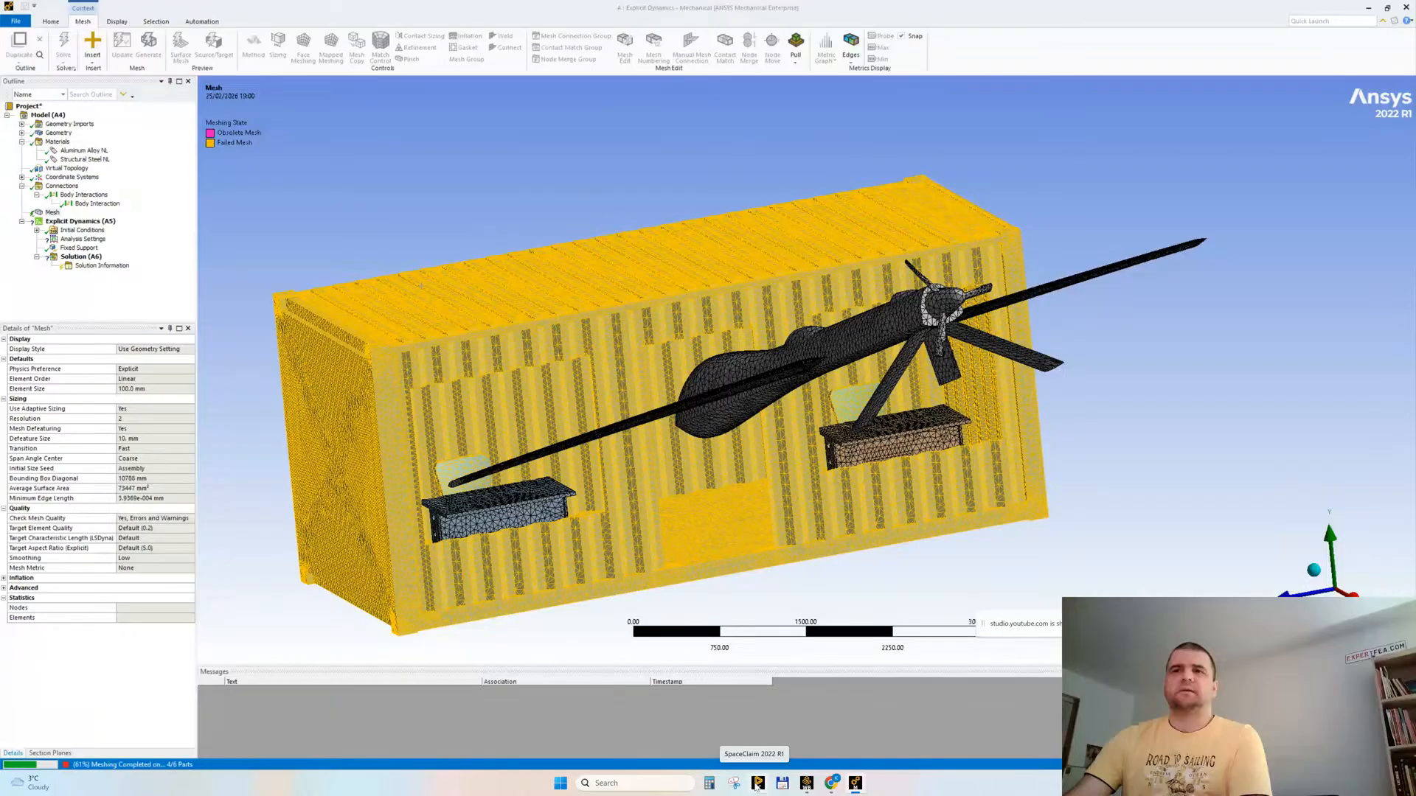
# Step: Launch SpaceClaim and inspect the coarse mesh of the container, furniture and drone from several angles
pyautogui.click(758, 784)
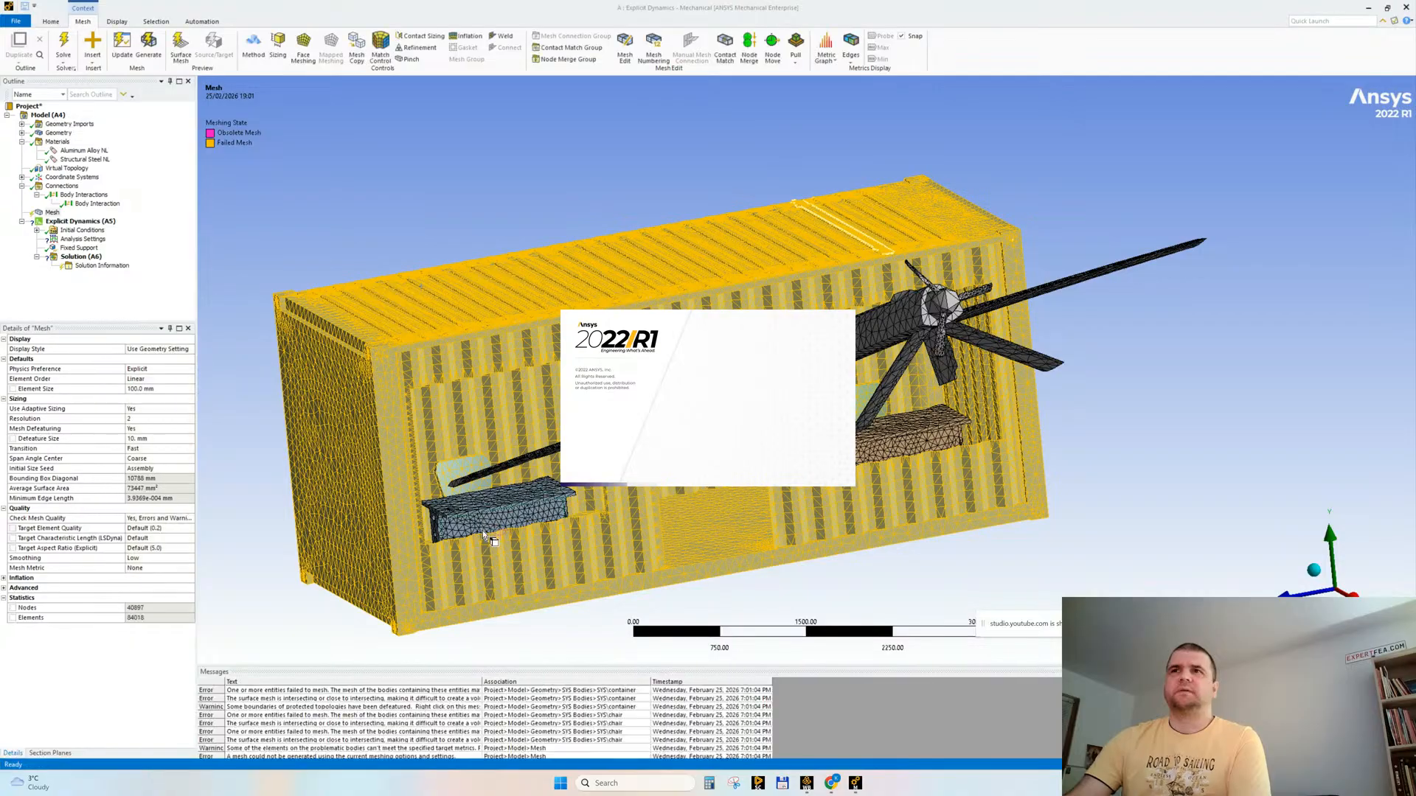
pyautogui.moveTo(482, 530); pyautogui.dragTo(544, 481, button='middle')
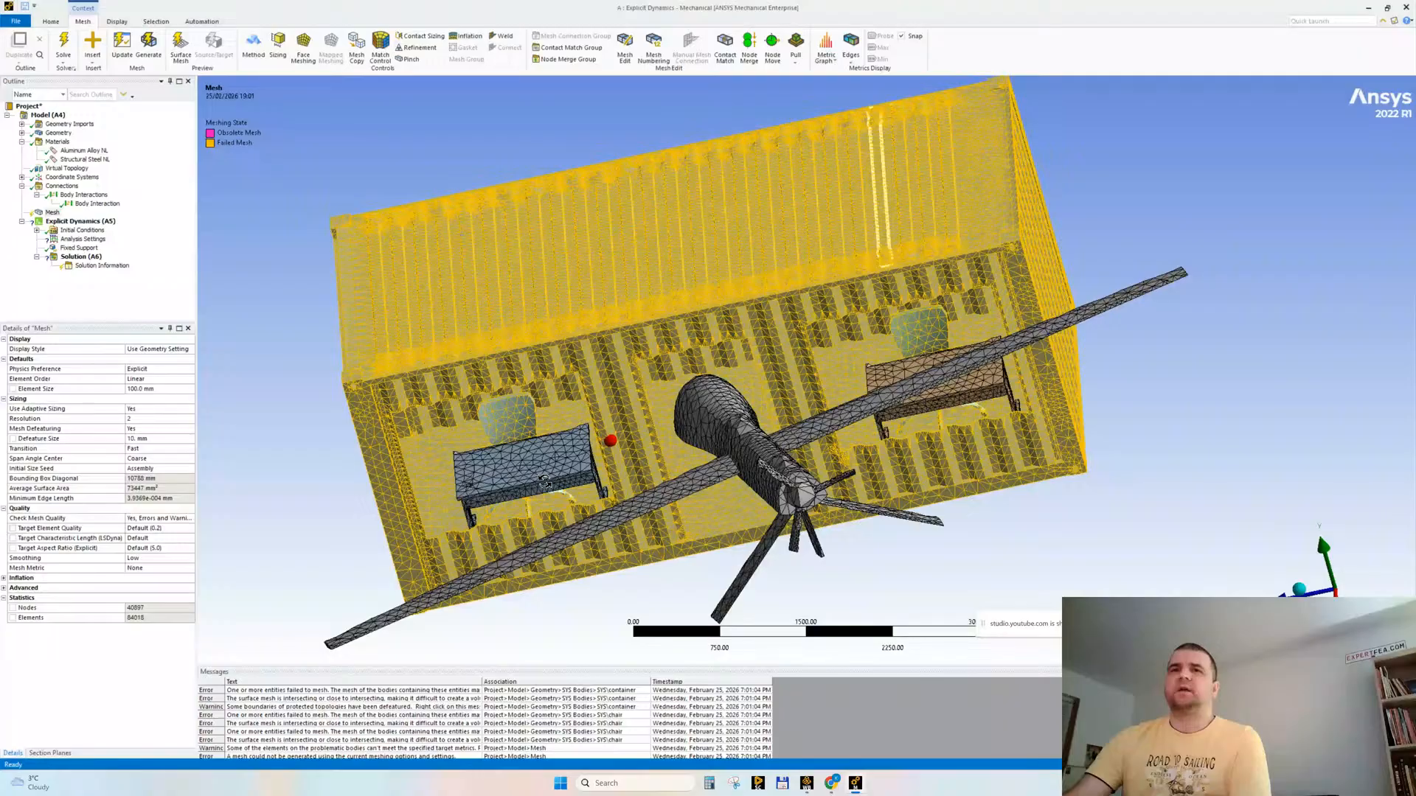
pyautogui.moveTo(544, 481); pyautogui.dragTo(601, 430, button='middle')
pyautogui.scroll(2, 601, 430)
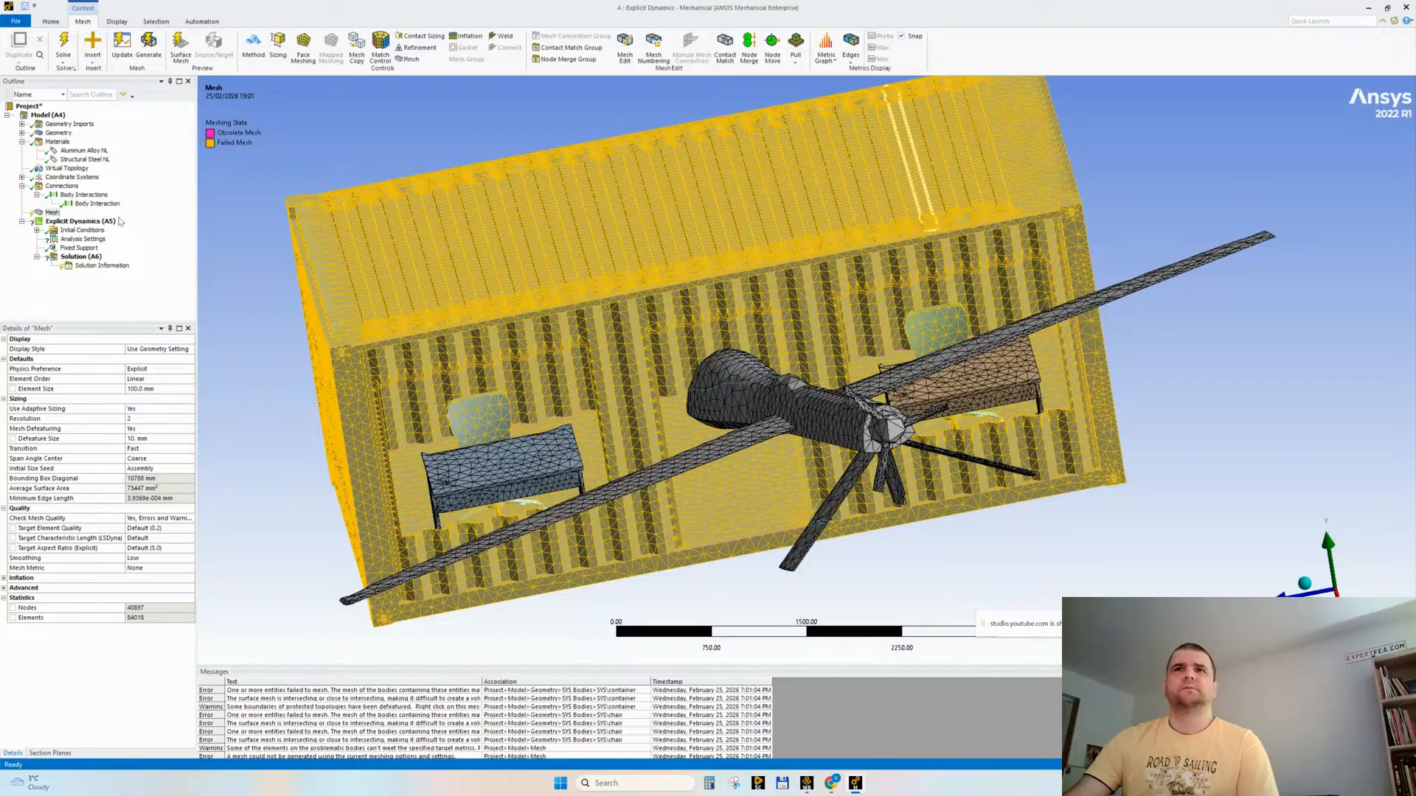
pyautogui.moveTo(498, 404)
pyautogui.mouseDown(button='middle')
pyautogui.moveTo(532, 408)
pyautogui.moveTo(509, 391)
pyautogui.mouseUp(button='middle')
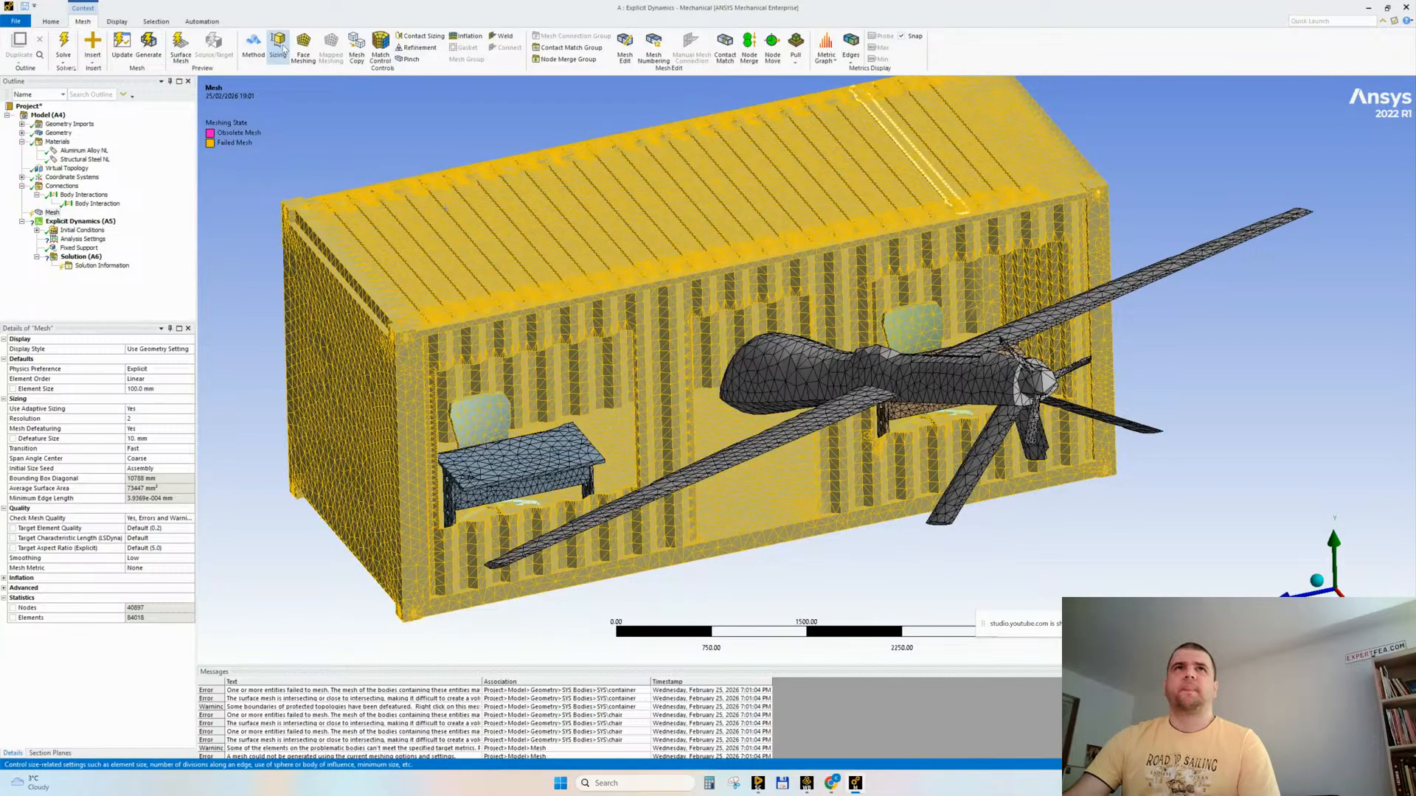
# Step: Add a mesh sizing control to the drone and both desks with an element size of 100 mm
pyautogui.click(279, 46)
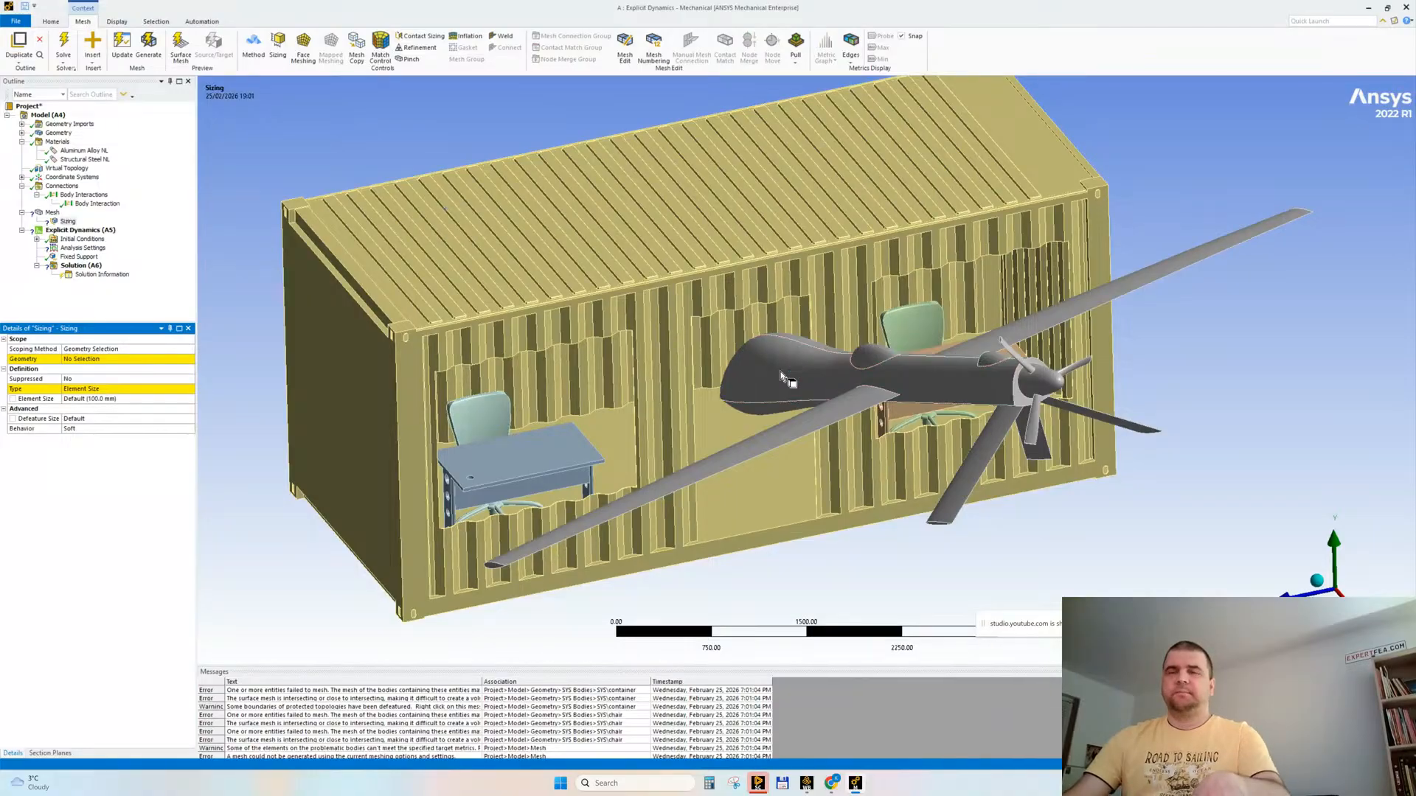
pyautogui.click(783, 374)
pyautogui.keyDown('ctrl'); pyautogui.click(516, 454); pyautogui.keyUp('ctrl')
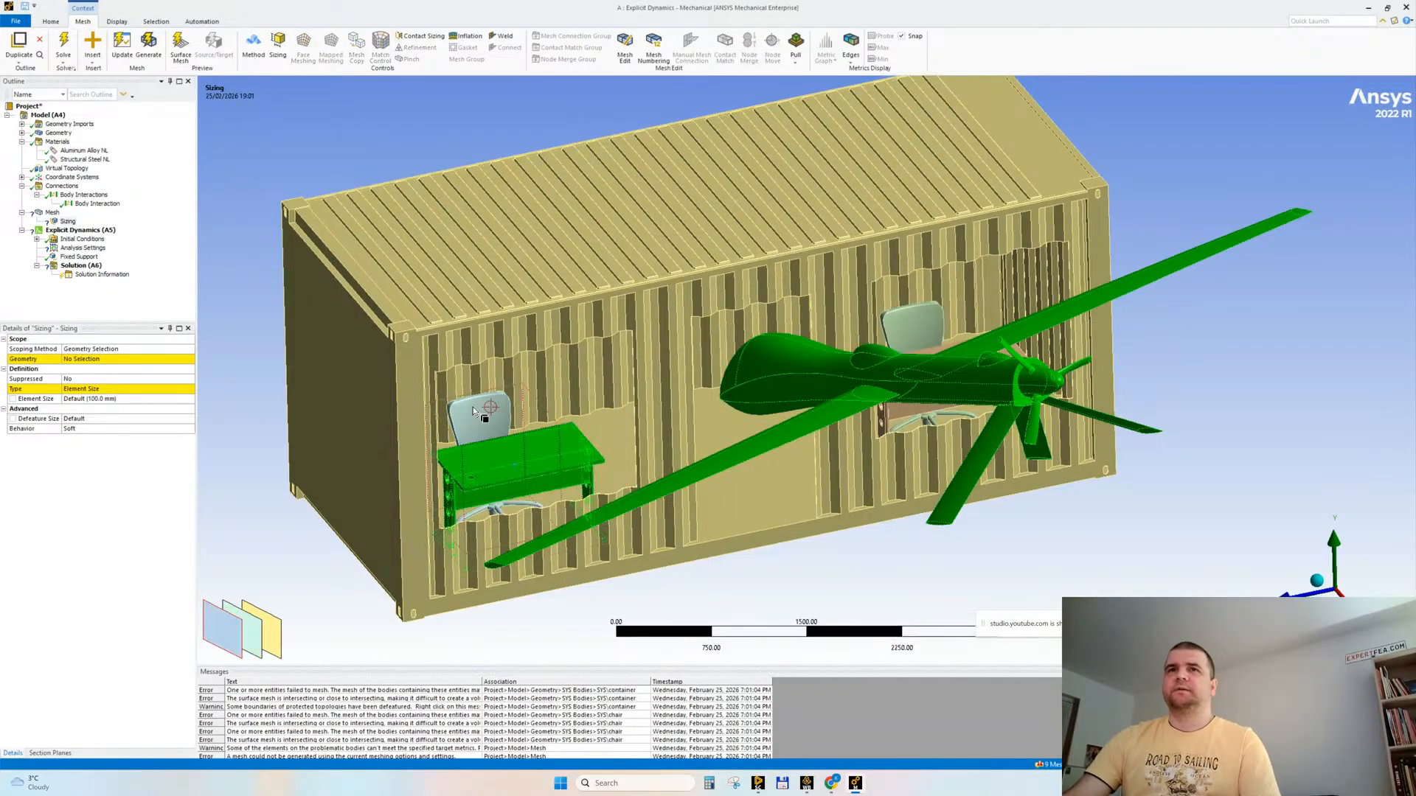
pyautogui.keyDown('ctrl'); pyautogui.click(896, 351); pyautogui.keyUp('ctrl')
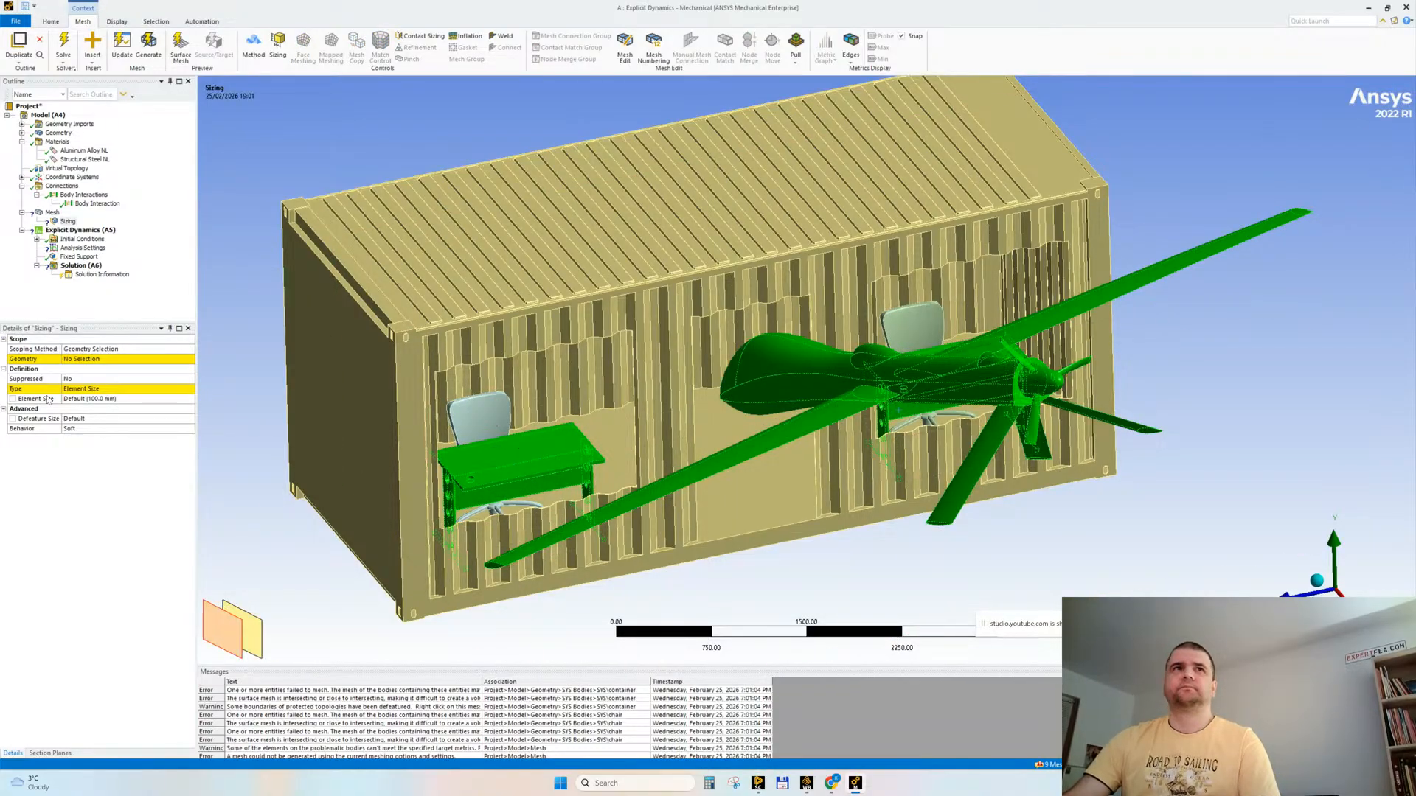
pyautogui.click(61, 359)
pyautogui.click(74, 358)
pyautogui.click(93, 399)
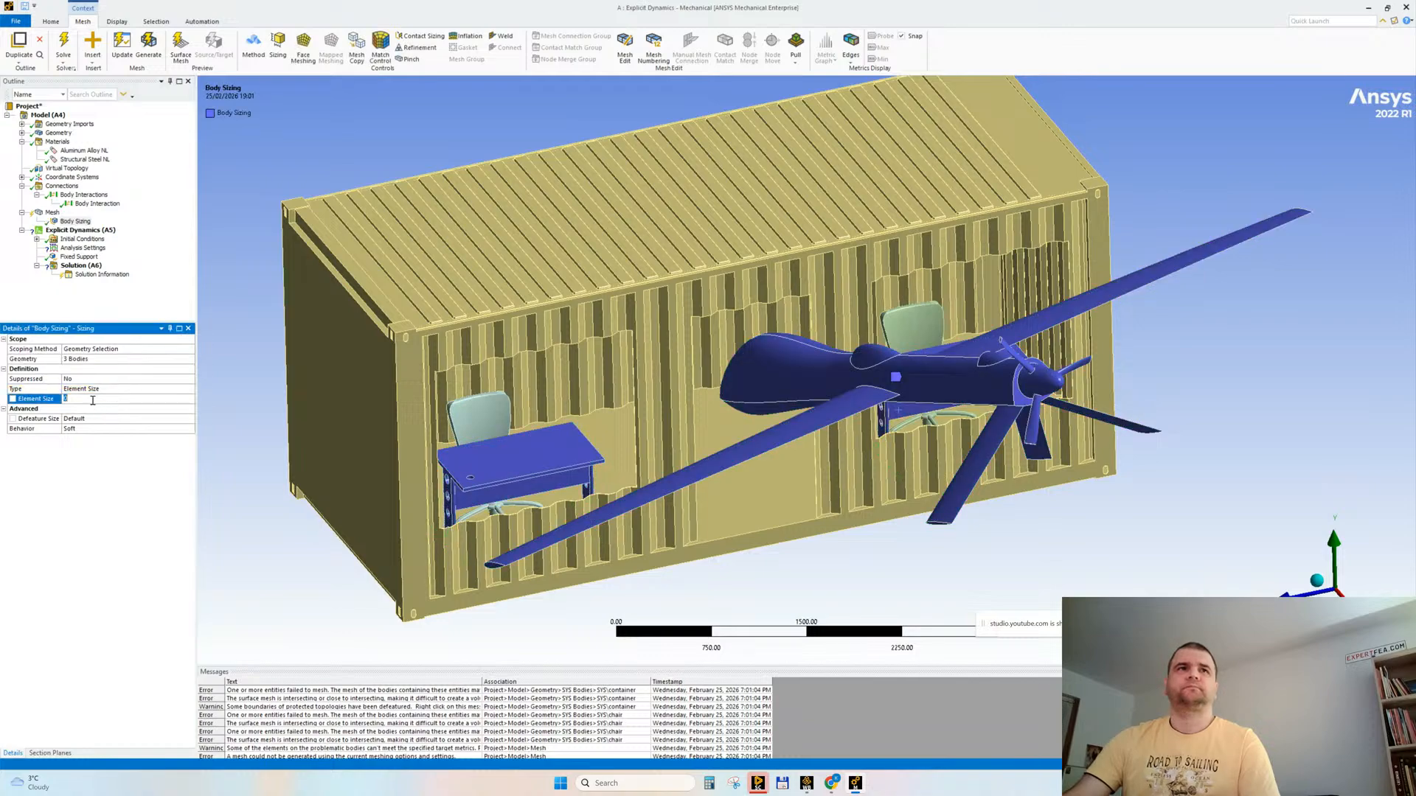
pyautogui.write('100')
pyautogui.press('Return')
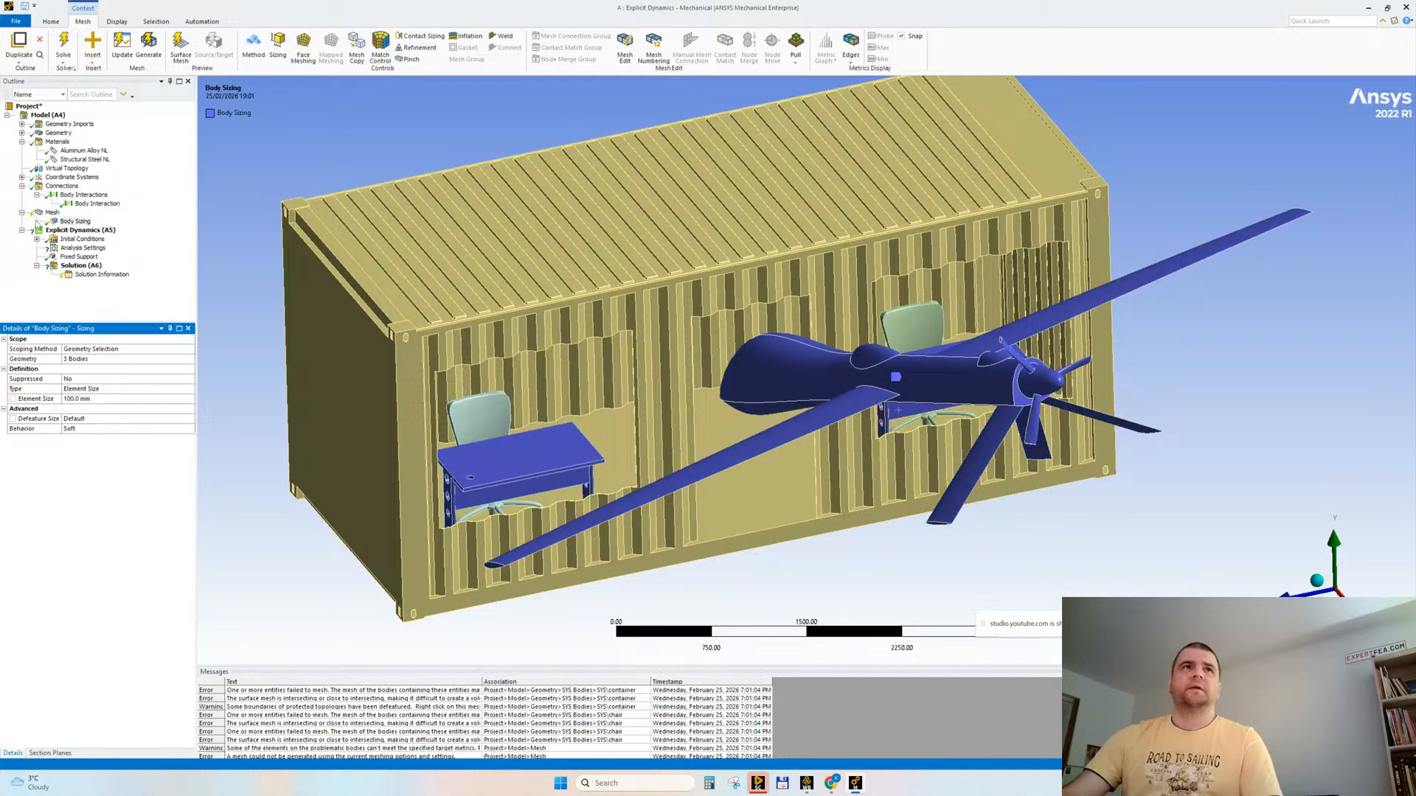
# Step: Set the mesh defeature size to 1 mm and the global element size to 70 mm, and regenerate the mesh
pyautogui.click(52, 212)
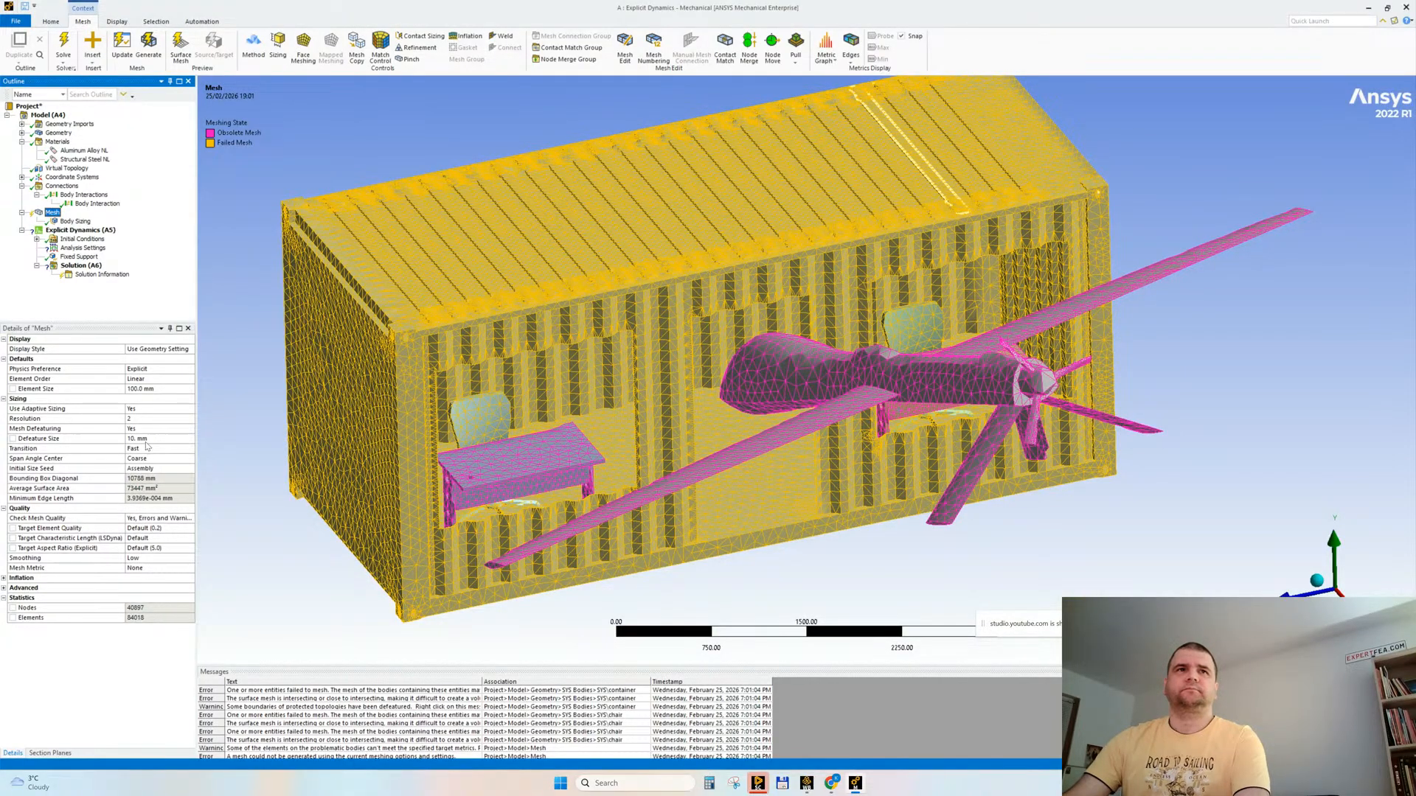
pyautogui.click(147, 440)
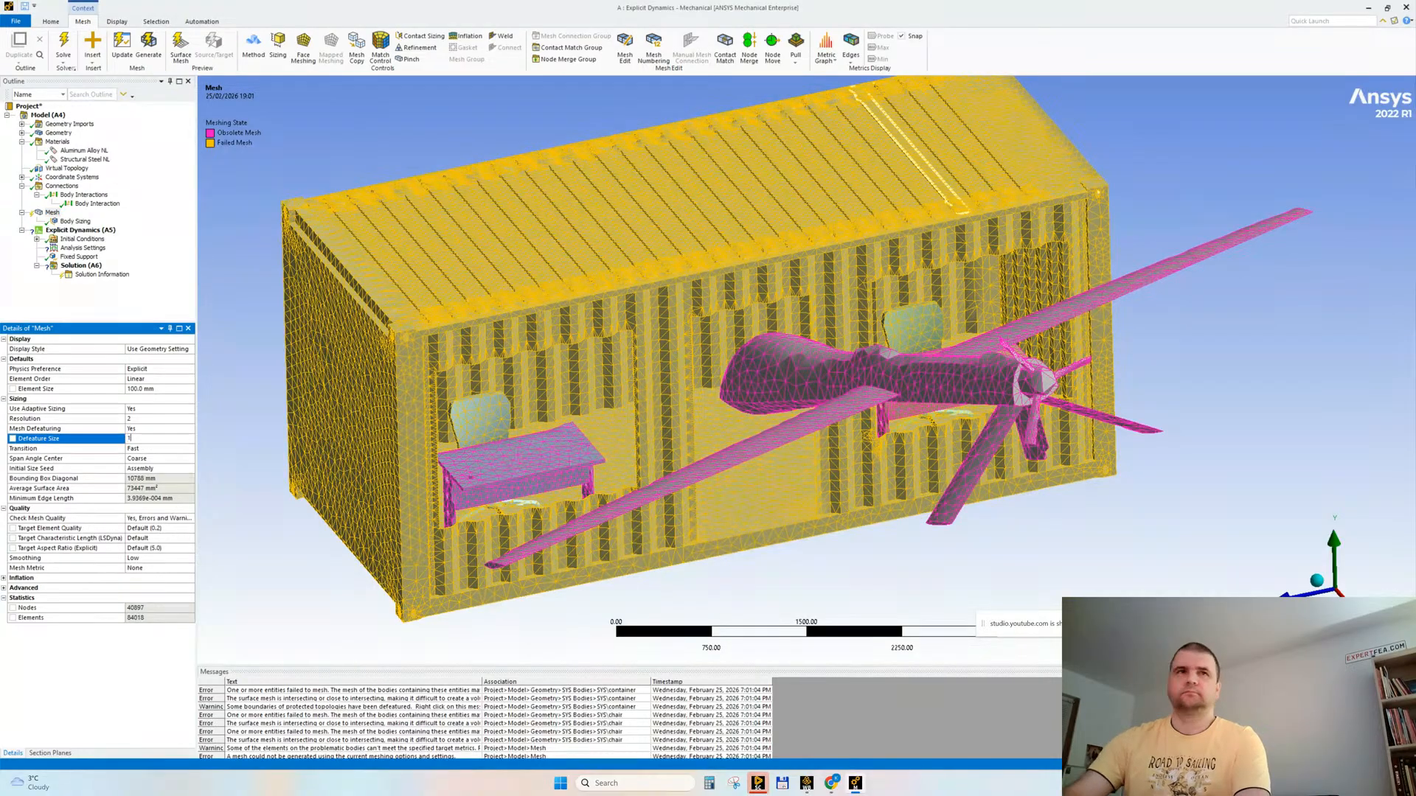
pyautogui.write('1')
pyautogui.press('Return')
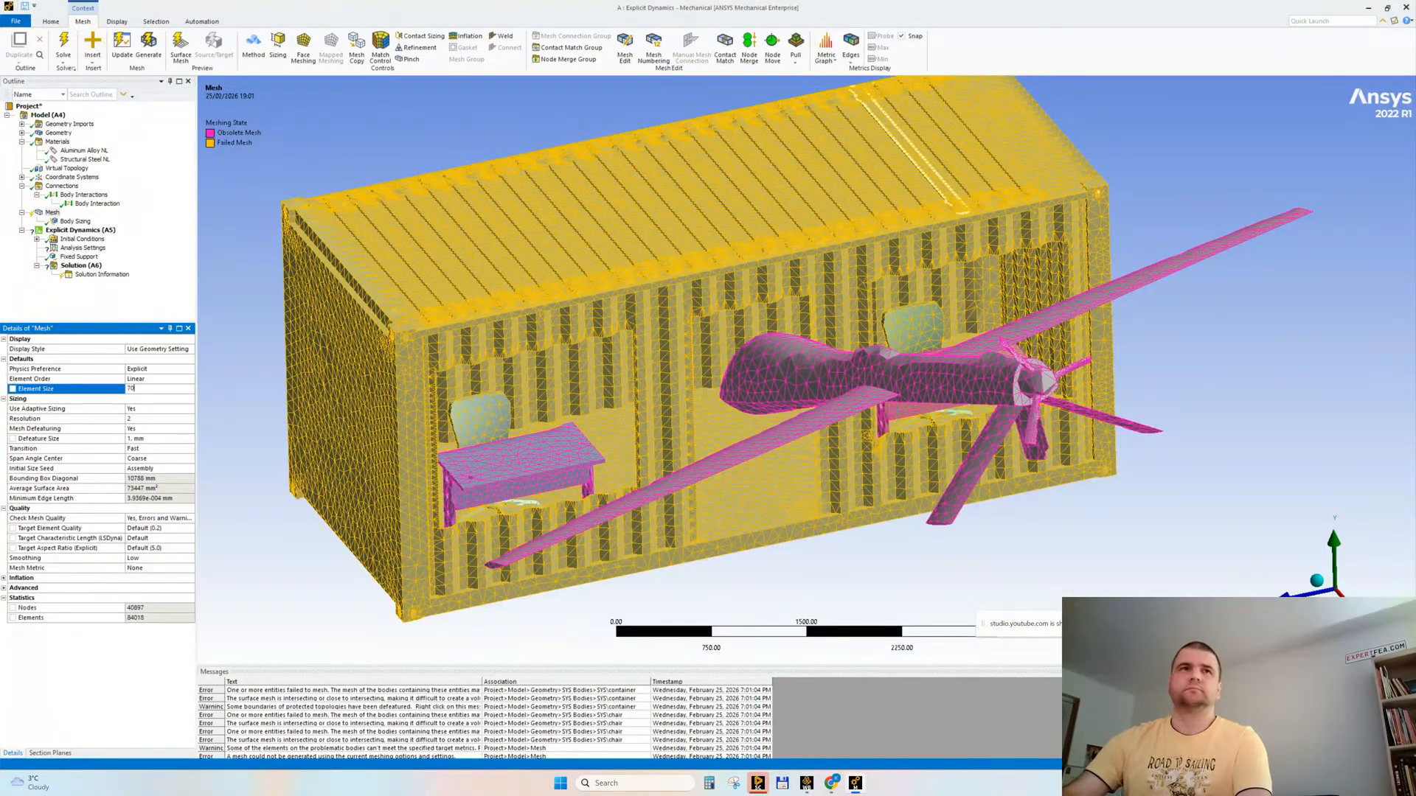
pyautogui.rightClick(52, 212)
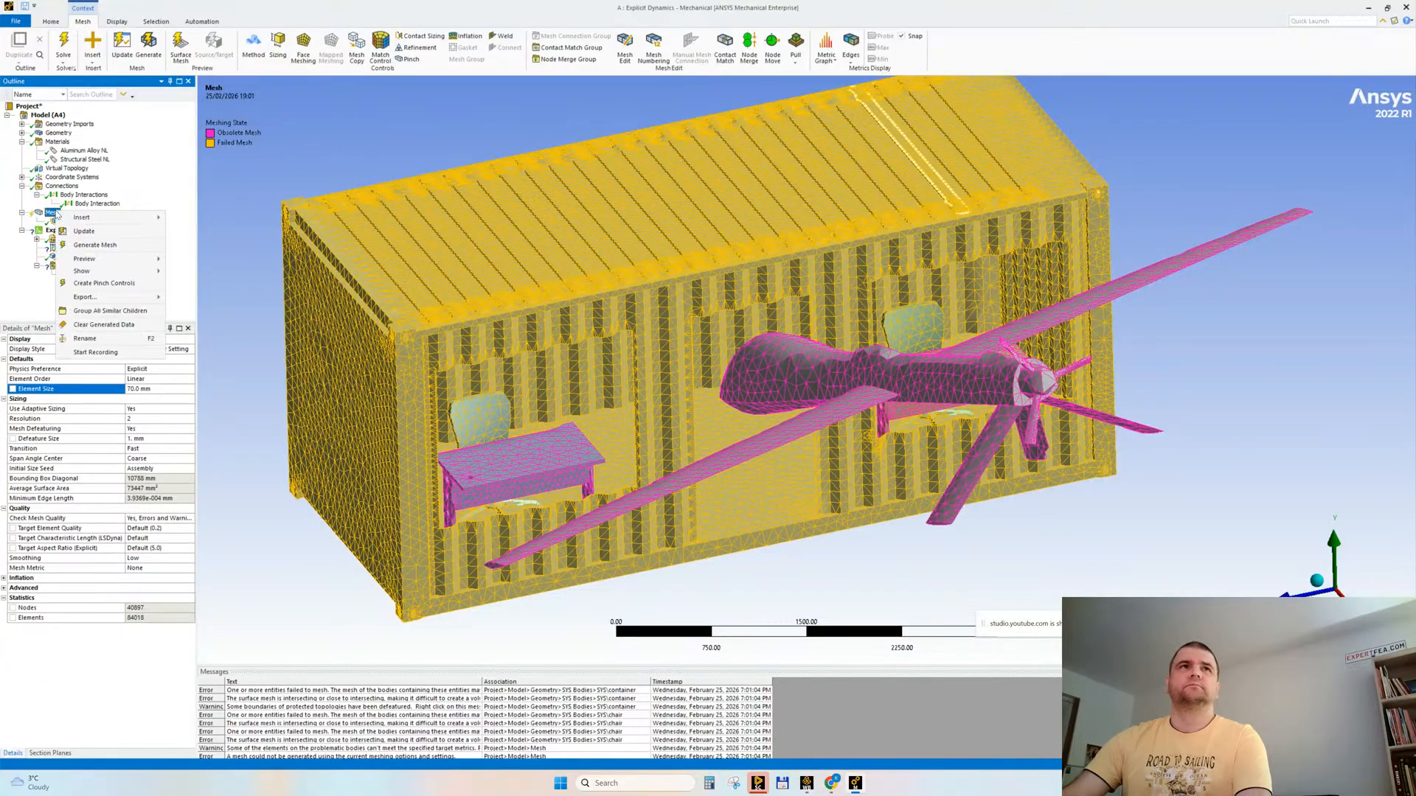
pyautogui.click(85, 247)
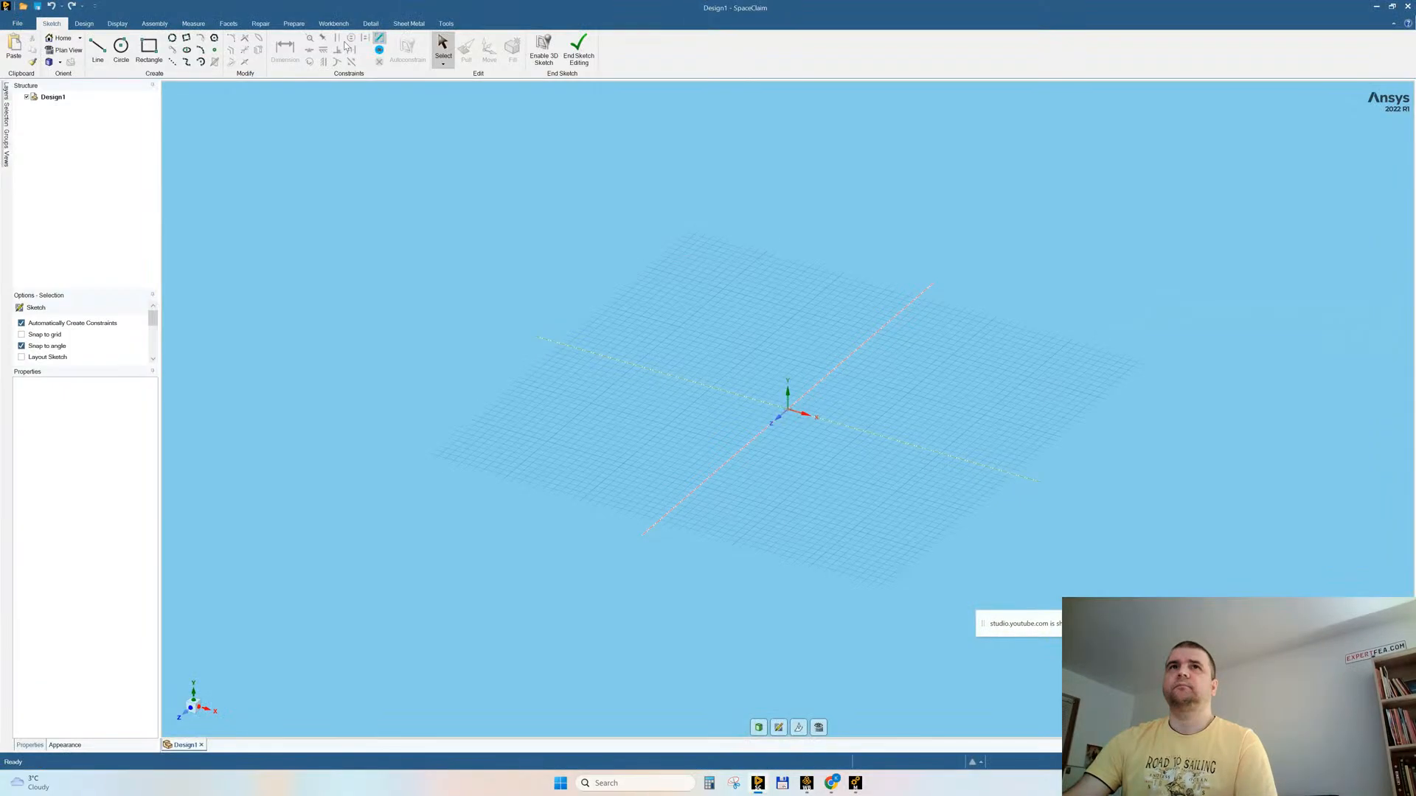
# Step: Switch to SpaceClaim and open the !!!container model from the Desktop
pyautogui.click(17, 23)
pyautogui.click(468, 283)
pyautogui.hotkey('ctrl', 'o')
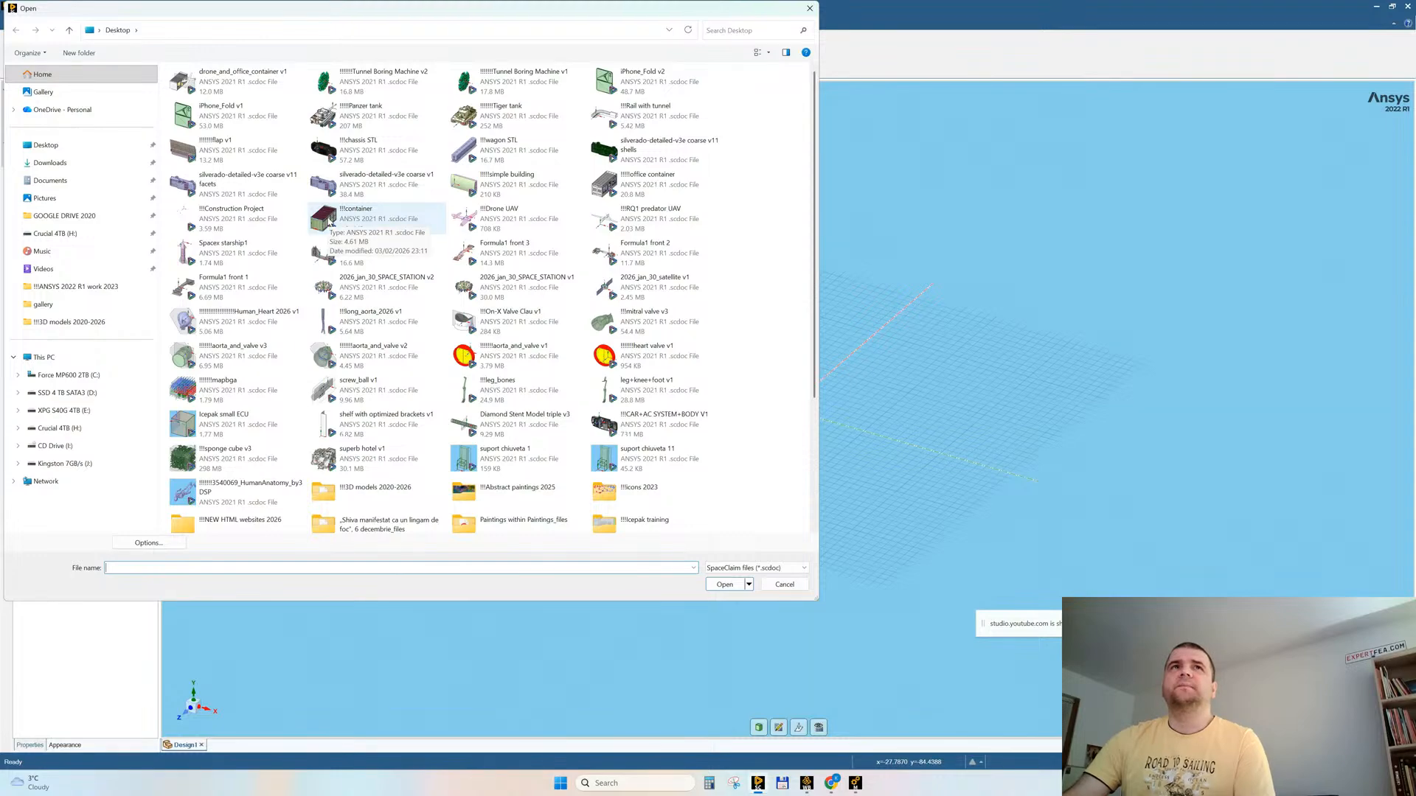
pyautogui.click(325, 217)
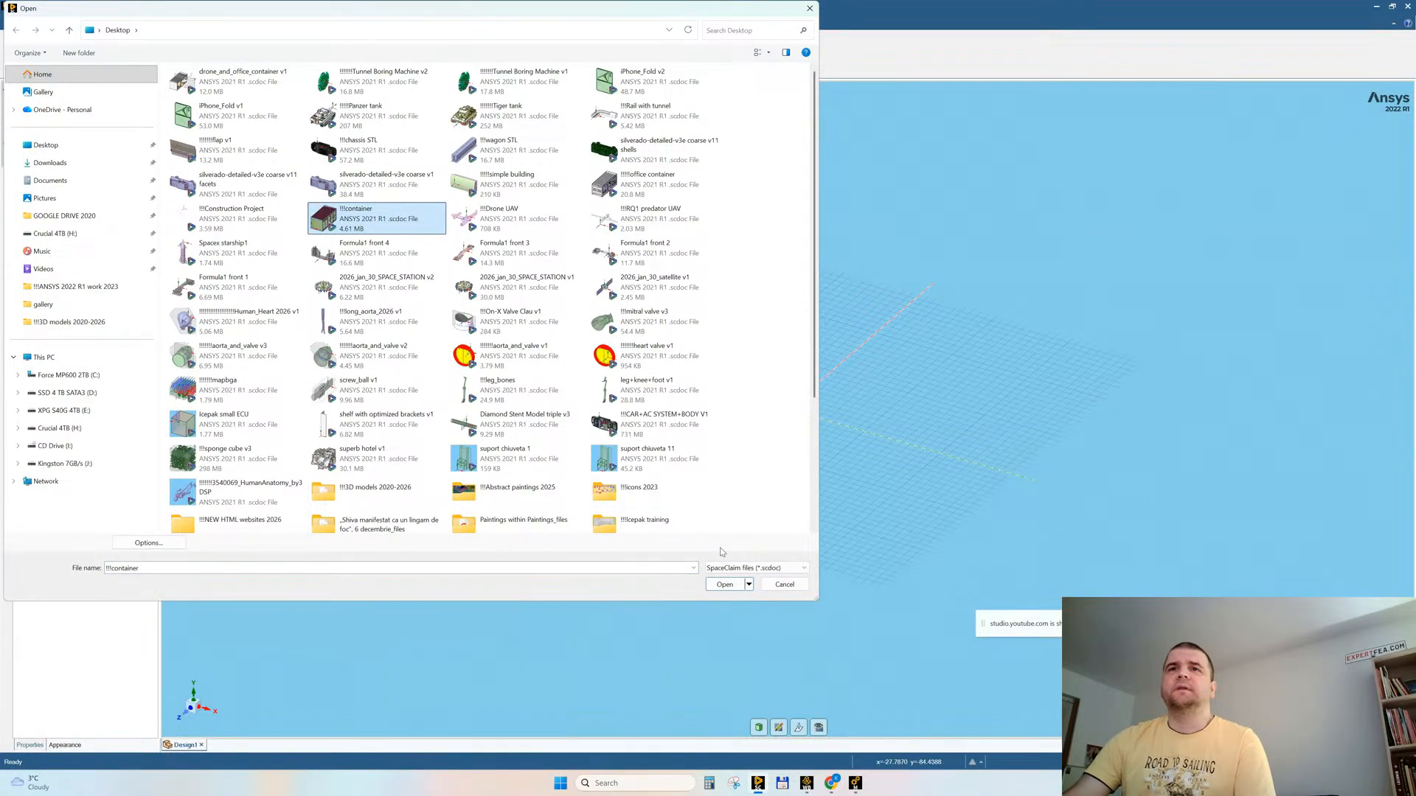
pyautogui.click(723, 586)
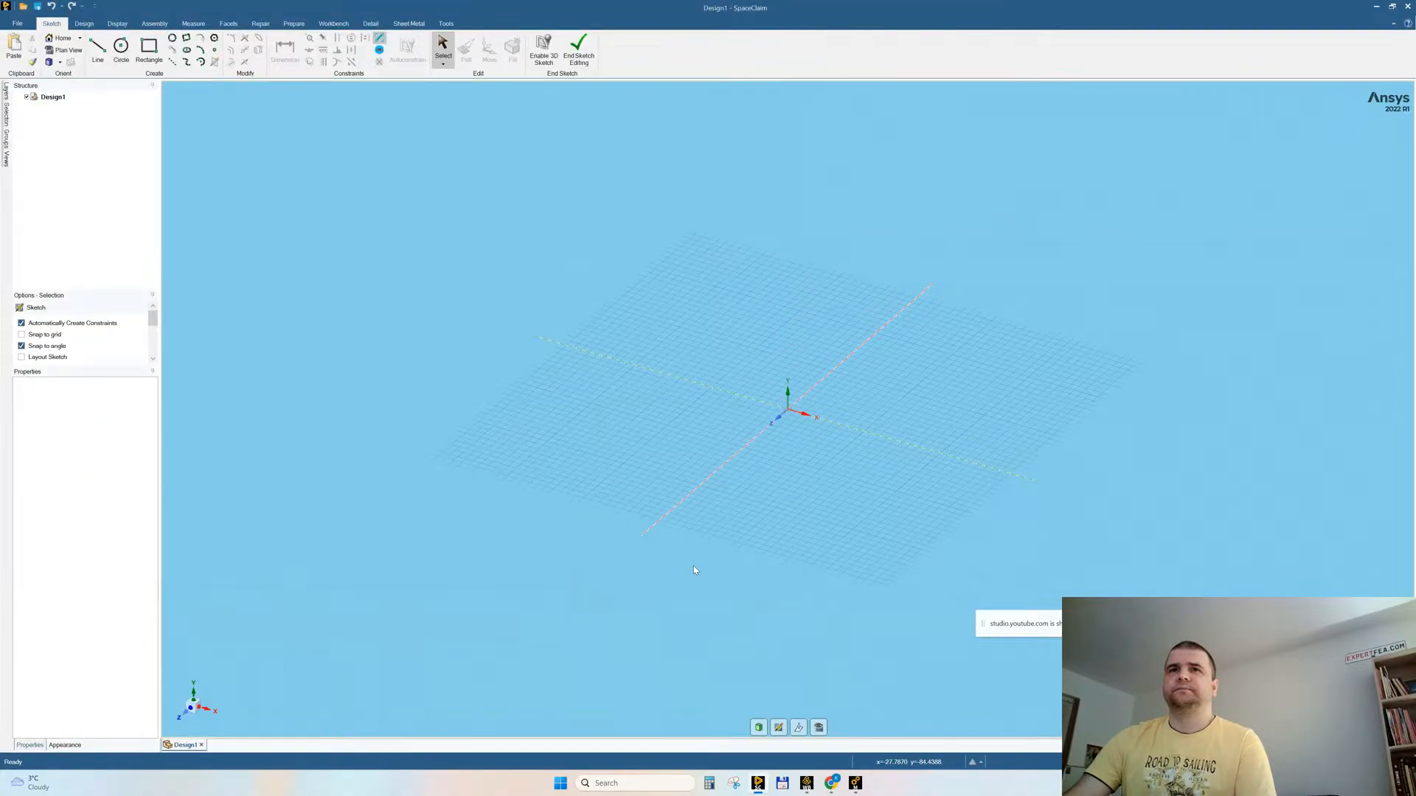
# Step: Hide the corrugated panel on the end wall with the window and door to look inside the container
pyautogui.moveTo(414, 395); pyautogui.dragTo(709, 187, button='middle')
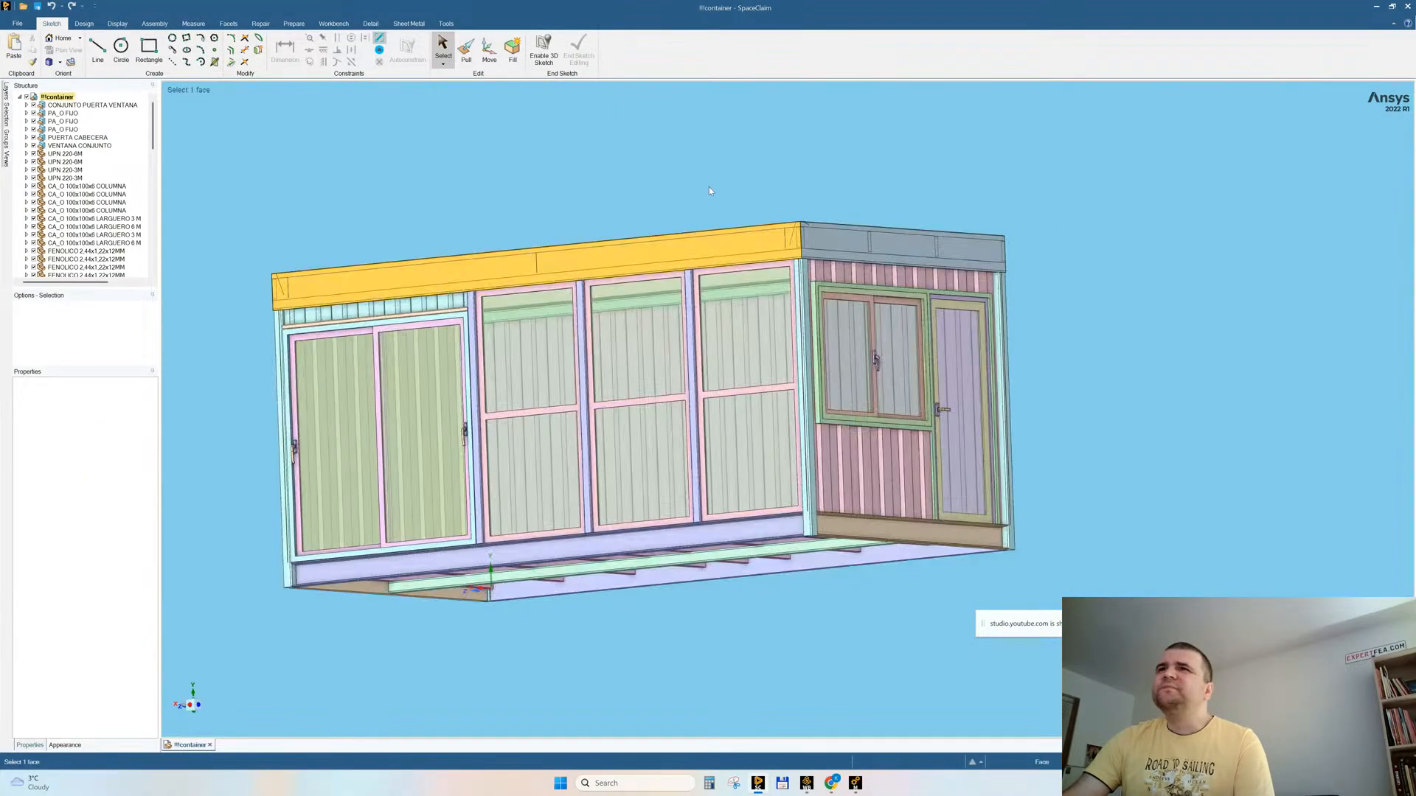
pyautogui.click(821, 276)
pyautogui.rightClick(821, 279)
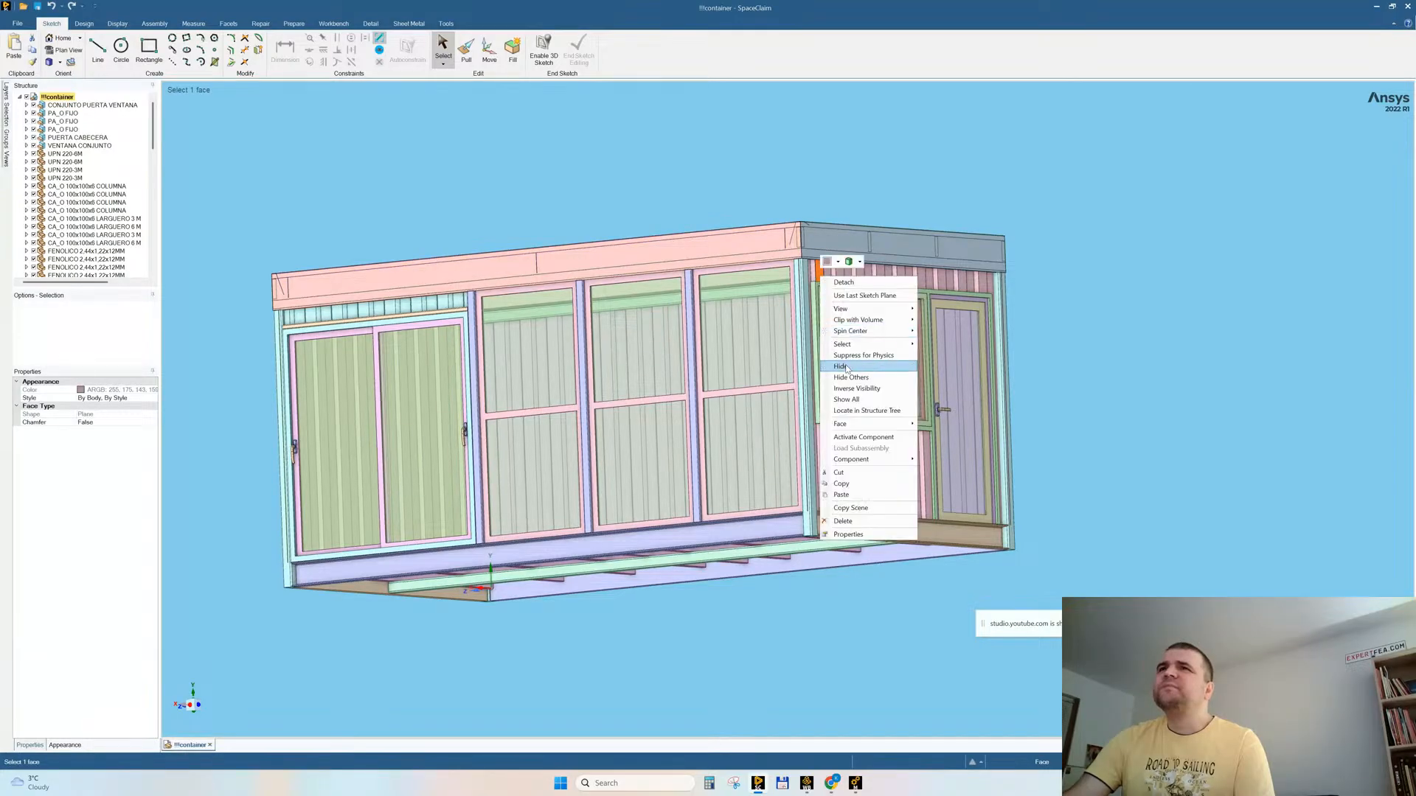
pyautogui.click(841, 361)
pyautogui.moveTo(1053, 337)
pyautogui.mouseDown(button='middle')
pyautogui.moveTo(1008, 338)
pyautogui.moveTo(1081, 339)
pyautogui.moveTo(1032, 337)
pyautogui.mouseUp(button='middle')
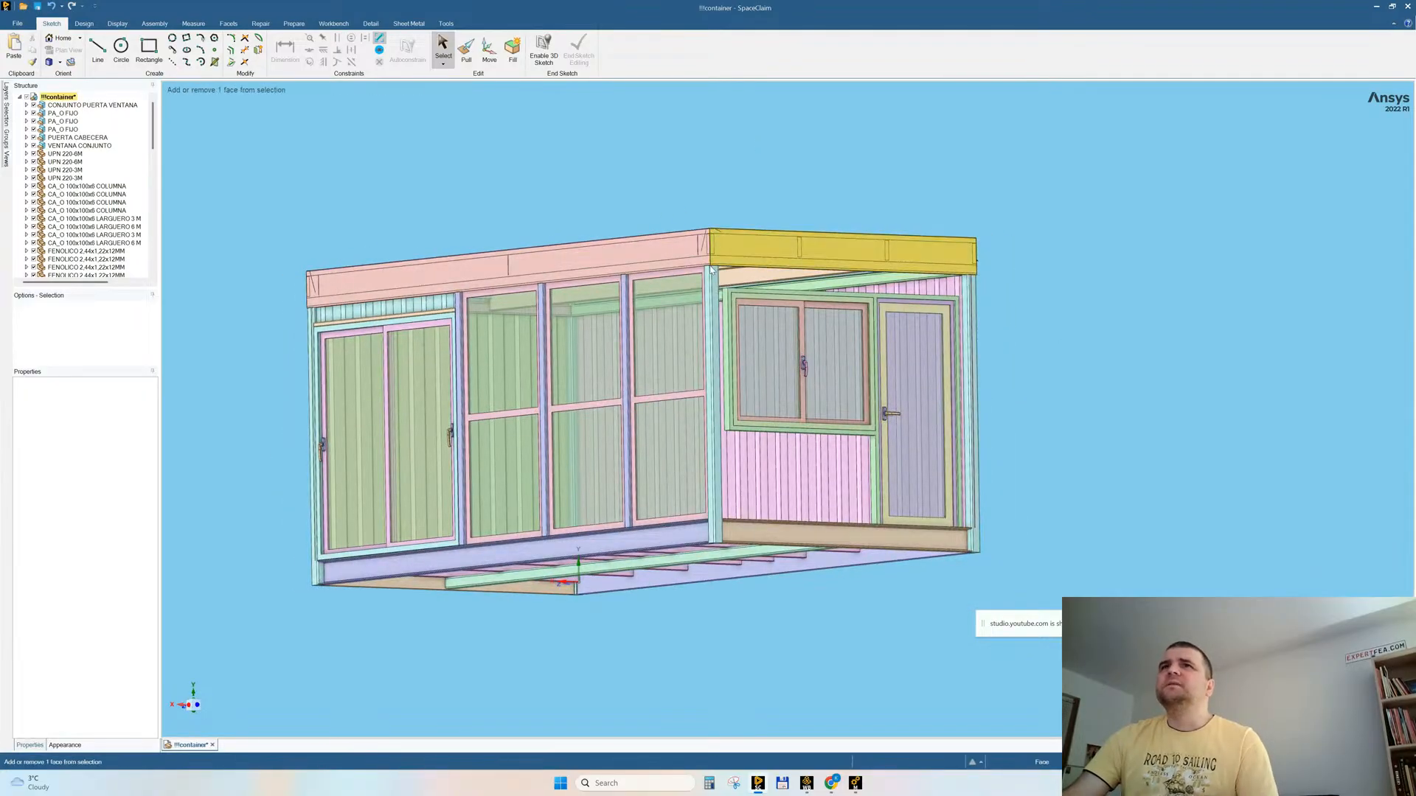
# Step: Hide the roof fascia above the end wall and examine the frame members behind it
pyautogui.scroll(5, 715, 247)
pyautogui.click(740, 222)
pyautogui.rightClick(740, 221)
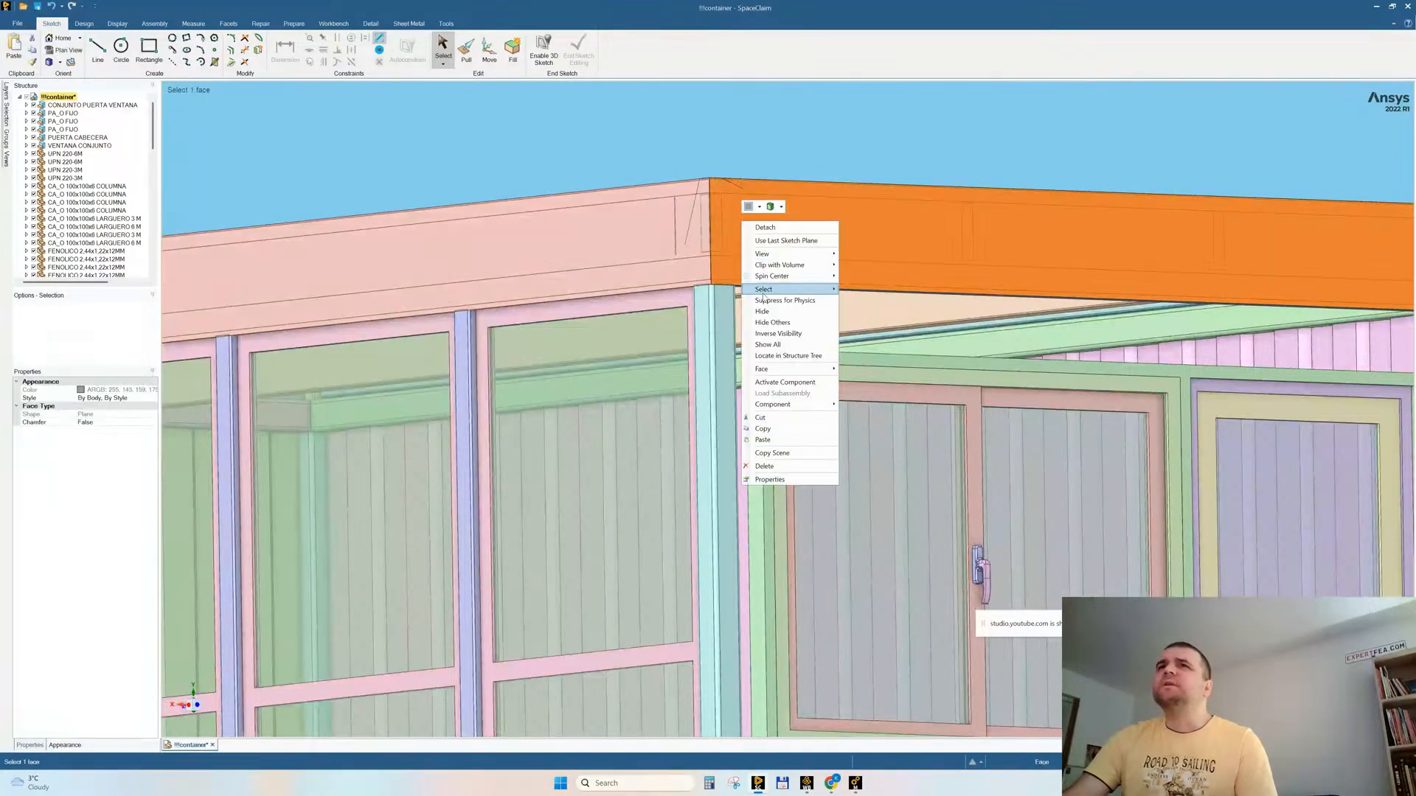
pyautogui.click(762, 311)
pyautogui.moveTo(800, 182); pyautogui.dragTo(718, 304, button='middle')
pyautogui.keyDown('ctrl'); pyautogui.moveTo(1010, 415); pyautogui.dragTo(871, 332, button='middle'); pyautogui.keyUp('ctrl')
pyautogui.moveTo(1093, 416)
pyautogui.keyDown('ctrl'); pyautogui.mouseDown(button='middle')
pyautogui.moveTo(1053, 397)
pyautogui.moveTo(398, 347)
pyautogui.mouseUp(button='middle'); pyautogui.keyUp('ctrl')
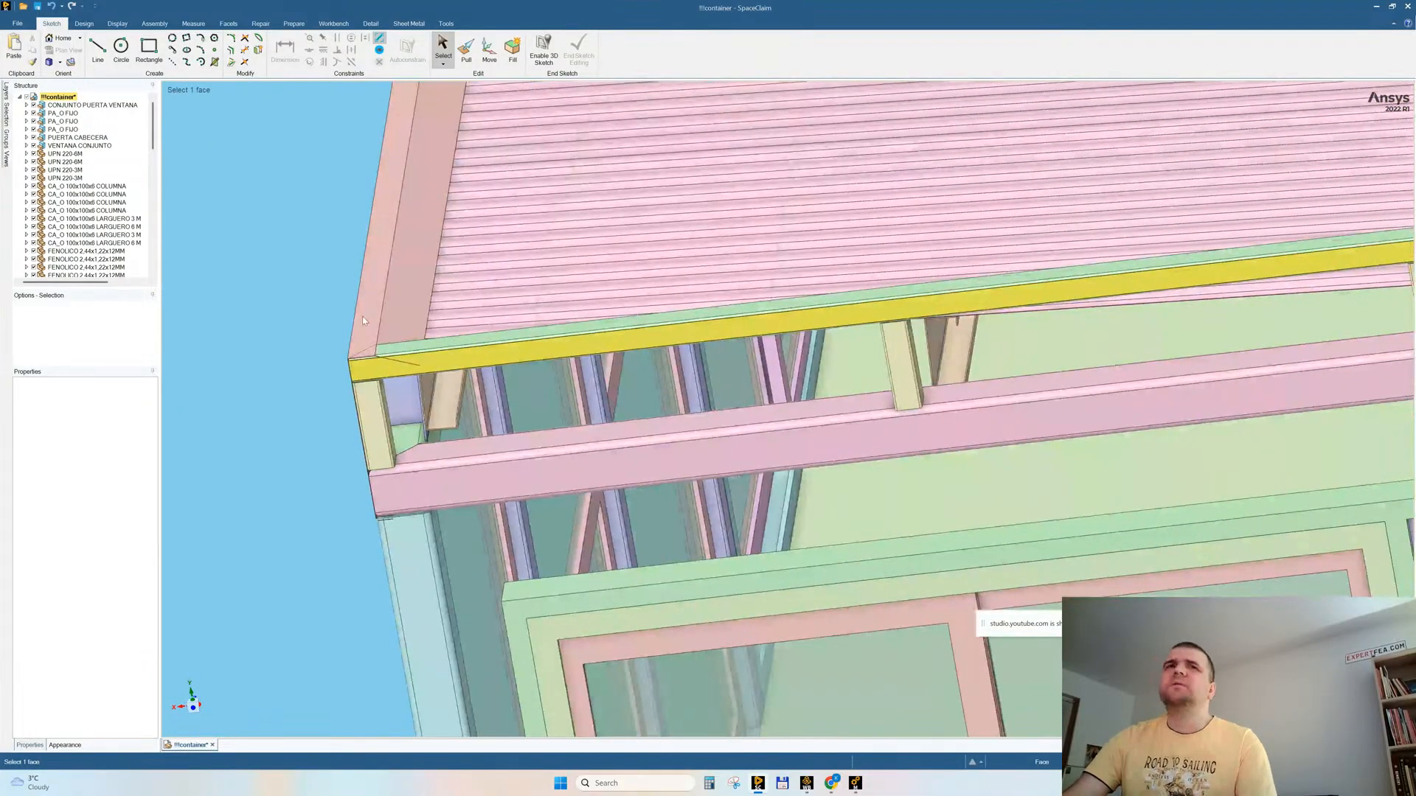
# Step: Show all bodies again, hide the corner column beside the end wall, and examine the container from above
pyautogui.rightClick(291, 281)
pyautogui.click(294, 357)
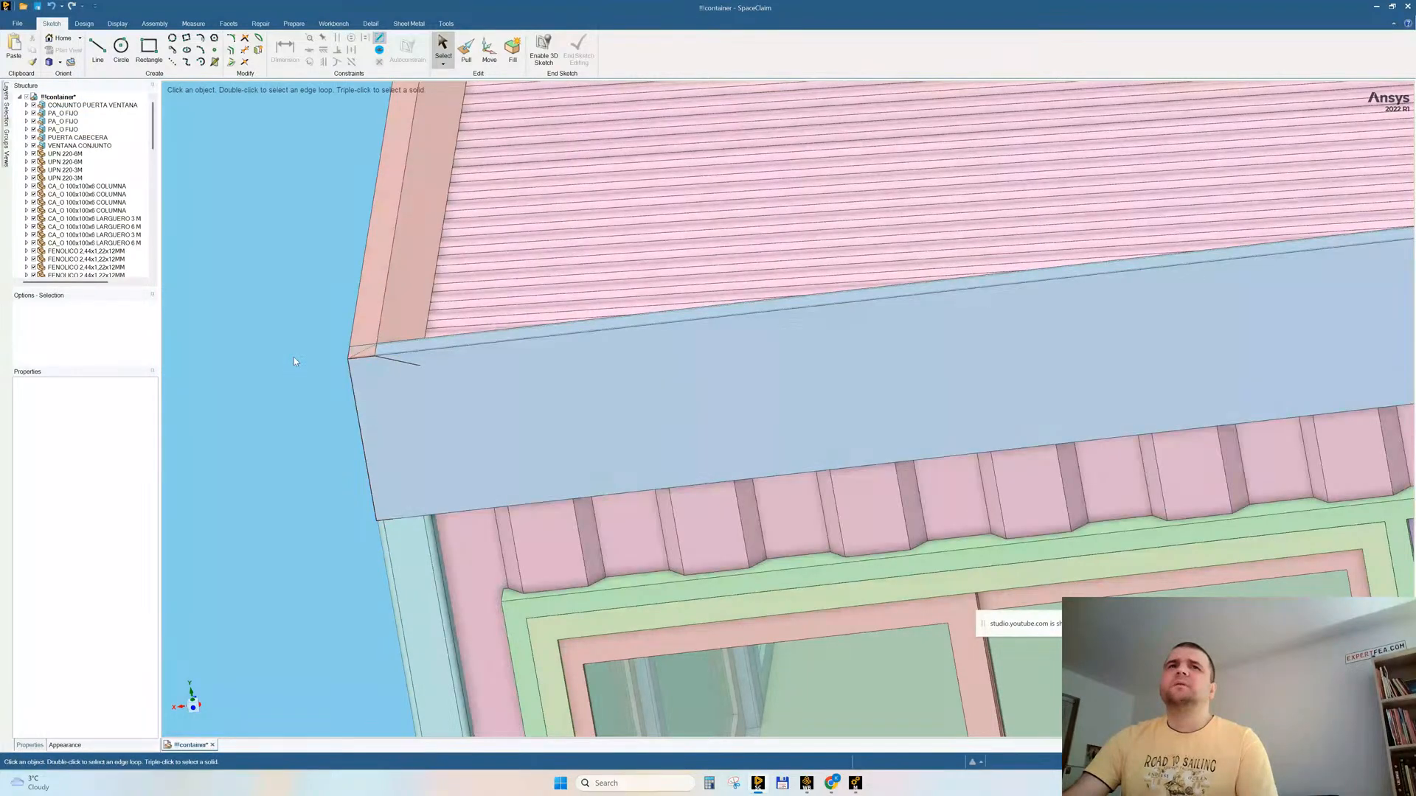
pyautogui.keyDown('ctrl'); pyautogui.moveTo(666, 400); pyautogui.dragTo(733, 297, button='middle'); pyautogui.keyUp('ctrl')
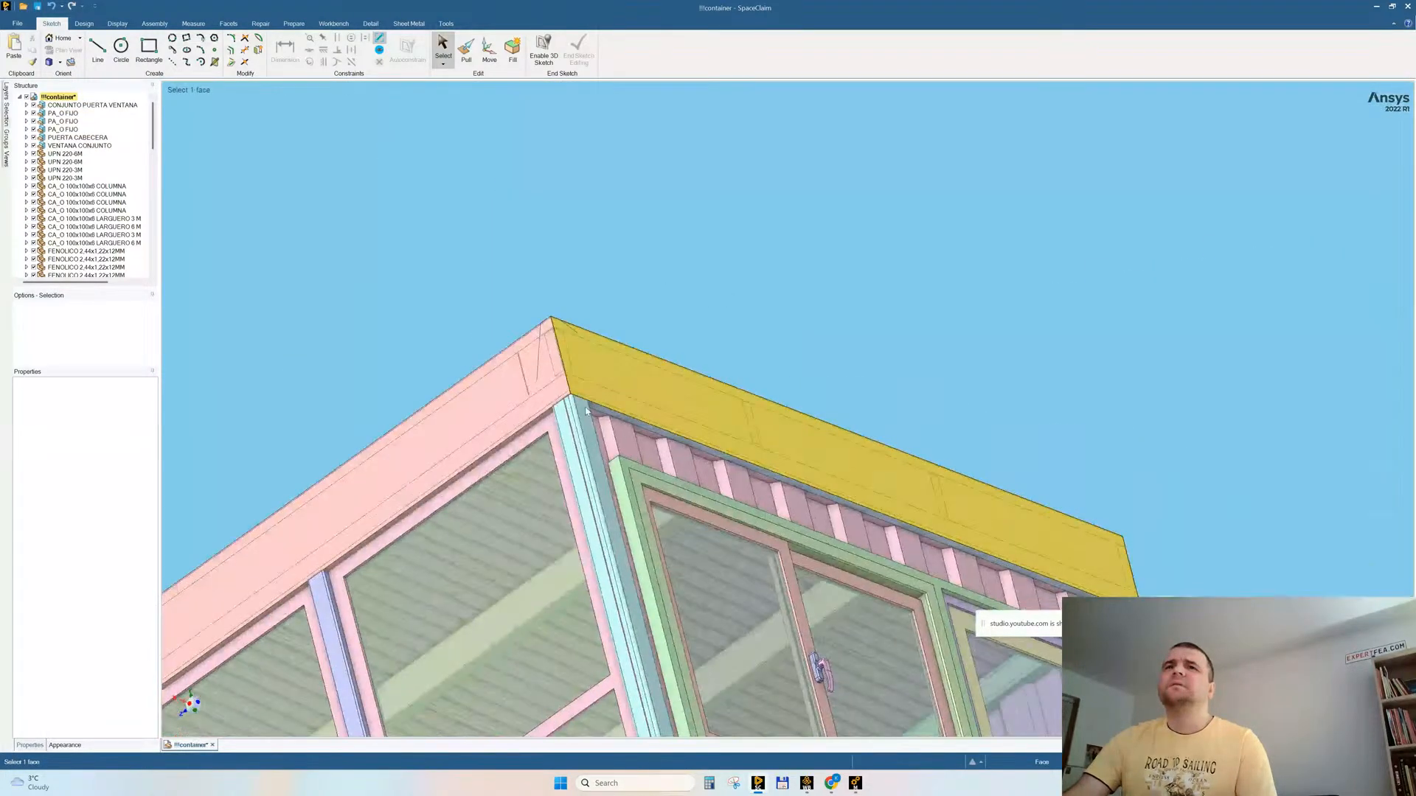
pyautogui.click(570, 449)
pyautogui.rightClick(632, 245)
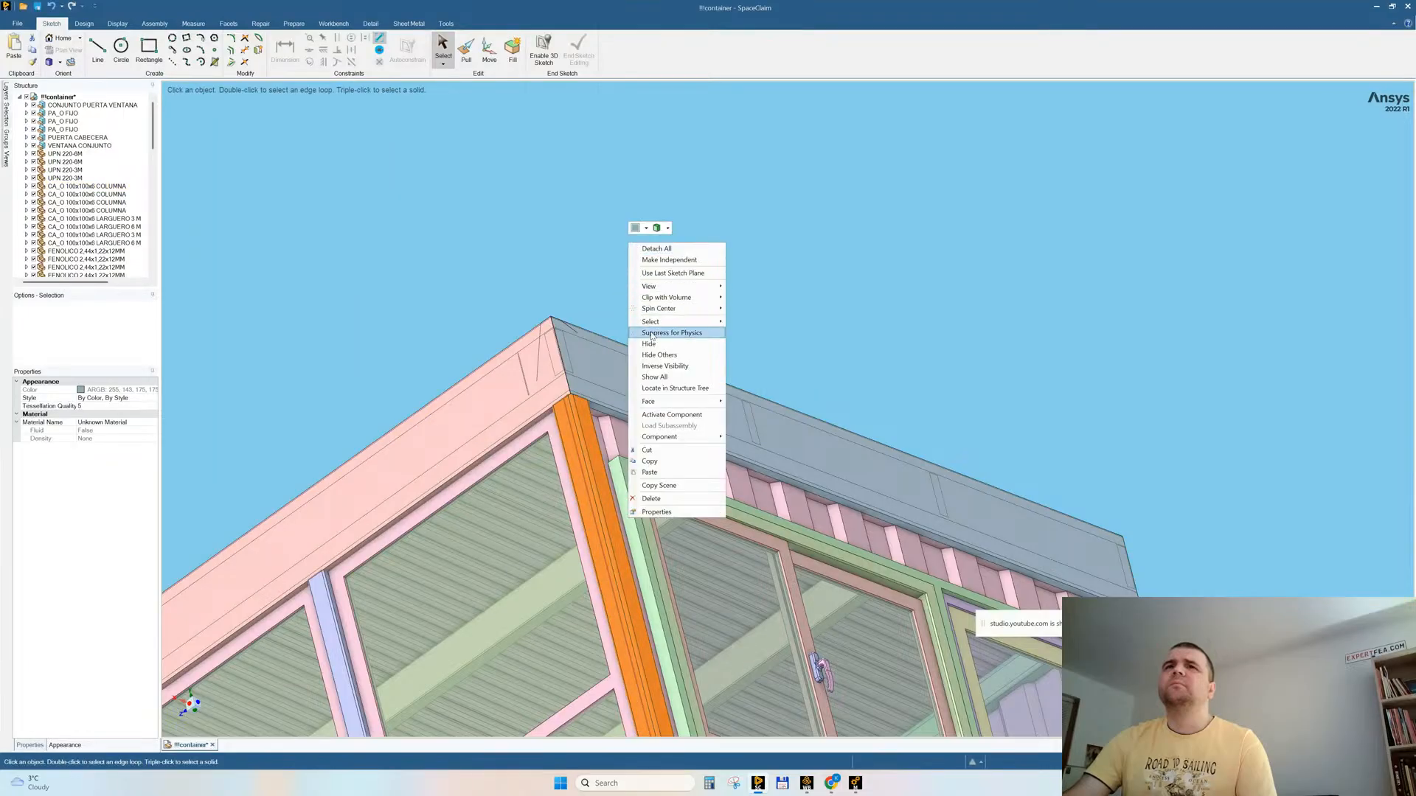
pyautogui.click(649, 343)
pyautogui.moveTo(649, 341); pyautogui.dragTo(767, 361, button='middle')
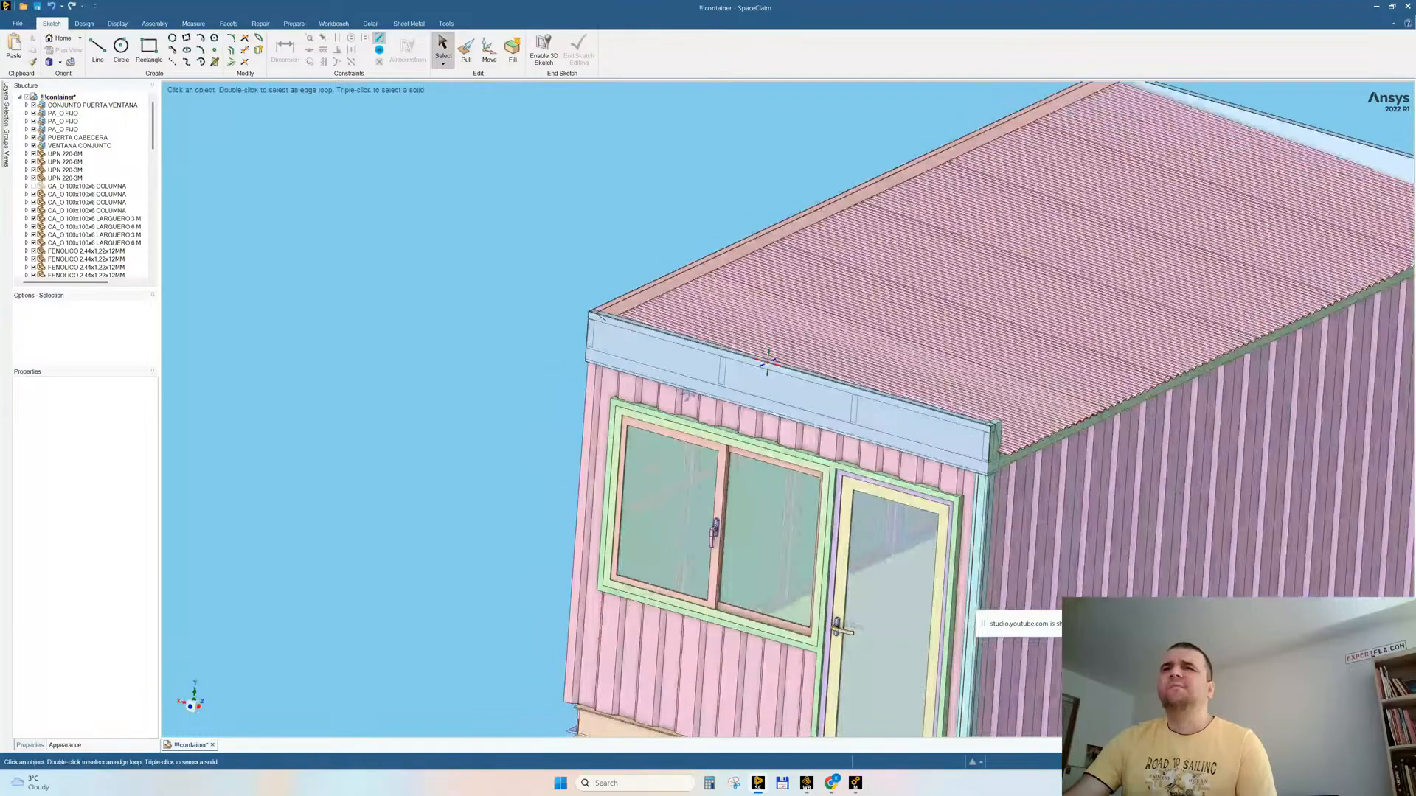
# Step: Return to Mechanical to check the regenerated mesh, and close the container model in SpaceClaim
pyautogui.click(855, 784)
pyautogui.moveTo(759, 503)
pyautogui.mouseDown(button='middle')
pyautogui.moveTo(852, 425)
pyautogui.moveTo(781, 501)
pyautogui.mouseUp(button='middle')
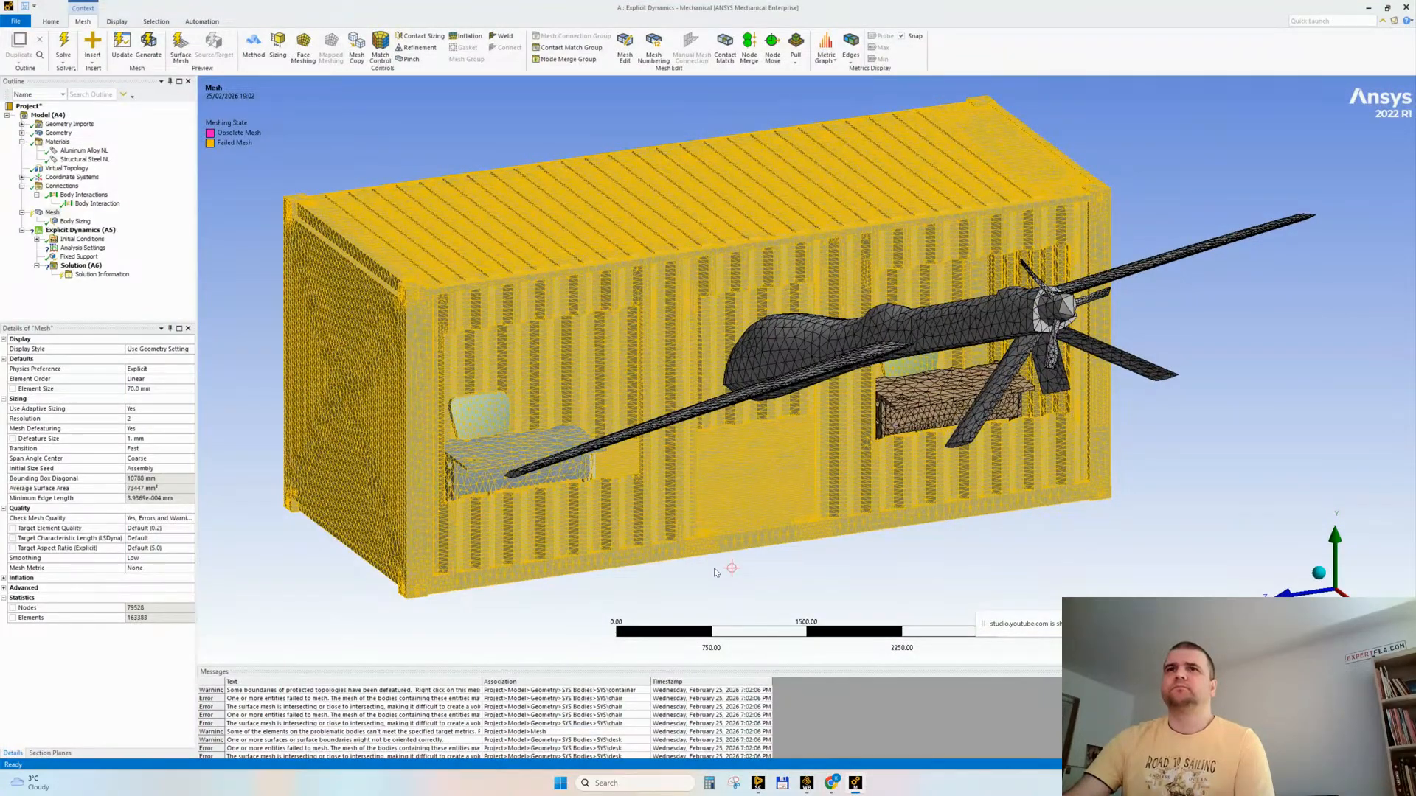
pyautogui.moveTo(757, 784)
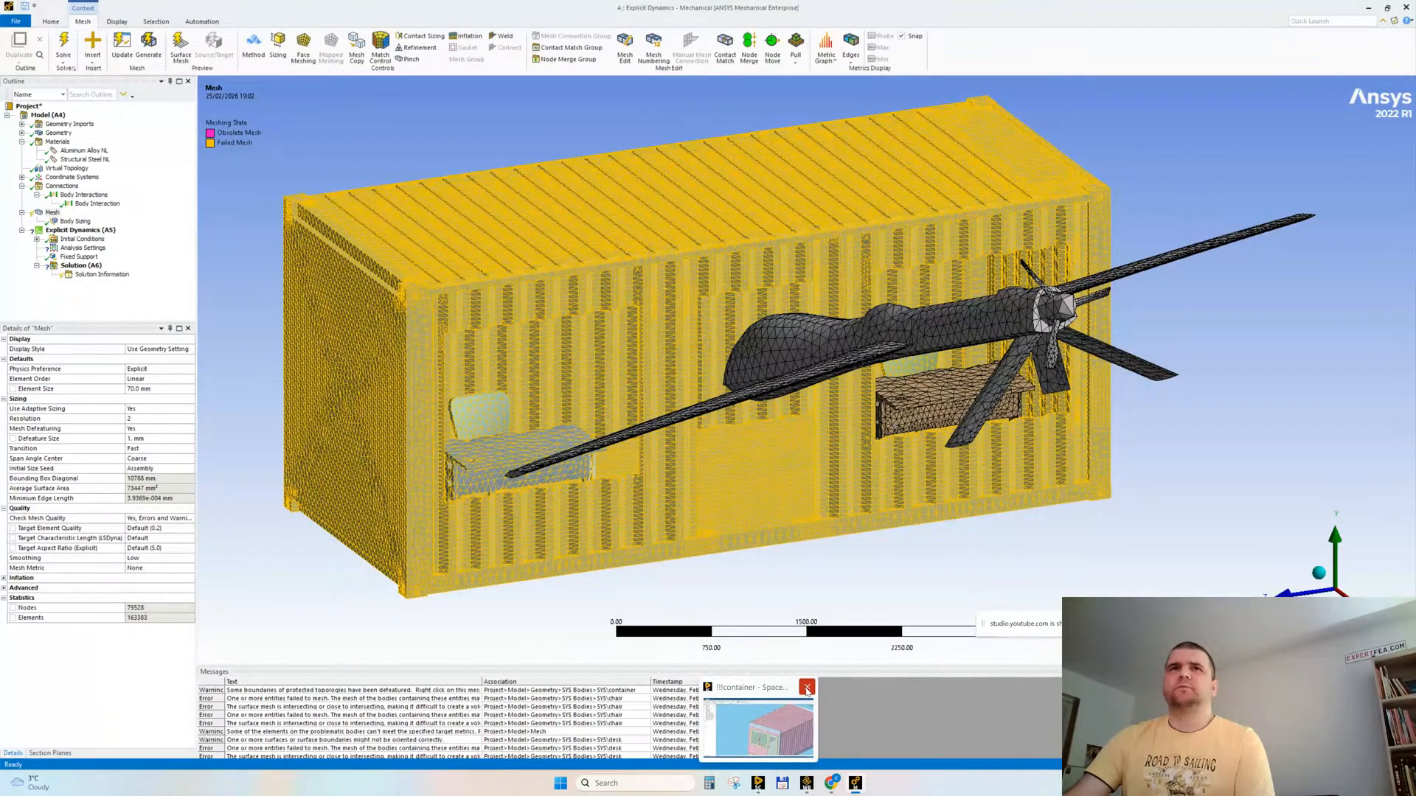
pyautogui.click(806, 690)
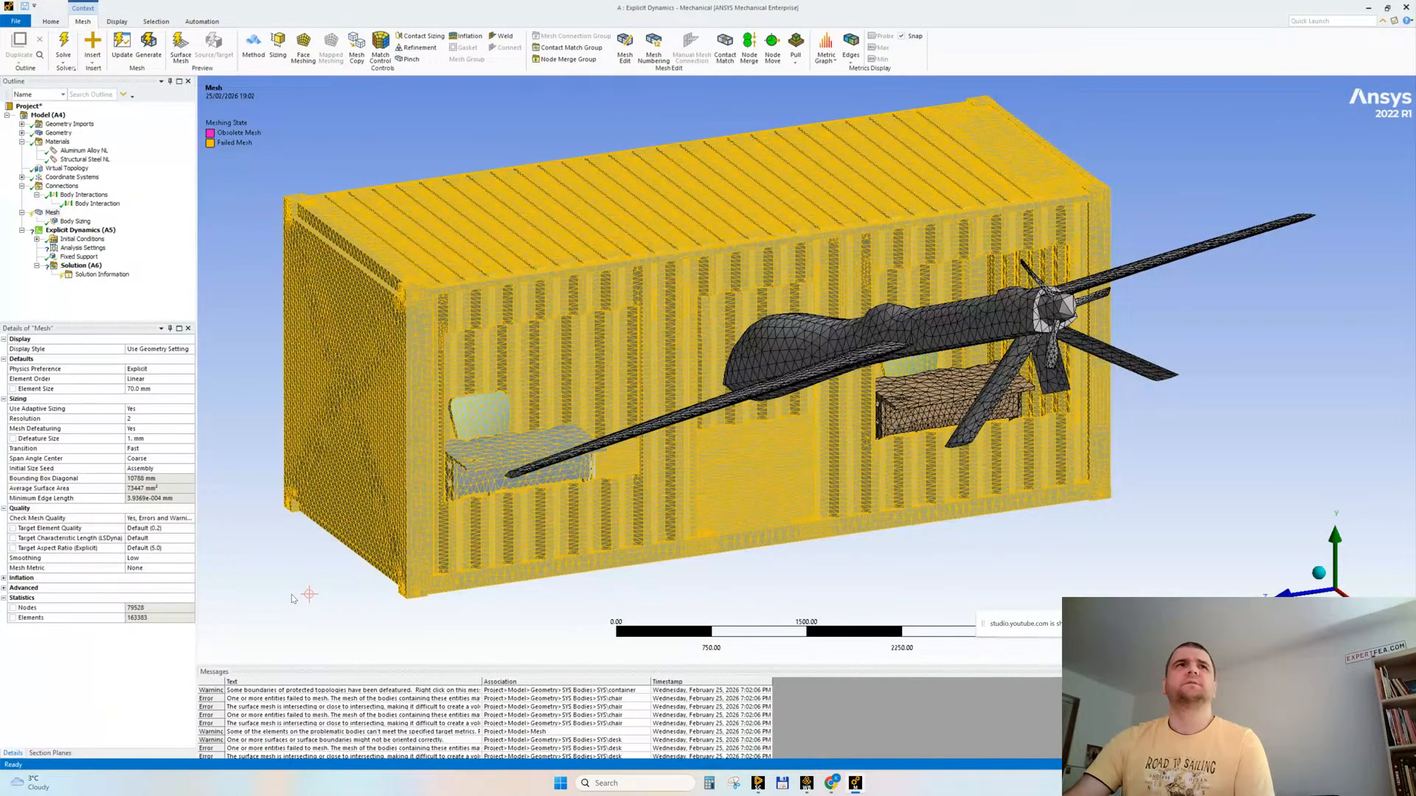
pyautogui.click(758, 785)
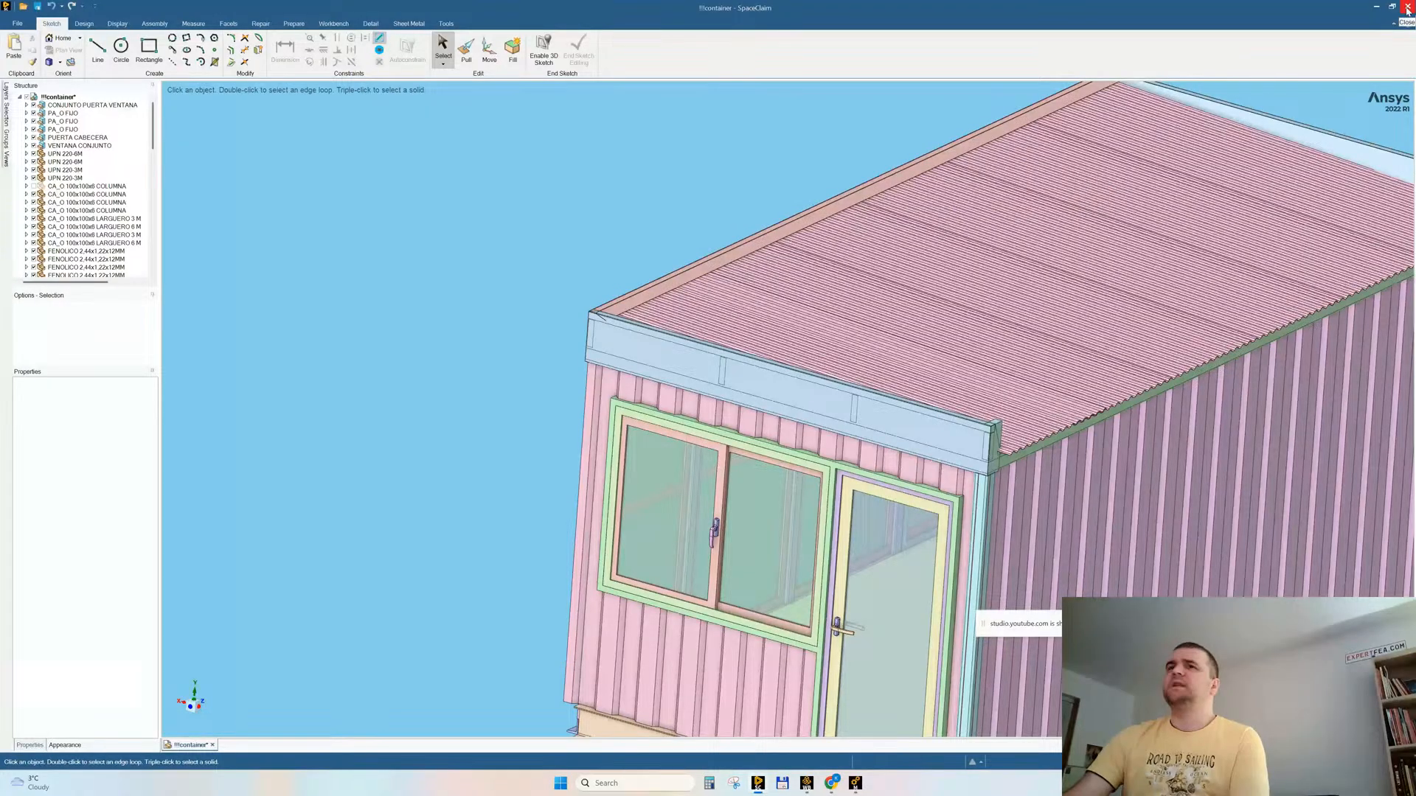
pyautogui.click(716, 439)
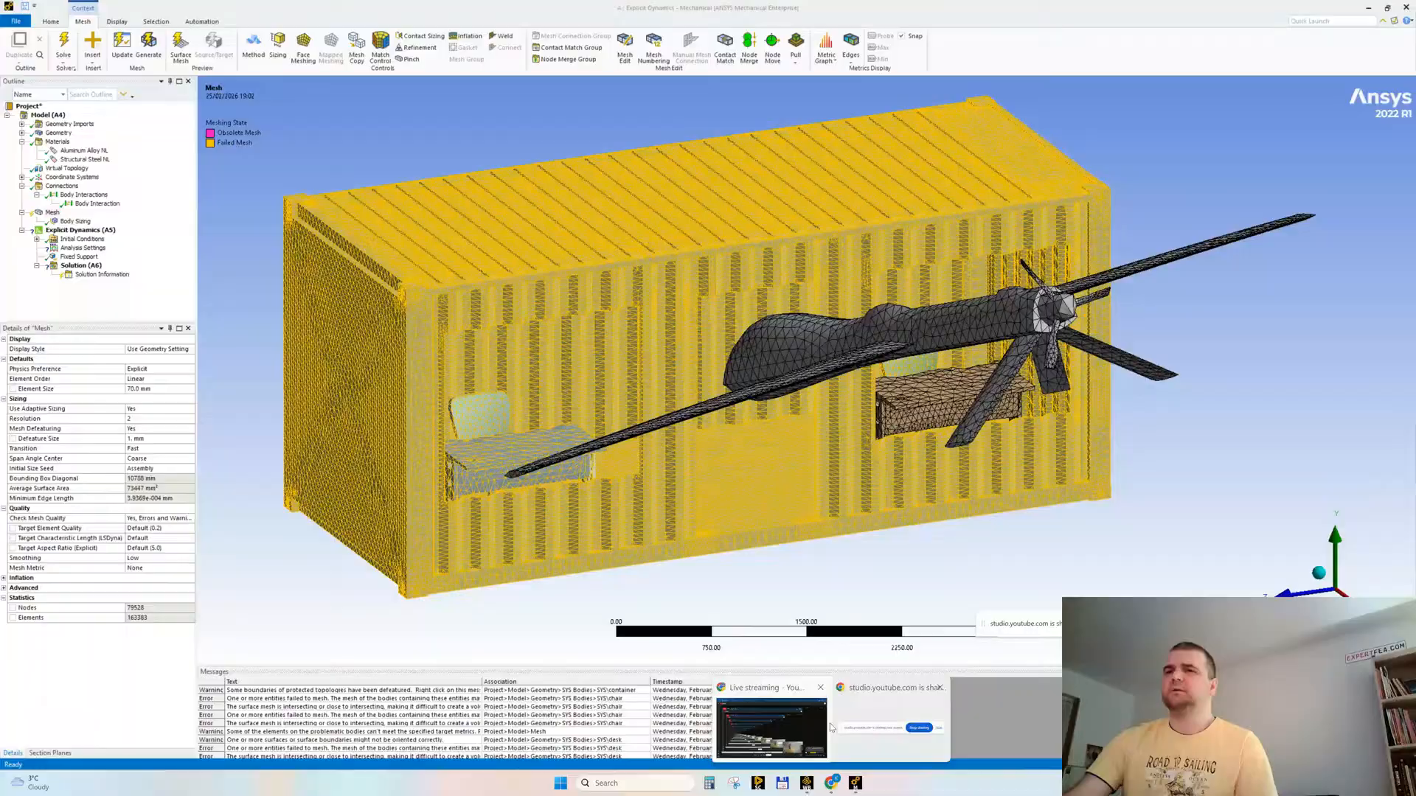
# Step: Switch to Chrome and open the GrabCAD library in a new tab
pyautogui.click(771, 726)
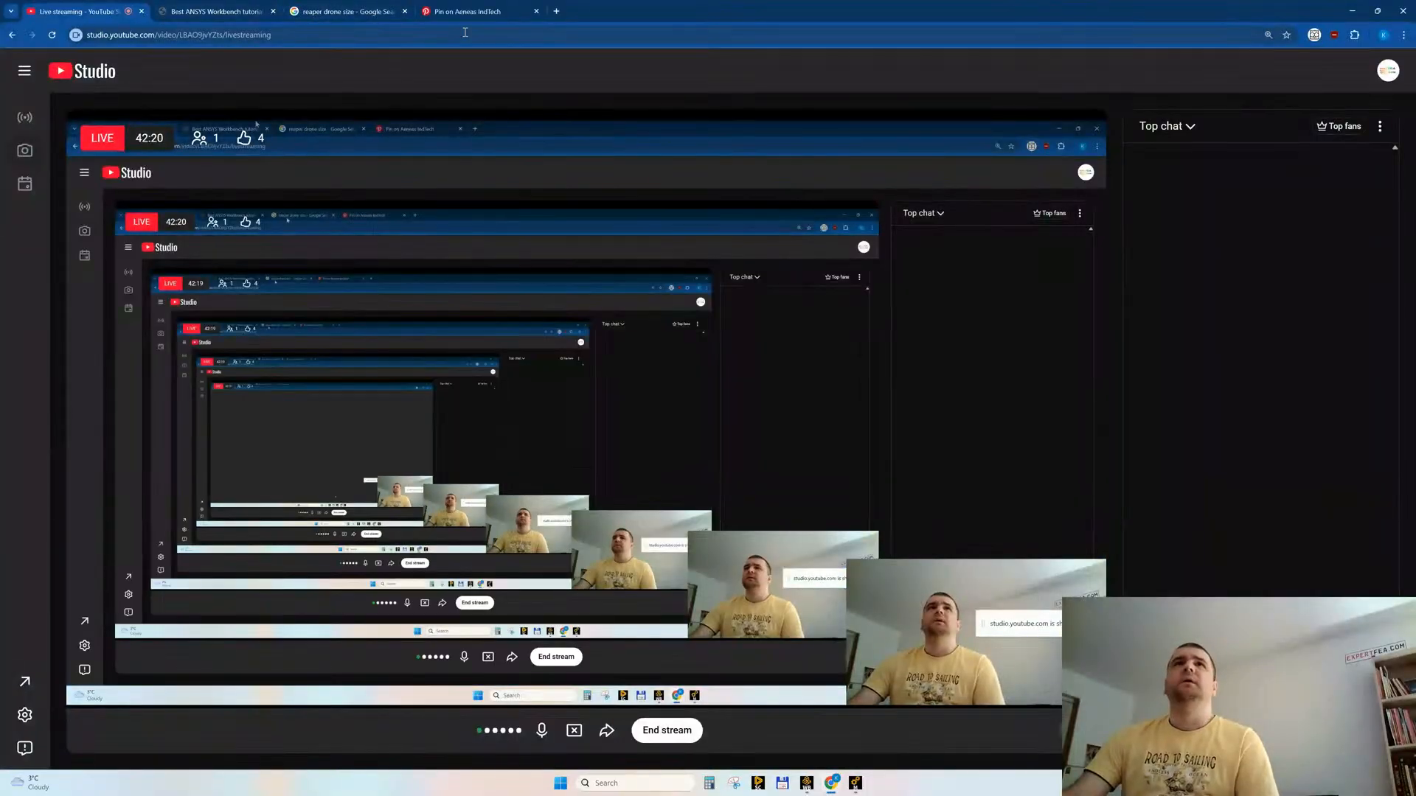
pyautogui.click(556, 11)
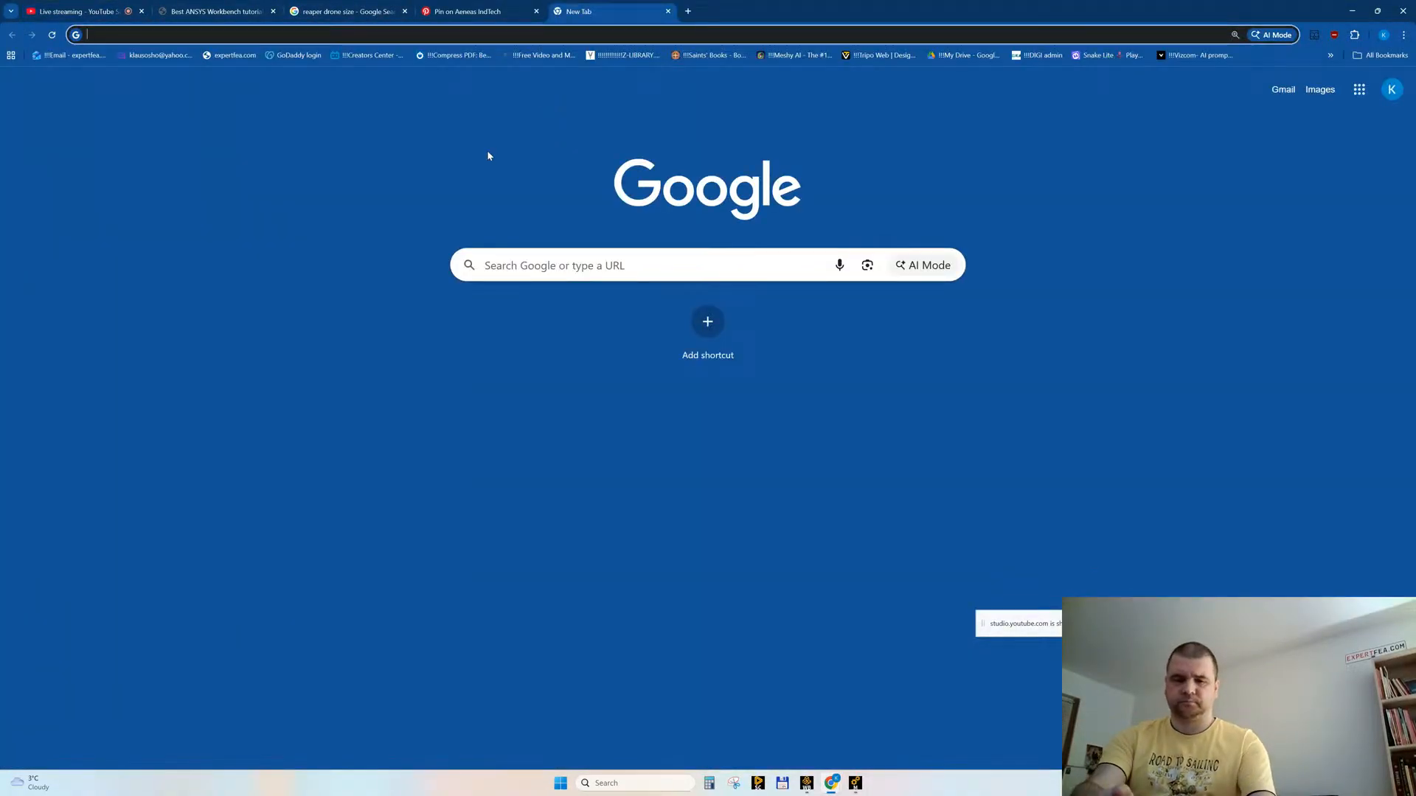
pyautogui.write('grabcad')
pyautogui.press('Return')
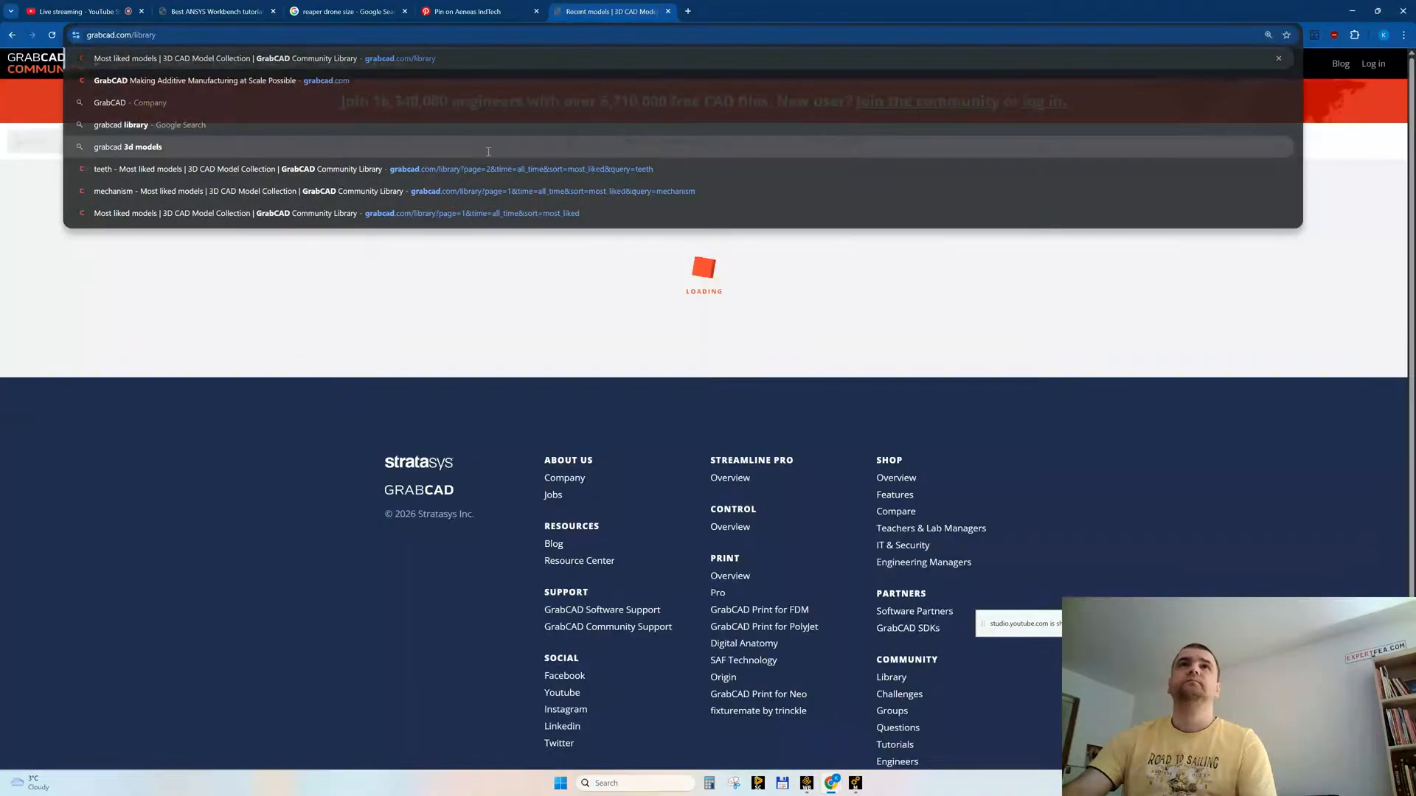
# Step: Sort the GrabCAD library models by most liked and search for "office"
pyautogui.click(656, 141)
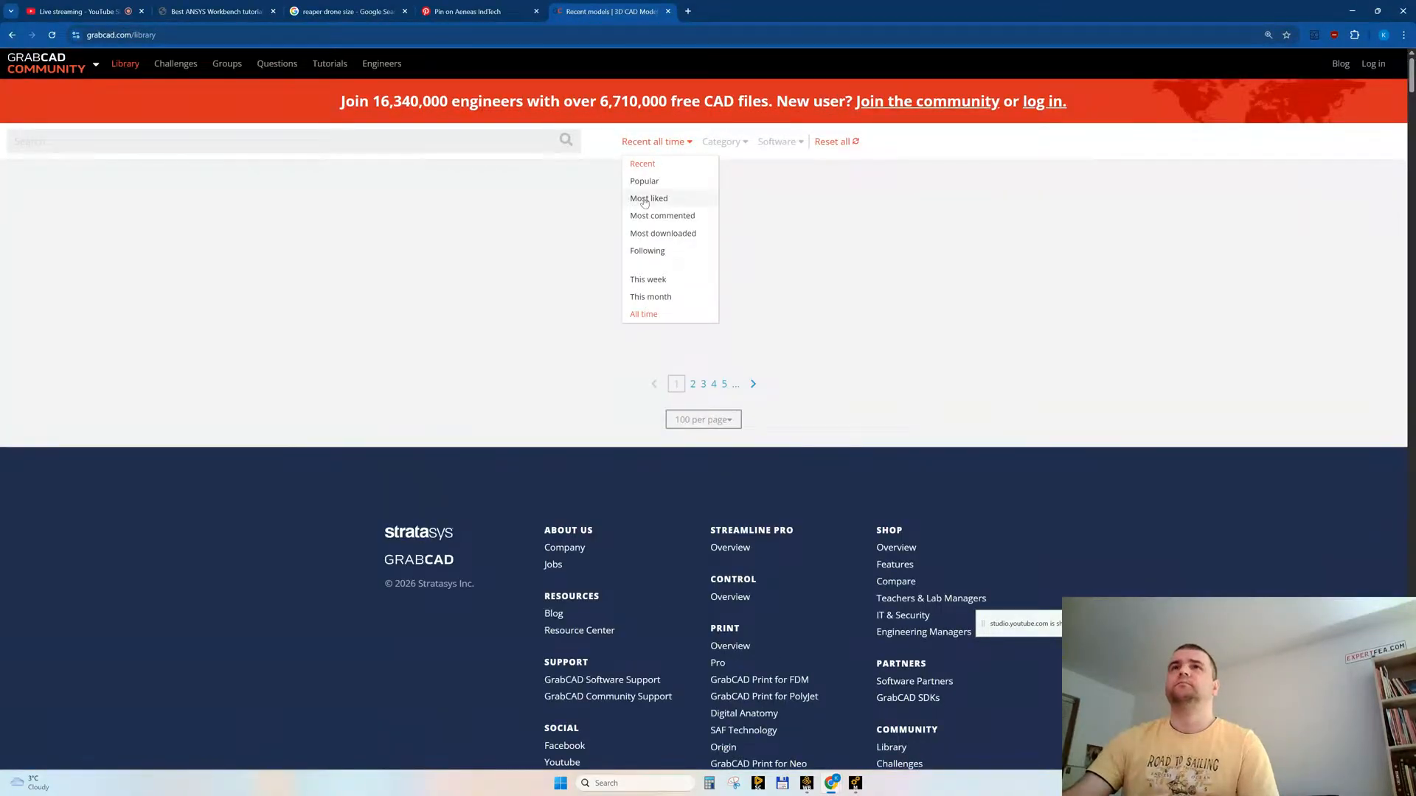
pyautogui.click(645, 199)
pyautogui.click(177, 140)
pyautogui.write('offic')
pyautogui.press('Return')
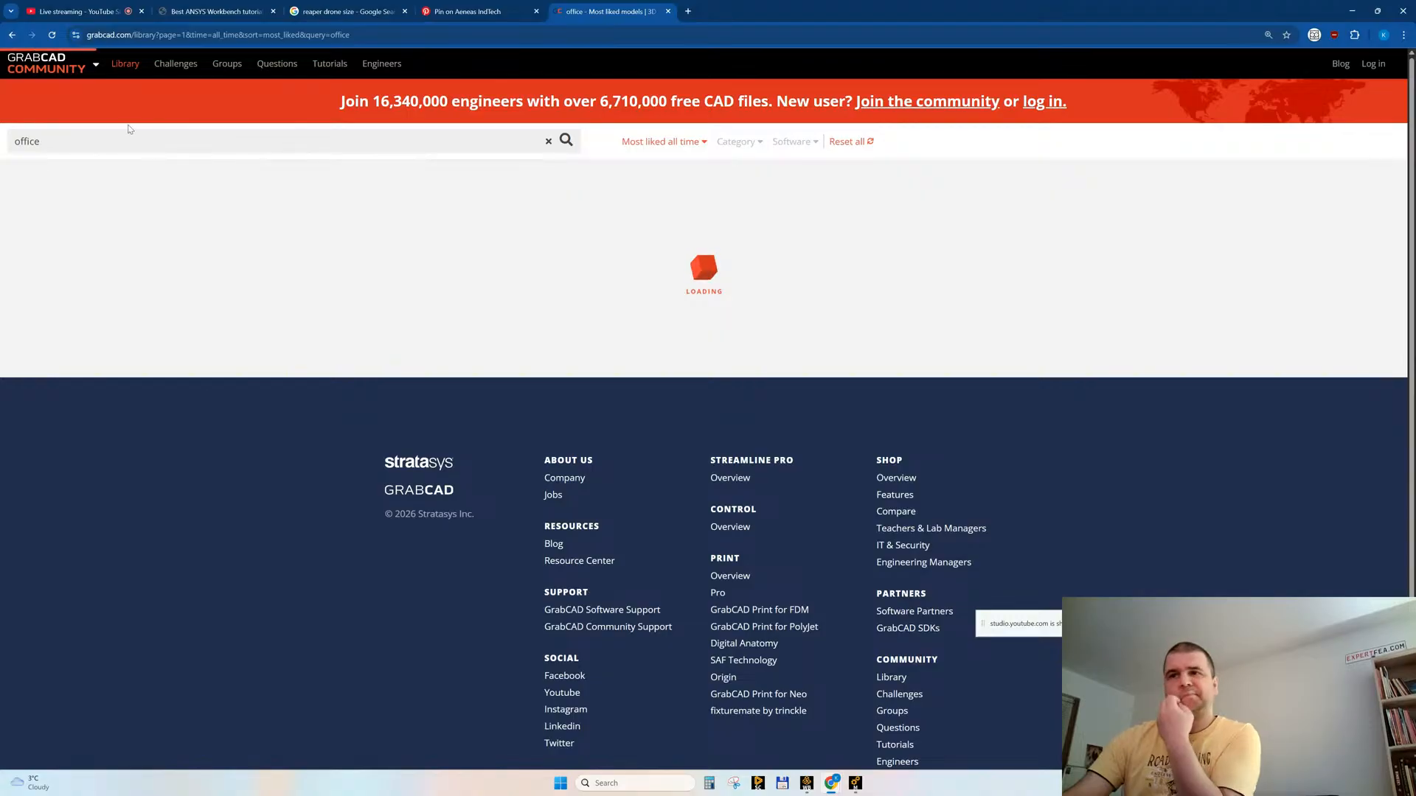
# Step: Switch to Workbench, open the Explicit Dynamics geometry in SpaceClaim, and return to the office search results in Chrome
pyautogui.click(810, 776)
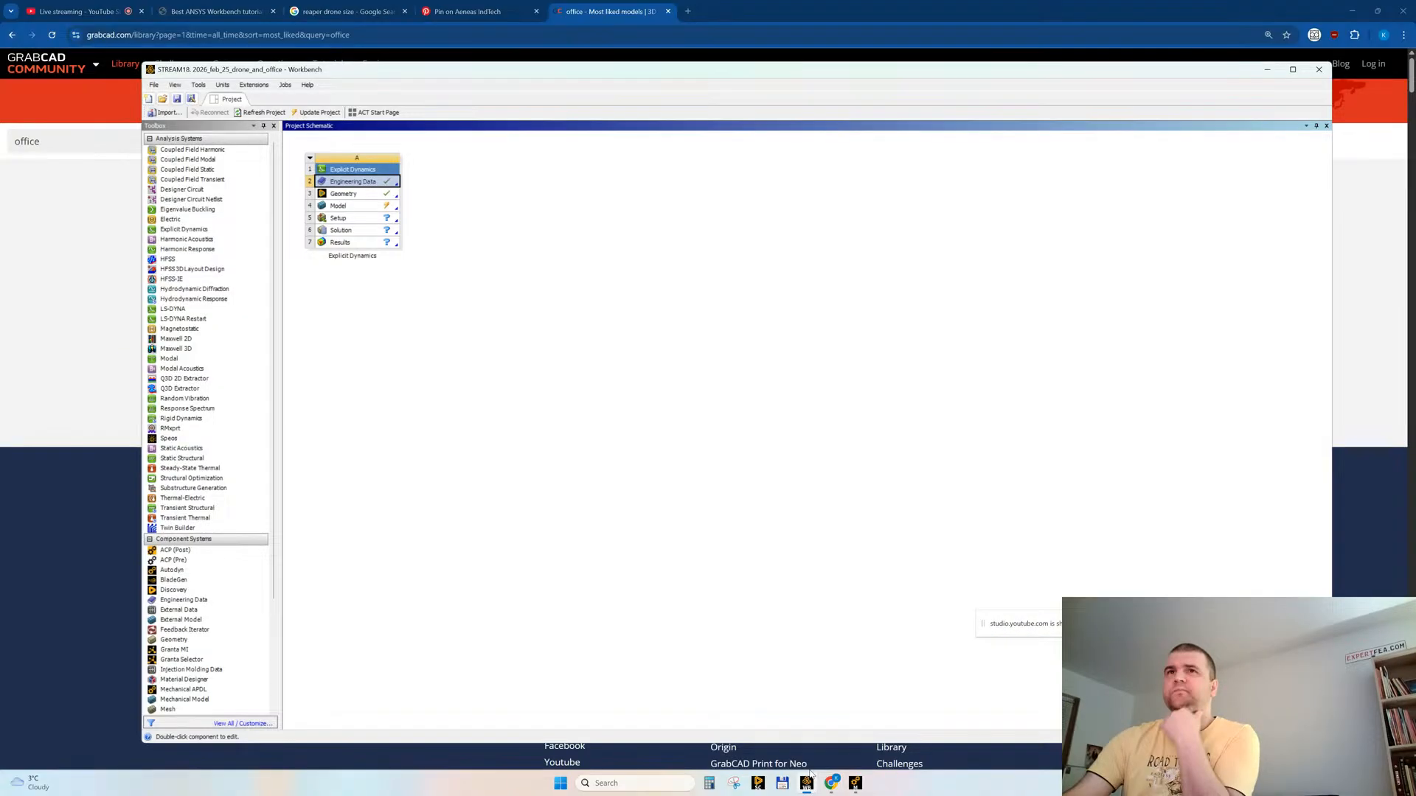
pyautogui.doubleClick(360, 194)
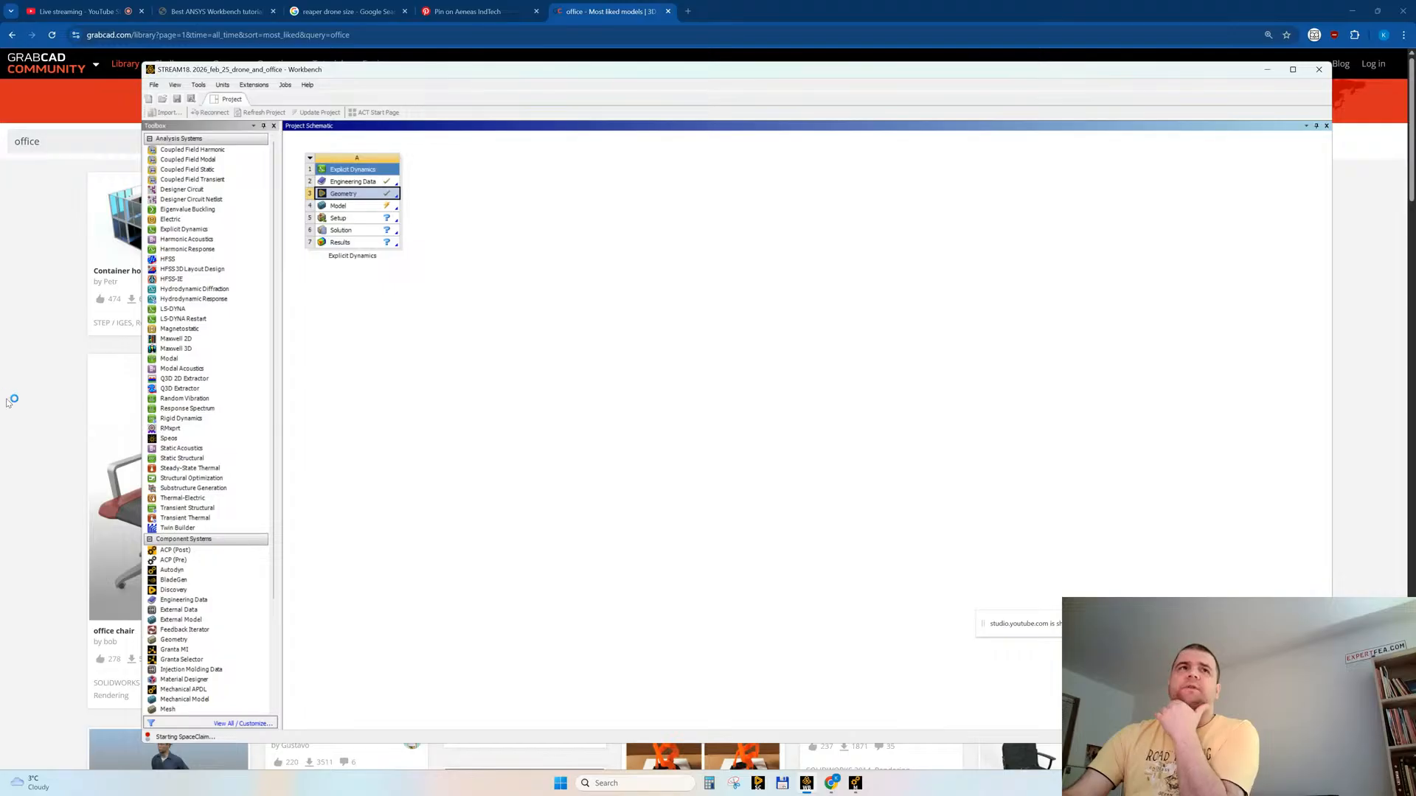
pyautogui.click(35, 367)
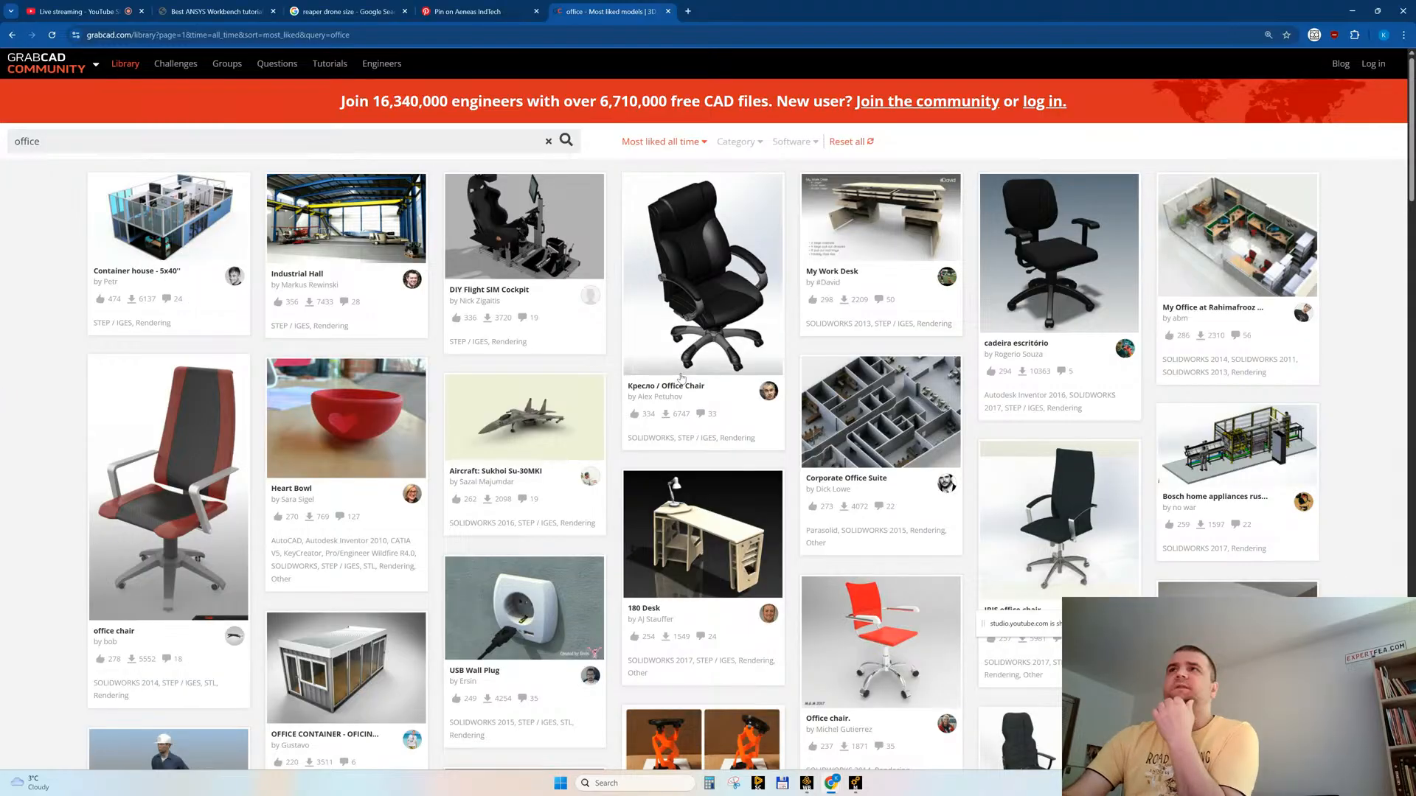
# Step: Browse the full first page of office models for container or office-room geometry, and return to its start
pyautogui.scroll(-6, 634, 458)
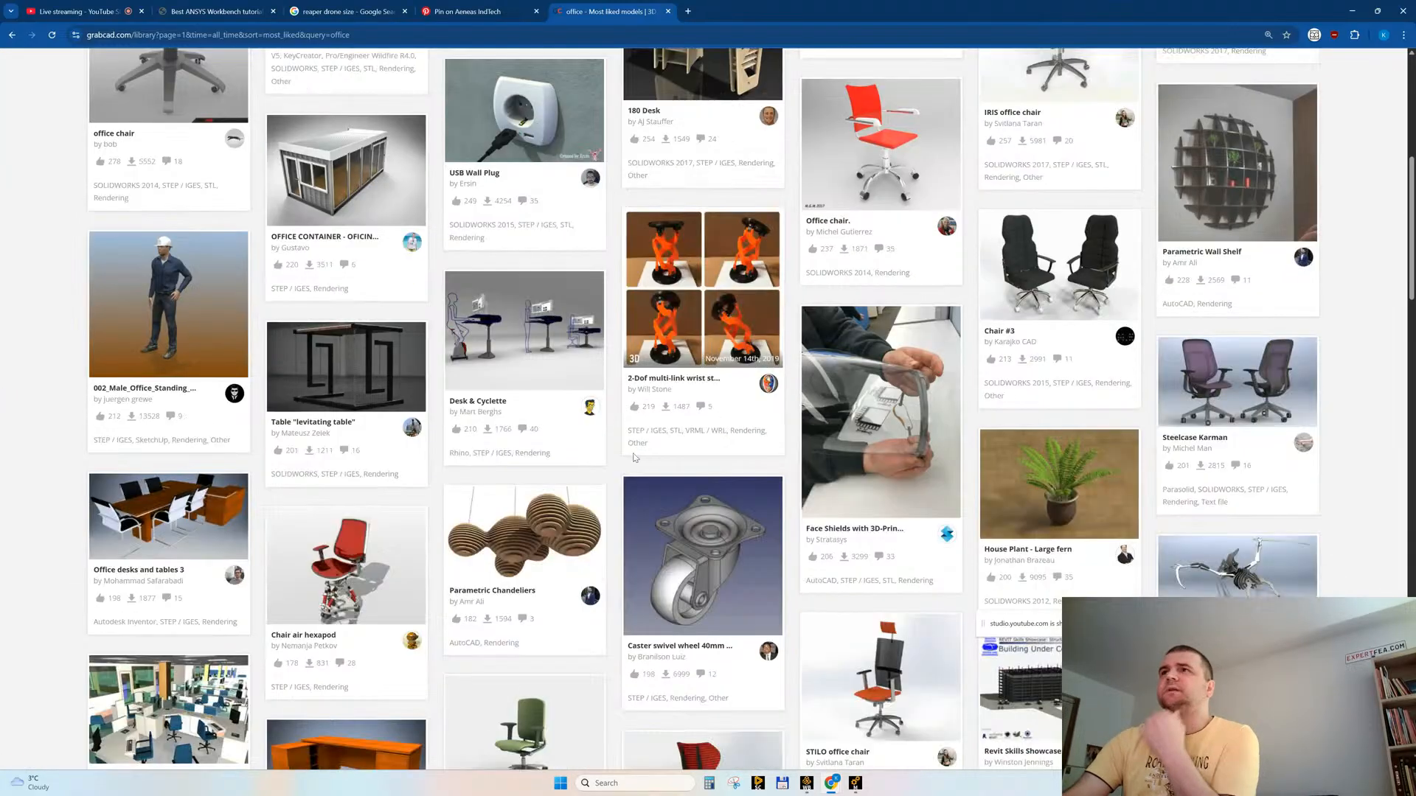
pyautogui.scroll(-6, 635, 458)
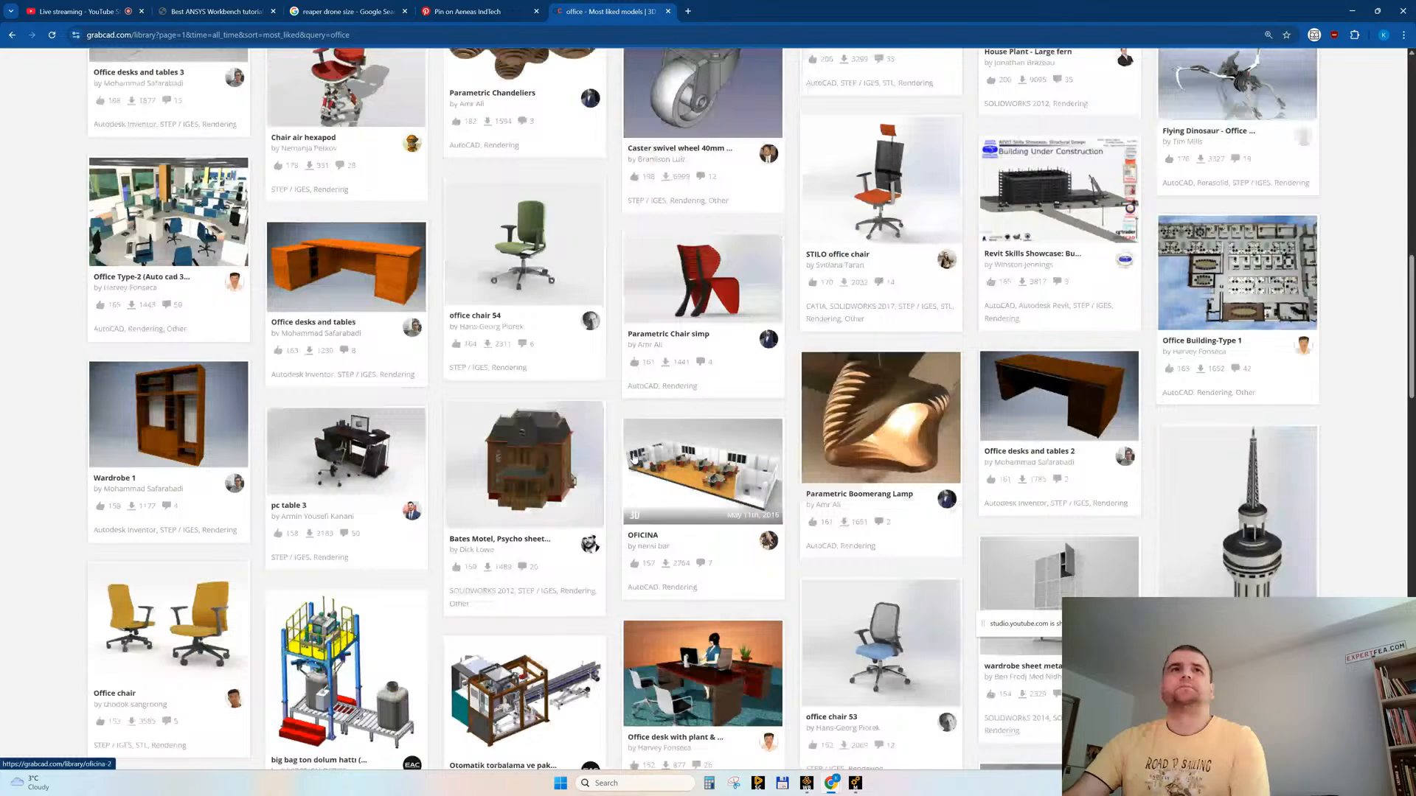
pyautogui.scroll(3, 635, 458)
pyautogui.scroll(-4, 633, 458)
pyautogui.scroll(-3, 633, 458)
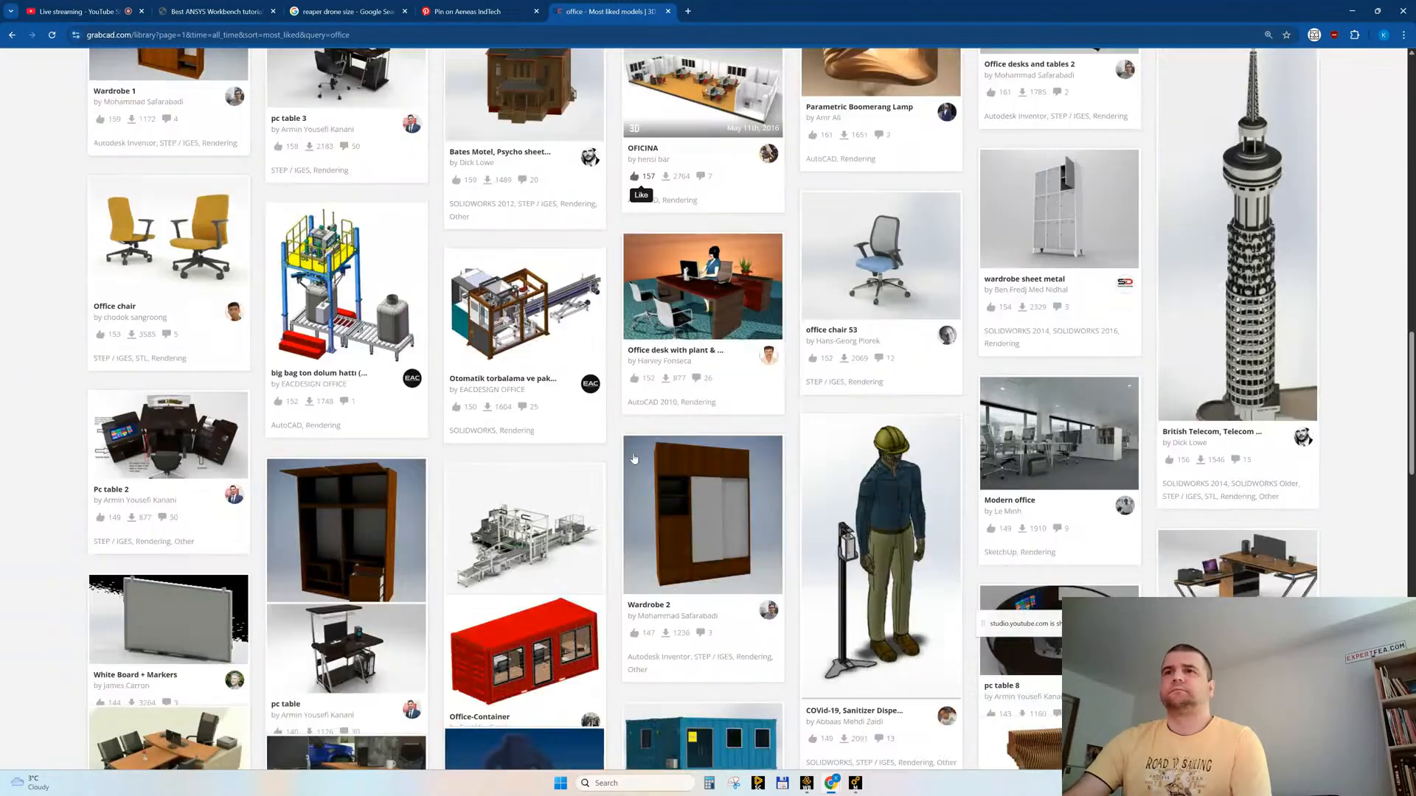
pyautogui.scroll(-3, 633, 458)
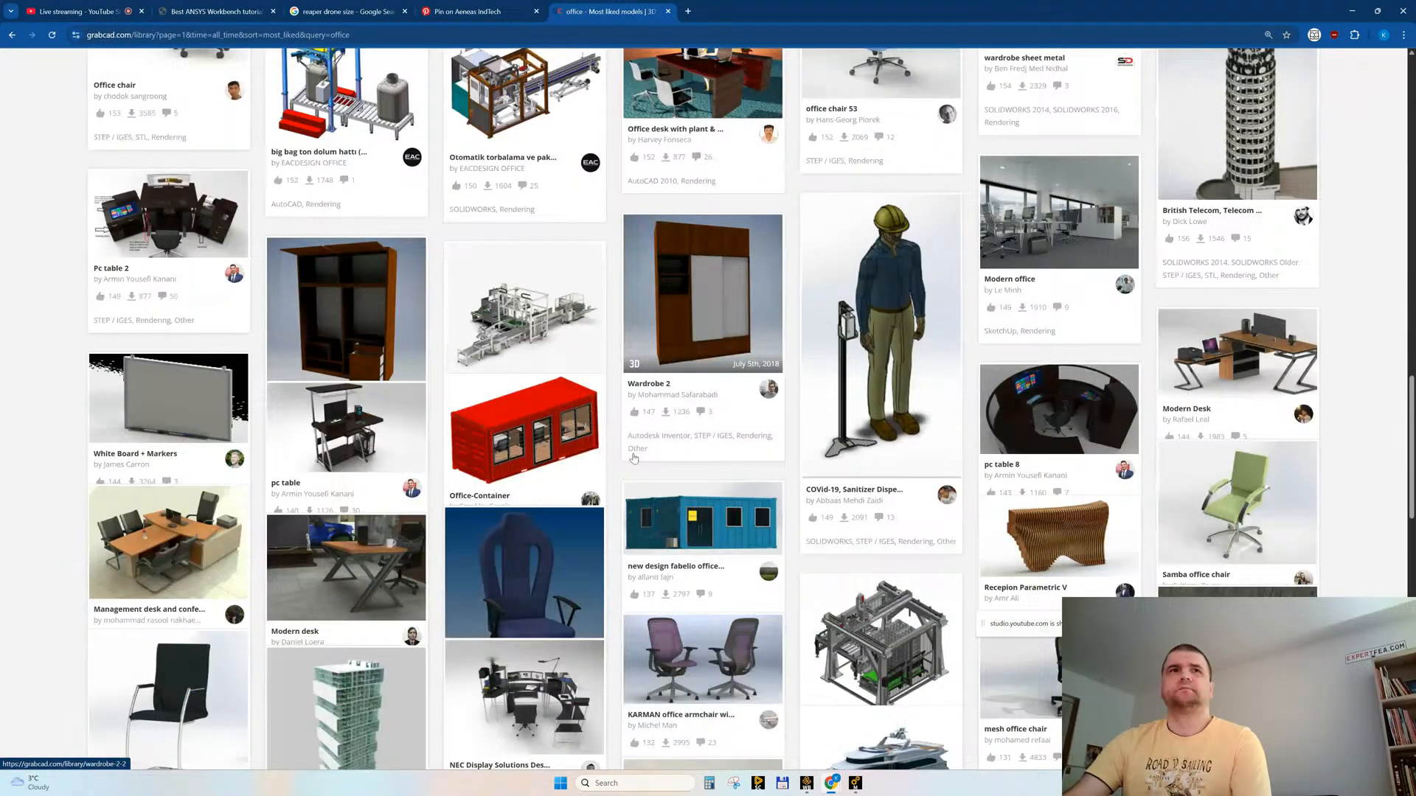
pyautogui.scroll(-4, 633, 458)
pyautogui.scroll(-6, 633, 458)
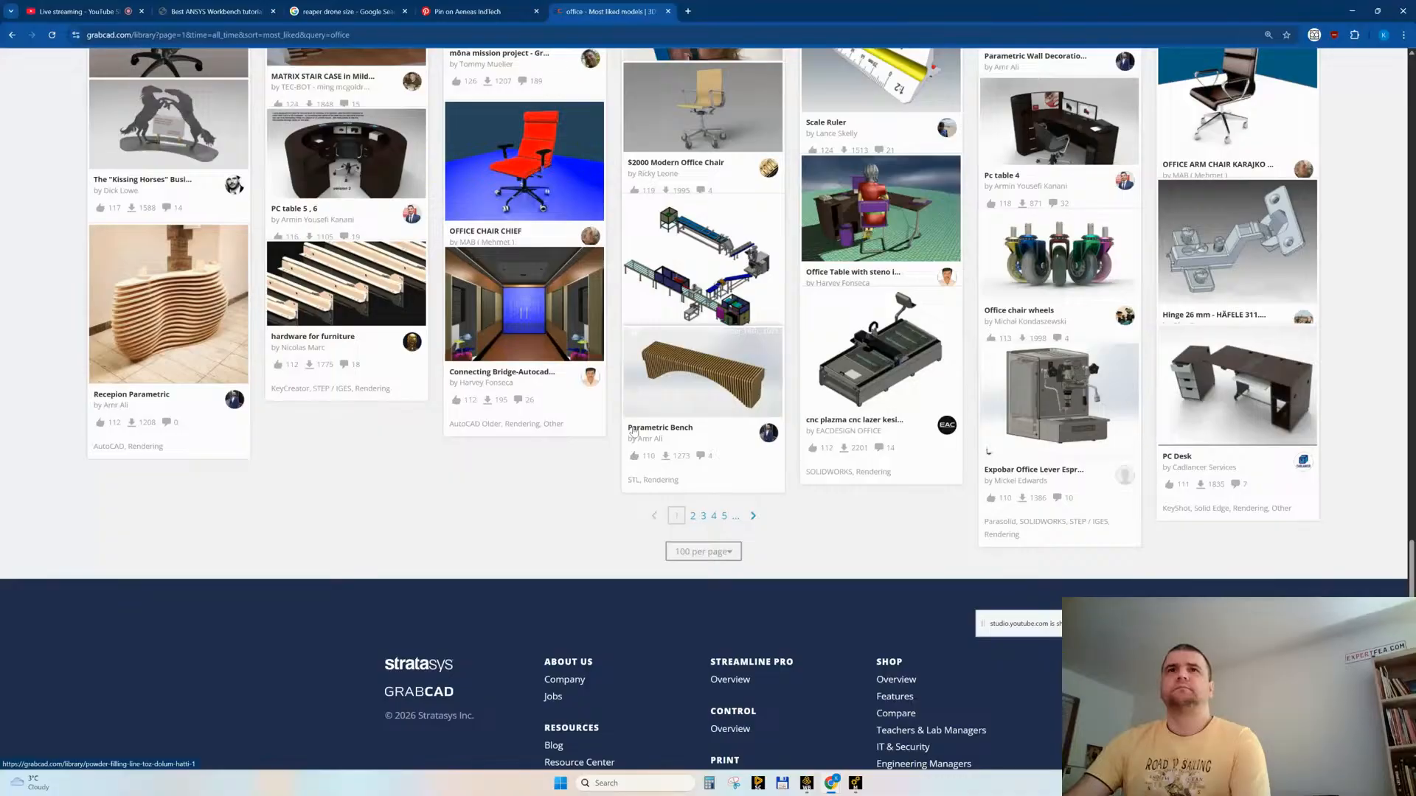
pyautogui.moveTo(1412, 568); pyautogui.dragTo(1398, 5)
# Step: Refine the GrabCAD model search to "office room"
pyautogui.click(117, 146)
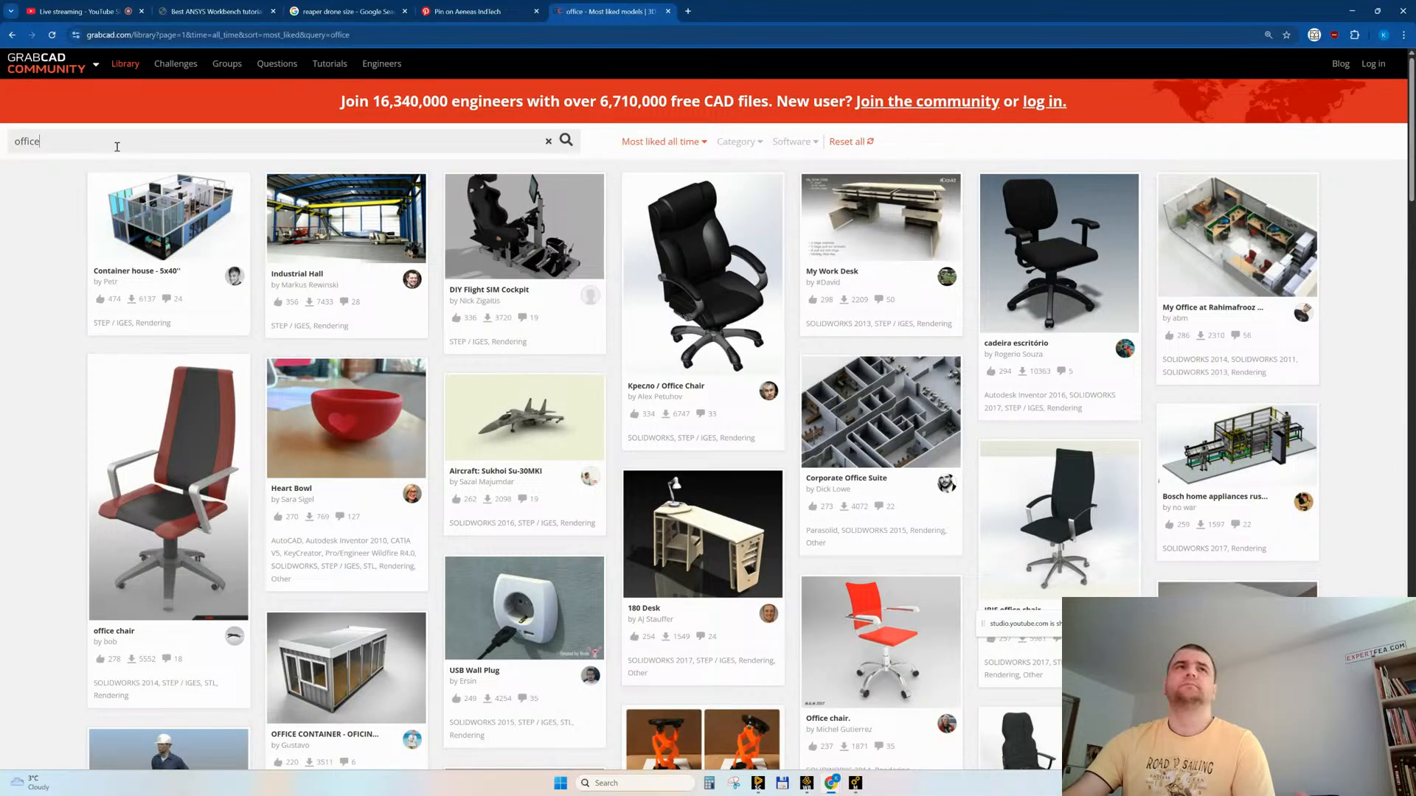
pyautogui.write('room')
pyautogui.press('Return')
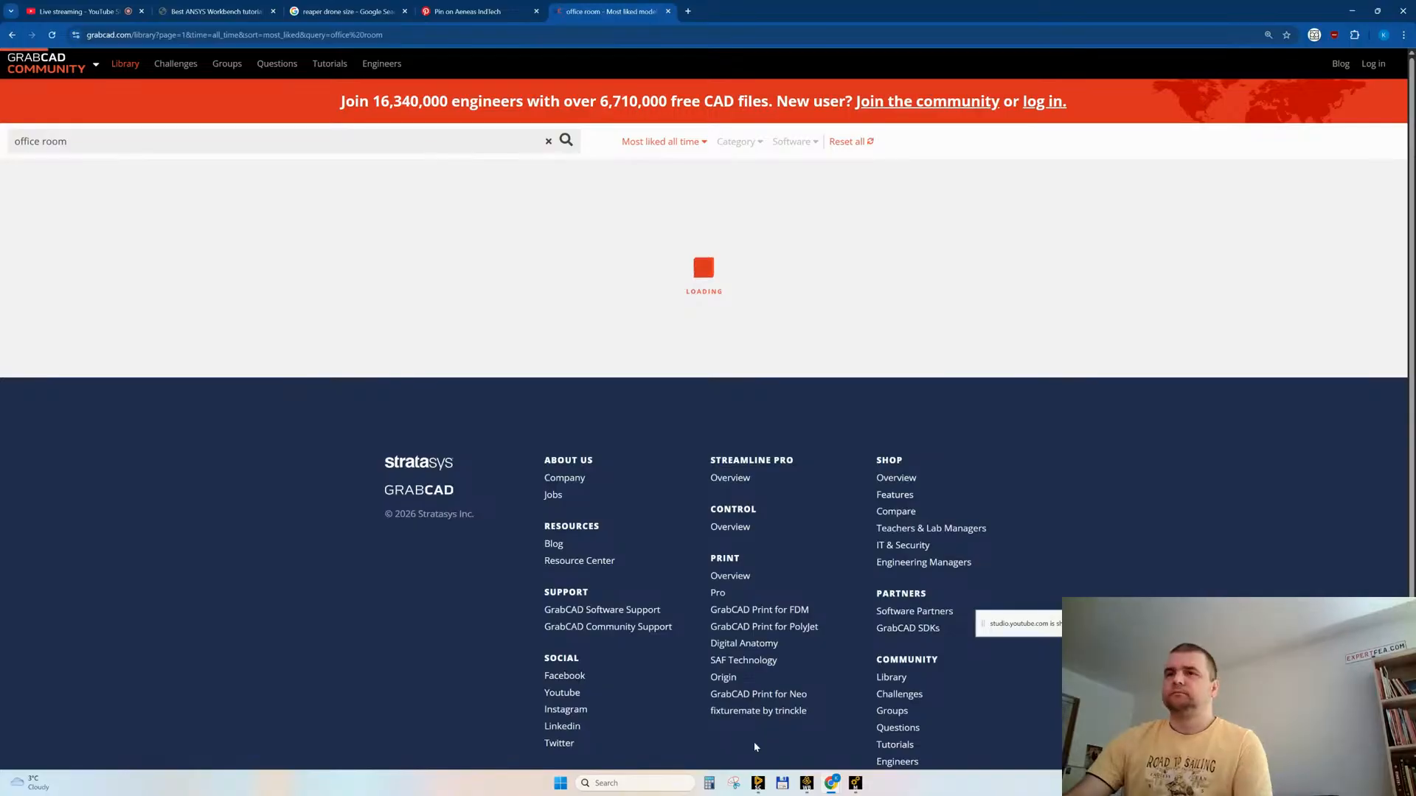
# Step: Switch to SpaceClaim and isolate the container by hiding all other components
pyautogui.click(758, 783)
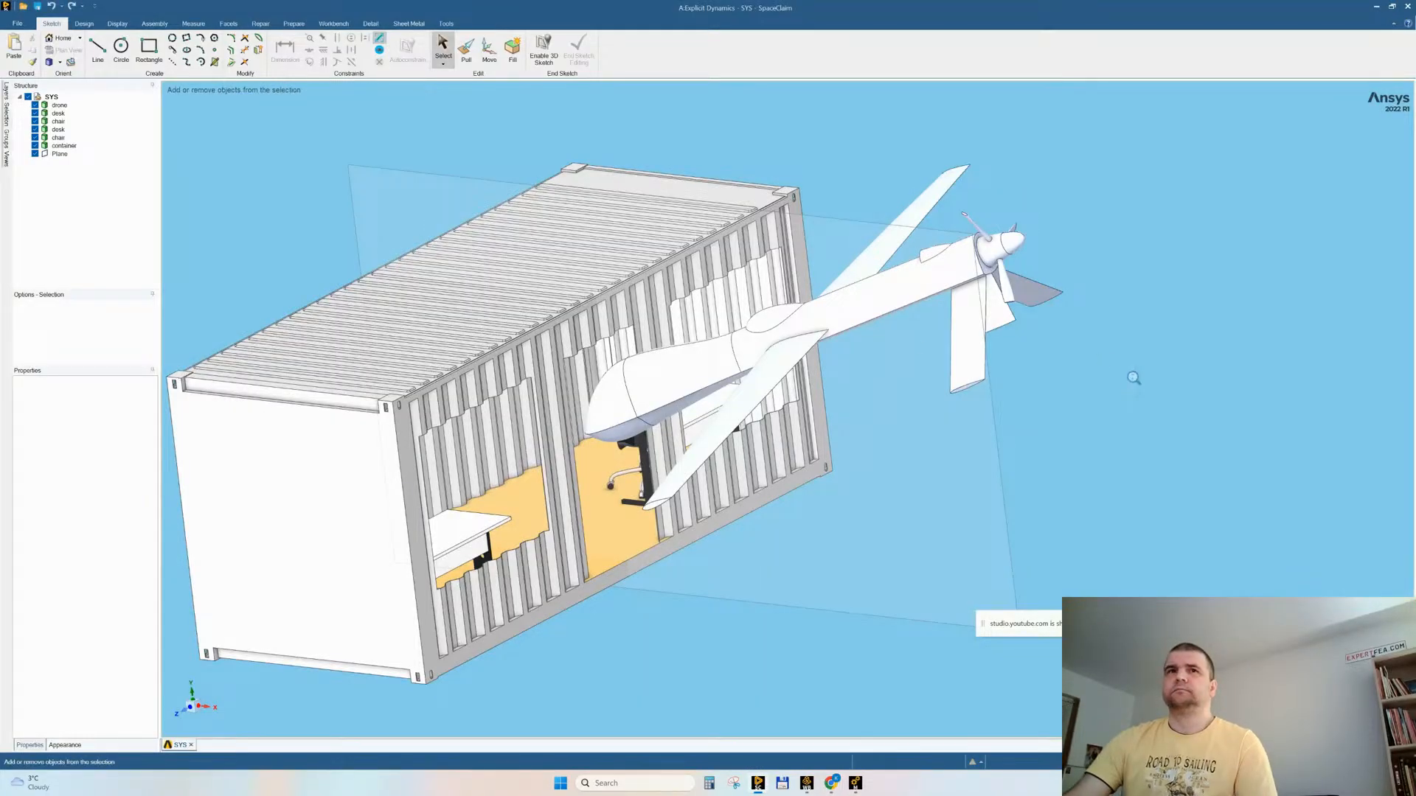
pyautogui.scroll(-3, 1131, 379)
pyautogui.tripleClick(620, 457)
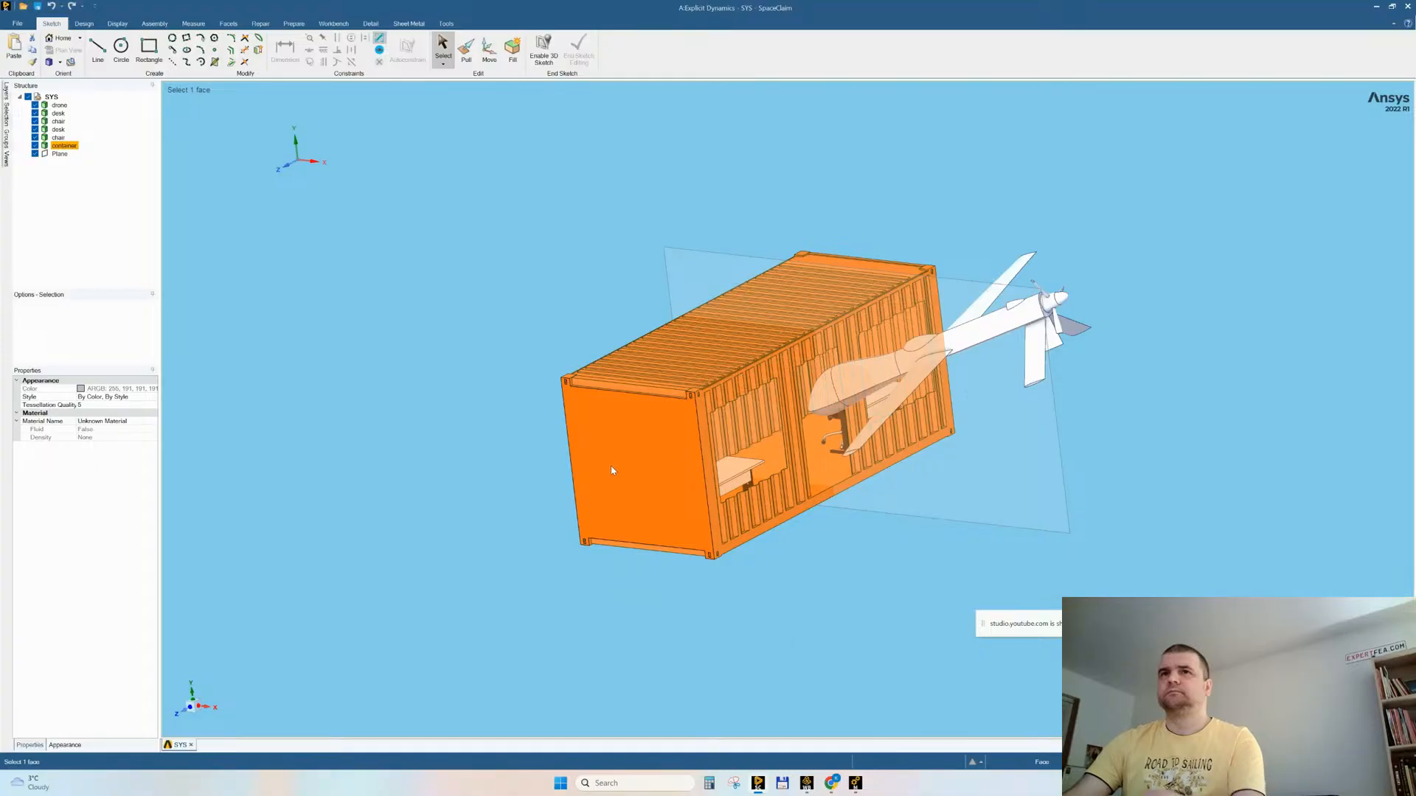
pyautogui.rightClick(608, 458)
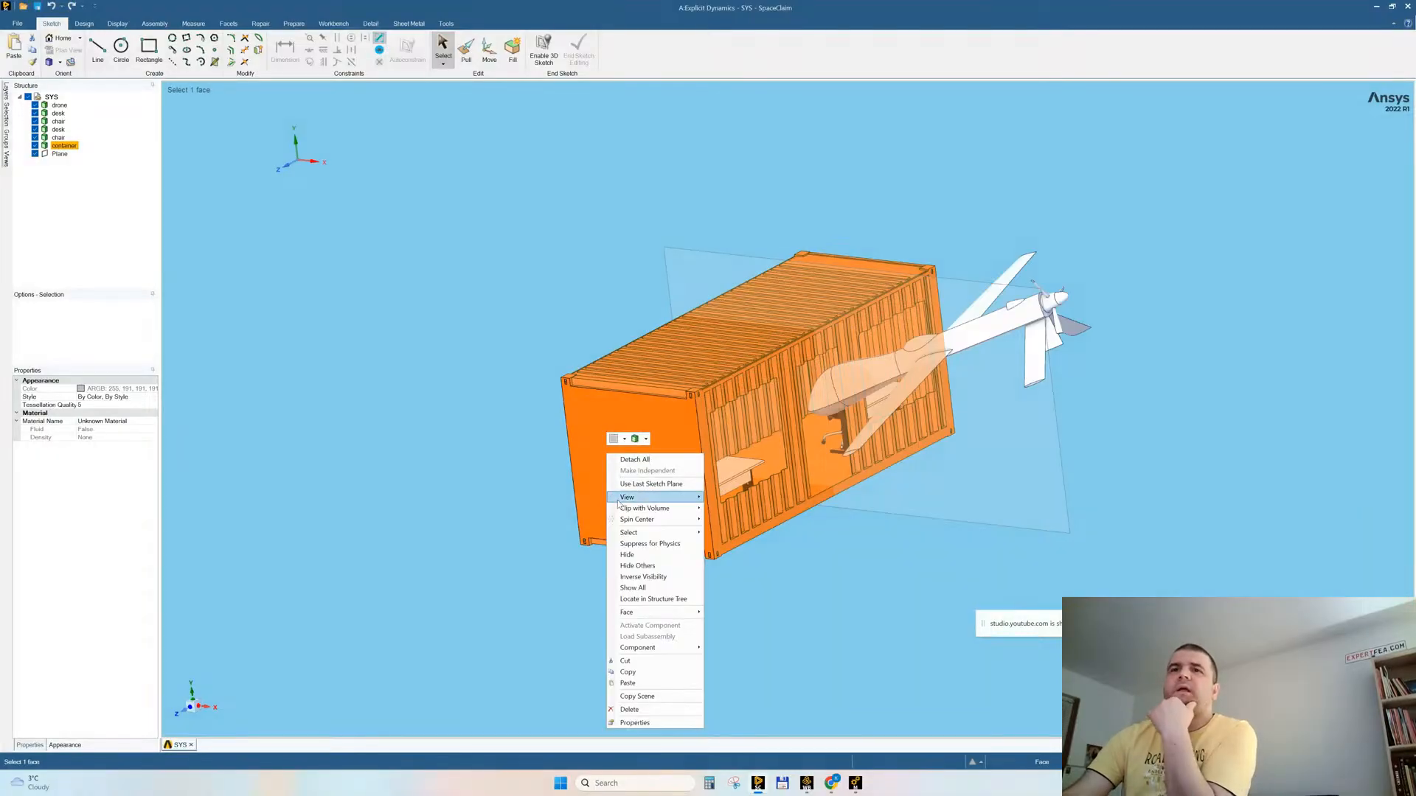
pyautogui.click(633, 565)
# Step: Check whether the container is one solid, and examine the roof-rib corners along the side wall's upper edge
pyautogui.scroll(5, 708, 448)
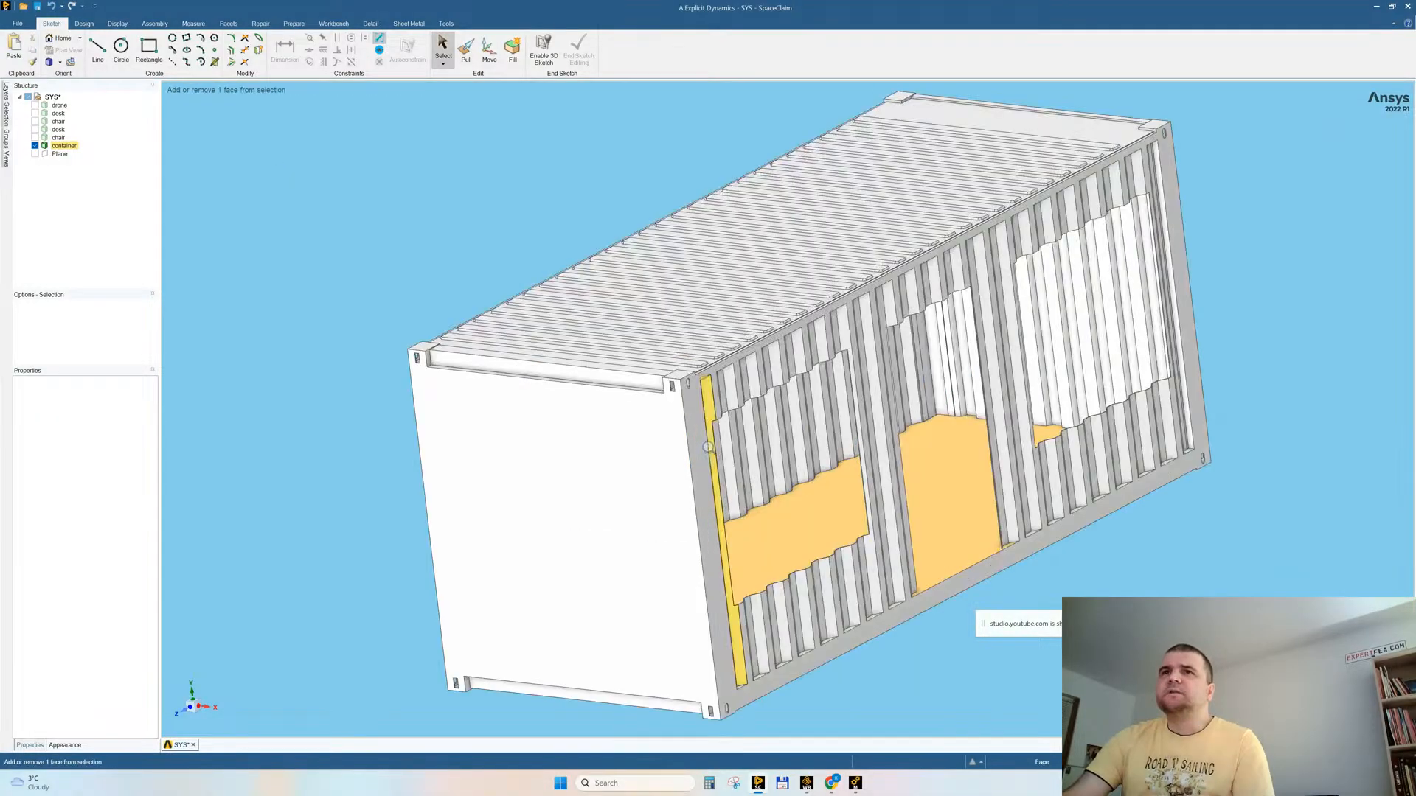
pyautogui.scroll(10, 708, 448)
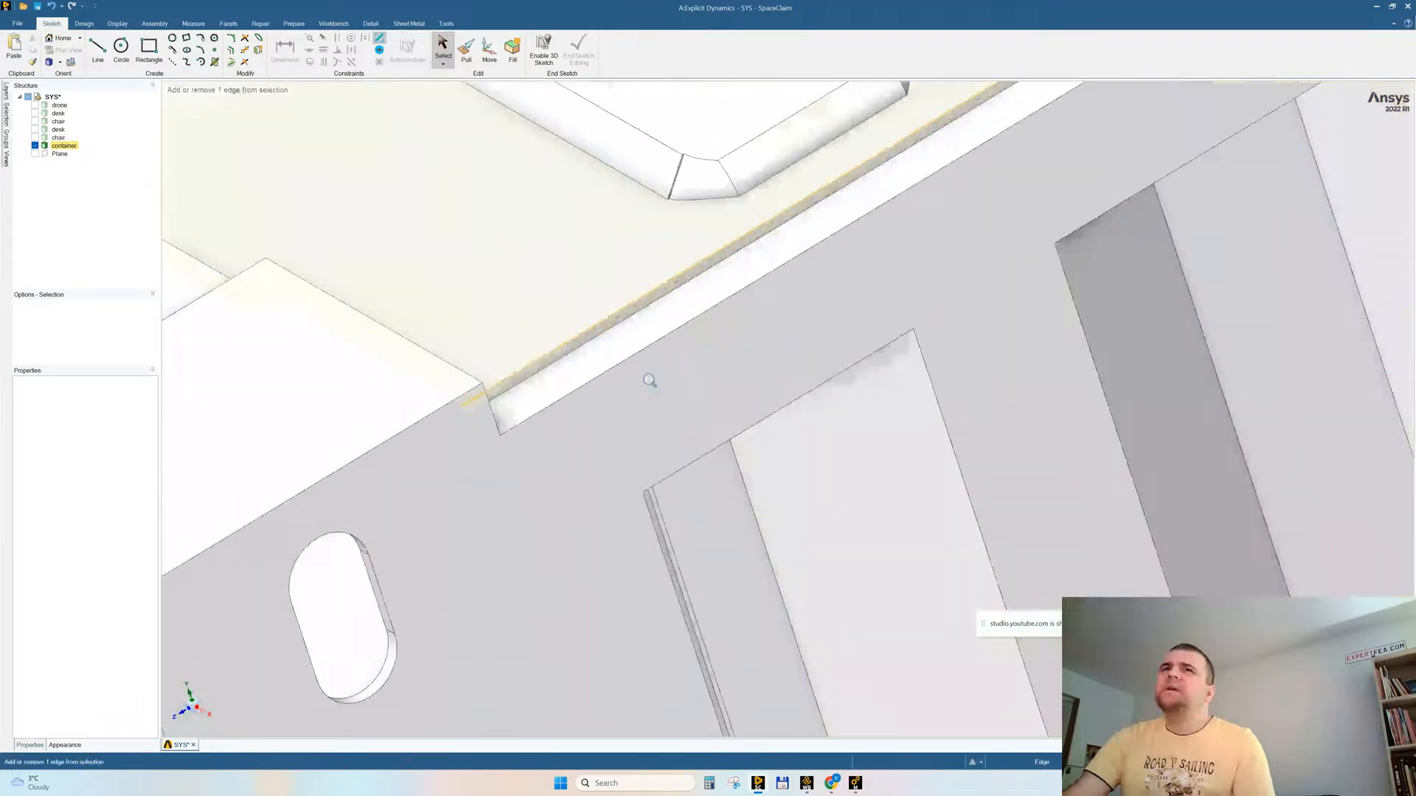
pyautogui.scroll(3, 585, 362)
pyautogui.tripleClick(566, 366)
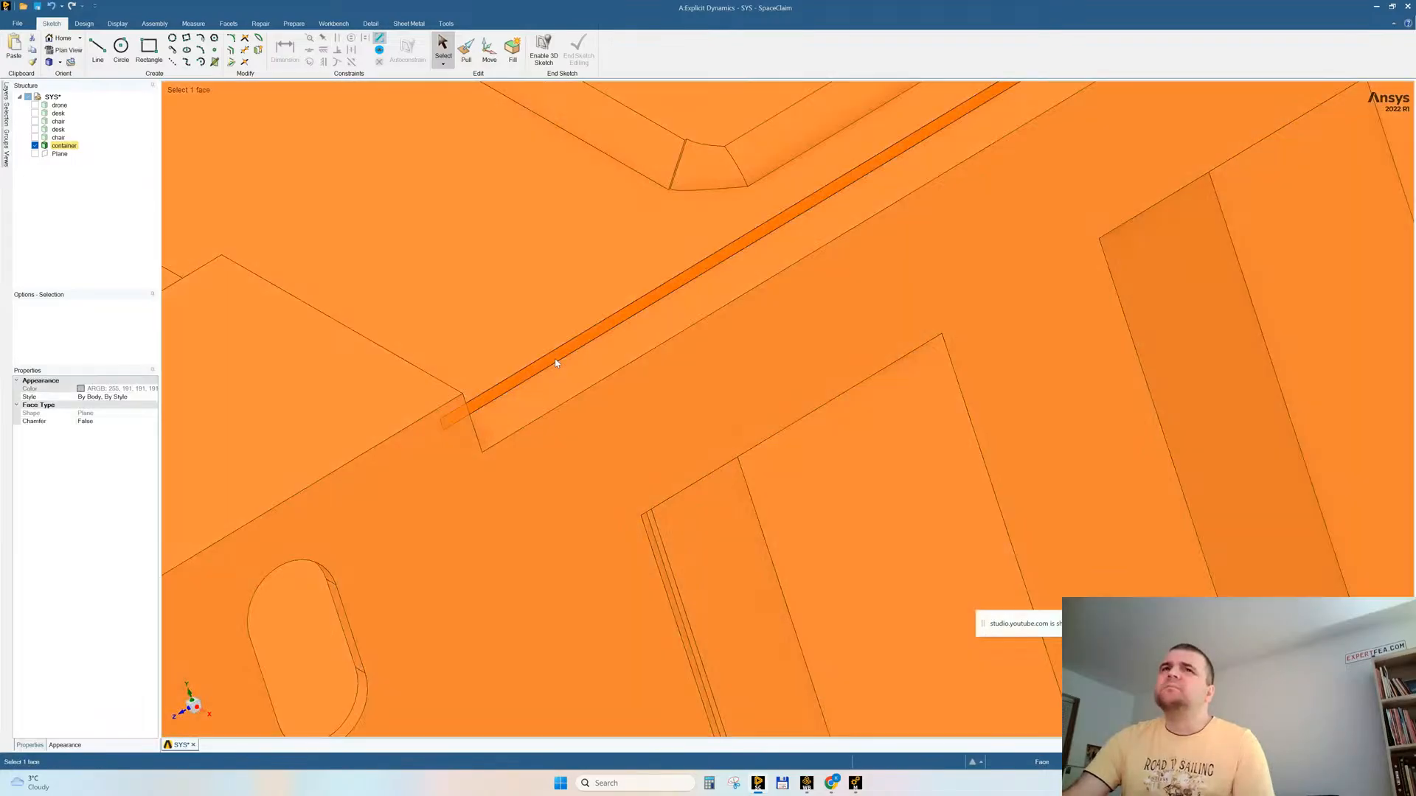
pyautogui.scroll(-10, 695, 310)
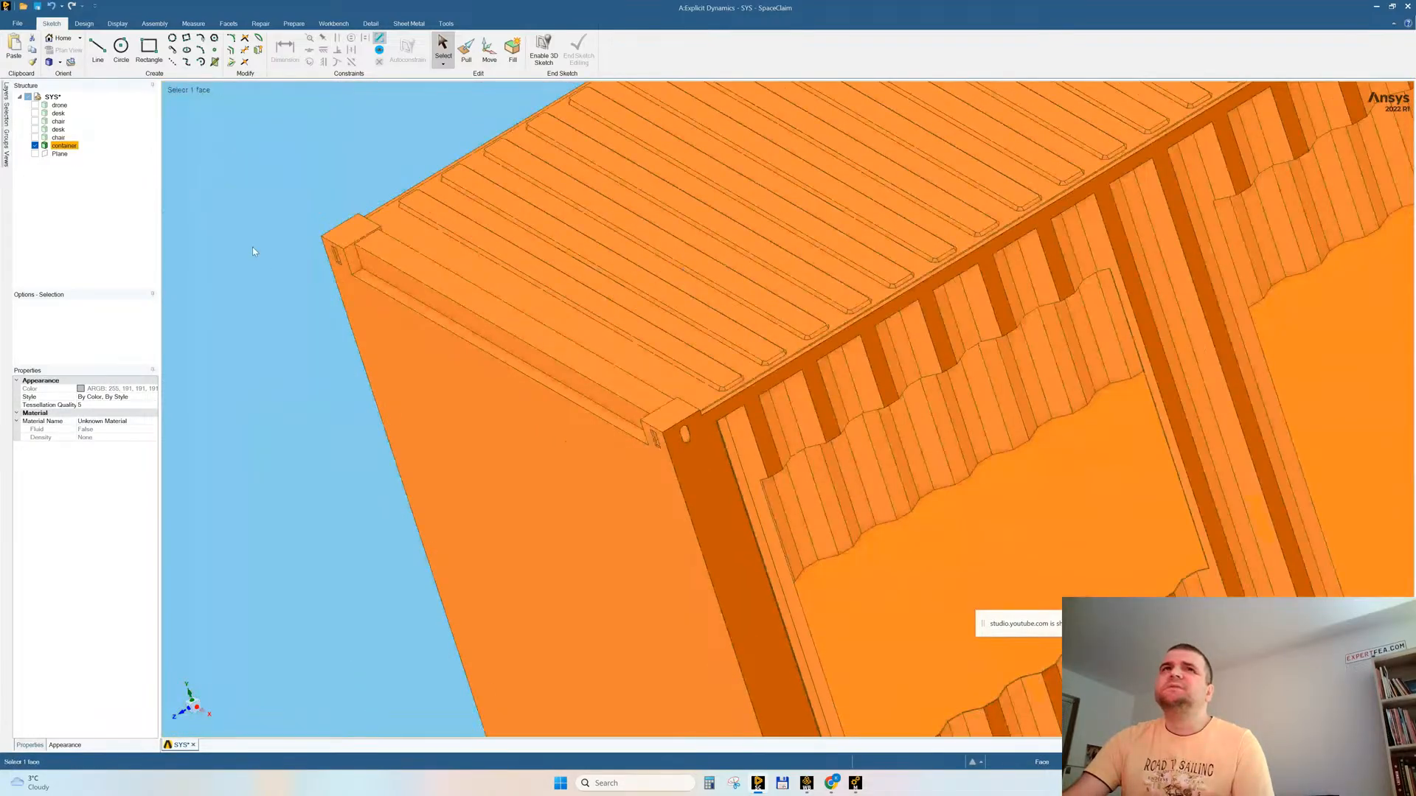
pyautogui.click(255, 249)
pyautogui.scroll(10, 827, 345)
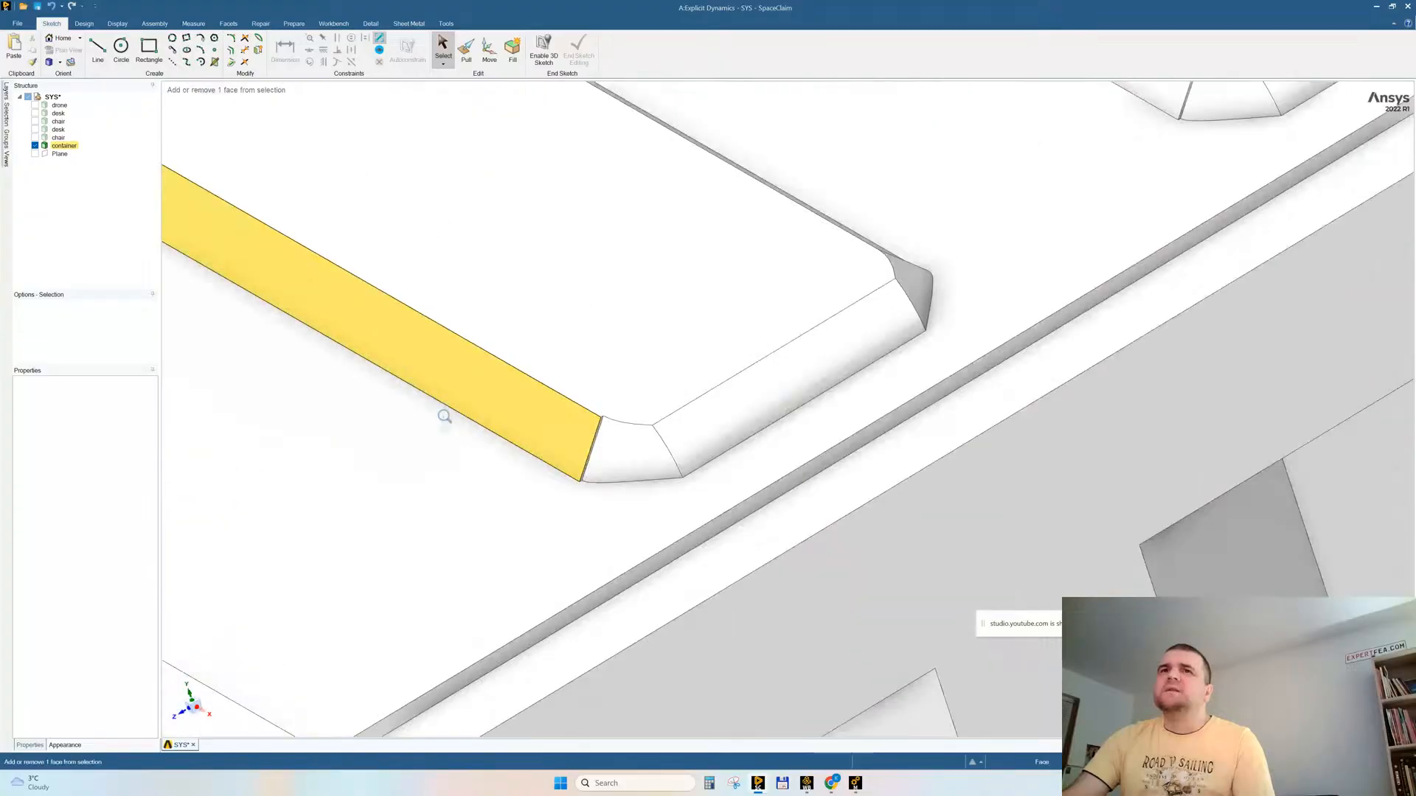
pyautogui.keyDown('shift'); pyautogui.moveTo(579, 446); pyautogui.dragTo(574, 407, button='middle'); pyautogui.keyUp('shift')
# Step: Delete the beveled corner faces on both corners of the first roof rib and the near corner of the adjacent rib
pyautogui.click(609, 450)
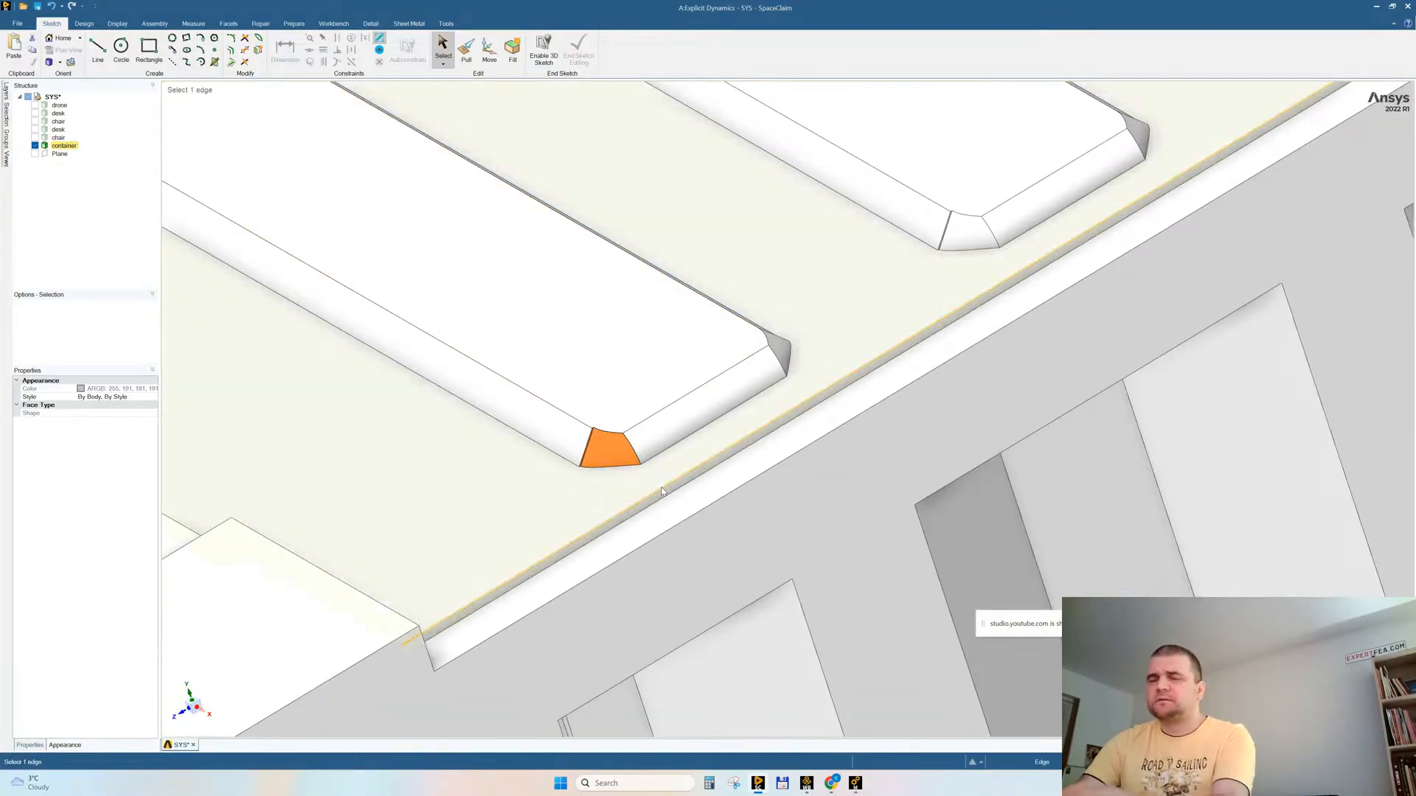
pyautogui.press('Delete')
pyautogui.moveTo(785, 378); pyautogui.dragTo(754, 382, button='middle')
pyautogui.click(784, 345)
pyautogui.press('Delete')
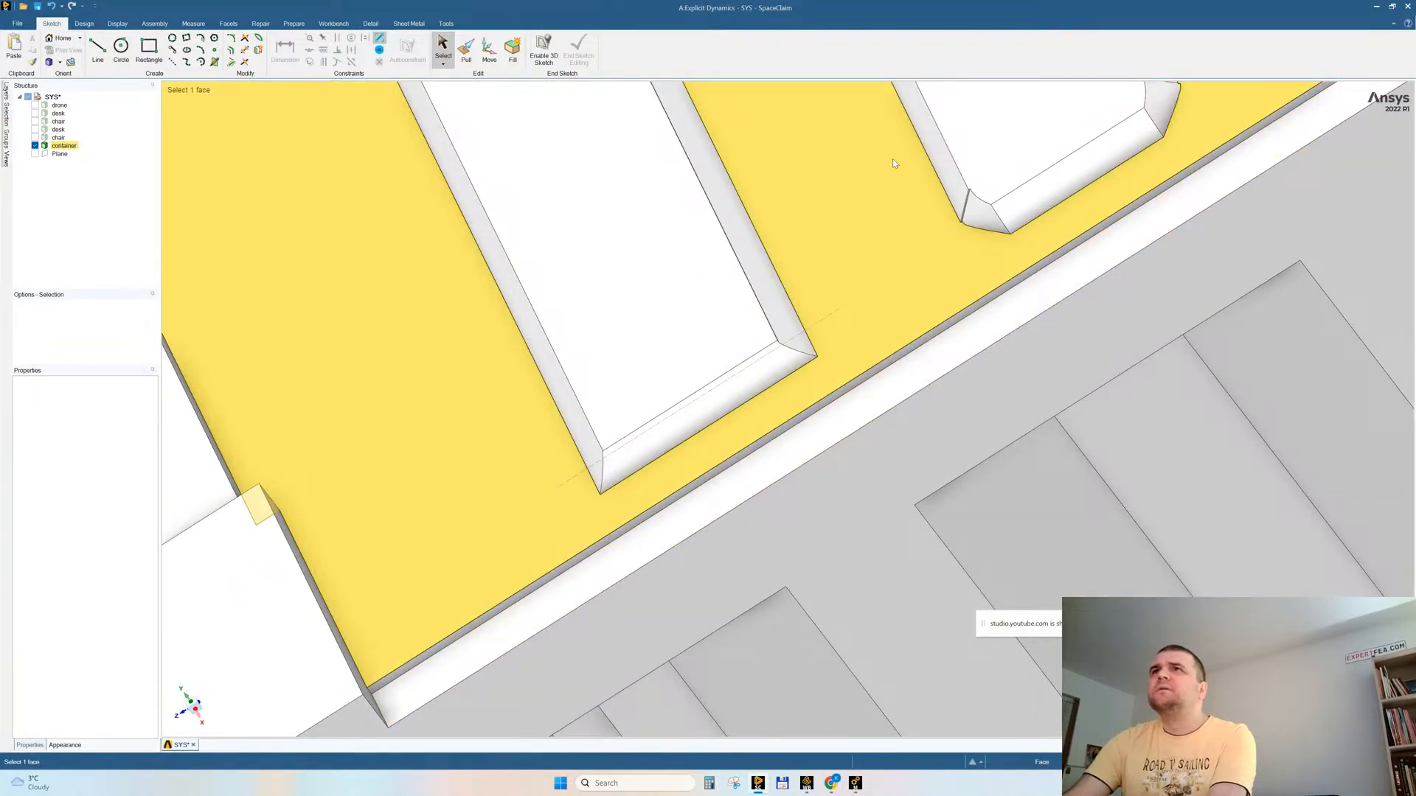
pyautogui.click(985, 210)
pyautogui.press('Delete')
# Step: Try to remove all faces with the same area as a small conical corner face on the corrugated panels
pyautogui.moveTo(619, 631); pyautogui.dragTo(661, 405, button='middle')
pyautogui.keyDown('ctrl'); pyautogui.moveTo(804, 550); pyautogui.dragTo(804, 679, button='middle'); pyautogui.keyUp('ctrl')
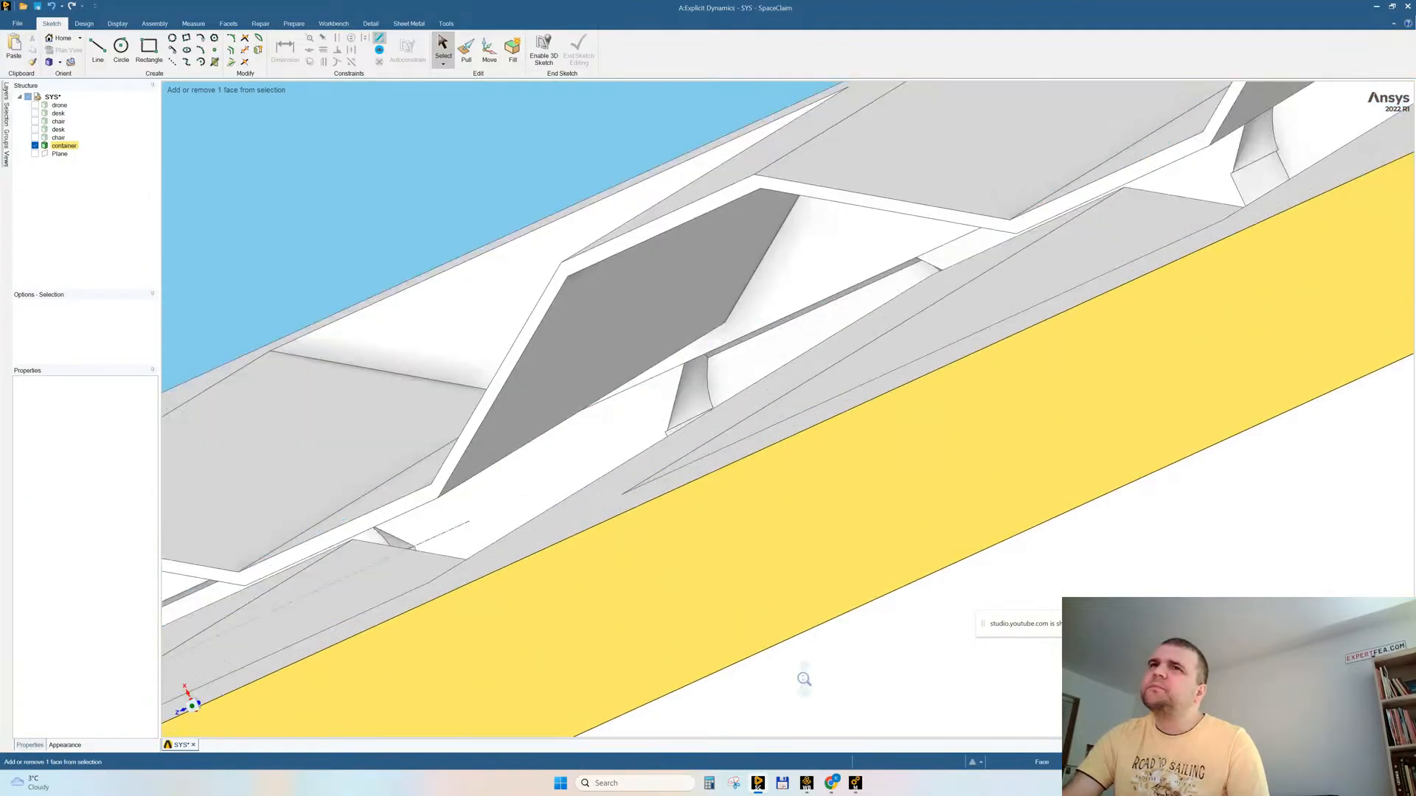
pyautogui.keyDown('ctrl'); pyautogui.moveTo(673, 348); pyautogui.dragTo(677, 397, button='middle'); pyautogui.keyUp('ctrl')
pyautogui.moveTo(730, 486); pyautogui.dragTo(672, 457, button='middle')
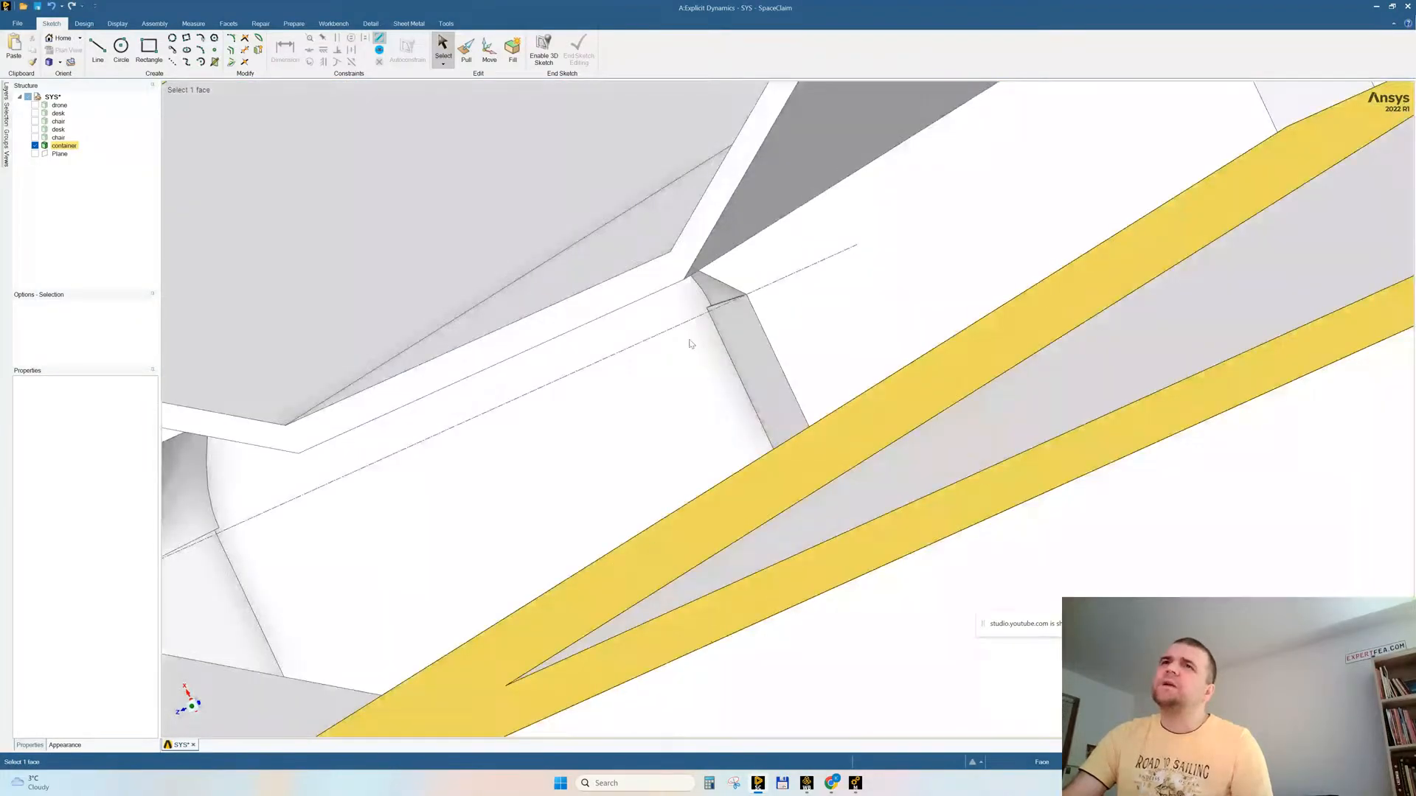
pyautogui.click(721, 285)
pyautogui.scroll(-6, 760, 396)
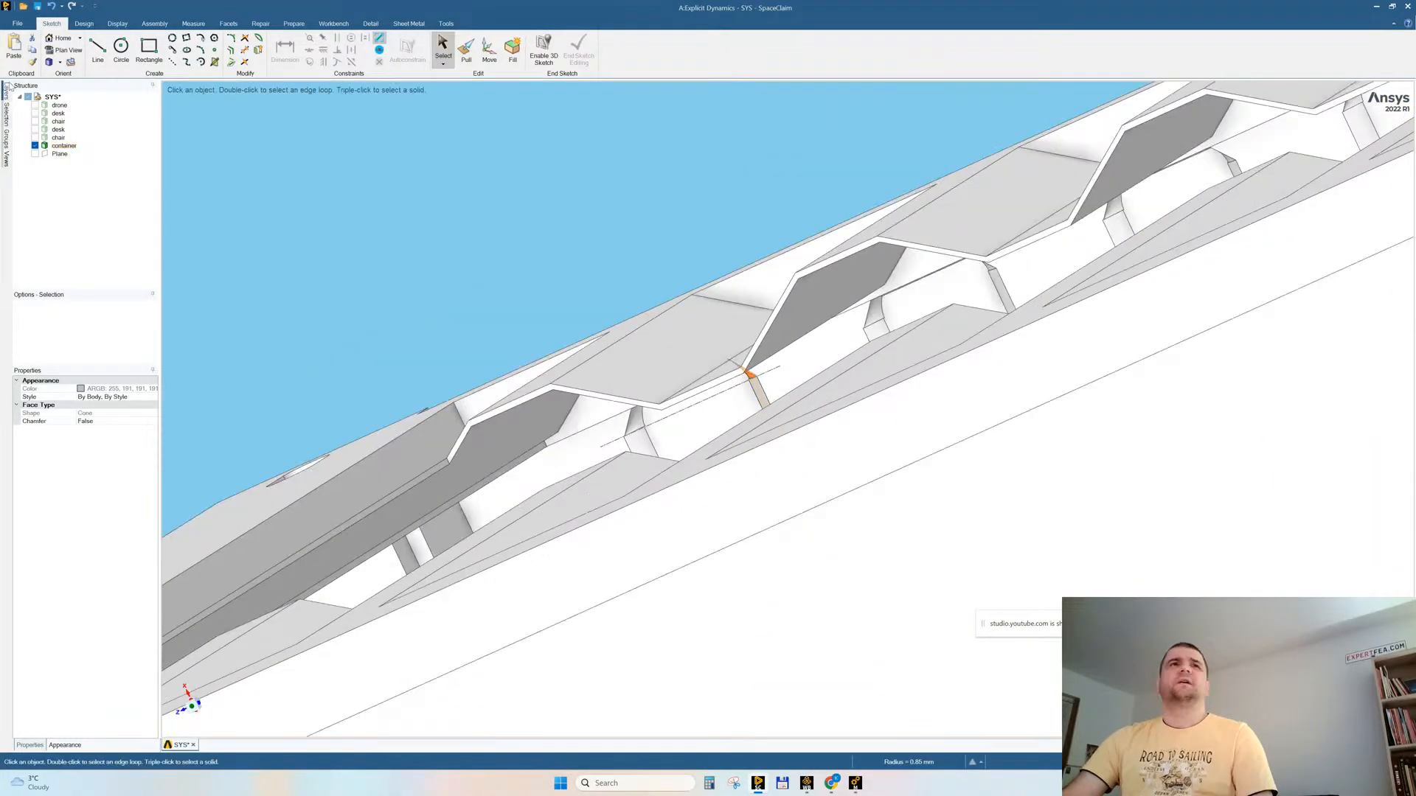
pyautogui.click(6, 114)
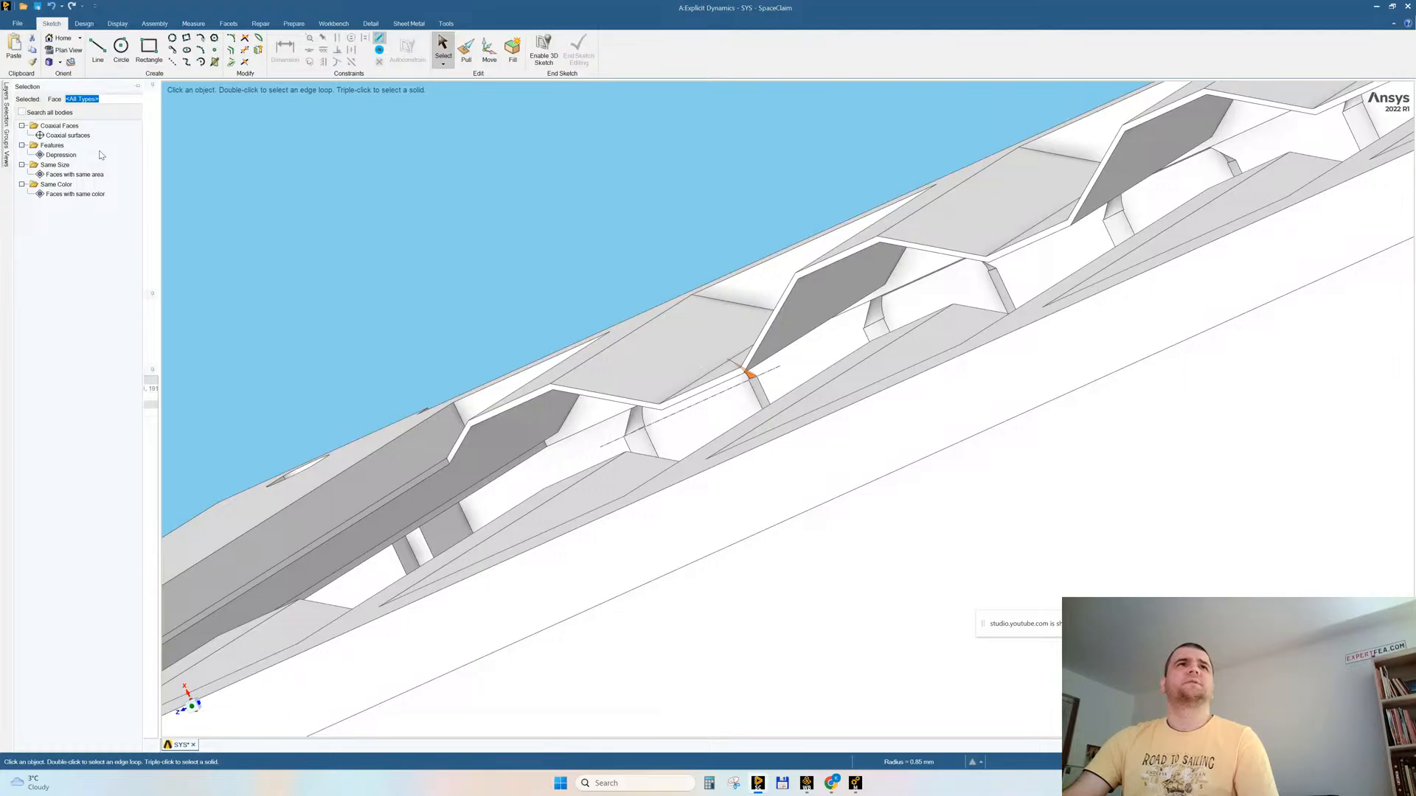
pyautogui.click(83, 174)
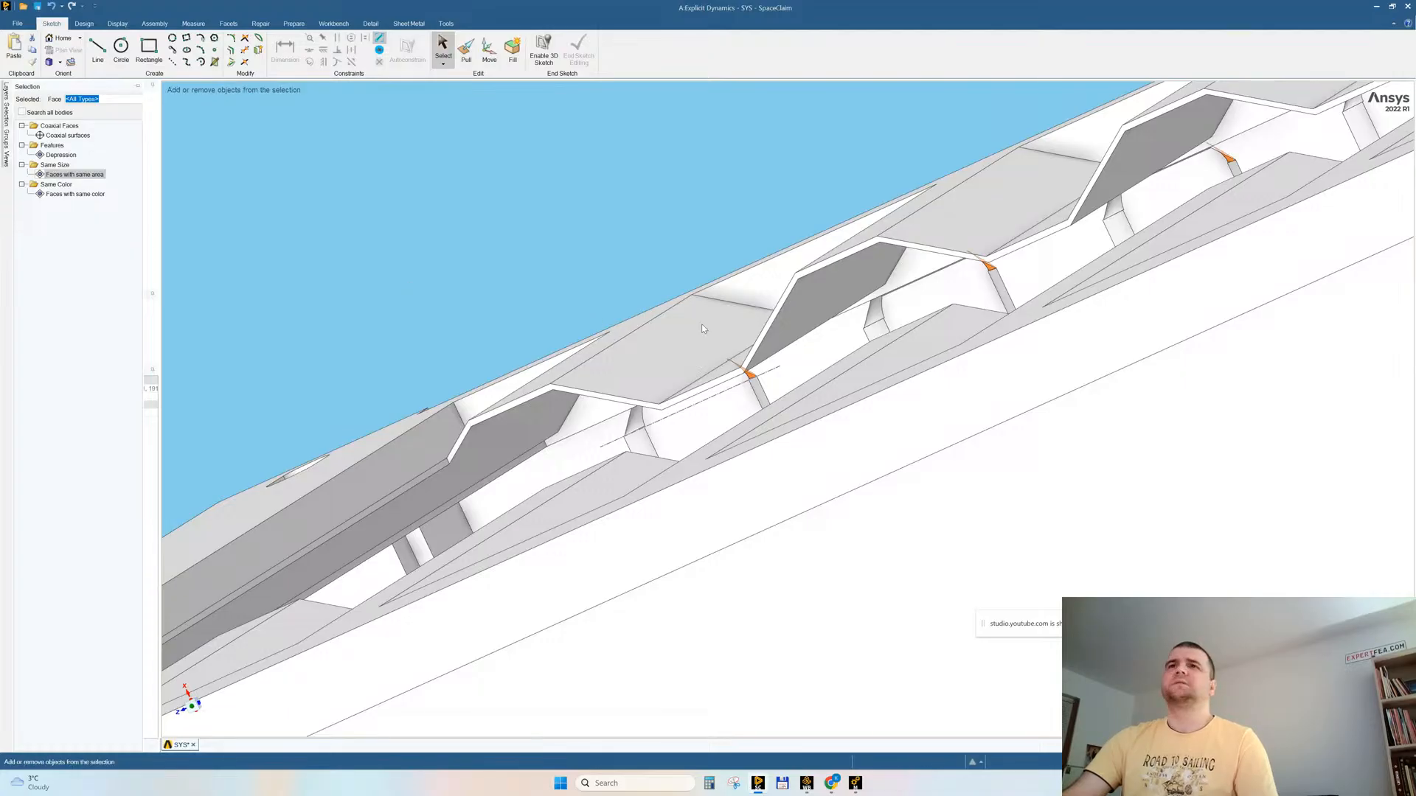
pyautogui.scroll(-10, 696, 269)
pyautogui.moveTo(988, 292); pyautogui.dragTo(1012, 361, button='middle')
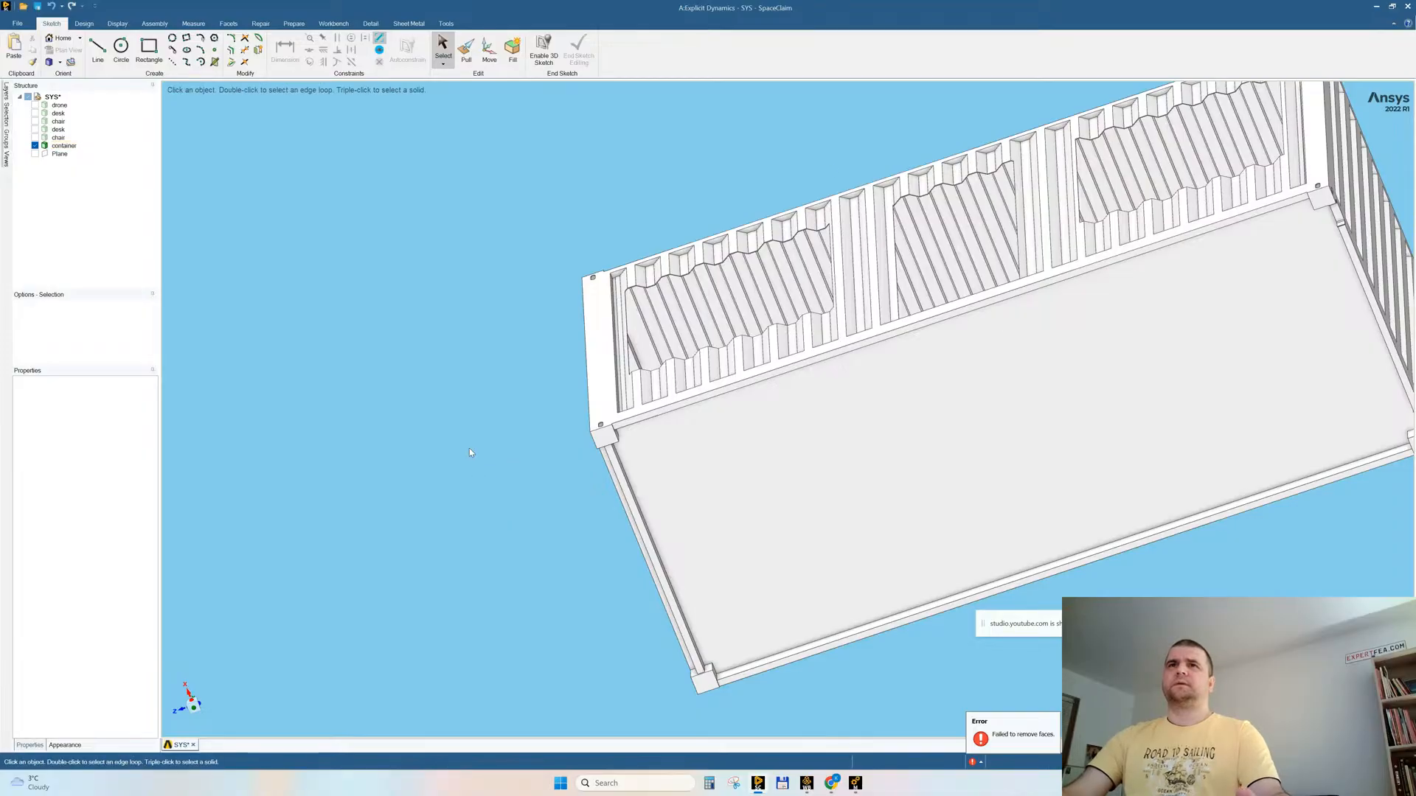
# Step: Examine the corrugations around the container's window and door openings and check which faces belong to the same solid
pyautogui.scroll(5, 934, 255)
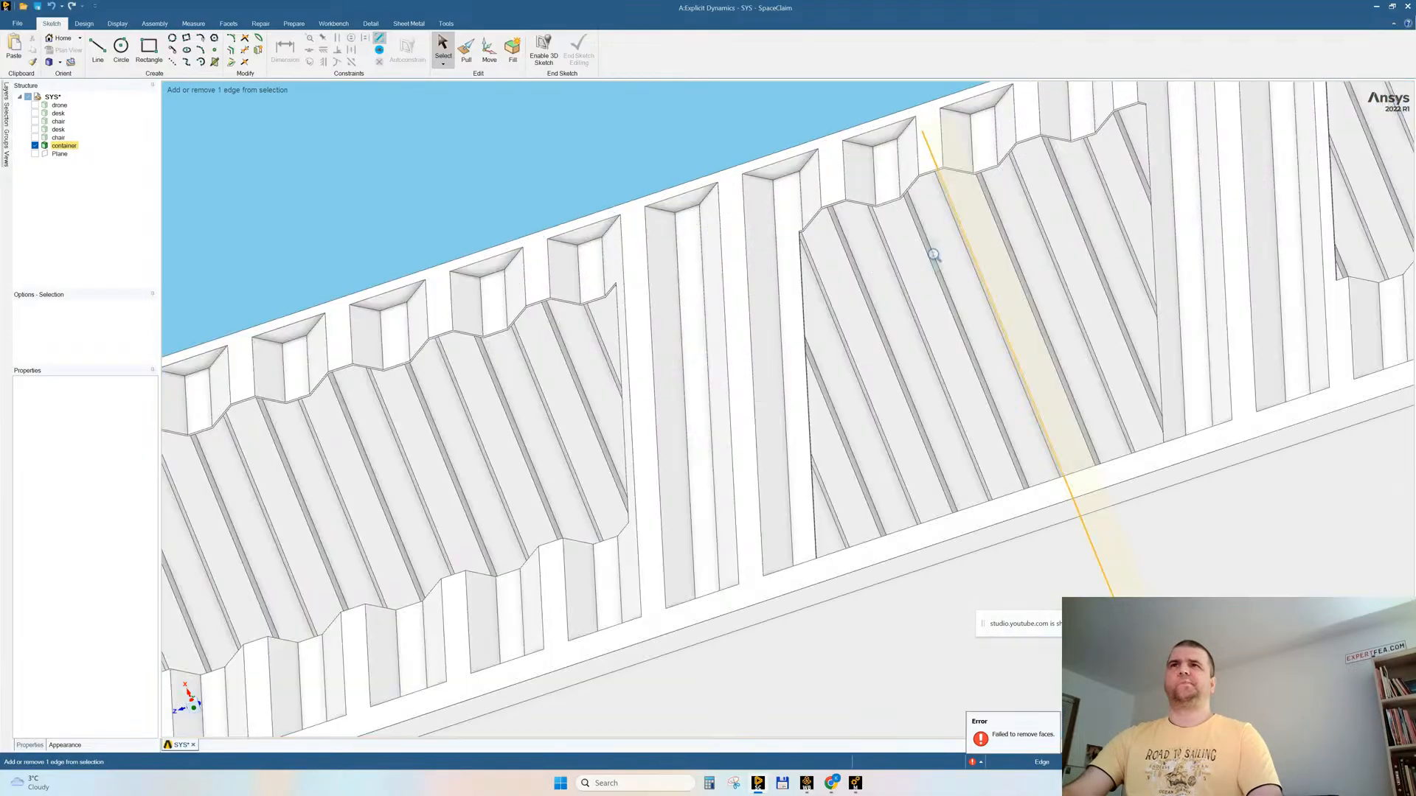
pyautogui.scroll(-5, 885, 232)
pyautogui.scroll(4, 848, 221)
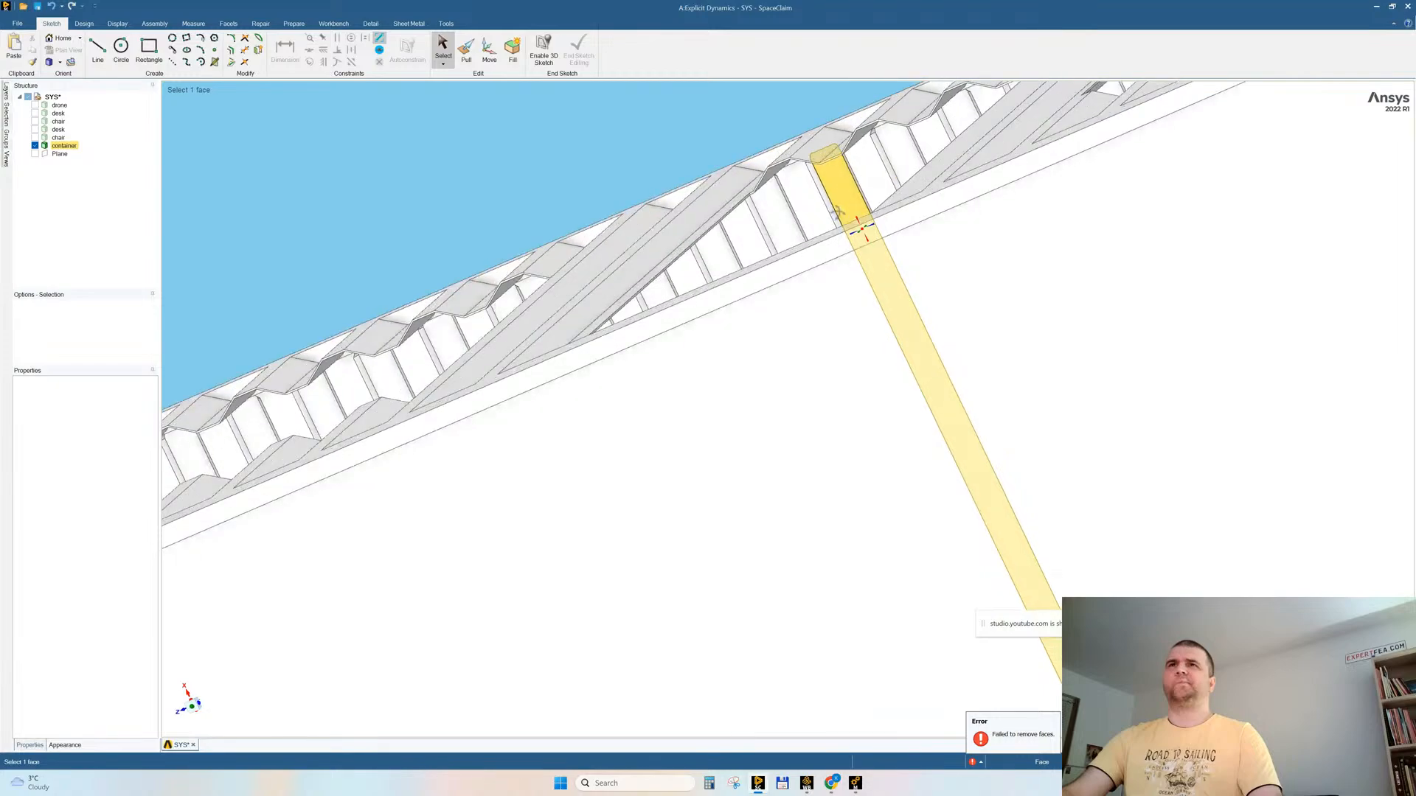
pyautogui.scroll(-3, 701, 269)
pyautogui.click(700, 268)
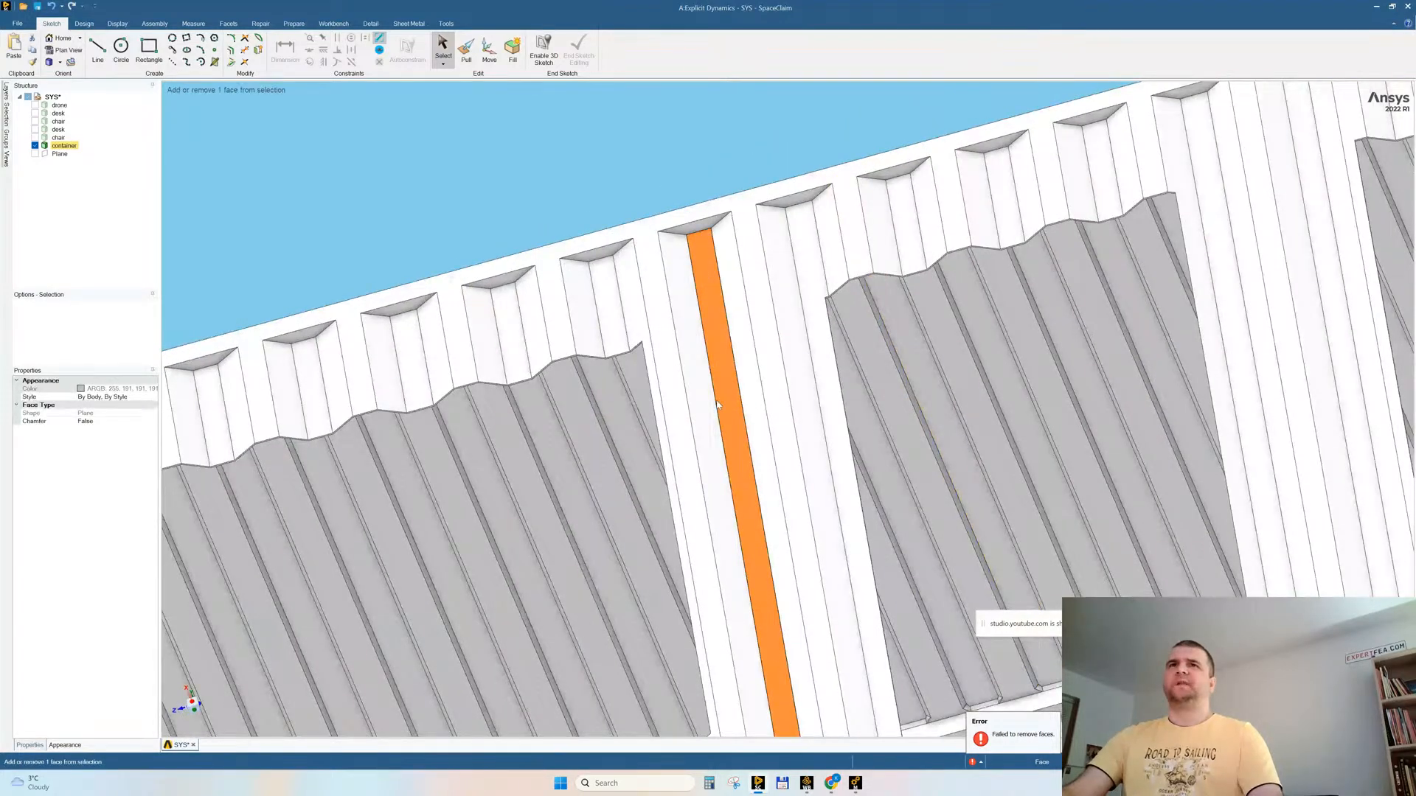
pyautogui.scroll(-3, 703, 308)
pyautogui.click(711, 515)
pyautogui.tripleClick(711, 516)
pyautogui.click(403, 376)
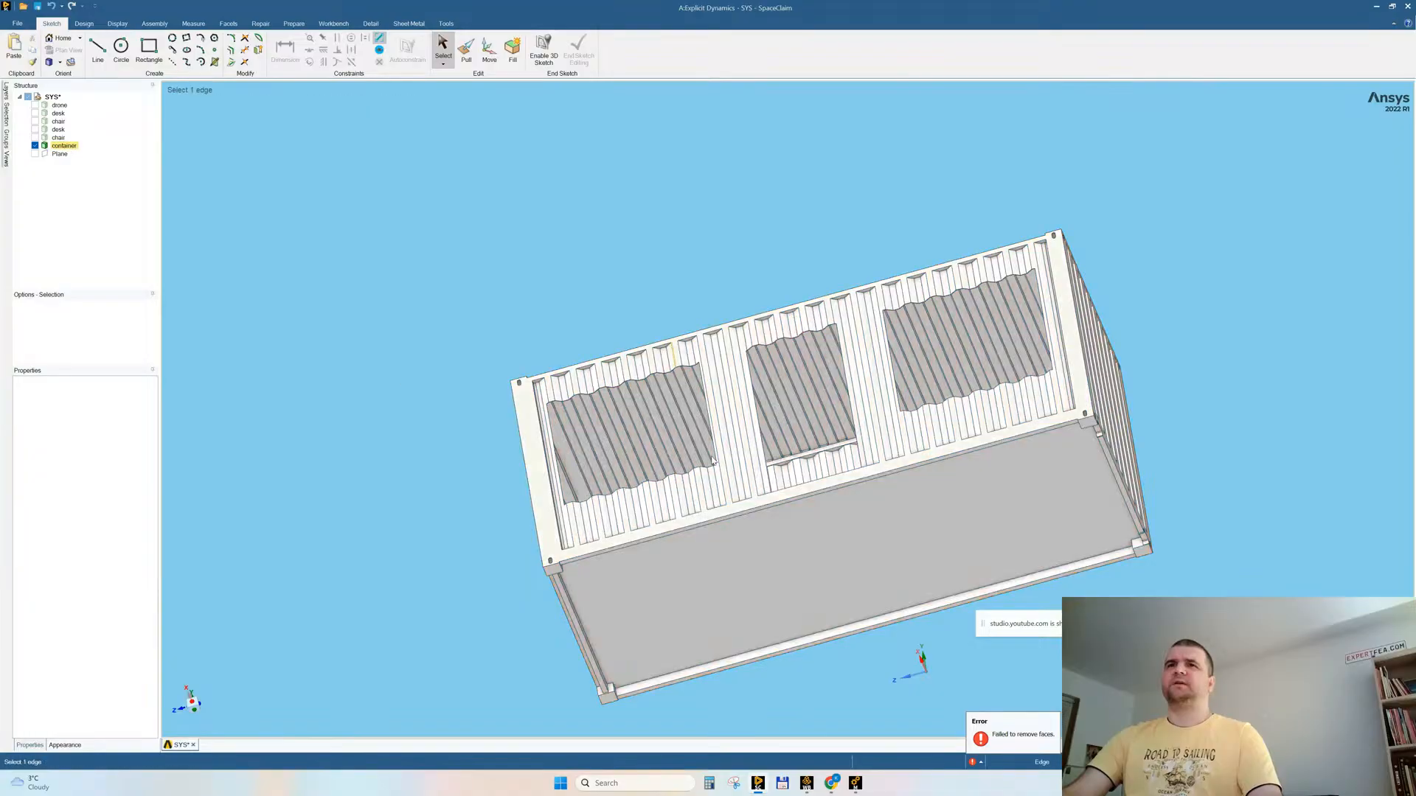
# Step: Select the container's flat outer faces on the walls, roof and floor, and copy them as separate surfaces
pyautogui.click(773, 497)
pyautogui.moveTo(1107, 292); pyautogui.dragTo(864, 142, button='middle')
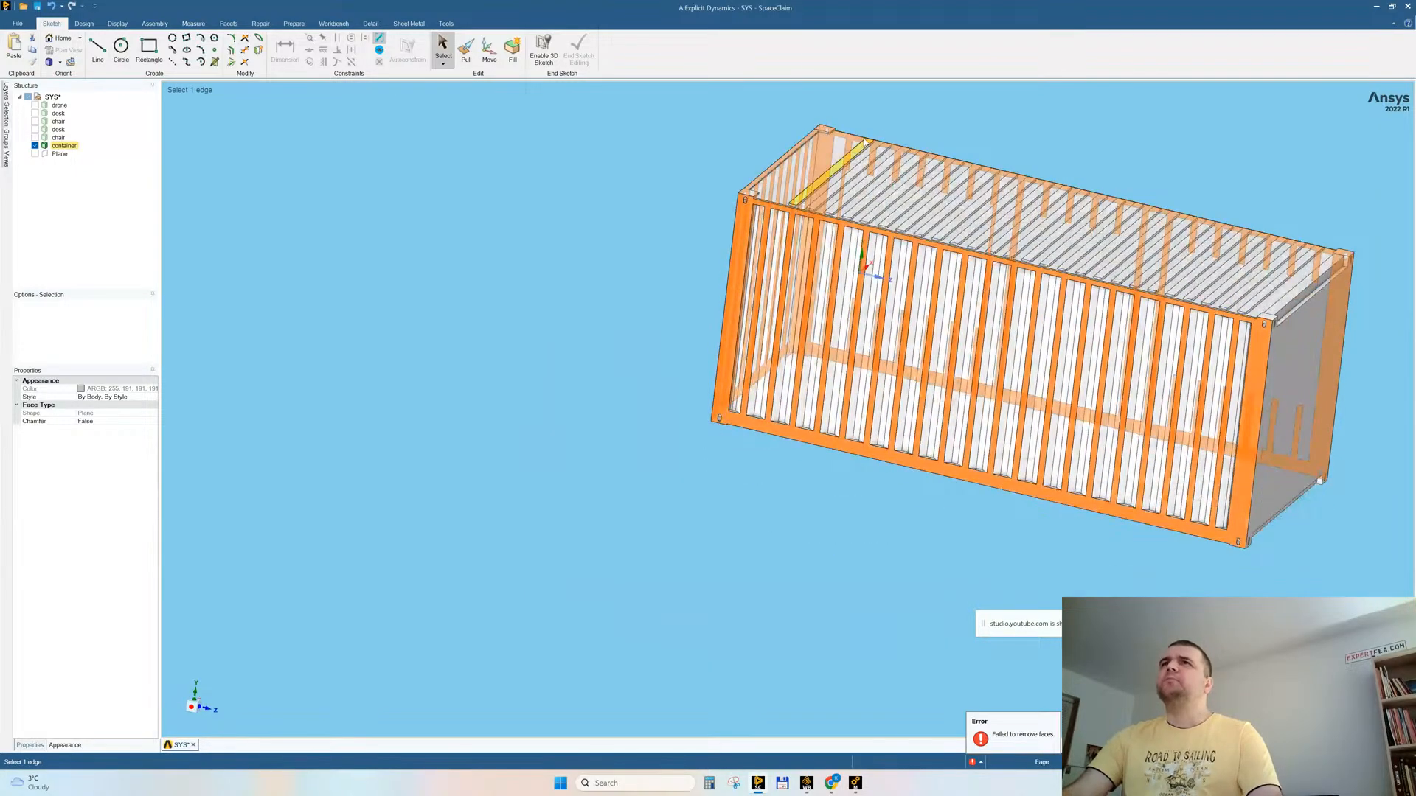
pyautogui.keyDown('ctrl'); pyautogui.click(820, 145); pyautogui.keyUp('ctrl')
pyautogui.moveTo(1233, 391); pyautogui.dragTo(974, 323, button='middle')
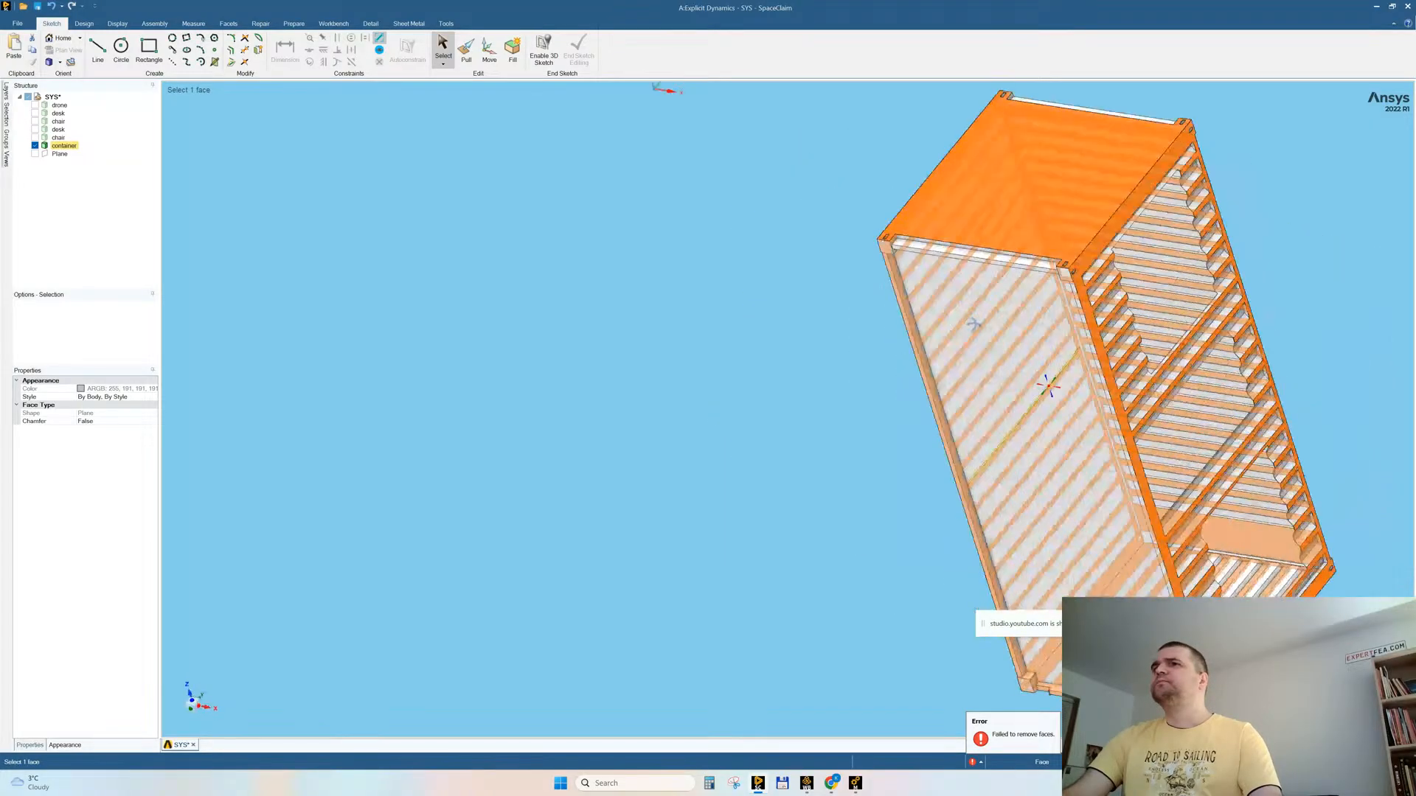
pyautogui.keyDown('ctrl'); pyautogui.click(958, 332); pyautogui.keyUp('ctrl')
pyautogui.moveTo(869, 352); pyautogui.dragTo(619, 304, button='middle')
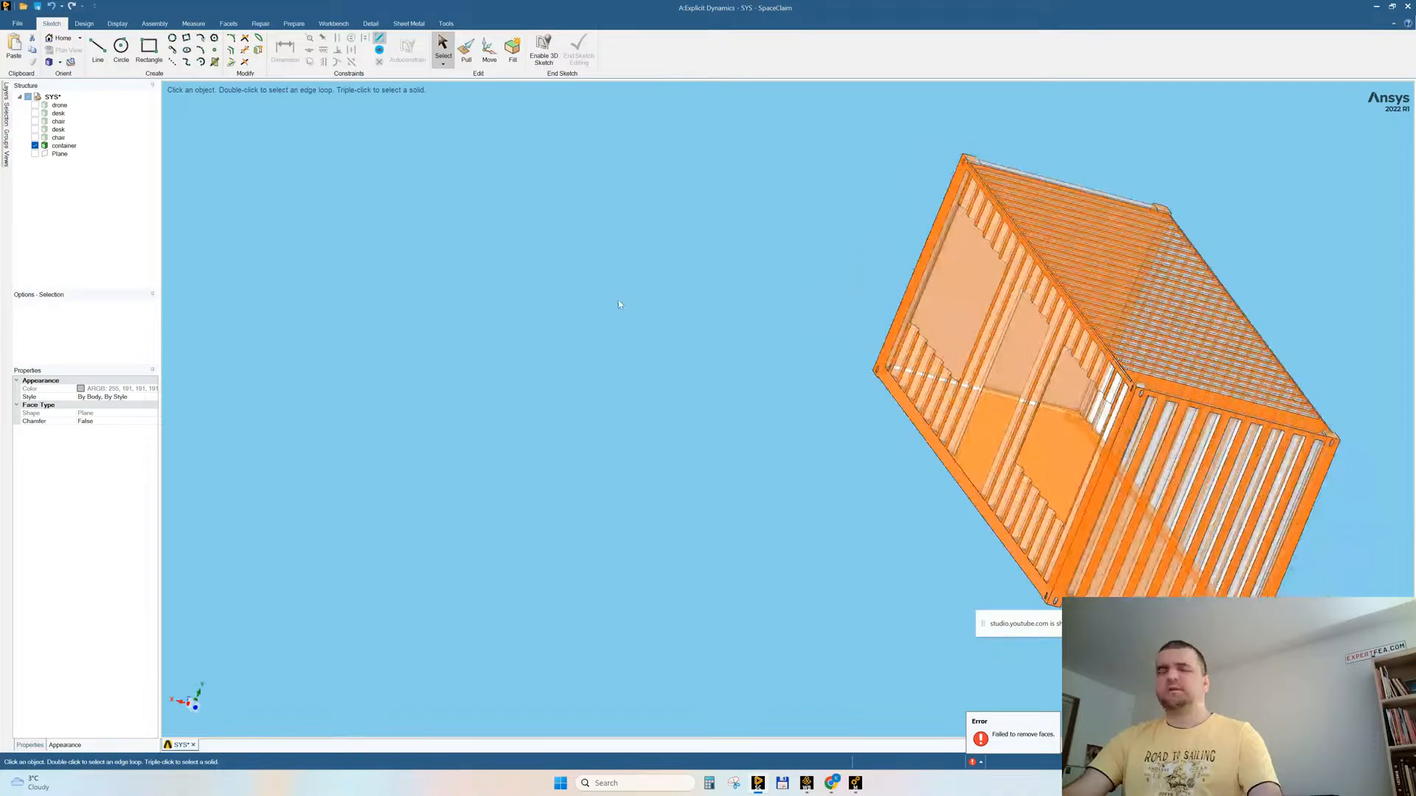
pyautogui.hotkey('ctrl', 'c')
pyautogui.hotkey('ctrl', 'v')
pyautogui.click(618, 459)
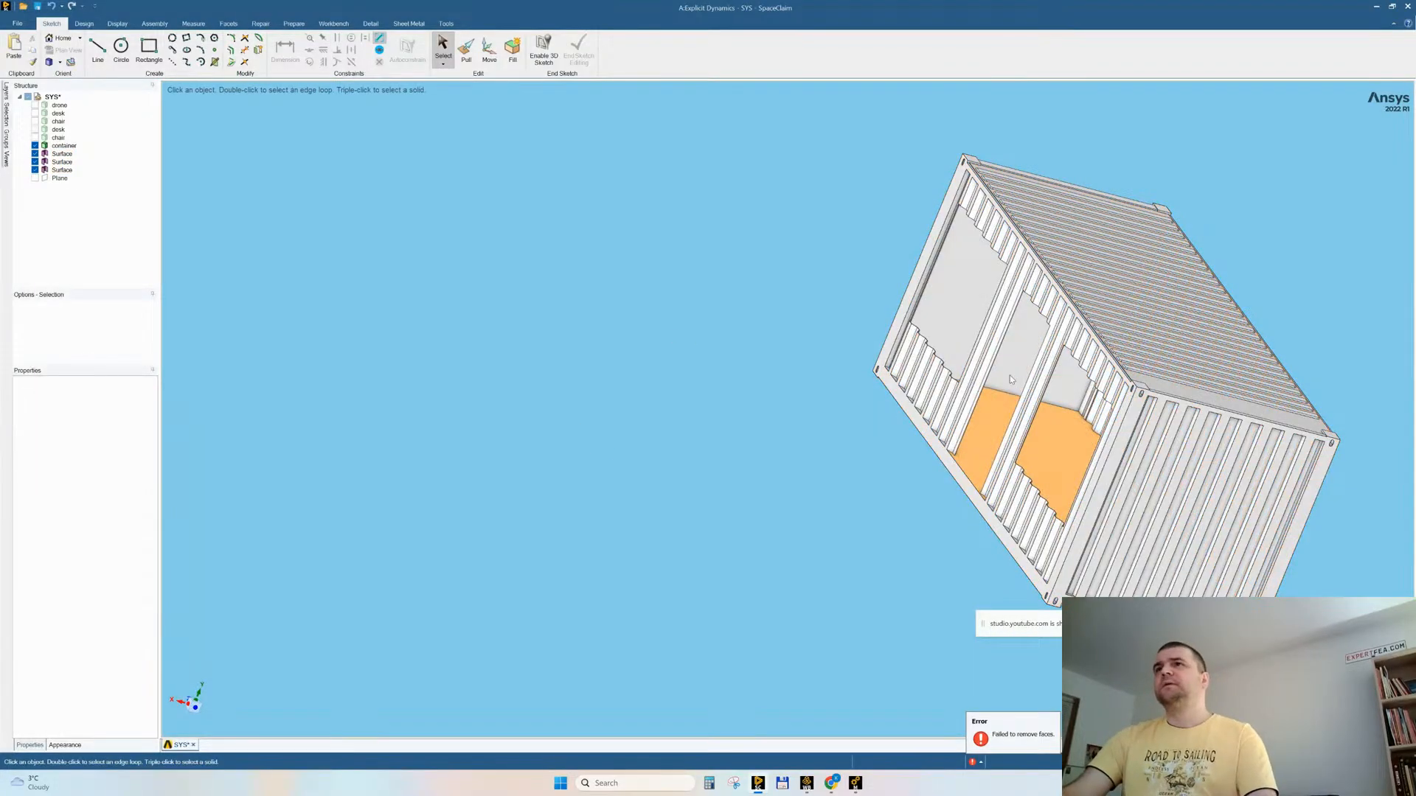
# Step: Delete the container solid and the three surfaces copied from it
pyautogui.tripleClick(958, 299)
pyautogui.press('Delete')
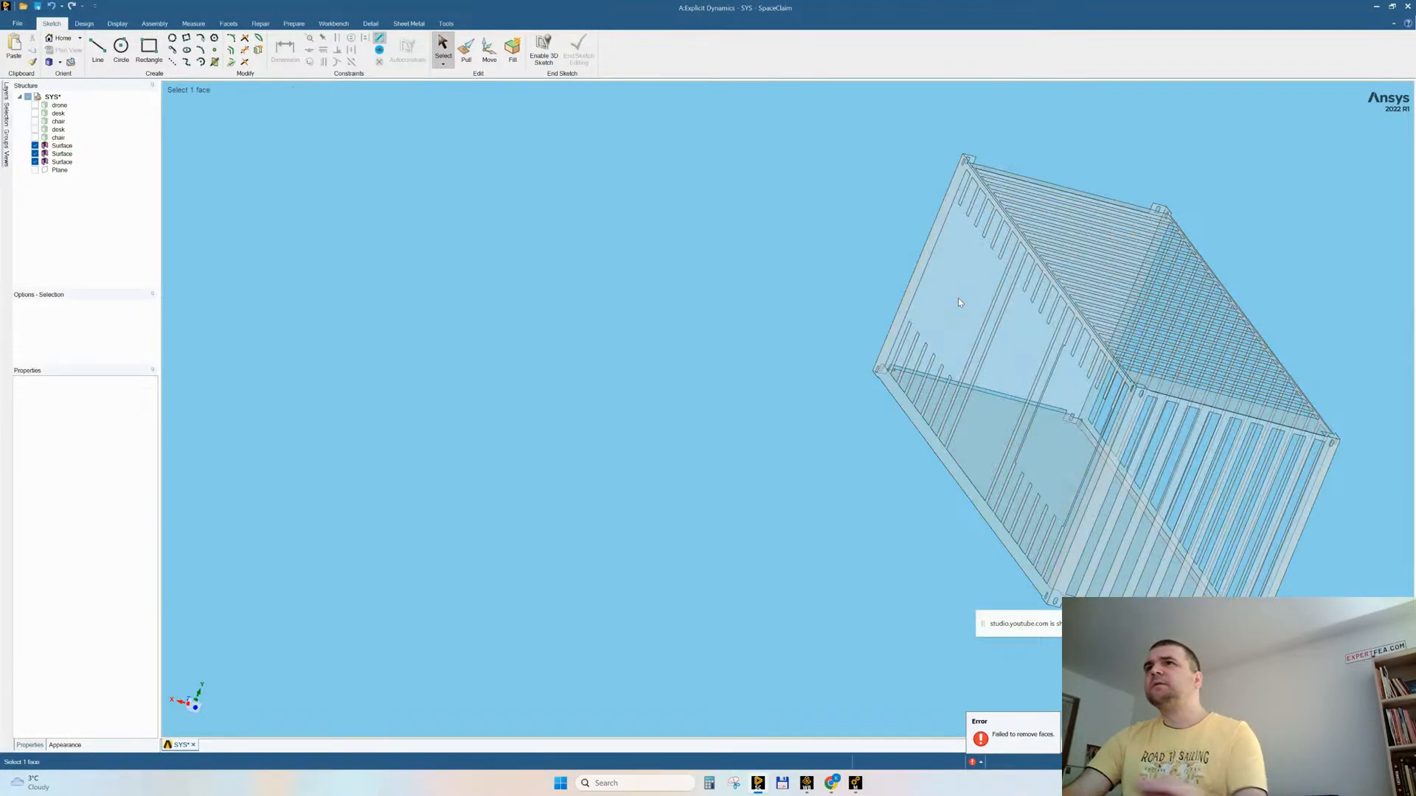
pyautogui.moveTo(749, 414); pyautogui.dragTo(889, 287, button='middle')
pyautogui.scroll(-3, 1059, 352)
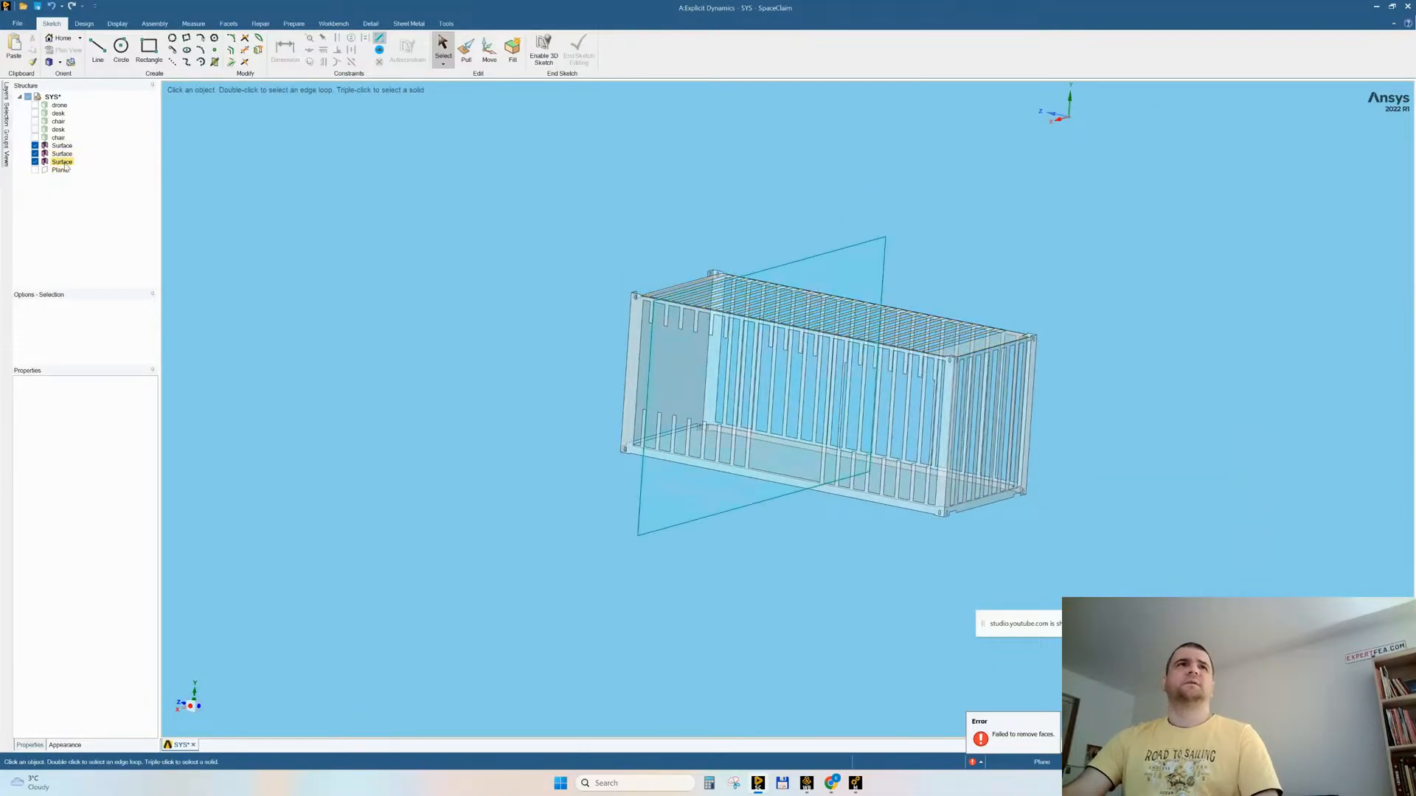
pyautogui.click(64, 162)
pyautogui.keyDown('shift'); pyautogui.click(65, 147); pyautogui.keyUp('shift')
pyautogui.press('Delete')
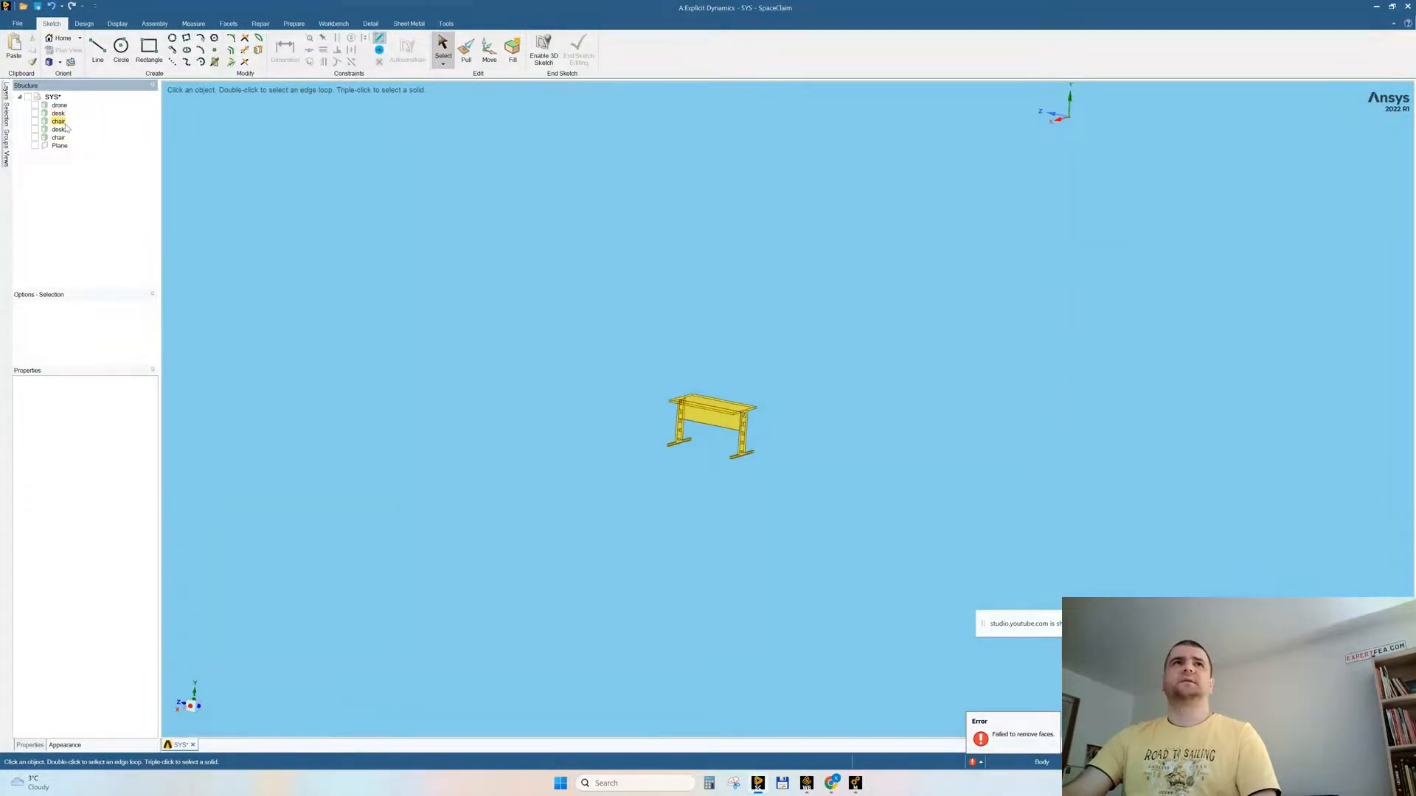
# Step: Make the drone, desks, chairs and plane all visible
pyautogui.rightClick(435, 262)
pyautogui.click(444, 341)
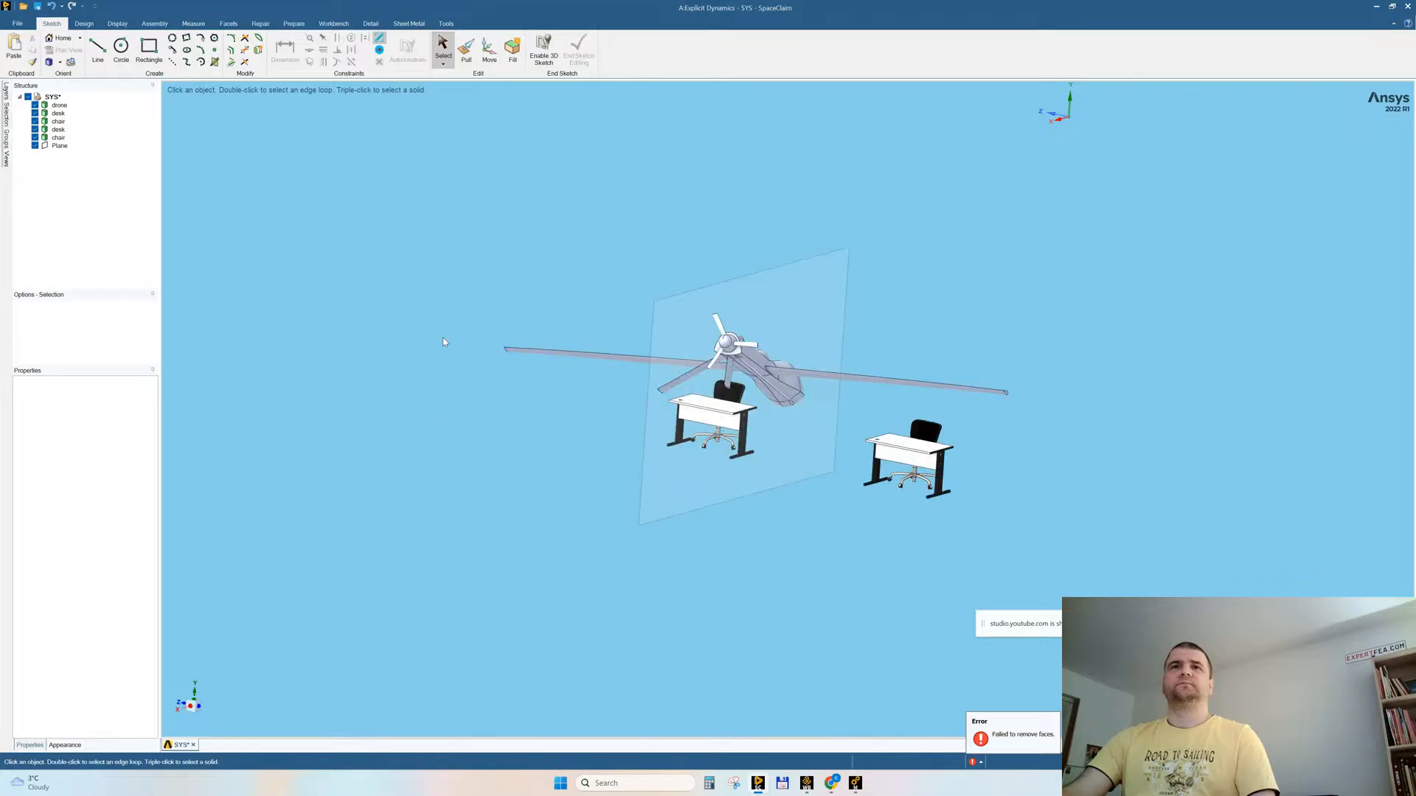
pyautogui.click(17, 23)
pyautogui.moveTo(46, 123)
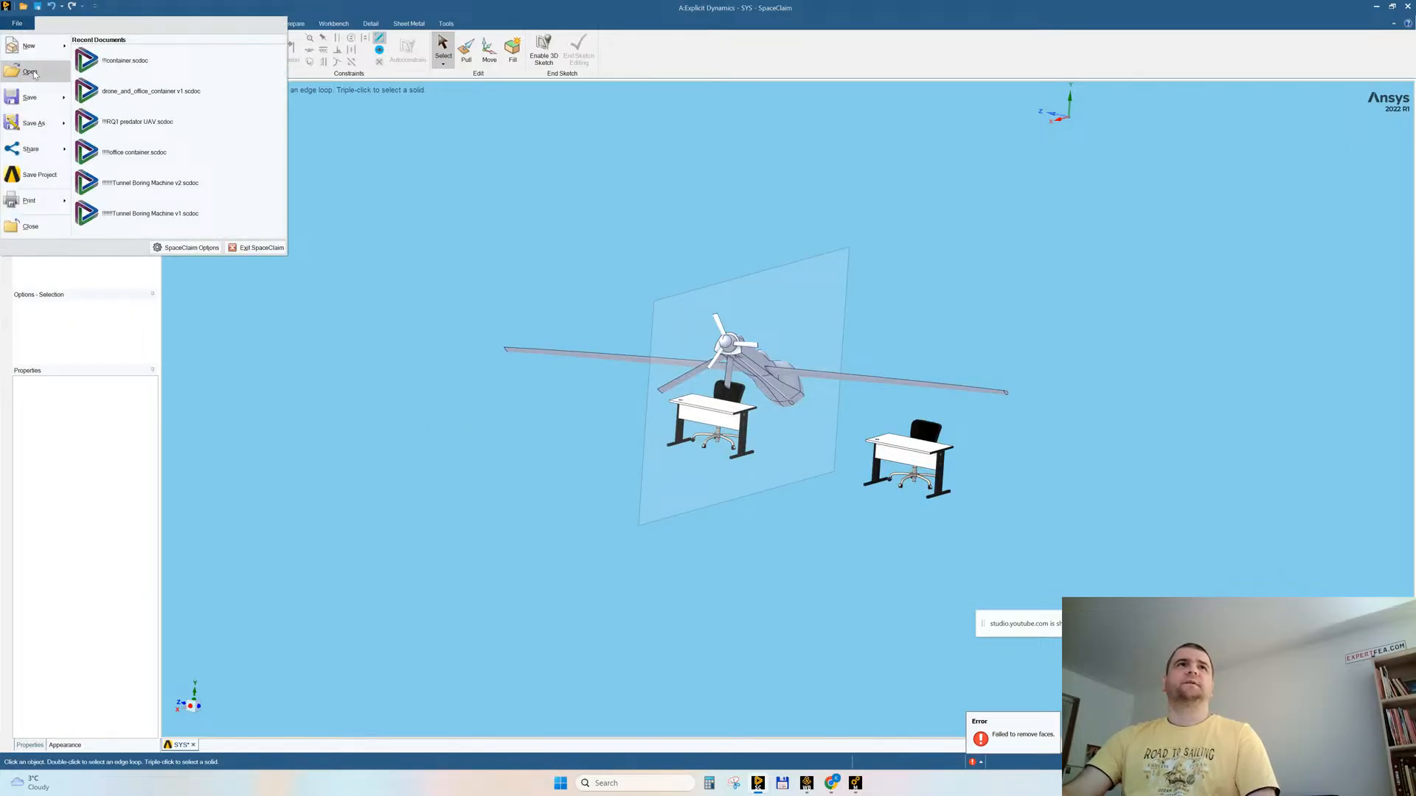
pyautogui.click(400, 126)
# Step: Switch to the browser and look through the GrabCAD office room results, opening Control Room and change house for builders in new tabs
pyautogui.click(1390, 9)
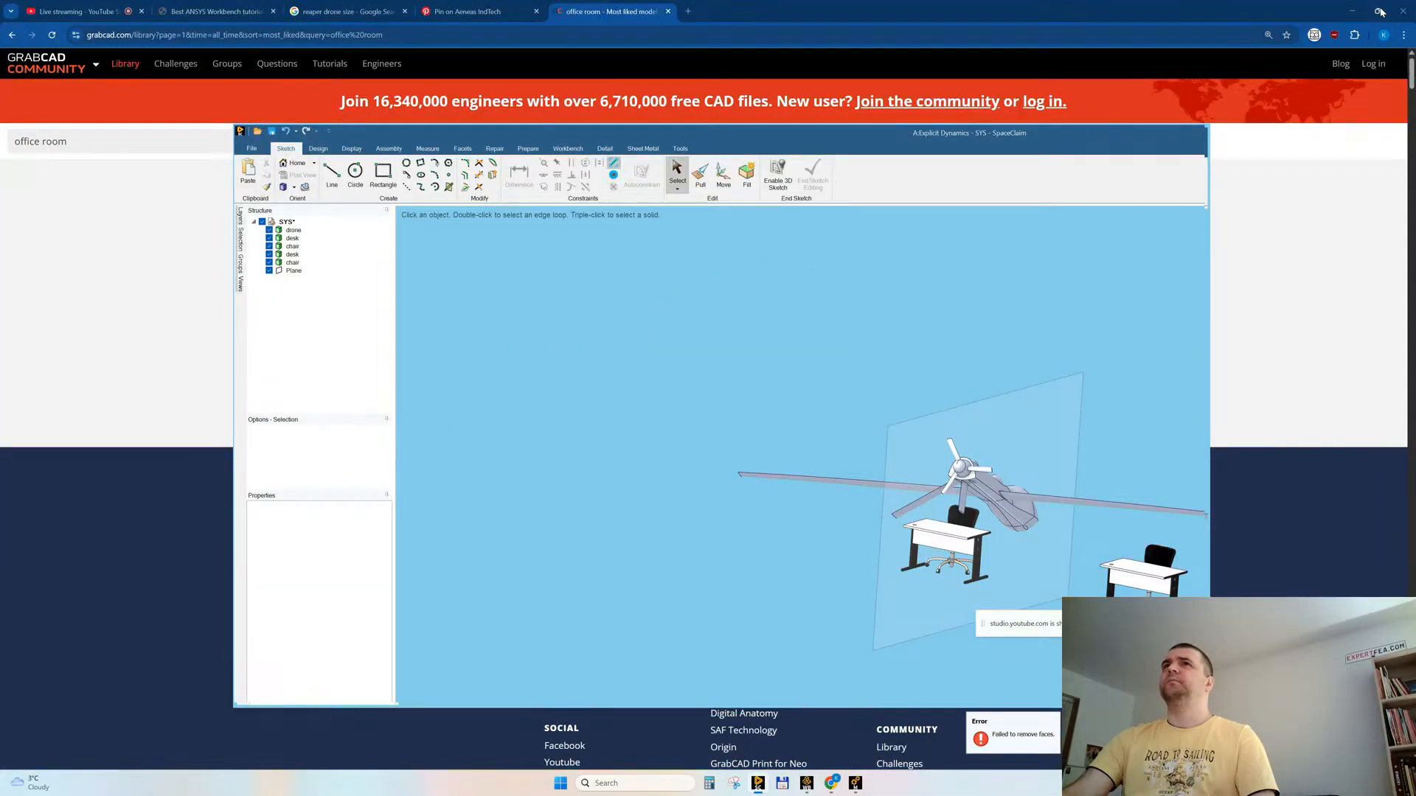
pyautogui.click(873, 13)
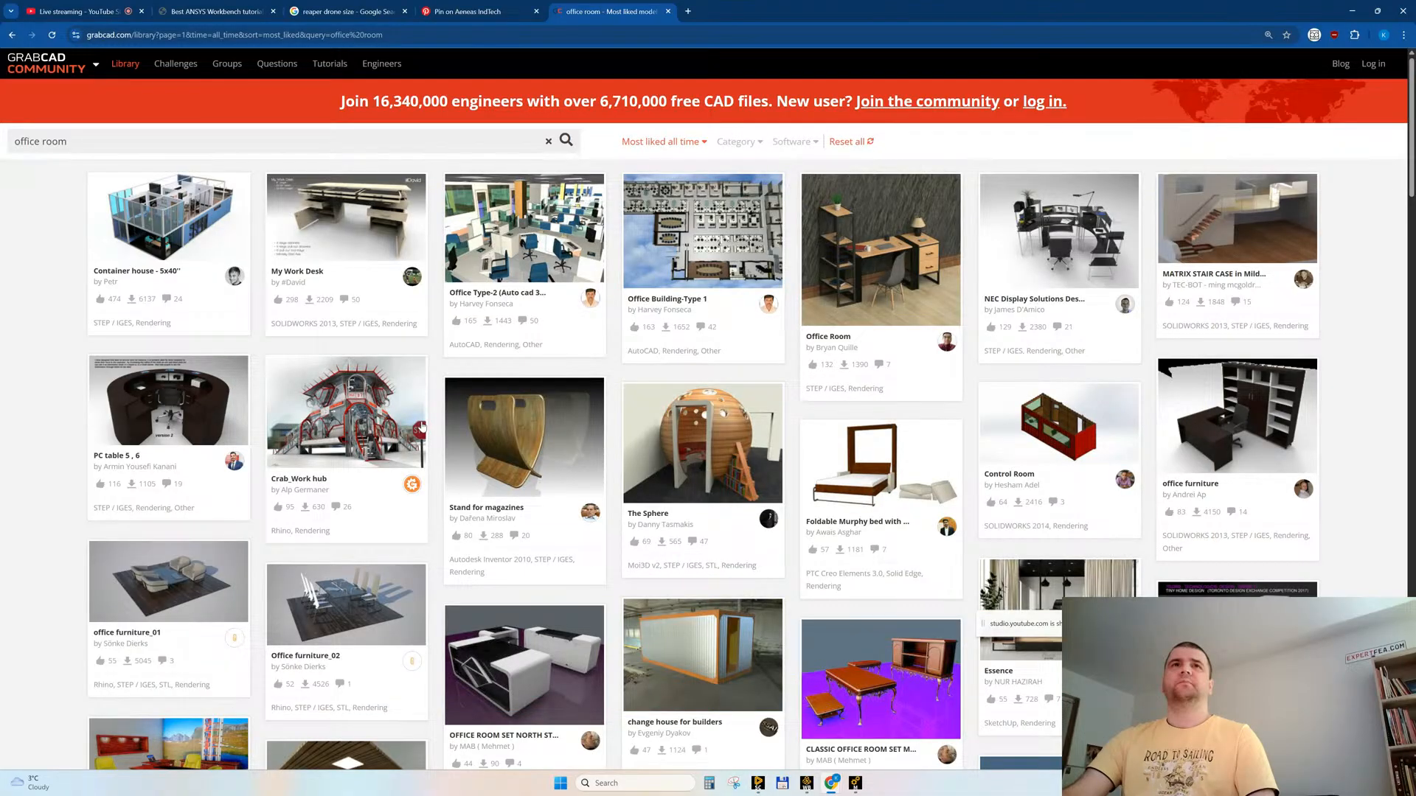
pyautogui.scroll(-2, 422, 427)
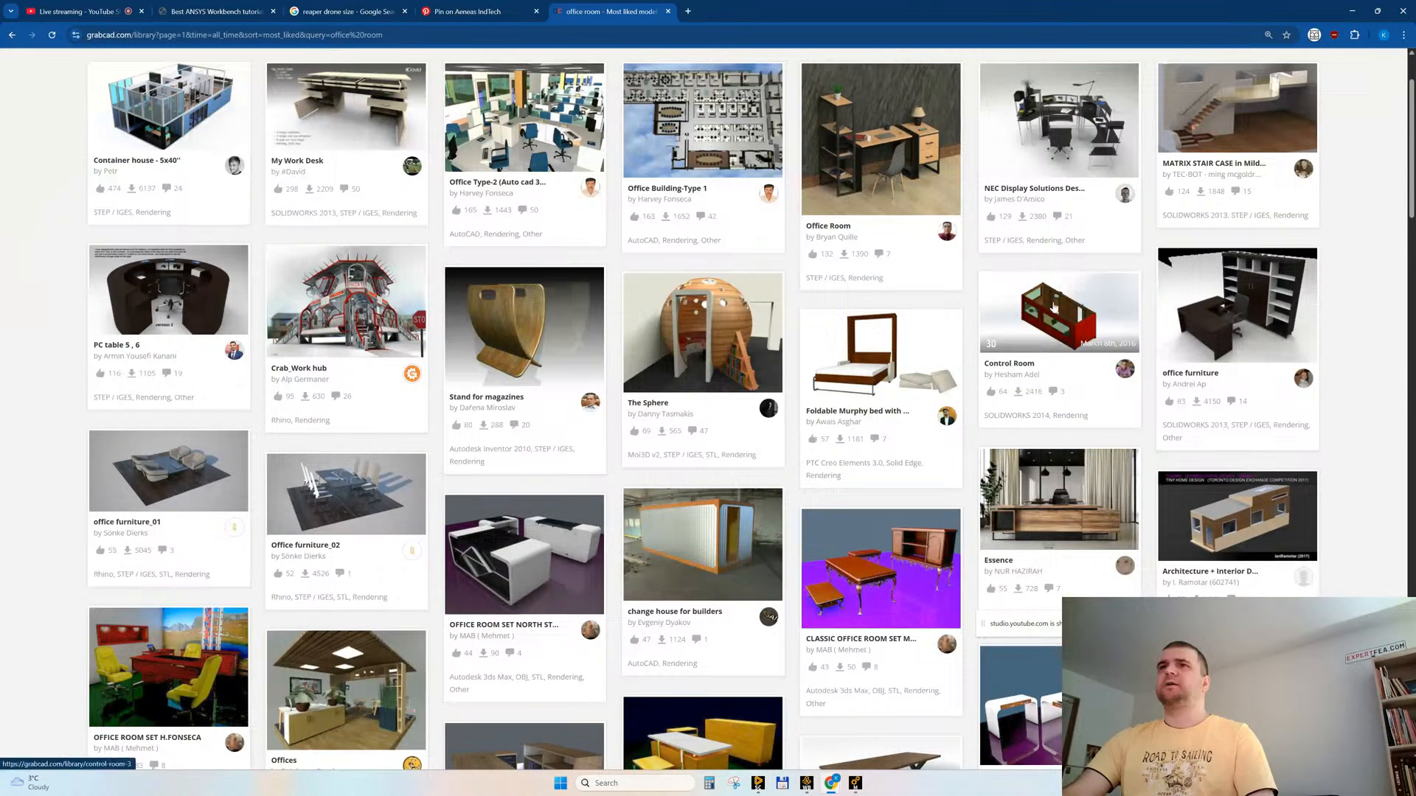
pyautogui.middleClick(1053, 308)
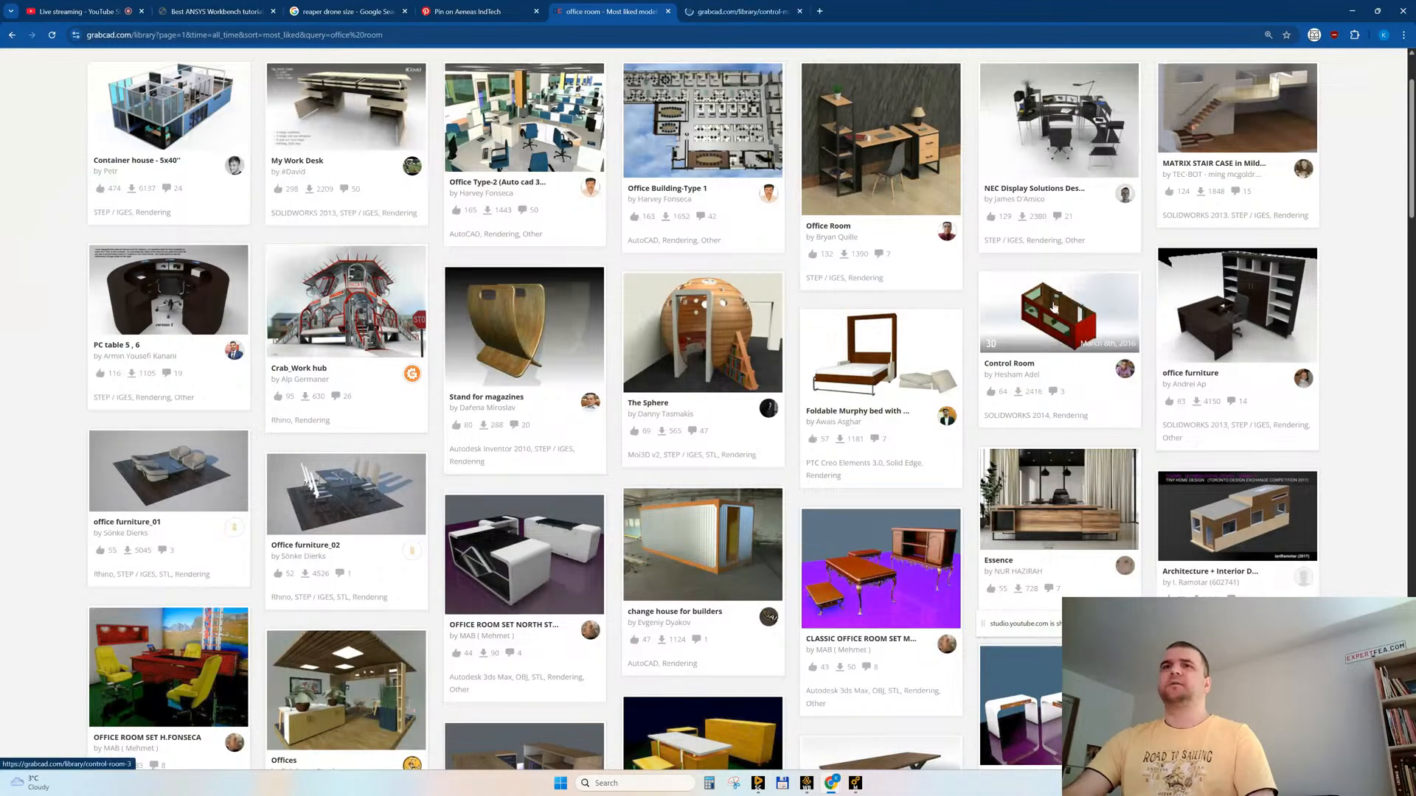
pyautogui.scroll(-3, 829, 494)
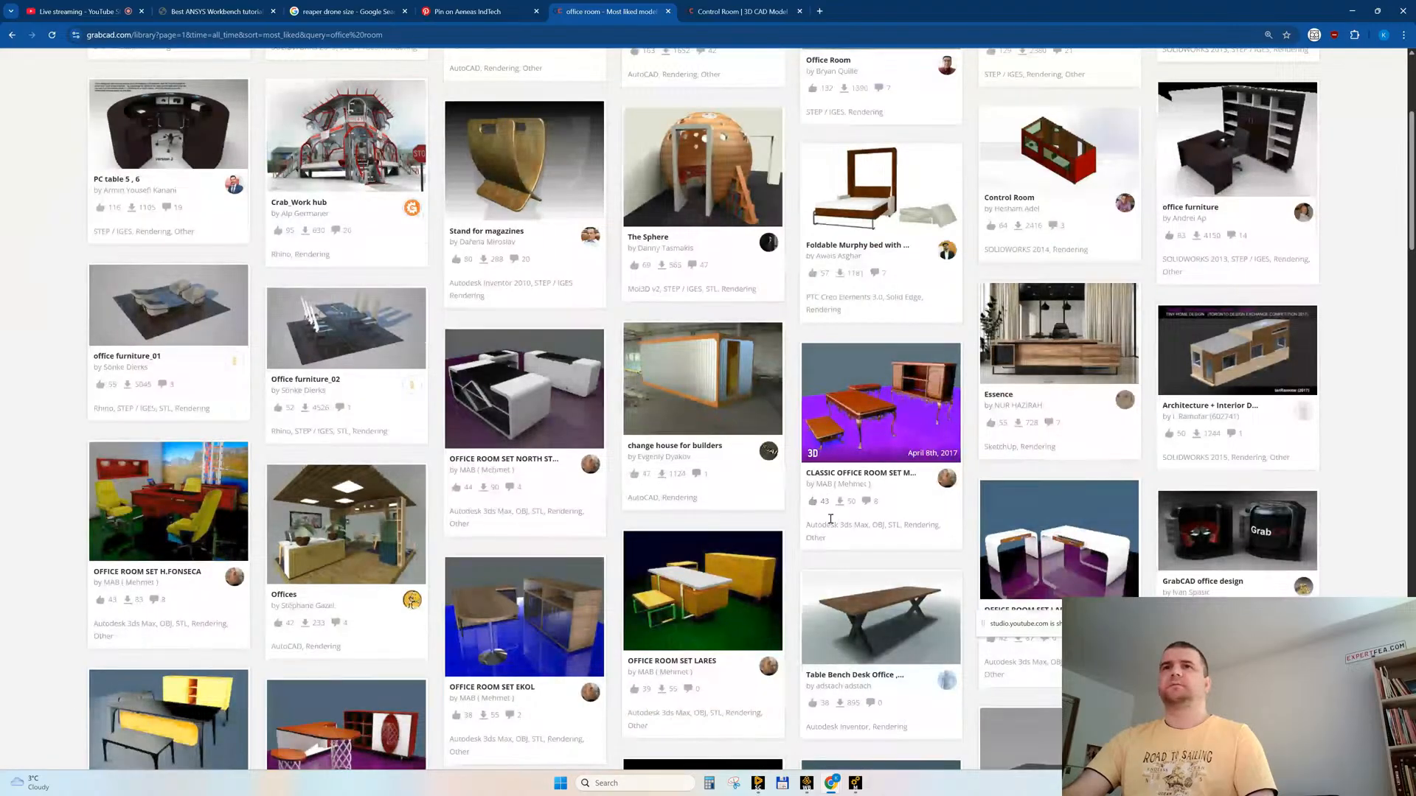
pyautogui.middleClick(699, 358)
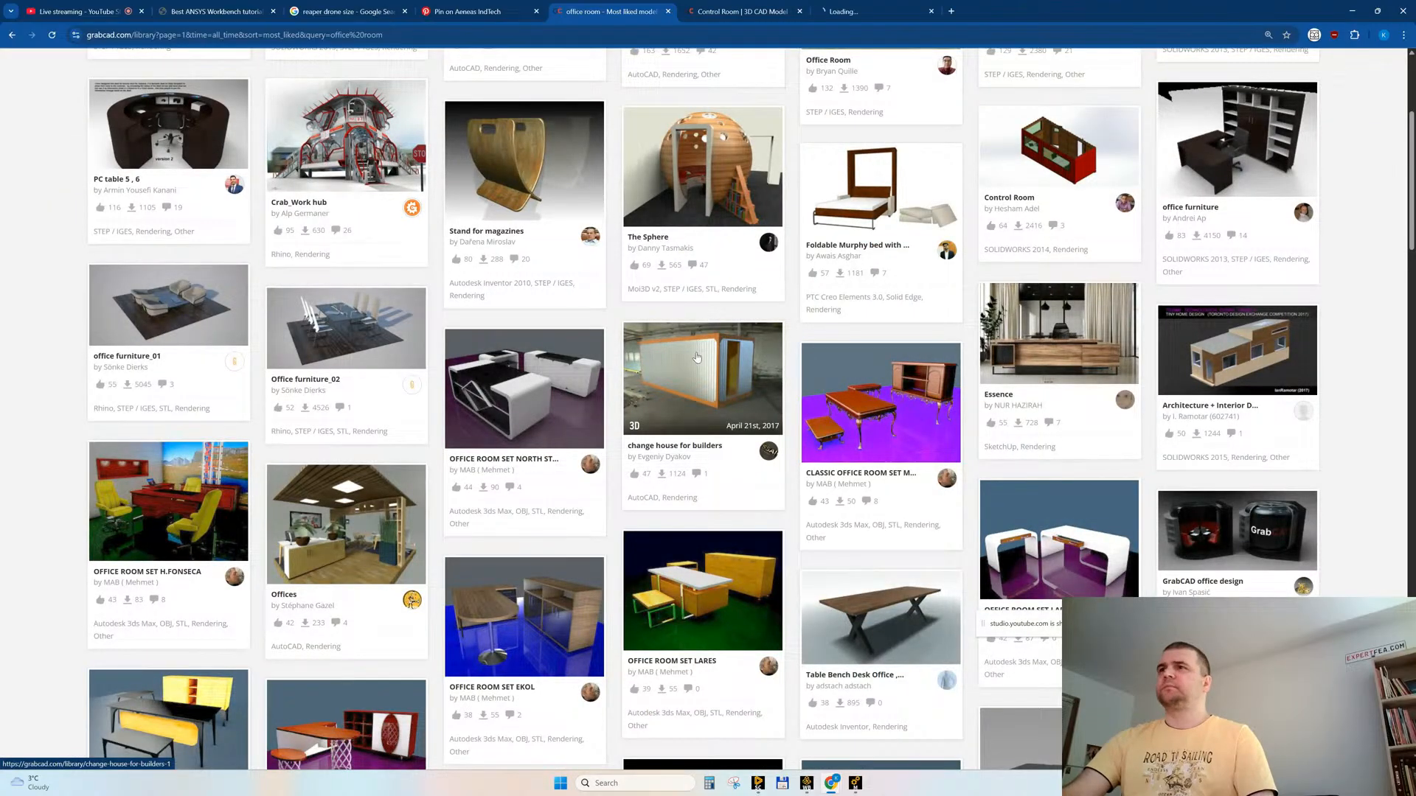
pyautogui.scroll(-6, 664, 359)
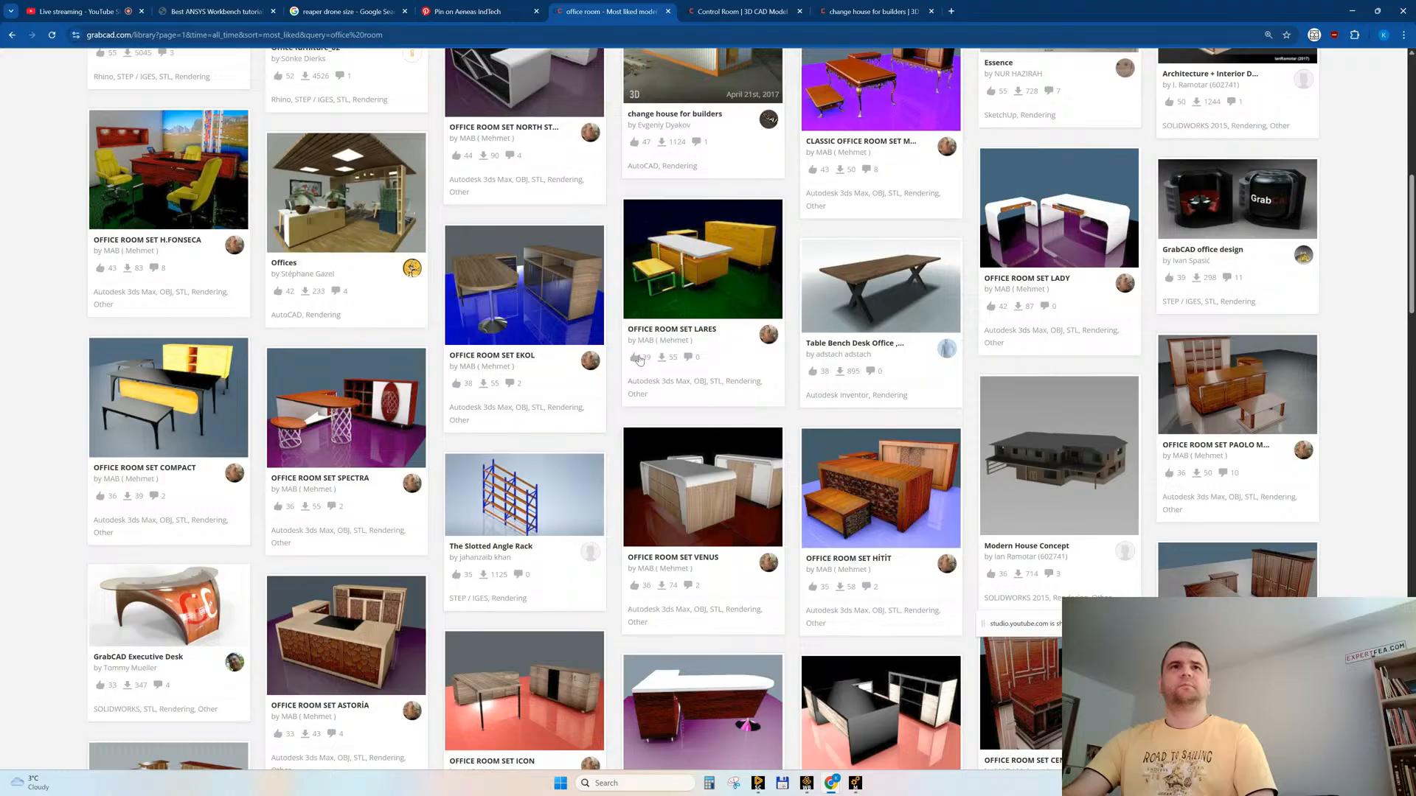
pyautogui.scroll(-10, 639, 360)
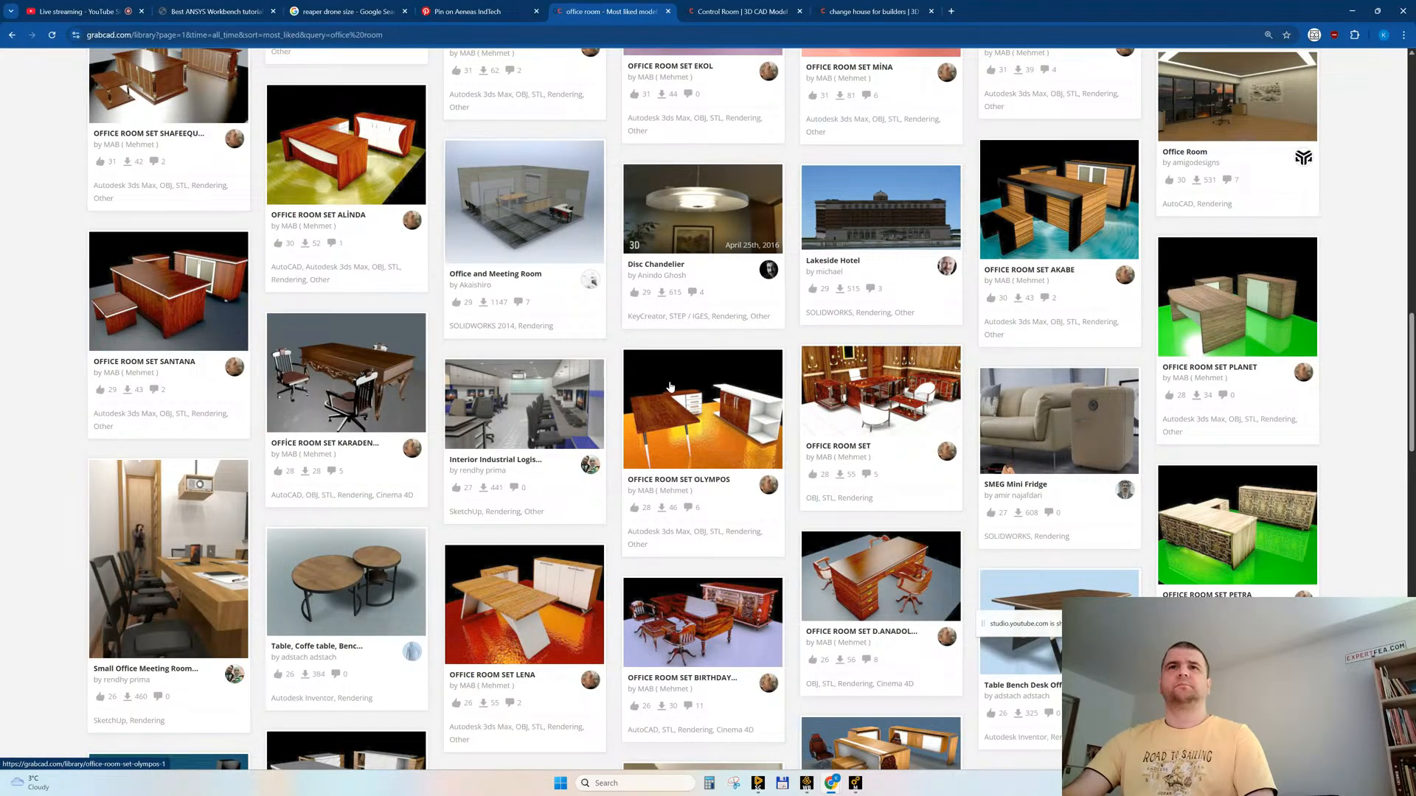
pyautogui.scroll(-9, 669, 387)
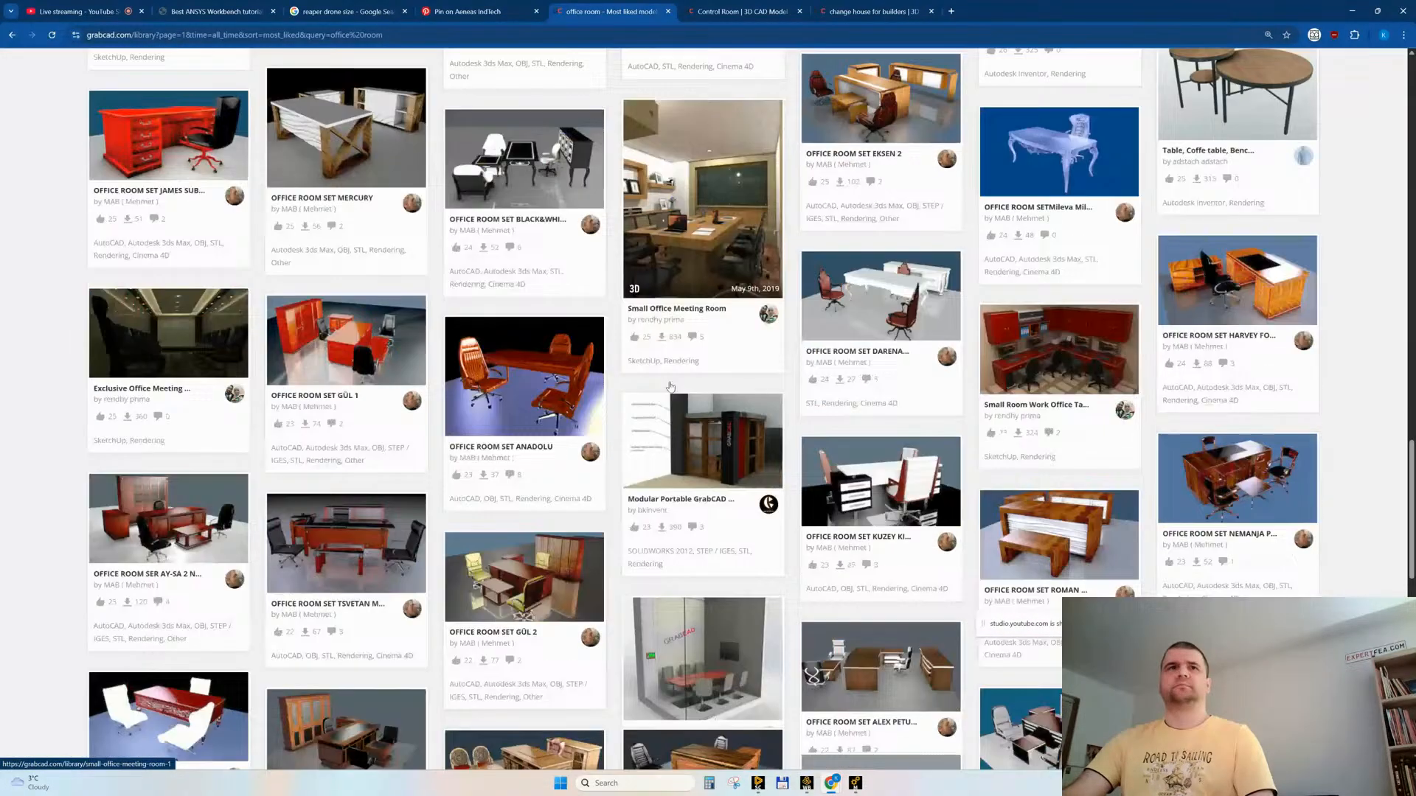
pyautogui.scroll(-5, 670, 386)
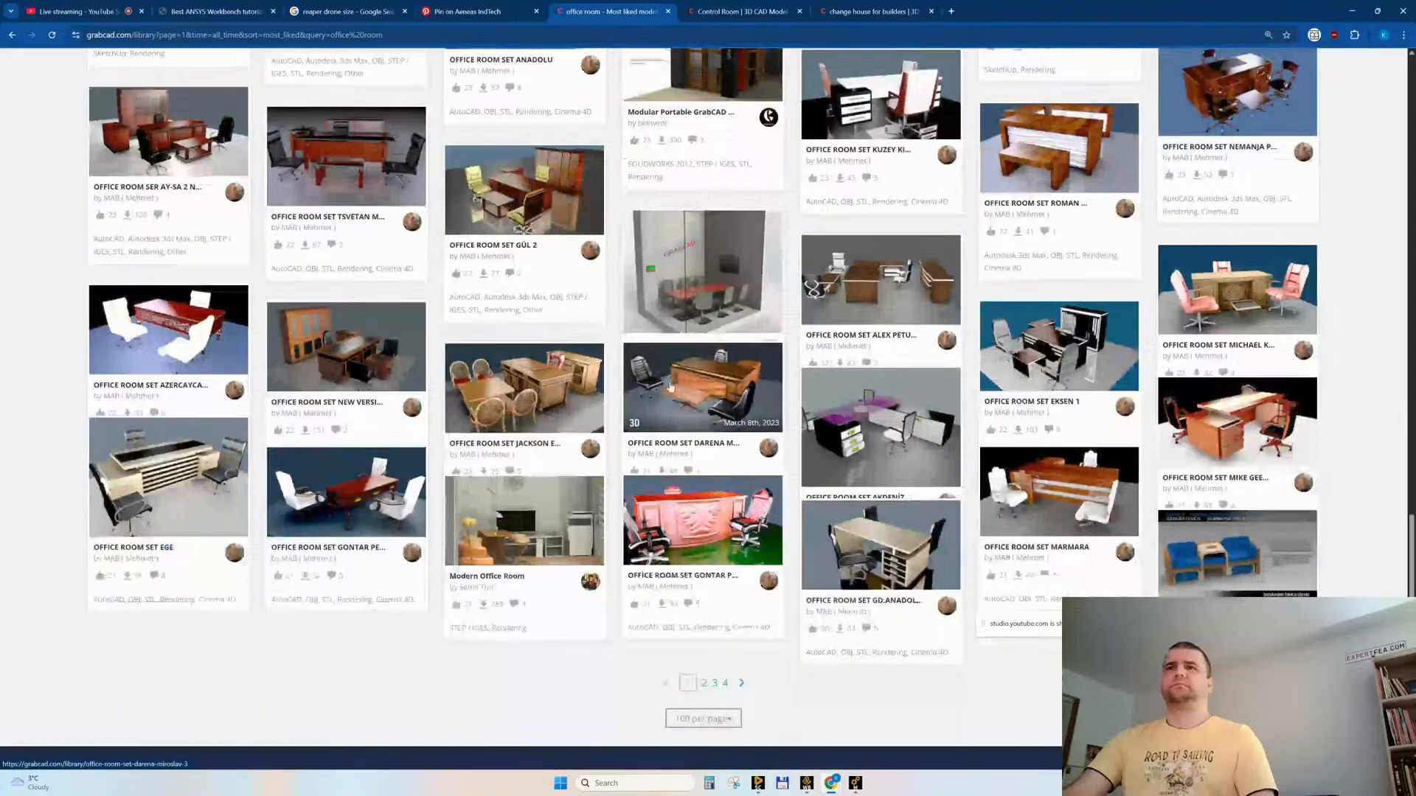
# Step: Check the available file formats of the change house for builders model, and close its page
pyautogui.click(865, 17)
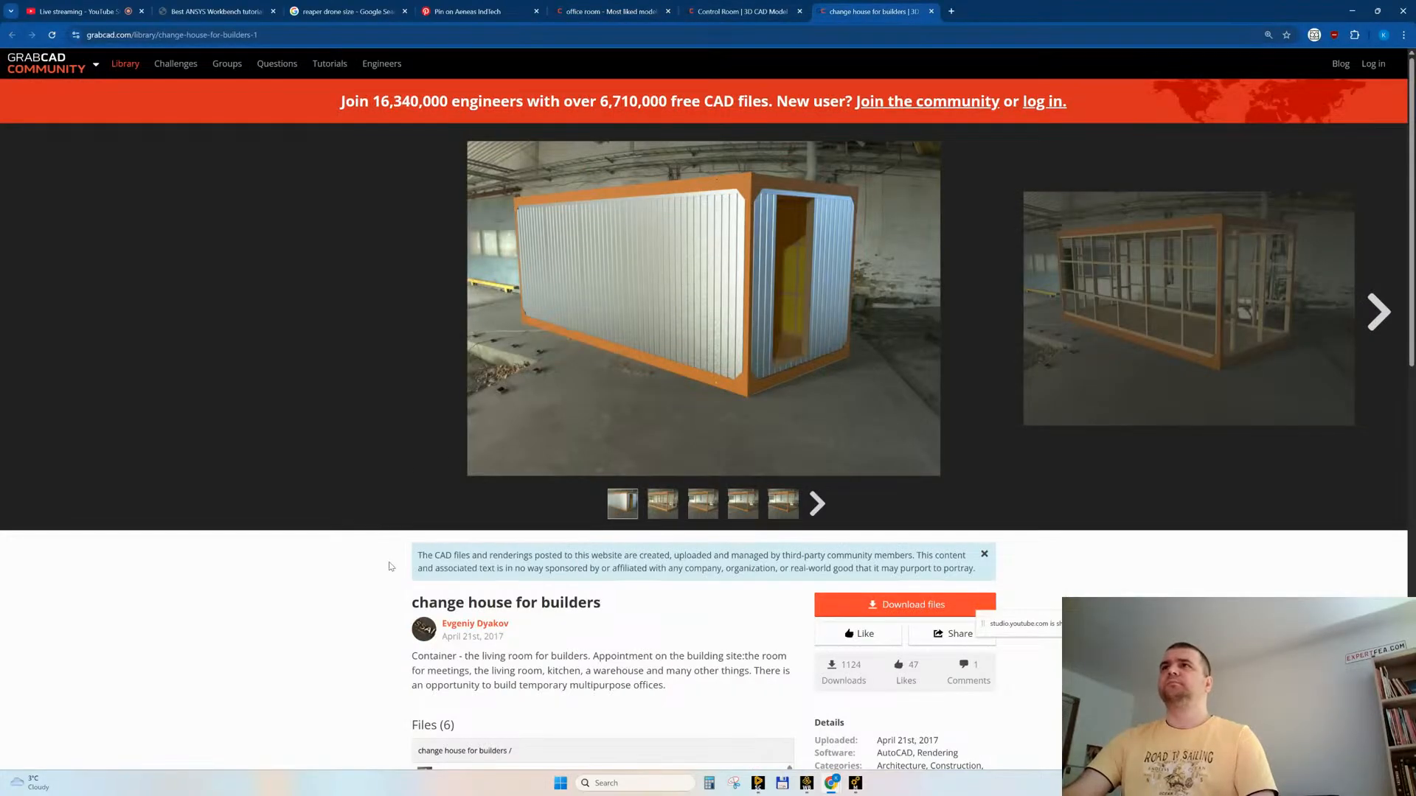
pyautogui.scroll(-4, 329, 565)
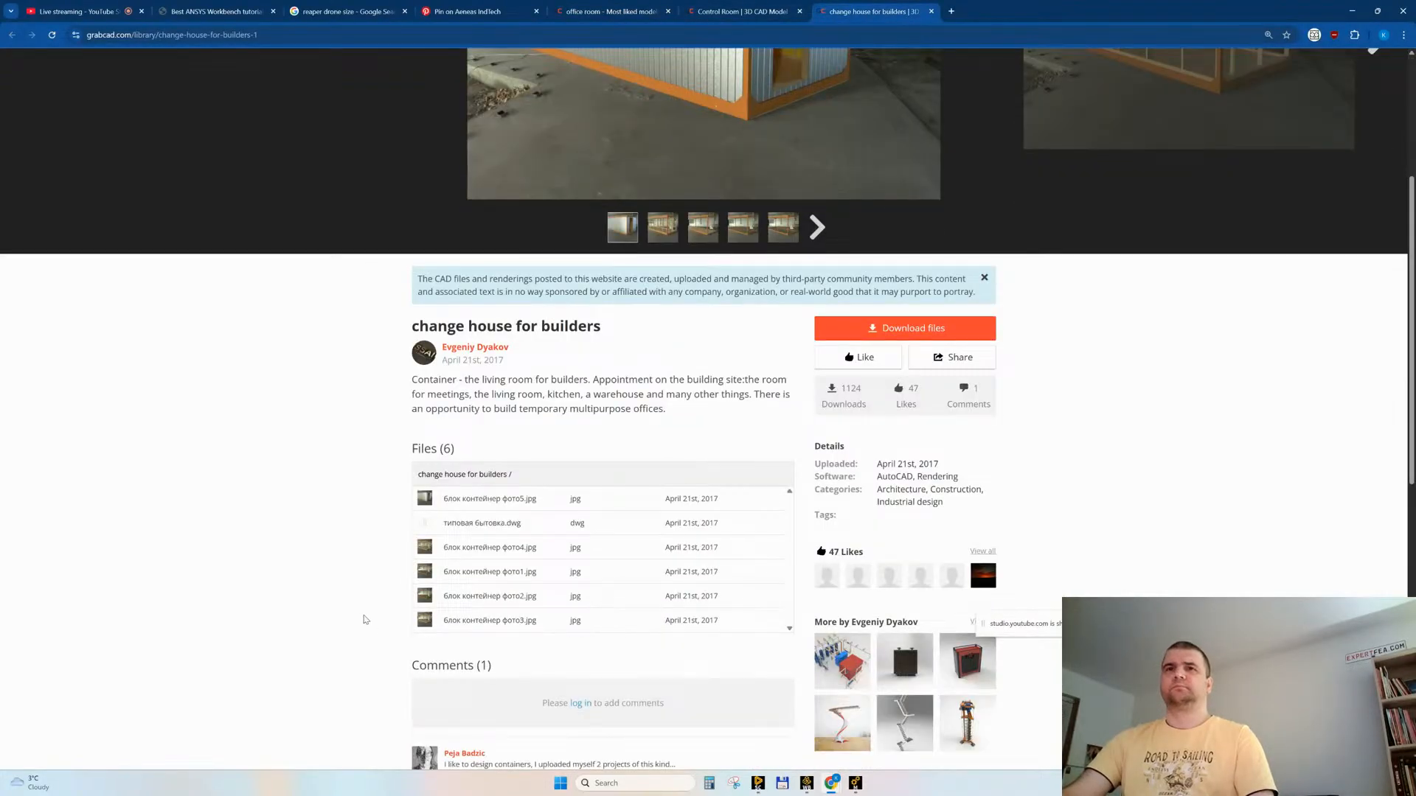
pyautogui.hotkey('ctrl', 'w')
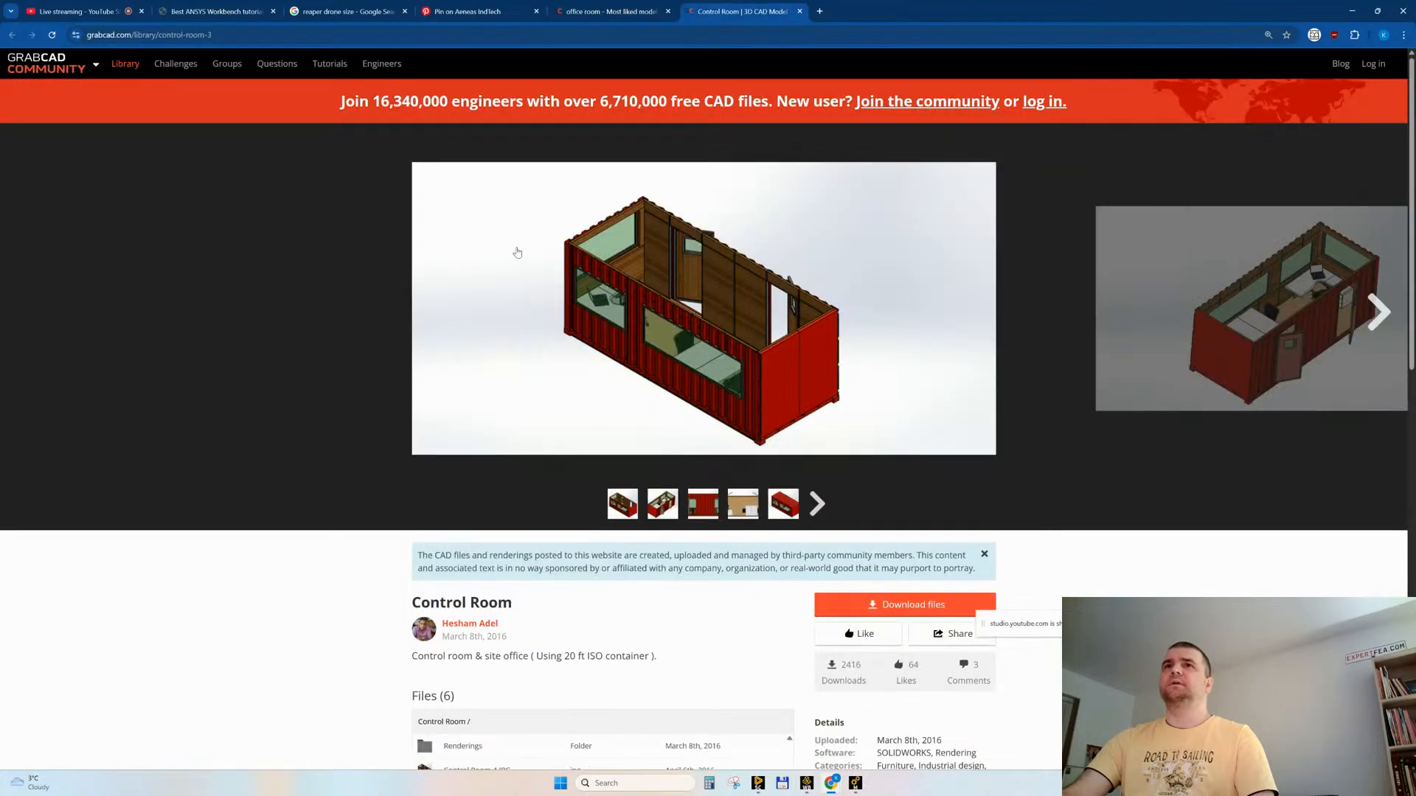
# Step: Examine Control Room.SLDPRT in the 3D viewer with its parts exploded, and close the model's page
pyautogui.scroll(-3, 351, 545)
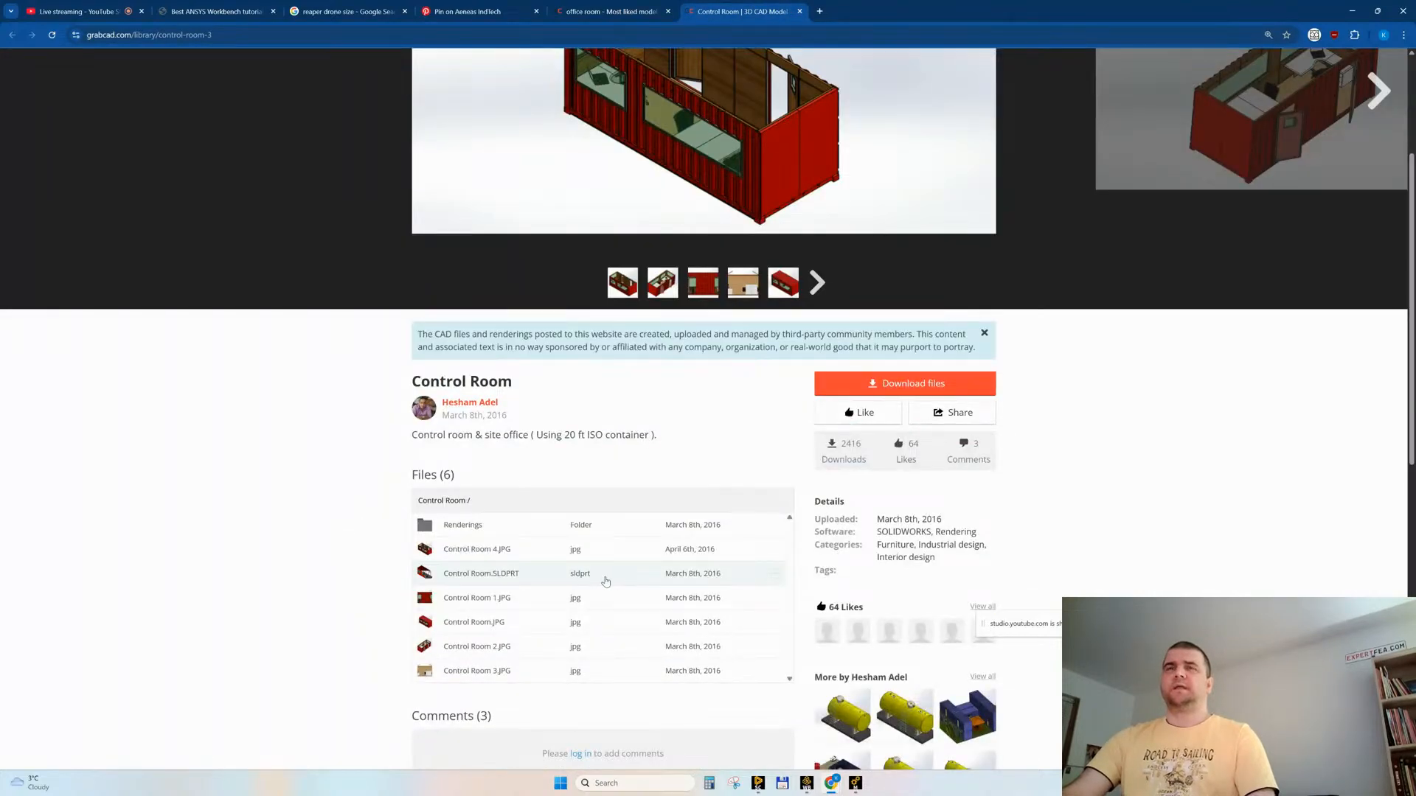
pyautogui.scroll(2, 606, 581)
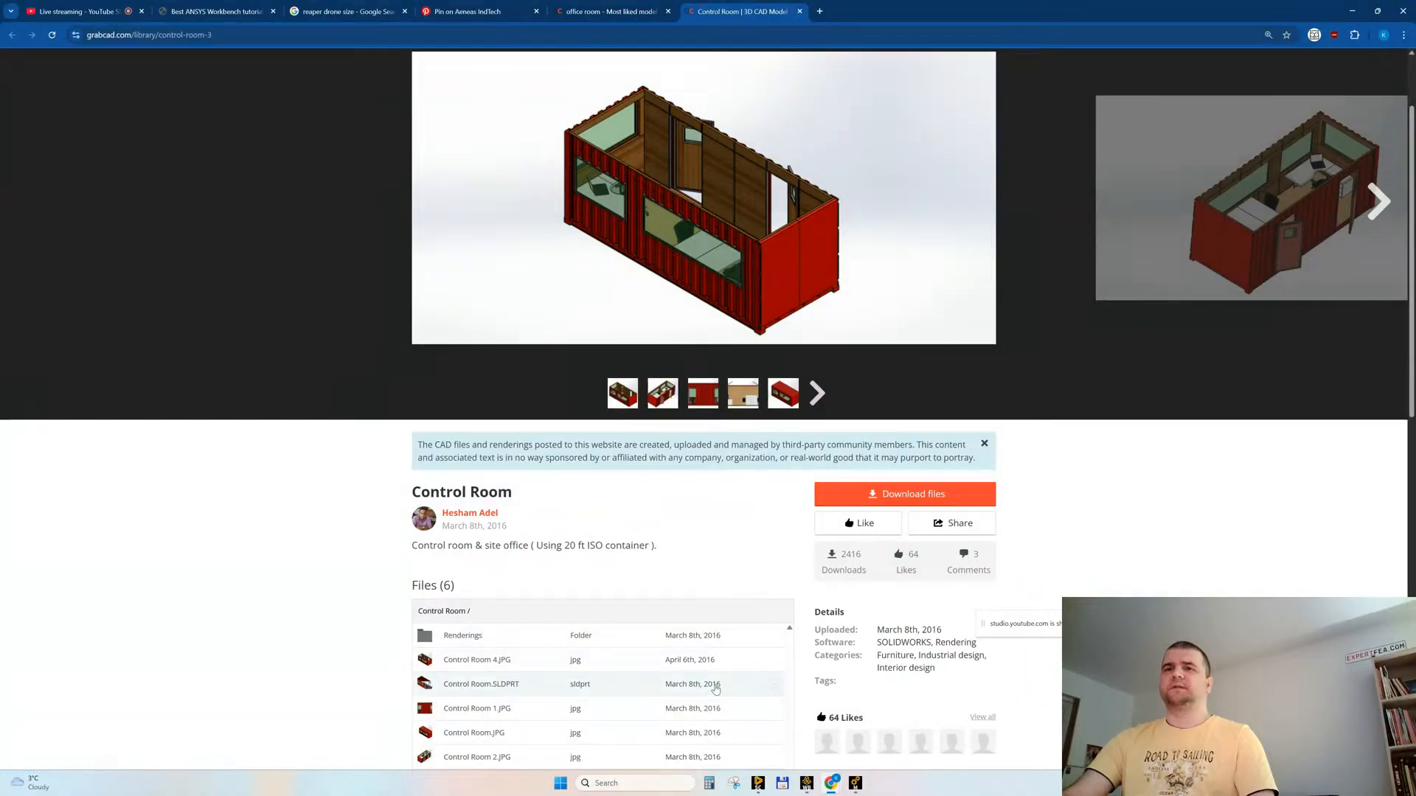
pyautogui.click(699, 686)
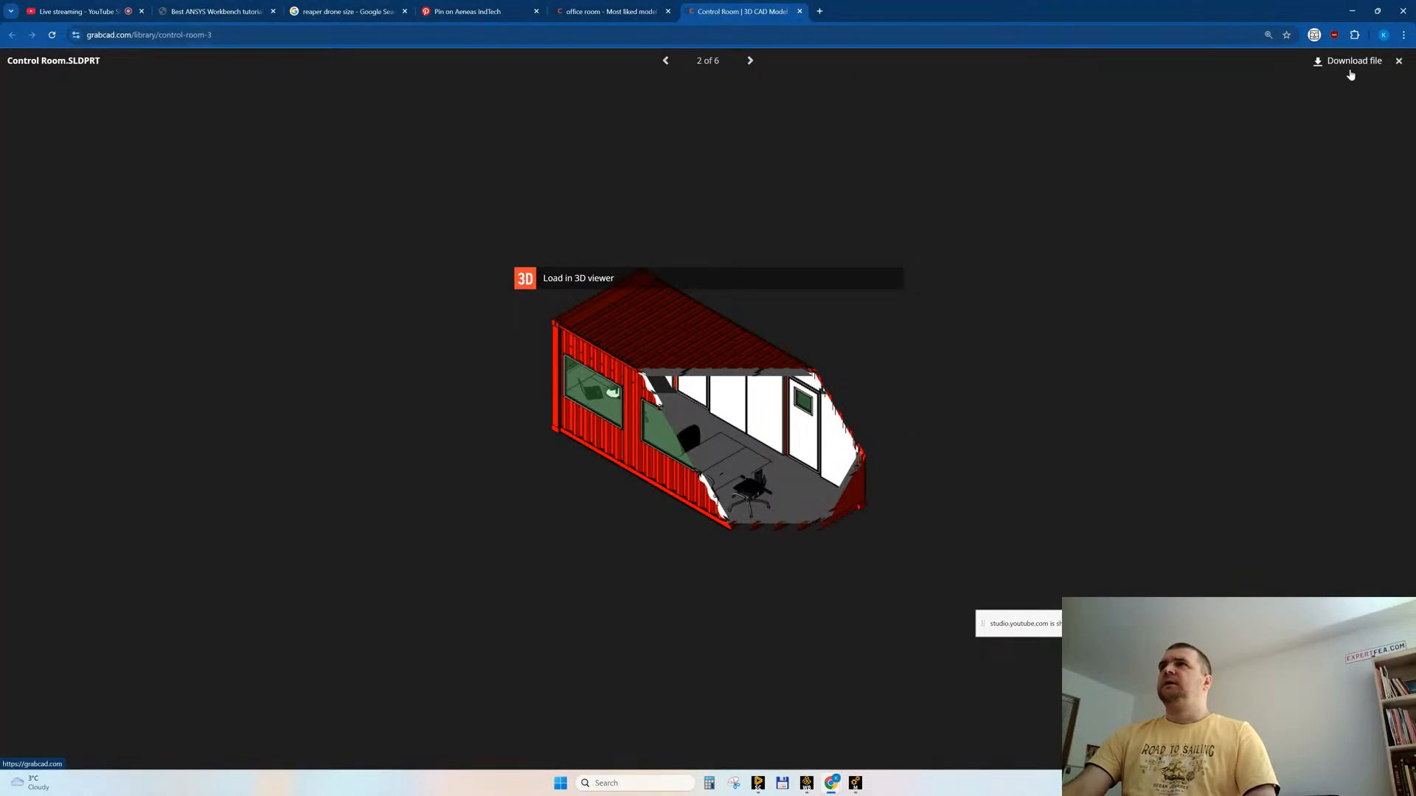
pyautogui.click(598, 273)
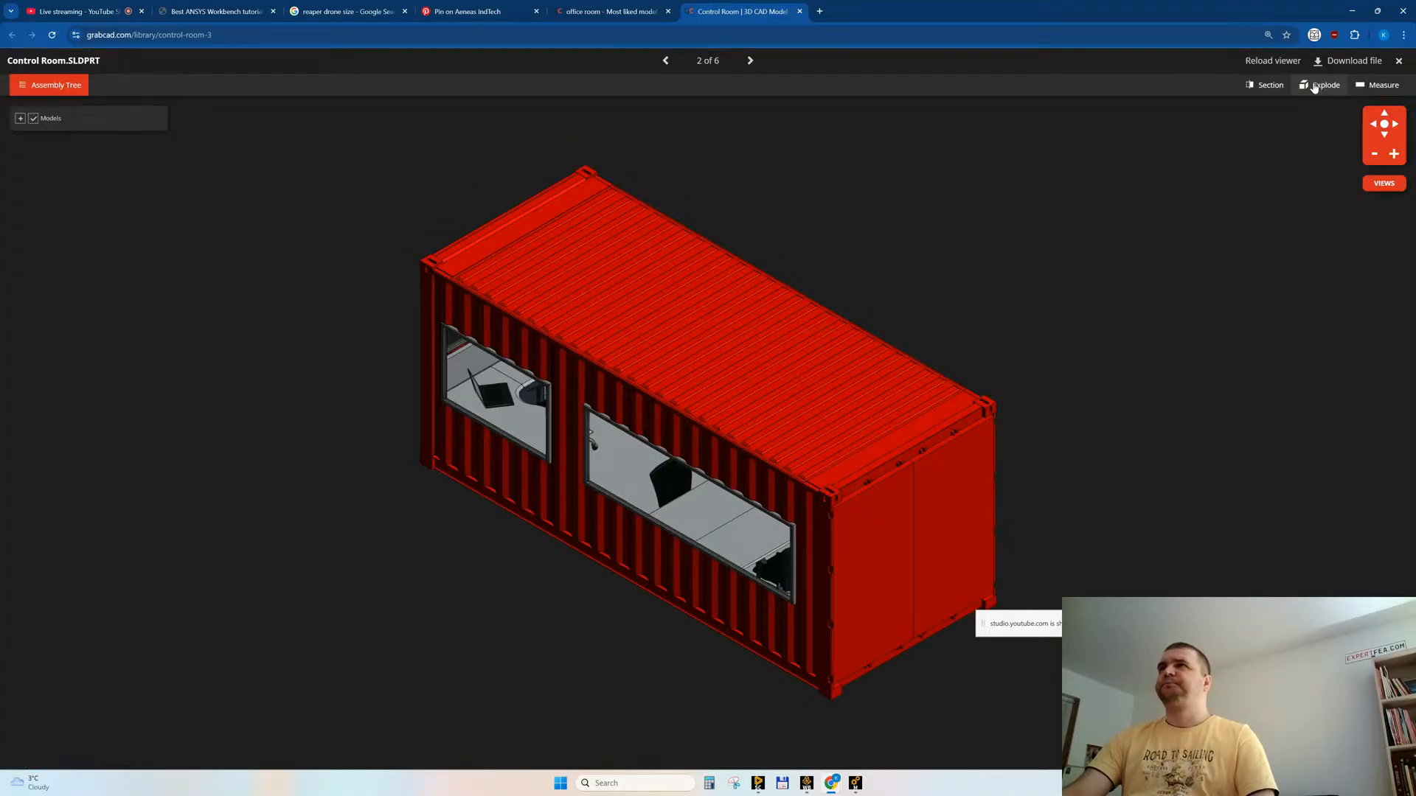
pyautogui.click(1314, 87)
pyautogui.moveTo(1265, 117); pyautogui.dragTo(1283, 118)
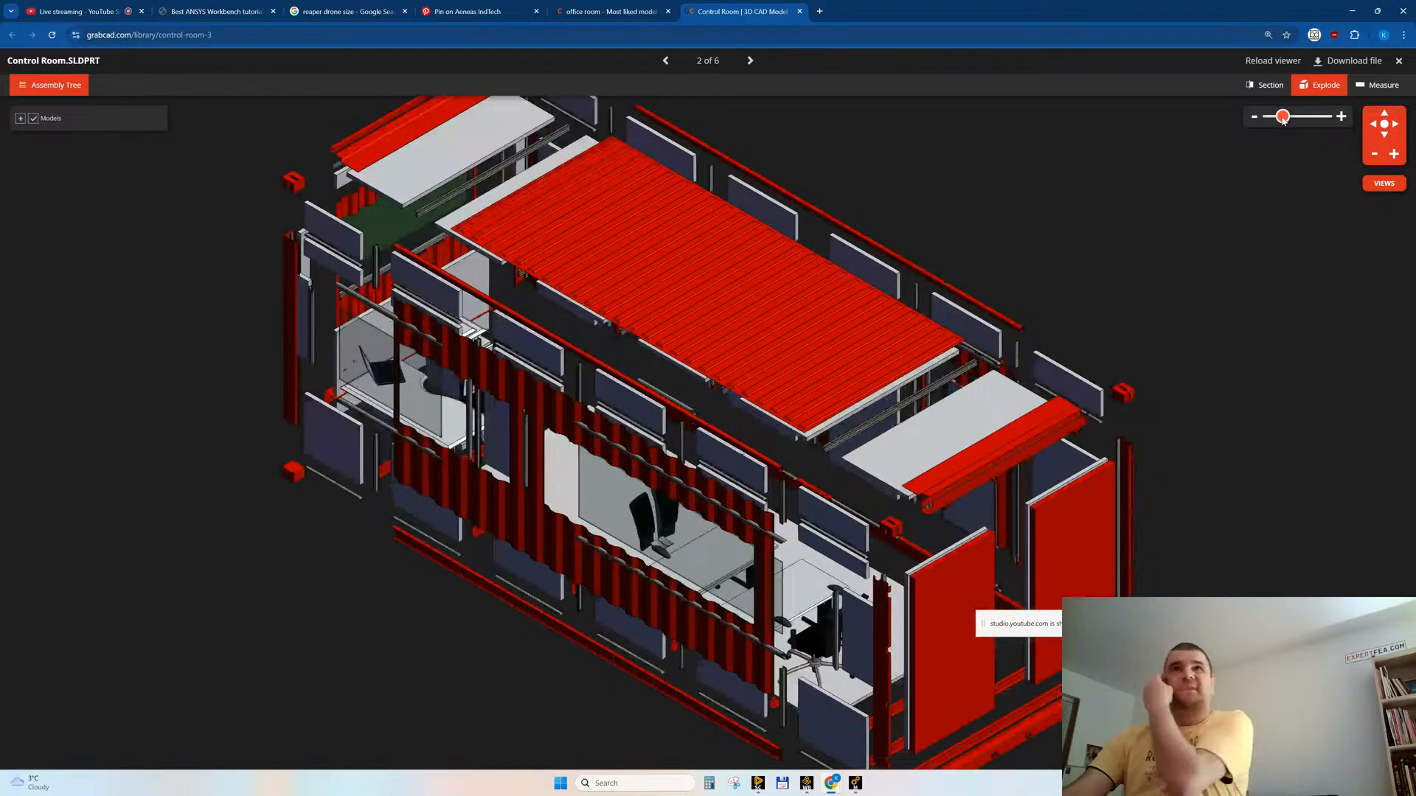
pyautogui.middleClick(731, 16)
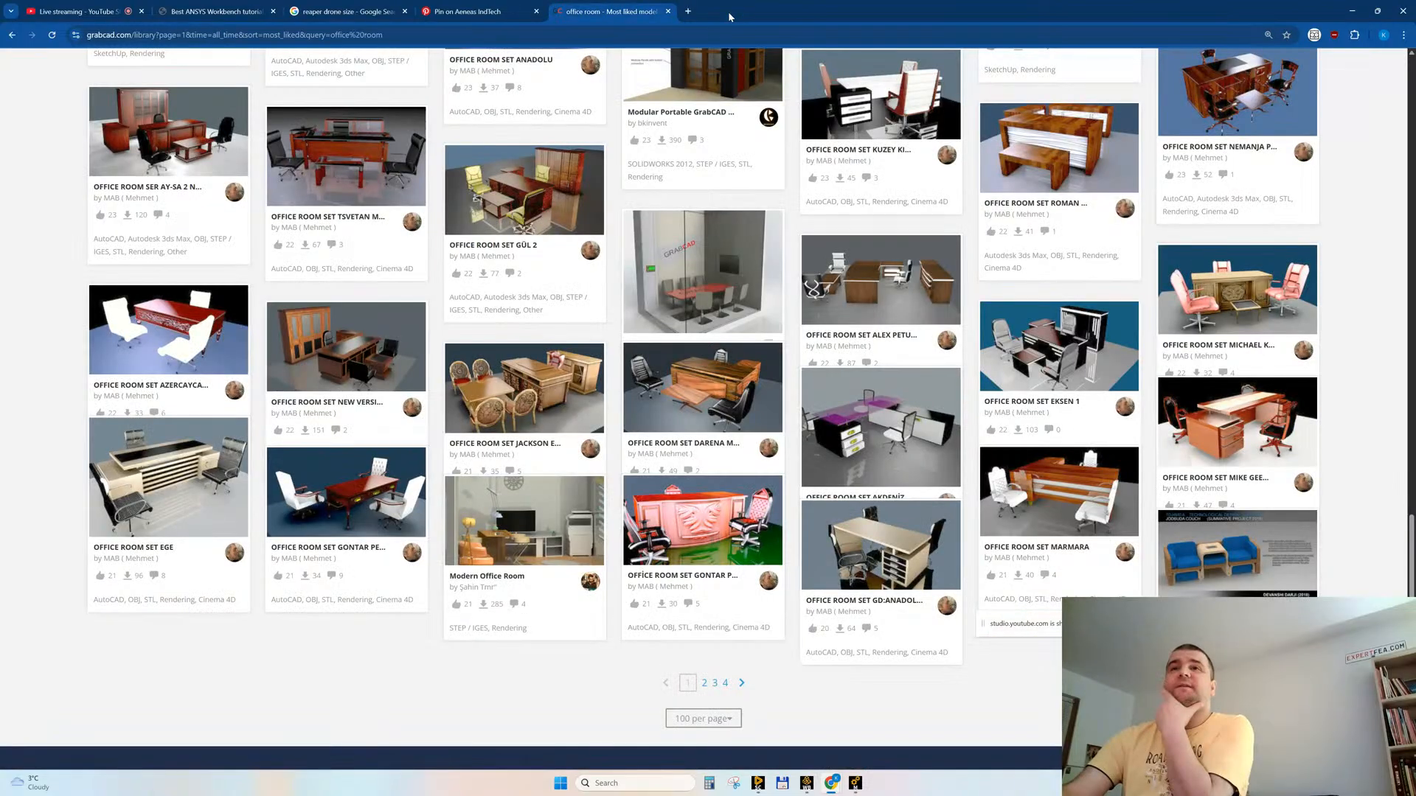
# Step: Open page 2 of the office room results, and open Industrial Logistic Office Inside Hall and Office room M3 in new tabs
pyautogui.click(704, 683)
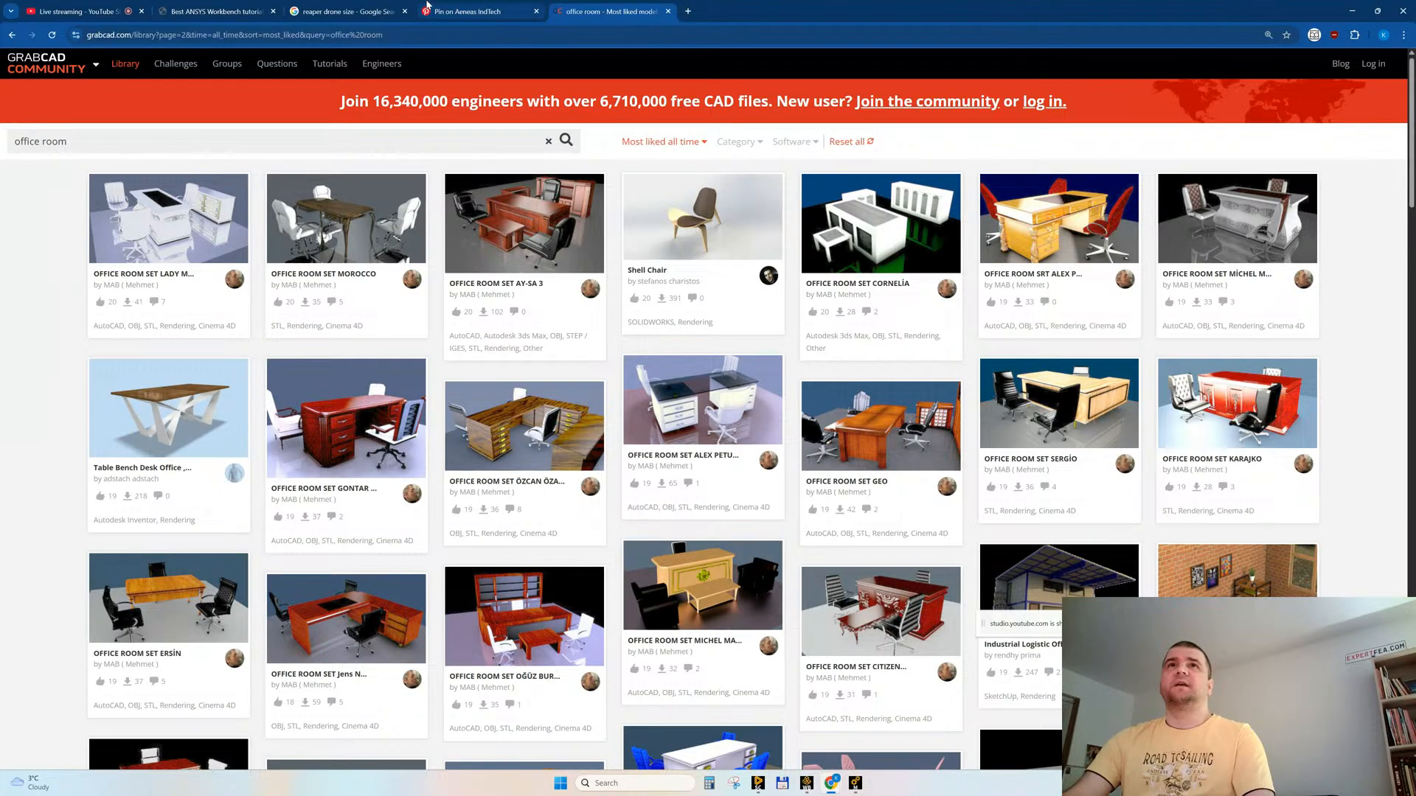
pyautogui.scroll(-4, 640, 367)
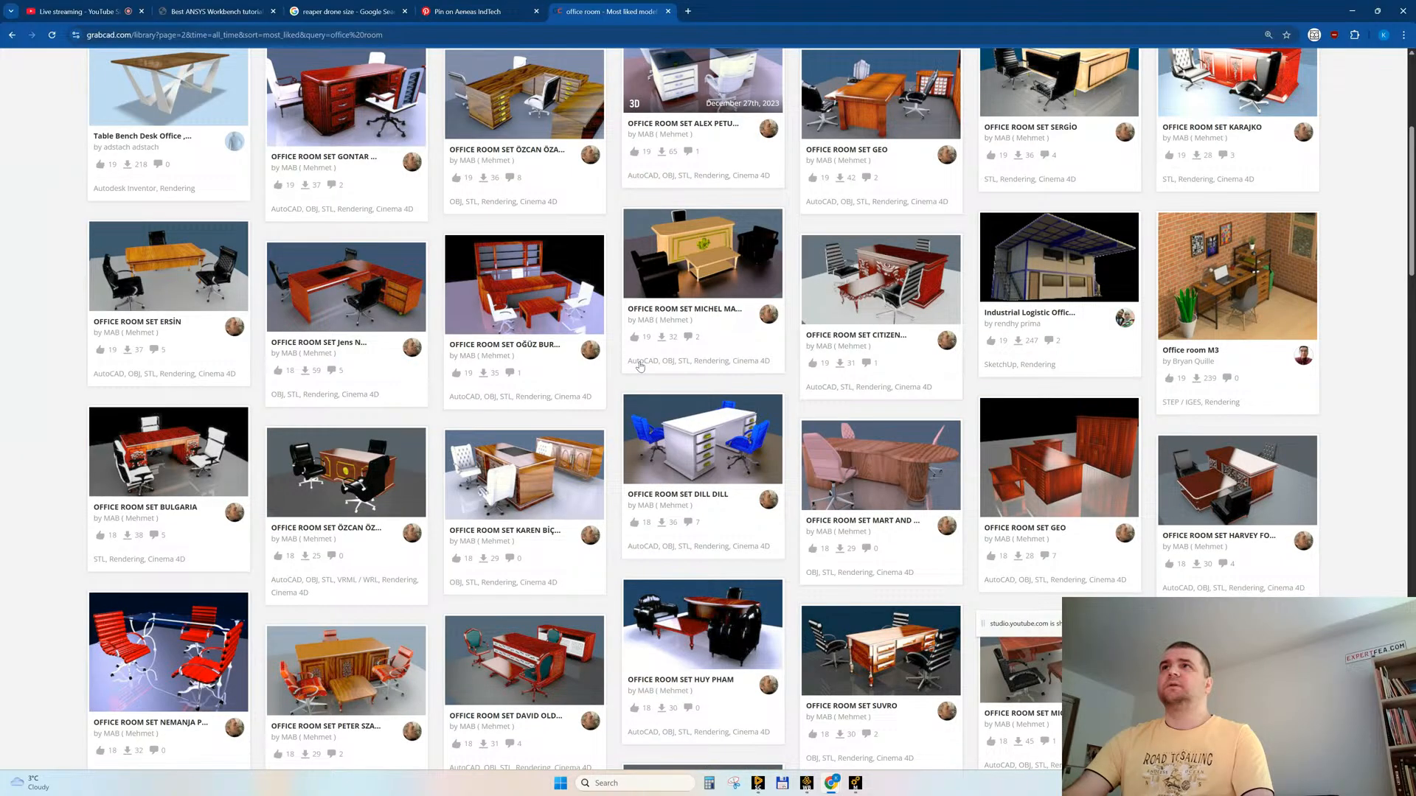
pyautogui.middleClick(1047, 255)
pyautogui.middleClick(1237, 277)
# Step: Look through the rest of the page 2 results, open gcoffice in a new tab, and load page 3
pyautogui.scroll(-4, 749, 404)
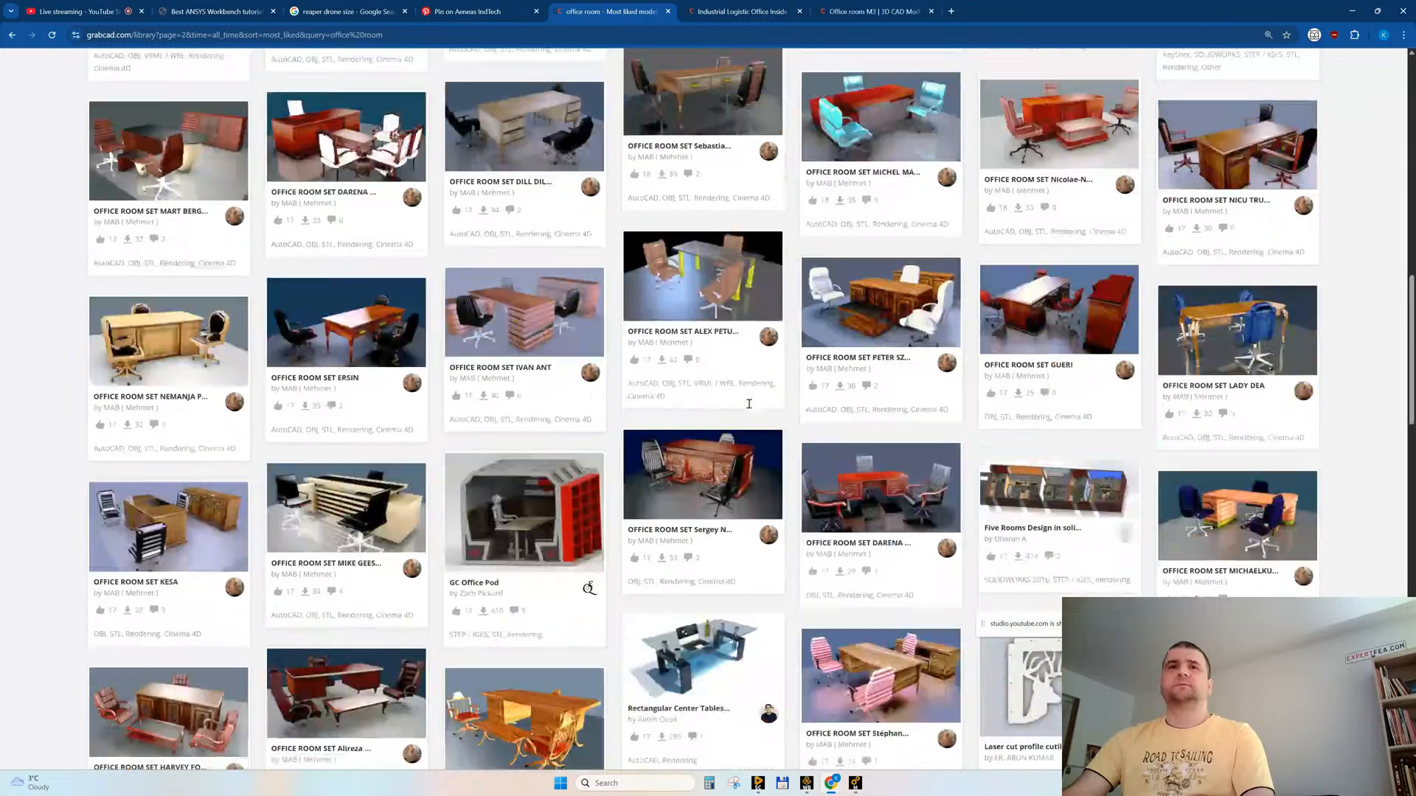
pyautogui.scroll(-2, 749, 407)
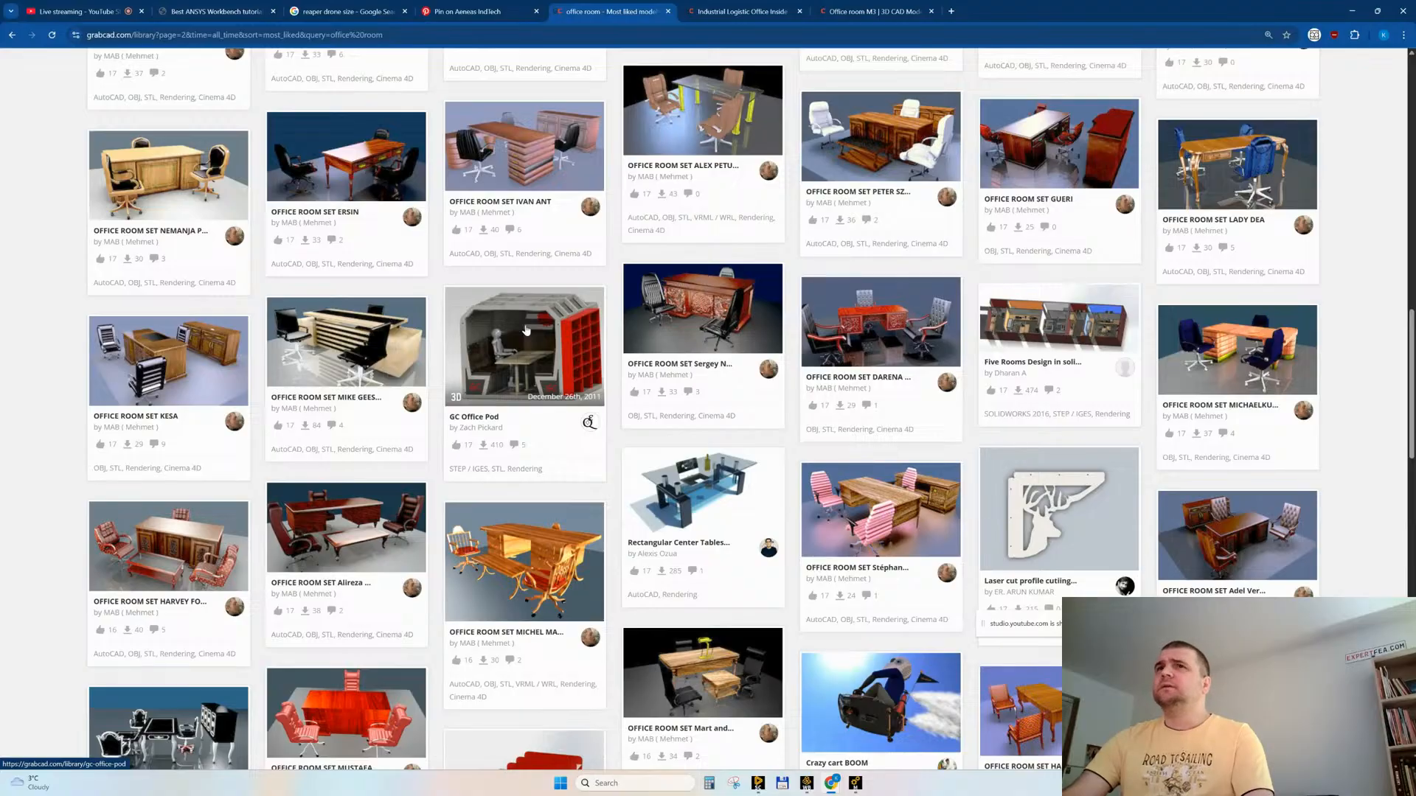
pyautogui.scroll(-4, 677, 431)
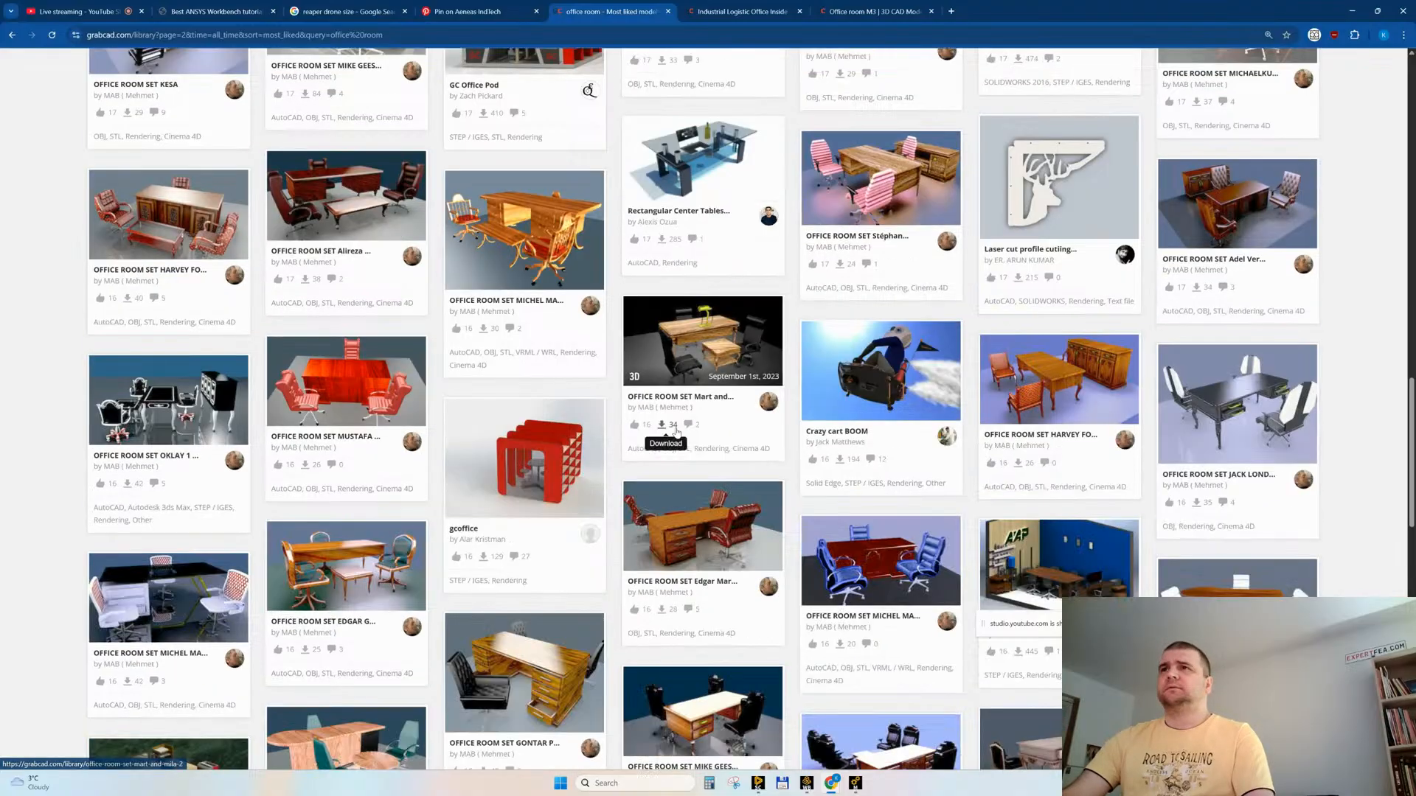
pyautogui.scroll(-2, 677, 431)
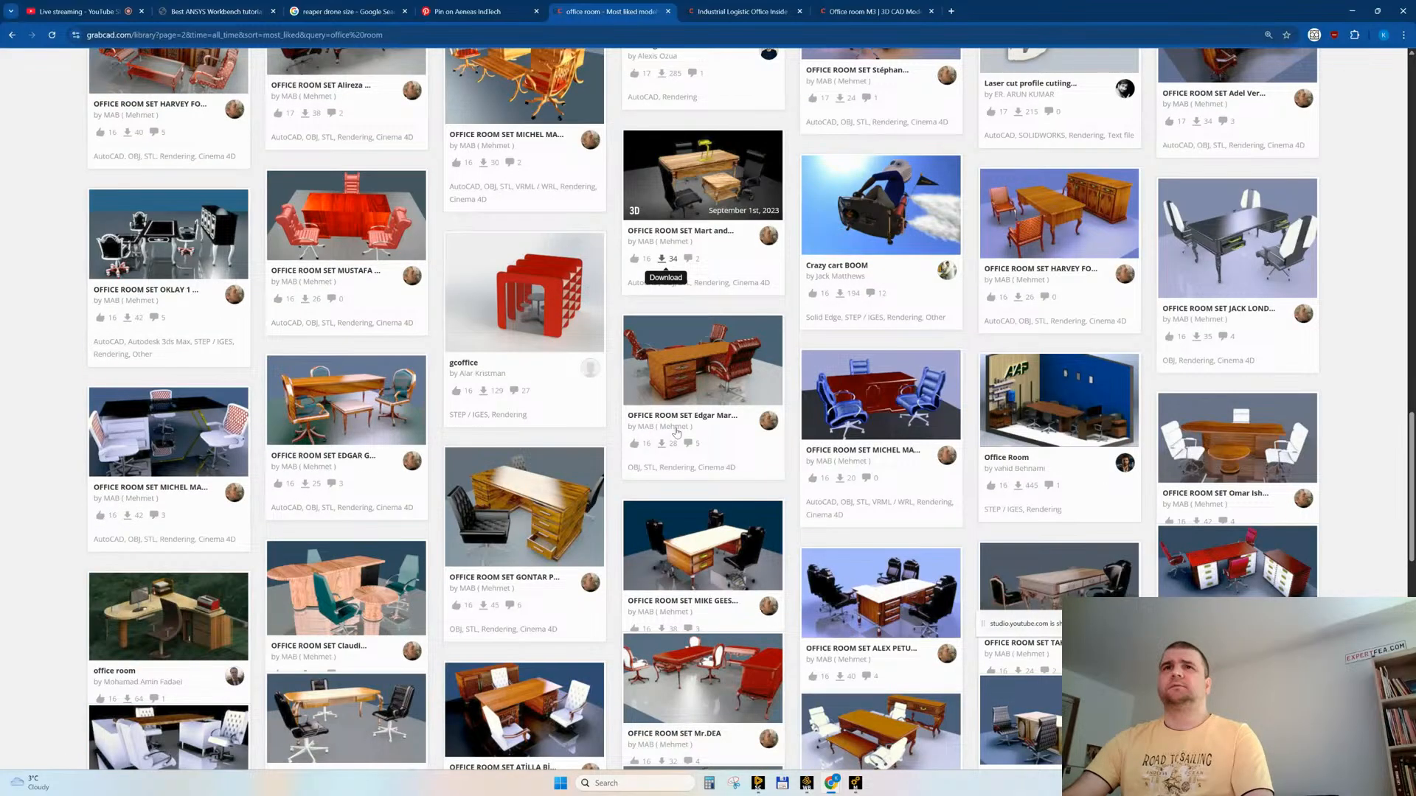
pyautogui.scroll(-2, 677, 432)
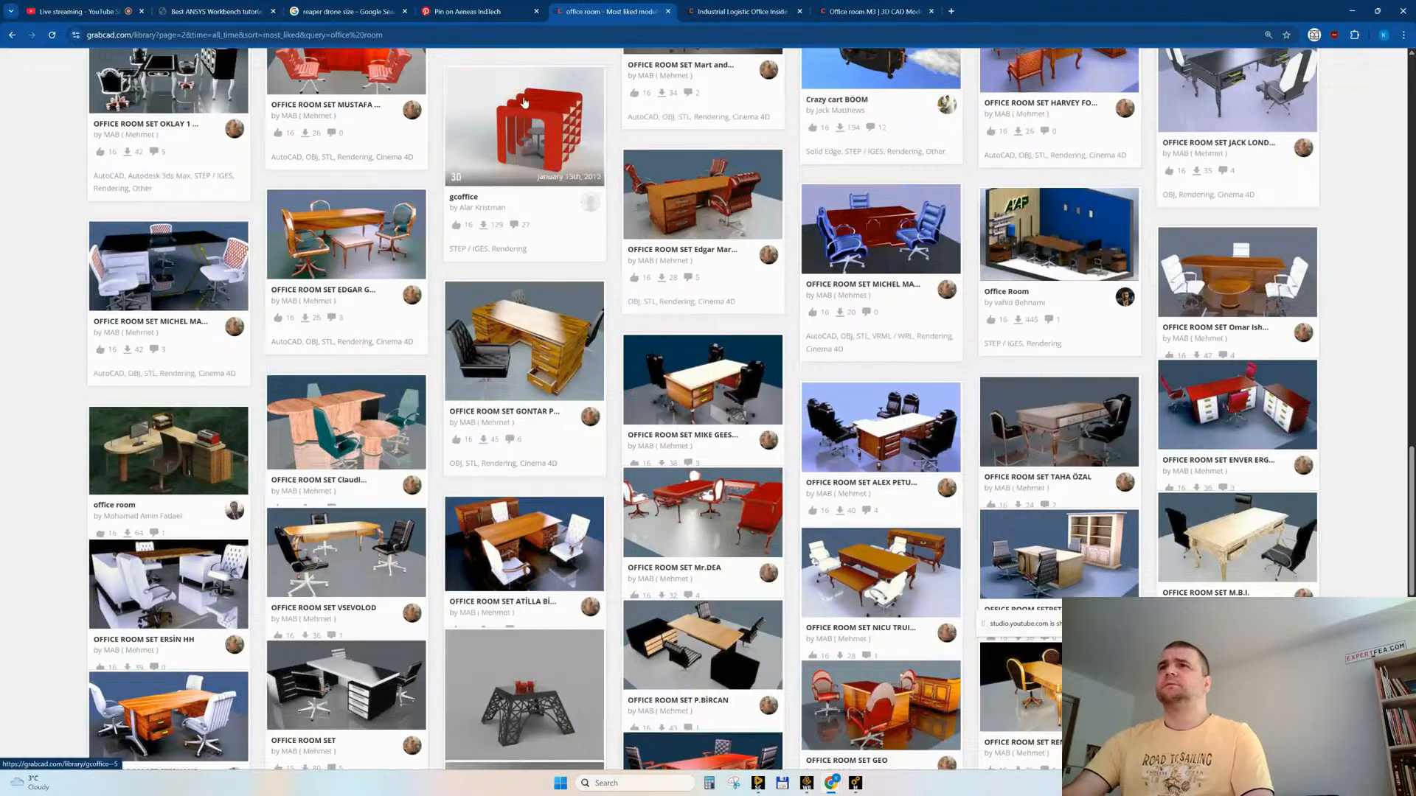
pyautogui.scroll(-4, 804, 358)
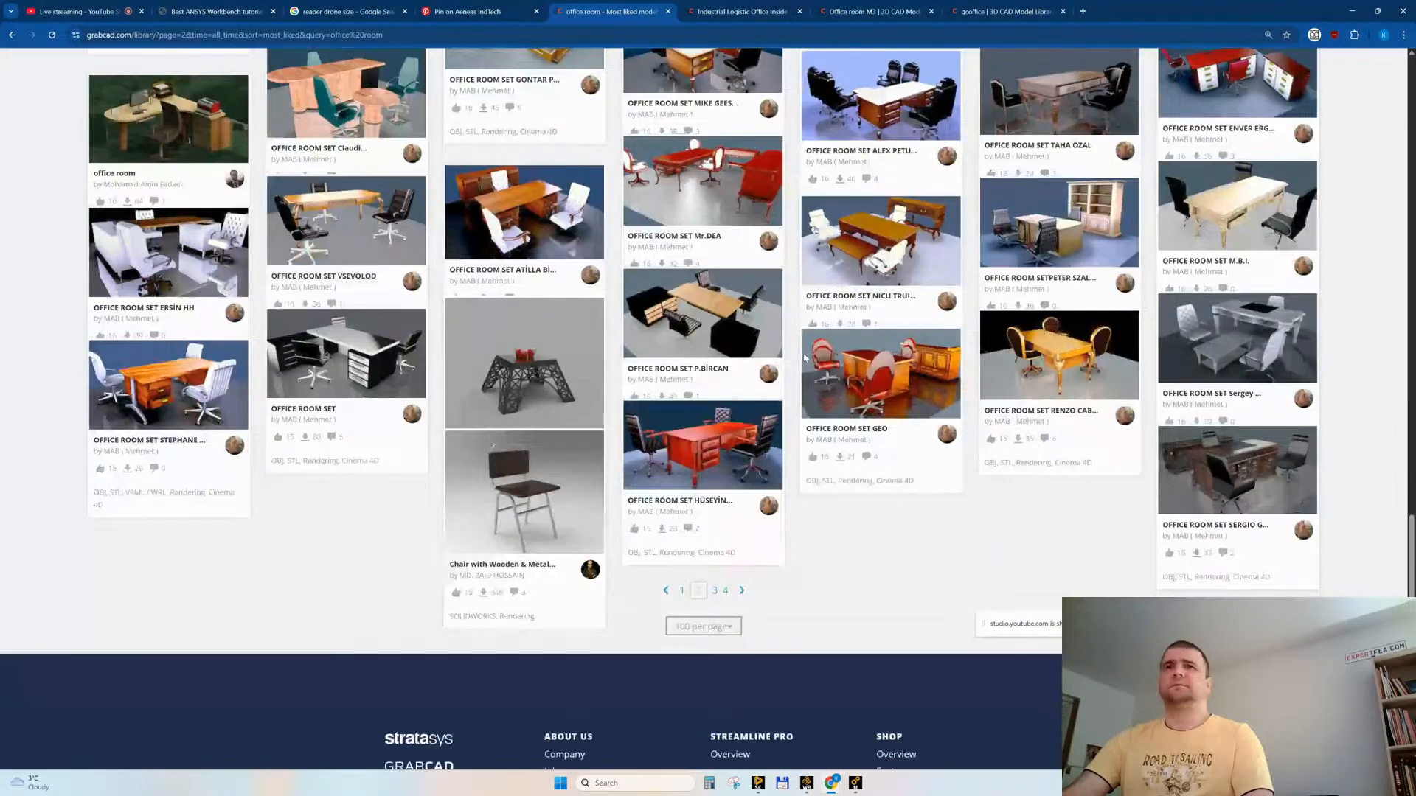
pyautogui.click(717, 592)
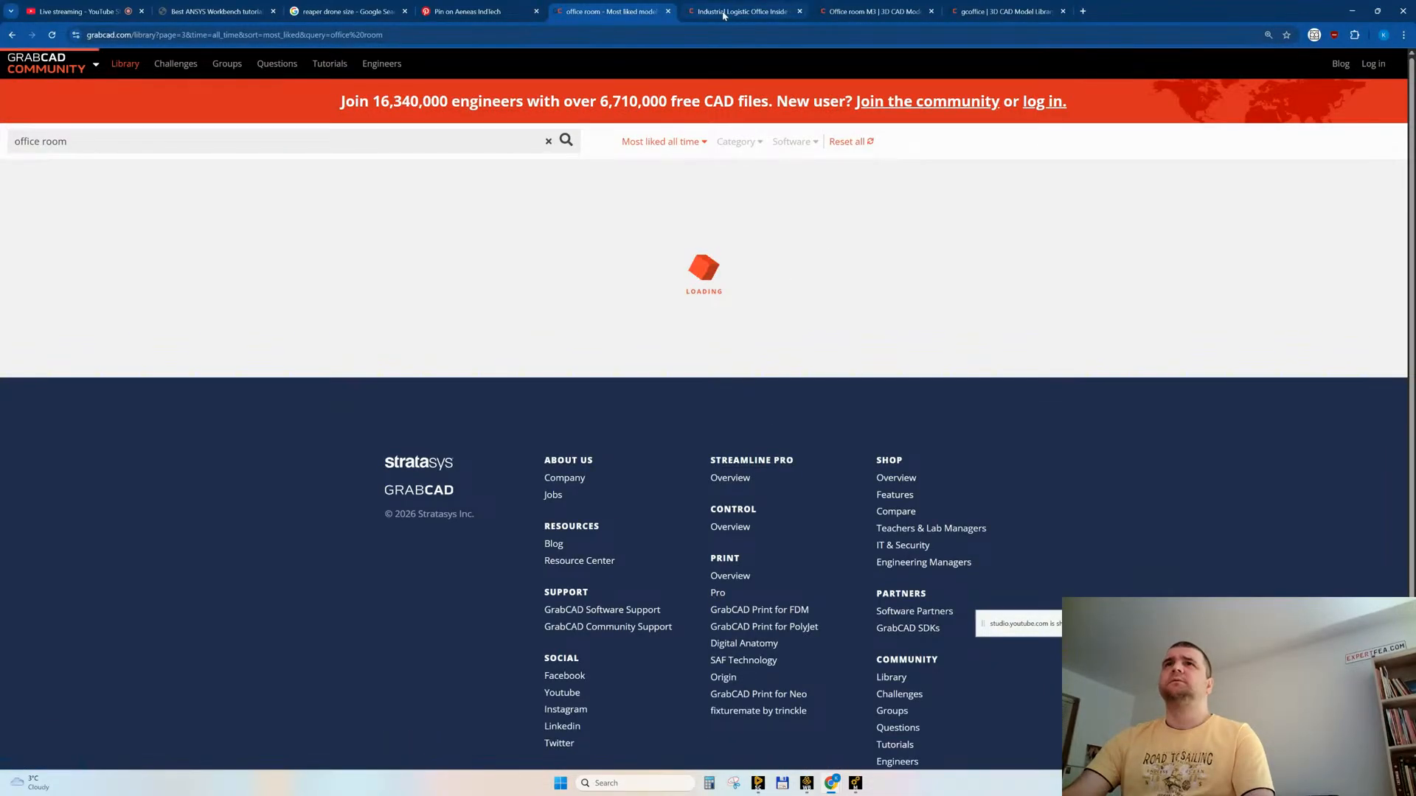
# Step: Examine the file formats and preview images of the Industrial Logistic Office Inside Hall model
pyautogui.click(741, 11)
pyautogui.scroll(-5, 634, 480)
pyautogui.scroll(-3, 732, 479)
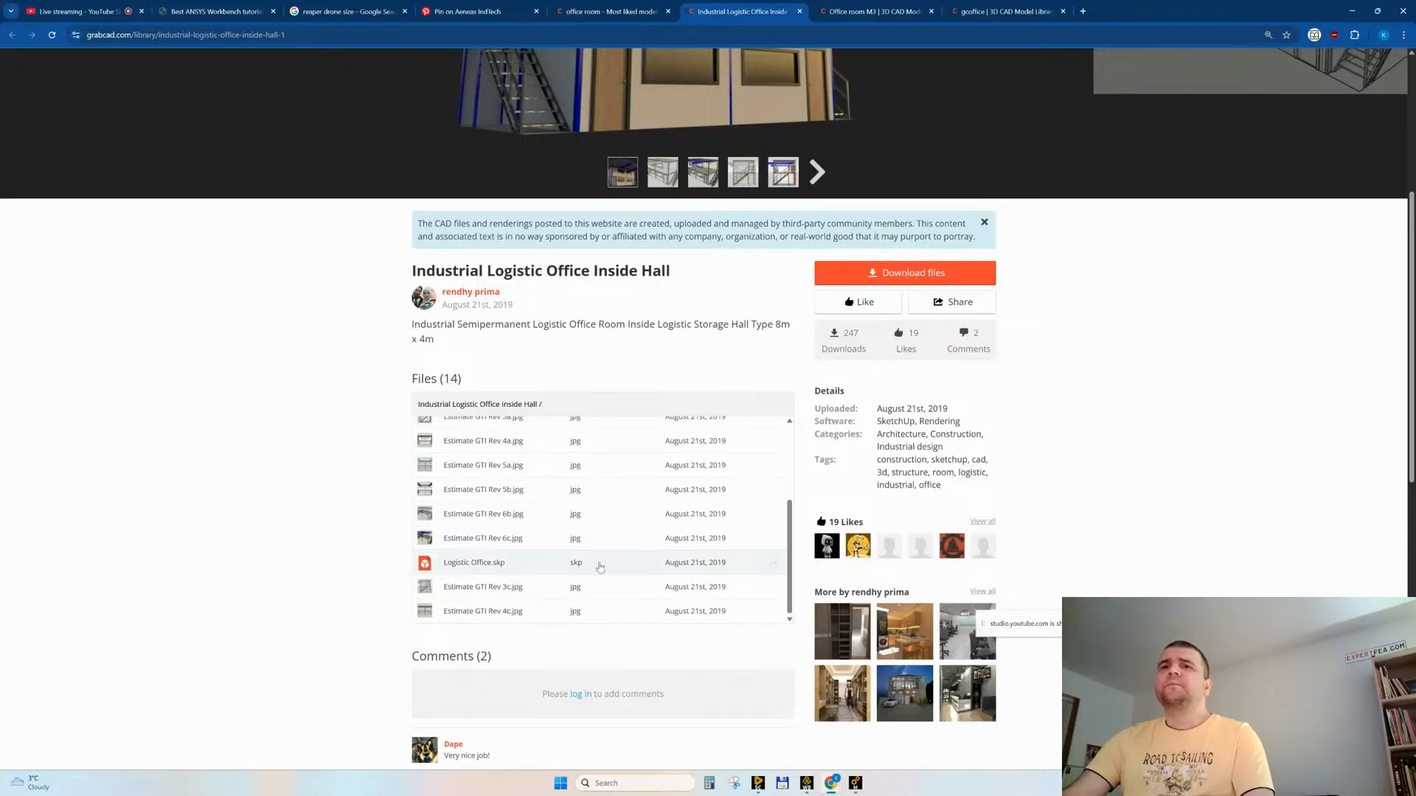
pyautogui.scroll(5, 600, 566)
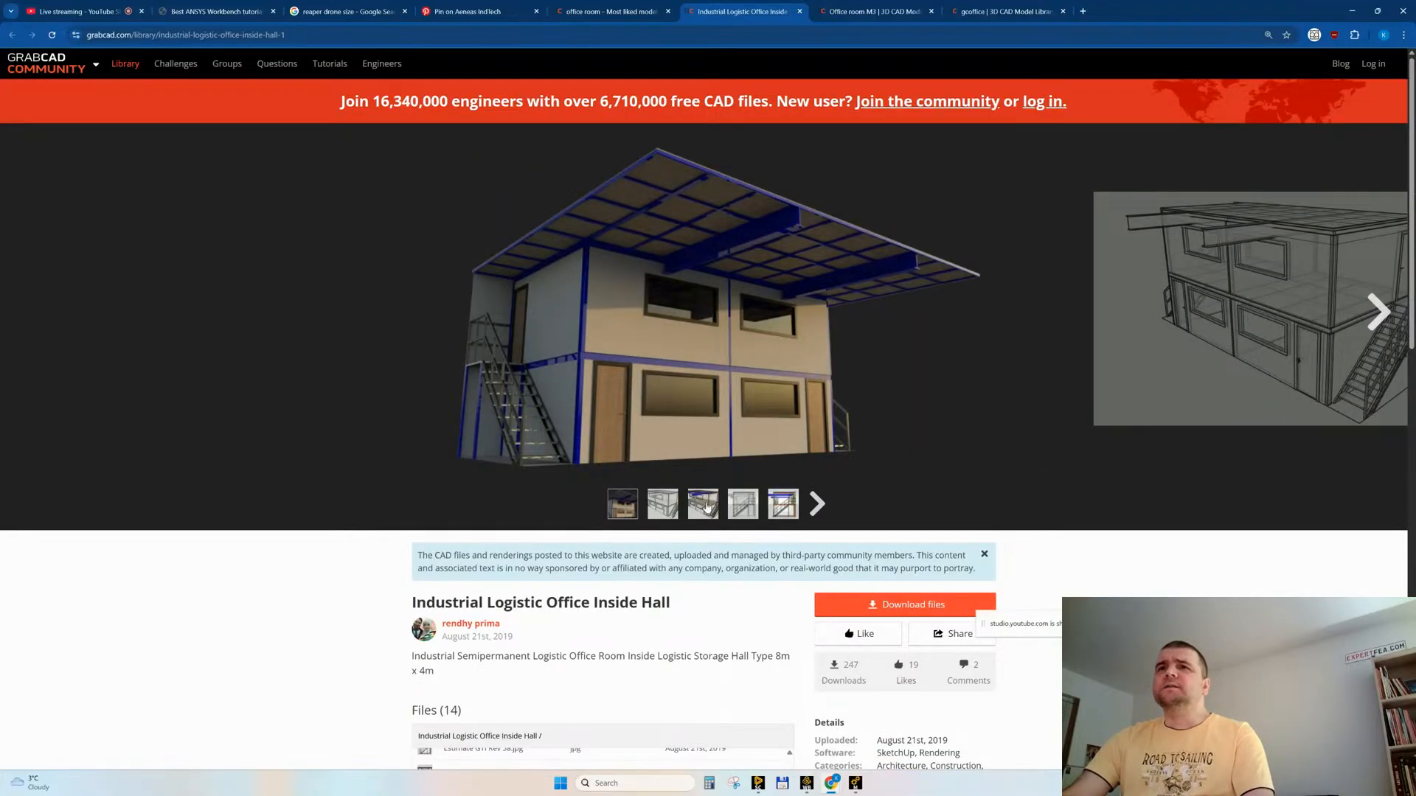
pyautogui.click(706, 507)
pyautogui.click(742, 509)
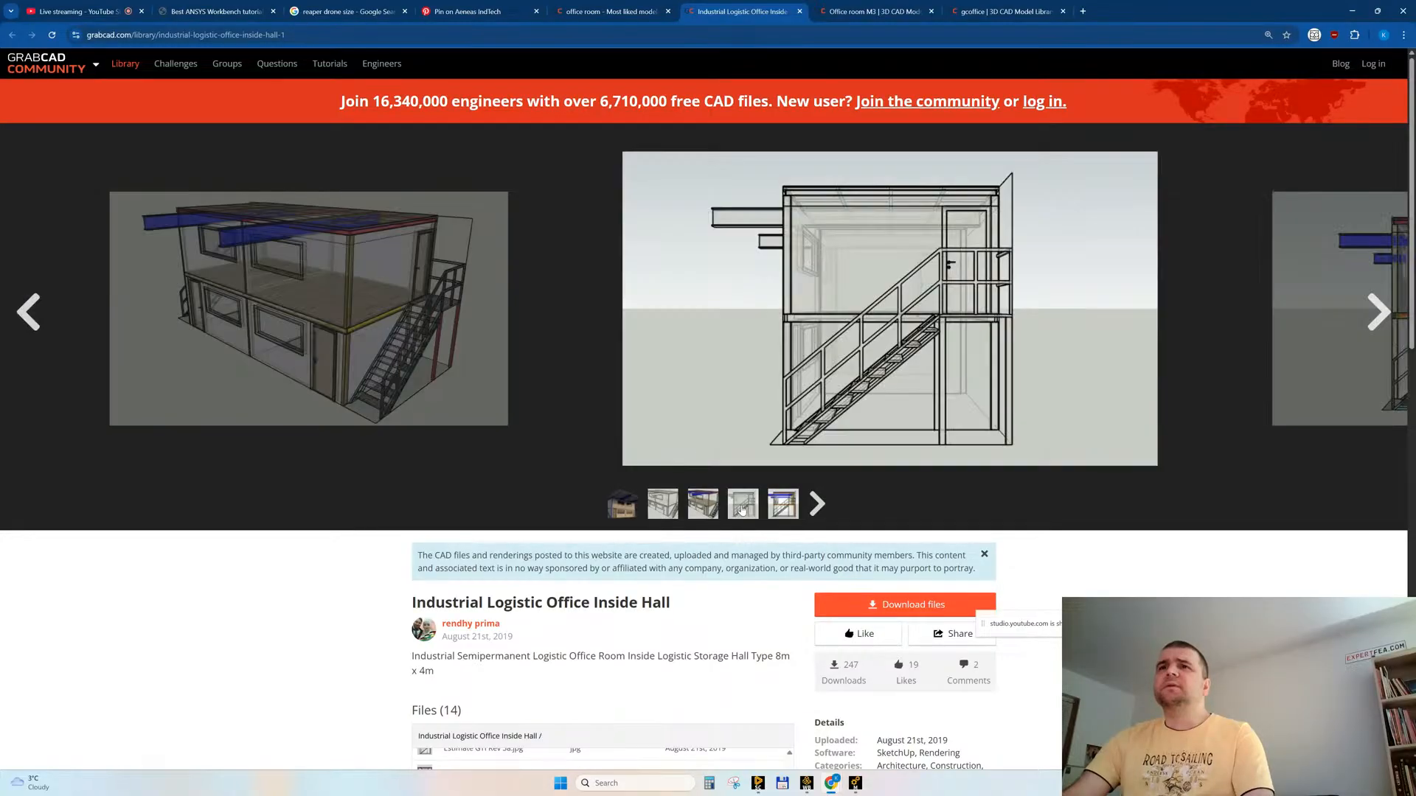
pyautogui.scroll(-5, 763, 504)
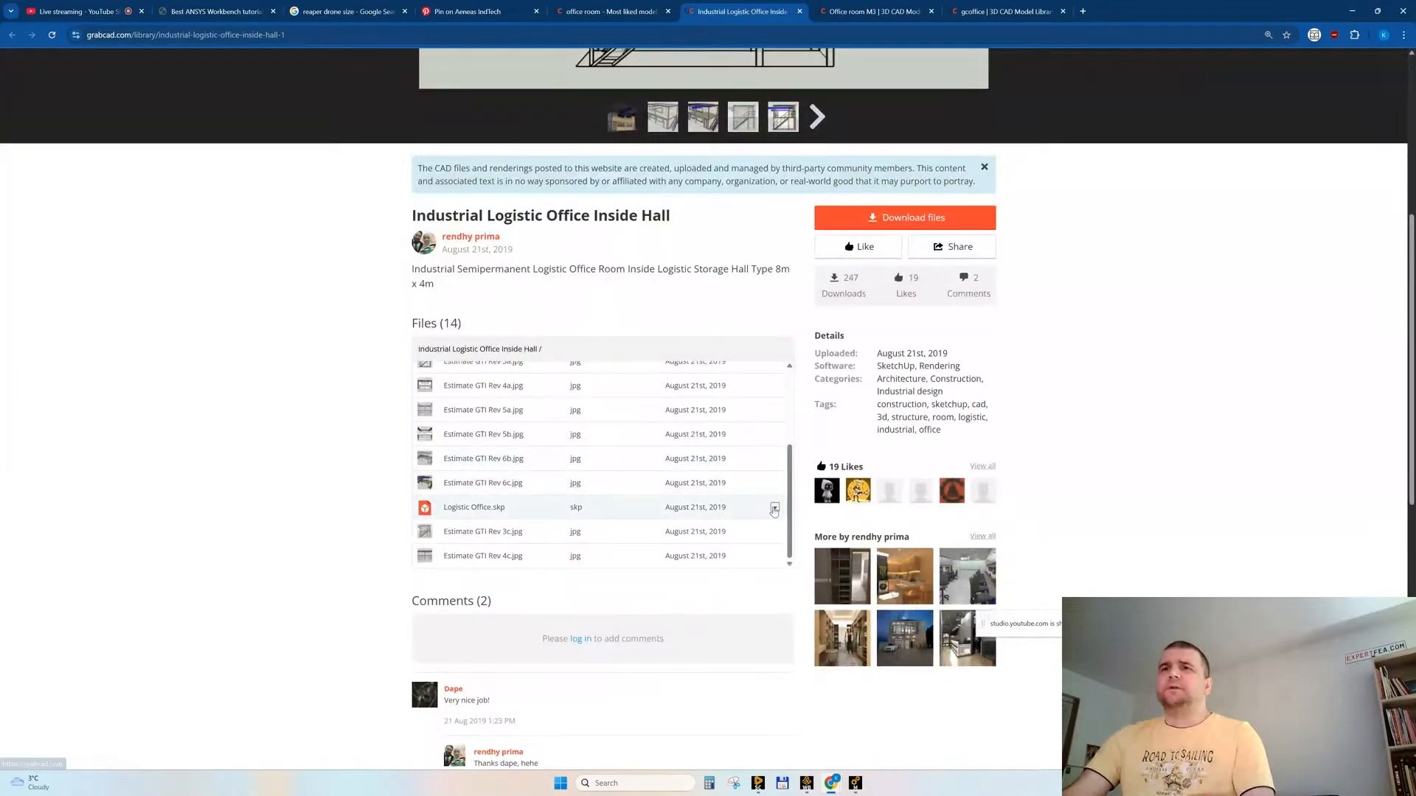
# Step: Download Logistic Office.skp from the Industrial Logistic Office Inside Hall model, and close its page
pyautogui.click(763, 507)
pyautogui.click(702, 402)
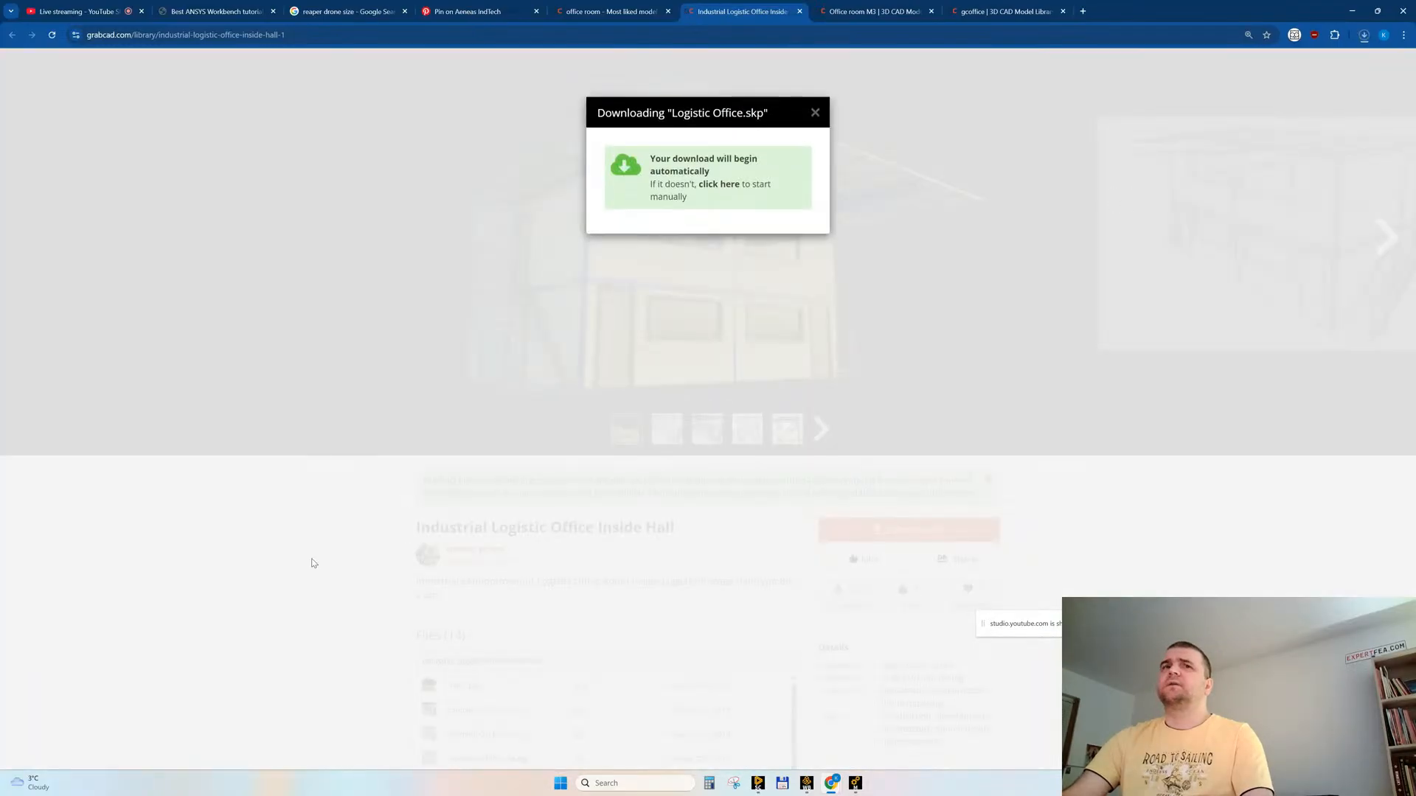
pyautogui.click(314, 553)
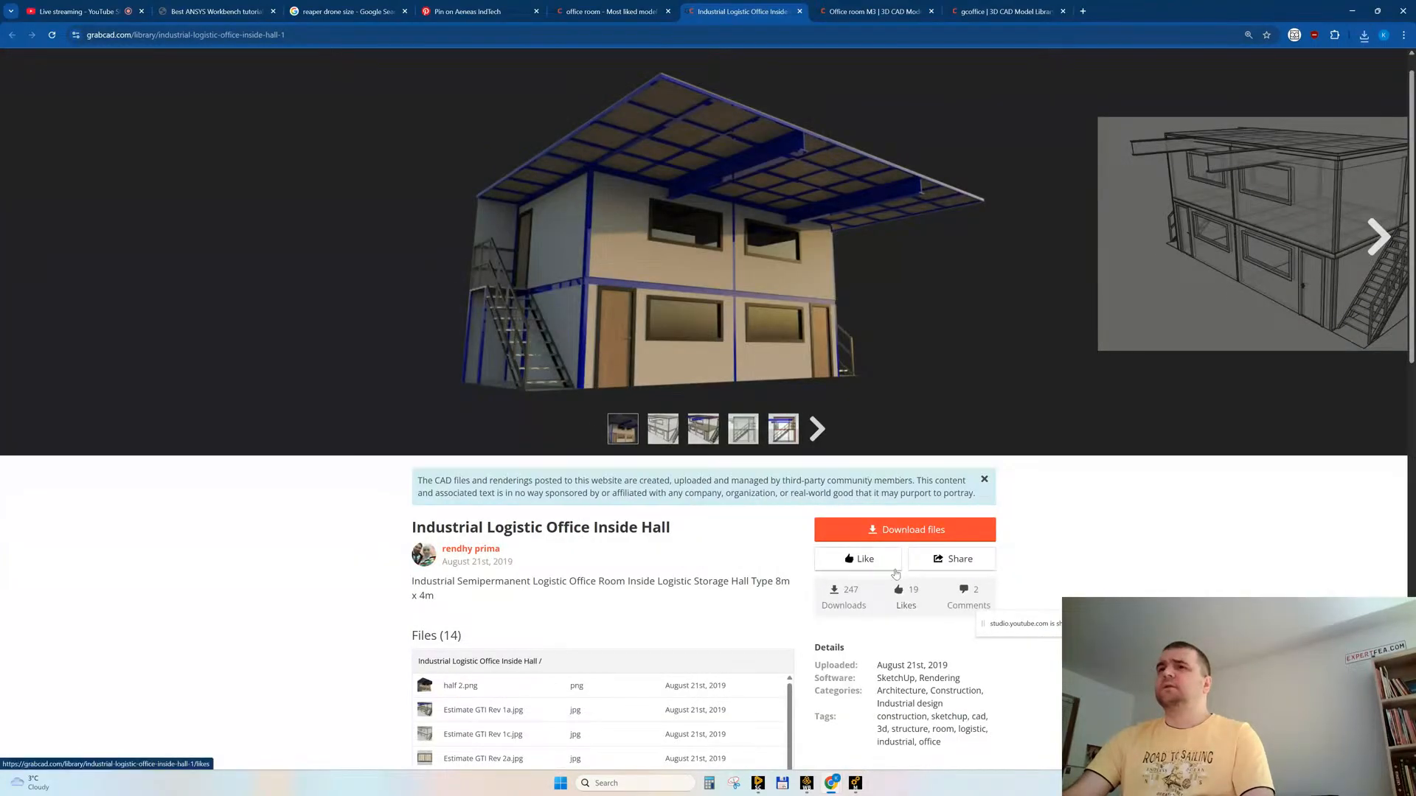
pyautogui.middleClick(730, 15)
# Step: Examine Desk Model 3.STEP of Office room M3 in the 3D viewer, and close the Office room M3 and gcoffice pages
pyautogui.scroll(-5, 336, 563)
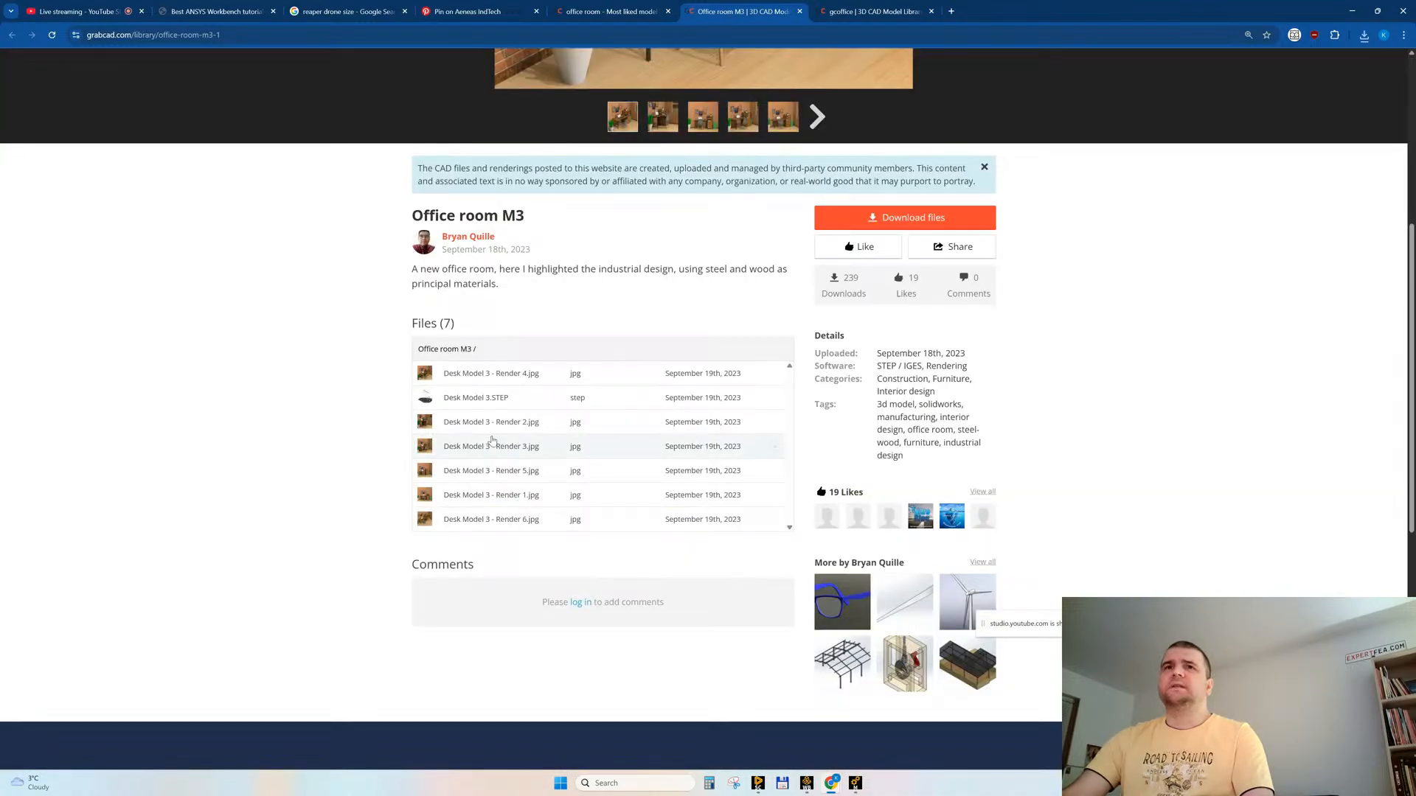
pyautogui.click(469, 398)
pyautogui.click(567, 282)
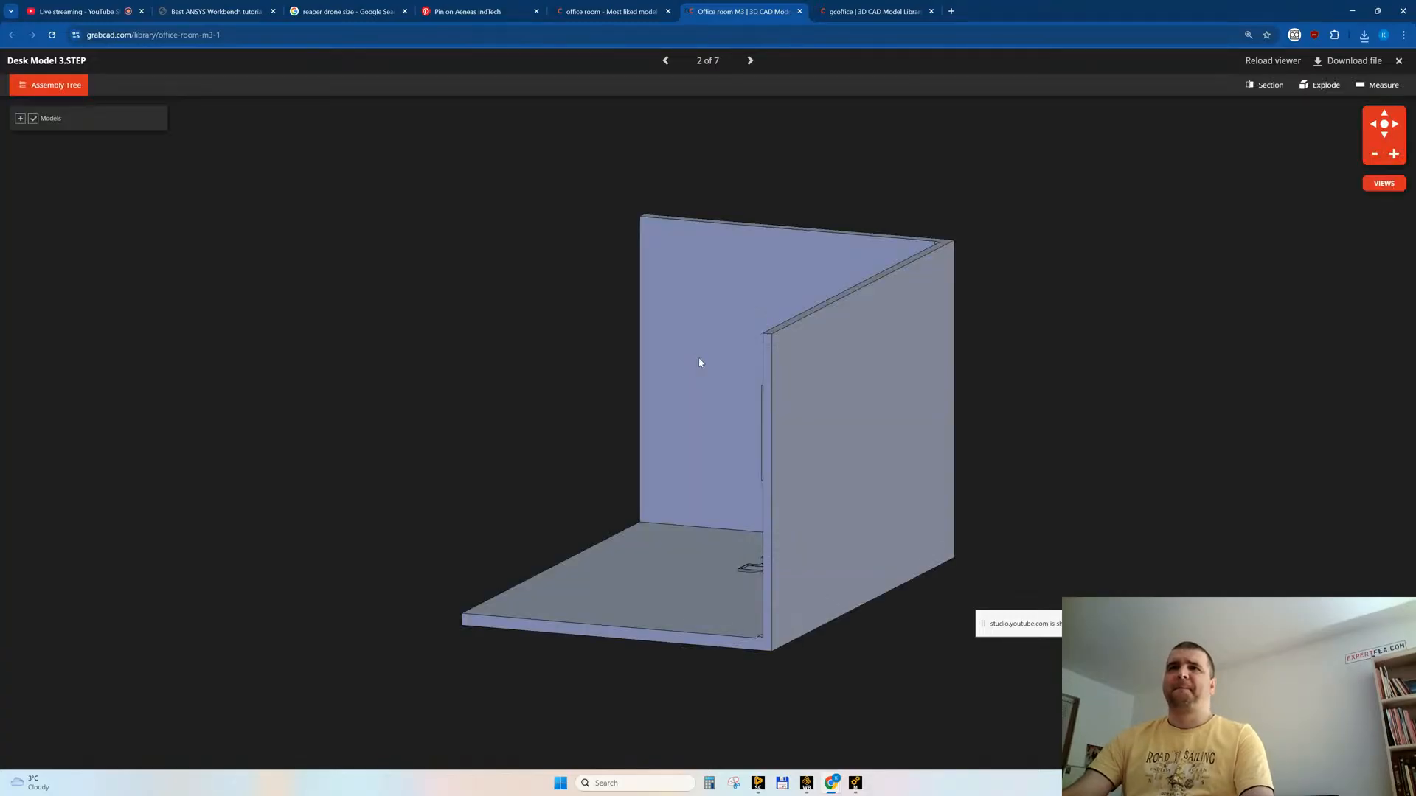
pyautogui.moveTo(565, 362); pyautogui.dragTo(662, 334)
pyautogui.middleClick(743, 7)
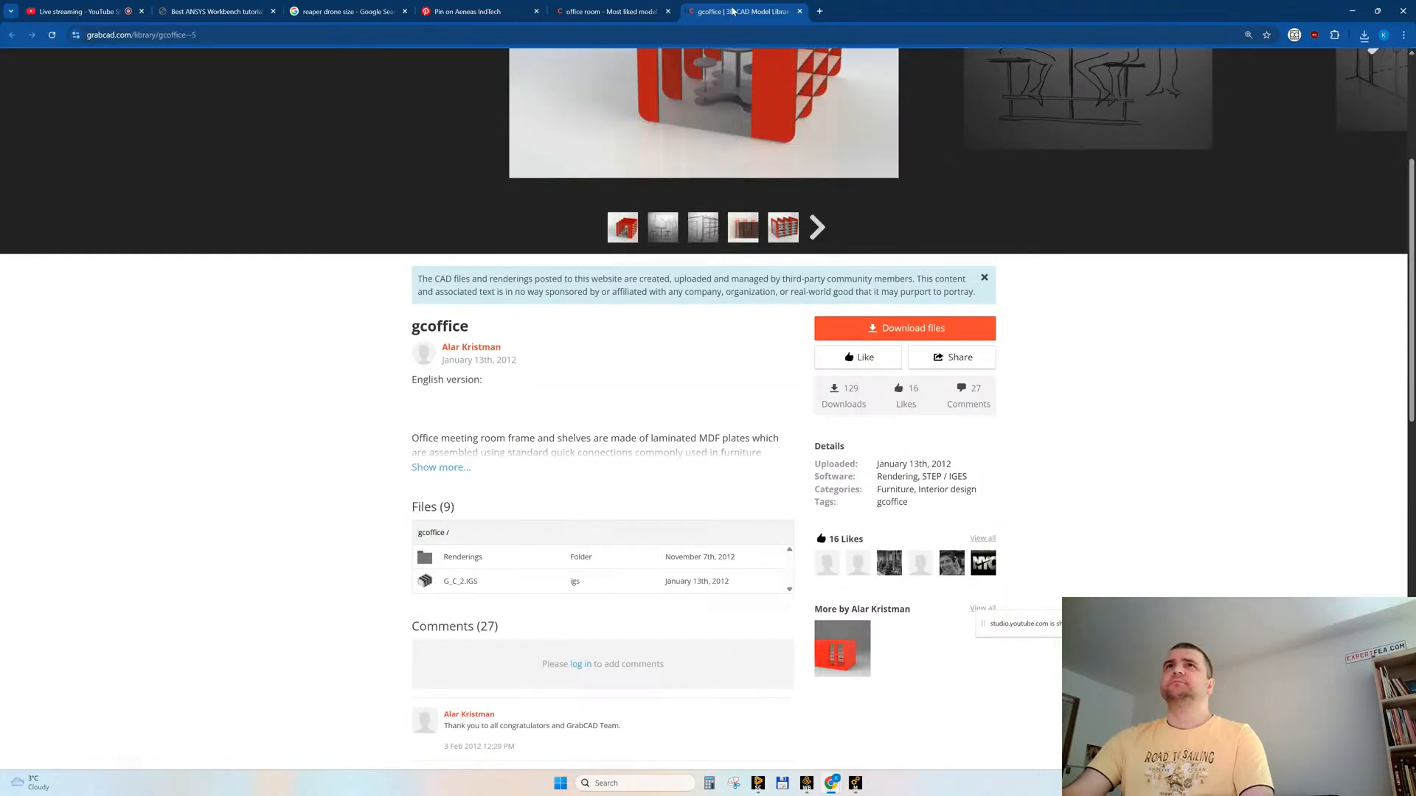
pyautogui.middleClick(733, 10)
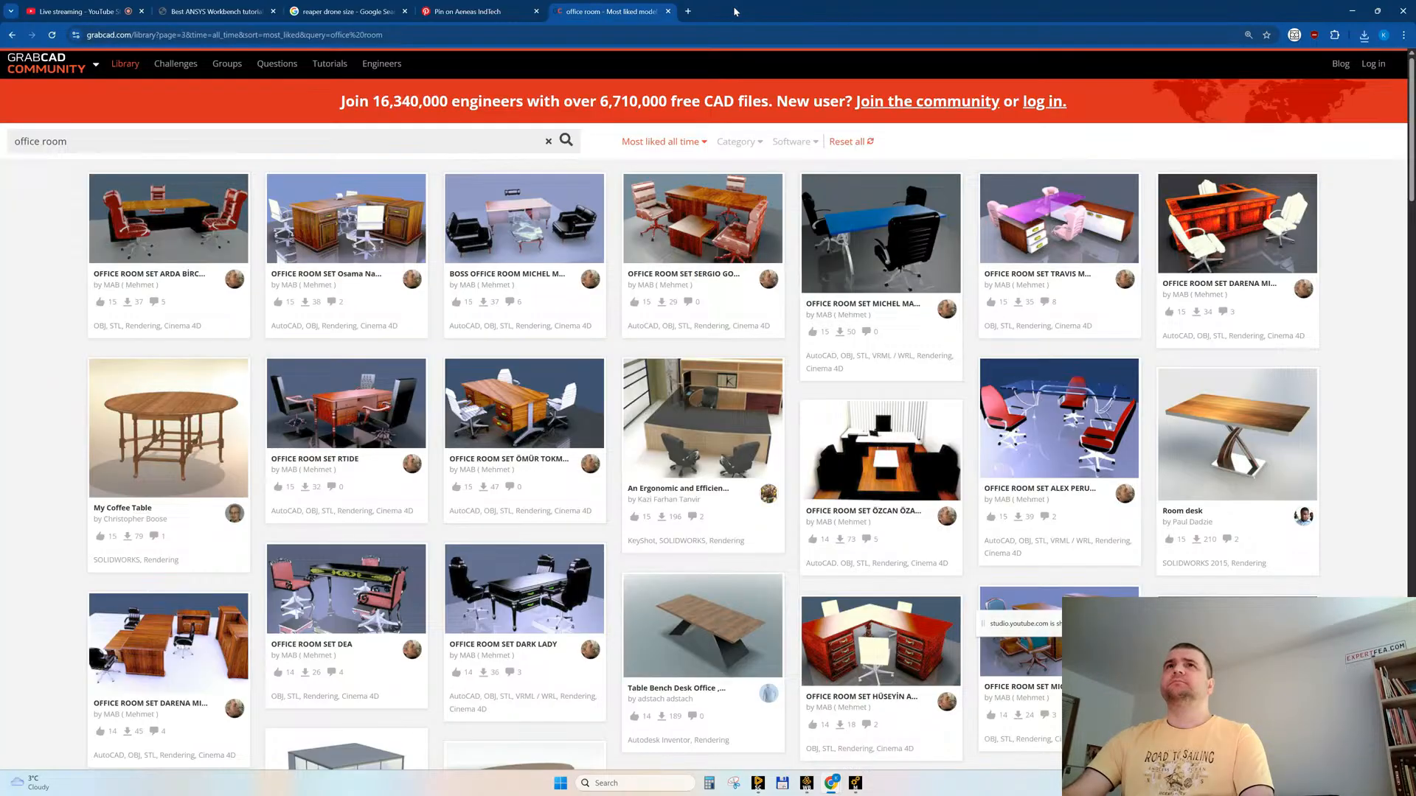
# Step: Look through the first page 3 office room results, opening Cement frame apartment building in a new tab
pyautogui.scroll(-2, 626, 586)
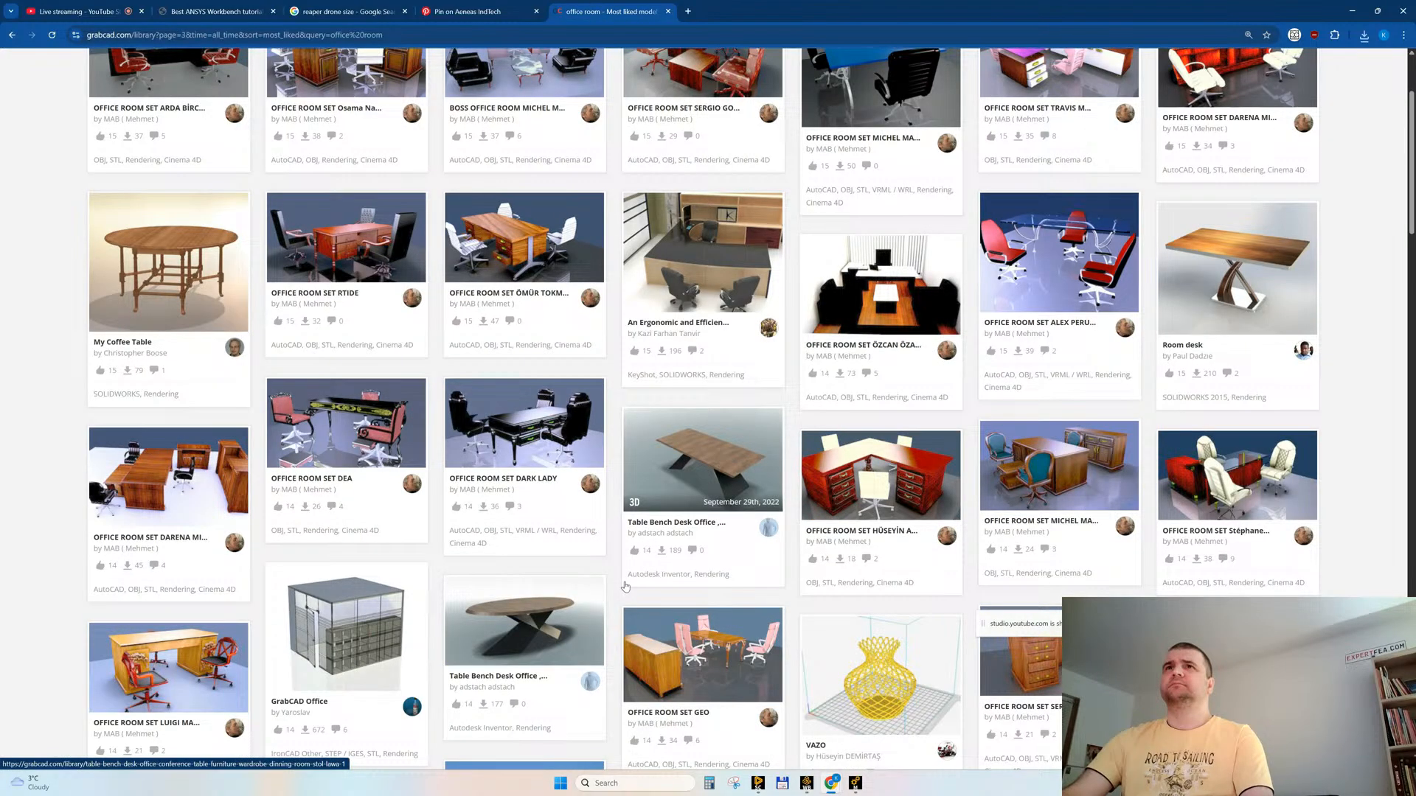
pyautogui.scroll(-5, 626, 586)
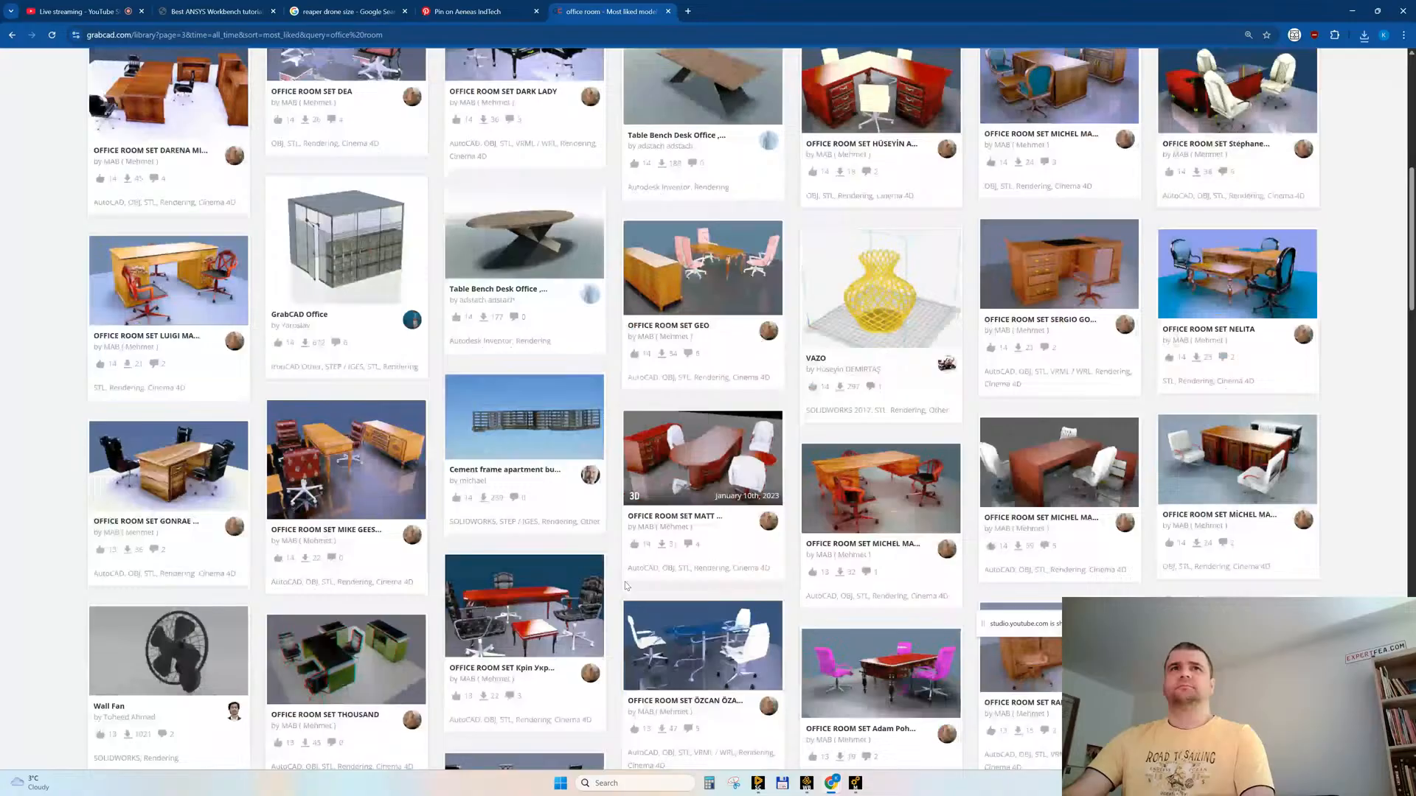
pyautogui.scroll(-3, 626, 587)
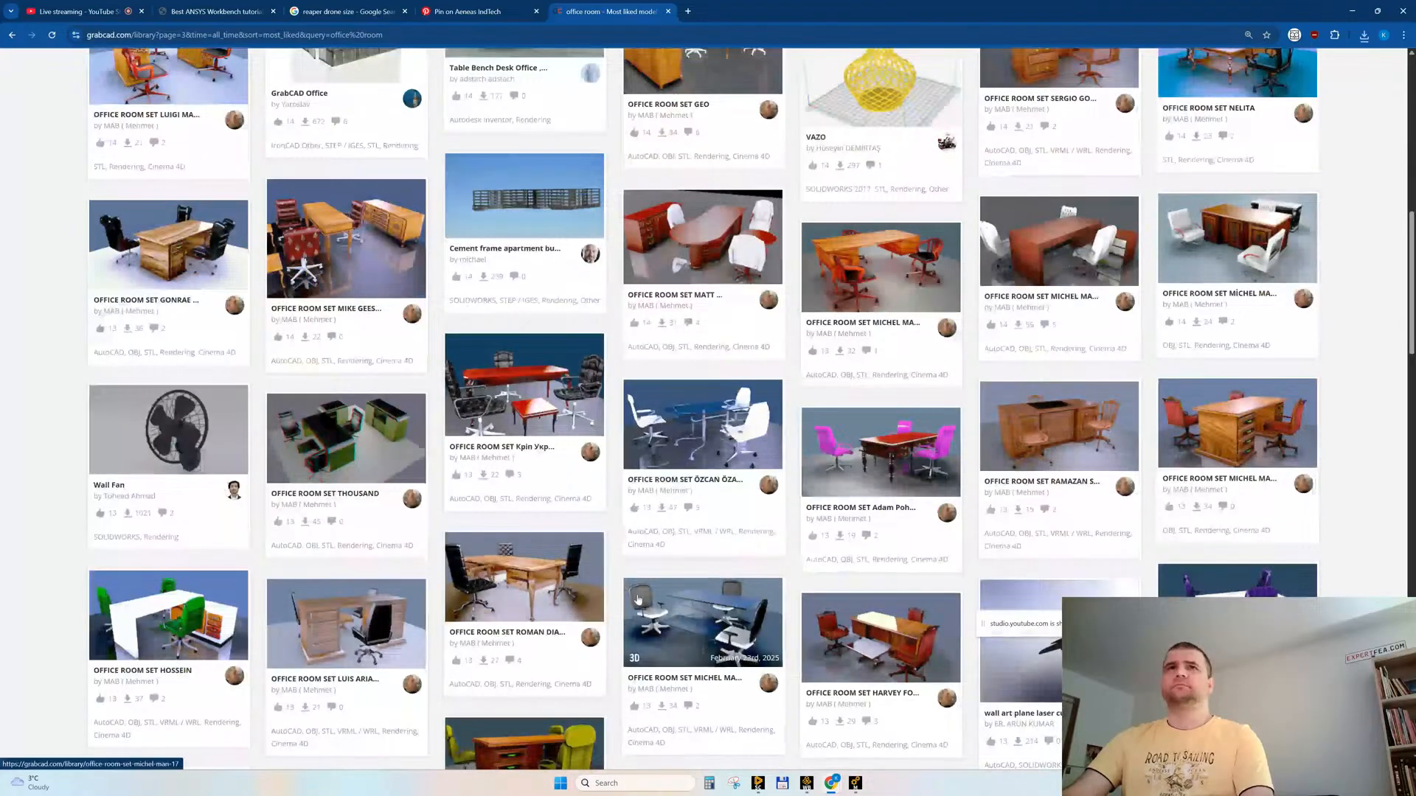
pyautogui.middleClick(508, 196)
# Step: Look through the remaining page 3 results, opening Small office concept and OFFICE ROOM W/ COFERENCE in new tabs
pyautogui.scroll(-3, 579, 422)
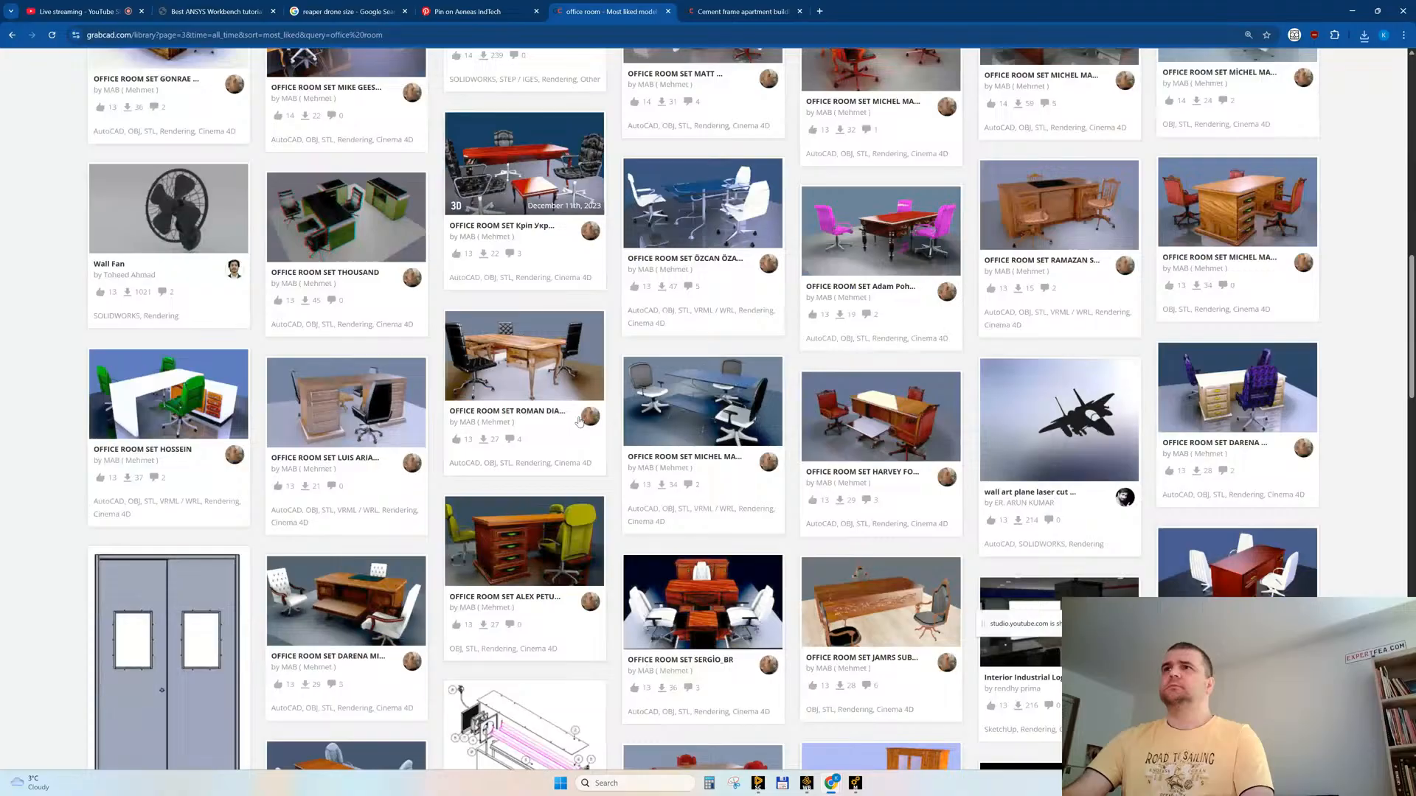
pyautogui.scroll(-3, 579, 422)
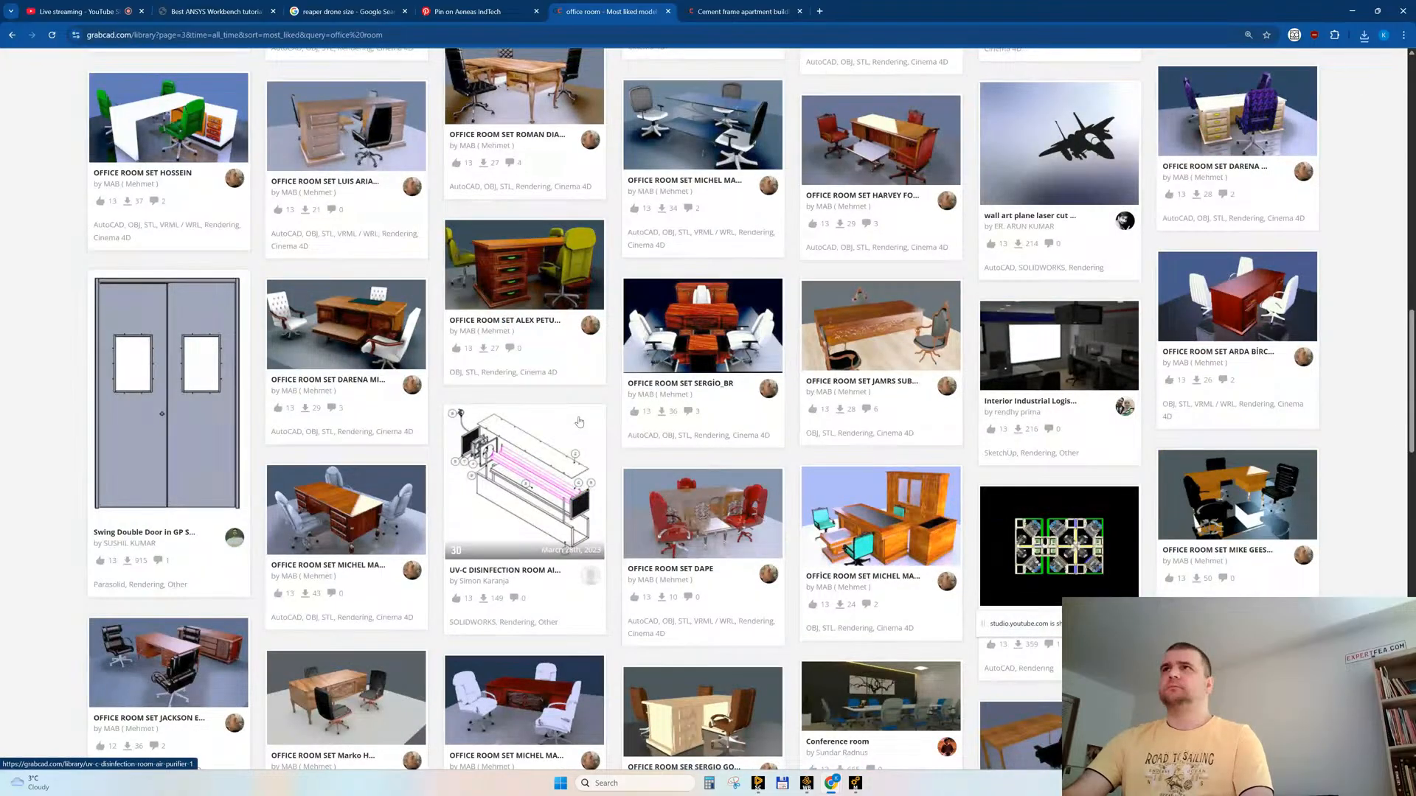
pyautogui.scroll(-3, 579, 422)
pyautogui.scroll(-3, 579, 422)
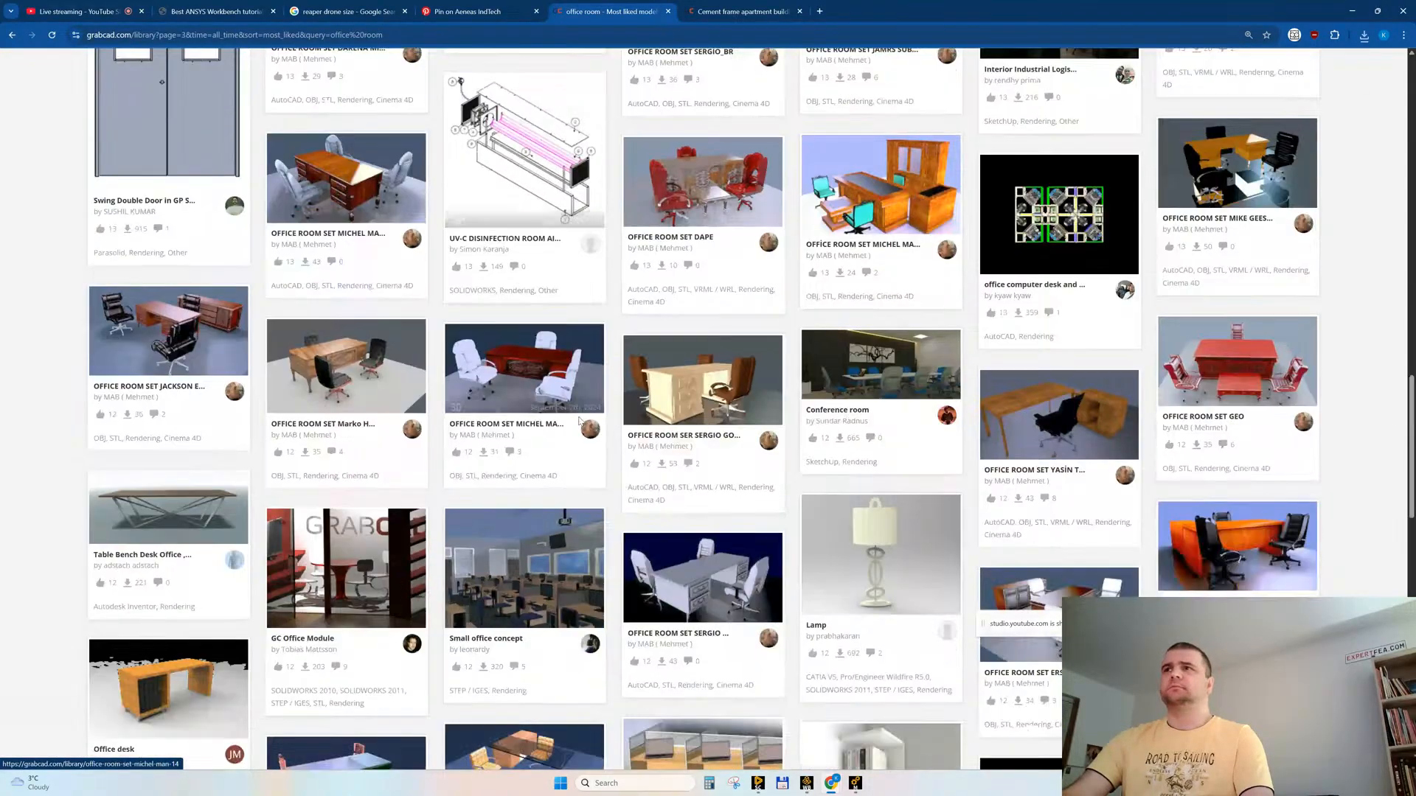
pyautogui.scroll(-1, 579, 422)
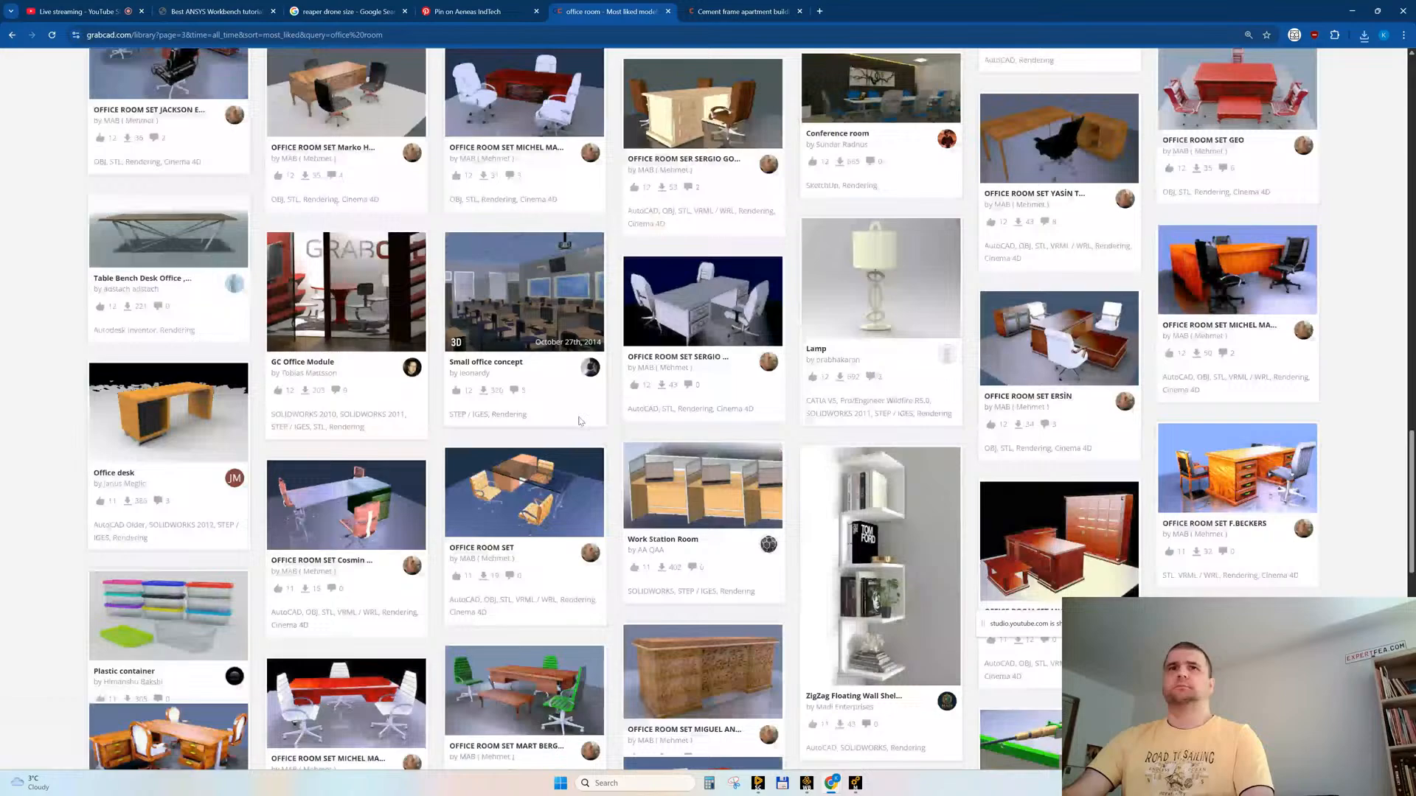
pyautogui.middleClick(578, 422)
pyautogui.scroll(-5, 620, 501)
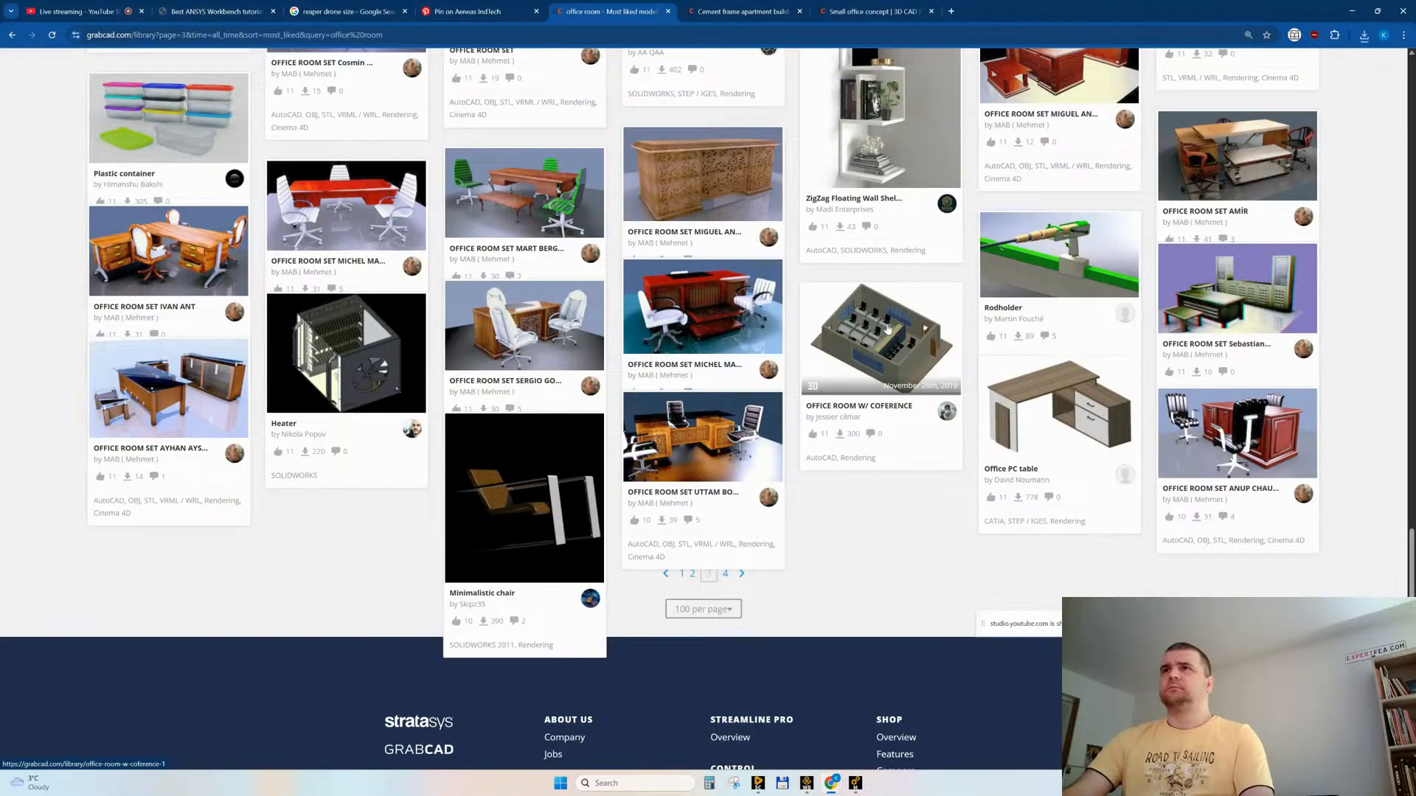
# Step: Check the Cement frame apartment building page and the file formats inside its 6 STOREY CEMENT FRAME CONSTRUSCTION folder
pyautogui.click(729, 13)
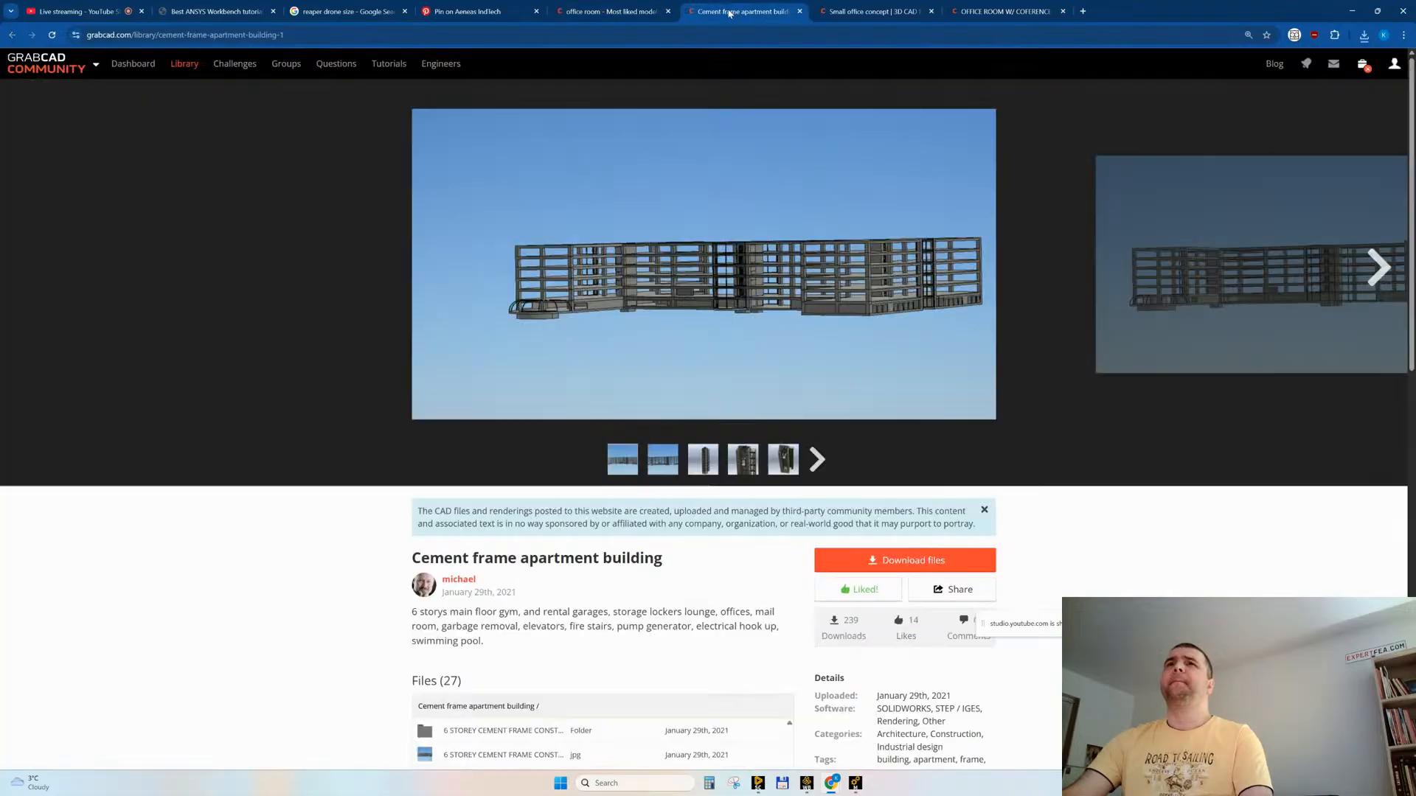
pyautogui.scroll(-3, 251, 595)
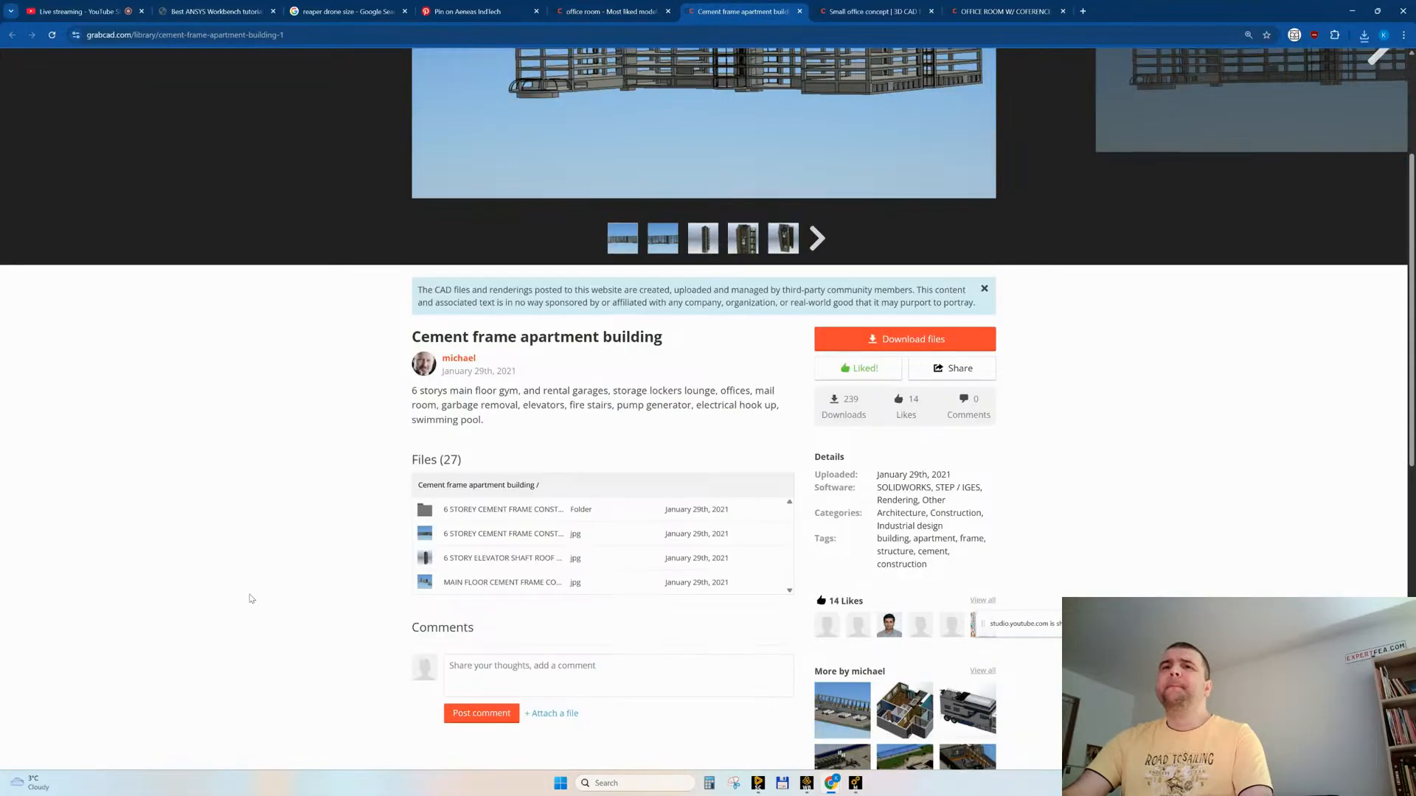
pyautogui.click(486, 515)
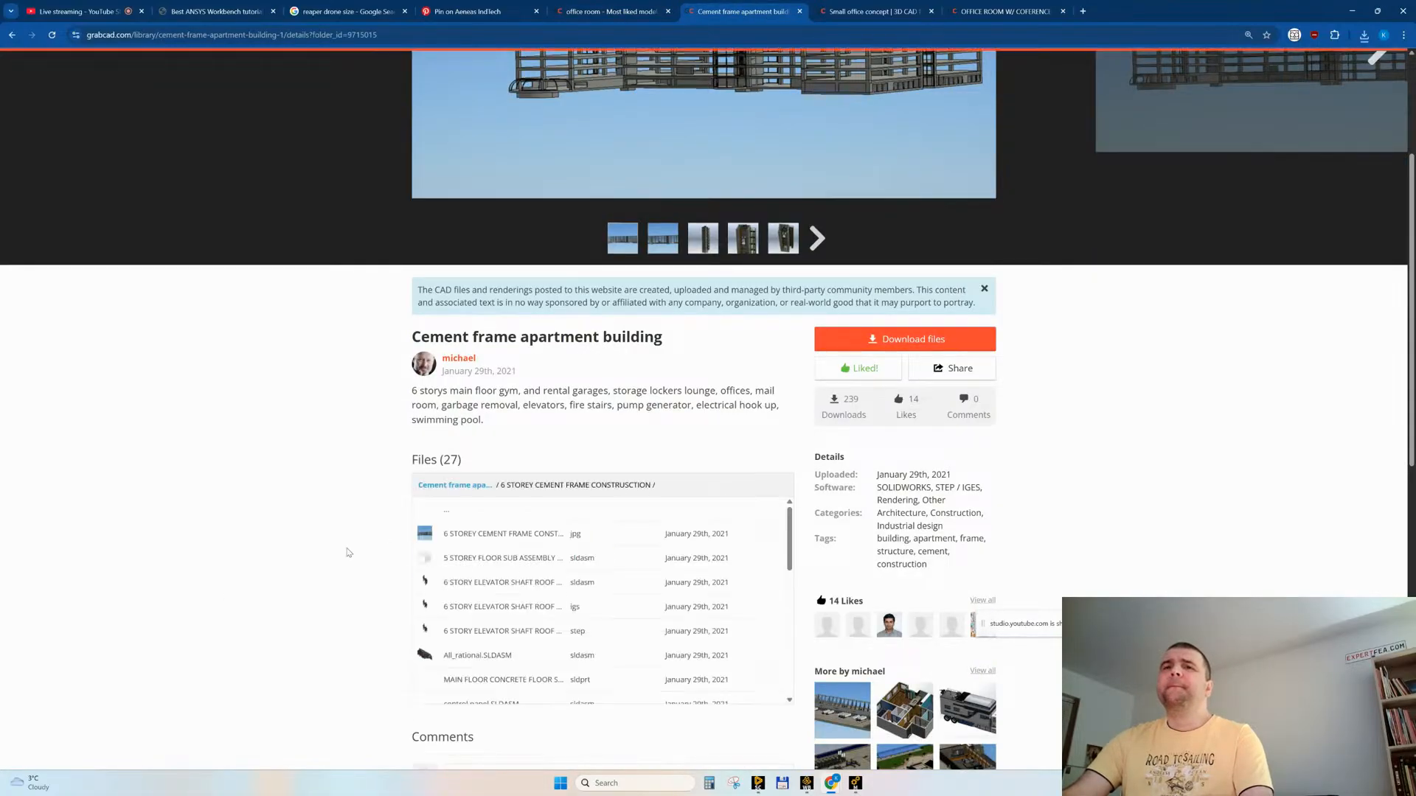
pyautogui.scroll(-2, 631, 587)
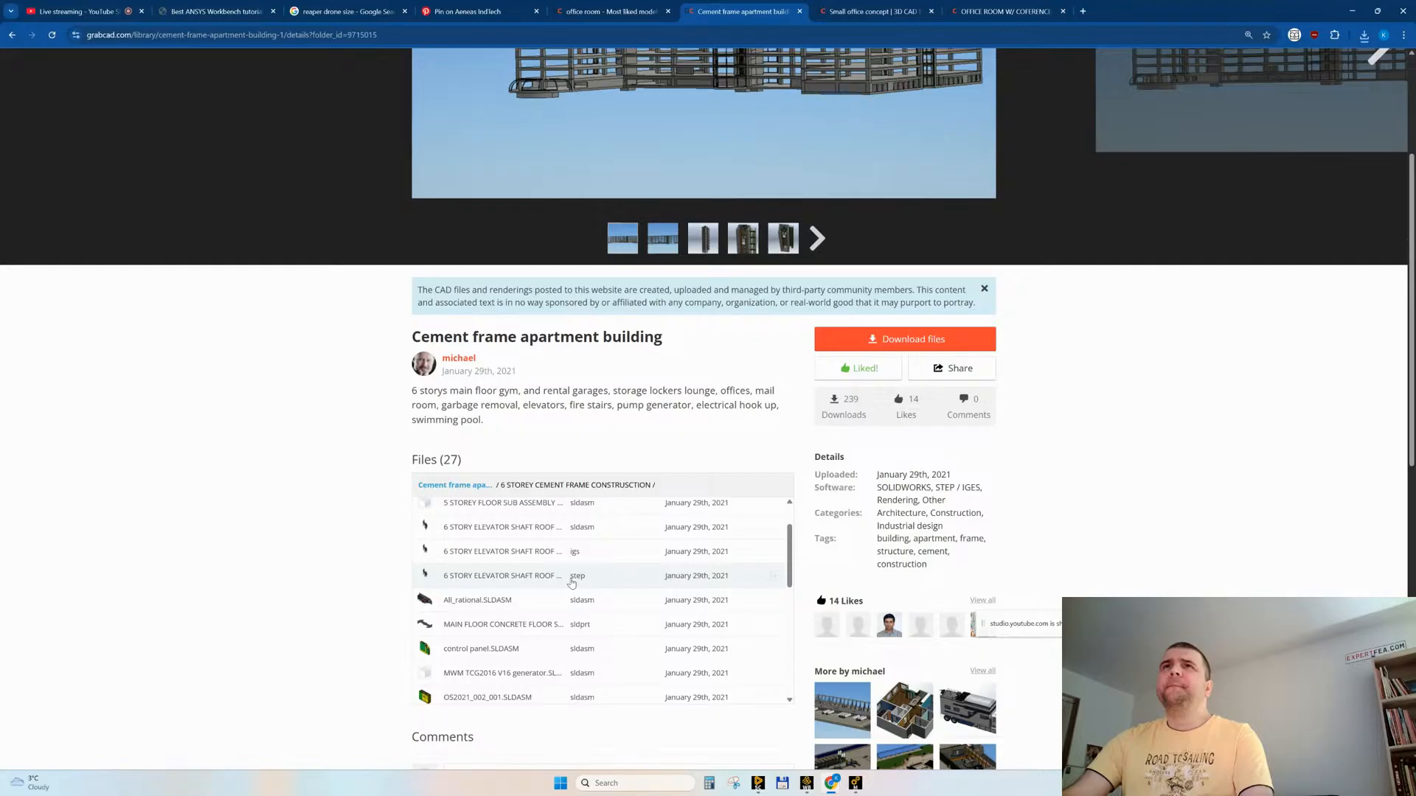
pyautogui.scroll(2, 337, 498)
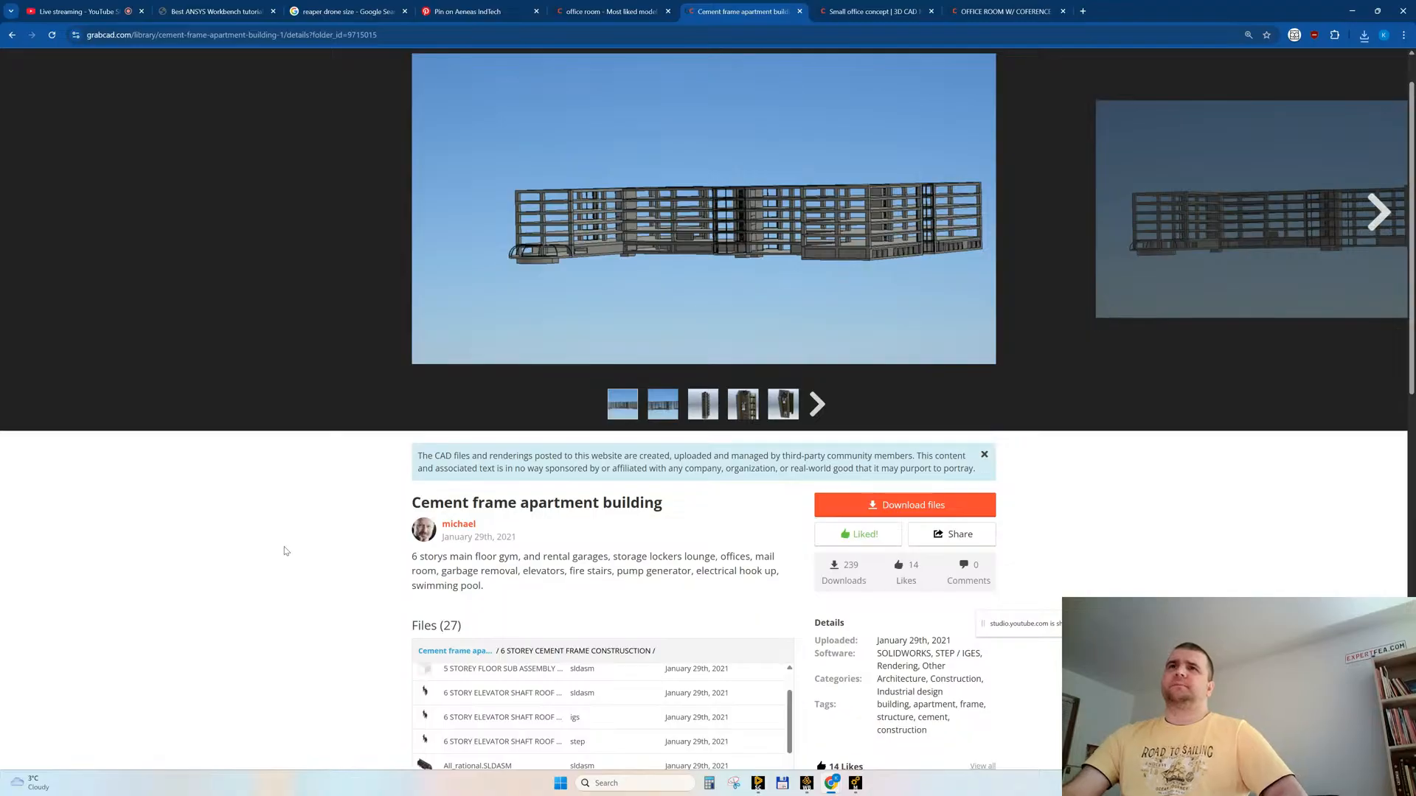
# Step: Download a 6 STORY ELEVATOR SHAFT ROOF file from the Cement frame apartment building model, and close its page
pyautogui.scroll(-4, 285, 552)
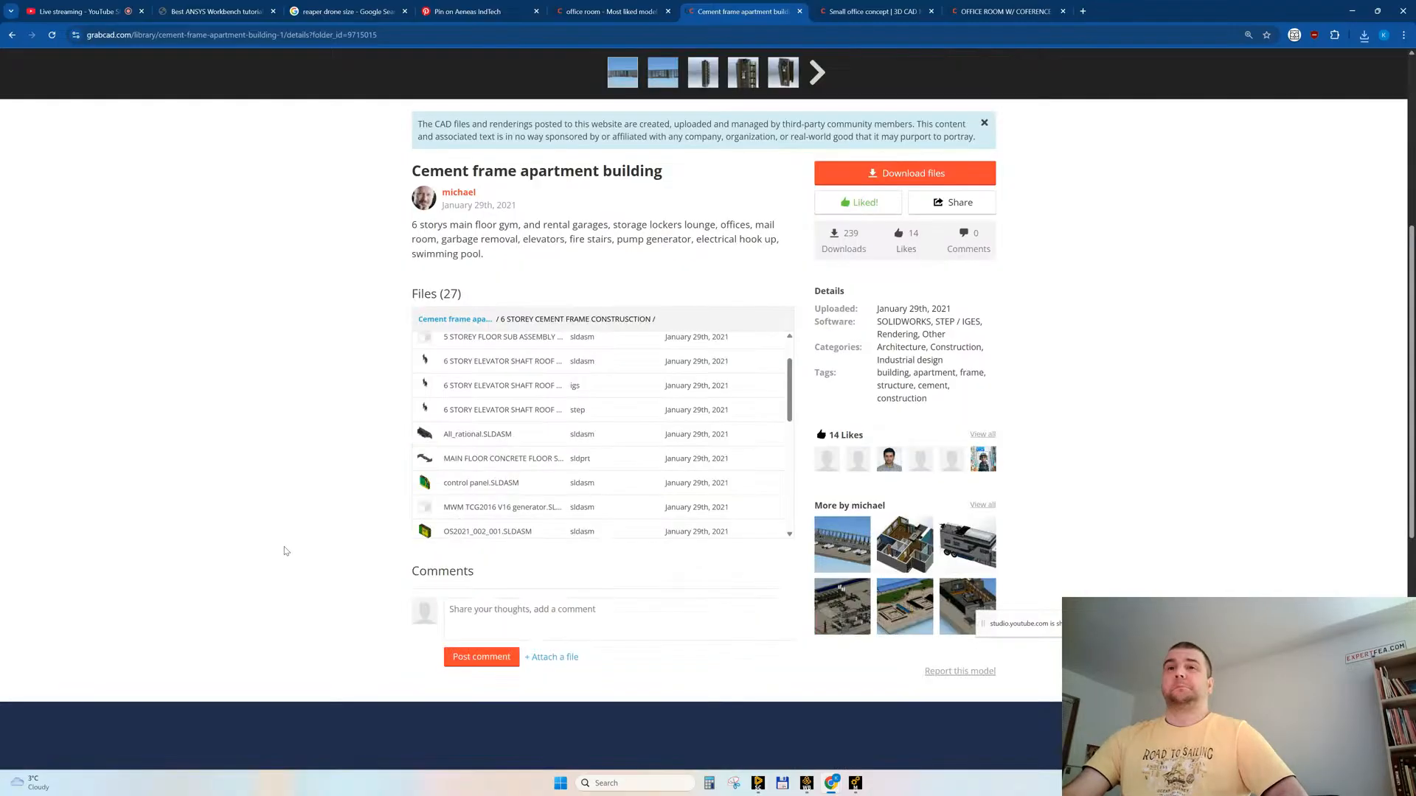
pyautogui.click(757, 422)
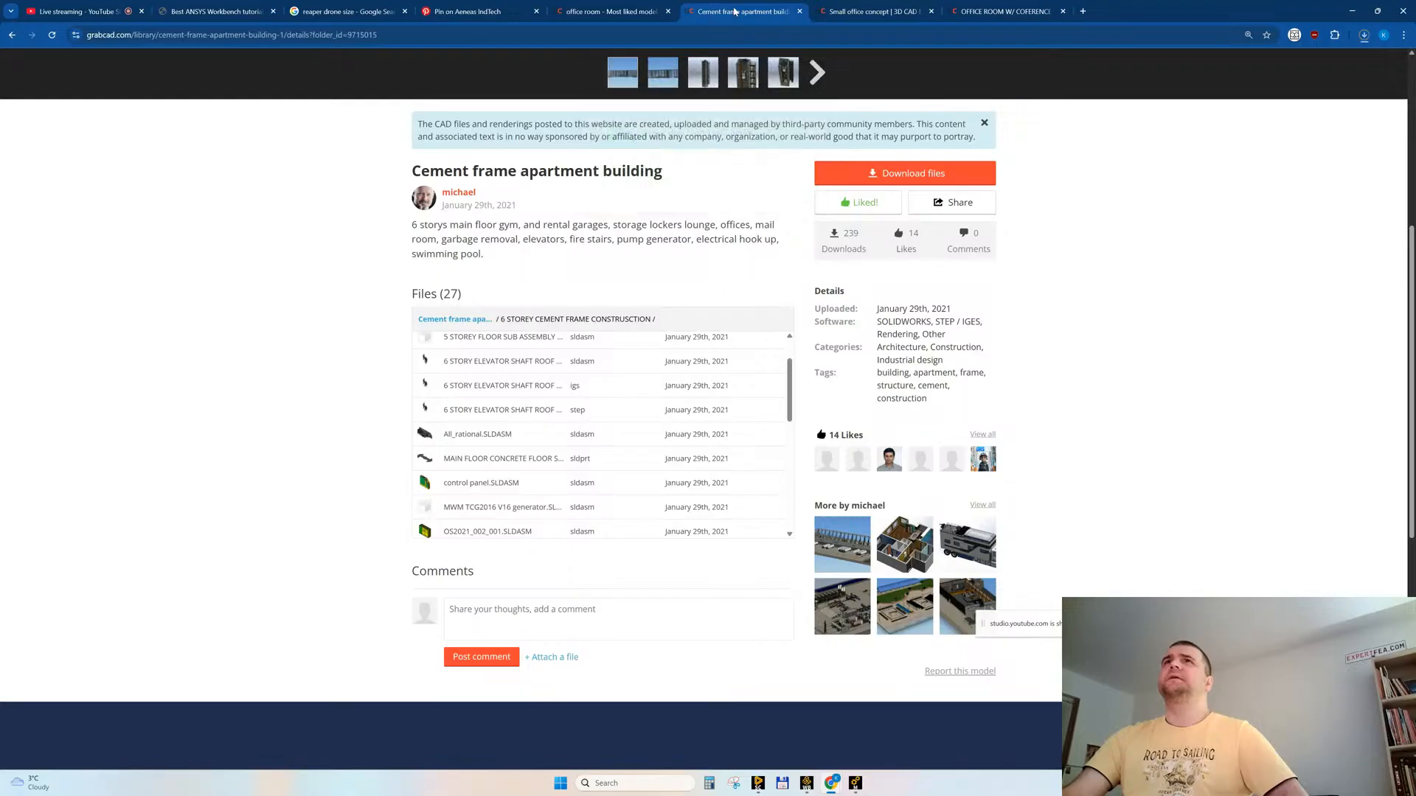
pyautogui.middleClick(734, 11)
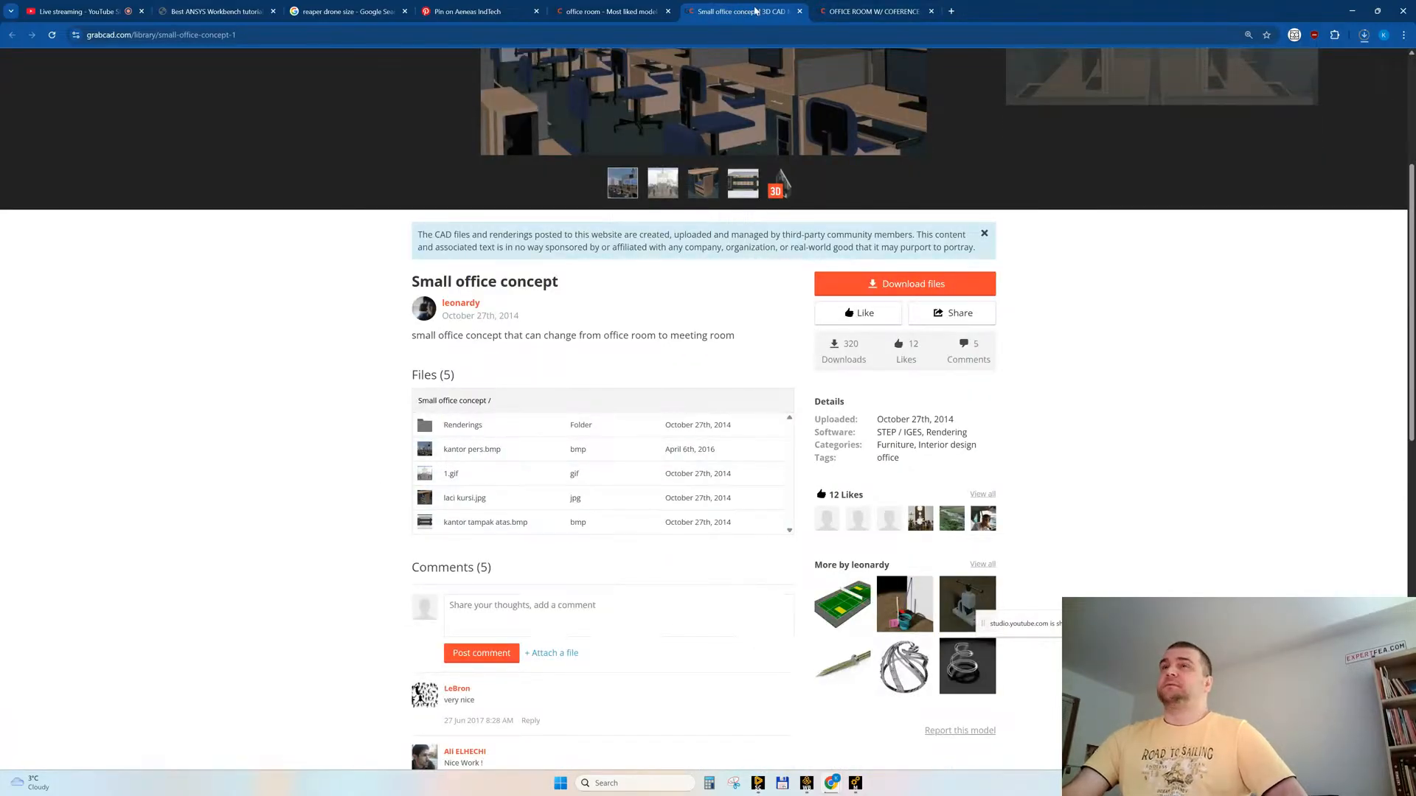
# Step: Load page 4 of the office room results, closing the two remaining office model pages and the two drone reference pages
pyautogui.hotkey('ctrl', 'w')
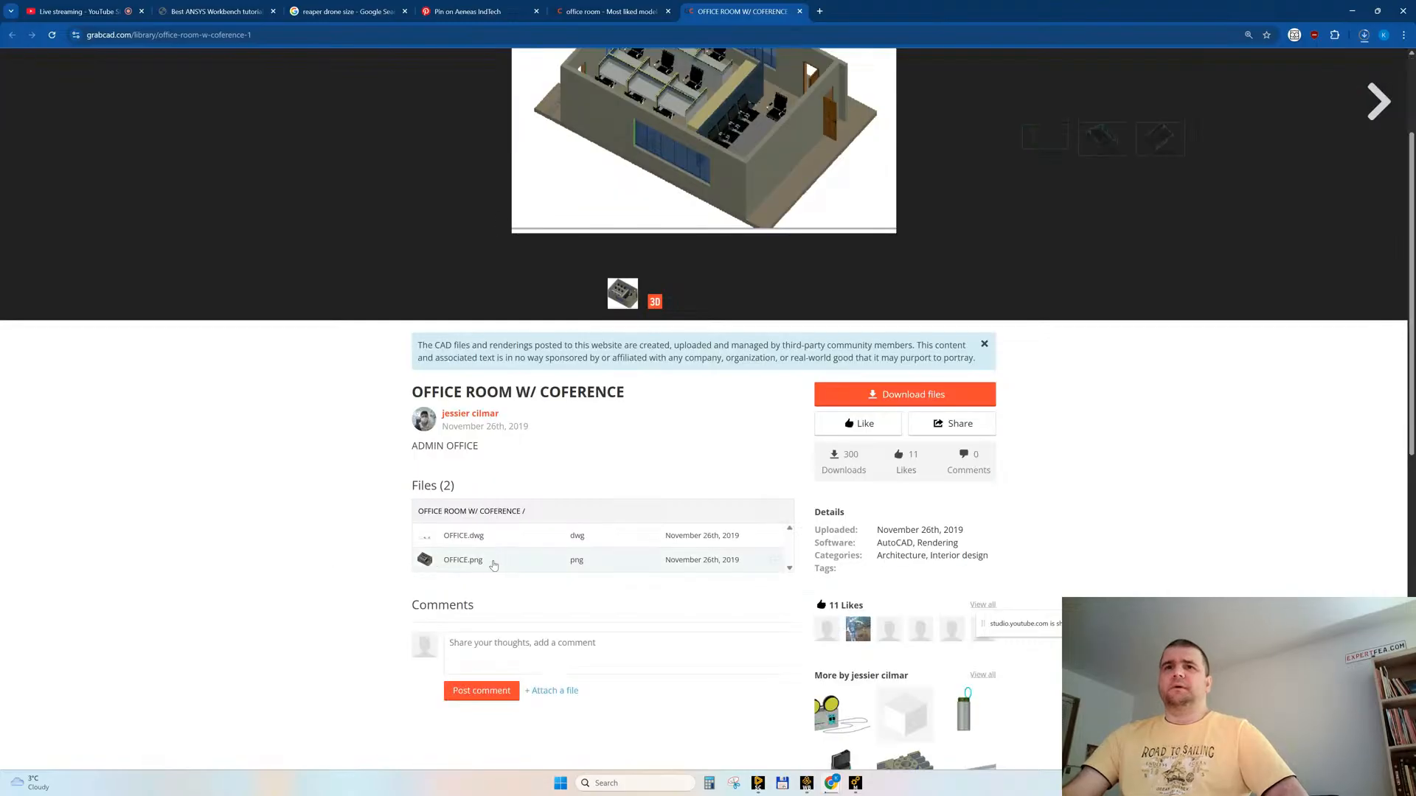
pyautogui.middleClick(739, 11)
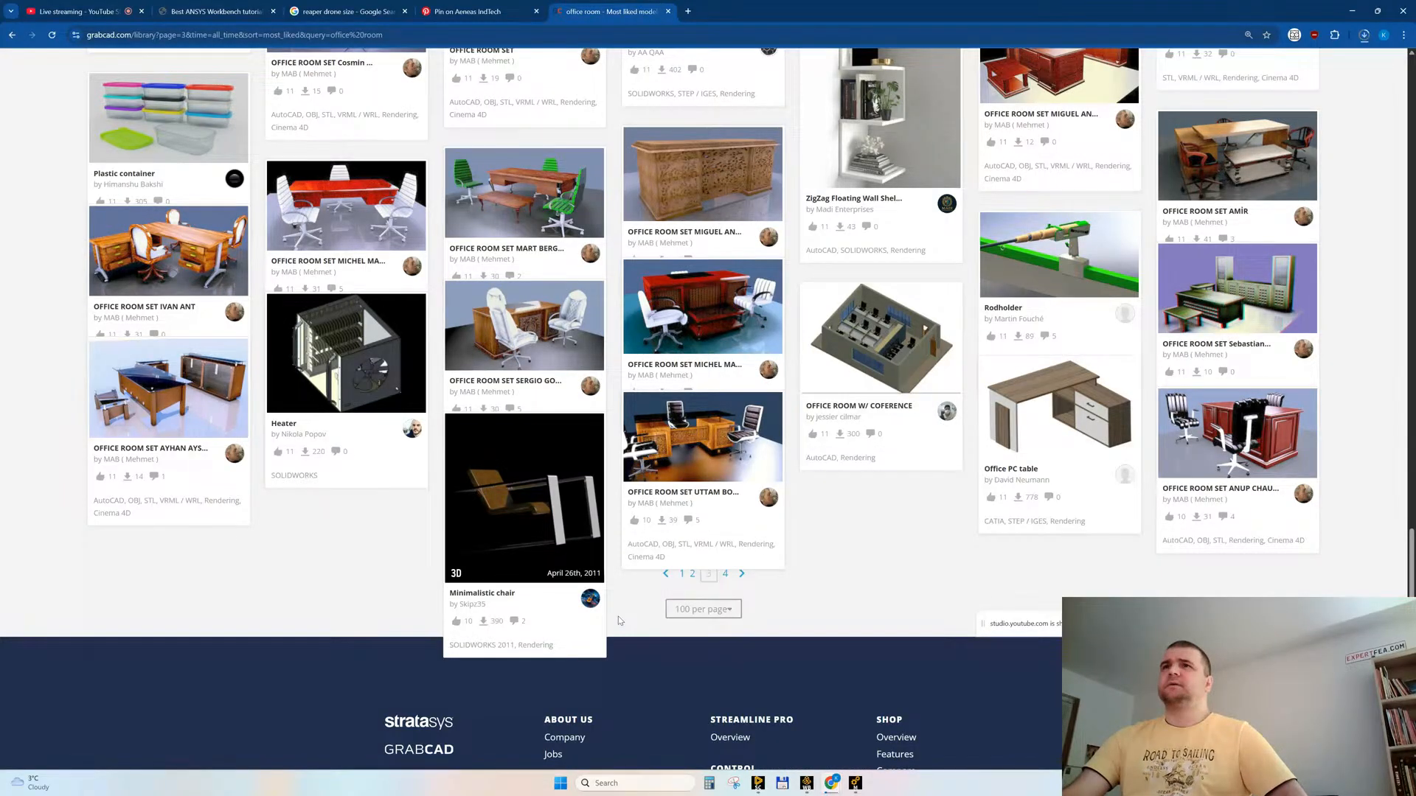
pyautogui.click(218, 35)
pyautogui.click(216, 35)
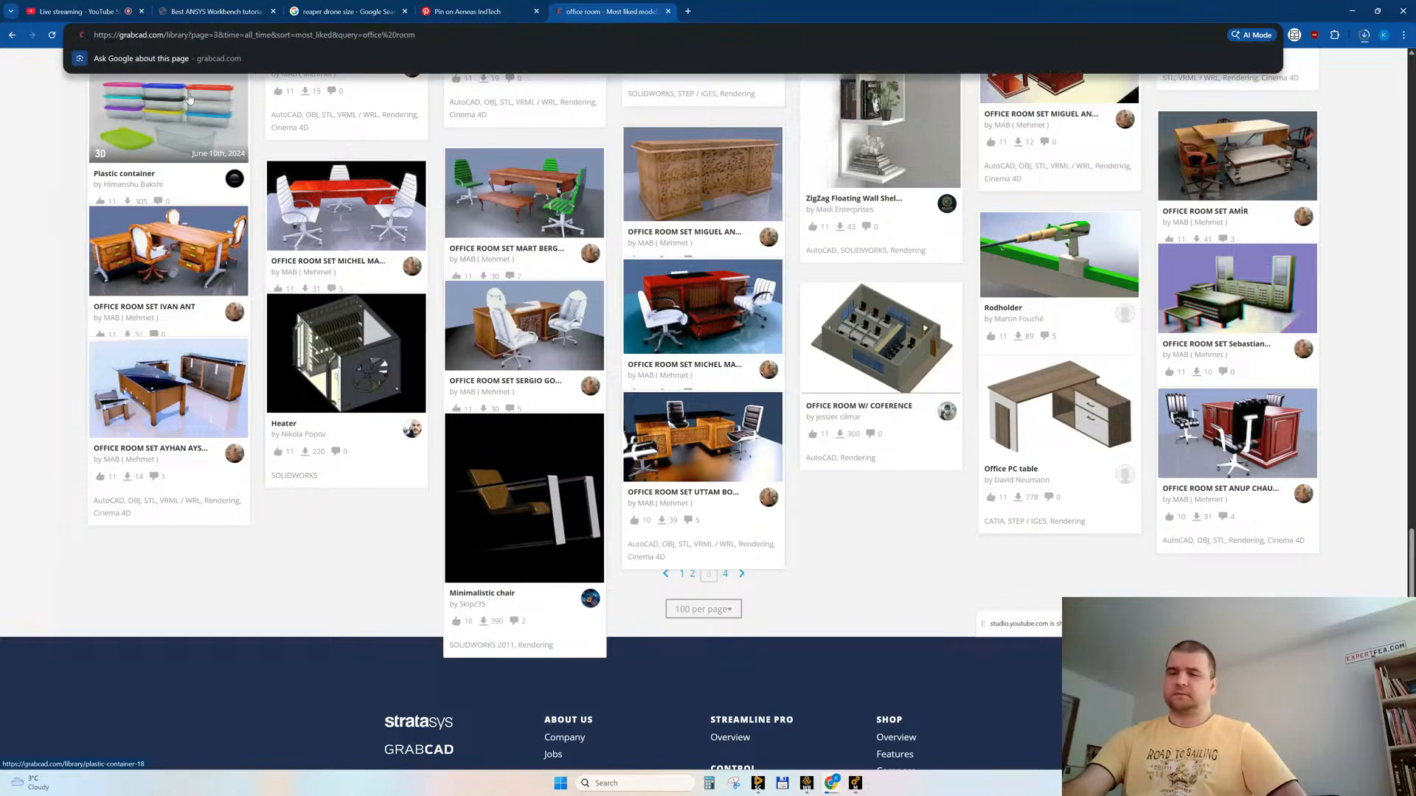
pyautogui.press('BackSpace')
pyautogui.write('4')
pyautogui.press('Return')
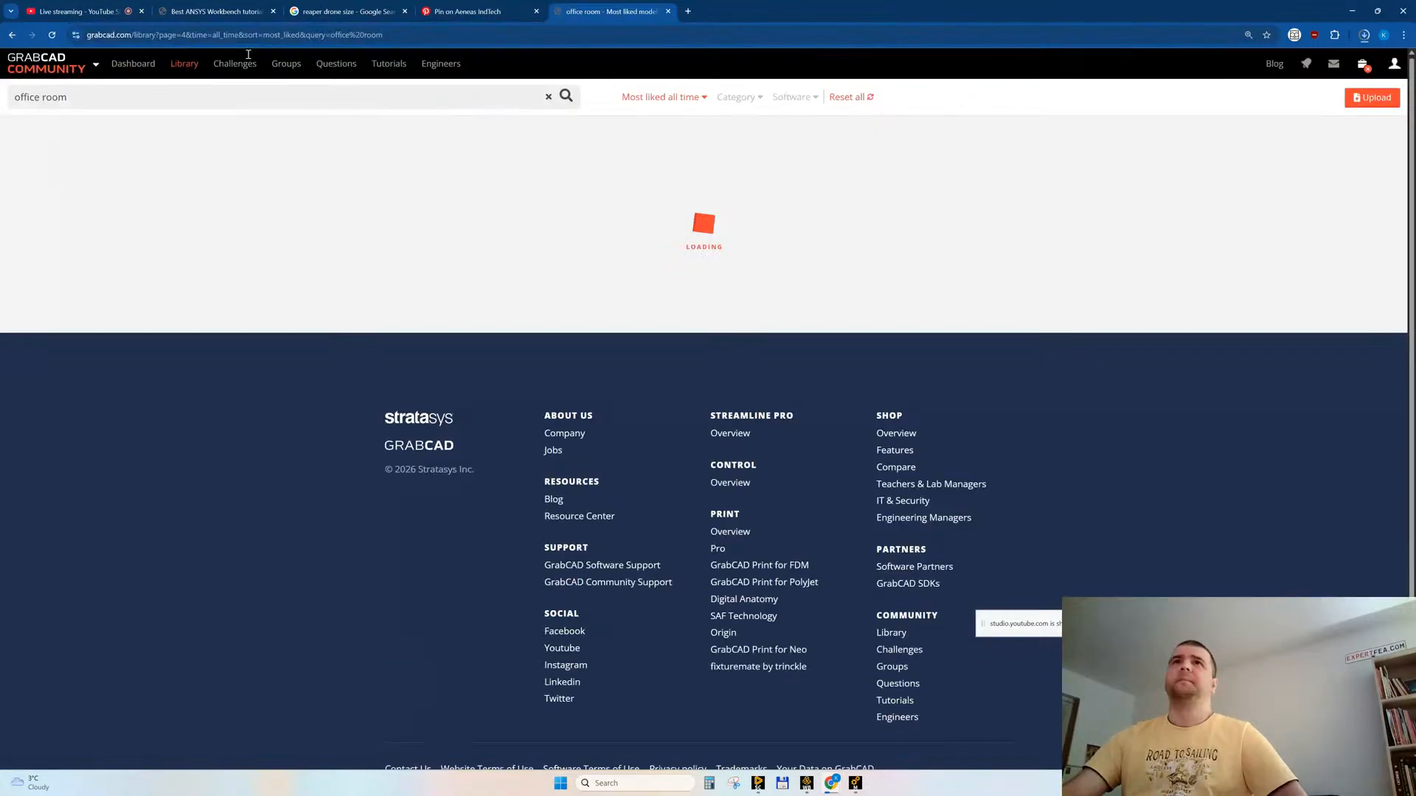
pyautogui.click(536, 11)
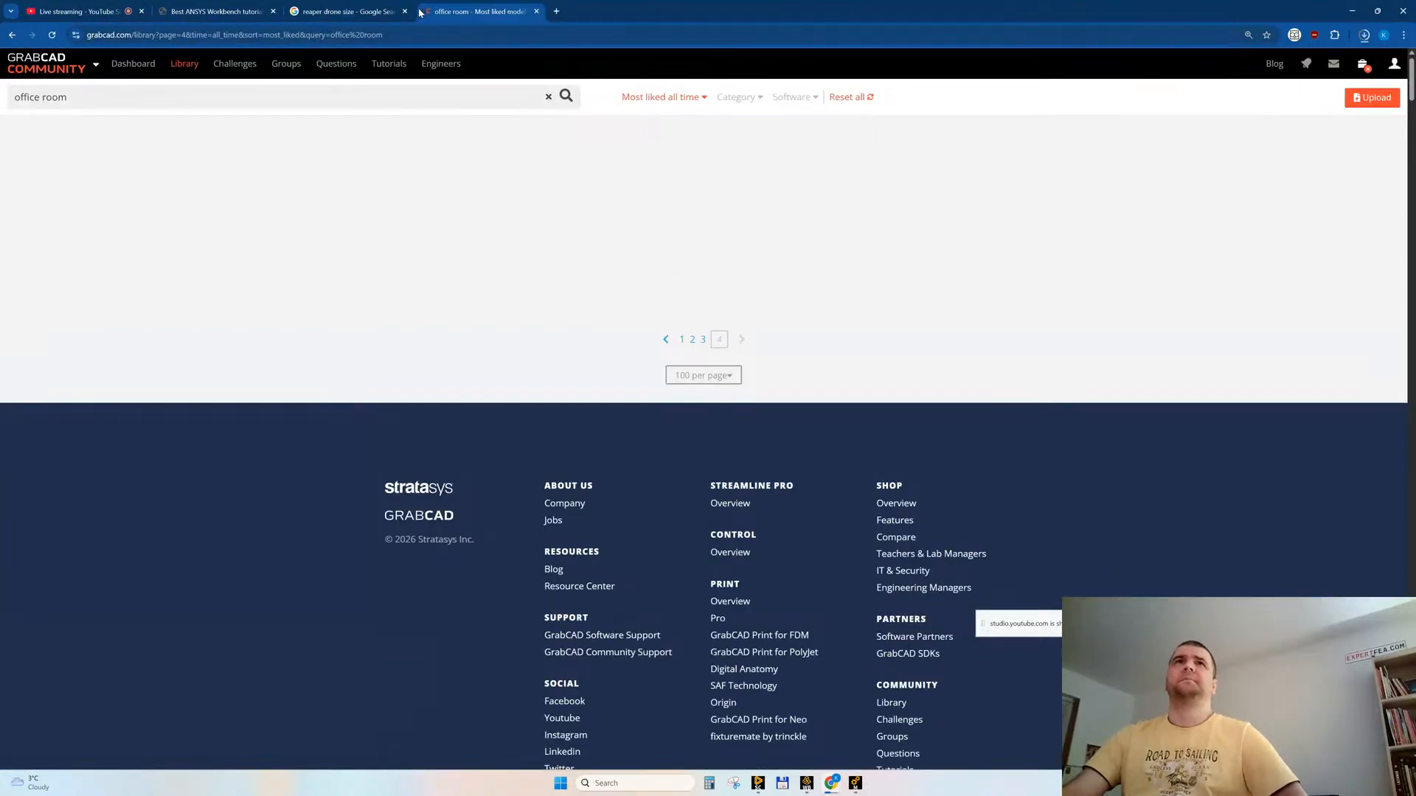
pyautogui.click(405, 11)
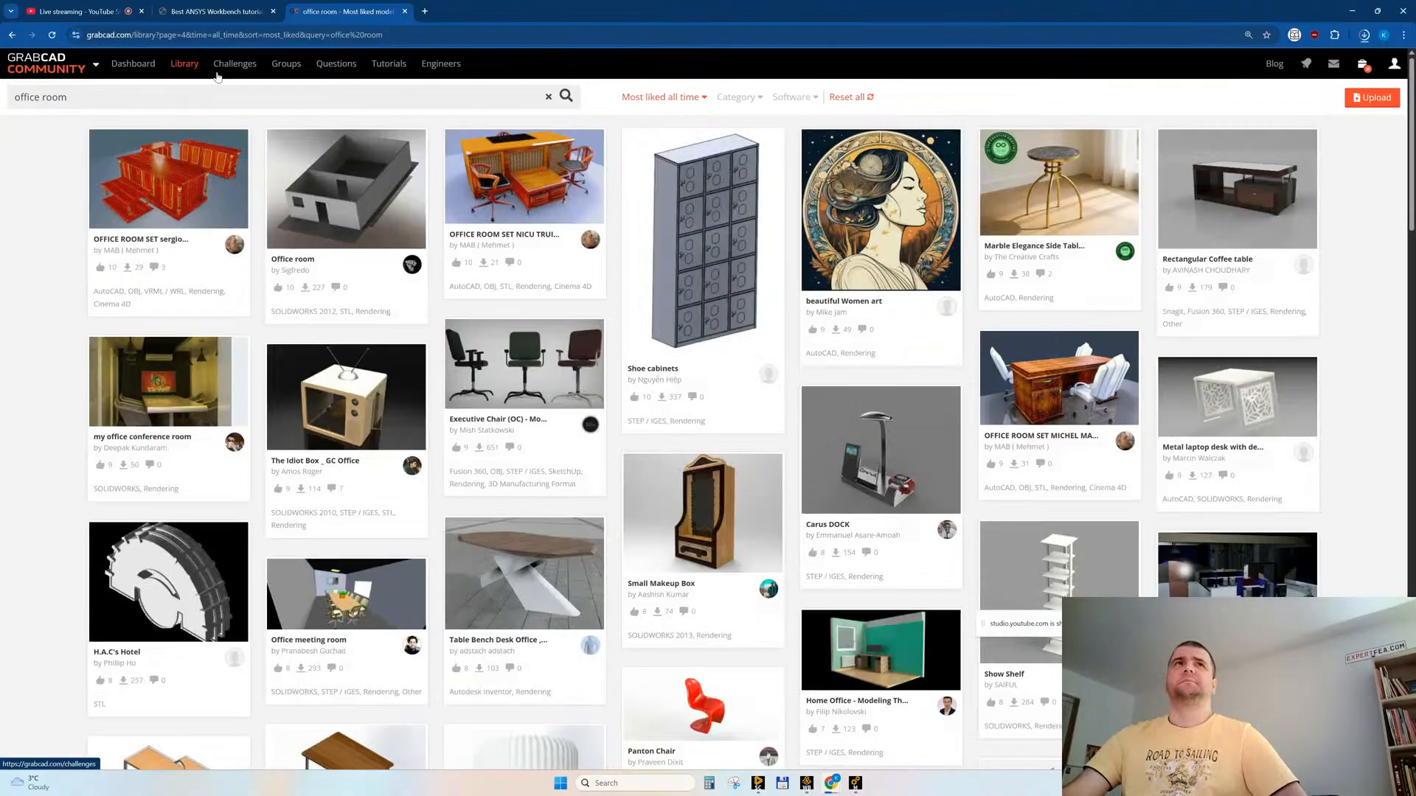
# Step: Look through the page 4 results, opening Office room and Staffed Furniture Office Room Station in new tabs, and close the results page
pyautogui.middleClick(354, 163)
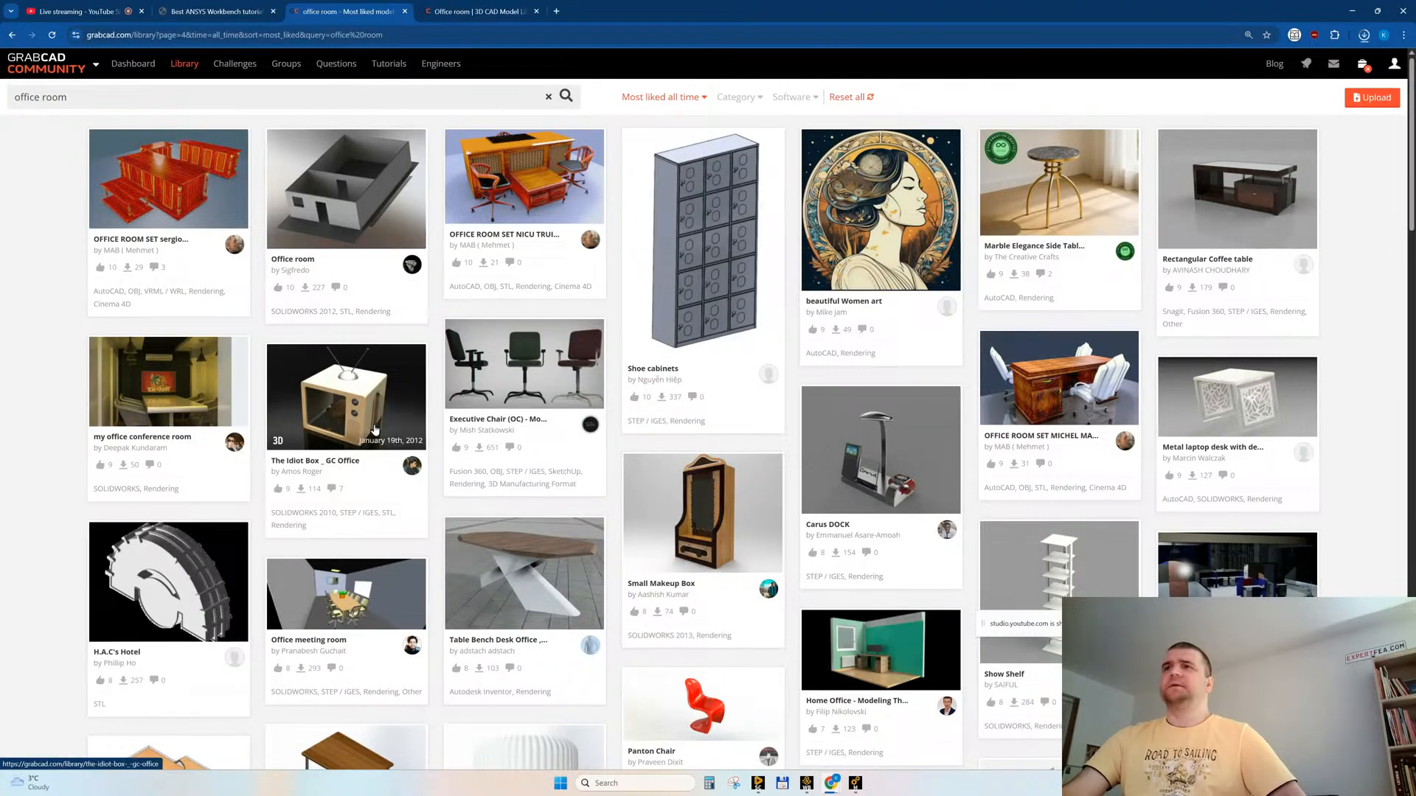
pyautogui.scroll(-4, 375, 430)
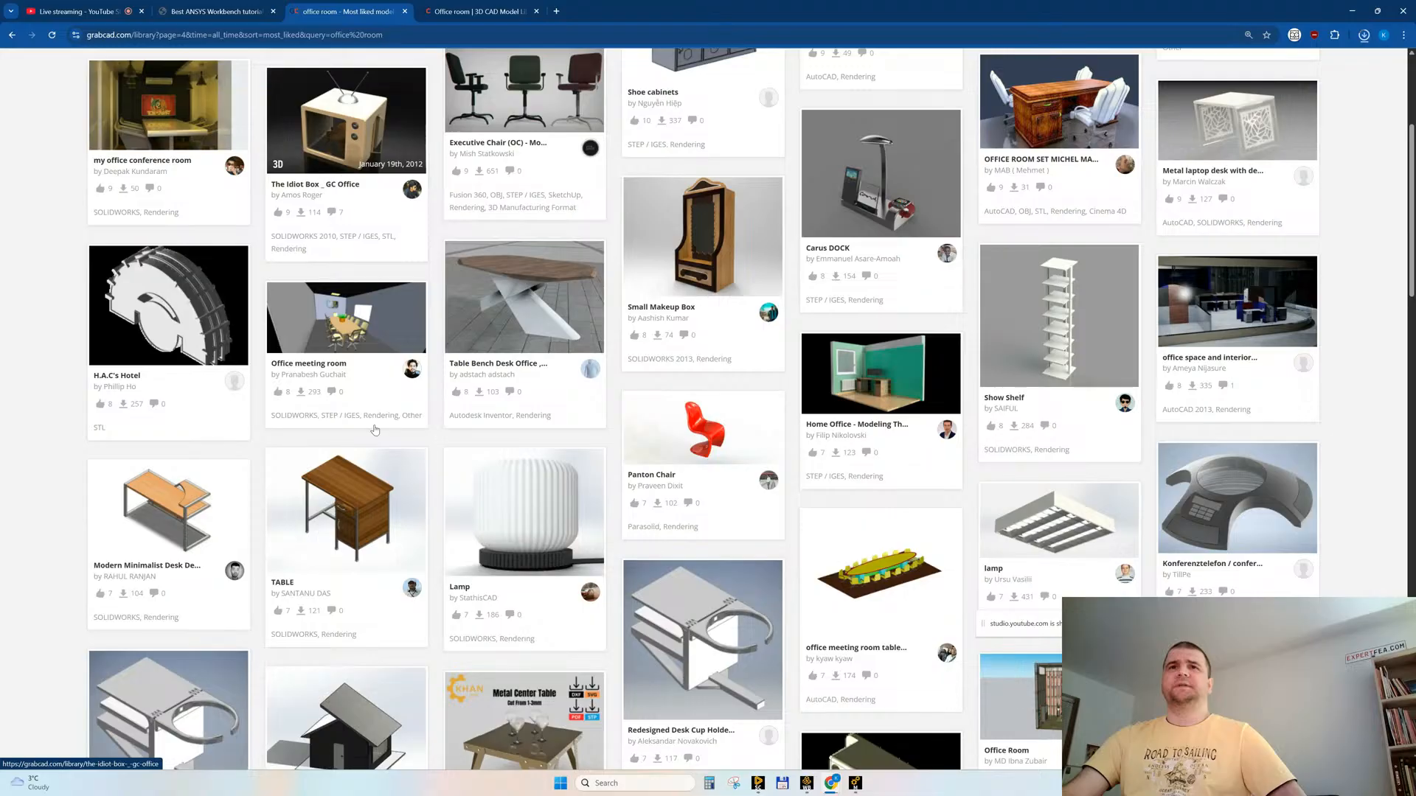
pyautogui.scroll(-2, 375, 430)
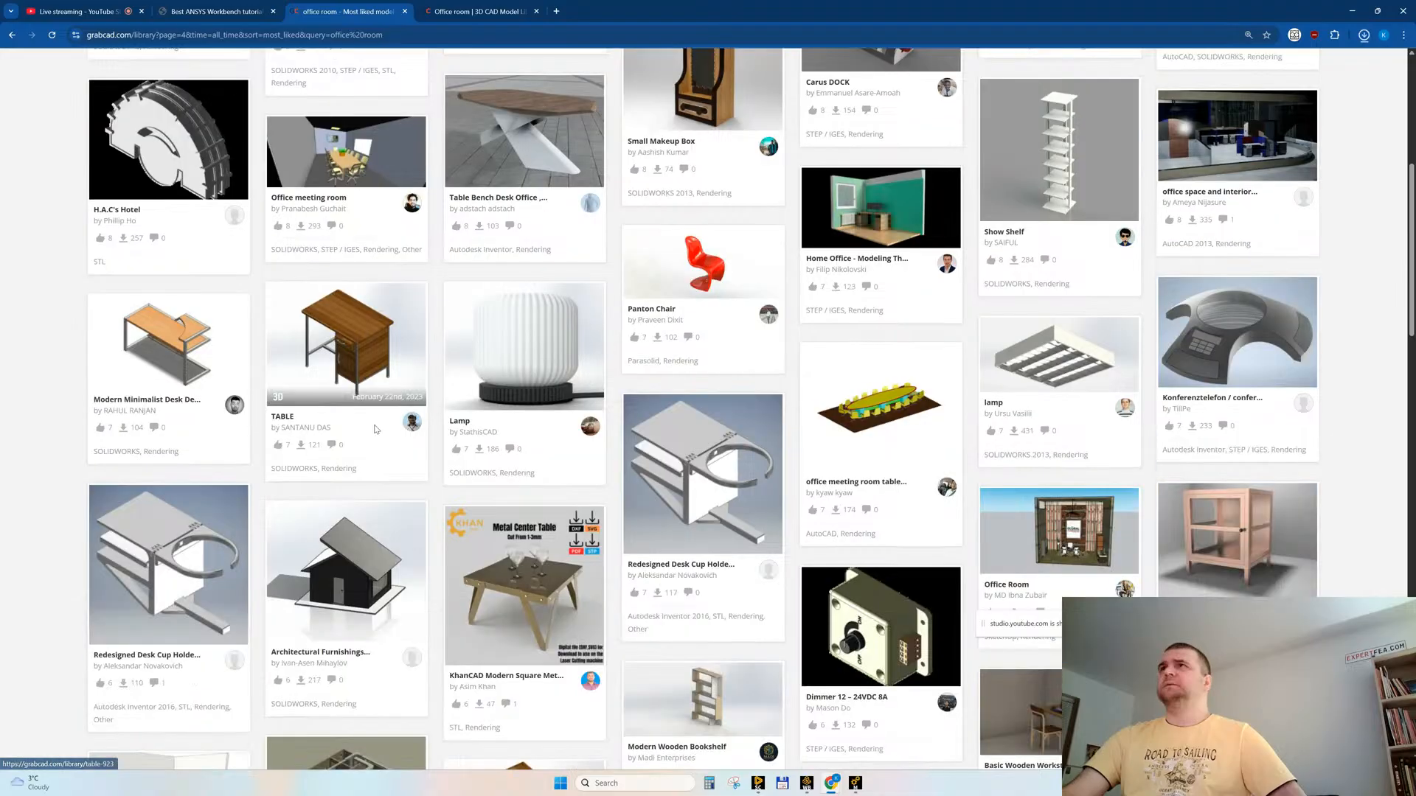
pyautogui.scroll(-4, 375, 430)
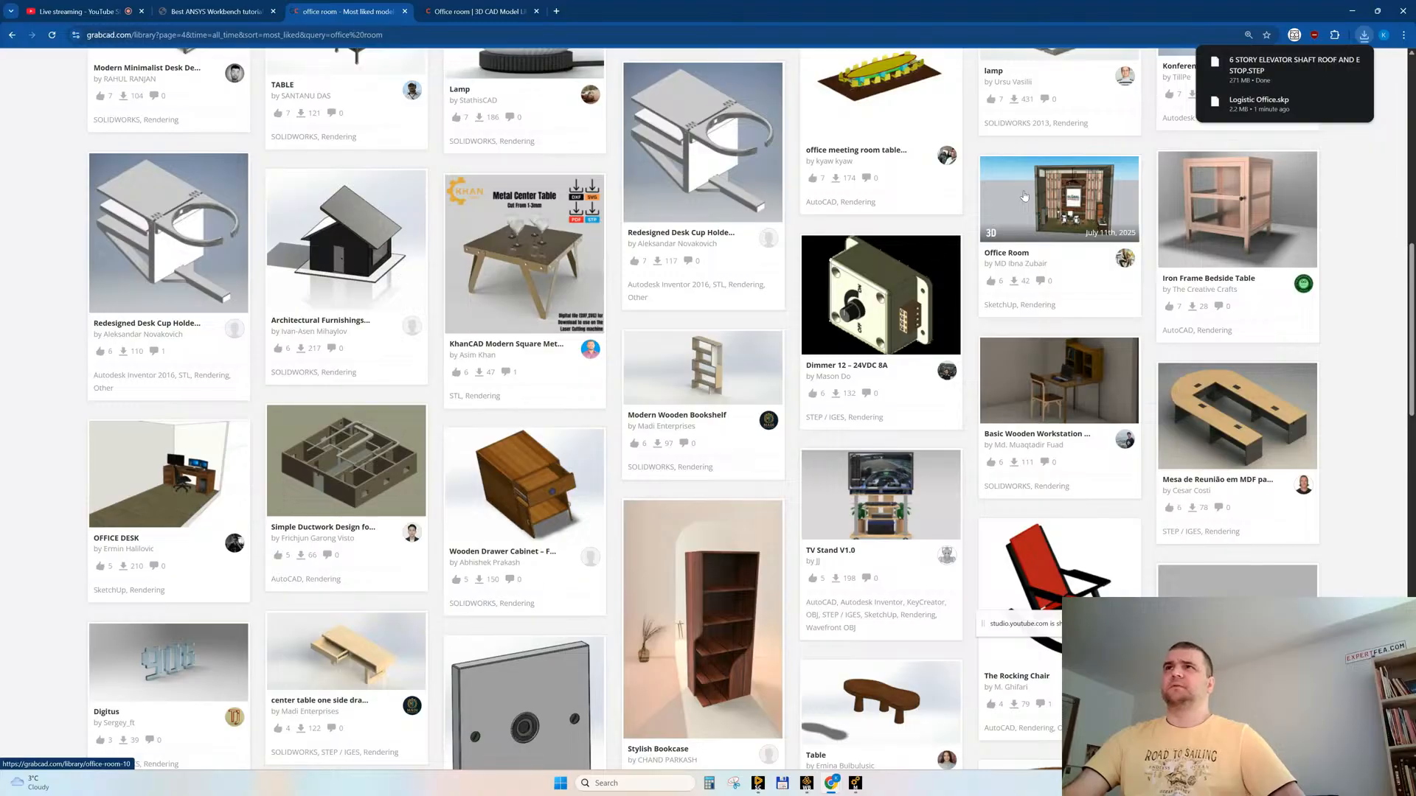
pyautogui.scroll(-9, 1024, 195)
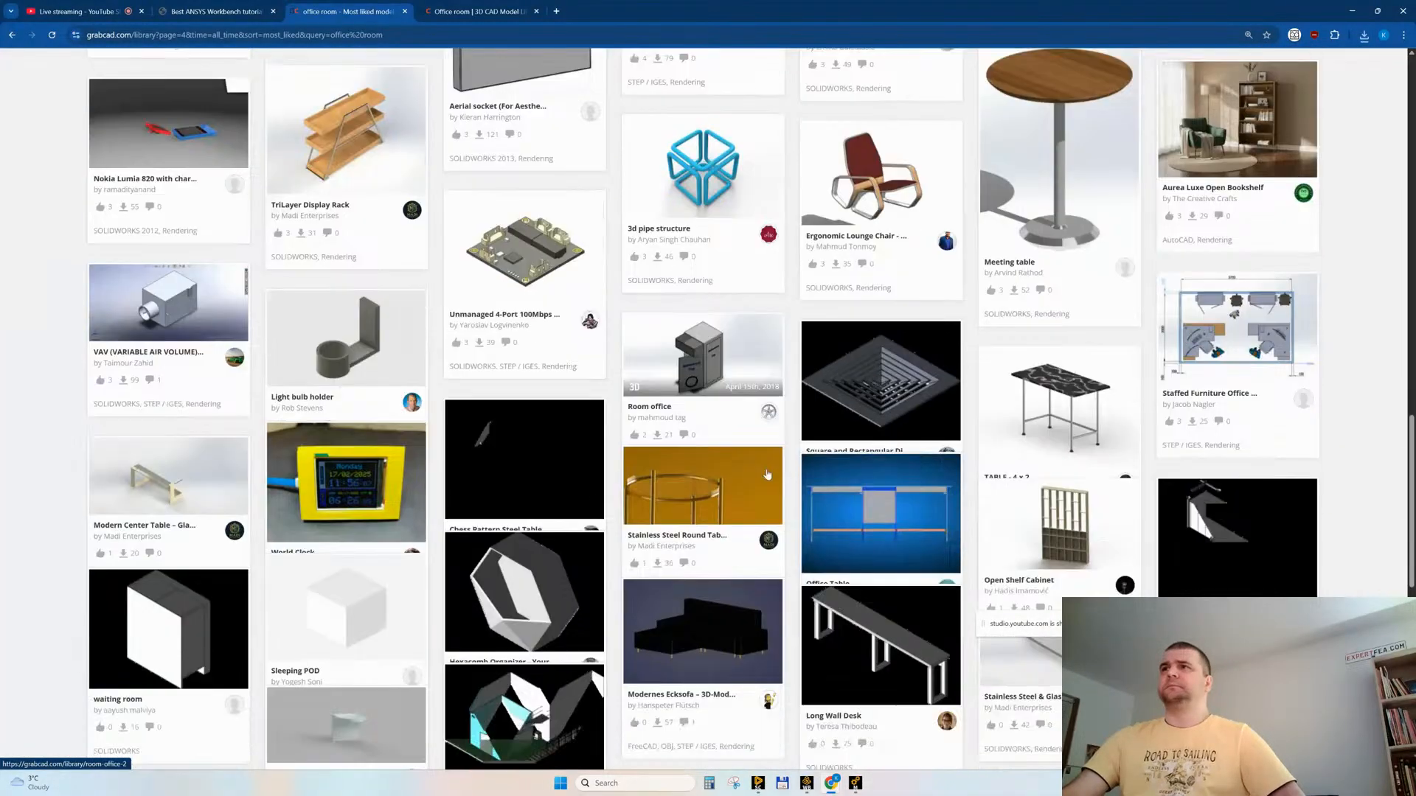
pyautogui.scroll(-1, 767, 474)
pyautogui.middleClick(1239, 225)
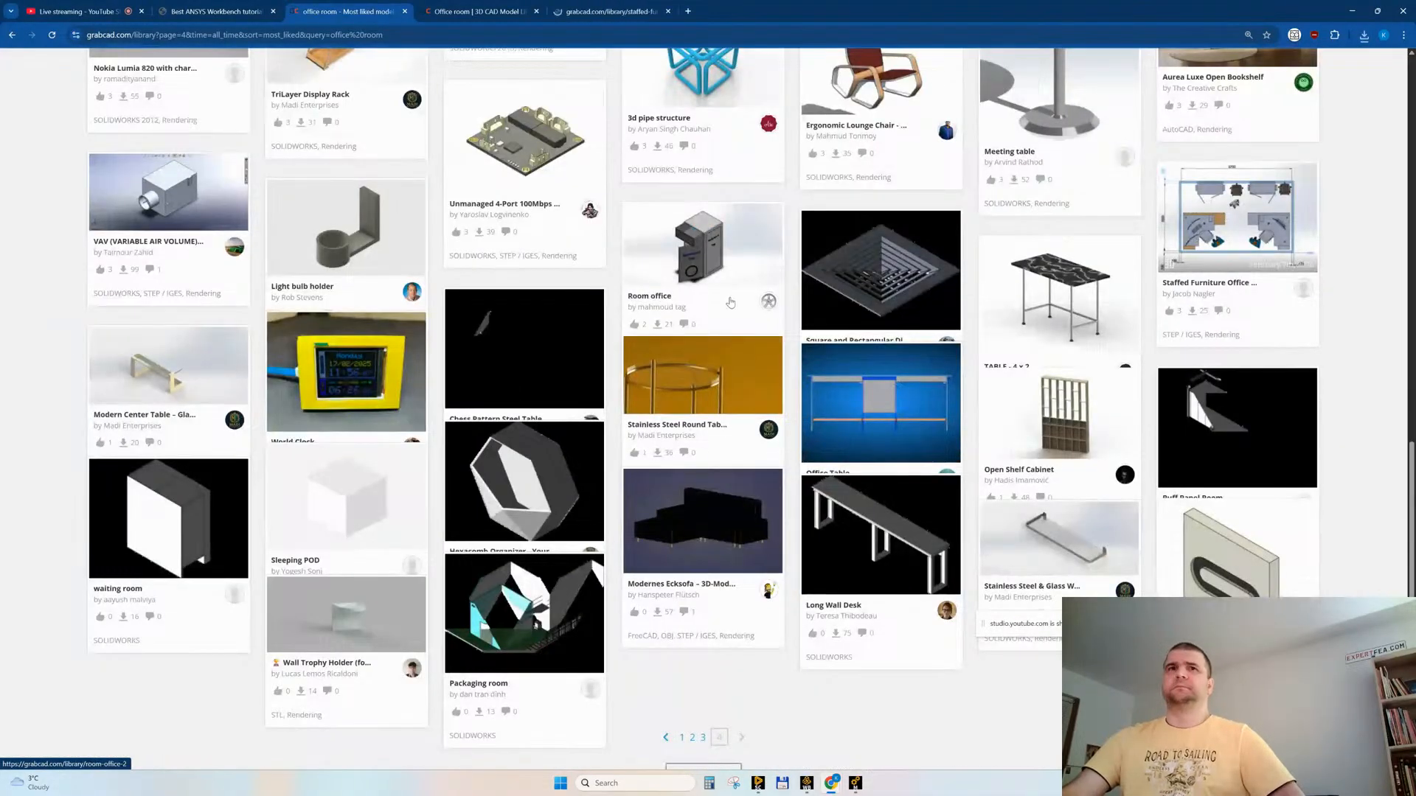
pyautogui.scroll(-3, 701, 361)
pyautogui.hotkey('ctrl', 'w')
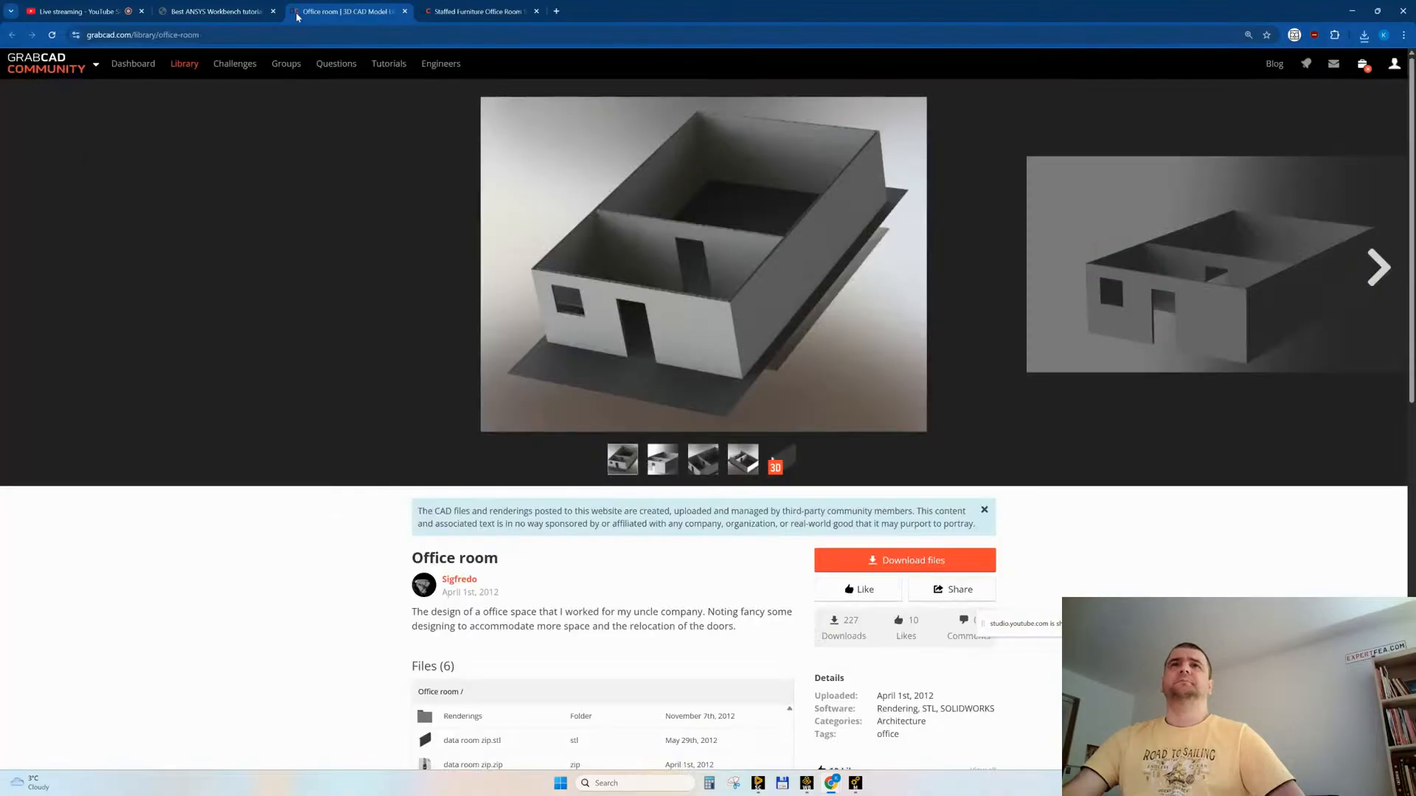
# Step: Check the file formats and images on the Office room page, and close the page
pyautogui.scroll(-3, 270, 622)
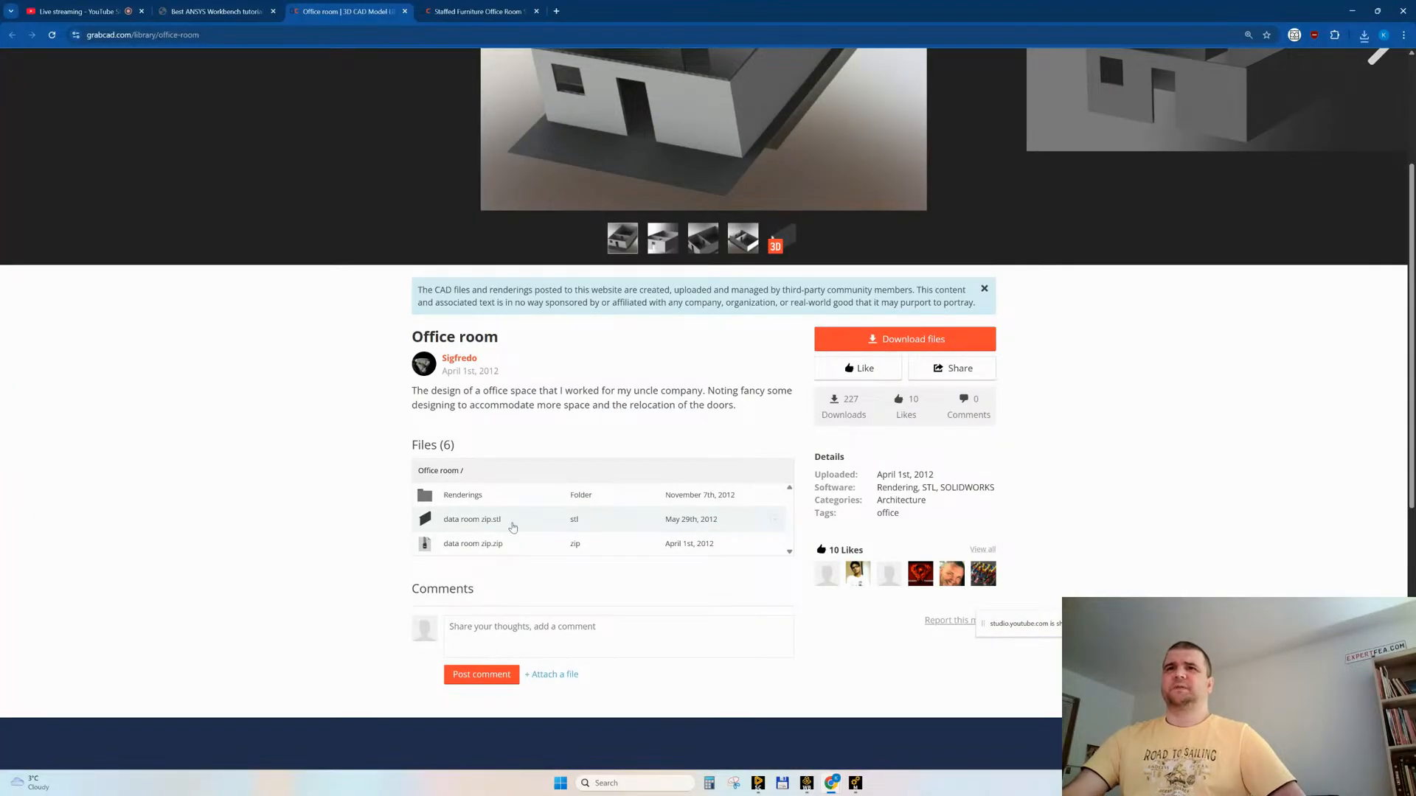
pyautogui.scroll(3, 531, 509)
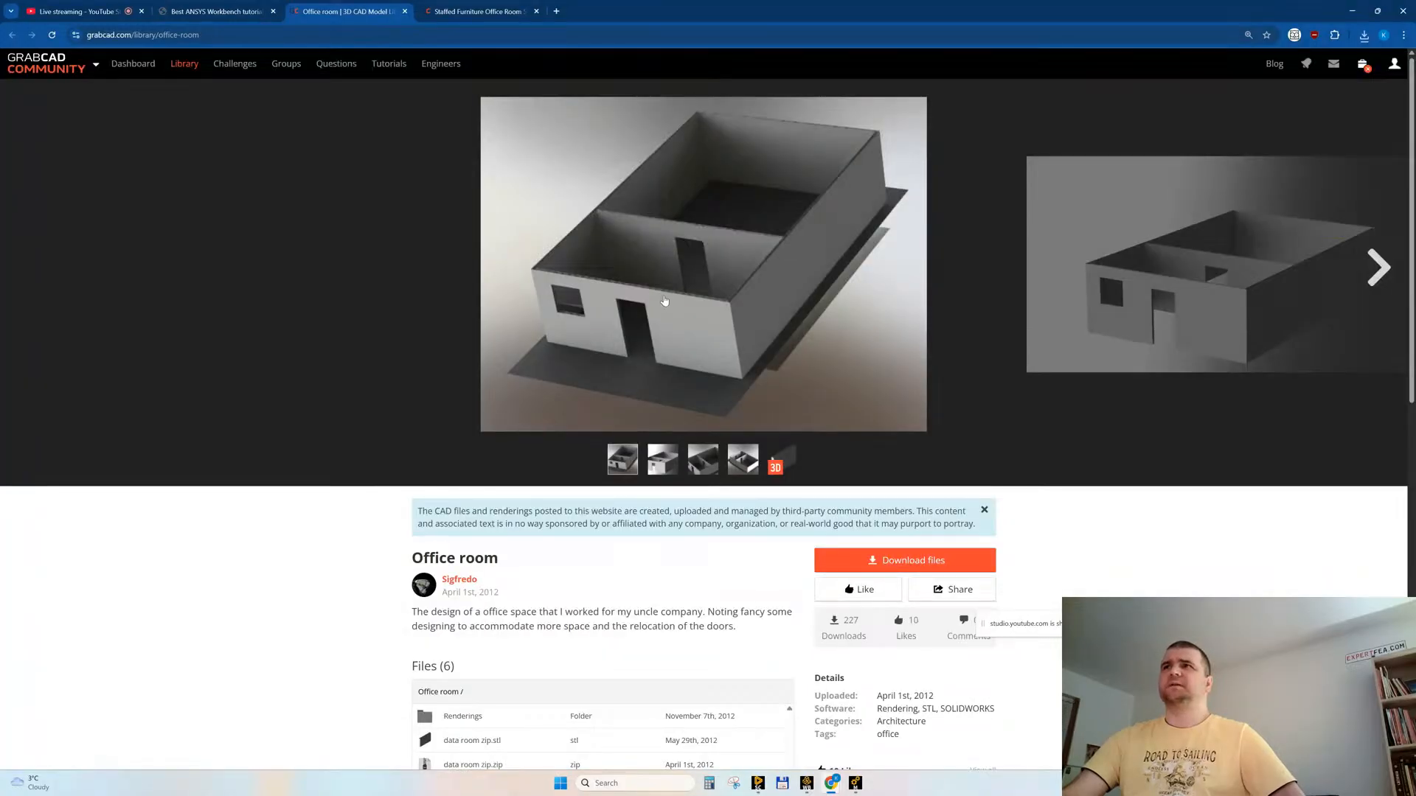
pyautogui.hotkey('ctrl', 'w')
# Step: Inspect Office Room_Full.STEP of the Staffed Furniture Office Room Station model in the 3D viewer, and close its page
pyautogui.scroll(-4, 291, 532)
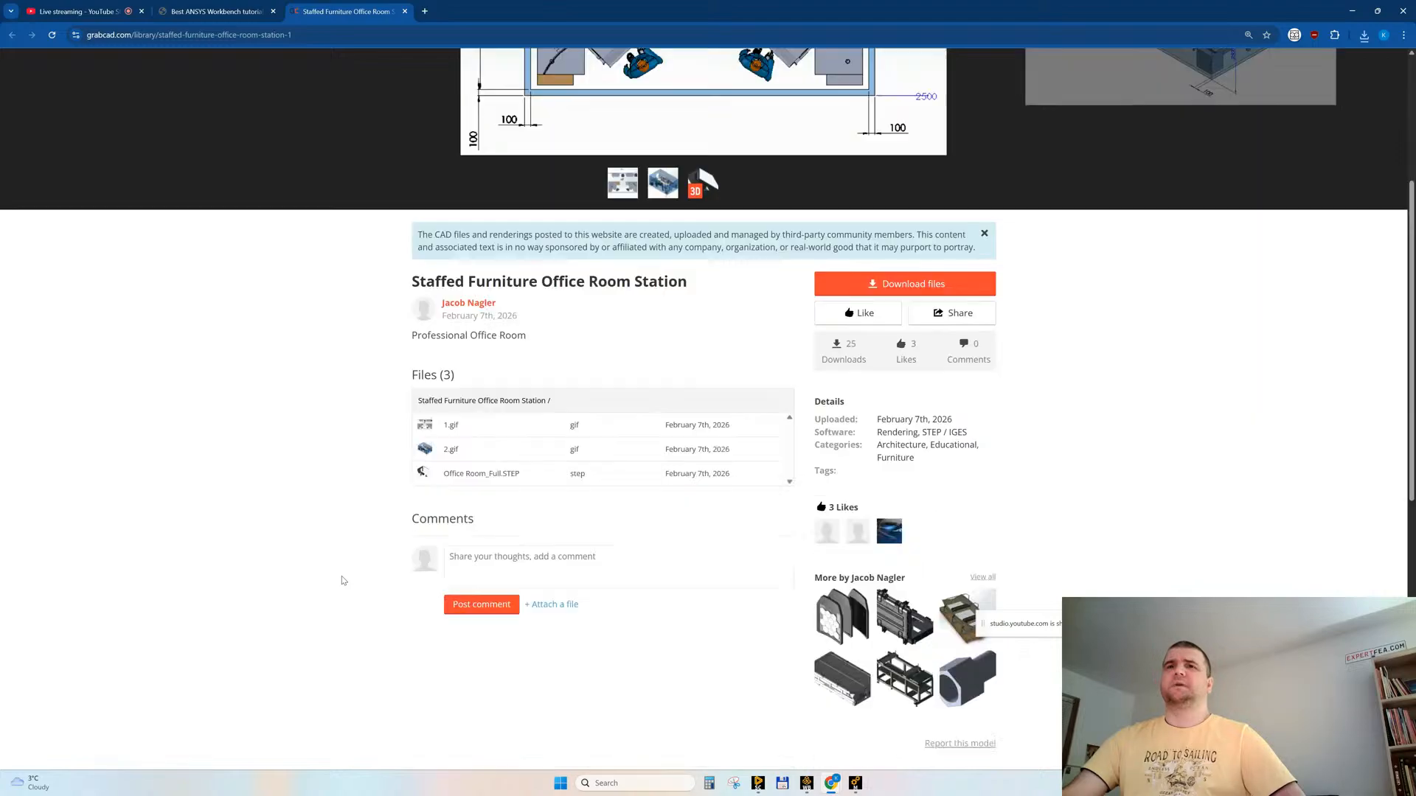
pyautogui.click(500, 477)
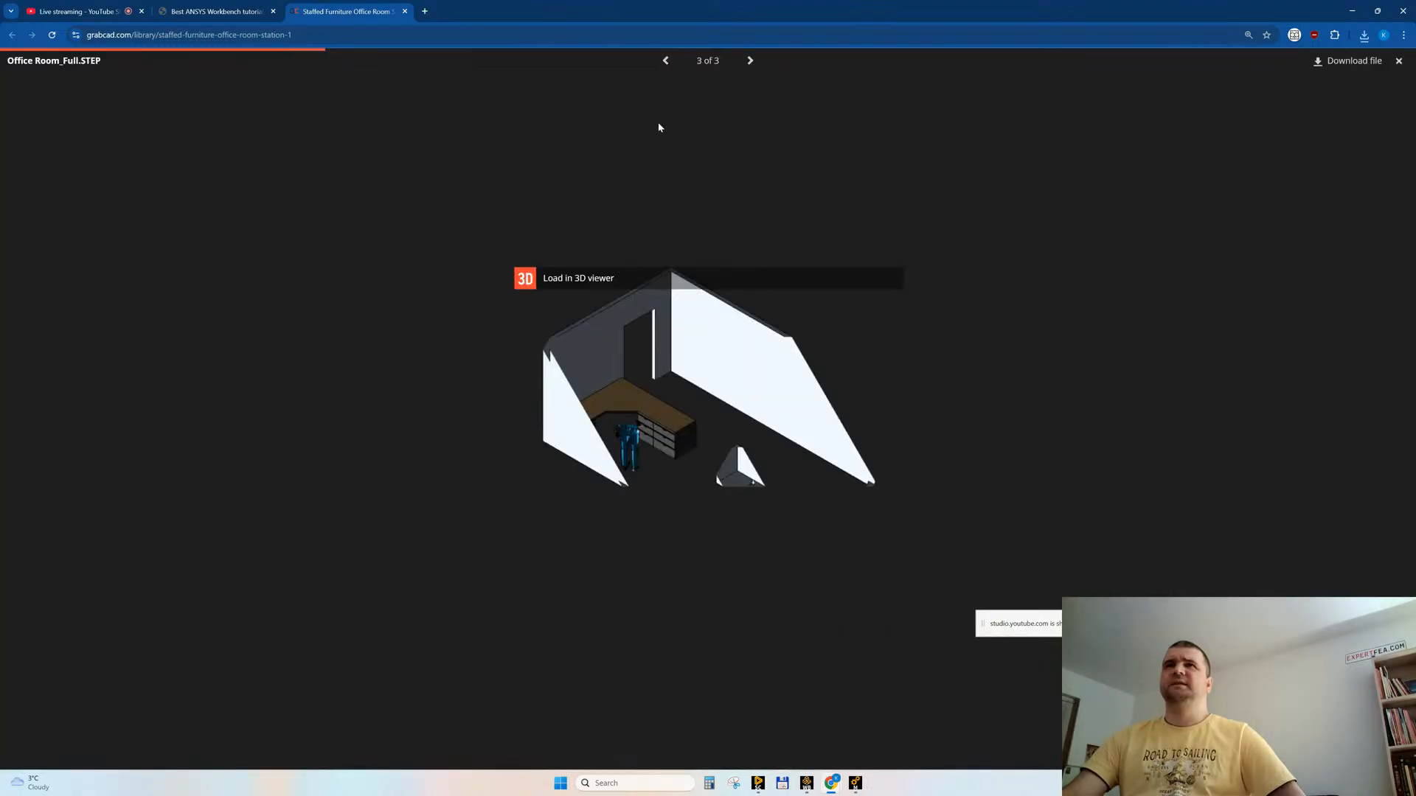
pyautogui.click(553, 279)
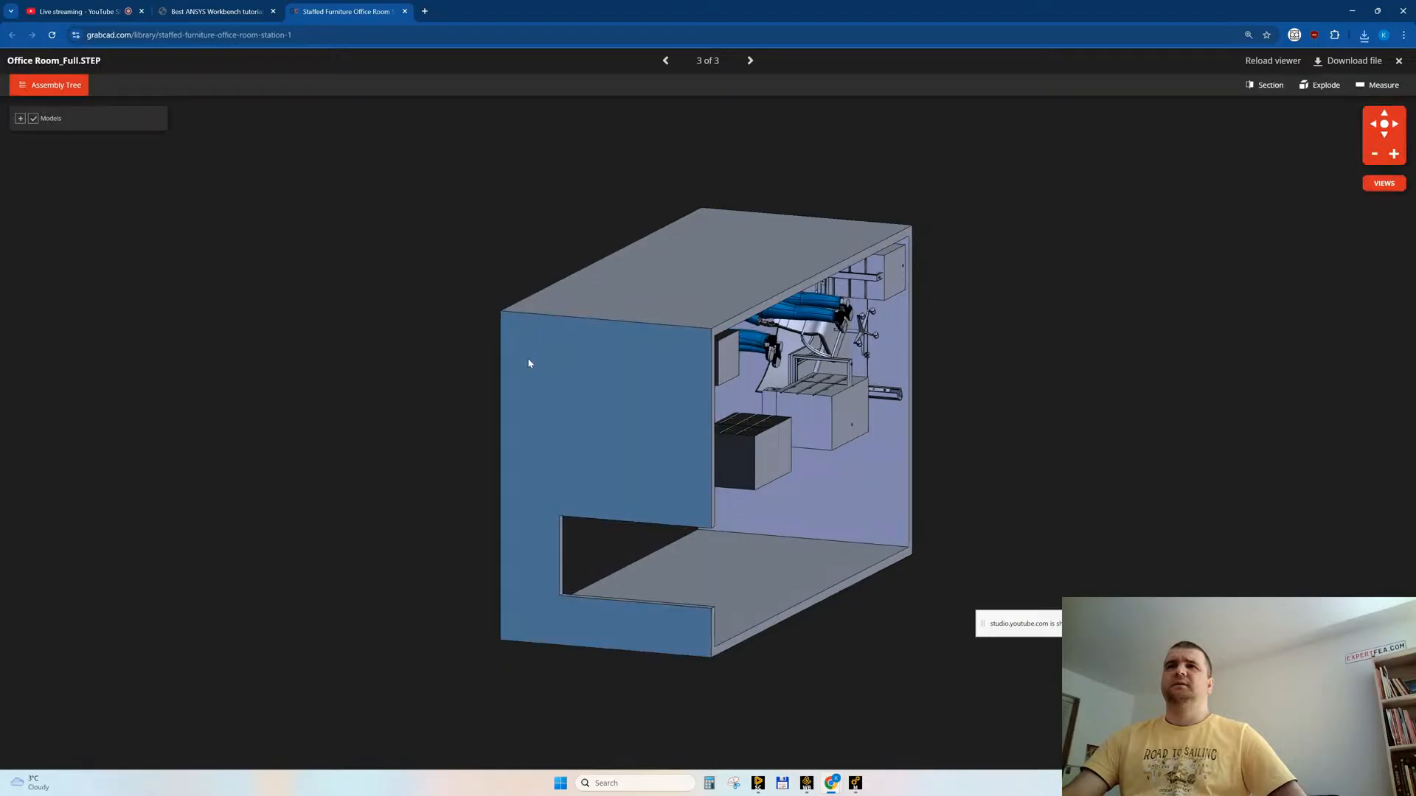
pyautogui.moveTo(837, 369); pyautogui.dragTo(797, 475)
pyautogui.middleClick(345, 13)
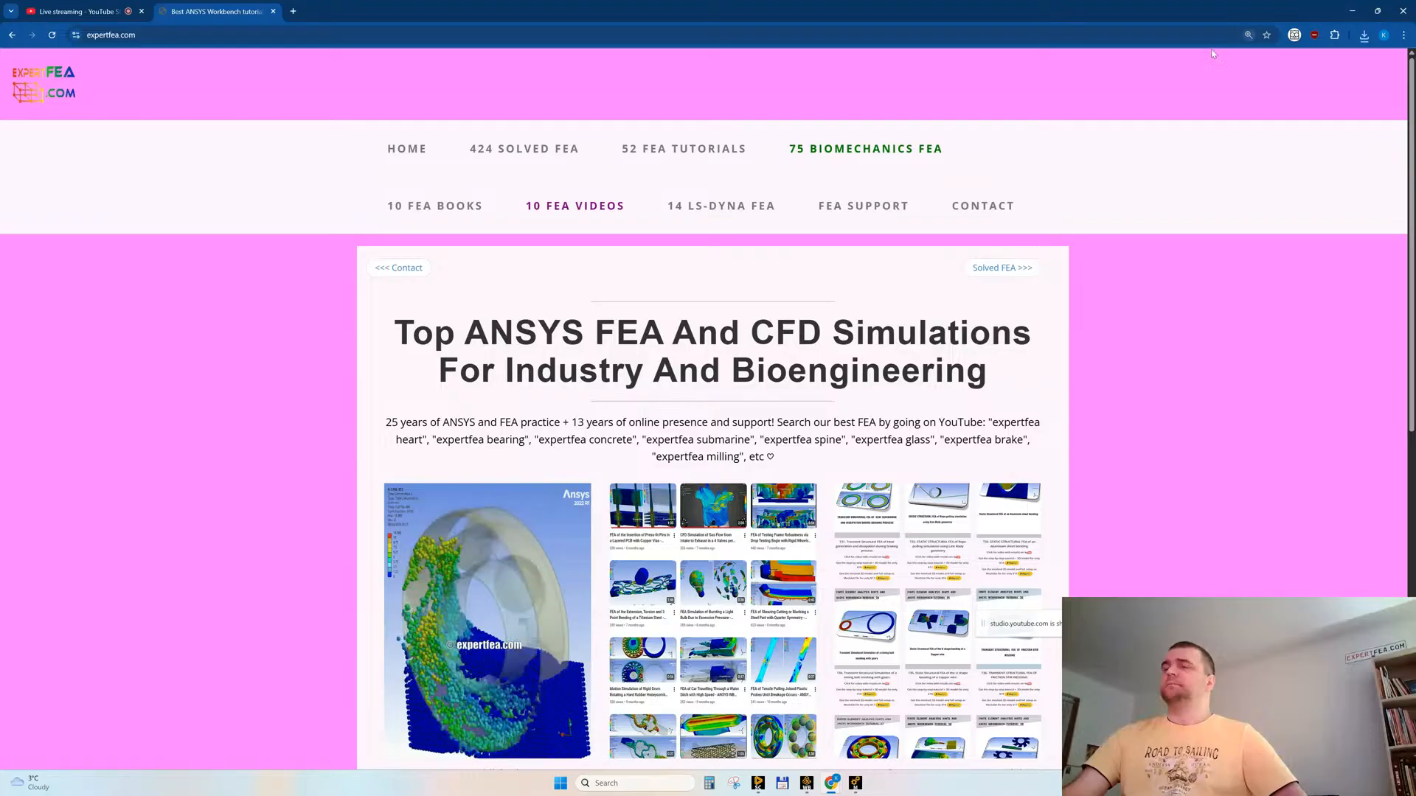
# Step: Switch to SpaceClaim and open Logistic Office.skp from the Desktop with all supported file types listed
pyautogui.moveTo(841, 786)
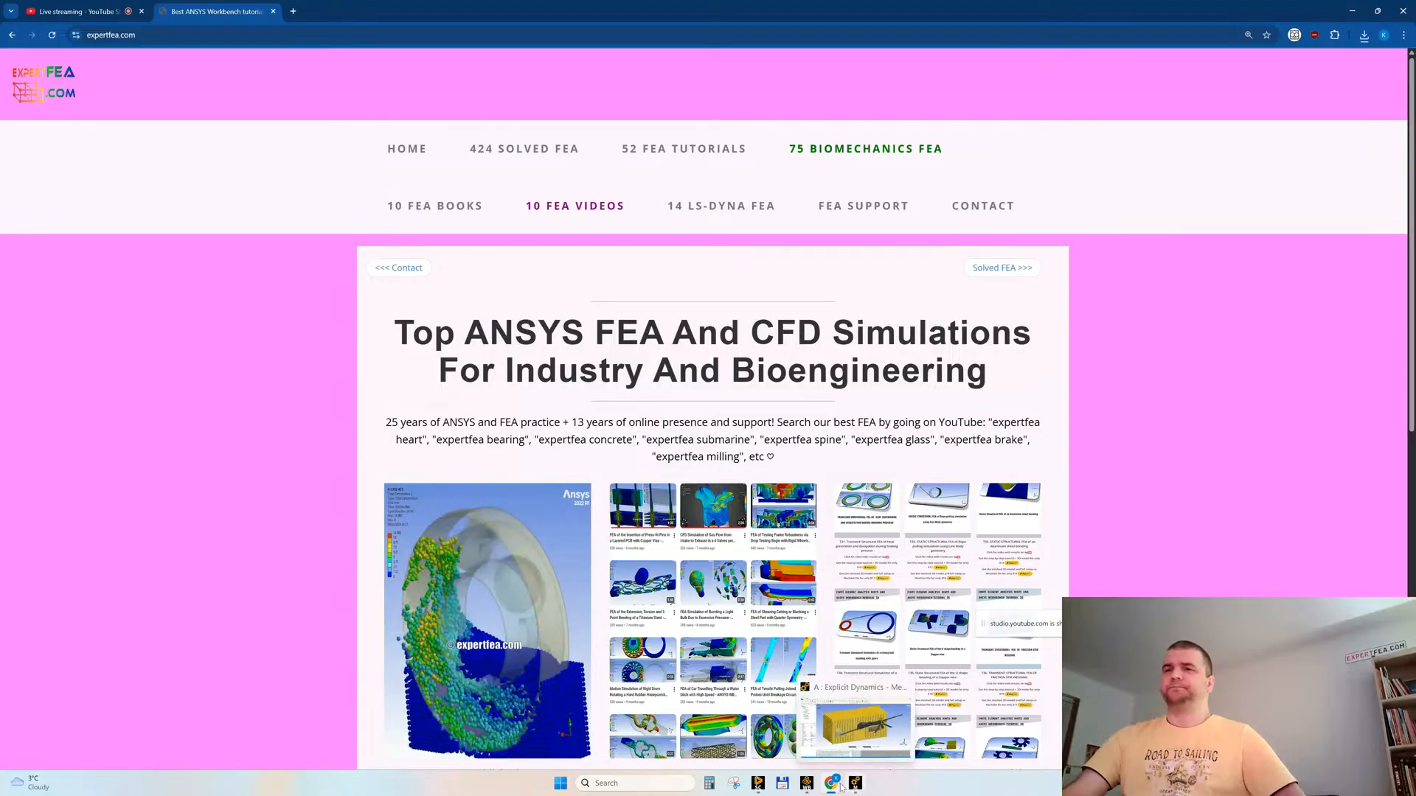
pyautogui.click(760, 785)
pyautogui.click(250, 152)
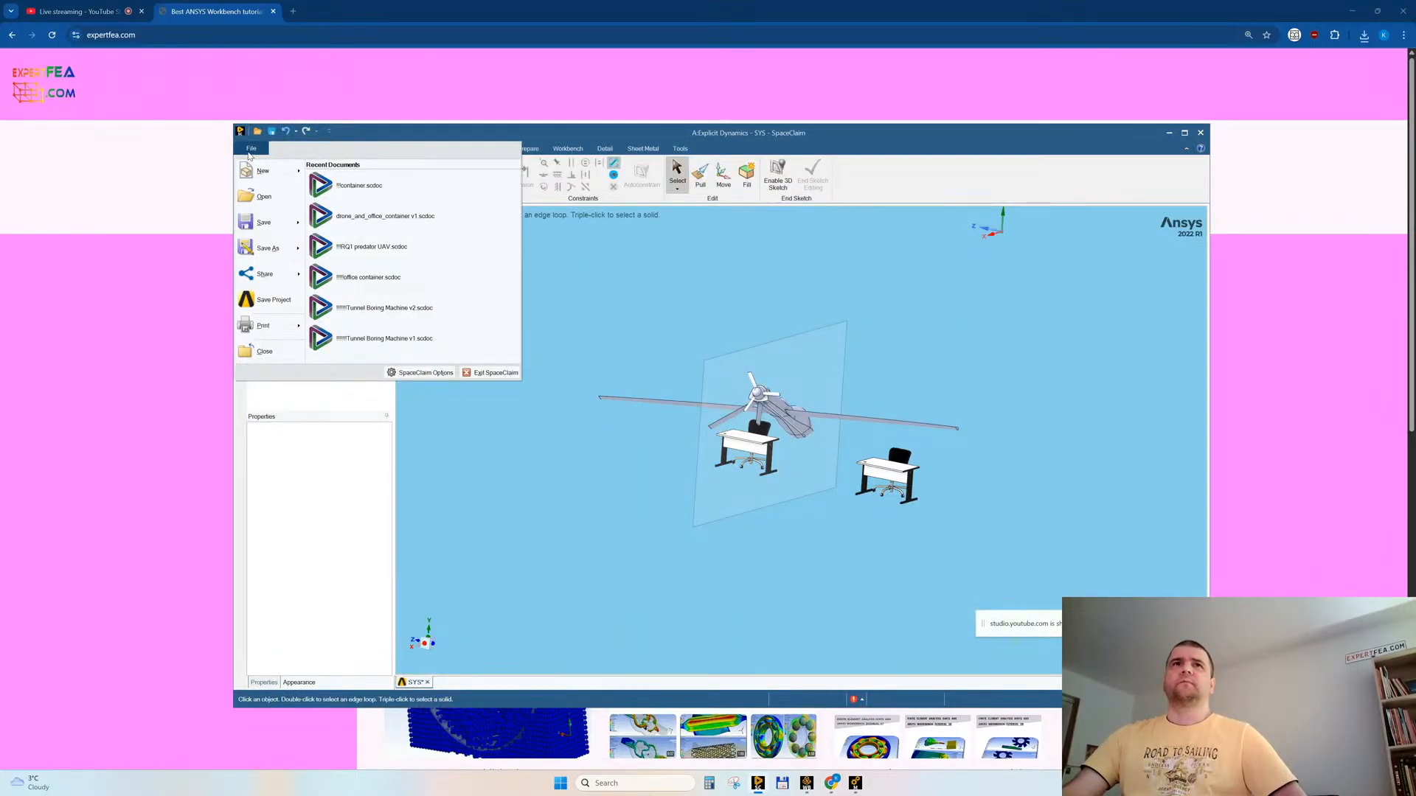
pyautogui.press('Escape')
pyautogui.hotkey('ctrl', 'o')
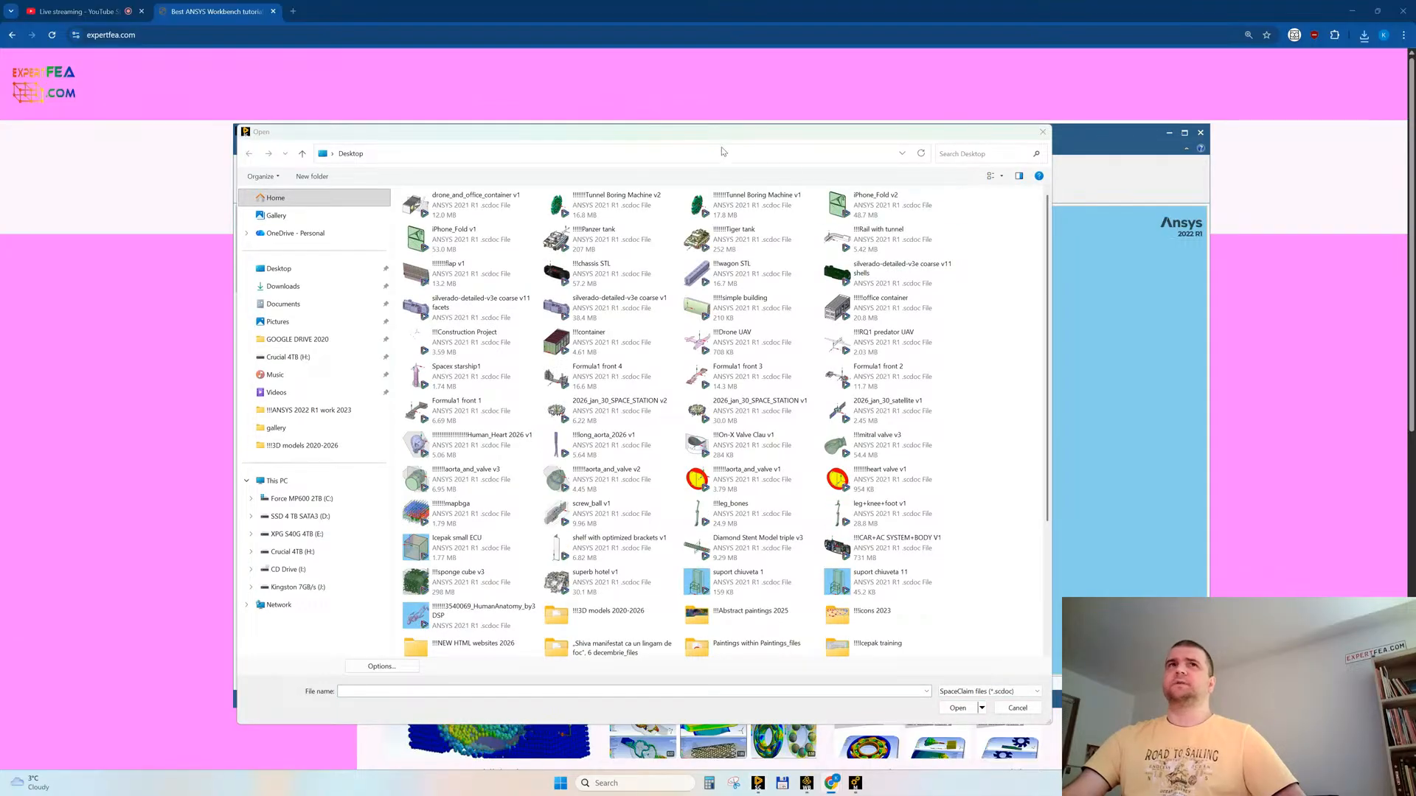
pyautogui.moveTo(510, 130); pyautogui.dragTo(387, 59)
pyautogui.click(821, 621)
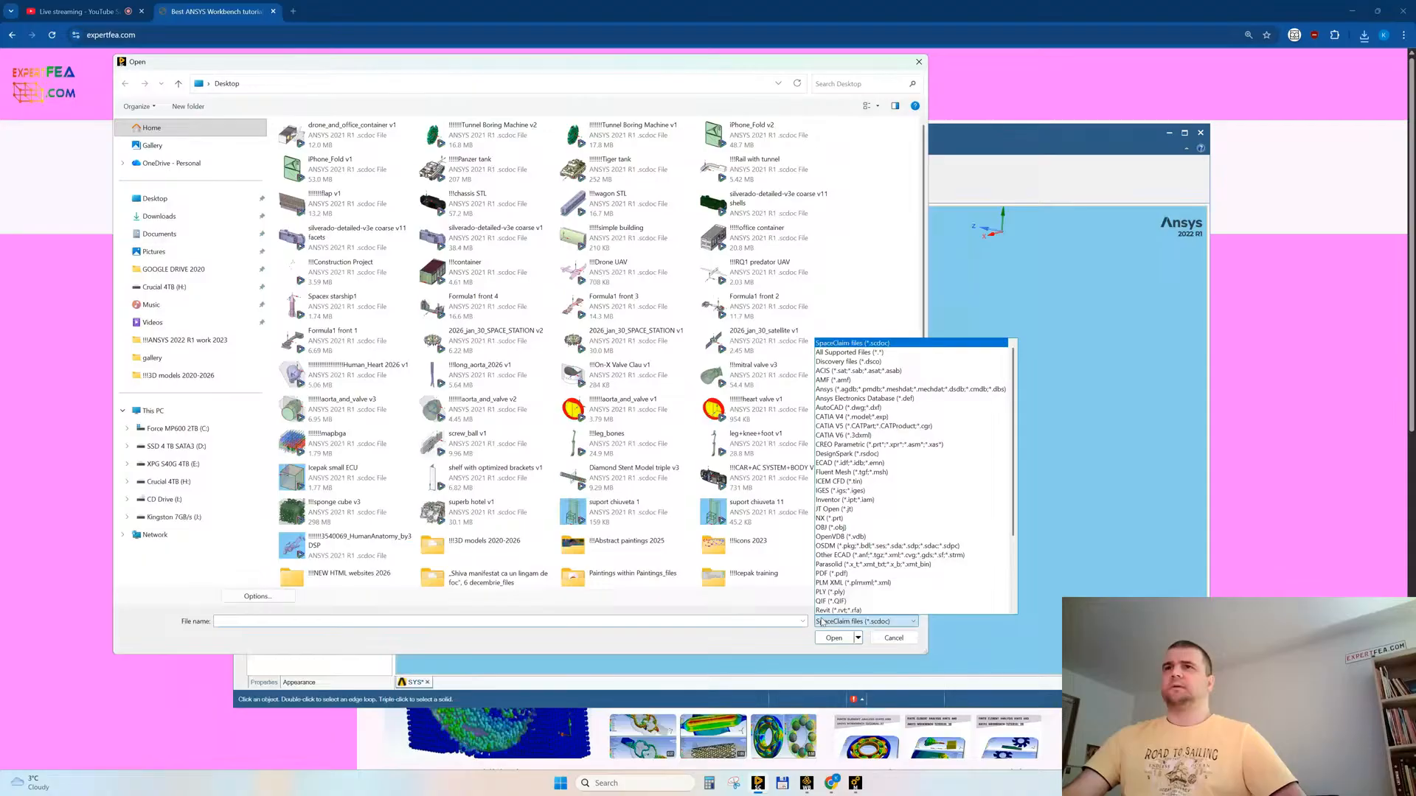
pyautogui.click(883, 353)
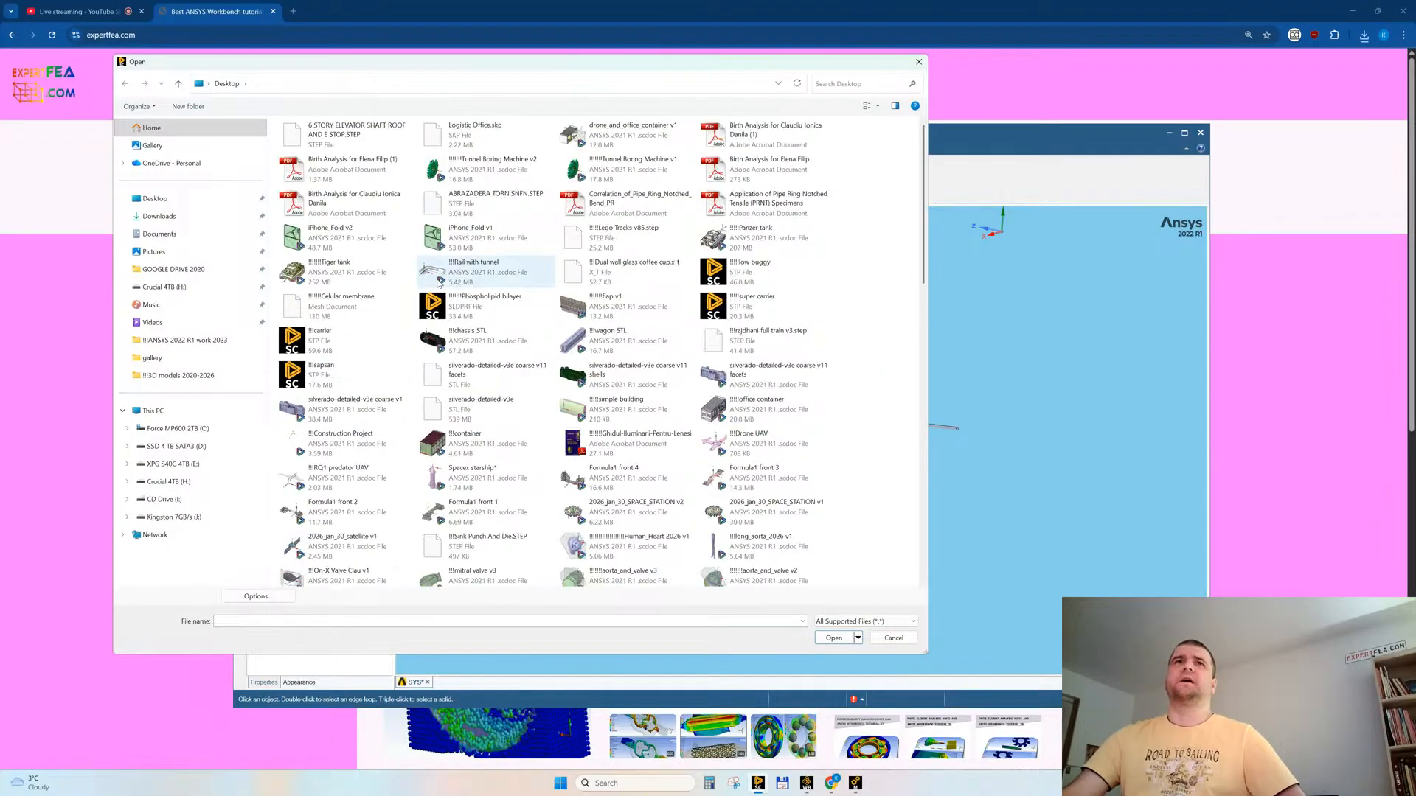
pyautogui.doubleClick(465, 133)
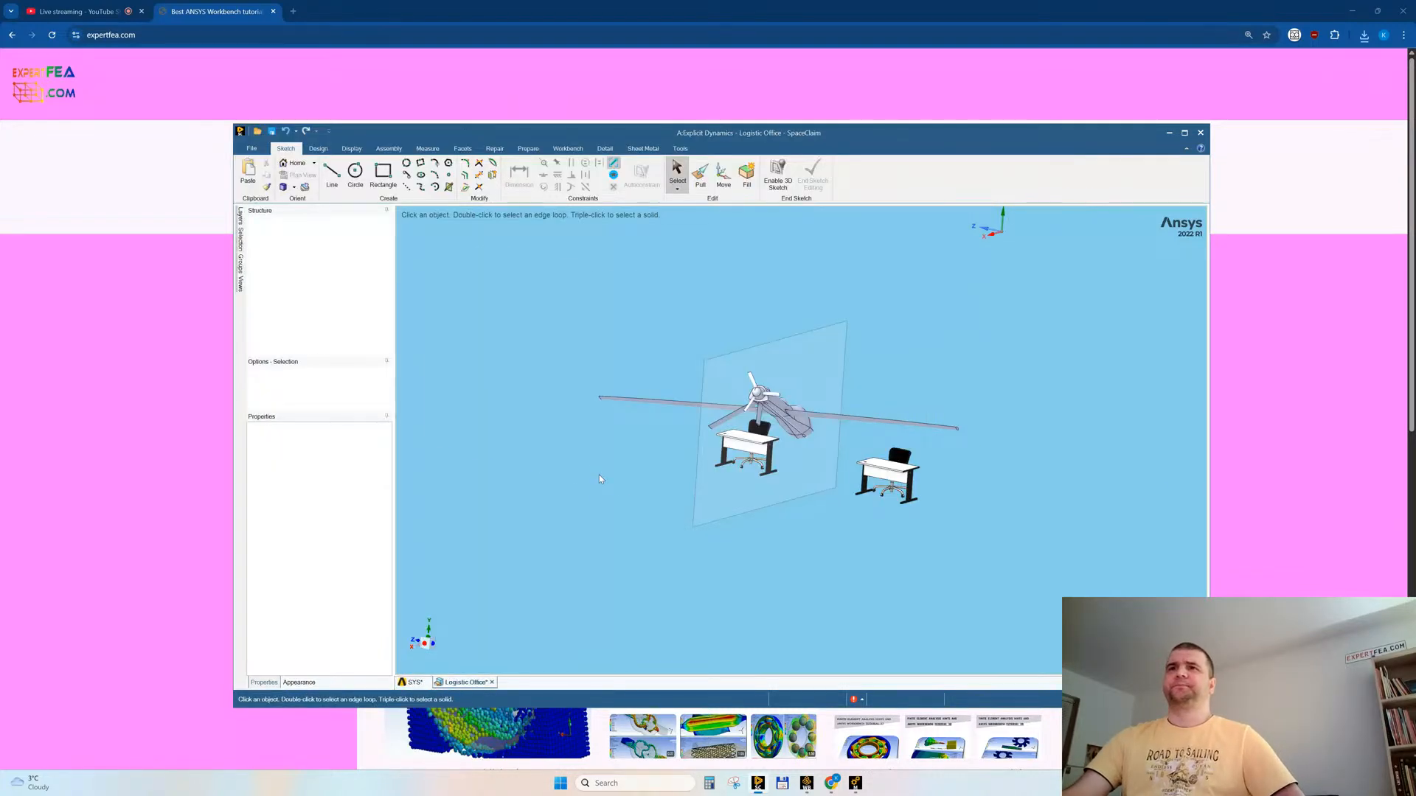
# Step: Inspect the Logistic Office model from several sides, hiding its lower-storey outer wall body, and close the document
pyautogui.moveTo(771, 352); pyautogui.dragTo(633, 349, button='middle')
pyautogui.scroll(6, 1091, 294)
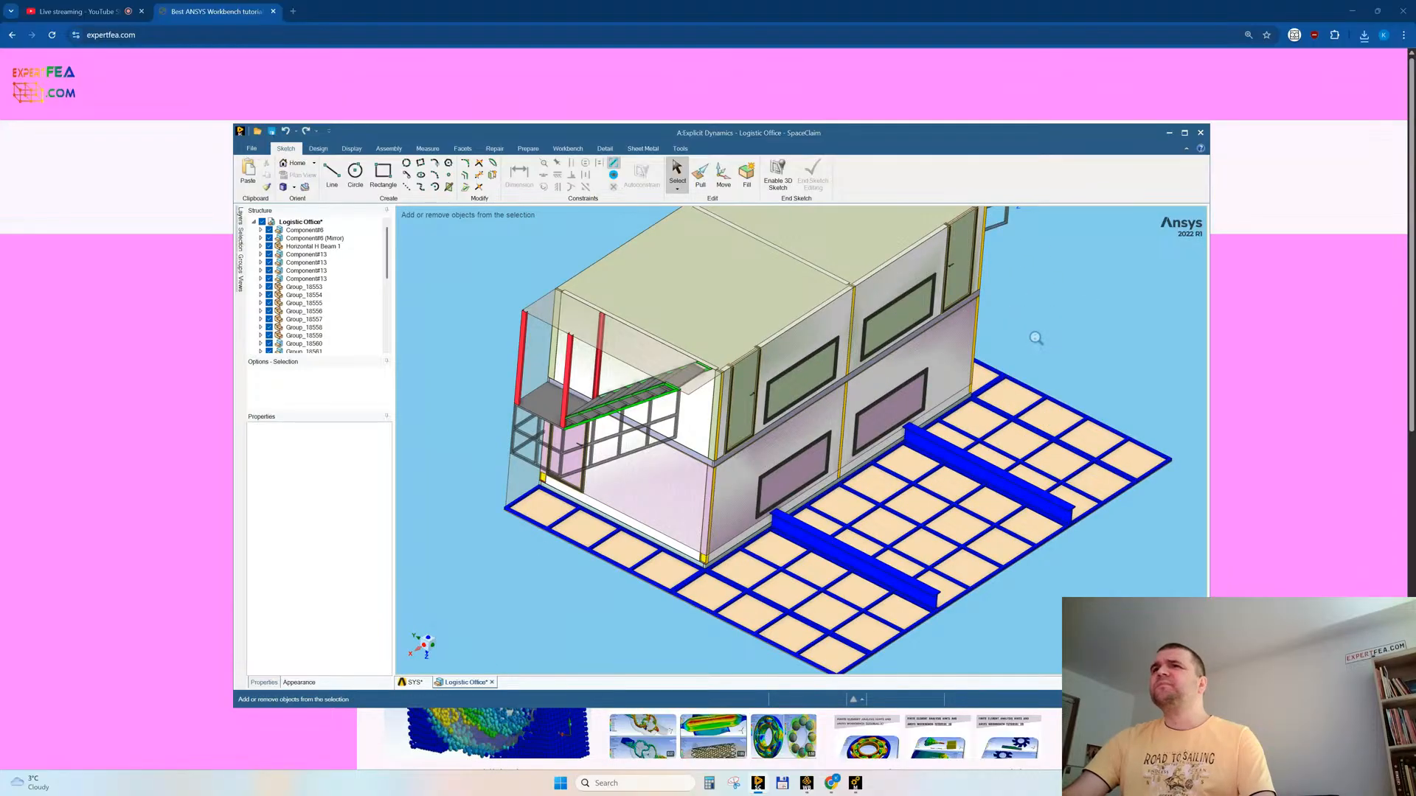
pyautogui.moveTo(923, 402); pyautogui.dragTo(896, 329, button='middle')
pyautogui.tripleClick(530, 378)
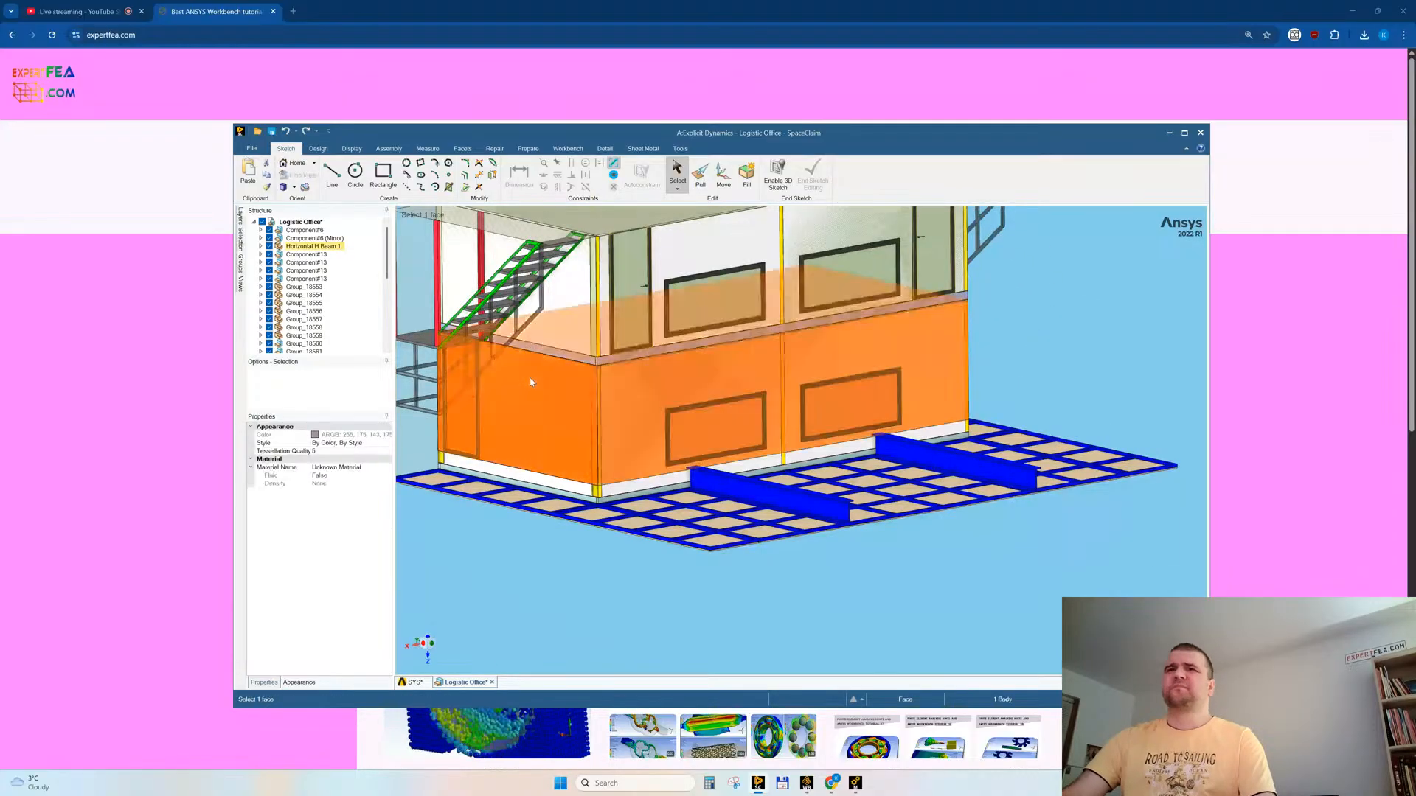
pyautogui.moveTo(530, 381); pyautogui.dragTo(628, 494, button='middle')
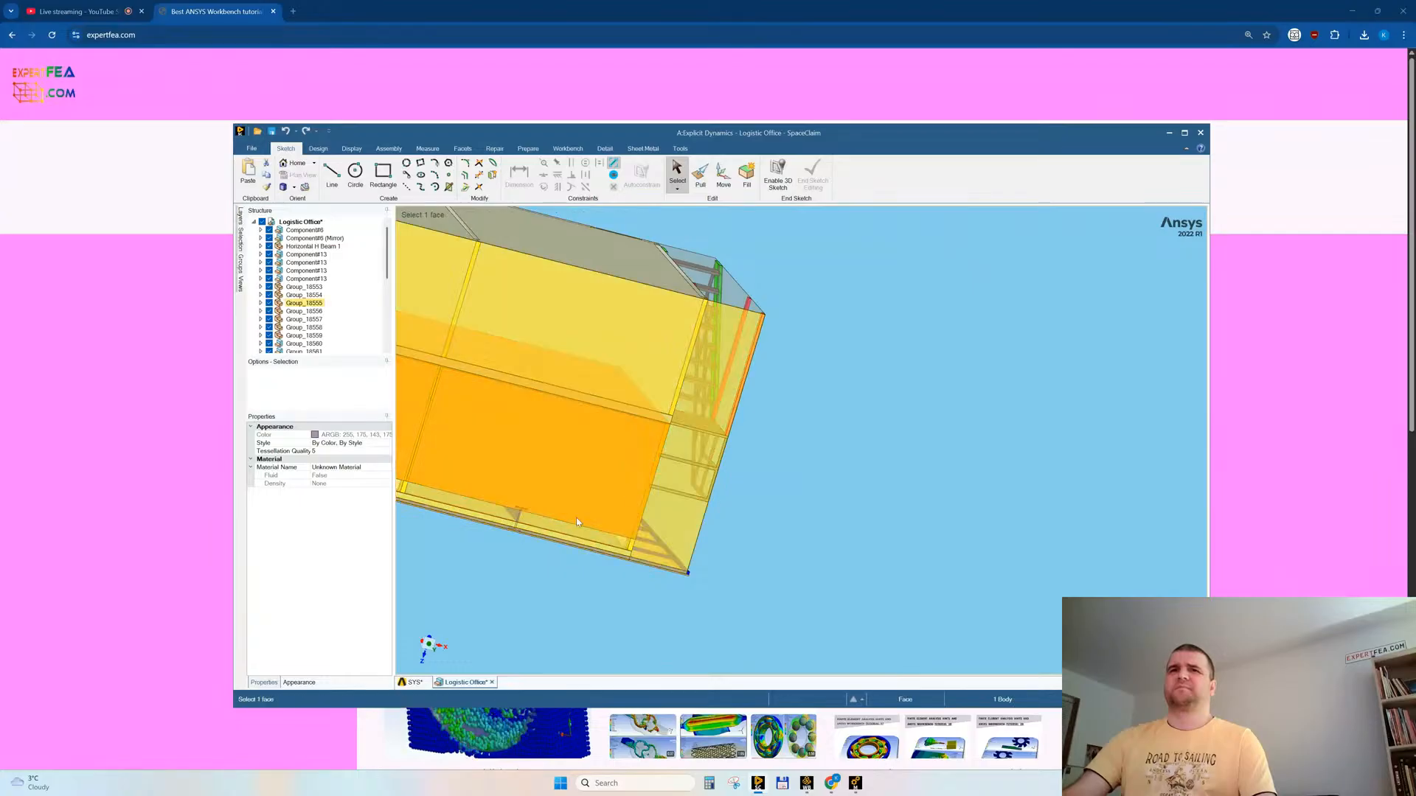
pyautogui.rightClick(929, 344)
pyautogui.click(952, 447)
pyautogui.moveTo(951, 447)
pyautogui.mouseDown(button='middle')
pyautogui.moveTo(875, 440)
pyautogui.moveTo(959, 442)
pyautogui.moveTo(929, 439)
pyautogui.mouseUp(button='middle')
pyautogui.click(493, 682)
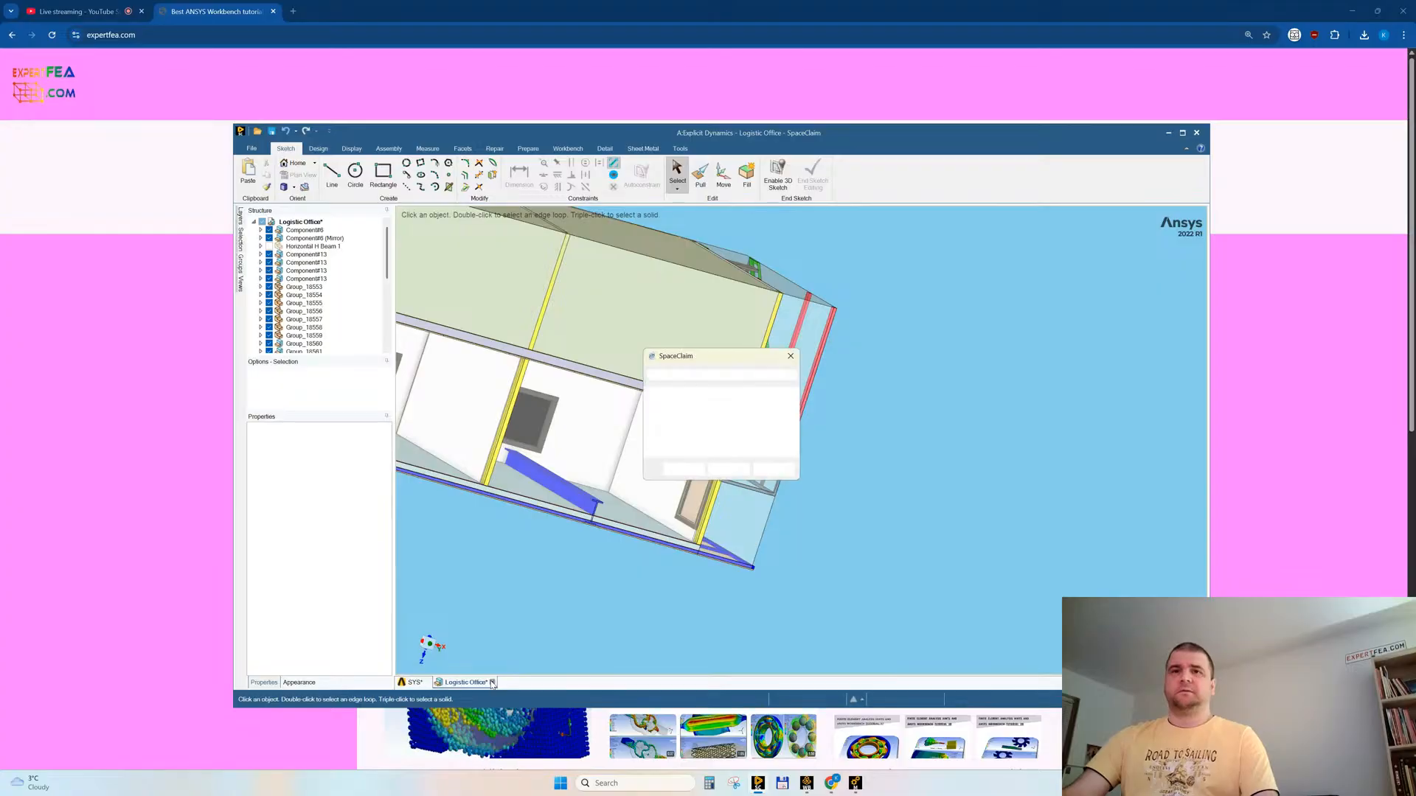
pyautogui.click(772, 470)
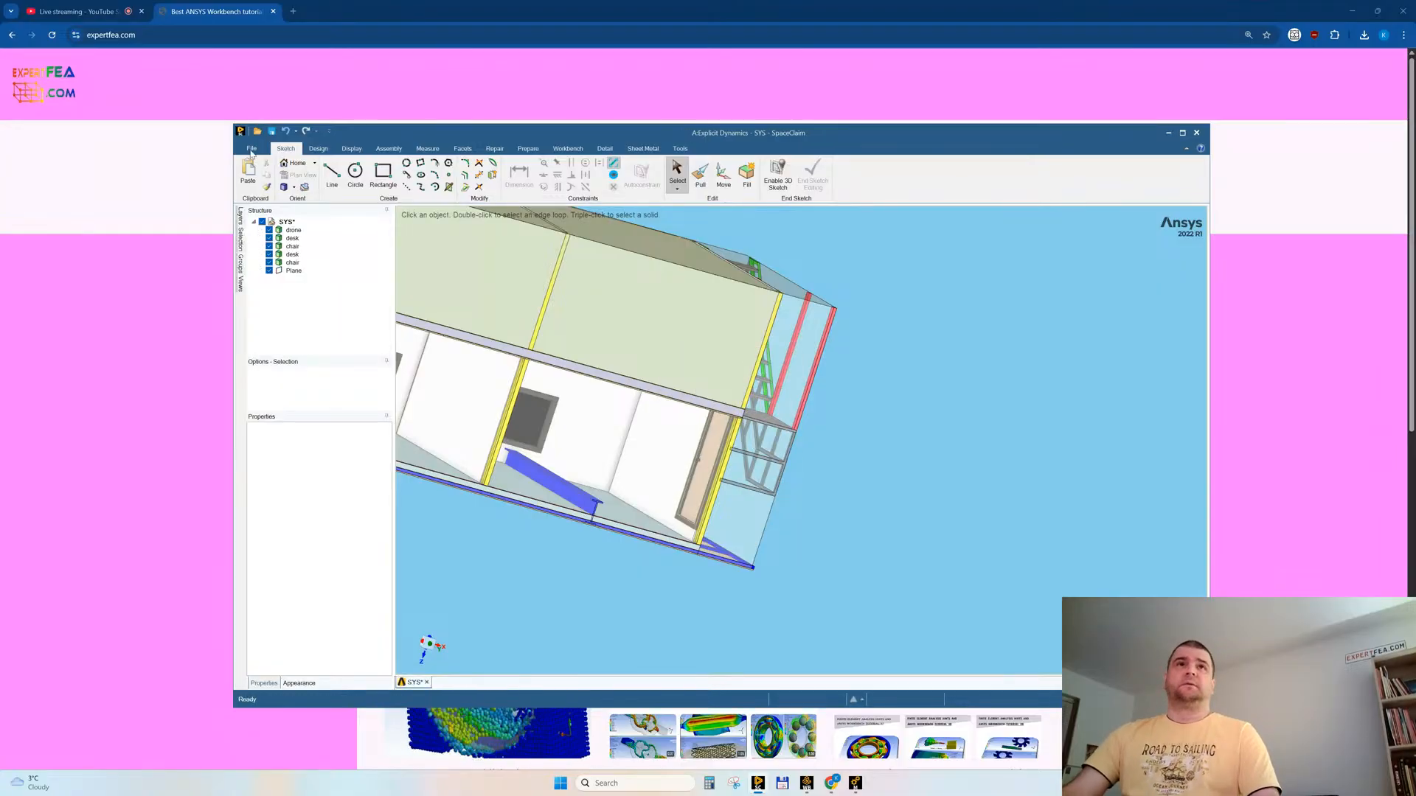
# Step: Open the simple building SpaceClaim file from the Desktop
pyautogui.click(251, 149)
pyautogui.click(272, 181)
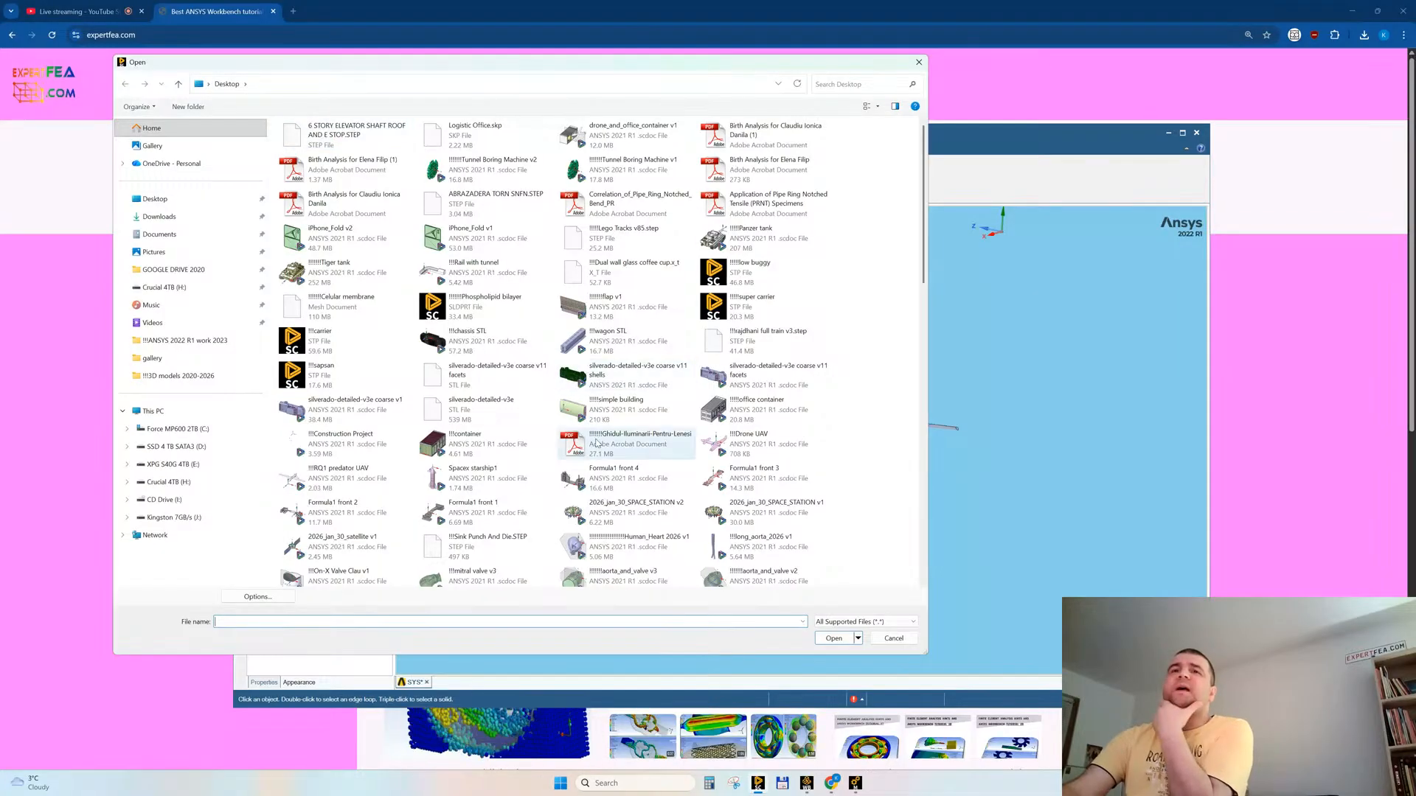
pyautogui.doubleClick(574, 412)
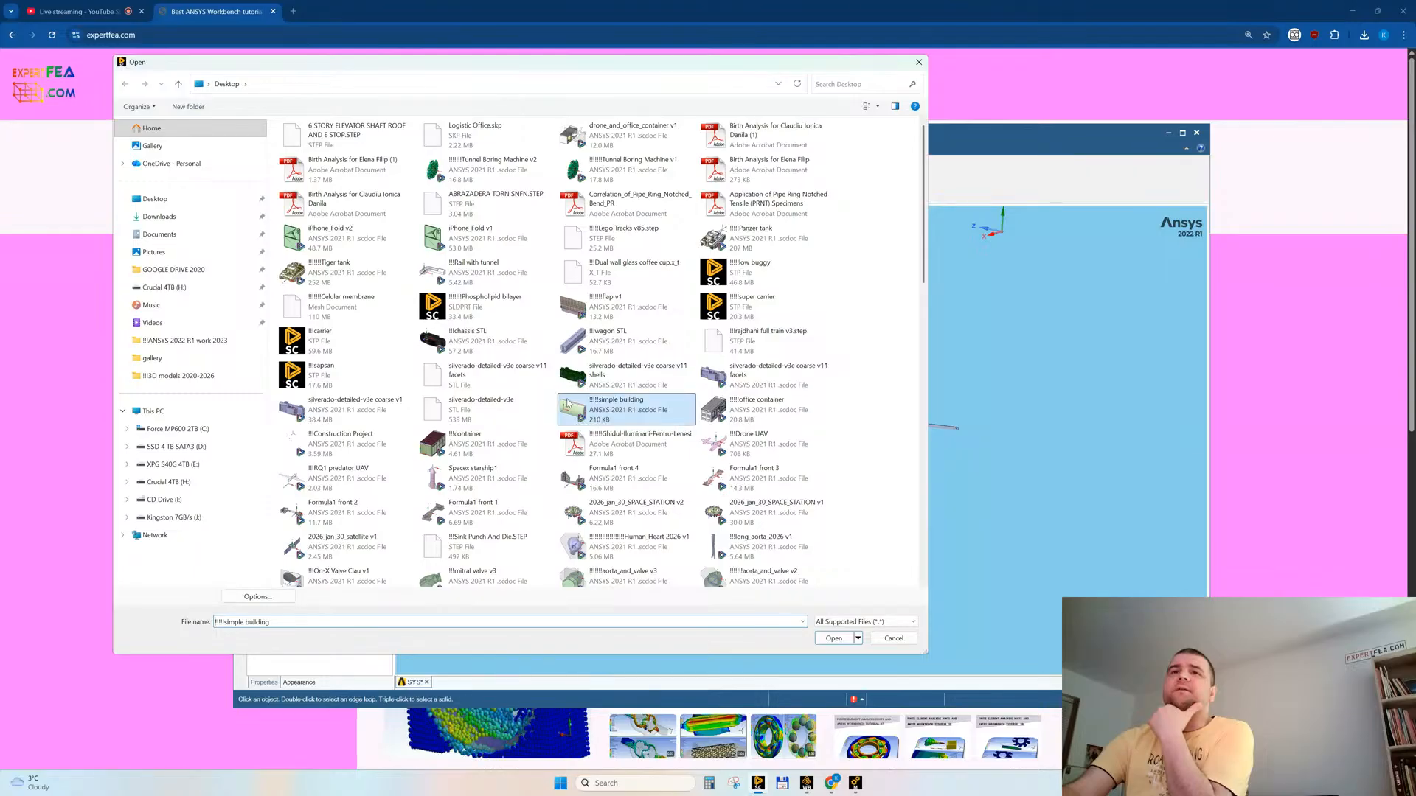
# Step: Copy the wall and roof bodies of the simple building and paste them into the SYS geometry
pyautogui.moveTo(838, 396)
pyautogui.mouseDown(button='middle')
pyautogui.moveTo(765, 395)
pyautogui.moveTo(896, 400)
pyautogui.moveTo(755, 392)
pyautogui.moveTo(819, 392)
pyautogui.moveTo(829, 408)
pyautogui.moveTo(731, 404)
pyautogui.mouseUp(button='middle')
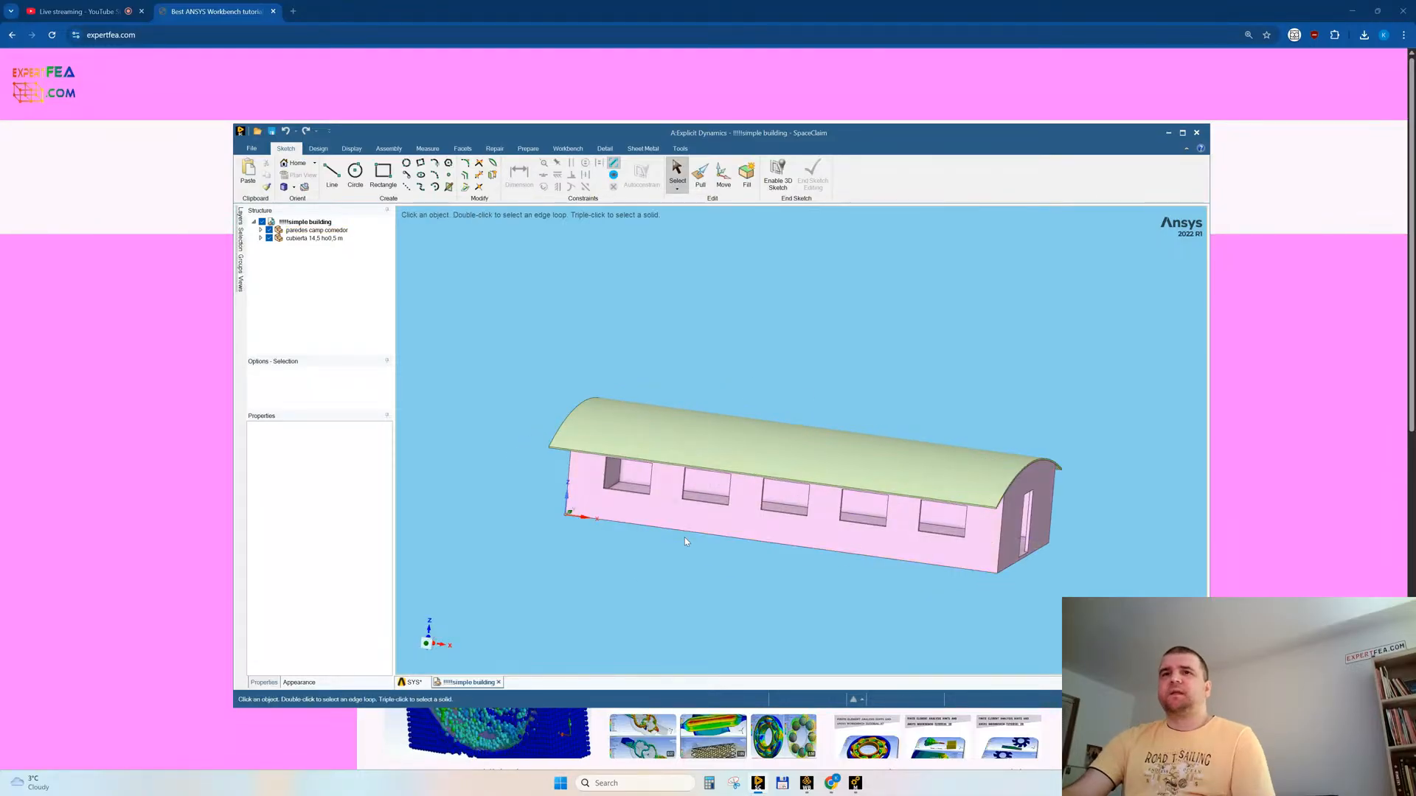
pyautogui.tripleClick(667, 515)
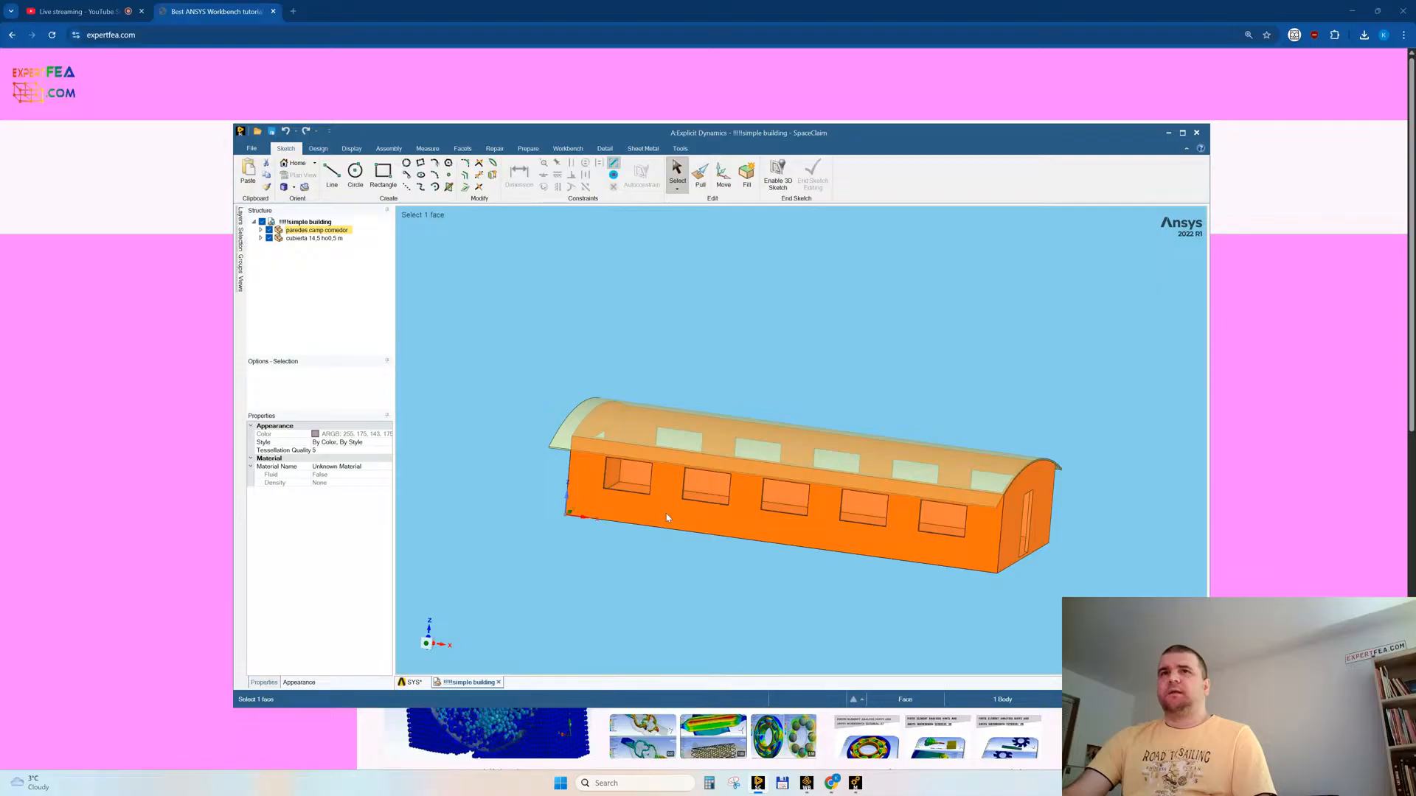
pyautogui.keyDown('ctrl'); pyautogui.tripleClick(565, 436); pyautogui.keyUp('ctrl')
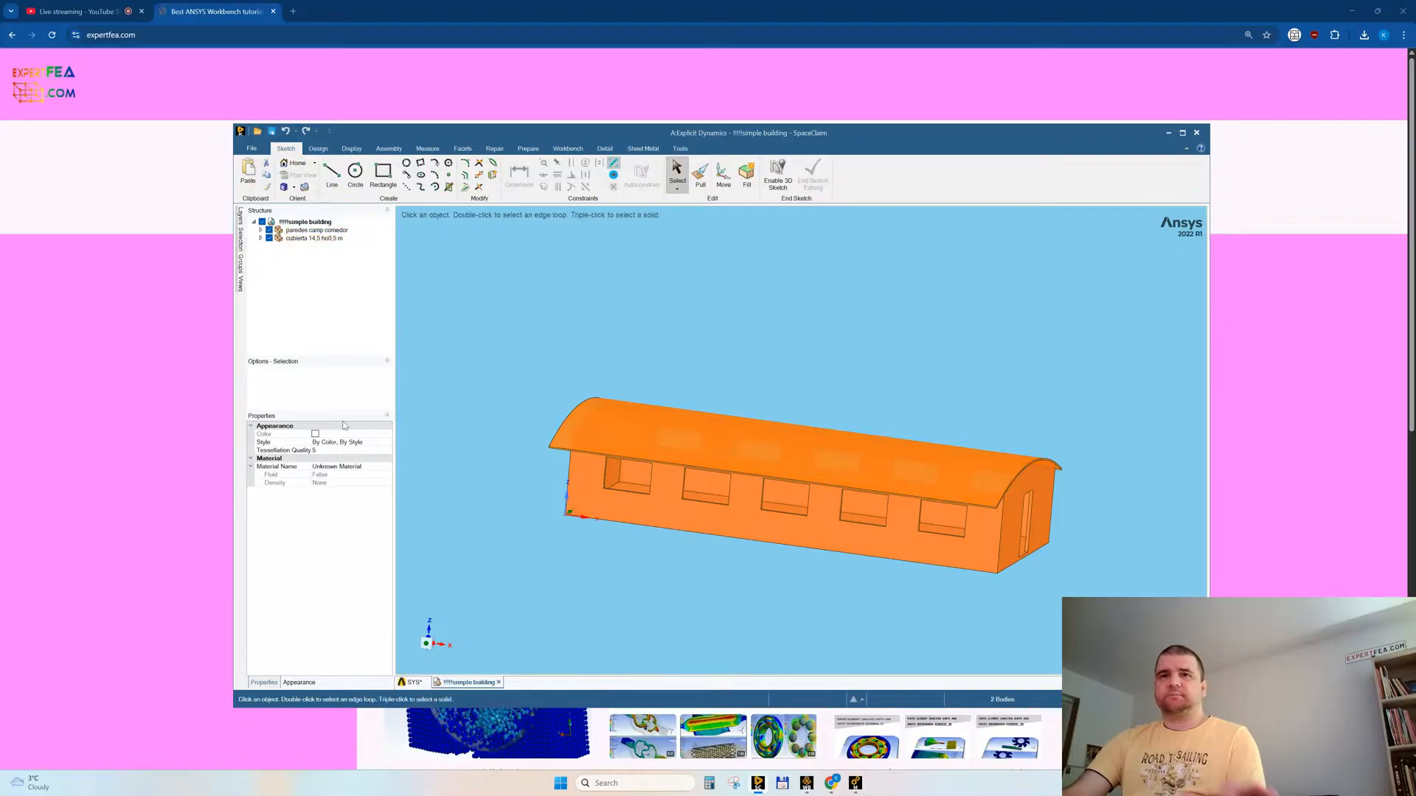
pyautogui.click(411, 683)
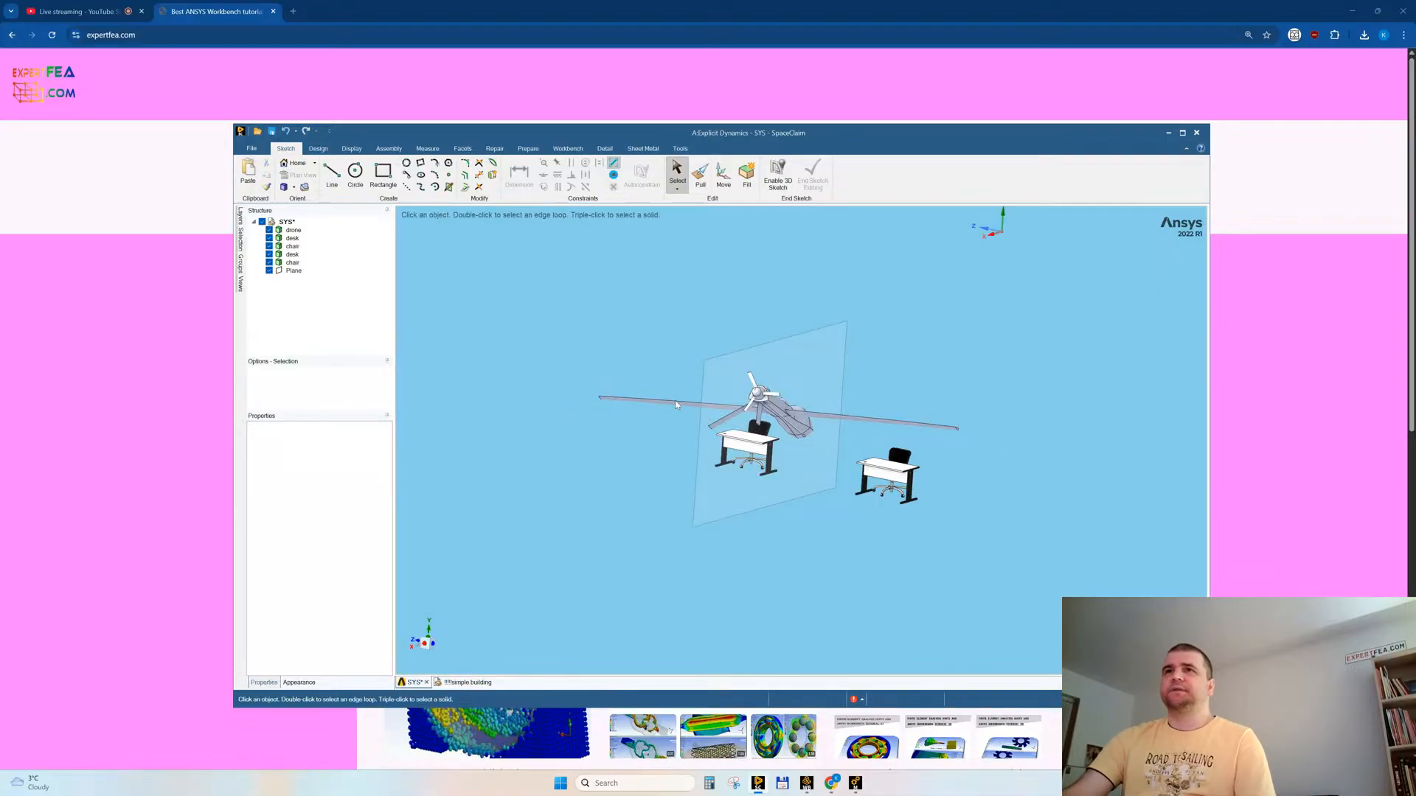
pyautogui.hotkey('ctrl', 'v')
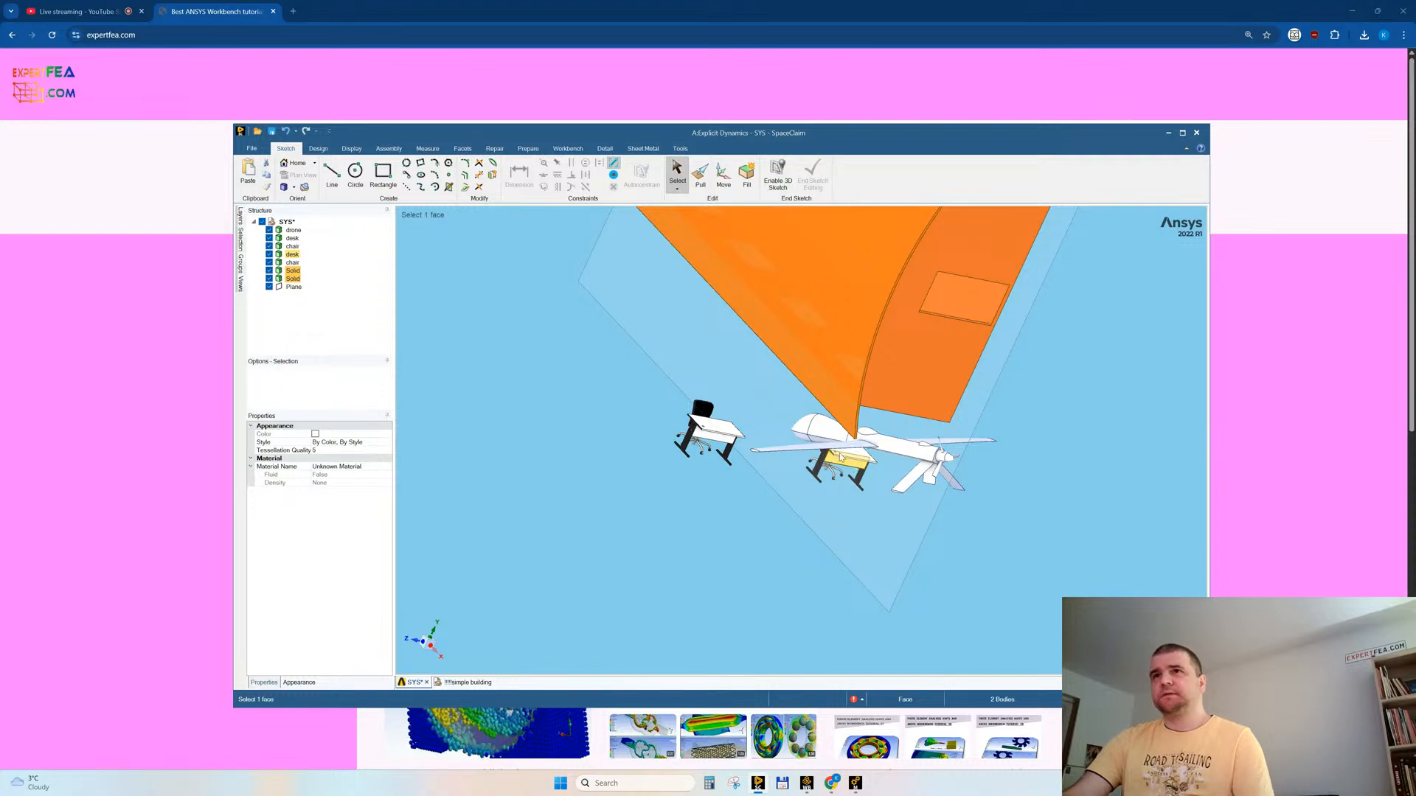
# Step: Rotate the pasted building with Move in 90° turns until its roof faces up and its length runs along Z
pyautogui.scroll(-5, 771, 486)
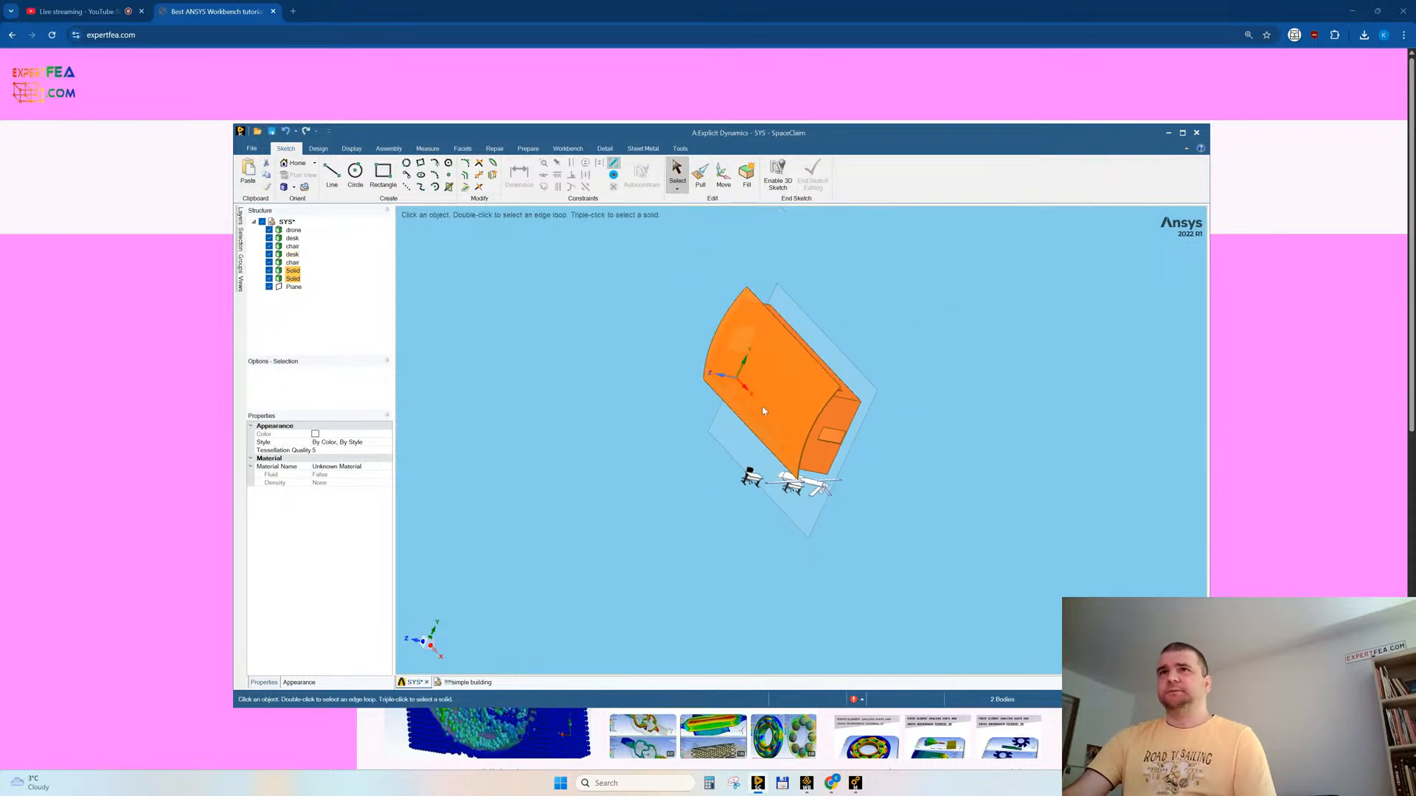
pyautogui.click(724, 175)
pyautogui.click(785, 361)
pyautogui.write('90')
pyautogui.press('Return')
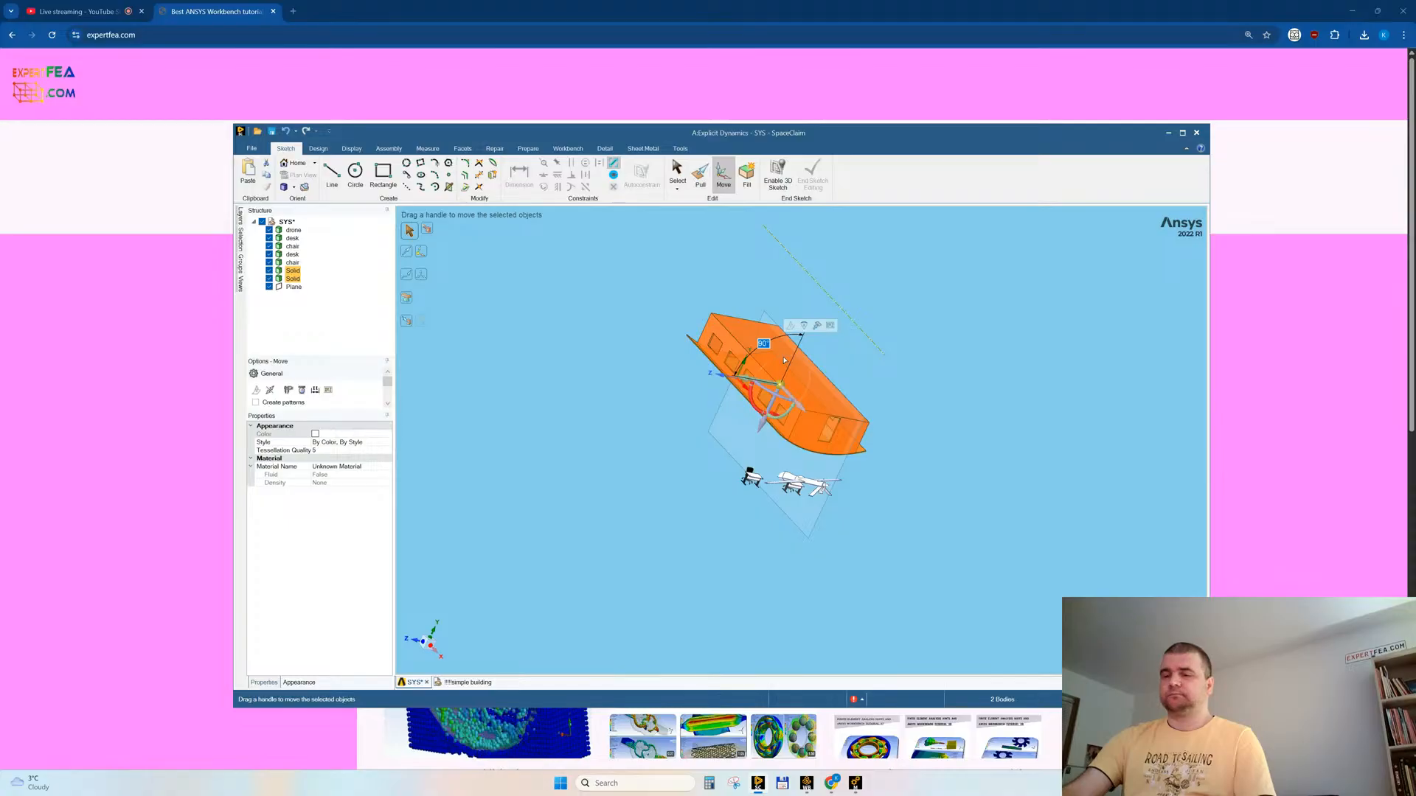
pyautogui.press('Return')
pyautogui.moveTo(891, 475); pyautogui.dragTo(804, 454, button='middle')
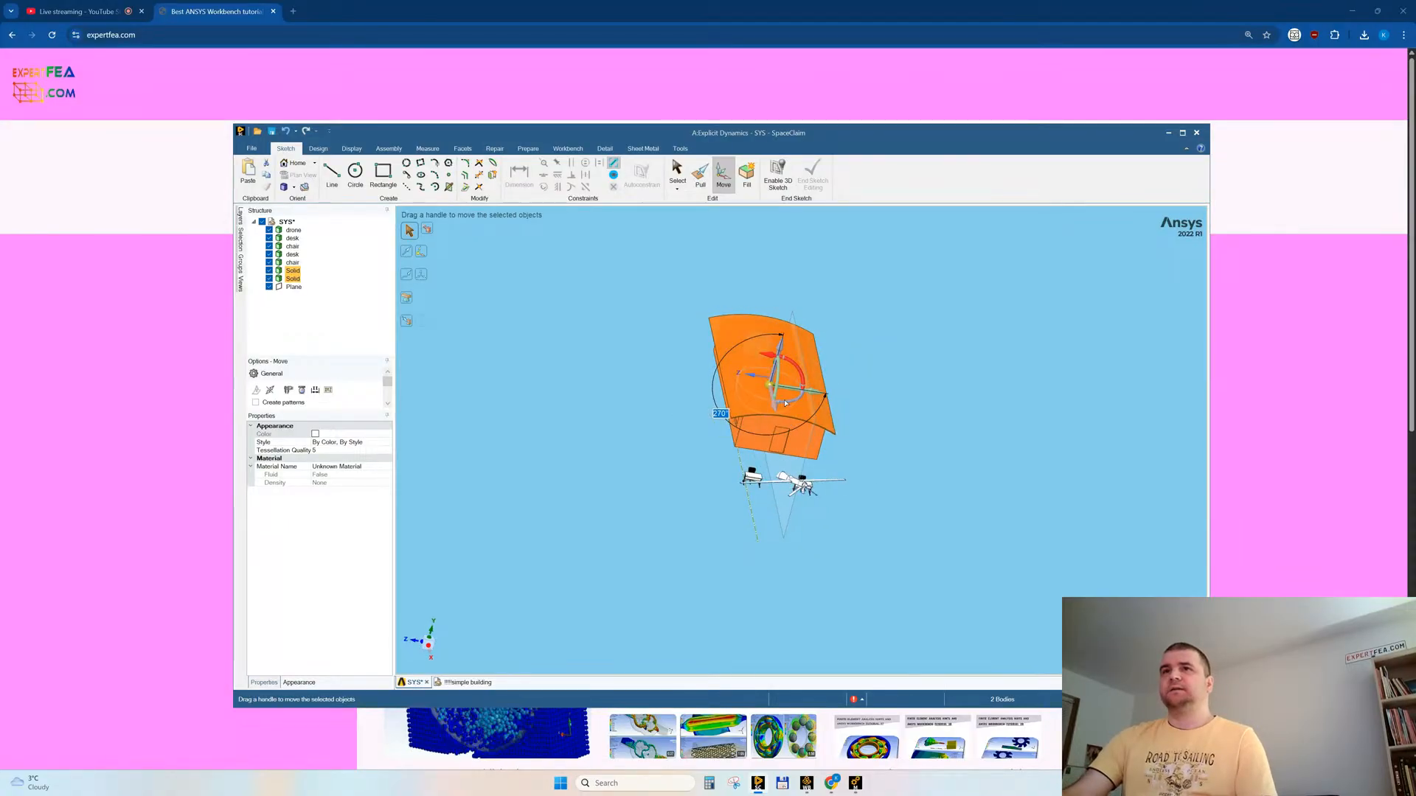
pyautogui.hotkey('ctrl', 'z')
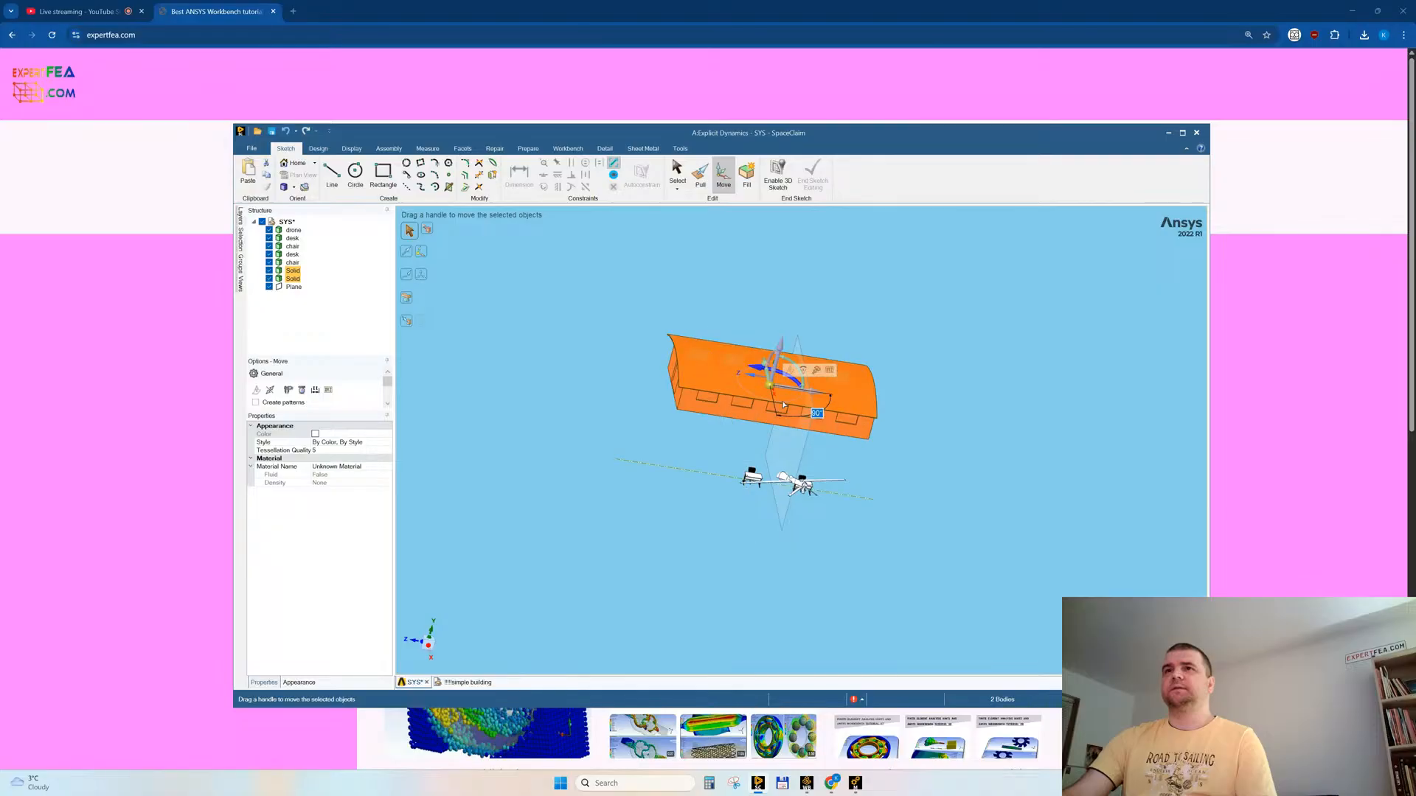
pyautogui.moveTo(784, 405)
pyautogui.mouseDown(button='middle')
pyautogui.moveTo(782, 461)
pyautogui.moveTo(781, 410)
pyautogui.mouseUp(button='middle')
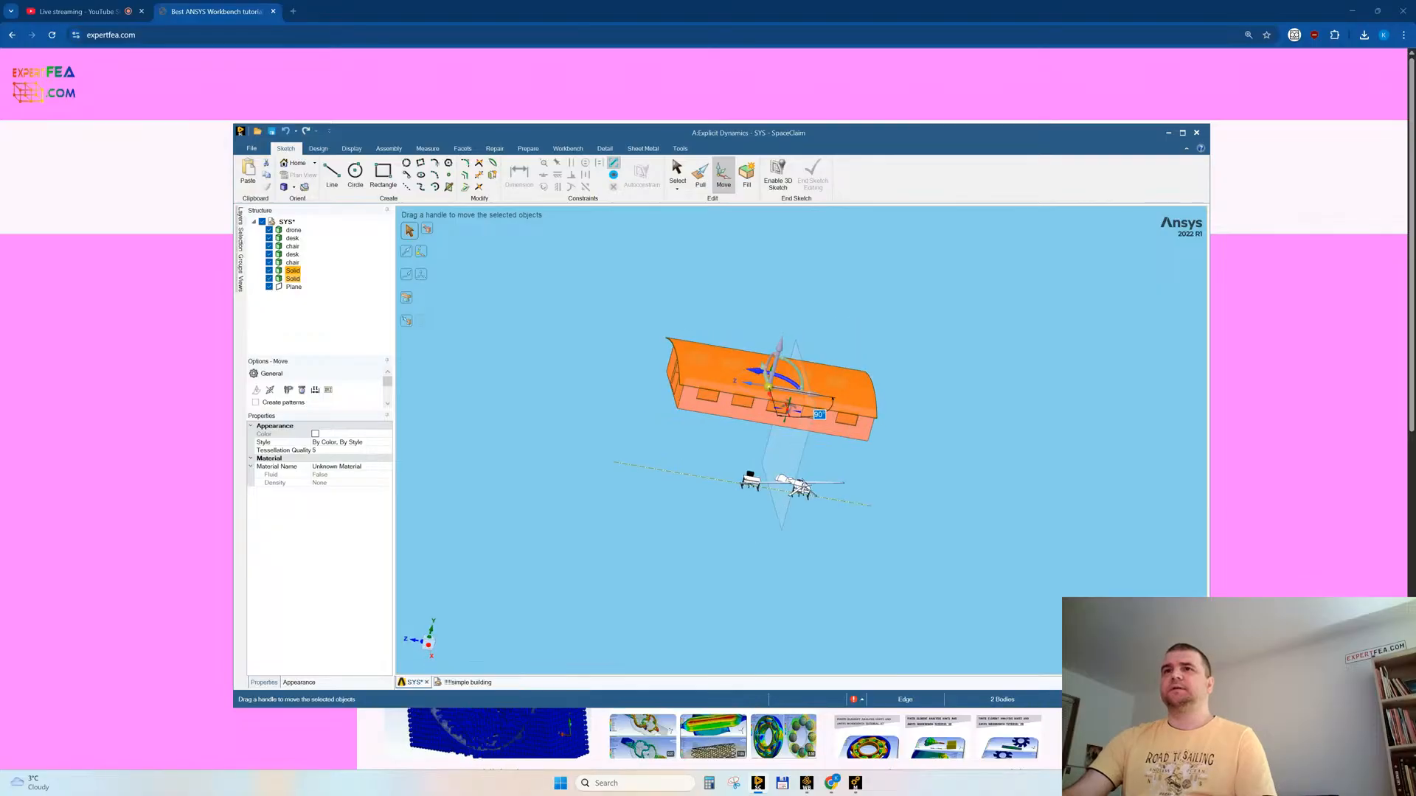
# Step: Lower the building by about 5962 mm so that it encloses the desks and chairs
pyautogui.click(423, 646)
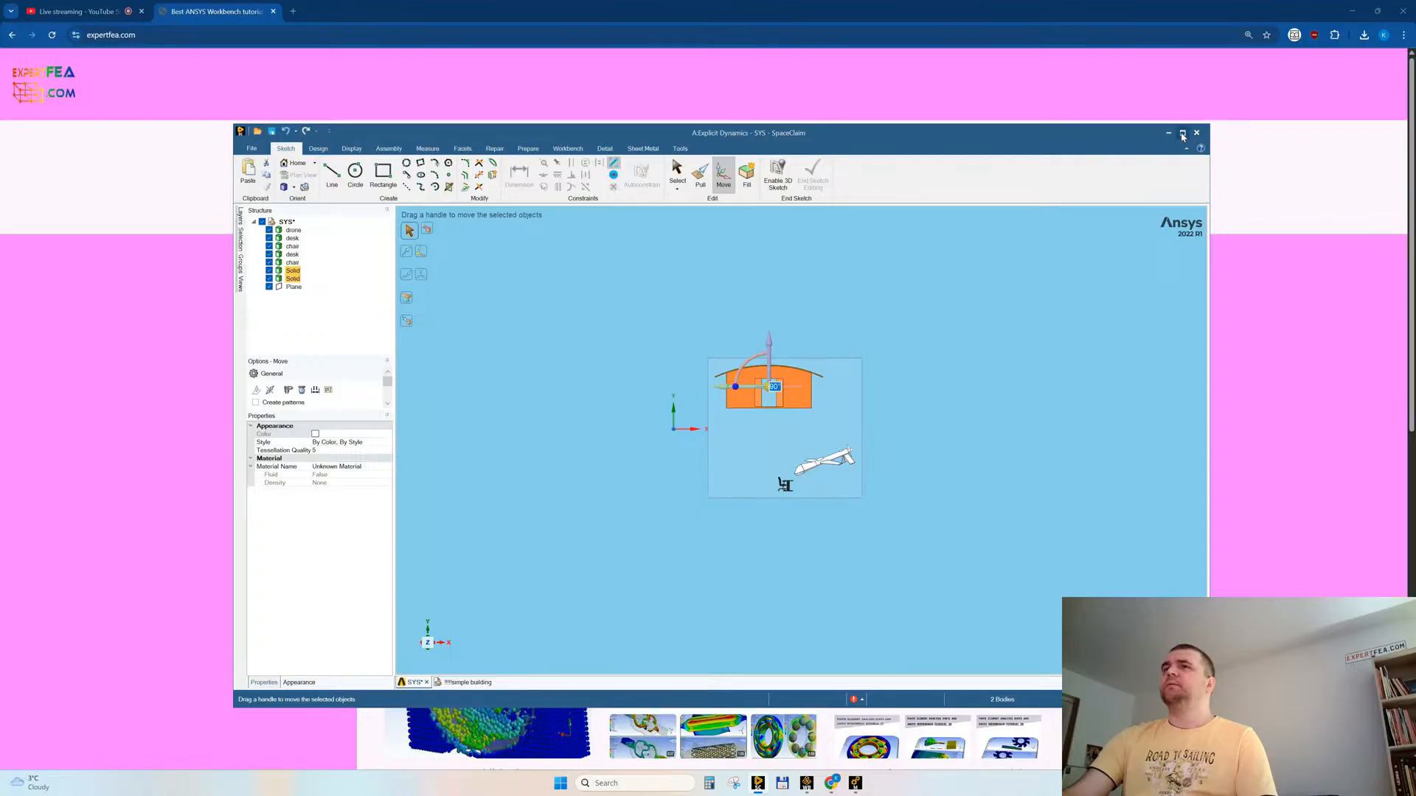
pyautogui.click(1182, 136)
pyautogui.scroll(4, 789, 370)
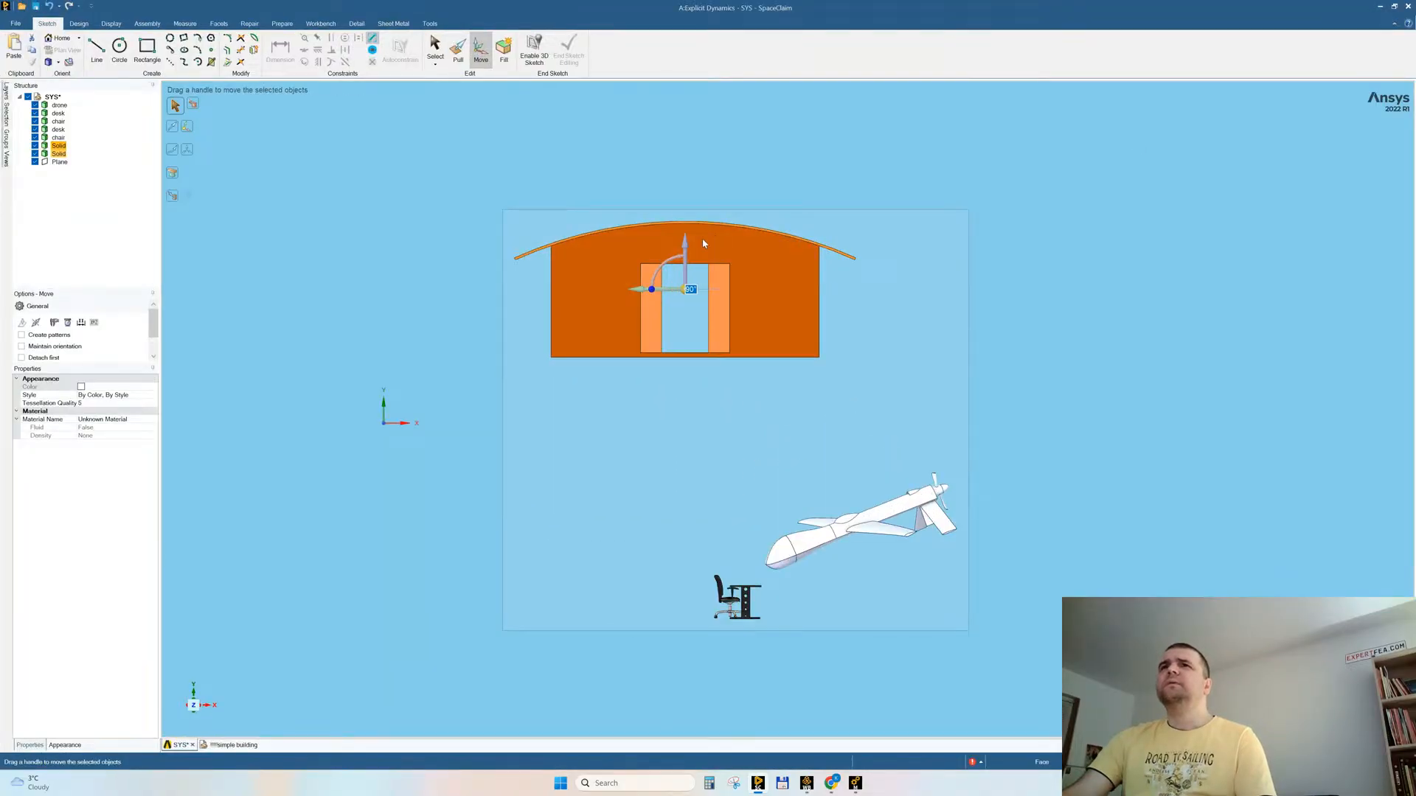
pyautogui.moveTo(685, 250); pyautogui.dragTo(666, 518)
pyautogui.moveTo(666, 518); pyautogui.dragTo(681, 543, button='middle')
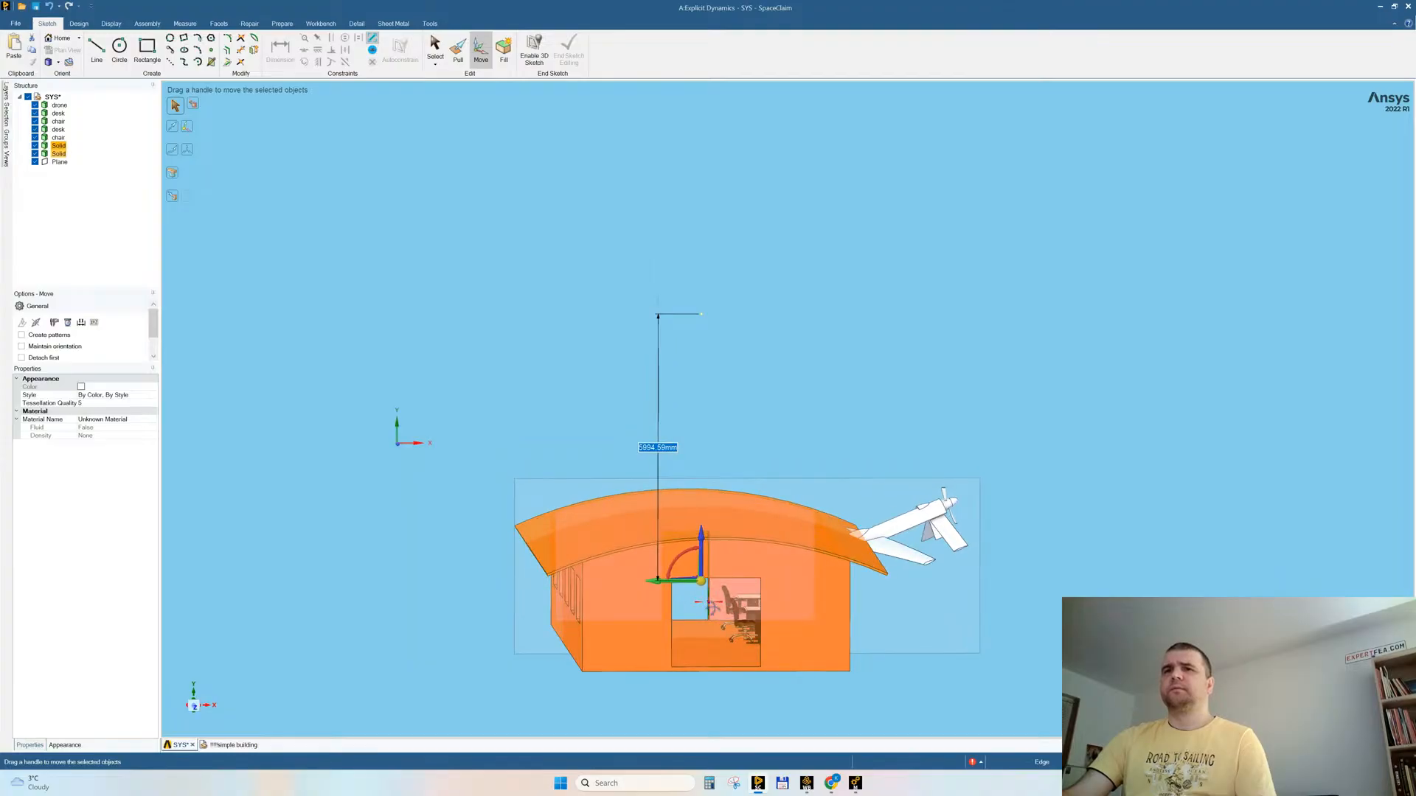
pyautogui.click(190, 707)
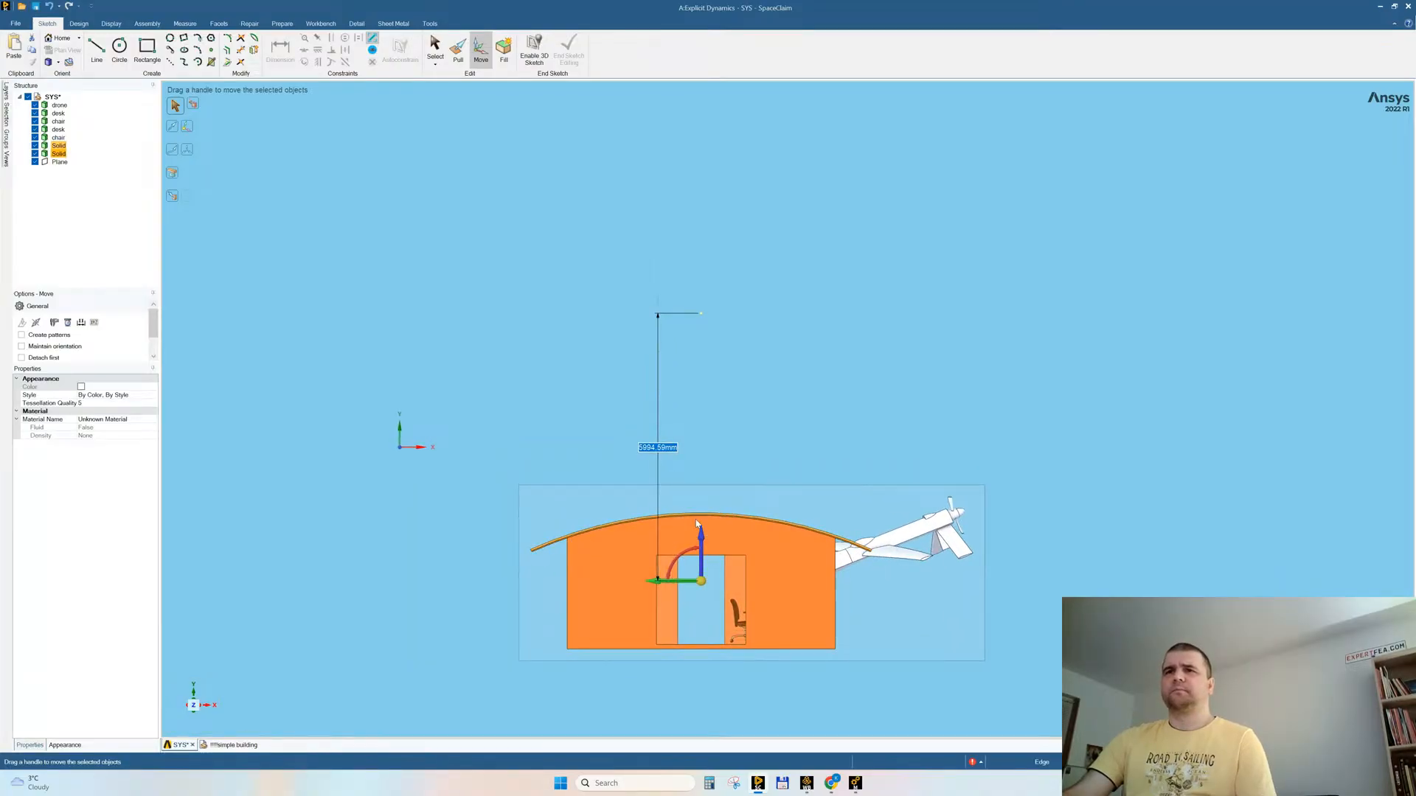
pyautogui.moveTo(703, 541); pyautogui.dragTo(705, 540)
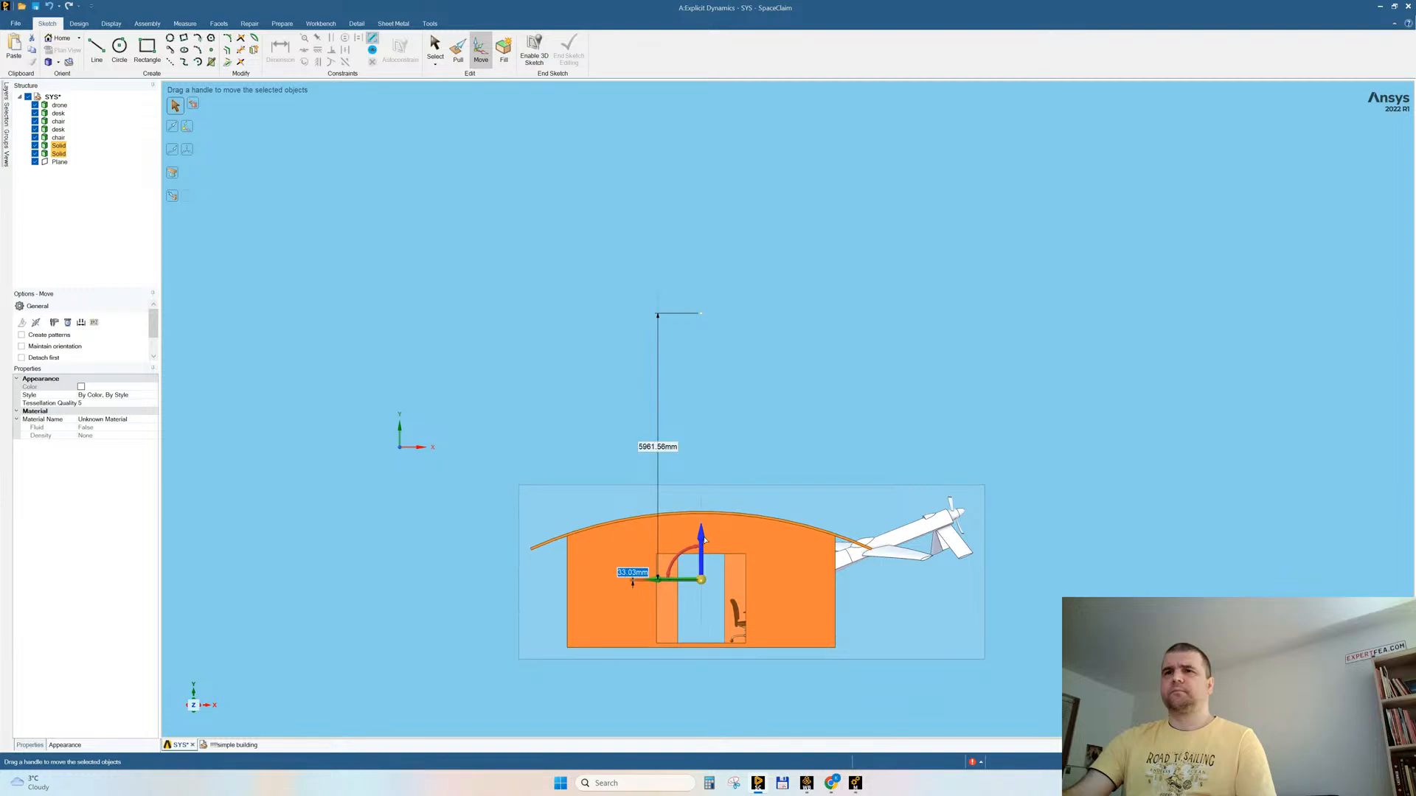
pyautogui.click(824, 404)
# Step: Make the building's roof body transparent
pyautogui.moveTo(824, 404); pyautogui.dragTo(750, 573, button='middle')
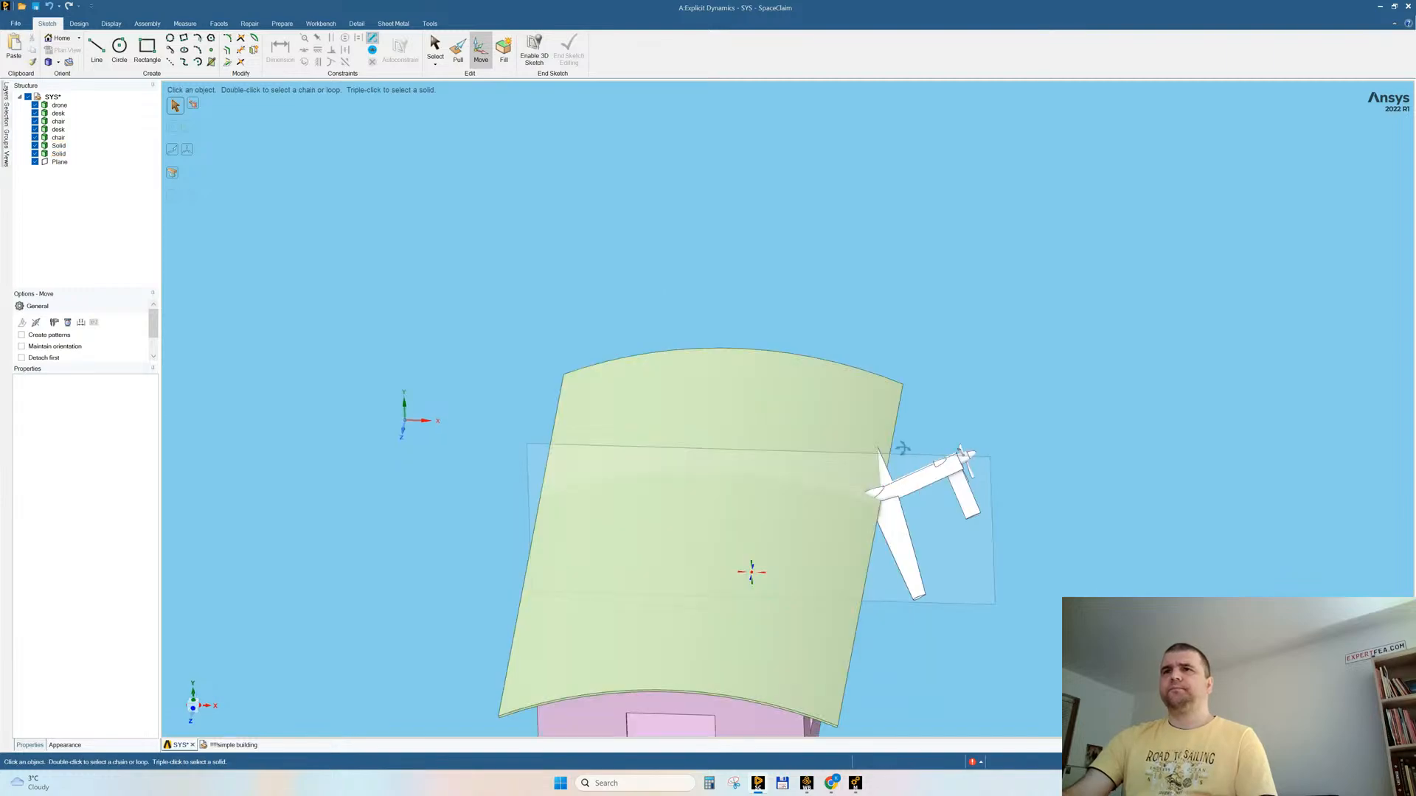
pyautogui.click(723, 515)
pyautogui.press('Escape')
pyautogui.press('Escape')
pyautogui.click(747, 401)
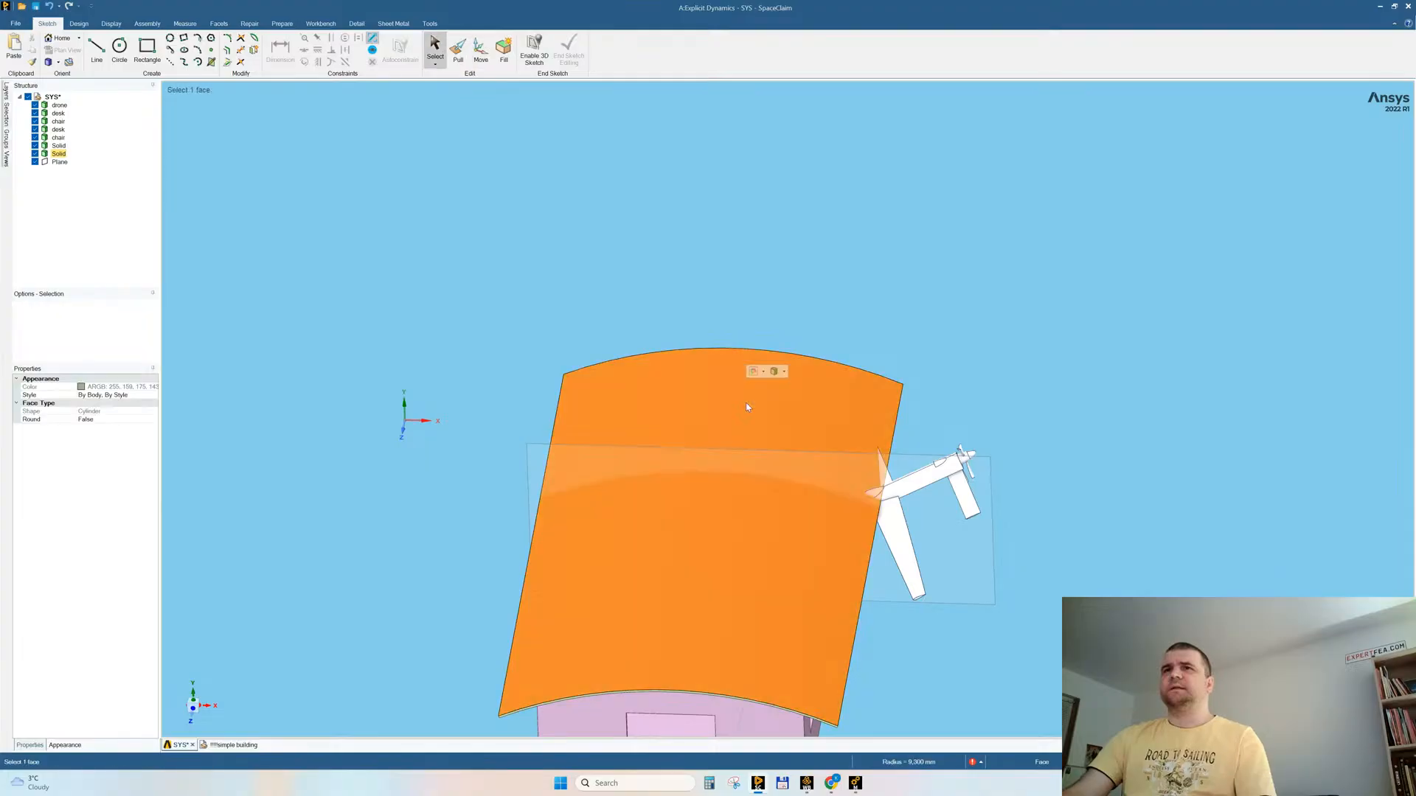
pyautogui.click(783, 372)
pyautogui.click(797, 386)
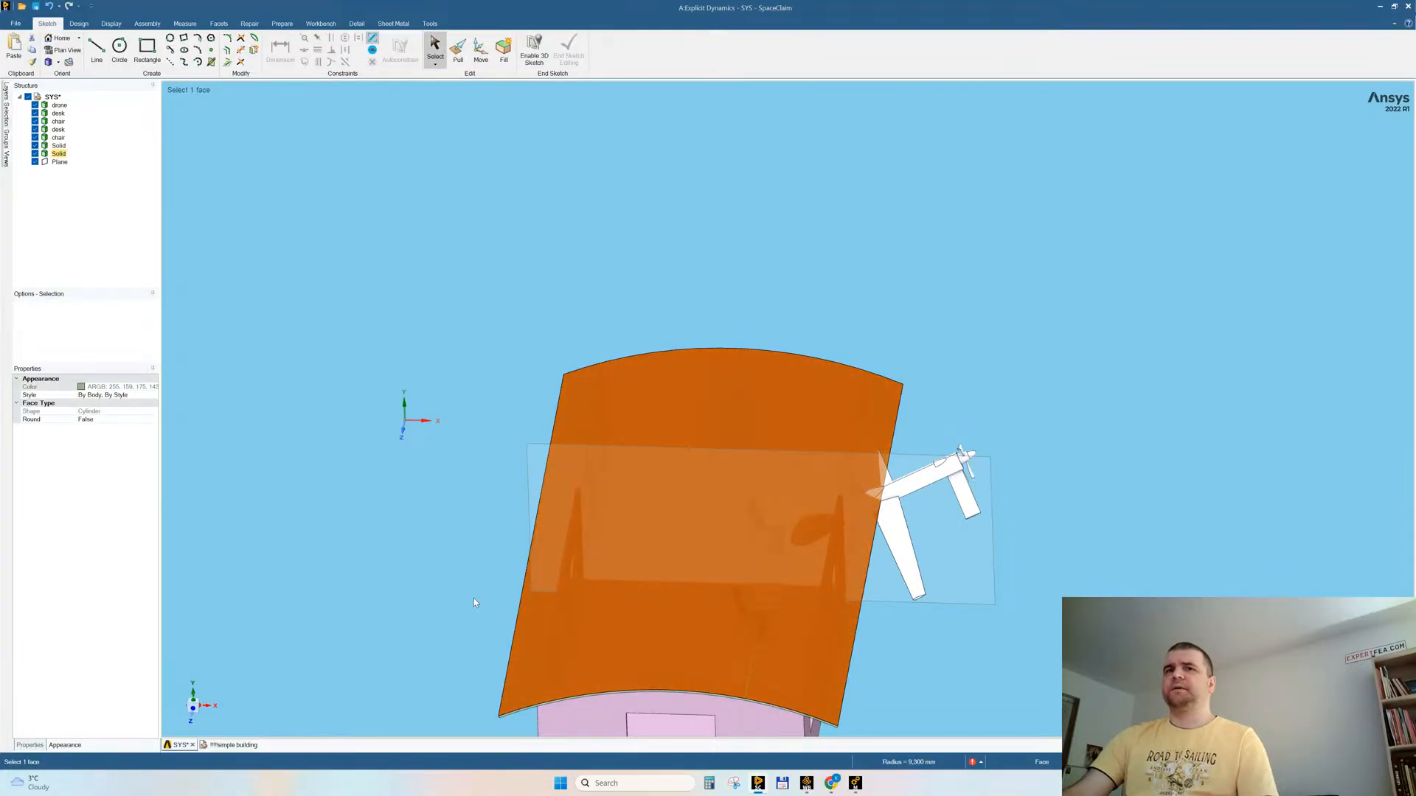
# Step: Hide the drone body to leave the furniture inside the building unobstructed from above
pyautogui.click(194, 704)
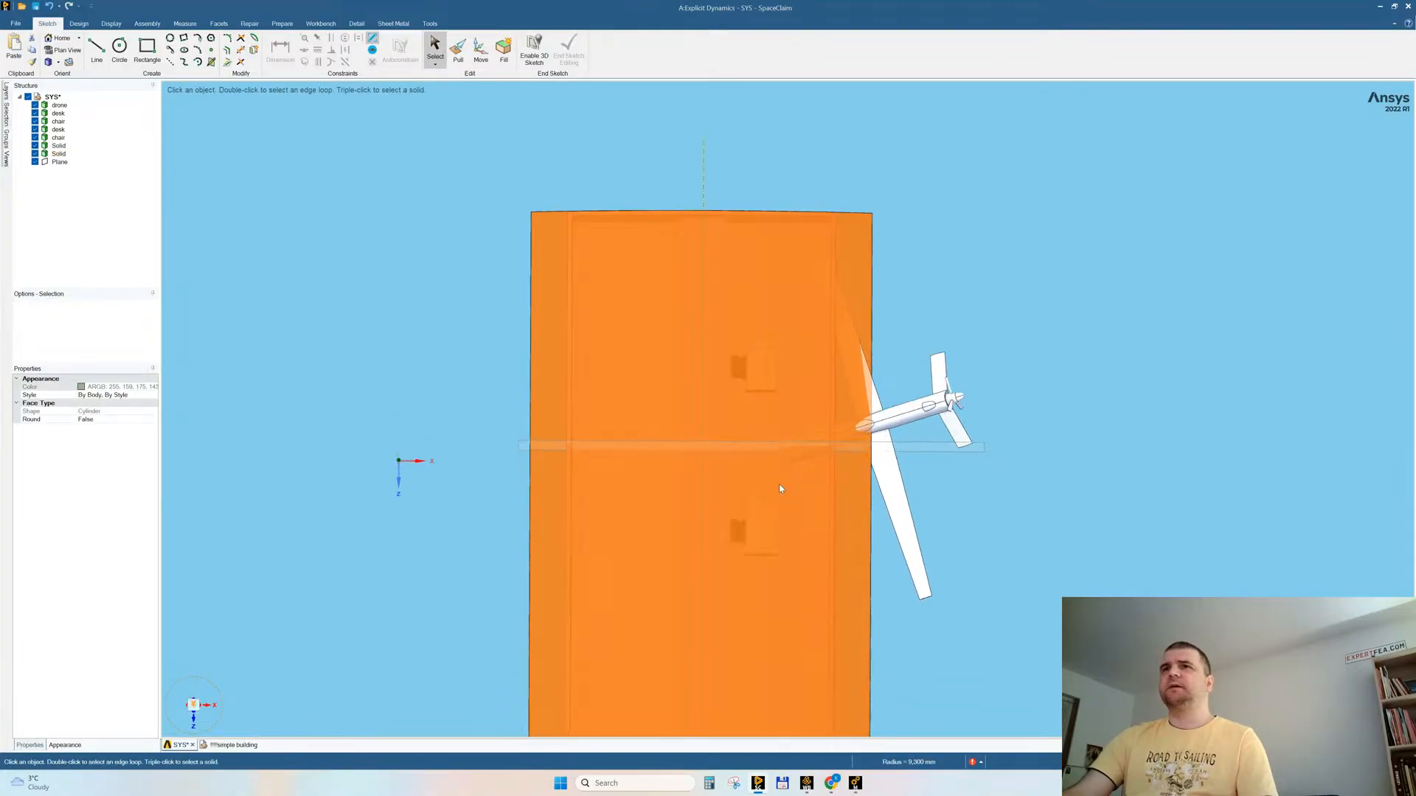
pyautogui.scroll(-4, 796, 485)
pyautogui.click(1007, 440)
pyautogui.moveTo(1006, 440); pyautogui.dragTo(959, 487, button='middle')
pyautogui.moveTo(811, 499); pyautogui.dragTo(817, 503, button='middle')
pyautogui.click(833, 465)
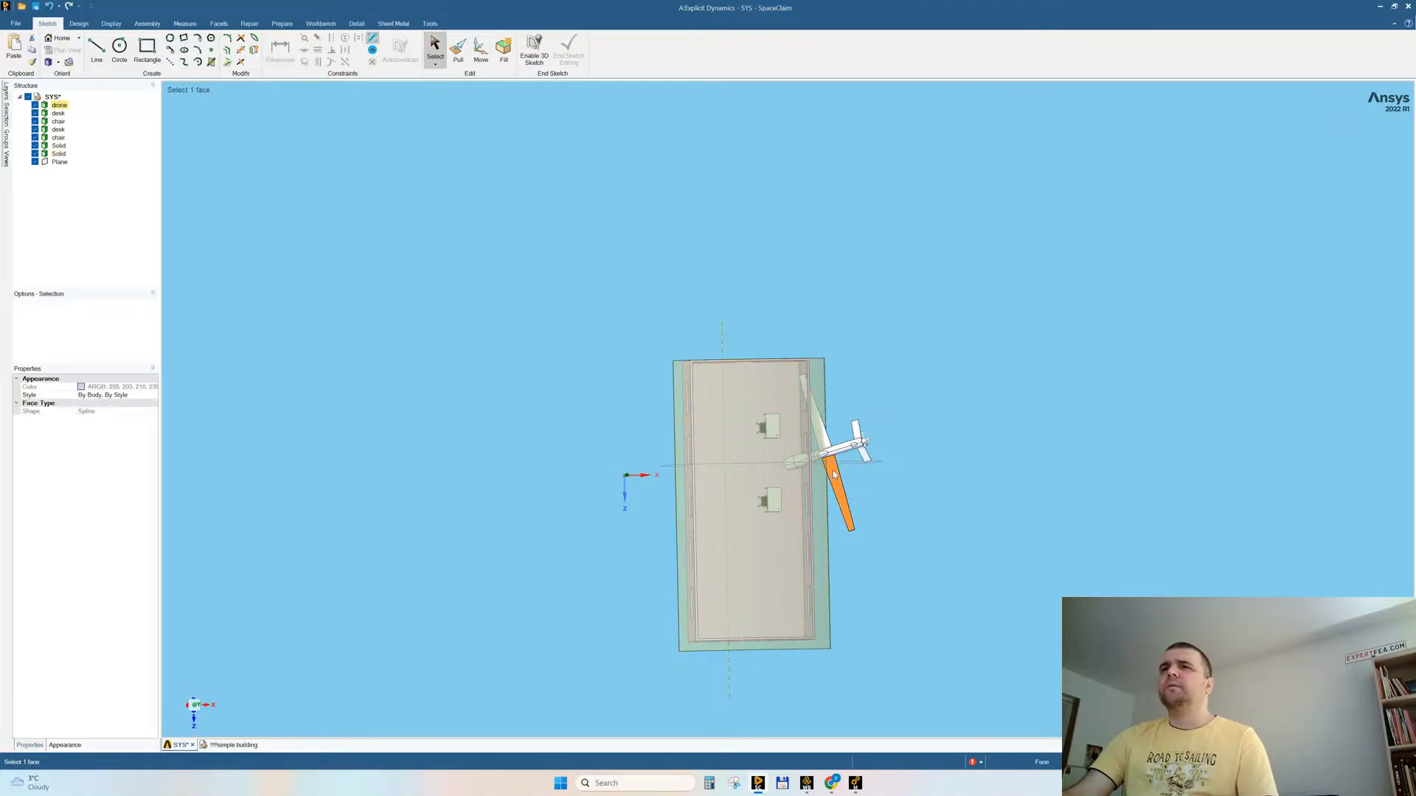
pyautogui.rightClick(833, 468)
pyautogui.click(854, 560)
# Step: Copy both desks and their chairs about 6076 mm along the building's length in the +Z direction
pyautogui.moveTo(722, 393); pyautogui.dragTo(788, 571)
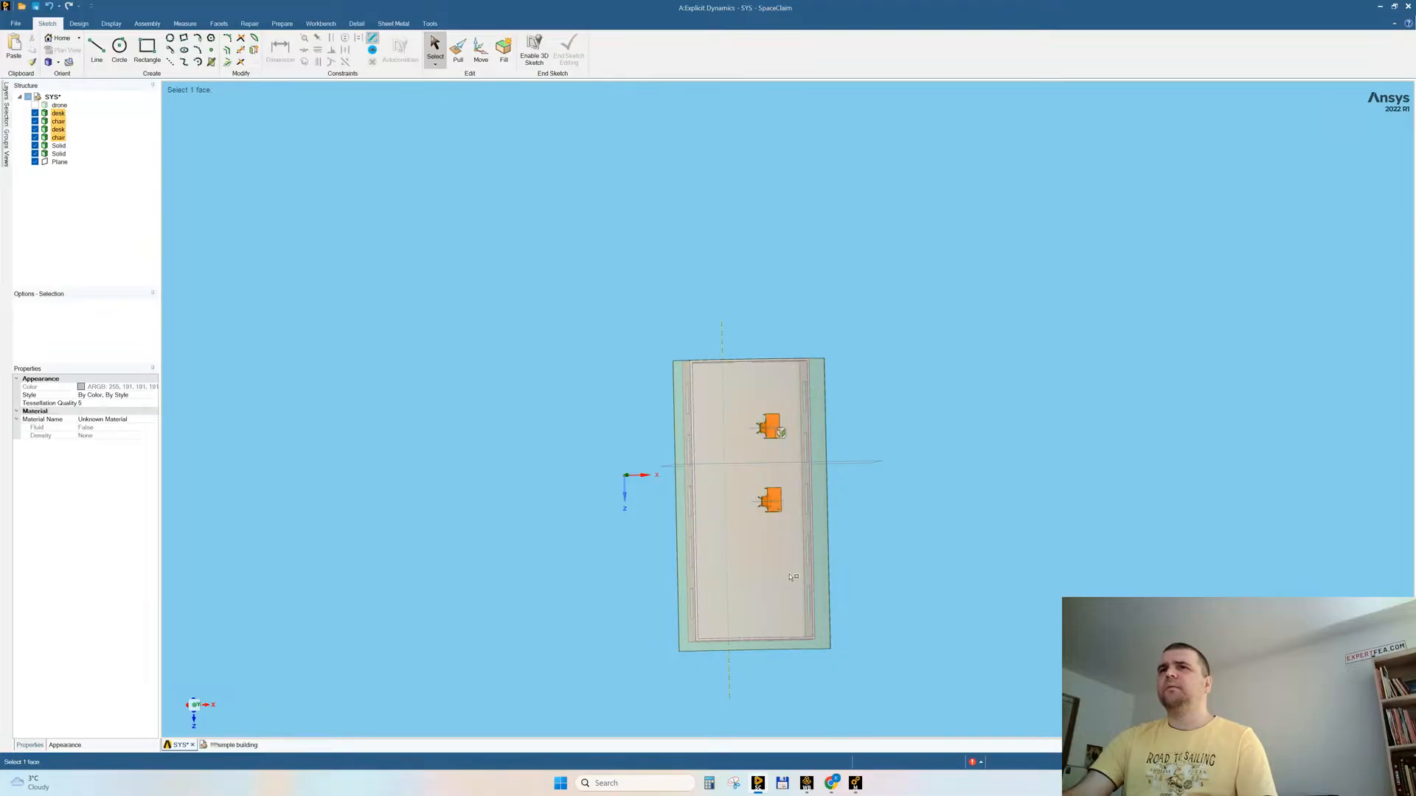
pyautogui.click(480, 53)
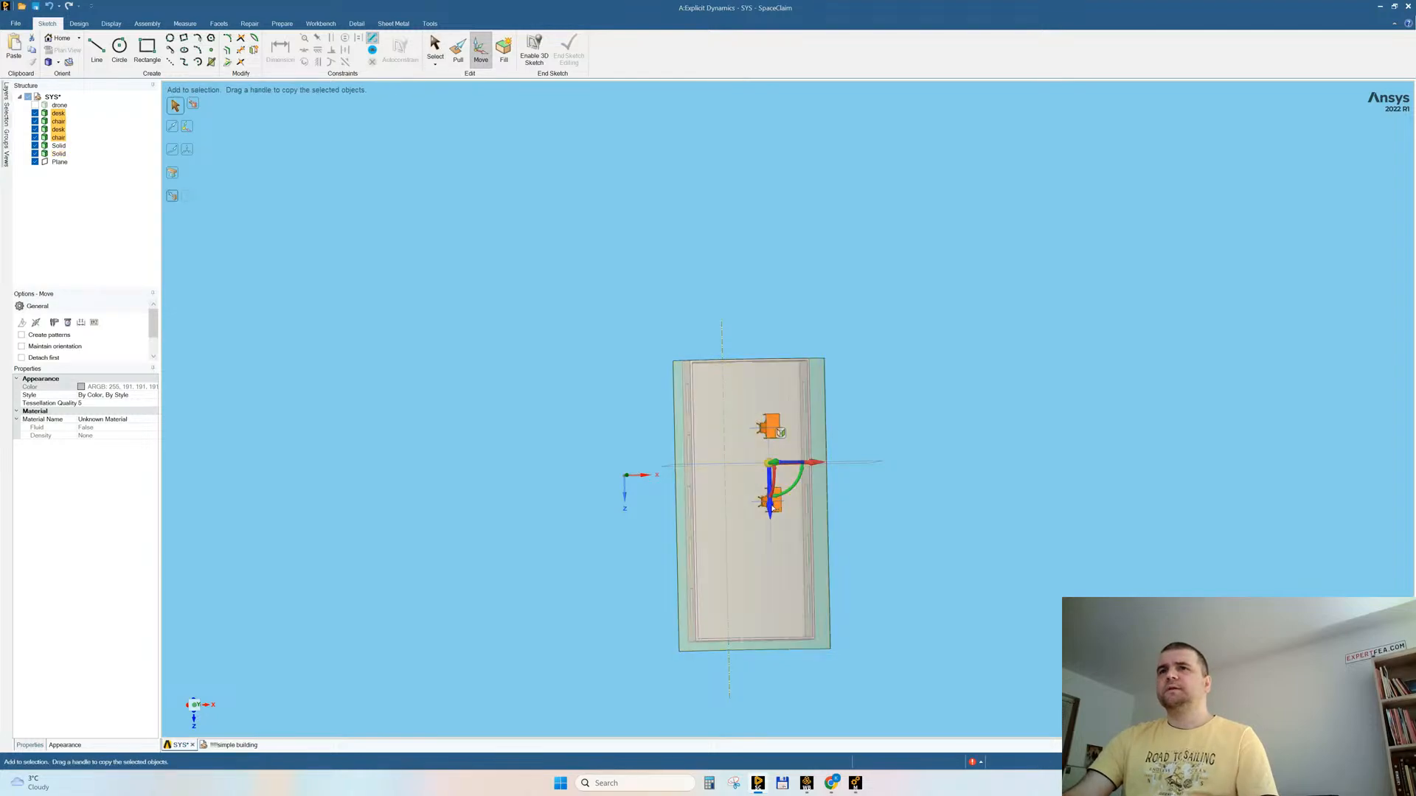
pyautogui.moveTo(772, 584); pyautogui.dragTo(766, 629)
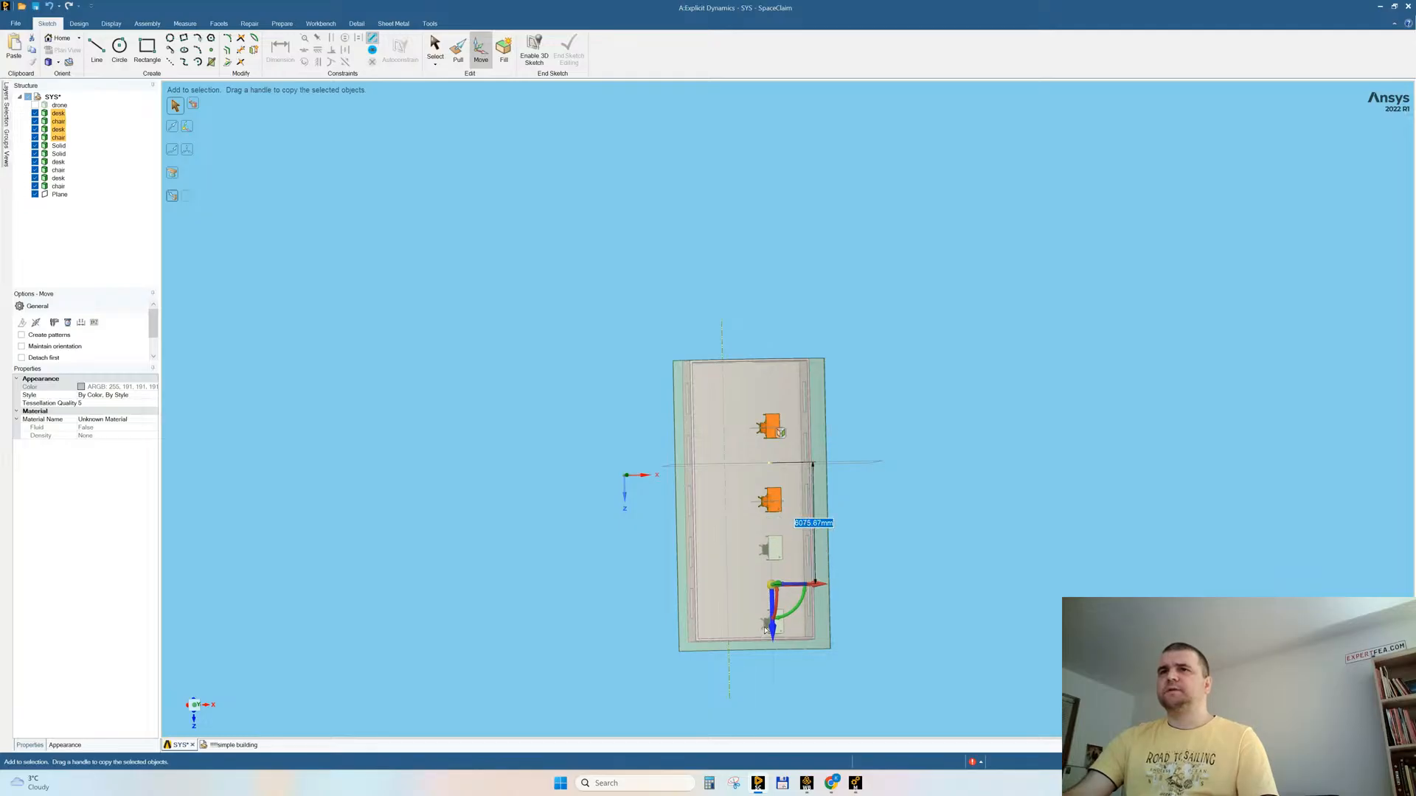
pyautogui.click(932, 515)
# Step: Shift the two original desk and chair sets about 588 mm in the -Z direction
pyautogui.moveTo(737, 395); pyautogui.dragTo(771, 476)
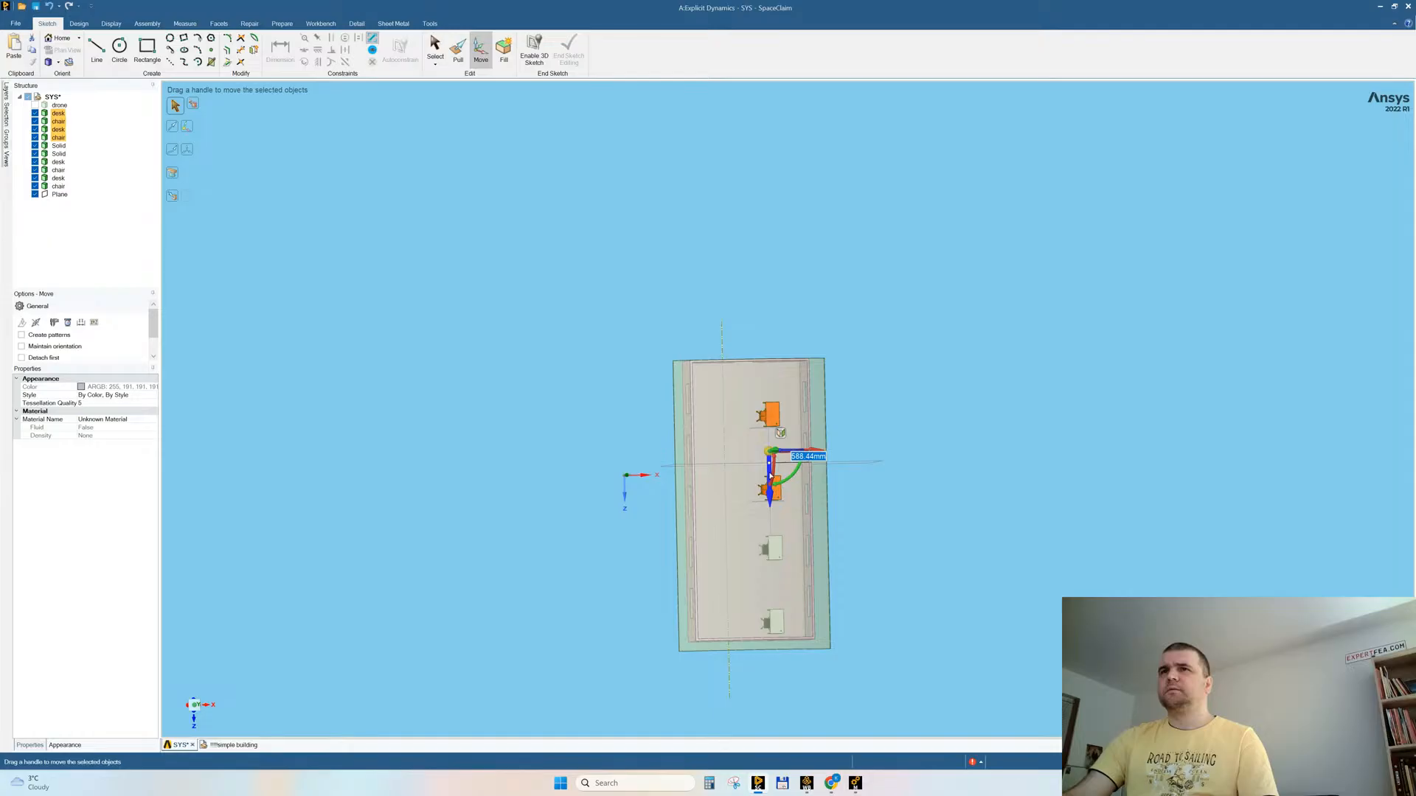
pyautogui.click(913, 500)
pyautogui.moveTo(904, 492)
pyautogui.mouseDown(button='middle')
pyautogui.moveTo(869, 391)
pyautogui.moveTo(888, 395)
pyautogui.moveTo(891, 480)
pyautogui.mouseUp(button='middle')
# Step: Move the last desk set away from the end wall and shift the second set slightly in +Z
pyautogui.moveTo(736, 590); pyautogui.dragTo(774, 651)
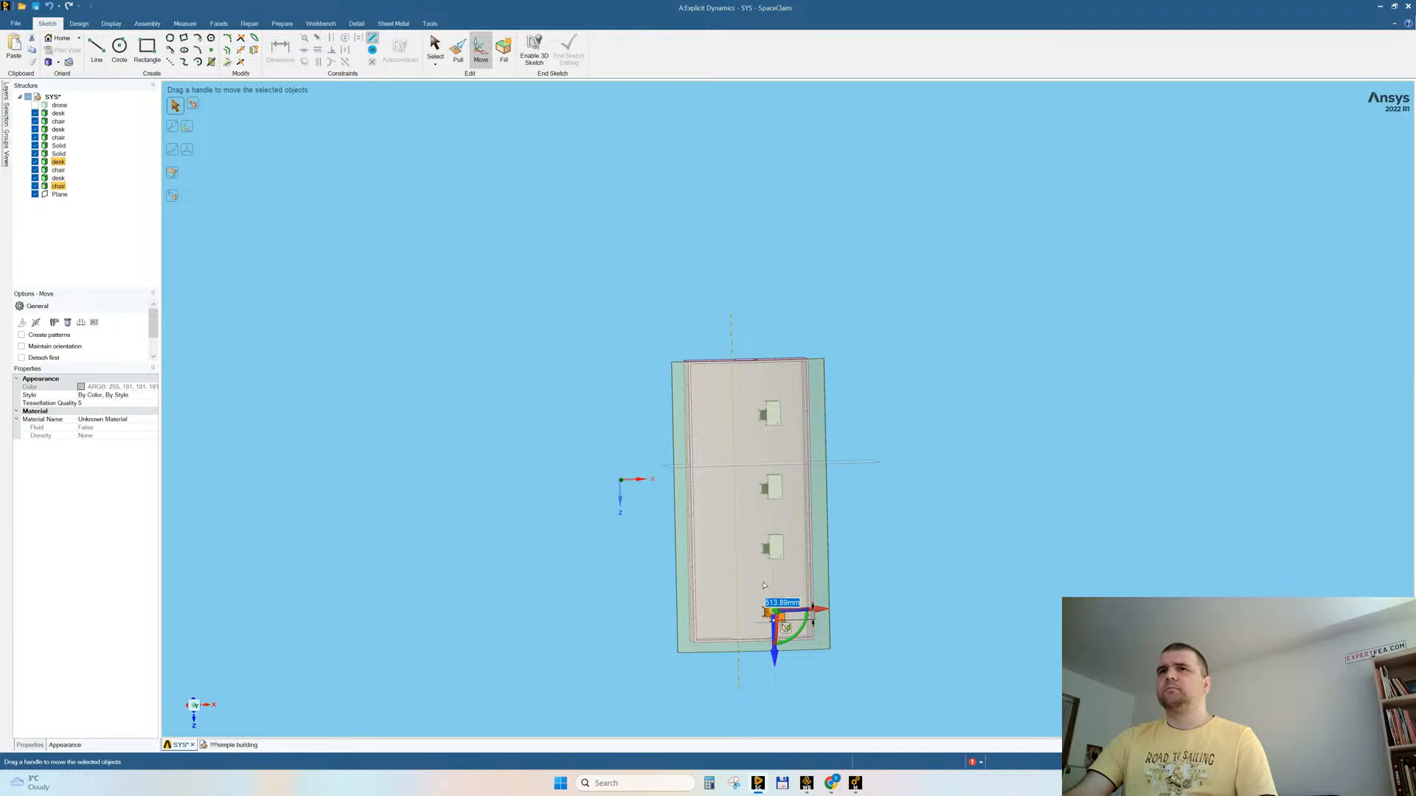
pyautogui.click(933, 407)
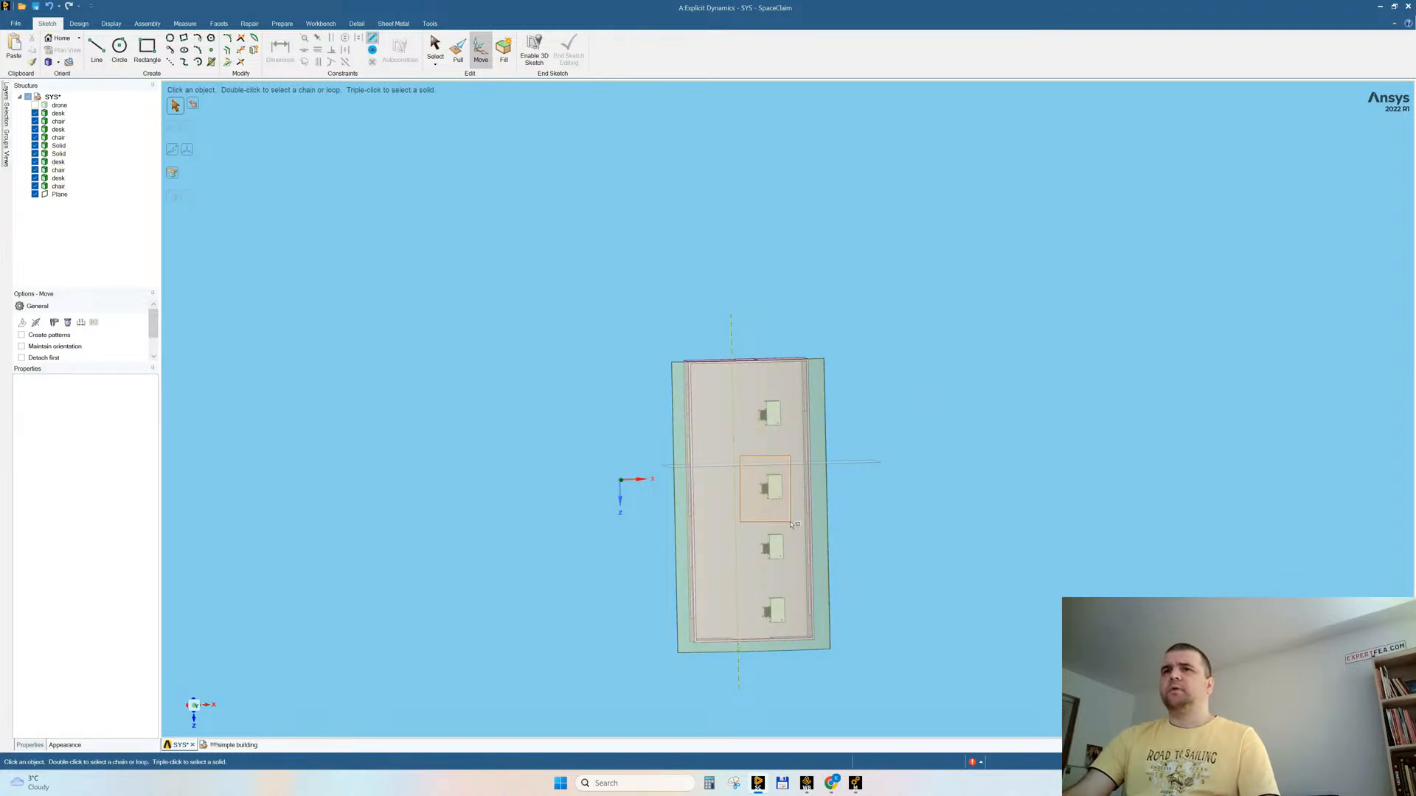
pyautogui.click(770, 489)
pyautogui.moveTo(774, 536); pyautogui.dragTo(770, 544)
pyautogui.click(838, 563)
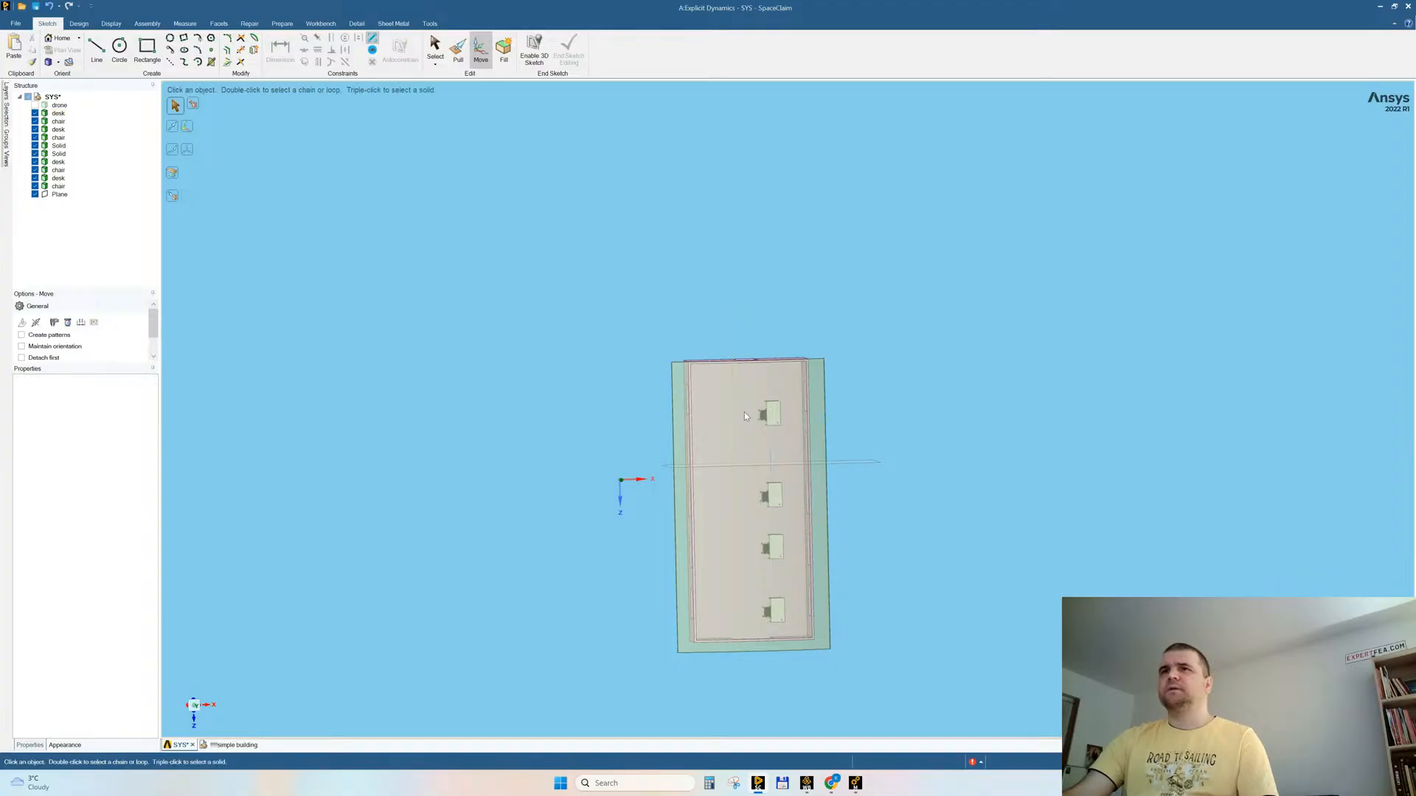
# Step: Copy the first desk and chair about 1542 mm in +Z to fill the gap before the second set
pyautogui.click(788, 448)
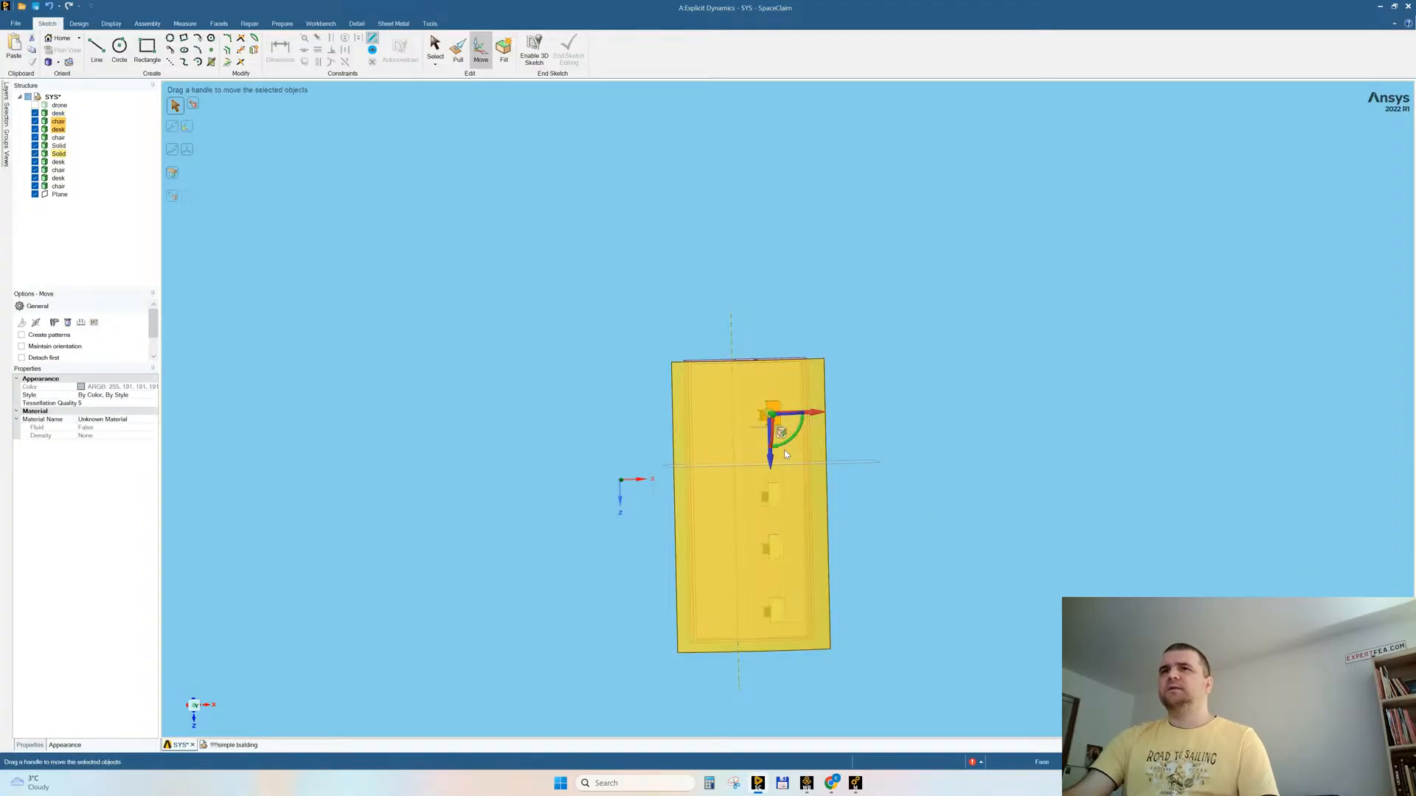
pyautogui.keyDown('ctrl'); pyautogui.moveTo(770, 459); pyautogui.dragTo(771, 489); pyautogui.keyUp('ctrl')
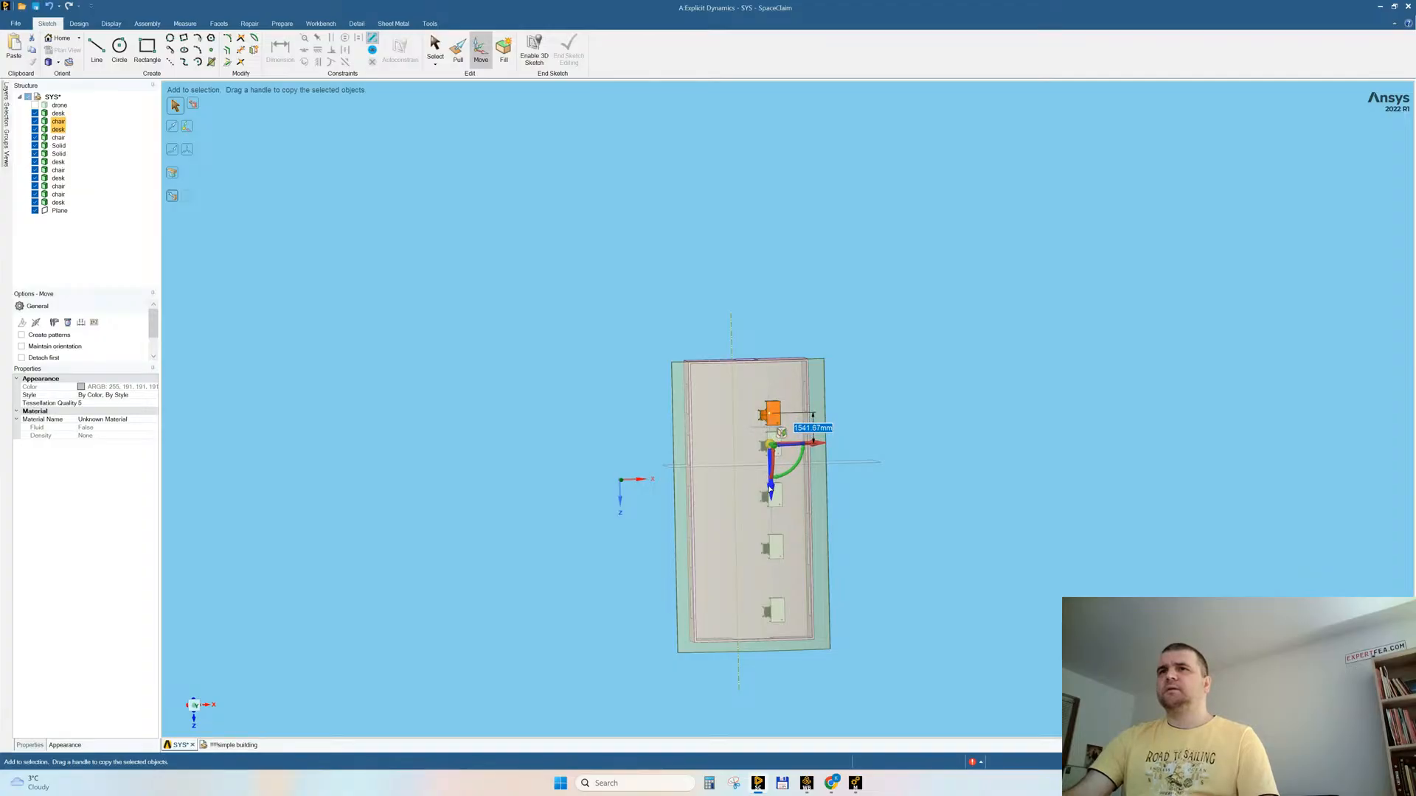
pyautogui.click(753, 297)
pyautogui.moveTo(738, 384); pyautogui.dragTo(806, 438)
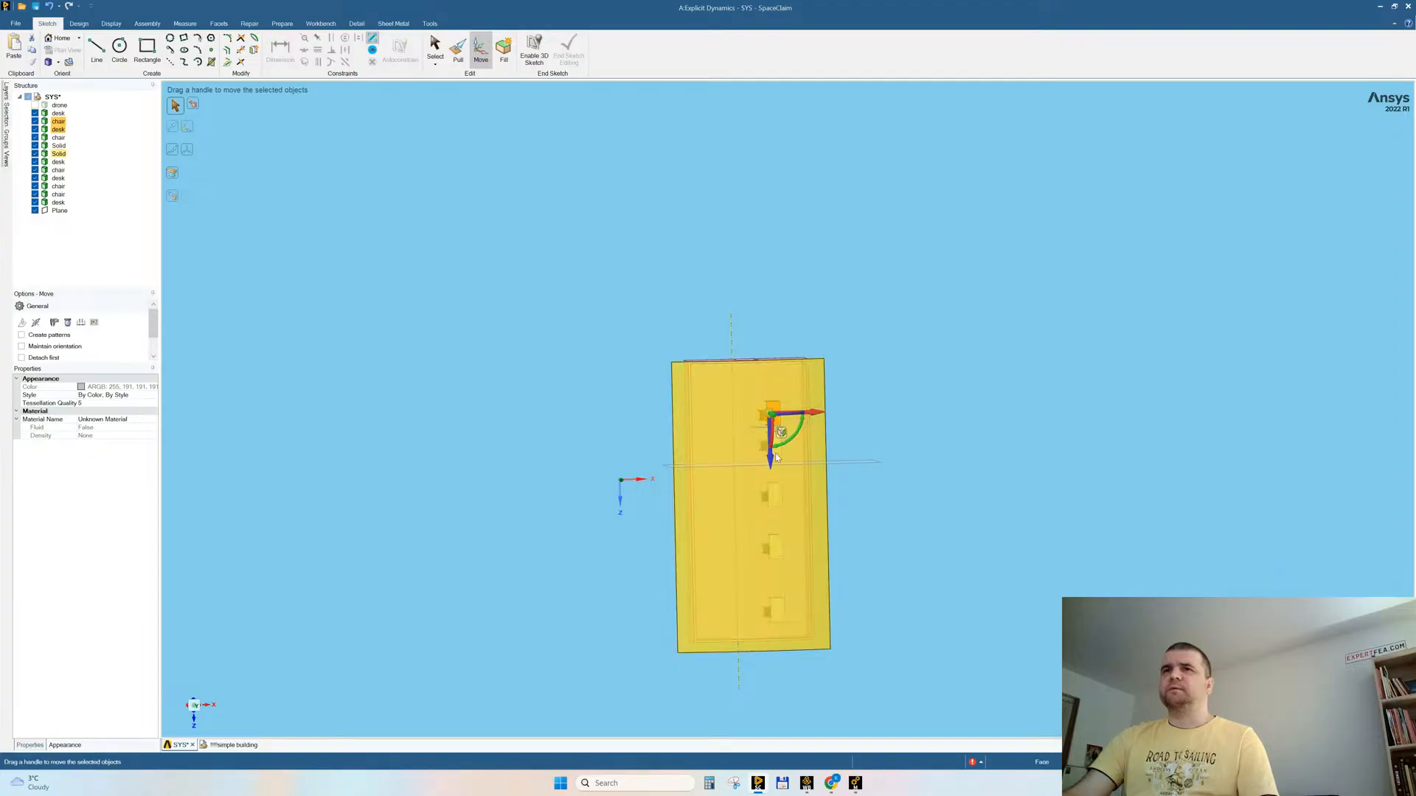
pyautogui.click(945, 445)
# Step: Rotate the datum plane 90° about the building's long axis to lie horizontally across the walls
pyautogui.moveTo(945, 445); pyautogui.dragTo(932, 341, button='middle')
pyautogui.moveTo(951, 411); pyautogui.dragTo(991, 419, button='middle')
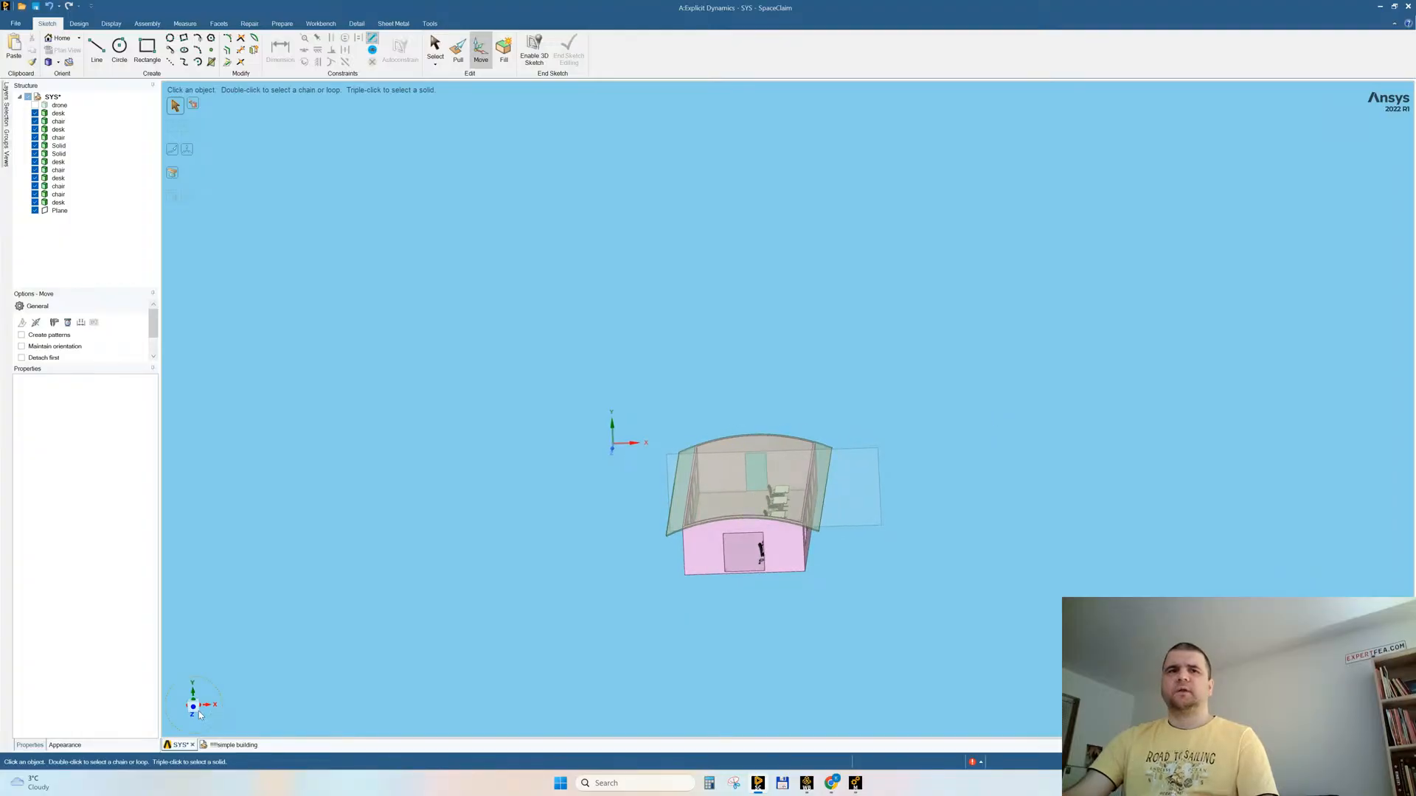
pyautogui.click(195, 711)
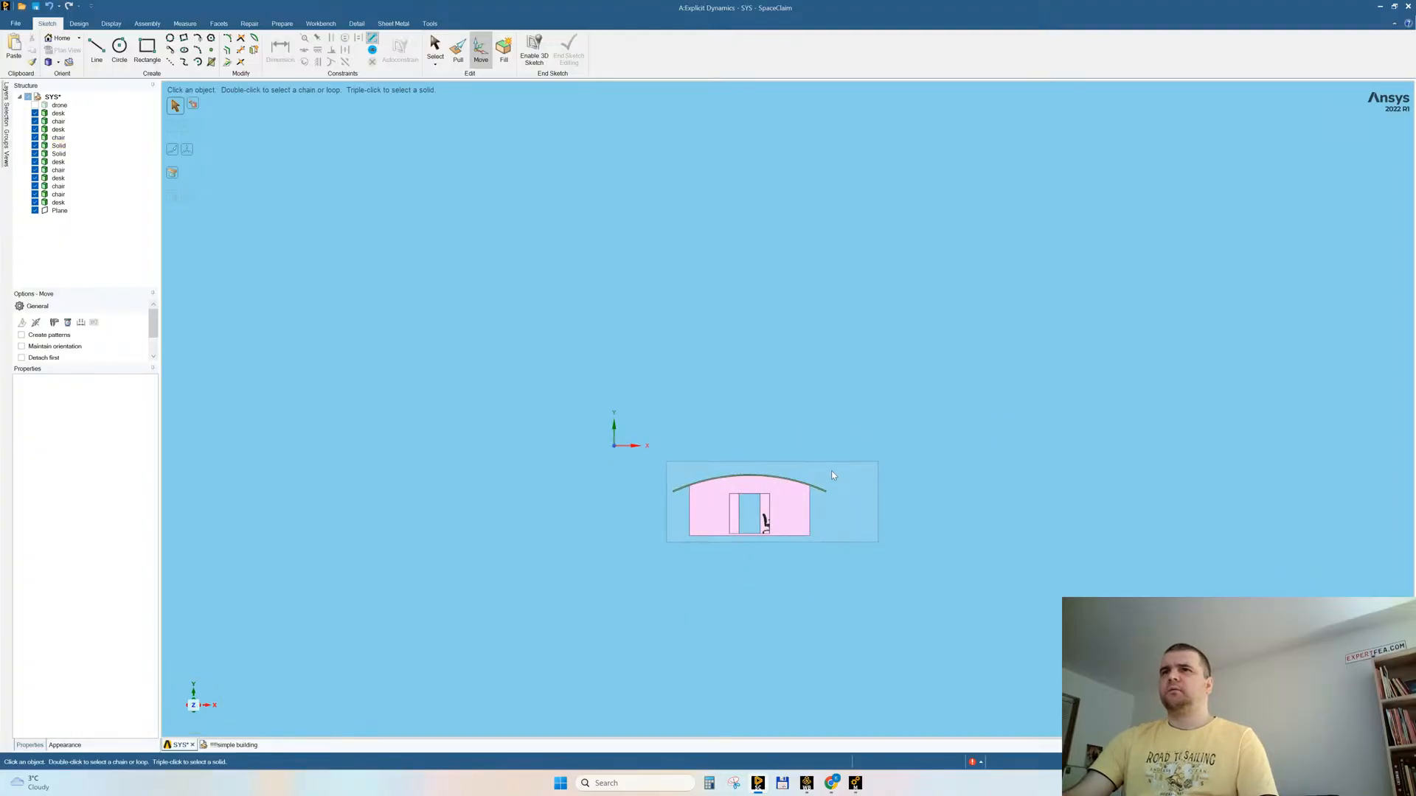
pyautogui.click(696, 460)
pyautogui.moveTo(800, 533); pyautogui.dragTo(874, 538, button='middle')
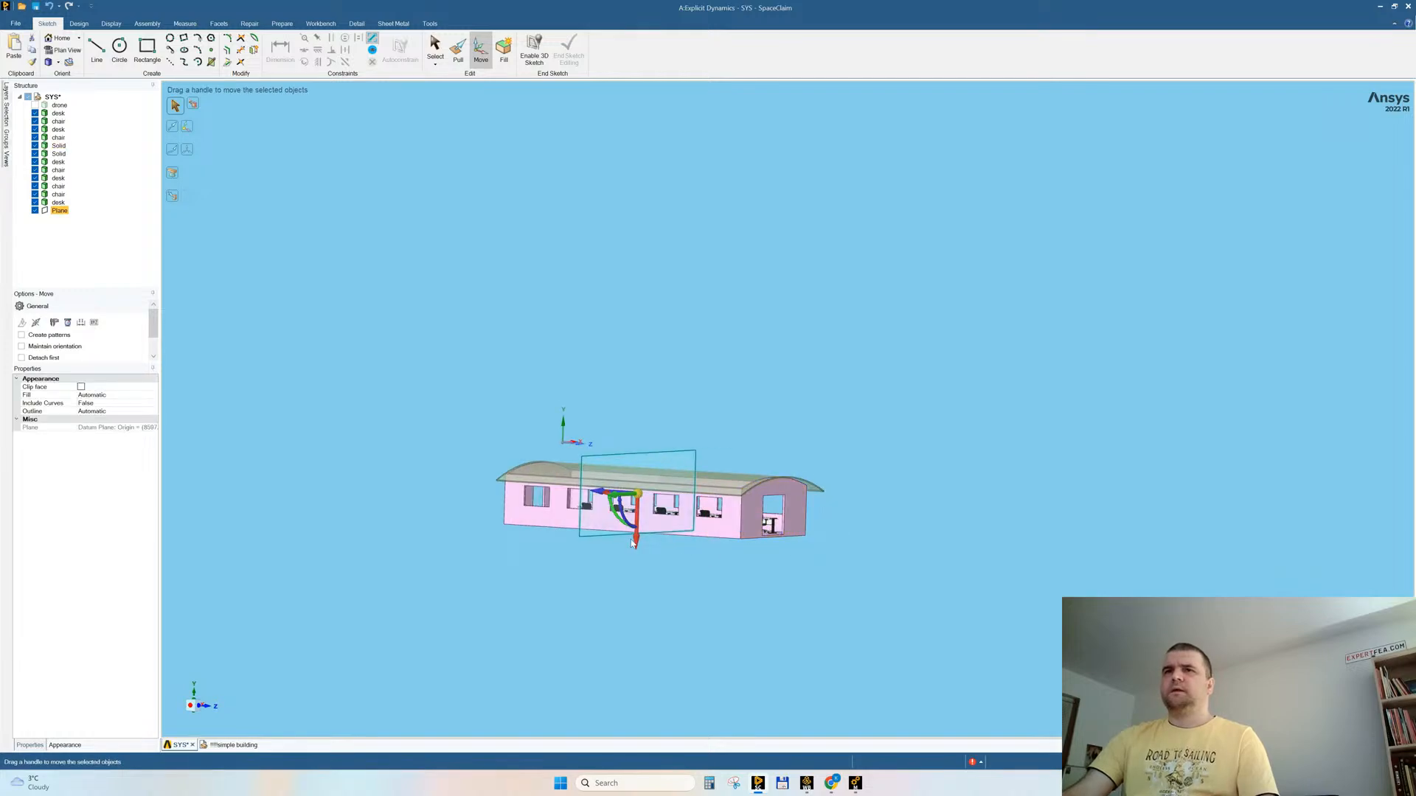
pyautogui.moveTo(618, 514); pyautogui.dragTo(653, 522)
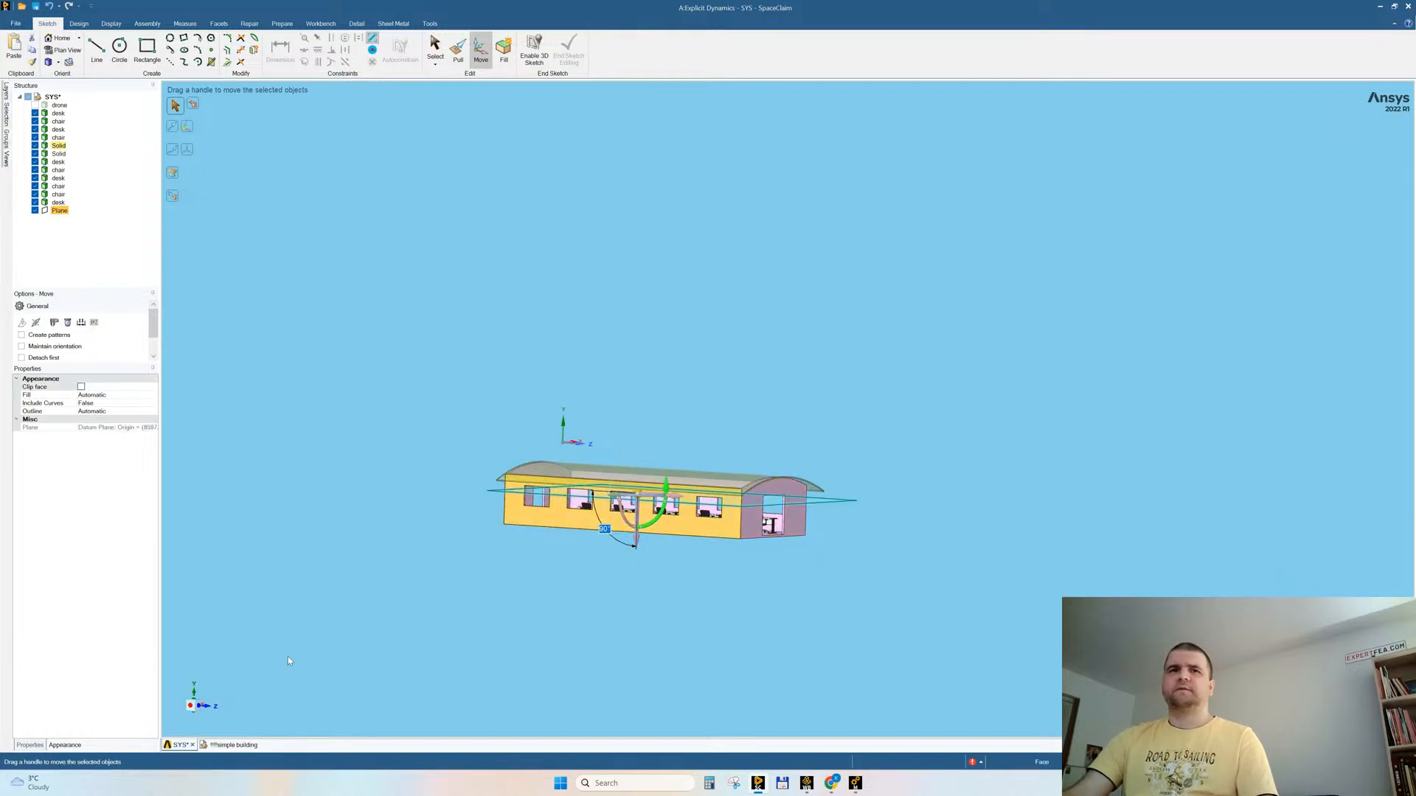
pyautogui.click(197, 708)
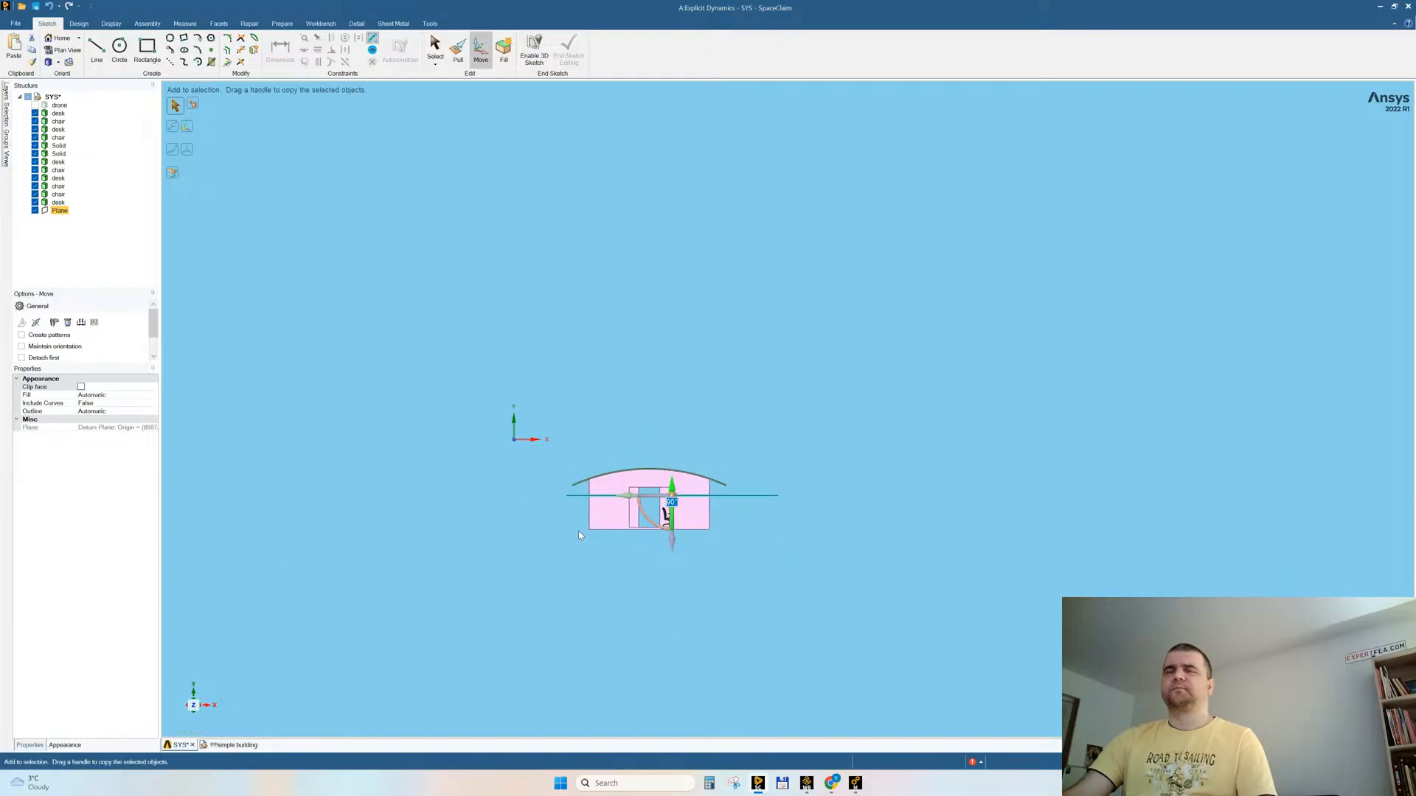
# Step: Raise the horizontal datum plane above the window openings, just below the top edge of the side wall
pyautogui.click(595, 512)
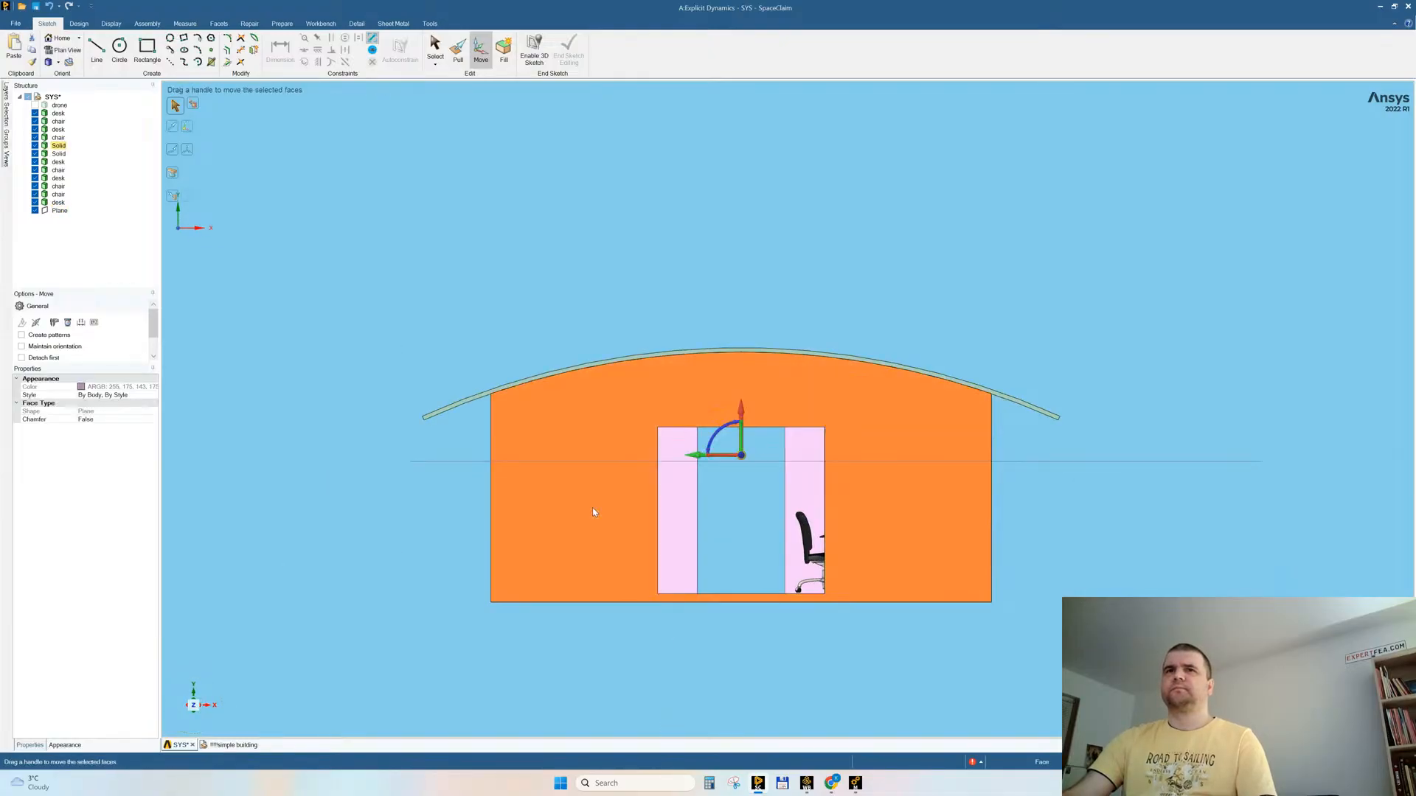
pyautogui.click(208, 710)
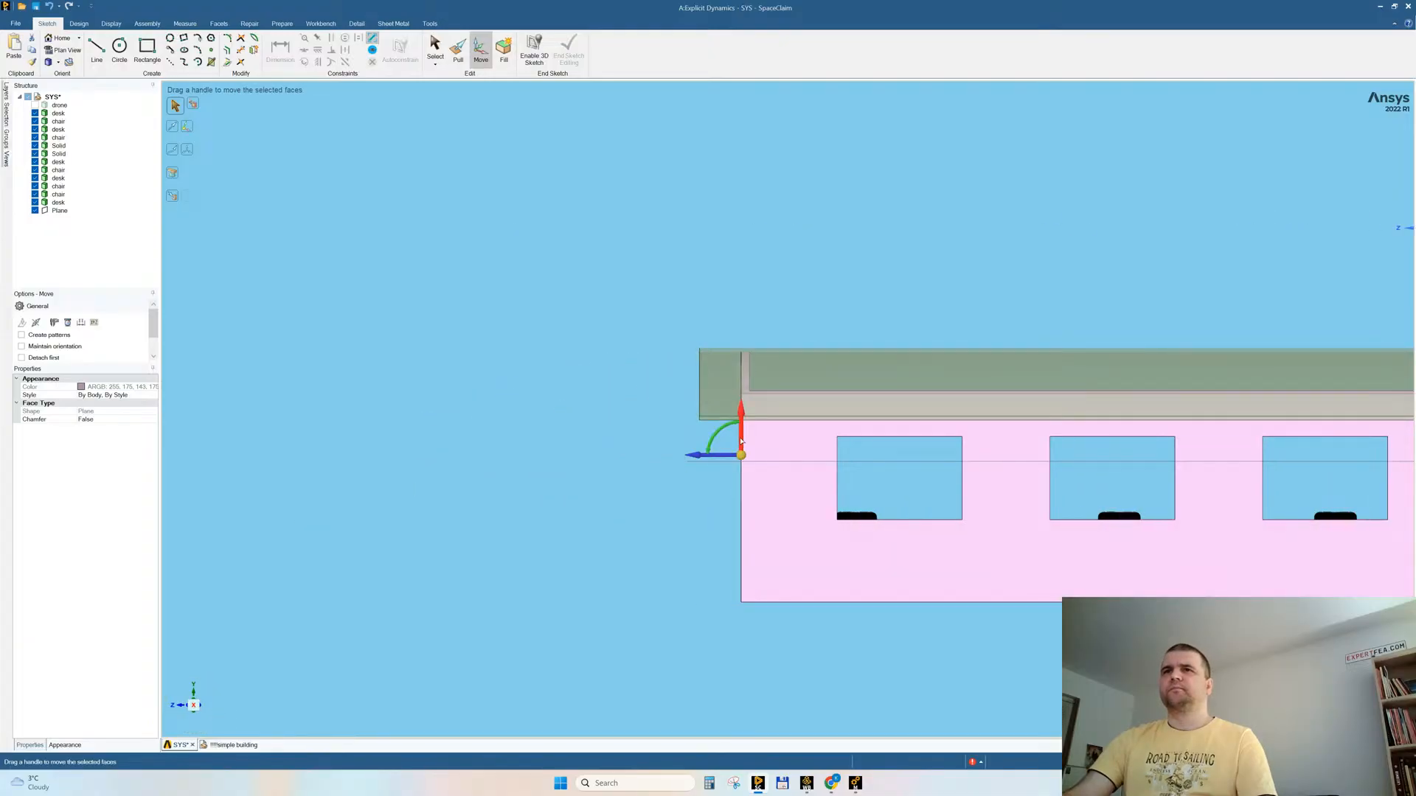
pyautogui.press('Escape')
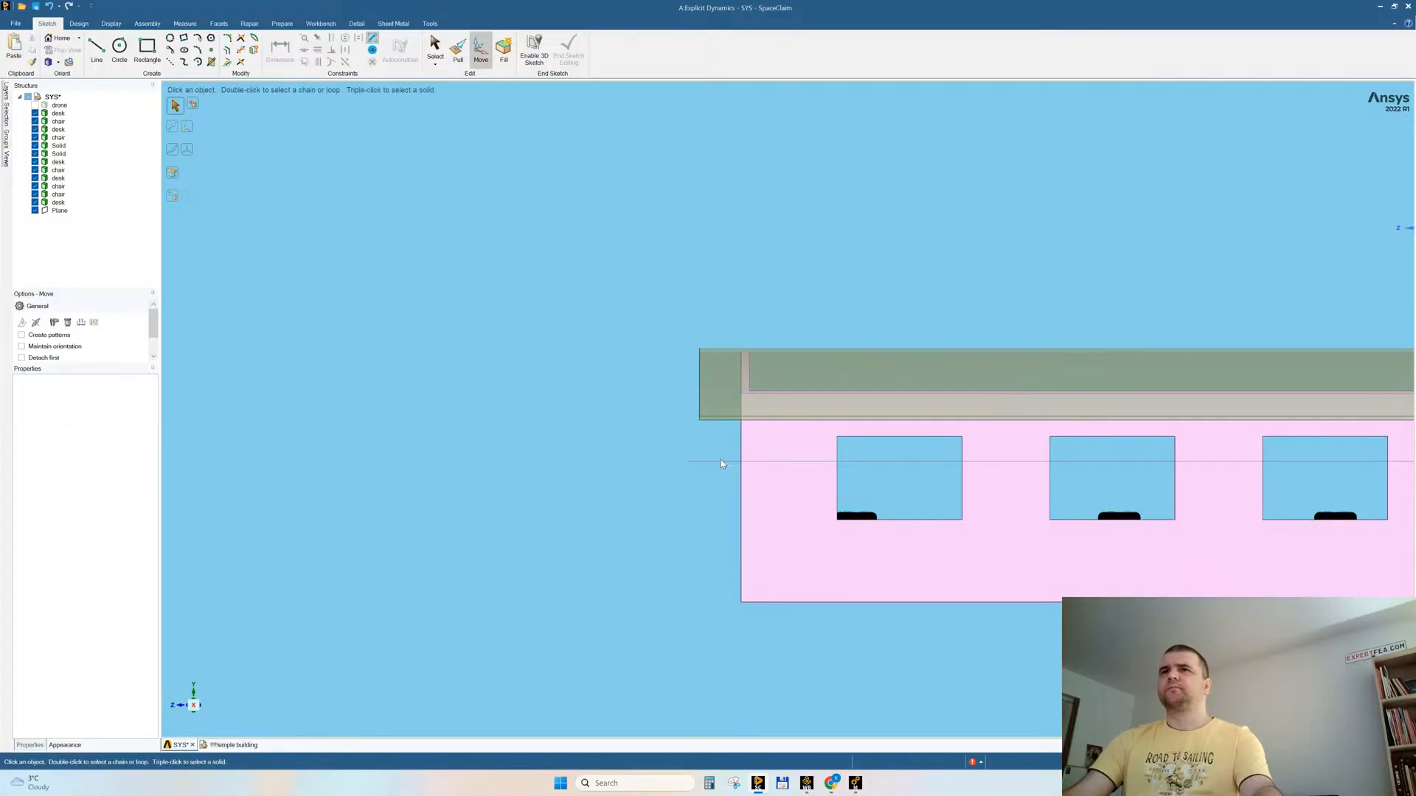
pyautogui.click(721, 463)
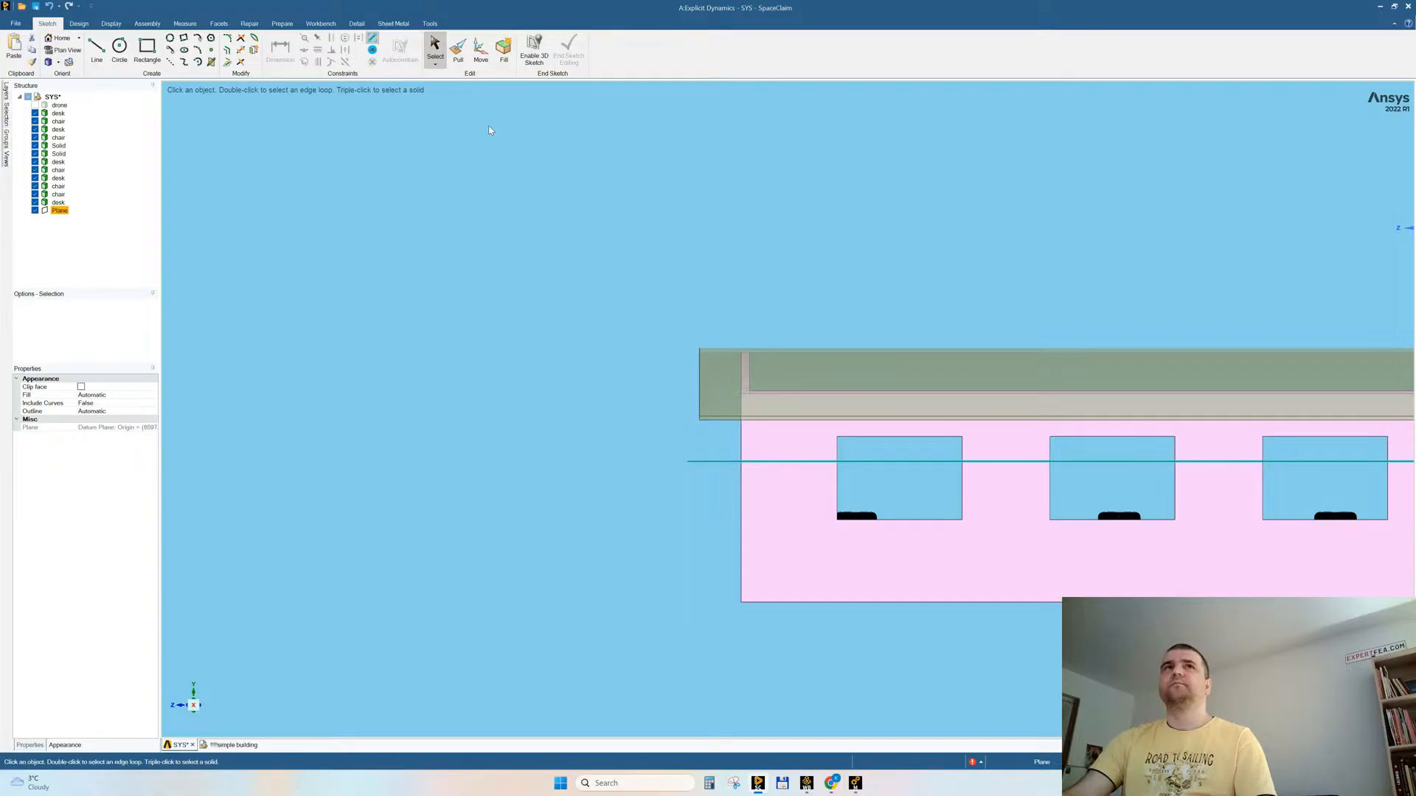
pyautogui.click(480, 57)
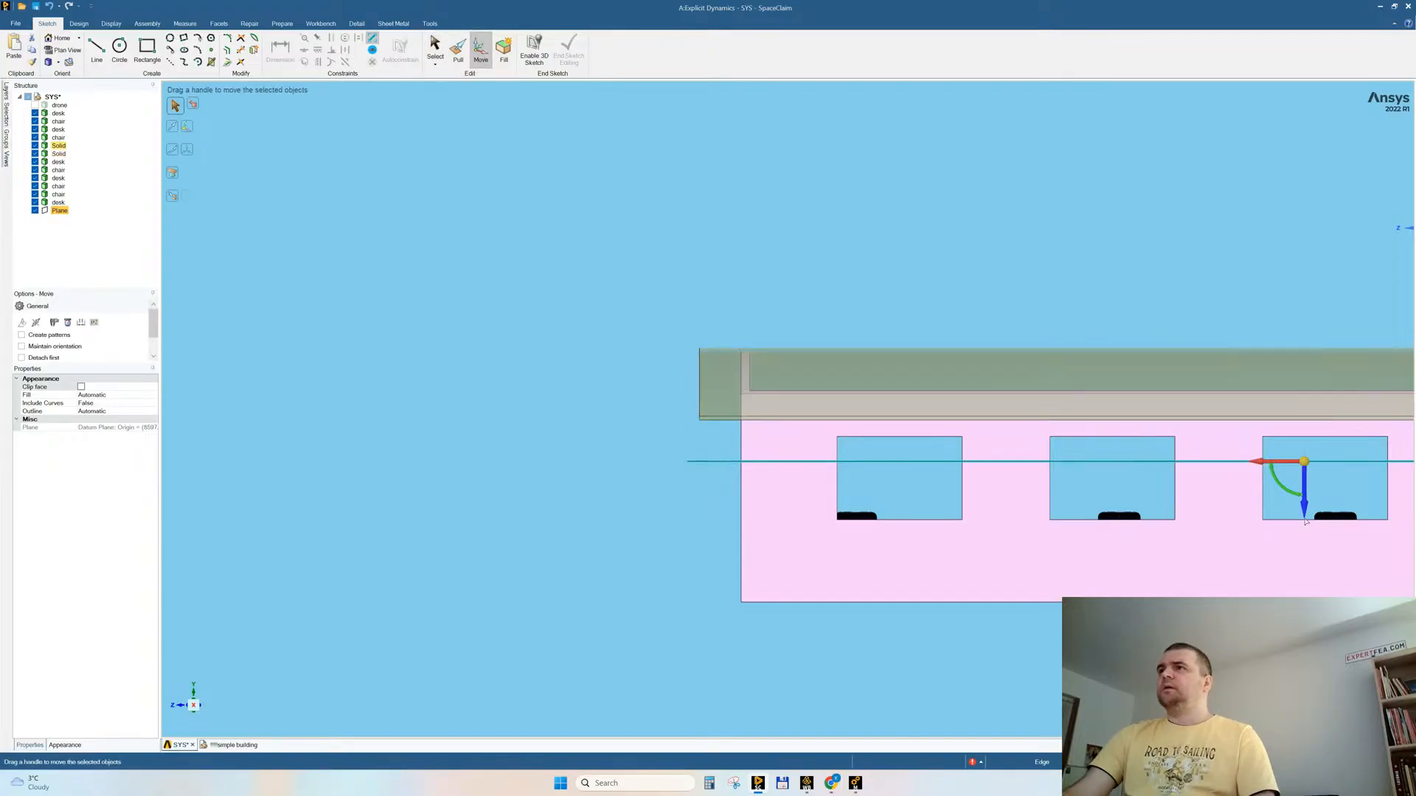
pyautogui.moveTo(1306, 509); pyautogui.dragTo(1290, 453)
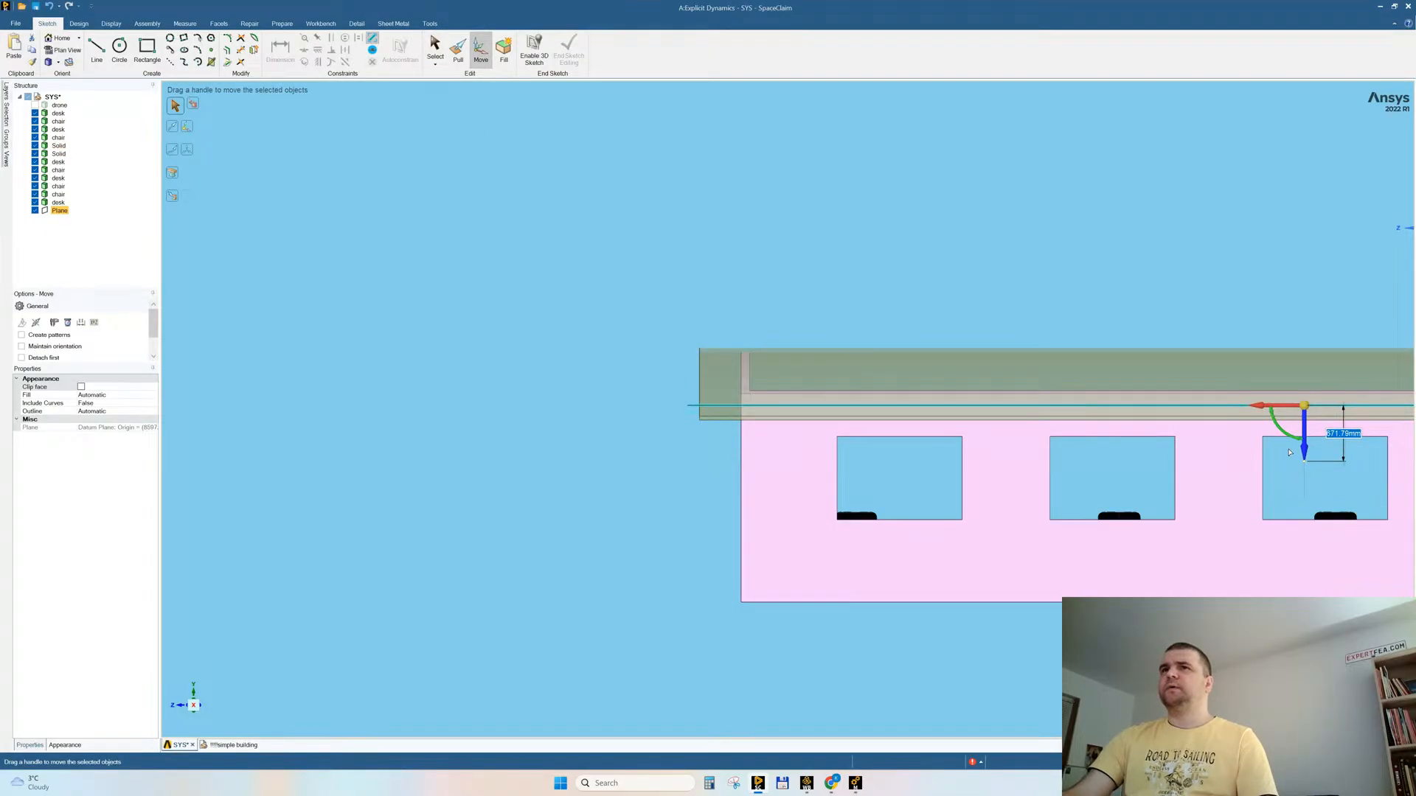
pyautogui.click(497, 509)
# Step: Split the building's wall body with the raised datum plane and remove the portion above it
pyautogui.click(79, 22)
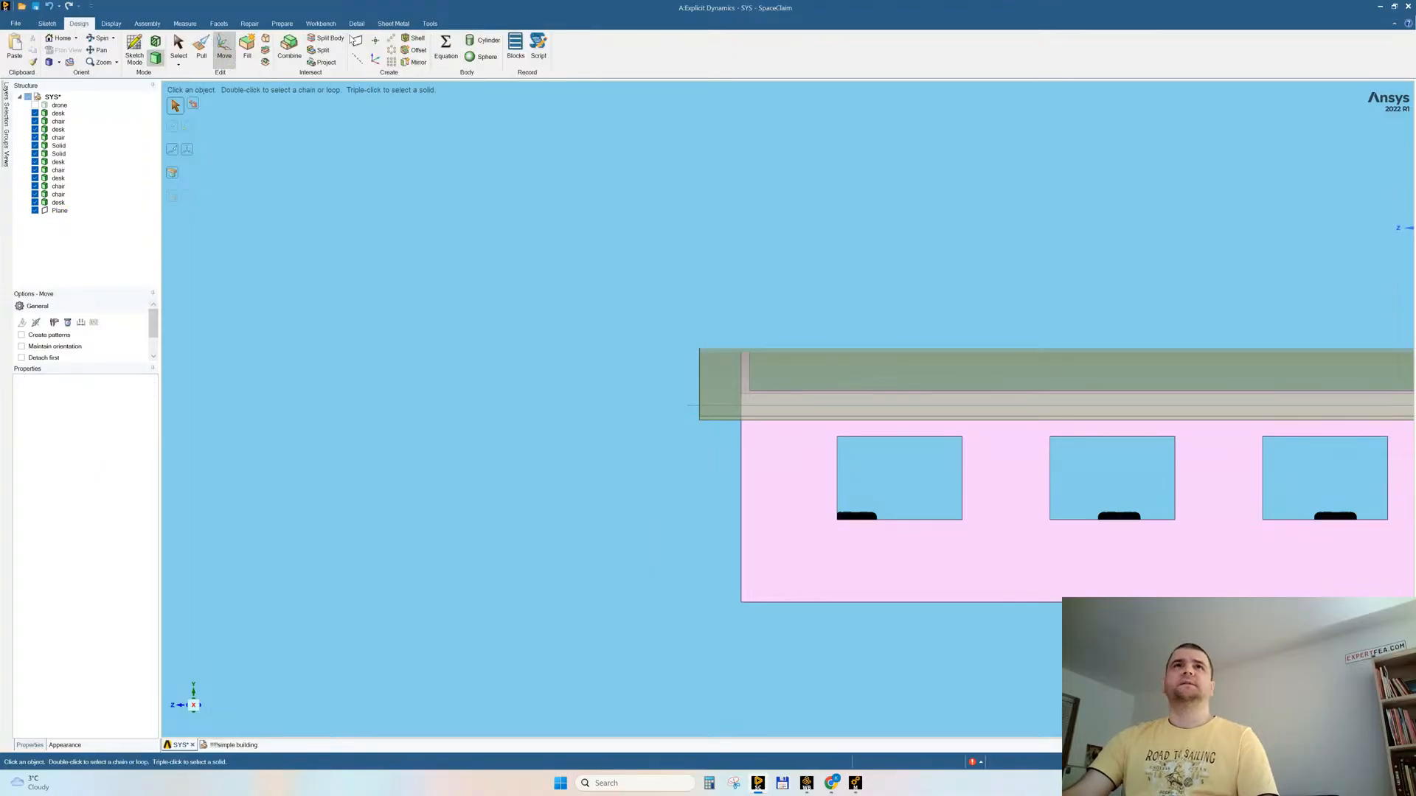
pyautogui.click(325, 37)
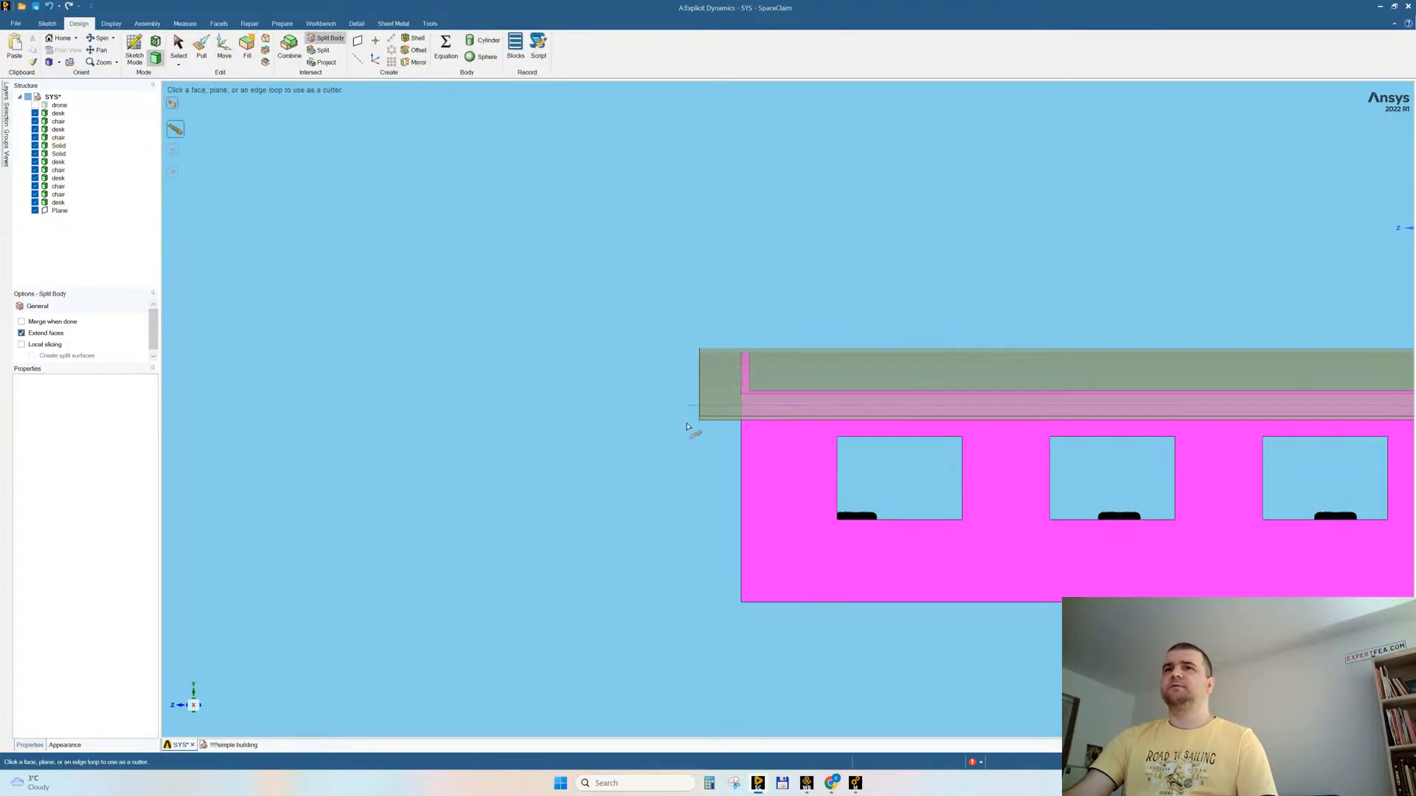
pyautogui.click(690, 409)
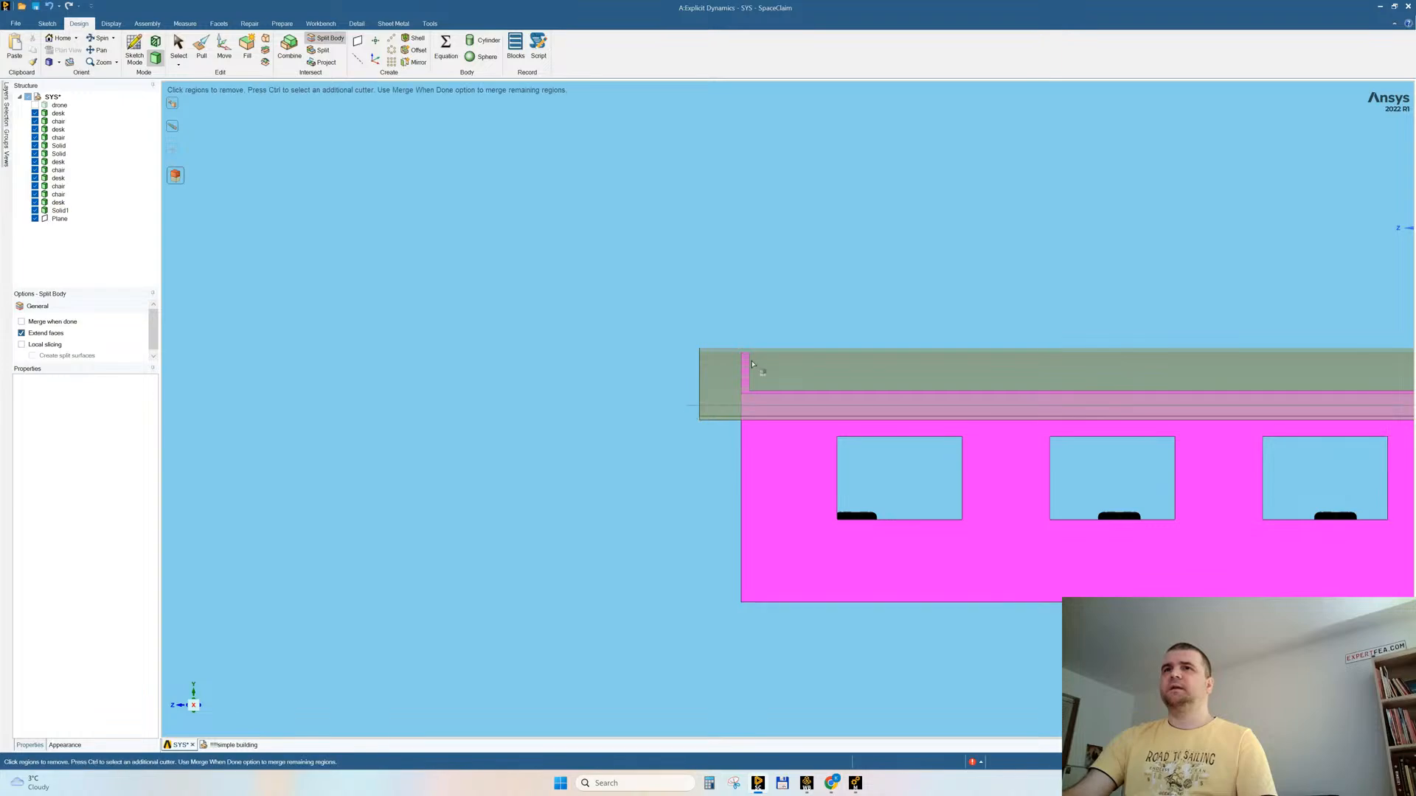
pyautogui.press('Escape')
# Step: Delete the curved roof body from the building
pyautogui.moveTo(578, 421); pyautogui.dragTo(597, 420, button='middle')
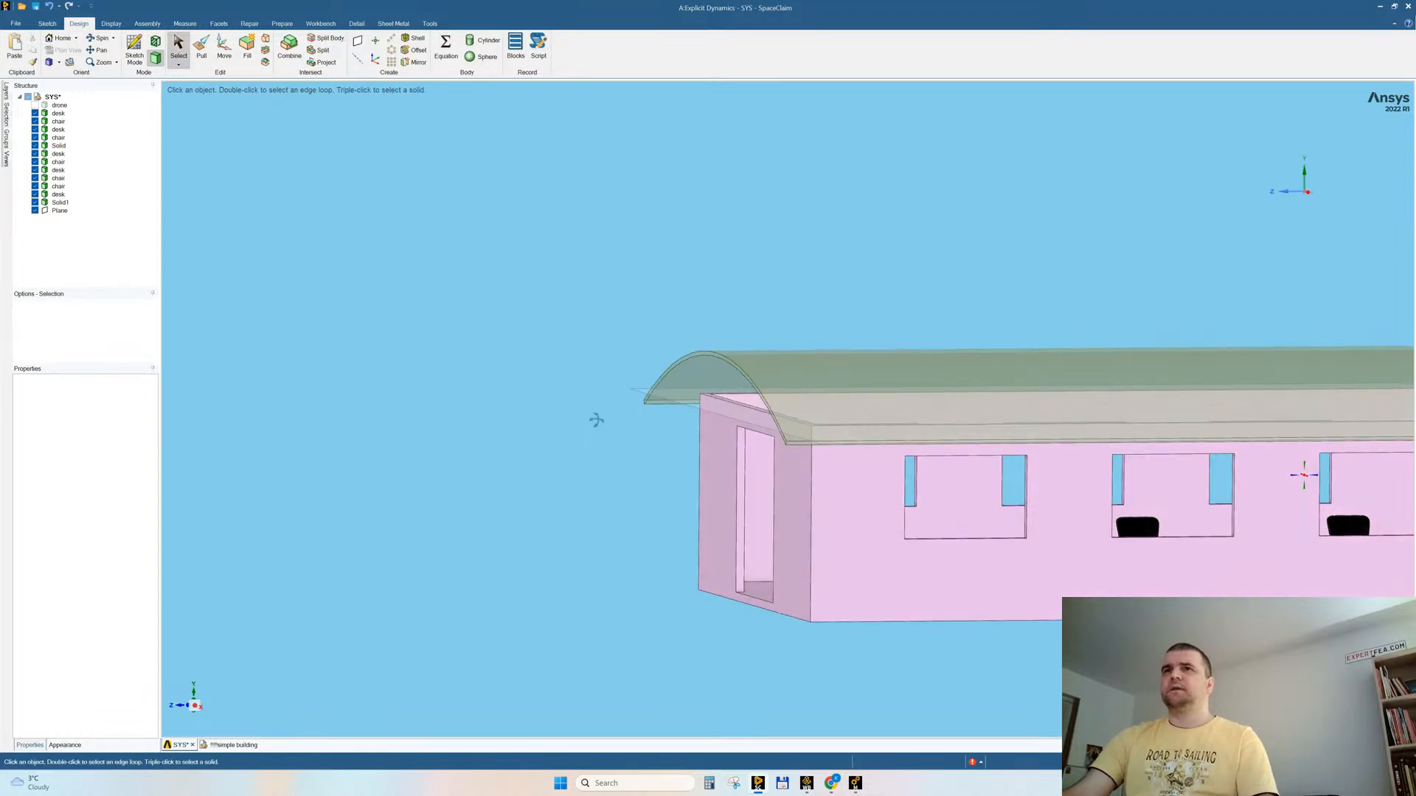
pyautogui.click(692, 372)
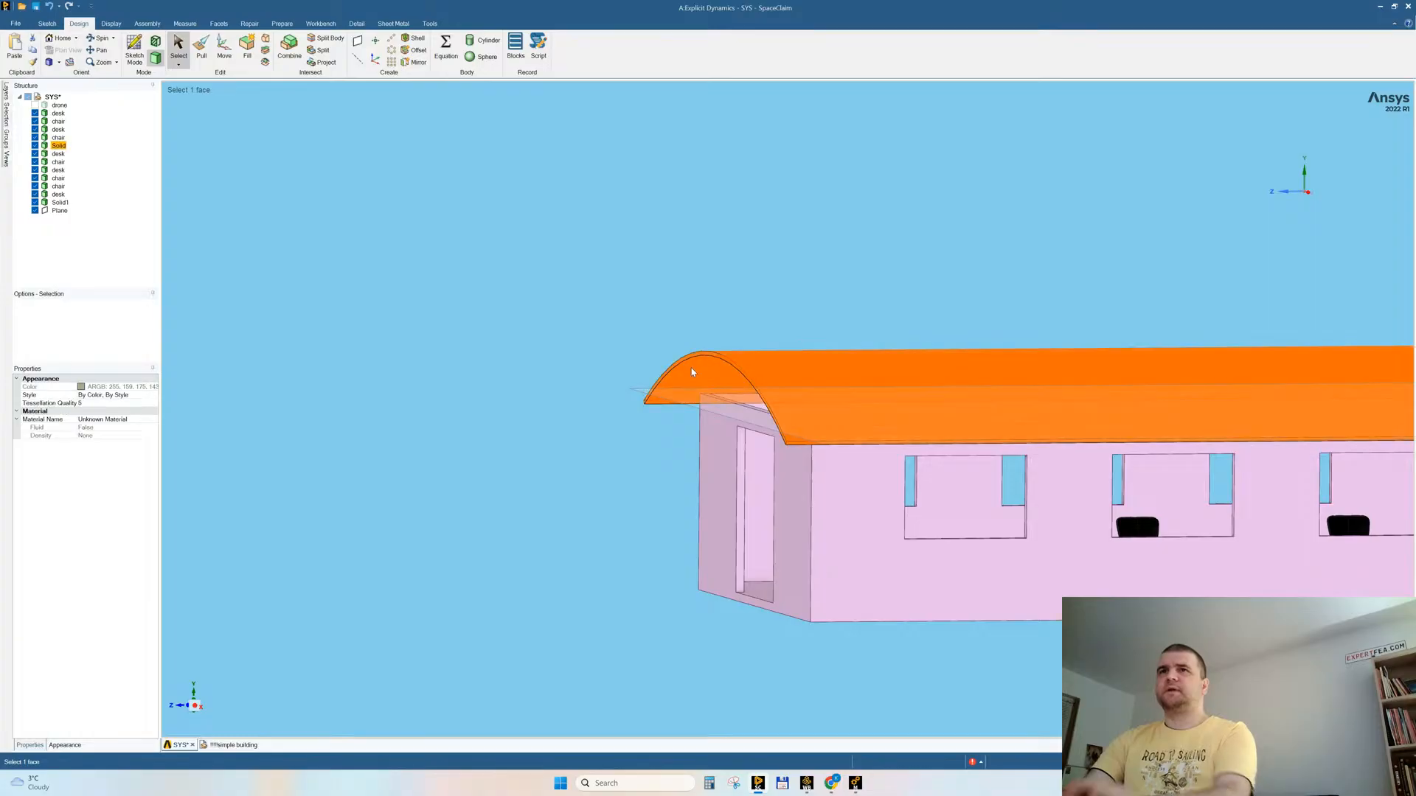
pyautogui.press('Delete')
# Step: Fill the open top of the building with a flat surface bounded by the inner top edges of the walls
pyautogui.moveTo(603, 357); pyautogui.dragTo(643, 424, button='middle')
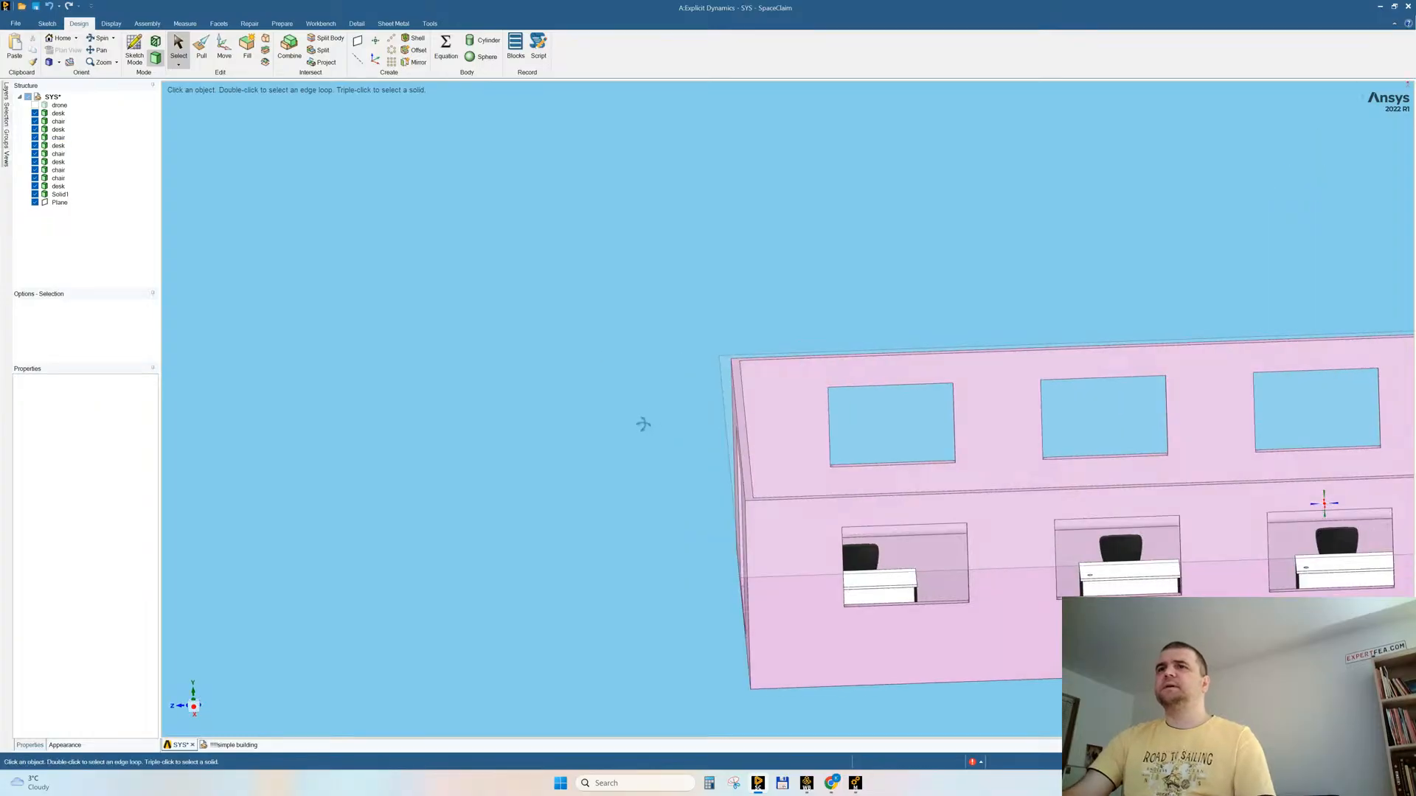
pyautogui.click(742, 377)
pyautogui.keyDown('ctrl'); pyautogui.click(762, 360); pyautogui.keyUp('ctrl')
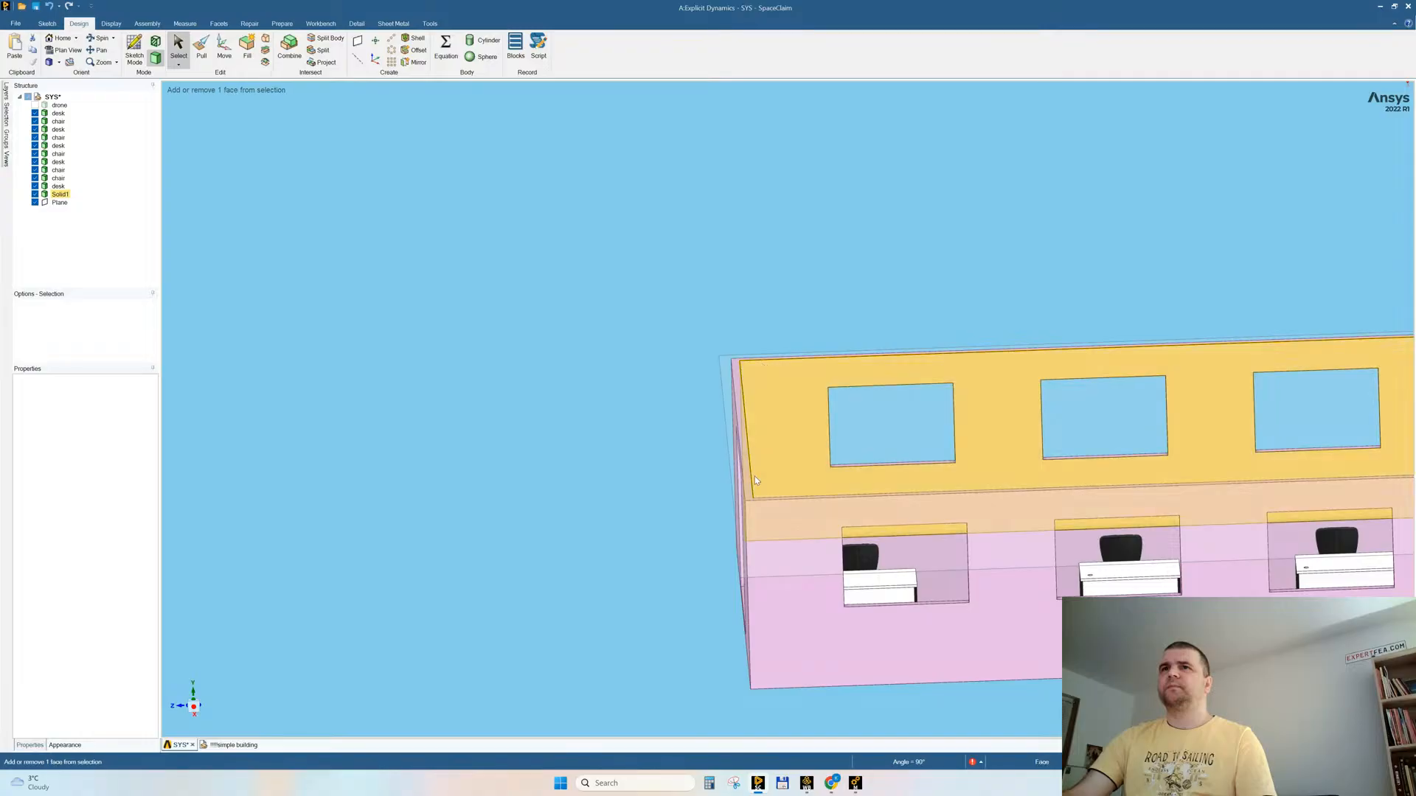
pyautogui.keyDown('shift'); pyautogui.moveTo(995, 236); pyautogui.dragTo(298, 215, button='middle'); pyautogui.keyUp('shift')
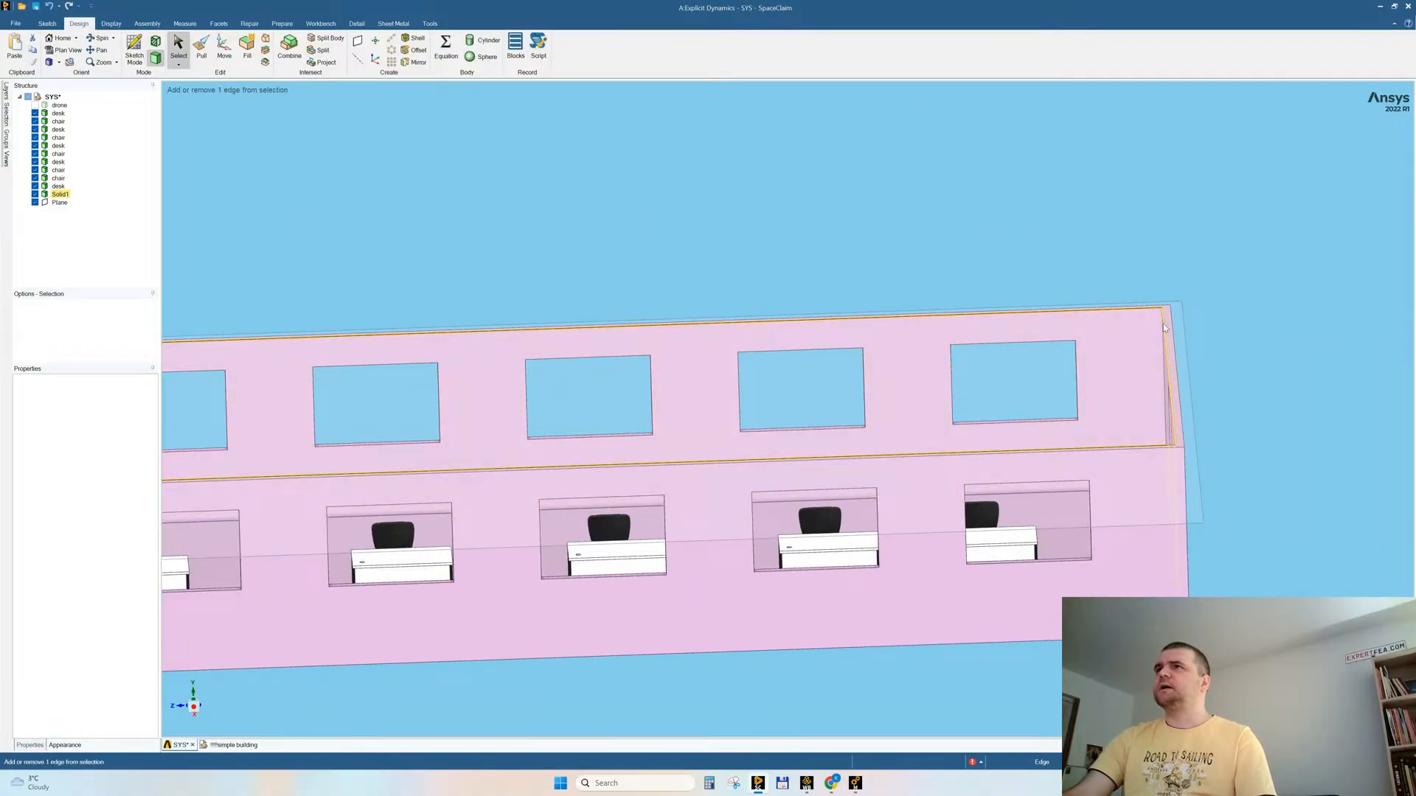
pyautogui.click(247, 46)
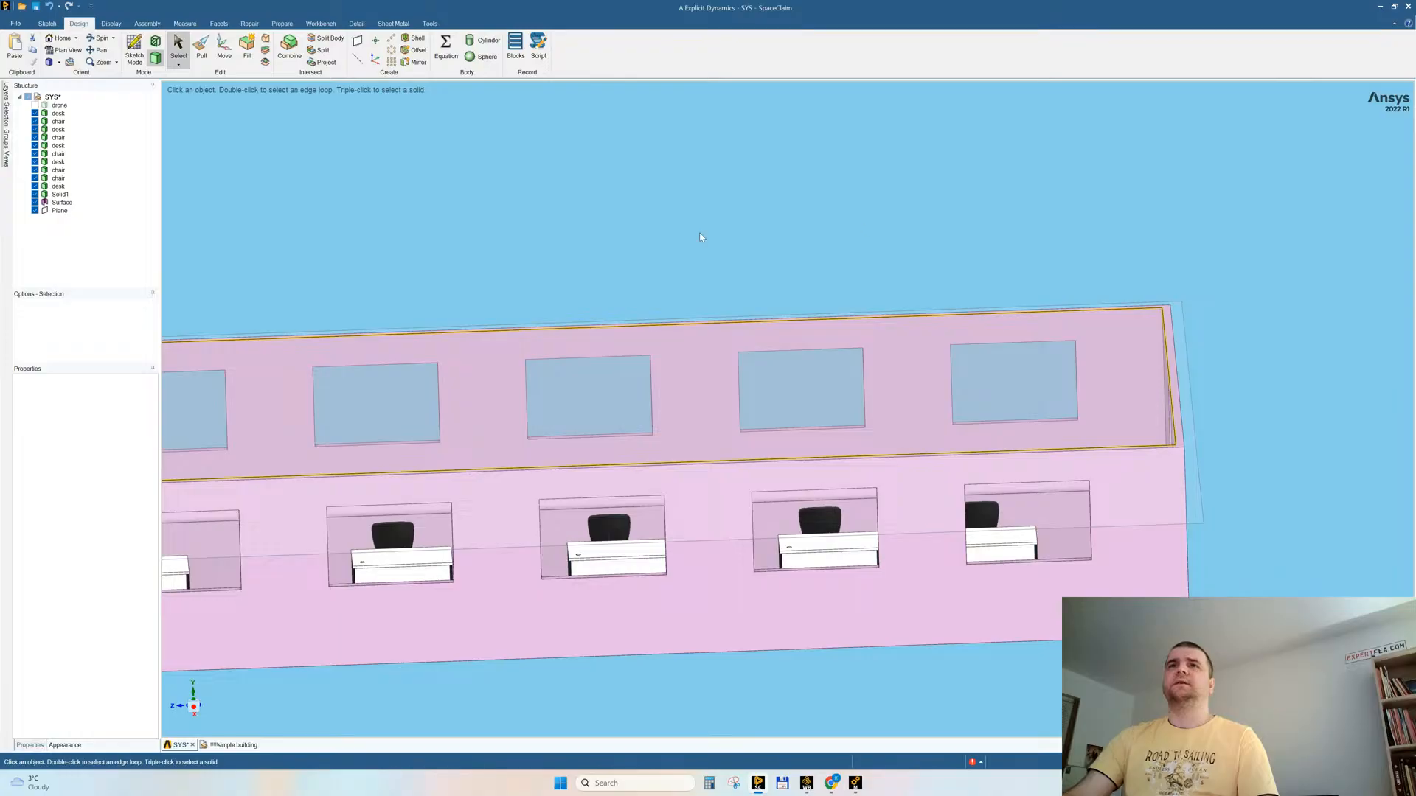
# Step: Pull the new top surface together with the walls' top face by 70 mm to form a flat roof slab joined to the walls
pyautogui.scroll(-3, 1263, 336)
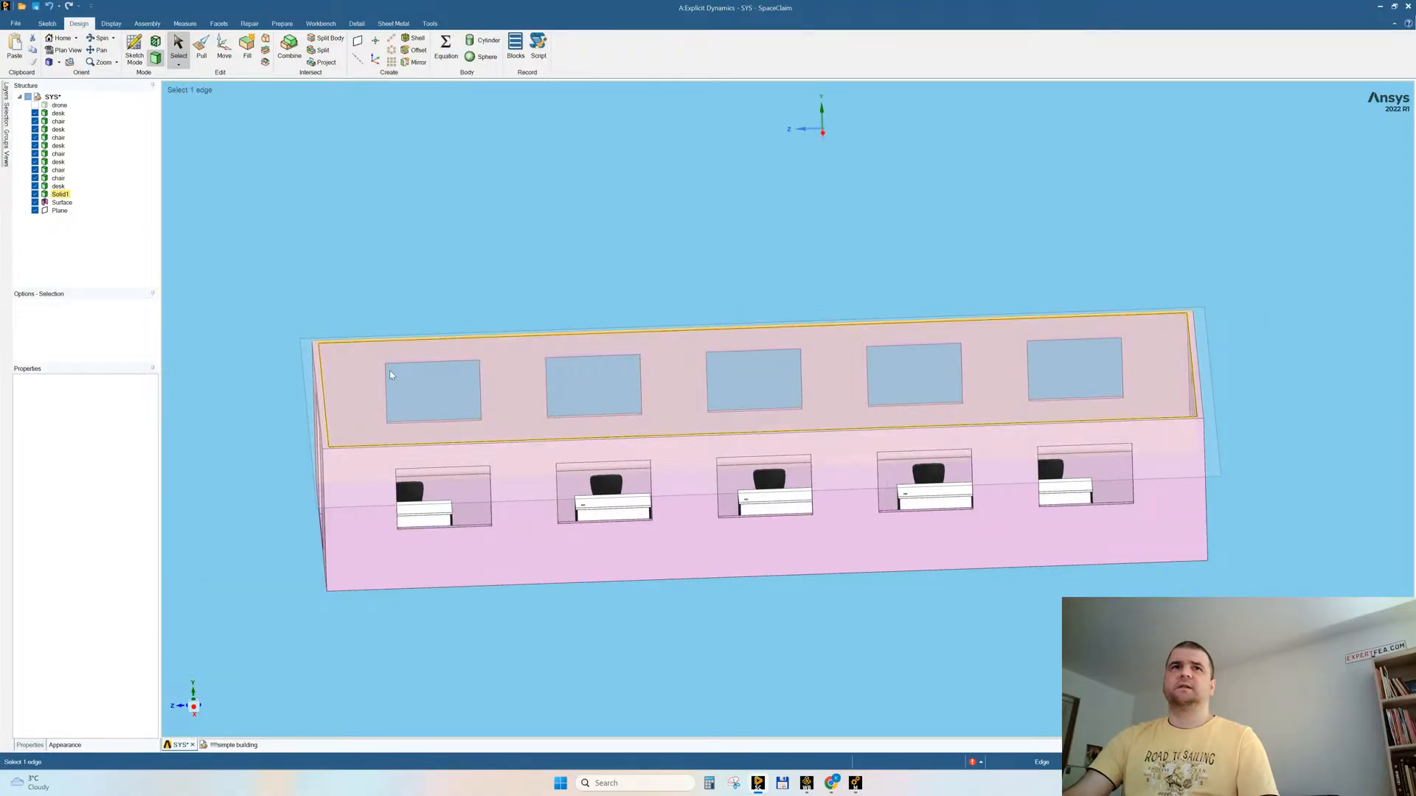
pyautogui.click(332, 359)
pyautogui.keyDown('ctrl'); pyautogui.click(61, 193); pyautogui.keyUp('ctrl')
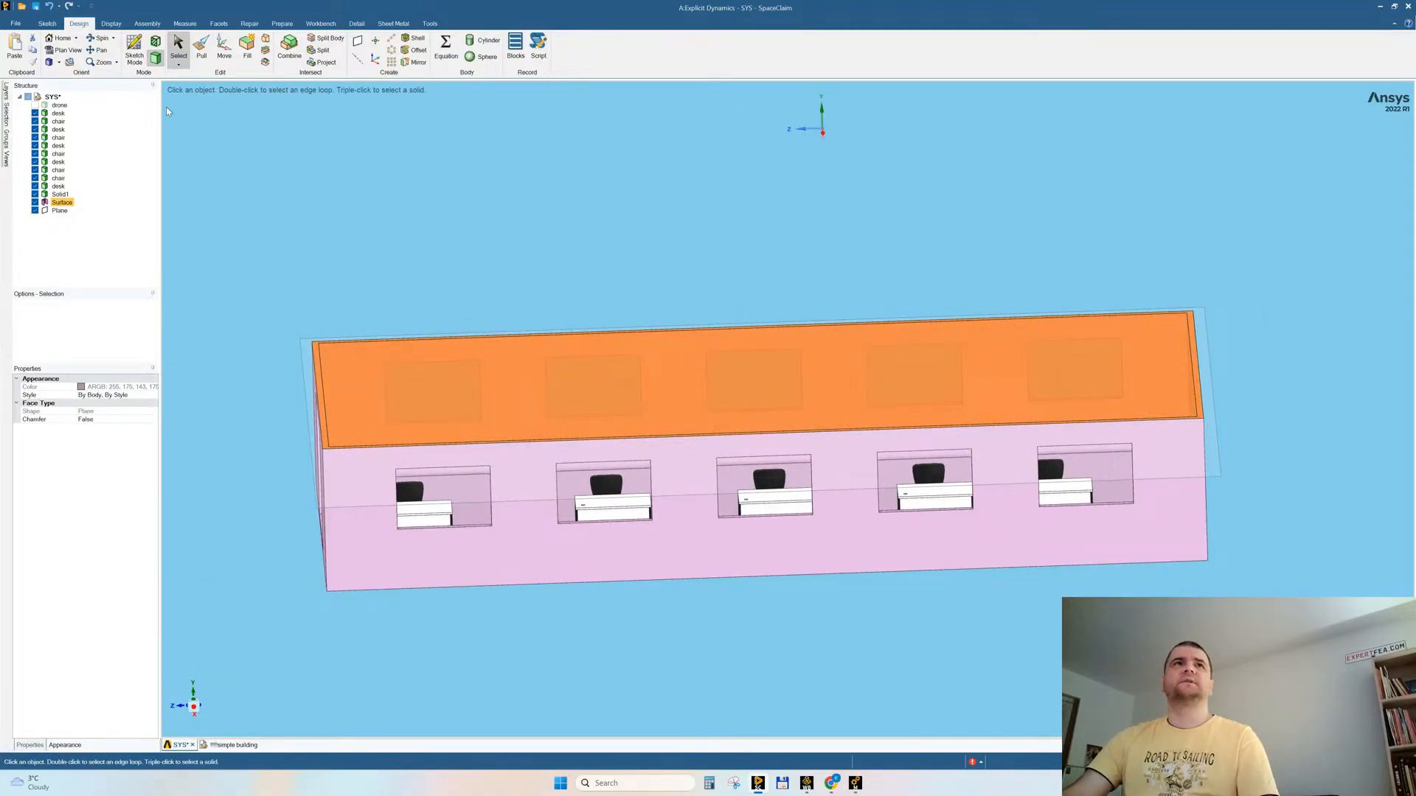
pyautogui.click(201, 51)
pyautogui.moveTo(652, 247); pyautogui.dragTo(536, 258, button='middle')
pyautogui.moveTo(514, 265); pyautogui.dragTo(517, 262)
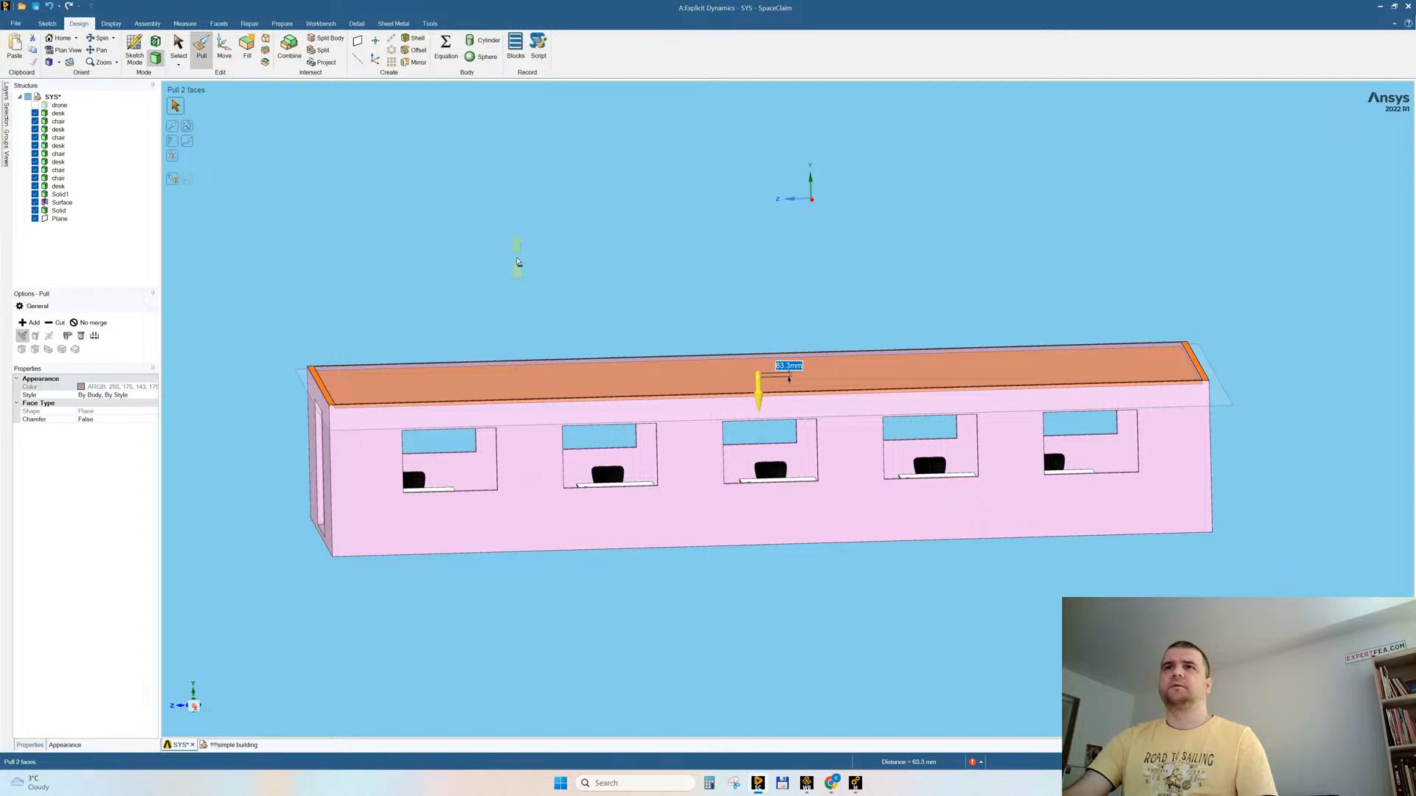
pyautogui.write('70')
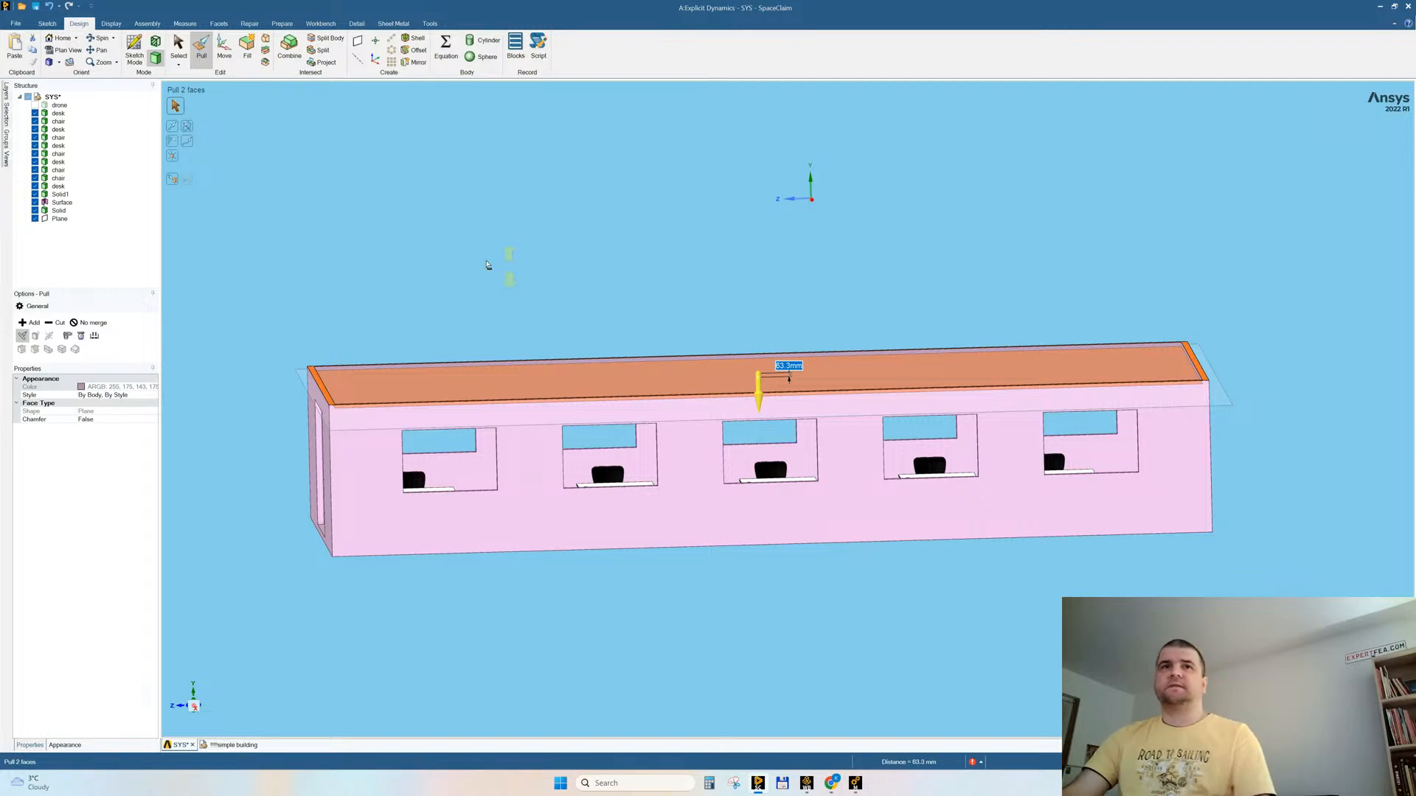
pyautogui.press('Return')
pyautogui.click(595, 285)
pyautogui.moveTo(785, 353)
pyautogui.mouseDown(button='middle')
pyautogui.moveTo(806, 347)
pyautogui.moveTo(771, 357)
pyautogui.moveTo(820, 340)
pyautogui.moveTo(786, 363)
pyautogui.mouseUp(button='middle')
pyautogui.click(856, 393)
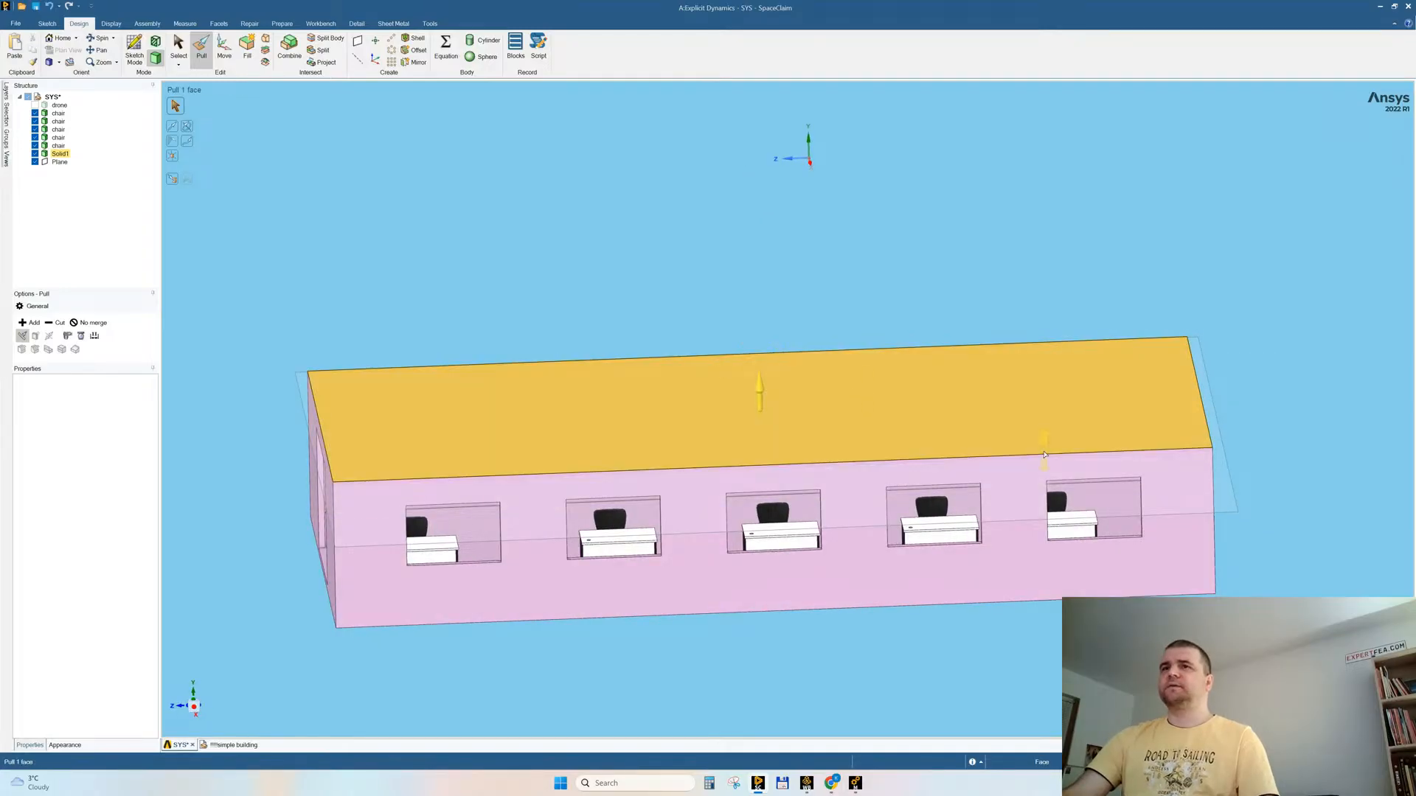
# Step: Make the building body semi-transparent in a side view so the desks and chairs inside can be seen
pyautogui.click(171, 645)
pyautogui.click(194, 710)
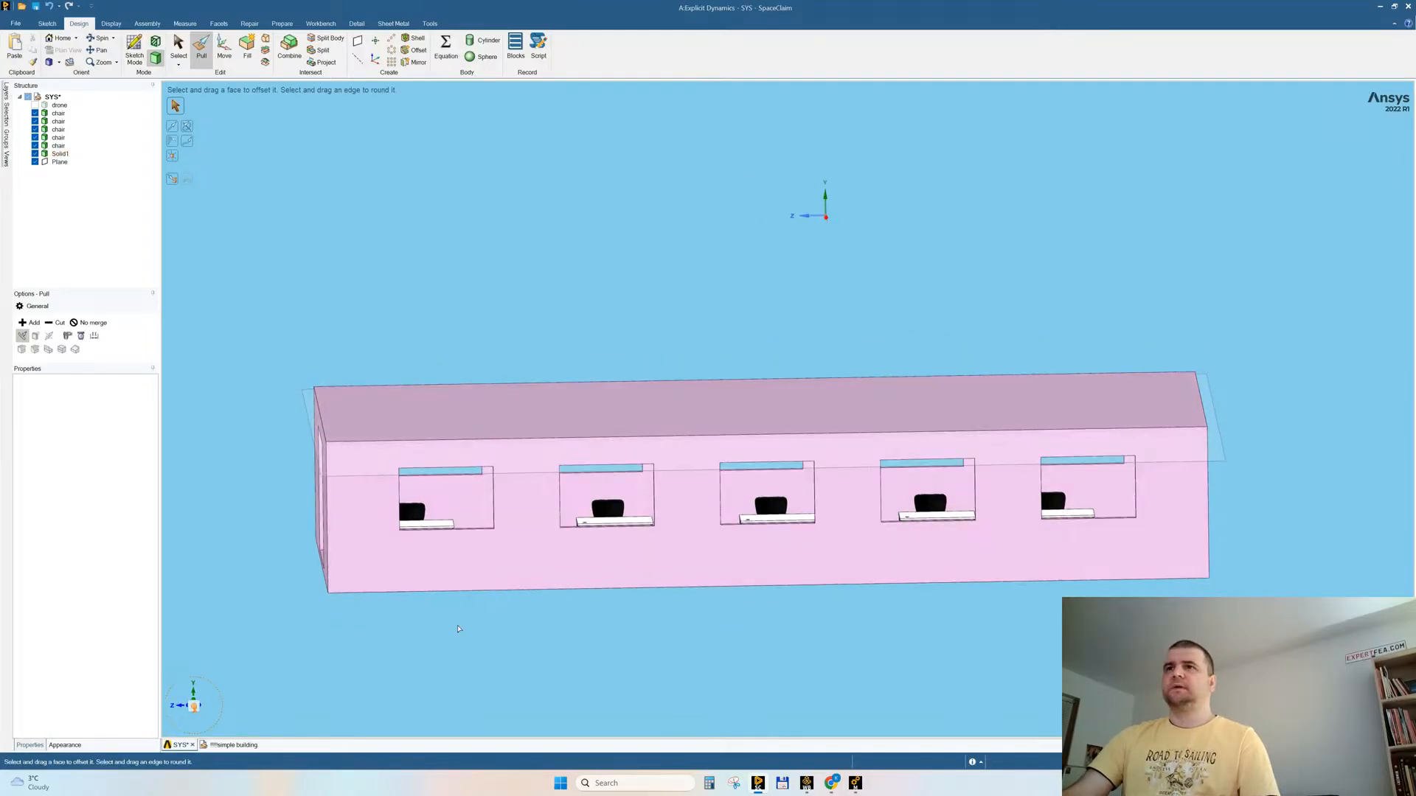
pyautogui.click(836, 503)
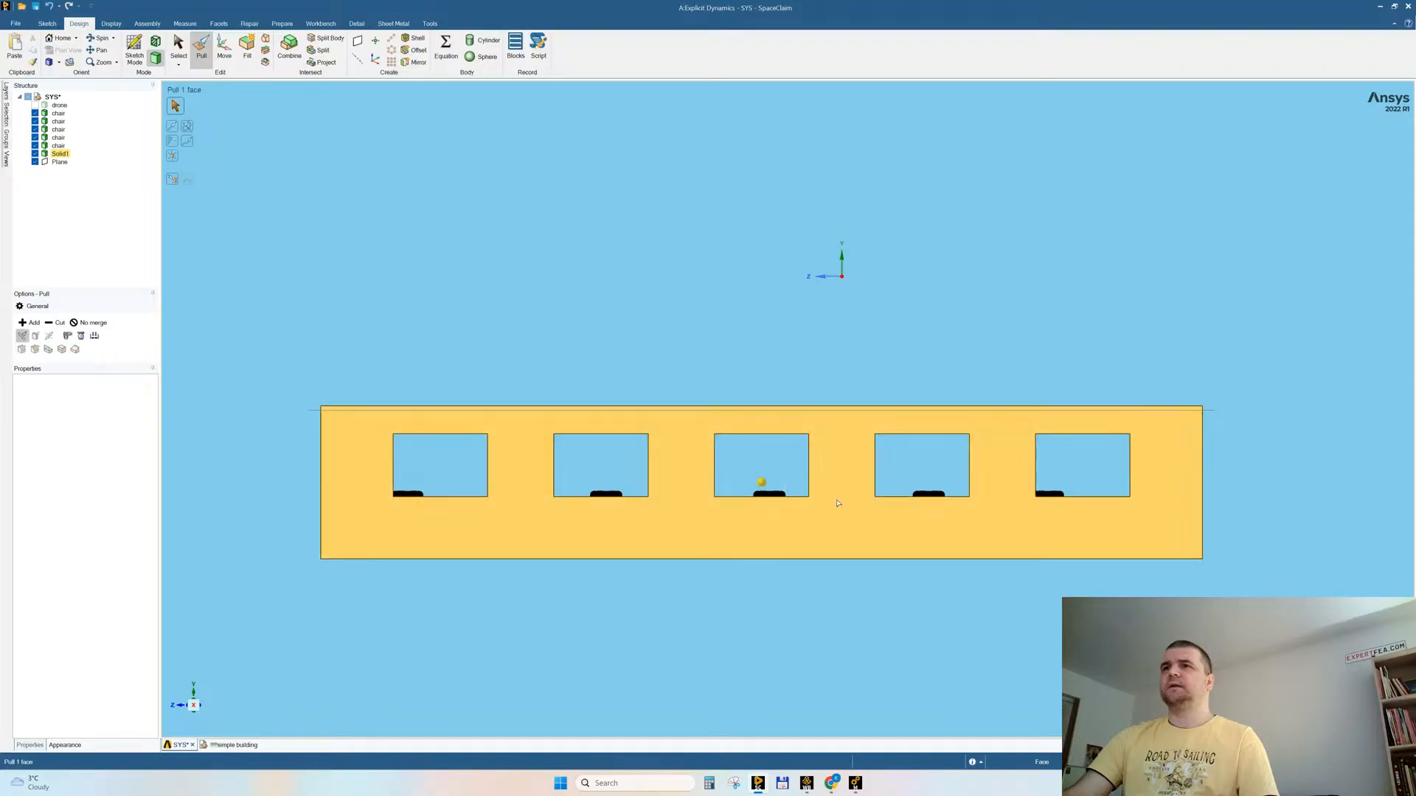
pyautogui.press('s')
pyautogui.click(656, 493)
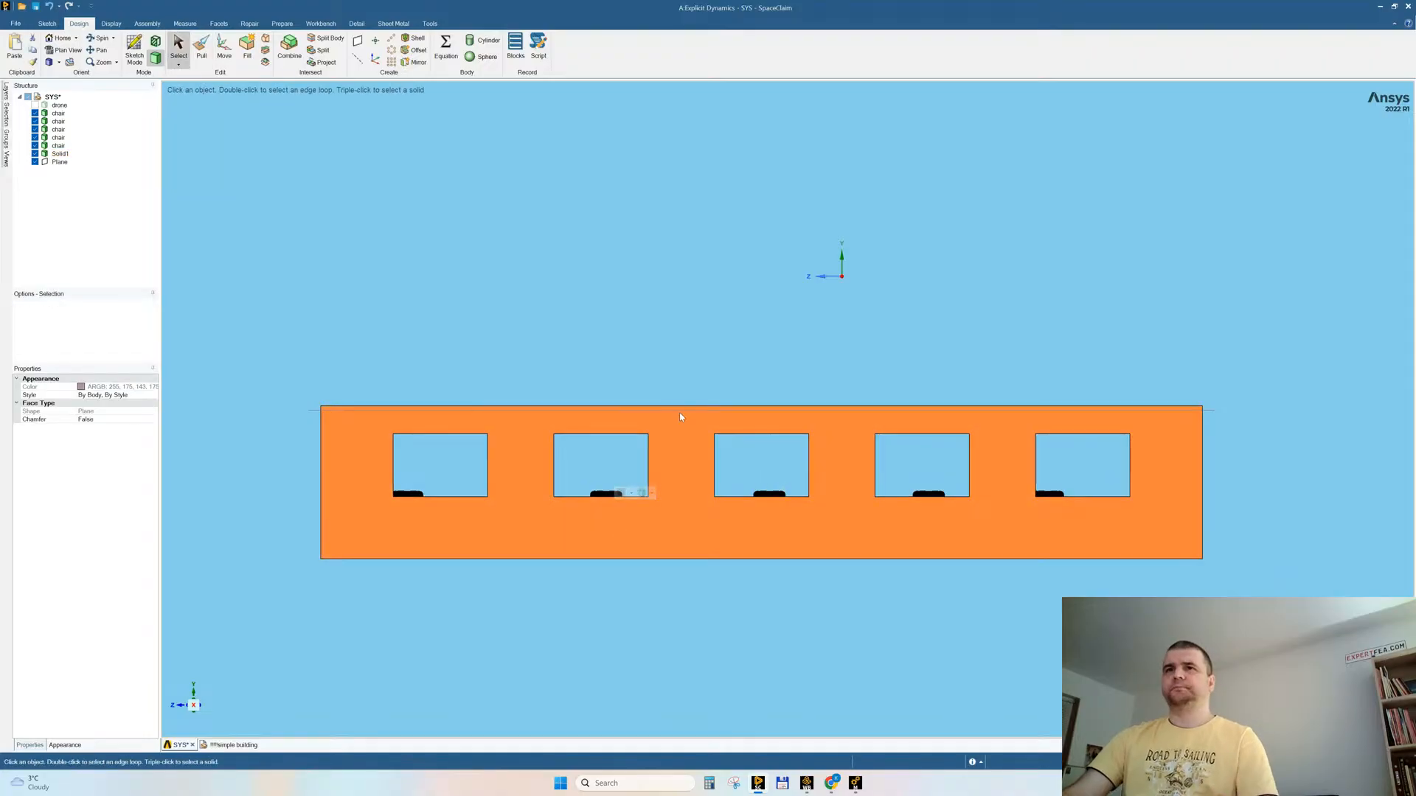
pyautogui.click(652, 493)
pyautogui.click(663, 506)
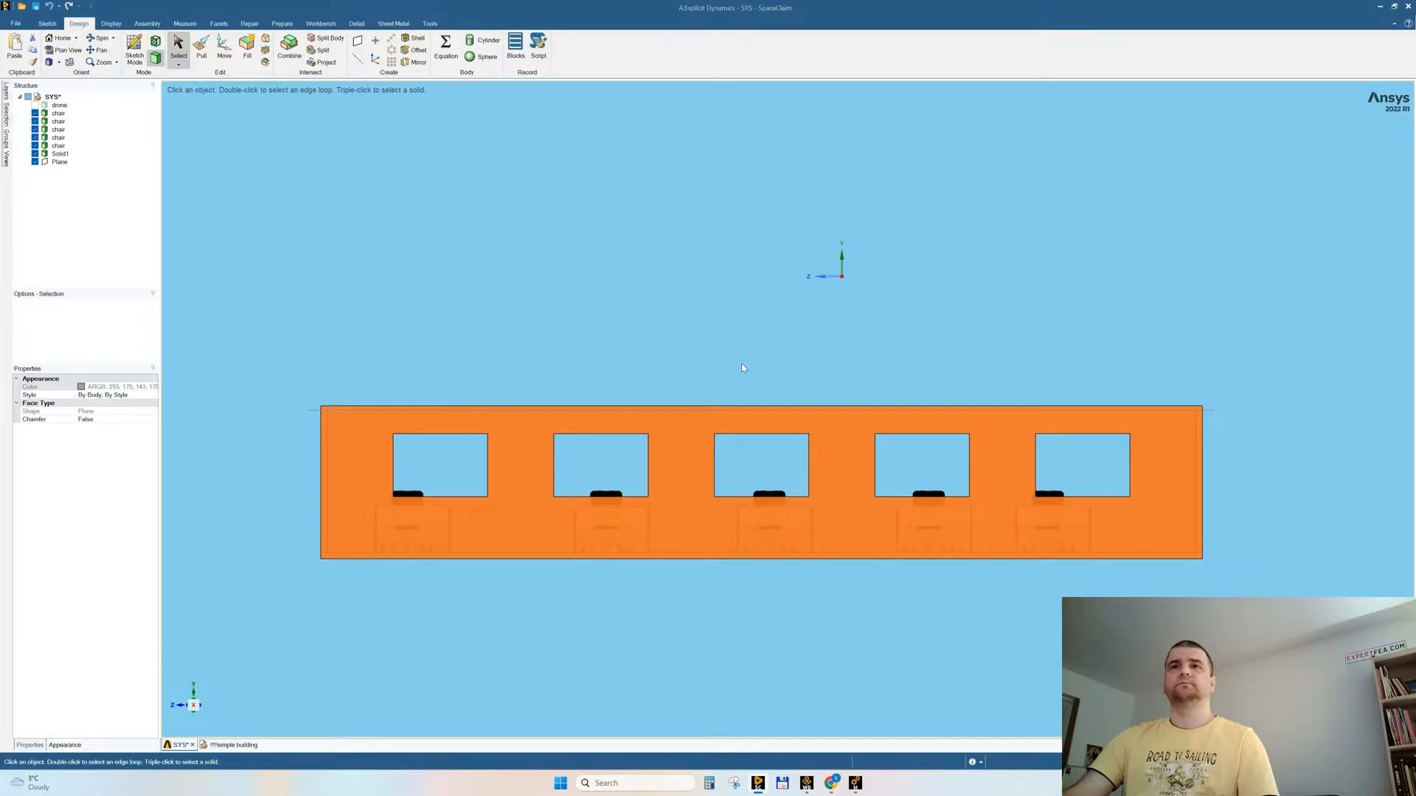
pyautogui.click(653, 237)
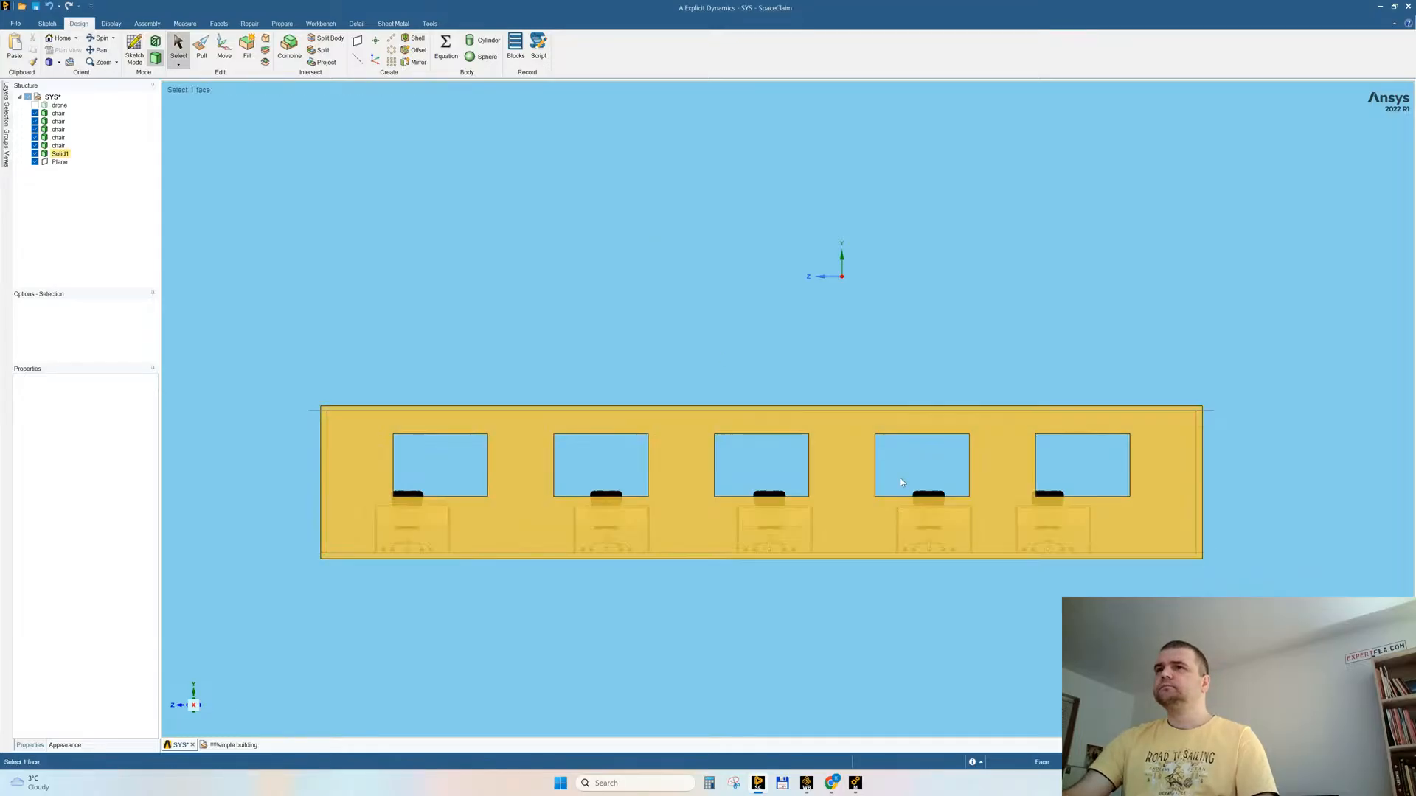
# Step: Centre the two desk sets nearest the -Z end under their windows, shifting the inner one about 135 mm in +Z and the end one about 527 mm in -Z
pyautogui.moveTo(889, 474); pyautogui.dragTo(992, 619)
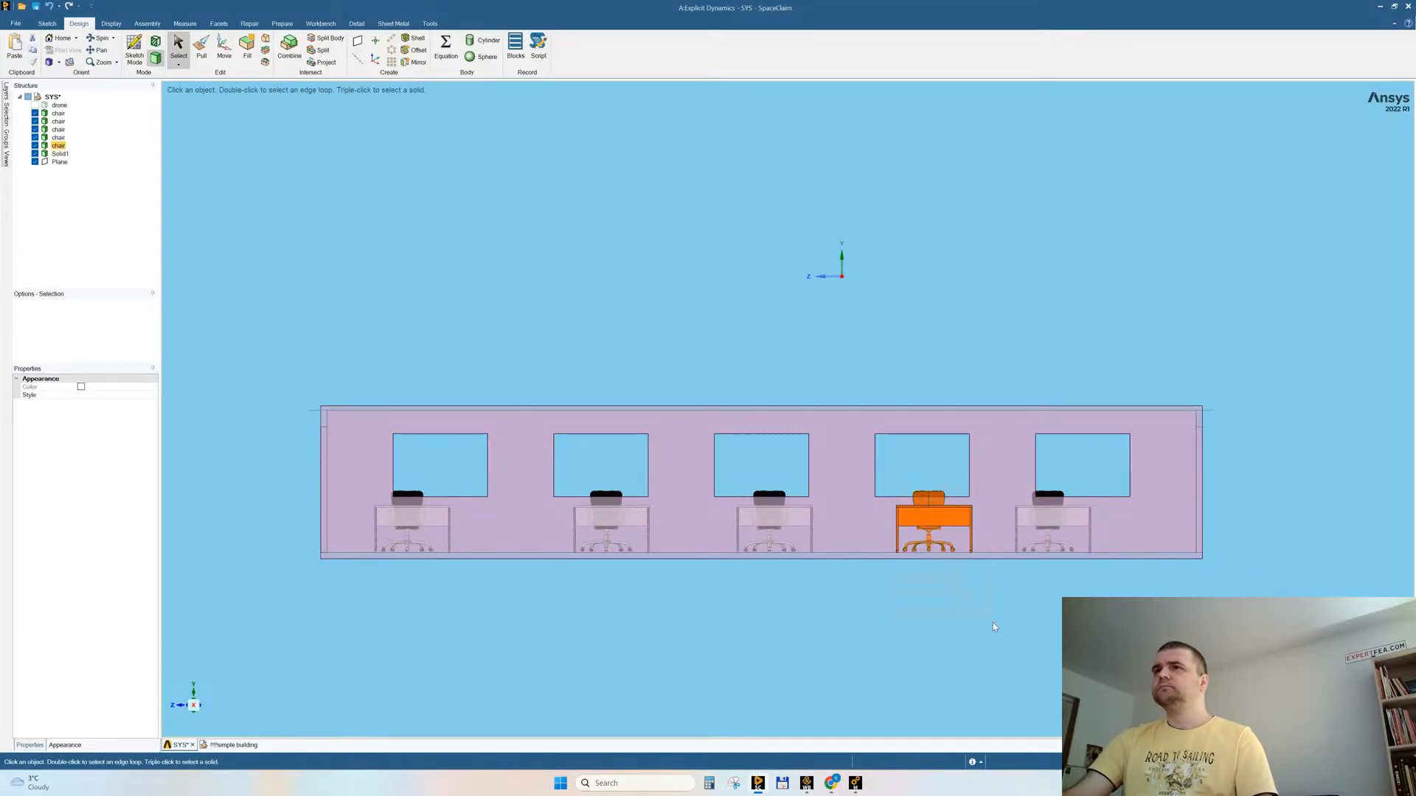
pyautogui.click(224, 48)
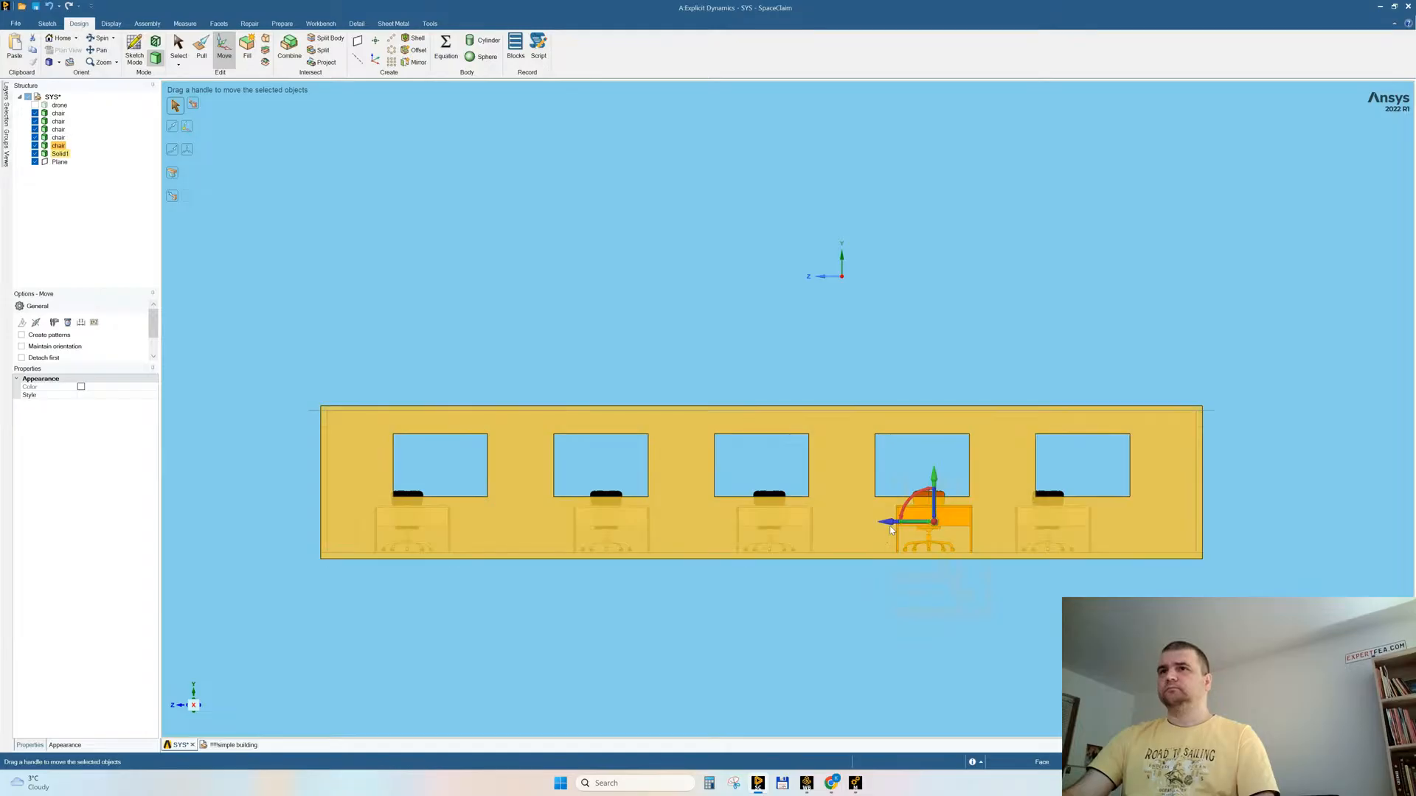
pyautogui.moveTo(892, 529); pyautogui.dragTo(882, 526)
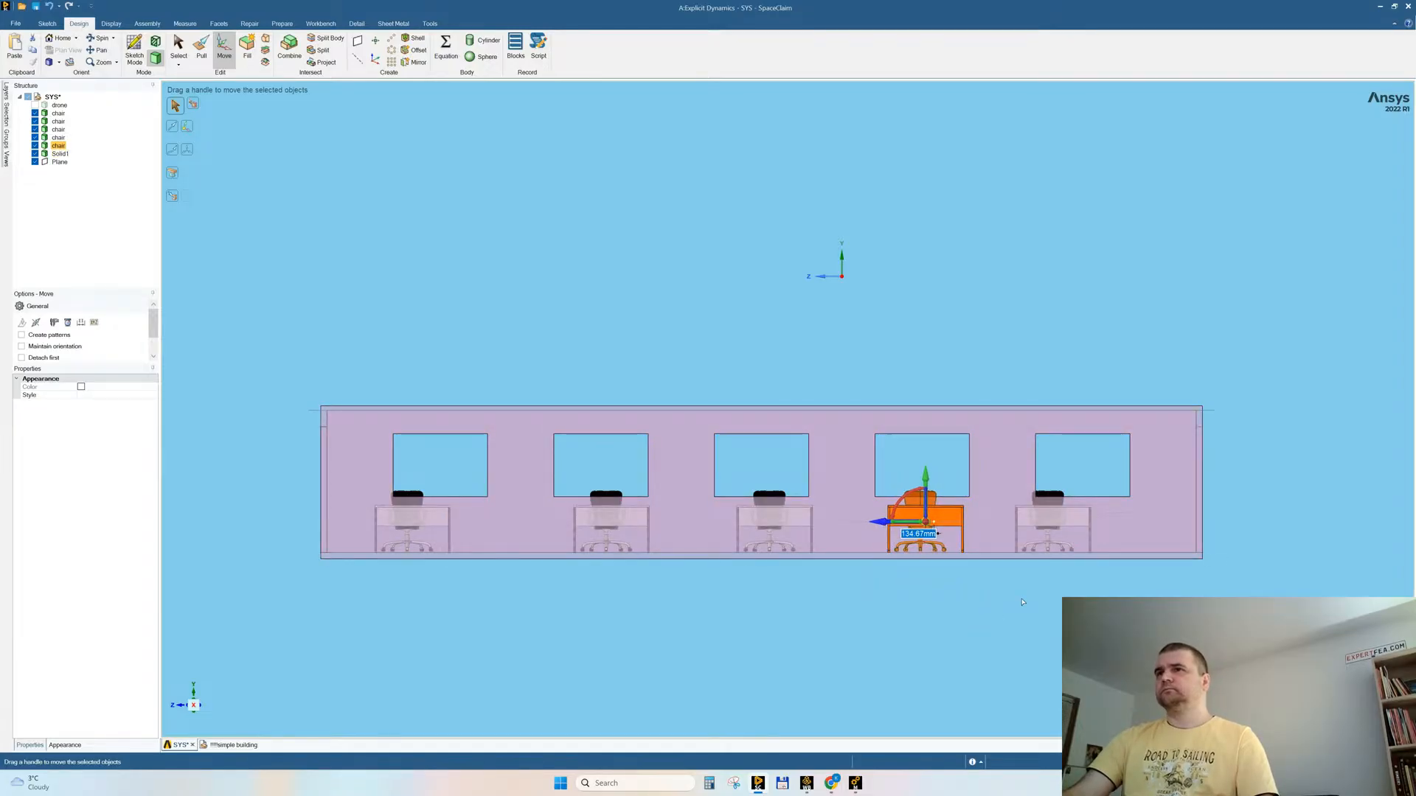
pyautogui.click(1002, 473)
pyautogui.moveTo(1002, 473); pyautogui.dragTo(1105, 587)
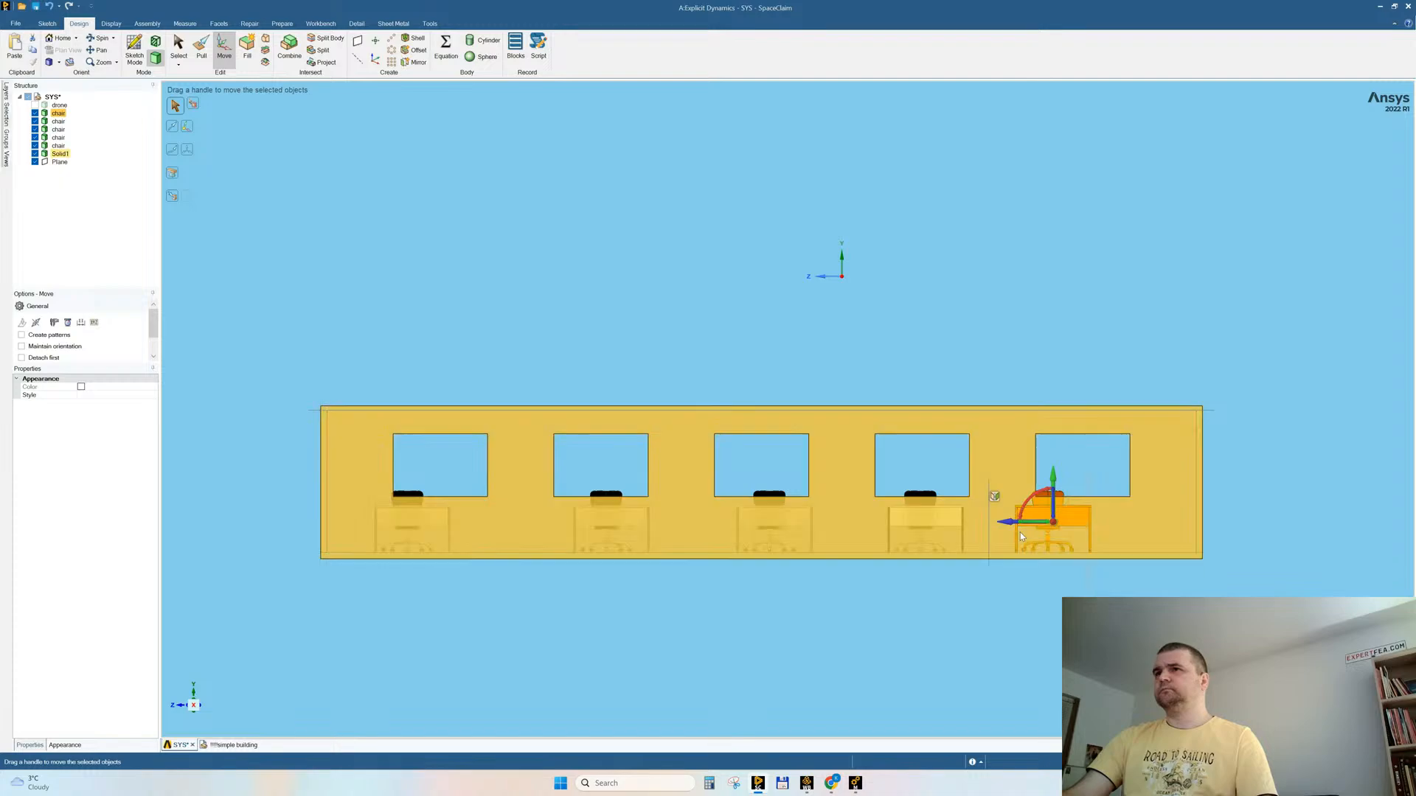
pyautogui.moveTo(1014, 528); pyautogui.dragTo(1046, 525)
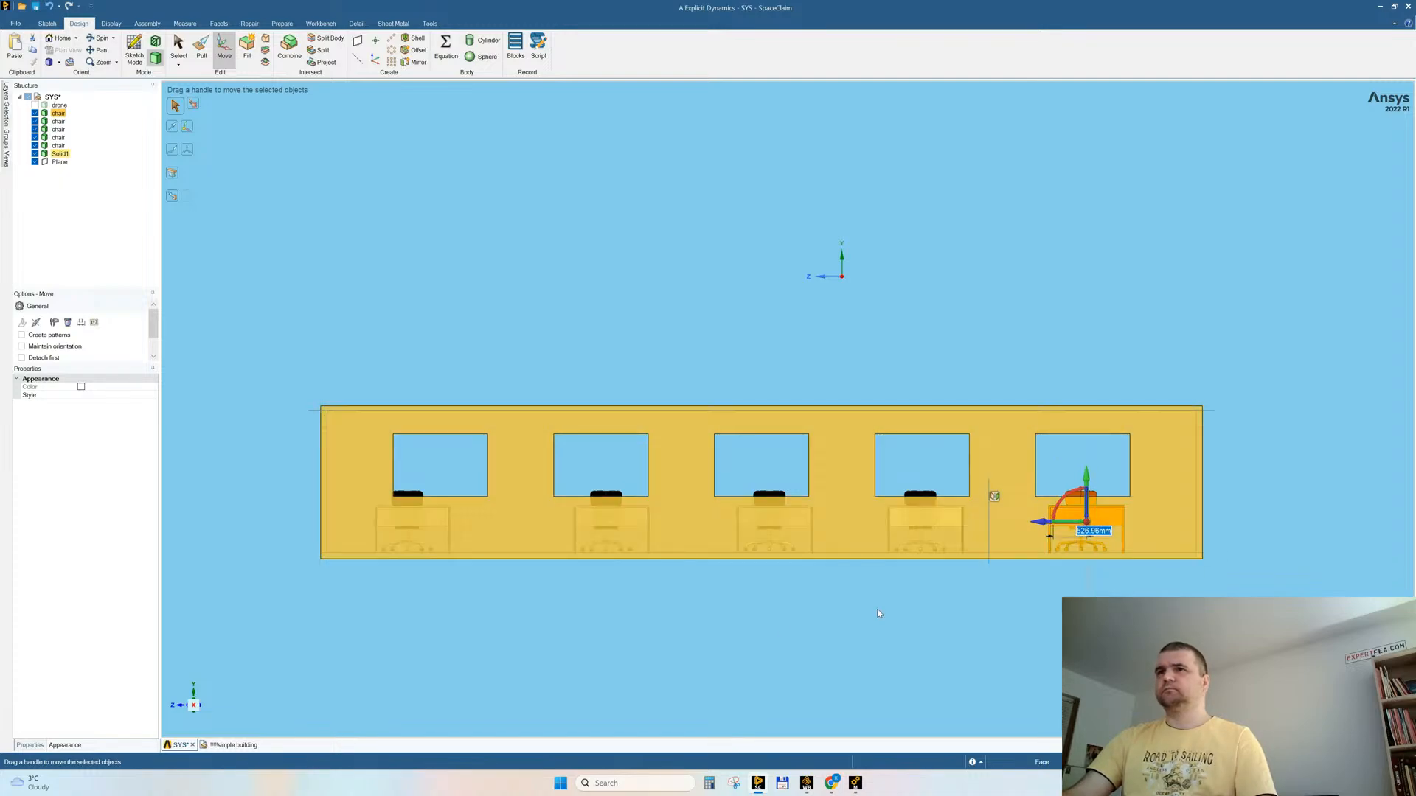
pyautogui.click(877, 609)
# Step: Shift the middle desk and chair set about 123 mm in +Z to centre it under the middle window
pyautogui.moveTo(724, 470); pyautogui.dragTo(848, 587)
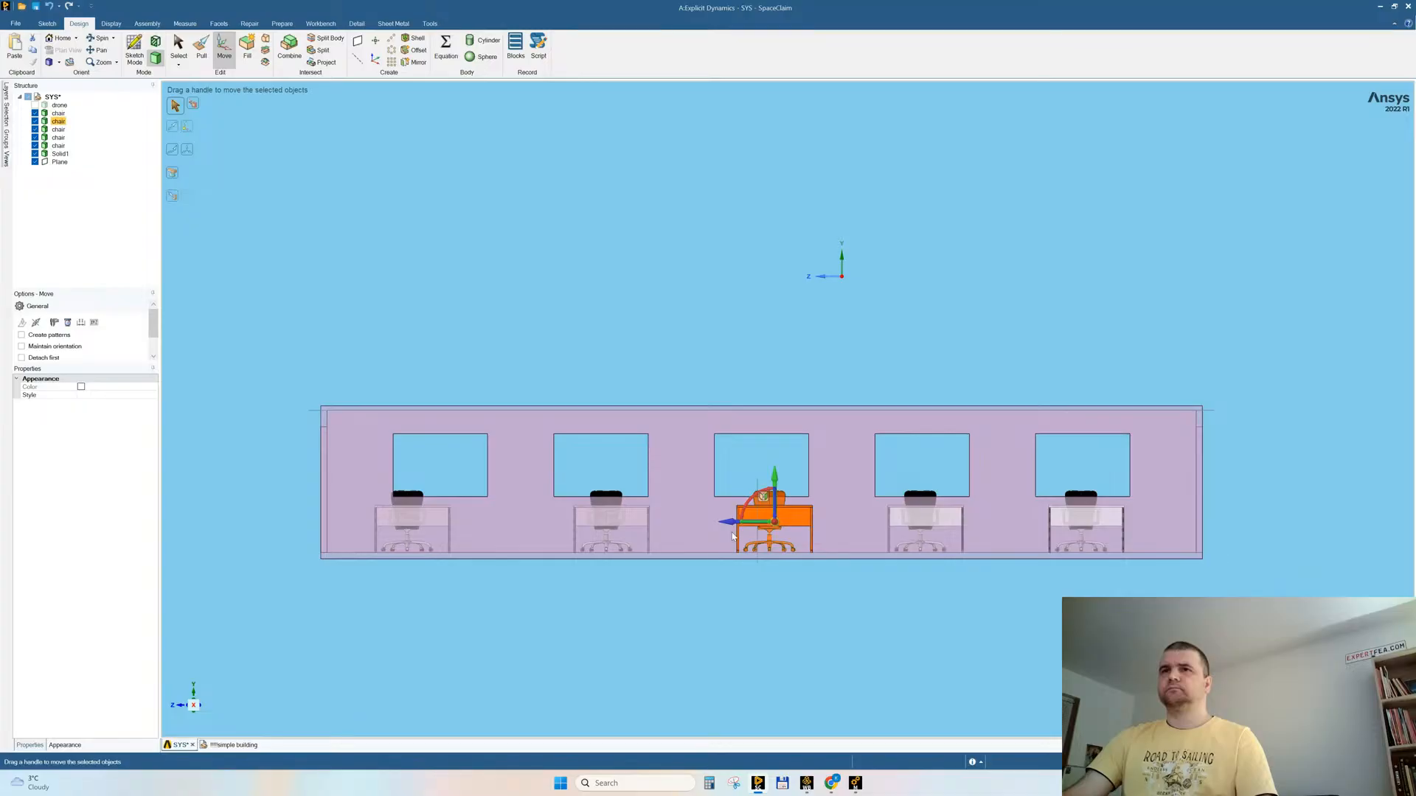
pyautogui.moveTo(728, 524); pyautogui.dragTo(720, 525)
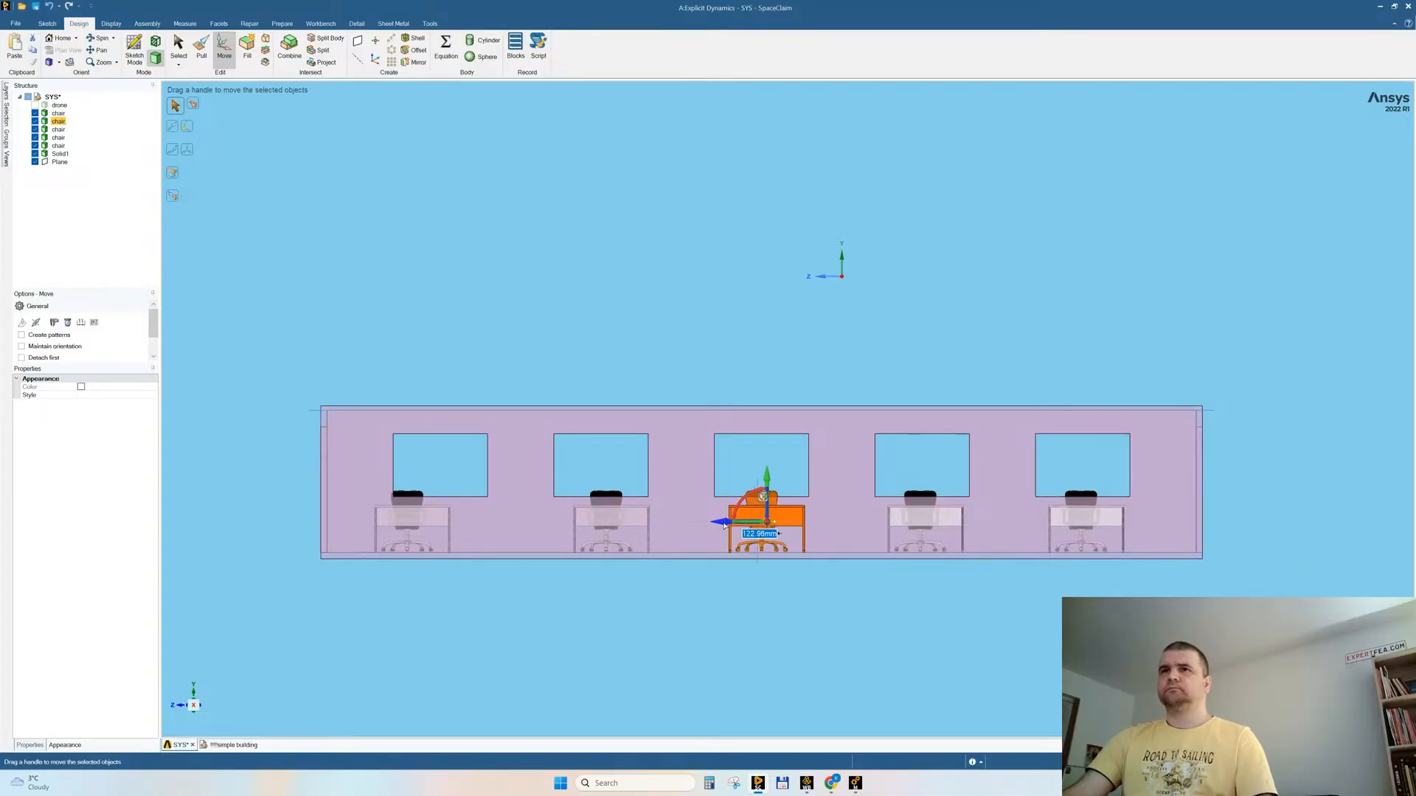
pyautogui.click(615, 646)
# Step: Align the remaining two desk sets with their windows, shifting the inner one slightly in +Z and the end one about 504 mm in -Z
pyautogui.moveTo(565, 476); pyautogui.dragTo(666, 604)
pyautogui.moveTo(569, 523); pyautogui.dragTo(561, 523)
pyautogui.click(478, 595)
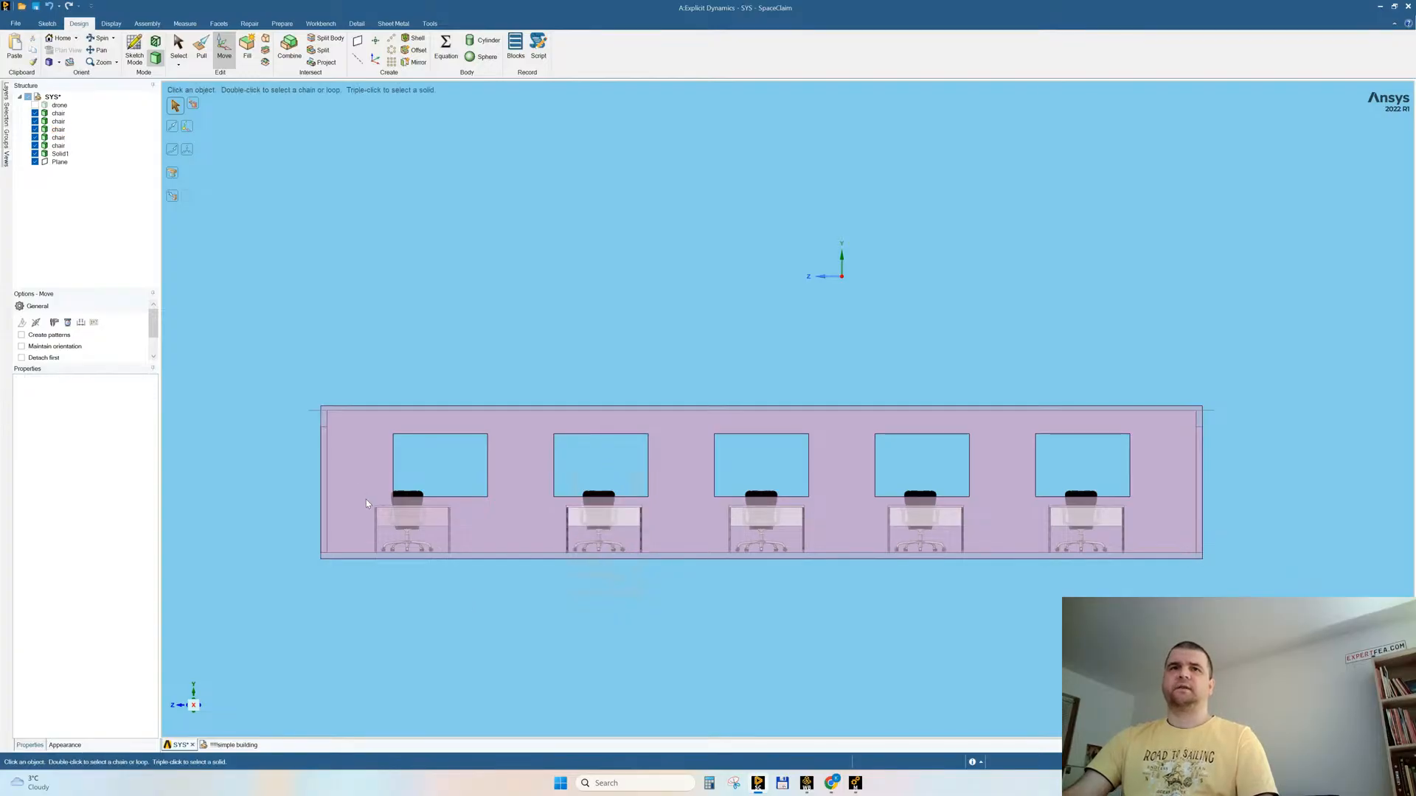
pyautogui.moveTo(360, 463); pyautogui.dragTo(462, 570)
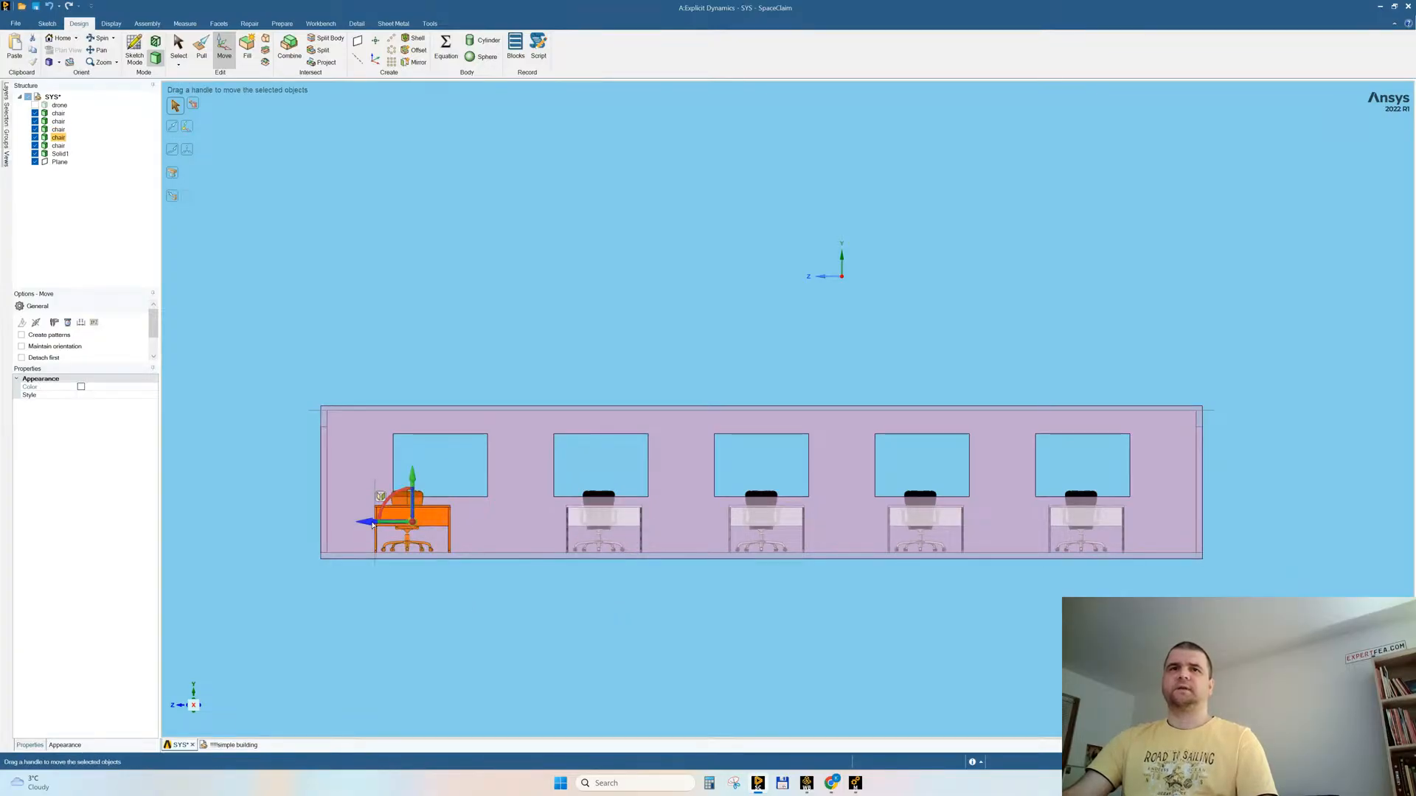
pyautogui.moveTo(377, 523); pyautogui.dragTo(402, 523)
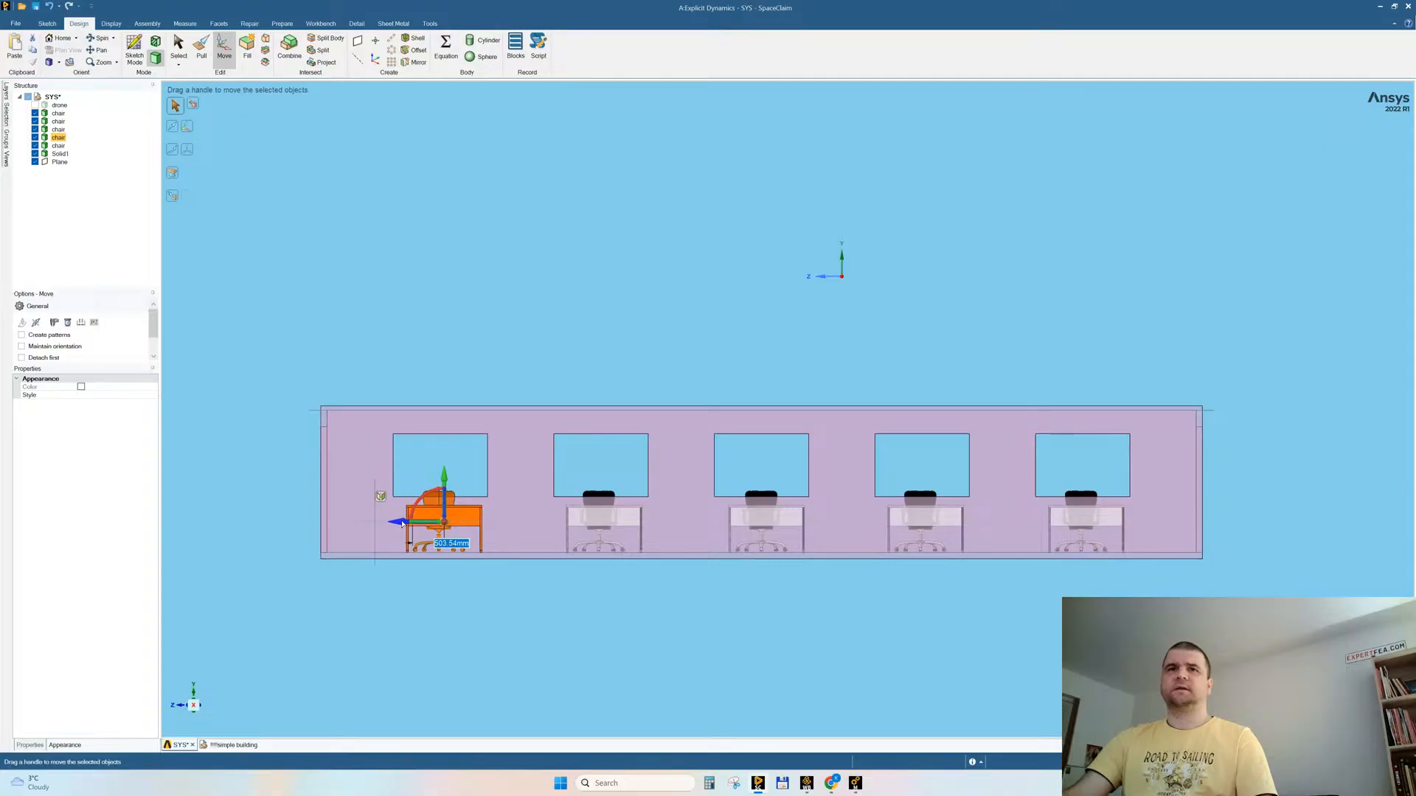
# Step: Release the desk selection and show the hidden drone again beside the building
pyautogui.click(617, 609)
pyautogui.moveTo(617, 608); pyautogui.dragTo(690, 556, button='middle')
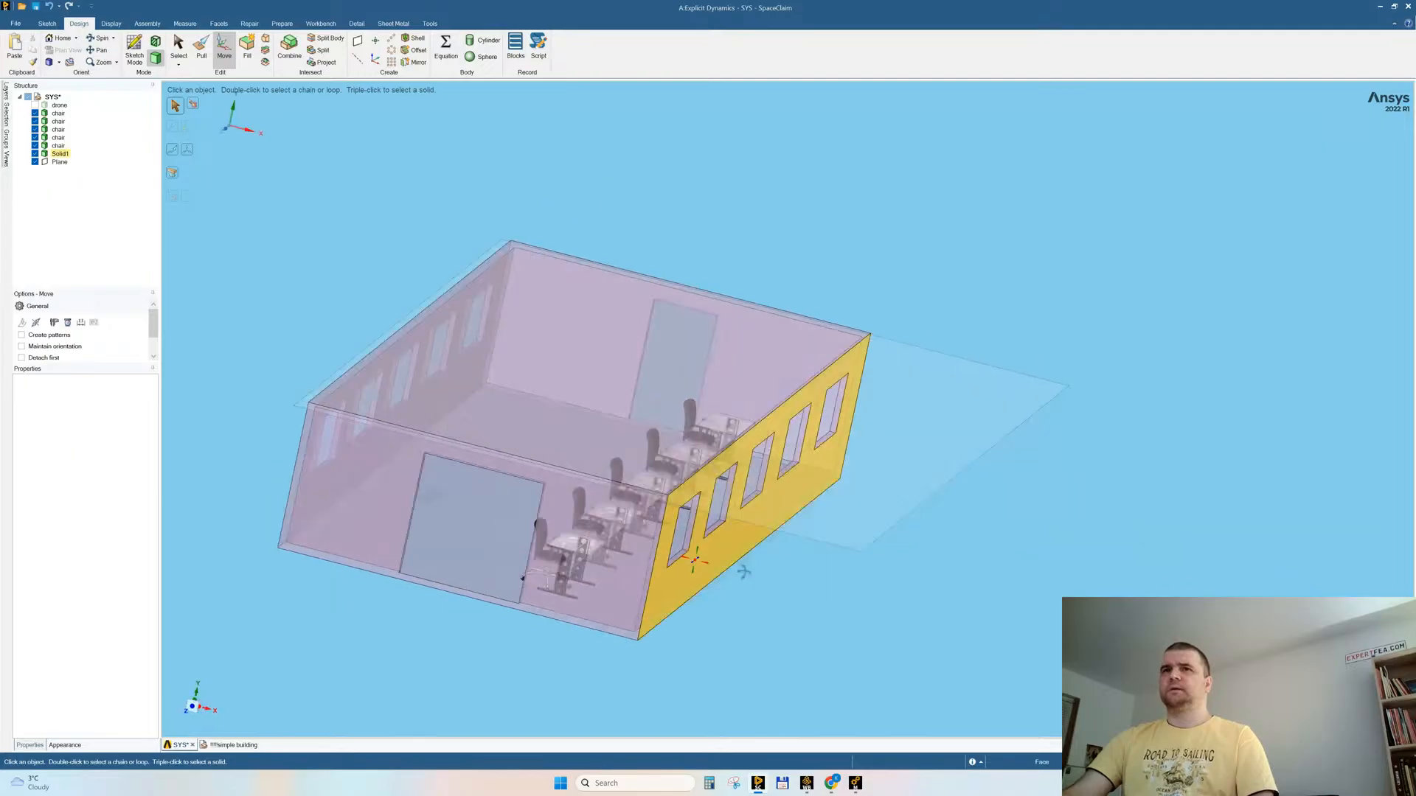
pyautogui.rightClick(777, 174)
pyautogui.click(799, 252)
pyautogui.moveTo(730, 452); pyautogui.dragTo(664, 439, button='middle')
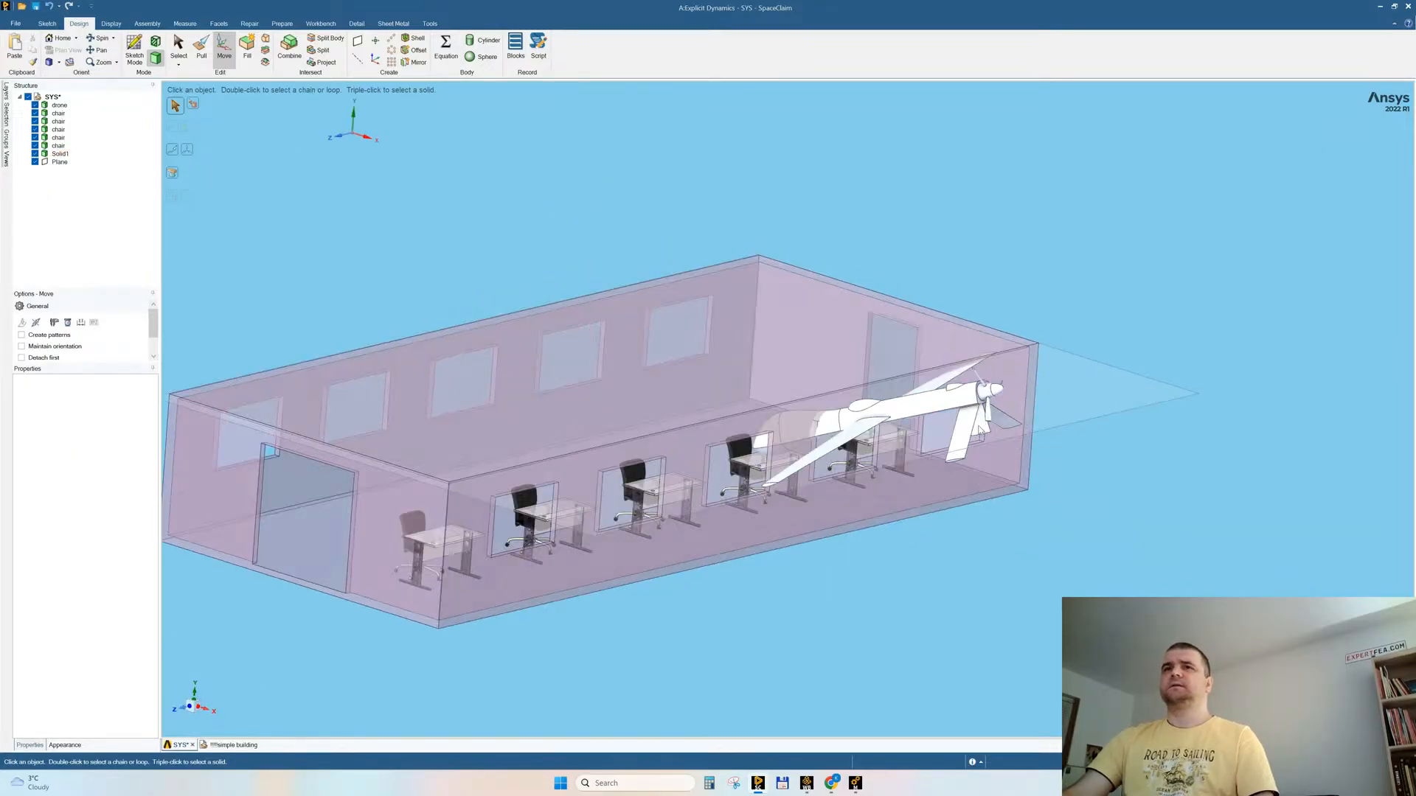
# Step: Rotate the drone body about the vertical axis by about 11° so its nose points more squarely at the long window wall
pyautogui.click(190, 709)
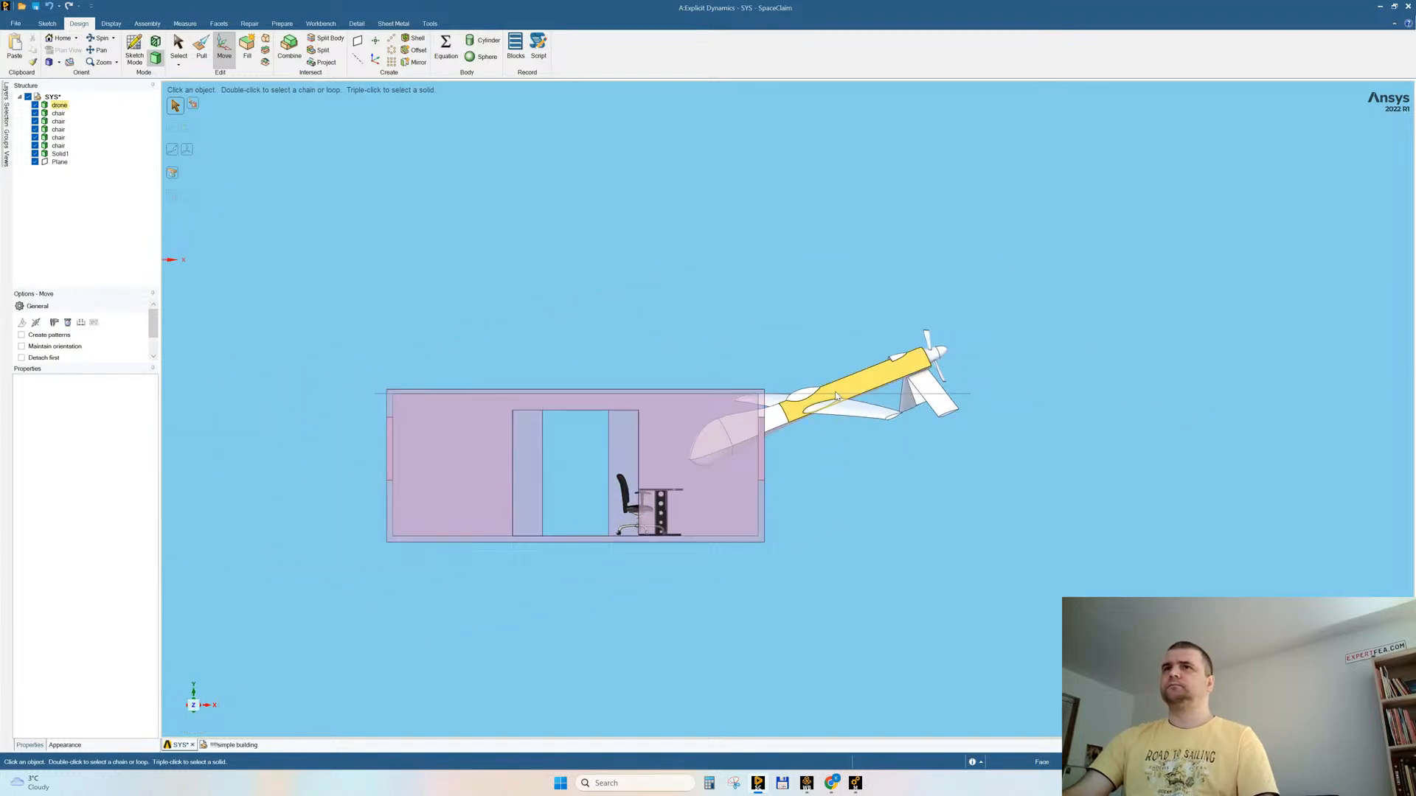
pyautogui.tripleClick(834, 396)
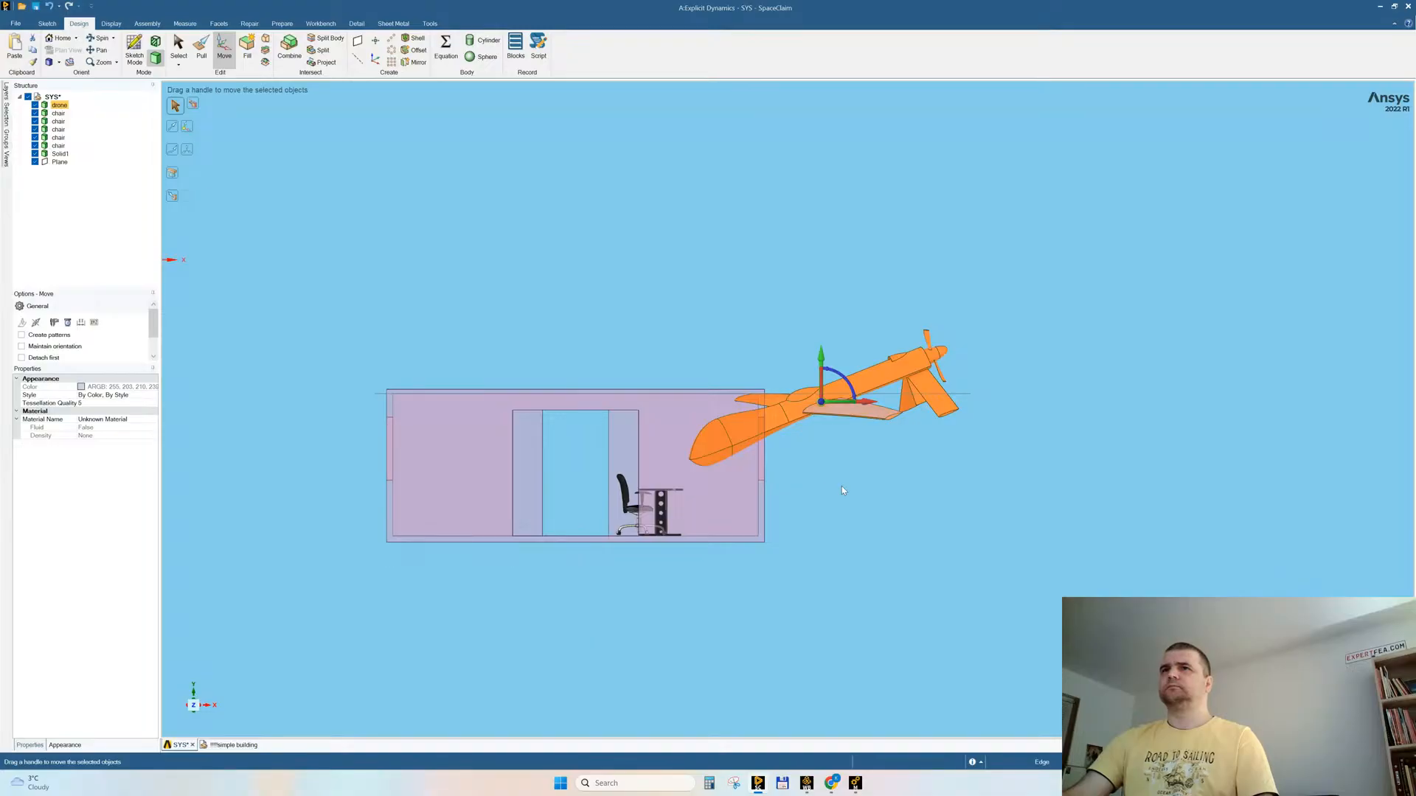
pyautogui.click(194, 693)
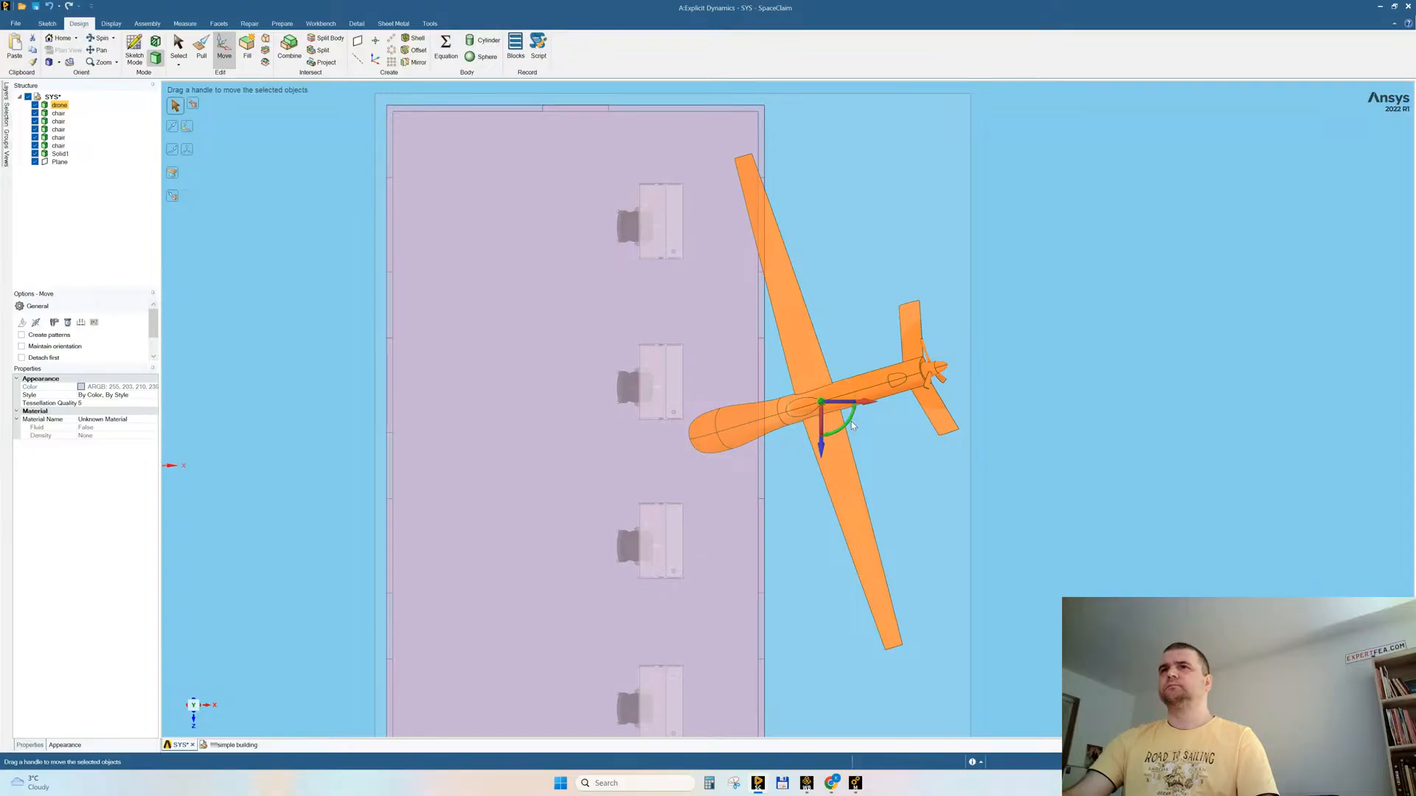
pyautogui.moveTo(850, 424); pyautogui.dragTo(845, 432)
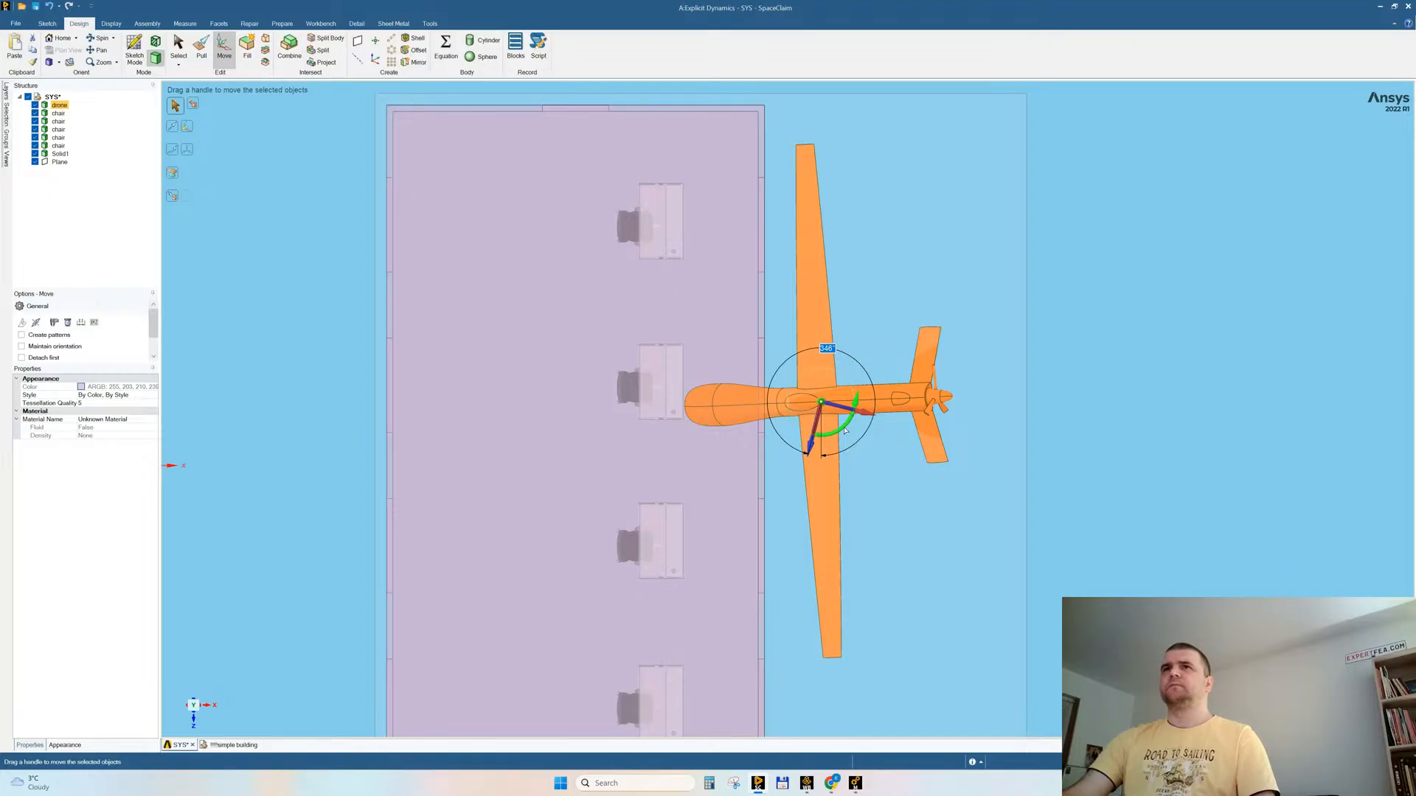
pyautogui.moveTo(845, 431); pyautogui.dragTo(846, 429)
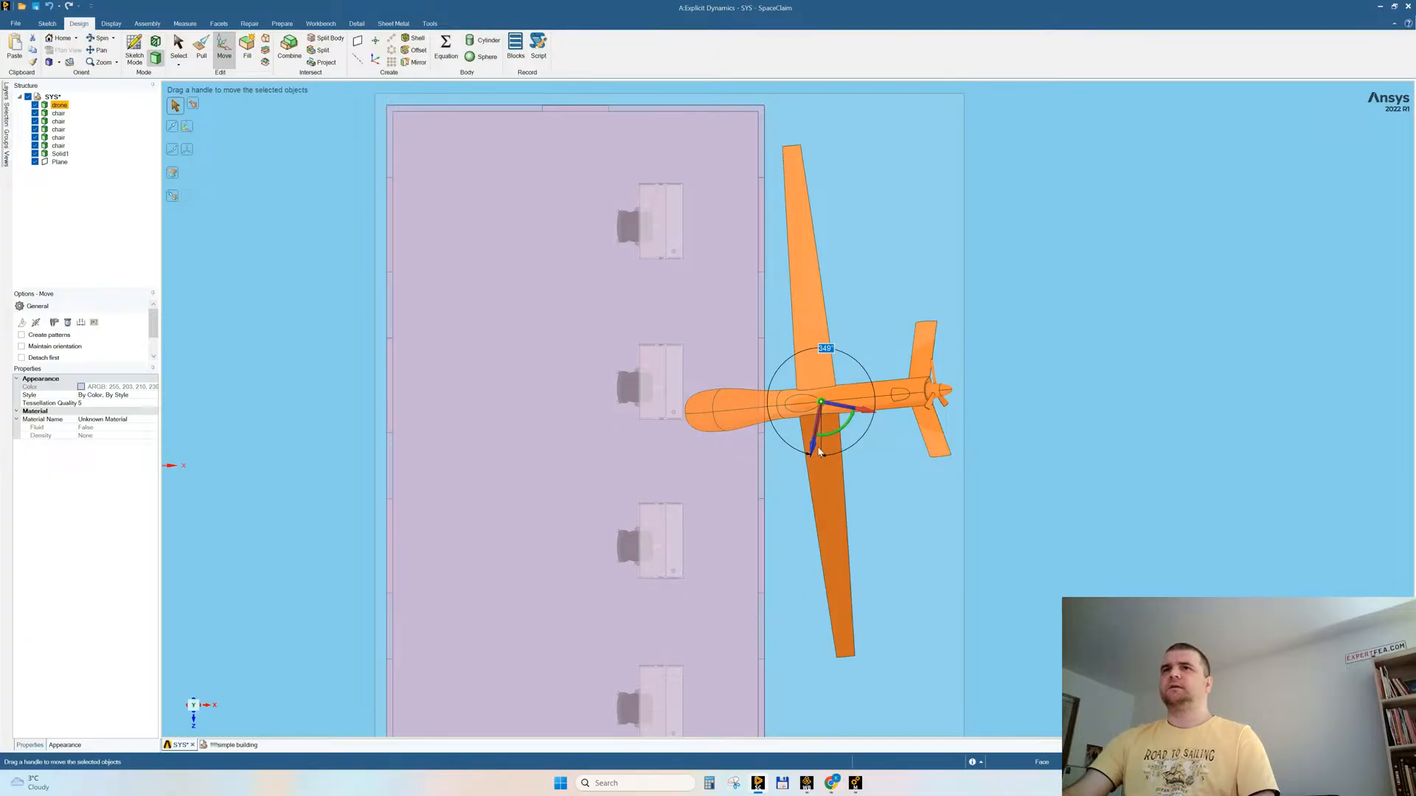
# Step: Shift the drone about 310 mm in -Z to line up with the second window and pull its nose out of the wall in +X
pyautogui.moveTo(814, 445); pyautogui.dragTo(817, 423)
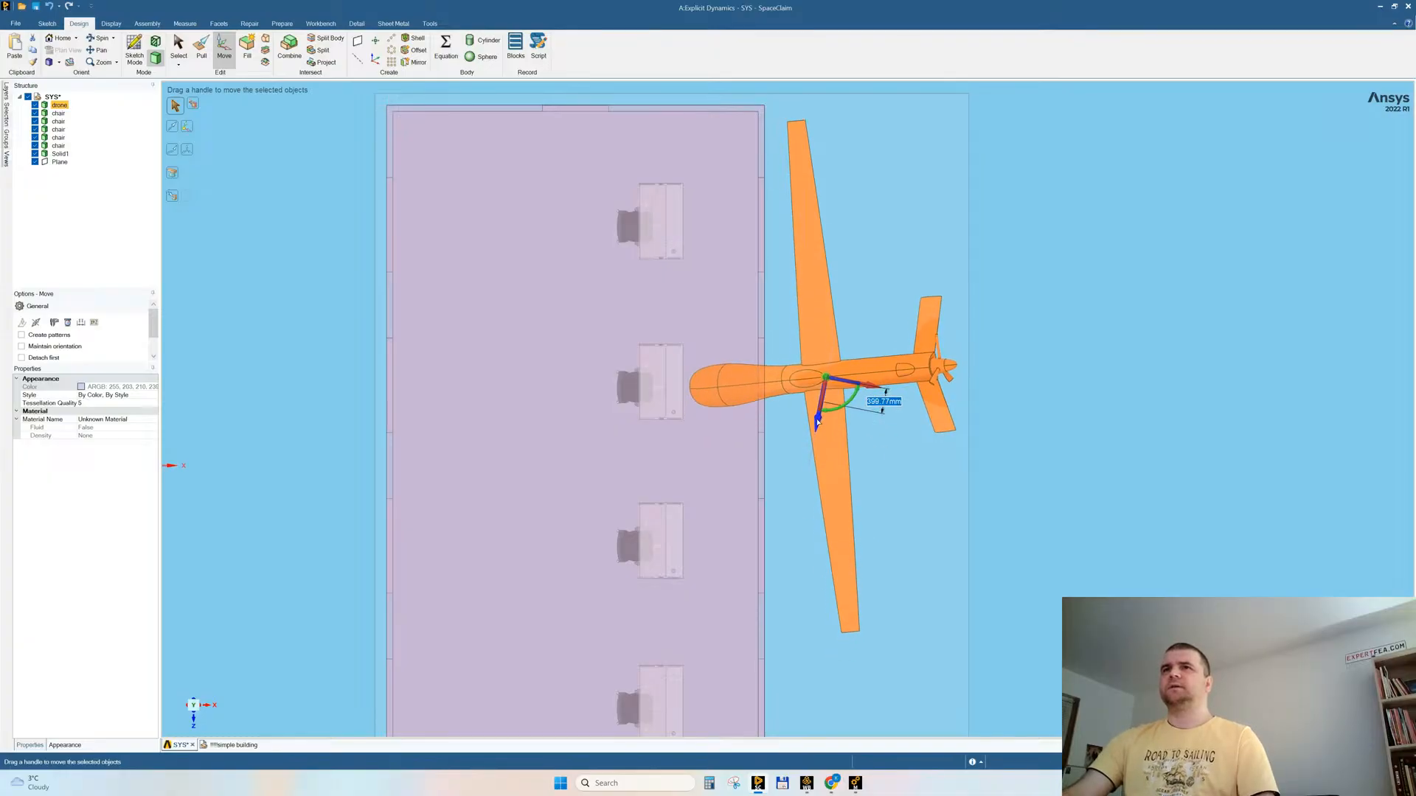
pyautogui.moveTo(817, 423); pyautogui.dragTo(803, 498, button='middle')
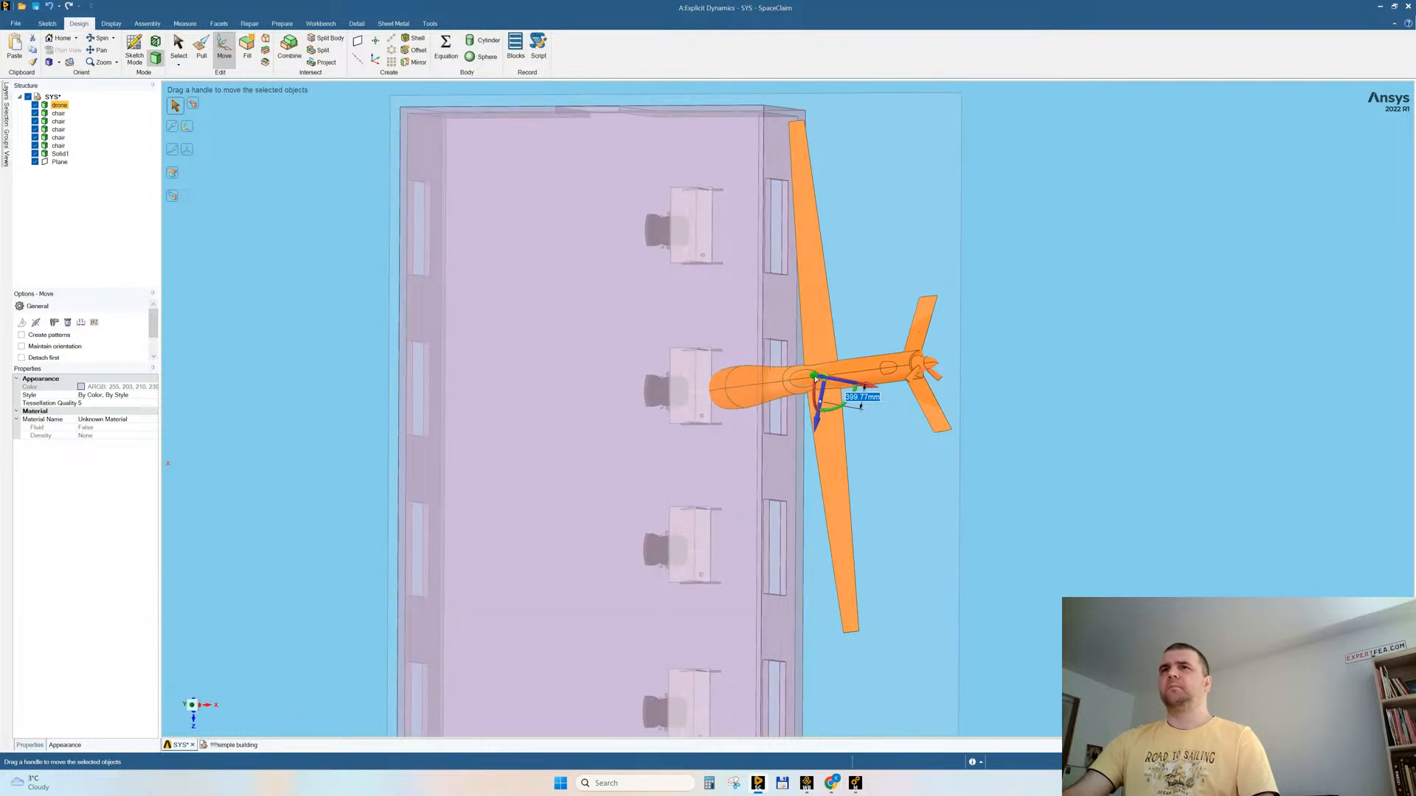
pyautogui.moveTo(819, 381); pyautogui.dragTo(824, 379)
pyautogui.moveTo(1020, 489)
pyautogui.mouseDown(button='middle')
pyautogui.moveTo(945, 480)
pyautogui.moveTo(1033, 499)
pyautogui.moveTo(1020, 509)
pyautogui.moveTo(1037, 478)
pyautogui.mouseUp(button='middle')
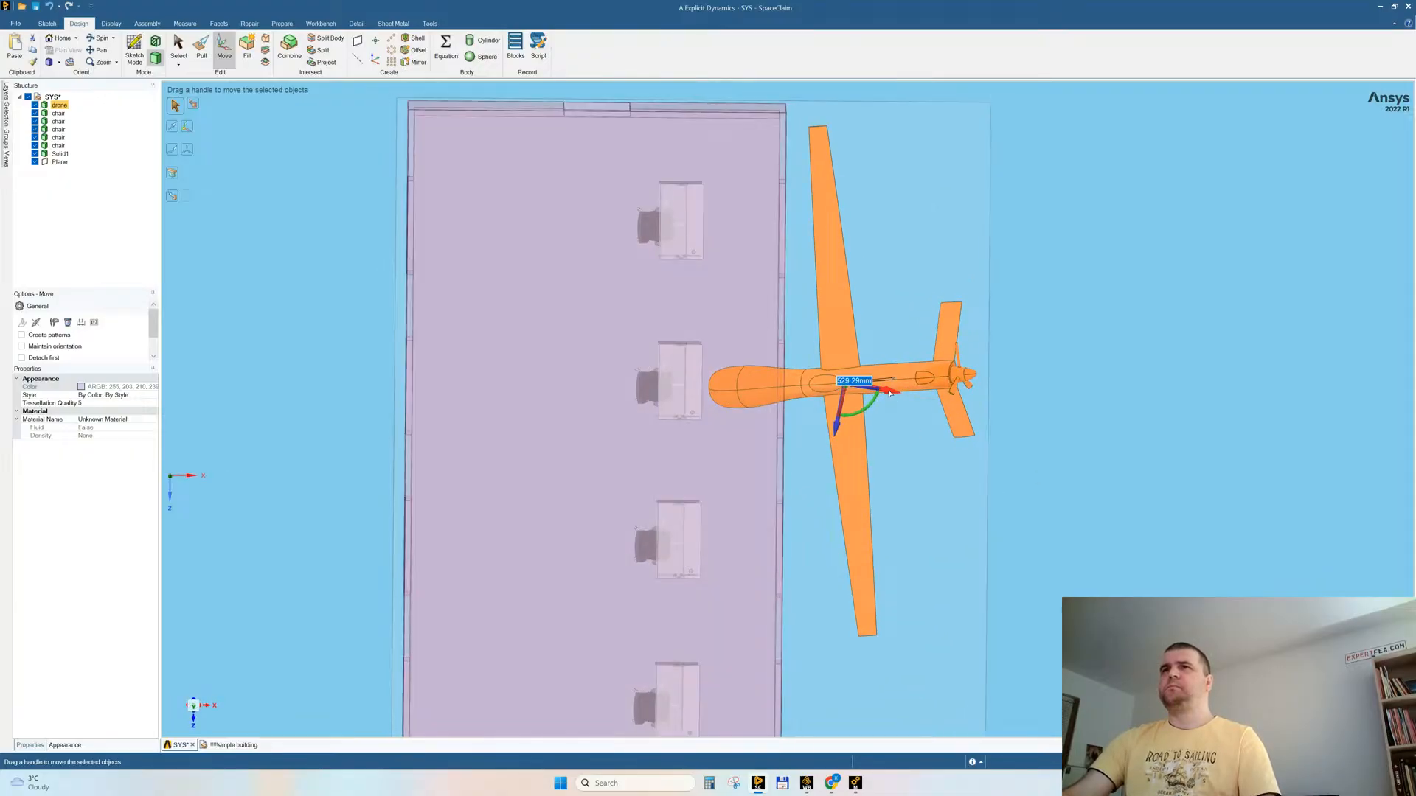
pyautogui.moveTo(897, 396); pyautogui.dragTo(928, 397)
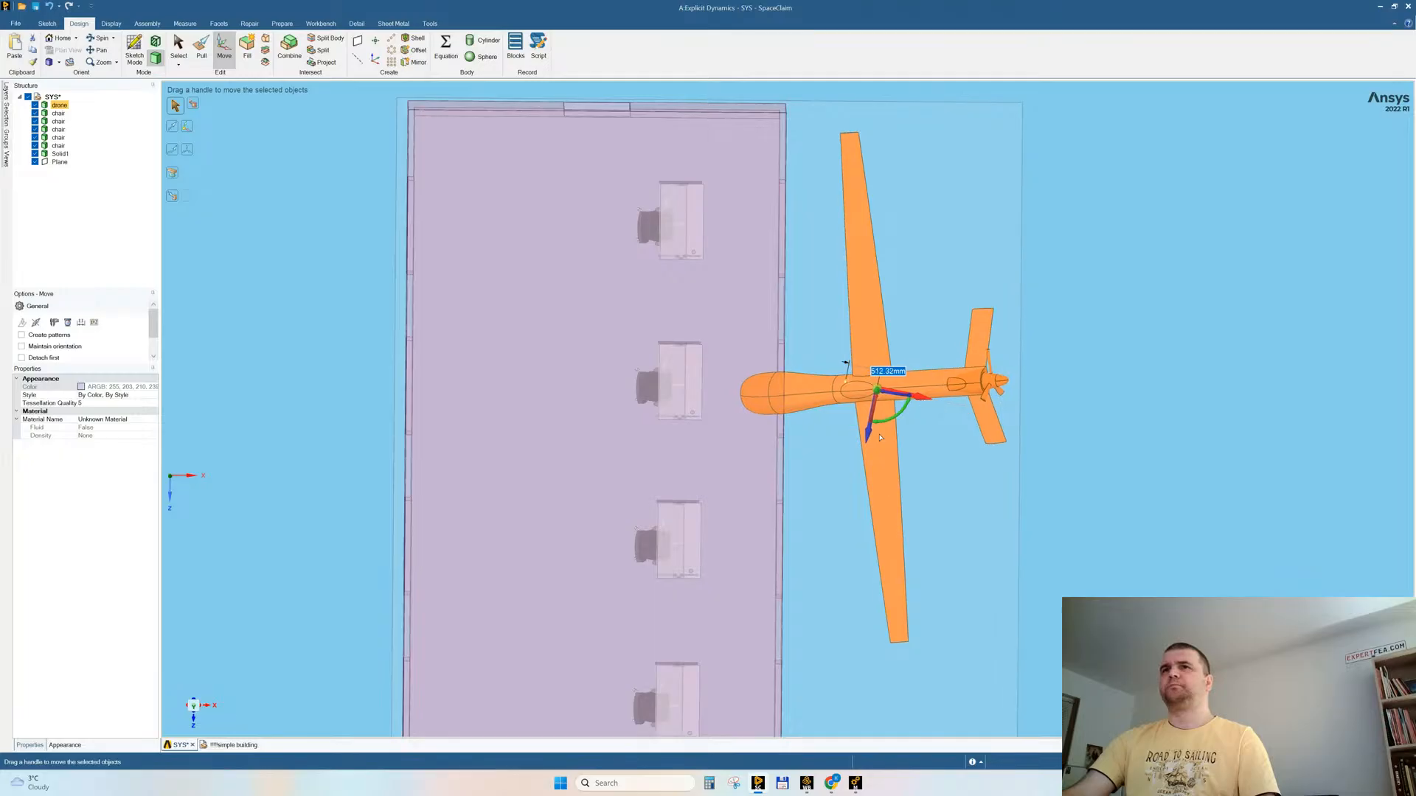
pyautogui.moveTo(873, 436); pyautogui.dragTo(961, 401)
pyautogui.moveTo(820, 467); pyautogui.dragTo(783, 476, button='middle')
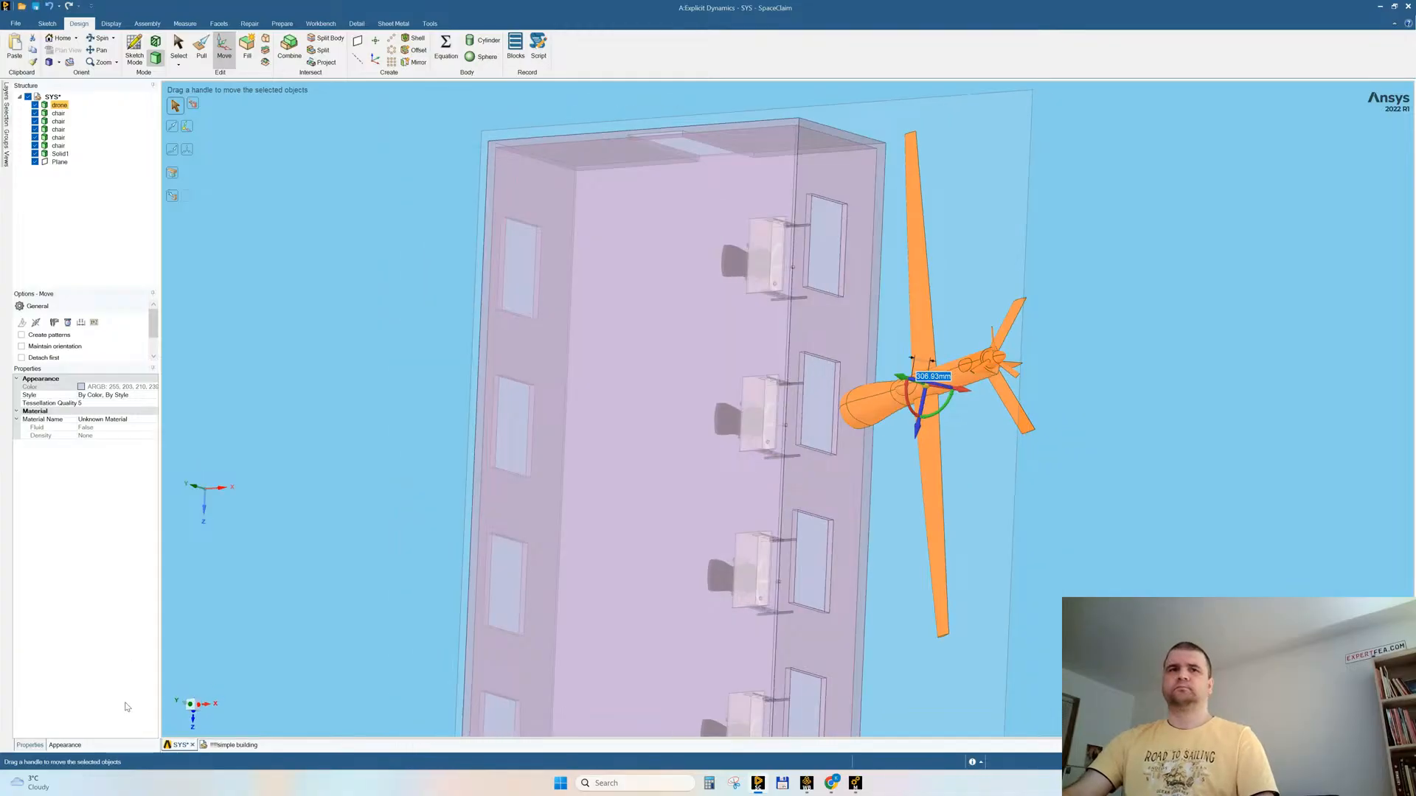
# Step: Raise the drone about 404 mm in +Y relative to the window openings
pyautogui.click(207, 703)
pyautogui.moveTo(856, 420); pyautogui.dragTo(842, 441, button='middle')
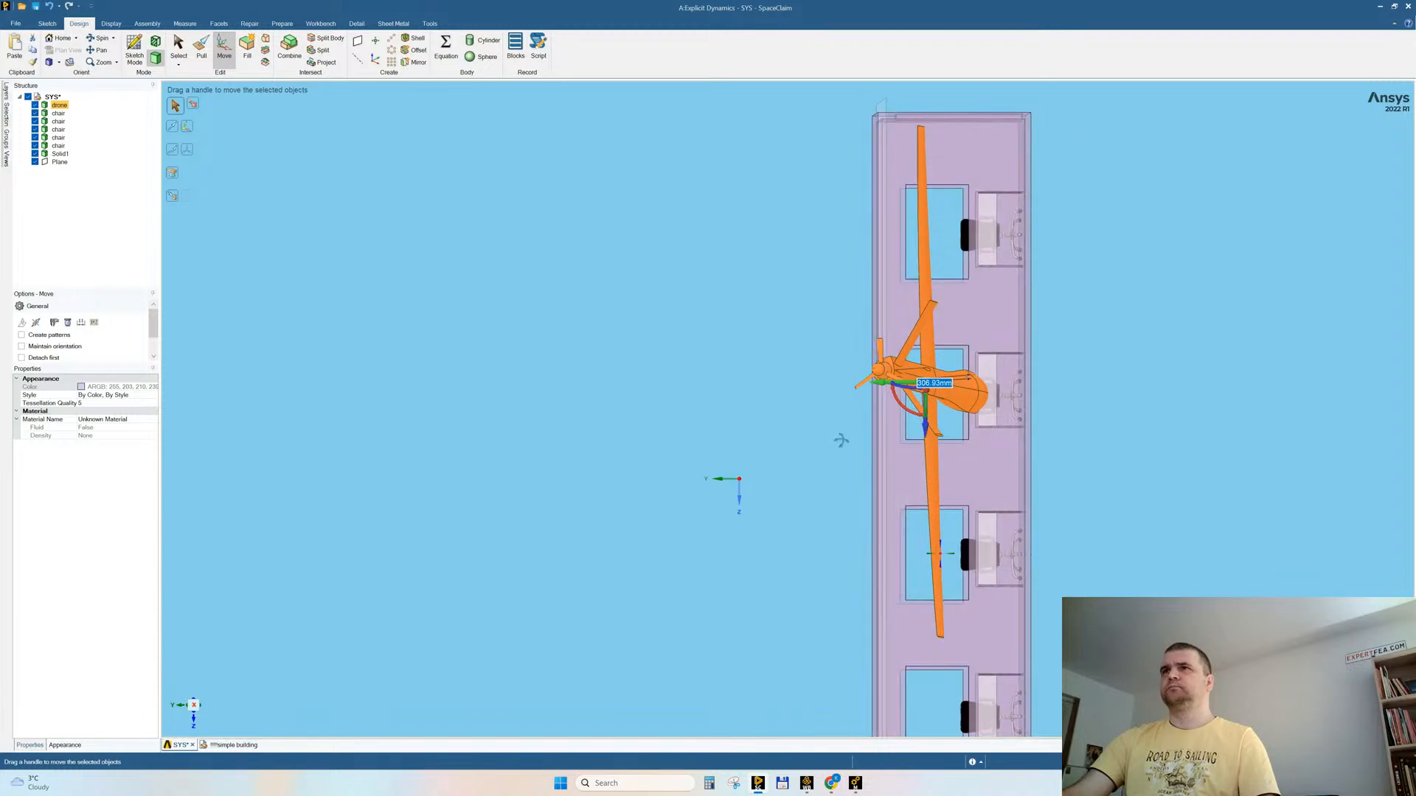
pyautogui.moveTo(876, 387); pyautogui.dragTo(851, 387)
# Step: Tilt the drone about 7° around its Z axis to flatten its dive towards the window wall
pyautogui.moveTo(968, 425); pyautogui.dragTo(1036, 310, button='middle')
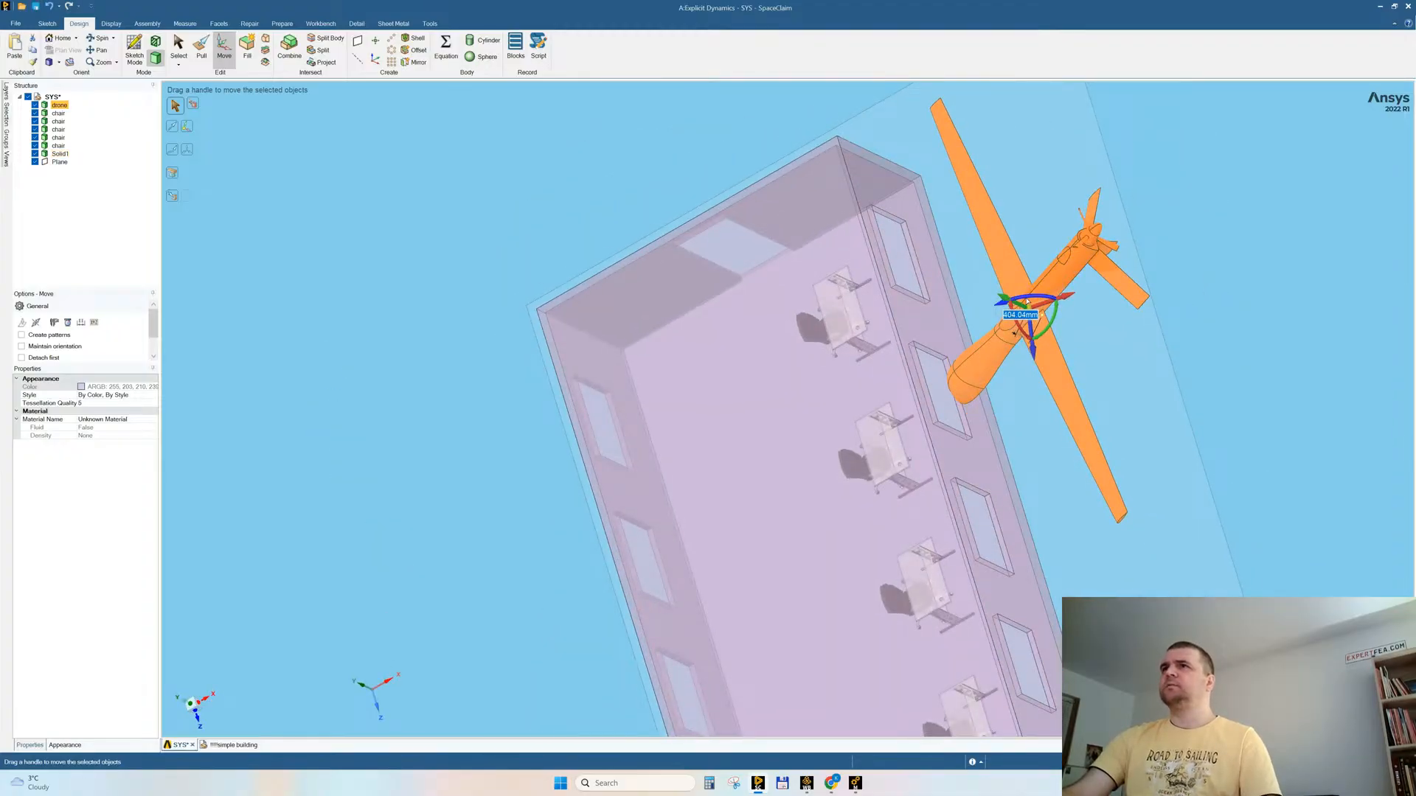
pyautogui.moveTo(1029, 301); pyautogui.dragTo(1030, 300)
pyautogui.moveTo(993, 339); pyautogui.dragTo(359, 635, button='middle')
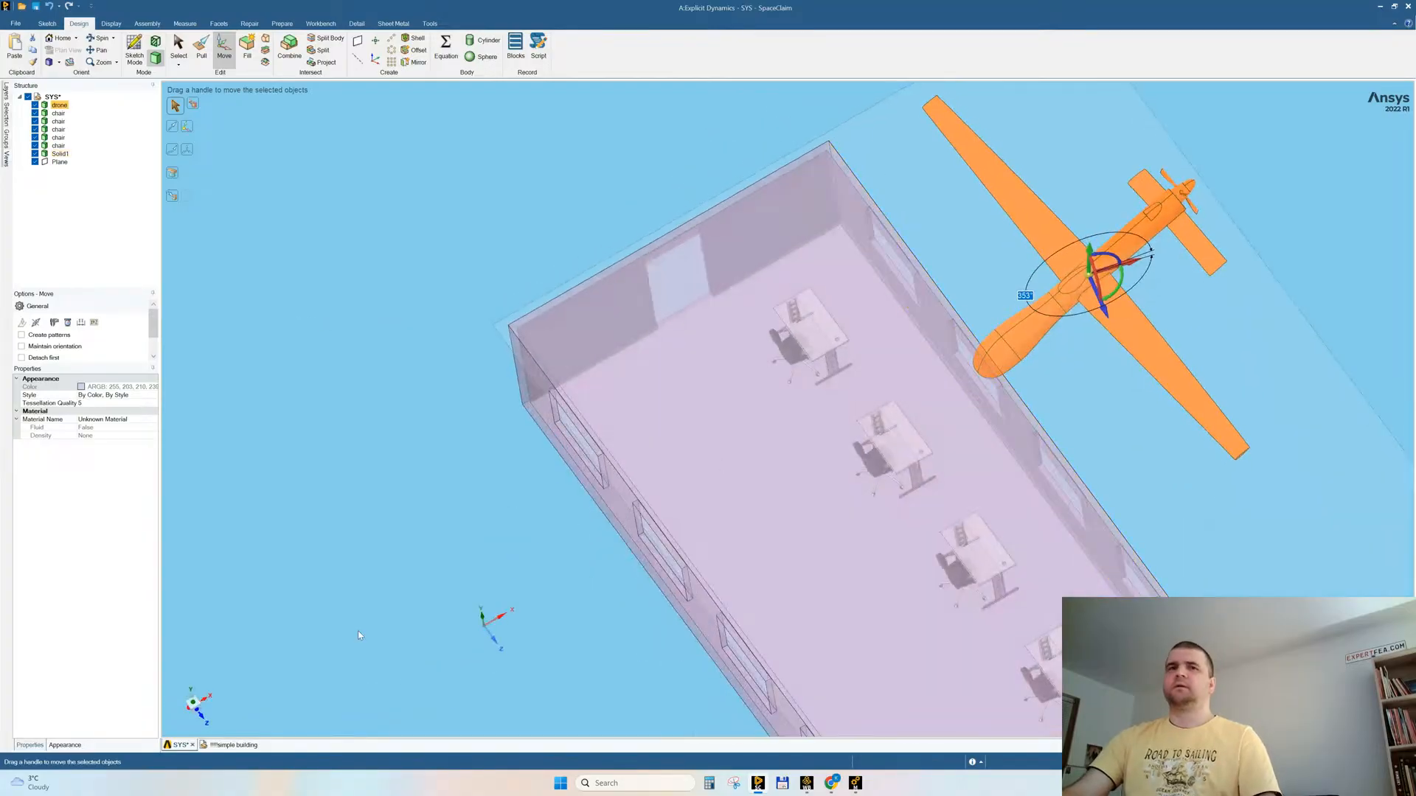
pyautogui.click(199, 714)
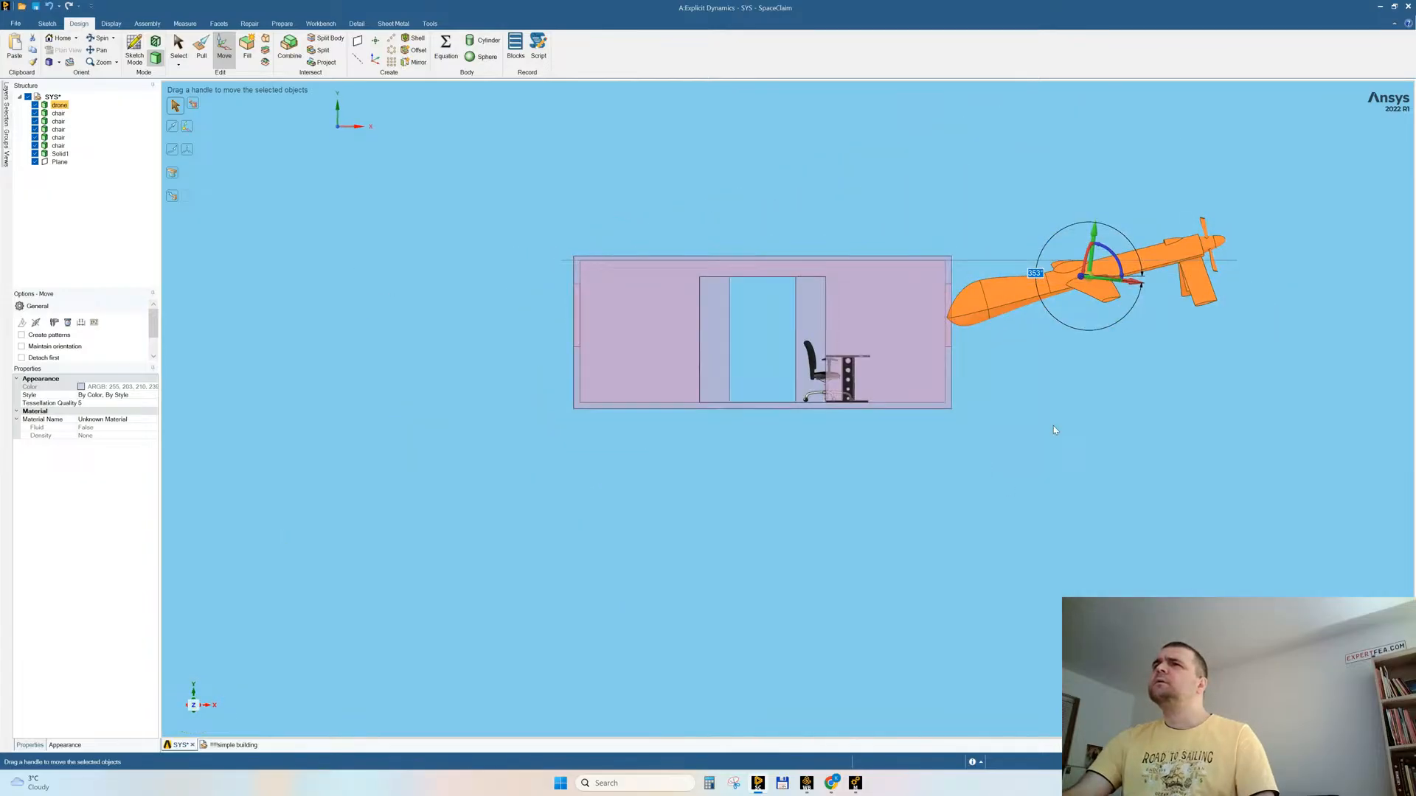
# Step: Rotate the existing horizontal datum plane at roof level by 90° so that it stands upright across the building's length
pyautogui.moveTo(1085, 391); pyautogui.dragTo(905, 484, button='middle')
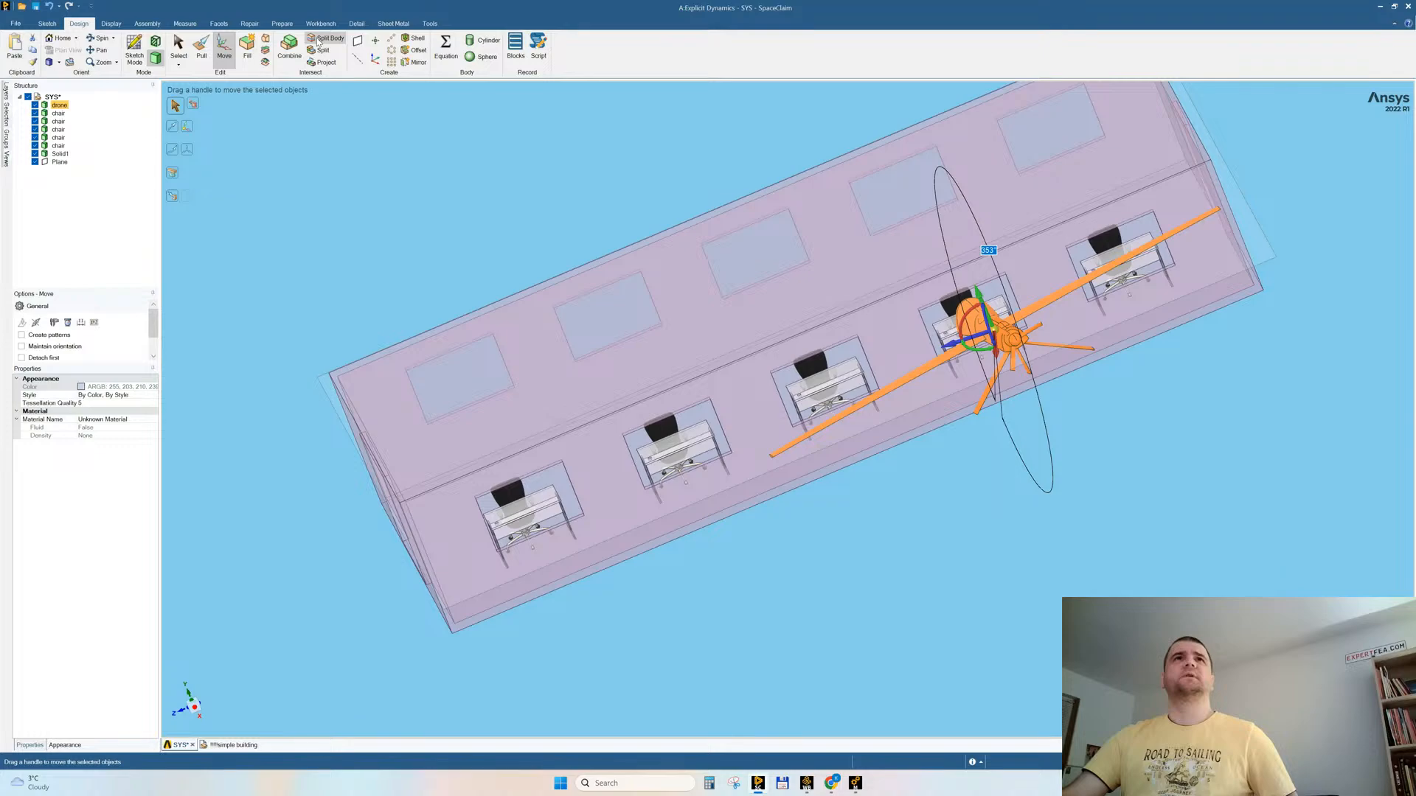
pyautogui.click(357, 42)
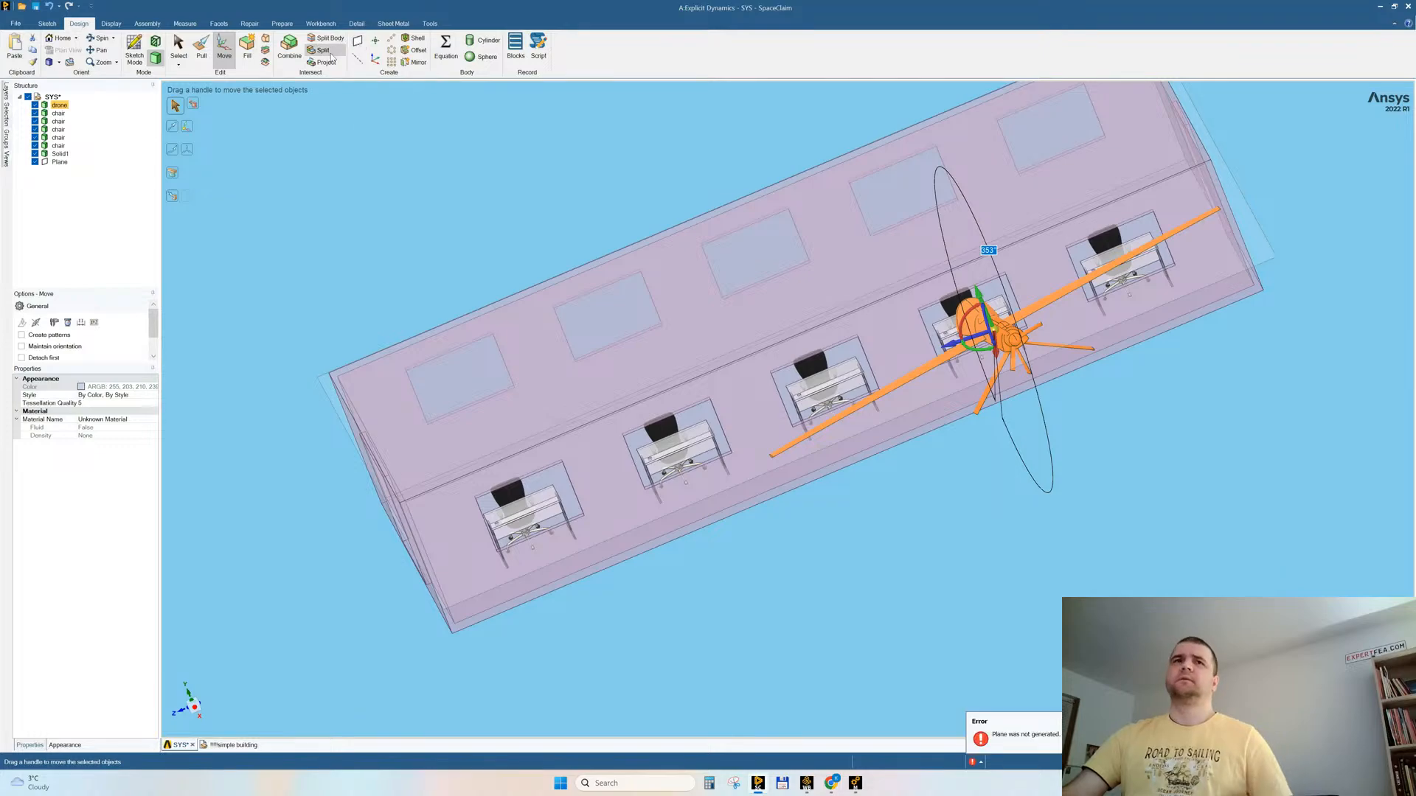
pyautogui.press('Escape')
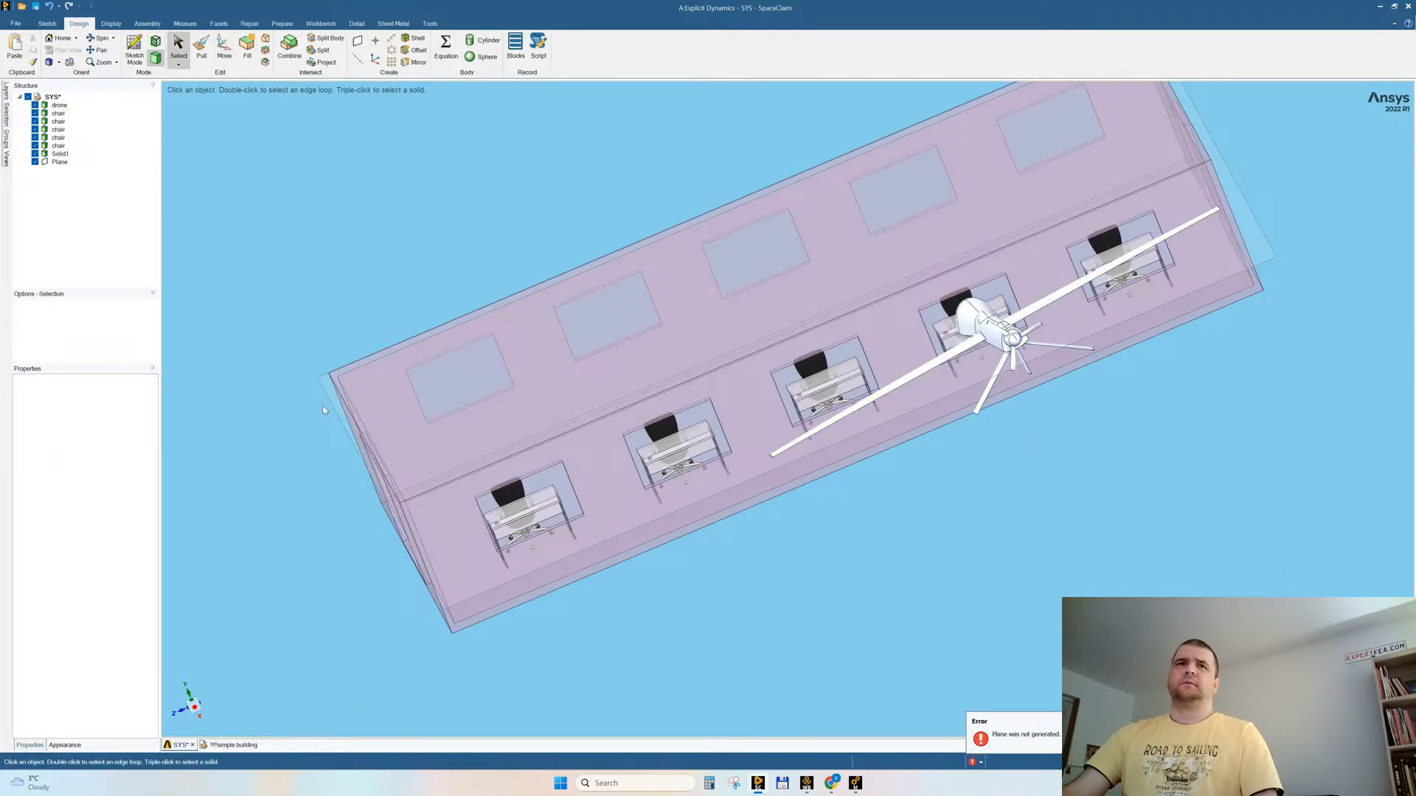
pyautogui.click(335, 399)
pyautogui.press('m')
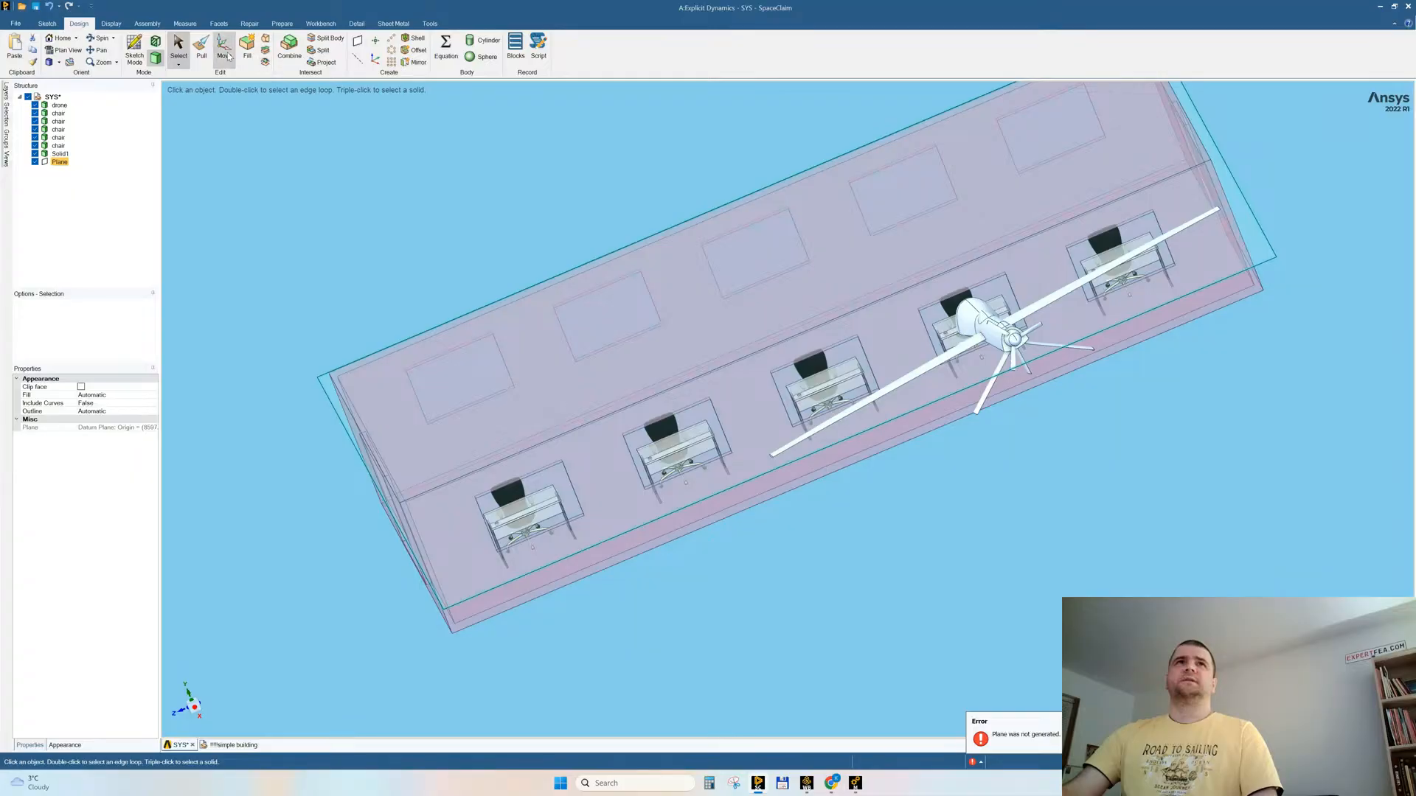
pyautogui.click(778, 347)
pyautogui.write('90')
pyautogui.press('Return')
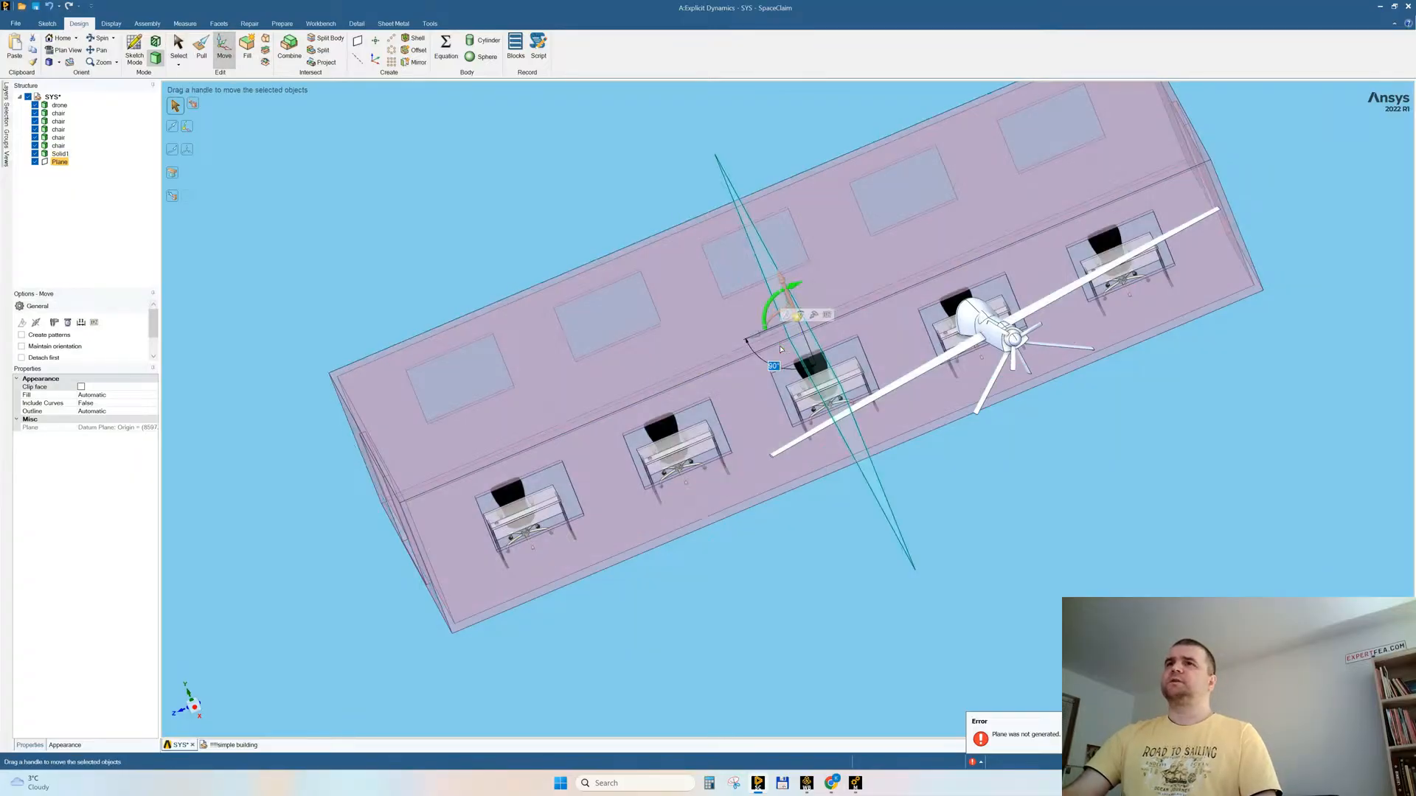
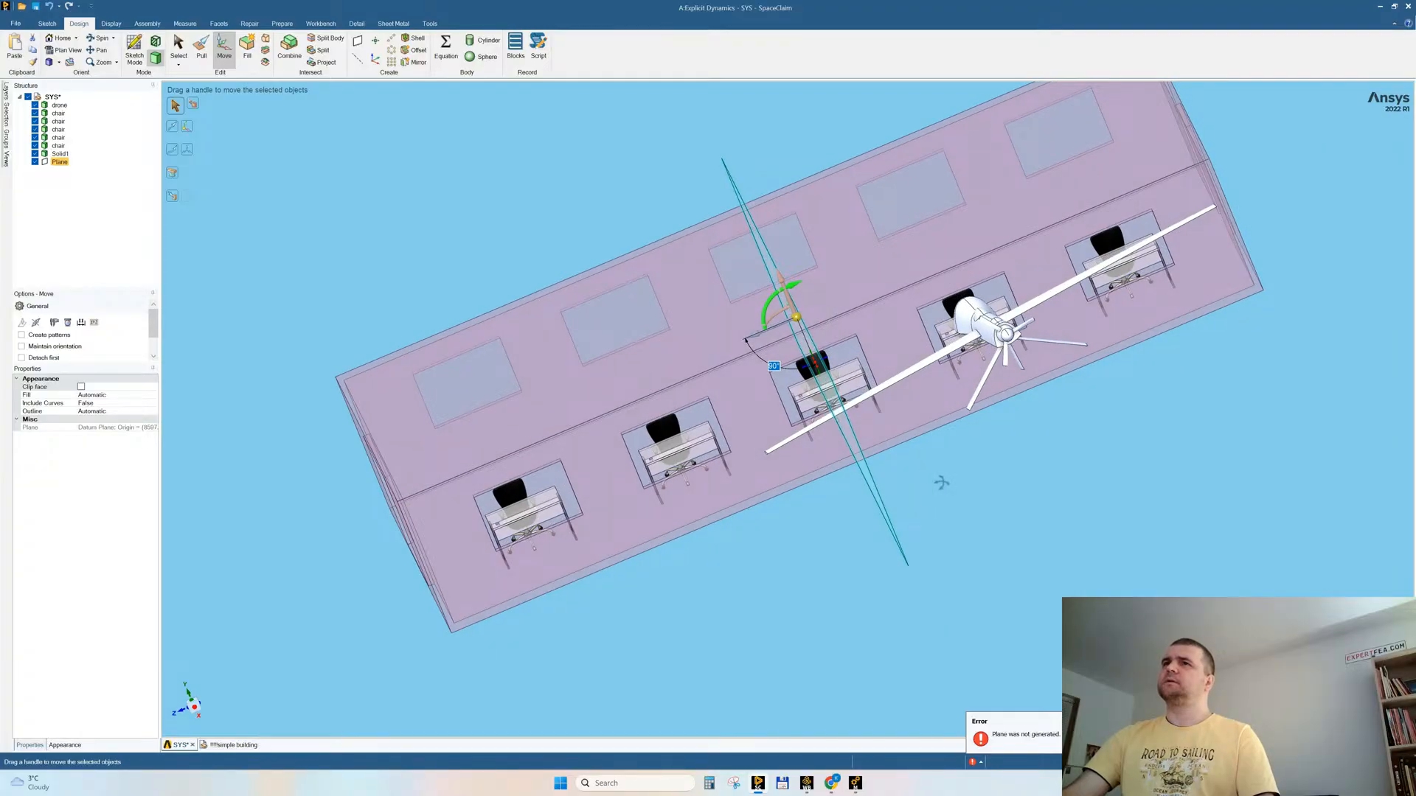
# Step: Shift the upright datum plane in -Z to the wall section between the middle window and the drone's window
pyautogui.moveTo(942, 483); pyautogui.dragTo(946, 484, button='middle')
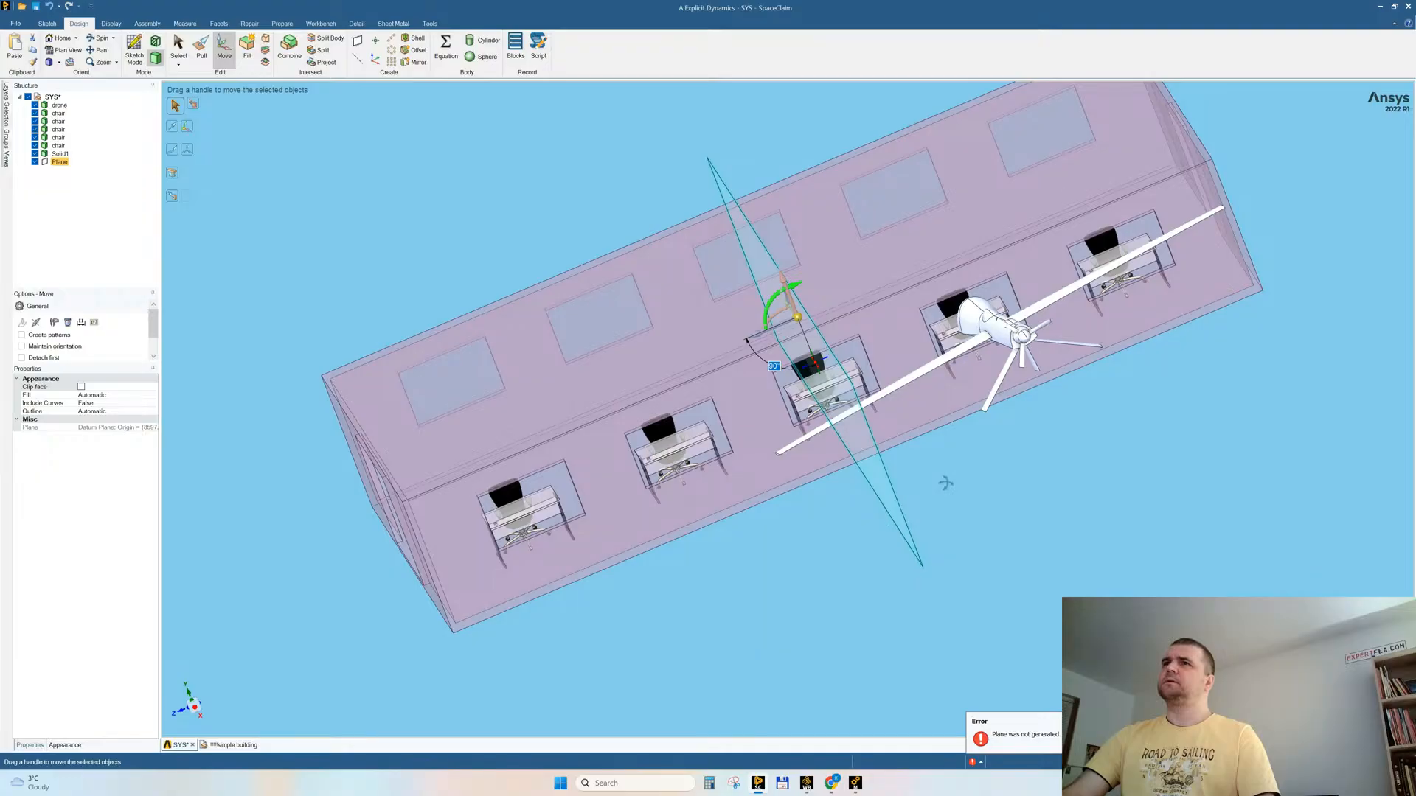
pyautogui.click(196, 708)
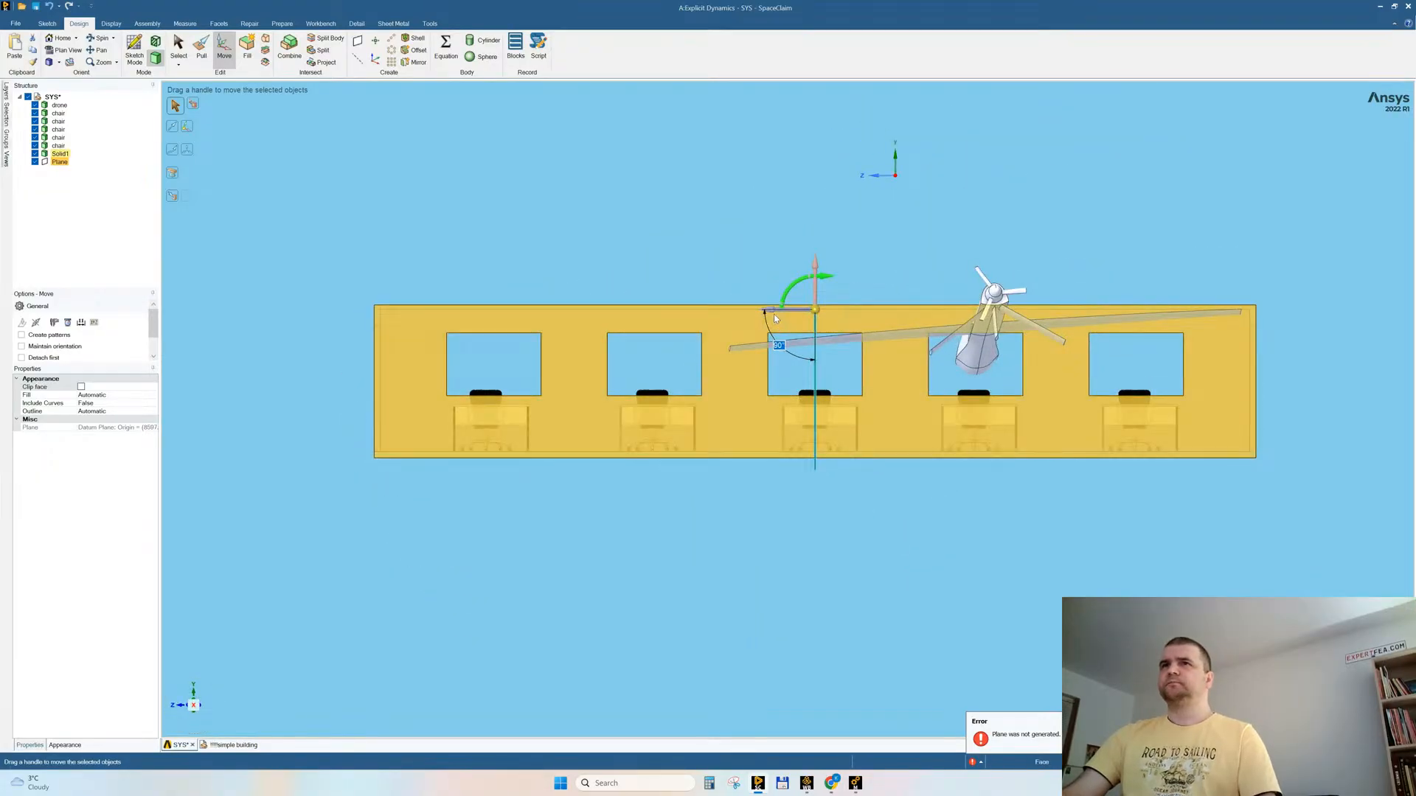
pyautogui.moveTo(771, 311); pyautogui.dragTo(829, 318)
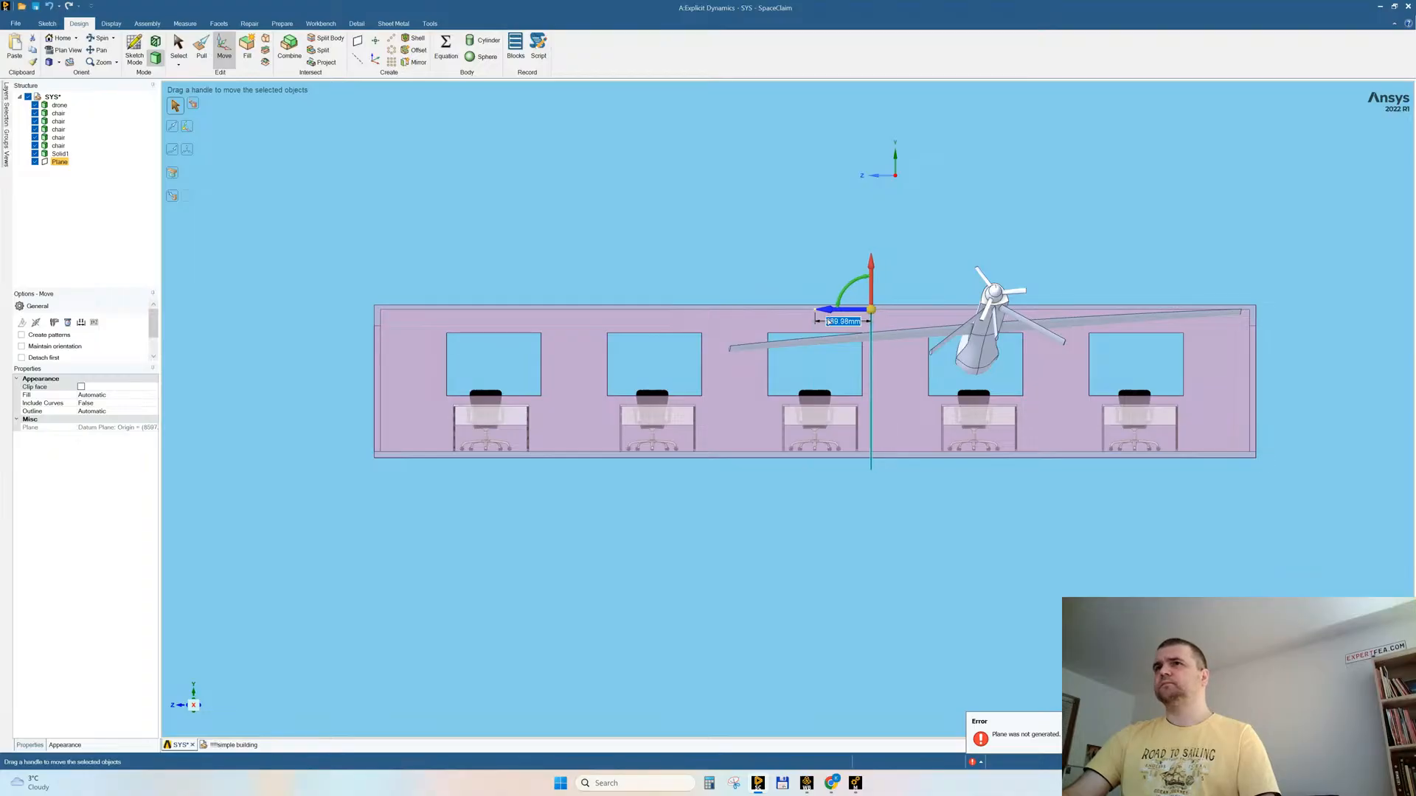
pyautogui.click(714, 528)
# Step: Split the building body at the upright plane and remove the three-window portion, keeping the part in front of the drone
pyautogui.click(325, 38)
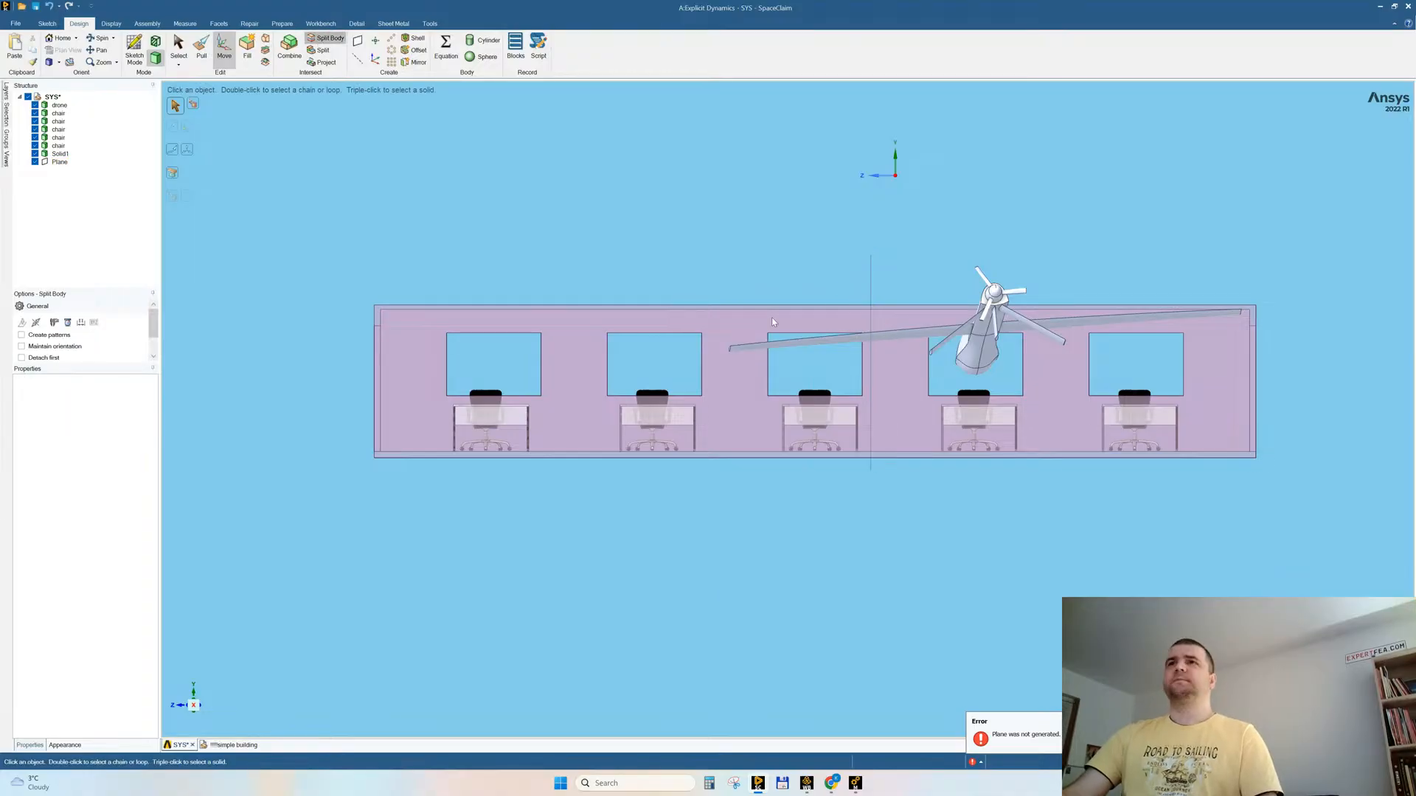
pyautogui.click(763, 315)
pyautogui.click(872, 276)
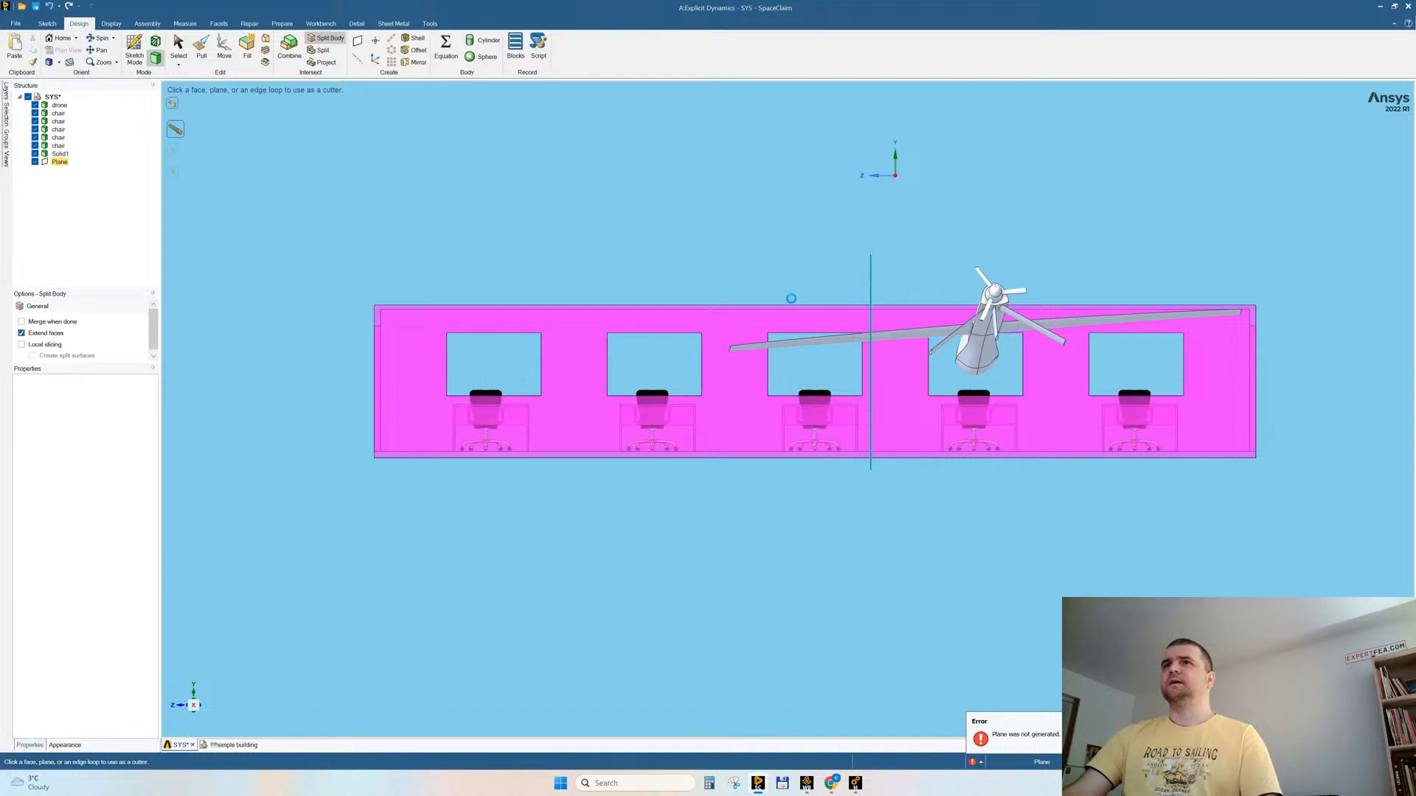
pyautogui.click(737, 325)
pyautogui.press('Escape')
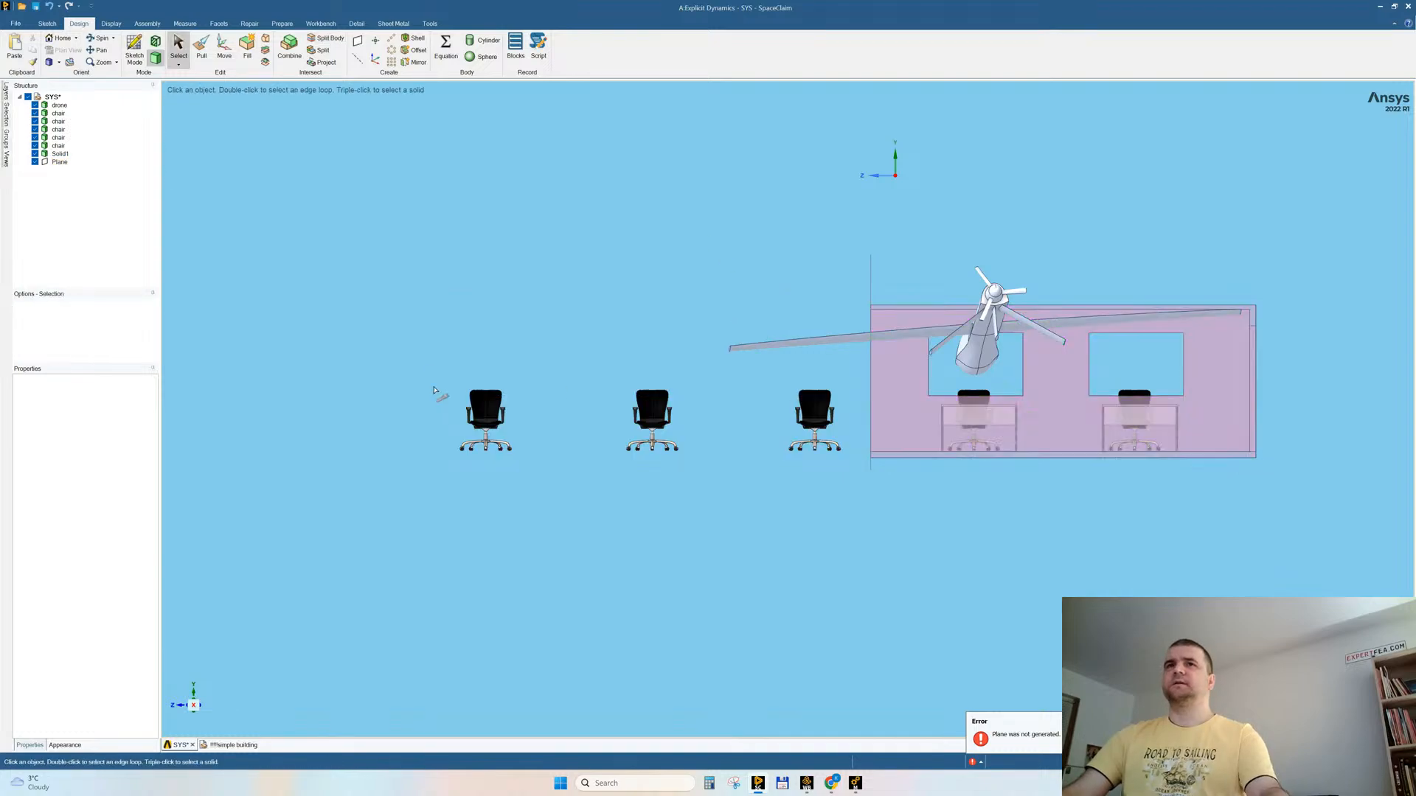
# Step: Delete the three chairs left standing outside the shortened building
pyautogui.moveTo(418, 363); pyautogui.dragTo(859, 515)
pyautogui.press('Delete')
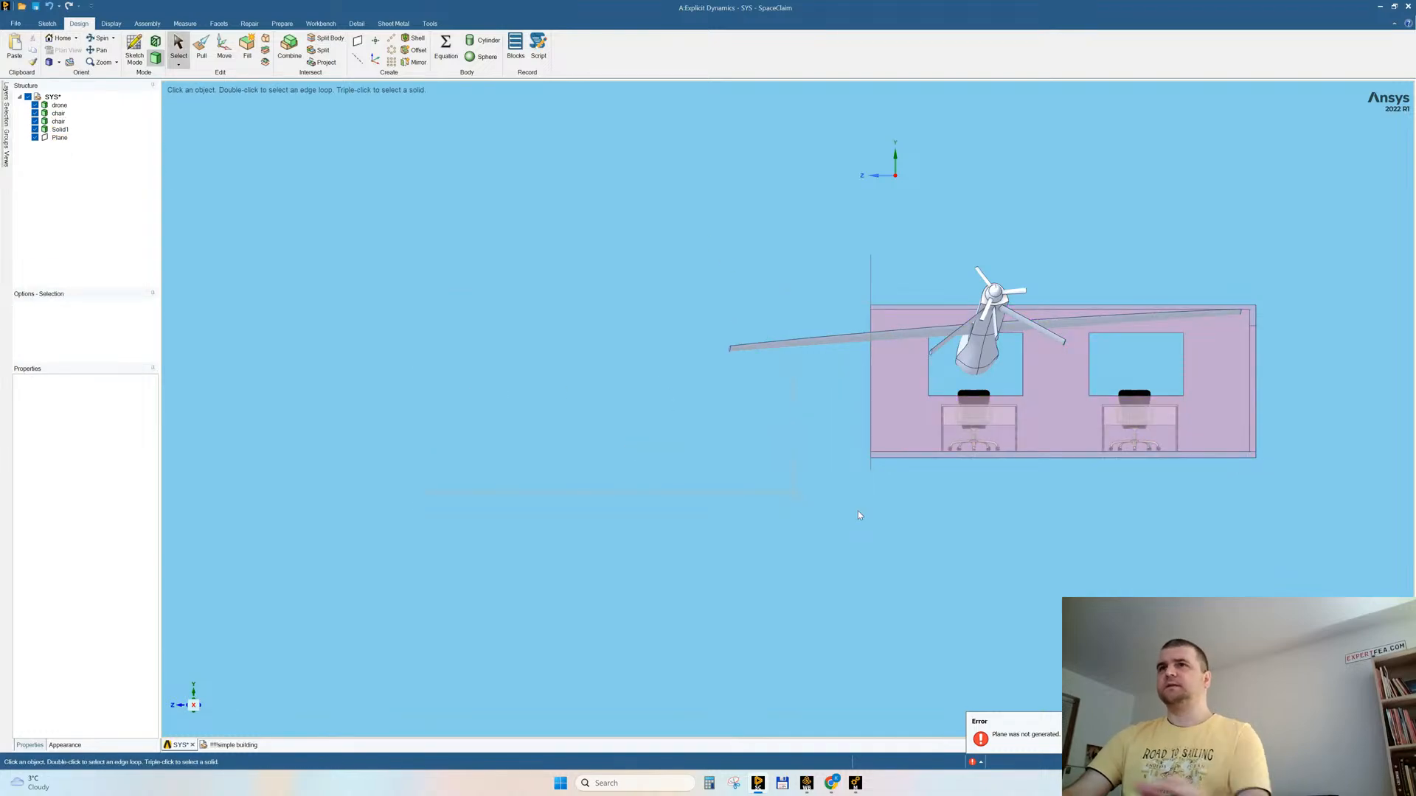
pyautogui.moveTo(826, 466); pyautogui.dragTo(838, 471, button='middle')
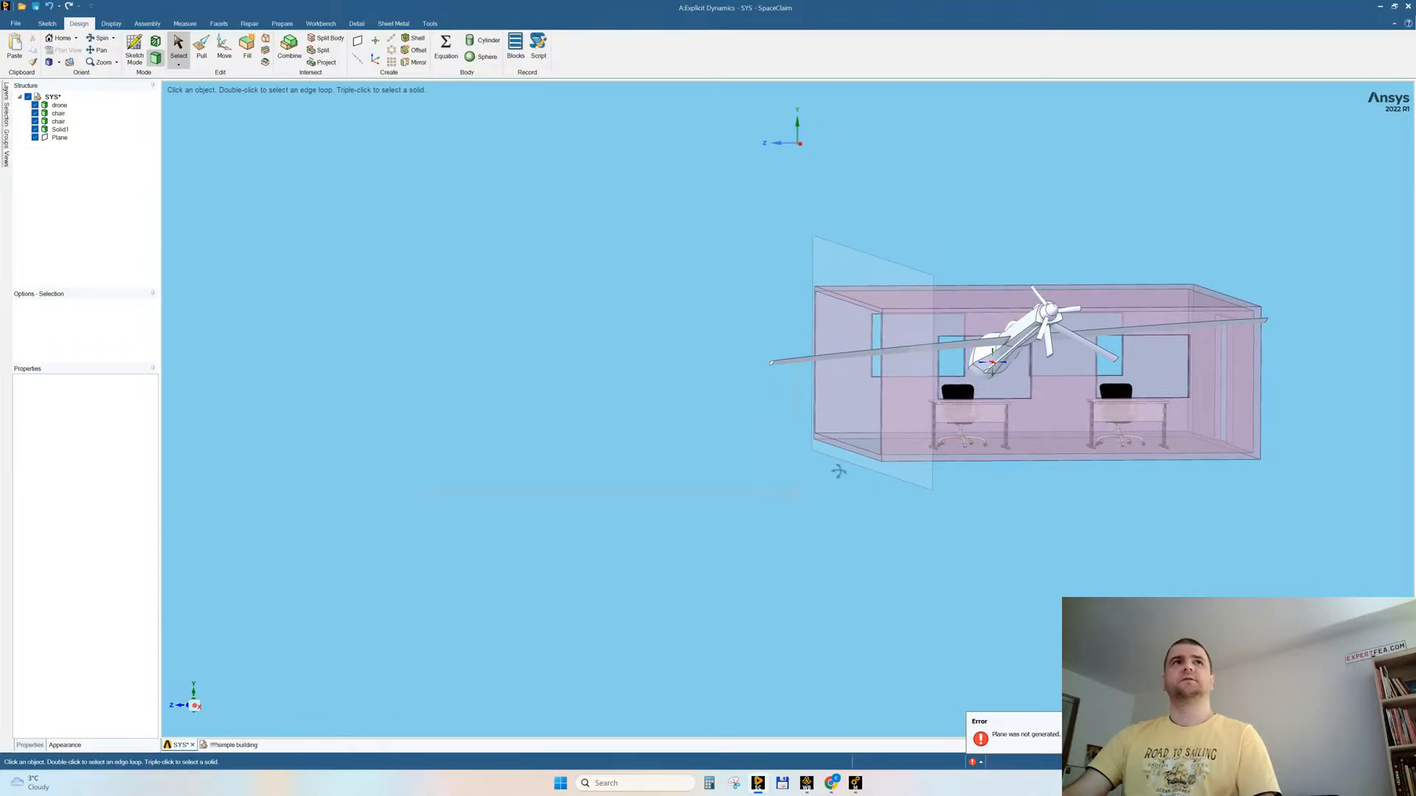
pyautogui.rightClick(500, 296)
pyautogui.click(526, 379)
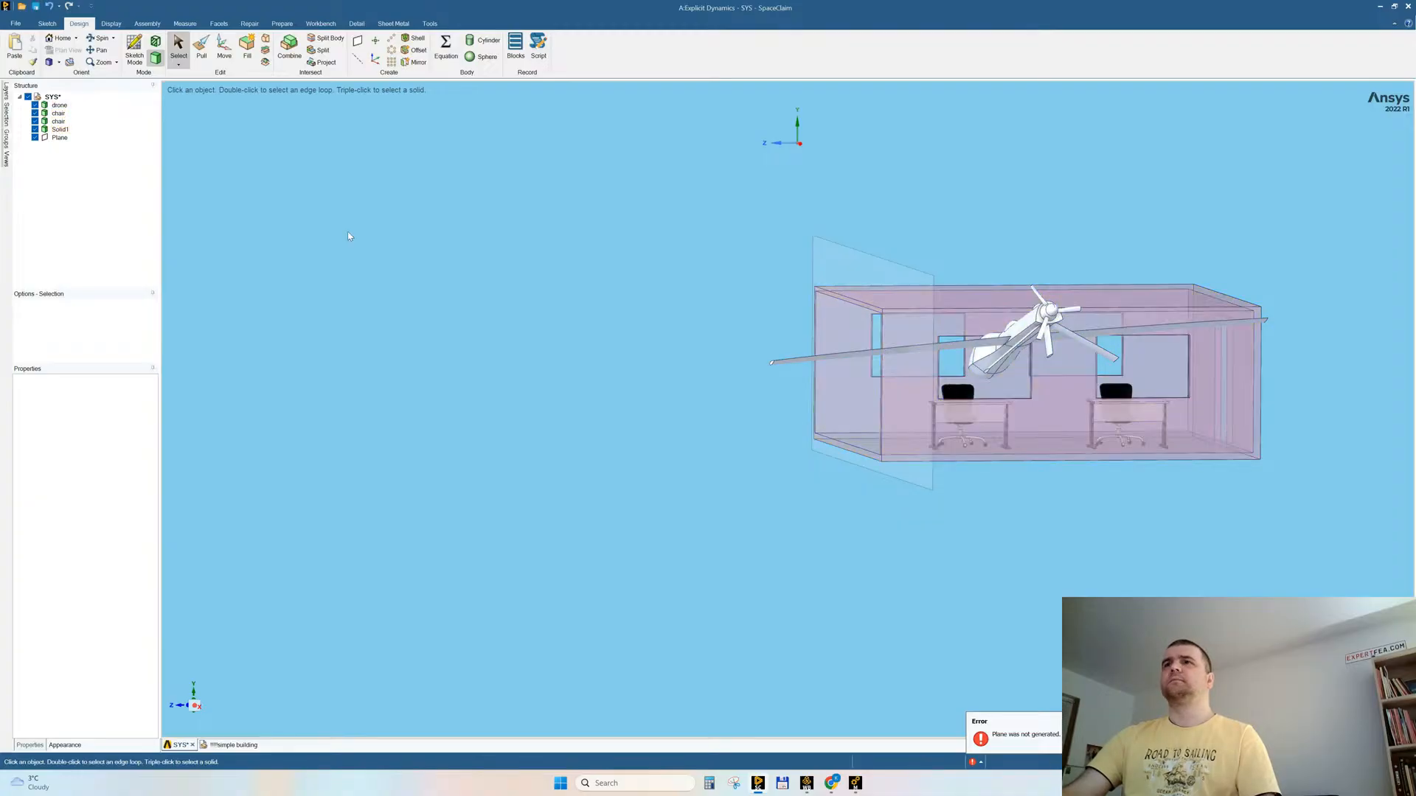
# Step: Isolate the building body with its desks by hiding all other bodies and the plane
pyautogui.moveTo(620, 365); pyautogui.dragTo(829, 398, button='middle')
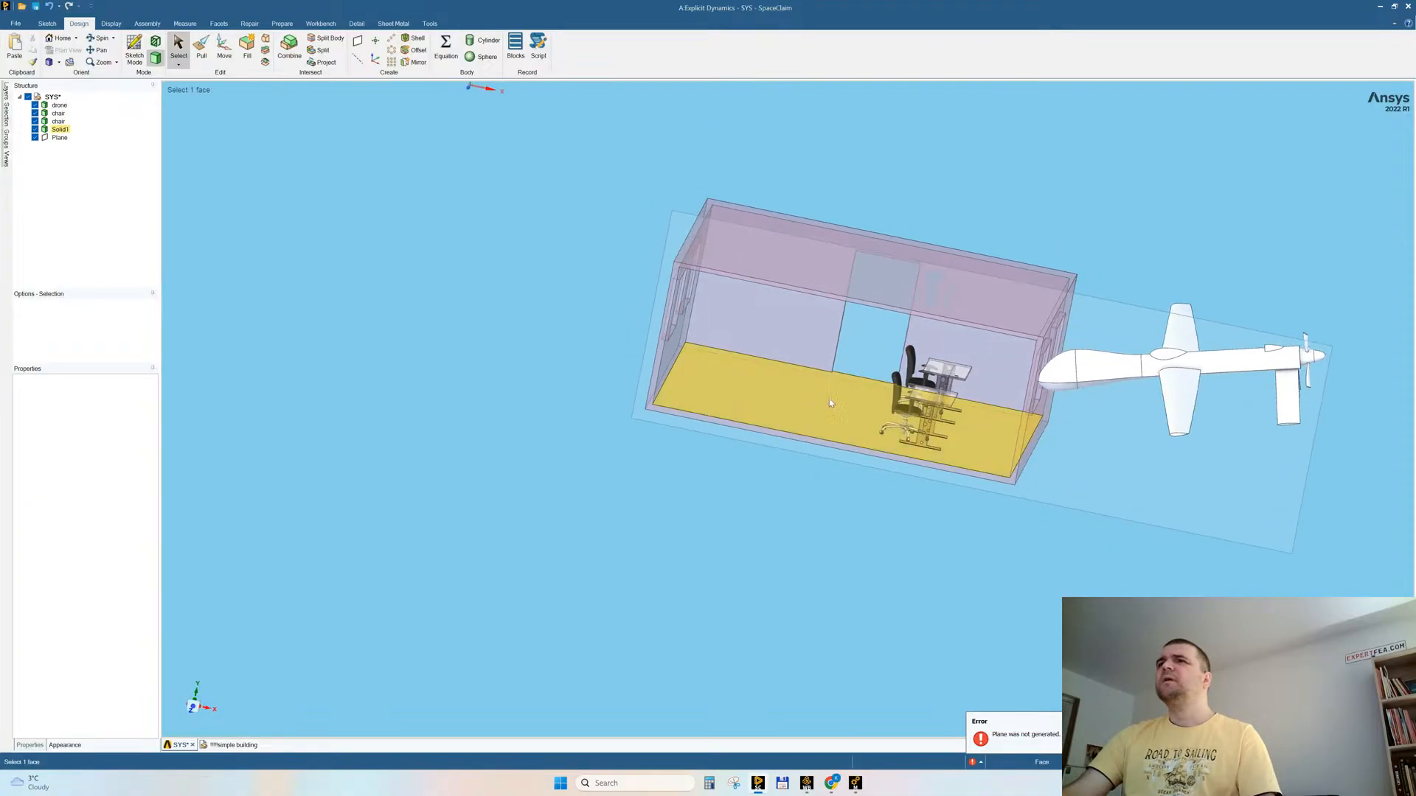
pyautogui.click(933, 366)
pyautogui.tripleClick(933, 367)
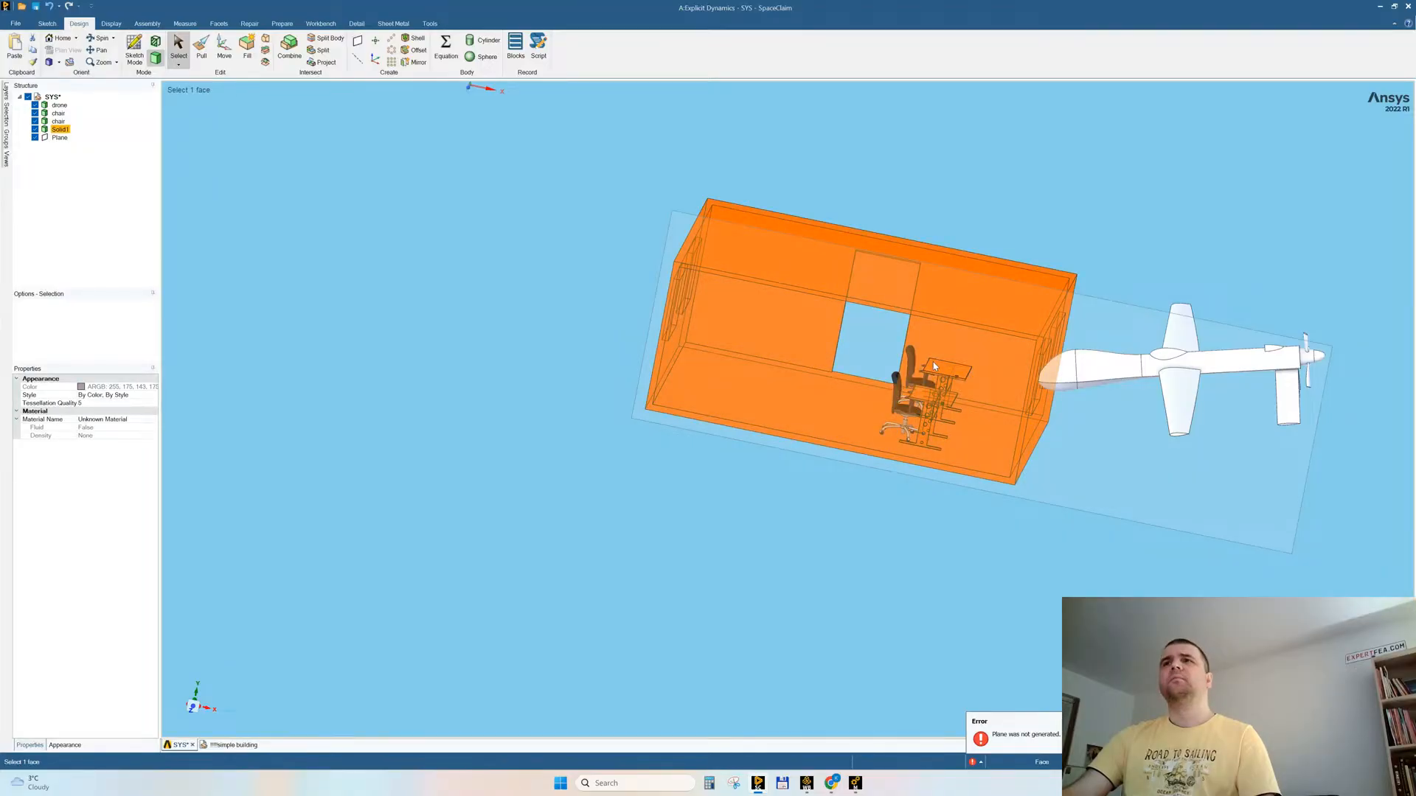
pyautogui.click(561, 572)
pyautogui.moveTo(759, 564); pyautogui.dragTo(776, 547, button='middle')
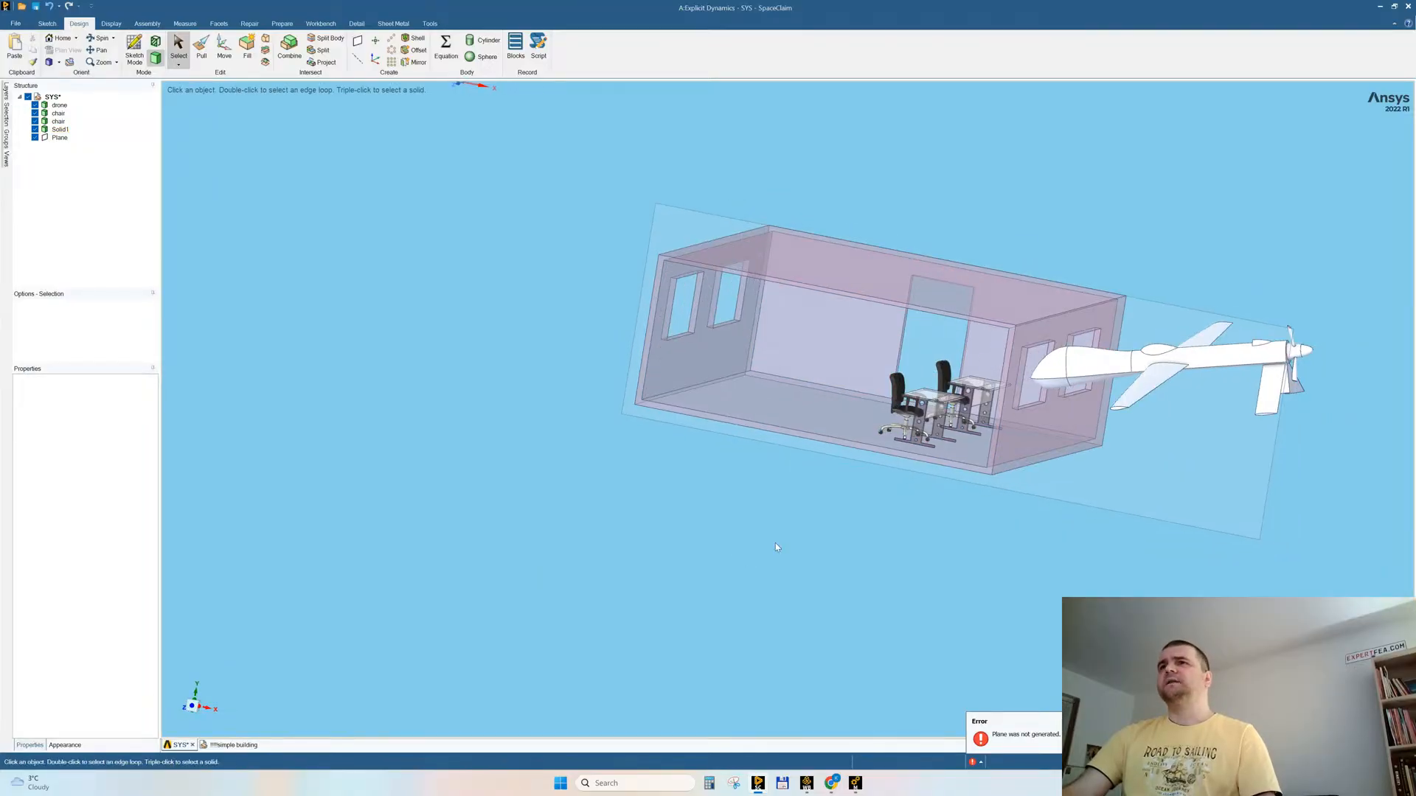
pyautogui.tripleClick(976, 386)
pyautogui.rightClick(976, 386)
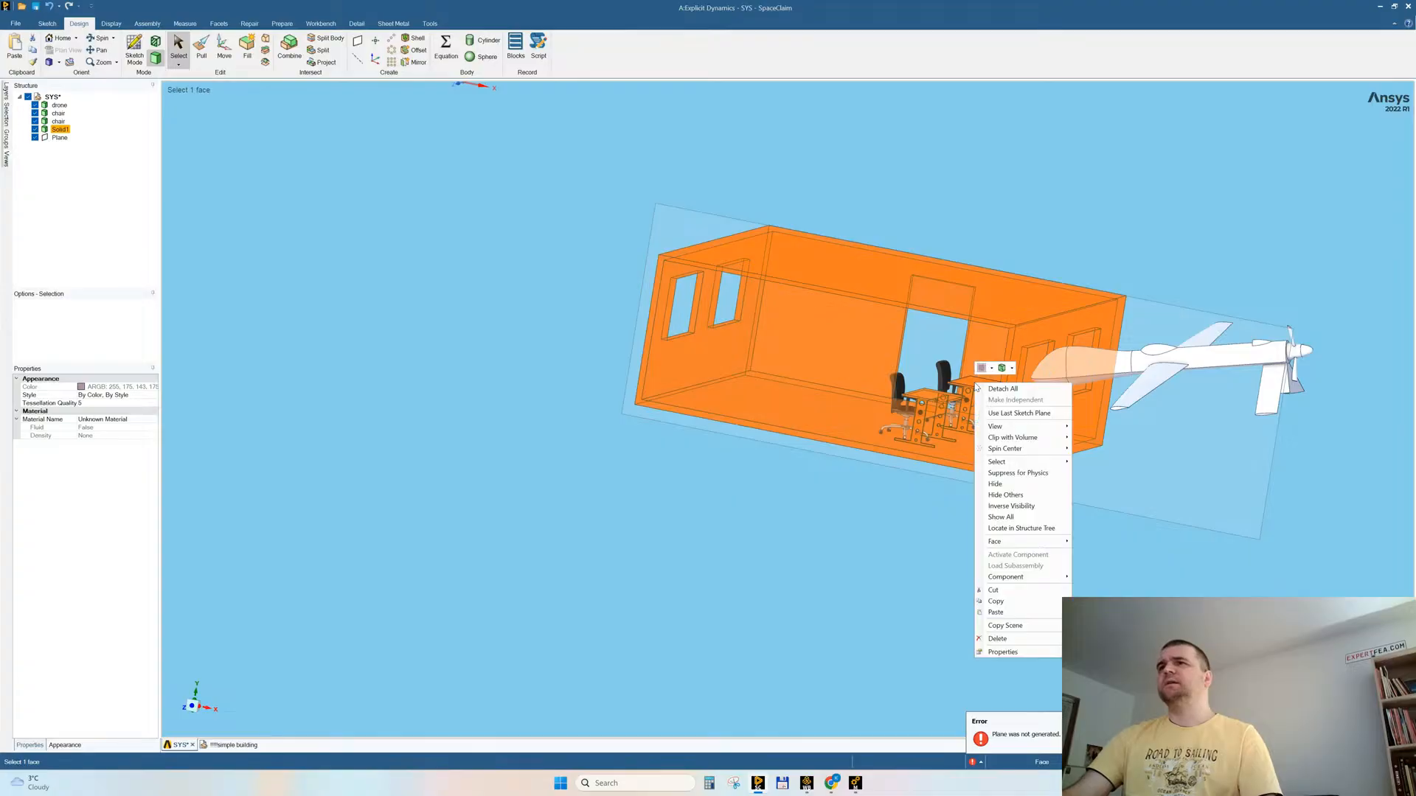
pyautogui.click(1005, 495)
pyautogui.moveTo(829, 528); pyautogui.dragTo(820, 540, button='middle')
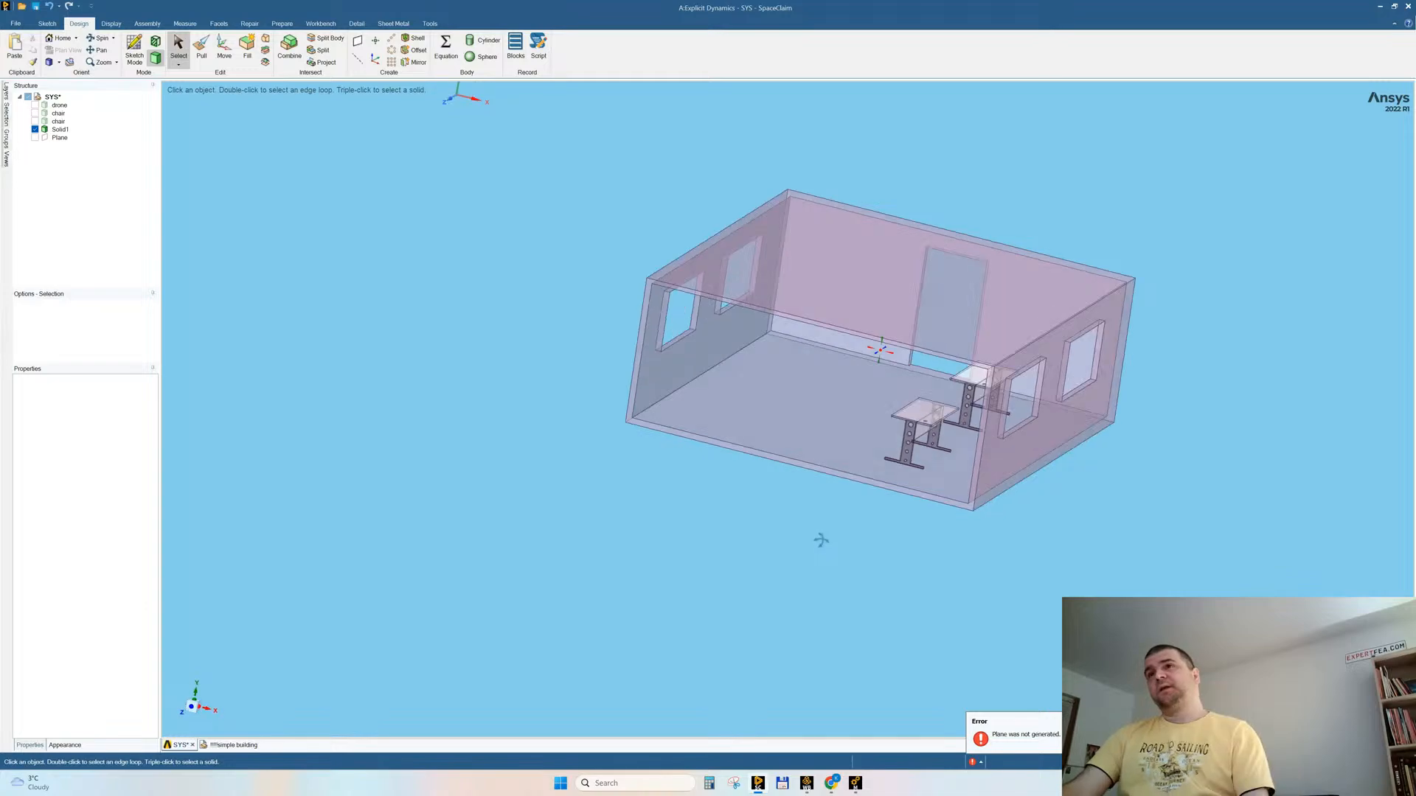
# Step: Split the building body along the inner floor face to separate the two desks from the room structure
pyautogui.scroll(5, 1047, 502)
pyautogui.moveTo(1033, 522)
pyautogui.mouseDown(button='middle')
pyautogui.moveTo(971, 496)
pyautogui.moveTo(986, 497)
pyautogui.mouseUp(button='middle')
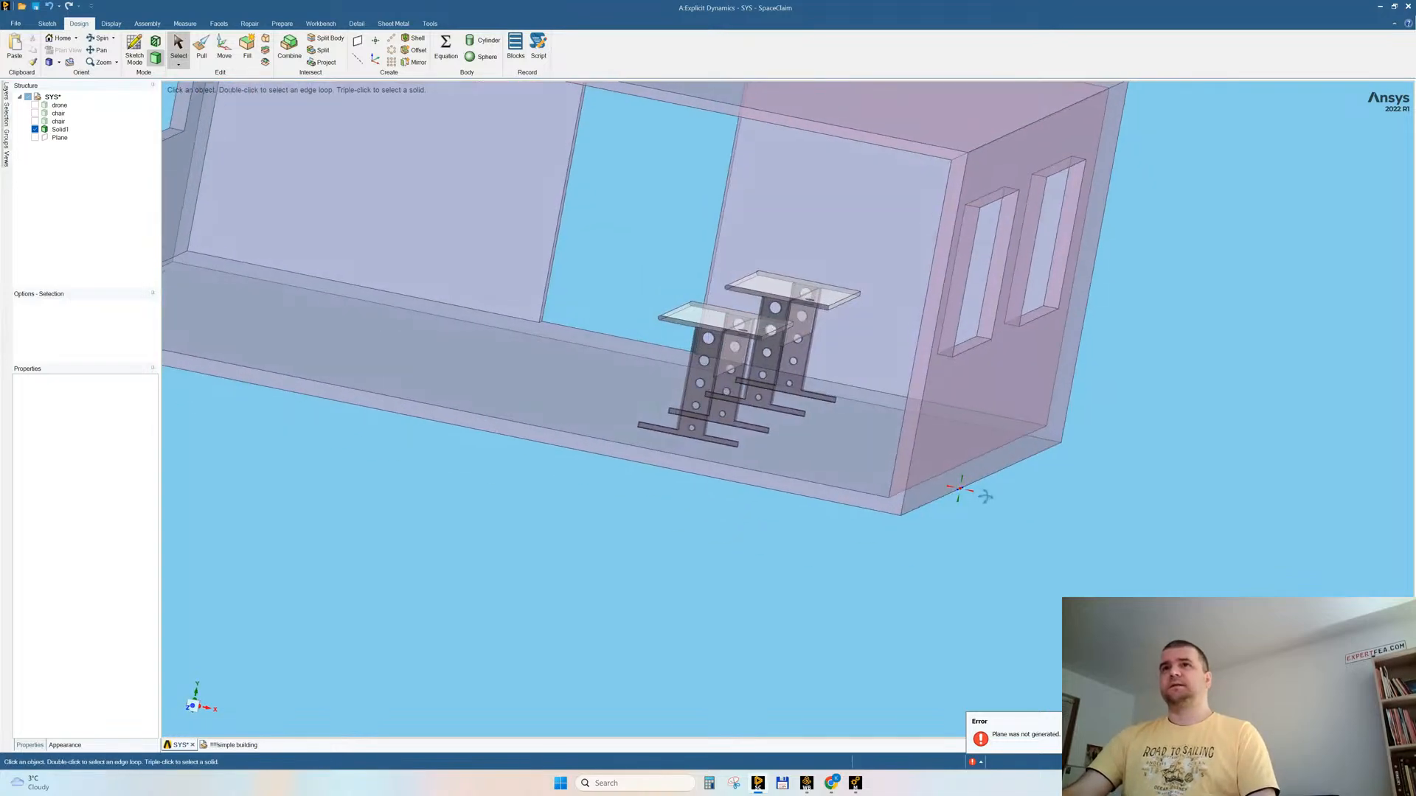
pyautogui.click(193, 707)
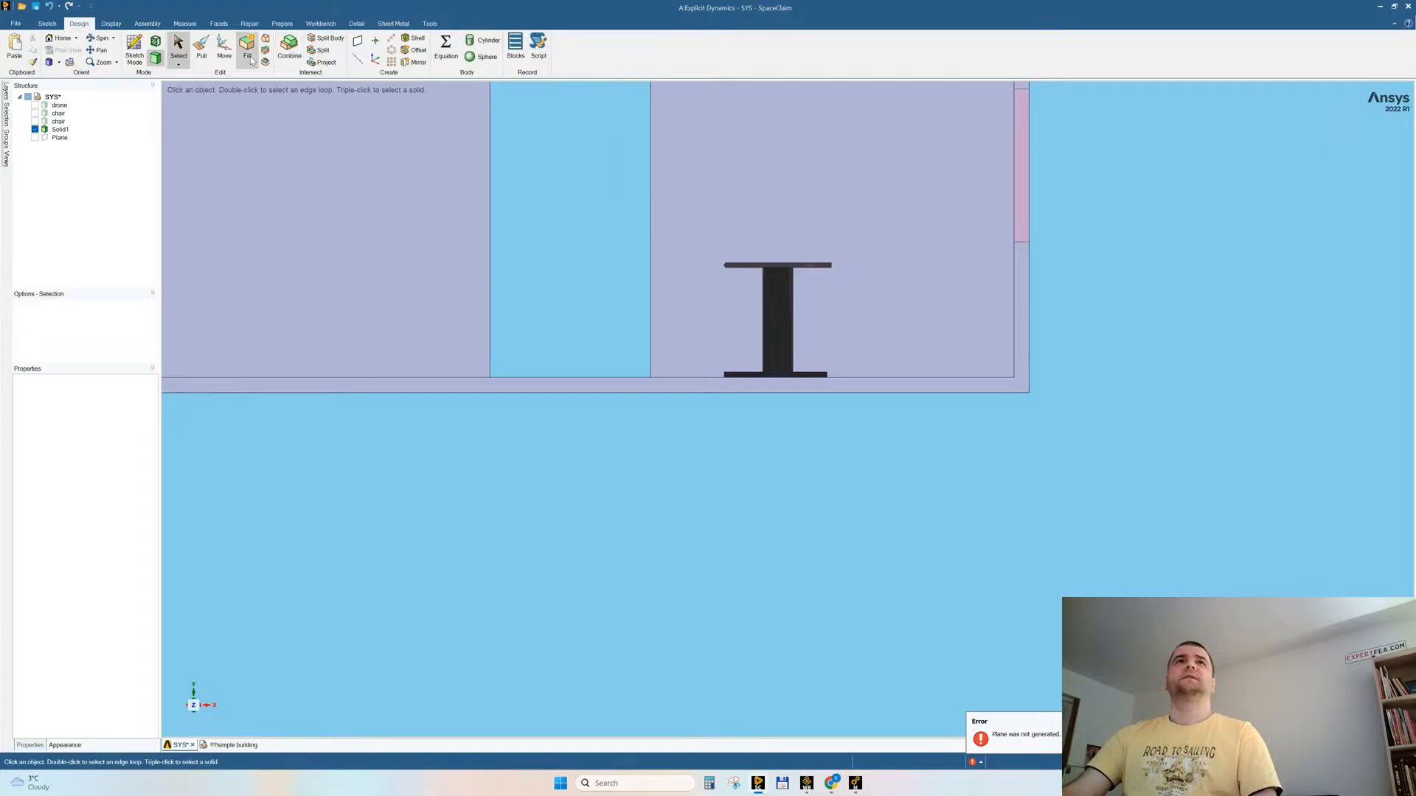
pyautogui.click(321, 40)
pyautogui.moveTo(785, 483); pyautogui.dragTo(922, 383, button='middle')
pyautogui.click(880, 396)
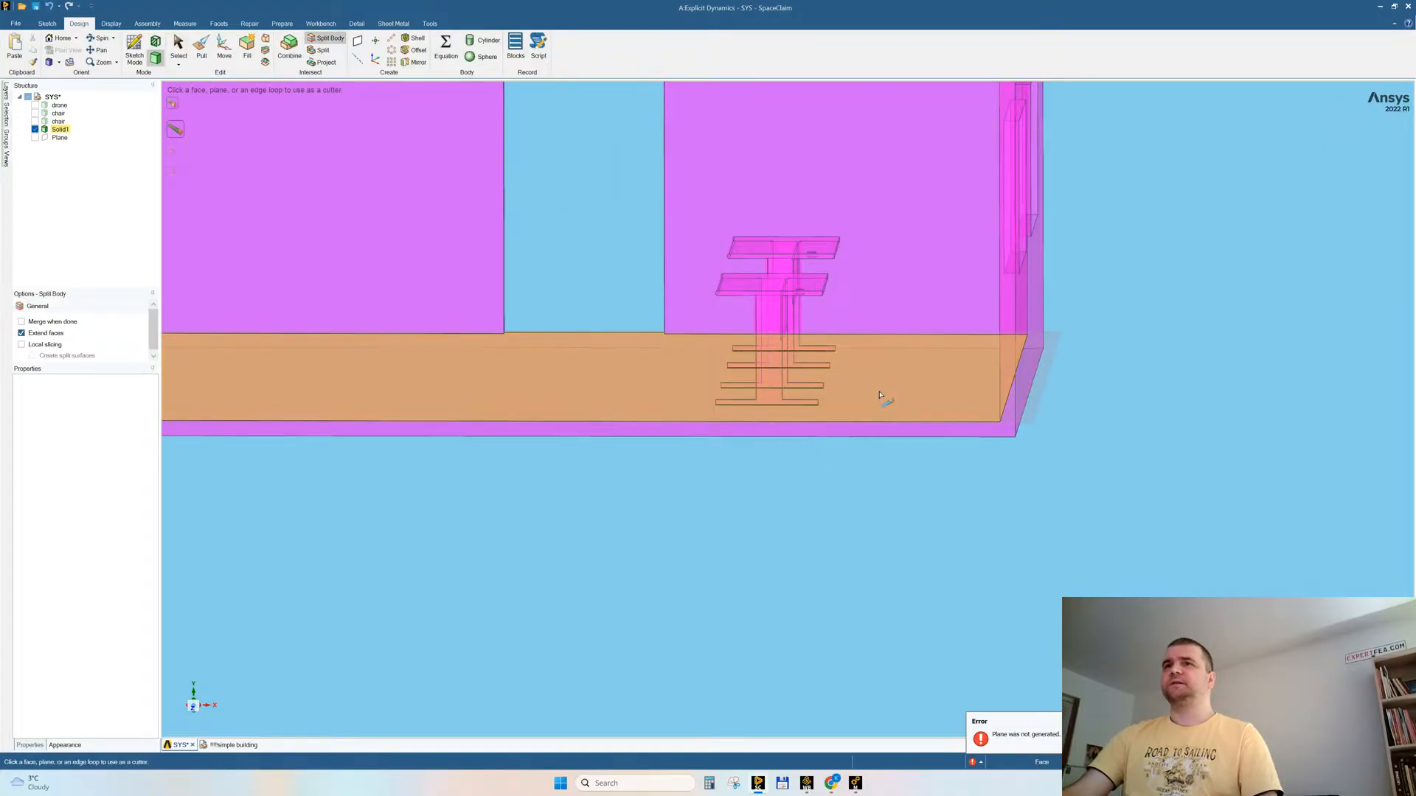
pyautogui.click(880, 396)
pyautogui.press('Escape')
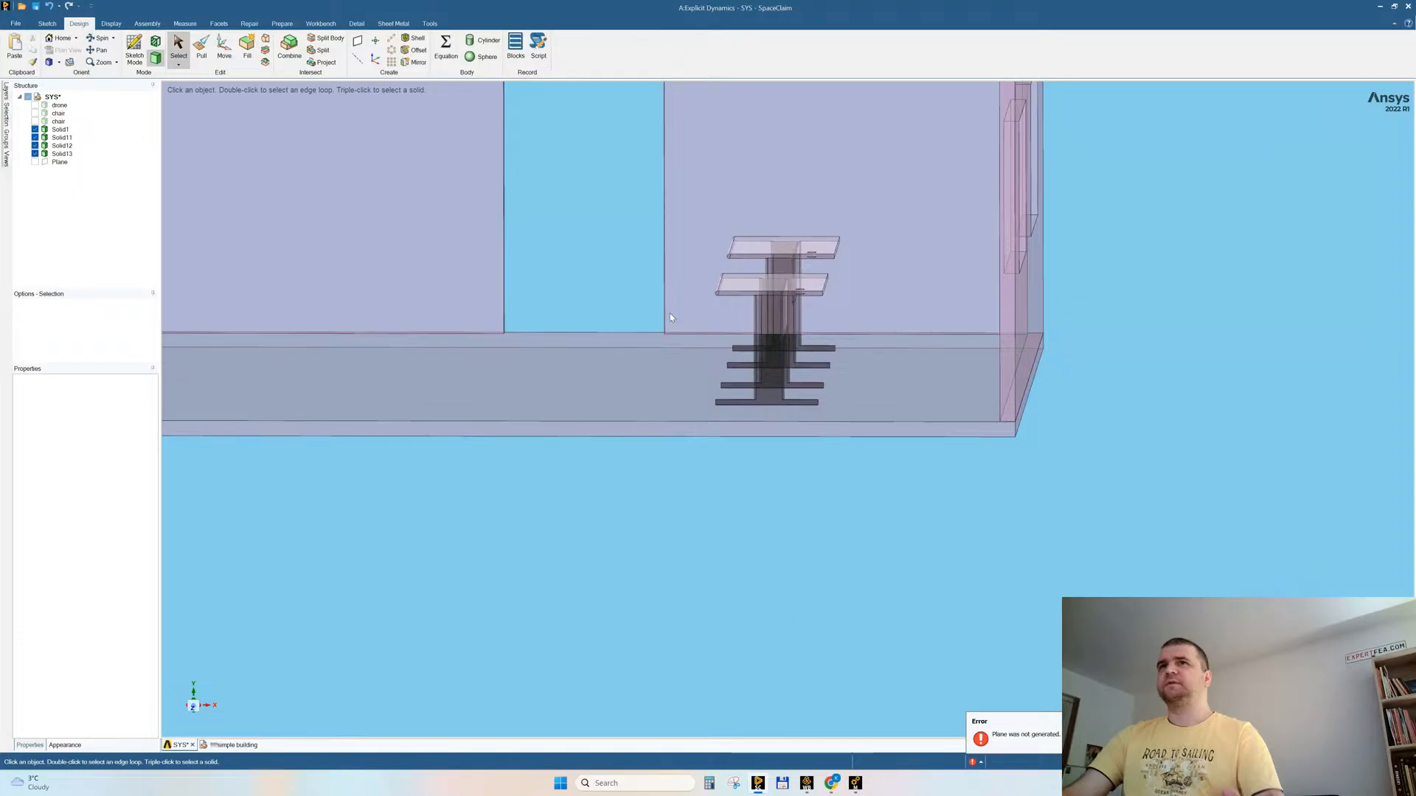
# Step: Merge the walls and the floor slab back into one body with Combine, leaving the desks separate
pyautogui.click(737, 278)
pyautogui.click(770, 560)
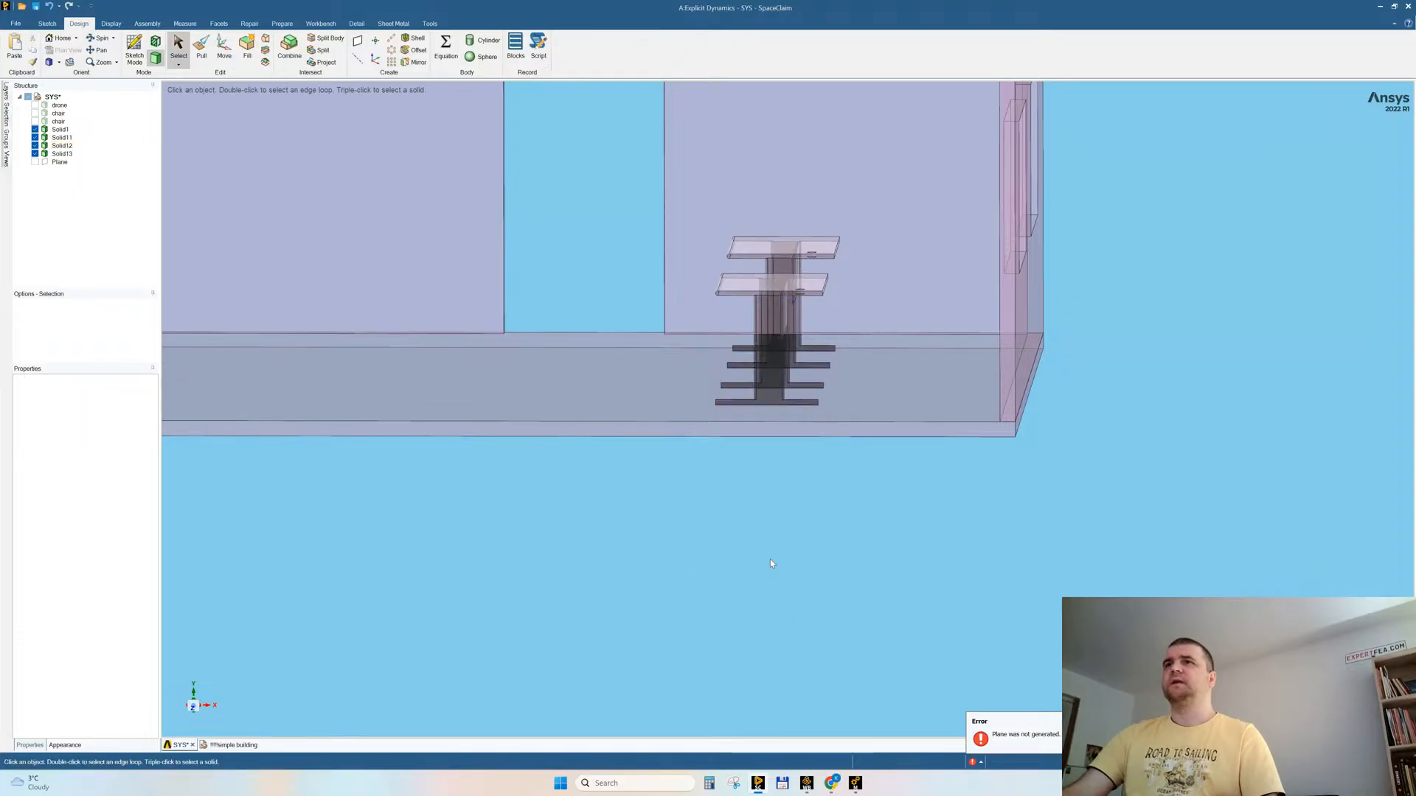
pyautogui.click(290, 48)
pyautogui.click(1005, 284)
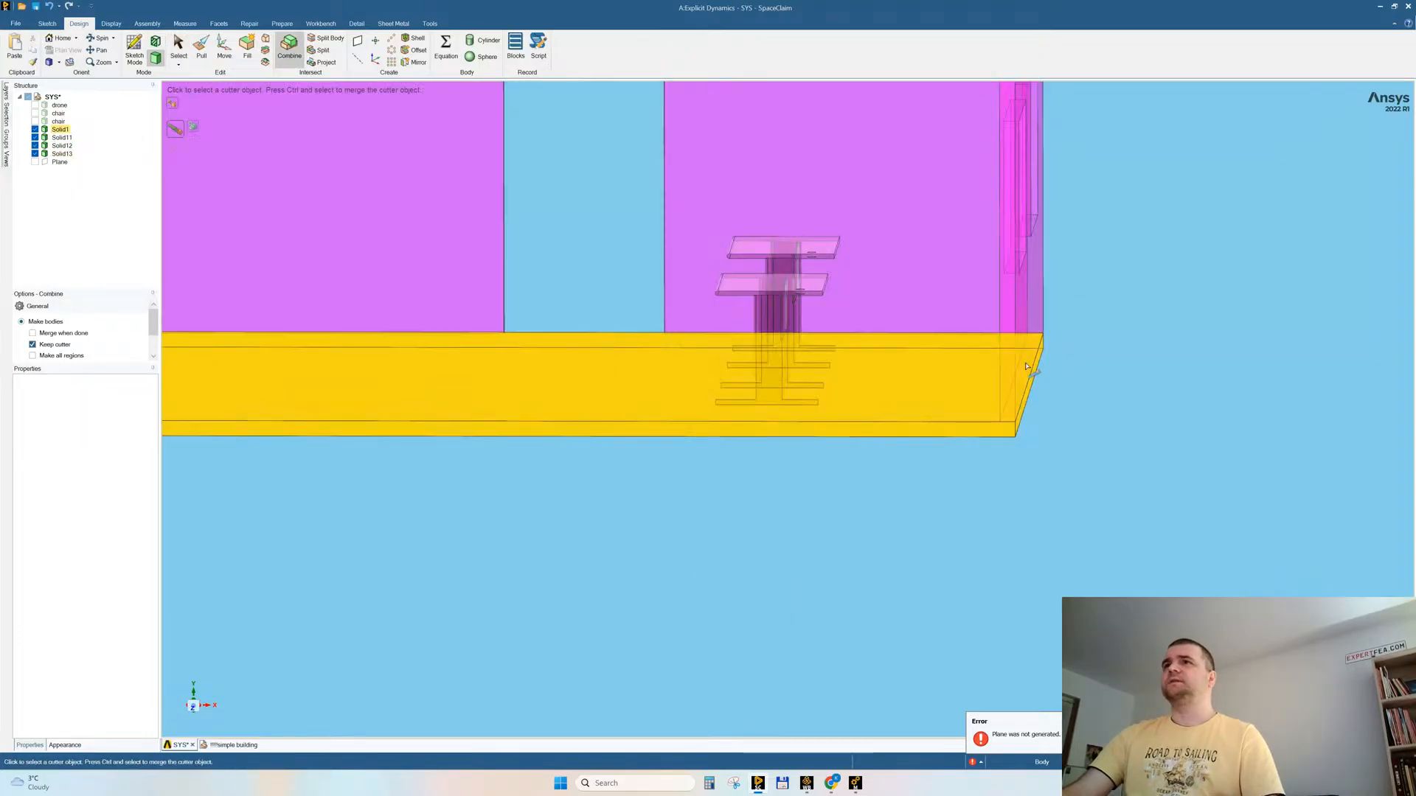
pyautogui.keyDown('ctrl'); pyautogui.click(961, 401); pyautogui.keyUp('ctrl')
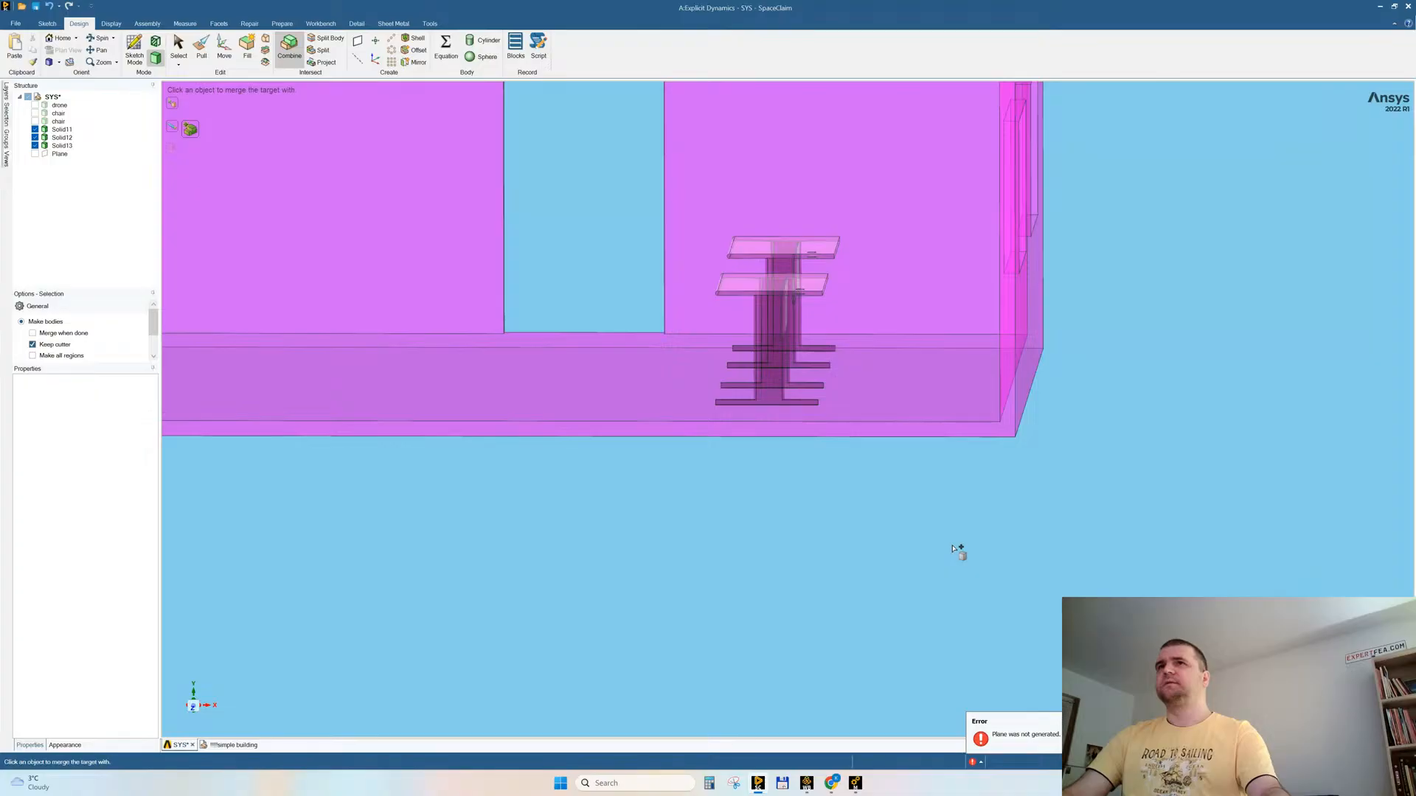
pyautogui.press('Escape')
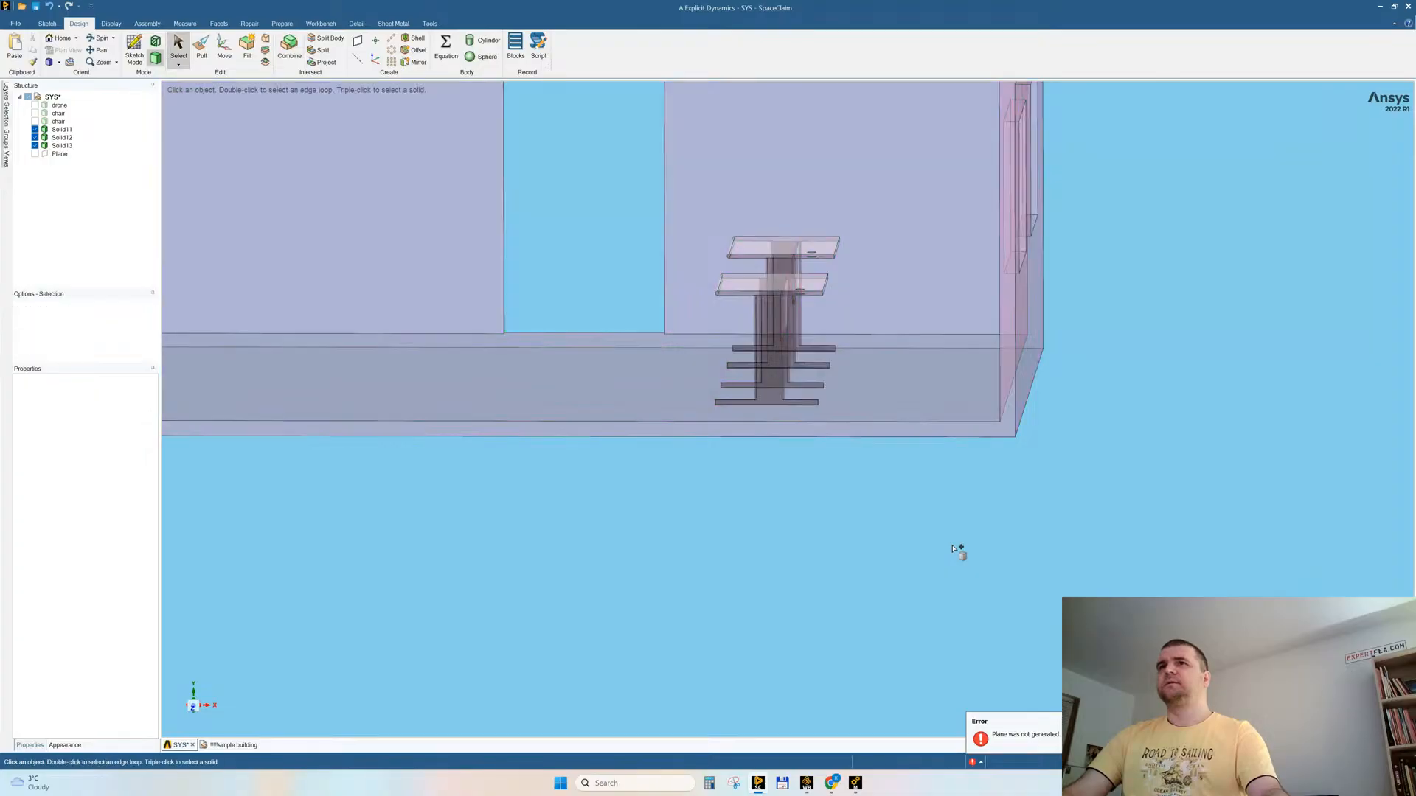
# Step: Rename both separated desk bodies as desk
pyautogui.click(63, 129)
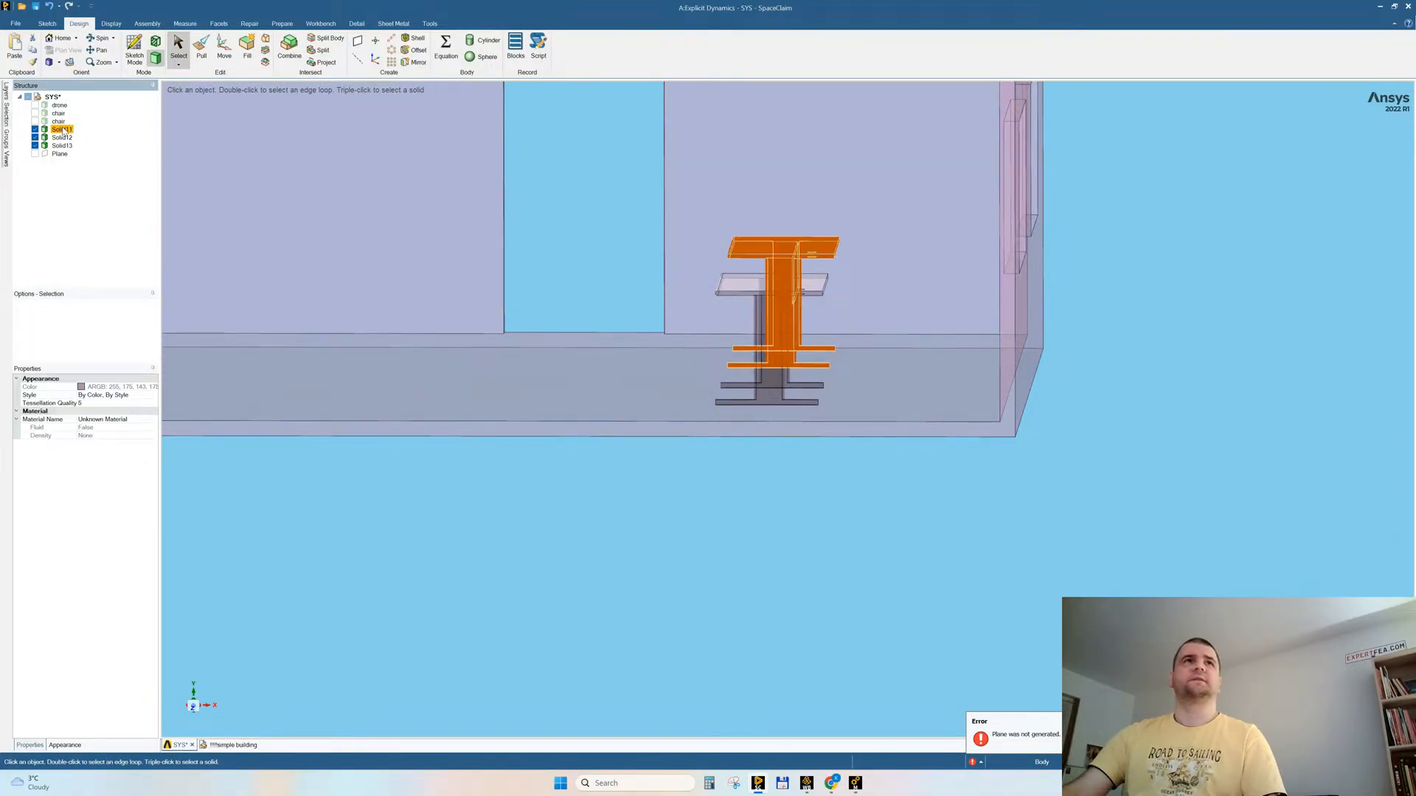
pyautogui.click(64, 130)
pyautogui.write('desk')
pyautogui.press('Return')
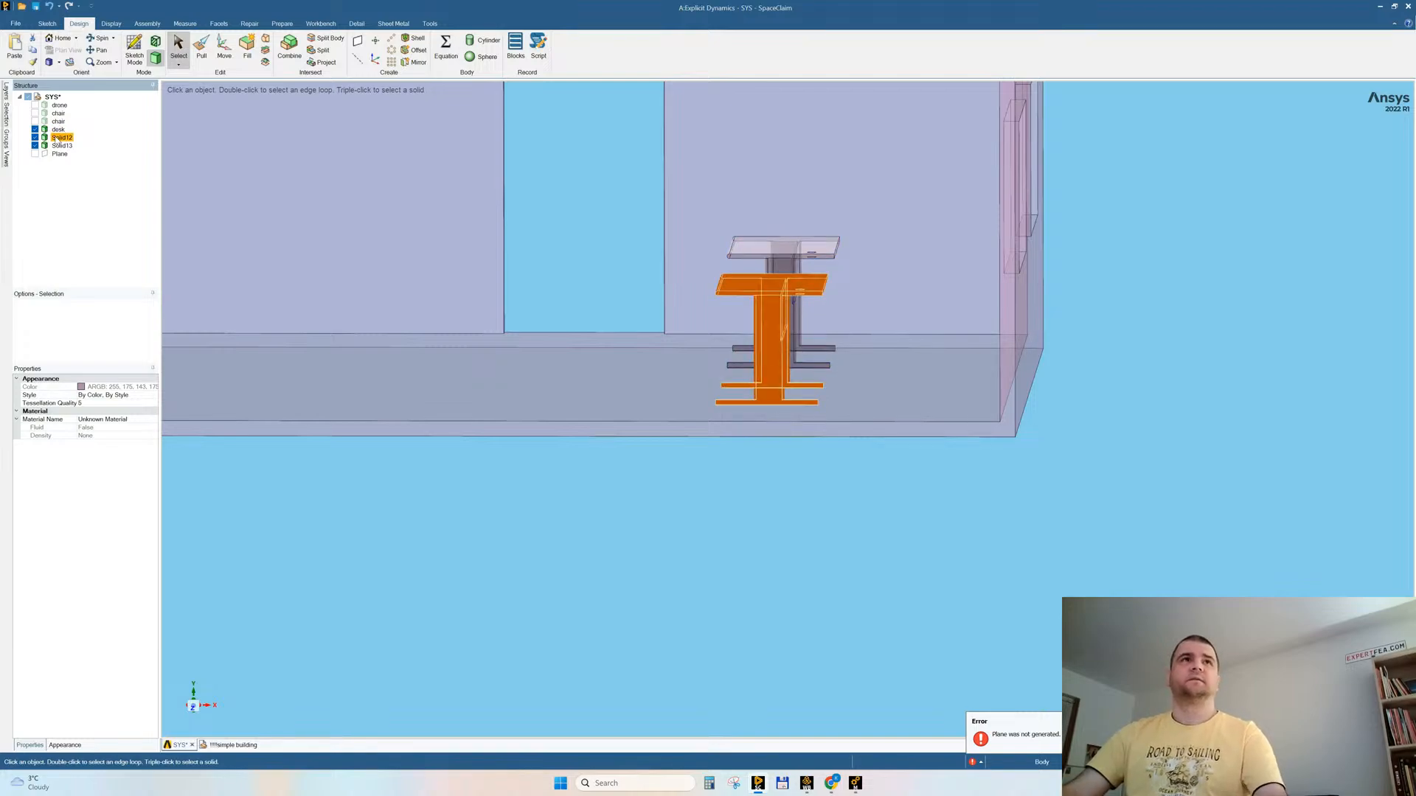
pyautogui.click(58, 138)
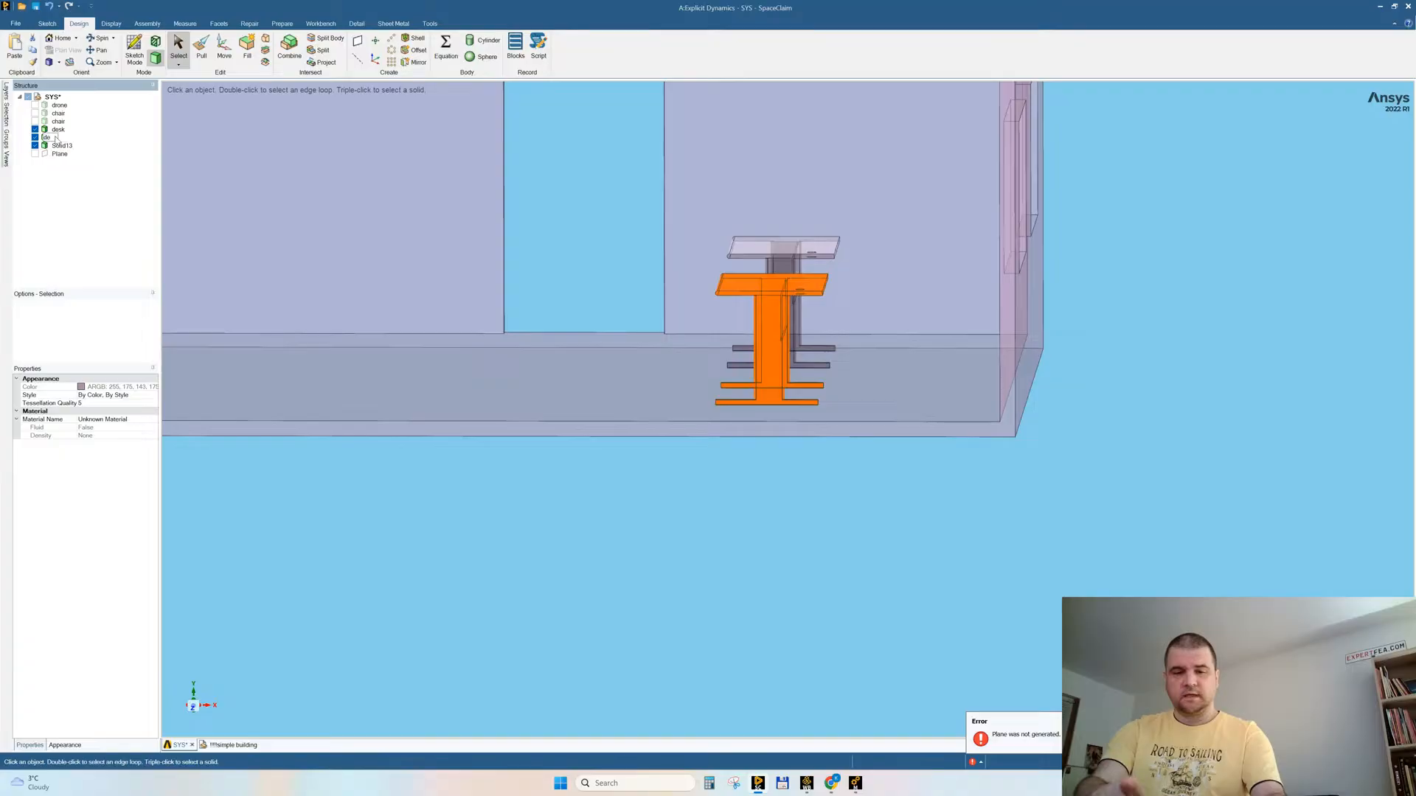
pyautogui.press('Return')
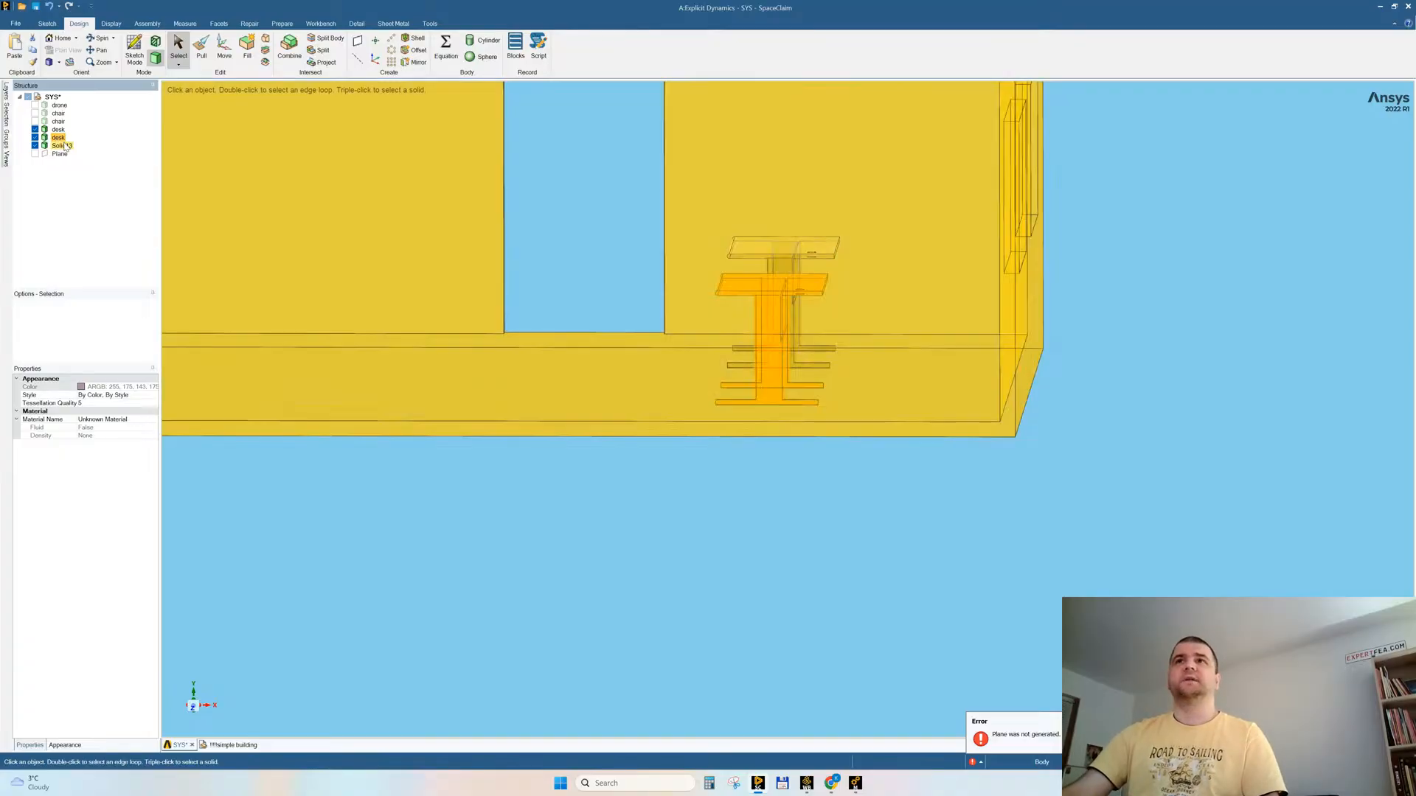
# Step: Rename the merged room body as building and save the geometry
pyautogui.click(65, 146)
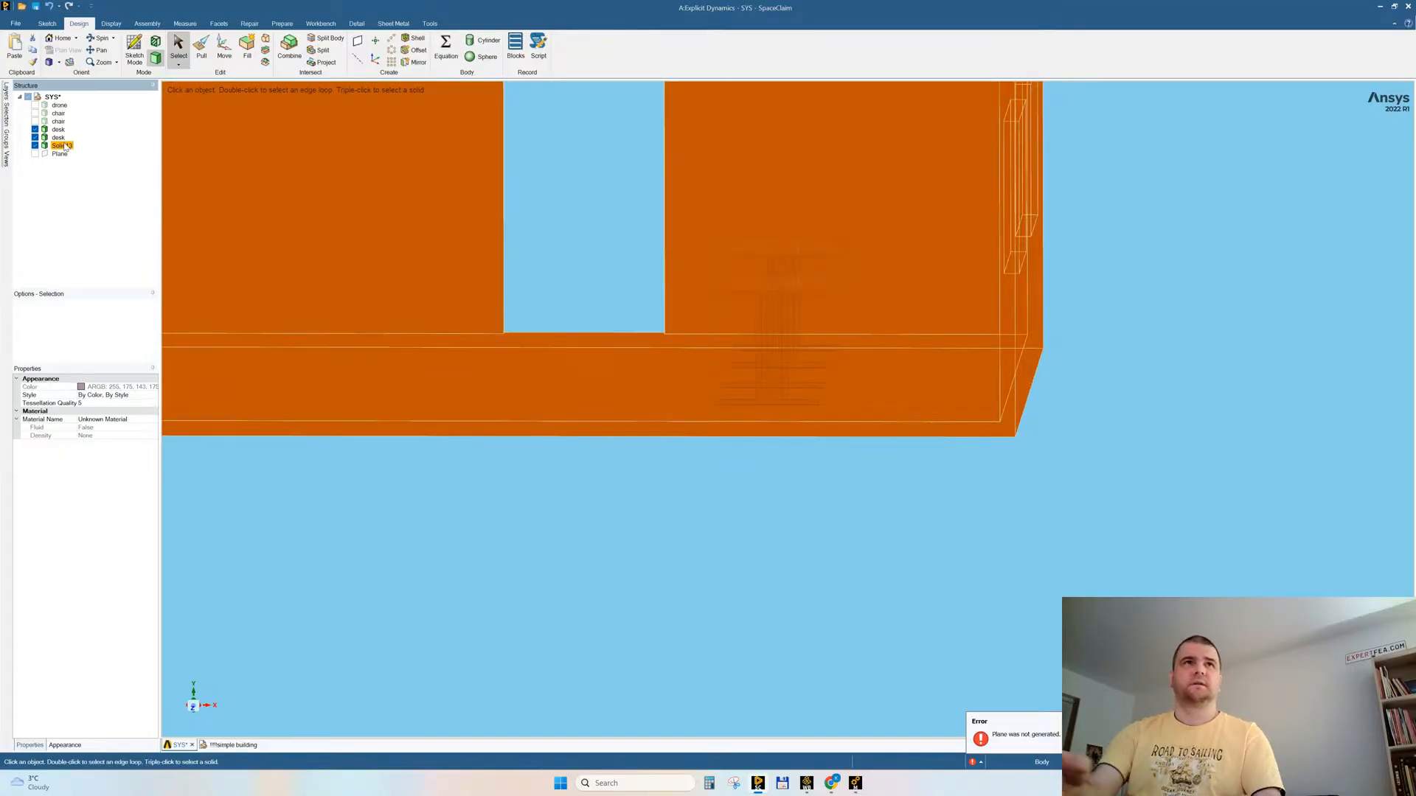
pyautogui.click(65, 146)
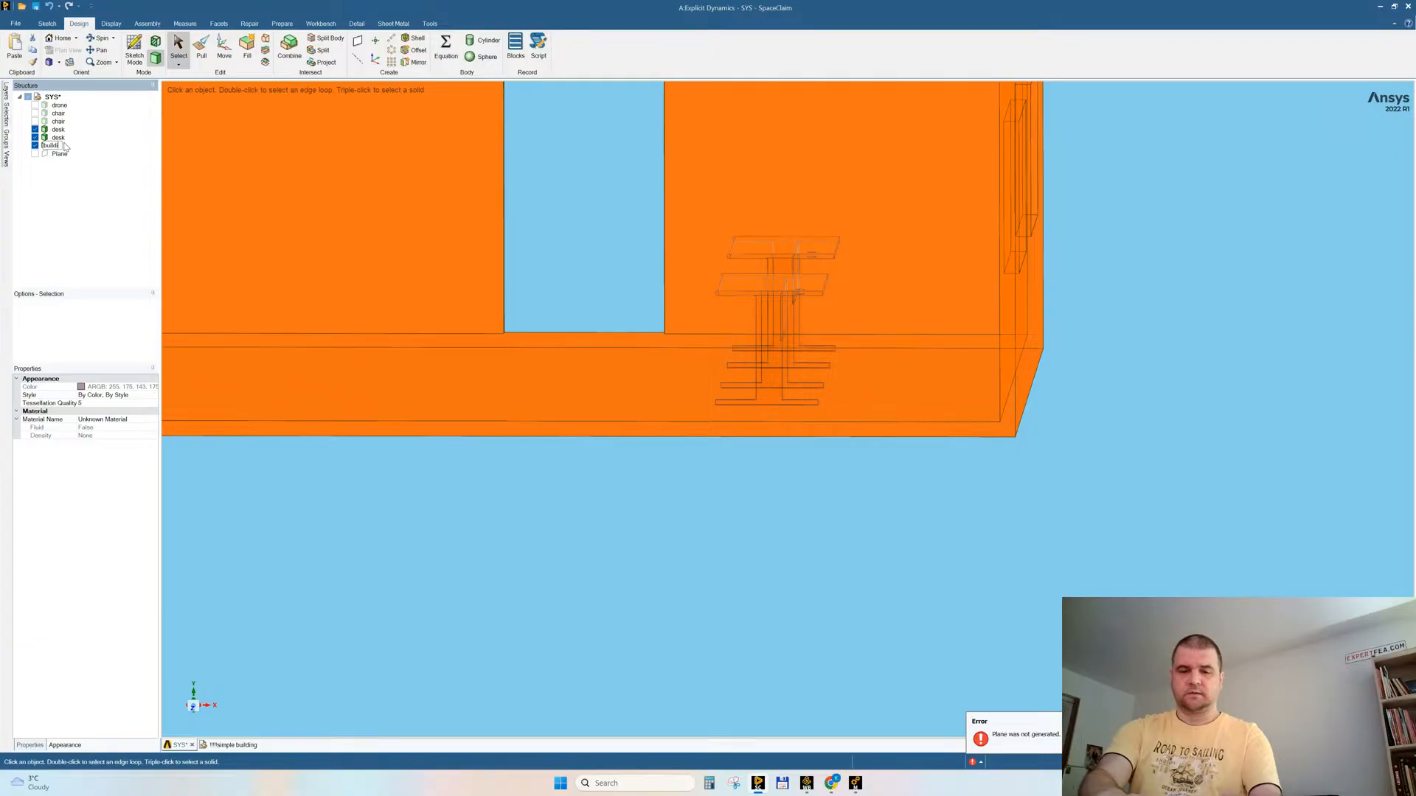
pyautogui.write('building')
pyautogui.press('Return')
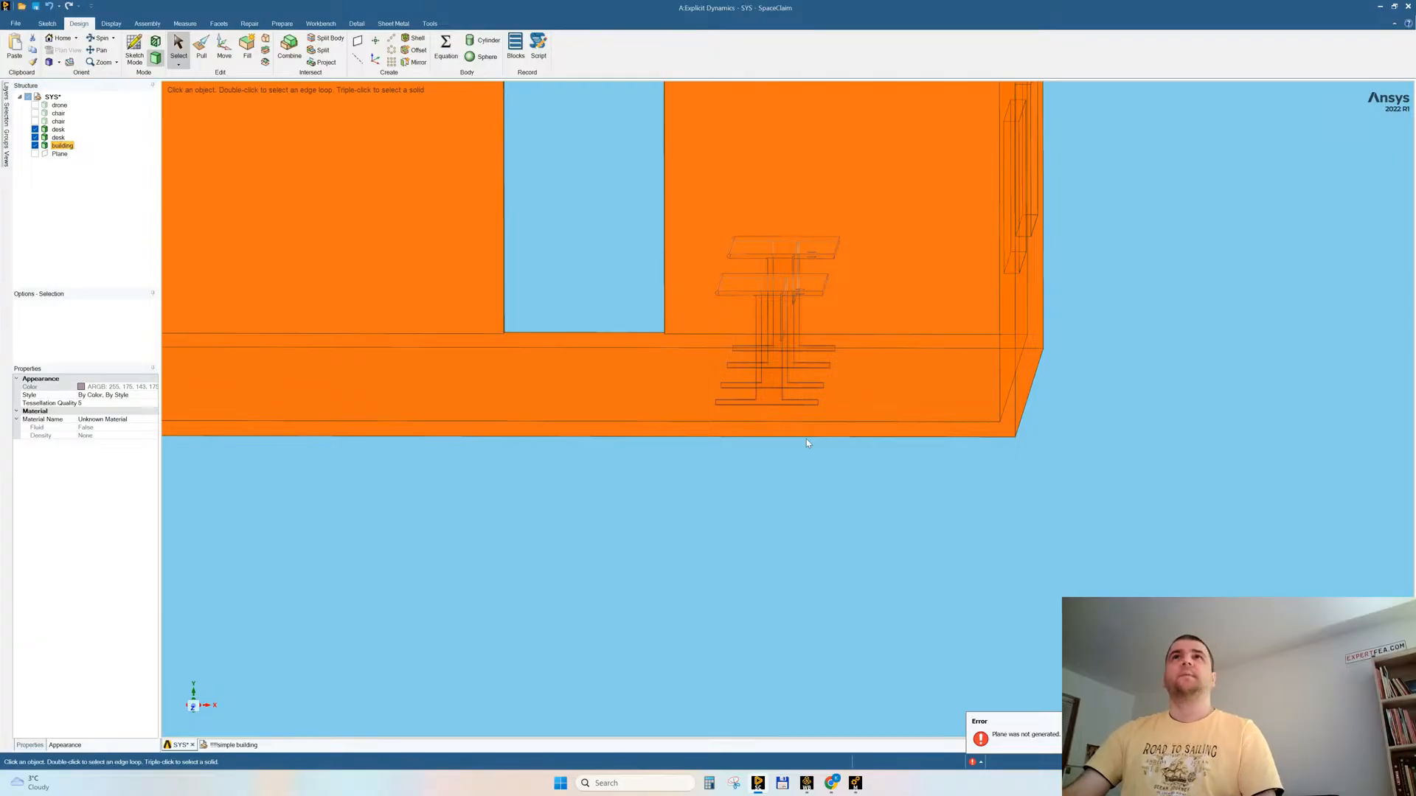
pyautogui.scroll(-5, 852, 573)
pyautogui.moveTo(852, 573); pyautogui.dragTo(824, 574, button='middle')
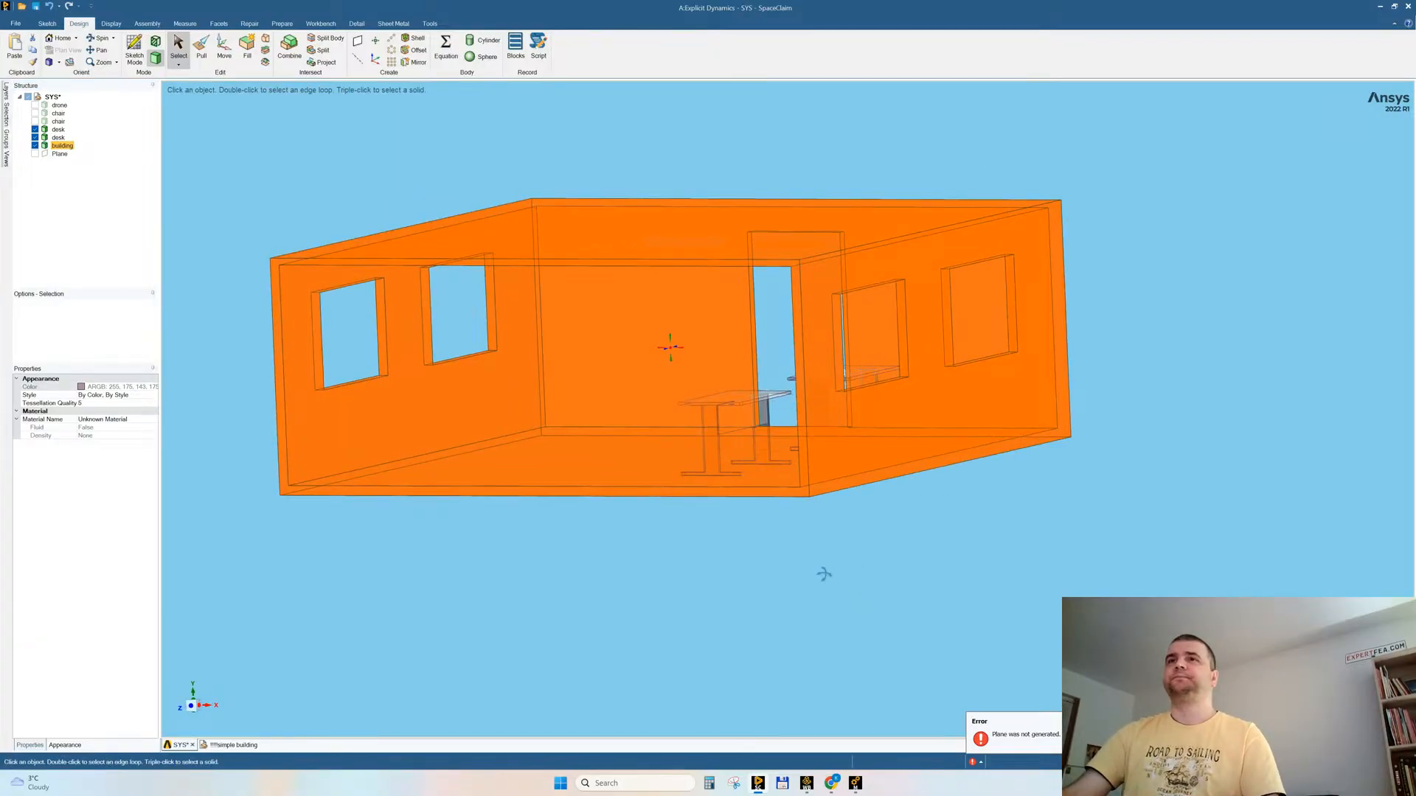
pyautogui.click(687, 599)
pyautogui.hotkey('ctrl', 's')
# Step: Move the doorway opening in the back wall slightly in +X towards the desks
pyautogui.moveTo(660, 593); pyautogui.dragTo(685, 573, button='middle')
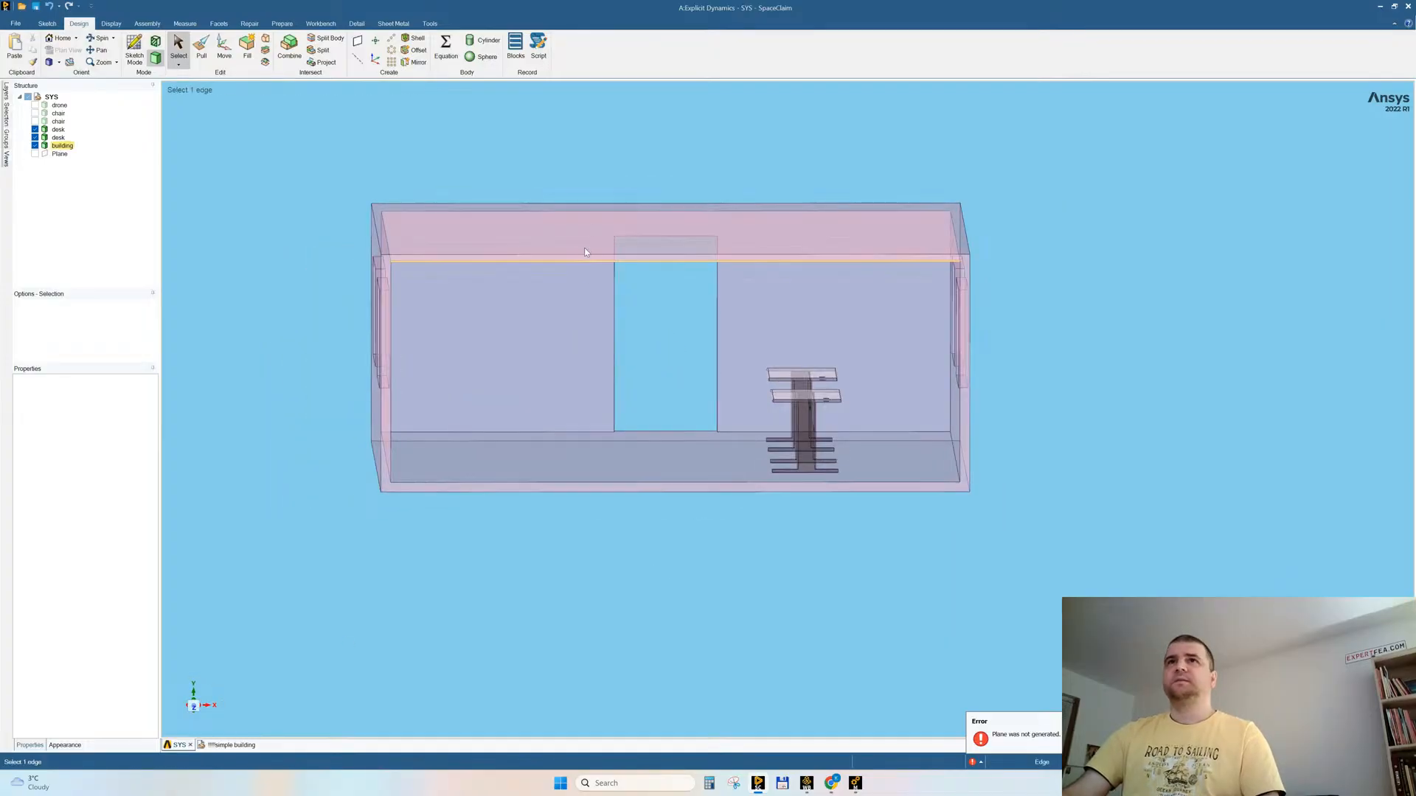
pyautogui.click(732, 449)
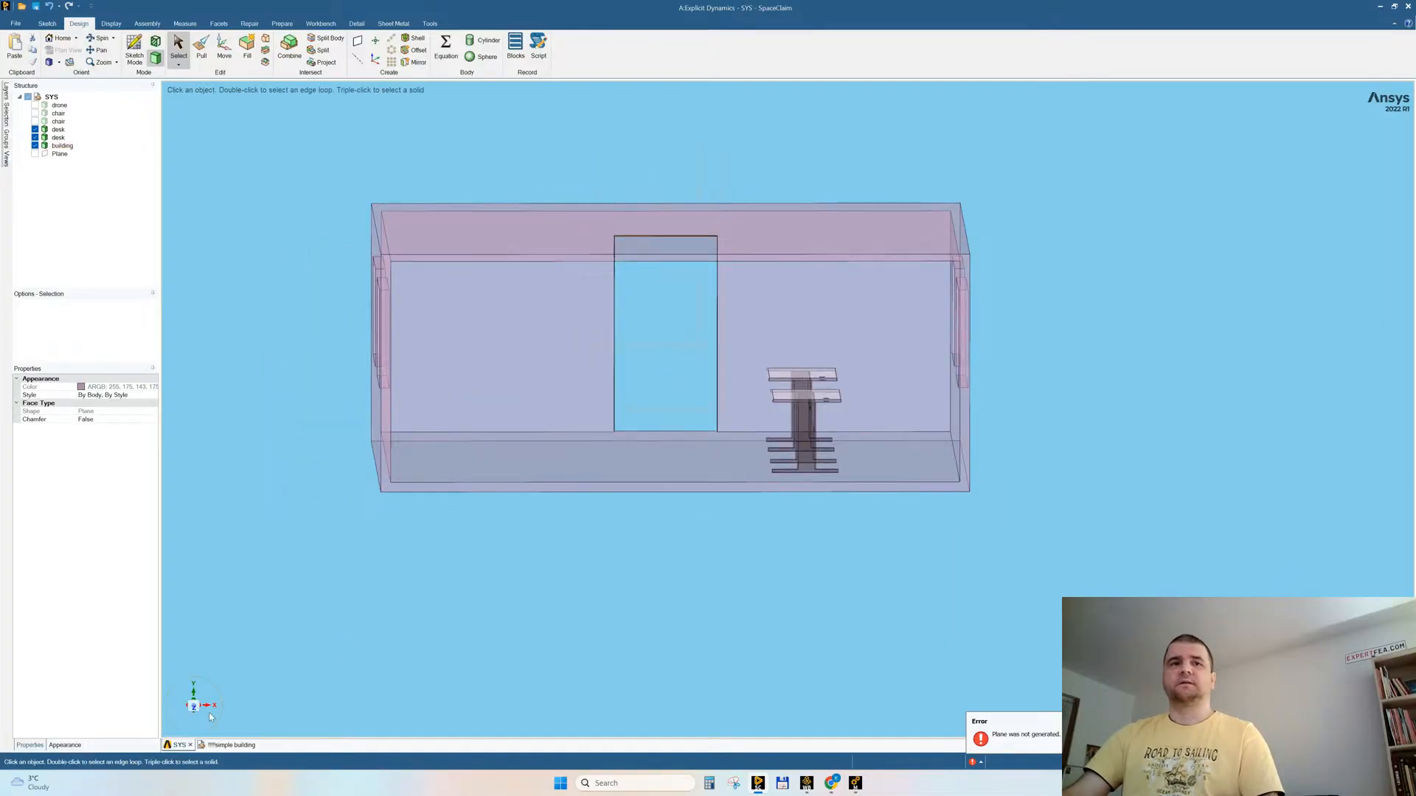
pyautogui.click(193, 706)
pyautogui.click(224, 48)
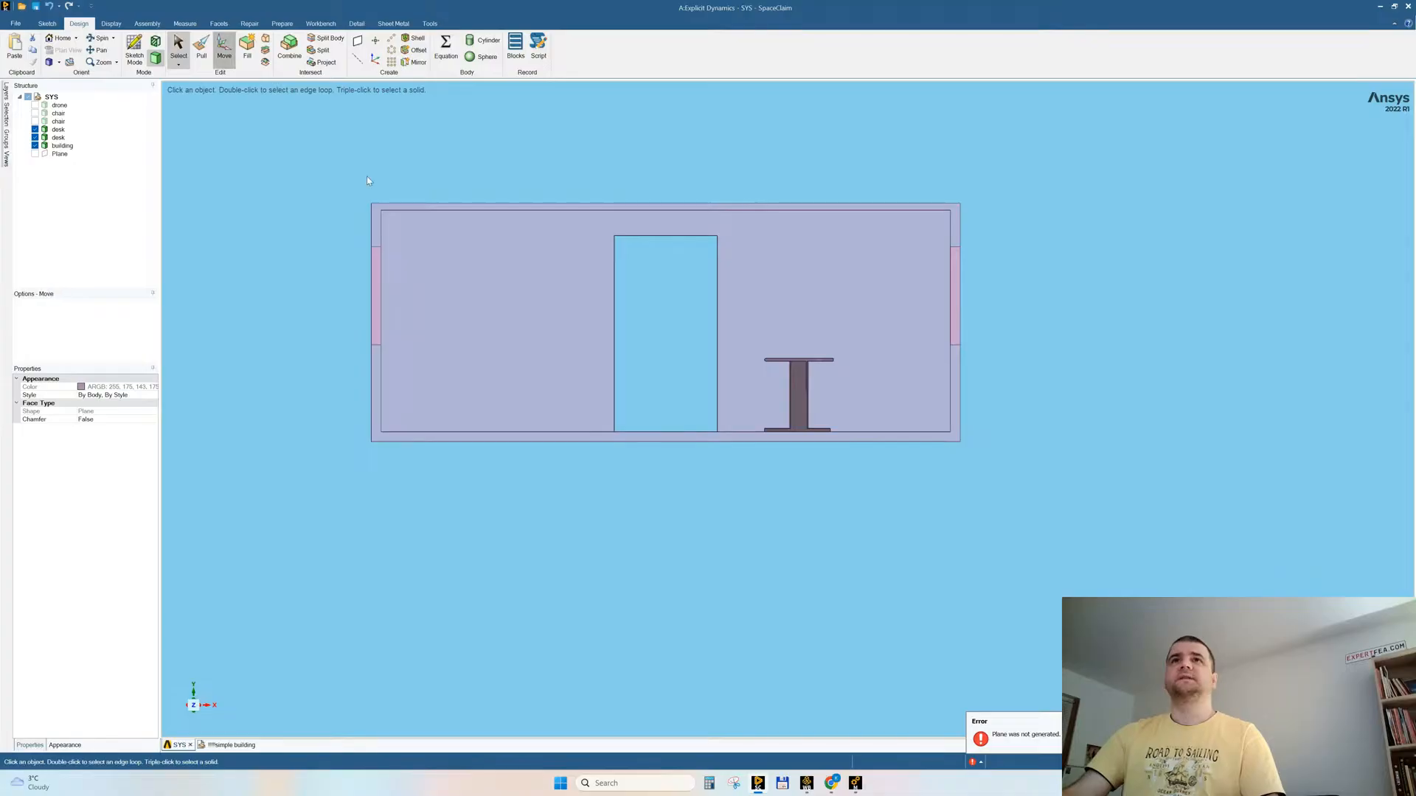
pyautogui.moveTo(710, 337); pyautogui.dragTo(729, 337)
pyautogui.click(498, 614)
# Step: Move the window wall opposite the desks in +X, including its openings, to make the room narrower
pyautogui.moveTo(333, 156); pyautogui.dragTo(502, 518)
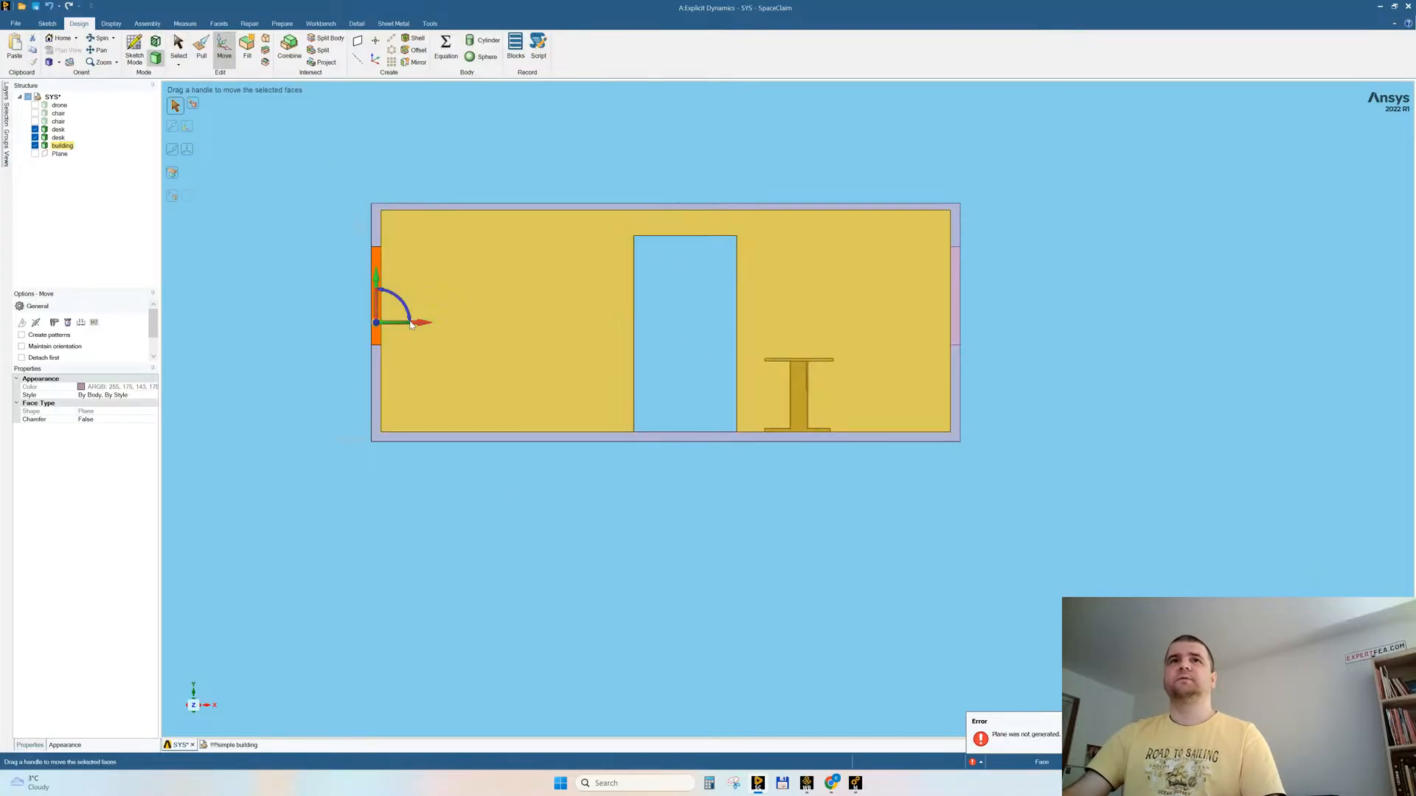
pyautogui.moveTo(417, 324); pyautogui.dragTo(555, 354)
pyautogui.click(690, 469)
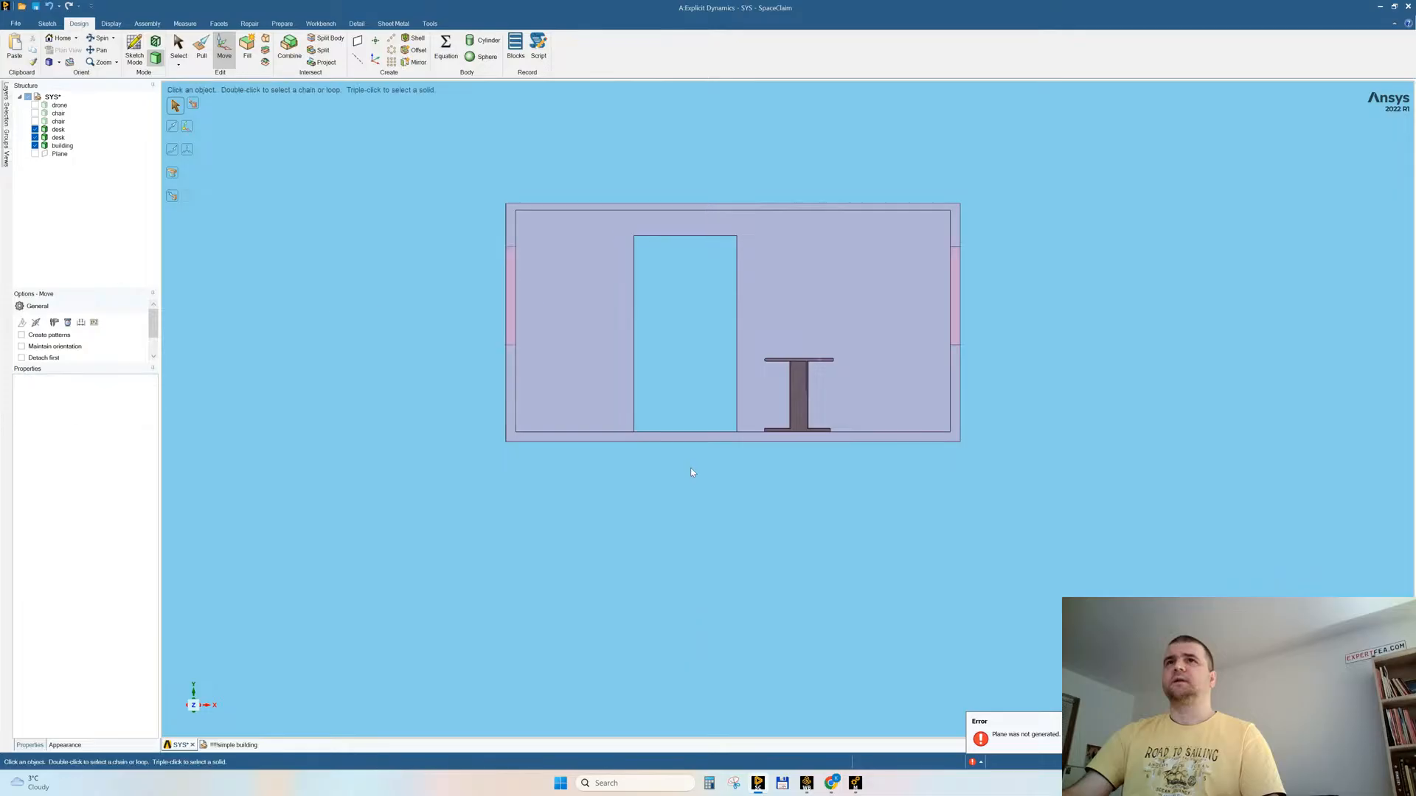
# Step: Move the faces of the doorway opening further in +X, closer to the desks
pyautogui.moveTo(582, 177); pyautogui.dragTo(743, 480)
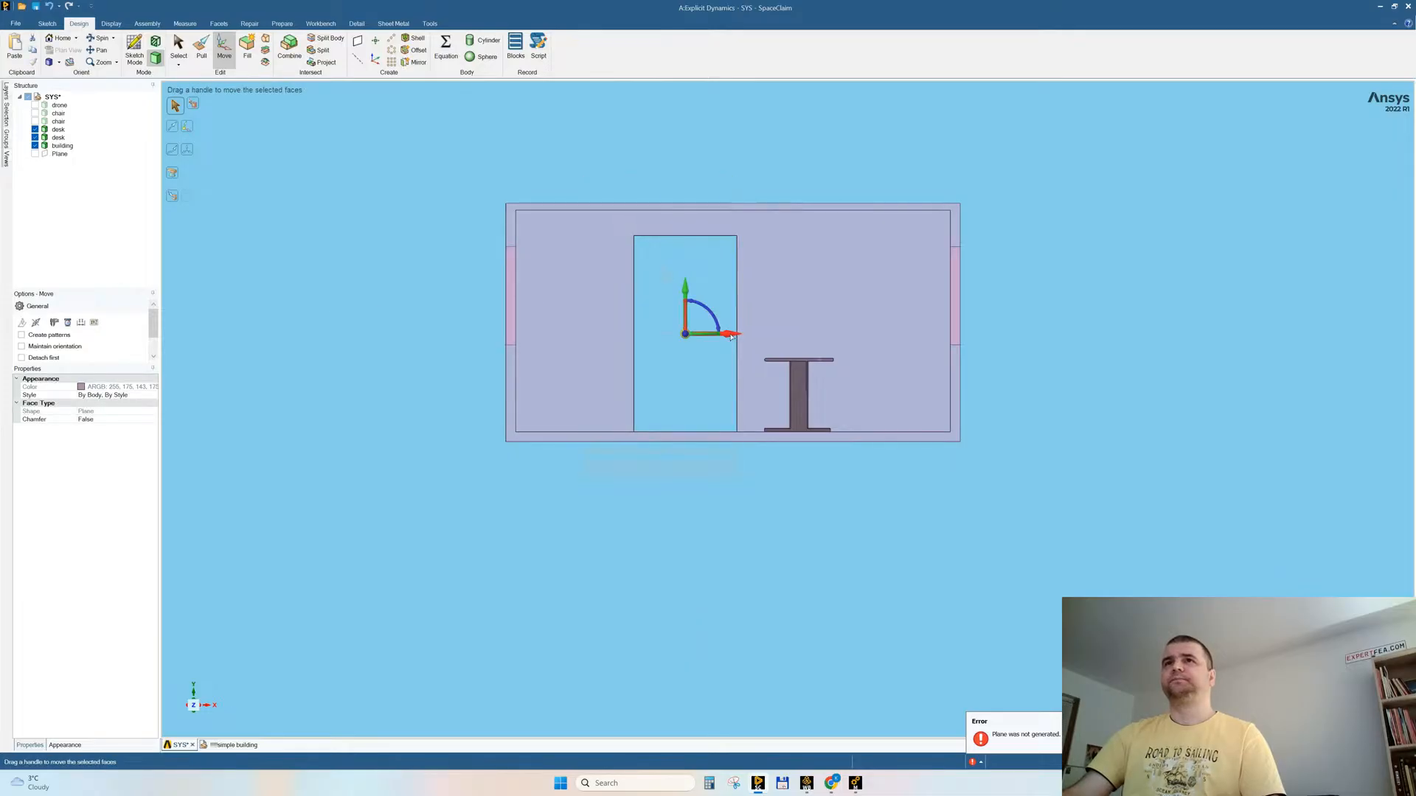
pyautogui.moveTo(734, 335); pyautogui.dragTo(762, 343)
pyautogui.moveTo(764, 343); pyautogui.dragTo(763, 343)
pyautogui.click(762, 594)
# Step: Fill the building's open end with a planar surface bounded by the four inner edges of its frame
pyautogui.moveTo(763, 594); pyautogui.dragTo(728, 576, button='middle')
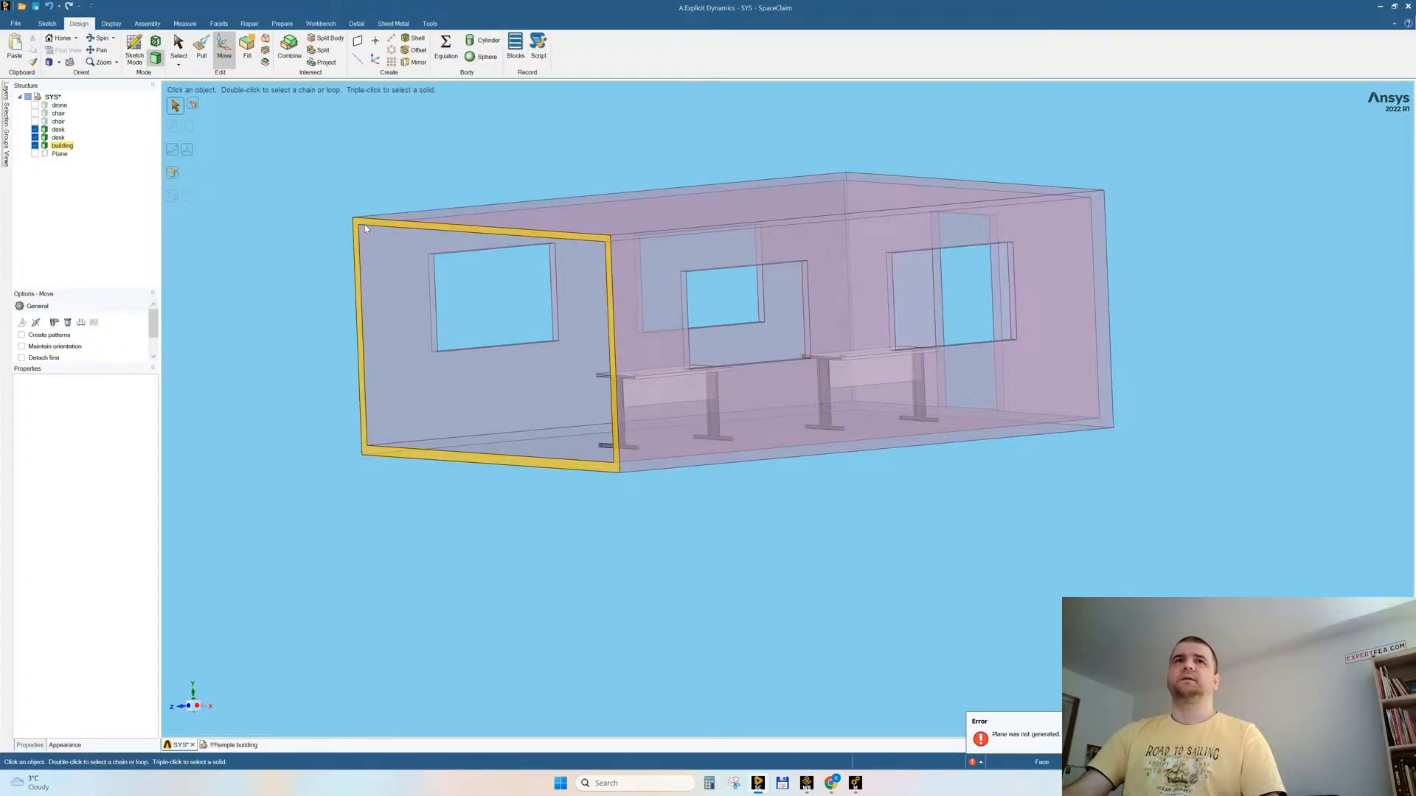
pyautogui.click(369, 227)
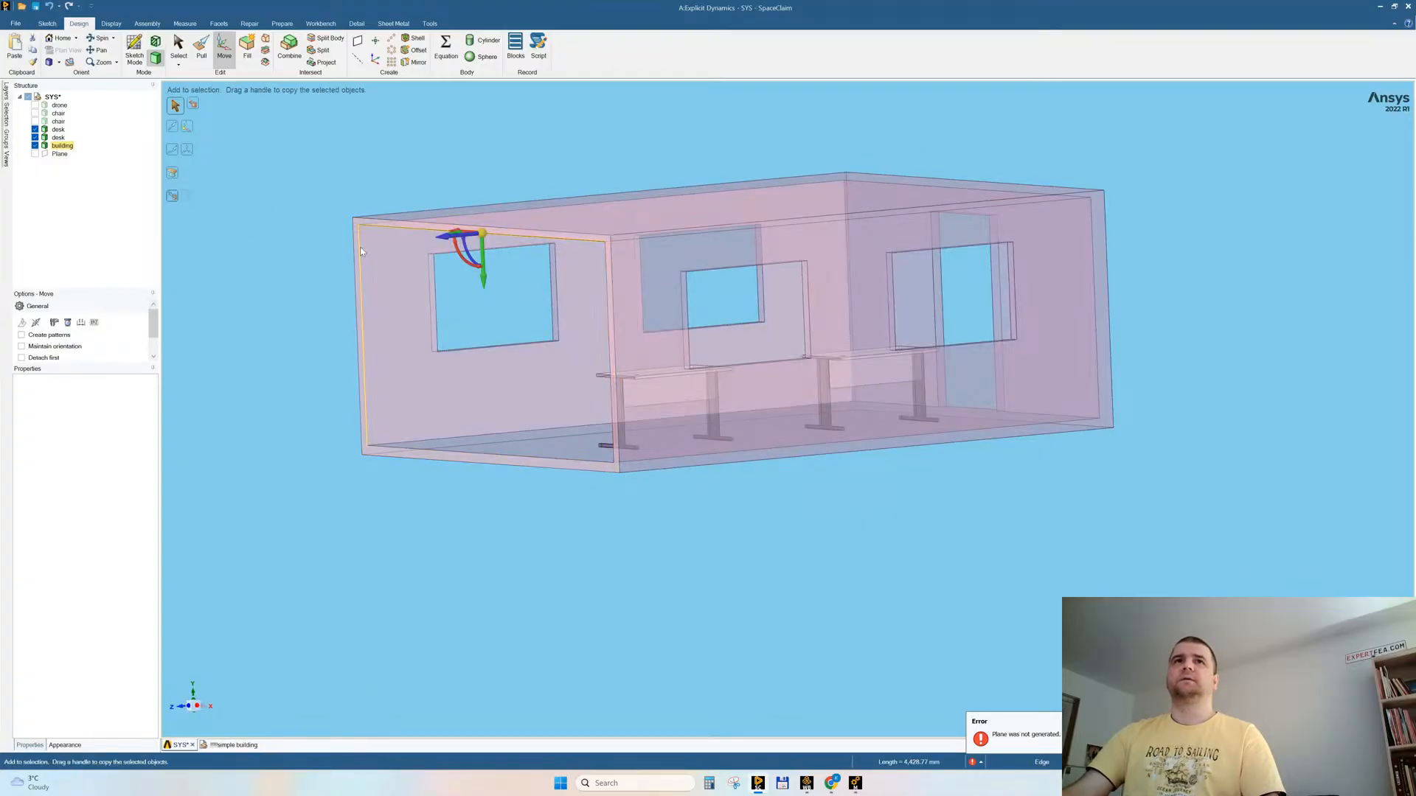
pyautogui.click(600, 259)
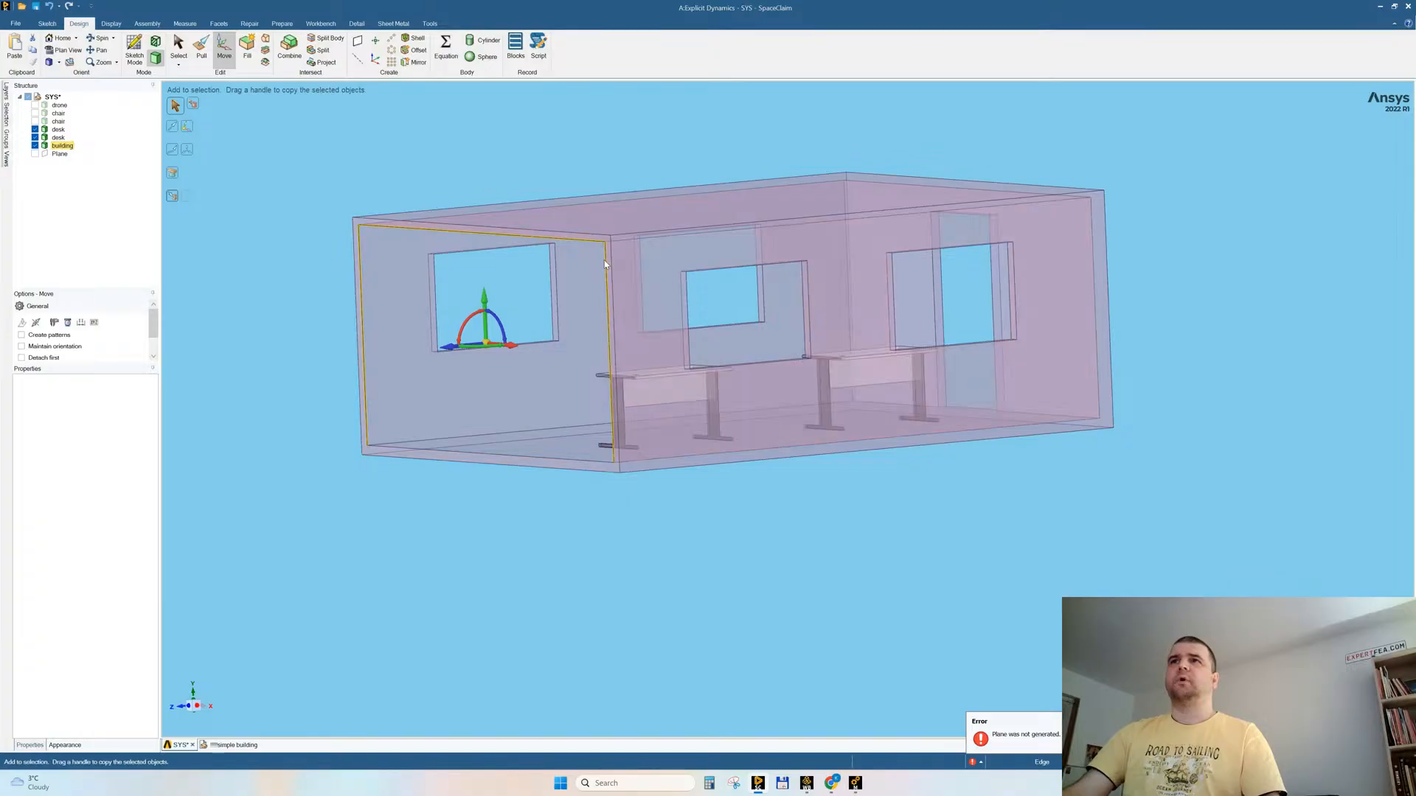
pyautogui.keyDown('ctrl'); pyautogui.click(524, 456); pyautogui.keyUp('ctrl')
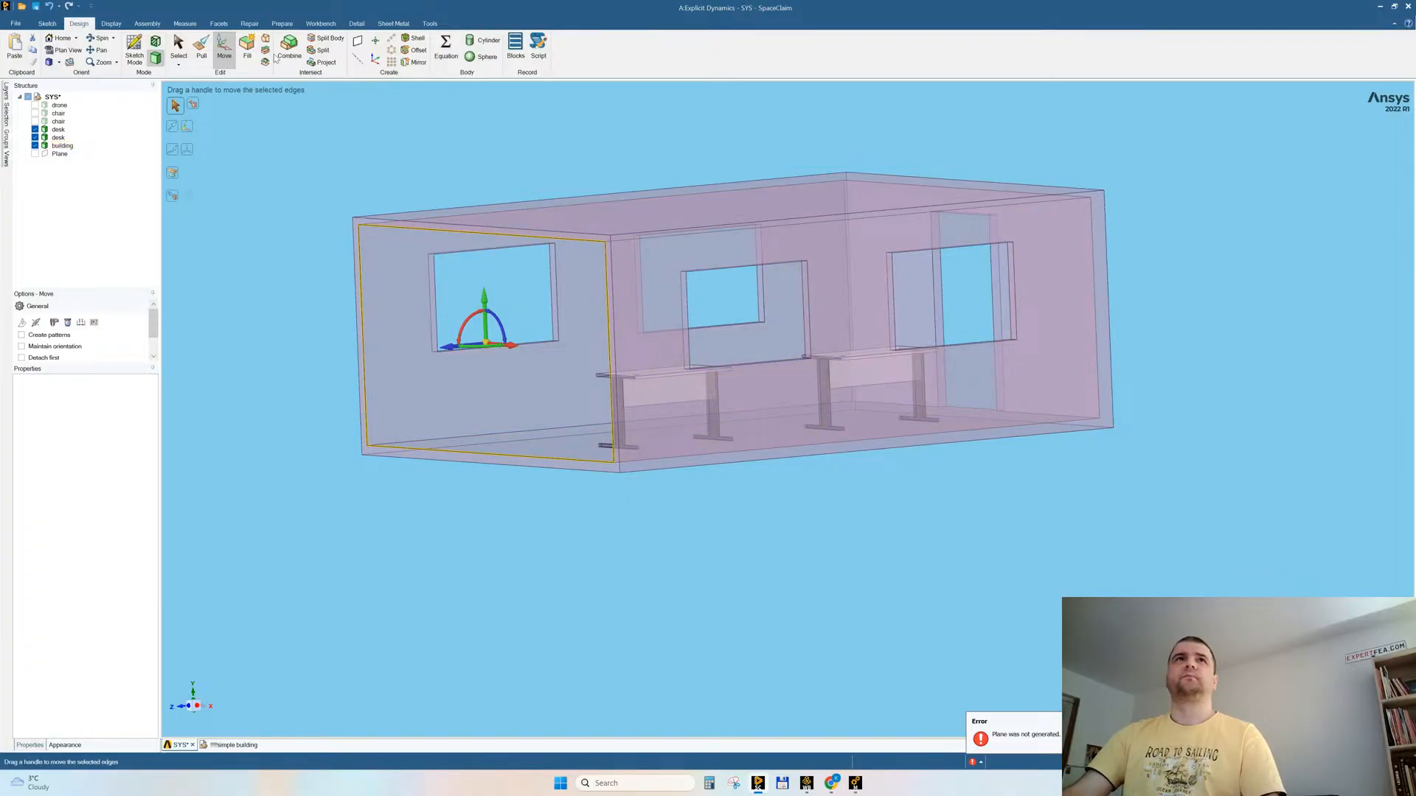
pyautogui.click(248, 49)
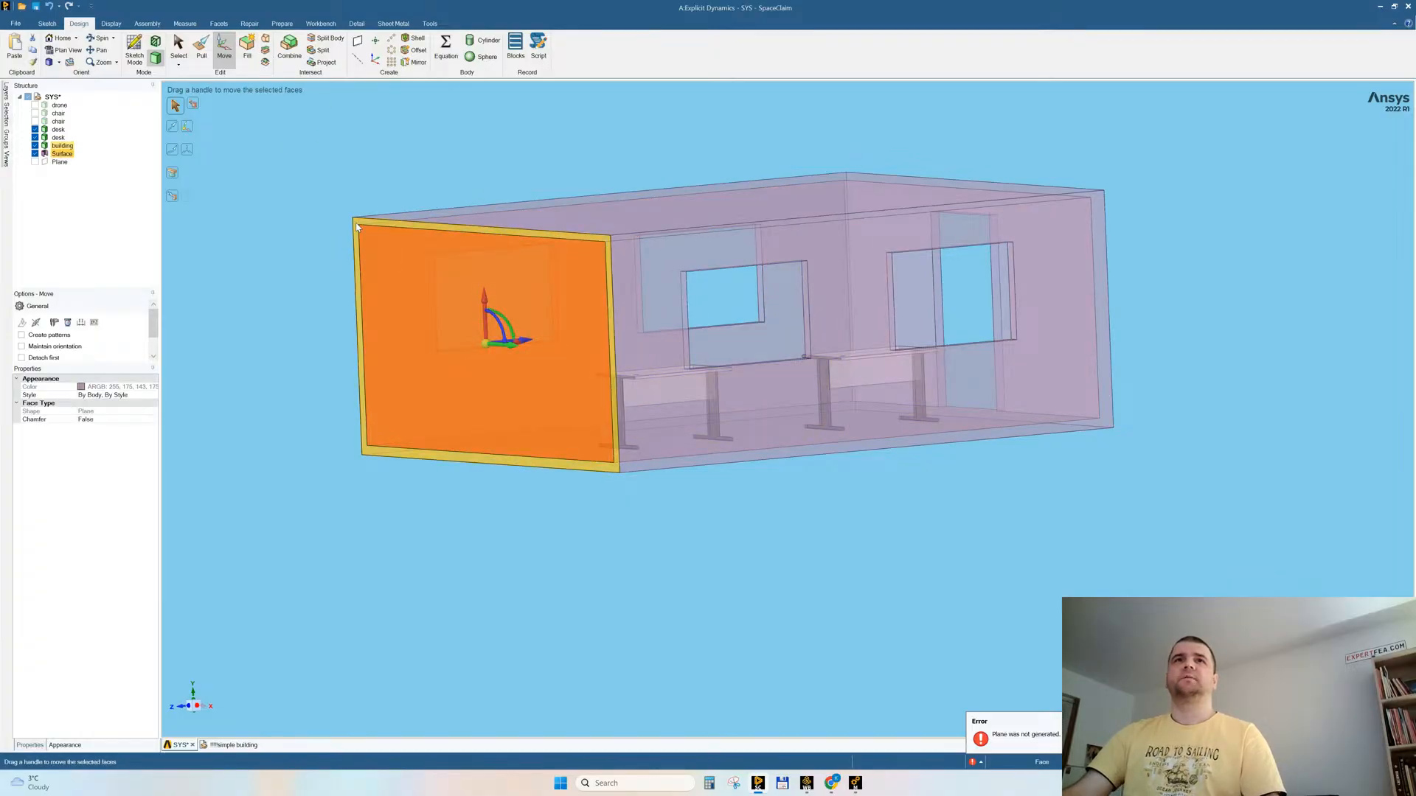
# Step: Pull the filled surface together with the surrounding frame face slightly outward to form a solid end wall
pyautogui.moveTo(509, 201); pyautogui.dragTo(413, 198, button='middle')
pyautogui.click(202, 46)
pyautogui.moveTo(531, 170); pyautogui.dragTo(319, 237, button='middle')
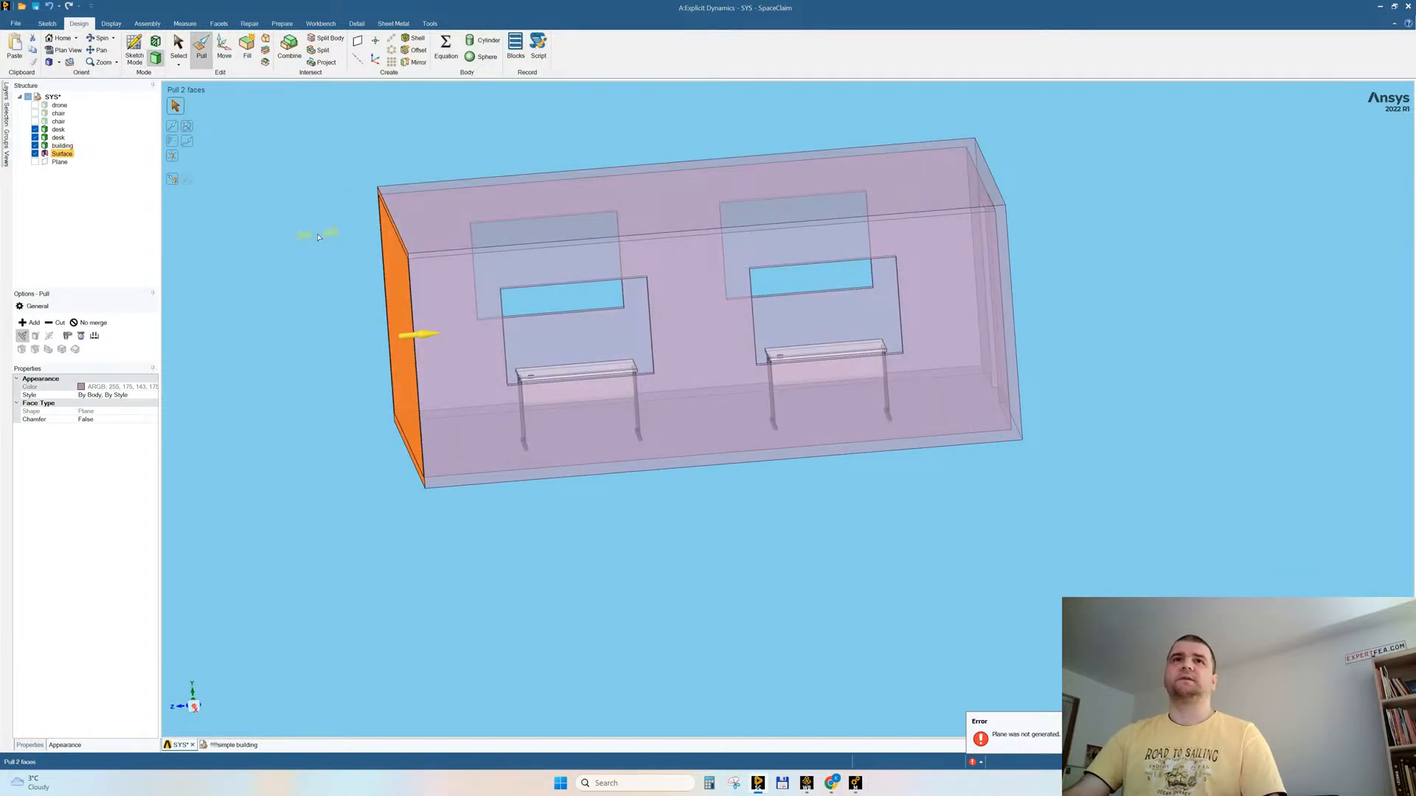
pyautogui.moveTo(380, 314); pyautogui.dragTo(373, 314)
pyautogui.moveTo(378, 536)
pyautogui.mouseDown(button='middle')
pyautogui.moveTo(556, 531)
pyautogui.moveTo(543, 521)
pyautogui.moveTo(581, 525)
pyautogui.moveTo(587, 542)
pyautogui.moveTo(314, 286)
pyautogui.mouseUp(button='middle')
# Step: Show all hidden bodies again, including the drone and both chairs
pyautogui.rightClick(297, 233)
pyautogui.click(325, 306)
pyautogui.click(690, 467)
pyautogui.moveTo(690, 466); pyautogui.dragTo(649, 509, button='middle')
pyautogui.click(649, 509)
pyautogui.click(398, 583)
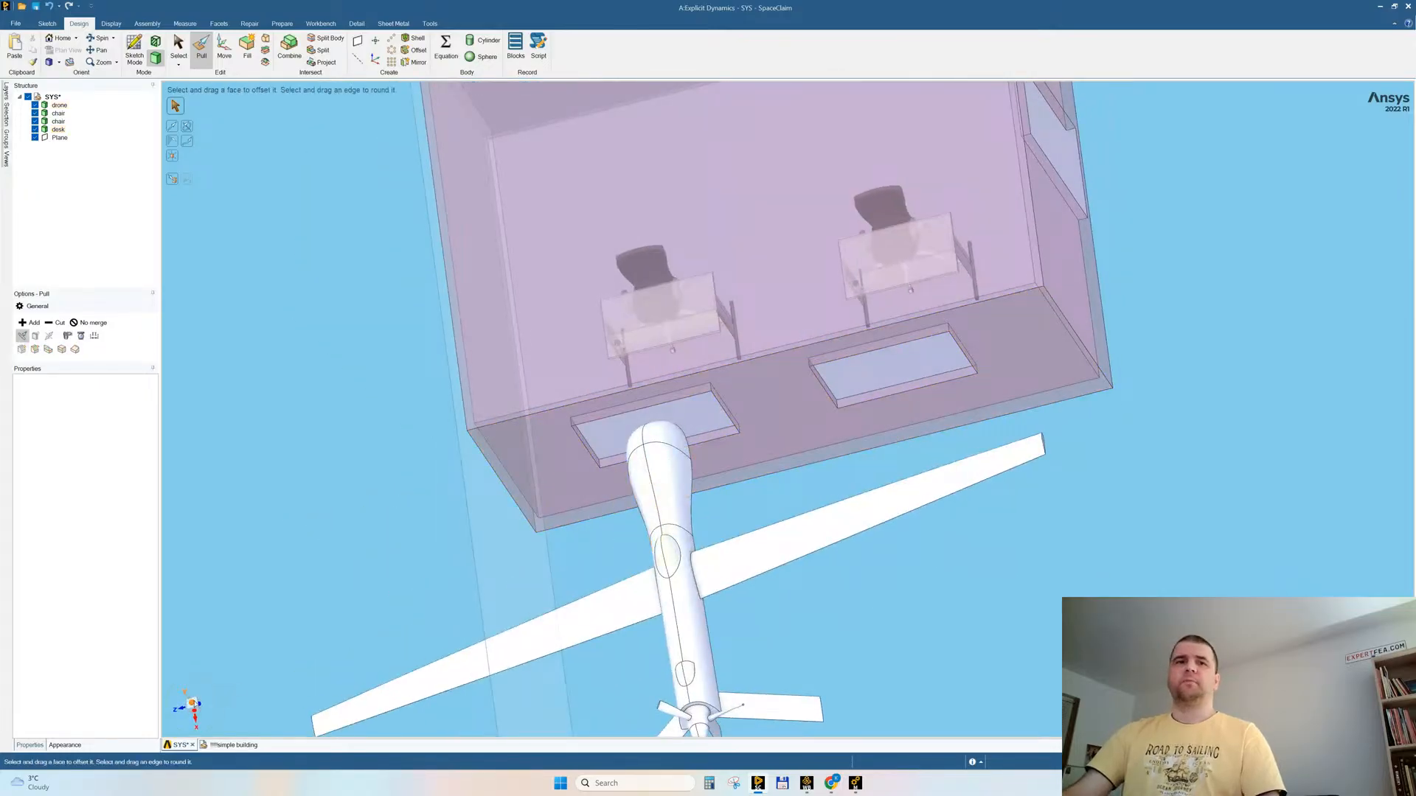
# Step: Move the whole drone about 2840 mm roughly in -Z, in front of the window nearer the doorway
pyautogui.click(191, 704)
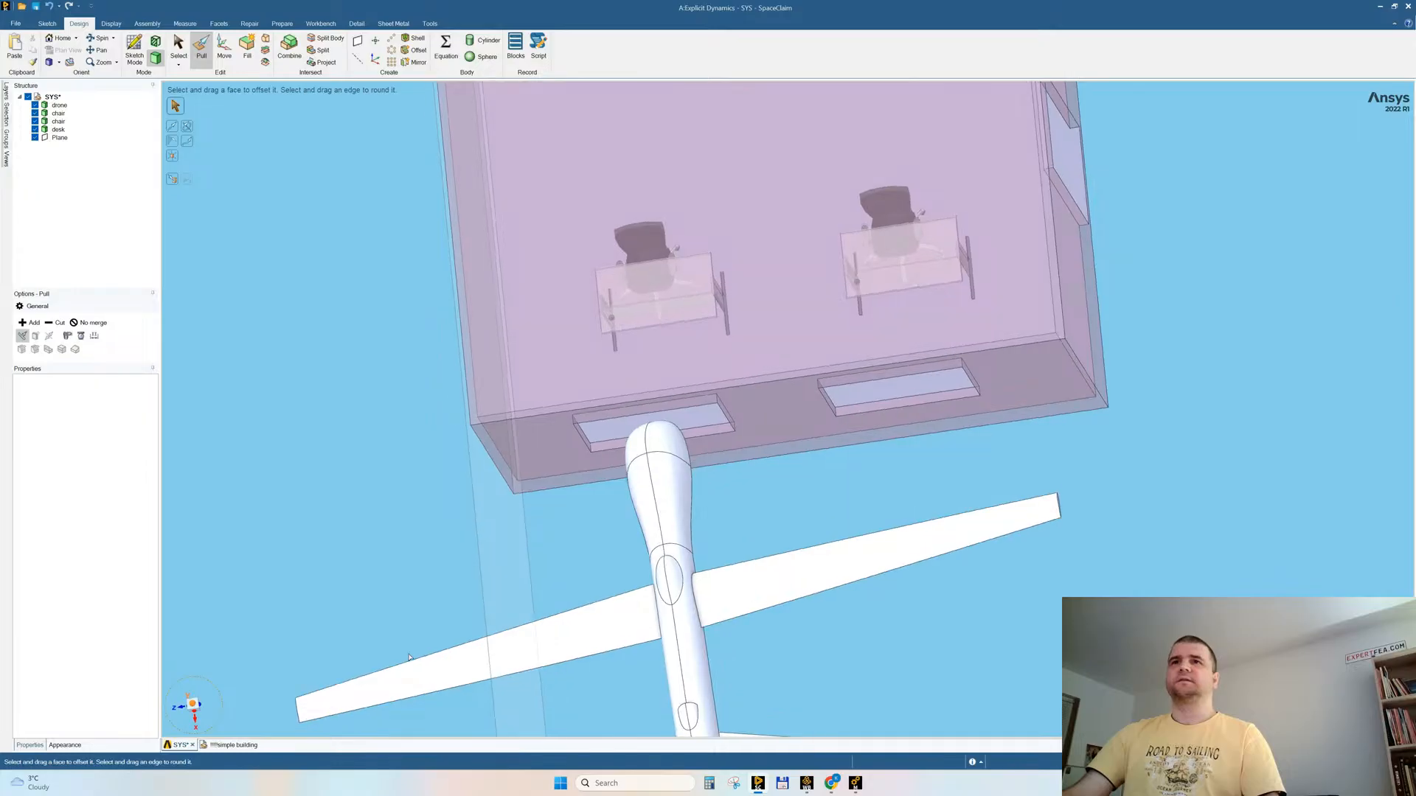
pyautogui.tripleClick(716, 623)
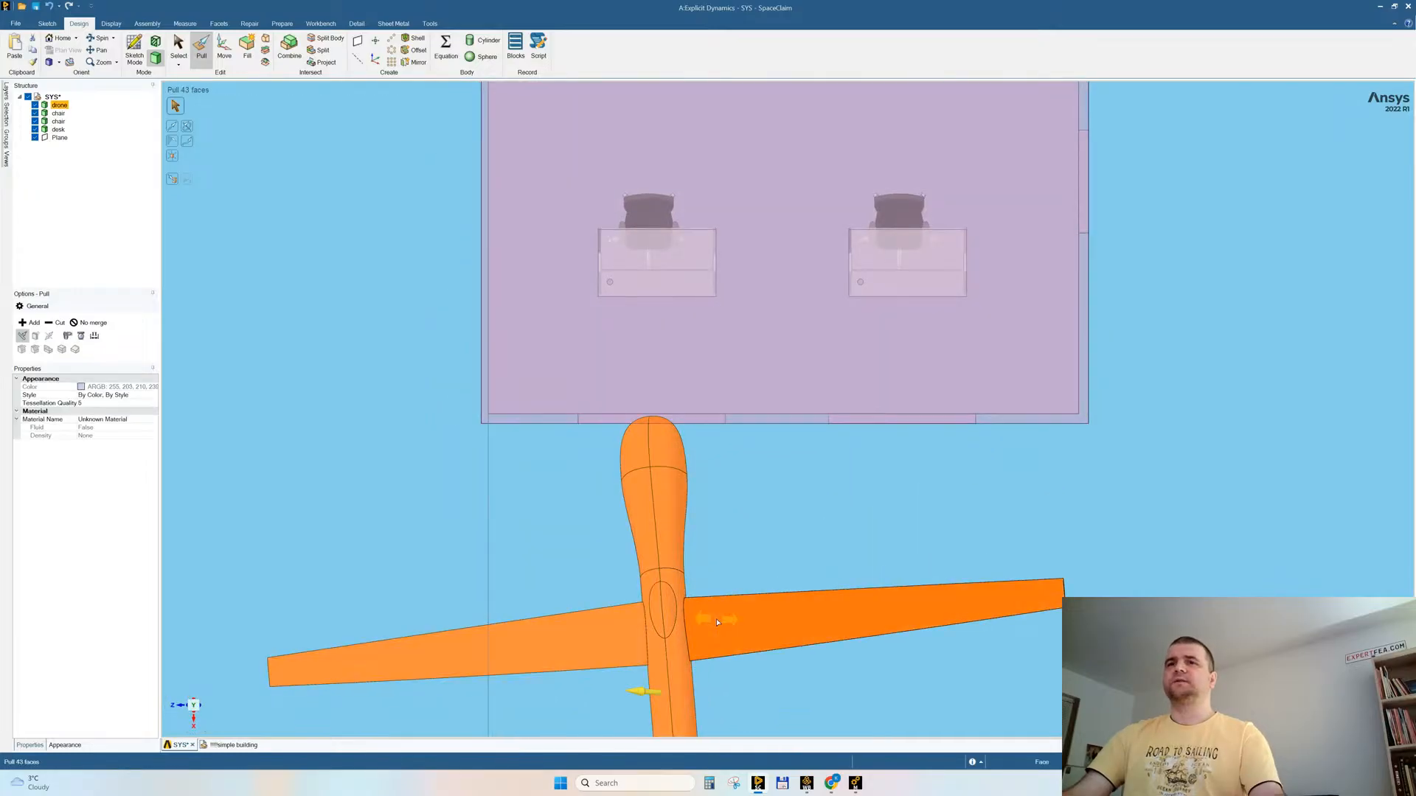
pyautogui.press('m')
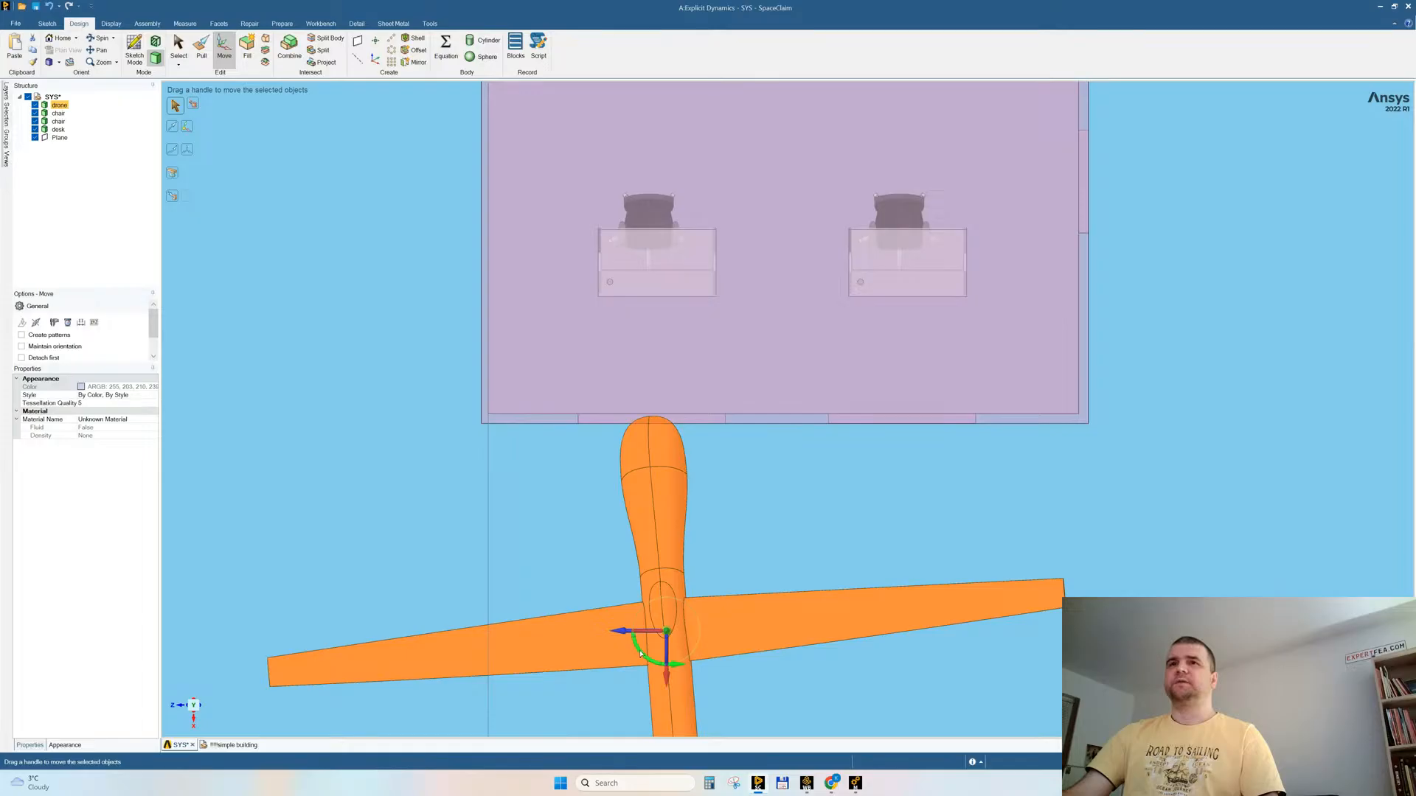
pyautogui.moveTo(640, 654); pyautogui.dragTo(902, 609)
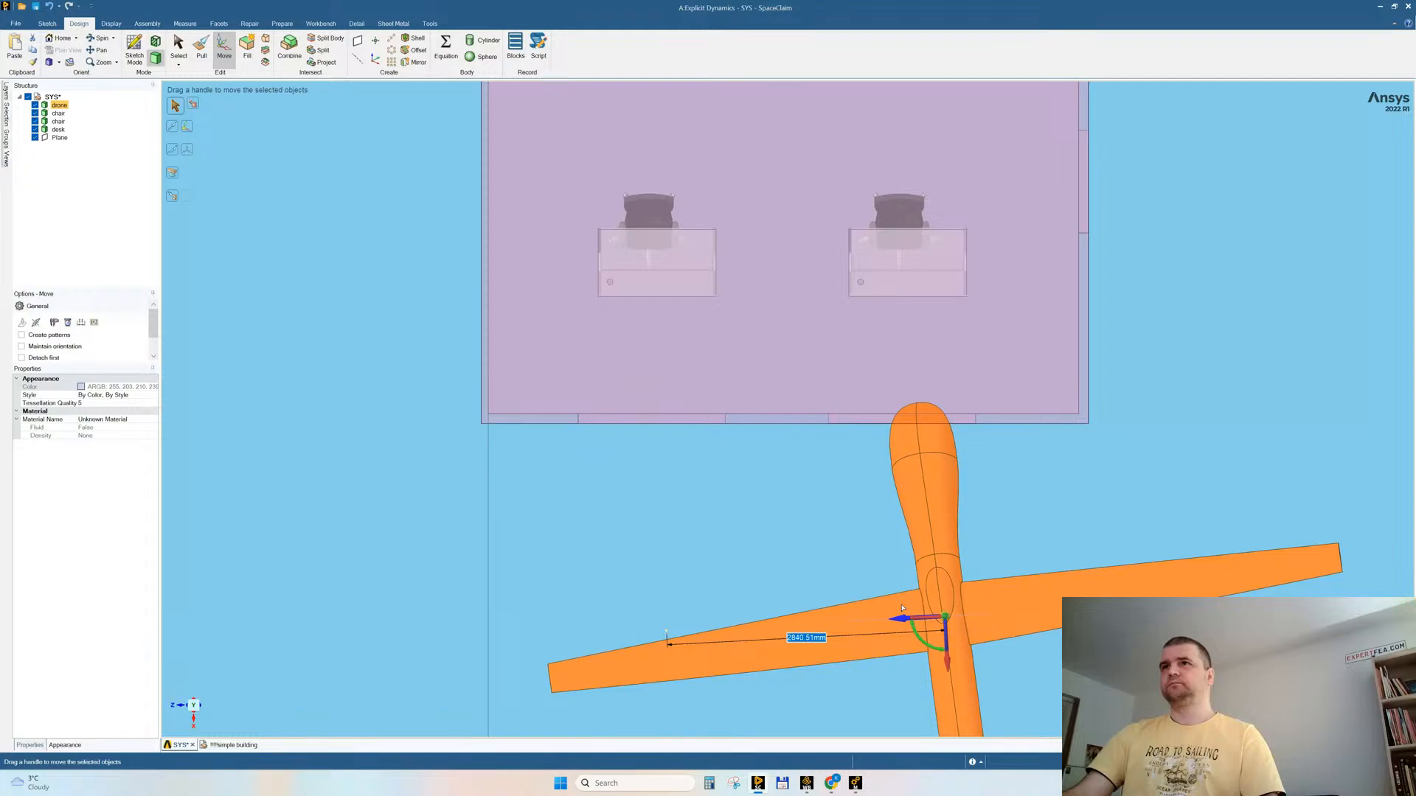
pyautogui.press('Escape')
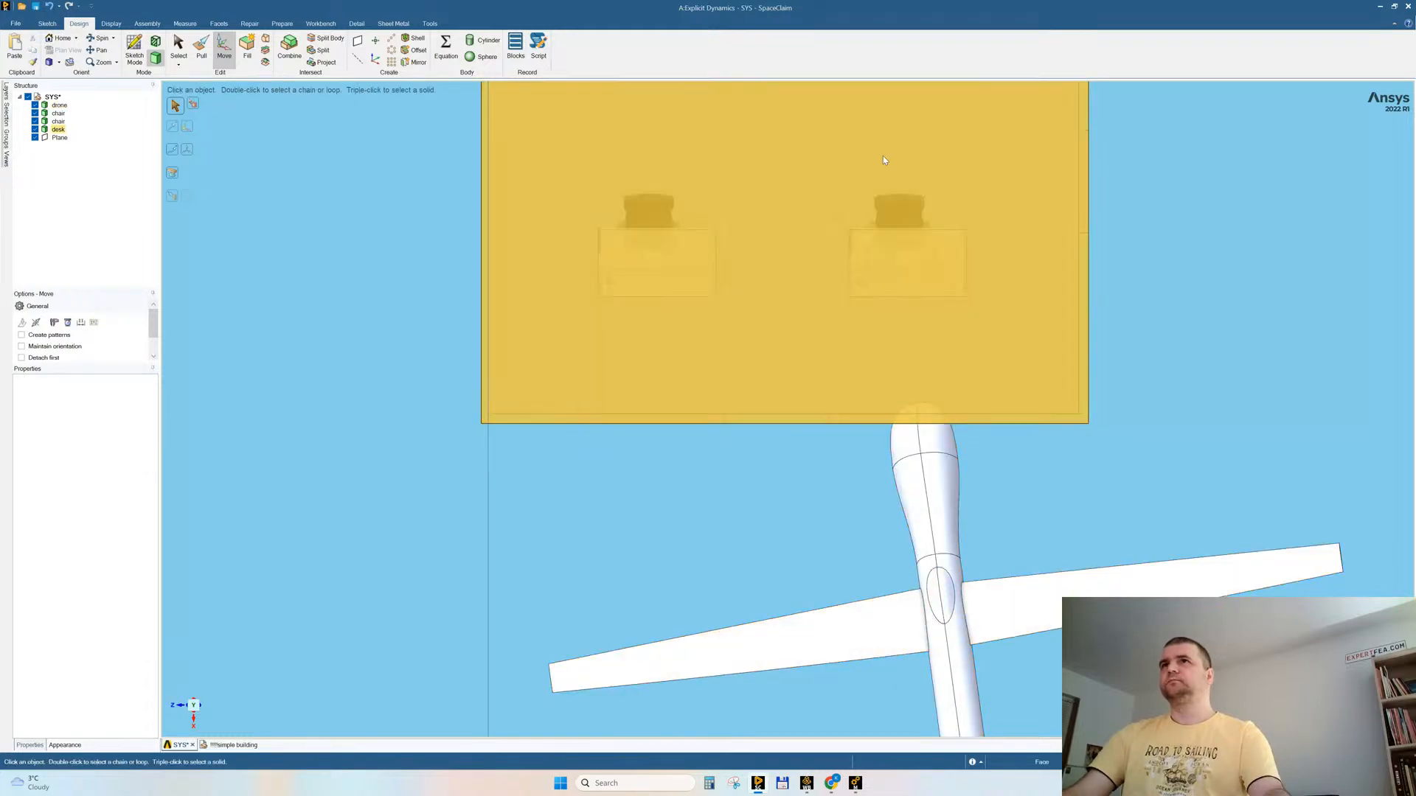
pyautogui.press('Escape')
# Step: Move the desk and chair behind the drone's window about 154 mm in +Z, and also in +X towards that window
pyautogui.moveTo(771, 134); pyautogui.dragTo(1019, 344)
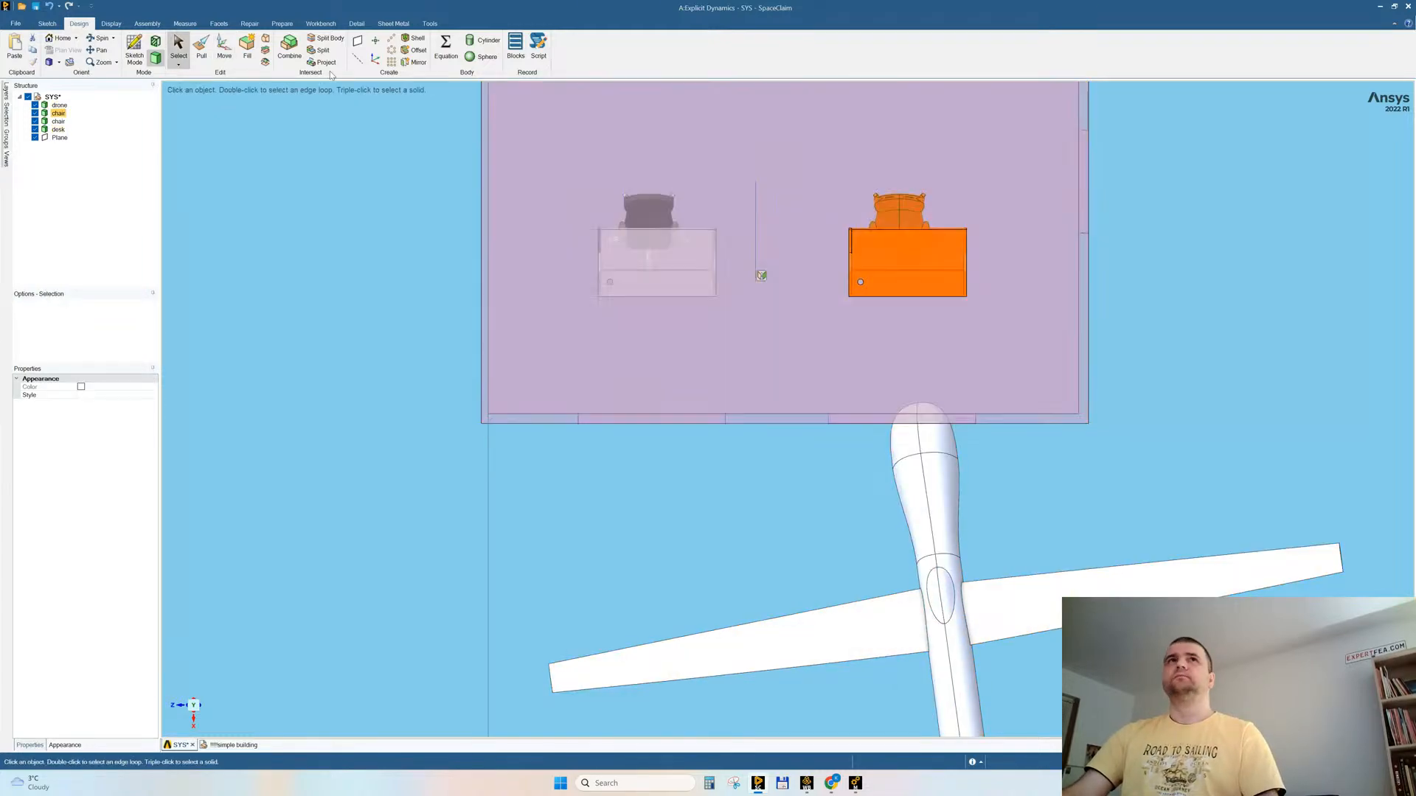
pyautogui.click(224, 48)
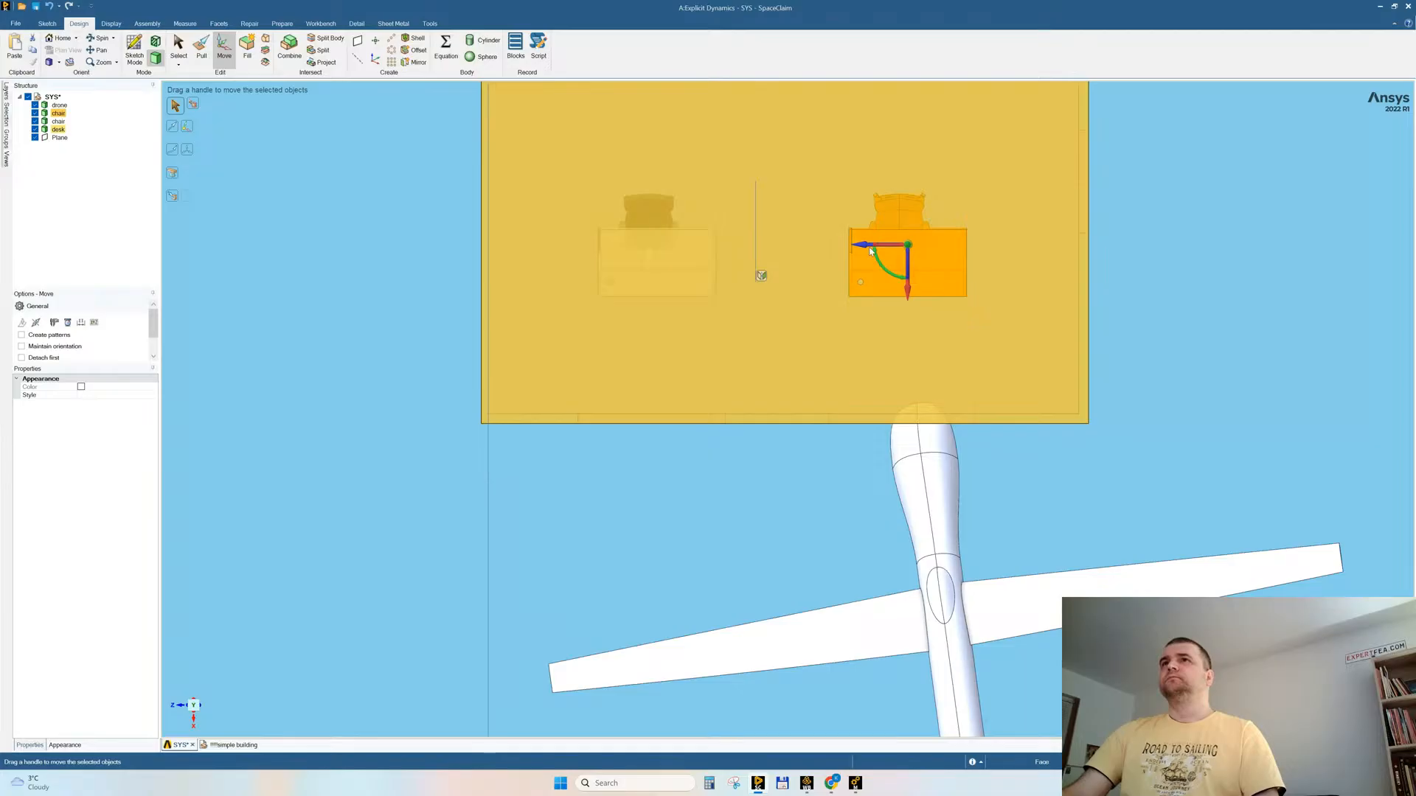
pyautogui.moveTo(862, 245); pyautogui.dragTo(846, 247)
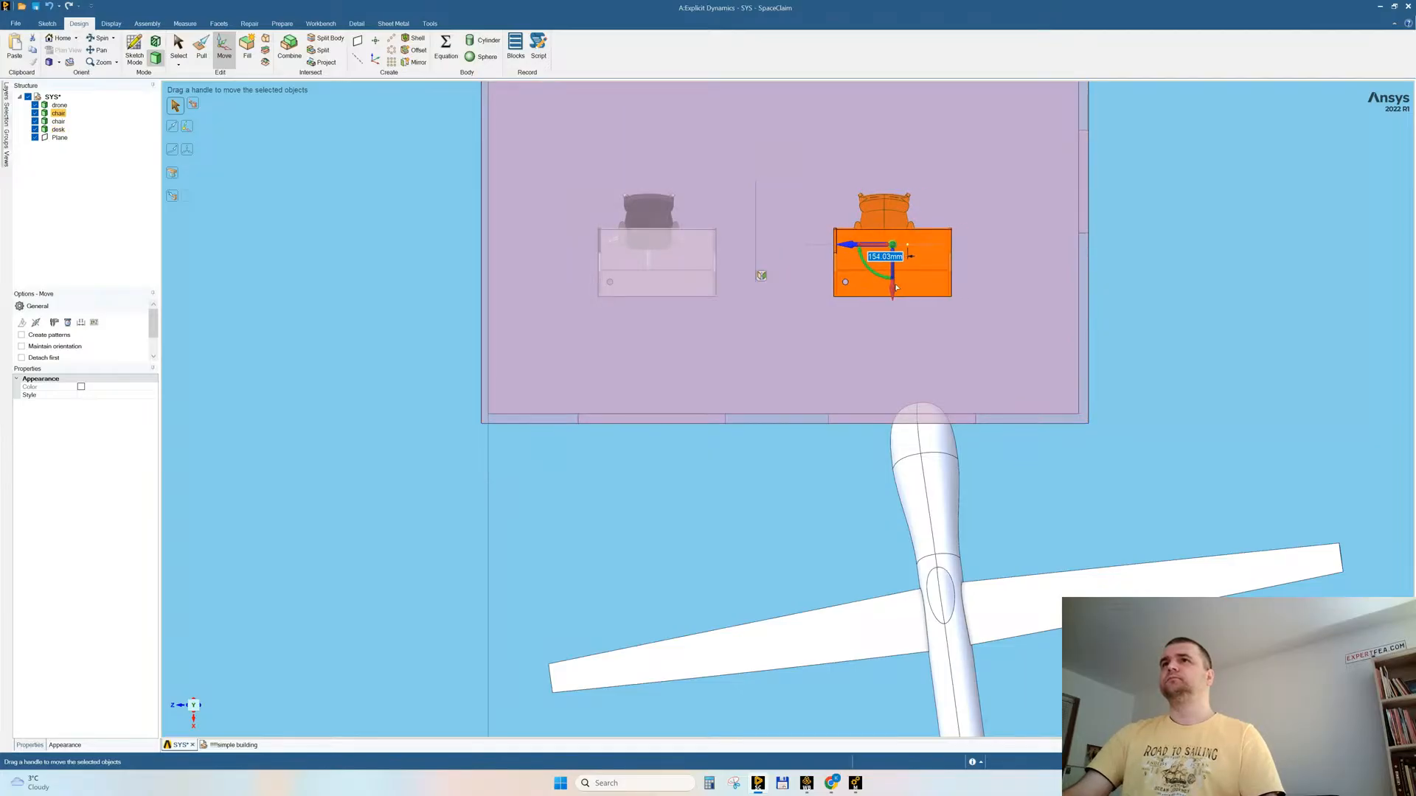
pyautogui.moveTo(897, 310); pyautogui.dragTo(912, 368)
pyautogui.click(534, 153)
# Step: Move the other desk and its chair in +X to line up with the first desk
pyautogui.moveTo(680, 301); pyautogui.dragTo(728, 334)
pyautogui.moveTo(658, 291); pyautogui.dragTo(657, 361)
pyautogui.click(320, 243)
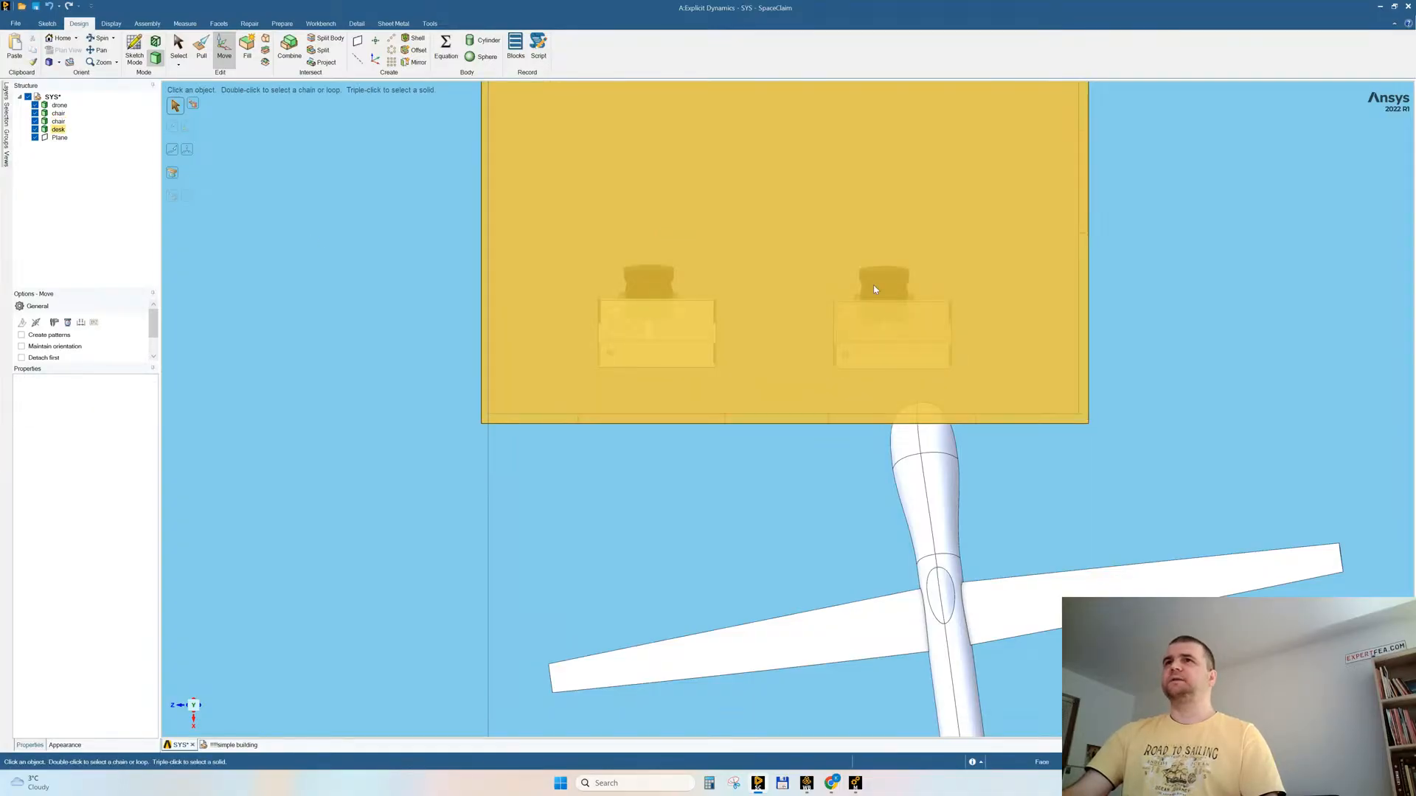
# Step: Move the chair nearer the doorway wall slightly in -Z to centre it on its desk
pyautogui.press('s')
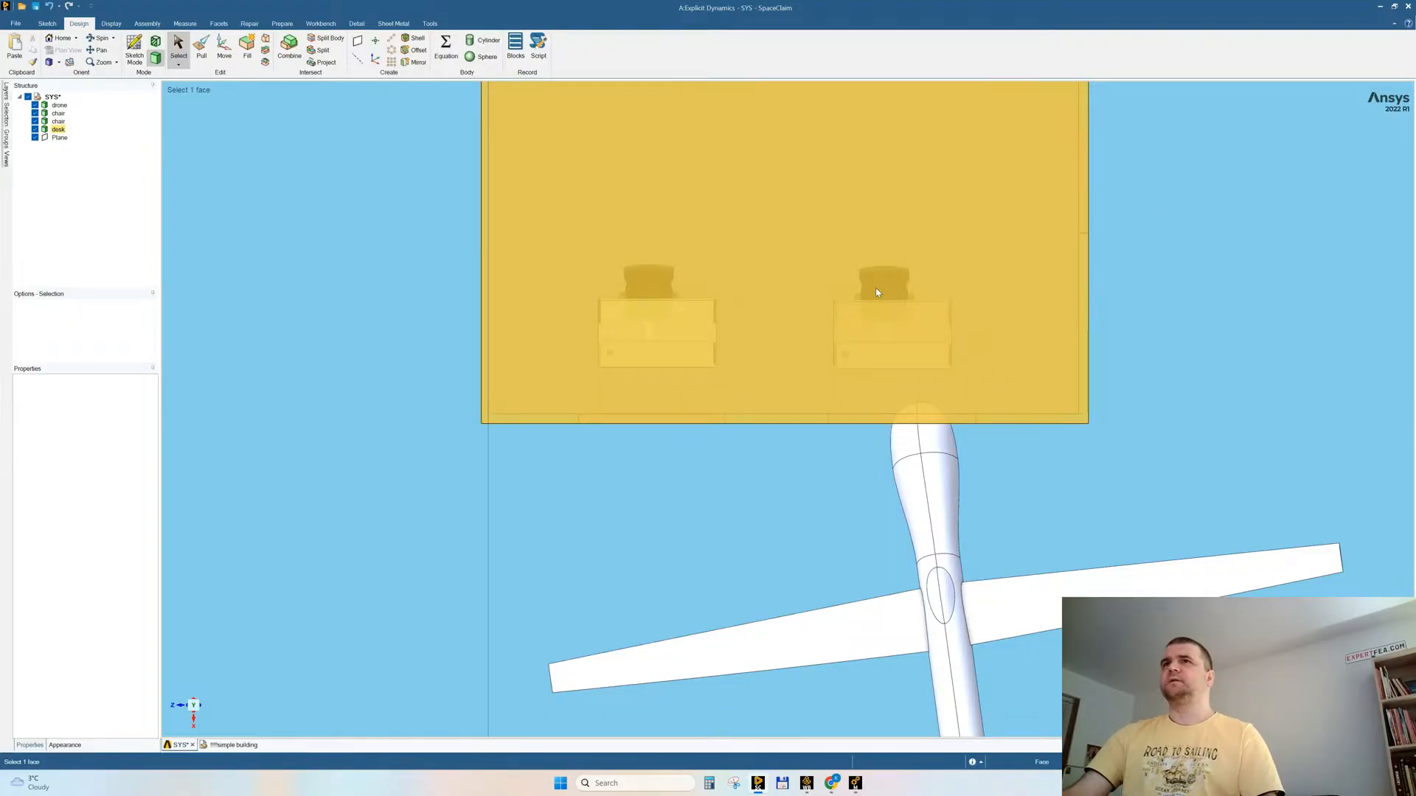
pyautogui.click(876, 290)
pyautogui.press('Escape')
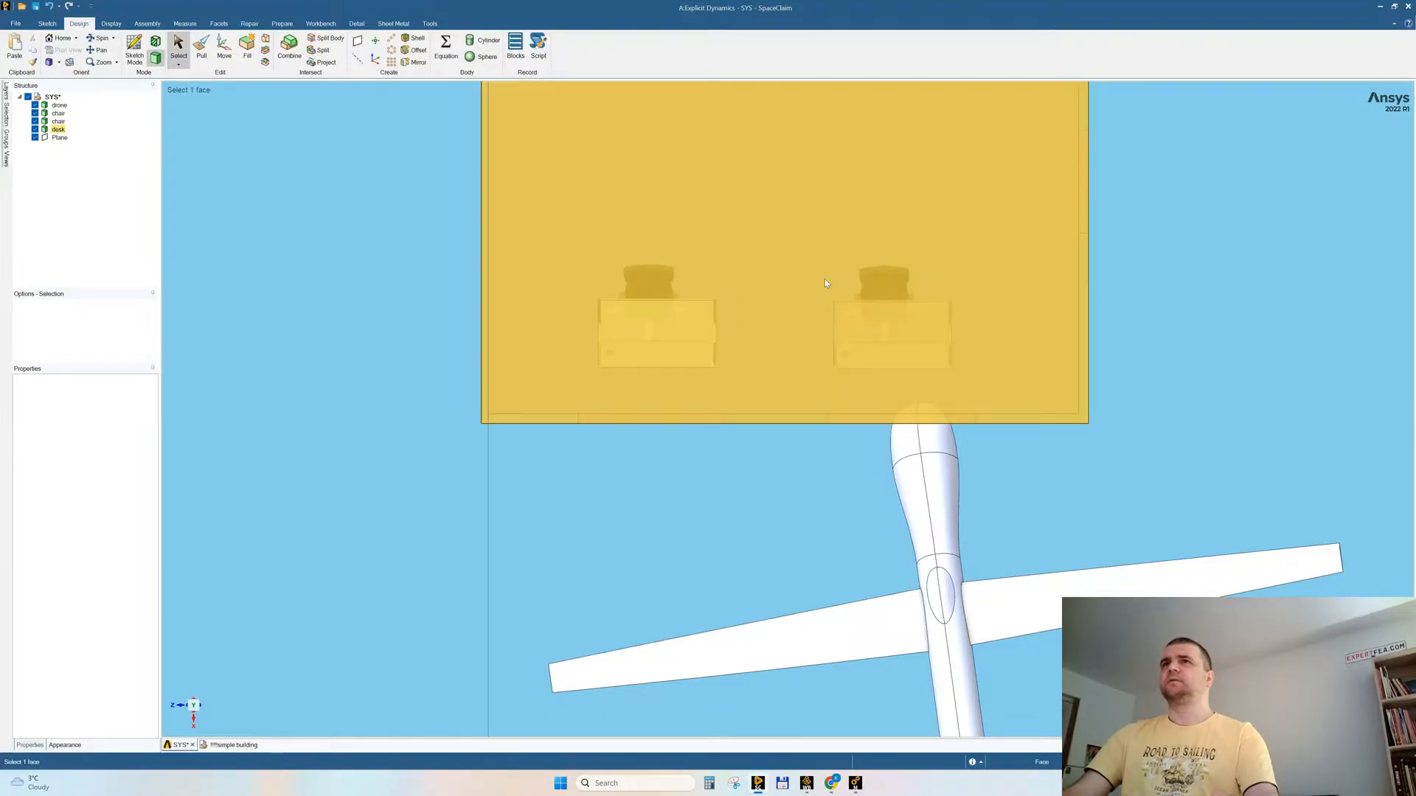
pyautogui.keyDown('ctrl'); pyautogui.scroll(-1, 887, 289); pyautogui.keyUp('ctrl')
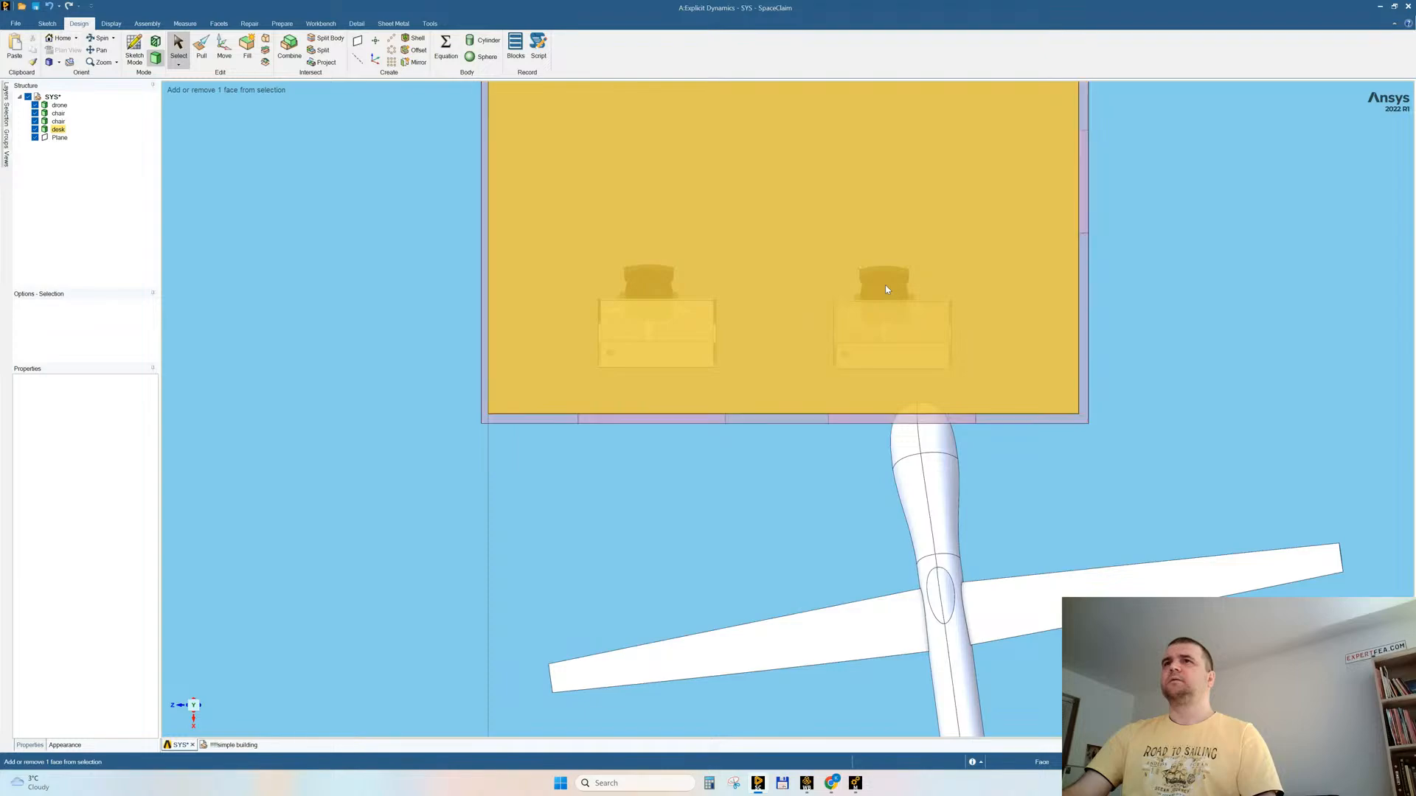
pyautogui.keyDown('ctrl'); pyautogui.scroll(-1, 887, 289); pyautogui.keyUp('ctrl')
pyautogui.tripleClick(887, 289)
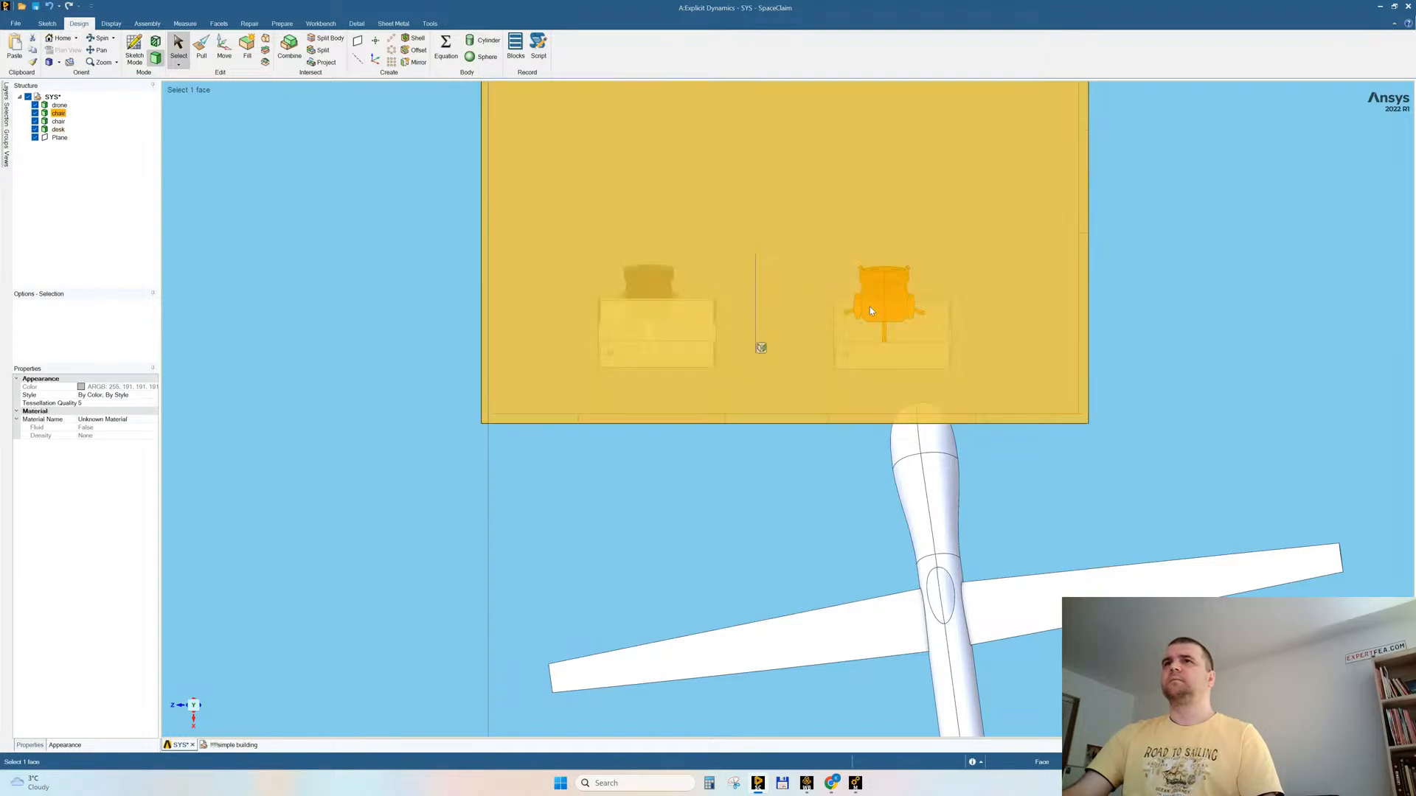
pyautogui.click(231, 59)
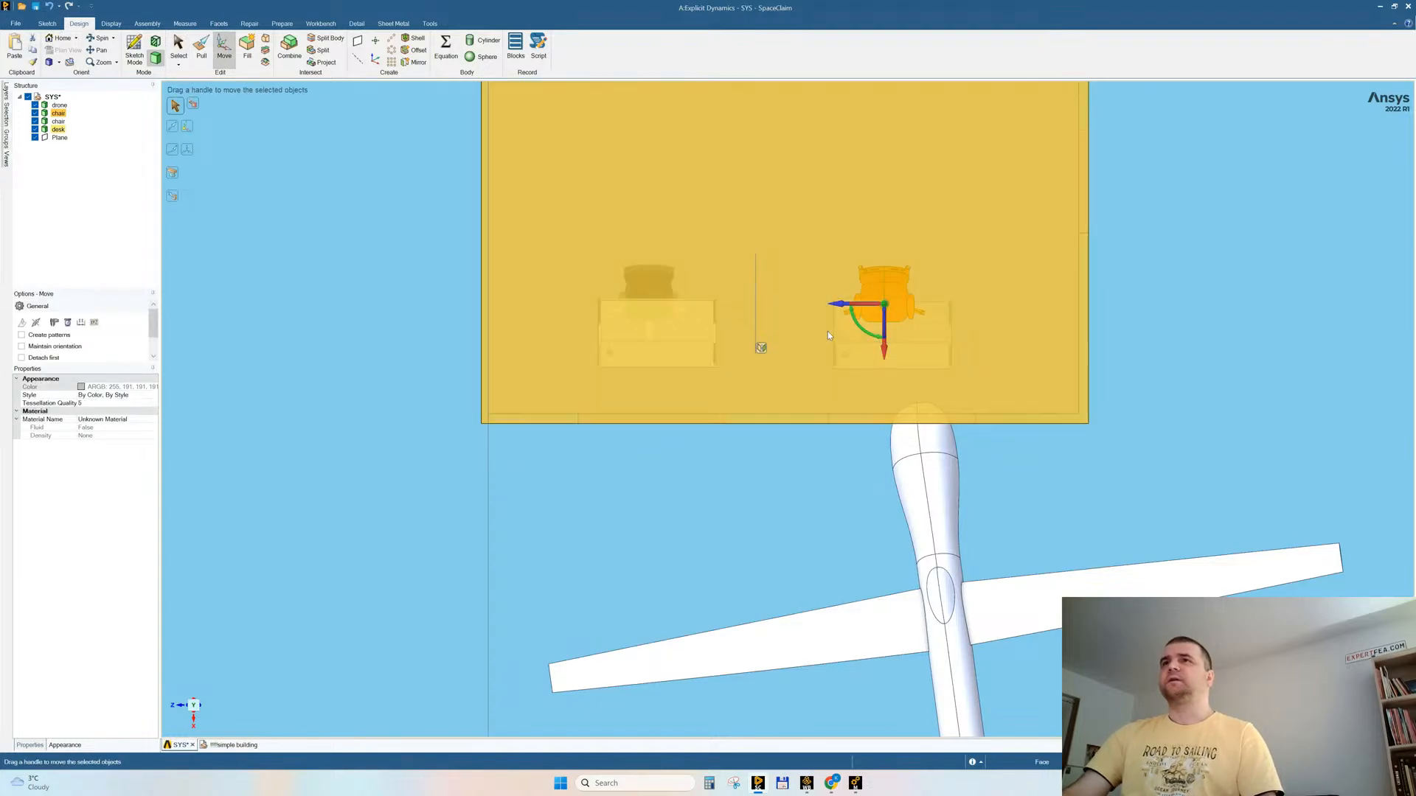
pyautogui.moveTo(846, 307); pyautogui.dragTo(855, 309)
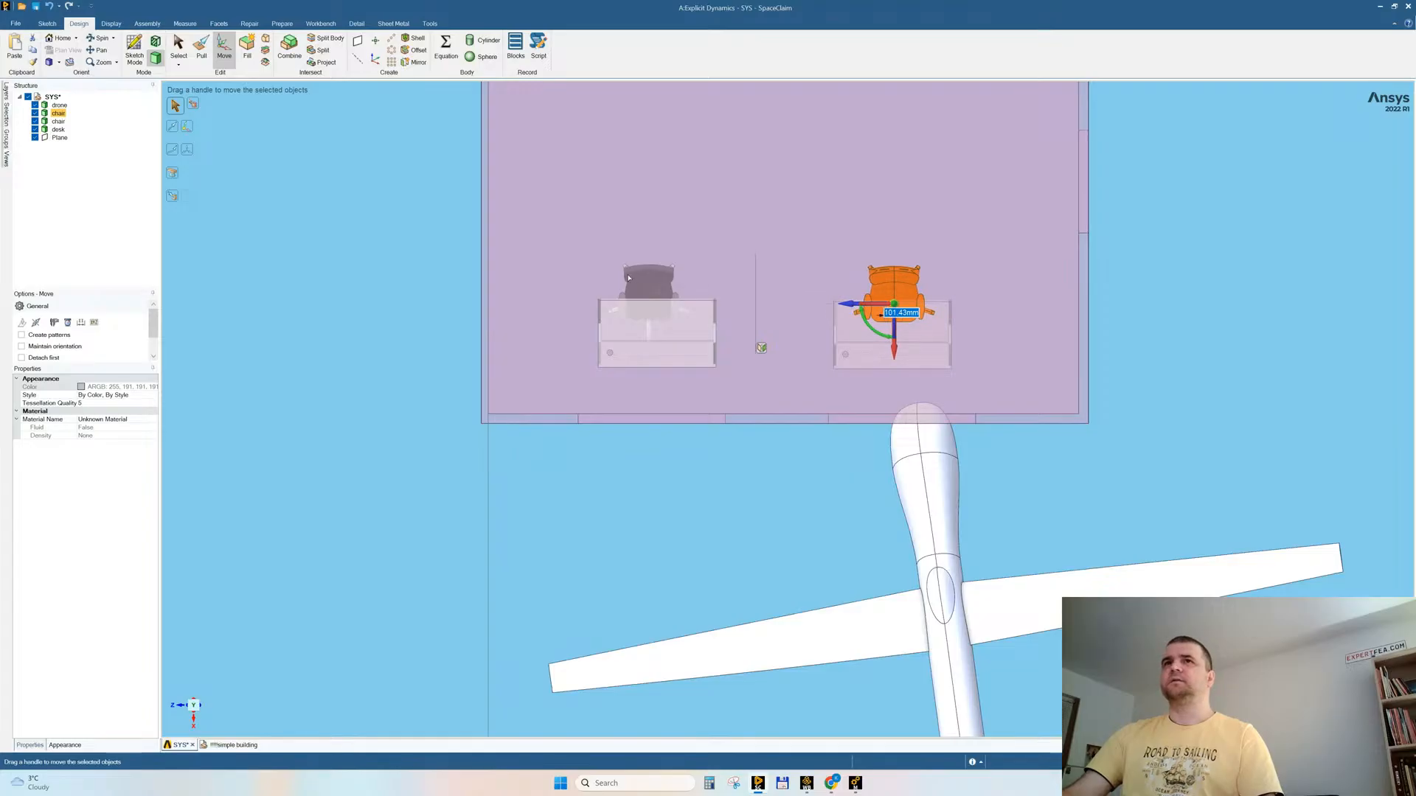
# Step: Move the other chair slightly in -Z to centre it on its own desk
pyautogui.click(634, 278)
pyautogui.tripleClick(636, 278)
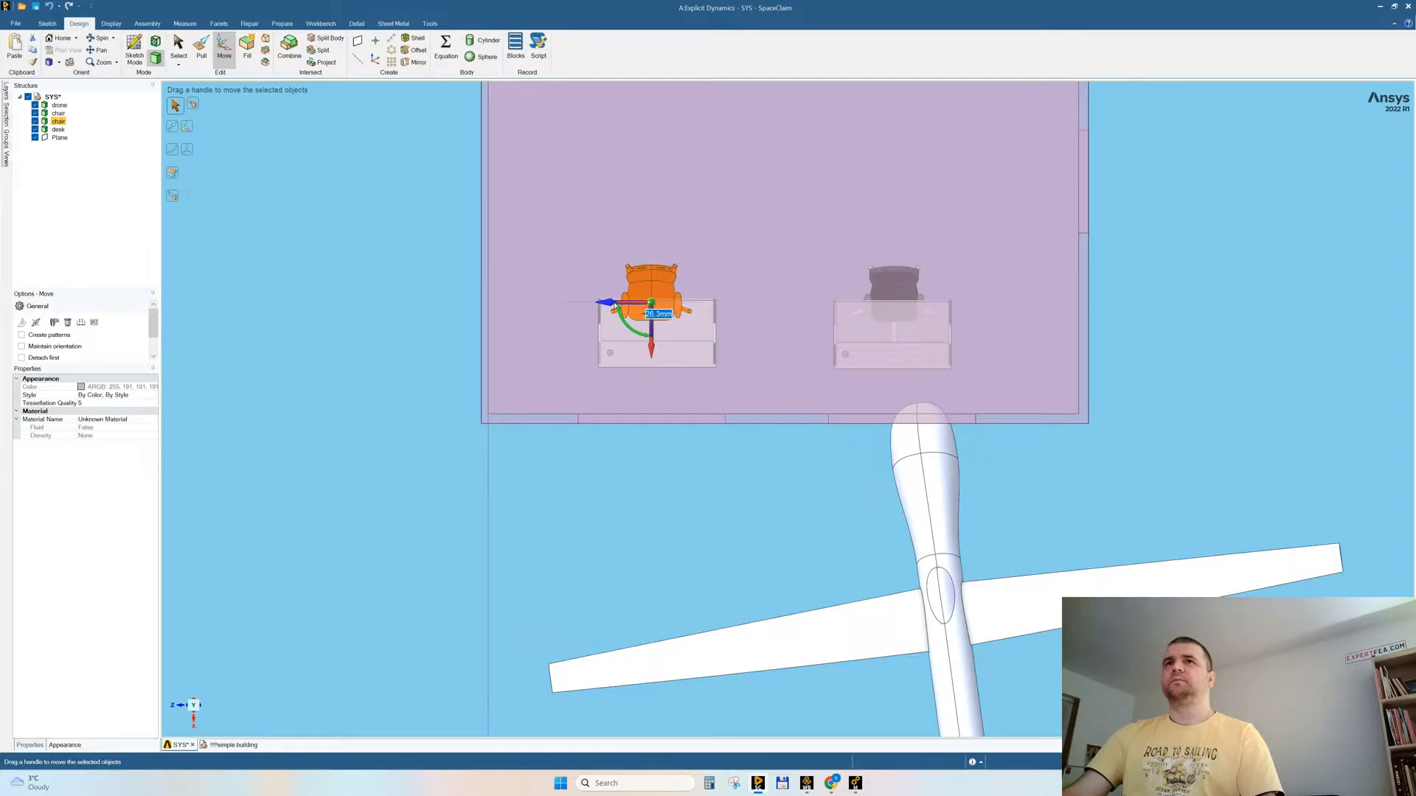
pyautogui.click(1144, 357)
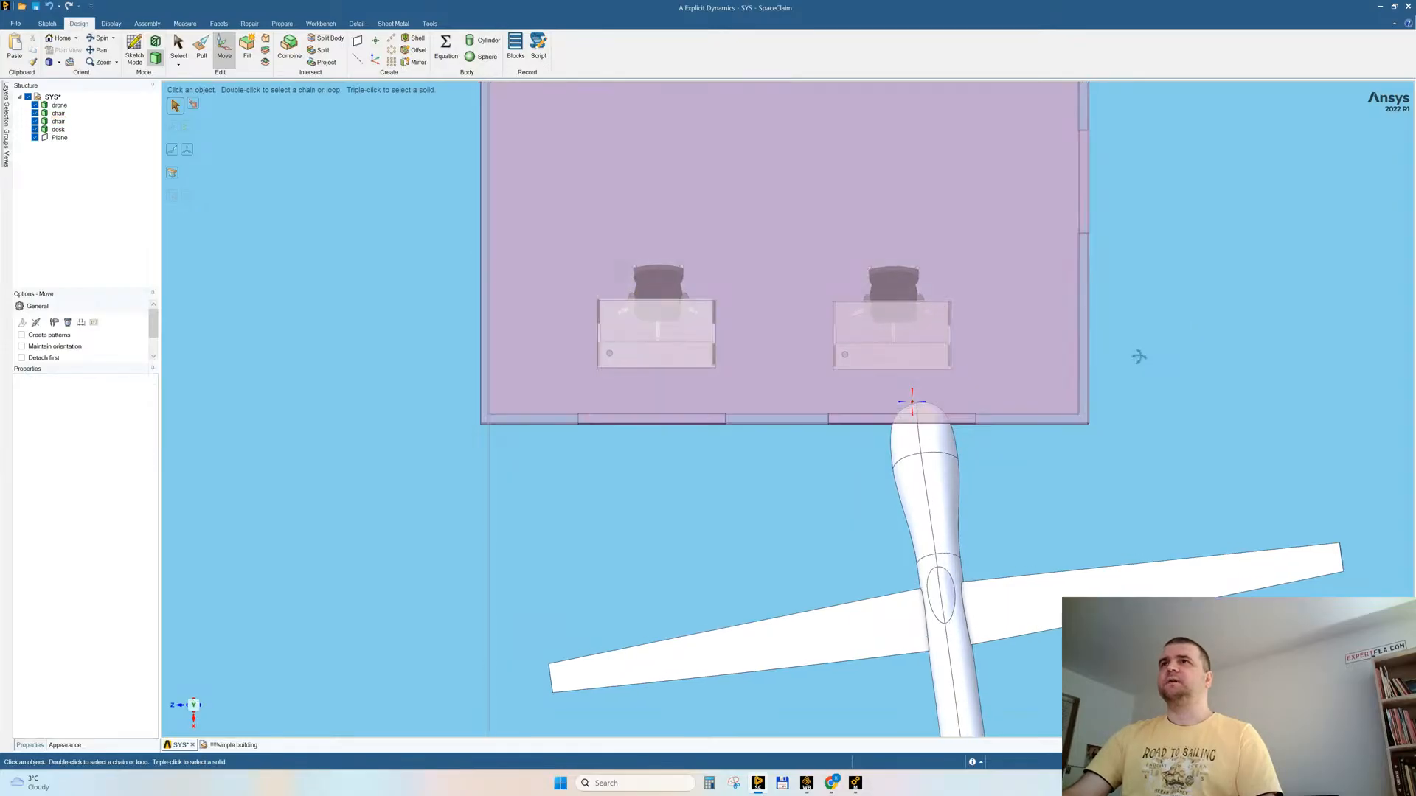
# Step: Move the window wall behind the chairs in +X with its openings, and shift the doorway about 519 mm in +X
pyautogui.scroll(-5, 1114, 413)
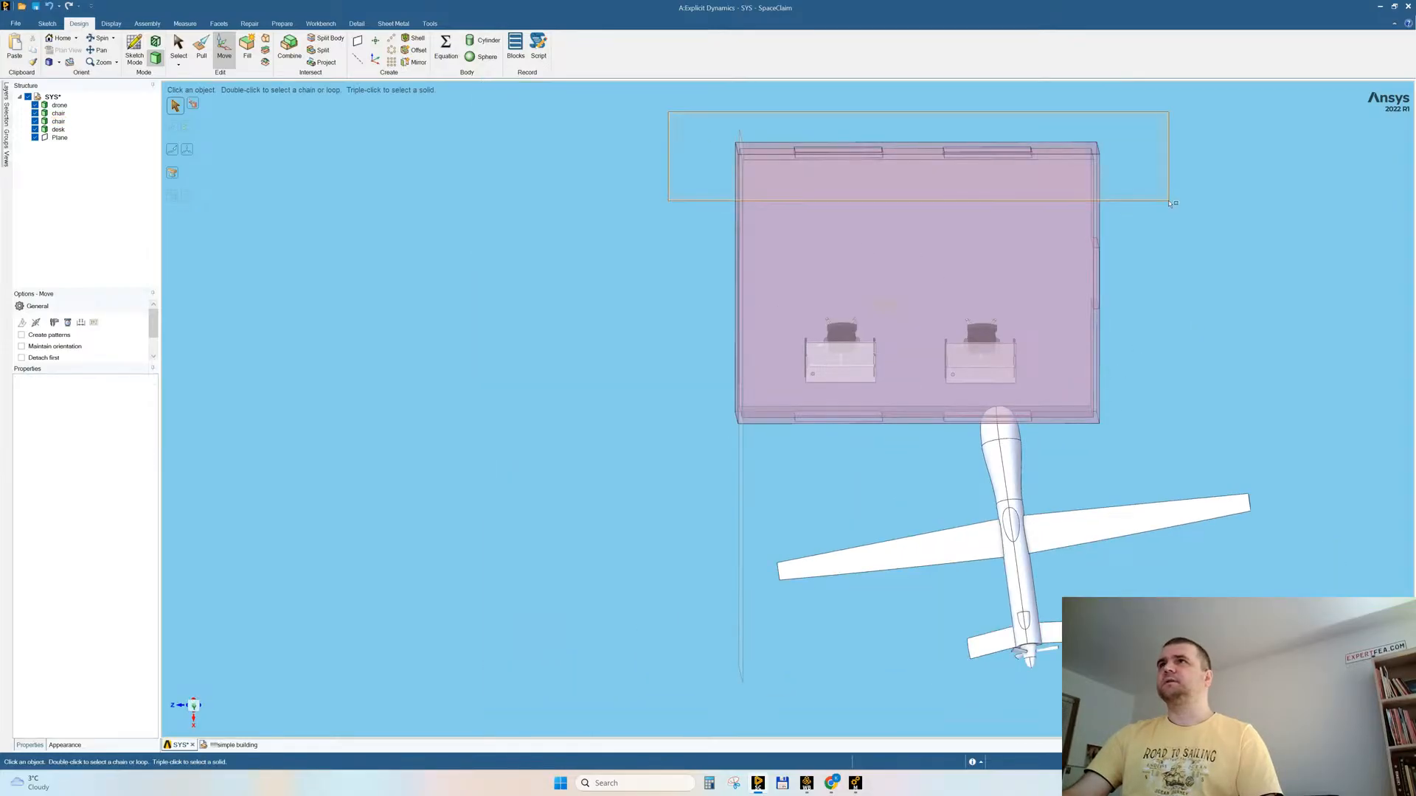
pyautogui.click(915, 151)
pyautogui.moveTo(917, 202); pyautogui.dragTo(912, 254)
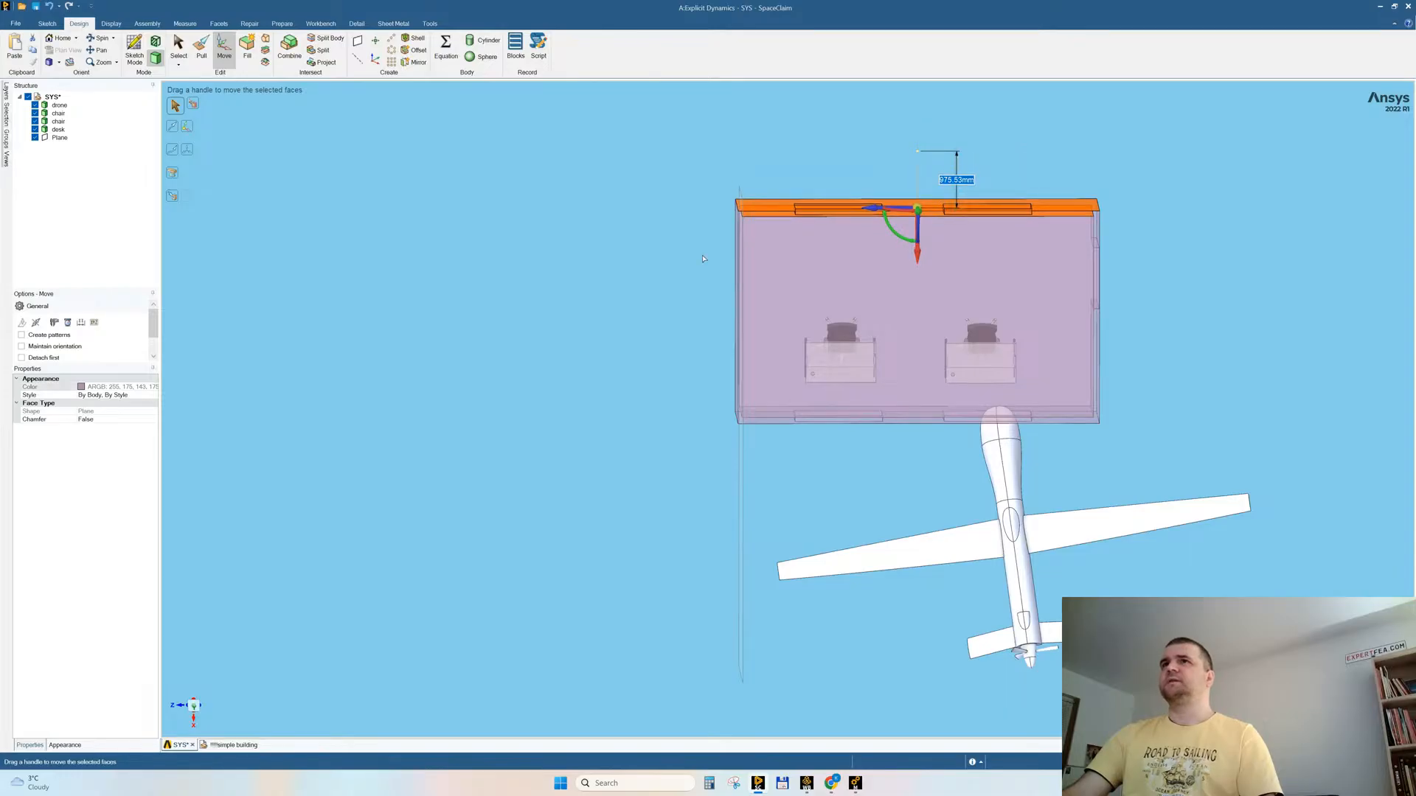
pyautogui.click(616, 270)
pyautogui.moveTo(1073, 220); pyautogui.dragTo(1096, 354)
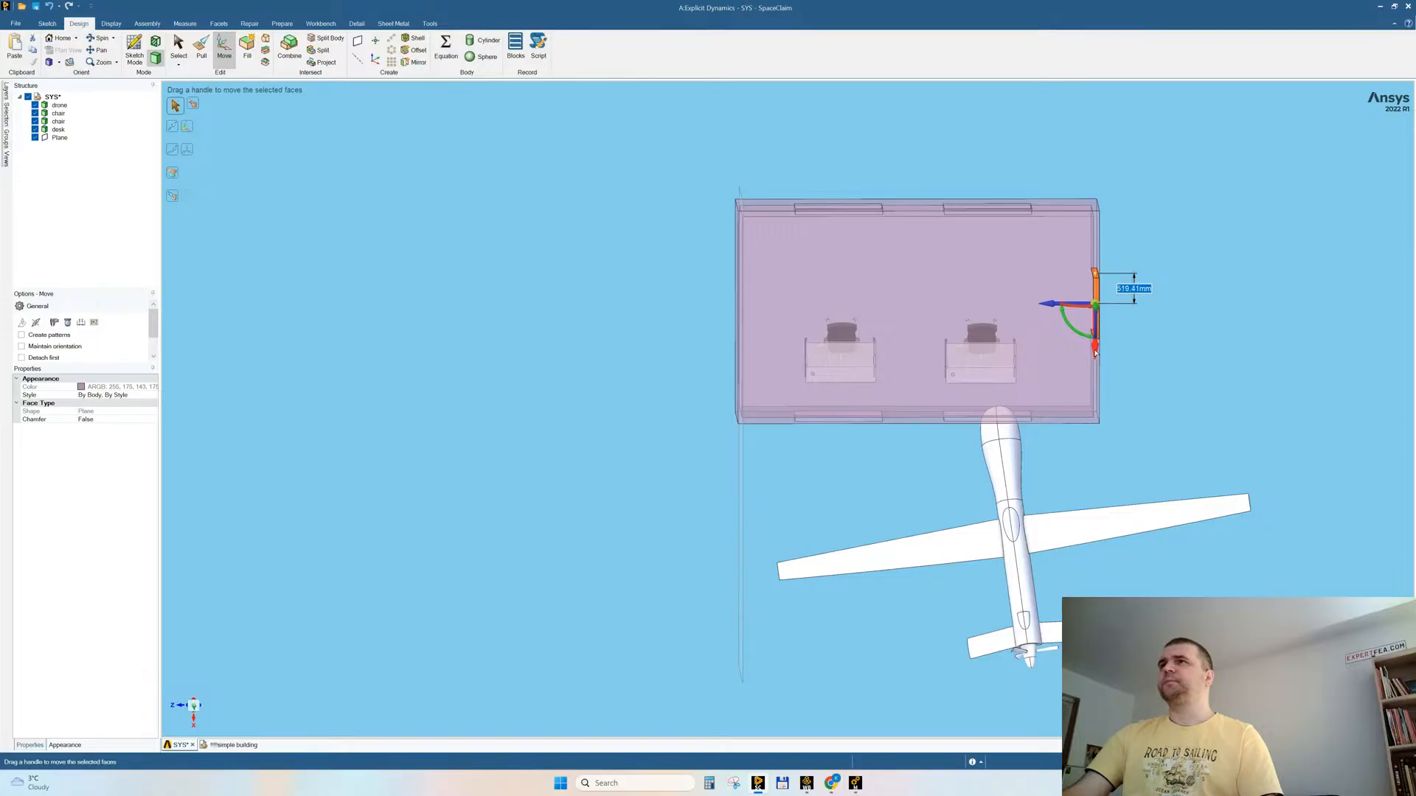
pyautogui.click(1136, 371)
# Step: Lower the drone slightly in -Y relative to the window and save the geometry
pyautogui.moveTo(1160, 354); pyautogui.dragTo(1179, 266, button='middle')
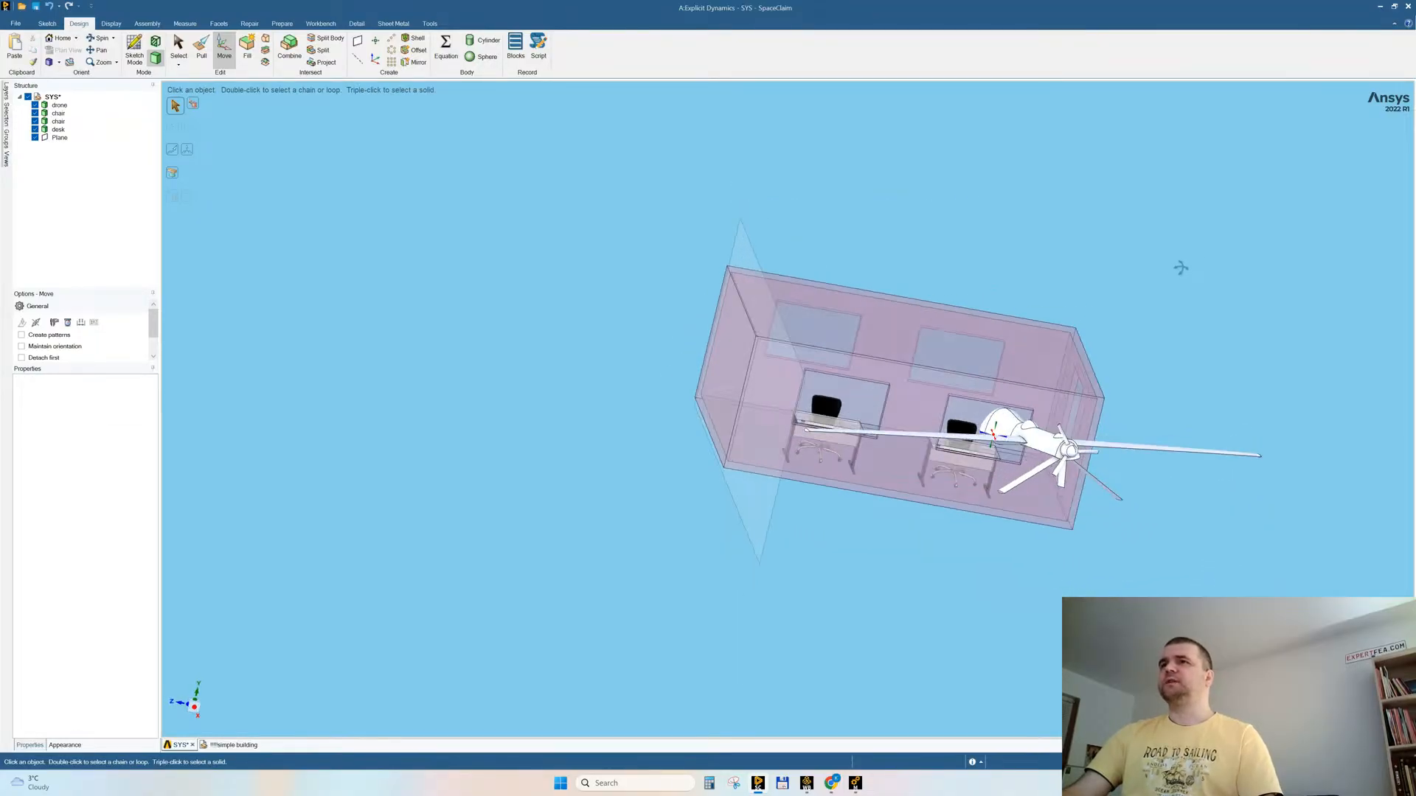
pyautogui.click(1042, 435)
pyautogui.doubleClick(1043, 438)
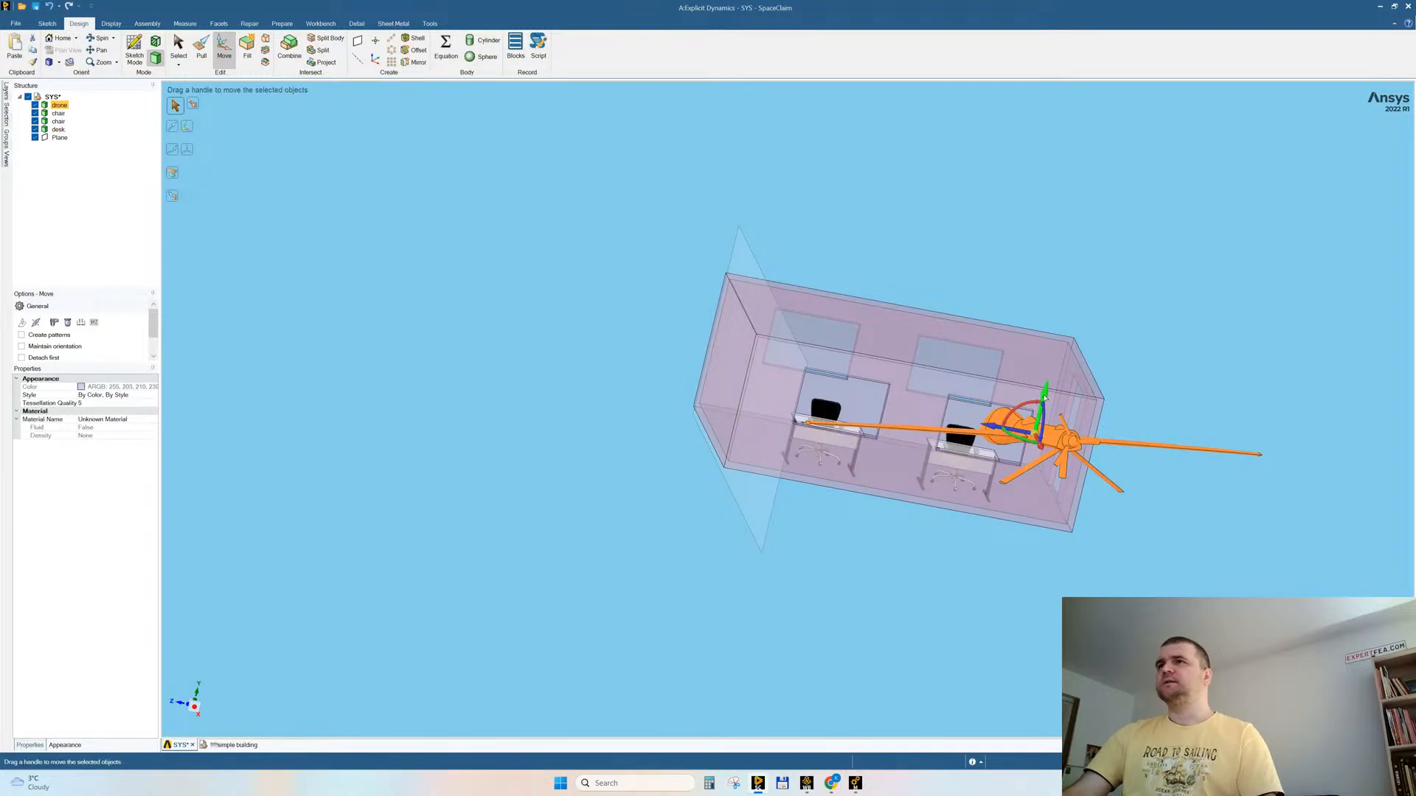
pyautogui.moveTo(1044, 399); pyautogui.dragTo(1041, 407)
pyautogui.moveTo(1041, 407); pyautogui.dragTo(811, 487, button='middle')
pyautogui.click(380, 323)
pyautogui.hotkey('ctrl', 's')
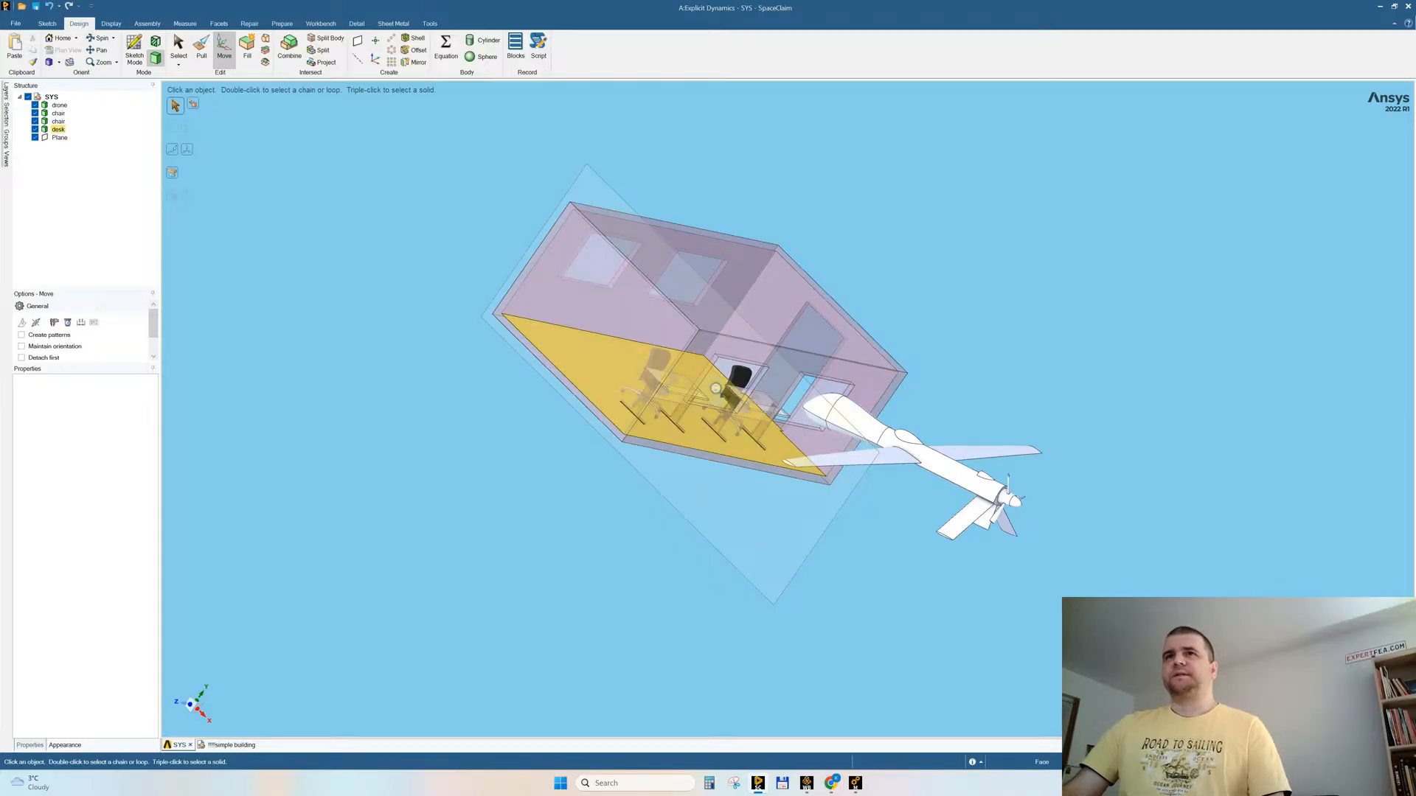
pyautogui.scroll(5, 717, 396)
pyautogui.scroll(-5, 731, 466)
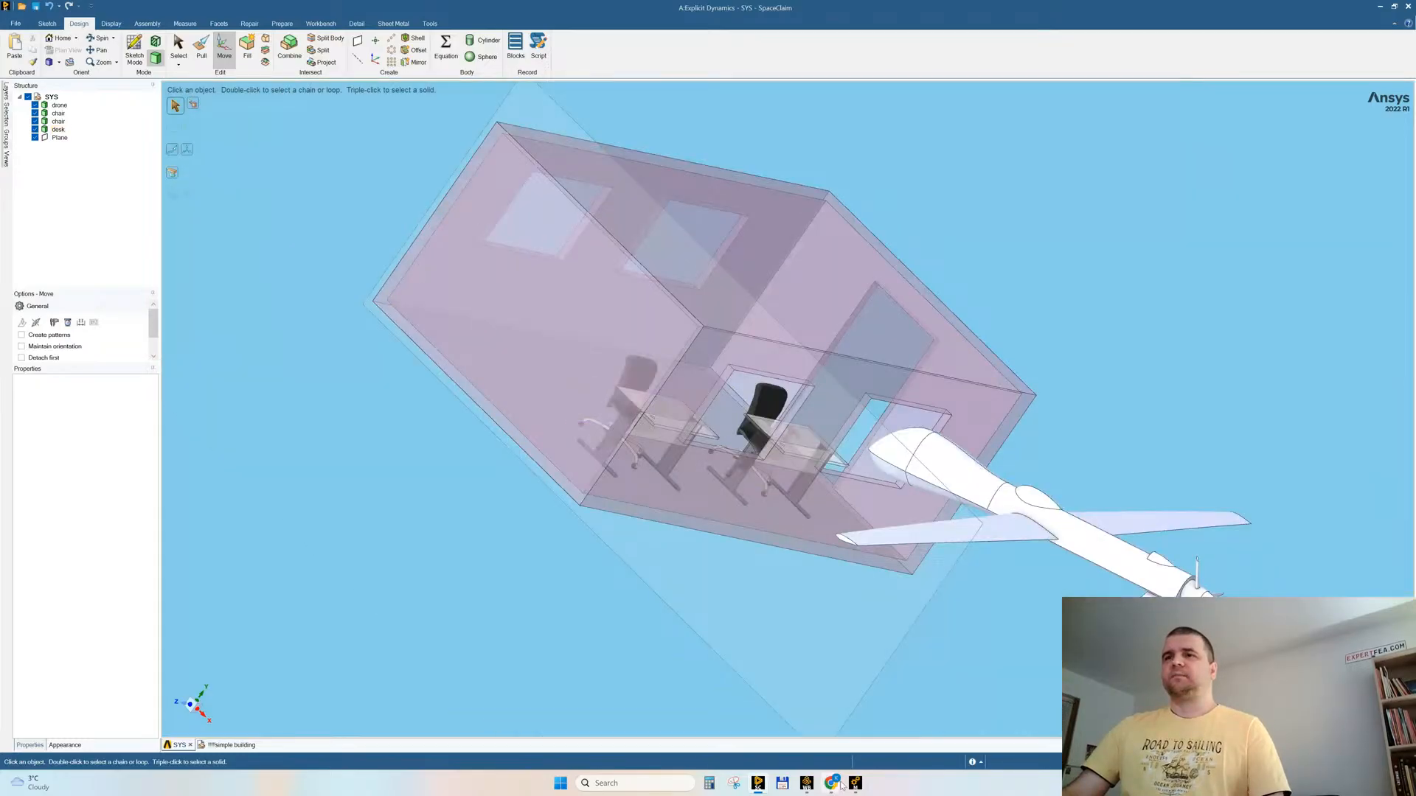
# Step: Switch to Chrome and open the GrabCAD library at grabcad.com/library in a new tab
pyautogui.moveTo(833, 787)
pyautogui.click(771, 719)
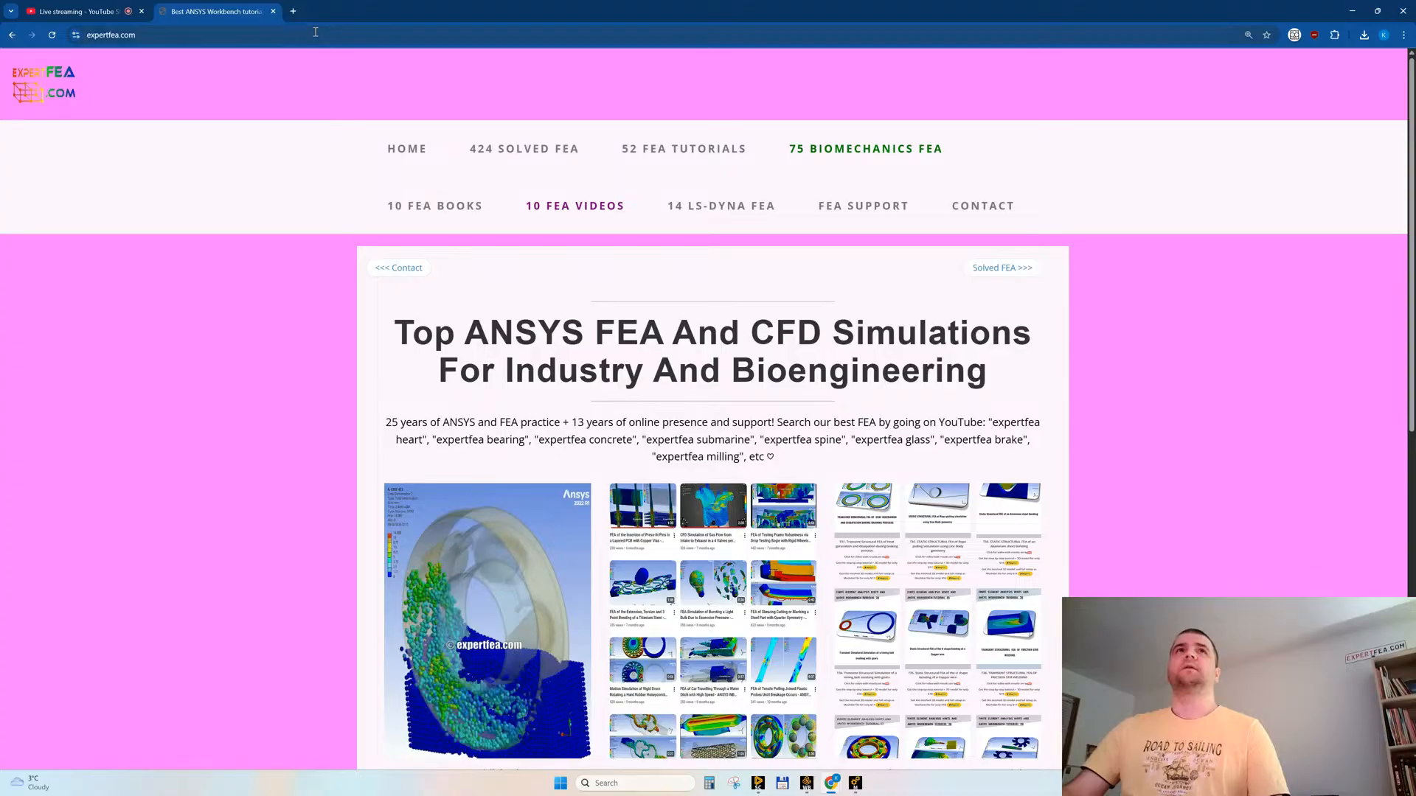
pyautogui.click(292, 11)
pyautogui.write('grab')
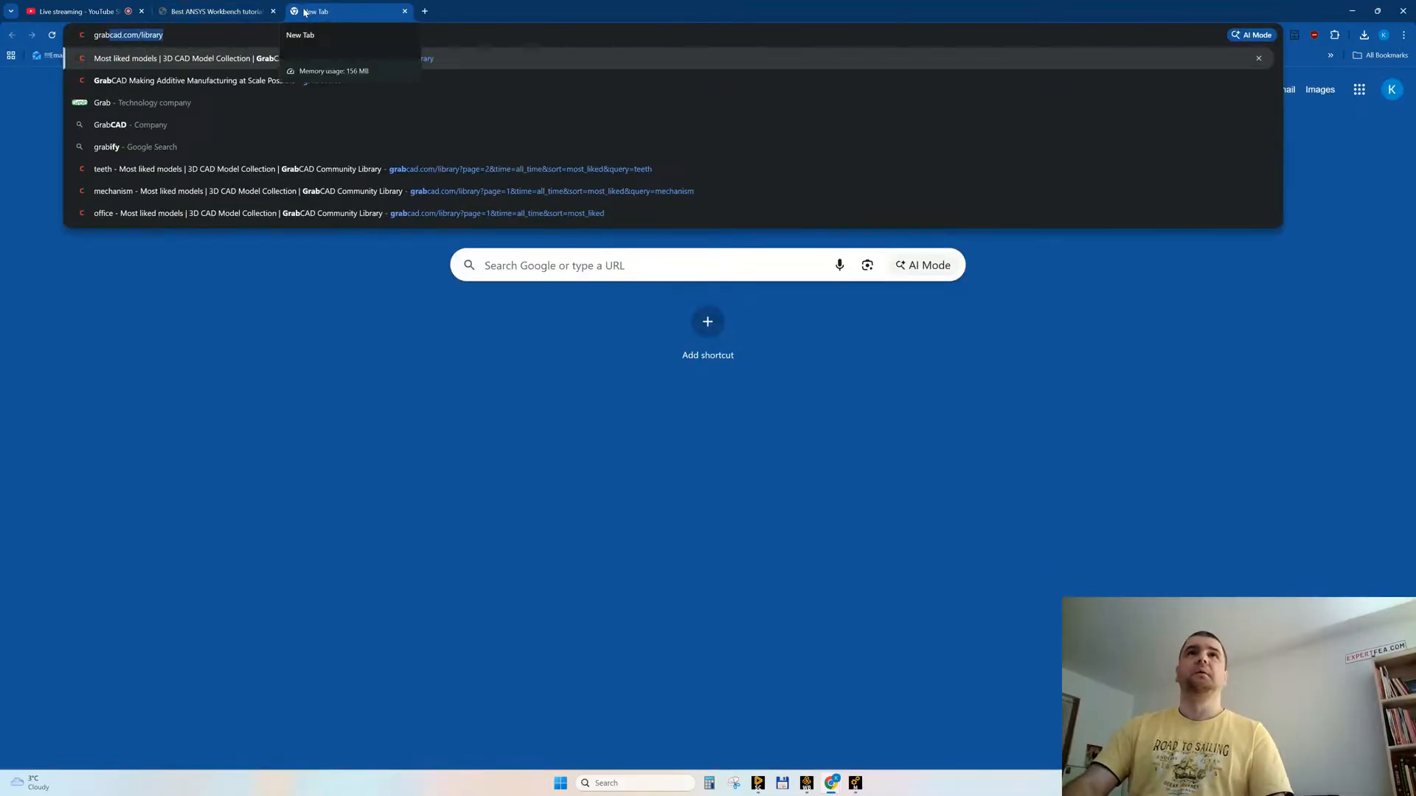
pyautogui.press('Return')
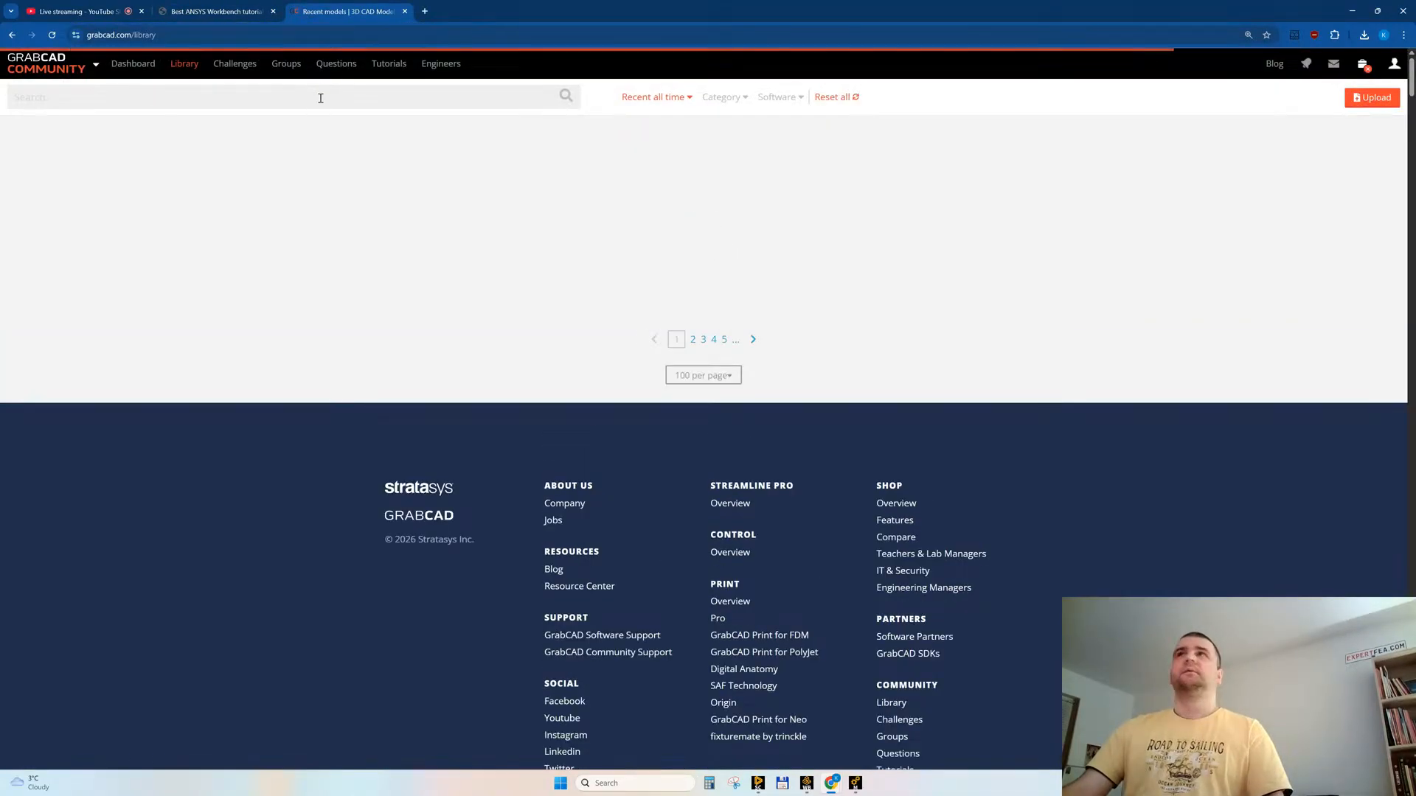
# Step: Sort the model library by most liked of all time and search it for "chair"
pyautogui.click(654, 98)
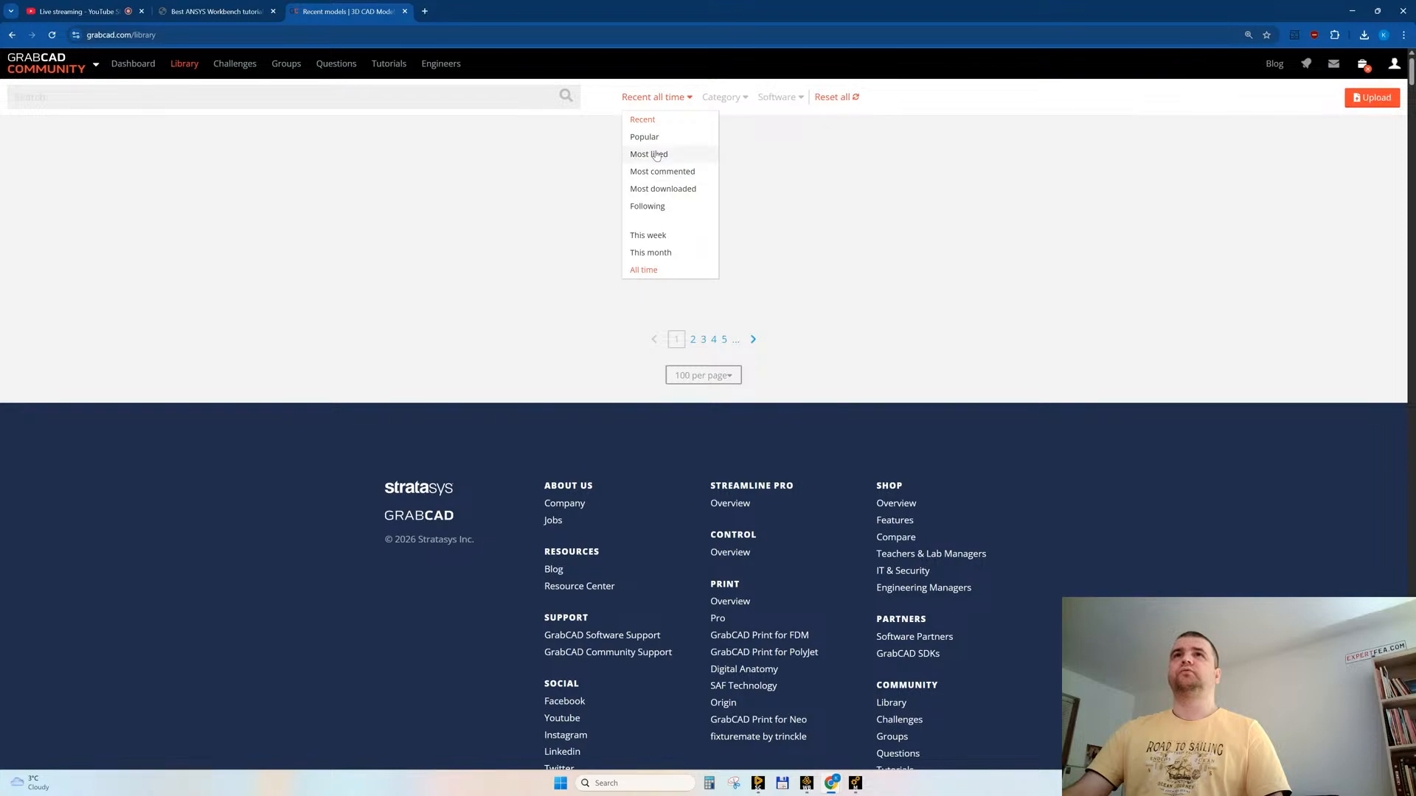
pyautogui.click(656, 150)
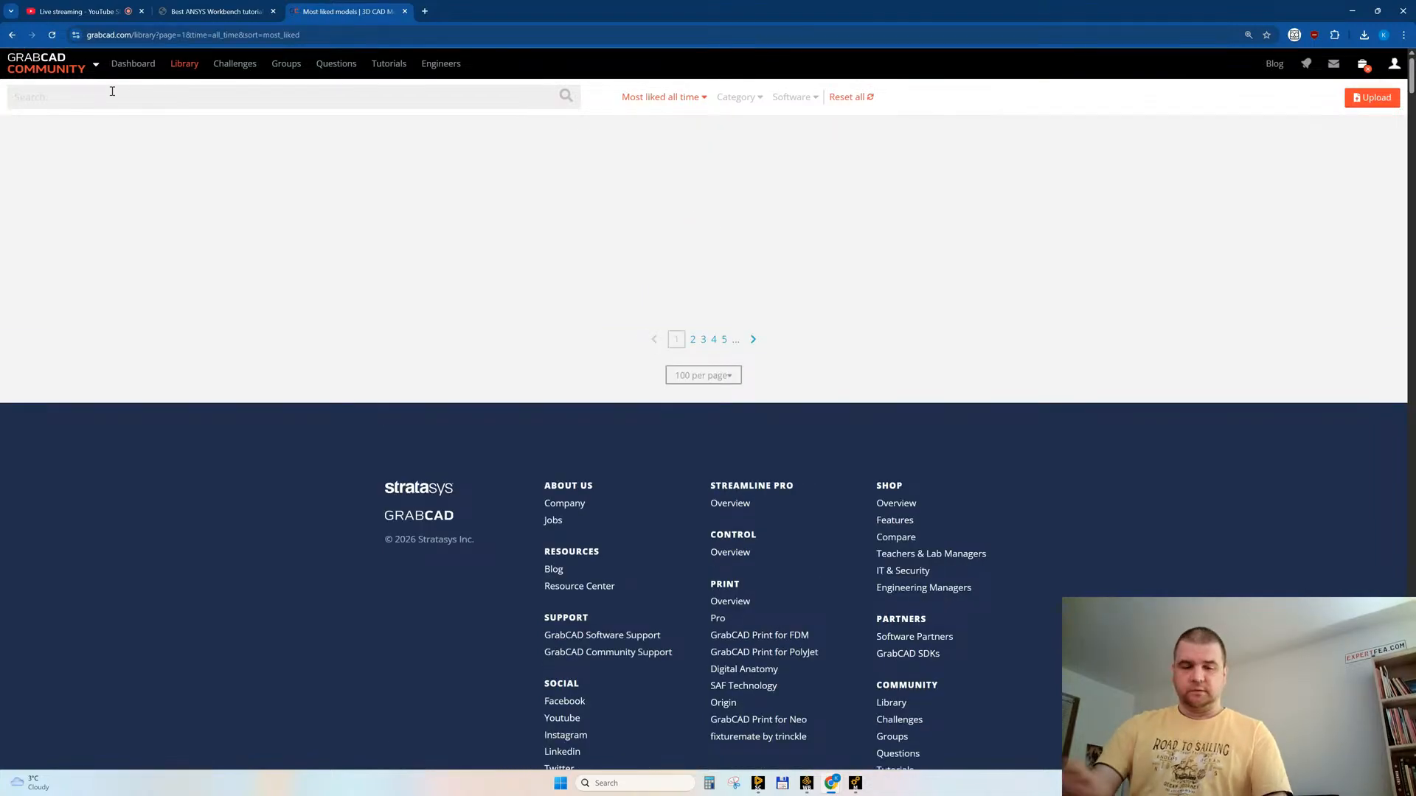
pyautogui.press('Return')
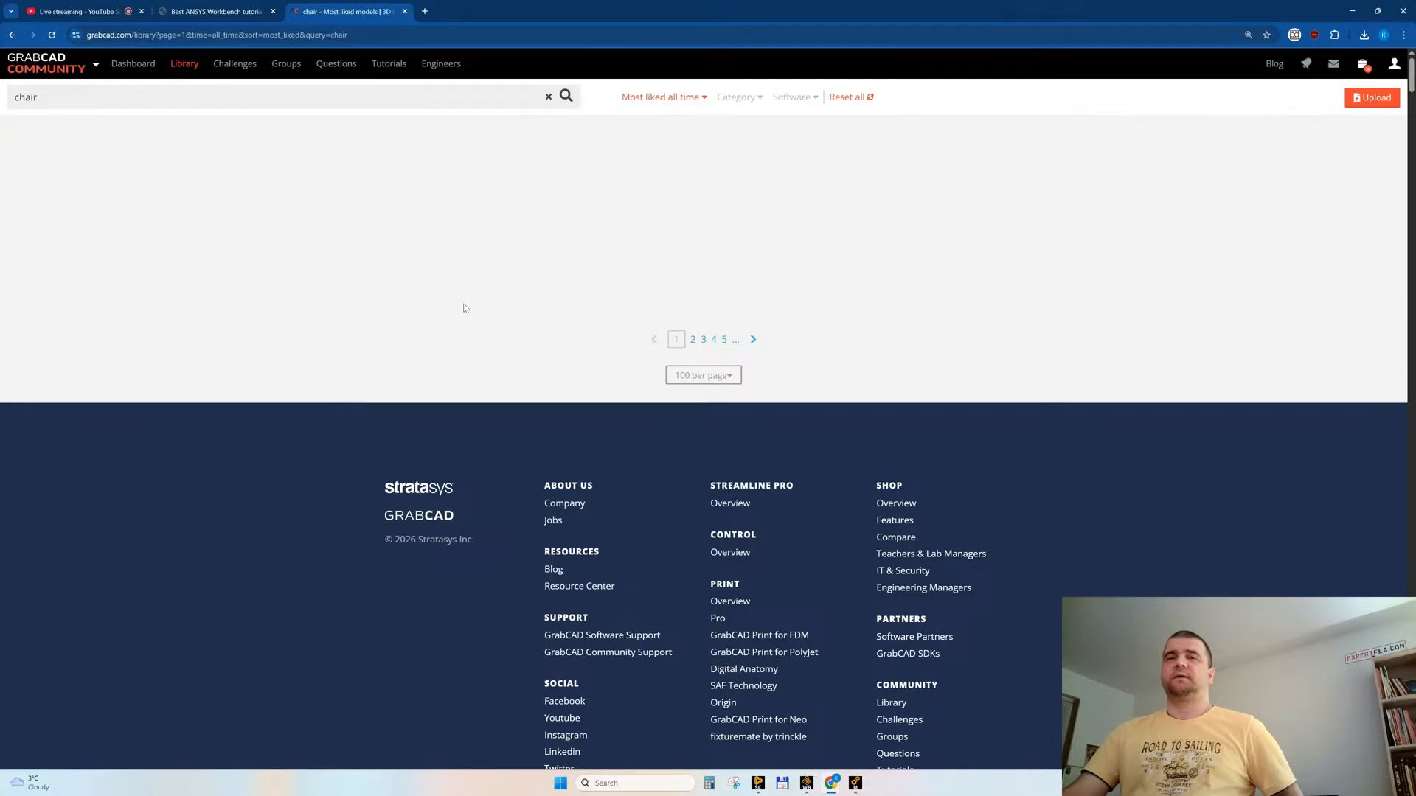
pyautogui.click(111, 11)
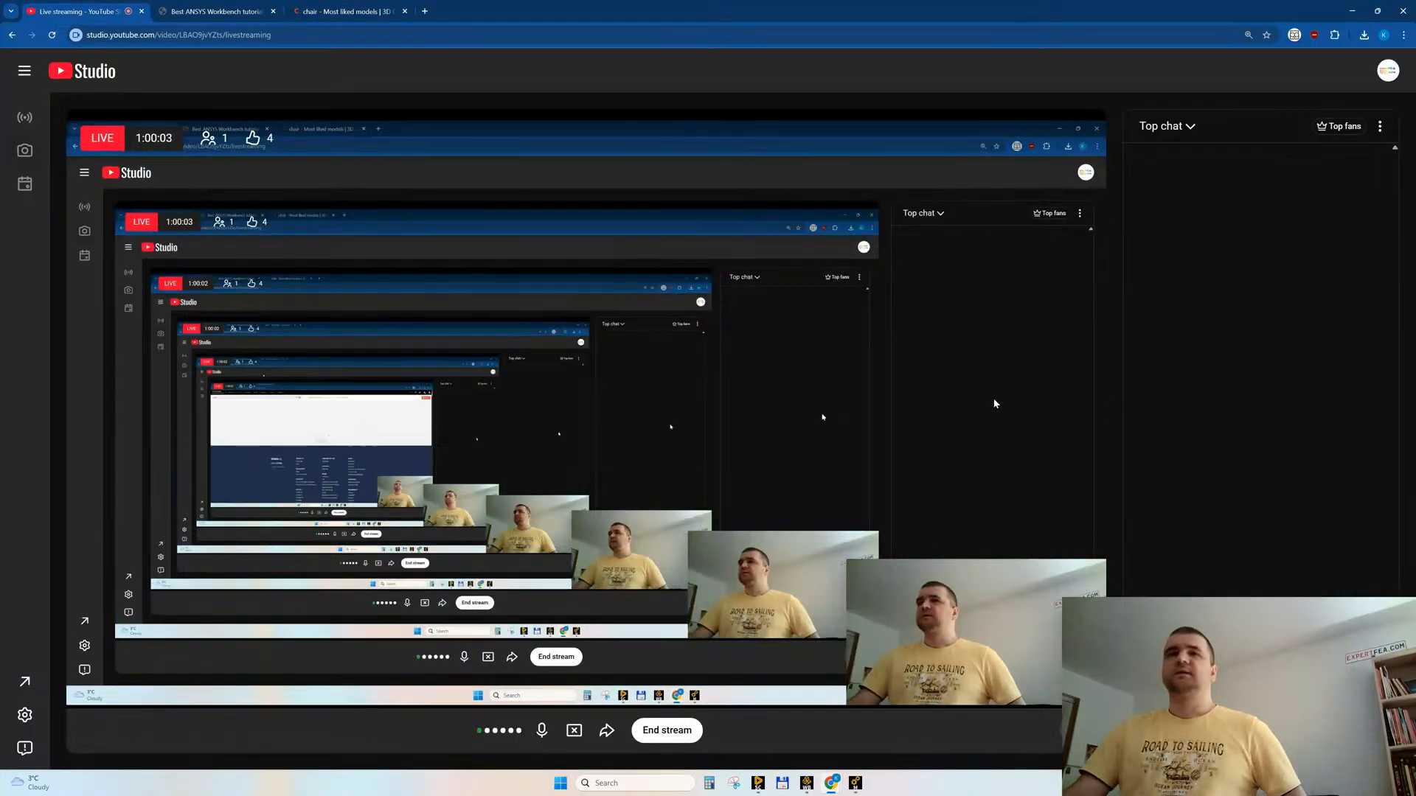
pyautogui.click(339, 12)
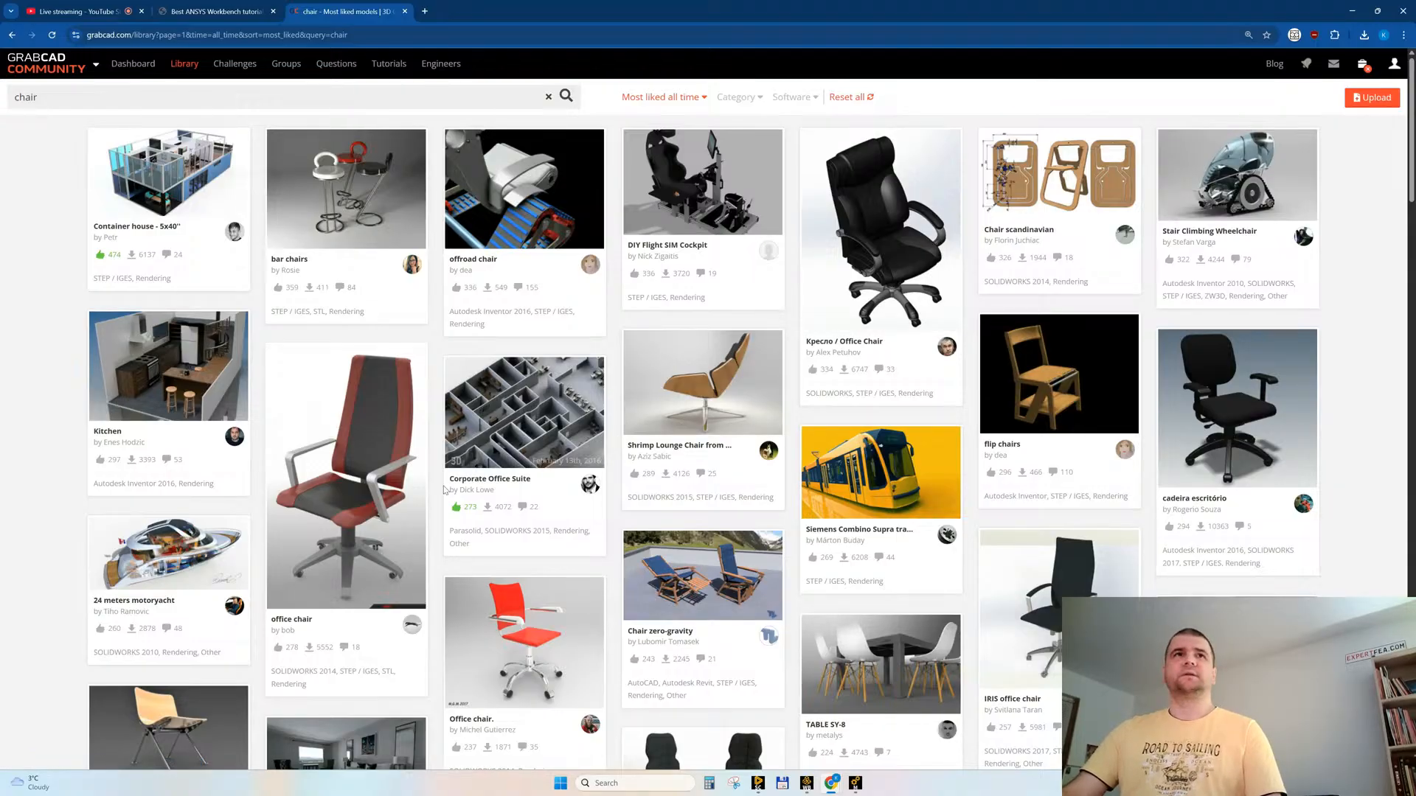
# Step: Browse the chair results and open the egg chair, Sitting Manikin and IRIS legs office chair models in separate tabs
pyautogui.scroll(-5, 638, 470)
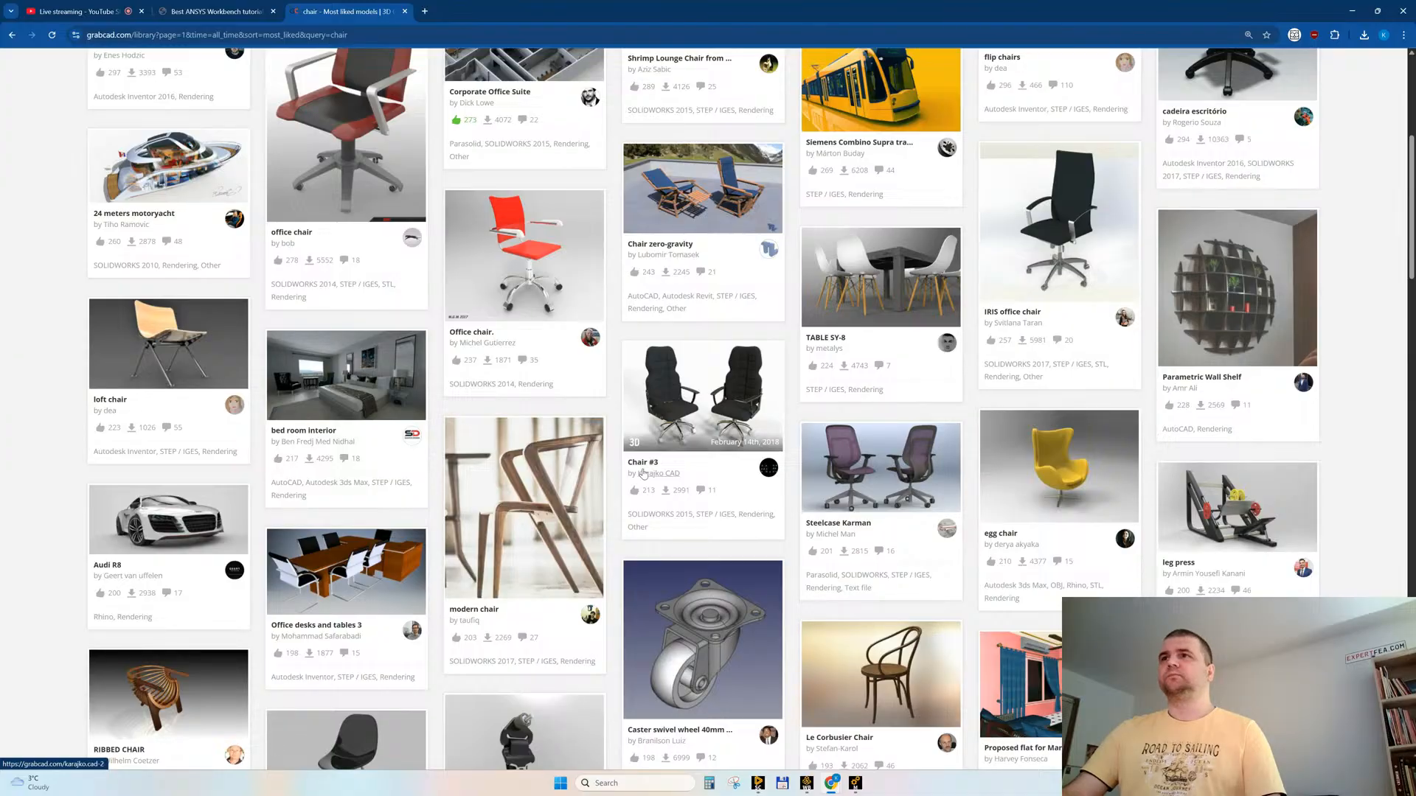
pyautogui.scroll(-1, 642, 473)
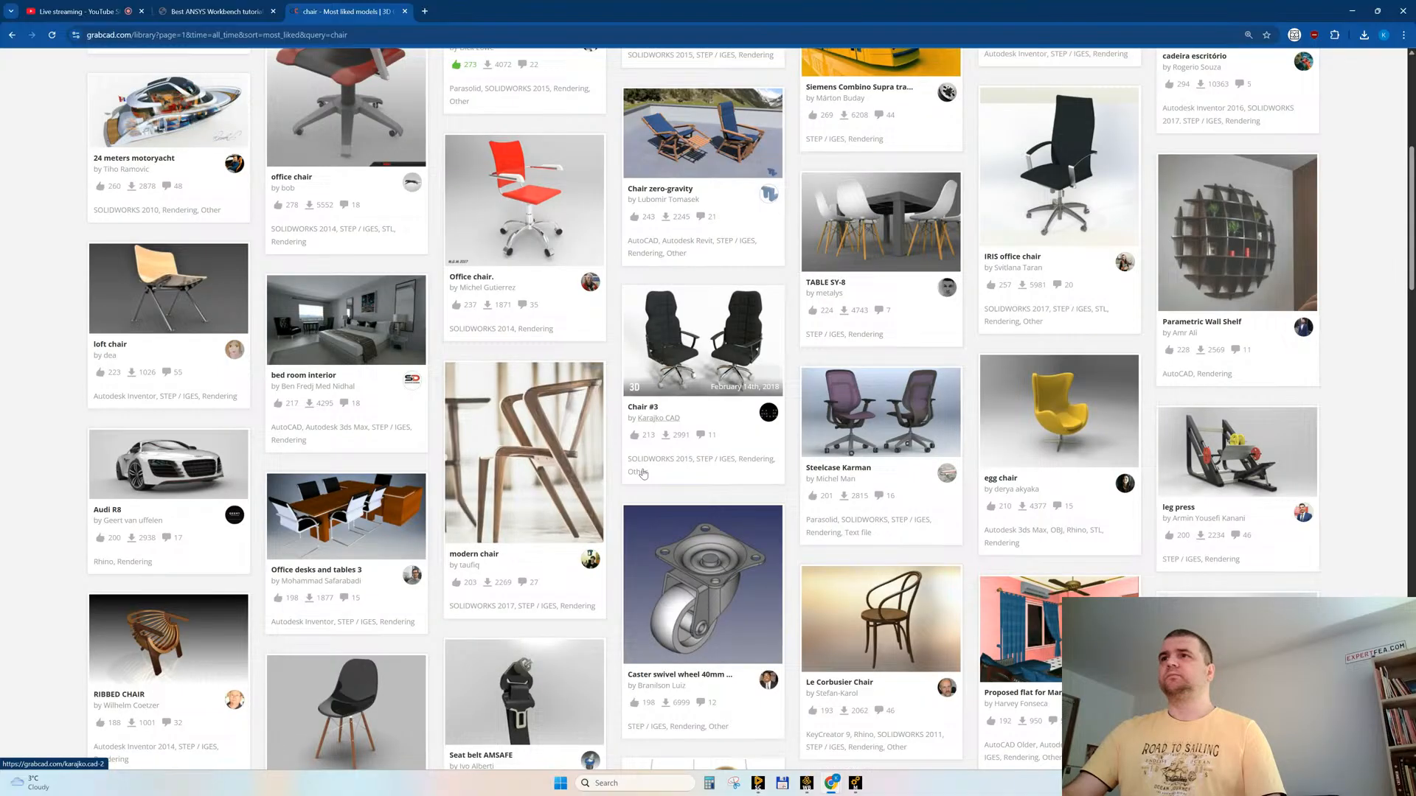
pyautogui.scroll(-3, 642, 472)
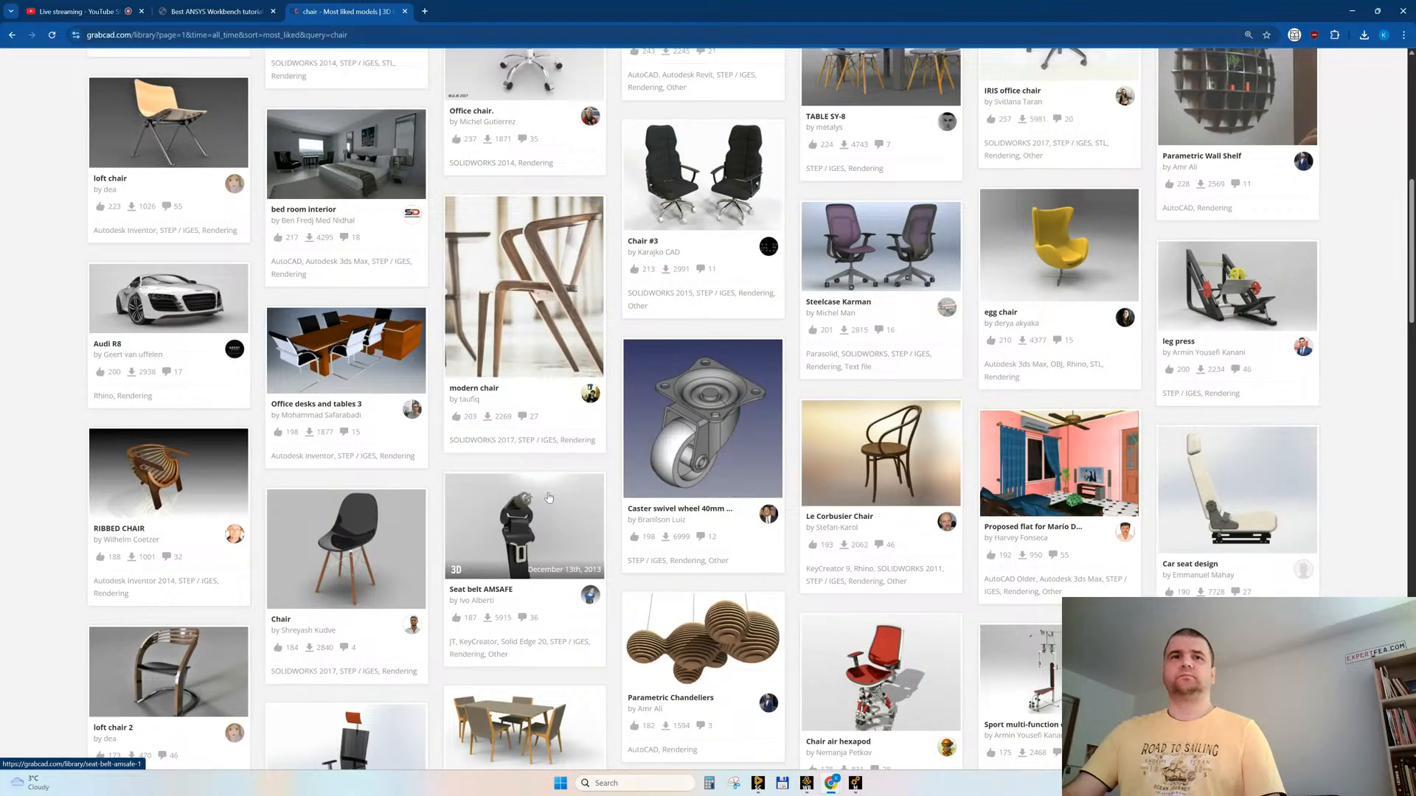
pyautogui.scroll(-2, 549, 498)
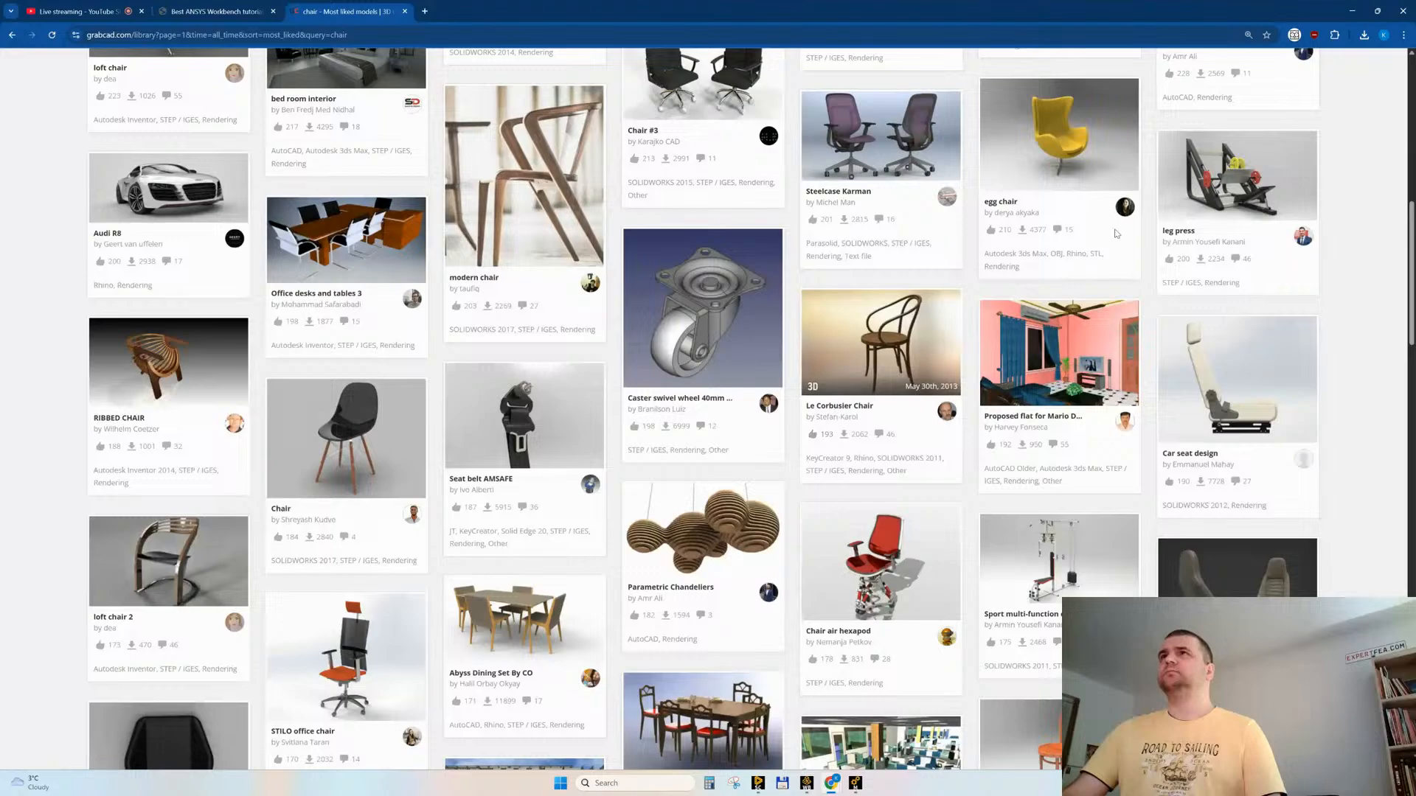
pyautogui.middleClick(1046, 136)
pyautogui.scroll(-4, 711, 480)
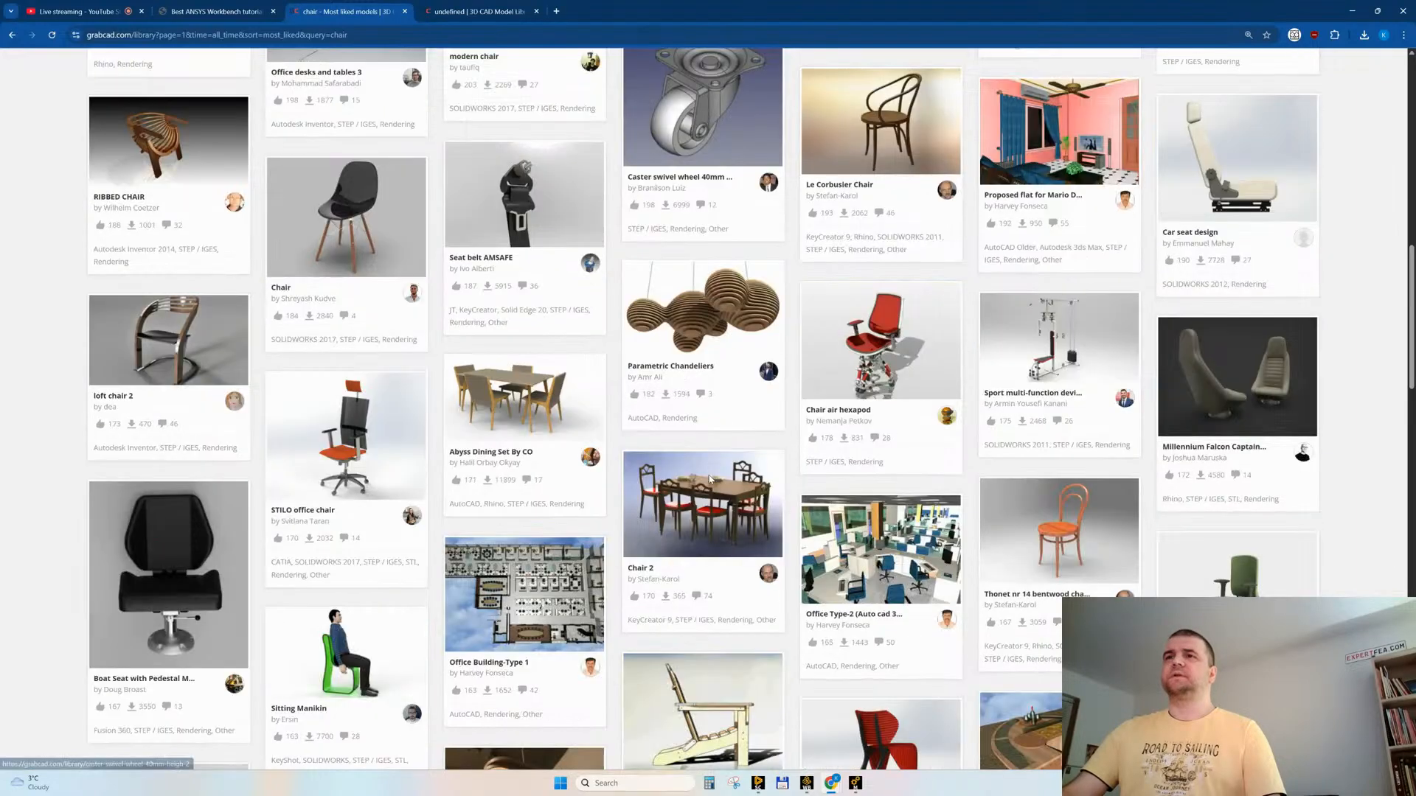
pyautogui.scroll(-3, 710, 479)
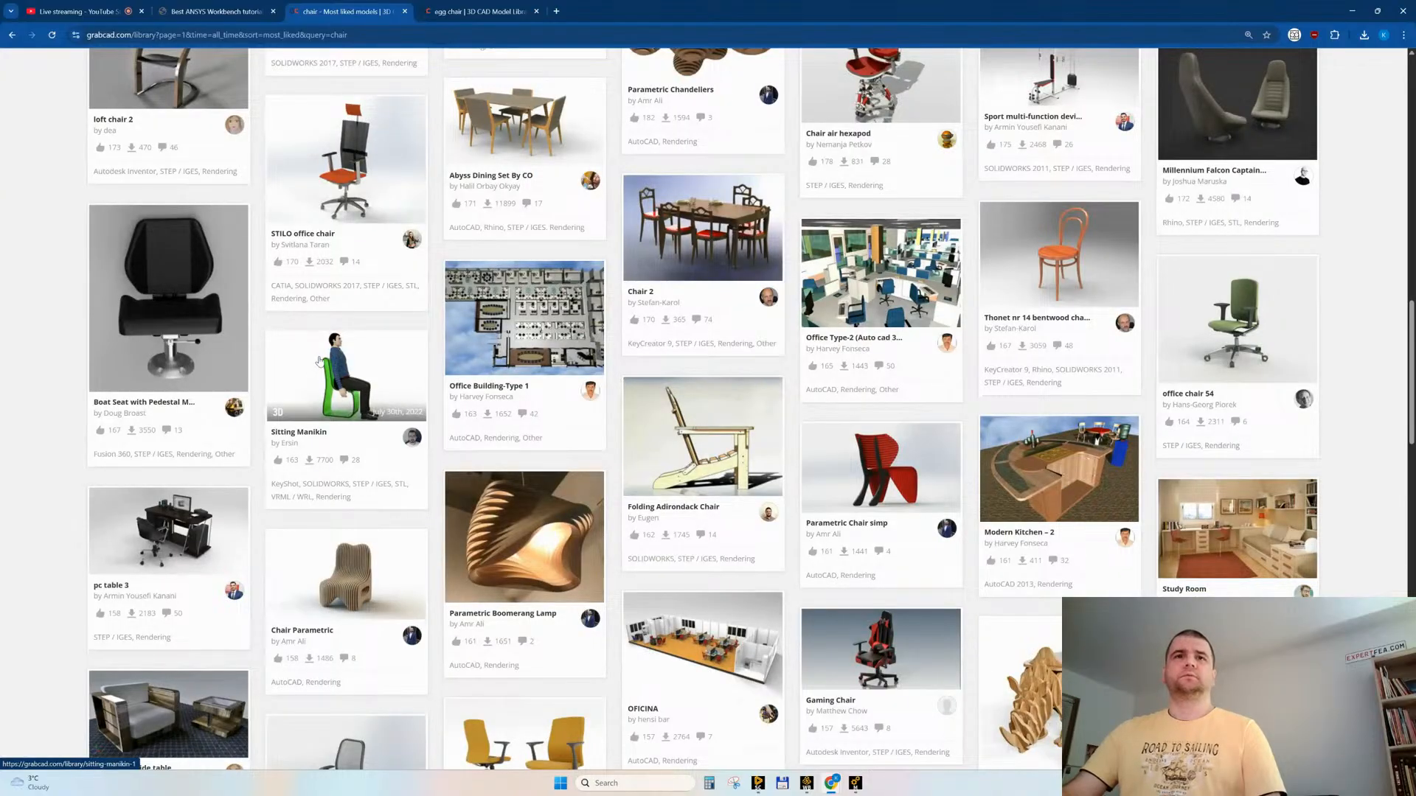
pyautogui.scroll(-4, 318, 362)
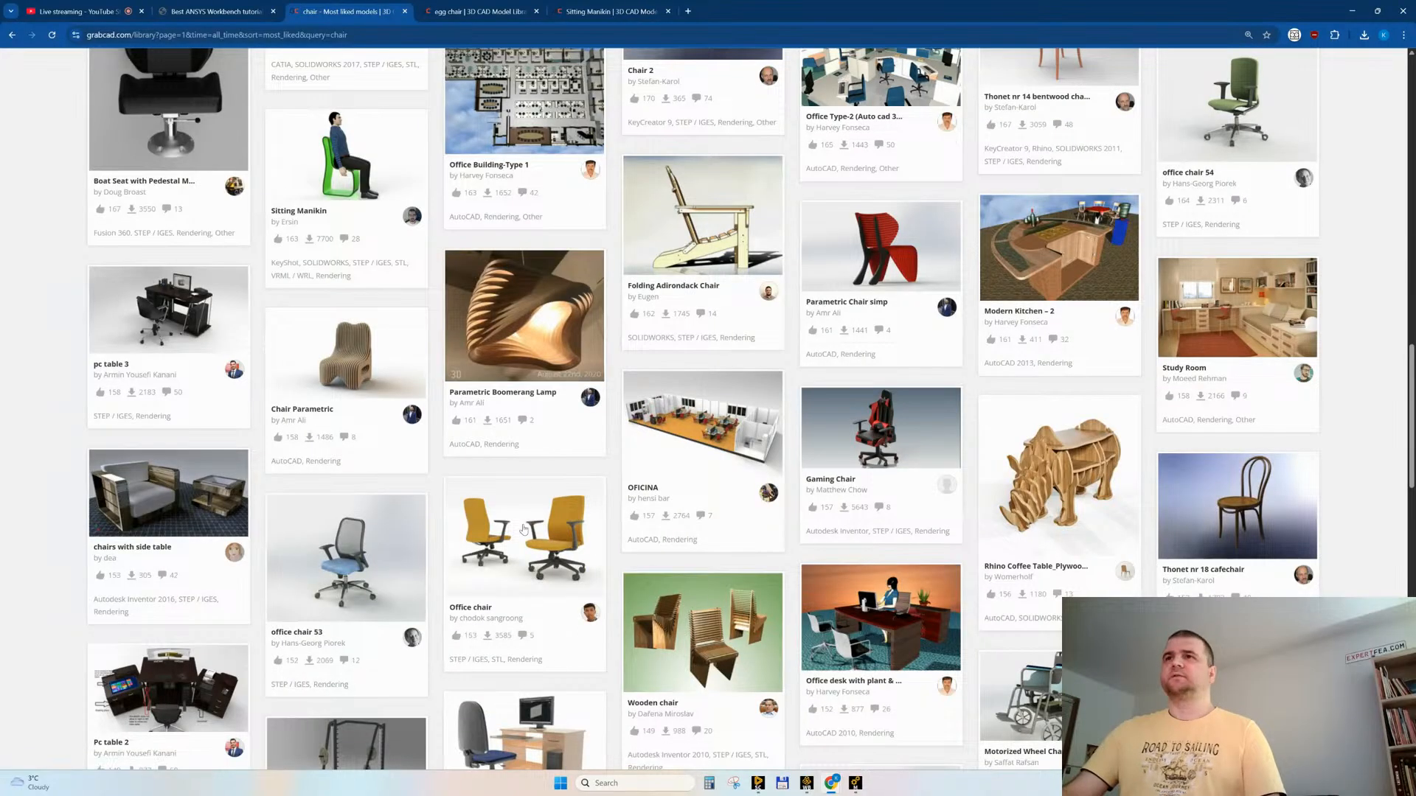
pyautogui.scroll(-3, 555, 450)
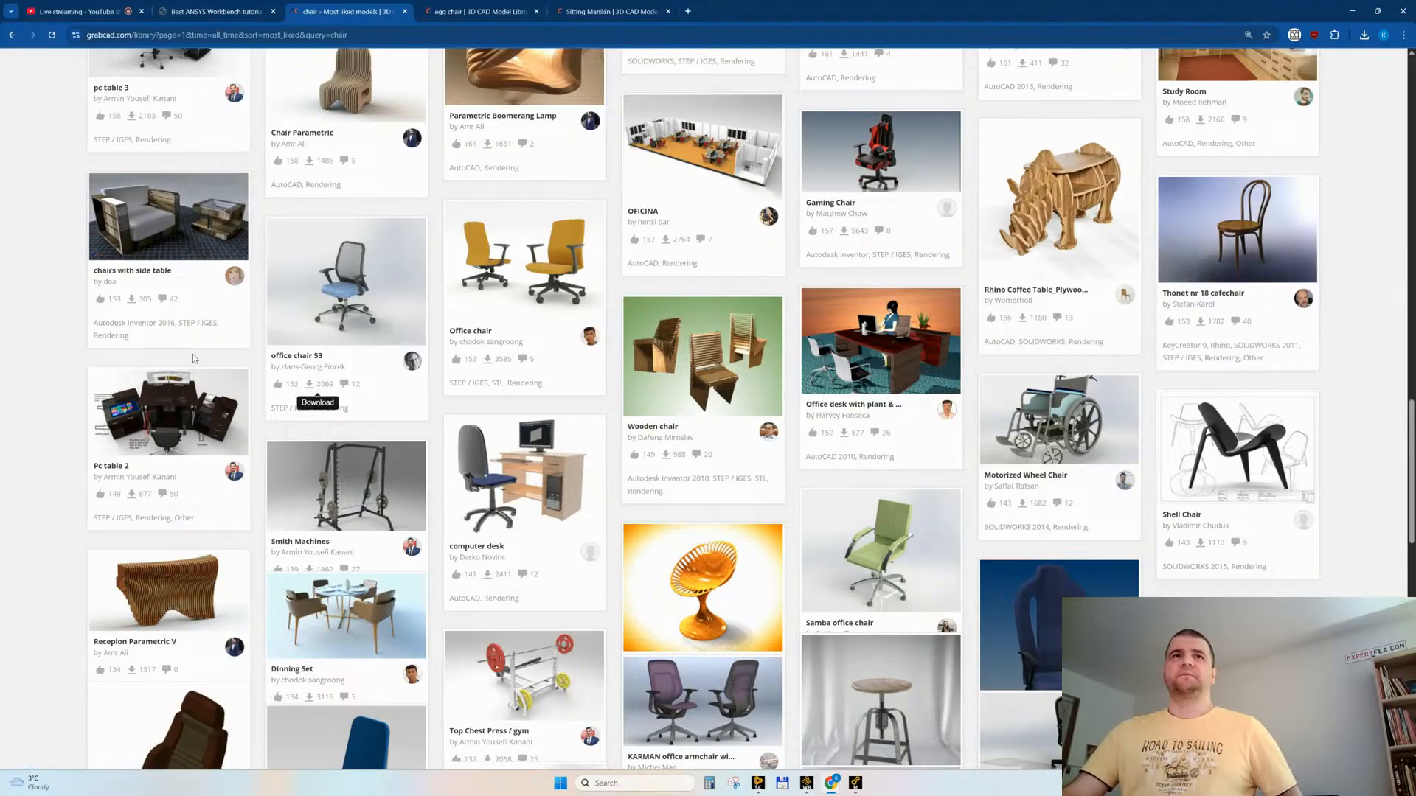
pyautogui.scroll(-3, 22, 399)
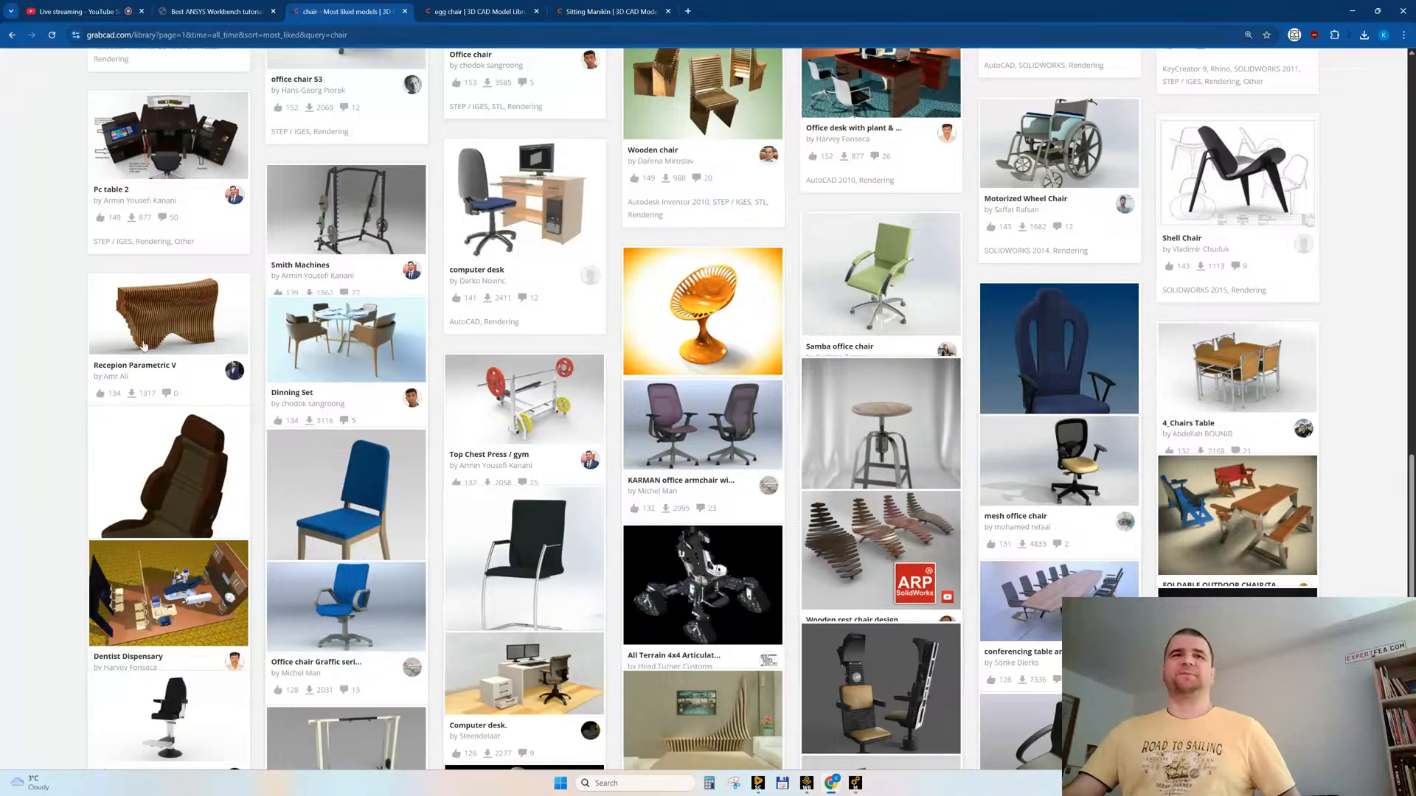
pyautogui.scroll(-2, 185, 502)
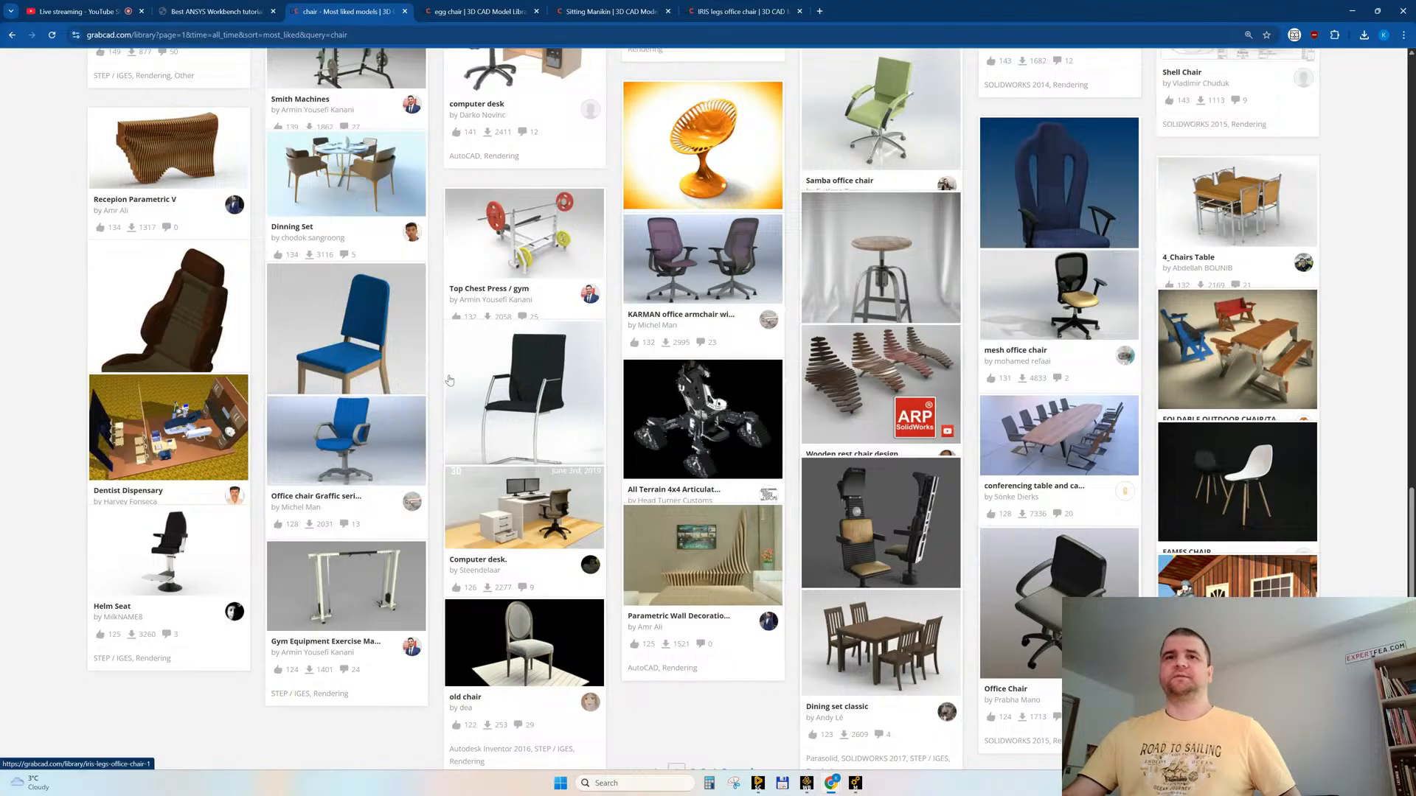
# Step: Check which file formats the egg chair model offers and close its page
pyautogui.click(468, 17)
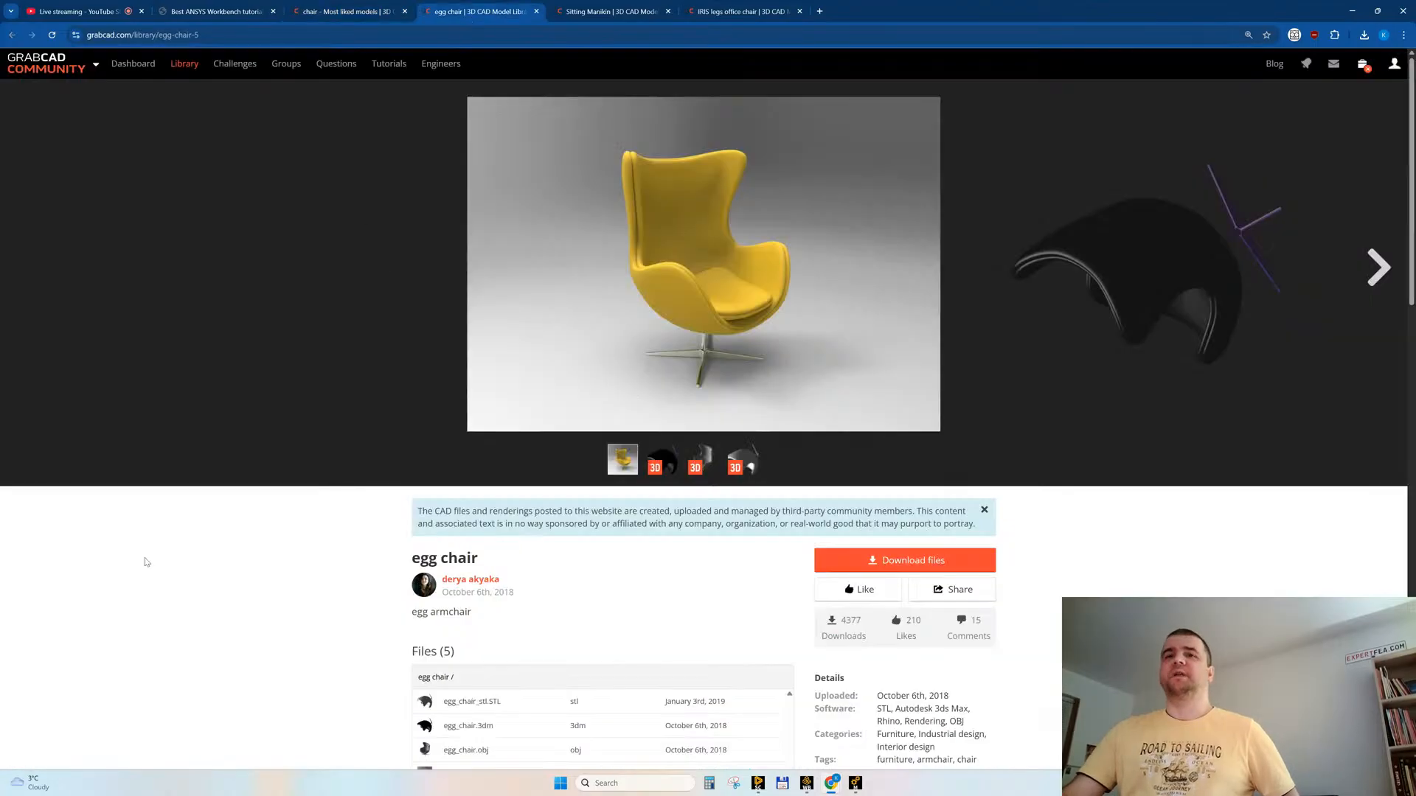
pyautogui.scroll(-2, 147, 575)
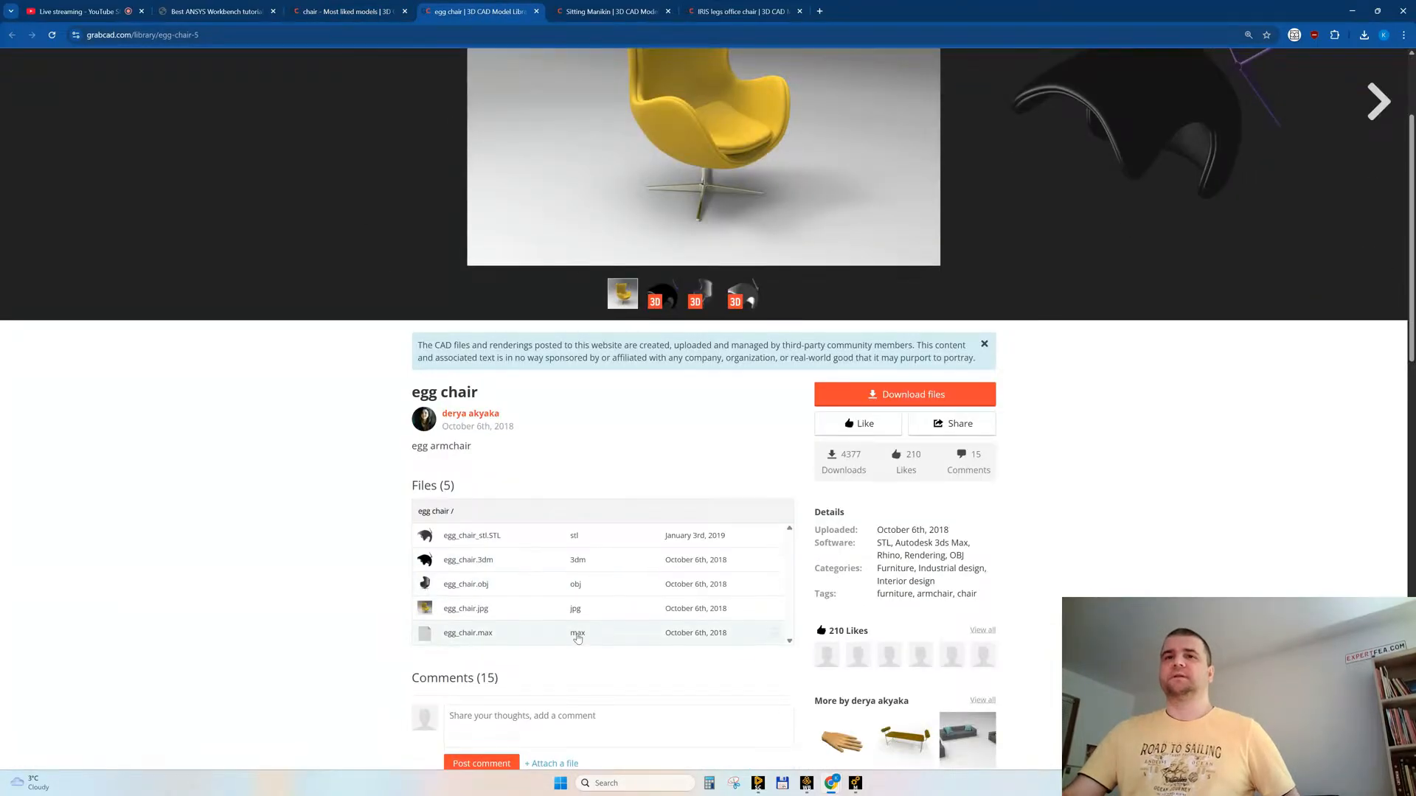
pyautogui.scroll(2, 603, 560)
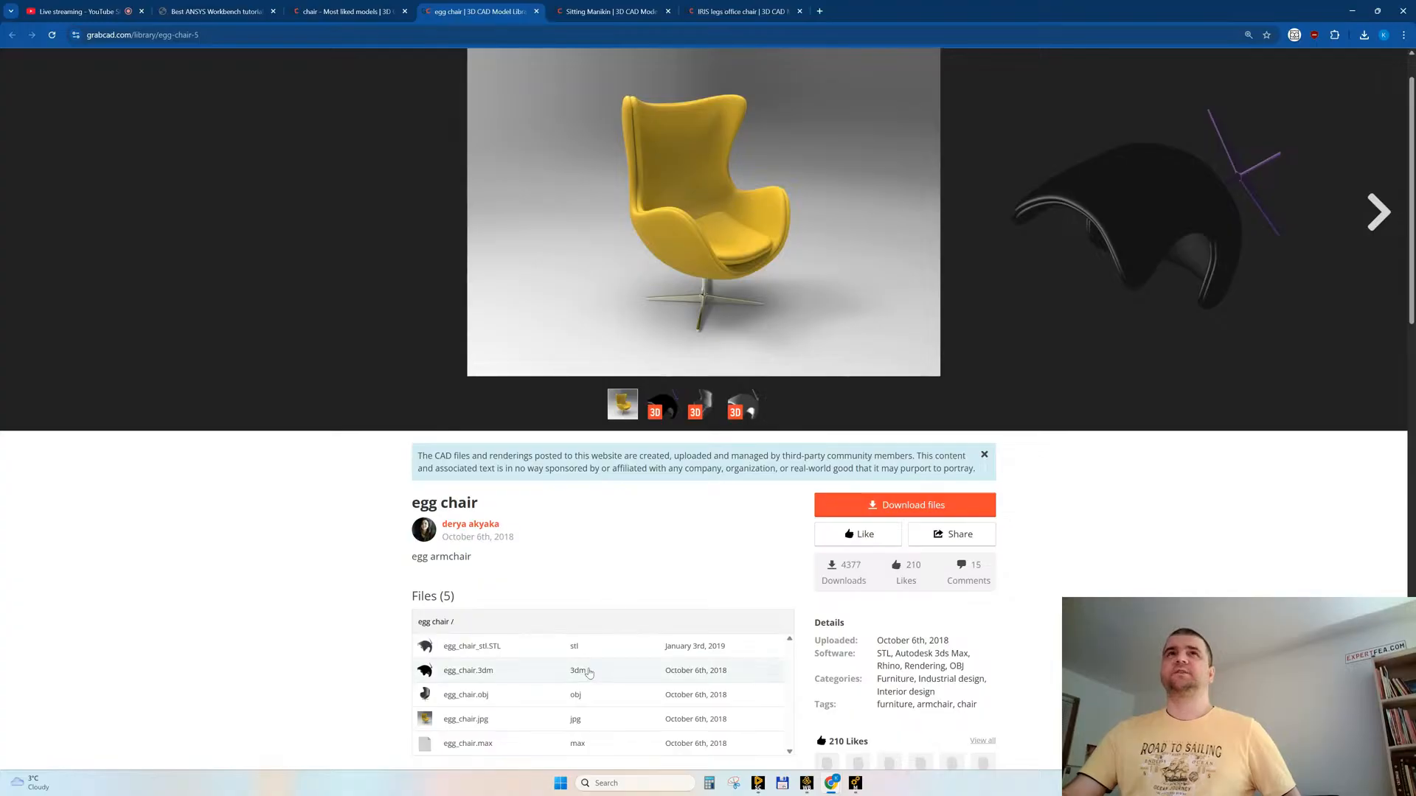
pyautogui.middleClick(506, 17)
# Step: Download Sitting Manikin STEP.STEP, like the model and close its page
pyautogui.scroll(-3, 268, 642)
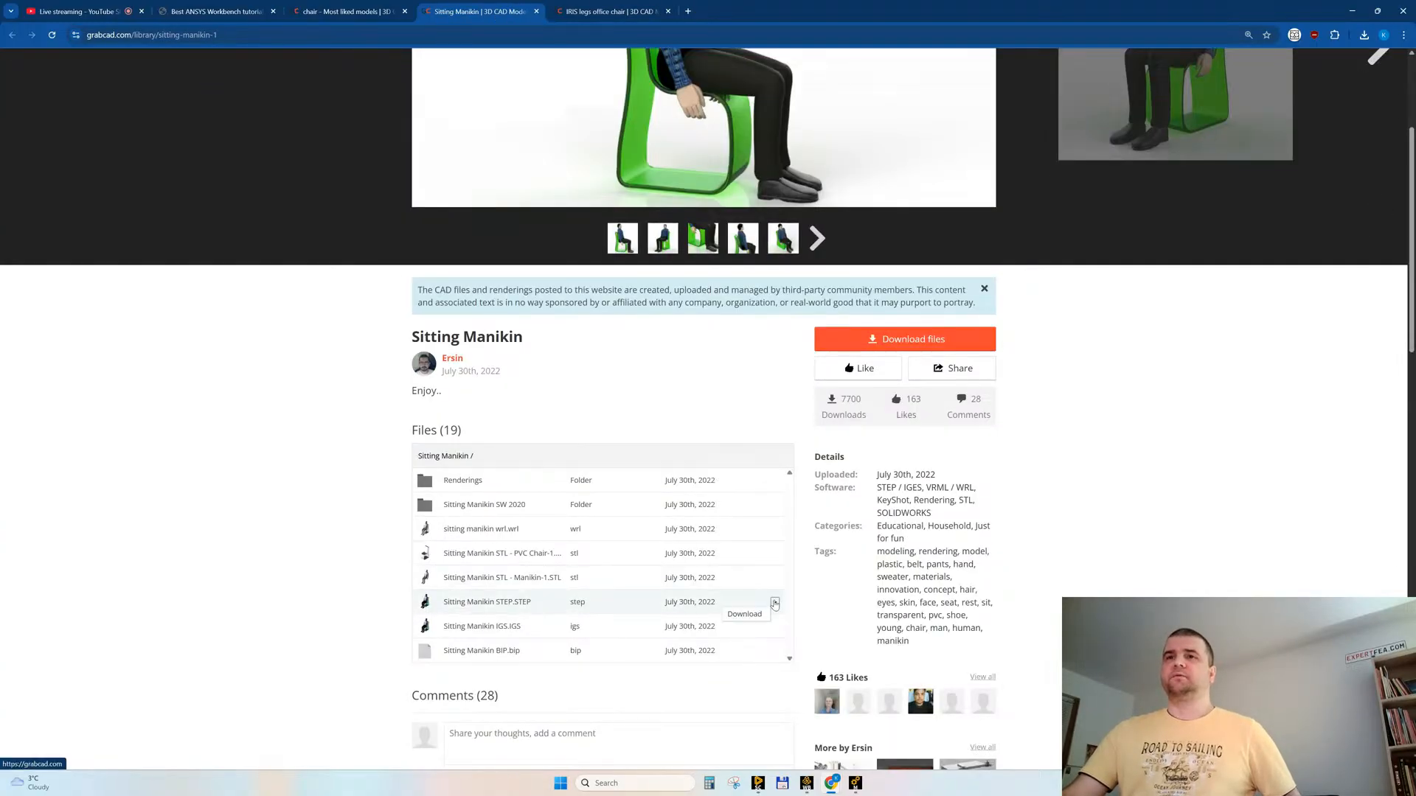
pyautogui.click(775, 605)
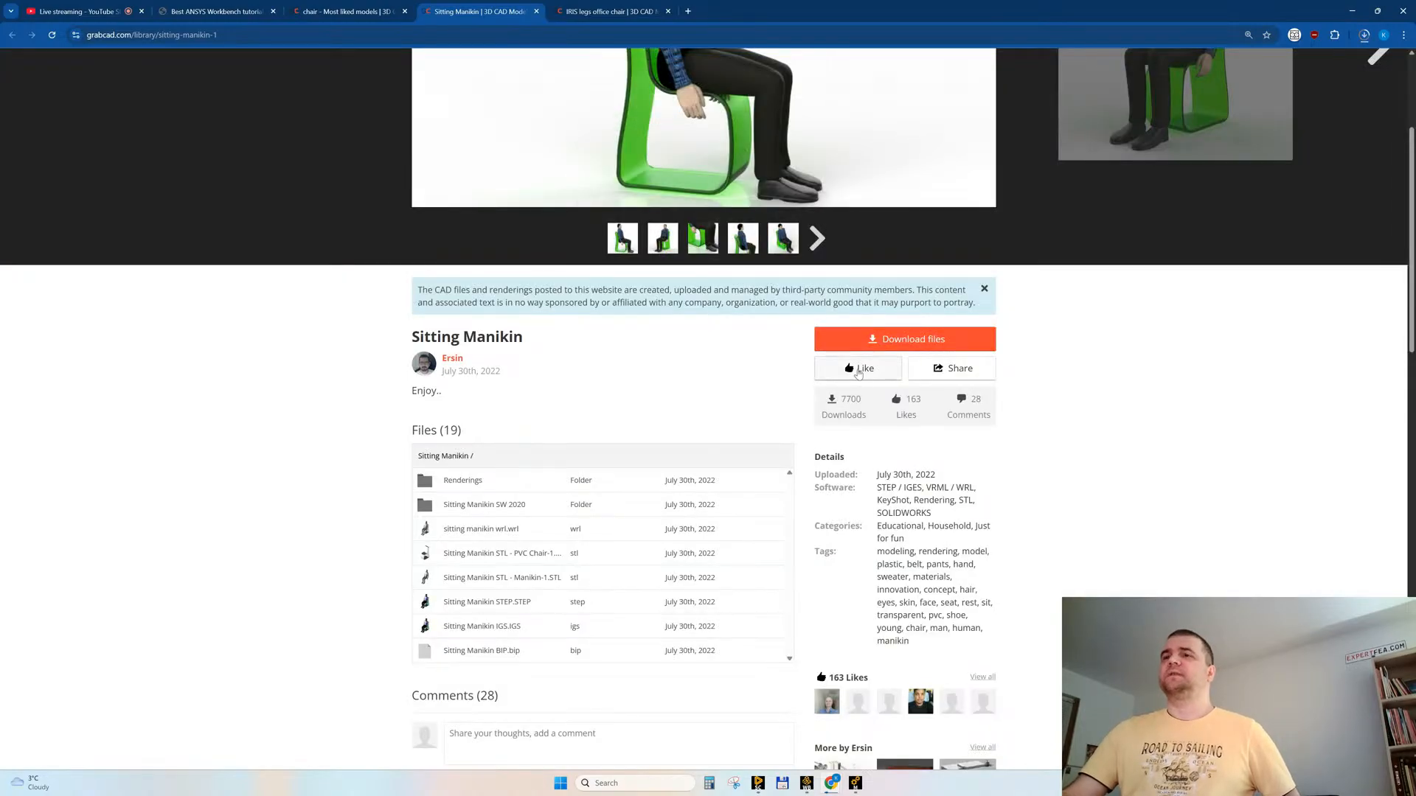
pyautogui.click(859, 369)
pyautogui.scroll(-8, 912, 434)
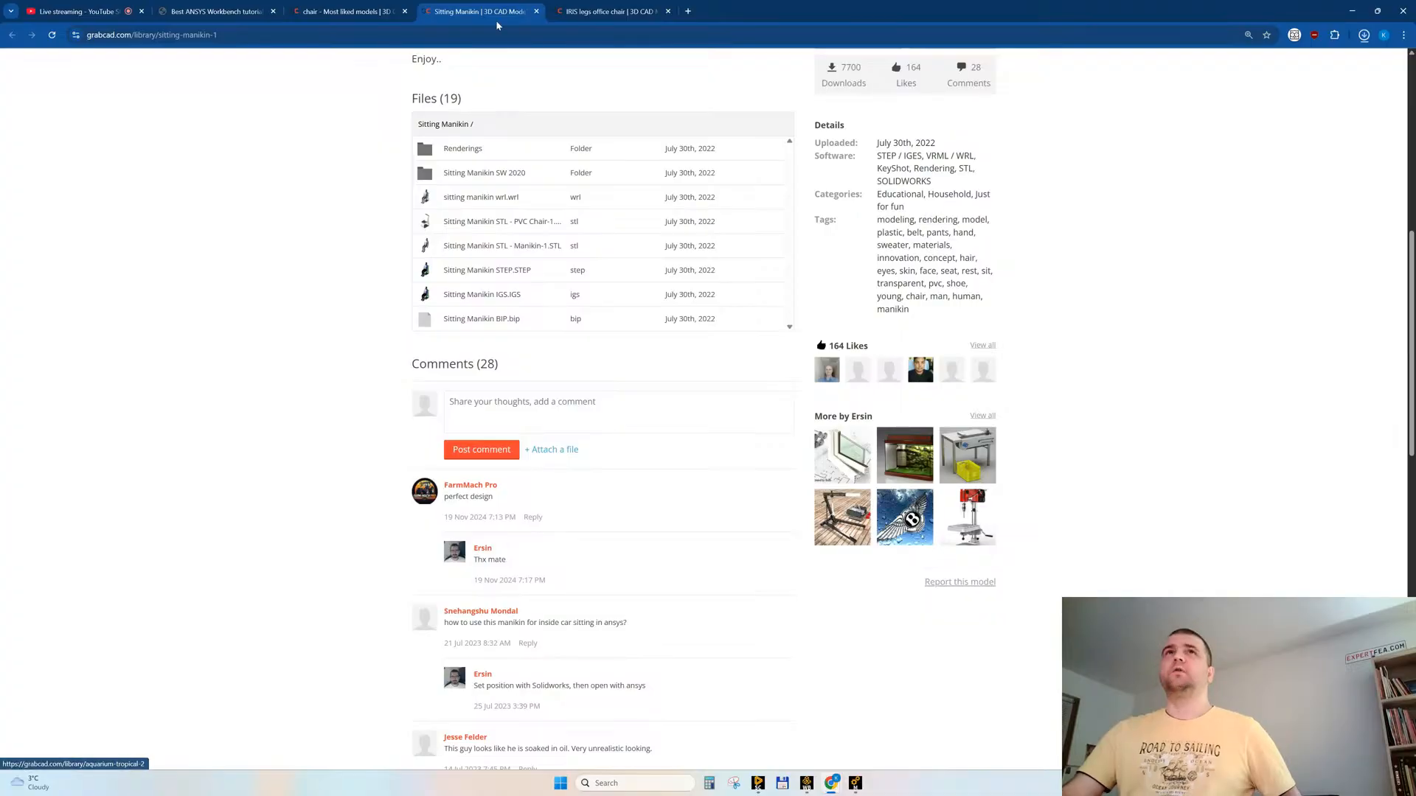
pyautogui.middleClick(471, 12)
# Step: Download IRIS LEGS СБ.STEP from the IRIS LEGS folder, like the chair model and close its page
pyautogui.scroll(-2, 288, 541)
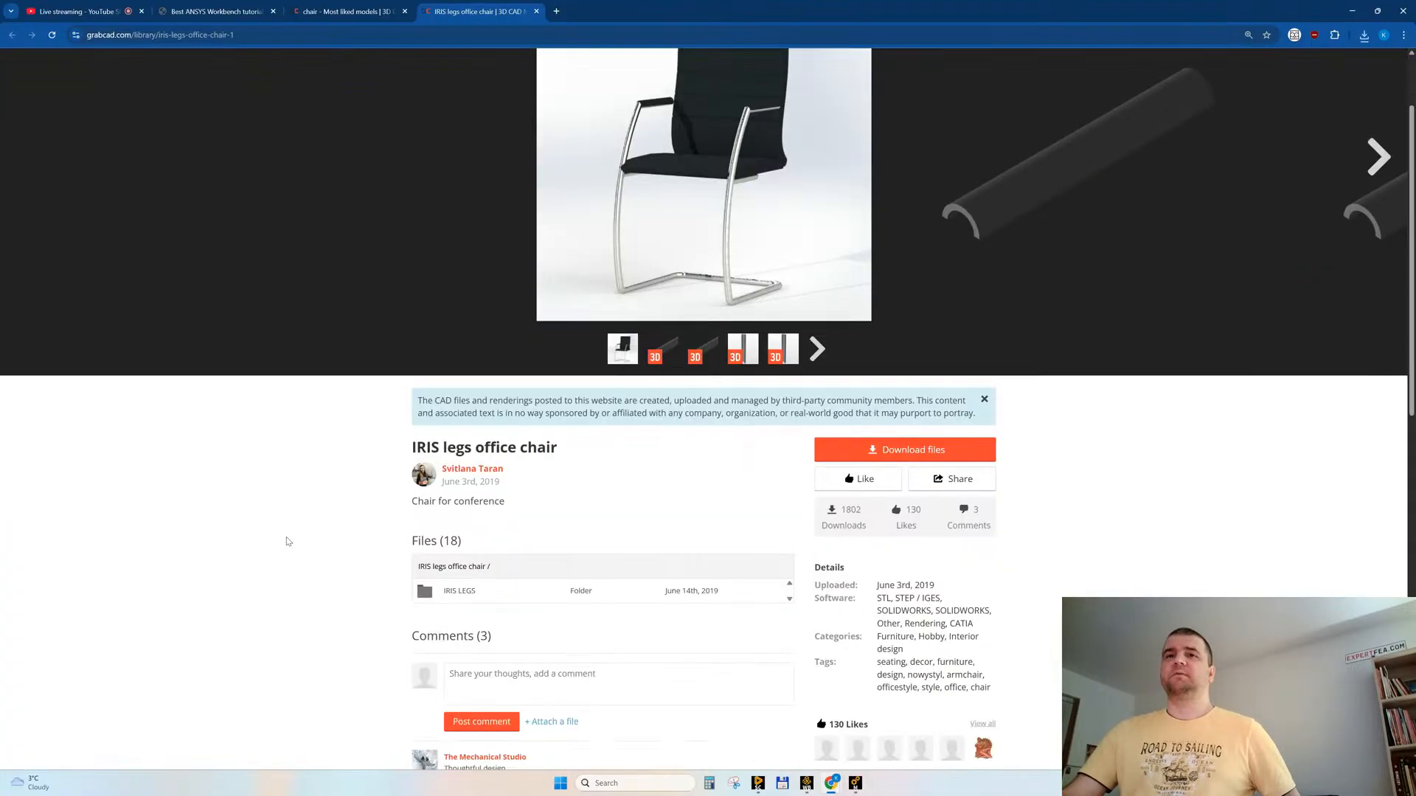
pyautogui.click(464, 590)
pyautogui.scroll(-2, 269, 528)
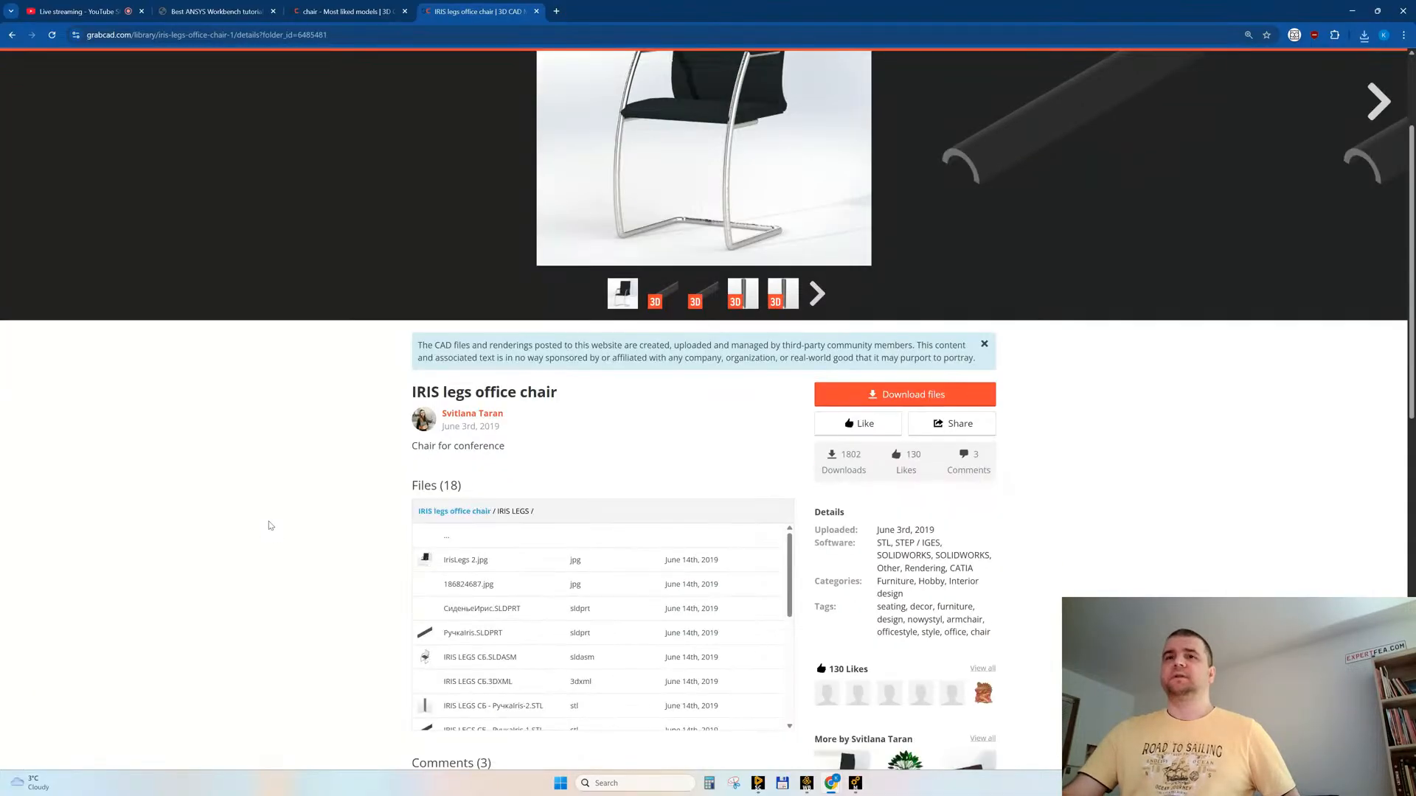
pyautogui.scroll(-3, 696, 551)
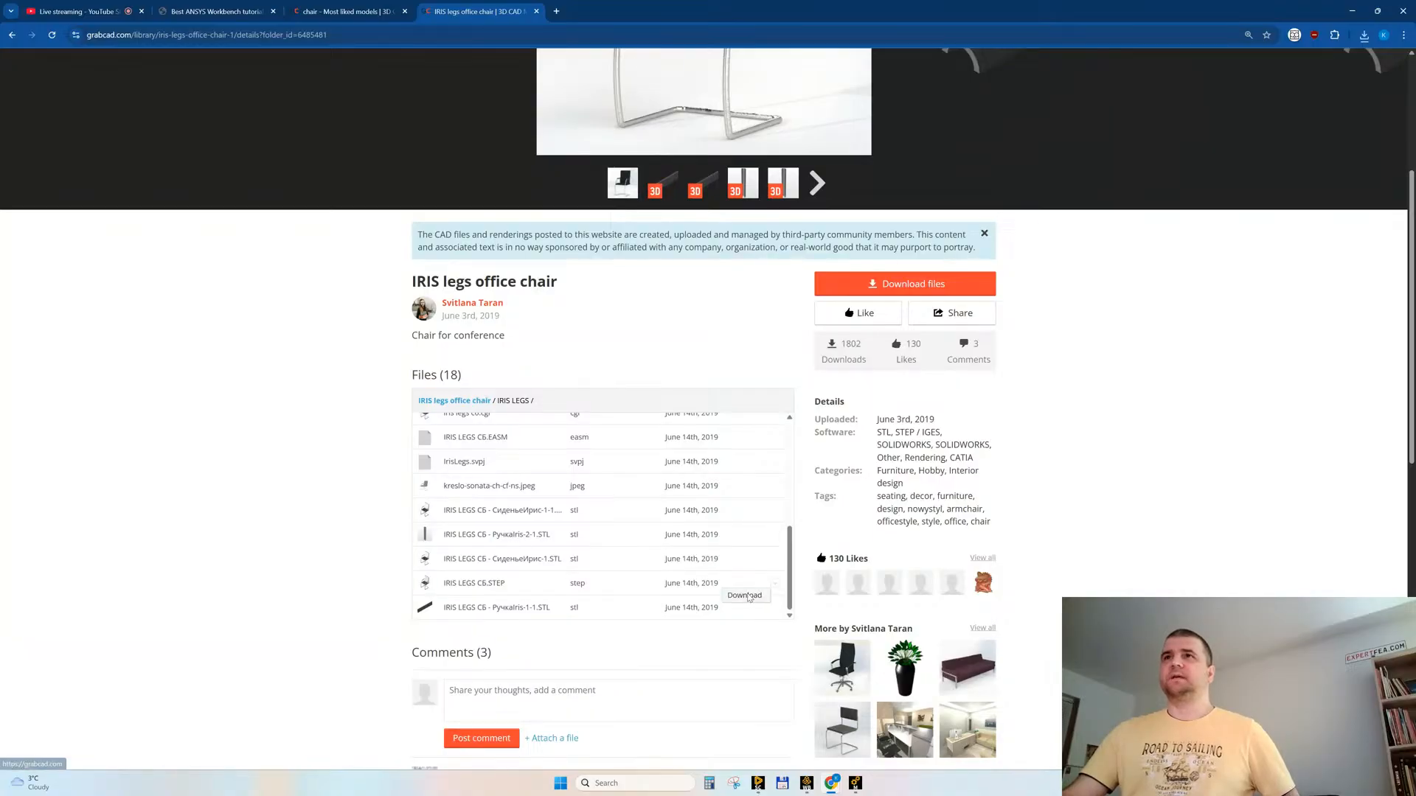
pyautogui.click(775, 583)
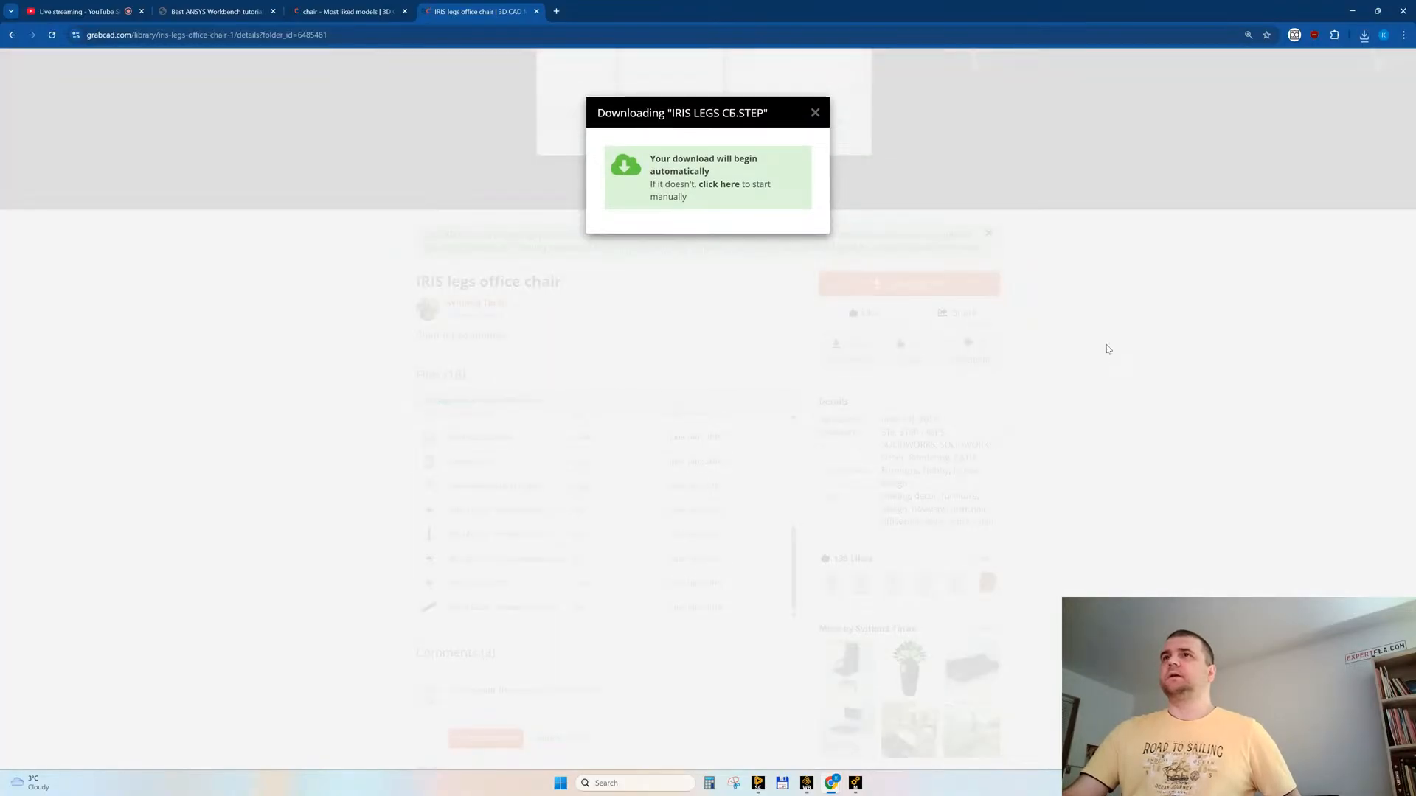
pyautogui.click(1106, 349)
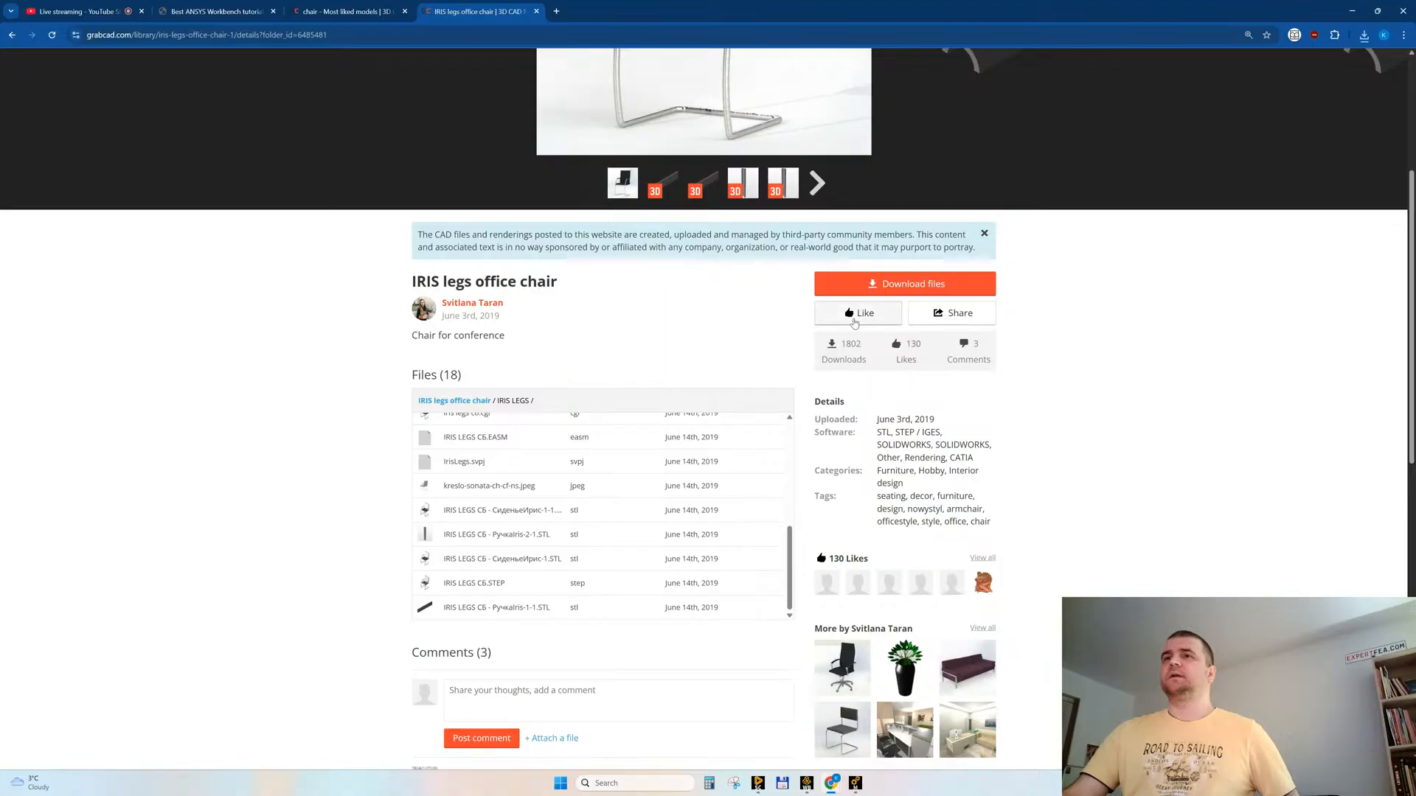
pyautogui.scroll(3, 992, 472)
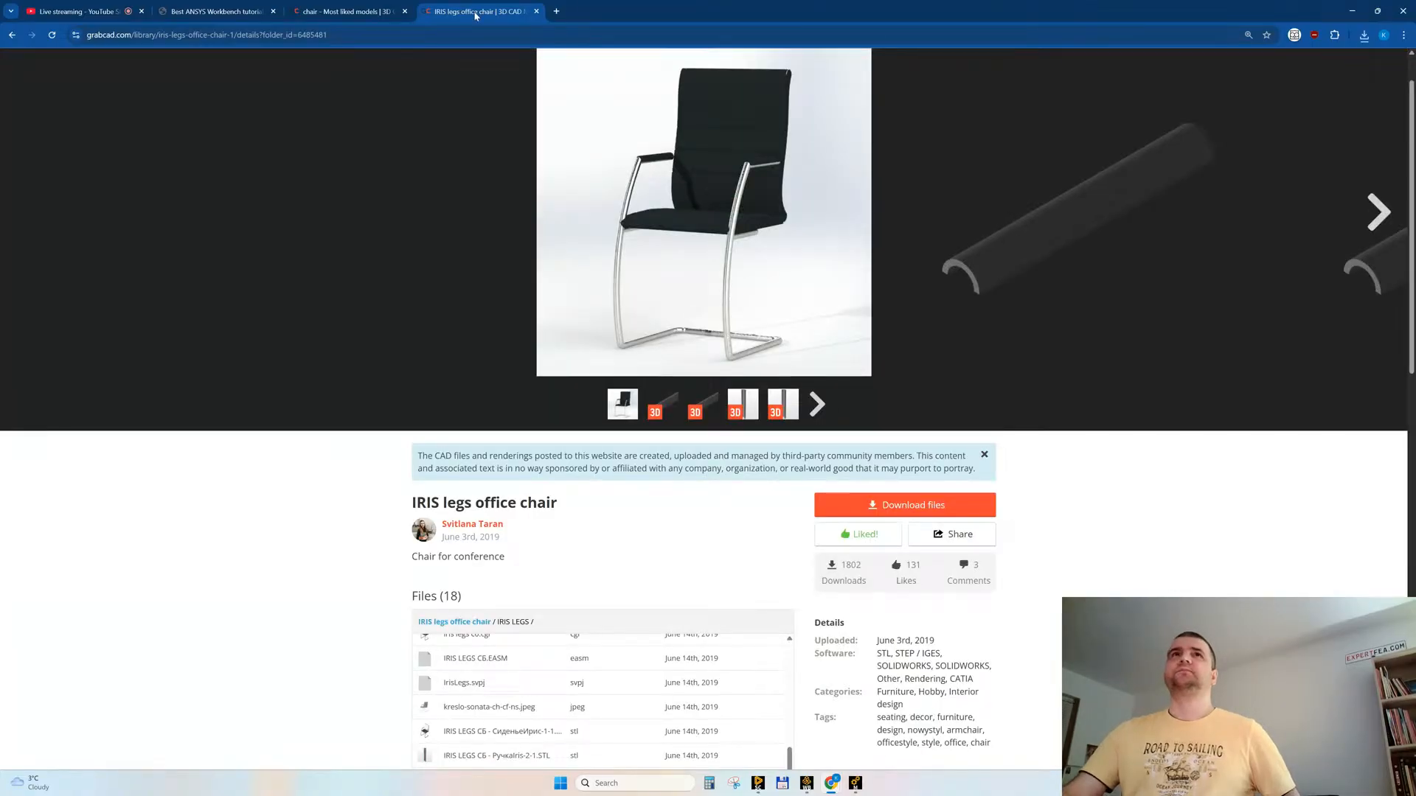
pyautogui.click(536, 11)
# Step: Switch to SpaceClaim and delete both office chairs behind the desks
pyautogui.click(758, 785)
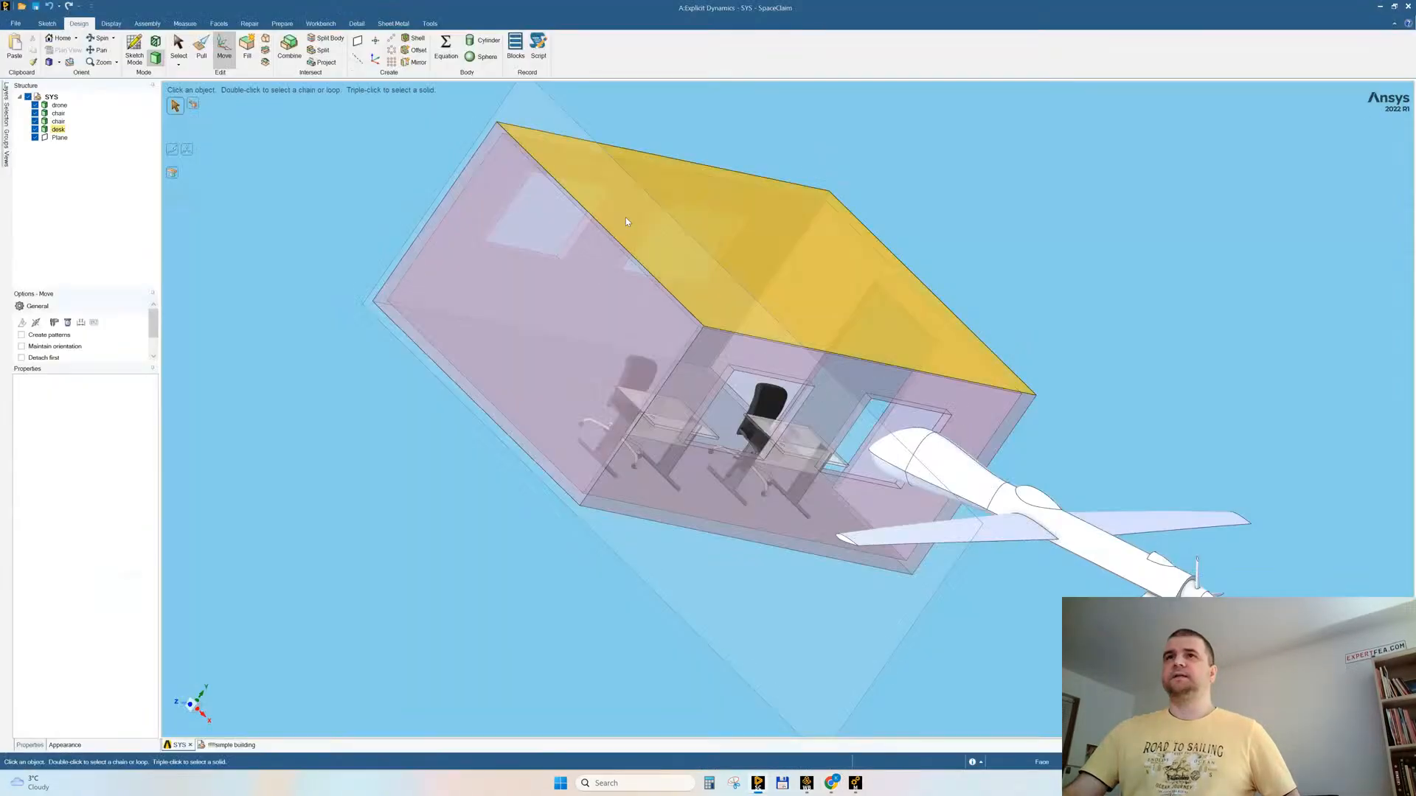
pyautogui.moveTo(466, 418); pyautogui.dragTo(396, 443, button='middle')
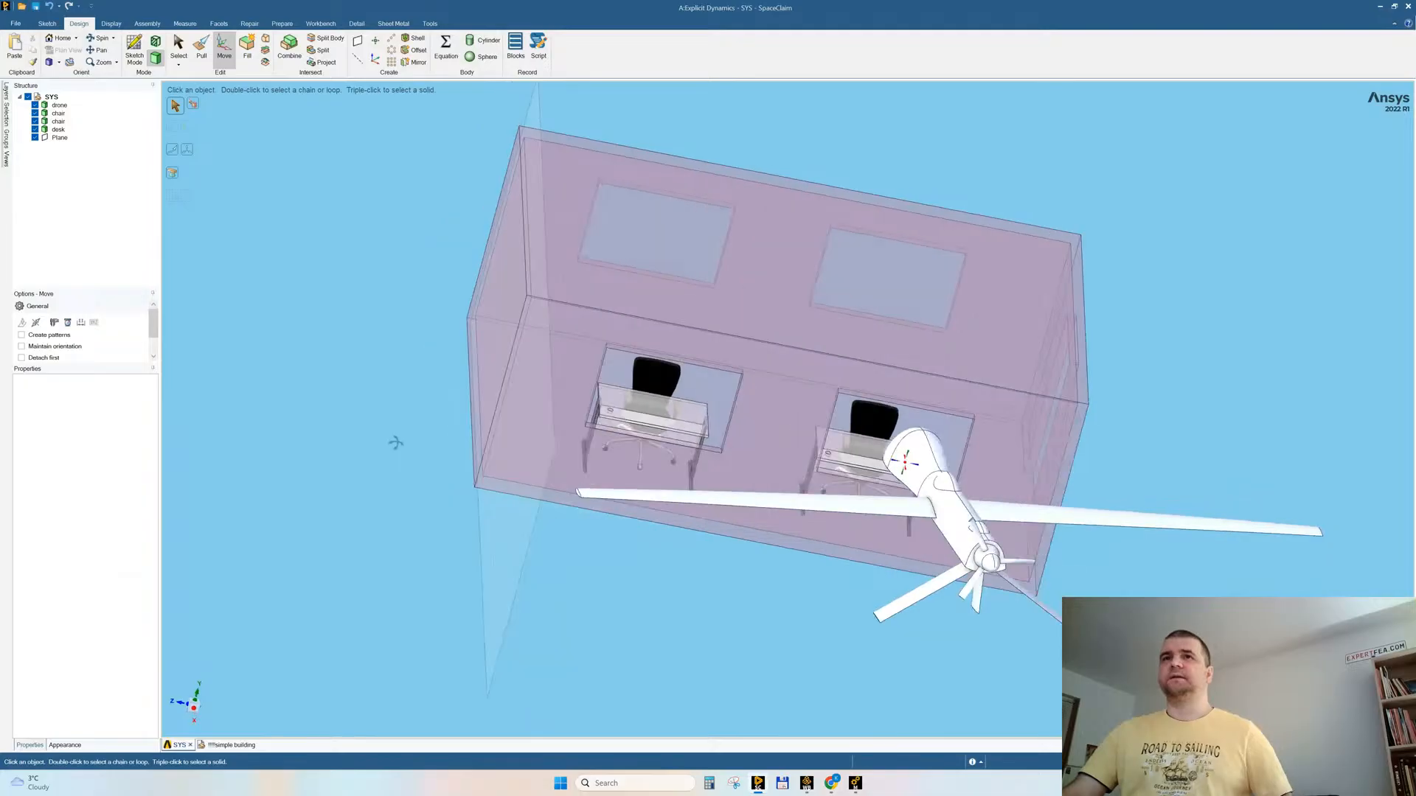
pyautogui.click(655, 378)
pyautogui.press('Delete')
pyautogui.click(867, 406)
pyautogui.press('Delete')
# Step: Open Sitting Manikin STEP.STEP from the Desktop as a separate document
pyautogui.click(15, 23)
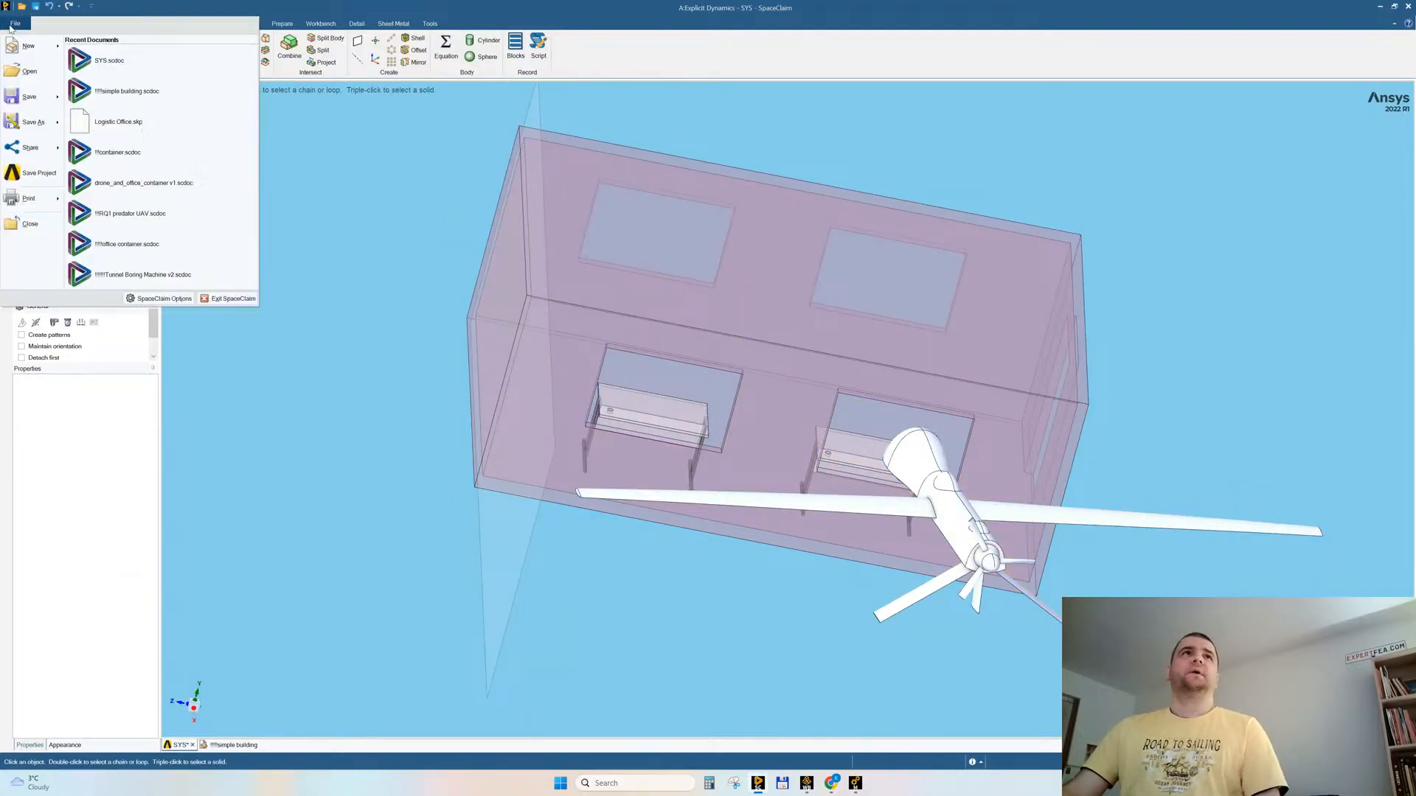
pyautogui.click(818, 234)
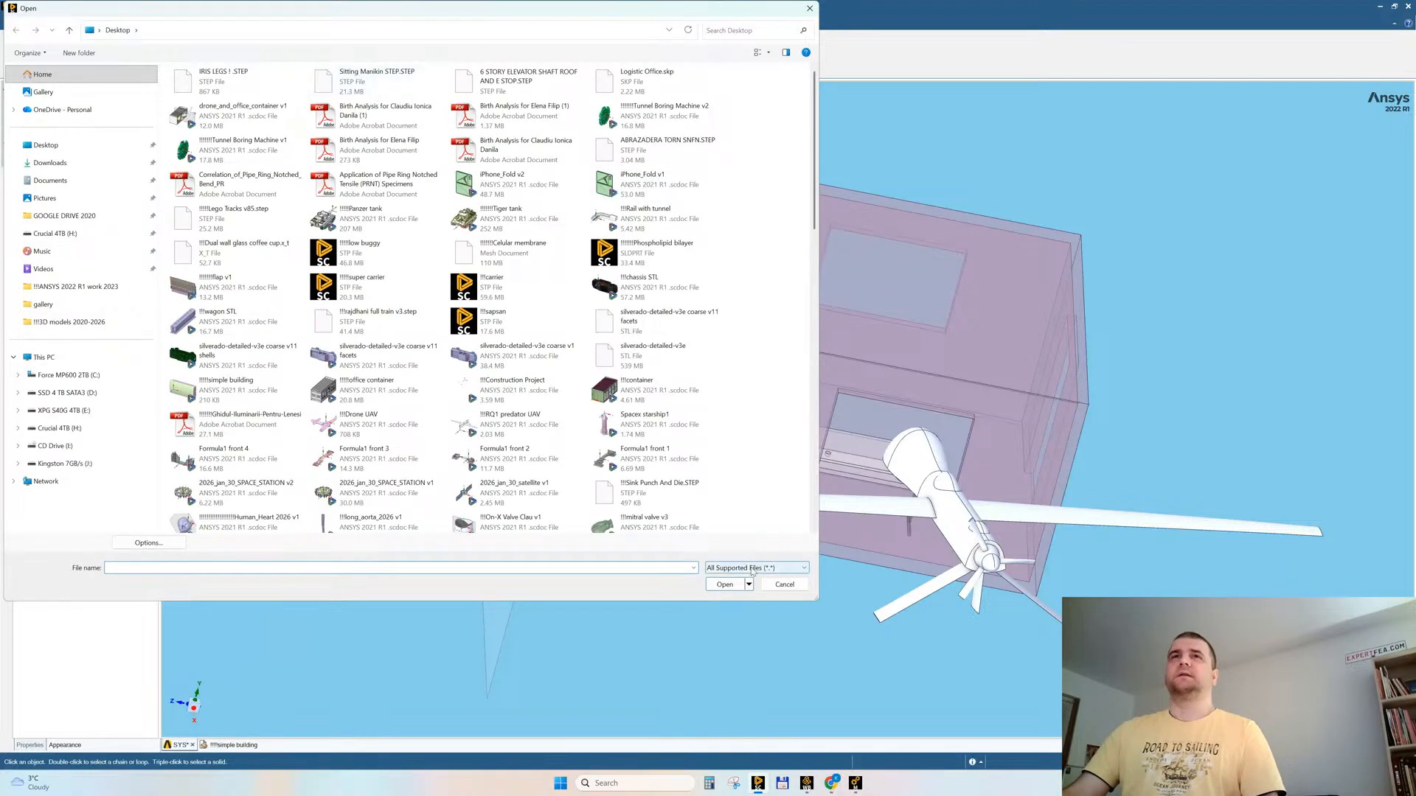
pyautogui.doubleClick(350, 79)
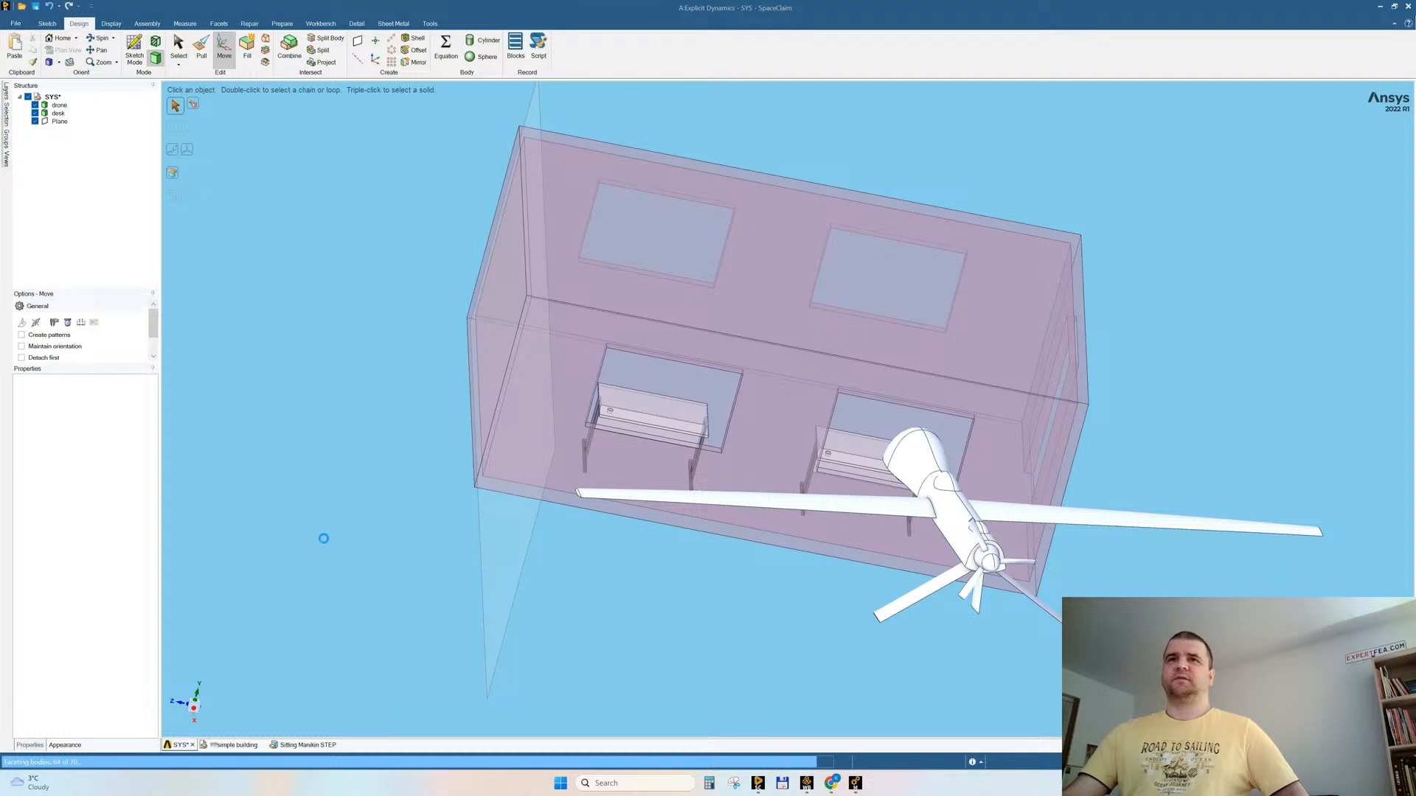
pyautogui.moveTo(568, 468); pyautogui.dragTo(796, 434, button='middle')
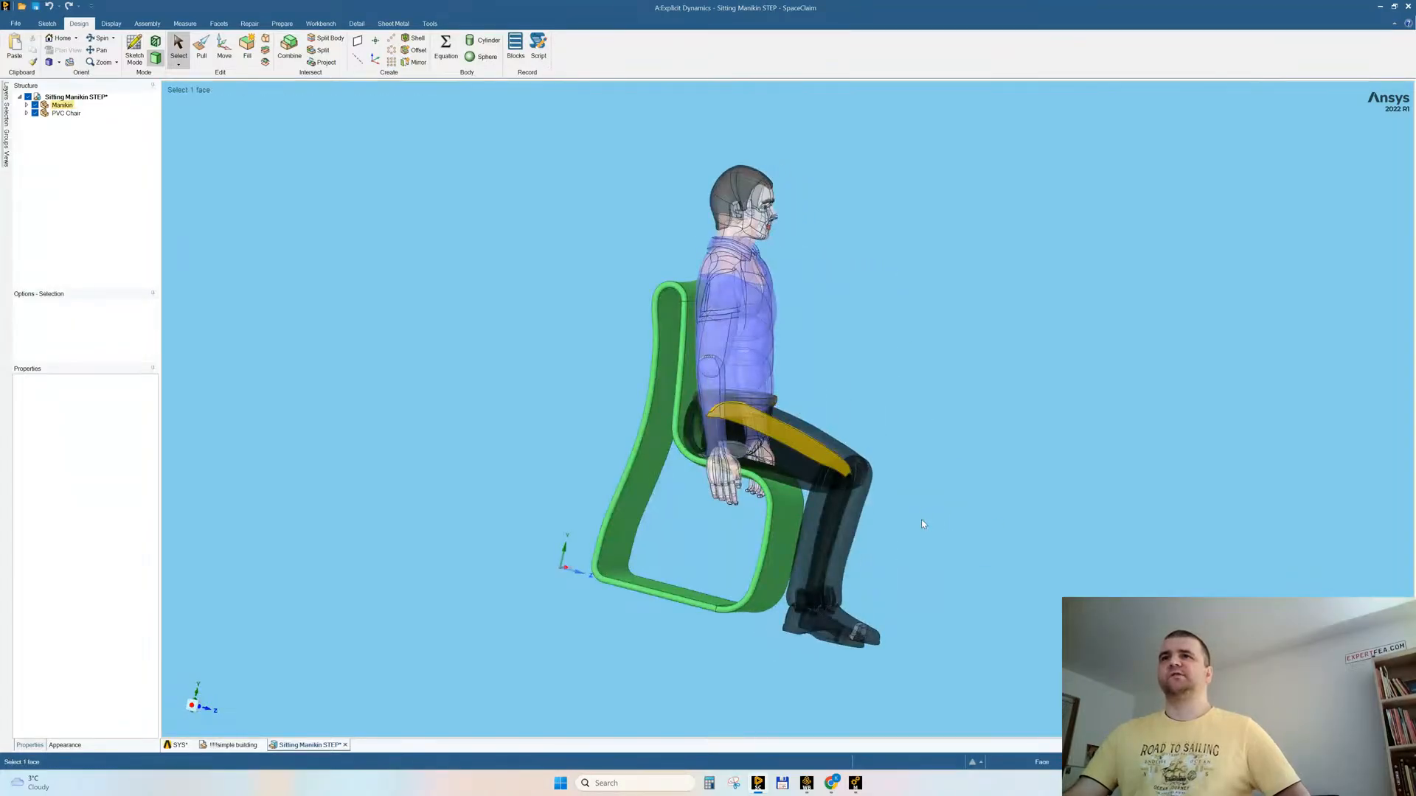
# Step: Hide the PVC Chair component so that only the seated manikin is displayed
pyautogui.click(65, 113)
pyautogui.click(27, 113)
pyautogui.click(35, 113)
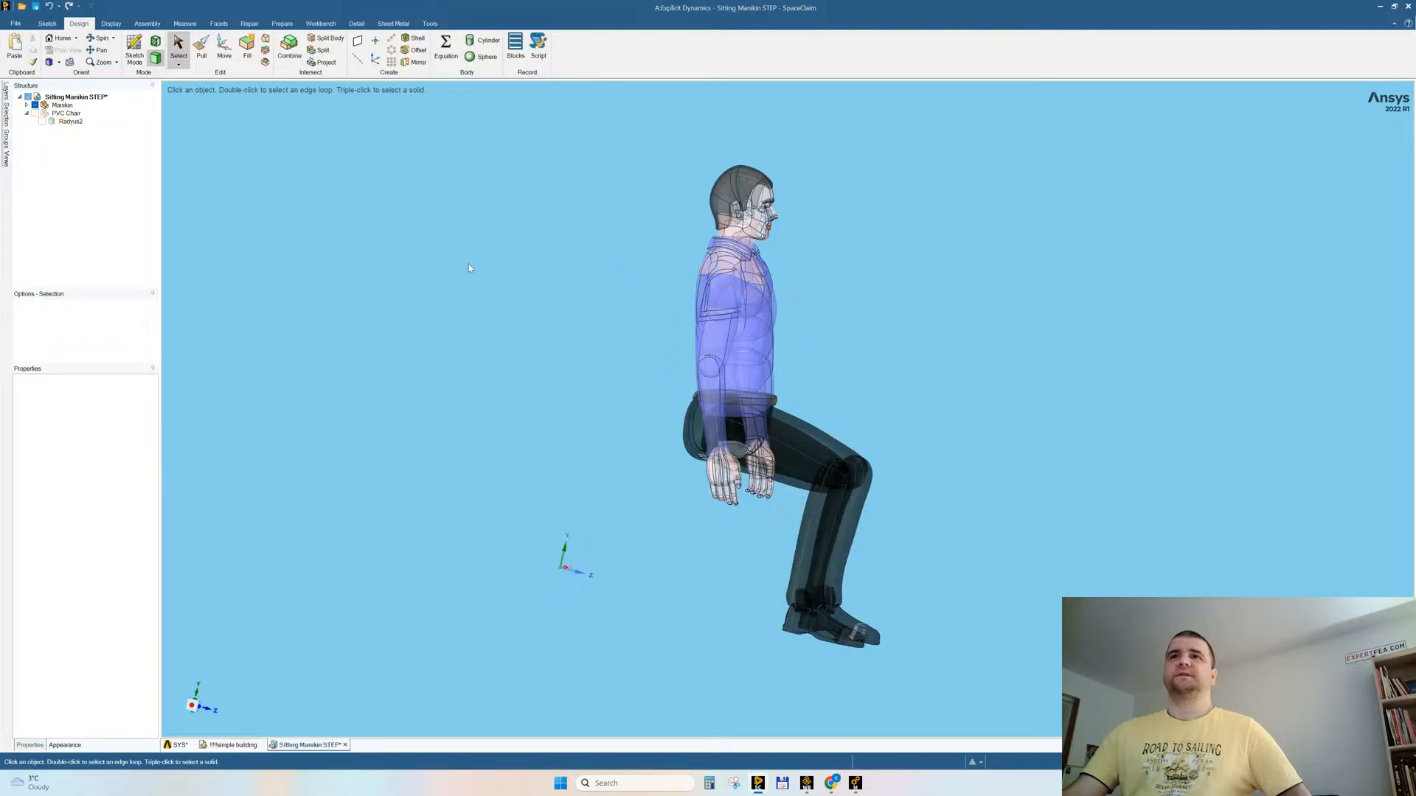
pyautogui.moveTo(571, 278)
pyautogui.mouseDown(button='middle')
pyautogui.moveTo(502, 279)
pyautogui.moveTo(563, 285)
pyautogui.mouseUp(button='middle')
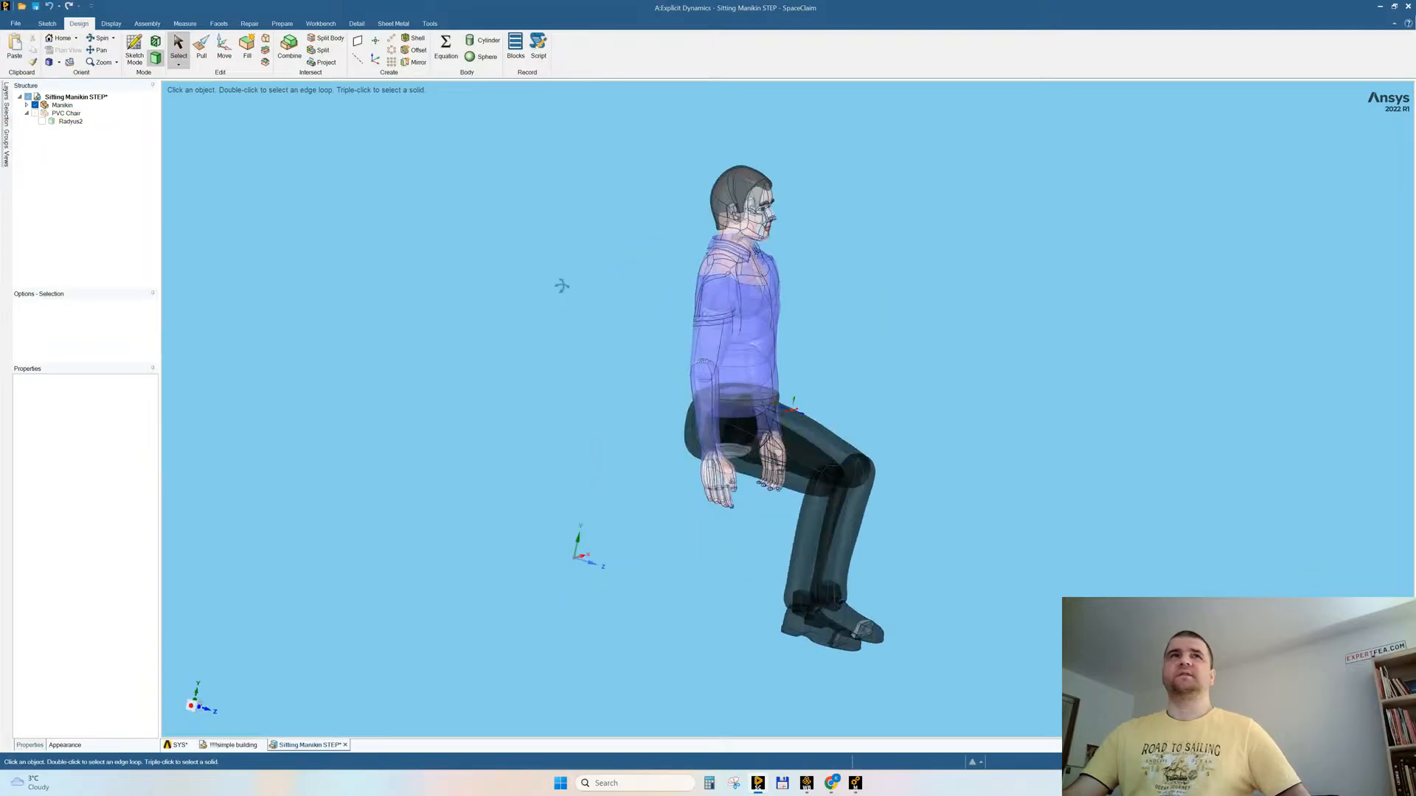
# Step: Examine the bodies of the Manikin component and the open surfaces around the shoes
pyautogui.click(62, 105)
pyautogui.click(27, 106)
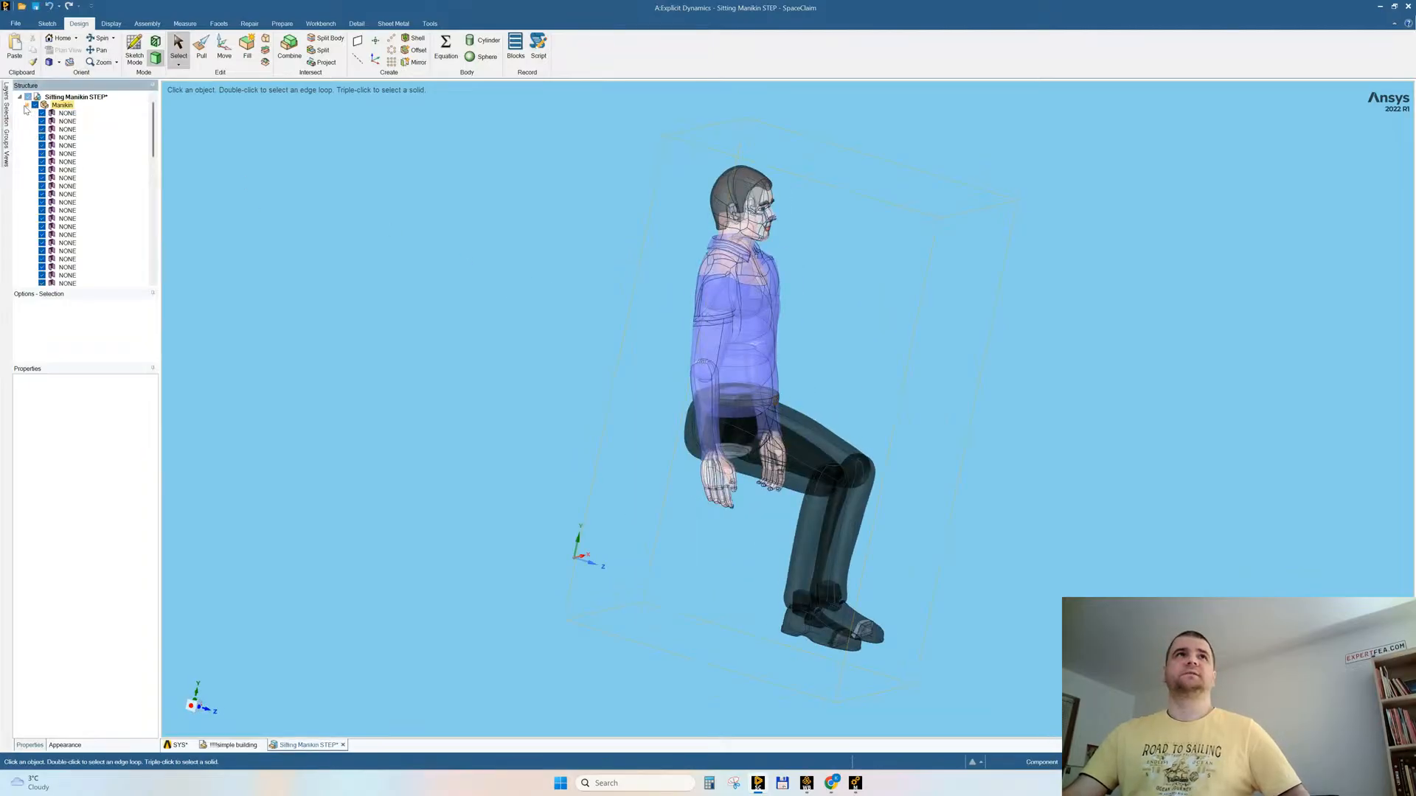
pyautogui.click(27, 105)
pyautogui.click(426, 283)
pyautogui.moveTo(646, 316); pyautogui.dragTo(616, 325, button='middle')
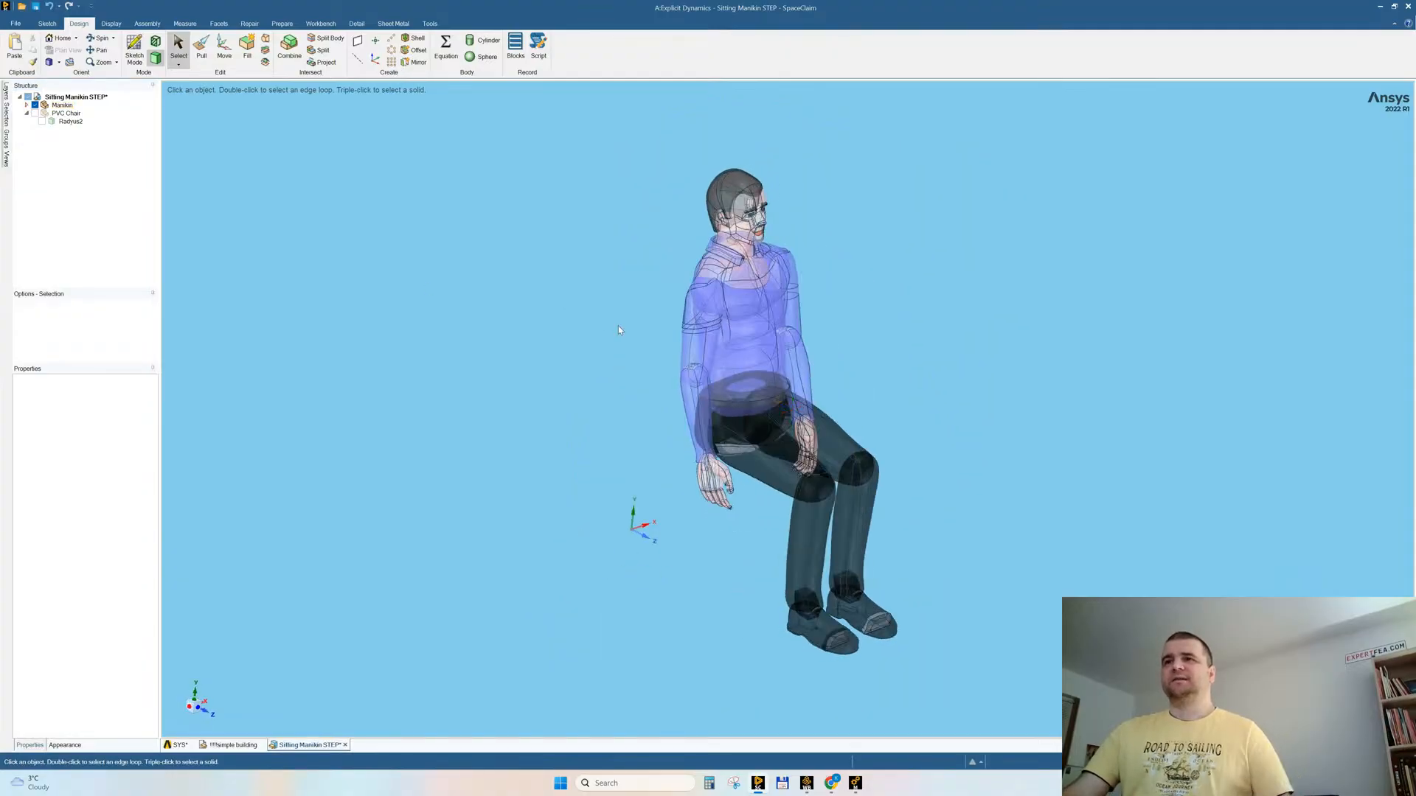
pyautogui.scroll(5, 901, 689)
pyautogui.scroll(-6, 902, 690)
pyautogui.scroll(6, 901, 700)
pyautogui.scroll(4, 853, 644)
pyautogui.moveTo(854, 632)
pyautogui.mouseDown(button='middle')
pyautogui.moveTo(891, 648)
pyautogui.moveTo(867, 637)
pyautogui.mouseUp(button='middle')
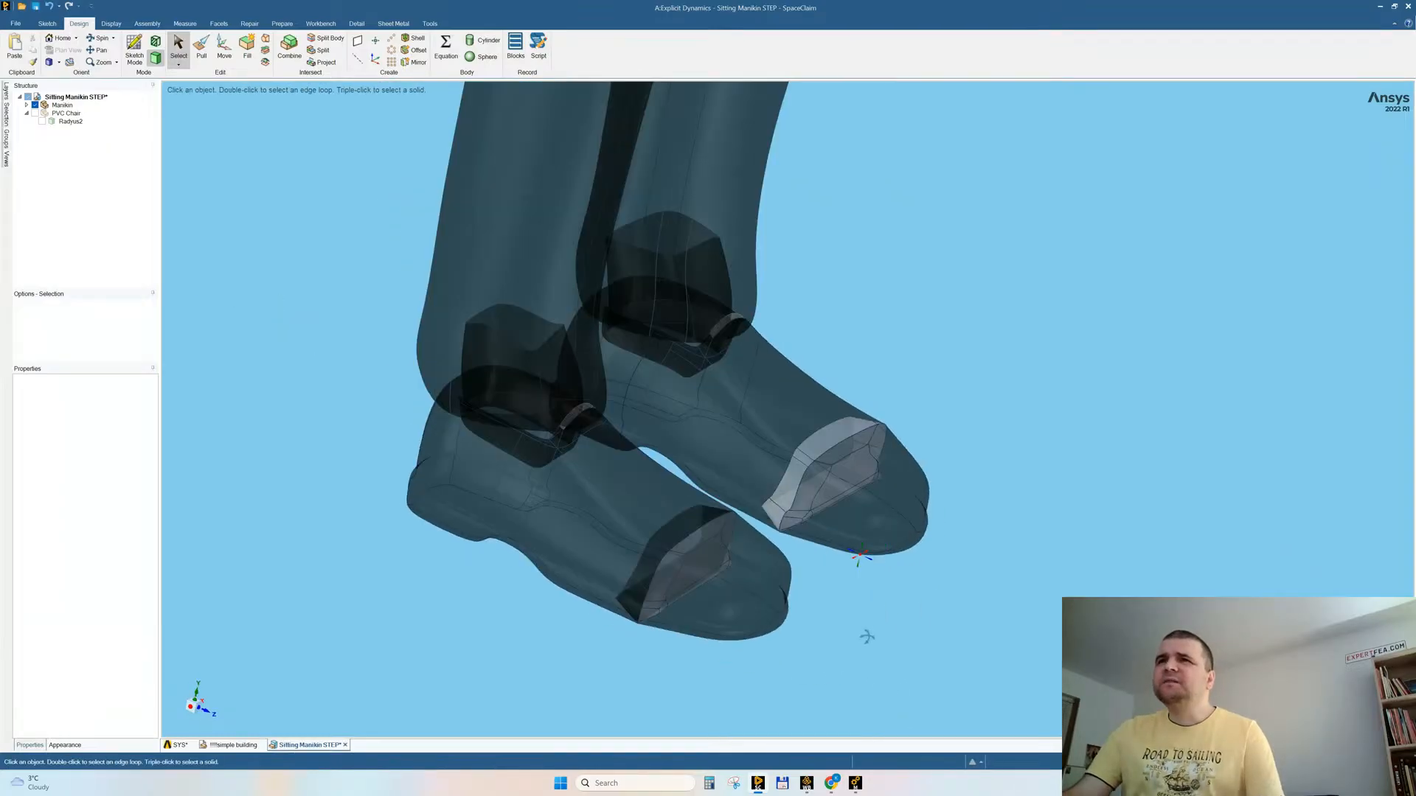
pyautogui.click(824, 451)
pyautogui.tripleClick(824, 448)
pyautogui.moveTo(986, 379)
pyautogui.mouseDown(button='middle')
pyautogui.moveTo(978, 392)
pyautogui.moveTo(967, 377)
pyautogui.mouseUp(button='middle')
pyautogui.click(967, 376)
pyautogui.moveTo(808, 460); pyautogui.dragTo(841, 472, button='middle')
pyautogui.keyDown('shift'); pyautogui.moveTo(849, 534); pyautogui.dragTo(827, 434, button='middle'); pyautogui.keyUp('shift')
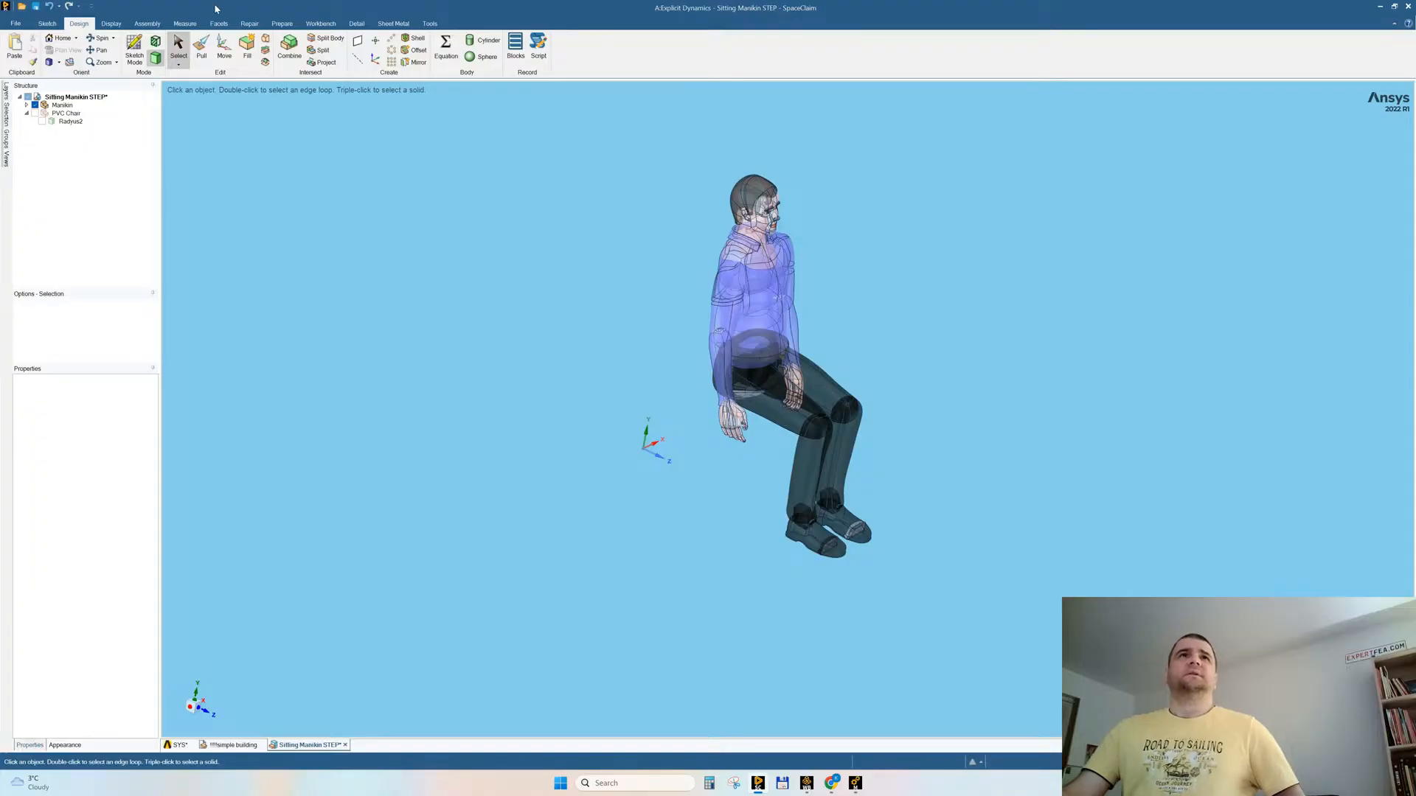
# Step: Repair the manikin's surface bodies by stitching their edges, checking for gaps and creating all missing faces that can be fixed
pyautogui.click(250, 24)
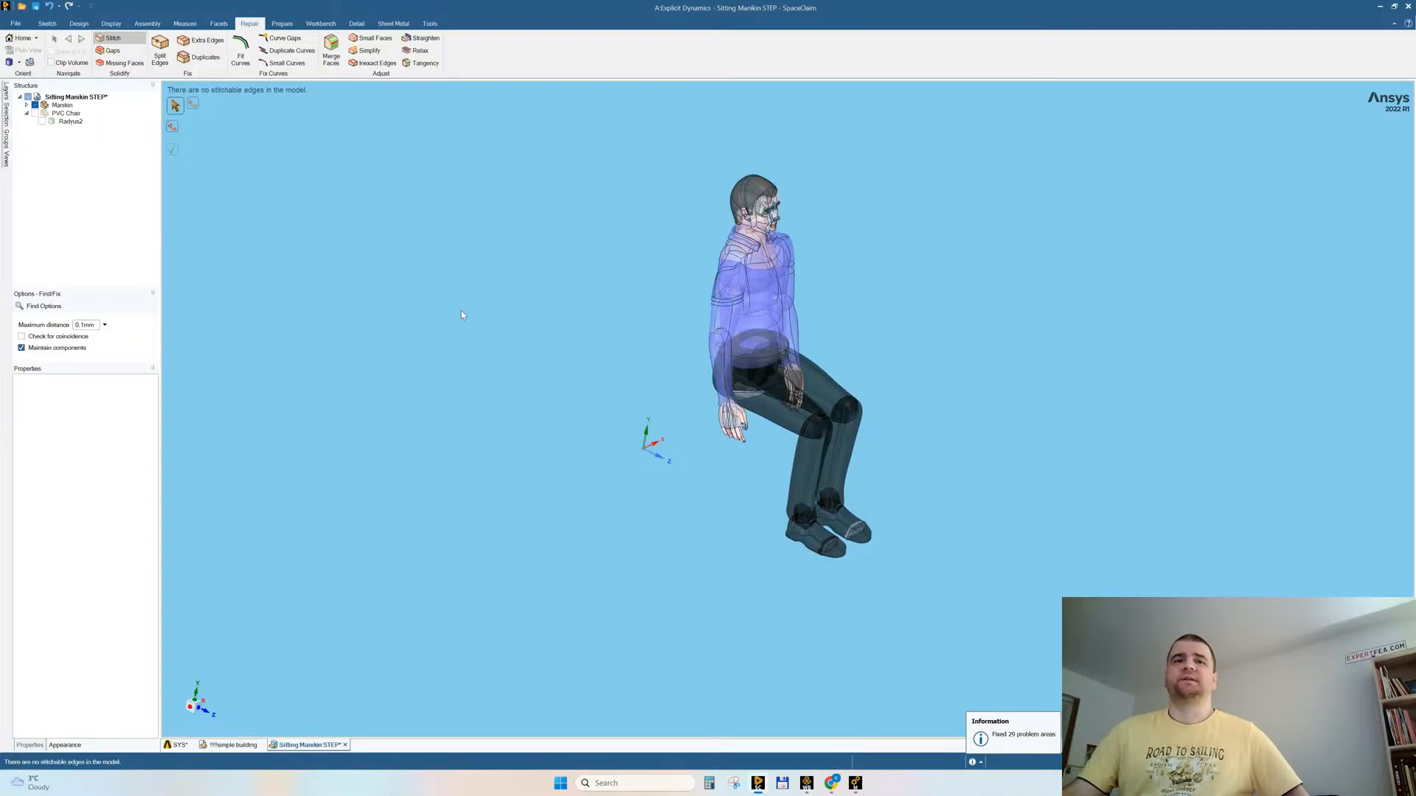
pyautogui.click(111, 50)
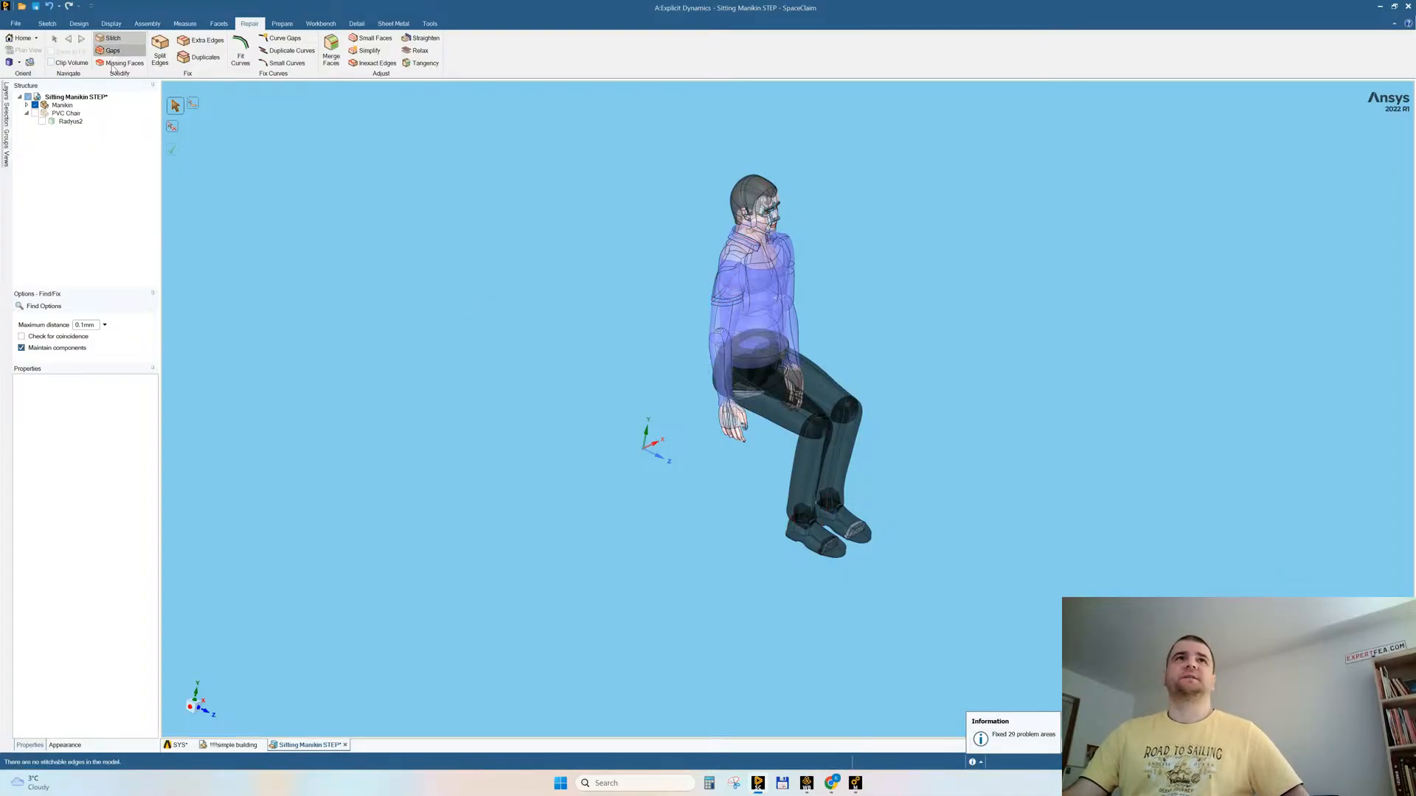
pyautogui.click(122, 62)
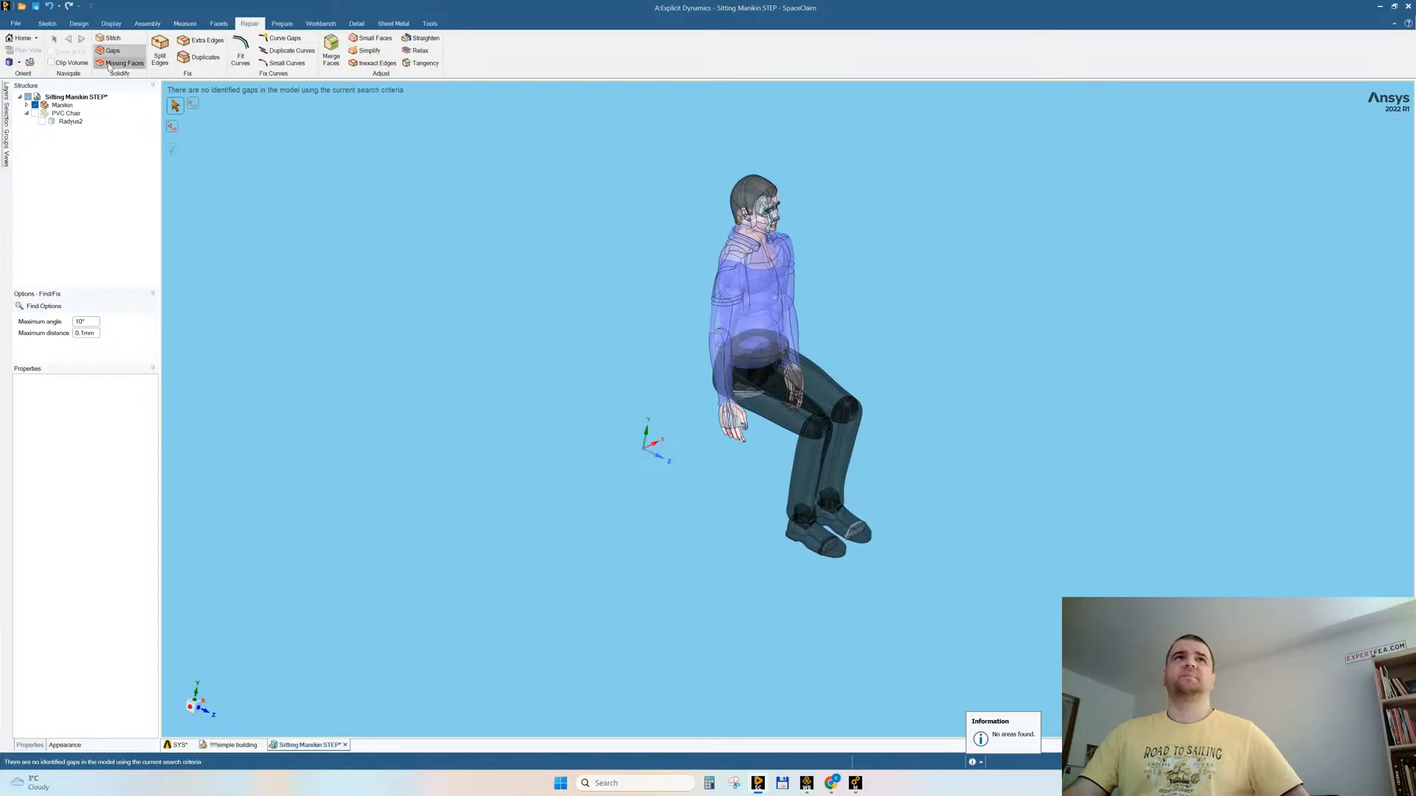
pyautogui.click(175, 152)
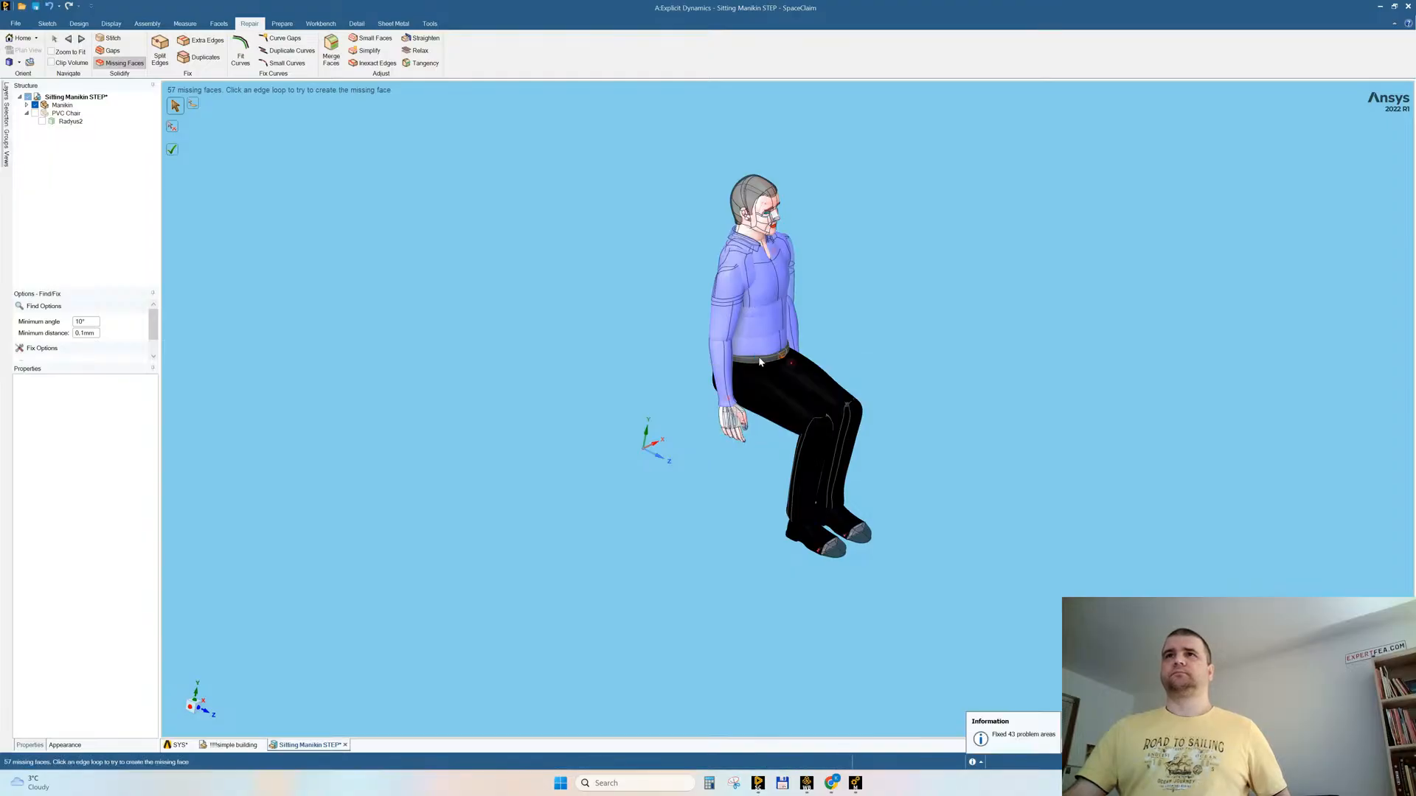
pyautogui.moveTo(896, 291)
pyautogui.mouseDown(button='middle')
pyautogui.moveTo(845, 277)
pyautogui.moveTo(900, 292)
pyautogui.moveTo(847, 294)
pyautogui.moveTo(860, 291)
pyautogui.mouseUp(button='middle')
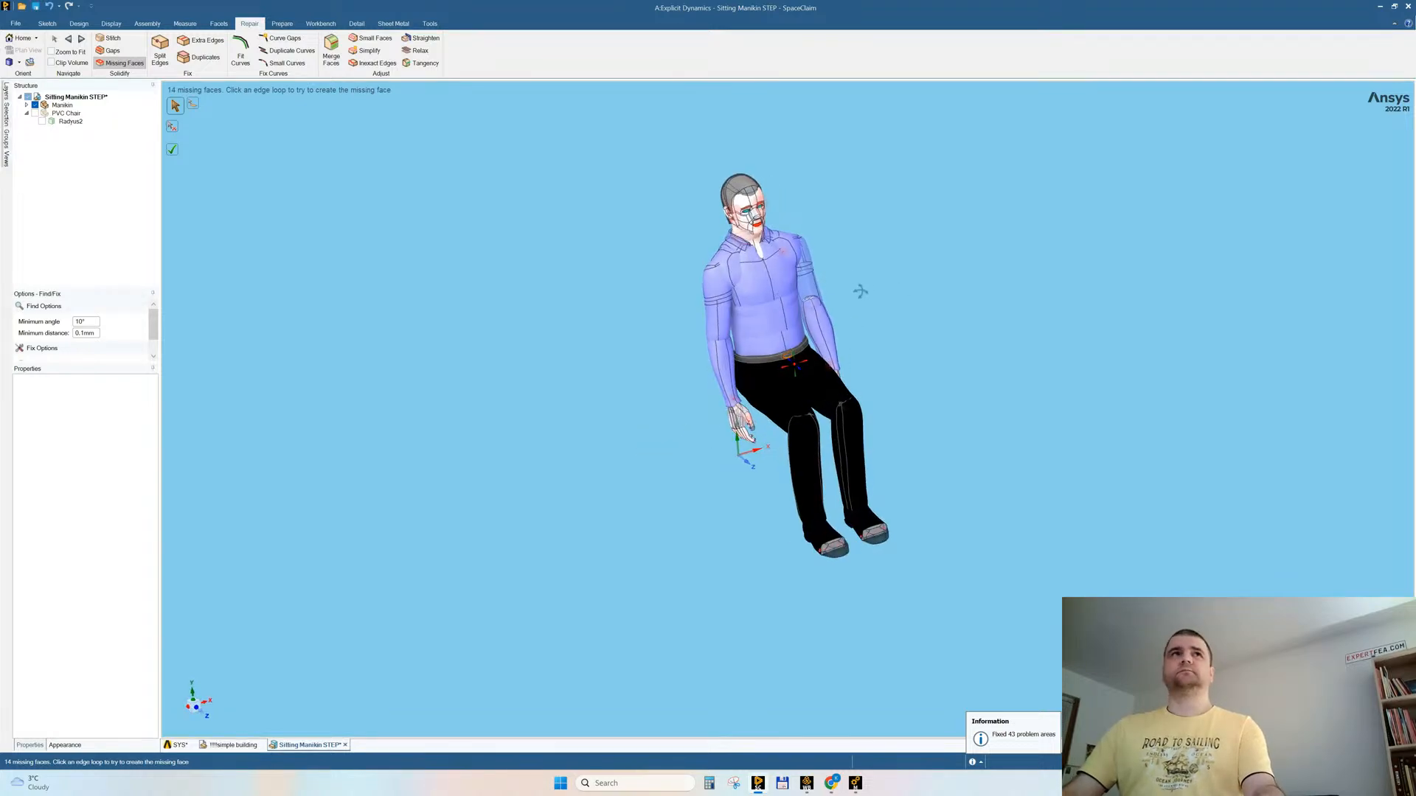
pyautogui.press('Escape')
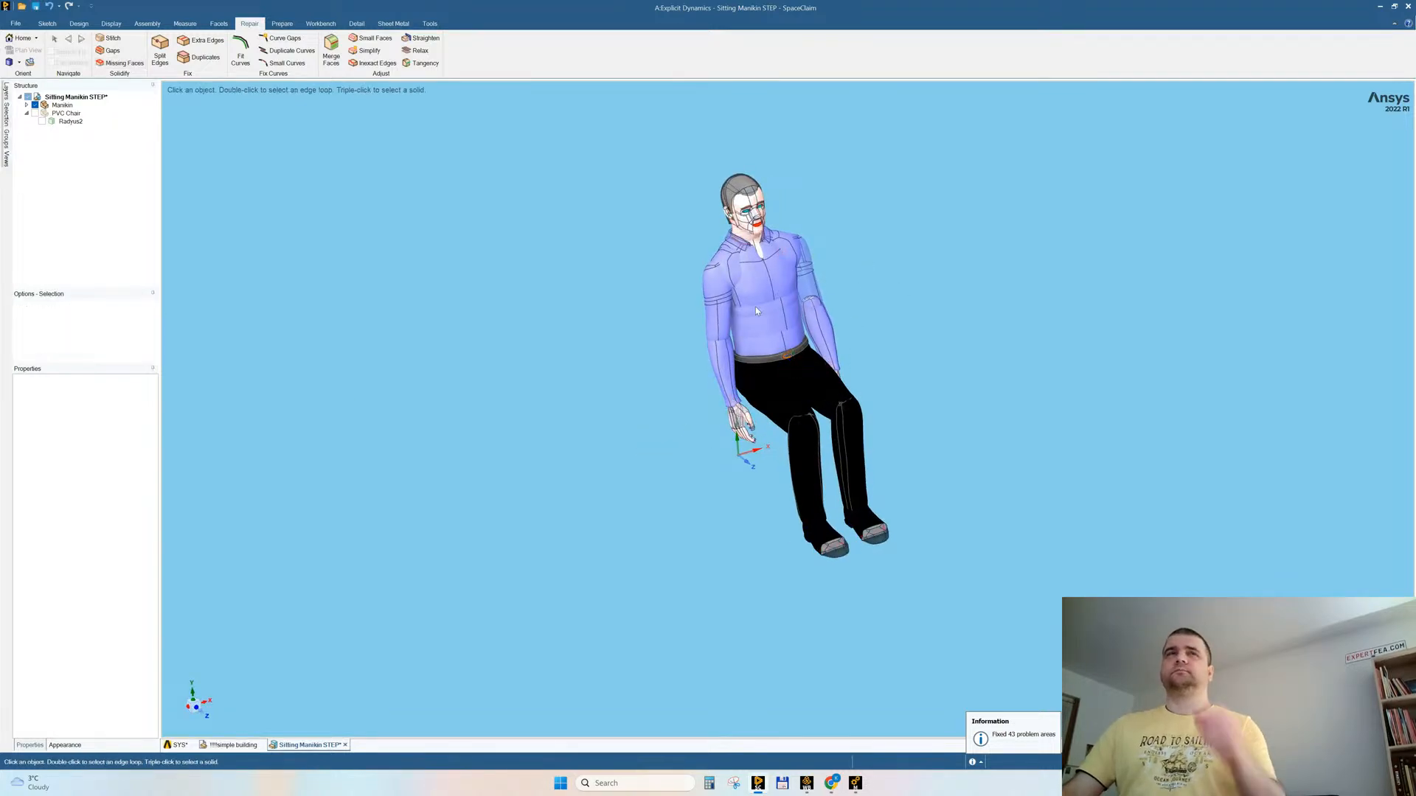
# Step: Delete the hair body from the manikin's head
pyautogui.keyDown('ctrl'); pyautogui.moveTo(770, 190); pyautogui.dragTo(686, 383, button='middle'); pyautogui.keyUp('ctrl')
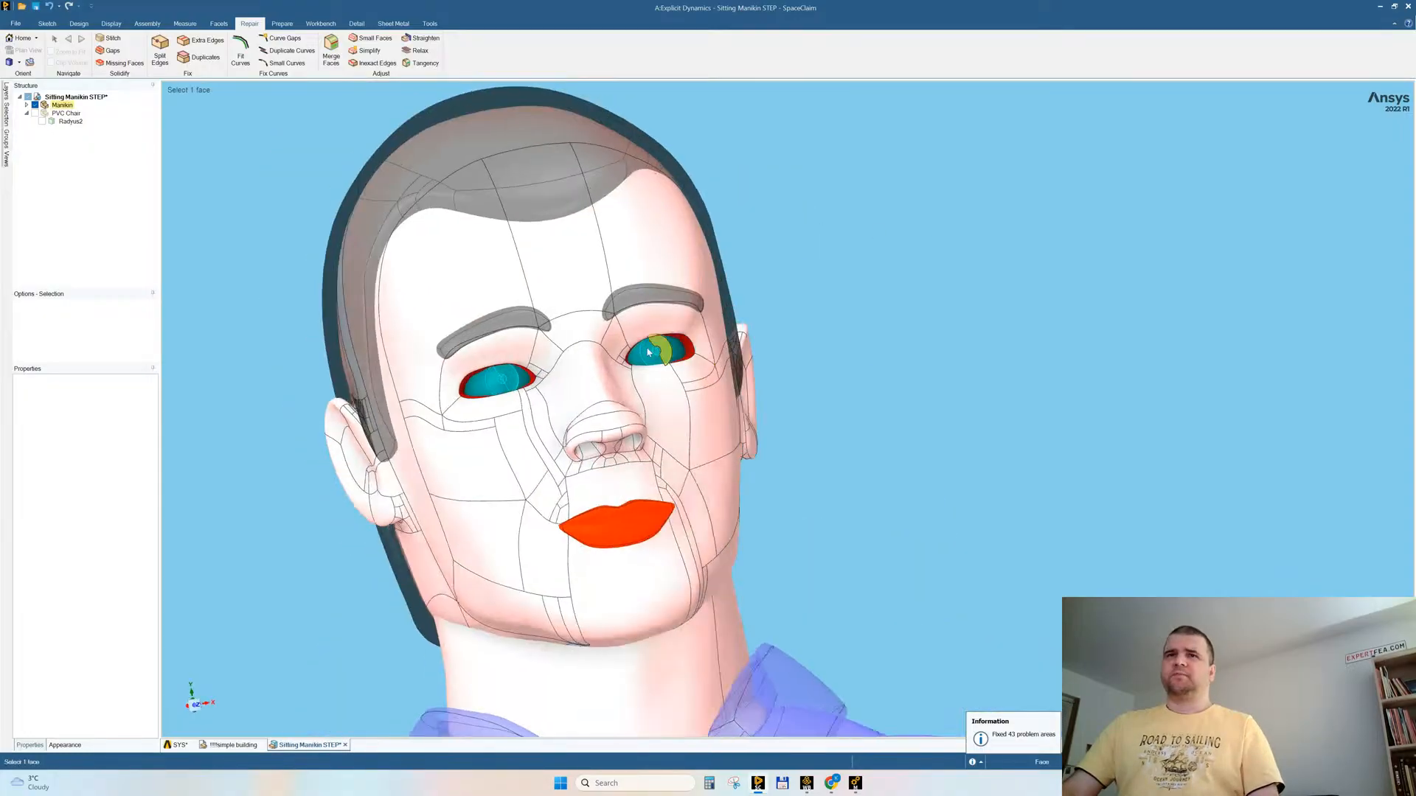
pyautogui.moveTo(694, 478)
pyautogui.mouseDown(button='middle')
pyautogui.moveTo(829, 408)
pyautogui.moveTo(804, 413)
pyautogui.mouseUp(button='middle')
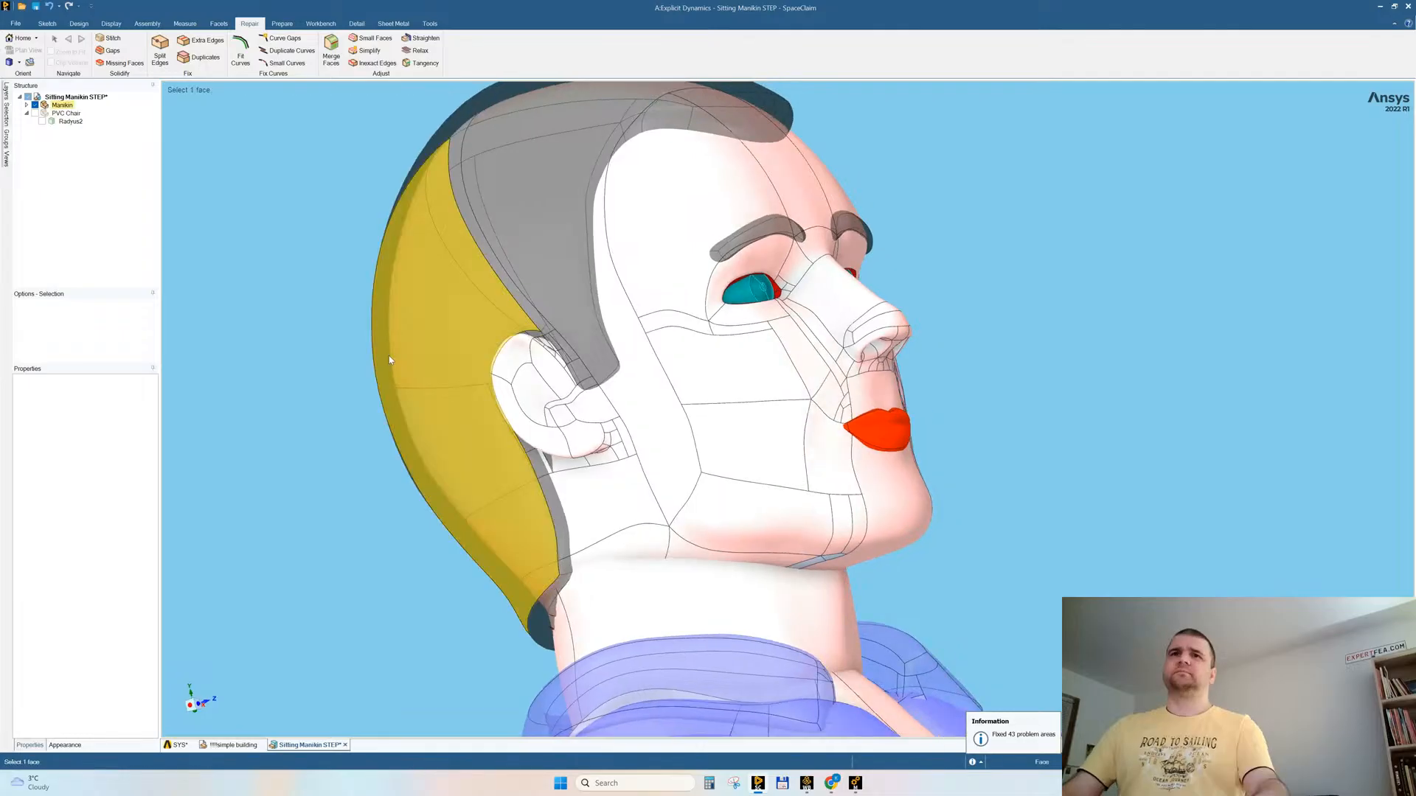
pyautogui.doubleClick(389, 360)
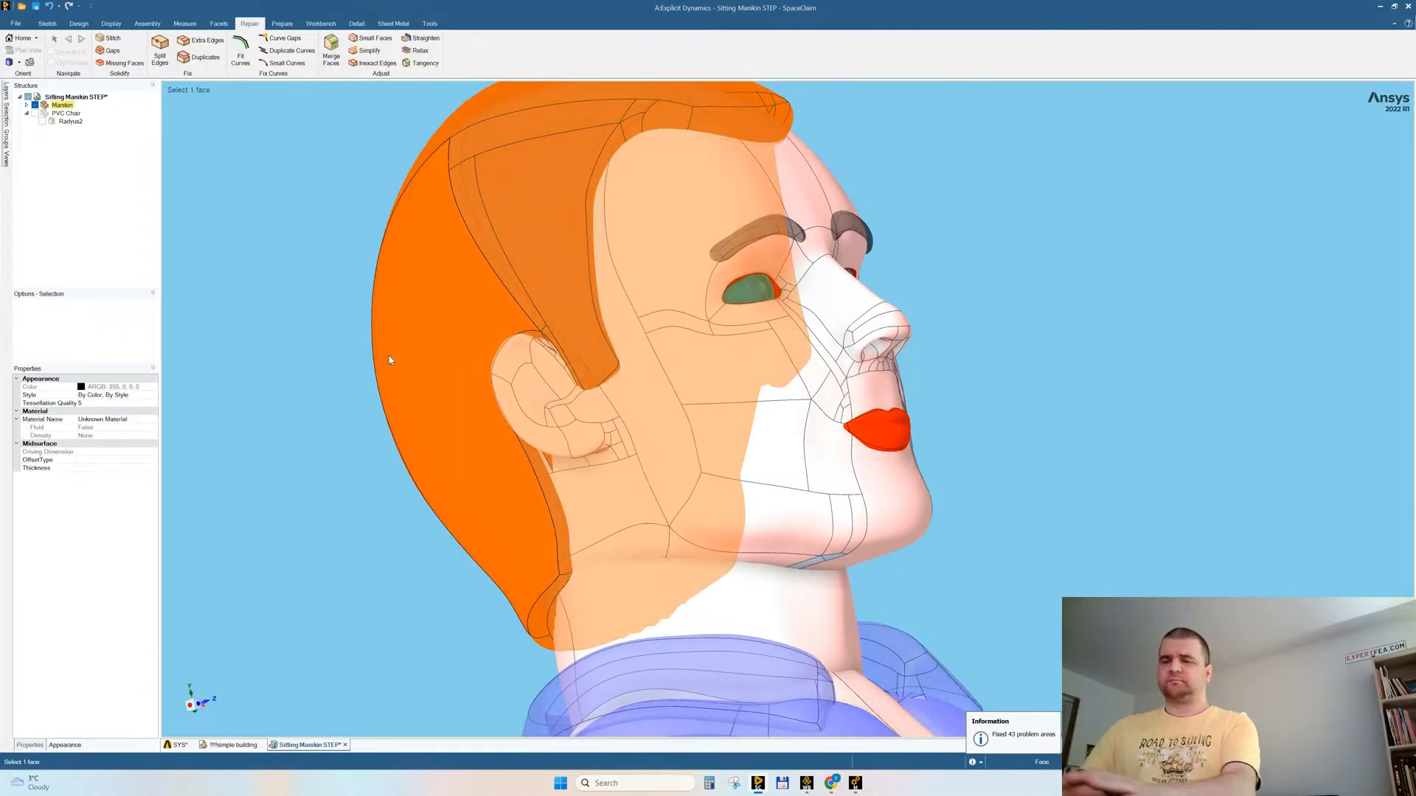
pyautogui.press('Escape')
pyautogui.scroll(-6, 872, 383)
# Step: Delete the shirt collar body around the manikin's neck
pyautogui.moveTo(904, 388); pyautogui.dragTo(812, 394, button='middle')
pyautogui.click(818, 377)
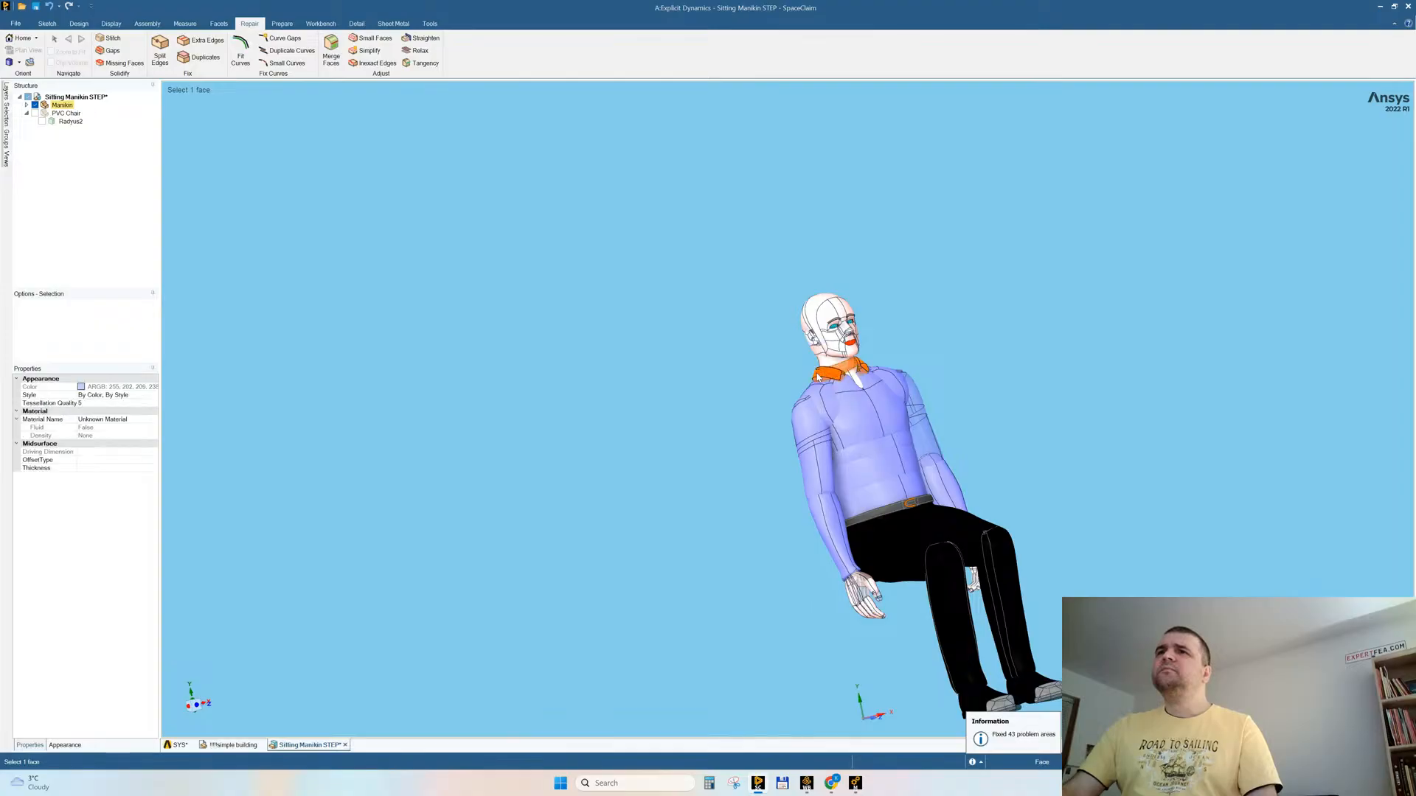
pyautogui.press('Delete')
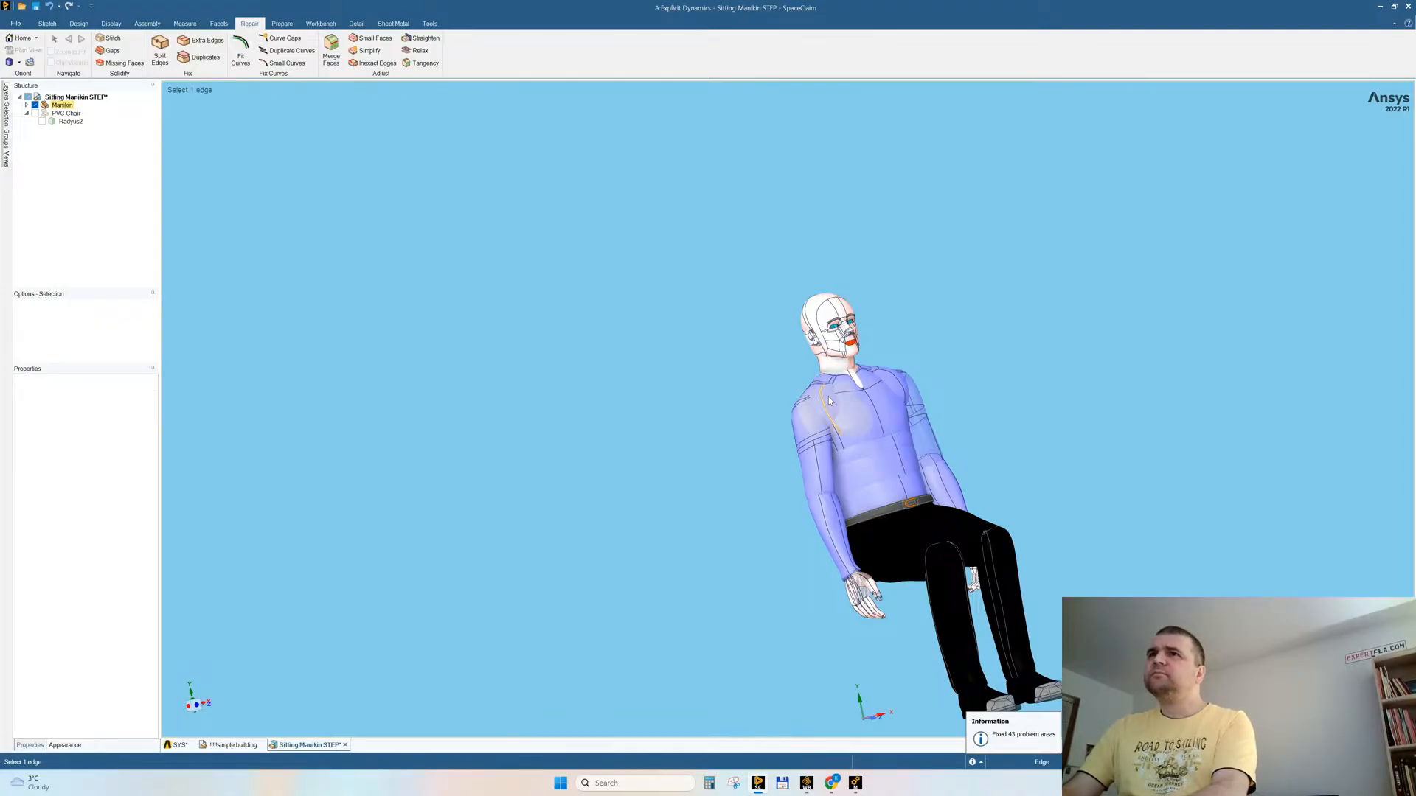
pyautogui.click(911, 385)
pyautogui.moveTo(1038, 392); pyautogui.dragTo(1060, 330, button='middle')
pyautogui.press('Delete')
pyautogui.moveTo(1003, 411); pyautogui.dragTo(958, 397, button='middle')
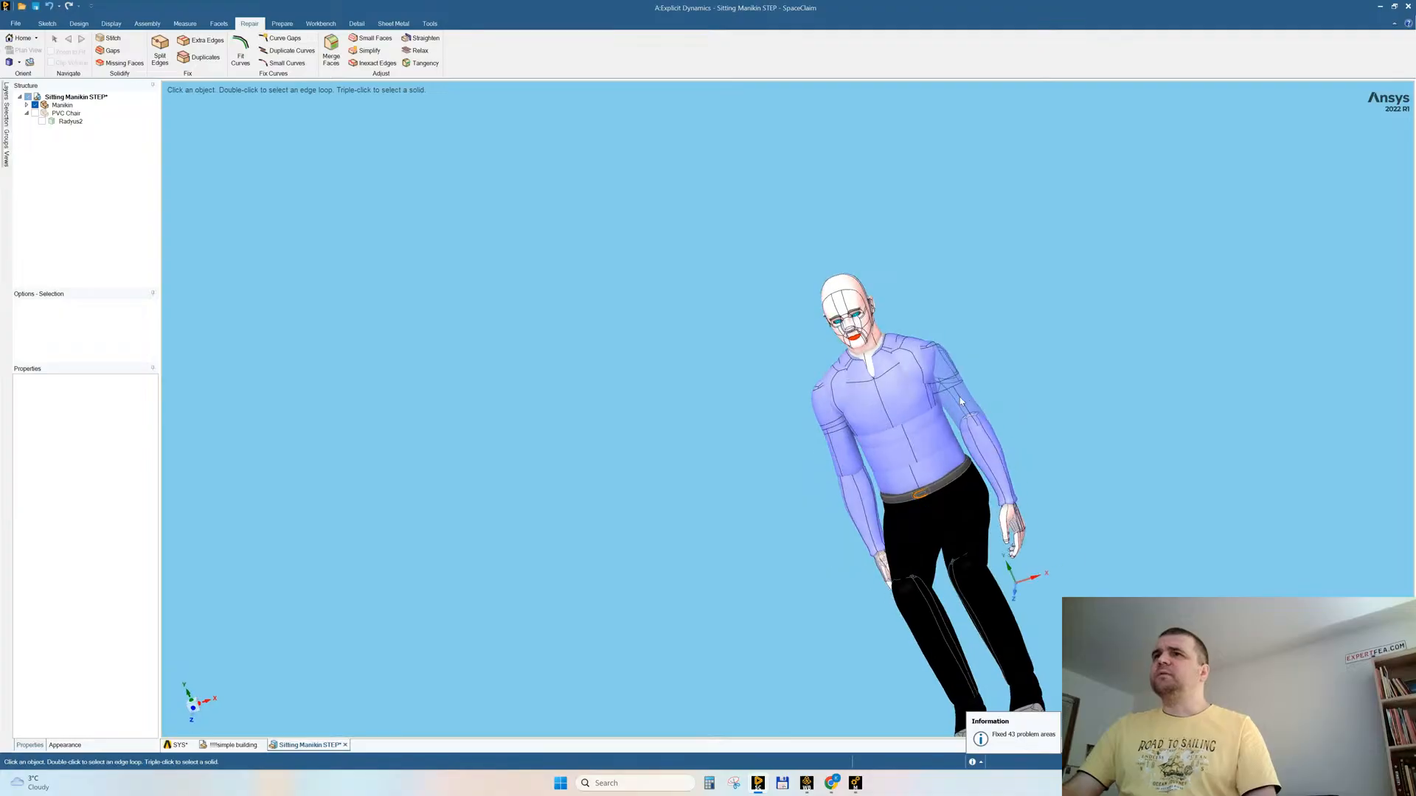
pyautogui.moveTo(1074, 396); pyautogui.dragTo(1062, 472, button='middle')
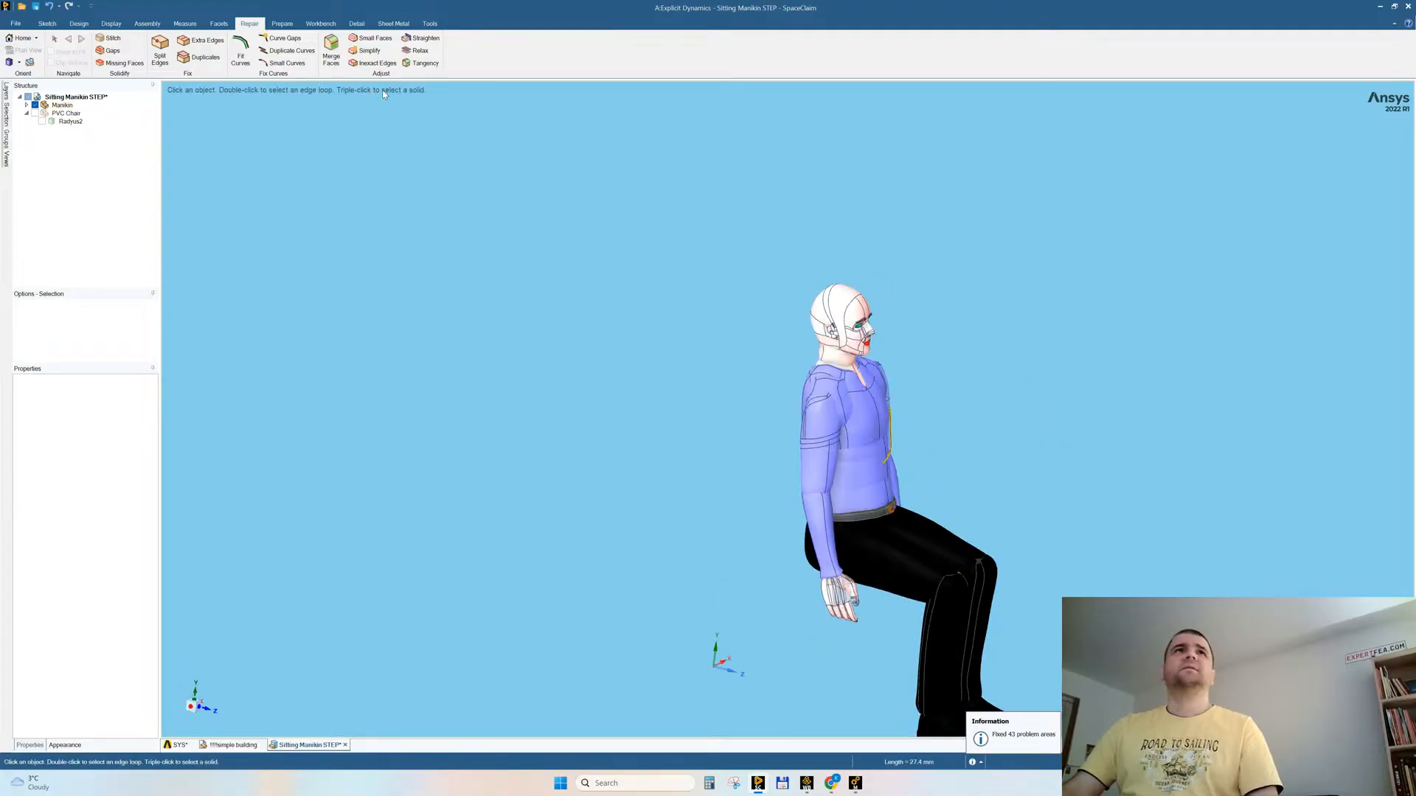
# Step: Stitch the manikin's remaining stitchable edges with a maximum distance of 0.1 mm
pyautogui.click(111, 38)
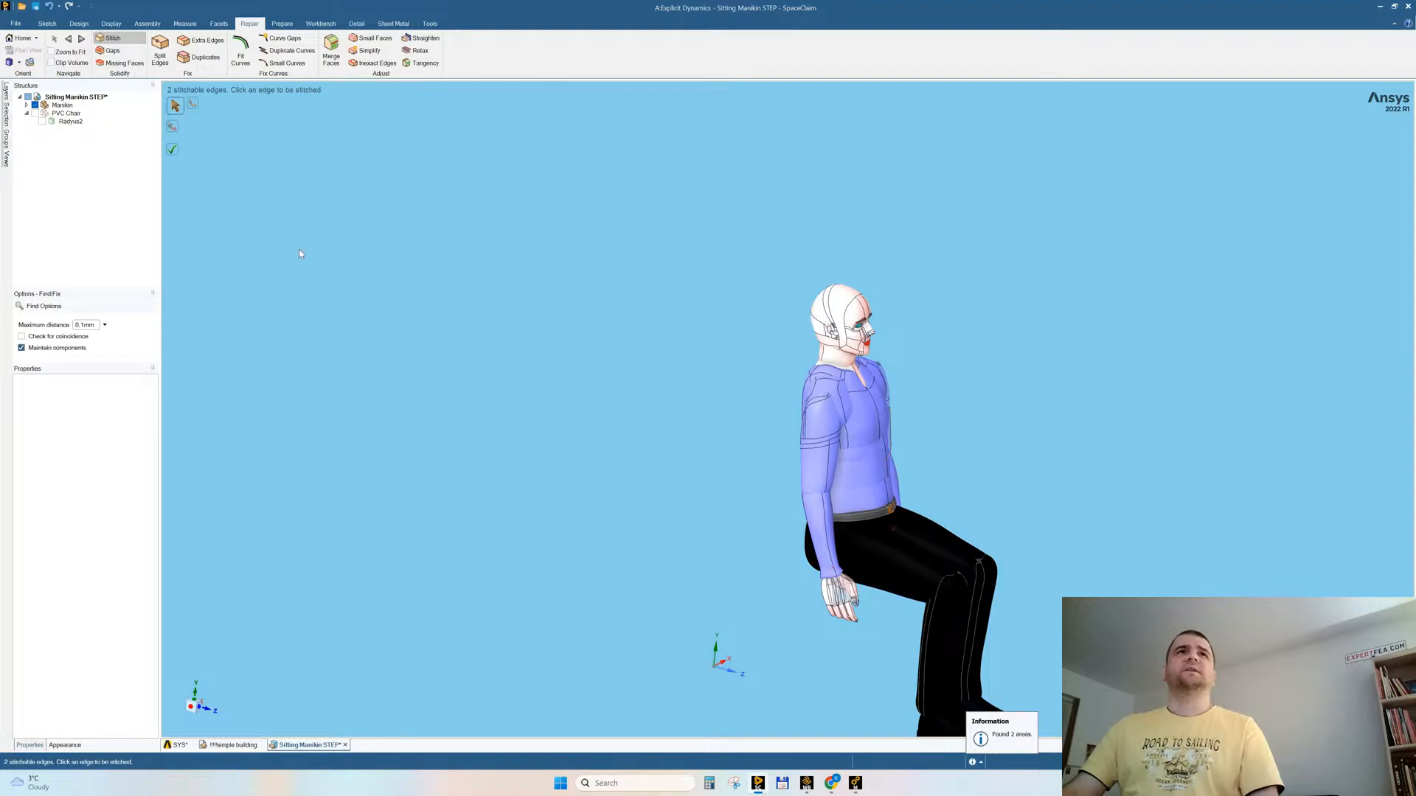
pyautogui.click(175, 153)
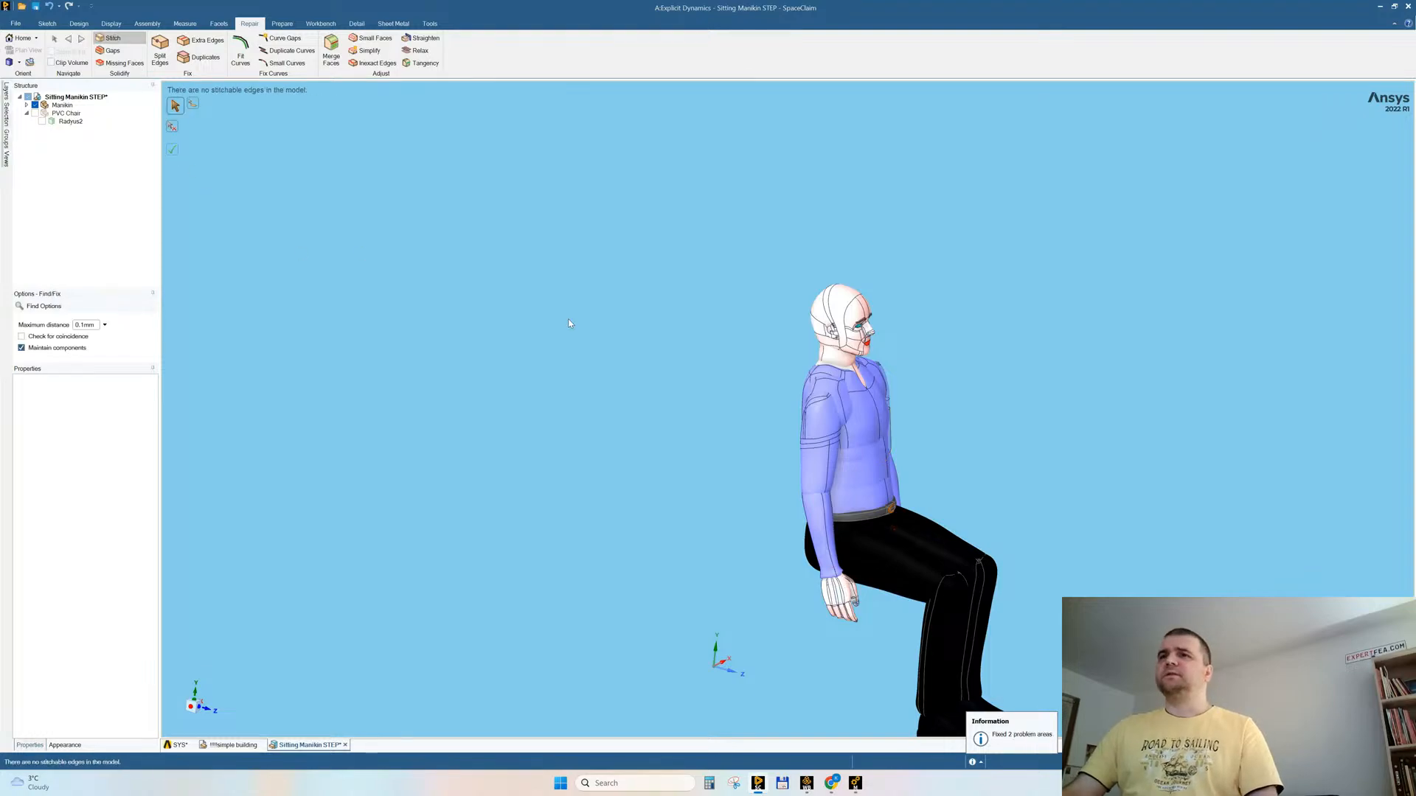
pyautogui.moveTo(539, 323); pyautogui.dragTo(383, 228, button='middle')
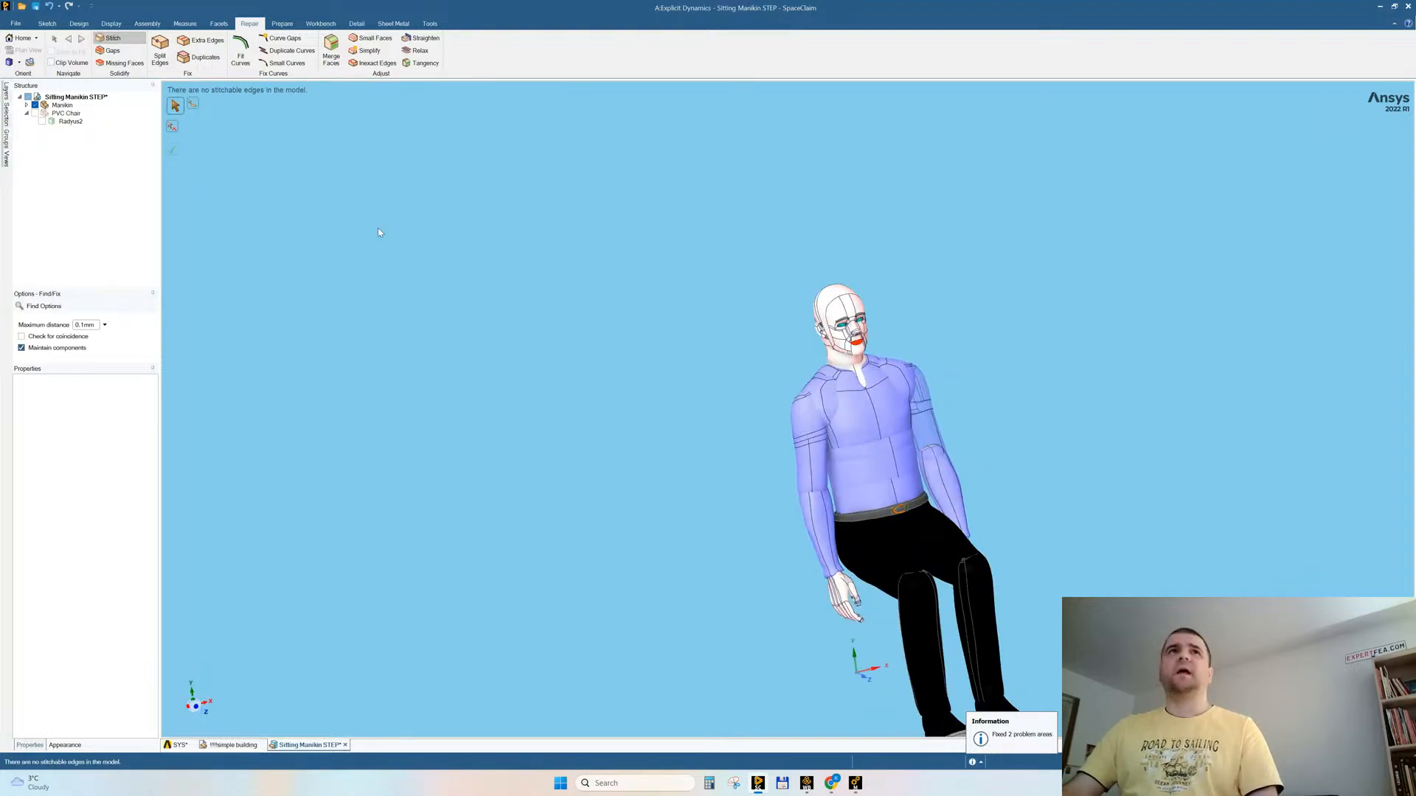
# Step: Check the manikin for gaps and fix its missing faces using a 10° minimum angle and 0.1 mm minimum distance
pyautogui.click(110, 51)
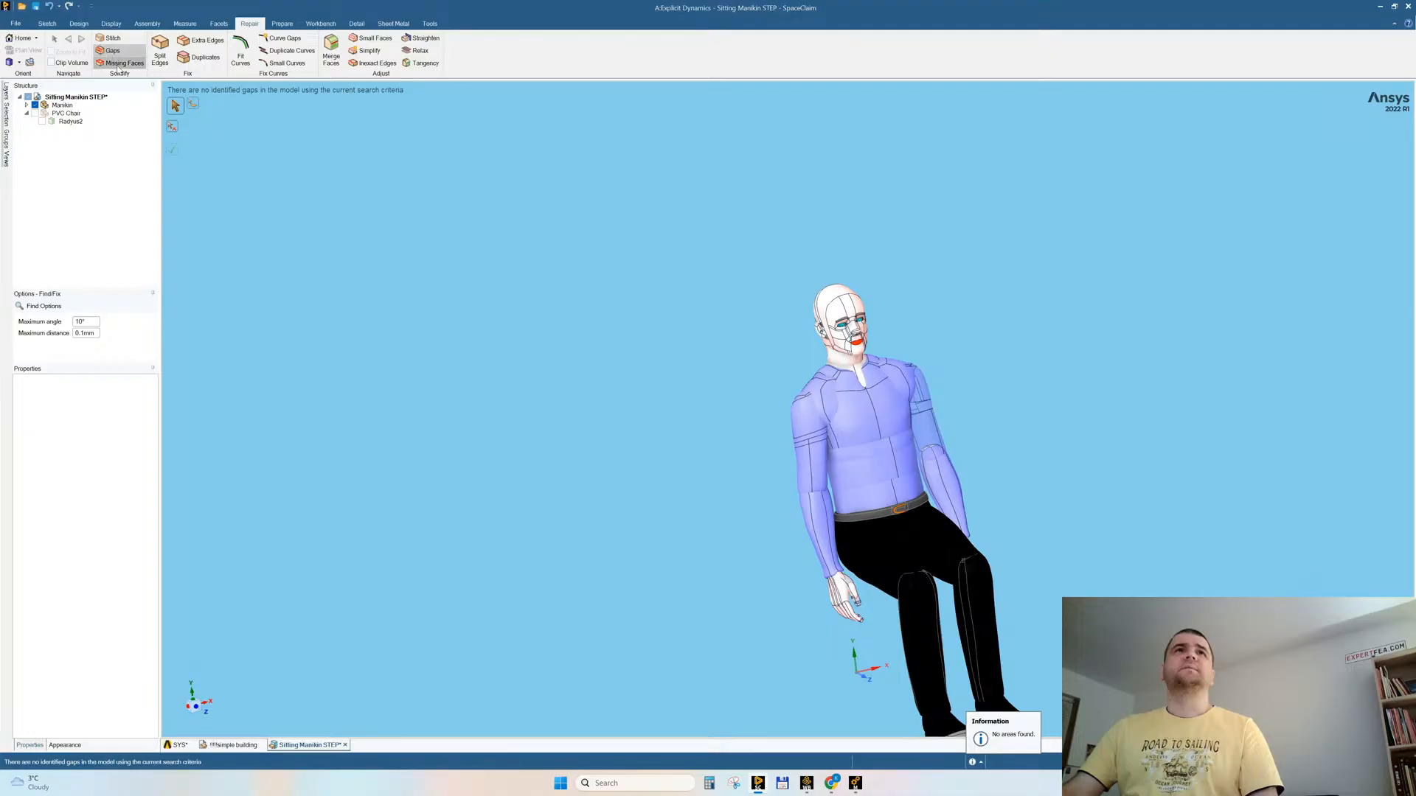
pyautogui.click(118, 64)
pyautogui.click(174, 151)
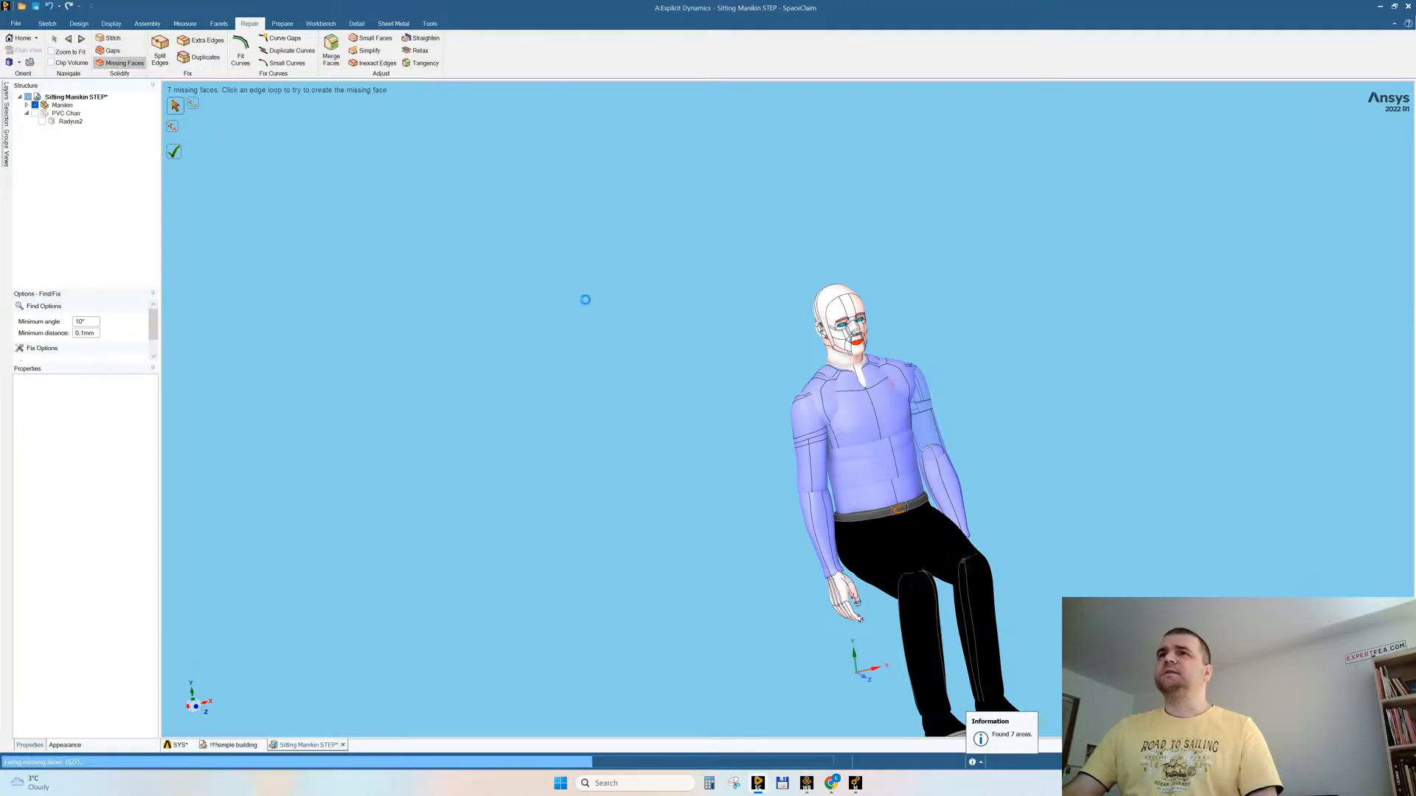
pyautogui.scroll(-3, 752, 380)
pyautogui.keyDown('ctrl'); pyautogui.moveTo(858, 515); pyautogui.dragTo(832, 569, button='middle'); pyautogui.keyUp('ctrl')
pyautogui.scroll(5, 785, 505)
pyautogui.scroll(-2, 788, 508)
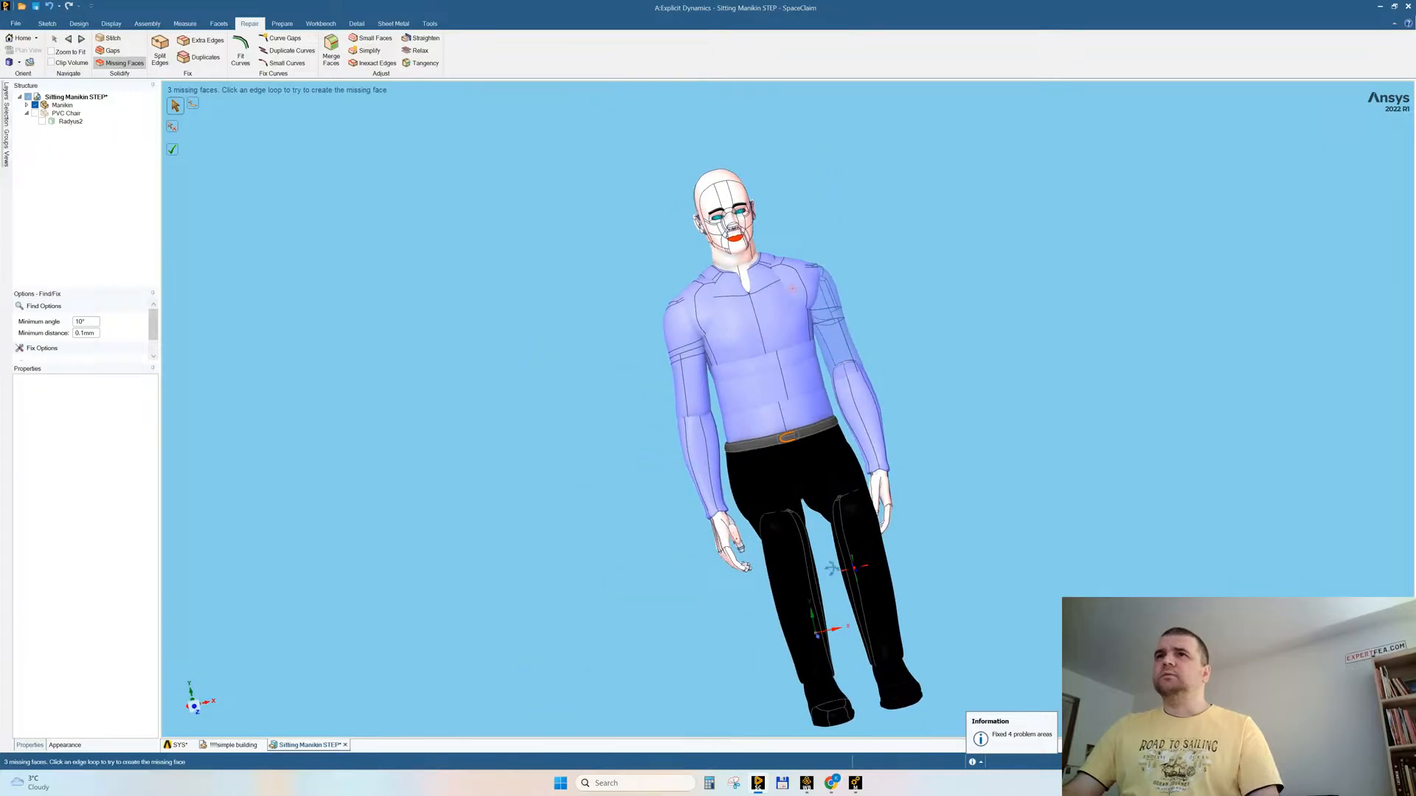
pyautogui.press('Escape')
# Step: Delete the transparent surface body of the manikin's left upper arm
pyautogui.moveTo(836, 298); pyautogui.dragTo(828, 310, button='middle')
pyautogui.click(828, 307)
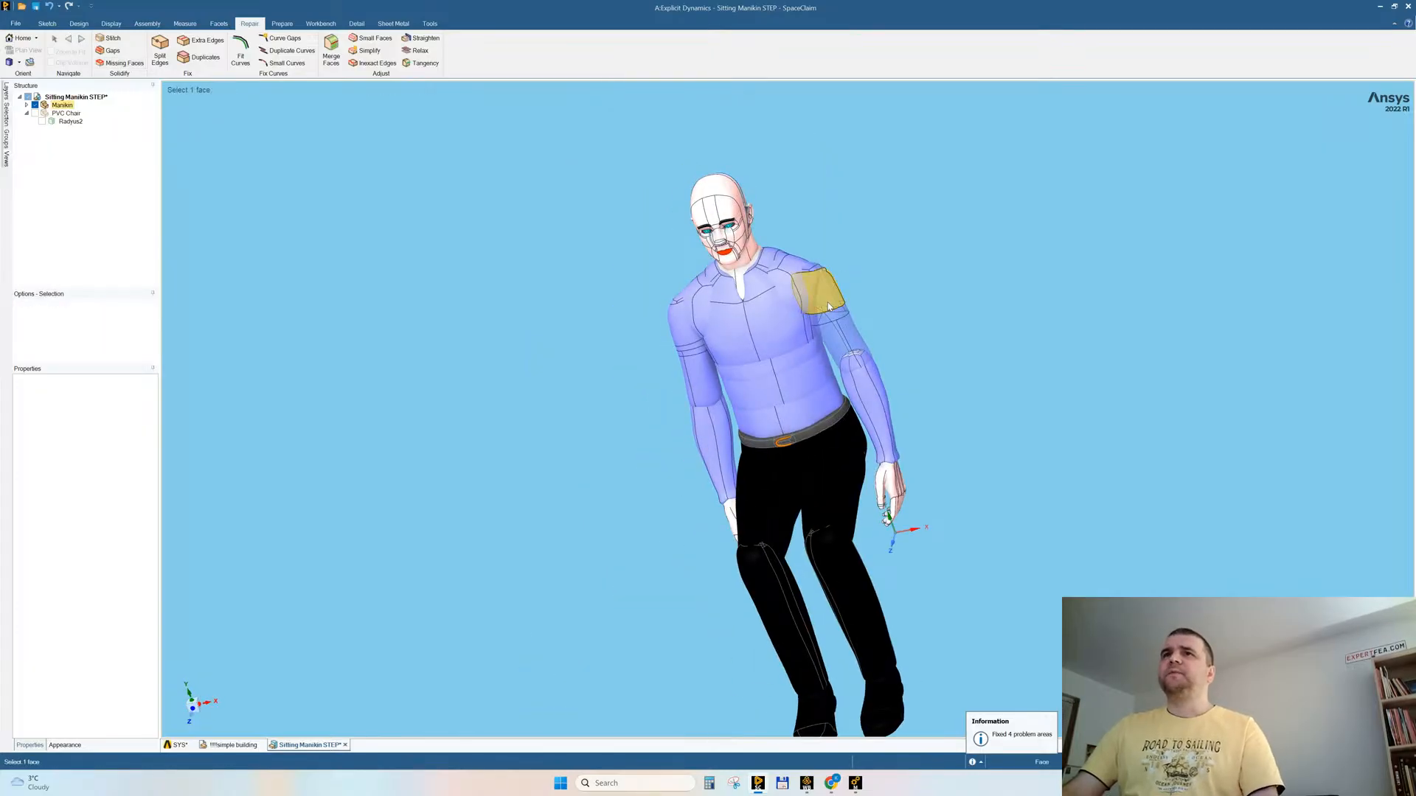
pyautogui.click(829, 307)
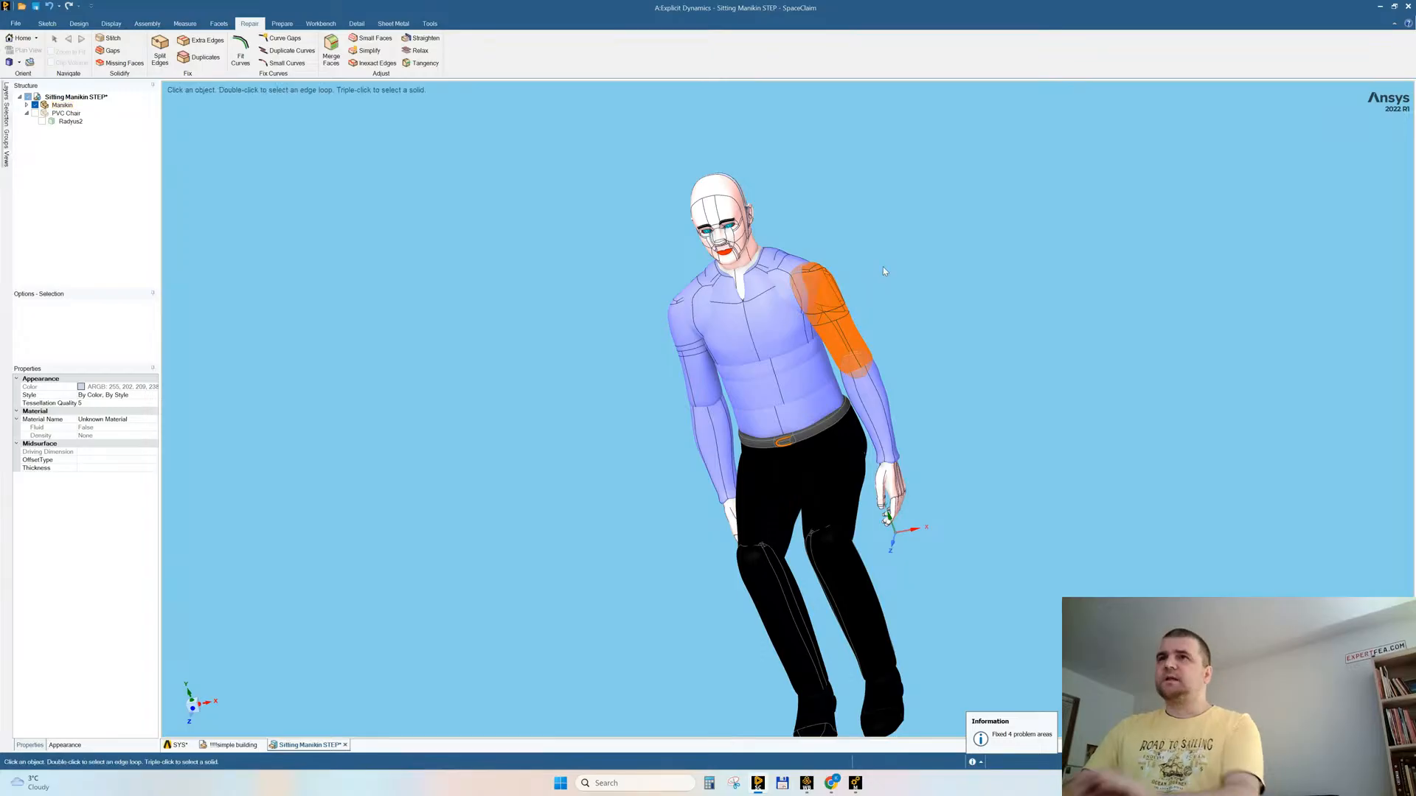
pyautogui.press('Delete')
# Step: Create a vertical datum plane through the centre of the manikin's torso from its front middle edge
pyautogui.moveTo(939, 305); pyautogui.dragTo(851, 316, button='middle')
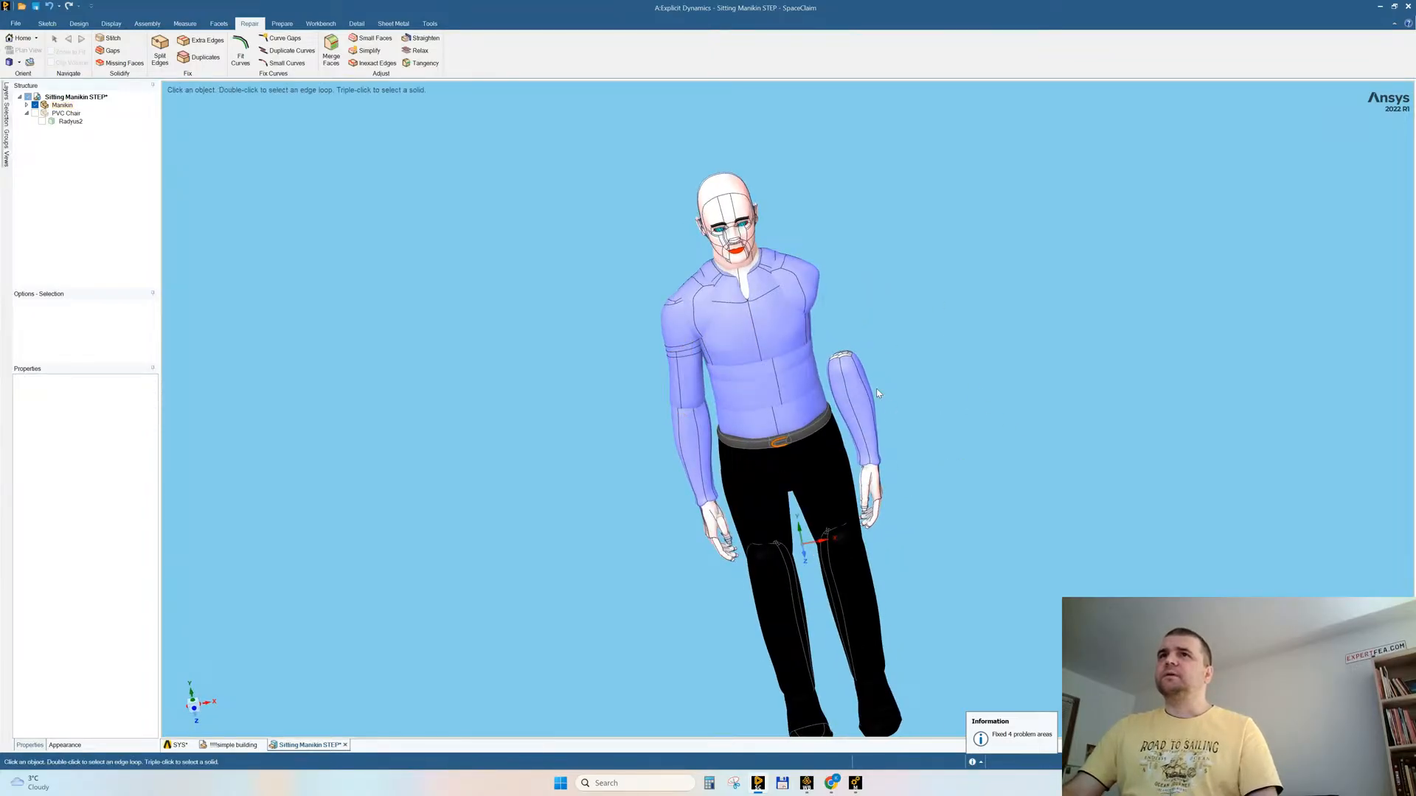
pyautogui.moveTo(848, 402); pyautogui.dragTo(784, 406, button='middle')
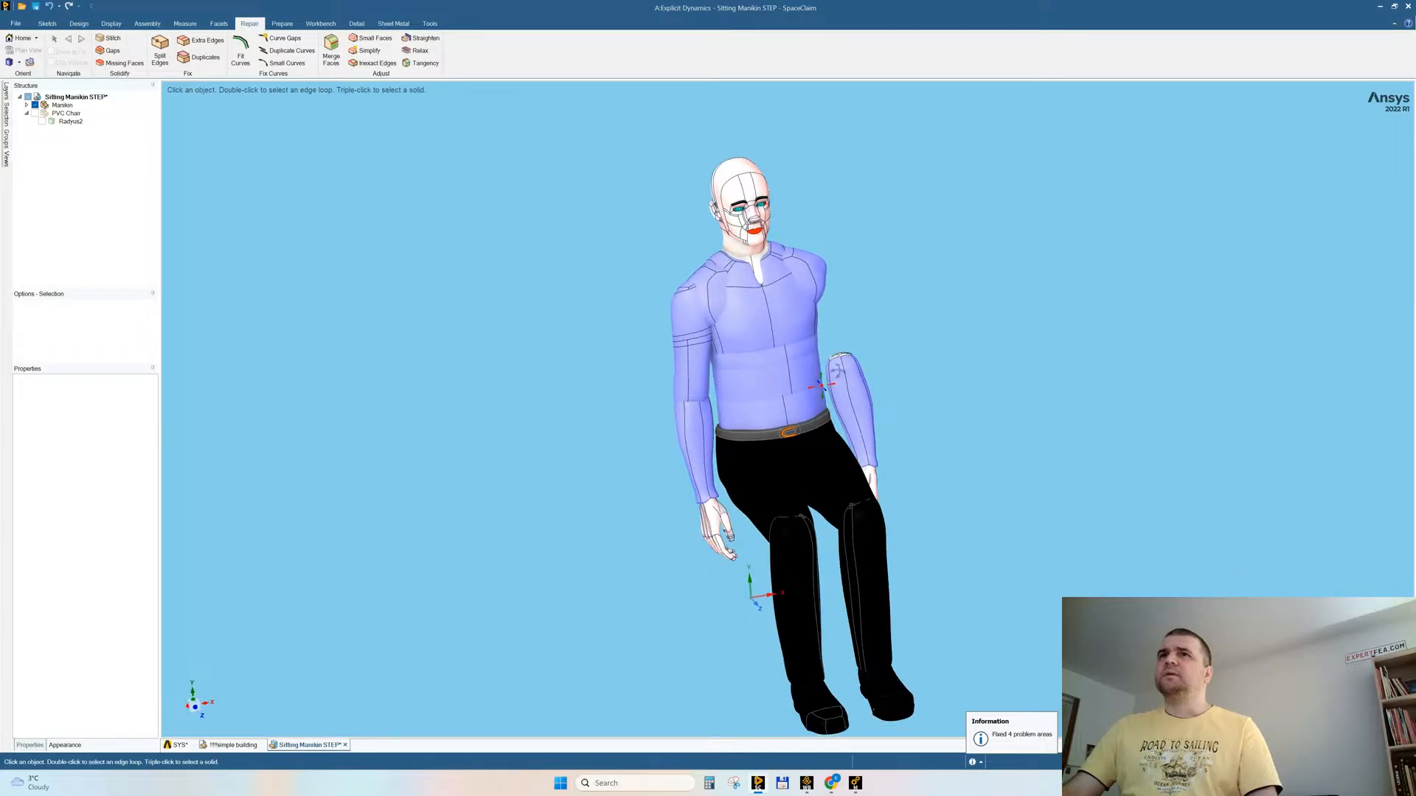
pyautogui.click(782, 406)
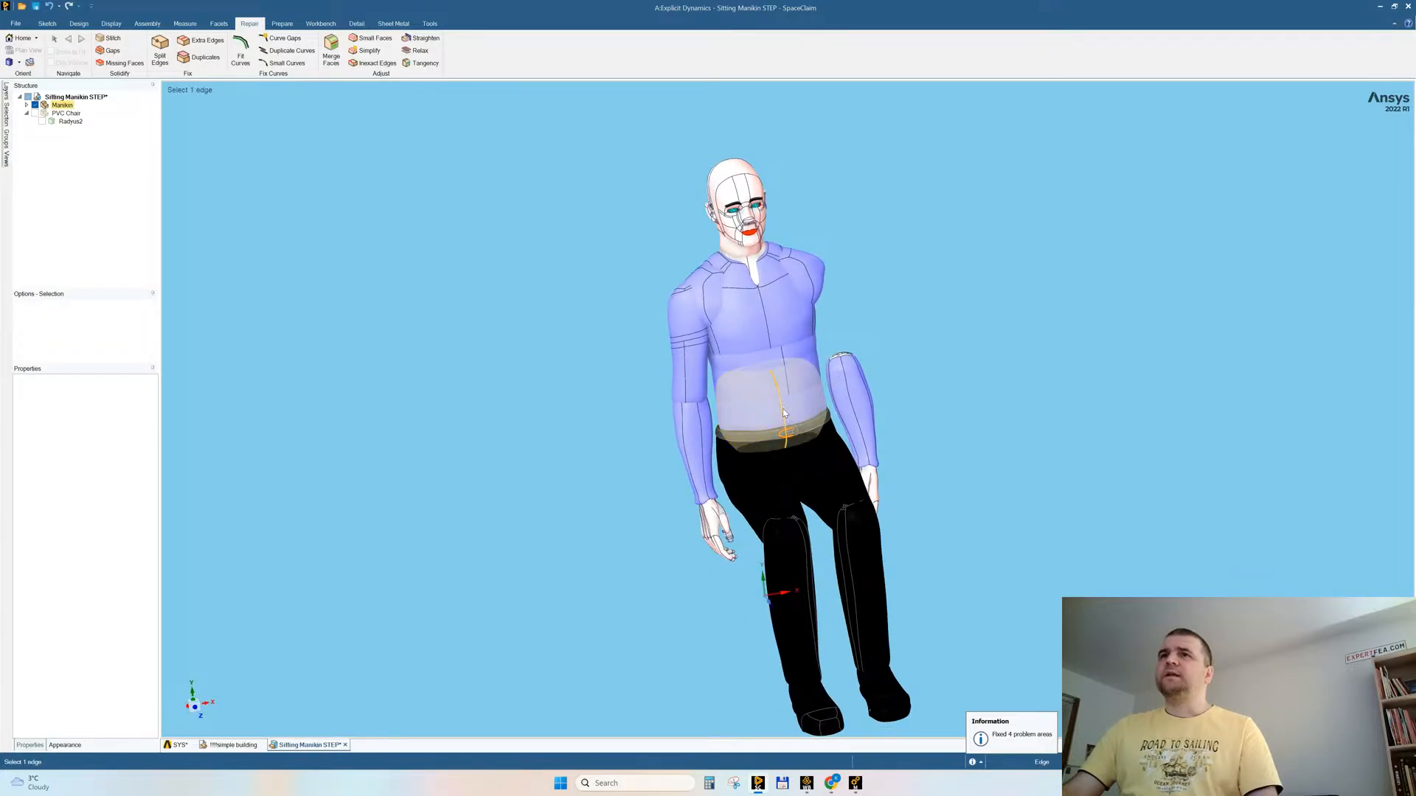
pyautogui.click(71, 24)
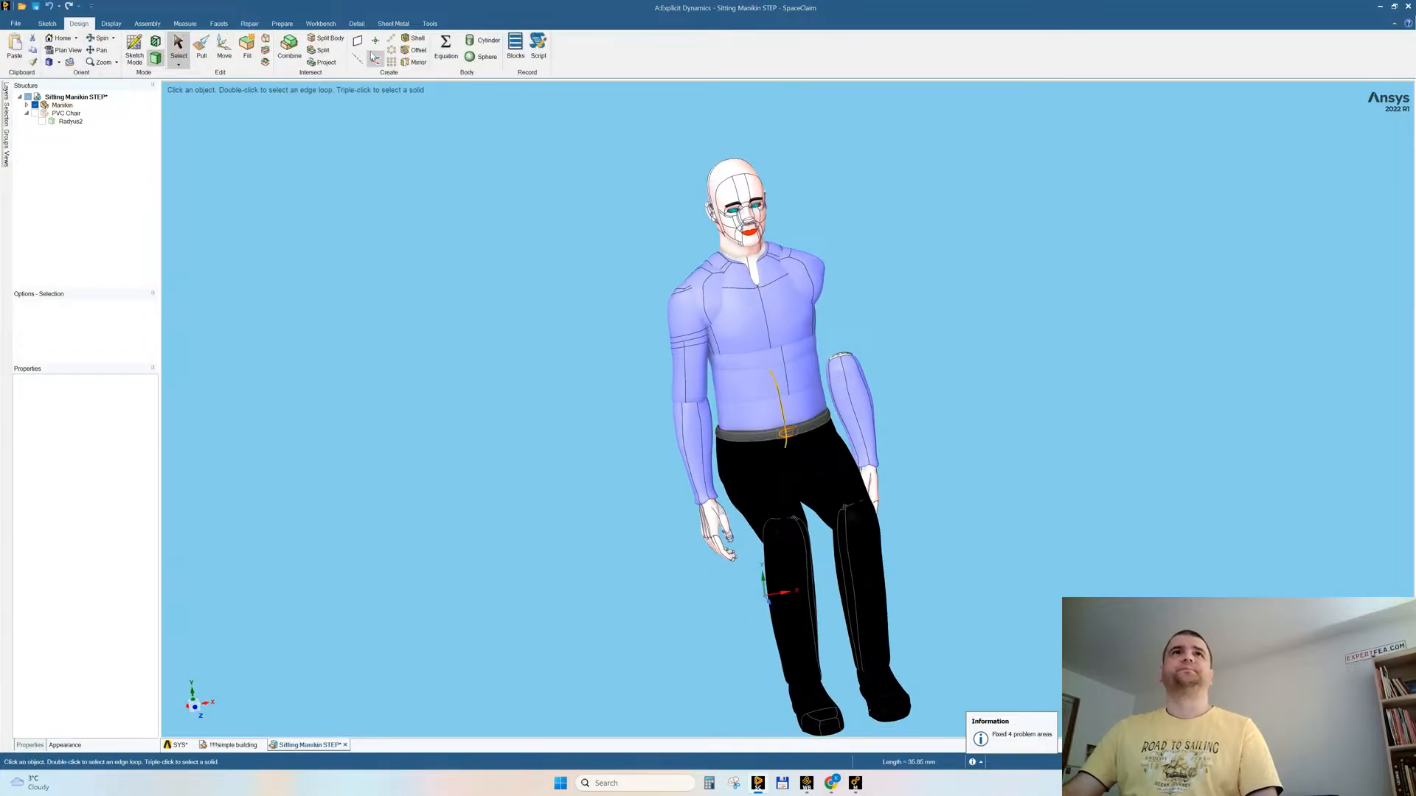
pyautogui.click(358, 42)
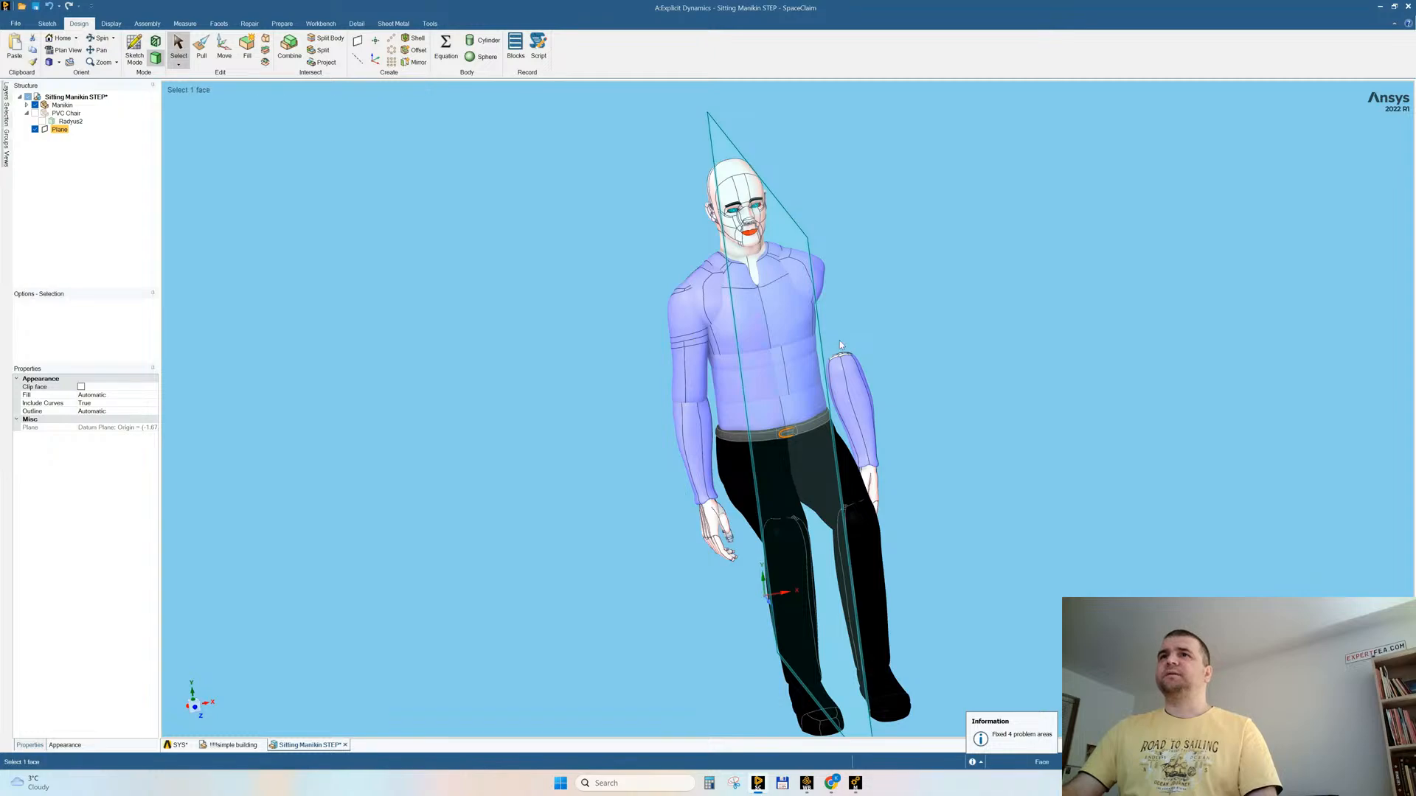
# Step: Mirror the manikin's right upper arm across the centre plane to replace the missing left one
pyautogui.click(852, 399)
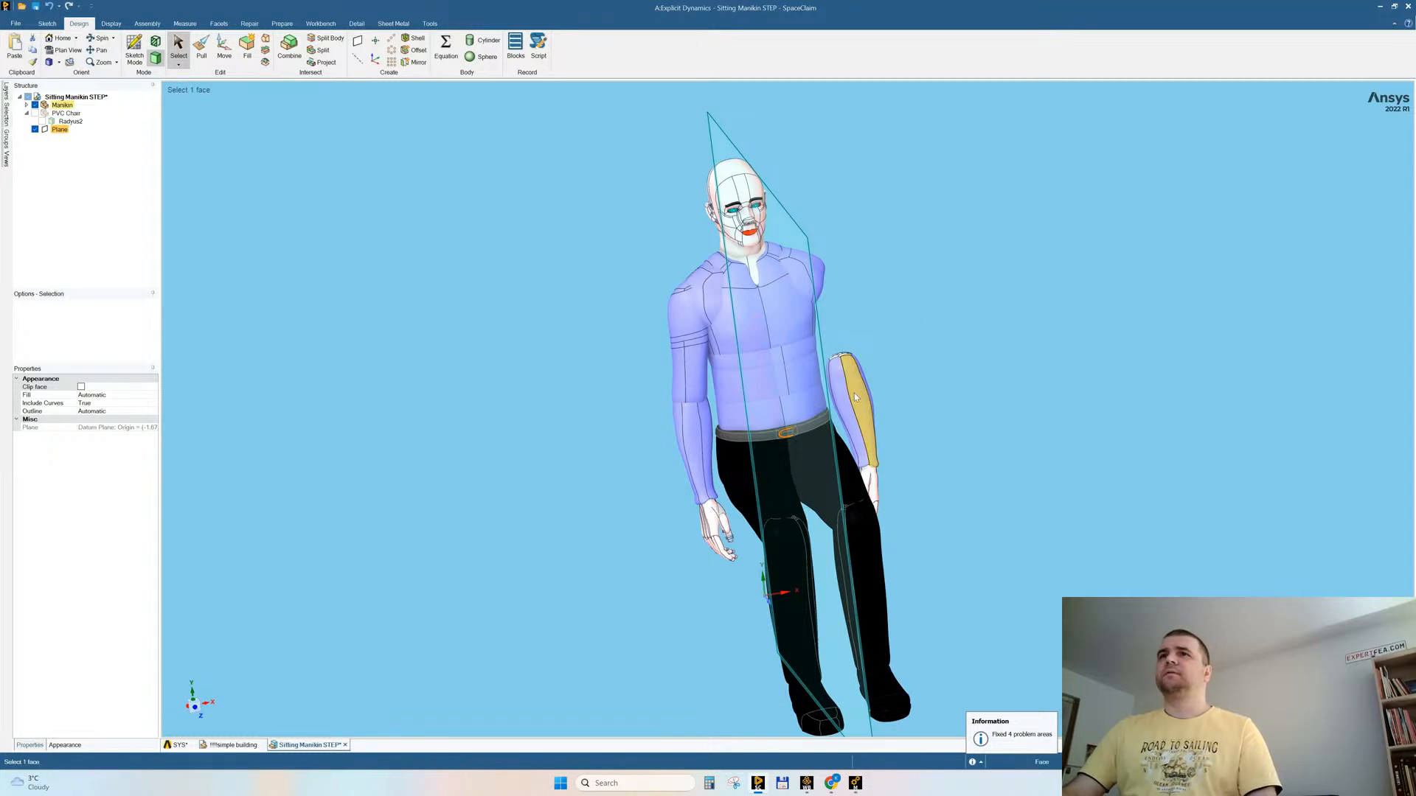
pyautogui.click(414, 62)
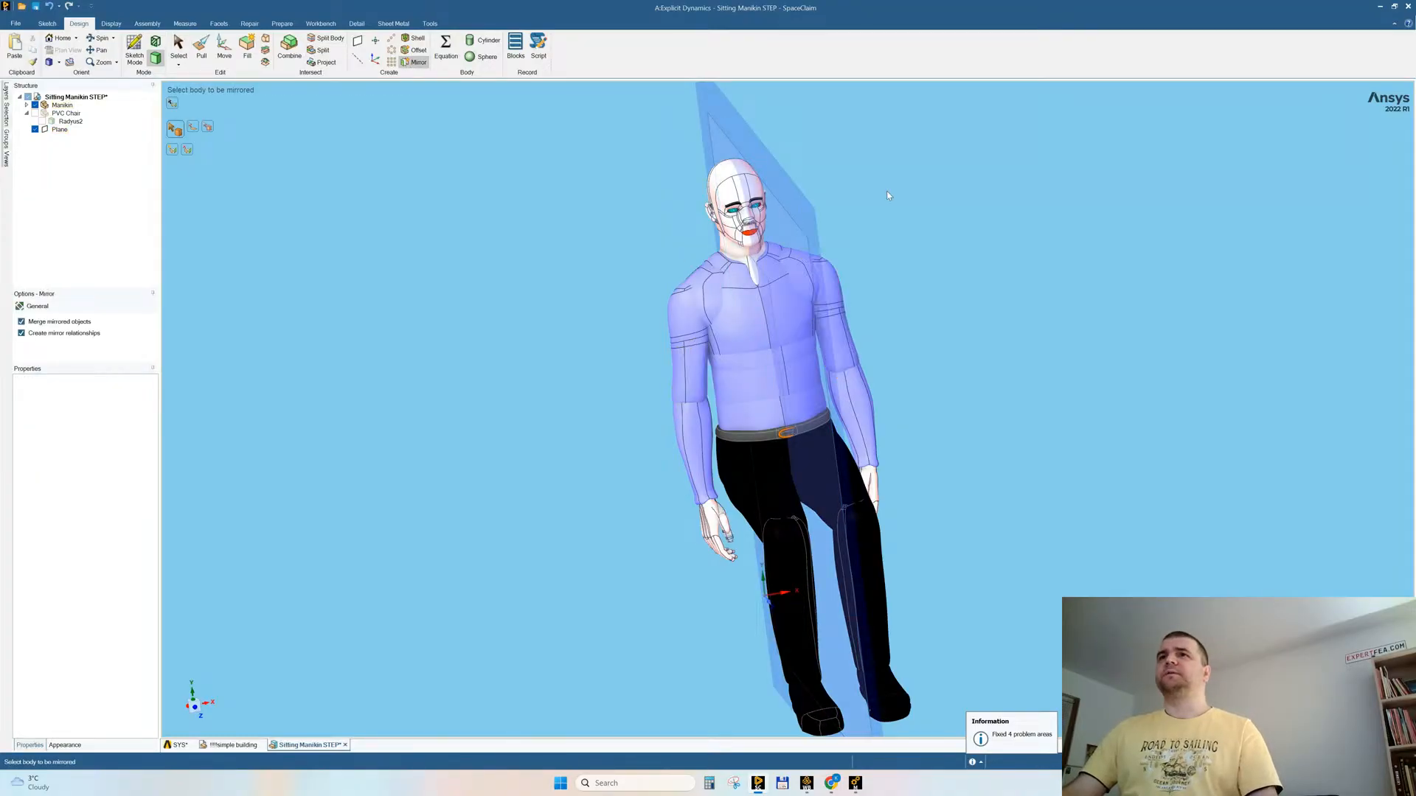
pyautogui.press('Escape')
pyautogui.moveTo(889, 182); pyautogui.dragTo(988, 208, button='middle')
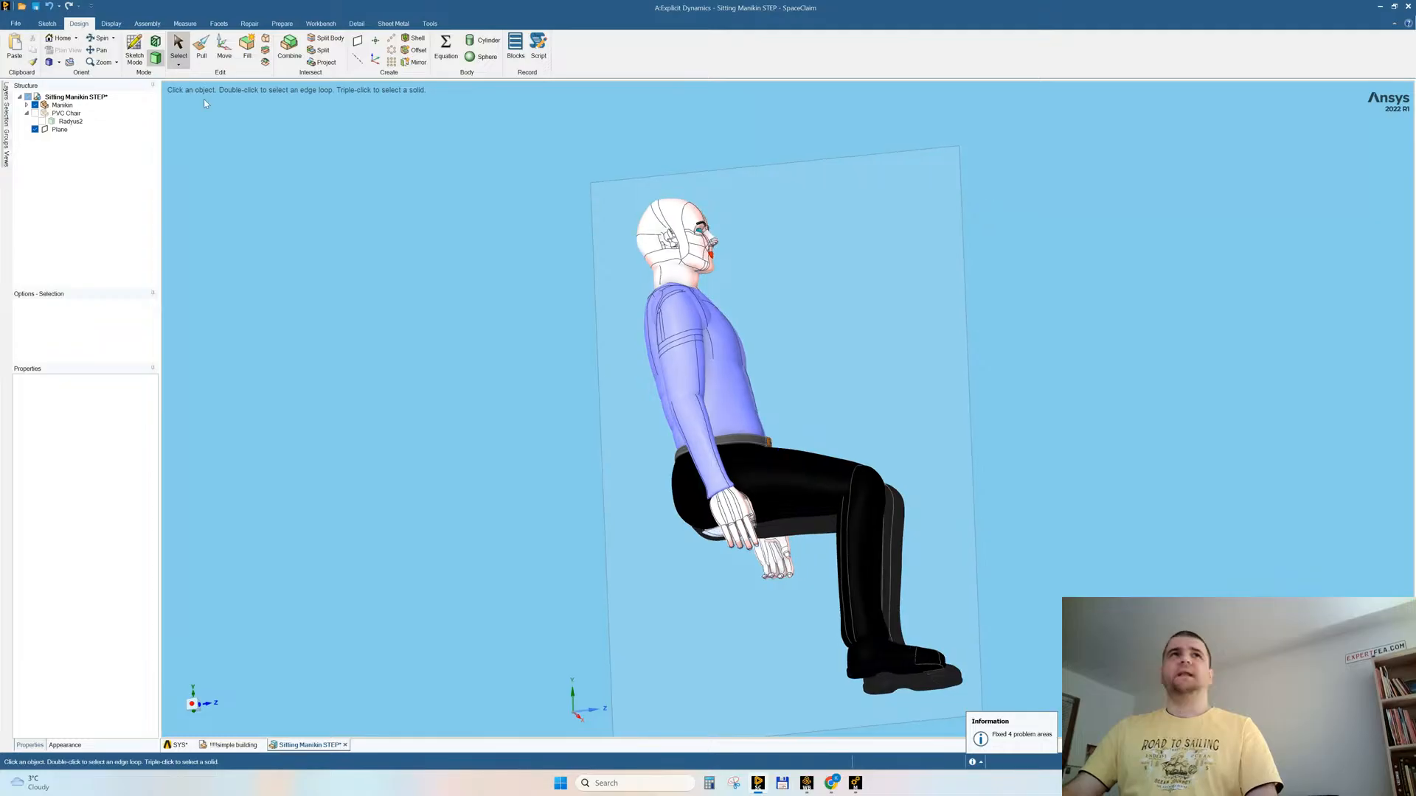
# Step: Delete the two surface bodies of the manikin's right hand, keeping its solid bodies
pyautogui.click(27, 105)
pyautogui.scroll(-2, 63, 148)
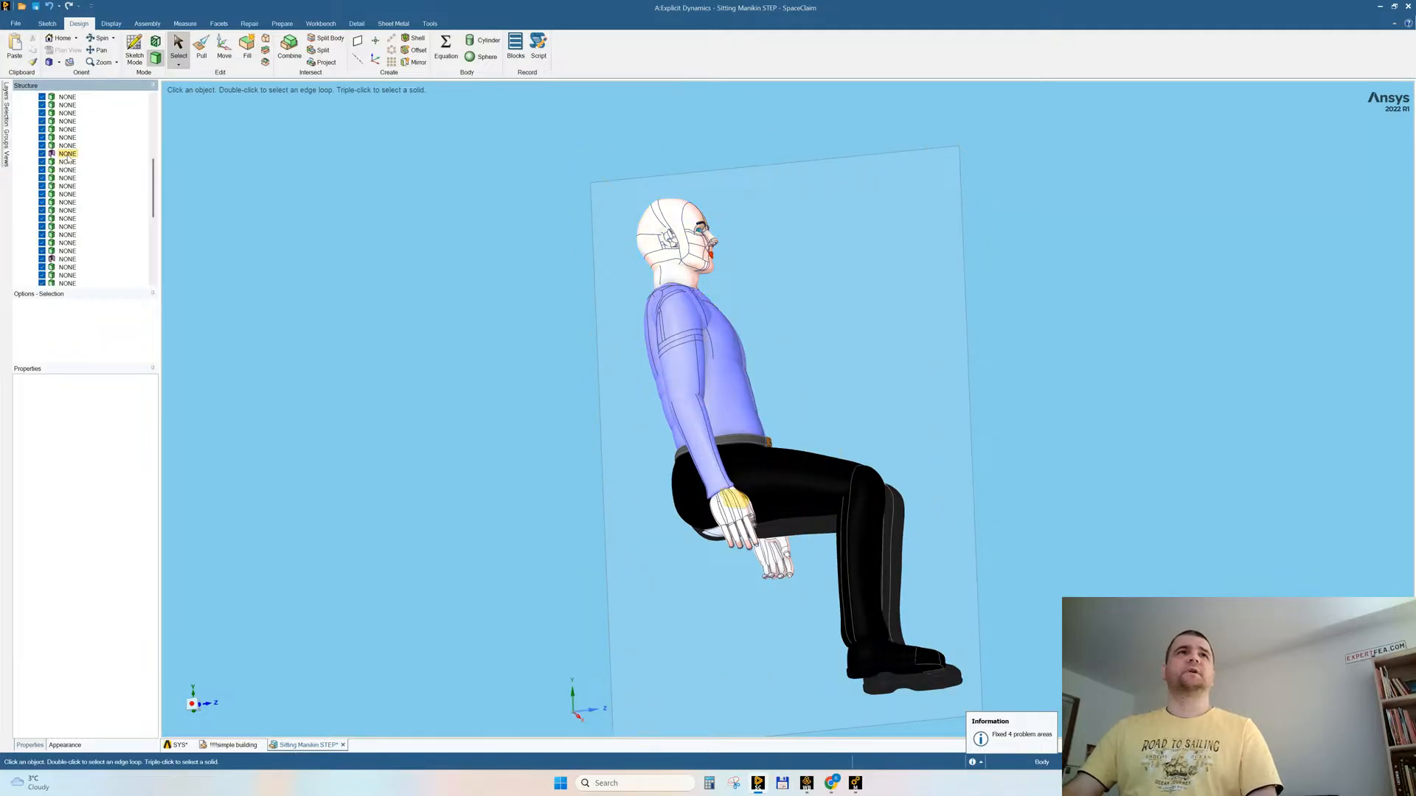
pyautogui.click(67, 154)
pyautogui.moveTo(369, 324); pyautogui.dragTo(430, 365, button='middle')
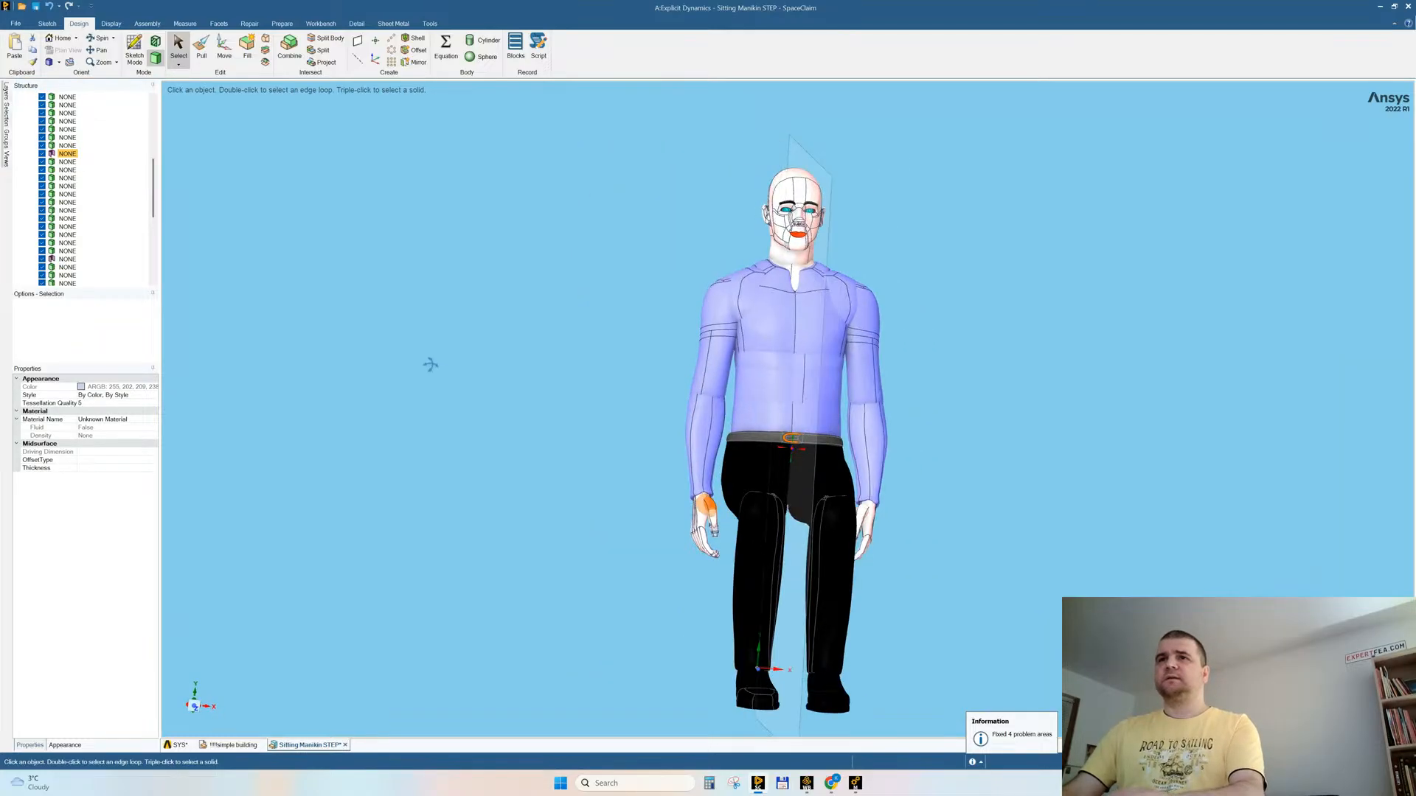
pyautogui.click(254, 322)
pyautogui.click(67, 251)
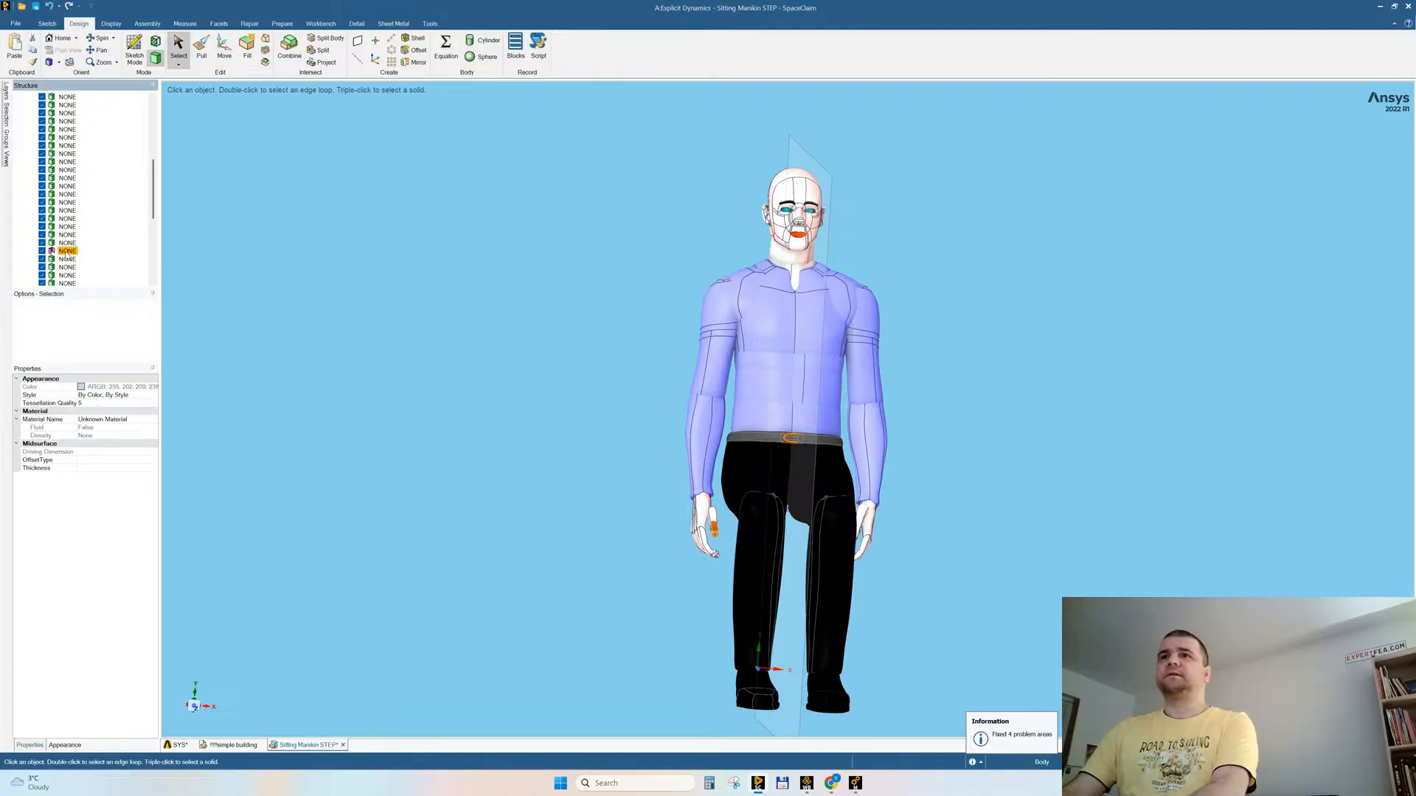
pyautogui.click(339, 264)
pyautogui.moveTo(413, 295); pyautogui.dragTo(489, 330, button='middle')
pyautogui.moveTo(691, 511); pyautogui.dragTo(664, 520, button='middle')
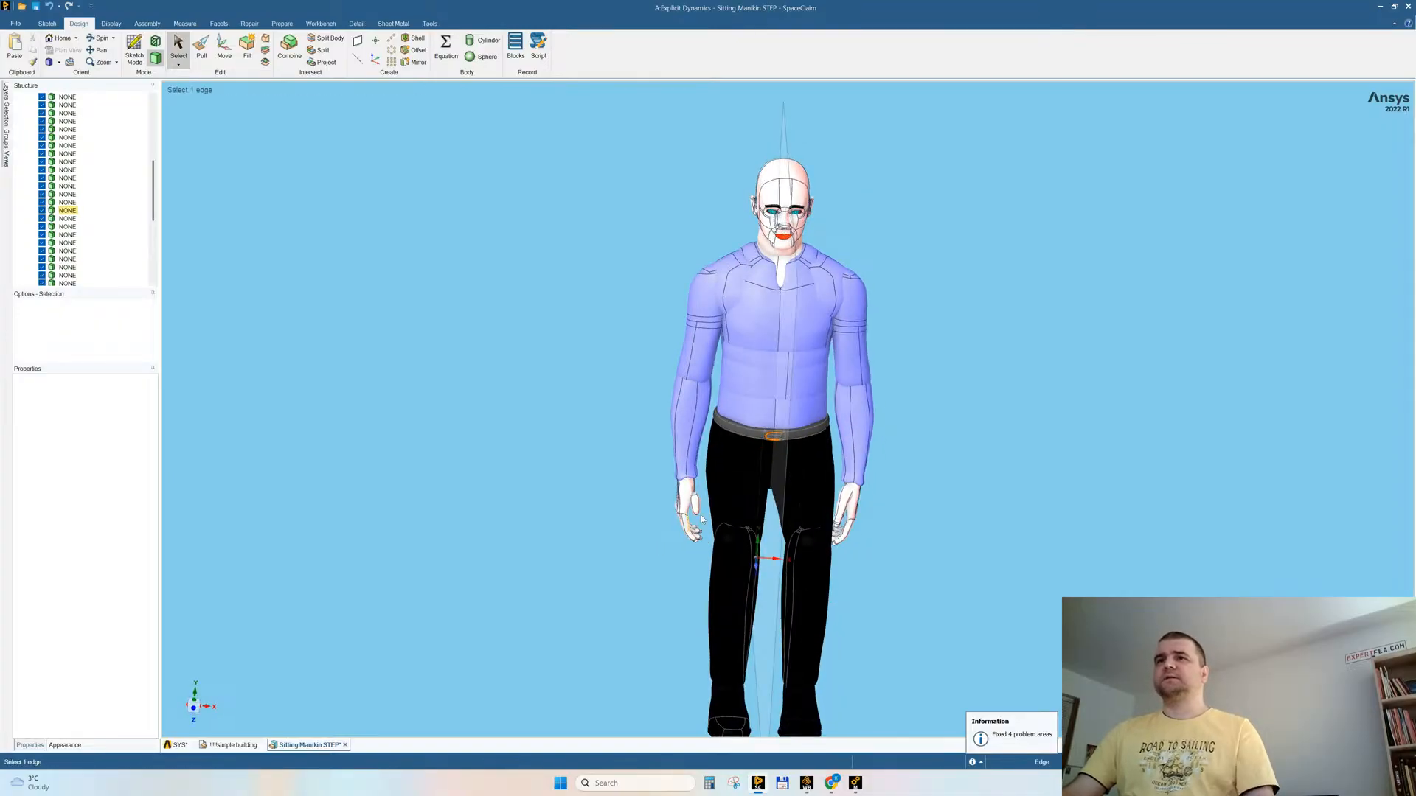
# Step: Mirror the left thumb segment across the centre plane to fill in the manikin's right hand
pyautogui.scroll(3, 708, 550)
pyautogui.click(415, 61)
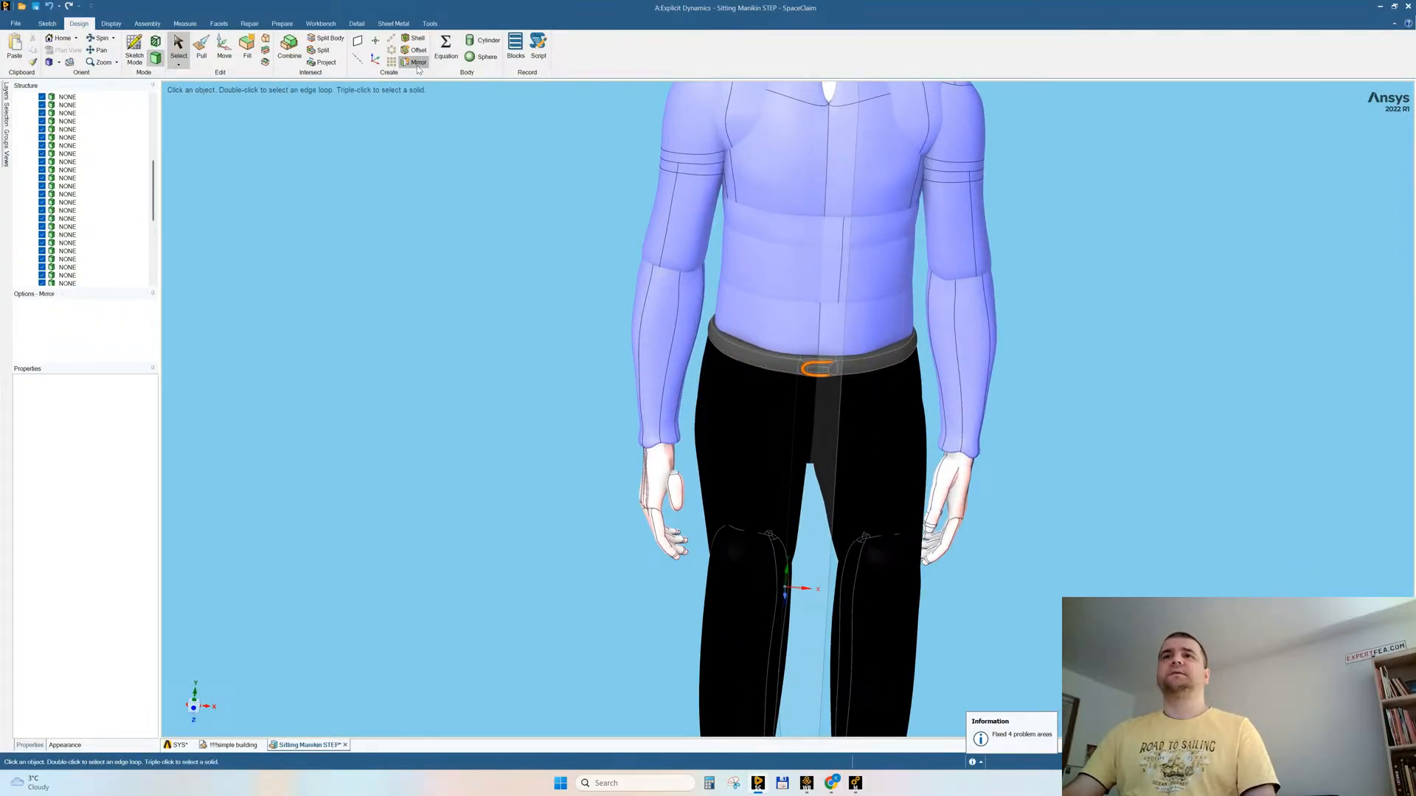
pyautogui.click(841, 336)
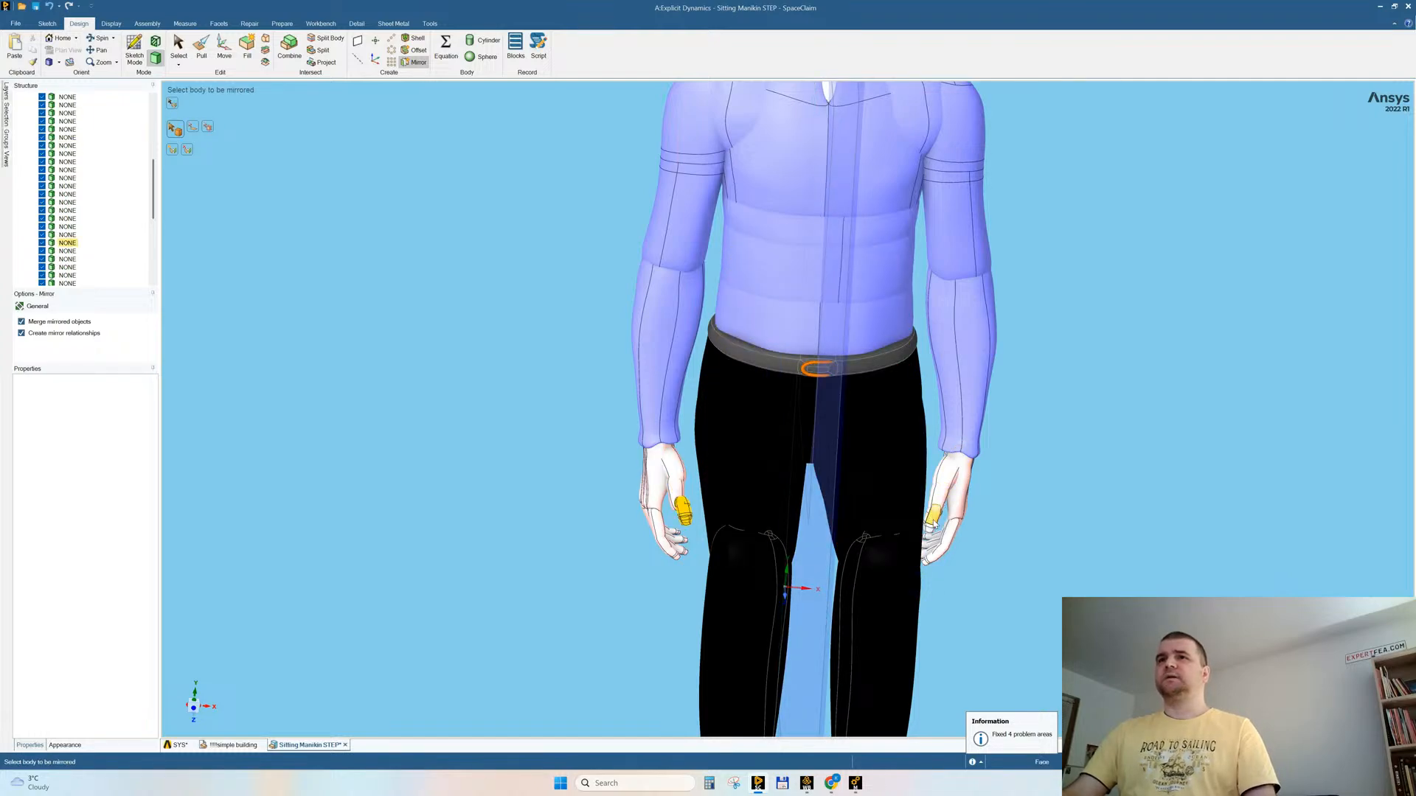
pyautogui.moveTo(1114, 445)
pyautogui.mouseDown(button='middle')
pyautogui.moveTo(1144, 440)
pyautogui.moveTo(1091, 430)
pyautogui.moveTo(1111, 436)
pyautogui.mouseUp(button='middle')
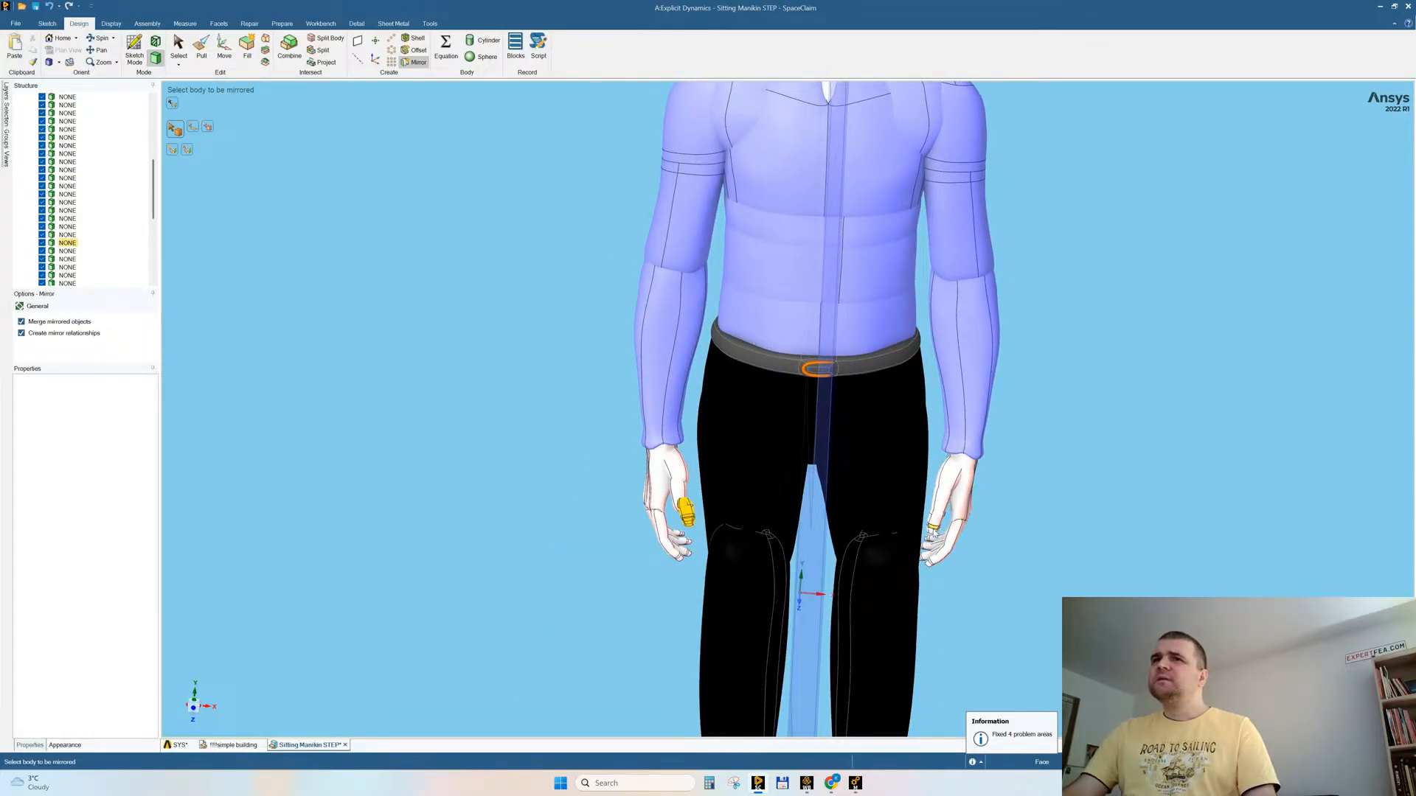
pyautogui.moveTo(1011, 511); pyautogui.dragTo(1003, 509, button='middle')
pyautogui.press('Escape')
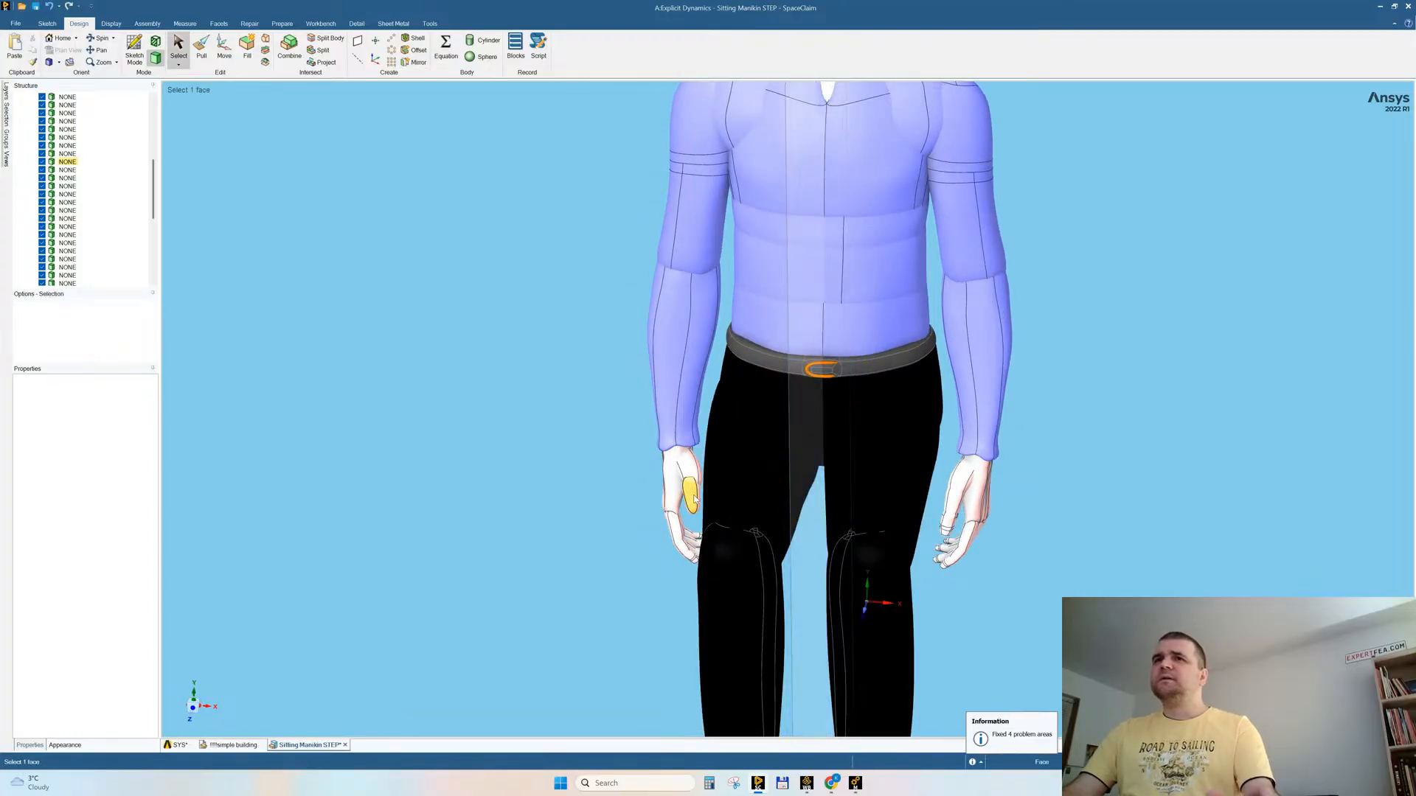
# Step: Delete the individual thumb and palm bodies of the manikin's right hand
pyautogui.click(693, 497)
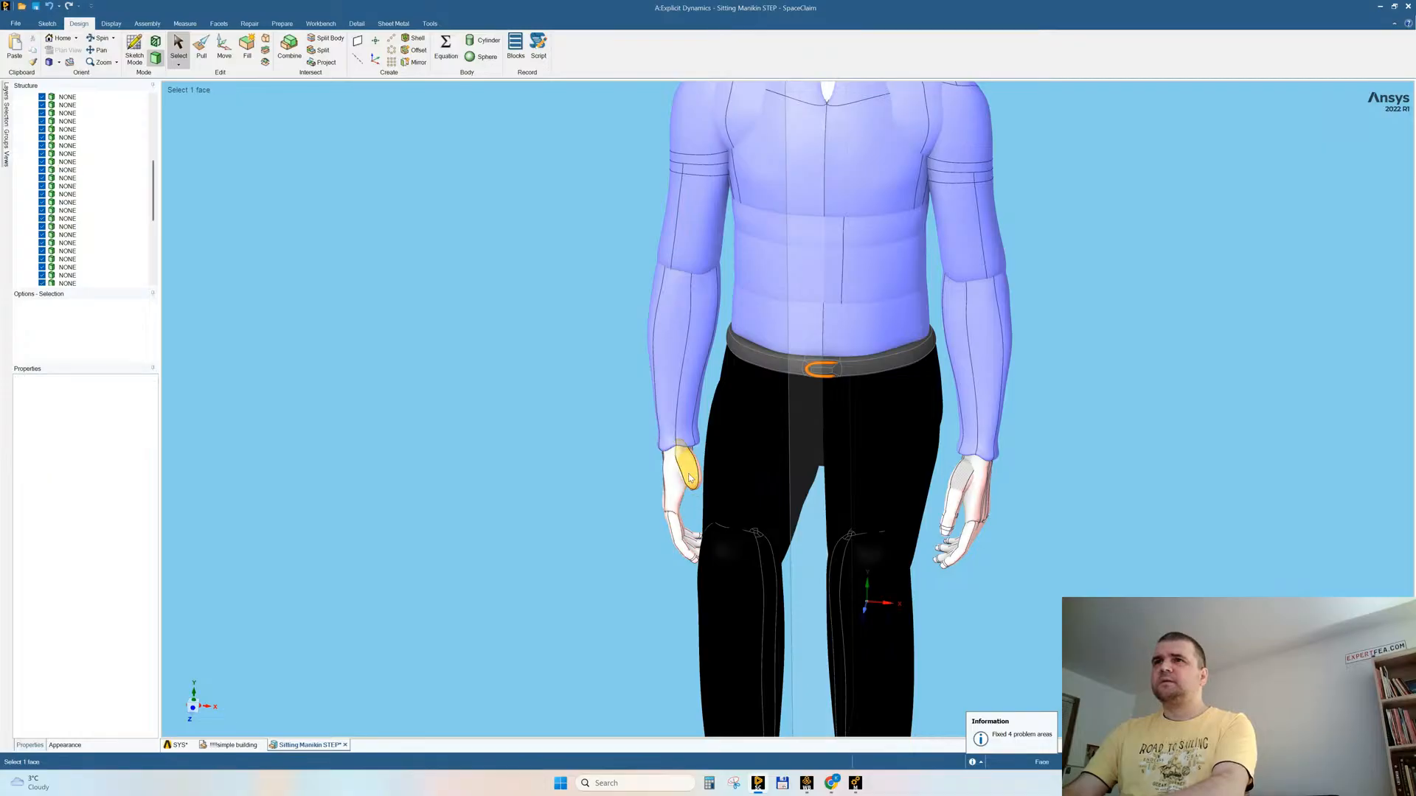
pyautogui.click(689, 478)
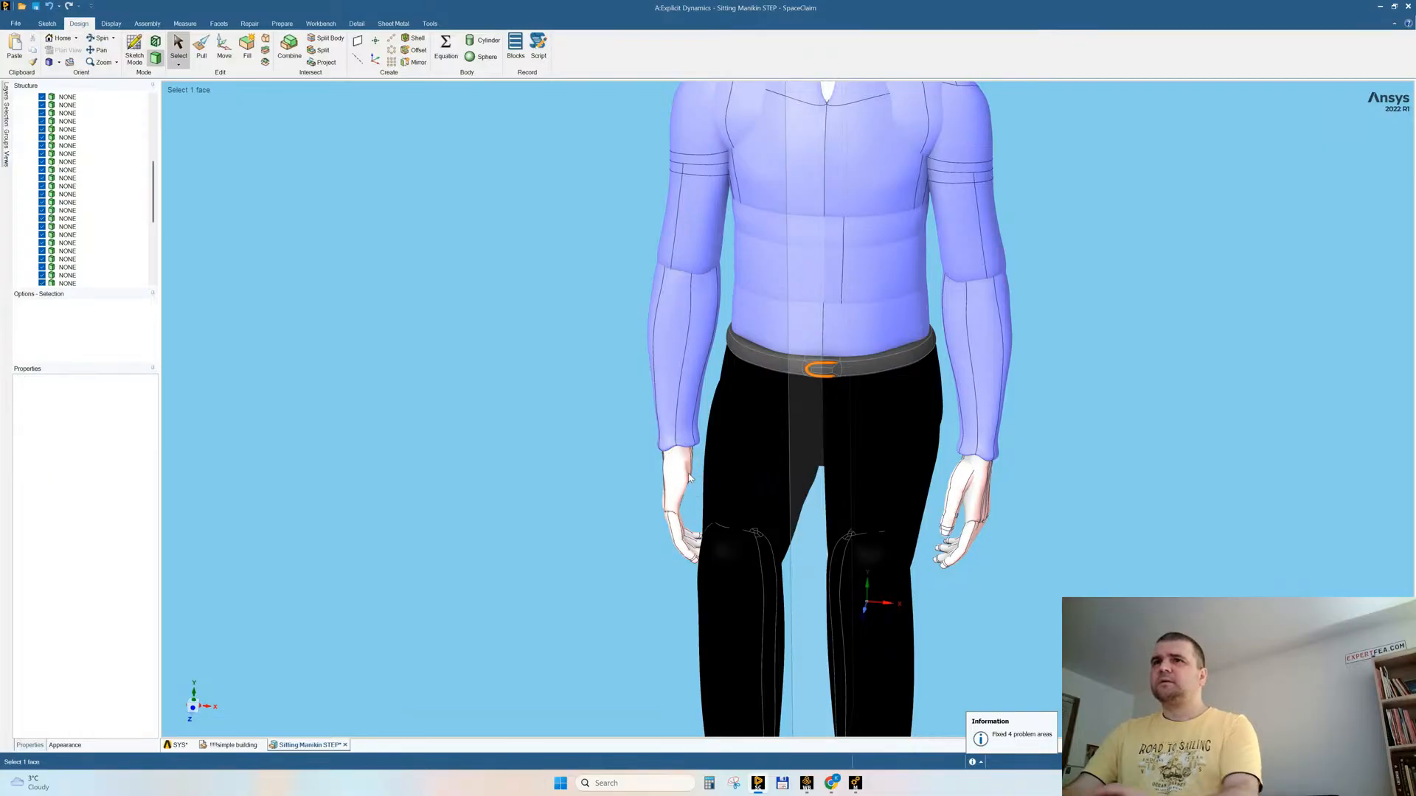
pyautogui.click(683, 481)
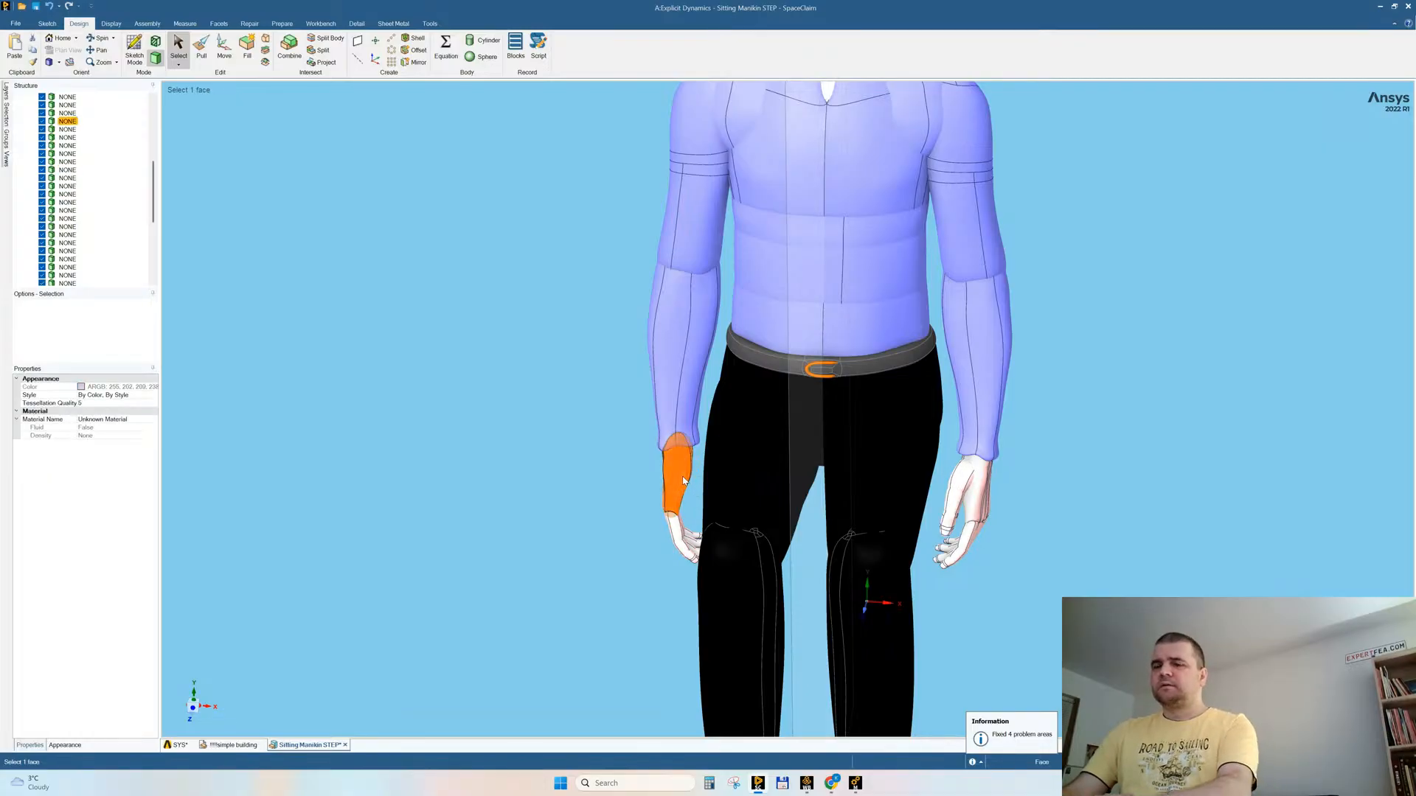
pyautogui.press('Escape')
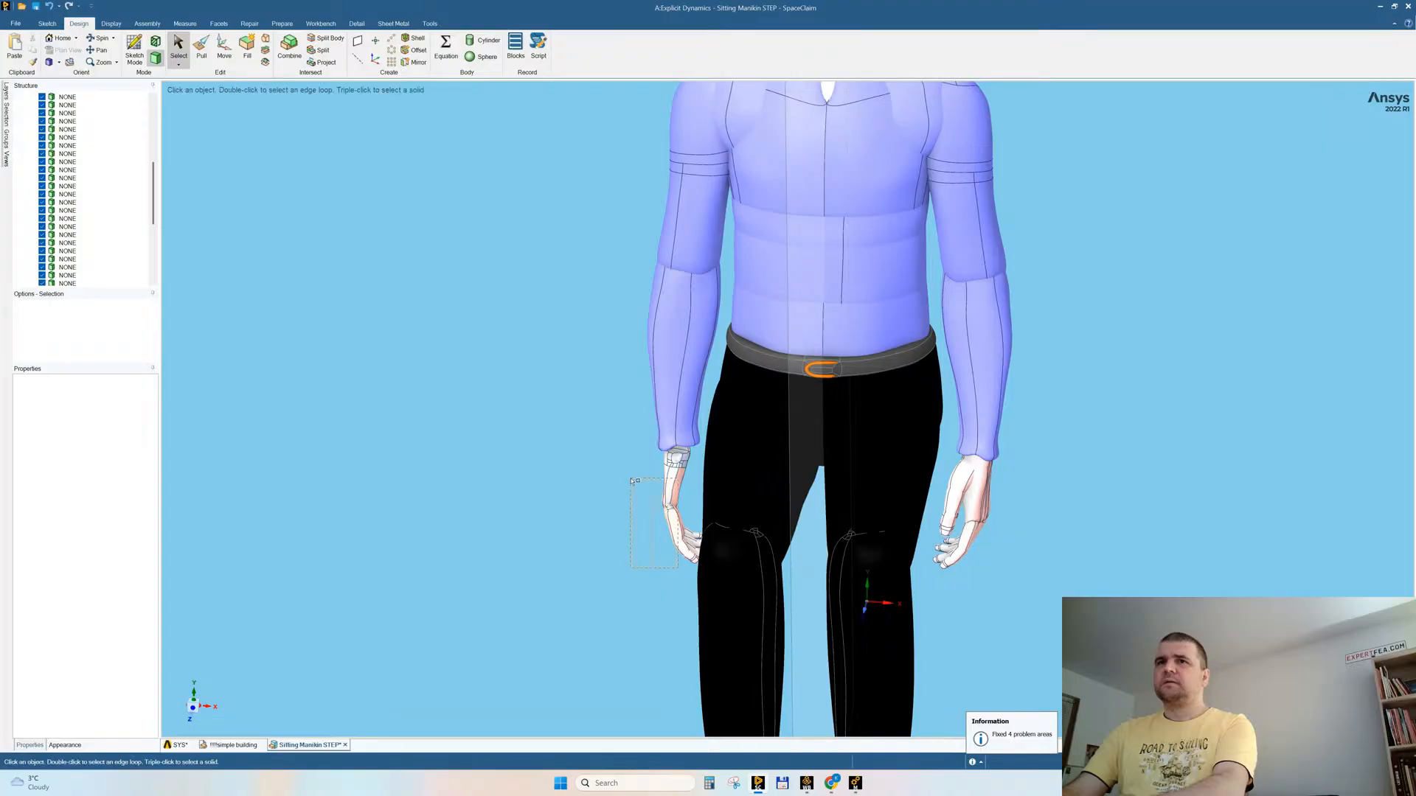
# Step: Delete all remaining bodies of the manikin's right hand together through the structure tree
pyautogui.moveTo(622, 463); pyautogui.dragTo(622, 463)
pyautogui.rightClick(436, 405)
pyautogui.click(461, 536)
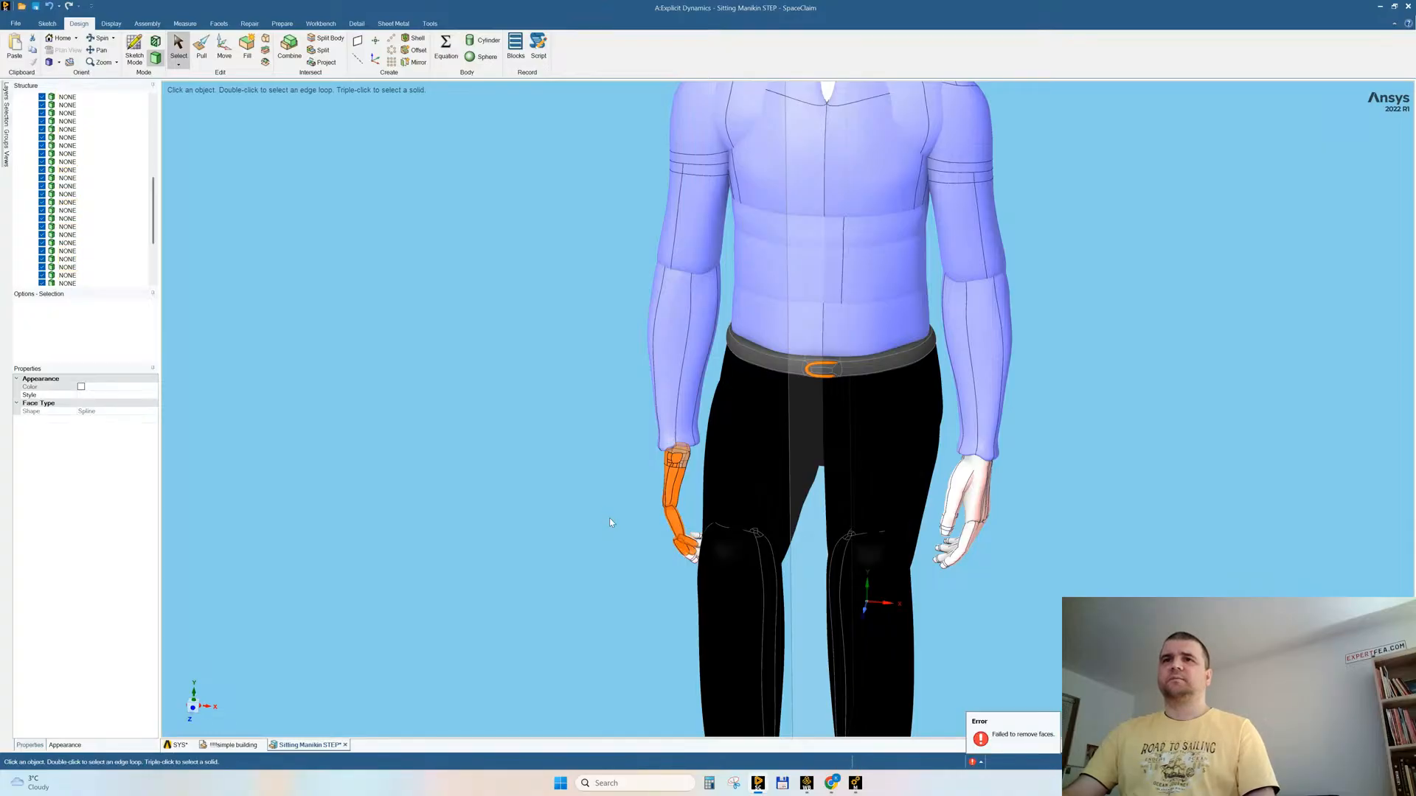
pyautogui.moveTo(609, 517); pyautogui.dragTo(714, 573, button='middle')
pyautogui.click(683, 589)
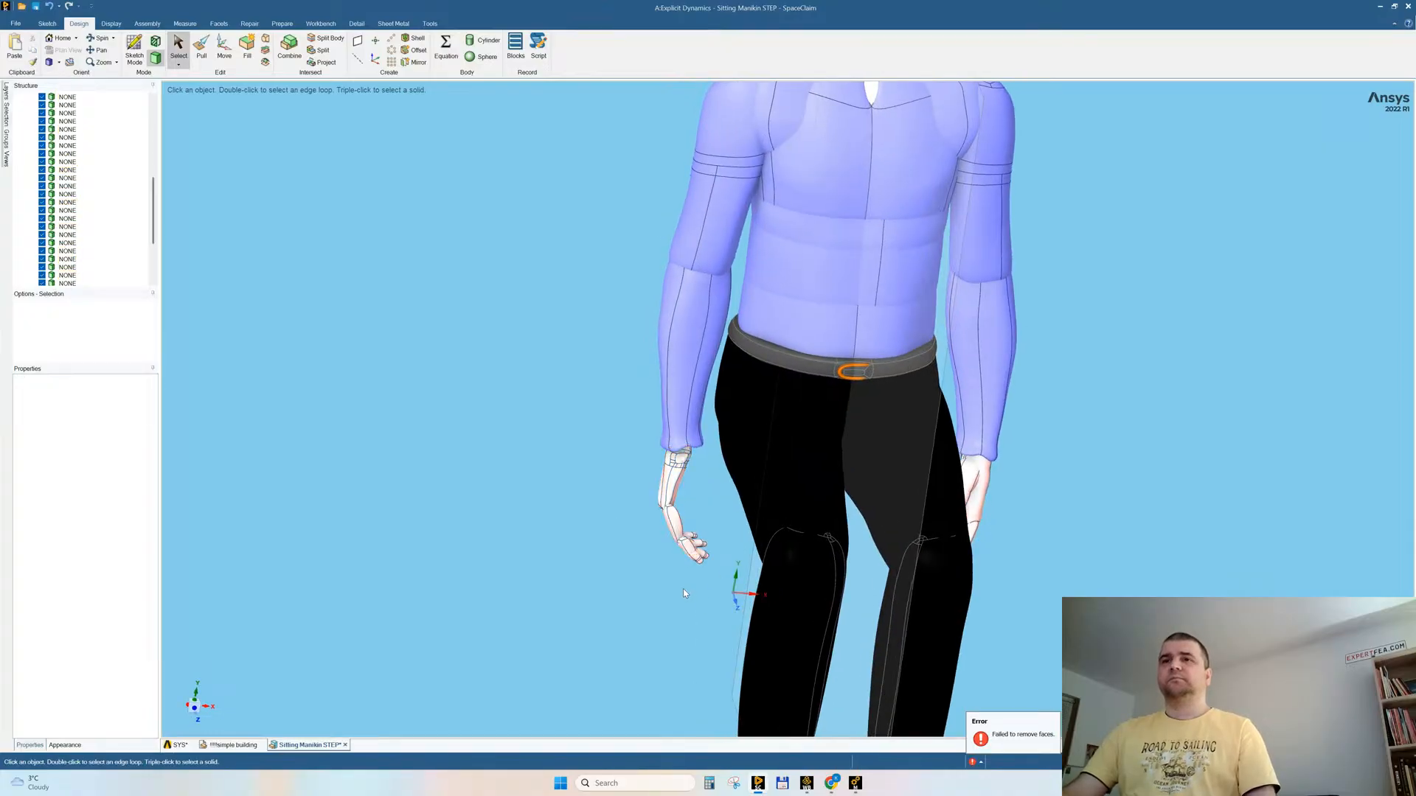
pyautogui.moveTo(702, 586); pyautogui.dragTo(608, 475)
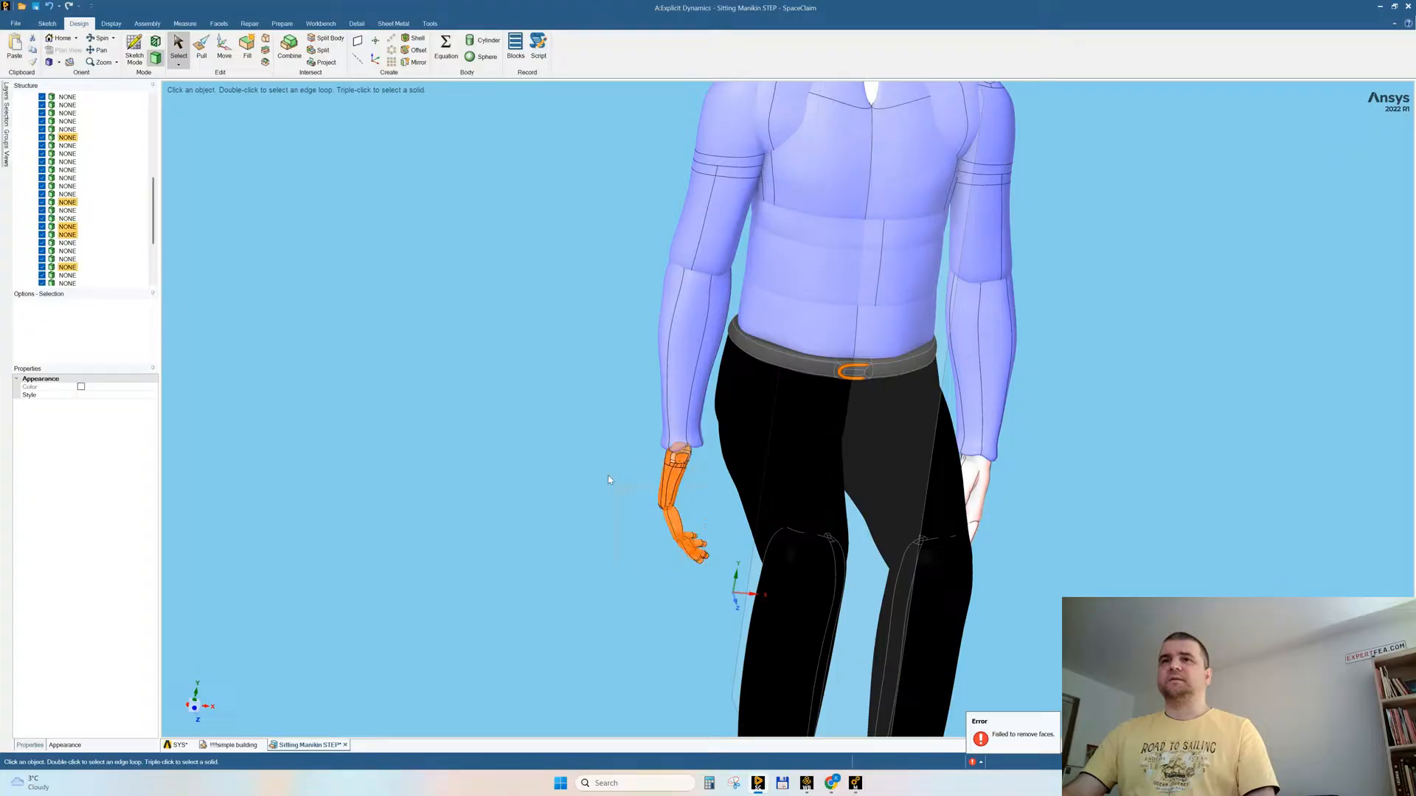
pyautogui.rightClick(399, 371)
pyautogui.click(422, 505)
pyautogui.rightClick(64, 192)
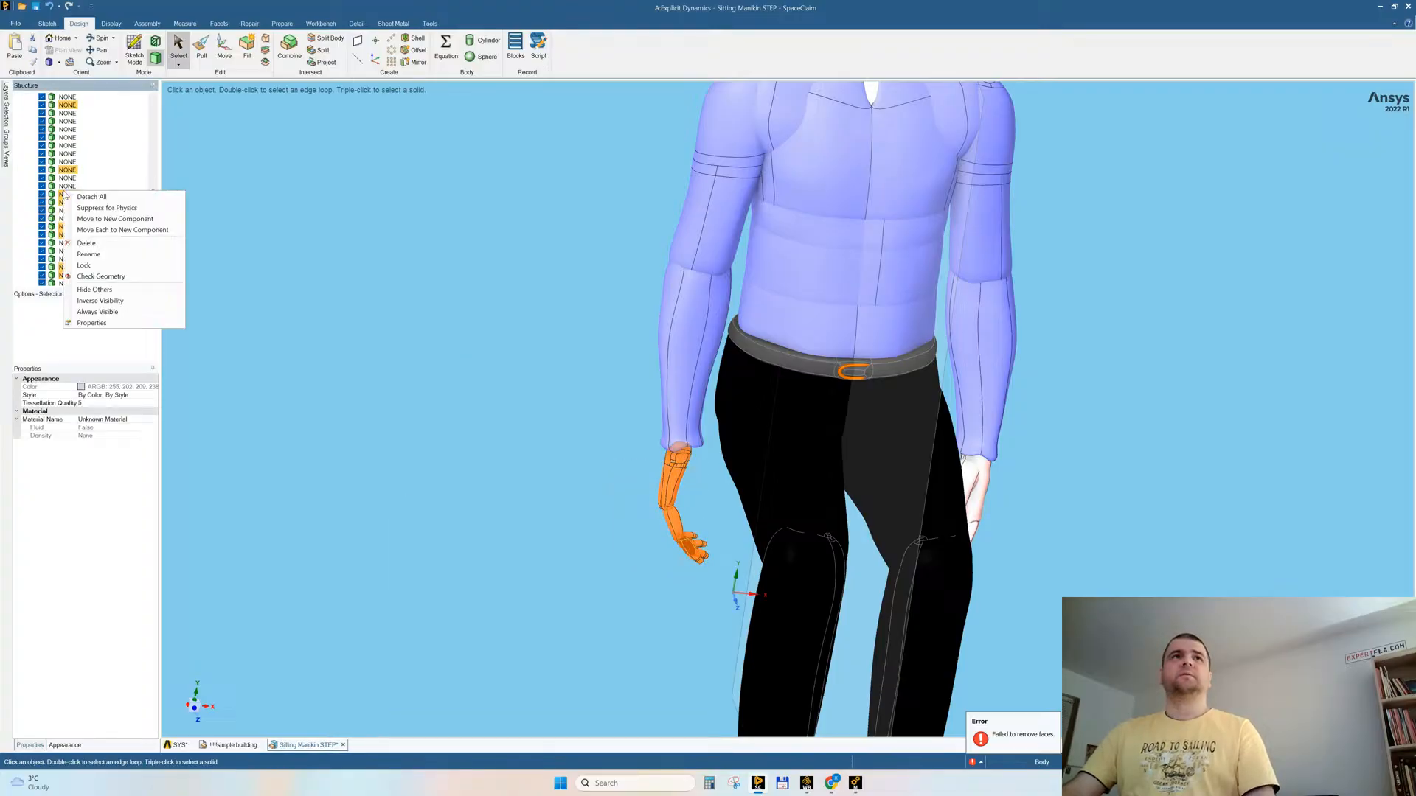
pyautogui.click(86, 243)
# Step: Try to mirror the left hand's bodies across the centre plane, then undo the mirrored bodies
pyautogui.click(774, 442)
pyautogui.moveTo(775, 443); pyautogui.dragTo(783, 433, button='middle')
pyautogui.click(414, 62)
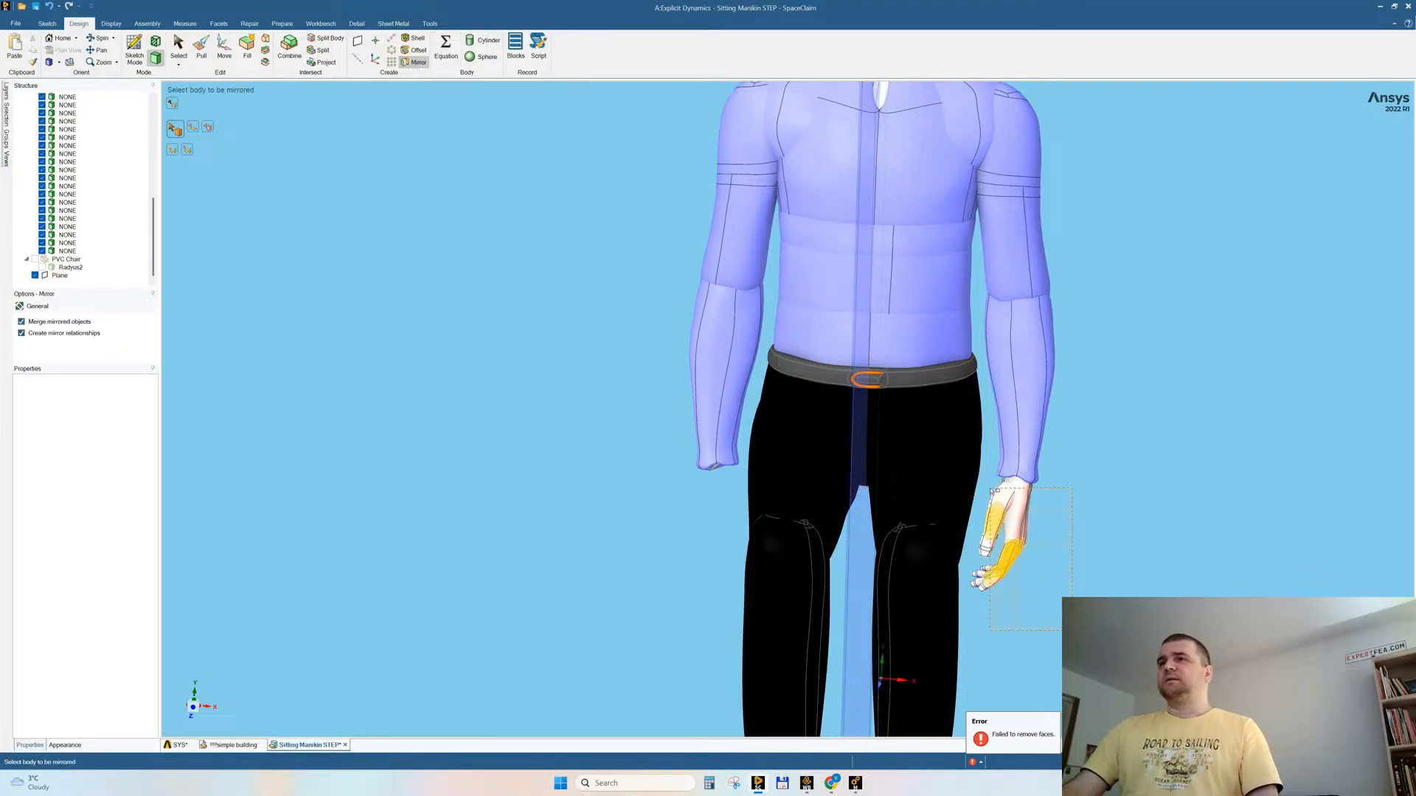
pyautogui.click(995, 525)
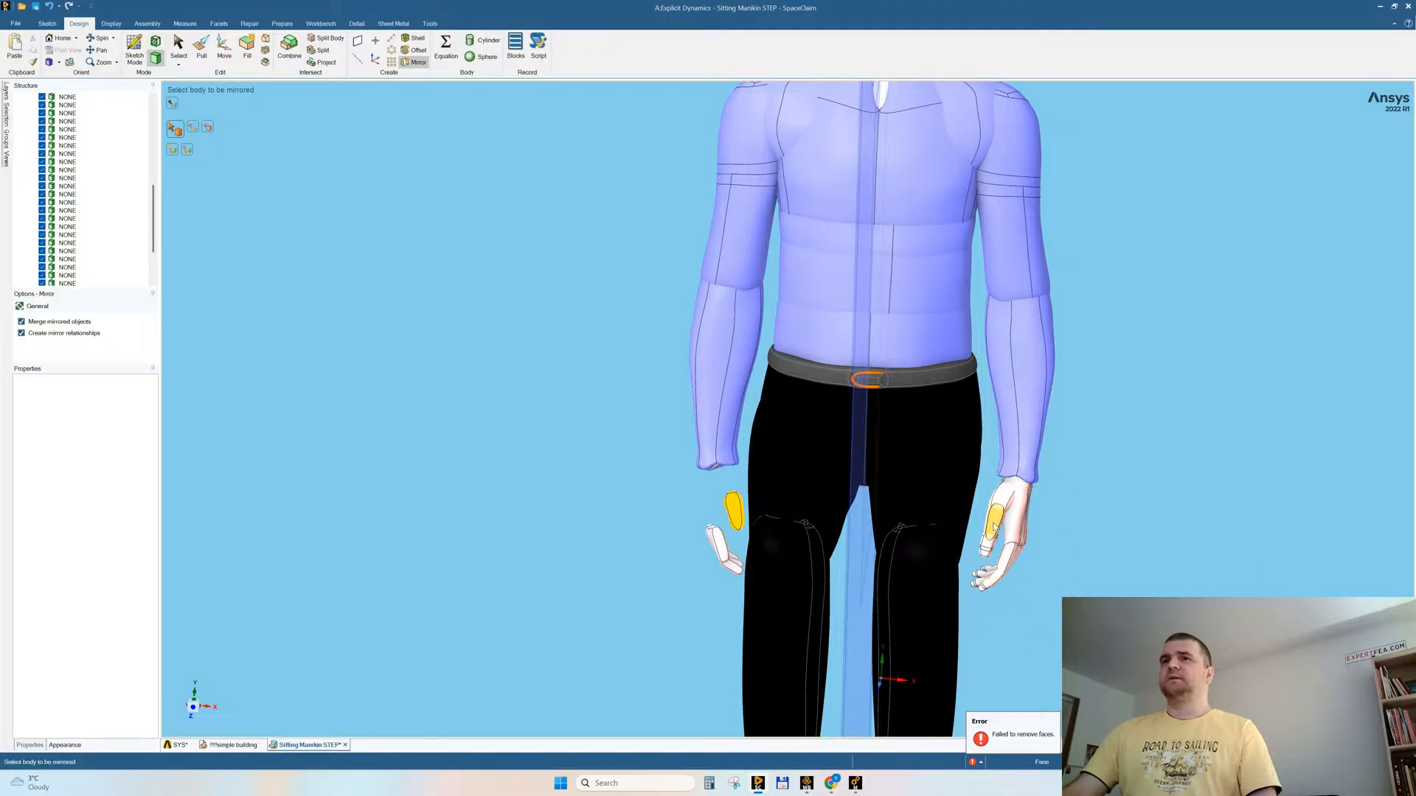
pyautogui.hotkey('ctrl', 'z')
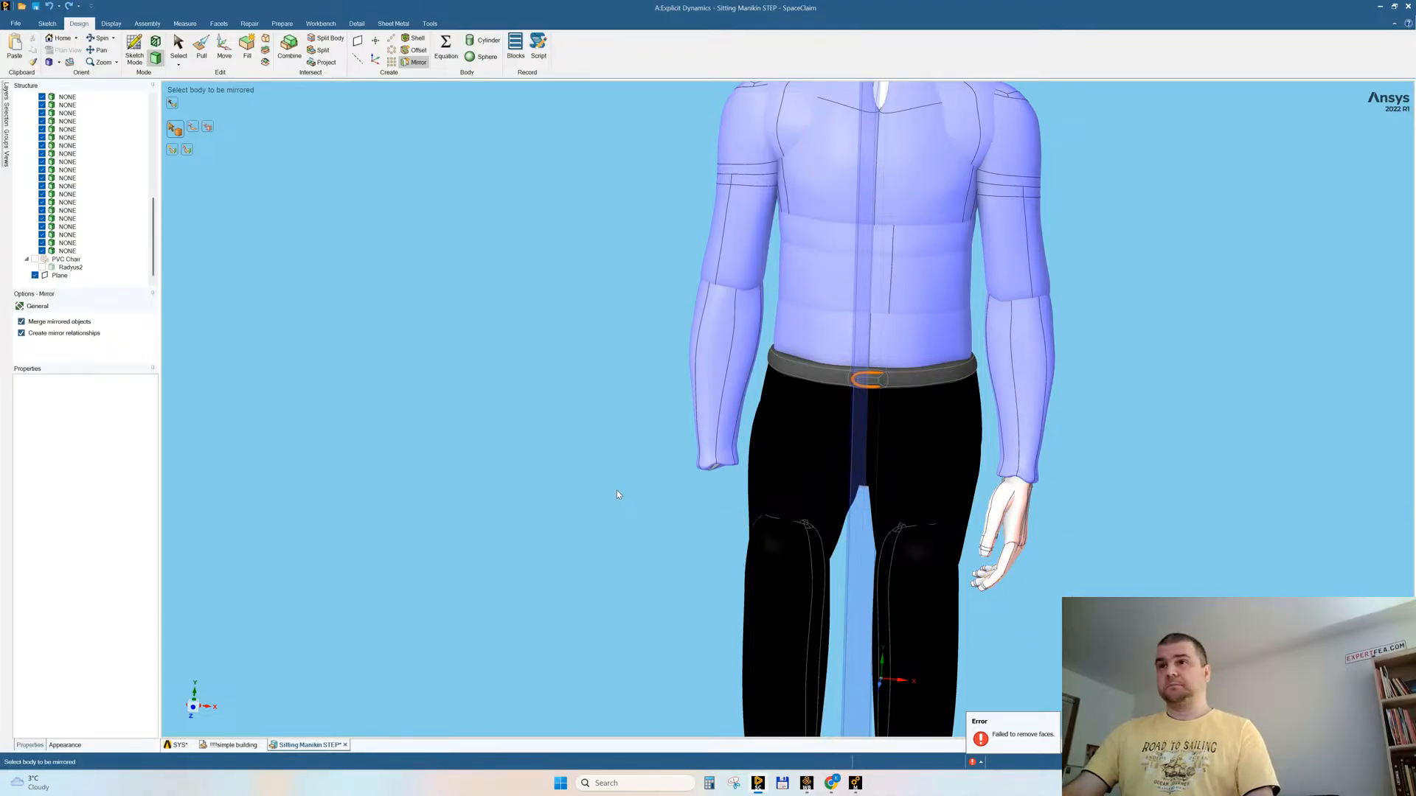
pyautogui.moveTo(562, 440); pyautogui.dragTo(564, 430, button='middle')
pyautogui.scroll(-3, 600, 406)
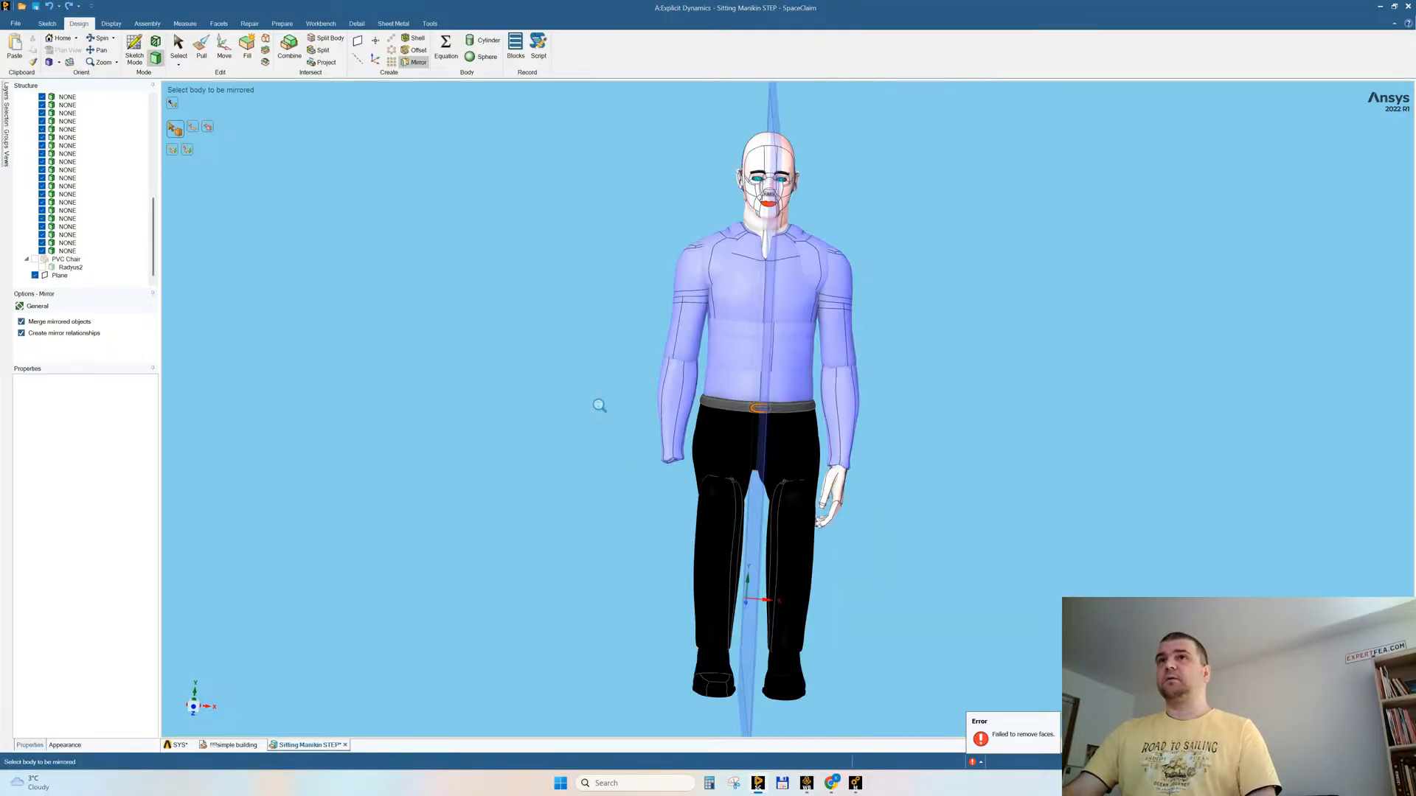
pyautogui.moveTo(686, 404); pyautogui.dragTo(672, 474, button='middle')
pyautogui.press('Escape')
pyautogui.moveTo(732, 700); pyautogui.dragTo(584, 312)
pyautogui.moveTo(532, 174); pyautogui.dragTo(531, 176)
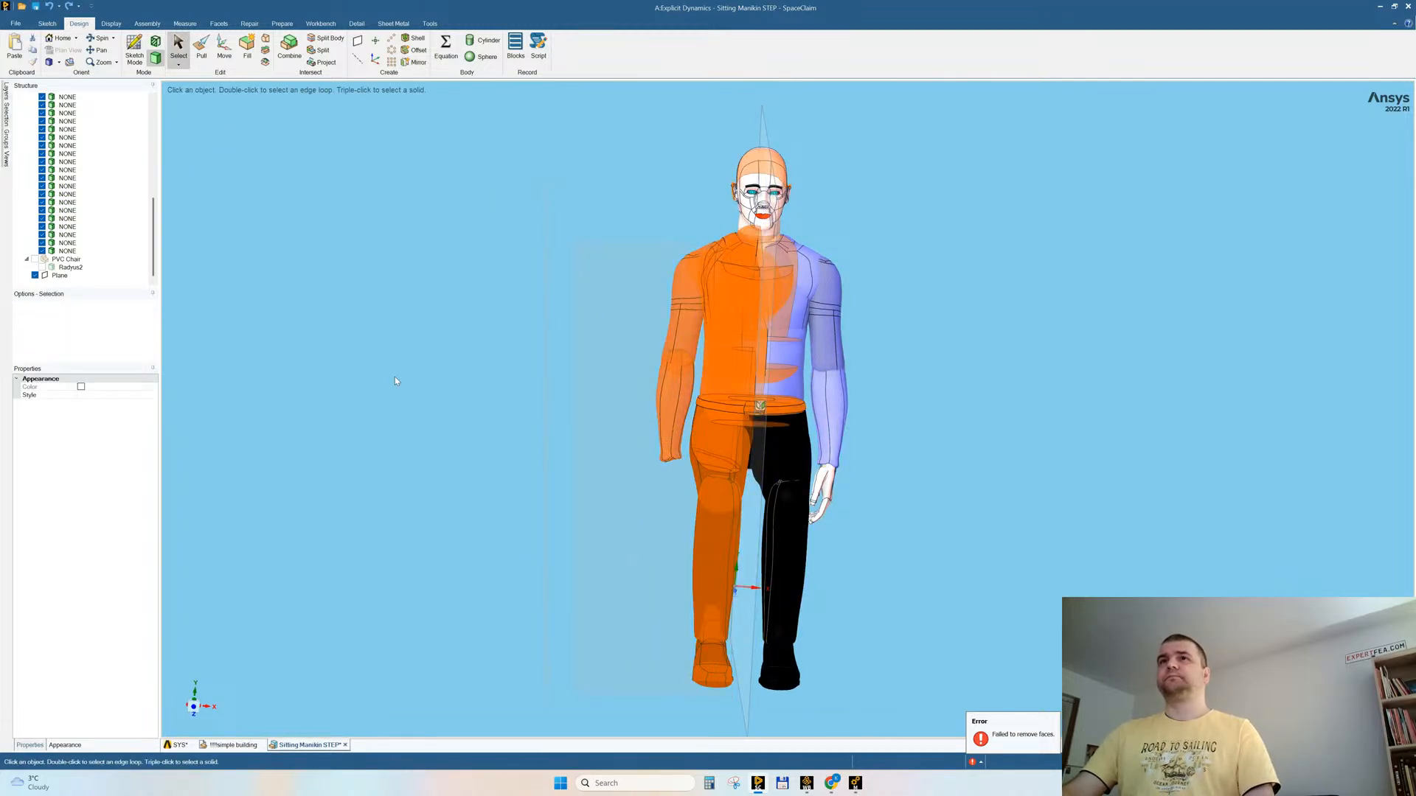
pyautogui.moveTo(434, 390); pyautogui.dragTo(547, 383, button='middle')
pyautogui.click(545, 383)
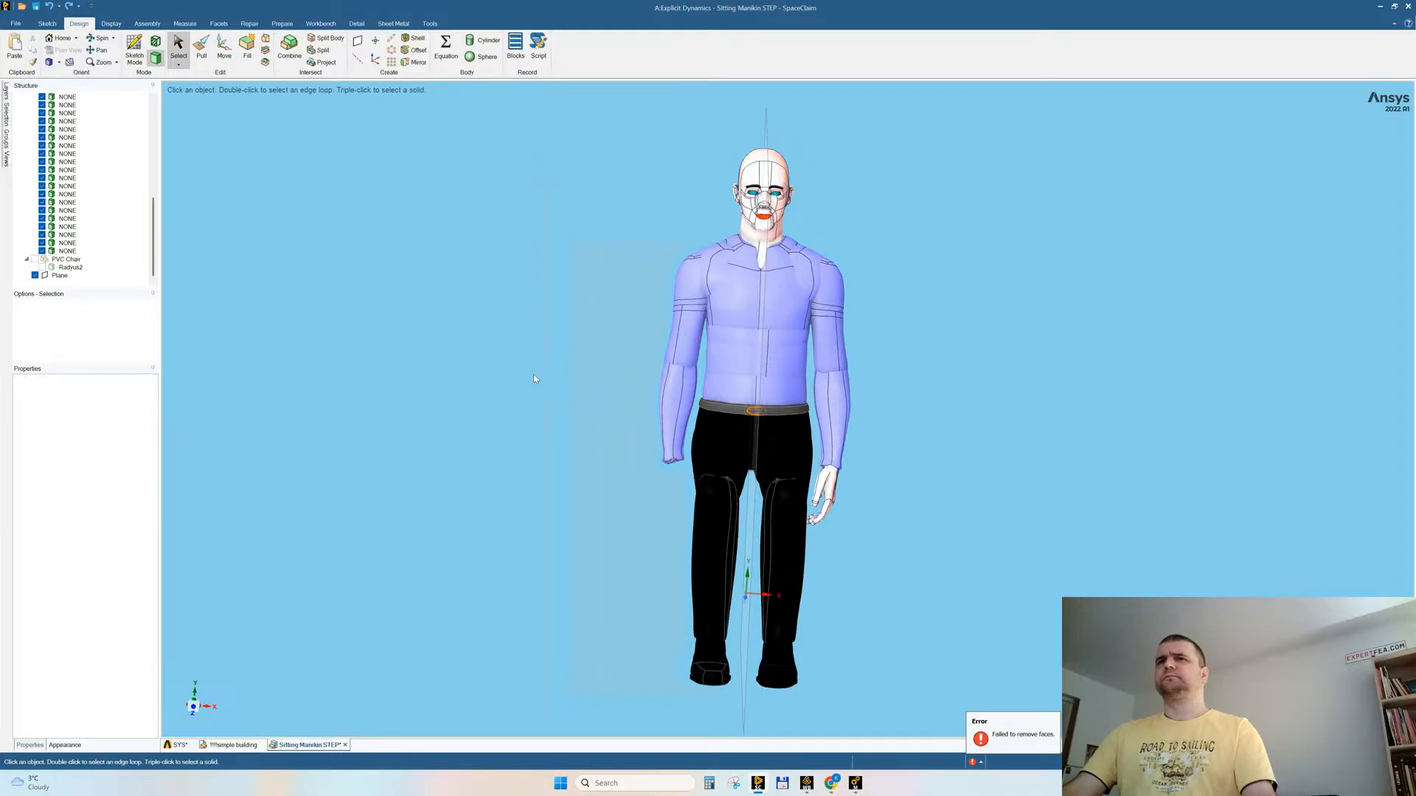
# Step: Hide the manikin's left forearm to expose the whole left hand
pyautogui.moveTo(842, 512)
pyautogui.keyDown('ctrl'); pyautogui.mouseDown(button='middle')
pyautogui.moveTo(837, 549)
pyautogui.moveTo(858, 491)
pyautogui.moveTo(863, 520)
pyautogui.moveTo(856, 507)
pyautogui.mouseUp(button='middle'); pyautogui.keyUp('ctrl')
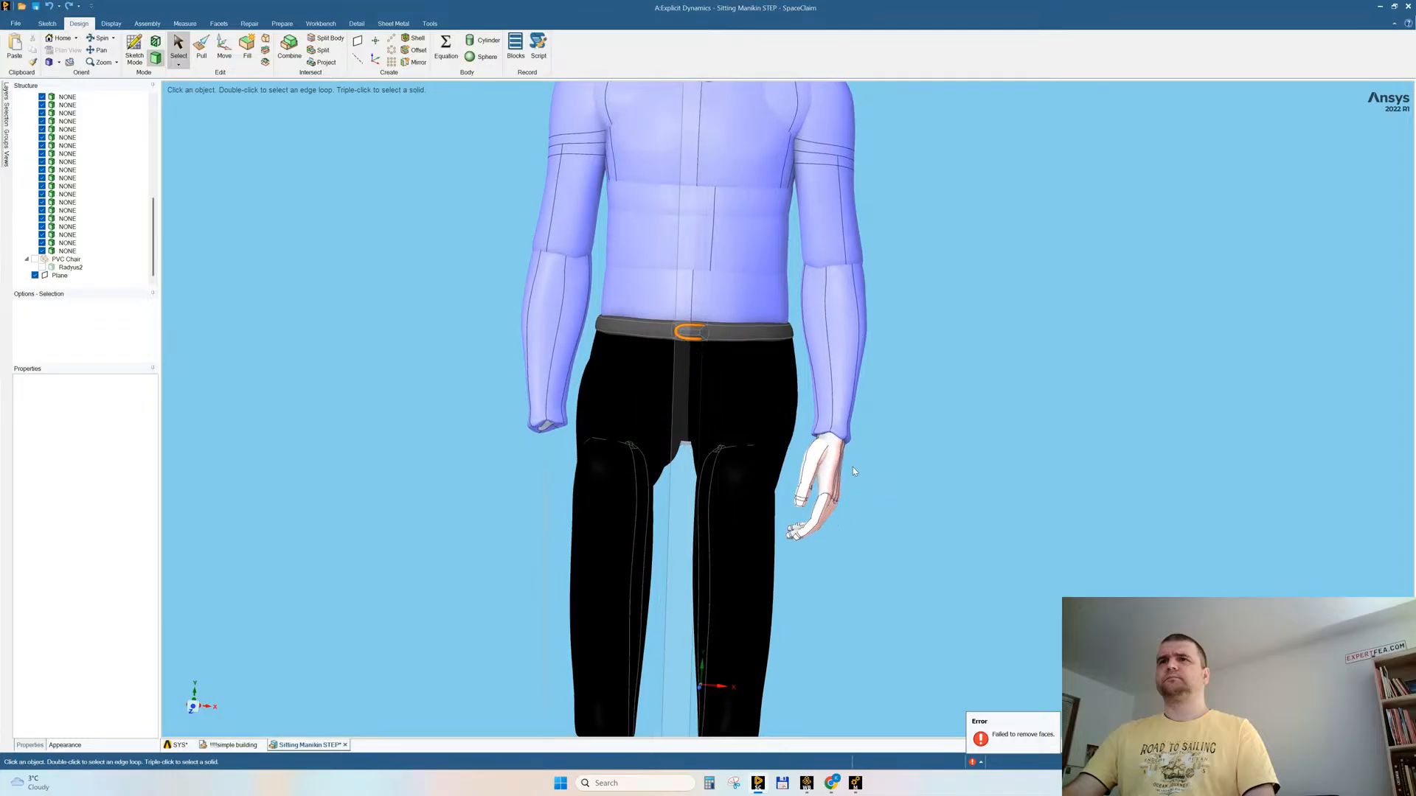
pyautogui.click(852, 358)
pyautogui.rightClick(851, 358)
pyautogui.click(887, 573)
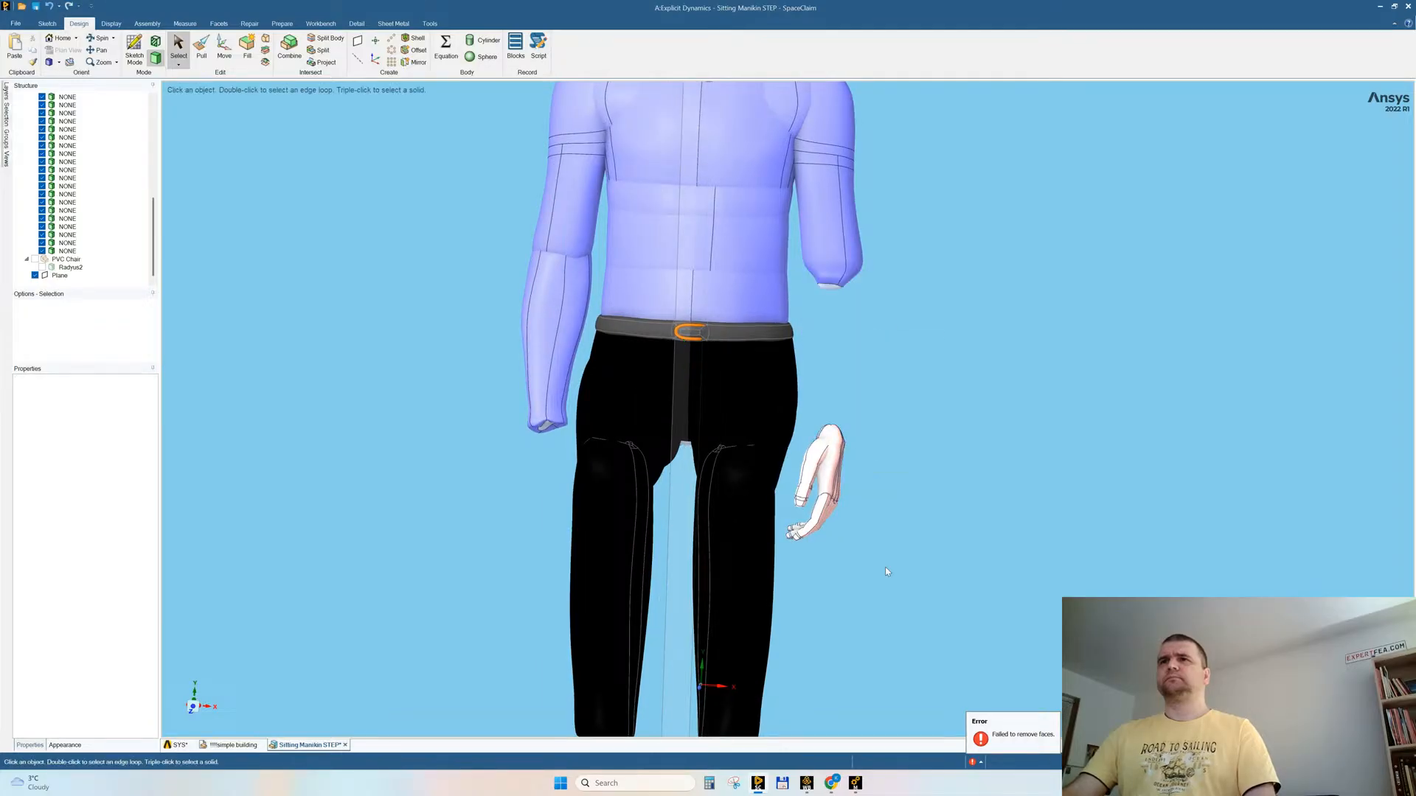
# Step: Mirror all bodies of the manikin's left hand across the centre plane to recreate the right hand
pyautogui.moveTo(788, 437)
pyautogui.mouseDown()
pyautogui.moveTo(775, 437)
pyautogui.moveTo(802, 437)
pyautogui.moveTo(791, 461)
pyautogui.mouseUp()
pyautogui.rightClick(884, 372)
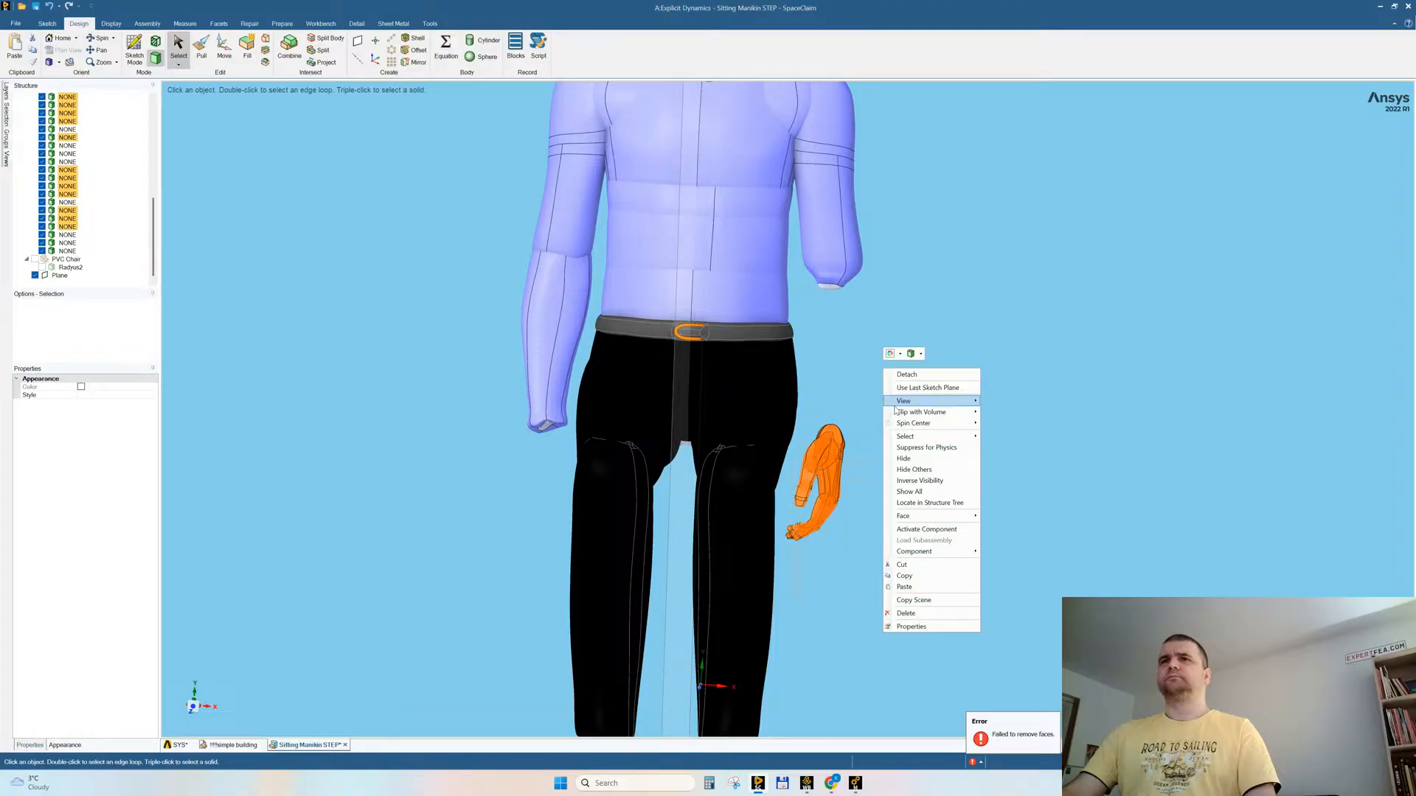
pyautogui.click(918, 494)
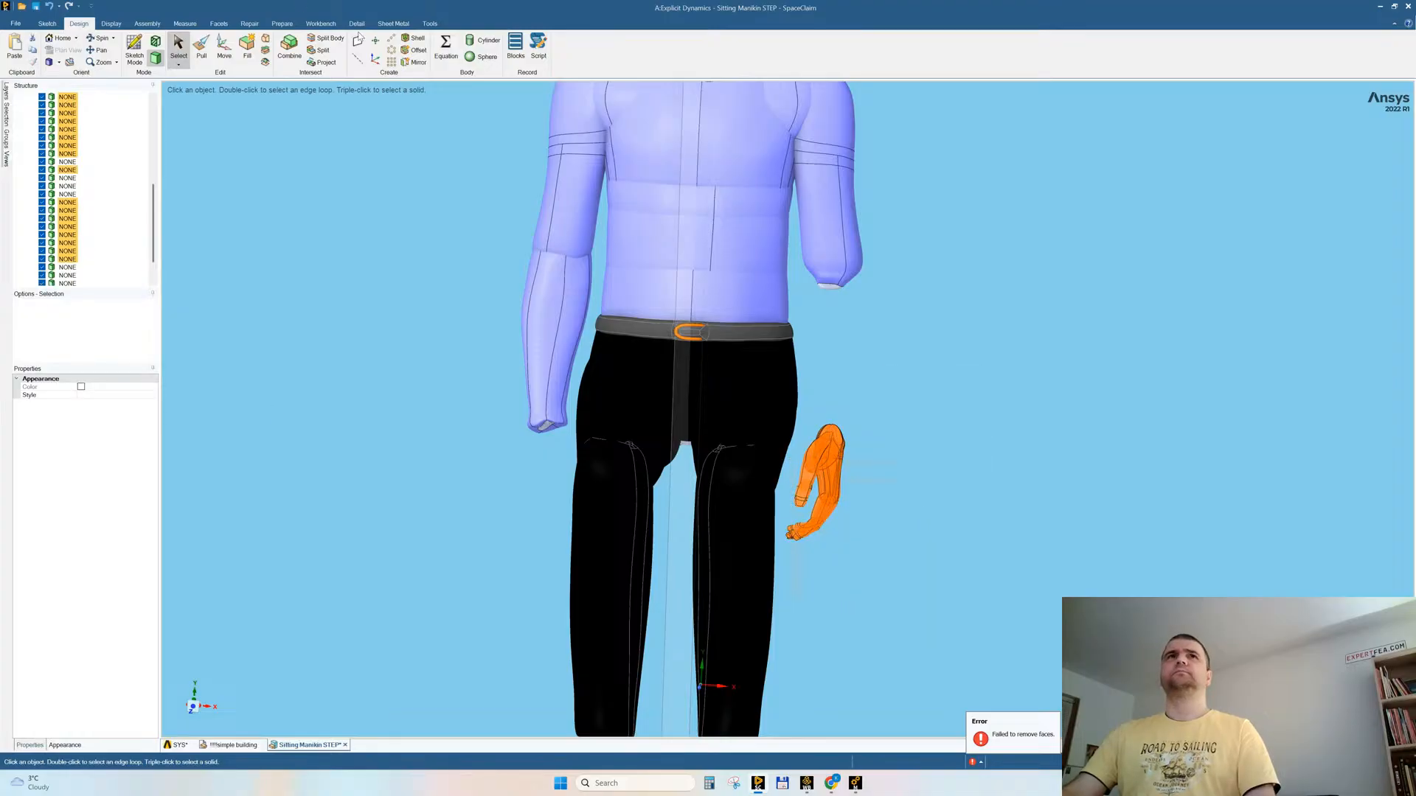
pyautogui.click(415, 62)
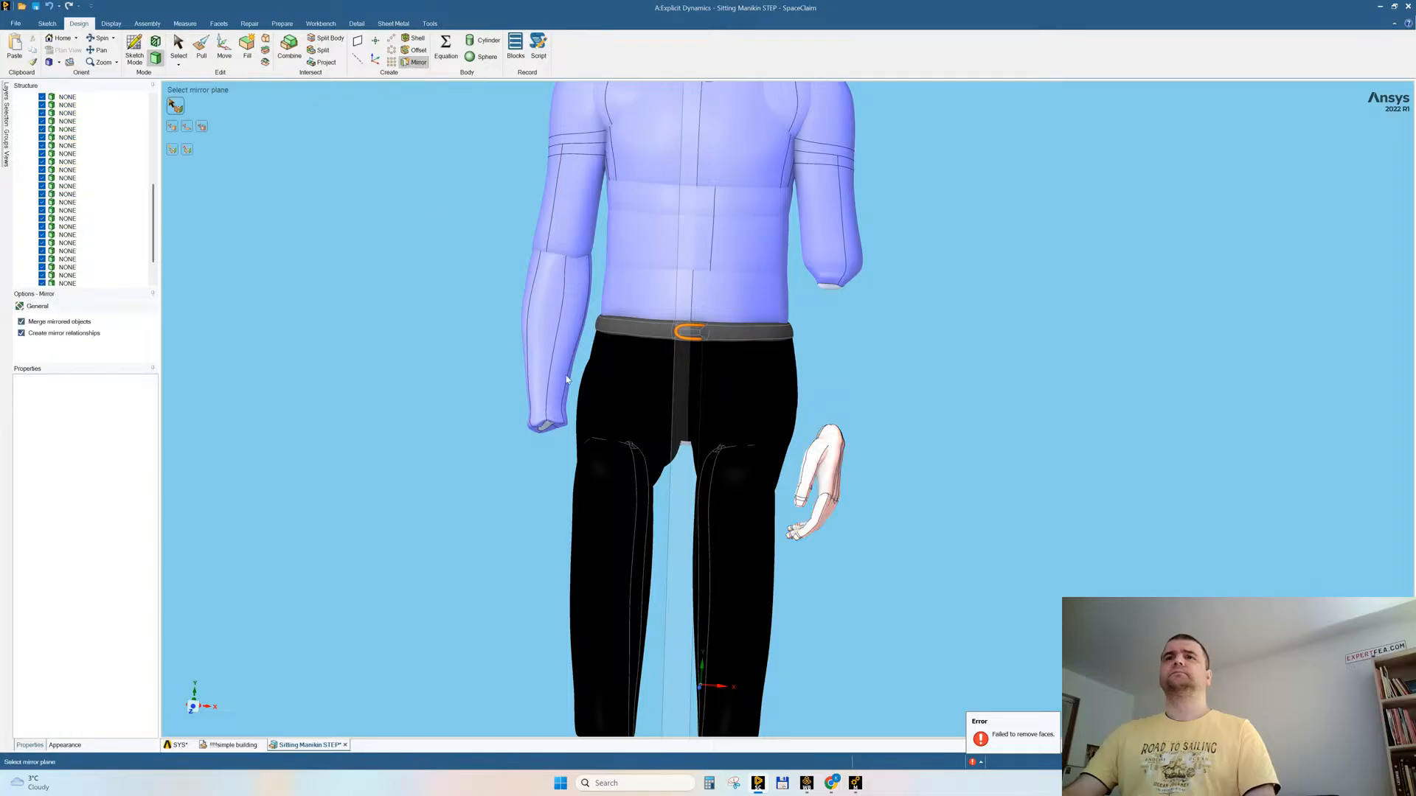
pyautogui.click(671, 492)
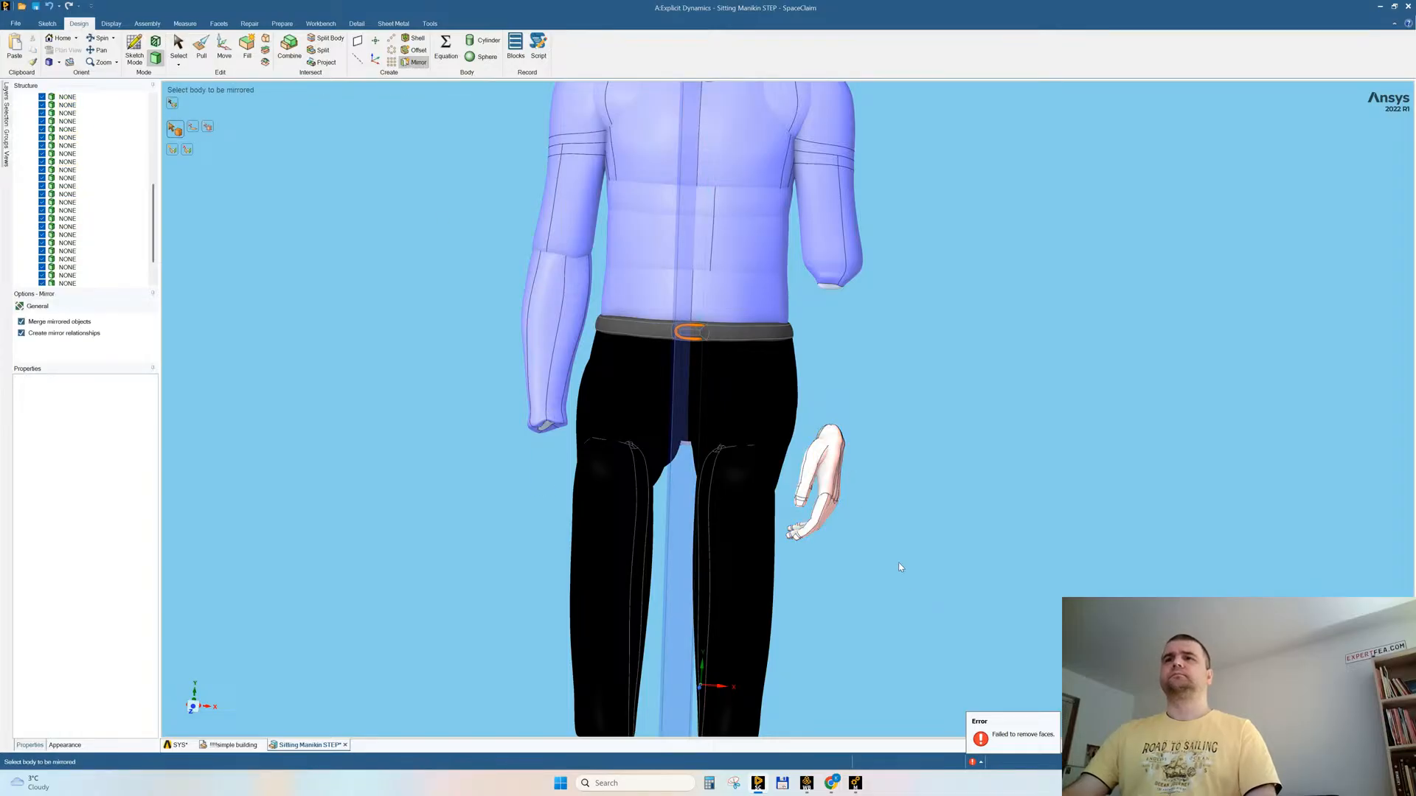
pyautogui.moveTo(883, 578); pyautogui.dragTo(869, 617, button='middle')
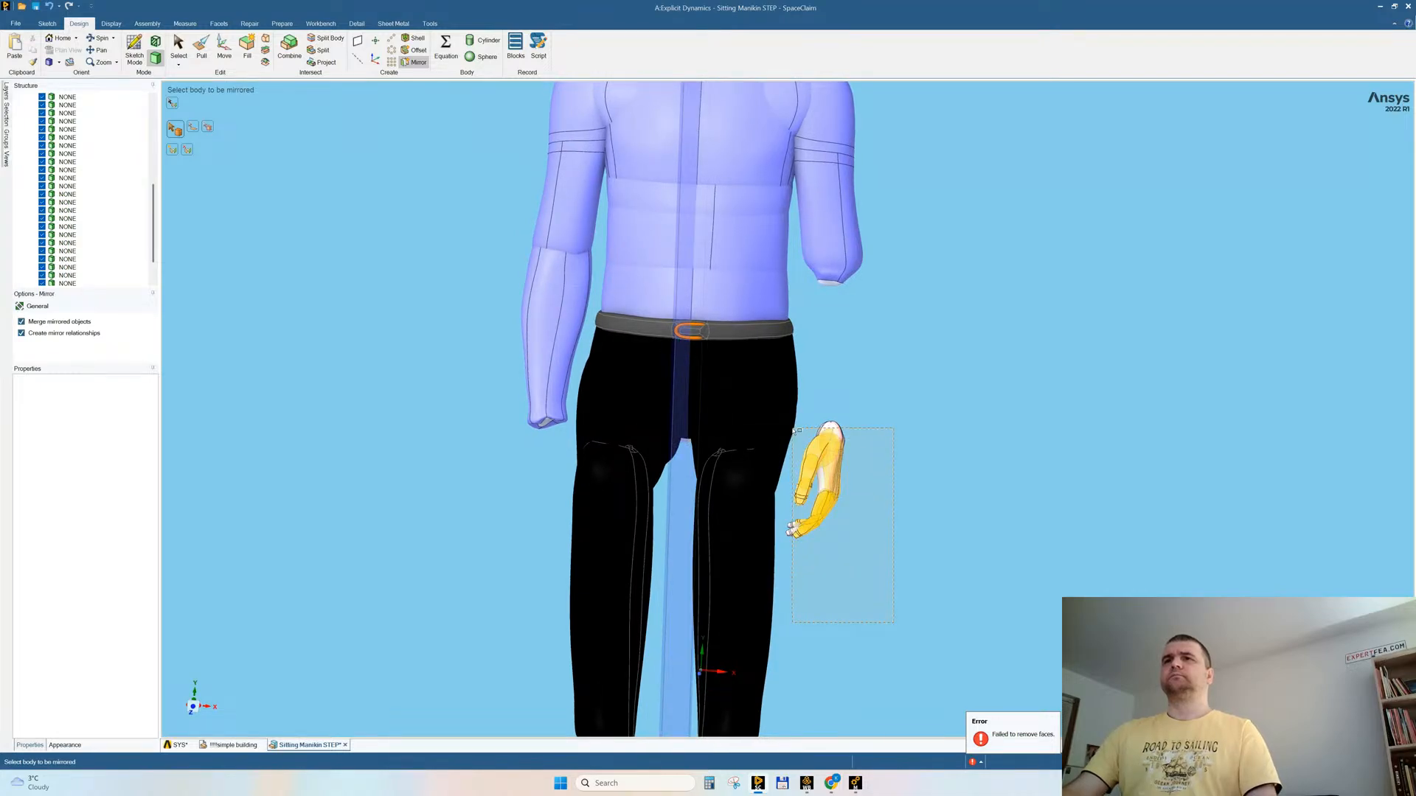
pyautogui.moveTo(794, 438); pyautogui.dragTo(800, 484)
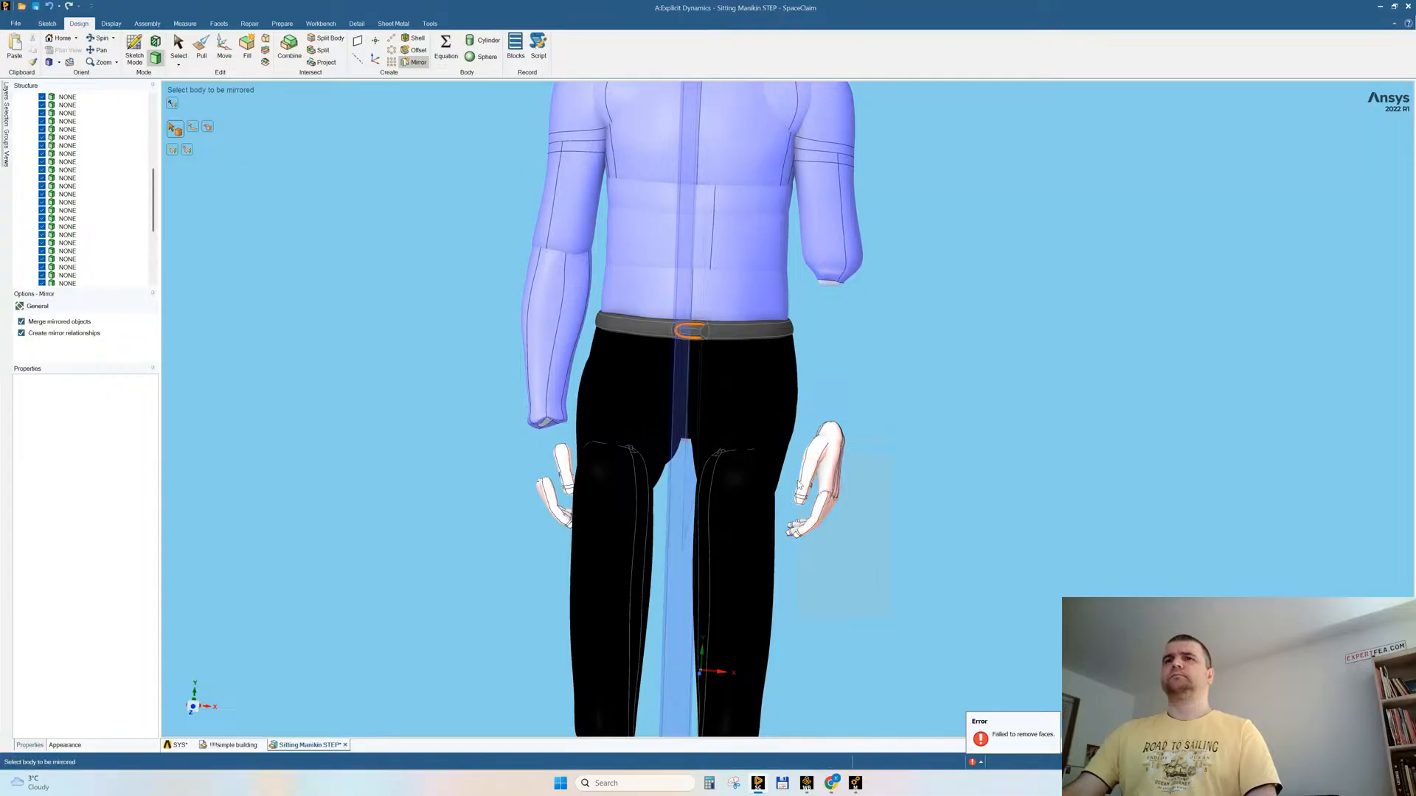
pyautogui.moveTo(939, 467); pyautogui.dragTo(1149, 582, button='middle')
pyautogui.click(829, 450)
pyautogui.moveTo(867, 475); pyautogui.dragTo(897, 376, button='middle')
pyautogui.press('Escape')
# Step: Show all hidden bodies again and hide only the PVC chair
pyautogui.scroll(-5, 876, 451)
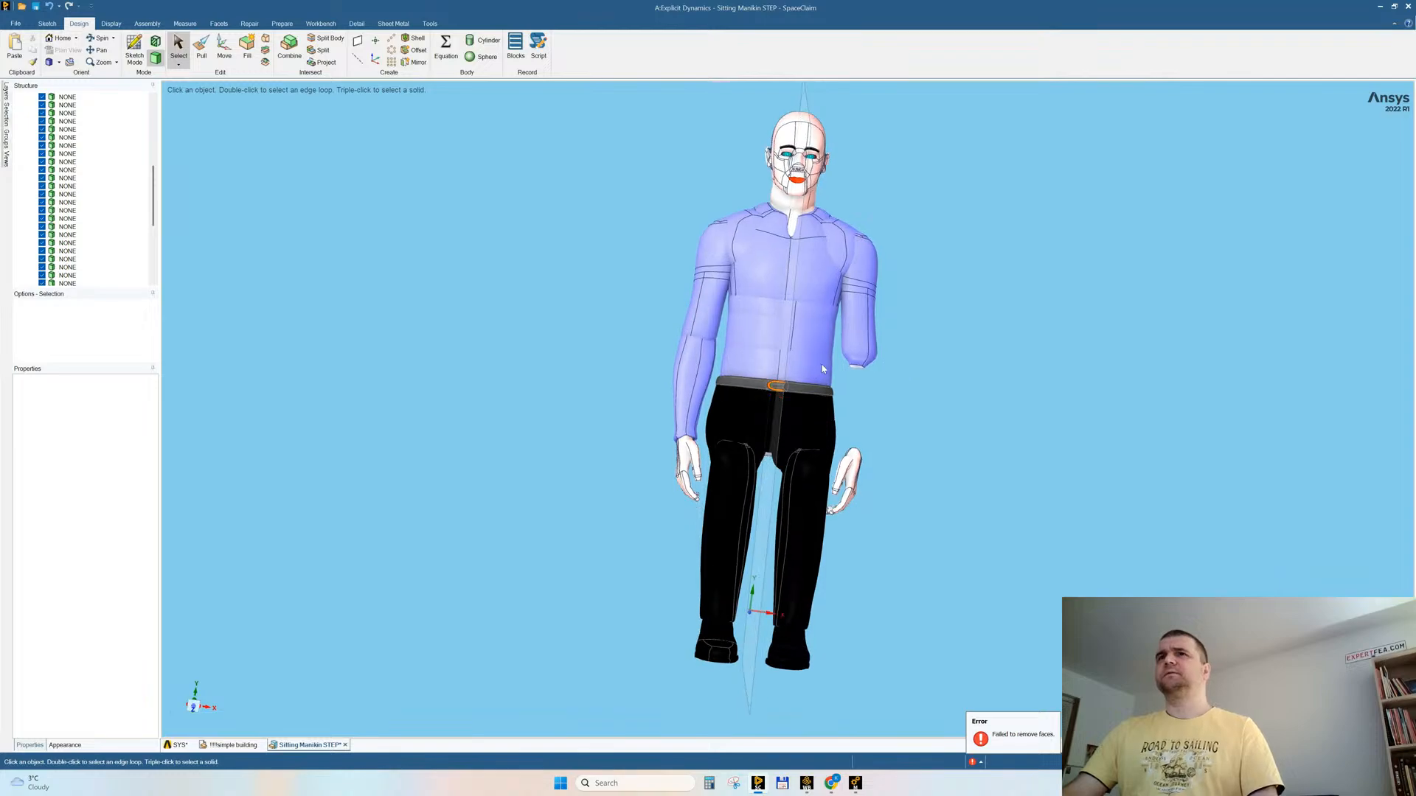
pyautogui.rightClick(489, 255)
pyautogui.click(508, 336)
pyautogui.moveTo(823, 324); pyautogui.dragTo(955, 384, button='middle')
pyautogui.click(687, 498)
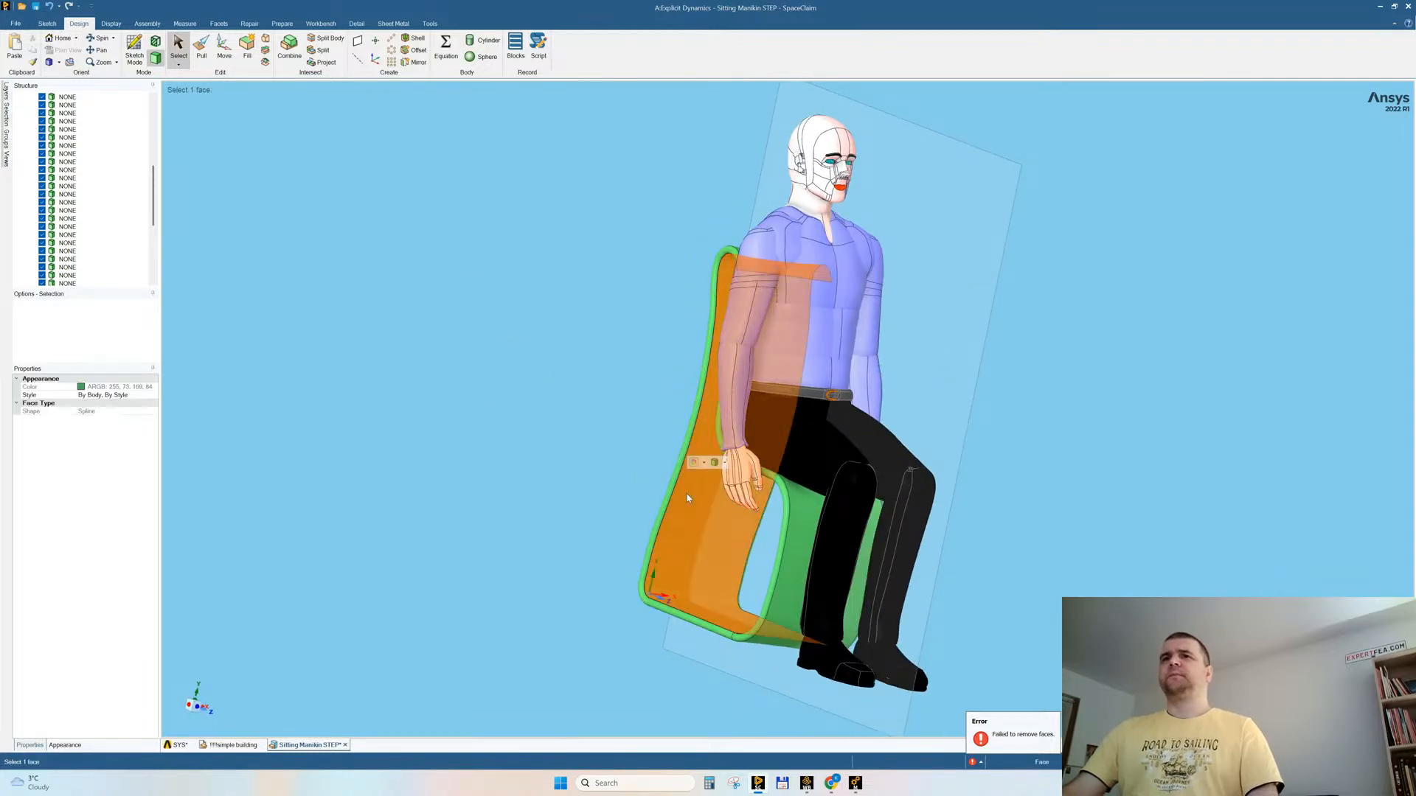
pyautogui.rightClick(688, 496)
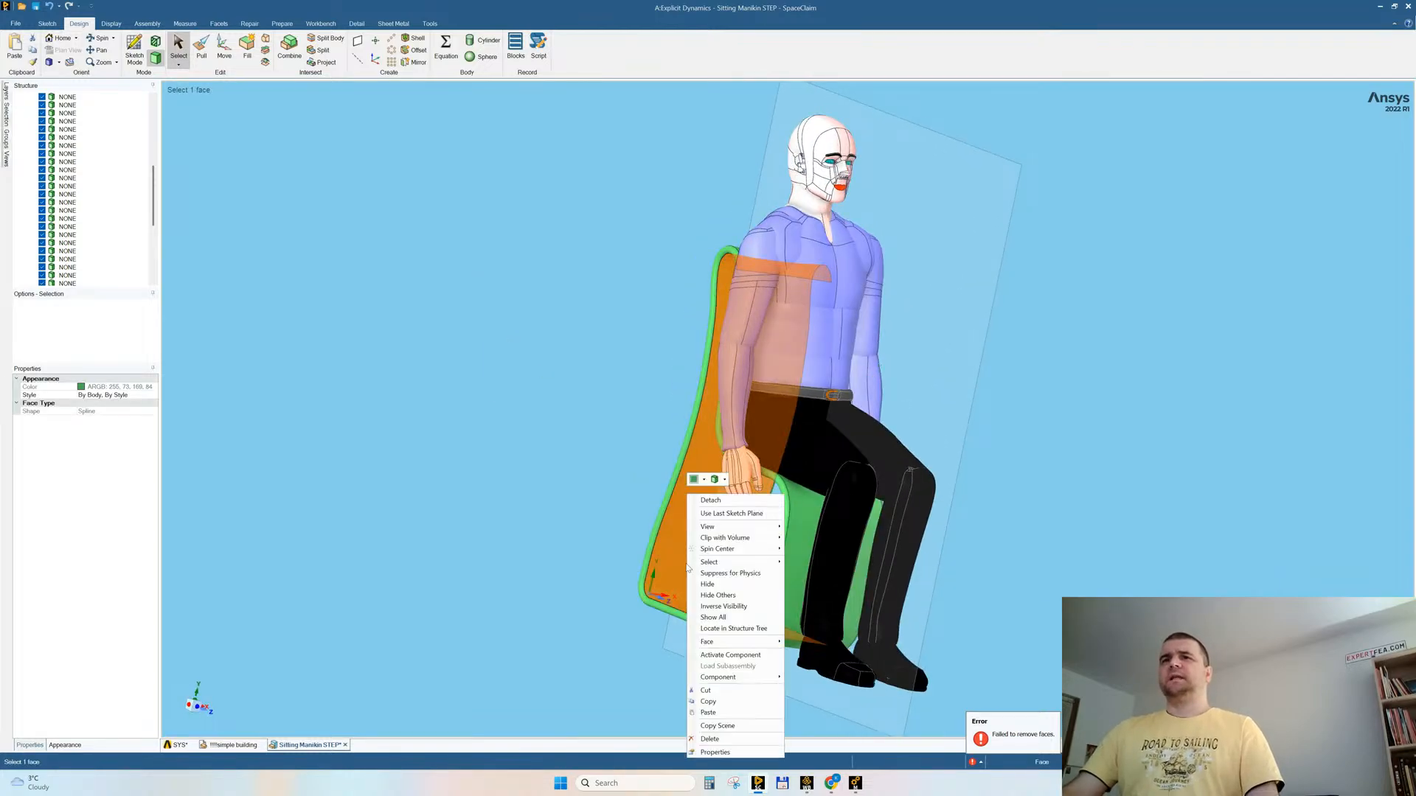
pyautogui.click(708, 607)
# Step: Combine the manikin's head with the upper torso and the right upper arm
pyautogui.keyDown('ctrl'); pyautogui.moveTo(1002, 377); pyautogui.dragTo(1000, 434, button='middle'); pyautogui.keyUp('ctrl')
pyautogui.keyDown('shift'); pyautogui.moveTo(1055, 395); pyautogui.dragTo(734, 410, button='middle'); pyautogui.keyUp('shift')
pyautogui.scroll(5, 71, 197)
pyautogui.moveTo(786, 474)
pyautogui.mouseDown(button='middle')
pyautogui.moveTo(822, 468)
pyautogui.moveTo(774, 487)
pyautogui.moveTo(794, 490)
pyautogui.mouseUp(button='middle')
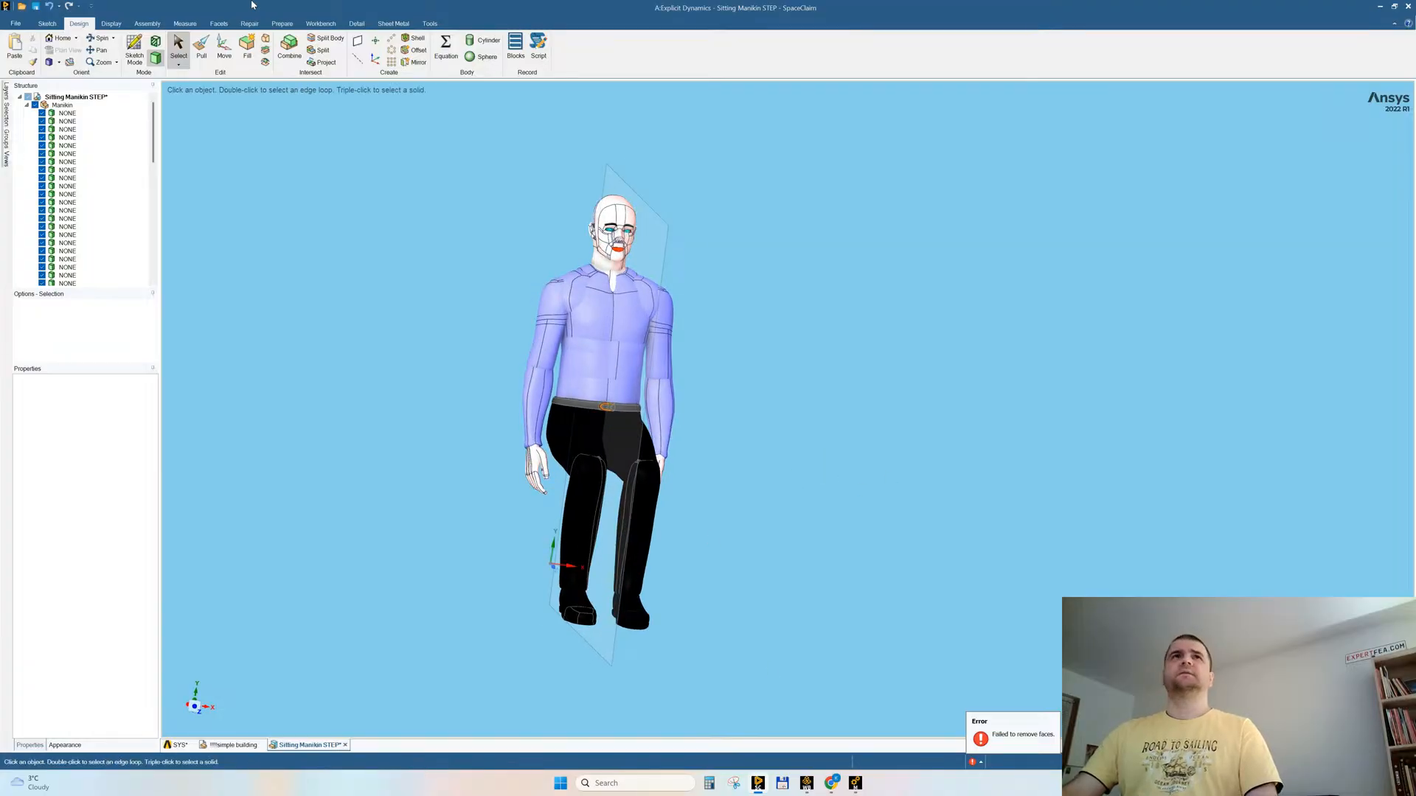
pyautogui.click(290, 49)
pyautogui.moveTo(884, 668); pyautogui.dragTo(449, 131)
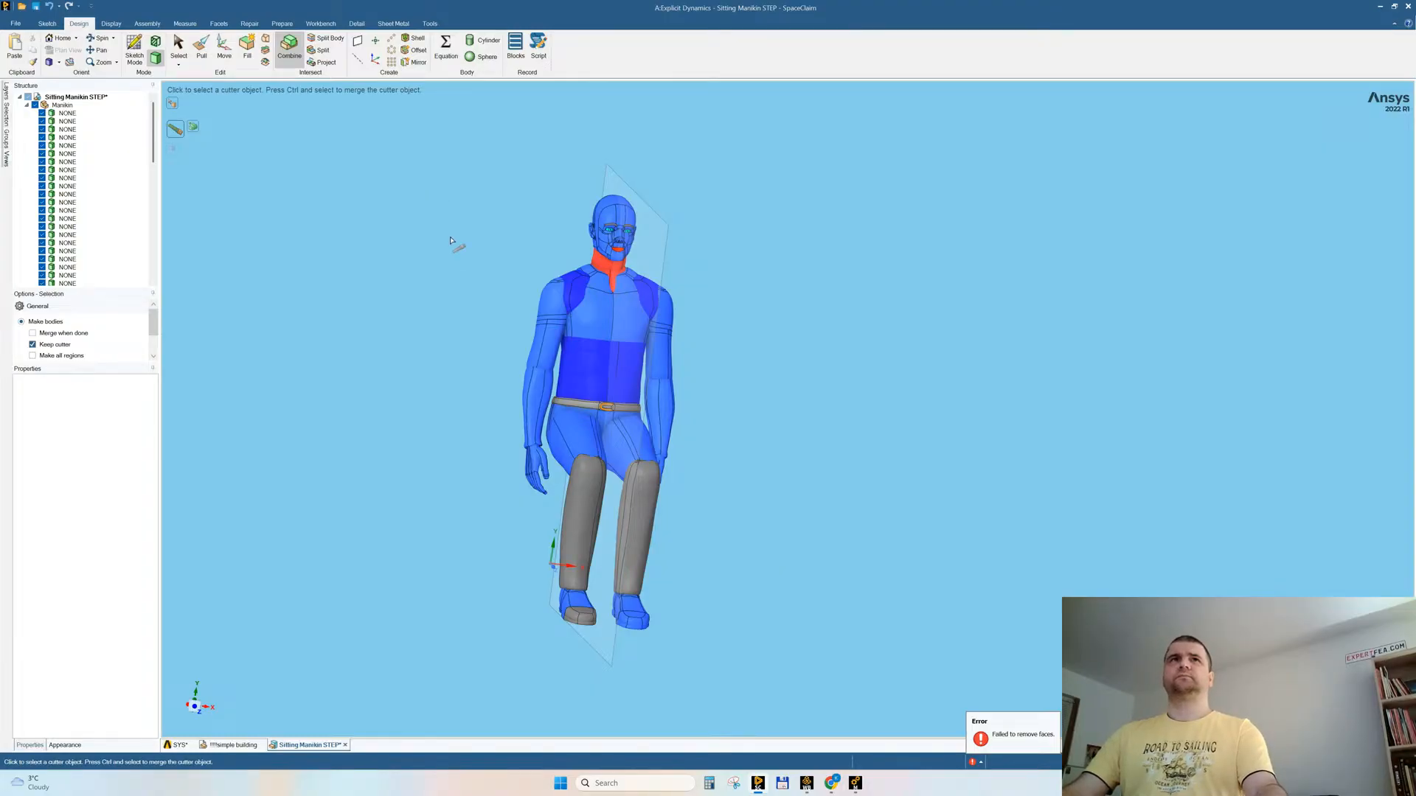
pyautogui.click(451, 240)
pyautogui.click(611, 208)
pyautogui.moveTo(726, 233); pyautogui.dragTo(822, 247, button='middle')
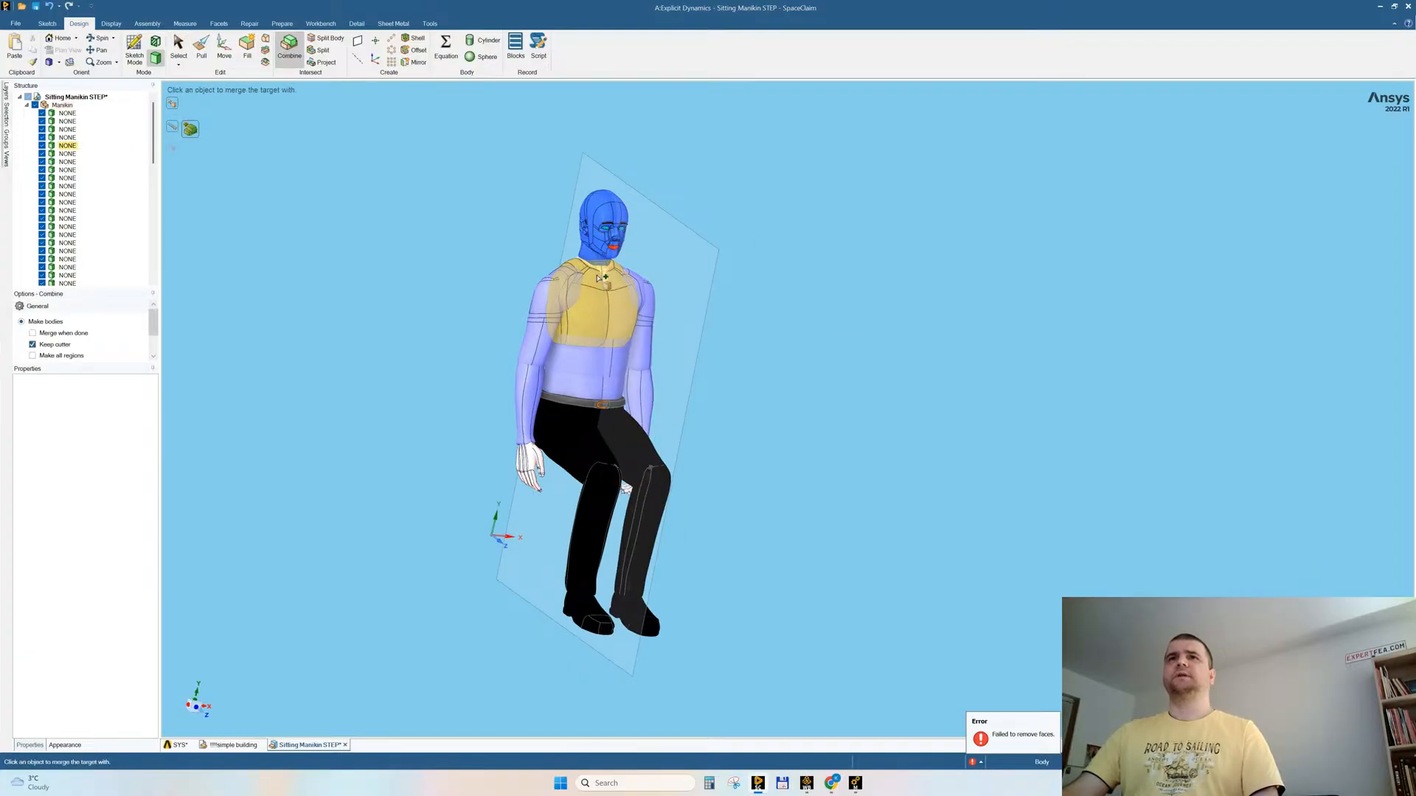
pyautogui.click(598, 278)
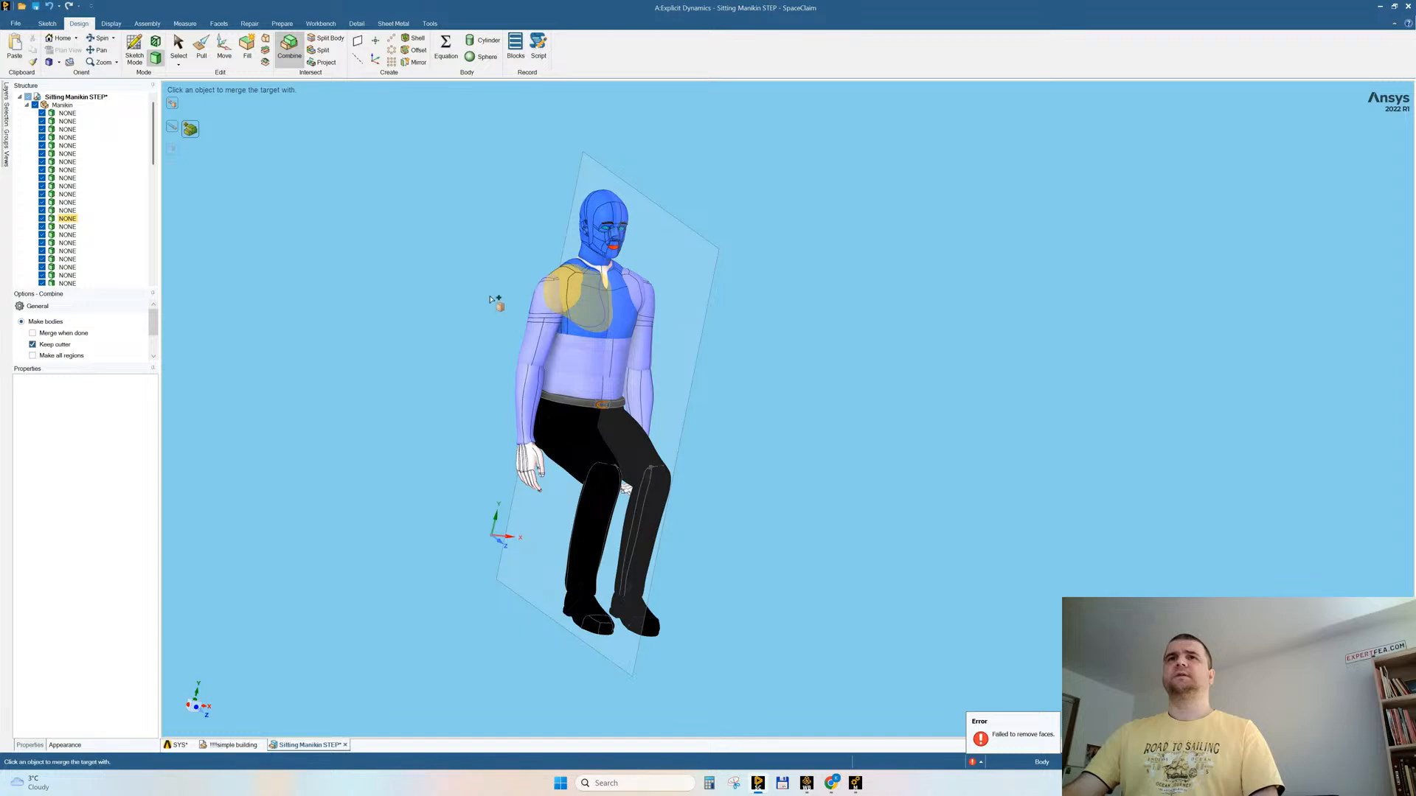
pyautogui.moveTo(476, 302); pyautogui.dragTo(440, 298, button='middle')
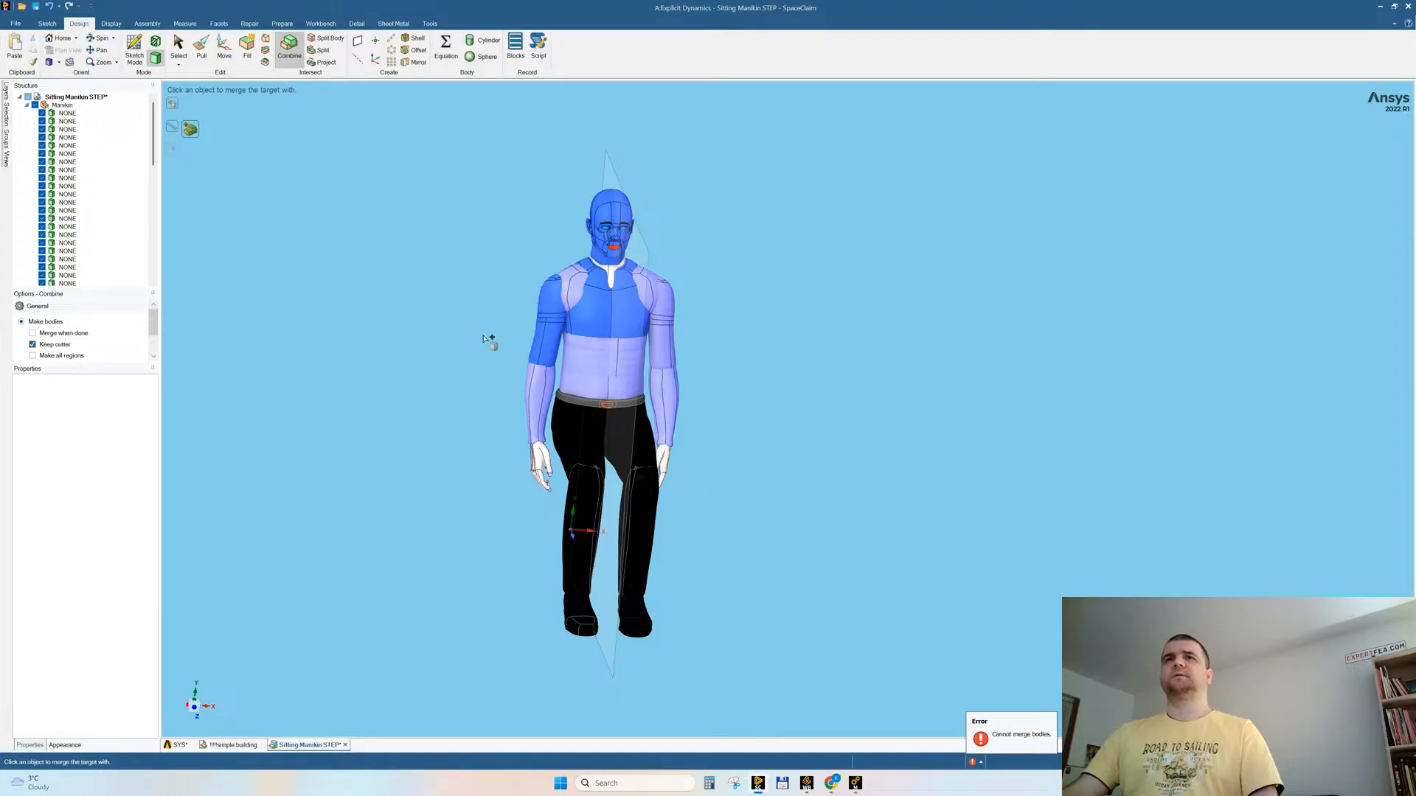
# Step: Merge the right forearm, thumb, palm and first finger segments into the combined manikin body
pyautogui.moveTo(472, 465); pyautogui.dragTo(545, 605, button='middle')
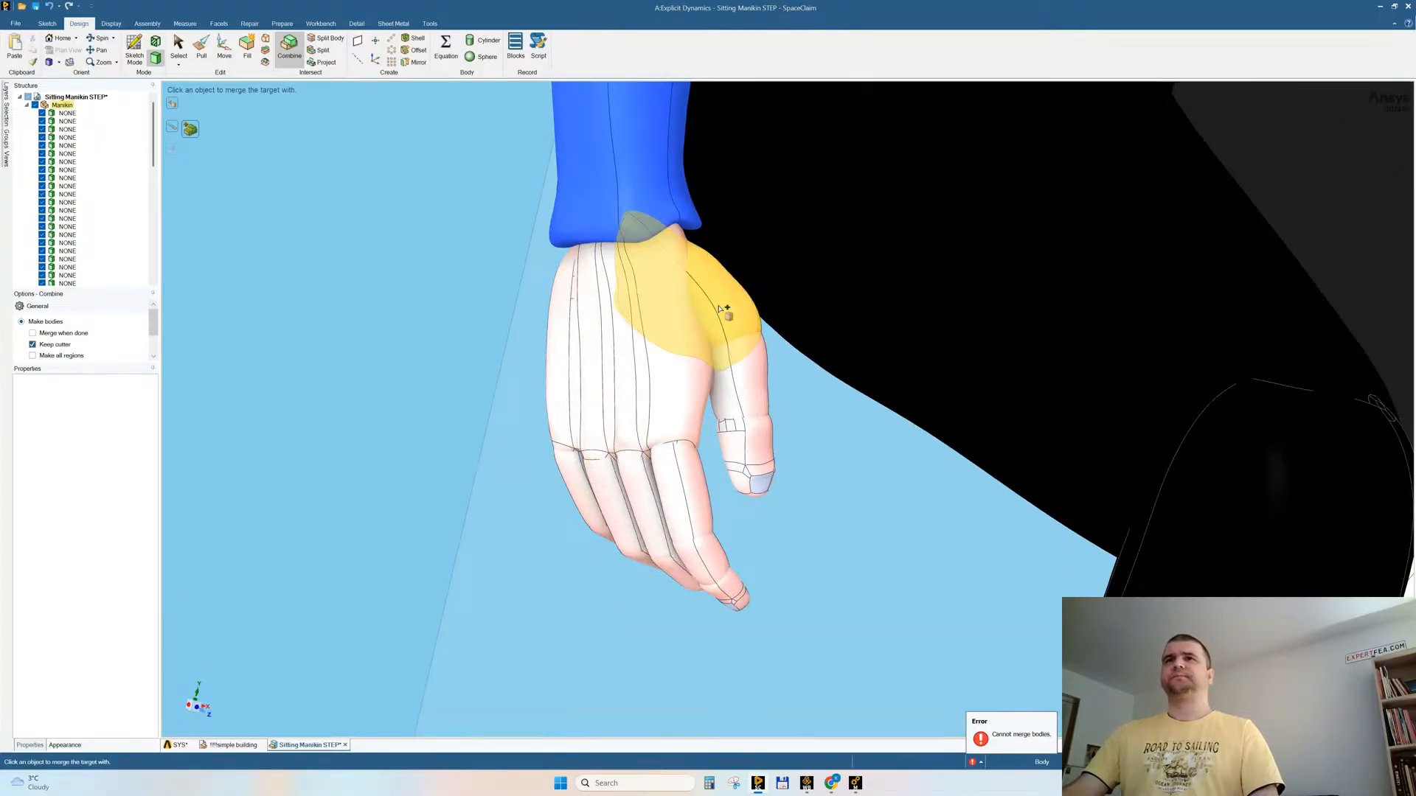
pyautogui.click(756, 383)
pyautogui.click(719, 419)
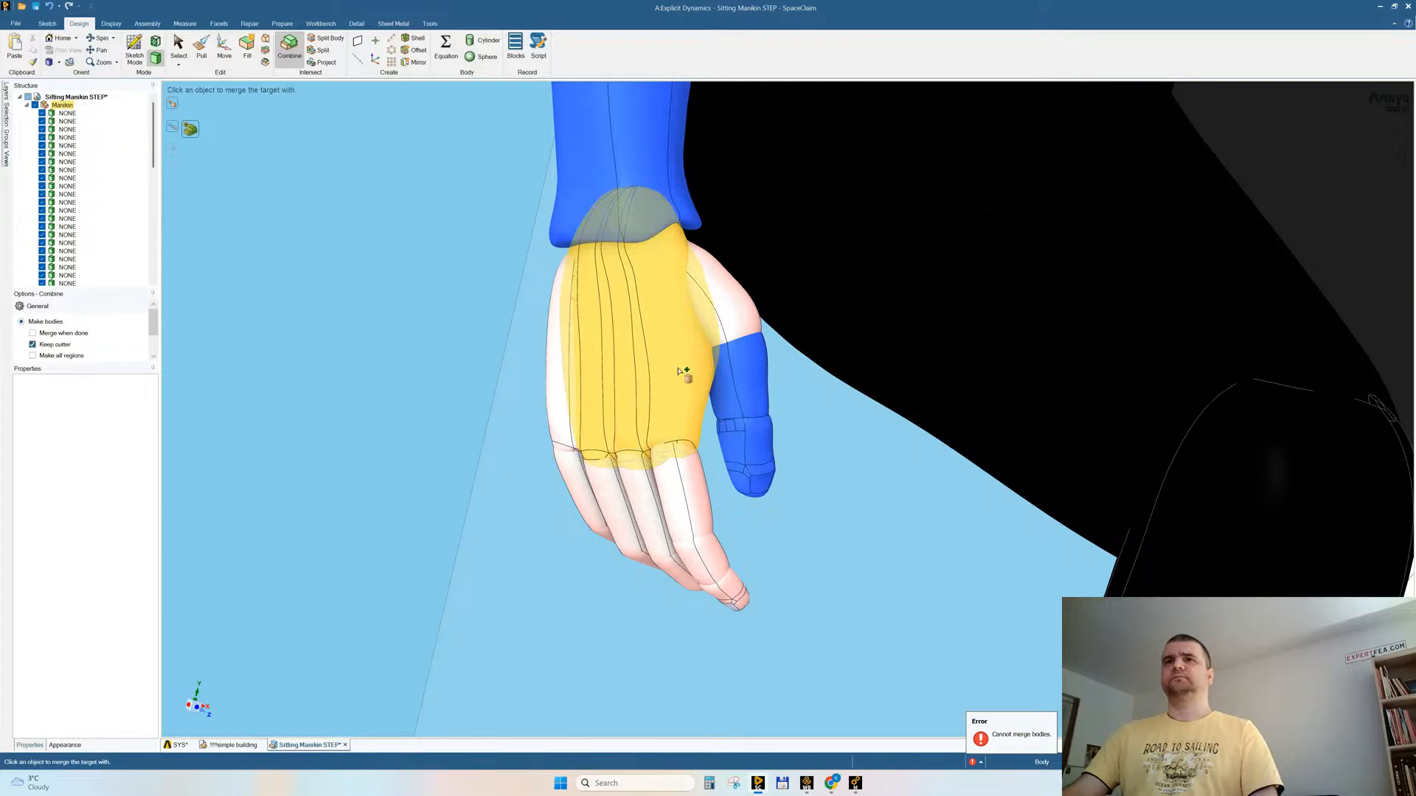
pyautogui.click(620, 339)
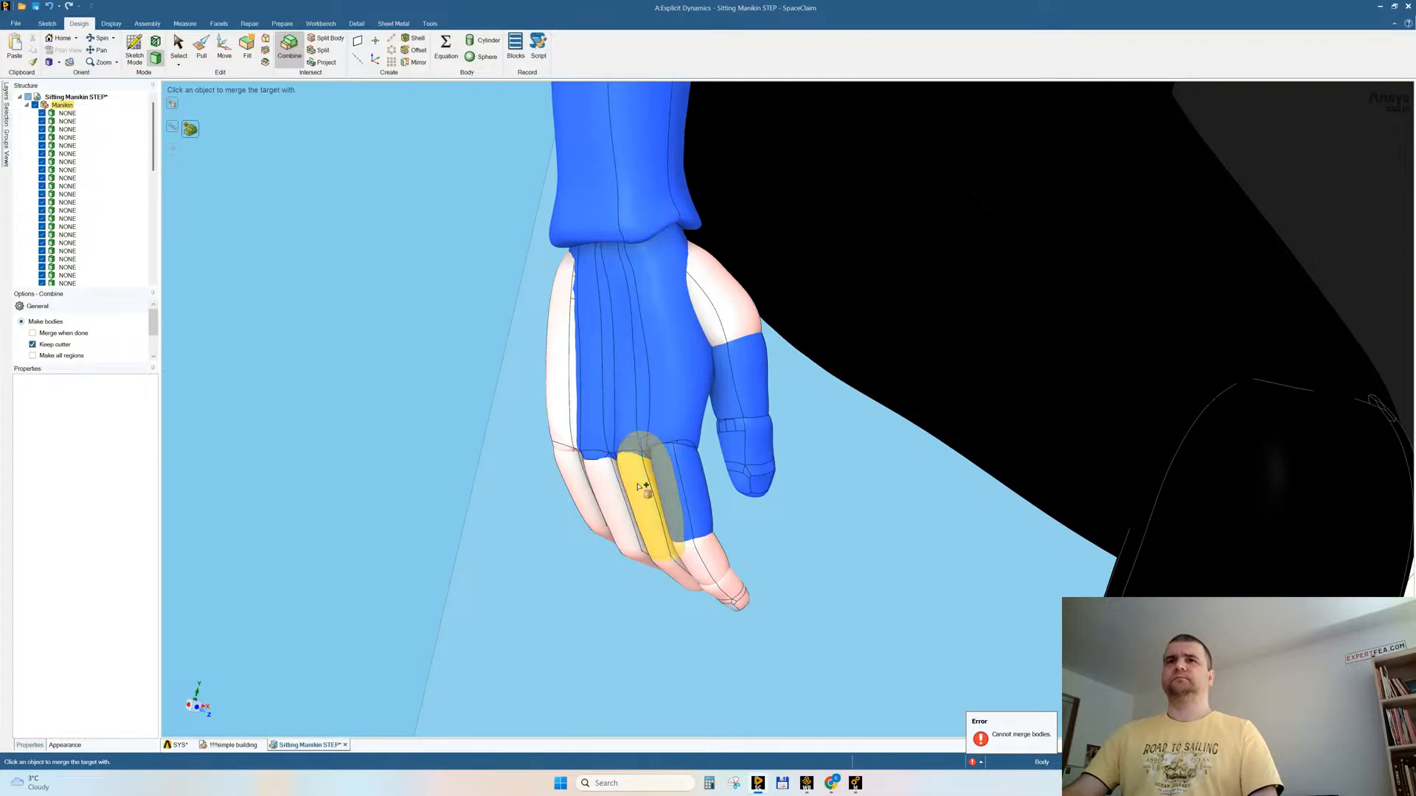
pyautogui.click(621, 489)
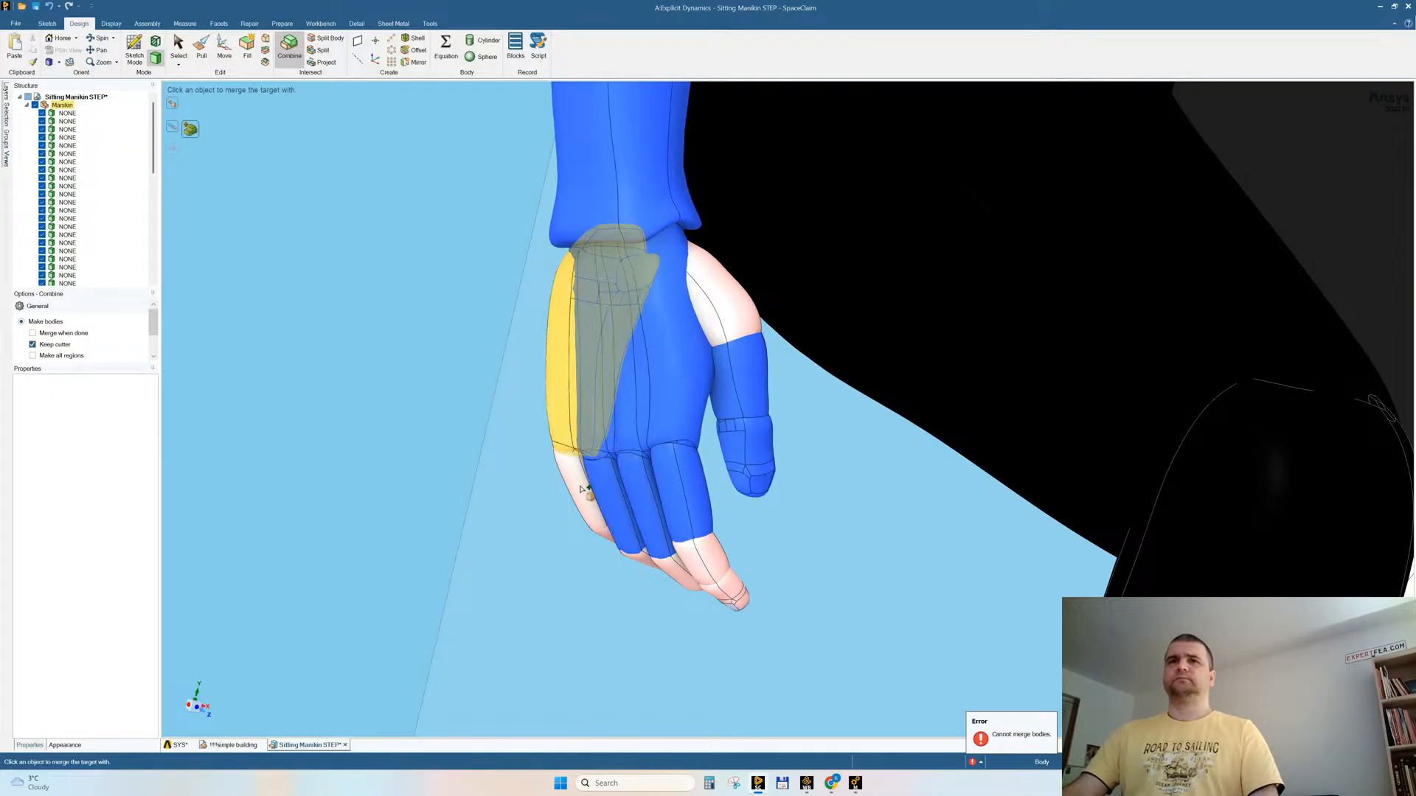
pyautogui.click(582, 489)
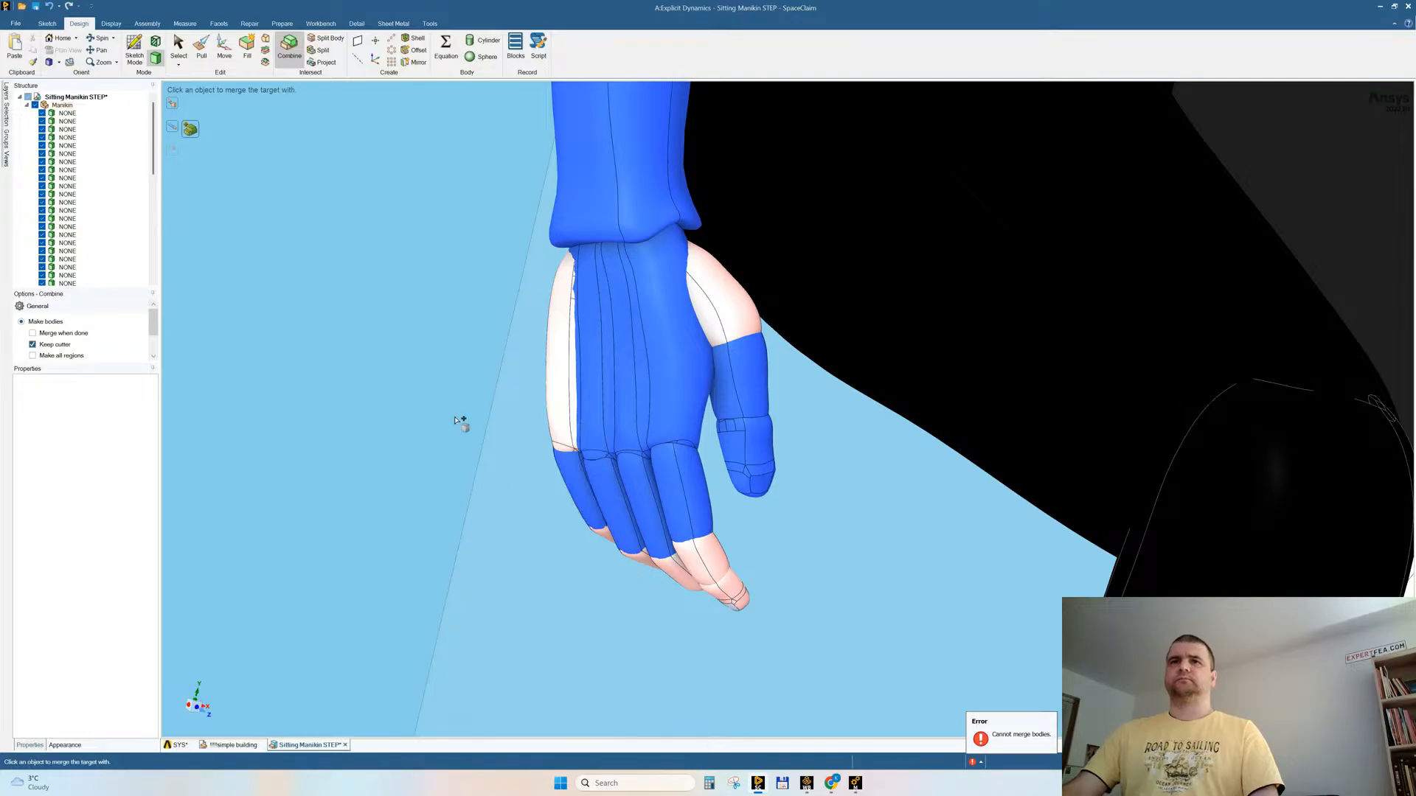
# Step: Merge the remaining fingertips of the right hand into the combined body and try to add the base of the thumb
pyautogui.moveTo(462, 420); pyautogui.dragTo(480, 354, button='middle')
pyautogui.click(655, 533)
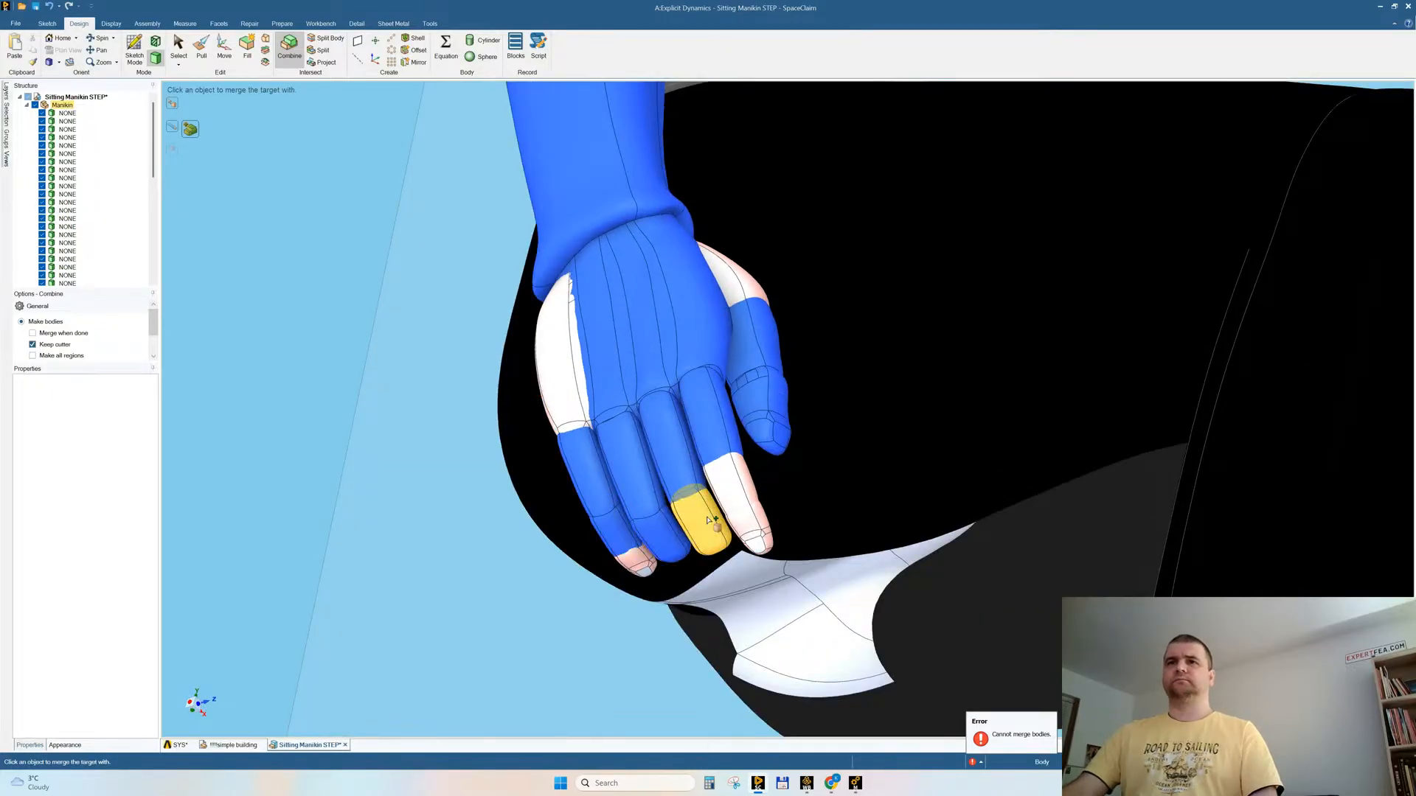
pyautogui.click(725, 512)
pyautogui.click(733, 491)
pyautogui.click(750, 526)
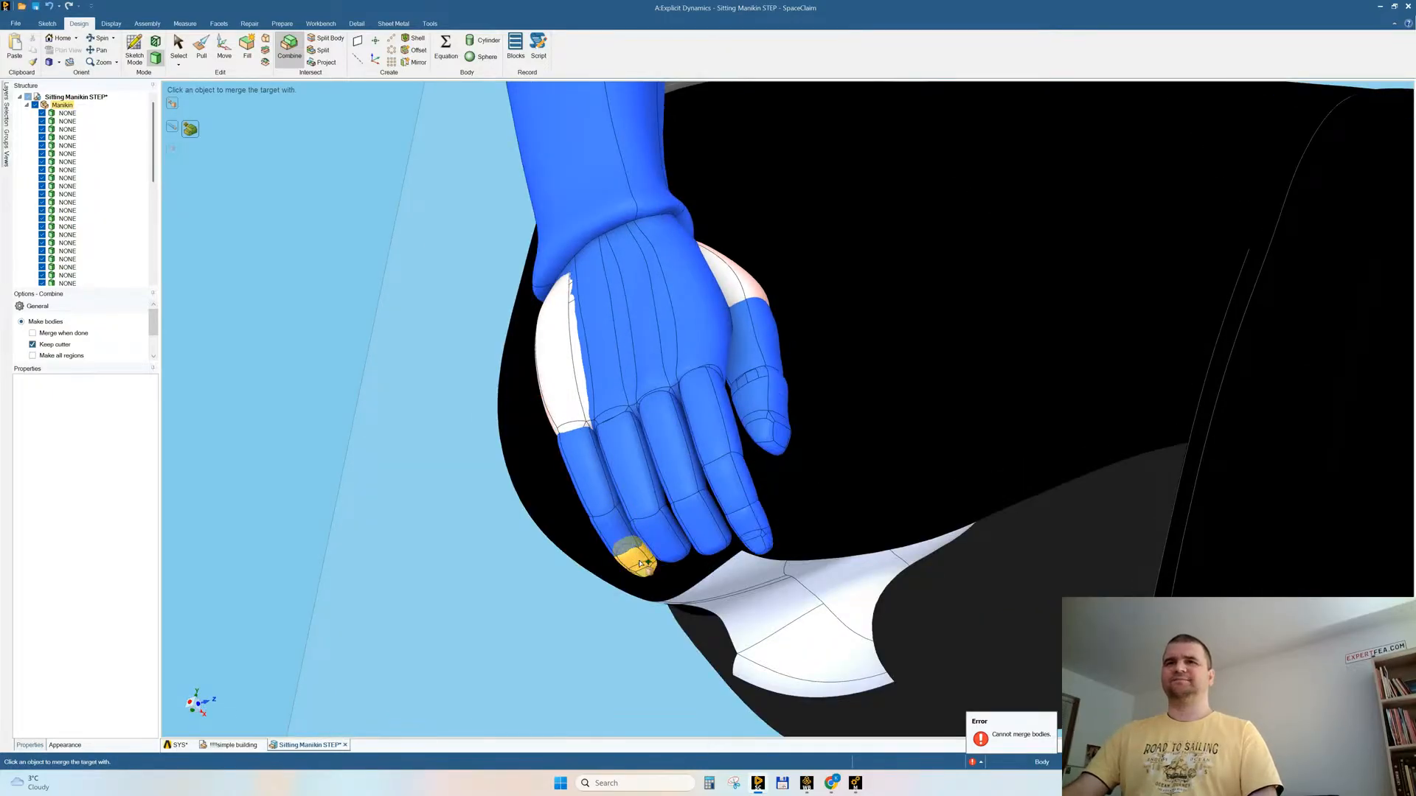
pyautogui.click(638, 559)
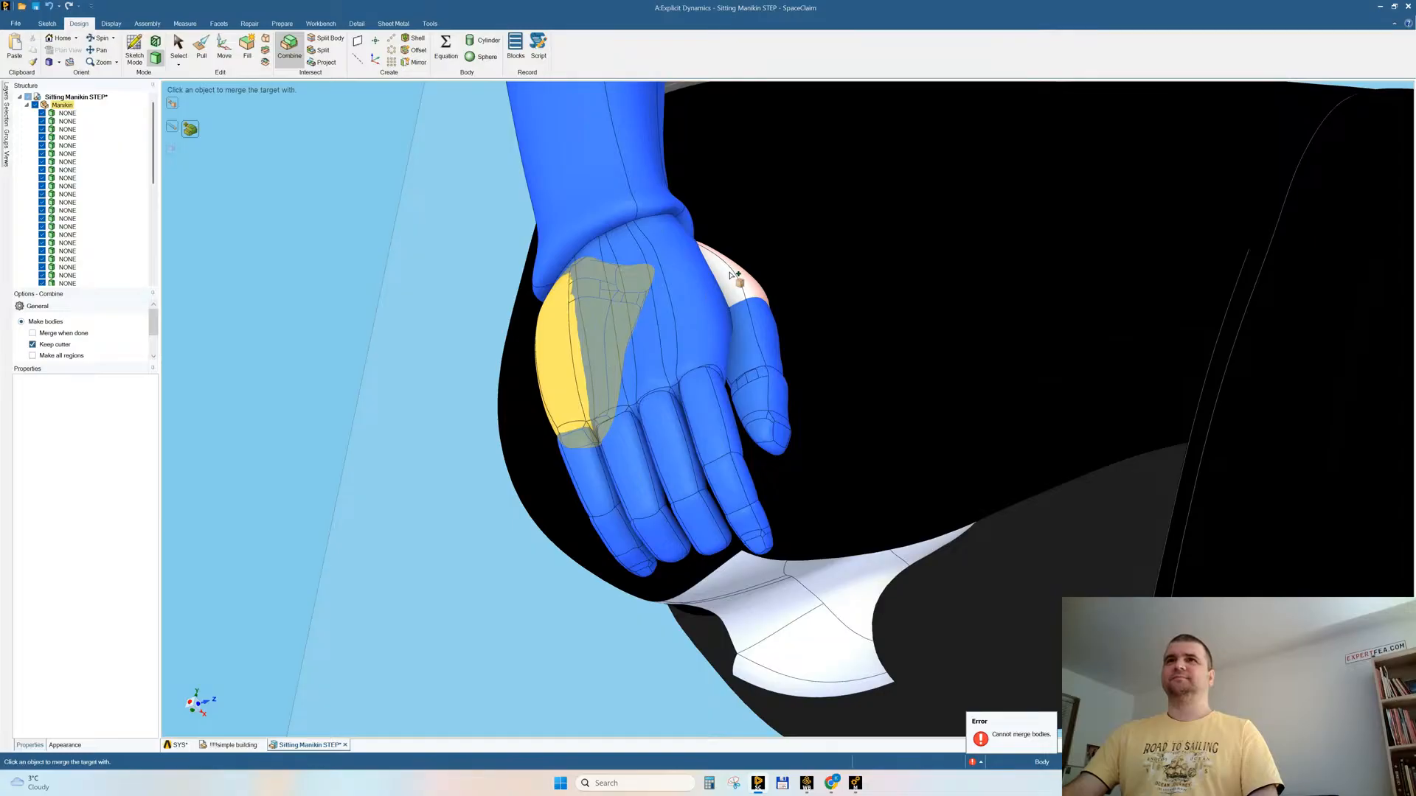
pyautogui.click(734, 275)
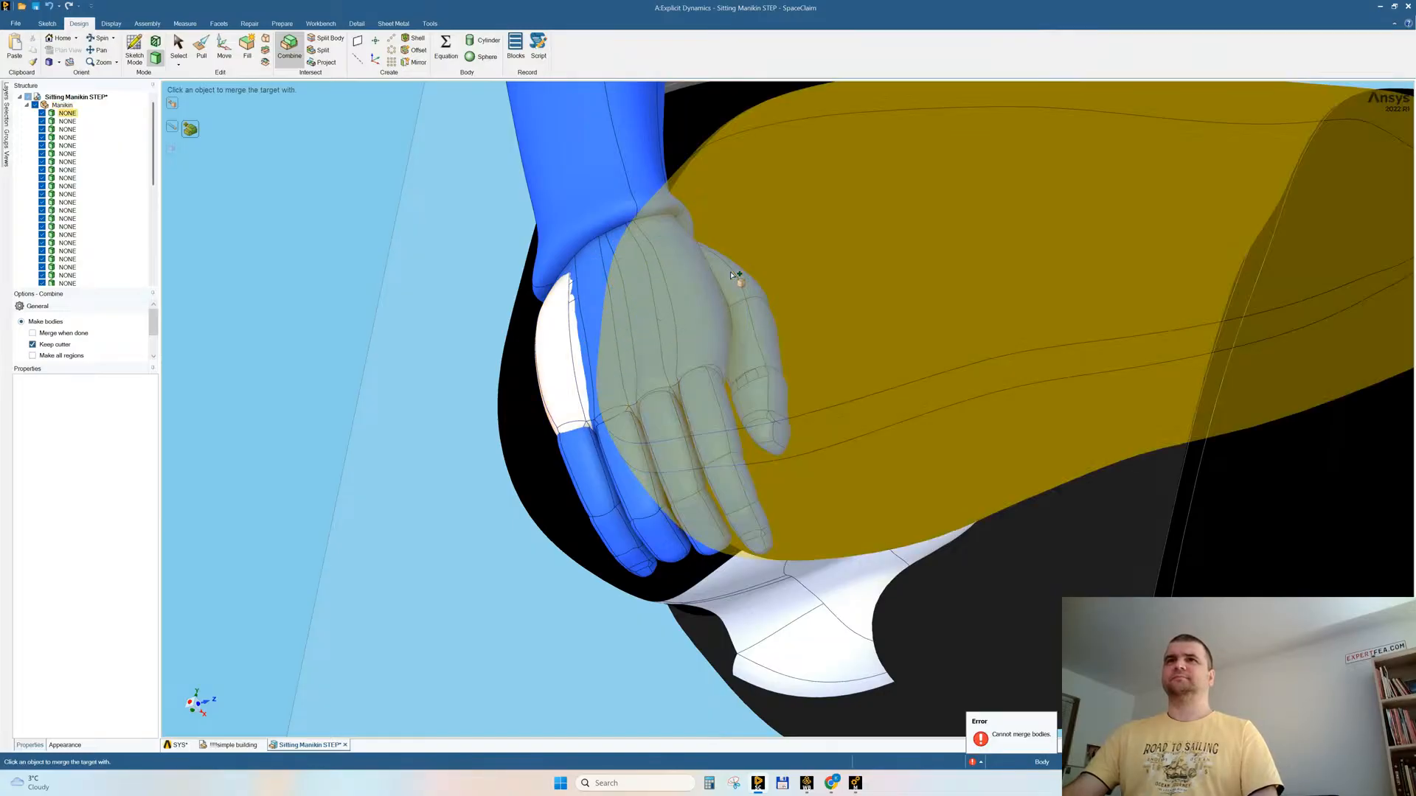
# Step: Merge the abdomen, belt and right thigh into the combined manikin body
pyautogui.scroll(-10, 552, 456)
pyautogui.moveTo(564, 437); pyautogui.dragTo(786, 396, button='middle')
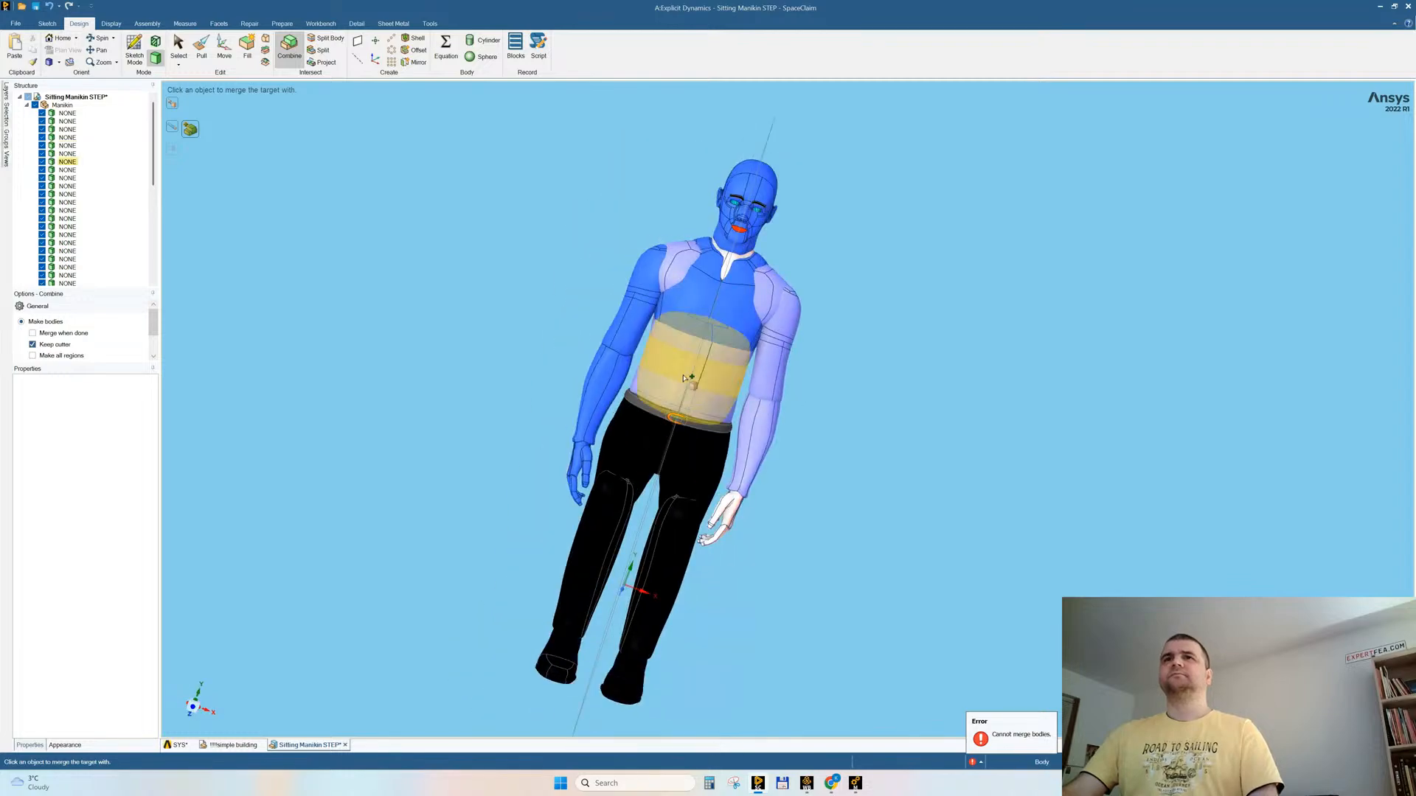
pyautogui.click(675, 366)
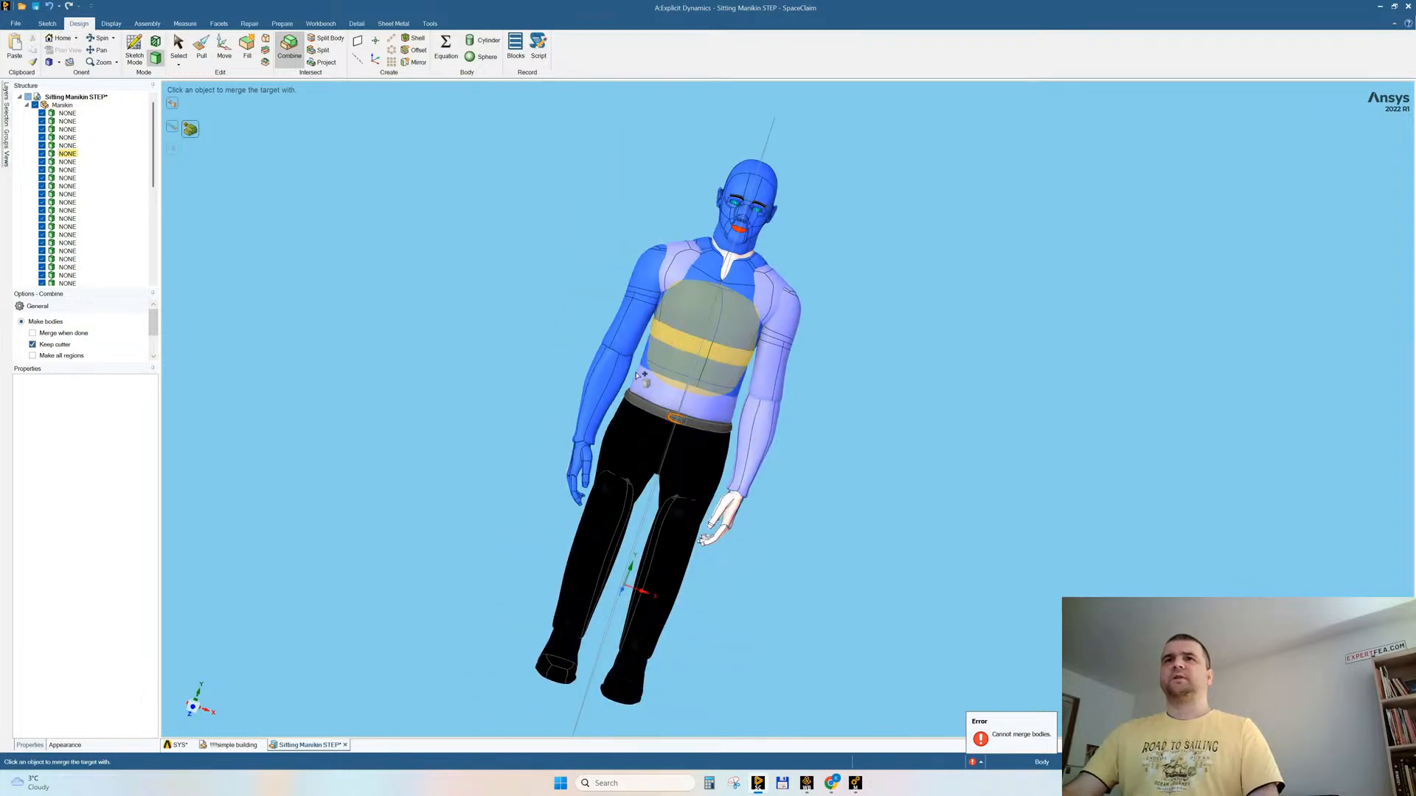
pyautogui.click(639, 376)
pyautogui.click(635, 410)
pyautogui.click(635, 423)
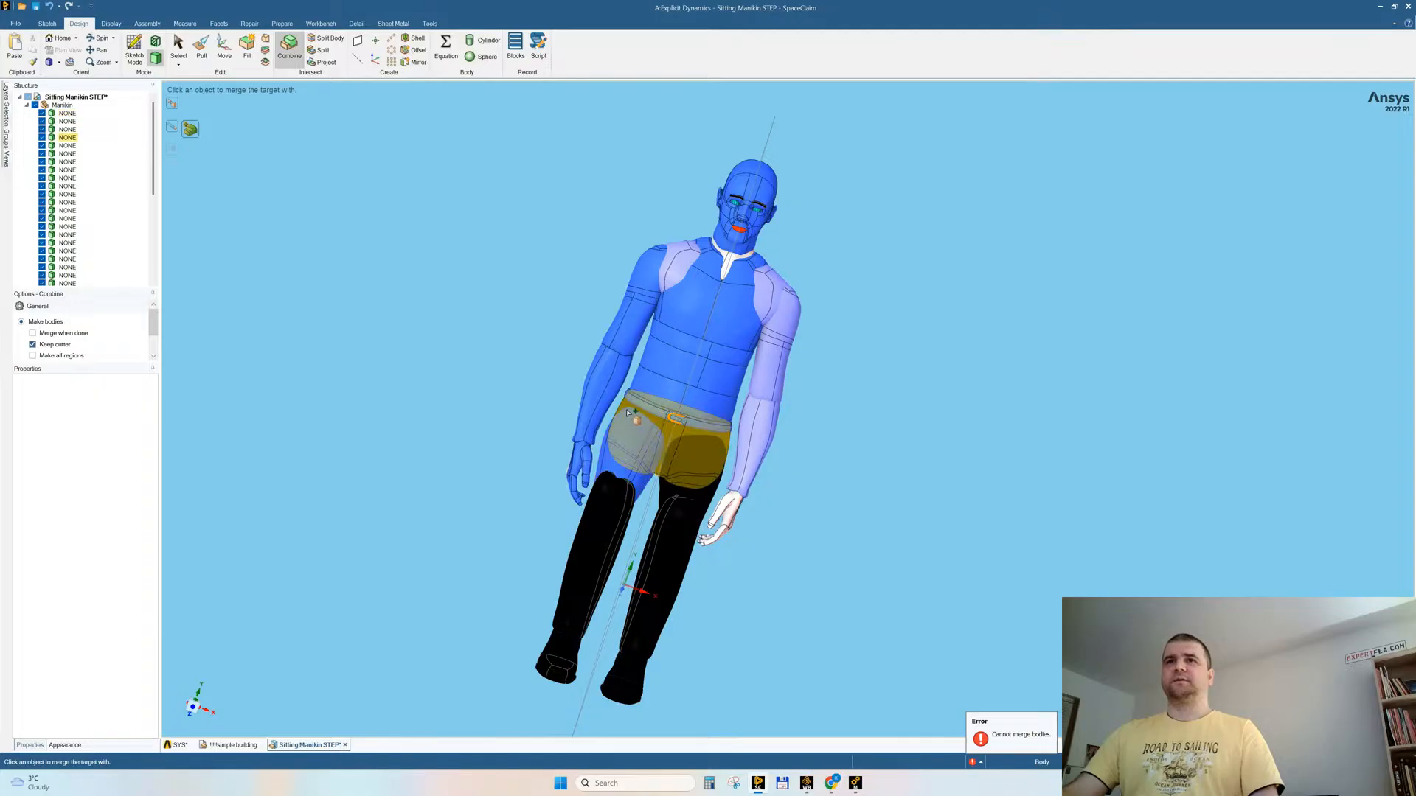
# Step: Merge the pelvis, the right lower leg and foot, and the left leg and toe cap into the combined body
pyautogui.click(624, 521)
pyautogui.click(613, 493)
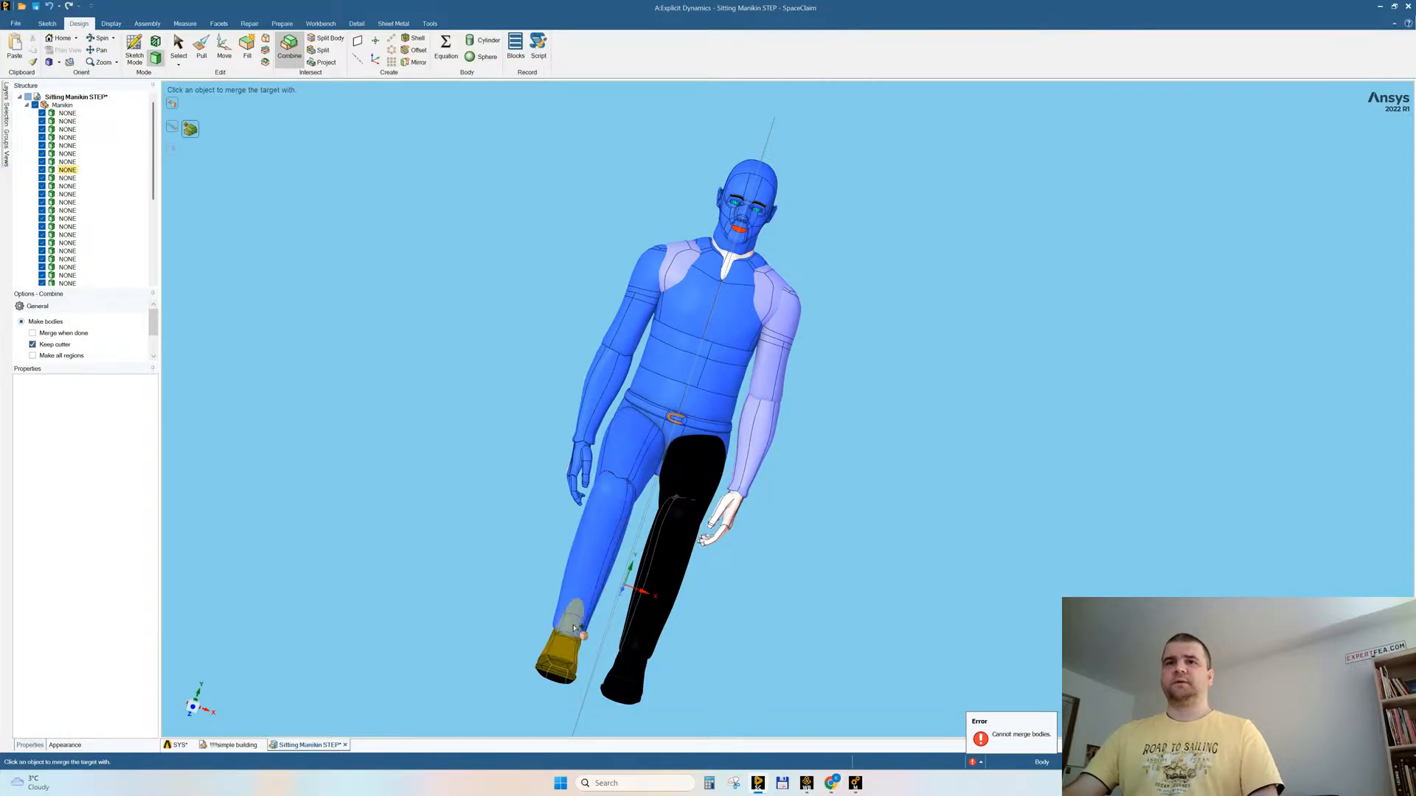
pyautogui.click(556, 665)
pyautogui.moveTo(512, 601); pyautogui.dragTo(480, 613, button='middle')
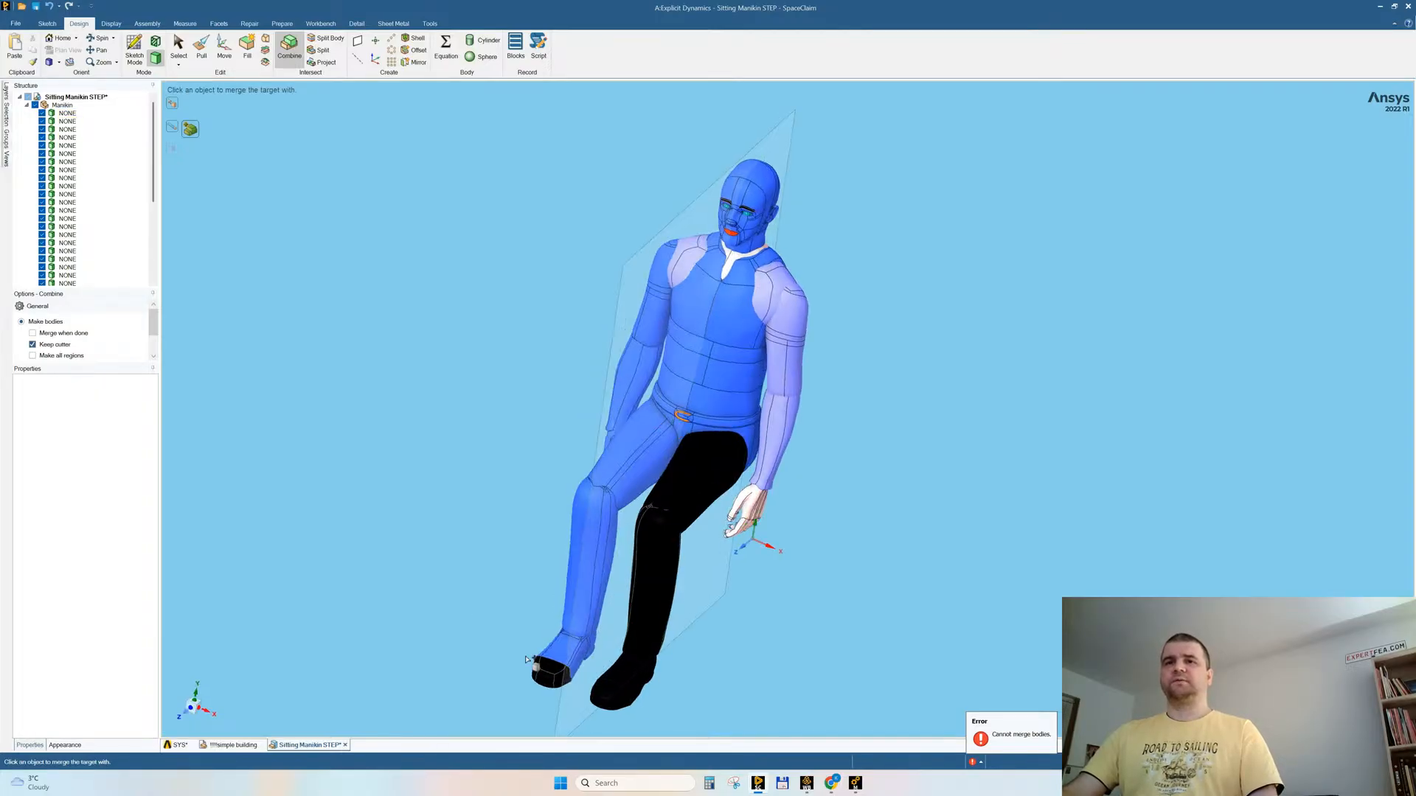
pyautogui.click(613, 693)
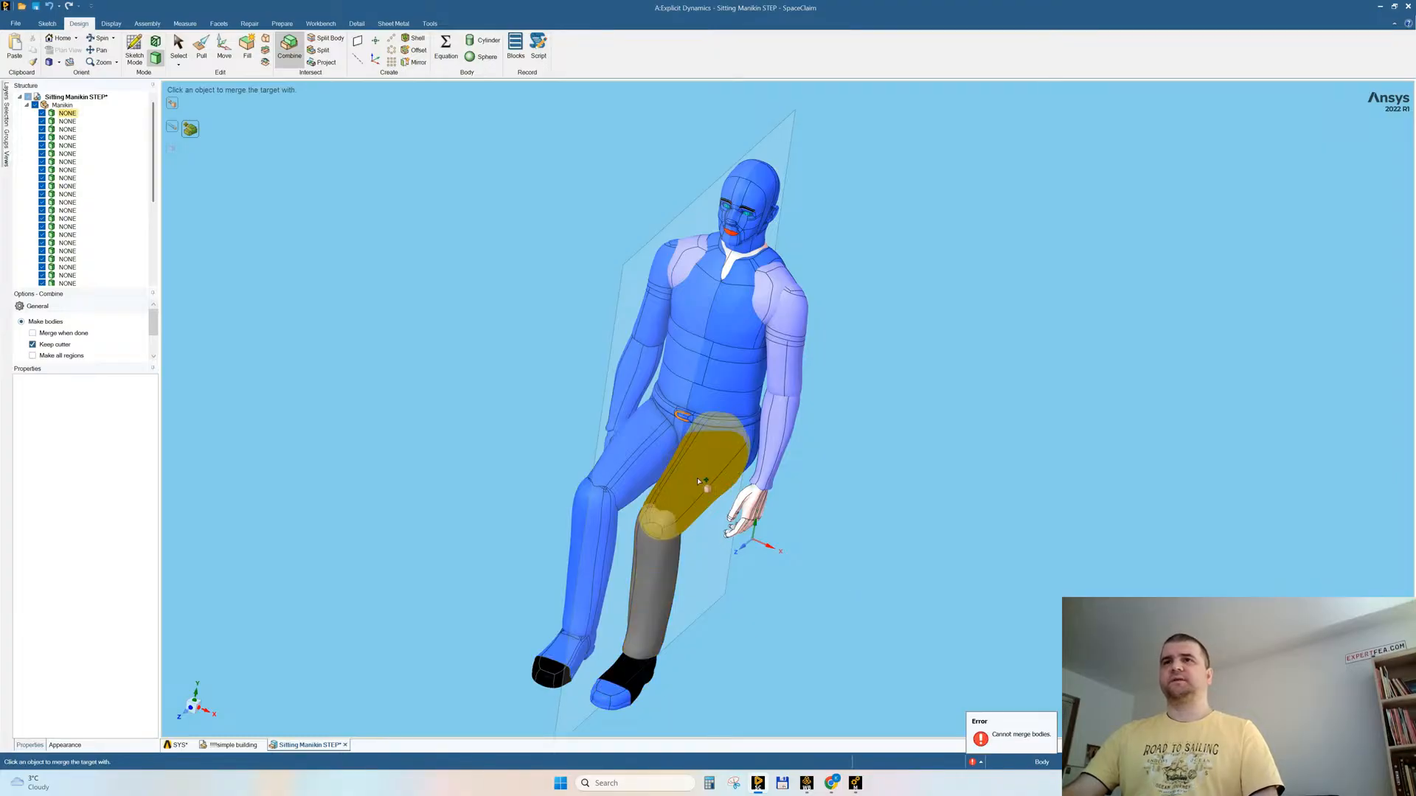
# Step: Merge the left upper arm, forearm, palm and thumb into the combined manikin body
pyautogui.click(795, 315)
pyautogui.click(794, 325)
pyautogui.click(769, 503)
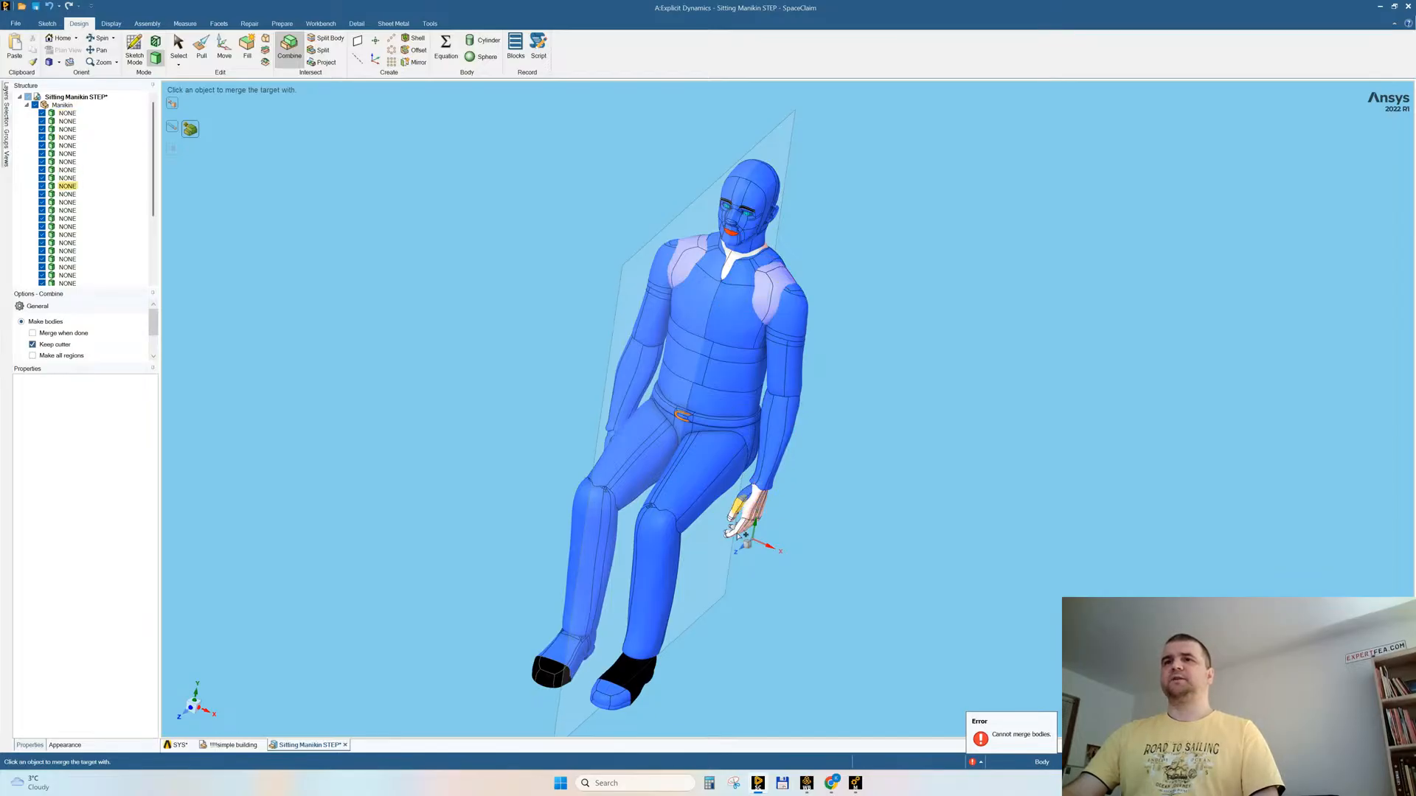
pyautogui.scroll(5, 734, 519)
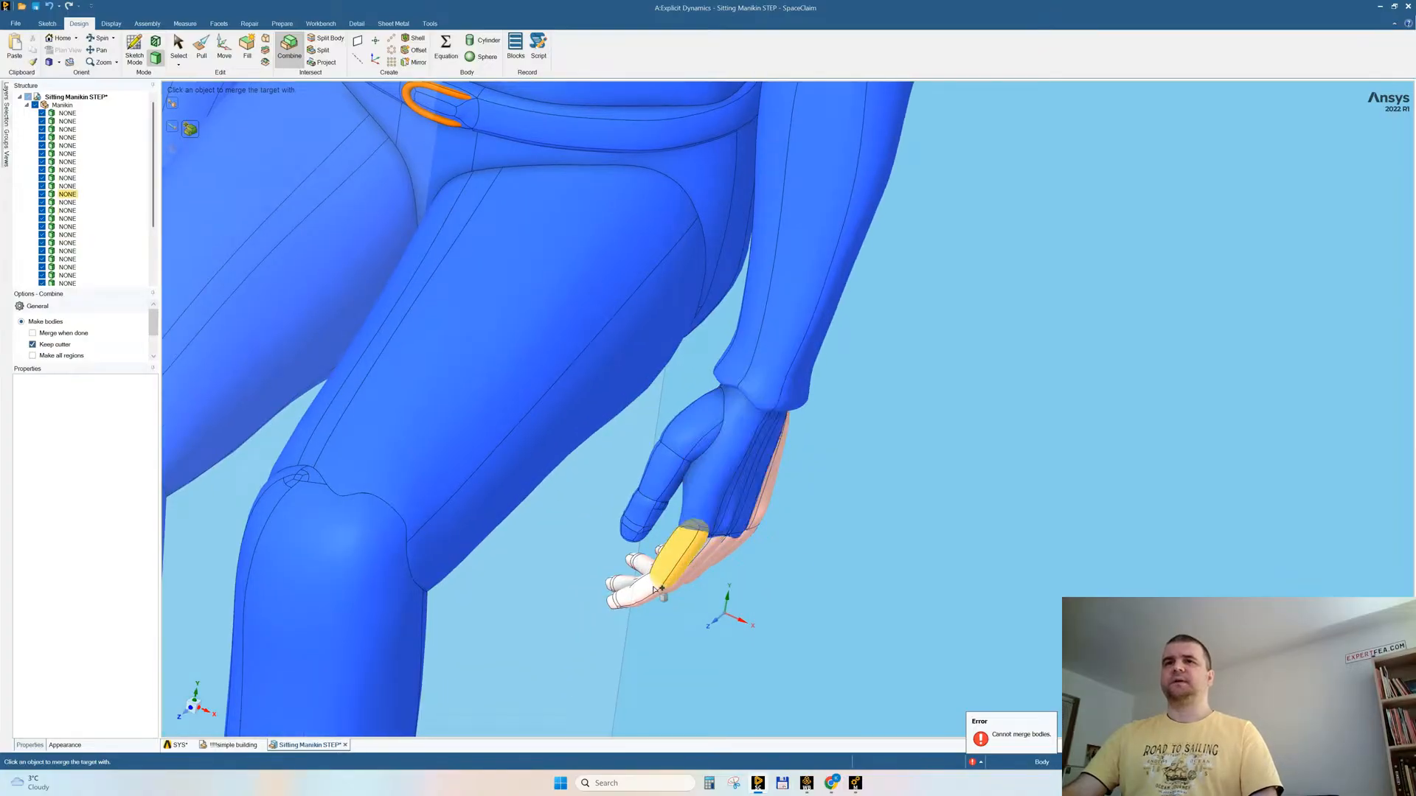
# Step: Merge the index, middle and ring finger segments of the left hand into the combined body
pyautogui.moveTo(939, 528); pyautogui.dragTo(870, 480, button='middle')
pyautogui.click(702, 540)
pyautogui.click(667, 604)
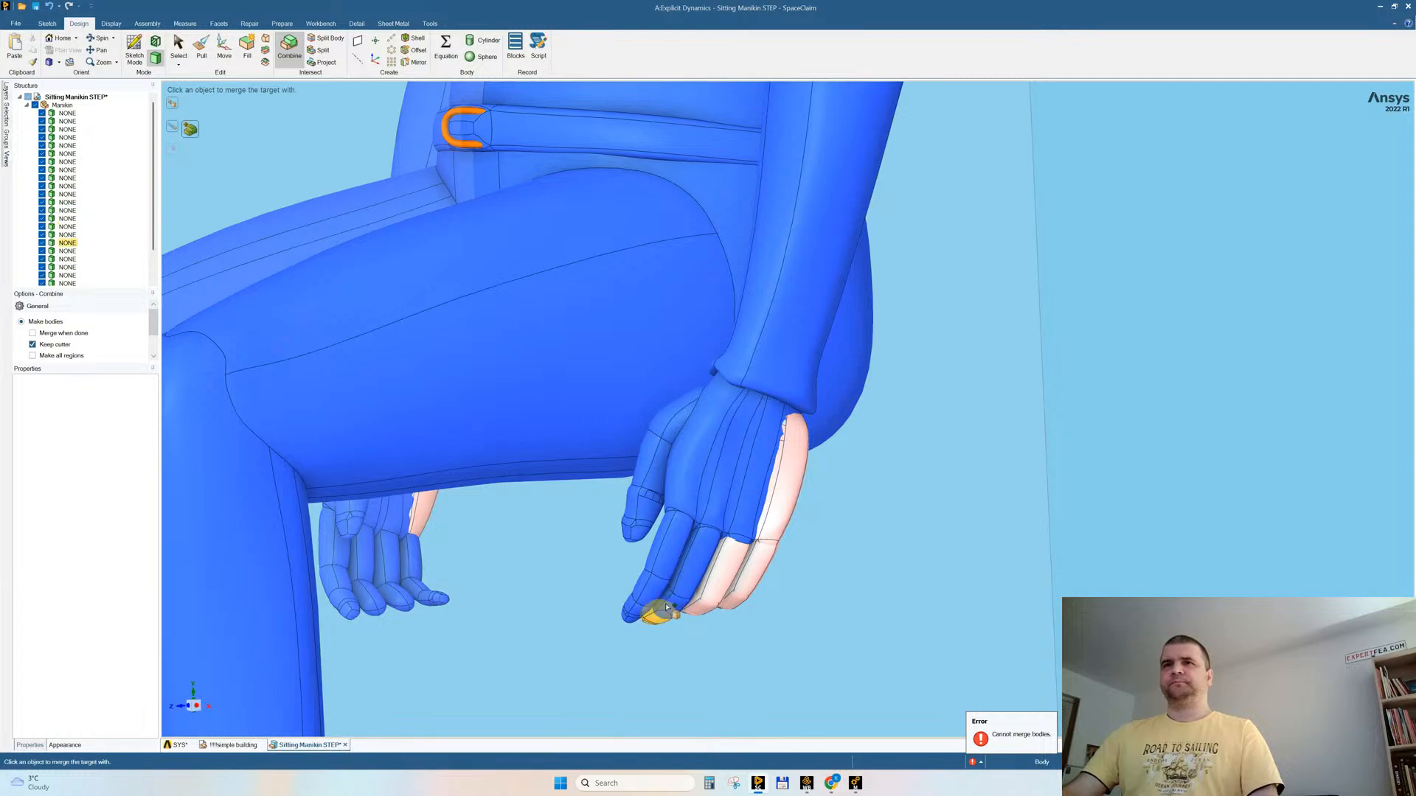
pyautogui.click(667, 607)
pyautogui.click(720, 564)
pyautogui.click(689, 600)
# Step: Merge the last ring finger piece and the little finger segments of the left hand into the combined body
pyautogui.moveTo(781, 568); pyautogui.dragTo(811, 541, button='middle')
pyautogui.click(676, 491)
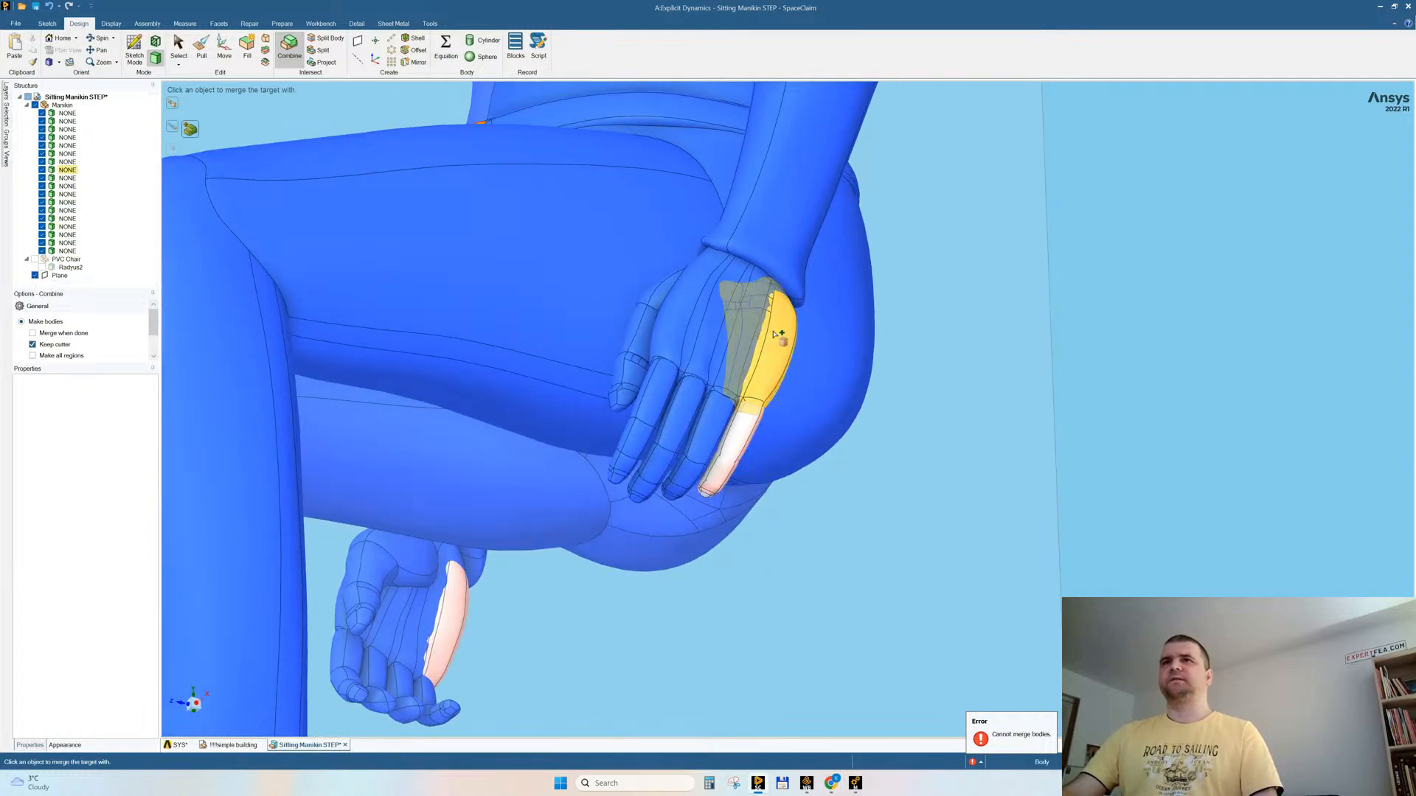
pyautogui.click(746, 431)
pyautogui.click(734, 463)
pyautogui.click(717, 475)
pyautogui.click(710, 490)
# Step: Merge the shirt's neck opening, the lips and both eyeballs into the combined body and finish combining
pyautogui.scroll(-5, 876, 466)
pyautogui.moveTo(877, 466); pyautogui.dragTo(950, 409, button='middle')
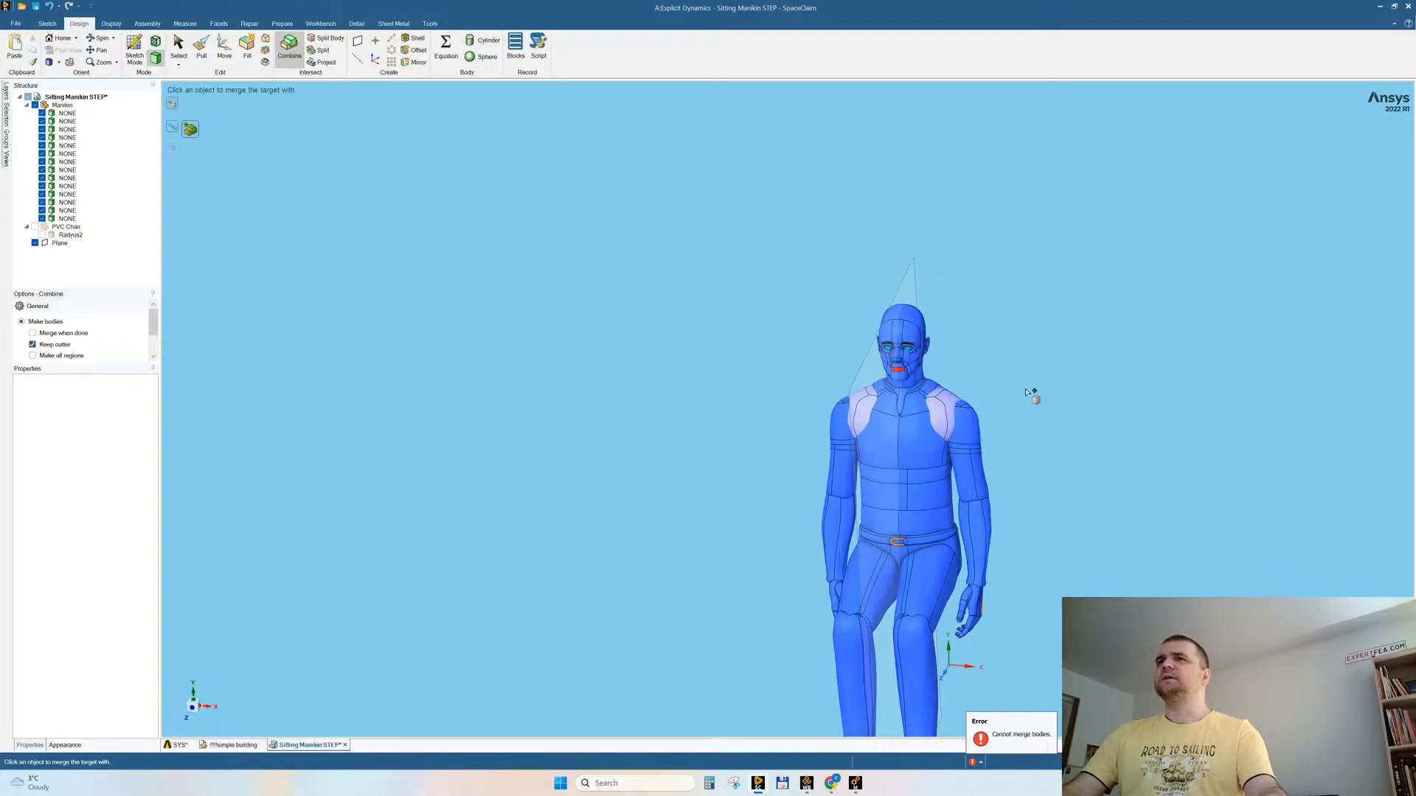
pyautogui.scroll(5, 907, 374)
pyautogui.click(847, 357)
pyautogui.click(916, 199)
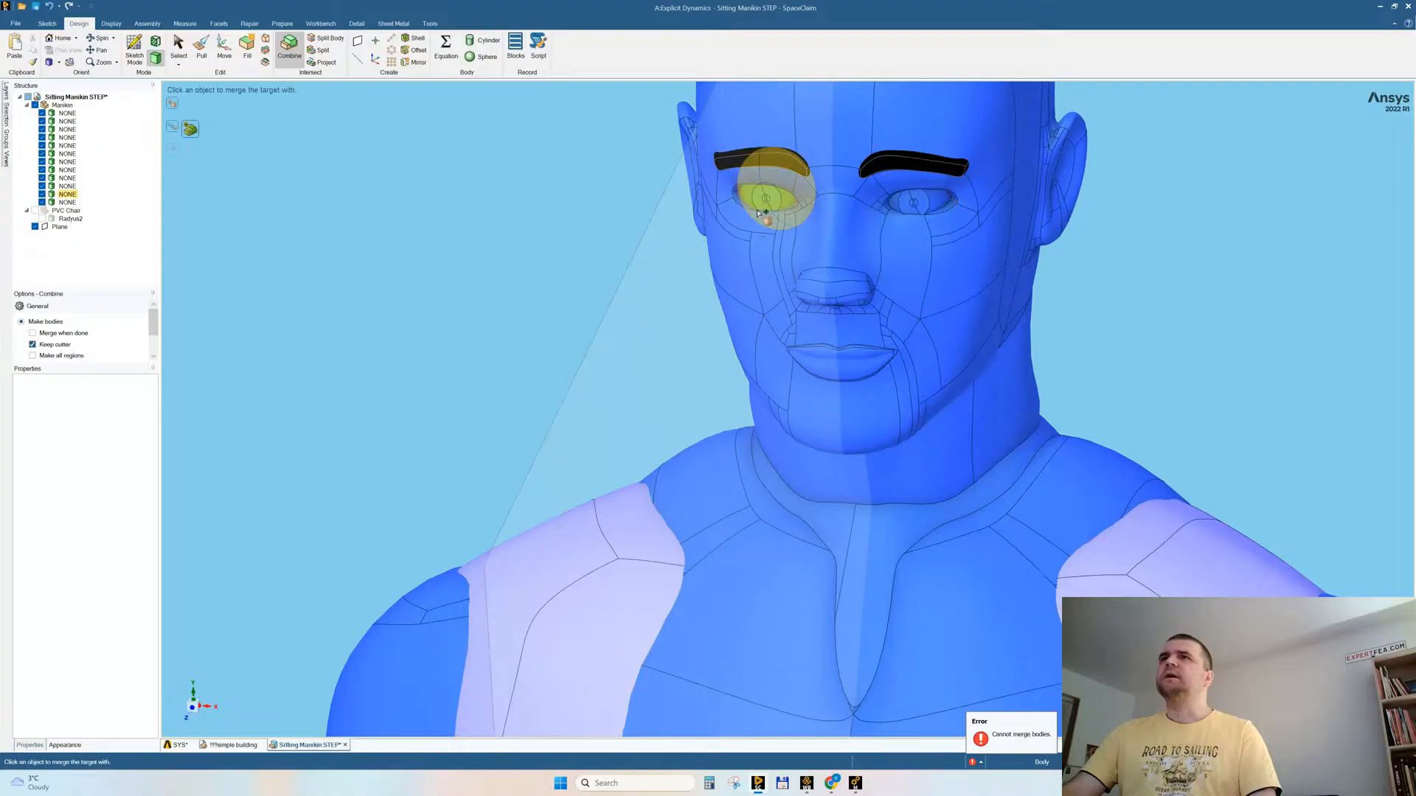
pyautogui.click(767, 201)
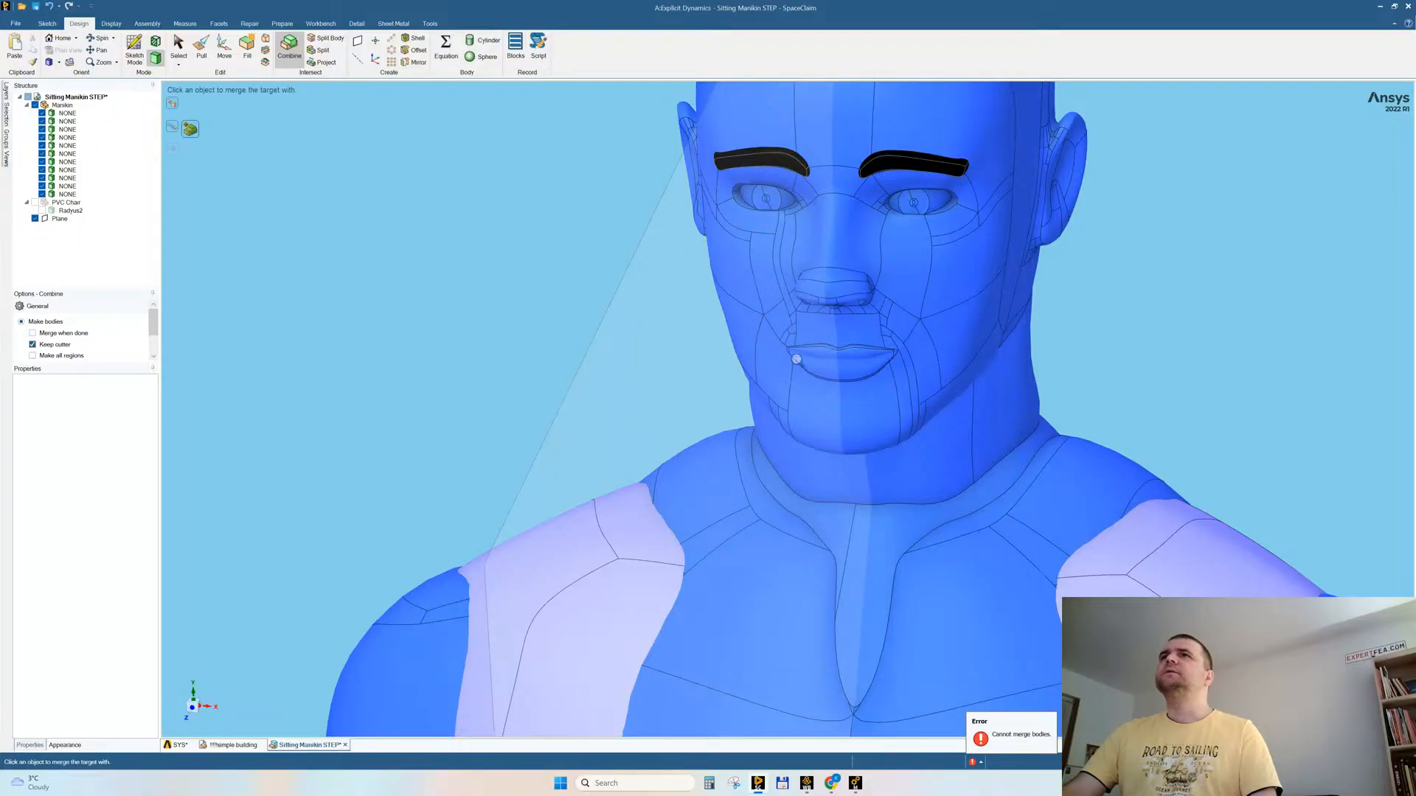
pyautogui.scroll(-6, 796, 359)
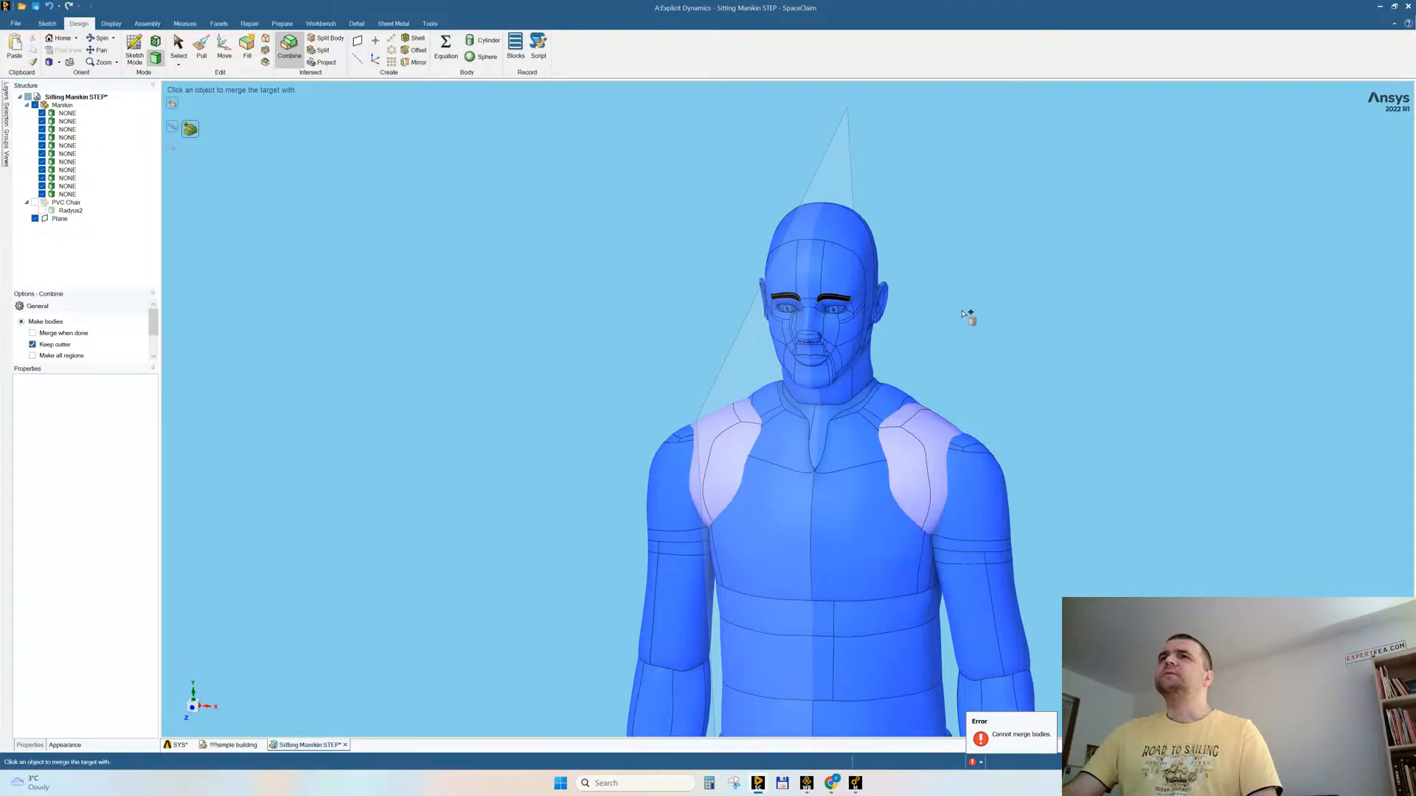
pyautogui.moveTo(967, 313); pyautogui.dragTo(985, 293, button='middle')
pyautogui.press('Escape')
pyautogui.press('Escape')
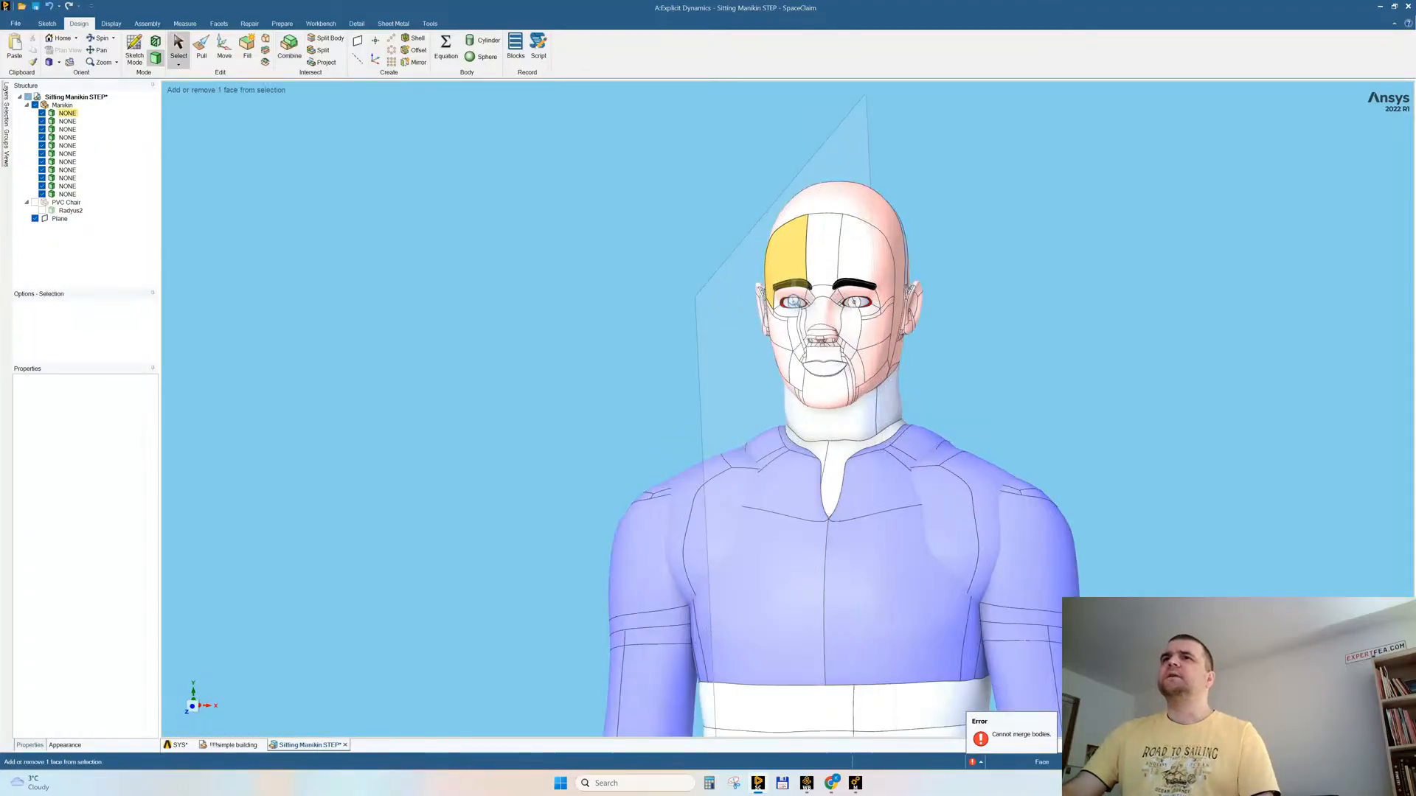
# Step: Delete both separate eyebrow bodies from the manikin's face
pyautogui.scroll(5, 807, 298)
pyautogui.click(807, 298)
pyautogui.press('Delete')
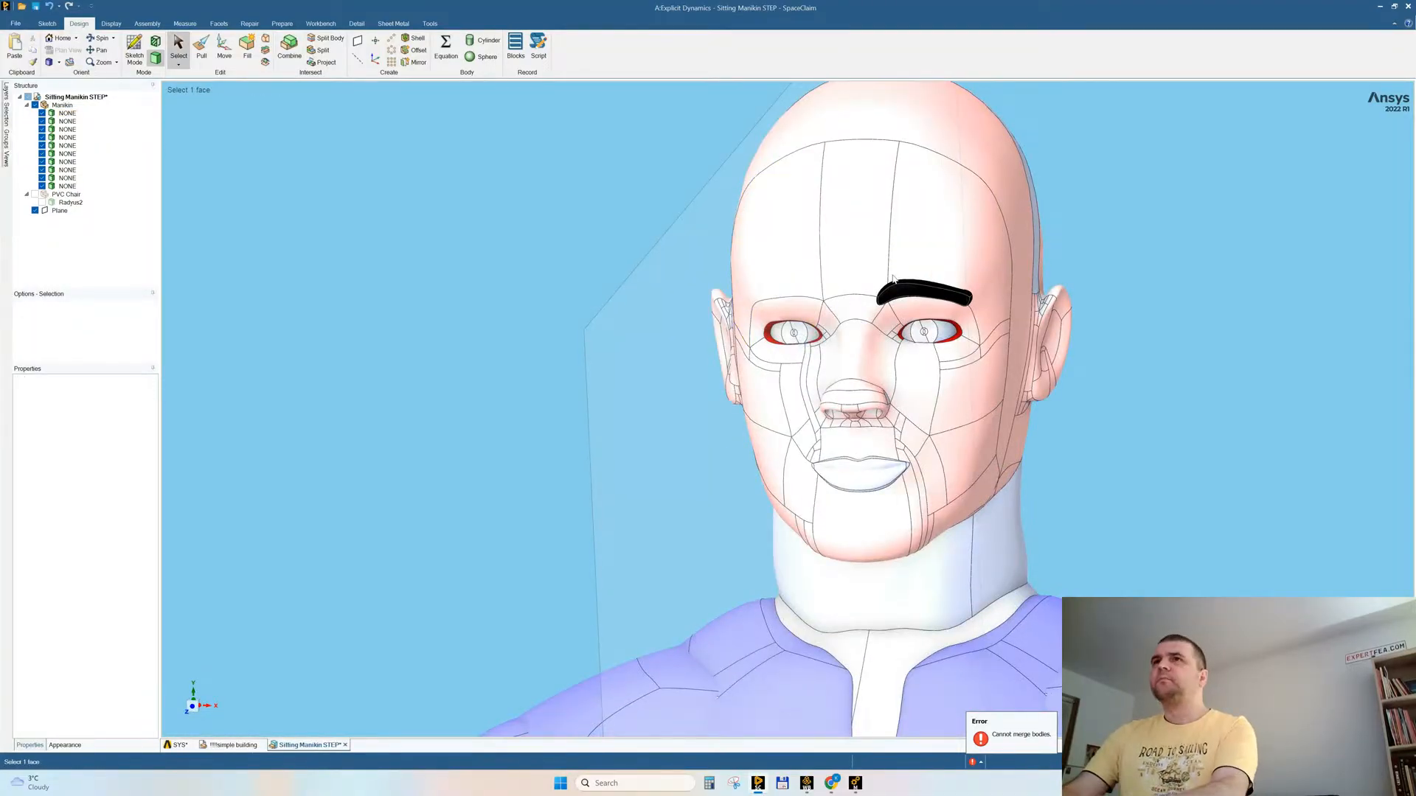
pyautogui.click(879, 295)
pyautogui.press('Delete')
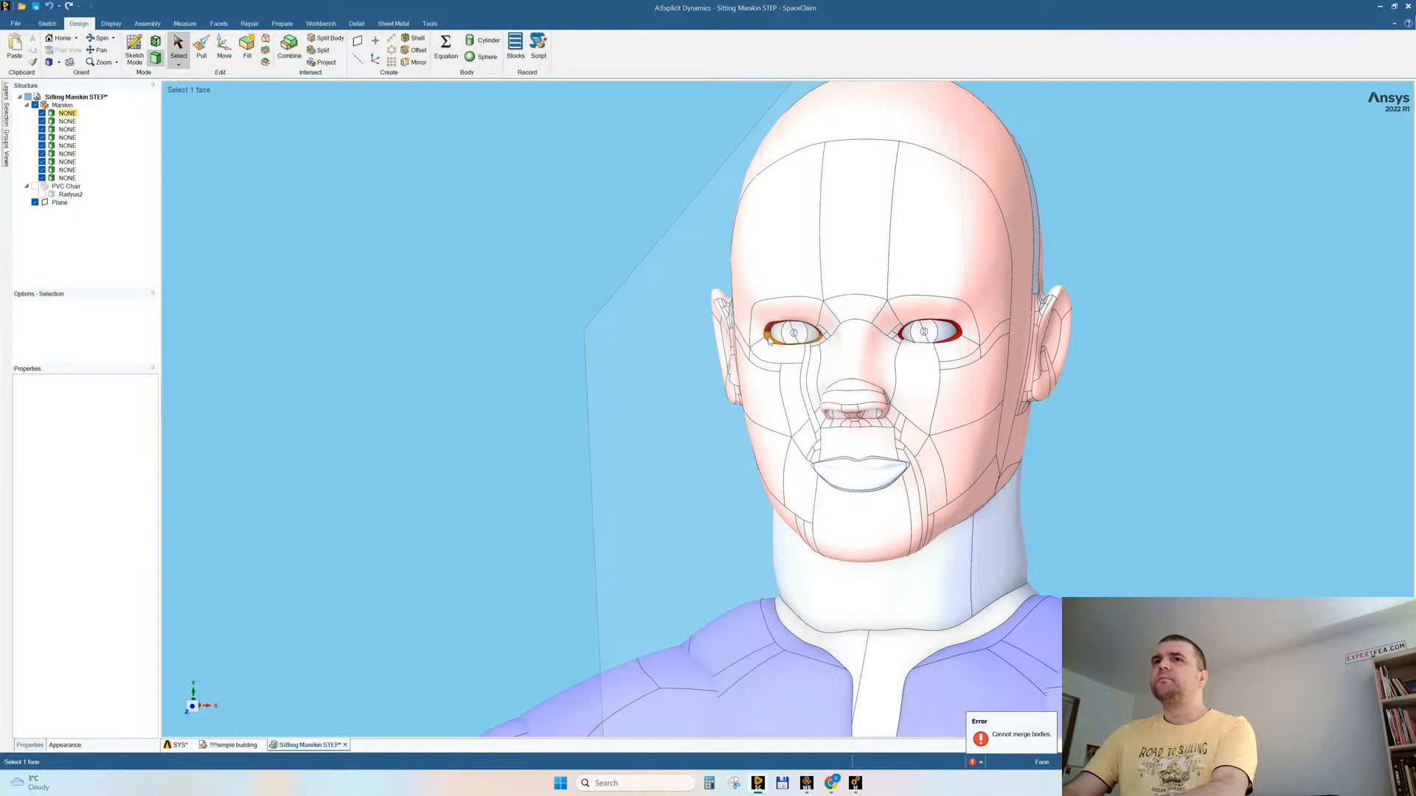
# Step: Examine the eye rims and the rest of the merged manikin for bodies that are still separate
pyautogui.click(770, 340)
pyautogui.click(481, 282)
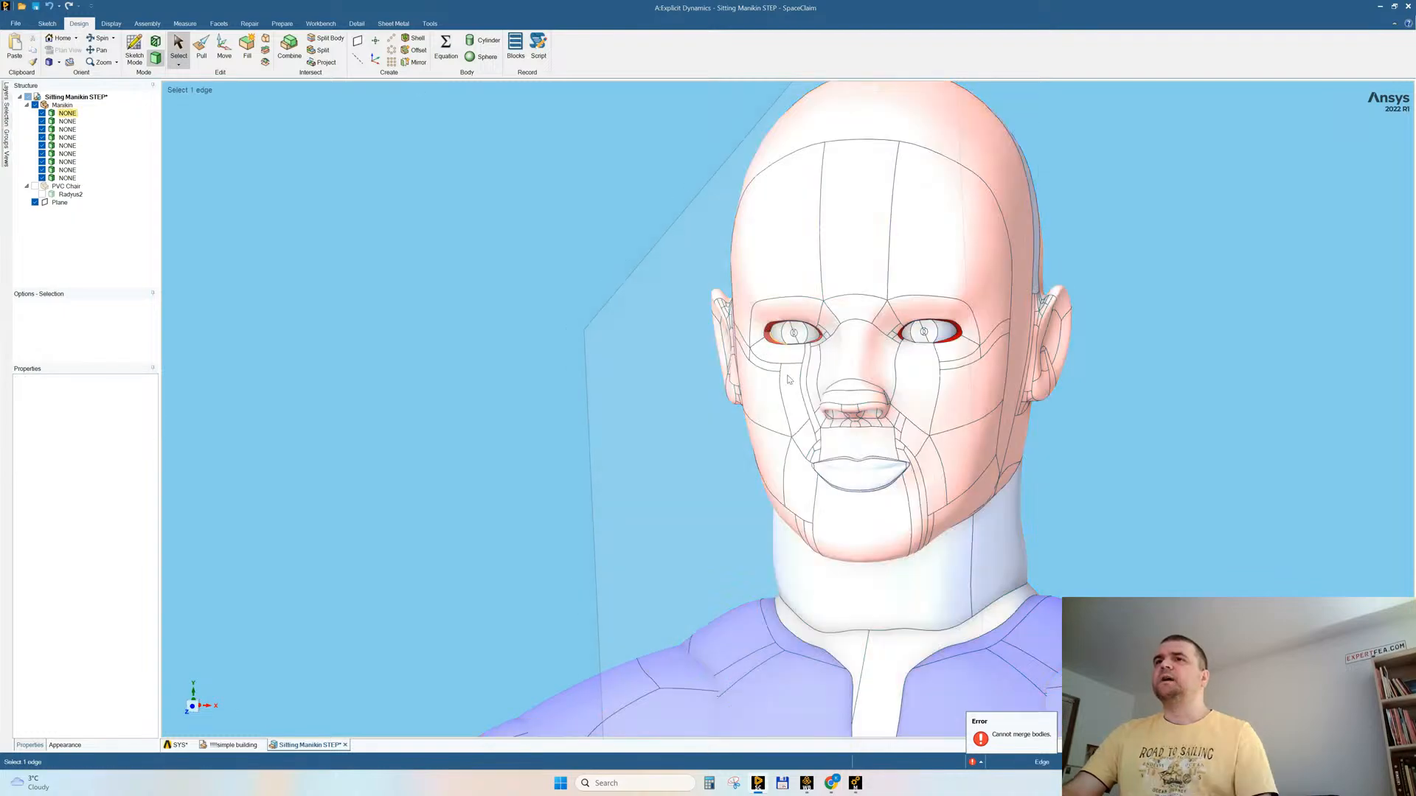
pyautogui.scroll(-5, 885, 349)
pyautogui.moveTo(897, 351); pyautogui.dragTo(1007, 441, button='middle')
pyautogui.click(1014, 330)
pyautogui.tripleClick(1013, 326)
pyautogui.scroll(-5, 891, 386)
pyautogui.click(1008, 445)
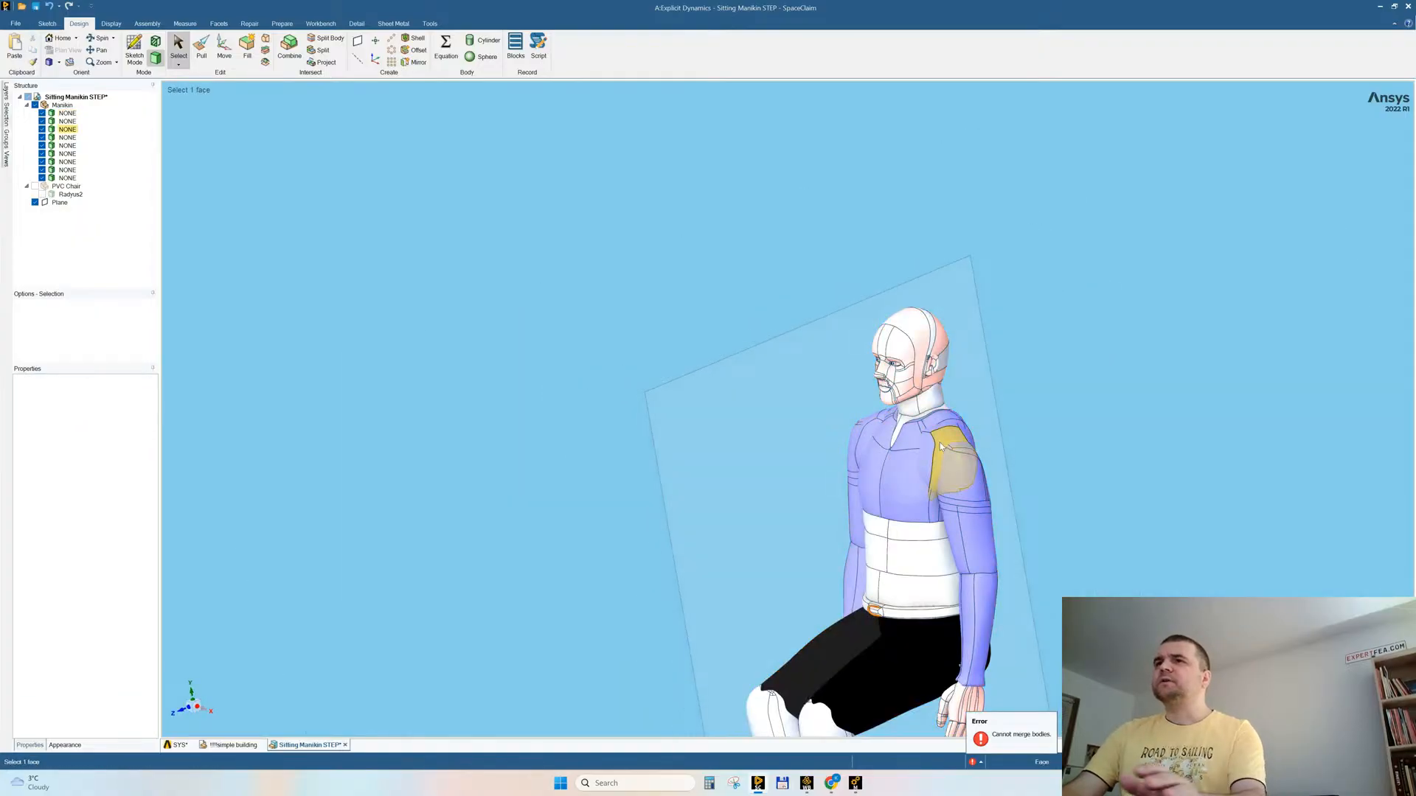
# Step: Delete the two separate shoulder pieces at the front of the manikin's chest
pyautogui.click(941, 447)
pyautogui.press('Delete')
pyautogui.moveTo(941, 447); pyautogui.dragTo(849, 445, button='middle')
pyautogui.click(837, 438)
pyautogui.press('Delete')
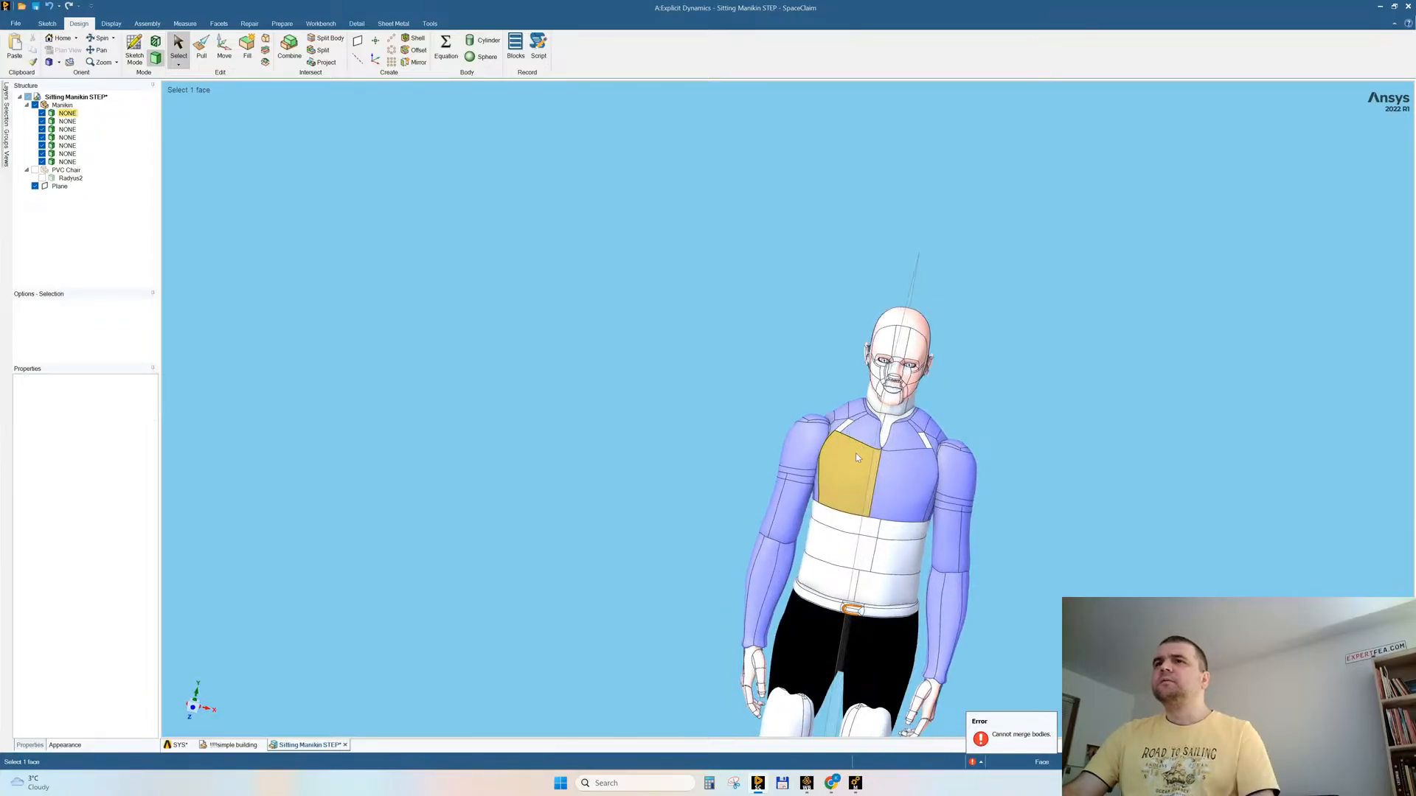
# Step: Select the whole combined manikin solid to check which parts it includes
pyautogui.tripleClick(857, 456)
pyautogui.moveTo(988, 383); pyautogui.dragTo(966, 525, button='middle')
pyautogui.click(1021, 488)
pyautogui.tripleClick(913, 526)
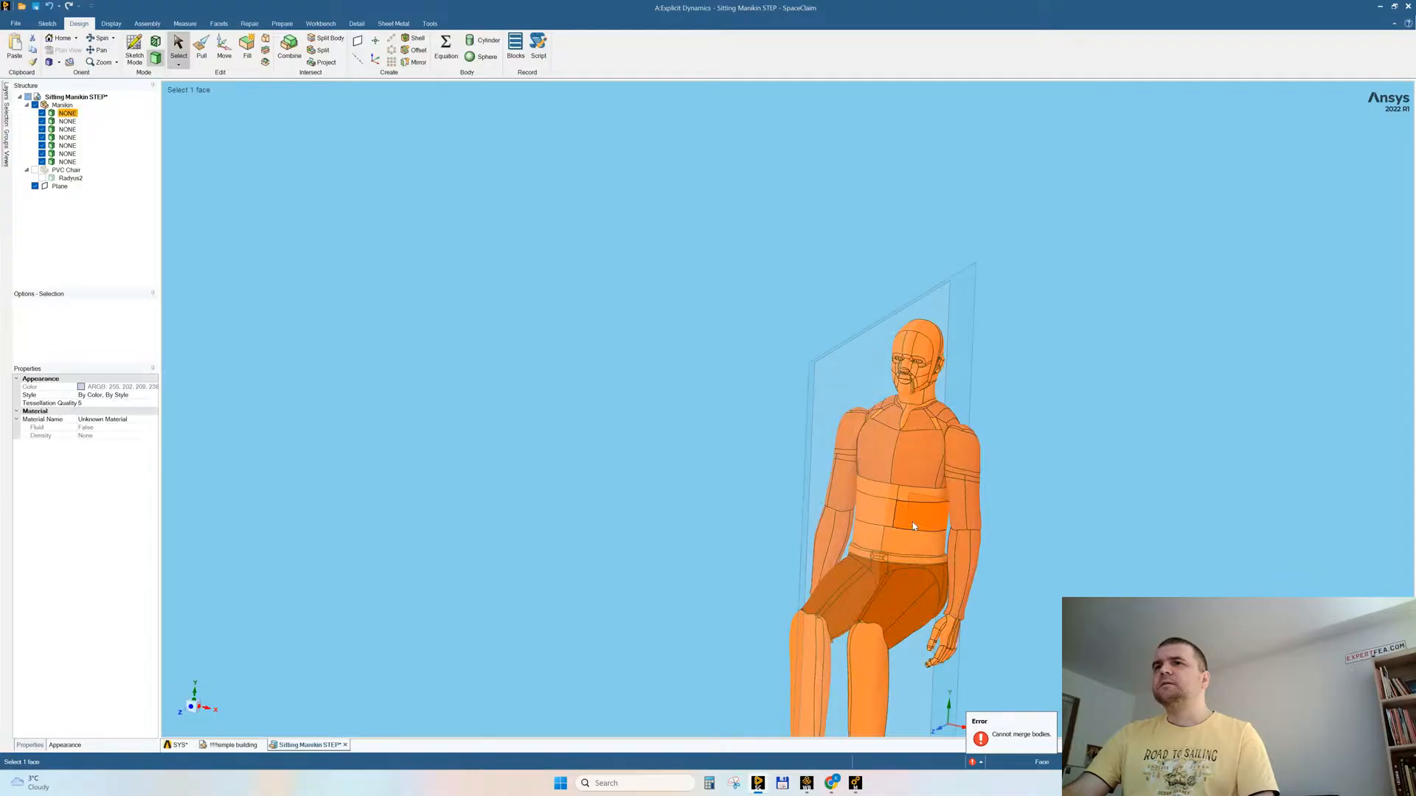
# Step: Delete the two separate body pieces on the backs of the manikin's hands
pyautogui.click(1039, 522)
pyautogui.scroll(-1, 1038, 520)
pyautogui.keyDown('ctrl'); pyautogui.moveTo(1039, 519); pyautogui.dragTo(955, 413, button='middle'); pyautogui.keyUp('ctrl')
pyautogui.moveTo(889, 463); pyautogui.dragTo(1008, 477, button='middle')
pyautogui.scroll(5, 831, 532)
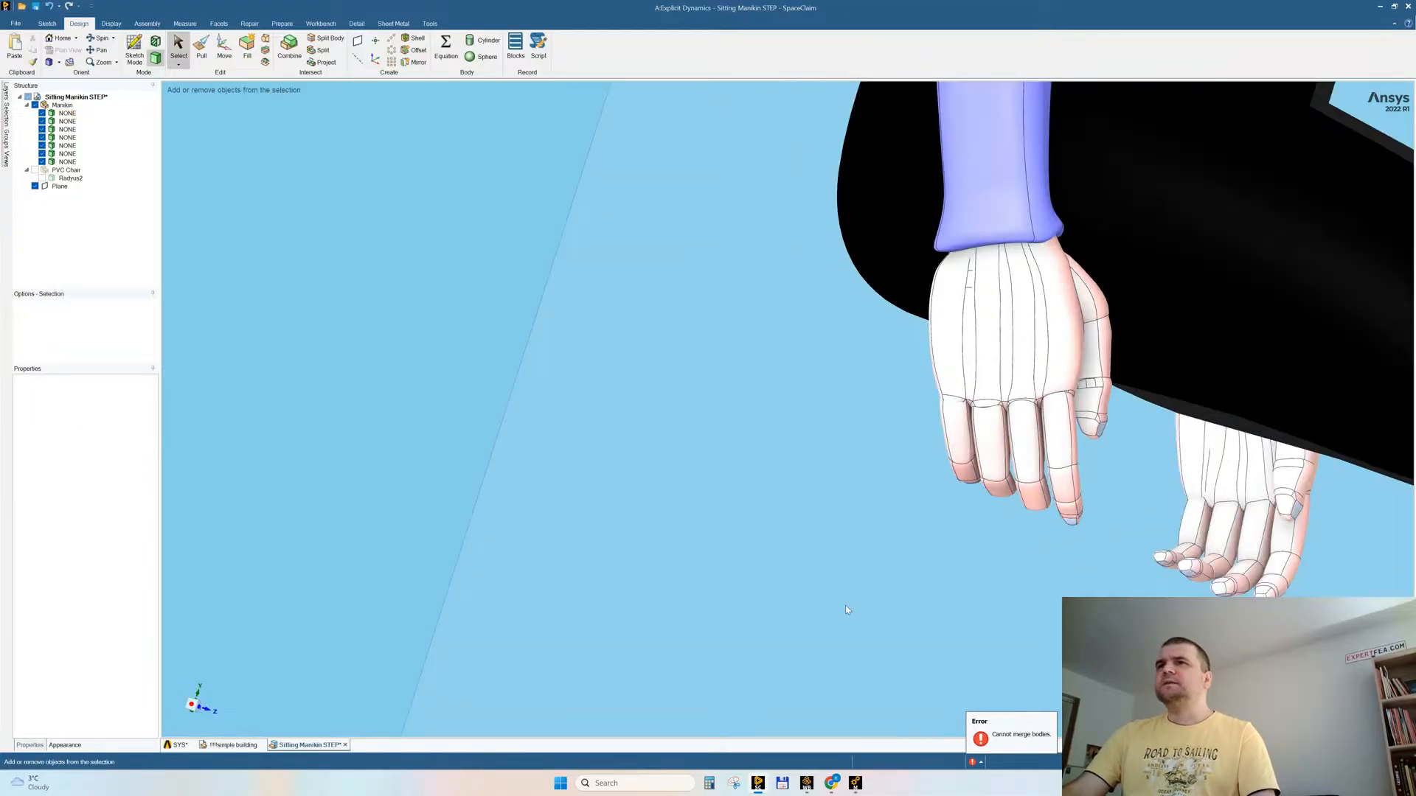
pyautogui.click(939, 340)
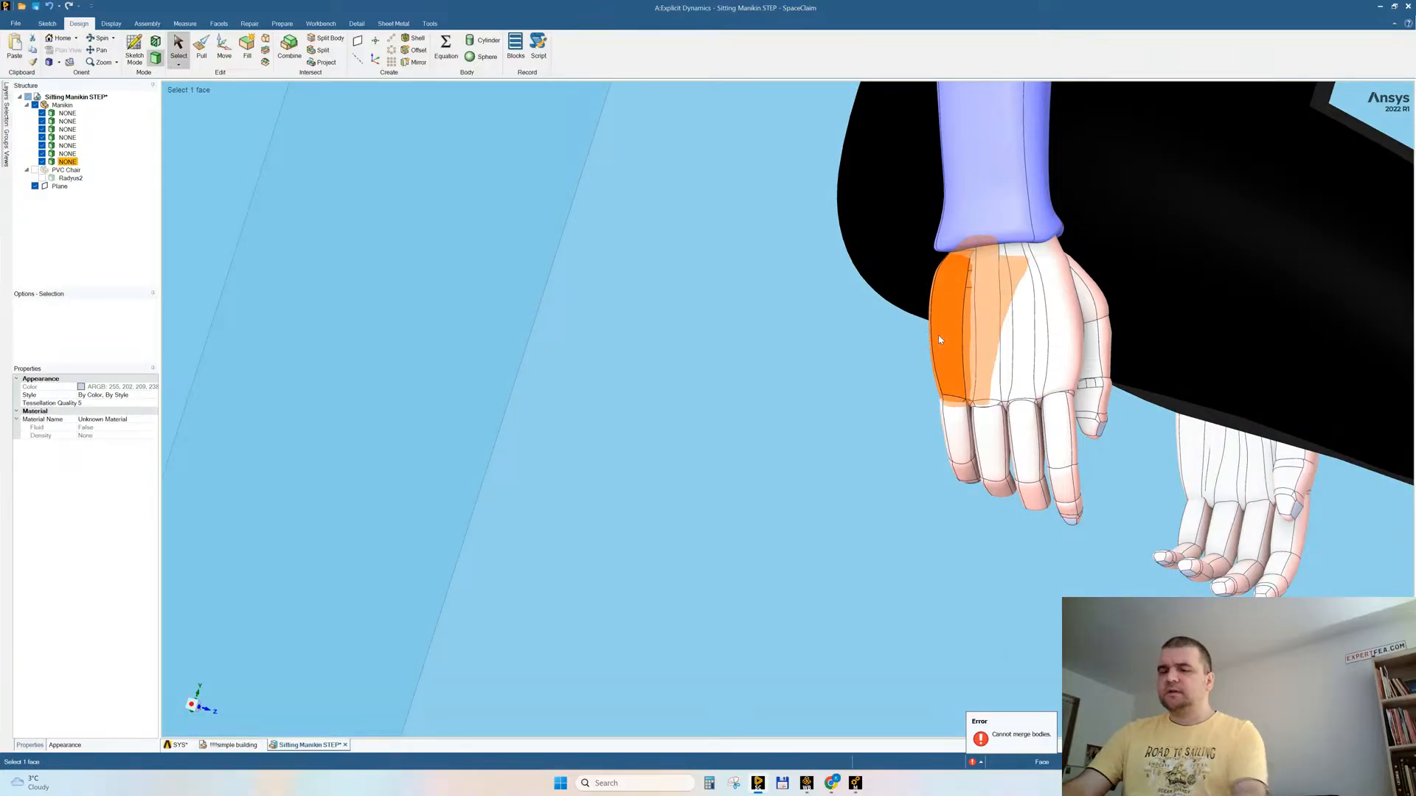
pyautogui.press('Delete')
pyautogui.moveTo(939, 337); pyautogui.dragTo(852, 382, button='middle')
pyautogui.click(861, 471)
pyautogui.press('Delete')
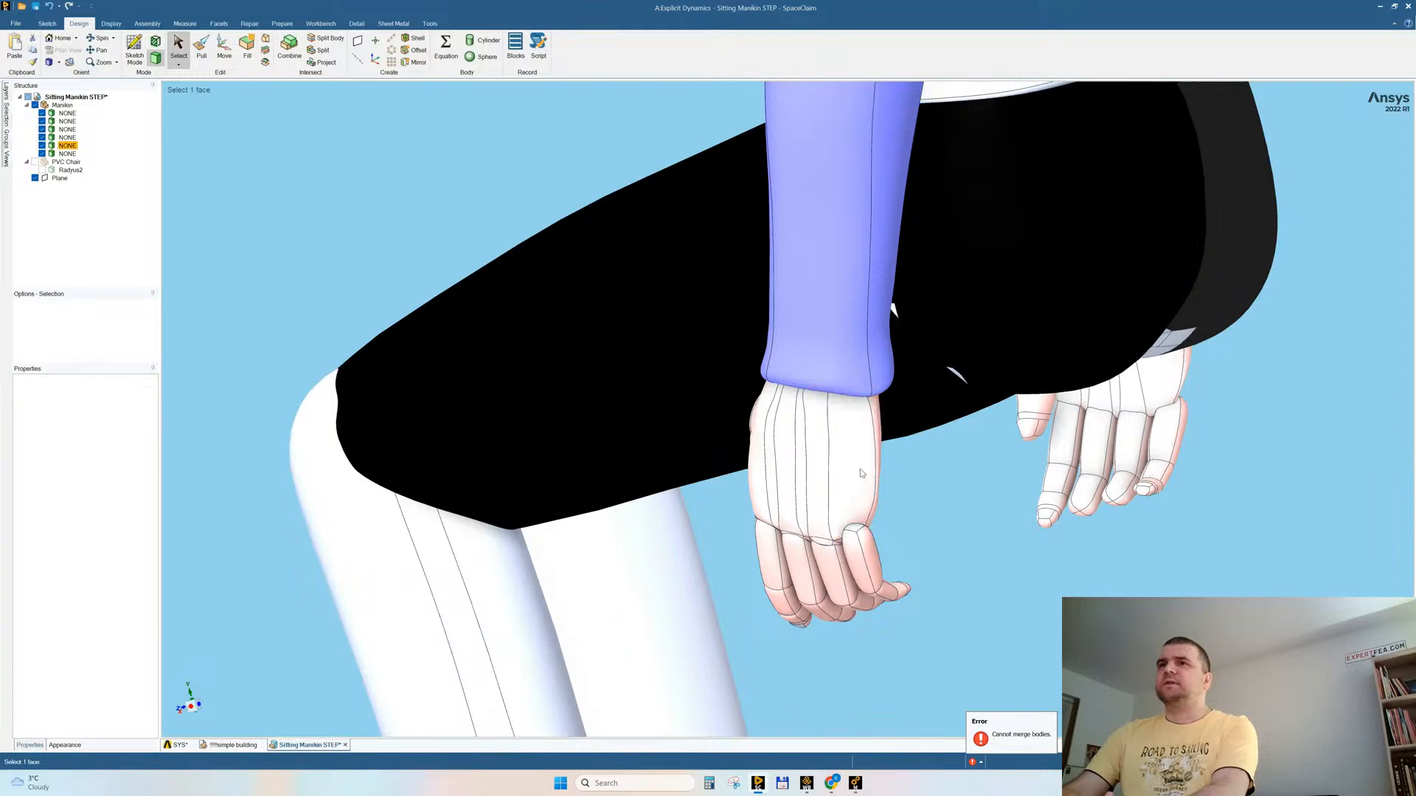
# Step: Hide the whole merged manikin solid and delete the small U-shaped body inside it
pyautogui.moveTo(927, 487); pyautogui.dragTo(1020, 448, button='middle')
pyautogui.tripleClick(993, 427)
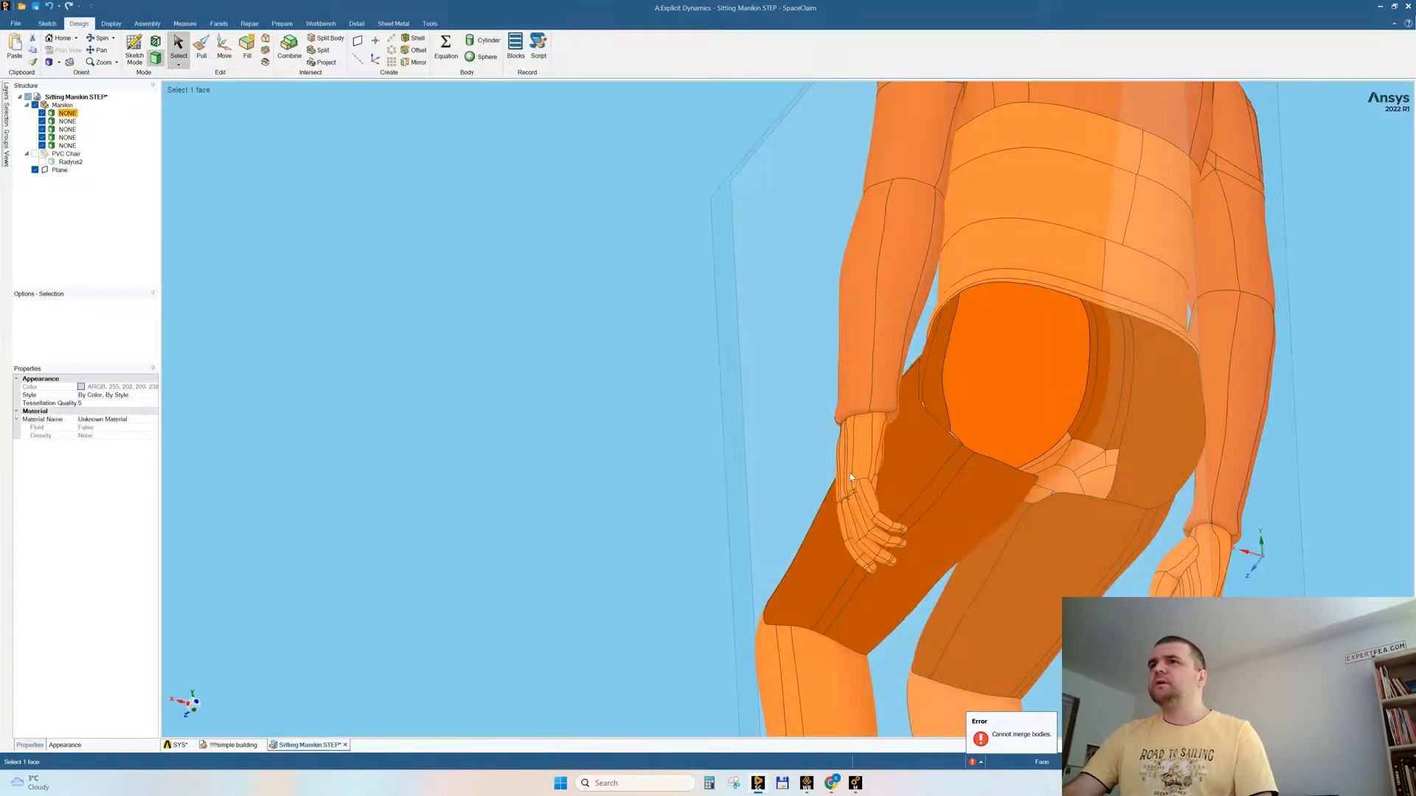
pyautogui.rightClick(501, 325)
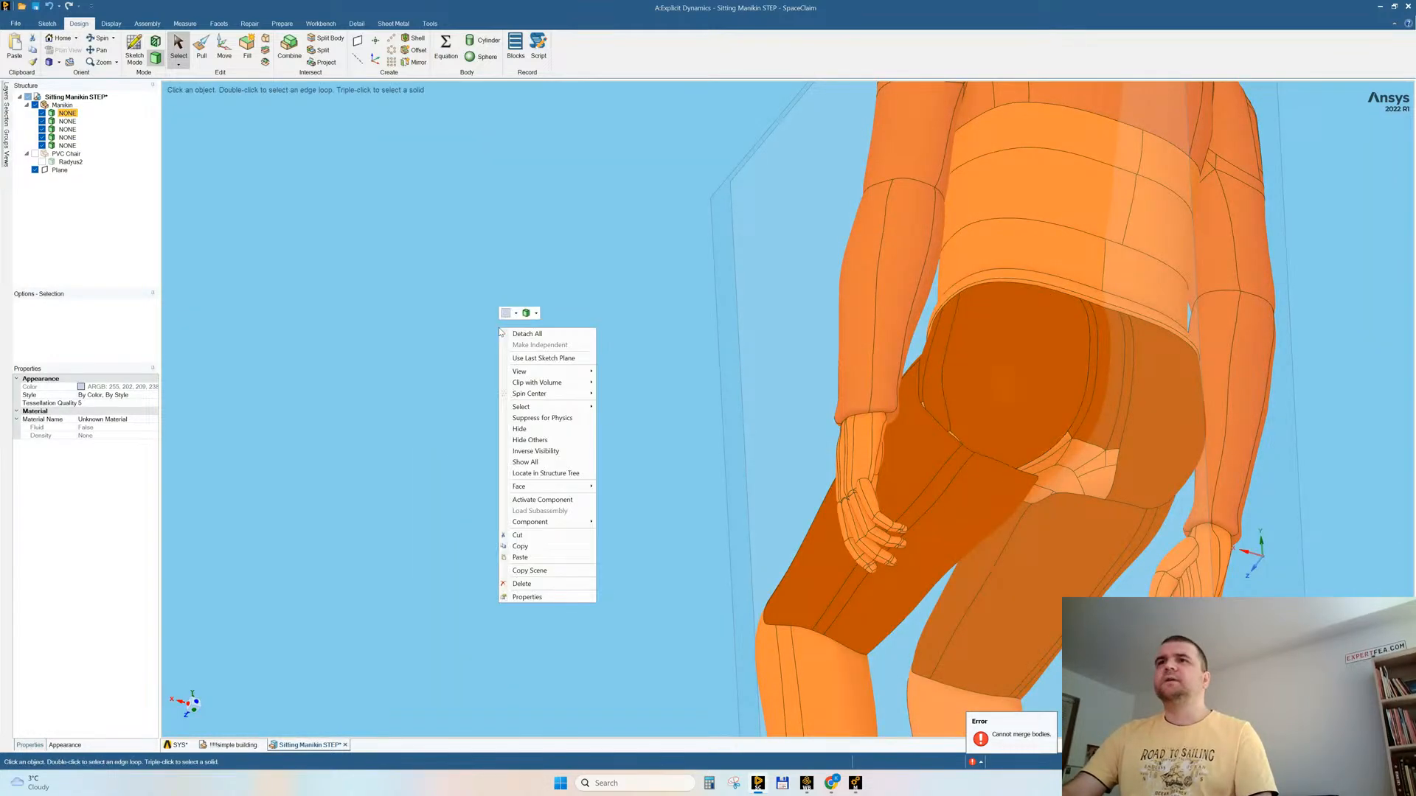
pyautogui.click(518, 430)
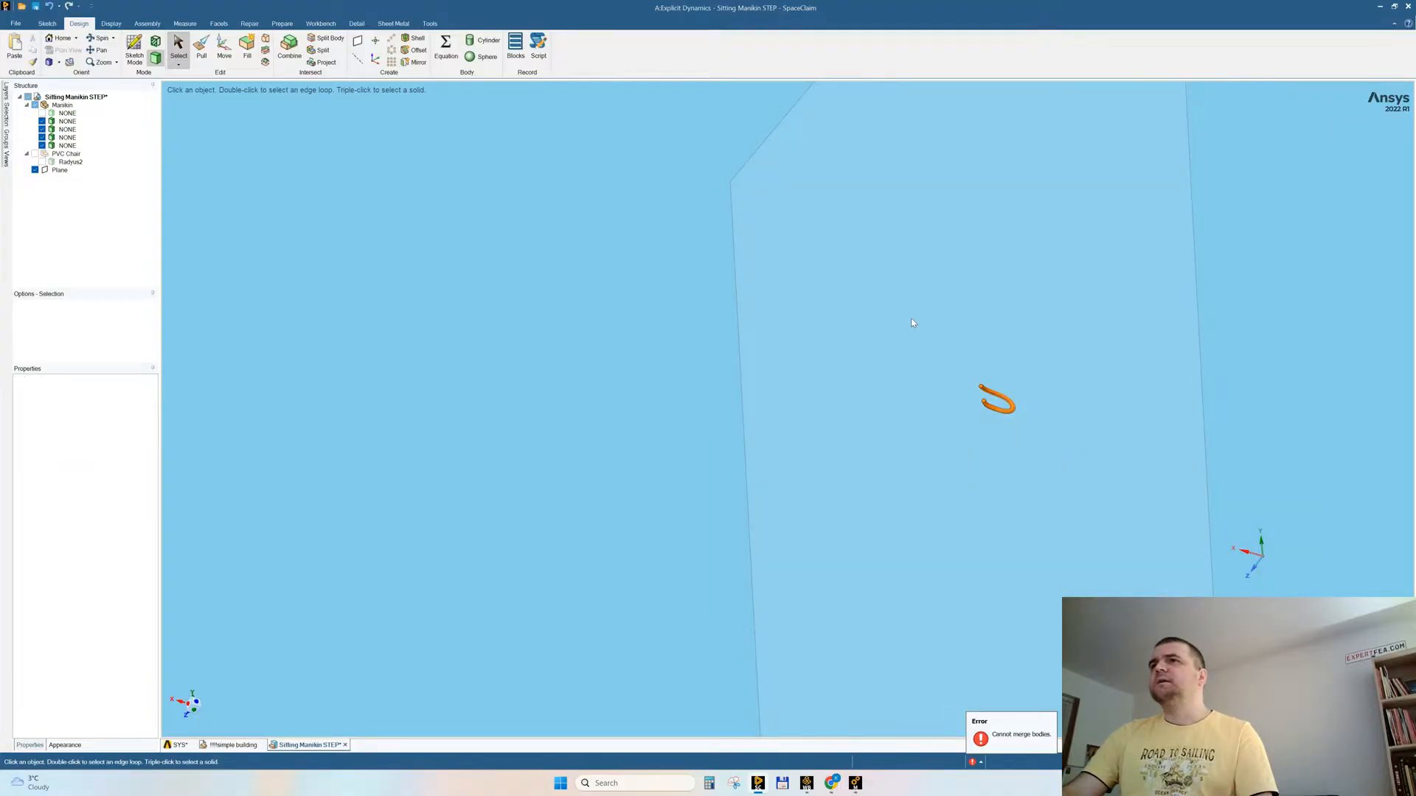
pyautogui.moveTo(912, 322); pyautogui.dragTo(1069, 486)
pyautogui.press('Delete')
# Step: Show all hidden bodies, including the chair, and examine how the manikin sits on it
pyautogui.rightClick(631, 322)
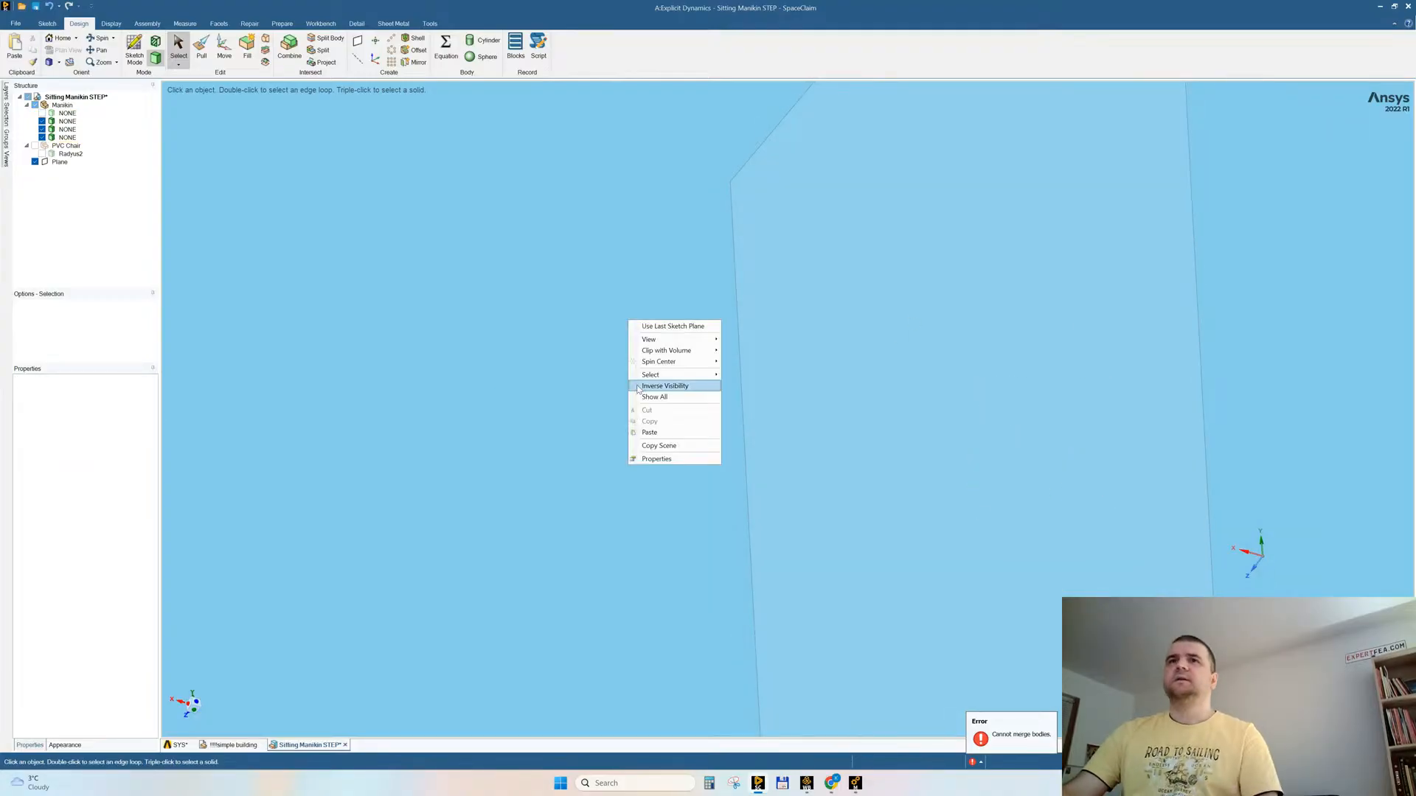
pyautogui.click(712, 402)
pyautogui.moveTo(713, 407); pyautogui.dragTo(1034, 428, button='middle')
pyautogui.scroll(-4, 866, 417)
pyautogui.moveTo(791, 463); pyautogui.dragTo(895, 440, button='middle')
pyautogui.moveTo(664, 417)
pyautogui.mouseDown(button='middle')
pyautogui.moveTo(575, 424)
pyautogui.moveTo(662, 412)
pyautogui.mouseUp(button='middle')
pyautogui.scroll(3, 663, 417)
pyautogui.scroll(-6, 683, 404)
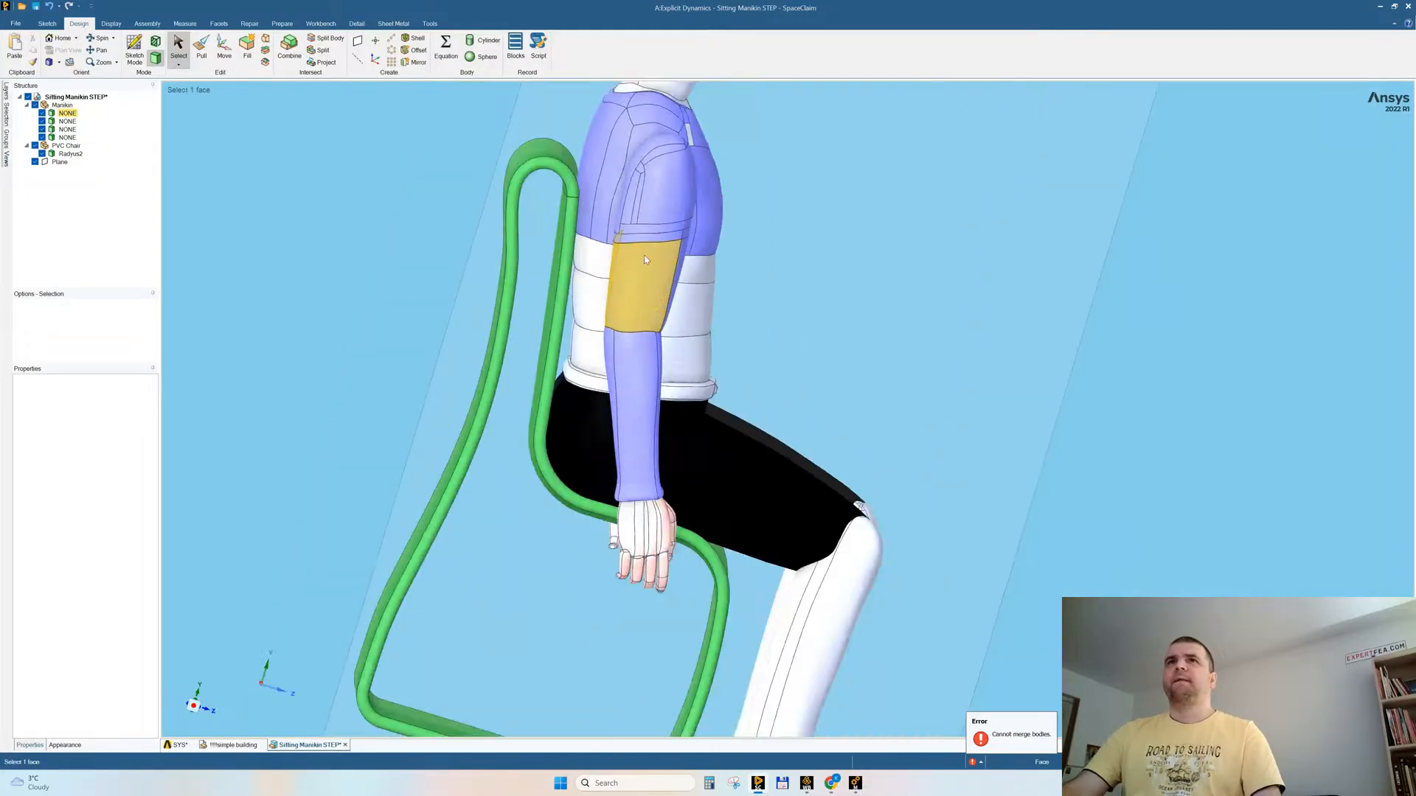
pyautogui.scroll(-2, 694, 394)
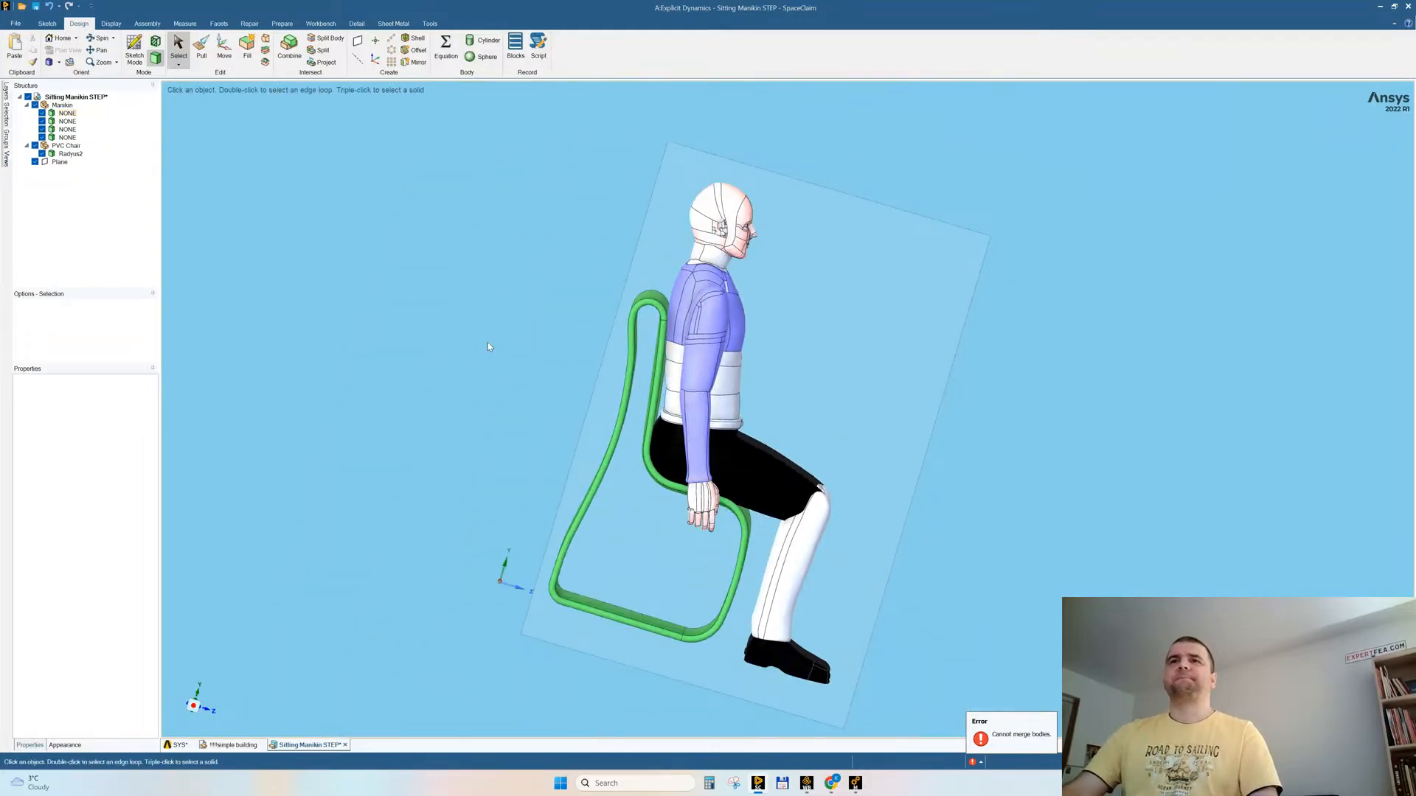
pyautogui.moveTo(476, 349); pyautogui.dragTo(428, 346, button='middle')
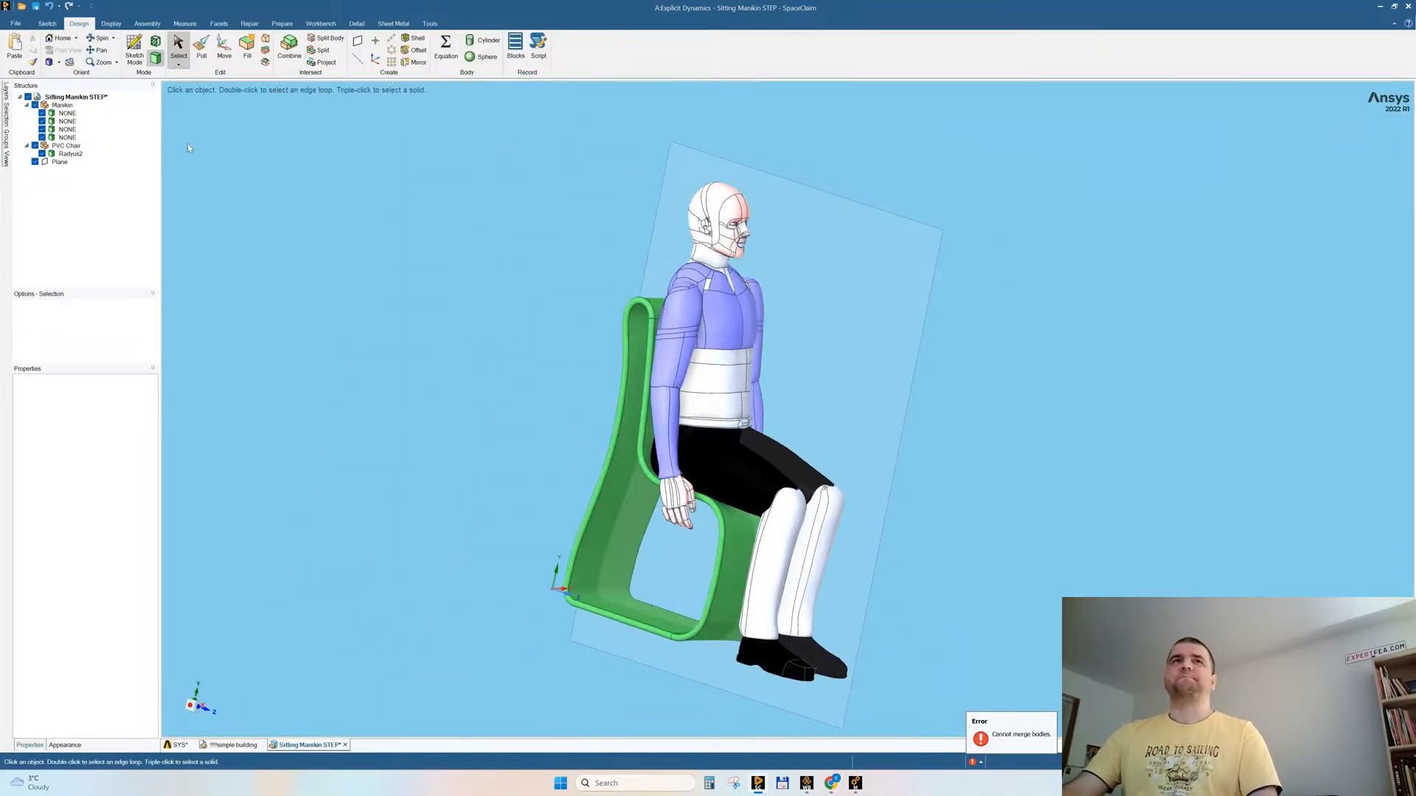
# Step: Run an interference check on the manikin and chair and examine the overlapping regions from the side and front
pyautogui.click(283, 24)
pyautogui.click(254, 48)
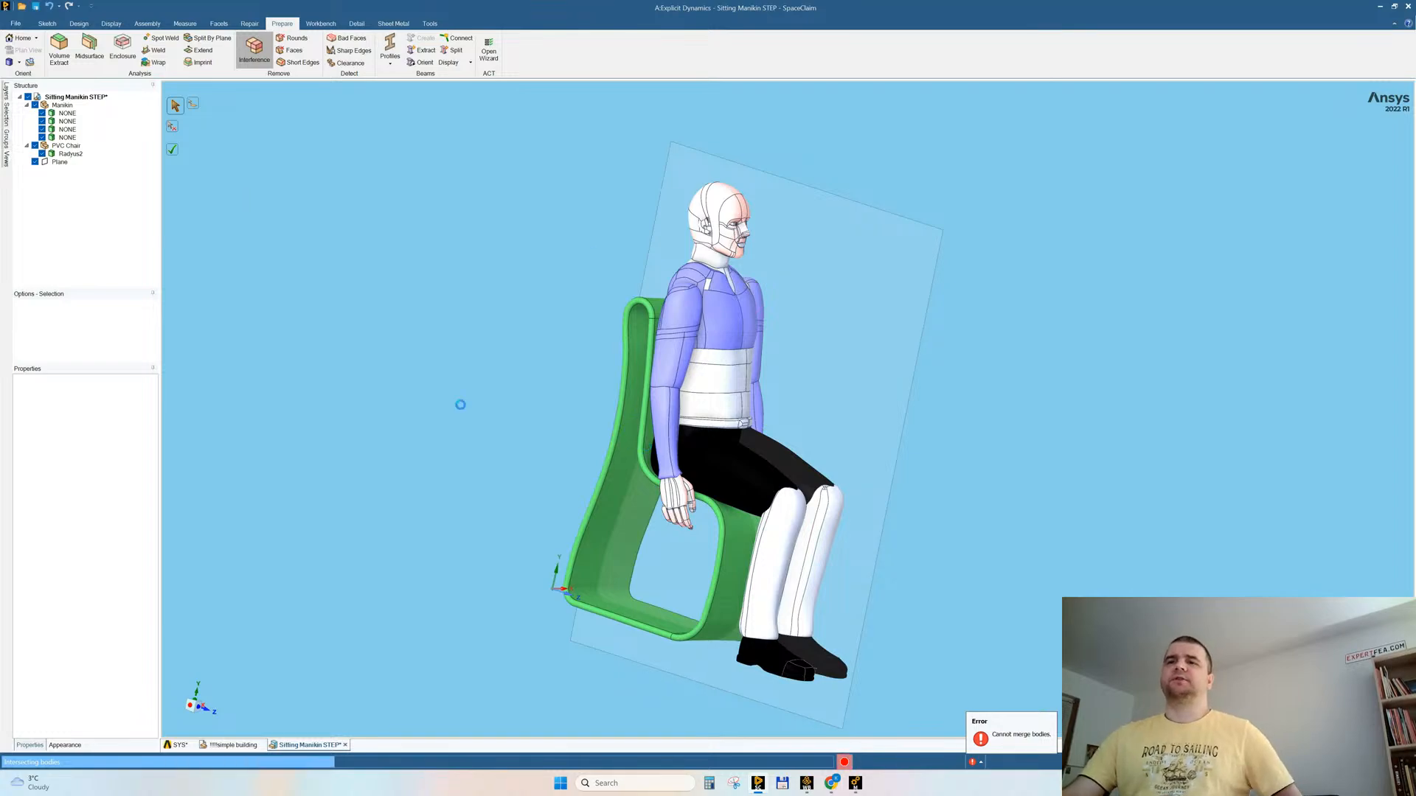
pyautogui.moveTo(1027, 413); pyautogui.dragTo(1025, 446, button='middle')
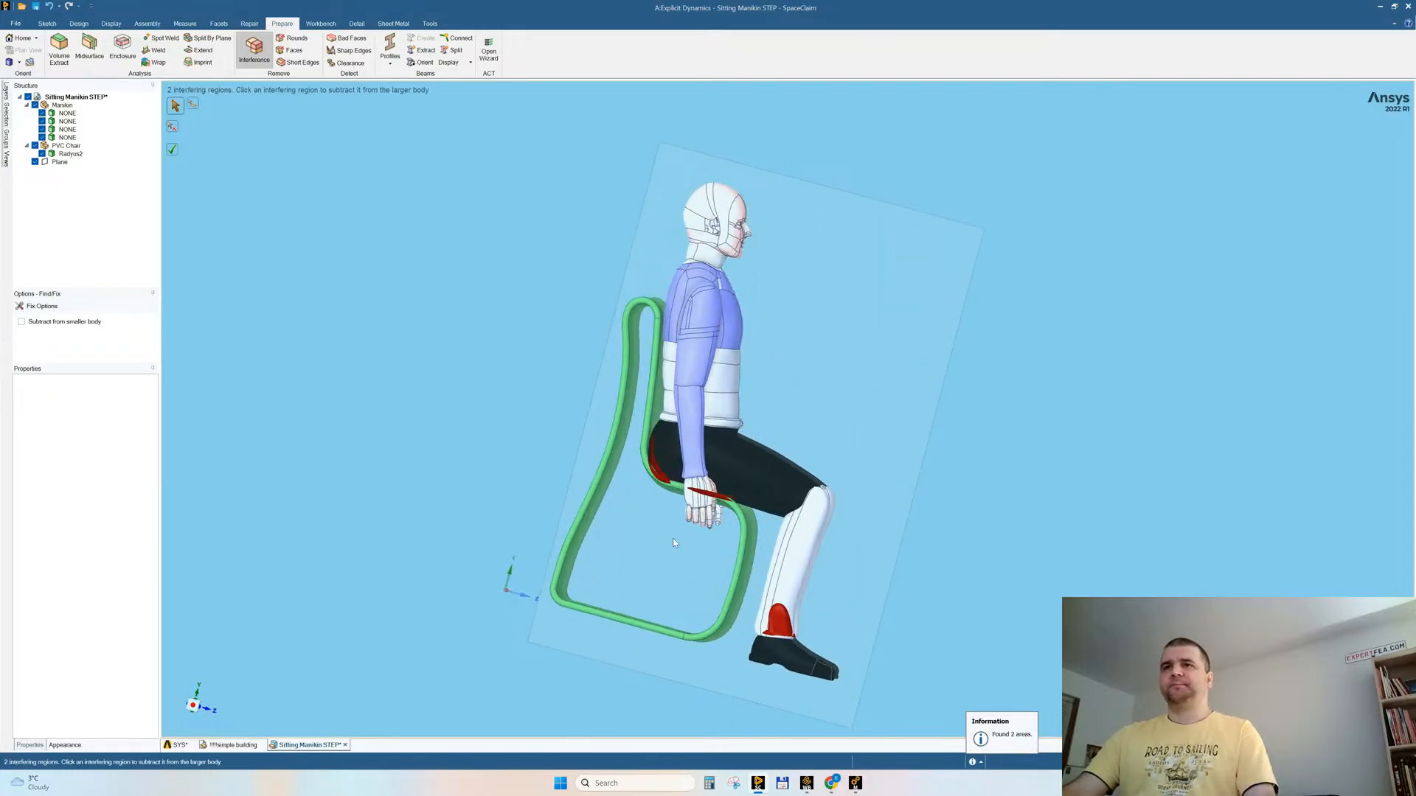
pyautogui.moveTo(941, 578); pyautogui.dragTo(849, 565, button='middle')
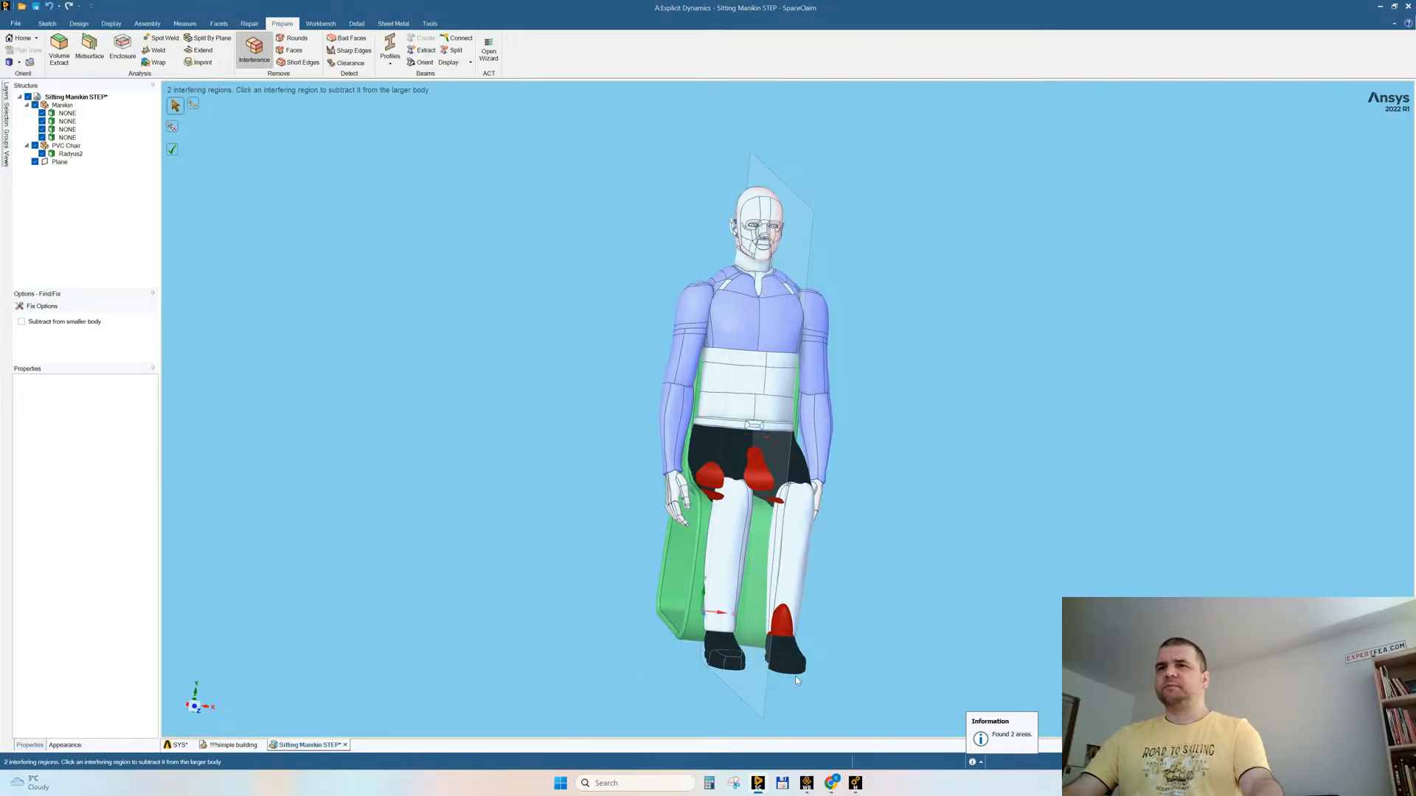
pyautogui.press('Escape')
# Step: Hide the manikin's left shoe to check that it is a separate body, and show all bodies again
pyautogui.moveTo(789, 689); pyautogui.dragTo(794, 677, button='middle')
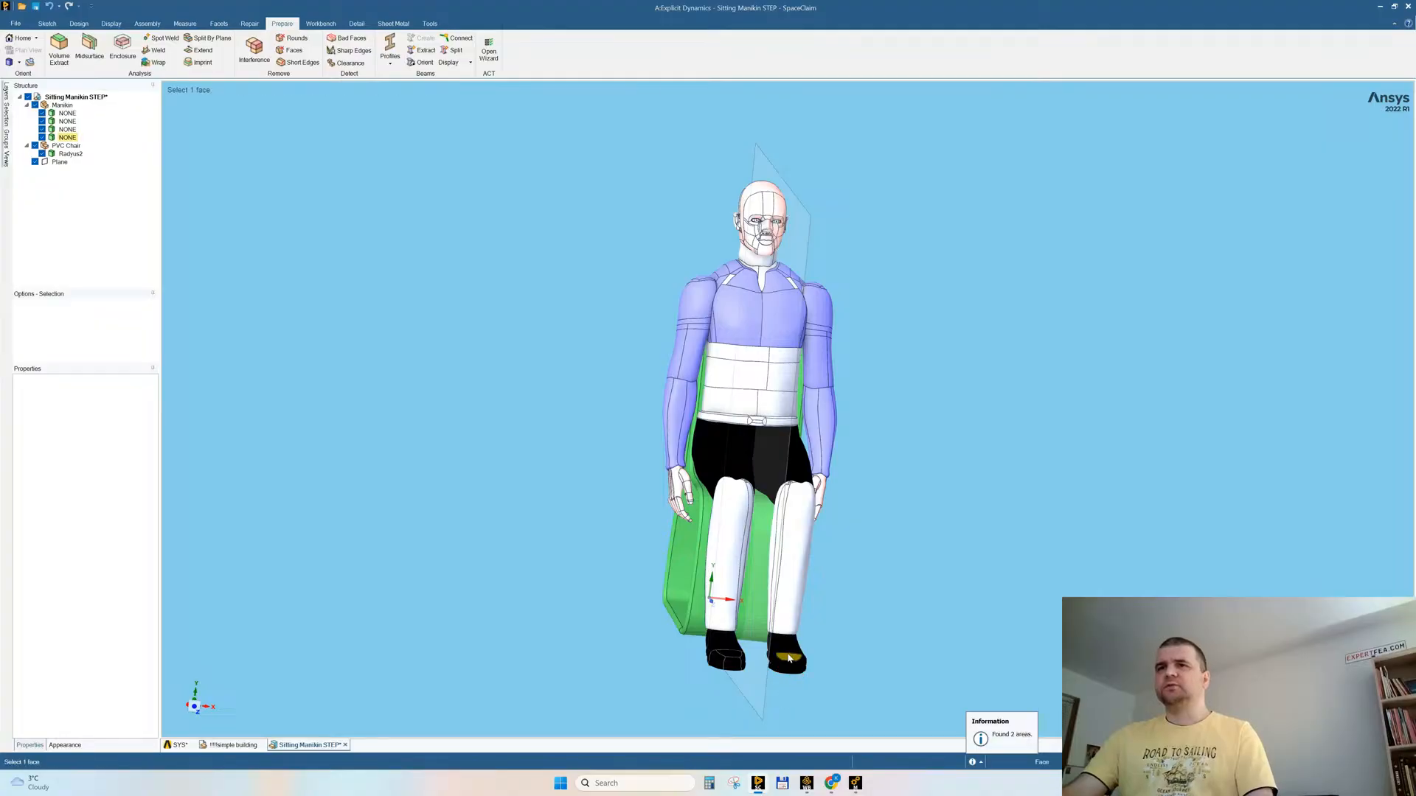
pyautogui.click(788, 658)
pyautogui.rightClick(789, 660)
pyautogui.click(826, 479)
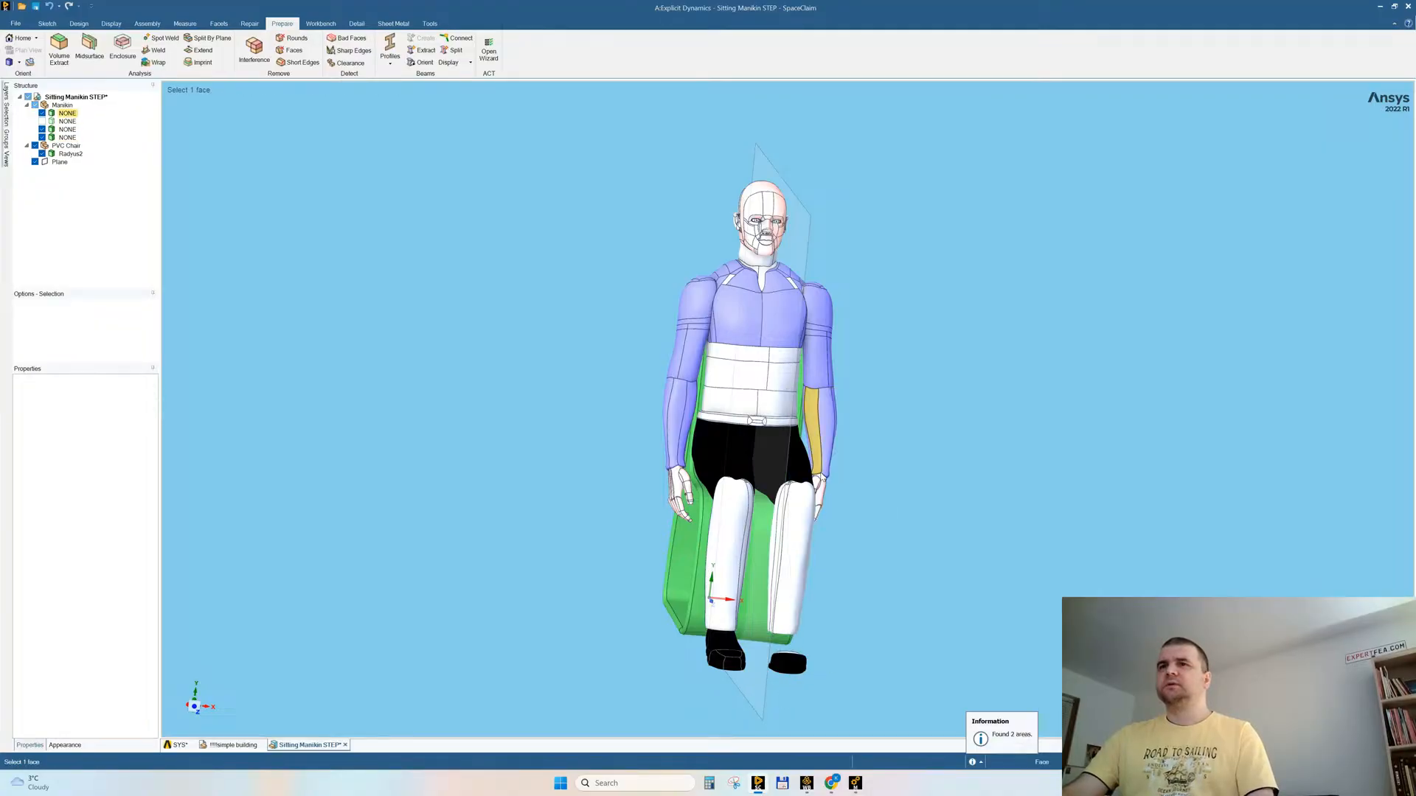
pyautogui.rightClick(895, 397)
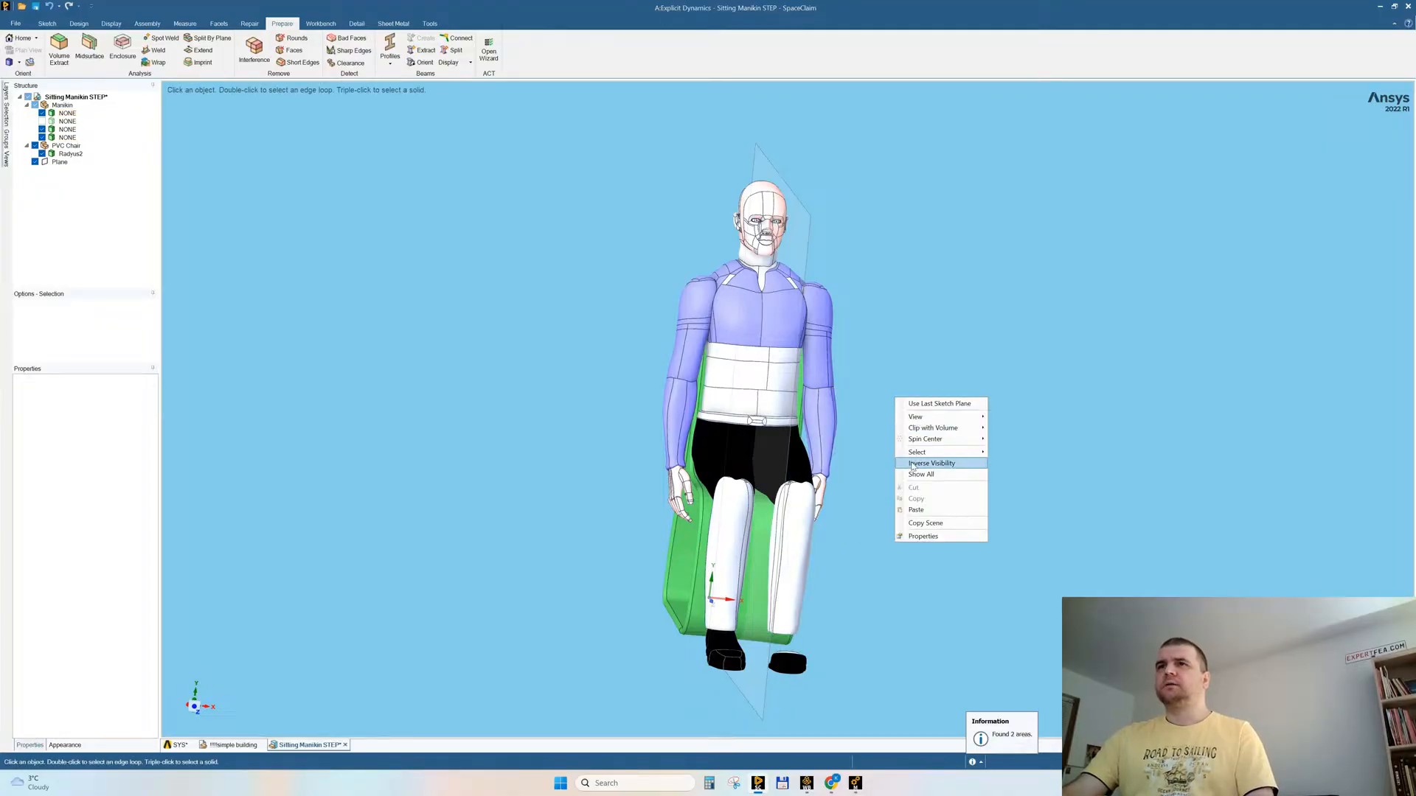
pyautogui.click(912, 474)
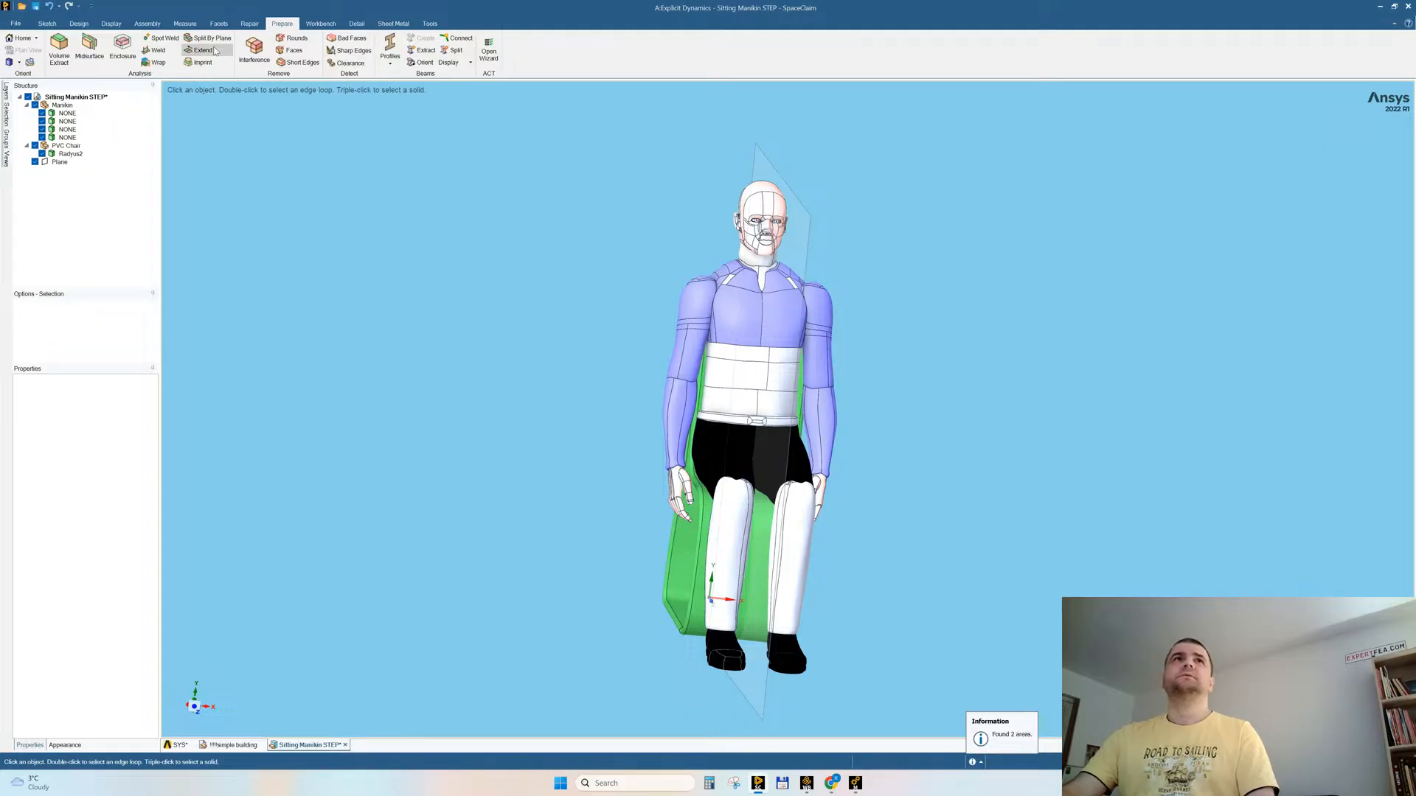
# Step: Move the chair slightly backward and down, away from the seated manikin, using a side view
pyautogui.click(194, 707)
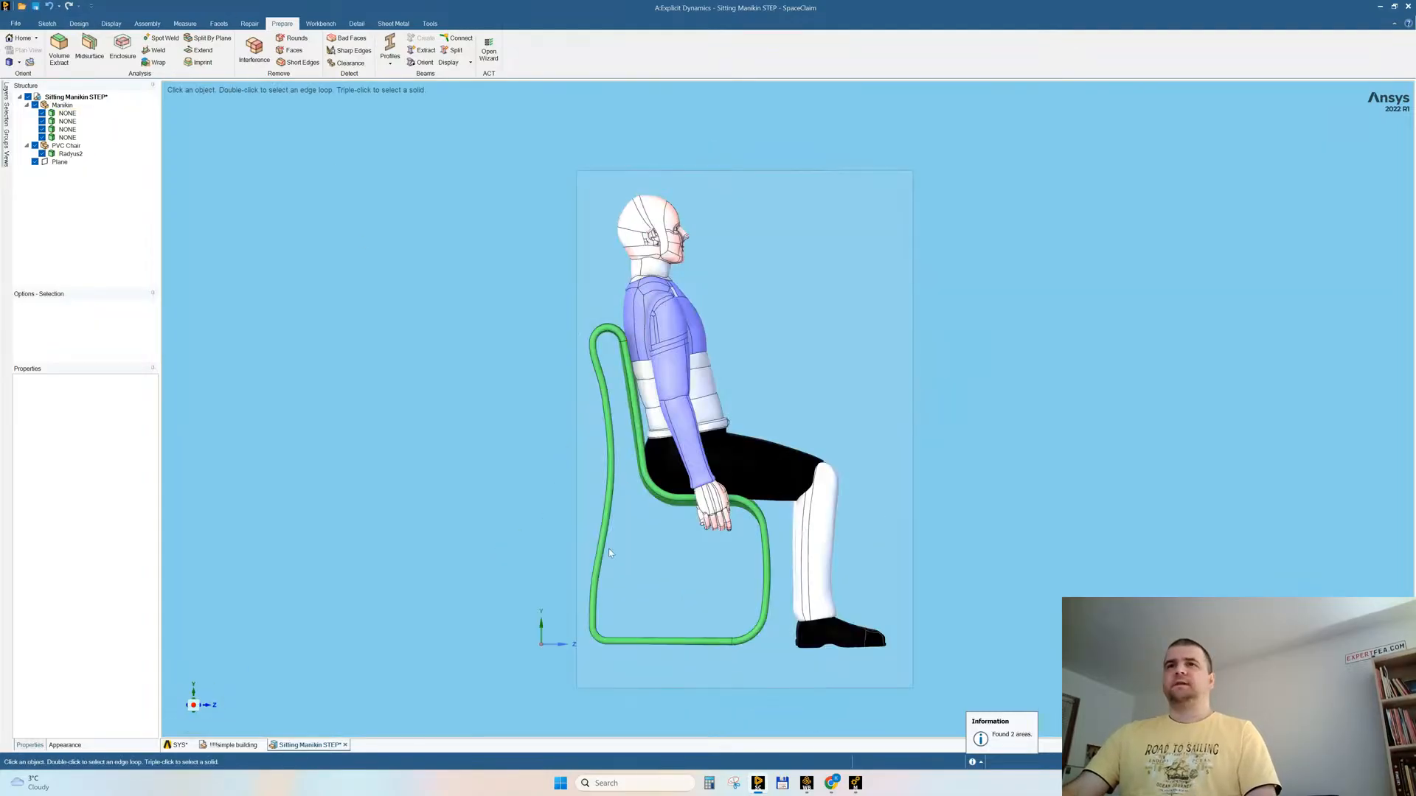
pyautogui.click(601, 549)
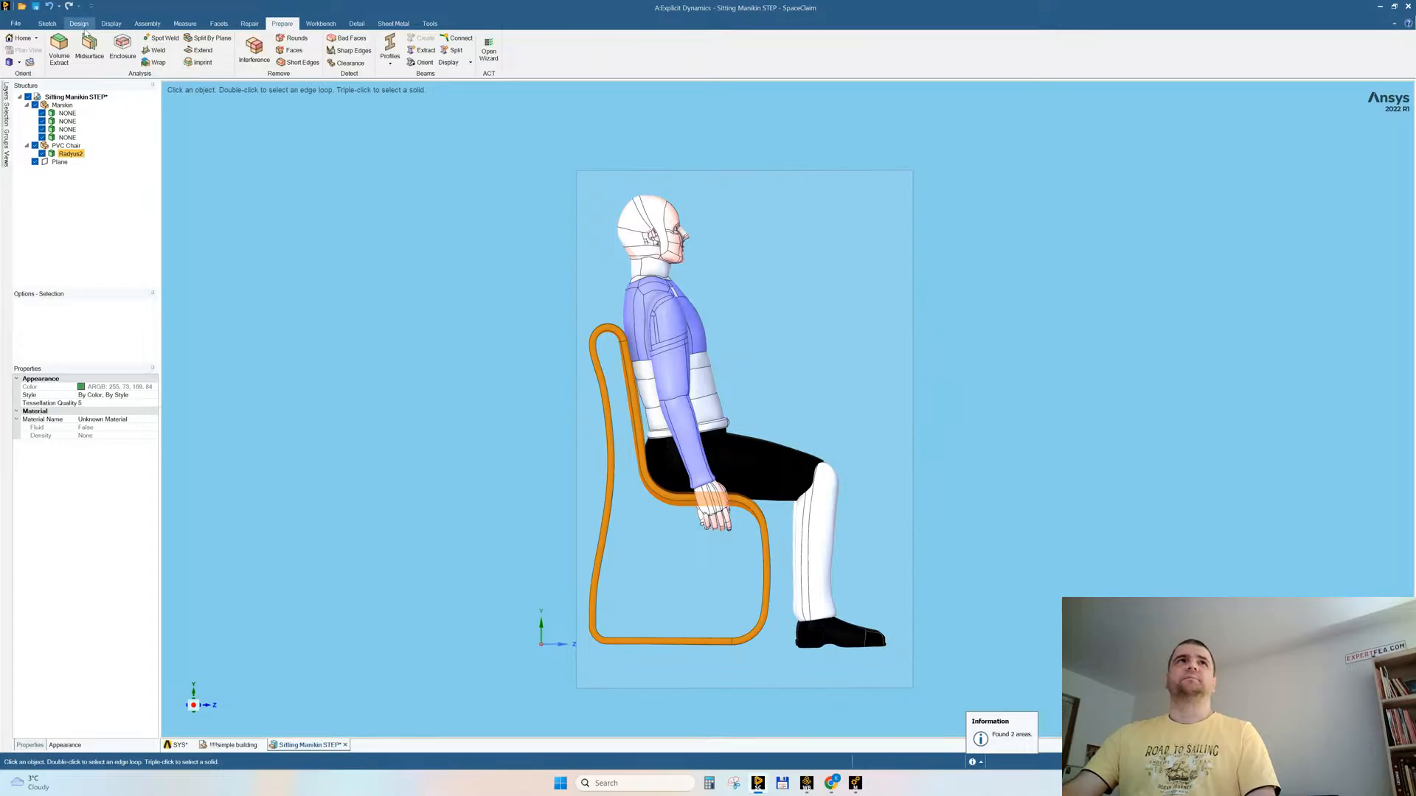
pyautogui.click(79, 24)
pyautogui.click(218, 47)
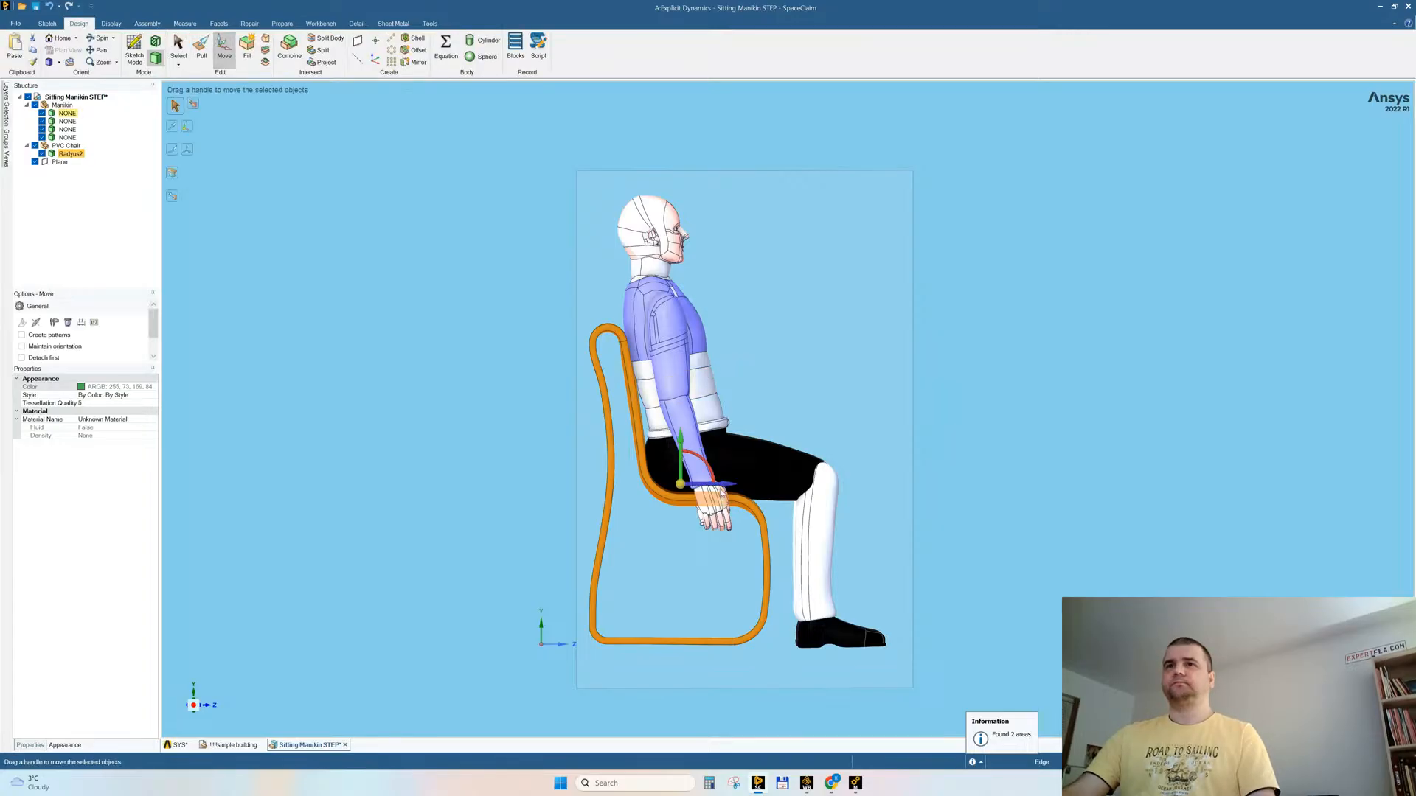
pyautogui.moveTo(721, 488); pyautogui.dragTo(676, 452)
pyautogui.click(963, 378)
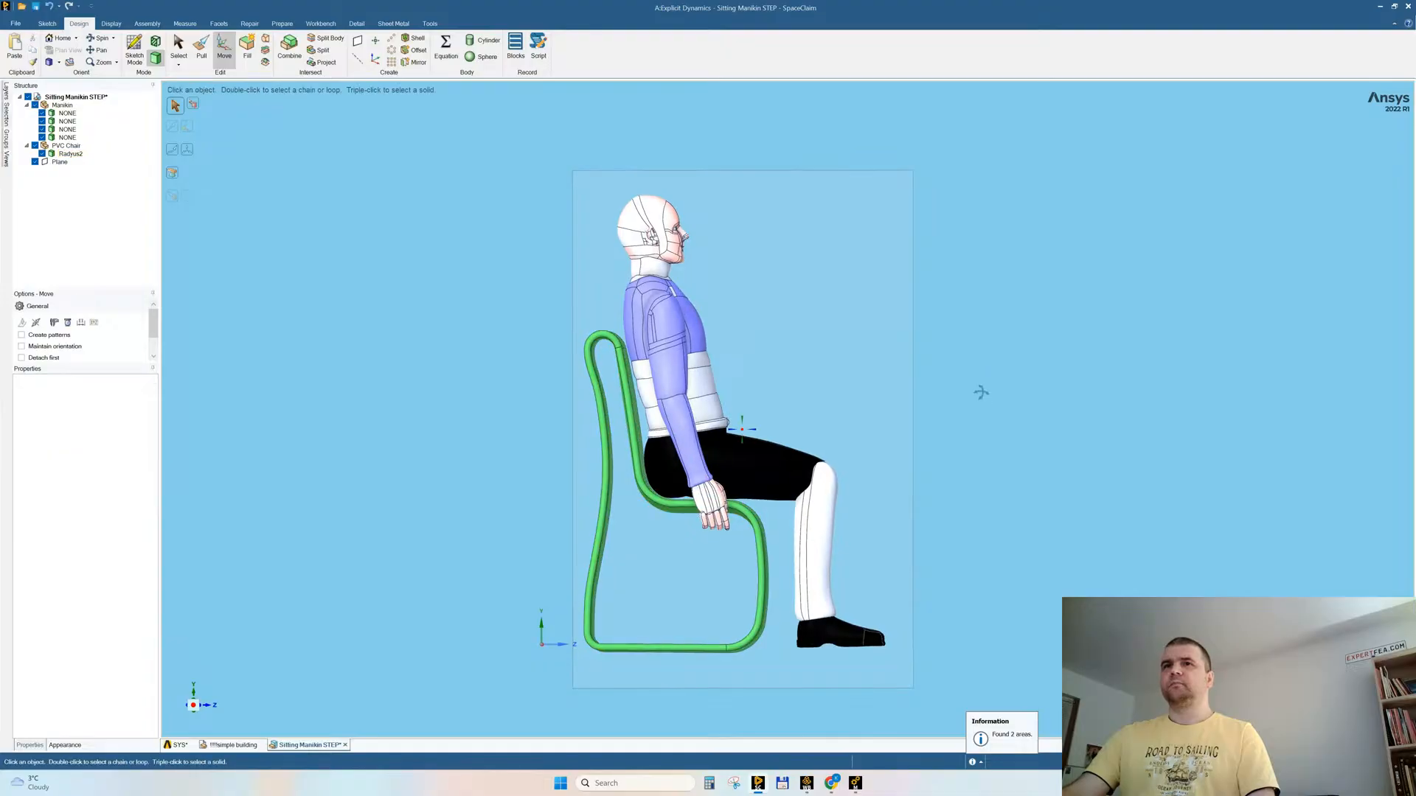
pyautogui.moveTo(983, 395); pyautogui.dragTo(967, 424, button='middle')
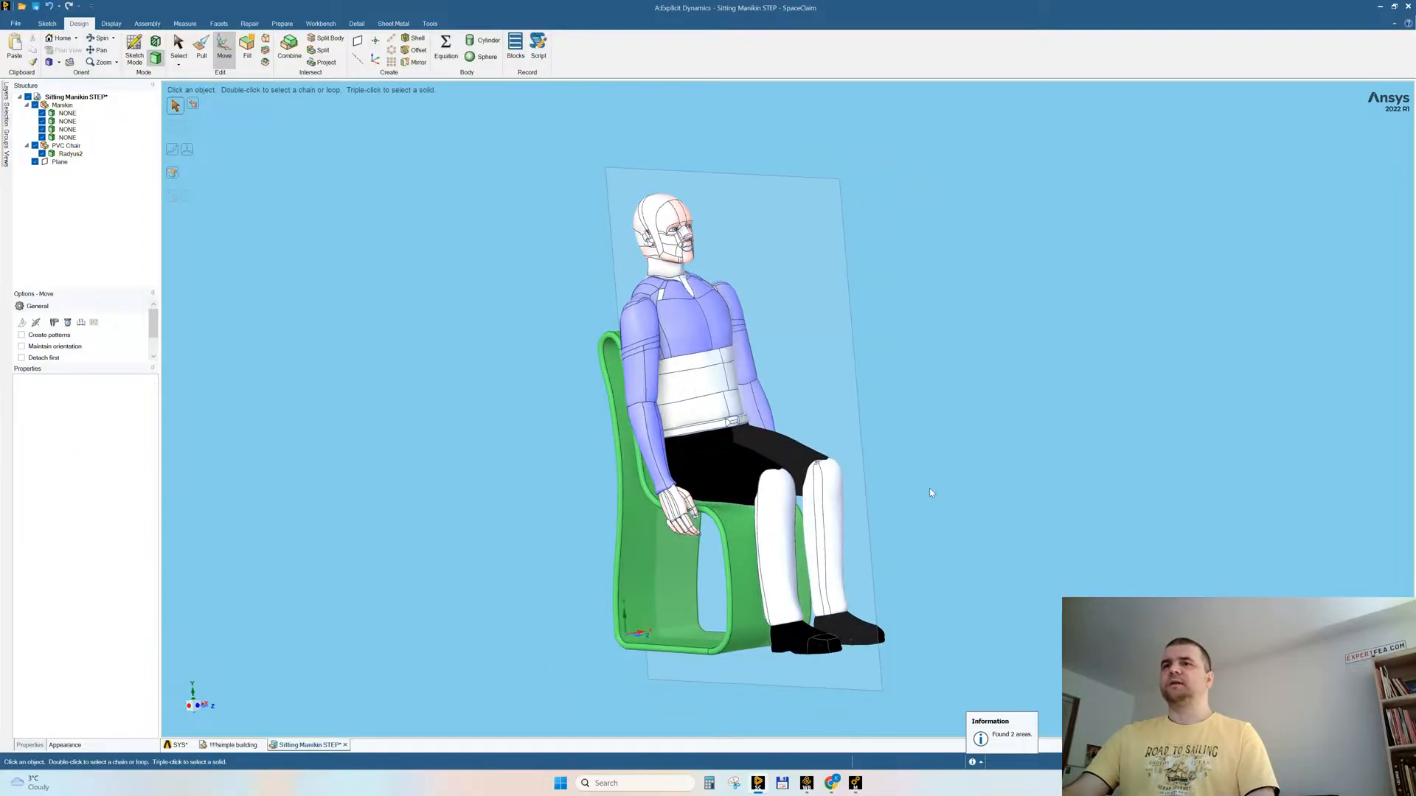
# Step: Combine the separate left shoe with the manikin solid and try to merge the toe cap as well
pyautogui.scroll(2, 898, 613)
pyautogui.scroll(4, 899, 613)
pyautogui.press('i')
pyautogui.click(679, 563)
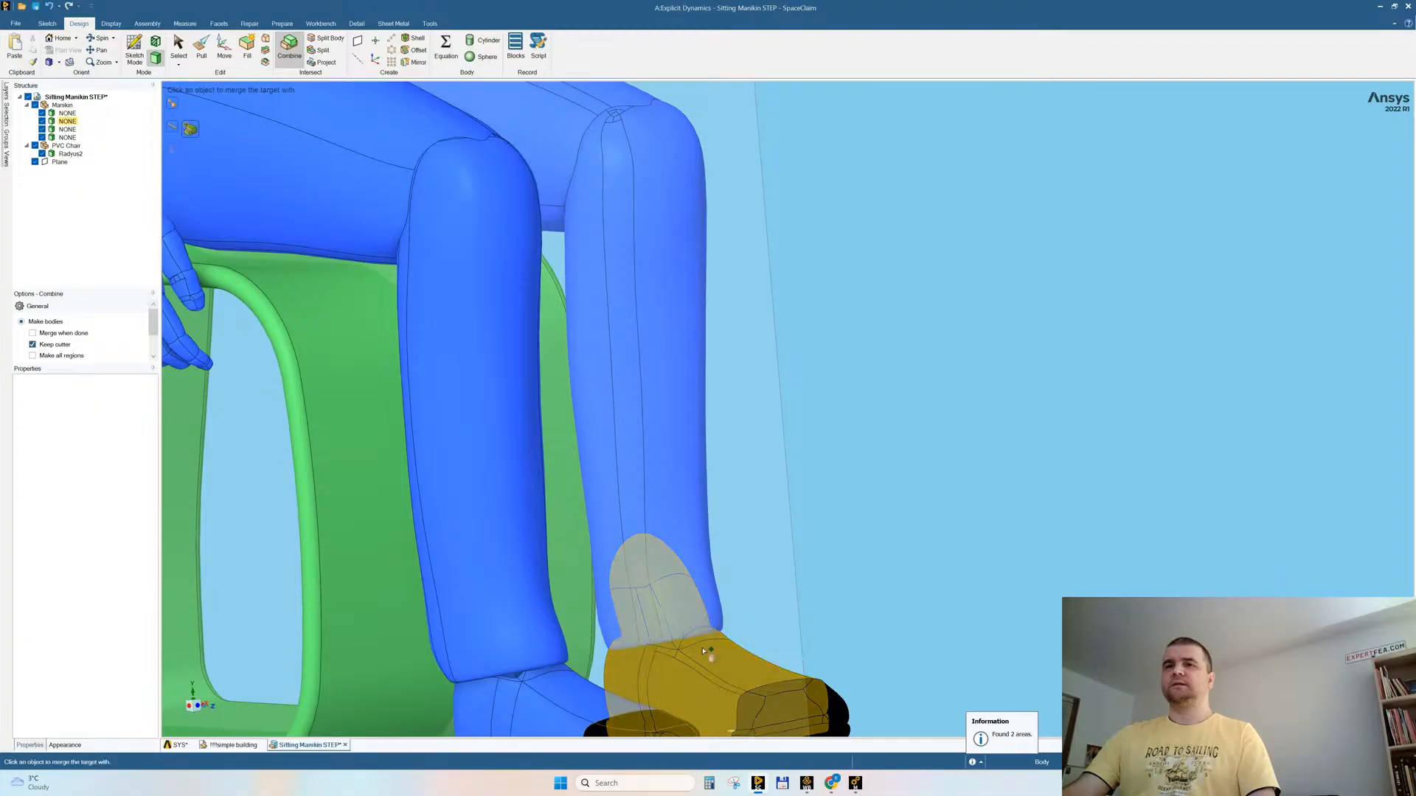
pyautogui.scroll(-3, 901, 435)
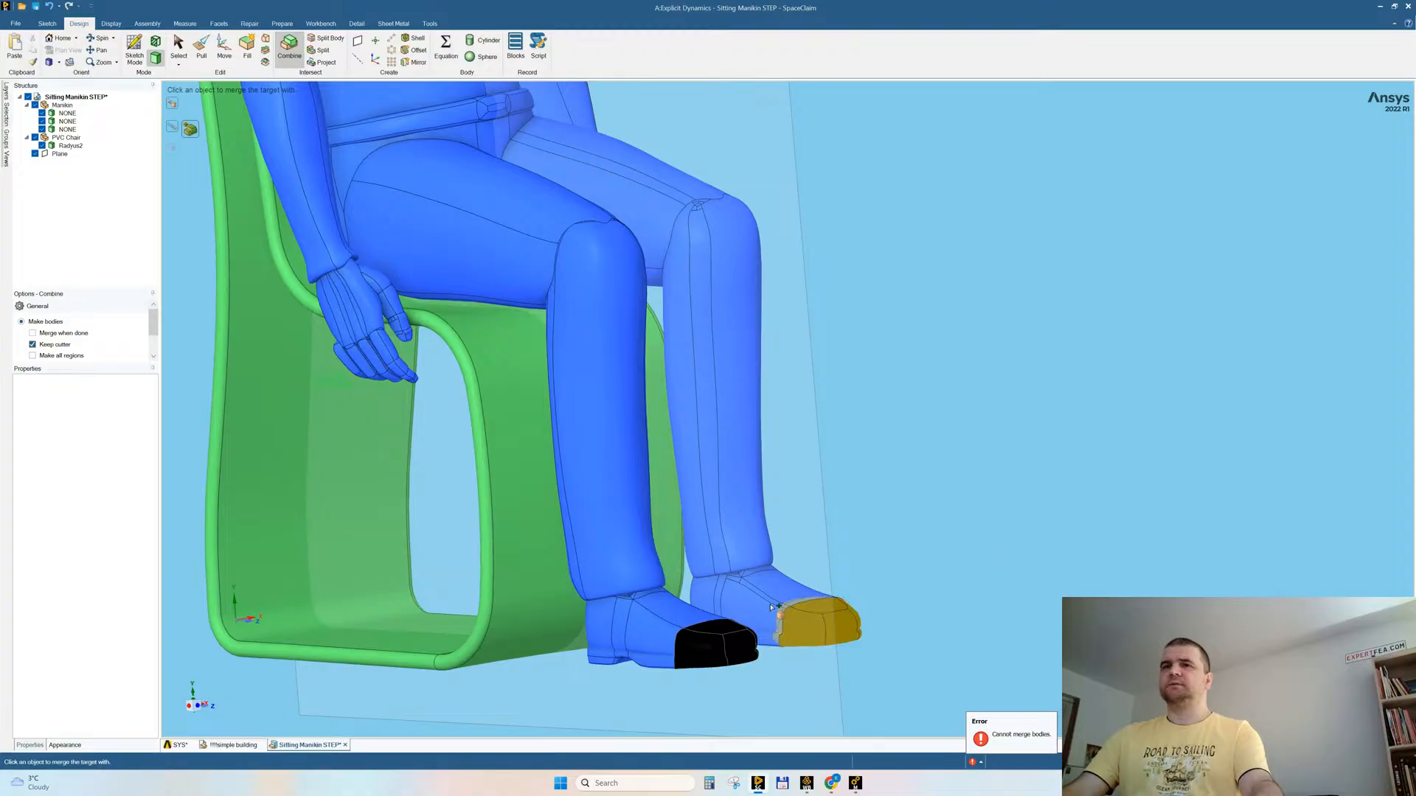
pyautogui.press('Escape')
# Step: Delete the separate toe-cap bodies from both of the manikin's shoes
pyautogui.click(704, 653)
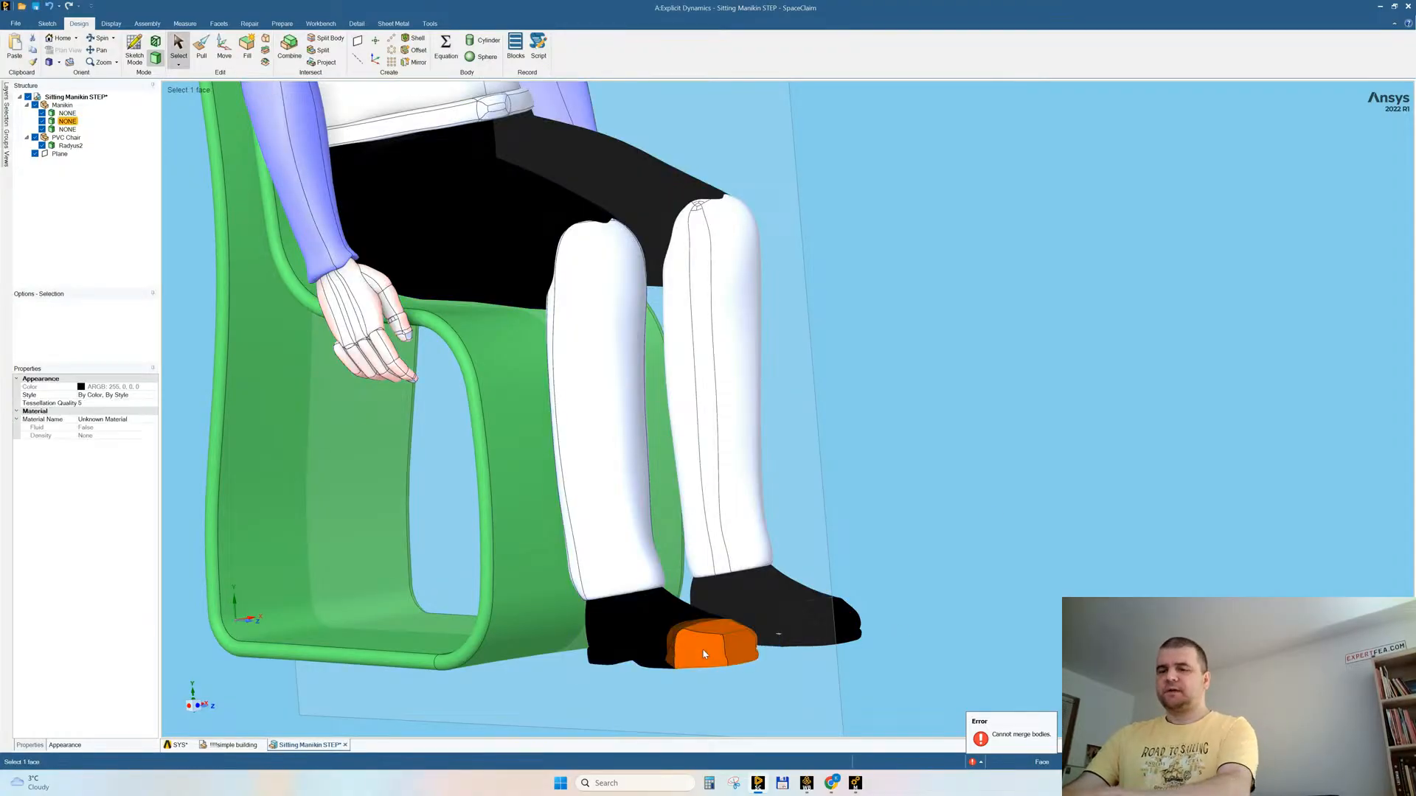
pyautogui.press('Delete')
pyautogui.click(829, 632)
pyautogui.press('Delete')
pyautogui.moveTo(901, 536); pyautogui.dragTo(934, 530, button='middle')
pyautogui.scroll(-5, 934, 530)
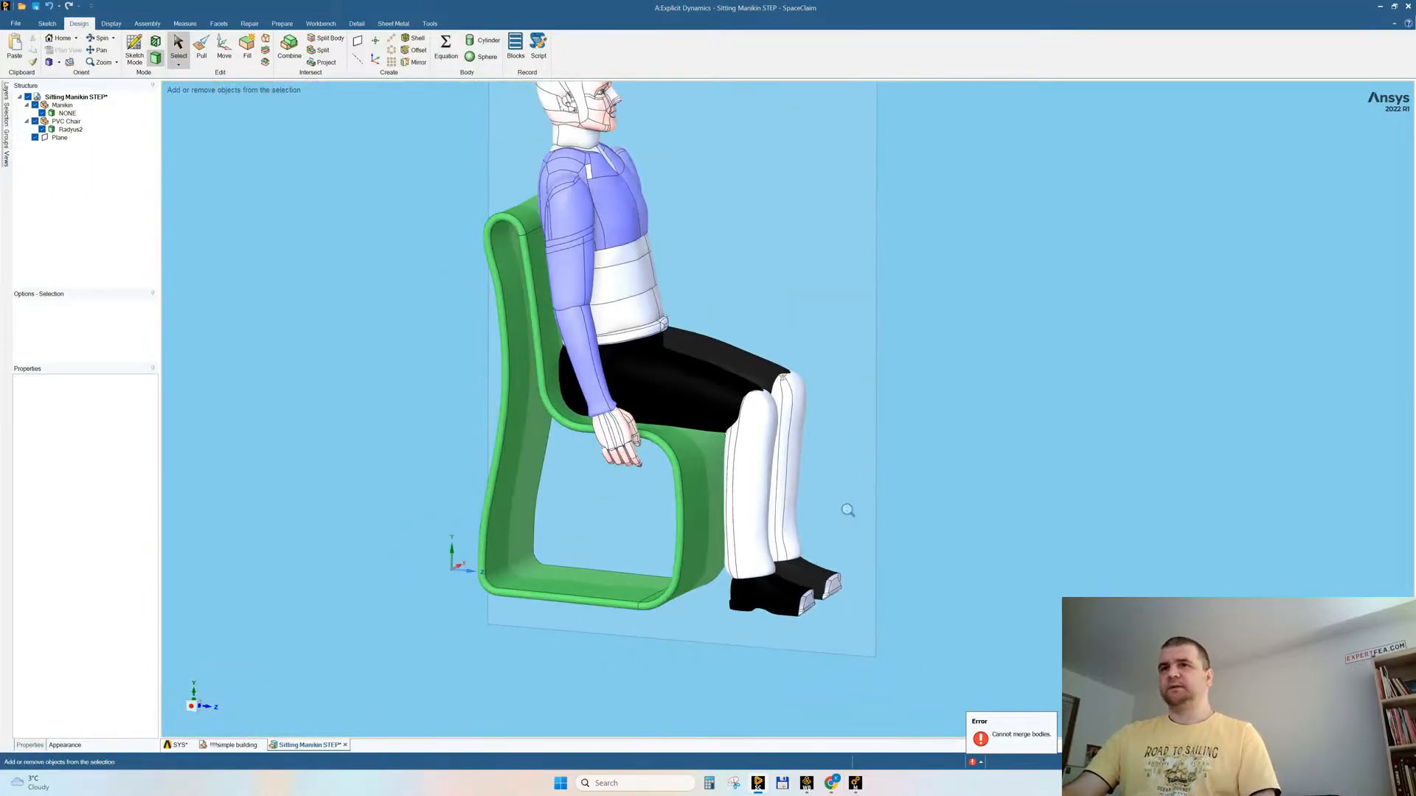
# Step: Select the whole manikin solid to check that all remaining parts belong to it
pyautogui.tripleClick(789, 463)
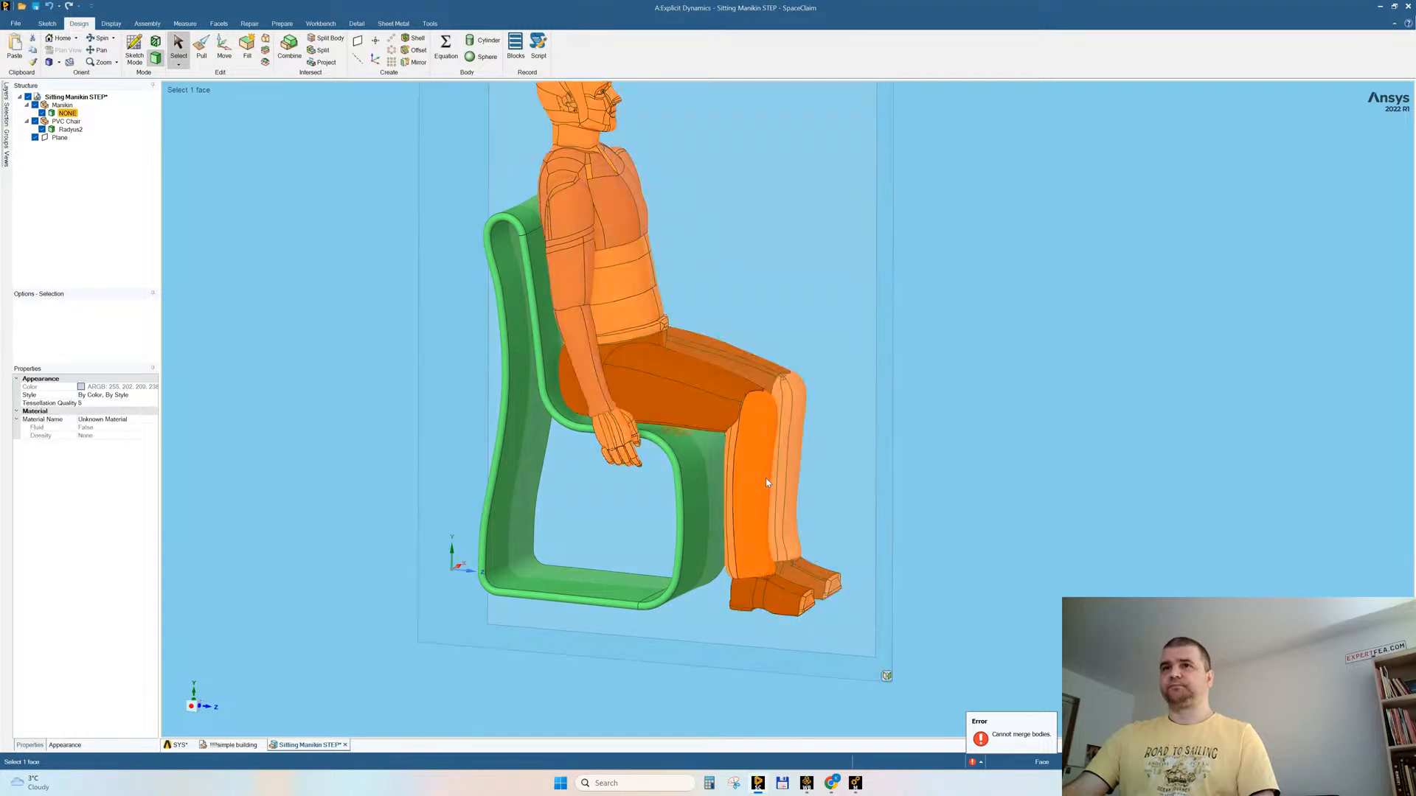
pyautogui.moveTo(988, 484); pyautogui.dragTo(1003, 450, button='middle')
pyautogui.click(1058, 453)
pyautogui.keyDown('ctrl'); pyautogui.moveTo(950, 515); pyautogui.dragTo(943, 473, button='middle'); pyautogui.keyUp('ctrl')
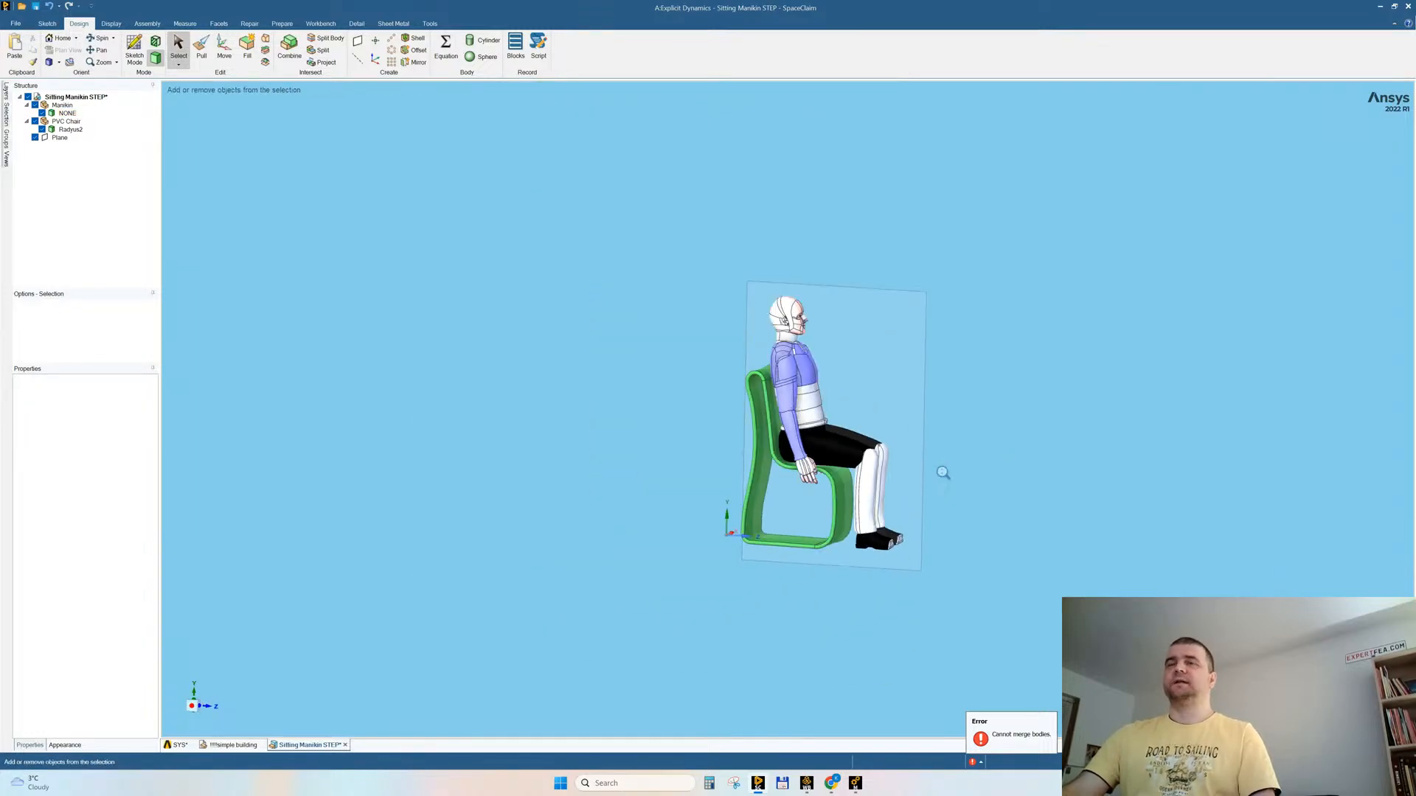
# Step: Move the manikin and chair bodies out of their components to the top level of the structure
pyautogui.click(67, 112)
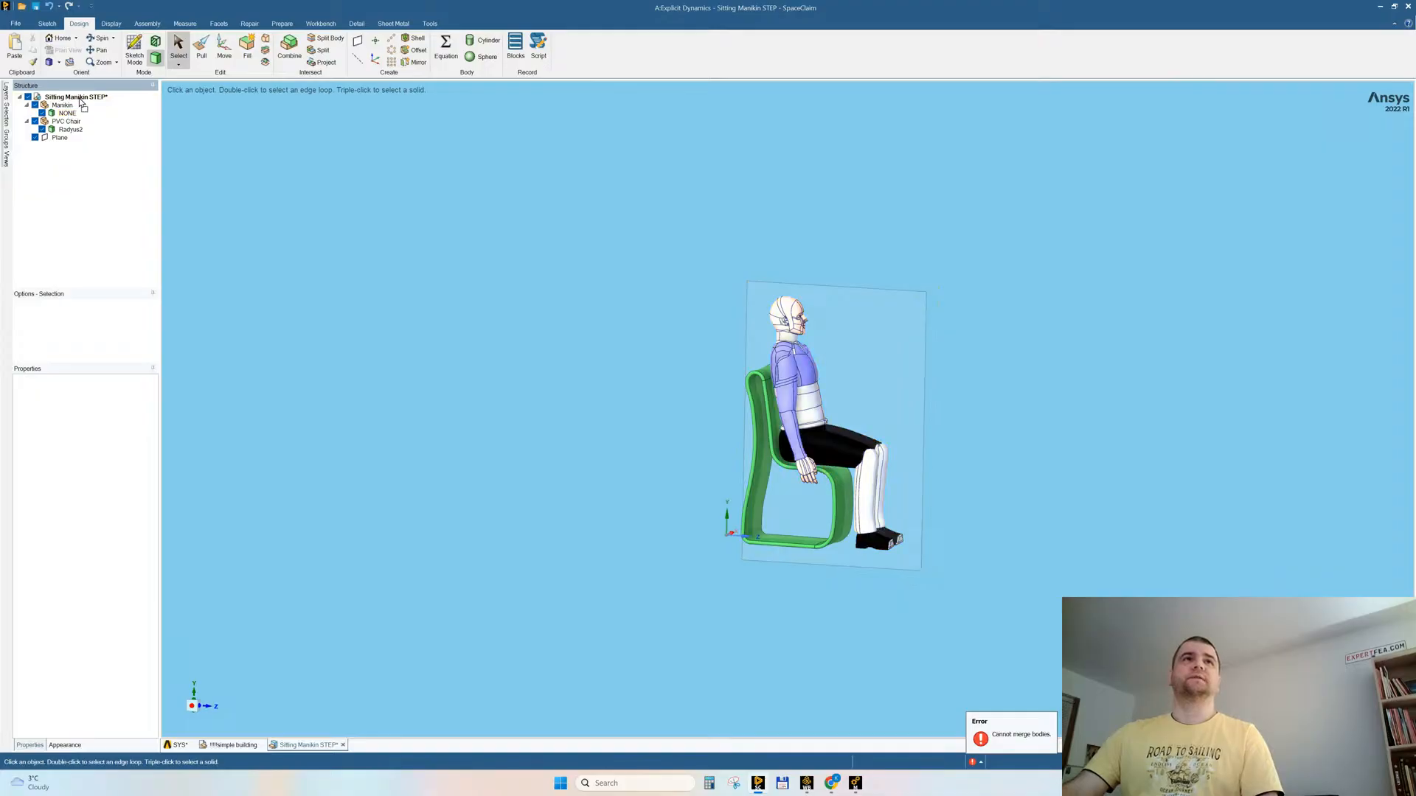
pyautogui.moveTo(73, 123)
pyautogui.mouseDown()
pyautogui.moveTo(85, 104)
pyautogui.moveTo(72, 107)
pyautogui.mouseUp()
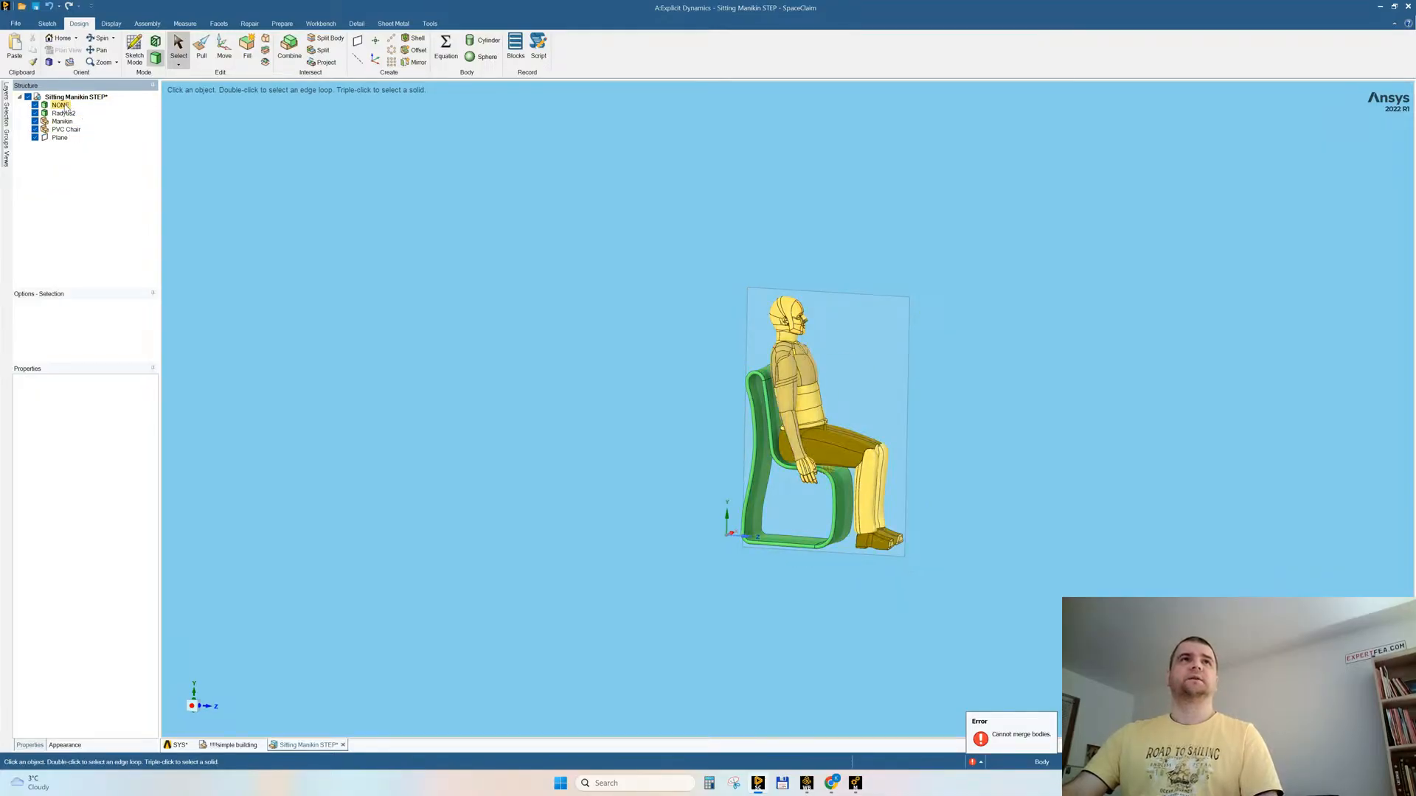
# Step: Rename the manikin body as person and the chair body as chair
pyautogui.click(65, 107)
pyautogui.click(66, 107)
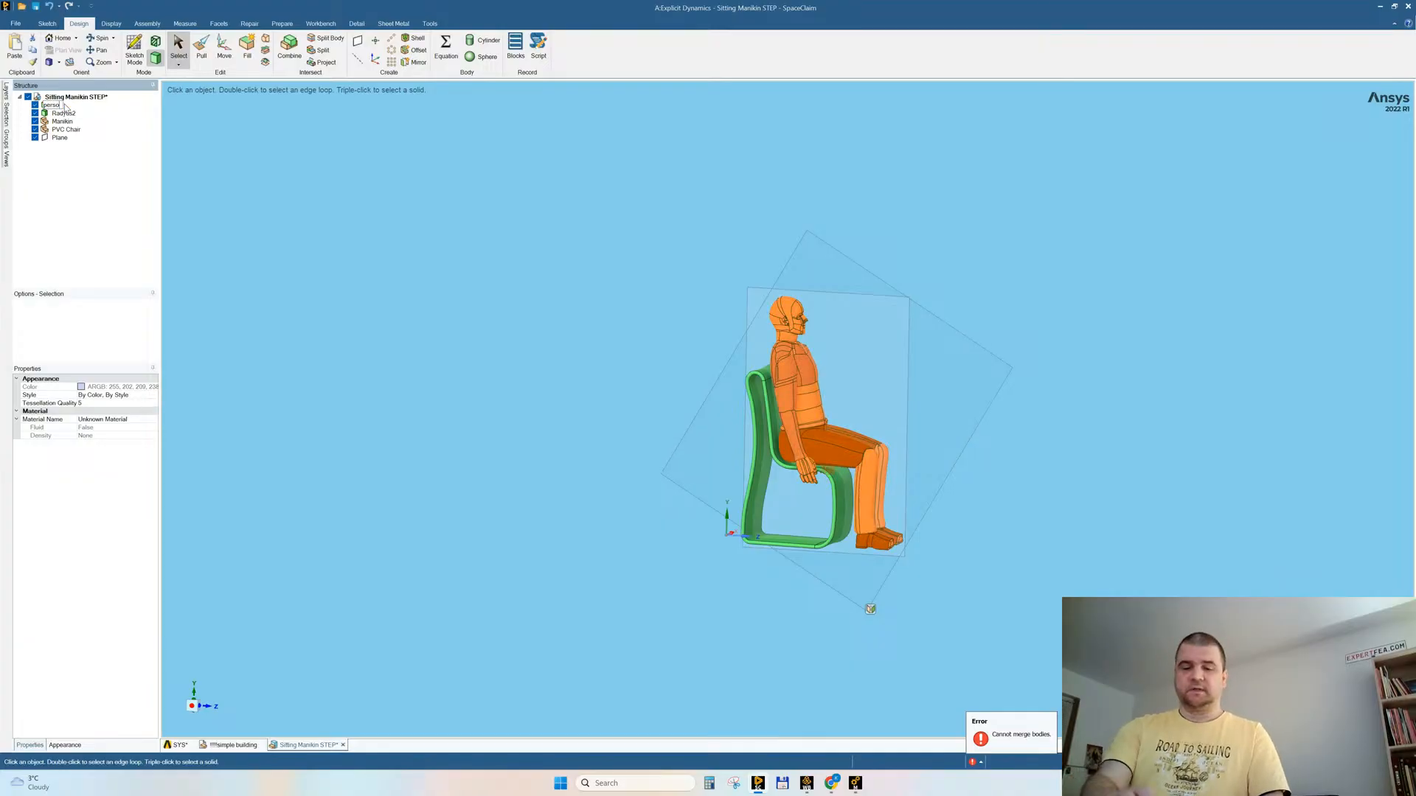
pyautogui.press('Return')
pyautogui.press('Down')
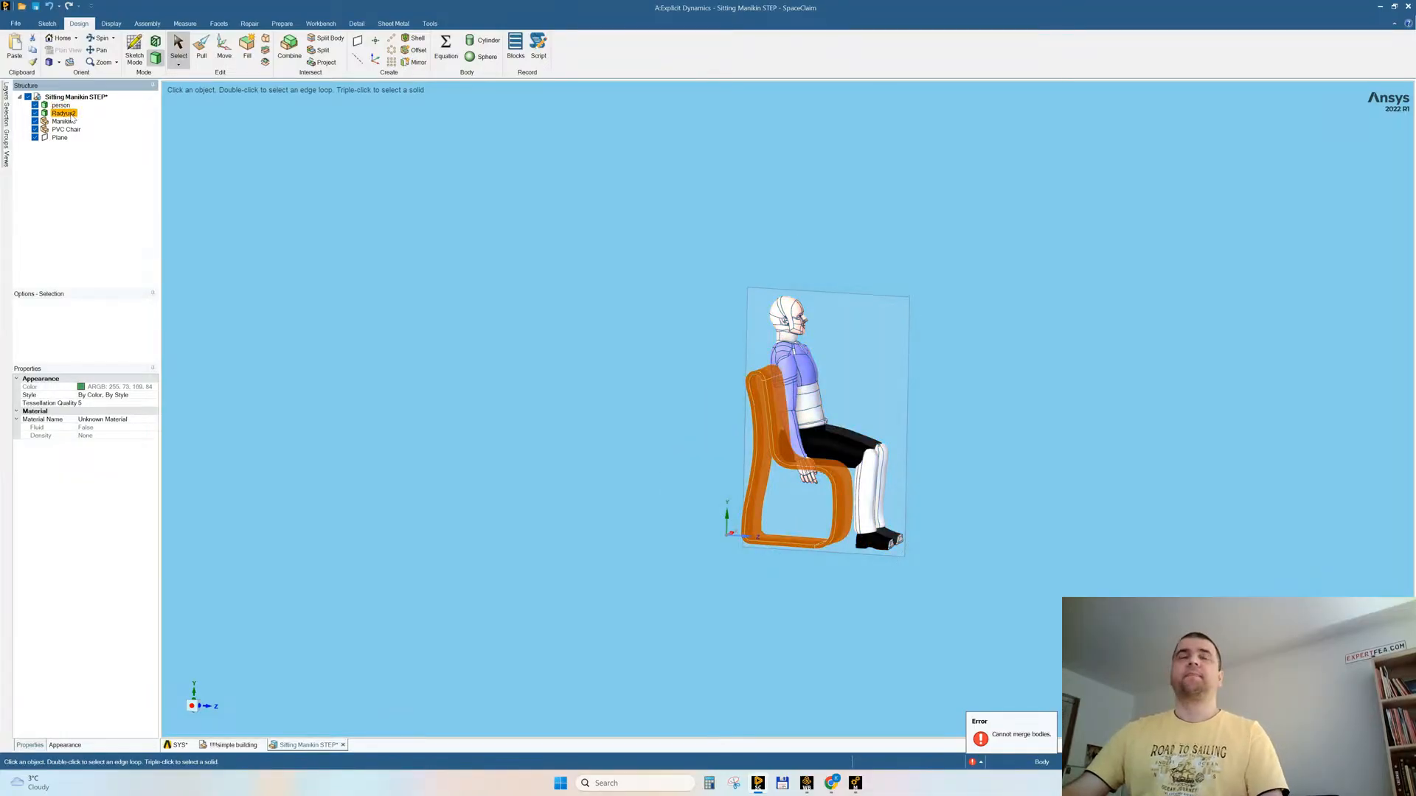
pyautogui.click(72, 114)
pyautogui.write('chair')
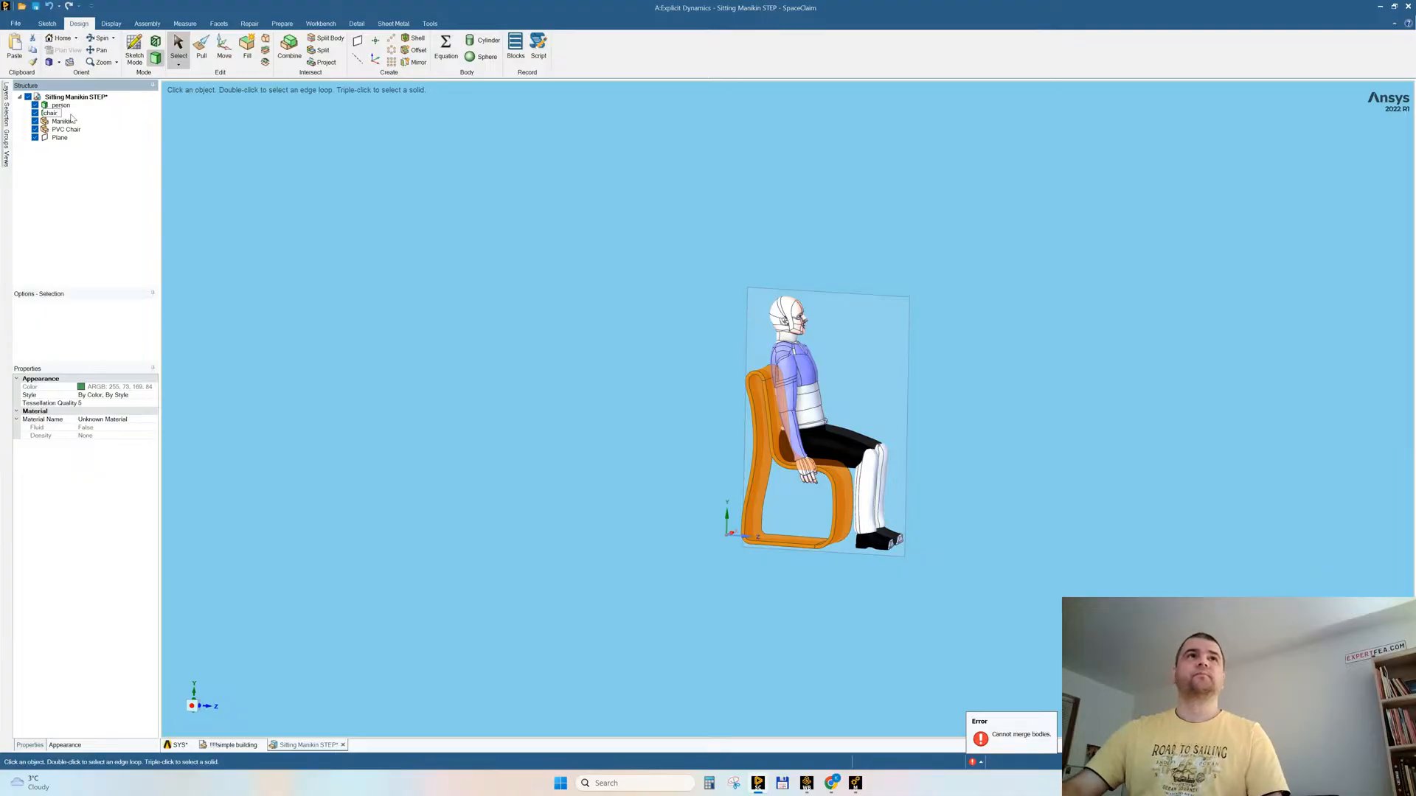
pyautogui.press('Return')
# Step: Delete the empty Manikin and PVC Chair components and select the top-level Sitting Manikin STEP part
pyautogui.click(66, 130)
pyautogui.keyDown('ctrl'); pyautogui.click(64, 123); pyautogui.keyUp('ctrl')
pyautogui.press('Delete')
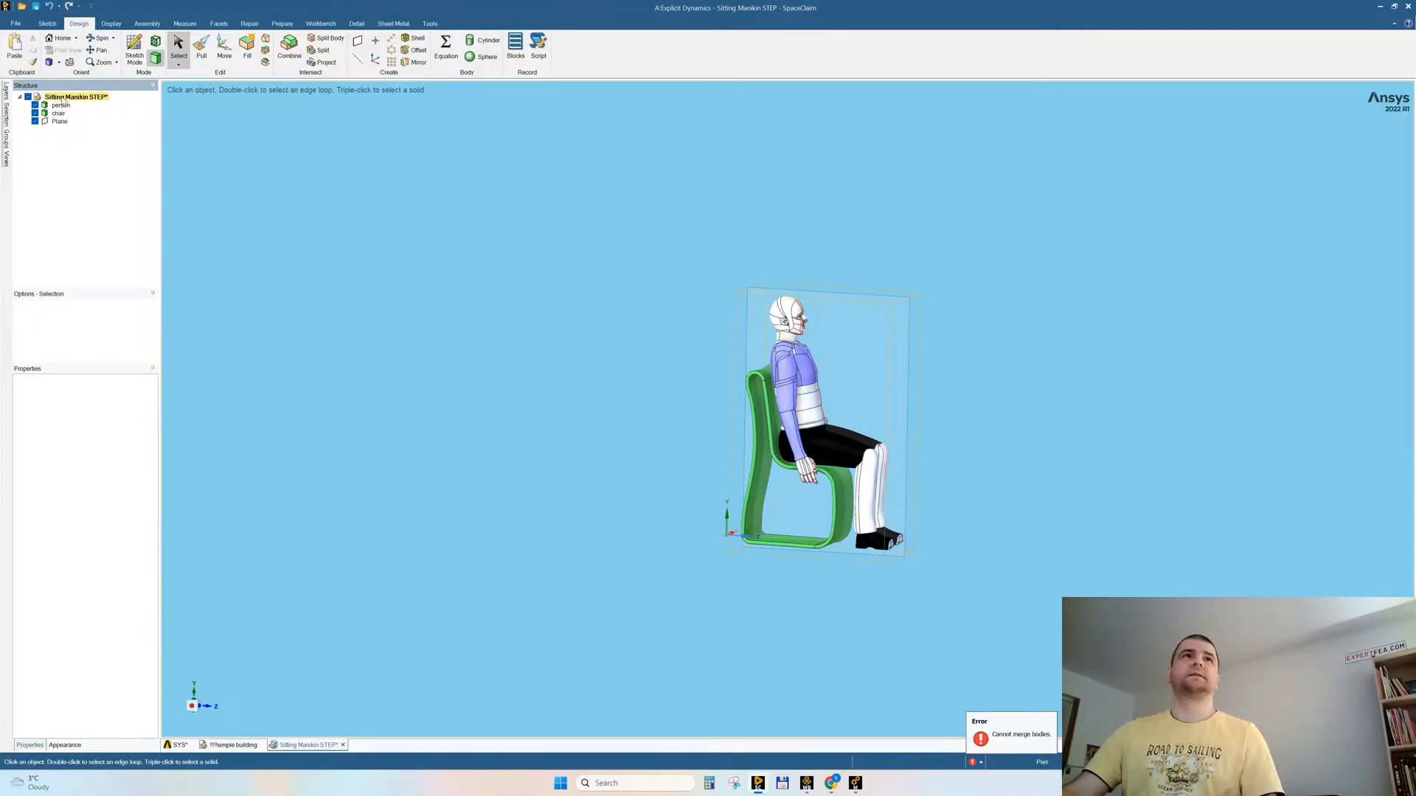
pyautogui.click(63, 97)
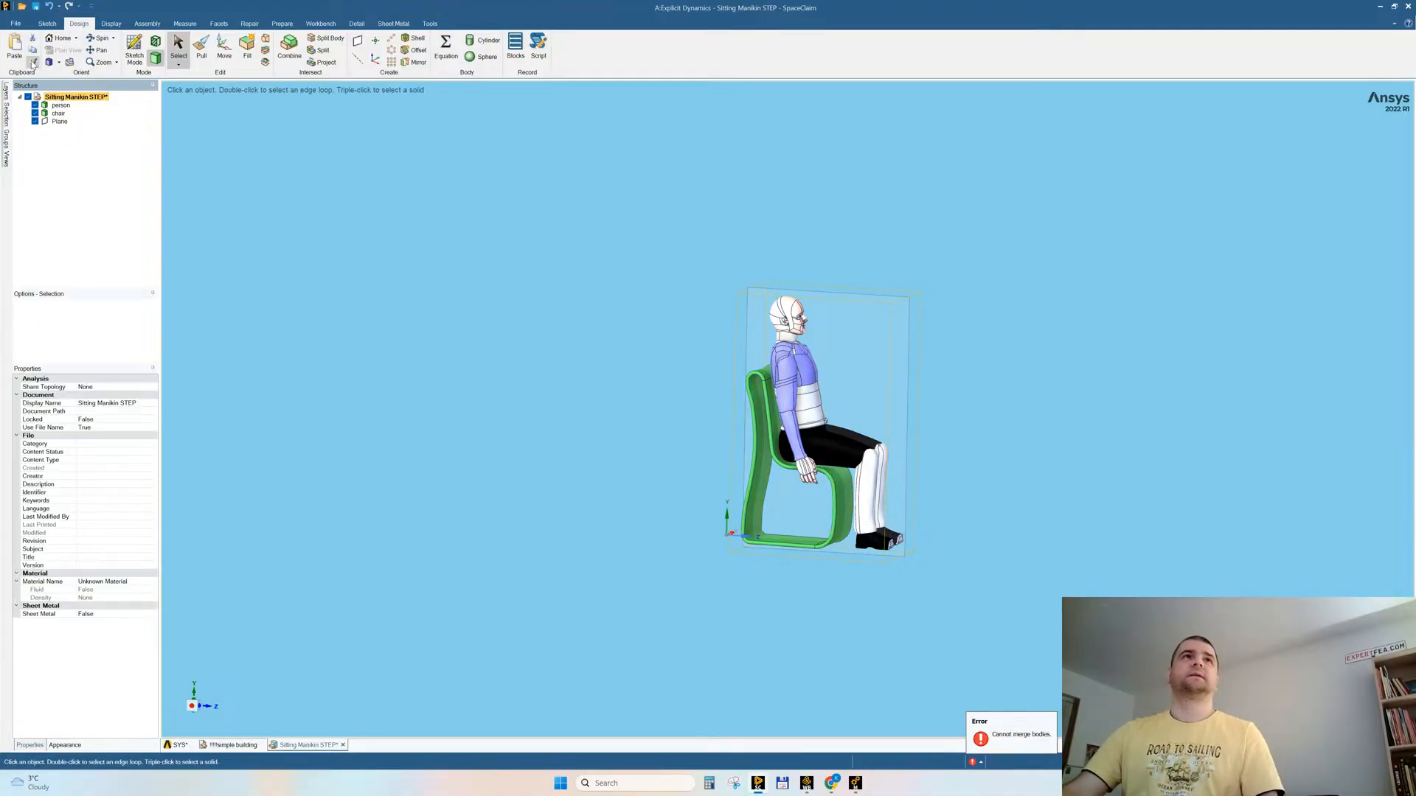
# Step: Close the simple building document and paste the Sitting Manikin STEP component into the SYS design
pyautogui.click(230, 746)
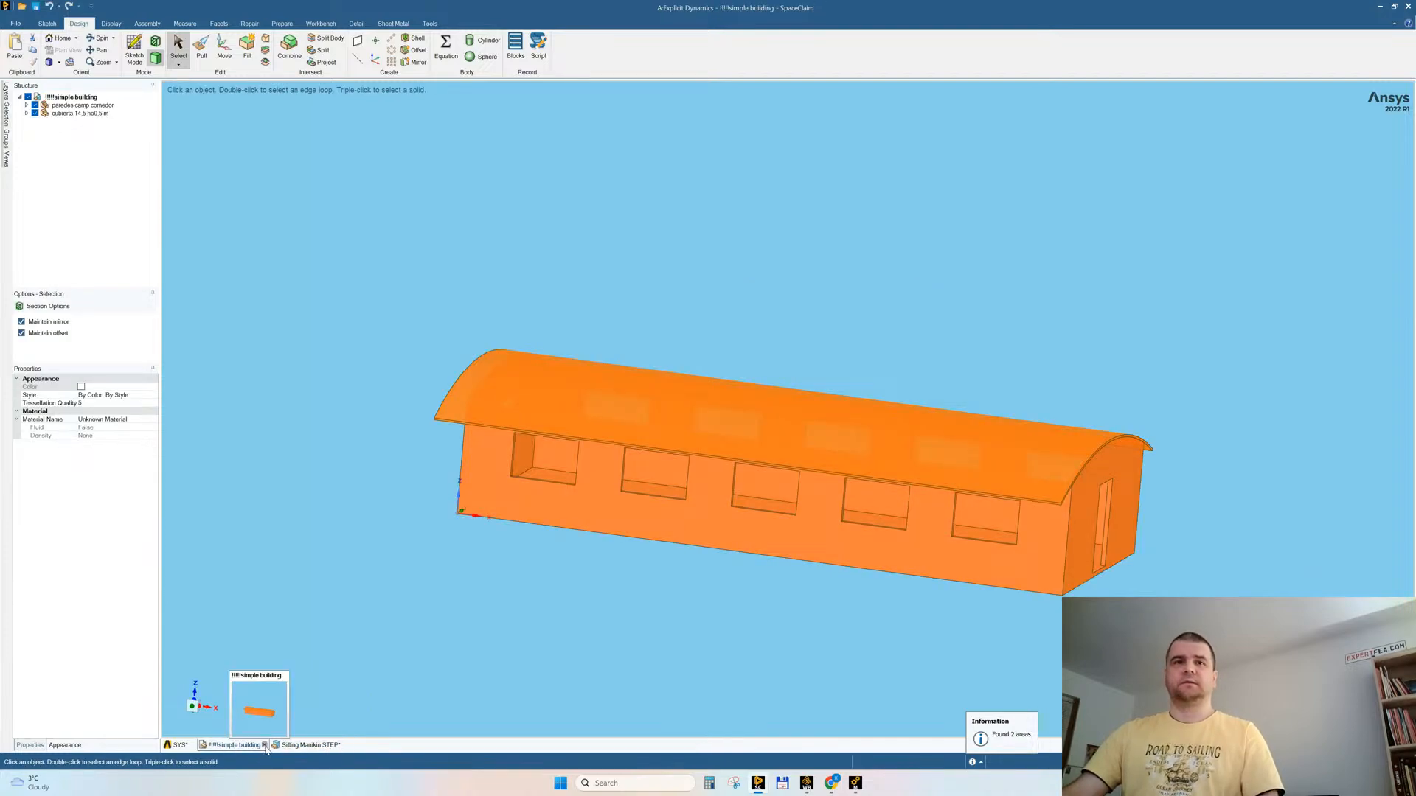
pyautogui.click(264, 745)
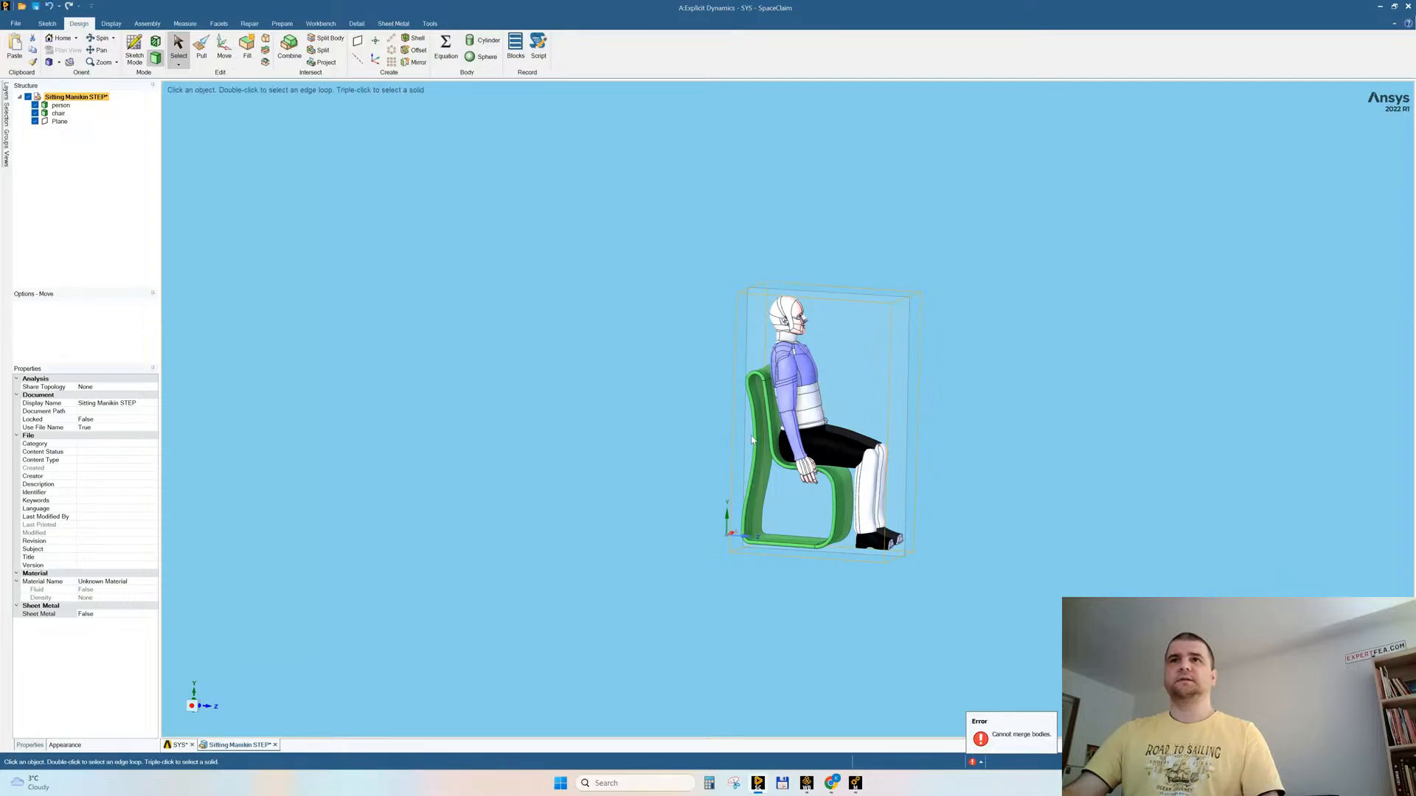
pyautogui.click(179, 746)
pyautogui.hotkey('ctrl', 'v')
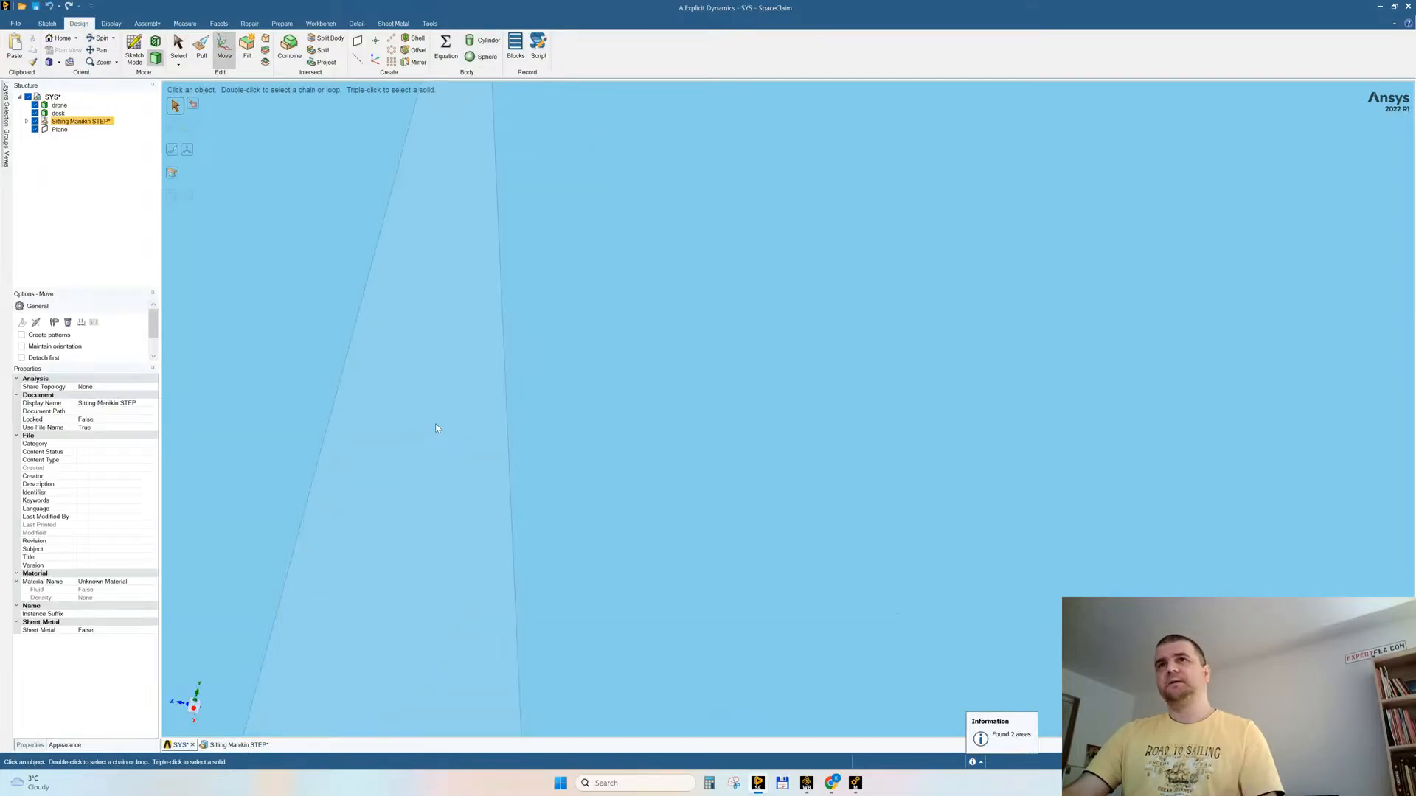
# Step: Move the pasted Sitting Manikin STEP component about 7960 mm along X toward the drone so it lines up above the room
pyautogui.keyDown('ctrl'); pyautogui.moveTo(911, 479); pyautogui.dragTo(822, 264, button='middle'); pyautogui.keyUp('ctrl')
pyautogui.moveTo(986, 500)
pyautogui.keyDown('ctrl'); pyautogui.mouseDown(button='middle')
pyautogui.moveTo(996, 490)
pyautogui.moveTo(961, 496)
pyautogui.mouseUp(button='middle'); pyautogui.keyUp('ctrl')
pyautogui.moveTo(917, 494); pyautogui.dragTo(909, 537)
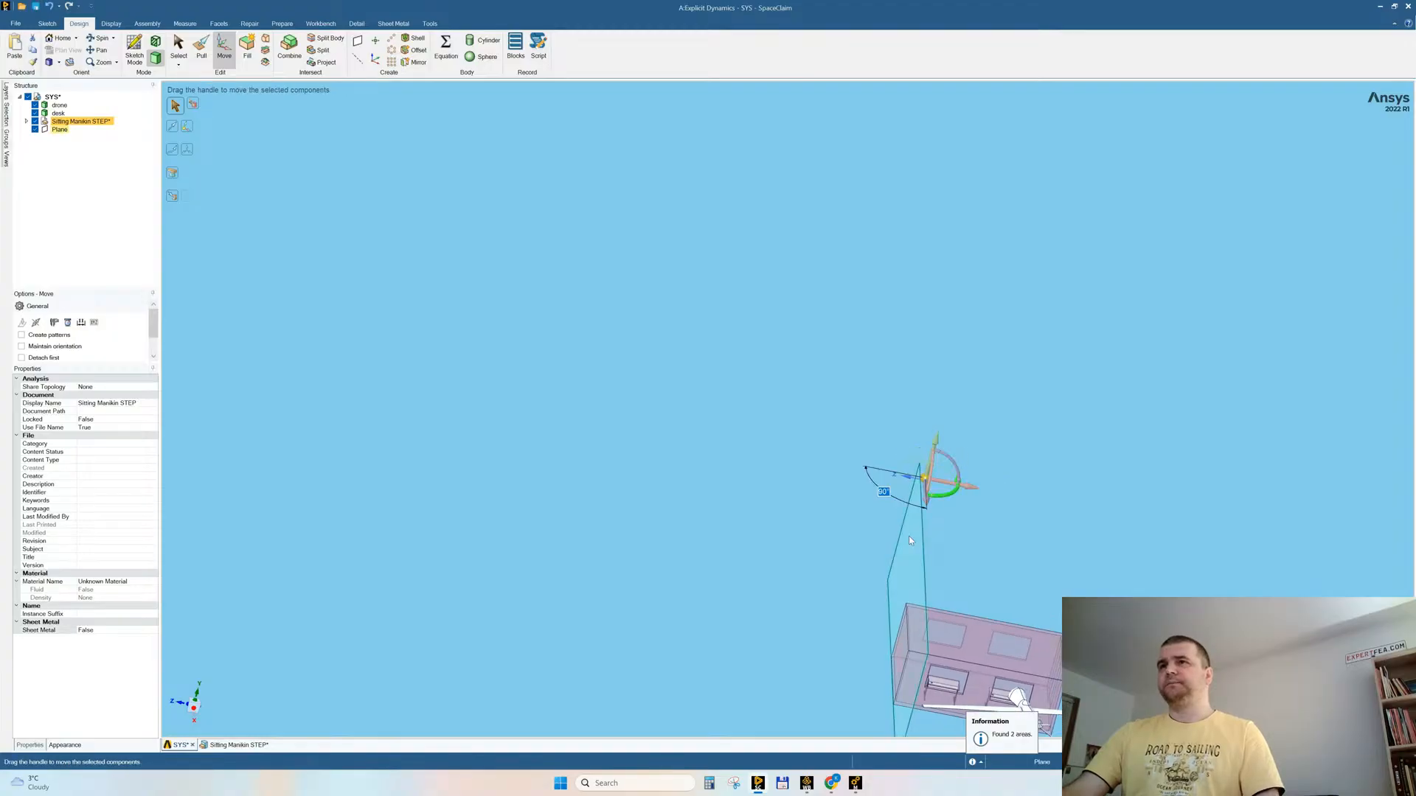
pyautogui.click(181, 706)
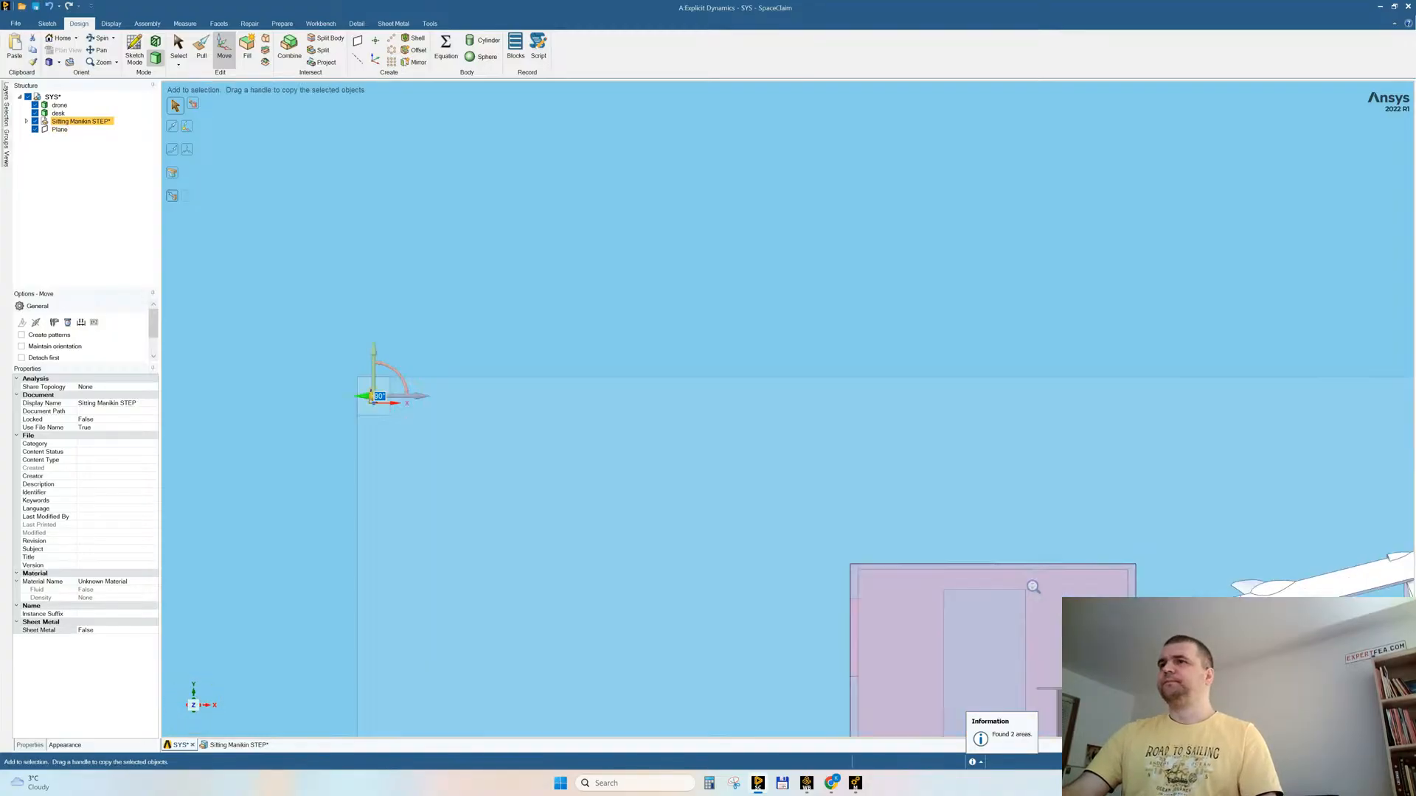
pyautogui.keyDown('ctrl'); pyautogui.moveTo(871, 551); pyautogui.dragTo(855, 508, button='middle'); pyautogui.keyUp('ctrl')
pyautogui.moveTo(780, 553)
pyautogui.keyDown('ctrl'); pyautogui.mouseDown(button='middle')
pyautogui.moveTo(783, 440)
pyautogui.moveTo(762, 548)
pyautogui.mouseUp(button='middle'); pyautogui.keyUp('ctrl')
pyautogui.keyDown('shift'); pyautogui.moveTo(721, 604); pyautogui.dragTo(720, 472, button='middle'); pyautogui.keyUp('shift')
pyautogui.keyDown('shift'); pyautogui.moveTo(720, 472); pyautogui.dragTo(643, 491, button='middle'); pyautogui.keyUp('shift')
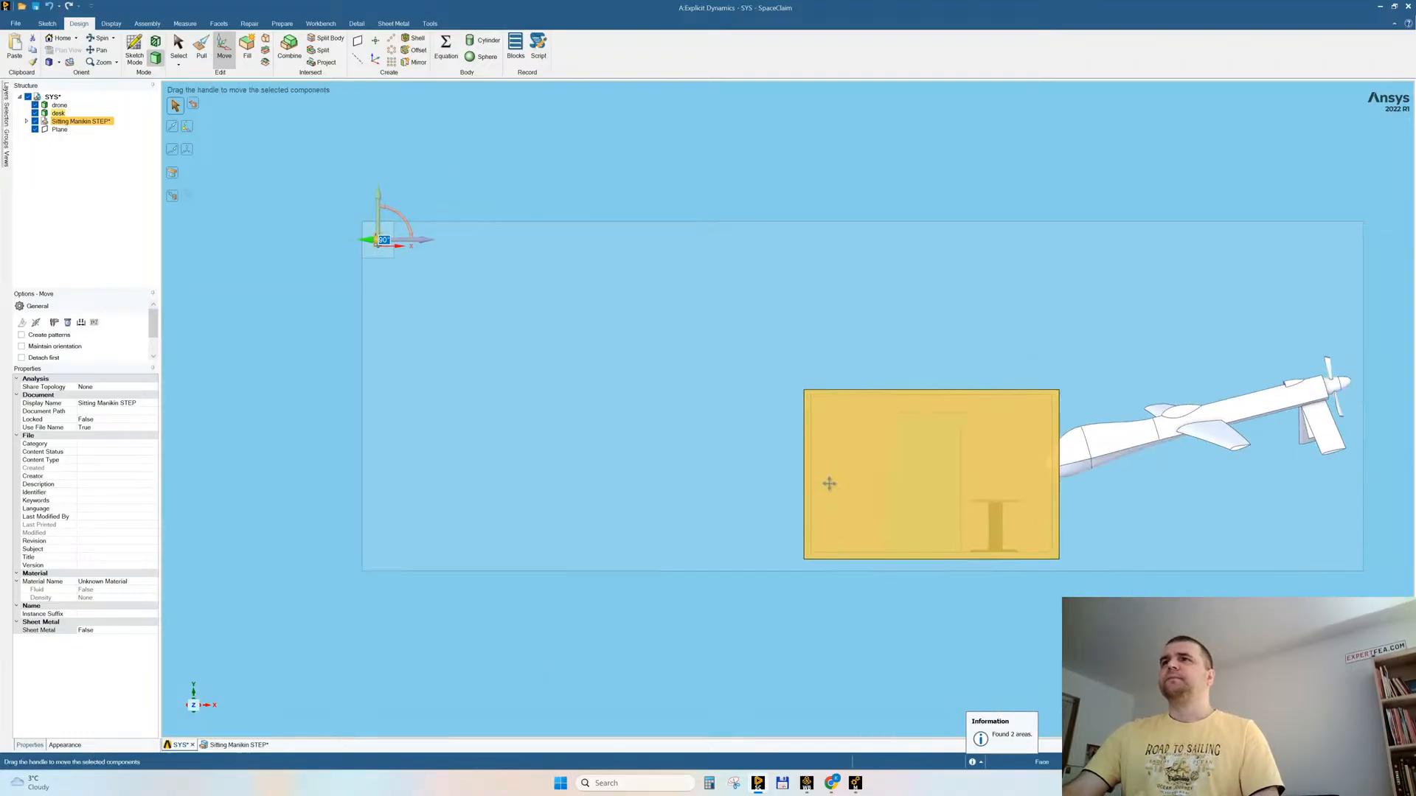
pyautogui.keyDown('shift'); pyautogui.moveTo(829, 483); pyautogui.dragTo(794, 489, button='middle'); pyautogui.keyUp('shift')
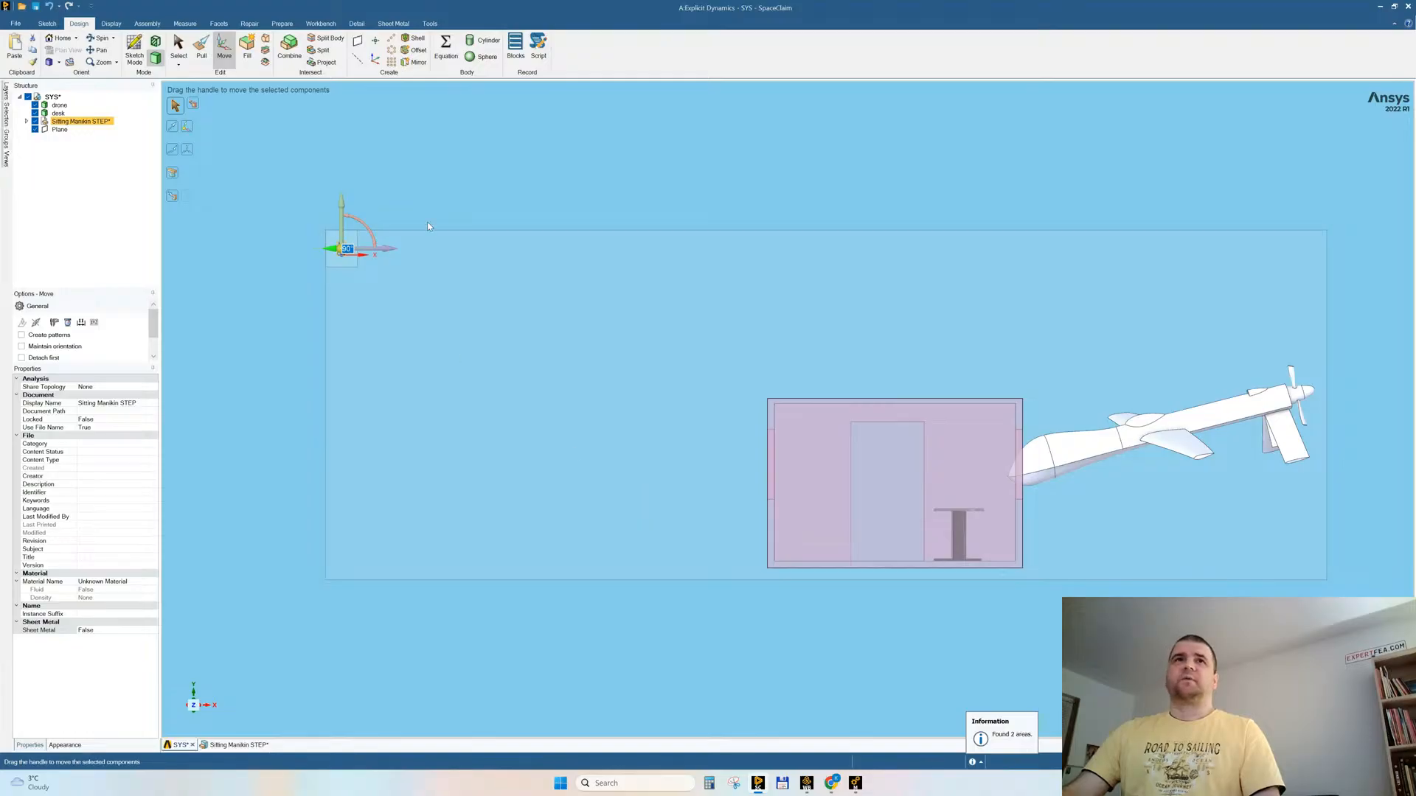
pyautogui.moveTo(385, 253); pyautogui.dragTo(941, 323)
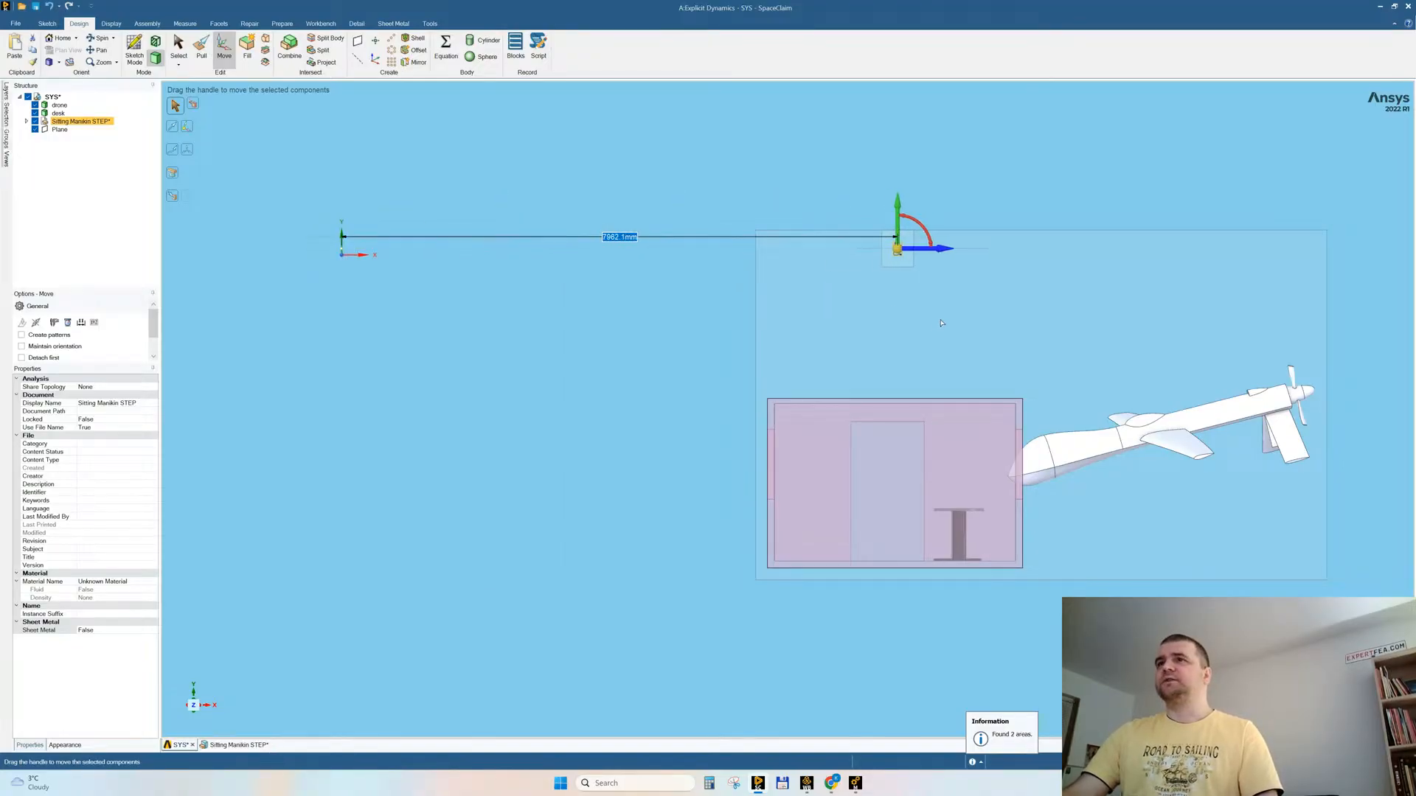
# Step: Lower the Sitting Manikin STEP component about 3850 mm along Y into the room, beside the desk
pyautogui.moveTo(901, 211); pyautogui.dragTo(917, 447)
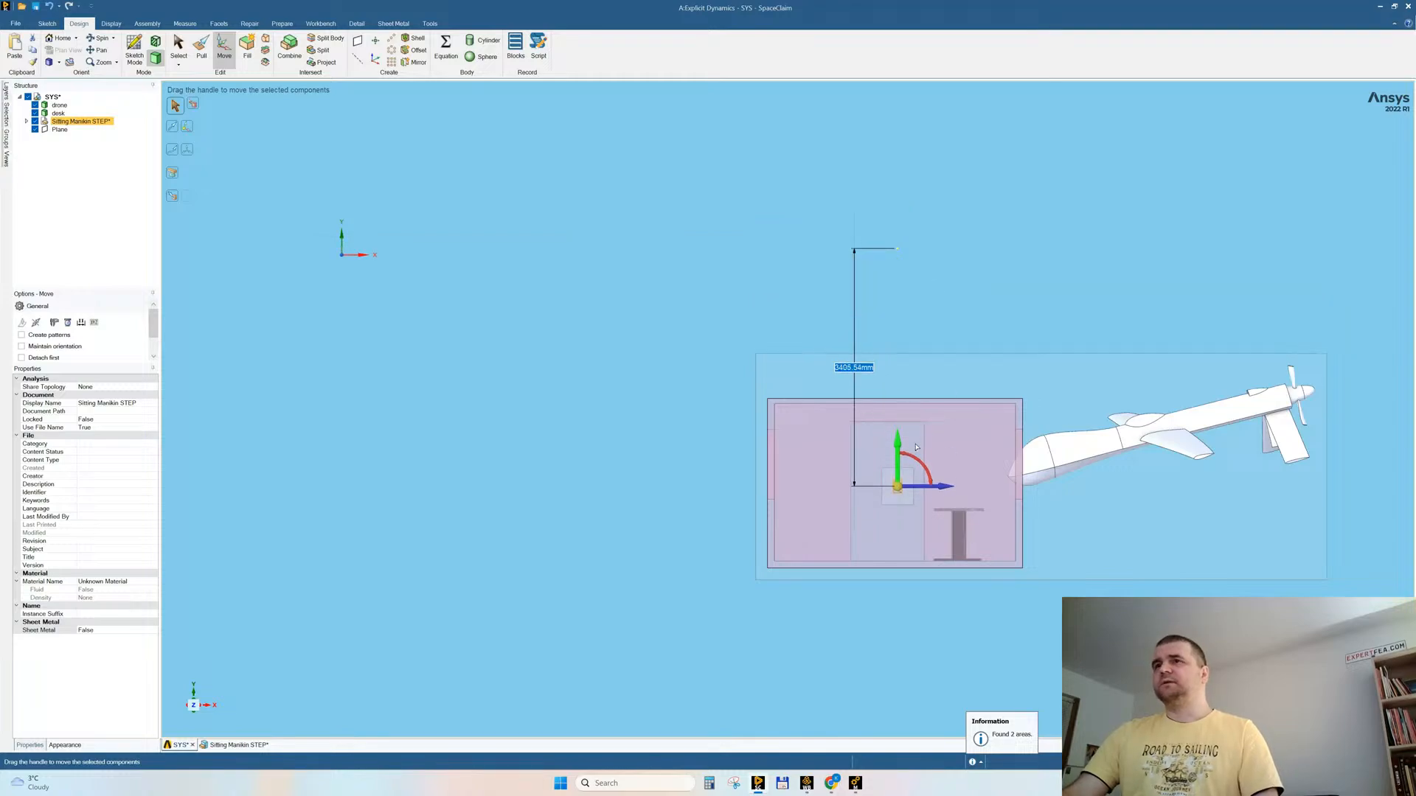
pyautogui.scroll(3, 978, 560)
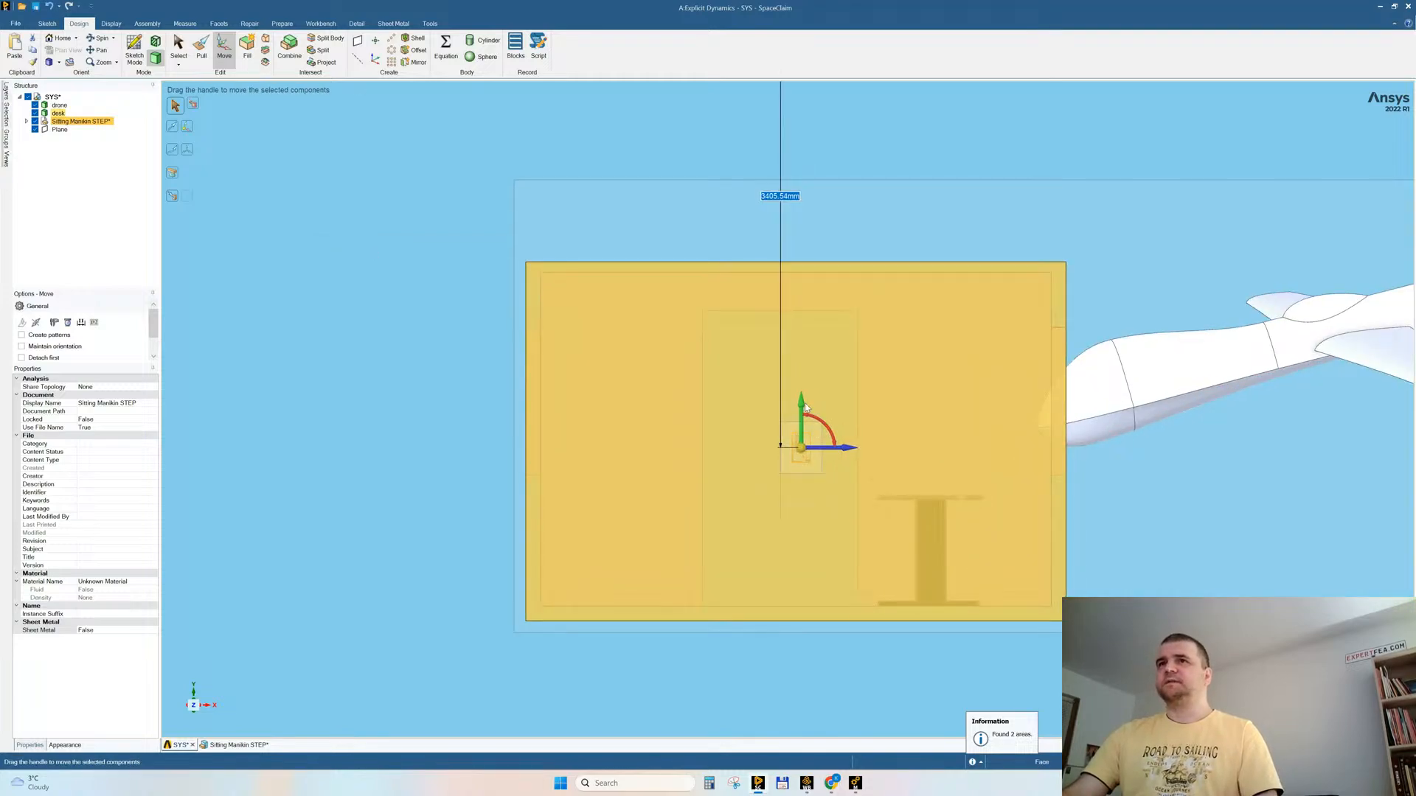
pyautogui.moveTo(803, 407); pyautogui.dragTo(802, 473)
pyautogui.keyDown('ctrl'); pyautogui.moveTo(945, 543); pyautogui.dragTo(939, 549, button='middle'); pyautogui.keyUp('ctrl')
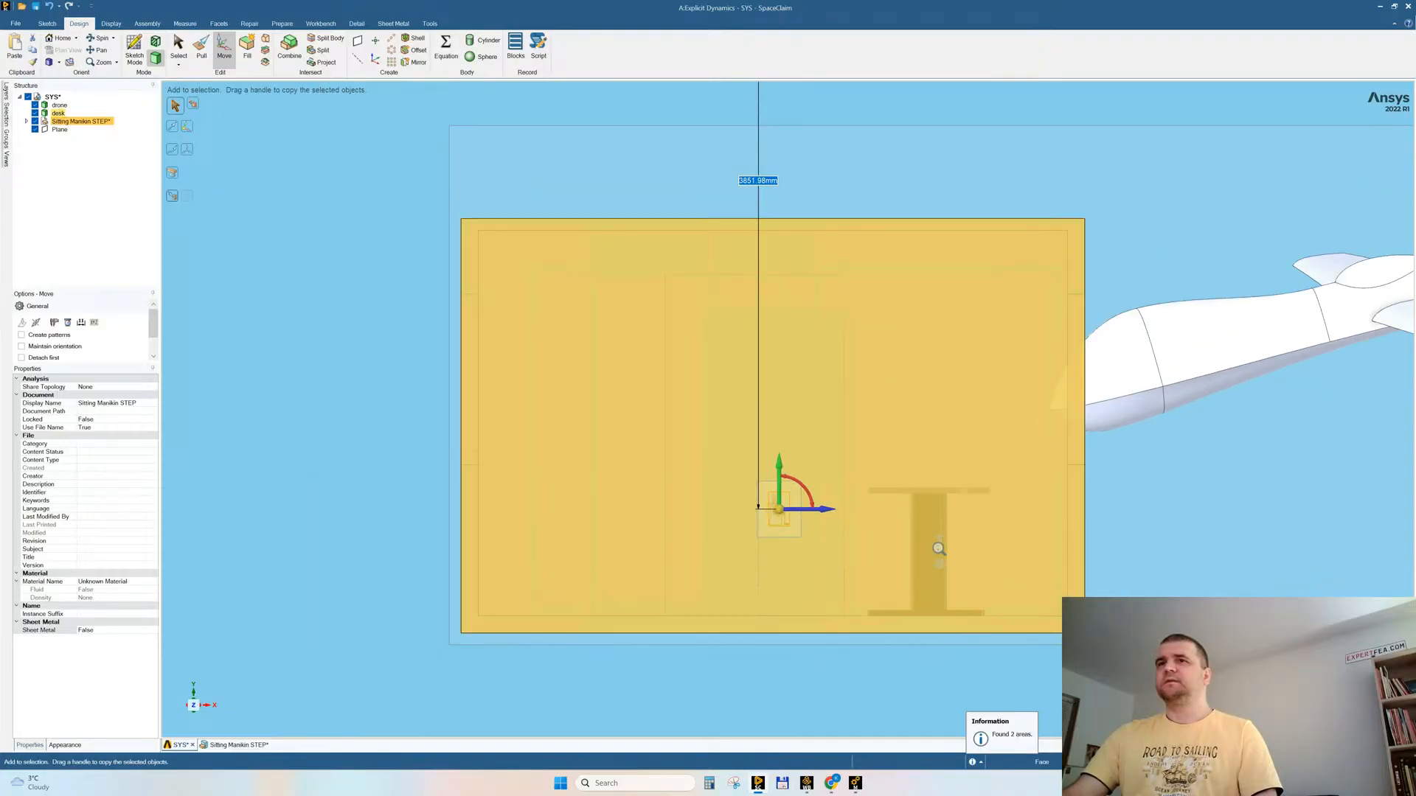
pyautogui.scroll(-2, 944, 544)
pyautogui.click(427, 615)
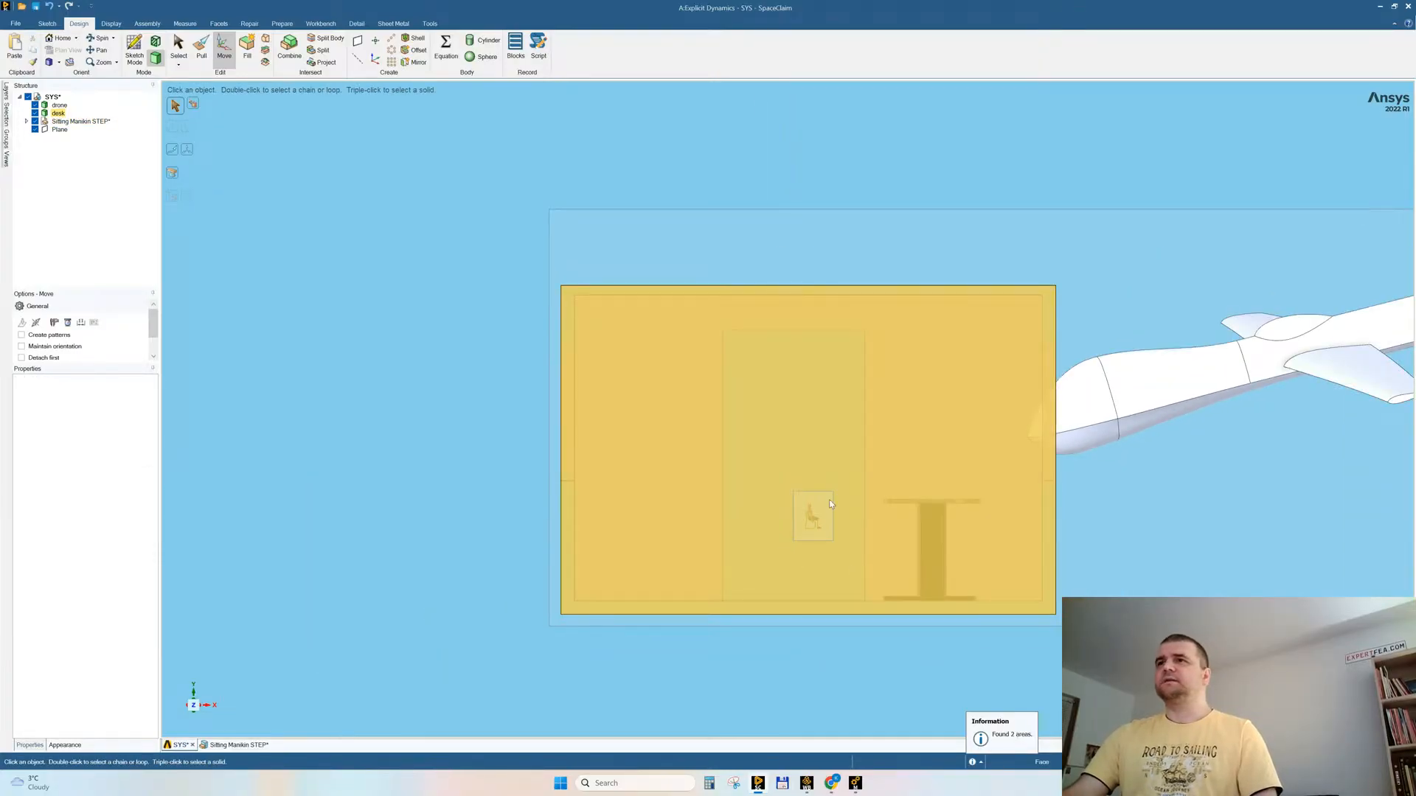
# Step: Examine the seated manikin's size against the room and desk, and expand its component in the structure
pyautogui.scroll(2, 870, 519)
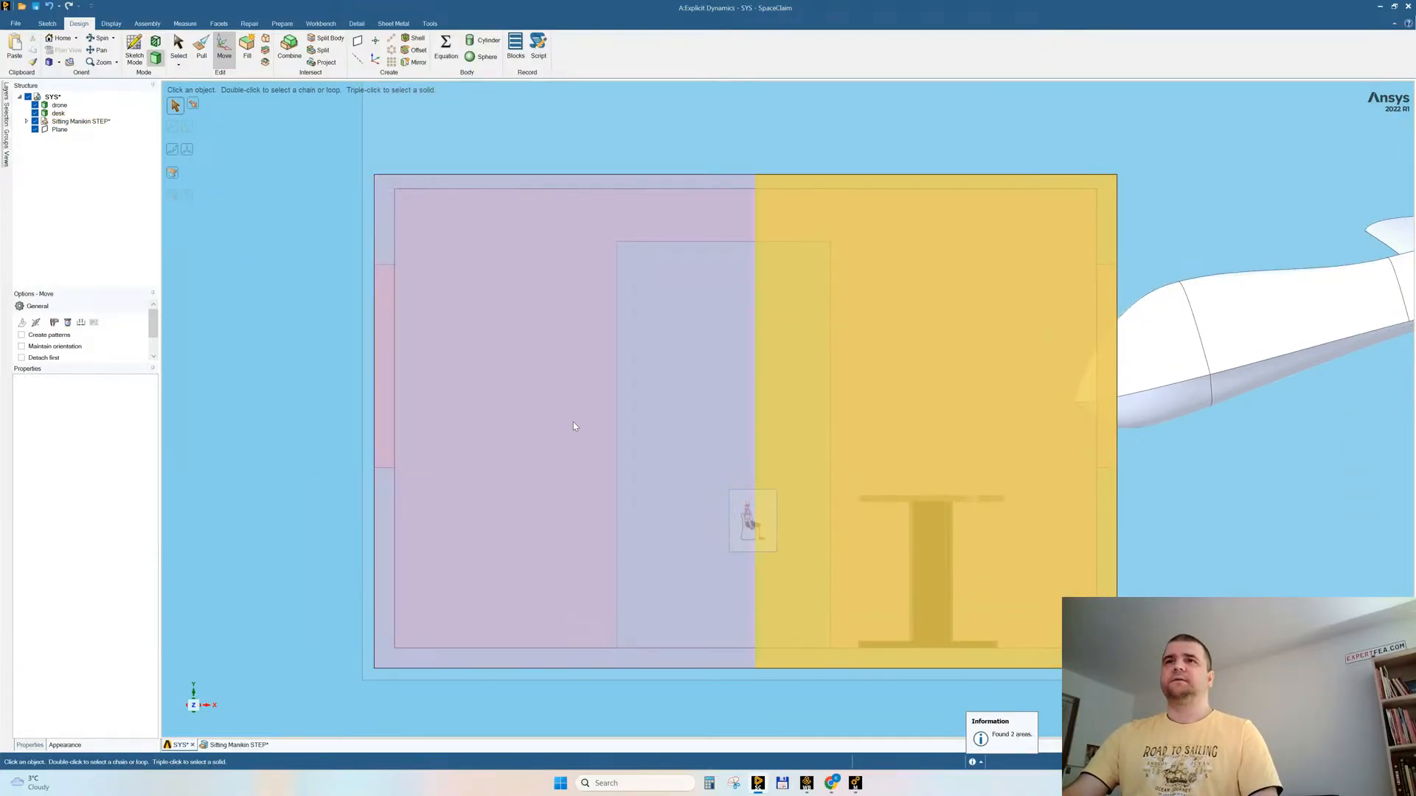
pyautogui.scroll(-1, 740, 427)
pyautogui.moveTo(808, 521); pyautogui.dragTo(783, 508, button='middle')
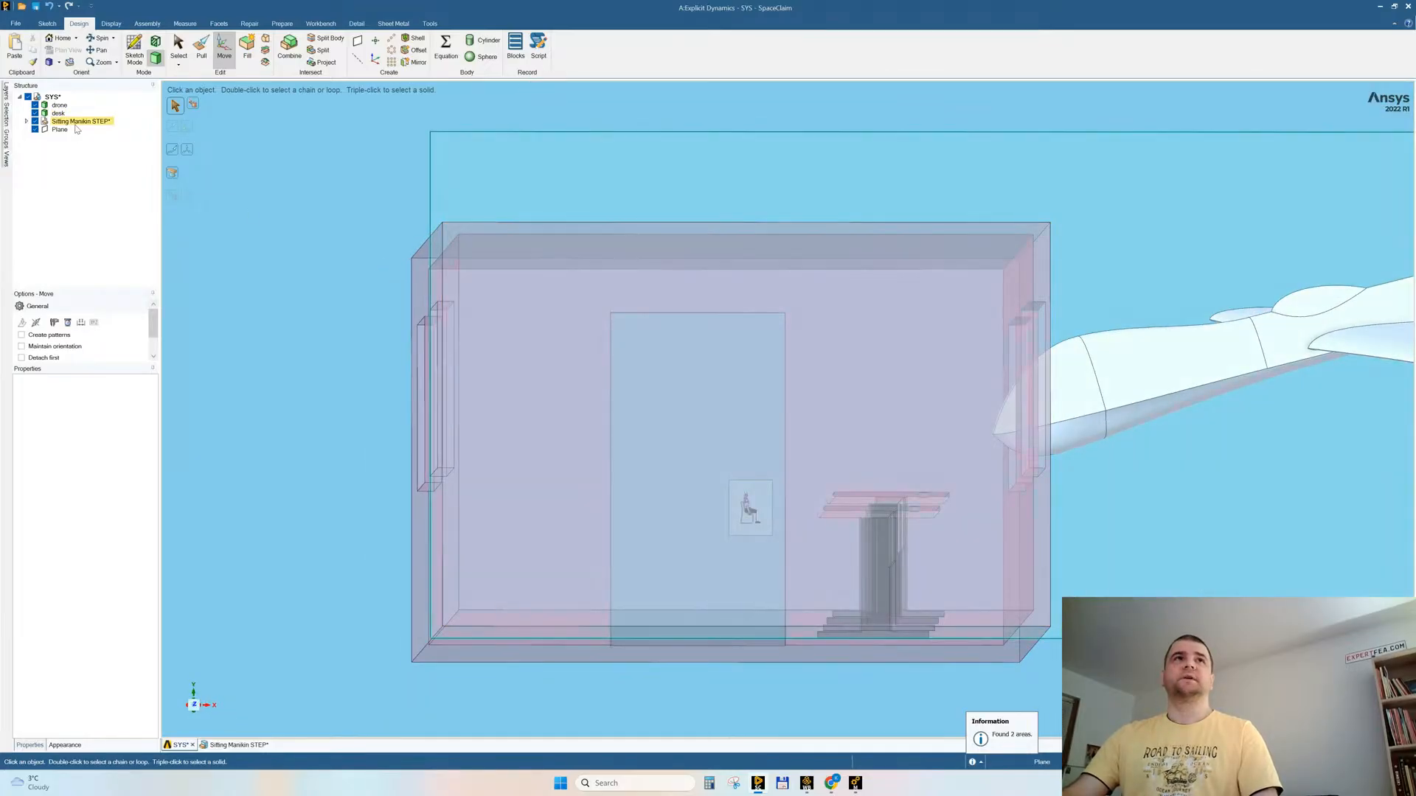
pyautogui.click(749, 507)
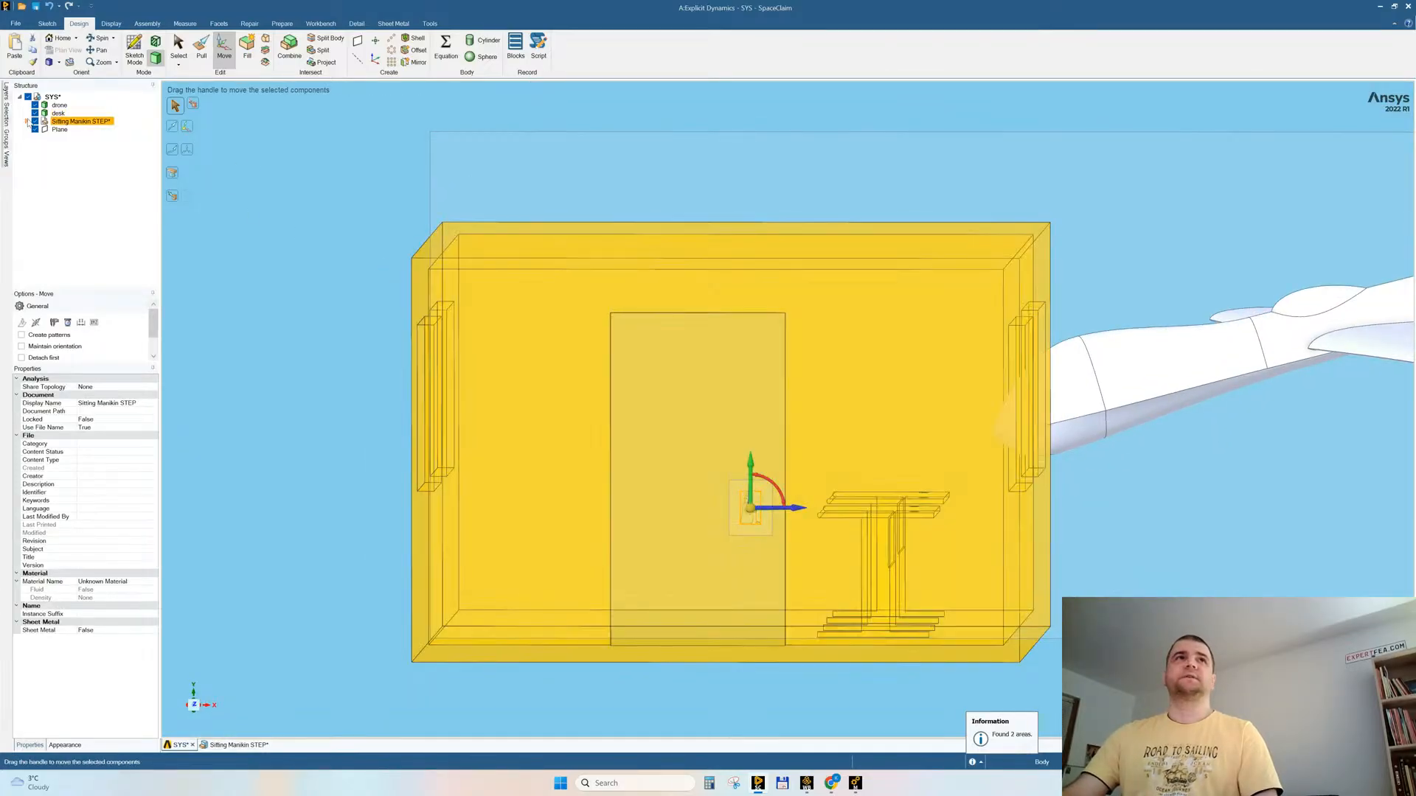
pyautogui.click(26, 121)
pyautogui.click(348, 297)
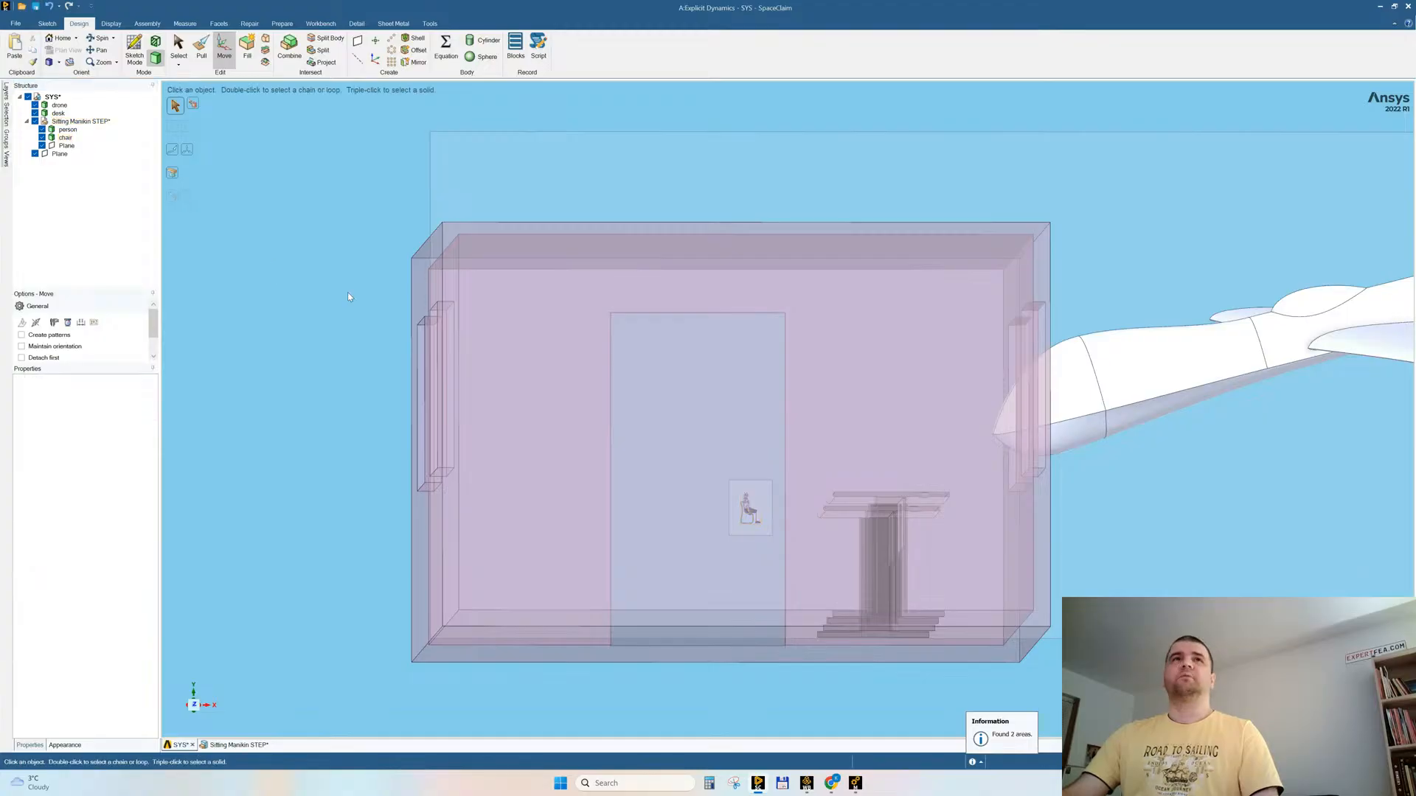
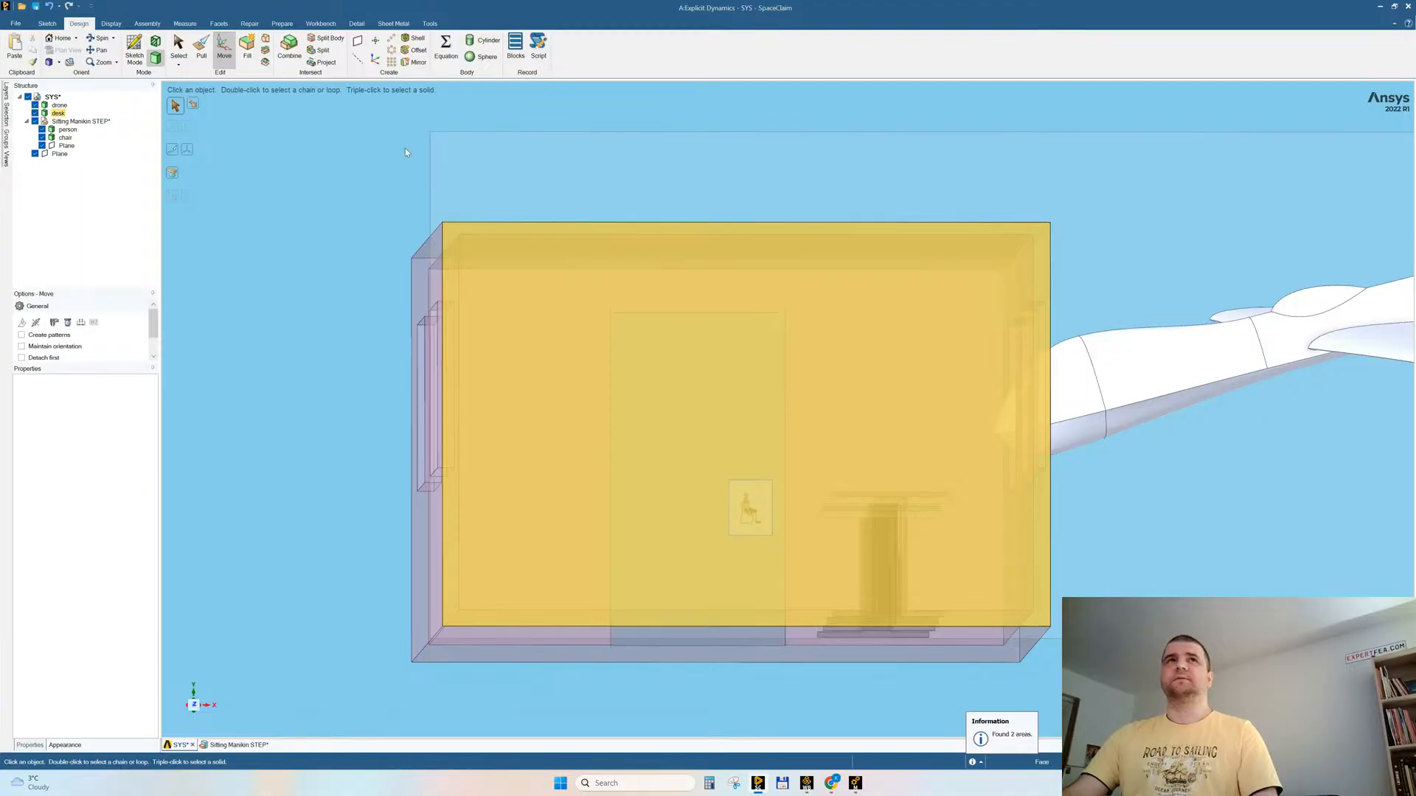
# Step: Hide the desk body that encloses the room, then save the model
pyautogui.rightClick(582, 349)
pyautogui.click(601, 438)
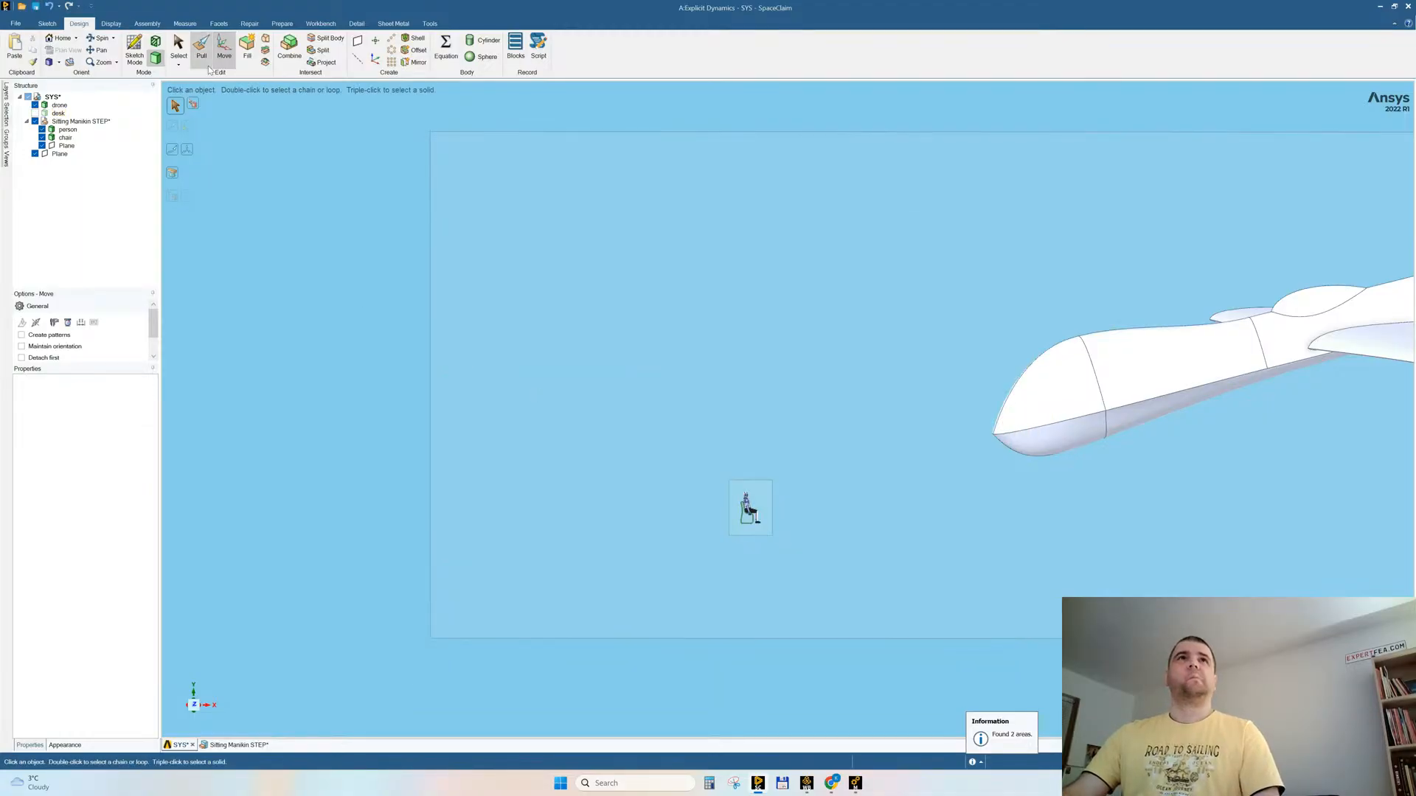
pyautogui.hotkey('ctrl', 's')
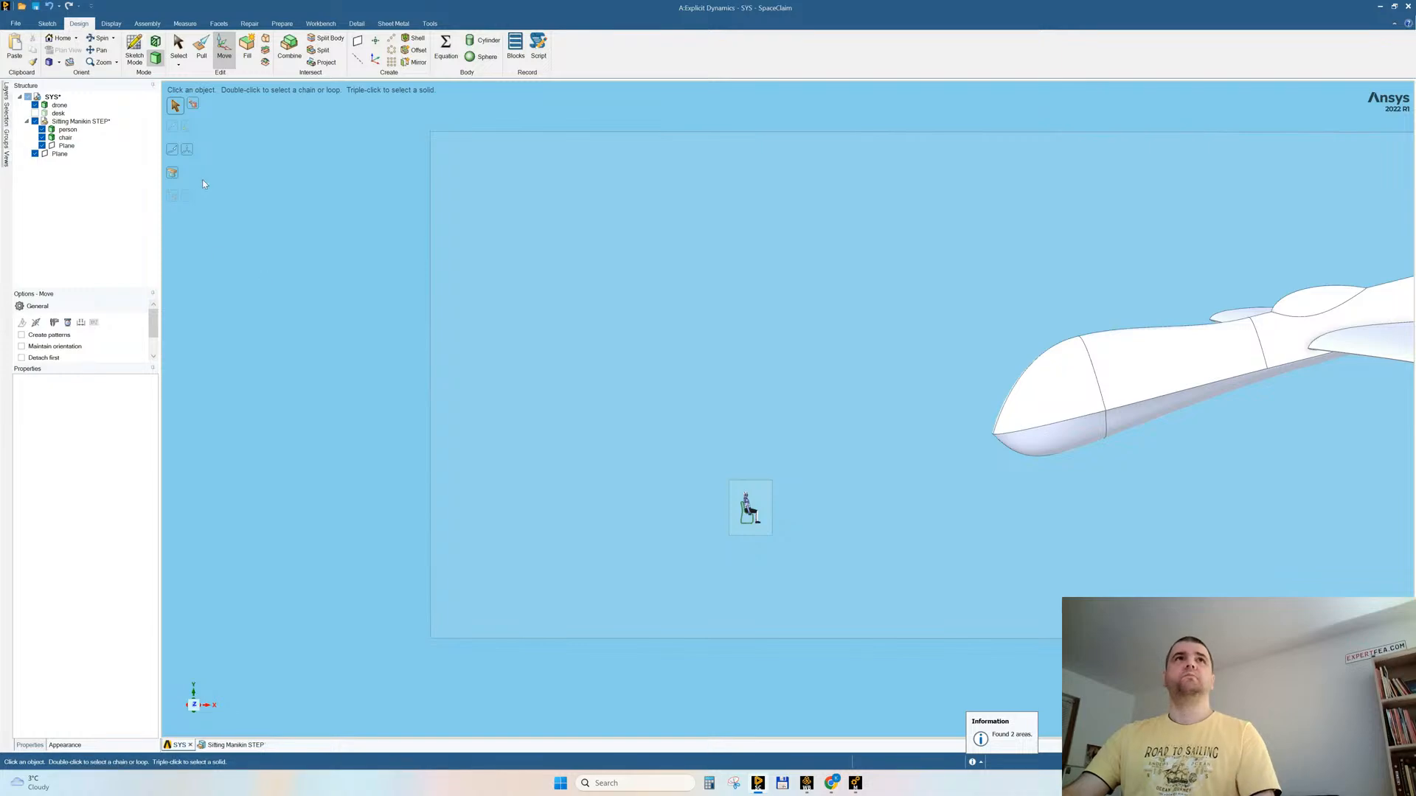
# Step: Scale up the person body about an anchor point on the seam of the drone's nose
pyautogui.click(204, 55)
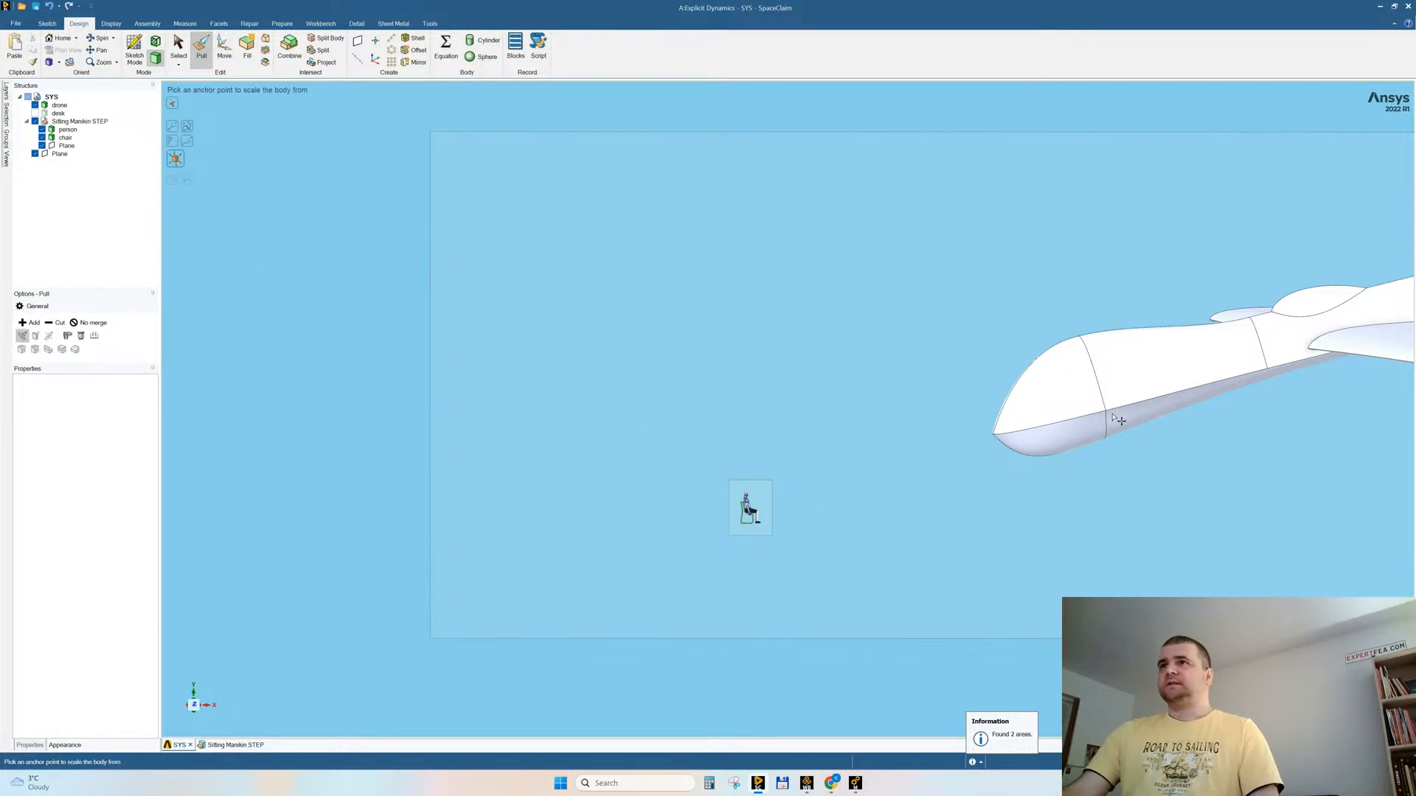
pyautogui.press('Escape')
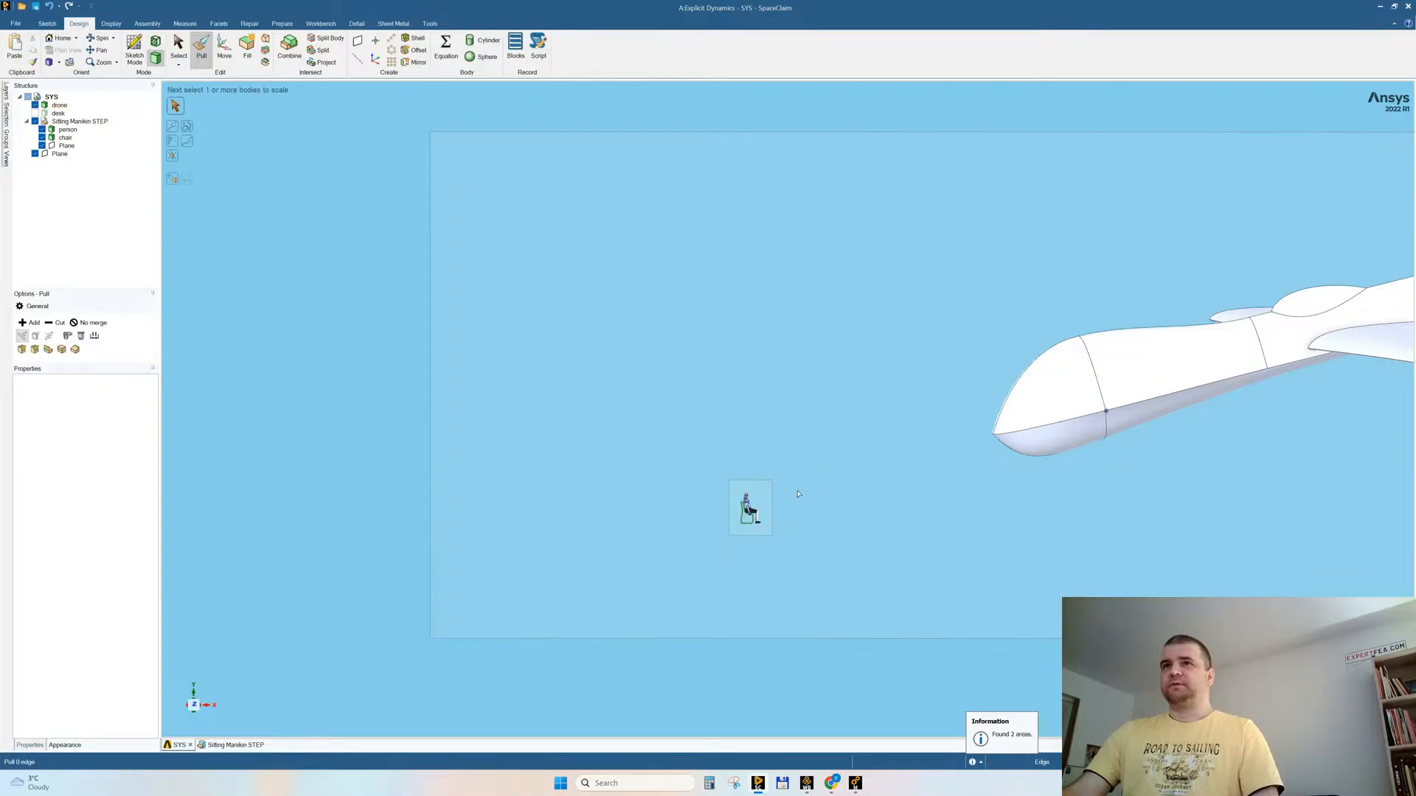
pyautogui.click(68, 130)
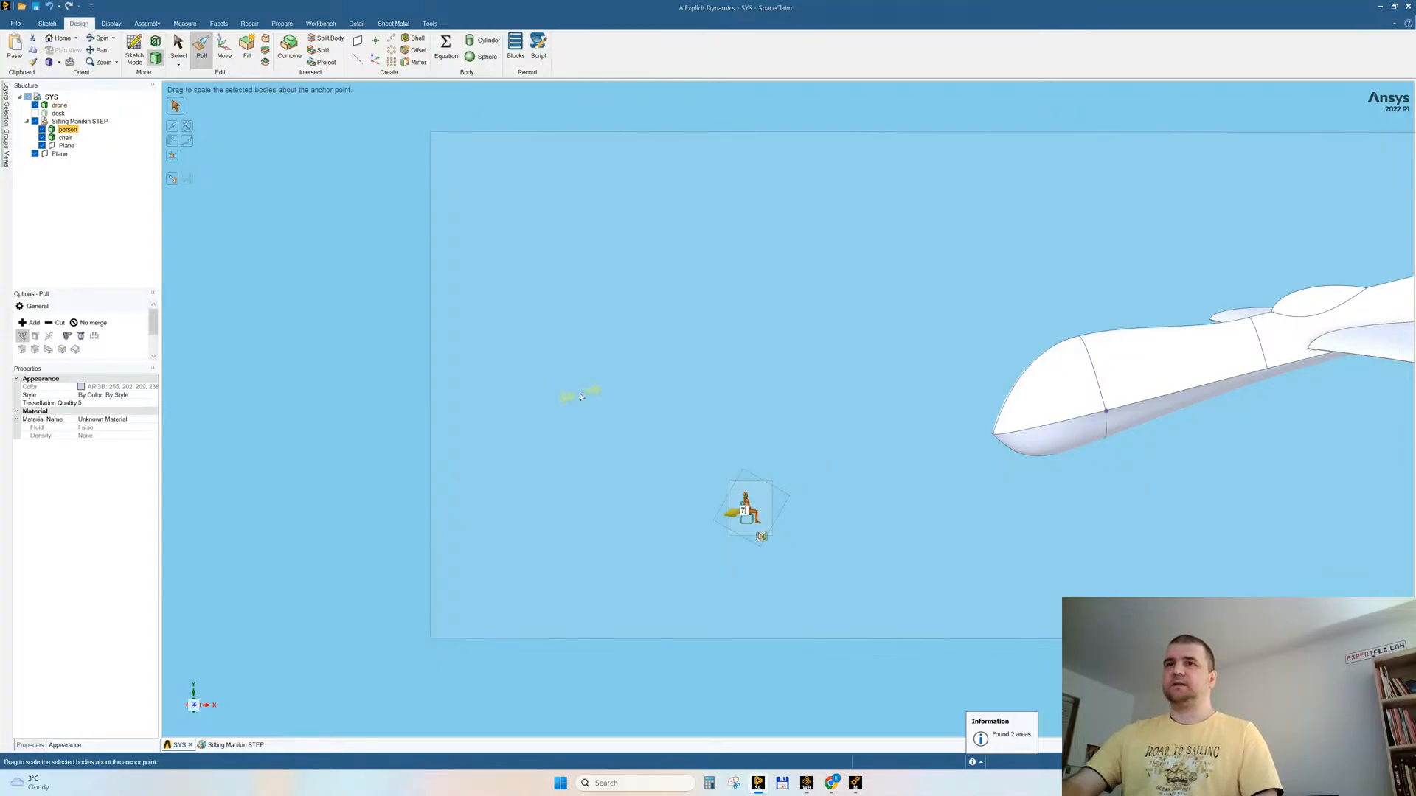
pyautogui.moveTo(580, 397); pyautogui.dragTo(779, 430)
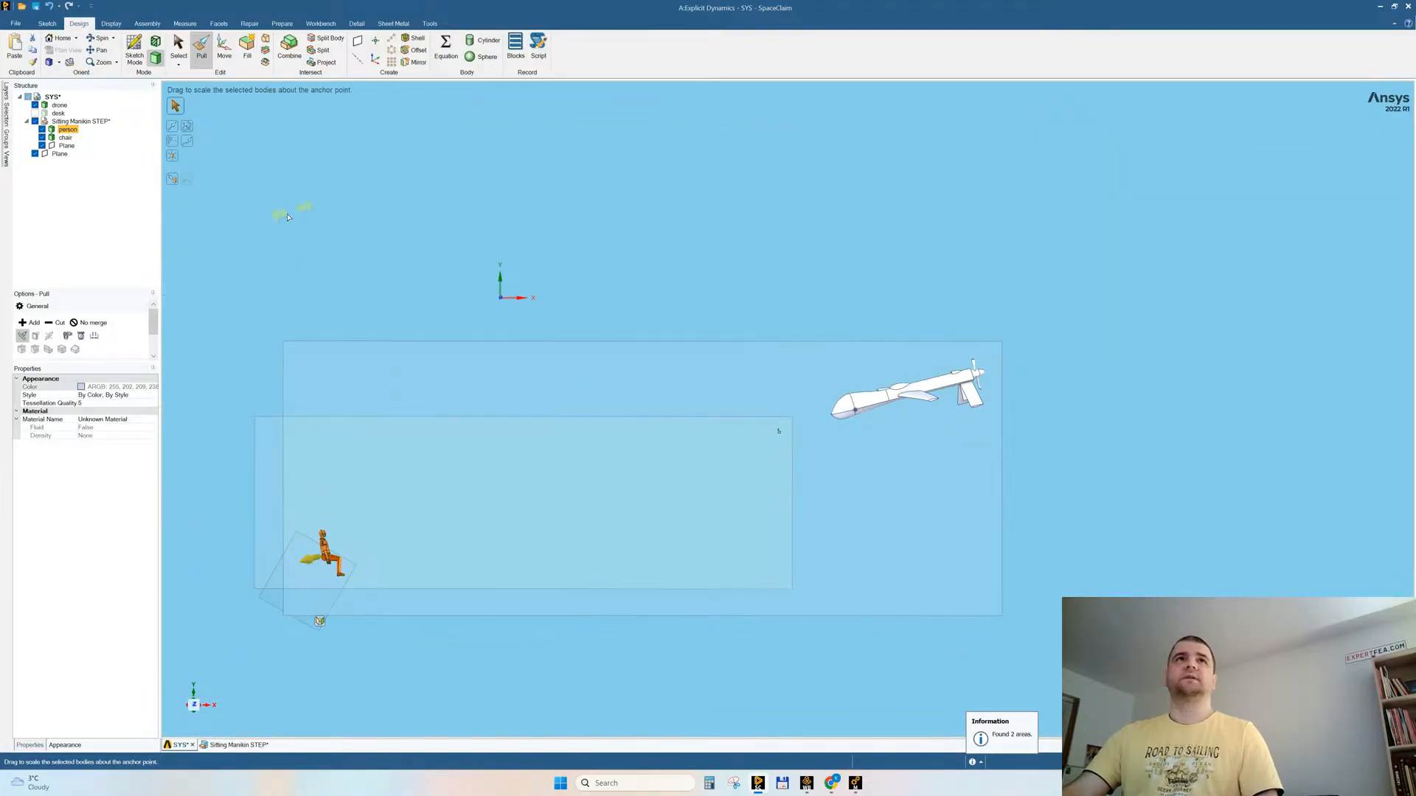
pyautogui.click(175, 160)
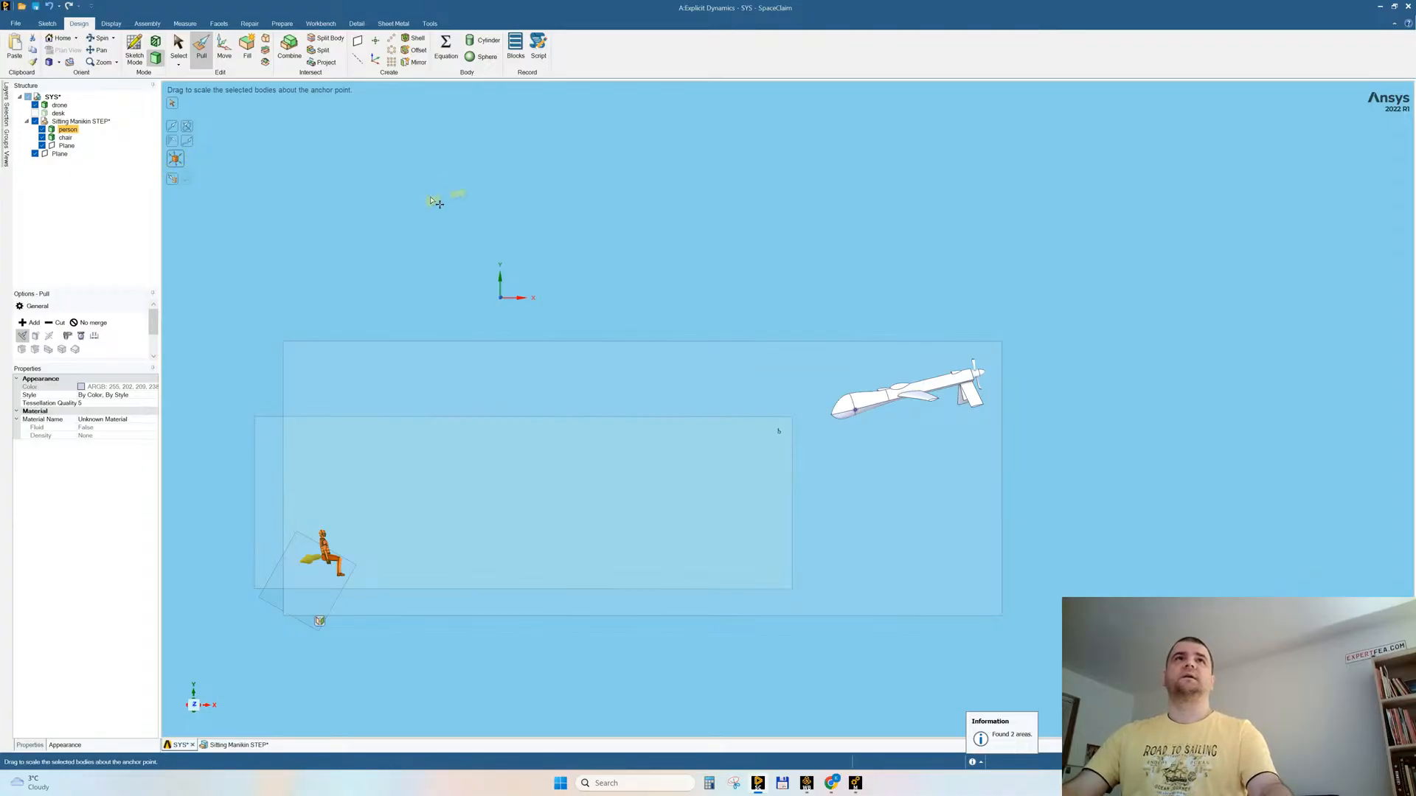
pyautogui.press('Escape')
pyautogui.press('Escape')
pyautogui.press('Escape')
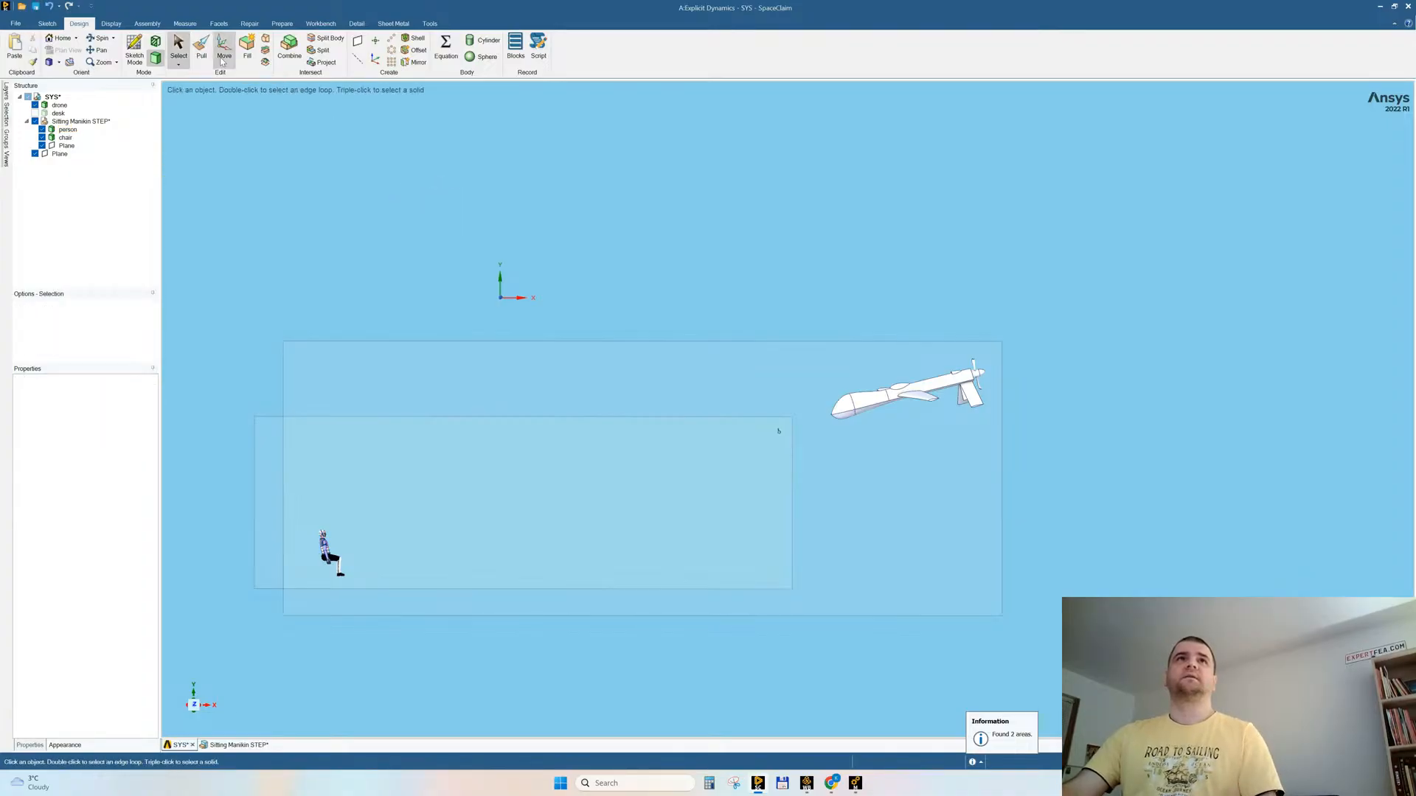
# Step: Scale up the chair body about the same anchor point on the drone's nose so it fits the seated person
pyautogui.click(202, 49)
pyautogui.click(175, 158)
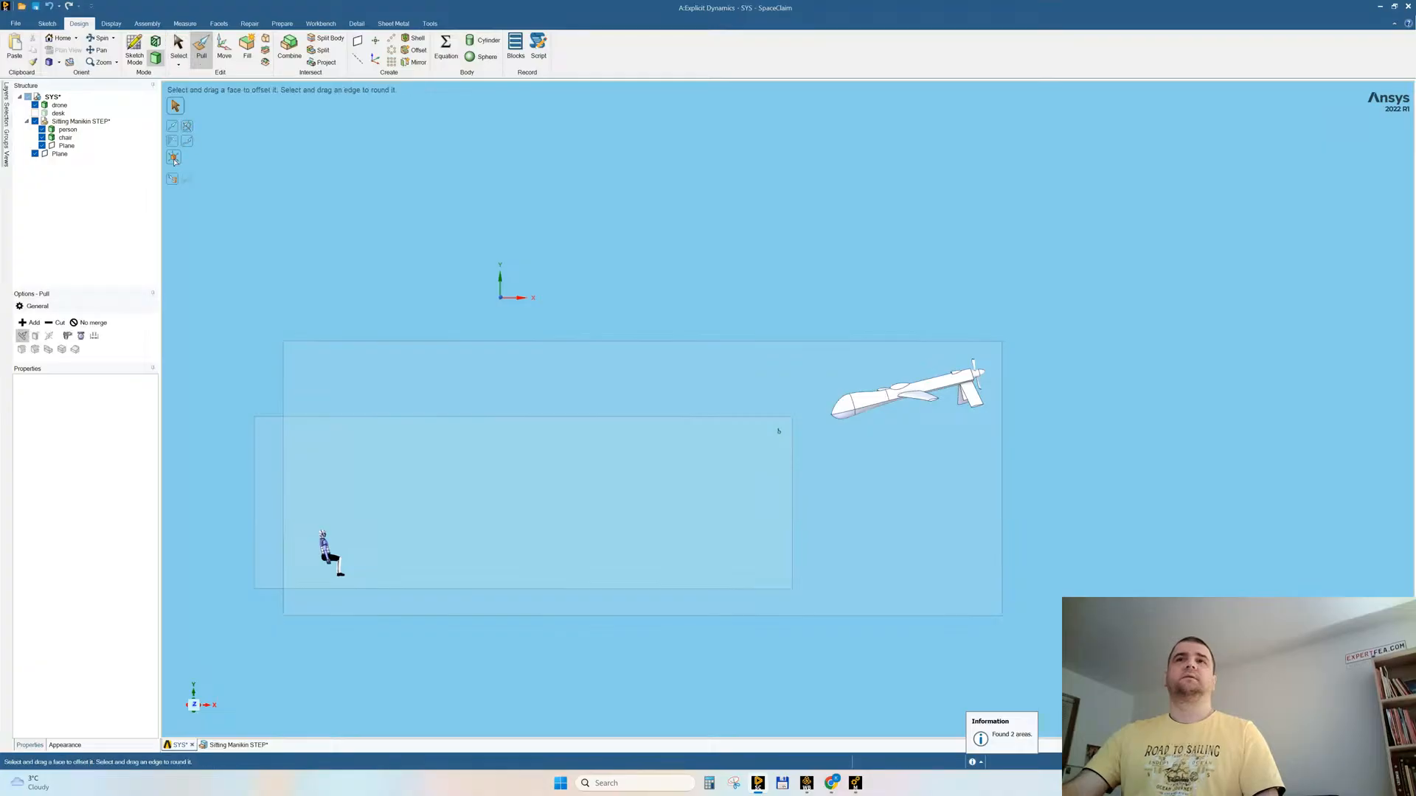
pyautogui.scroll(5, 885, 479)
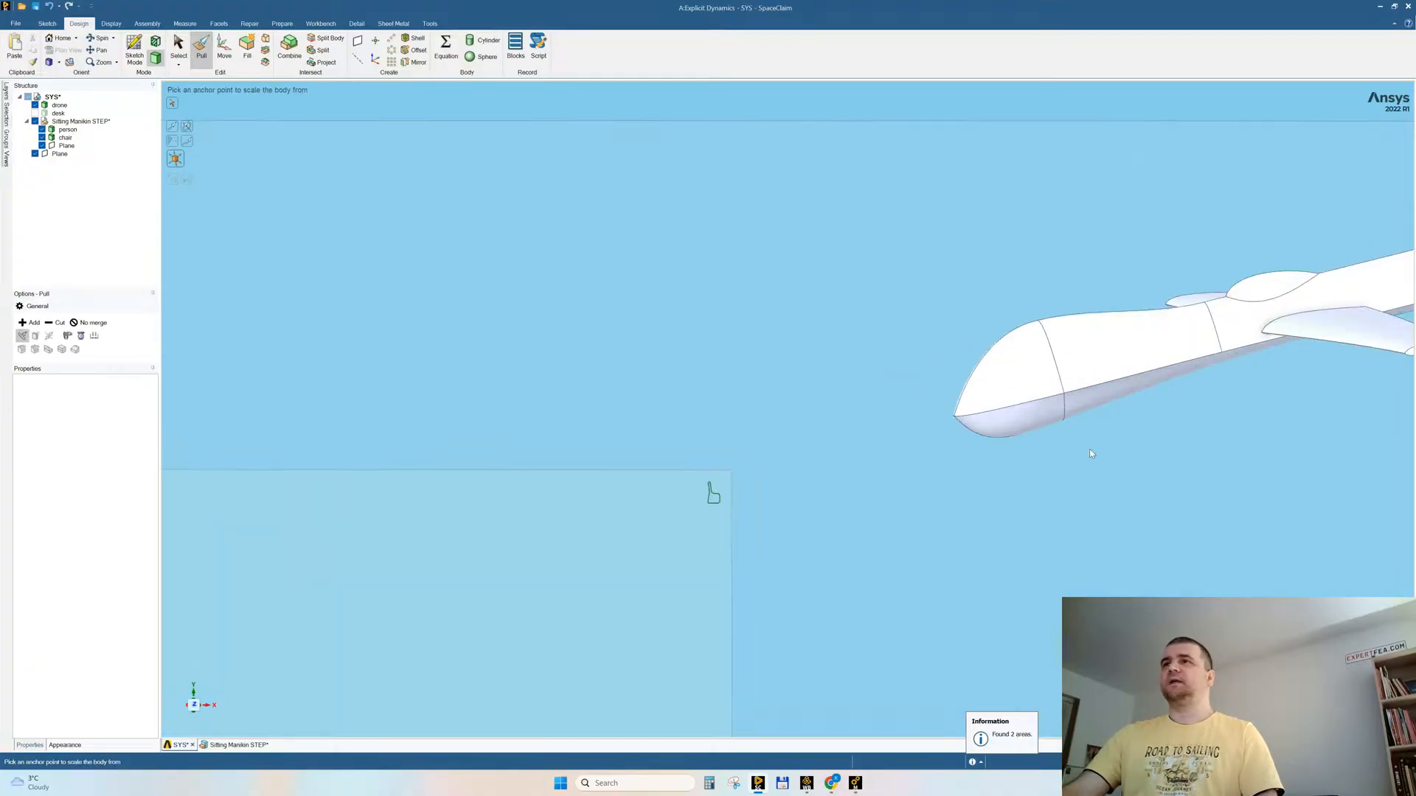
pyautogui.click(1059, 397)
pyautogui.click(713, 492)
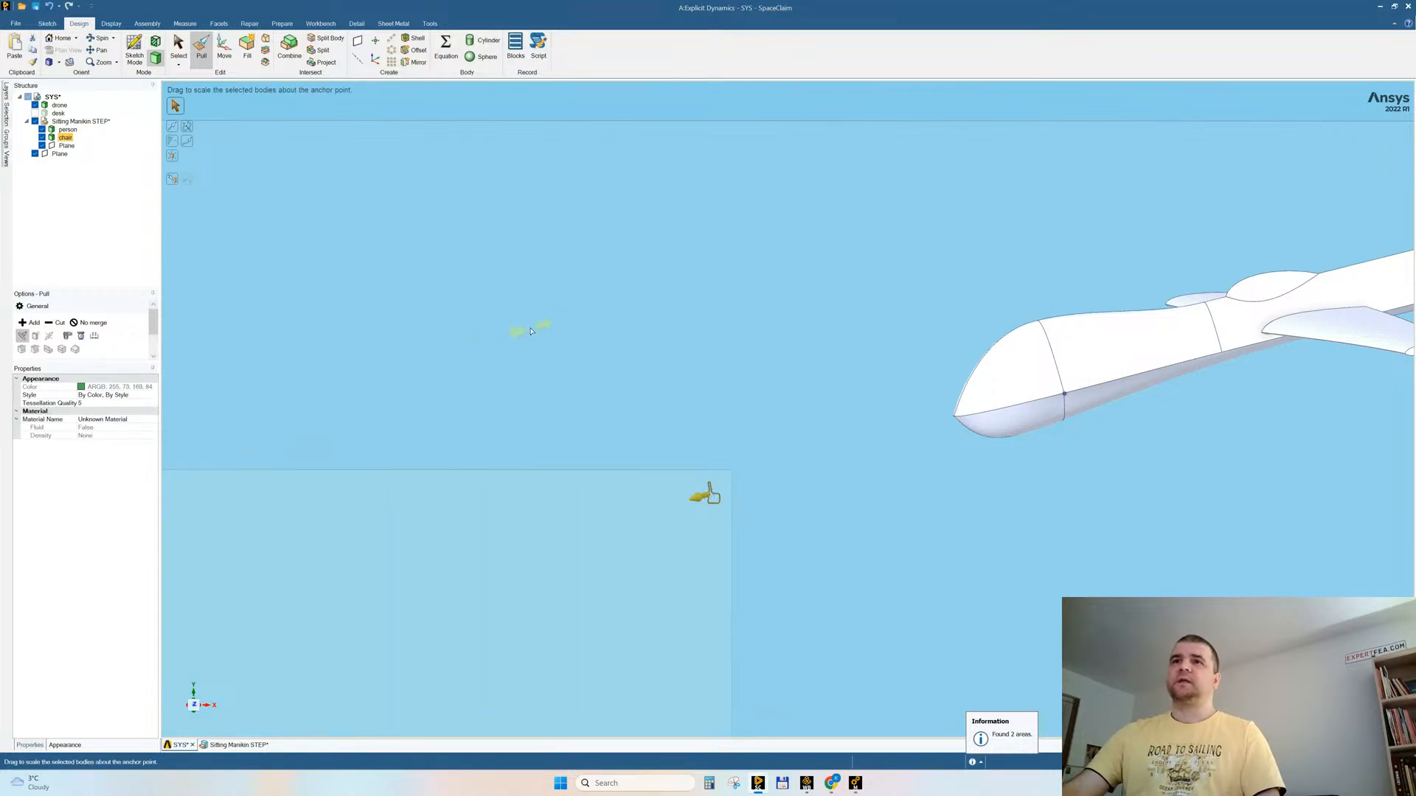
pyautogui.scroll(-5, 518, 367)
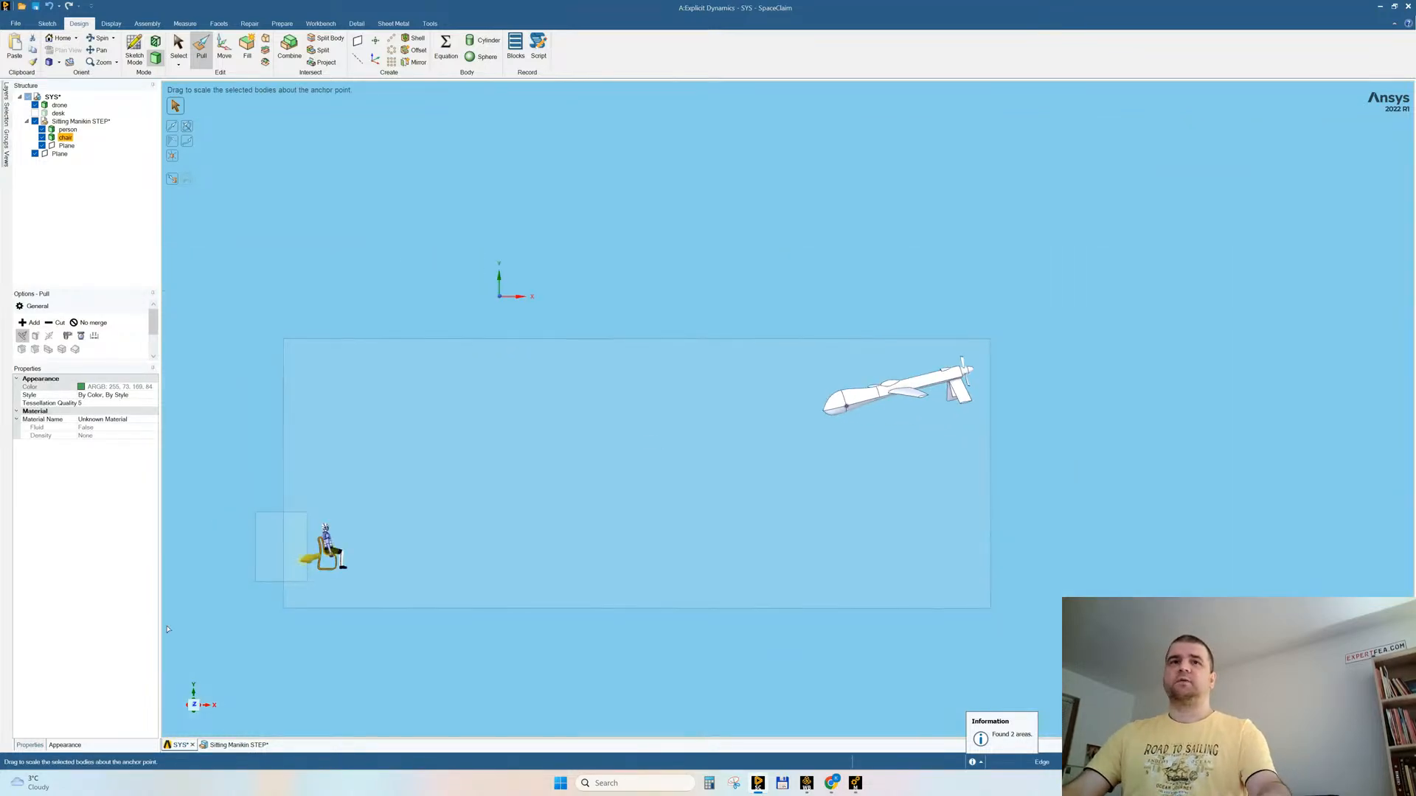
pyautogui.click(306, 570)
pyautogui.press('s')
# Step: Check the visible bodies for interference and examine where the person and chair overlap
pyautogui.scroll(4, 284, 594)
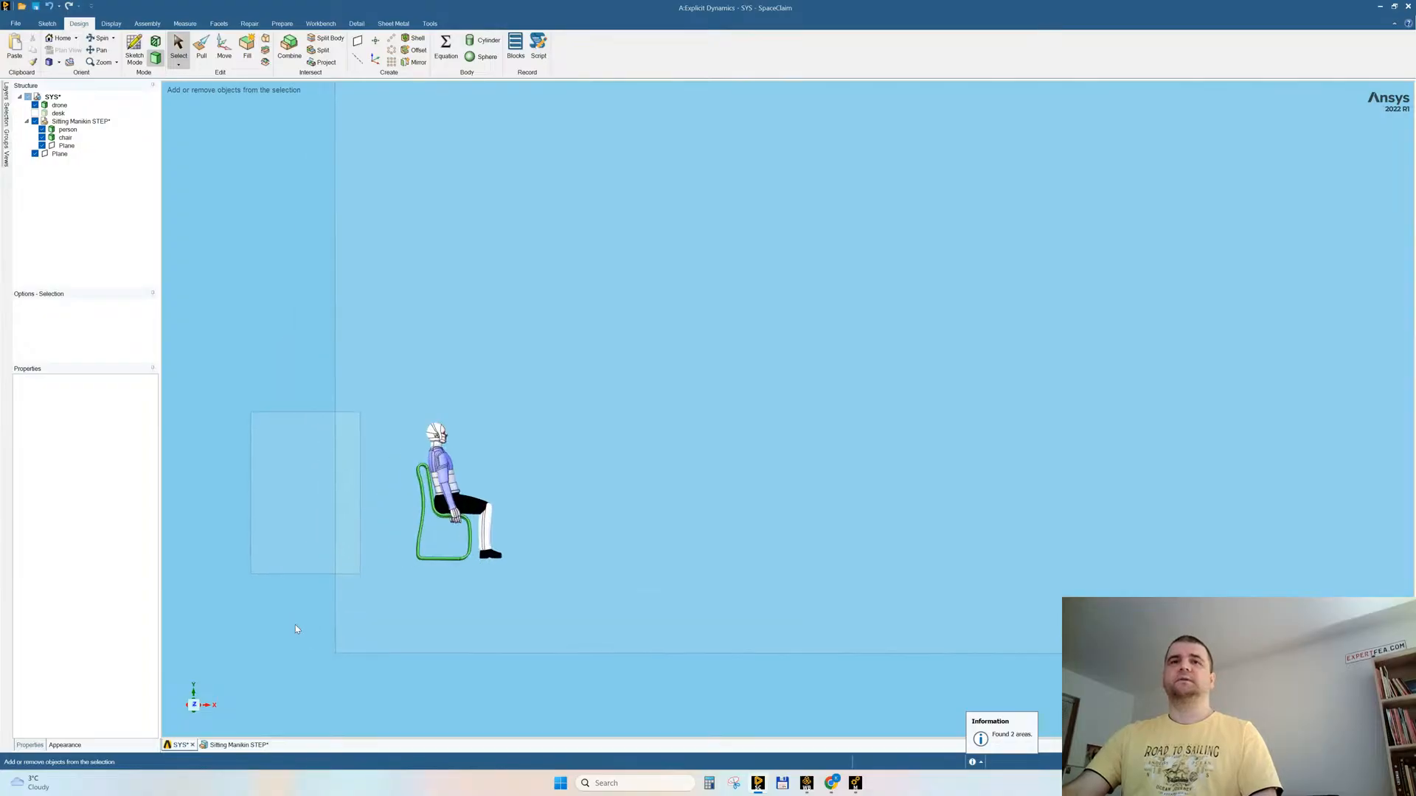
pyautogui.scroll(3, 485, 558)
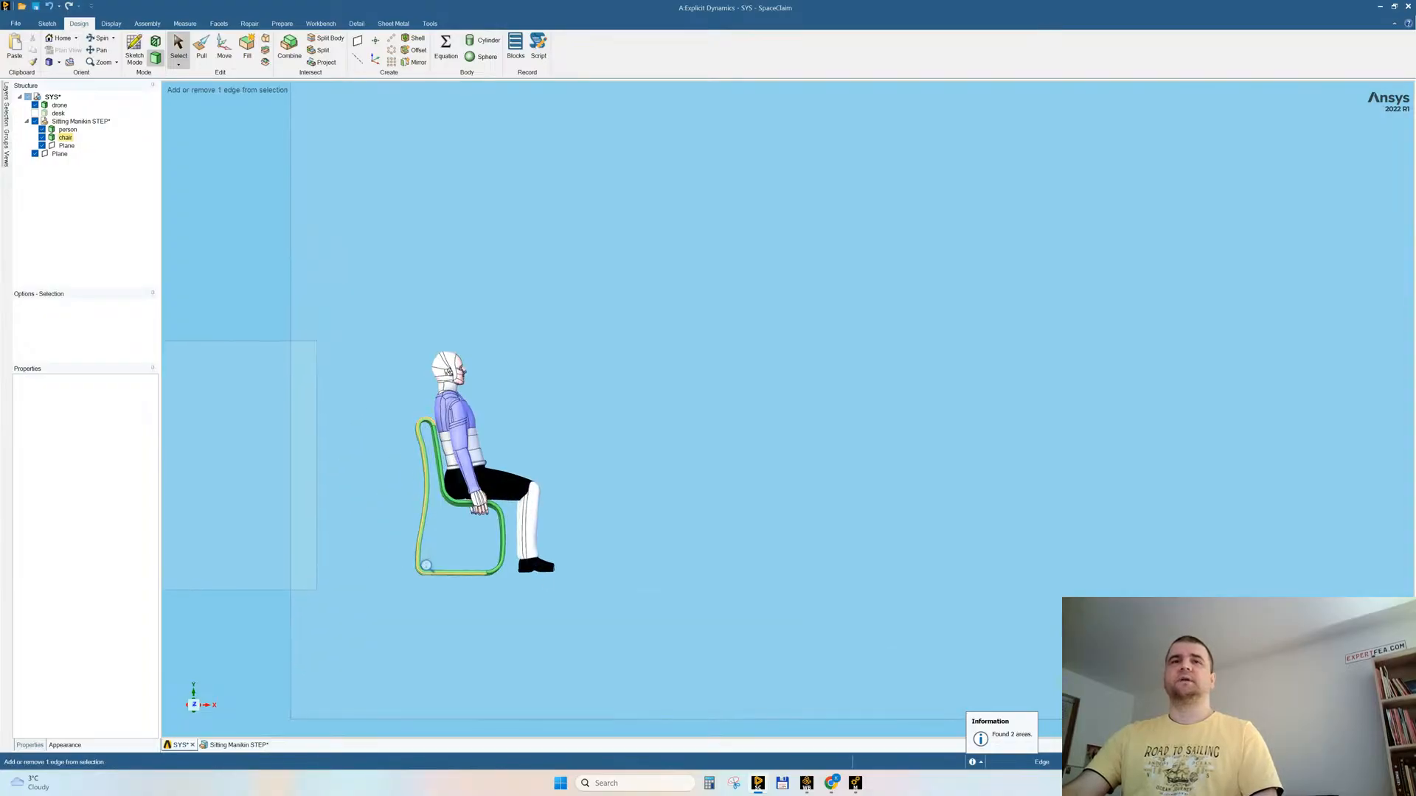
pyautogui.click(281, 24)
pyautogui.click(264, 49)
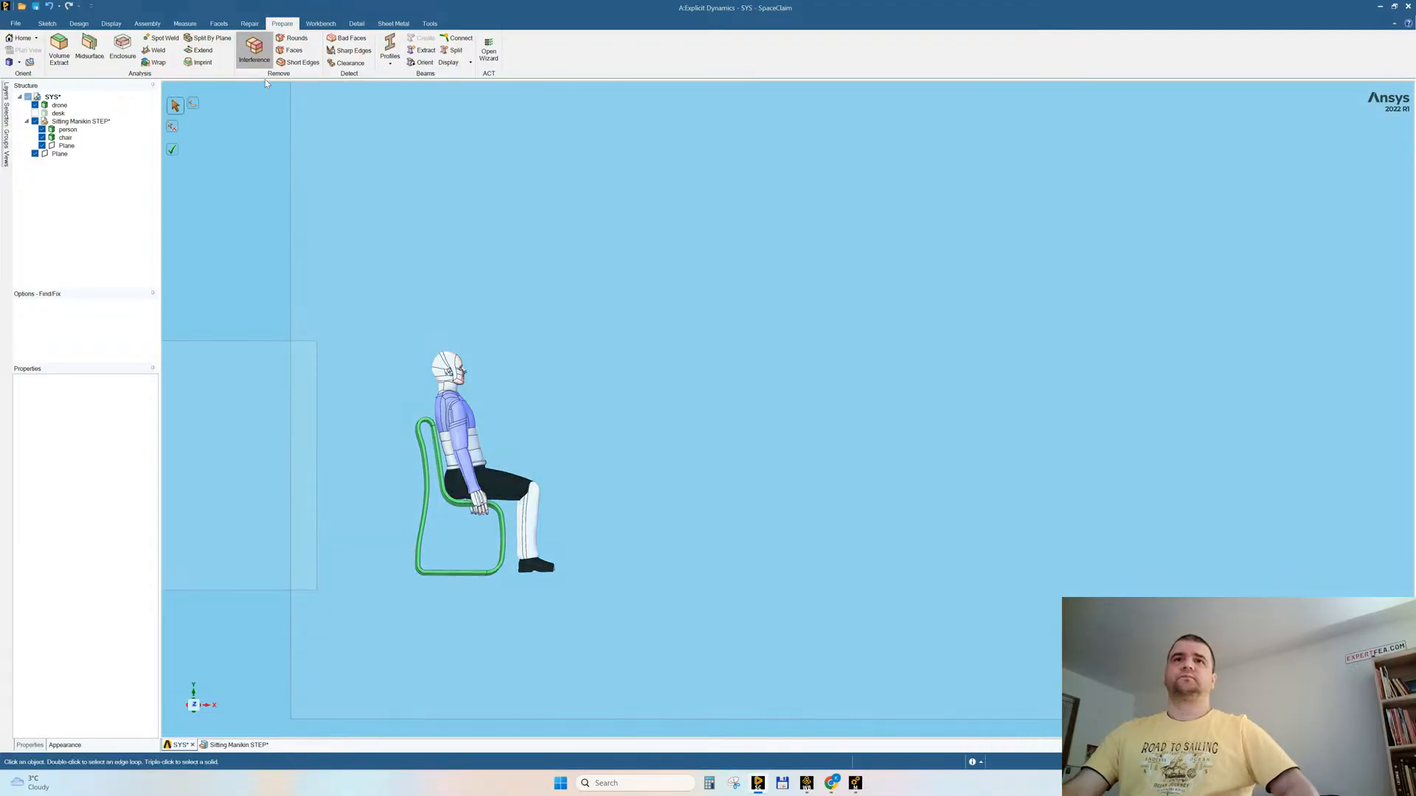
pyautogui.moveTo(572, 408)
pyautogui.mouseDown(button='middle')
pyautogui.moveTo(648, 423)
pyautogui.moveTo(646, 466)
pyautogui.moveTo(624, 453)
pyautogui.mouseUp(button='middle')
pyautogui.keyDown('ctrl'); pyautogui.moveTo(493, 497); pyautogui.dragTo(506, 532, button='middle'); pyautogui.keyUp('ctrl')
pyautogui.press('Escape')
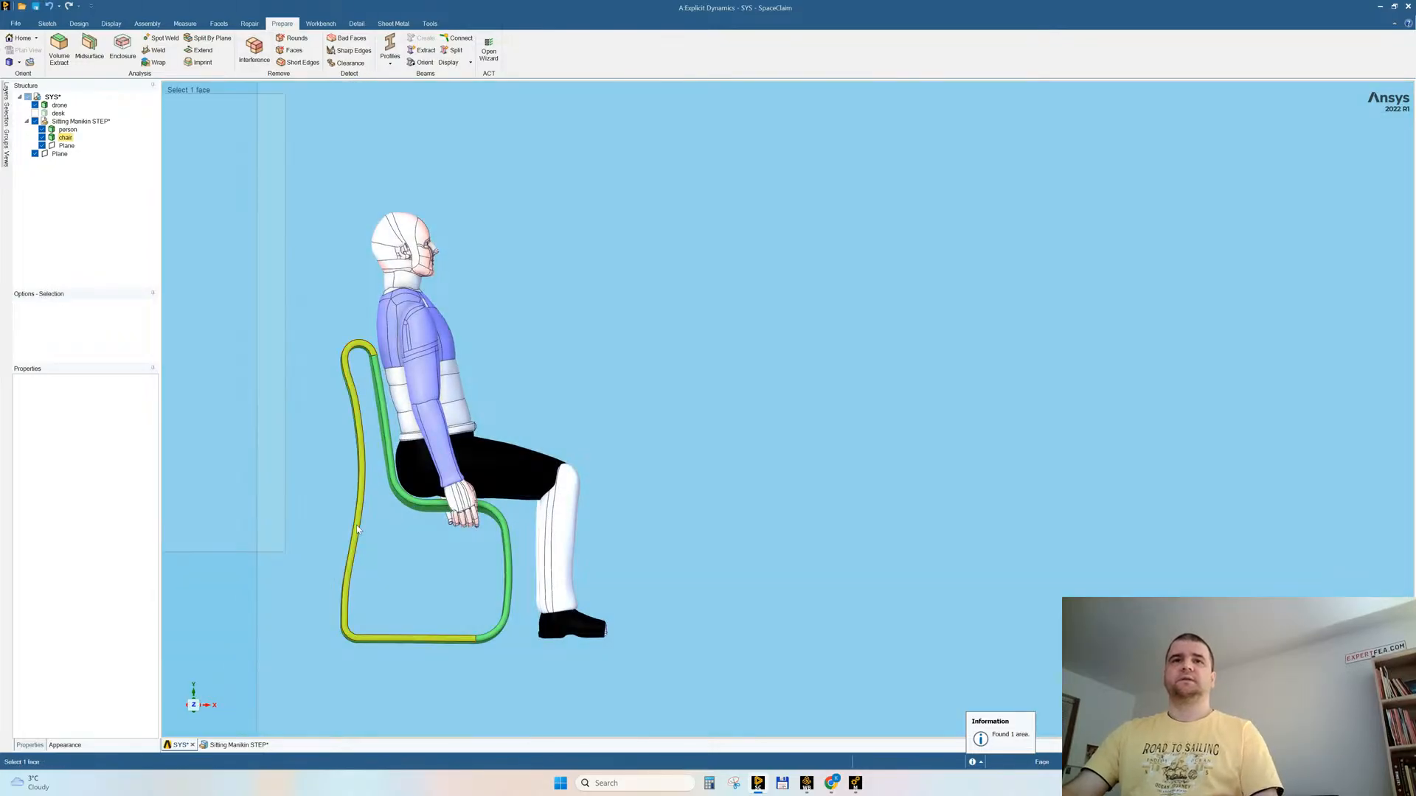
# Step: Move the chair body slightly downward away from the seated person
pyautogui.tripleClick(357, 530)
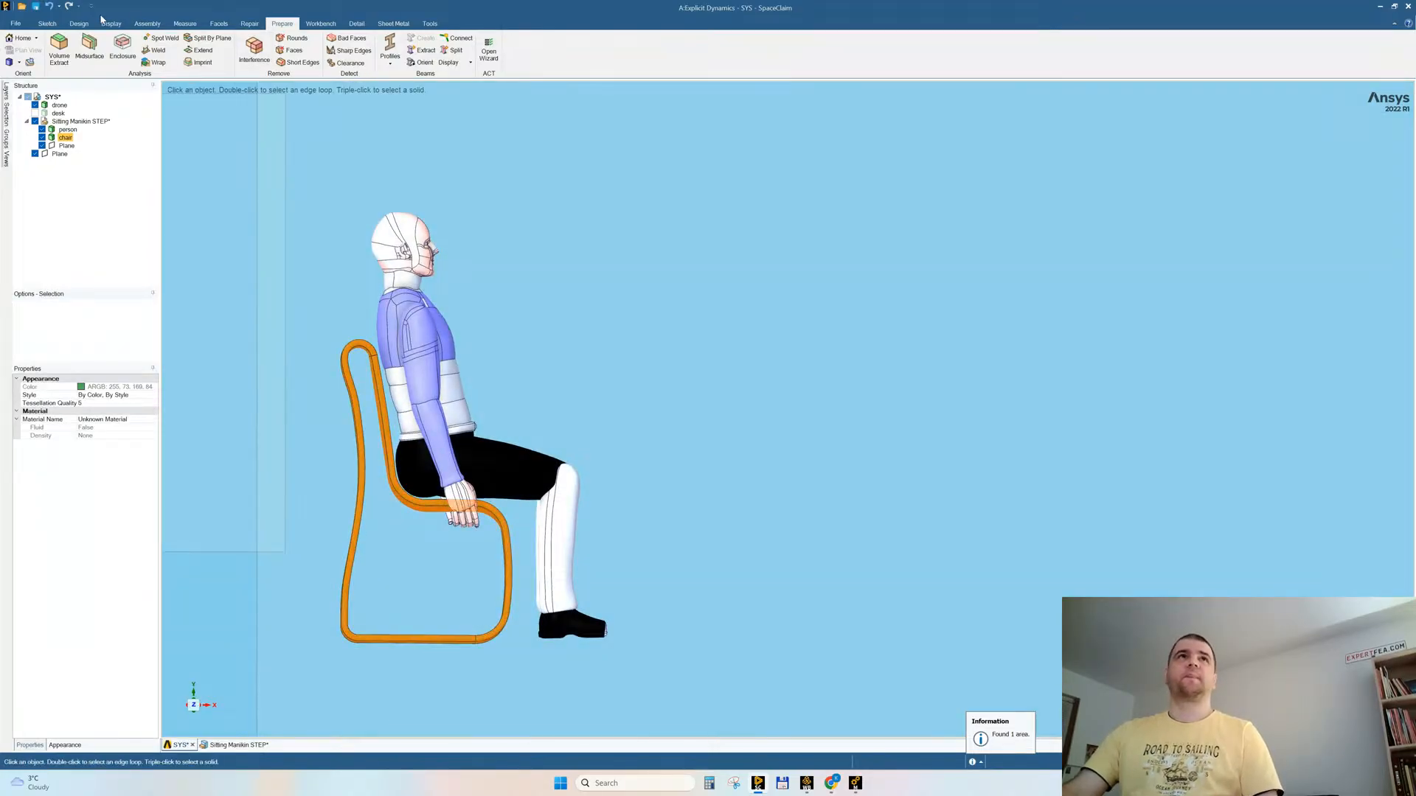
pyautogui.click(79, 23)
pyautogui.click(224, 48)
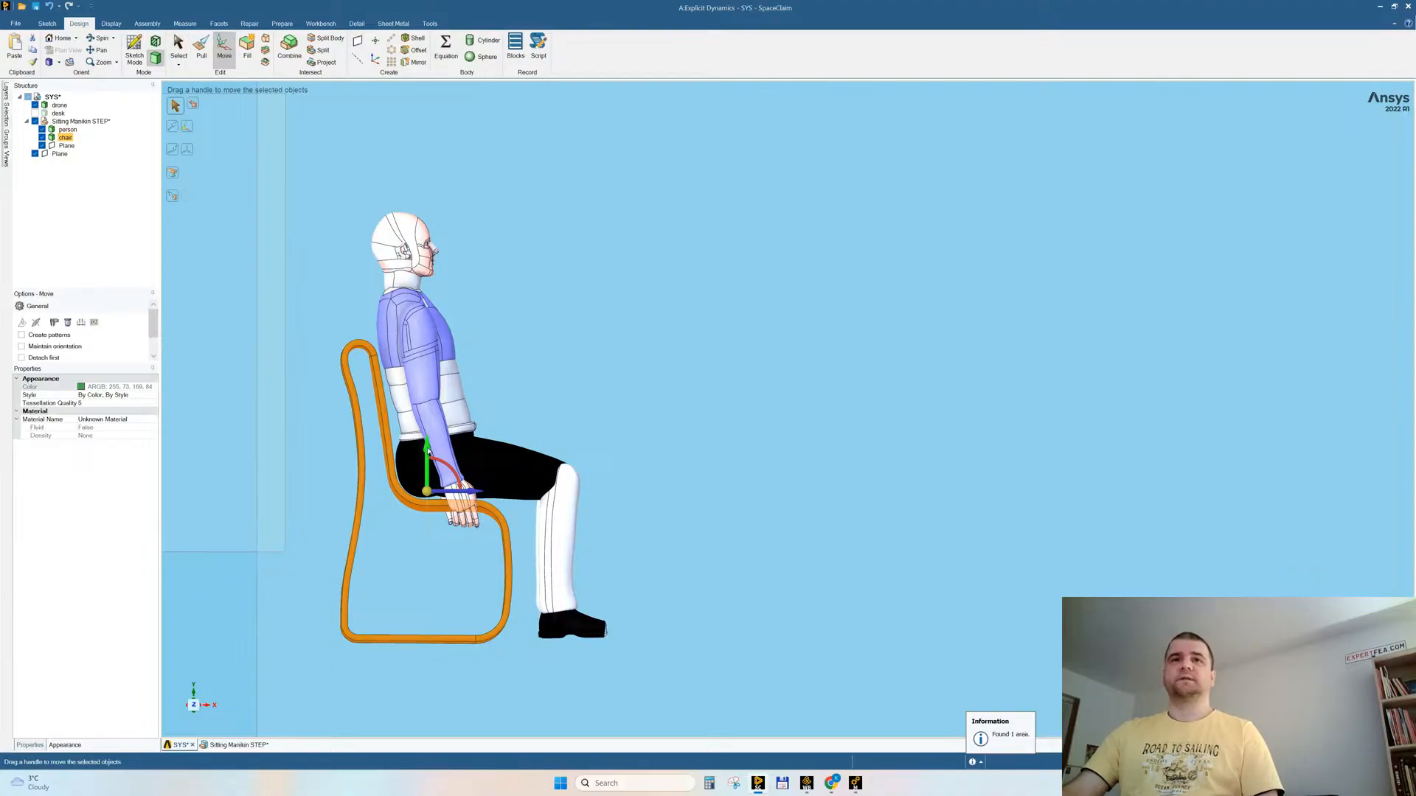
pyautogui.moveTo(427, 452); pyautogui.dragTo(428, 454)
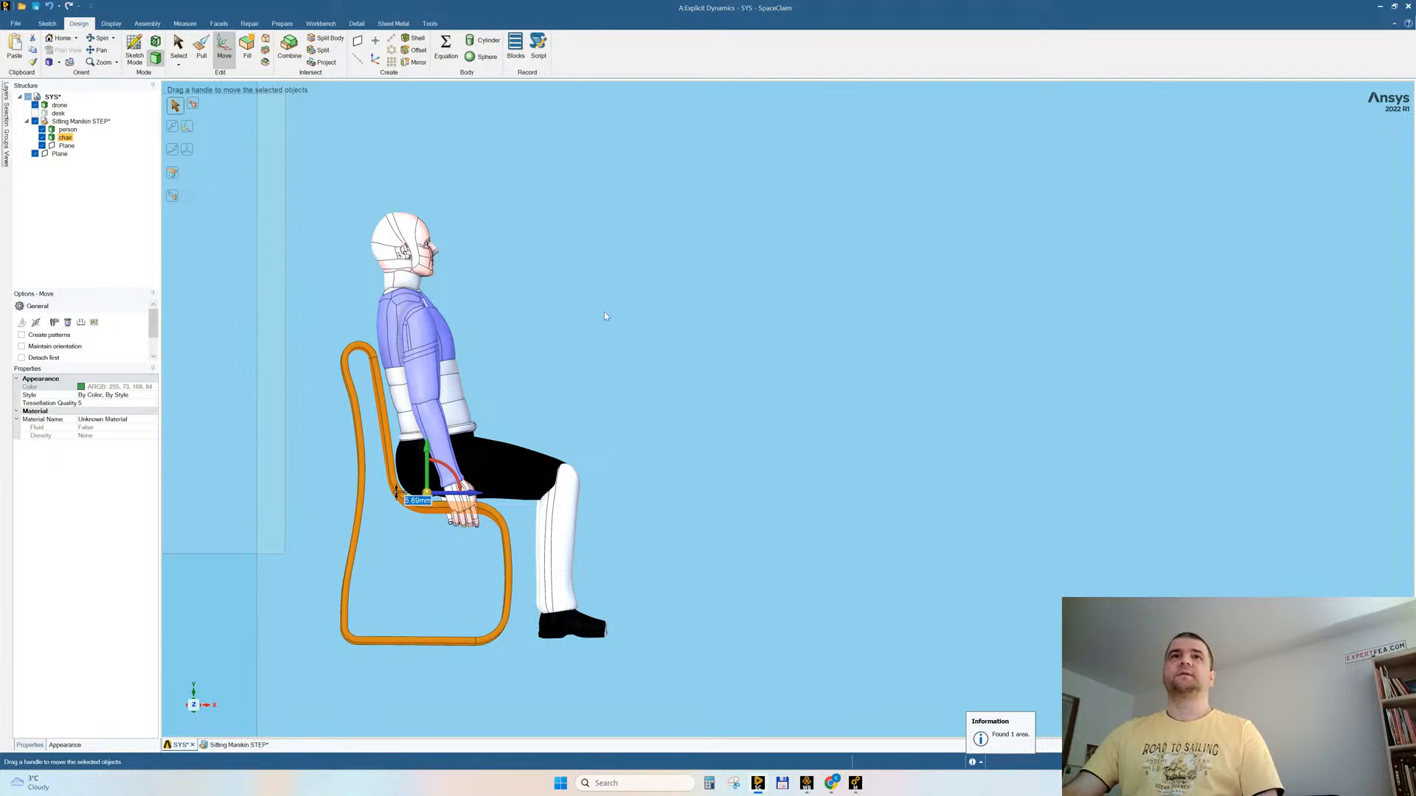
pyautogui.click(533, 316)
# Step: Repeat the interference check and inspect the area between the person's hands and the chair from the front
pyautogui.click(283, 24)
pyautogui.click(253, 51)
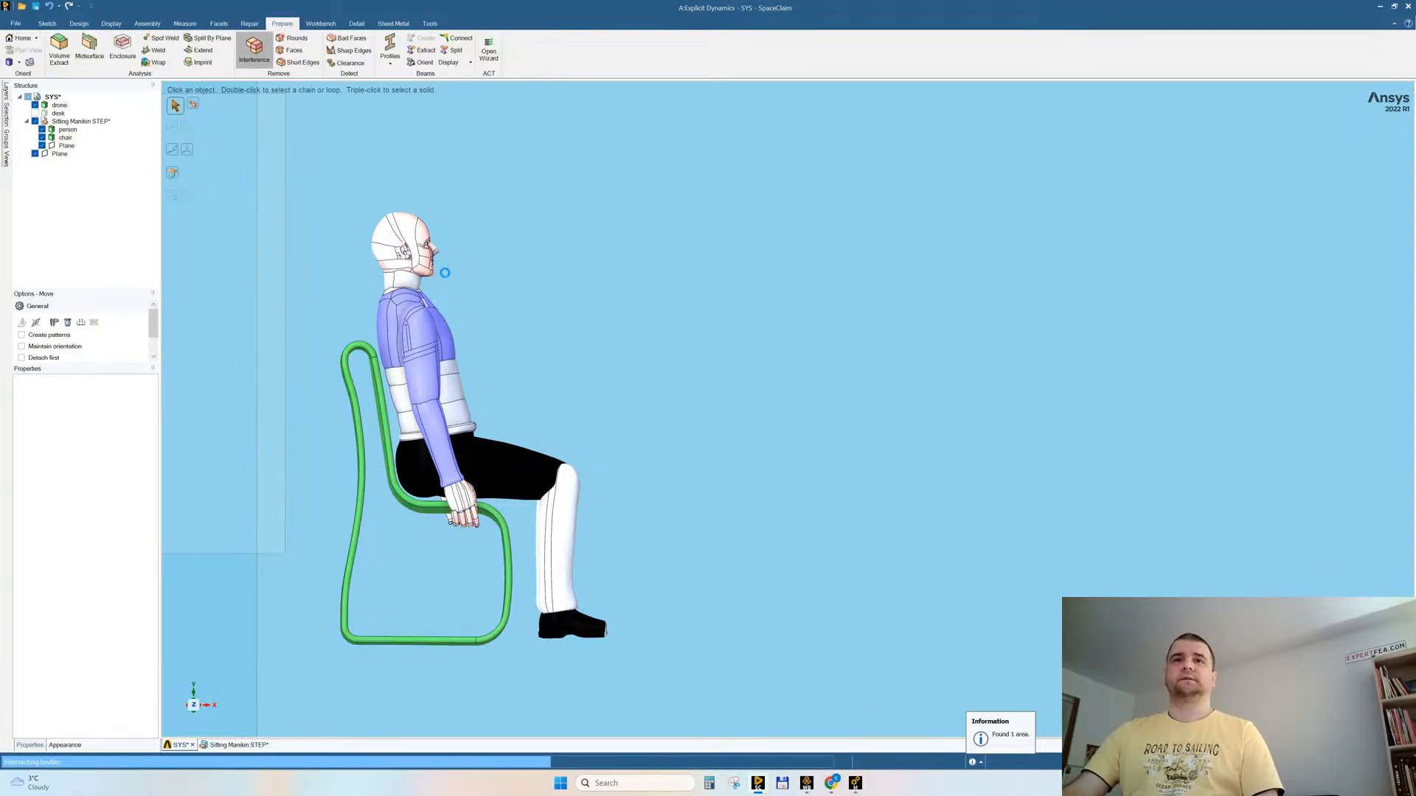
pyautogui.moveTo(661, 370); pyautogui.dragTo(588, 403, button='middle')
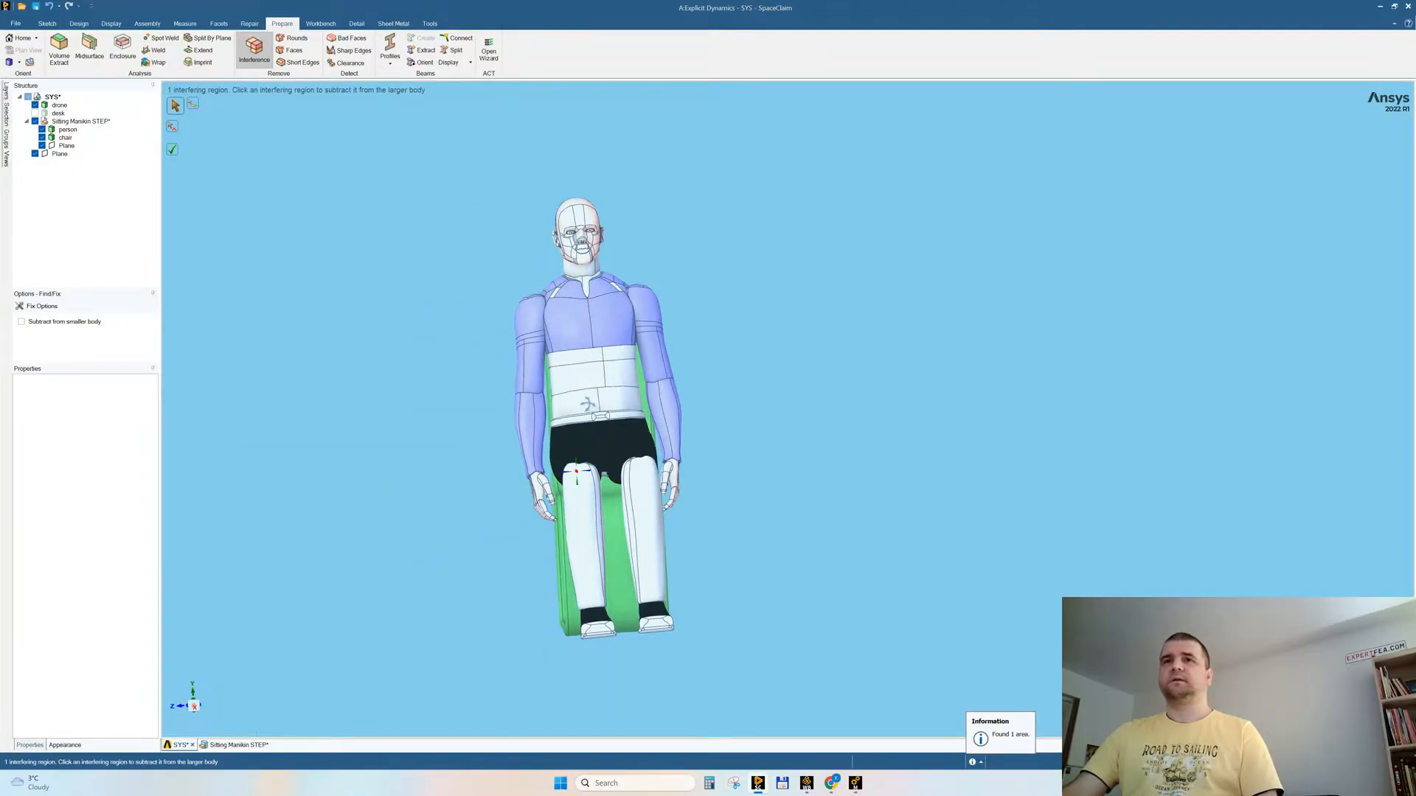
pyautogui.scroll(6, 592, 492)
pyautogui.moveTo(539, 545); pyautogui.dragTo(541, 545, button='middle')
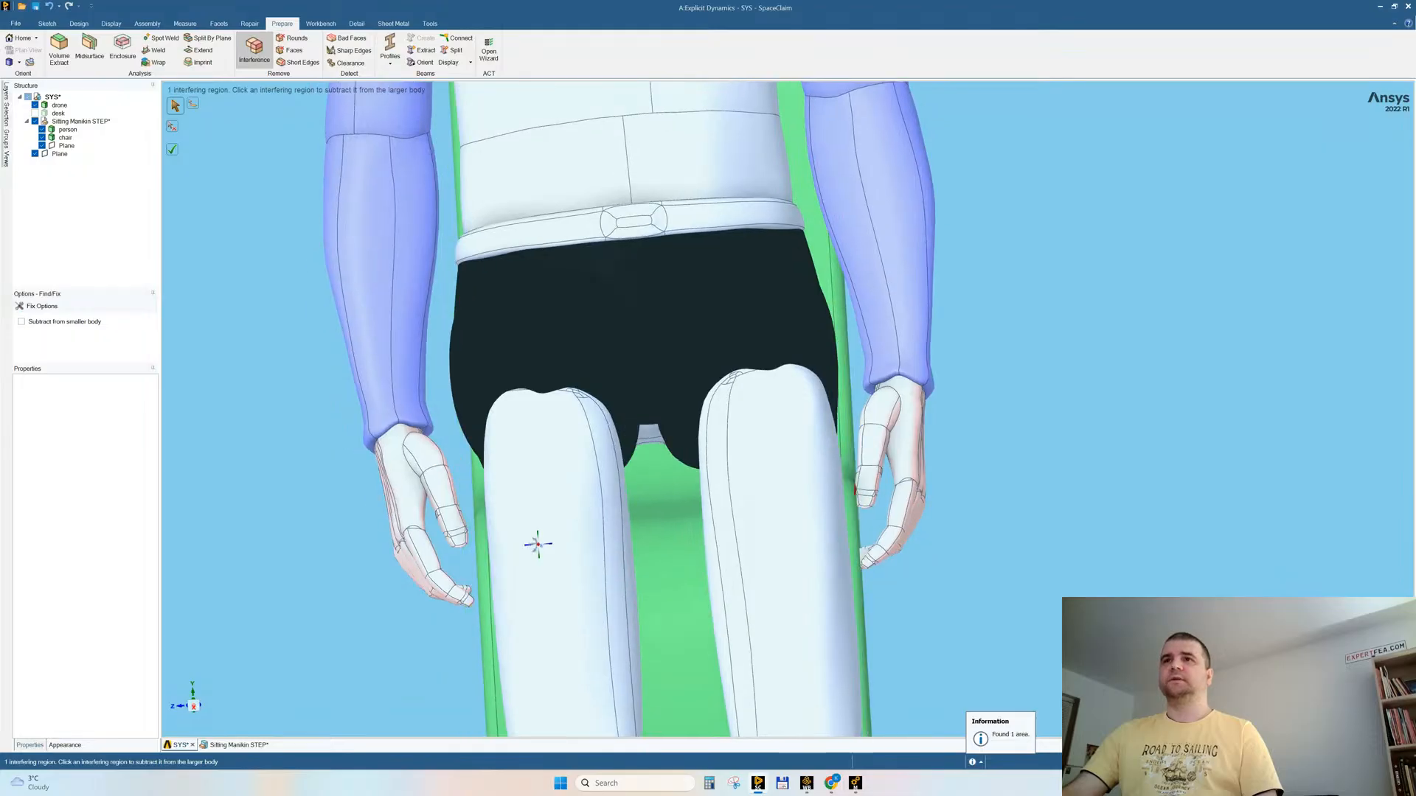
# Step: Shift the whole chair body slightly sideways between the person's hands
pyautogui.click(669, 532)
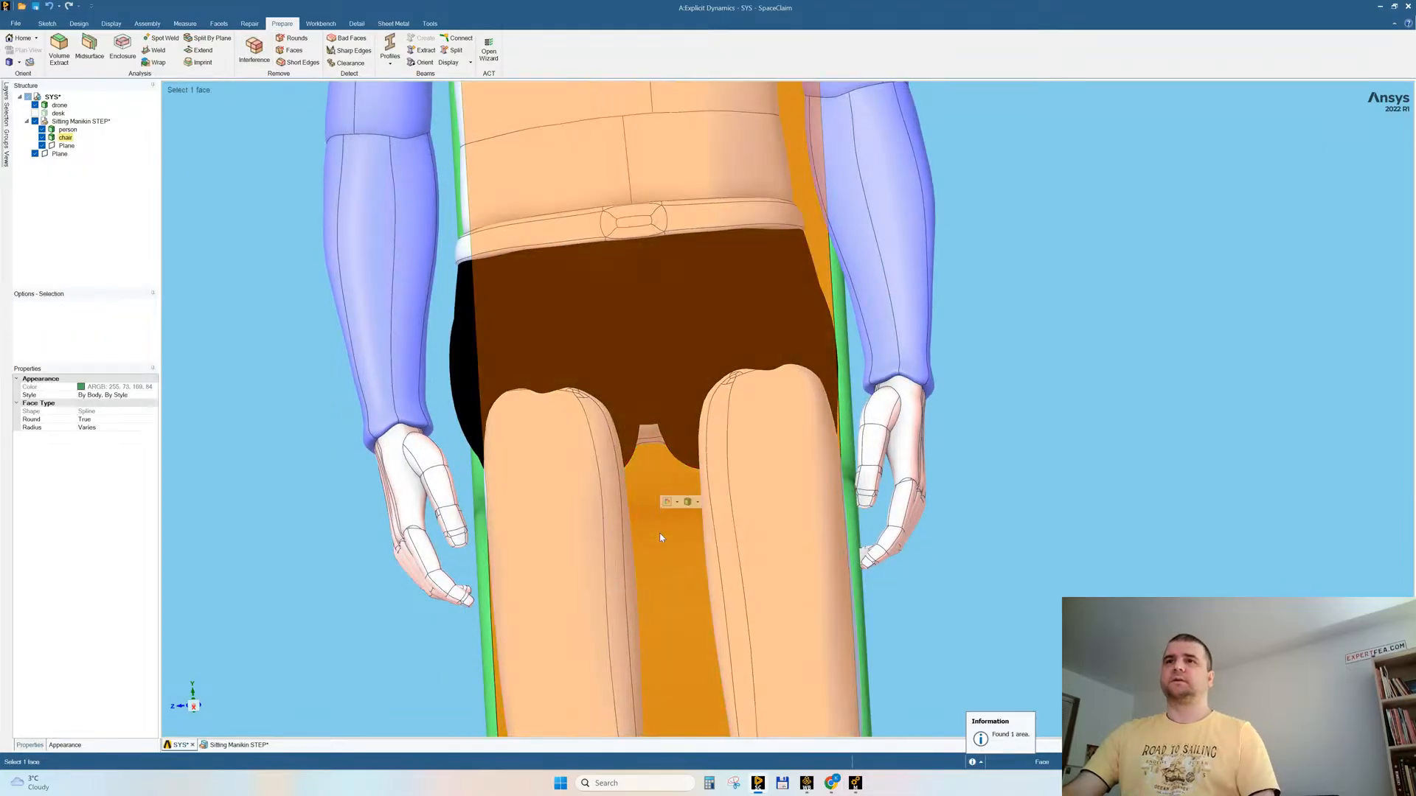
pyautogui.click(78, 22)
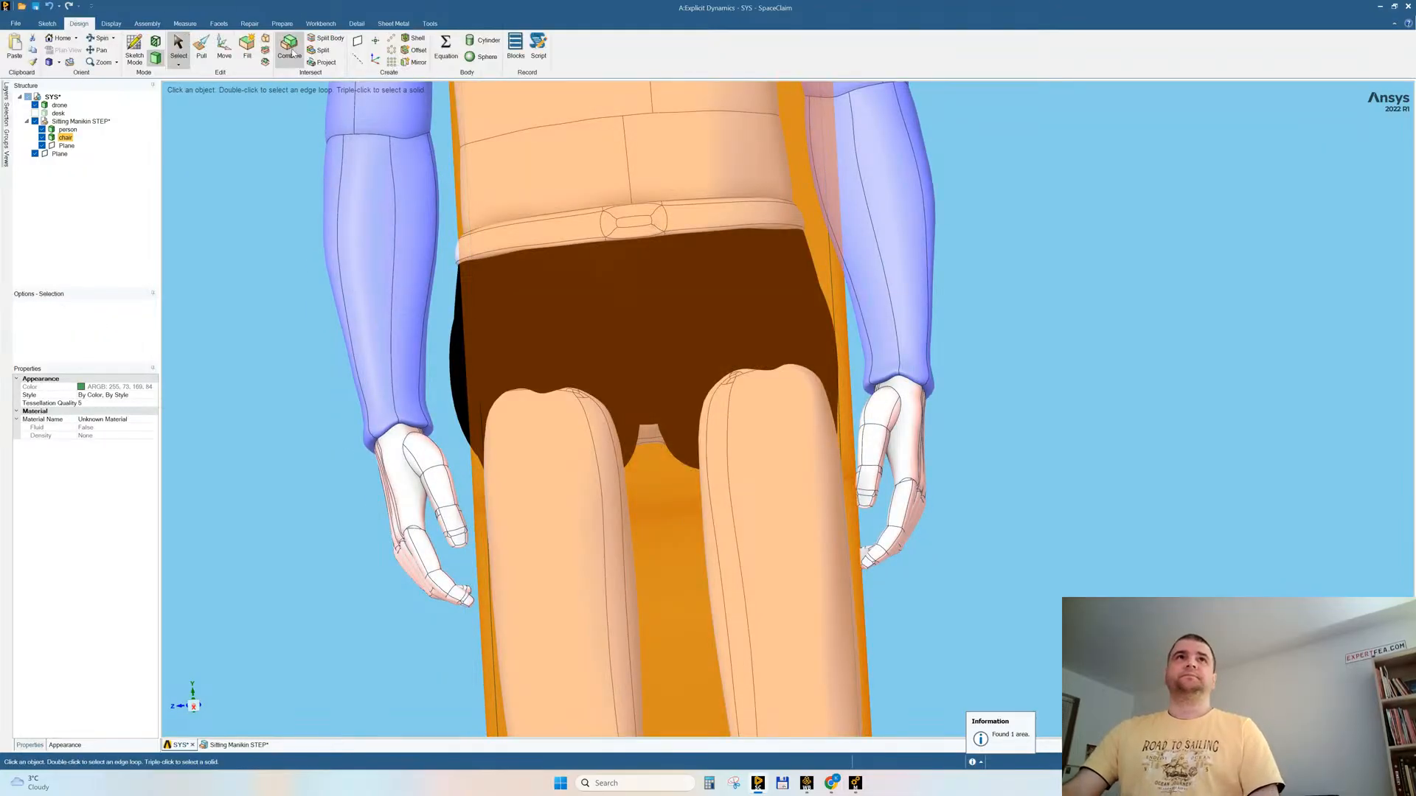
pyautogui.click(224, 49)
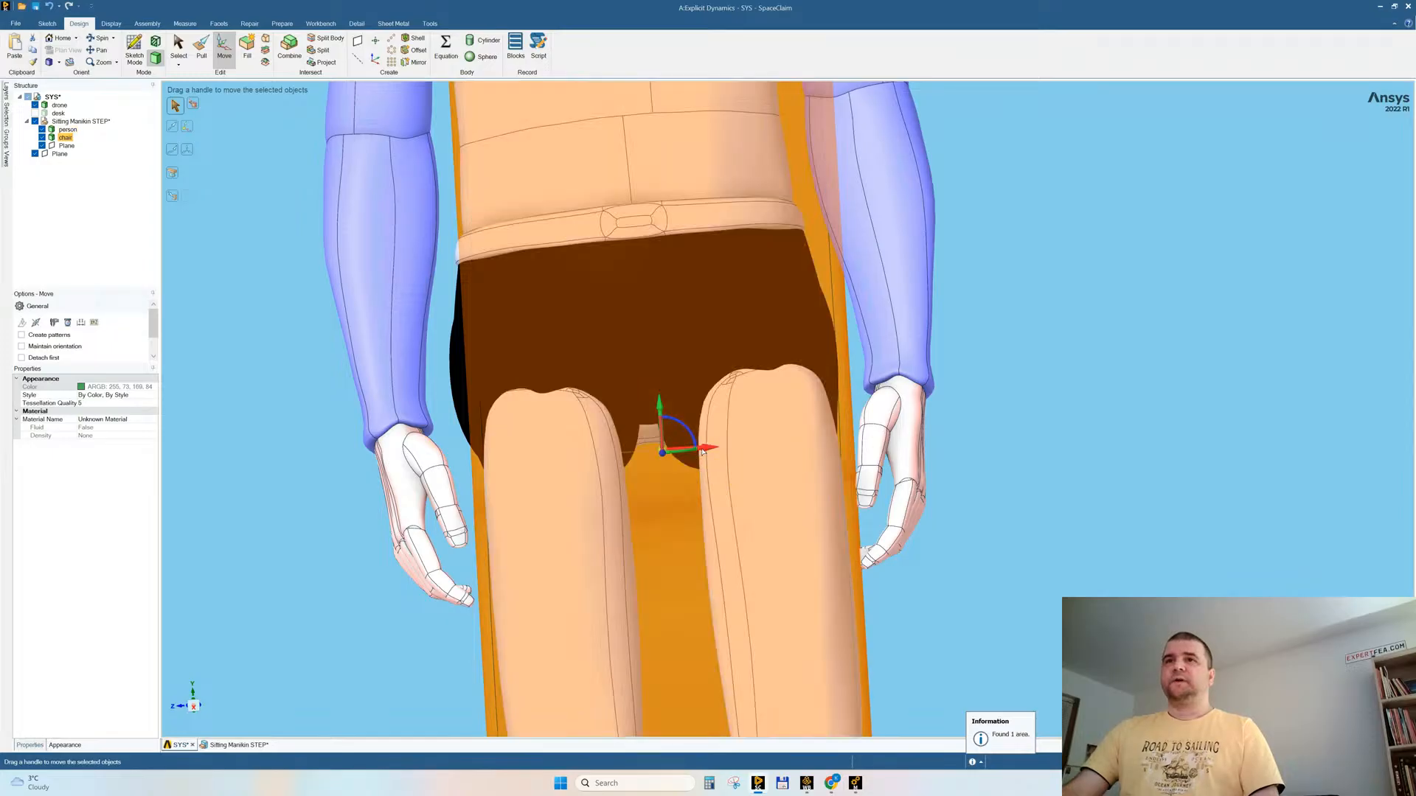
pyautogui.moveTo(701, 453); pyautogui.dragTo(699, 455)
pyautogui.press('Escape')
# Step: Recheck the person and the chair for interference
pyautogui.click(282, 24)
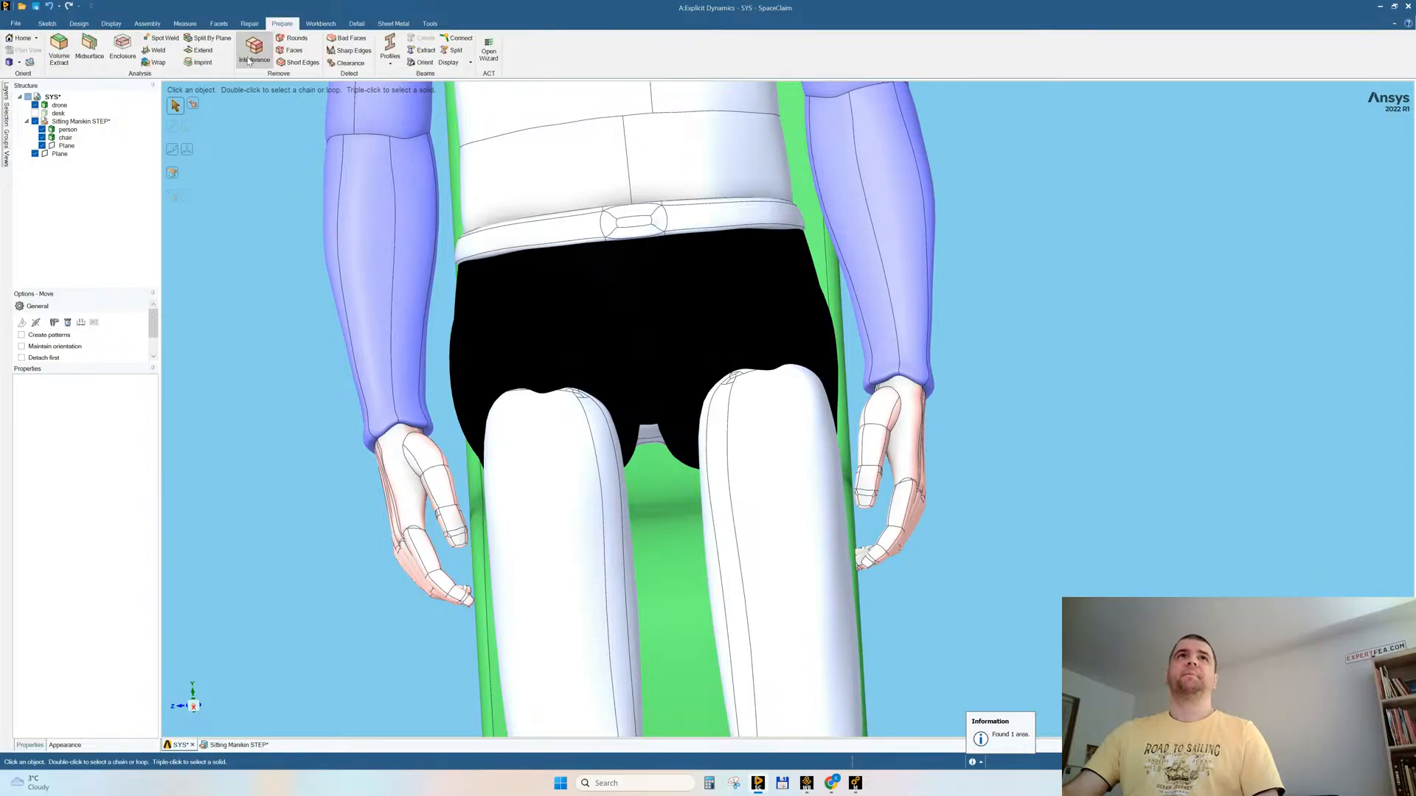
pyautogui.click(252, 50)
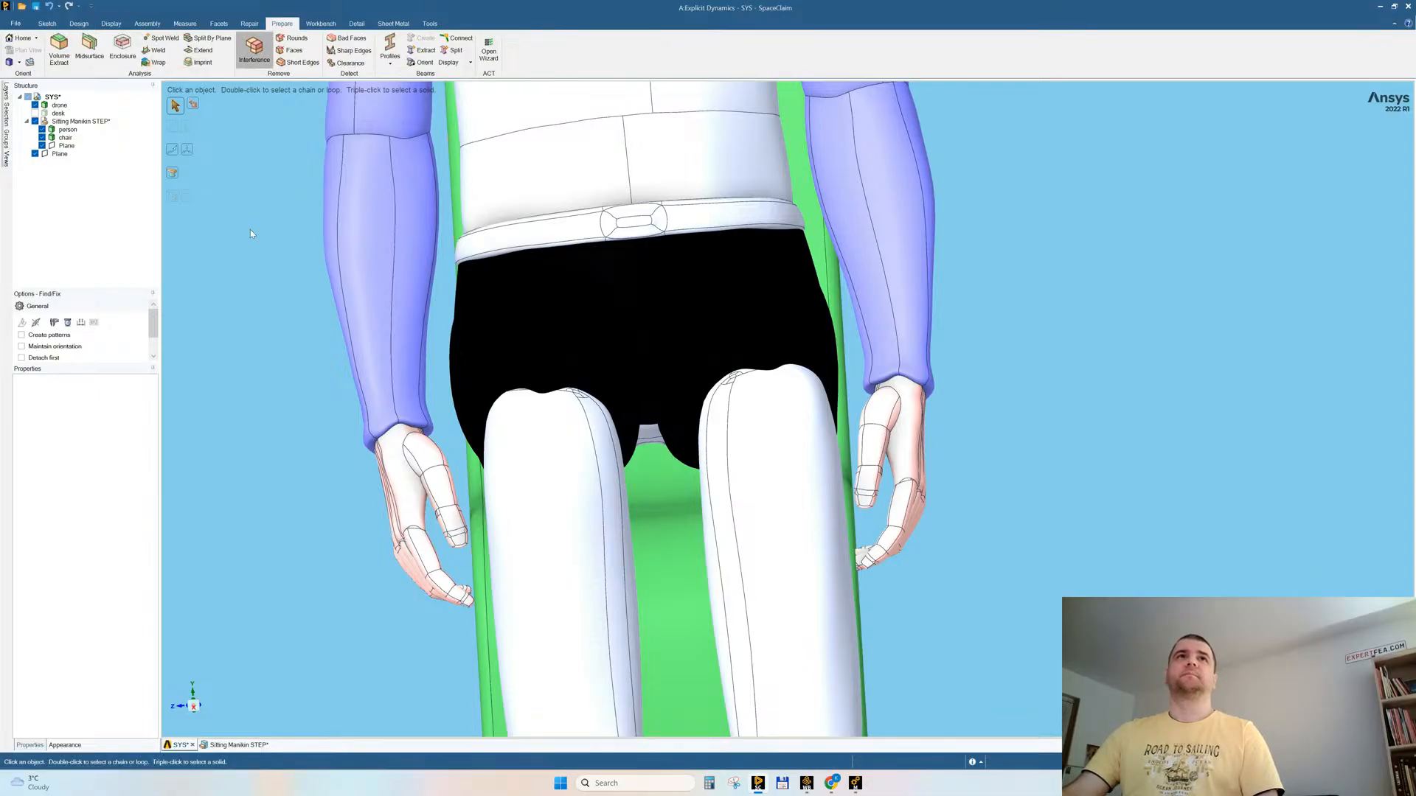
pyautogui.scroll(-5, 391, 428)
pyautogui.press('Escape')
# Step: Show the hidden desk body again and view the whole model square to the XY plane
pyautogui.moveTo(760, 397); pyautogui.dragTo(786, 273, button='middle')
pyautogui.rightClick(787, 273)
pyautogui.click(815, 348)
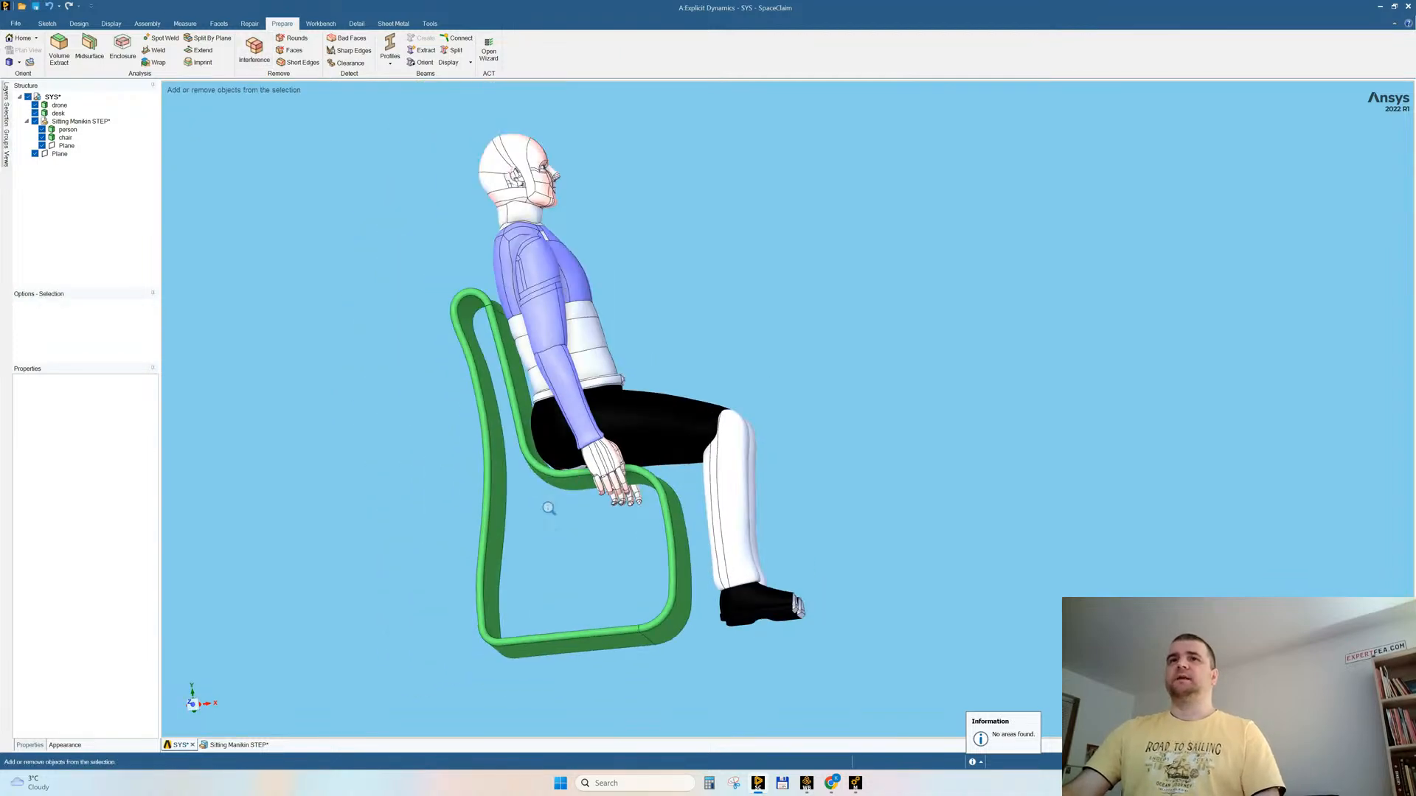
pyautogui.scroll(-6, 479, 420)
pyautogui.click(193, 705)
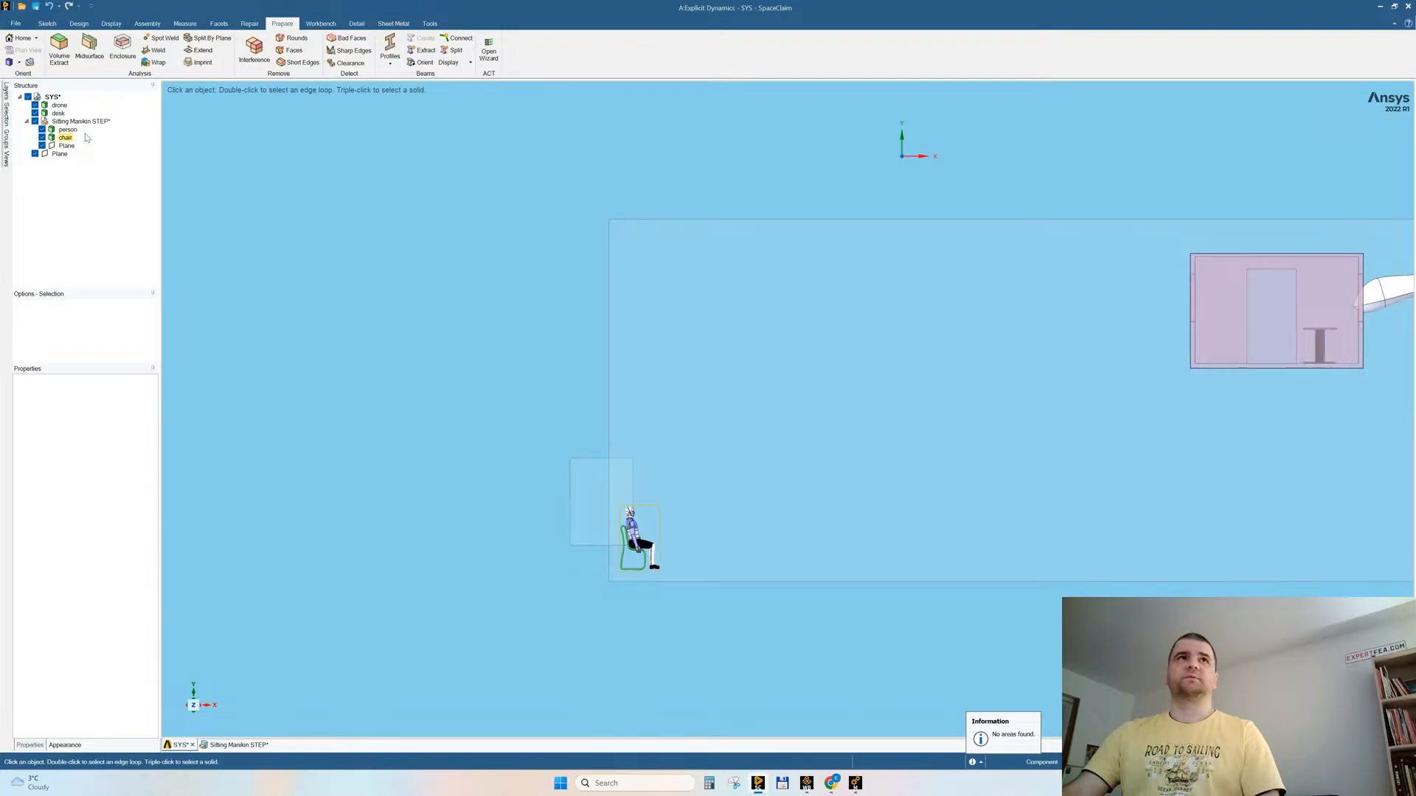
# Step: Move the Sitting Manikin STEP component across to the room and raise it about 4466 mm, placing it beside the desk
pyautogui.click(633, 532)
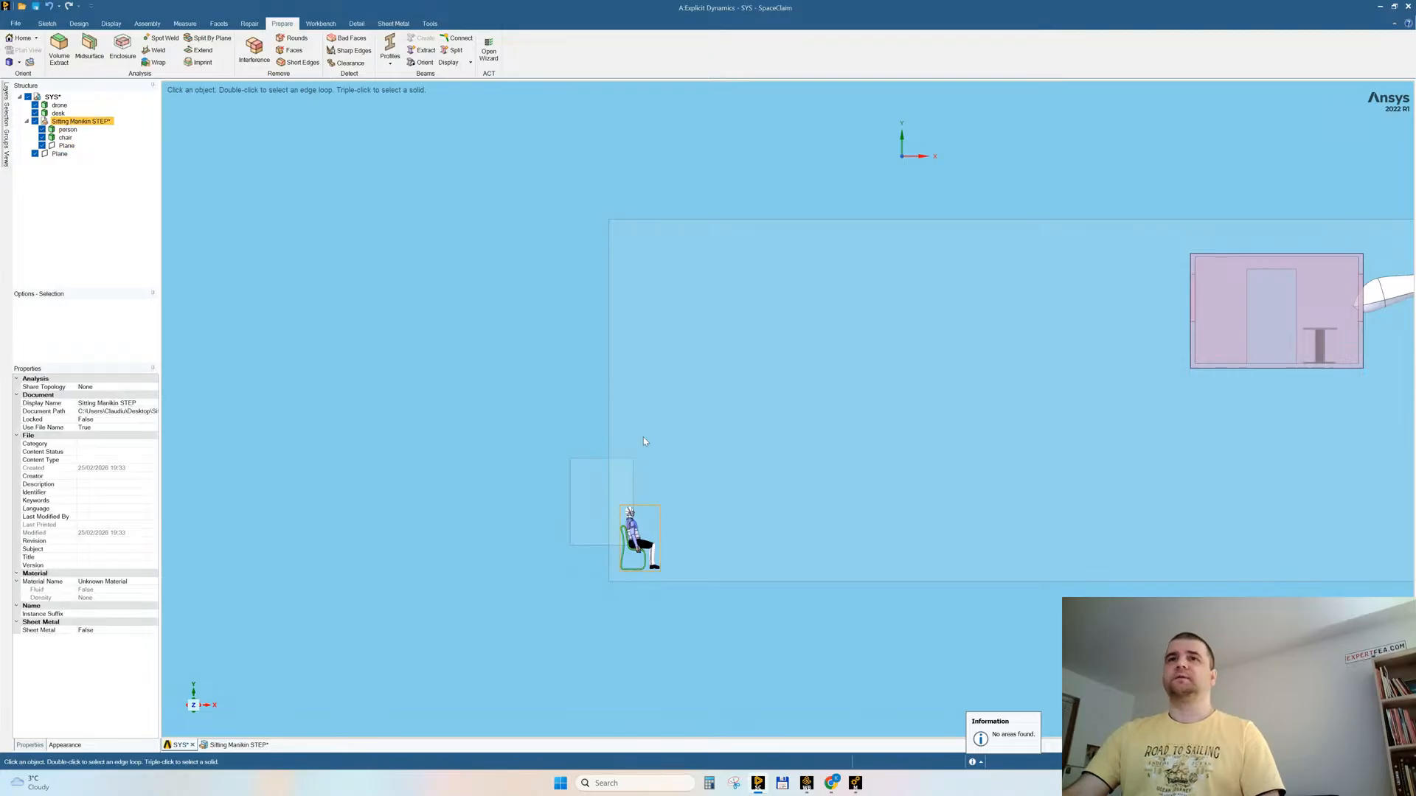
pyautogui.click(81, 24)
pyautogui.click(224, 47)
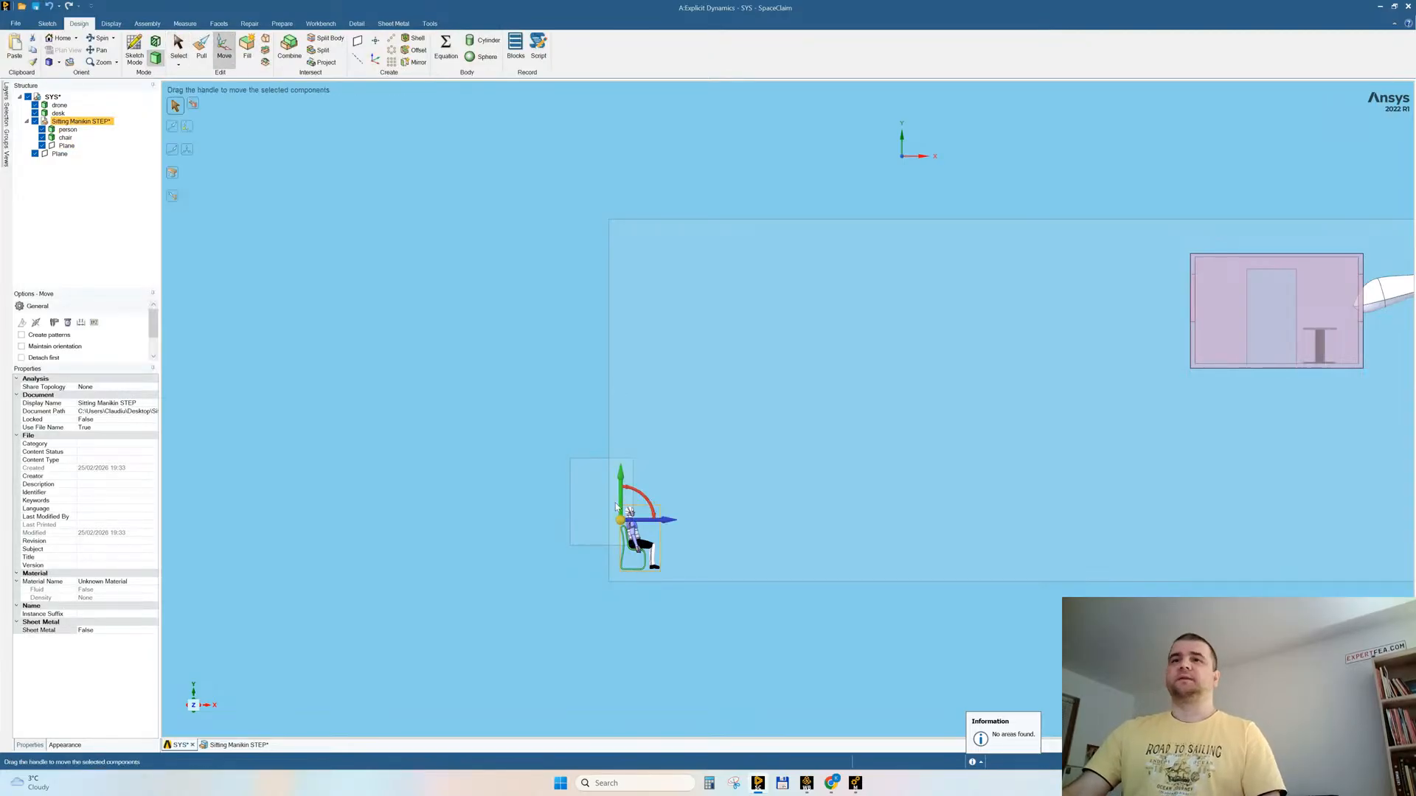
pyautogui.moveTo(653, 525); pyautogui.dragTo(1257, 268)
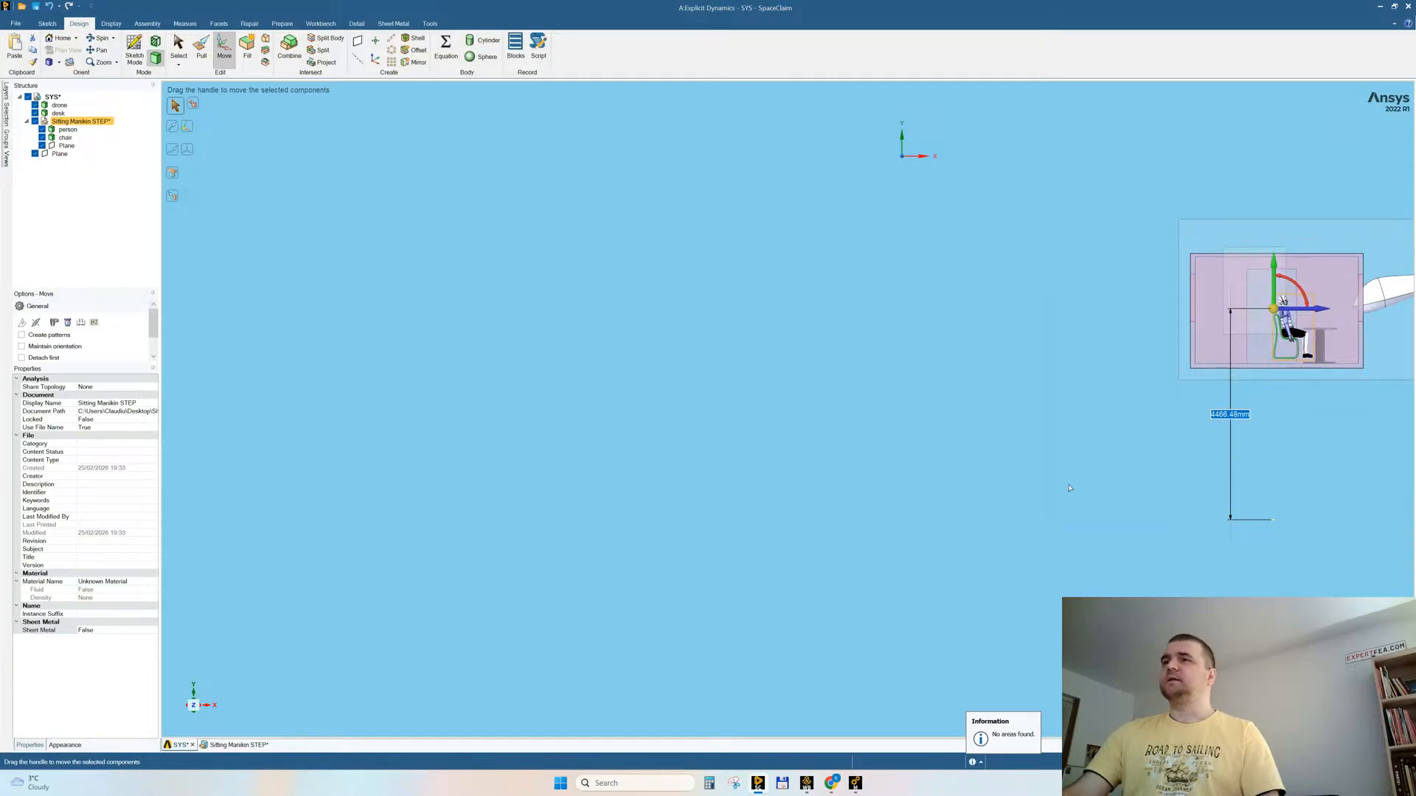
# Step: Move the Sitting Manikin STEP component about 250 mm horizontally away from the desk inside the room
pyautogui.scroll(5, 1147, 483)
pyautogui.scroll(5, 894, 472)
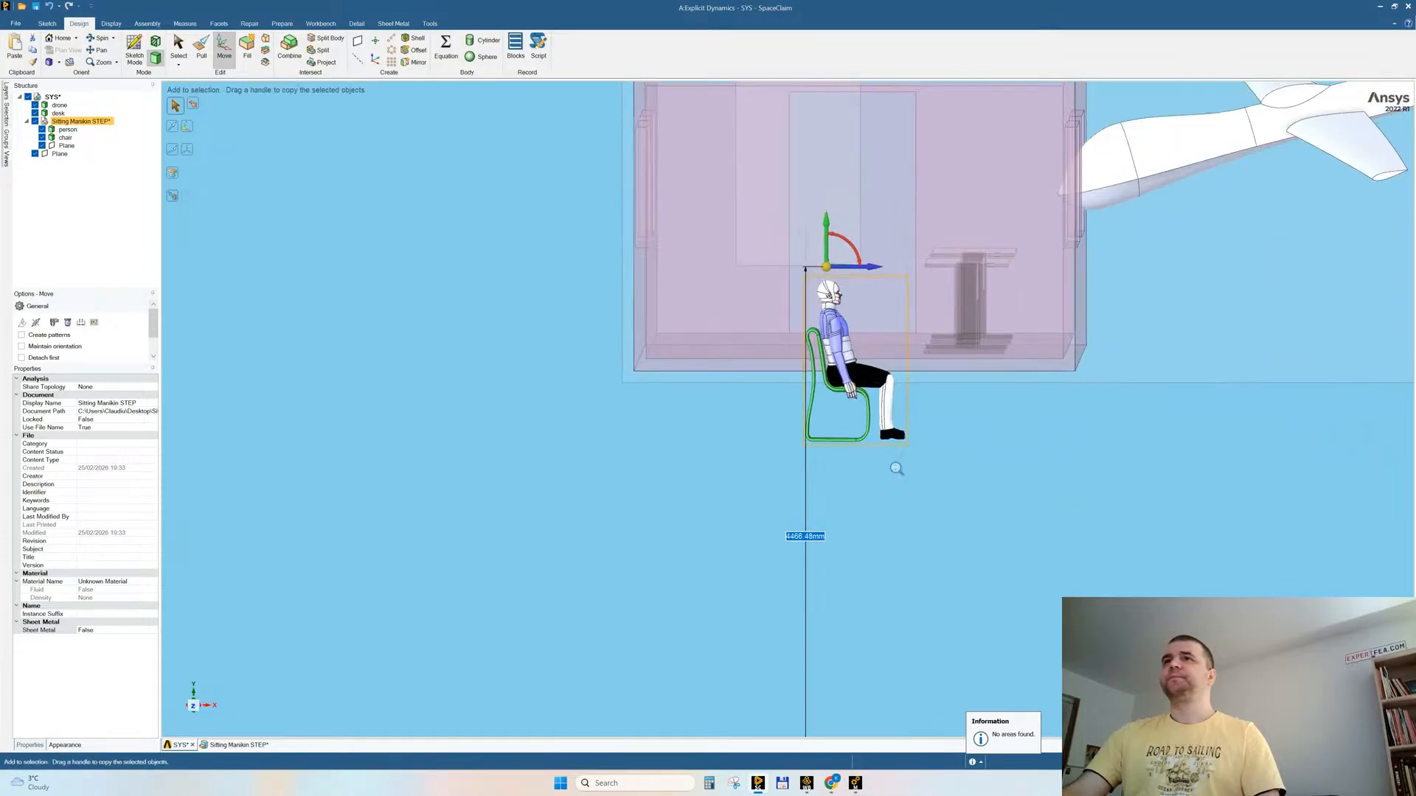
pyautogui.click(193, 706)
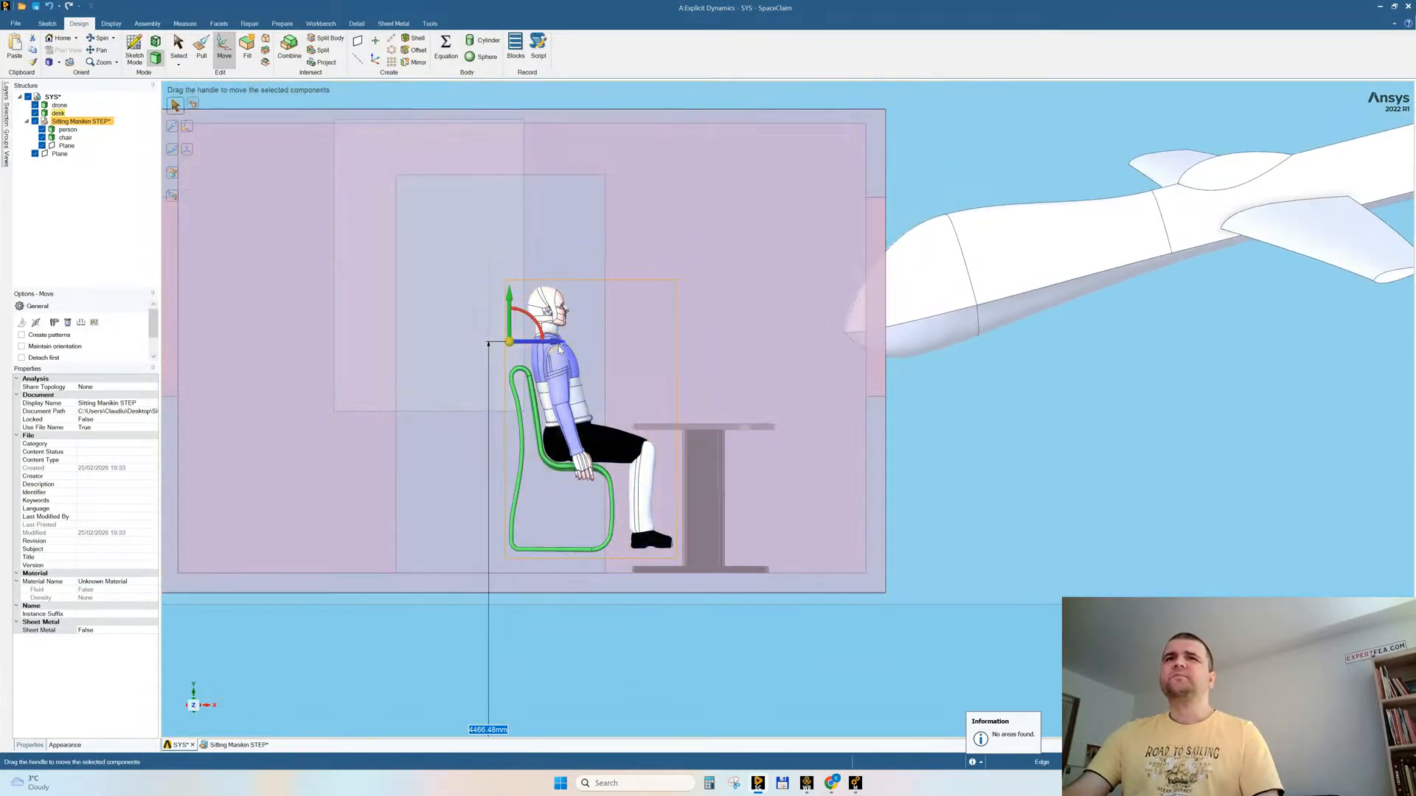
pyautogui.moveTo(552, 344); pyautogui.dragTo(503, 349)
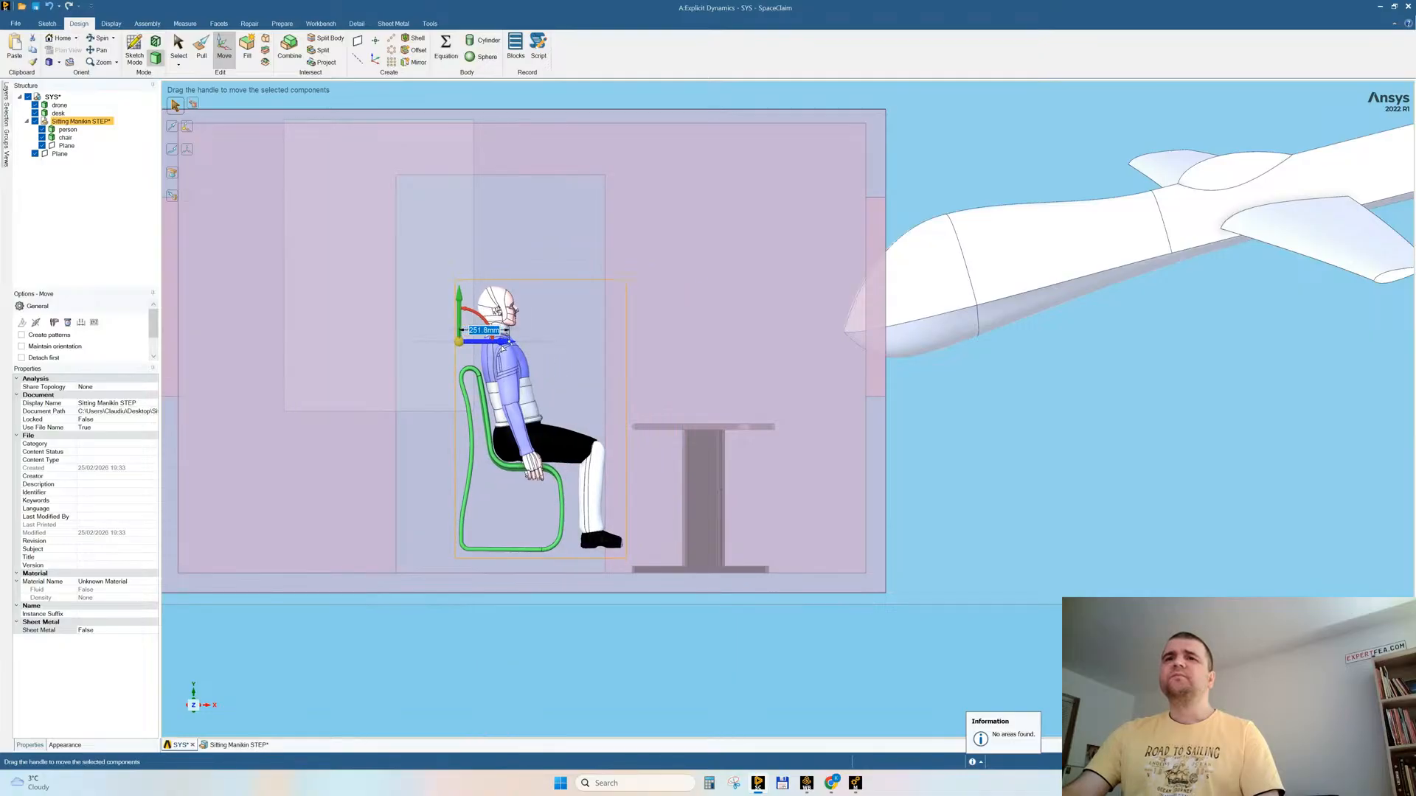
# Step: Lower the Sitting Manikin STEP component about 106 mm so it rests on the room floor
pyautogui.moveTo(459, 304); pyautogui.dragTo(457, 325)
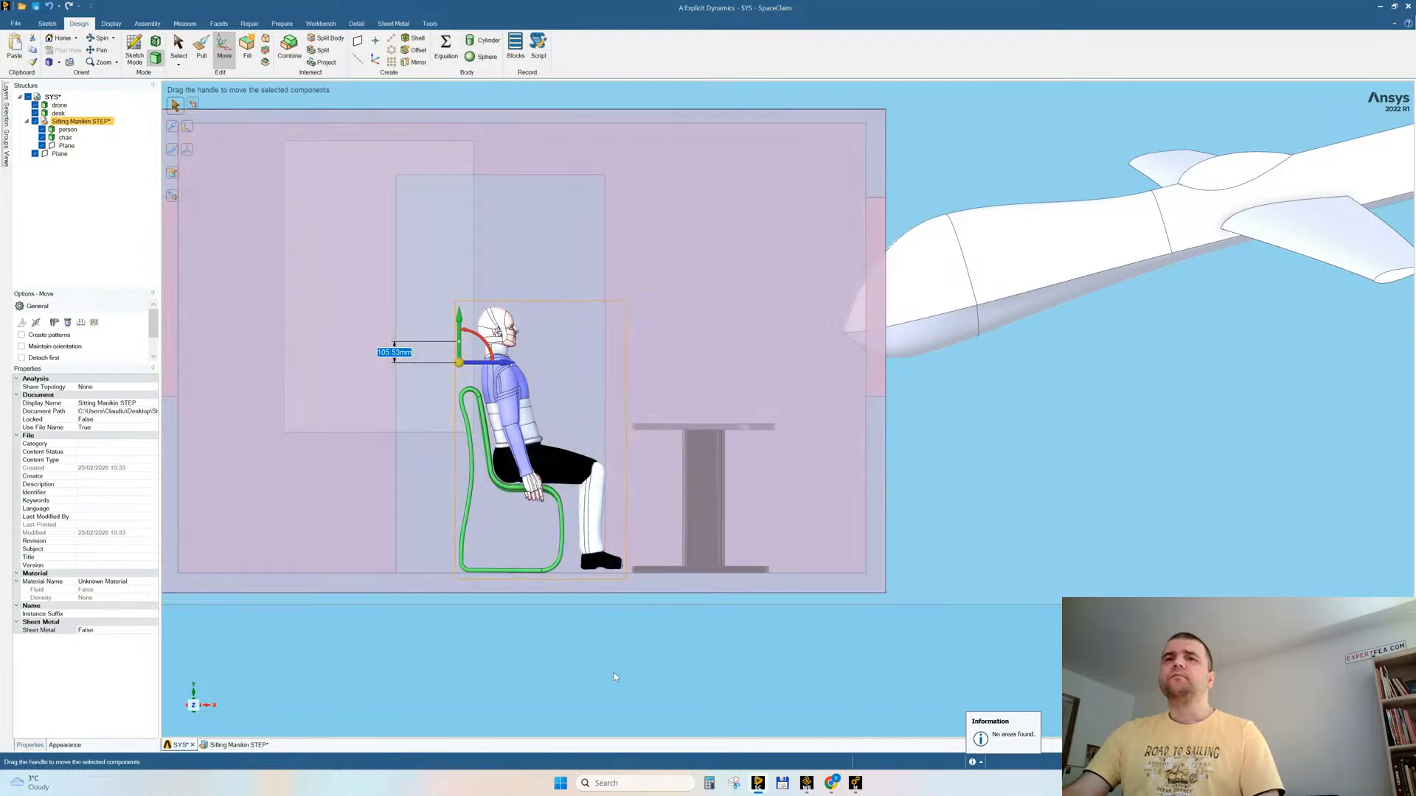
pyautogui.click(644, 683)
pyautogui.moveTo(647, 683); pyautogui.dragTo(812, 621, button='middle')
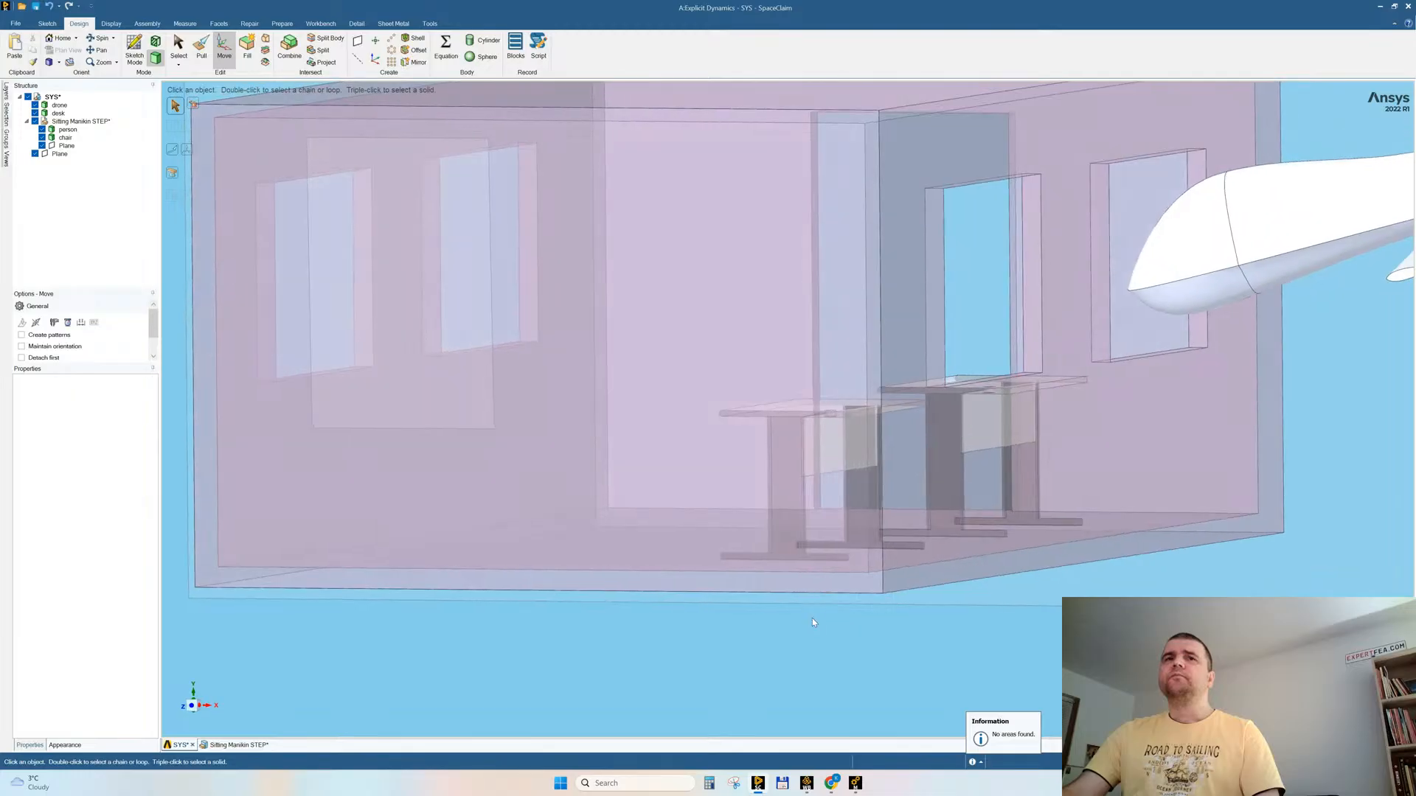
# Step: From a top view, move the Sitting Manikin STEP component about 24253 mm into the room, behind the desk farther from the drone
pyautogui.click(195, 700)
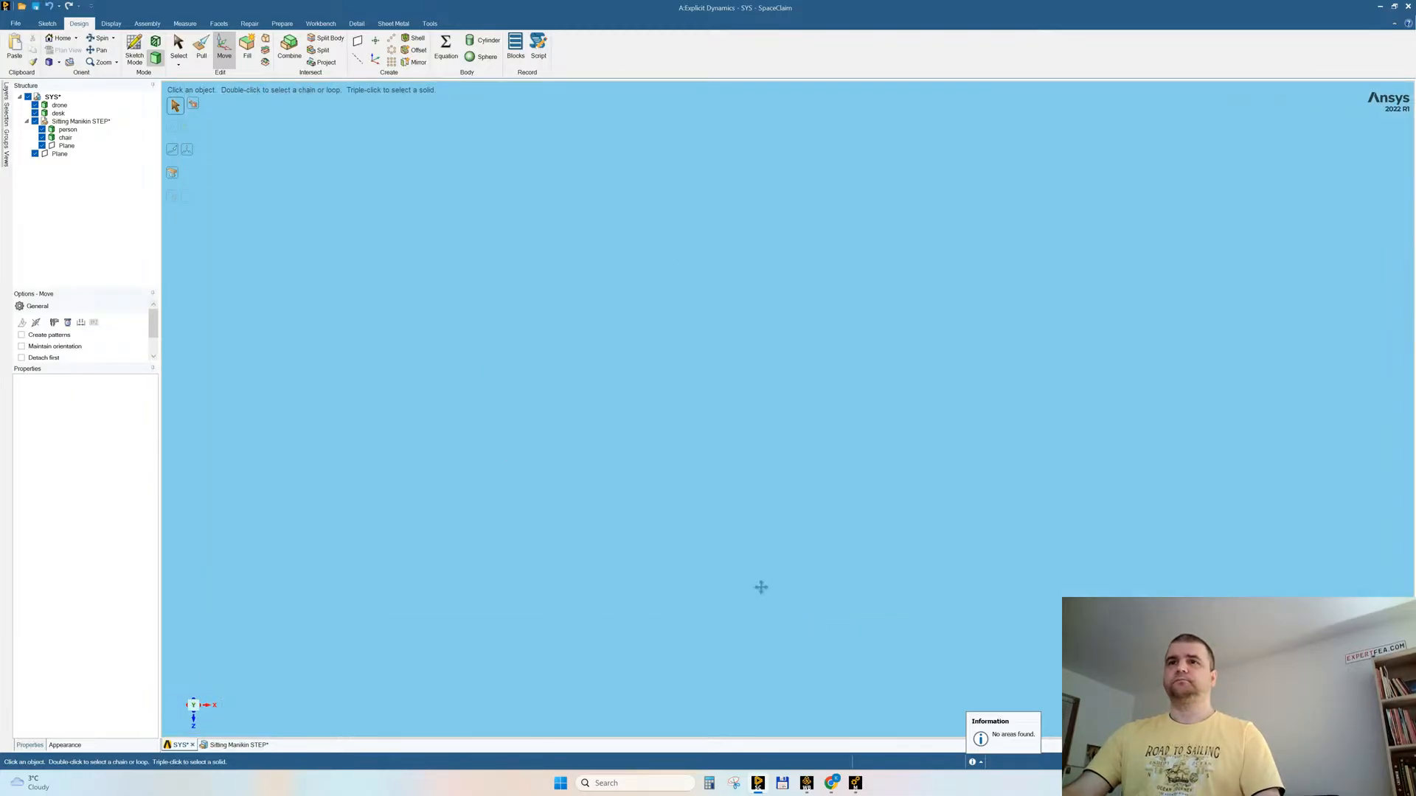
pyautogui.scroll(-5, 666, 408)
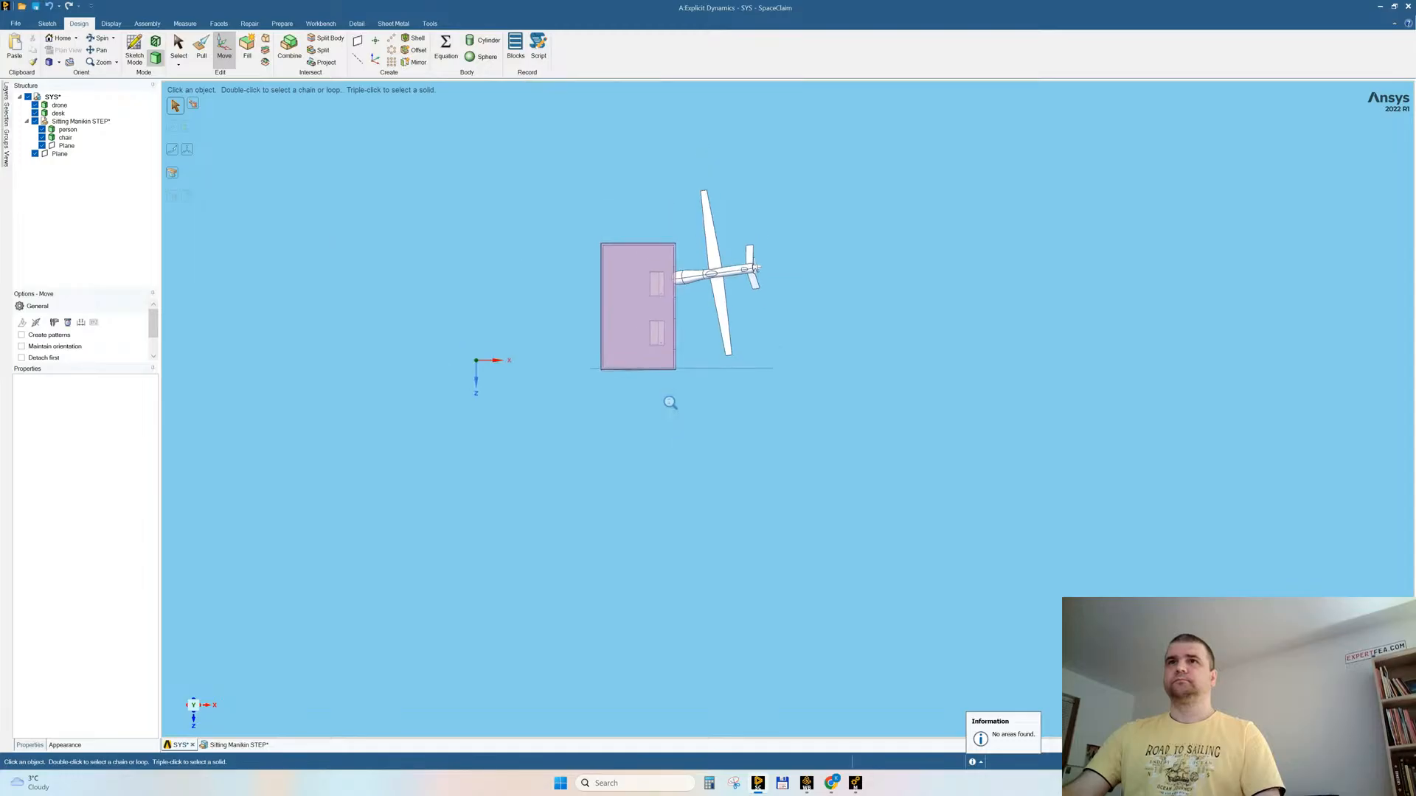
pyautogui.scroll(2, 649, 332)
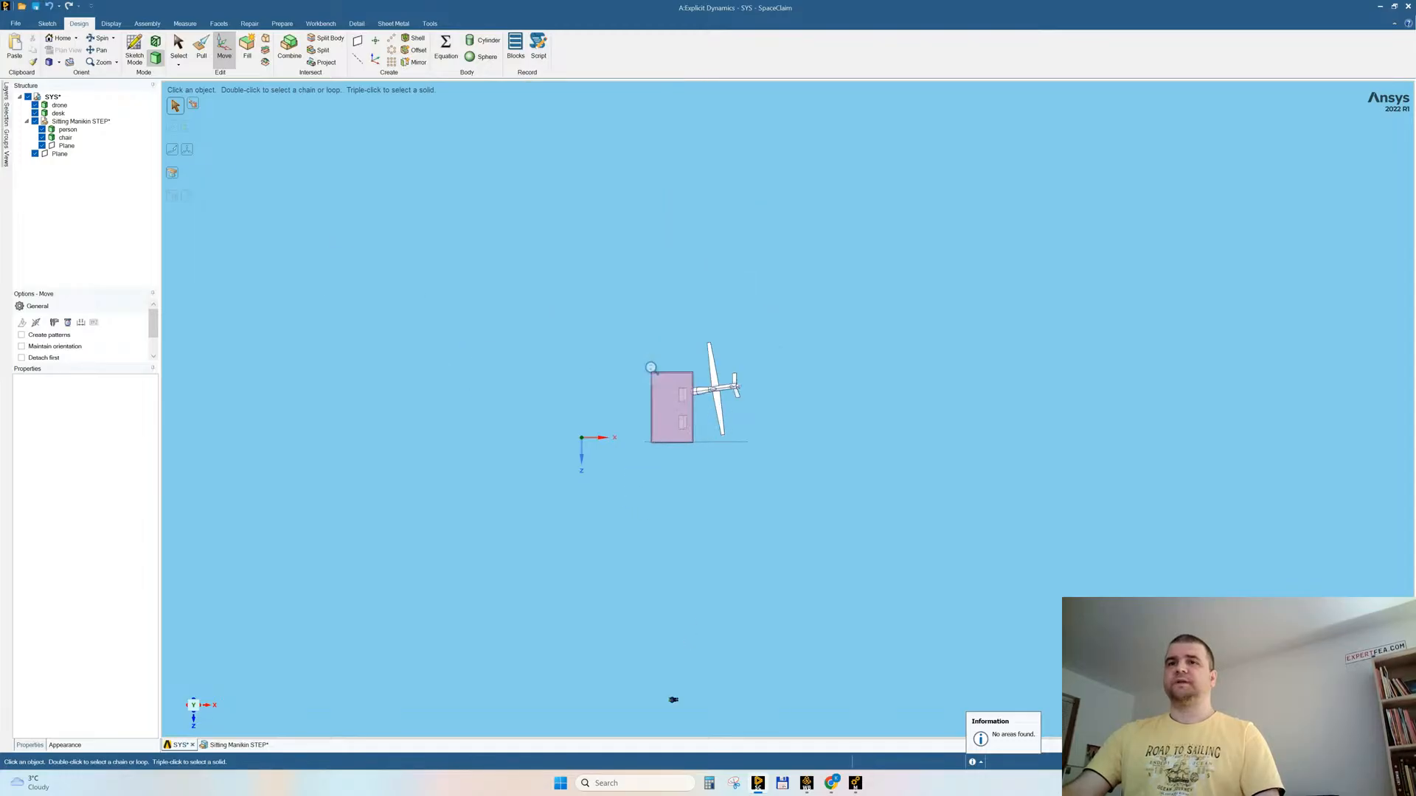
pyautogui.click(66, 124)
pyautogui.moveTo(670, 511); pyautogui.dragTo(648, 252)
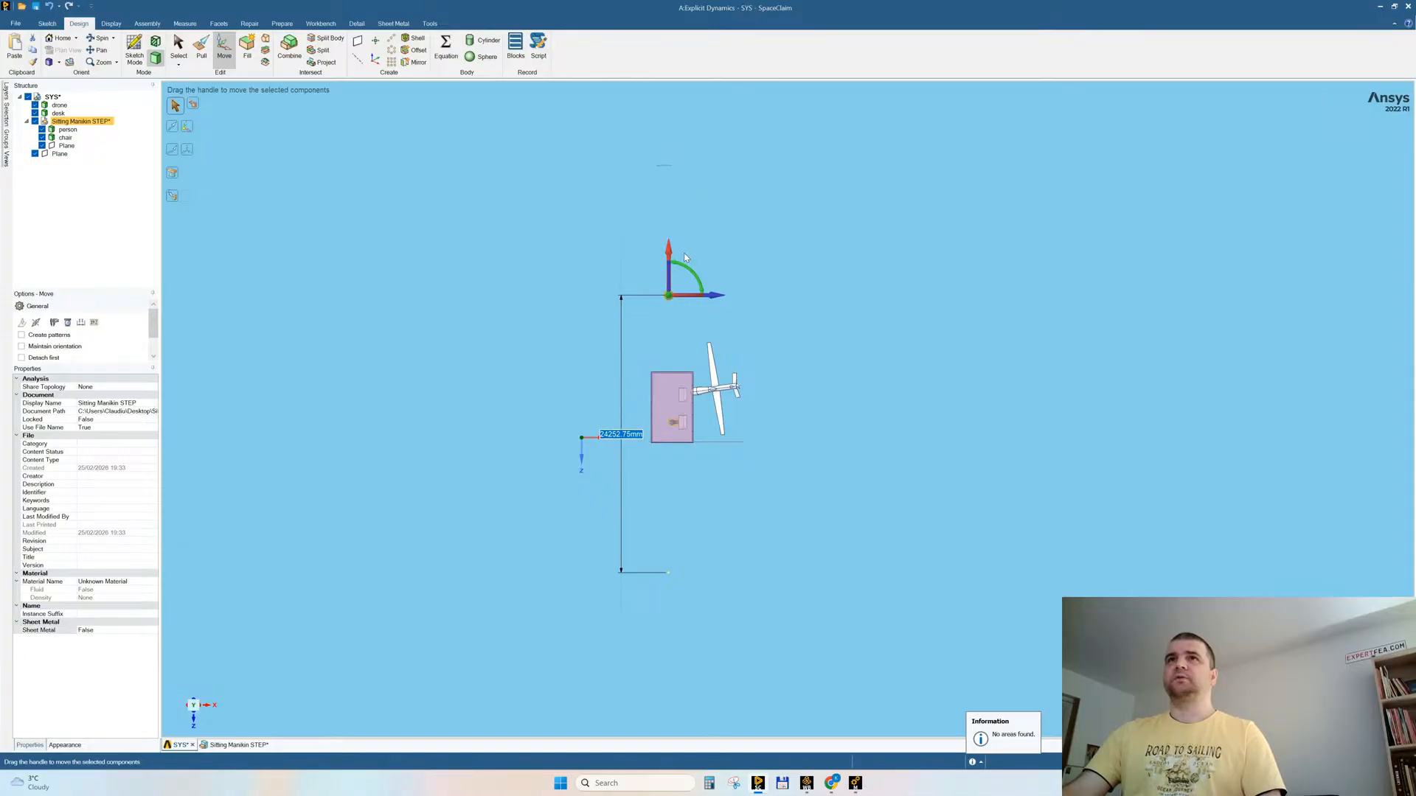
# Step: Try copying the Sitting Manikin STEP component about 2325 mm to the desk in front of the drone, and undo the copy
pyautogui.keyDown('ctrl'); pyautogui.moveTo(660, 152); pyautogui.dragTo(626, 176, button='middle'); pyautogui.keyUp('ctrl')
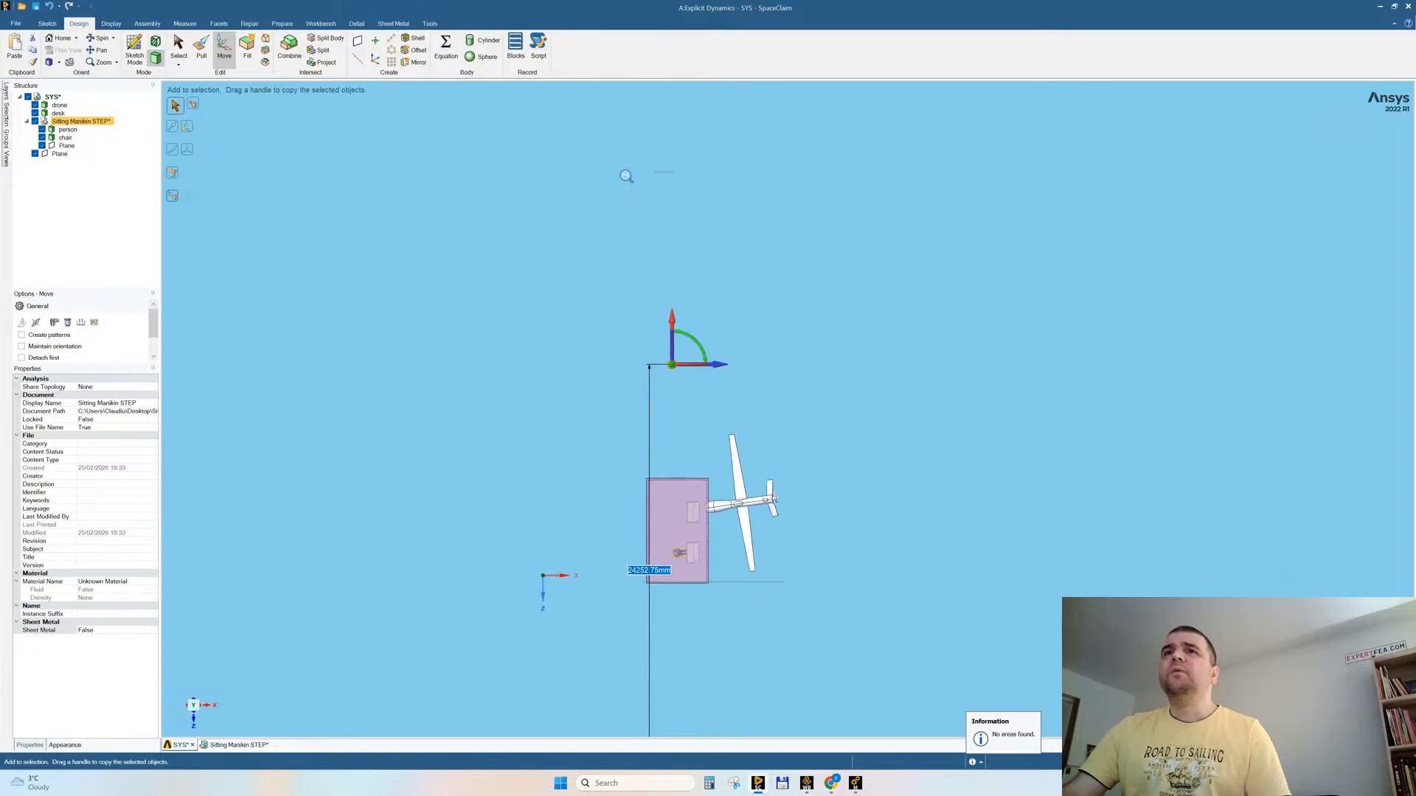
pyautogui.keyDown('ctrl'); pyautogui.moveTo(673, 323); pyautogui.dragTo(675, 282); pyautogui.keyUp('ctrl')
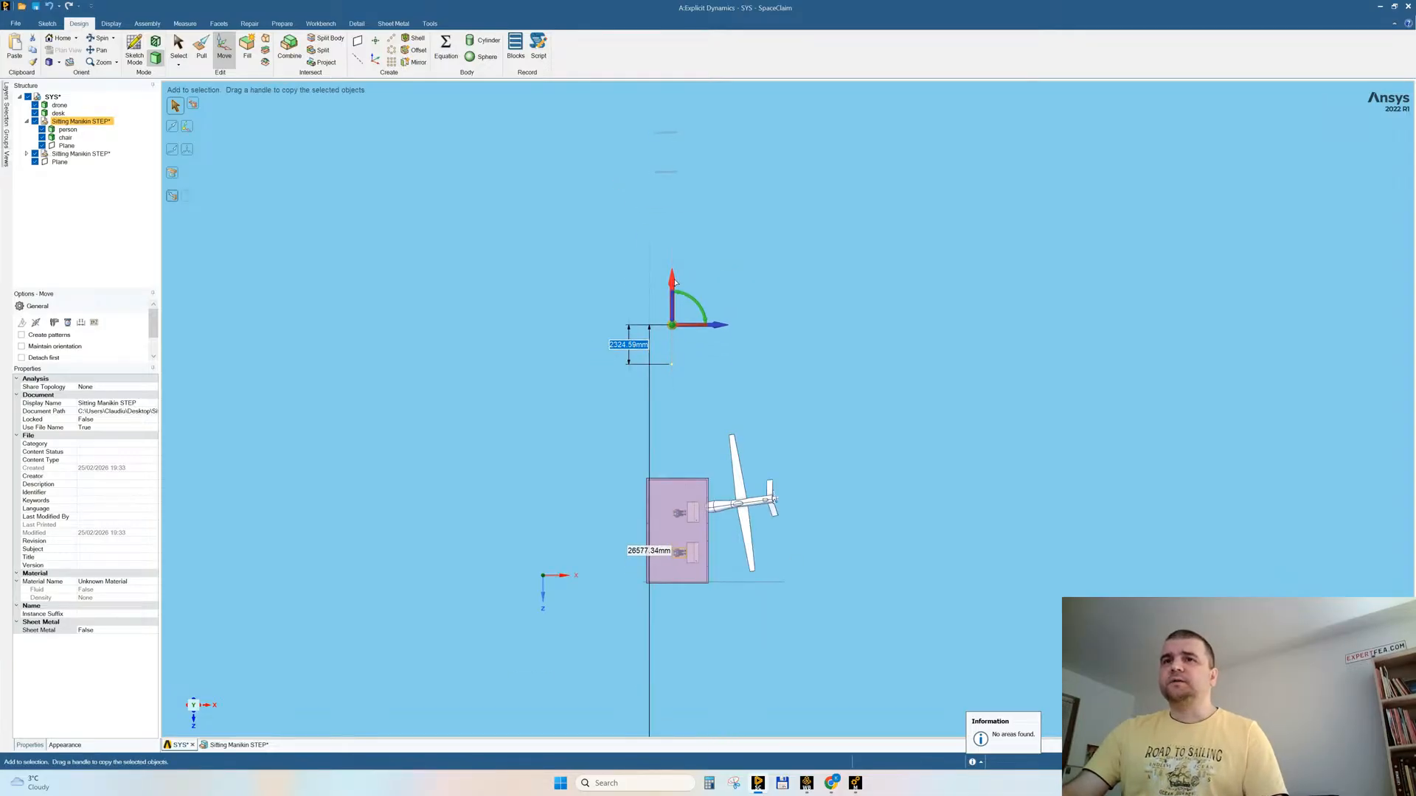
pyautogui.click(878, 537)
pyautogui.moveTo(851, 571)
pyautogui.mouseDown(button='middle')
pyautogui.moveTo(854, 530)
pyautogui.moveTo(849, 548)
pyautogui.mouseUp(button='middle')
pyautogui.scroll(4, 669, 561)
pyautogui.moveTo(826, 491); pyautogui.dragTo(777, 530, button='middle')
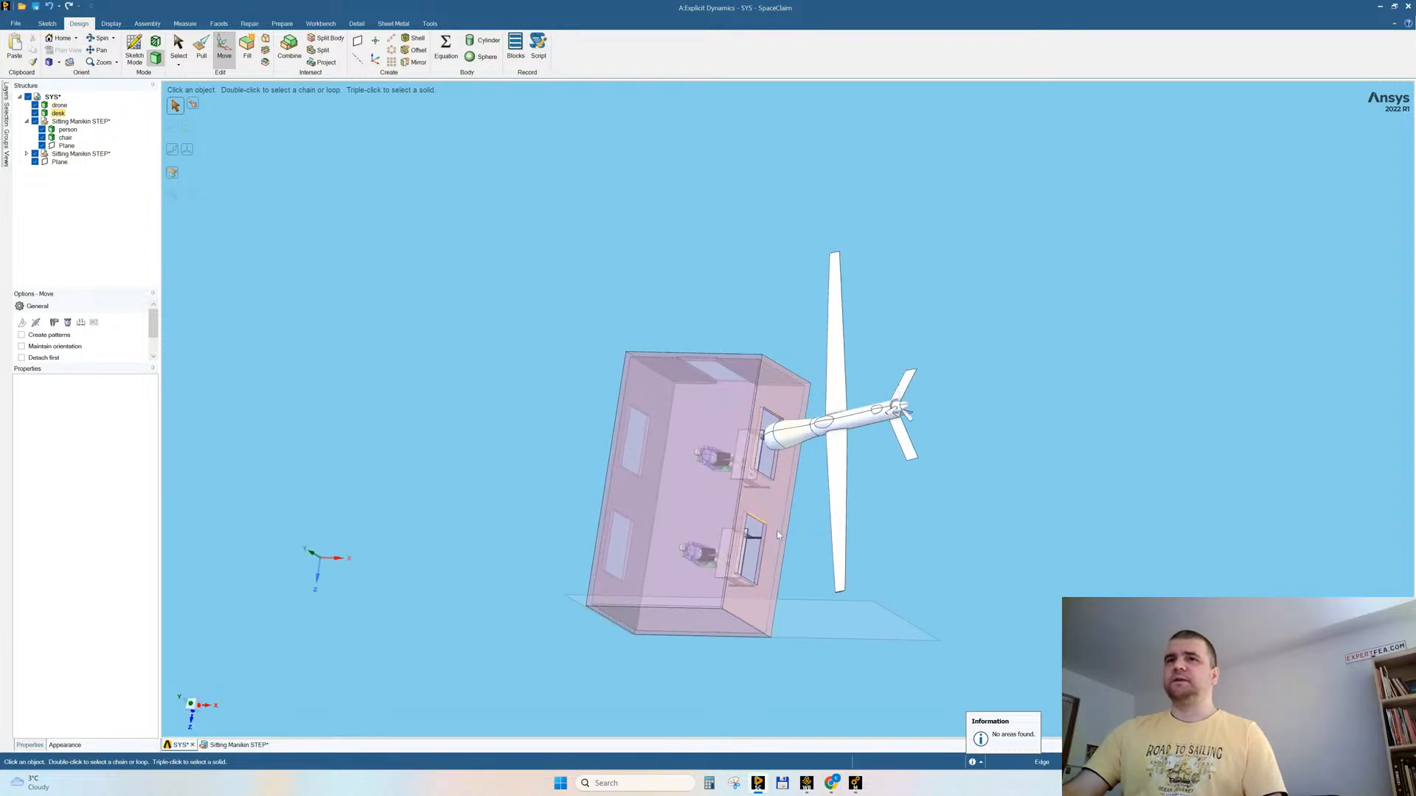
pyautogui.press('s')
pyautogui.hotkey('ctrl', 'z')
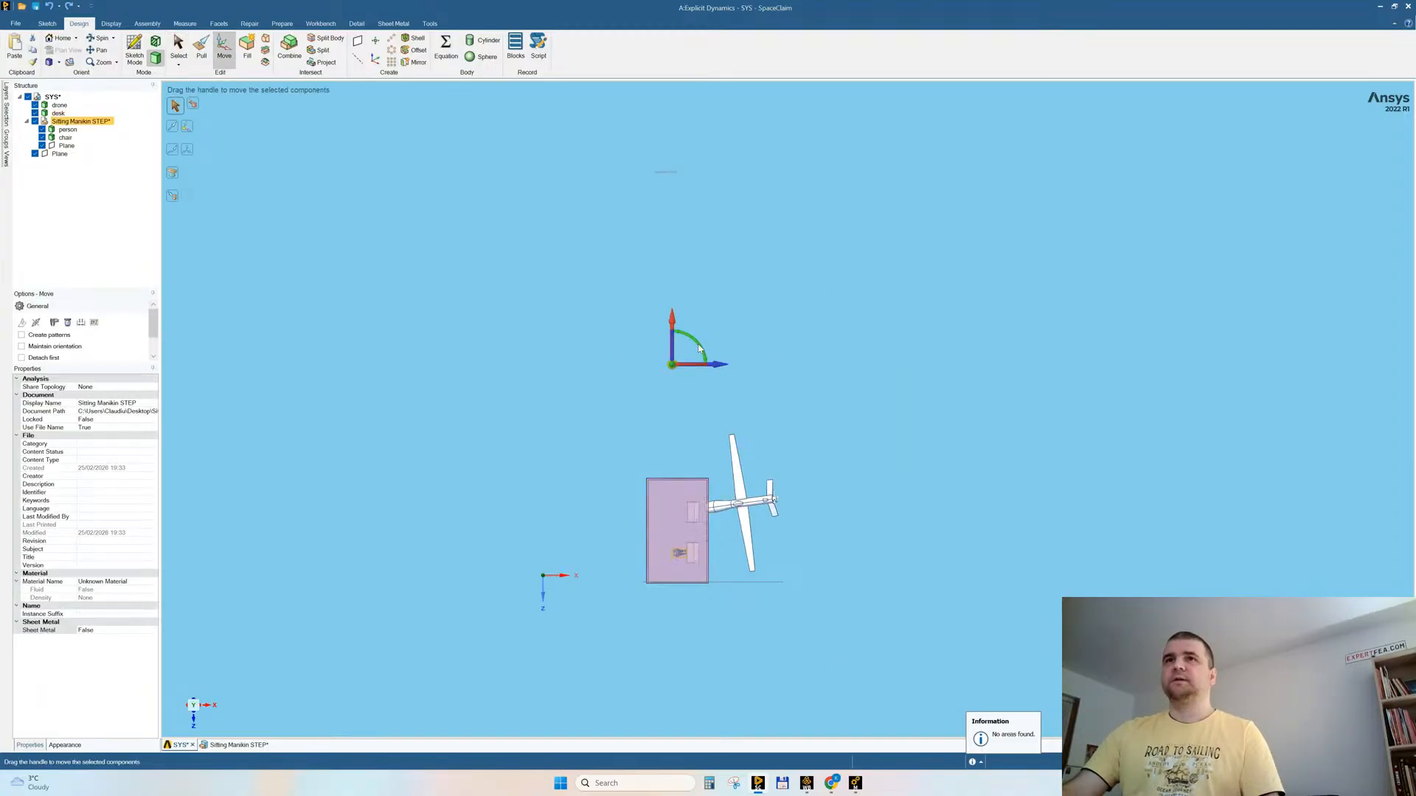
# Step: Move the Sitting Manikin STEP component itself across the room, behind the desk in front of the drone
pyautogui.moveTo(673, 322); pyautogui.dragTo(663, 282)
pyautogui.click(732, 671)
pyautogui.moveTo(733, 668); pyautogui.dragTo(740, 557, button='middle')
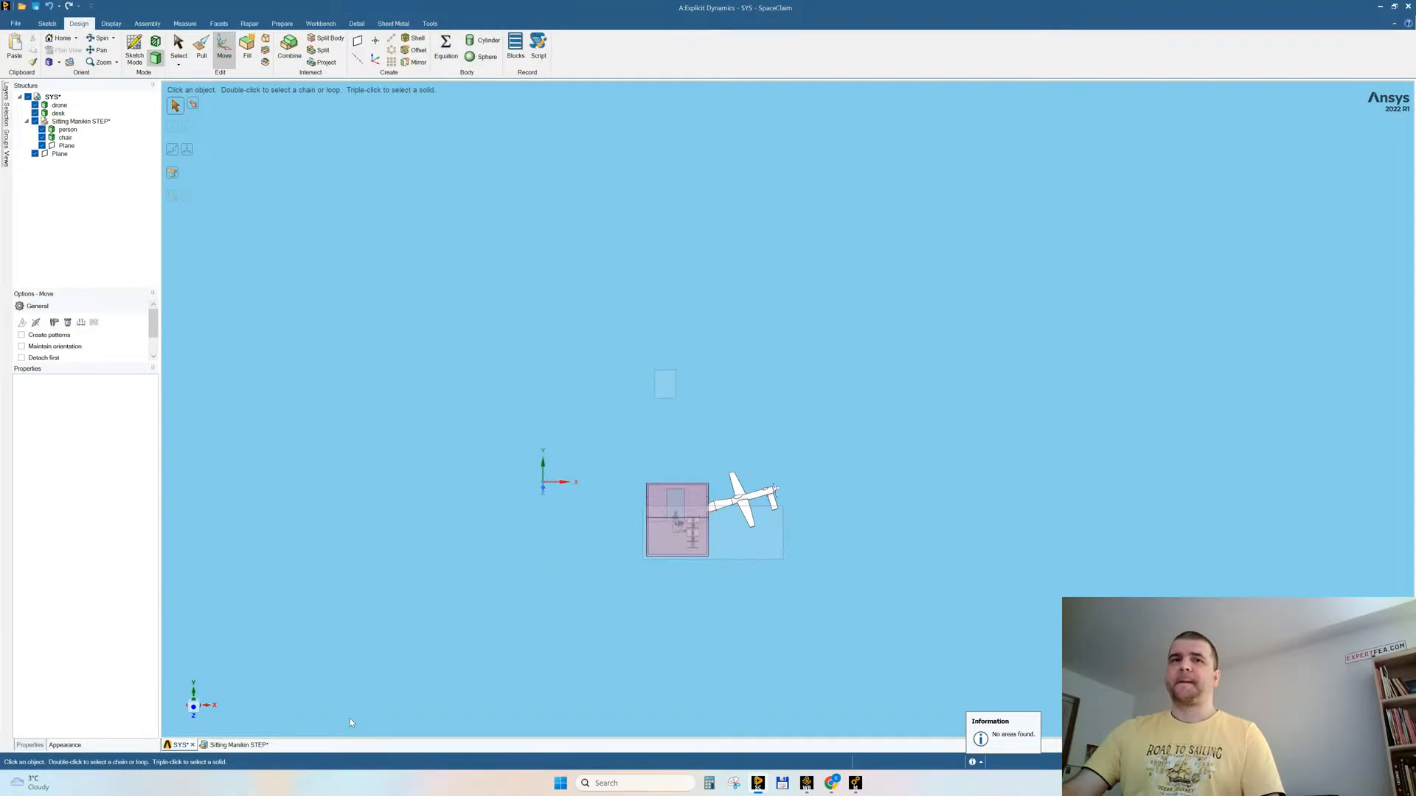
pyautogui.click(194, 698)
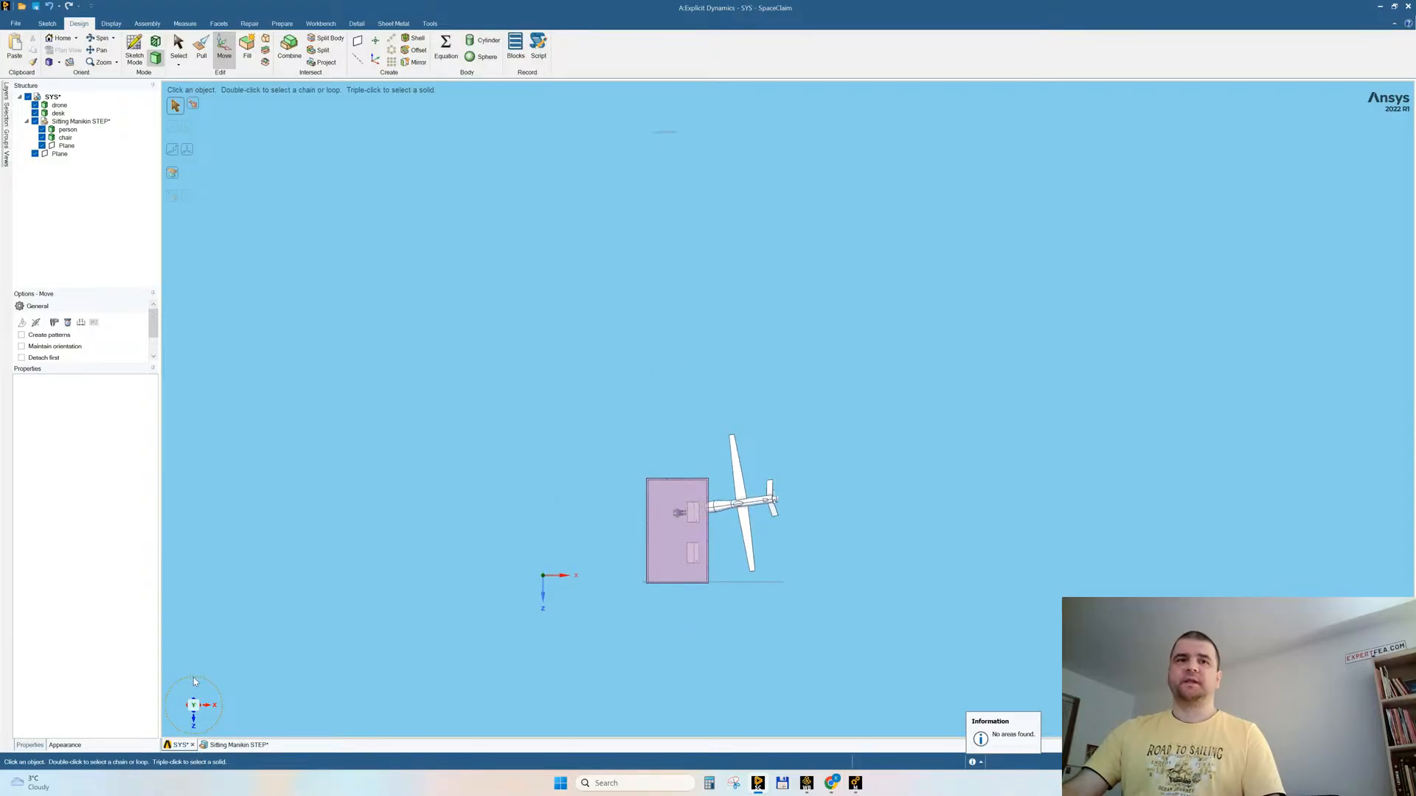
pyautogui.moveTo(193, 677); pyautogui.dragTo(220, 705)
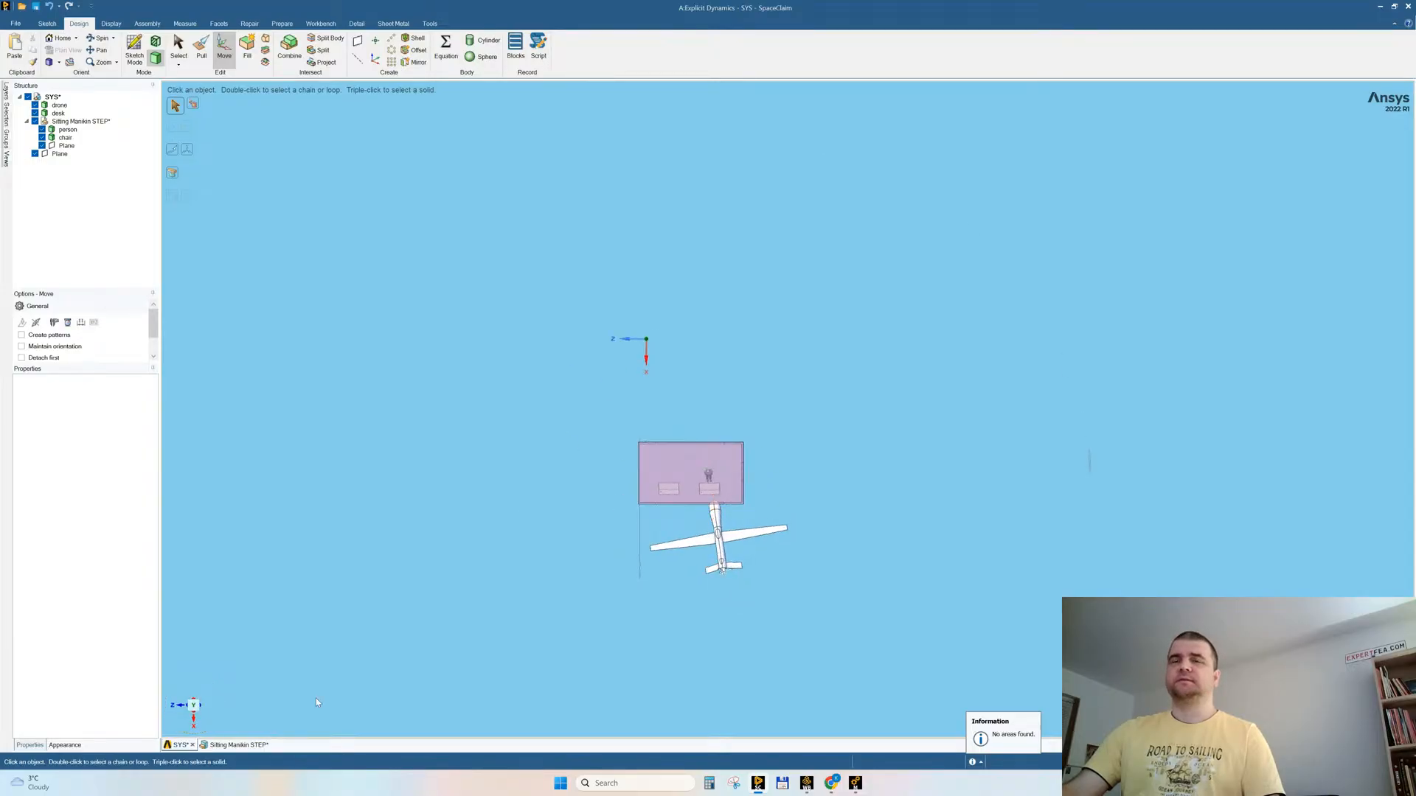
# Step: Examine how the seated manikin and chair sit relative to the desks and walls inside the room
pyautogui.scroll(5, 606, 590)
pyautogui.keyDown('shift'); pyautogui.moveTo(1099, 368); pyautogui.dragTo(878, 398, button='middle'); pyautogui.keyUp('shift')
pyautogui.scroll(1, 957, 472)
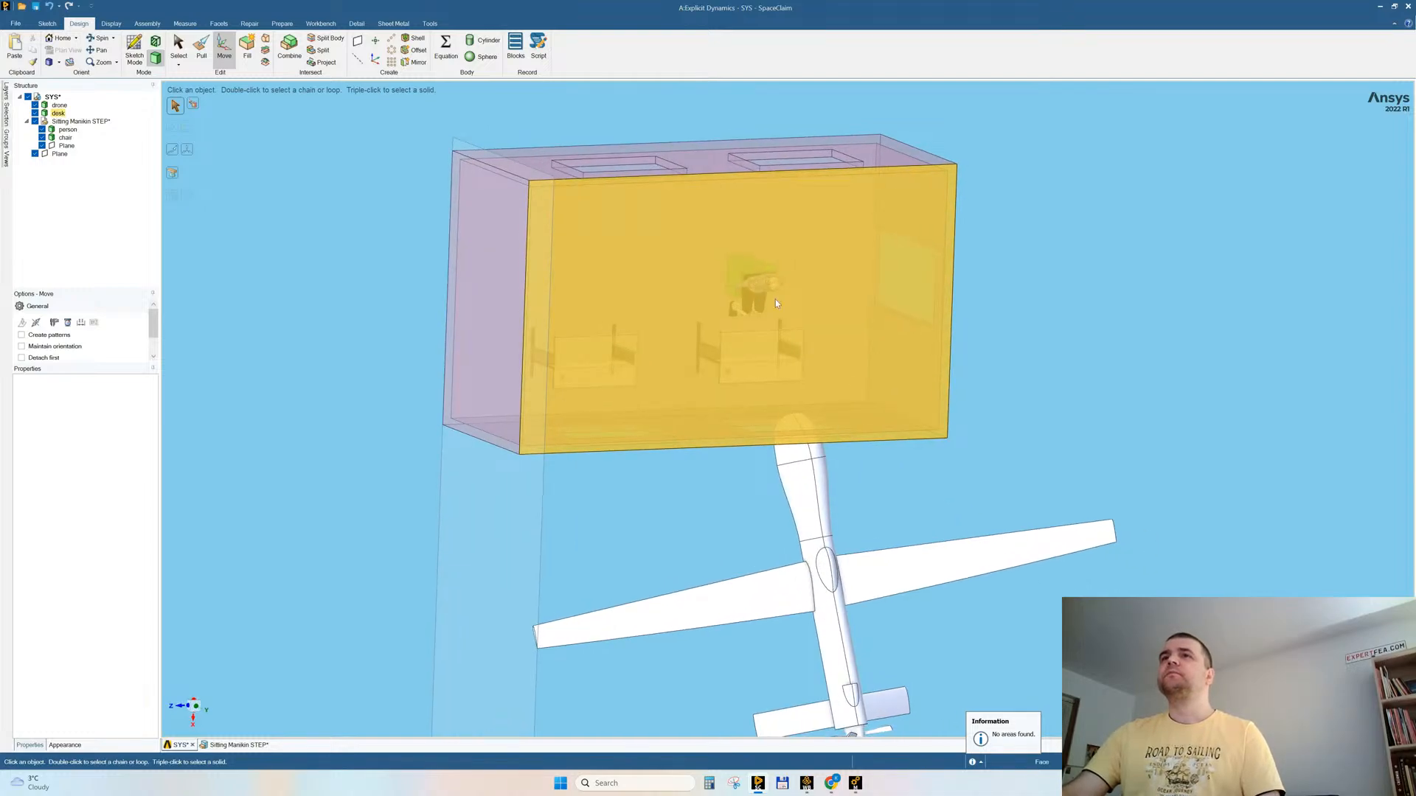
pyautogui.scroll(3, 755, 304)
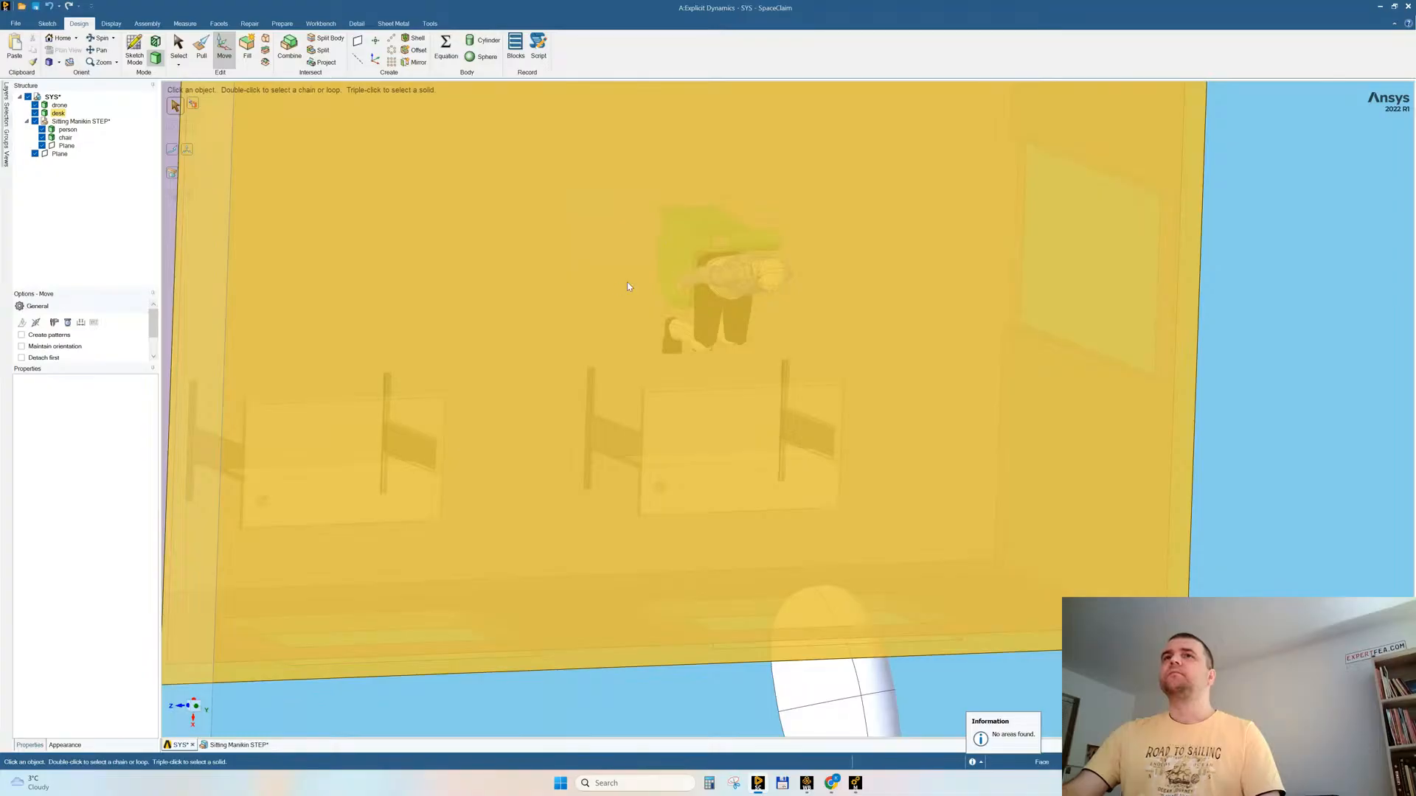
pyautogui.click(596, 368)
pyautogui.rightClick(553, 341)
pyautogui.click(564, 433)
pyautogui.rightClick(485, 250)
pyautogui.click(507, 334)
pyautogui.moveTo(669, 391); pyautogui.dragTo(715, 385, button='middle')
pyautogui.scroll(-4, 856, 336)
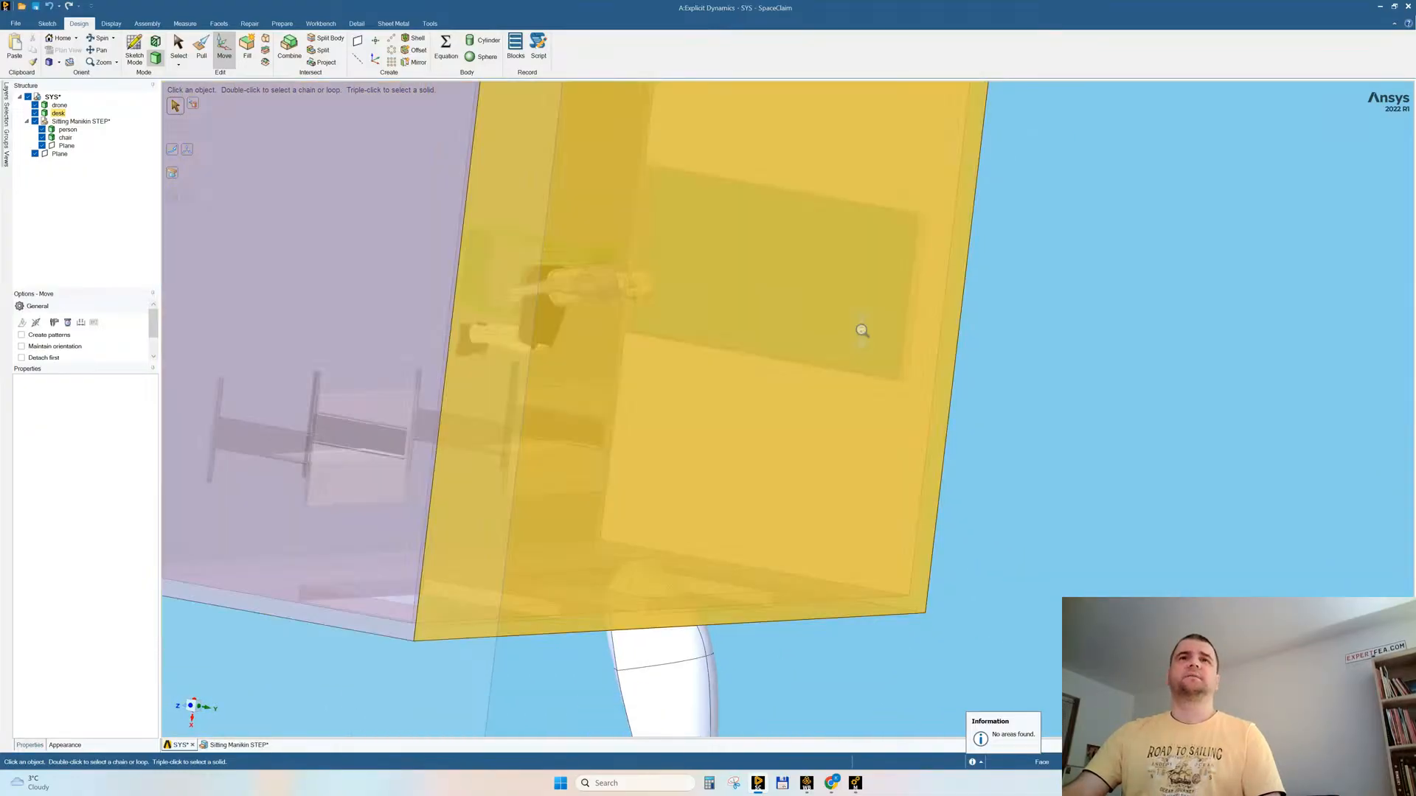
# Step: Isolate the desk body containing the room and desks by hiding all other bodies
pyautogui.click(472, 345)
pyautogui.rightClick(406, 397)
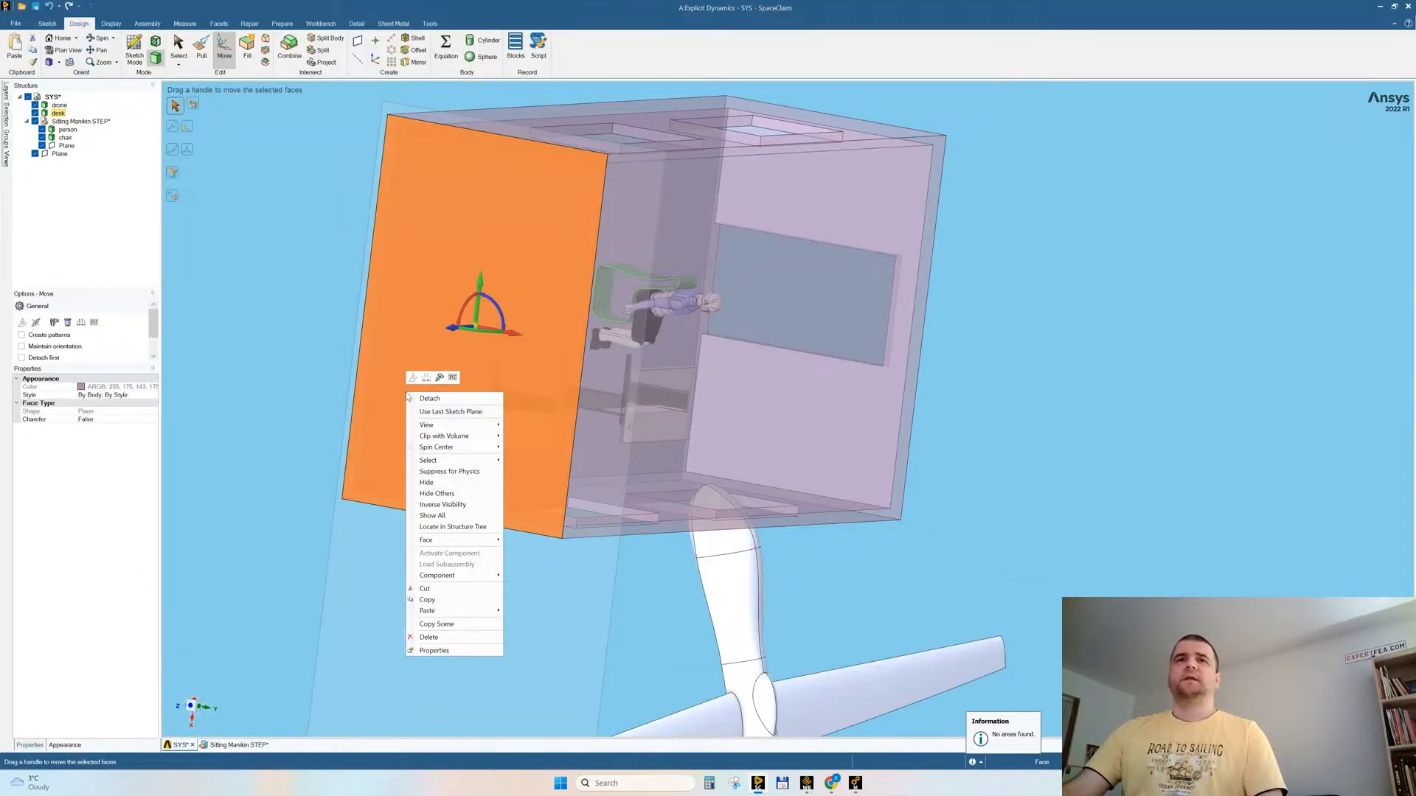
pyautogui.click(438, 493)
pyautogui.click(289, 343)
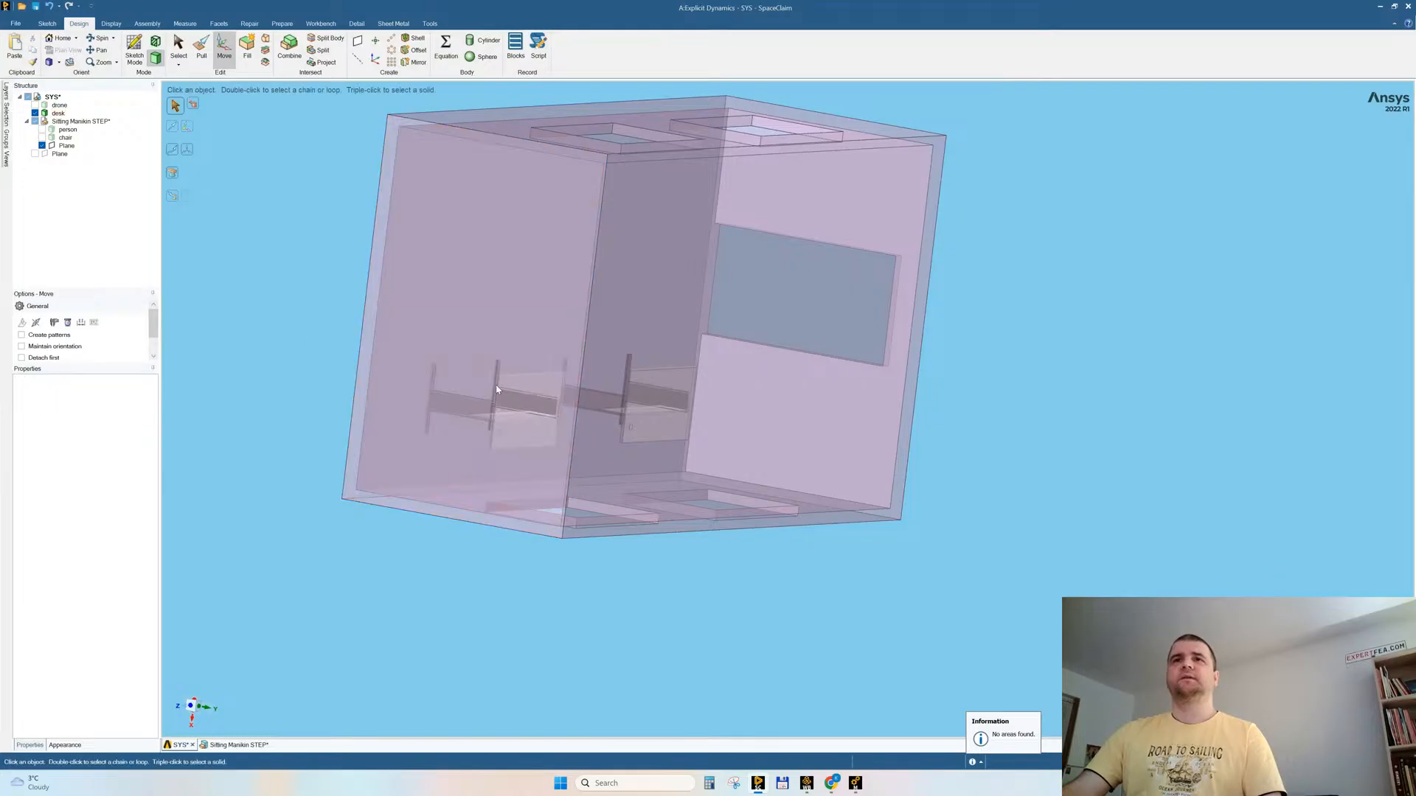
# Step: Split the desk body using the room's inner floor face as the cutter, keeping all resulting pieces
pyautogui.moveTo(362, 411); pyautogui.dragTo(433, 415, button='middle')
pyautogui.scroll(3, 373, 390)
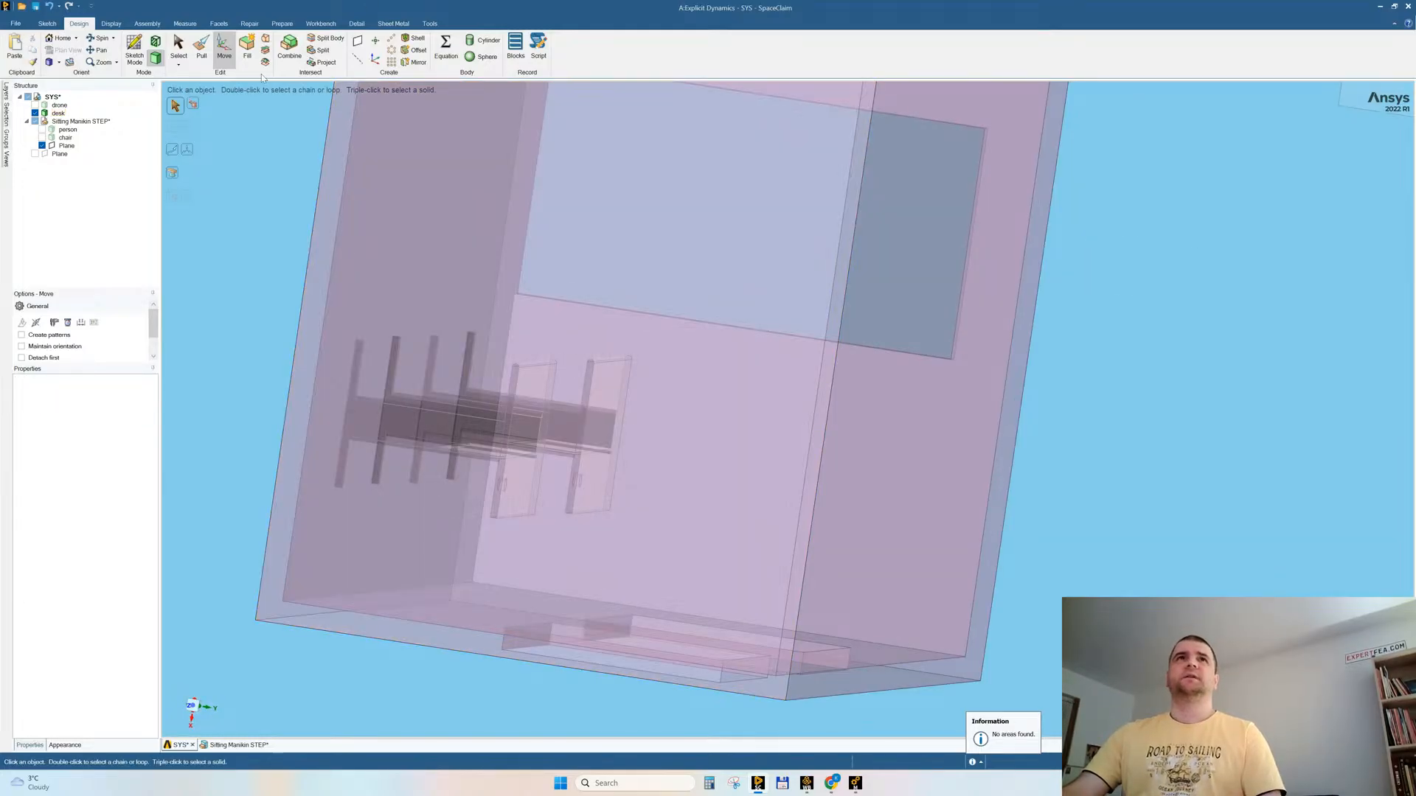
pyautogui.click(323, 41)
pyautogui.click(343, 522)
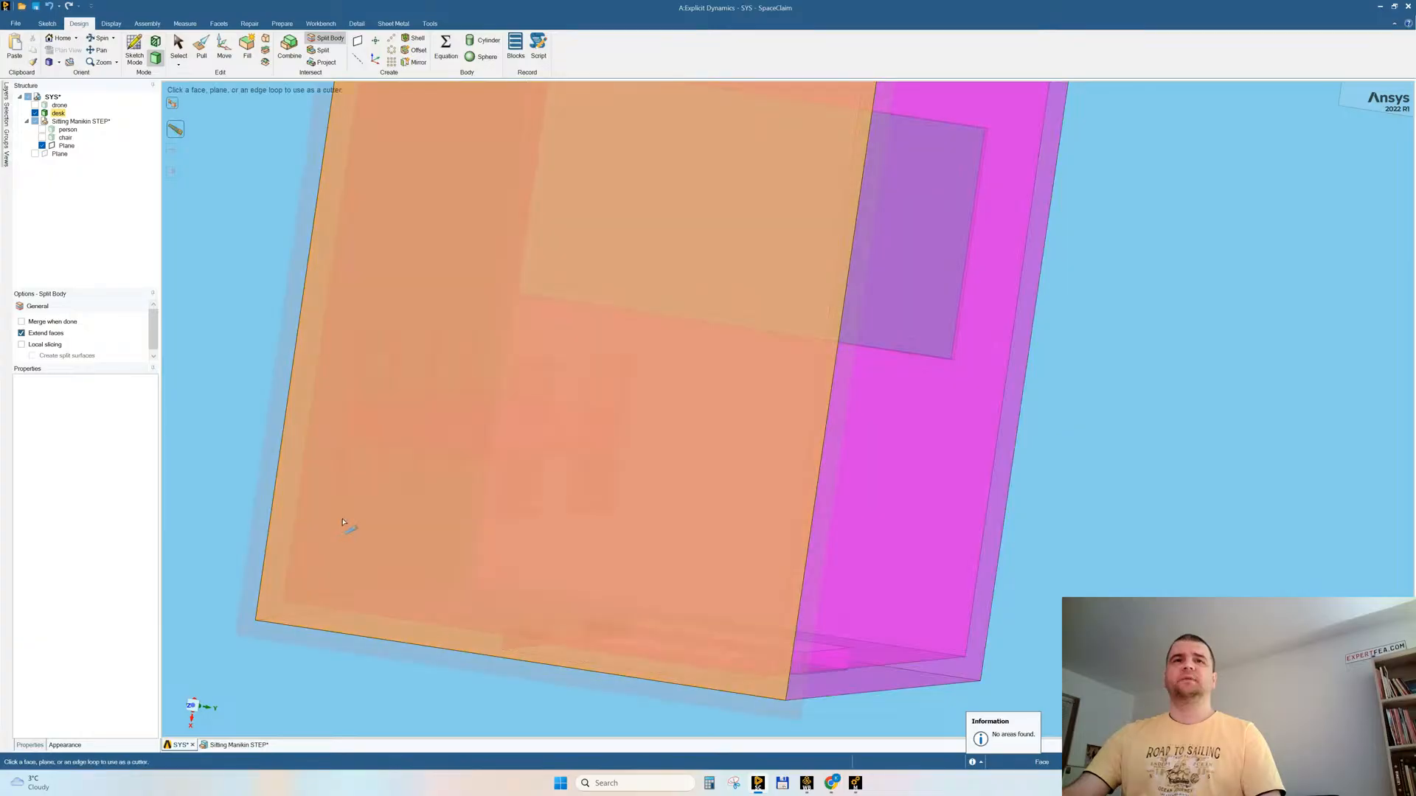
pyautogui.click(343, 522)
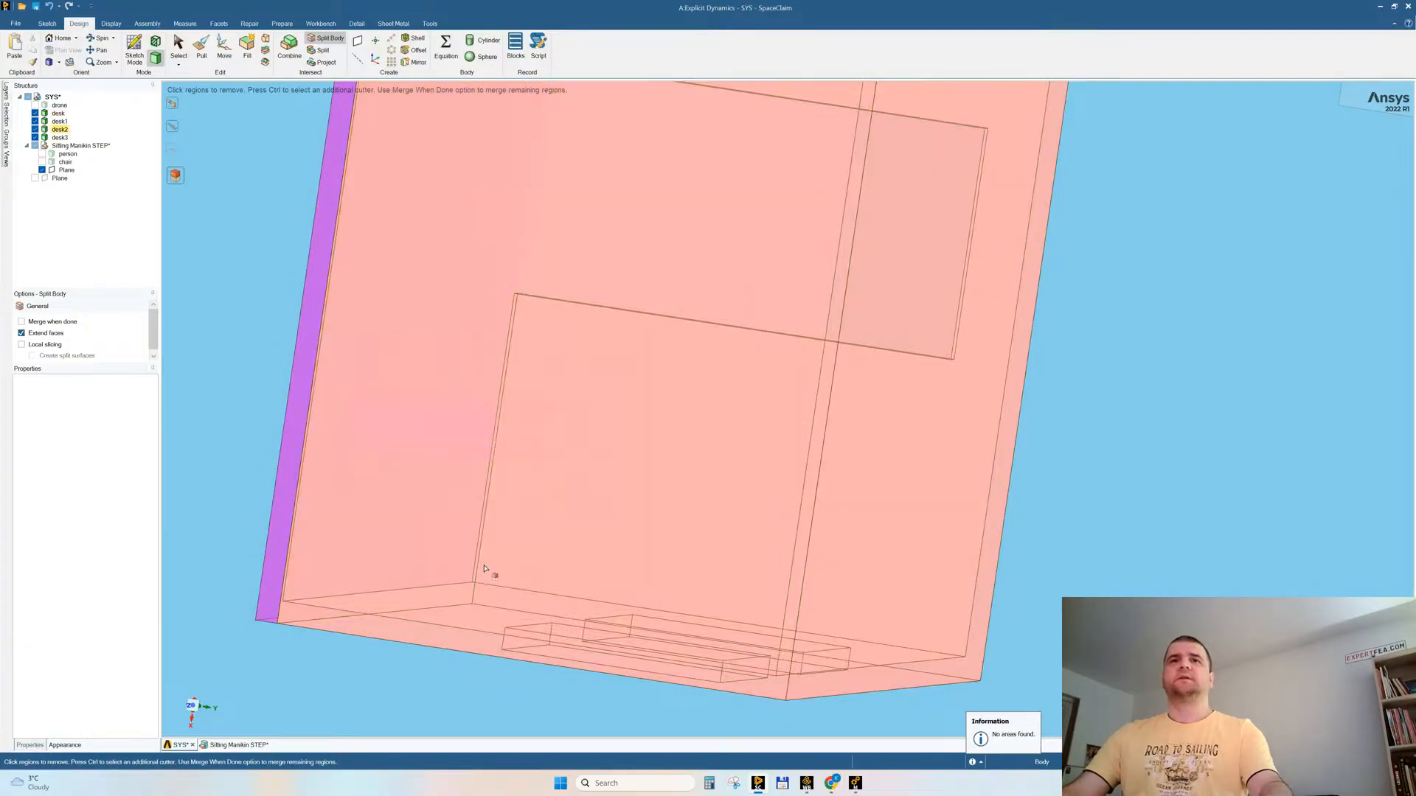
pyautogui.press('Escape')
# Step: Combine the cut-off floor slab with the room's wall body into a single body
pyautogui.press('i')
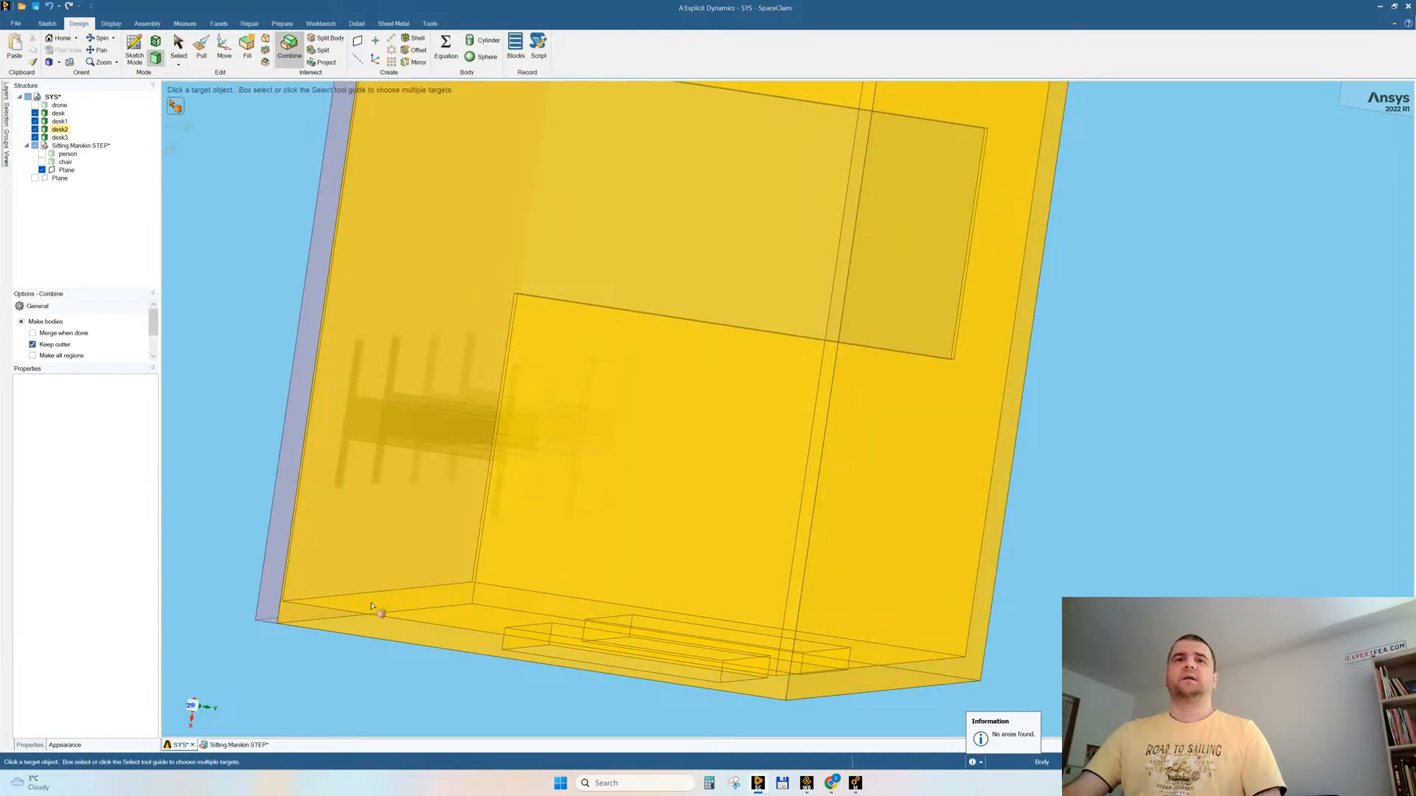
pyautogui.click(371, 606)
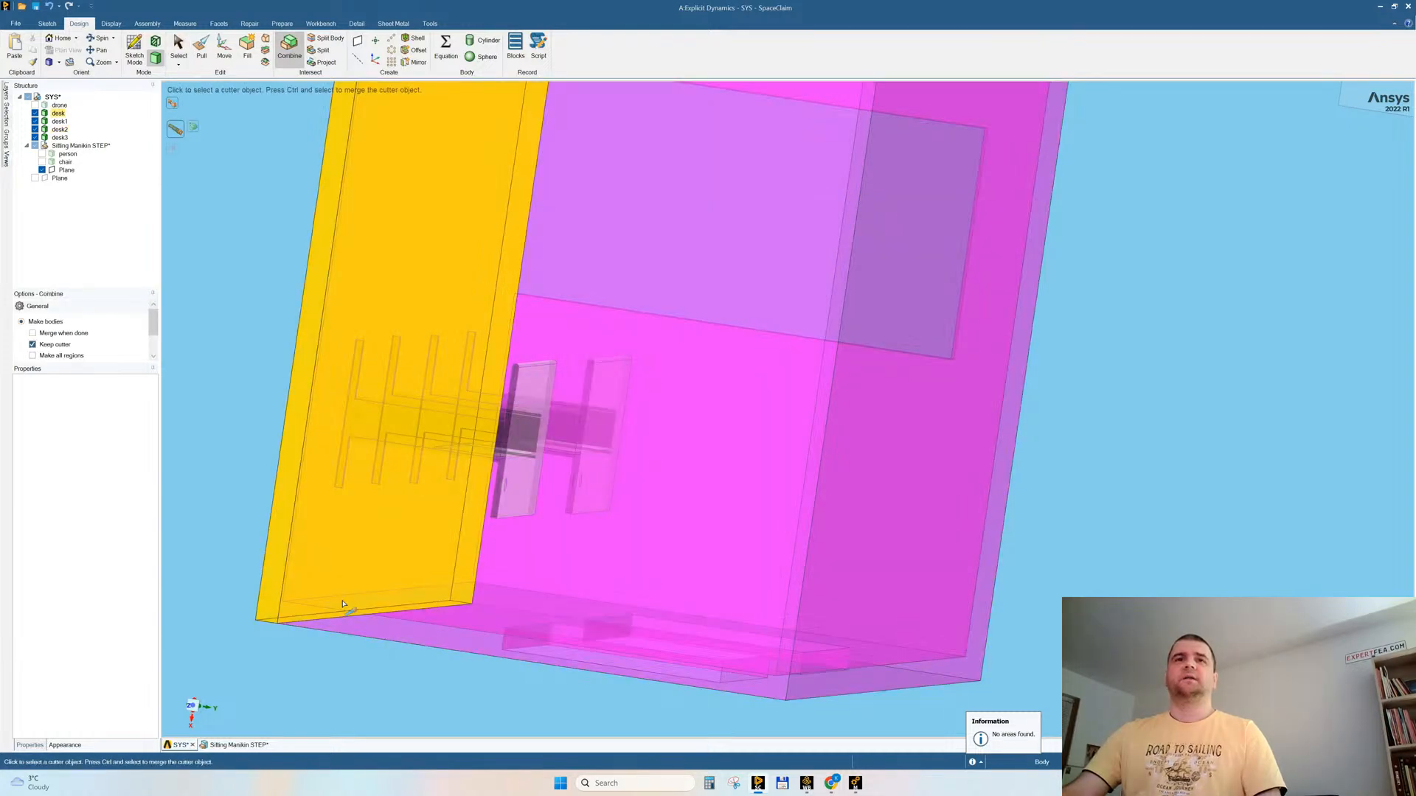
pyautogui.click(266, 605)
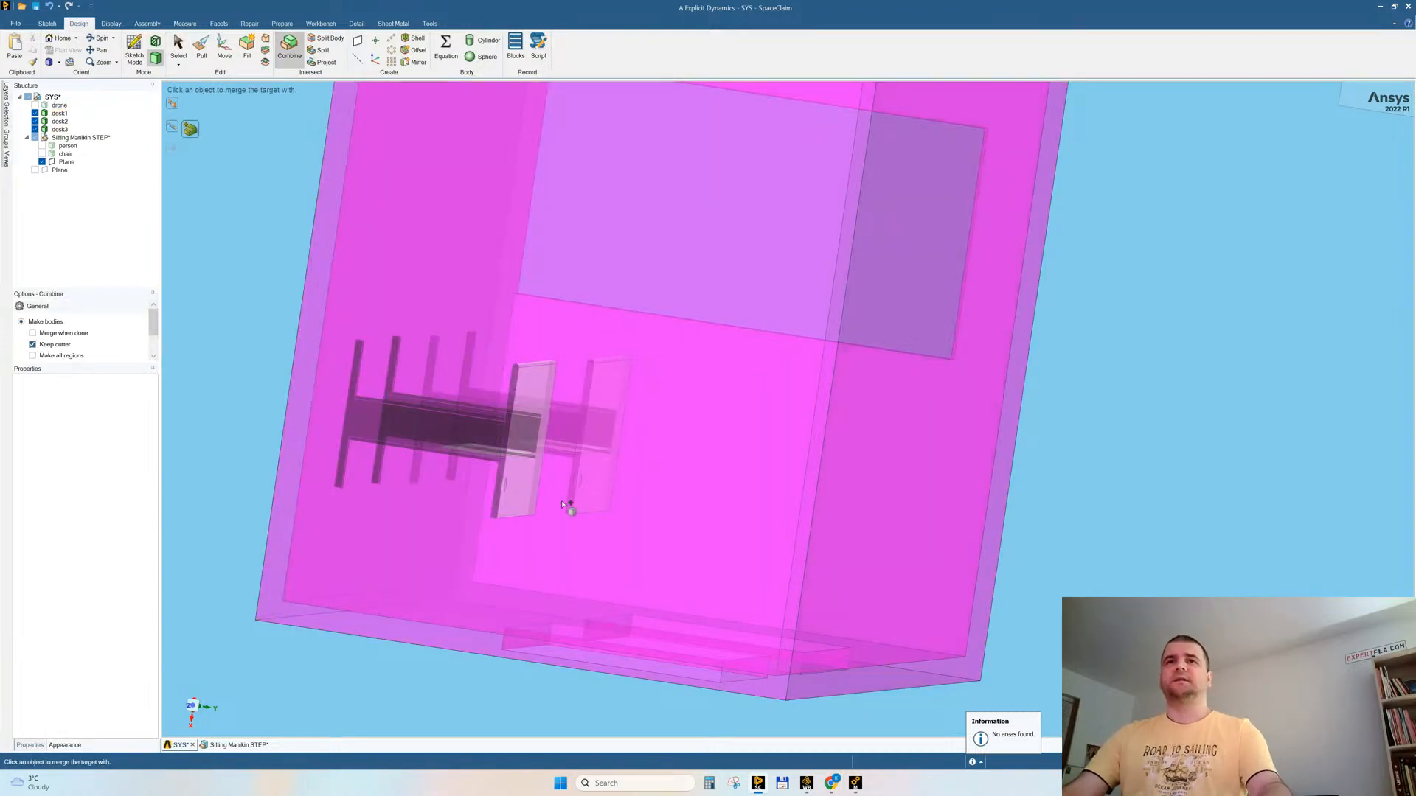
pyautogui.press('Escape')
# Step: Hide the merged room body to check the separated desks, and show all bodies again
pyautogui.click(518, 483)
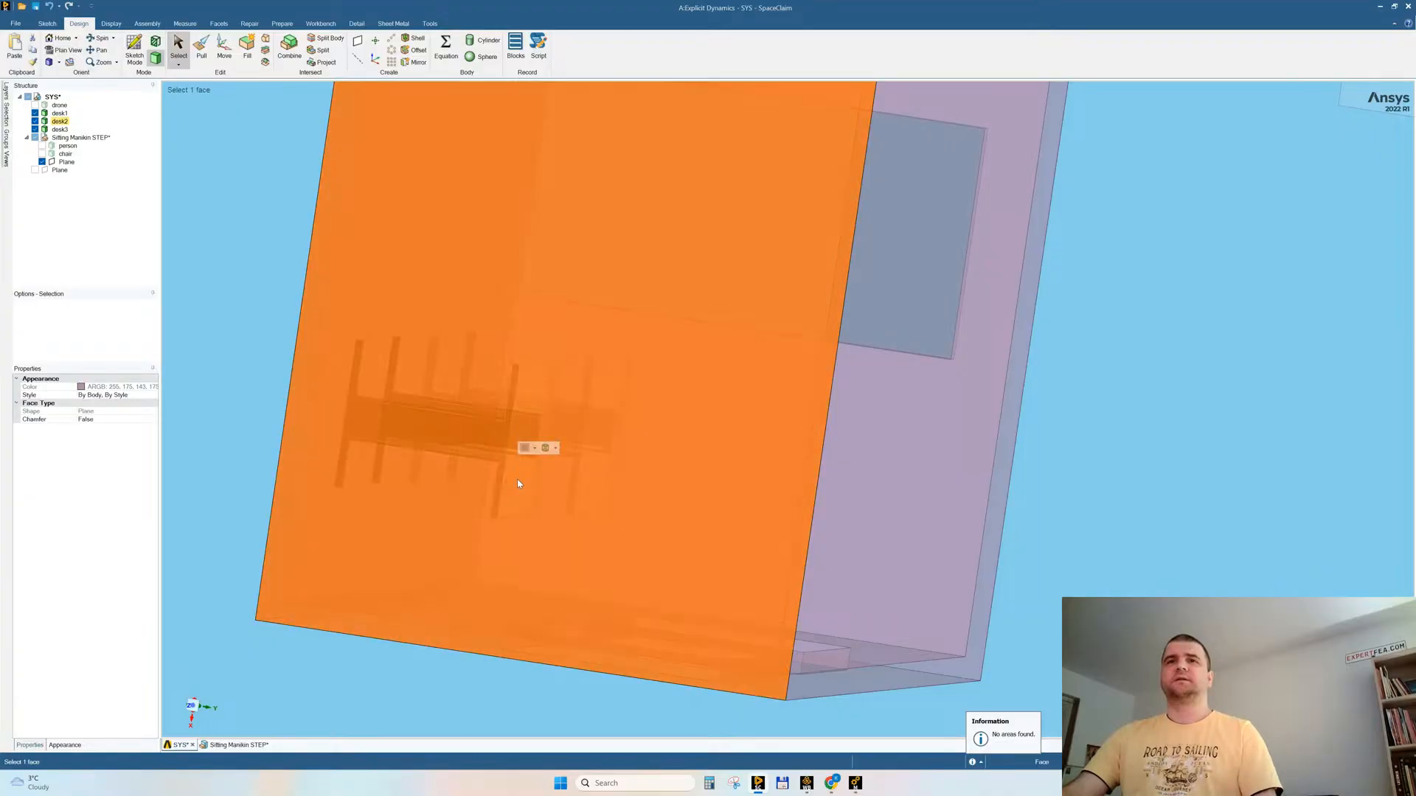
pyautogui.rightClick(518, 484)
pyautogui.click(530, 572)
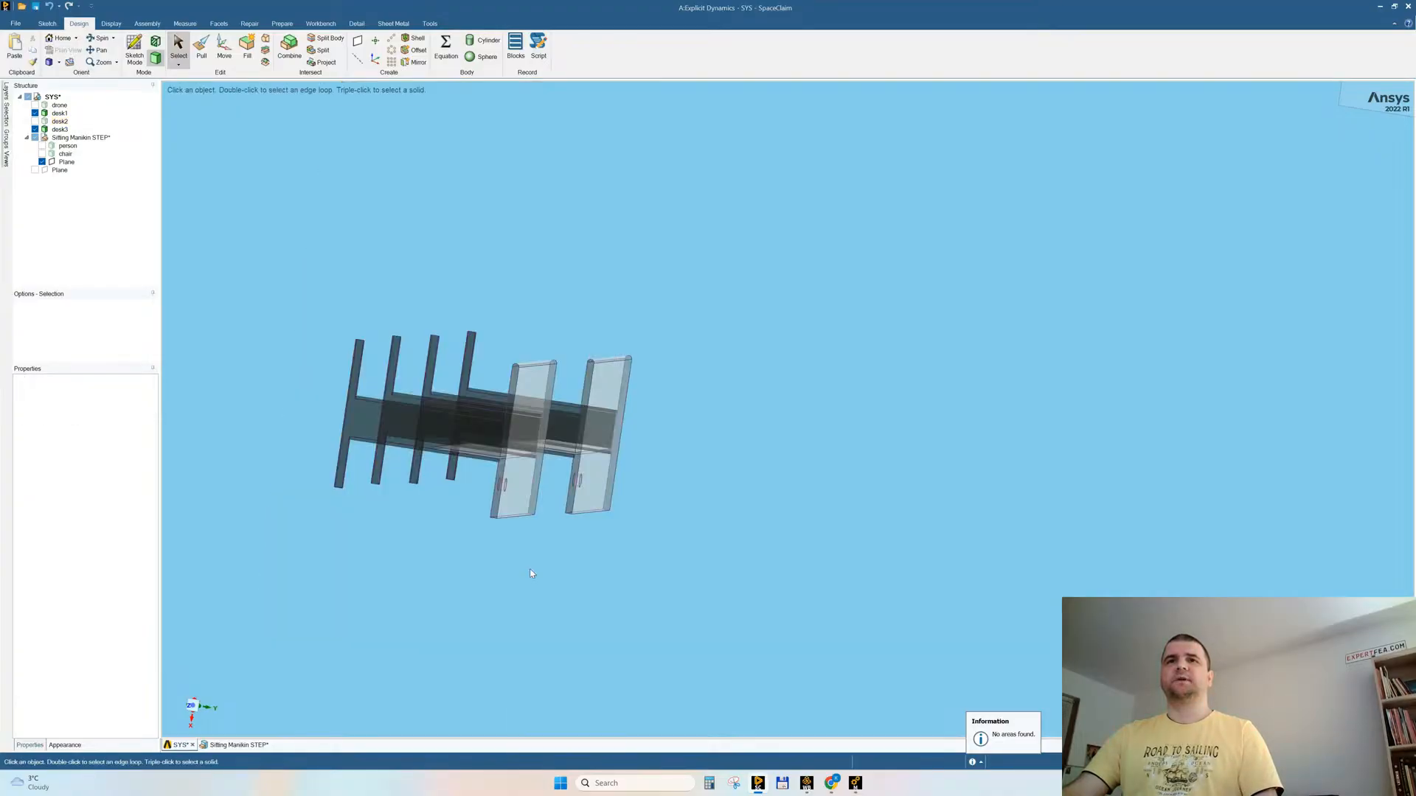
pyautogui.rightClick(757, 297)
pyautogui.moveTo(775, 392)
pyautogui.click(848, 396)
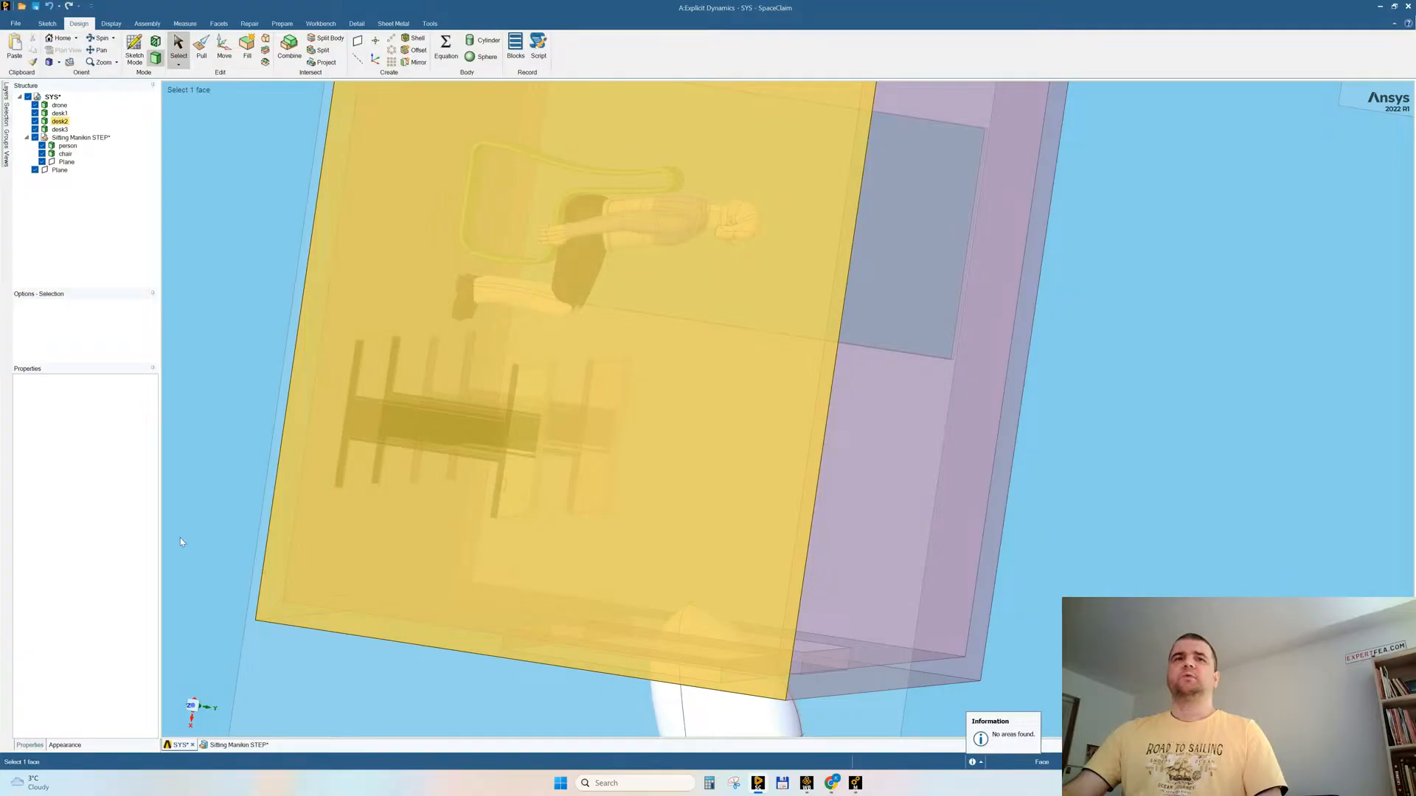
# Step: In a top view, move the person and chair bodies together about 424 mm toward the desk so the legs reach under it
pyautogui.click(181, 686)
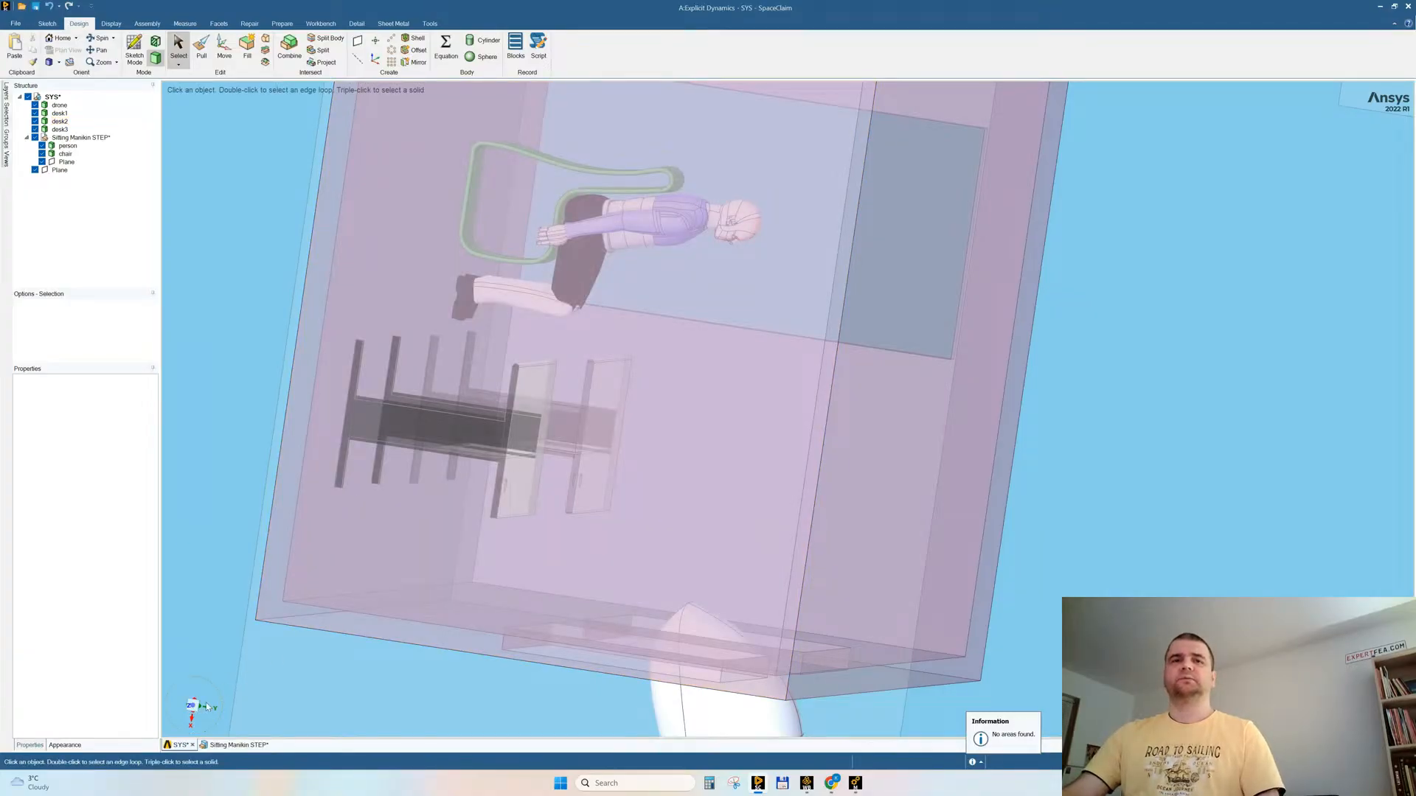
pyautogui.click(209, 707)
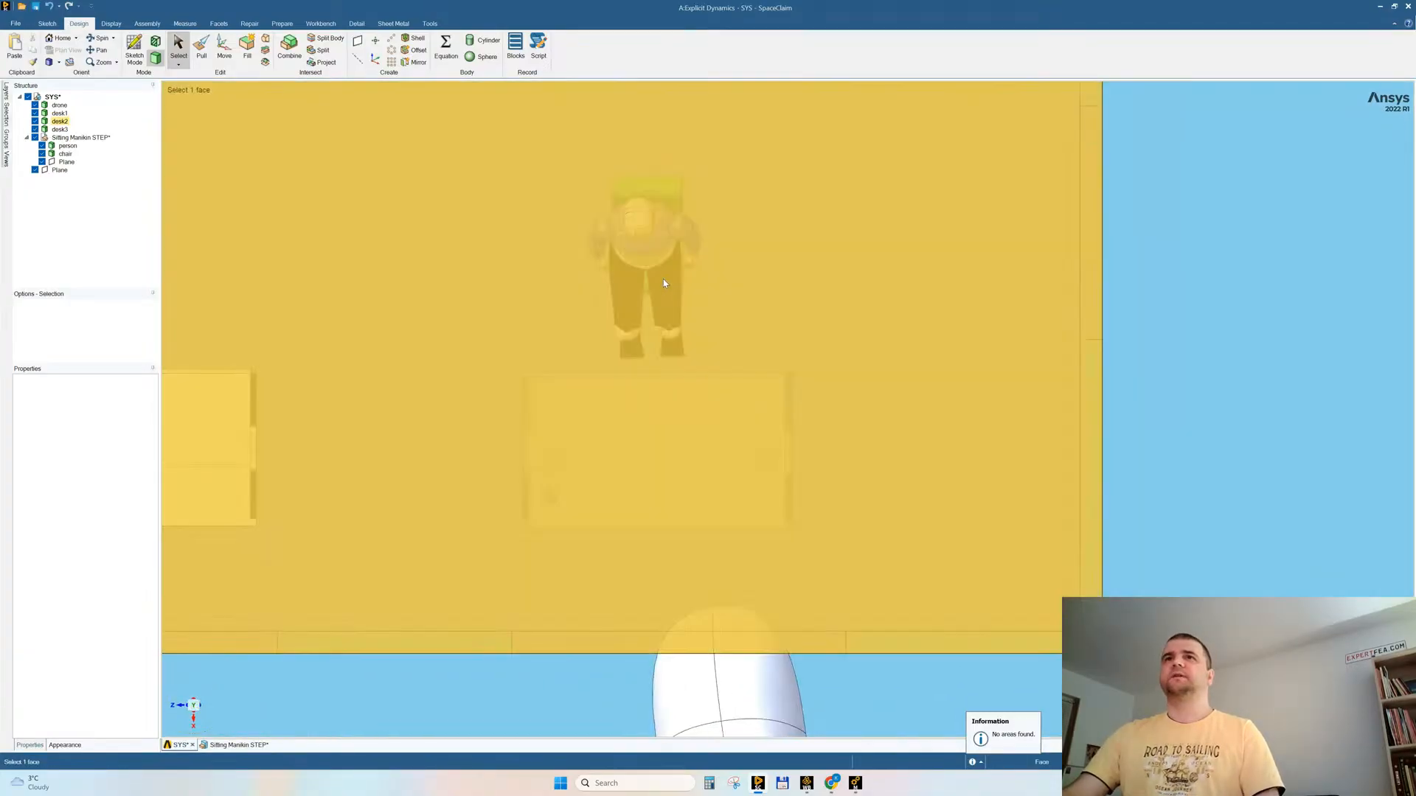
pyautogui.keyDown('ctrl'); pyautogui.scroll(-2, 663, 280); pyautogui.keyUp('ctrl')
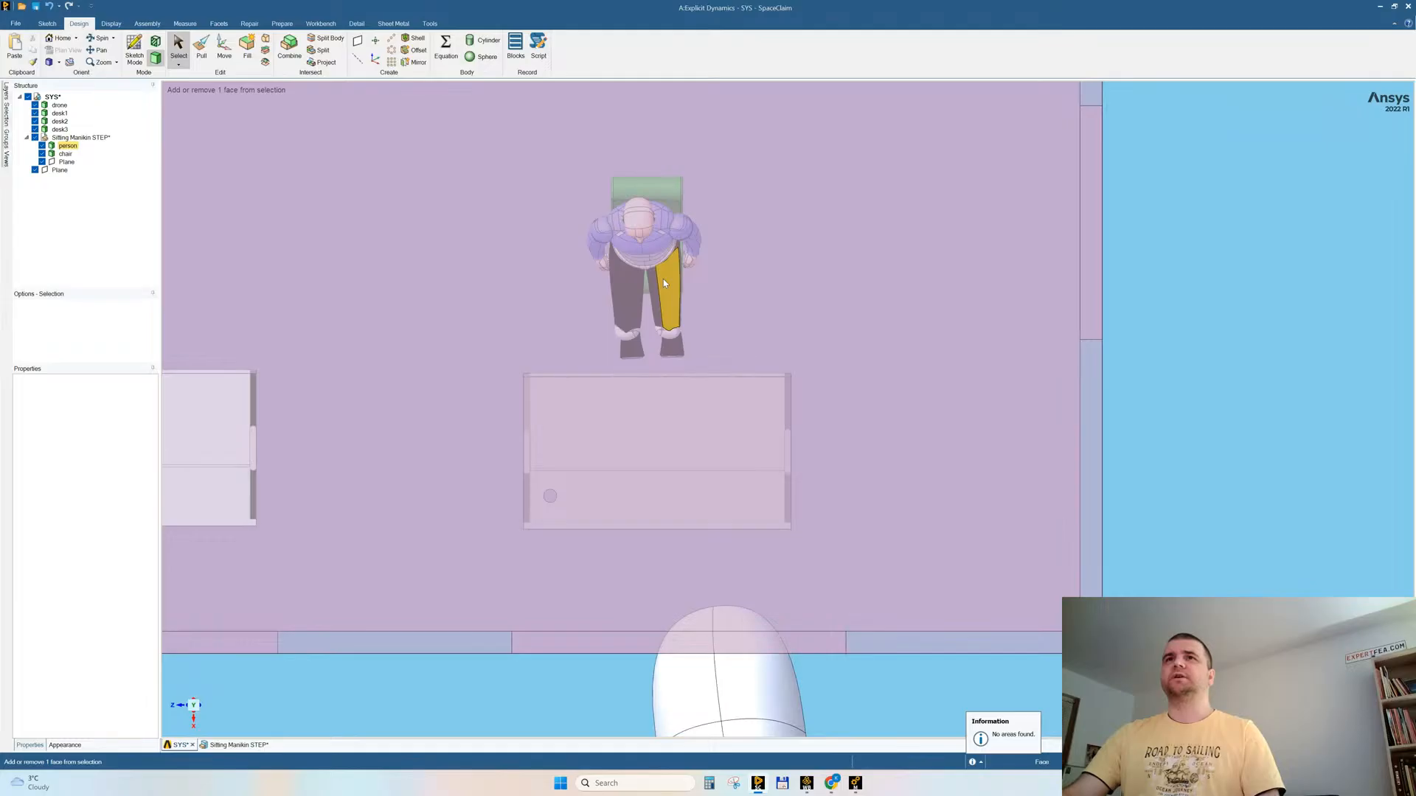
pyautogui.keyDown('ctrl'); pyautogui.tripleClick(663, 279); pyautogui.keyUp('ctrl')
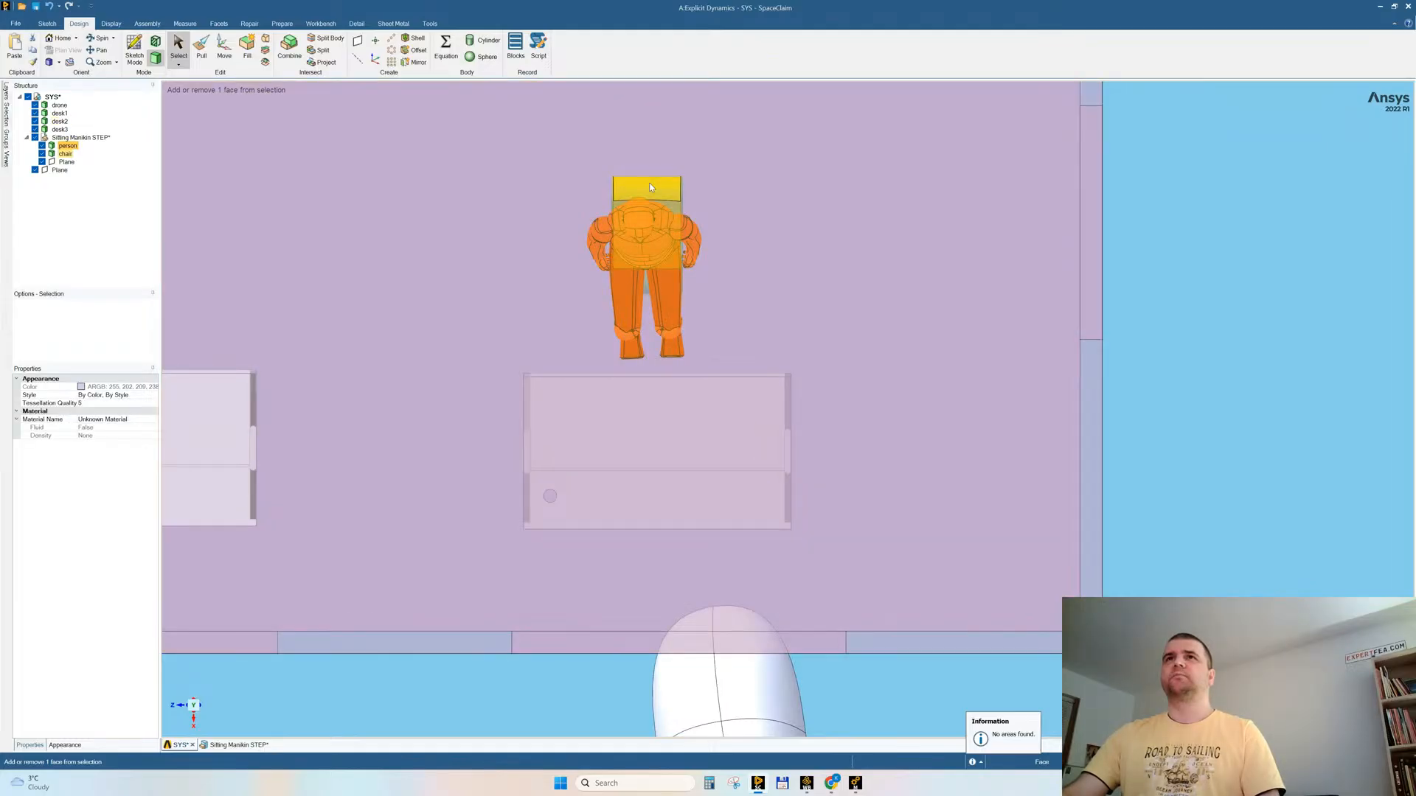
pyautogui.keyDown('ctrl'); pyautogui.tripleClick(649, 187); pyautogui.keyUp('ctrl')
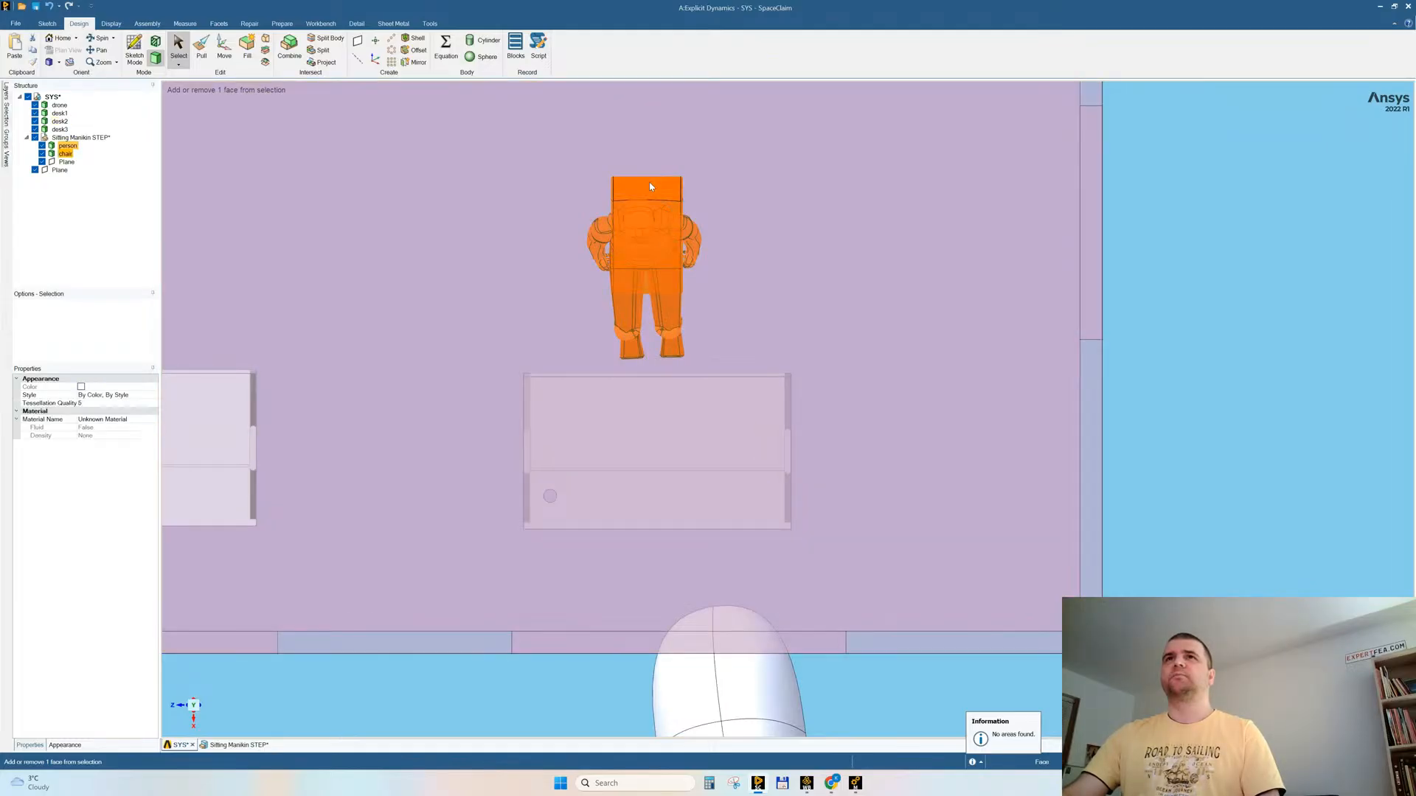
pyautogui.click(222, 46)
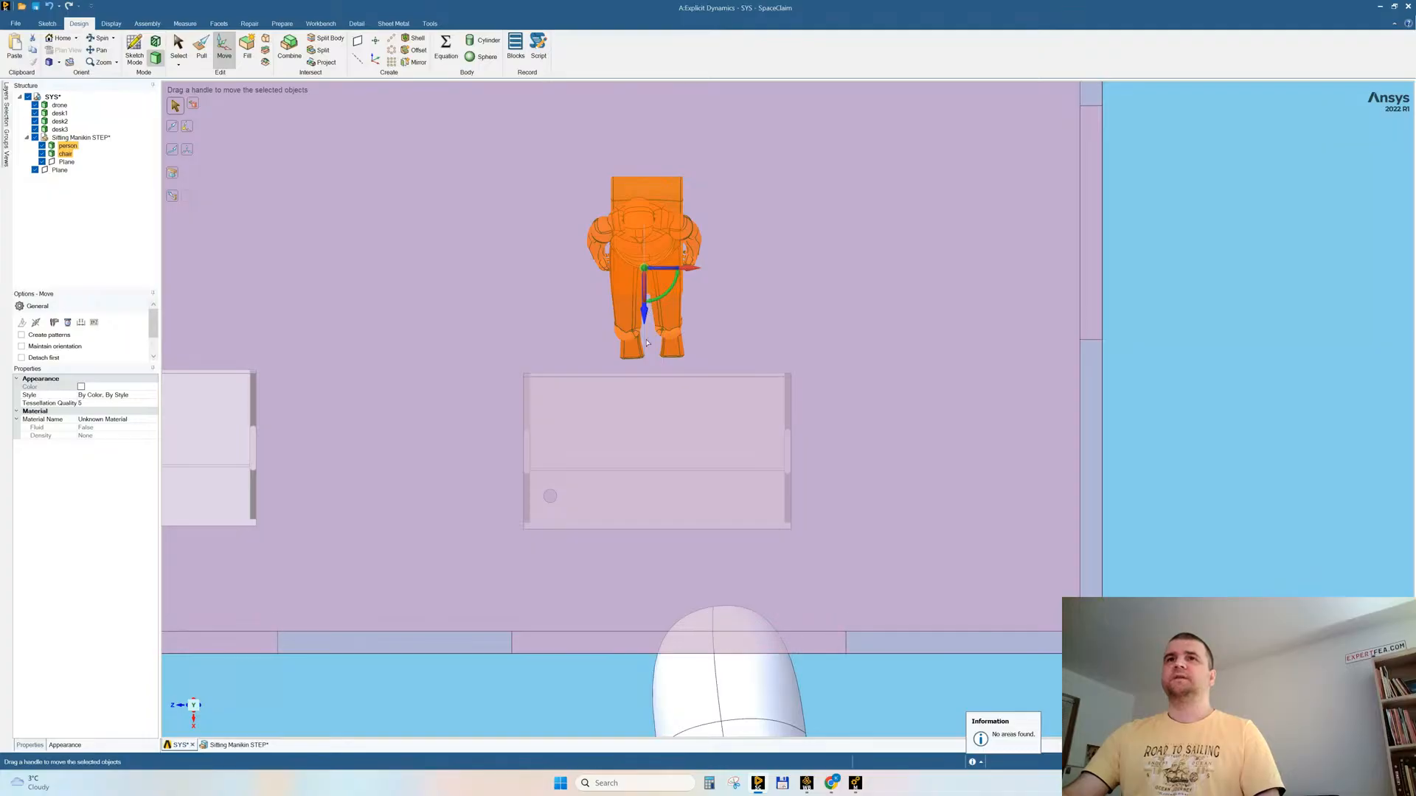
pyautogui.moveTo(646, 342); pyautogui.dragTo(644, 406)
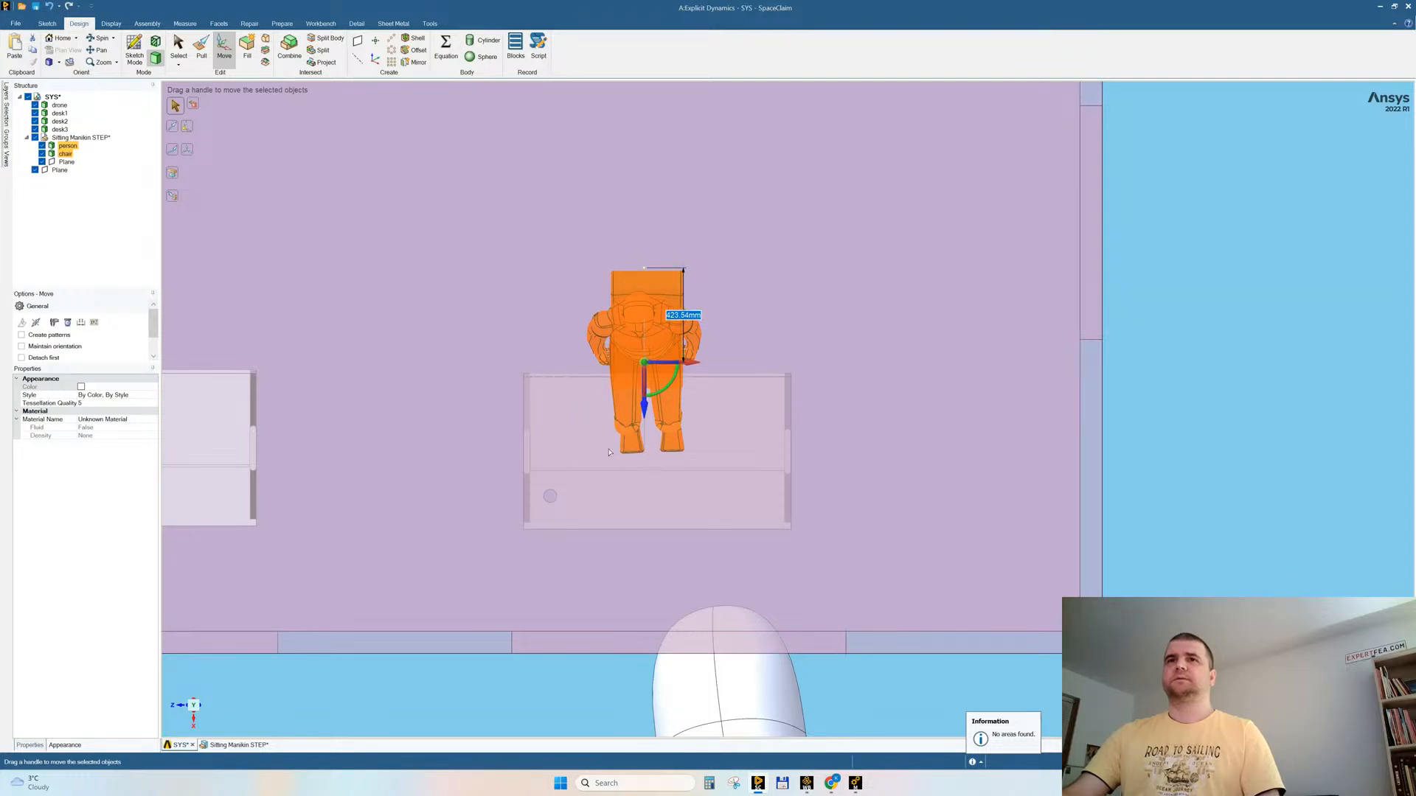
pyautogui.moveTo(624, 433)
pyautogui.mouseDown(button='middle')
pyautogui.moveTo(721, 449)
pyautogui.moveTo(620, 450)
pyautogui.mouseUp(button='middle')
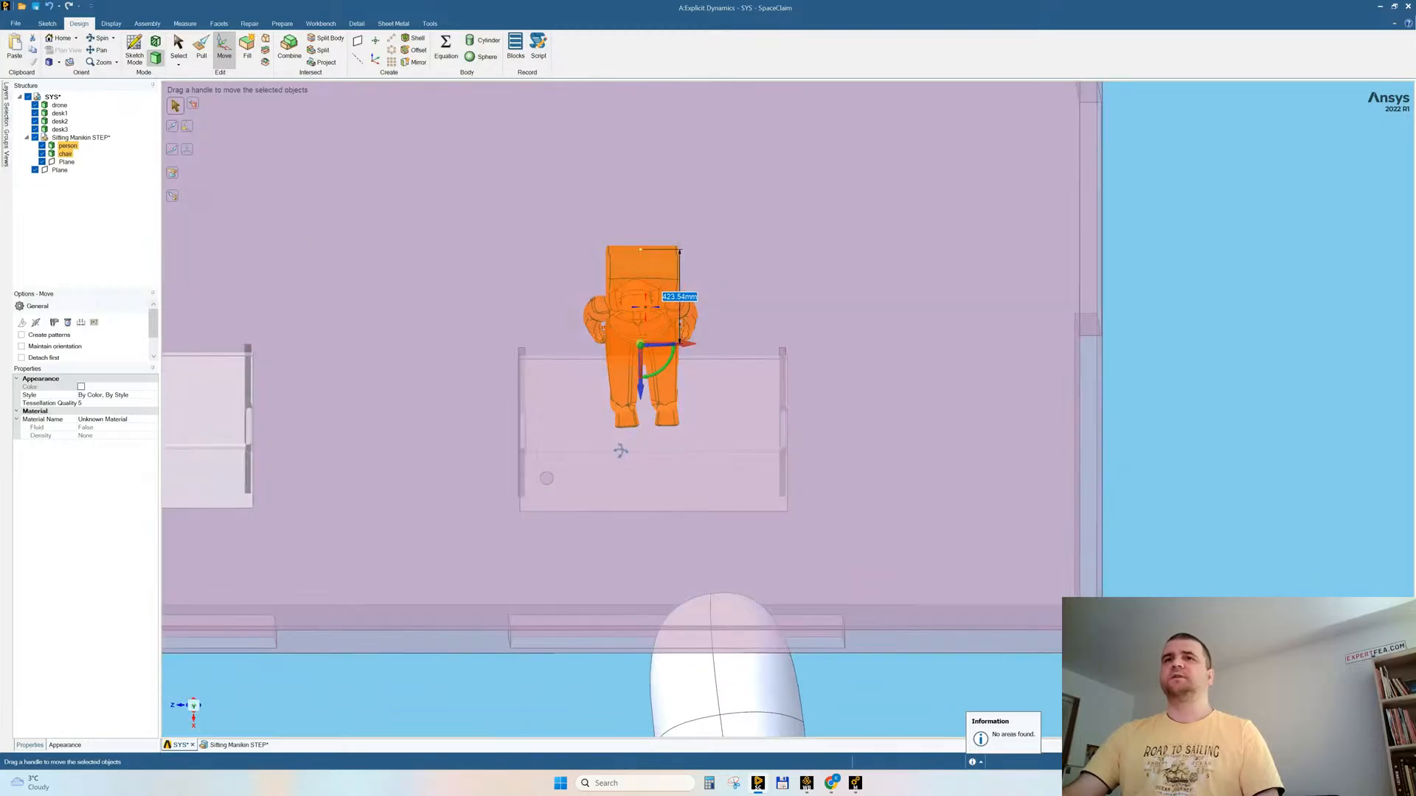
pyautogui.press('Escape')
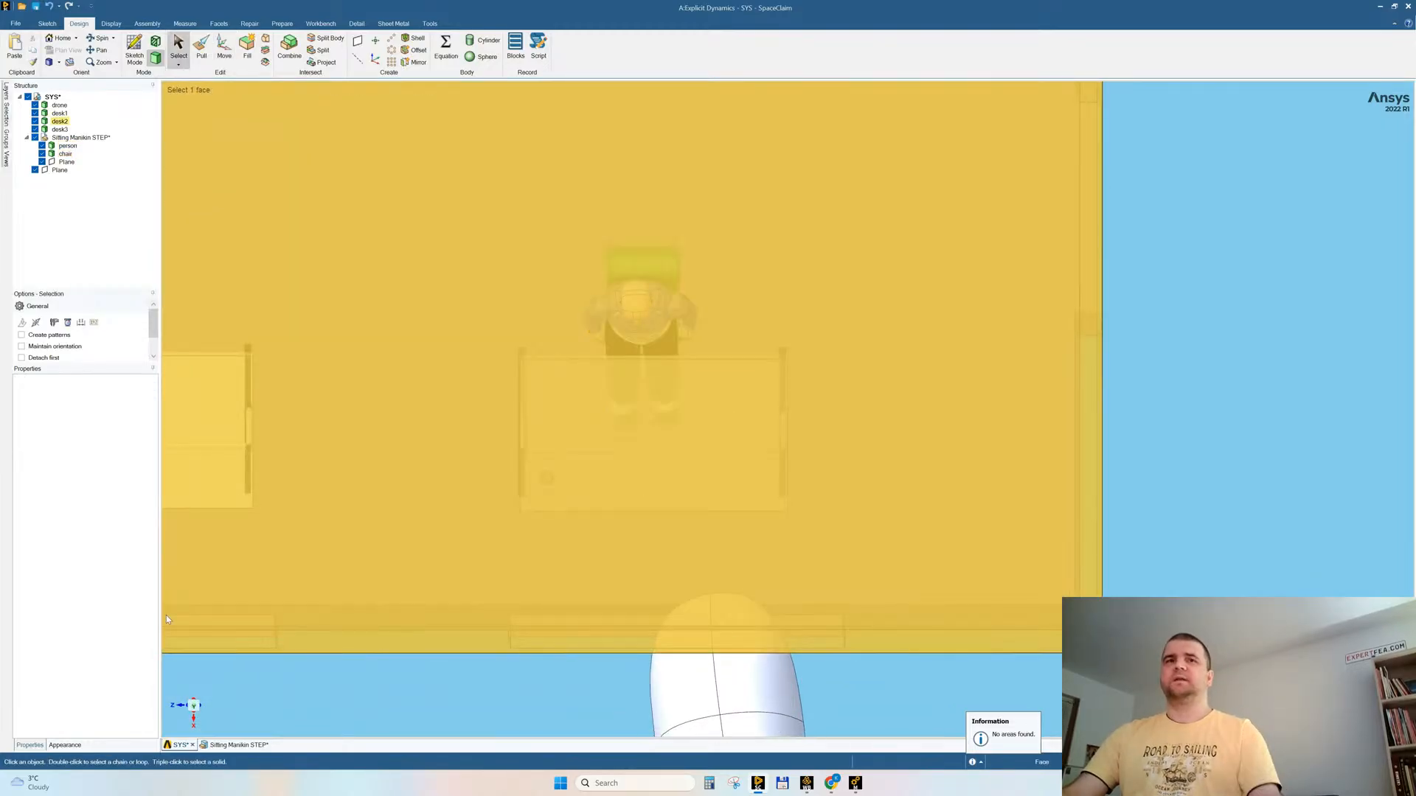
# Step: In the top view, move the occupied desk, person and chair together about 341 mm toward the drone-side wall and slightly sideways
pyautogui.click(194, 706)
pyautogui.moveTo(367, 203); pyautogui.dragTo(932, 585)
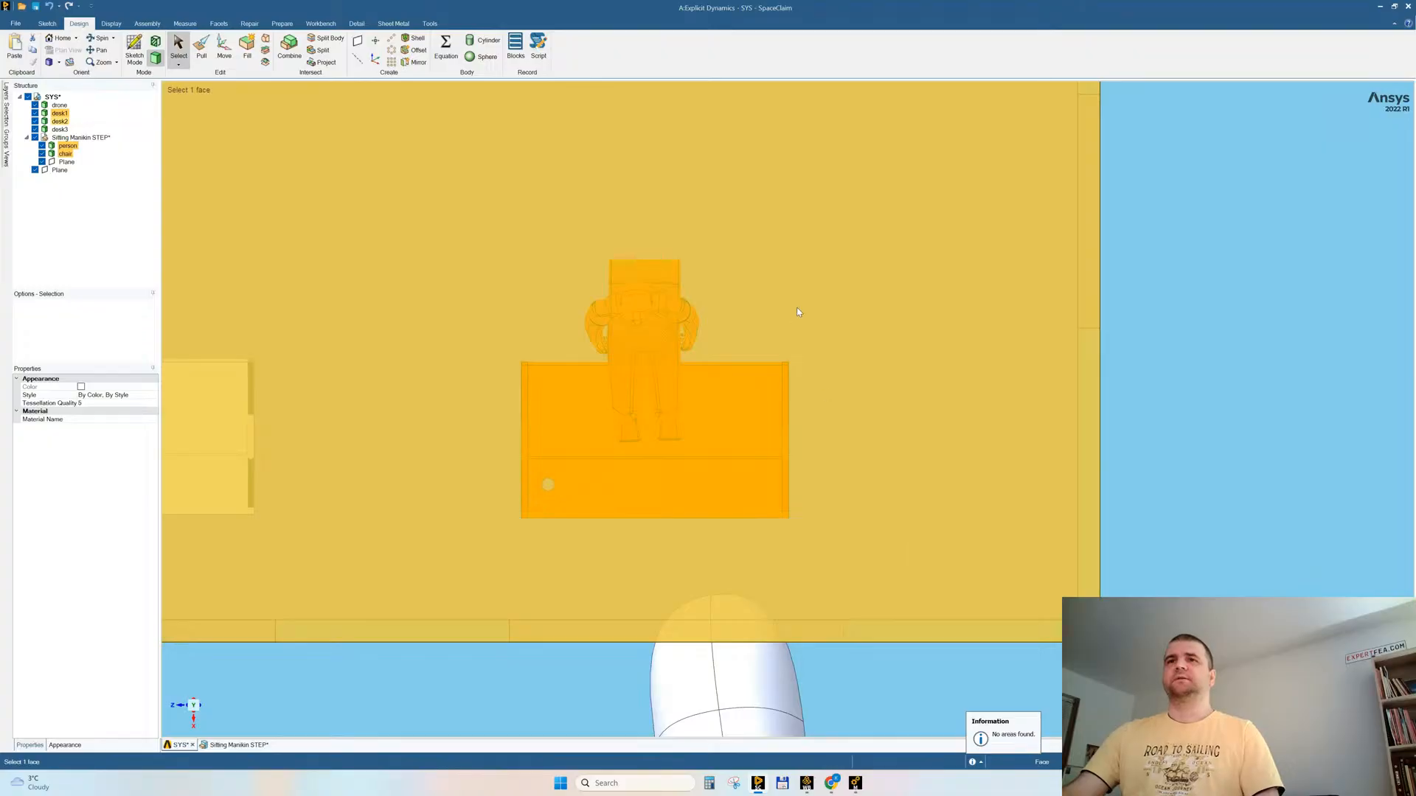
pyautogui.press('m')
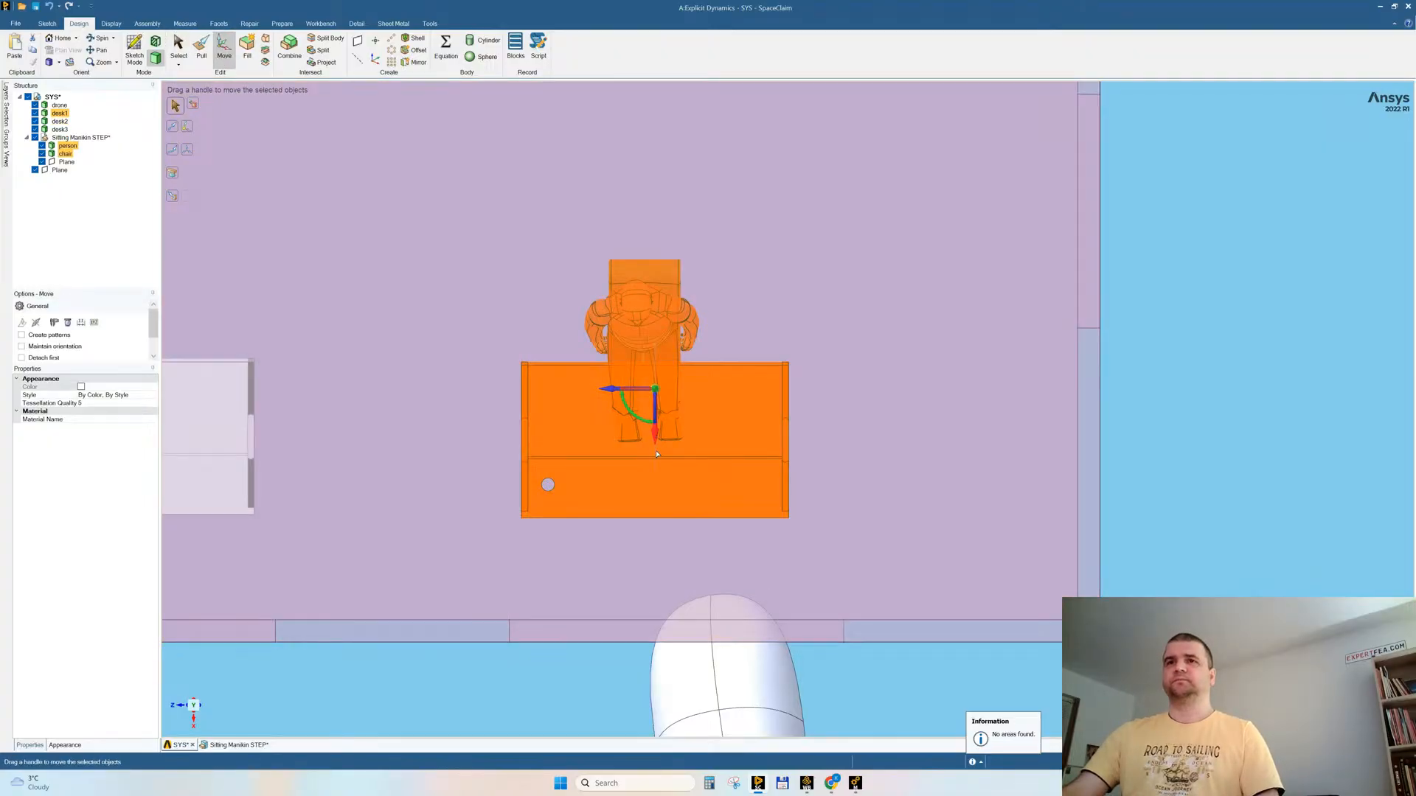
pyautogui.moveTo(657, 454); pyautogui.dragTo(664, 520)
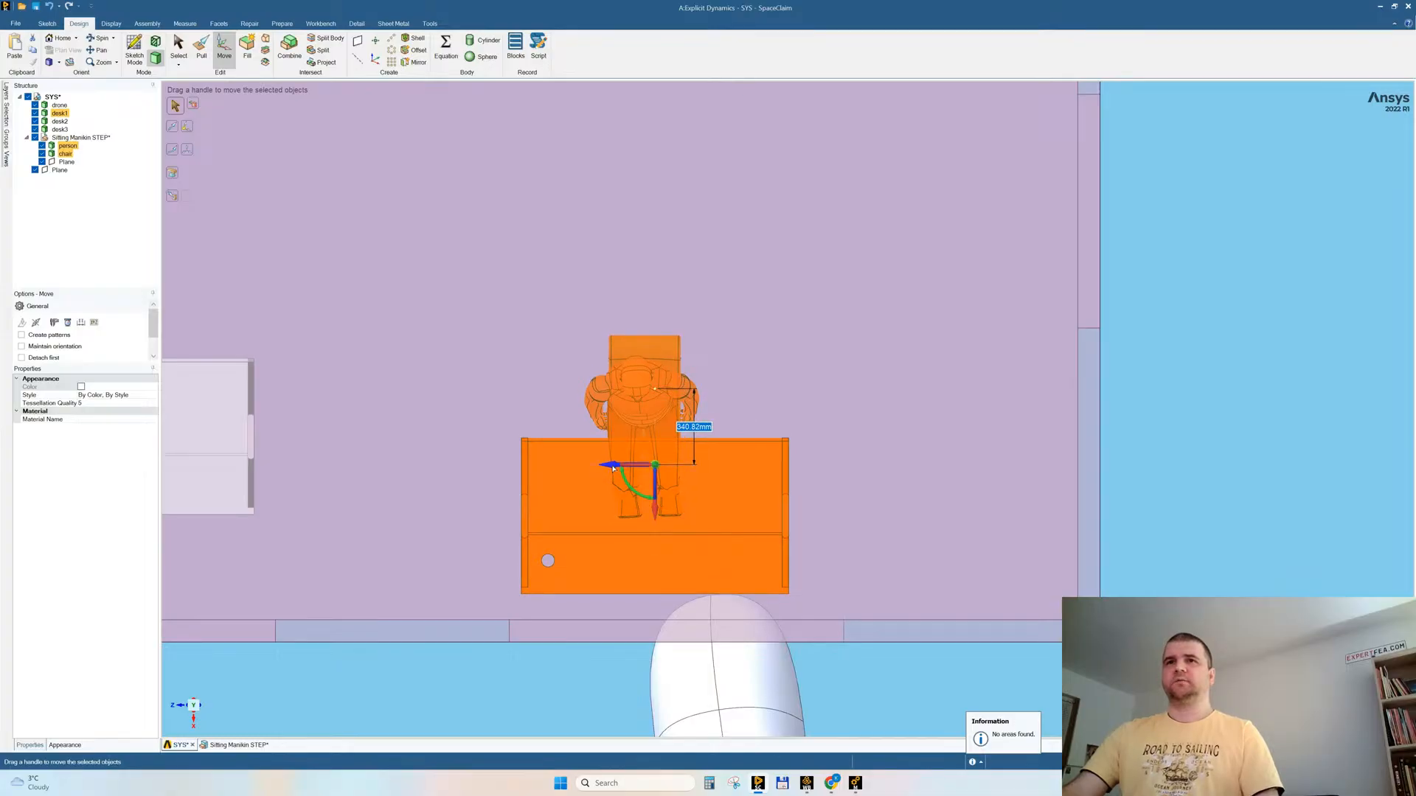
pyautogui.moveTo(623, 468); pyautogui.dragTo(626, 468)
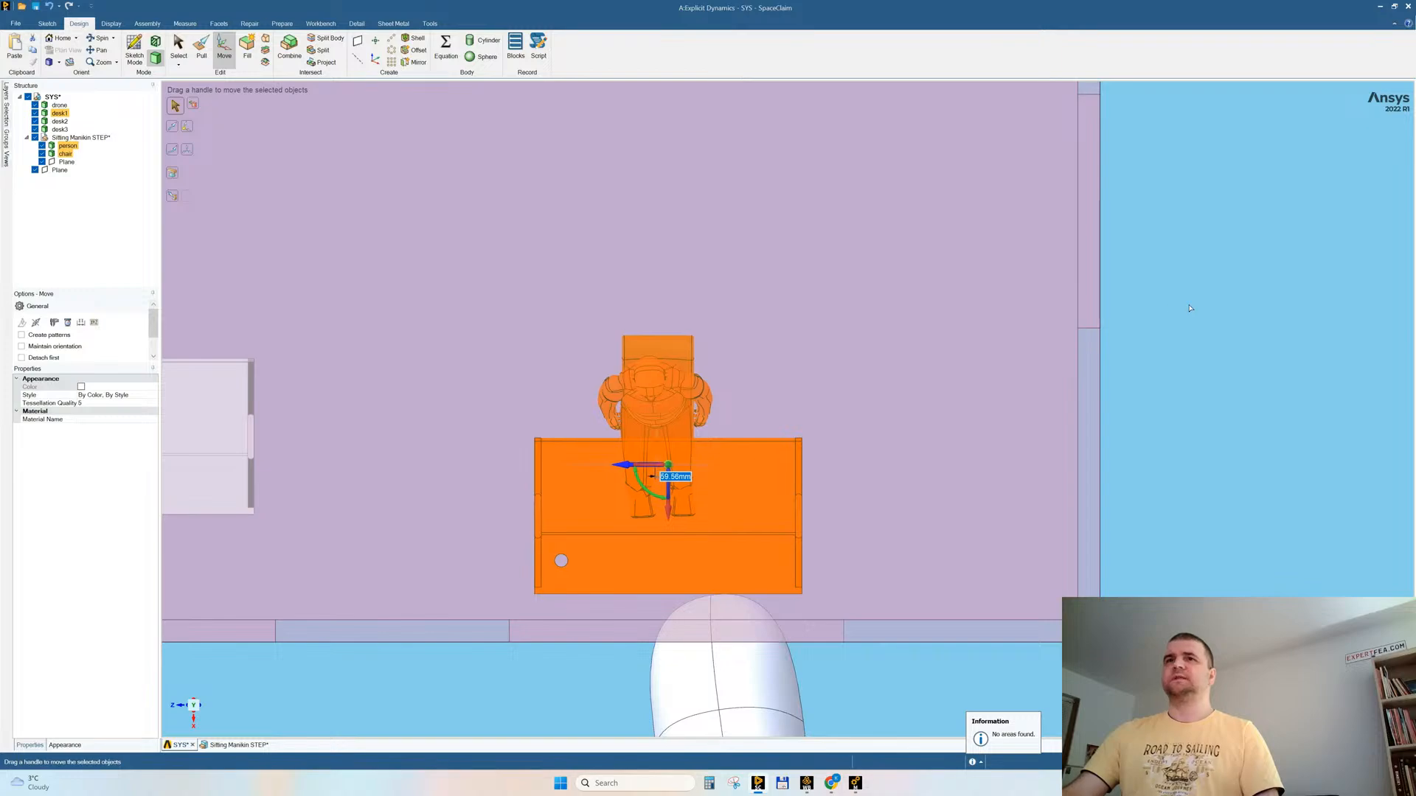
pyautogui.click(1059, 493)
# Step: Delete the unoccupied desk body desk3 from the room
pyautogui.scroll(-3, 1091, 413)
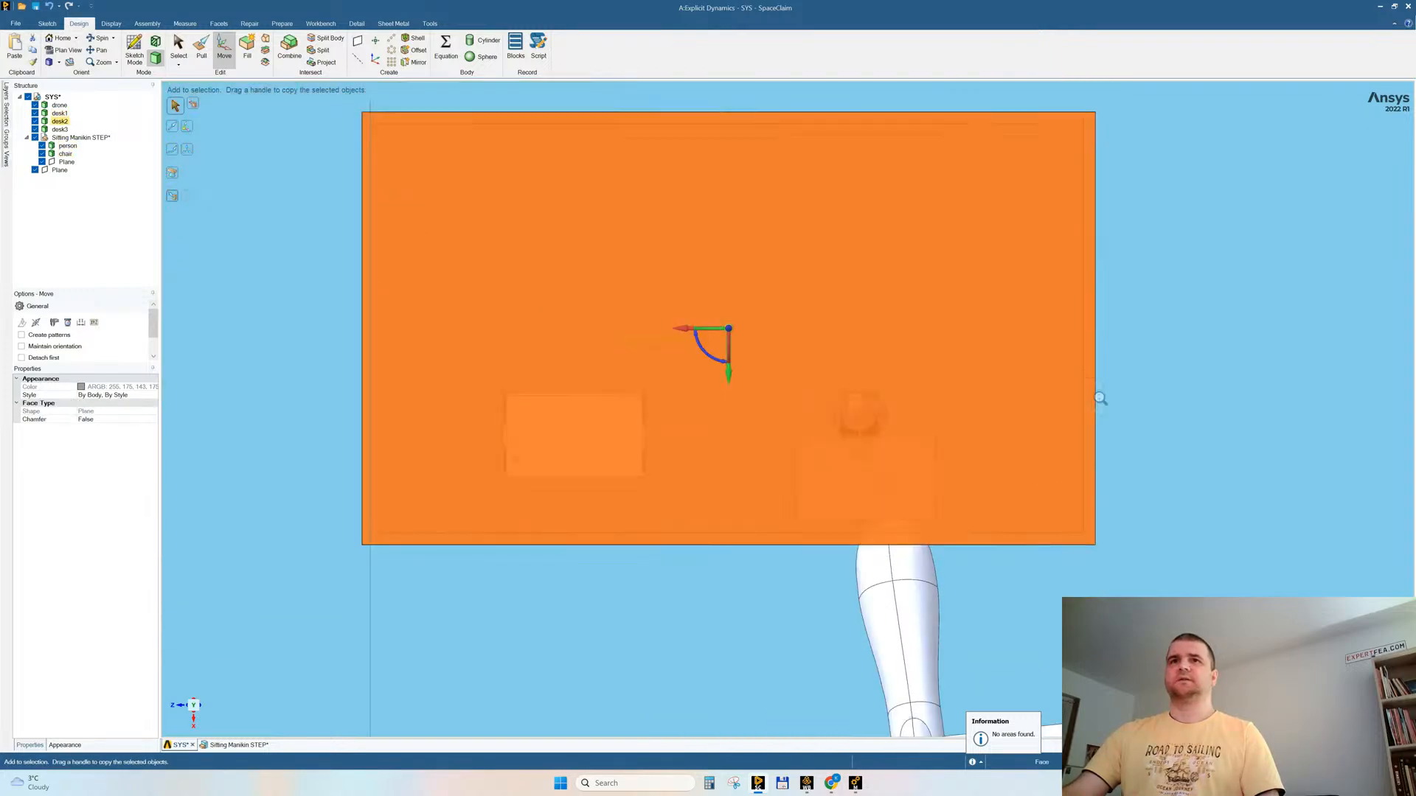
pyautogui.click(280, 366)
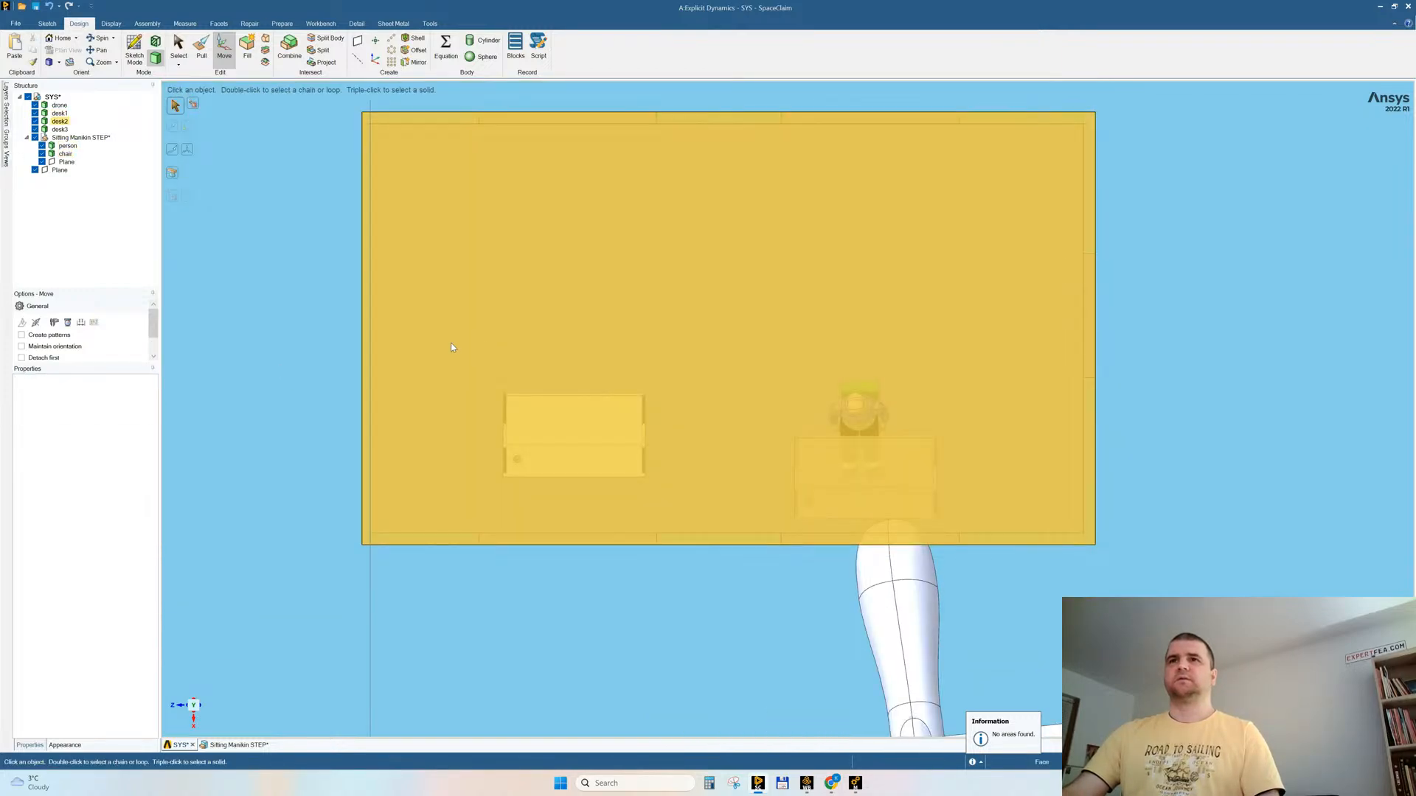
pyautogui.moveTo(452, 347); pyautogui.dragTo(694, 505)
pyautogui.click(695, 508)
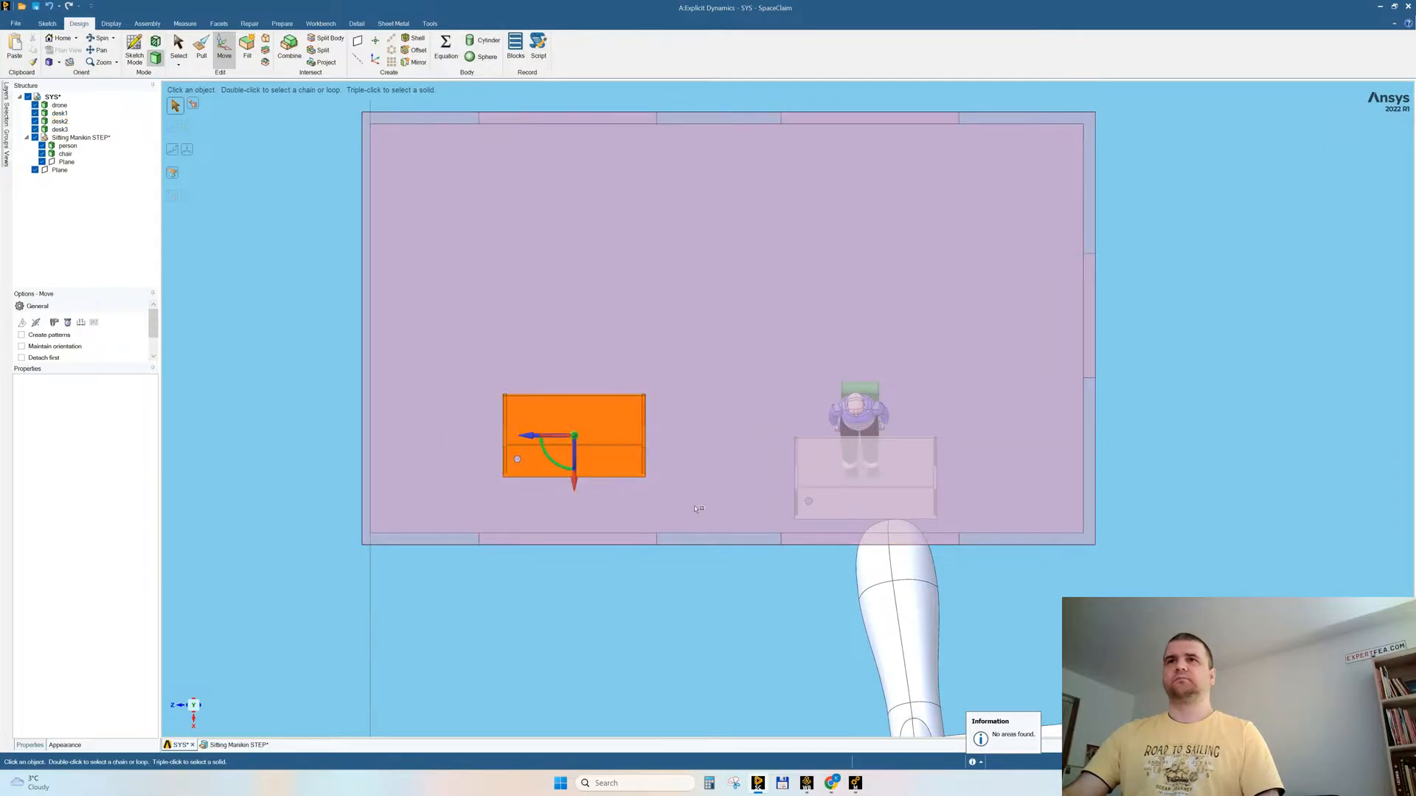
pyautogui.keyDown('ctrl'); pyautogui.click(699, 512); pyautogui.keyUp('ctrl')
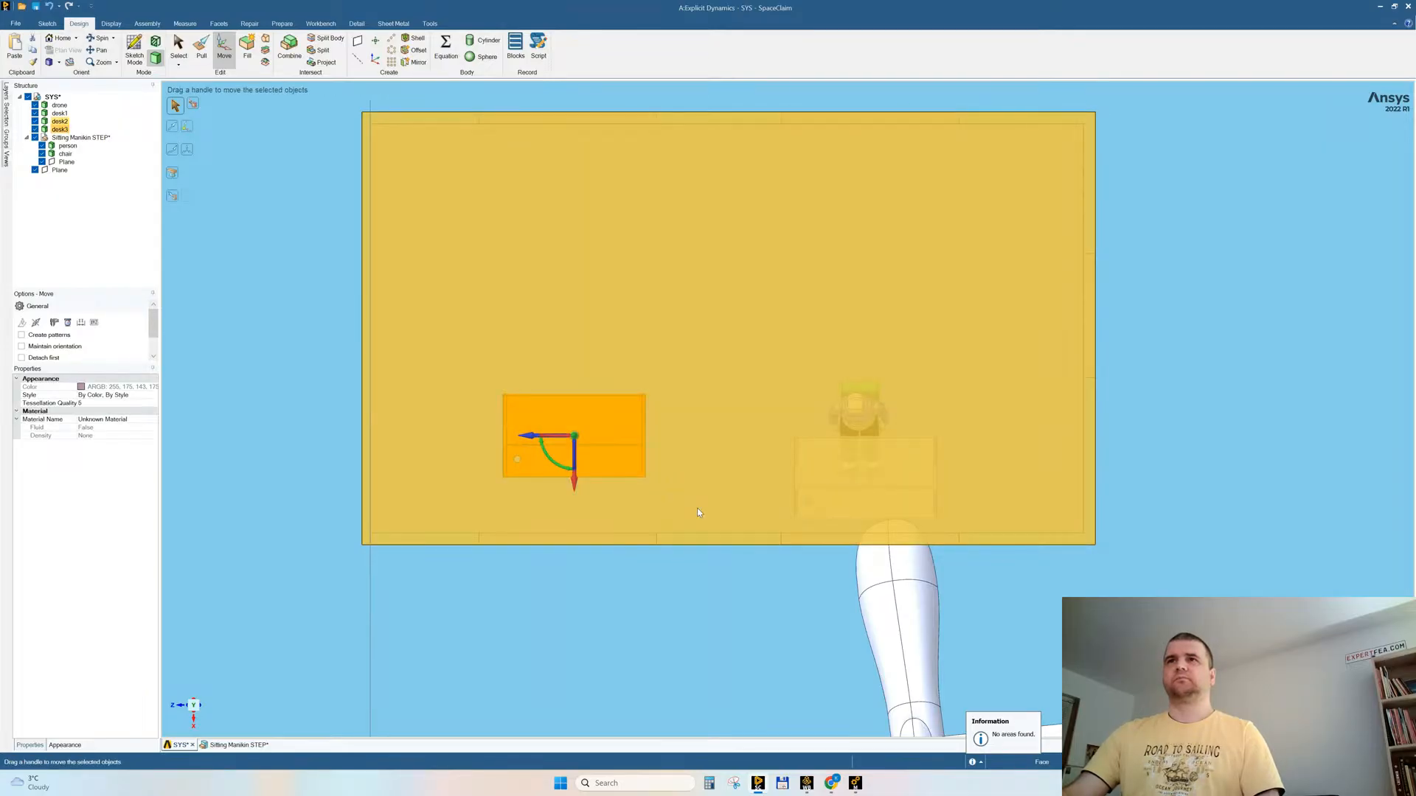
pyautogui.keyDown('ctrl'); pyautogui.click(576, 485); pyautogui.keyUp('ctrl')
pyautogui.press('Escape')
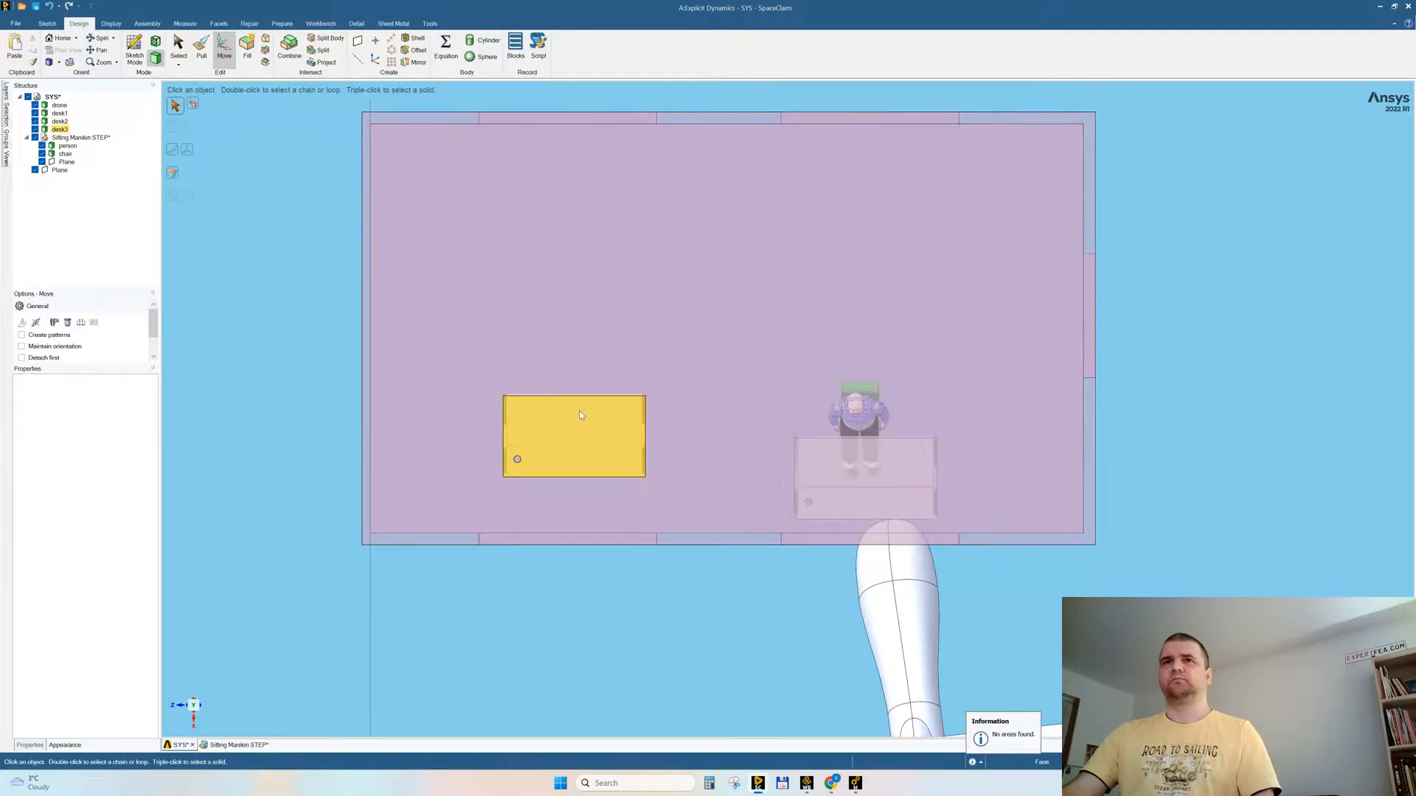
pyautogui.click(580, 415)
pyautogui.press('Delete')
# Step: Try to raise the tabletop faces of the occupied desk in a side view
pyautogui.moveTo(731, 406); pyautogui.dragTo(836, 407, button='middle')
pyautogui.click(372, 661)
pyautogui.scroll(5, 542, 503)
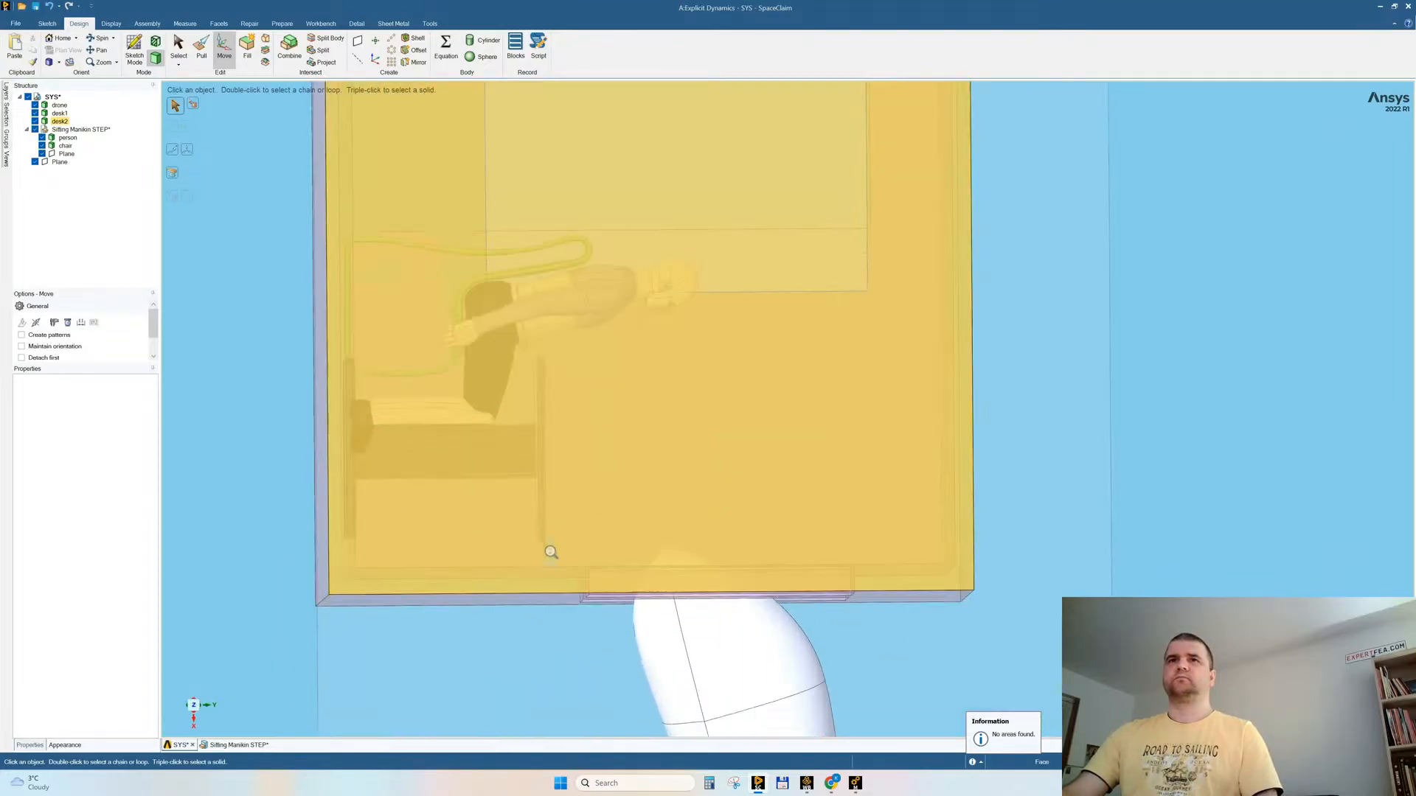
pyautogui.moveTo(524, 337); pyautogui.dragTo(581, 565)
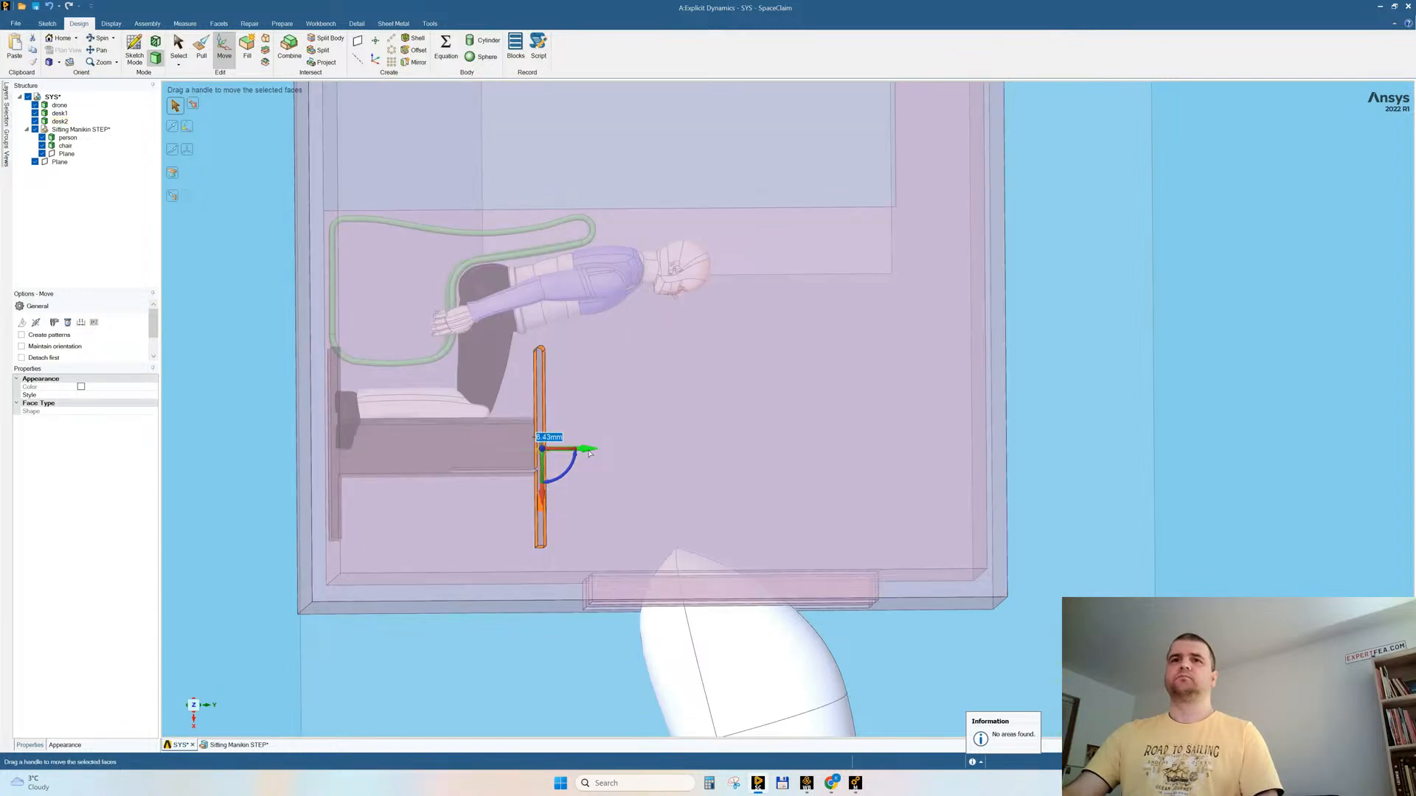
pyautogui.moveTo(589, 453); pyautogui.dragTo(595, 454)
pyautogui.press('Escape')
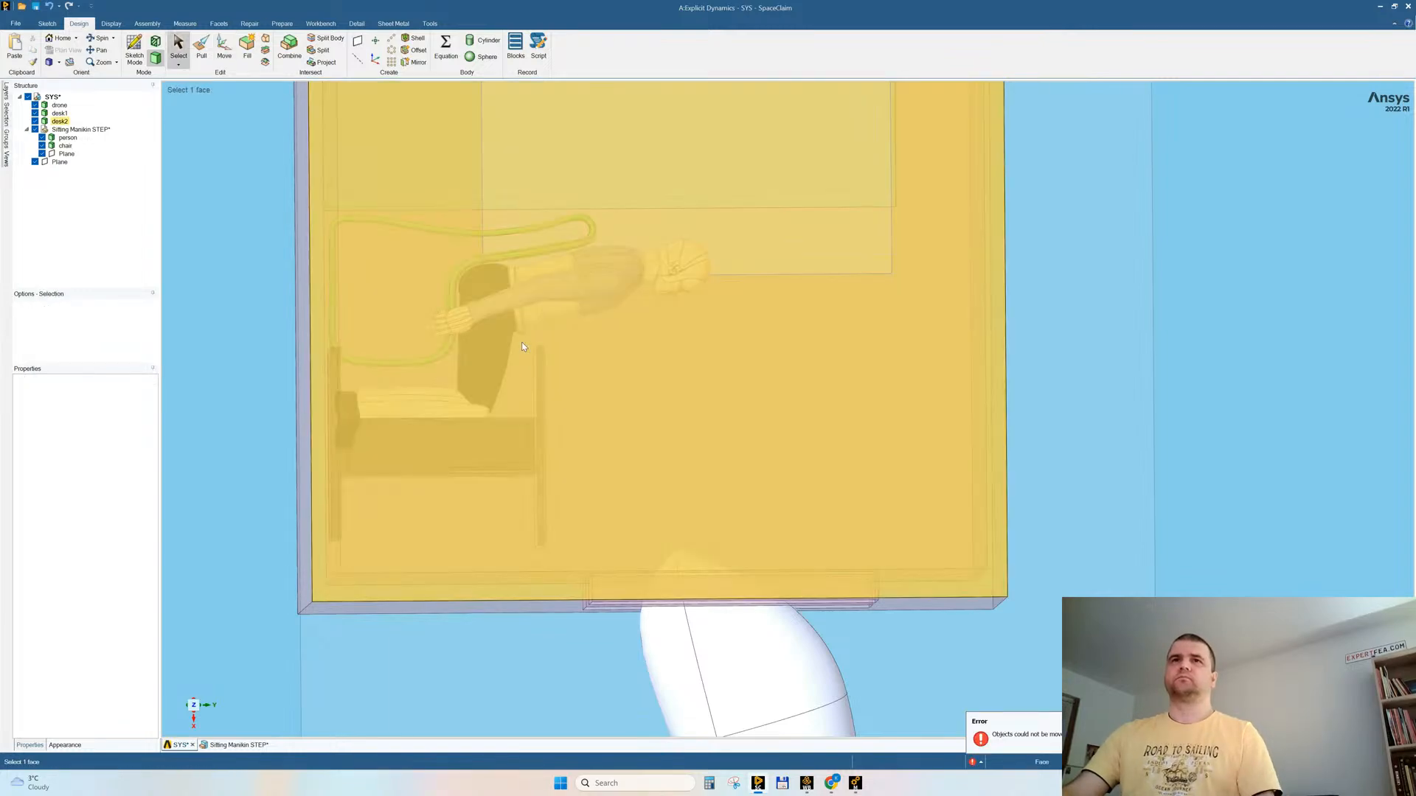
pyautogui.moveTo(524, 344)
pyautogui.mouseDown()
pyautogui.moveTo(572, 469)
pyautogui.moveTo(574, 564)
pyautogui.mouseUp()
pyautogui.moveTo(646, 438); pyautogui.dragTo(635, 429, button='middle')
# Step: Hide the room body desk2 so the occupied desk can be seen
pyautogui.keyDown('shift'); pyautogui.moveTo(735, 466); pyautogui.dragTo(661, 136, button='middle'); pyautogui.keyUp('shift')
pyautogui.moveTo(777, 377)
pyautogui.mouseDown(button='middle')
pyautogui.moveTo(759, 330)
pyautogui.moveTo(592, 498)
pyautogui.mouseUp(button='middle')
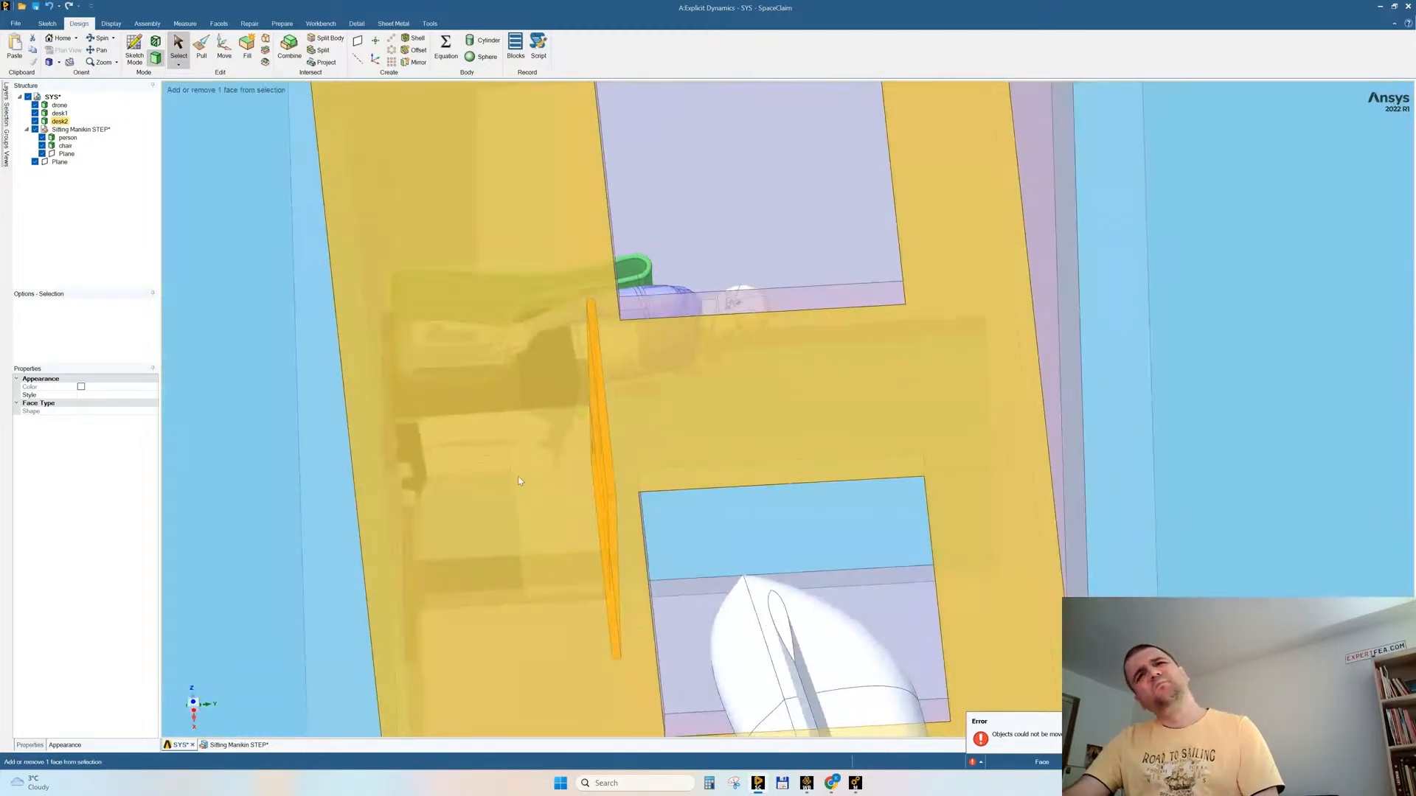
pyautogui.click(591, 497)
pyautogui.rightClick(469, 463)
pyautogui.click(489, 553)
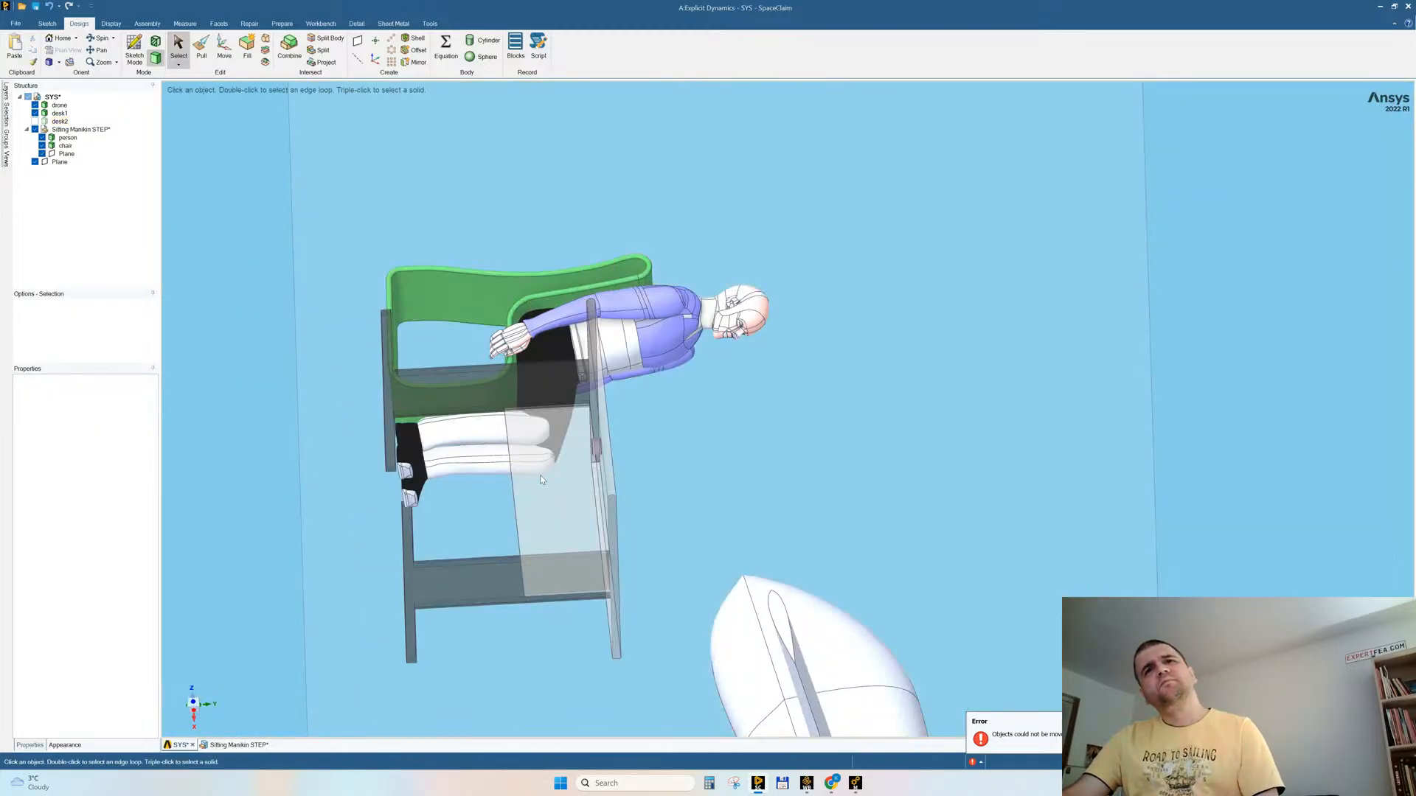
# Step: Remove the step on the tabletop's underside by pulling its narrow edge face up to the adjacent underside face
pyautogui.moveTo(606, 486); pyautogui.dragTo(664, 484, button='middle')
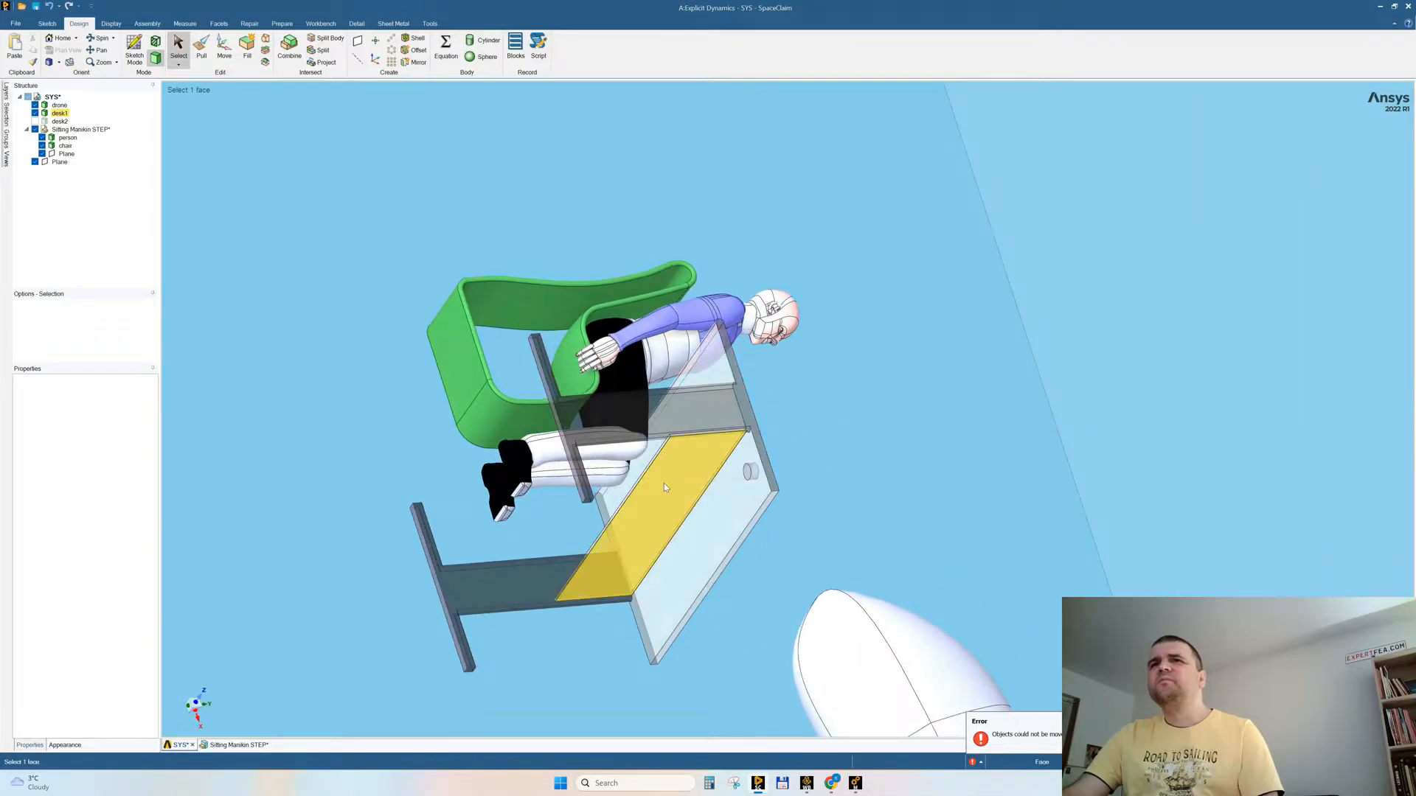
pyautogui.scroll(3, 665, 487)
pyautogui.scroll(3, 669, 497)
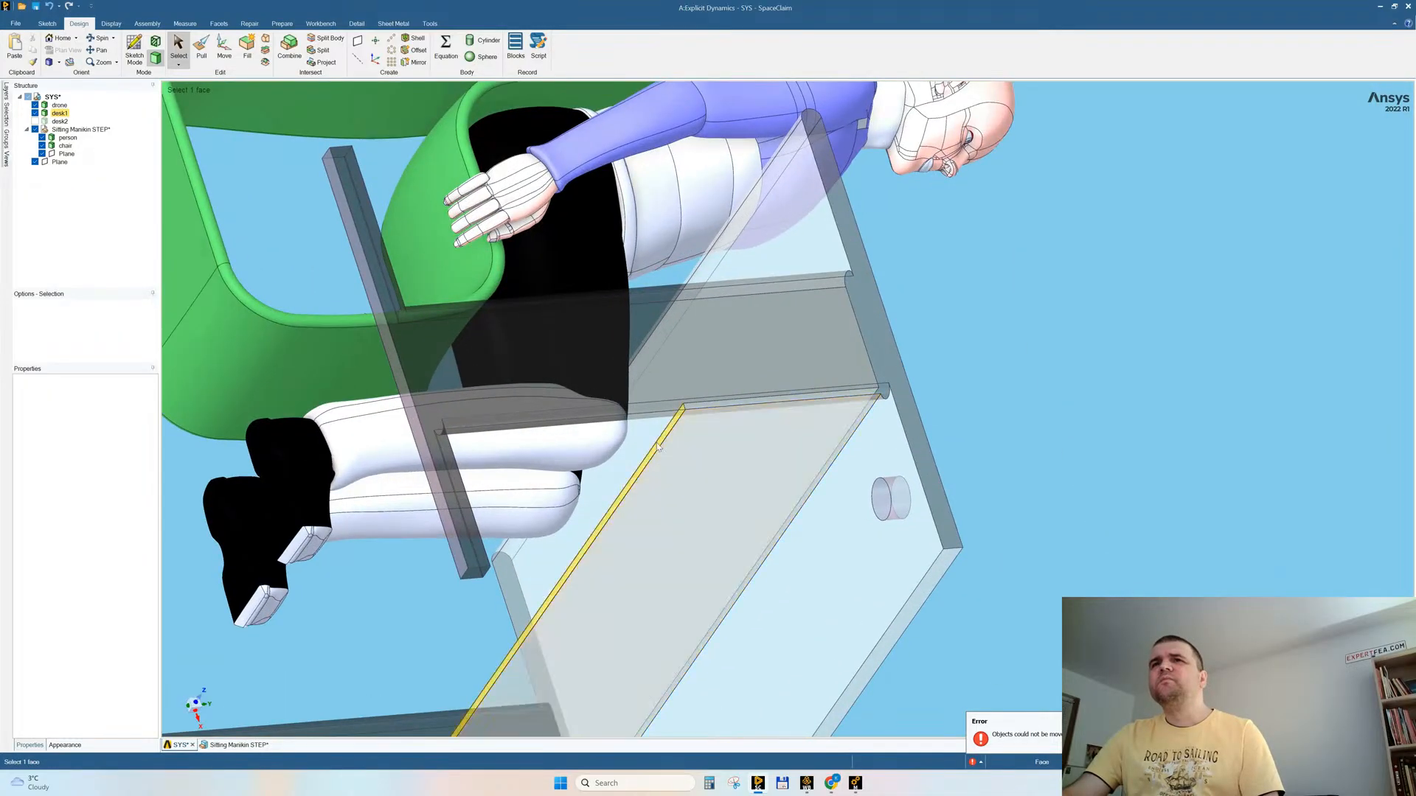
pyautogui.click(659, 446)
pyautogui.press('p')
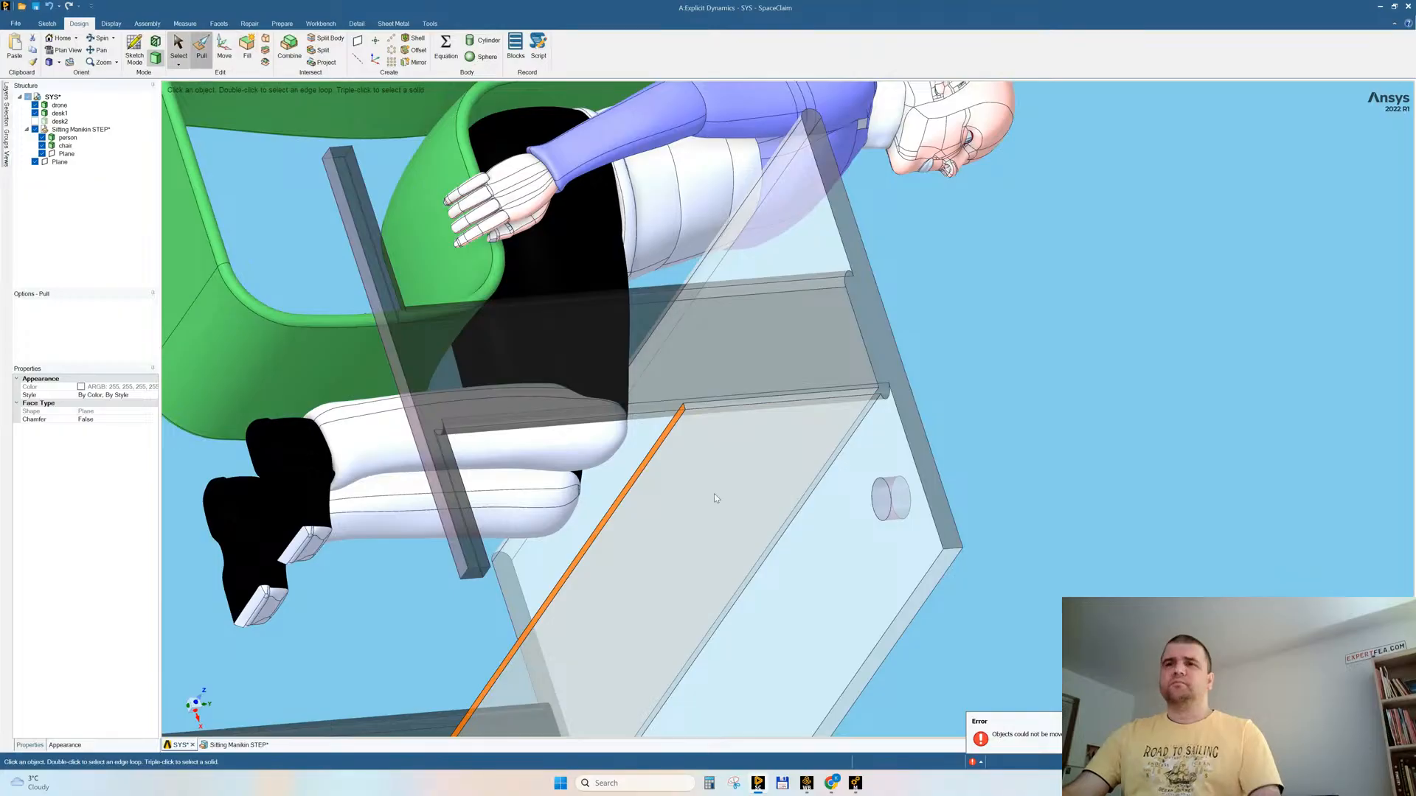
pyautogui.press('u')
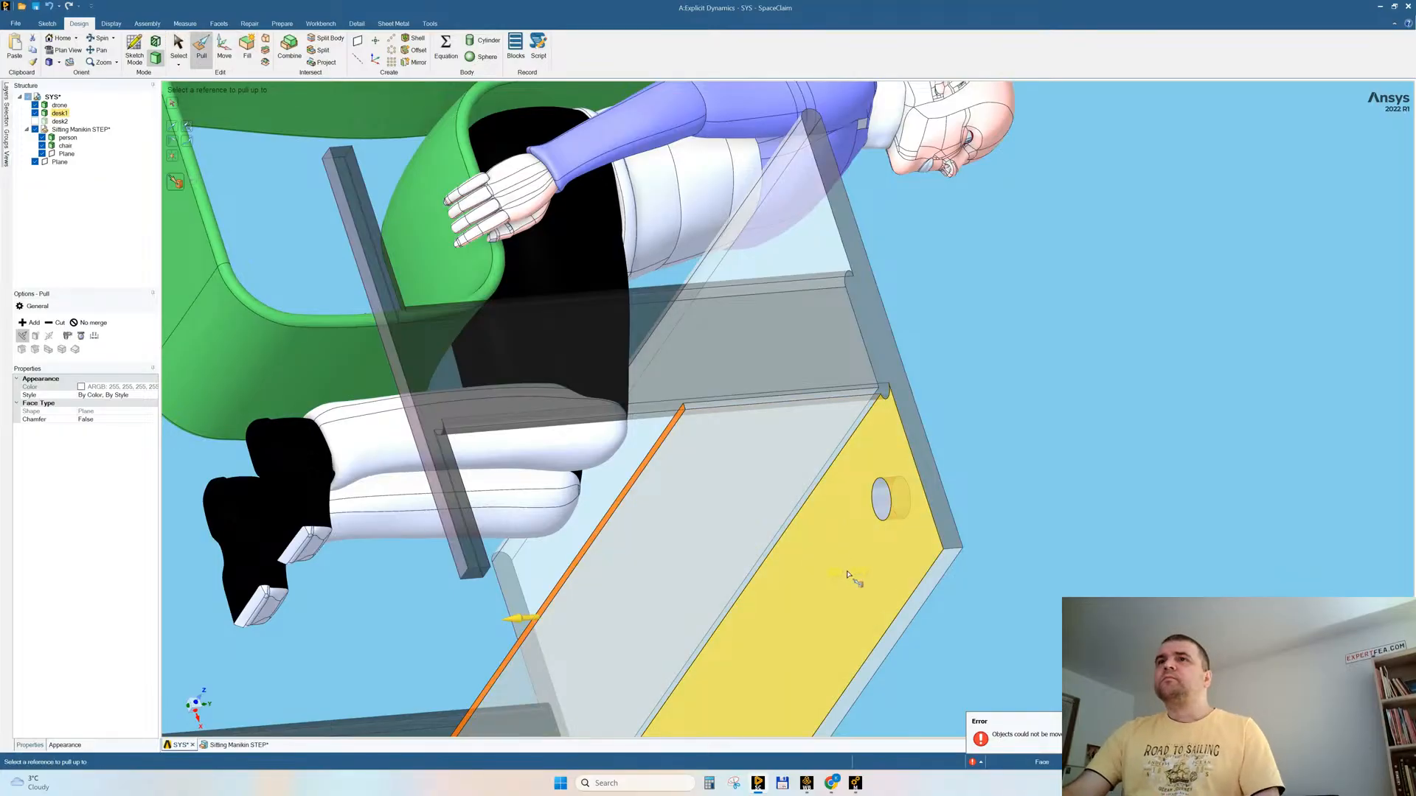
pyautogui.click(847, 575)
pyautogui.scroll(-4, 841, 514)
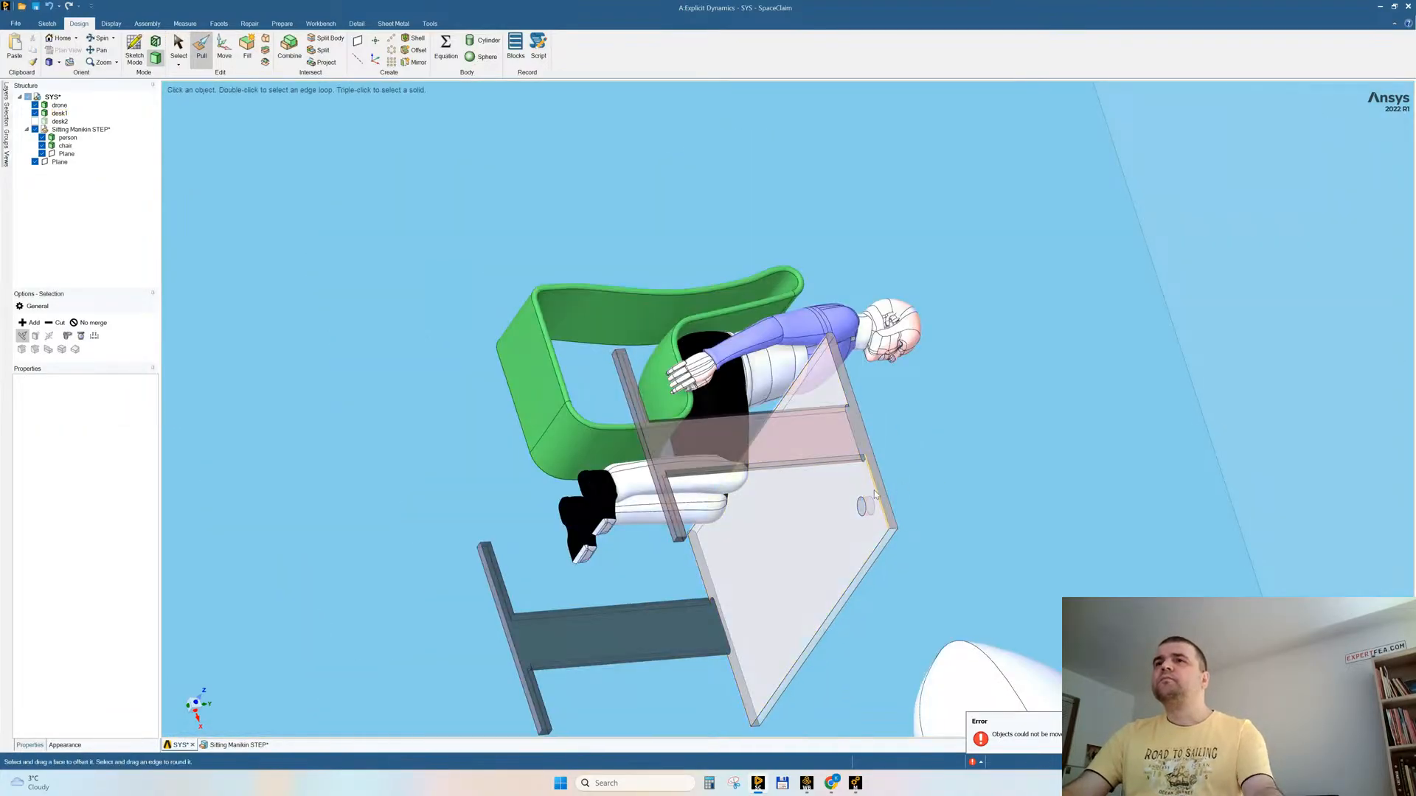
pyautogui.press('Escape')
# Step: Try to move the selected tabletop faces upward in the side view with the room hidden
pyautogui.moveTo(843, 505); pyautogui.dragTo(685, 619, button='middle')
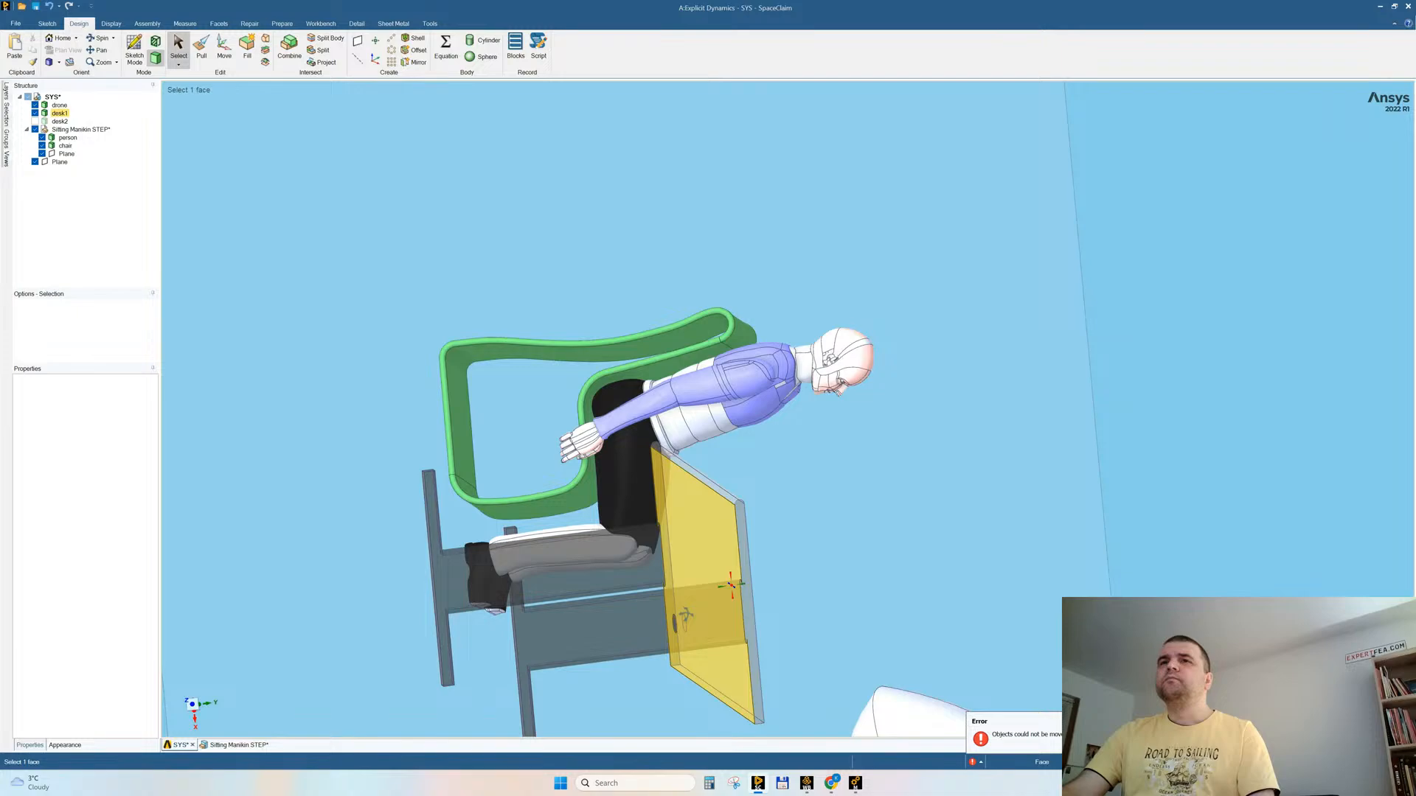
pyautogui.click(192, 705)
pyautogui.moveTo(669, 453); pyautogui.dragTo(742, 715)
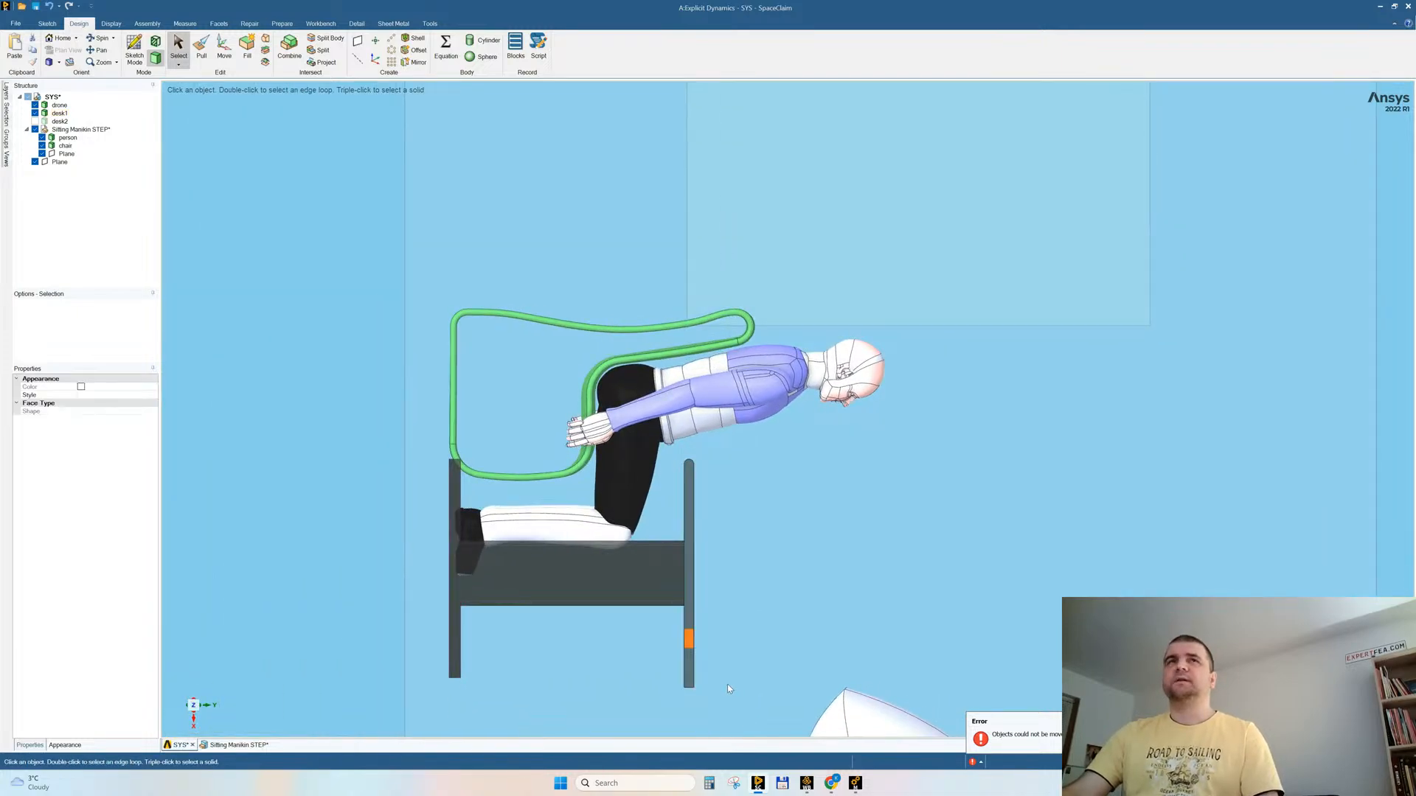
pyautogui.click(228, 53)
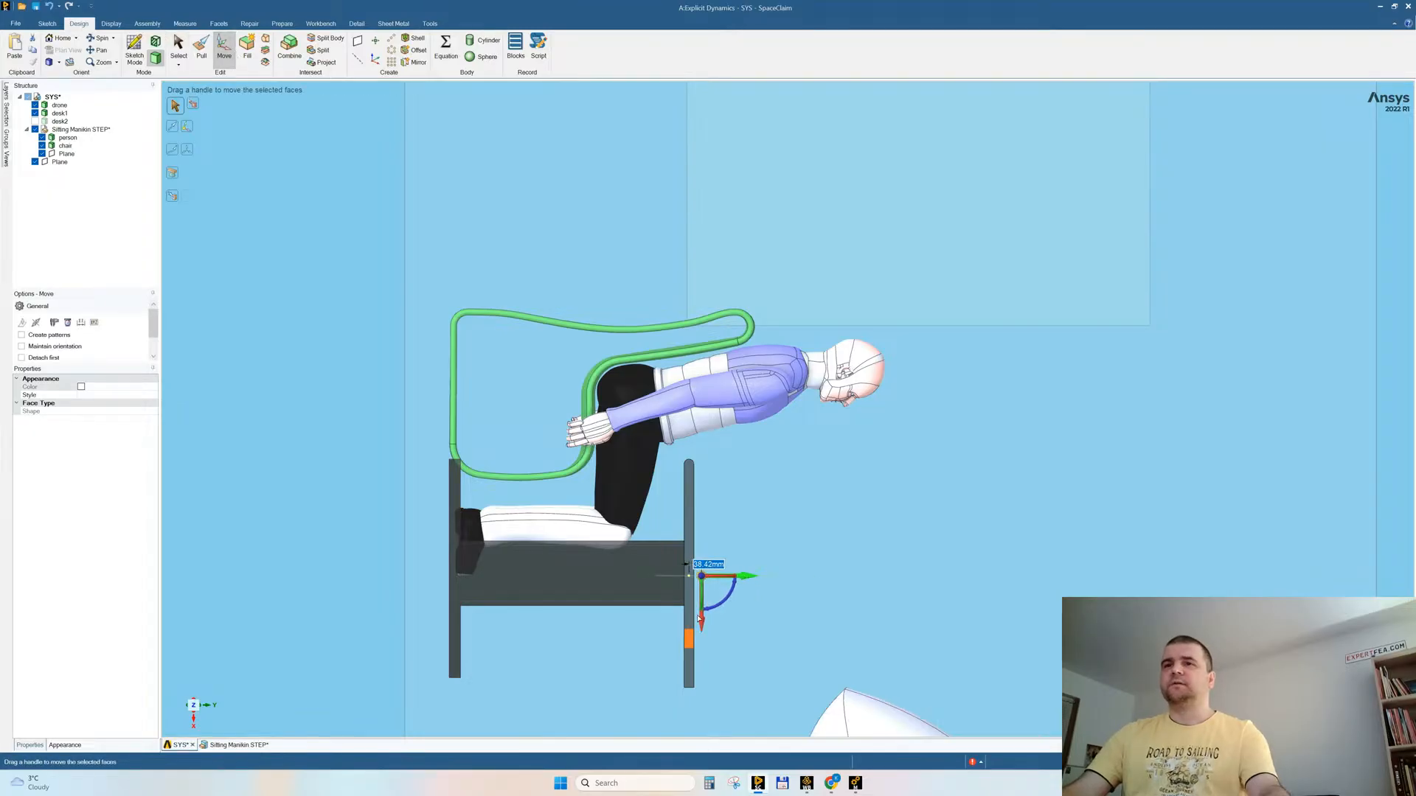
pyautogui.press('Escape')
pyautogui.moveTo(657, 622); pyautogui.dragTo(726, 671)
pyautogui.click(726, 670)
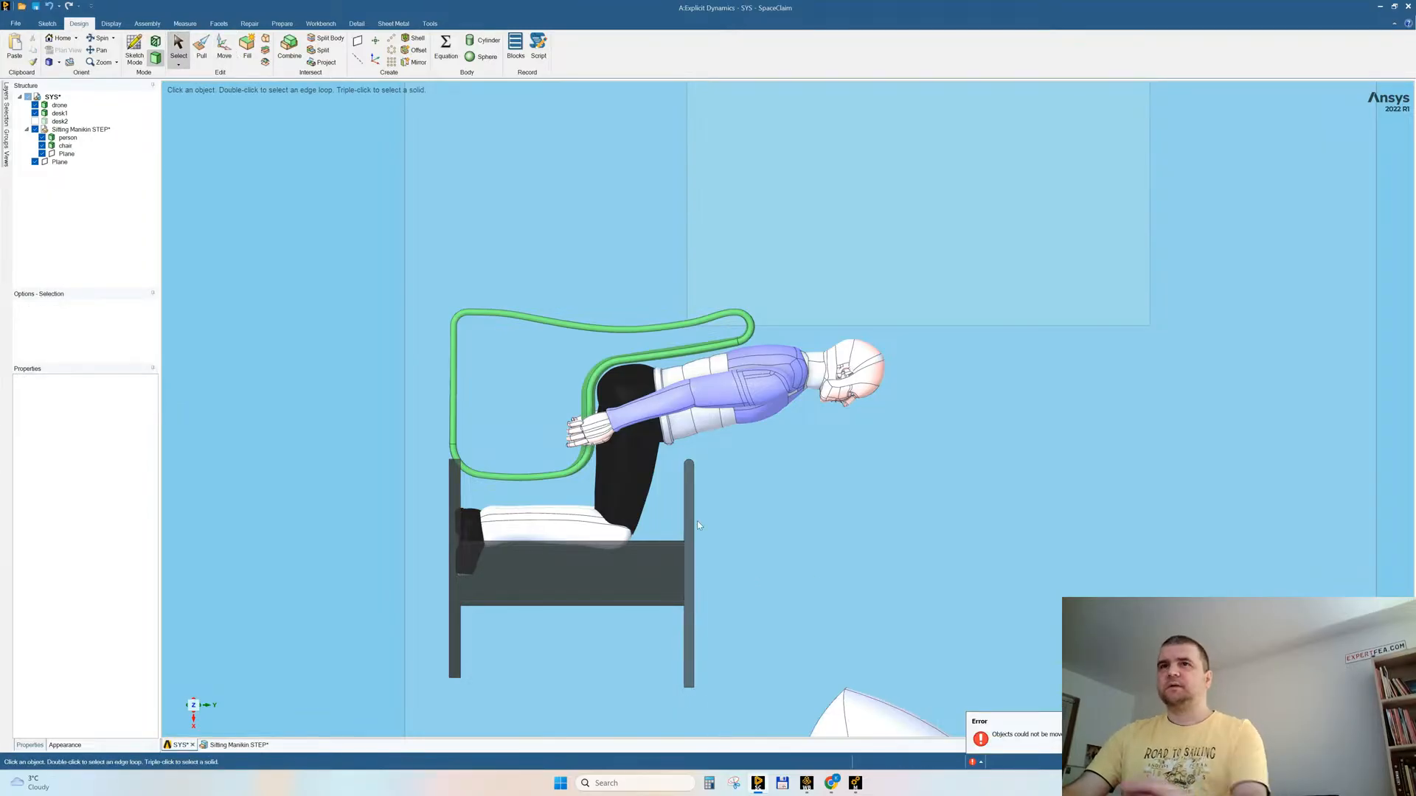
pyautogui.moveTo(674, 449); pyautogui.dragTo(738, 703)
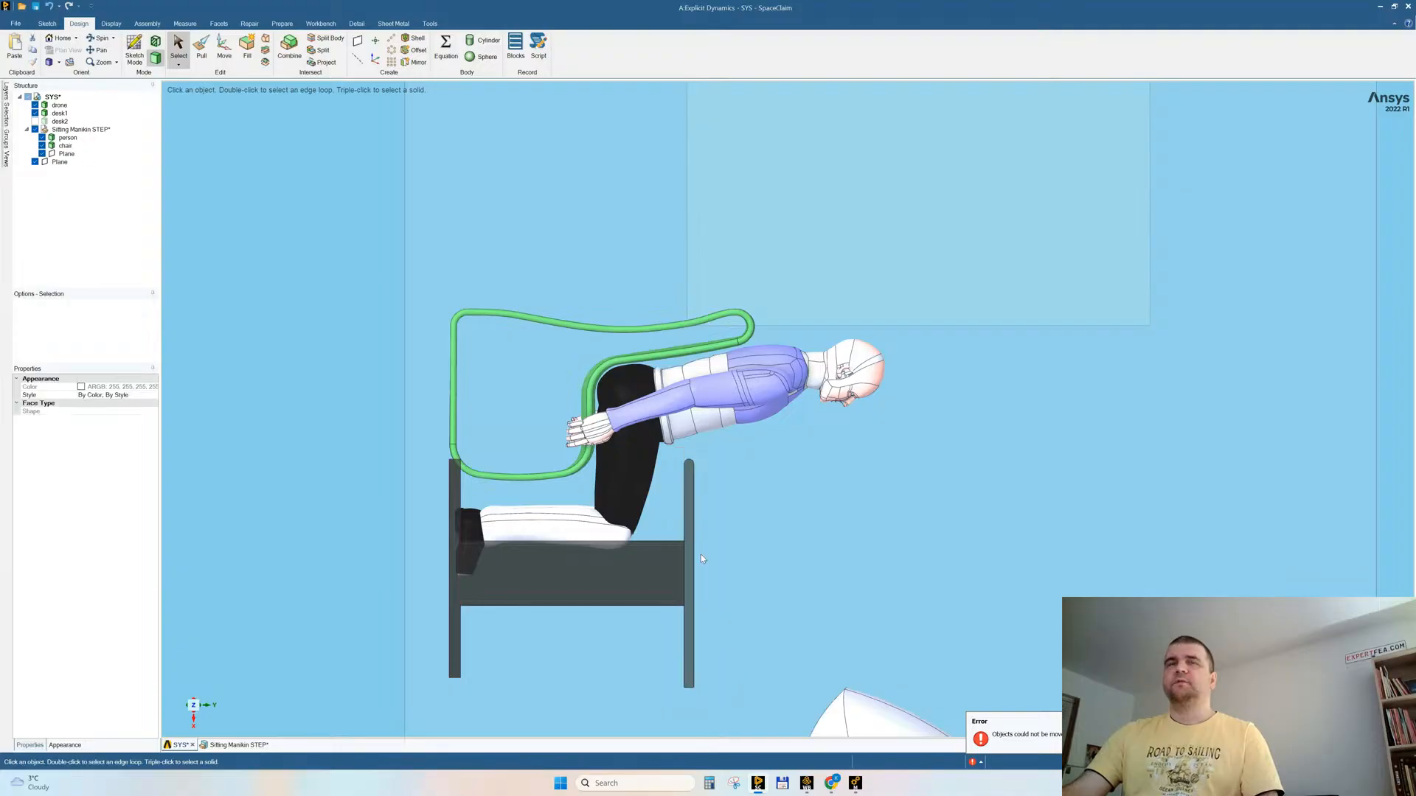
pyautogui.click(224, 49)
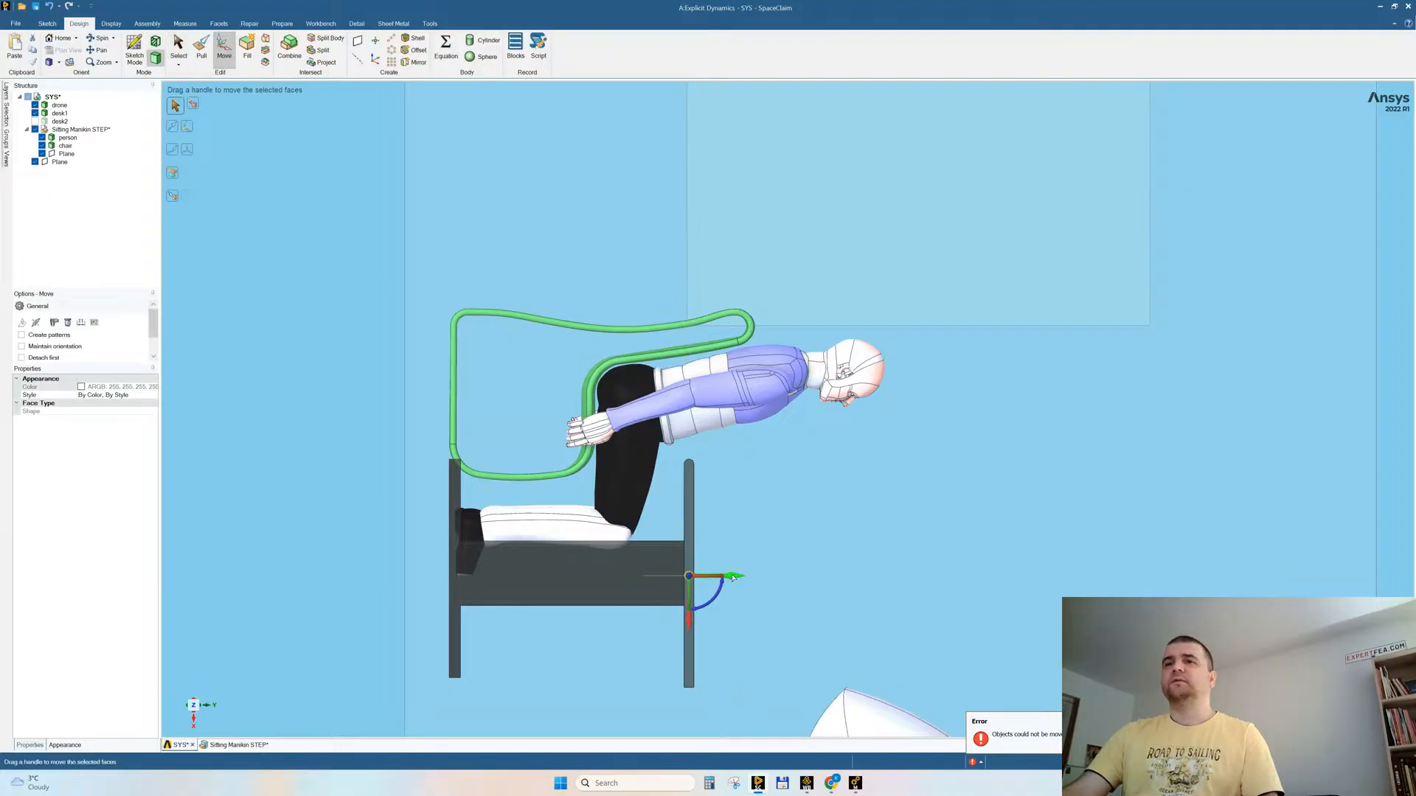
pyautogui.press('Escape')
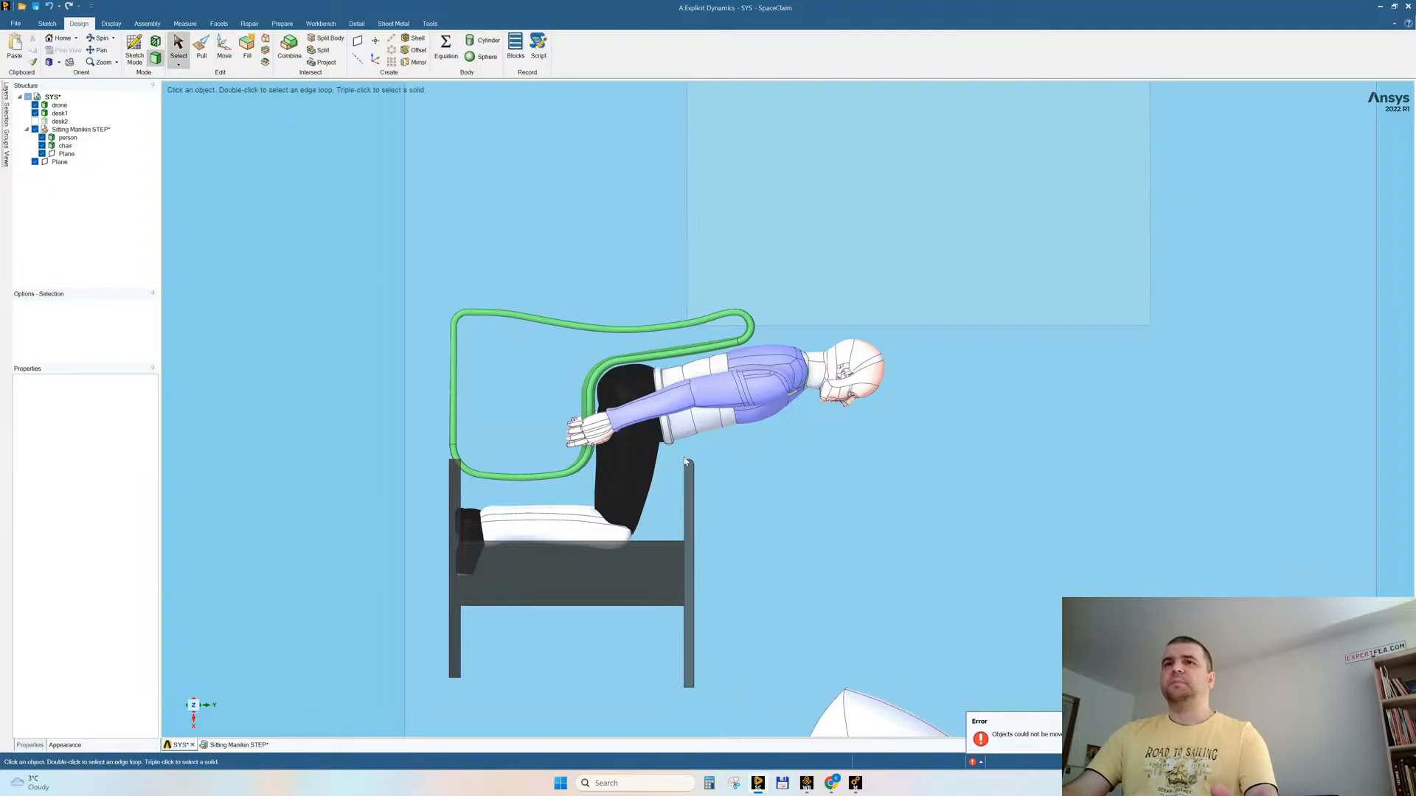
# Step: Try to delete the rounded edge face of the tabletop on the side nearest the person
pyautogui.moveTo(731, 489); pyautogui.dragTo(737, 497)
pyautogui.press('Delete')
pyautogui.click(778, 467)
pyautogui.moveTo(777, 467); pyautogui.dragTo(730, 472, button='middle')
pyautogui.click(695, 463)
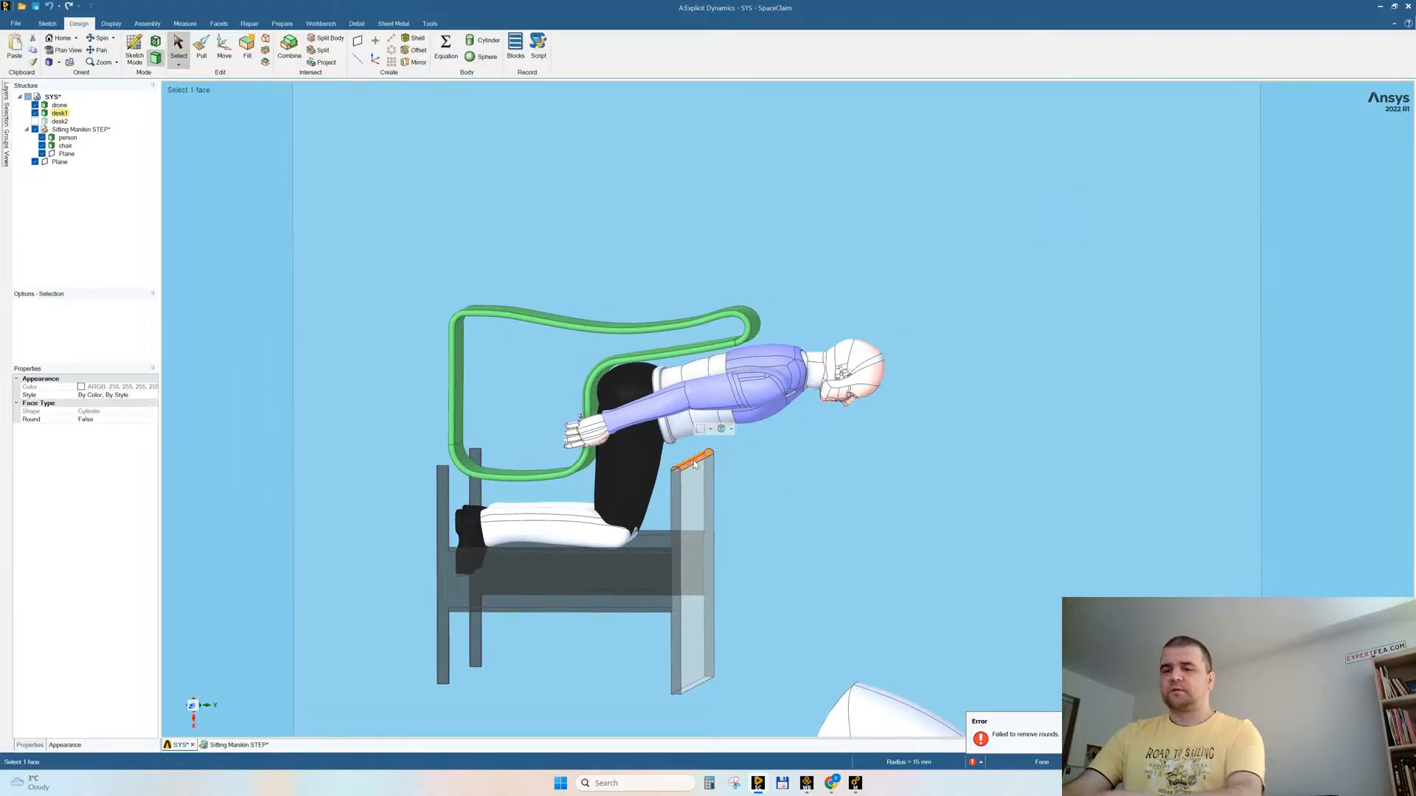
pyautogui.moveTo(794, 506)
pyautogui.mouseDown(button='middle')
pyautogui.moveTo(774, 500)
pyautogui.moveTo(812, 508)
pyautogui.moveTo(782, 522)
pyautogui.mouseUp(button='middle')
pyautogui.click(777, 522)
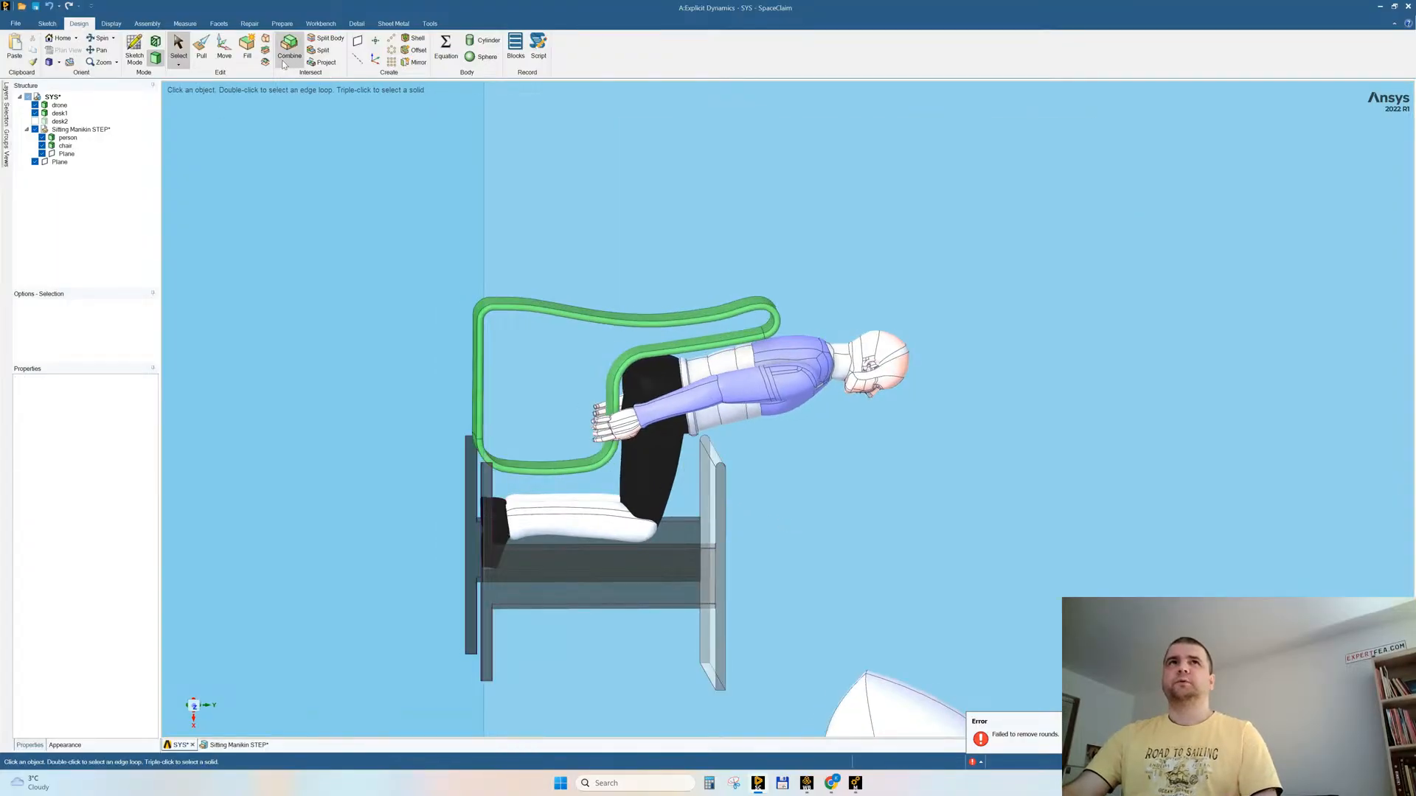
# Step: Split the desk body with the tabletop's underside face as the cutter, keeping all resulting pieces
pyautogui.click(326, 37)
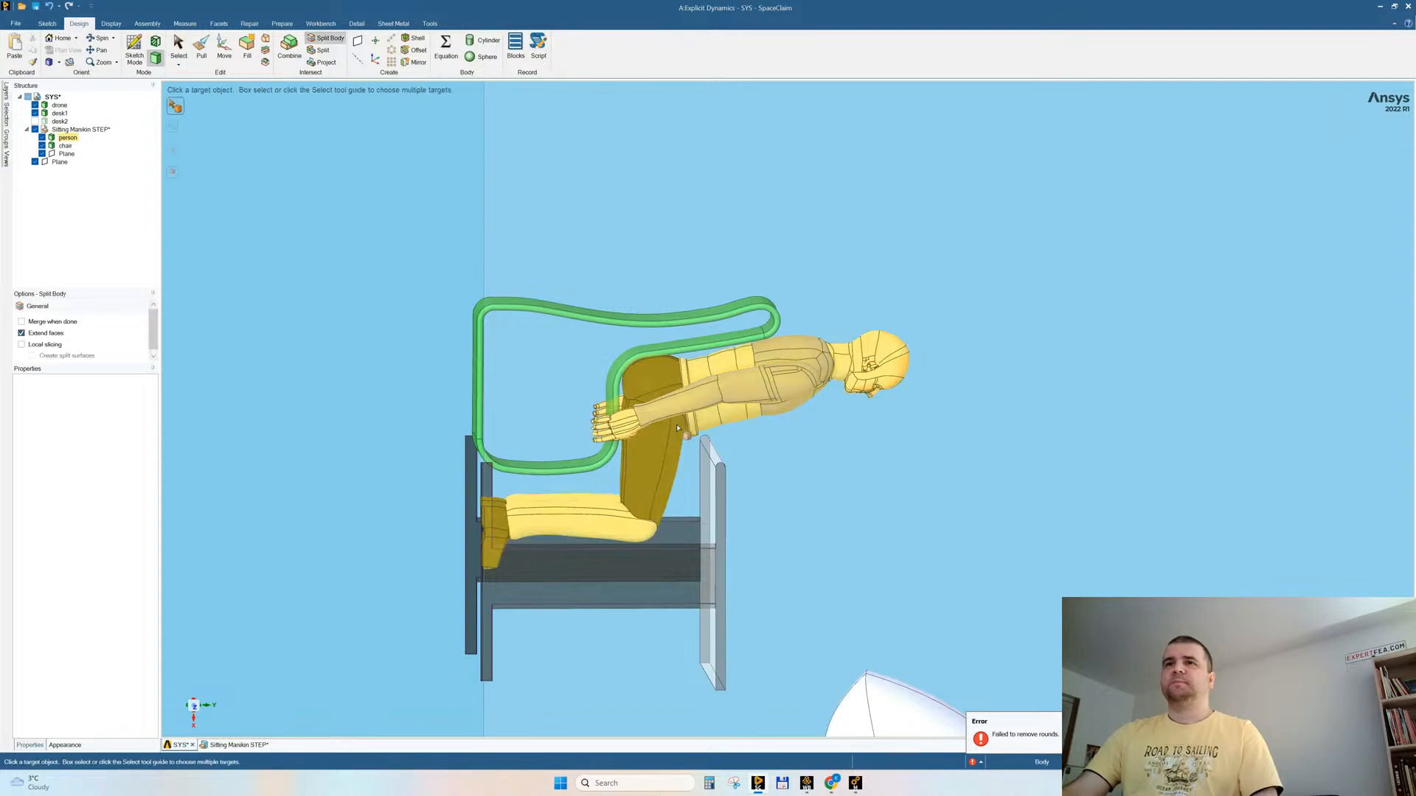
pyautogui.click(712, 489)
pyautogui.click(712, 494)
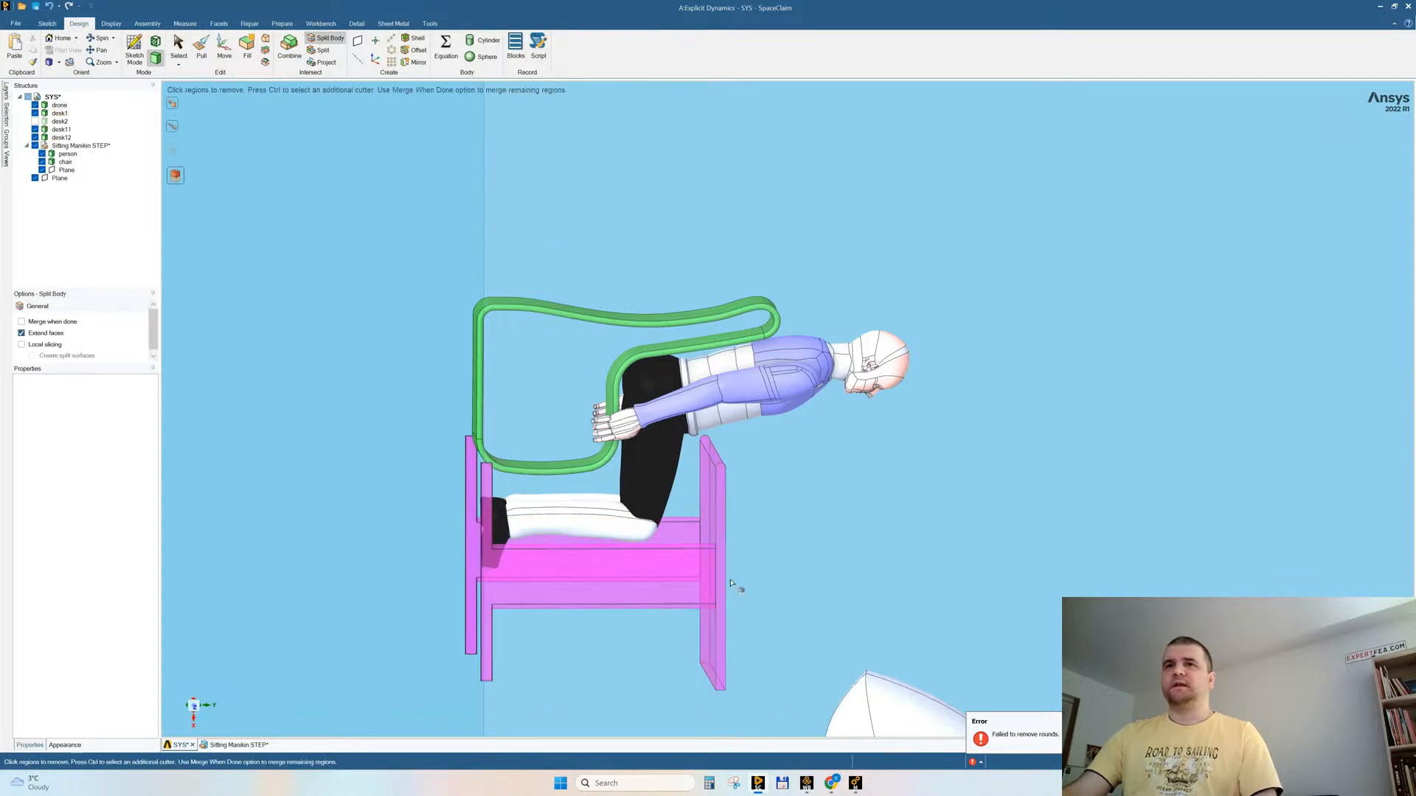
pyautogui.press('Escape')
# Step: Move the separated tabletop body 55 mm upward, away from the desk legs
pyautogui.click(721, 507)
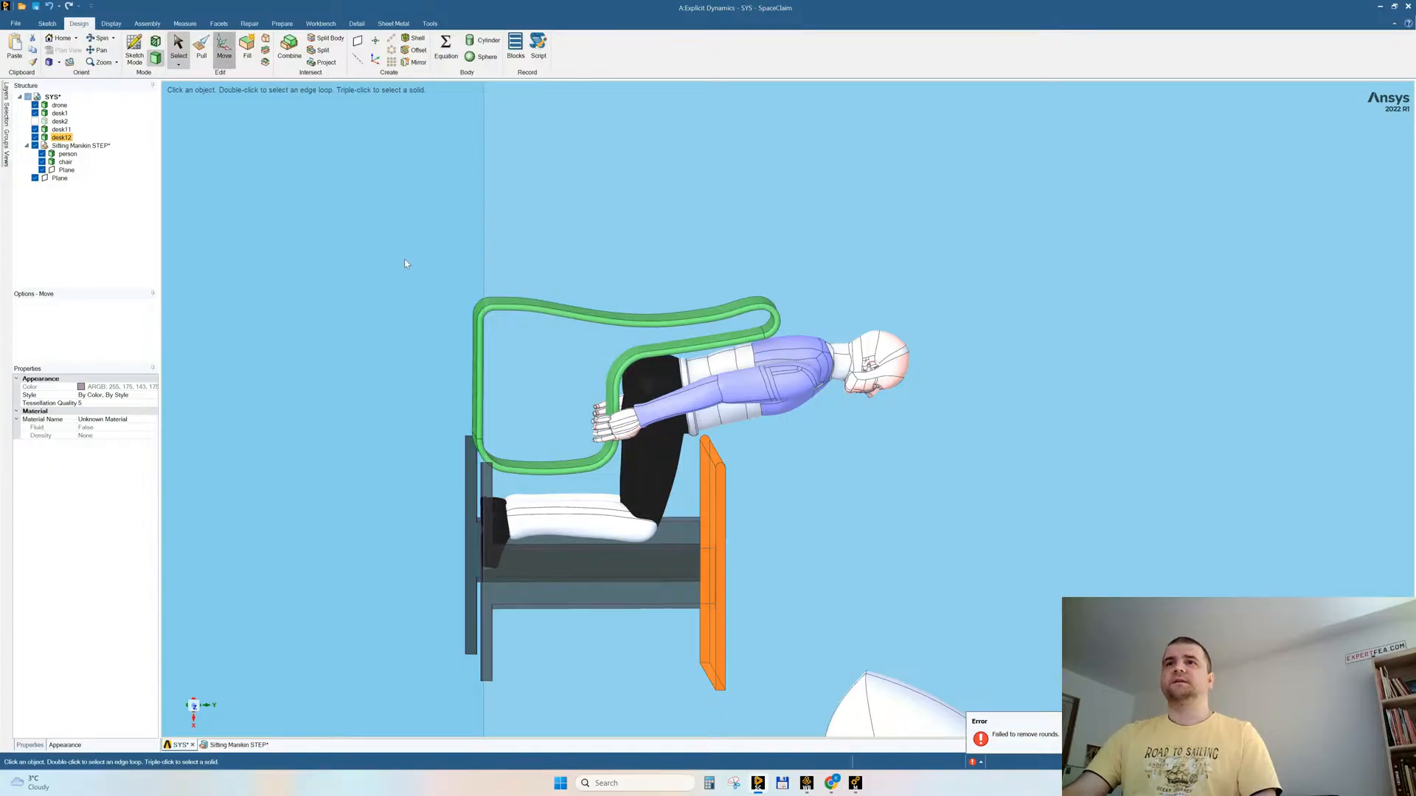
pyautogui.moveTo(757, 566); pyautogui.dragTo(770, 567)
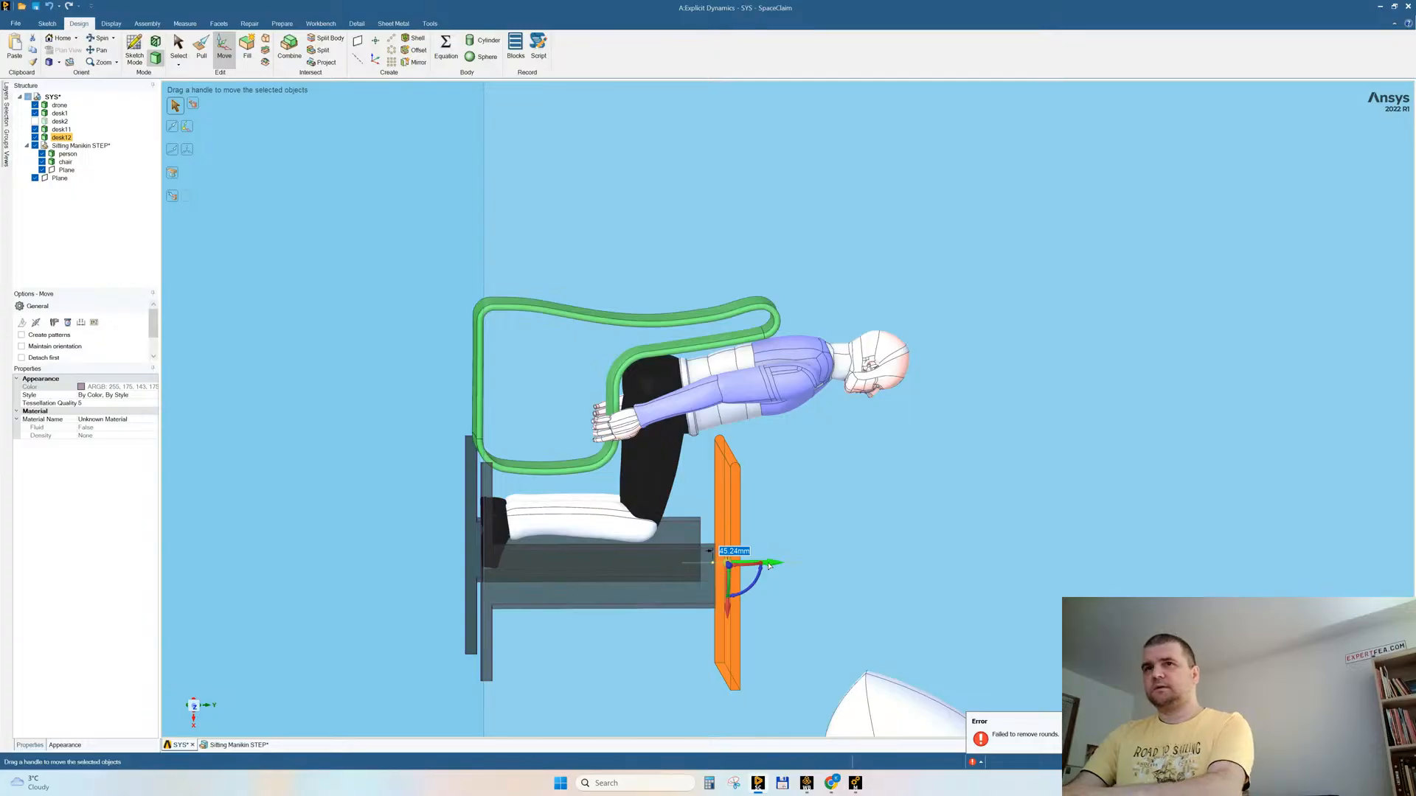
pyautogui.press('Return')
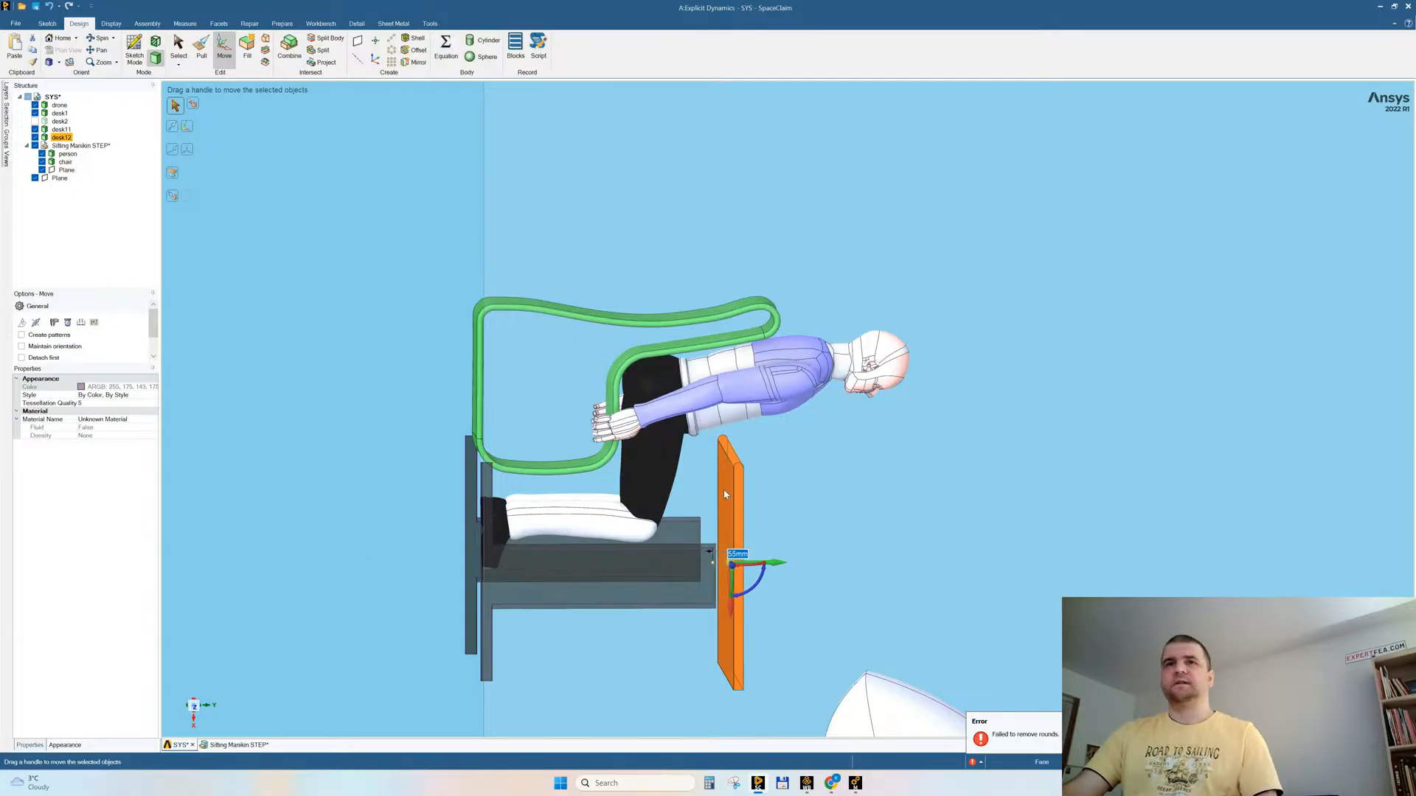
pyautogui.press('Escape')
# Step: Extend the upper end faces of the desk legs up to the underside of the raised tabletop with the Move tool
pyautogui.moveTo(834, 562); pyautogui.dragTo(834, 562, button='middle')
pyautogui.moveTo(691, 523); pyautogui.dragTo(786, 633)
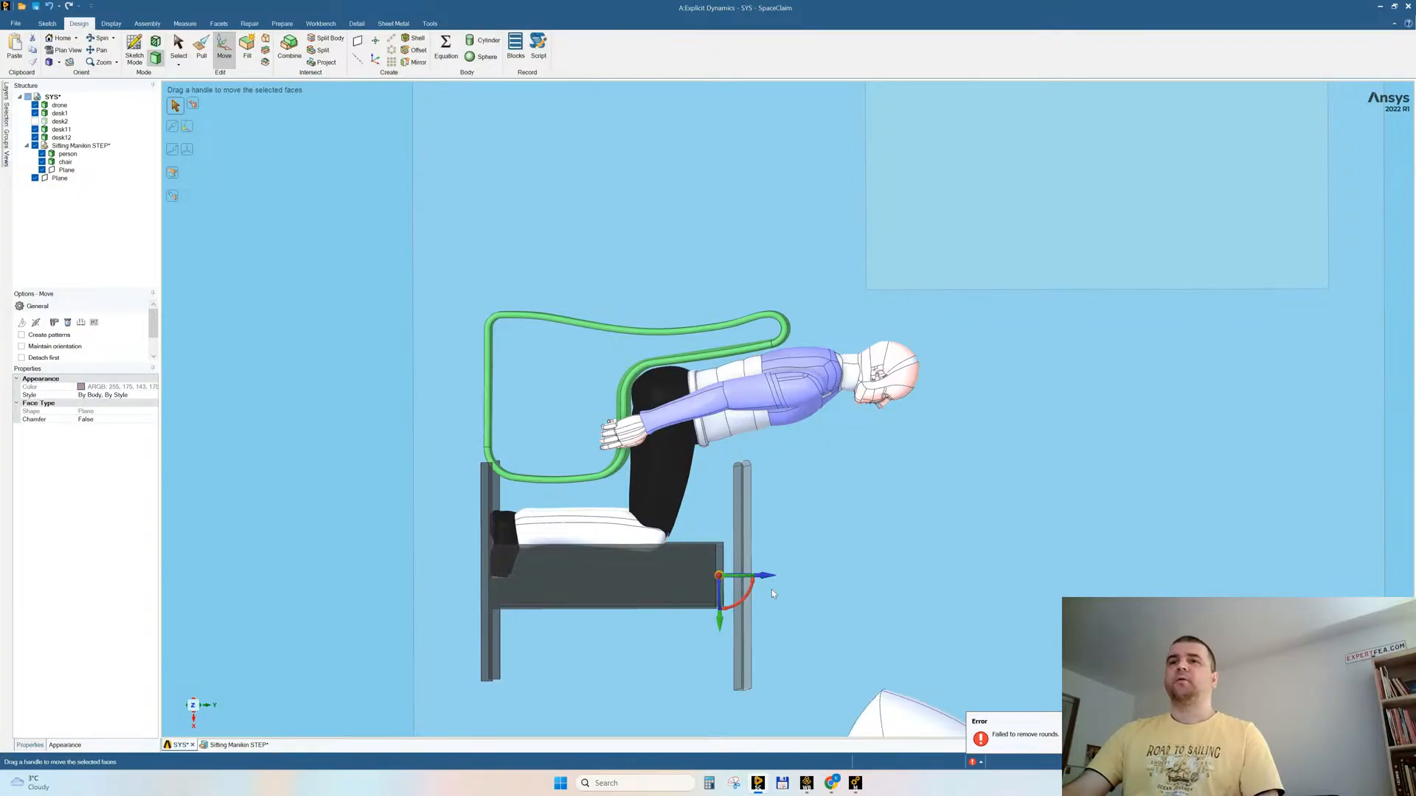
pyautogui.moveTo(764, 578); pyautogui.dragTo(768, 579)
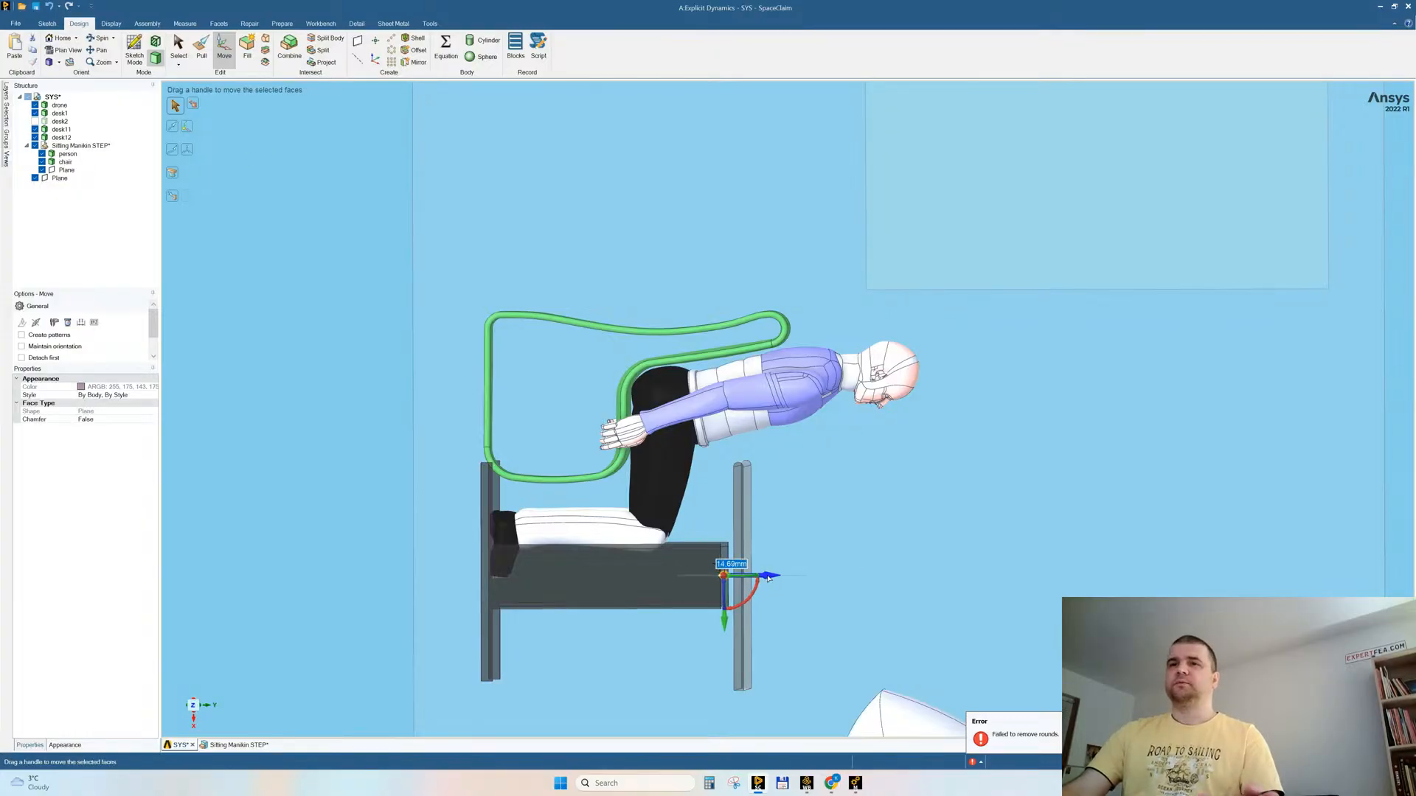
pyautogui.press('u')
pyautogui.moveTo(828, 627); pyautogui.dragTo(840, 627, button='middle')
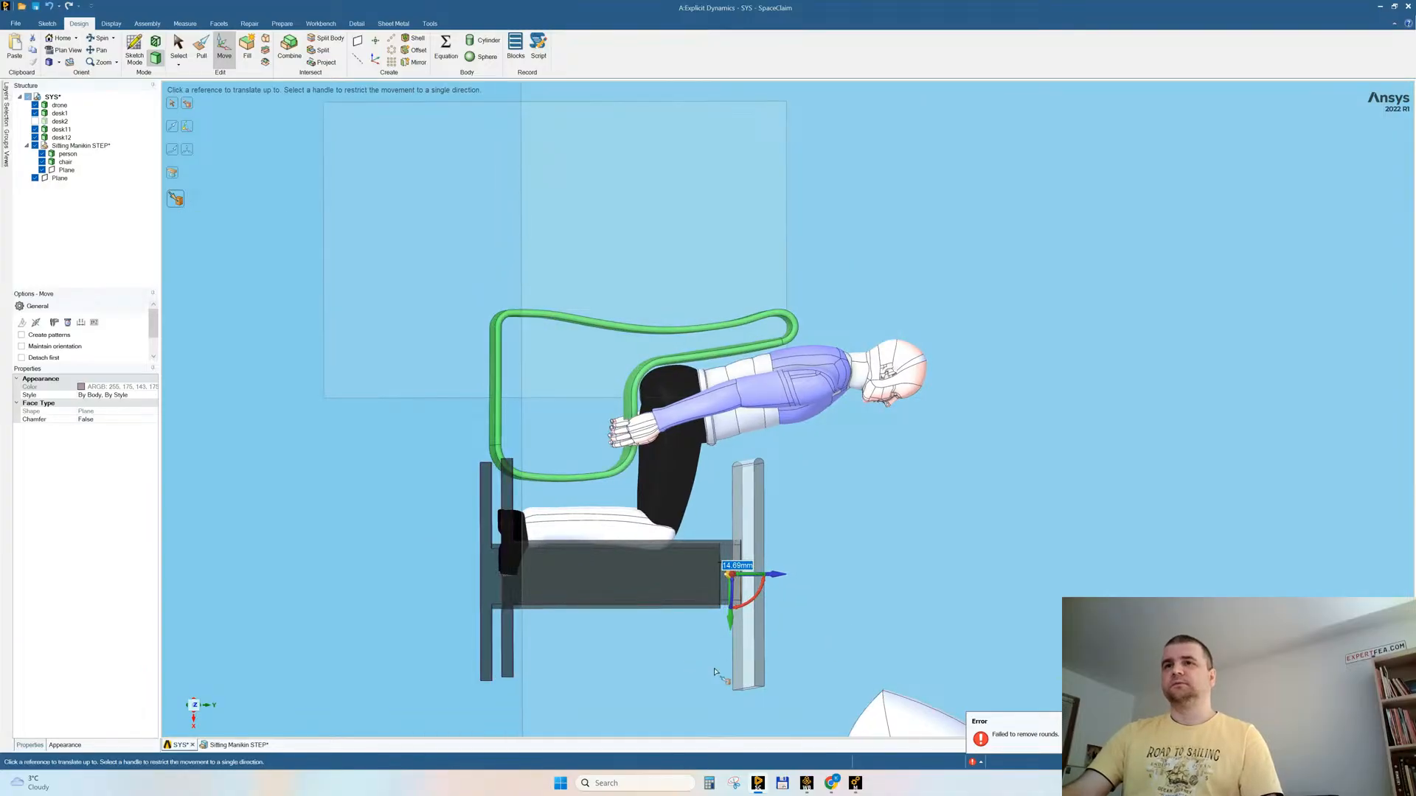
pyautogui.click(747, 653)
pyautogui.click(384, 569)
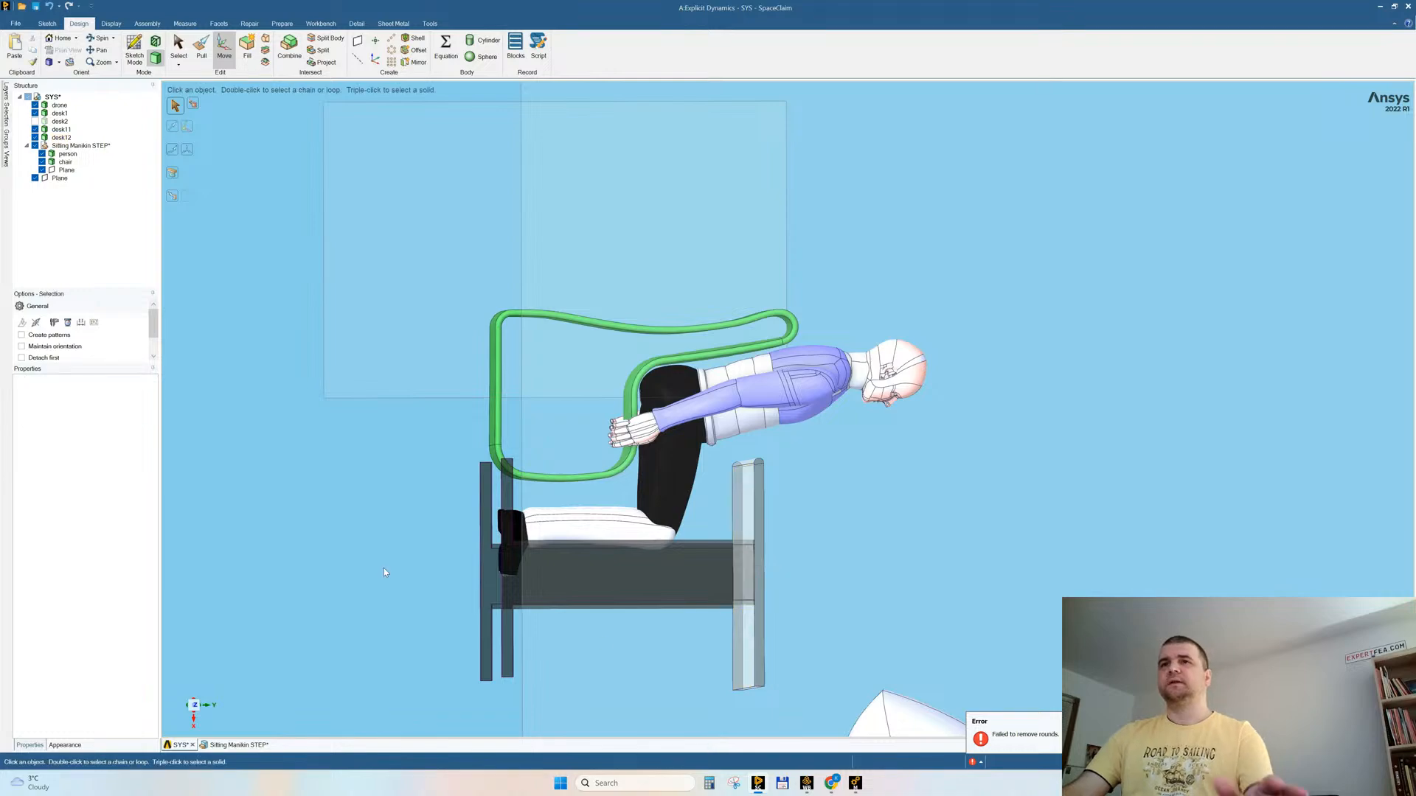
# Step: Combine the raised tabletop and the two lengthened leg frames into a single desk body
pyautogui.press('s')
pyautogui.click(289, 46)
pyautogui.click(748, 575)
pyautogui.click(703, 572)
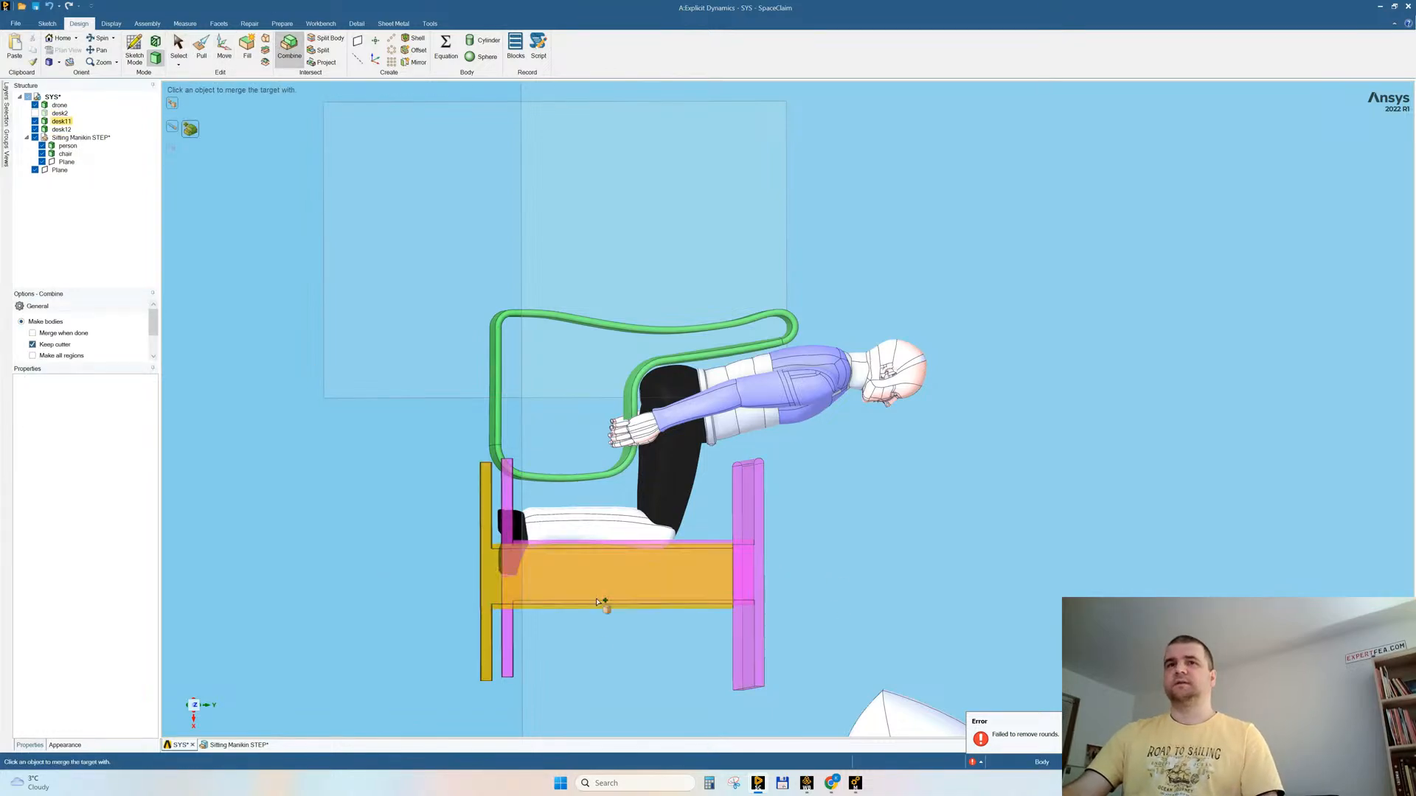
pyautogui.click(486, 615)
pyautogui.press('s')
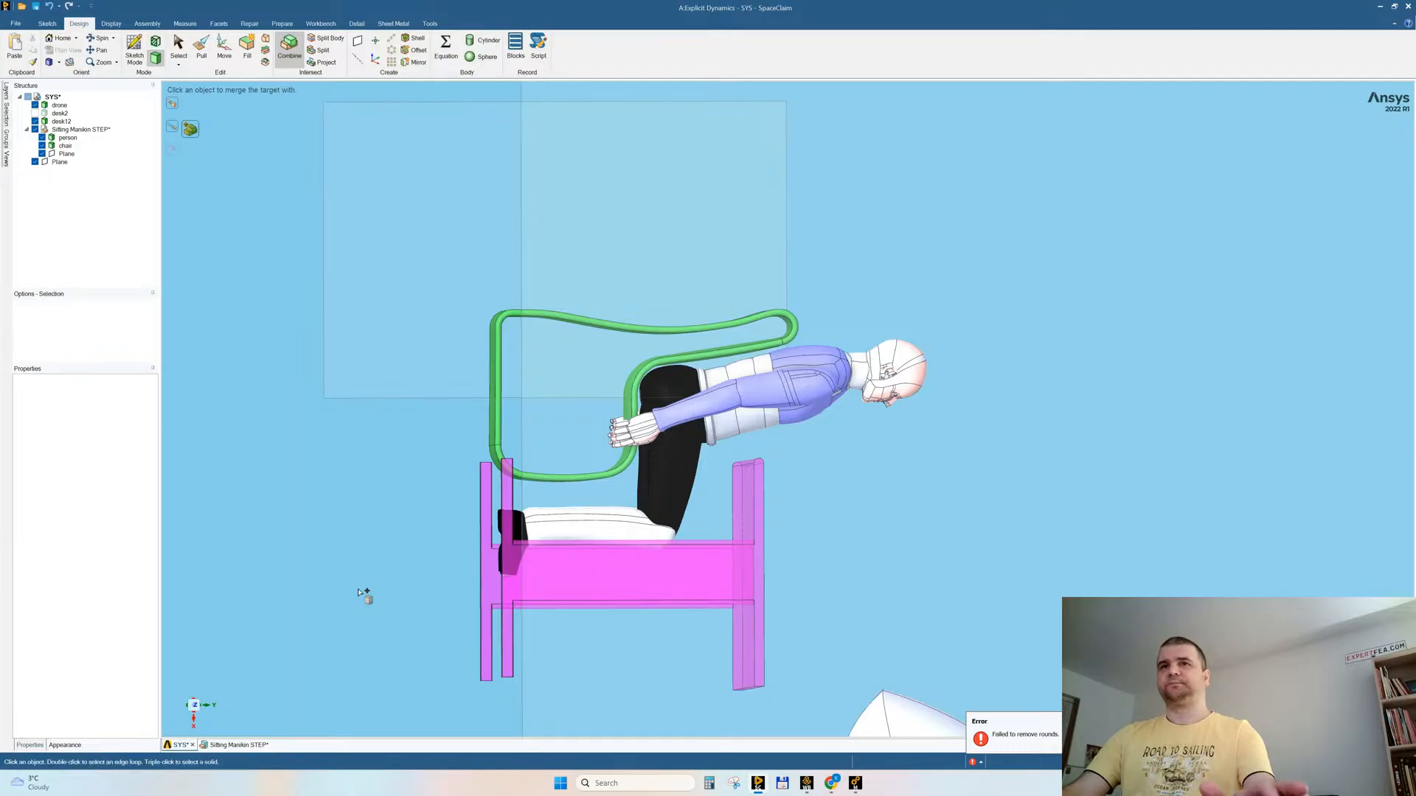
# Step: Show all hidden bodies, bringing the room back around the desk, chair and manikin
pyautogui.rightClick(951, 217)
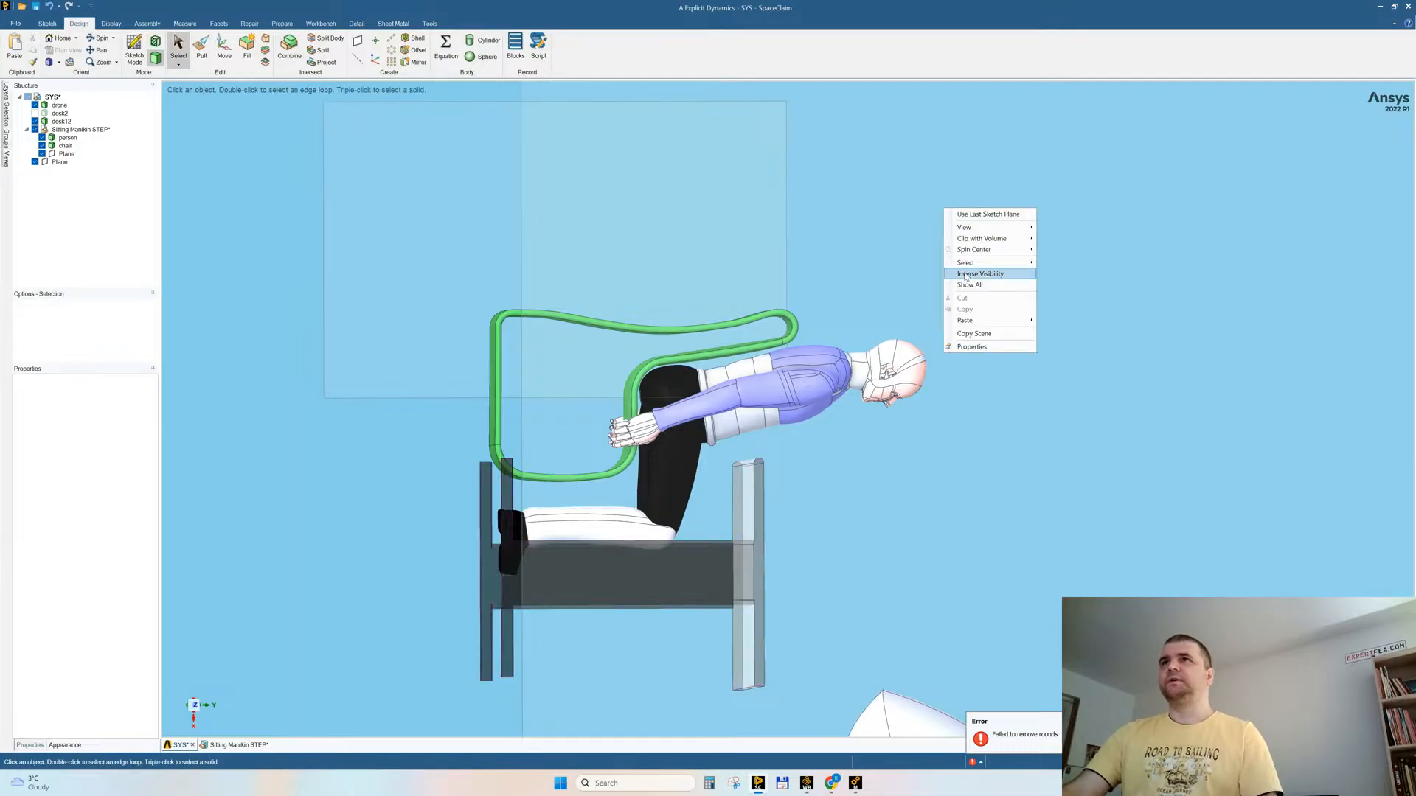
pyautogui.click(953, 291)
pyautogui.moveTo(849, 471); pyautogui.dragTo(848, 476, button='middle')
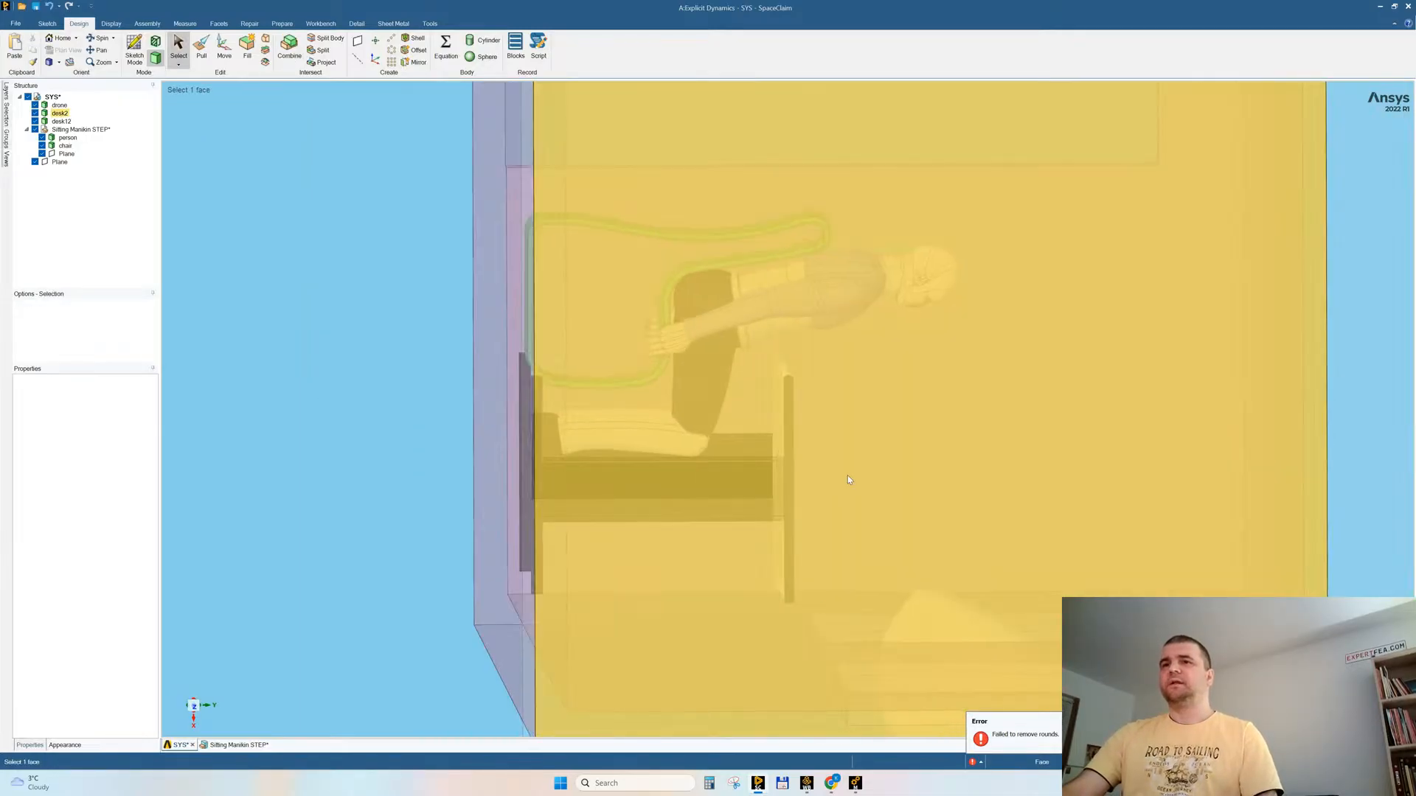
pyautogui.moveTo(852, 573); pyautogui.dragTo(848, 569, button='middle')
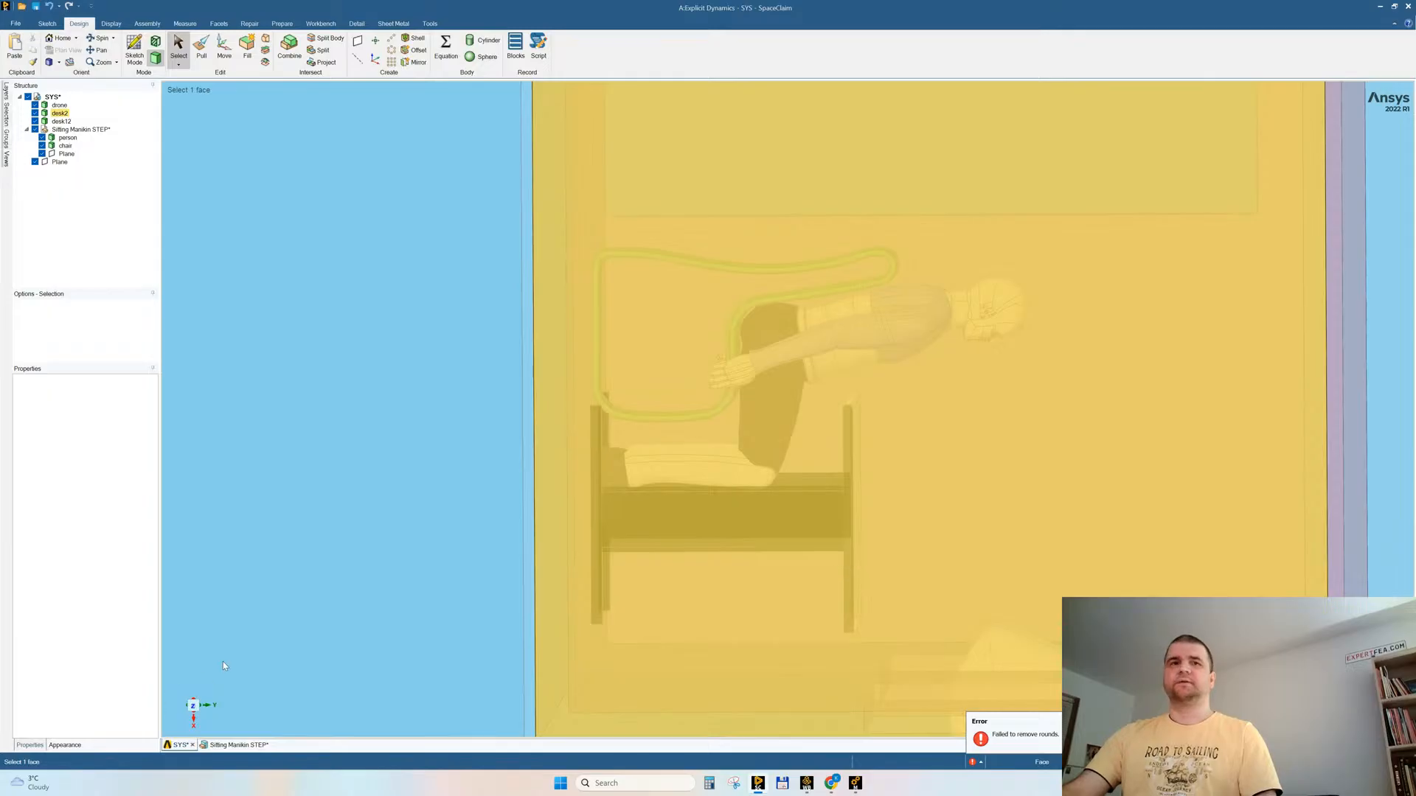
pyautogui.scroll(-5, 480, 497)
pyautogui.scroll(-1, 546, 464)
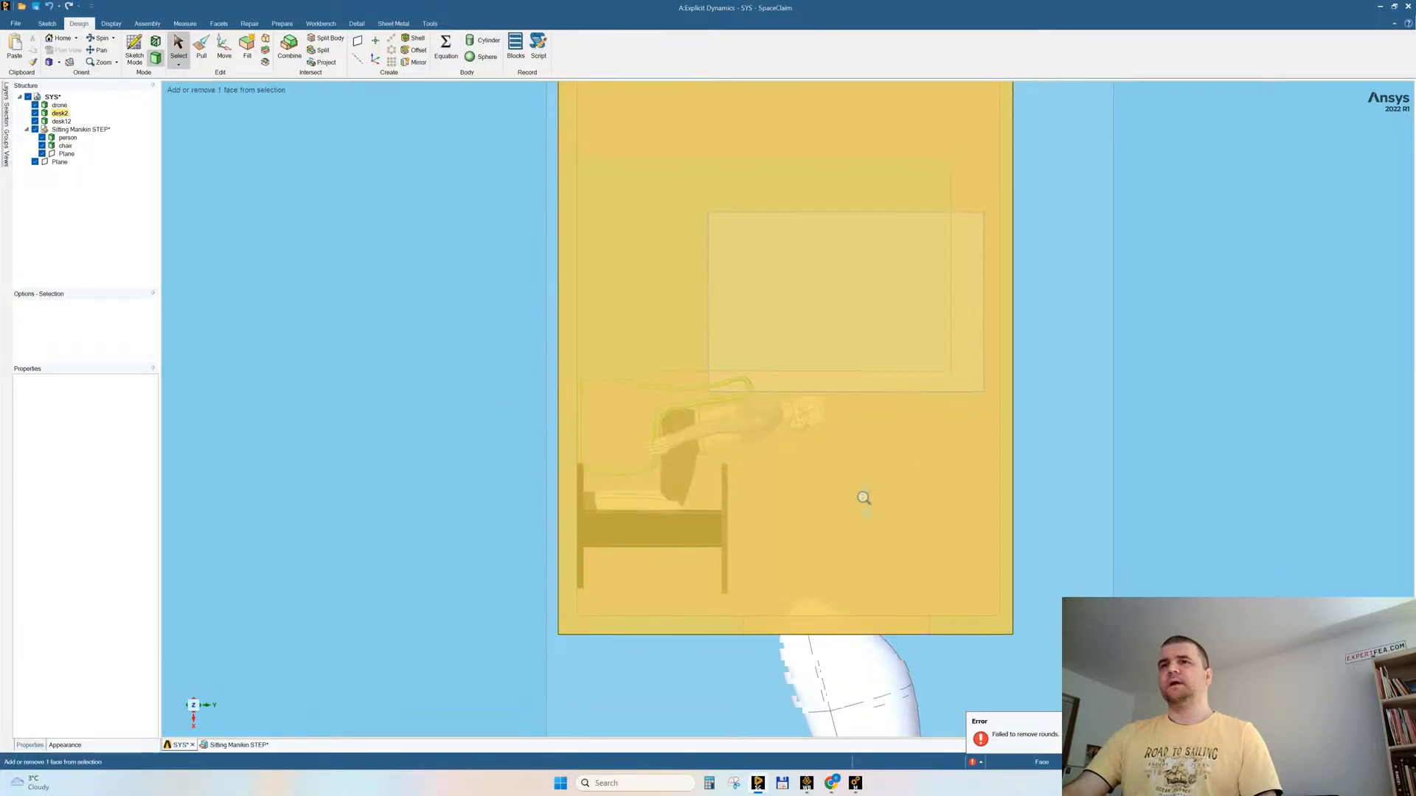
pyautogui.scroll(-3, 873, 457)
pyautogui.moveTo(1080, 458)
pyautogui.mouseDown(button='middle')
pyautogui.moveTo(1034, 490)
pyautogui.moveTo(967, 433)
pyautogui.moveTo(984, 395)
pyautogui.moveTo(970, 375)
pyautogui.moveTo(951, 386)
pyautogui.moveTo(1071, 437)
pyautogui.mouseUp(button='middle')
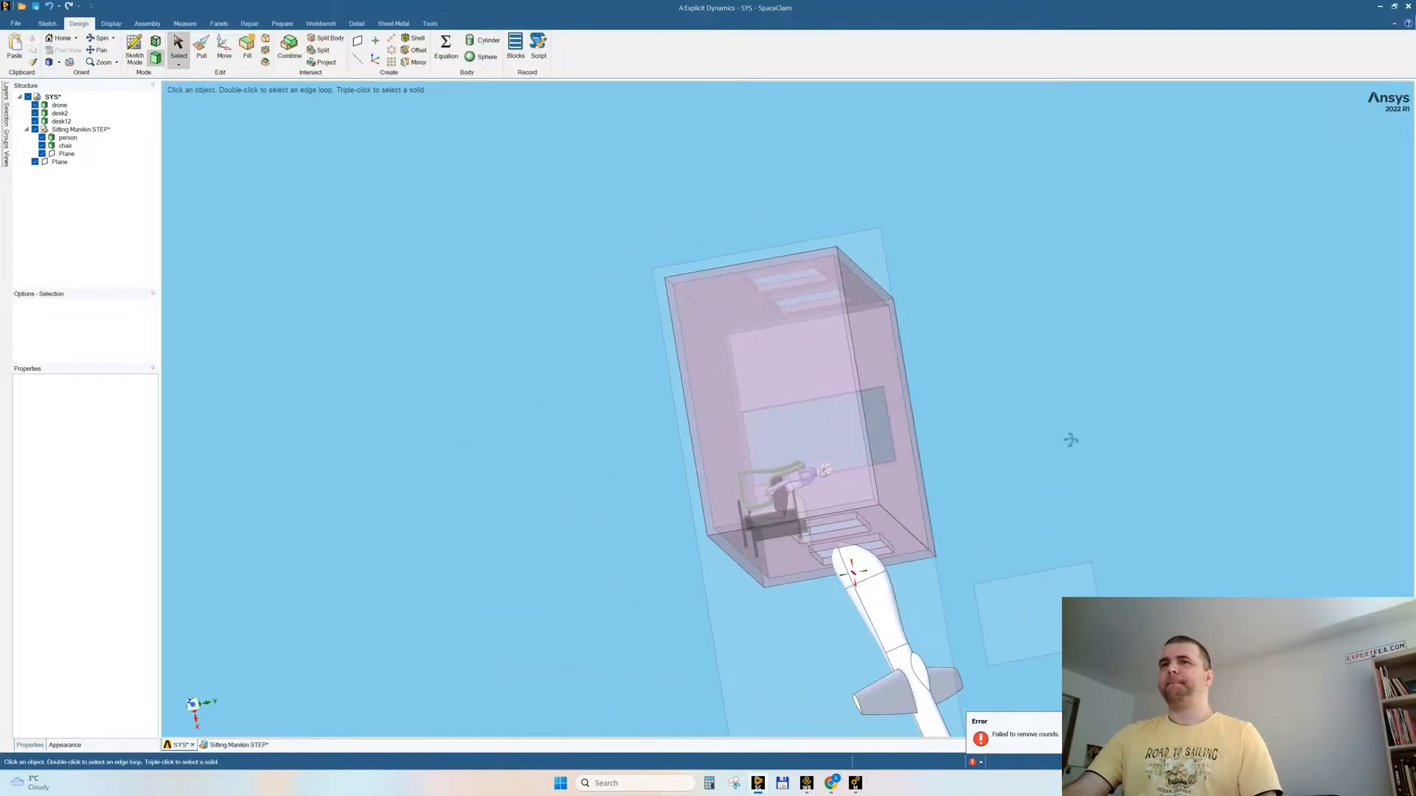
# Step: Raise the whole drone by about 149 mm and turn it slightly about its vertical axis in front of the window
pyautogui.click(875, 627)
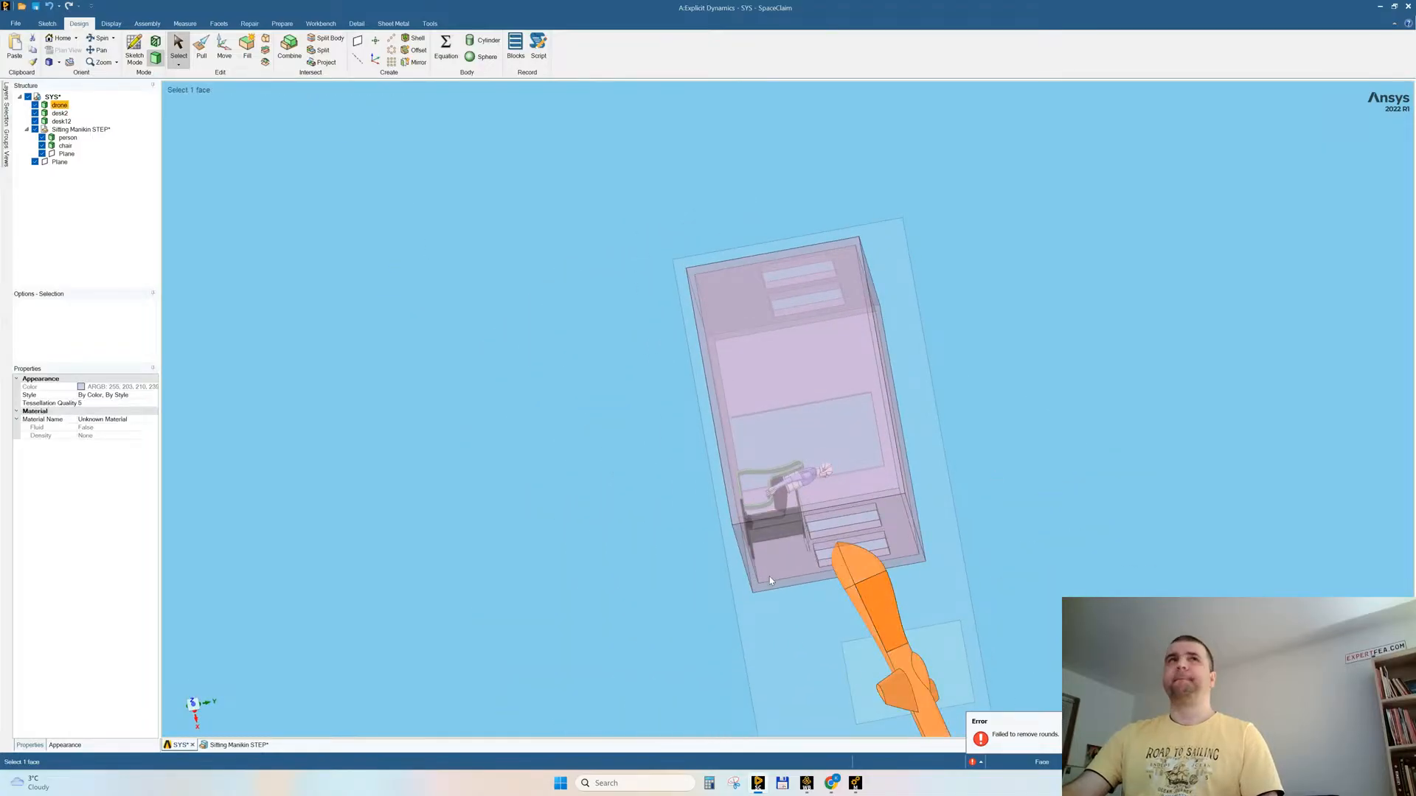
pyautogui.click(224, 46)
pyautogui.scroll(3, 910, 475)
pyautogui.keyDown('ctrl'); pyautogui.moveTo(1015, 506); pyautogui.dragTo(914, 288, button='middle'); pyautogui.keyUp('ctrl')
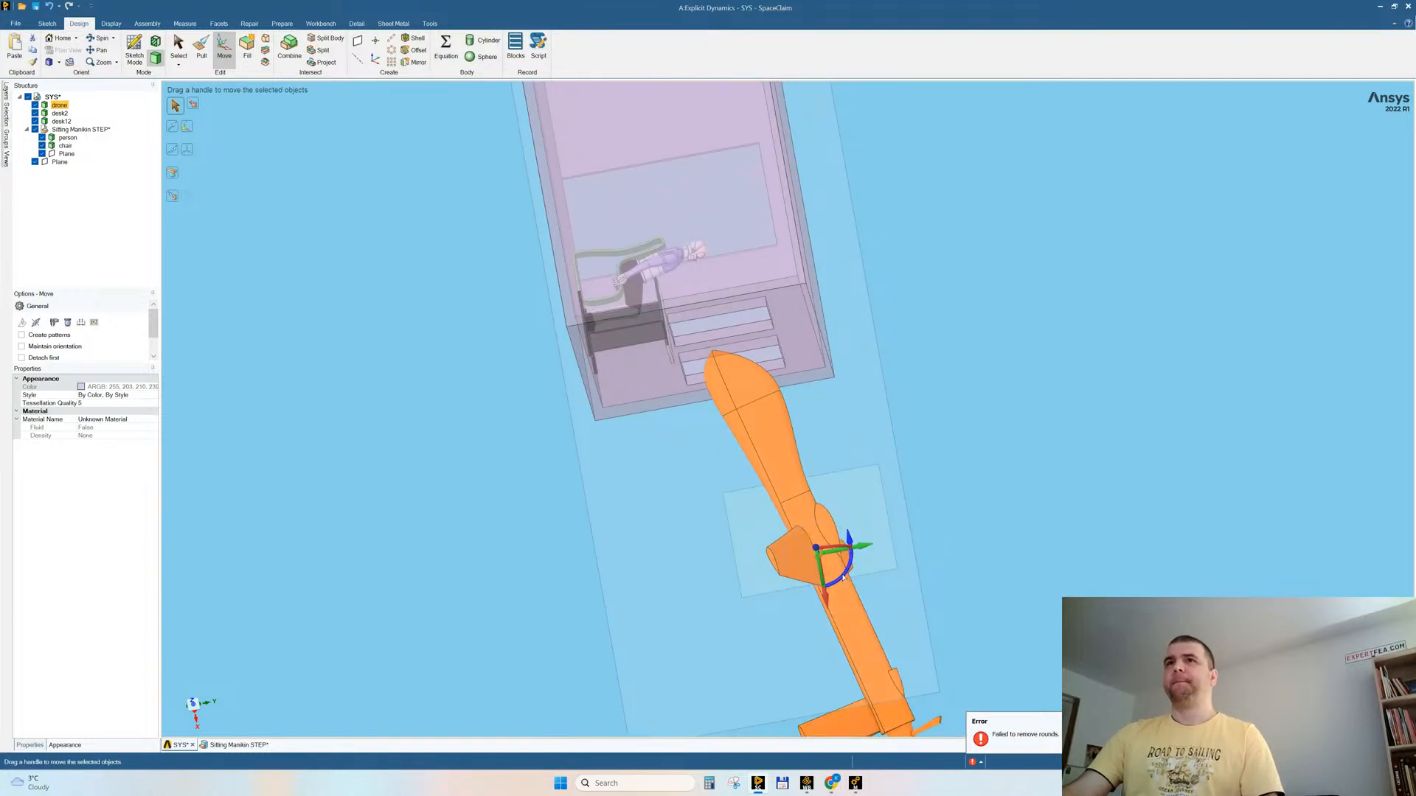
pyautogui.moveTo(845, 575); pyautogui.dragTo(874, 542)
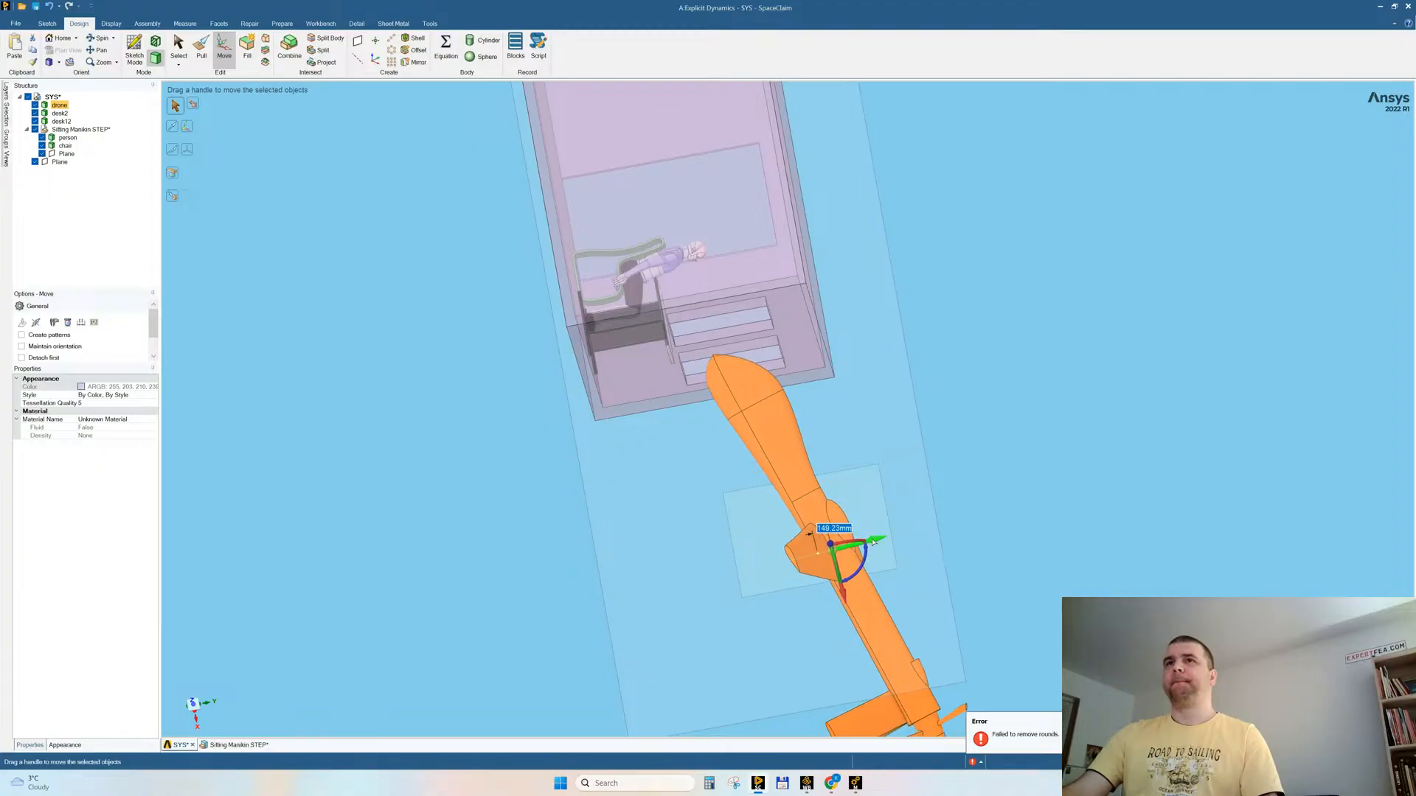
pyautogui.moveTo(874, 542); pyautogui.dragTo(899, 511, button='middle')
pyautogui.moveTo(848, 599)
pyautogui.mouseDown()
pyautogui.moveTo(795, 535)
pyautogui.moveTo(837, 596)
pyautogui.mouseUp()
pyautogui.moveTo(1068, 442); pyautogui.dragTo(942, 370, button='middle')
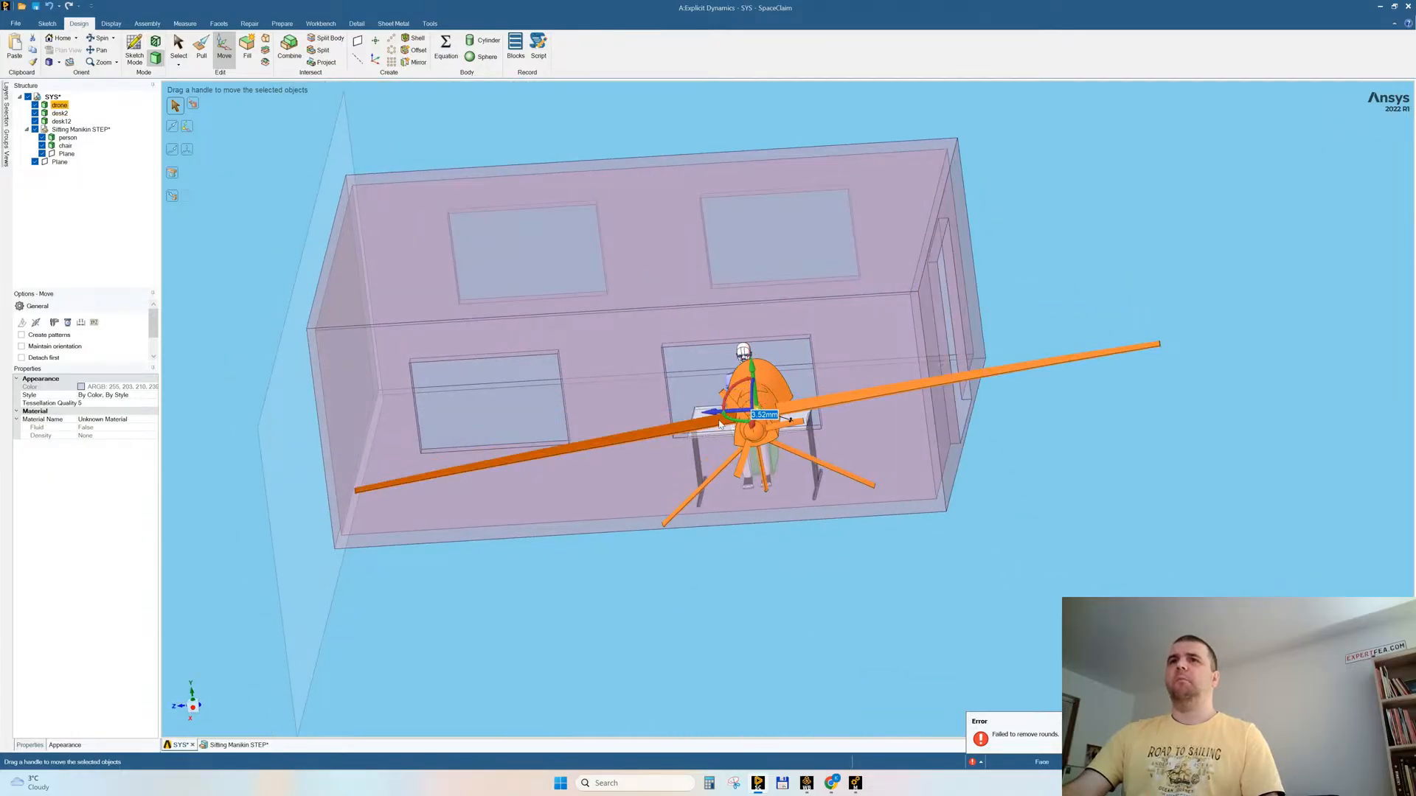
pyautogui.moveTo(728, 421); pyautogui.dragTo(731, 422)
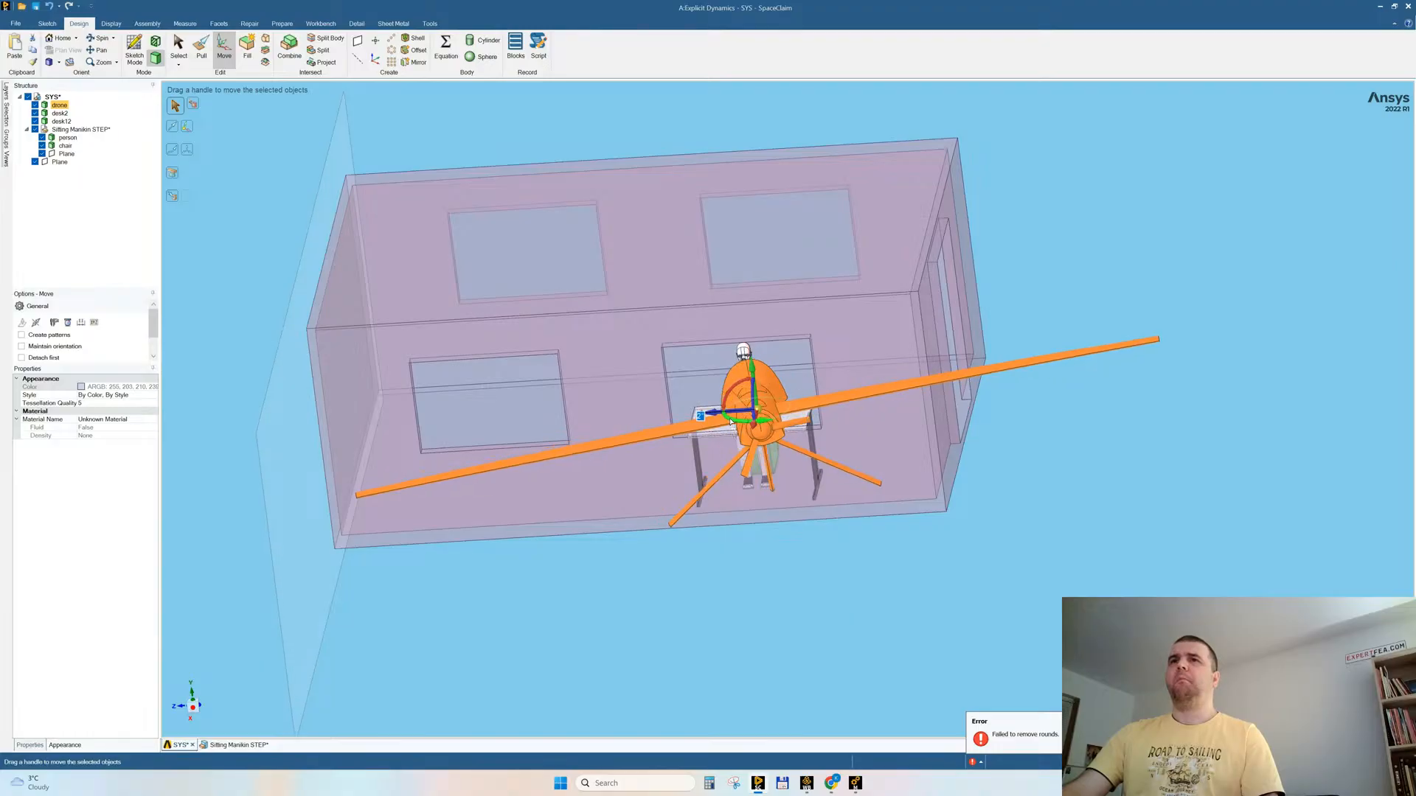
pyautogui.moveTo(730, 422); pyautogui.dragTo(857, 455, button='middle')
# Step: Anchor the Move handle on the drone's fuselage and slide the drone a short way along its axis toward the window
pyautogui.click(187, 127)
pyautogui.moveTo(839, 403); pyautogui.dragTo(845, 456, button='middle')
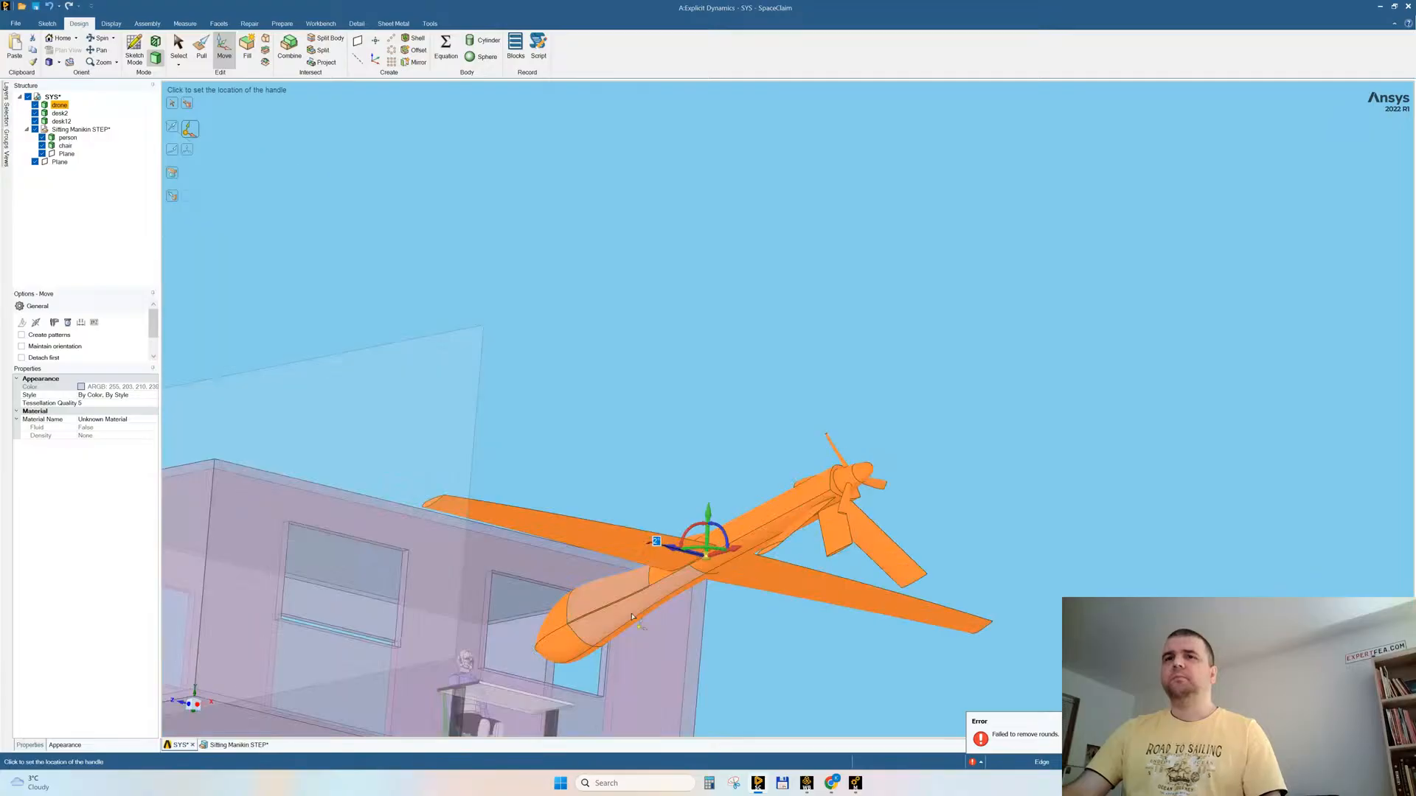
pyautogui.moveTo(761, 531); pyautogui.dragTo(742, 559, button='middle')
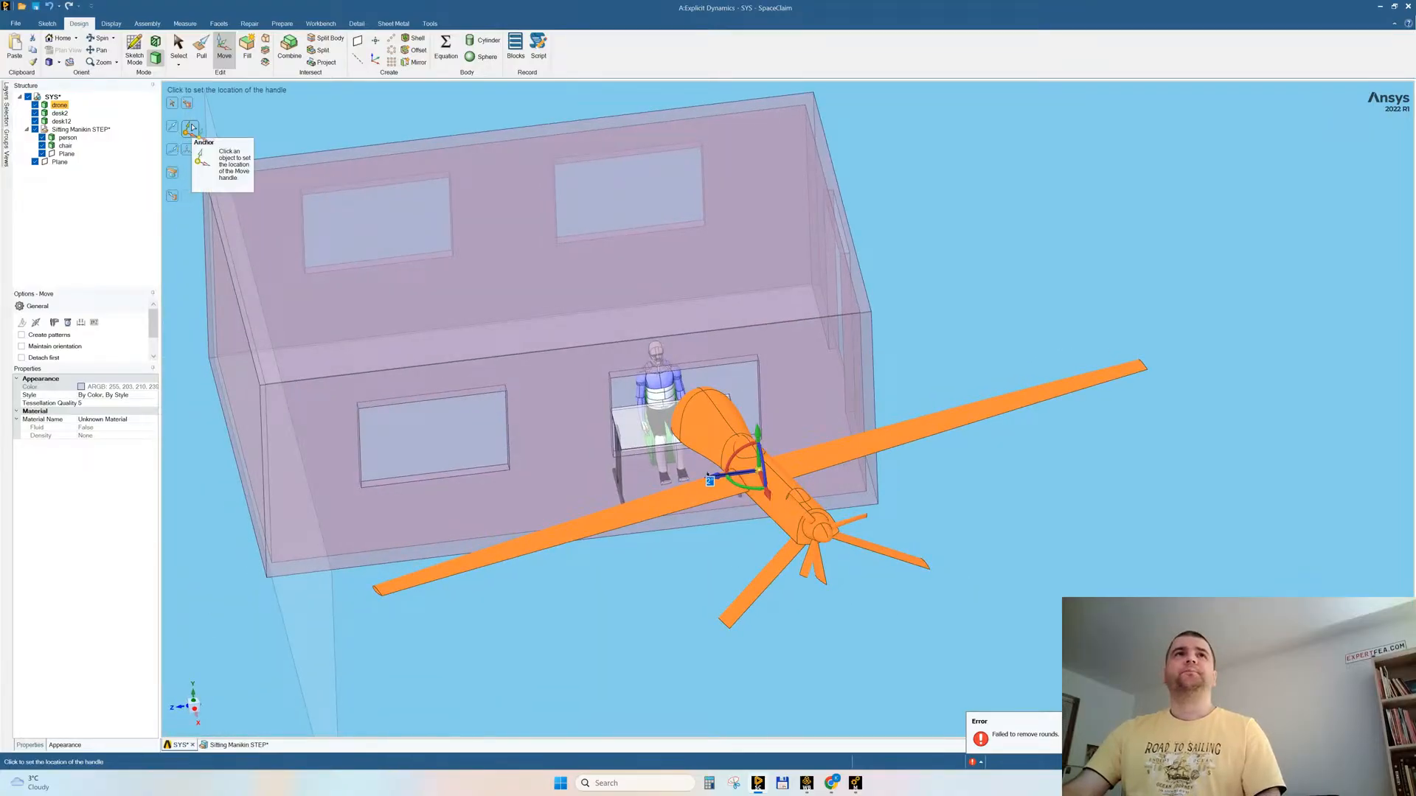
pyautogui.click(788, 480)
pyautogui.moveTo(788, 480); pyautogui.dragTo(1093, 457, button='middle')
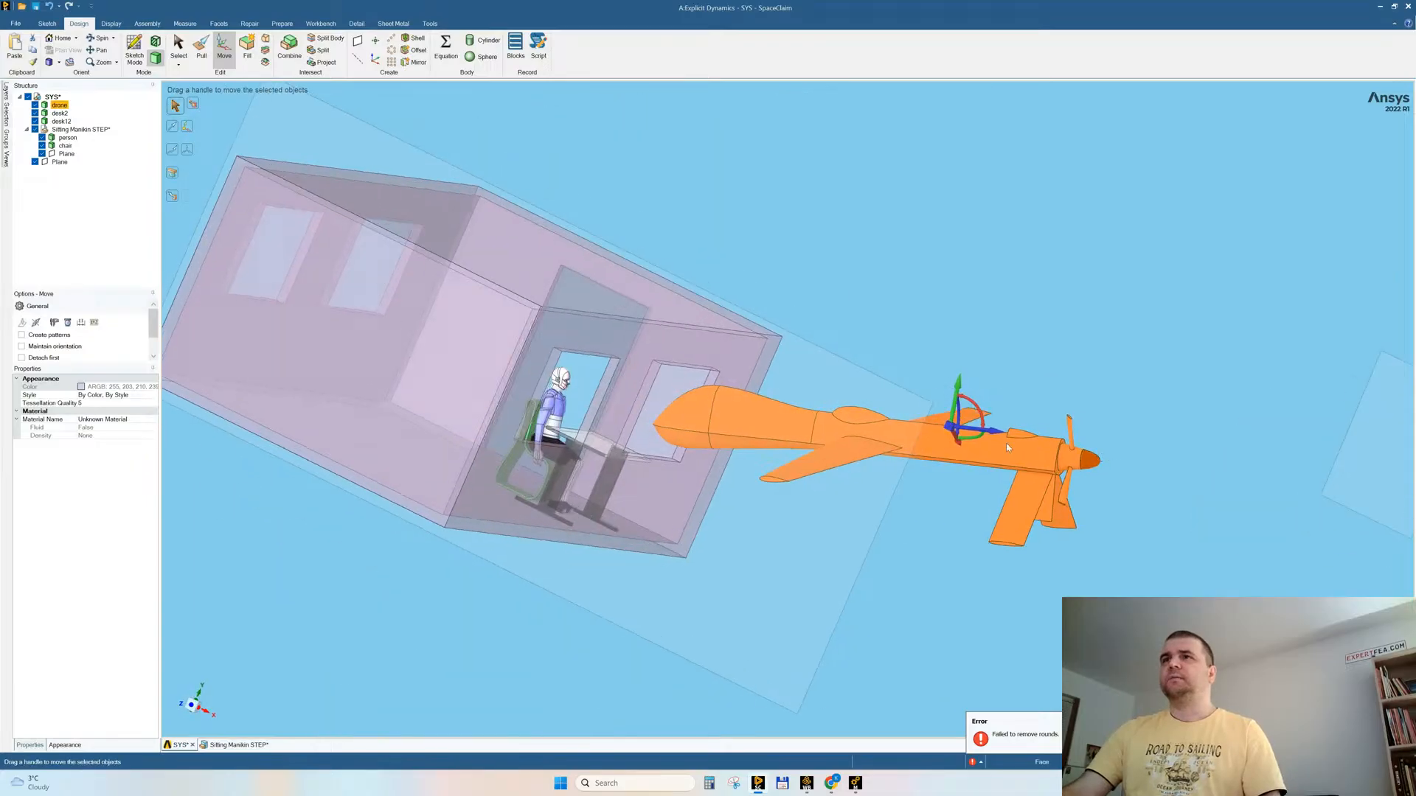
pyautogui.moveTo(992, 434); pyautogui.dragTo(951, 466)
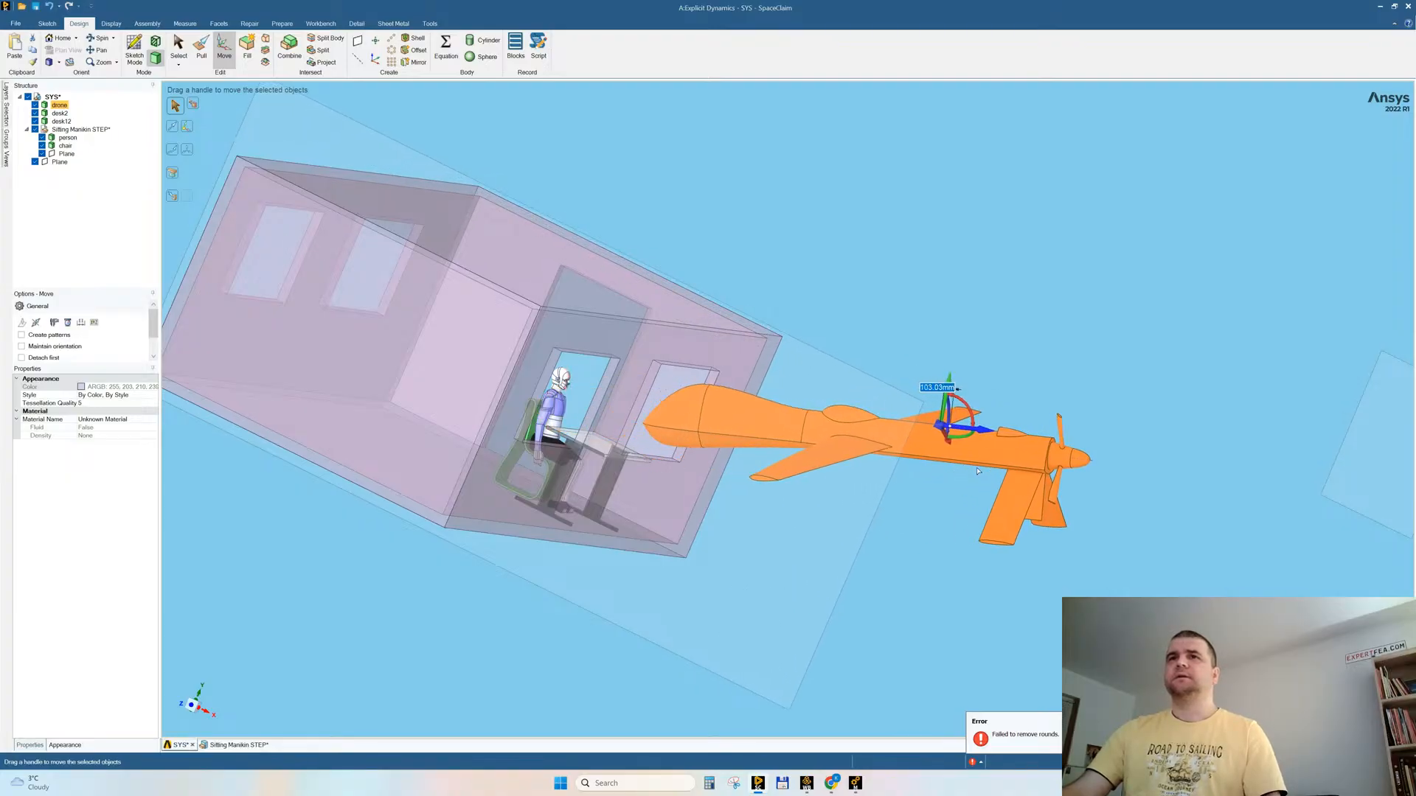
pyautogui.moveTo(959, 472); pyautogui.dragTo(856, 509, button='middle')
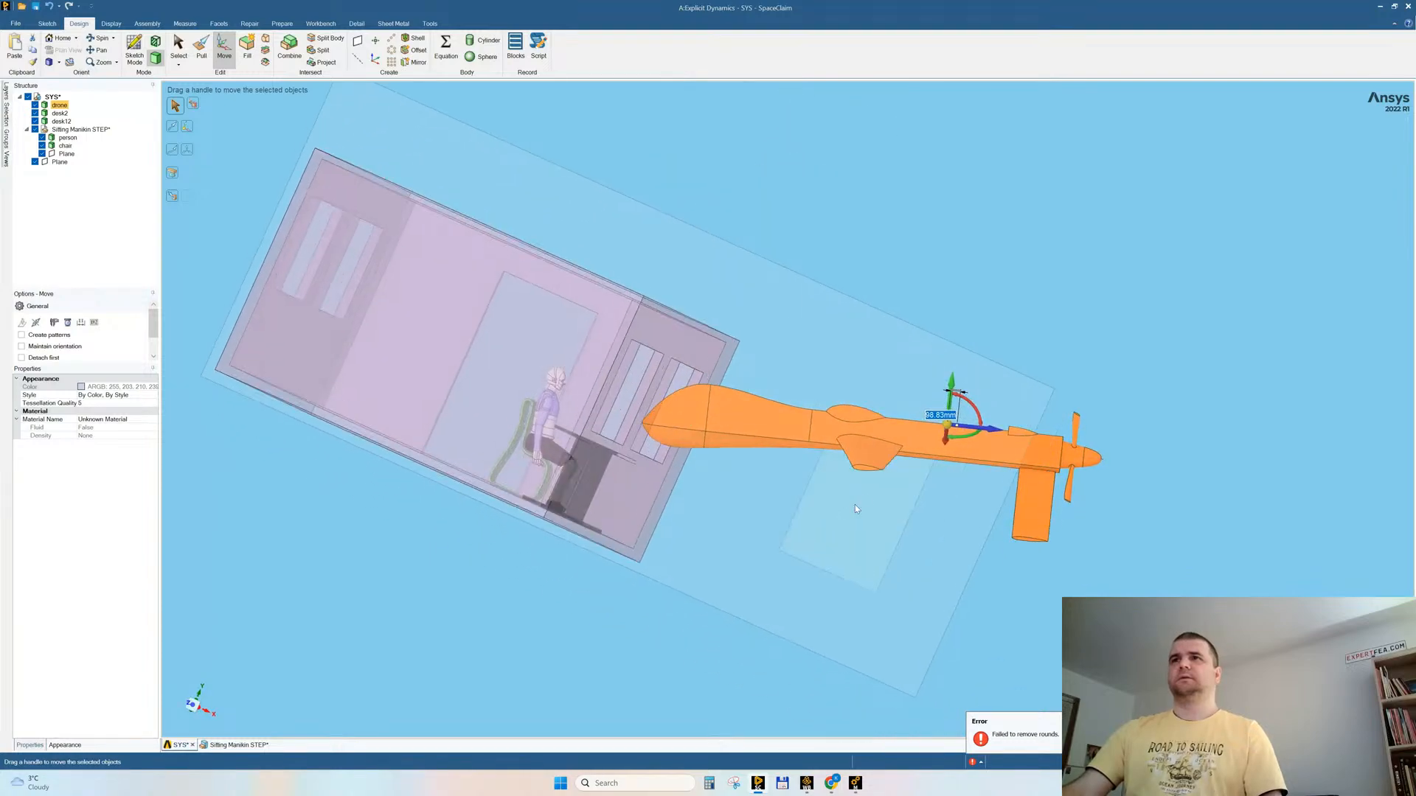
pyautogui.moveTo(985, 466)
pyautogui.mouseDown(button='middle')
pyautogui.moveTo(867, 480)
pyautogui.moveTo(973, 472)
pyautogui.mouseUp(button='middle')
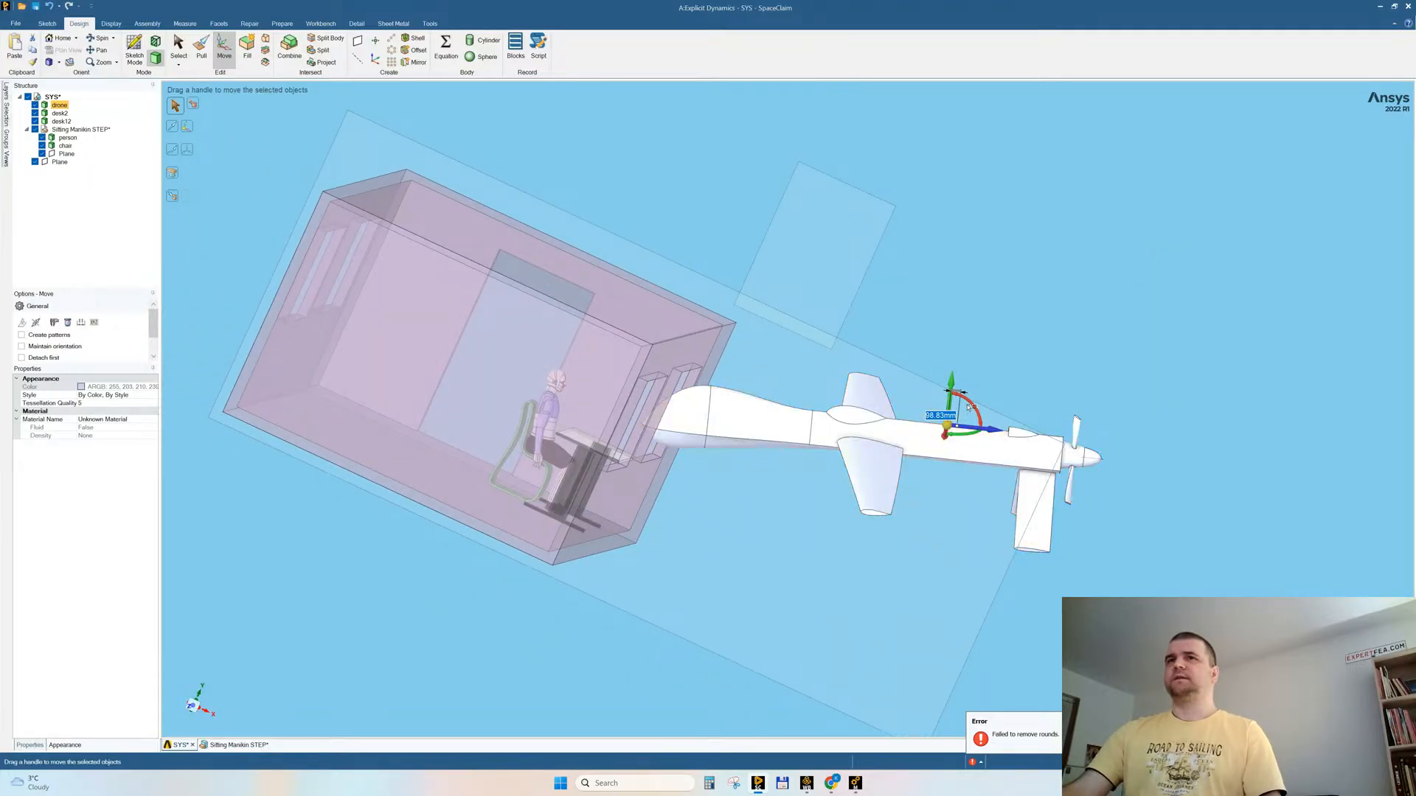
pyautogui.press('s')
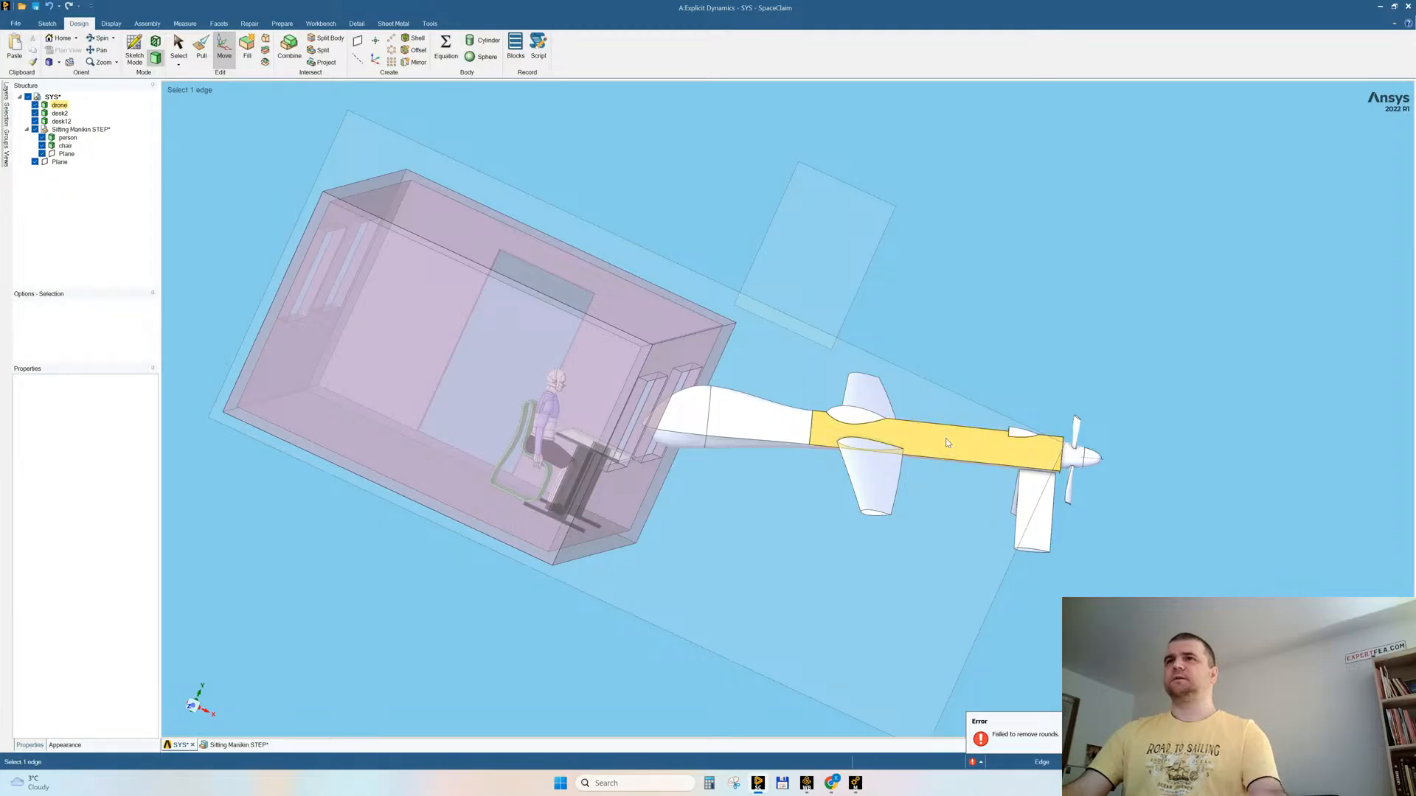
# Step: Tilt the drone slightly in the side view and shift it sideways to line up with the window at the desk
pyautogui.click(224, 48)
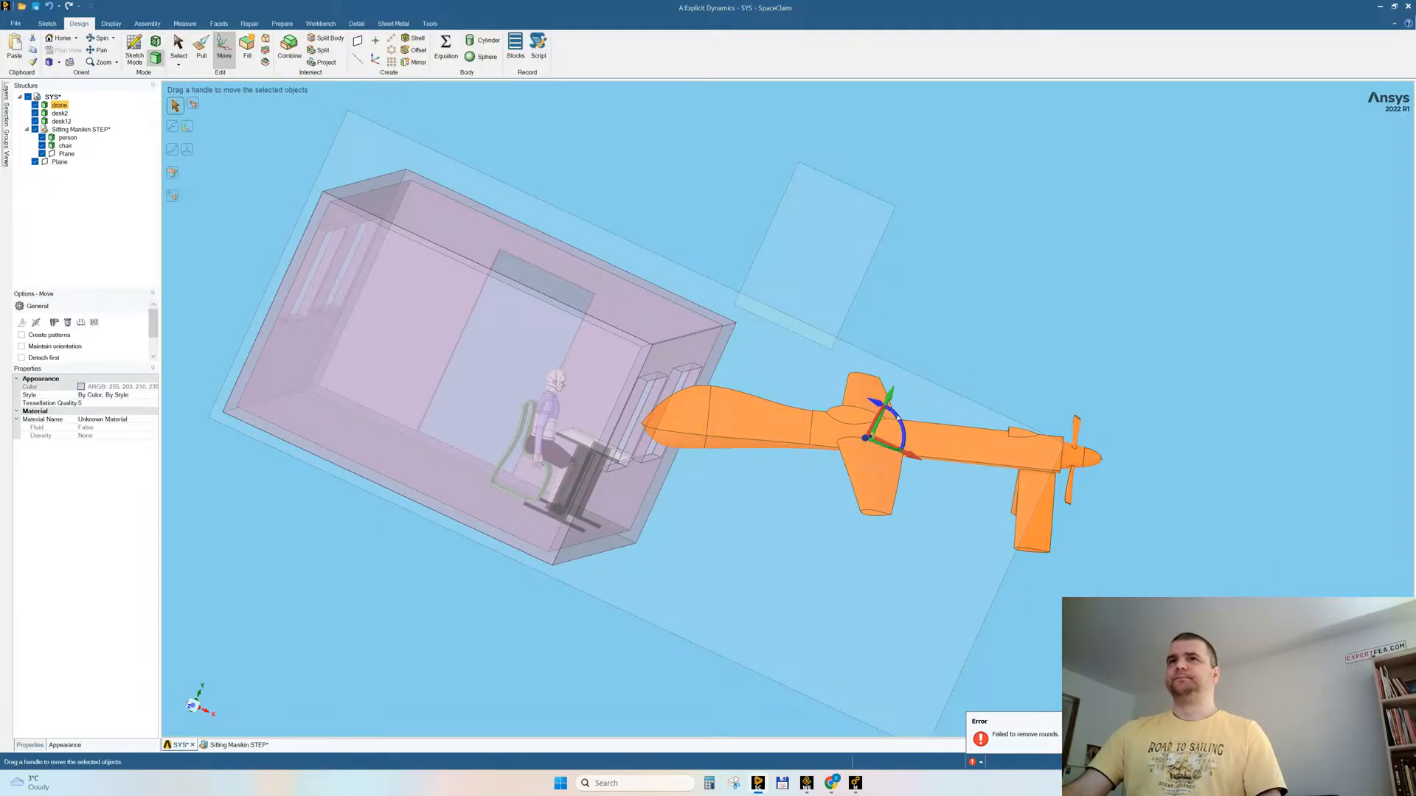
pyautogui.moveTo(898, 419); pyautogui.dragTo(896, 420)
pyautogui.moveTo(895, 418); pyautogui.dragTo(1082, 325, button='middle')
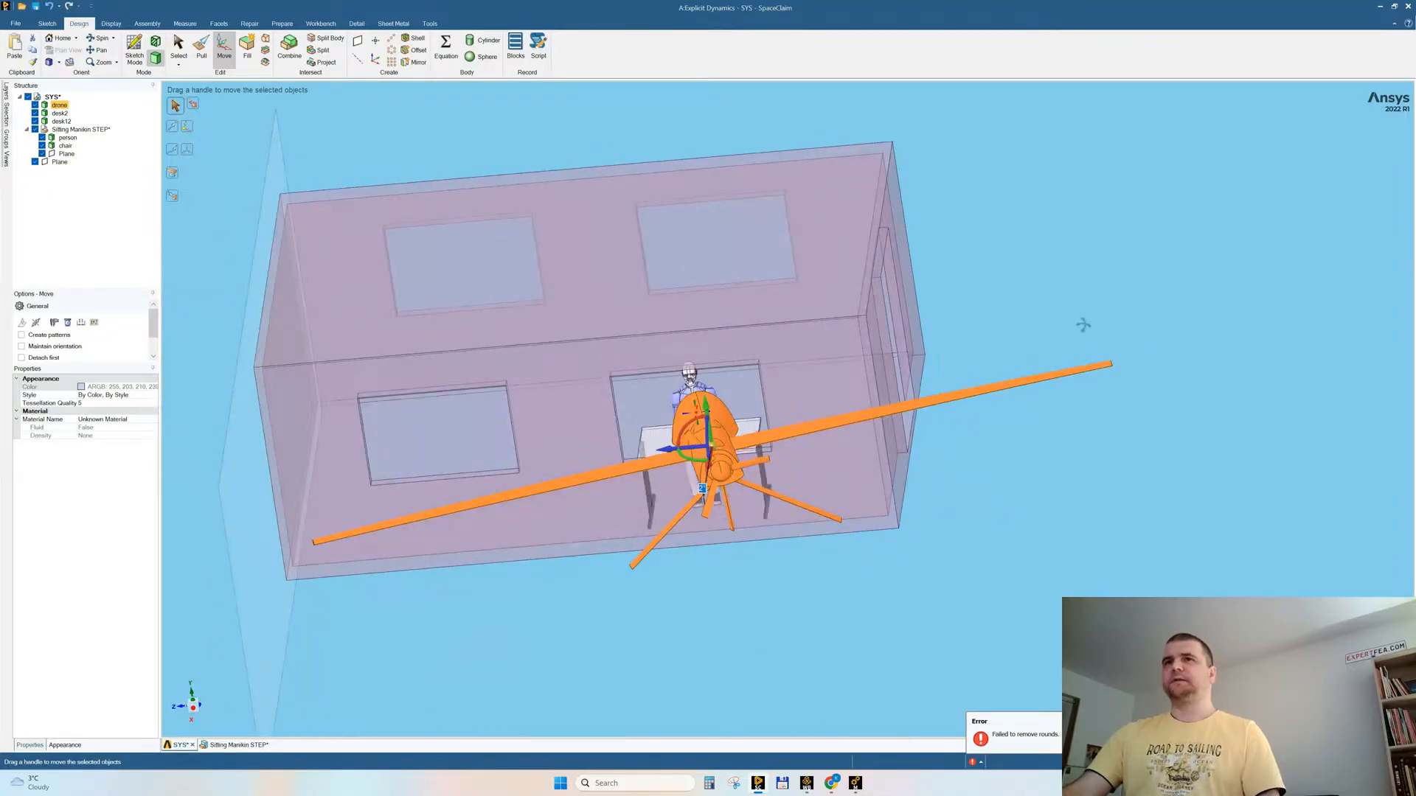
pyautogui.moveTo(668, 452); pyautogui.dragTo(664, 455)
pyautogui.click(993, 449)
# Step: Save the geometry with the drone, room, desk and manikin in place and switch to Ansys Mechanical
pyautogui.moveTo(992, 447); pyautogui.dragTo(1025, 306, button='middle')
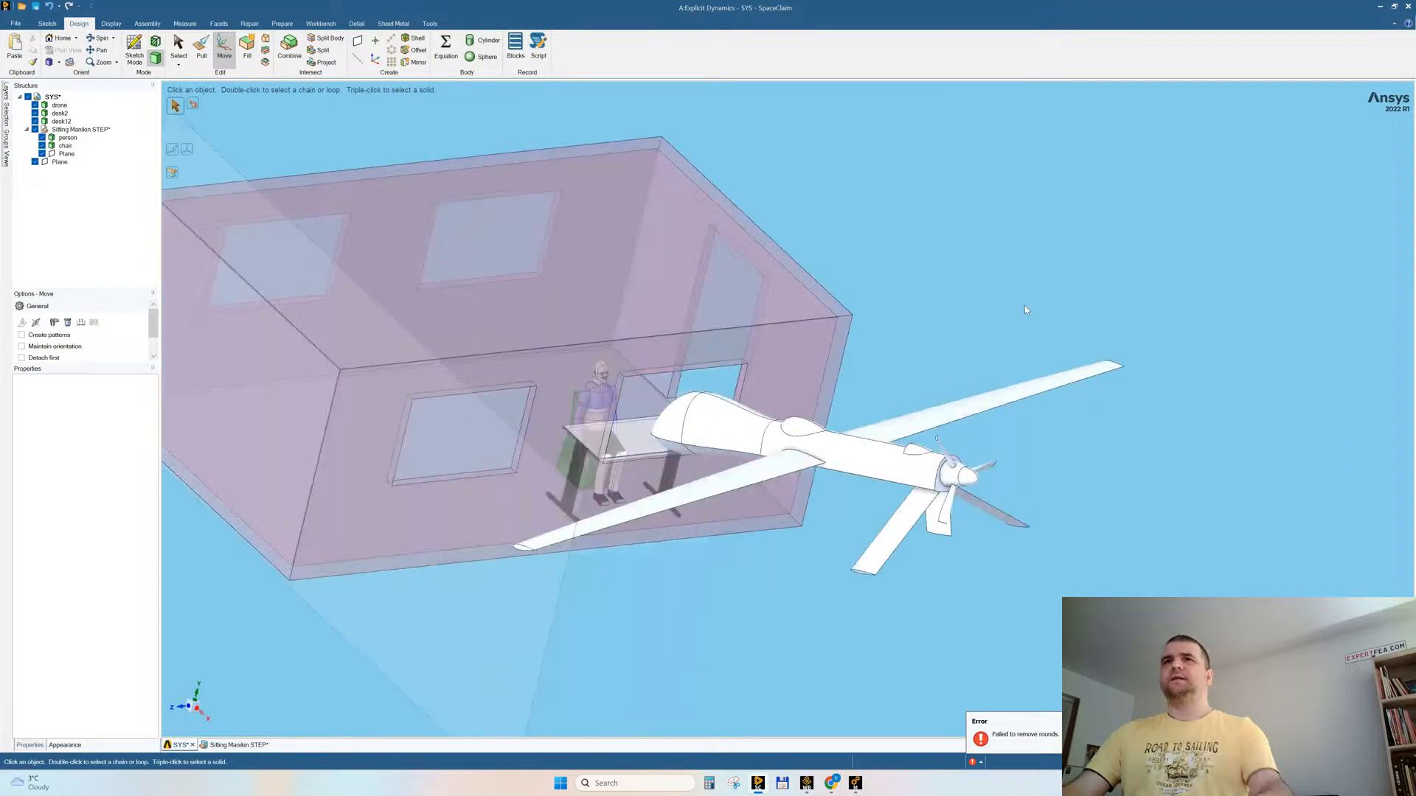
pyautogui.press('s')
pyautogui.scroll(-4, 701, 472)
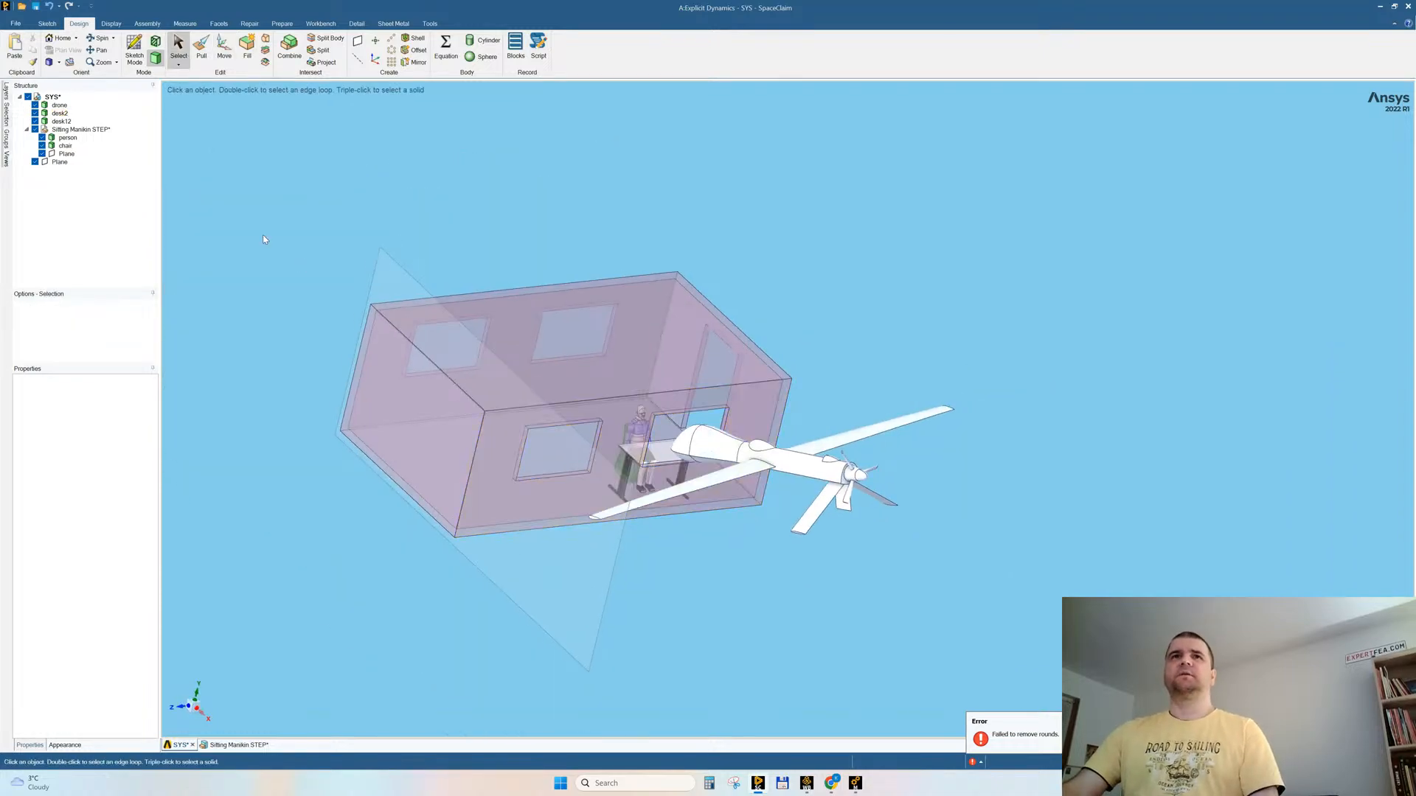
pyautogui.hotkey('ctrl', 's')
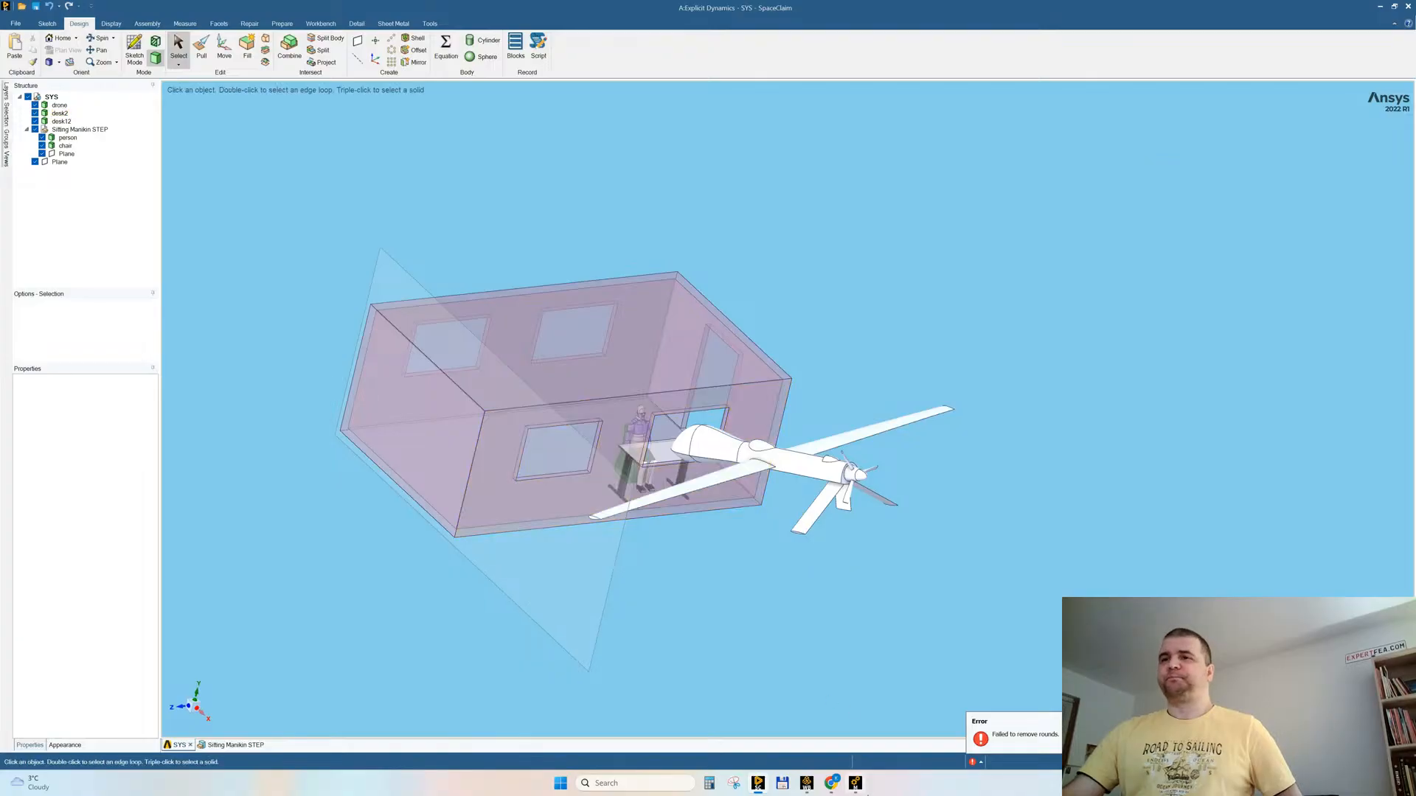
pyautogui.click(857, 786)
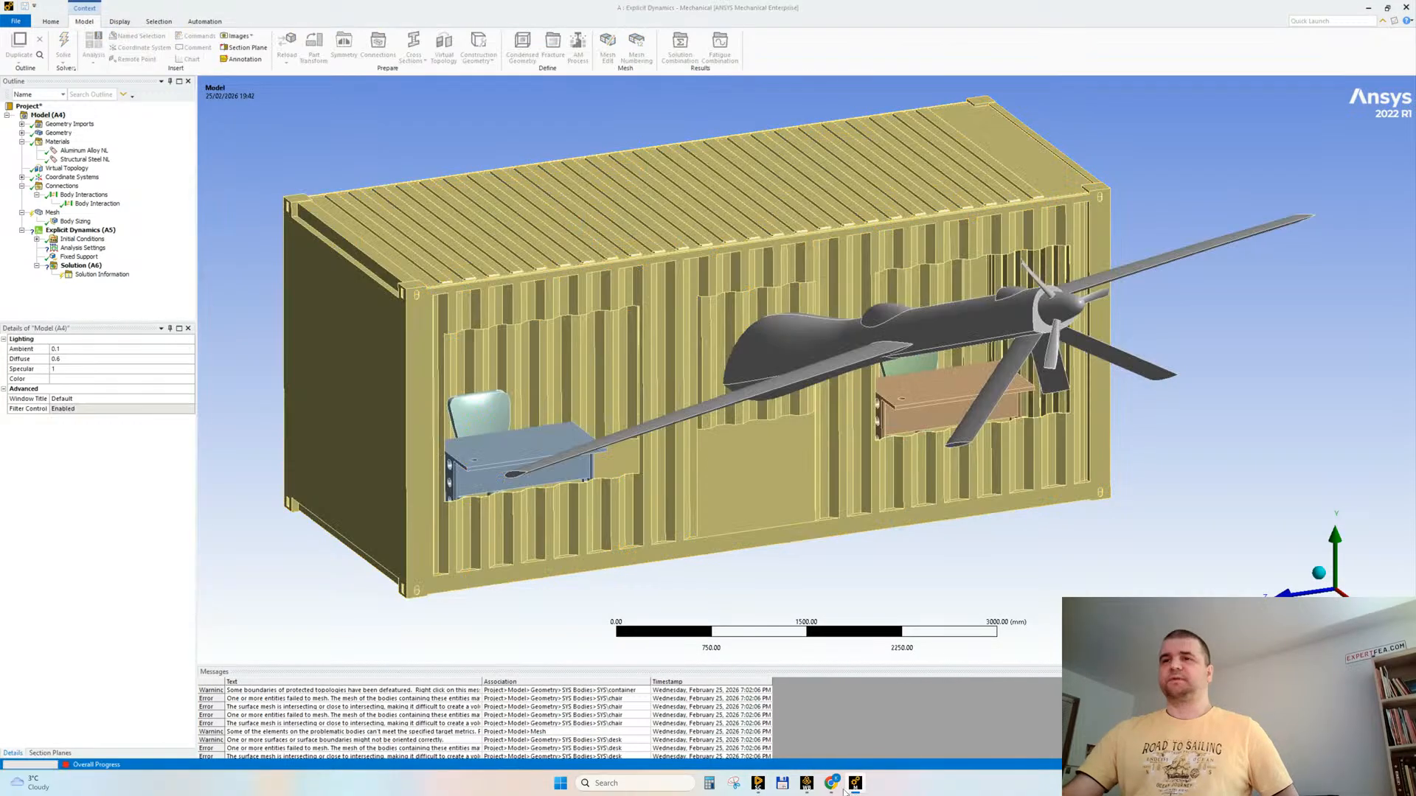
# Step: Switch to the live-streaming page in Chrome, restore the browser window to a smaller size and move it aside
pyautogui.click(838, 787)
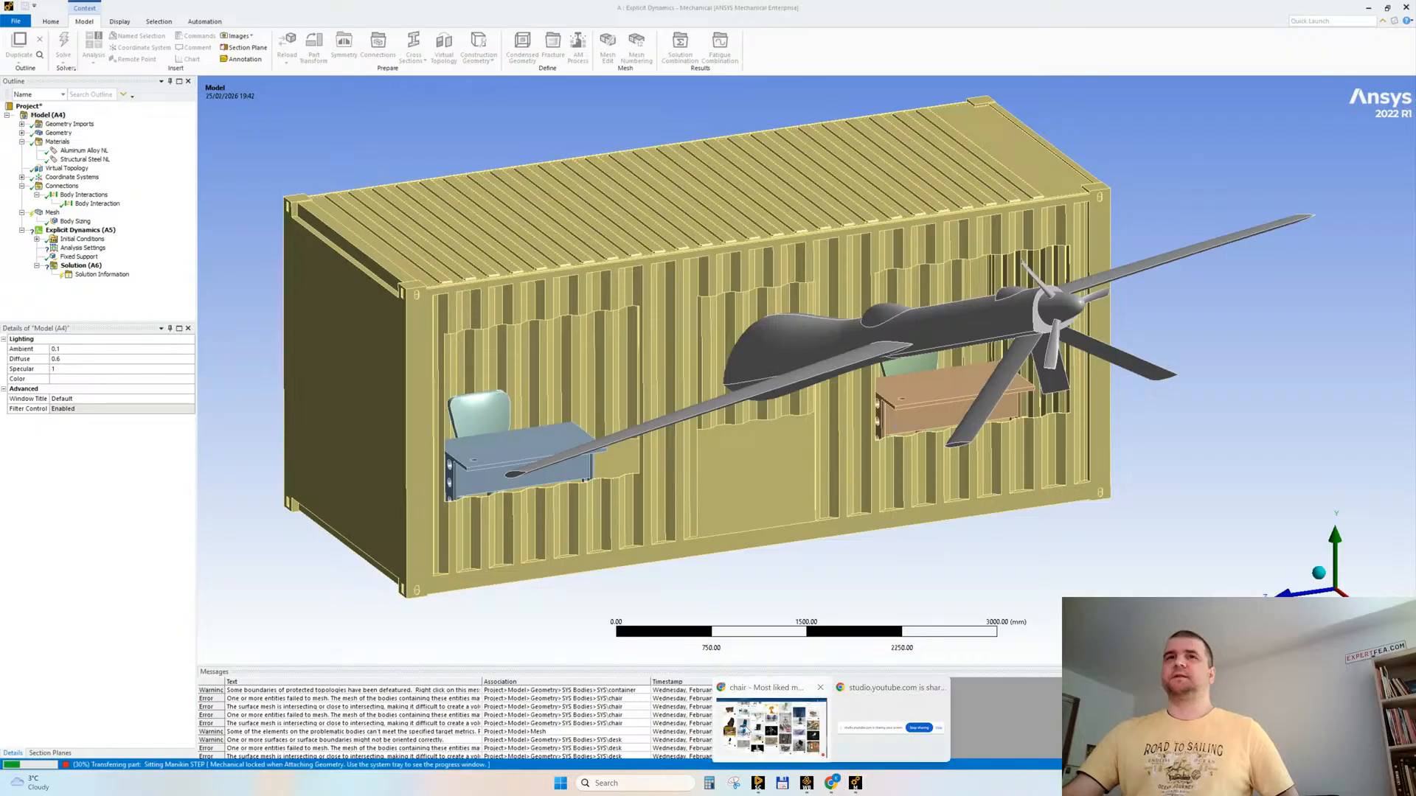
pyautogui.click(728, 715)
pyautogui.click(79, 12)
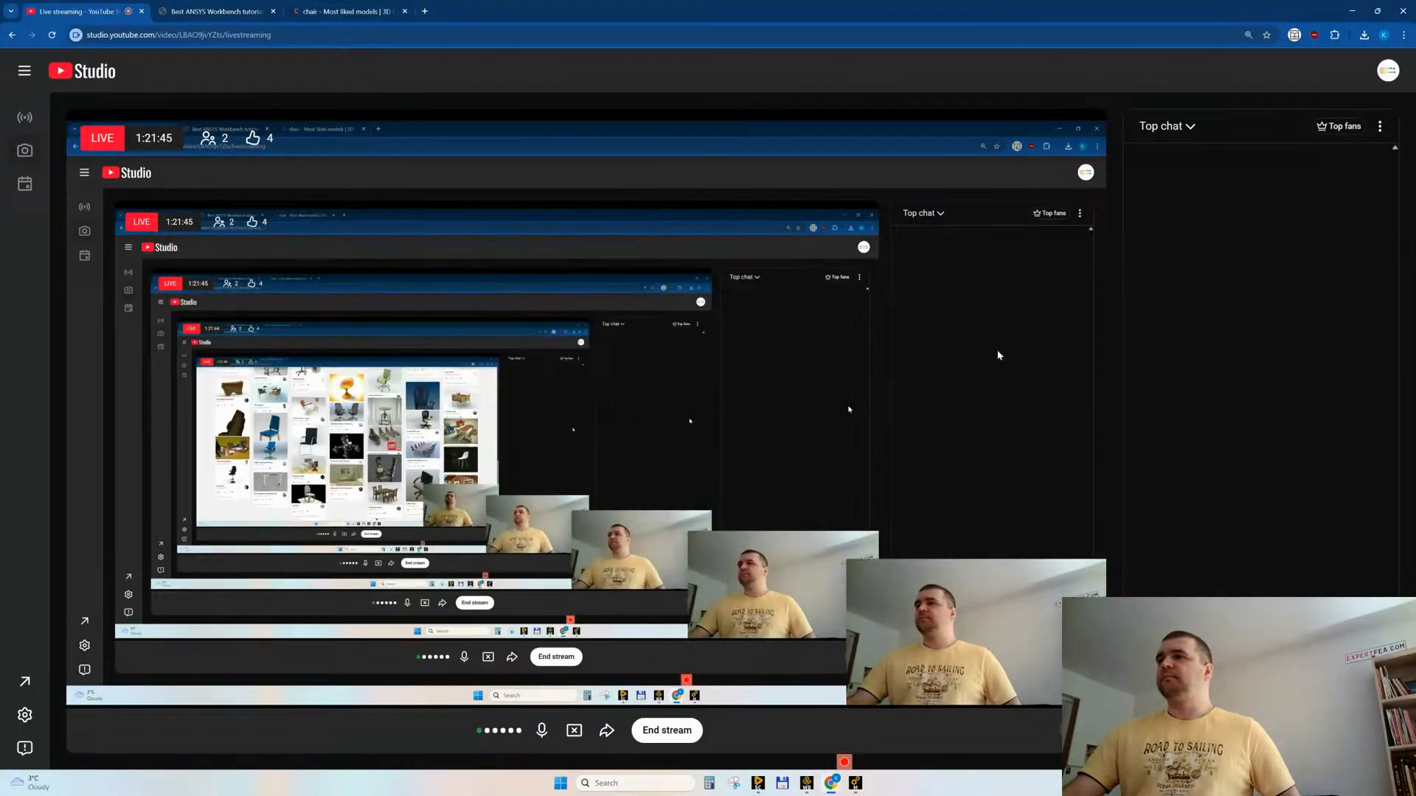
pyautogui.click(1376, 11)
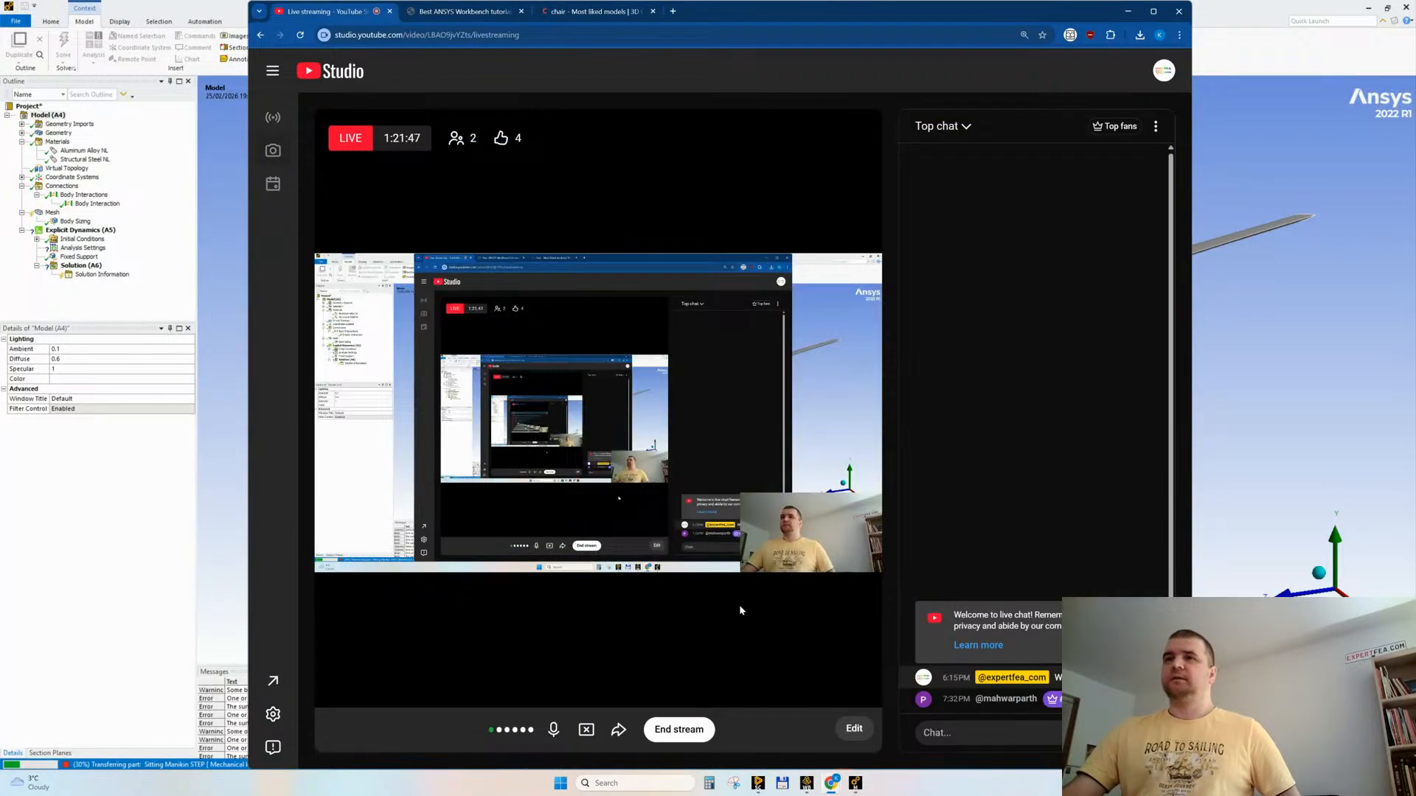
pyautogui.moveTo(749, 14); pyautogui.dragTo(484, 16)
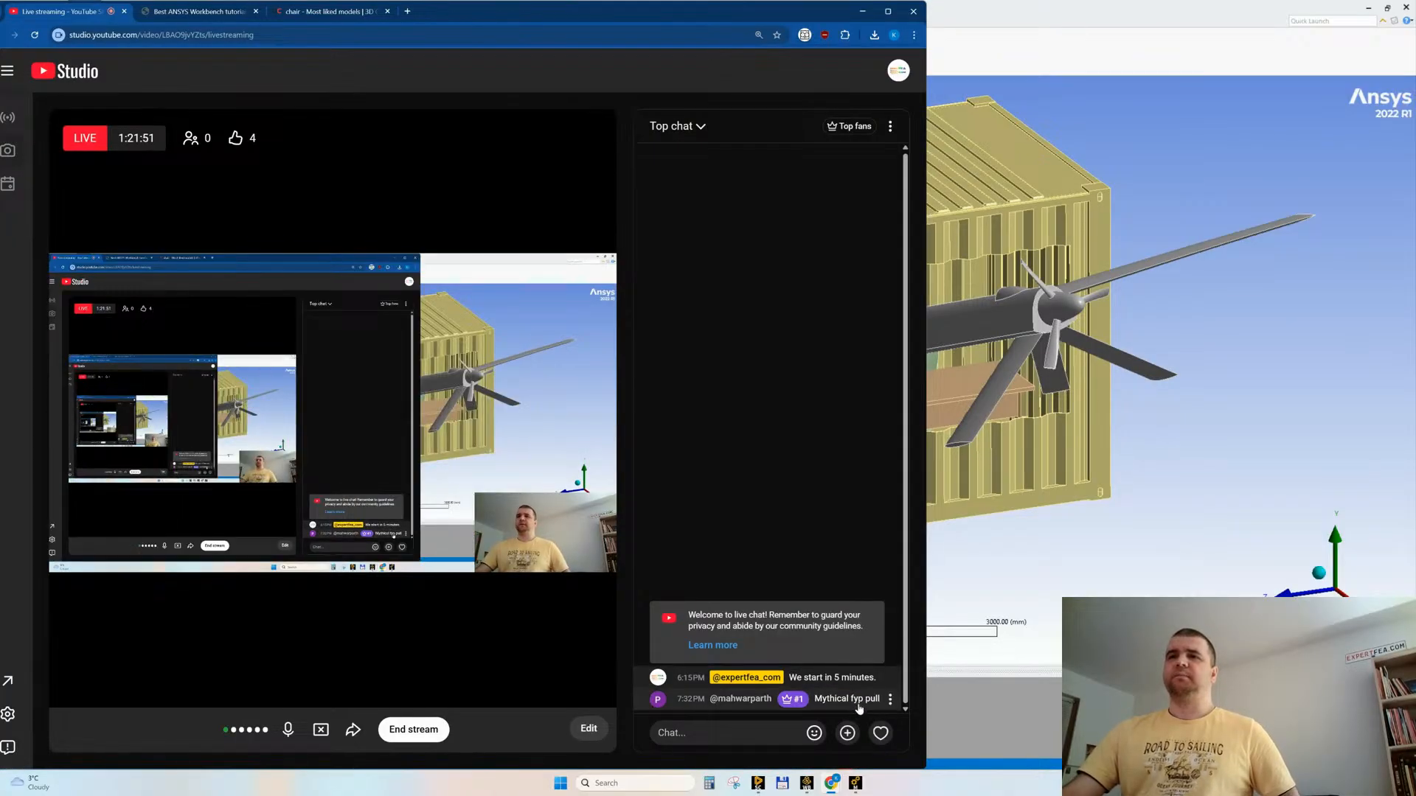
# Step: Open a new browser tab and search the web for "acronym finder"
pyautogui.click(407, 11)
pyautogui.write('acronym')
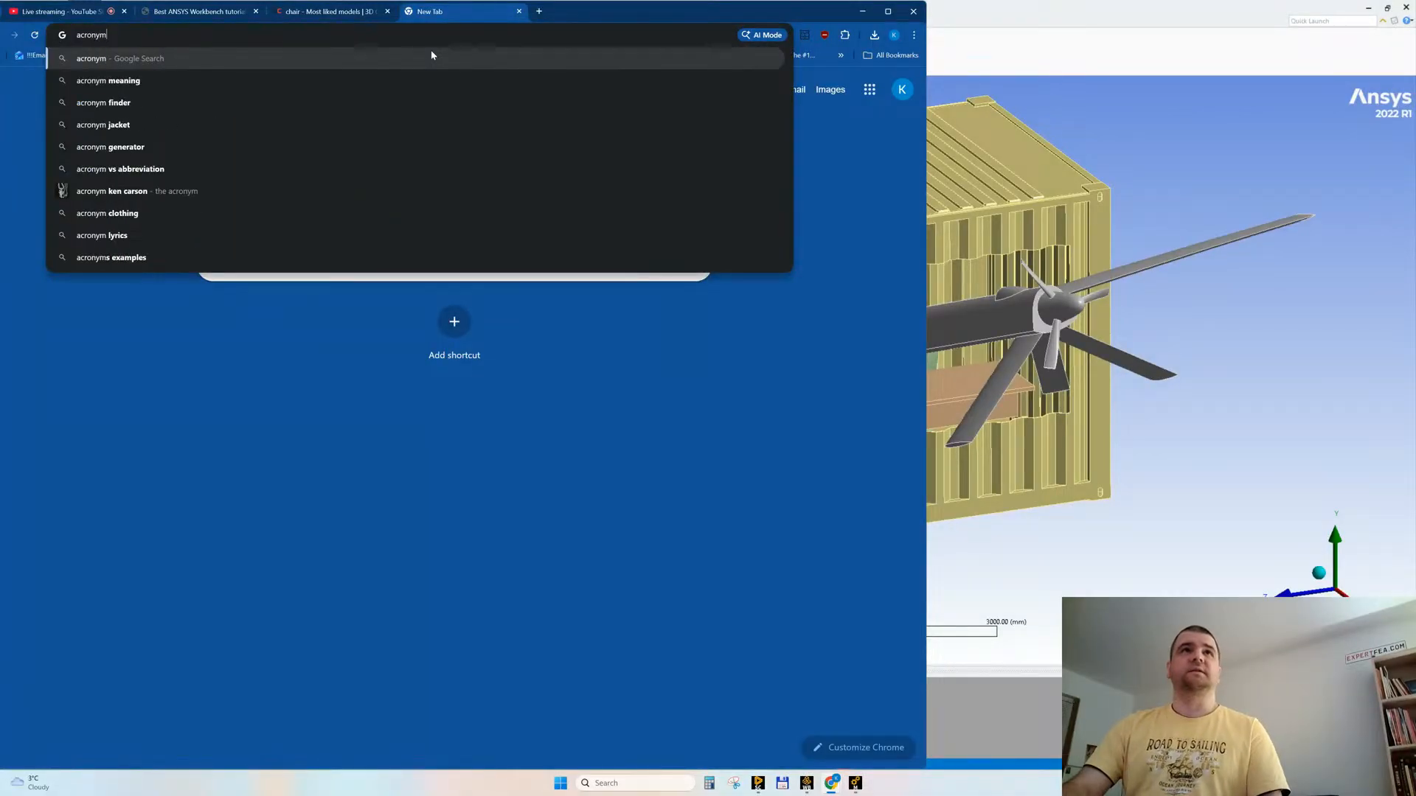
pyautogui.press('Down')
pyautogui.press('Down')
pyautogui.press('Return')
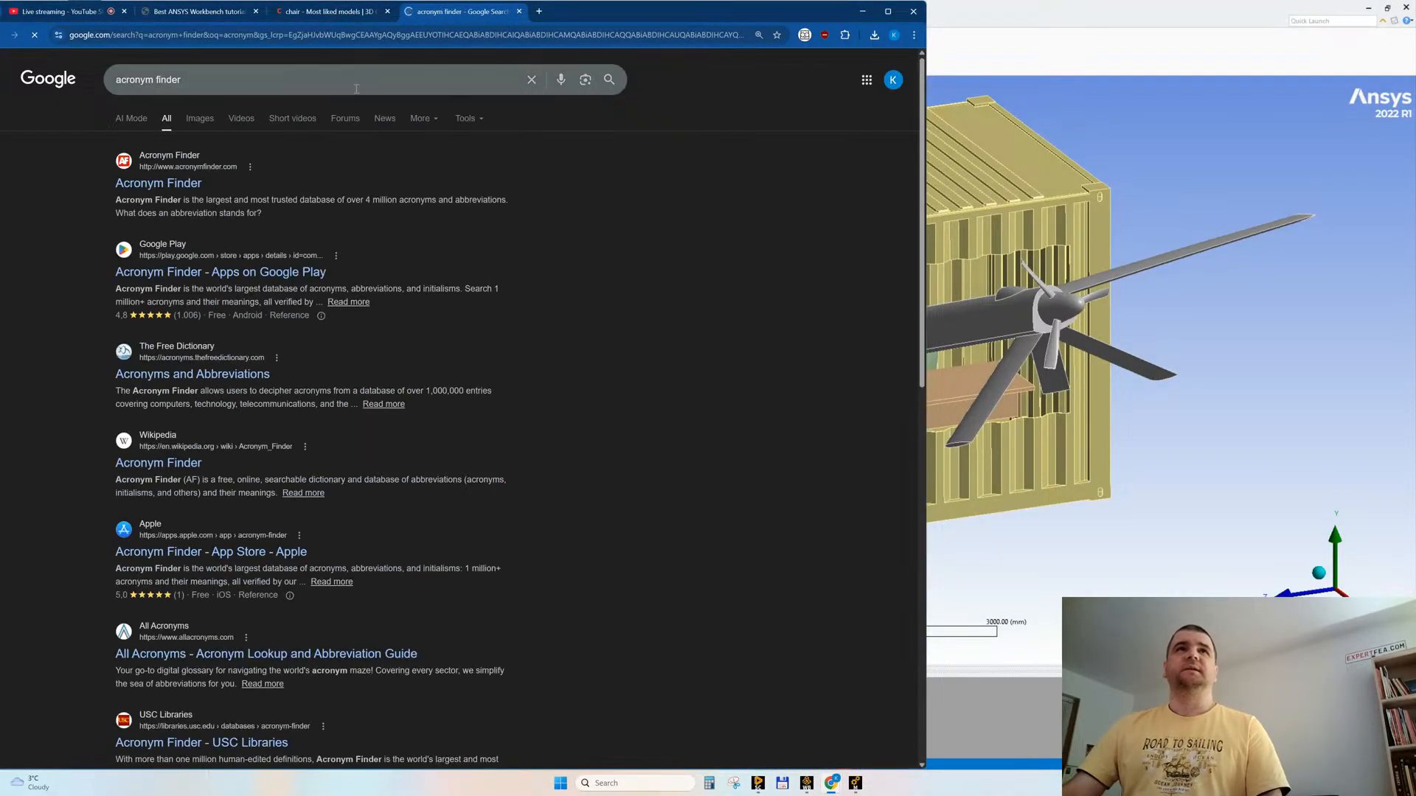
# Step: Look up the acronym "FYP" on Acronym Finder, filter to slang and chat meanings, and return to Ansys Mechanical
pyautogui.click(194, 184)
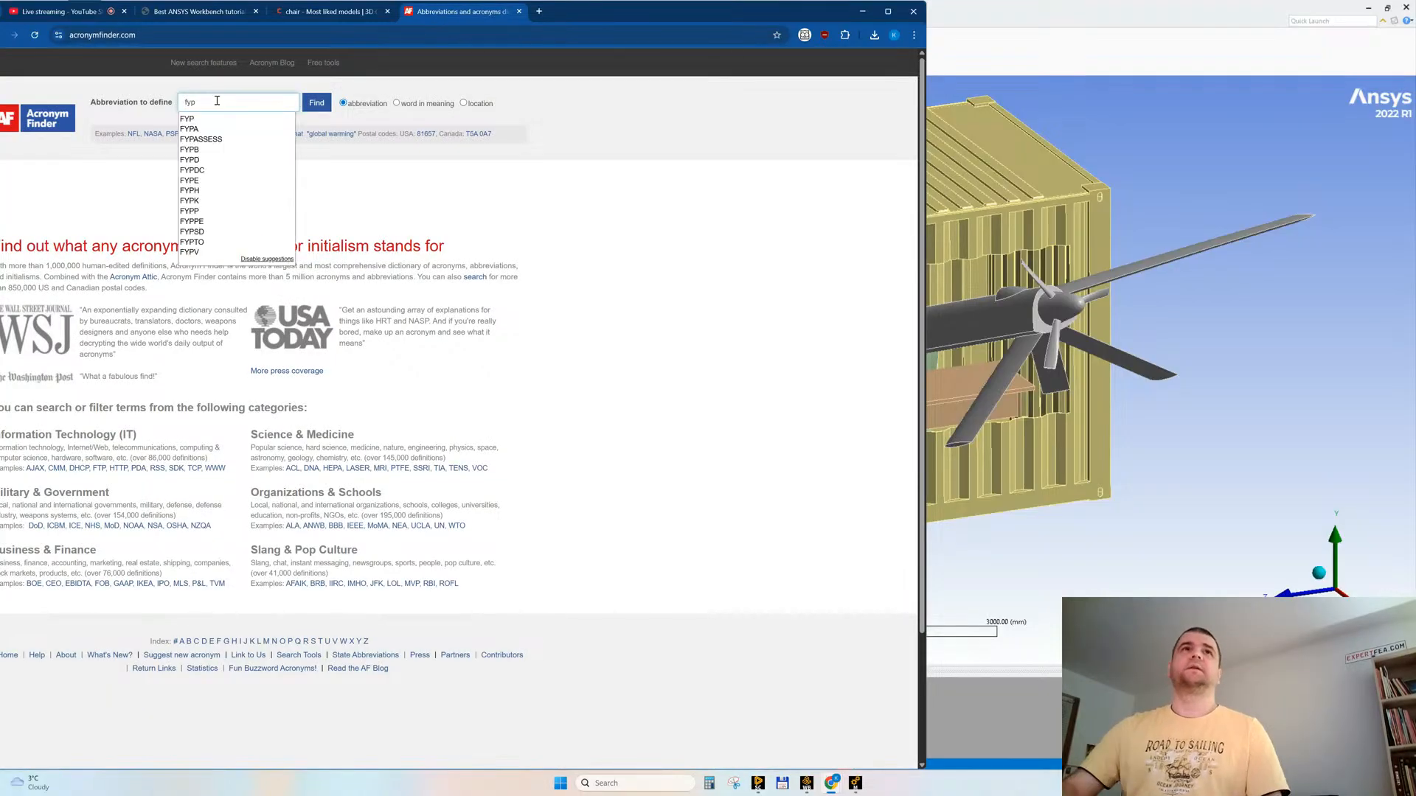
pyautogui.moveTo(604, 14); pyautogui.dragTo(802, 27)
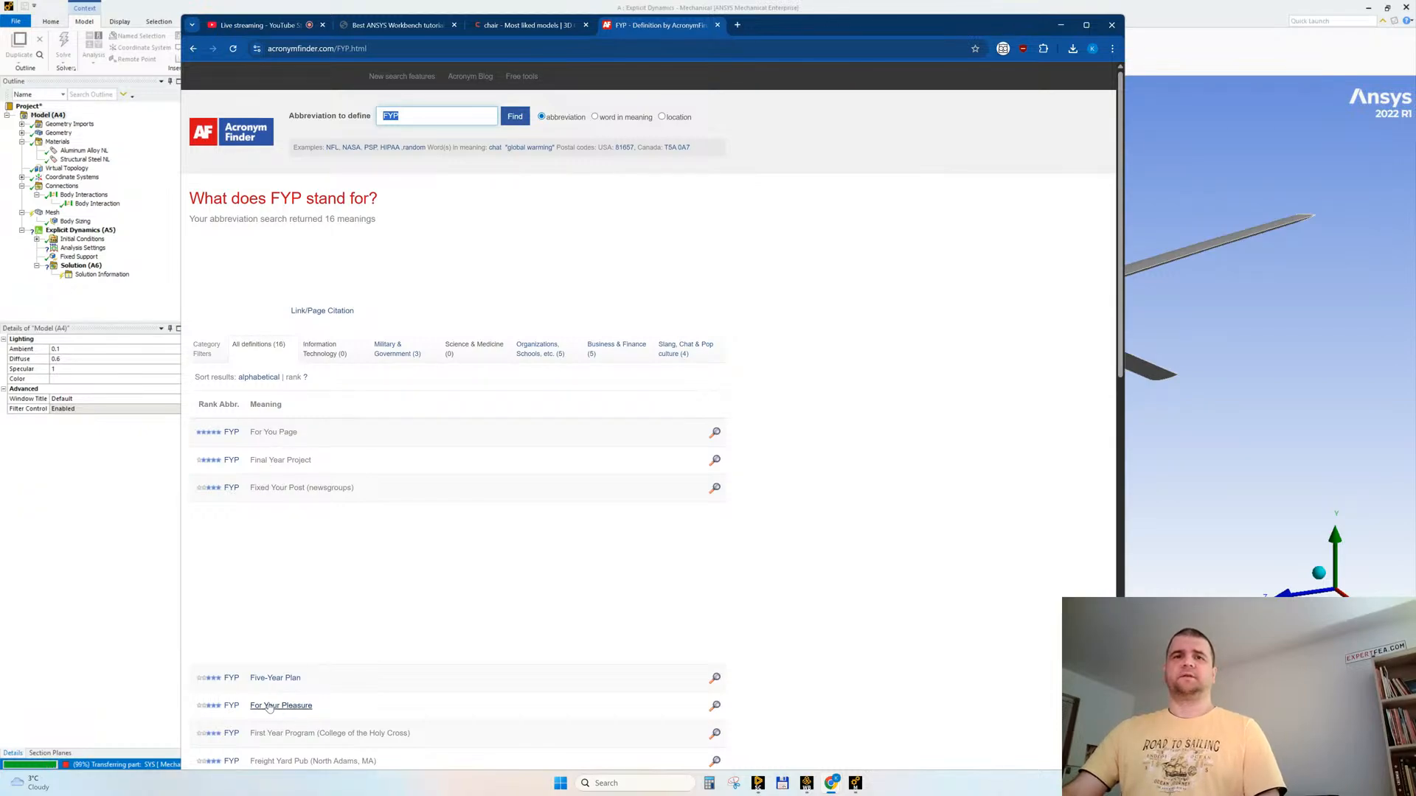
pyautogui.scroll(-1, 273, 626)
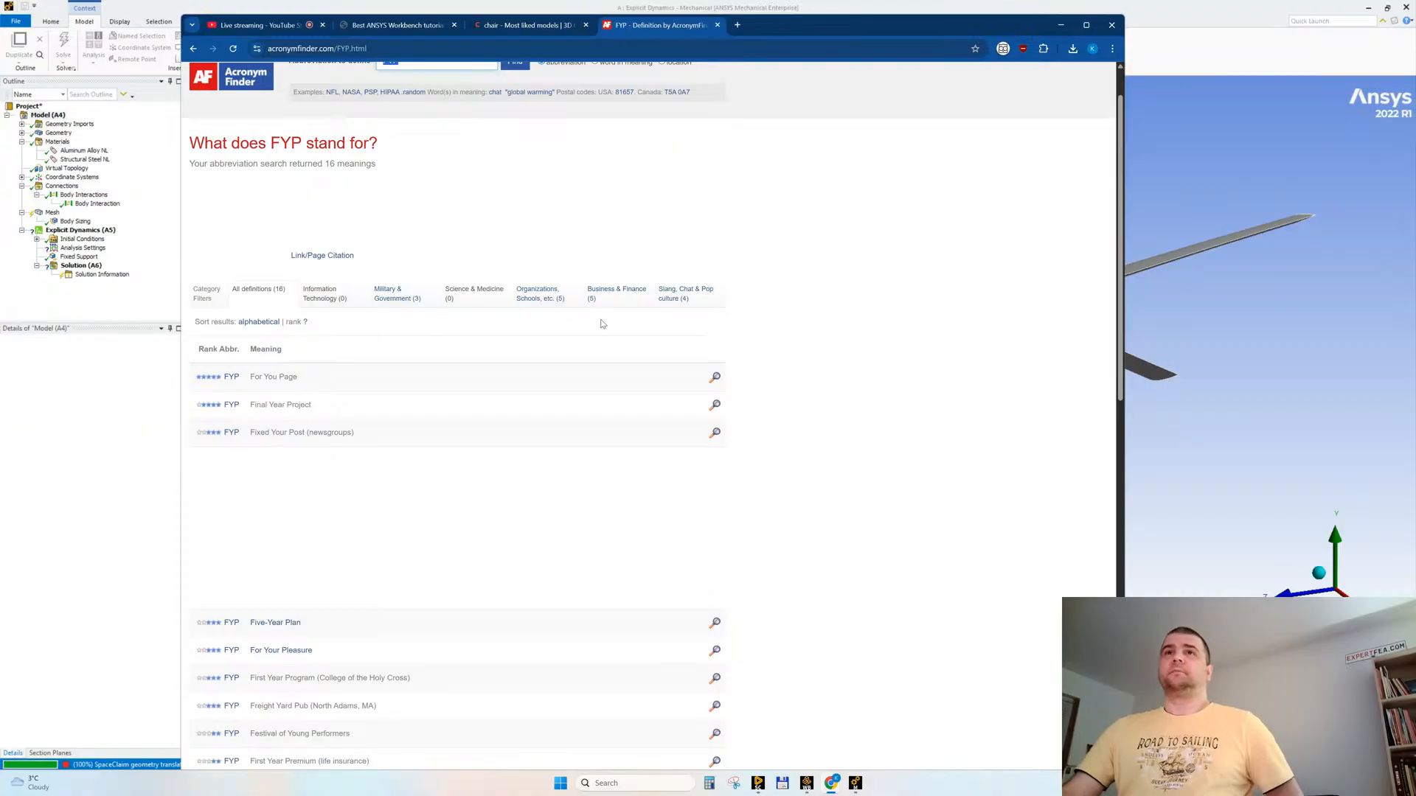
pyautogui.click(673, 293)
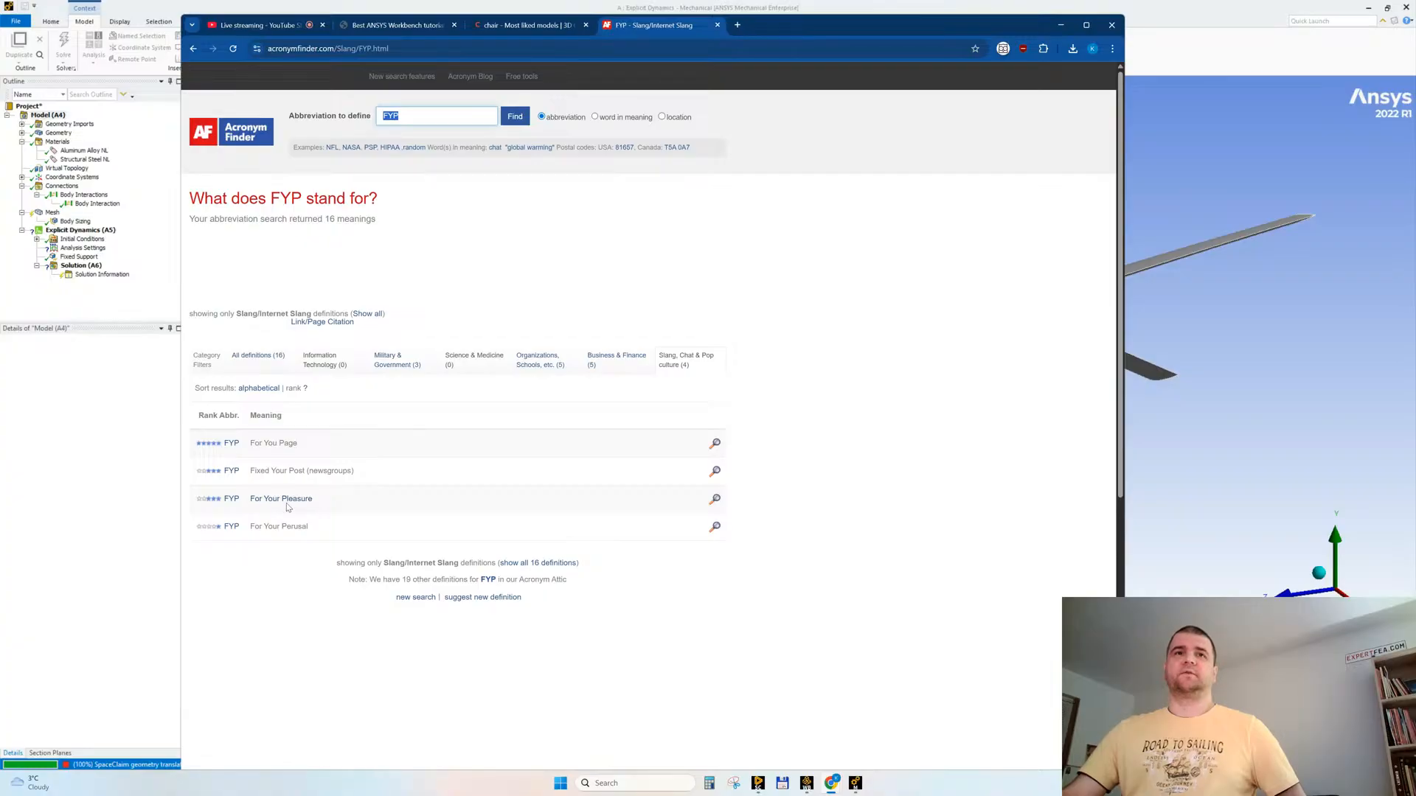
pyautogui.click(1061, 25)
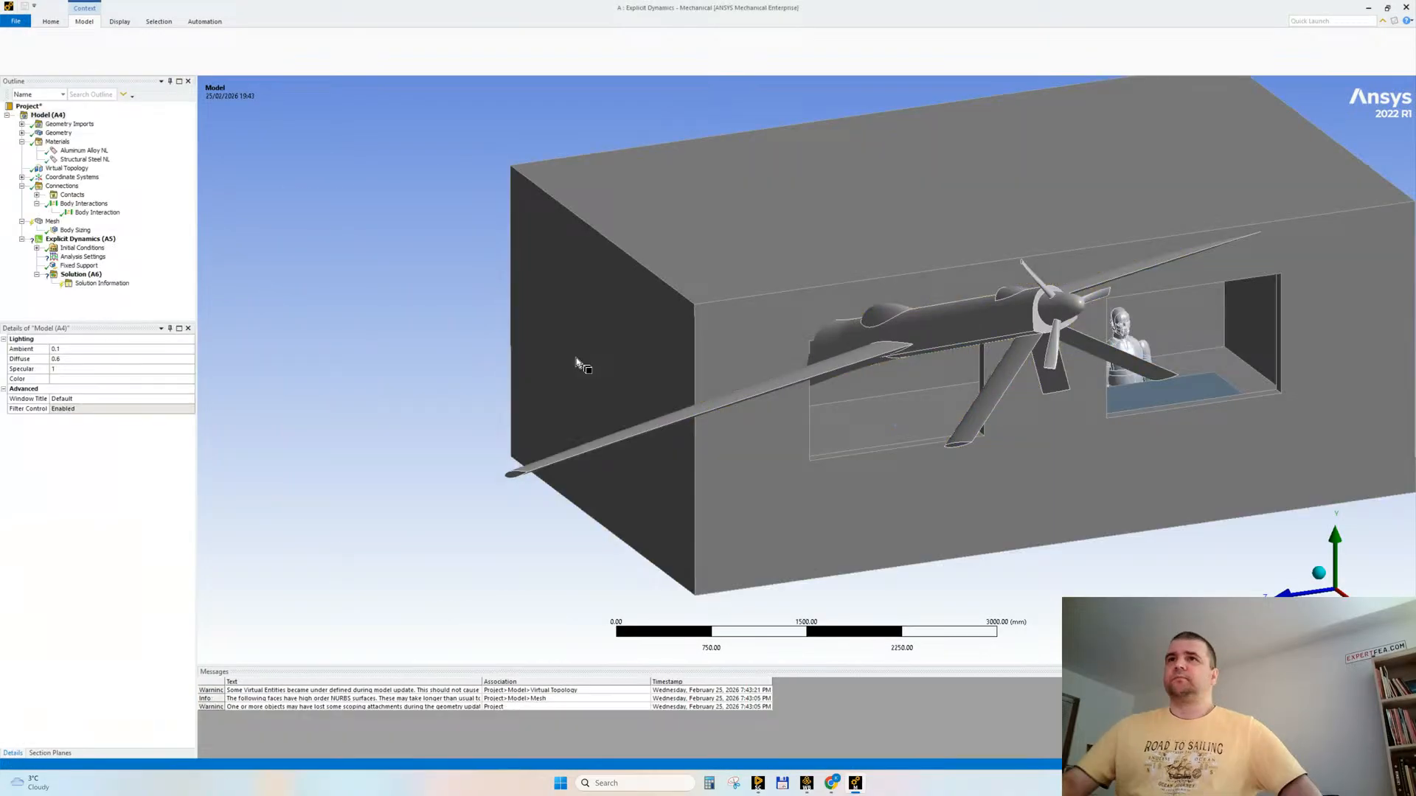
# Step: Generate virtual cells for the updated geometry, including the manikin, using the existing automatic medium virtual topology settings
pyautogui.moveTo(577, 362); pyautogui.dragTo(870, 401, button='middle')
pyautogui.scroll(5, 938, 285)
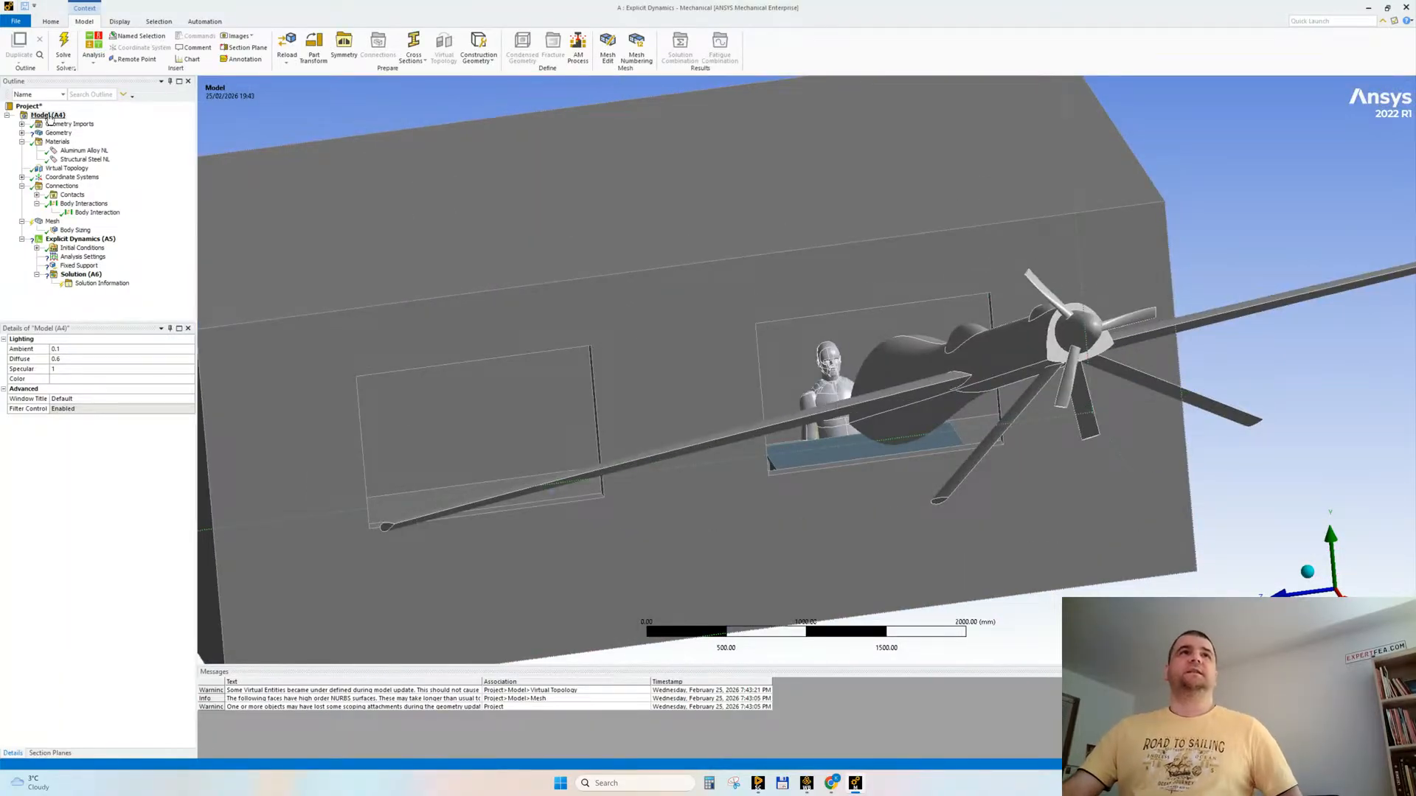
pyautogui.moveTo(863, 380); pyautogui.dragTo(927, 441, button='middle')
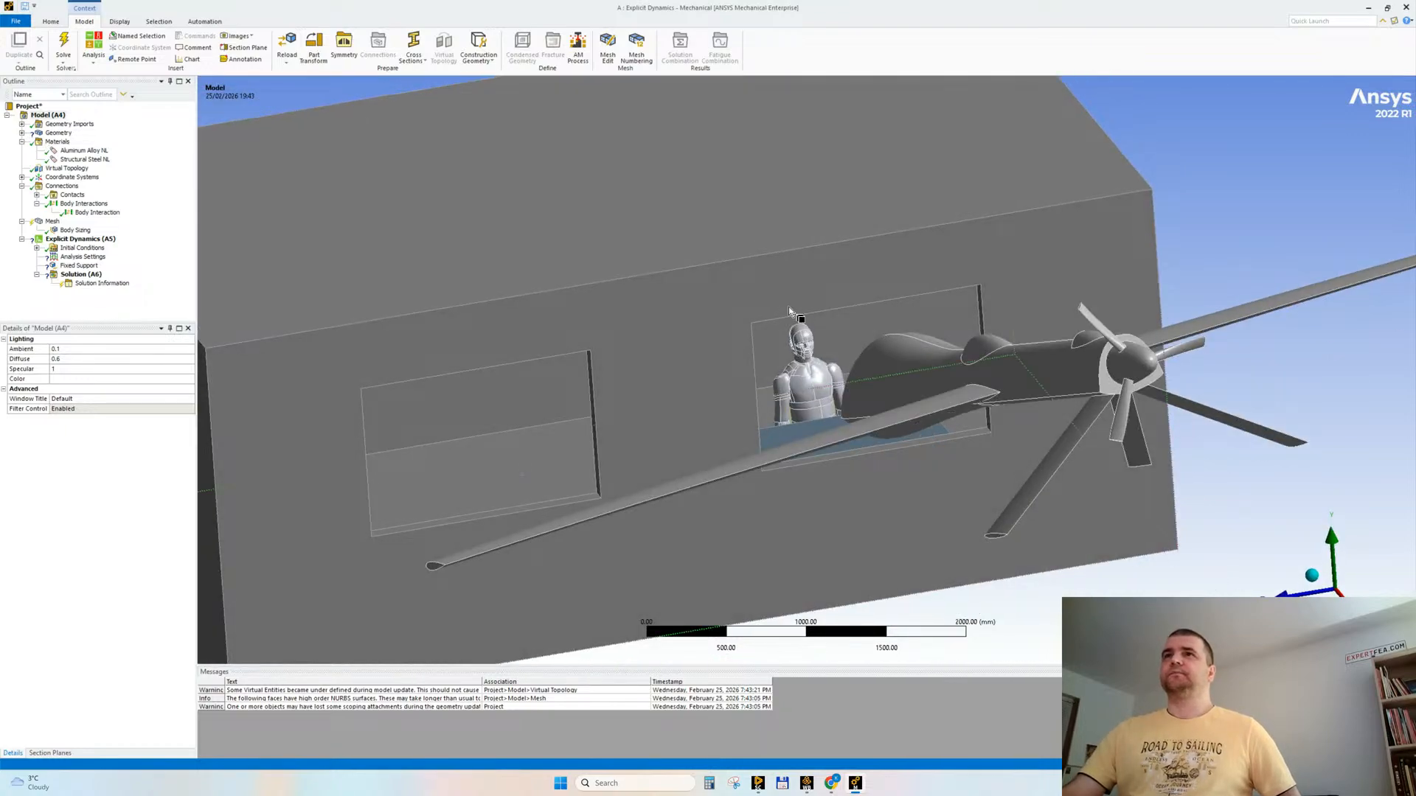
pyautogui.click(804, 339)
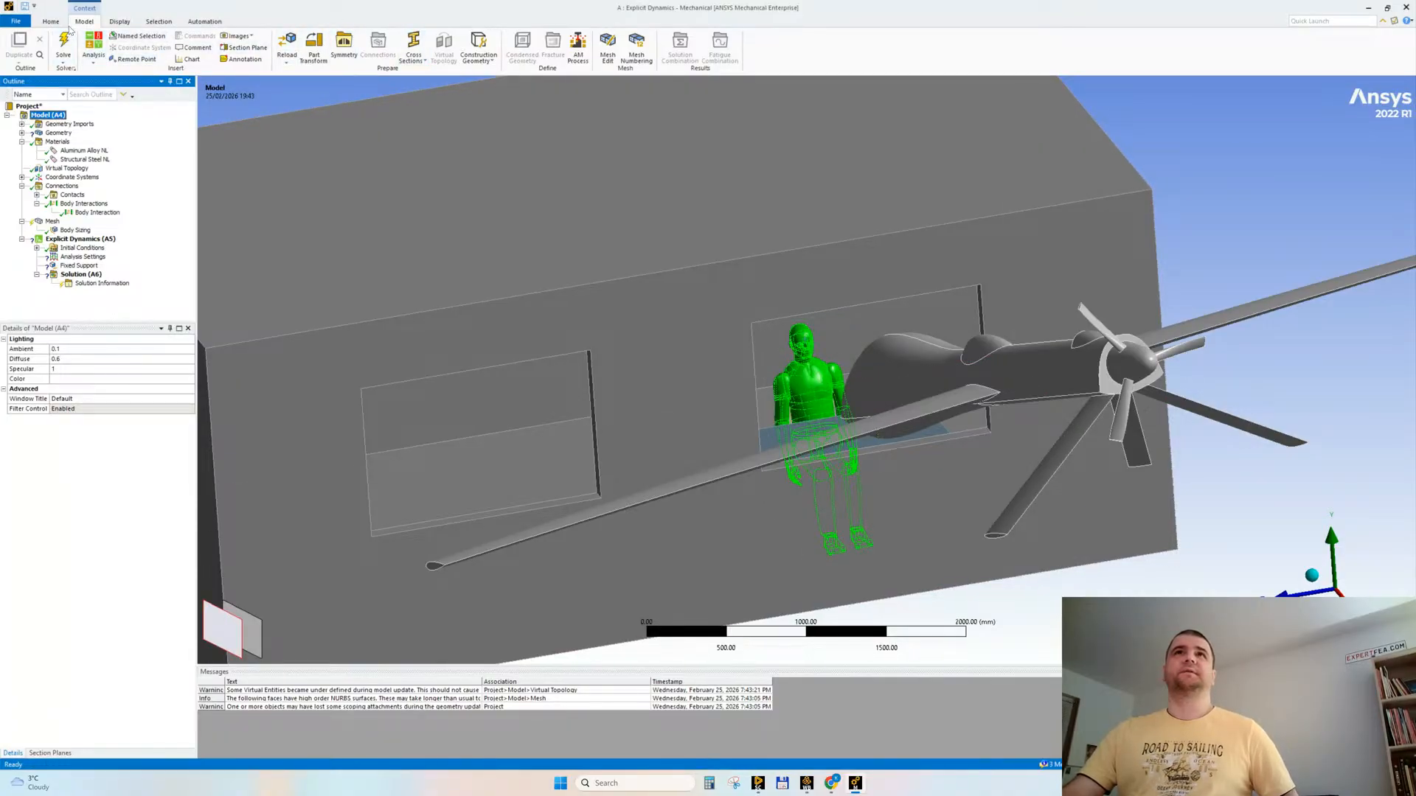
pyautogui.click(28, 106)
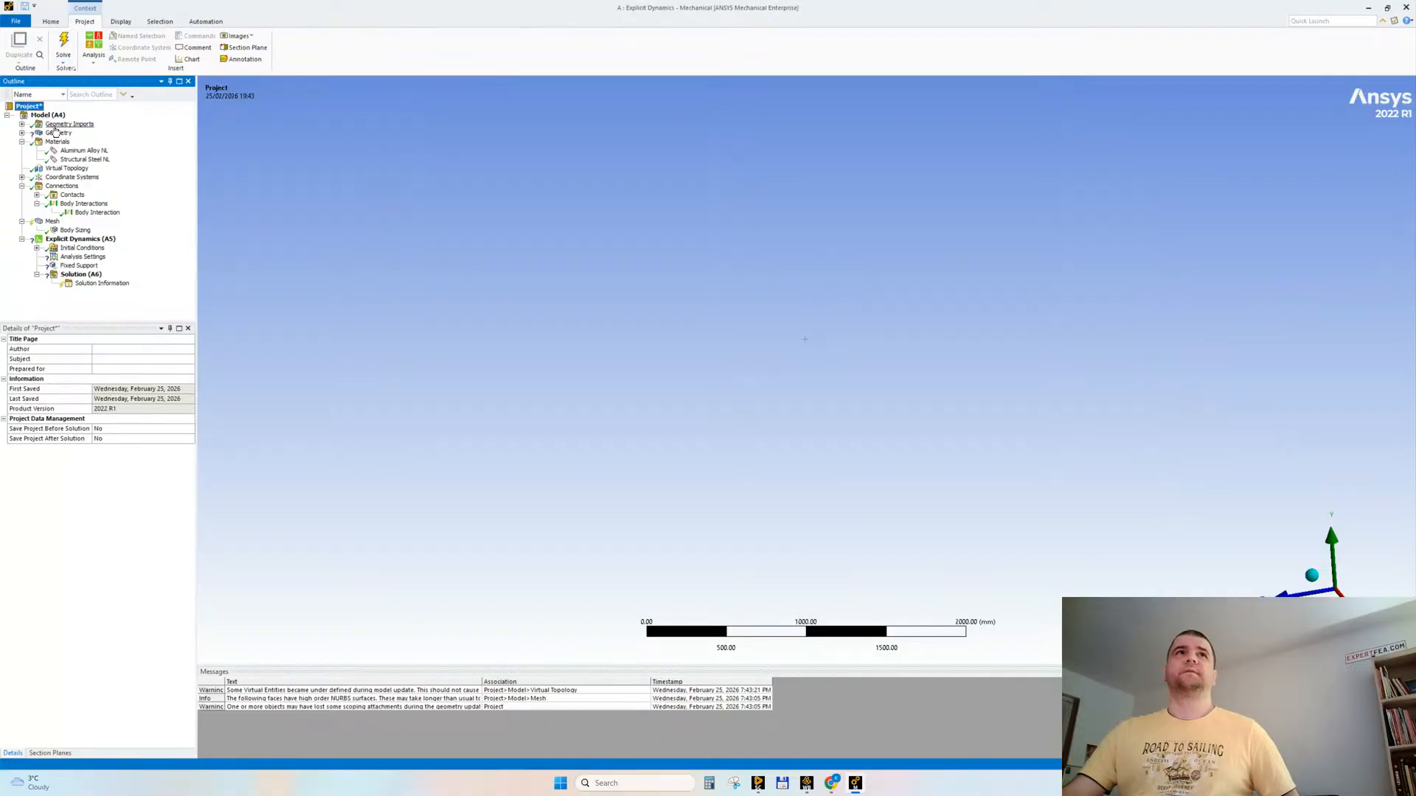
pyautogui.click(47, 115)
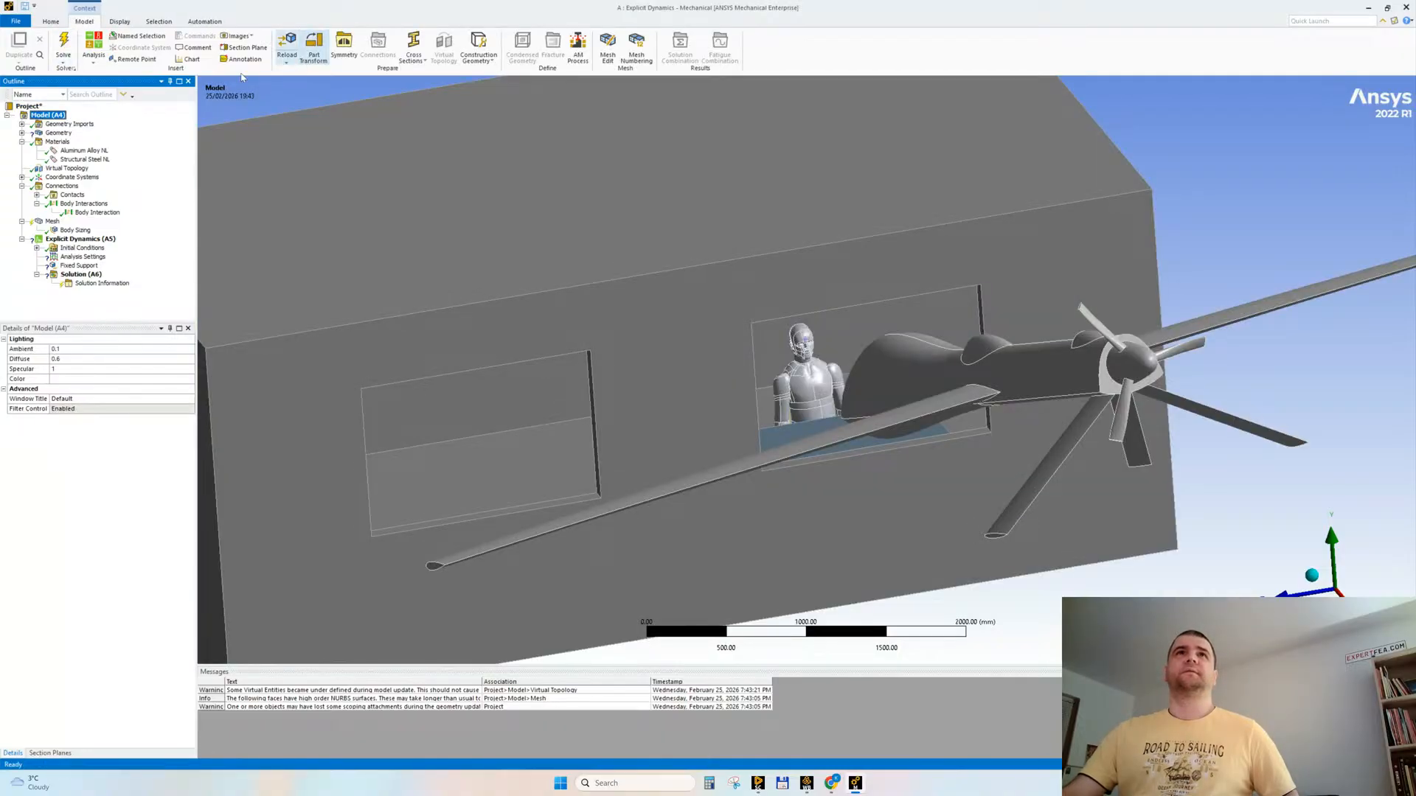
pyautogui.click(67, 168)
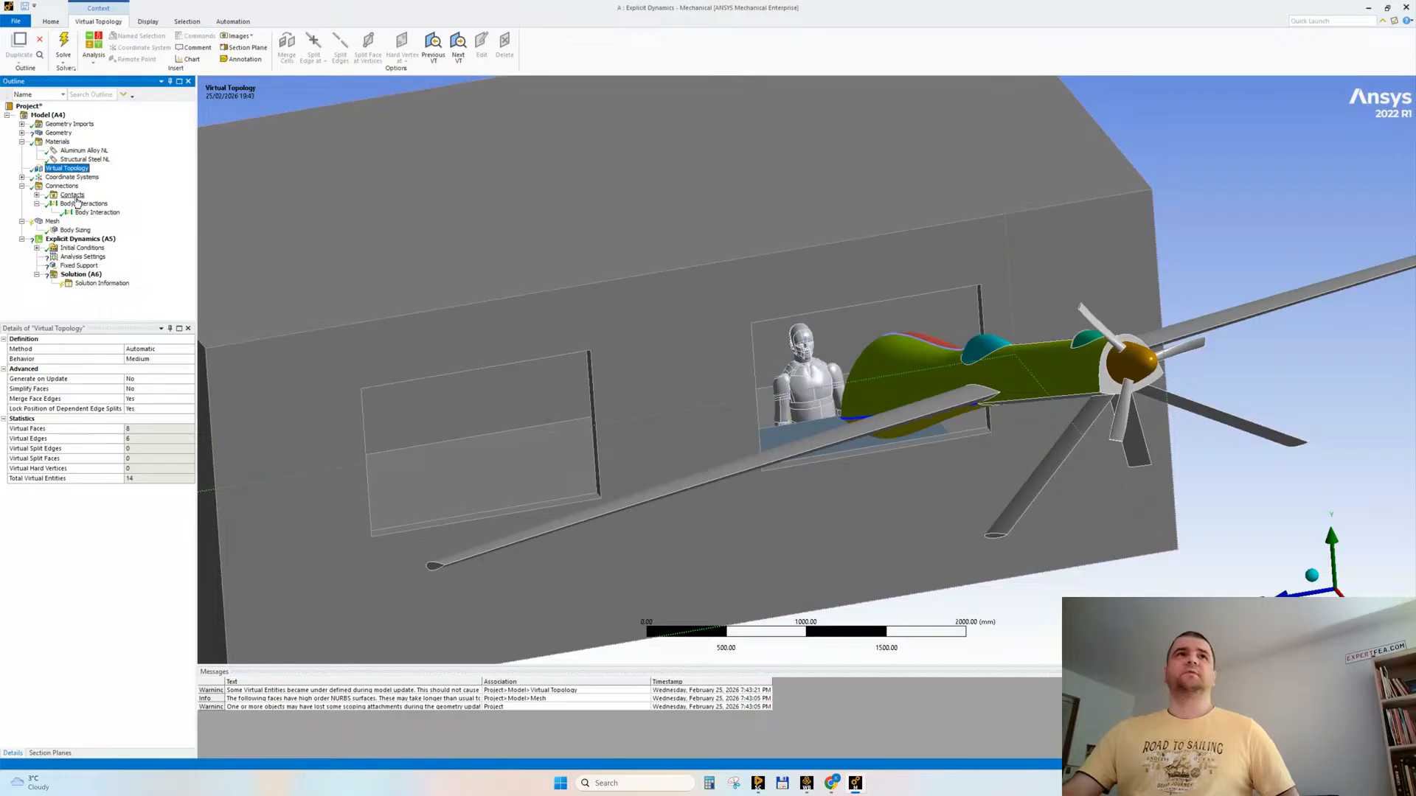
pyautogui.rightClick(66, 169)
pyautogui.click(111, 186)
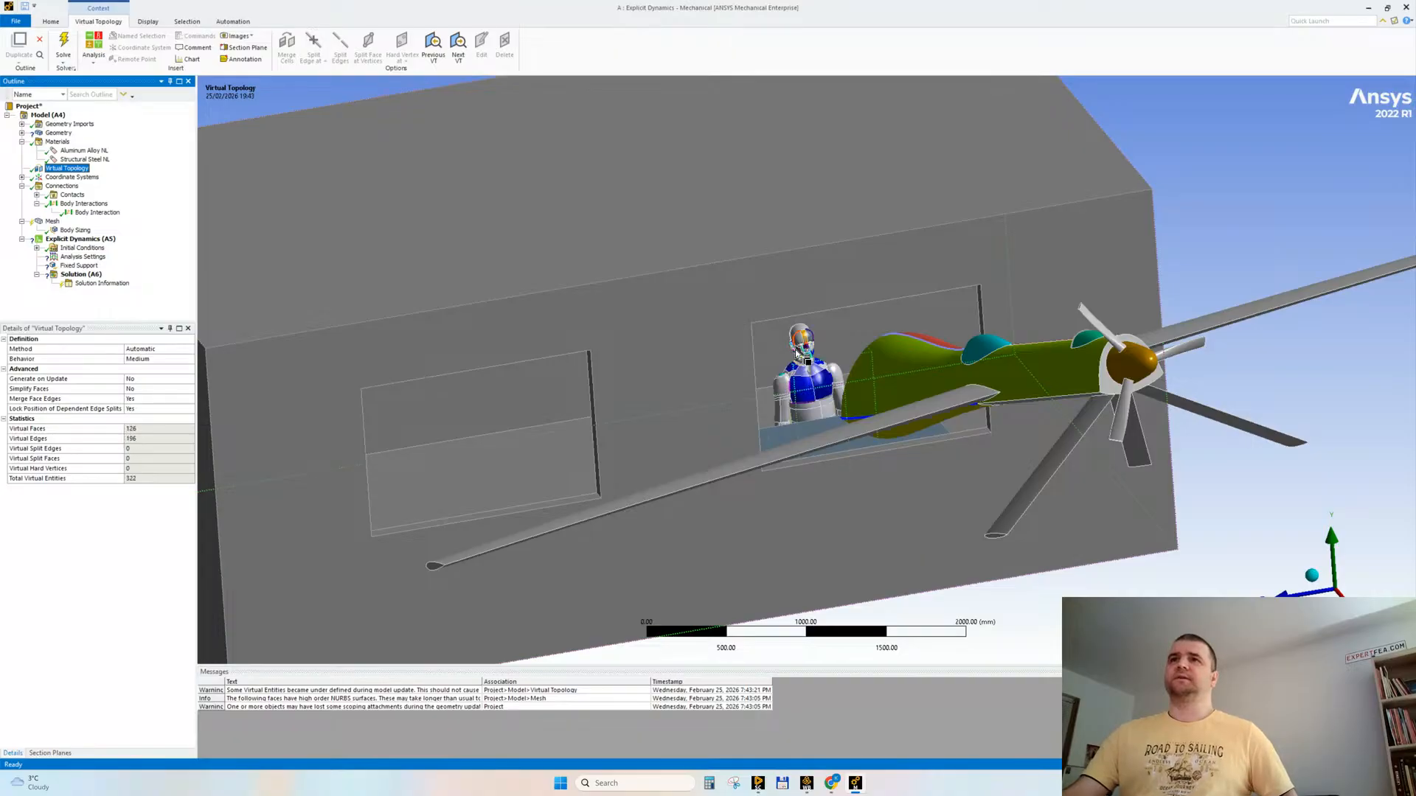
# Step: Examine the virtual faces on the manikin's body and hands, and the desk and chair around it
pyautogui.moveTo(797, 354); pyautogui.dragTo(874, 445, button='middle')
pyautogui.moveTo(799, 487)
pyautogui.mouseDown(button='middle')
pyautogui.moveTo(796, 554)
pyautogui.moveTo(782, 483)
pyautogui.mouseUp(button='middle')
pyautogui.keyDown('shift'); pyautogui.moveTo(781, 491); pyautogui.dragTo(705, 232, button='middle'); pyautogui.keyUp('shift')
pyautogui.keyDown('ctrl'); pyautogui.moveTo(802, 626); pyautogui.dragTo(763, 44, button='middle'); pyautogui.keyUp('ctrl')
pyautogui.keyDown('ctrl'); pyautogui.moveTo(812, 408); pyautogui.dragTo(769, 472, button='middle'); pyautogui.keyUp('ctrl')
pyautogui.keyDown('shift'); pyautogui.moveTo(769, 472); pyautogui.dragTo(848, 721, button='middle'); pyautogui.keyUp('shift')
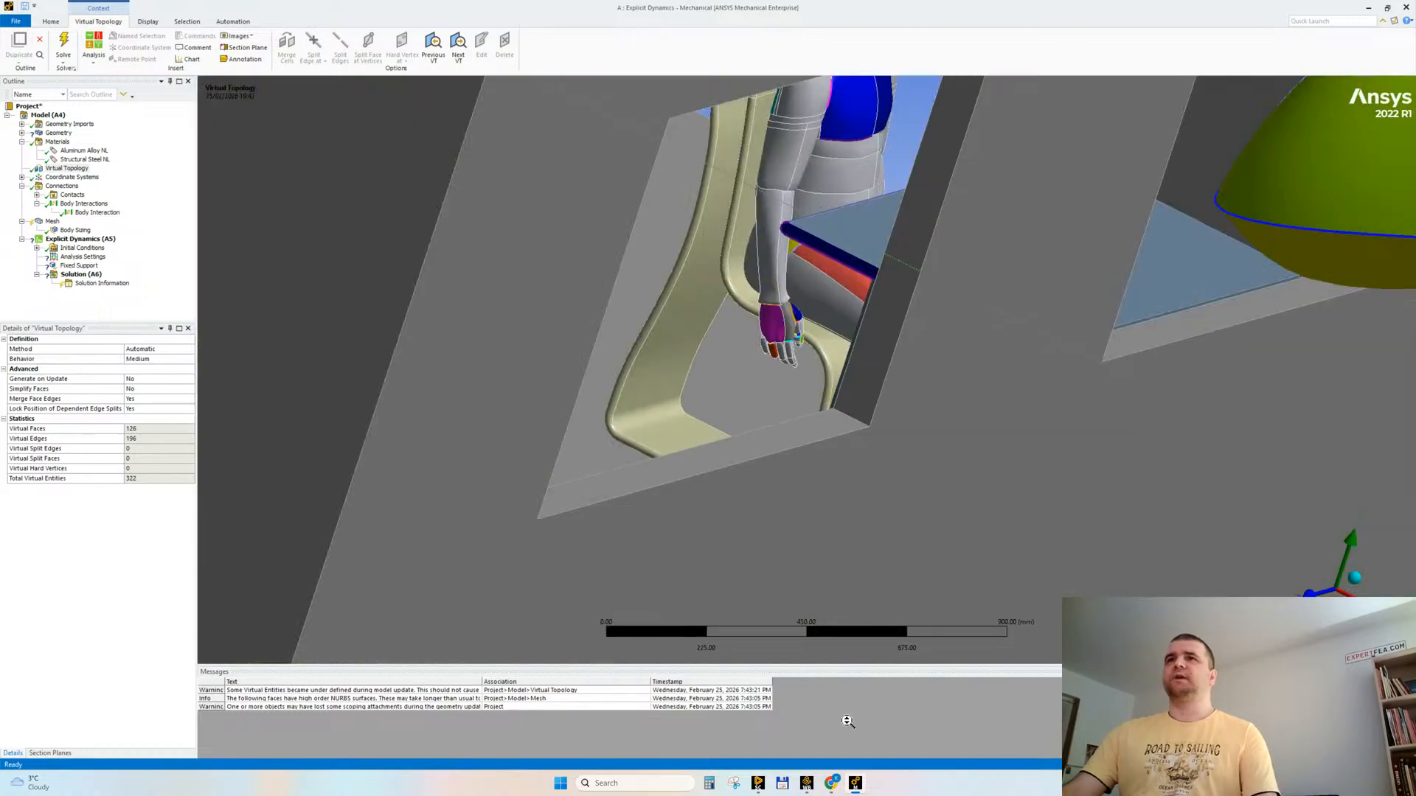
pyautogui.keyDown('shift'); pyautogui.moveTo(830, 369); pyautogui.dragTo(853, 563, button='middle'); pyautogui.keyUp('shift')
pyautogui.moveTo(956, 382)
pyautogui.mouseDown(button='middle')
pyautogui.moveTo(860, 481)
pyautogui.moveTo(748, 451)
pyautogui.mouseUp(button='middle')
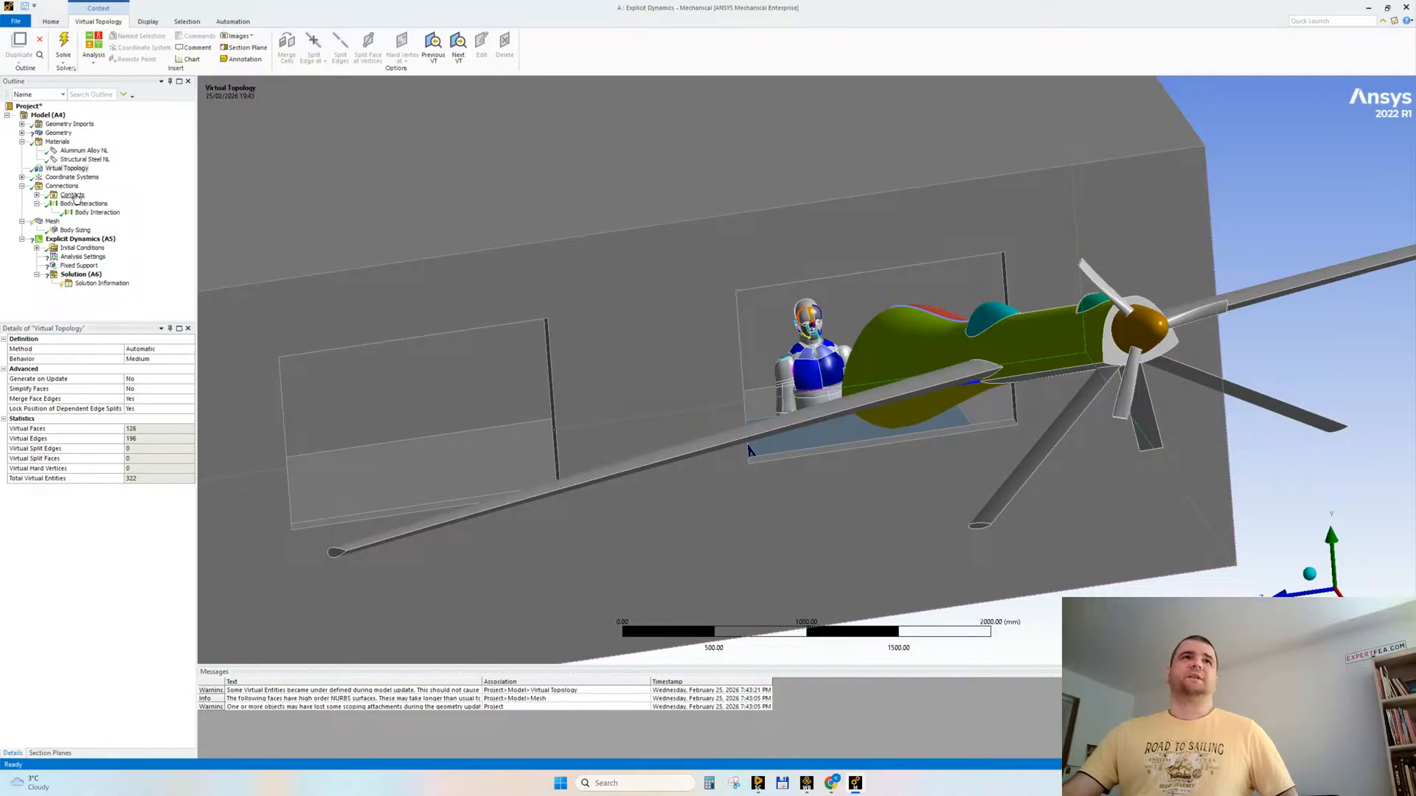
# Step: Reset the global mesh element size to its default and set the defeature size to 5 mm
pyautogui.click(52, 221)
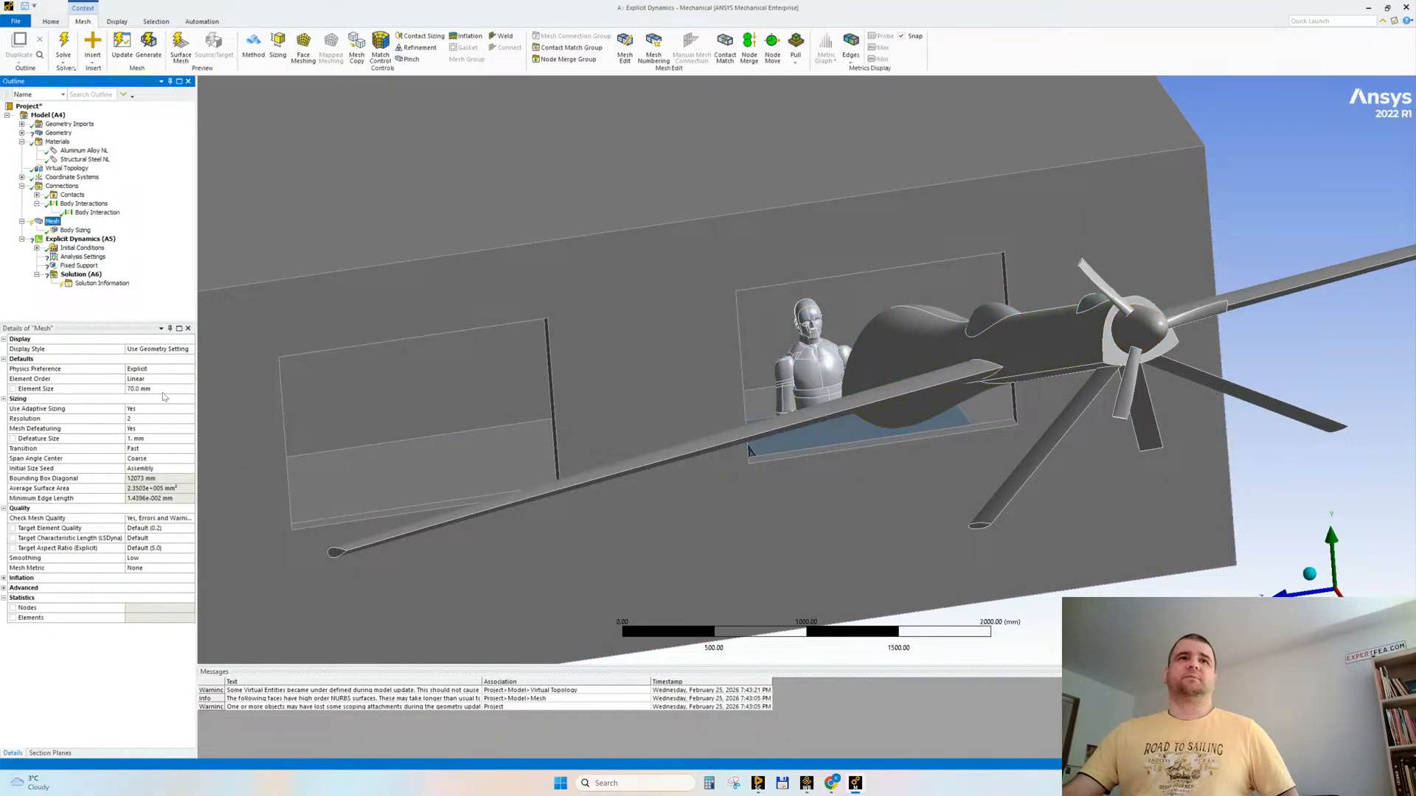
pyautogui.click(167, 390)
pyautogui.write('0')
pyautogui.press('Return')
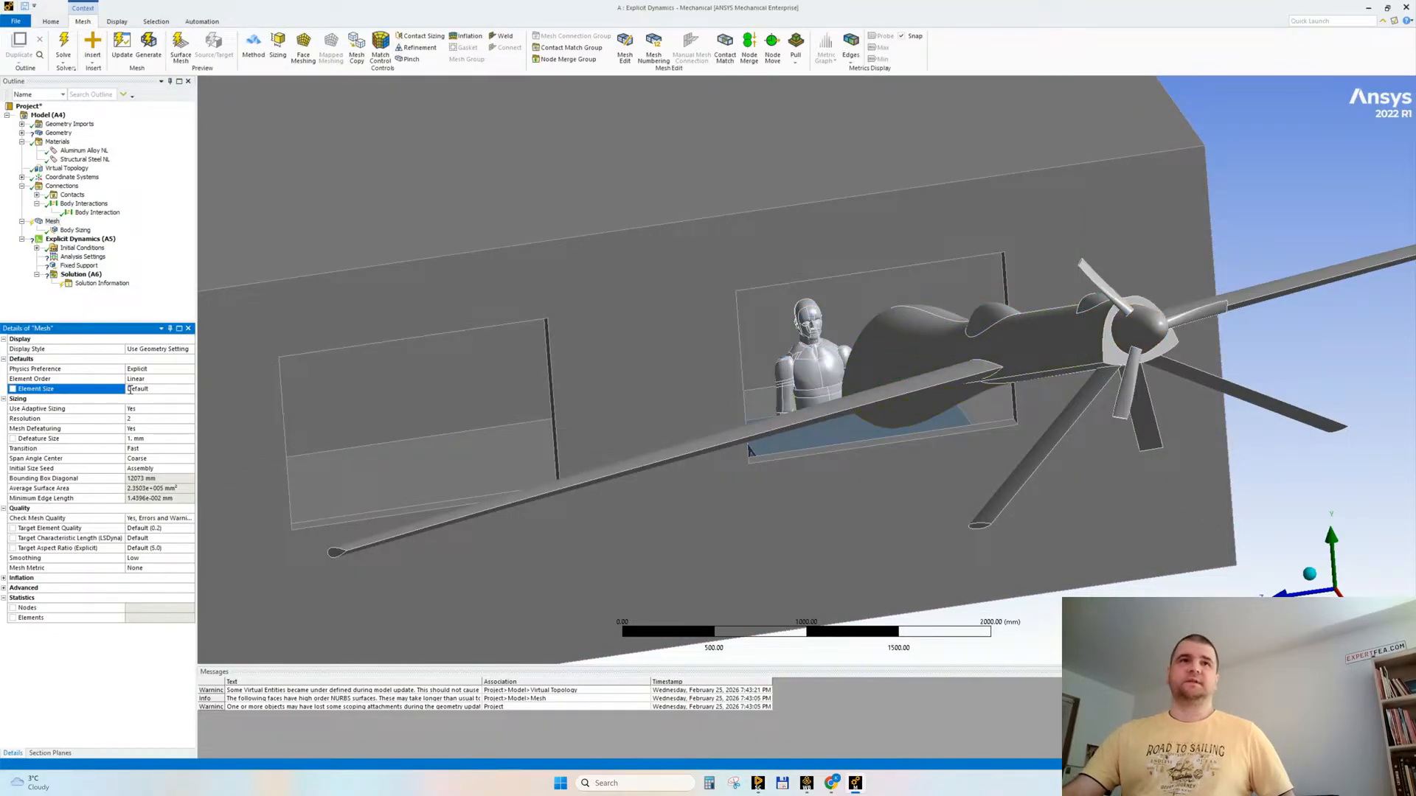
pyautogui.click(153, 439)
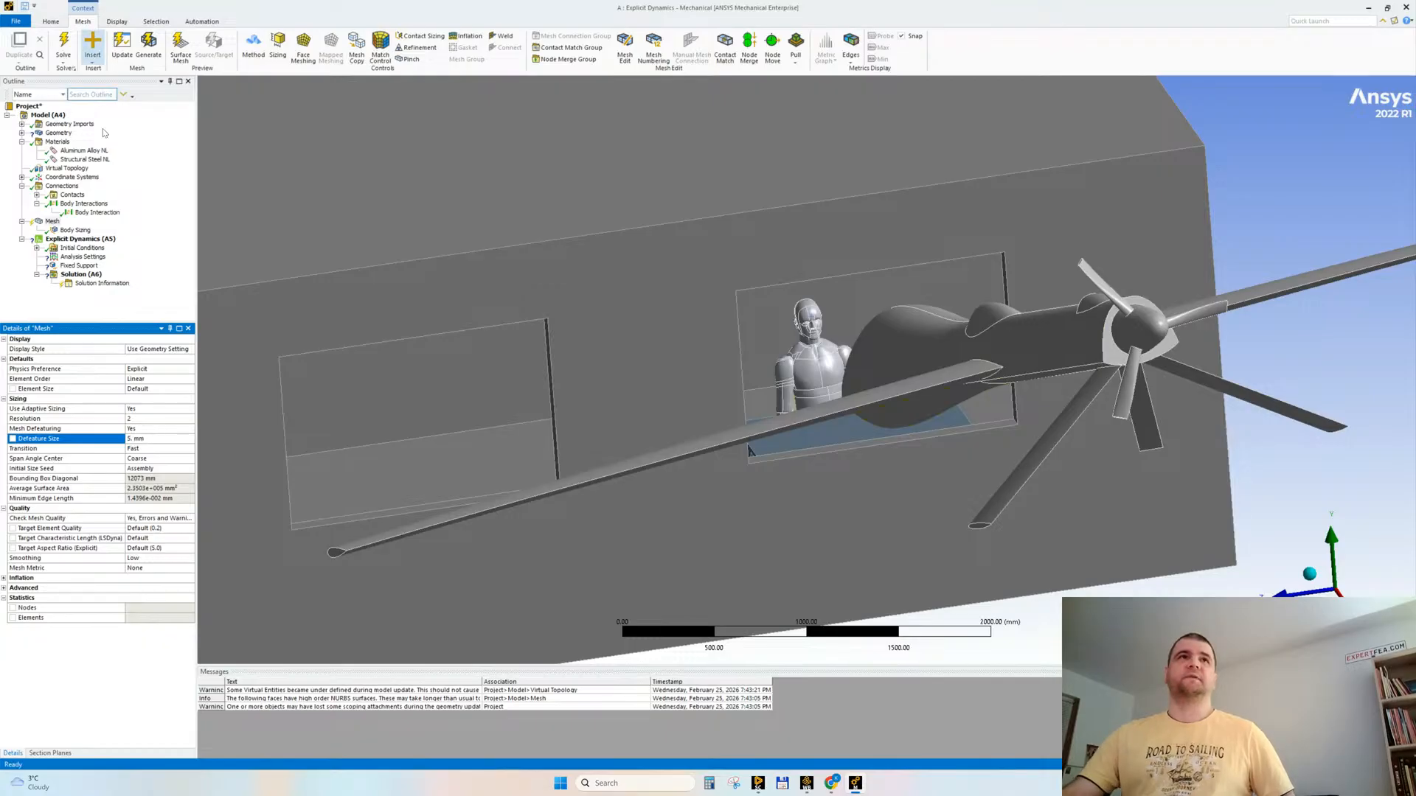
# Step: Check the drone's body sizing and generate the mesh for all bodies
pyautogui.click(85, 231)
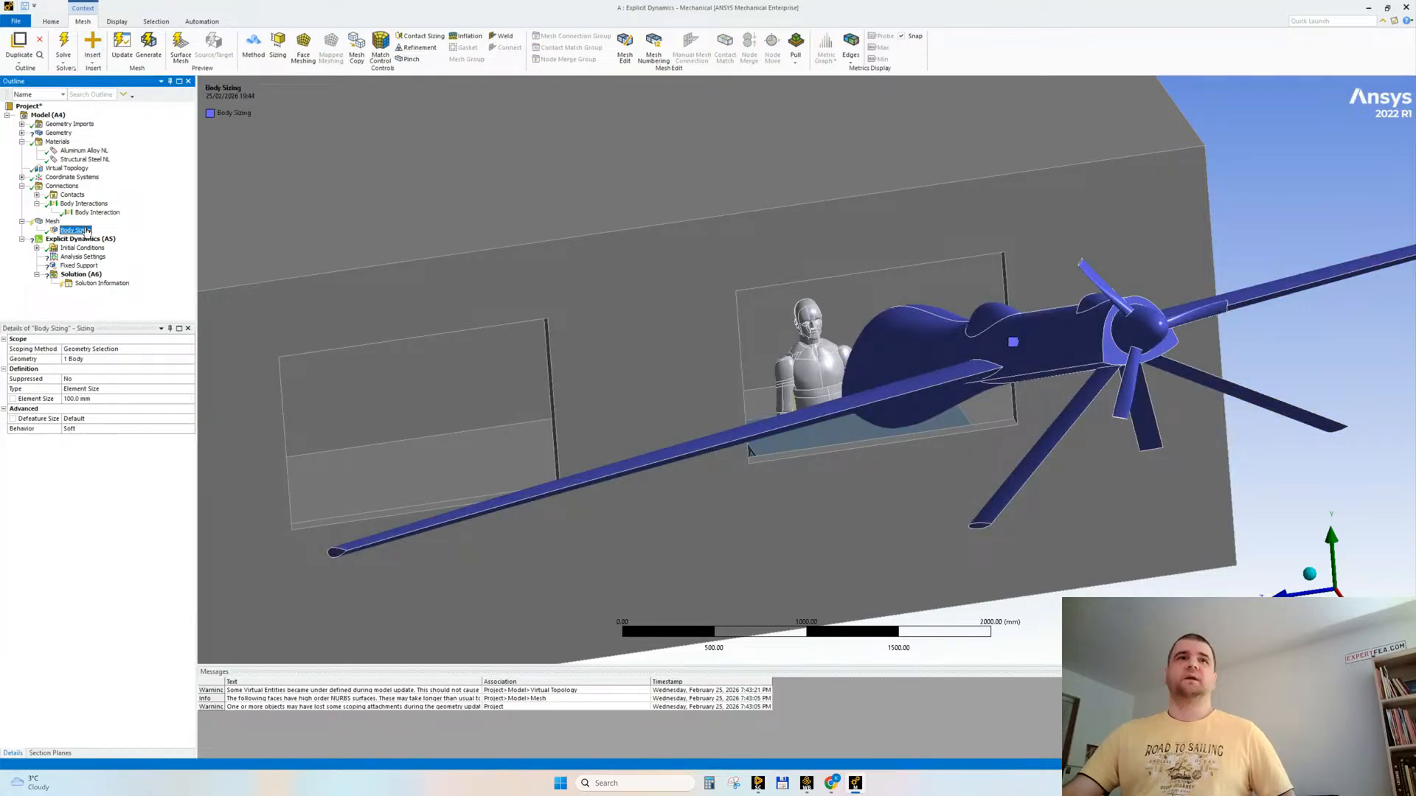
pyautogui.rightClick(52, 222)
pyautogui.click(81, 260)
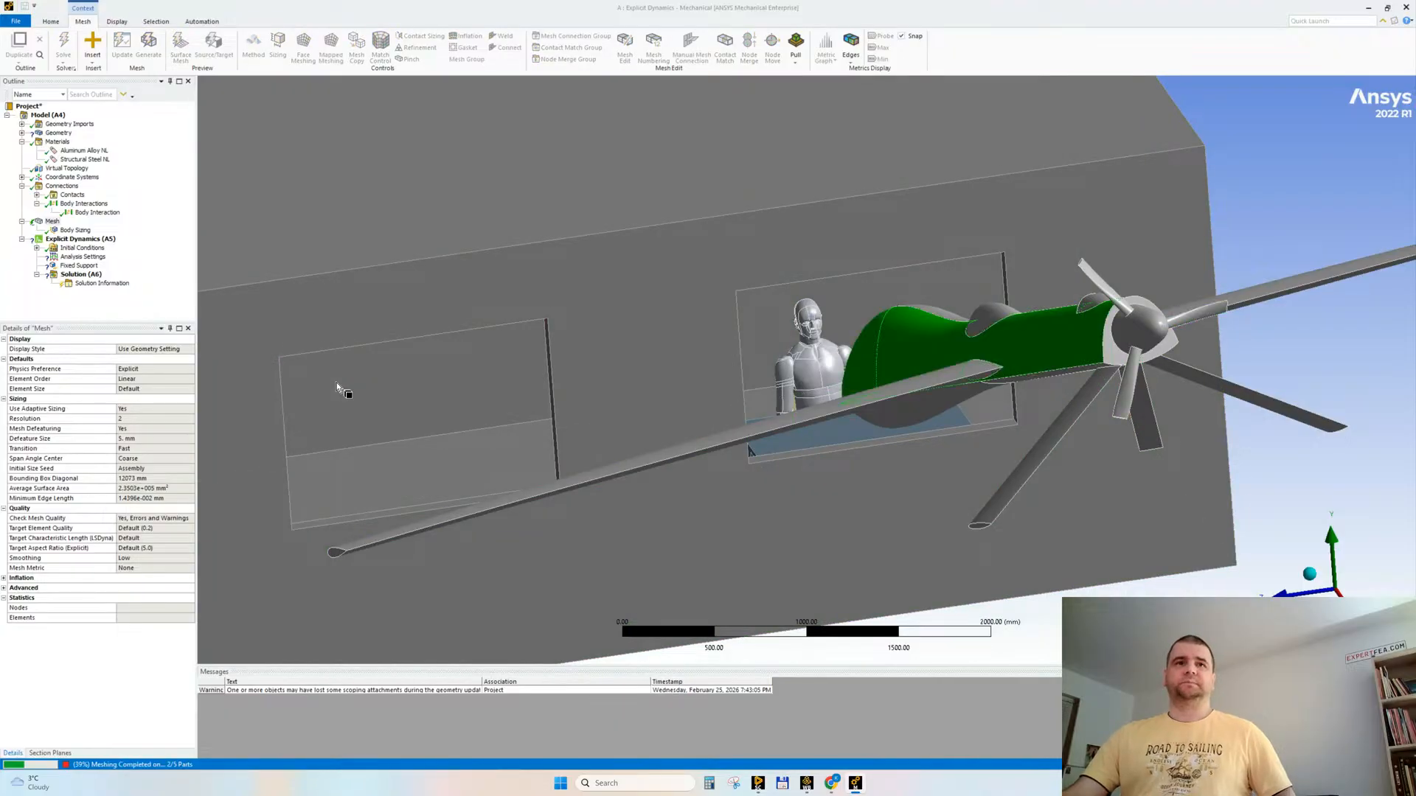
# Step: Switch to the live-streaming page in Chrome to read the chat during meshing, and return to Ansys Mechanical
pyautogui.click(758, 785)
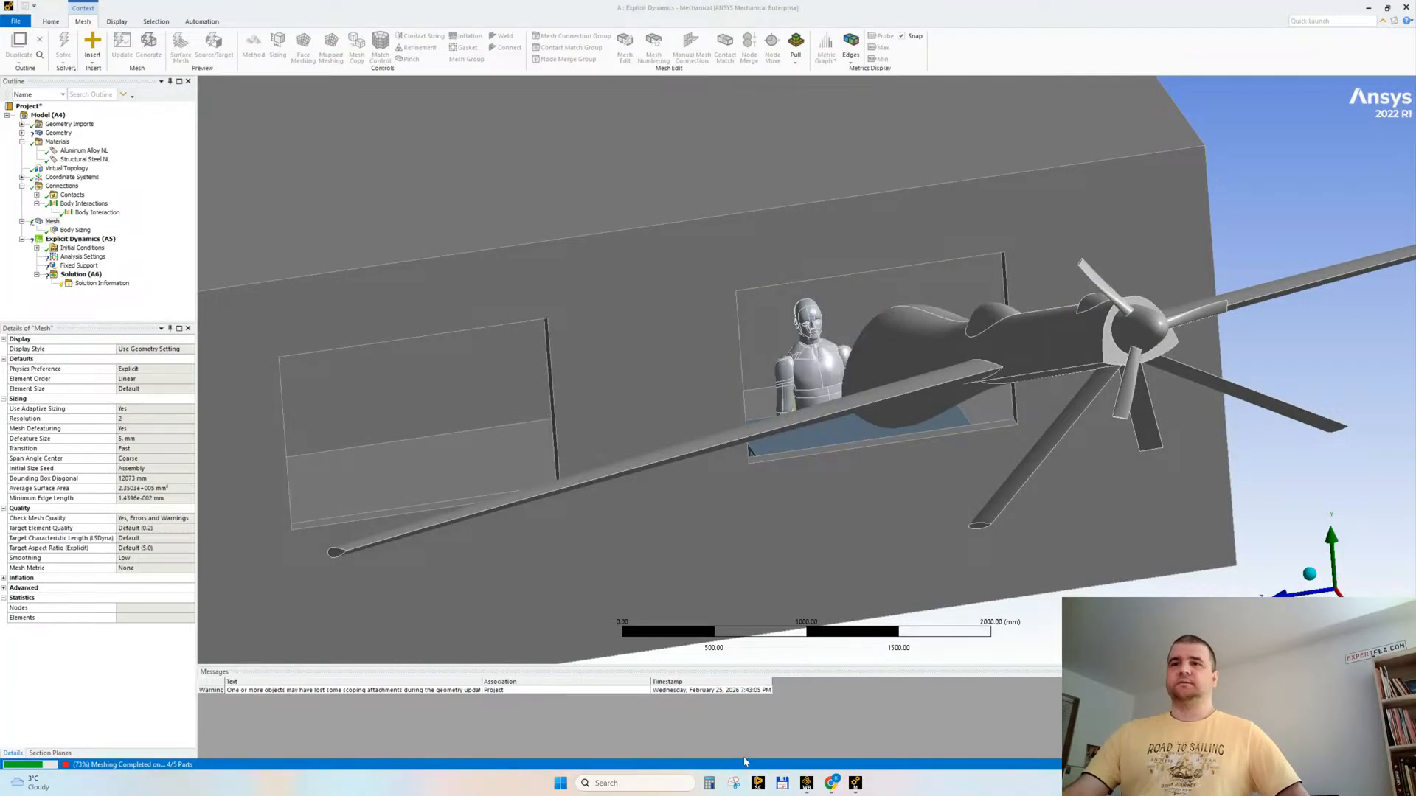
pyautogui.moveTo(830, 783)
pyautogui.click(771, 719)
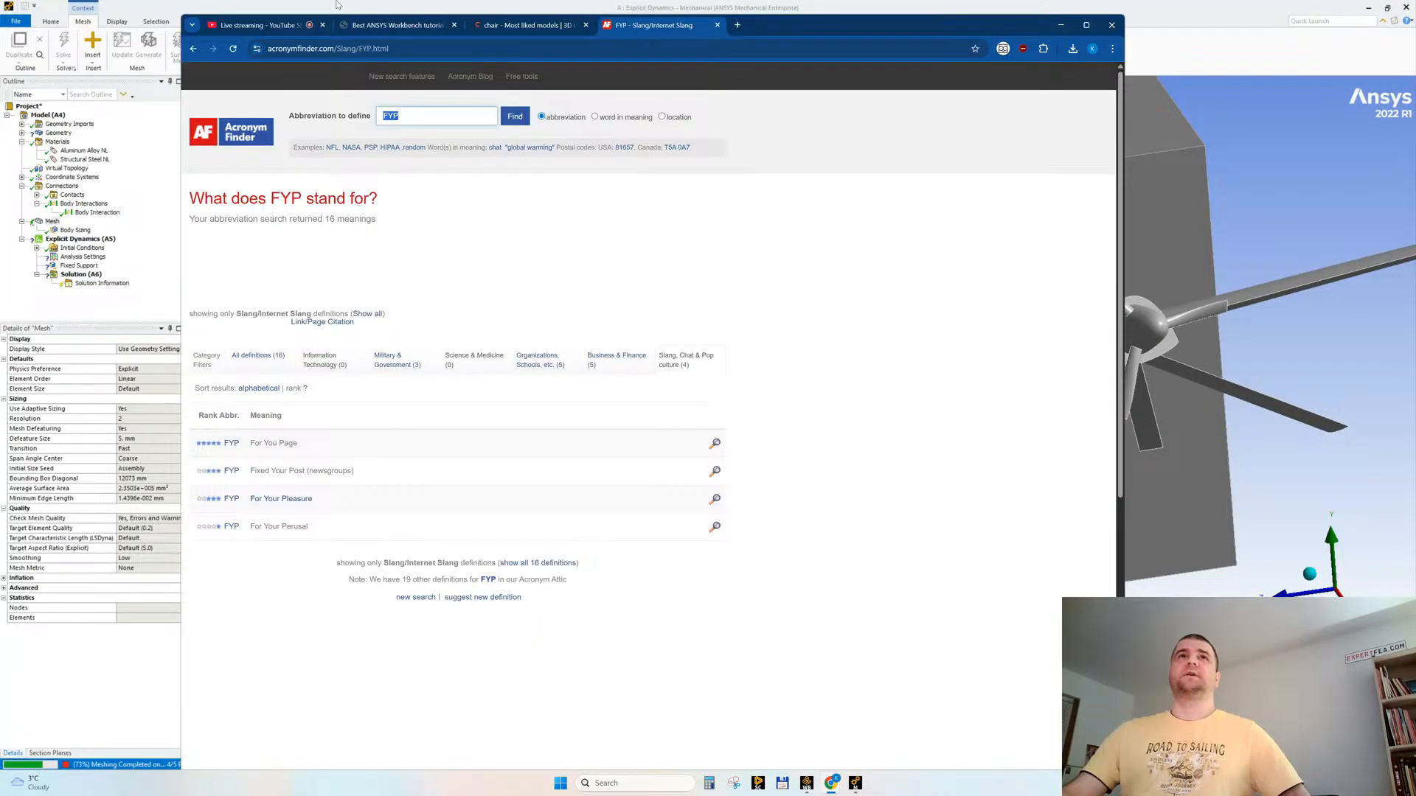
pyautogui.click(251, 26)
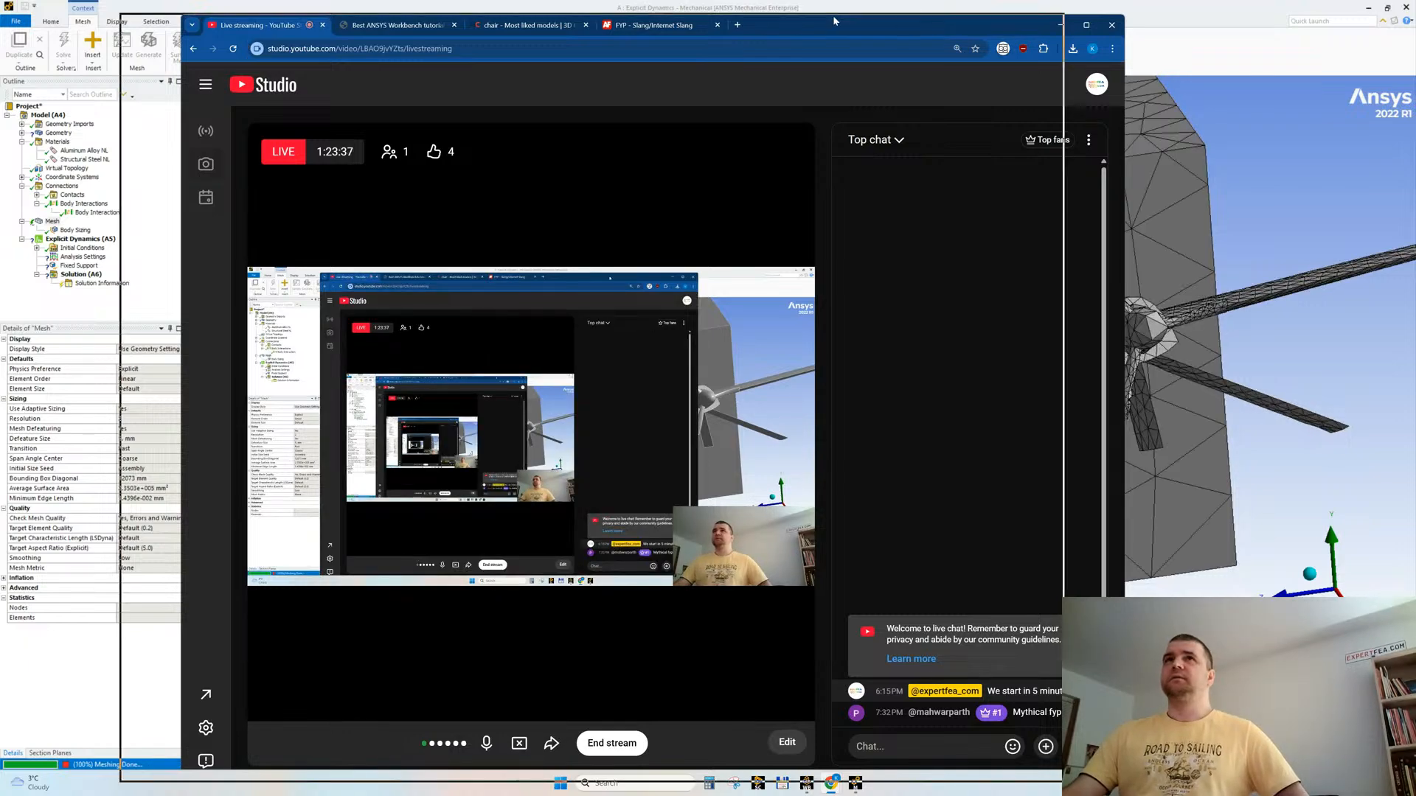
pyautogui.moveTo(896, 23); pyautogui.dragTo(819, 25)
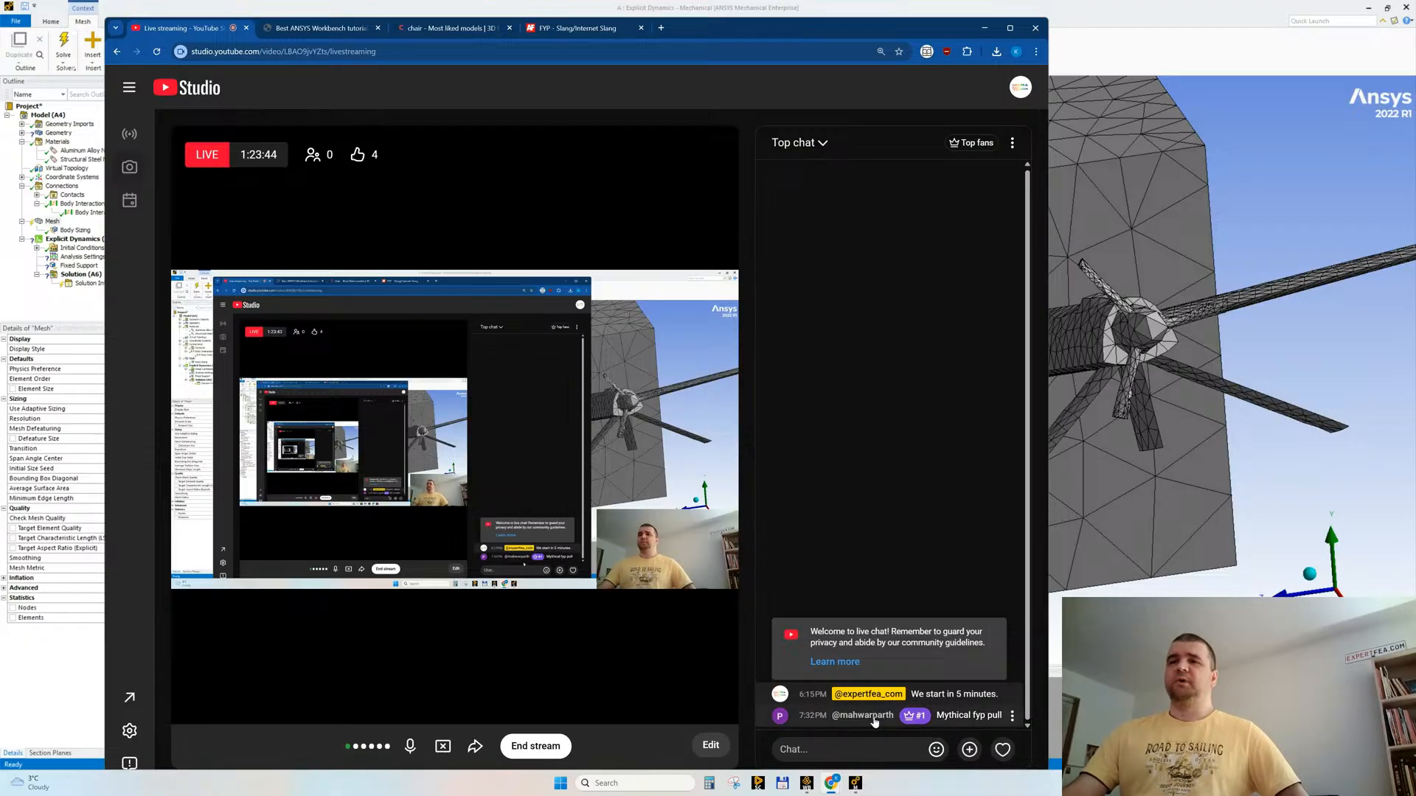
pyautogui.click(983, 28)
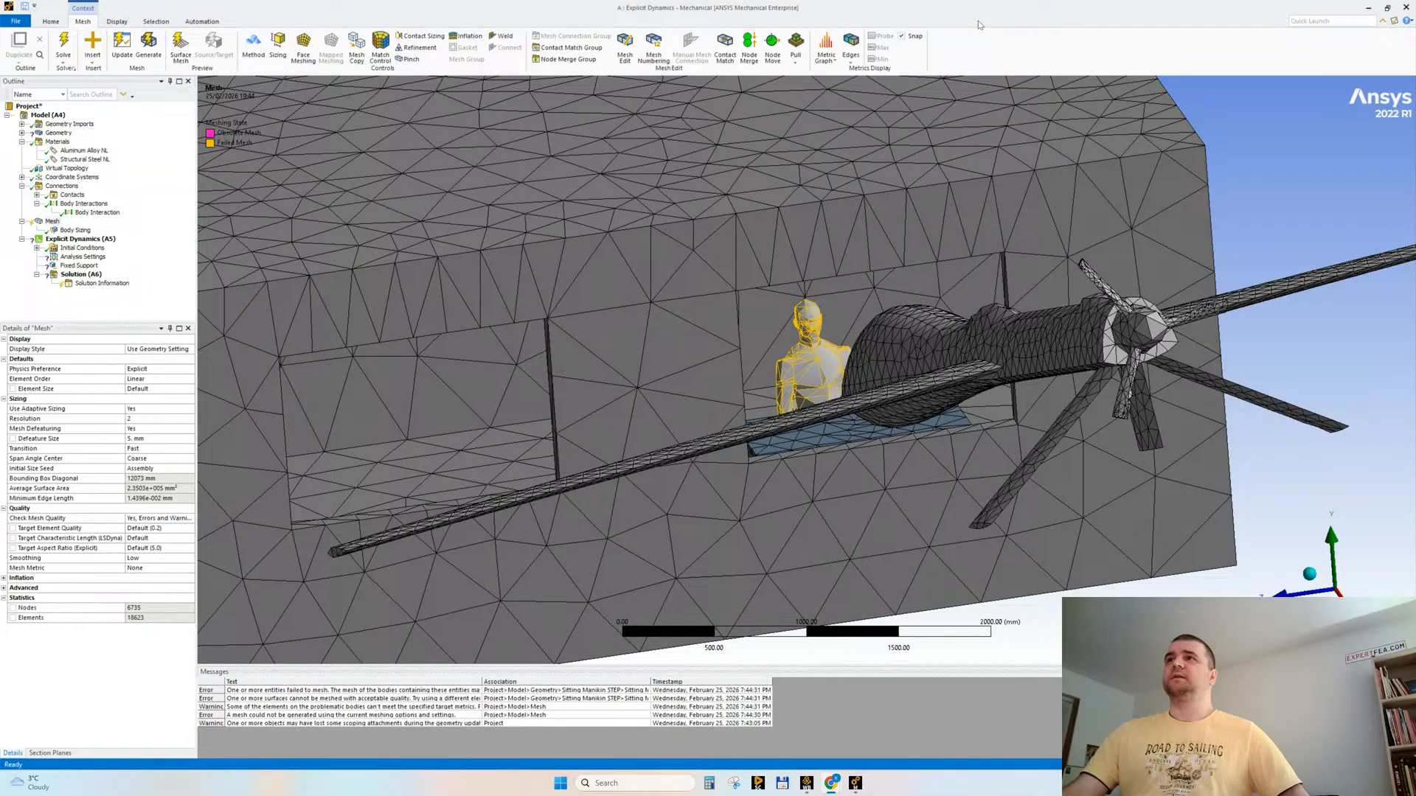
# Step: Regenerate the mesh with the sizing resolution set to 3 and the defeature size set to 10 mm
pyautogui.scroll(-3, 912, 445)
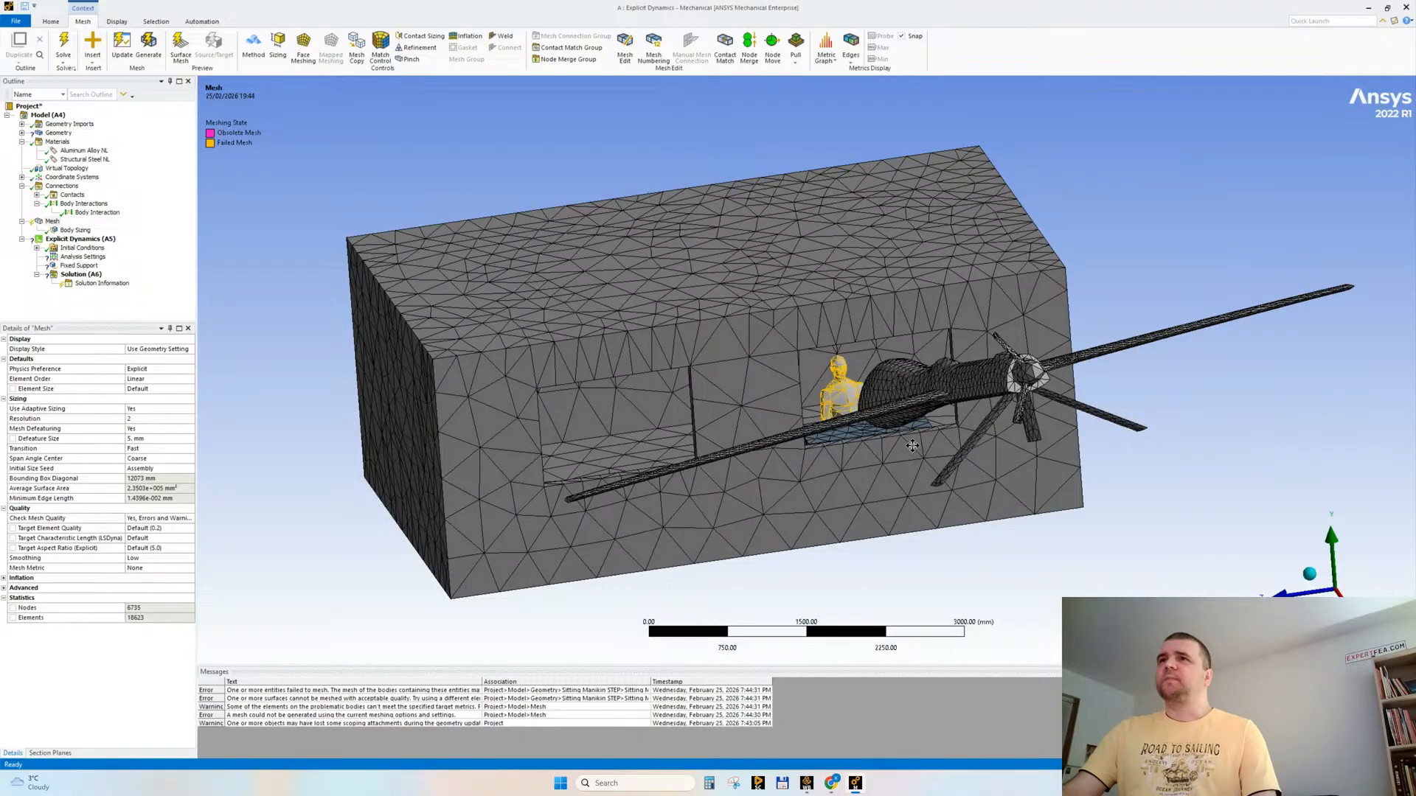
pyautogui.moveTo(912, 445); pyautogui.dragTo(830, 481, button='middle')
pyautogui.scroll(5, 830, 481)
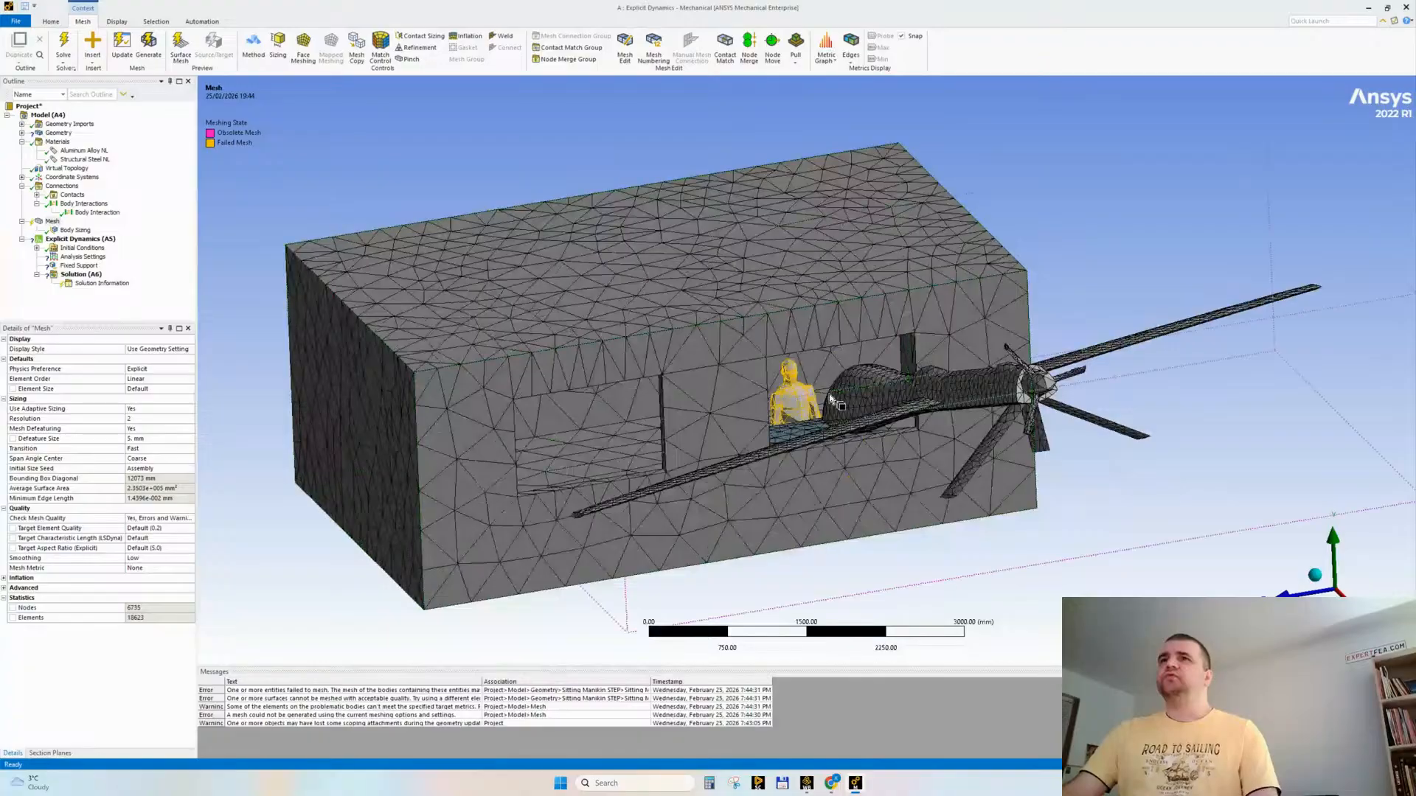
pyautogui.scroll(-3, 879, 507)
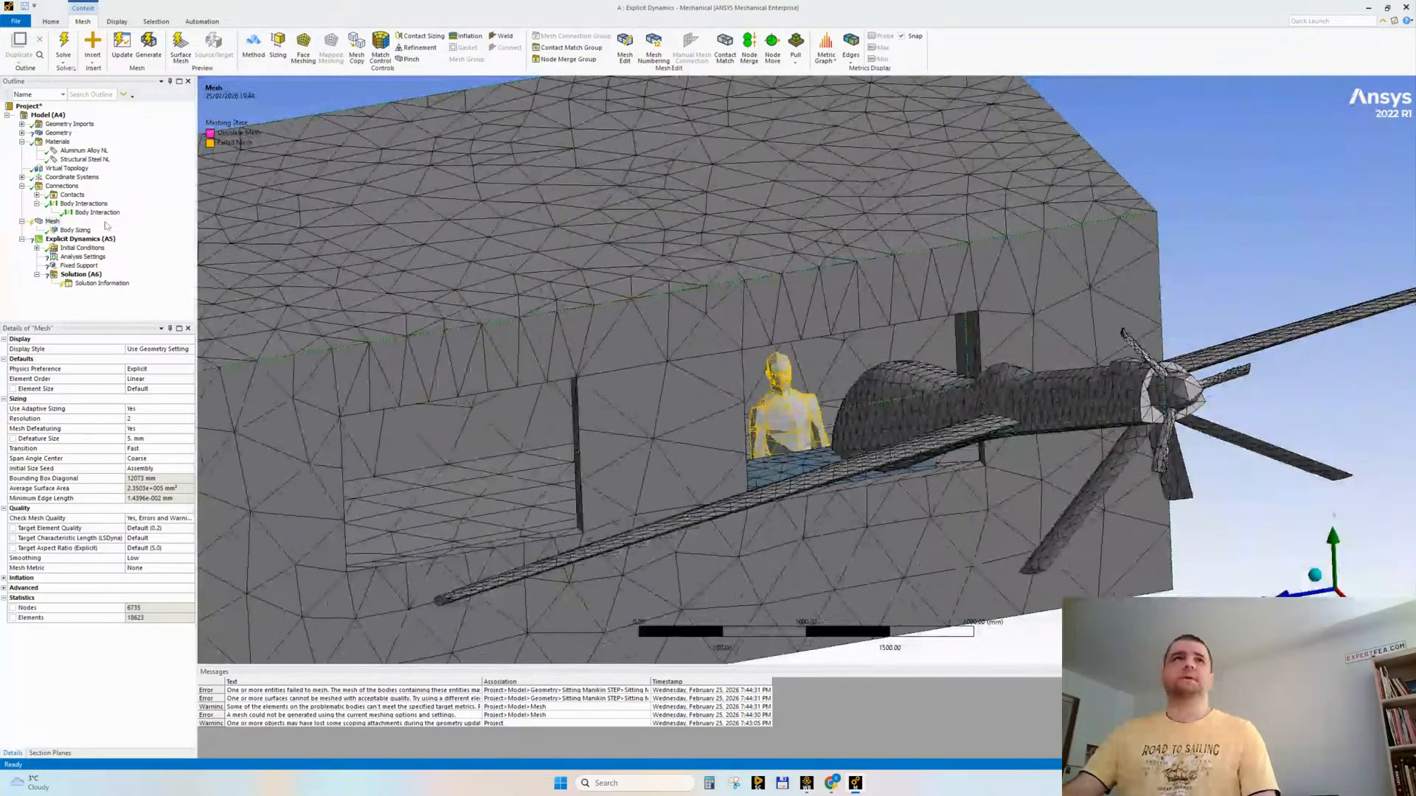
pyautogui.click(153, 419)
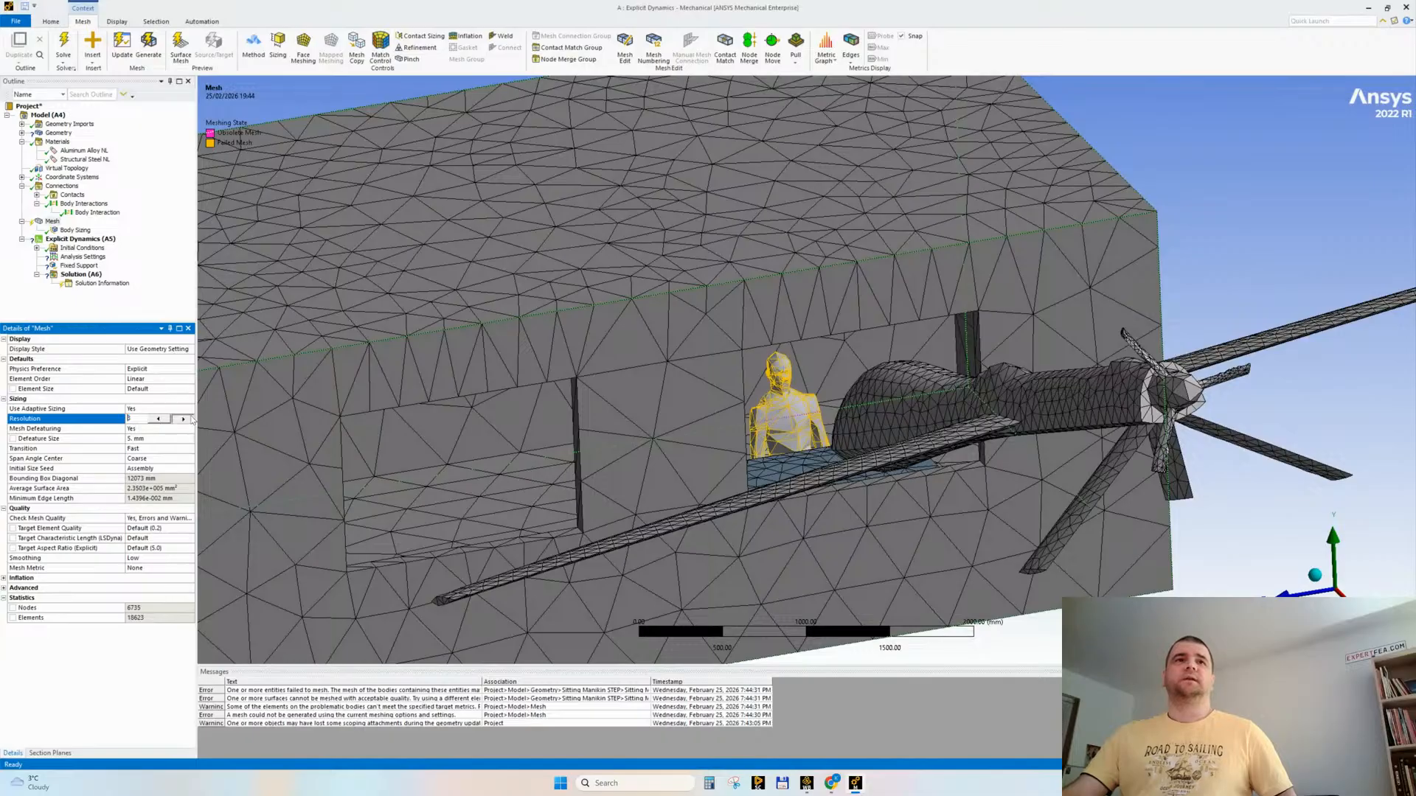
pyautogui.write('3')
pyautogui.press('Return')
pyautogui.click(154, 439)
pyautogui.write('10')
pyautogui.press('Return')
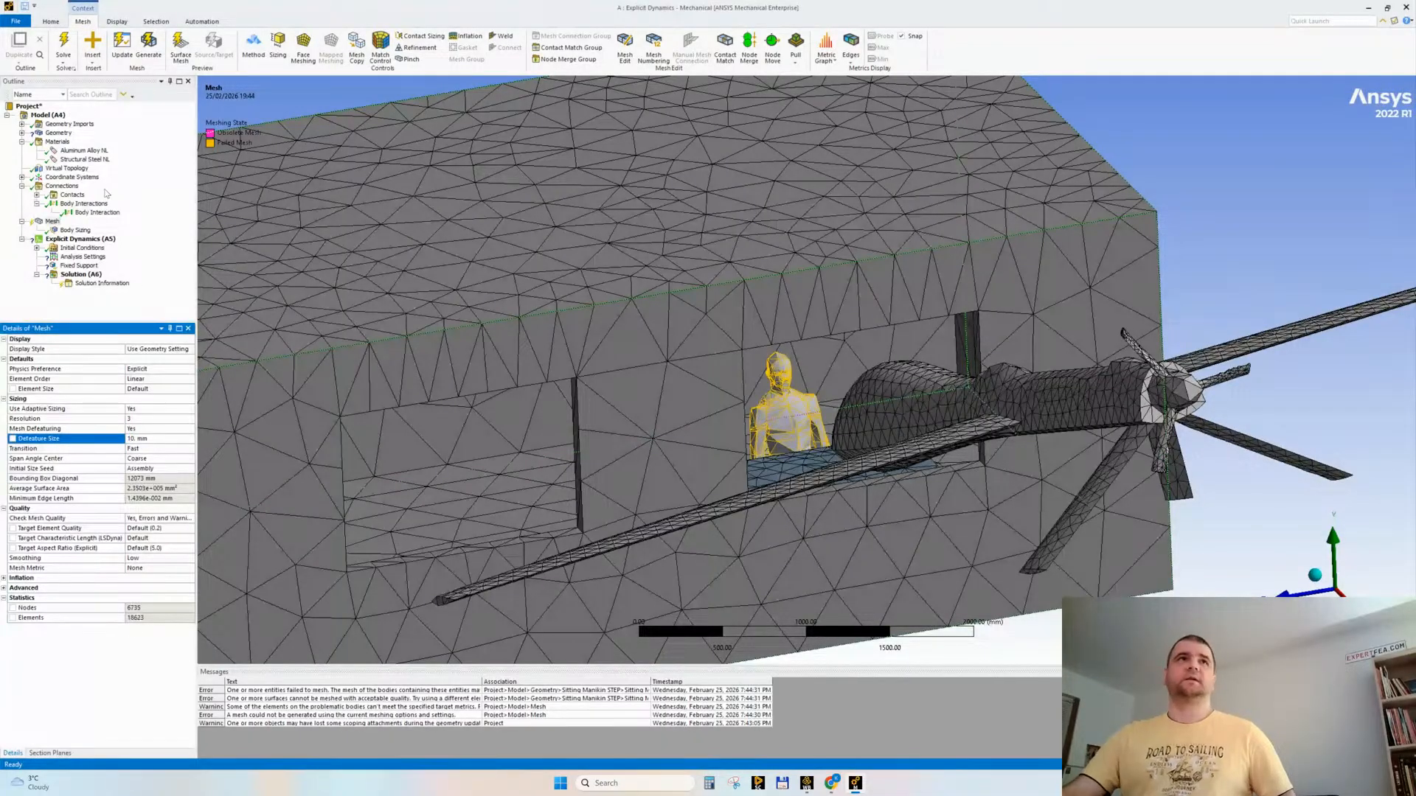
pyautogui.rightClick(52, 221)
pyautogui.click(72, 259)
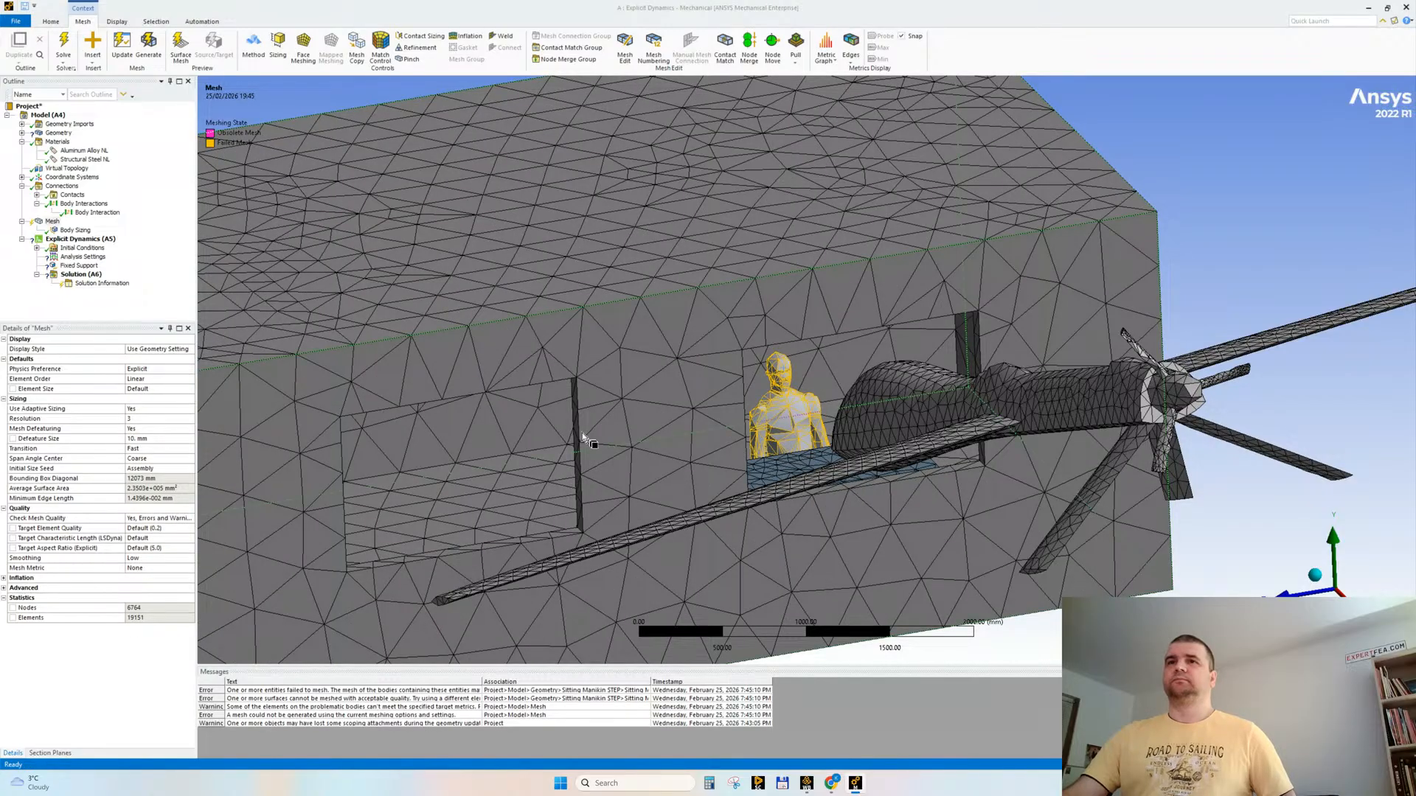
# Step: Add a body sizing to the sitting manikin with an element size of 50 mm
pyautogui.scroll(-3, 587, 410)
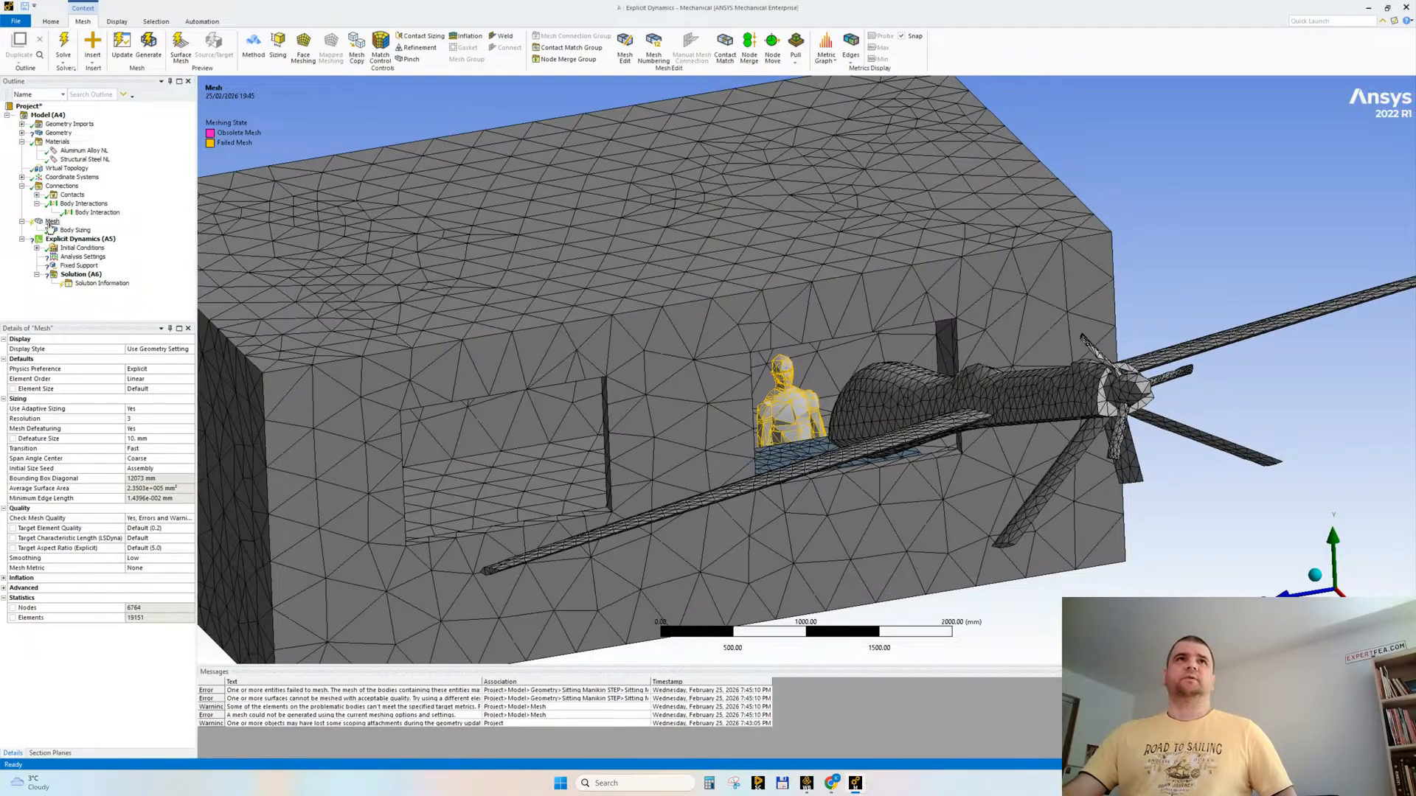
pyautogui.click(278, 46)
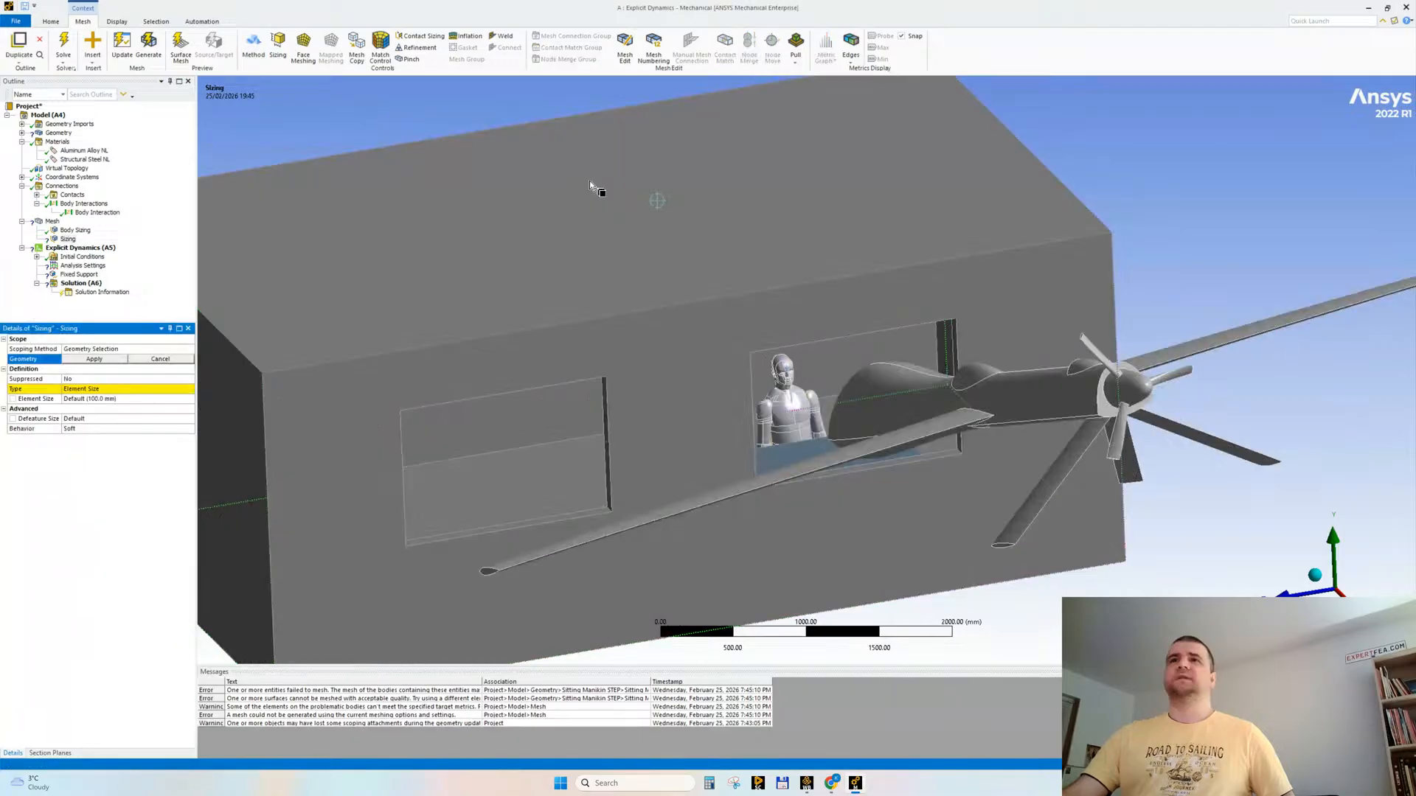
pyautogui.click(790, 391)
pyautogui.click(100, 359)
pyautogui.click(118, 398)
pyautogui.write('50.0')
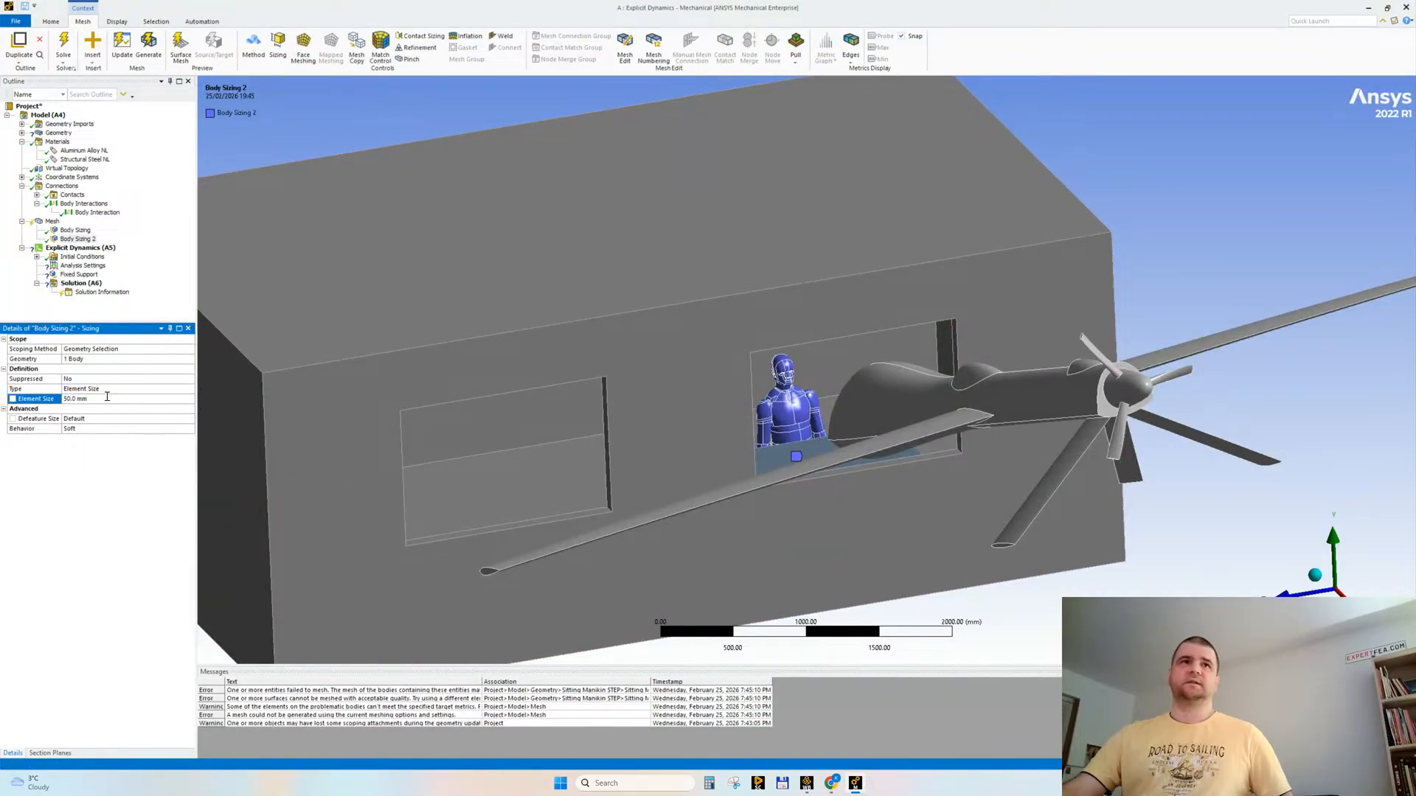
# Step: Regenerate the mesh with the manikin's sizing applied and open that sizing's settings
pyautogui.rightClick(52, 221)
pyautogui.click(77, 245)
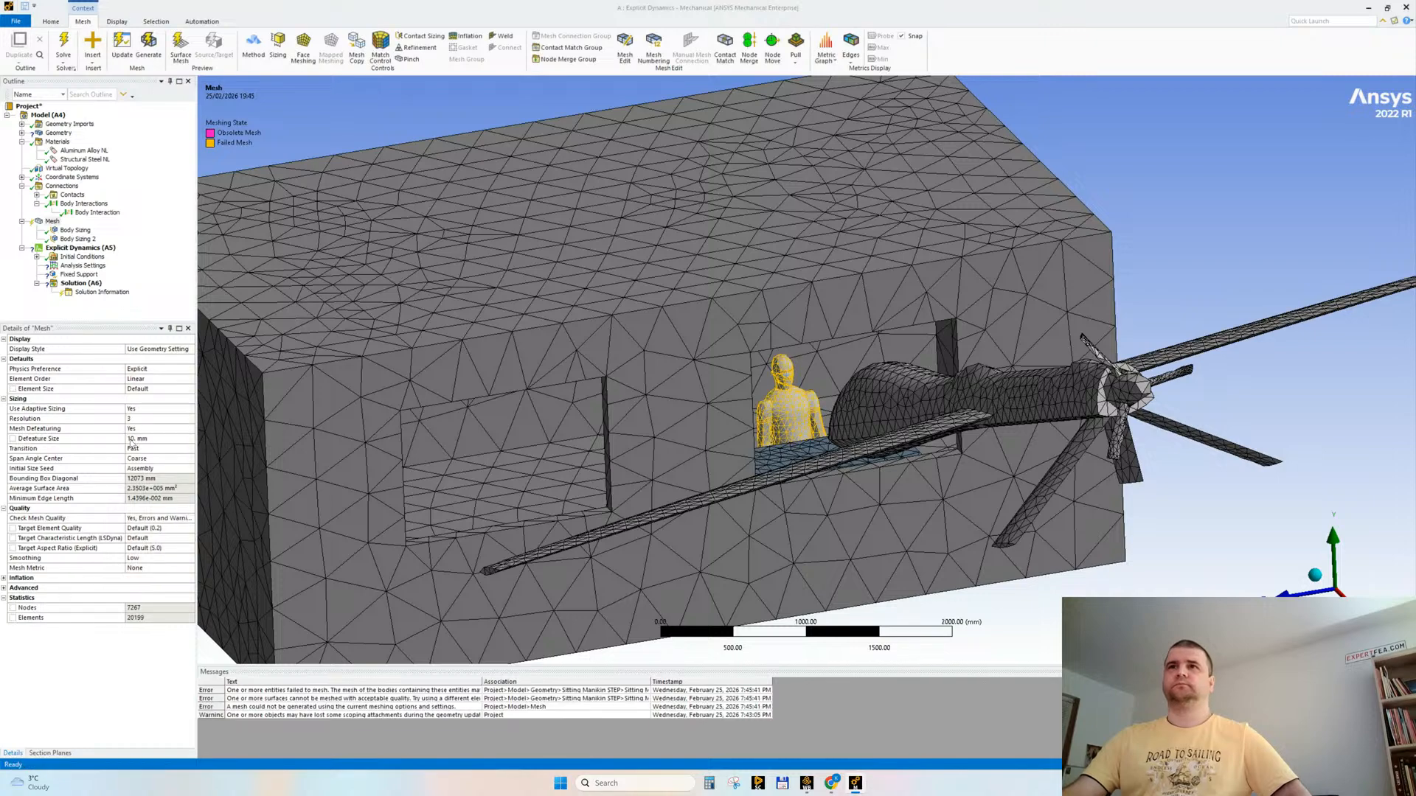
pyautogui.click(77, 239)
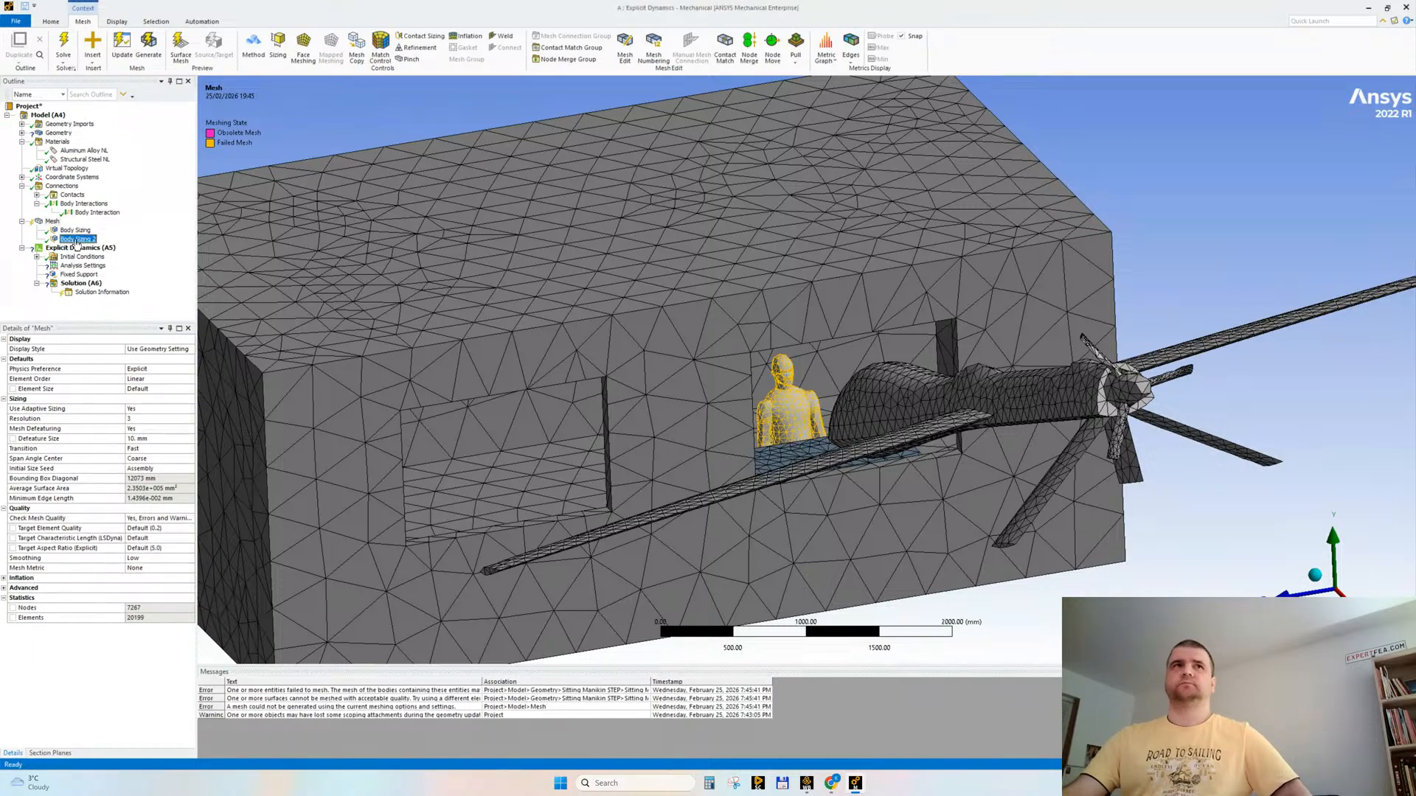
# Step: Expand the geometry list and rename the sitting manikin's two bodies as person and chair
pyautogui.rightClick(77, 240)
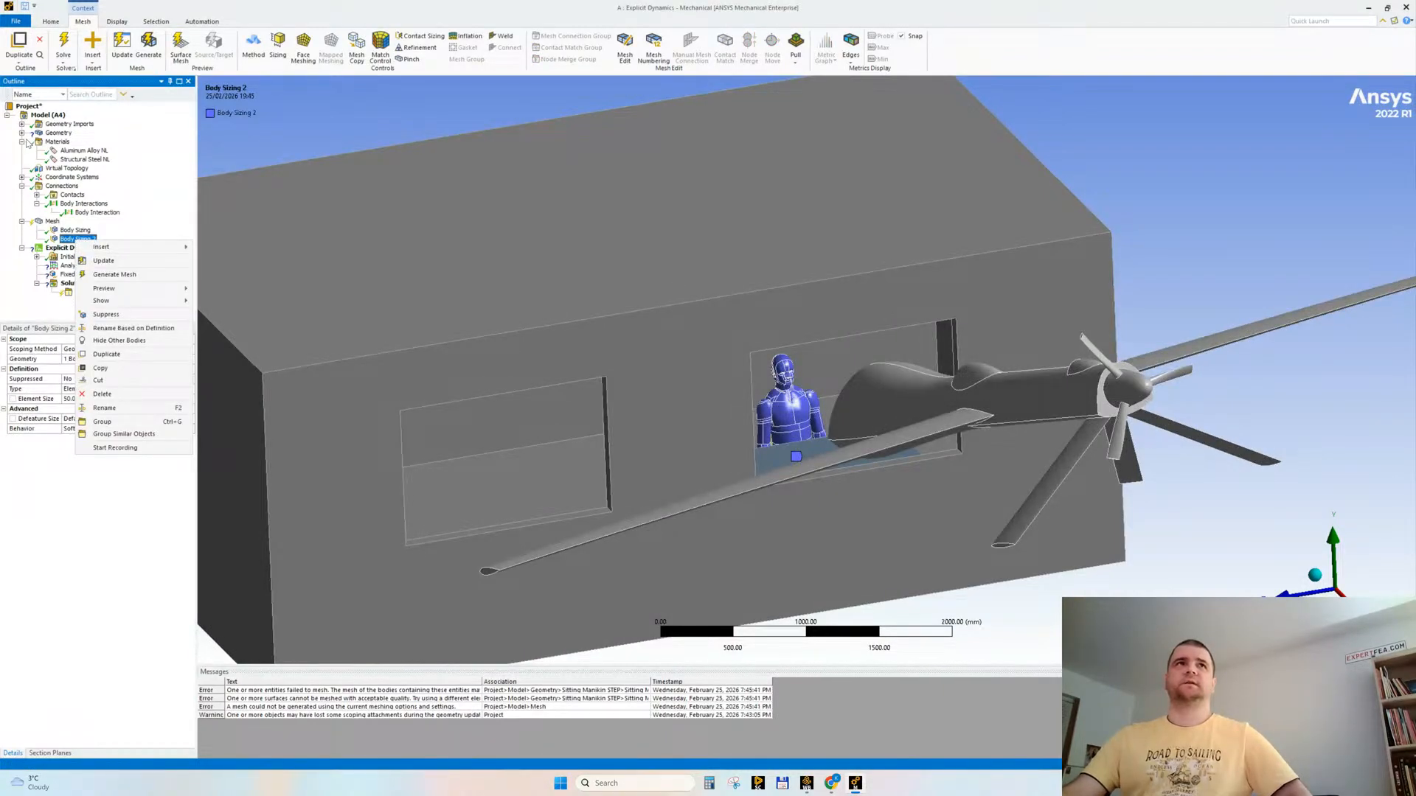
pyautogui.click(21, 133)
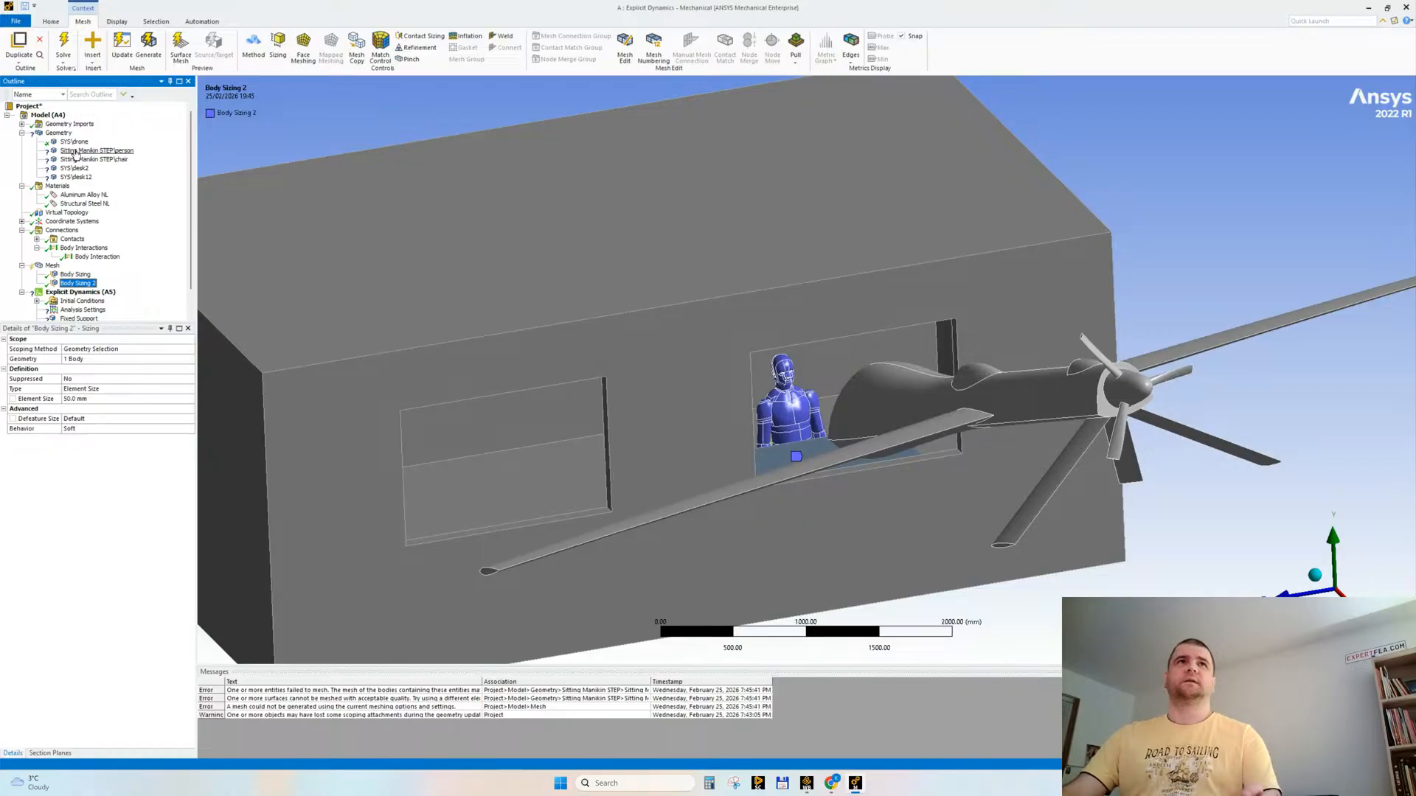
pyautogui.click(75, 153)
pyautogui.press('F2')
pyautogui.write('person')
pyautogui.press('Return')
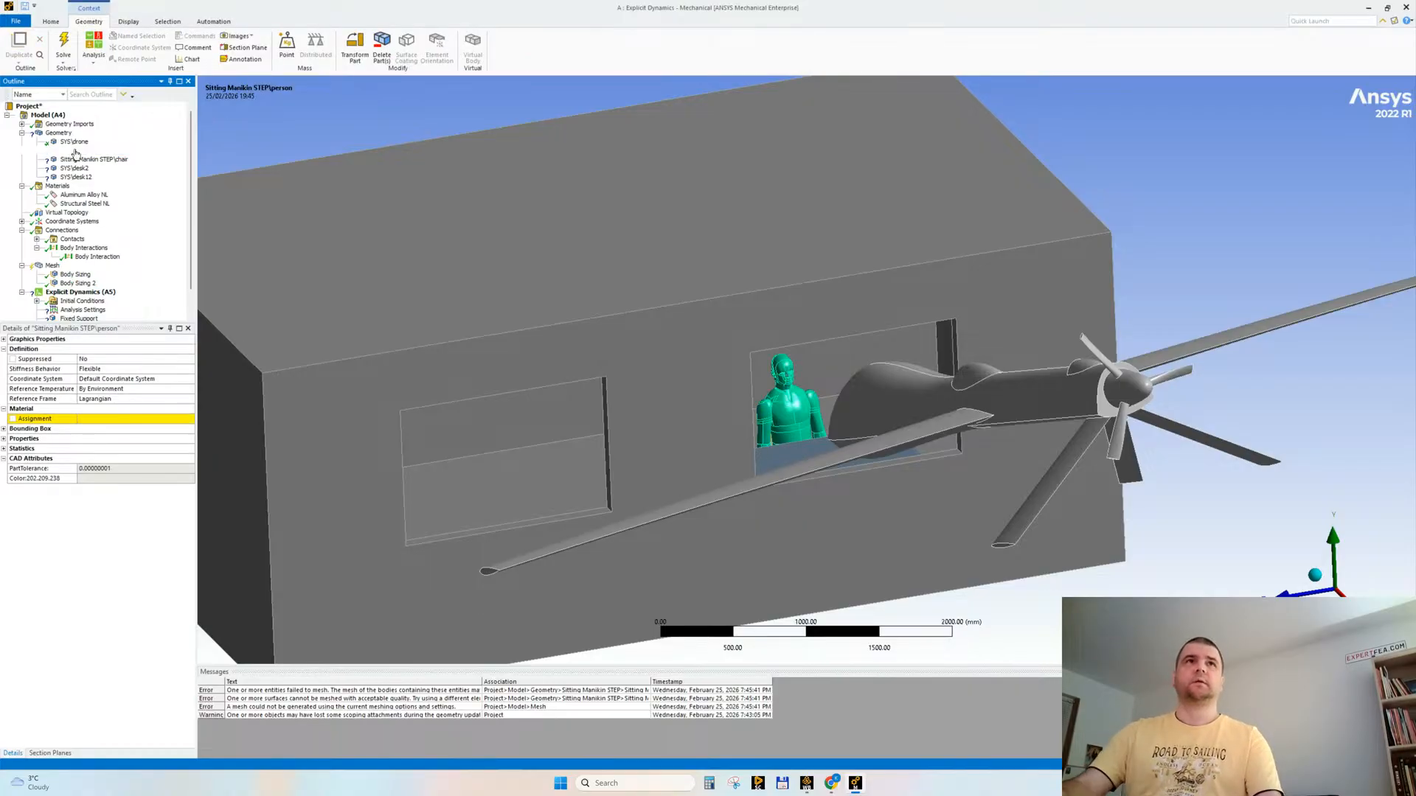
pyautogui.press('Down')
pyautogui.press('F2')
pyautogui.write('ch')
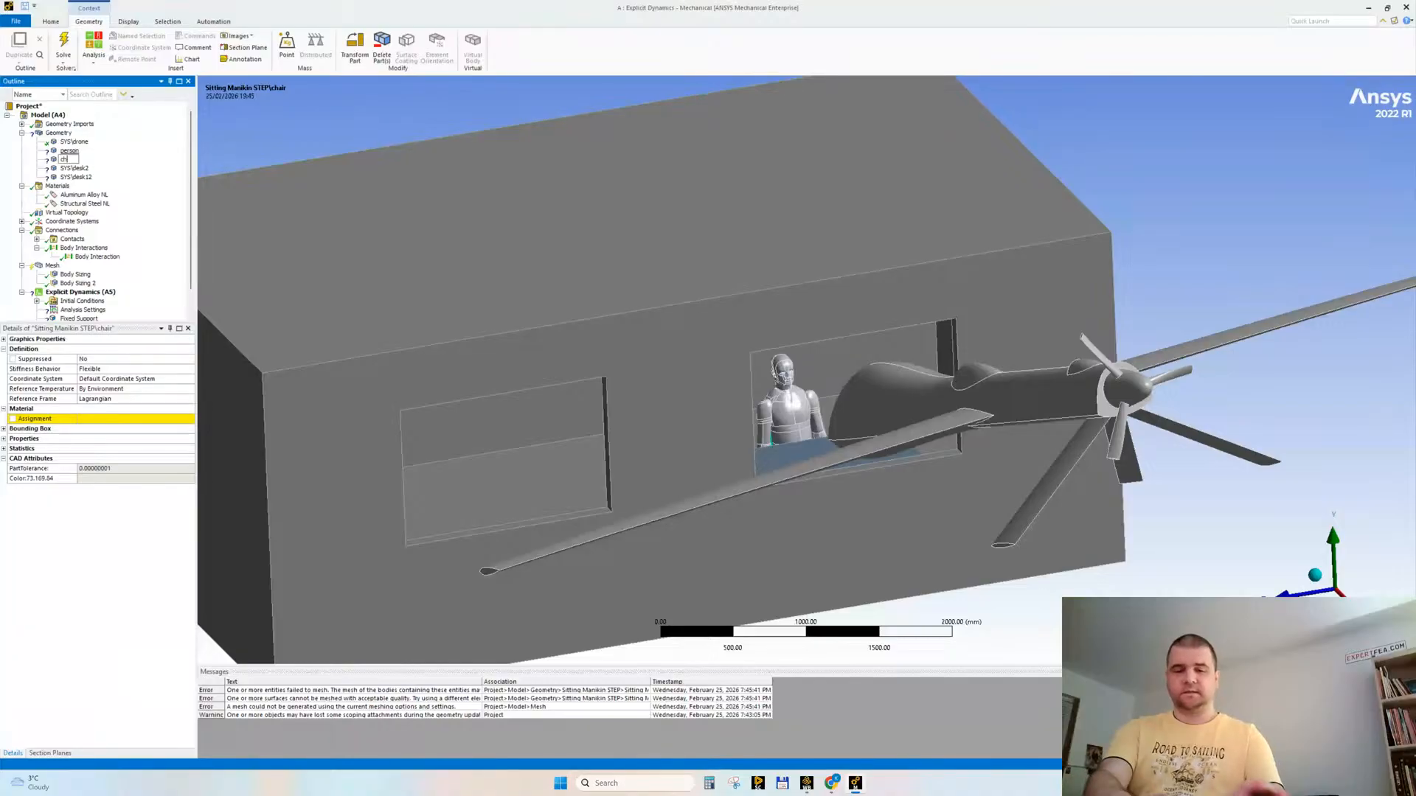
pyautogui.write('air')
pyautogui.press('Return')
# Step: Rename the SYS\desk2 body, the large room block with the window openings, as building
pyautogui.press('Down')
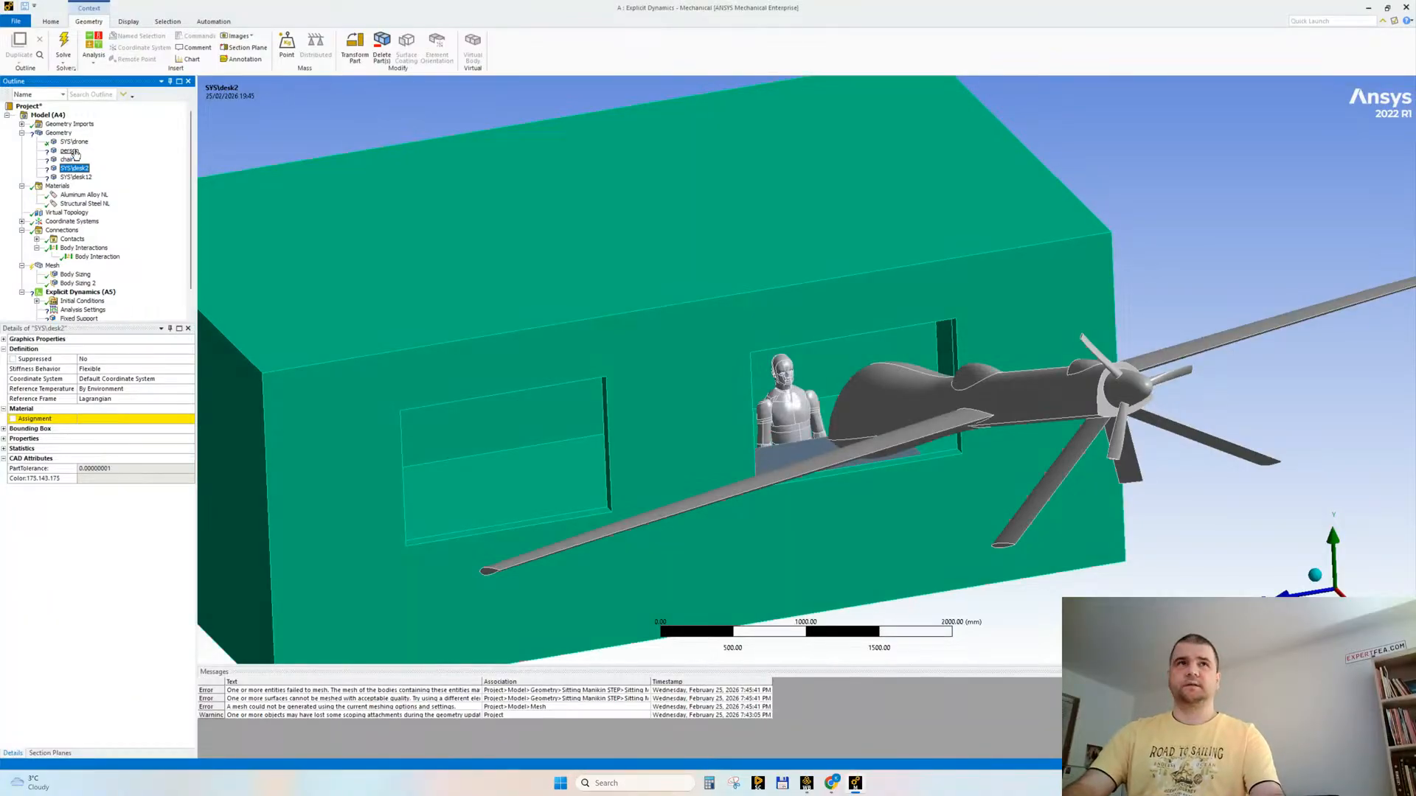
pyautogui.press('F2')
pyautogui.write('buil')
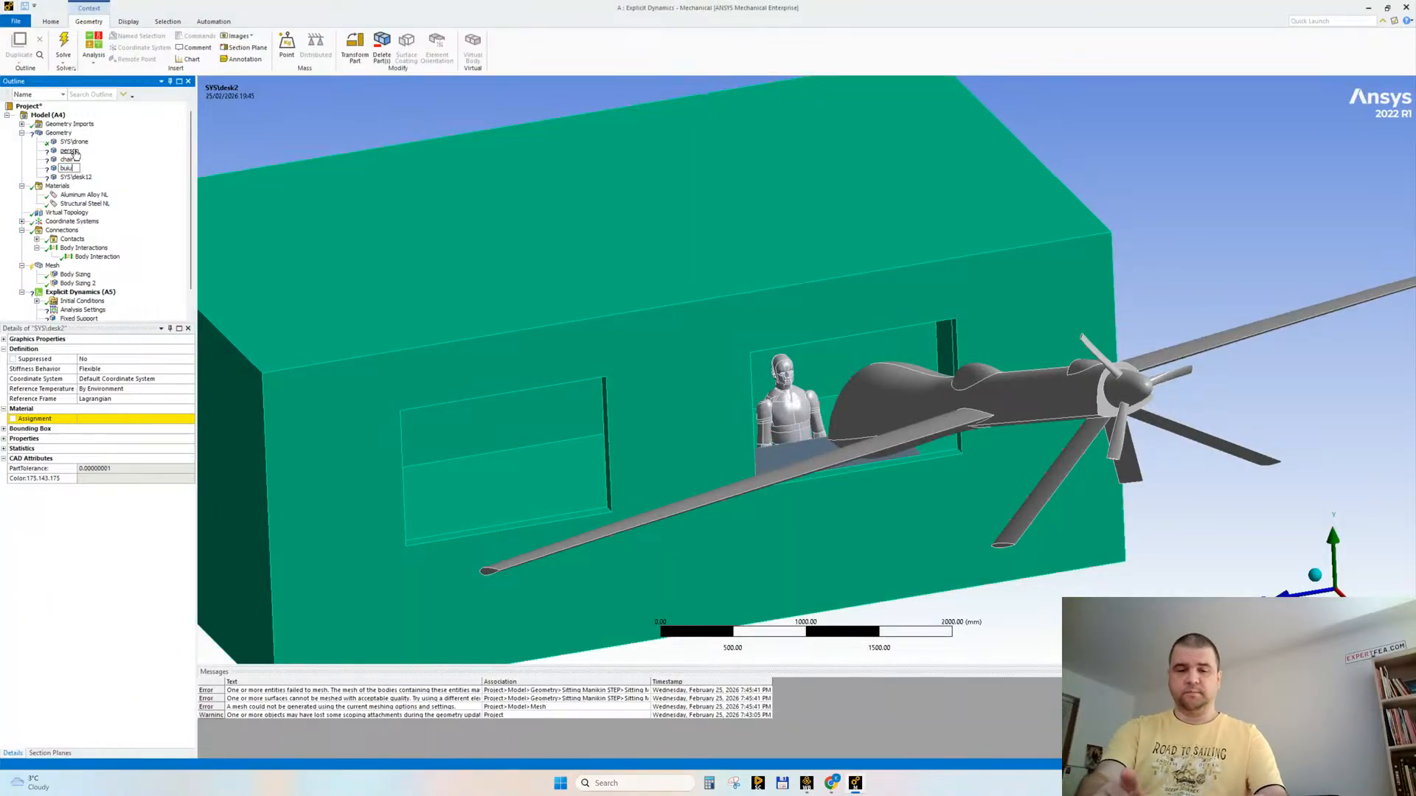
pyautogui.write('ding')
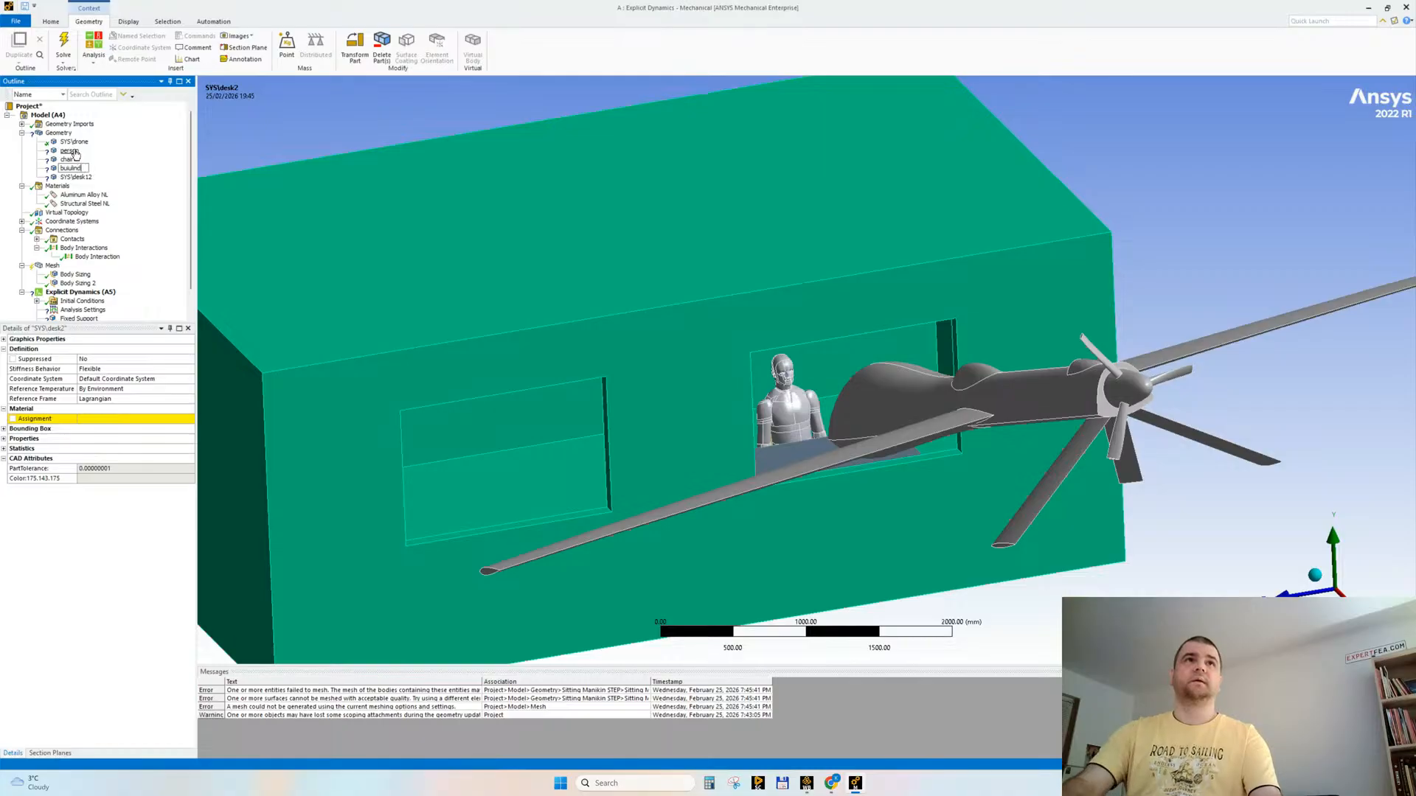
pyautogui.press('BackSpace')
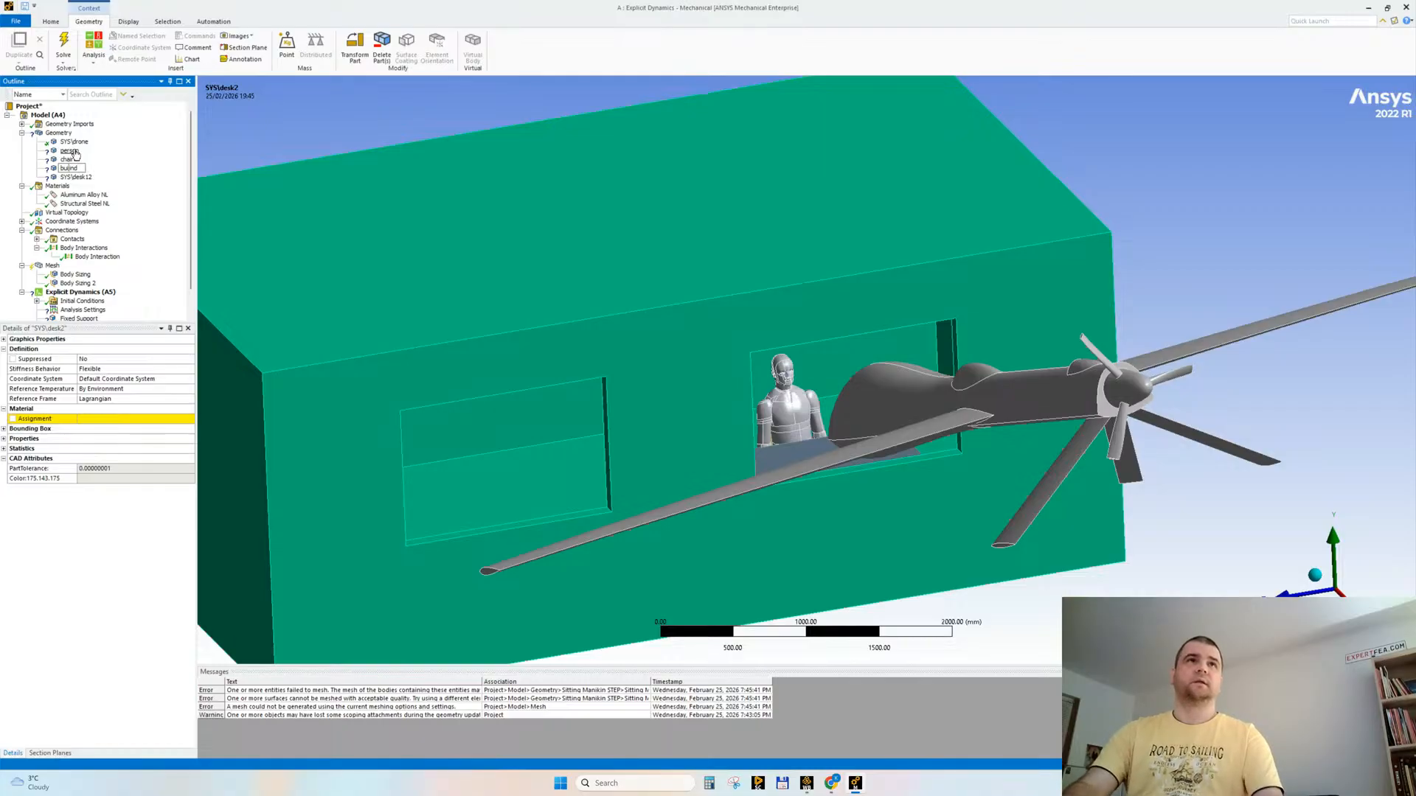
pyautogui.press('BackSpace')
pyautogui.press('BackSpace')
pyautogui.press('BackSpace')
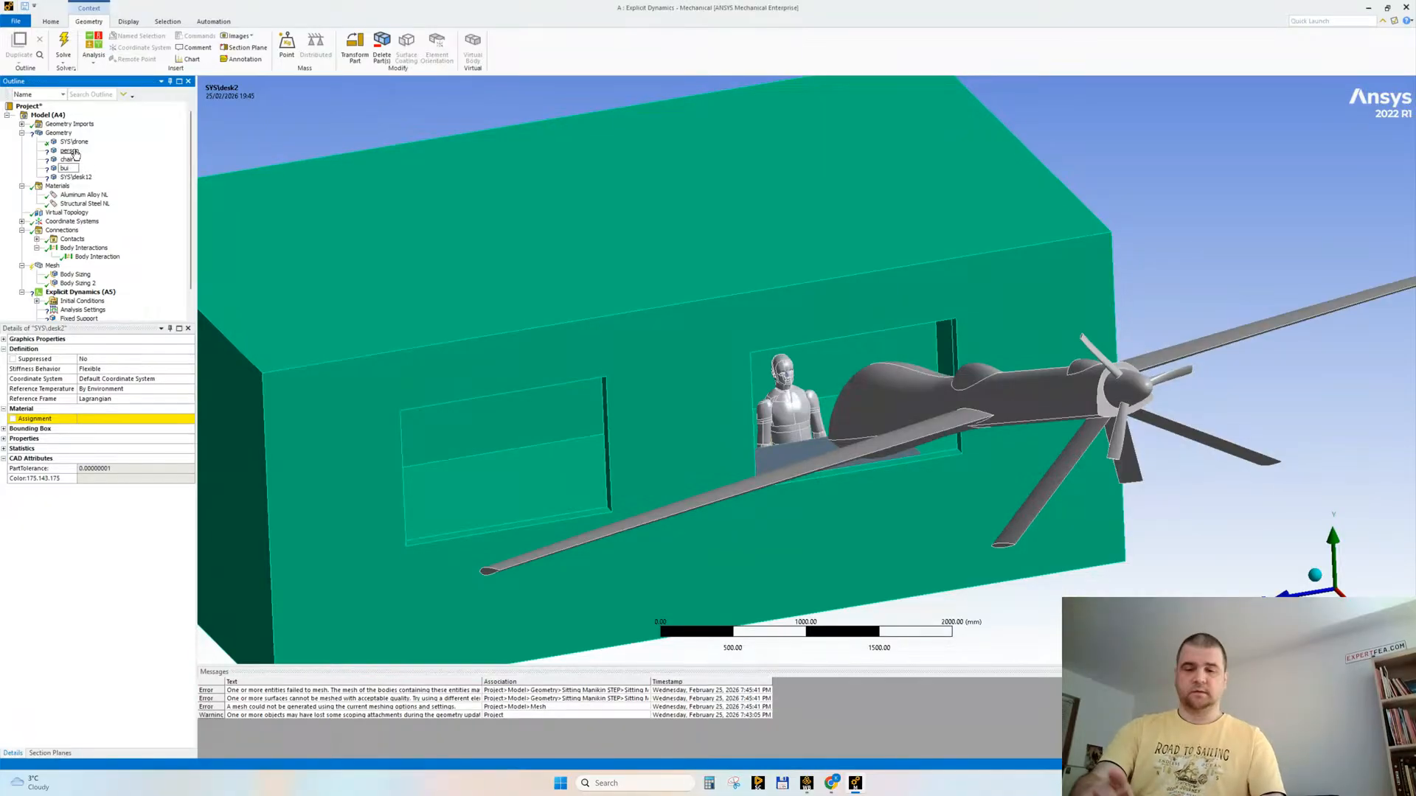
pyautogui.write('lding')
pyautogui.press('Return')
# Step: Rename the last body in the geometry list as desk
pyautogui.press('Down')
pyautogui.press('F2')
pyautogui.write('desk')
pyautogui.press('Return')
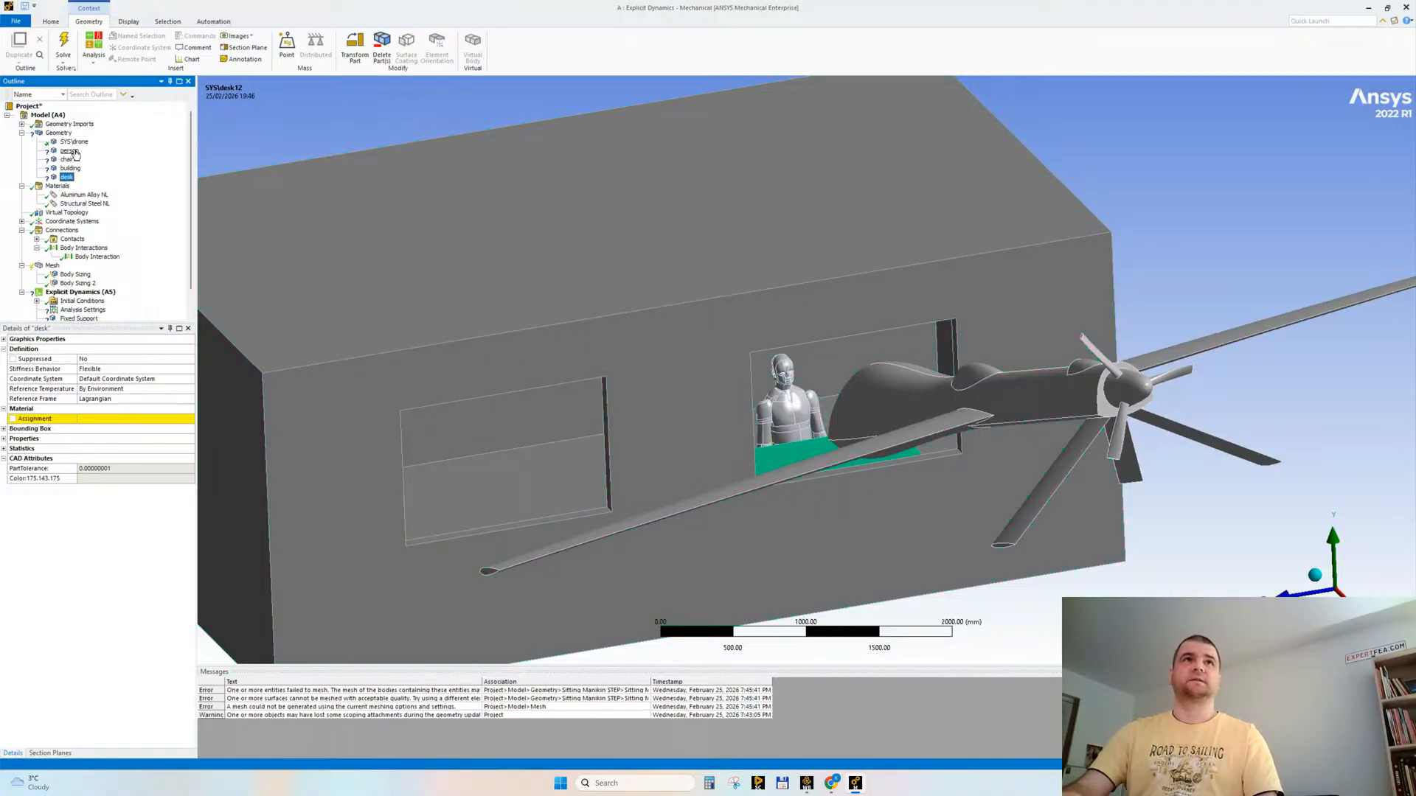
# Step: Rename the SYS\drone body as drone
pyautogui.press('Up')
pyautogui.press('Up')
pyautogui.press('Up')
pyautogui.press('Up')
pyautogui.press('F2')
pyautogui.write('dronne')
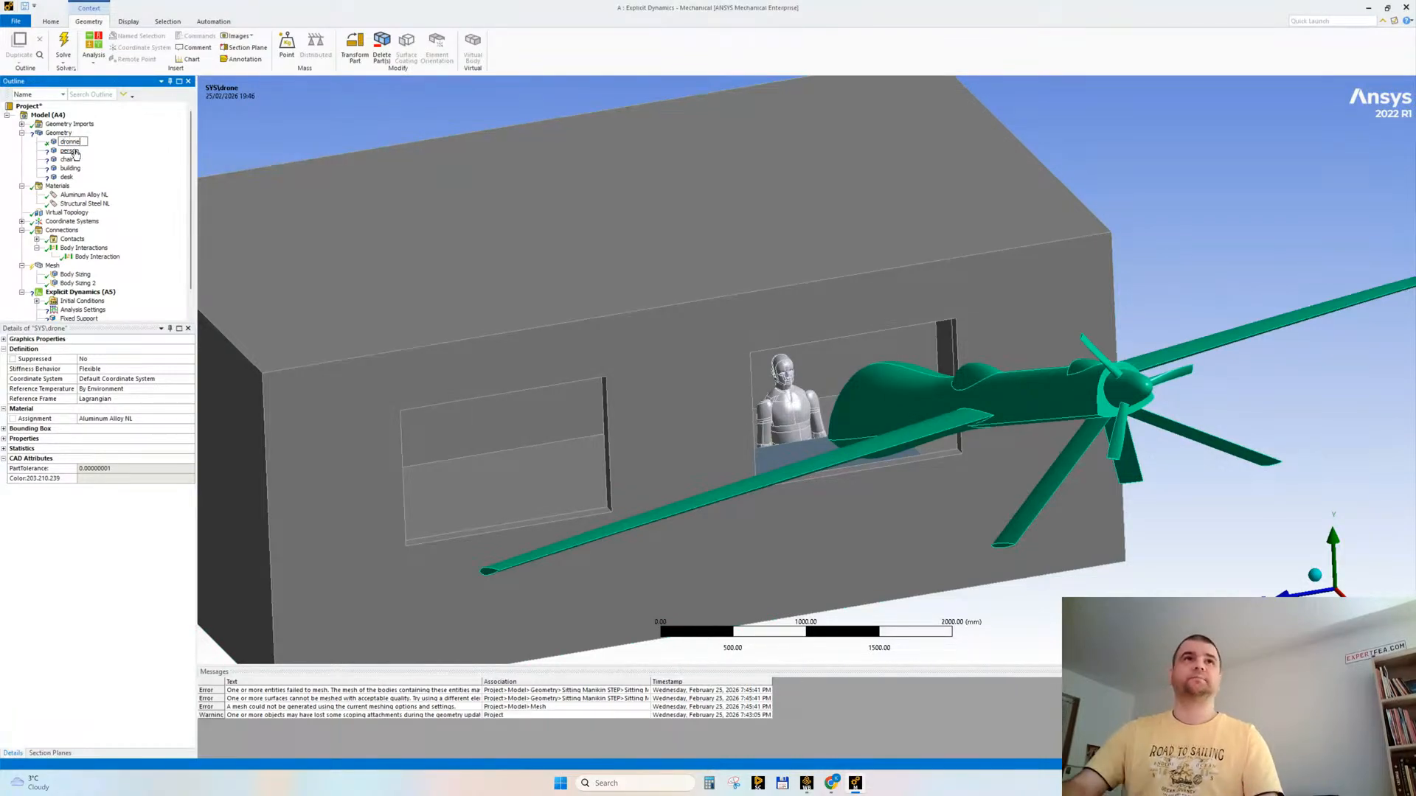
pyautogui.press('Return')
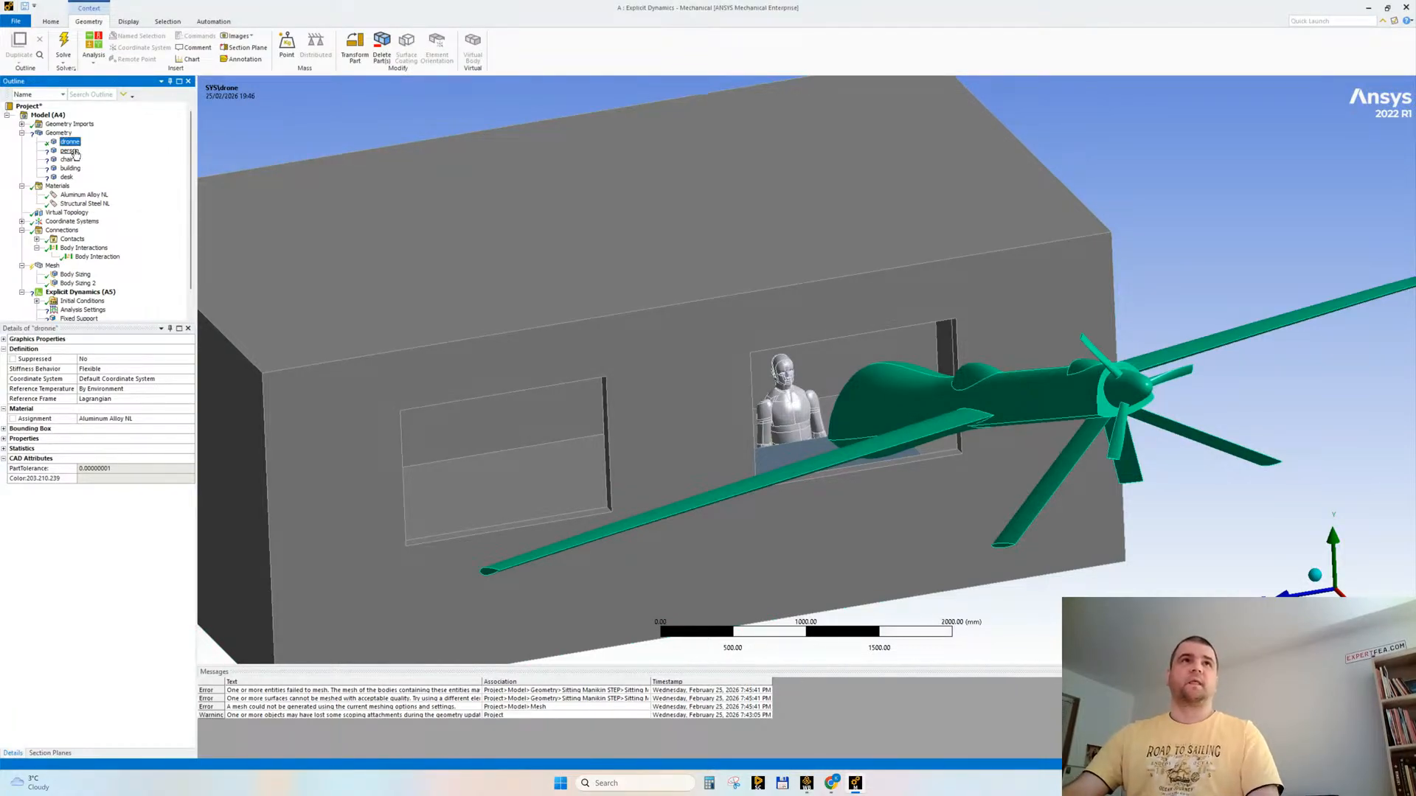
pyautogui.press('F2')
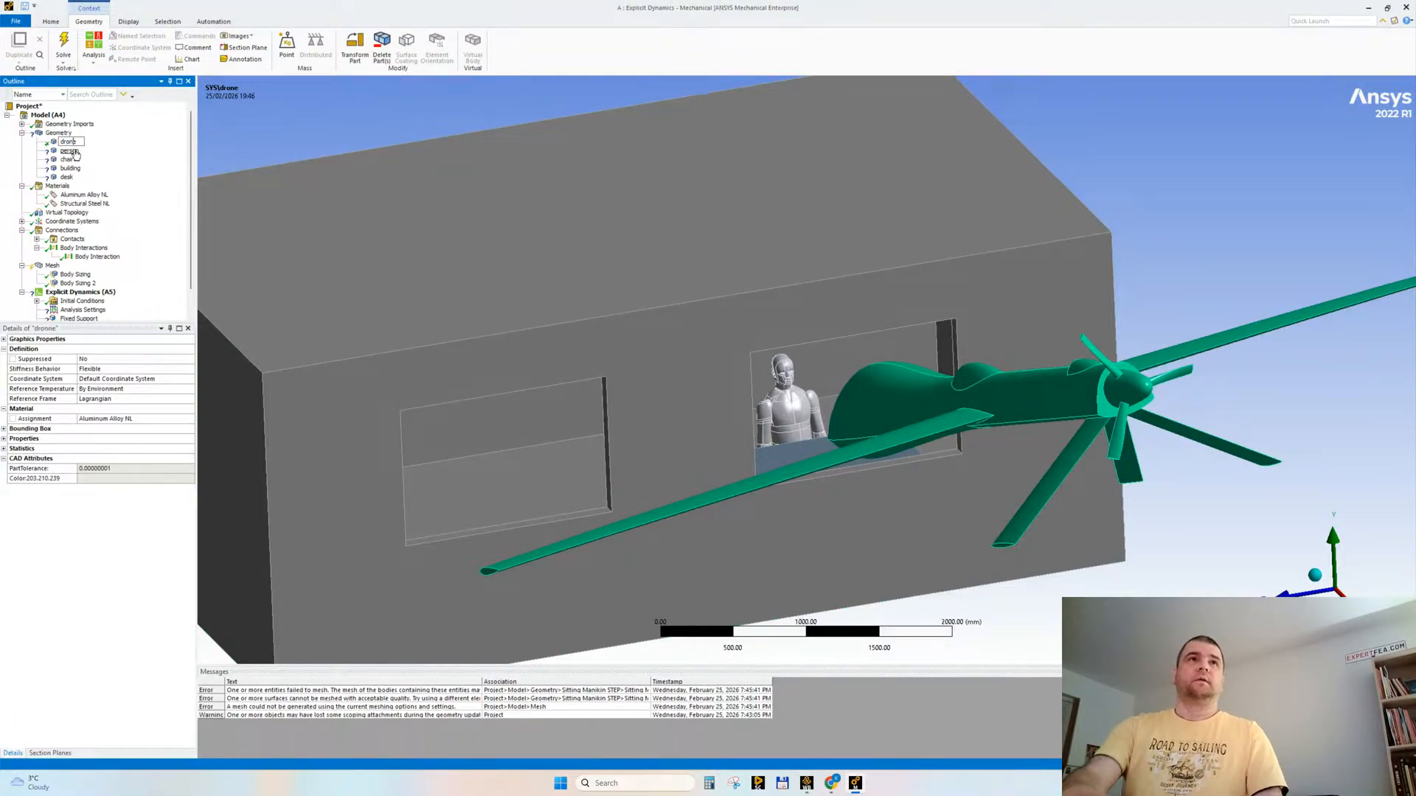
pyautogui.press('Return')
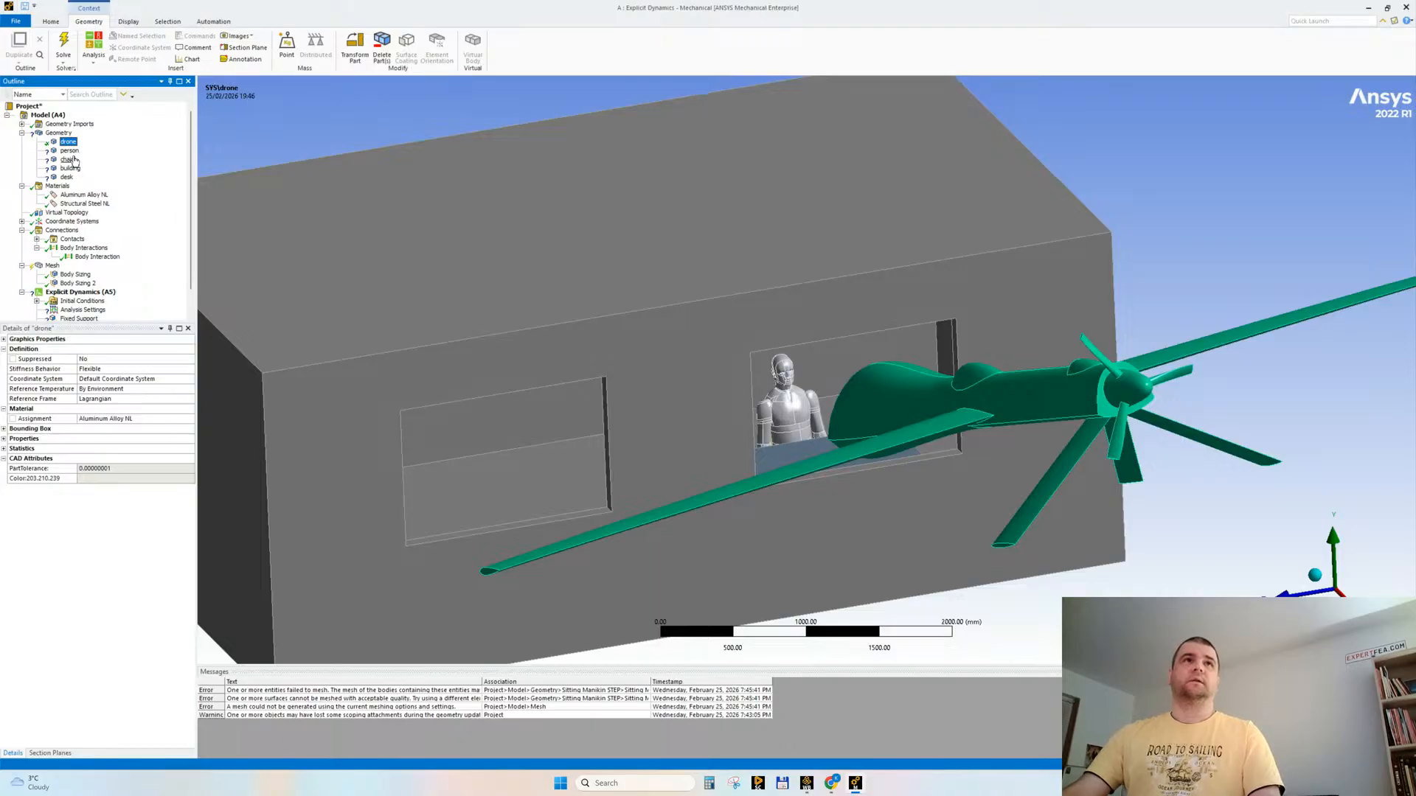
# Step: Switch to Workbench and add CONC-35MPA from the Explicit Materials library to the analysis's engineering data
pyautogui.click(70, 160)
pyautogui.click(73, 169)
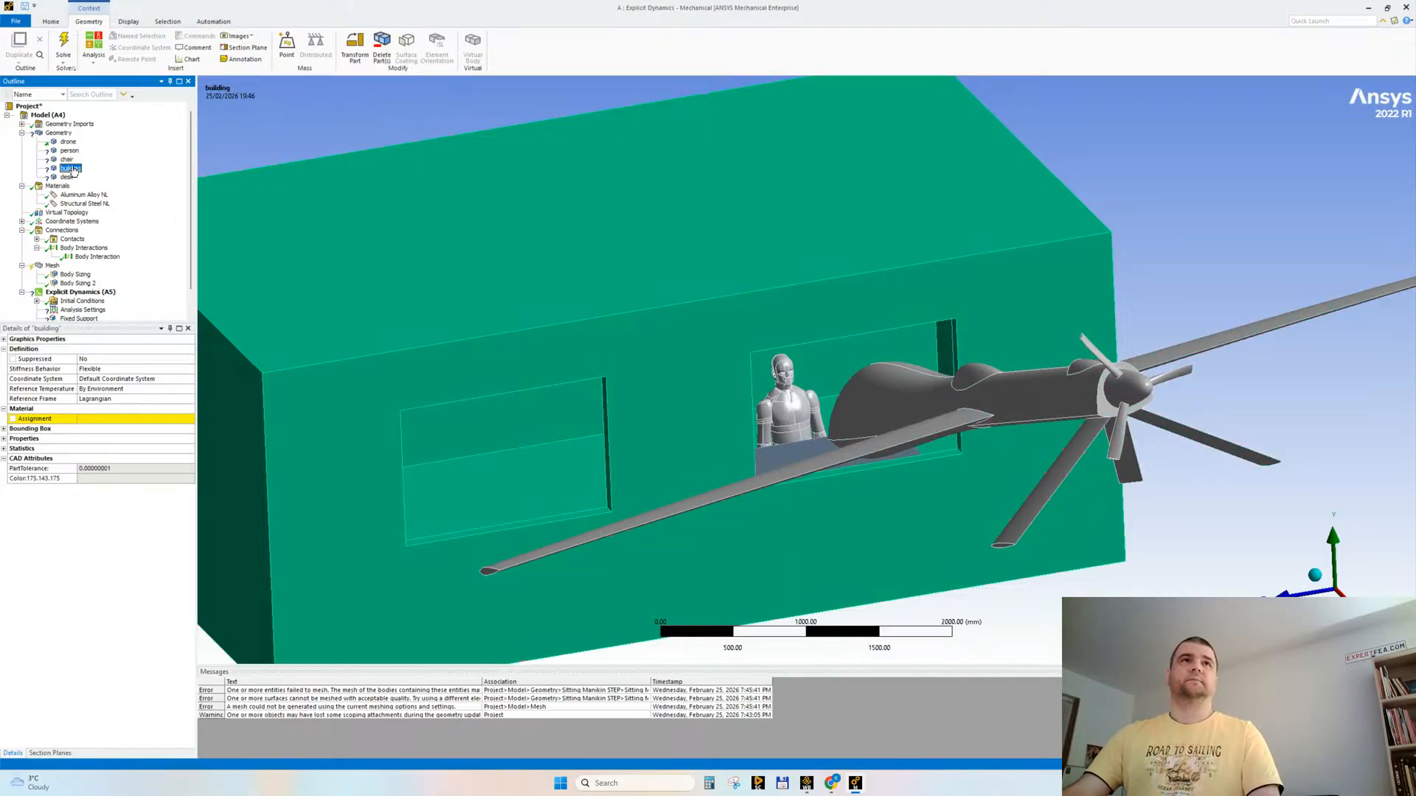
pyautogui.click(790, 788)
pyautogui.doubleClick(349, 183)
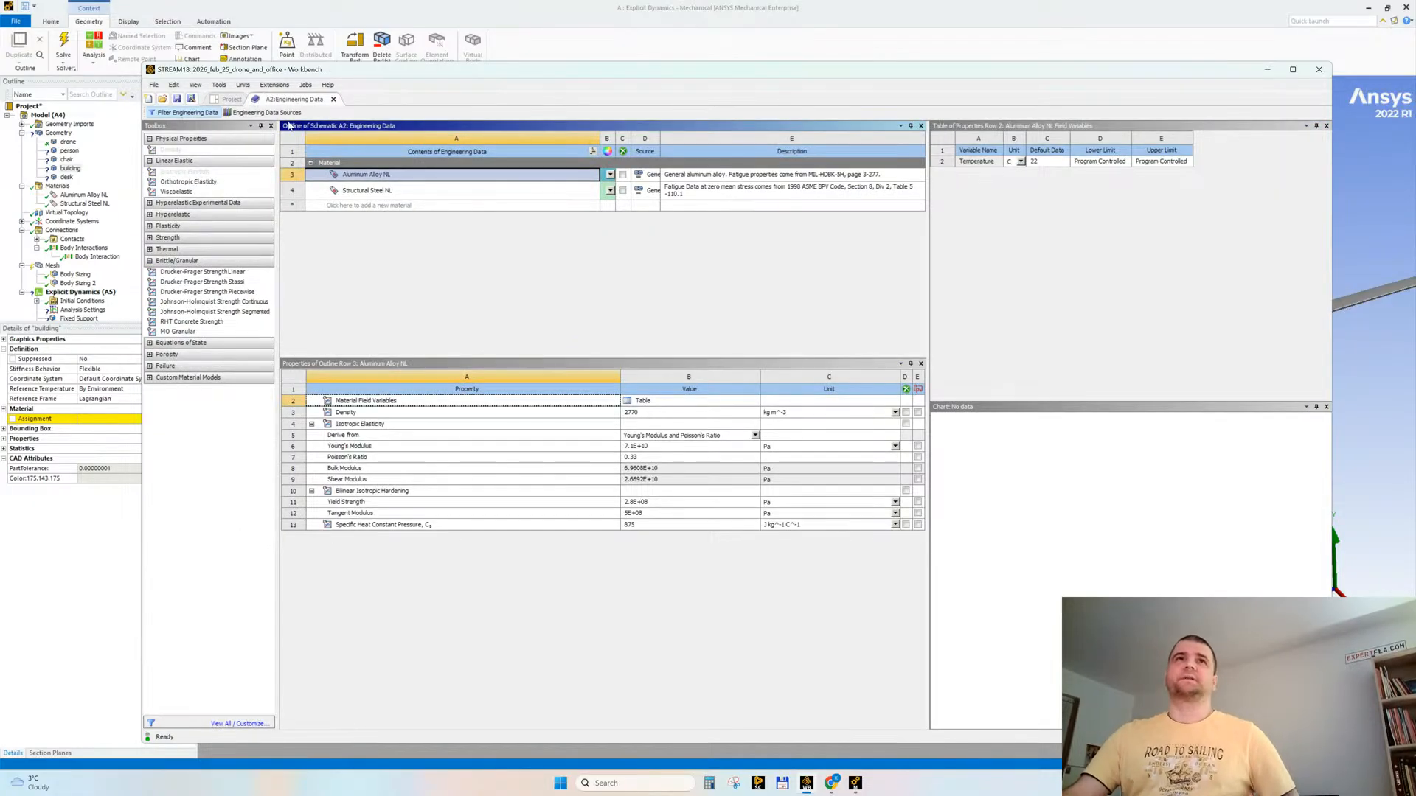
pyautogui.click(263, 112)
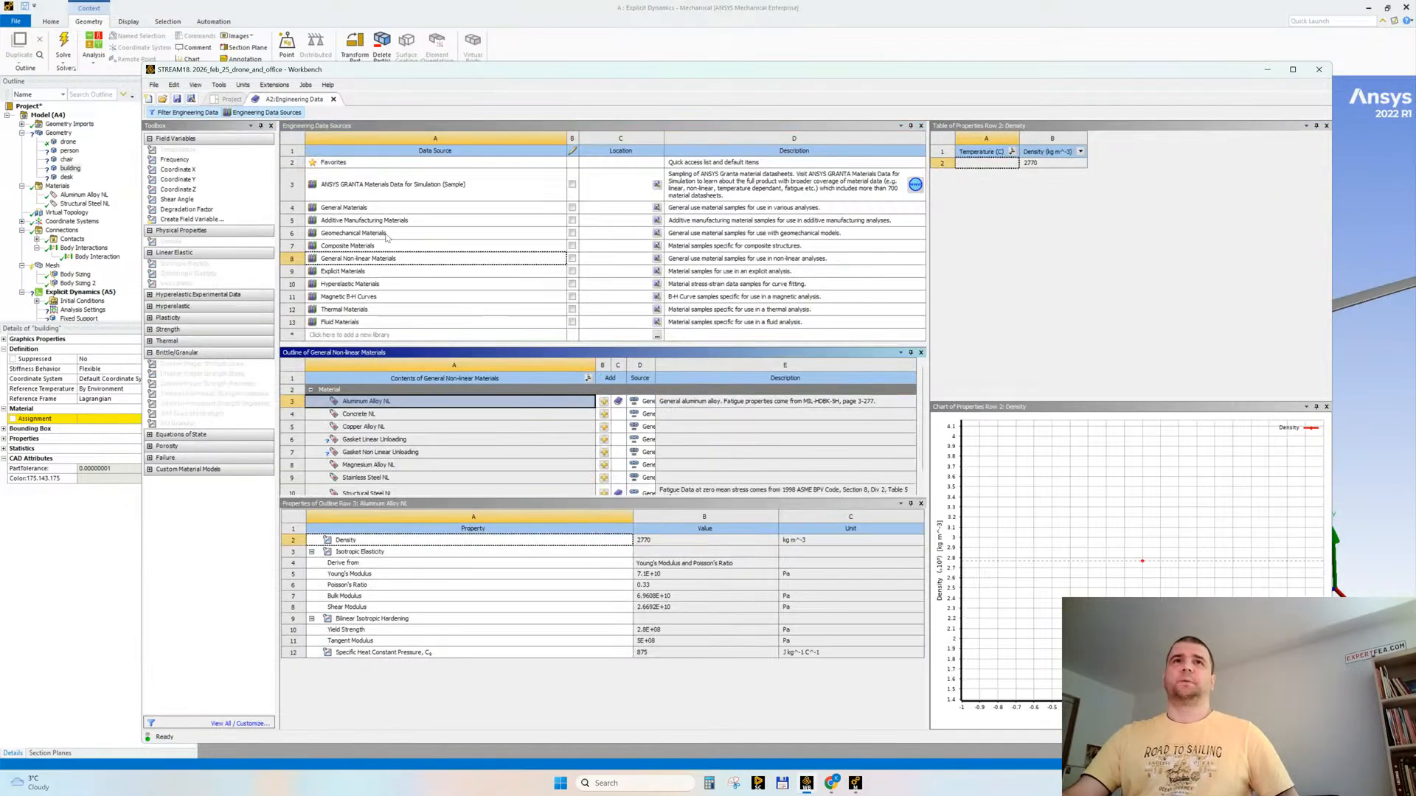
pyautogui.click(389, 271)
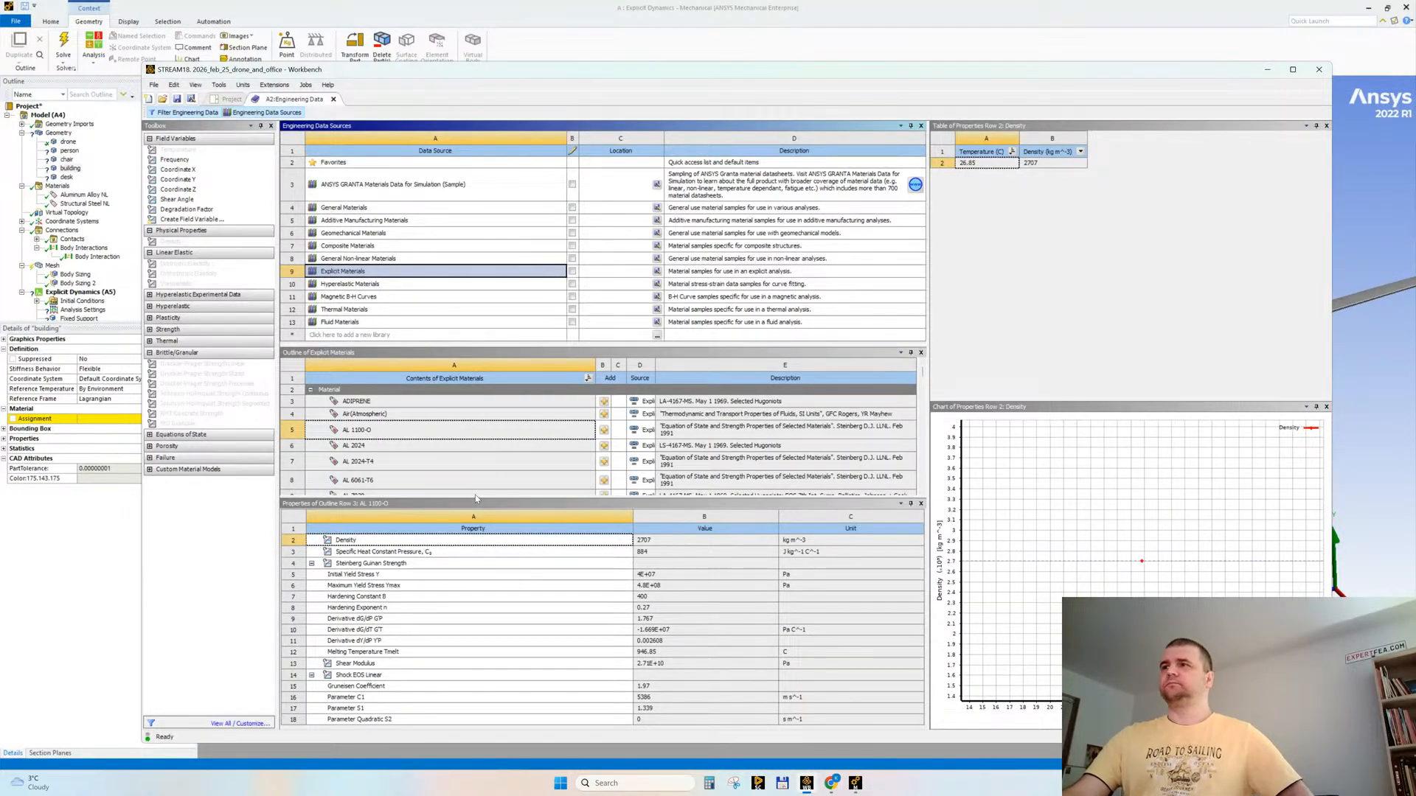
pyautogui.moveTo(473, 494); pyautogui.dragTo(474, 561)
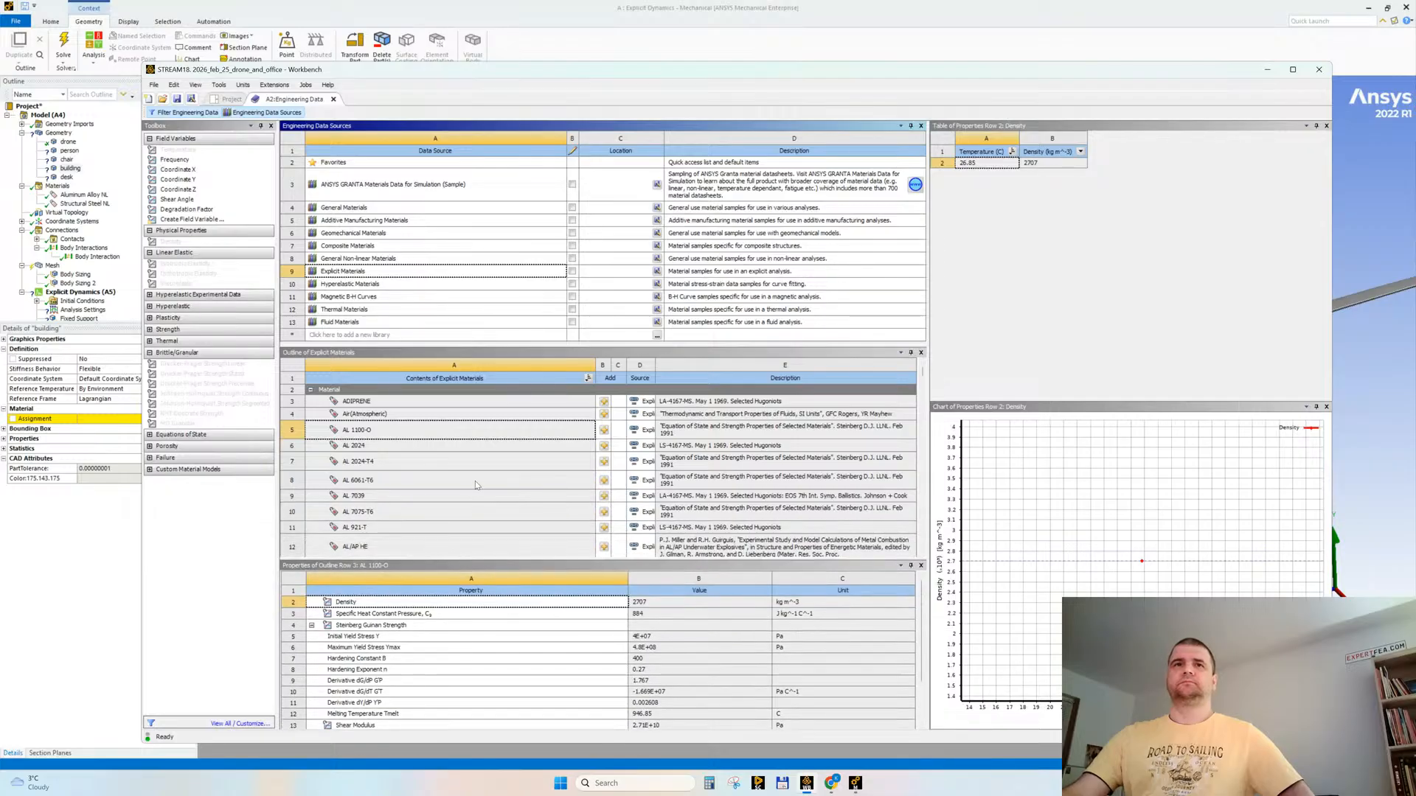
pyautogui.scroll(-10, 480, 472)
pyautogui.scroll(-1, 481, 472)
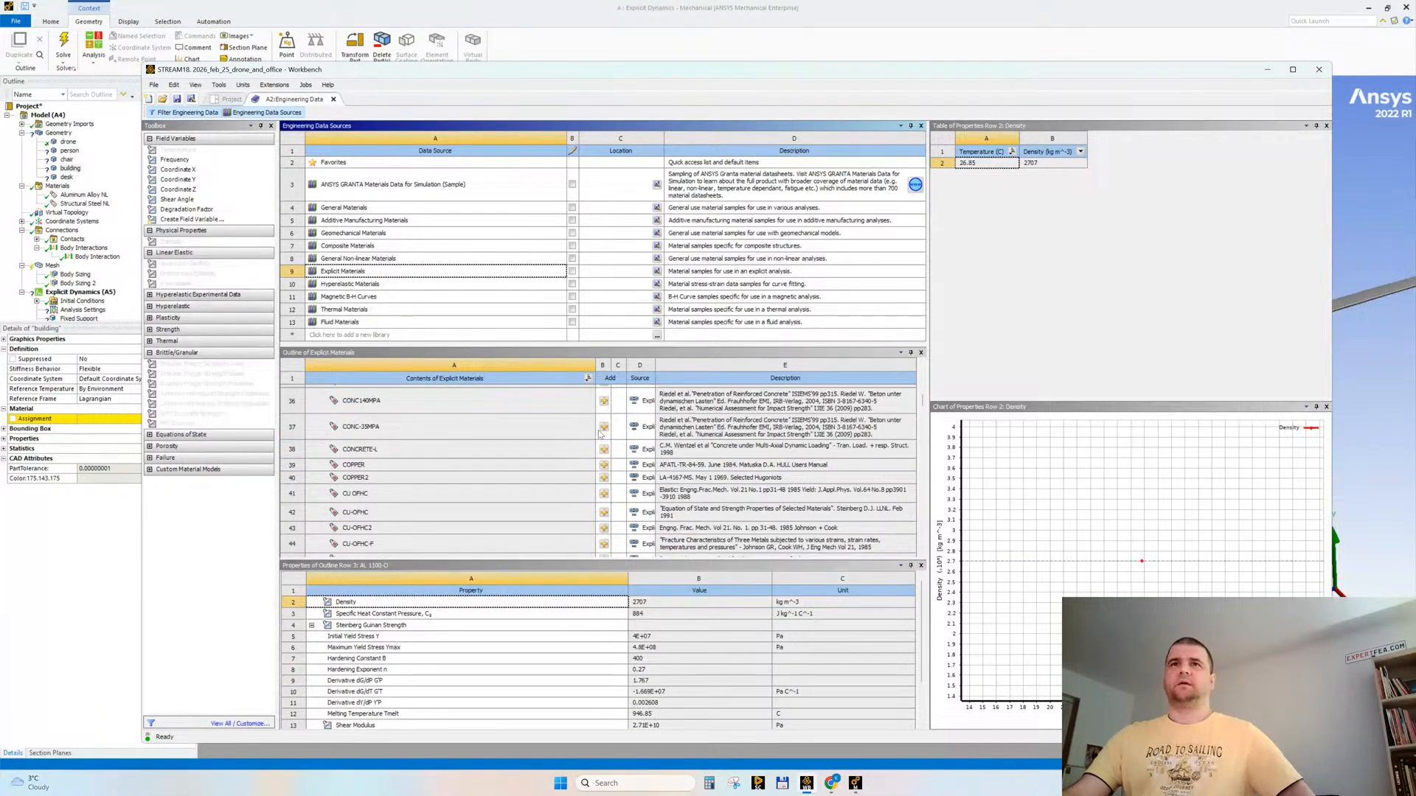
pyautogui.click(602, 432)
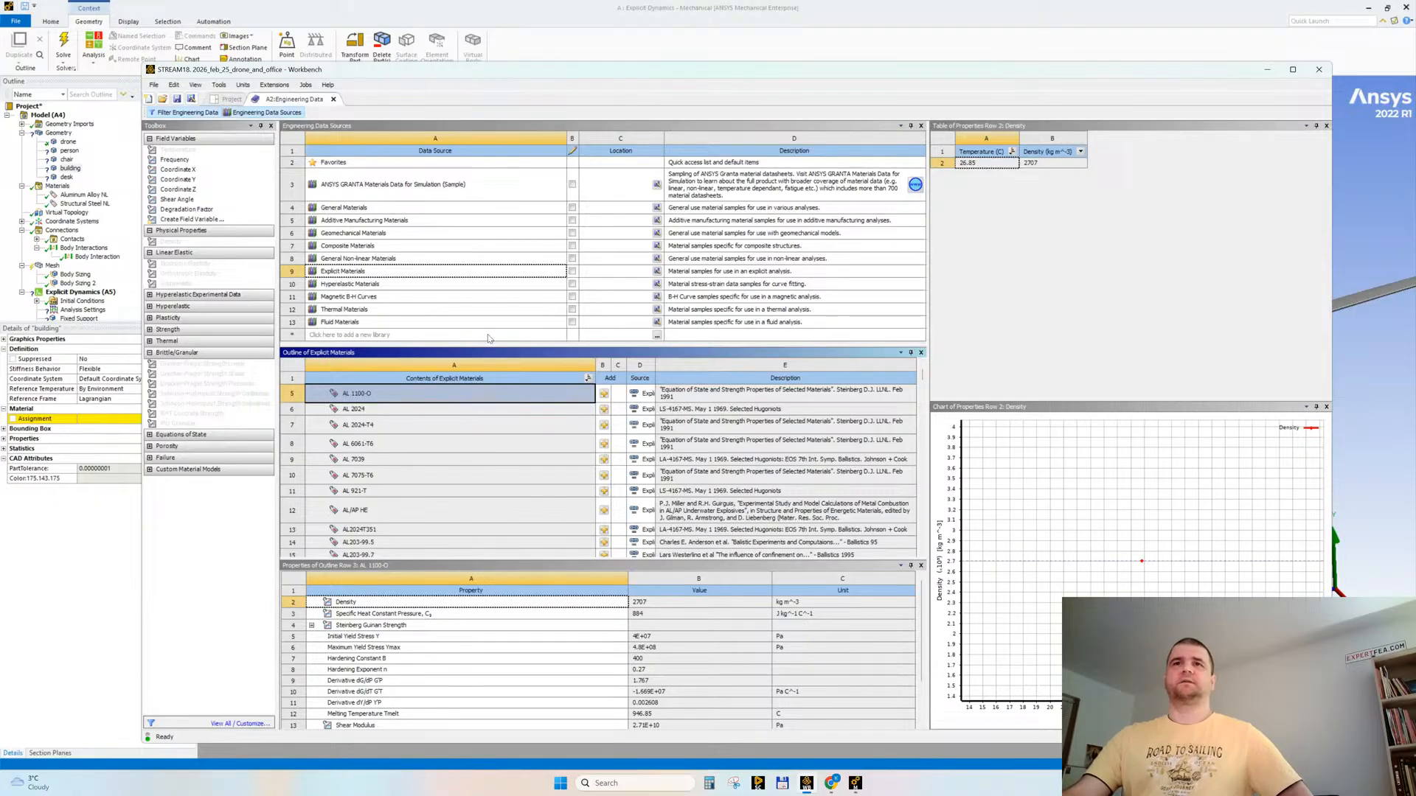
# Step: Check the polyethylene and silicon entries in General Materials, and add Neoprene Rubber from the Hyperelastic Materials library
pyautogui.click(369, 207)
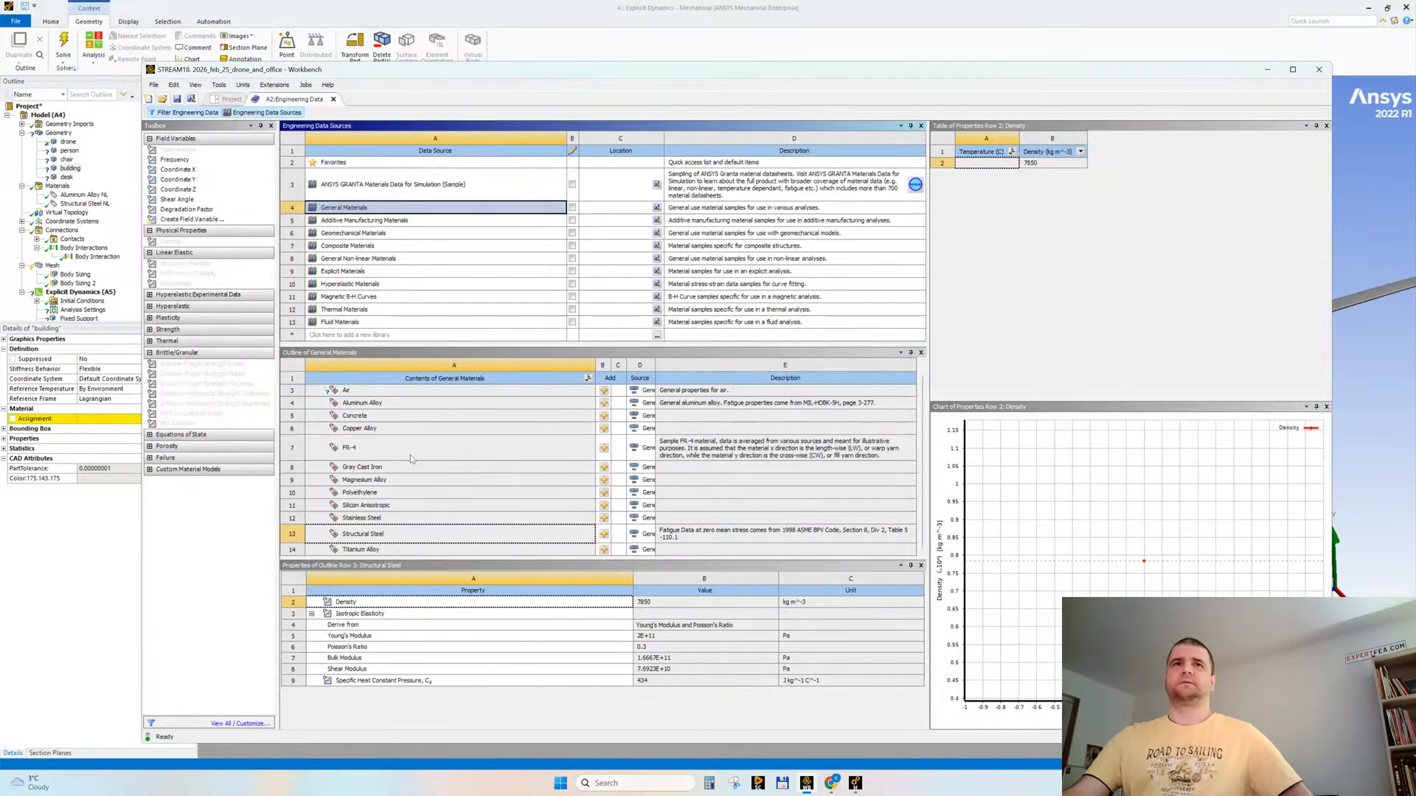
pyautogui.click(387, 493)
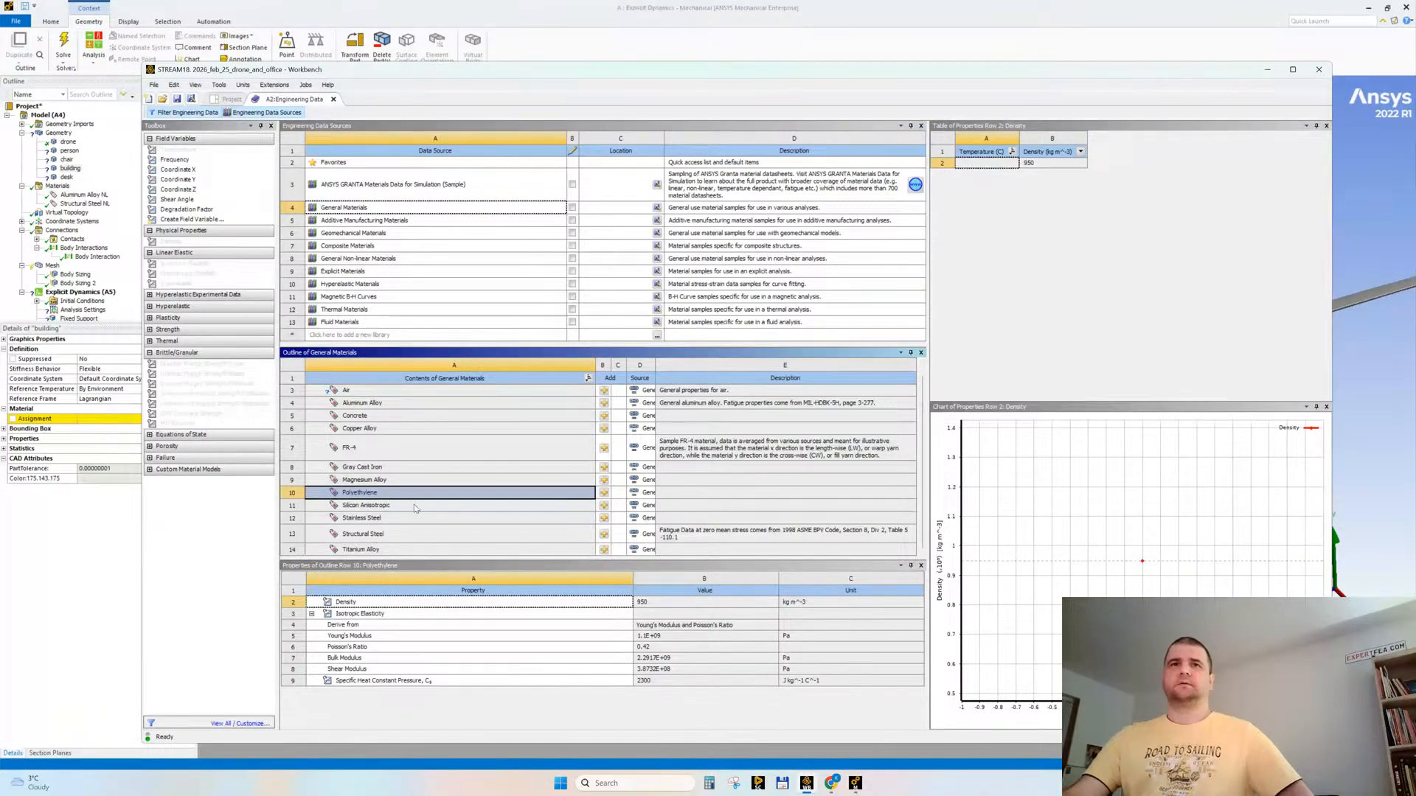
pyautogui.click(413, 507)
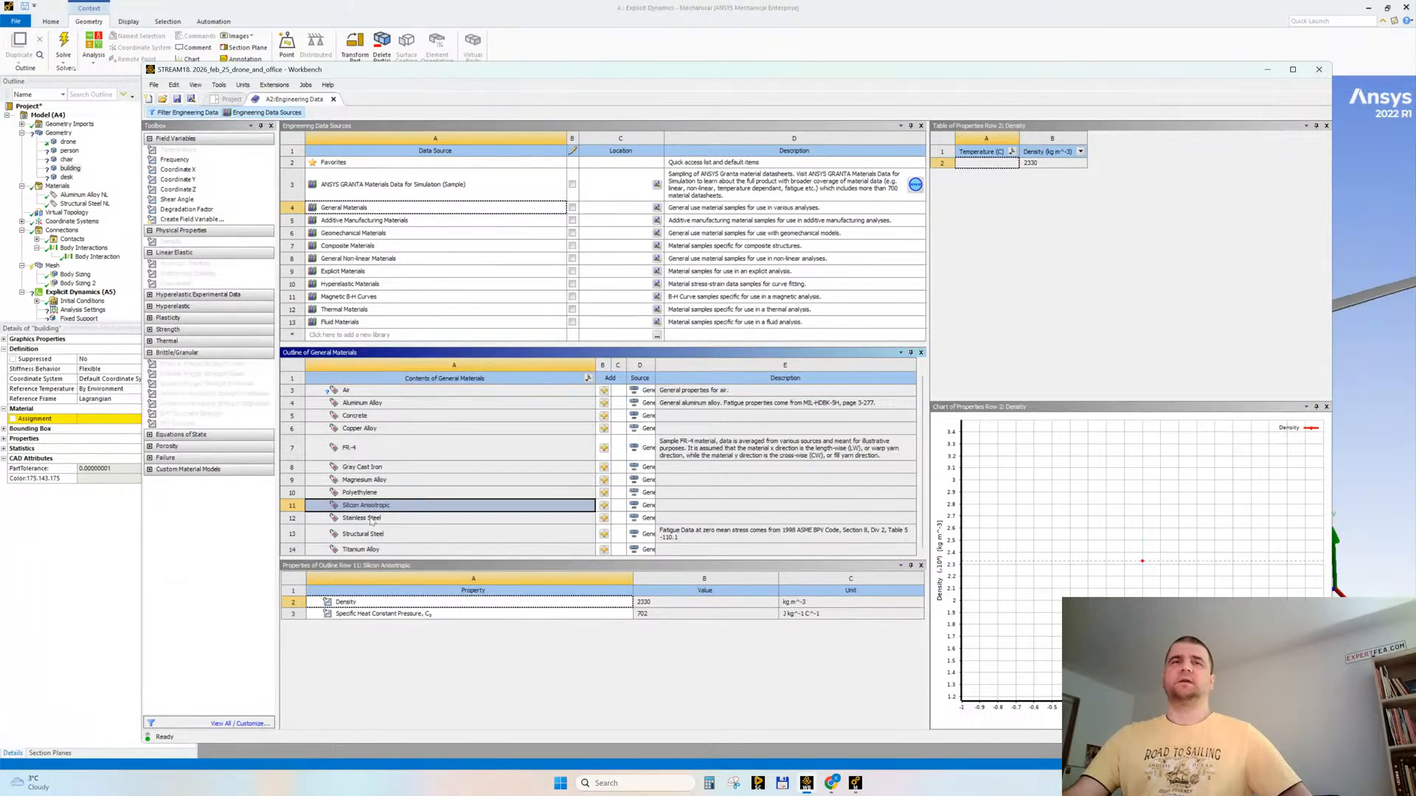
pyautogui.click(350, 285)
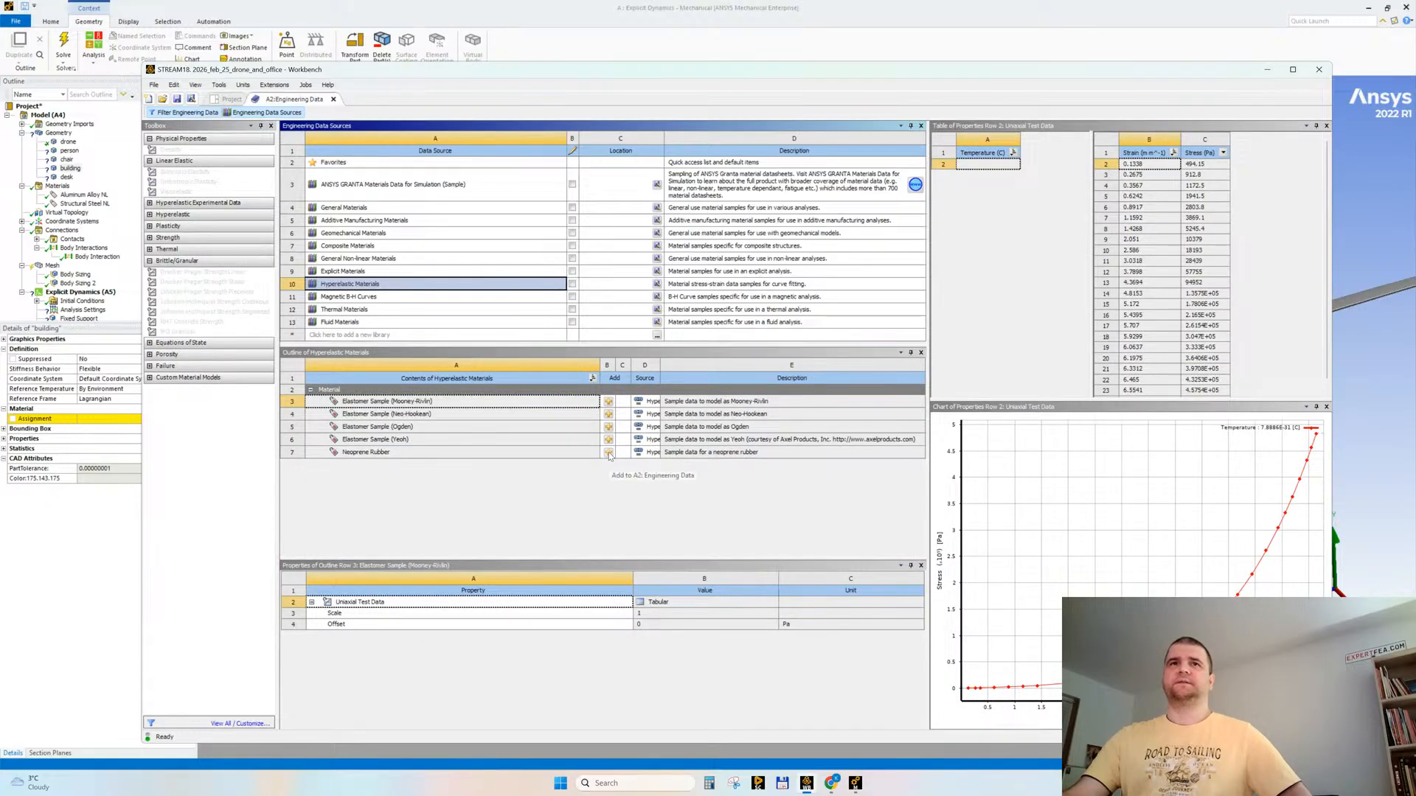
pyautogui.click(607, 453)
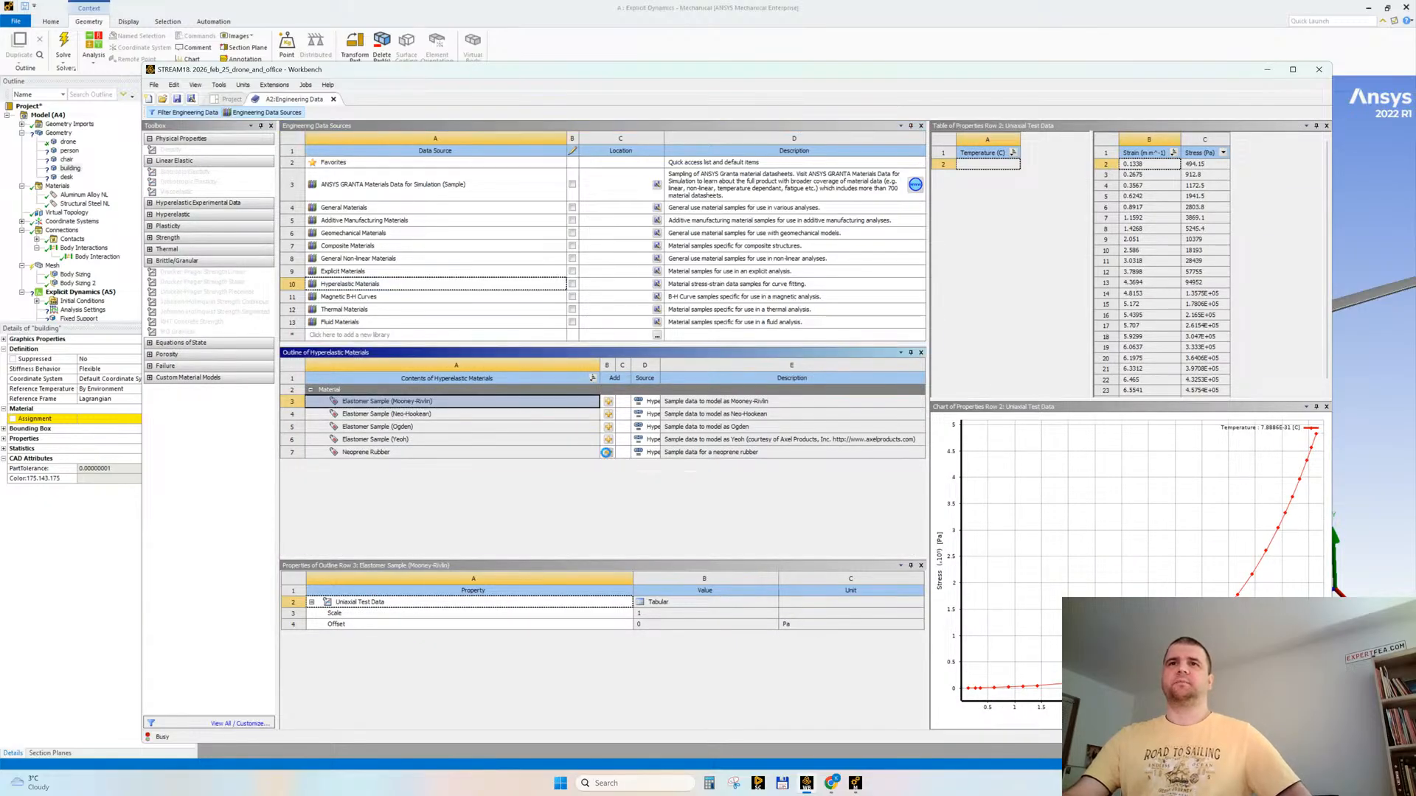
# Step: Return to Ansys Mechanical and assign Neoprene Rubber to the person body
pyautogui.click(81, 166)
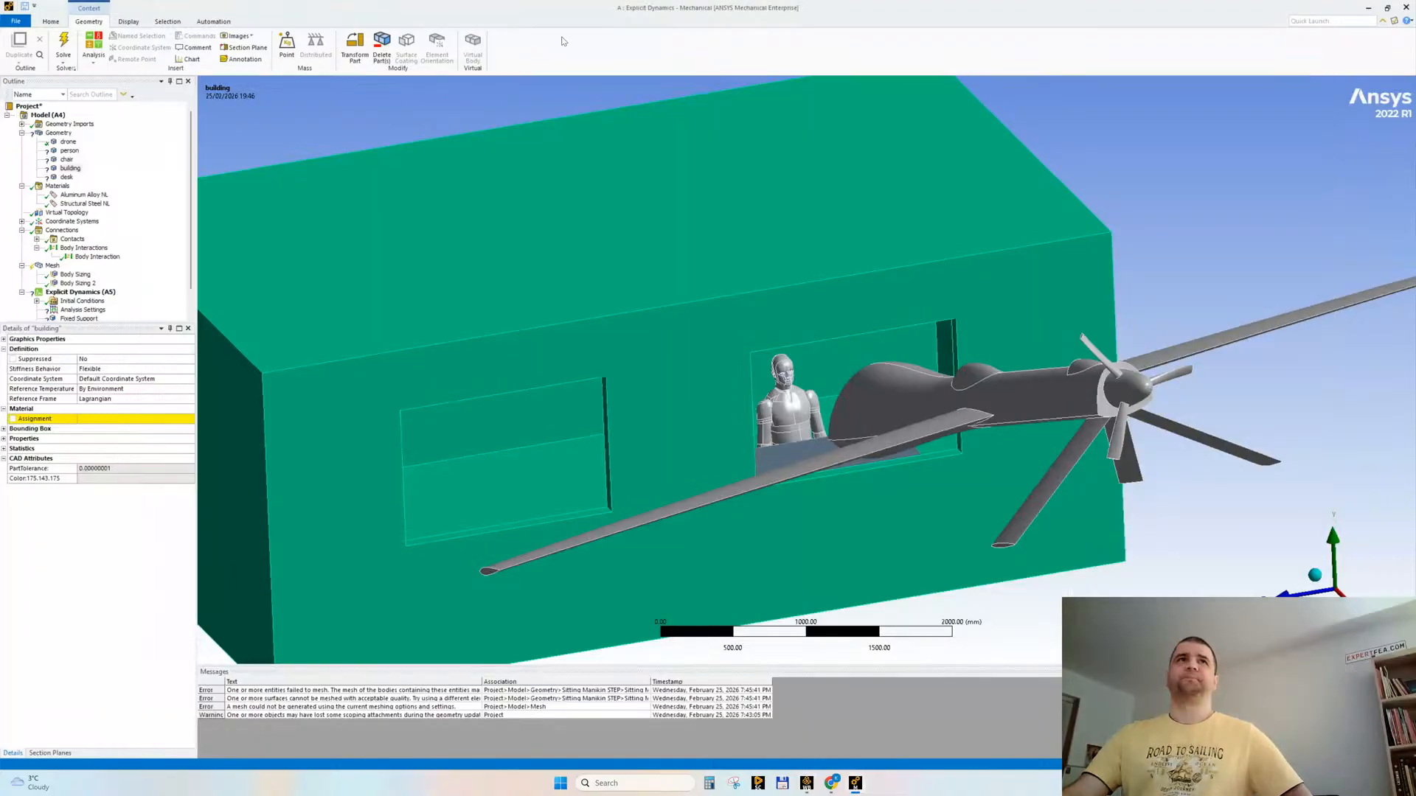
pyautogui.rightClick(61, 212)
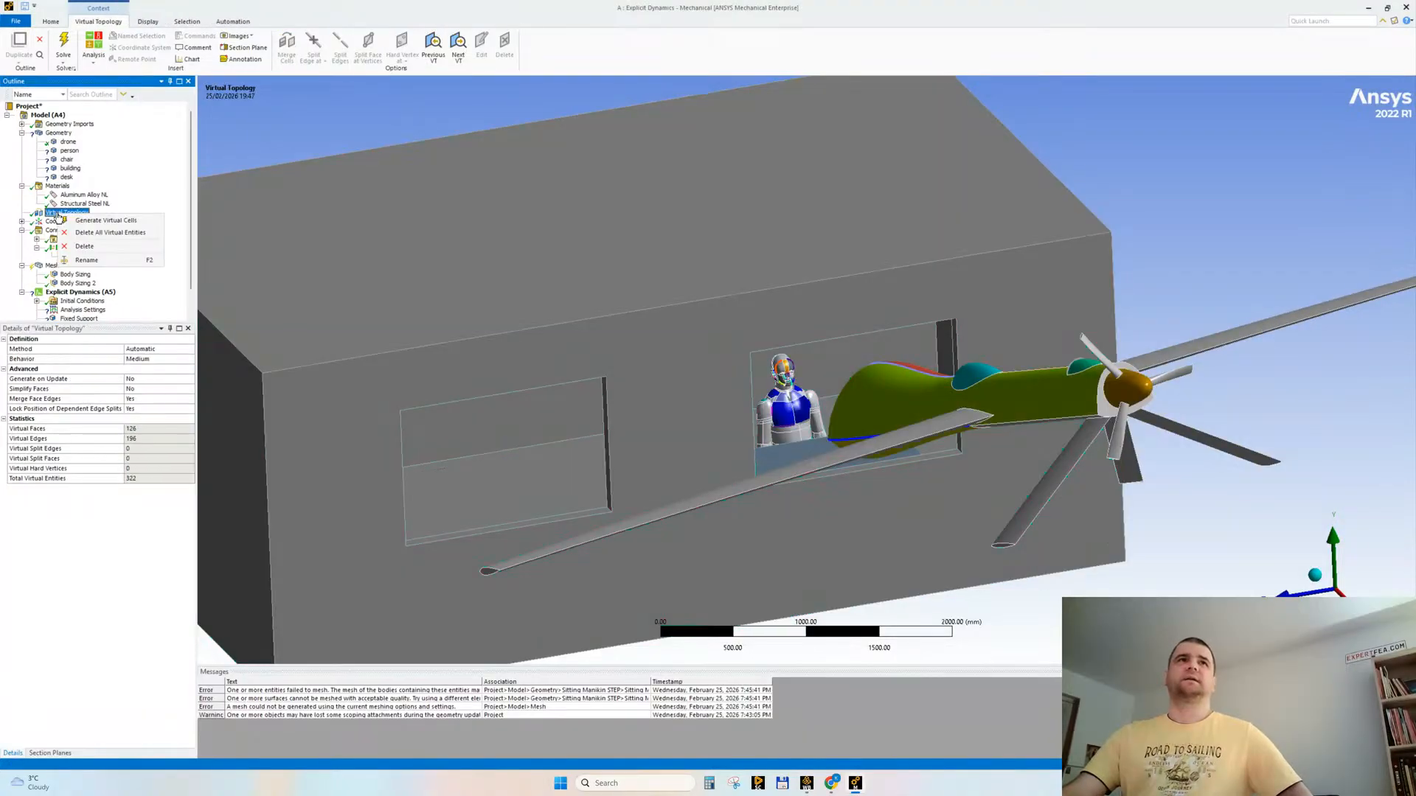
pyautogui.click(55, 187)
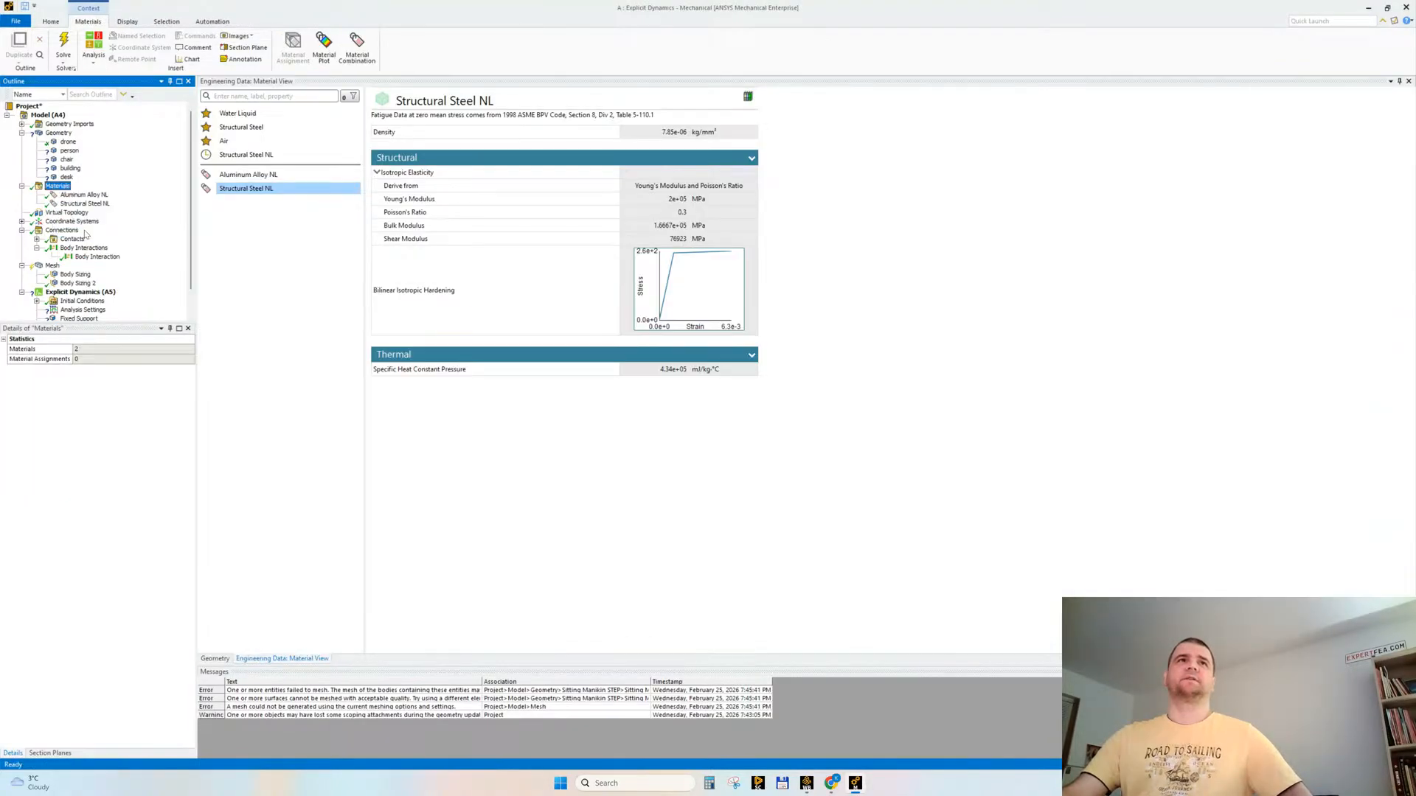
pyautogui.click(69, 150)
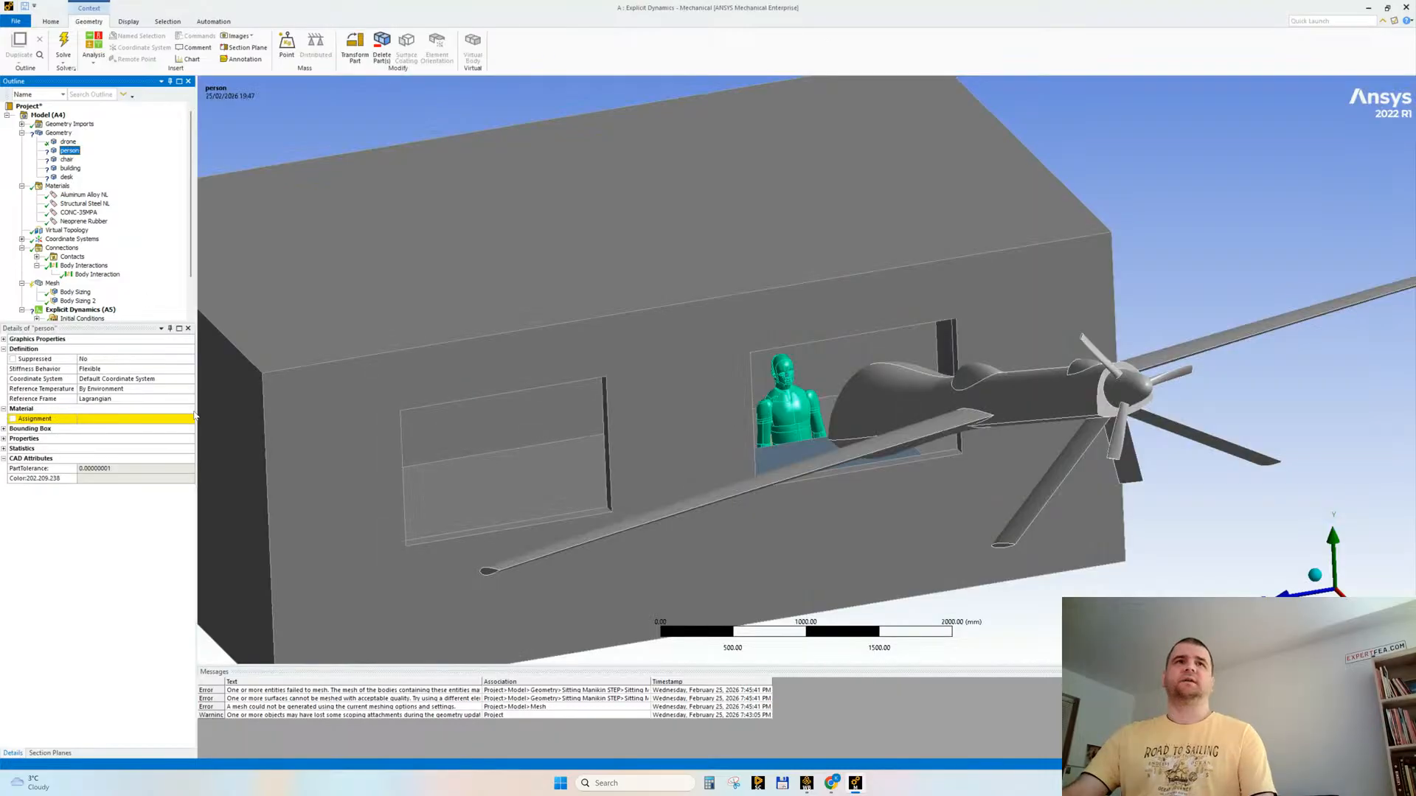
pyautogui.click(189, 425)
pyautogui.click(251, 338)
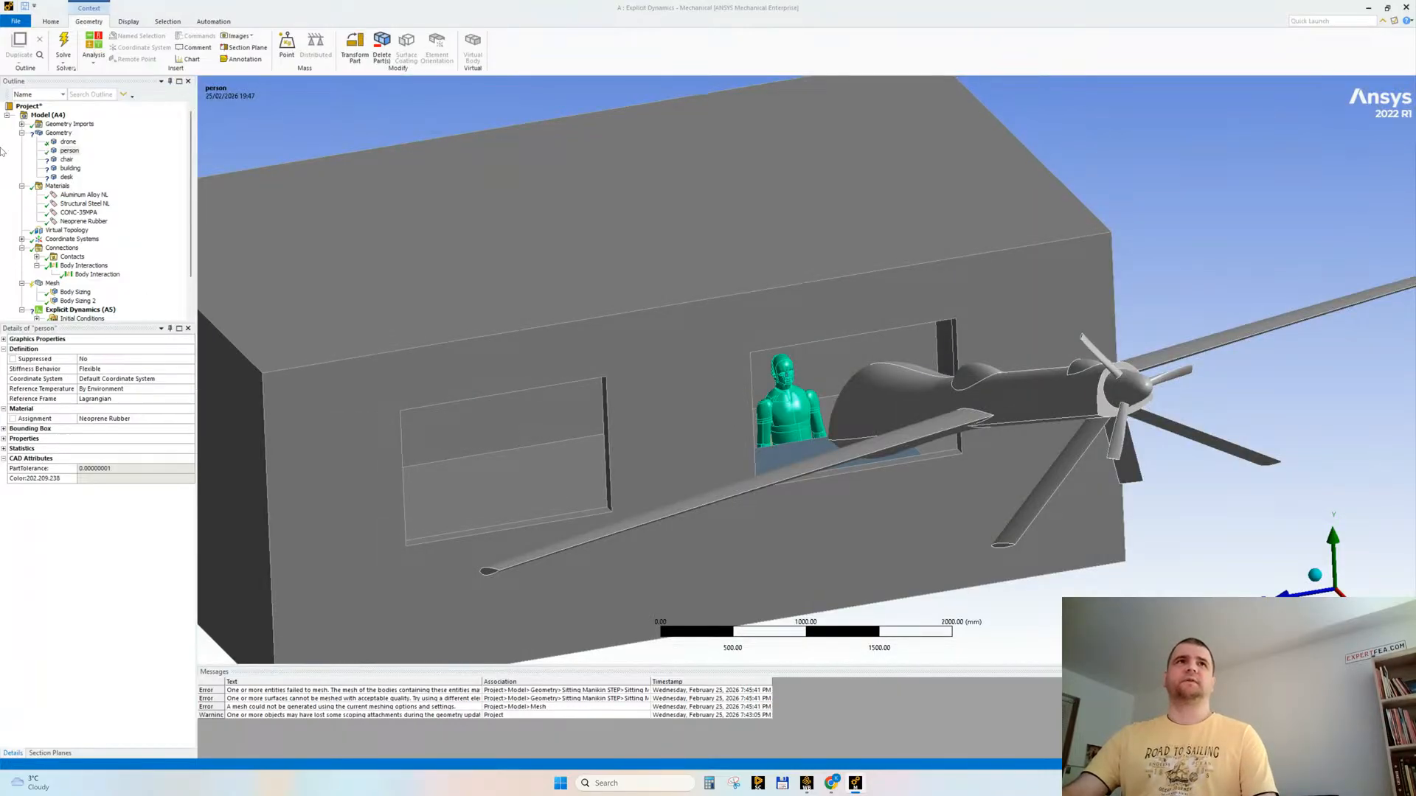
# Step: Assign Aluminum Alloy NL to the chair and CONC-35MPA to the building
pyautogui.click(67, 160)
pyautogui.click(190, 419)
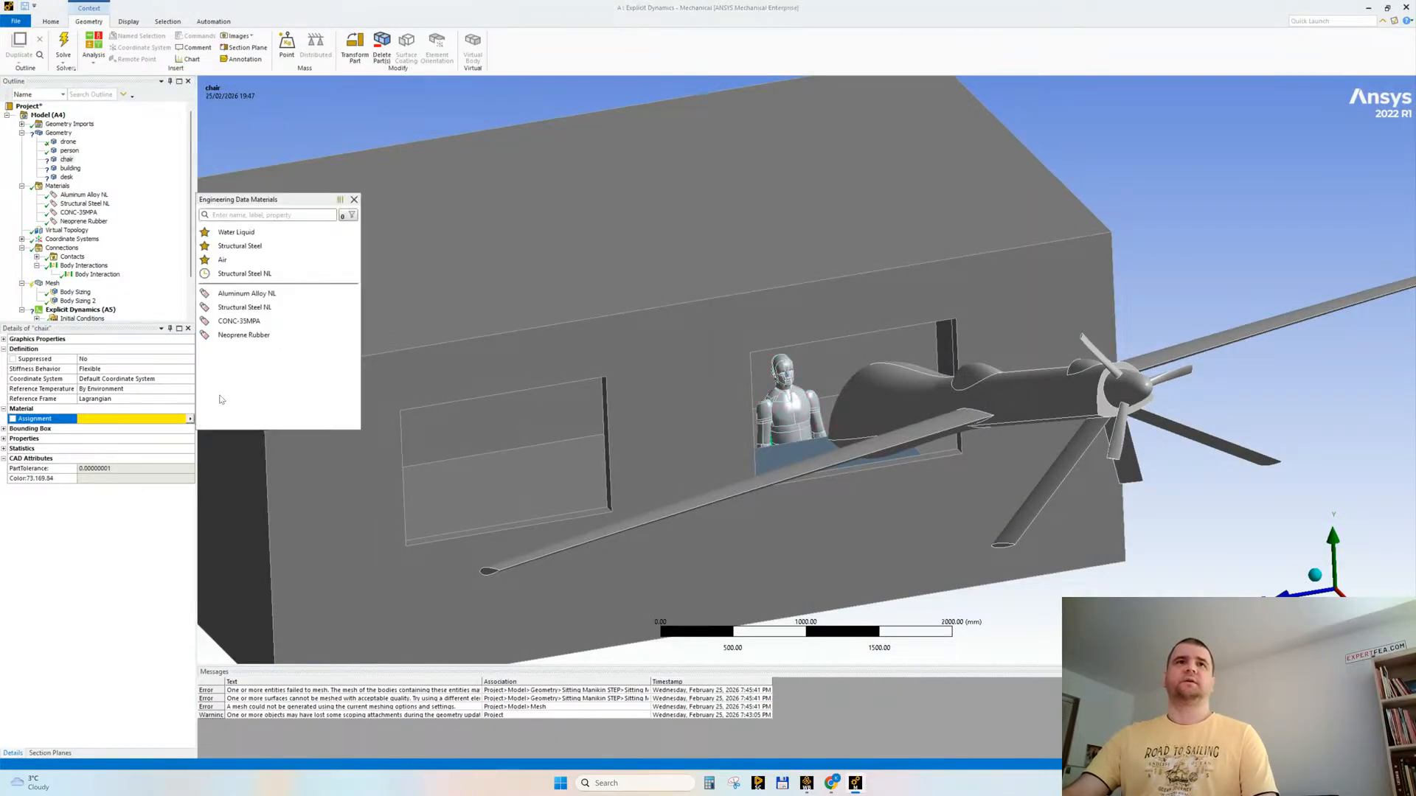
pyautogui.click(259, 297)
pyautogui.click(70, 168)
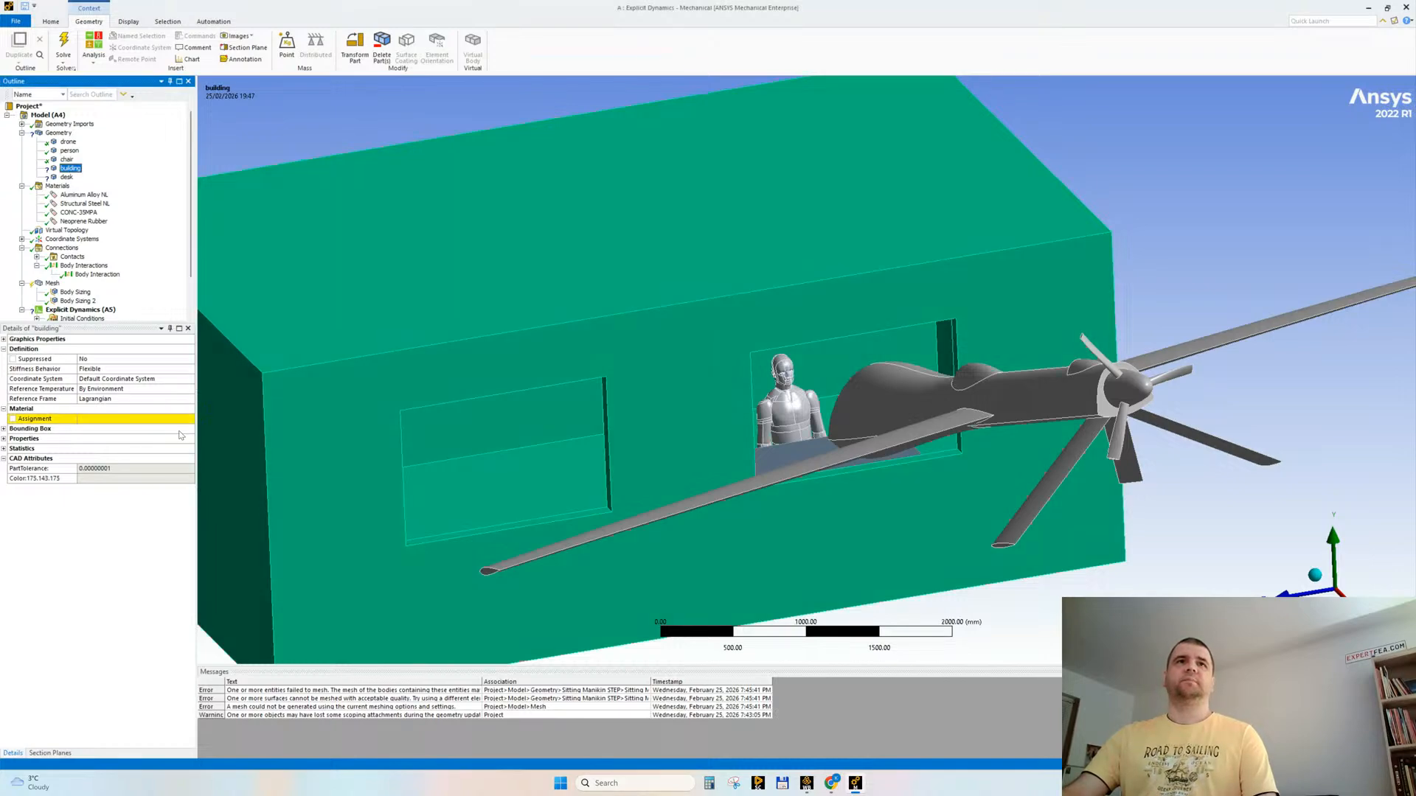
pyautogui.click(191, 419)
pyautogui.click(280, 323)
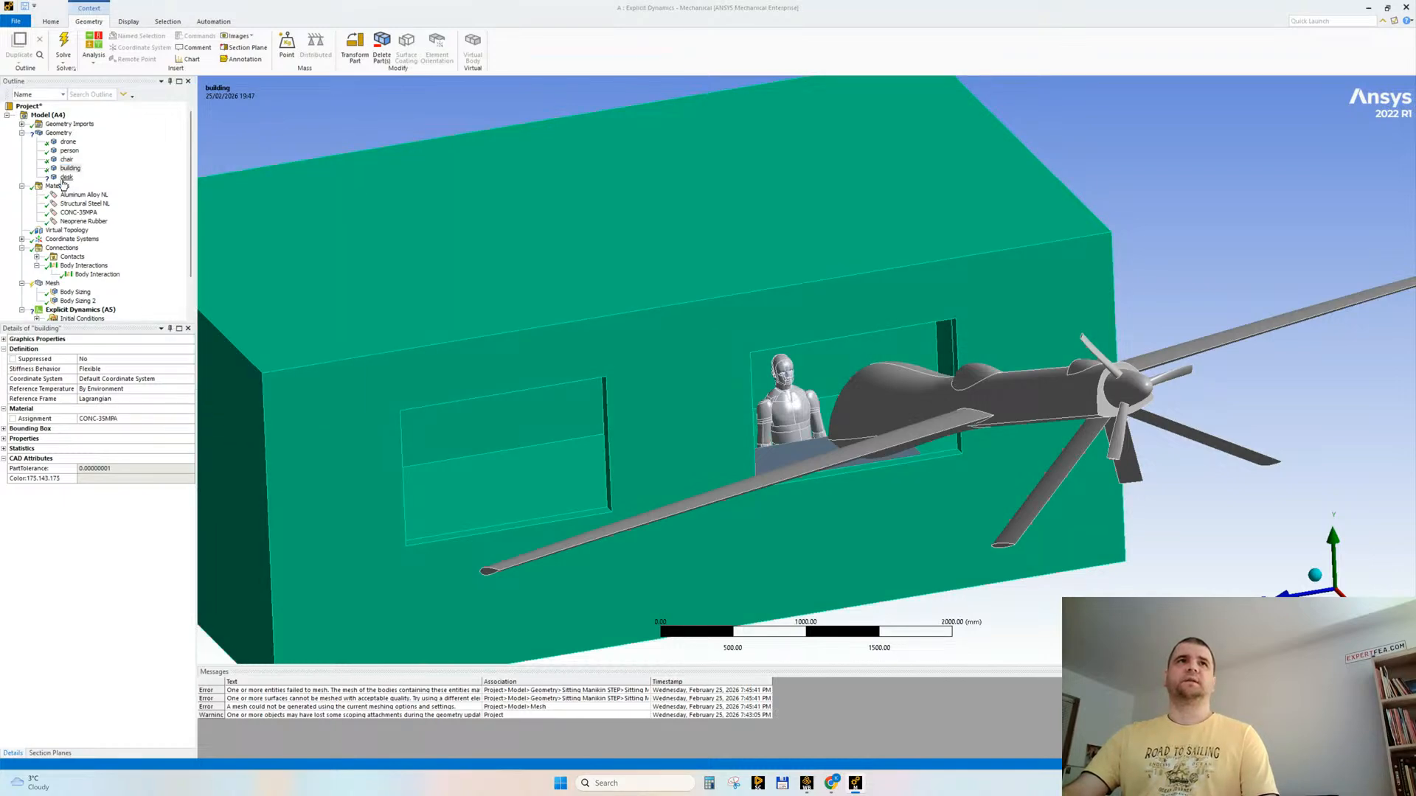
# Step: Assign Aluminum Alloy NL to the desk, check the drone's material, and collapse the Geometry and Materials branches
pyautogui.click(66, 177)
pyautogui.click(190, 419)
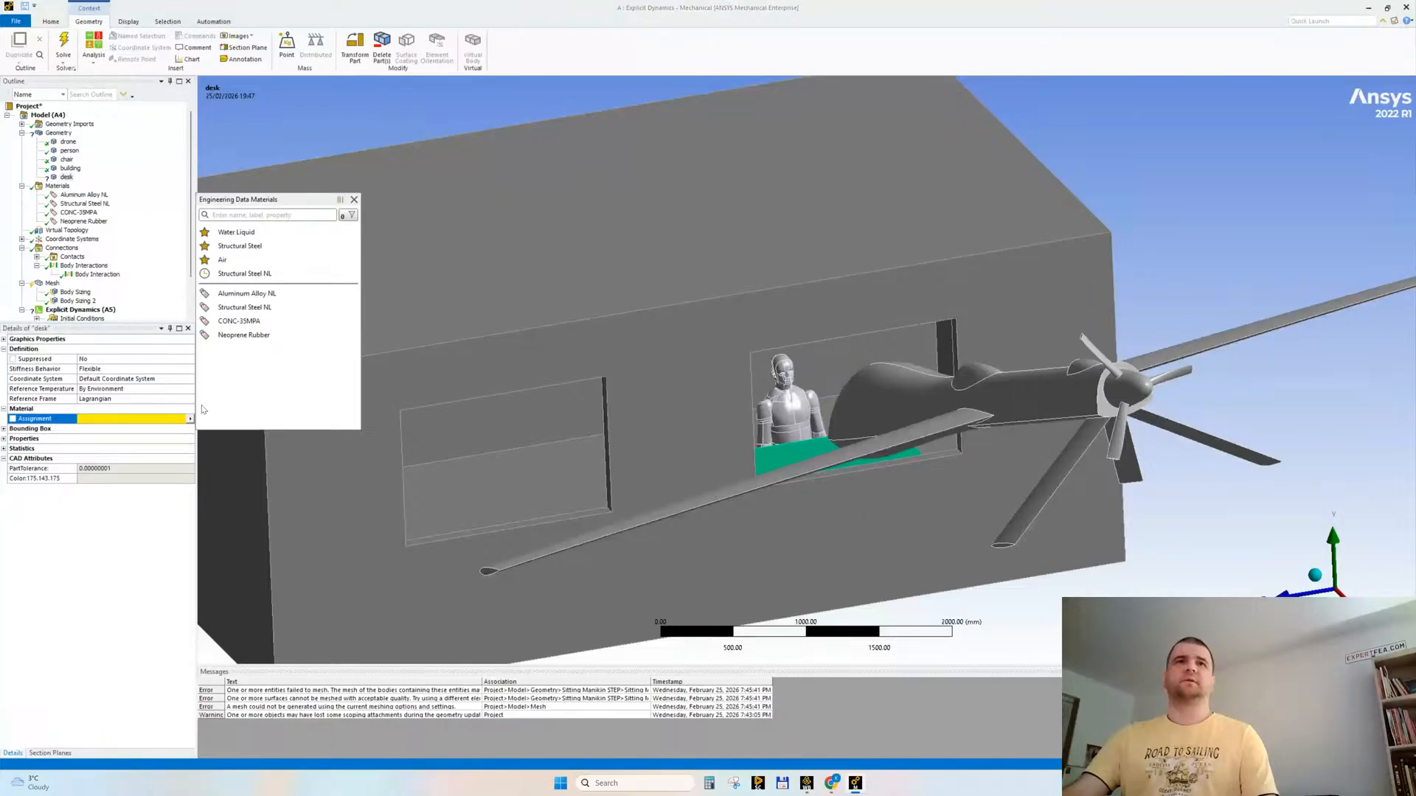
pyautogui.click(247, 294)
pyautogui.click(68, 142)
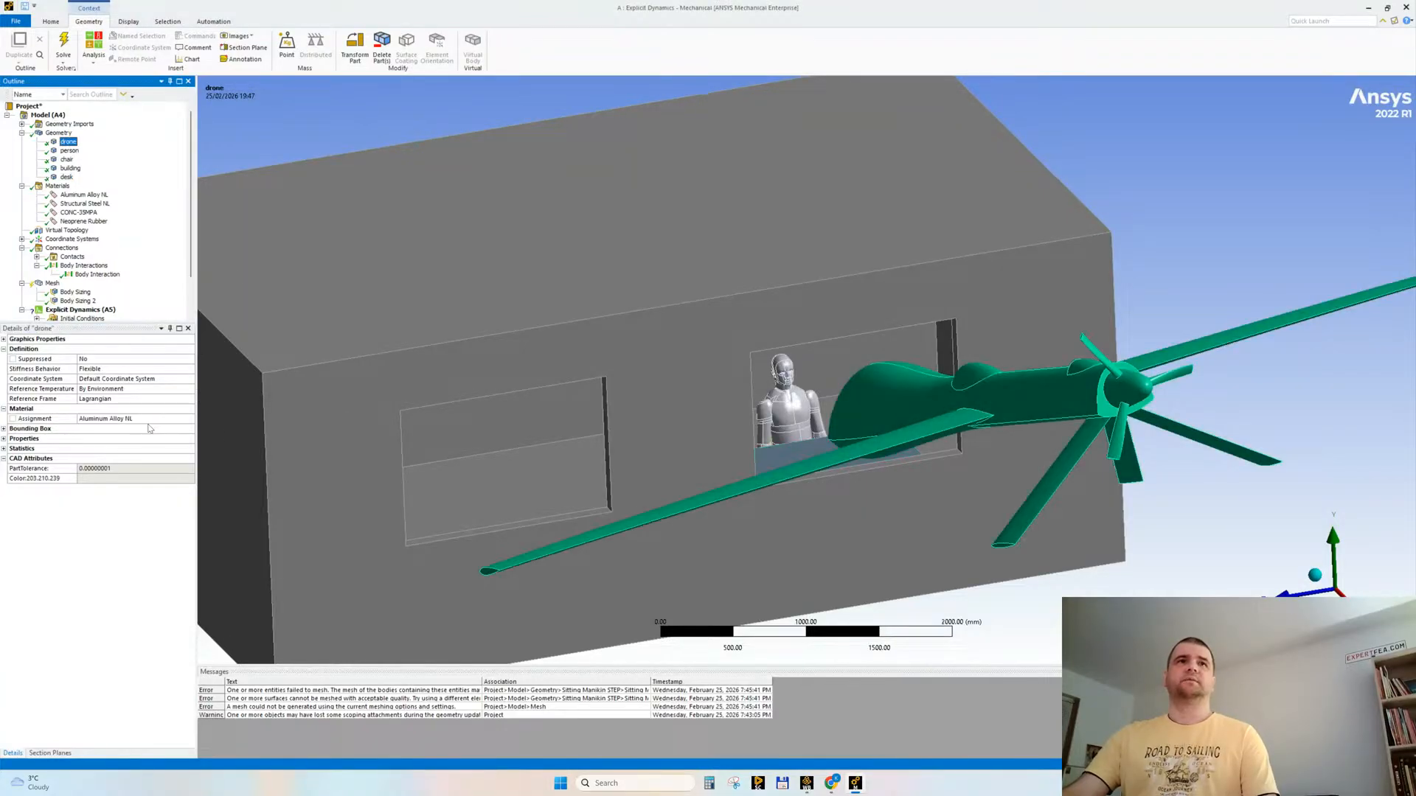
pyautogui.click(22, 133)
pyautogui.click(21, 141)
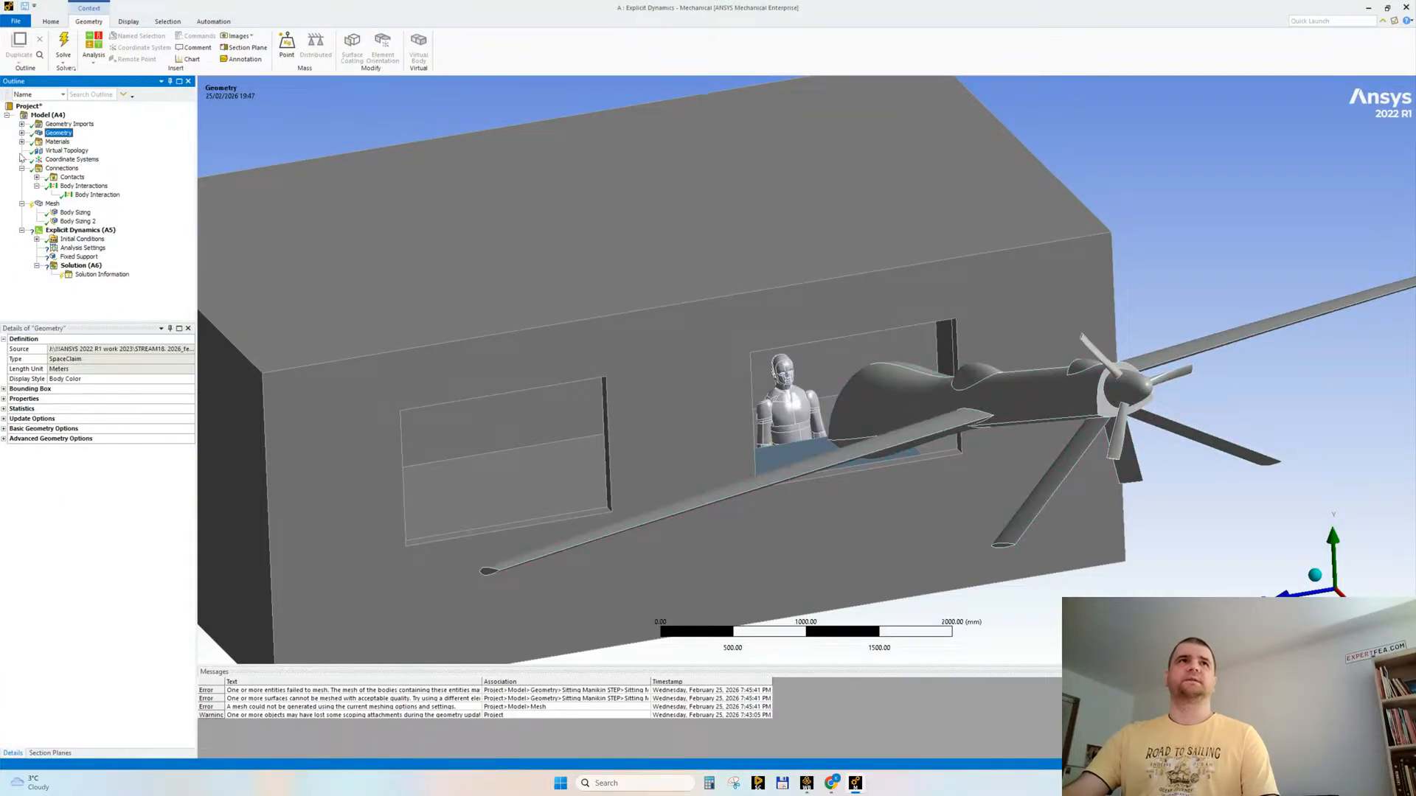
# Step: Rename both body sizing controls, for the drone and the person, based on their definition
pyautogui.click(52, 204)
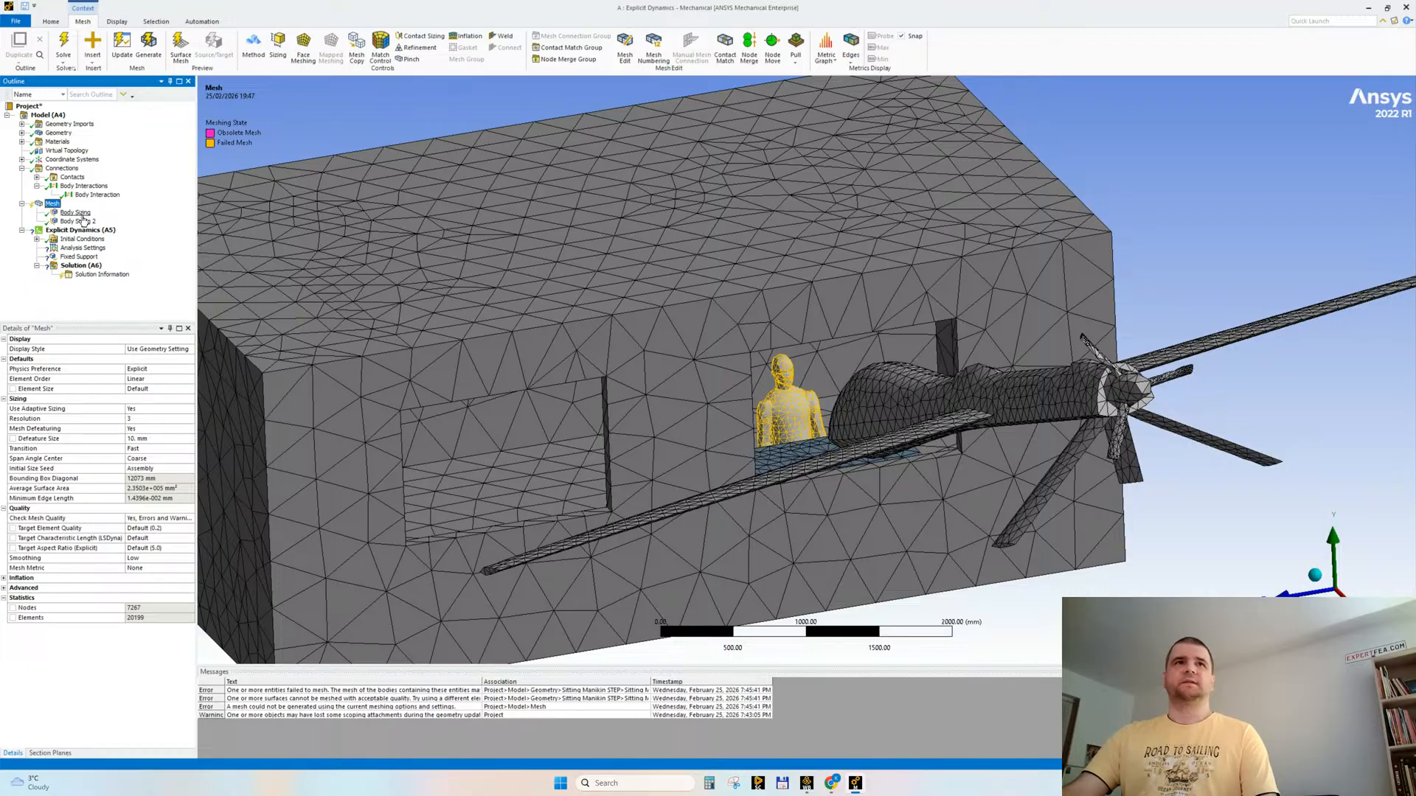
pyautogui.rightClick(61, 214)
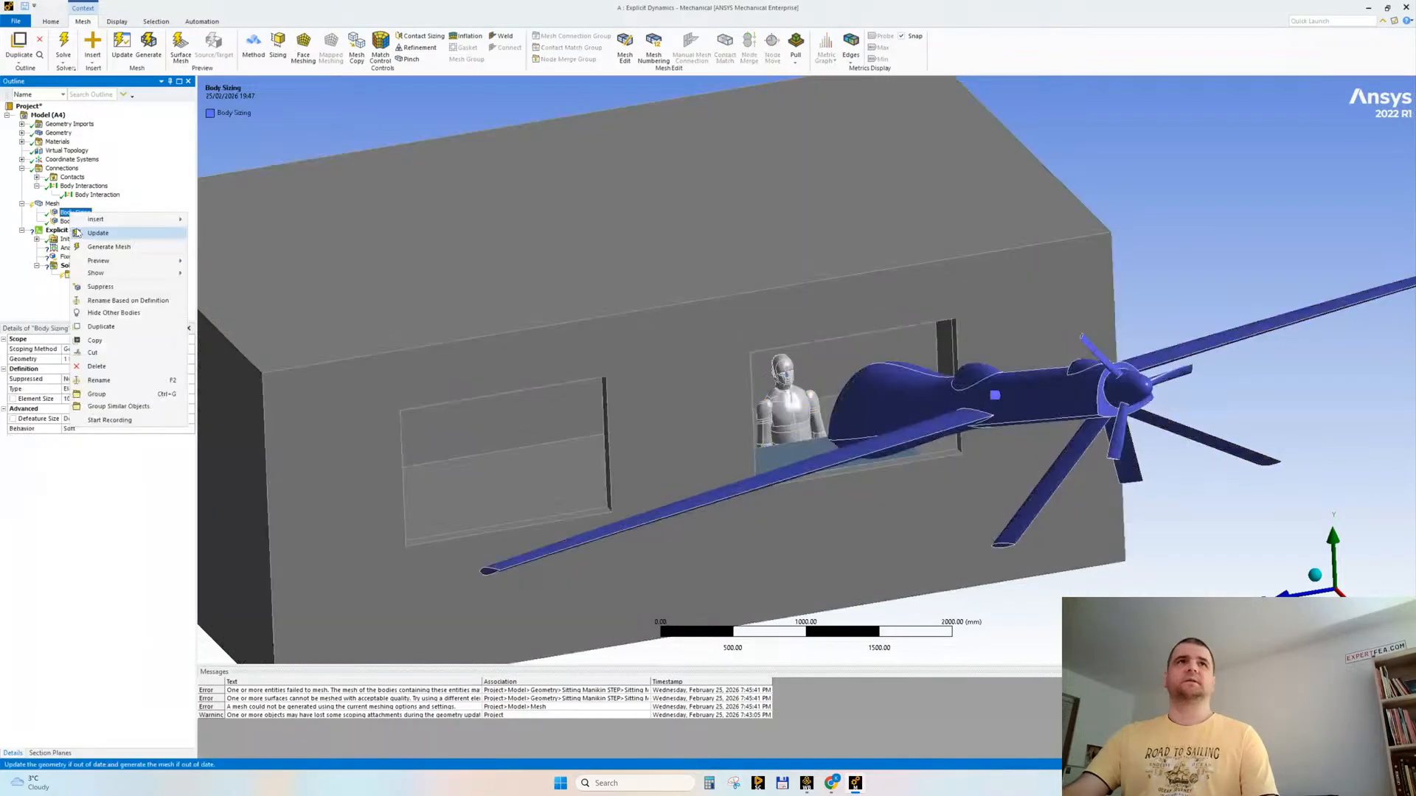
pyautogui.click(115, 301)
pyautogui.rightClick(83, 221)
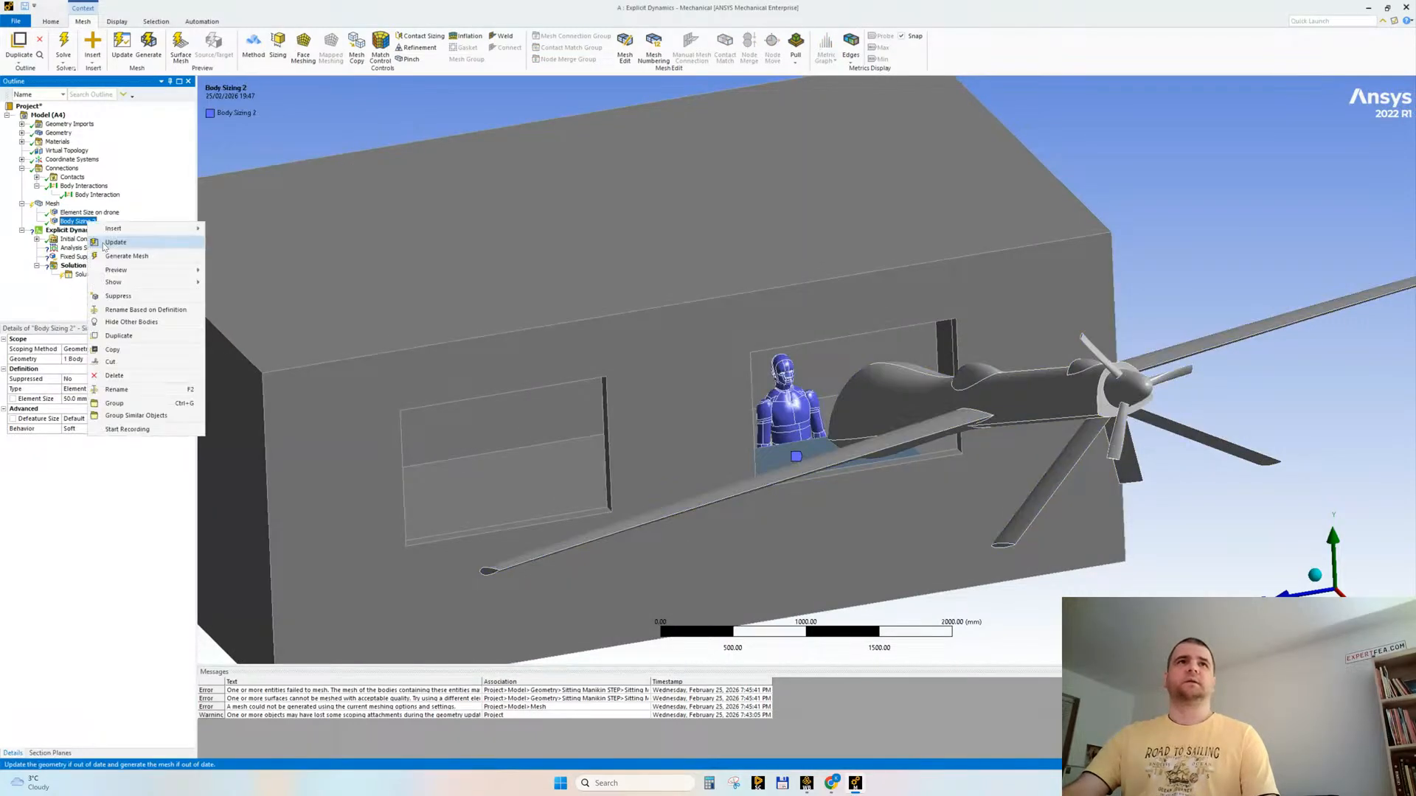
pyautogui.click(120, 310)
# Step: Generate the mesh for the whole model using the current global settings
pyautogui.rightClick(51, 211)
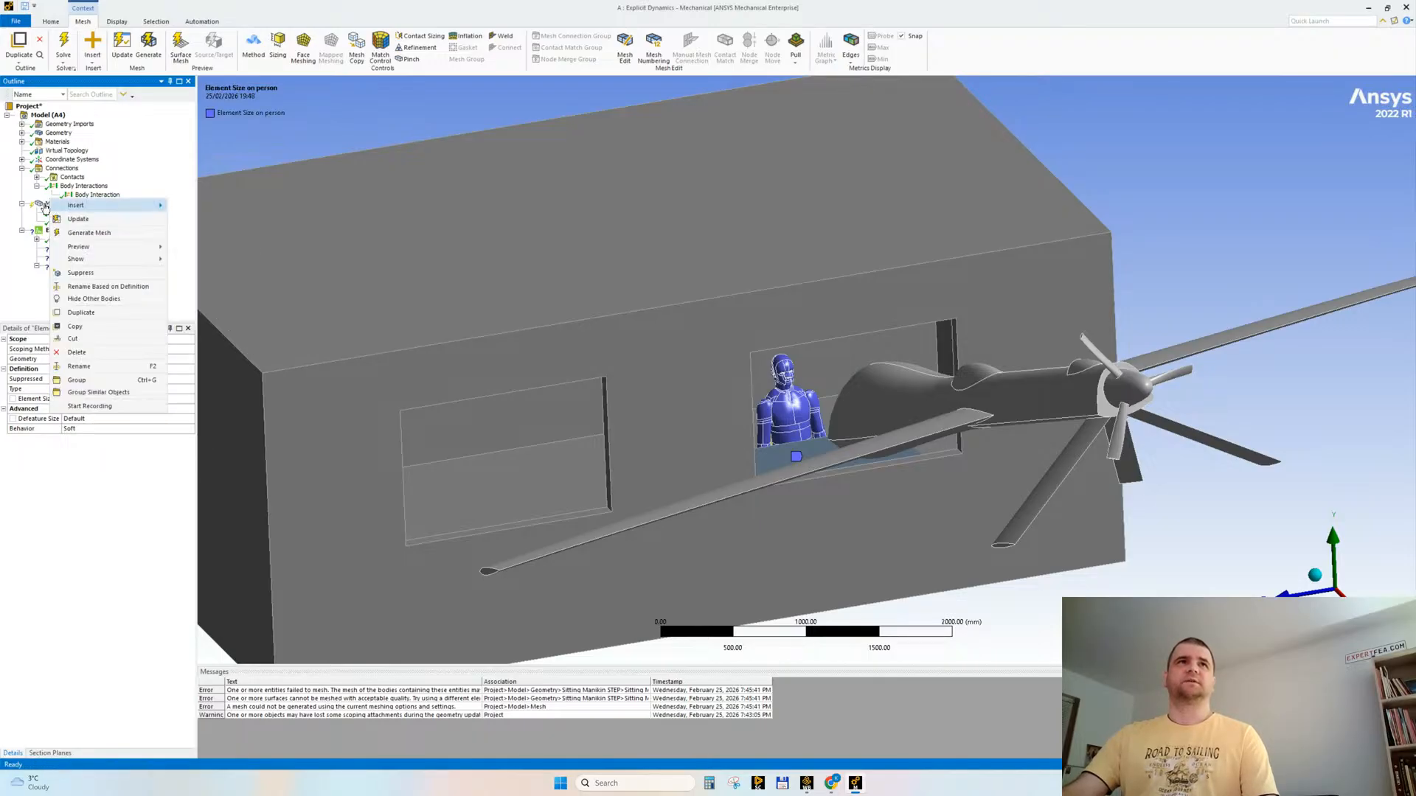
pyautogui.rightClick(52, 205)
pyautogui.click(66, 240)
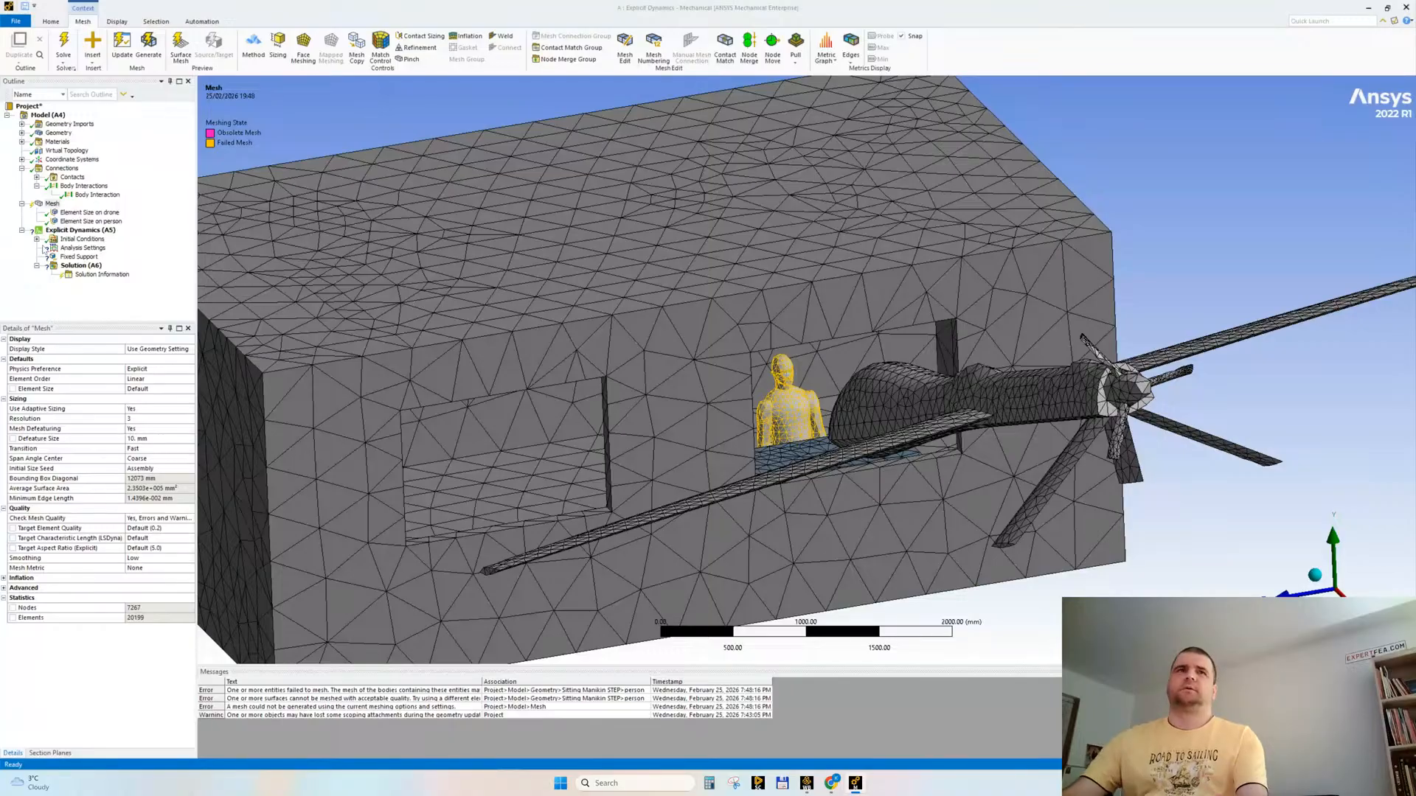
# Step: Turn off adaptive sizing, reset the global mesh defeature size to its default, and regenerate the mesh
pyautogui.doubleClick(147, 412)
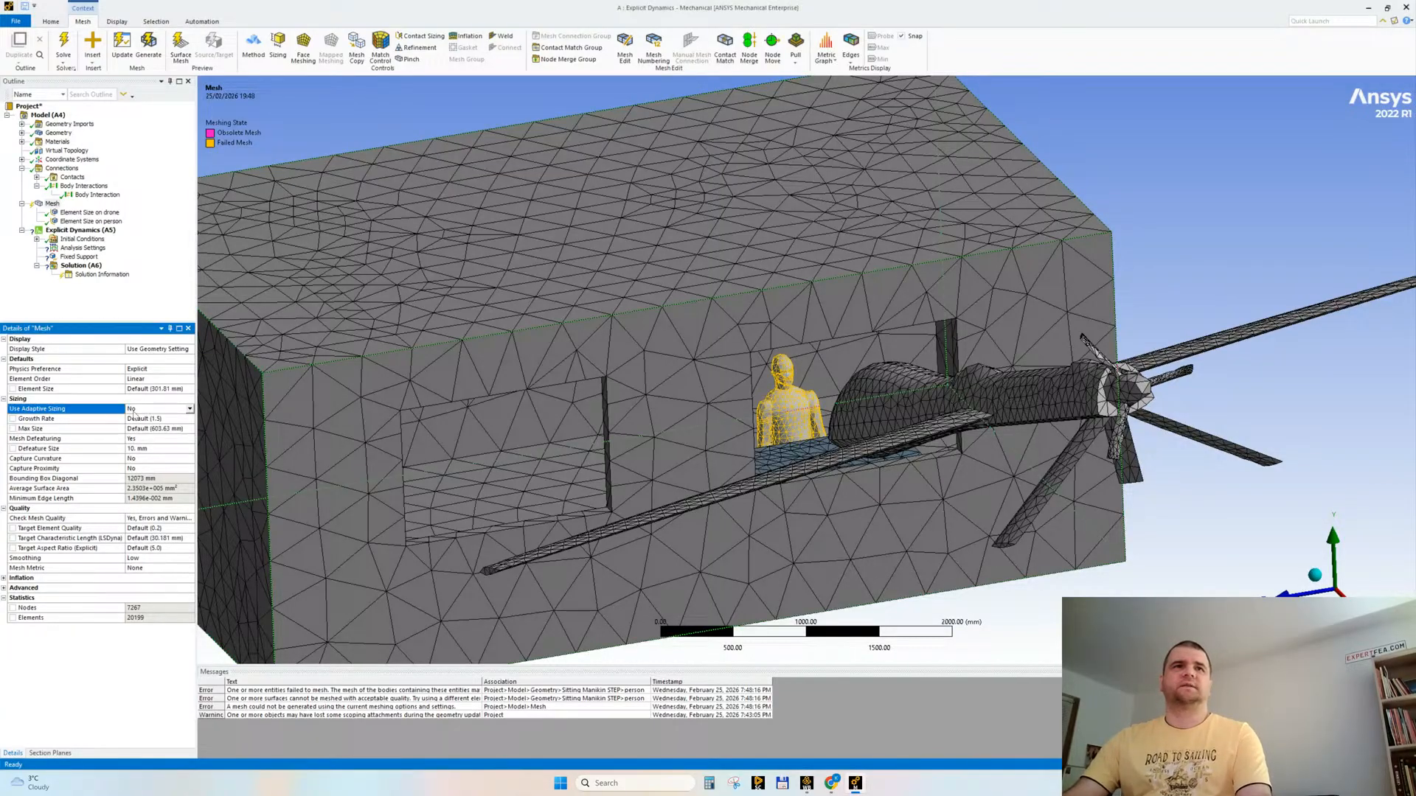
pyautogui.click(147, 449)
pyautogui.press('BackSpace')
pyautogui.press('Return')
pyautogui.rightClick(56, 204)
pyautogui.click(98, 243)
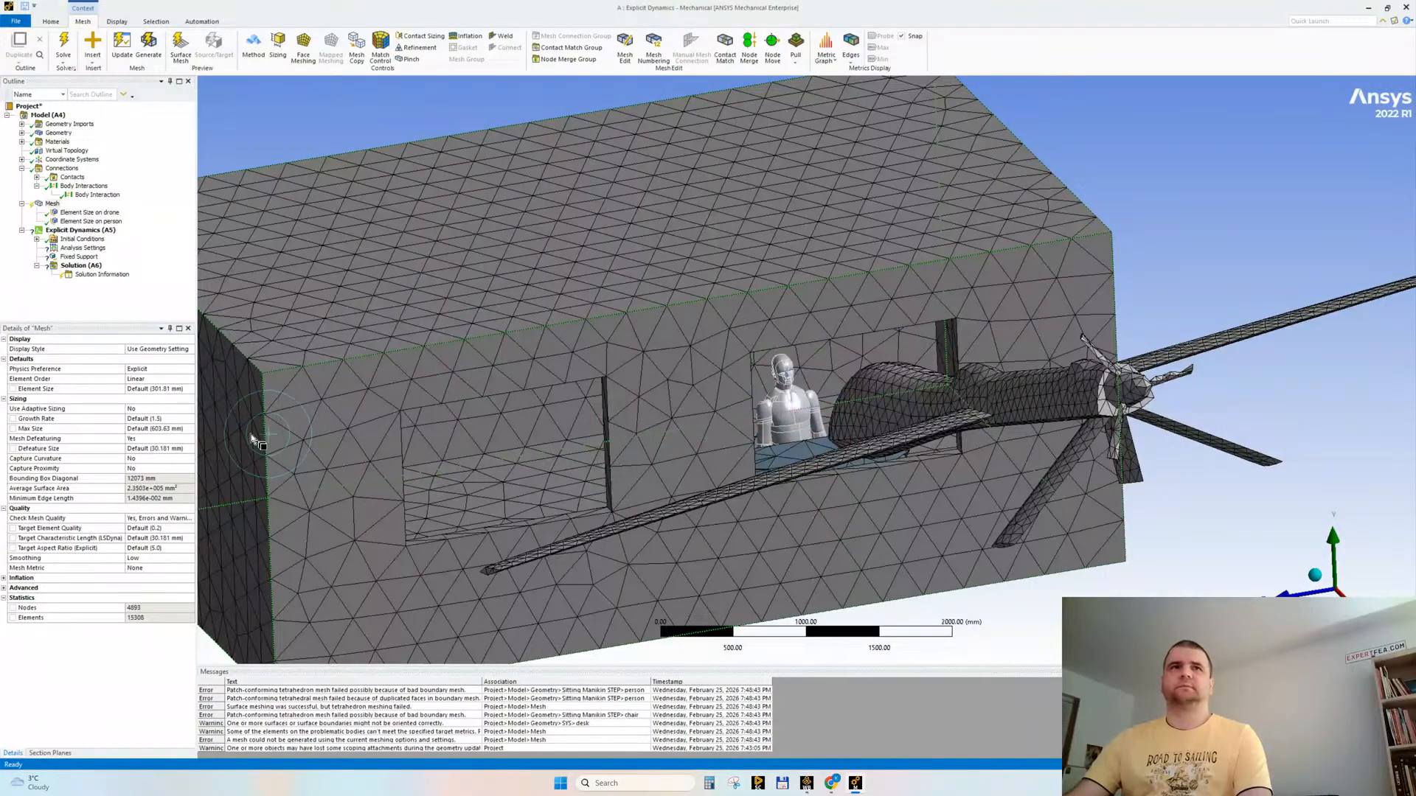
# Step: Set the person's element size to 25 mm and regenerate the mesh
pyautogui.click(91, 221)
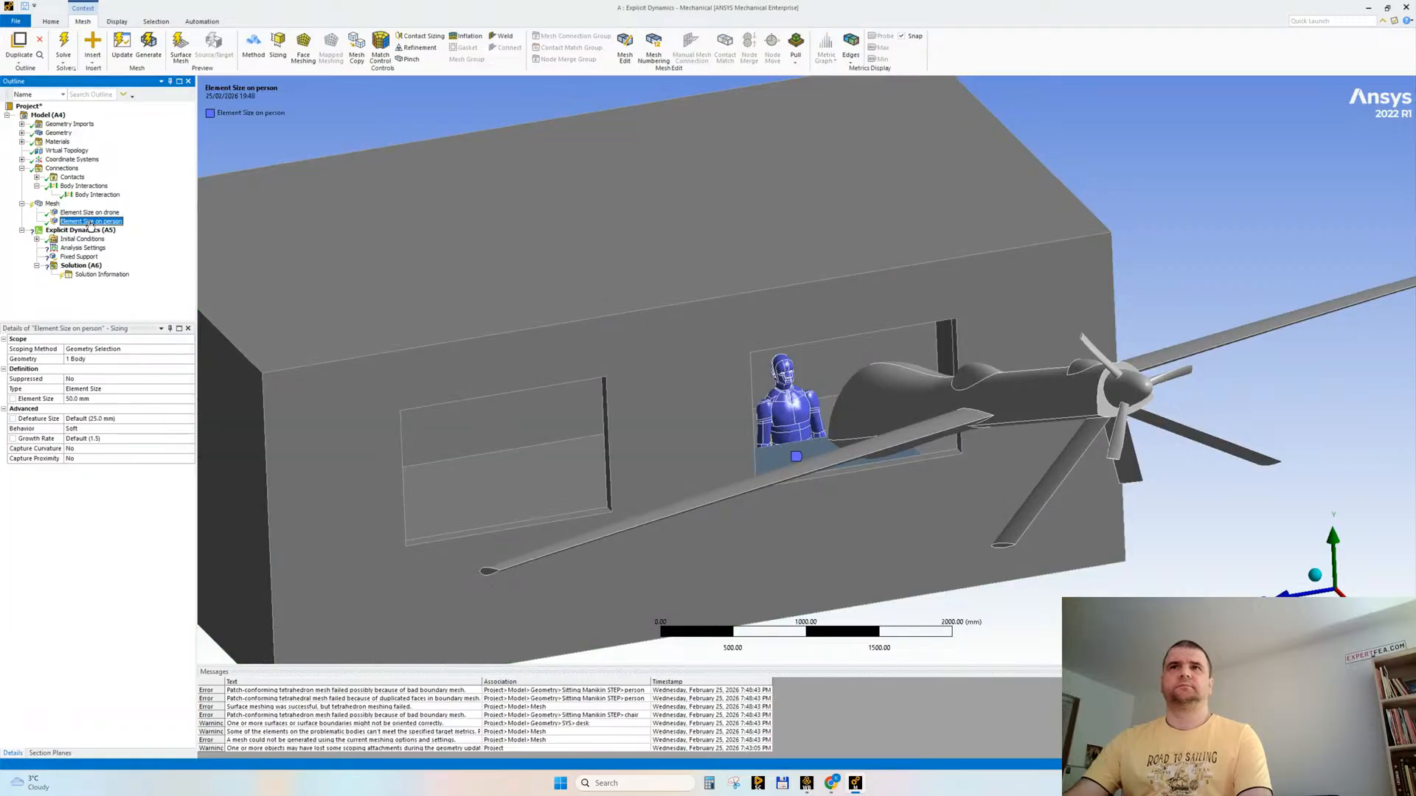
pyautogui.click(108, 399)
pyautogui.write('25')
pyautogui.press('Return')
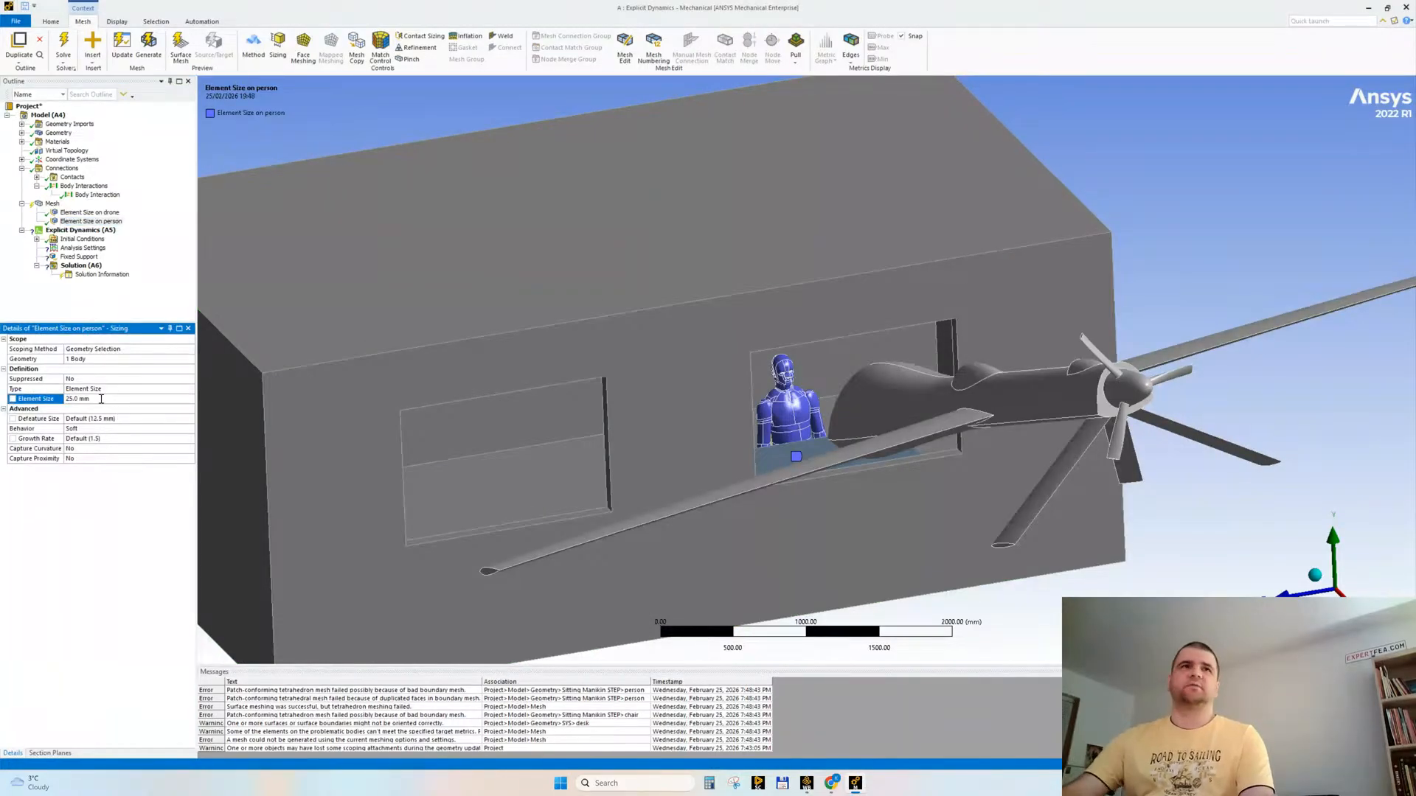
pyautogui.rightClick(52, 204)
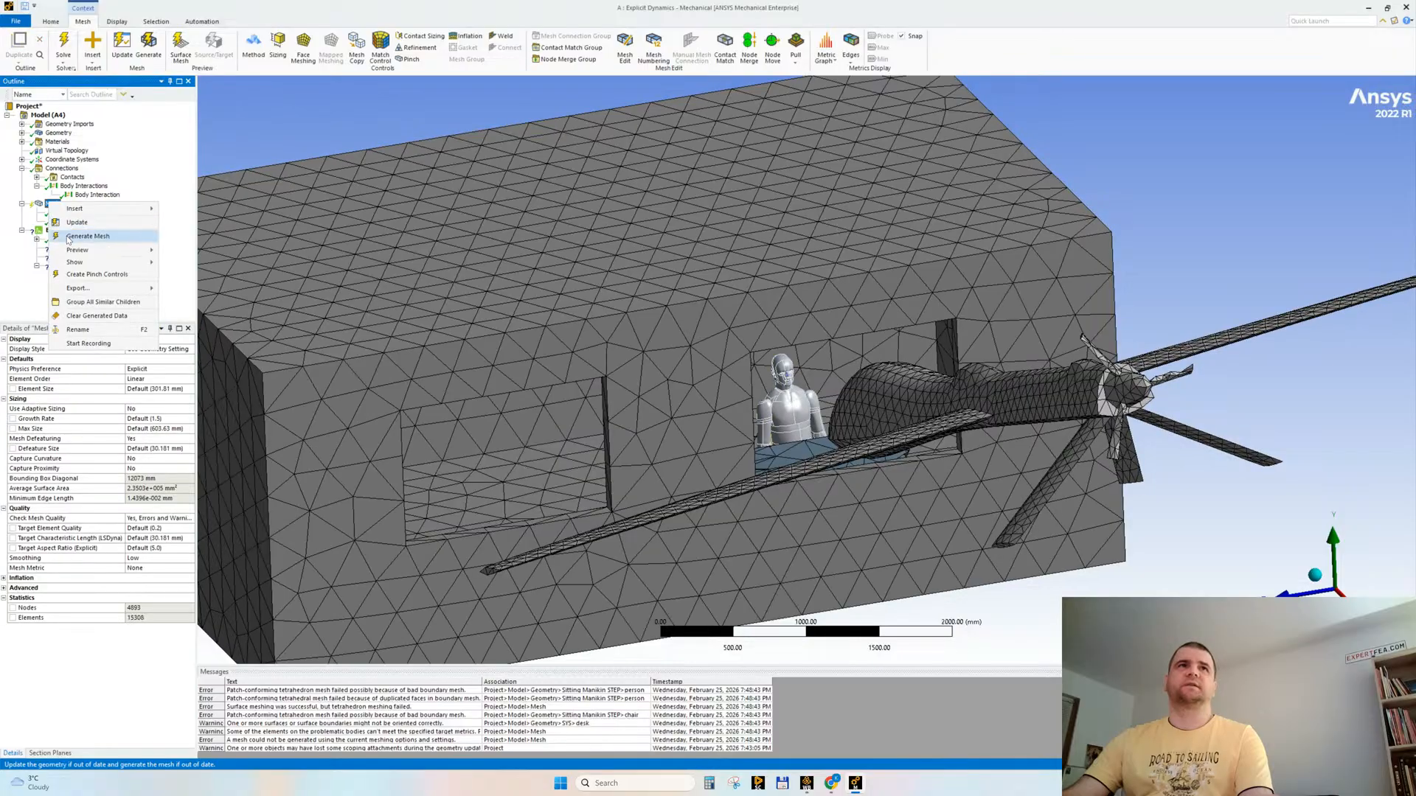
pyautogui.click(81, 236)
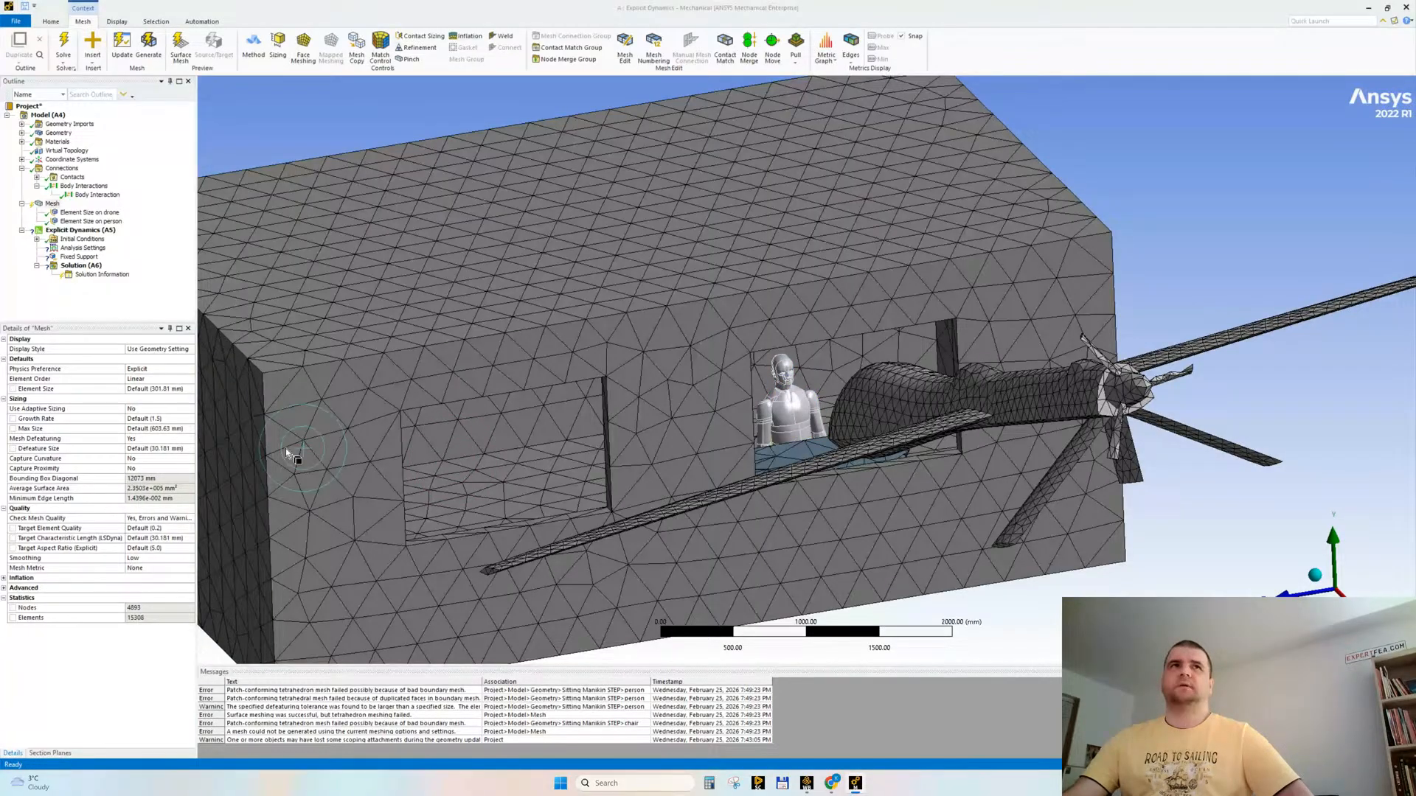
# Step: Turn adaptive sizing back on in the global mesh settings and regenerate the mesh
pyautogui.doubleClick(148, 409)
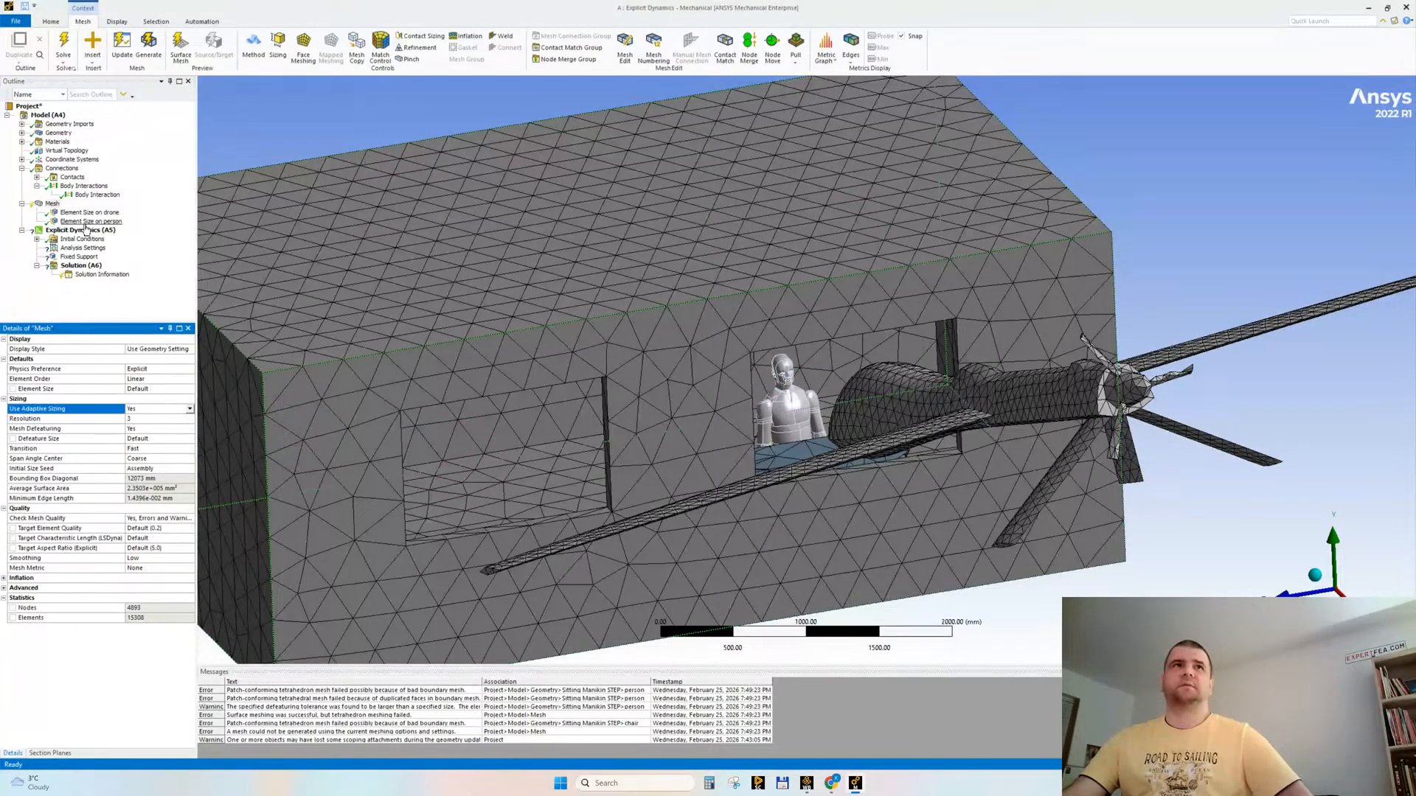
pyautogui.rightClick(52, 203)
pyautogui.click(81, 244)
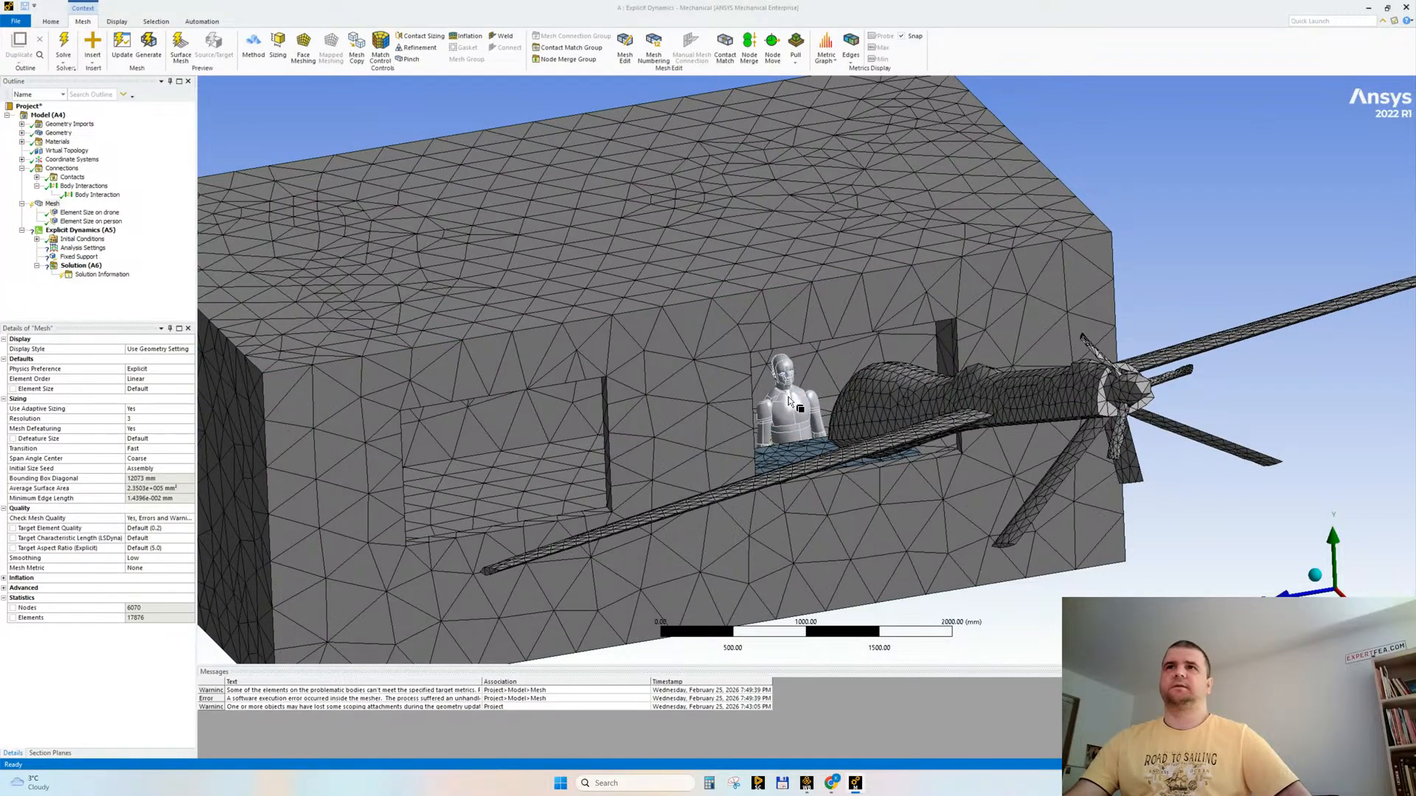
# Step: Set the person's sizing control to a defeature size of 3 mm and Hard behavior, and return to the global mesh settings
pyautogui.click(91, 222)
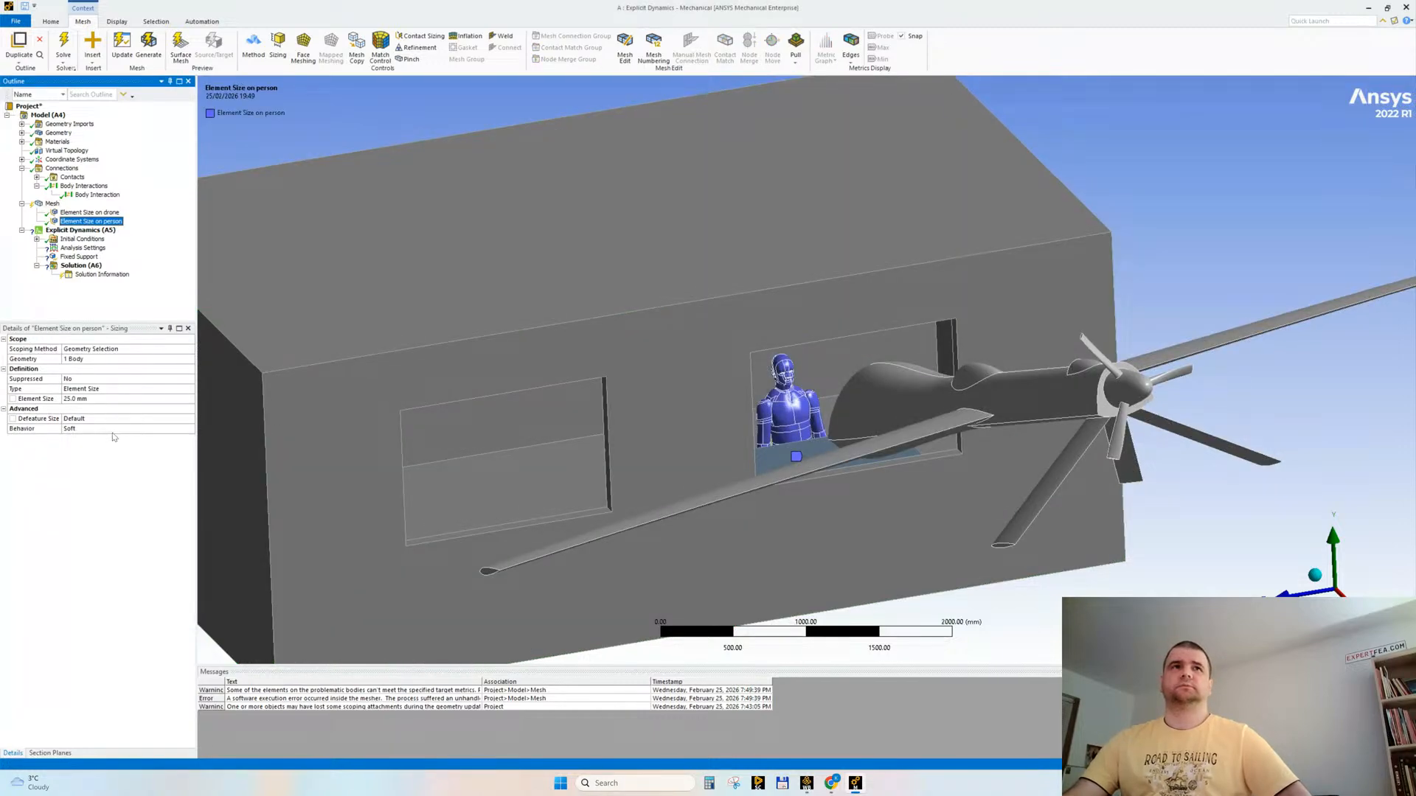
pyautogui.click(95, 419)
pyautogui.press('BackSpace')
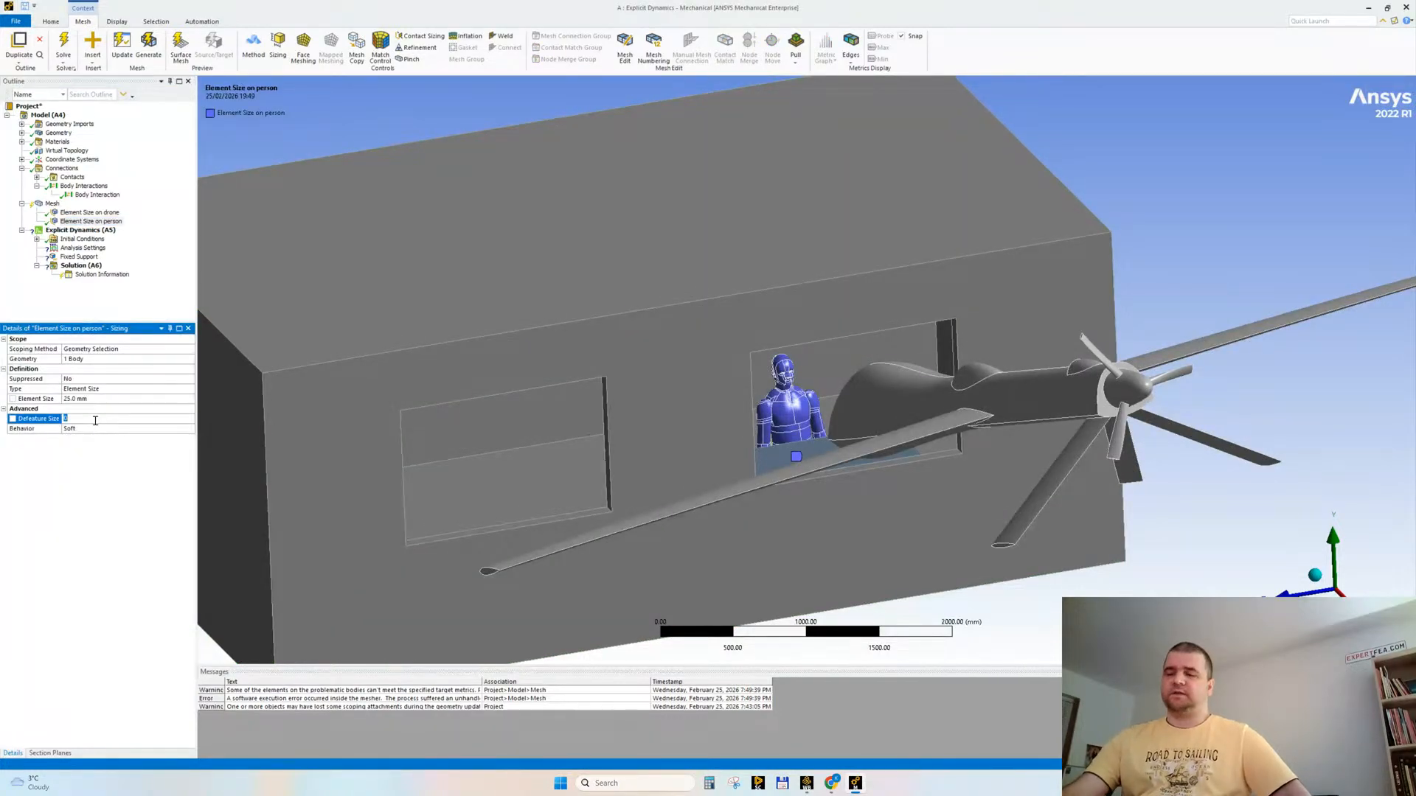
pyautogui.write('3')
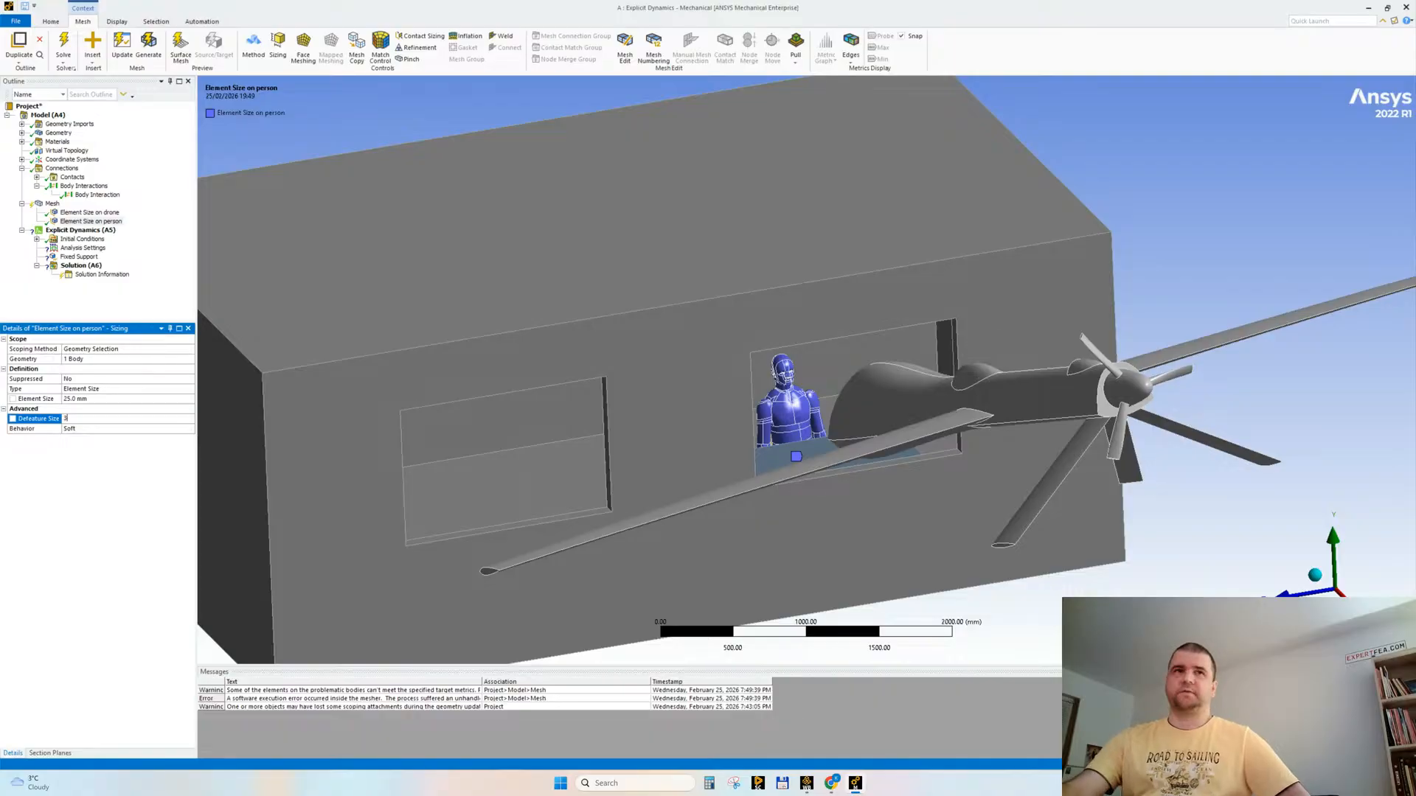
pyautogui.click(77, 432)
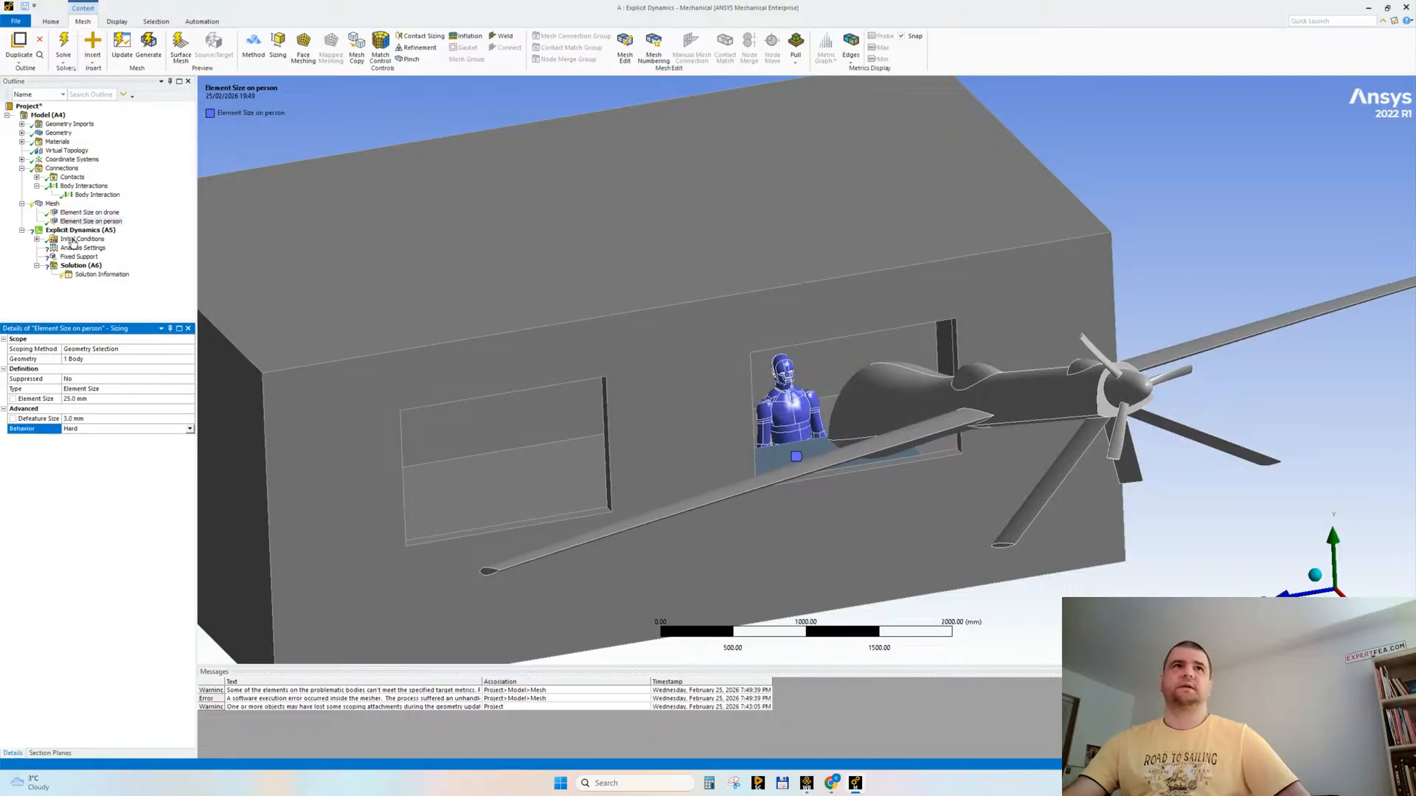
pyautogui.click(52, 203)
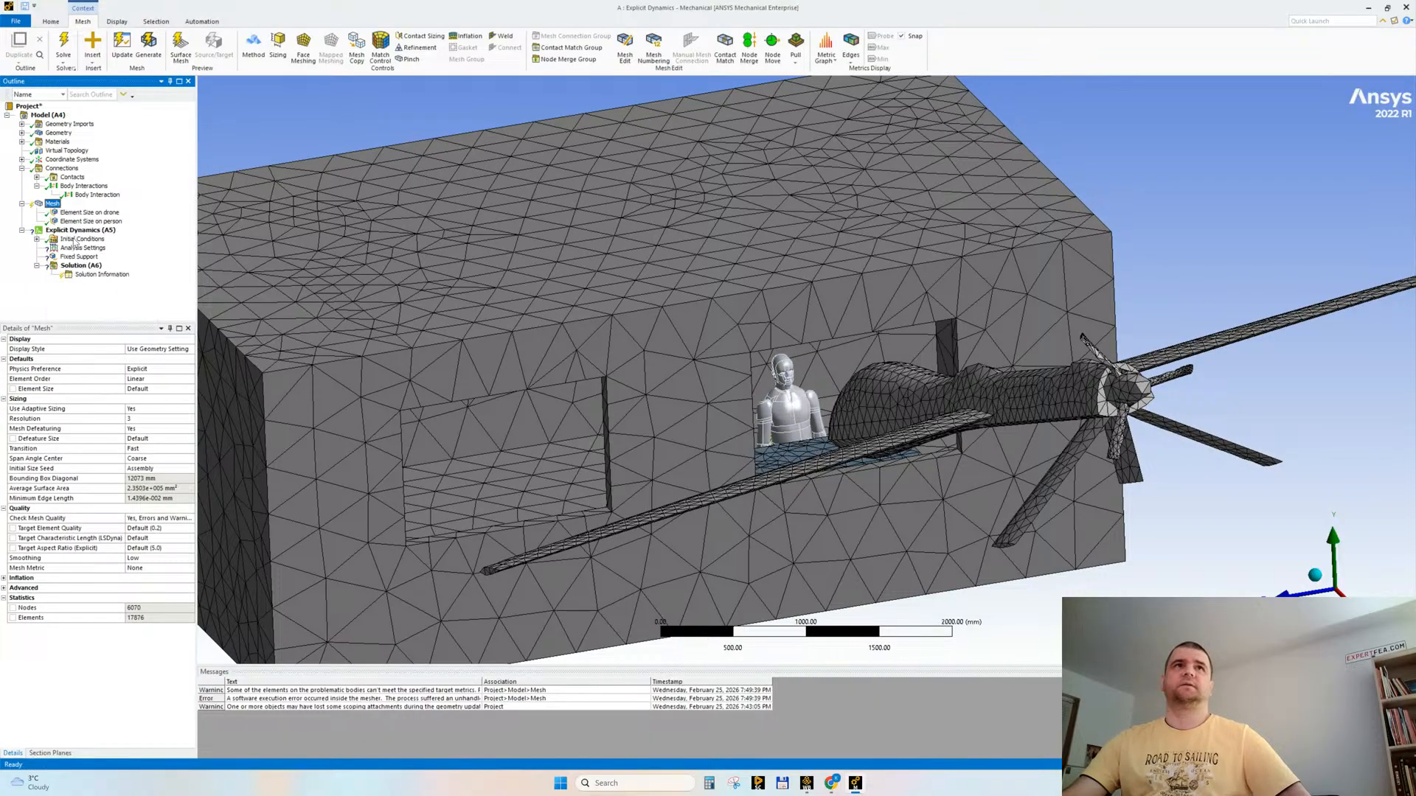
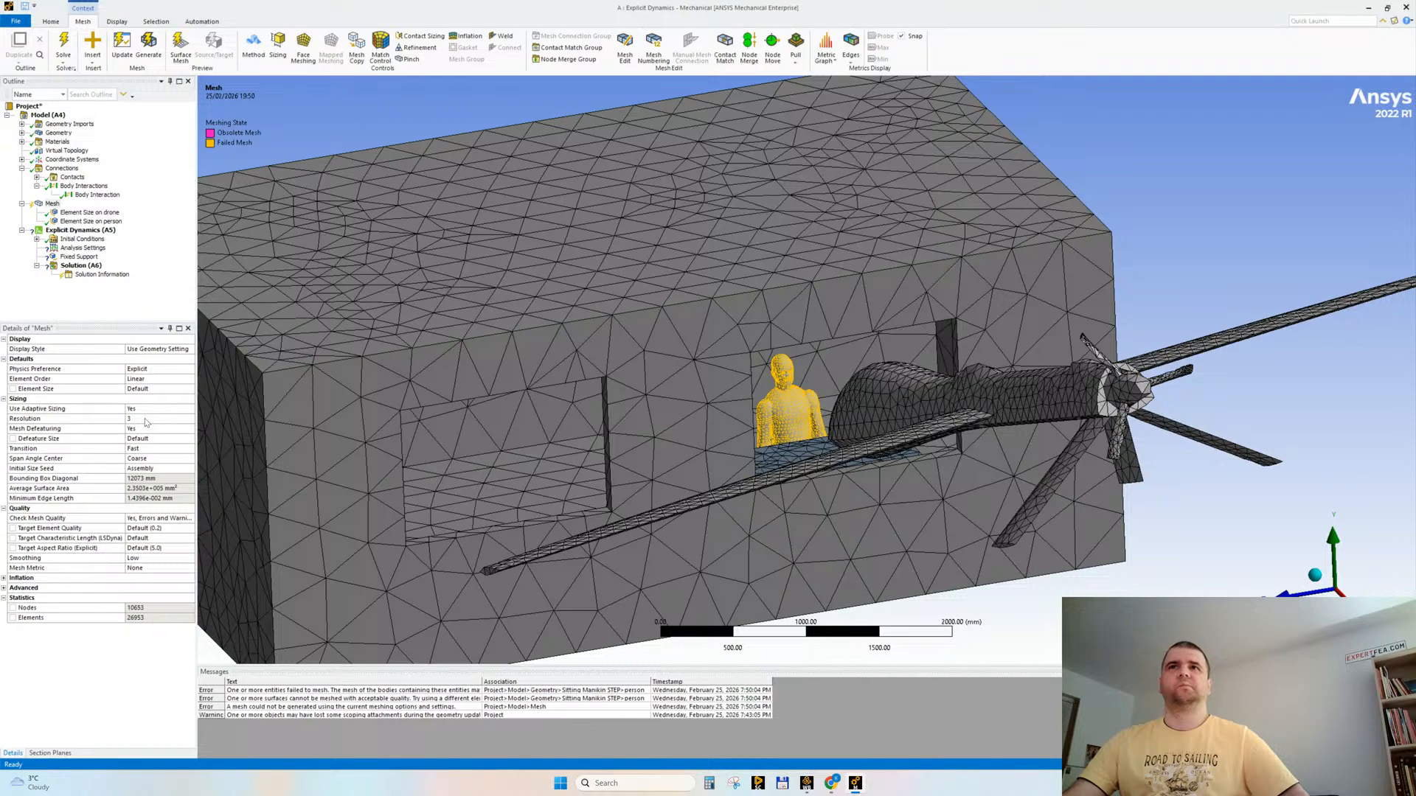
# Step: Set the person's sizing to a 5 mm defeature size and 35 mm element size, and regenerate the mesh
pyautogui.click(92, 222)
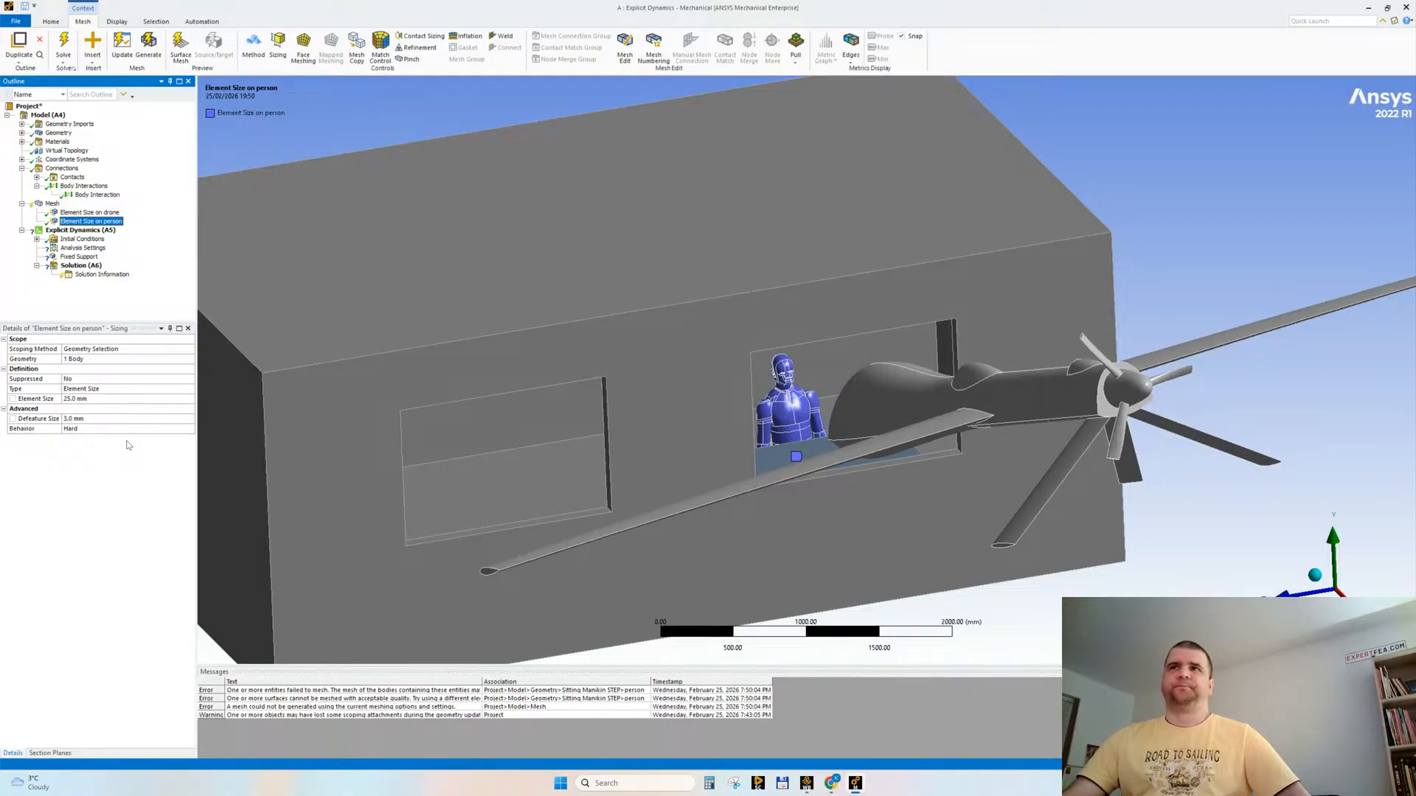
pyautogui.click(88, 418)
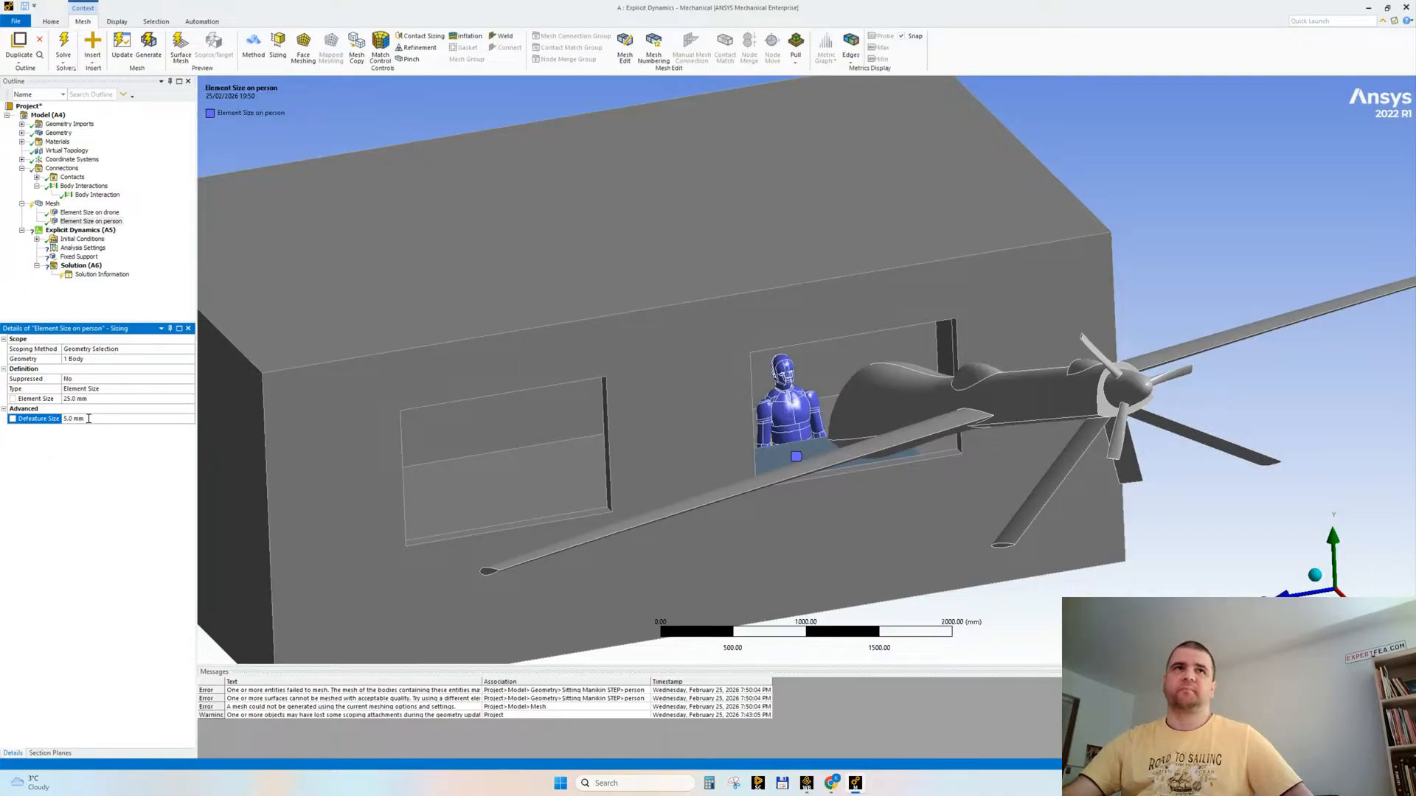
pyautogui.click(84, 398)
pyautogui.write('35')
pyautogui.press('Return')
pyautogui.click(52, 204)
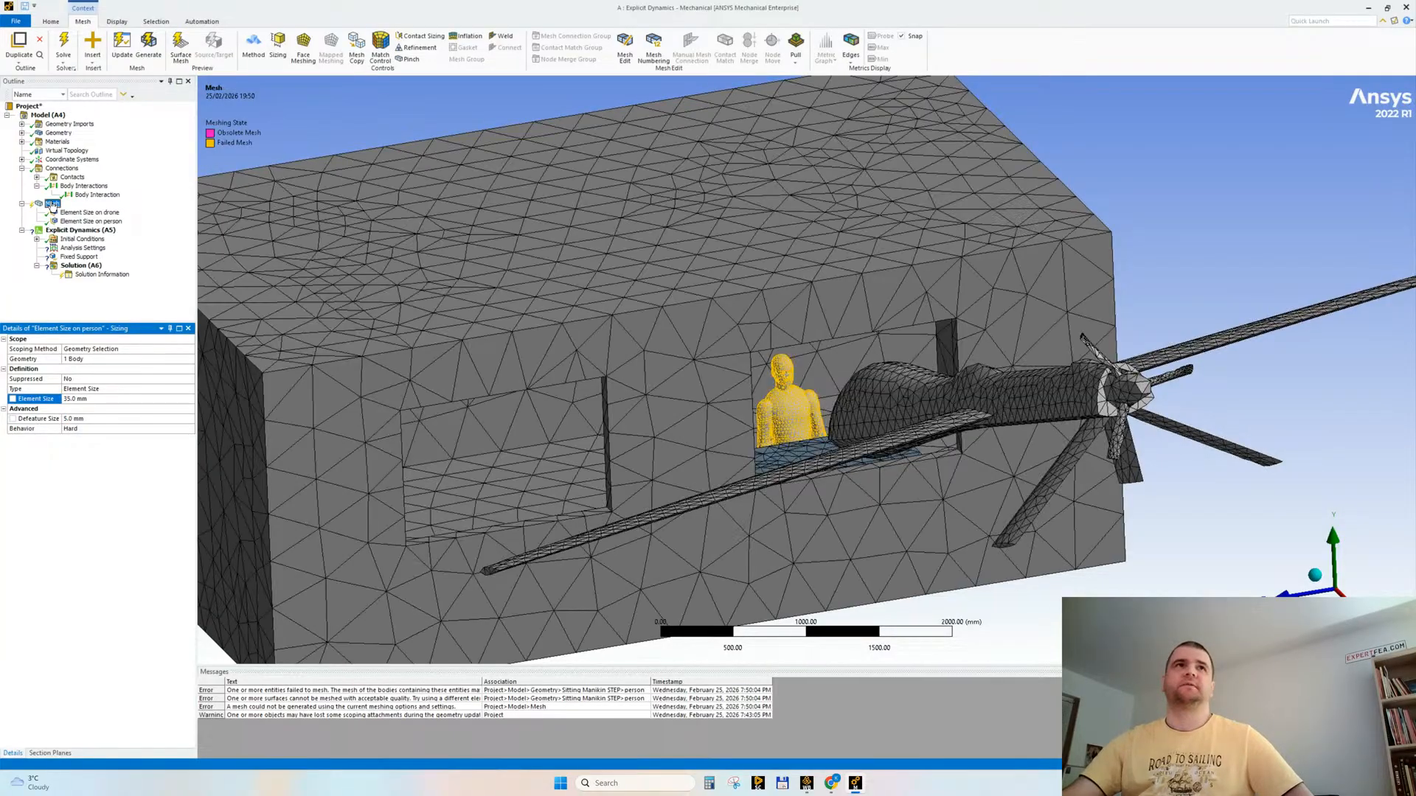
pyautogui.rightClick(52, 206)
pyautogui.click(71, 242)
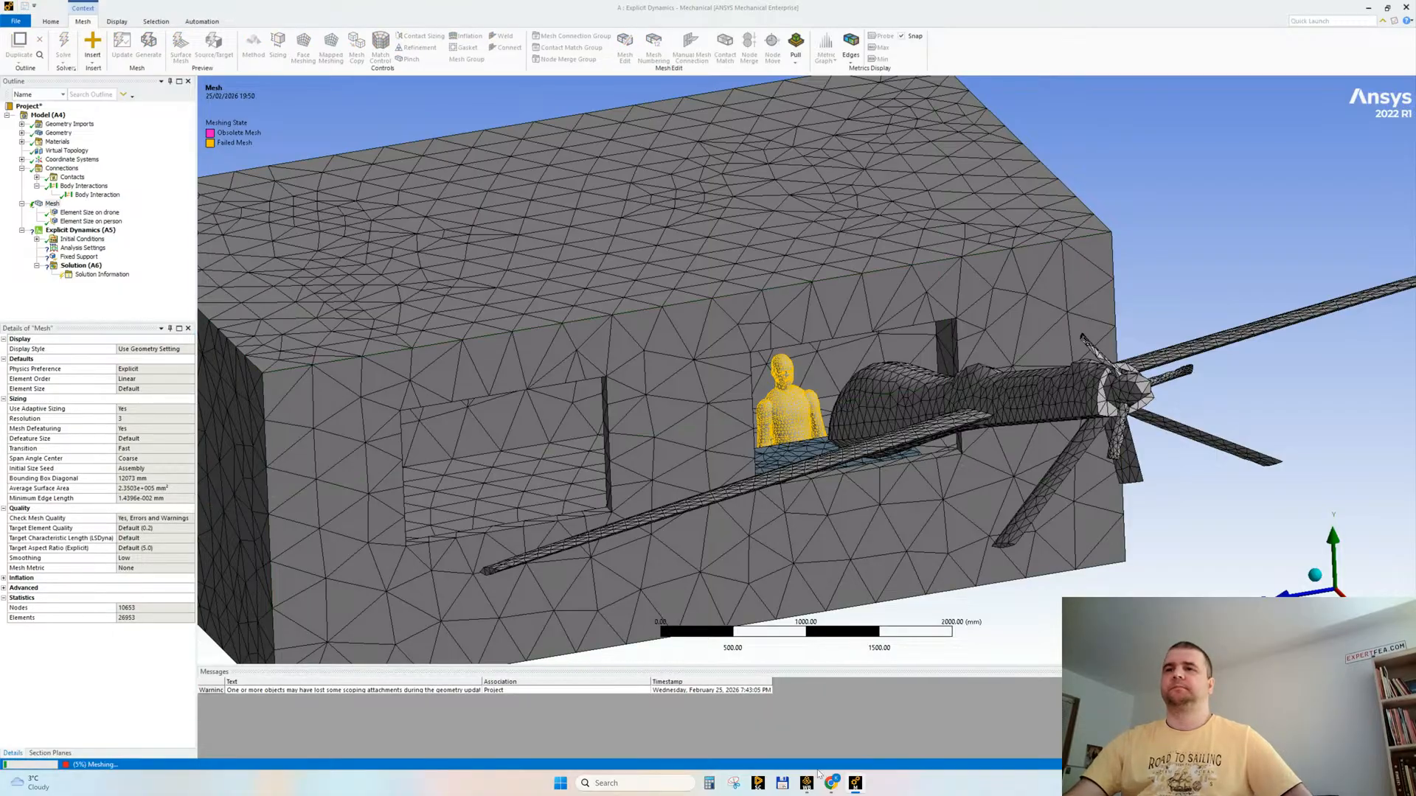
# Step: Switch to the GrabCAD library in the browser and search for "sitting" models
pyautogui.moveTo(831, 784)
pyautogui.click(777, 714)
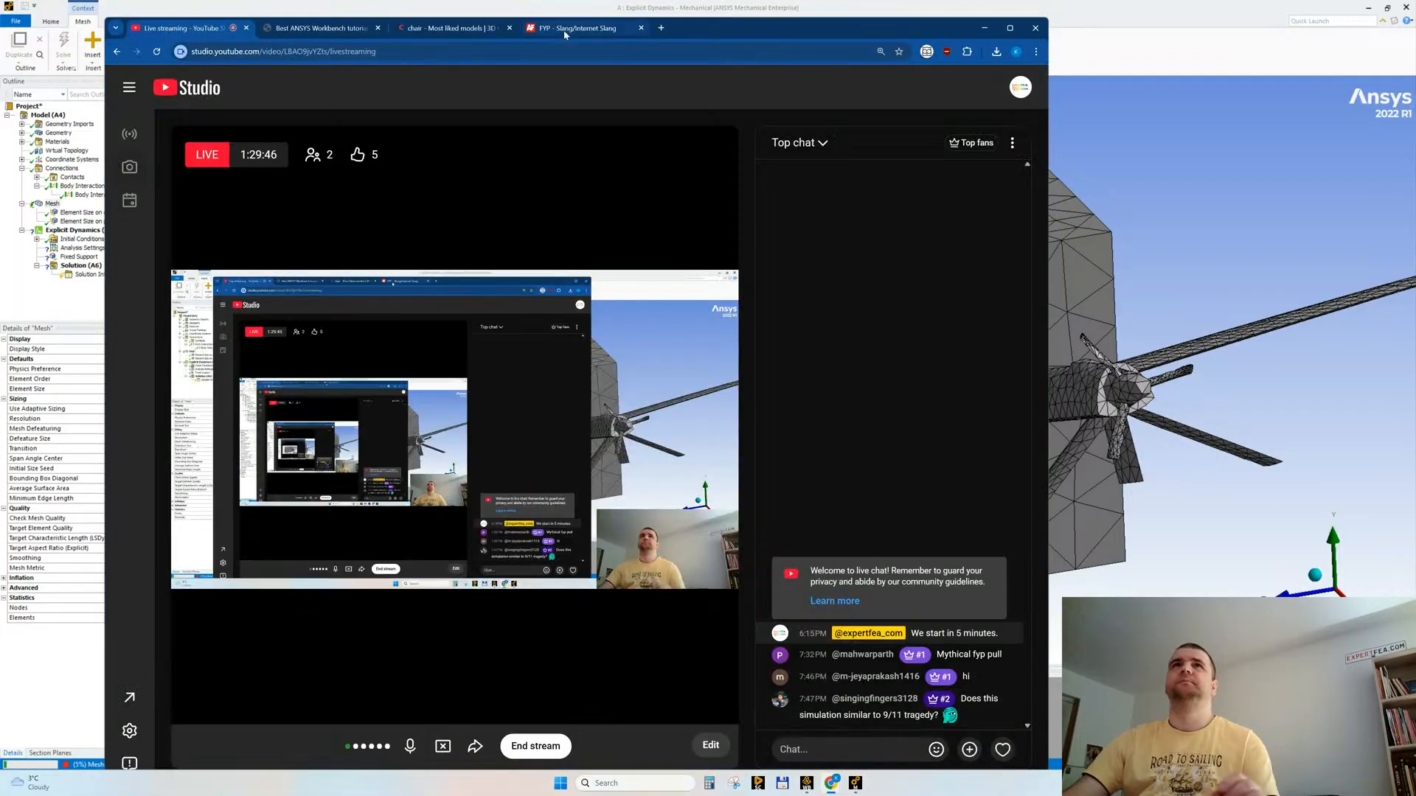
pyautogui.click(438, 27)
pyautogui.scroll(10, 511, 262)
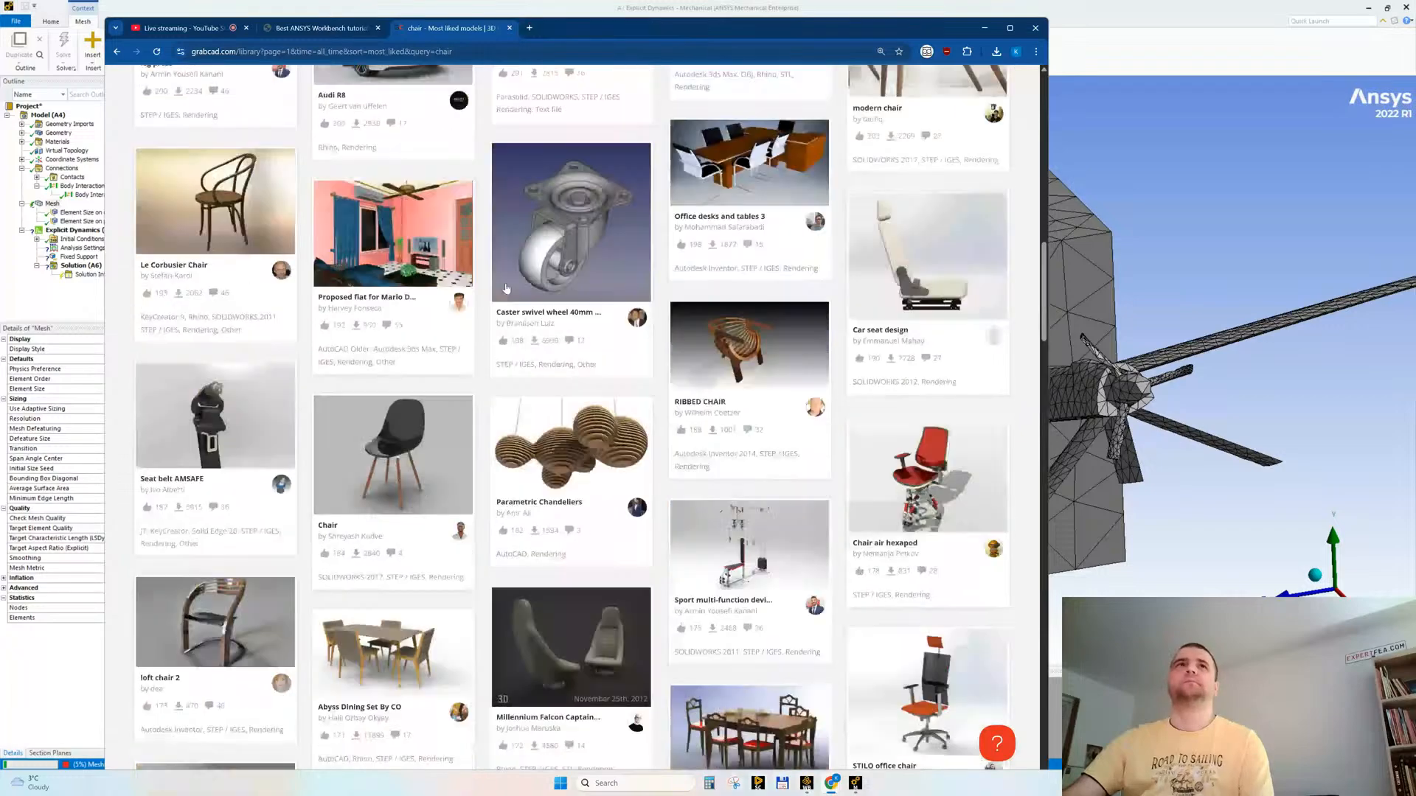
pyautogui.scroll(6, 511, 263)
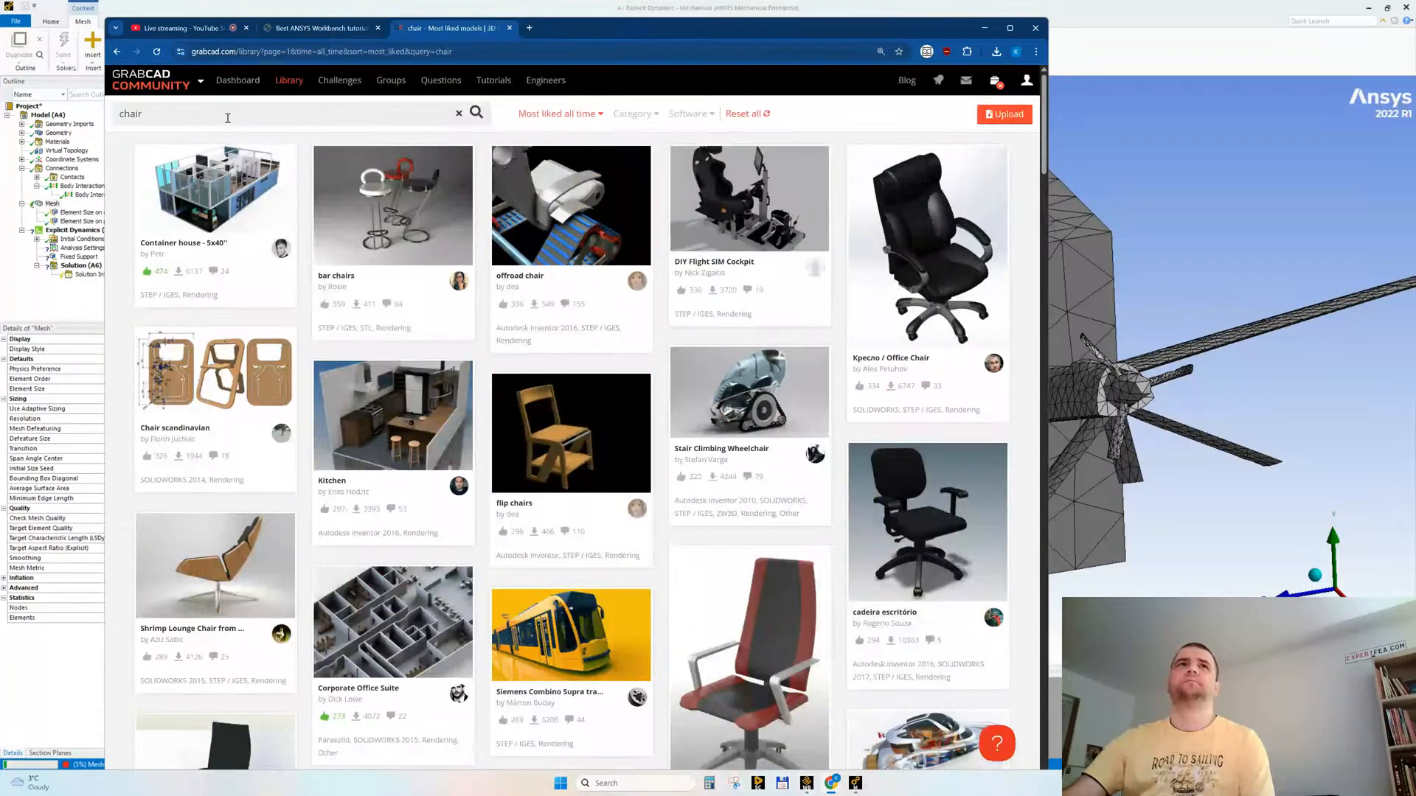
pyautogui.hotkey('ctrl', 'a')
pyautogui.write('sitting')
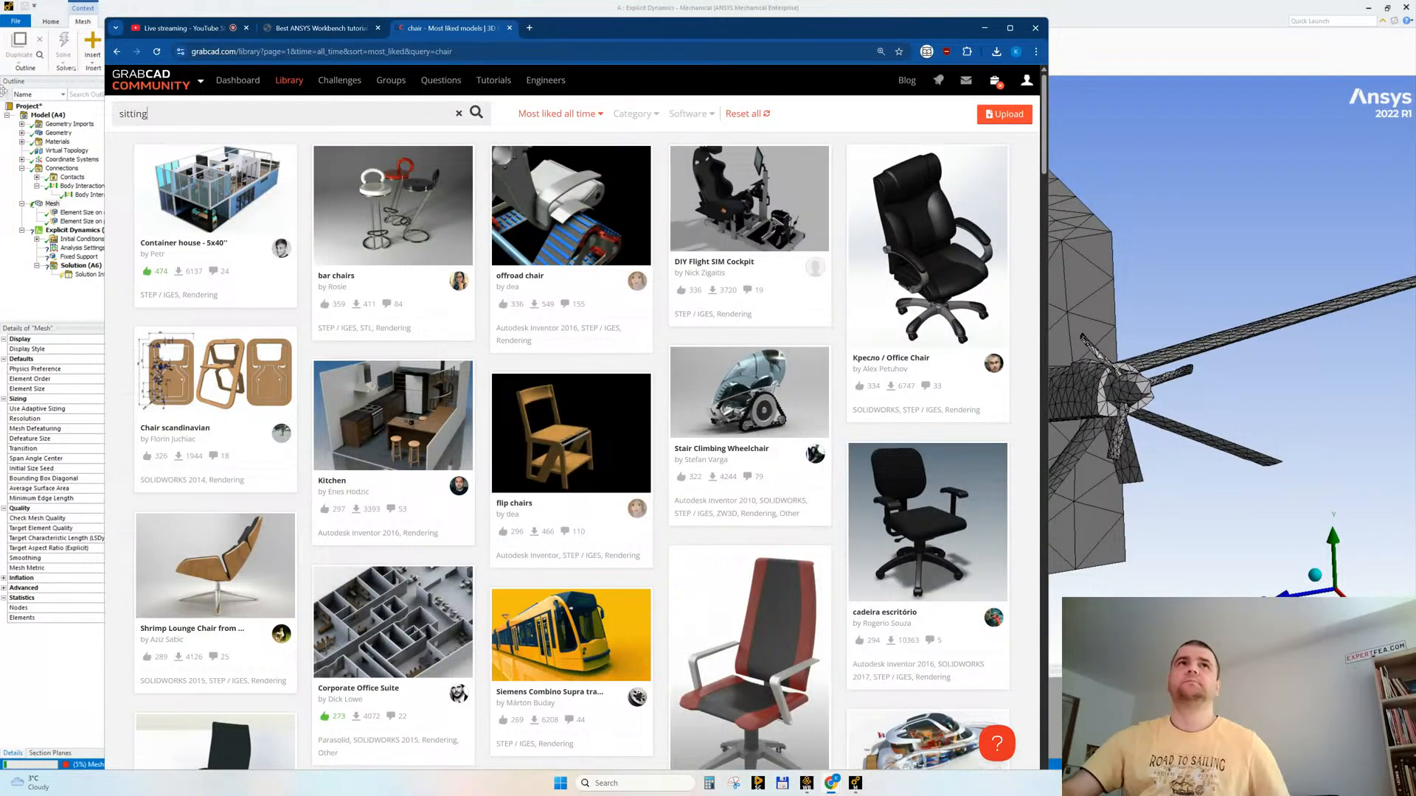
pyautogui.press('Return')
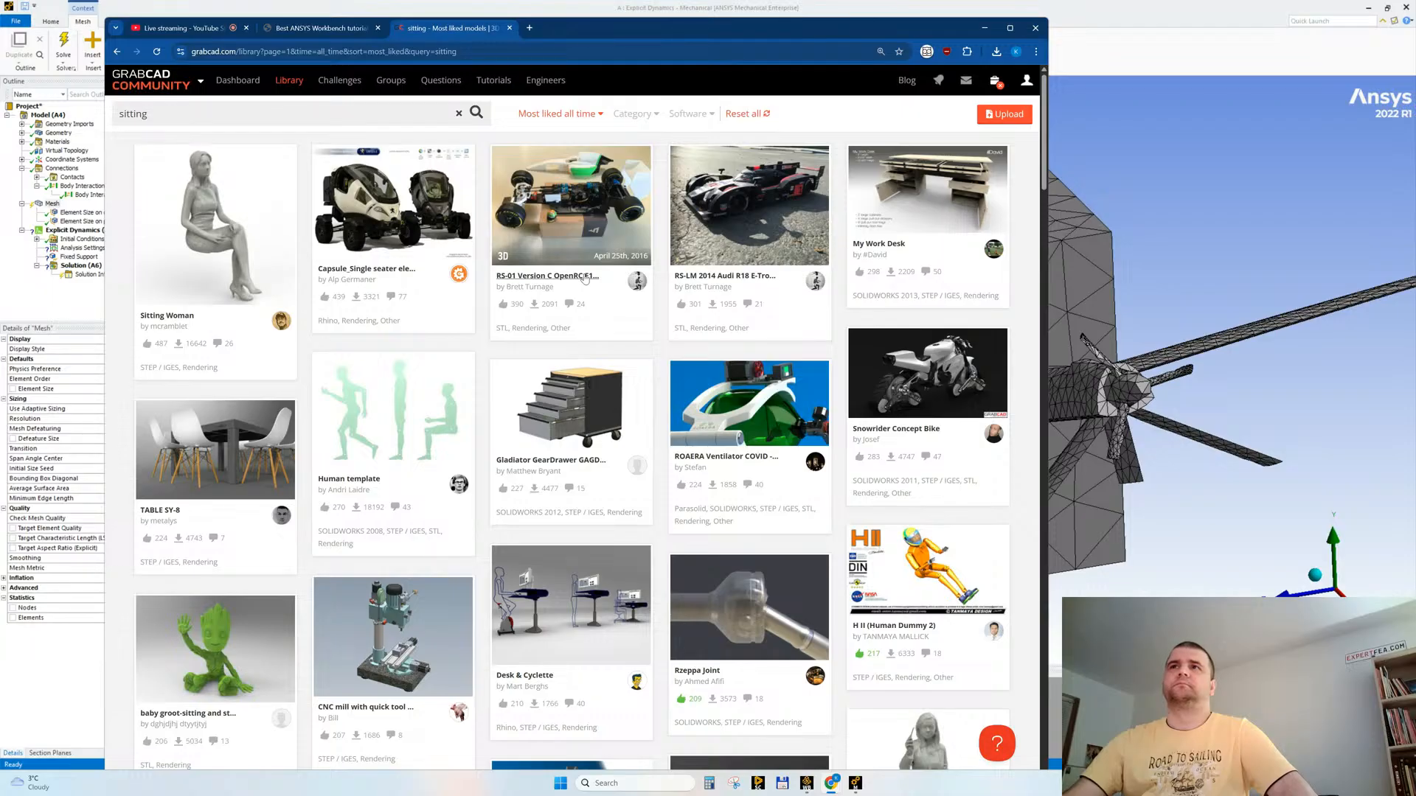
# Step: Browse the search results and open the Adam-Oturan sitting man and Sitting_Mannequin models in separate browser tabs
pyautogui.scroll(-6, 584, 277)
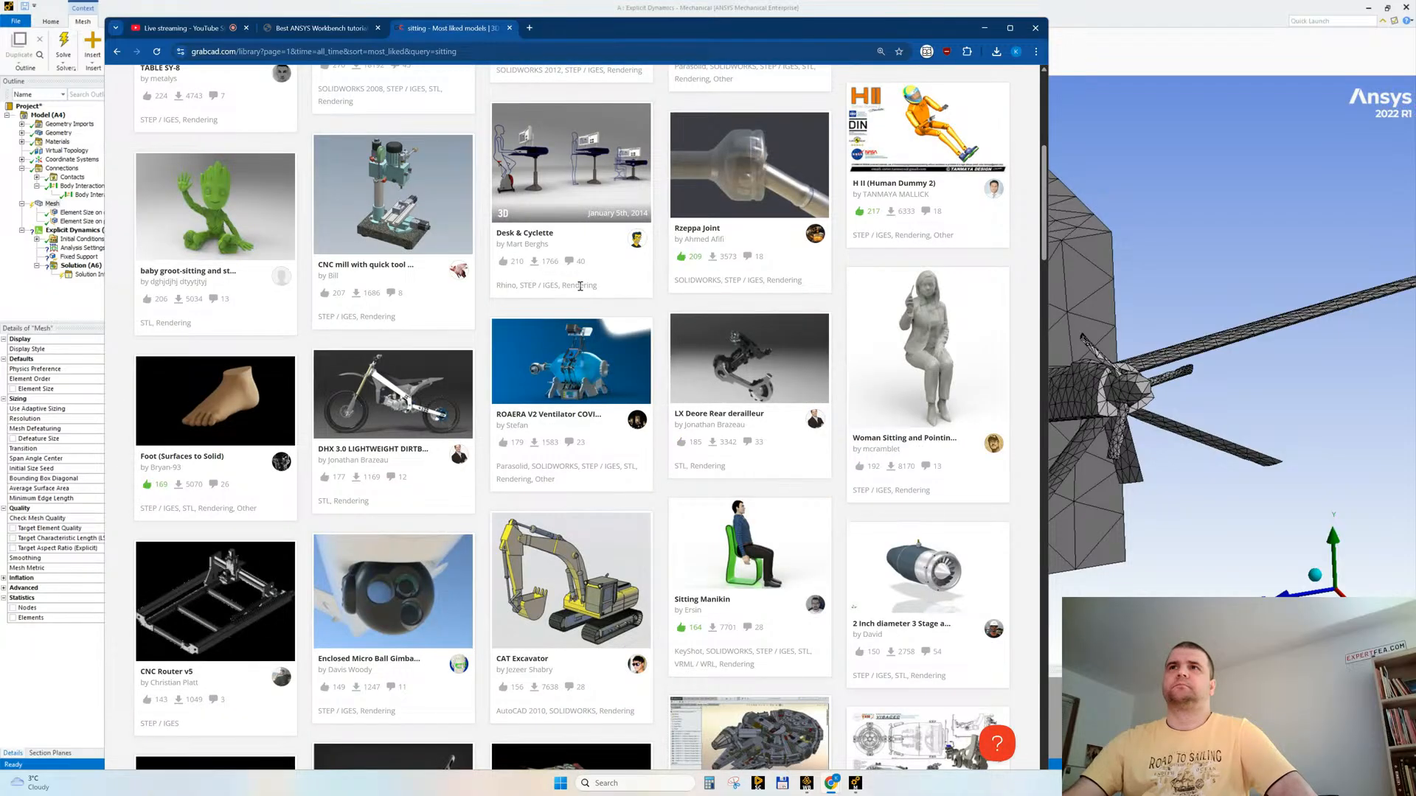
pyautogui.scroll(-7, 580, 286)
pyautogui.scroll(-3, 579, 290)
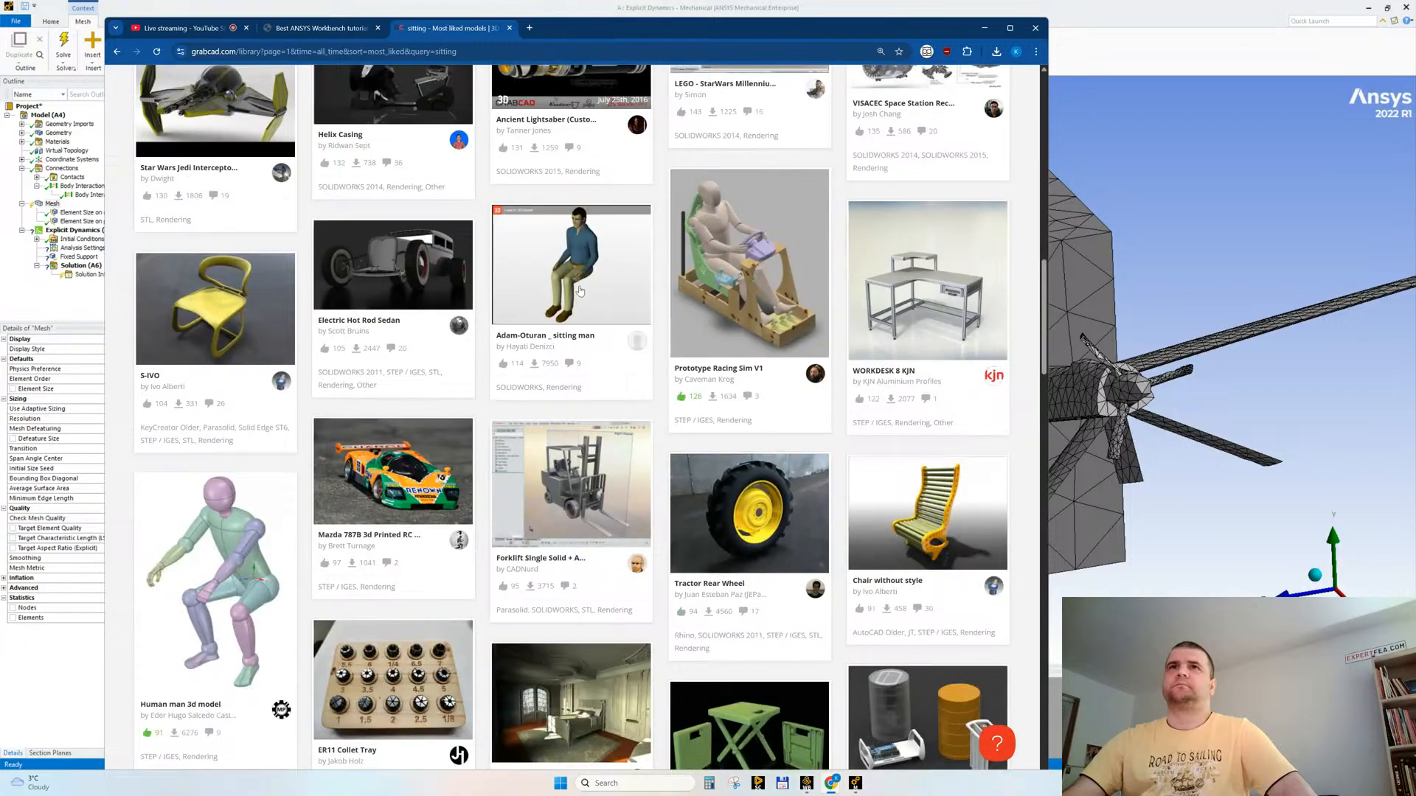
pyautogui.middleClick(572, 235)
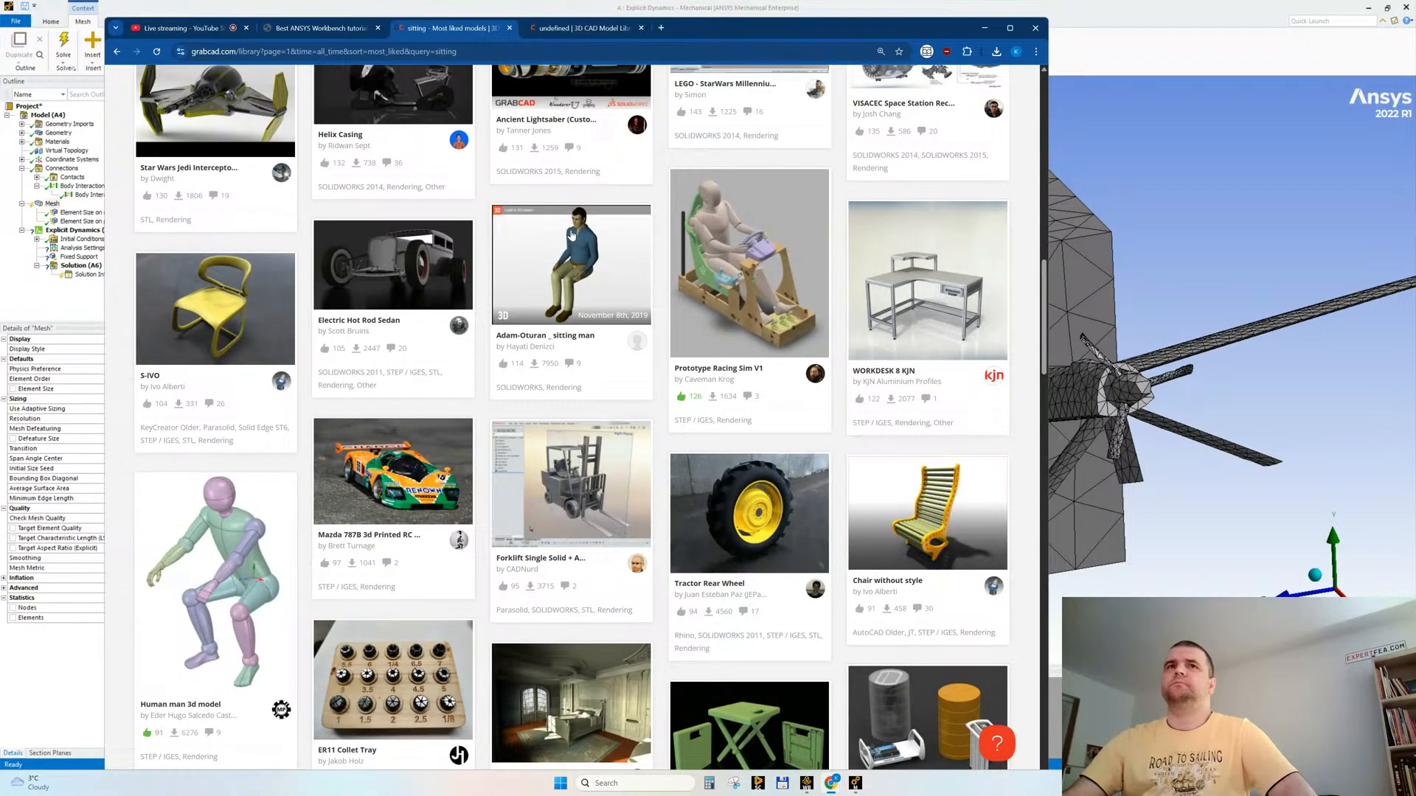
pyautogui.scroll(-5, 572, 235)
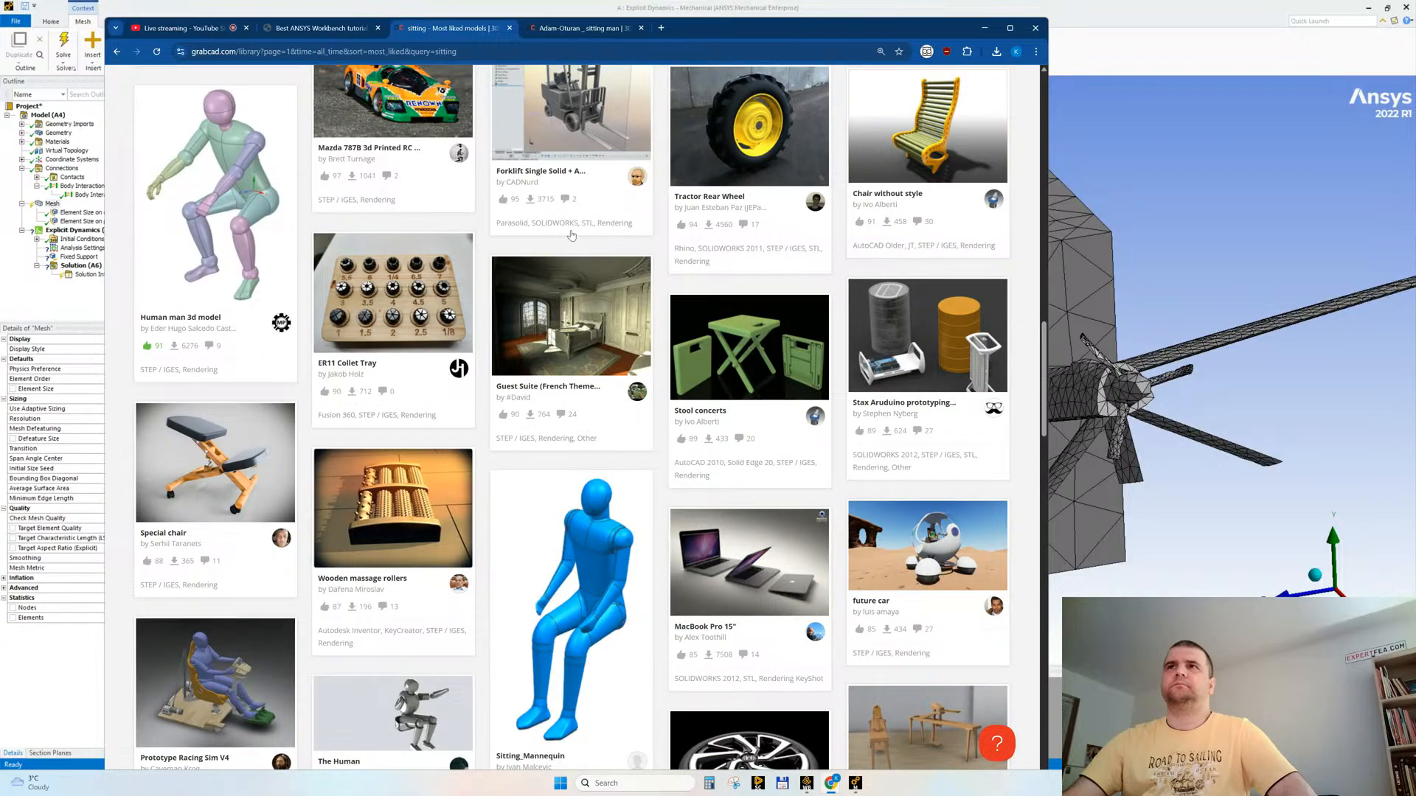
pyautogui.scroll(-4, 572, 235)
pyautogui.middleClick(557, 287)
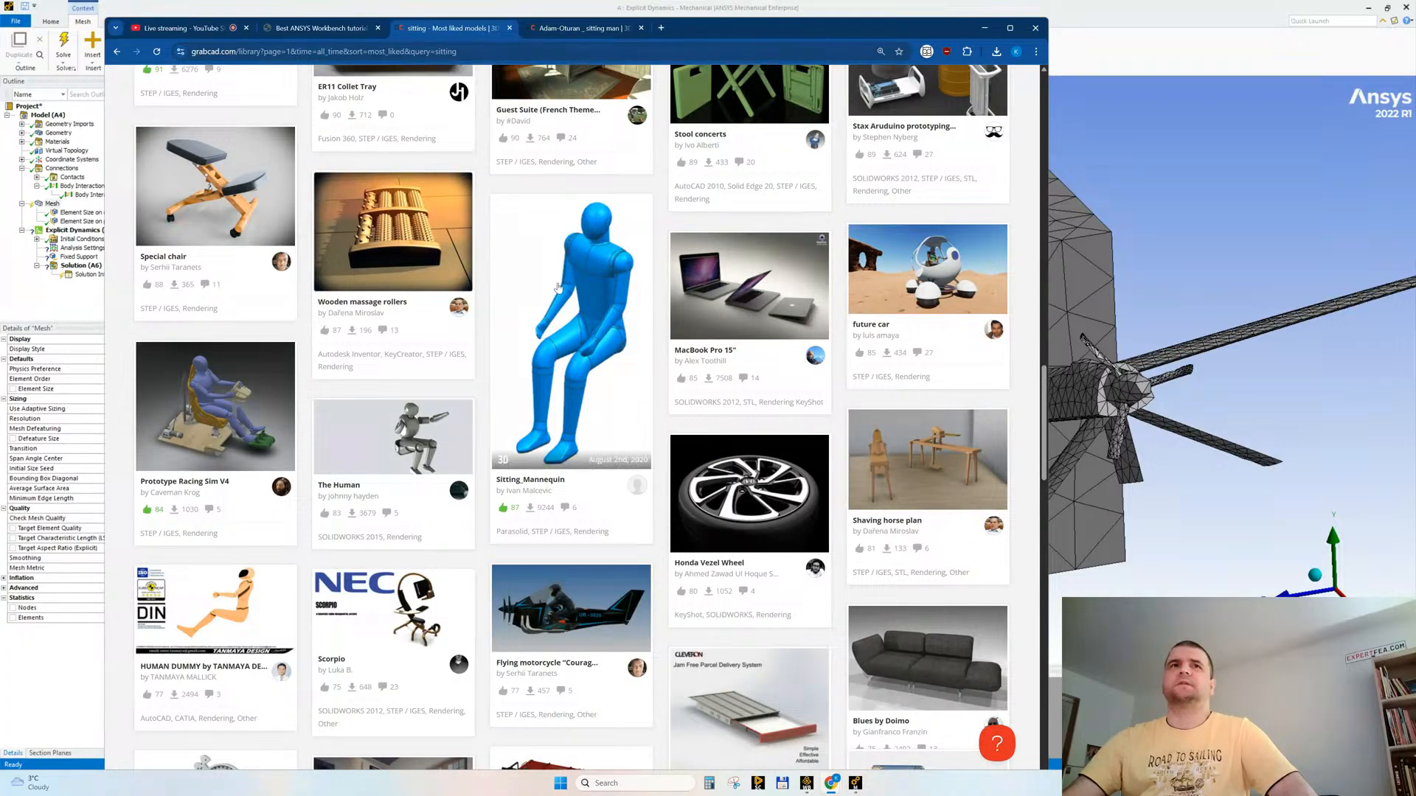
pyautogui.scroll(-4, 560, 295)
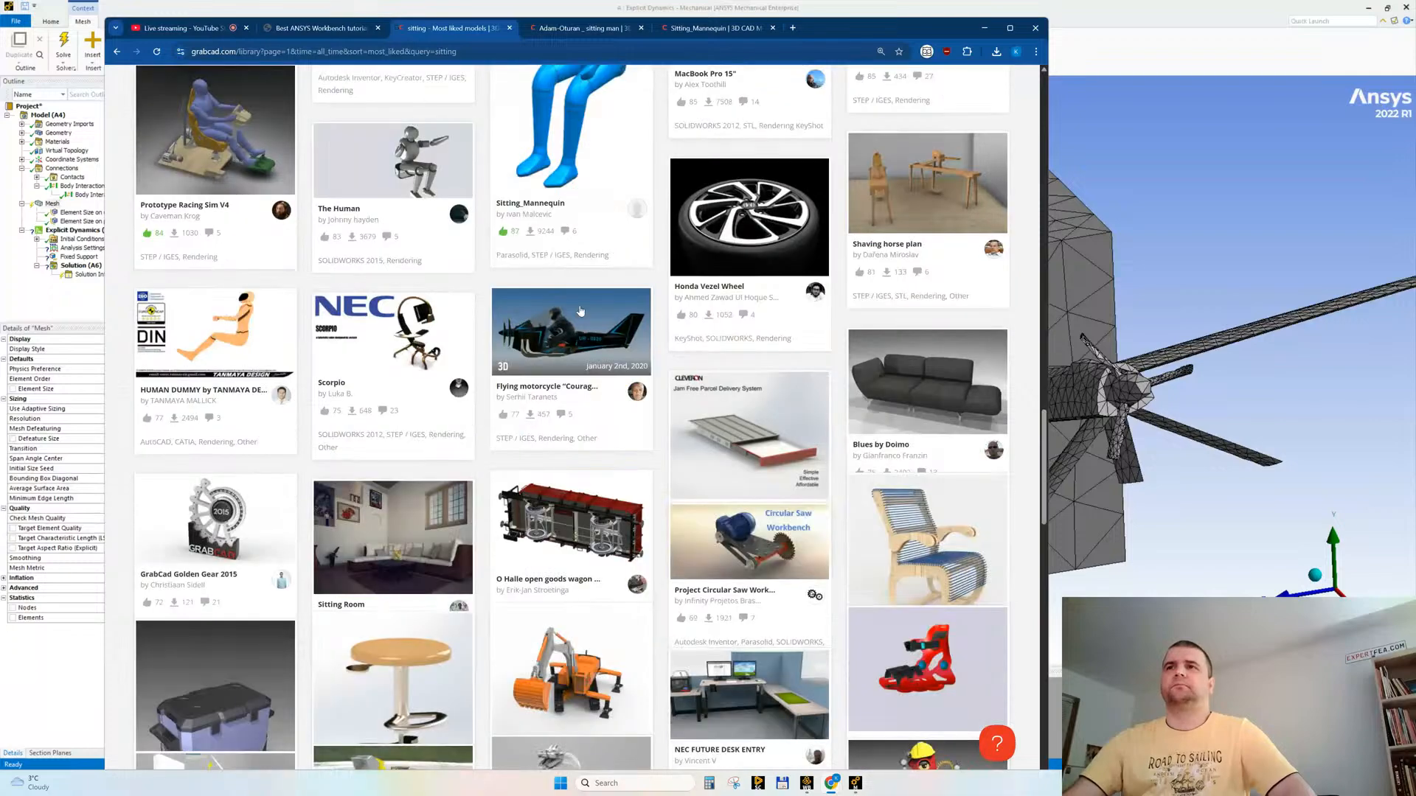
# Step: Download the İnsan-Oturan.SLDPRT file from the Adam-Oturan sitting man page and close that page
pyautogui.click(582, 28)
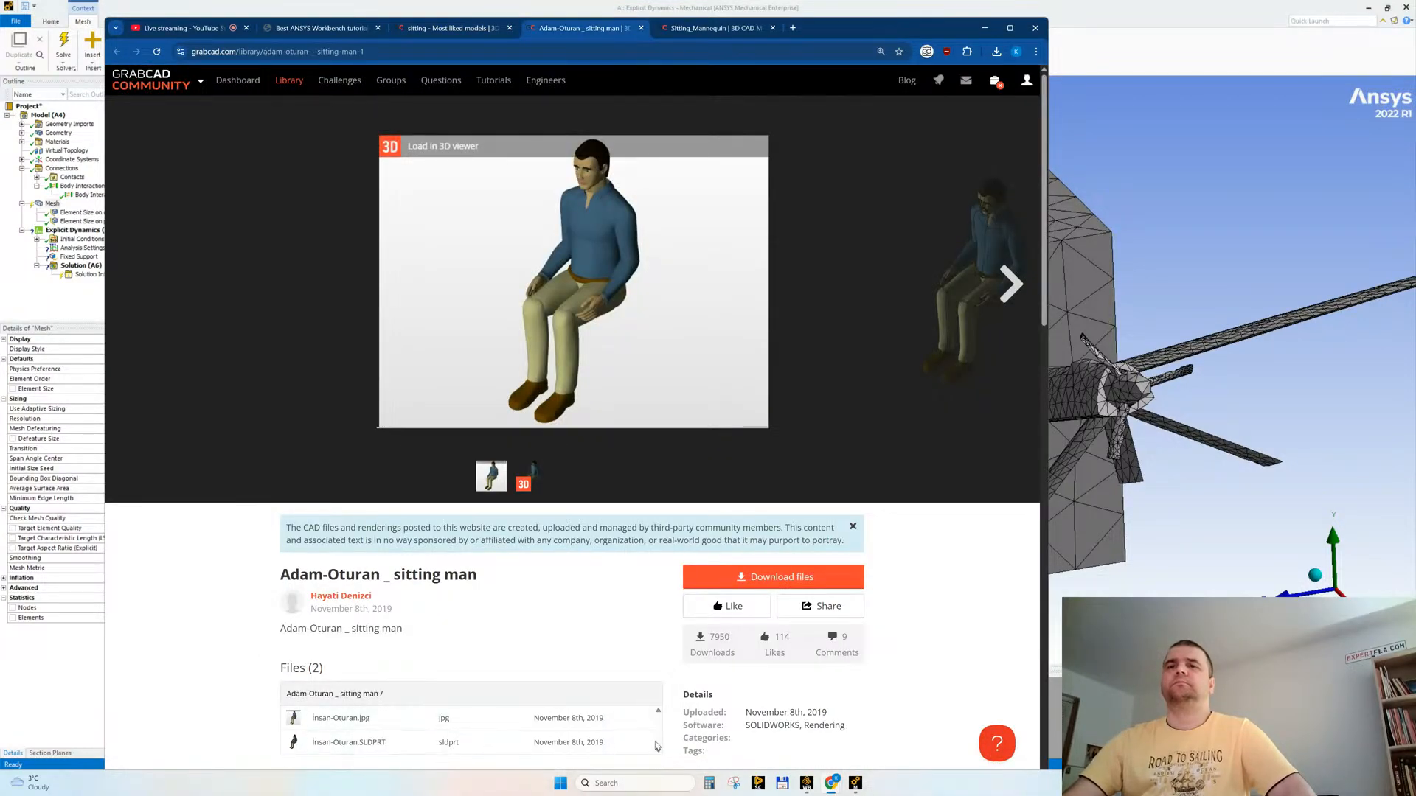
pyautogui.click(623, 757)
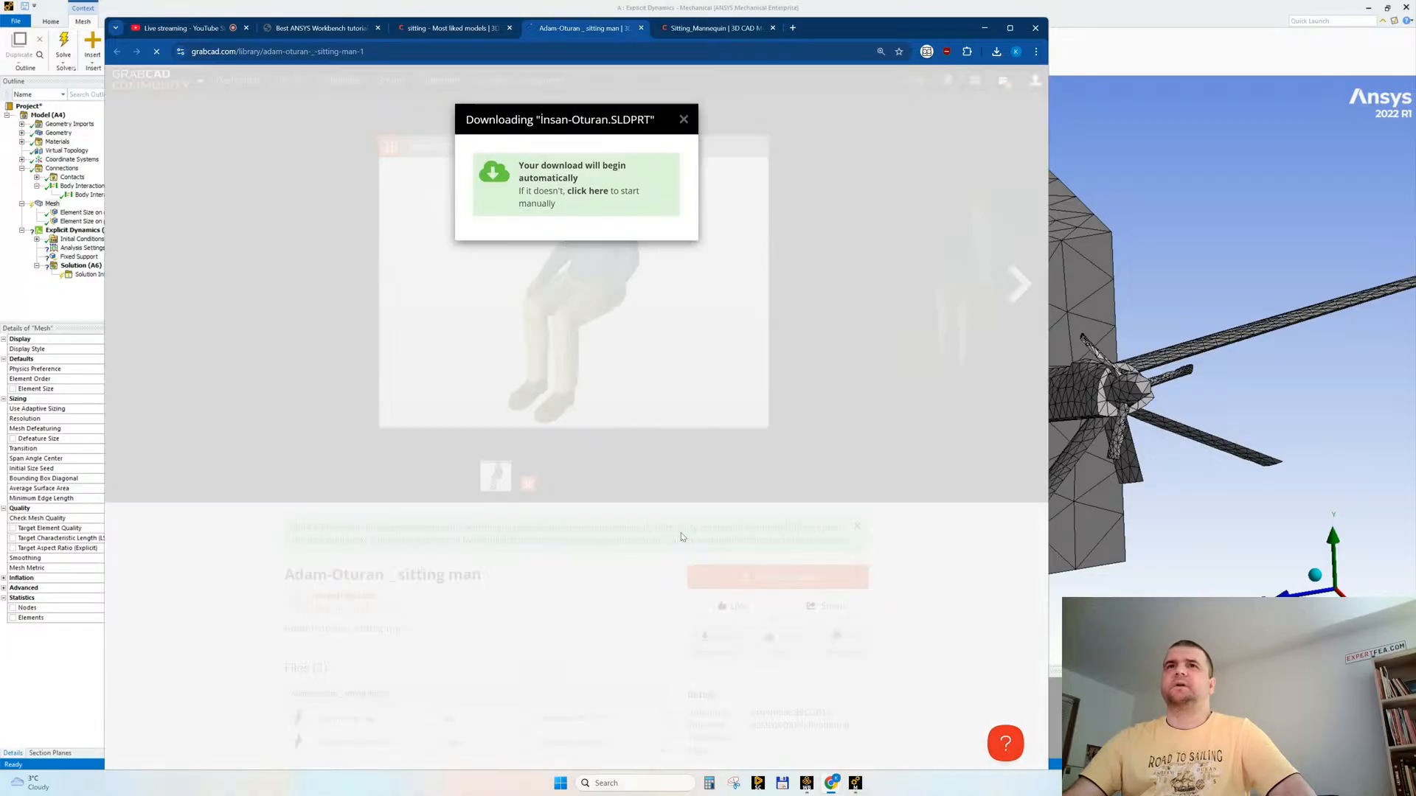
pyautogui.click(215, 574)
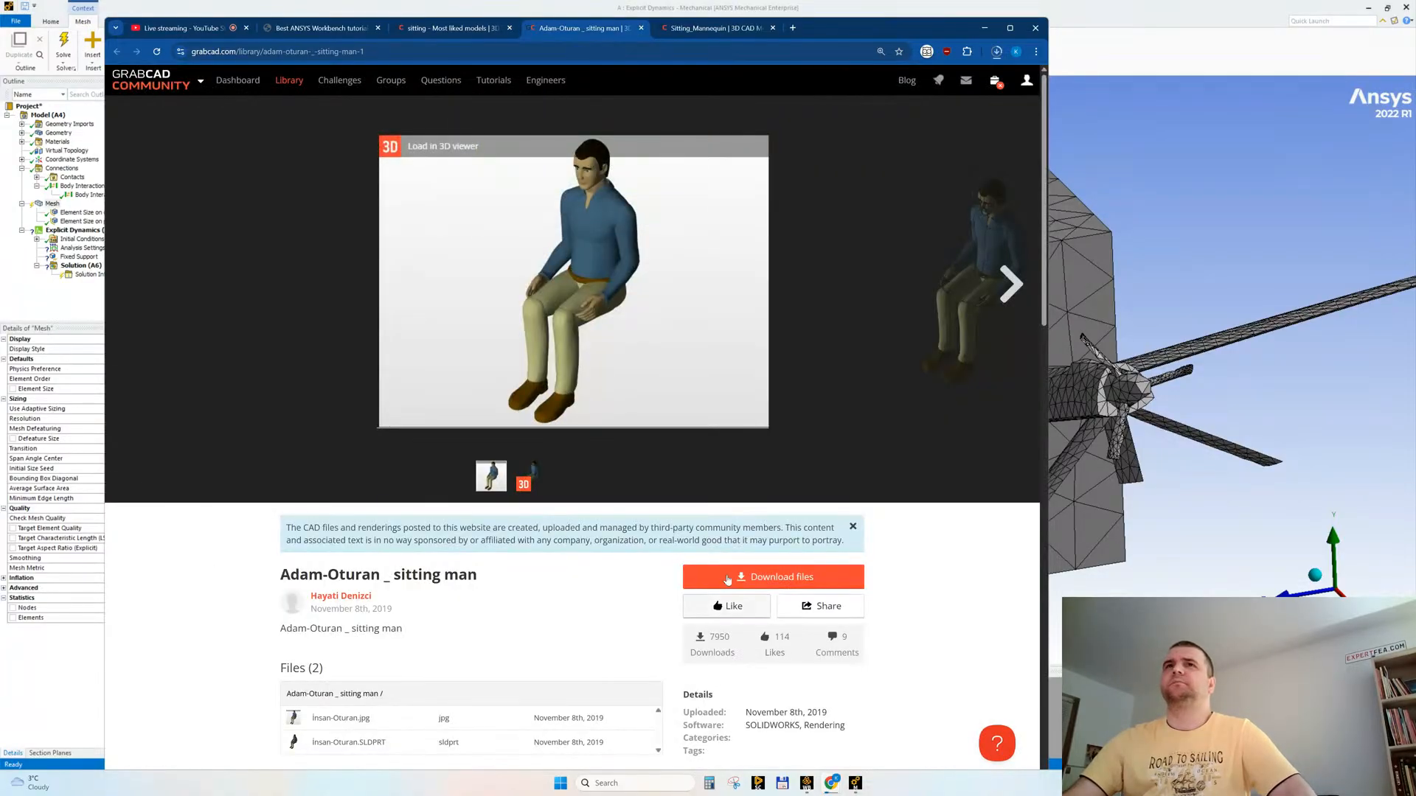
pyautogui.middleClick(580, 34)
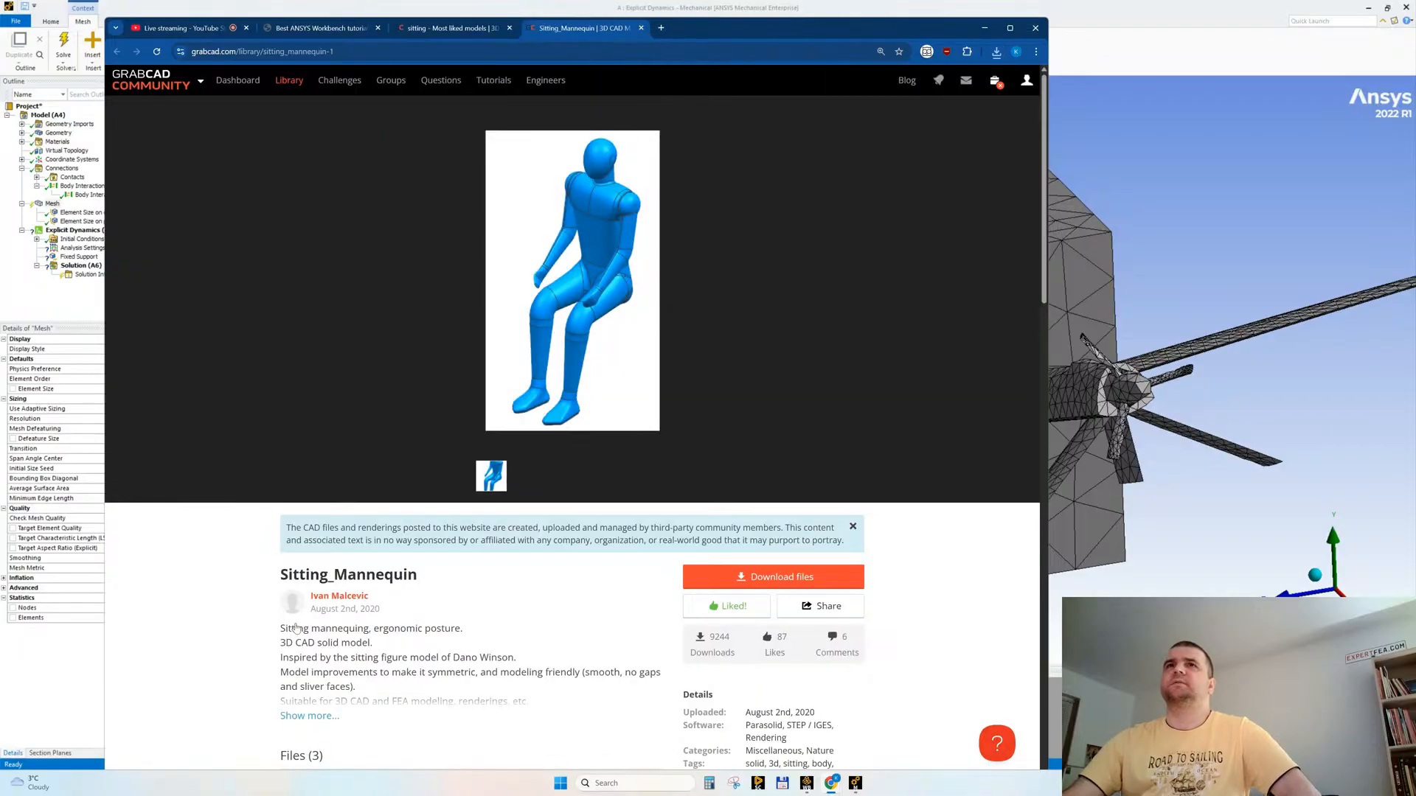
# Step: Download sitting_mannequin.x_t and, from the same author's Mannequin in a seat page, mannequin_seat.x_t, and return to Ansys Mechanical
pyautogui.scroll(-3, 222, 693)
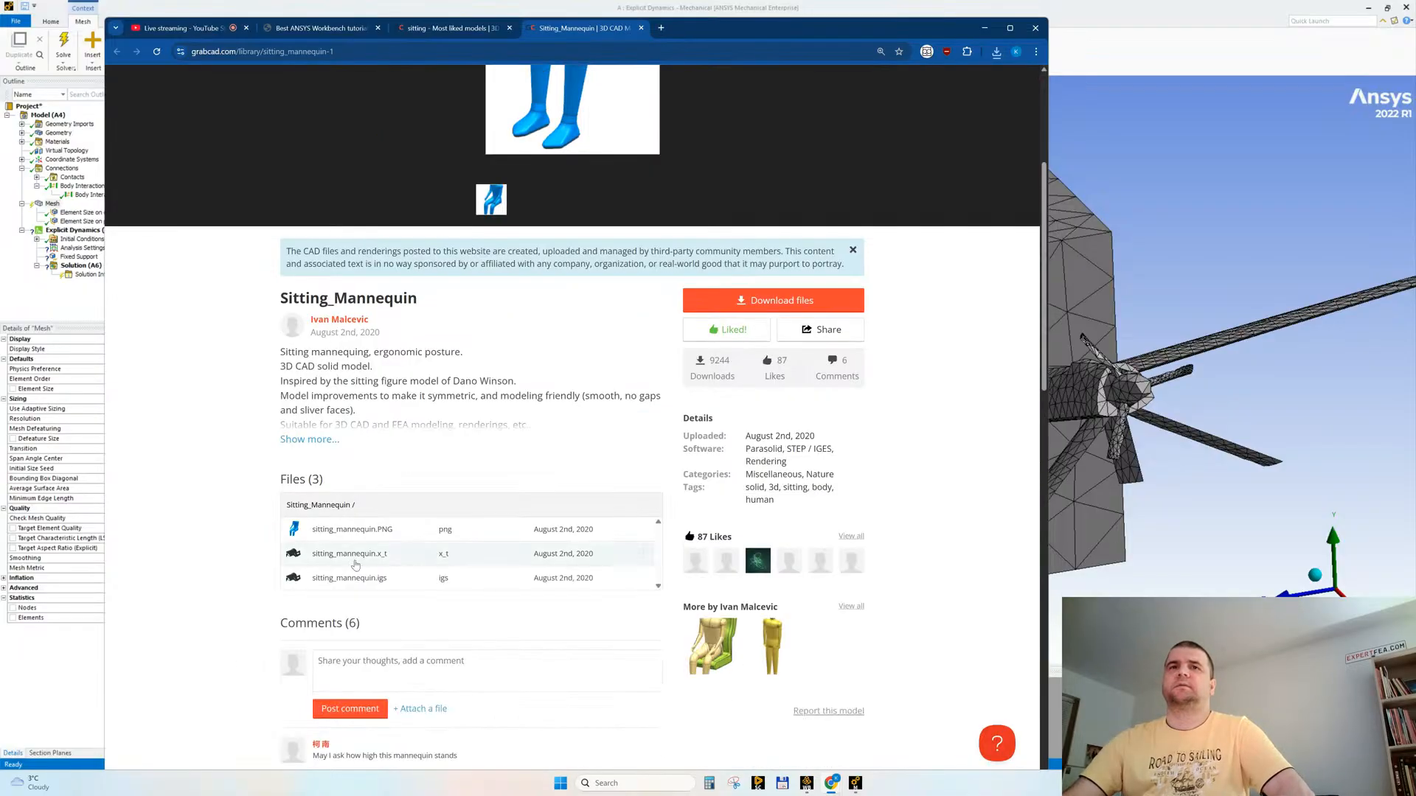
pyautogui.click(643, 555)
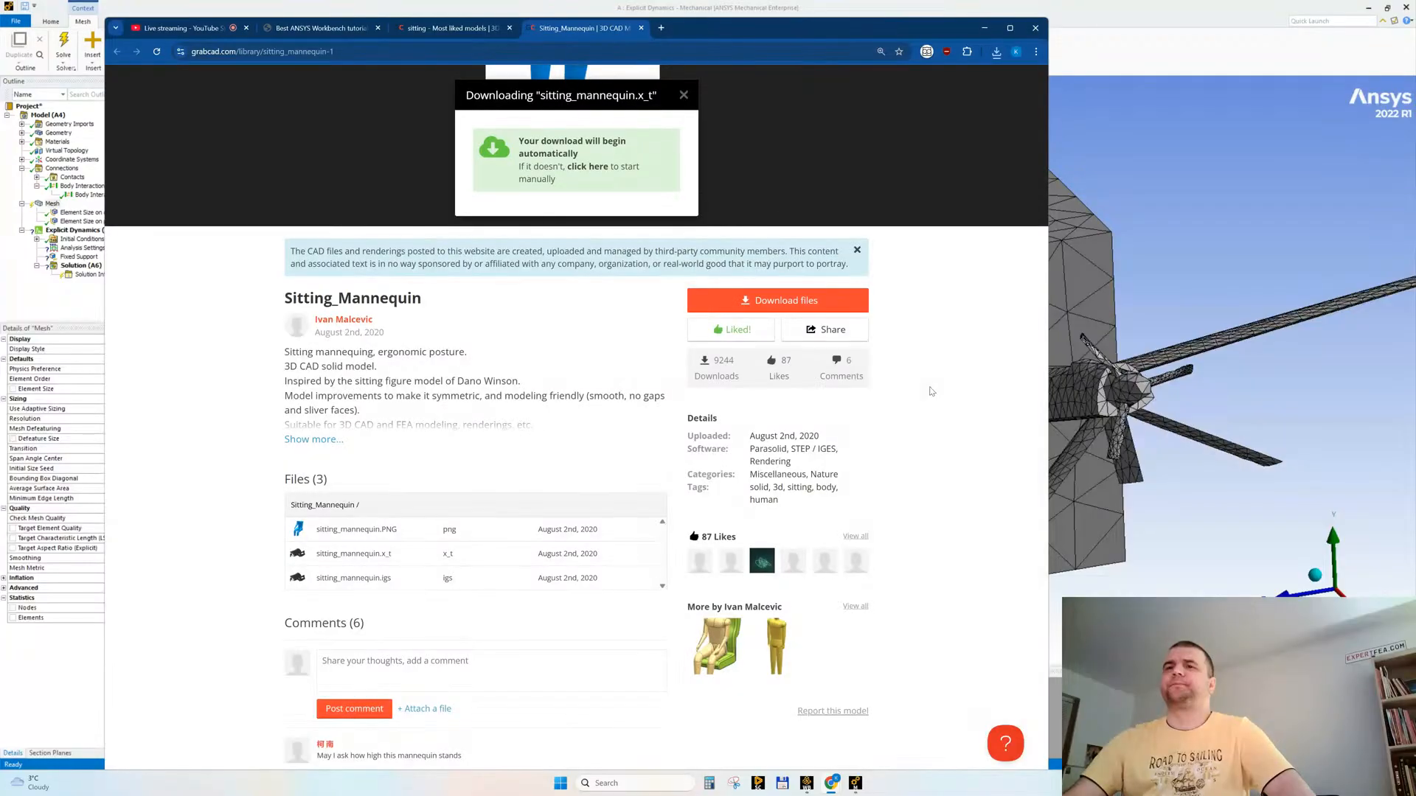
pyautogui.click(707, 640)
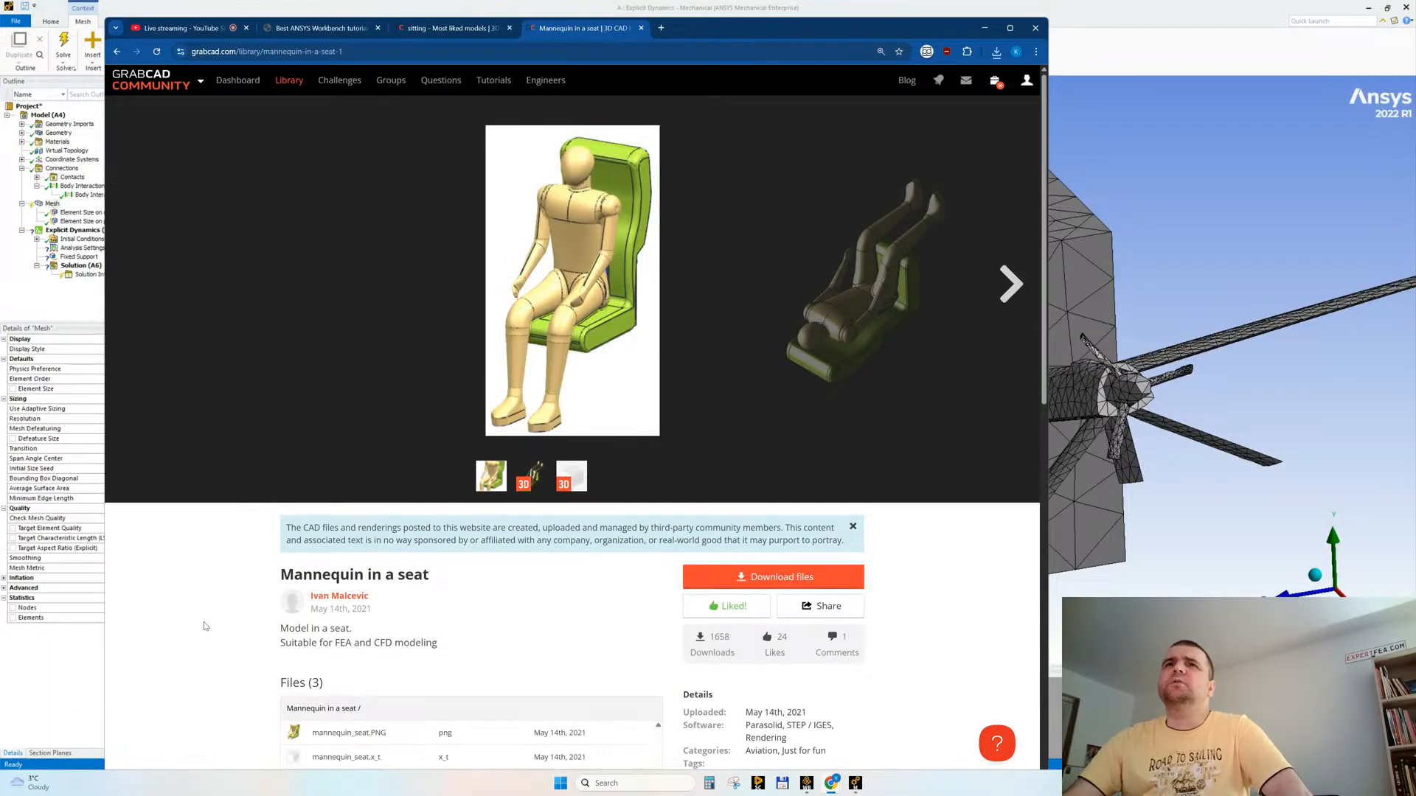
pyautogui.scroll(-1, 237, 625)
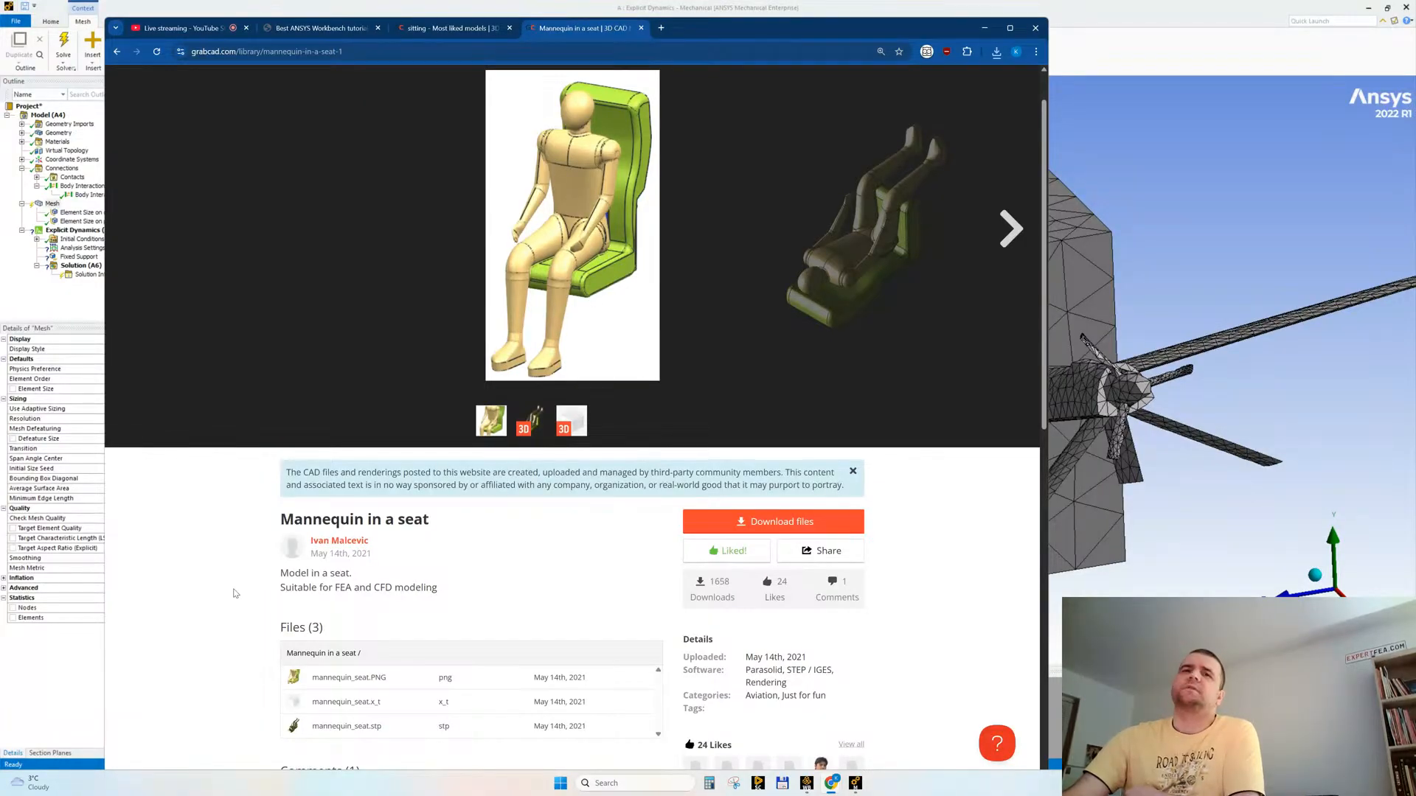
pyautogui.scroll(-1, 248, 607)
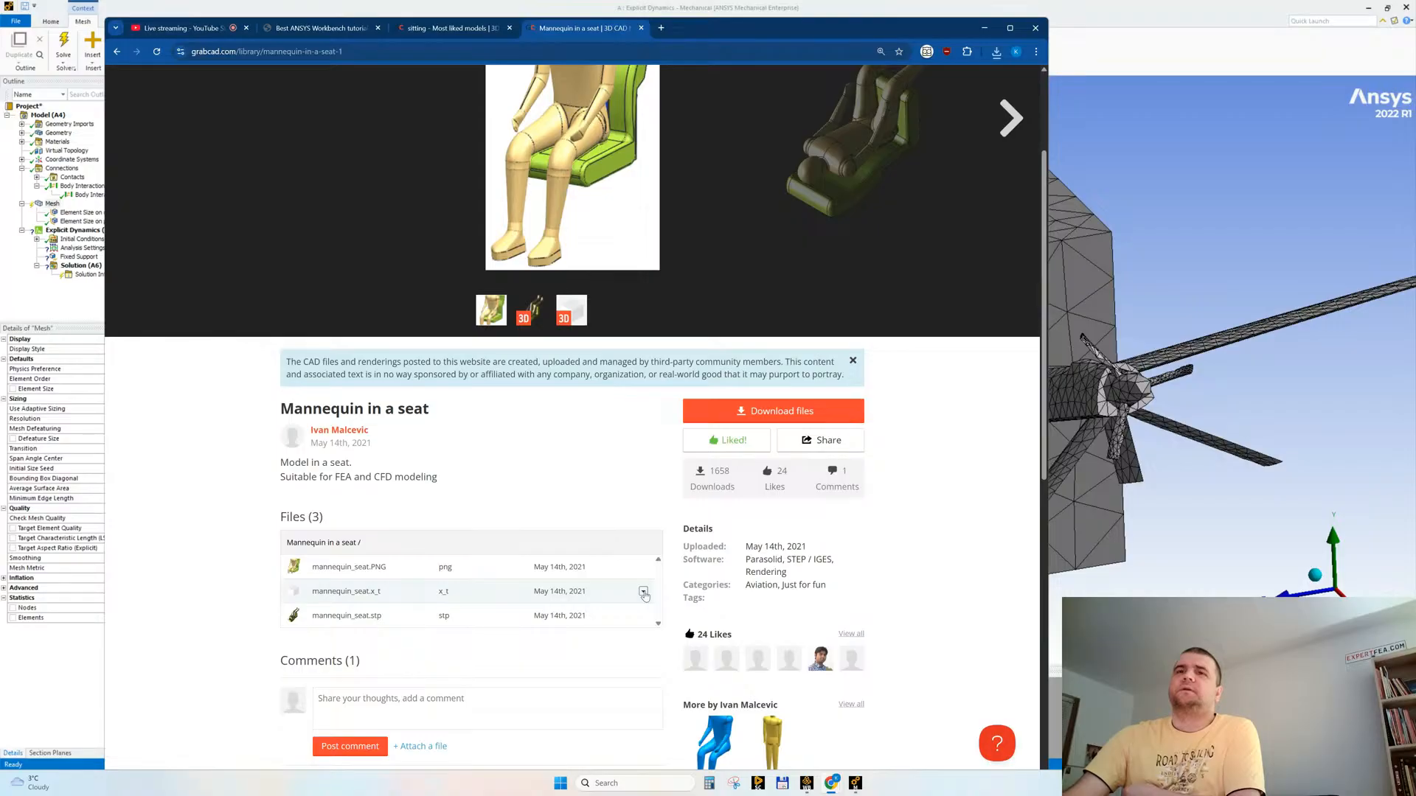
pyautogui.click(643, 593)
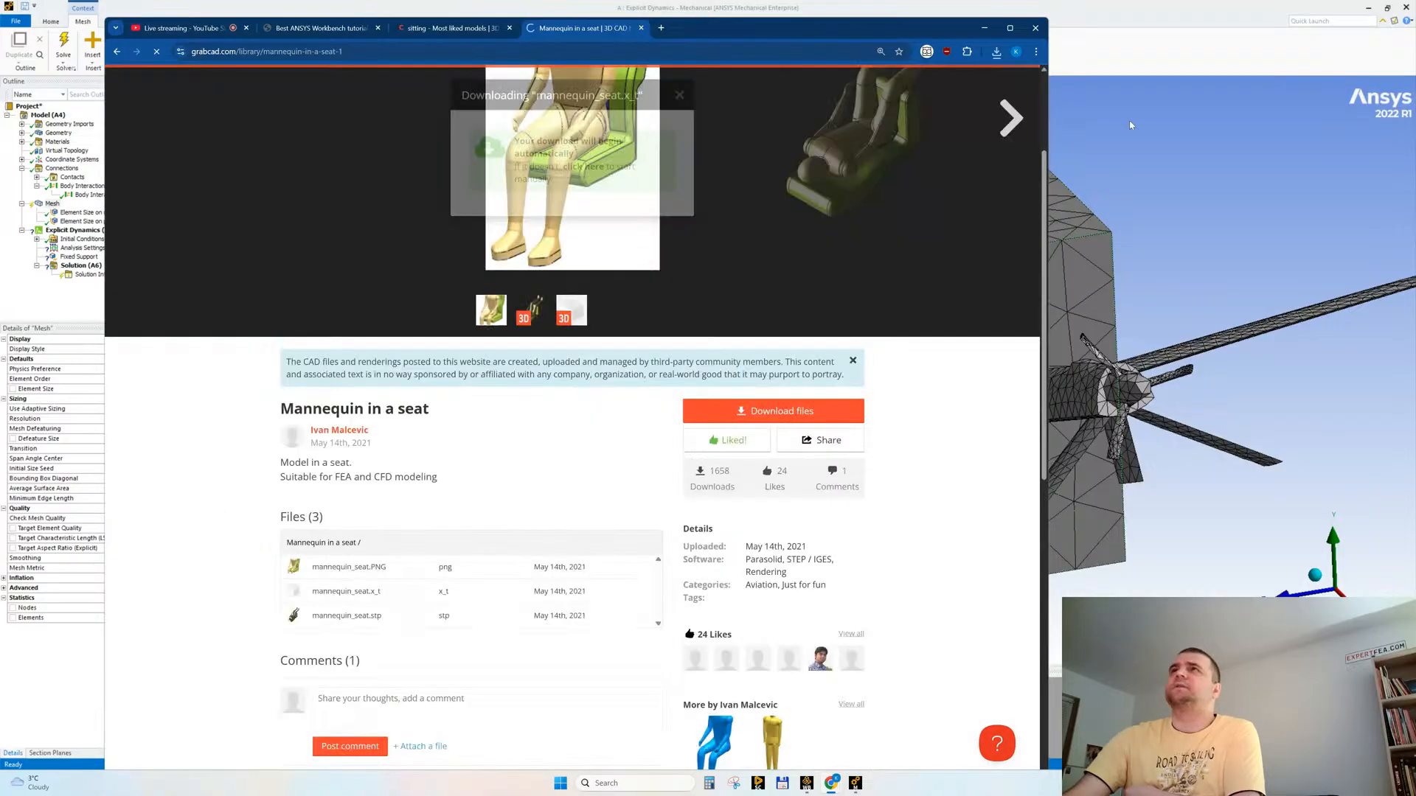
pyautogui.click(1167, 42)
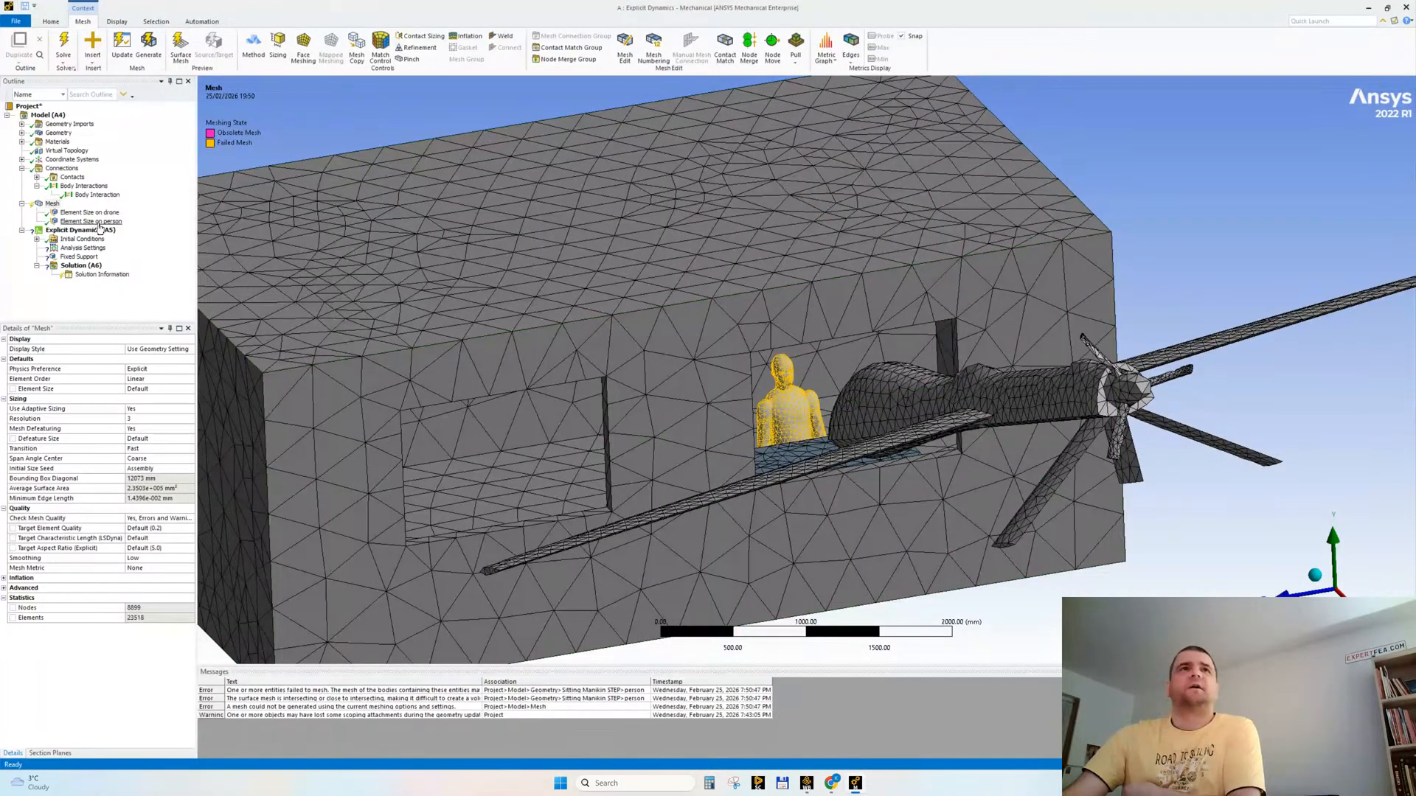
# Step: Set the person sizing's defeature size to 10 mm and regenerate the mesh
pyautogui.click(90, 221)
pyautogui.click(52, 204)
pyautogui.click(90, 221)
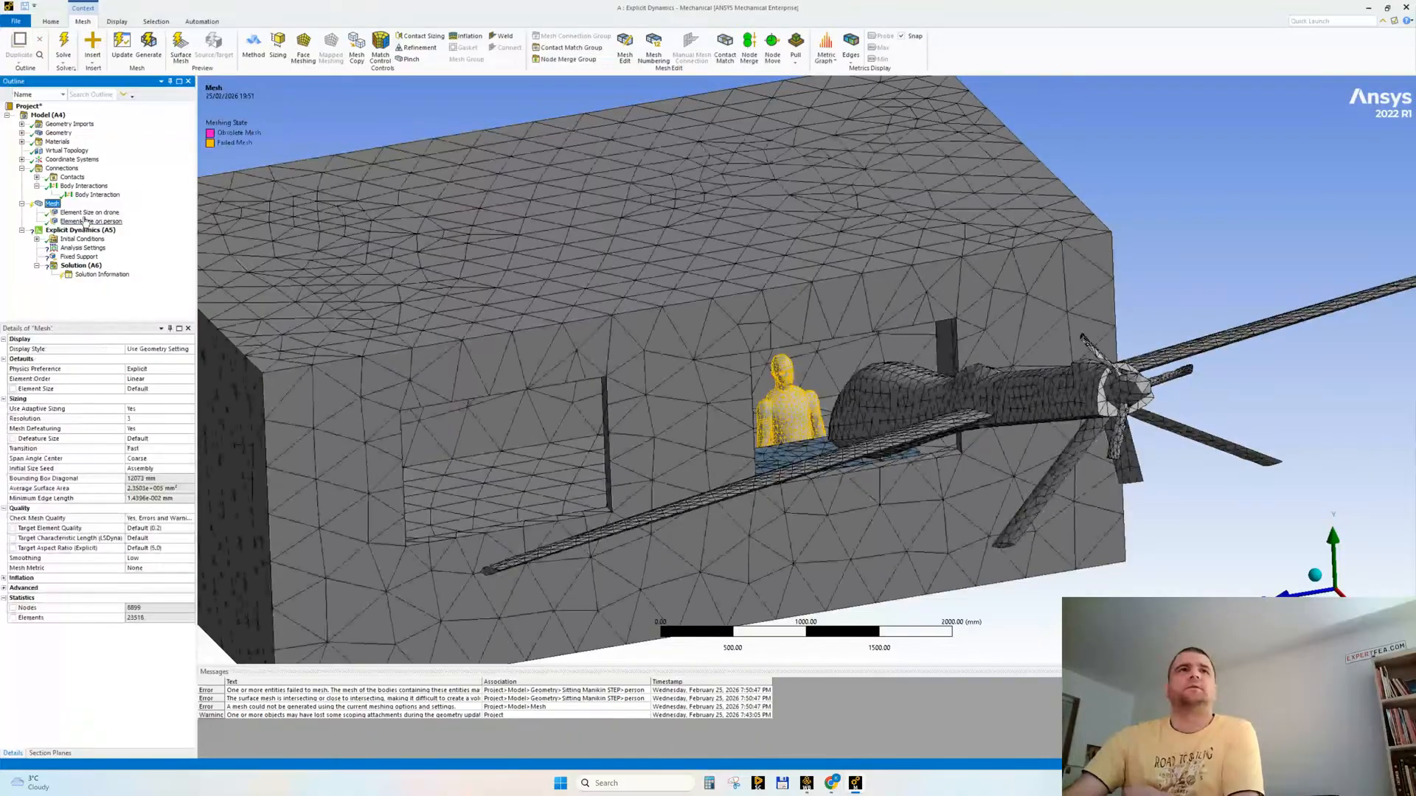
pyautogui.click(93, 418)
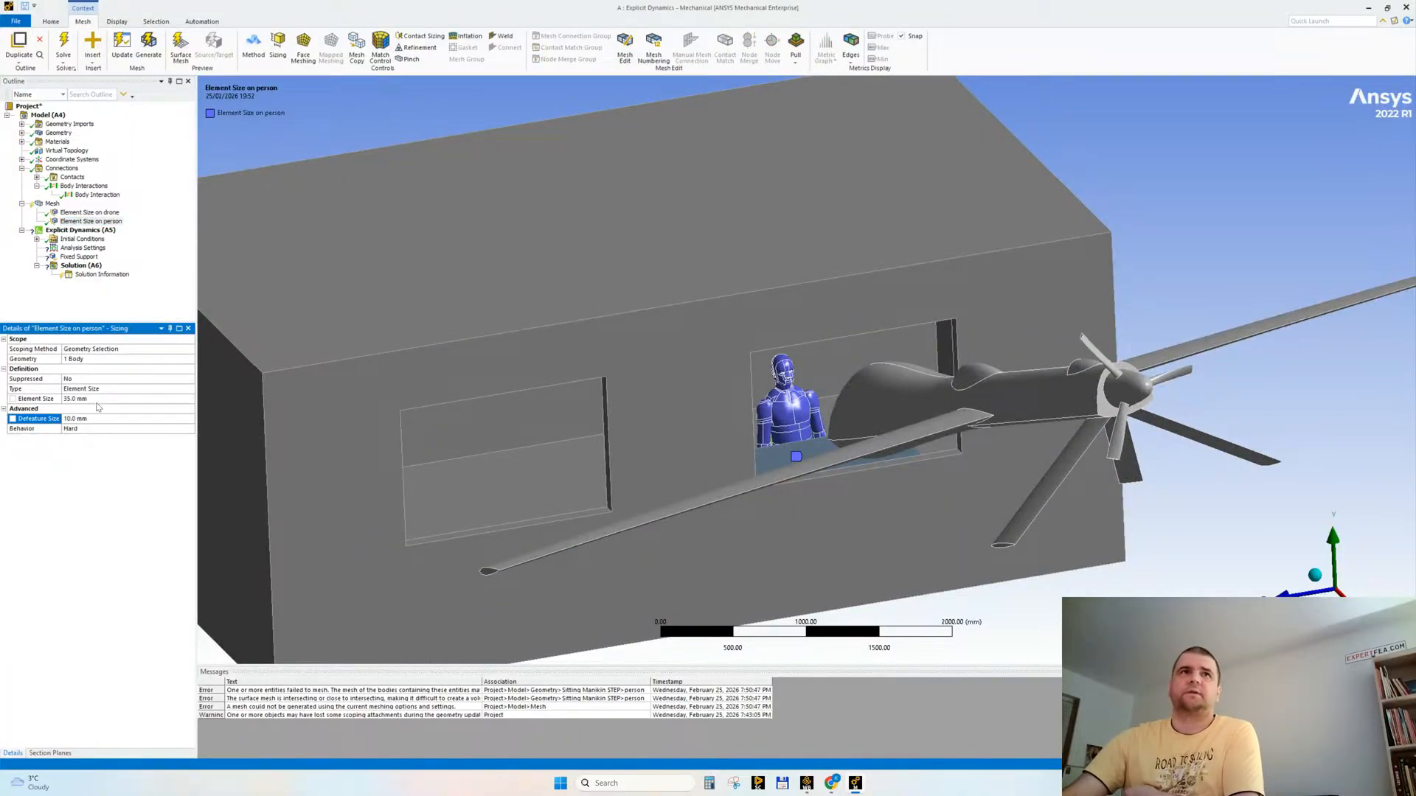
pyautogui.click(51, 204)
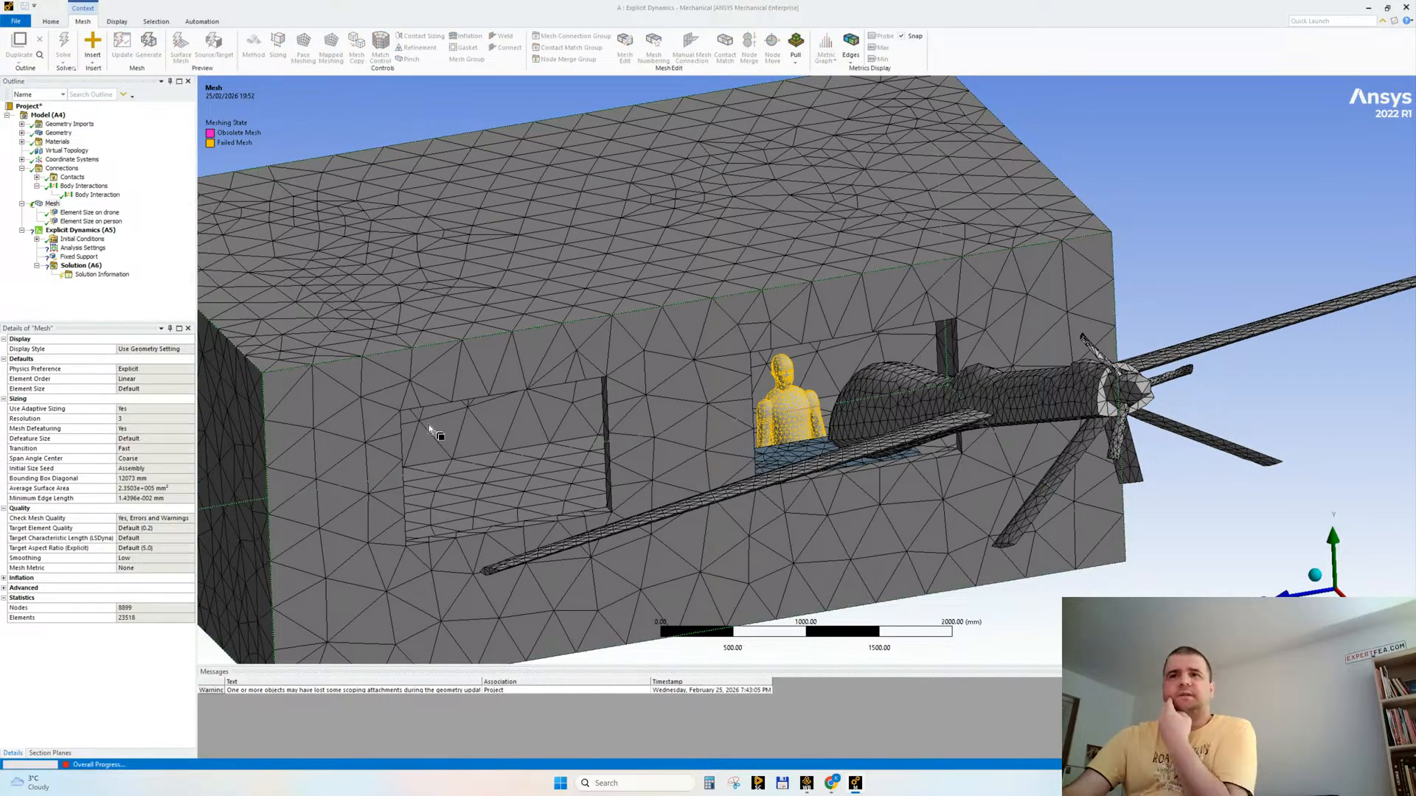
# Step: Switch to Workbench to review the project's own materials in Engineering Data, and return to Mechanical
pyautogui.click(806, 785)
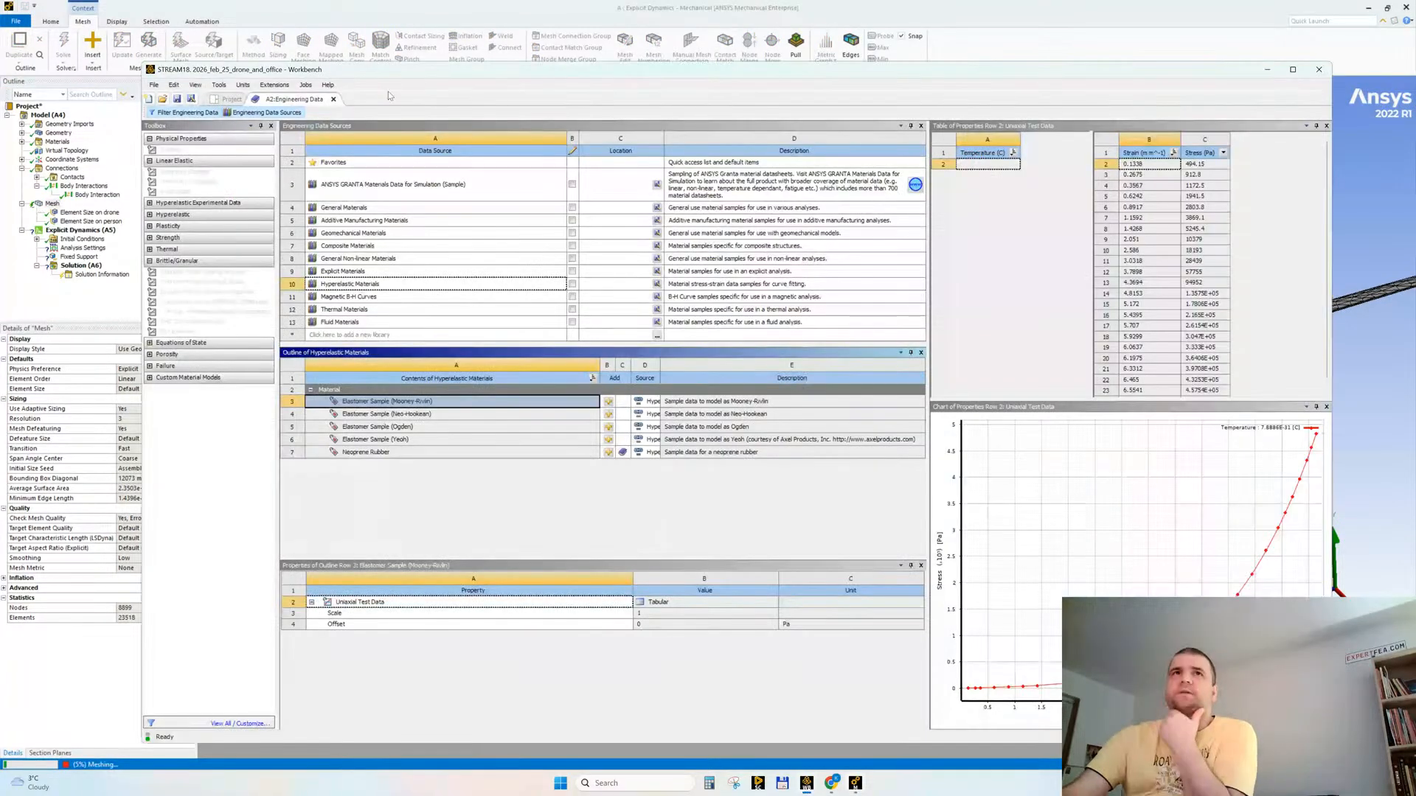
pyautogui.click(292, 114)
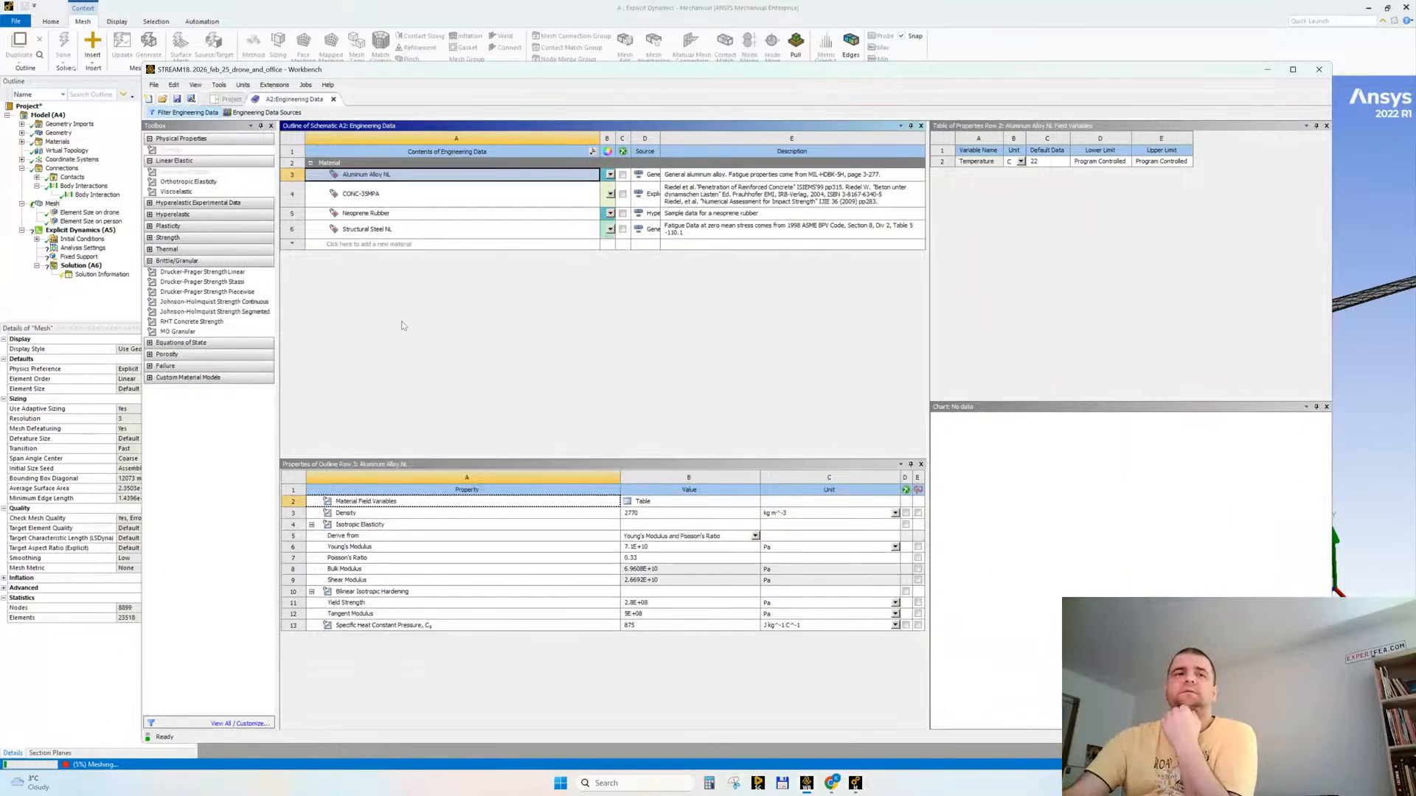
pyautogui.click(1049, 34)
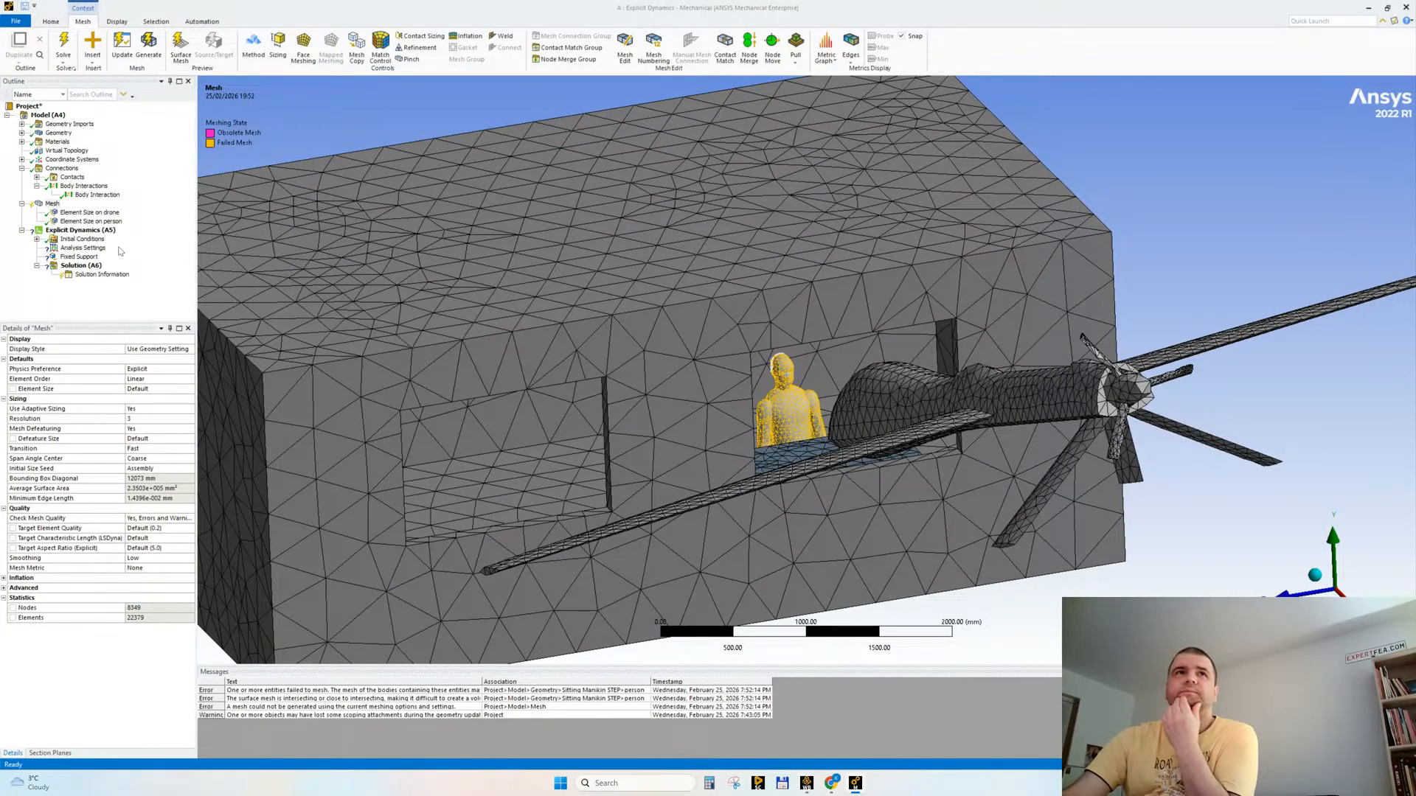
# Step: Set the person sizing's defeature size to 0.1 mm and regenerate the mesh
pyautogui.click(91, 222)
pyautogui.click(96, 418)
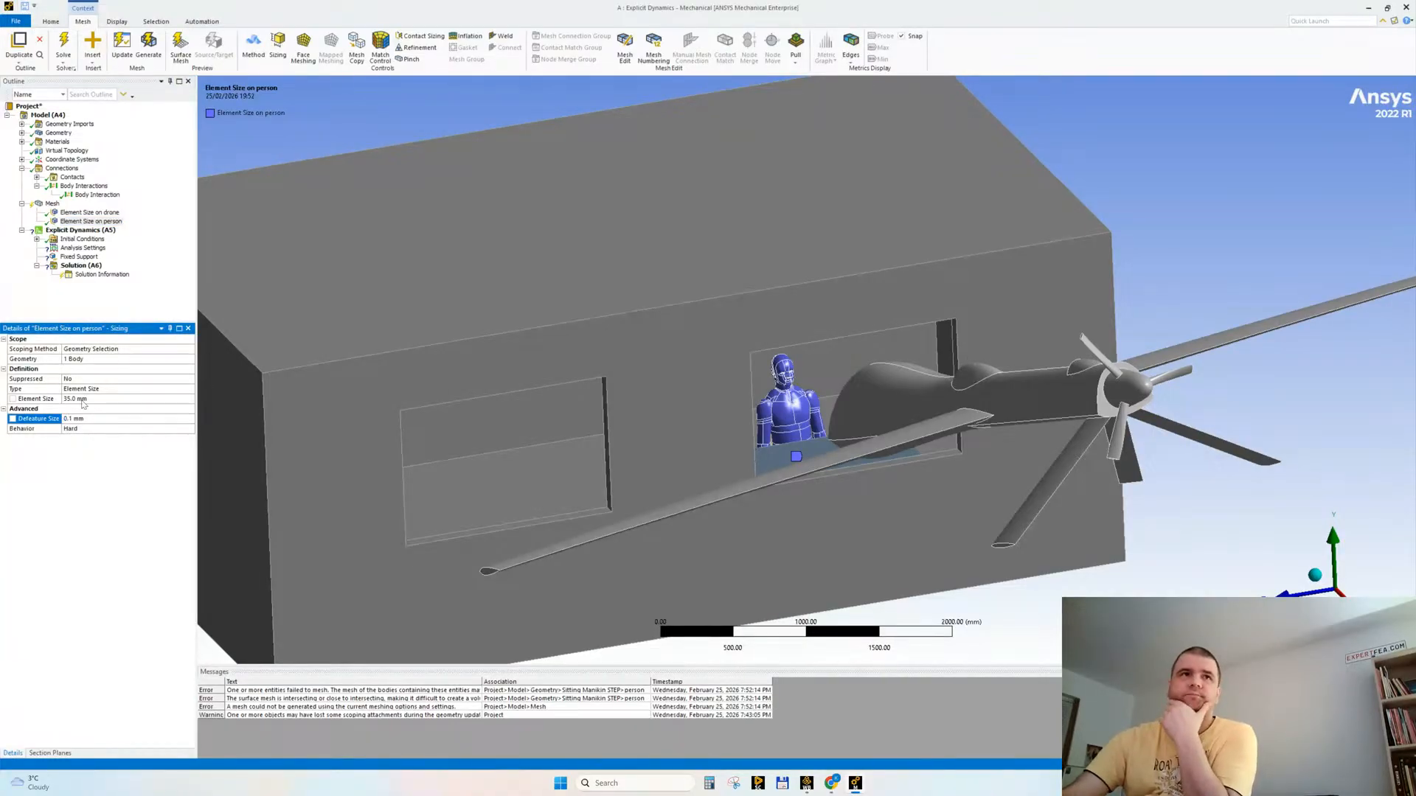
pyautogui.click(52, 204)
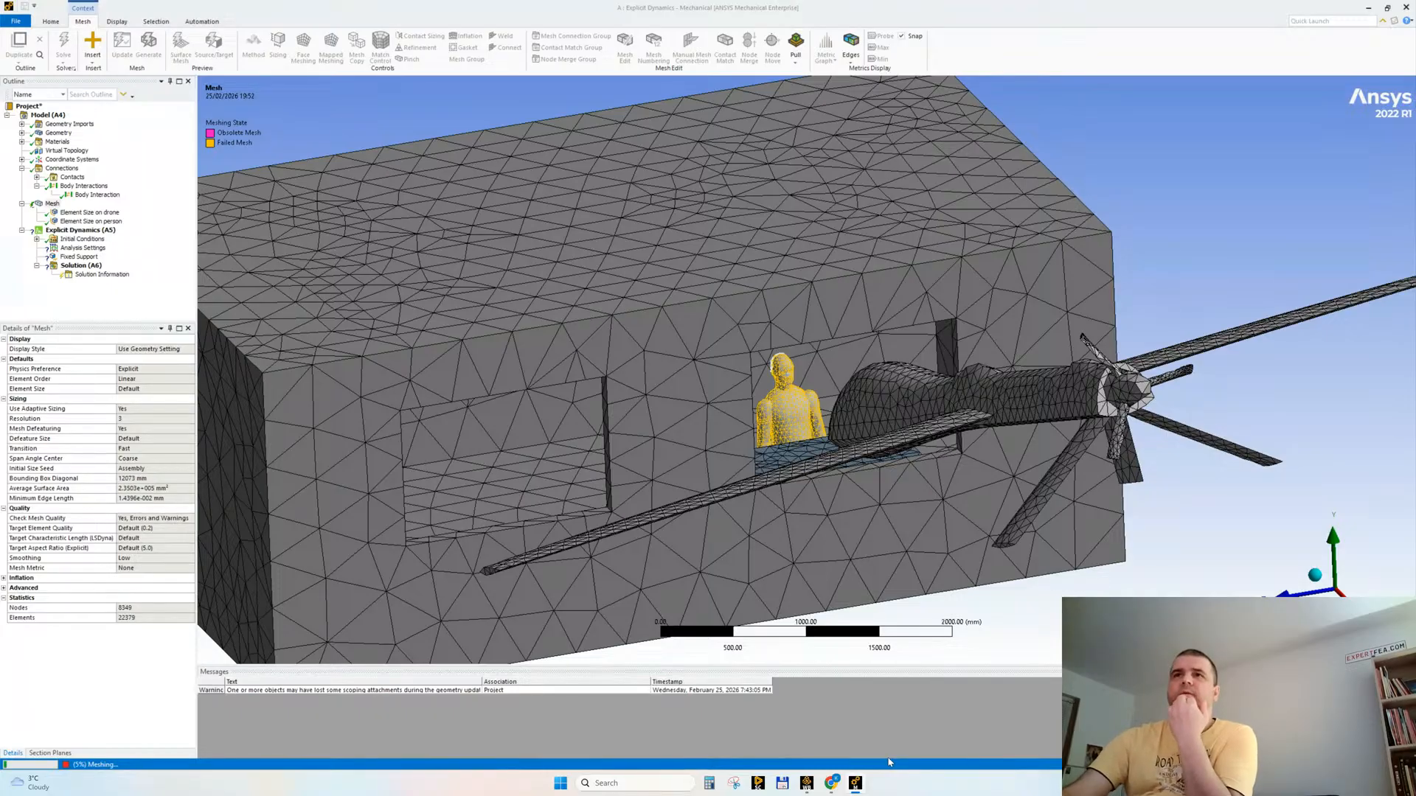
pyautogui.click(693, 425)
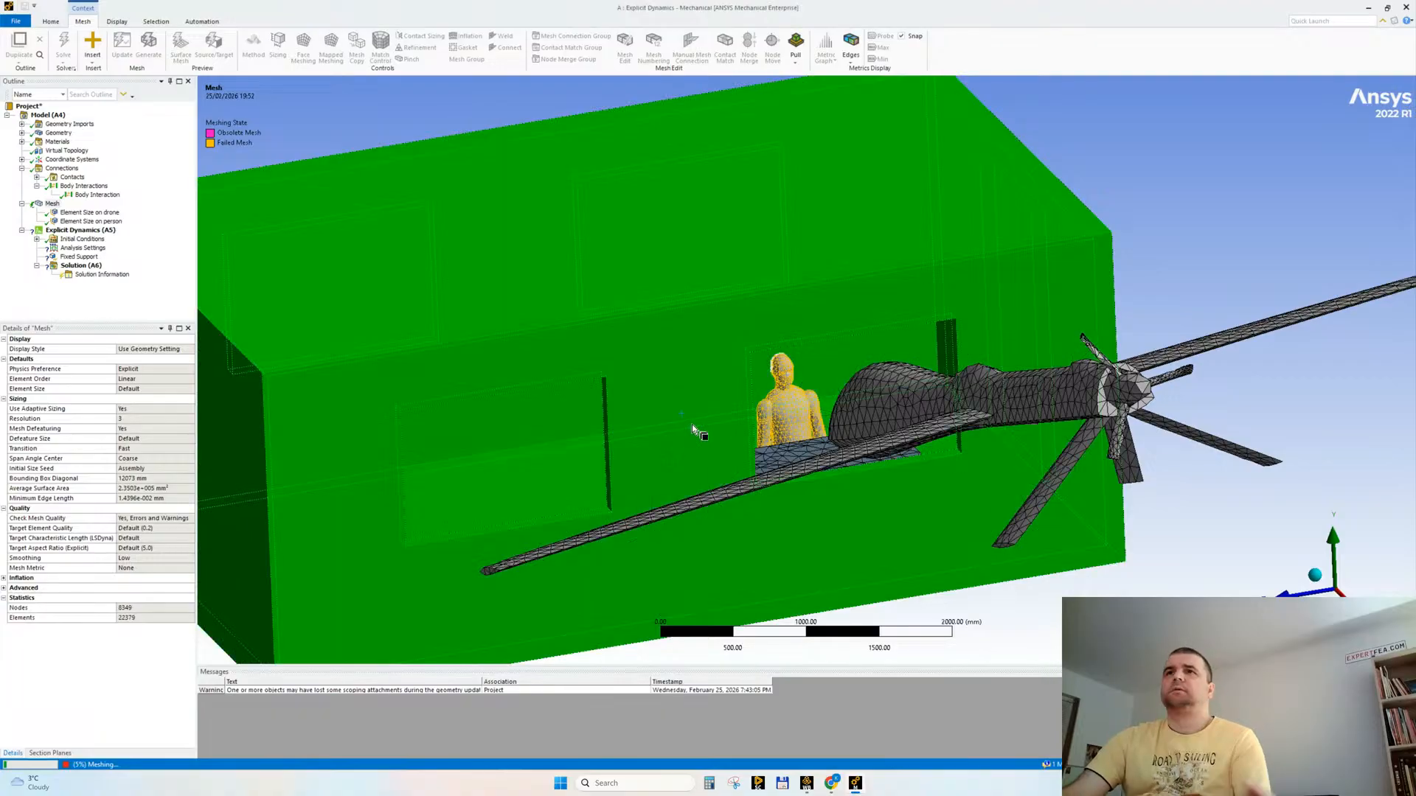
# Step: Hide the drone, building and desk bodies to examine the seated person's failed mesh and the chair
pyautogui.keyDown('ctrl'); pyautogui.click(927, 411); pyautogui.keyUp('ctrl')
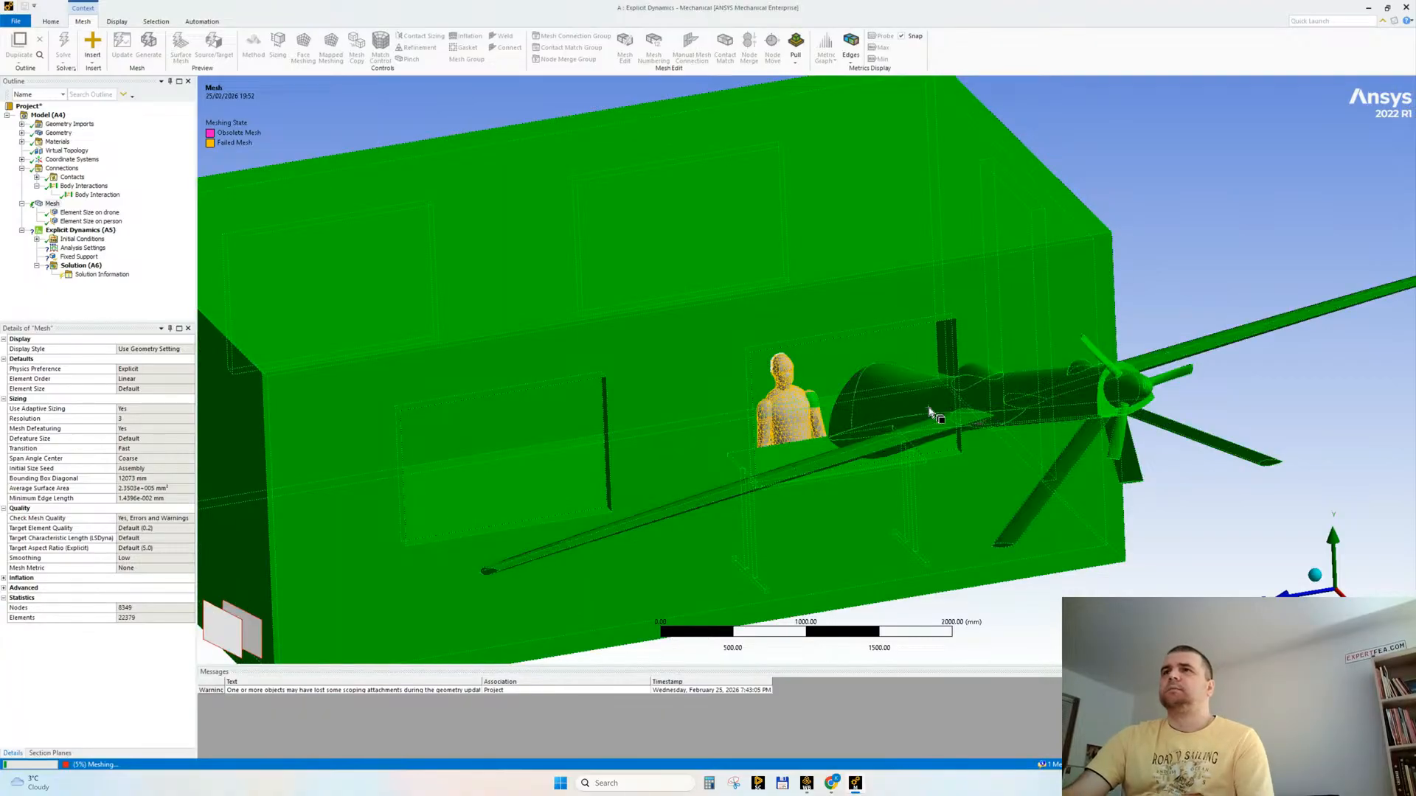
pyautogui.rightClick(1150, 172)
pyautogui.click(1178, 192)
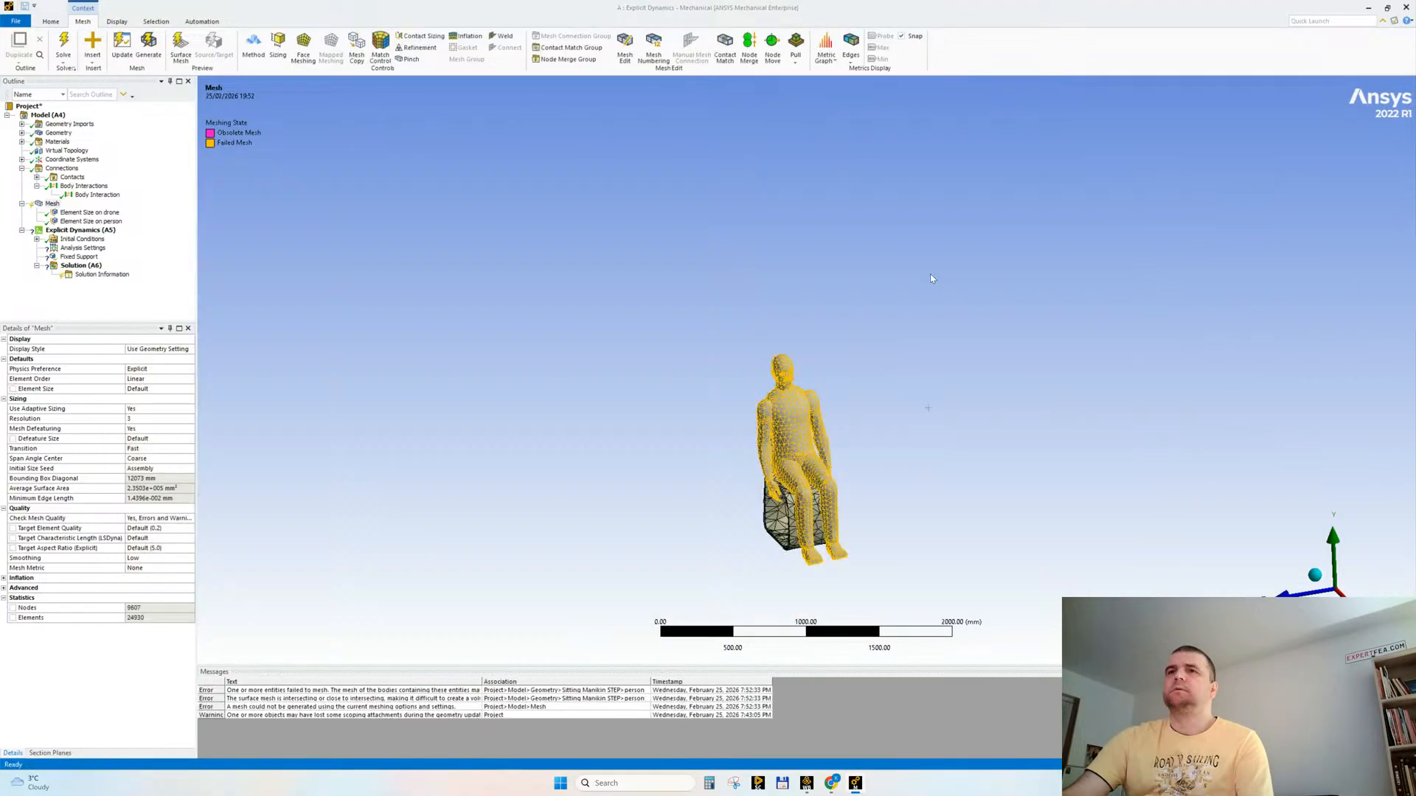
pyautogui.keyDown('ctrl'); pyautogui.moveTo(924, 500); pyautogui.dragTo(811, 465, button='middle'); pyautogui.keyUp('ctrl')
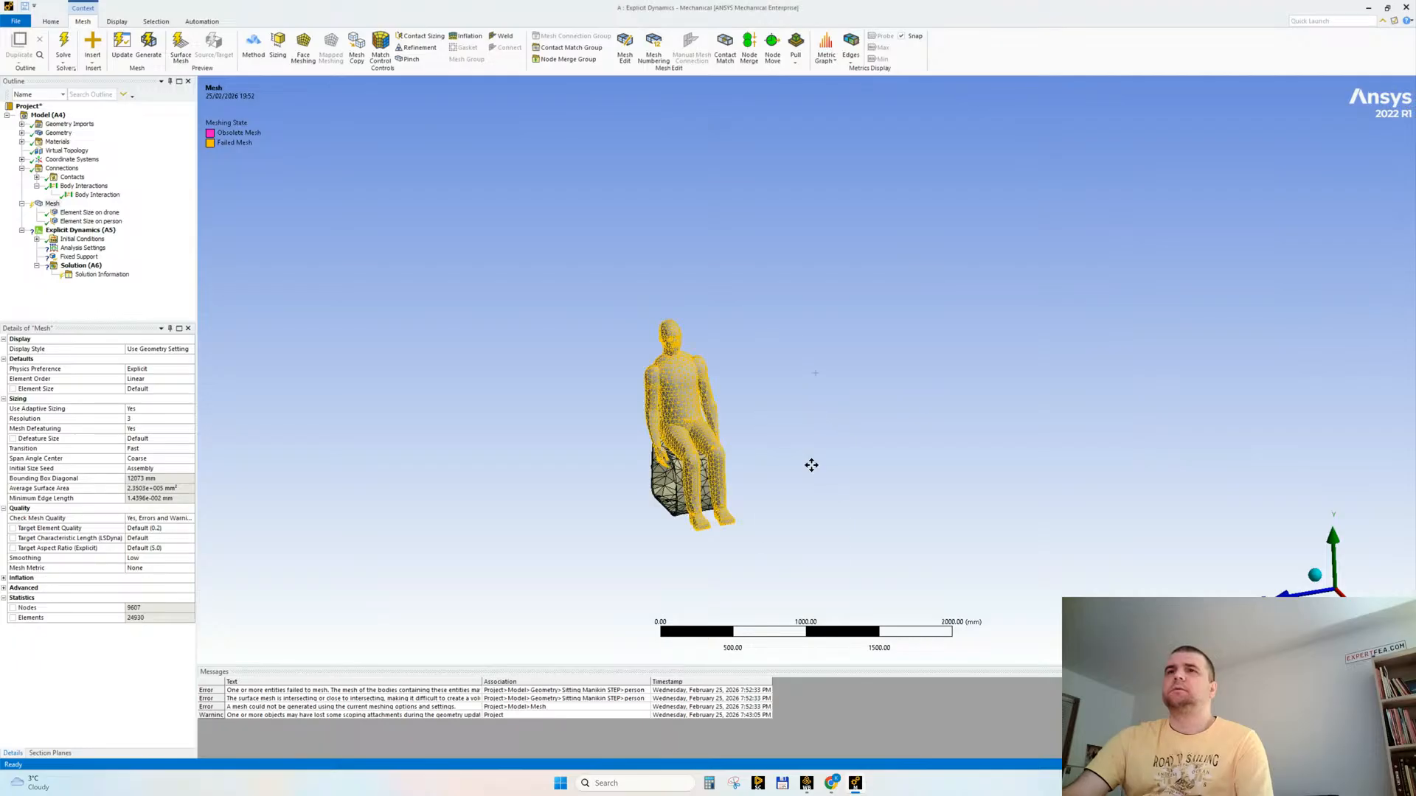
pyautogui.scroll(1, 812, 465)
# Step: Switch to Workbench, close Engineering Data and open the Explicit Dynamics system's geometry in SpaceClaim
pyautogui.hotkey('alt', 'Tab')
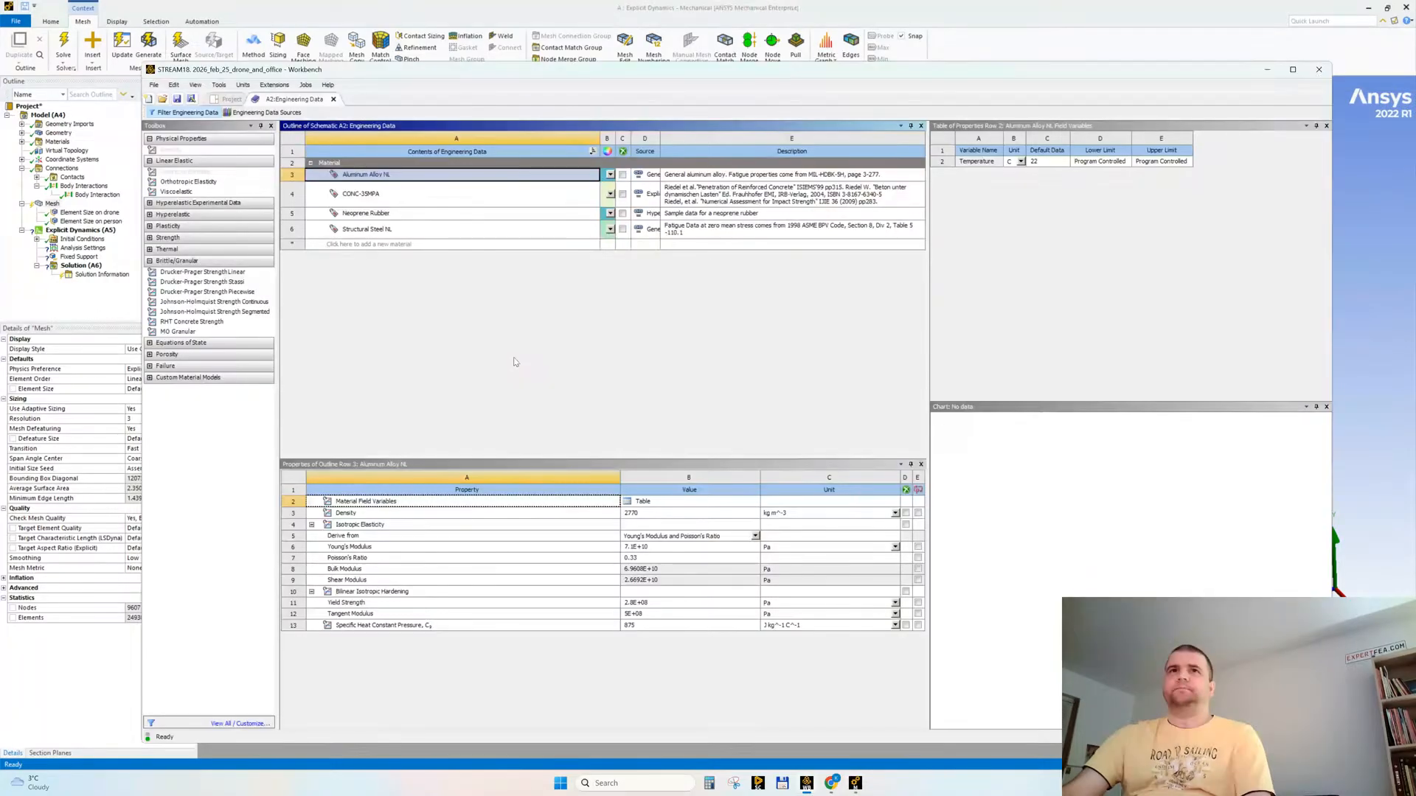
pyautogui.click(333, 100)
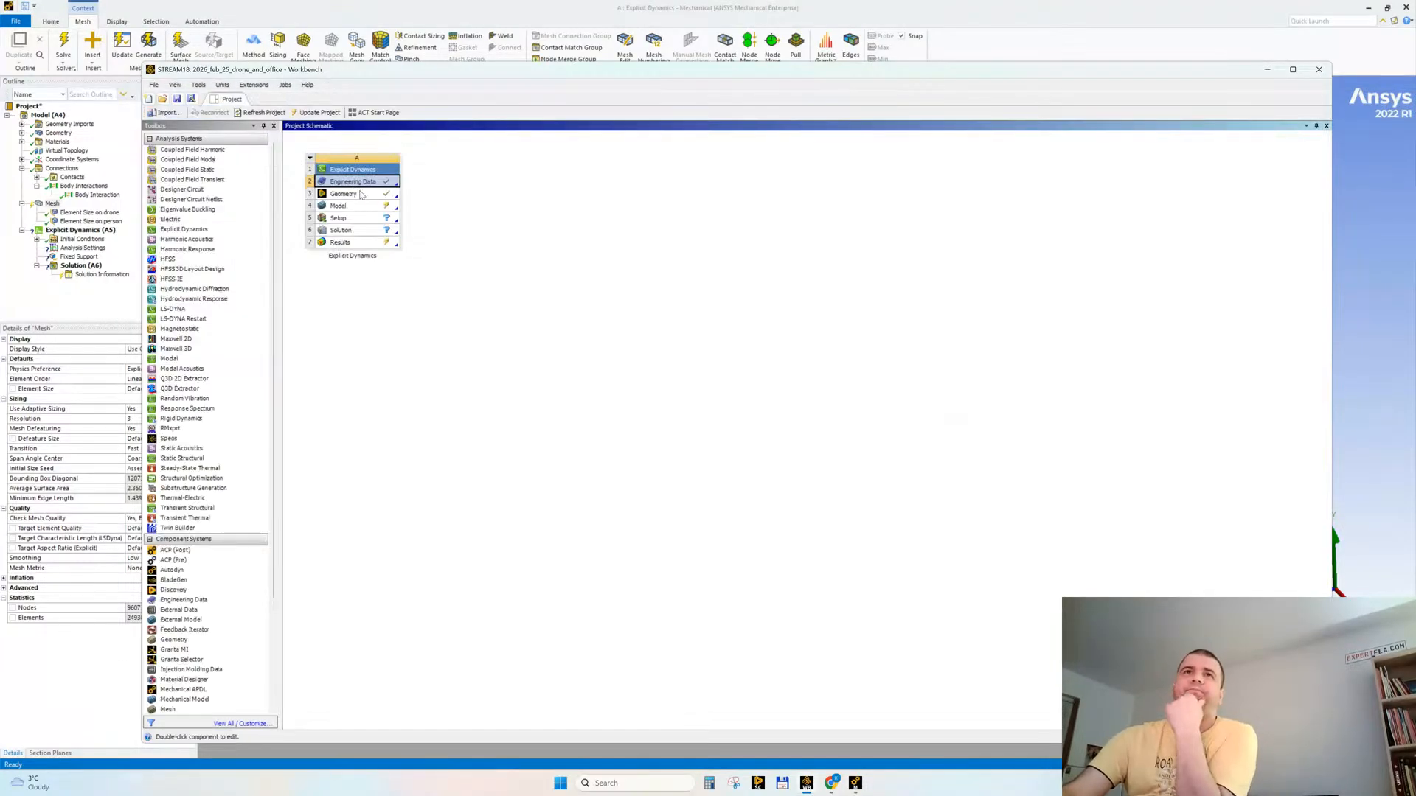
pyautogui.doubleClick(361, 194)
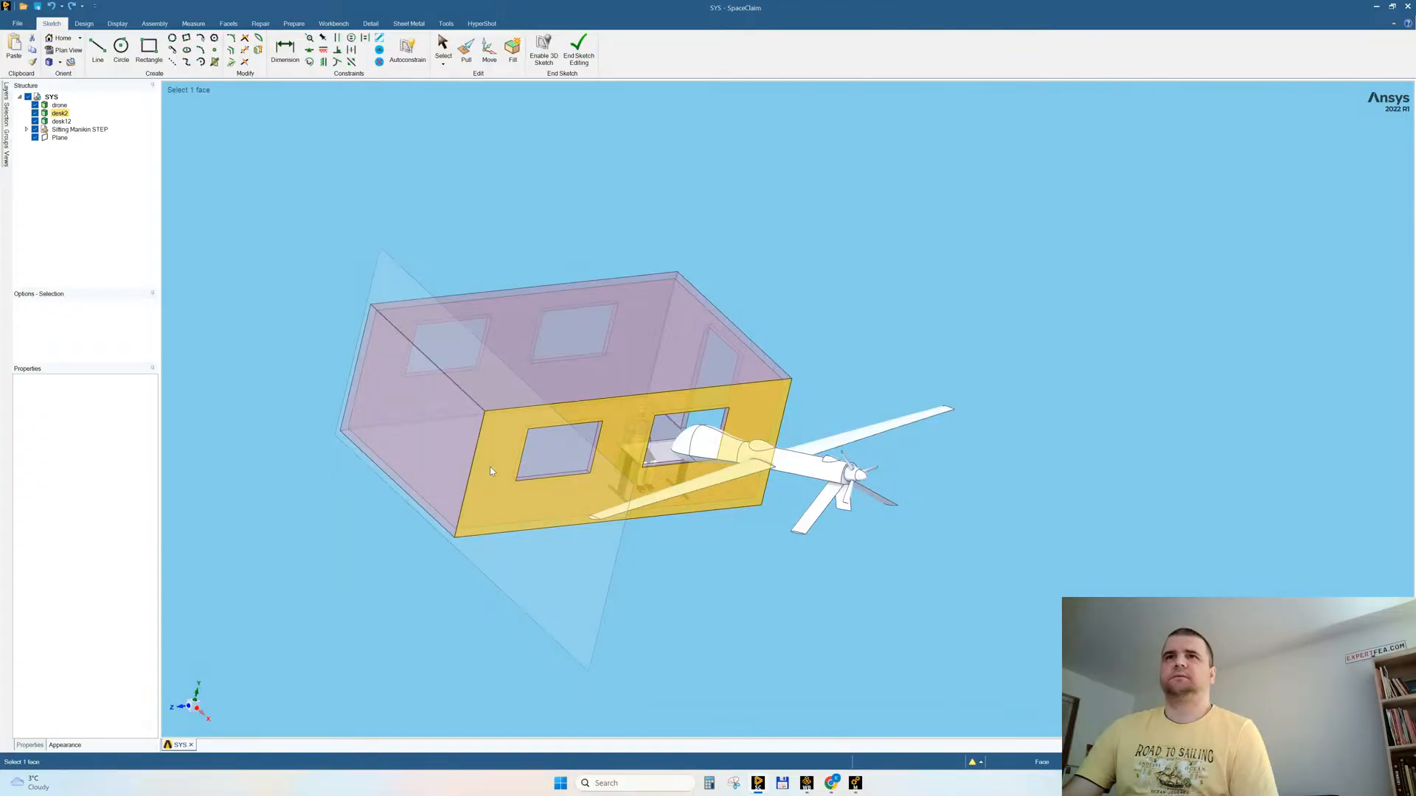
# Step: Delete the seated person body and its chair from behind the desk
pyautogui.scroll(5, 716, 543)
pyautogui.scroll(-3, 716, 543)
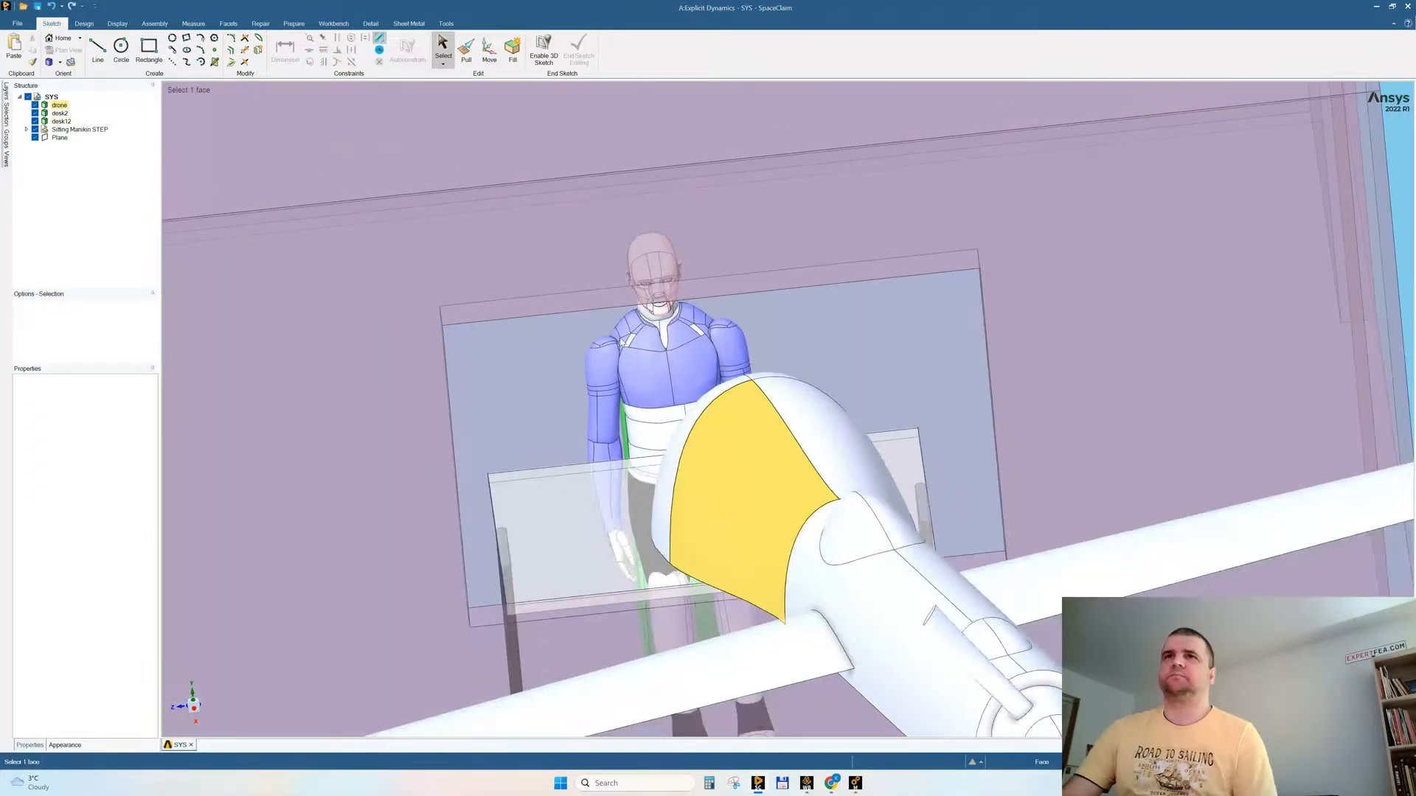
pyautogui.click(636, 371)
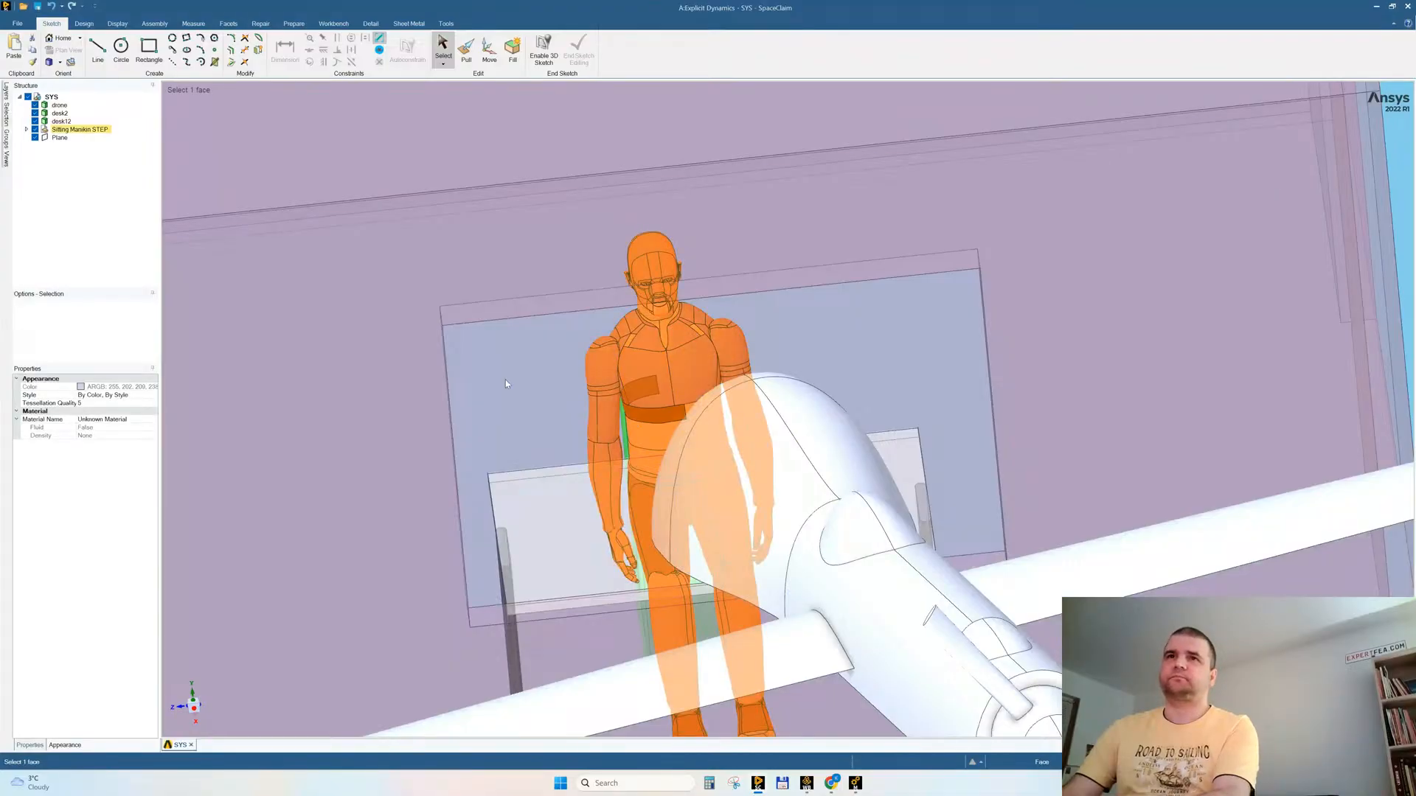
pyautogui.click(506, 379)
pyautogui.click(640, 384)
pyautogui.press('Delete')
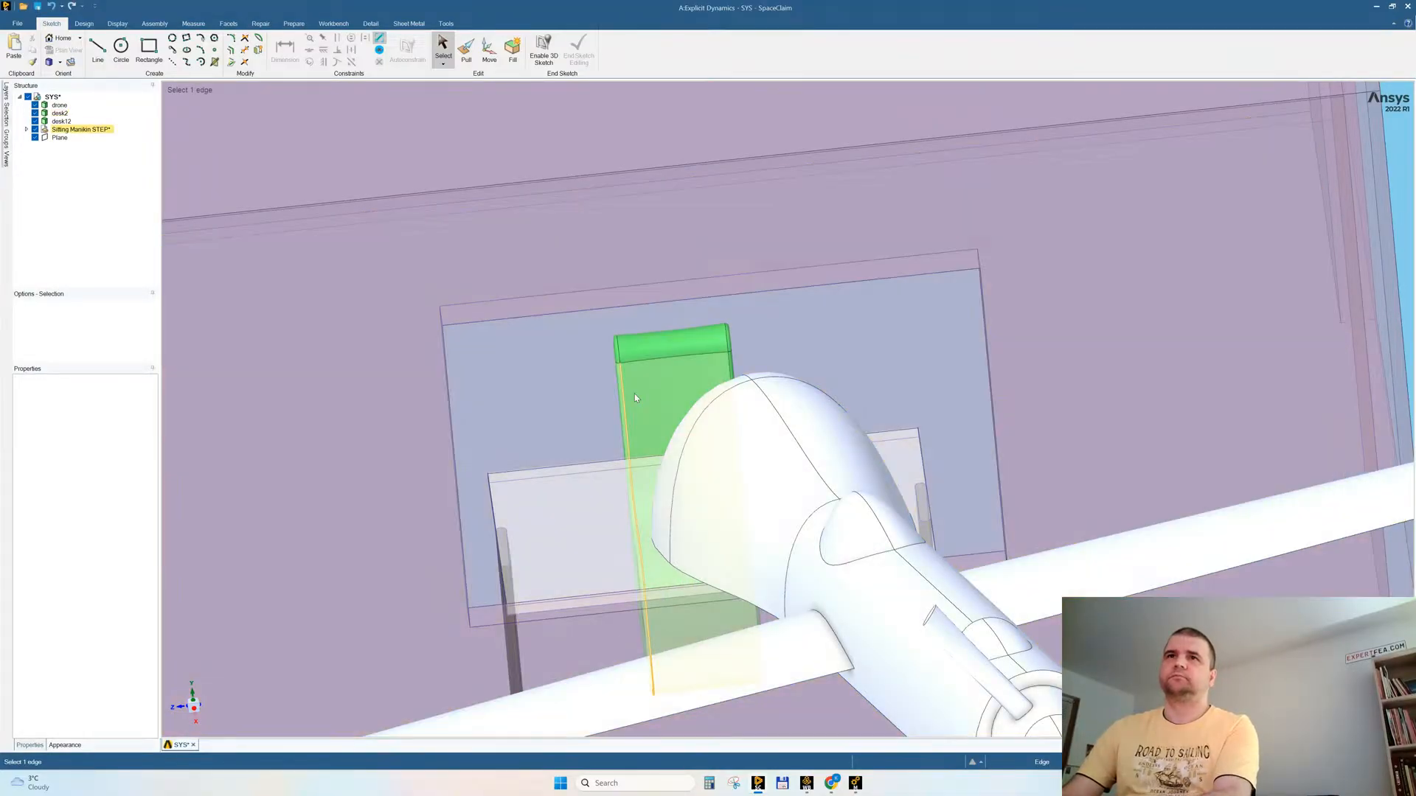
pyautogui.click(635, 394)
pyautogui.press('Delete')
# Step: Insert mannequin_seat.x_t into the assembly, listing all supported file types to find it
pyautogui.click(17, 23)
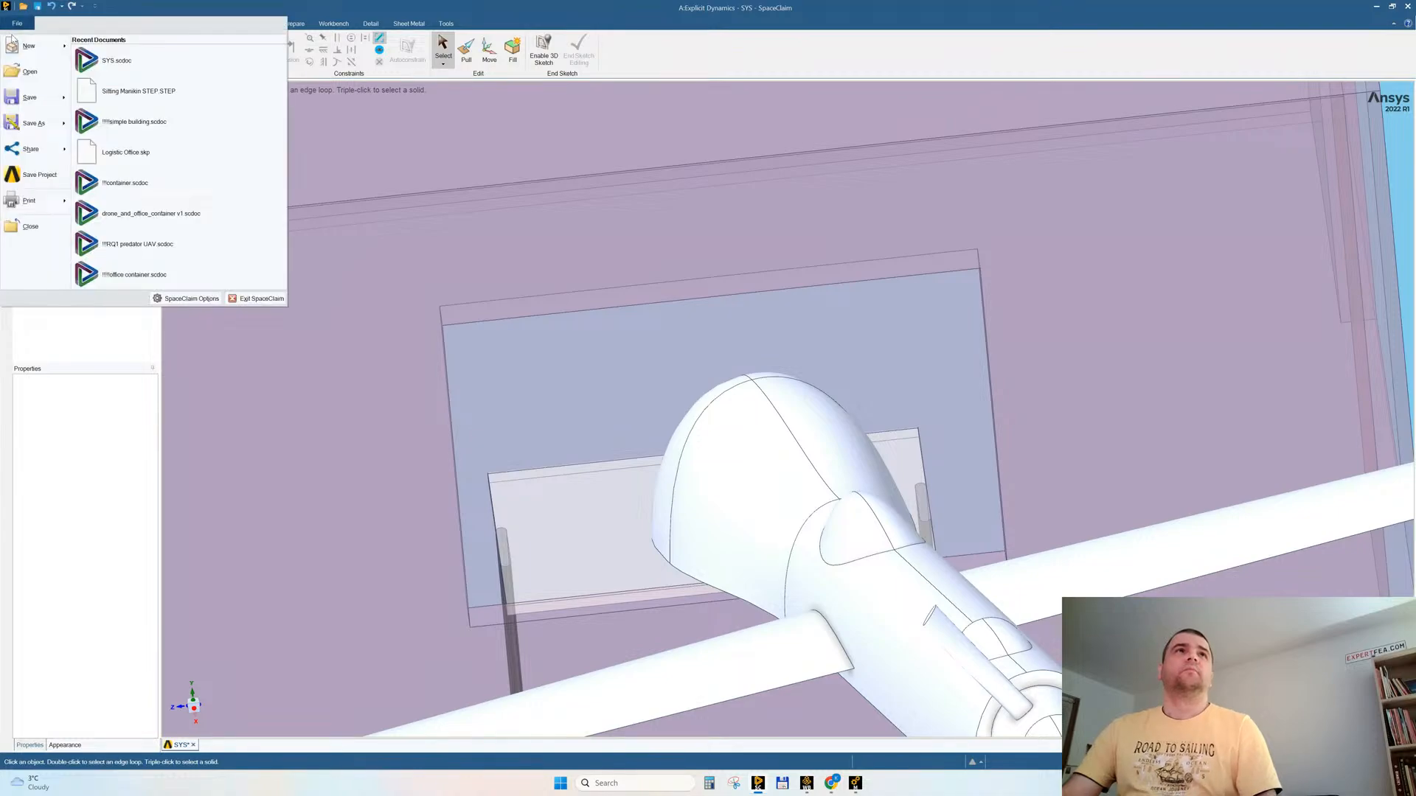
pyautogui.click(368, 22)
pyautogui.click(84, 22)
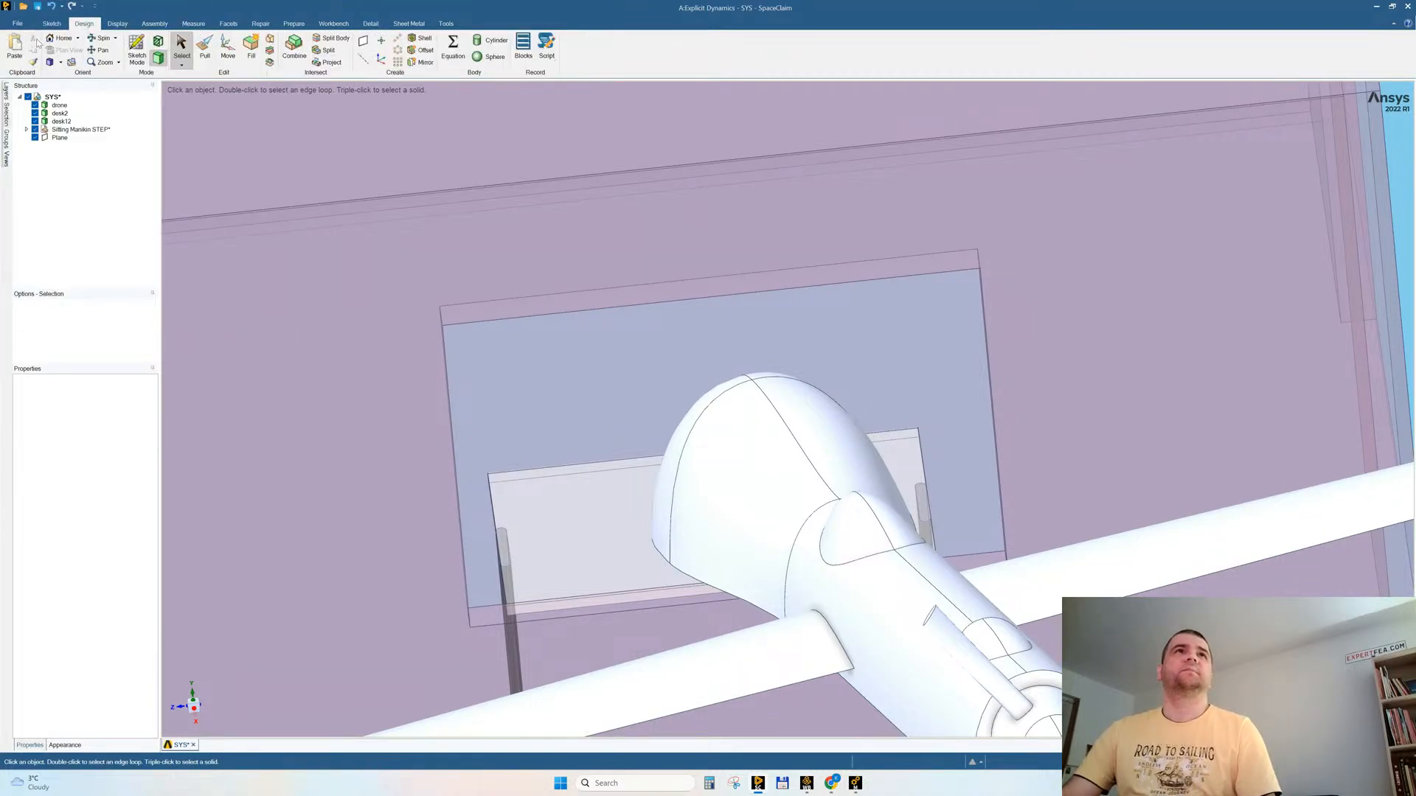
pyautogui.click(154, 23)
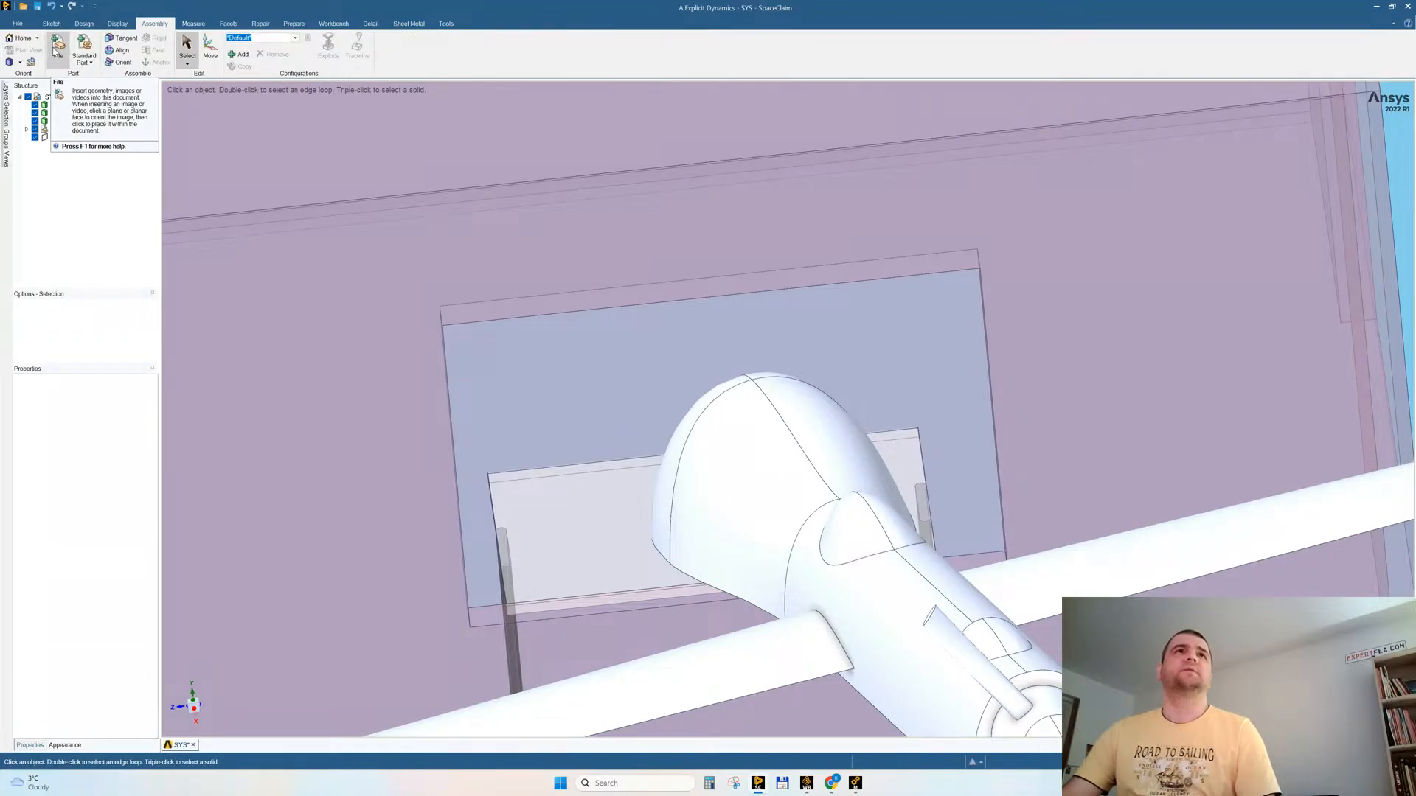
pyautogui.click(56, 49)
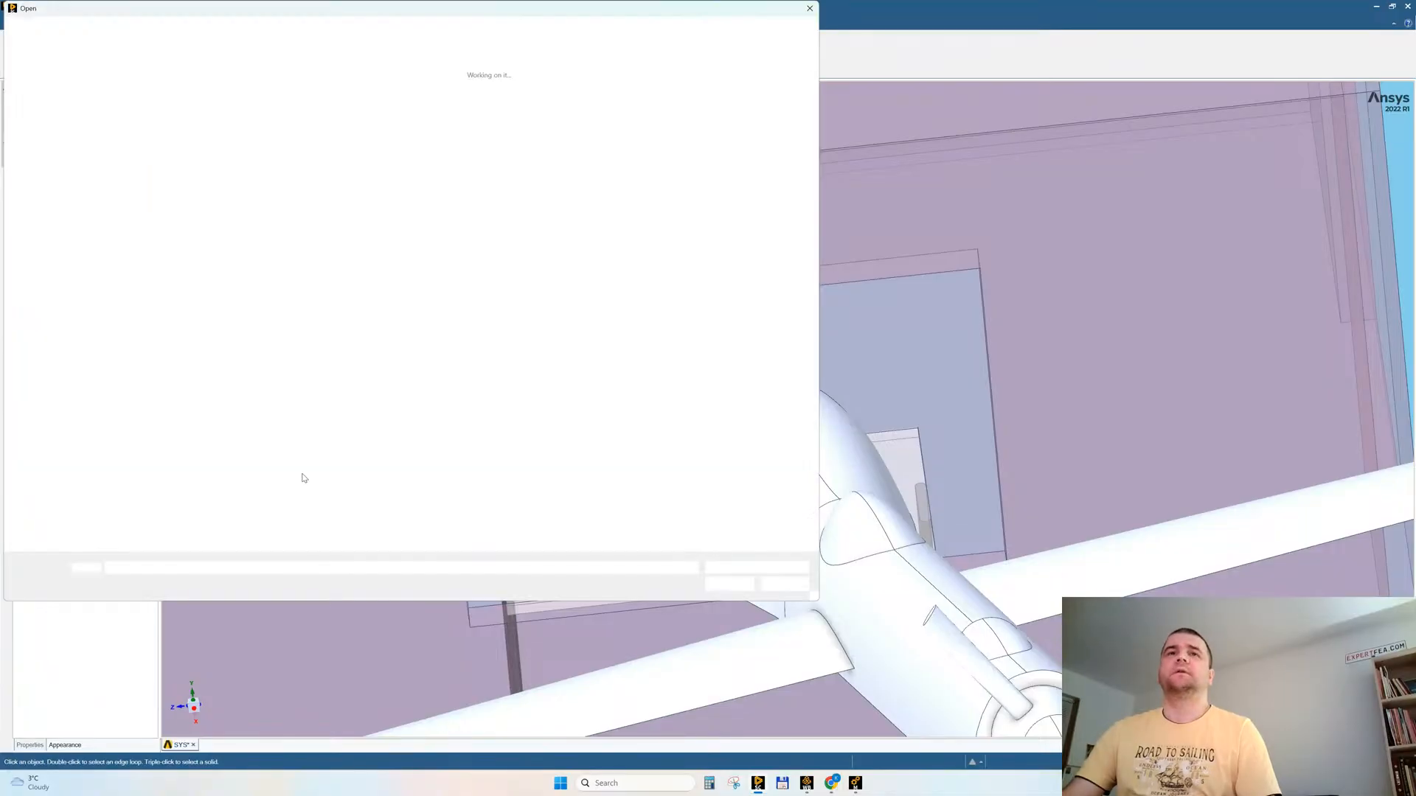
pyautogui.click(756, 568)
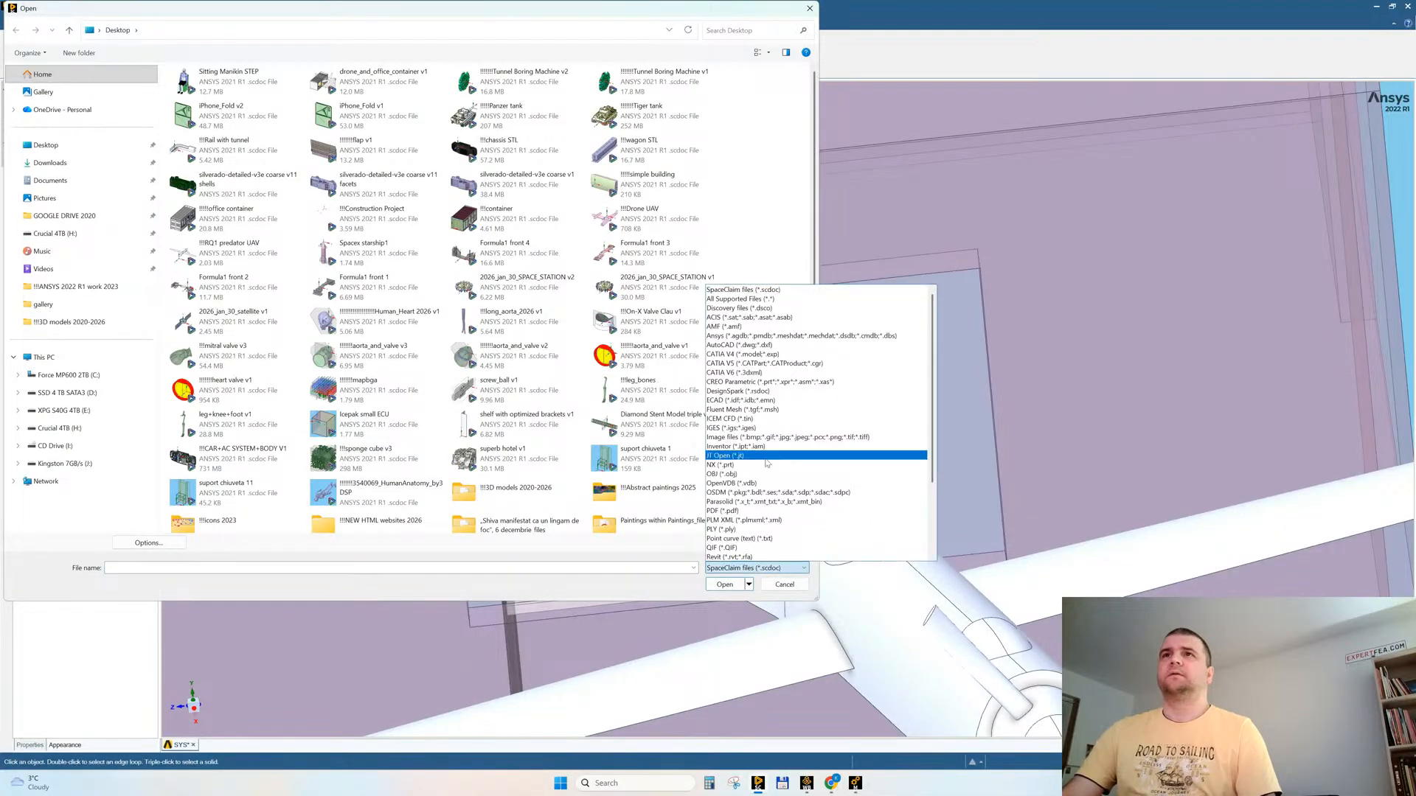
pyautogui.click(739, 299)
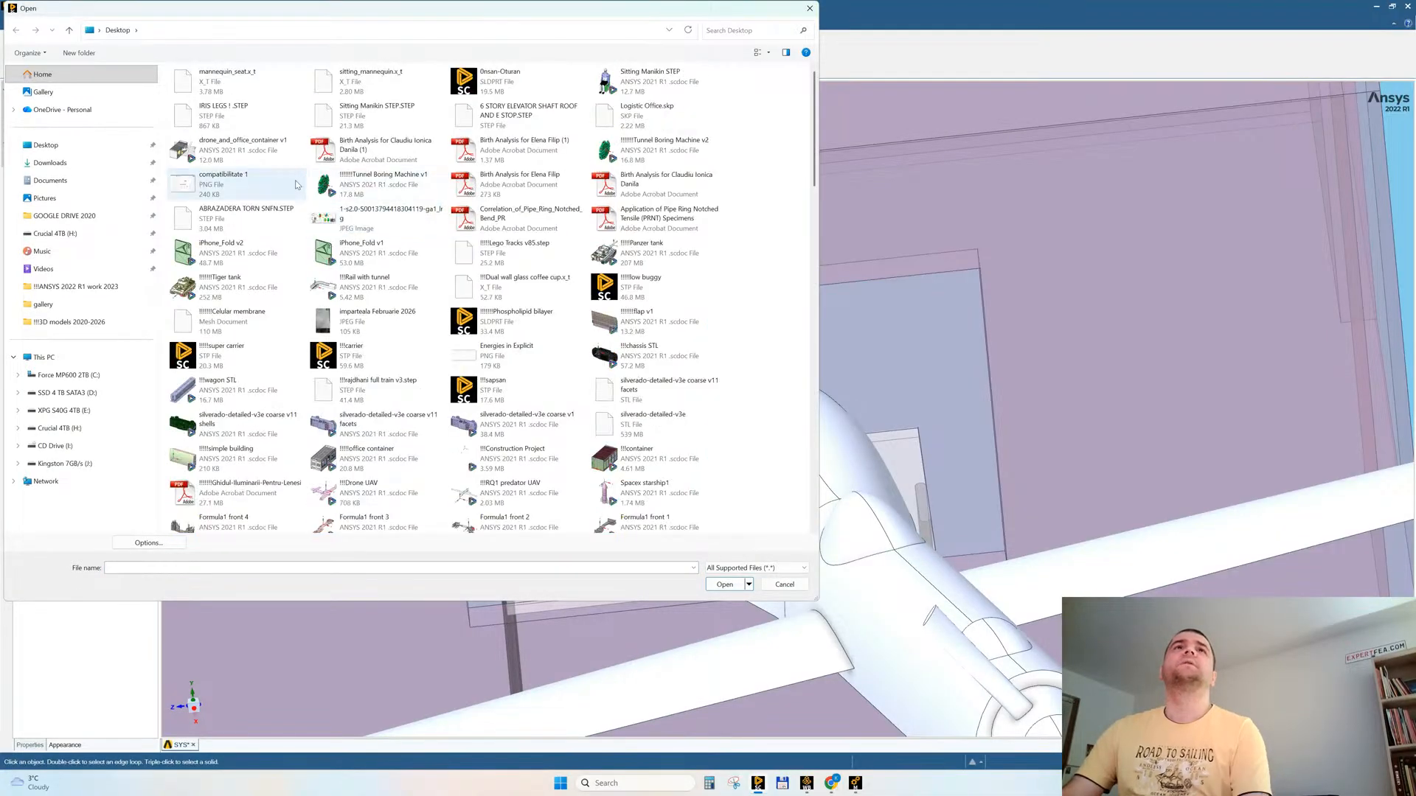
pyautogui.doubleClick(218, 84)
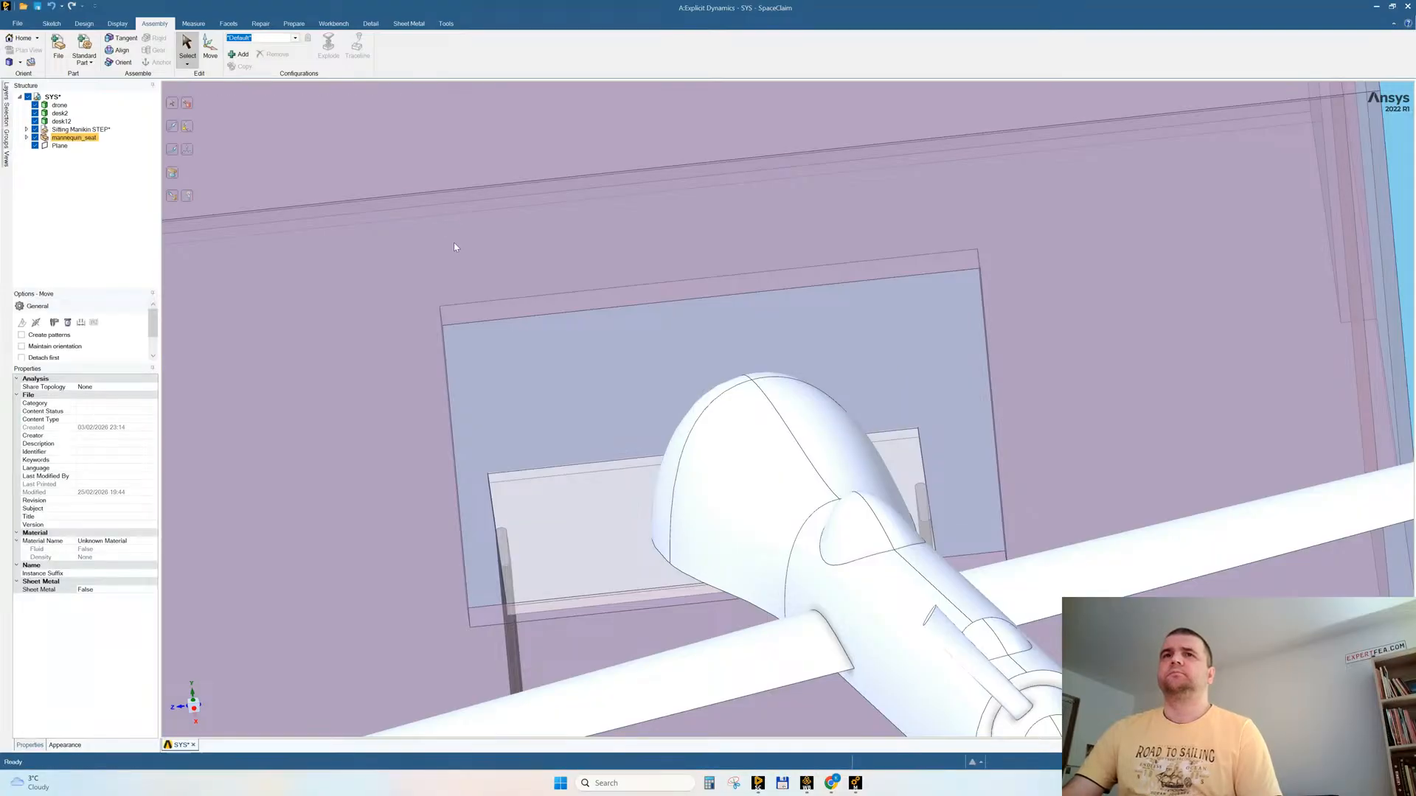
# Step: Rotate the mannequin_seat component by 270° with the Move tool so the seat stands upright
pyautogui.scroll(-10, 651, 285)
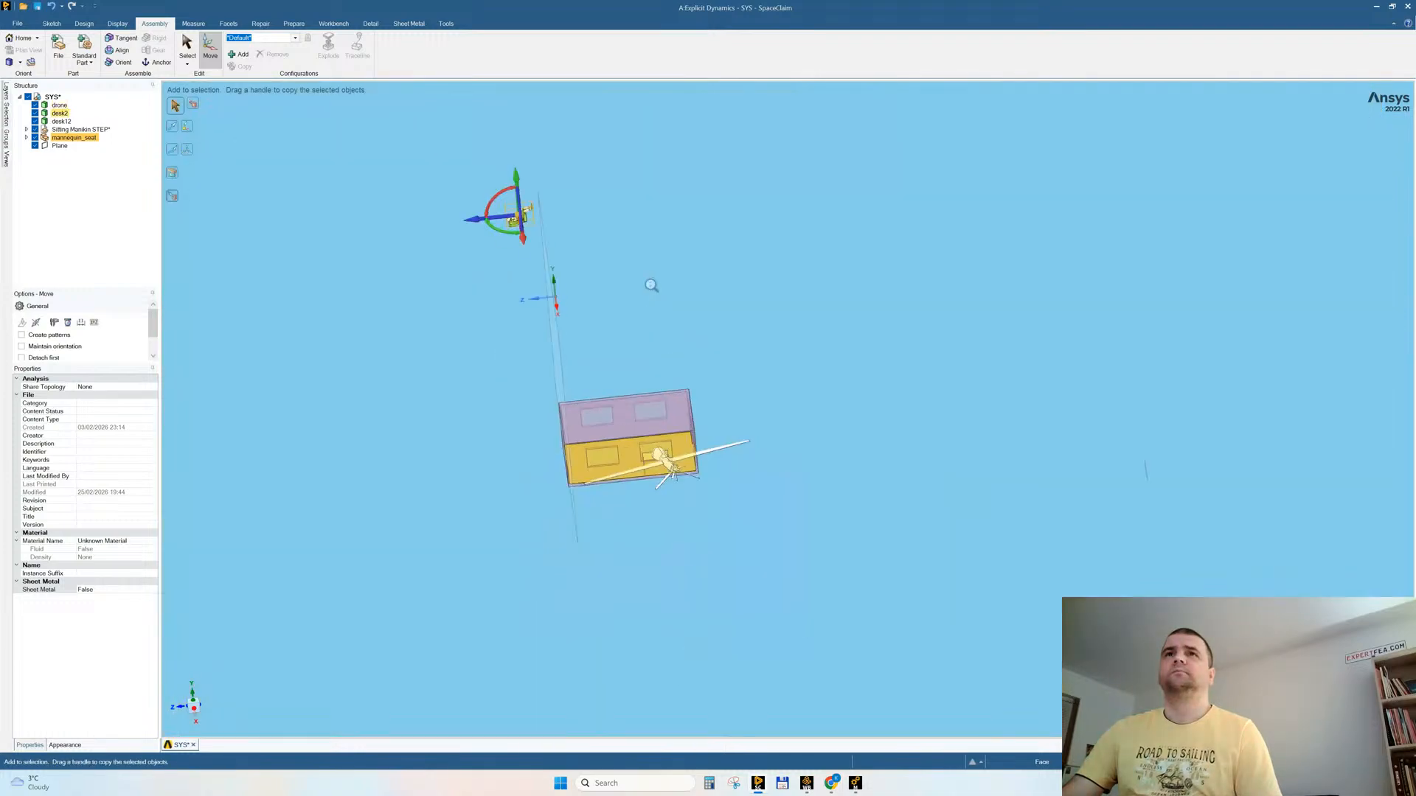
pyautogui.keyDown('ctrl'); pyautogui.moveTo(651, 286); pyautogui.dragTo(657, 307, button='middle'); pyautogui.keyUp('ctrl')
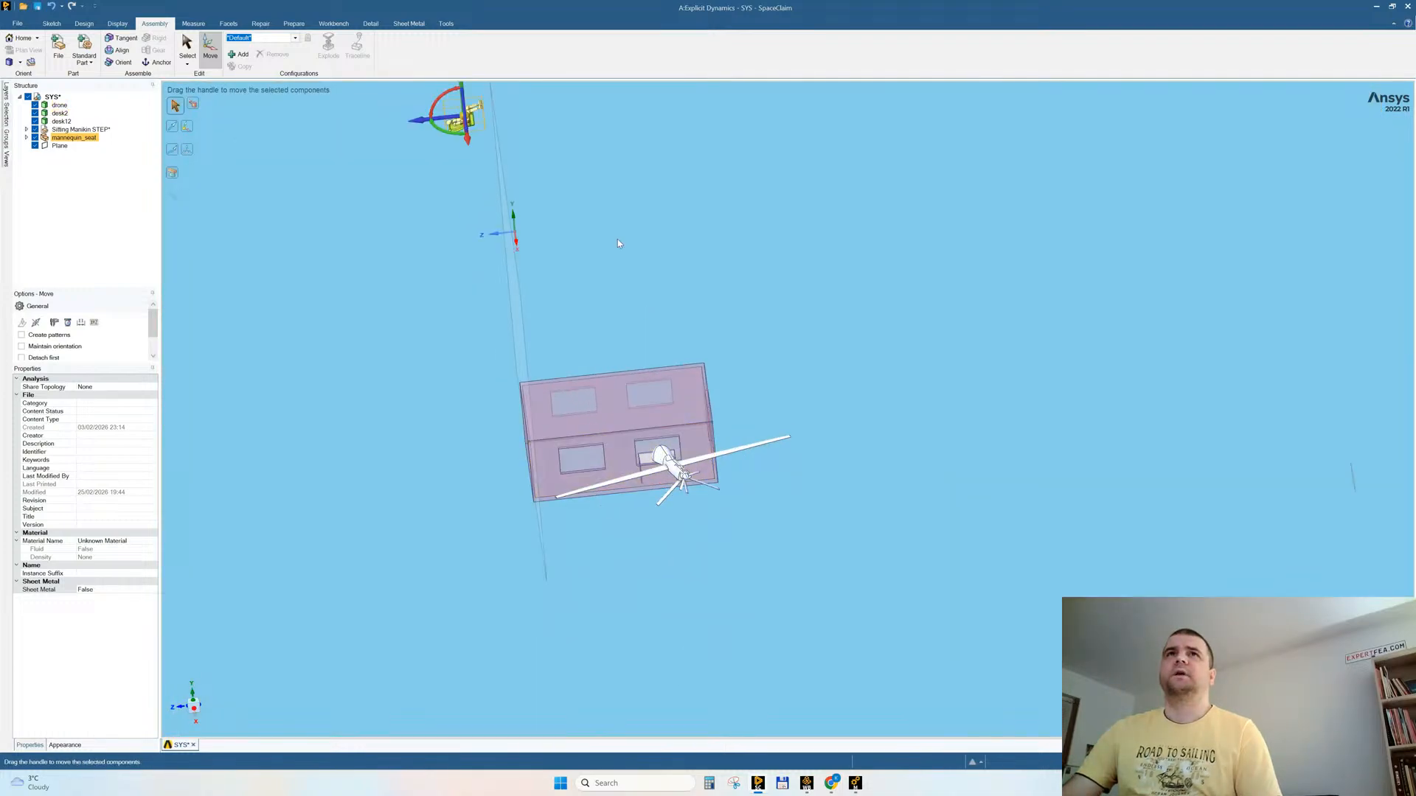
pyautogui.click(441, 99)
pyautogui.write('90')
pyautogui.press('Return')
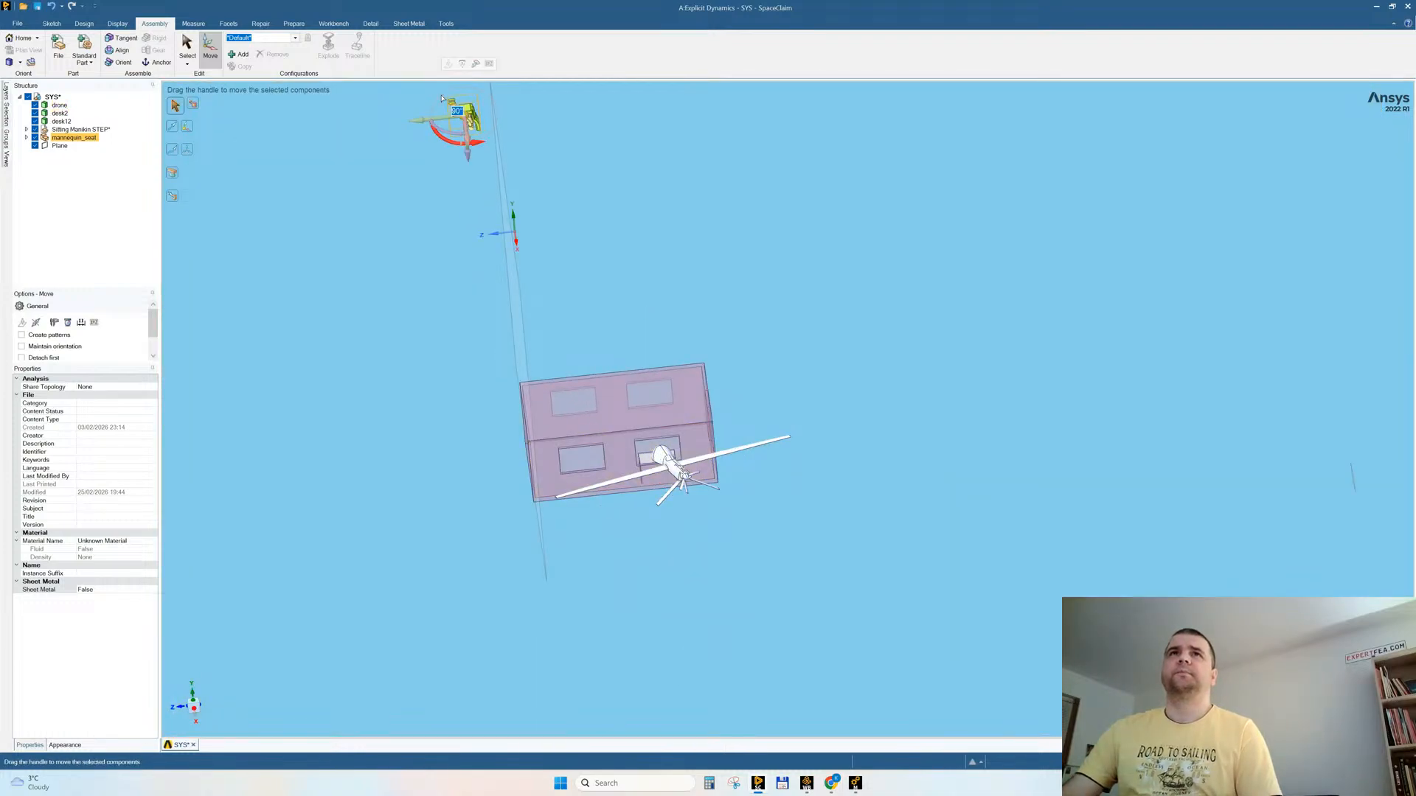
pyautogui.write('270')
pyautogui.press('Return')
pyautogui.scroll(-3, 776, 426)
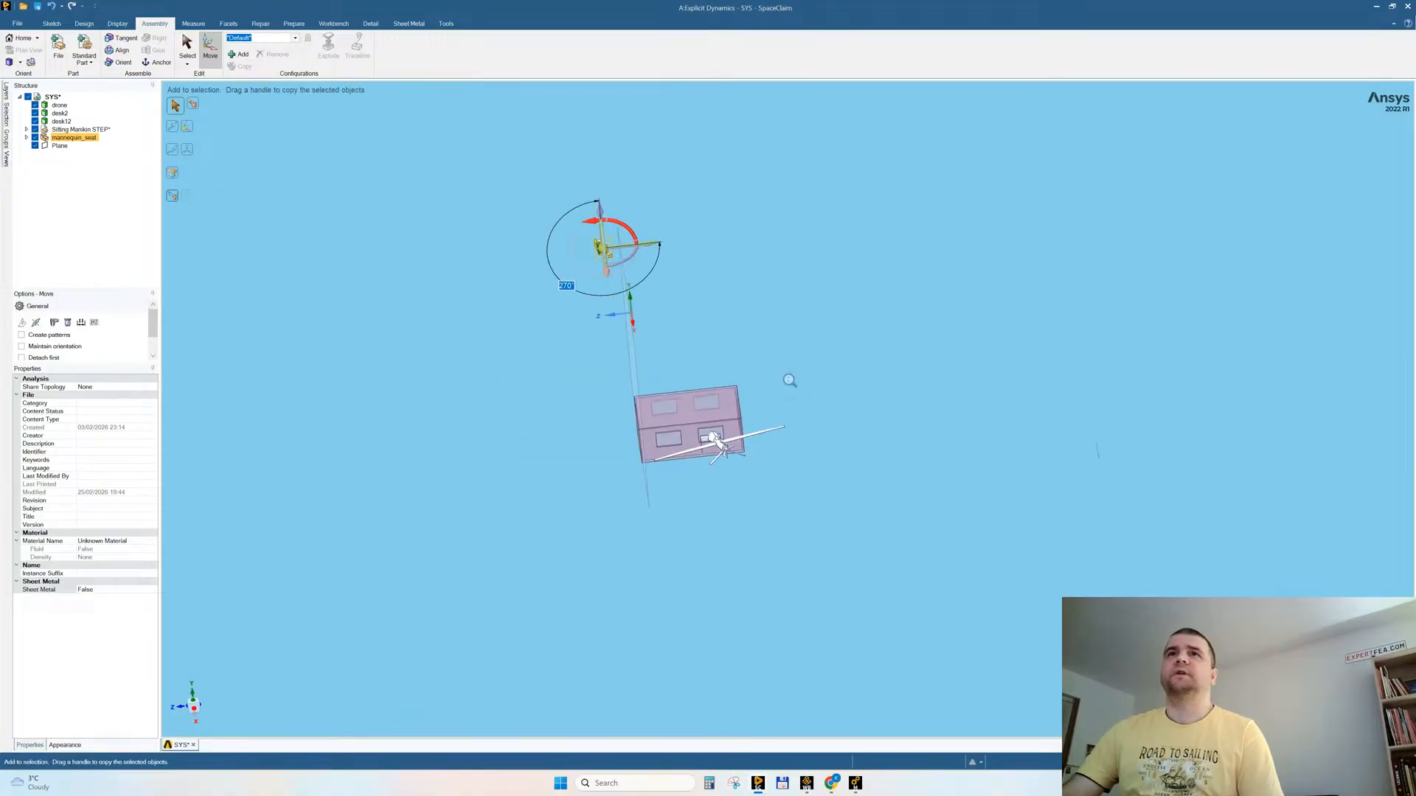
# Step: Lower the mannequin_seat below the building and rotate it 270° about the vertical axis to face the desk
pyautogui.moveTo(602, 217); pyautogui.dragTo(618, 400)
pyautogui.click(183, 711)
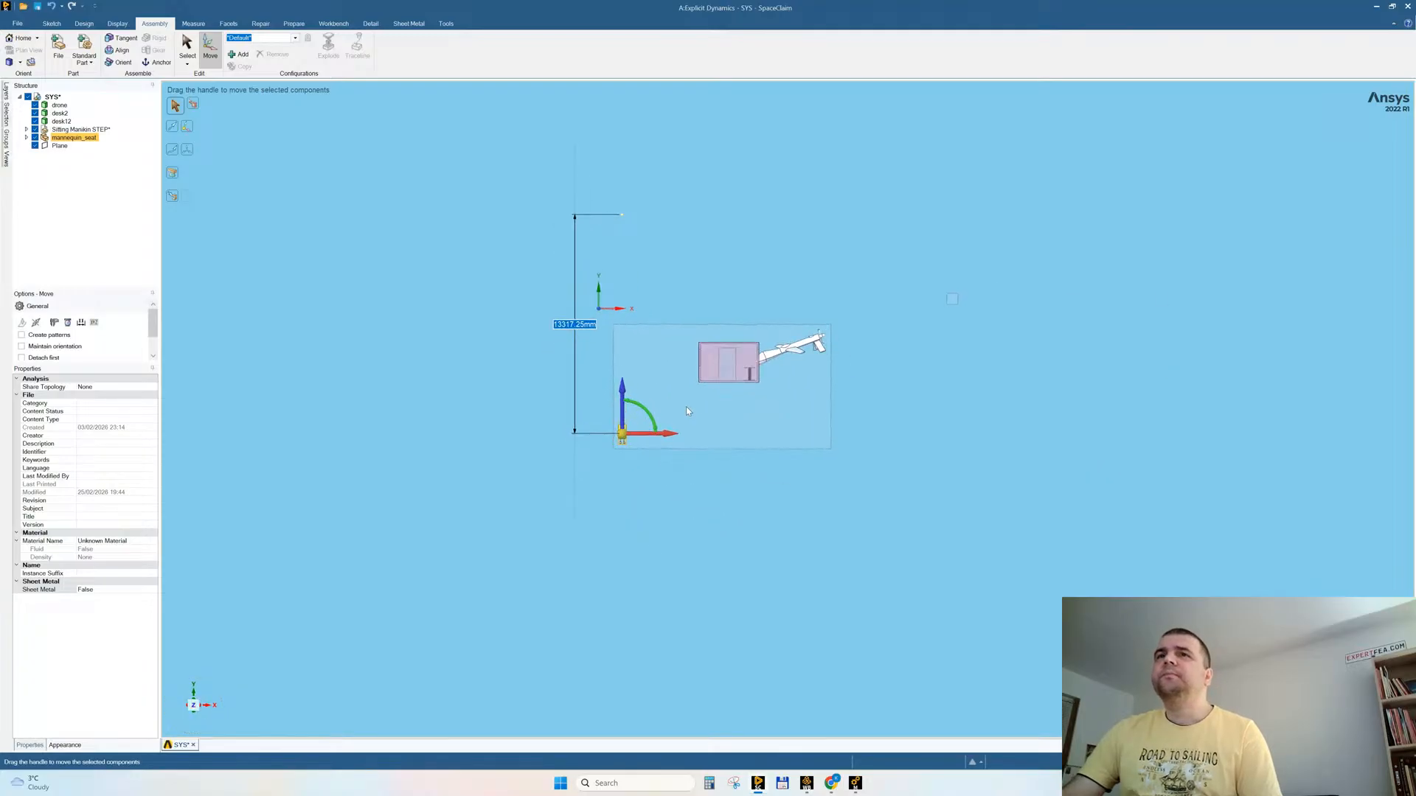
pyautogui.moveTo(690, 421); pyautogui.dragTo(639, 447, button='middle')
pyautogui.click(639, 447)
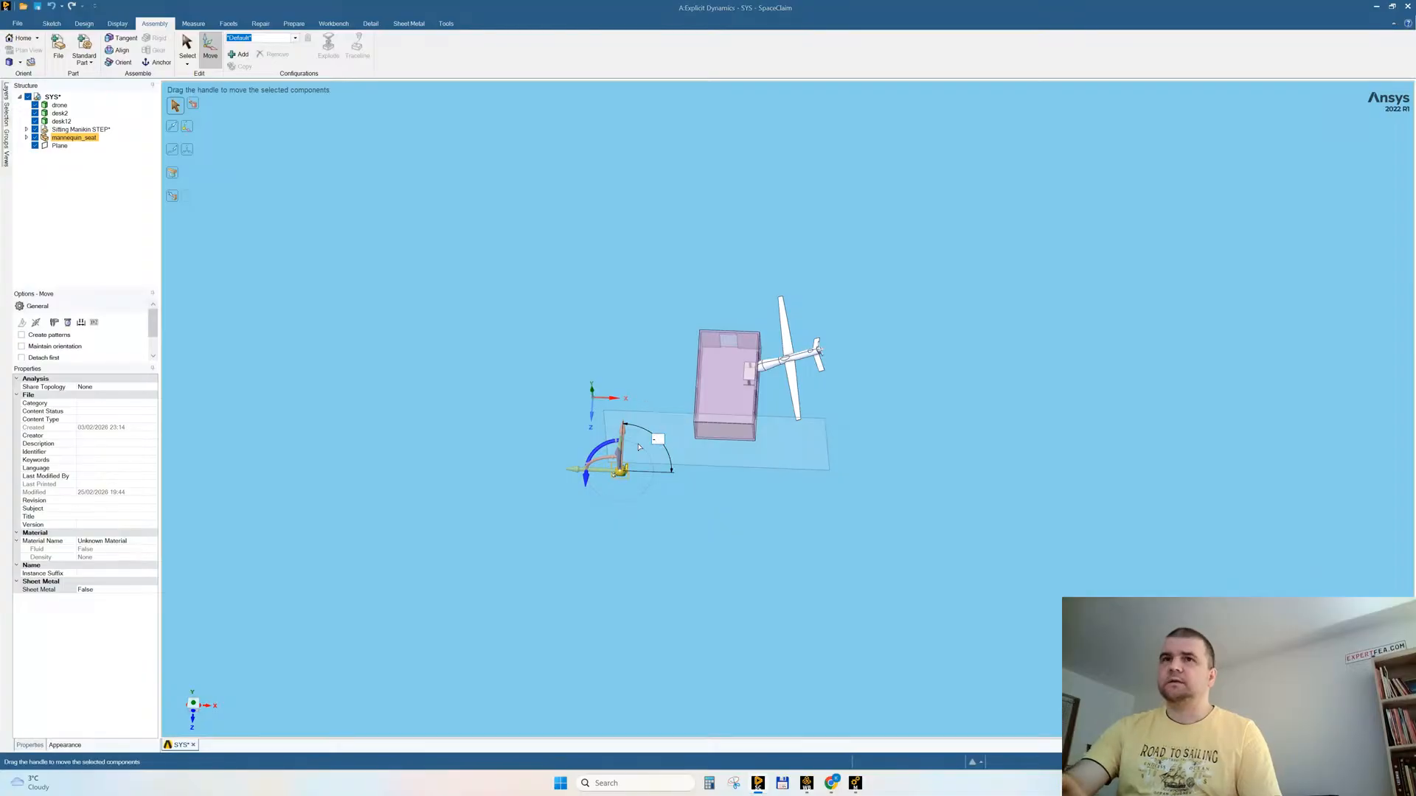
pyautogui.write('90270')
pyautogui.press('Return')
pyautogui.scroll(3, 643, 476)
# Step: In plan, move the mannequin_seat about 4988 mm along the building's length and across into the room, in line with the desk
pyautogui.click(193, 704)
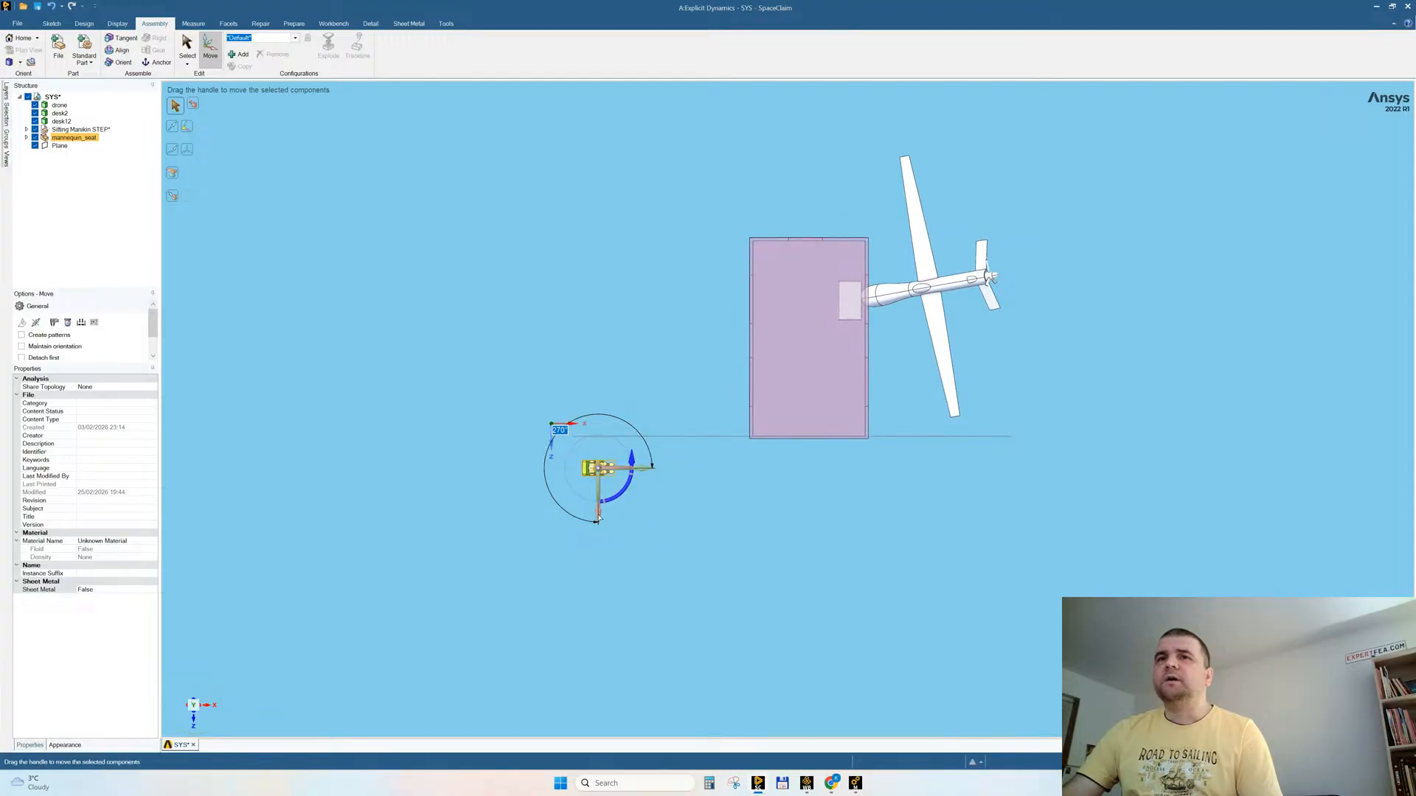
pyautogui.moveTo(599, 512); pyautogui.dragTo(612, 348)
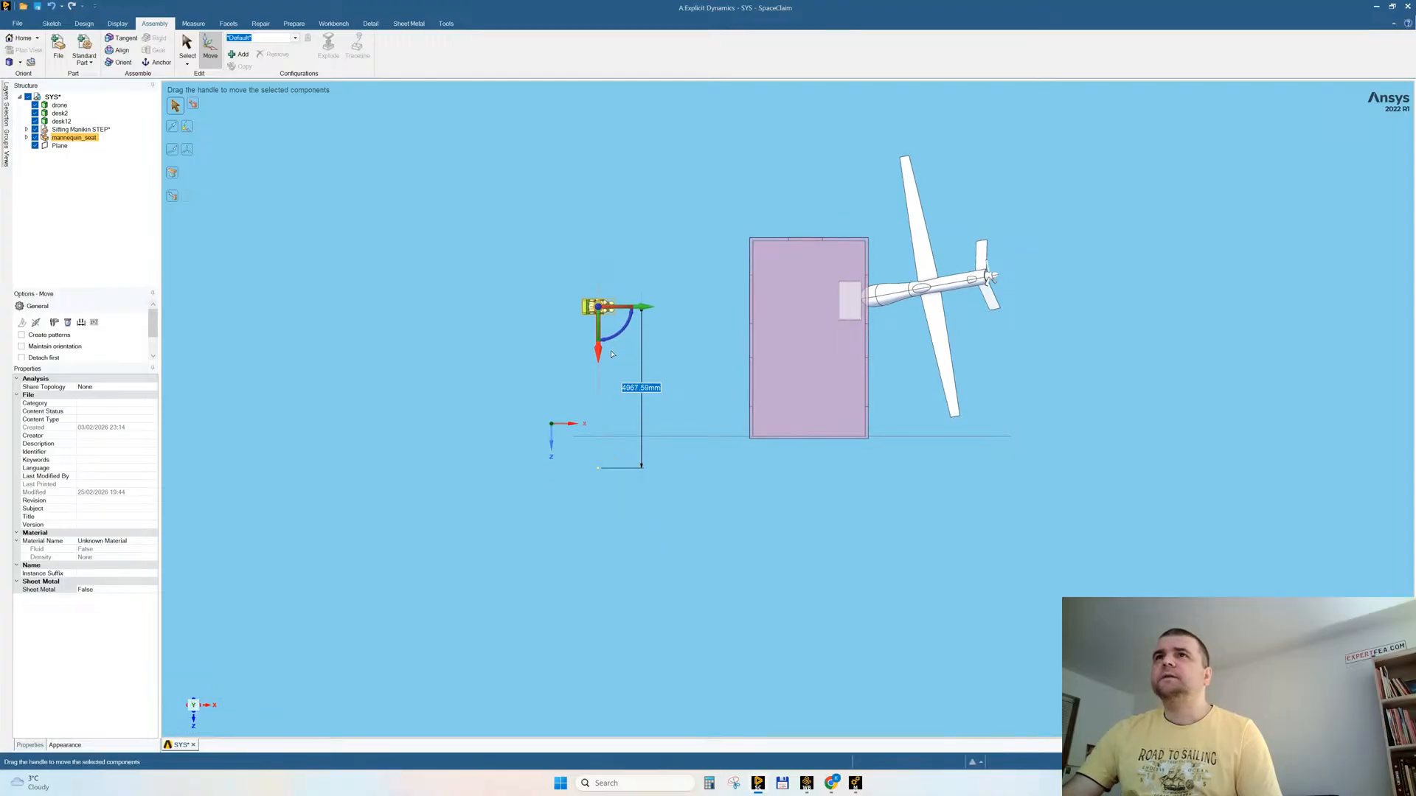
pyautogui.moveTo(648, 303); pyautogui.dragTo(869, 304)
pyautogui.moveTo(827, 352); pyautogui.dragTo(827, 350)
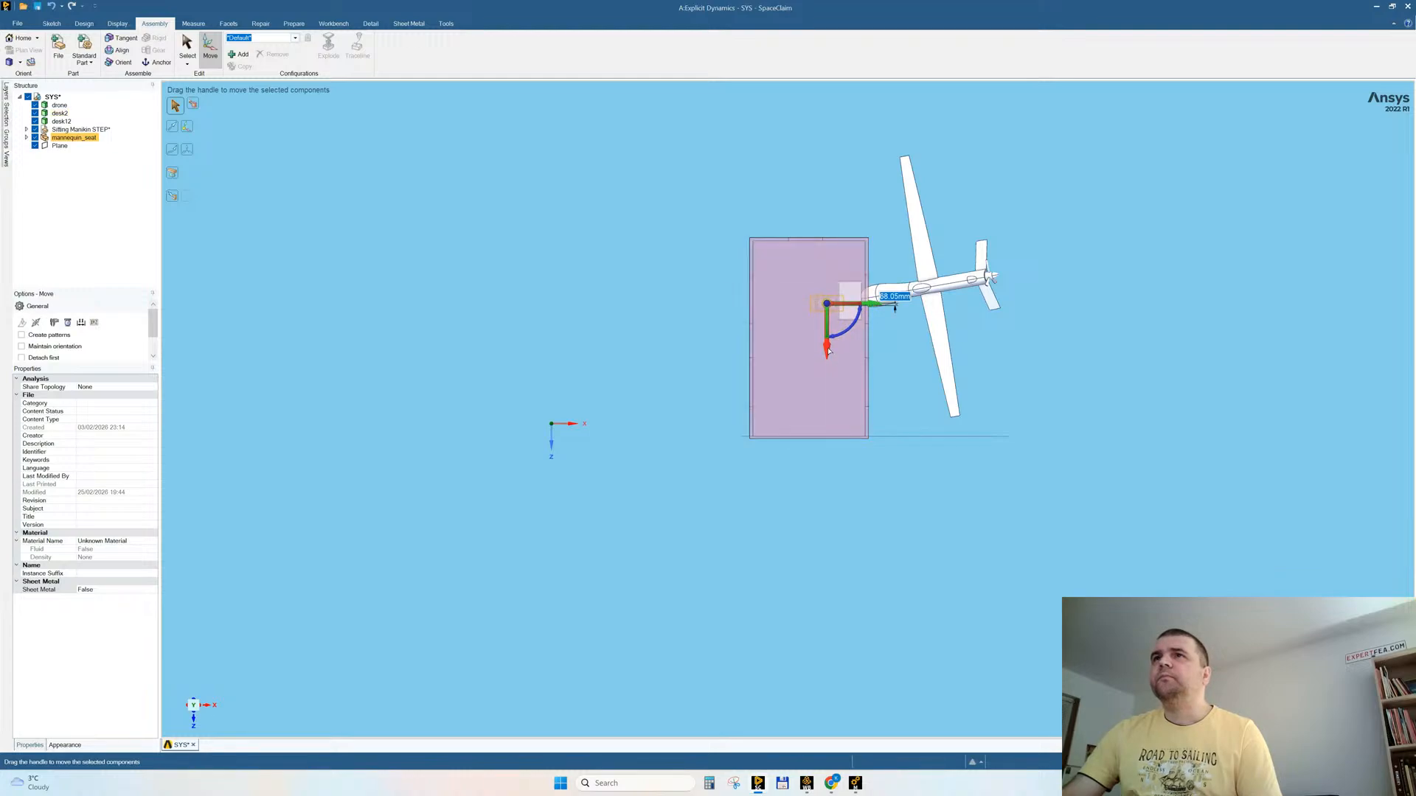
# Step: Raise the mannequin_seat about 3879 mm into the room and shift it about 229 mm toward the desk
pyautogui.moveTo(814, 484); pyautogui.dragTo(840, 436, button='middle')
pyautogui.click(196, 717)
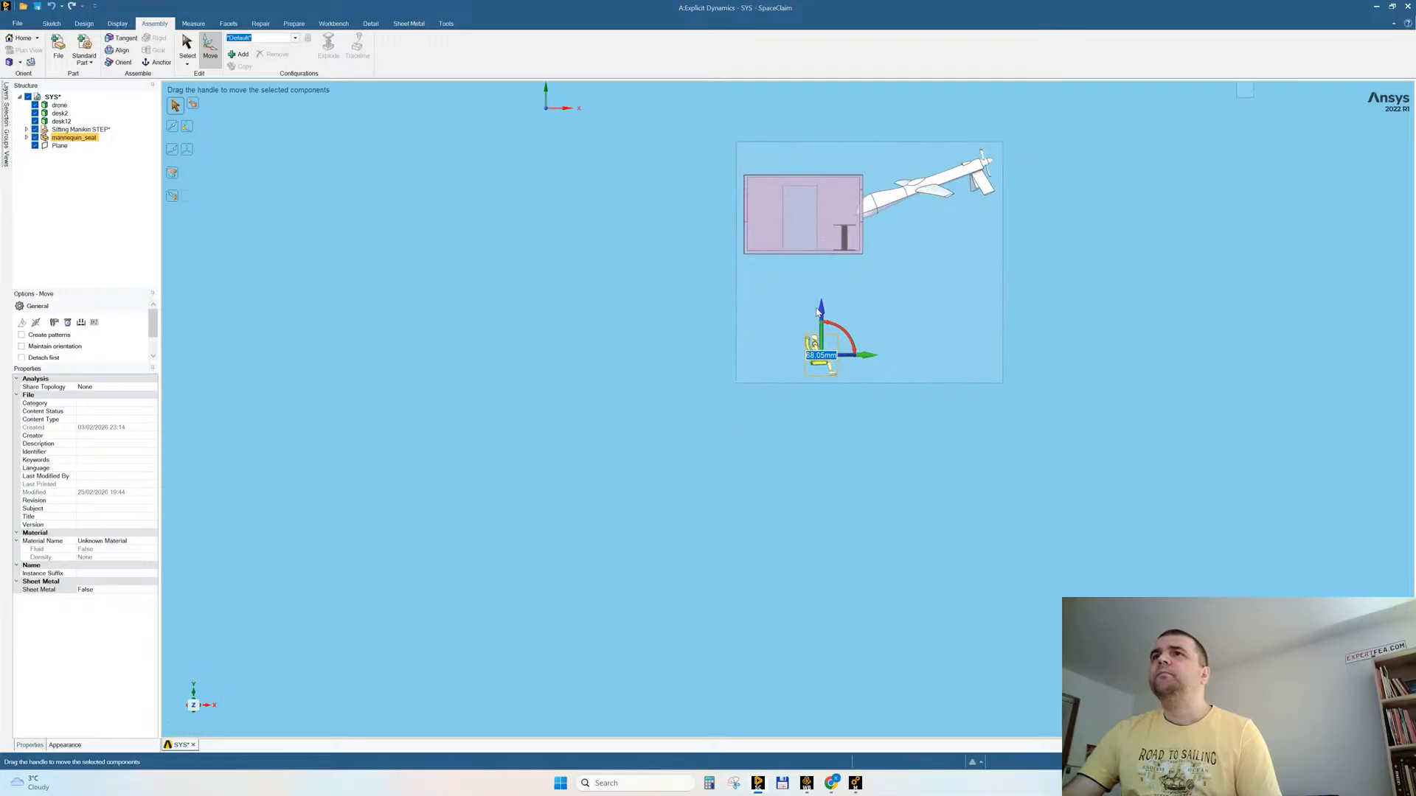
pyautogui.moveTo(817, 310); pyautogui.dragTo(816, 187)
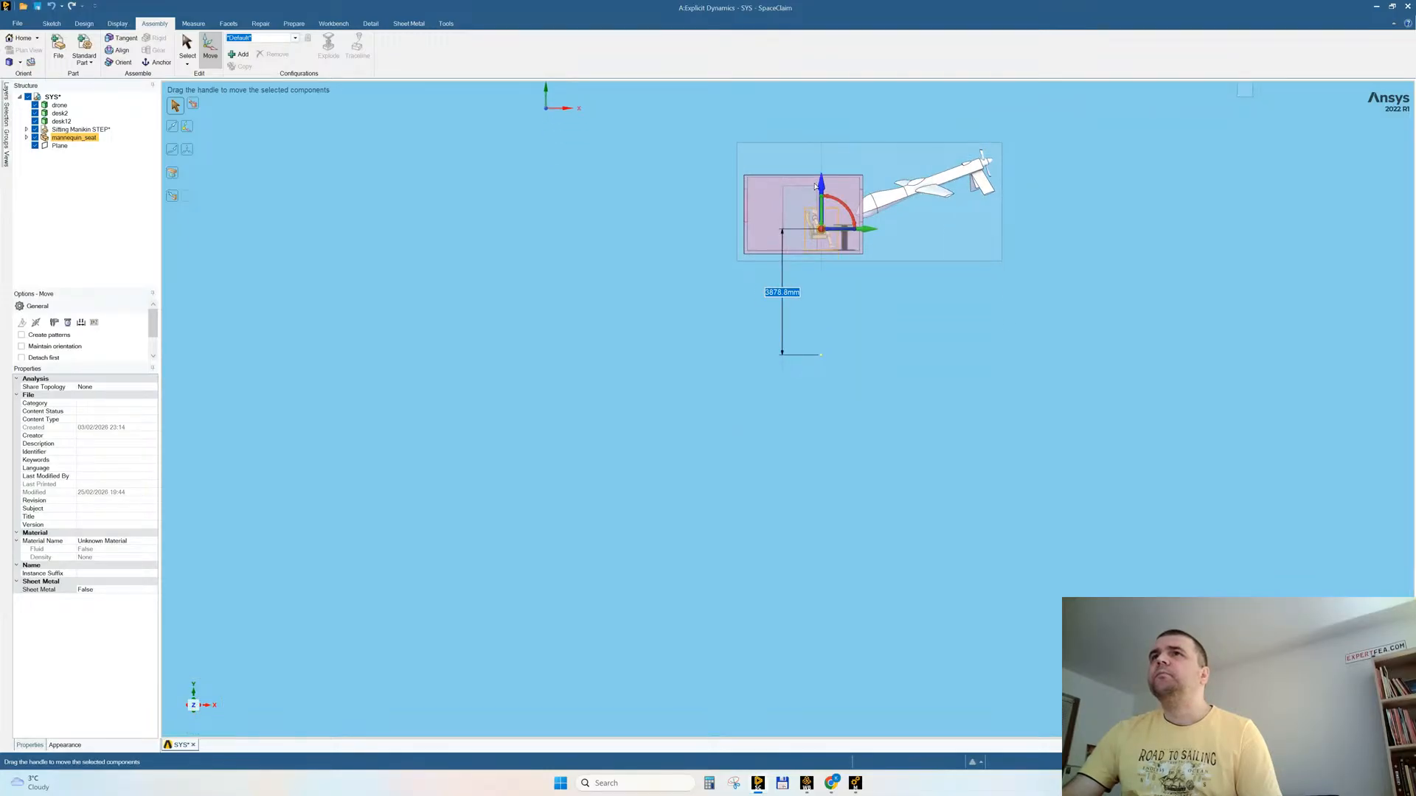
pyautogui.moveTo(866, 230); pyautogui.dragTo(873, 231)
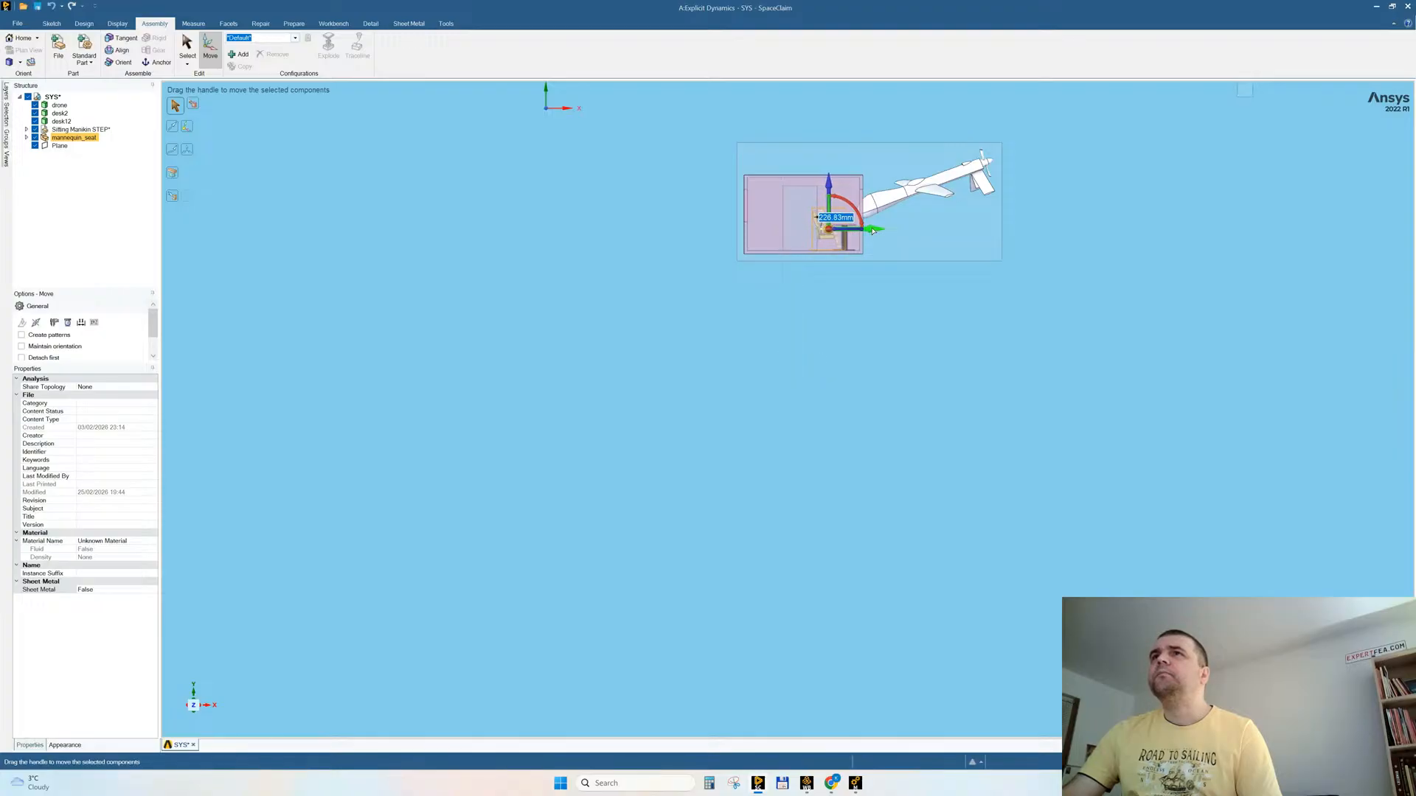
pyautogui.click(843, 312)
# Step: Shift the mannequin_seat slightly closer to the desk, lower it about 33 mm toward the floor, and check it from the front
pyautogui.scroll(7, 941, 160)
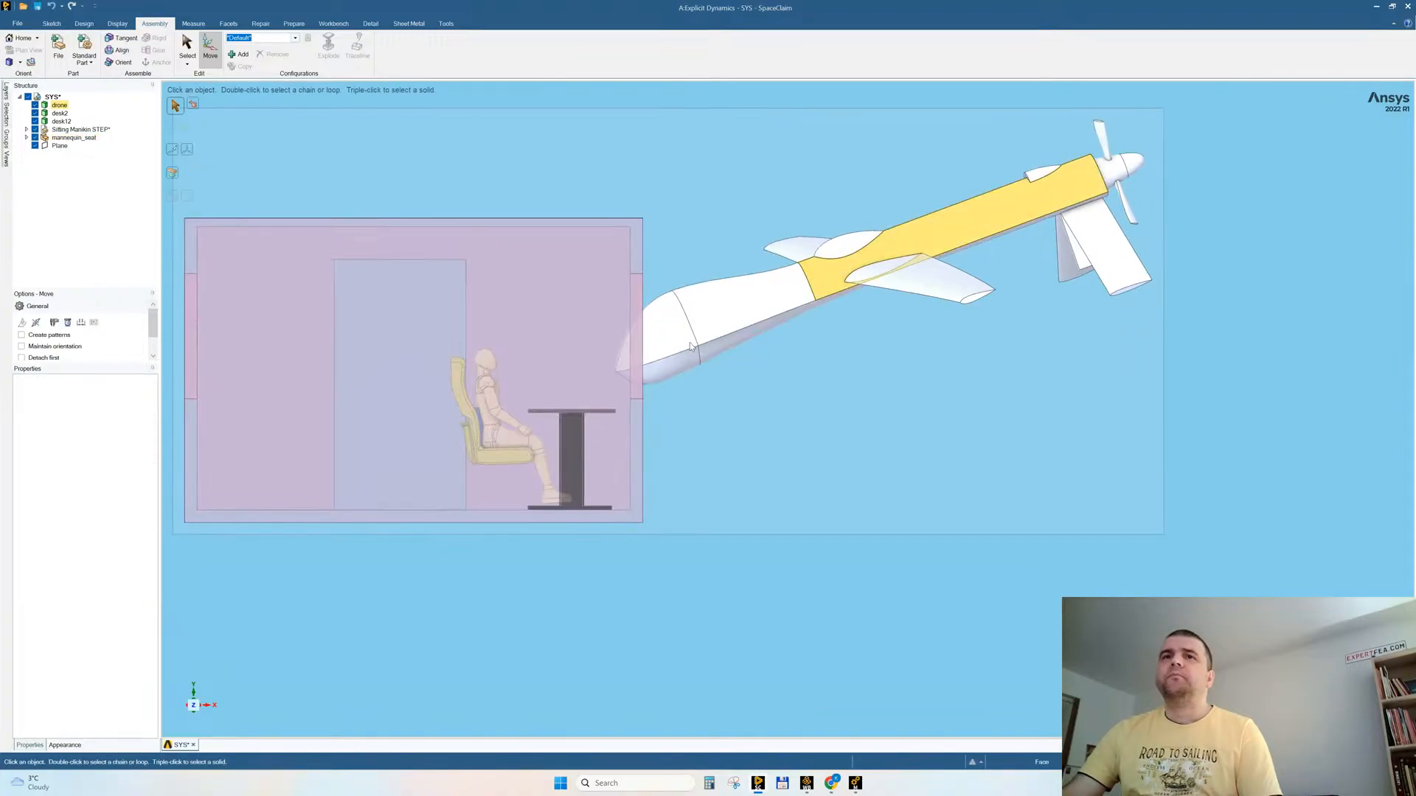
pyautogui.scroll(2, 456, 450)
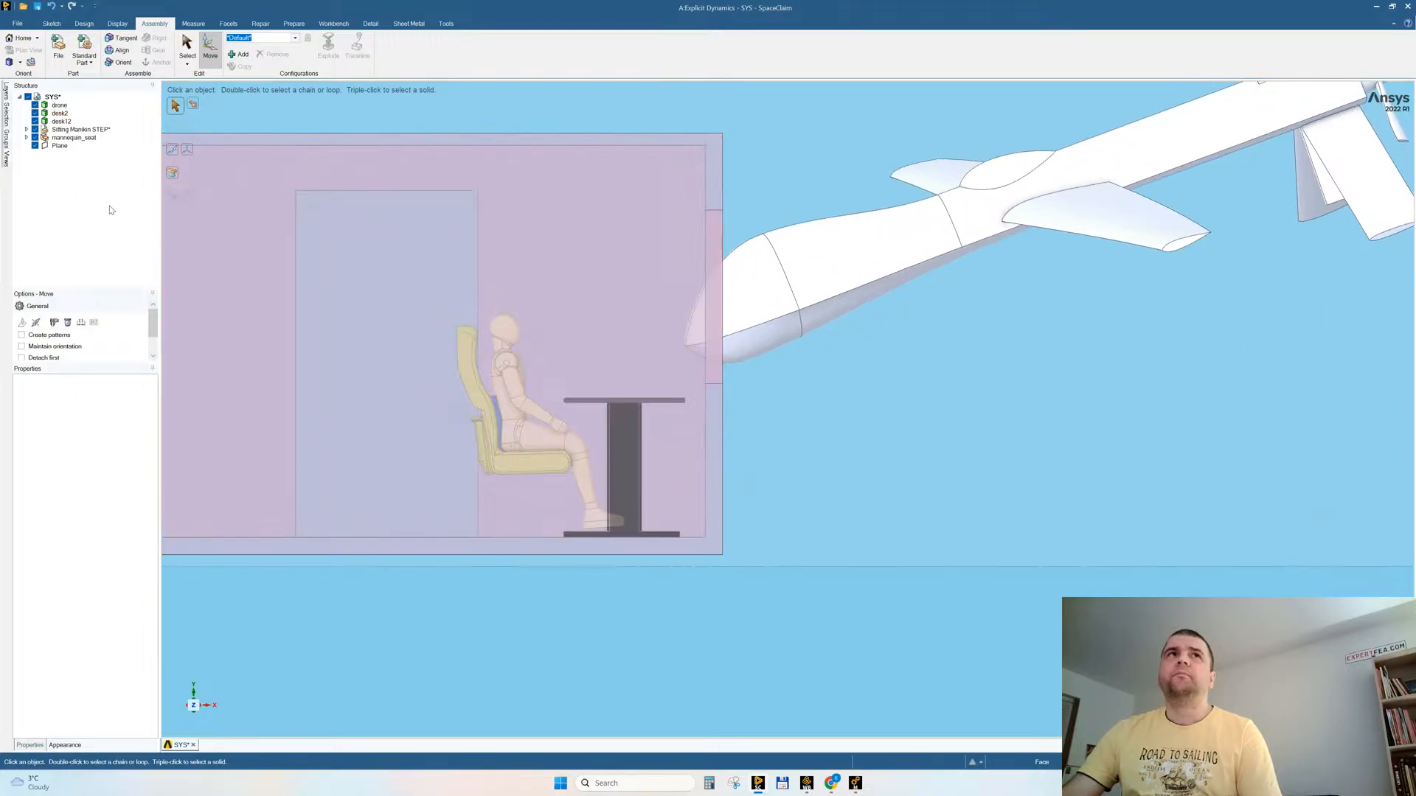
pyautogui.click(74, 137)
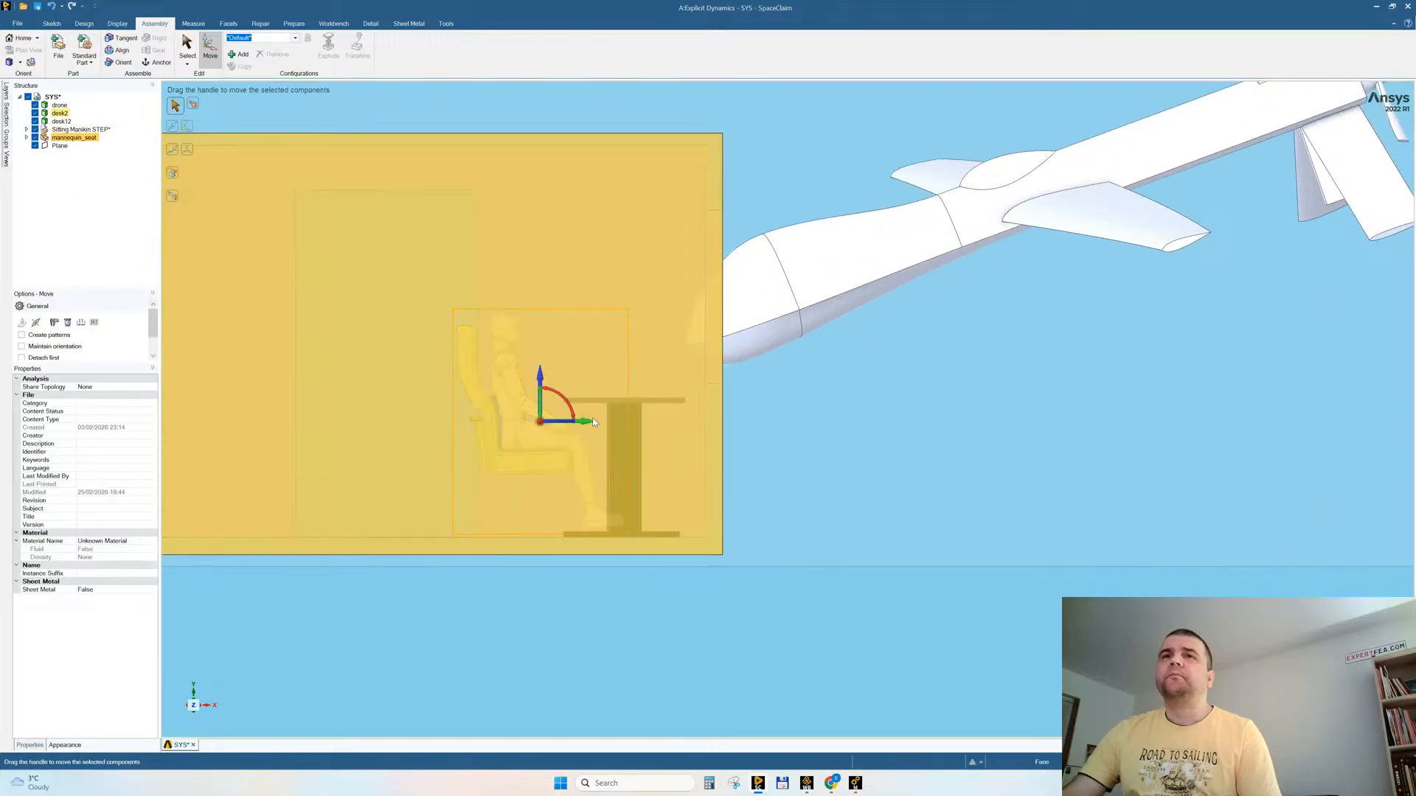
pyautogui.moveTo(583, 423); pyautogui.dragTo(598, 422)
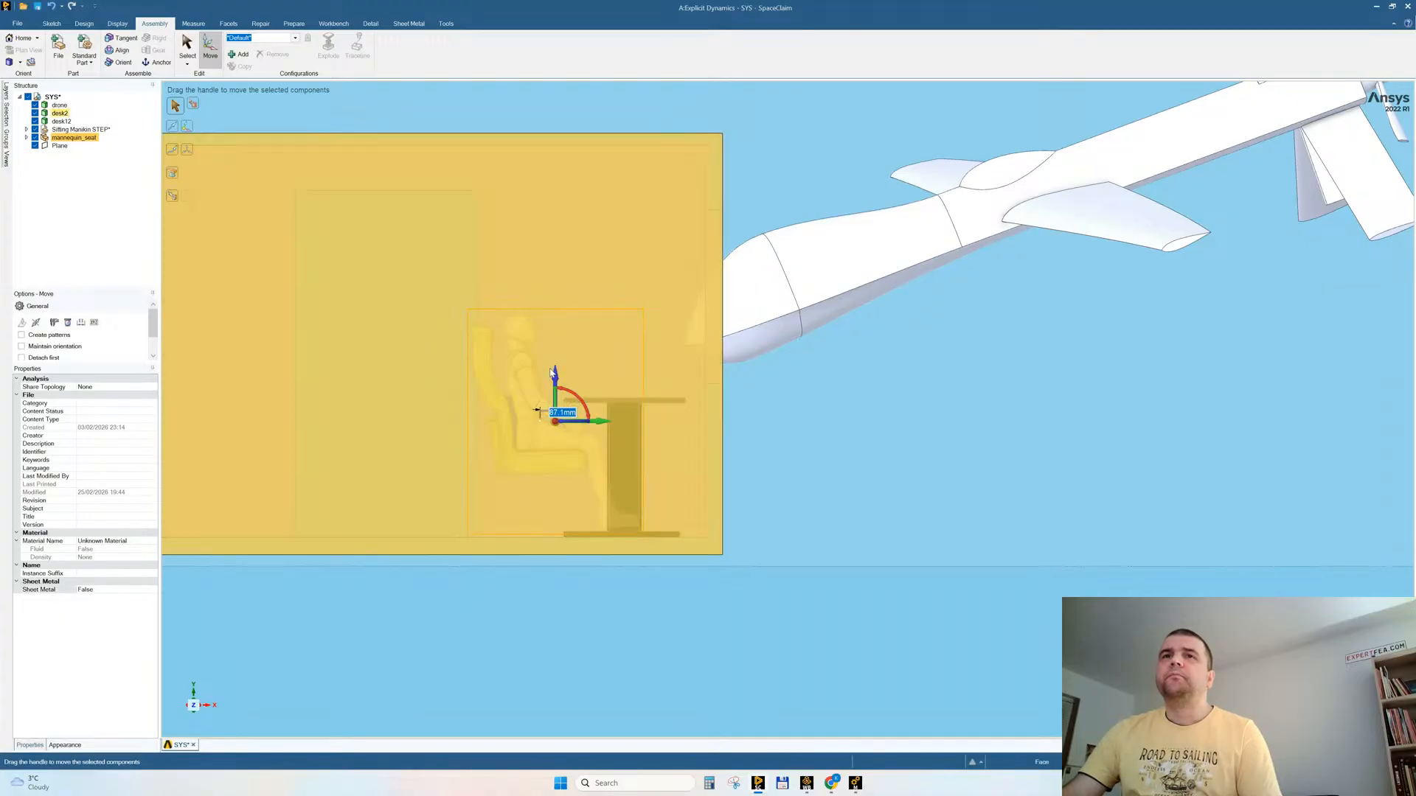
pyautogui.moveTo(557, 381); pyautogui.dragTo(555, 387)
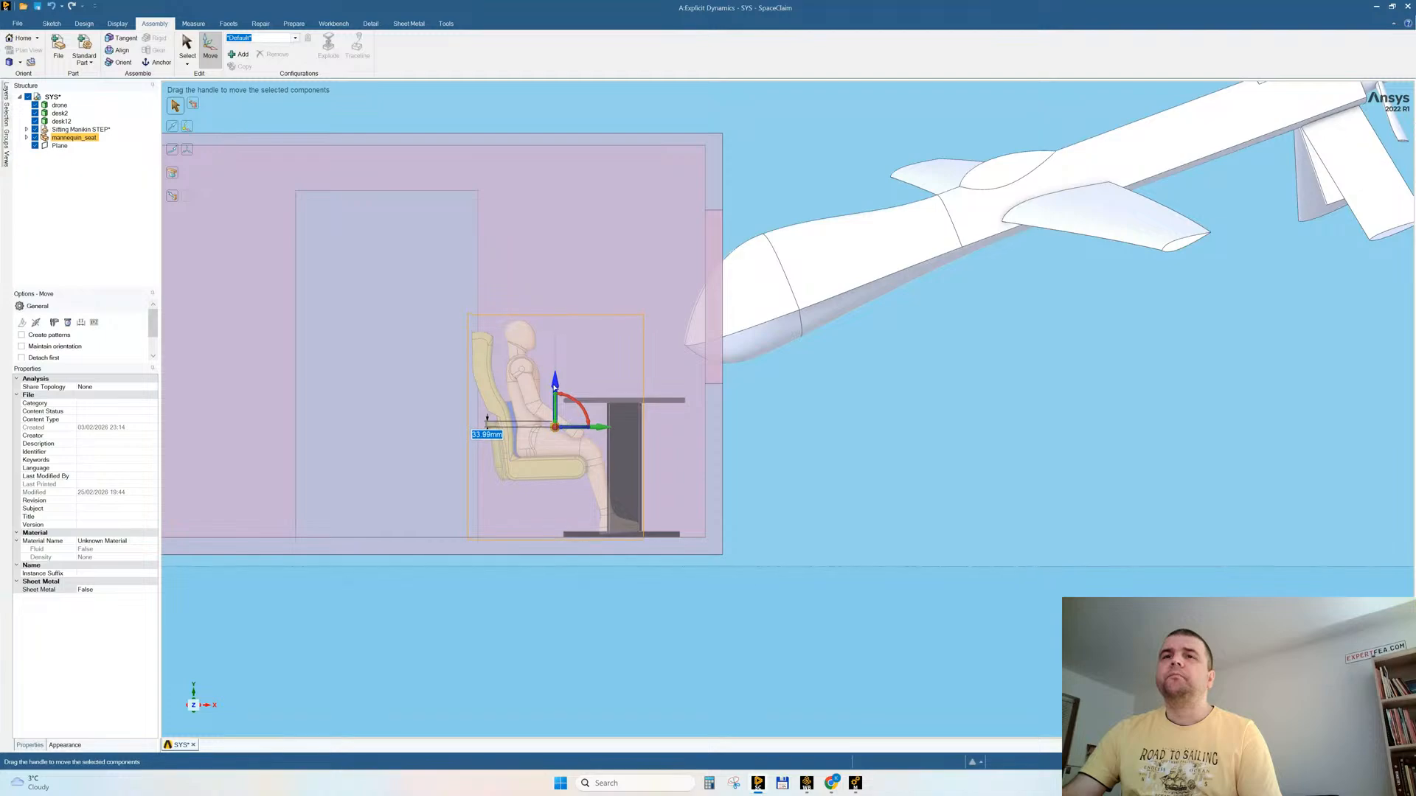
pyautogui.click(647, 616)
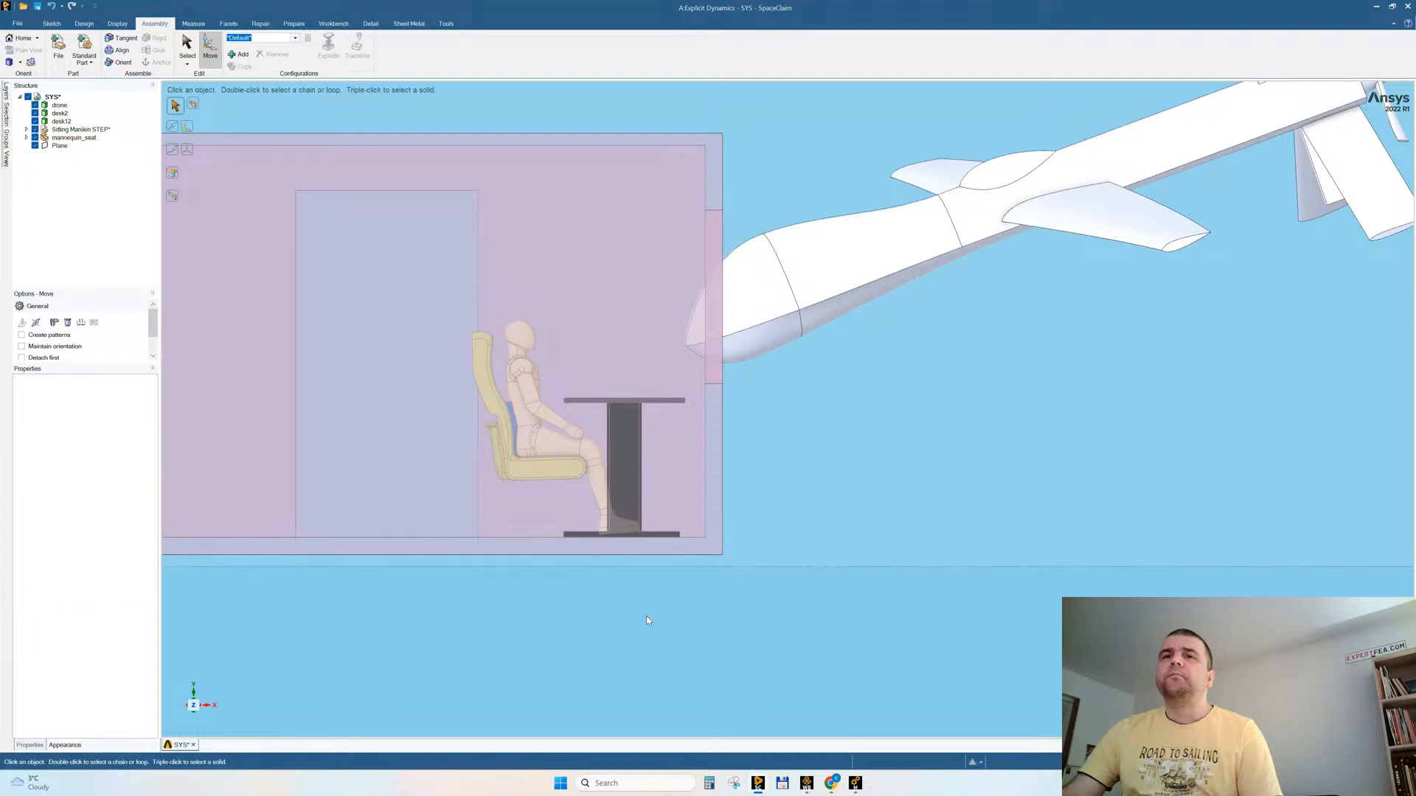
pyautogui.click(203, 707)
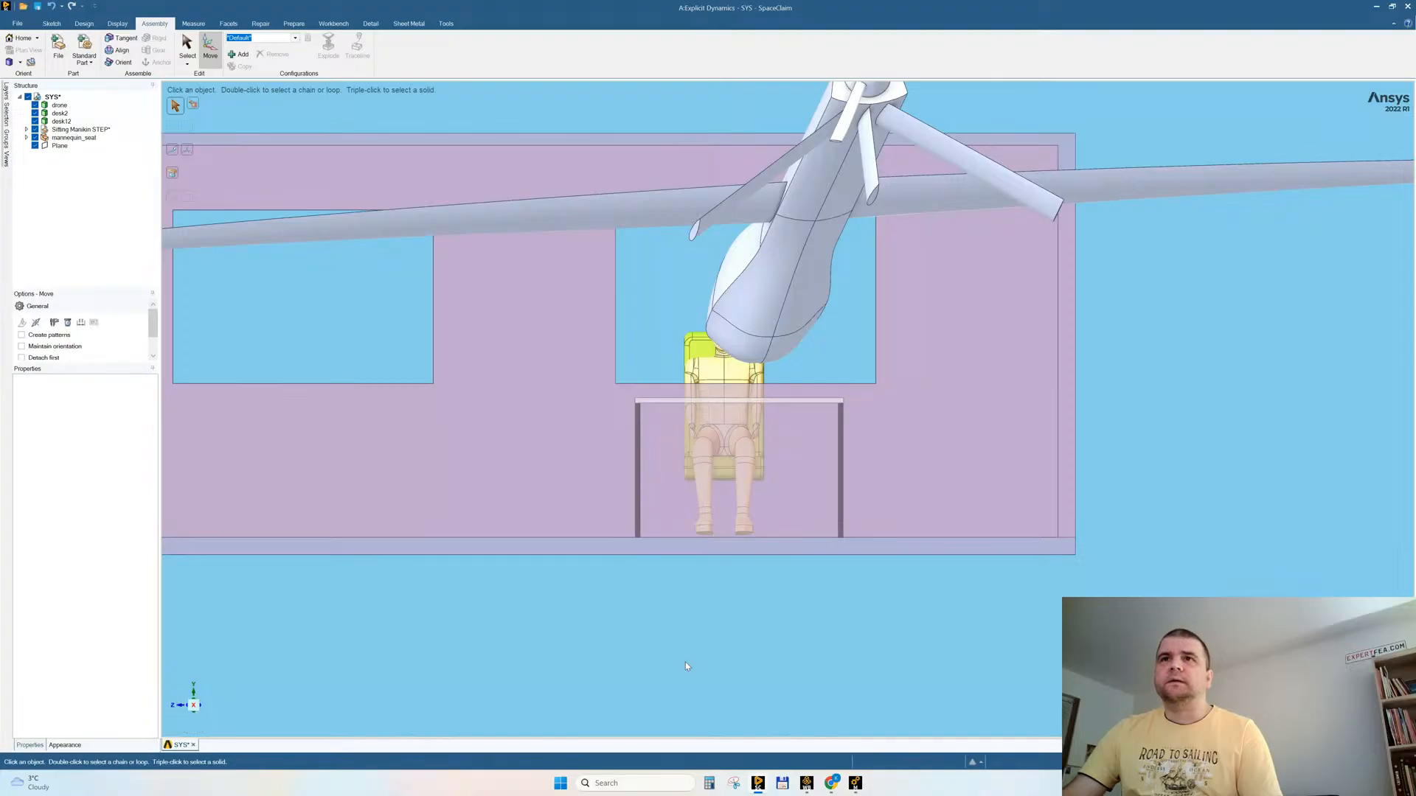
# Step: Hide the drone so only the building, the desk and the mannequin_seat are shown
pyautogui.scroll(-3, 684, 666)
pyautogui.moveTo(220, 273); pyautogui.dragTo(583, 655)
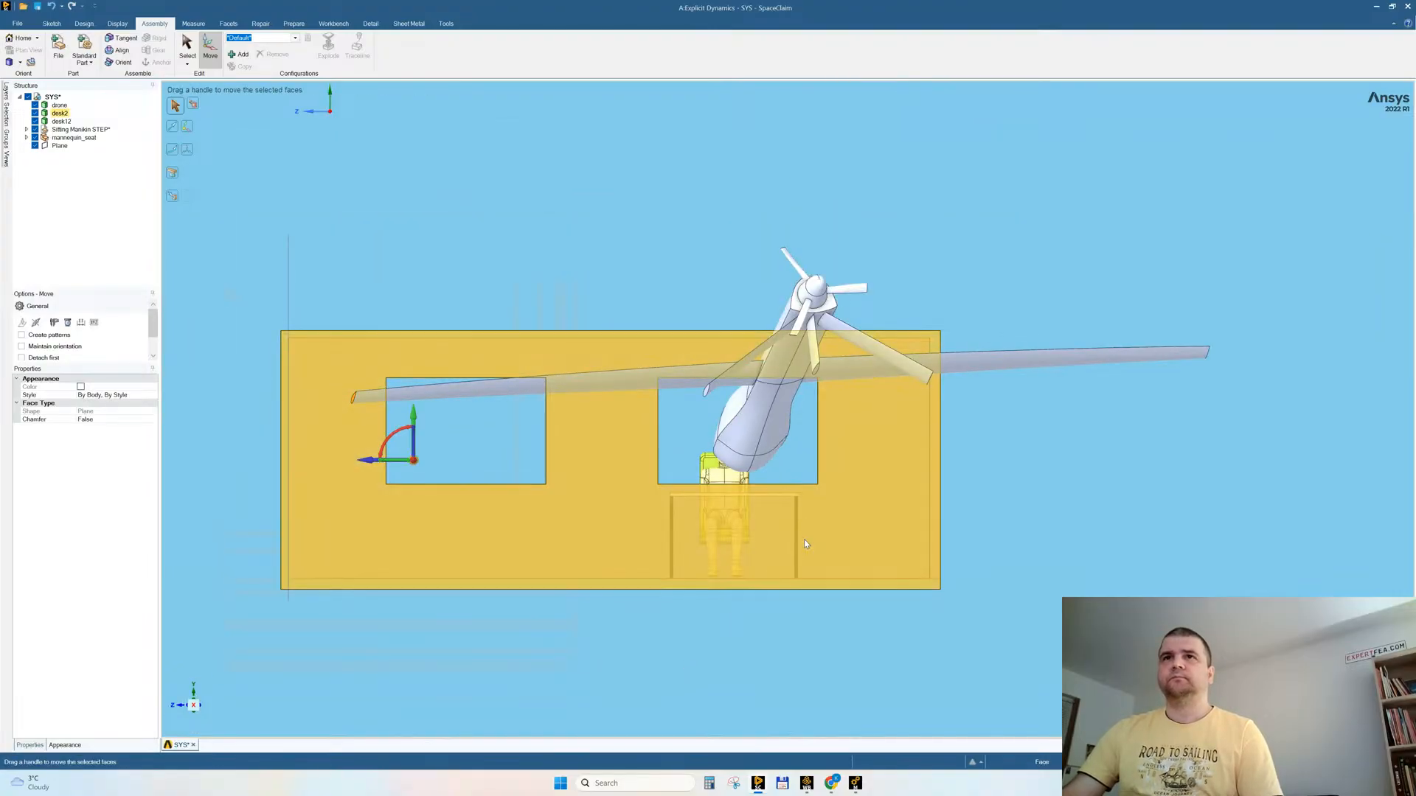
pyautogui.click(652, 382)
pyautogui.rightClick(652, 383)
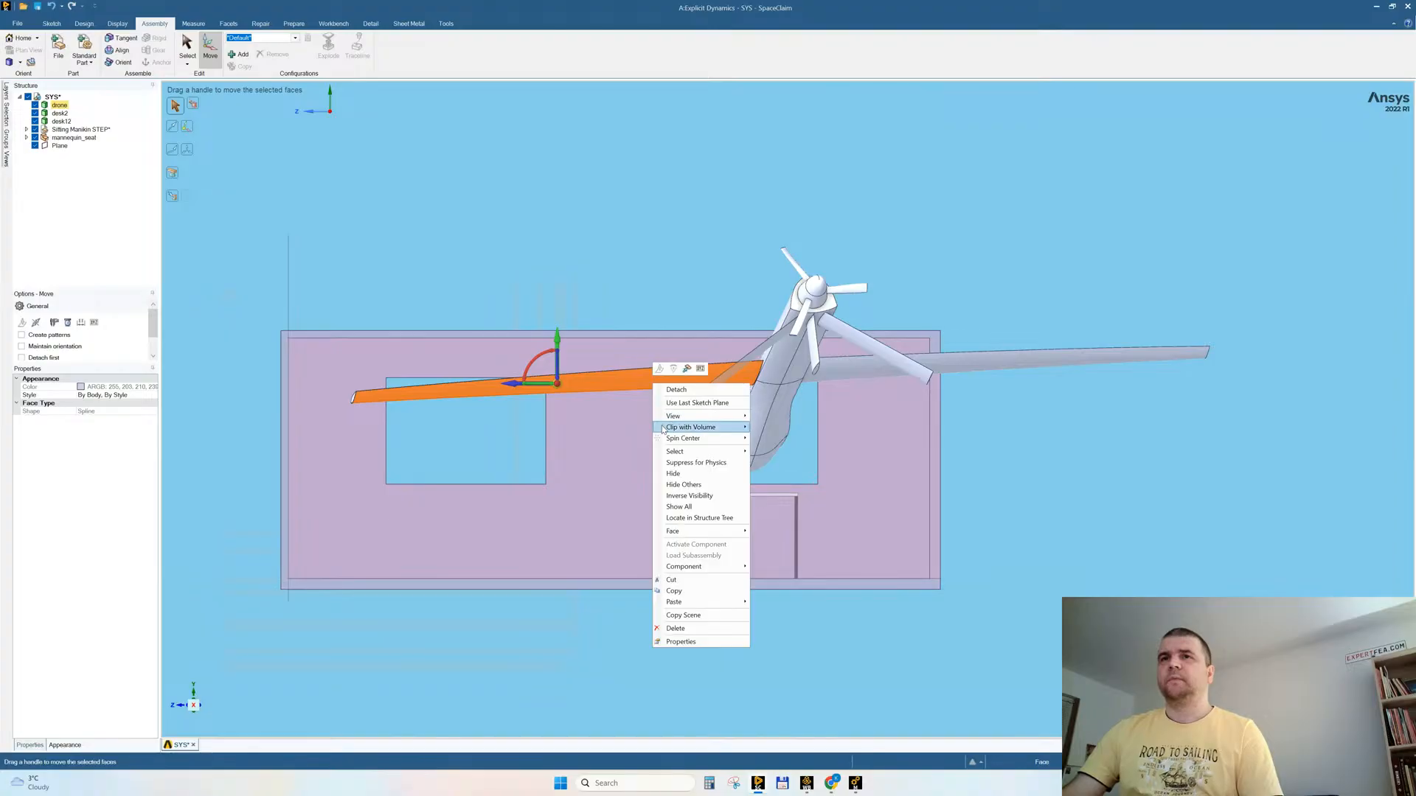
pyautogui.click(673, 473)
# Step: Shorten the room by moving the far end wall and its nearby window toward the desk, and bring the wall closer to that window
pyautogui.moveTo(252, 303); pyautogui.dragTo(574, 633)
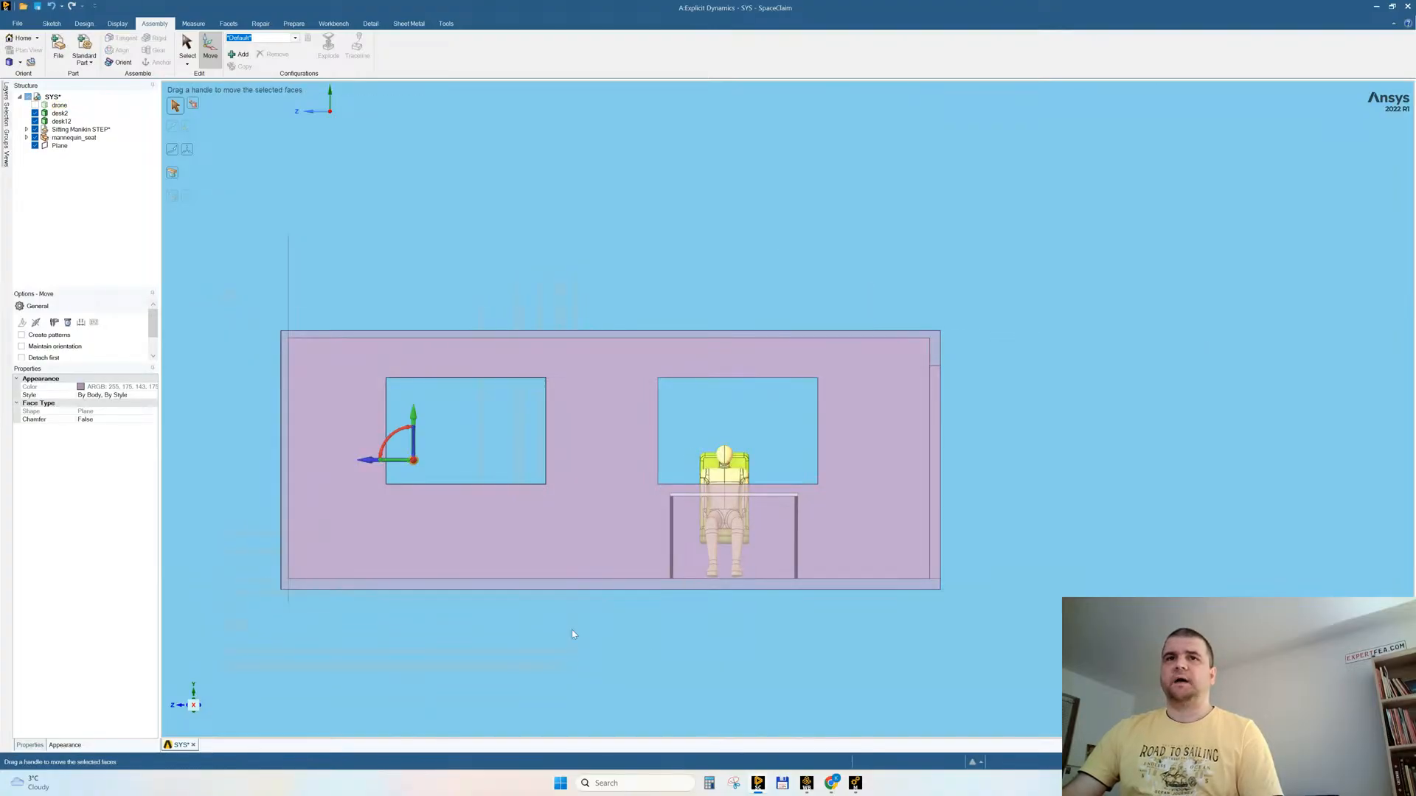
pyautogui.click(372, 461)
pyautogui.moveTo(386, 462); pyautogui.dragTo(448, 463)
pyautogui.click(477, 327)
pyautogui.moveTo(327, 301); pyautogui.dragTo(424, 652)
pyautogui.moveTo(380, 464); pyautogui.dragTo(422, 462)
# Step: Move the end wall on the desk's side slightly inward to shorten the room further
pyautogui.moveTo(881, 278); pyautogui.dragTo(1051, 727)
pyautogui.moveTo(894, 463); pyautogui.dragTo(857, 469)
pyautogui.press('Escape')
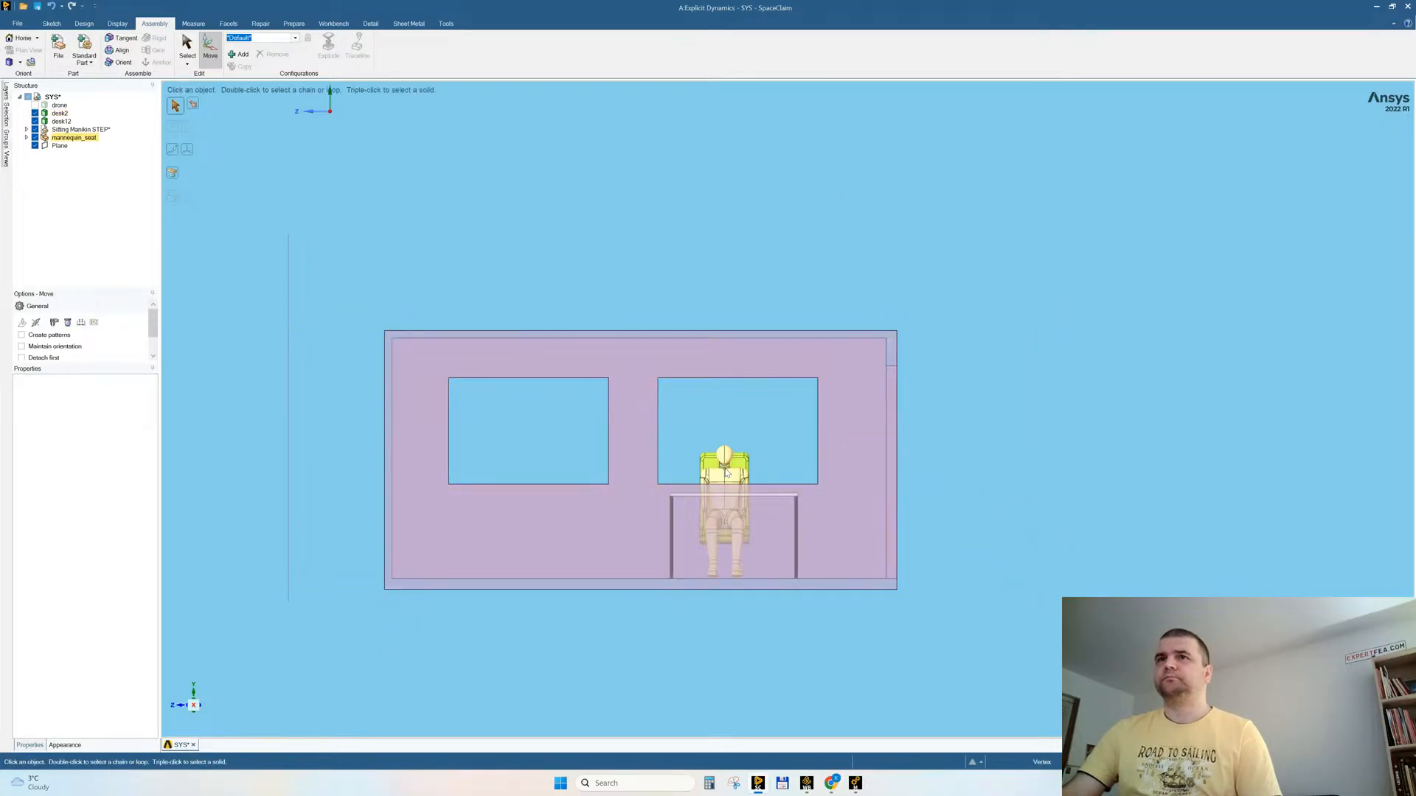
# Step: Shift the desk and mannequin_seat together slightly toward the nearer end wall, and nudge the mannequin_seat alone to centre it behind the desk
pyautogui.moveTo(637, 425); pyautogui.dragTo(815, 658)
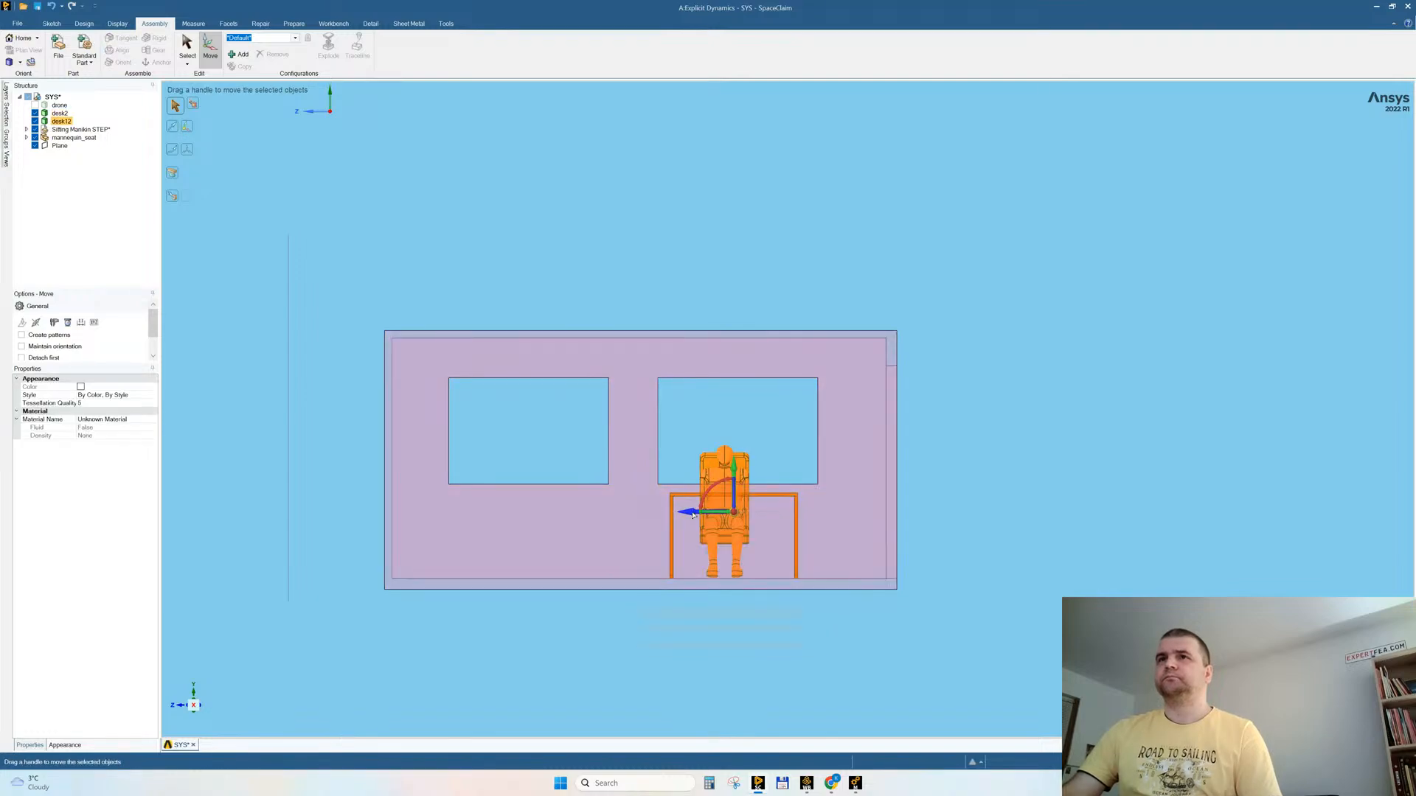
pyautogui.moveTo(693, 515); pyautogui.dragTo(700, 515)
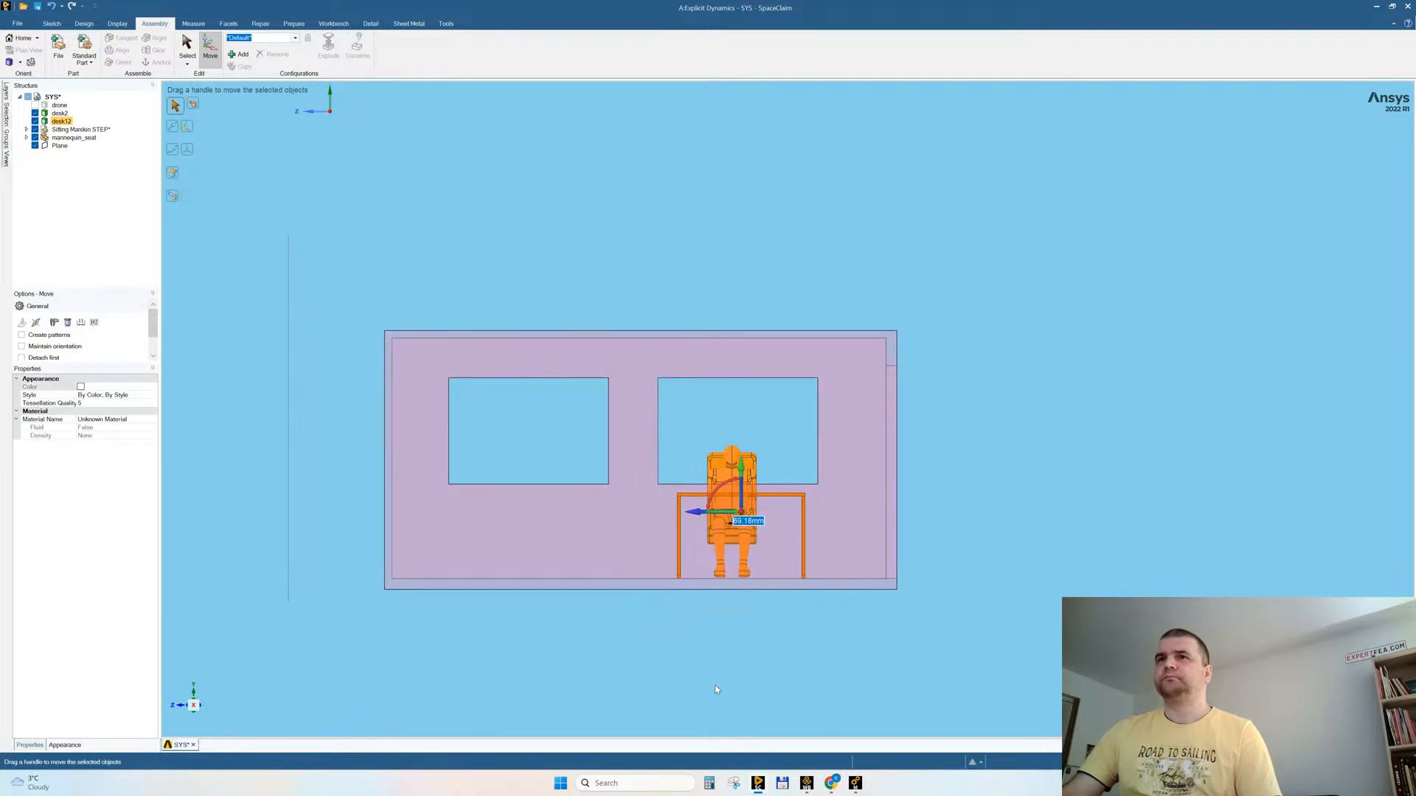
pyautogui.click(703, 416)
pyautogui.click(765, 577)
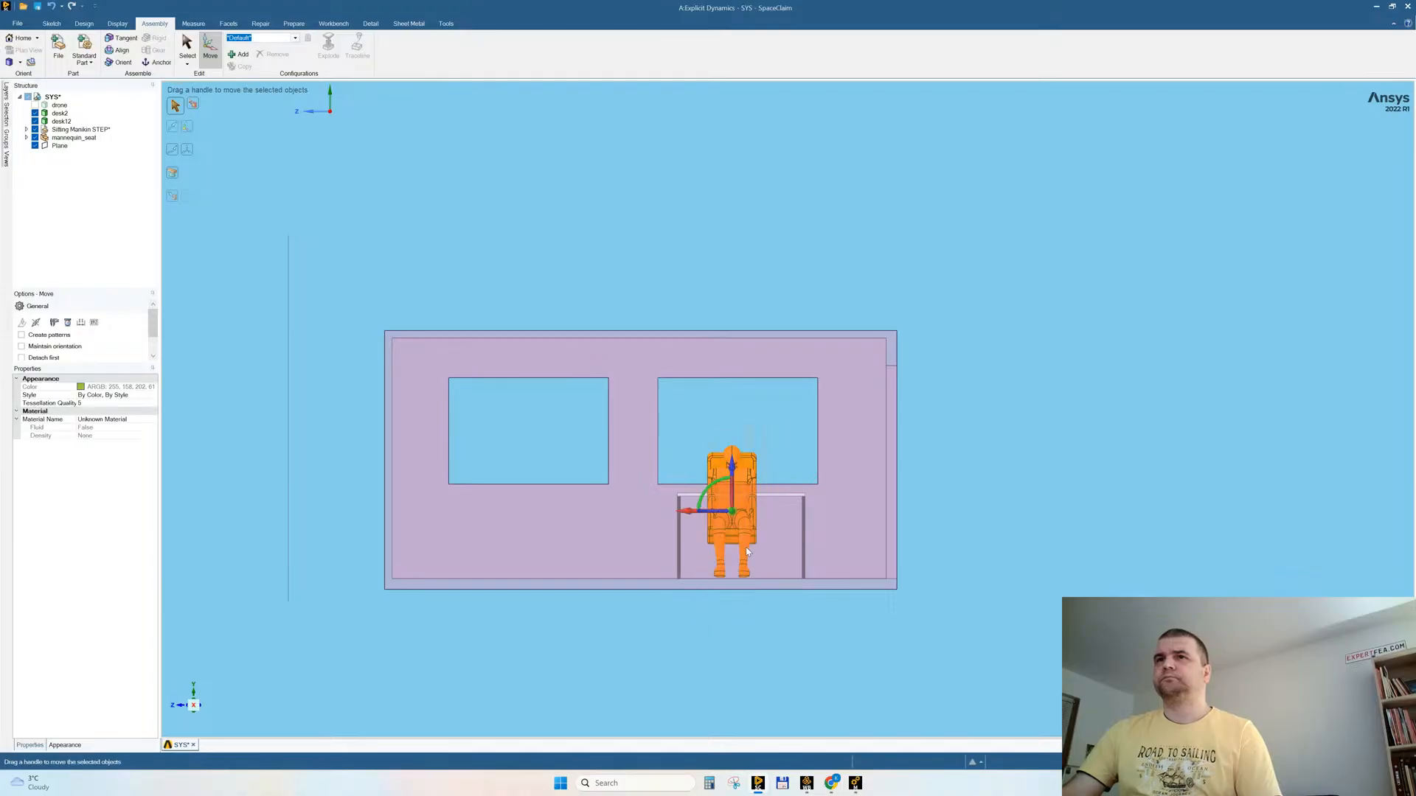
pyautogui.moveTo(696, 514); pyautogui.dragTo(701, 514)
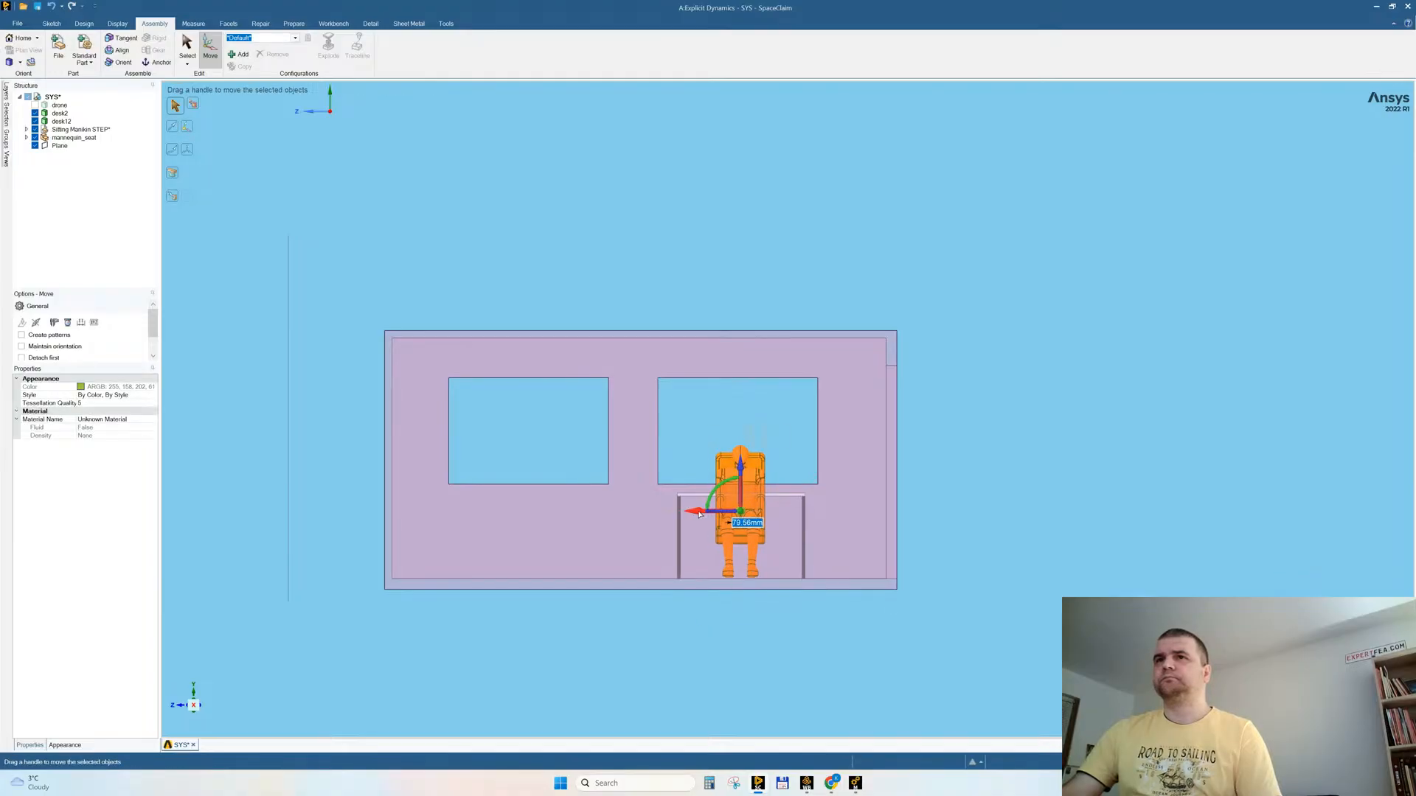
pyautogui.click(700, 639)
# Step: Hide the building body (desk2) to expose the mannequin_seat and the desk
pyautogui.moveTo(701, 582); pyautogui.dragTo(816, 573, button='middle')
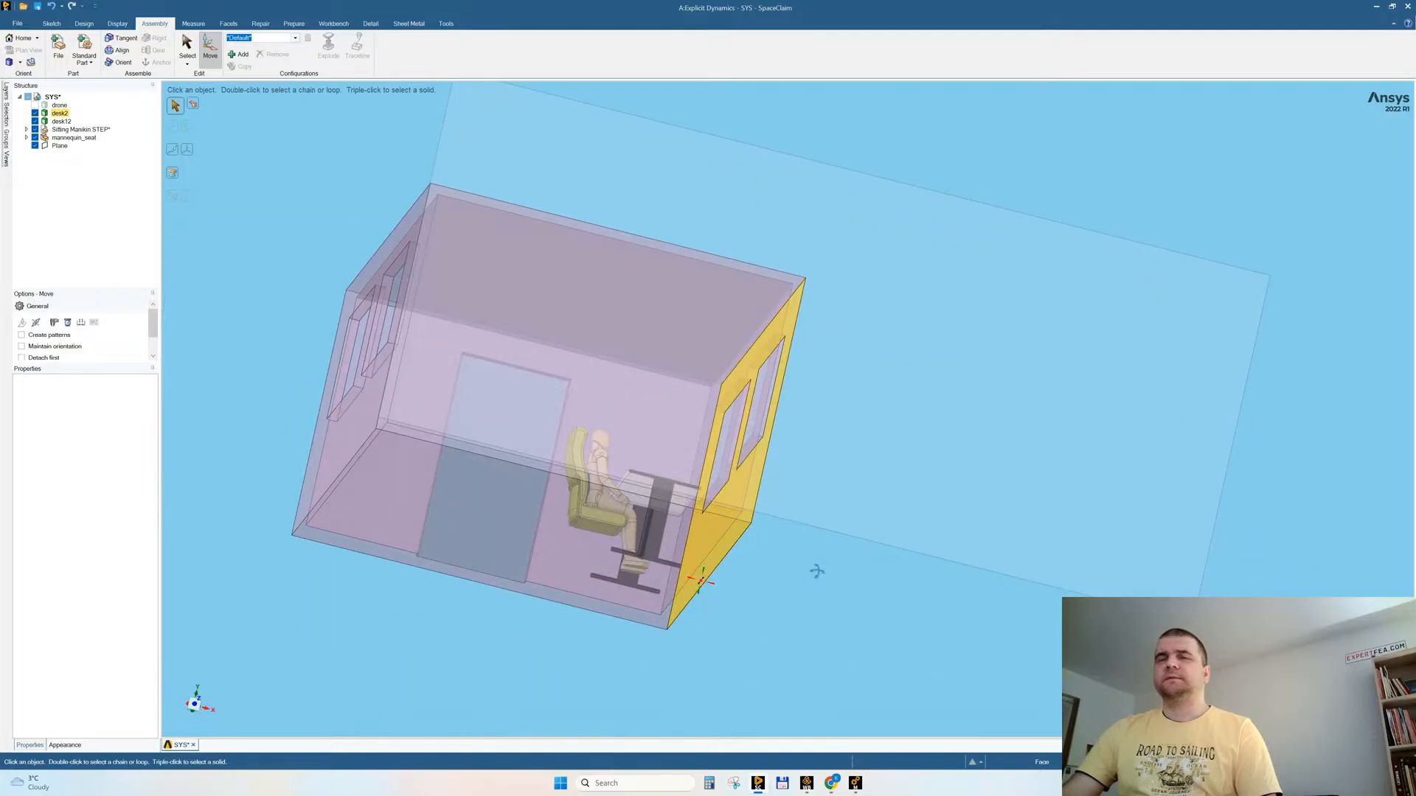
pyautogui.scroll(5, 619, 525)
pyautogui.moveTo(524, 415); pyautogui.dragTo(546, 469, button='middle')
pyautogui.click(349, 292)
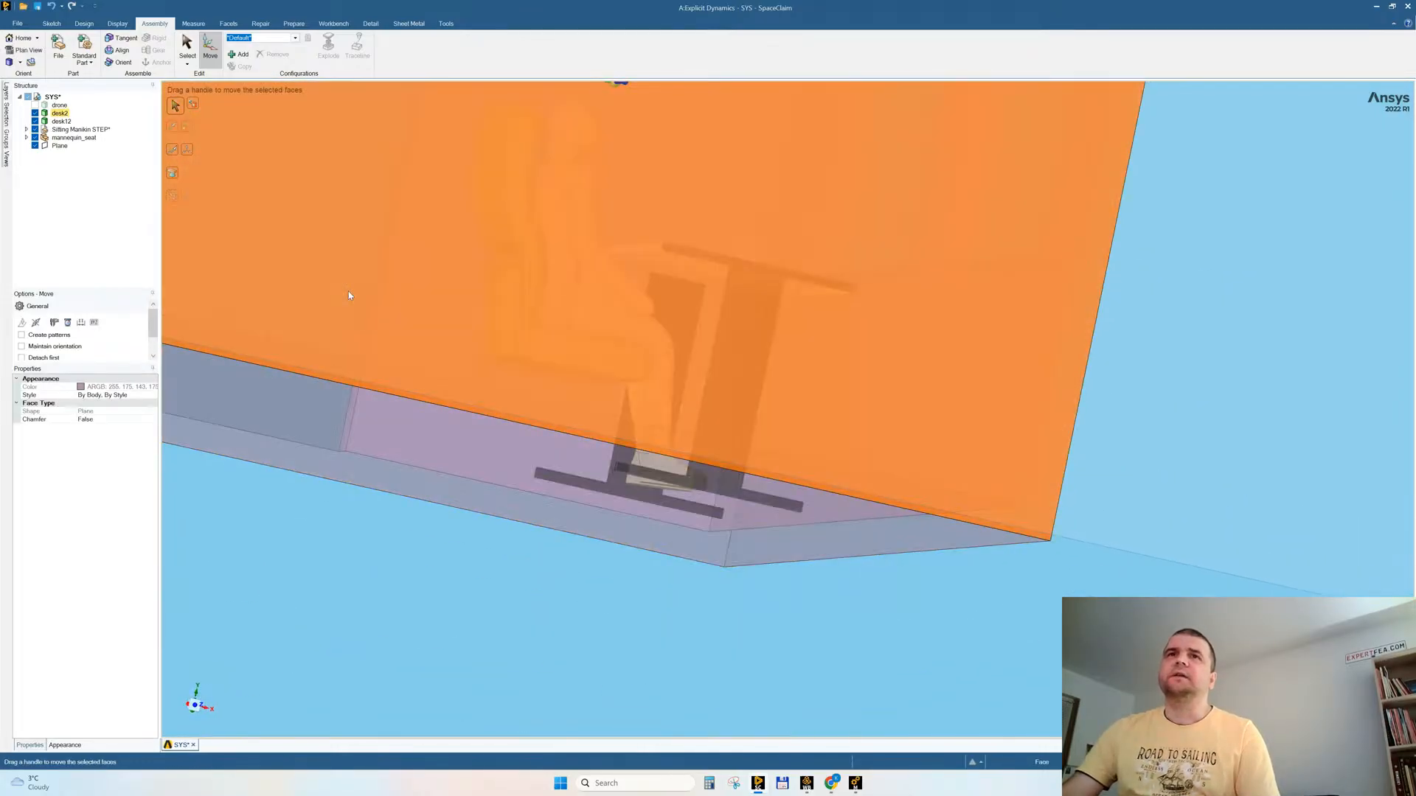
pyautogui.rightClick(349, 295)
pyautogui.click(379, 393)
# Step: Examine the back of the seat up close and select the faces of its rear pocket
pyautogui.moveTo(456, 272); pyautogui.dragTo(464, 303, button='middle')
pyautogui.scroll(5, 500, 287)
pyautogui.moveTo(444, 282); pyautogui.dragTo(561, 640)
pyautogui.moveTo(507, 631); pyautogui.dragTo(539, 625, button='middle')
pyautogui.keyDown('ctrl'); pyautogui.click(607, 488); pyautogui.keyUp('ctrl')
pyautogui.moveTo(590, 446); pyautogui.dragTo(639, 446, button='middle')
pyautogui.scroll(2, 588, 319)
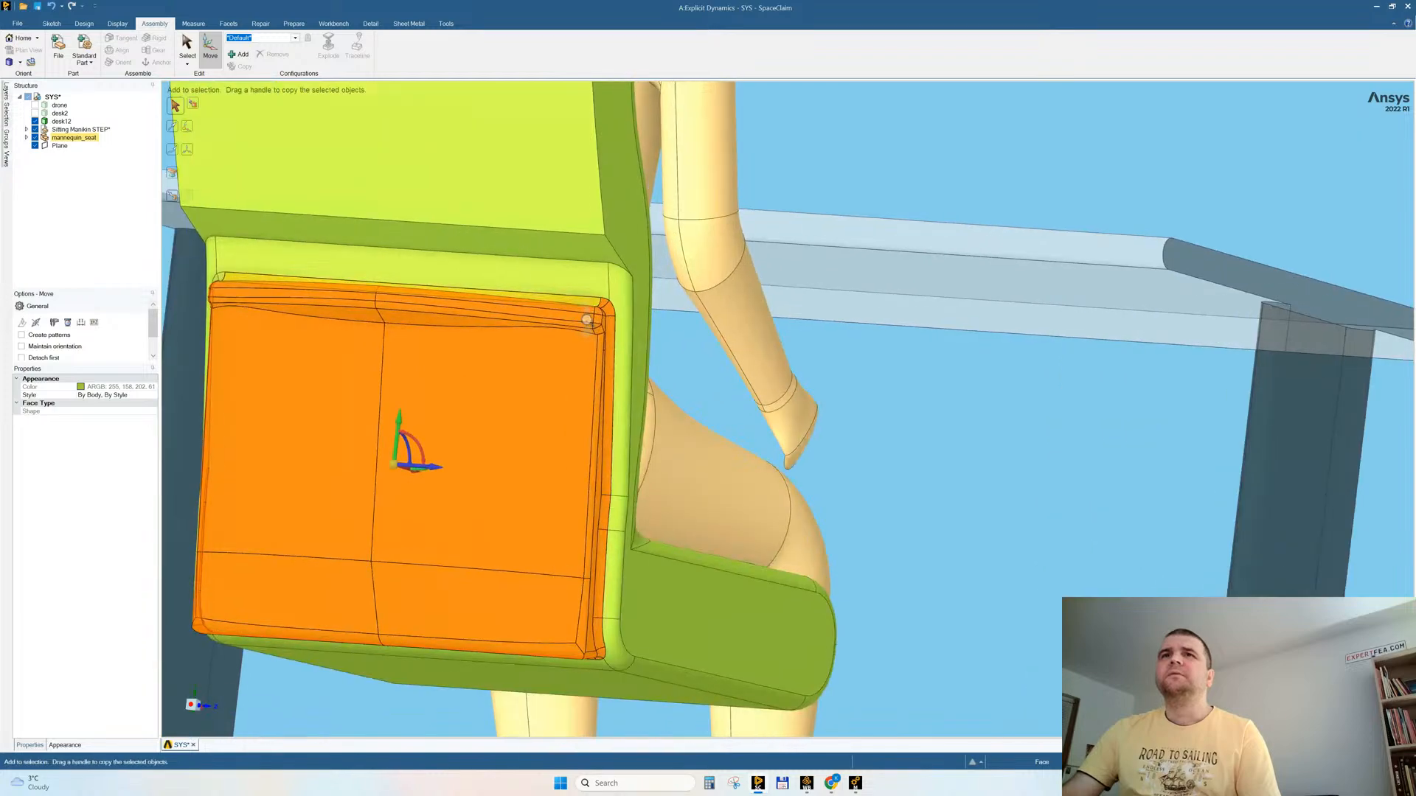
pyautogui.scroll(-4, 588, 319)
pyautogui.click(741, 215)
pyautogui.moveTo(701, 237); pyautogui.dragTo(669, 265, button='middle')
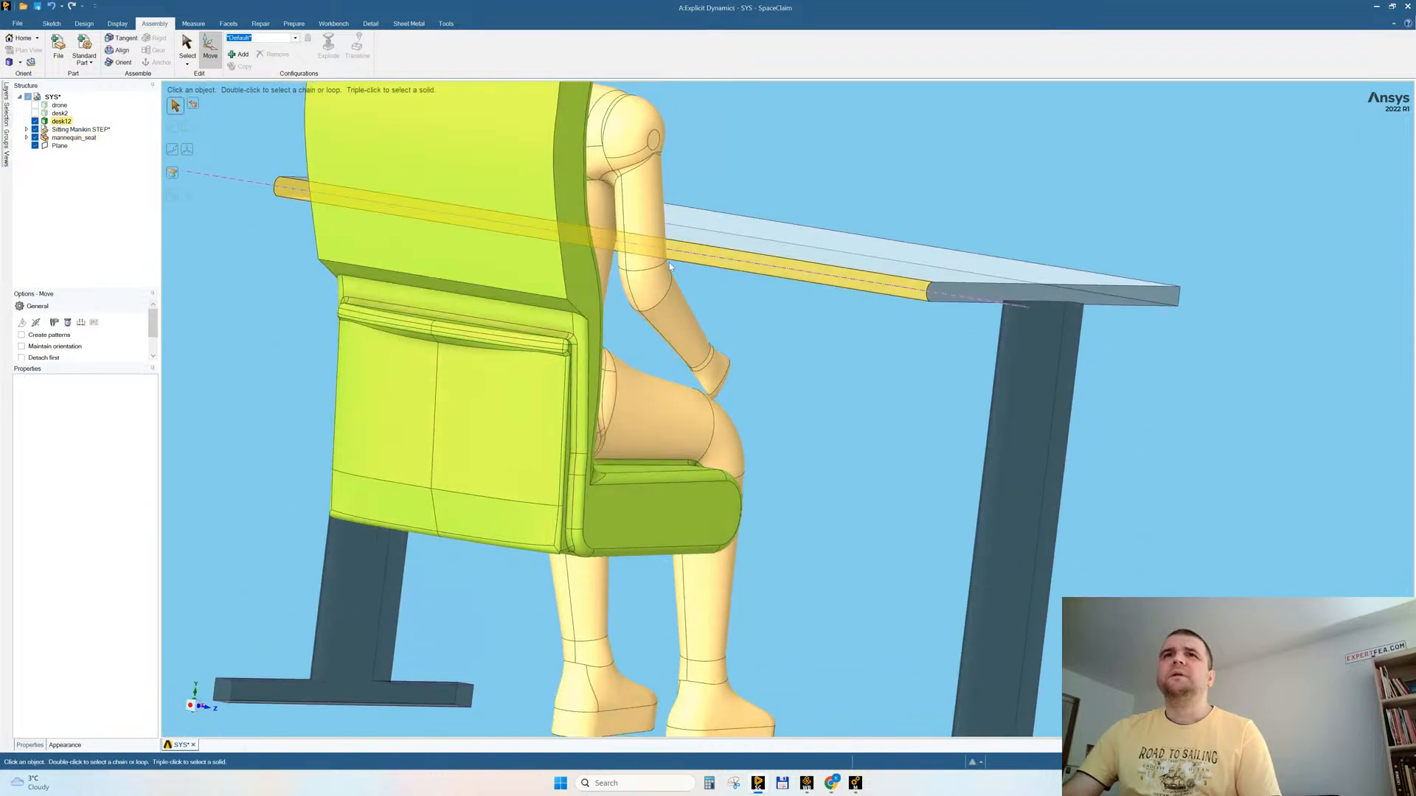
# Step: Try selecting the whole seat body and the rounded faces around its rear pocket, and save the model
pyautogui.tripleClick(555, 339)
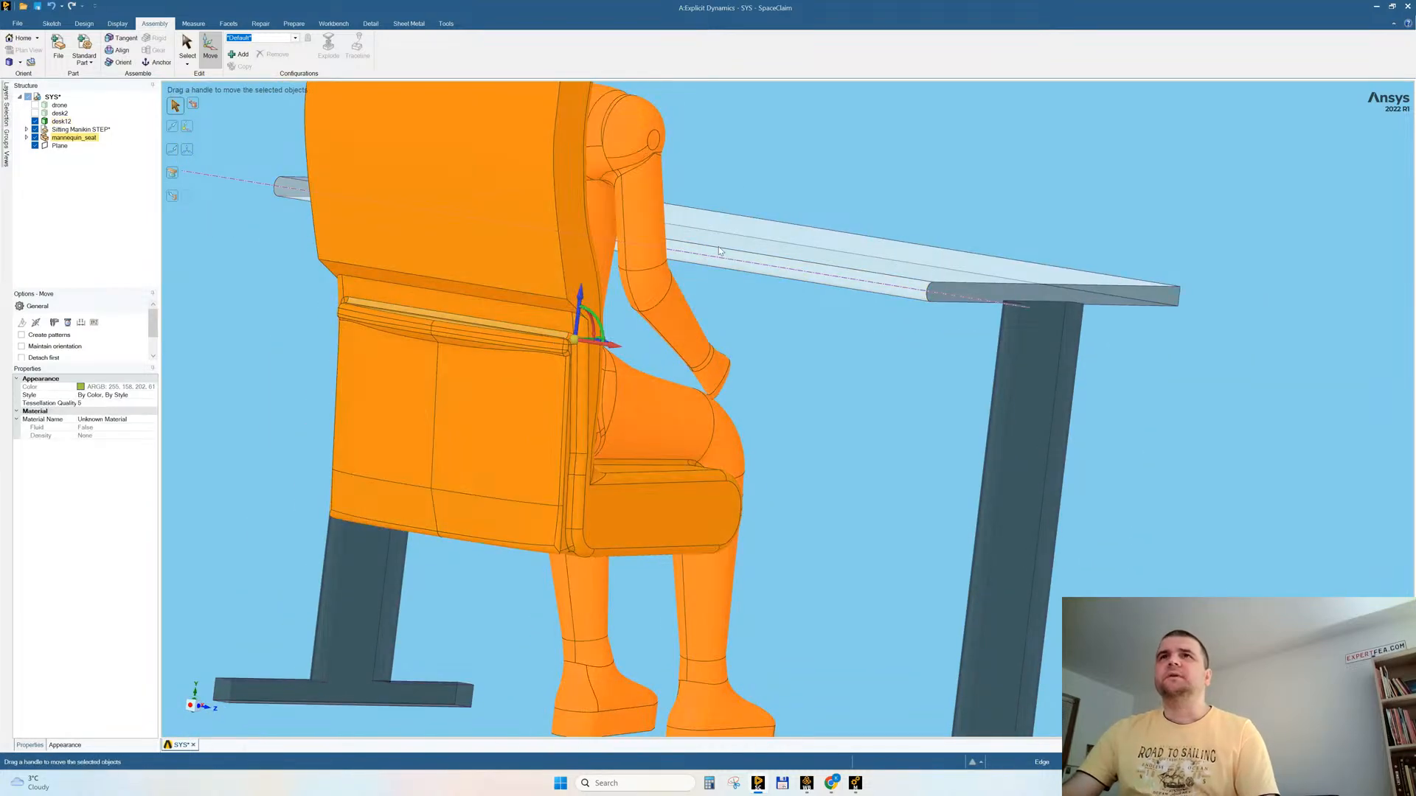
pyautogui.press('Escape')
pyautogui.doubleClick(558, 335)
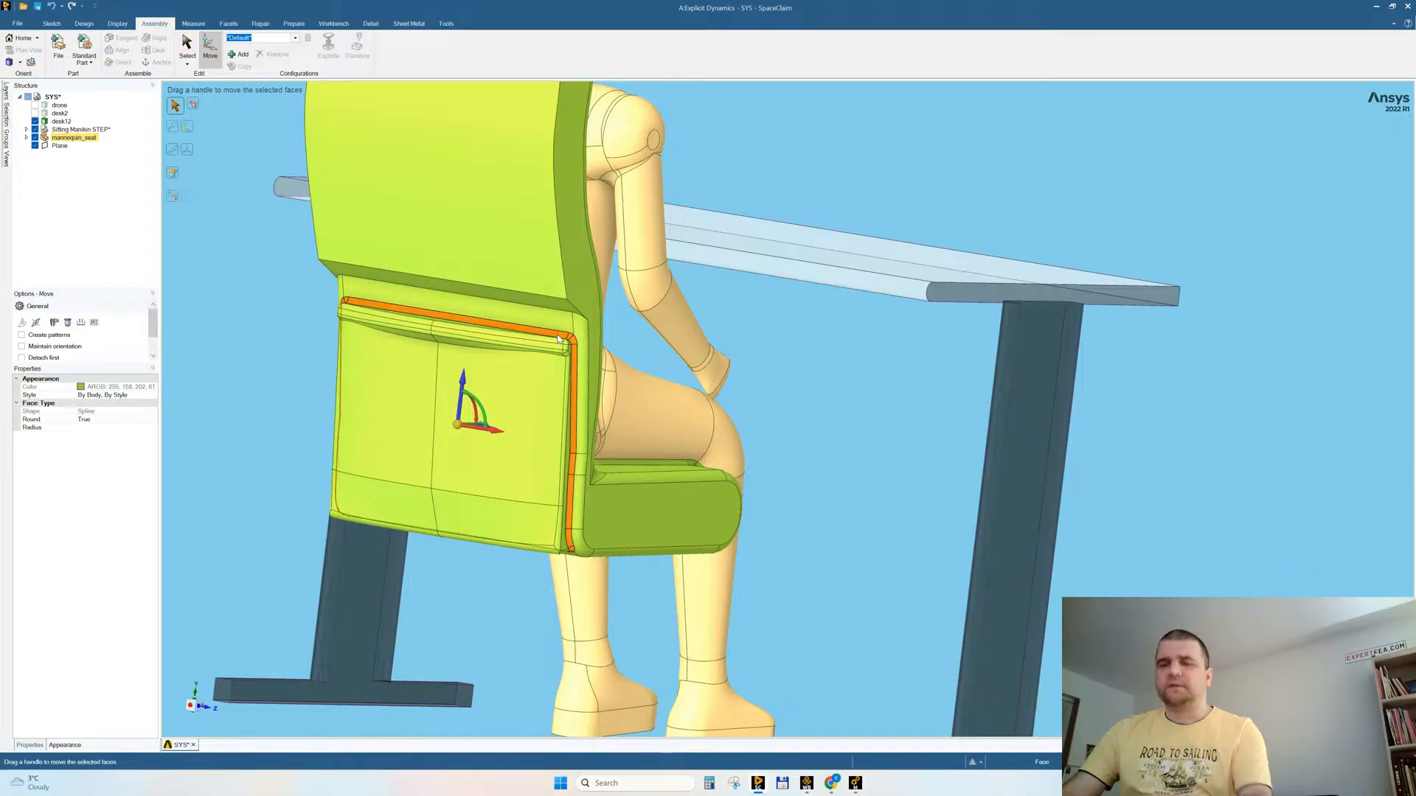
pyautogui.press('Escape')
pyautogui.moveTo(687, 400); pyautogui.dragTo(605, 413, button='middle')
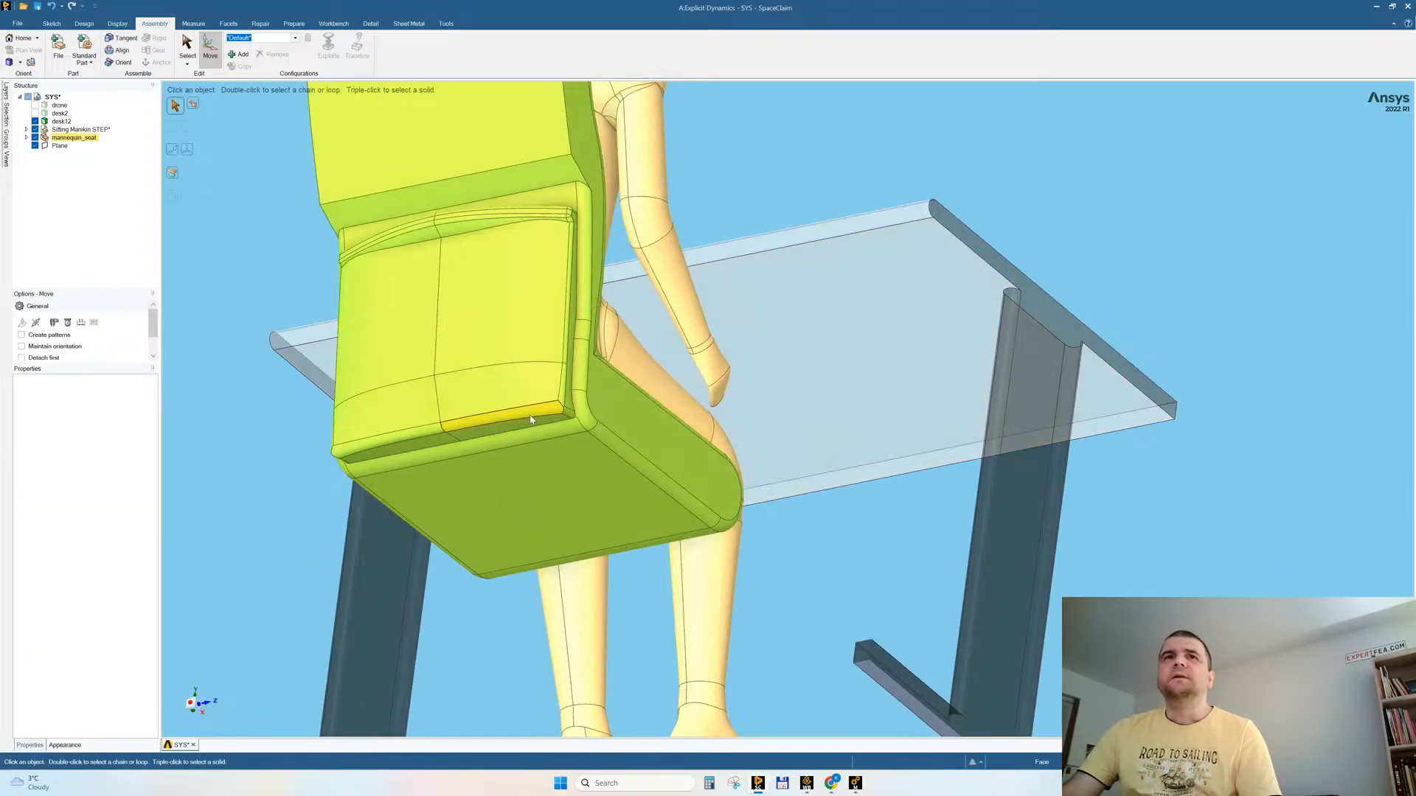
pyautogui.click(38, 6)
# Step: Try to remove all faces of the rear pocket from the seat's back
pyautogui.moveTo(267, 292); pyautogui.dragTo(245, 391, button='middle')
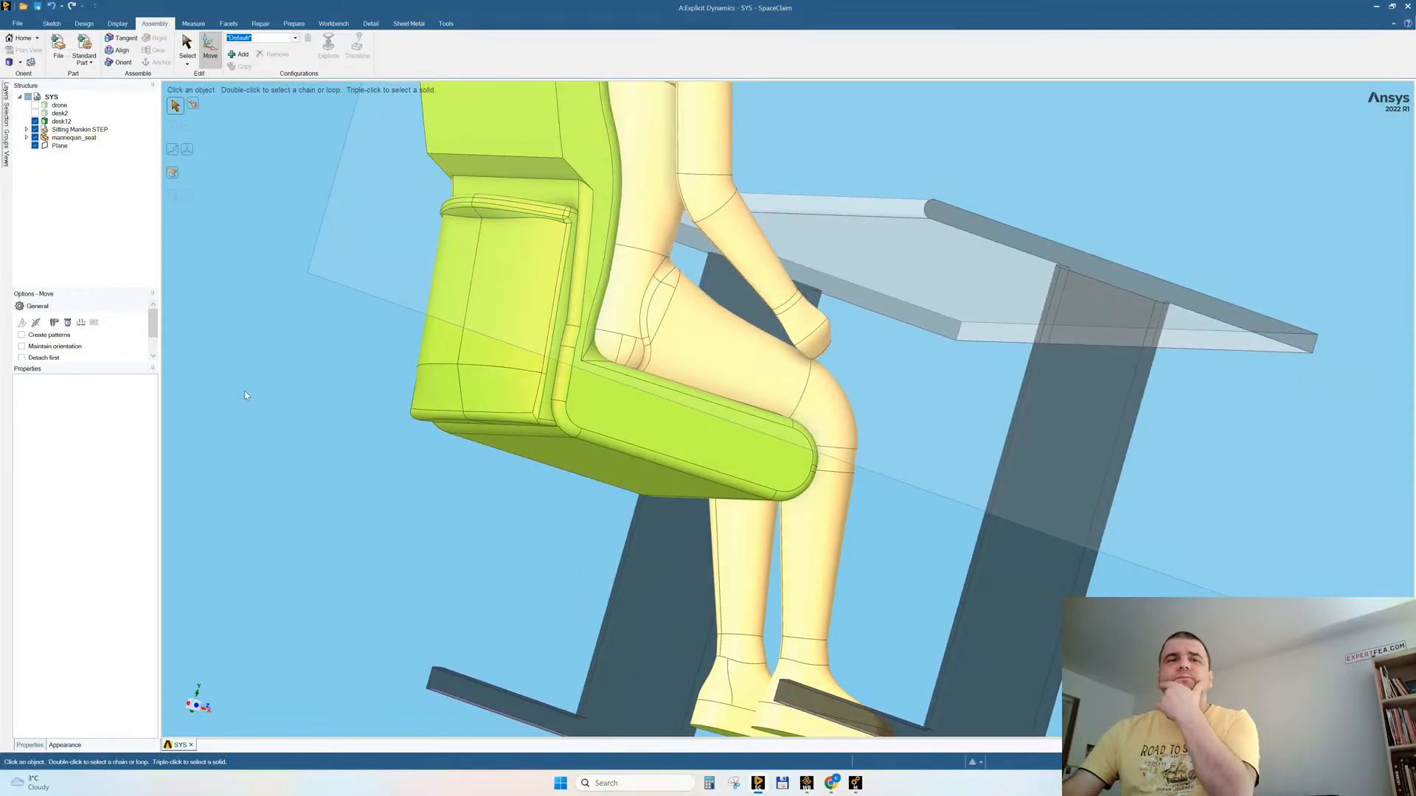
pyautogui.click(199, 710)
pyautogui.moveTo(414, 481); pyautogui.dragTo(514, 677)
pyautogui.moveTo(467, 444); pyautogui.dragTo(559, 406, button='middle')
pyautogui.keyDown('ctrl'); pyautogui.click(518, 424); pyautogui.keyUp('ctrl')
pyautogui.keyDown('ctrl'); pyautogui.click(382, 424); pyautogui.keyUp('ctrl')
pyautogui.keyDown('ctrl'); pyautogui.click(388, 454); pyautogui.keyUp('ctrl')
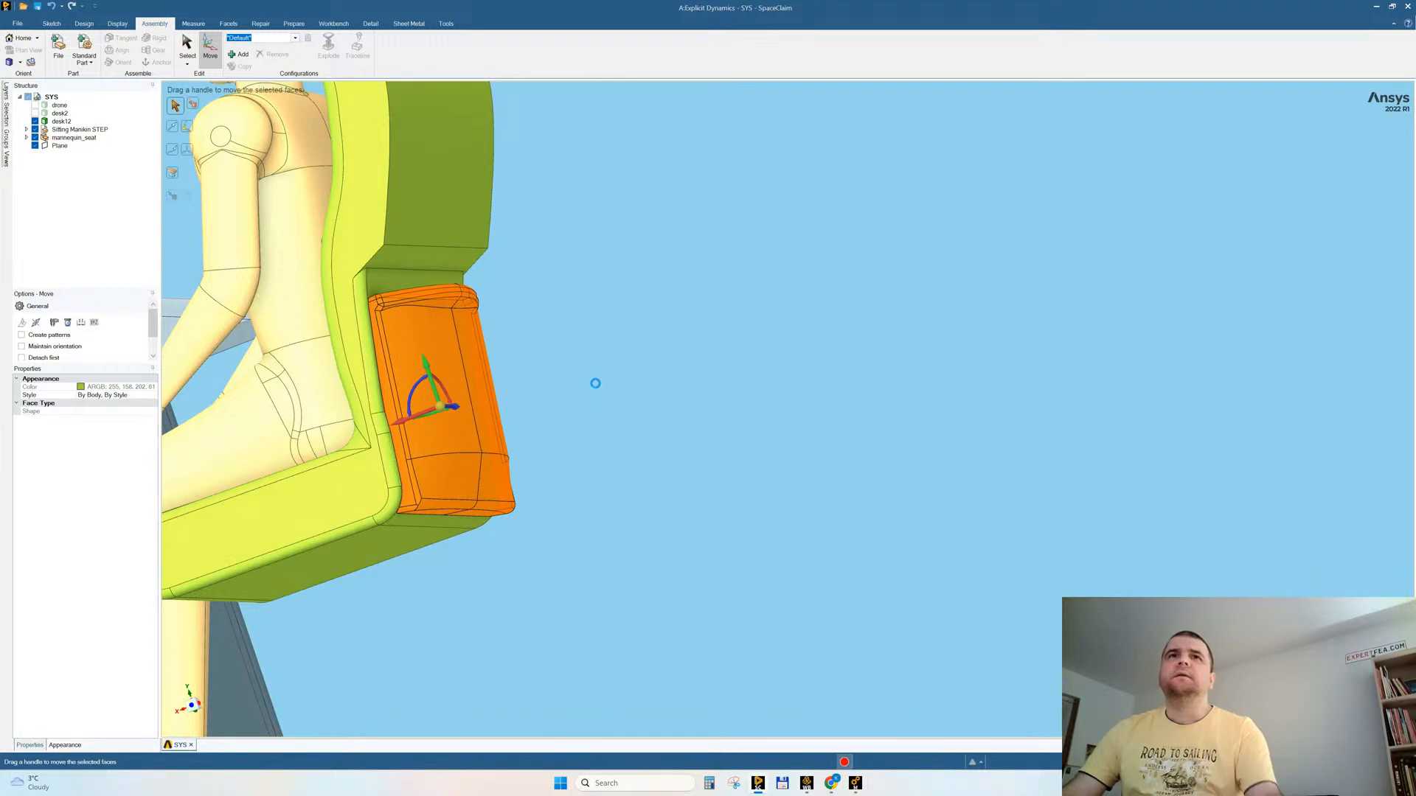
pyautogui.moveTo(595, 384); pyautogui.dragTo(627, 423, button='middle')
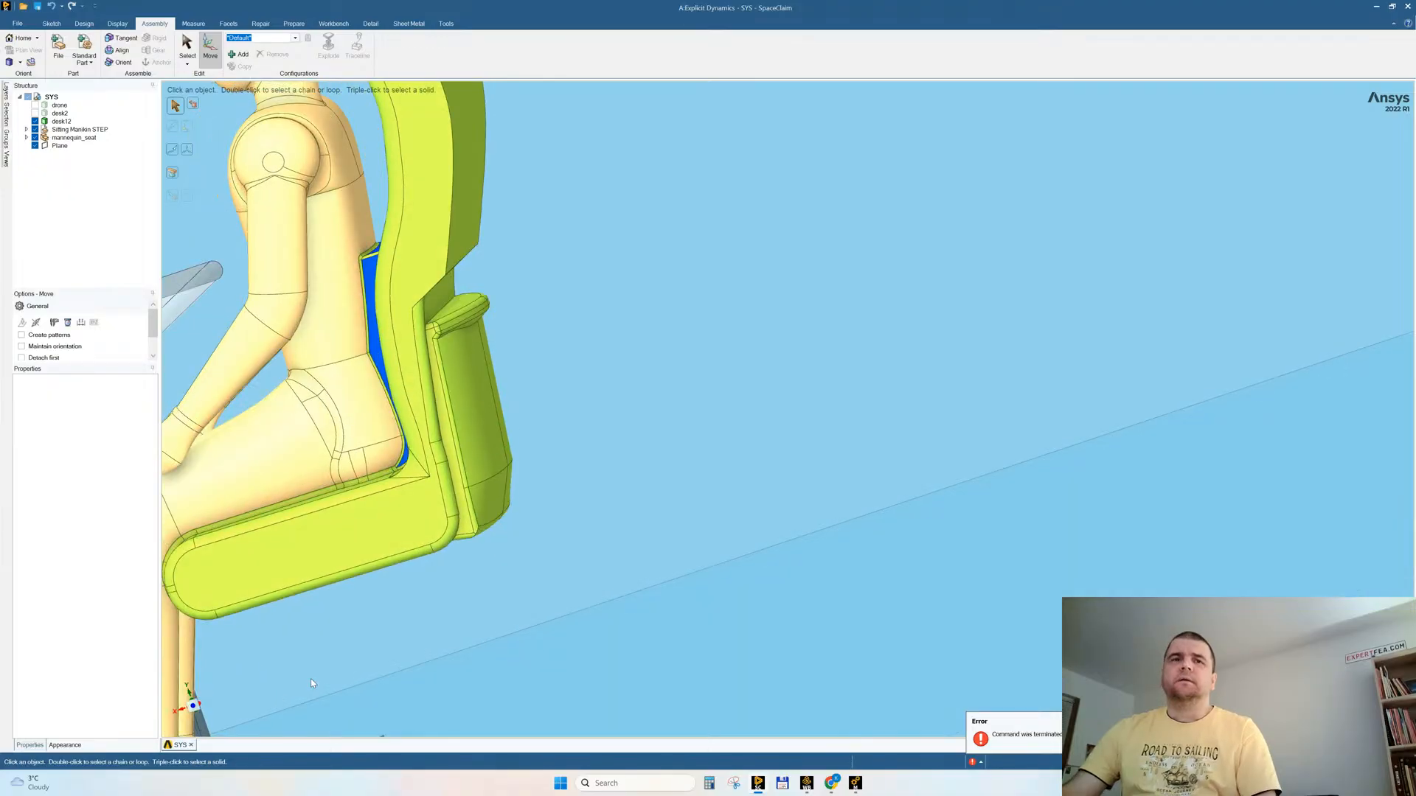
# Step: Remove the rounded faces along both lower rear side edges of the seat, beside the pocket
pyautogui.doubleClick(451, 498)
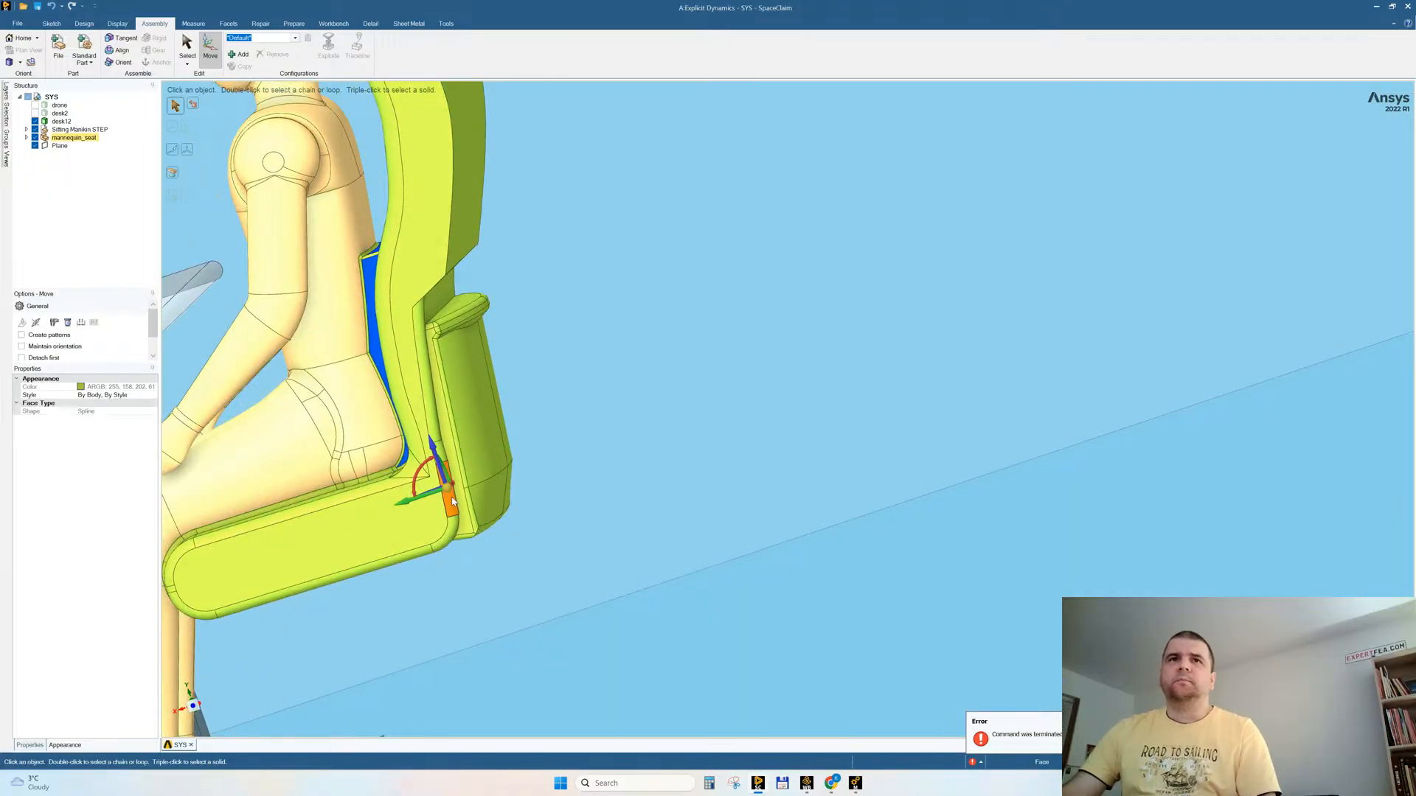
pyautogui.click(674, 371)
pyautogui.moveTo(674, 371); pyautogui.dragTo(711, 424, button='middle')
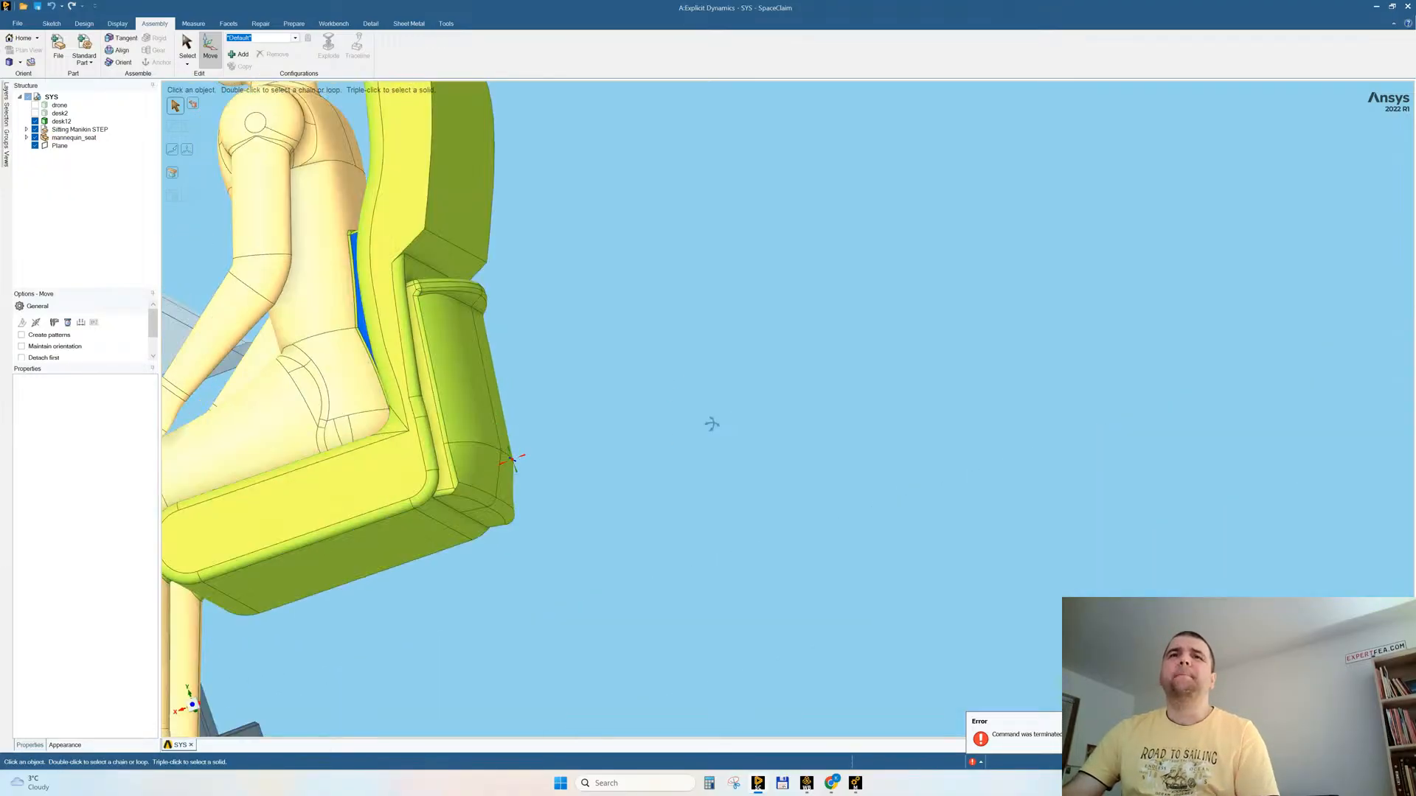
pyautogui.click(412, 489)
pyautogui.keyDown('ctrl'); pyautogui.click(420, 416); pyautogui.keyUp('ctrl')
pyautogui.keyDown('ctrl'); pyautogui.click(421, 409); pyautogui.keyUp('ctrl')
pyautogui.keyDown('ctrl'); pyautogui.click(403, 299); pyautogui.keyUp('ctrl')
pyautogui.moveTo(653, 393); pyautogui.dragTo(554, 479, button='middle')
pyautogui.keyDown('ctrl'); pyautogui.click(555, 483); pyautogui.keyUp('ctrl')
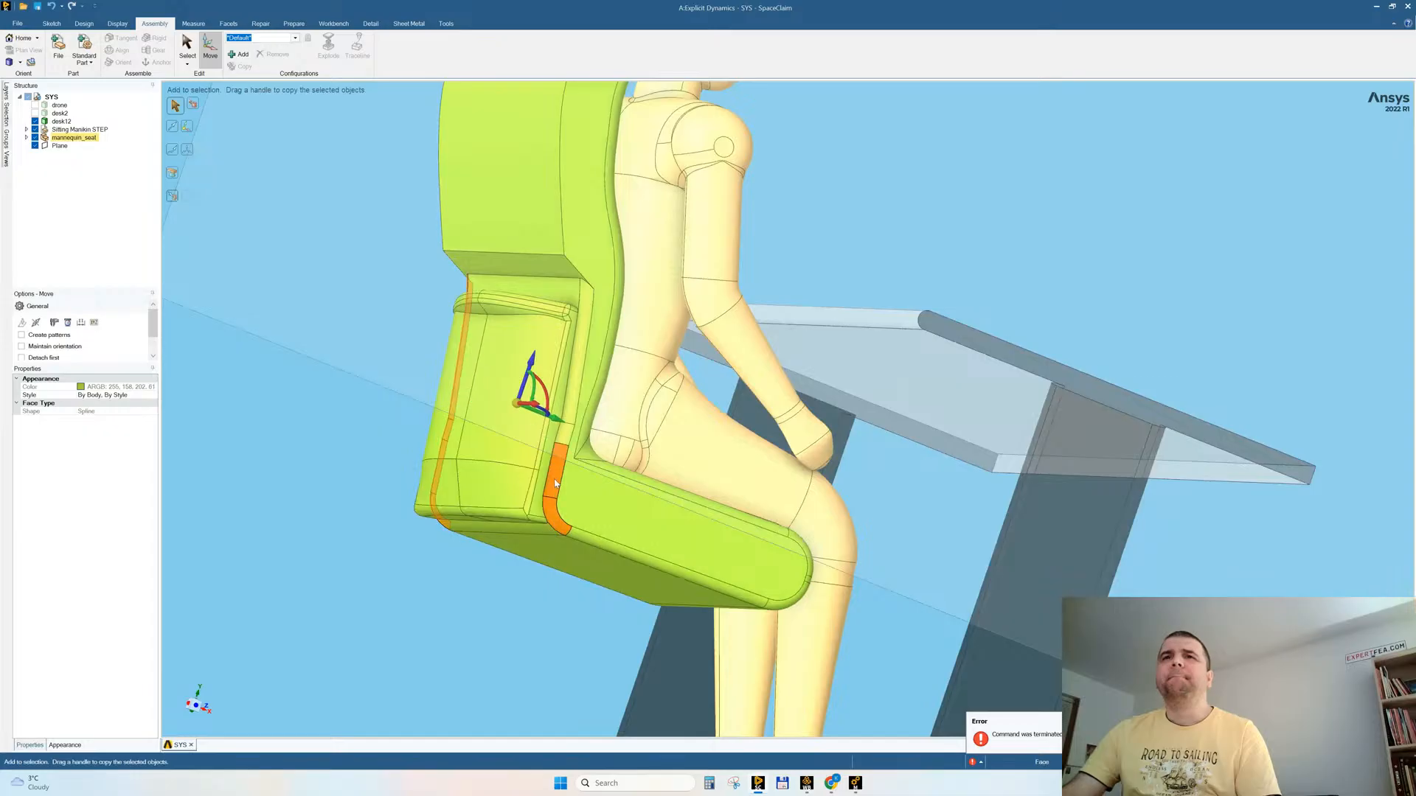
pyautogui.keyDown('ctrl'); pyautogui.click(577, 354); pyautogui.keyUp('ctrl')
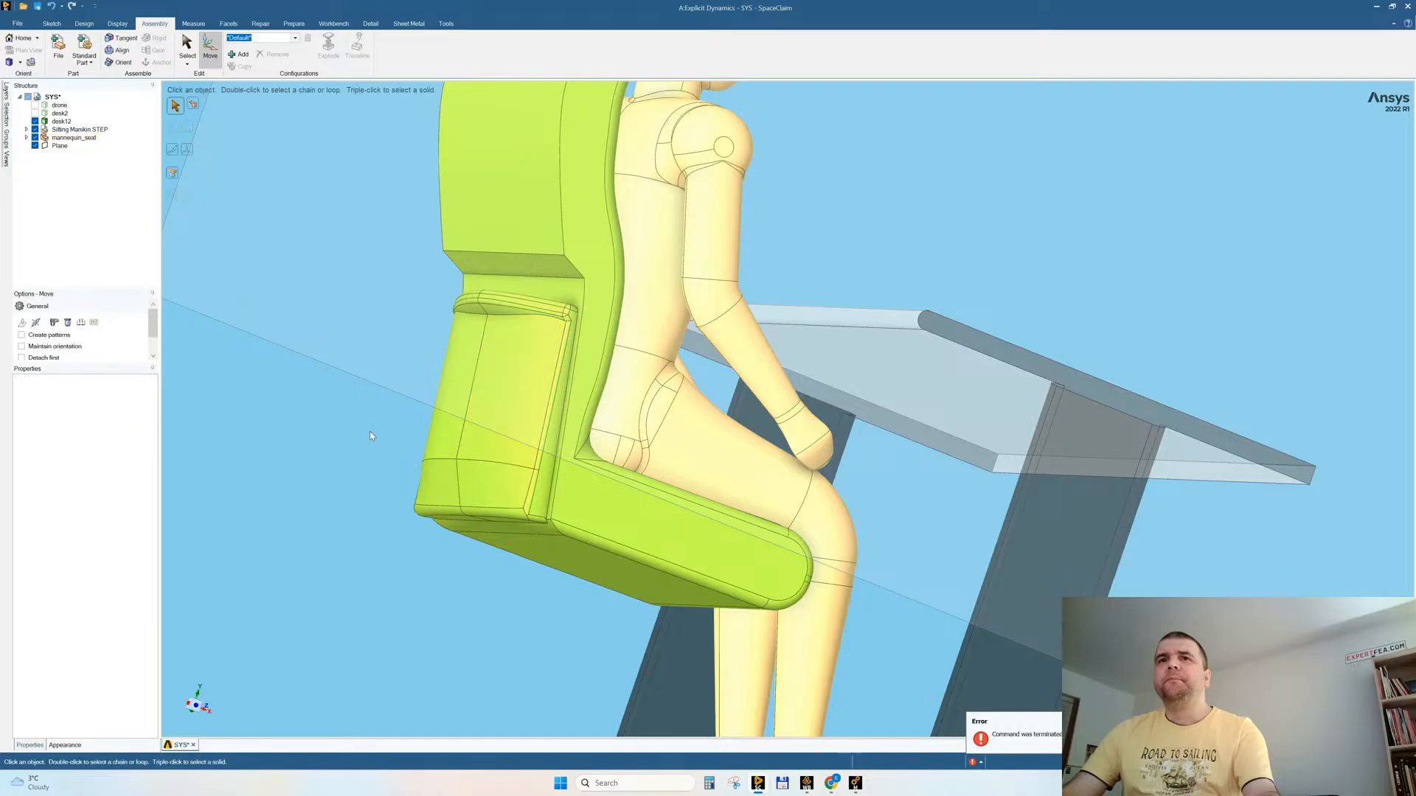
pyautogui.click(465, 528)
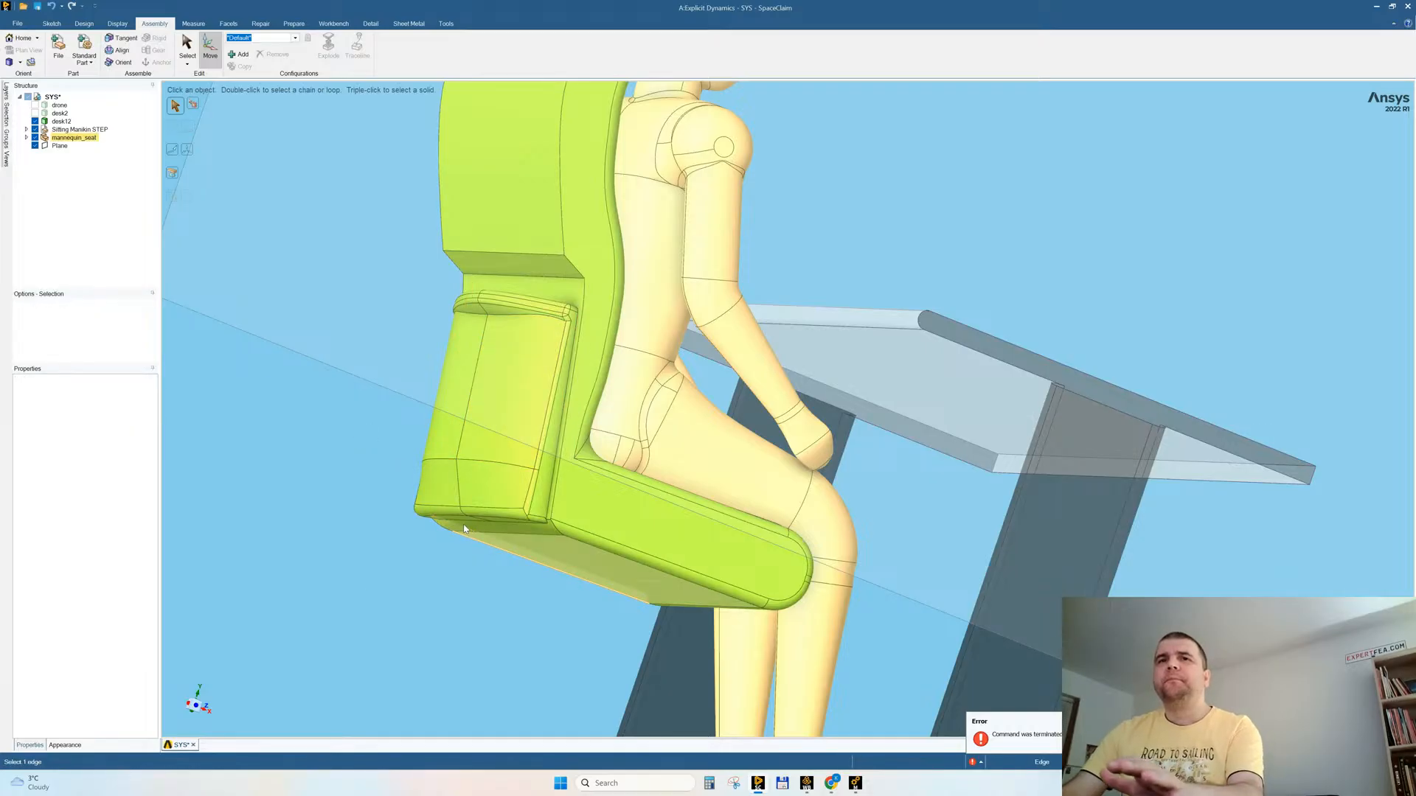
pyautogui.click(449, 526)
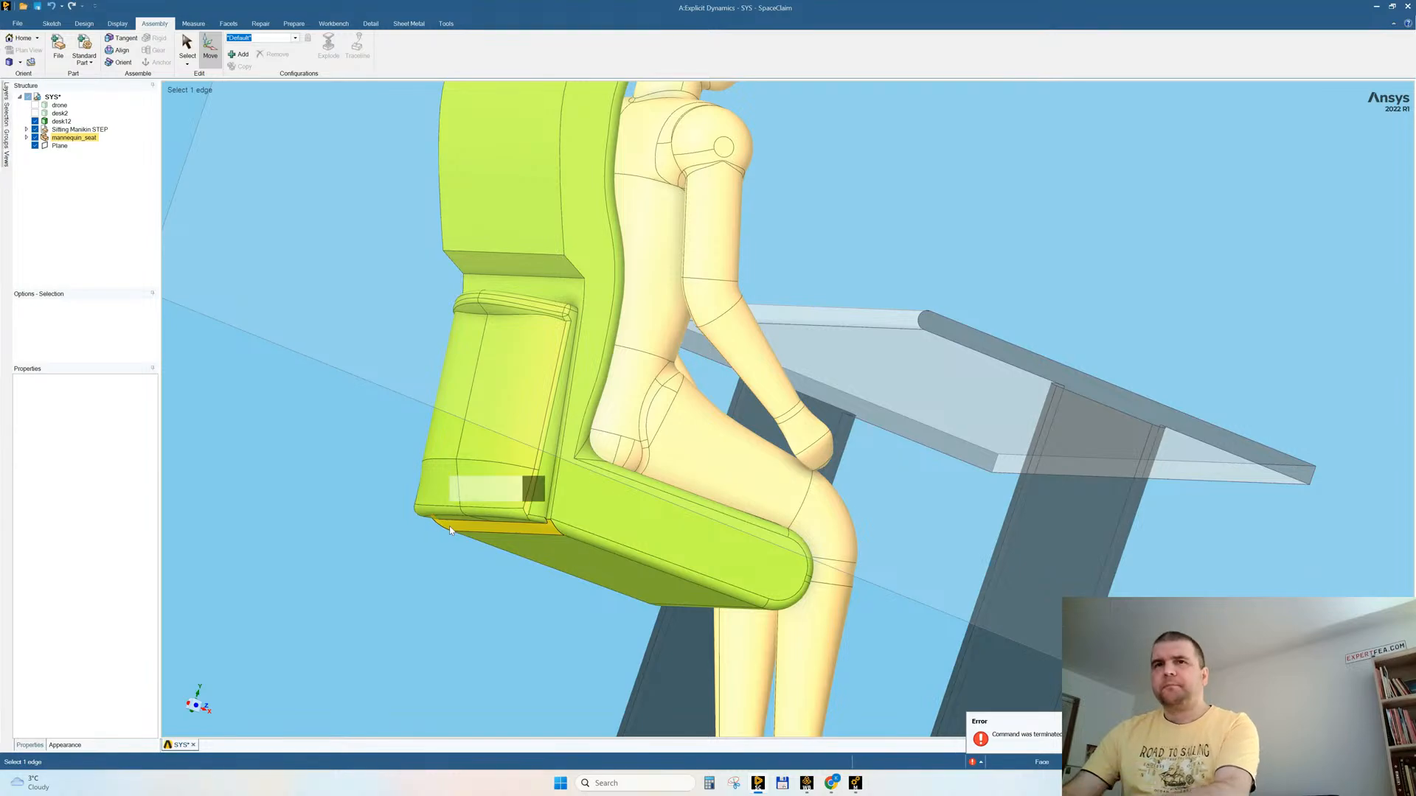
pyautogui.press('Escape')
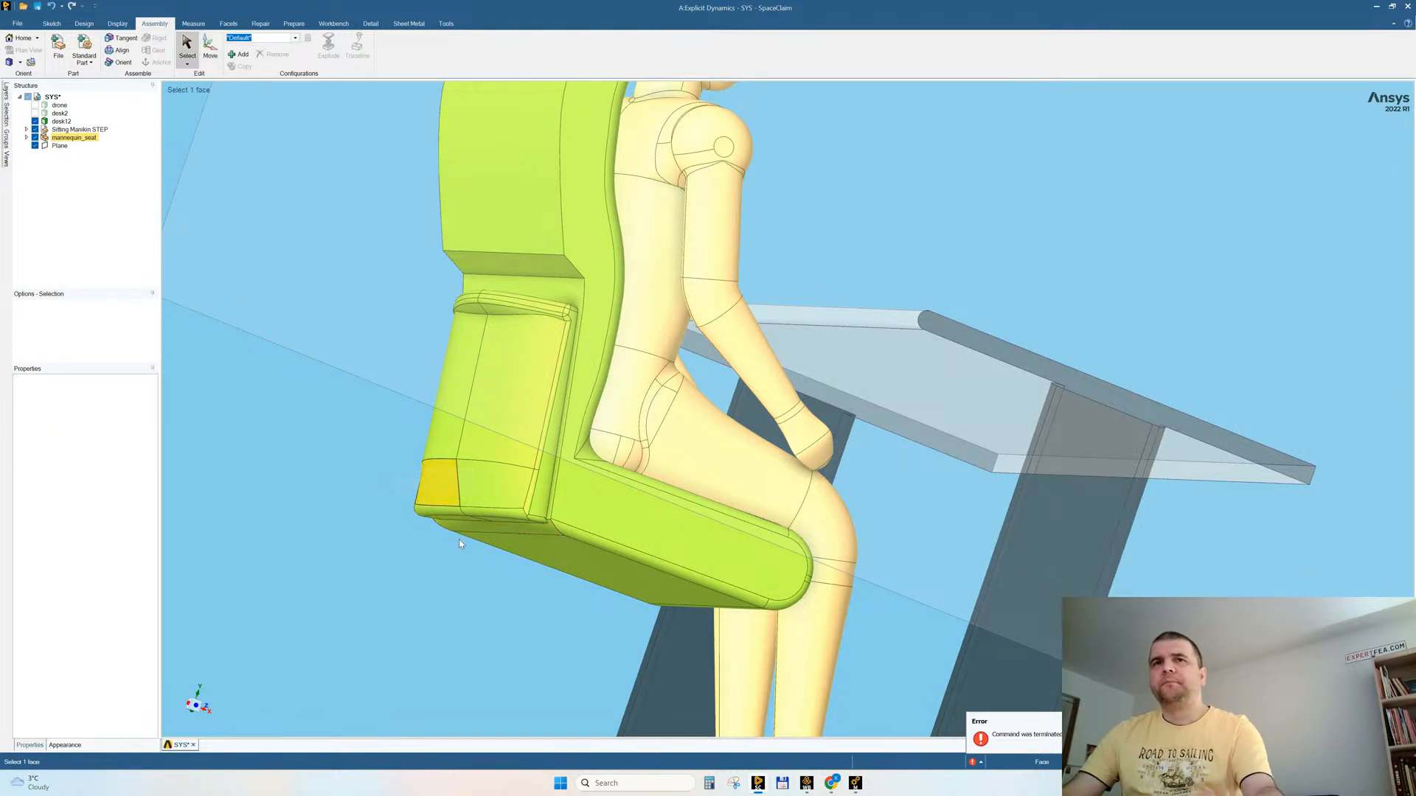
# Step: Select the entire rear pocket in side view and delete it from the seat's back
pyautogui.click(198, 710)
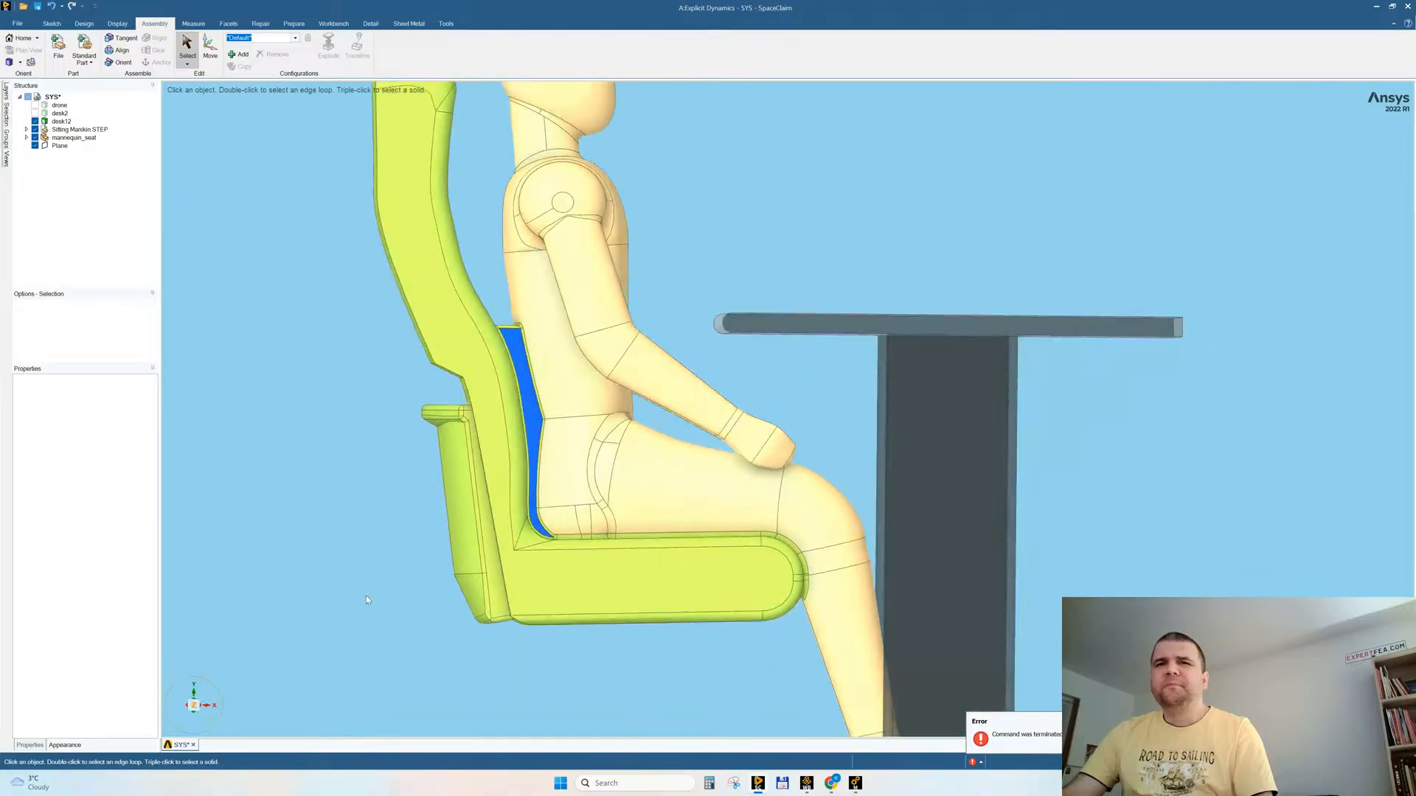
pyautogui.moveTo(371, 395); pyautogui.dragTo(540, 738)
pyautogui.moveTo(424, 440); pyautogui.dragTo(664, 430, button='middle')
pyautogui.press('Delete')
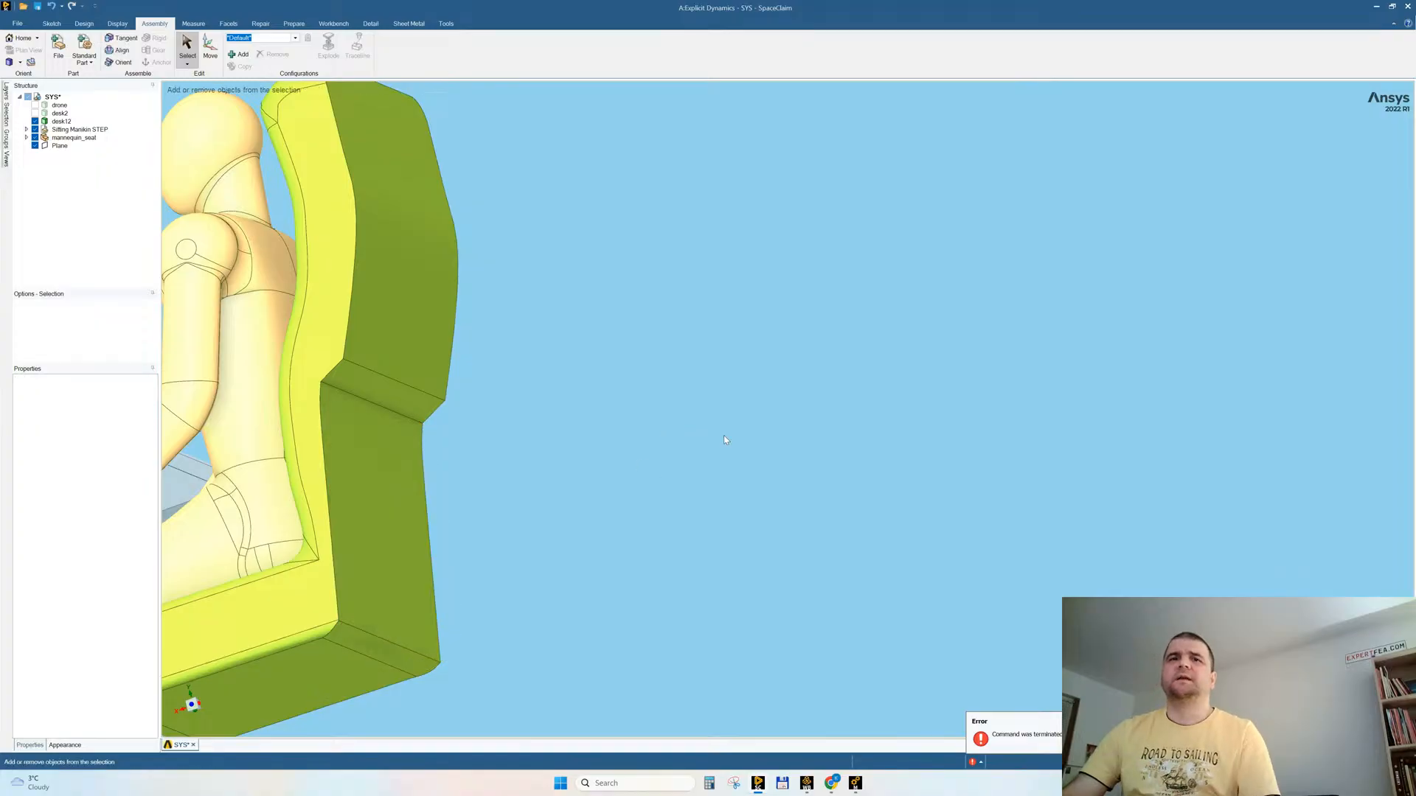
pyautogui.scroll(-2, 723, 435)
pyautogui.moveTo(761, 412)
pyautogui.mouseDown(button='middle')
pyautogui.moveTo(590, 424)
pyautogui.moveTo(743, 401)
pyautogui.mouseUp(button='middle')
pyautogui.scroll(7, 633, 558)
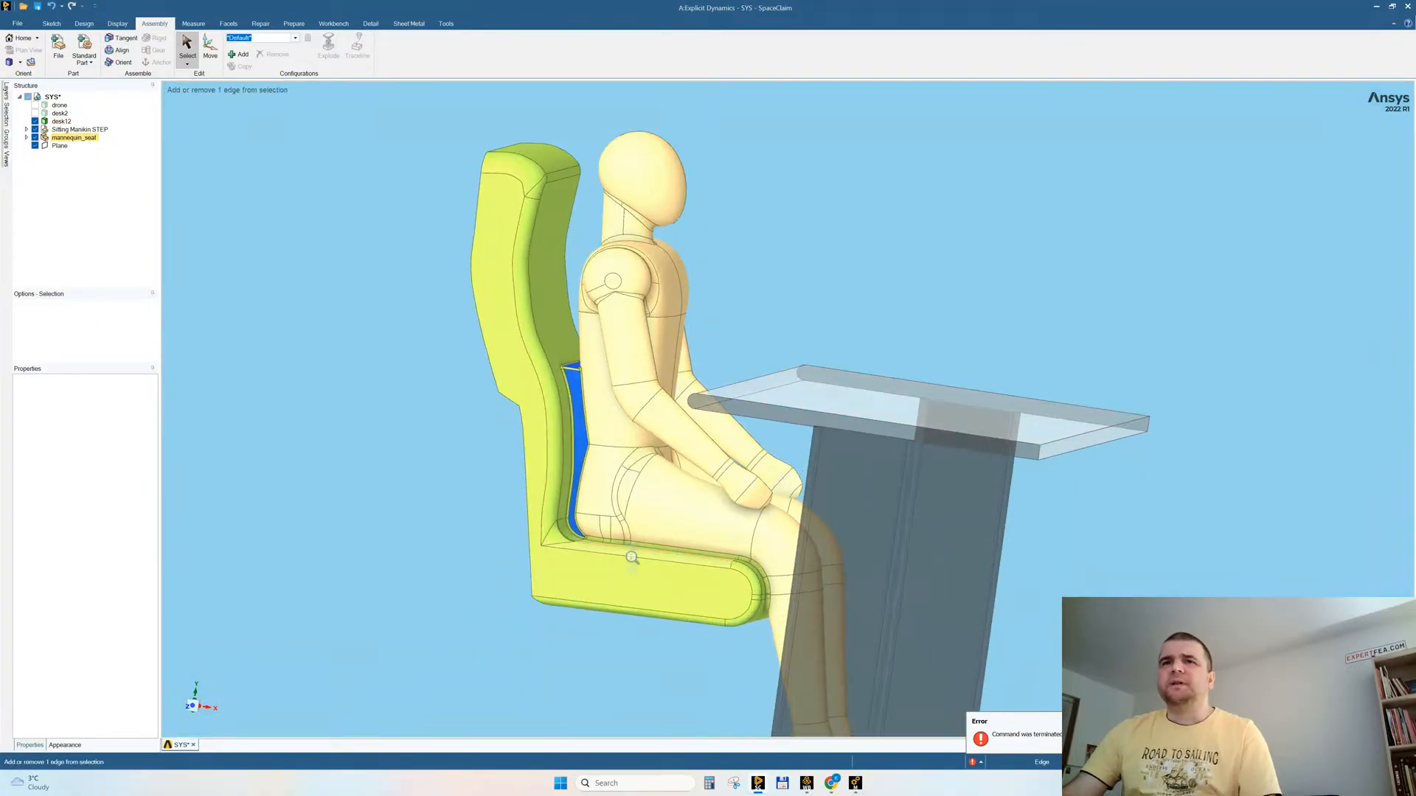
pyautogui.scroll(-6, 480, 520)
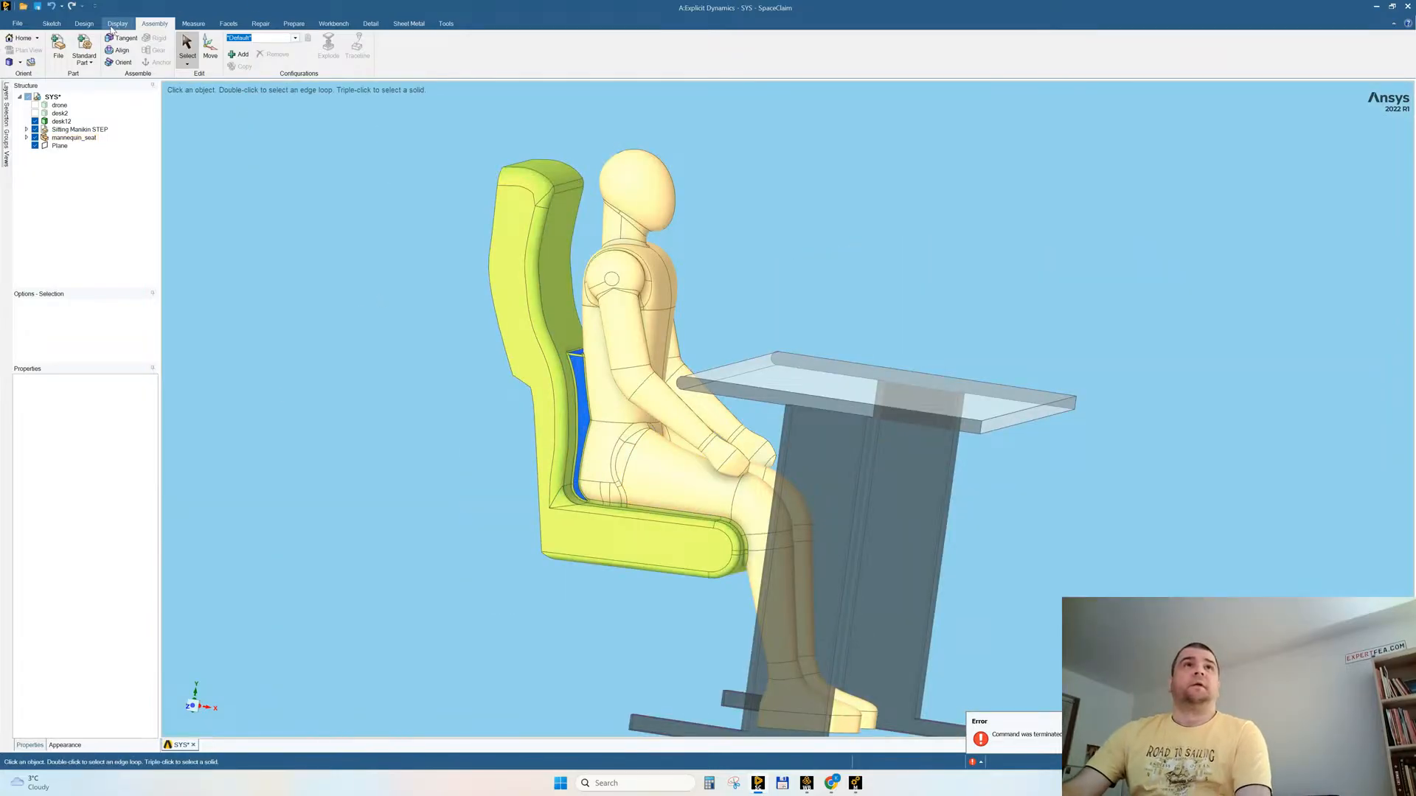
# Step: Check the visible seat, mannequin and desk for interfering bodies
pyautogui.click(294, 24)
pyautogui.click(256, 48)
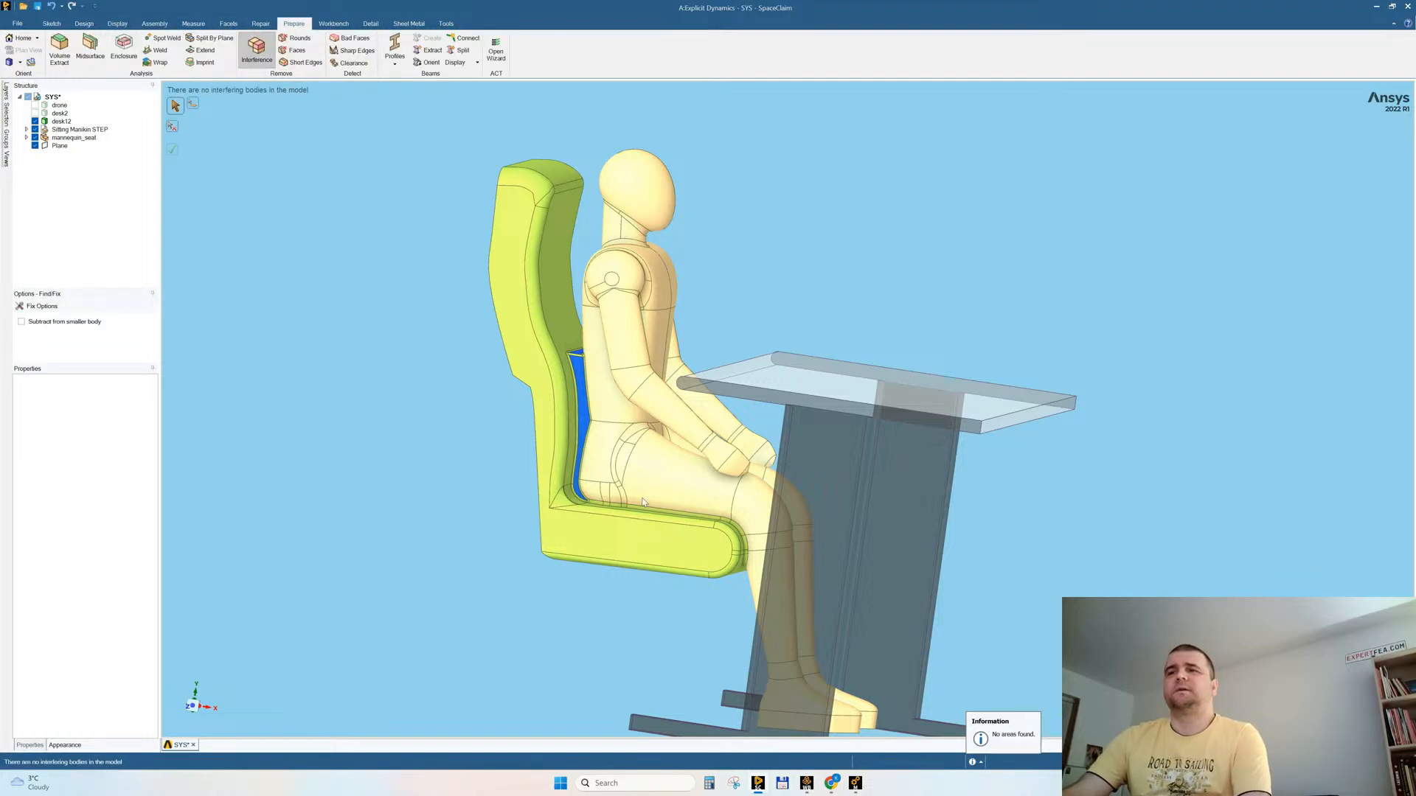
pyautogui.moveTo(602, 463); pyautogui.dragTo(604, 458, button='middle')
pyautogui.press('Escape')
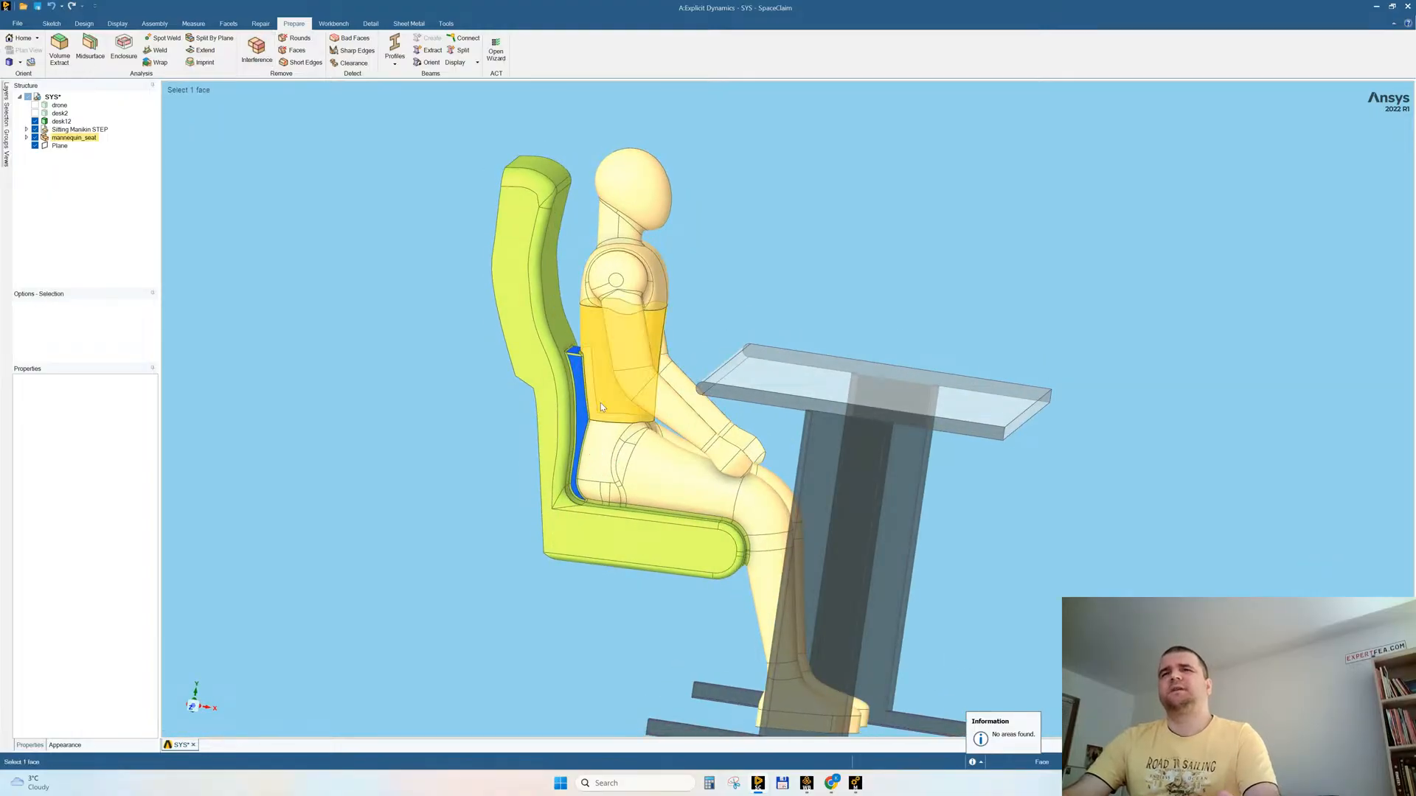
pyautogui.moveTo(633, 402); pyautogui.dragTo(644, 413, button='middle')
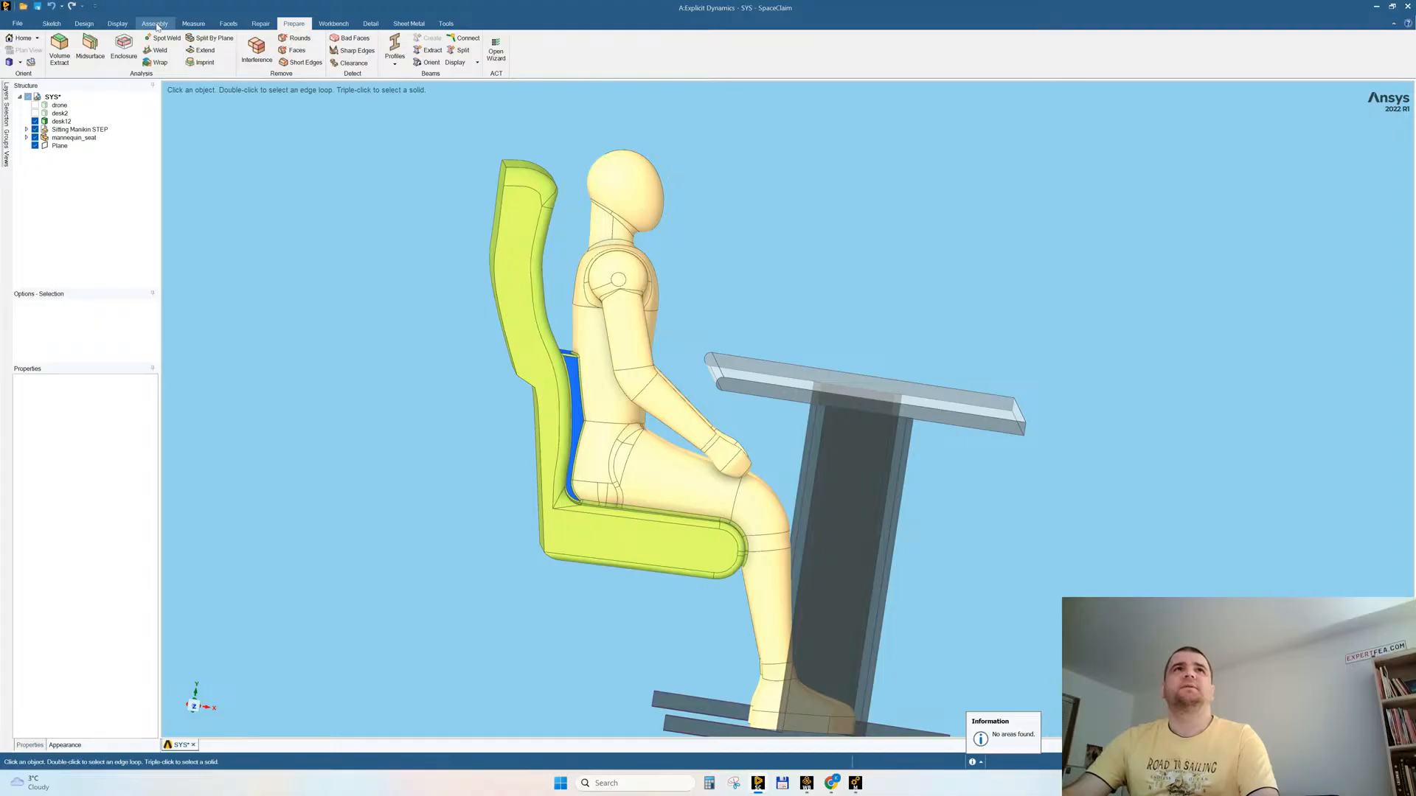
# Step: Examine the simplified seat and how the mannequin sits against the backrest and cushion near the desk
pyautogui.click(157, 25)
pyautogui.scroll(-2, 530, 394)
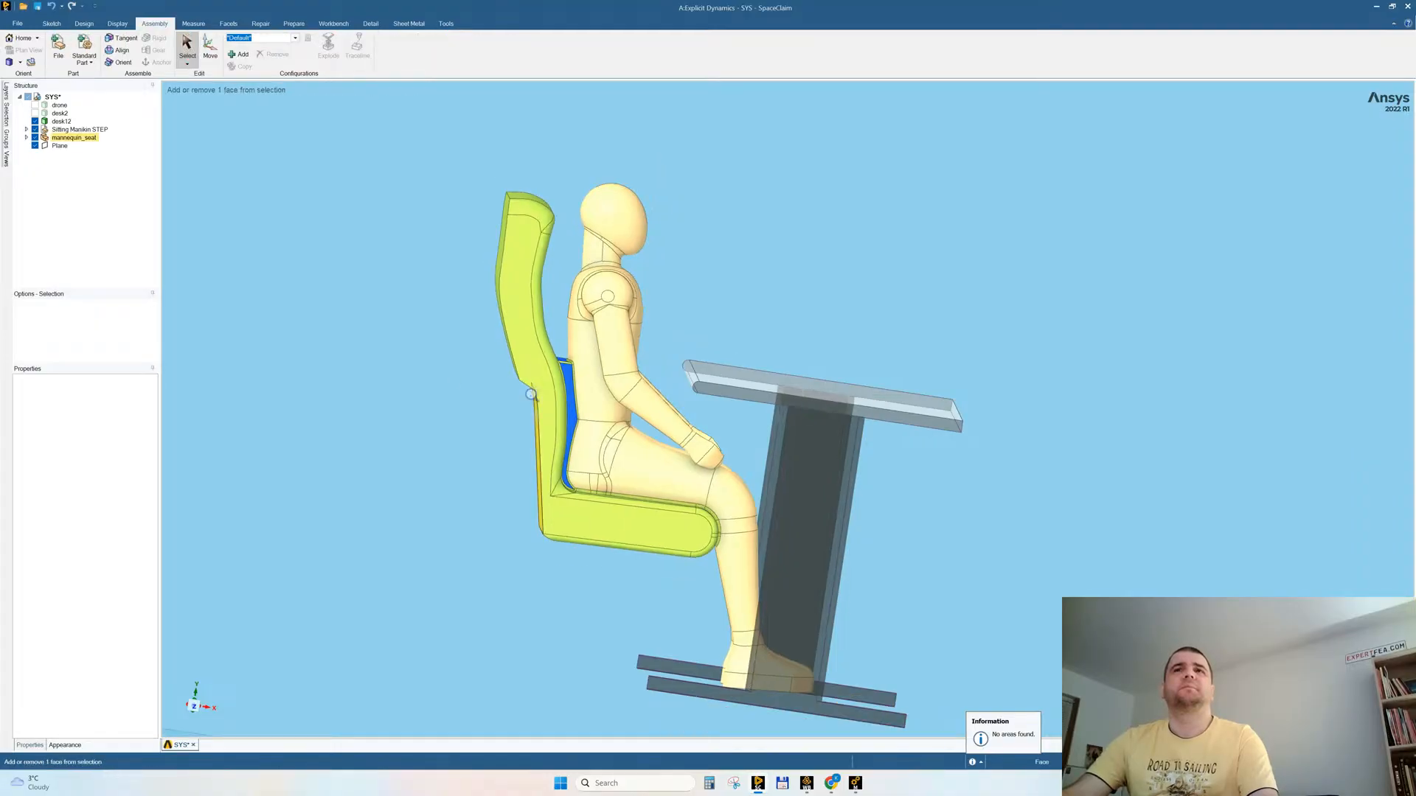
pyautogui.scroll(-3, 530, 394)
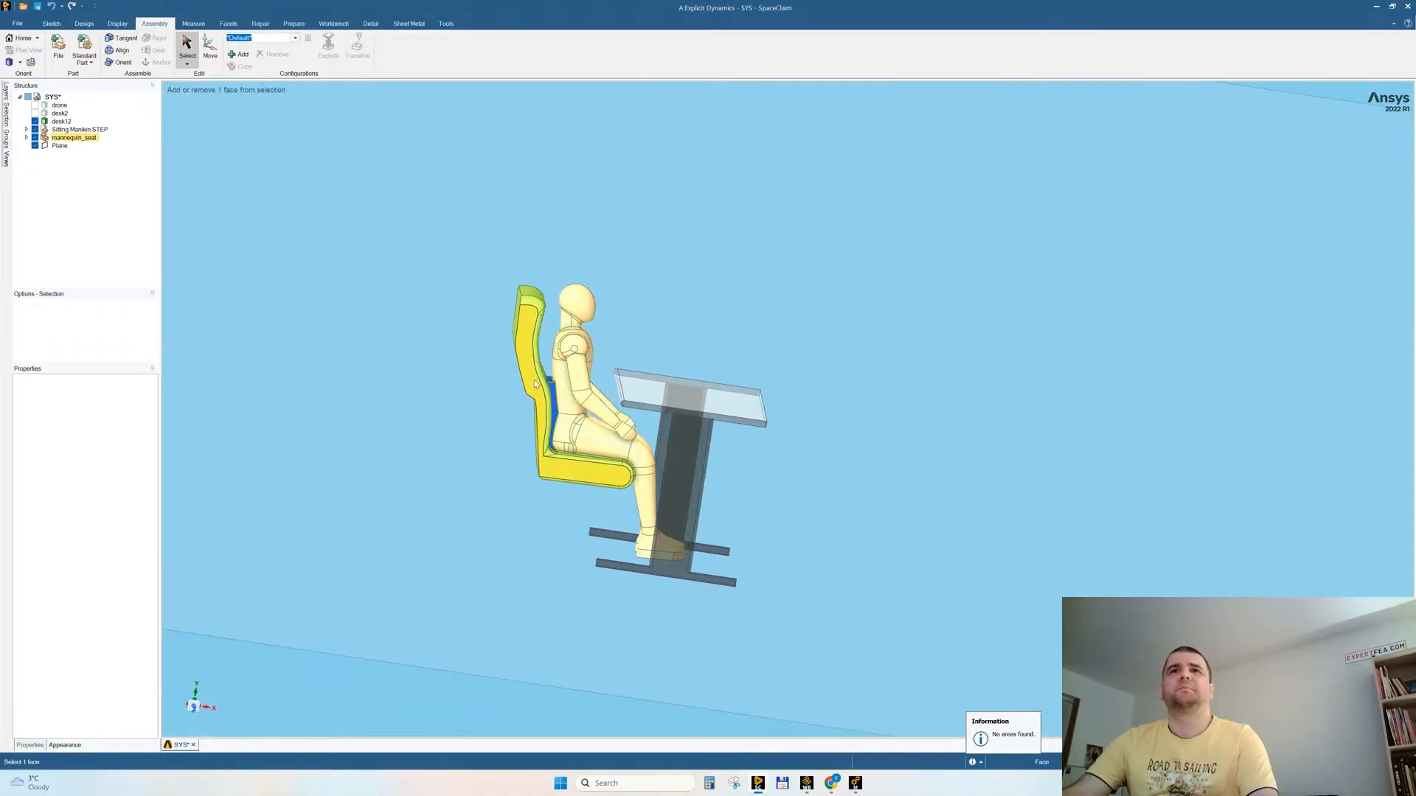
pyautogui.scroll(4, 531, 373)
pyautogui.scroll(-2, 524, 354)
pyautogui.moveTo(520, 344); pyautogui.dragTo(574, 546)
pyautogui.click(398, 502)
pyautogui.moveTo(472, 489)
pyautogui.mouseDown(button='middle')
pyautogui.moveTo(472, 474)
pyautogui.moveTo(475, 496)
pyautogui.moveTo(461, 480)
pyautogui.mouseUp(button='middle')
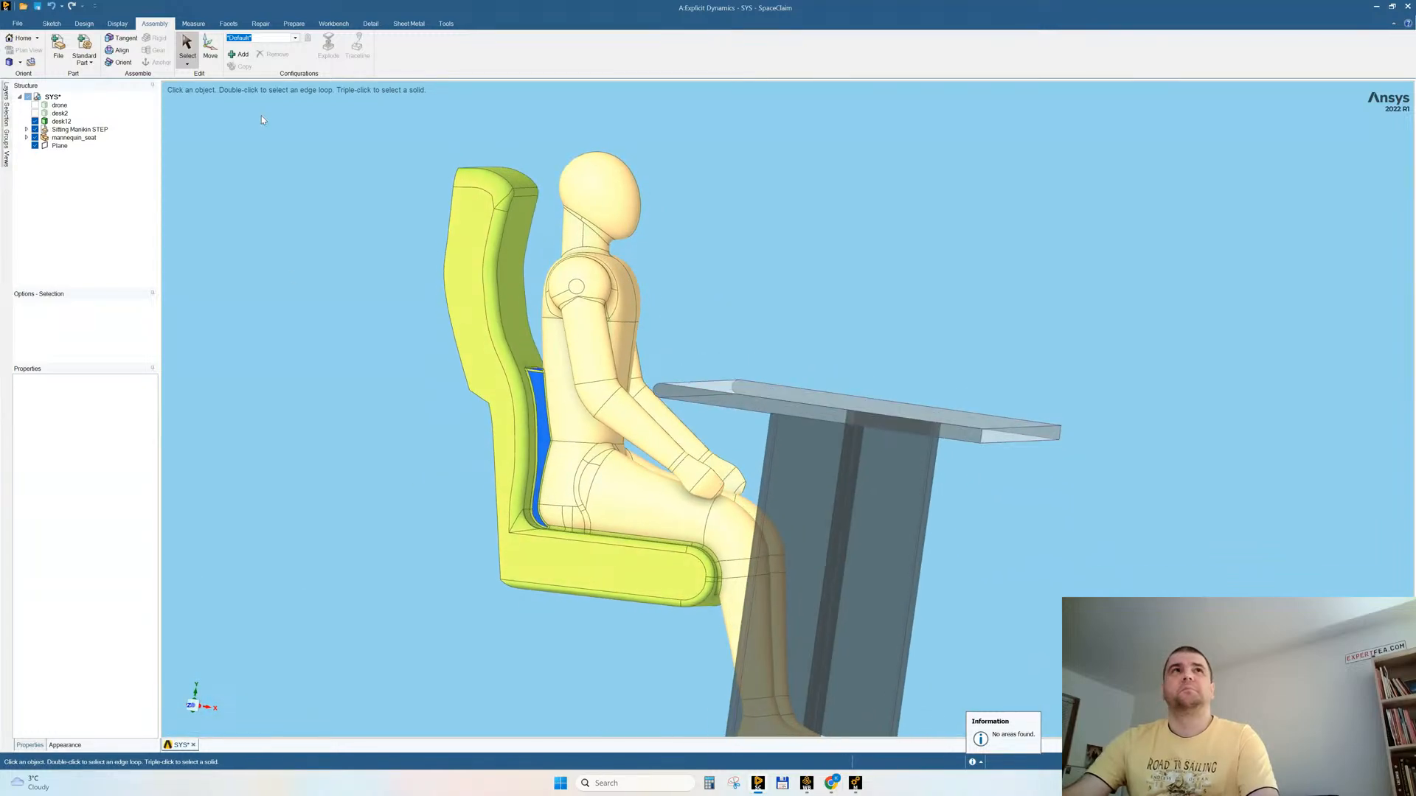
# Step: Delete the mannequin_seat.x_t file from the desktop folder and open sitting_mannequin.x_t in its own document
pyautogui.click(18, 23)
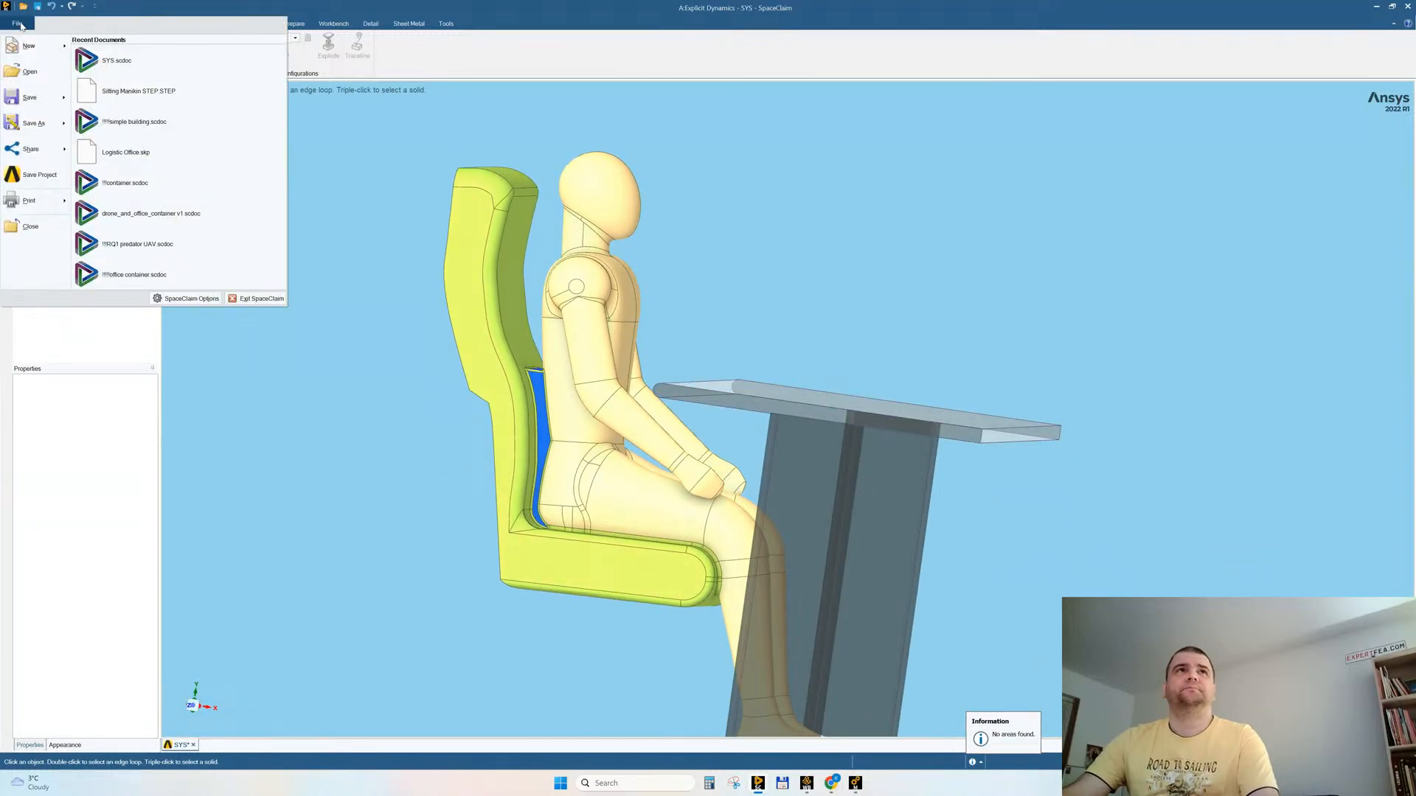
pyautogui.click(30, 79)
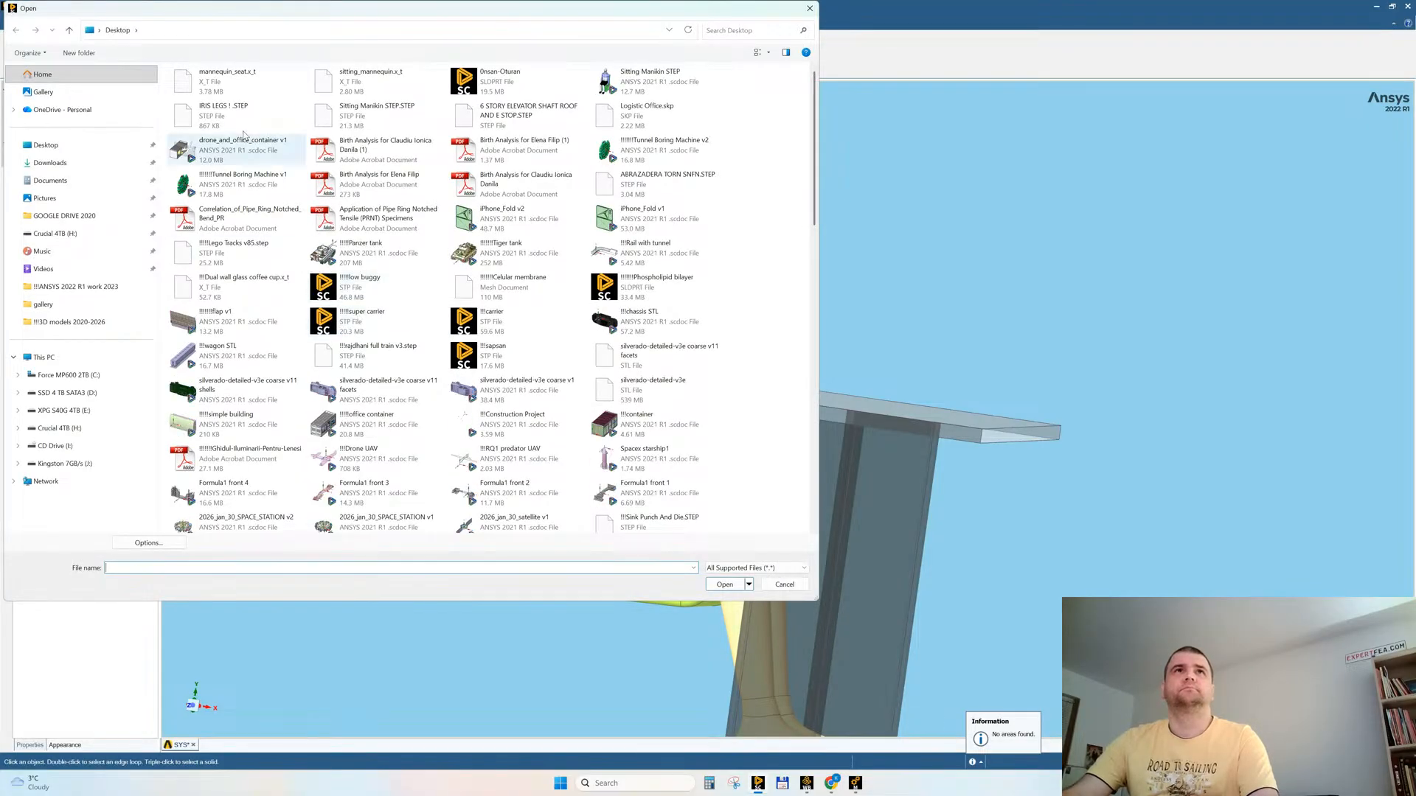
pyautogui.click(215, 79)
pyautogui.press('Delete')
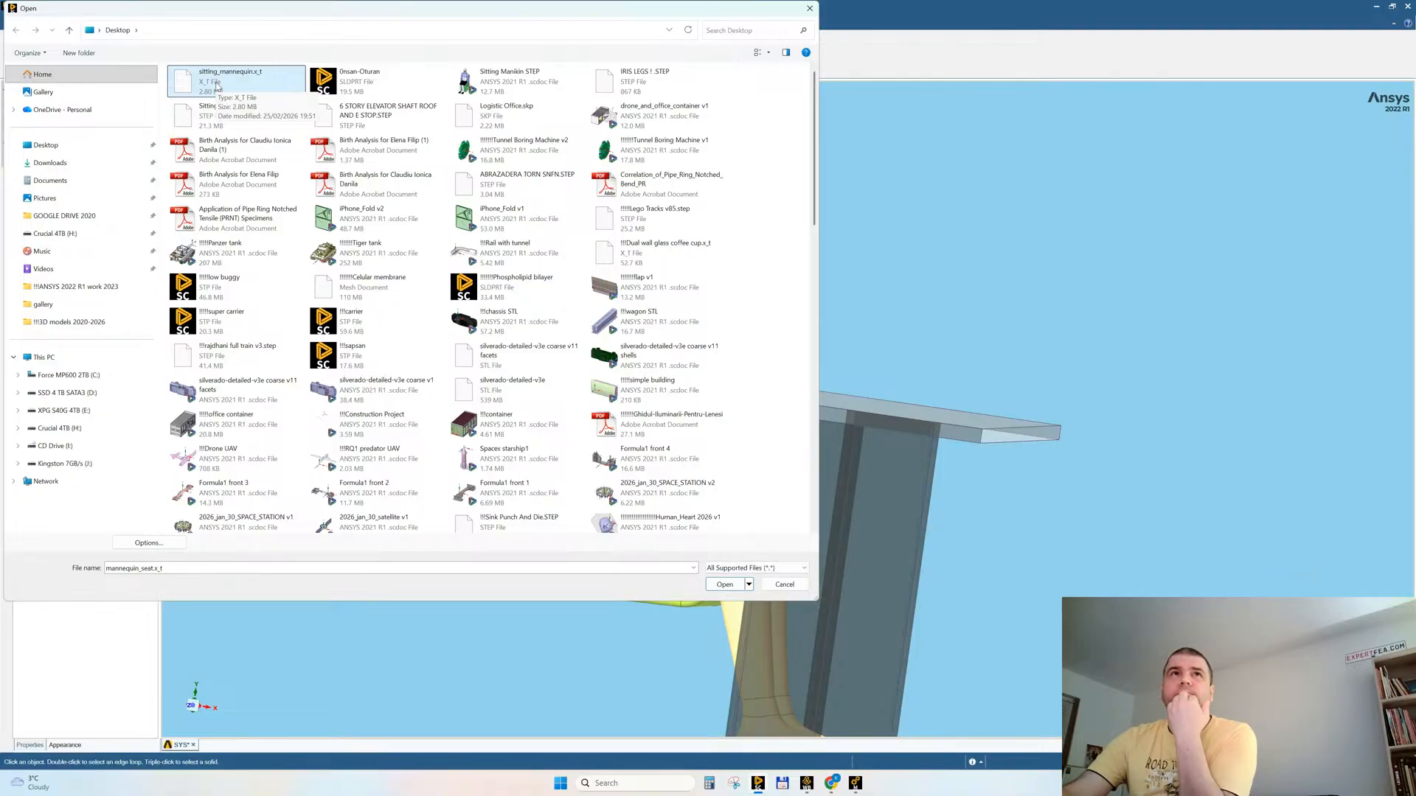
pyautogui.press('Return')
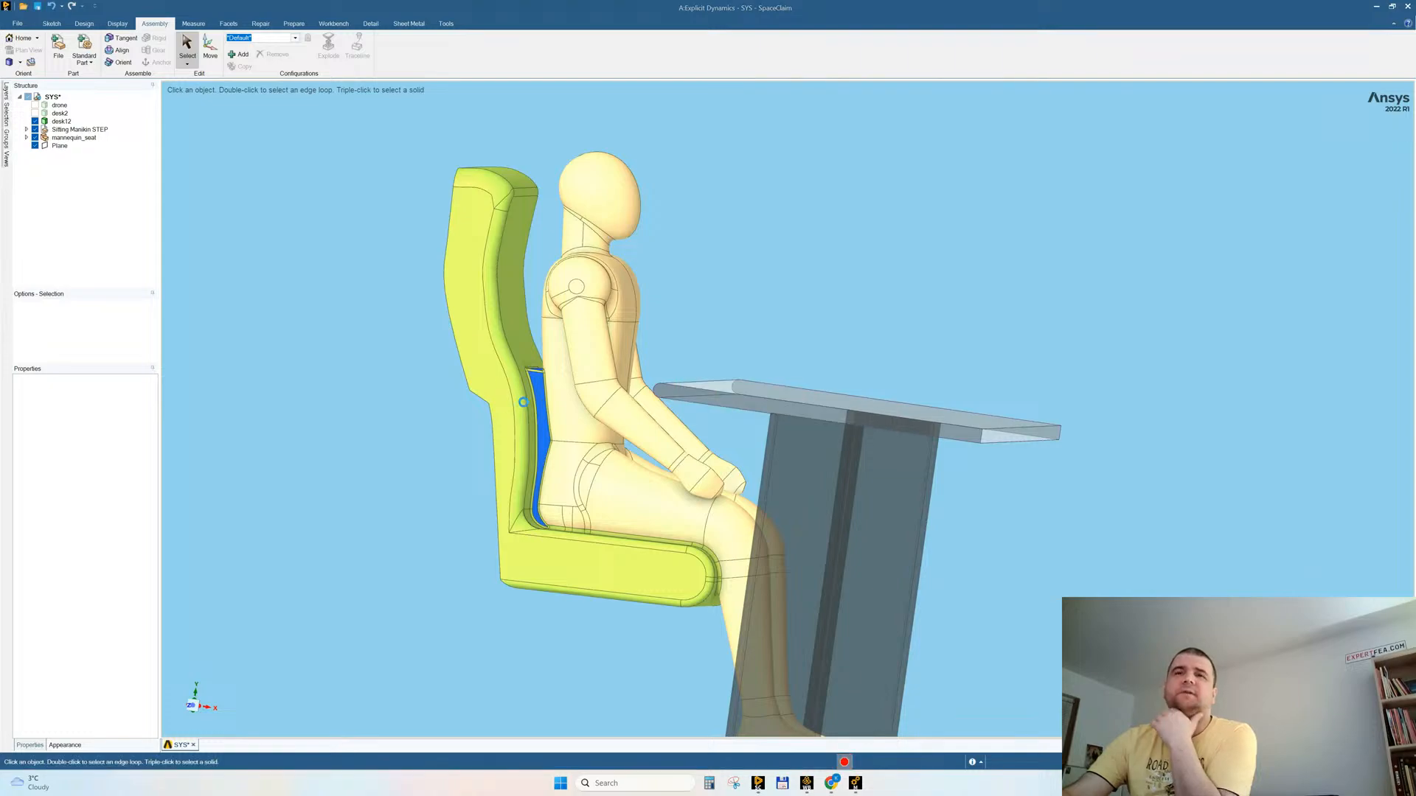
# Step: Try to remove the equal-radius rounds around the mannequin's hip, starting from the small round face at the upper thigh
pyautogui.click(763, 407)
pyautogui.moveTo(763, 407); pyautogui.dragTo(772, 289, button='middle')
pyautogui.click(888, 487)
pyautogui.moveTo(887, 487); pyautogui.dragTo(767, 386, button='middle')
pyautogui.keyDown('shift'); pyautogui.moveTo(848, 354); pyautogui.dragTo(855, 443, button='middle'); pyautogui.keyUp('shift')
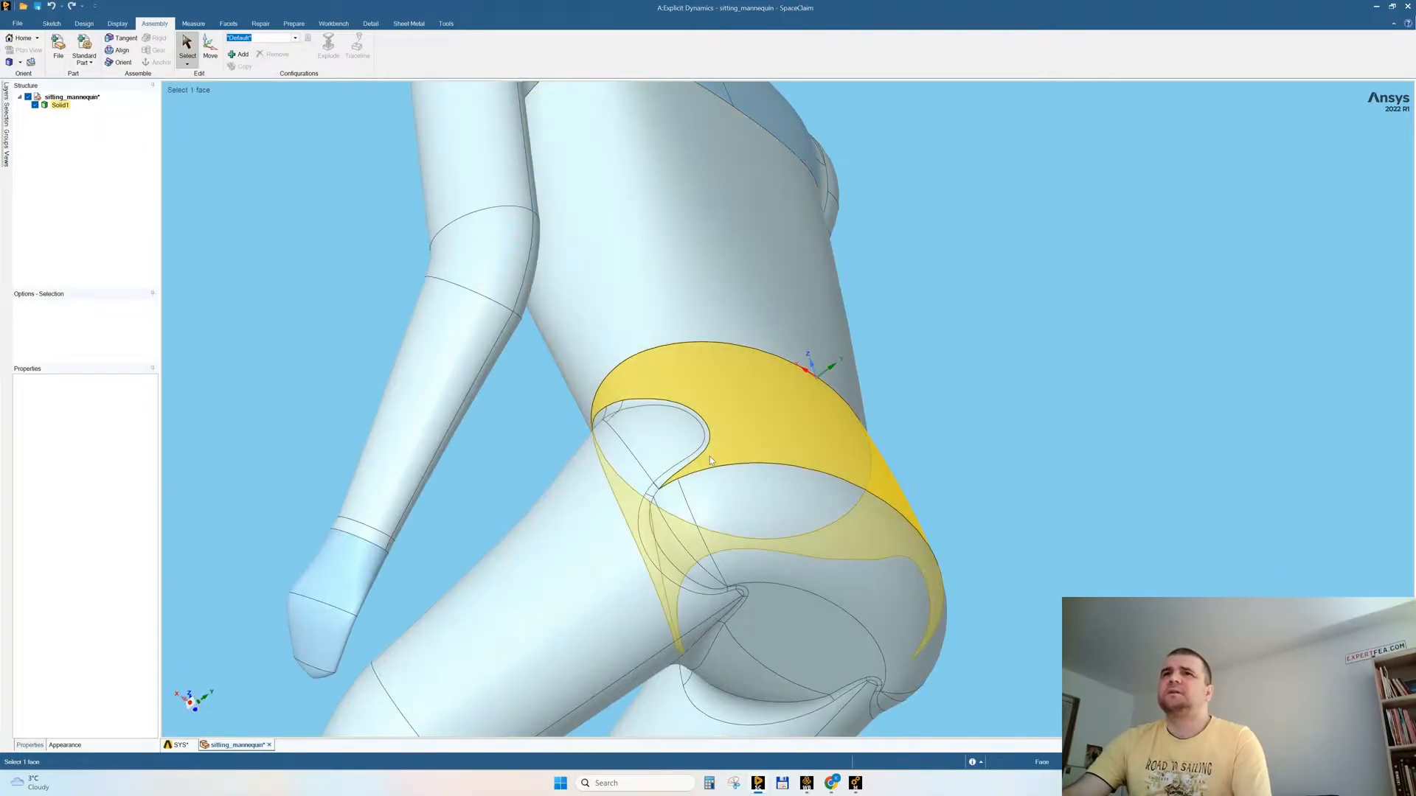
pyautogui.click(710, 441)
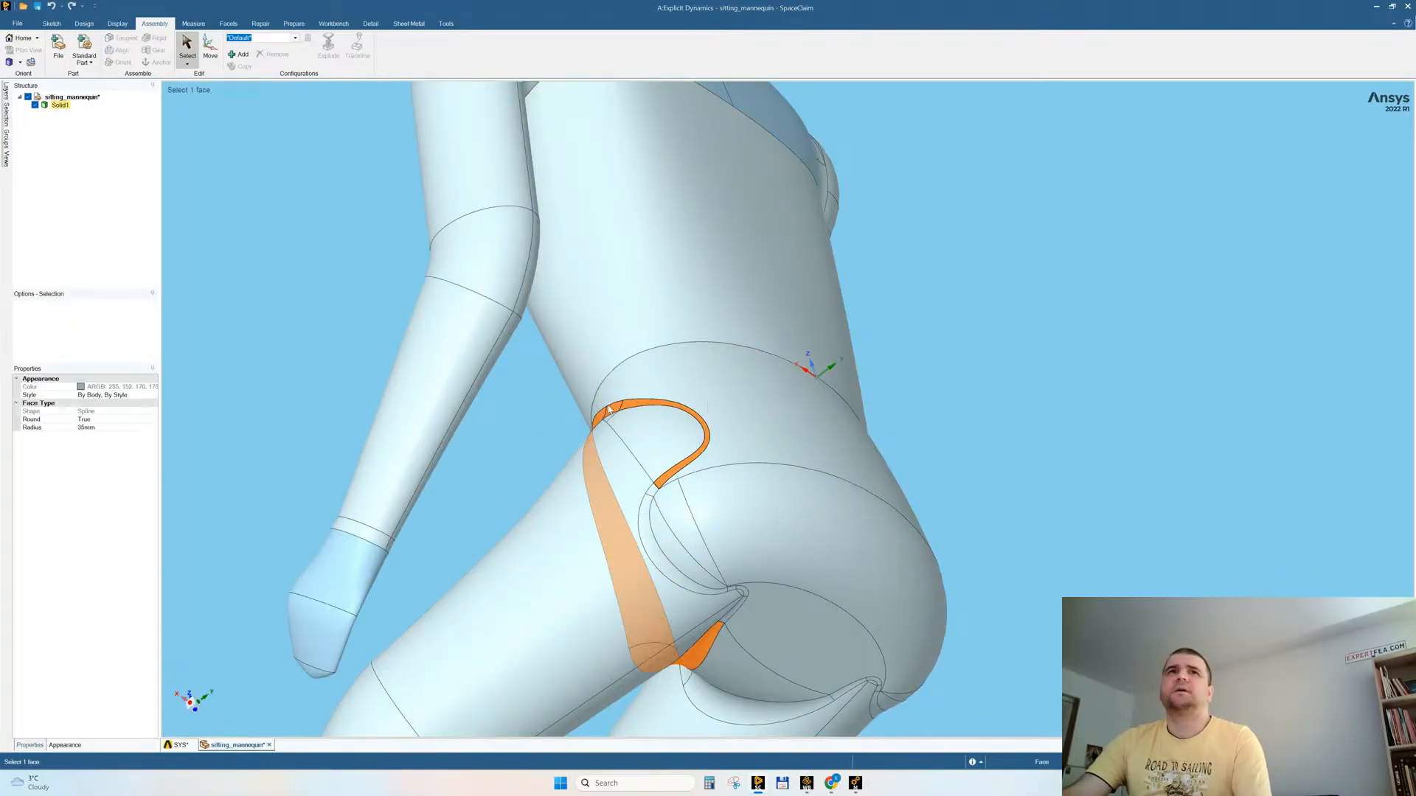
pyautogui.click(253, 217)
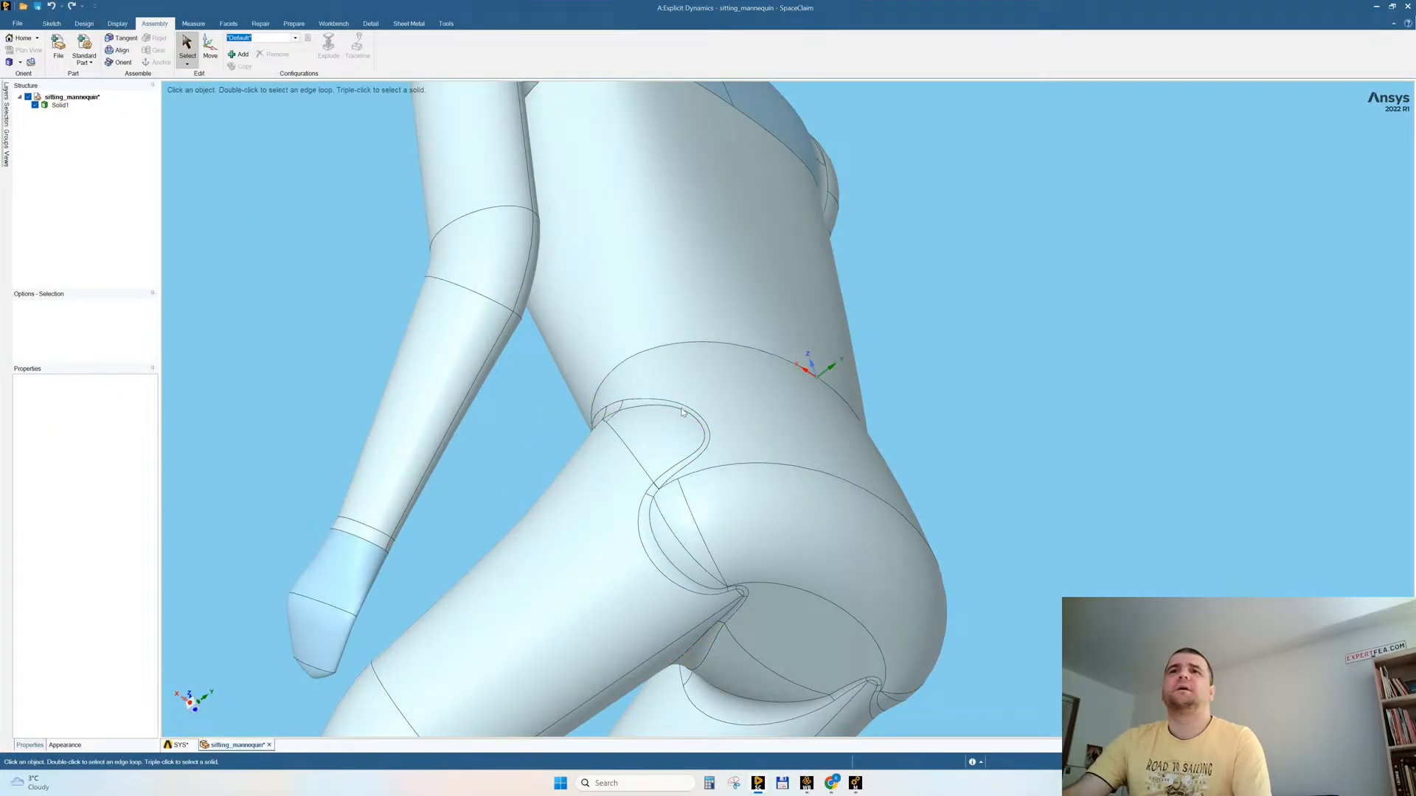
pyautogui.click(612, 408)
pyautogui.click(6, 124)
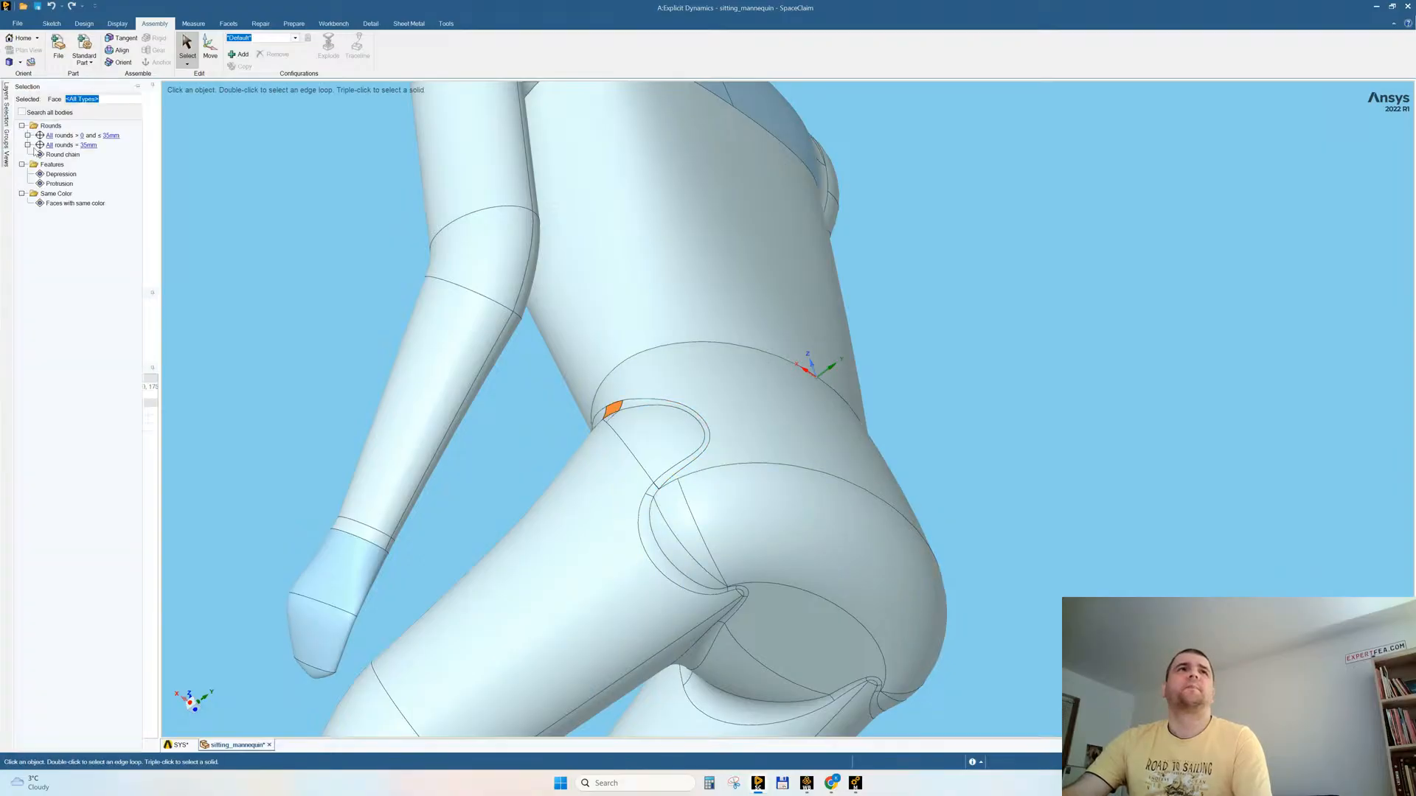
pyautogui.click(46, 144)
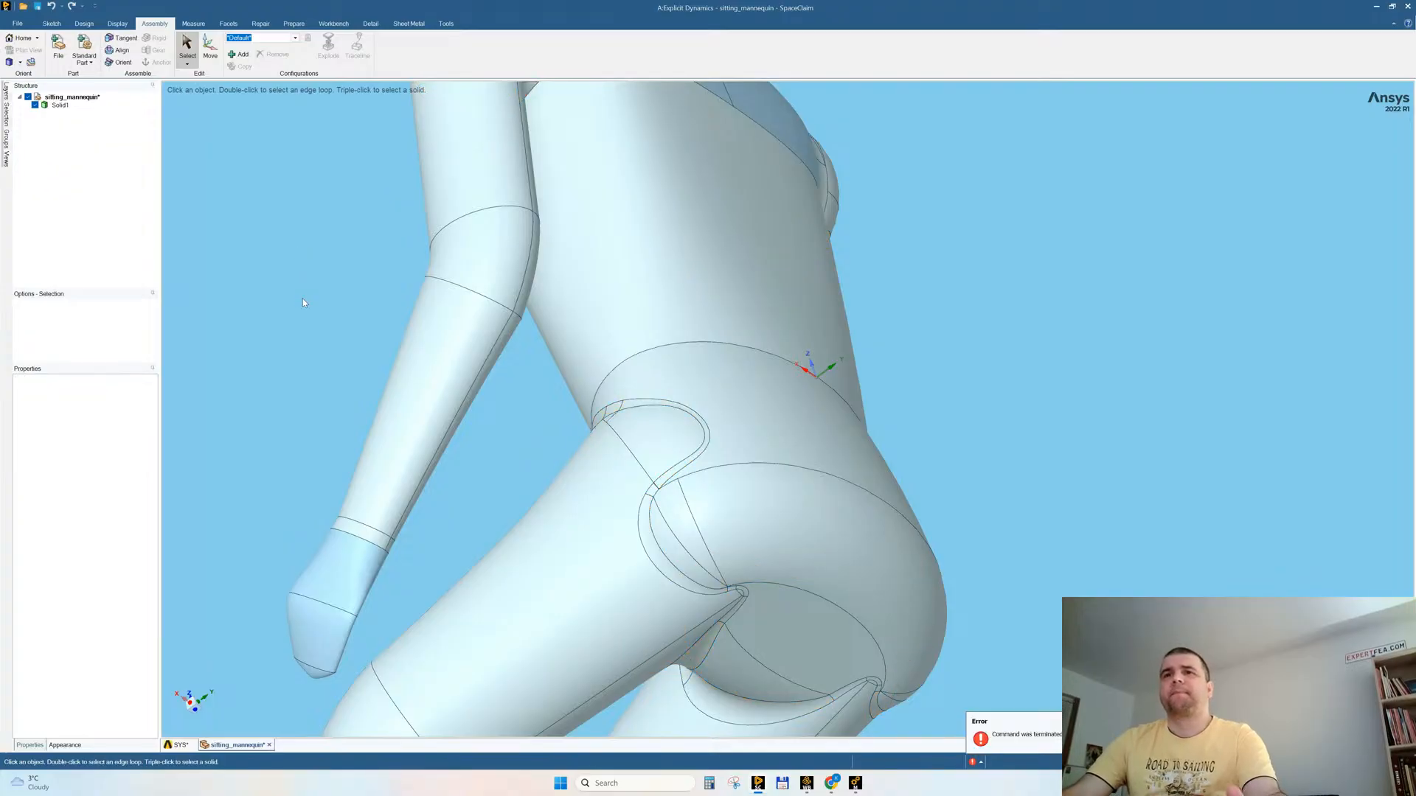
# Step: Replace the seat and seated mannequin in the SYS model with a copy of the whole sitting_mannequin solid
pyautogui.keyDown('ctrl'); pyautogui.moveTo(721, 441); pyautogui.dragTo(834, 413, button='middle'); pyautogui.keyUp('ctrl')
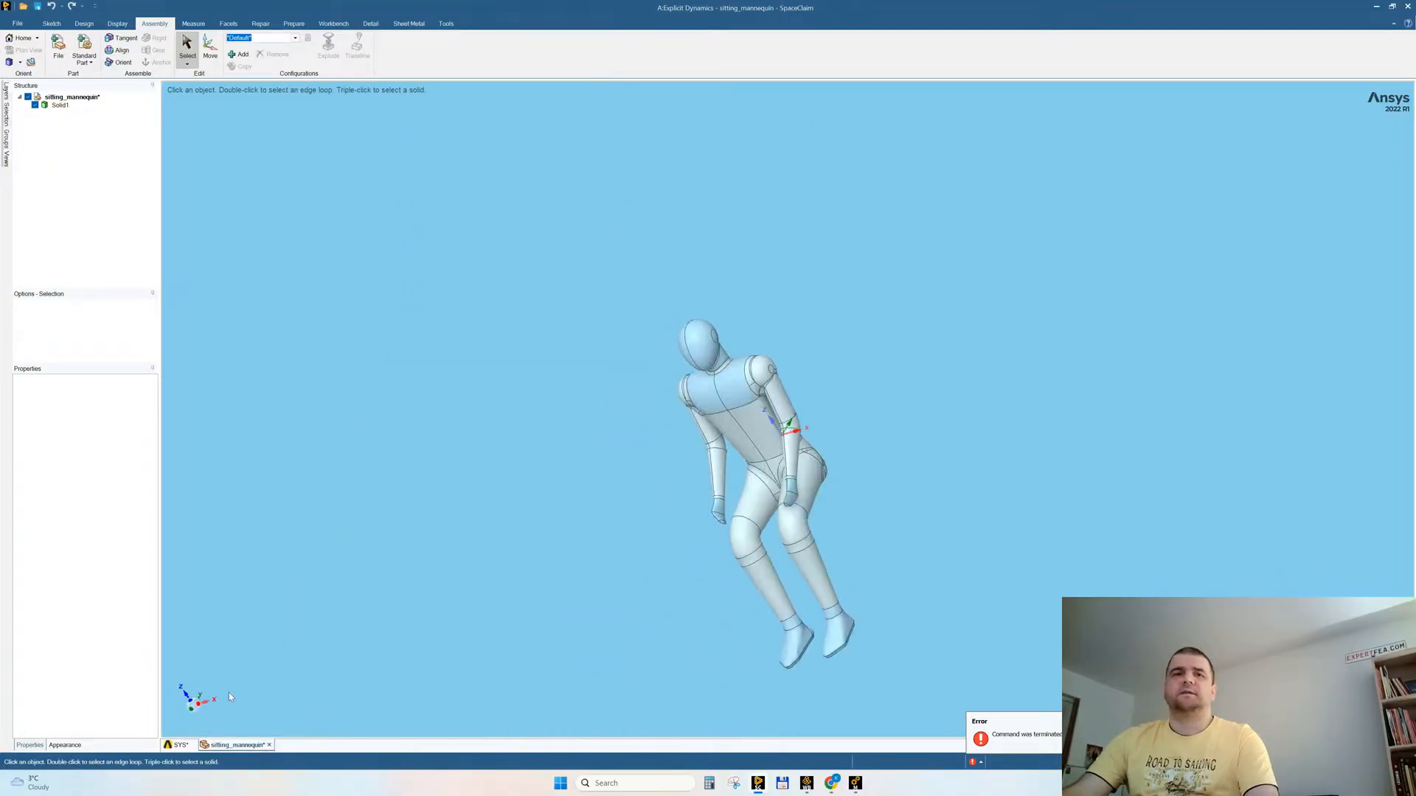
pyautogui.tripleClick(702, 331)
pyautogui.click(182, 749)
pyautogui.click(483, 338)
pyautogui.hotkey('ctrl', 'a')
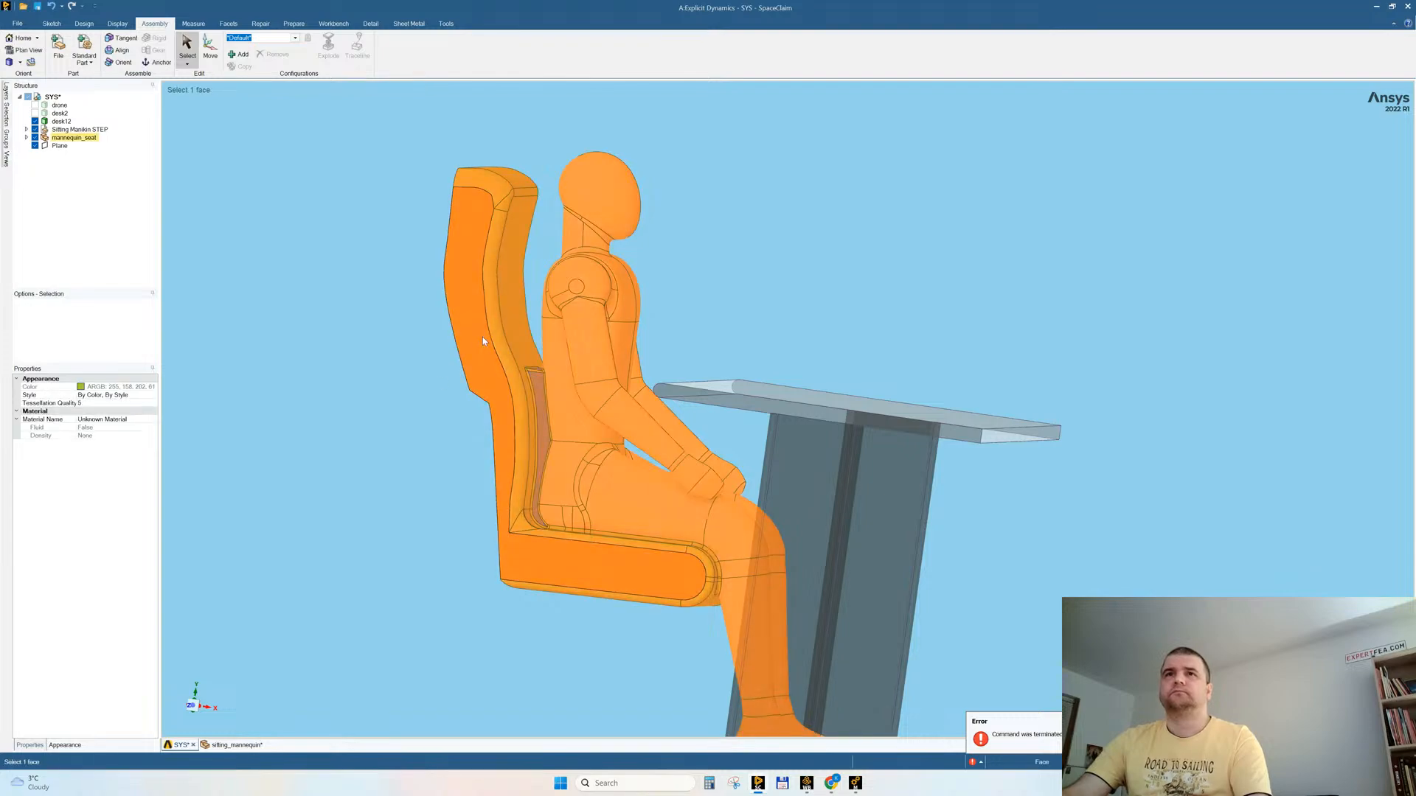
pyautogui.press('Delete')
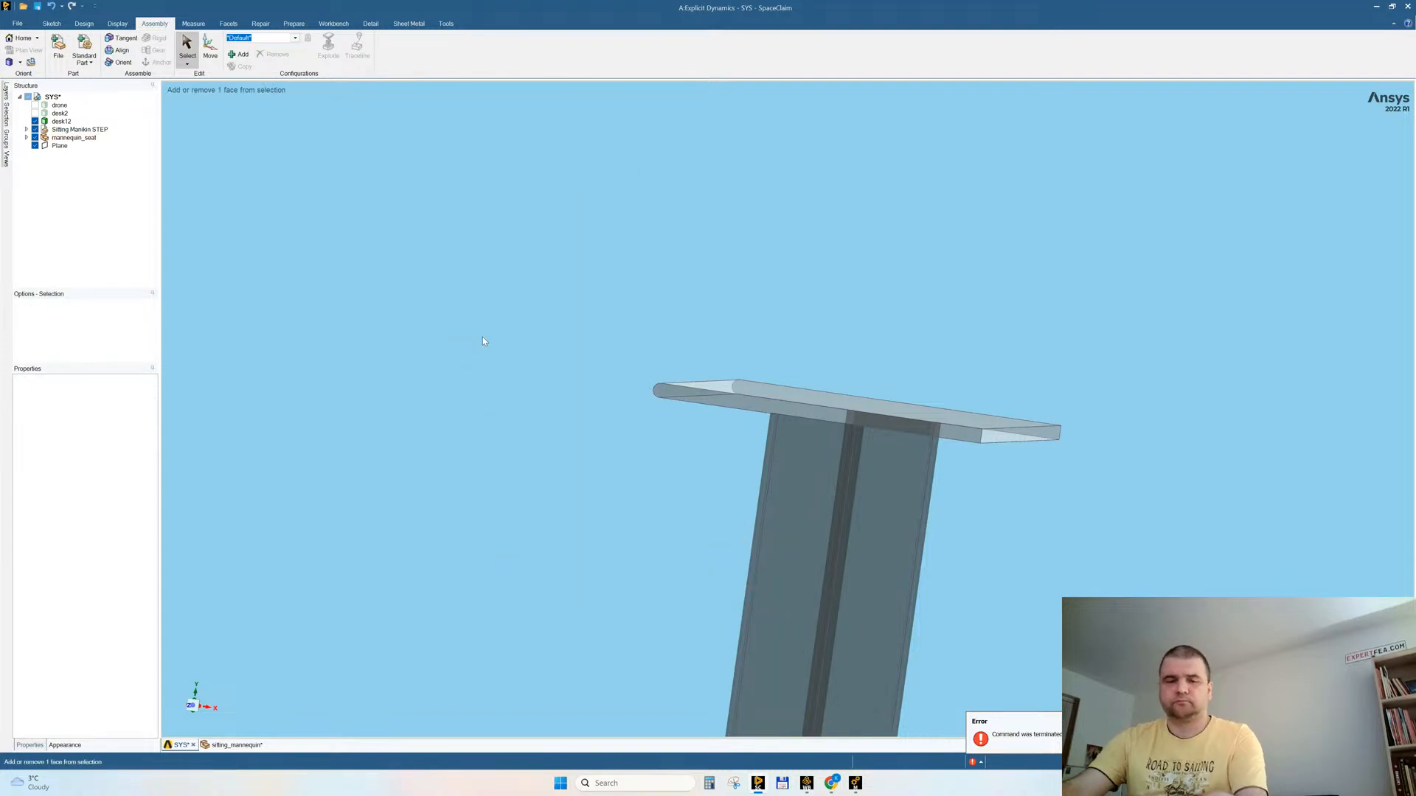
pyautogui.hotkey('ctrl', 'v')
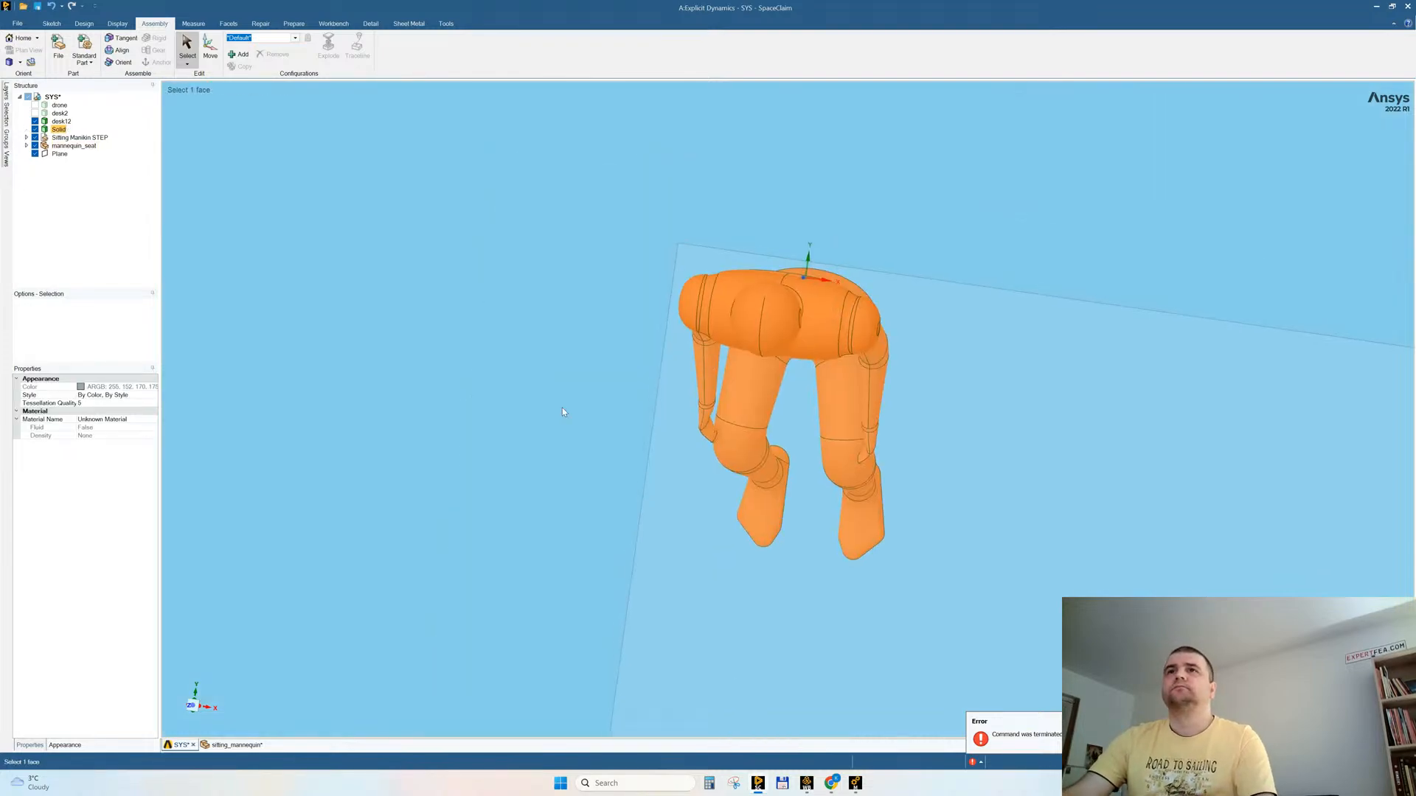
# Step: Rotate the pasted mannequin by 90° about two different axes so it sits upright, facing the desk
pyautogui.moveTo(586, 404); pyautogui.dragTo(601, 370, button='middle')
pyautogui.scroll(-10, 582, 313)
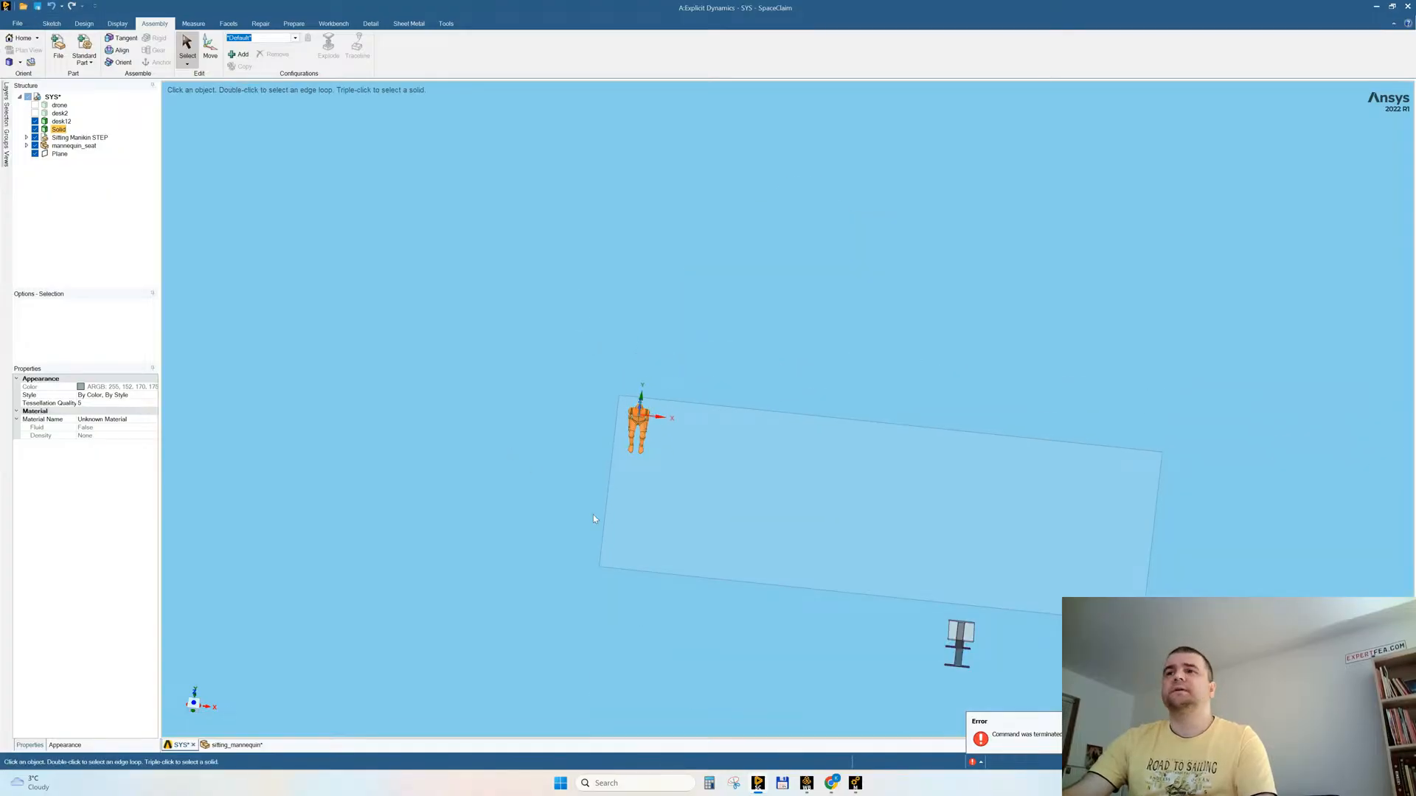
pyautogui.moveTo(610, 459); pyautogui.dragTo(649, 457, button='middle')
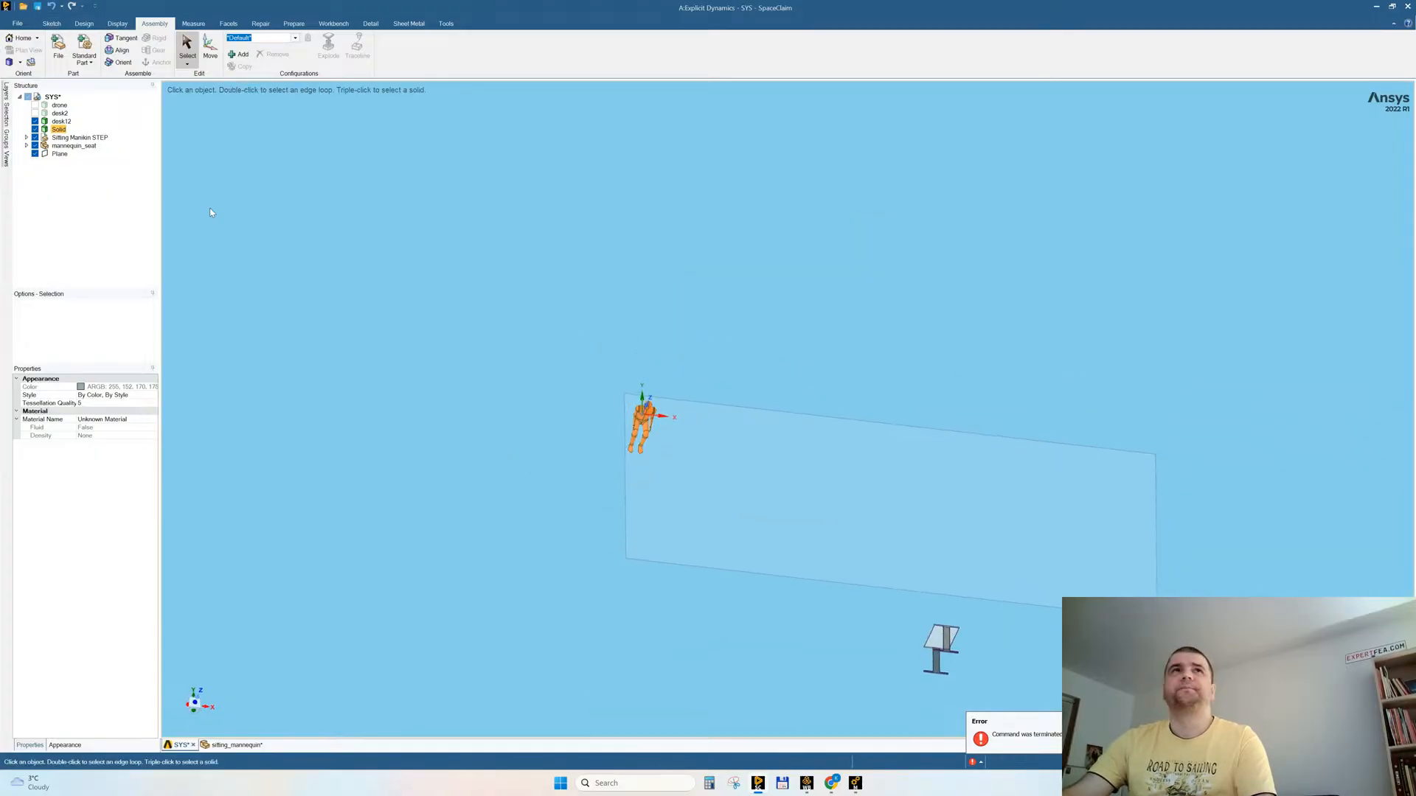
pyautogui.click(210, 46)
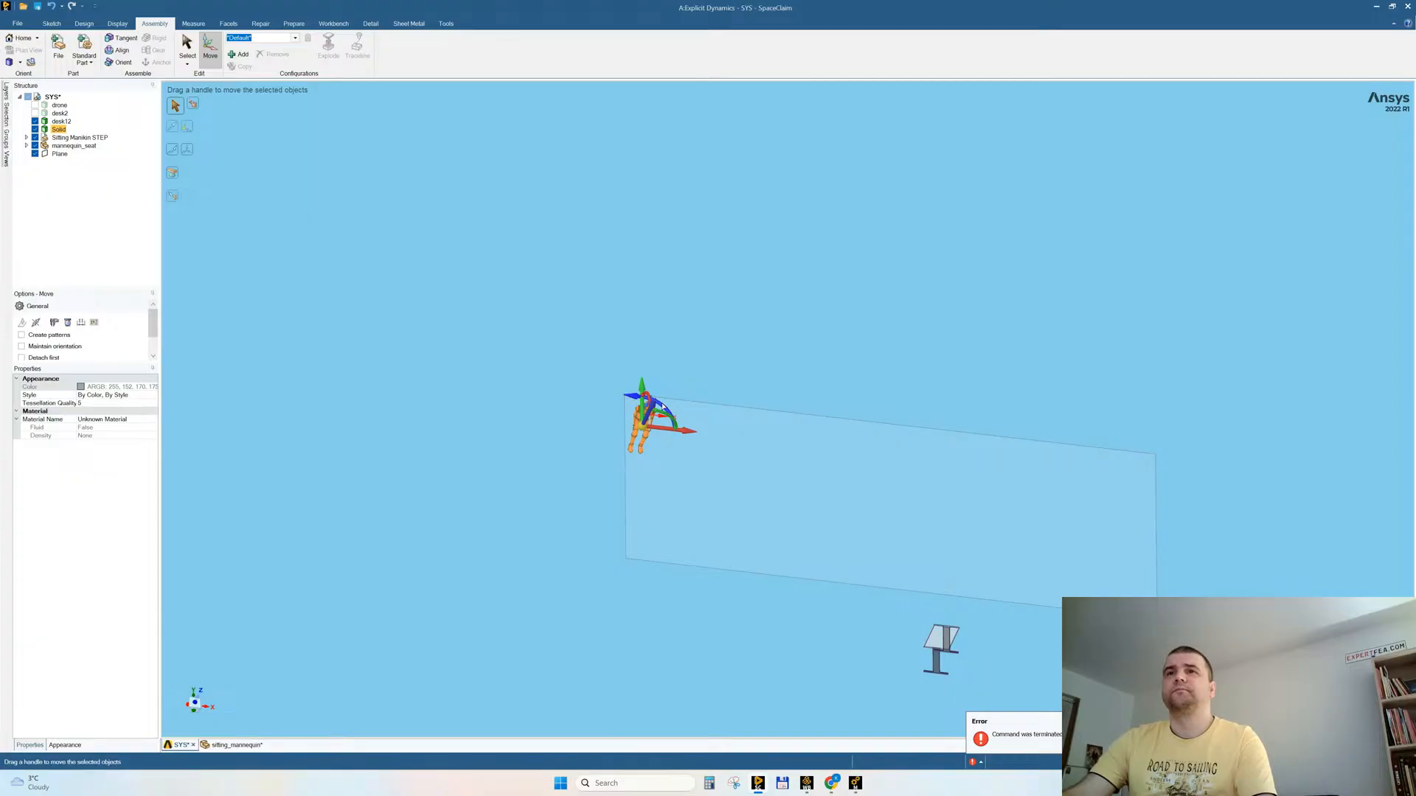
pyautogui.moveTo(662, 405); pyautogui.dragTo(616, 408)
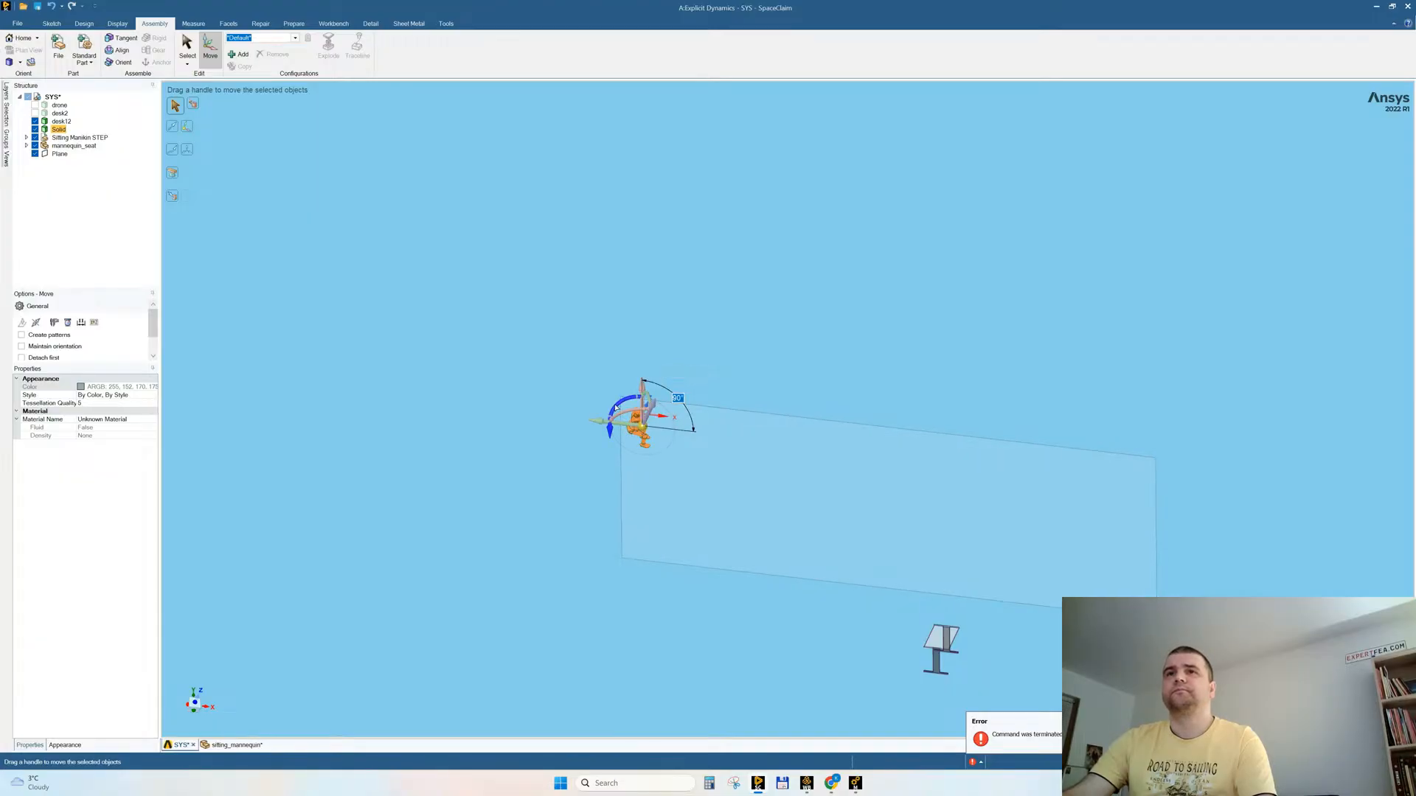
pyautogui.moveTo(722, 484); pyautogui.dragTo(709, 474, button='middle')
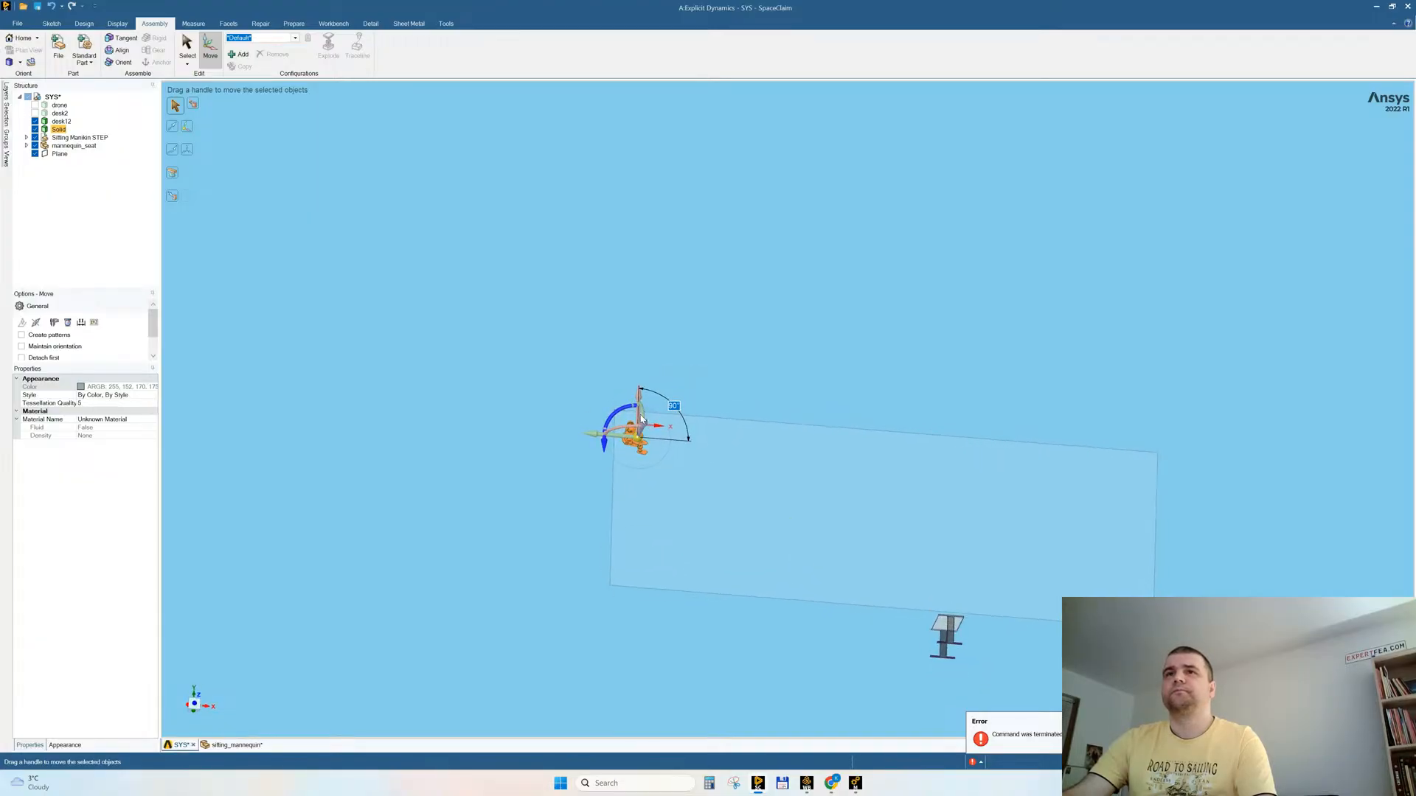
pyautogui.click(642, 413)
pyautogui.write('90')
pyautogui.press('Return')
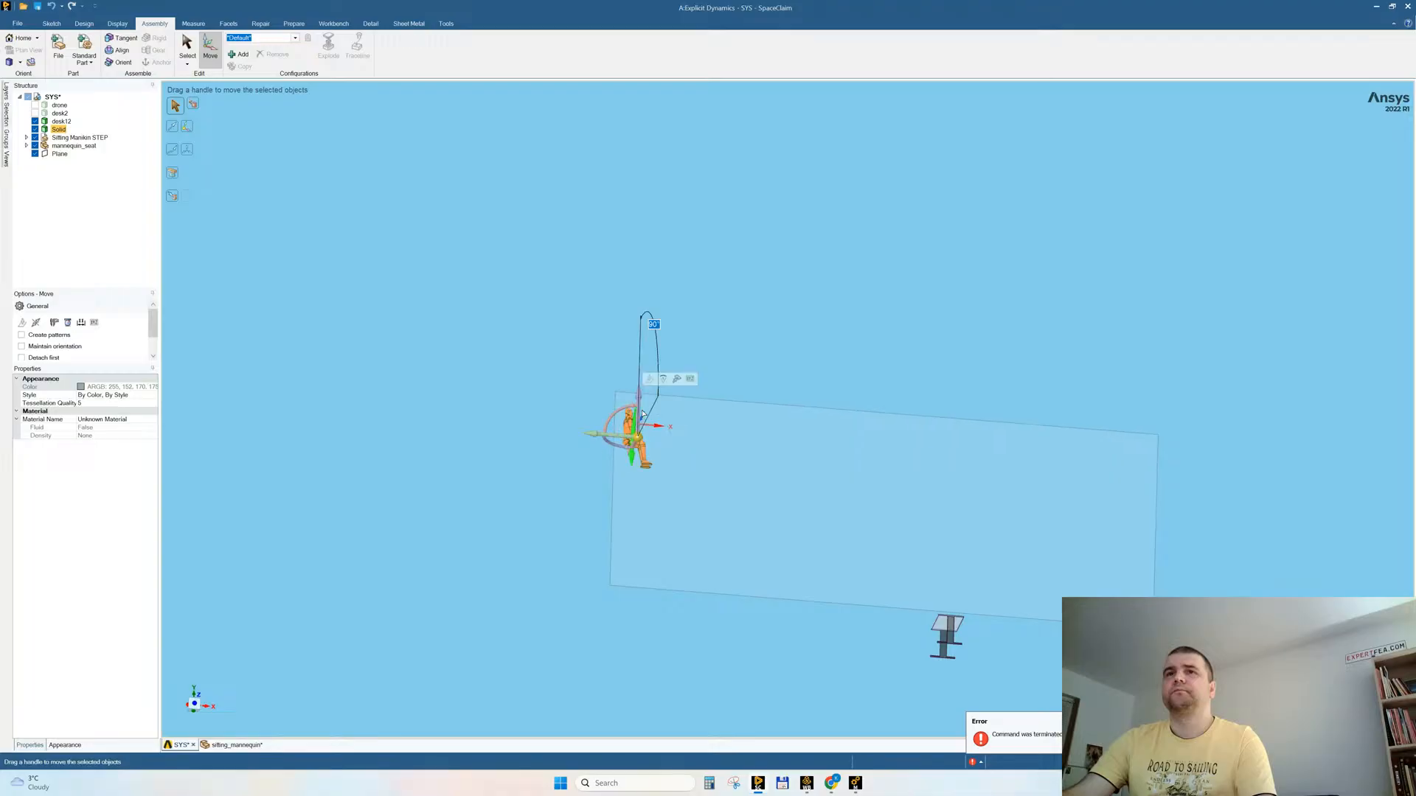
# Step: Move the mannequin across the room to the desk, lower its feet to floor level, and shift it about 133 mm closer
pyautogui.moveTo(642, 413); pyautogui.dragTo(649, 476, button='middle')
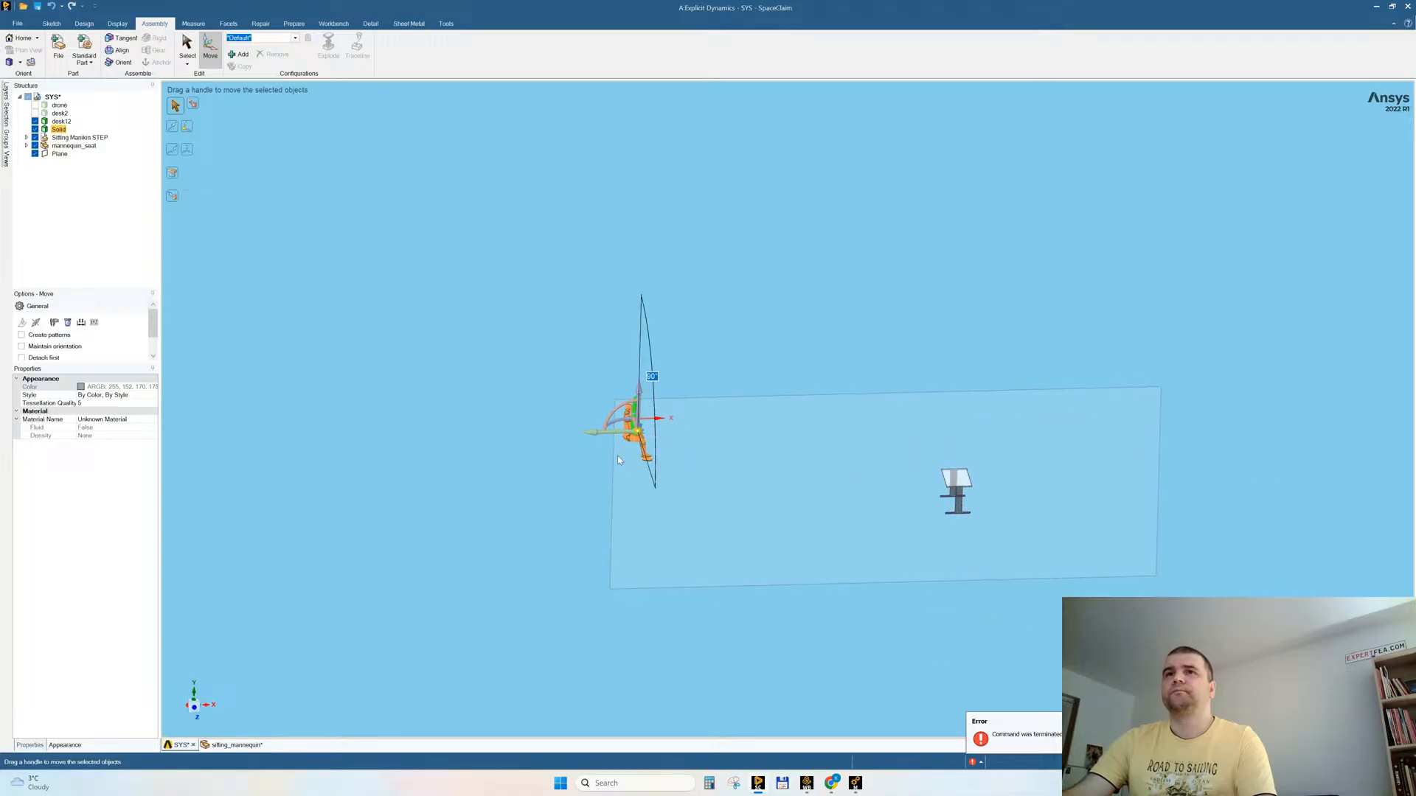
pyautogui.moveTo(595, 435); pyautogui.dragTo(845, 428)
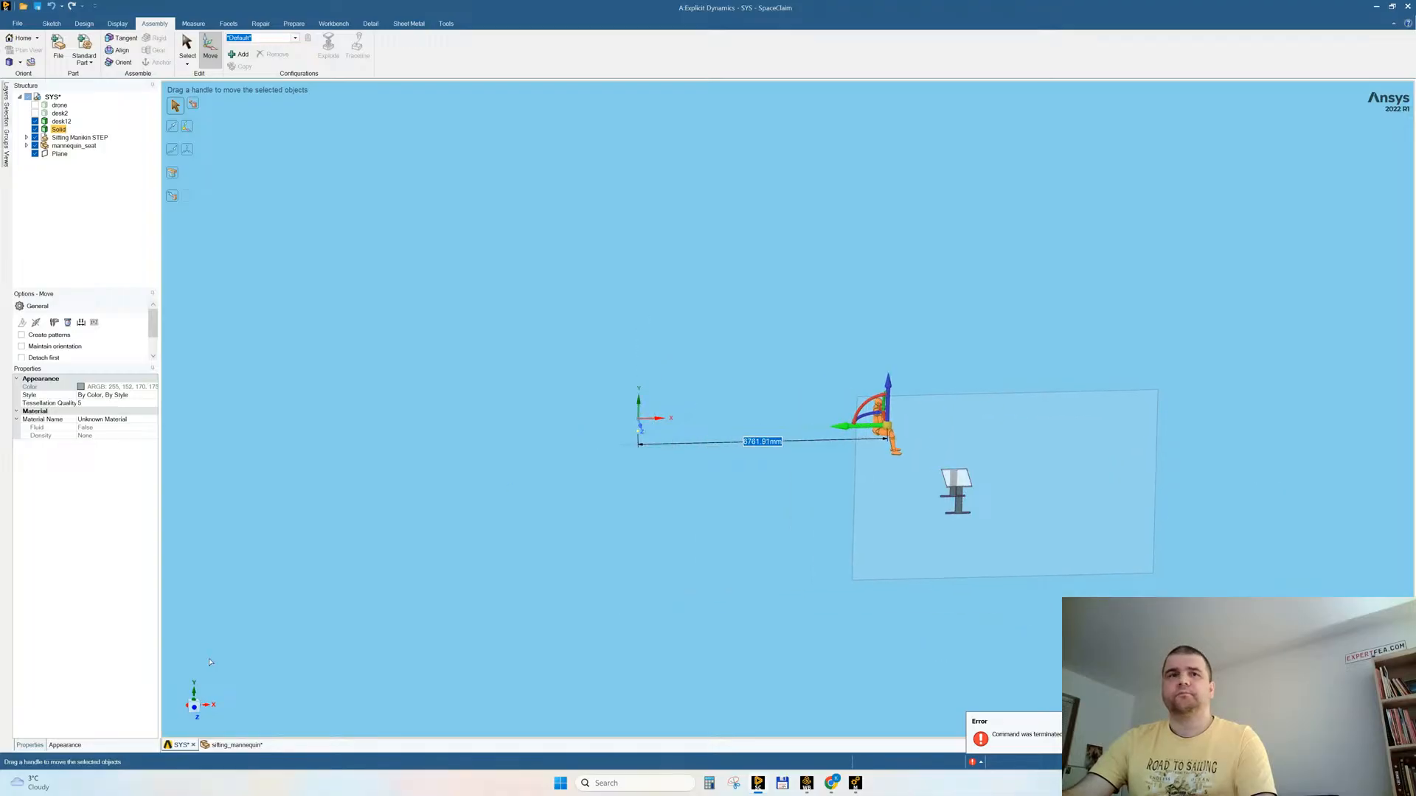
pyautogui.scroll(5, 951, 501)
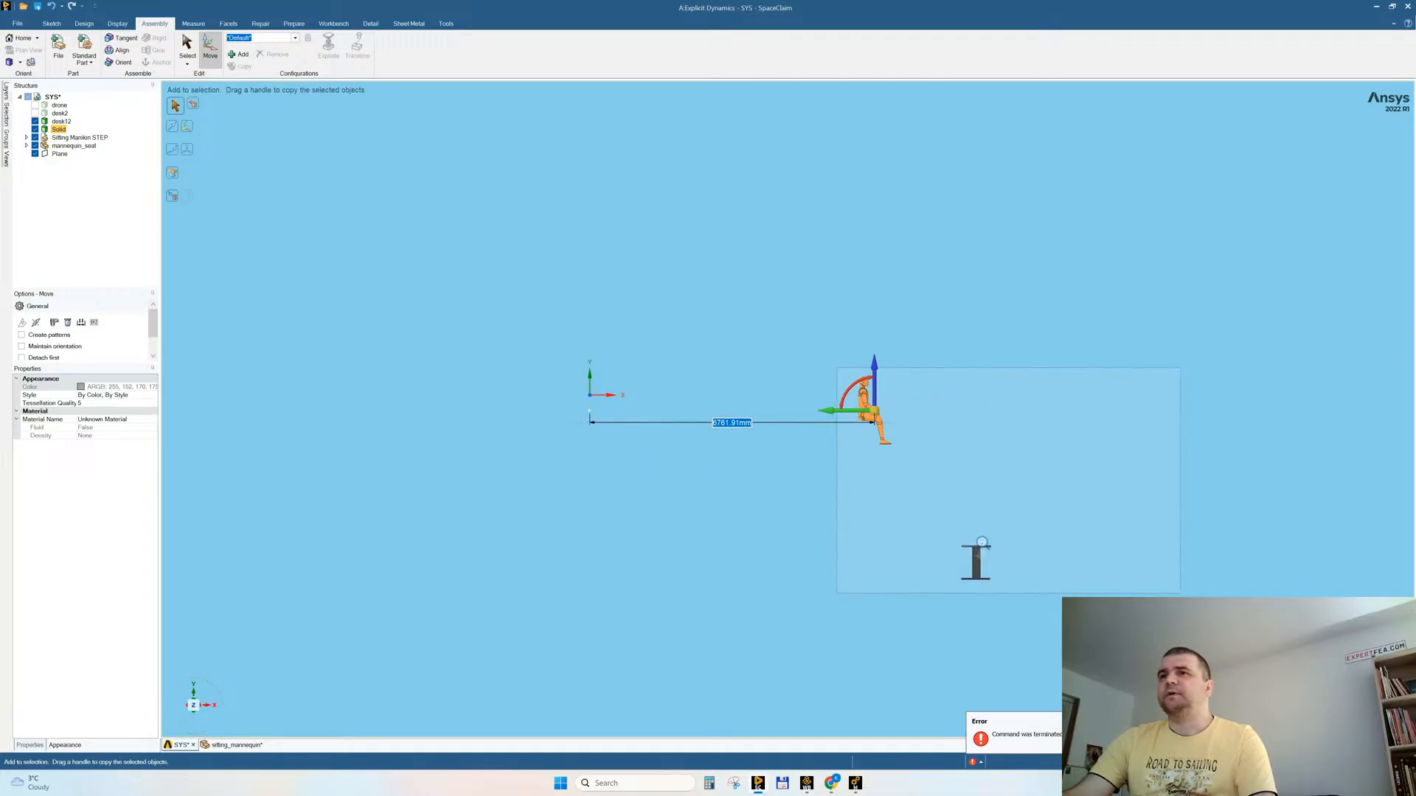
pyautogui.moveTo(749, 226); pyautogui.dragTo(913, 520)
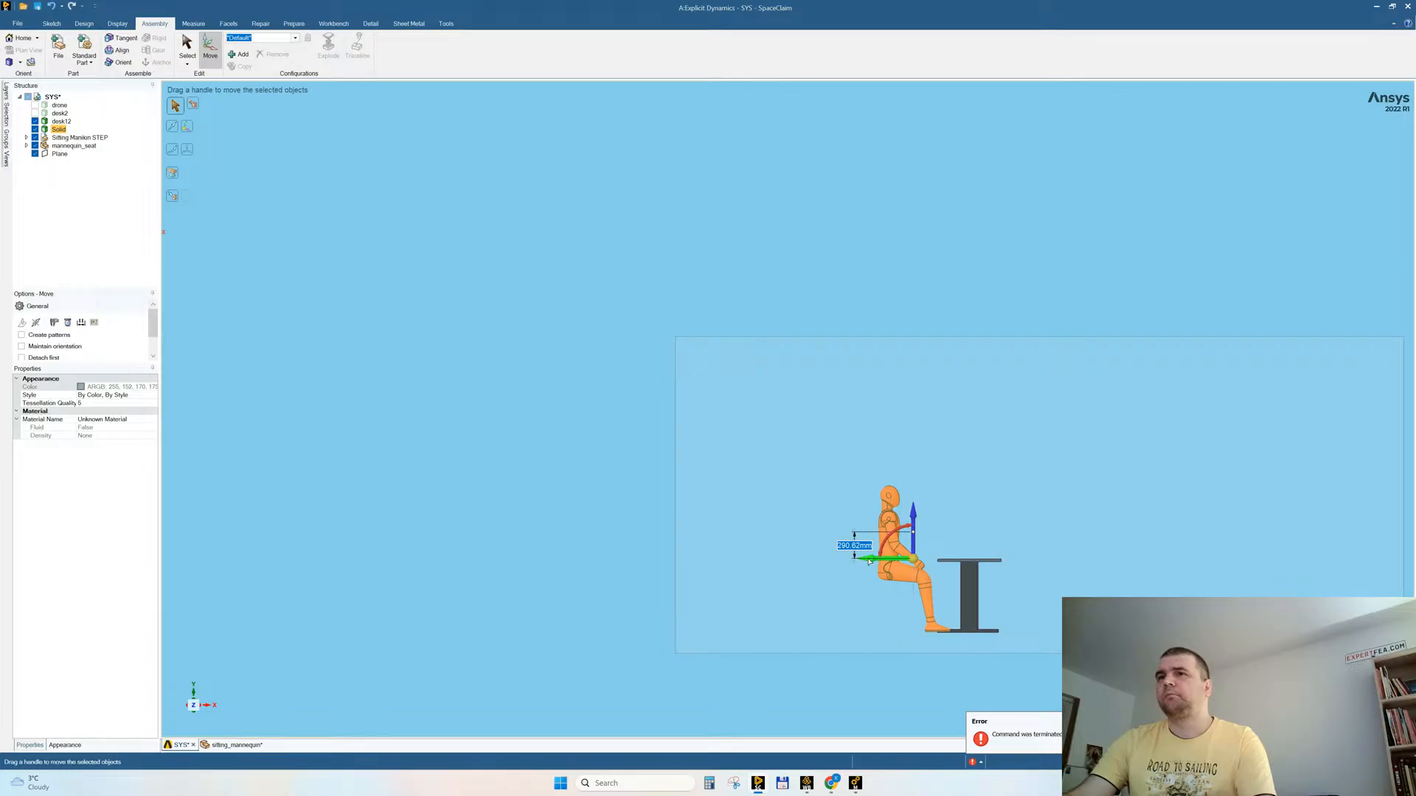
pyautogui.moveTo(873, 562); pyautogui.dragTo(881, 561)
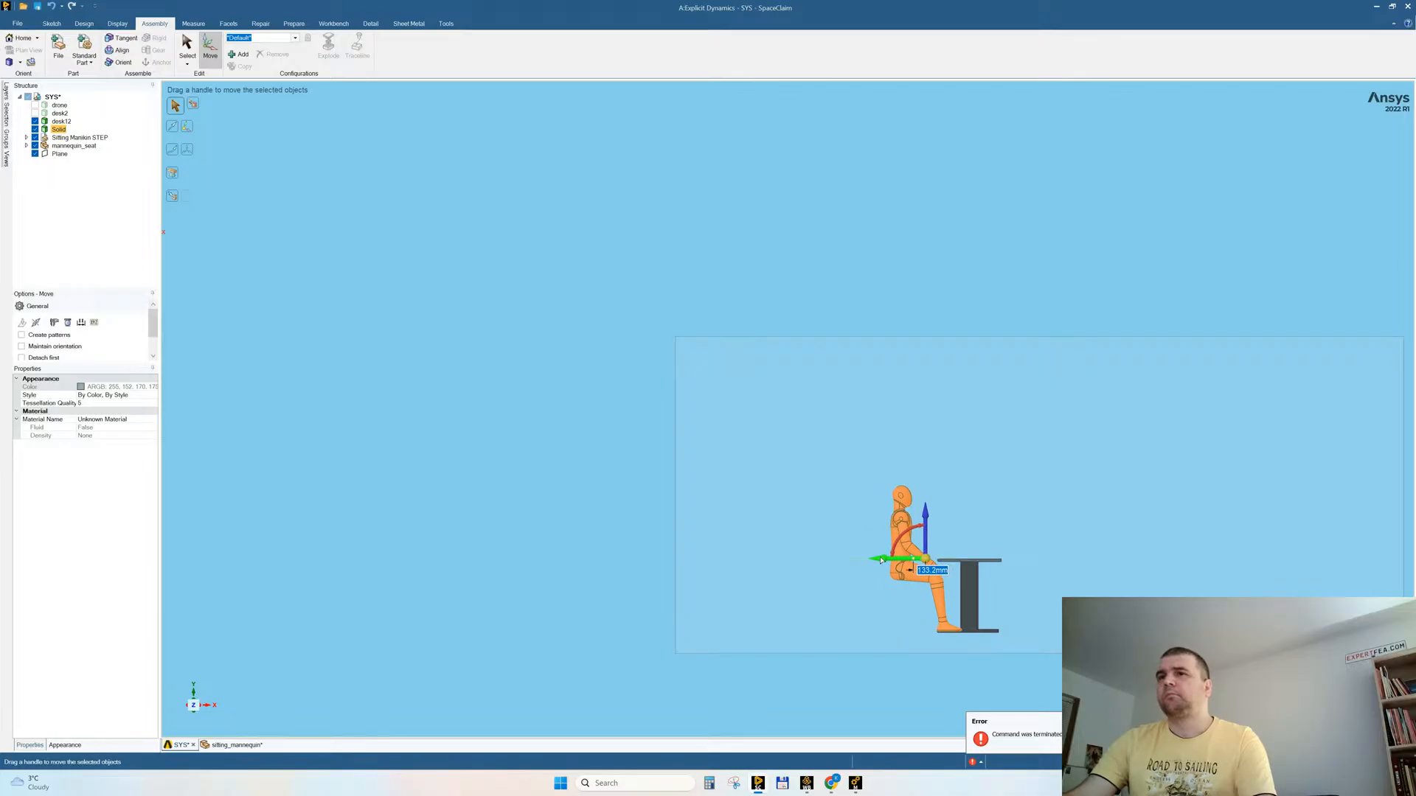
pyautogui.click(542, 433)
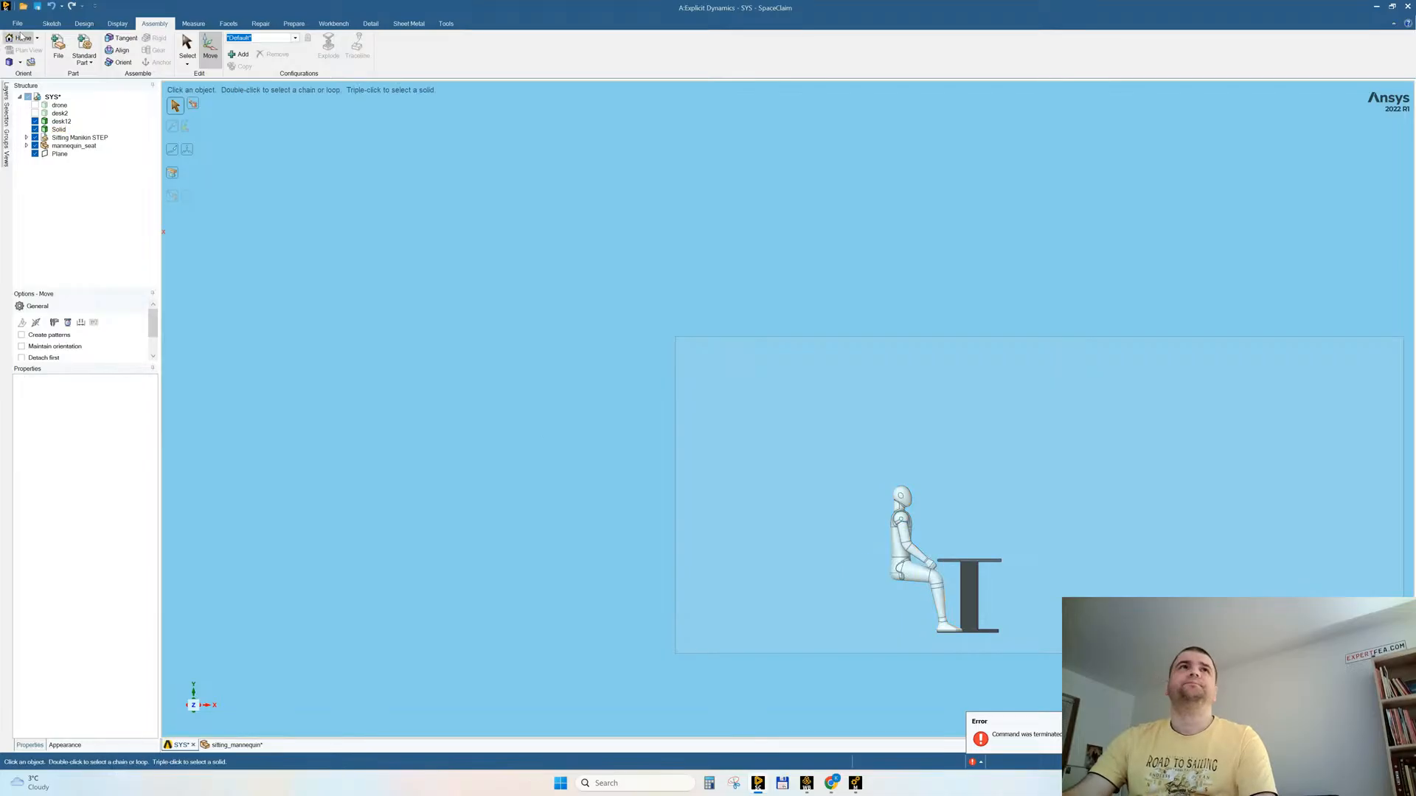
# Step: Insert the IRIS LEGS ! STEP chair into the assembly and examine its slatted backrest, armrests and frame
pyautogui.click(59, 48)
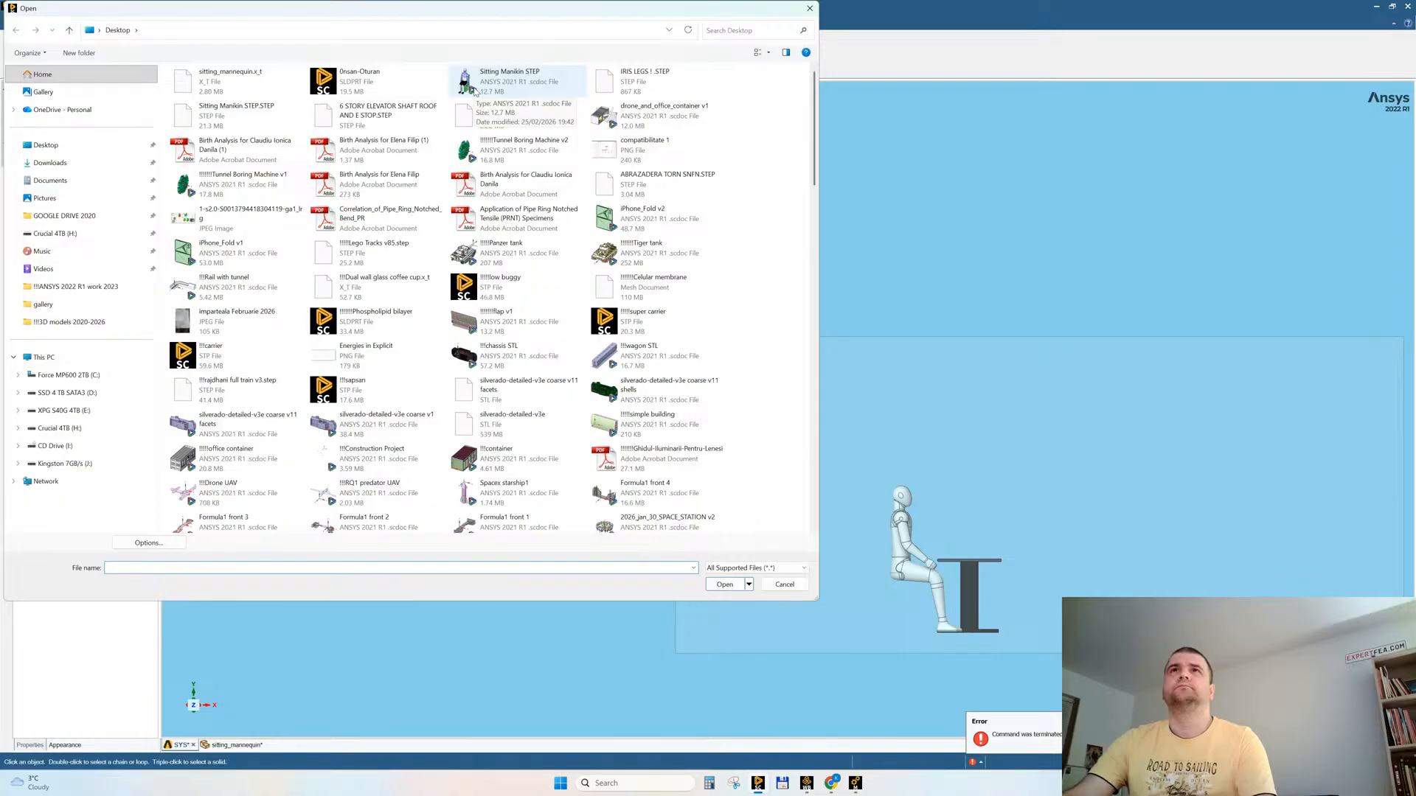
pyautogui.doubleClick(619, 83)
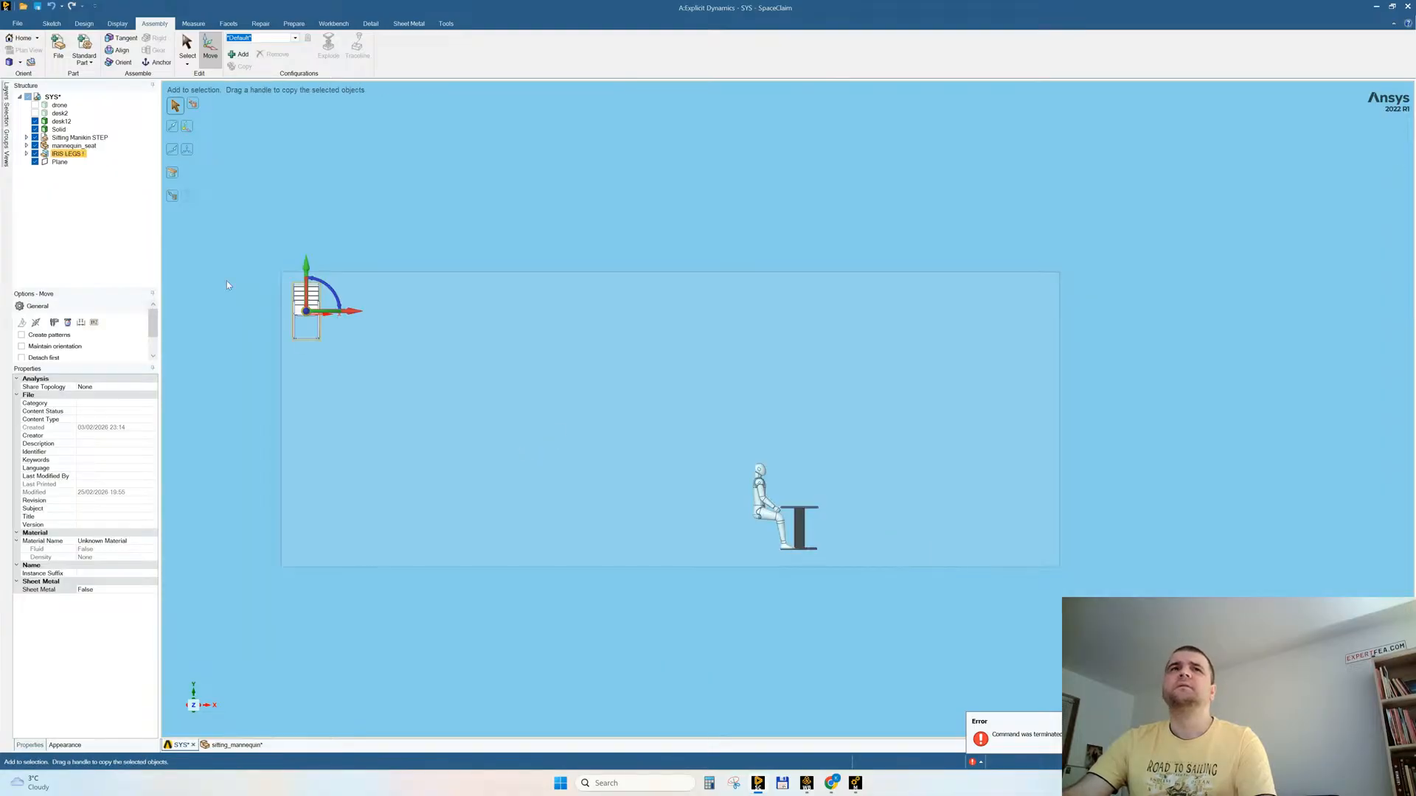
pyautogui.scroll(5, 227, 285)
pyautogui.moveTo(426, 372); pyautogui.dragTo(528, 369, button='middle')
pyautogui.scroll(2, 389, 452)
pyautogui.scroll(5, 390, 452)
pyautogui.moveTo(617, 378)
pyautogui.mouseDown(button='middle')
pyautogui.moveTo(654, 386)
pyautogui.moveTo(667, 347)
pyautogui.moveTo(618, 374)
pyautogui.moveTo(629, 366)
pyautogui.mouseUp(button='middle')
pyautogui.scroll(-3, 534, 389)
pyautogui.scroll(8, 528, 235)
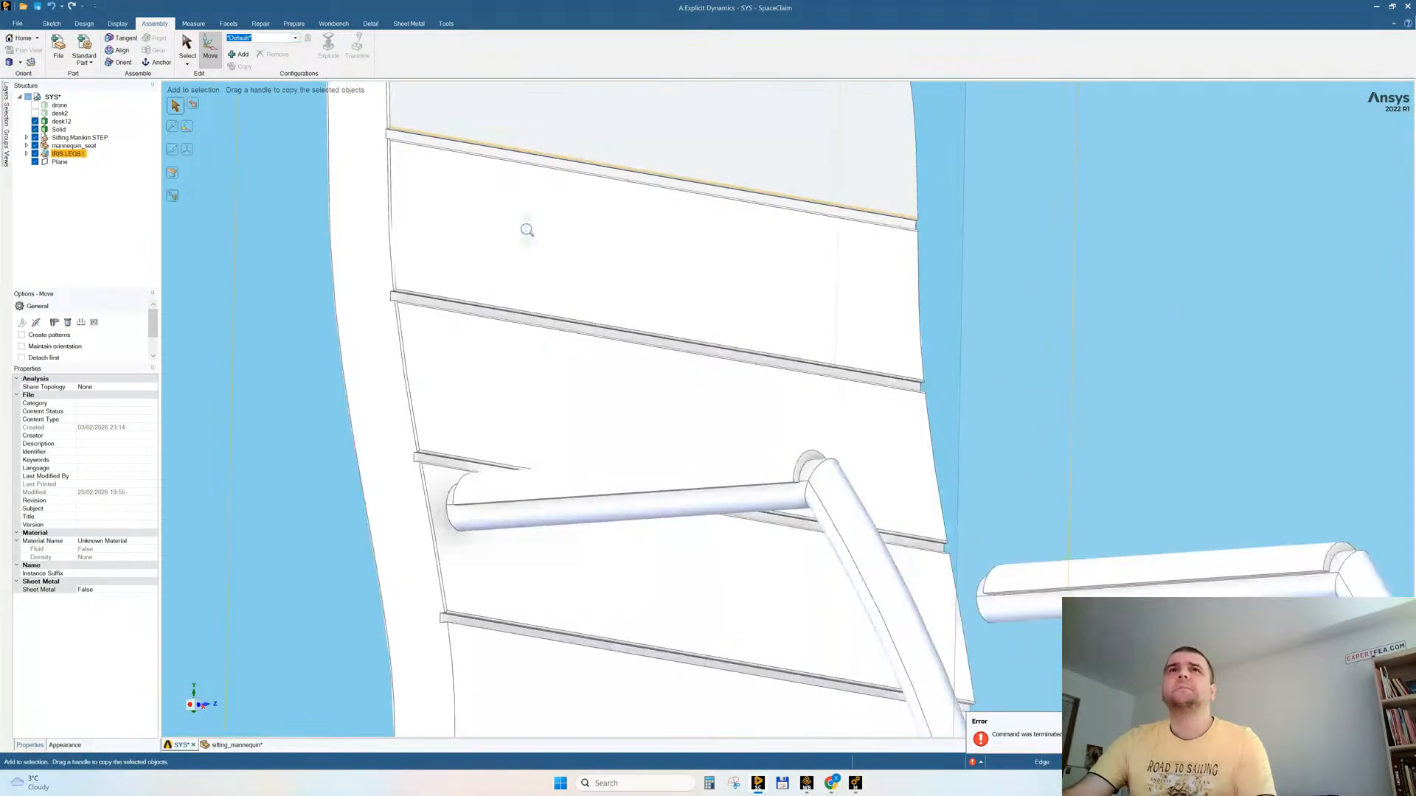
pyautogui.scroll(-2, 528, 235)
pyautogui.scroll(2, 373, 212)
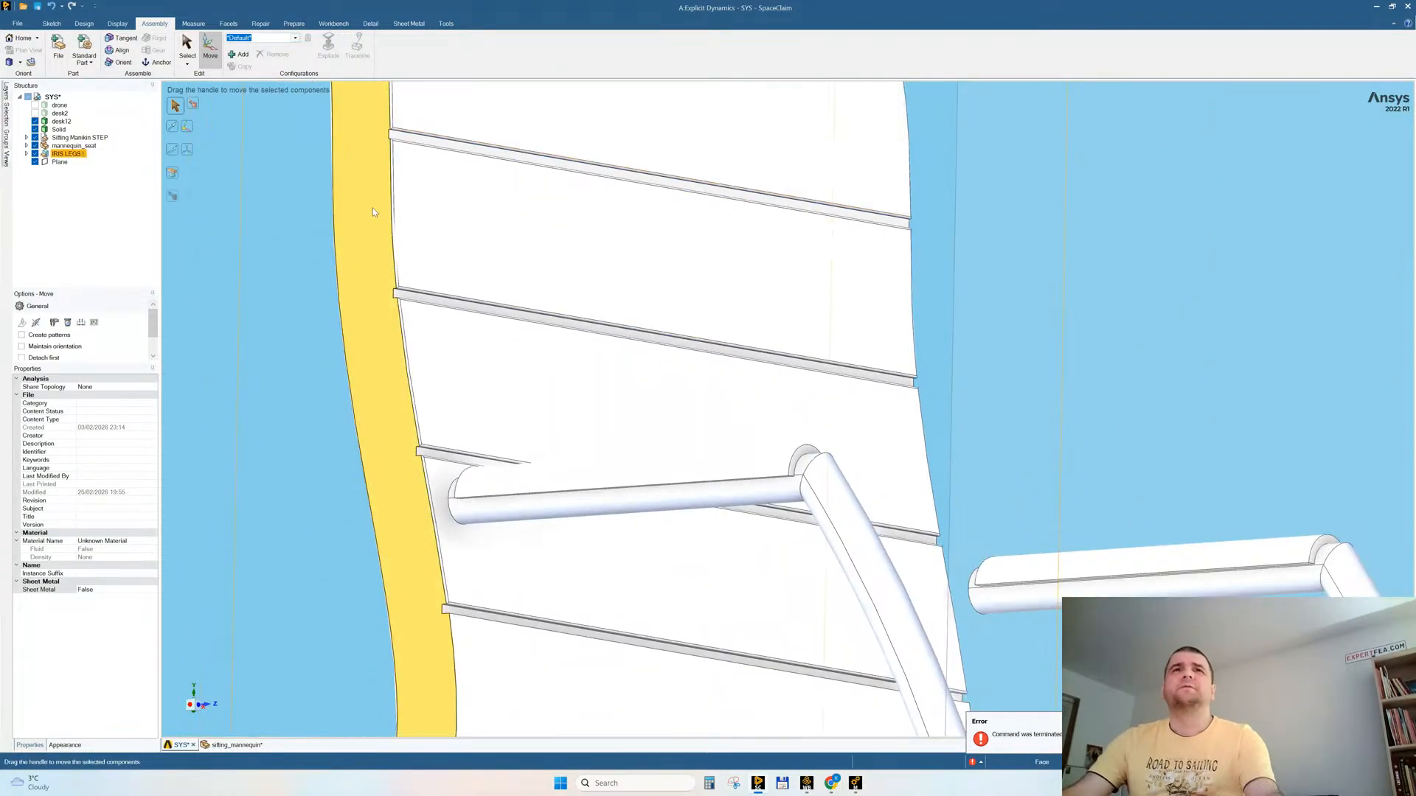
pyautogui.press('Escape')
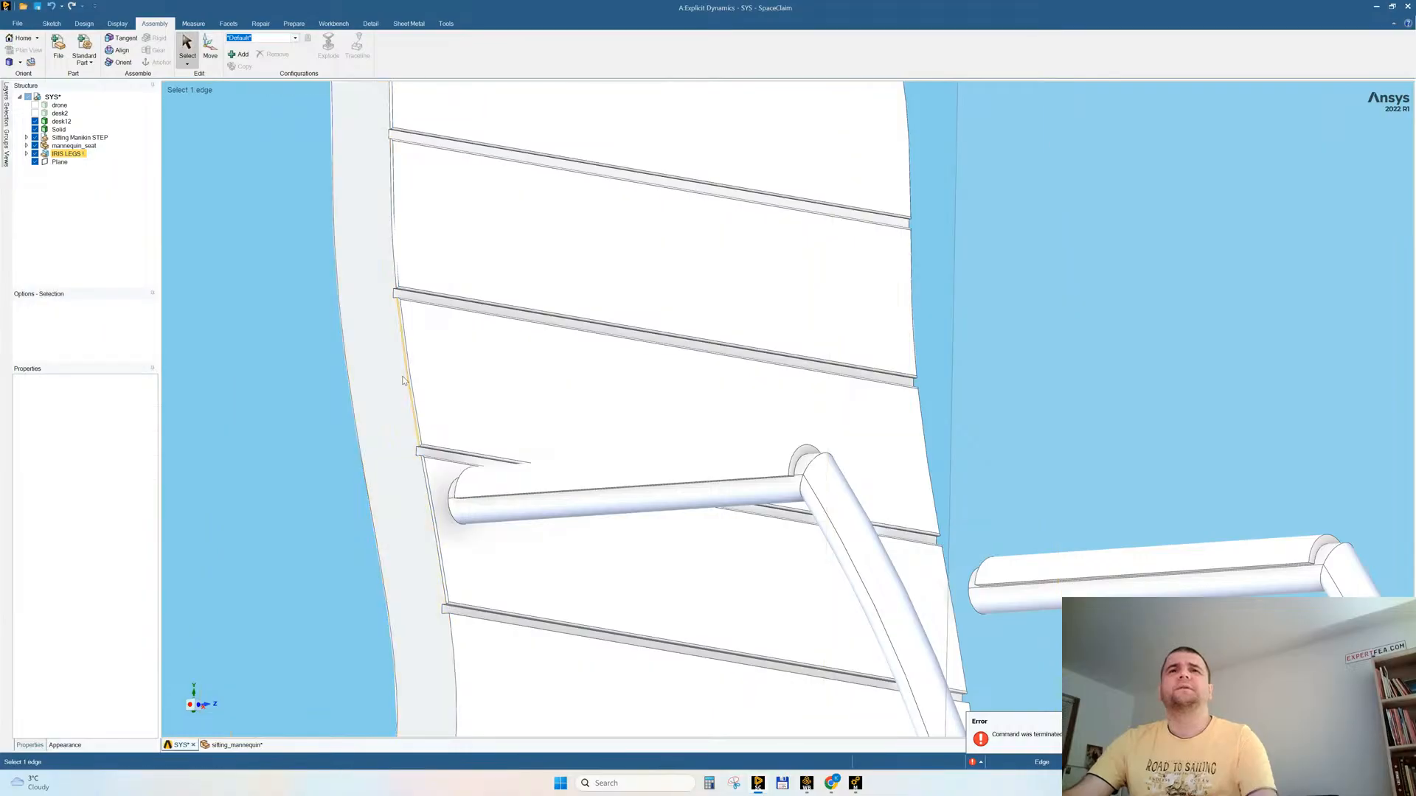
pyautogui.scroll(4, 433, 435)
pyautogui.scroll(-6, 432, 435)
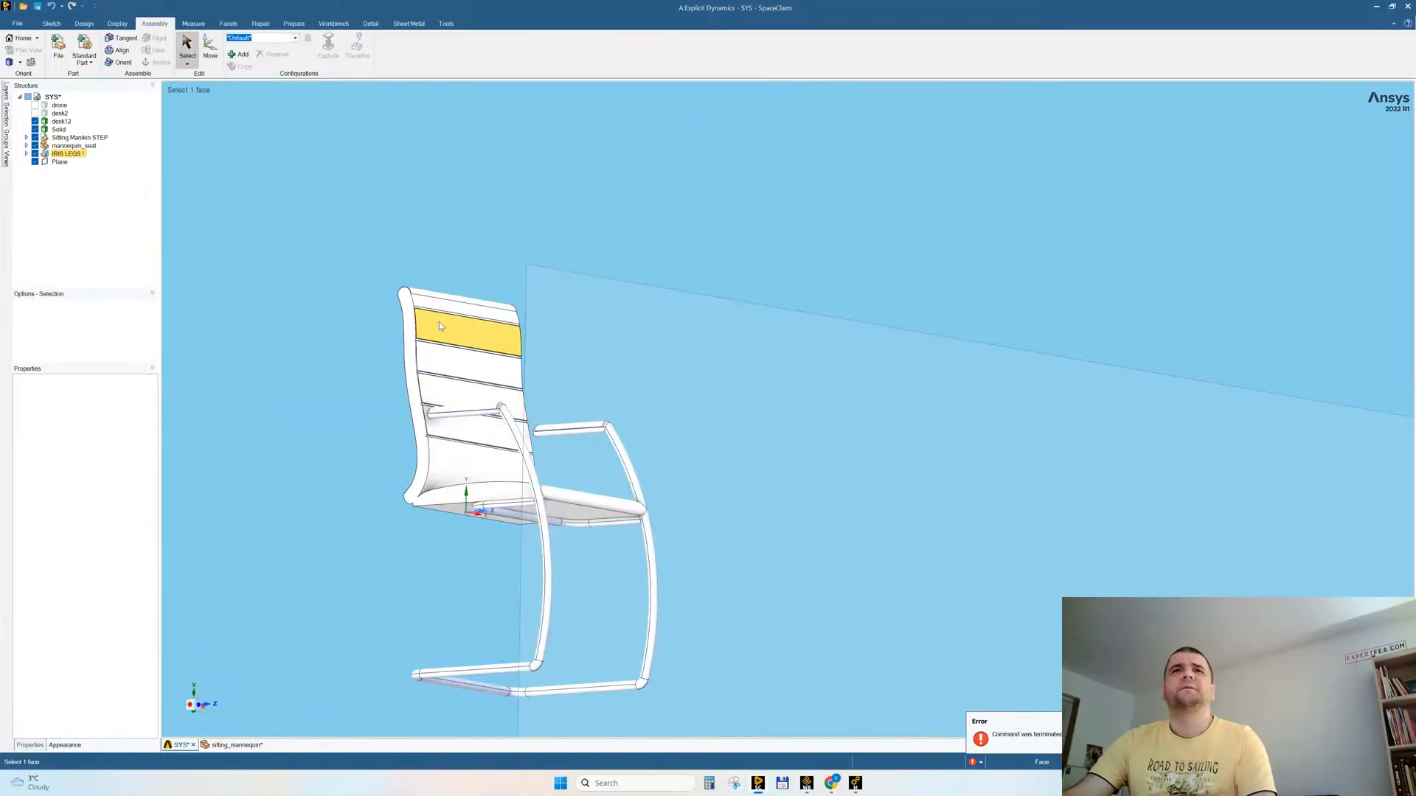
# Step: Delete the inserted chair's body and its two remaining armrest pads
pyautogui.tripleClick(439, 322)
pyautogui.press('Delete')
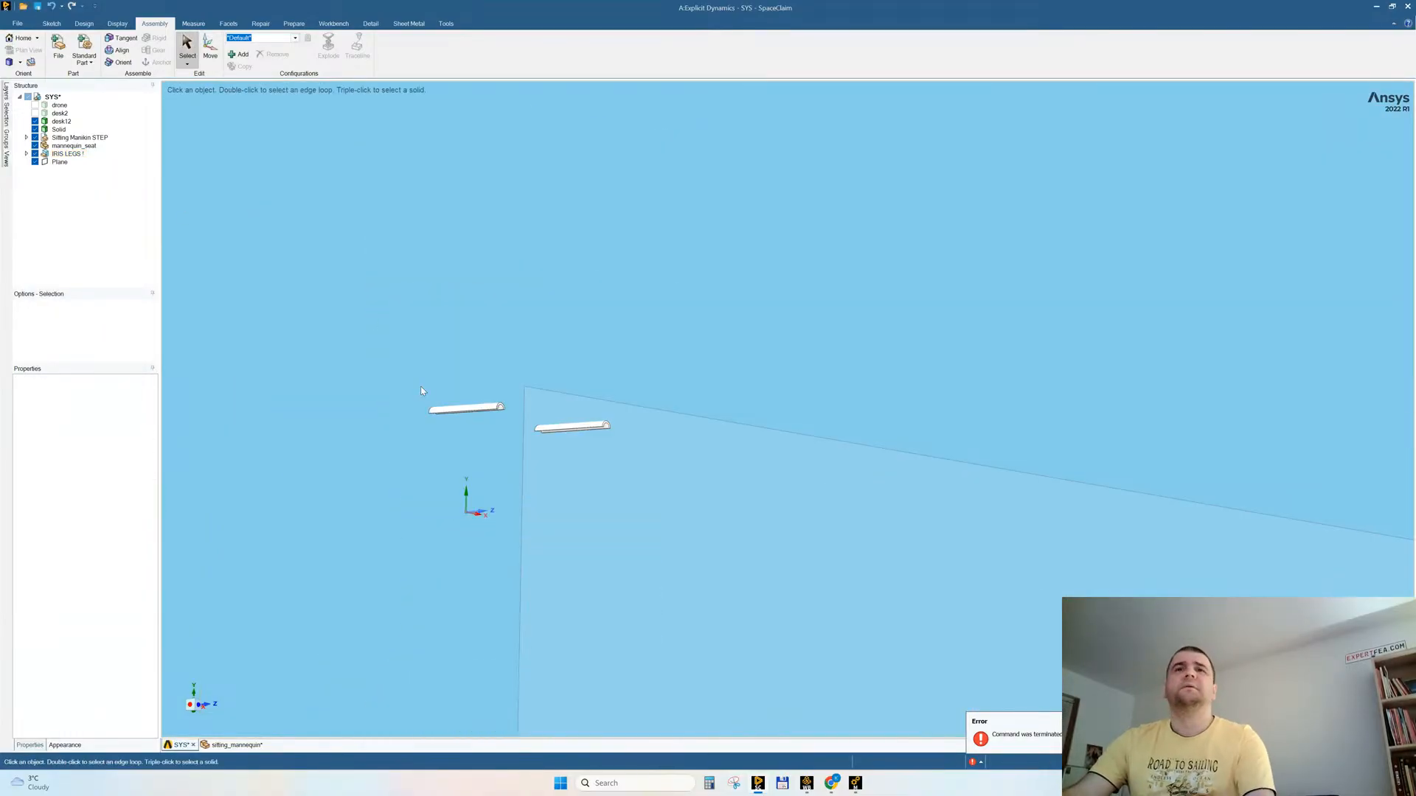
pyautogui.hotkey('ctrl', 'a')
pyautogui.press('Delete')
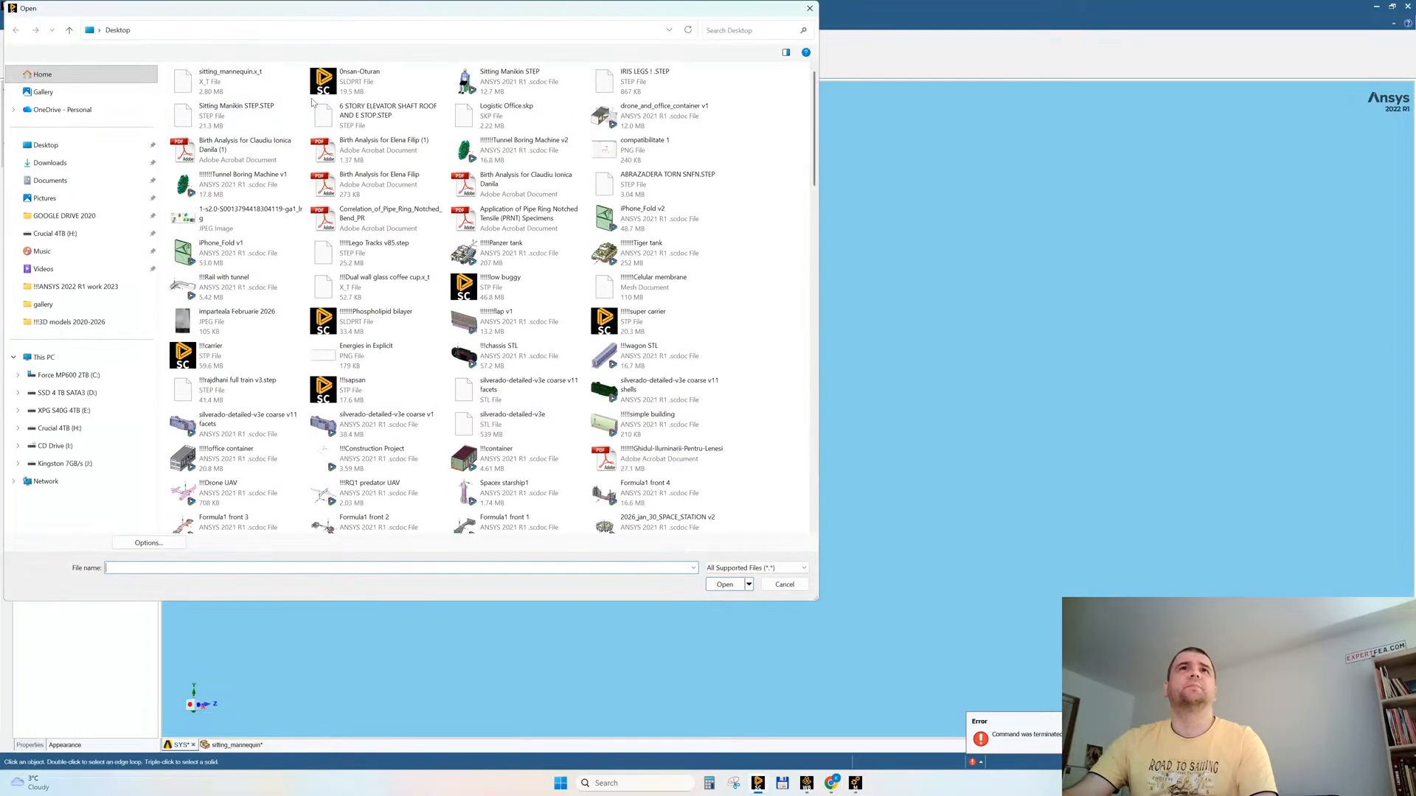
# Step: Insert the Sitting Manikin STEP file into the assembly and delete its manikin body, keeping only the chair
pyautogui.doubleClick(472, 79)
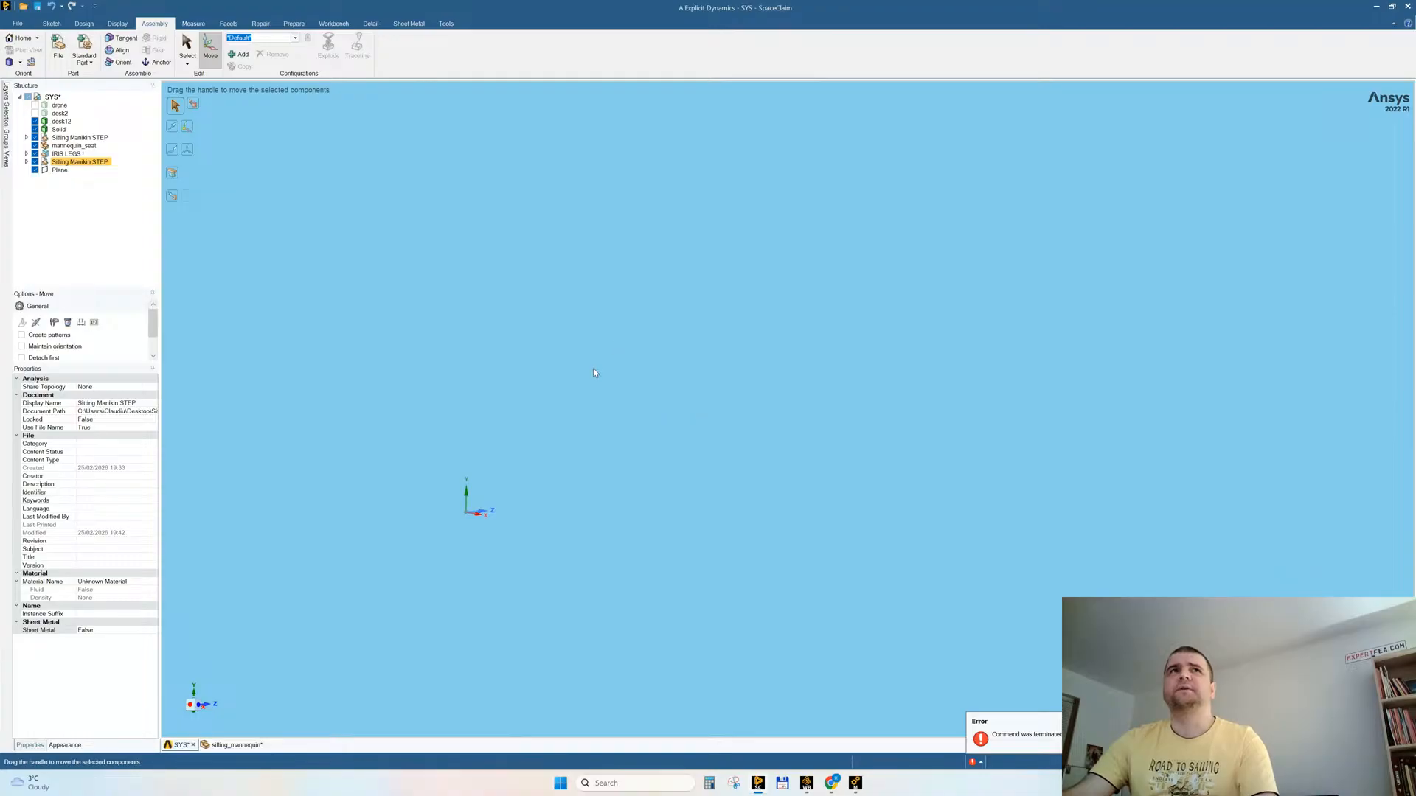
pyautogui.keyDown('ctrl'); pyautogui.moveTo(699, 345); pyautogui.dragTo(601, 751, button='middle'); pyautogui.keyUp('ctrl')
pyautogui.click(603, 332)
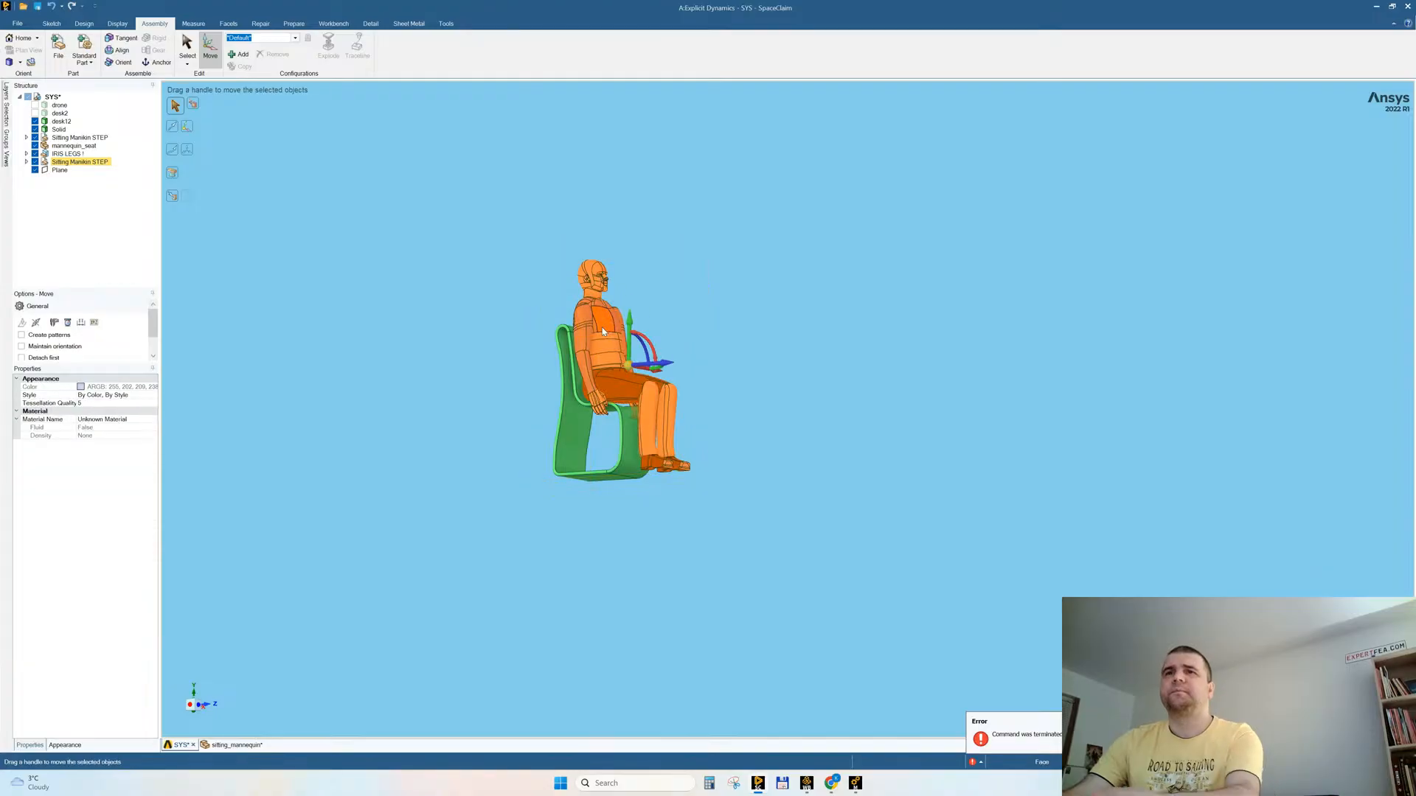
pyautogui.press('Delete')
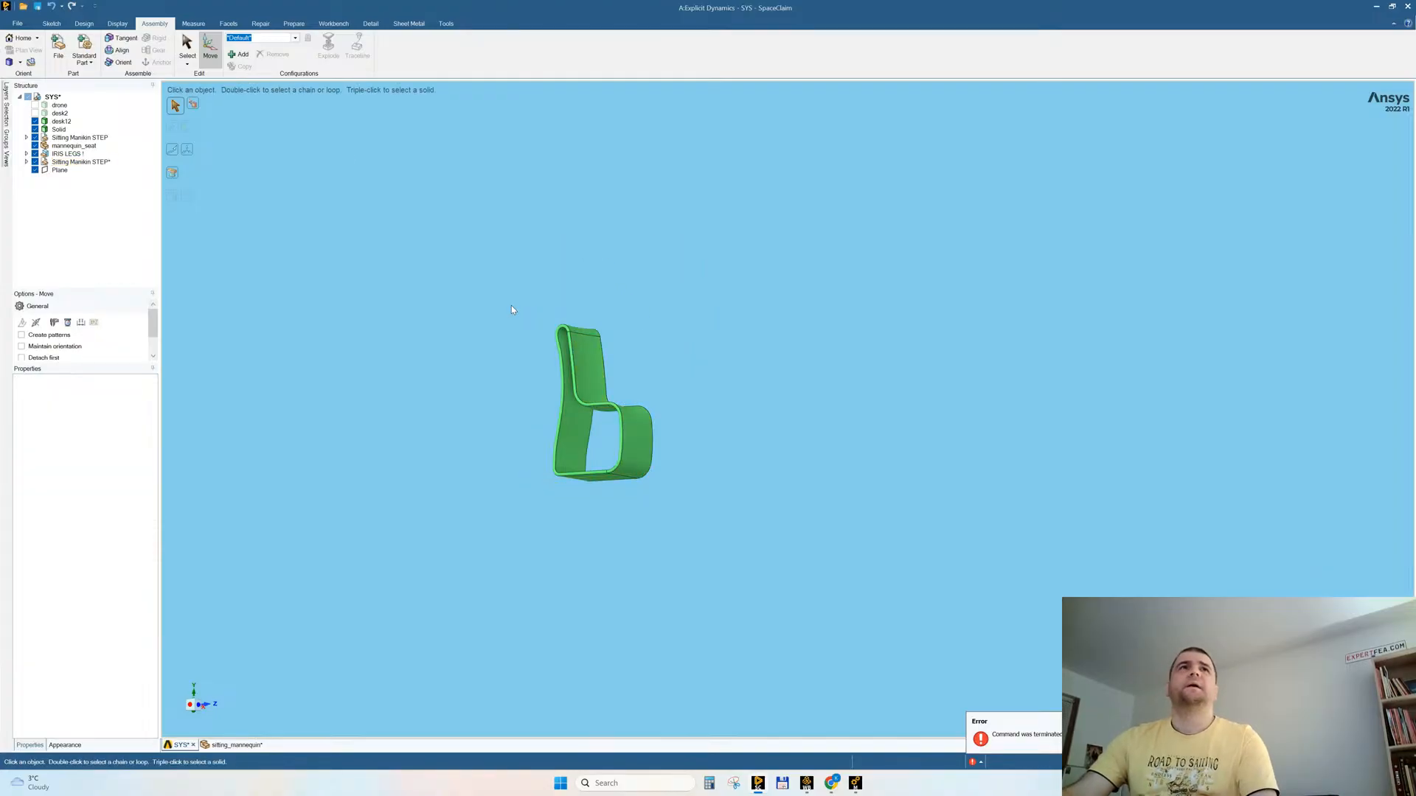
# Step: Delete the empty components from the SYS assembly
pyautogui.keyDown('ctrl'); pyautogui.moveTo(511, 305); pyautogui.dragTo(702, 275, button='middle'); pyautogui.keyUp('ctrl')
pyautogui.click(84, 23)
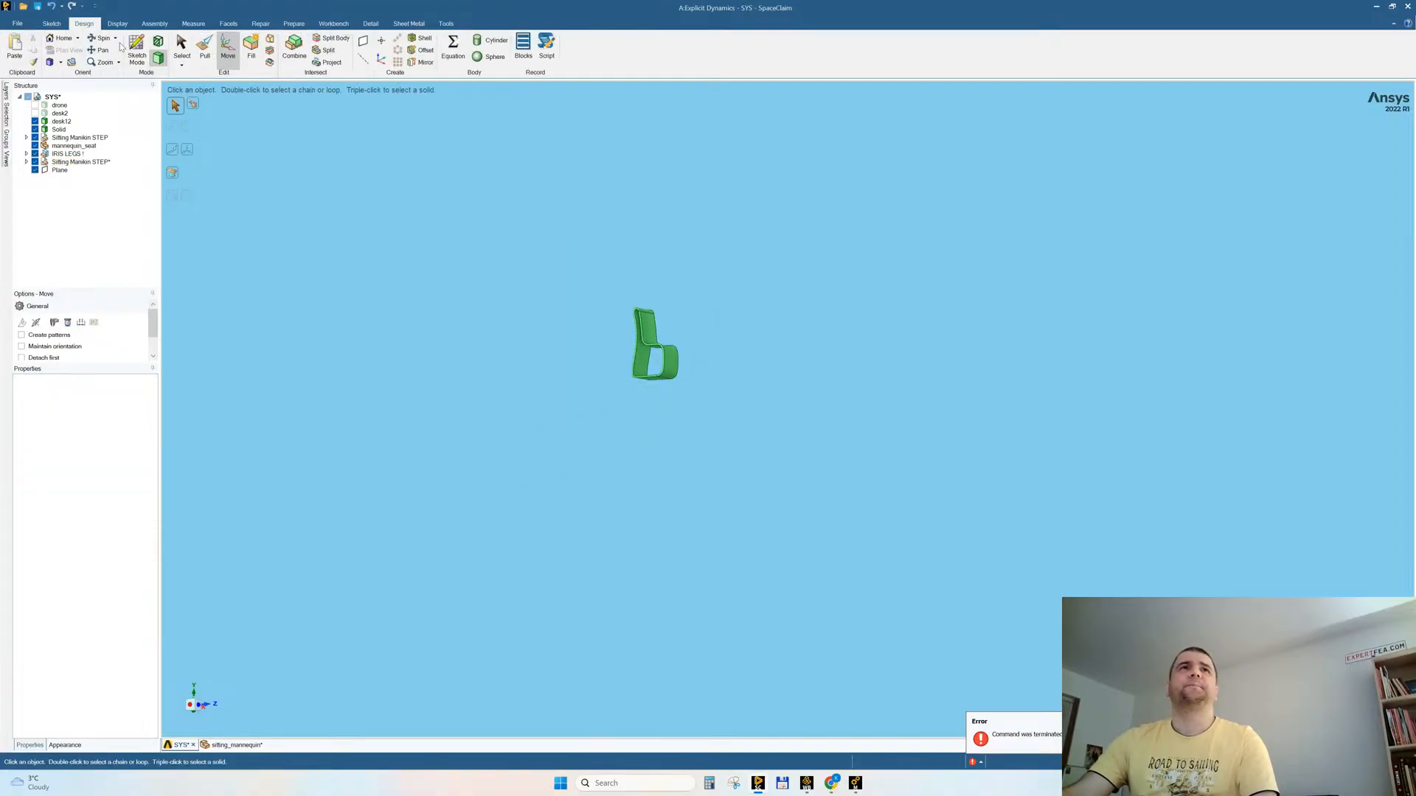
pyautogui.click(204, 48)
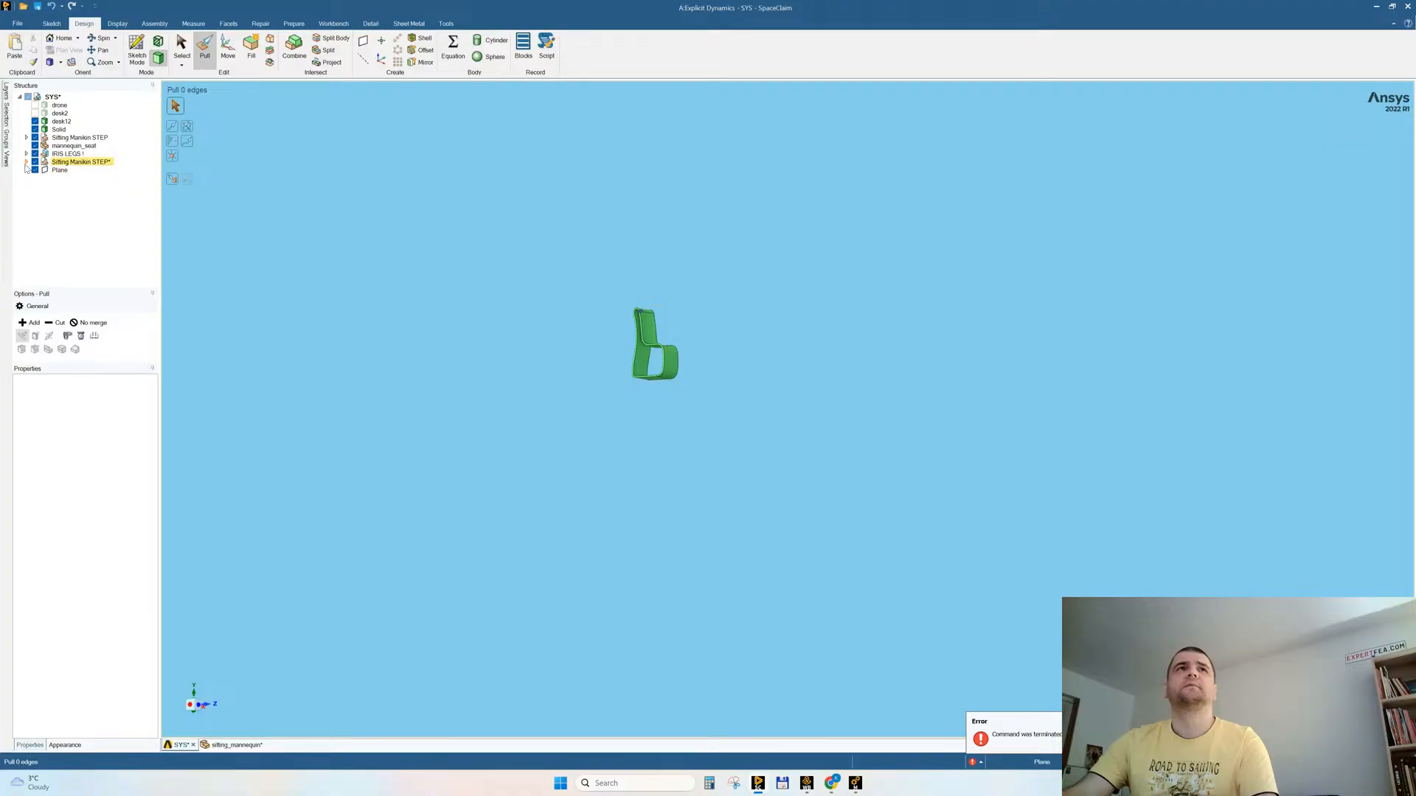
pyautogui.rightClick(52, 97)
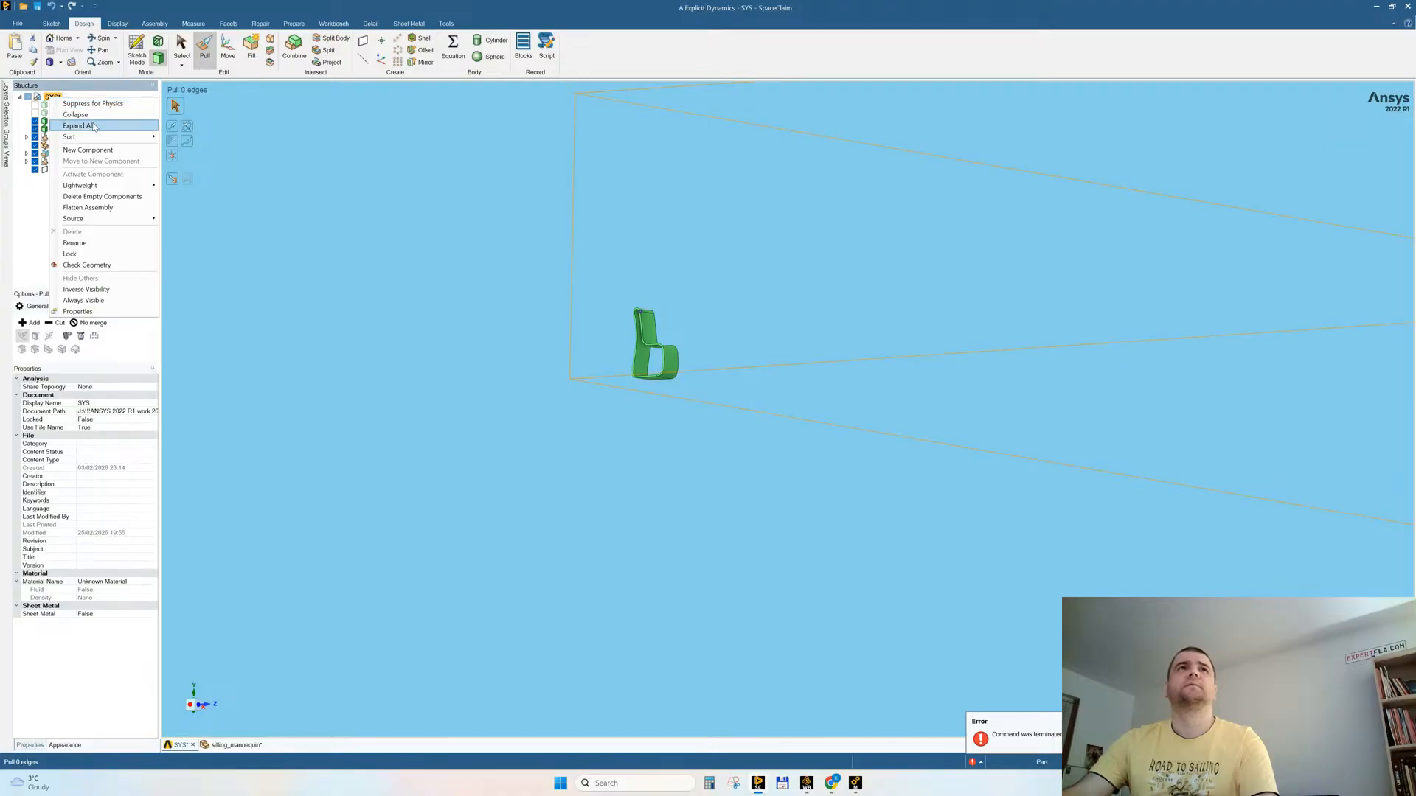
pyautogui.click(87, 198)
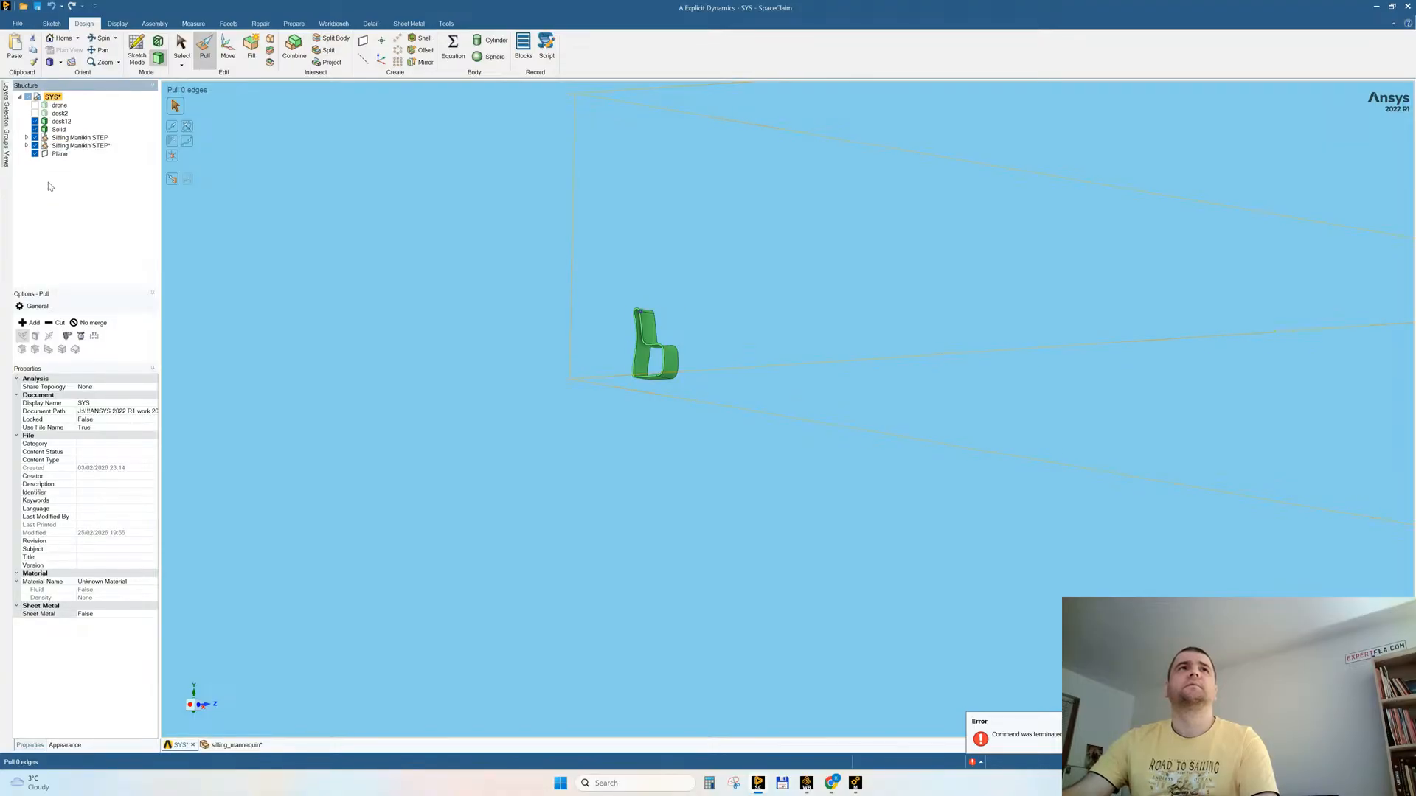
# Step: Try to enlarge the chair body of the inserted Sitting Manikin STEP component by scaling it with Pull
pyautogui.click(63, 130)
pyautogui.scroll(-7, 499, 372)
pyautogui.scroll(2, 448, 274)
pyautogui.click(61, 121)
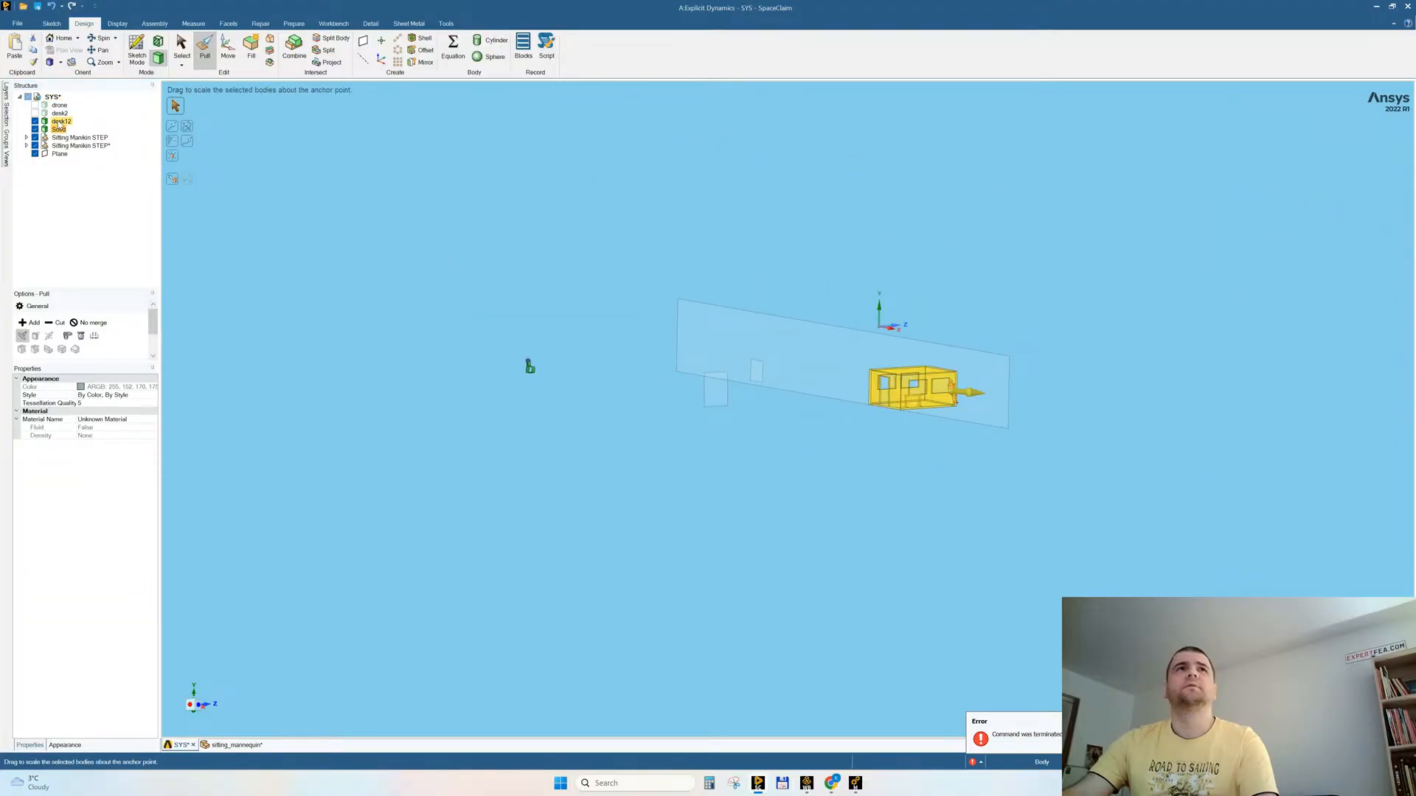
pyautogui.keyDown('ctrl'); pyautogui.click(74, 145); pyautogui.keyUp('ctrl')
pyautogui.click(27, 146)
pyautogui.click(64, 154)
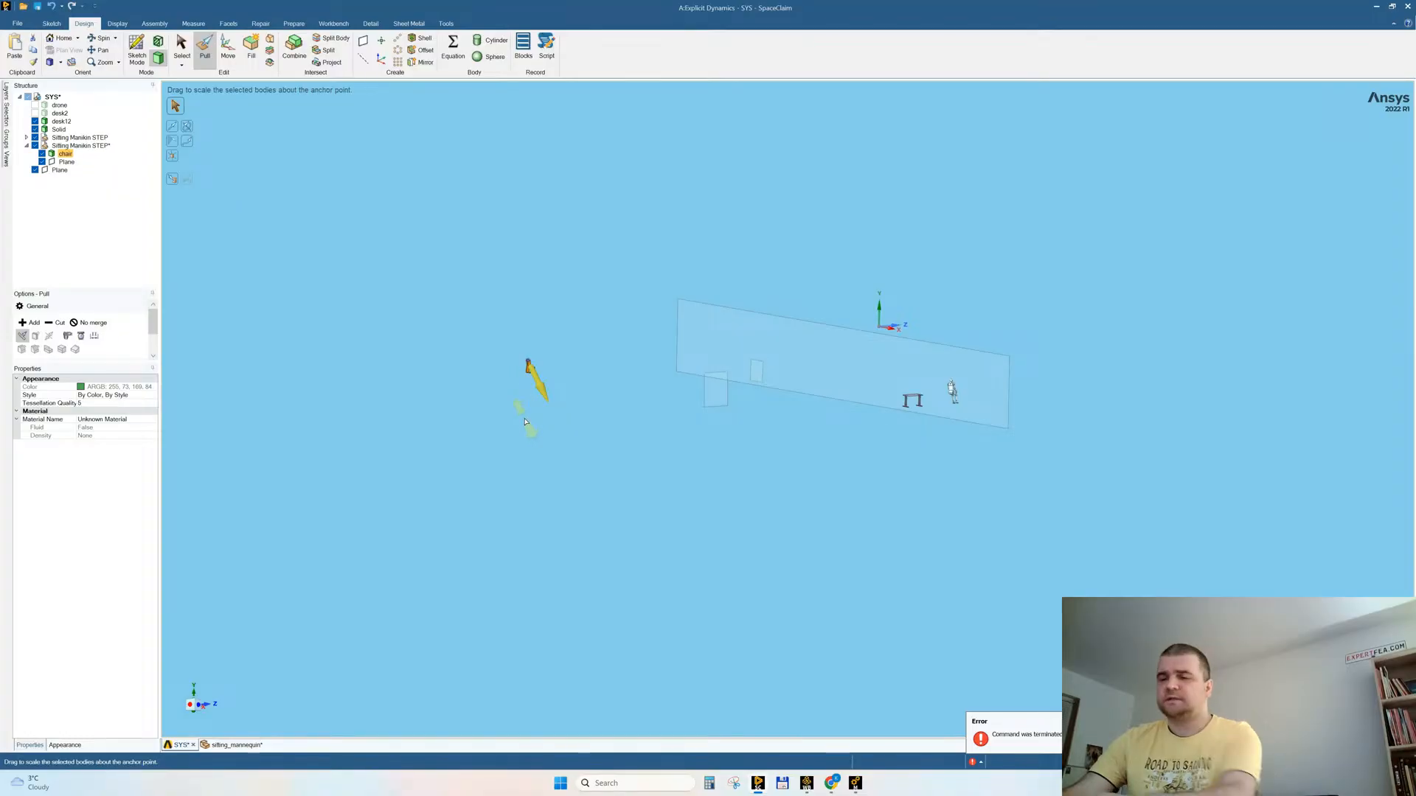
pyautogui.moveTo(525, 422); pyautogui.dragTo(579, 465)
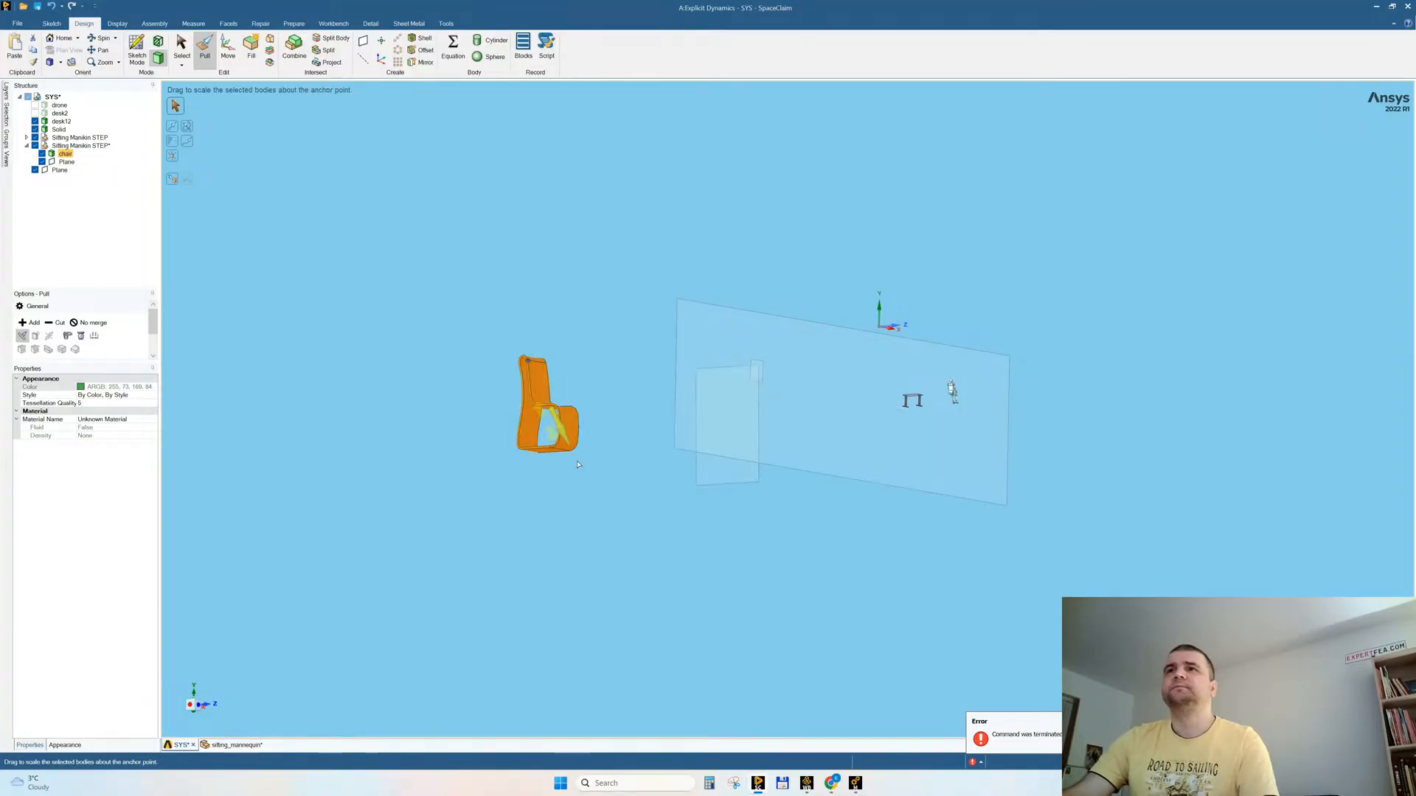
pyautogui.moveTo(613, 546); pyautogui.dragTo(536, 429, button='middle')
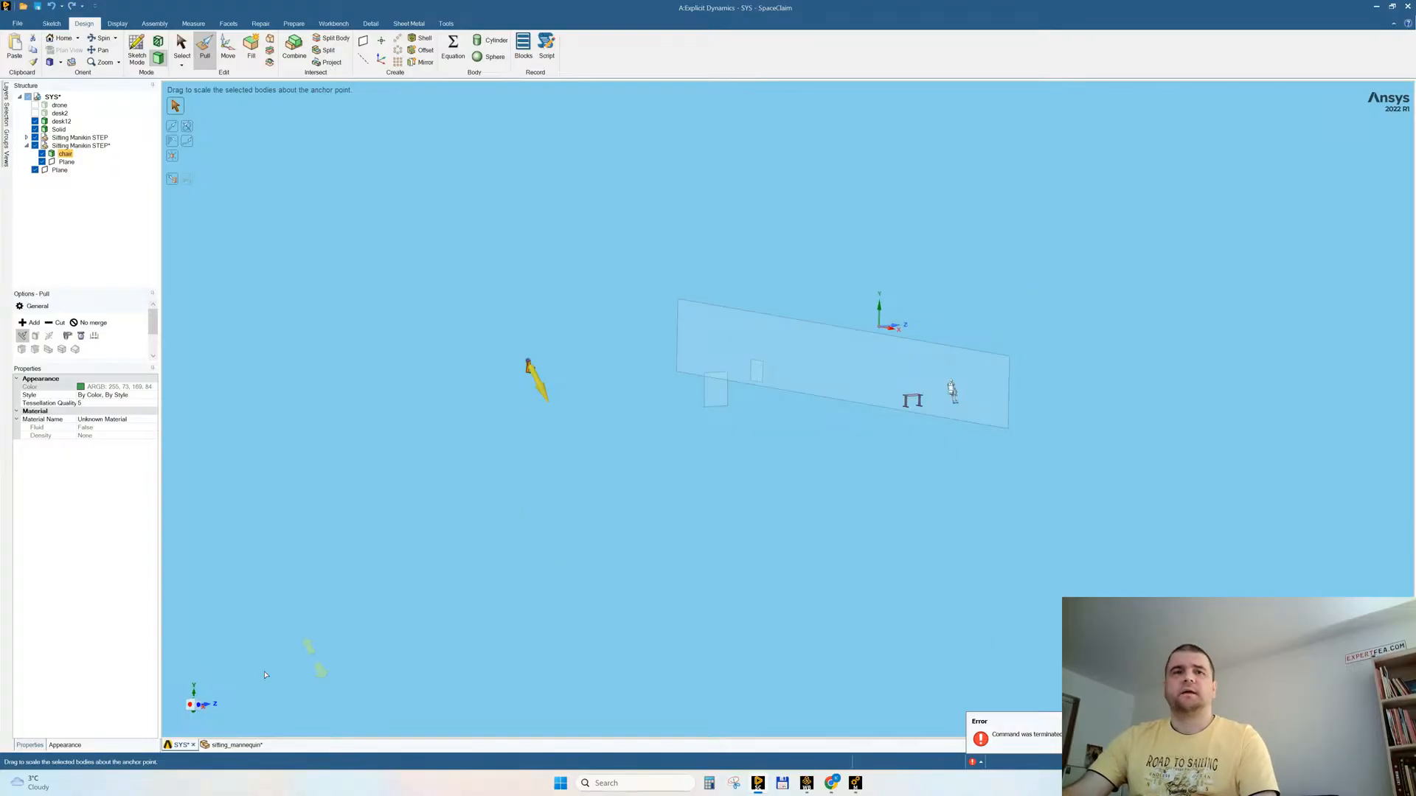
pyautogui.press('Escape')
pyautogui.press('Escape')
# Step: Rotate the chair by 270° about its vertical axis
pyautogui.click(208, 705)
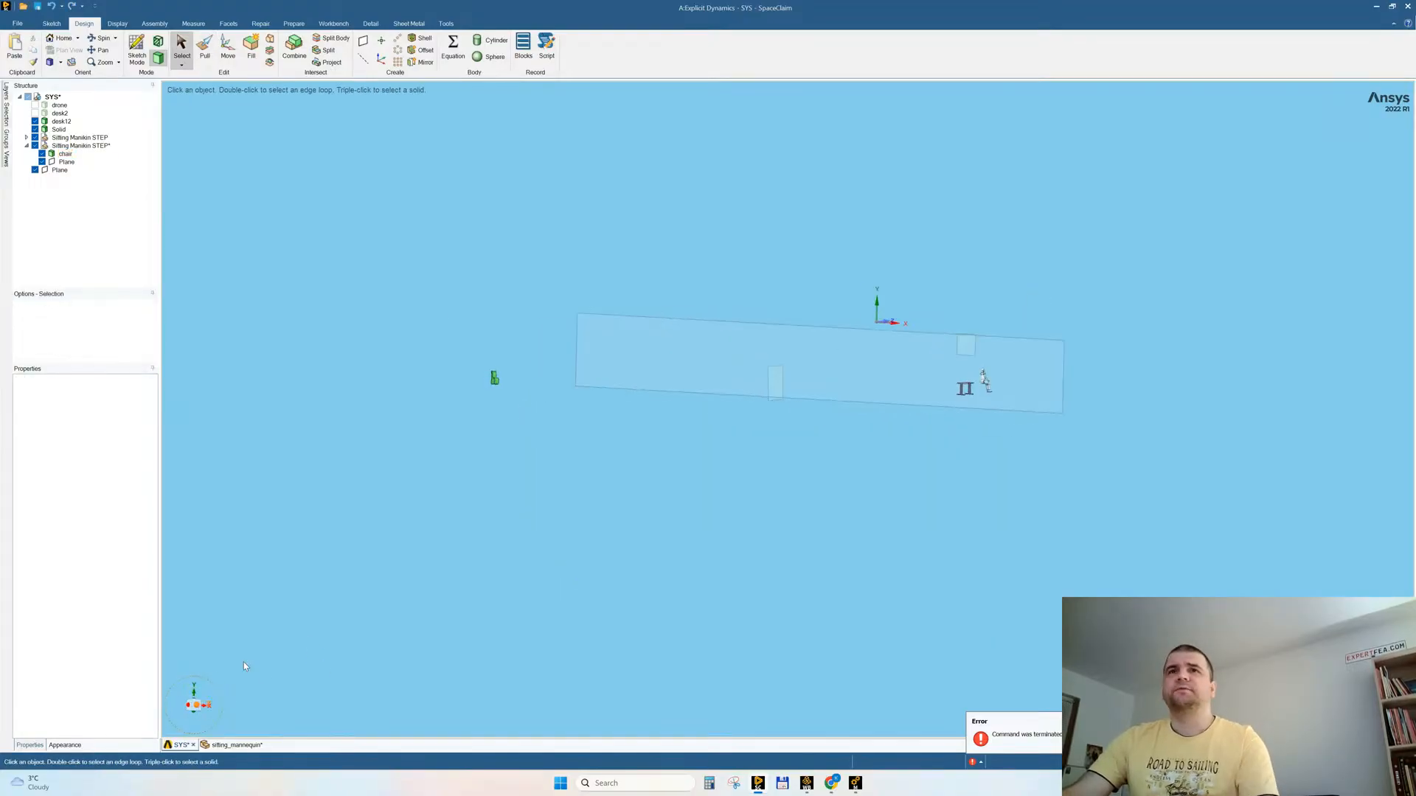
pyautogui.moveTo(455, 360); pyautogui.dragTo(592, 440)
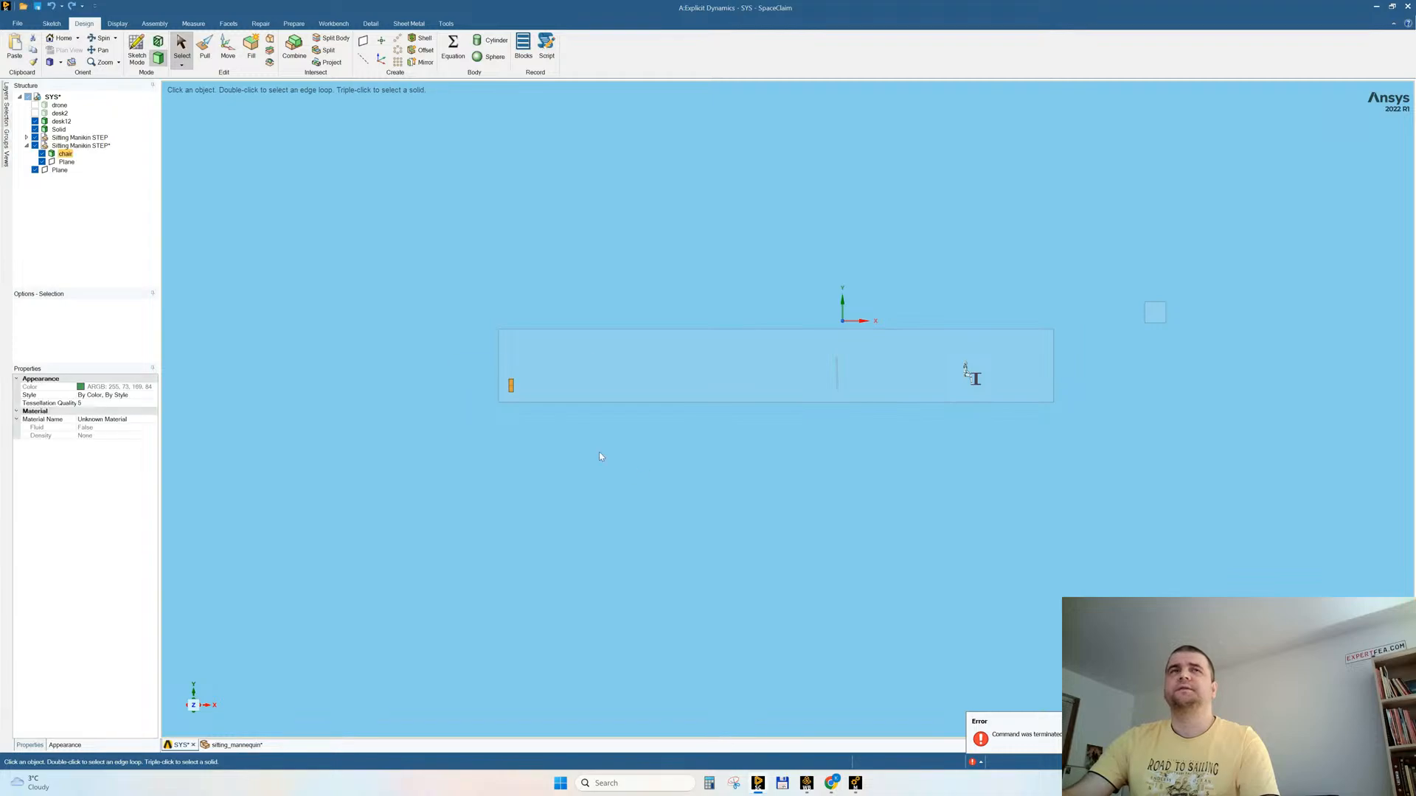
pyautogui.click(228, 48)
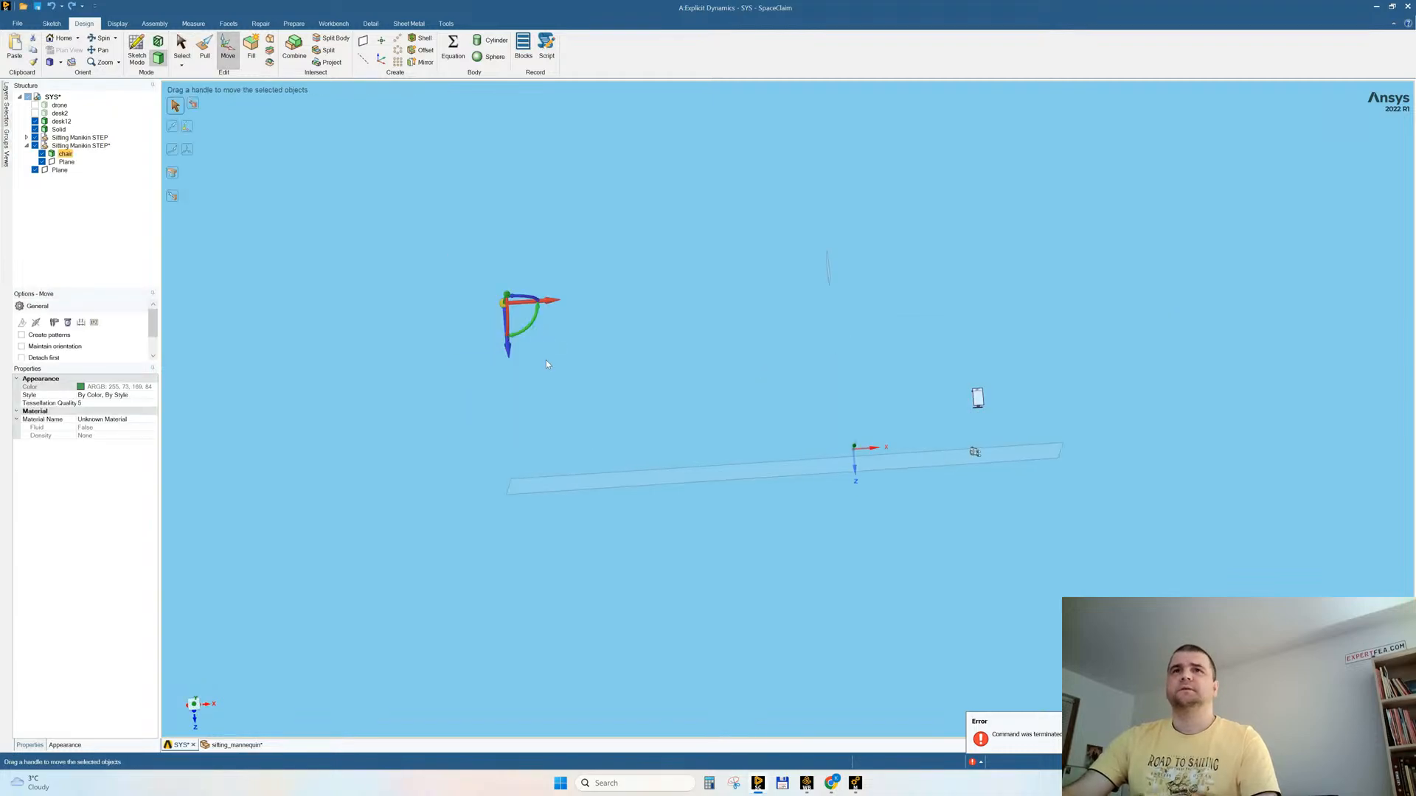
pyautogui.click(530, 327)
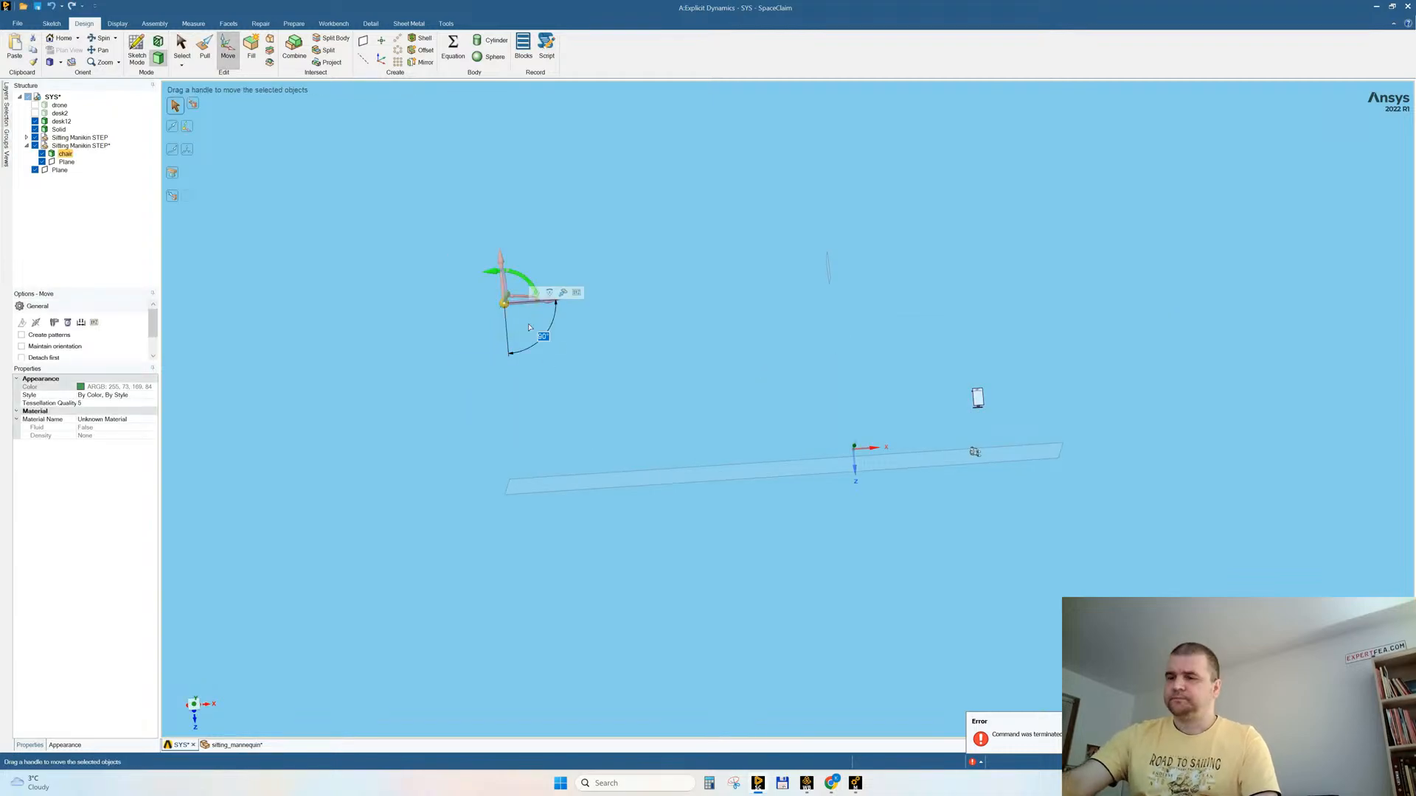
pyautogui.write('270')
pyautogui.press('Return')
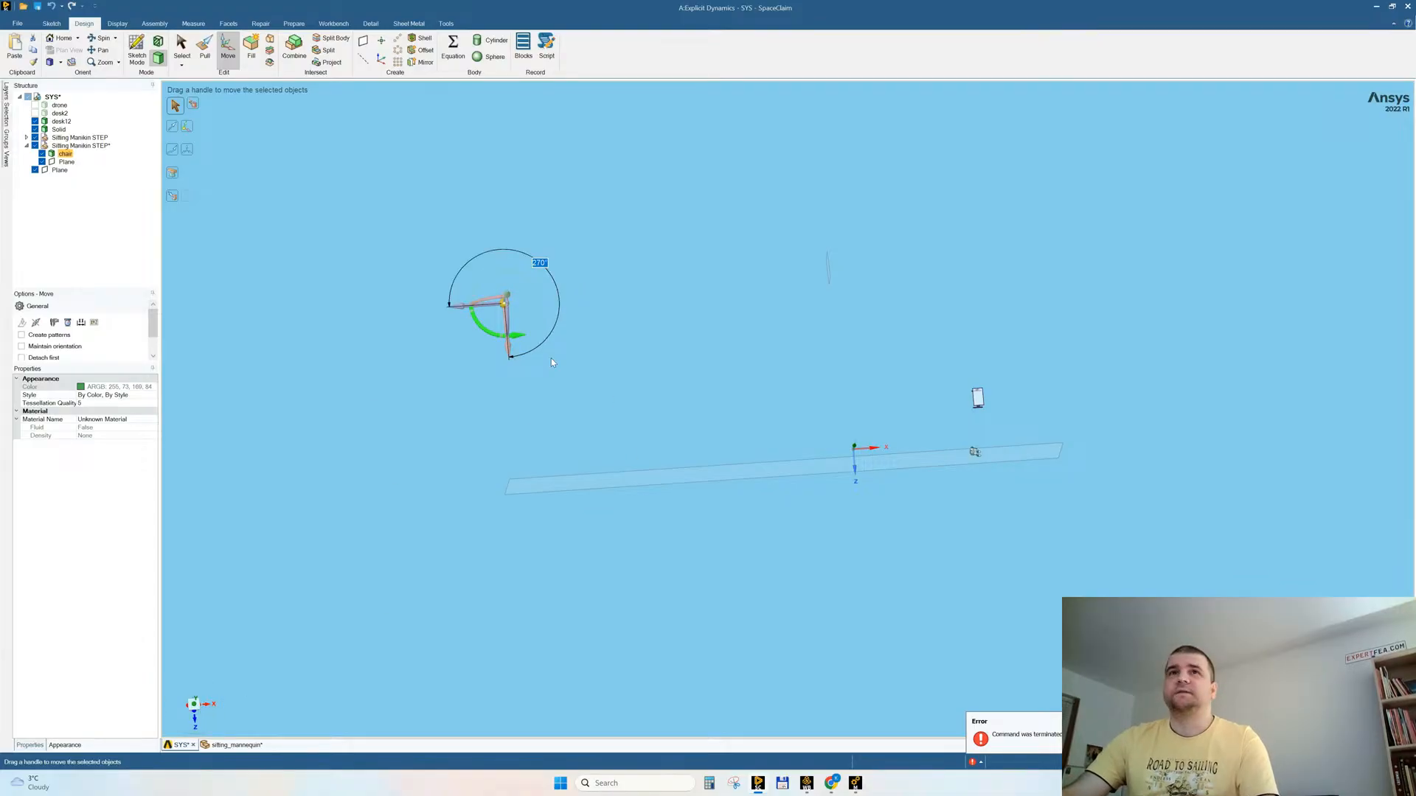
# Step: Move the chair horizontally across the model to the seated mannequin, beginning with a shift of about 24958 mm along X
pyautogui.moveTo(462, 309); pyautogui.dragTo(823, 301)
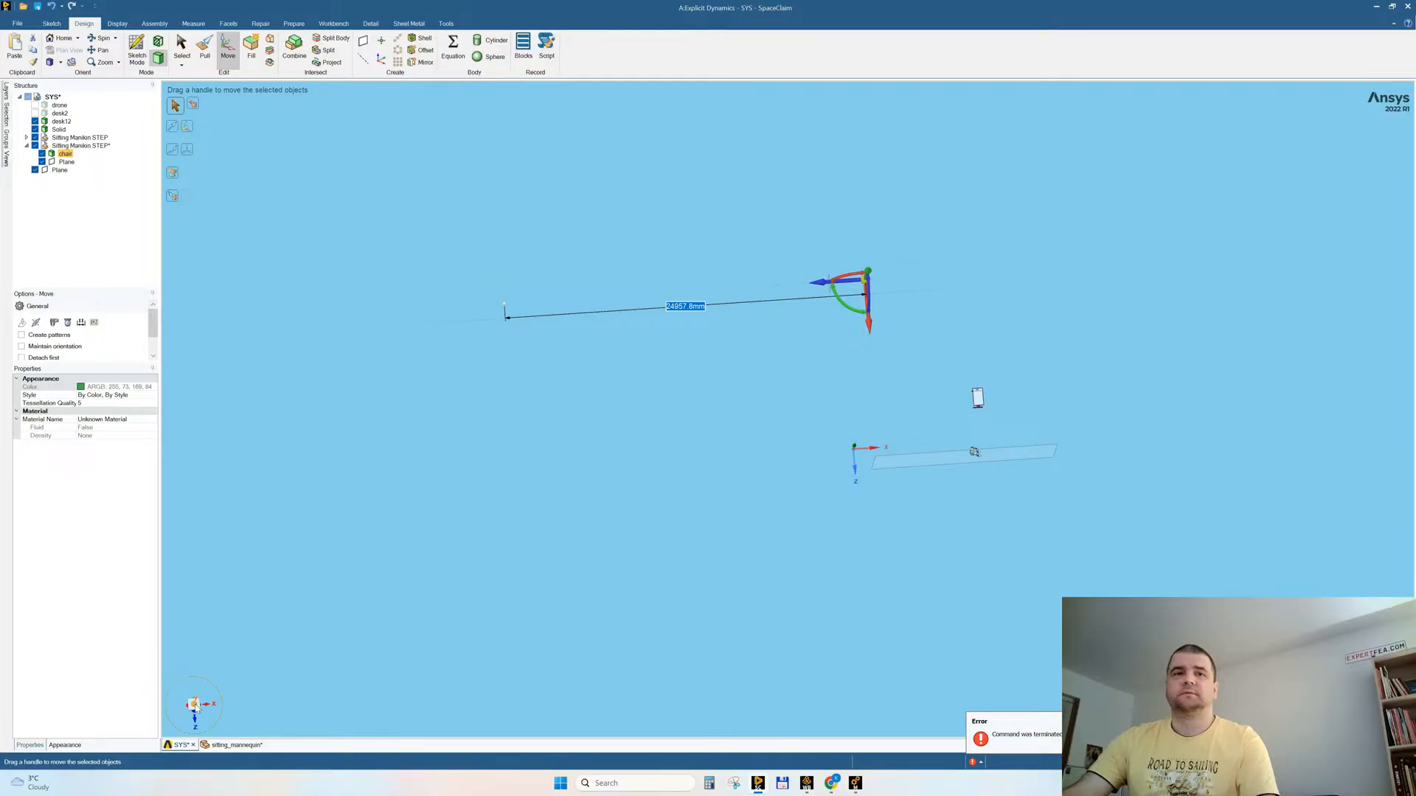
pyautogui.click(194, 704)
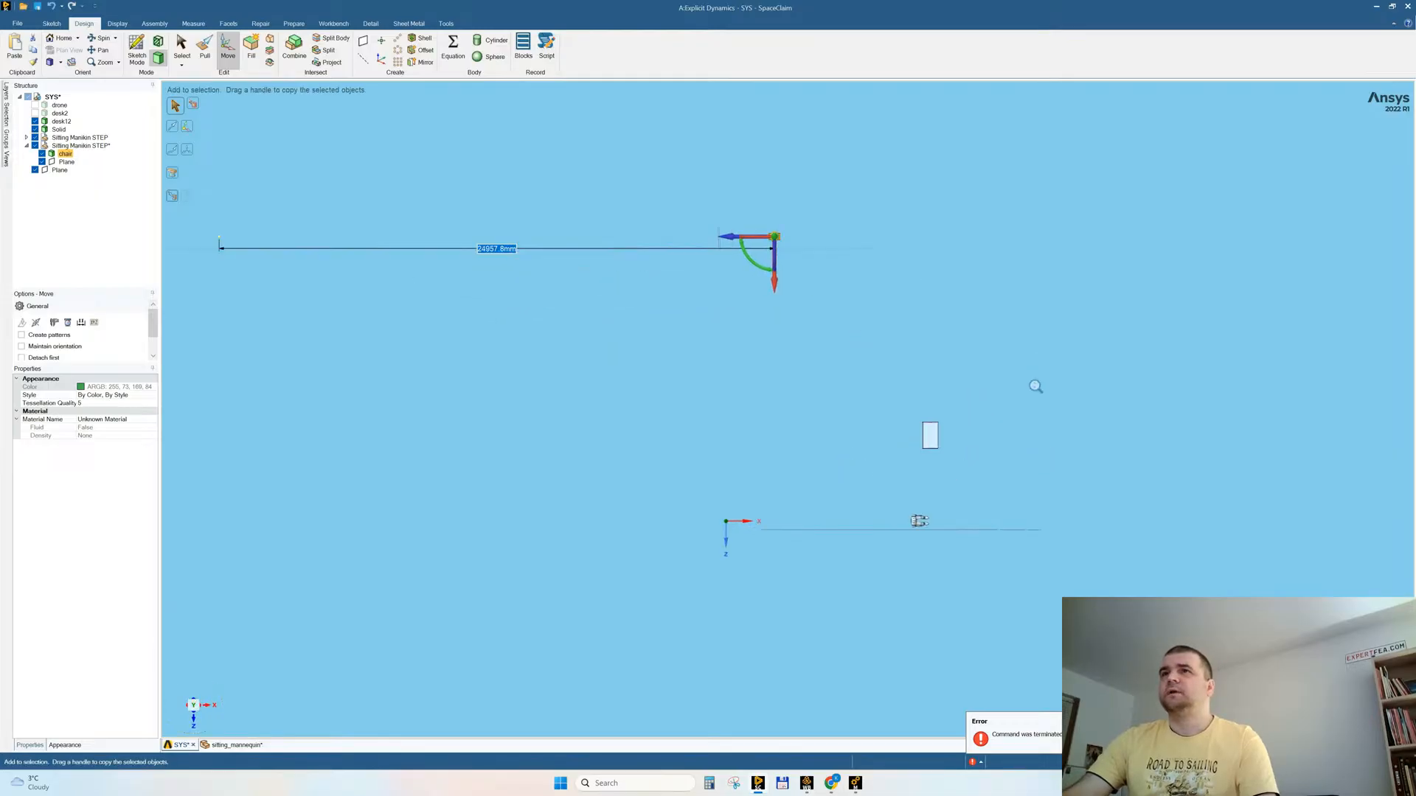
pyautogui.moveTo(760, 277); pyautogui.dragTo(772, 494)
pyautogui.moveTo(710, 446); pyautogui.dragTo(855, 445)
pyautogui.moveTo(877, 506); pyautogui.dragTo(907, 489)
pyautogui.click(347, 492)
pyautogui.moveTo(433, 564); pyautogui.dragTo(636, 347, button='middle')
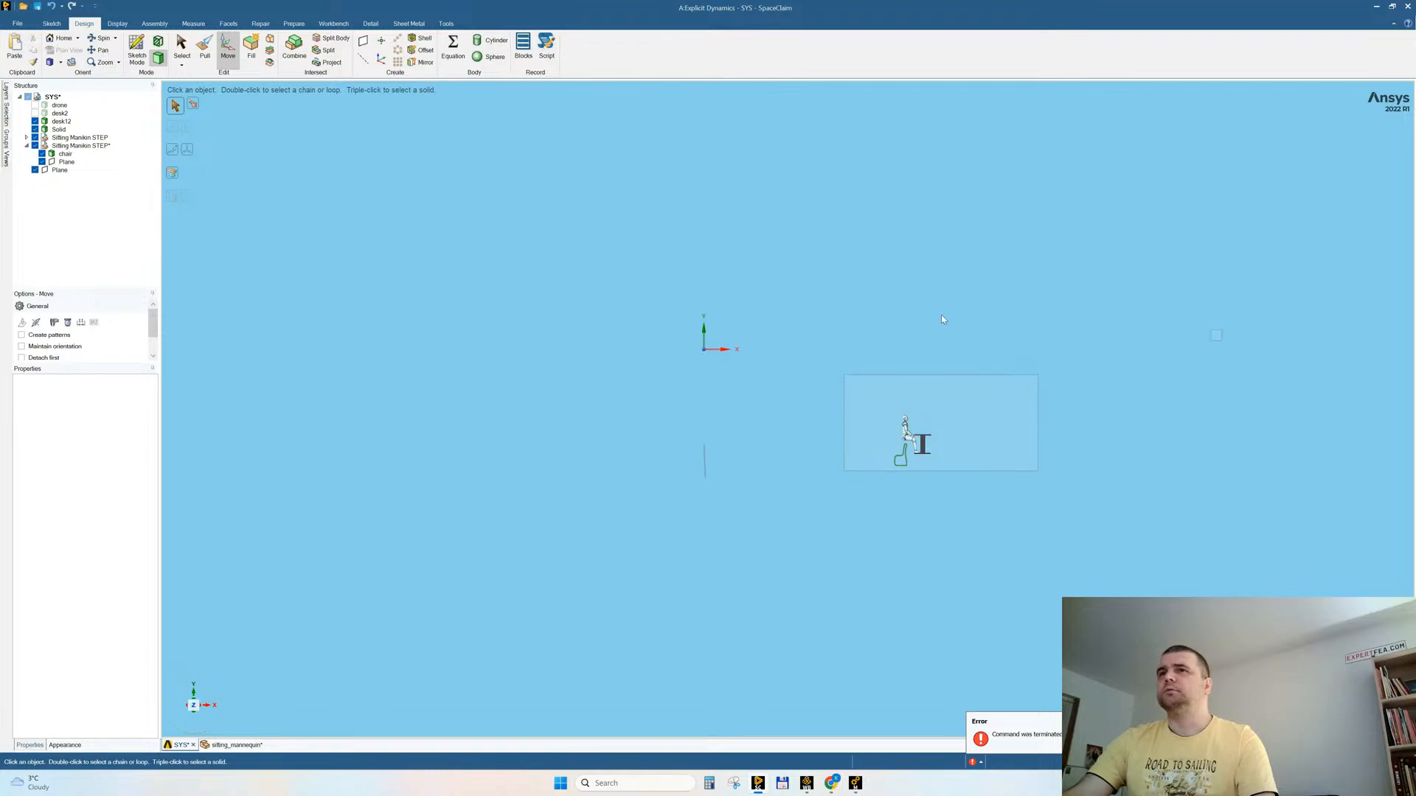
# Step: Show all hidden bodies, including the drone and the room
pyautogui.rightClick(903, 277)
pyautogui.click(915, 357)
pyautogui.keyDown('shift'); pyautogui.moveTo(1053, 424); pyautogui.dragTo(1036, 516, button='middle'); pyautogui.keyUp('shift')
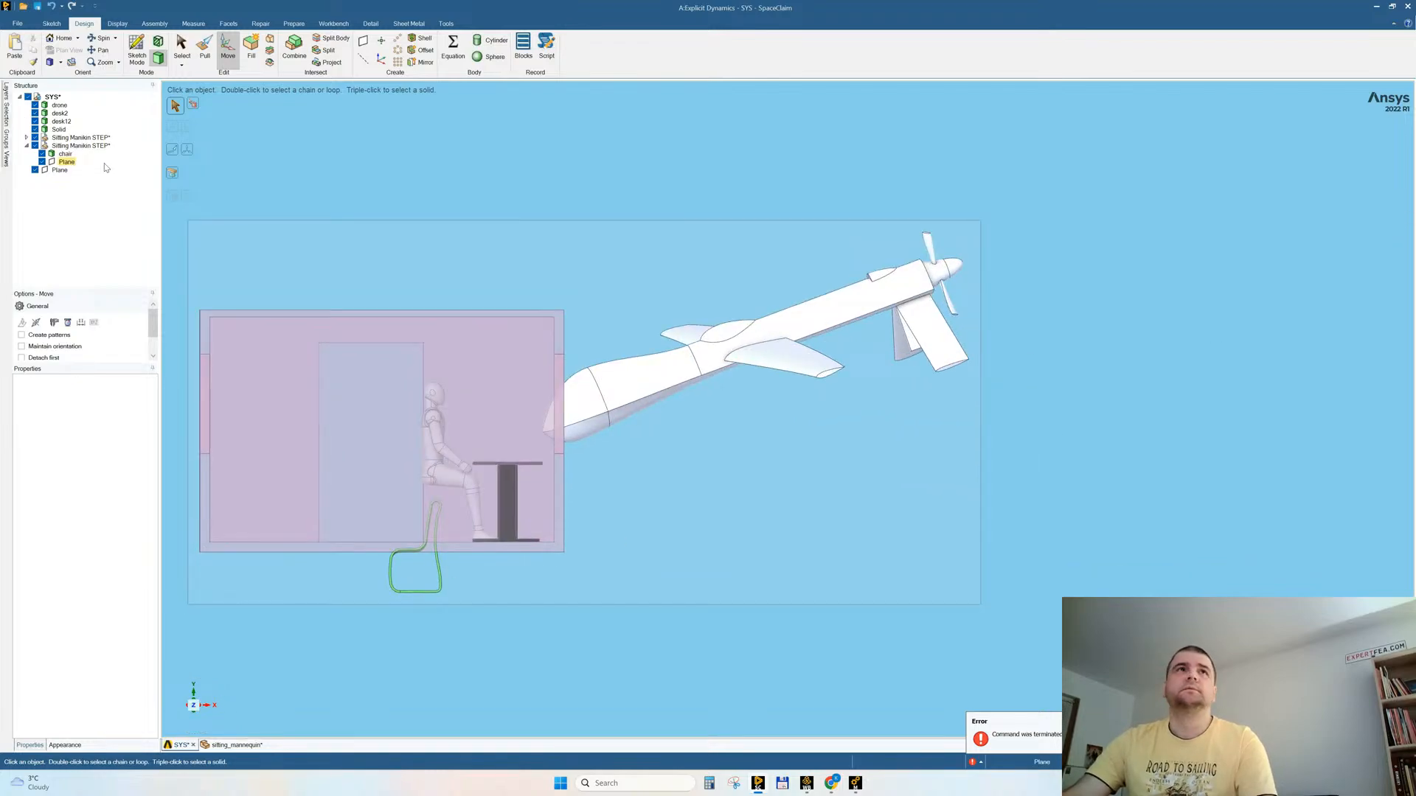
# Step: Rotate the chair by 180° about its vertical axis so it faces the desk
pyautogui.click(65, 153)
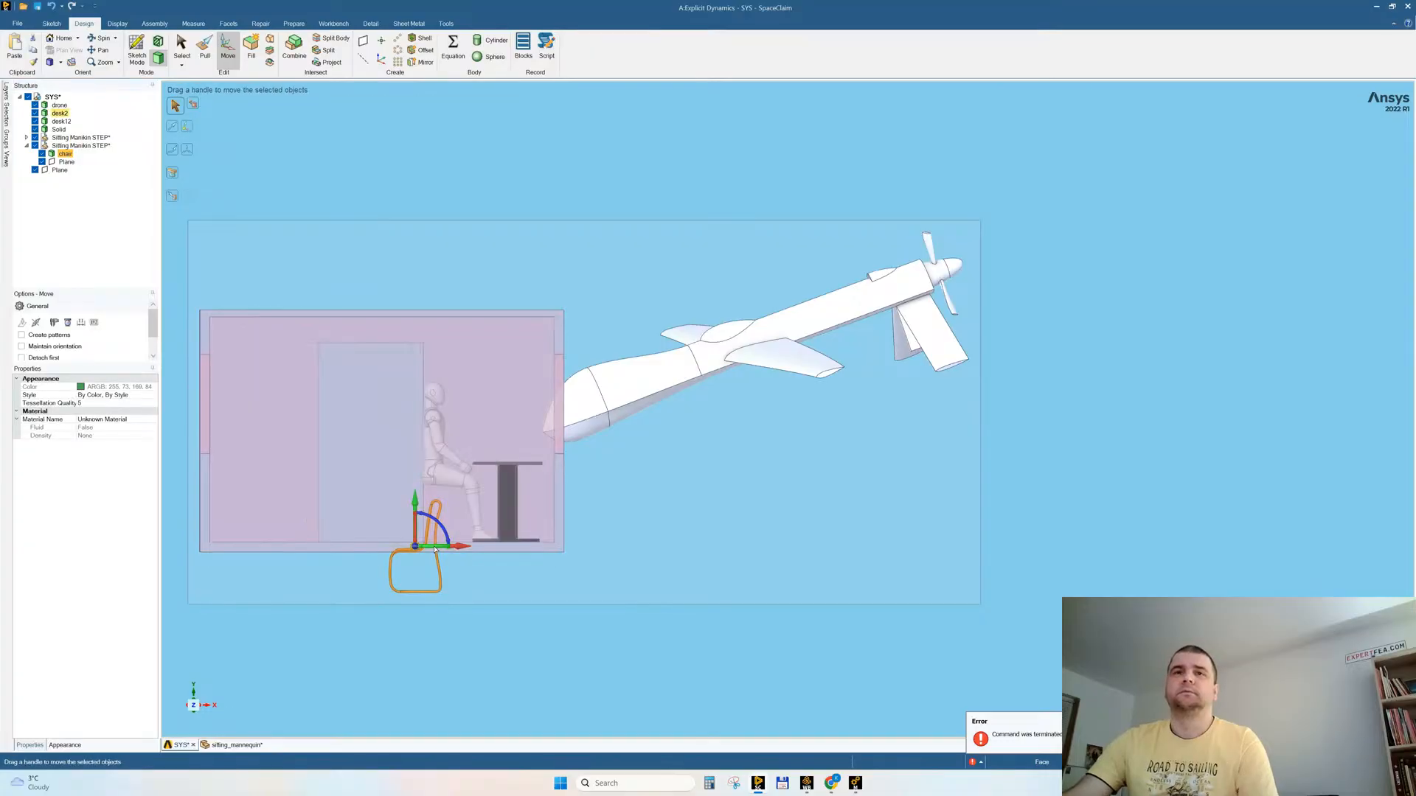
pyautogui.moveTo(430, 548); pyautogui.dragTo(431, 548)
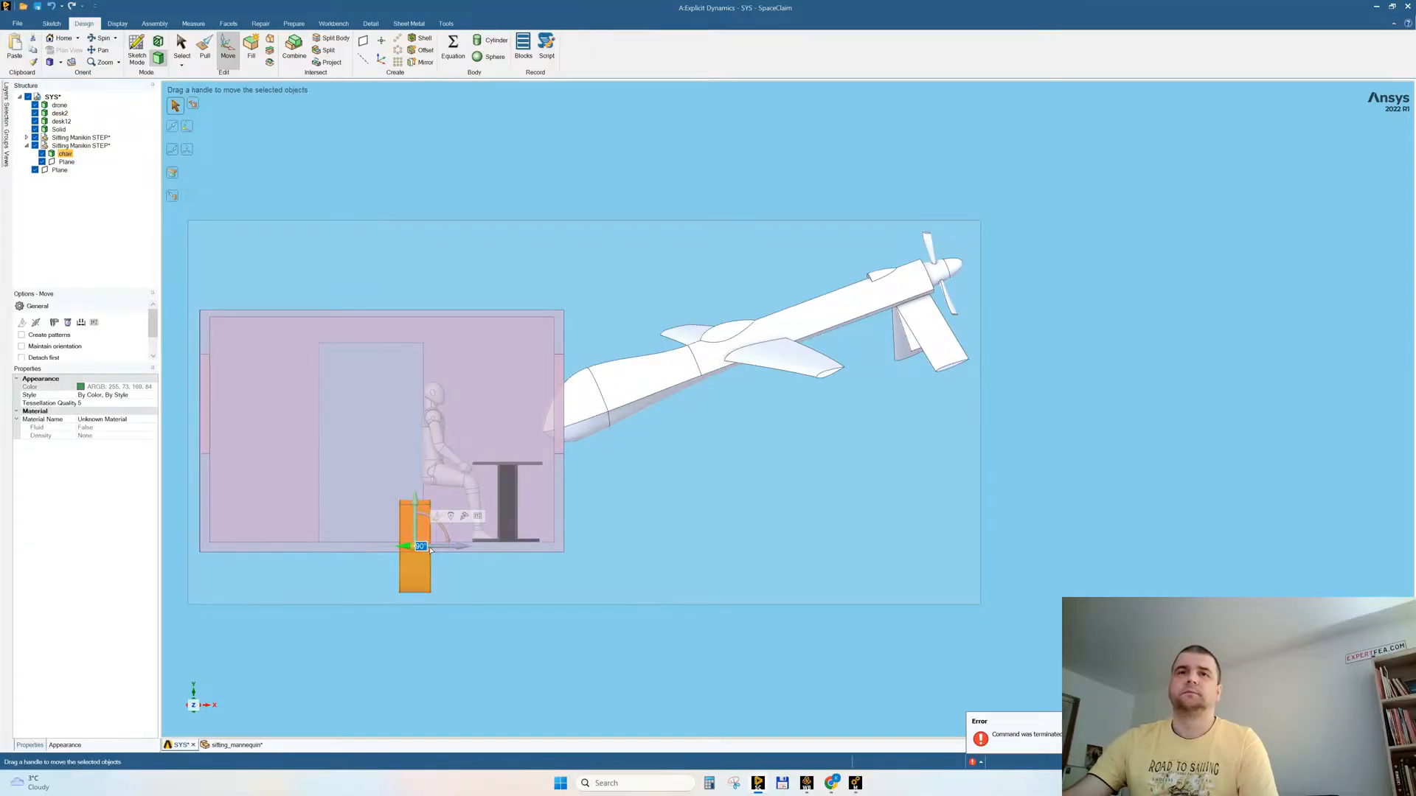
pyautogui.write('-')
pyautogui.write('90')
pyautogui.press('Return')
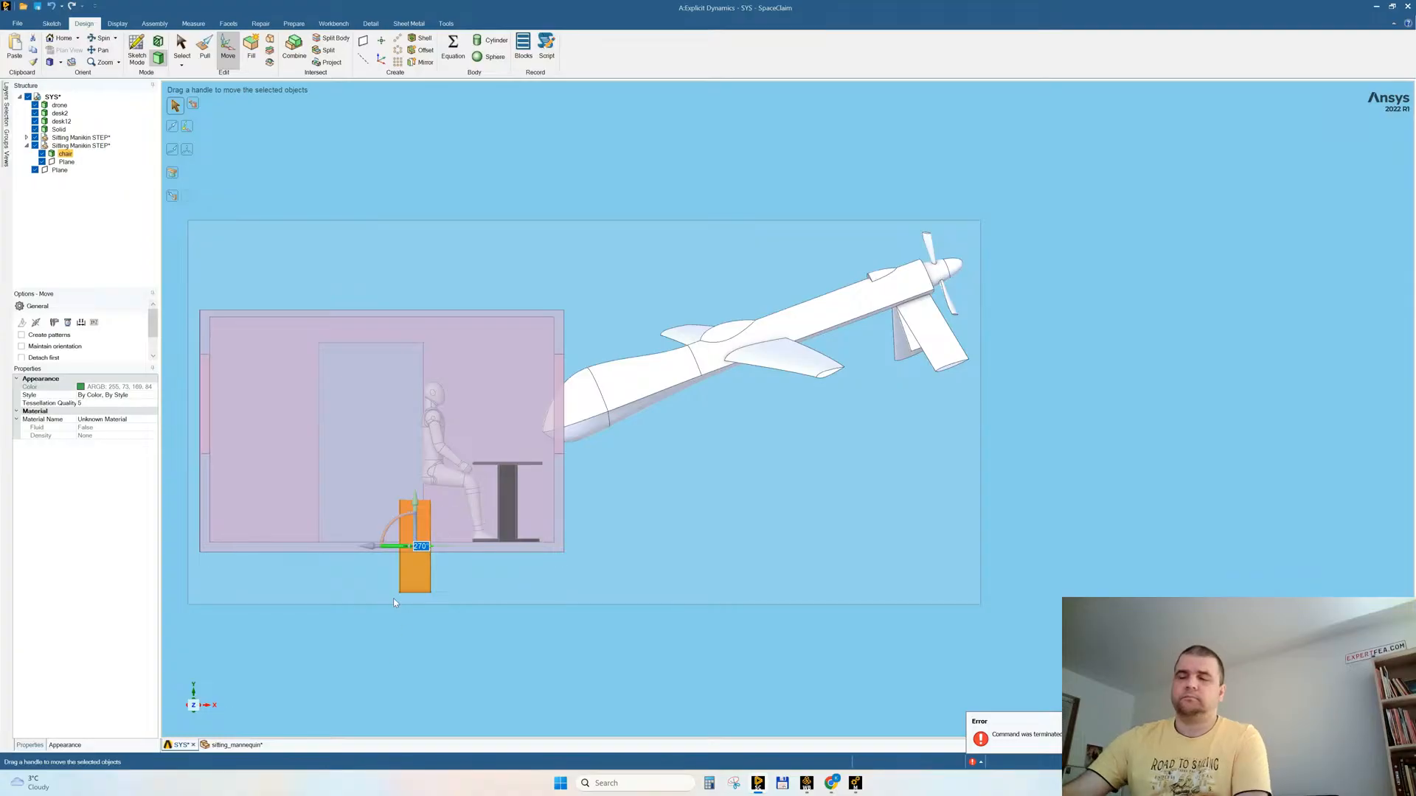
pyautogui.write('90')
pyautogui.press('Return')
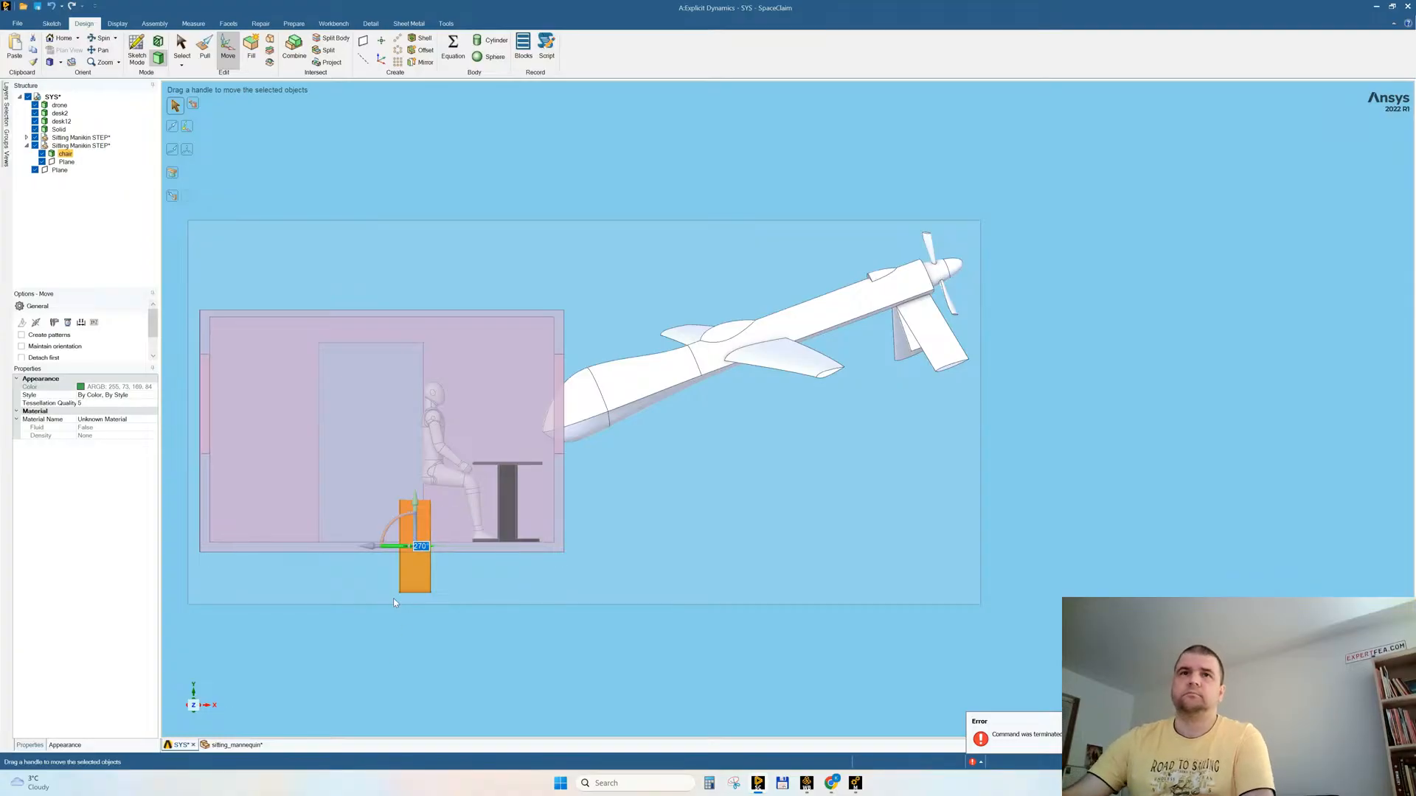
pyautogui.press('h')
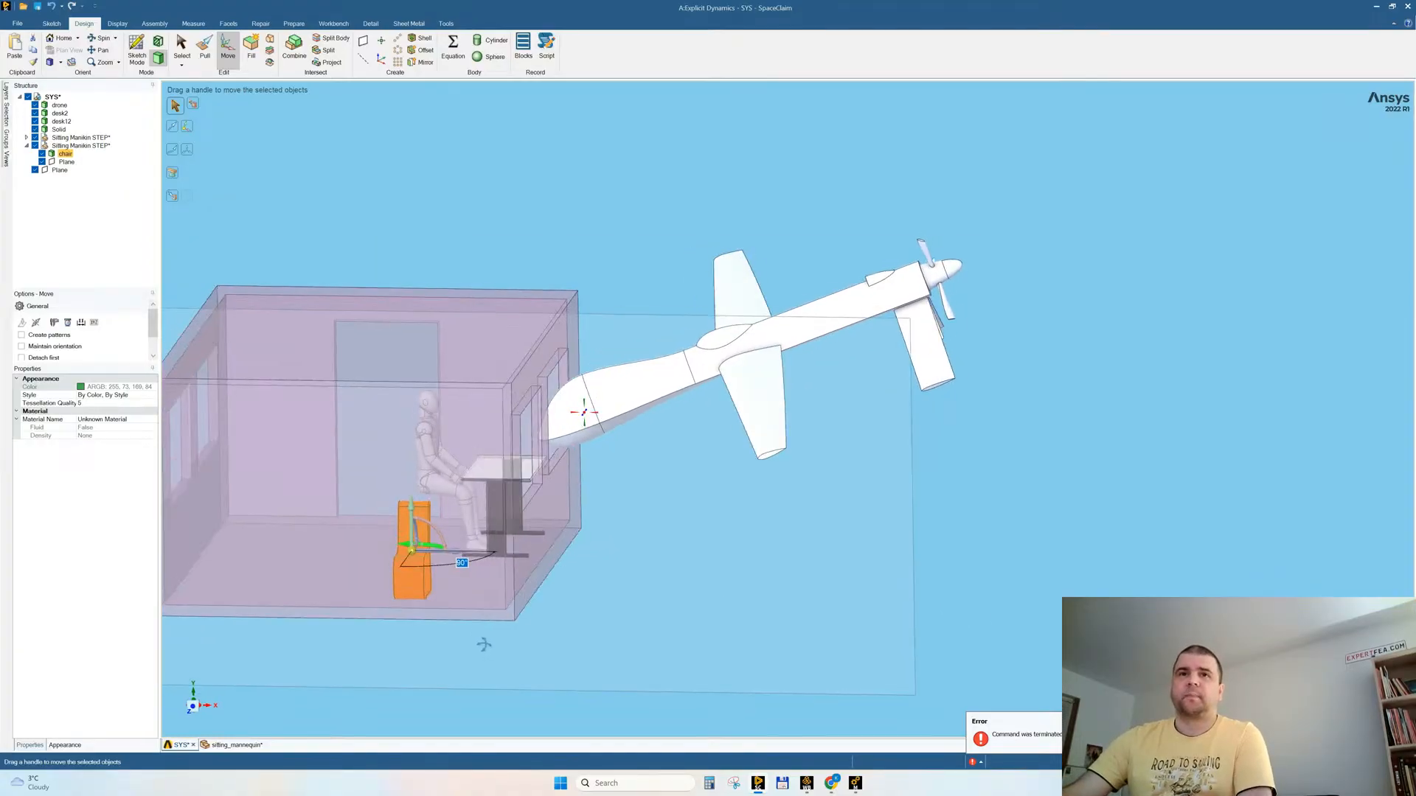
pyautogui.write('0')
pyautogui.press('Return')
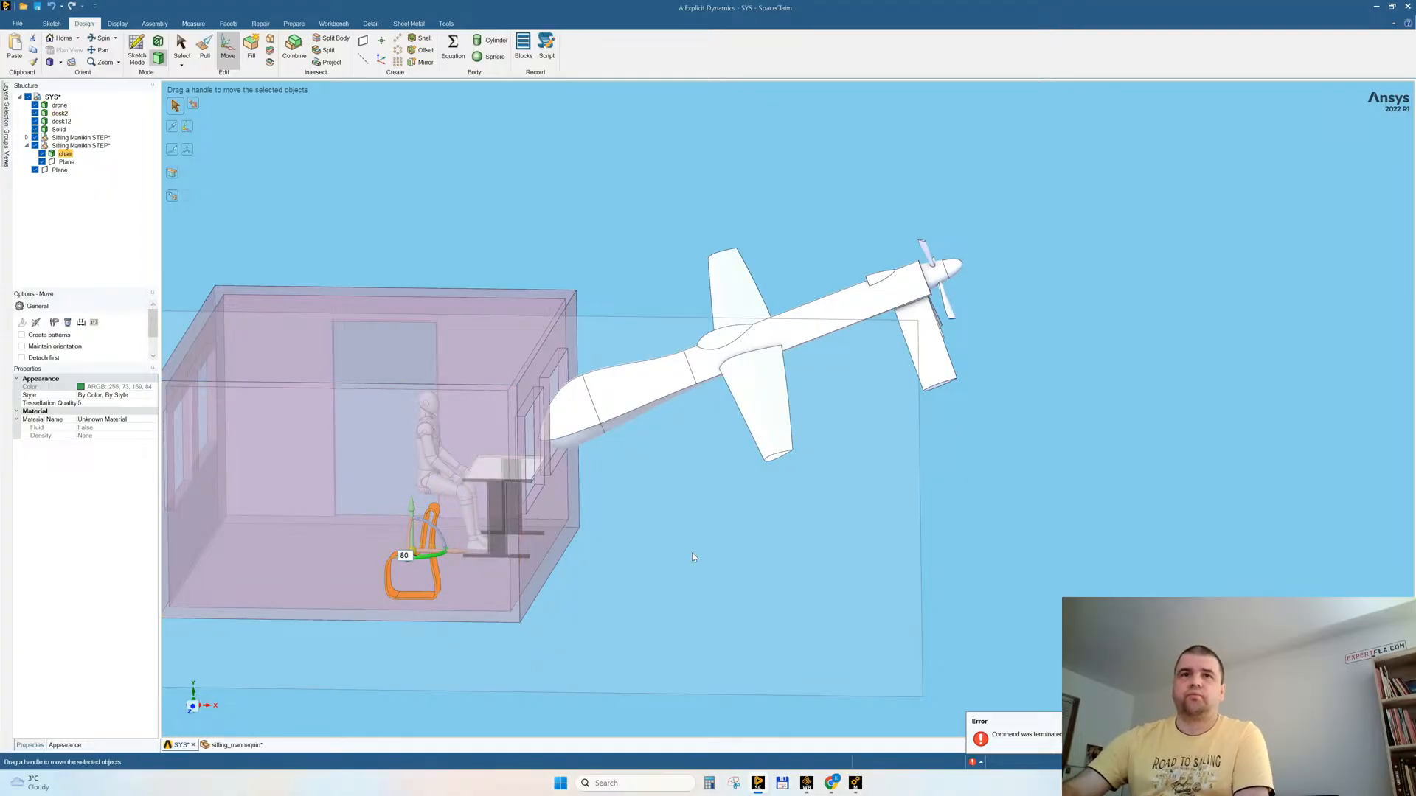
# Step: Raise the chair by about 518 mm so its base rests on the room's floor
pyautogui.moveTo(694, 492); pyautogui.dragTo(661, 489, button='middle')
pyautogui.click(192, 710)
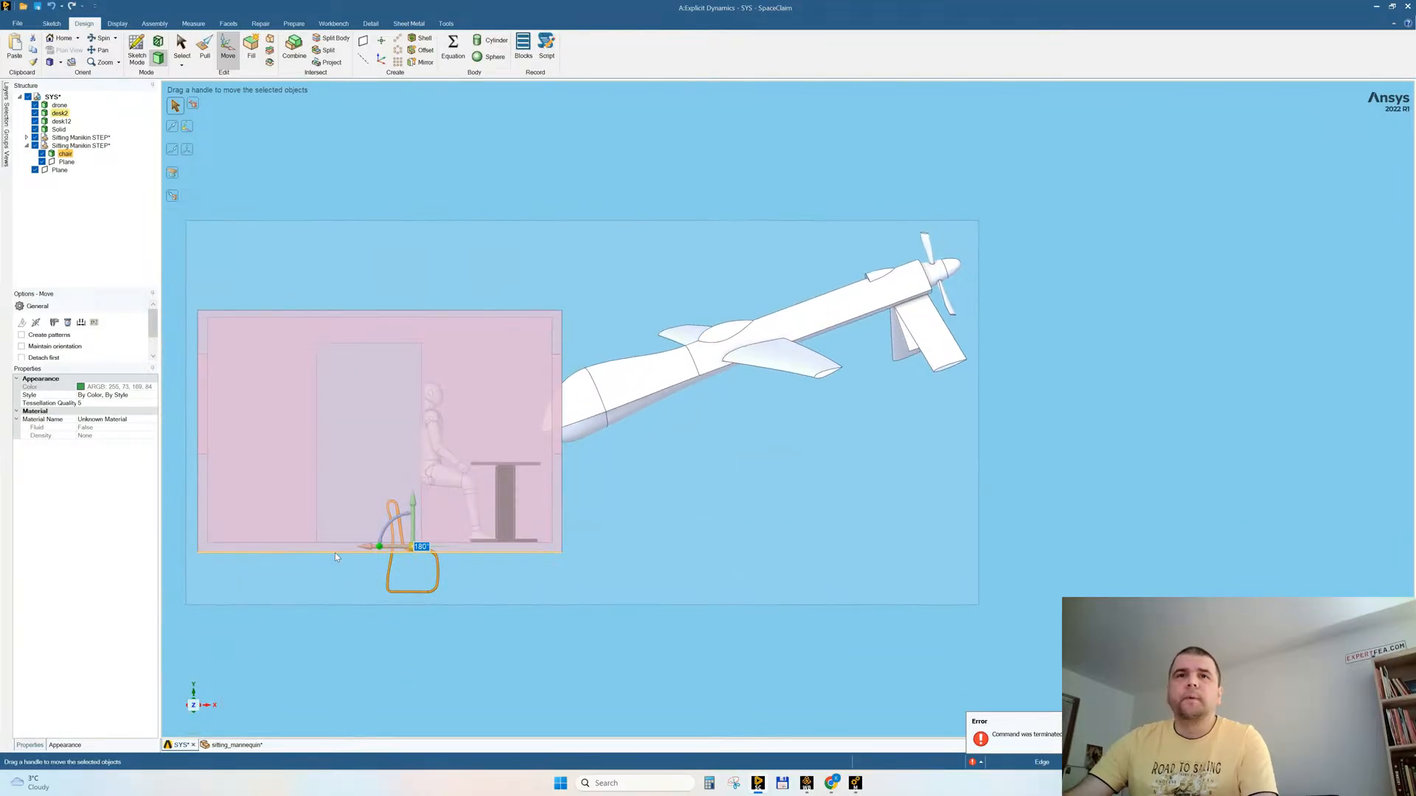
pyautogui.moveTo(414, 508); pyautogui.dragTo(415, 457)
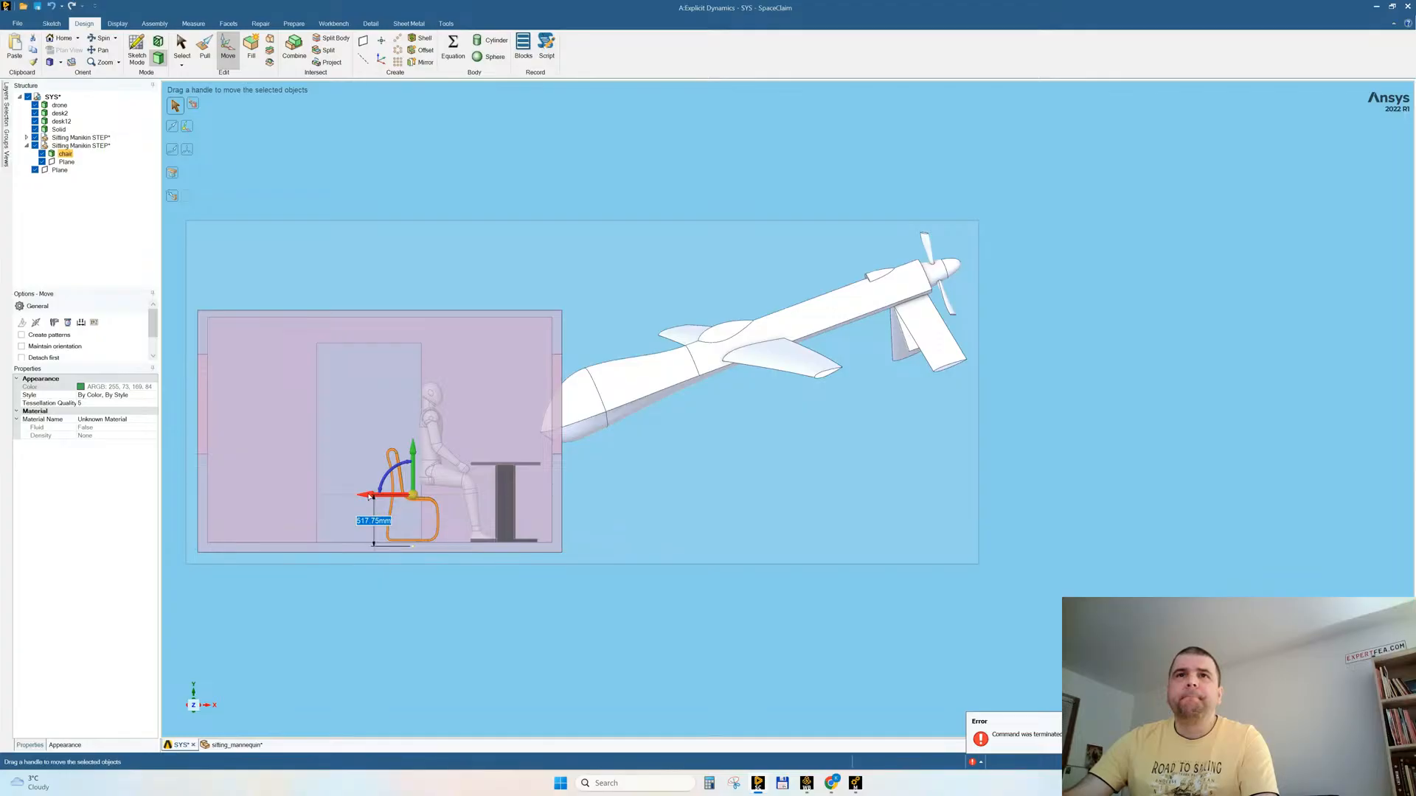
pyautogui.click(492, 644)
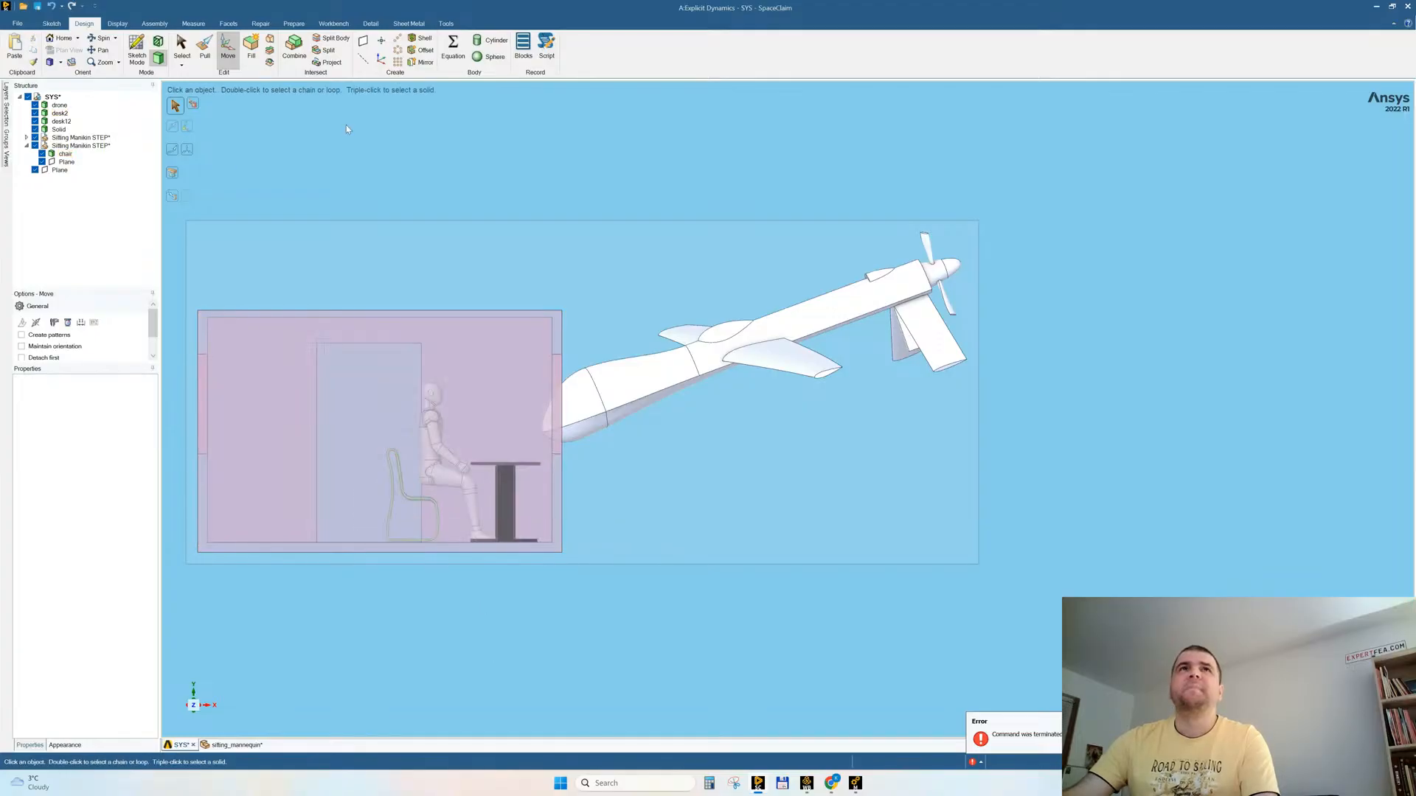
# Step: Hide the room body desk2 enclosing the mannequin, chair and desk
pyautogui.click(205, 52)
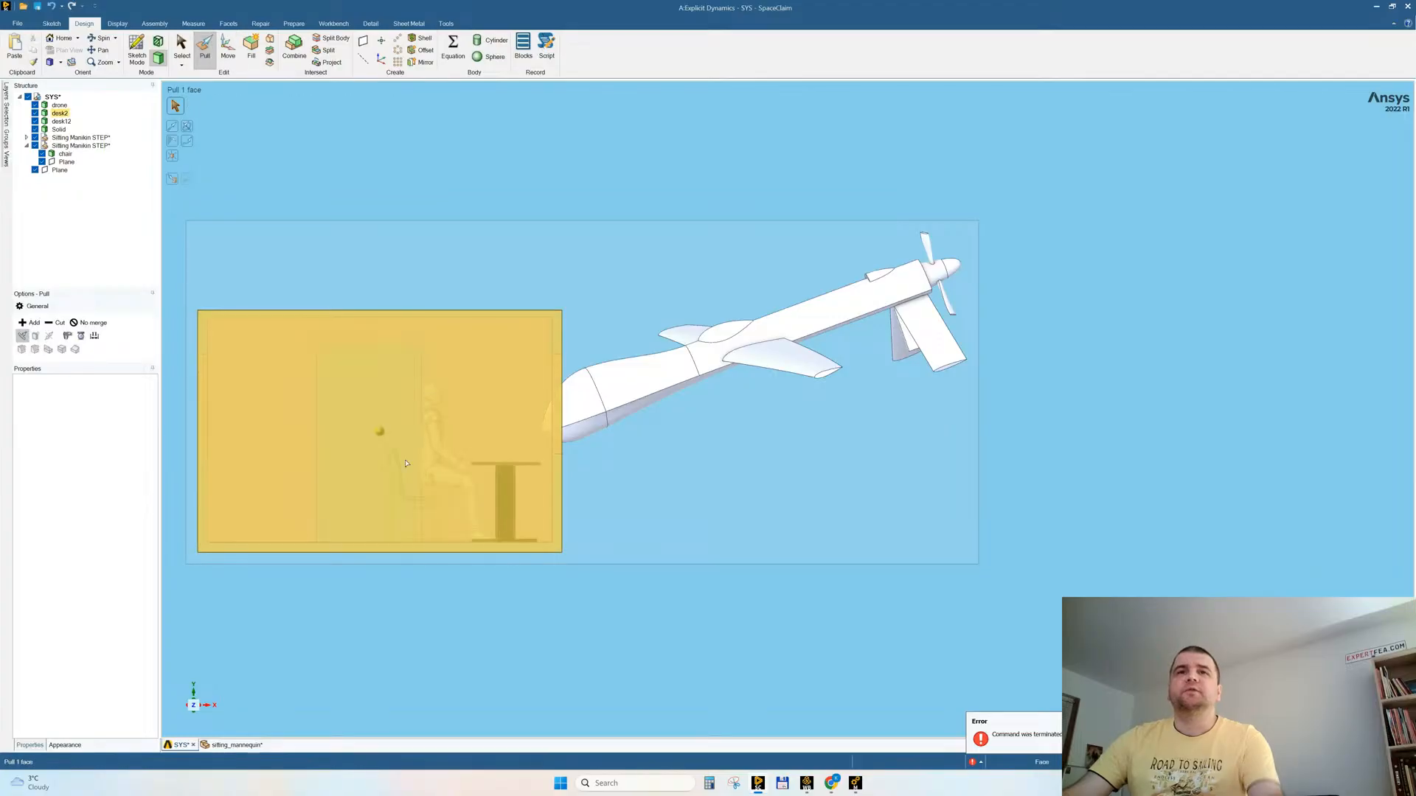
pyautogui.press('Escape')
pyautogui.moveTo(444, 502)
pyautogui.mouseDown(button='middle')
pyautogui.moveTo(467, 519)
pyautogui.moveTo(468, 497)
pyautogui.mouseUp(button='middle')
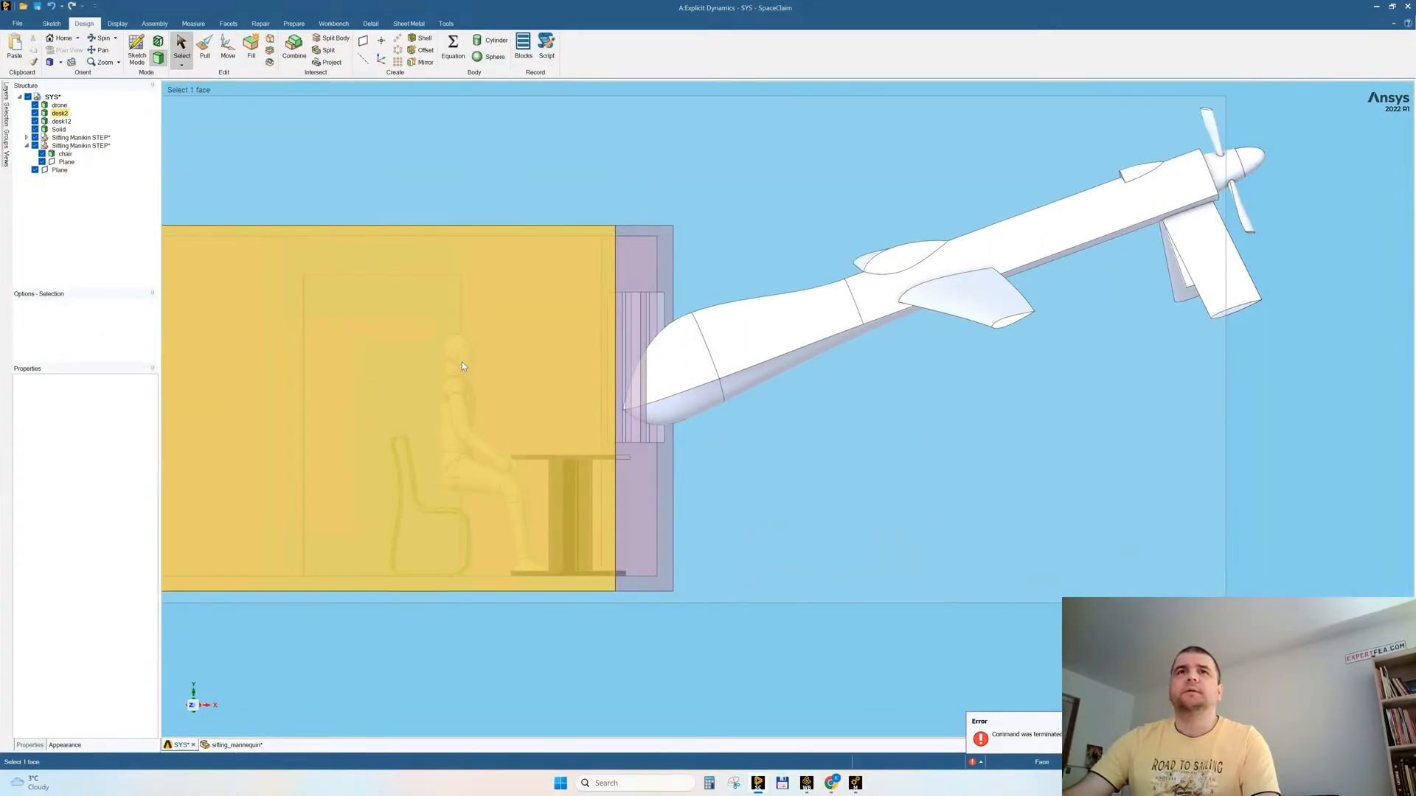
pyautogui.rightClick(277, 273)
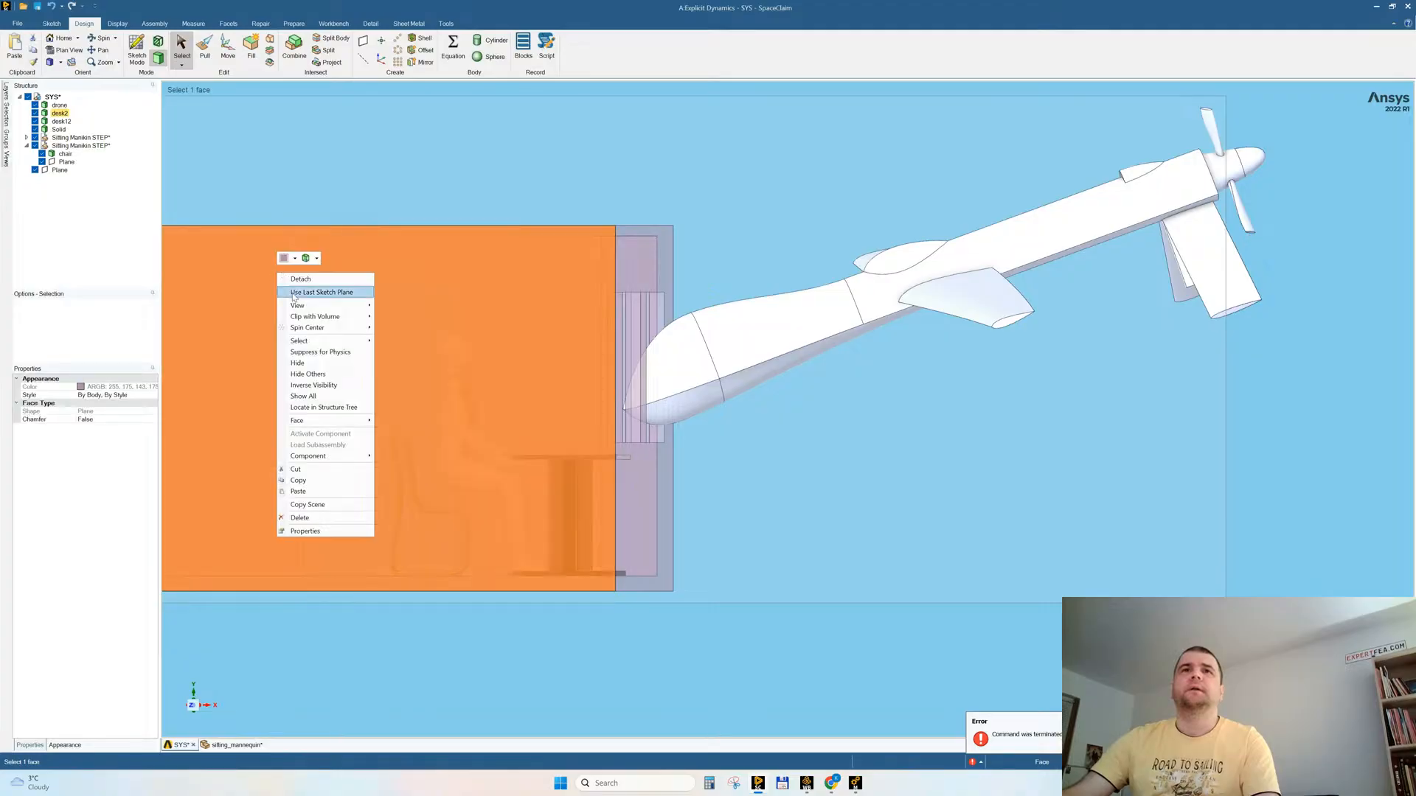
pyautogui.click(297, 362)
# Step: Scale the mannequin body by a factor of 0.95 about an anchor point at its neck
pyautogui.click(204, 46)
pyautogui.click(174, 158)
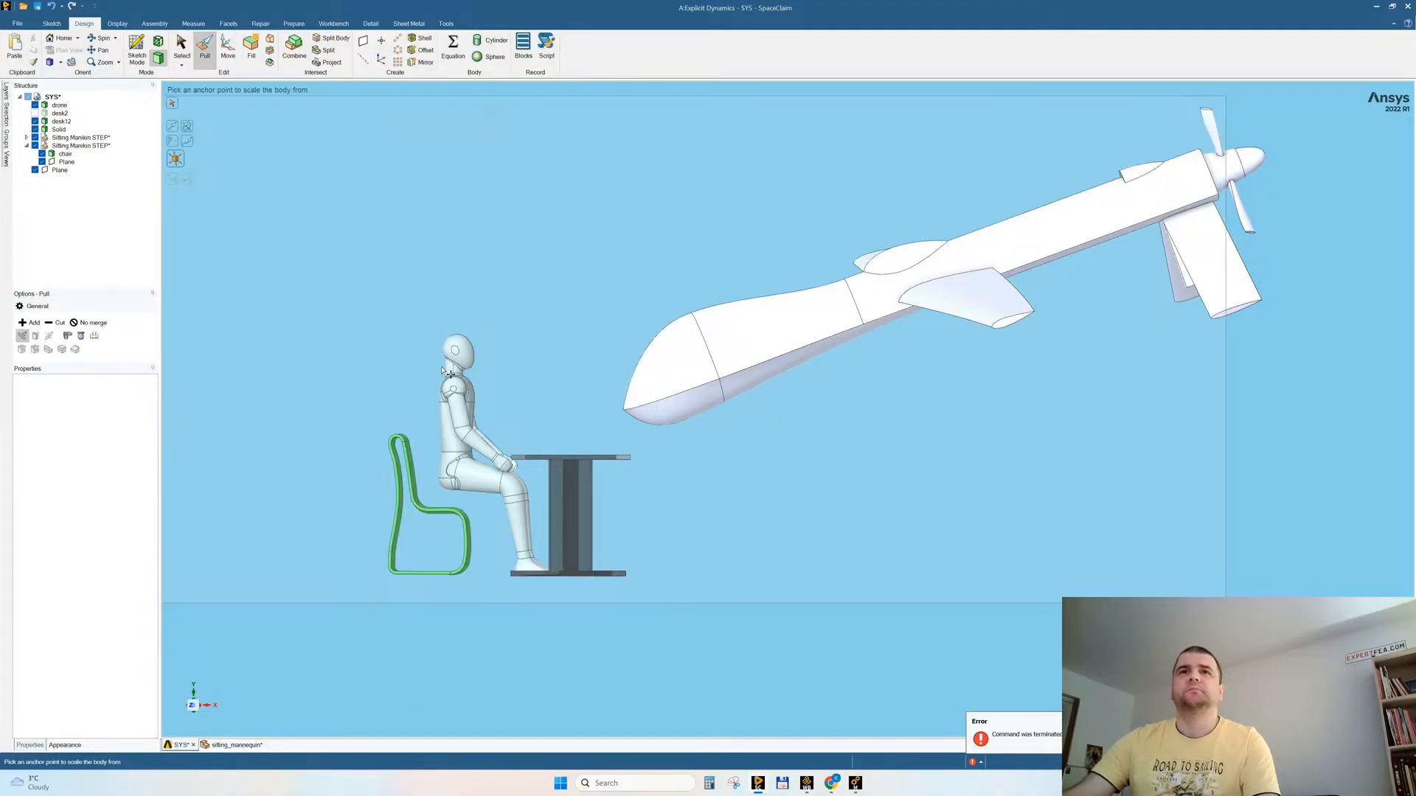
pyautogui.click(452, 363)
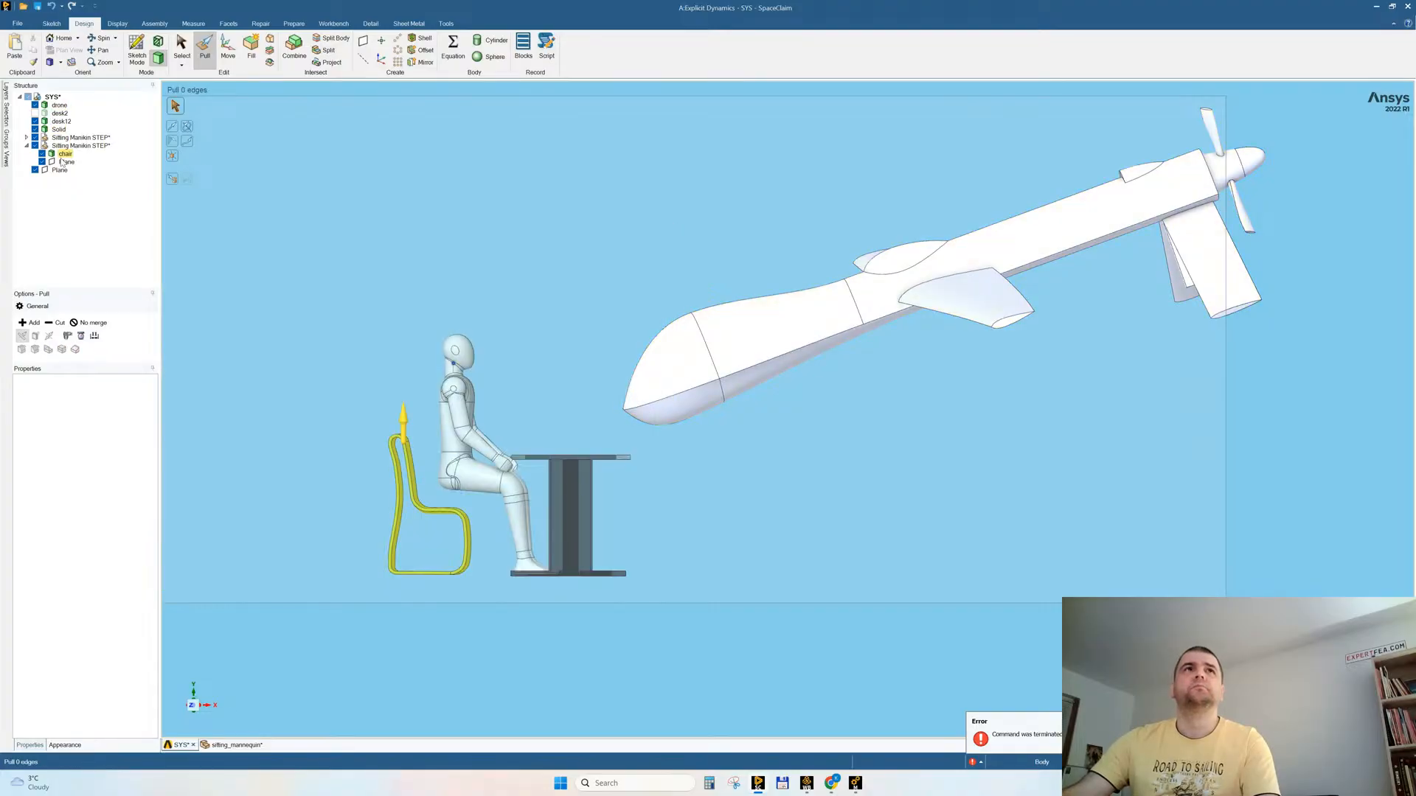
pyautogui.click(58, 129)
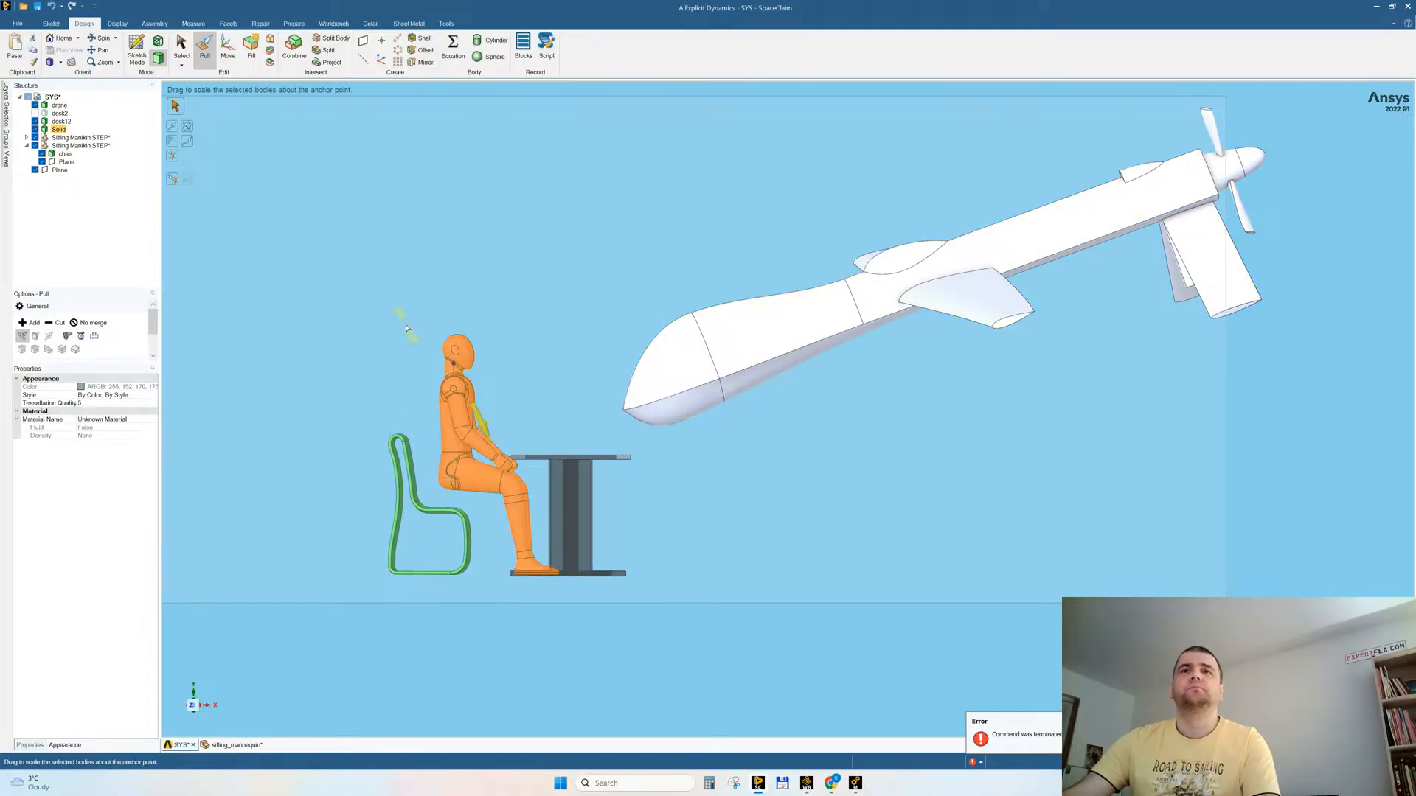
pyautogui.write('0.')
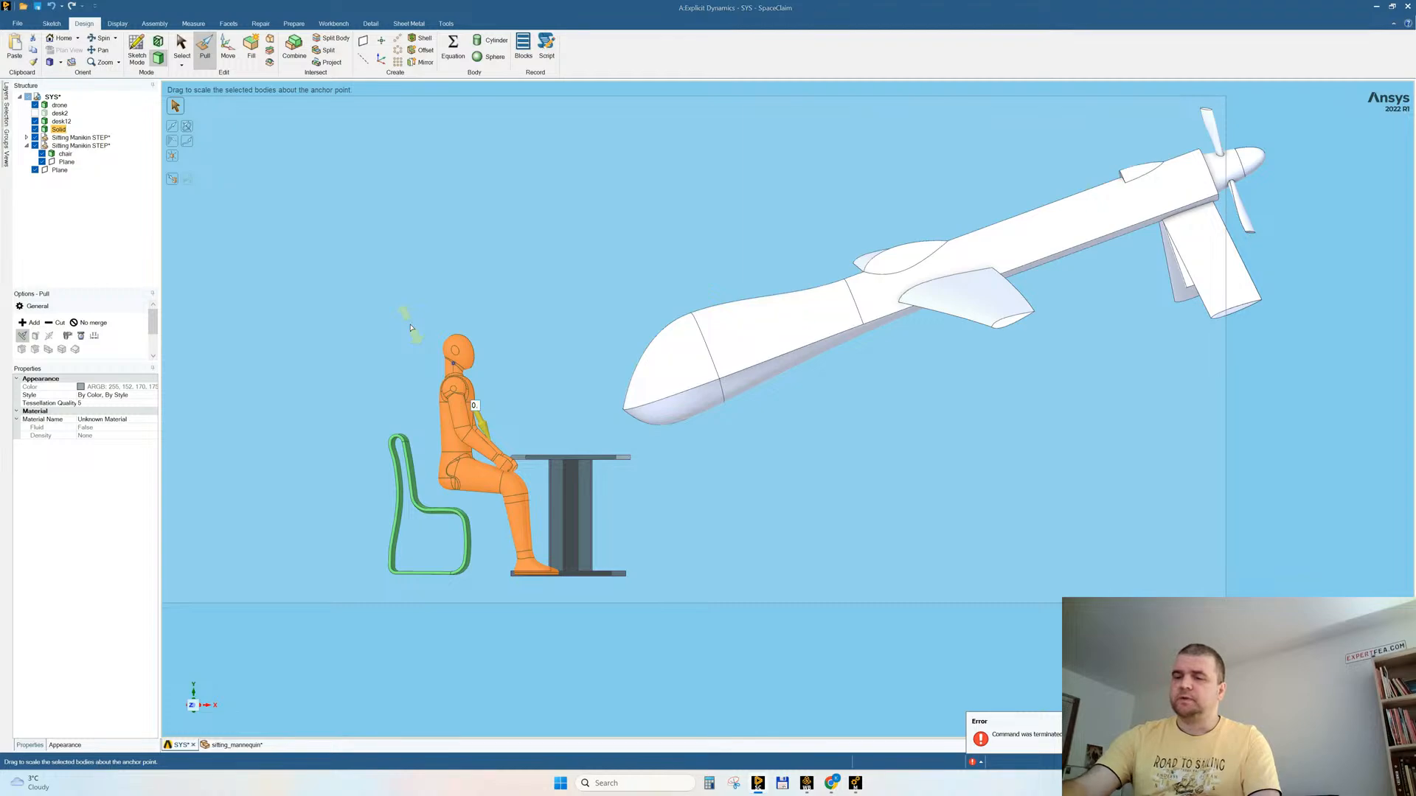
pyautogui.write('95')
pyautogui.press('Return')
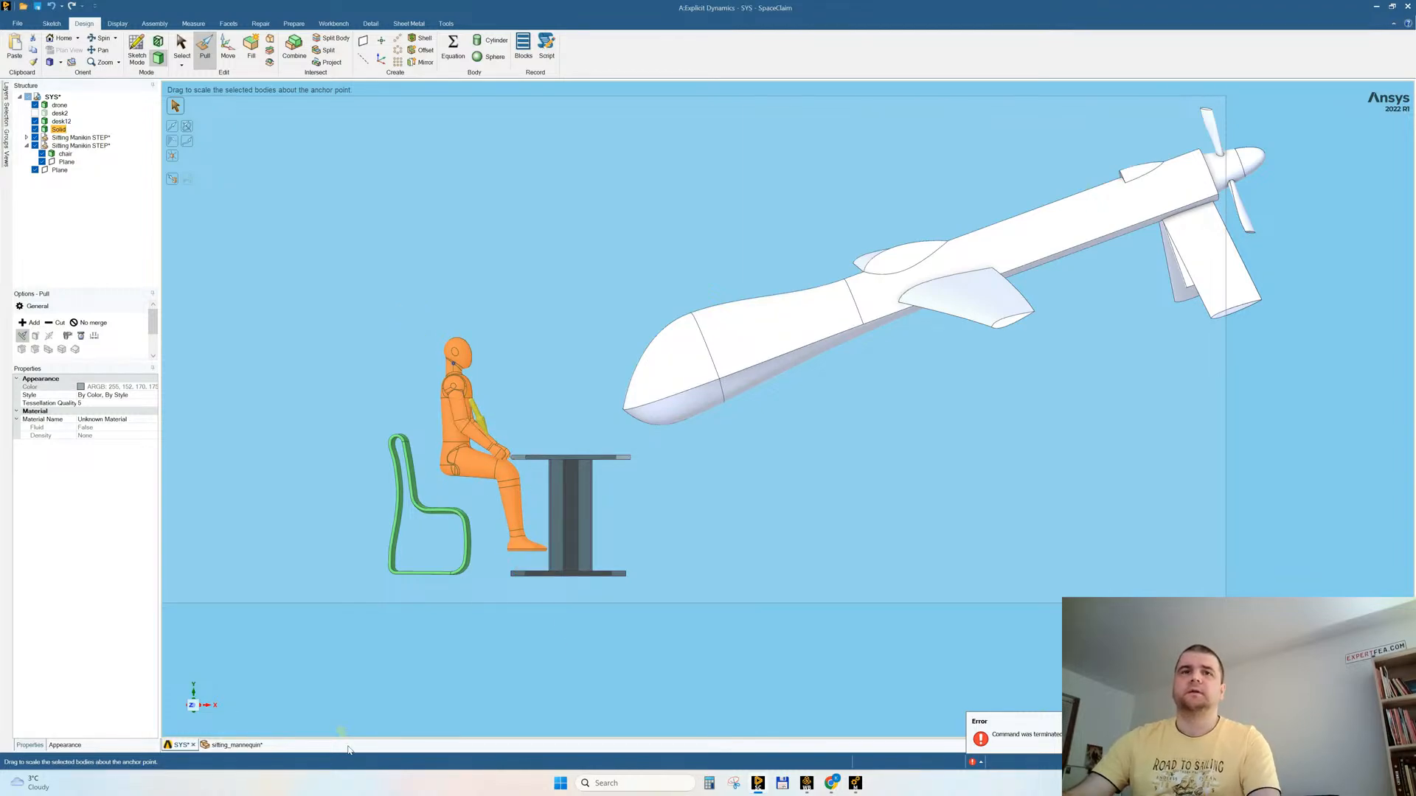
# Step: Lower the whole mannequin by about 182 mm so its feet reach the level of the desk's base
pyautogui.click(192, 706)
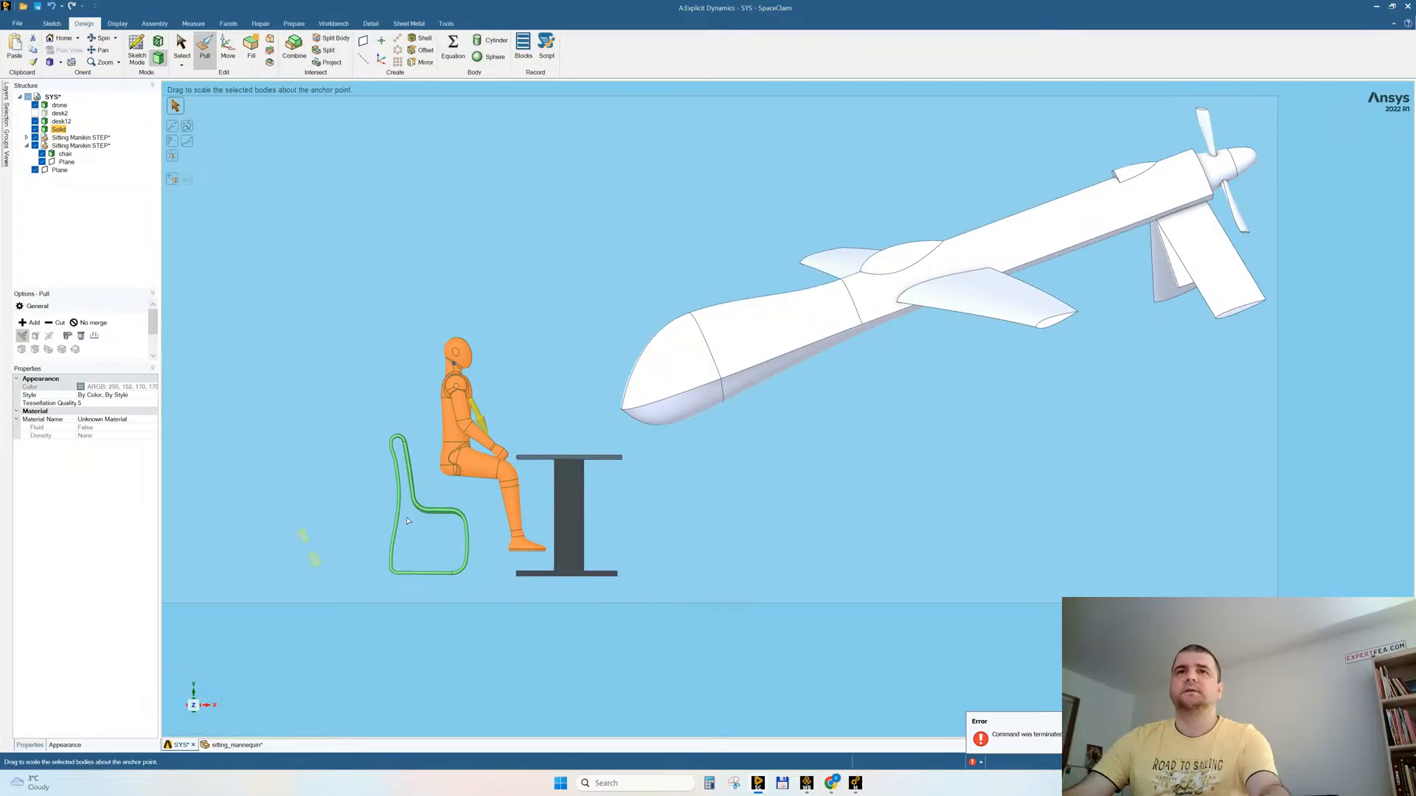
pyautogui.click(303, 546)
pyautogui.press('s')
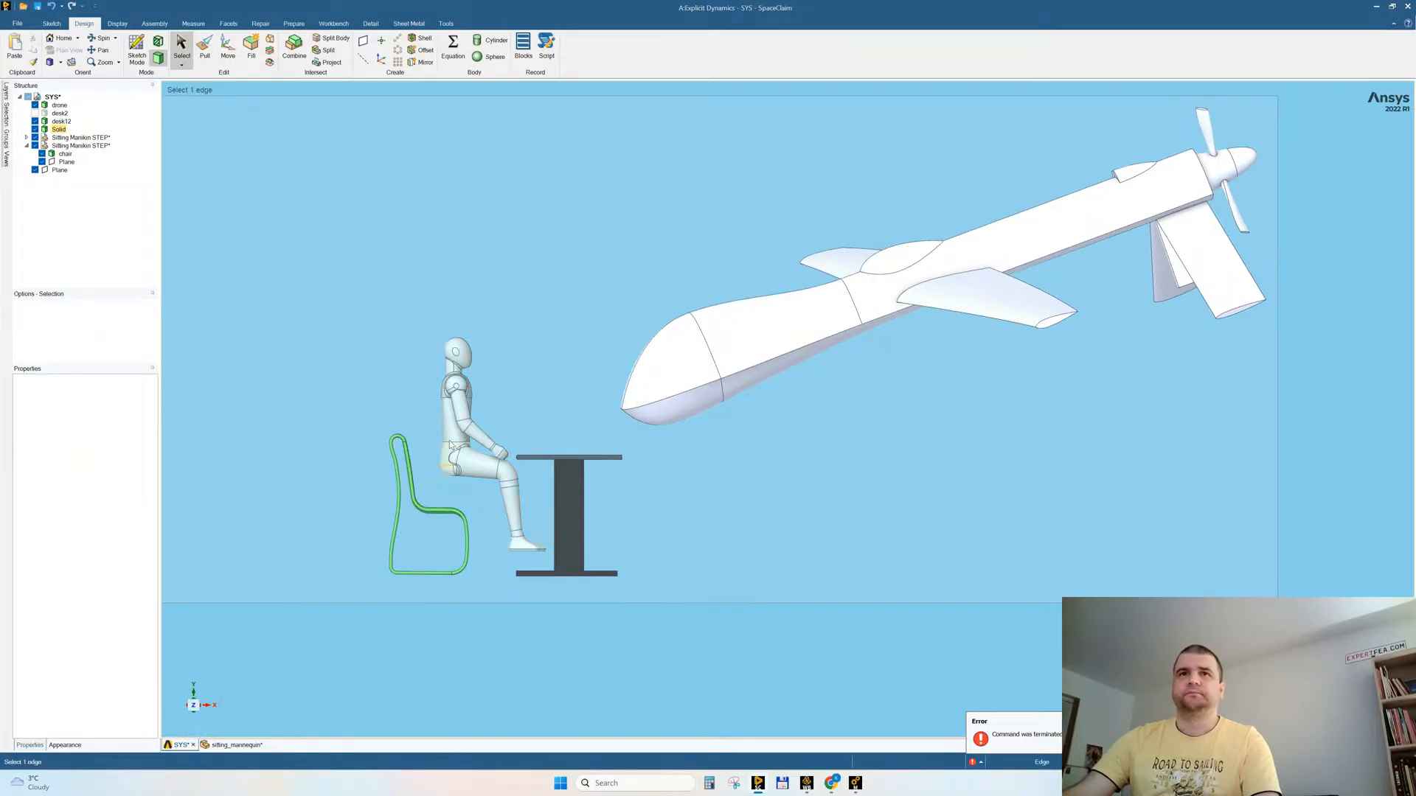
pyautogui.click(451, 432)
pyautogui.tripleClick(452, 432)
pyautogui.press('m')
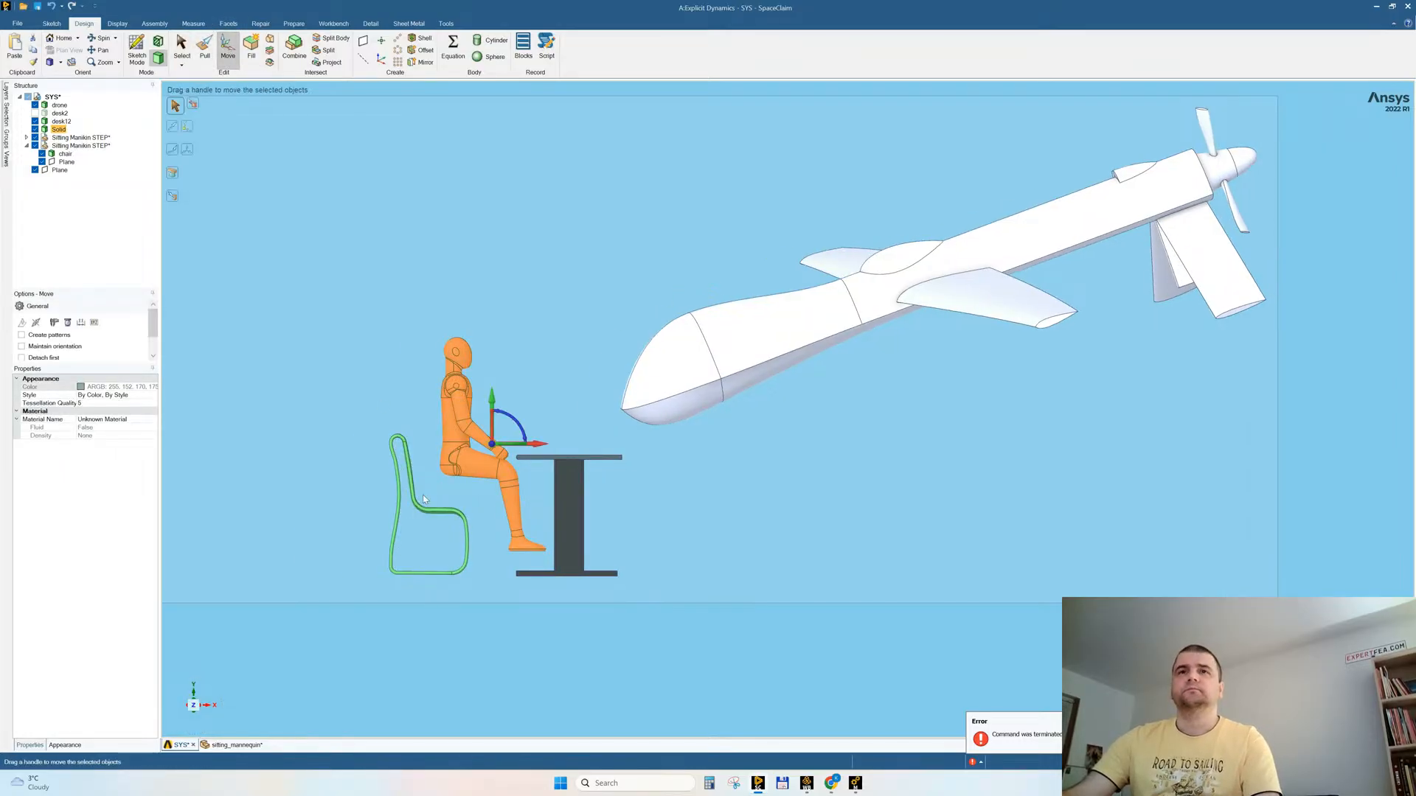
pyautogui.moveTo(492, 404); pyautogui.dragTo(481, 429)
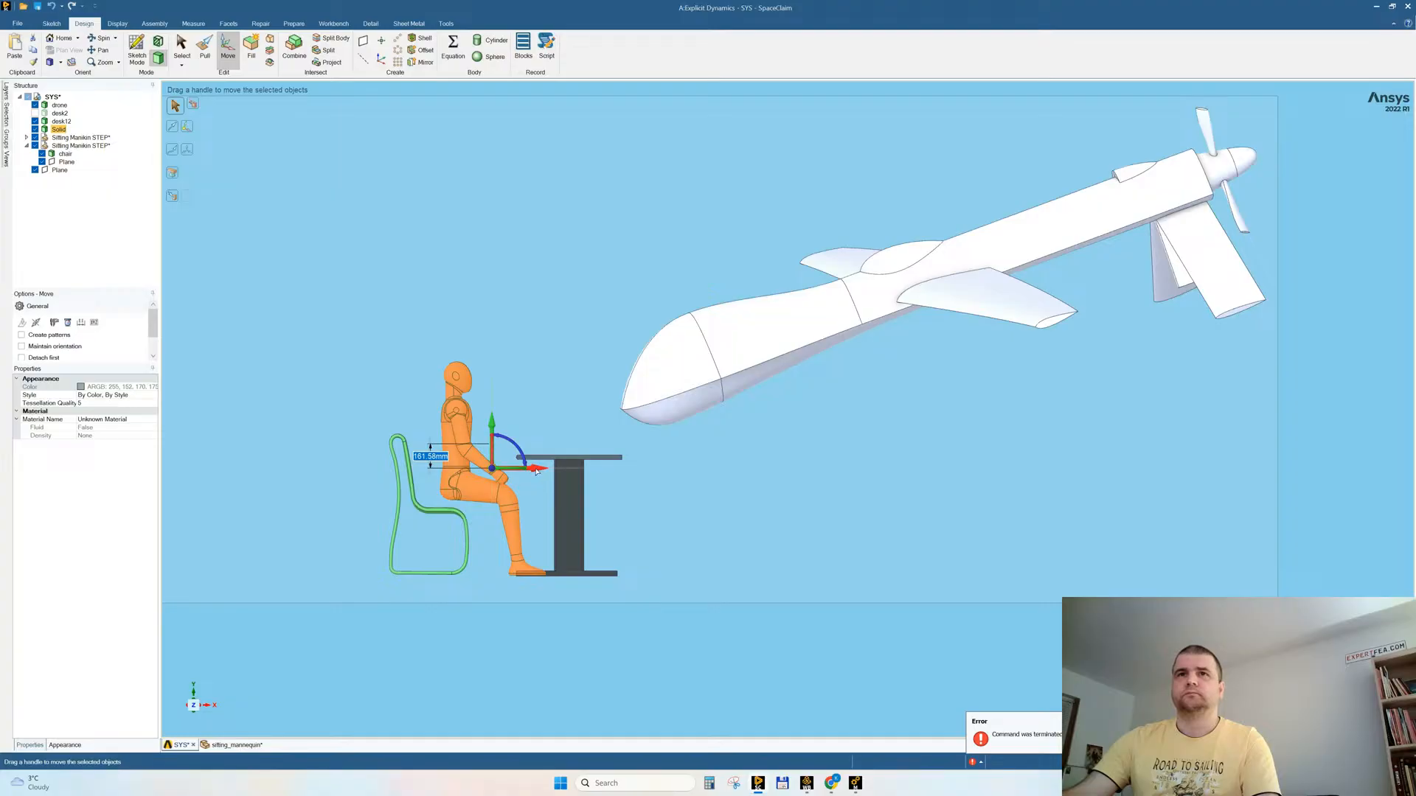
# Step: Shift the mannequin horizontally toward the desk so its knees reach under the front edge of the tabletop
pyautogui.moveTo(535, 470); pyautogui.dragTo(550, 470)
pyautogui.click(555, 418)
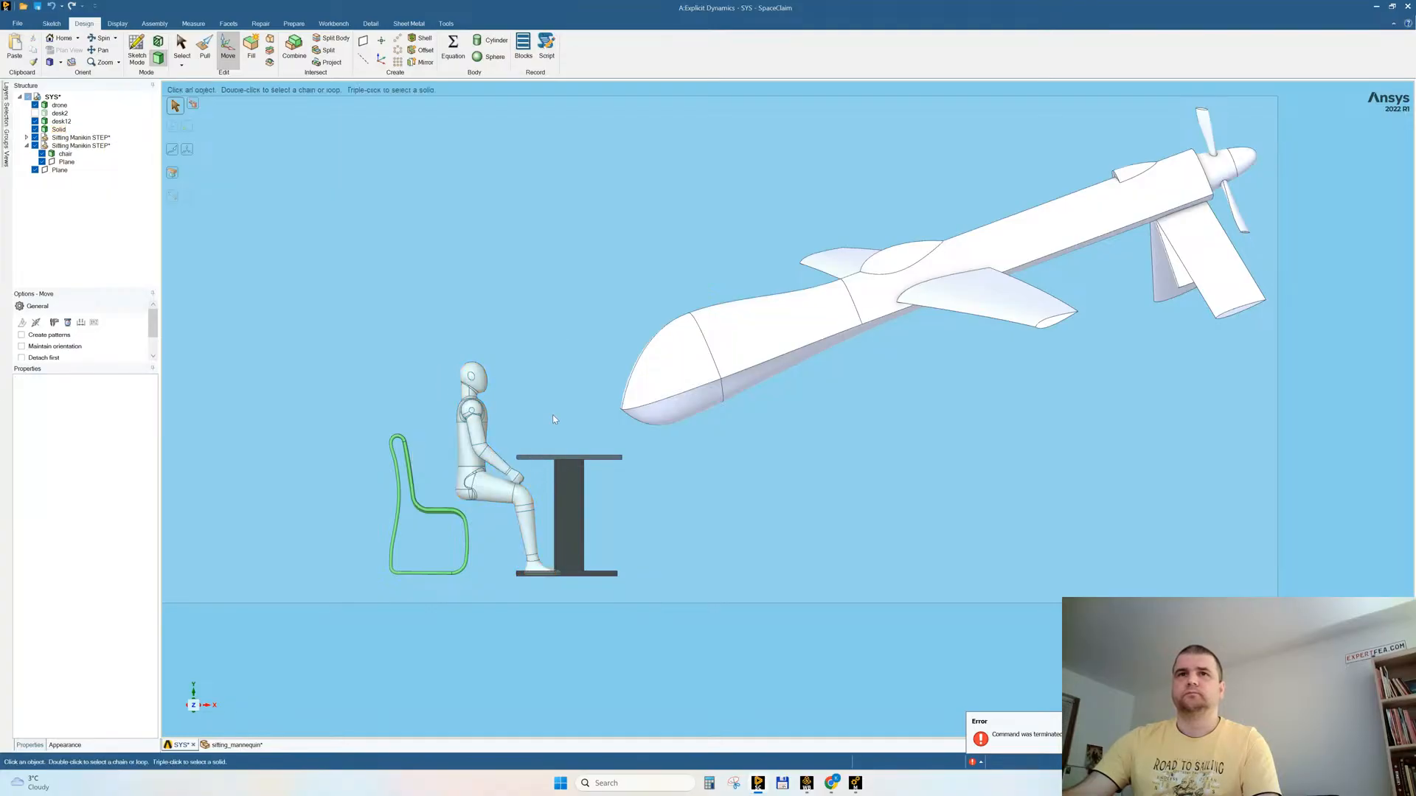
pyautogui.click(474, 443)
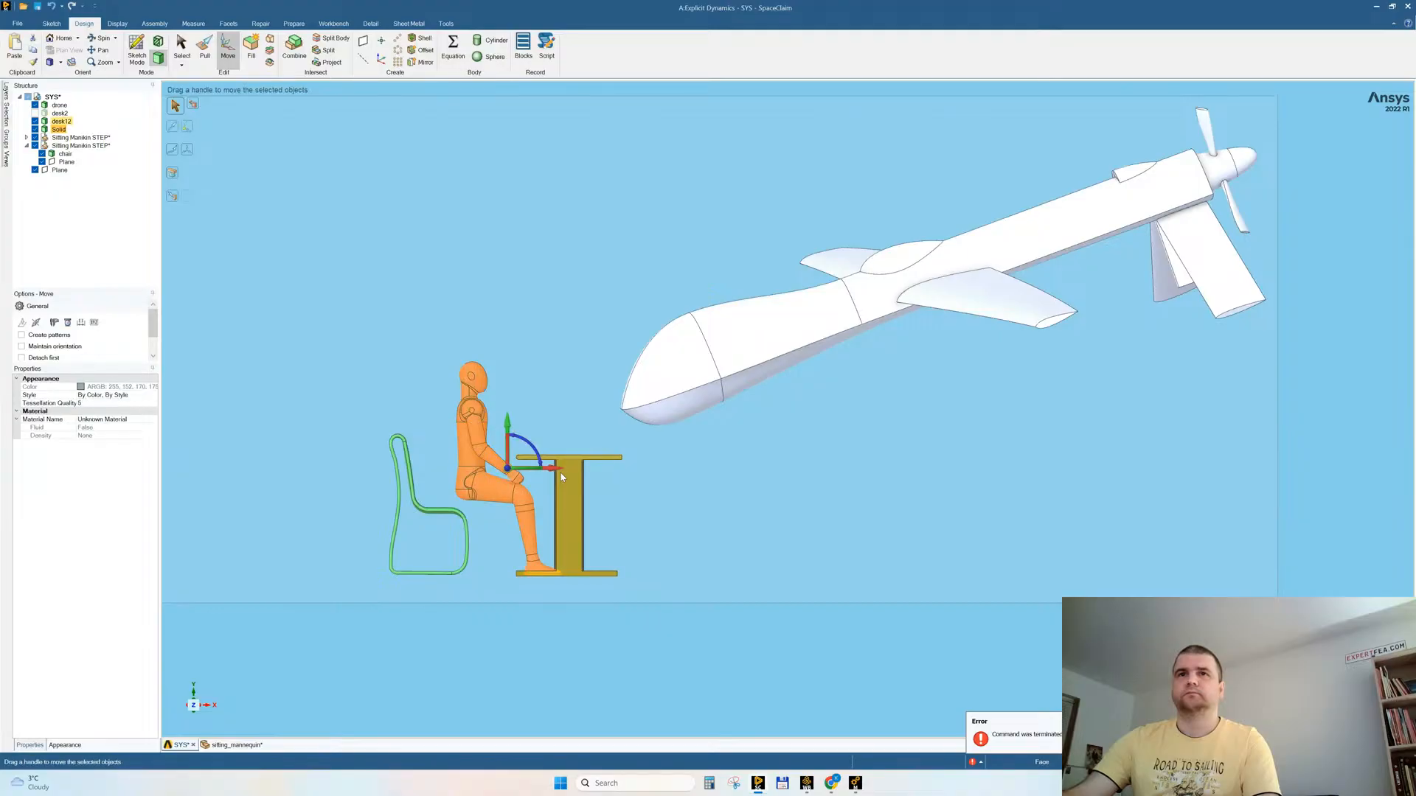
pyautogui.moveTo(550, 470); pyautogui.dragTo(558, 470)
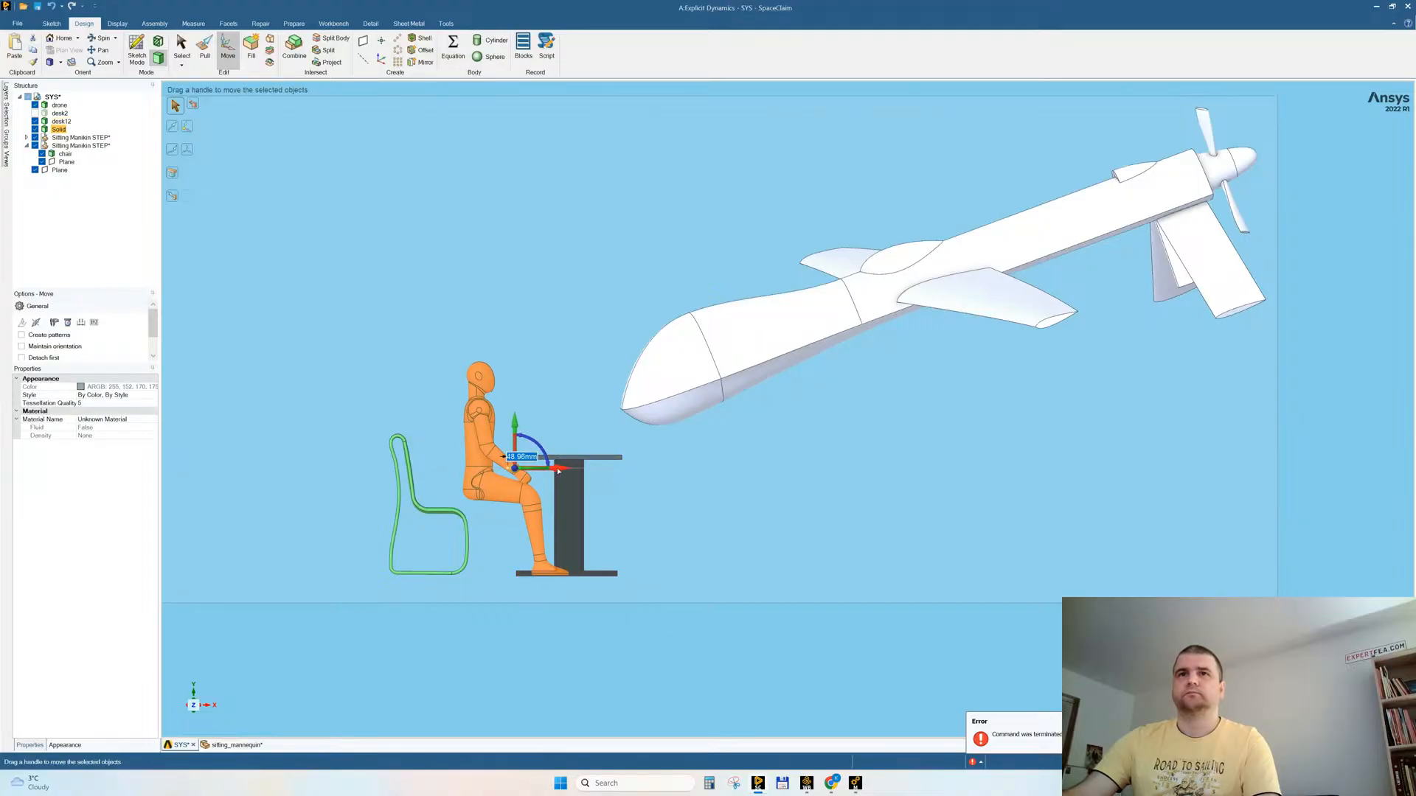
pyautogui.click(493, 674)
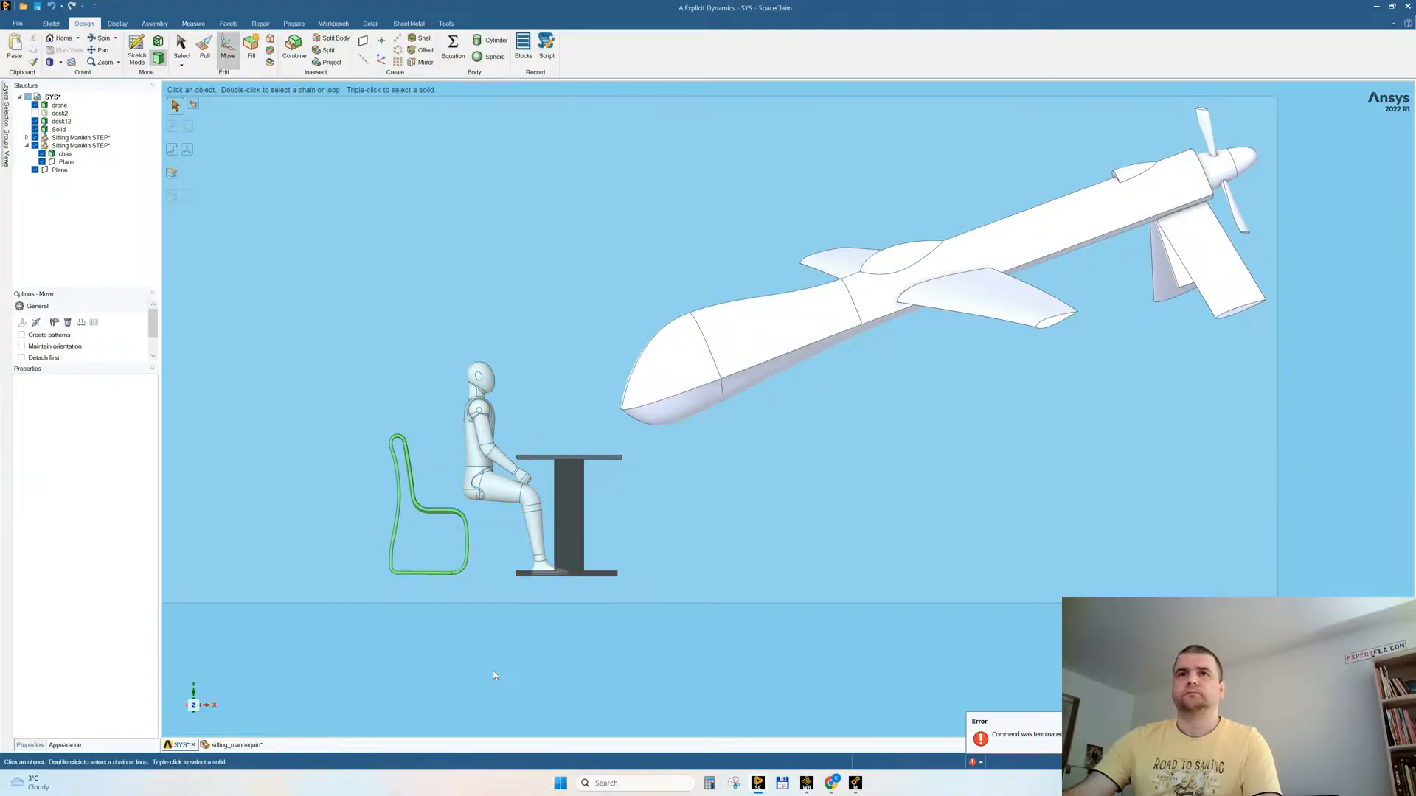
# Step: Move the chair horizontally toward the desk until its seat sits beneath the mannequin
pyautogui.click(396, 535)
pyautogui.moveTo(469, 508); pyautogui.dragTo(517, 507)
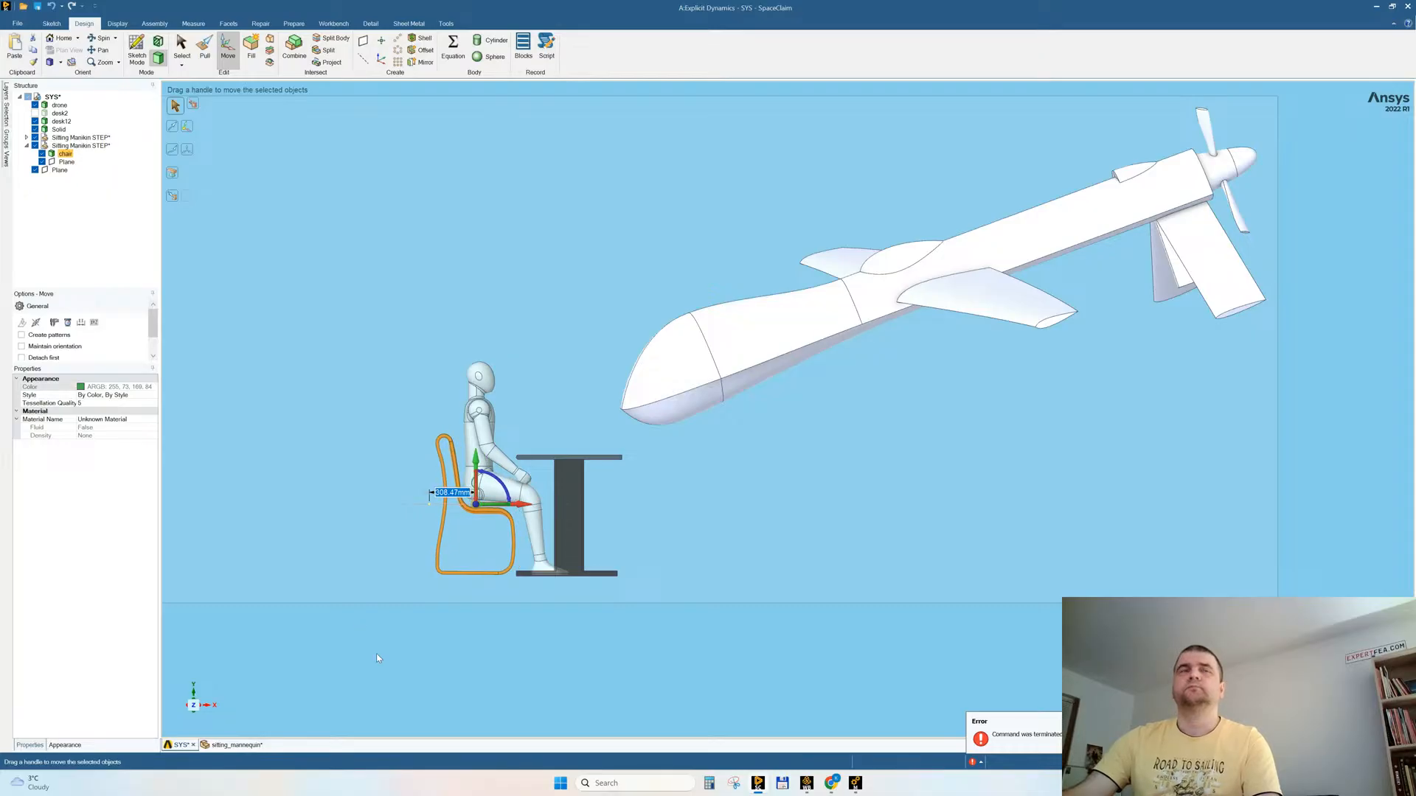
pyautogui.click(354, 638)
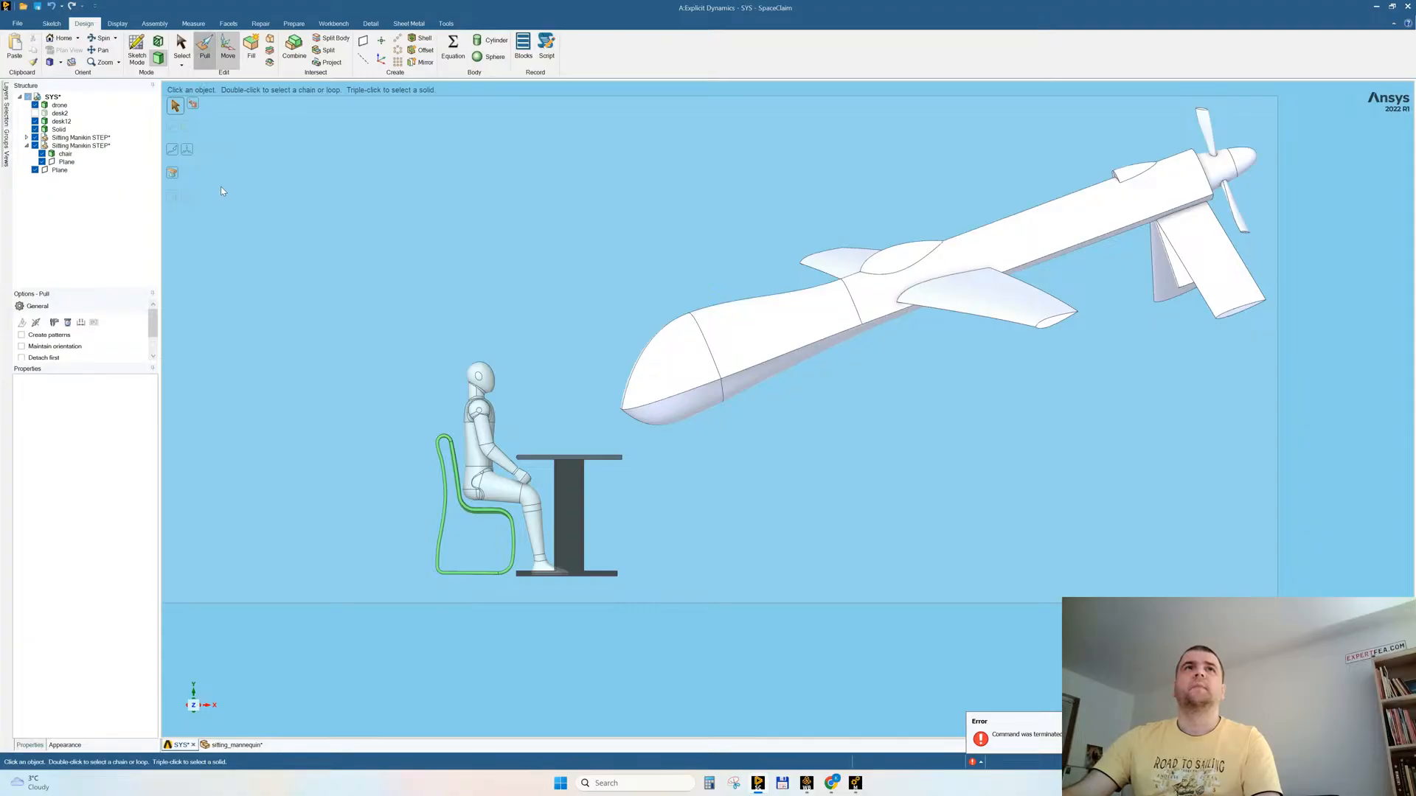
# Step: Scale the chair by a factor of 1.1 about an anchor point near the top of its backrest
pyautogui.click(174, 159)
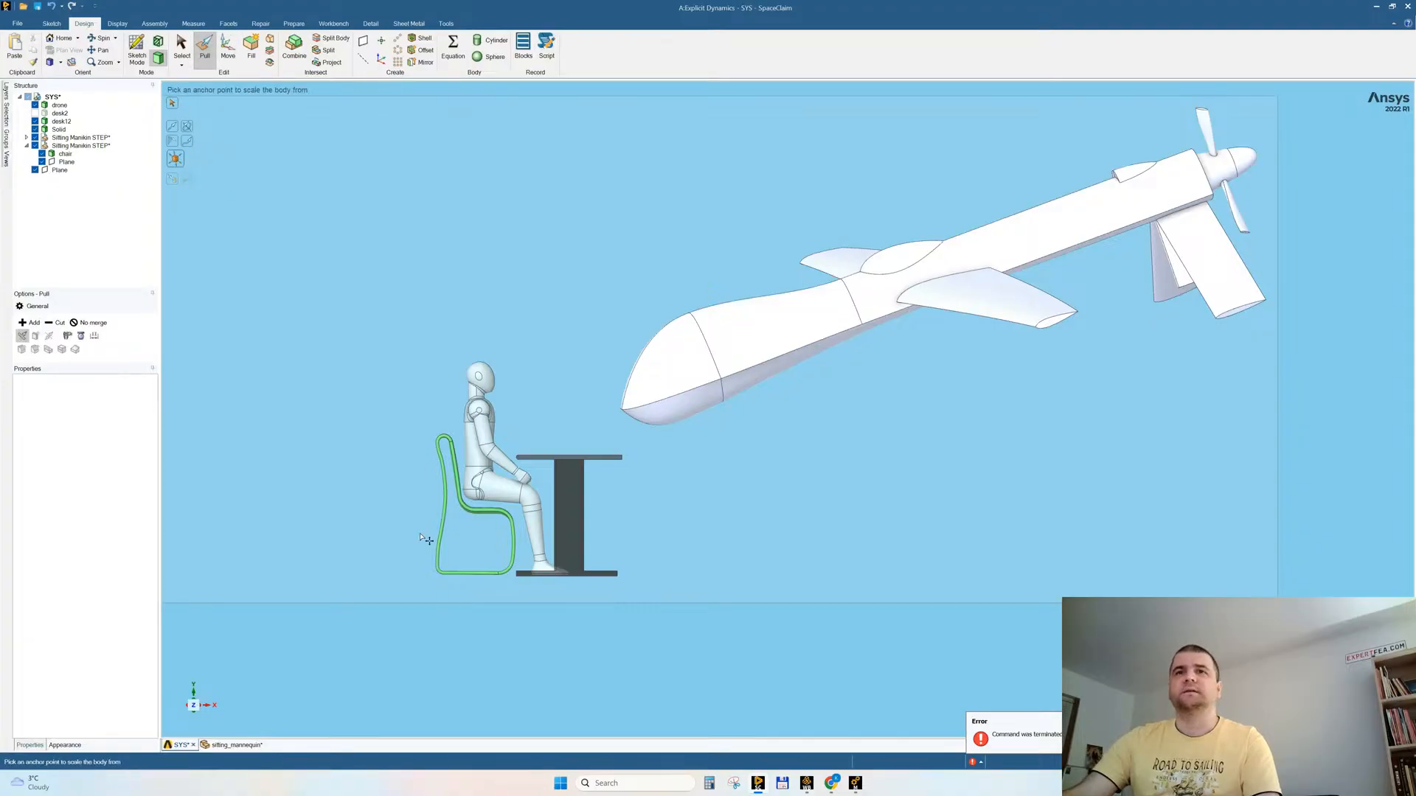
pyautogui.click(449, 443)
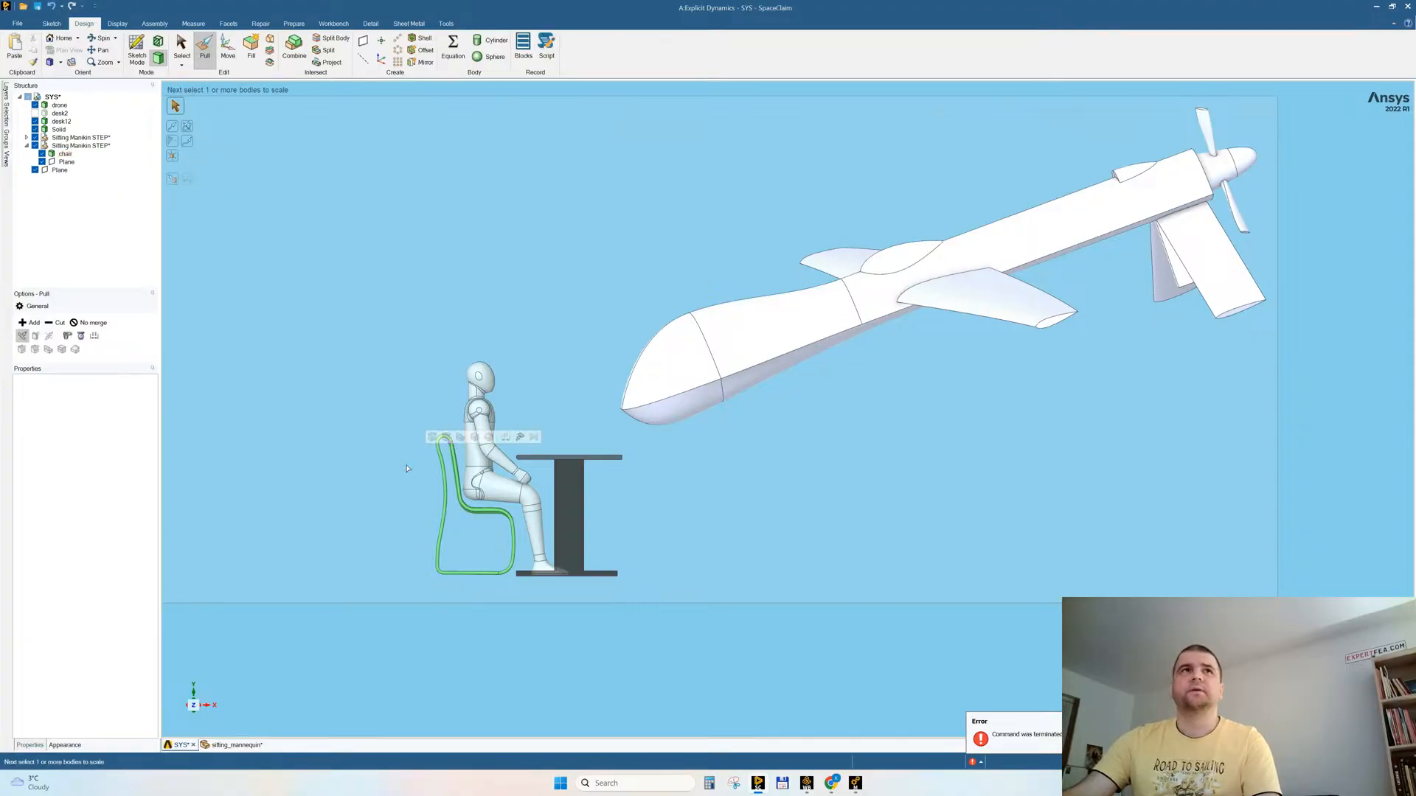
pyautogui.click(67, 155)
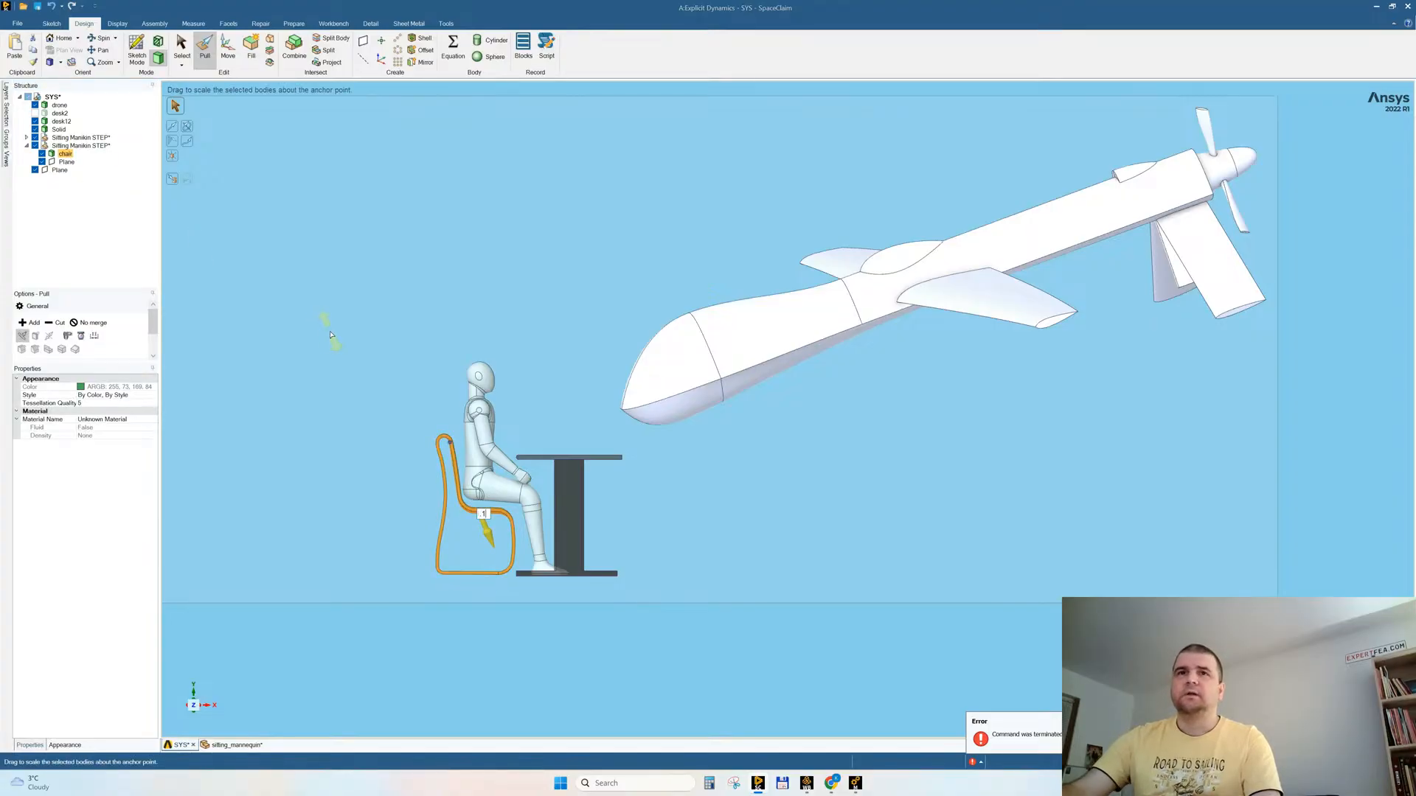
pyautogui.moveTo(481, 515); pyautogui.dragTo(483, 524)
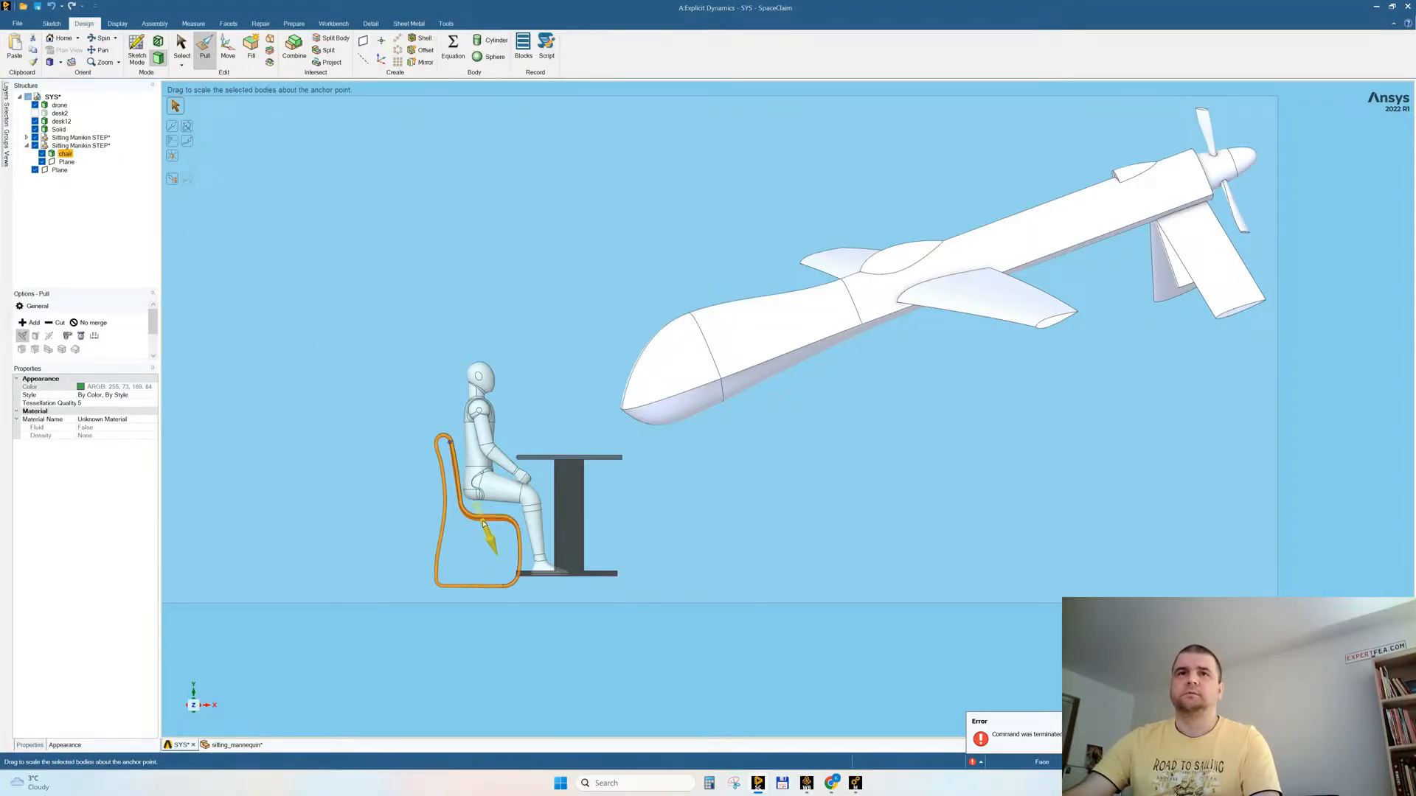
# Step: Raise the enlarged chair toward the floor level and shift it slightly away from the desk
pyautogui.click(228, 49)
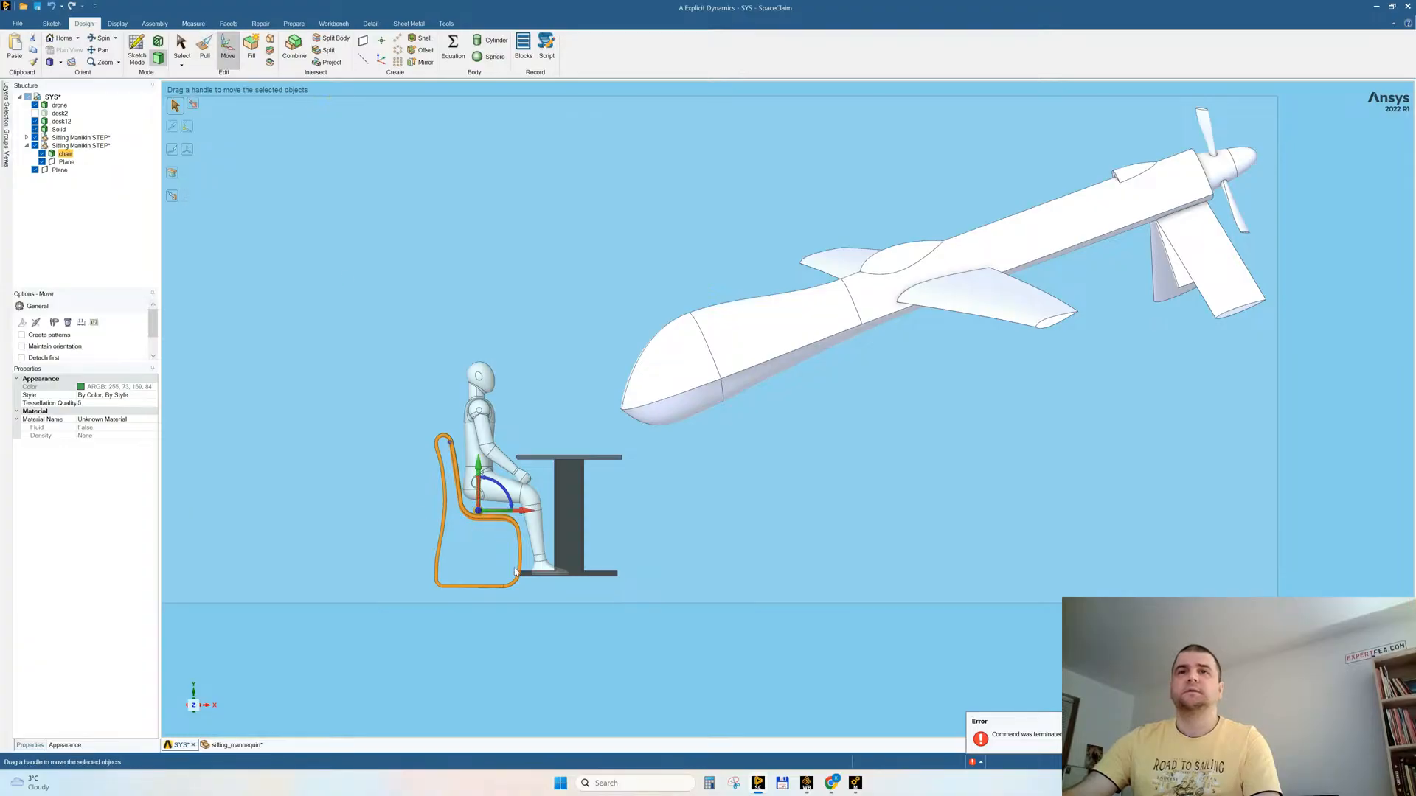
pyautogui.moveTo(478, 471); pyautogui.dragTo(479, 461)
pyautogui.moveTo(521, 508); pyautogui.dragTo(519, 504)
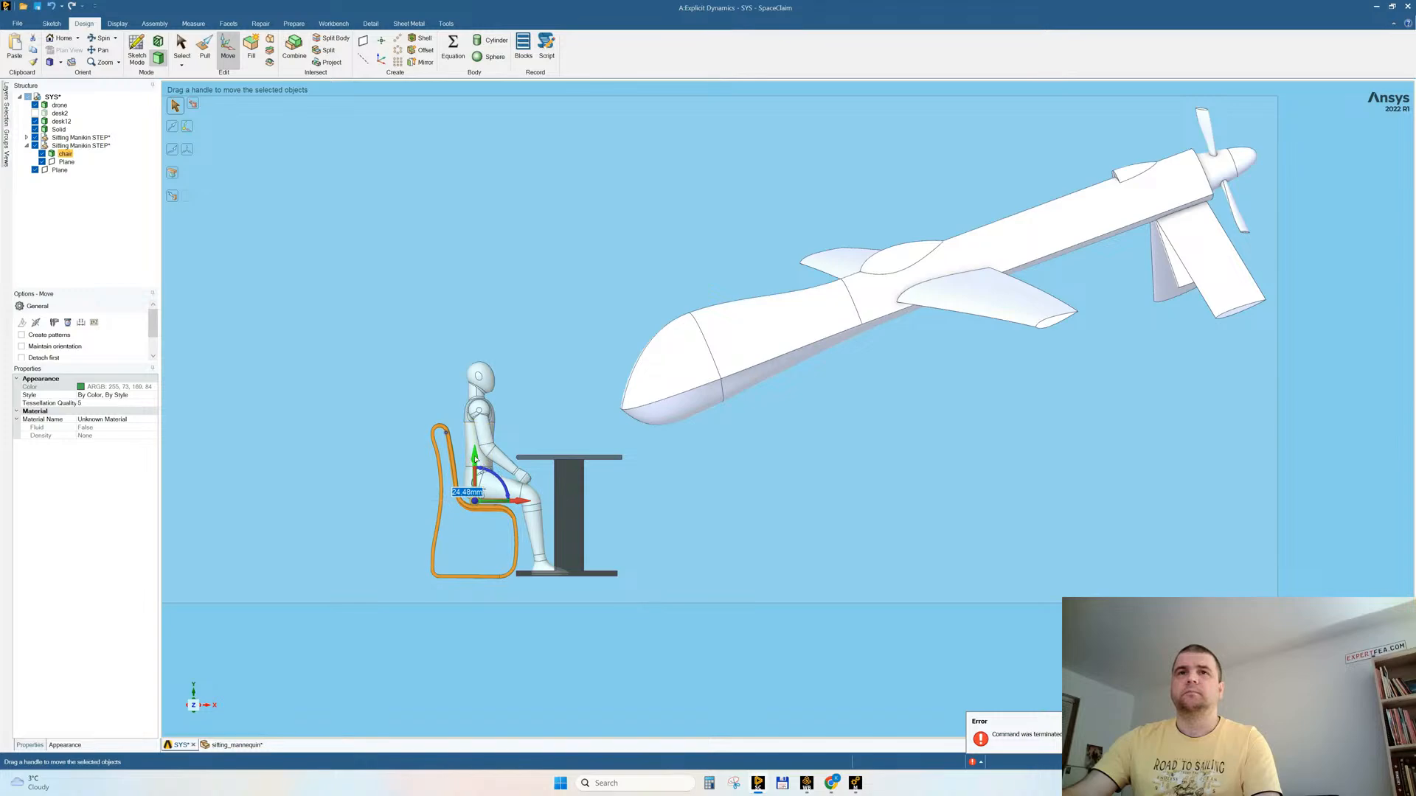
# Step: Raise the chair by a further 20 mm so its seat sits just under the mannequin
pyautogui.moveTo(477, 461); pyautogui.dragTo(477, 458)
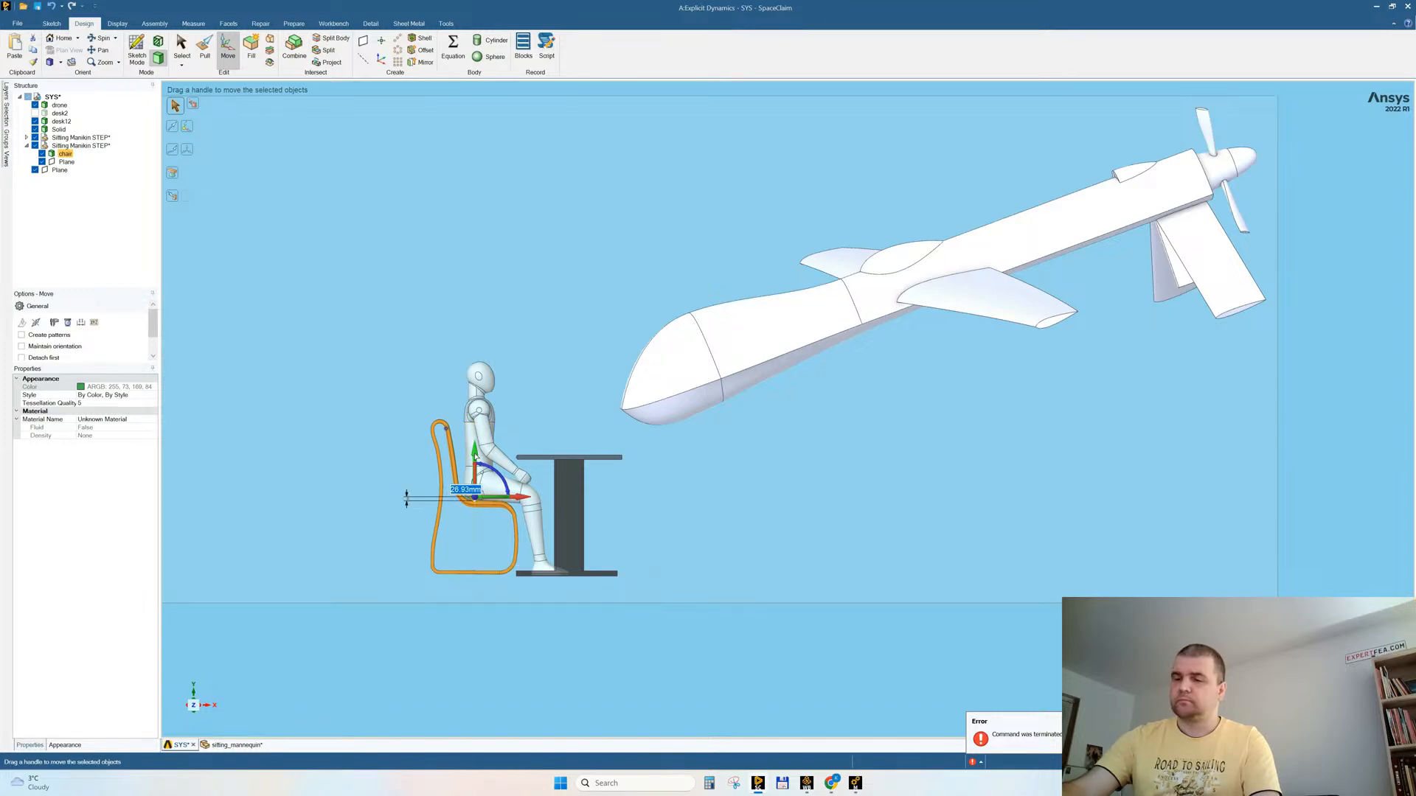
pyautogui.write('25')
pyautogui.press('Return')
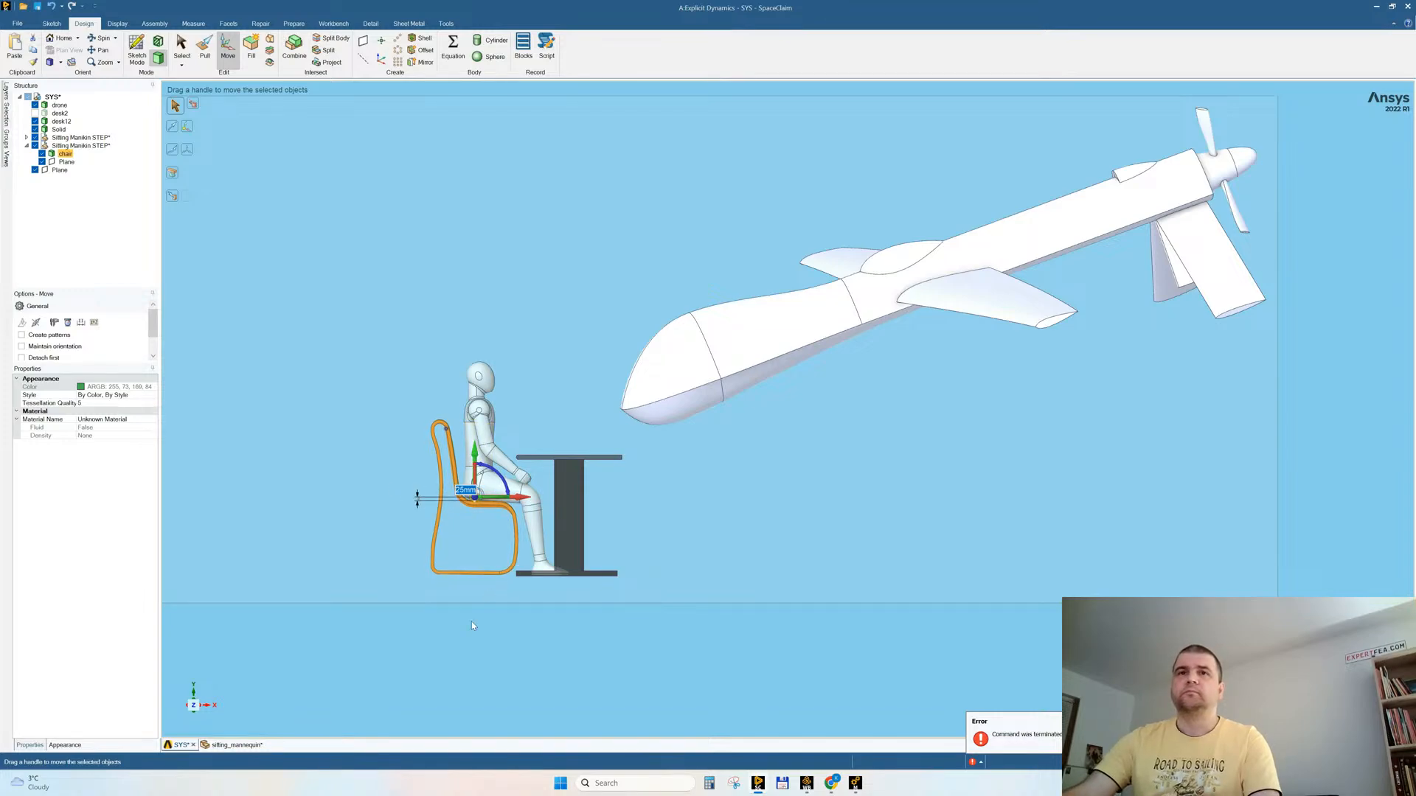
pyautogui.scroll(5, 471, 626)
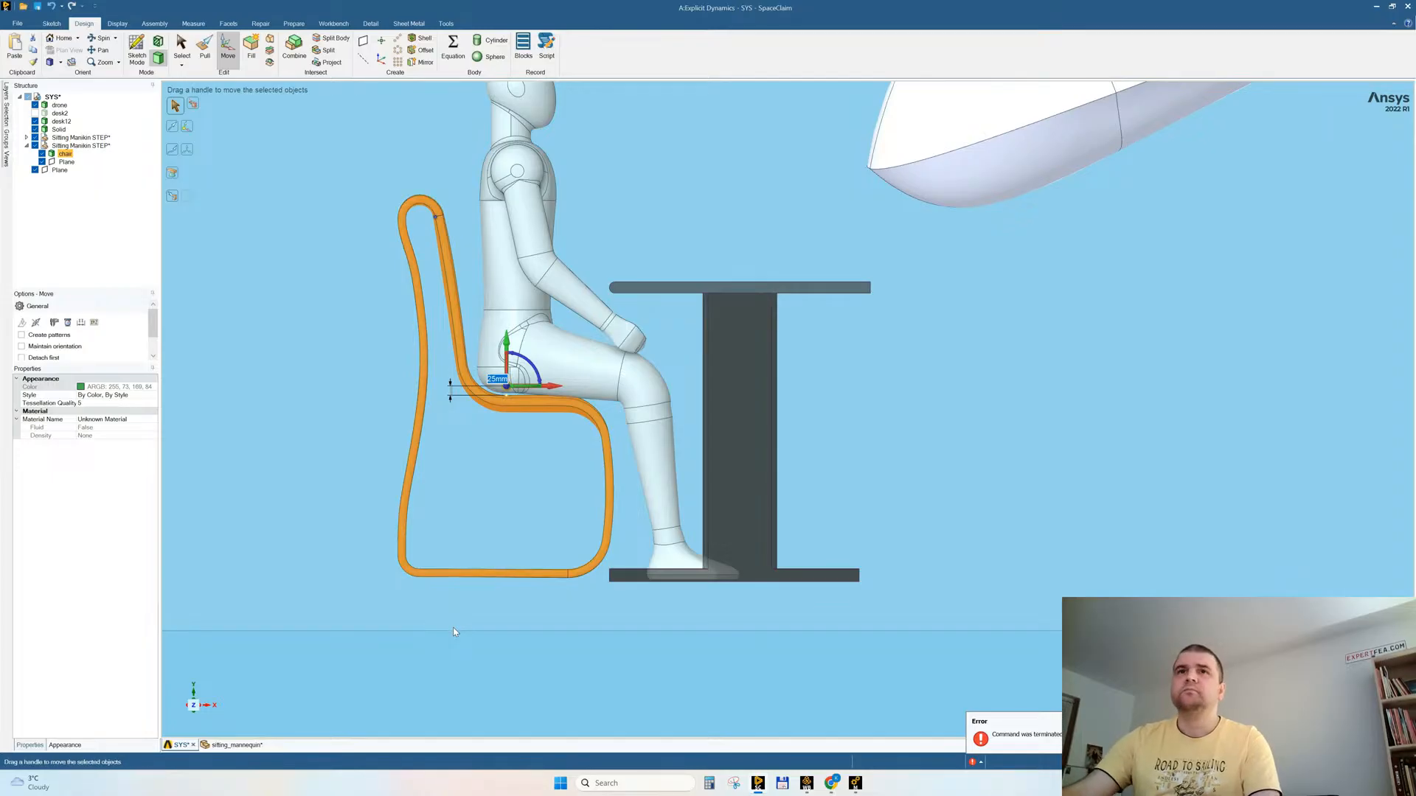
pyautogui.write('20')
pyautogui.press('Return')
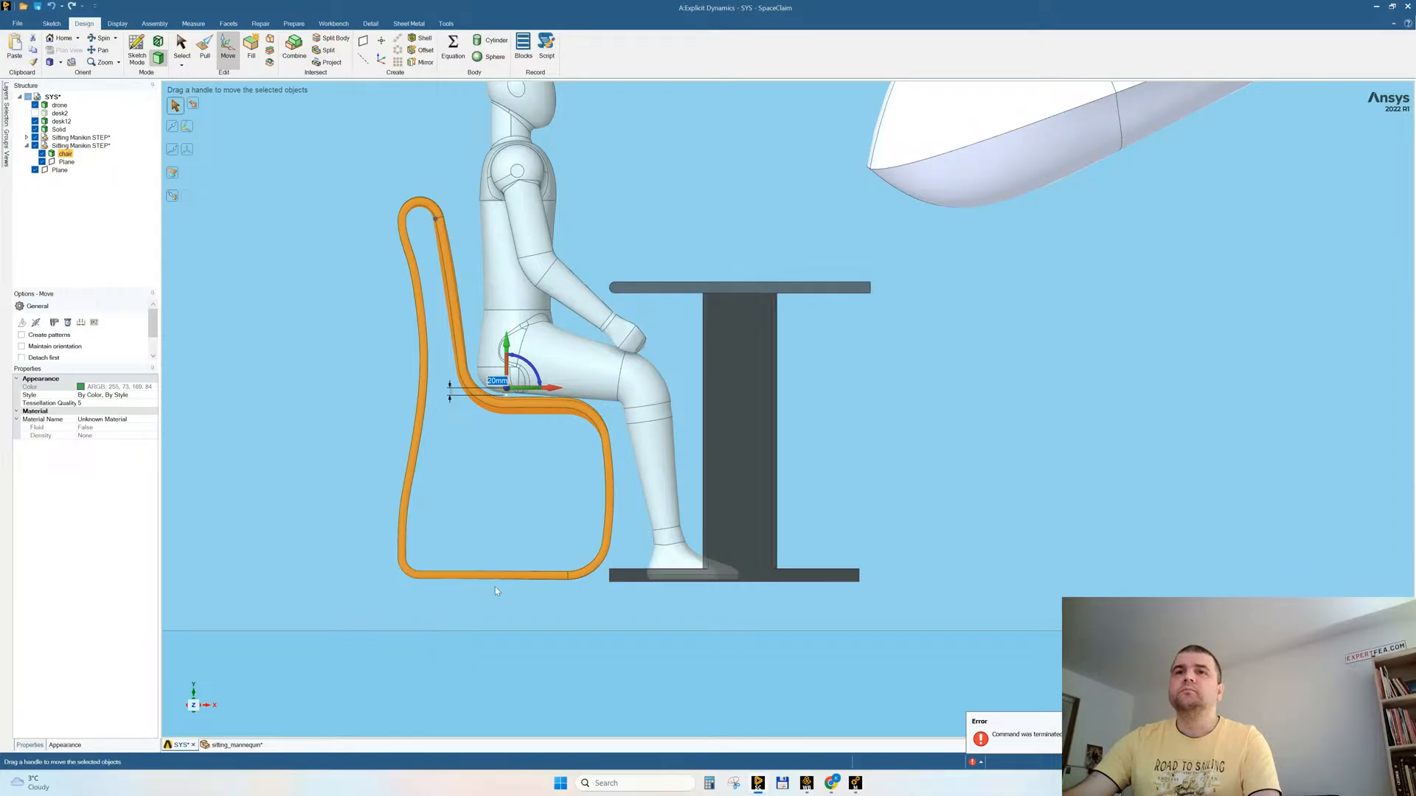
pyautogui.moveTo(550, 582)
pyautogui.keyDown('ctrl'); pyautogui.mouseDown(button='middle')
pyautogui.moveTo(551, 600)
pyautogui.moveTo(551, 582)
pyautogui.mouseUp(button='middle'); pyautogui.keyUp('ctrl')
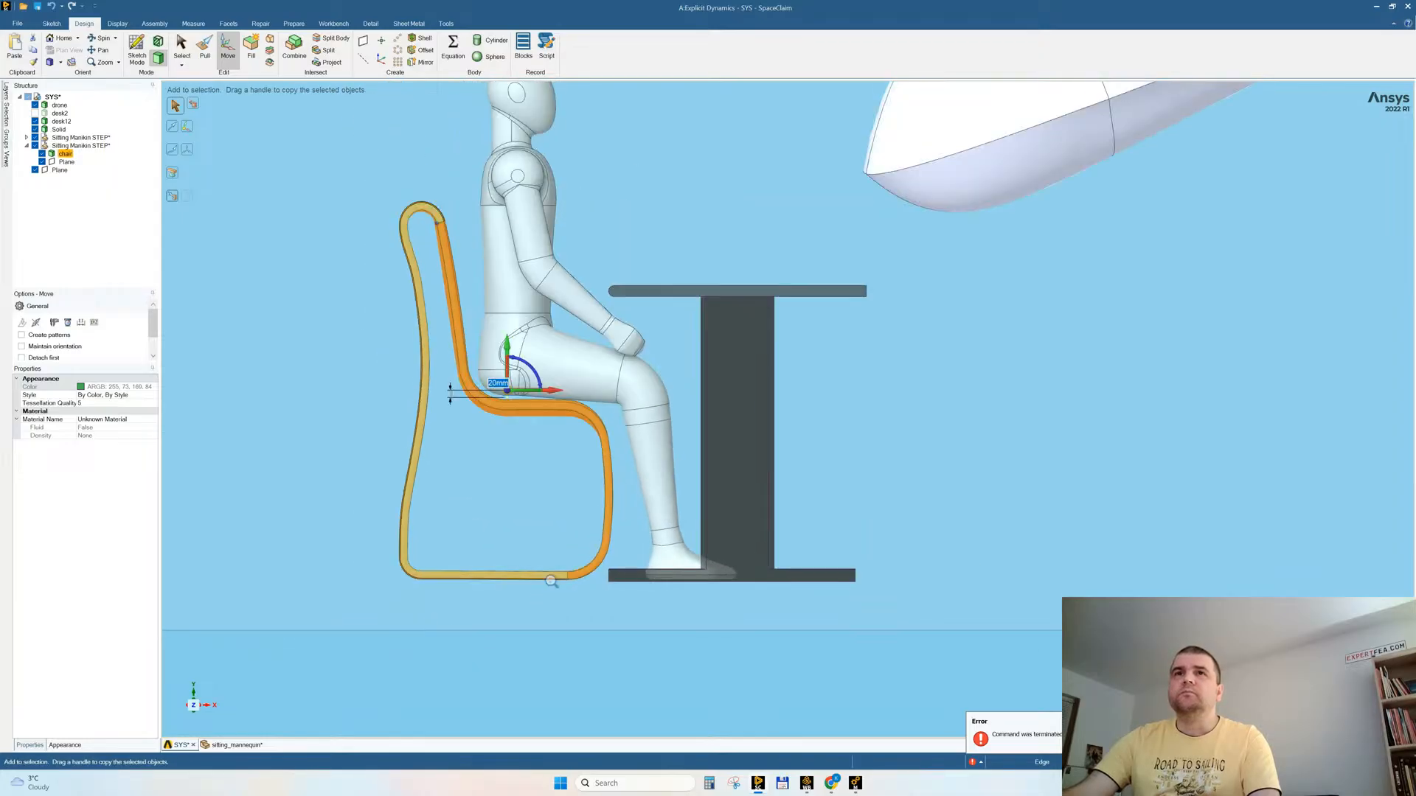
pyautogui.click(485, 670)
# Step: Lower the mannequin slightly so its thighs rest close to the chair seat
pyautogui.moveTo(586, 481); pyautogui.dragTo(581, 483, button='middle')
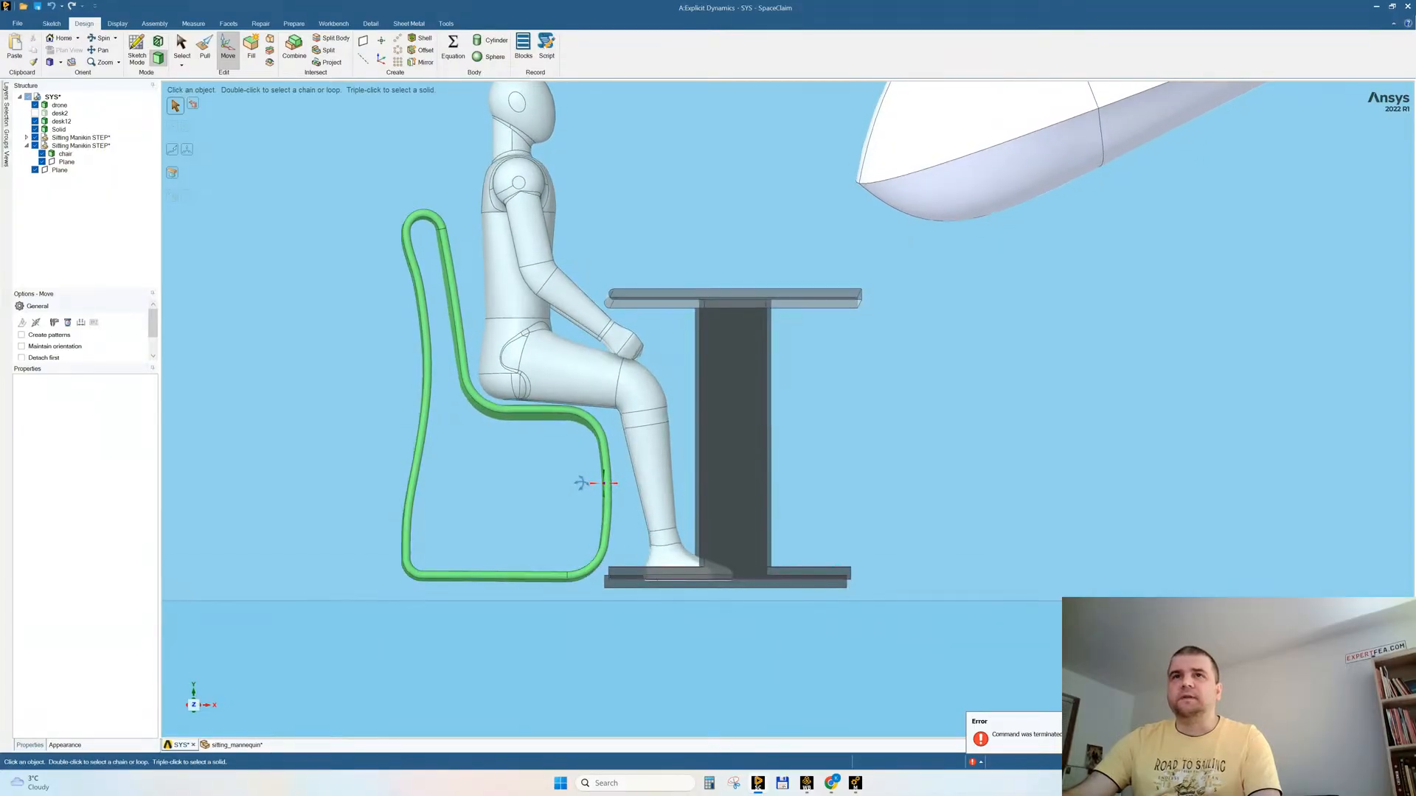
pyautogui.scroll(6, 546, 385)
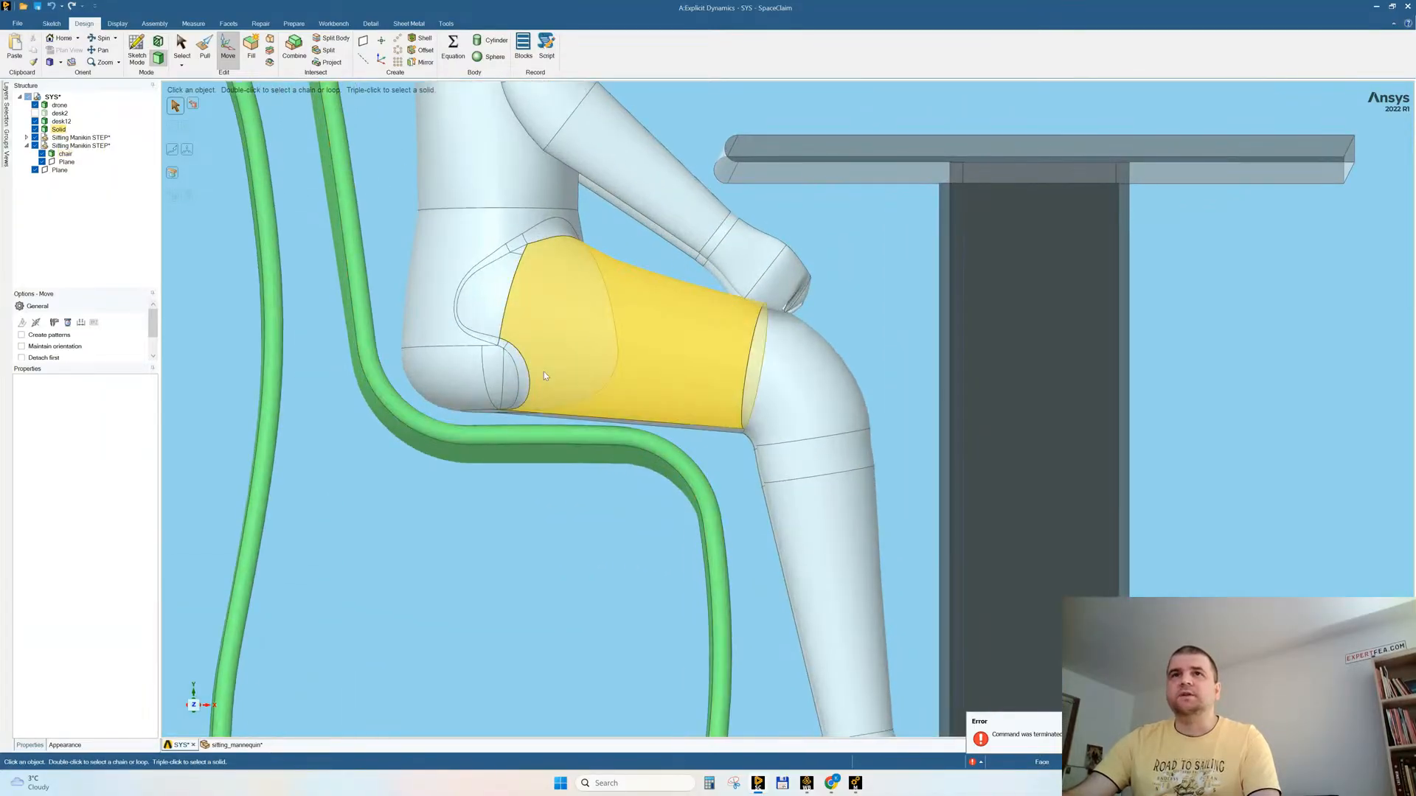
pyautogui.tripleClick(544, 372)
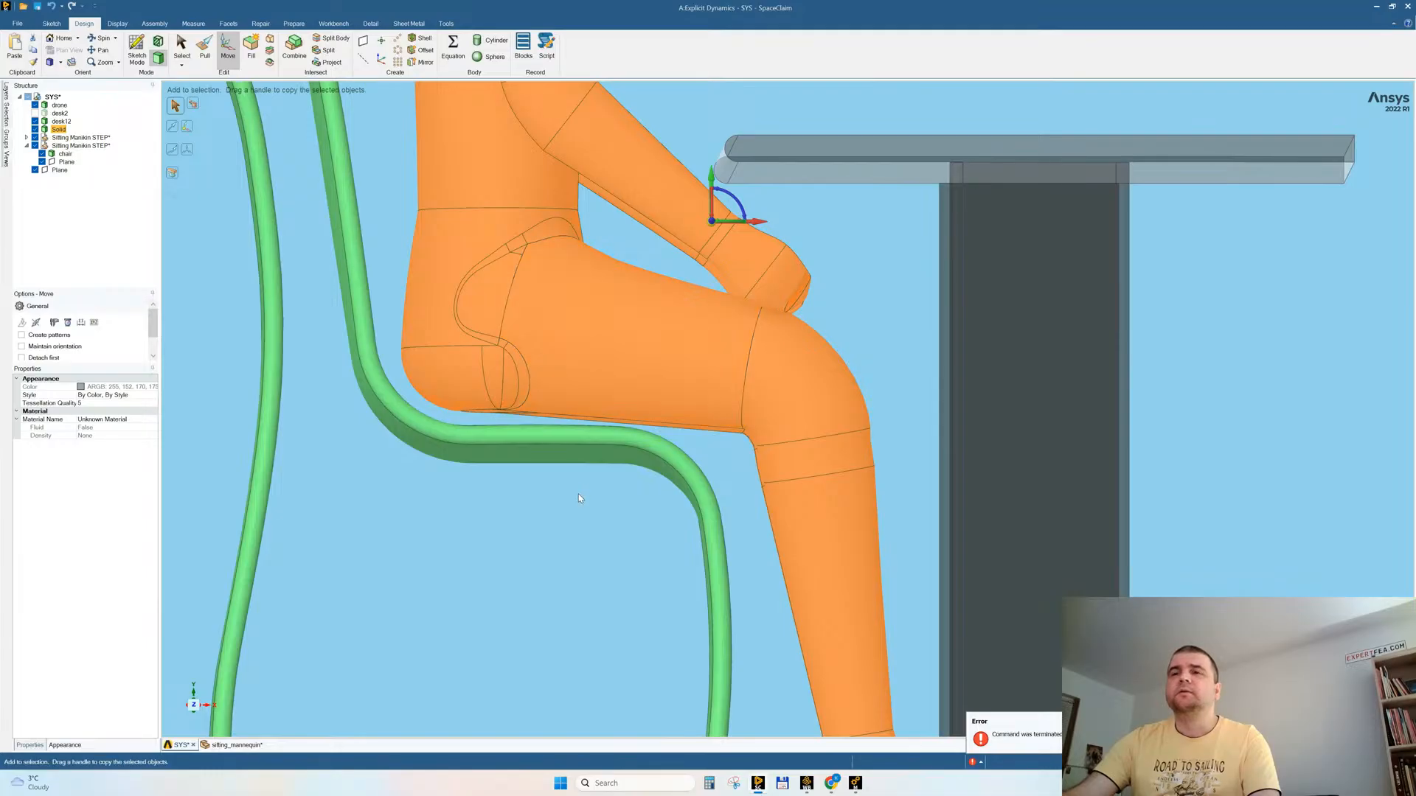
pyautogui.scroll(-4, 580, 490)
pyautogui.scroll(-2, 584, 461)
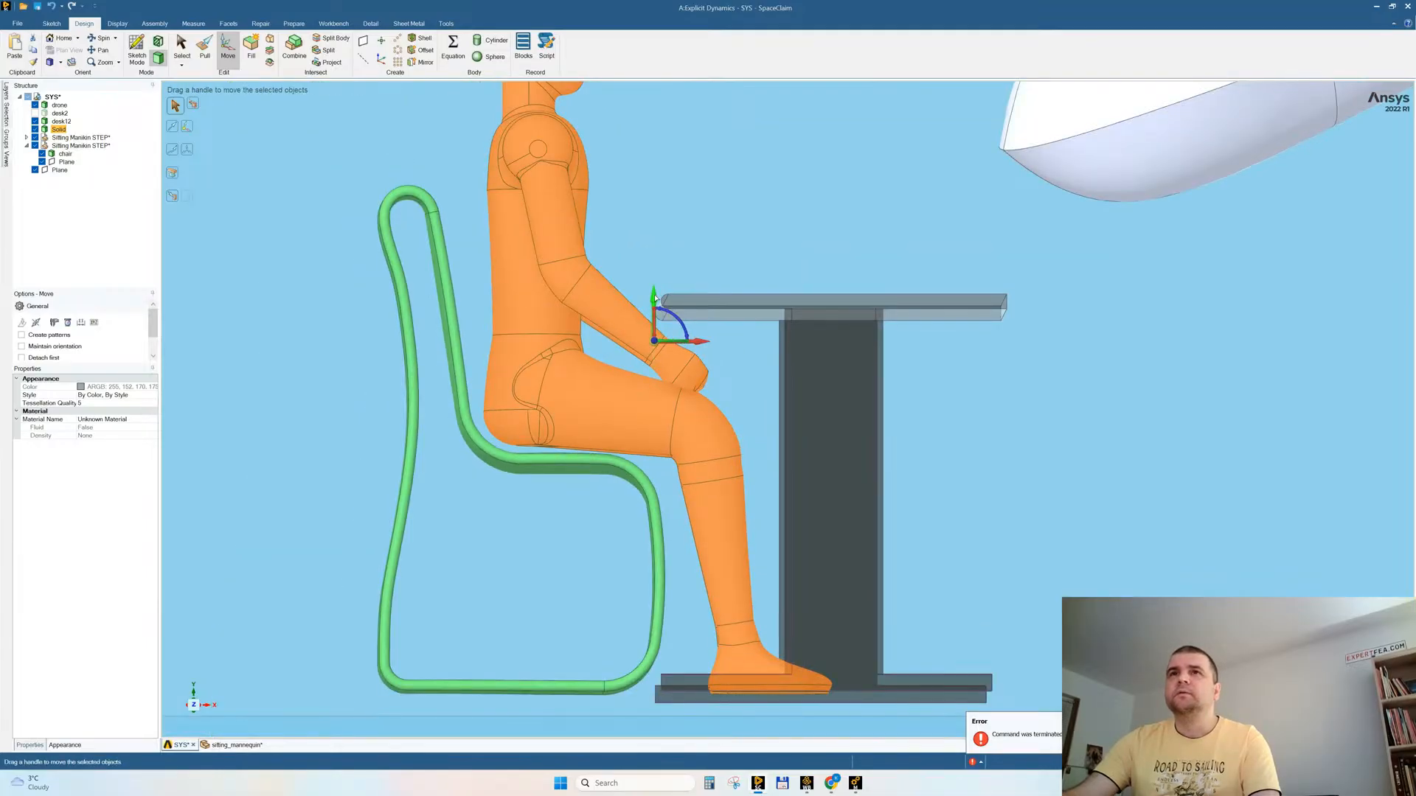
pyautogui.moveTo(655, 301); pyautogui.dragTo(654, 306)
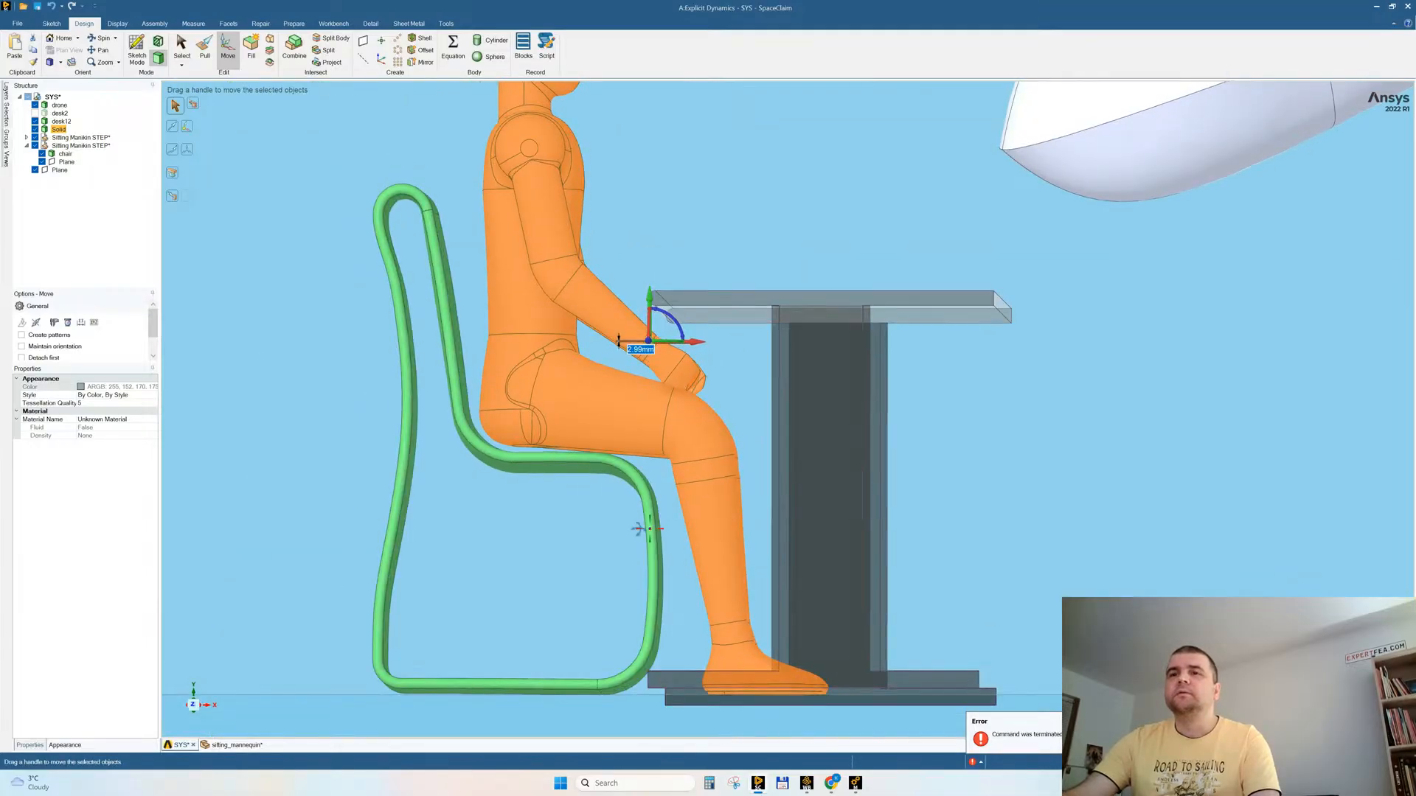
pyautogui.moveTo(642, 531); pyautogui.dragTo(641, 530, button='middle')
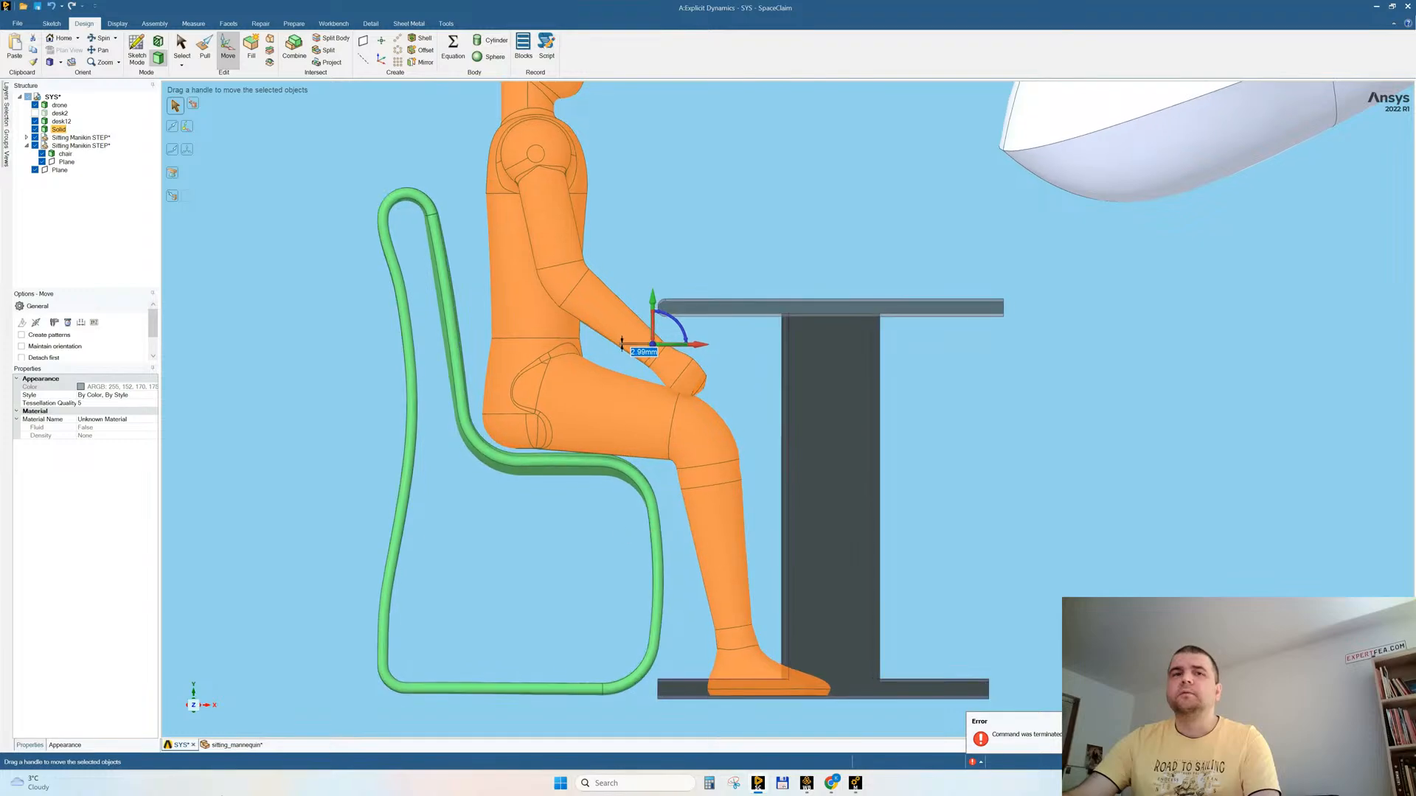
# Step: Show all hidden bodies to compare the chair's base and the mannequin's feet with the room's floor
pyautogui.rightClick(296, 473)
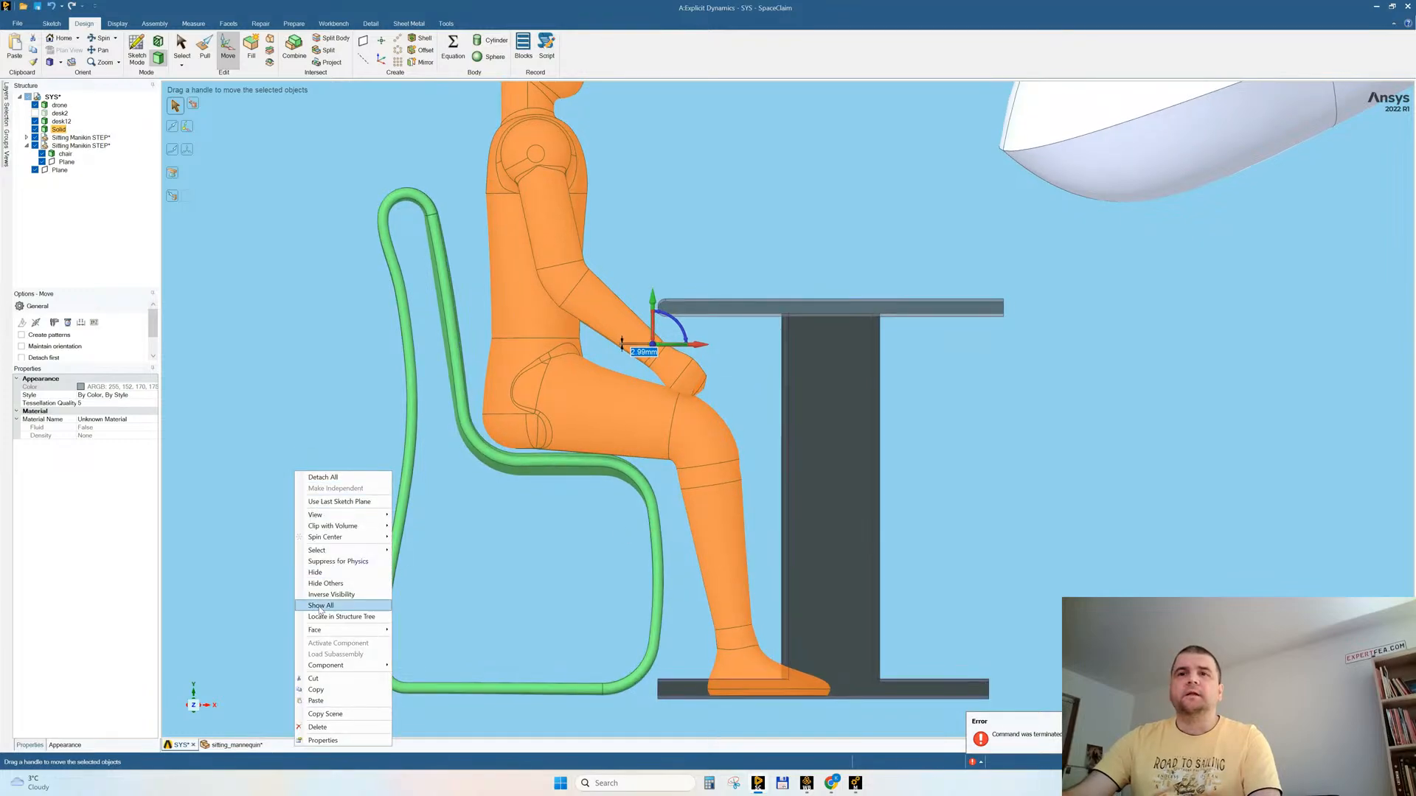
pyautogui.click(320, 606)
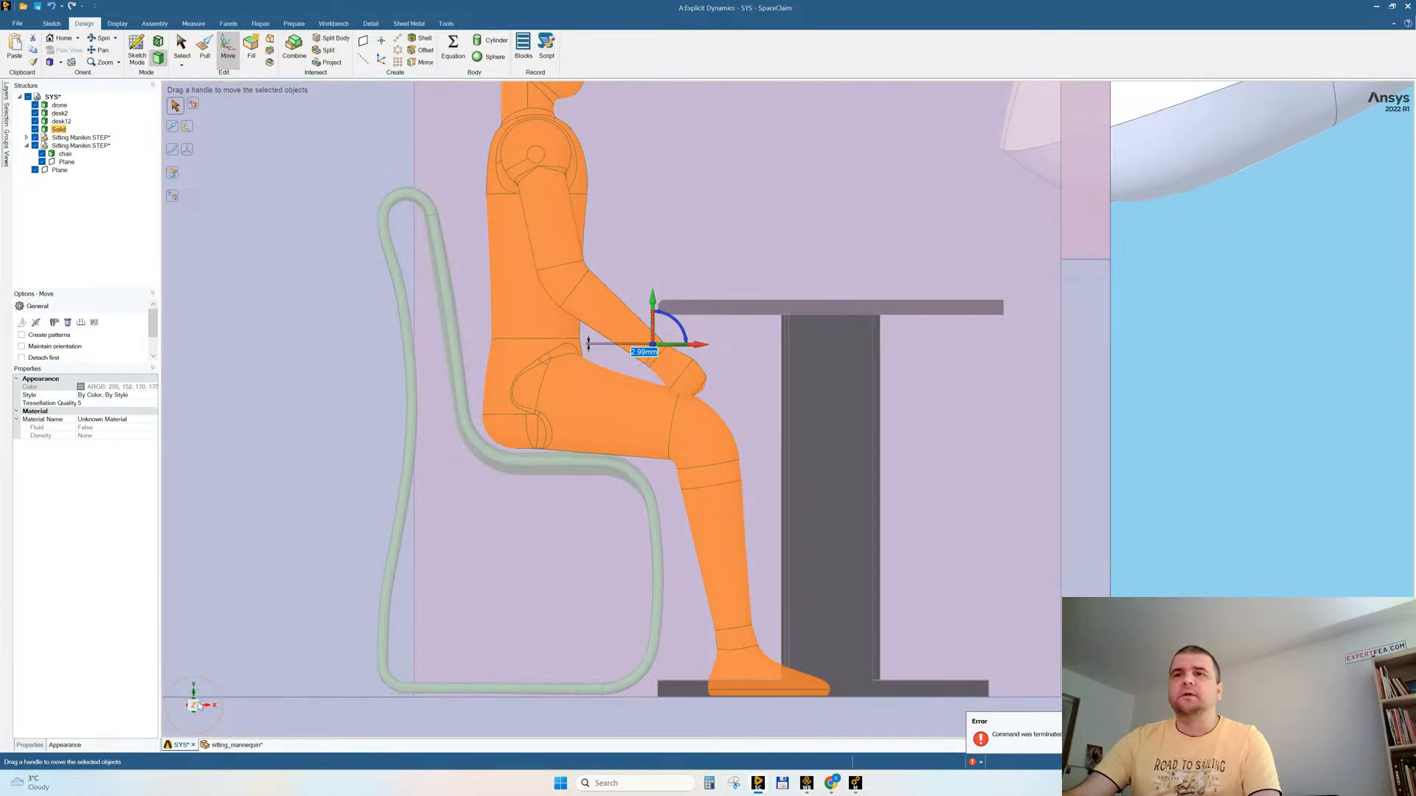
pyautogui.keyDown('ctrl'); pyautogui.scroll(-3, 666, 474); pyautogui.keyUp('ctrl')
pyautogui.keyDown('ctrl'); pyautogui.scroll(5, 553, 638); pyautogui.keyUp('ctrl')
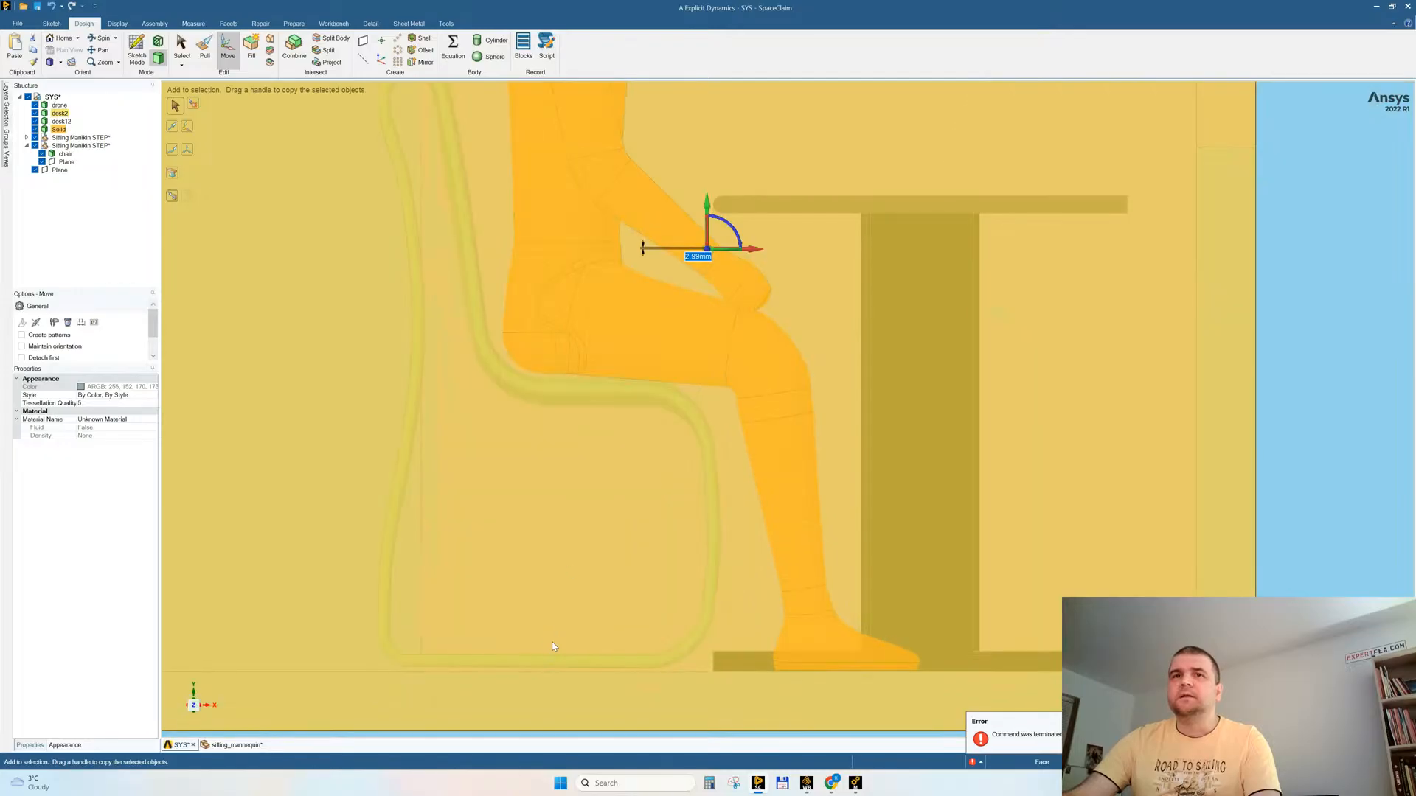
# Step: Lower the chair slightly so its base reaches the room's floor, and shift it about 21 mm toward the desk
pyautogui.click(382, 609)
pyautogui.tripleClick(382, 611)
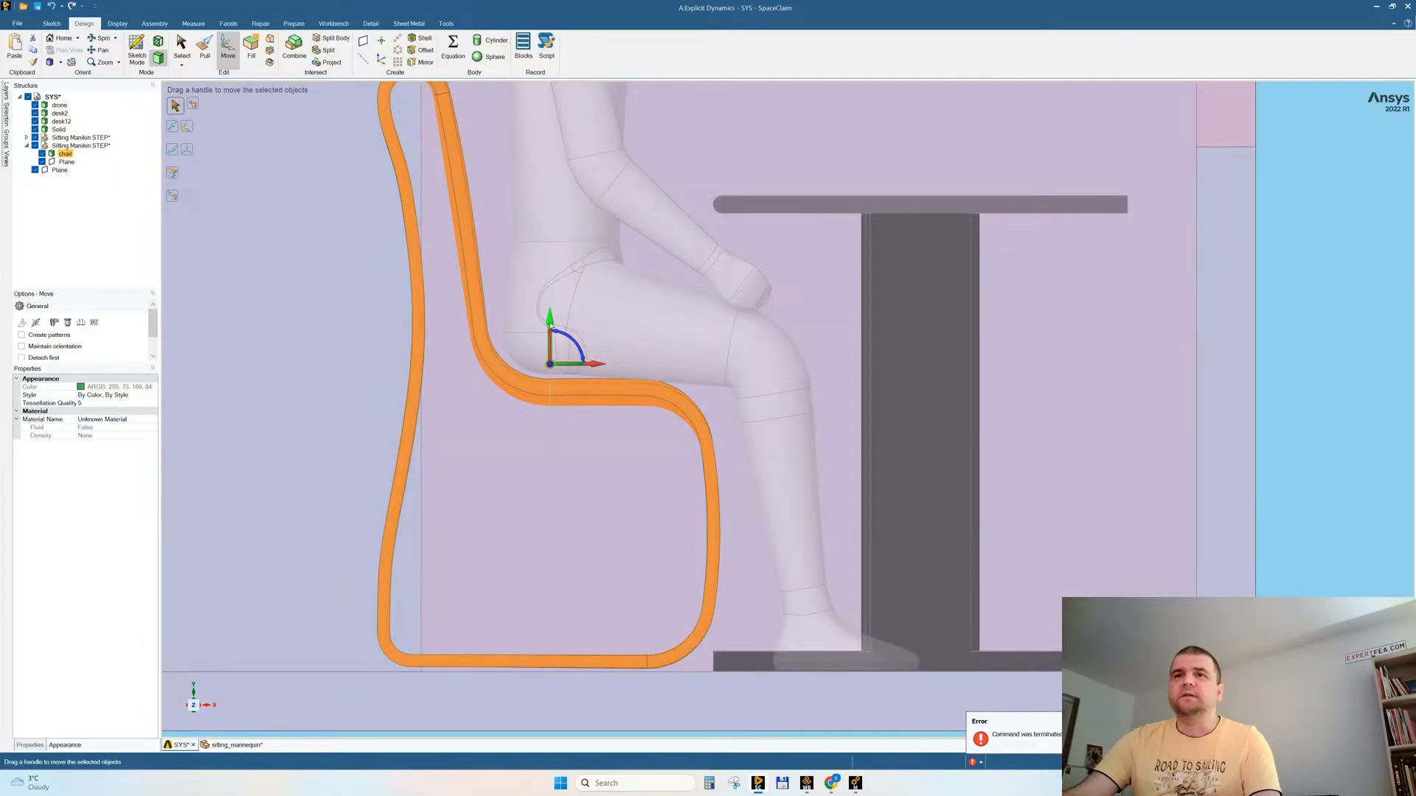
pyautogui.moveTo(550, 325); pyautogui.dragTo(550, 329)
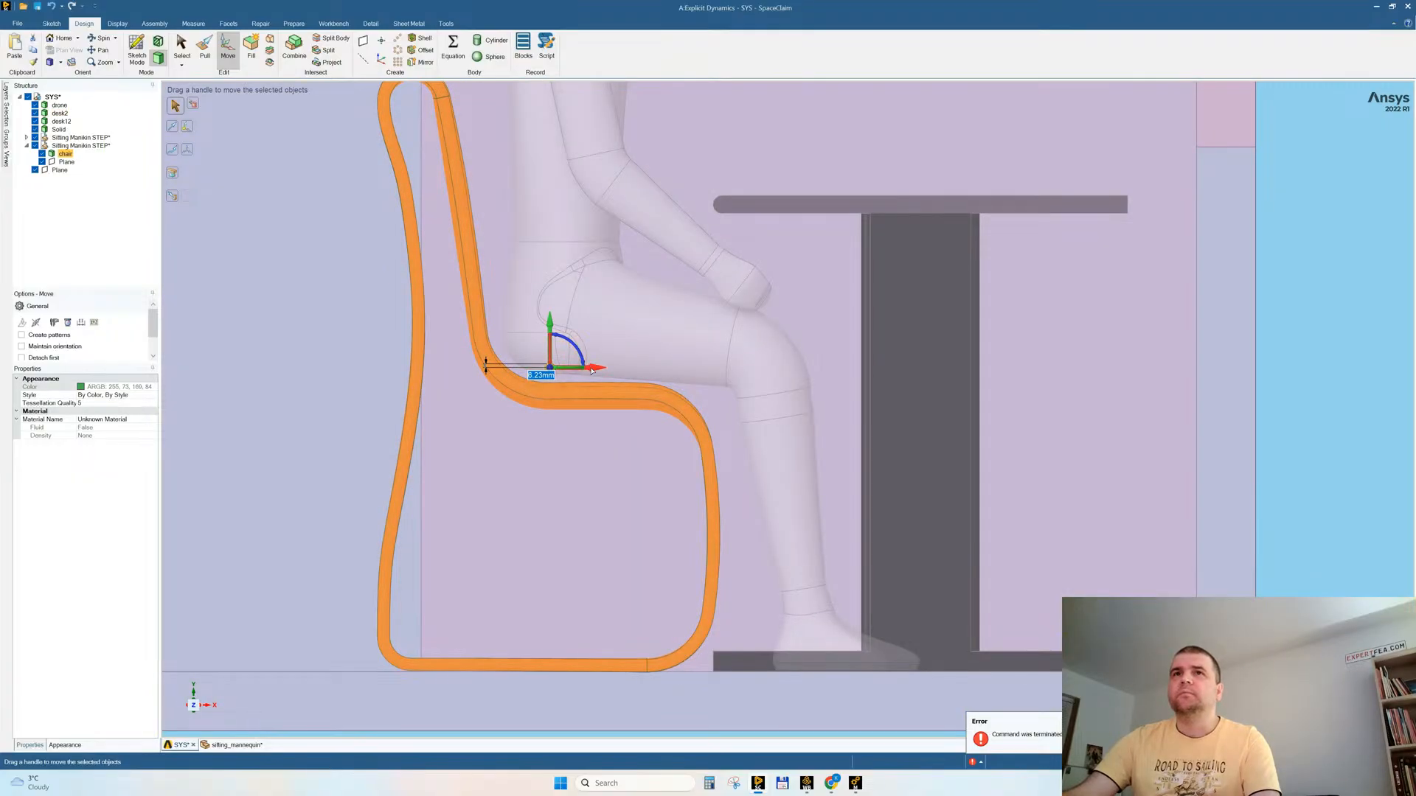
pyautogui.moveTo(592, 371); pyautogui.dragTo(604, 373)
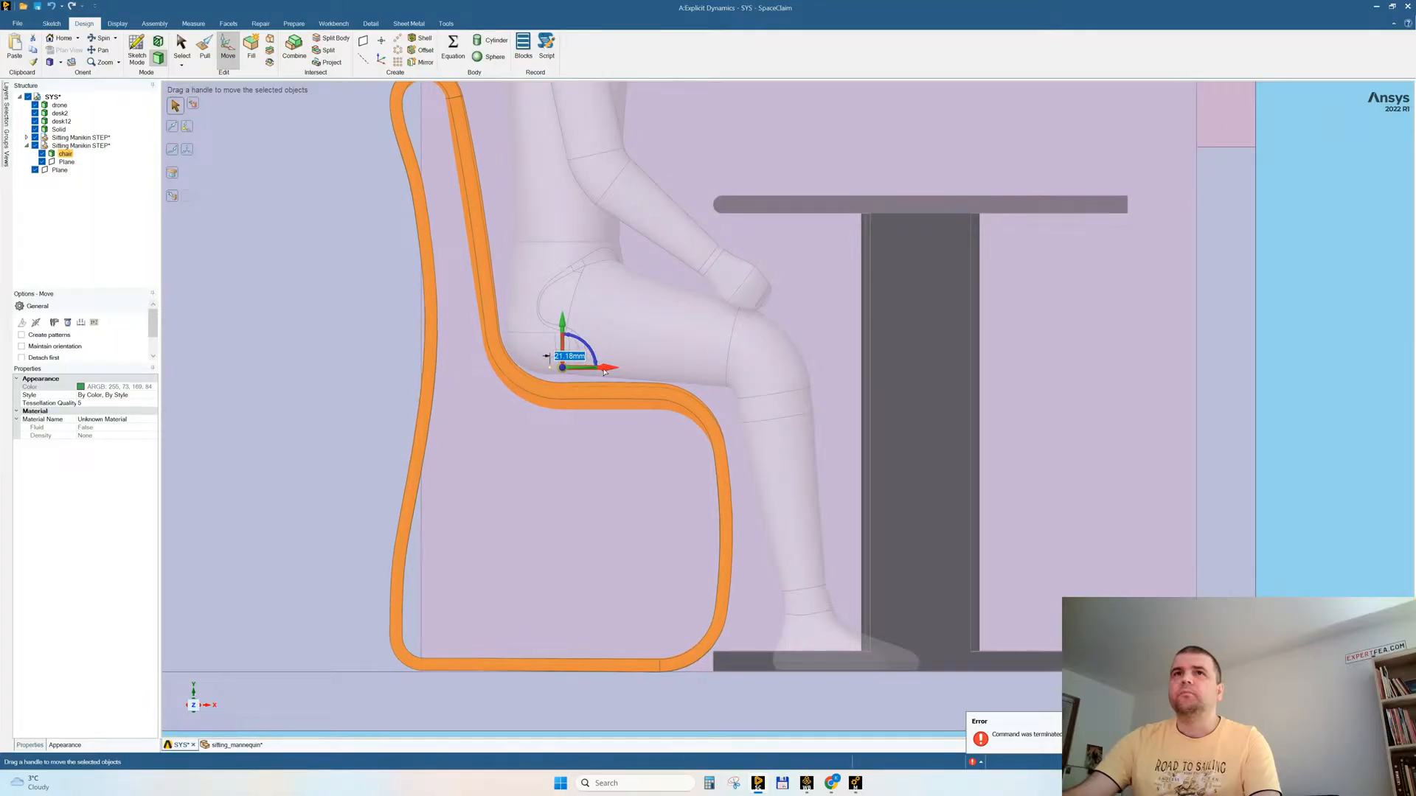
pyautogui.scroll(-5, 625, 448)
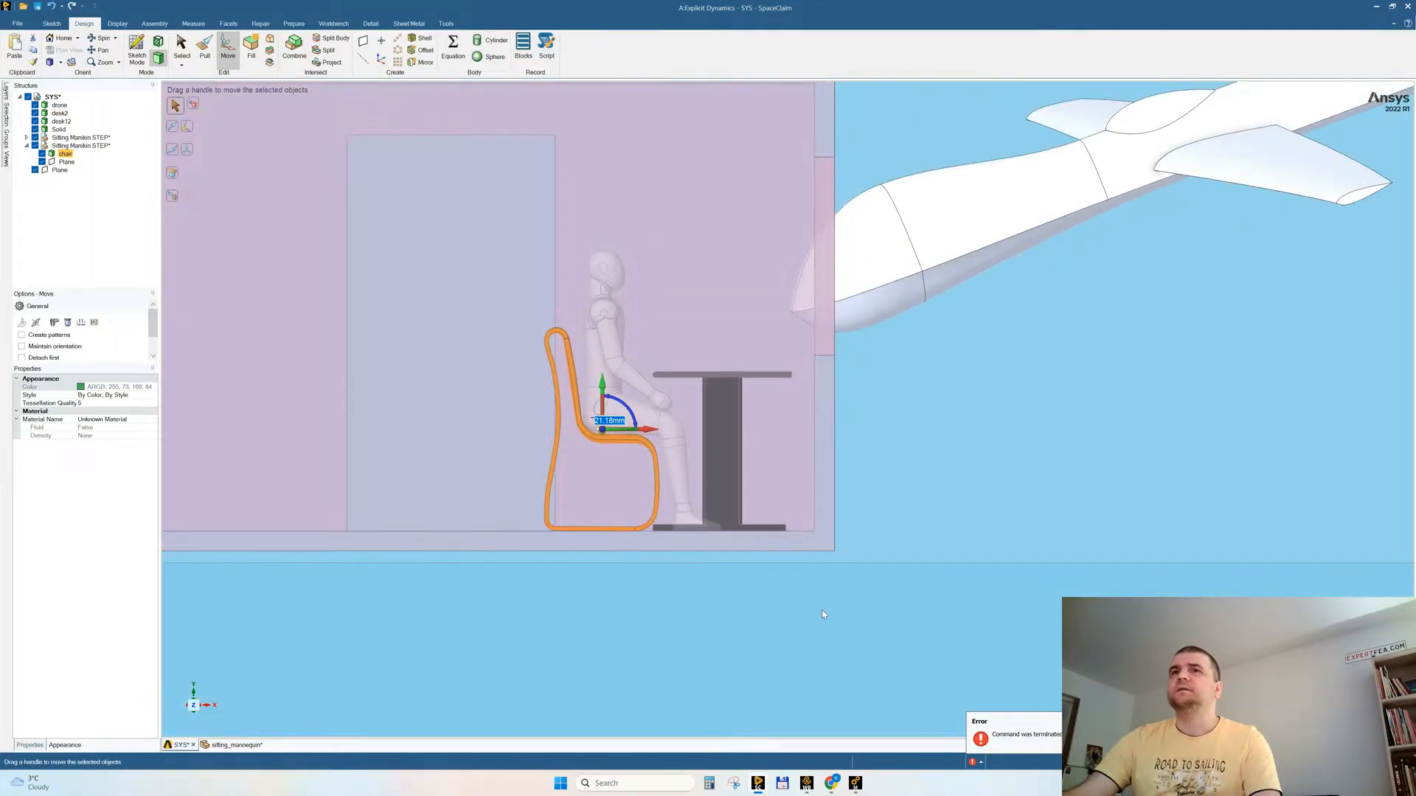
# Step: Shift the chair sideways along Z so it lines up behind the seated mannequin
pyautogui.click(822, 610)
pyautogui.click(199, 705)
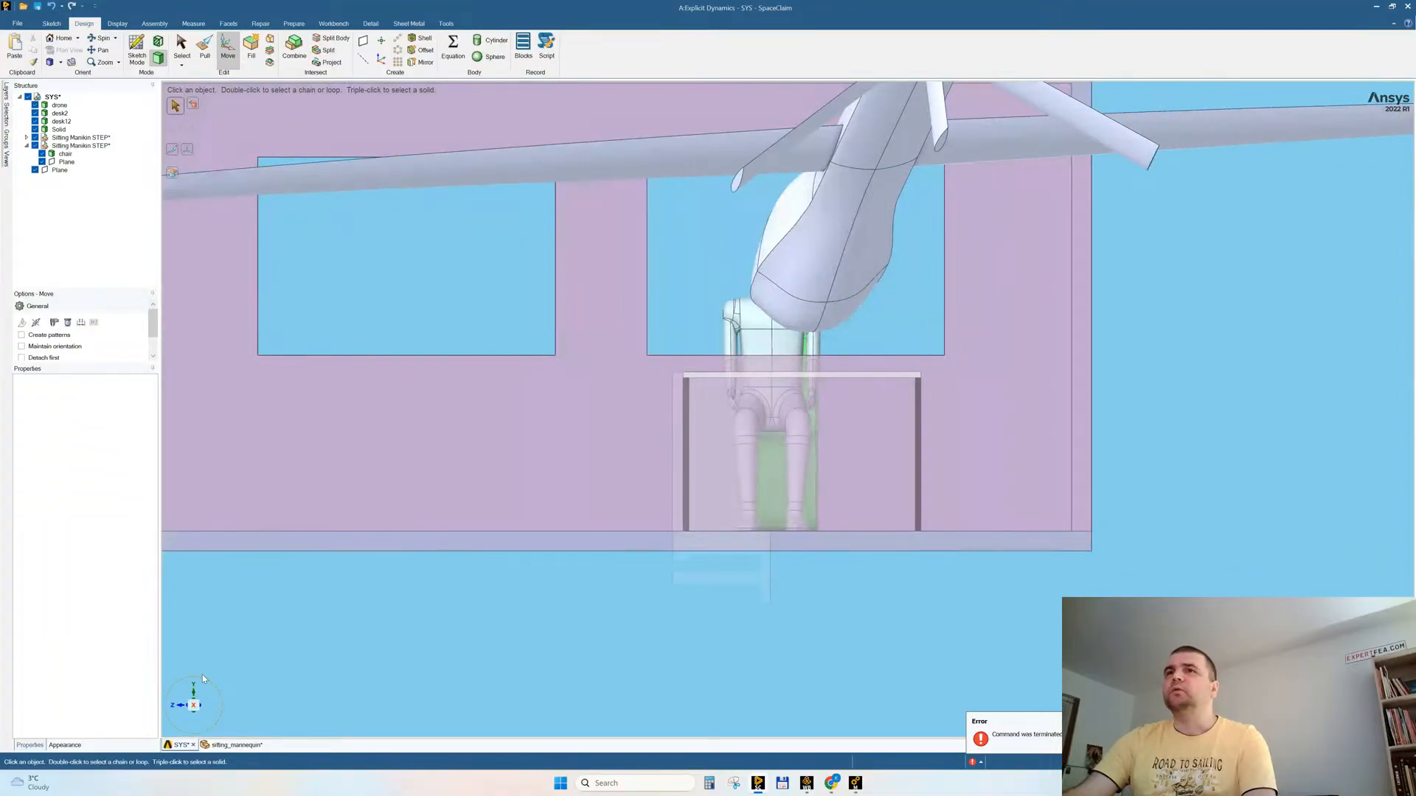
pyautogui.click(775, 461)
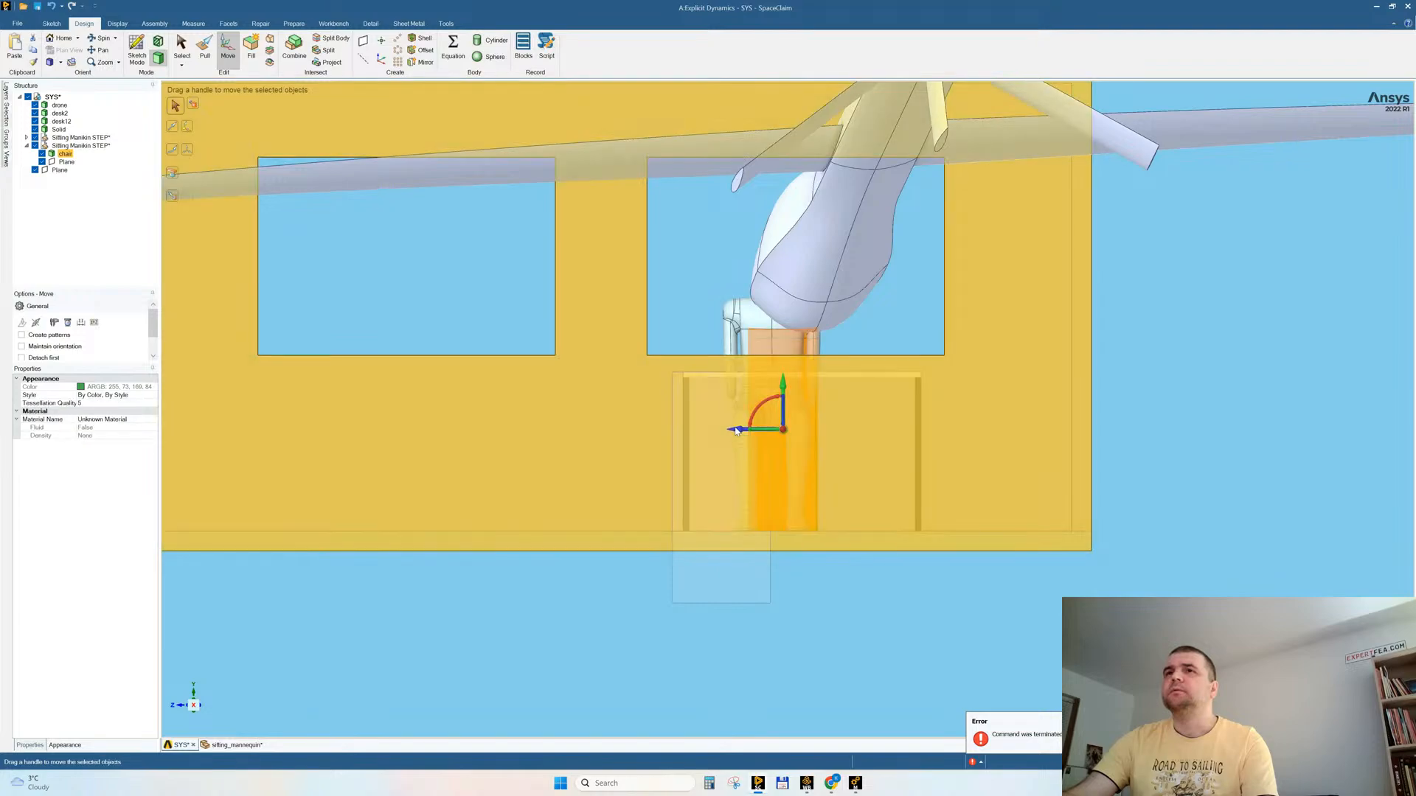
pyautogui.moveTo(742, 437); pyautogui.dragTo(729, 438)
pyautogui.click(511, 683)
pyautogui.moveTo(511, 683); pyautogui.dragTo(594, 654, button='middle')
# Step: Run an interference check on all bodies and examine the area around the chair, mannequin, desk and floor
pyautogui.click(293, 24)
pyautogui.click(257, 46)
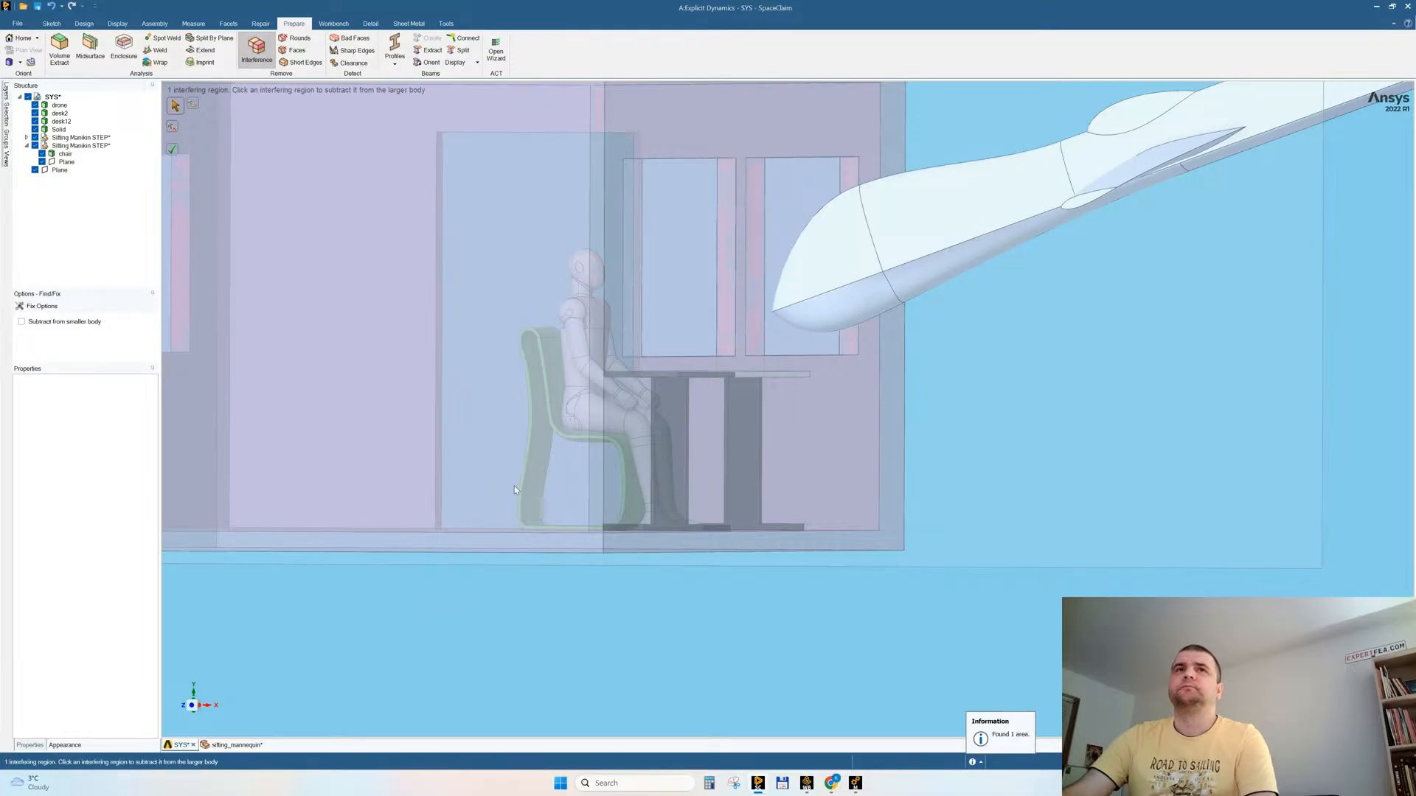
pyautogui.scroll(-4, 690, 637)
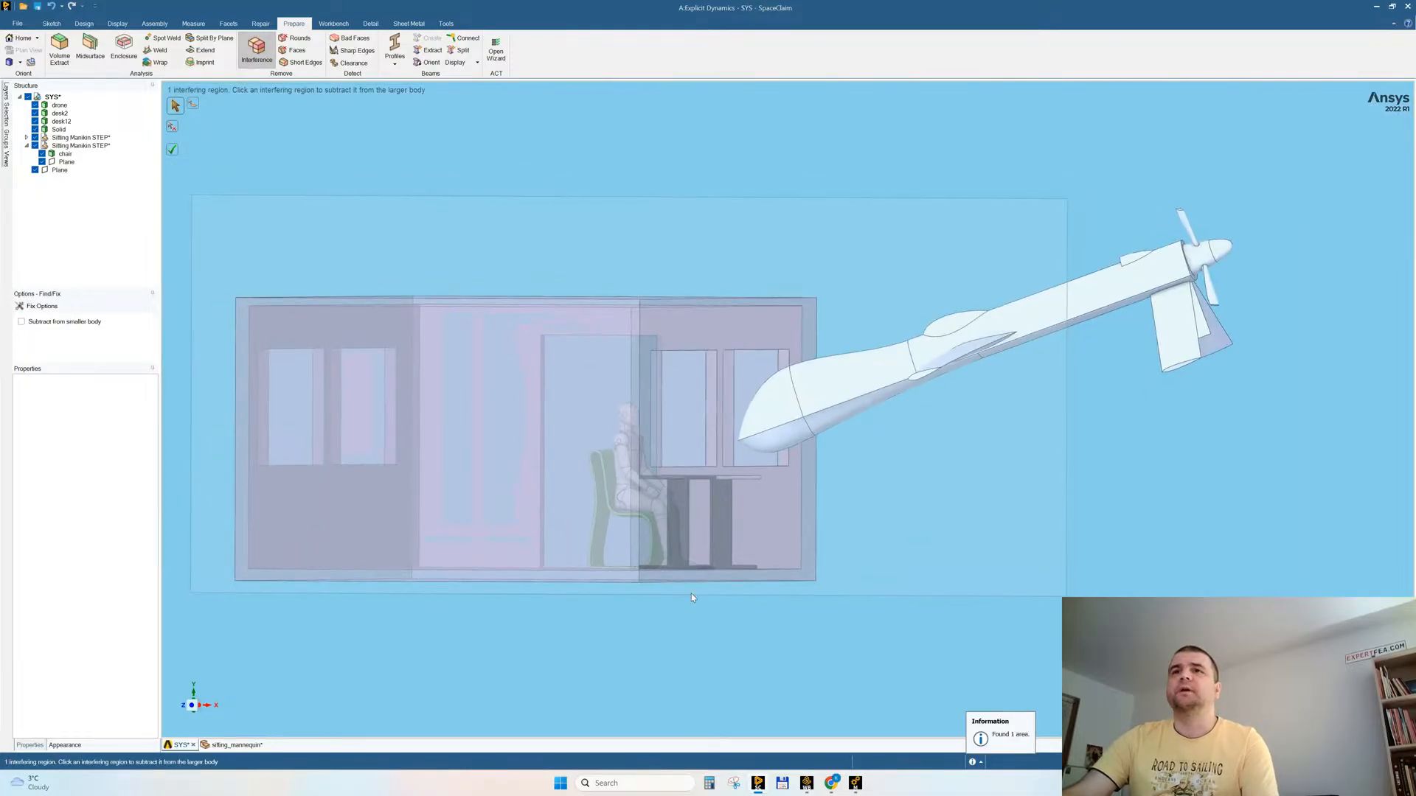
pyautogui.scroll(10, 673, 552)
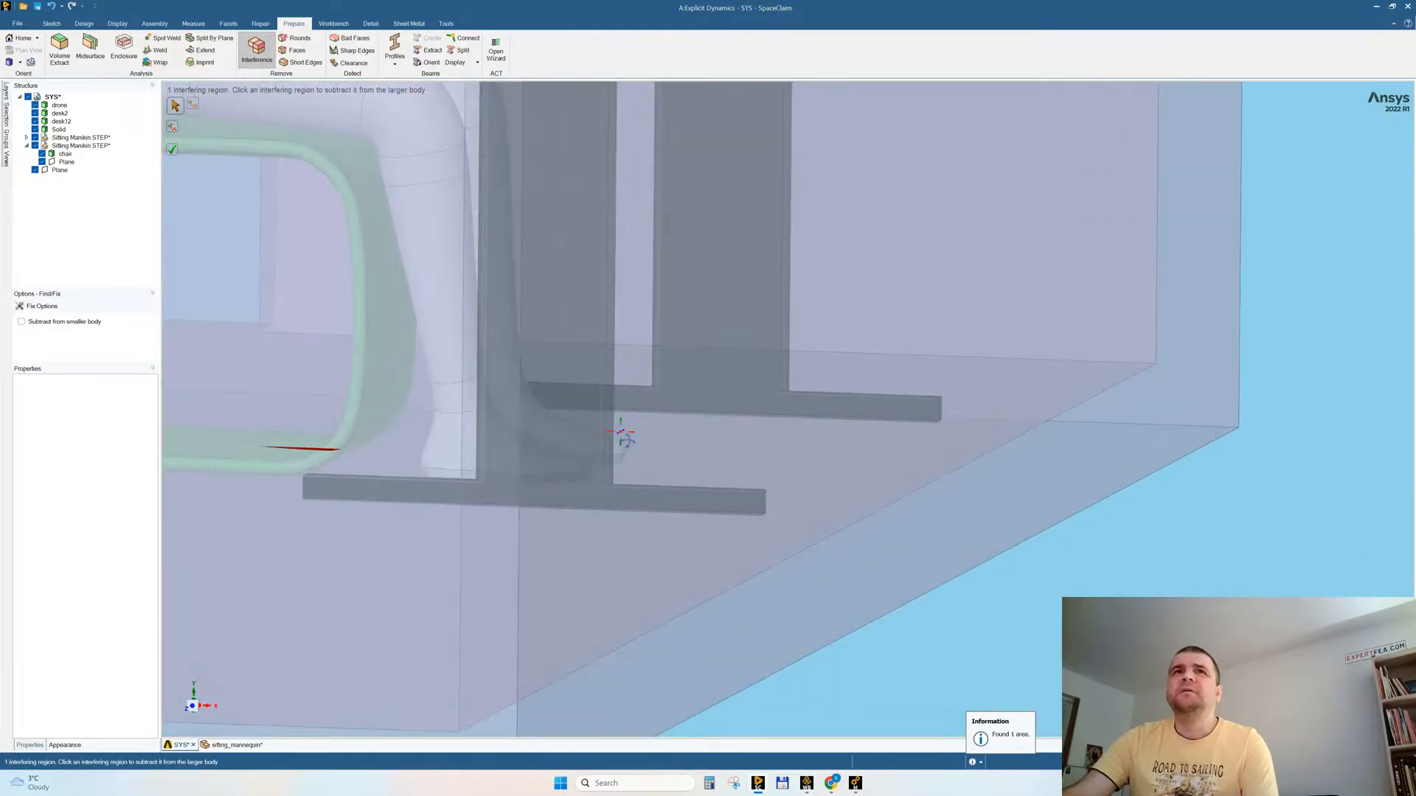
pyautogui.moveTo(625, 439); pyautogui.dragTo(622, 435, button='middle')
pyautogui.scroll(-5, 369, 419)
pyautogui.keyDown('shift'); pyautogui.moveTo(436, 483); pyautogui.dragTo(810, 484, button='middle'); pyautogui.keyUp('shift')
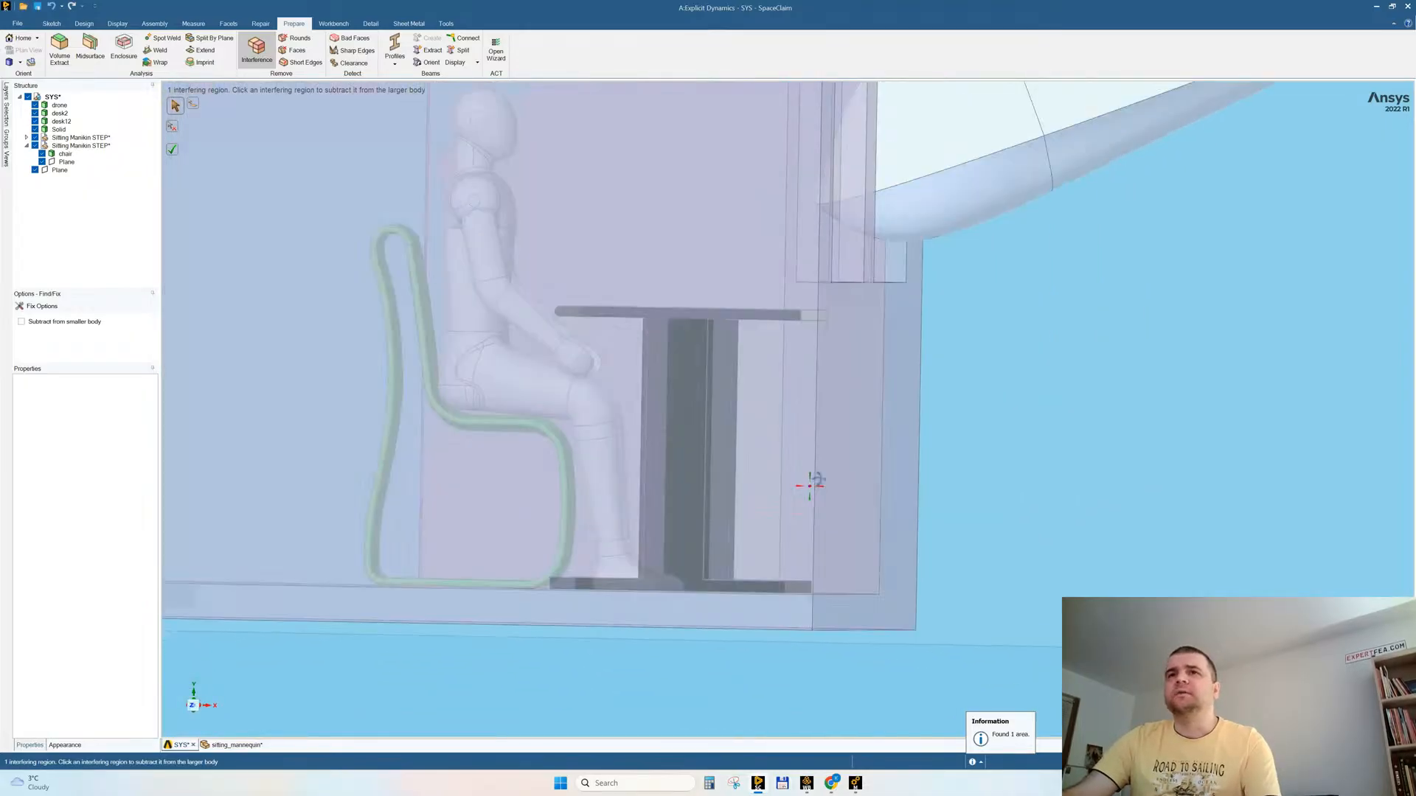
pyautogui.click(192, 710)
pyautogui.scroll(5, 354, 489)
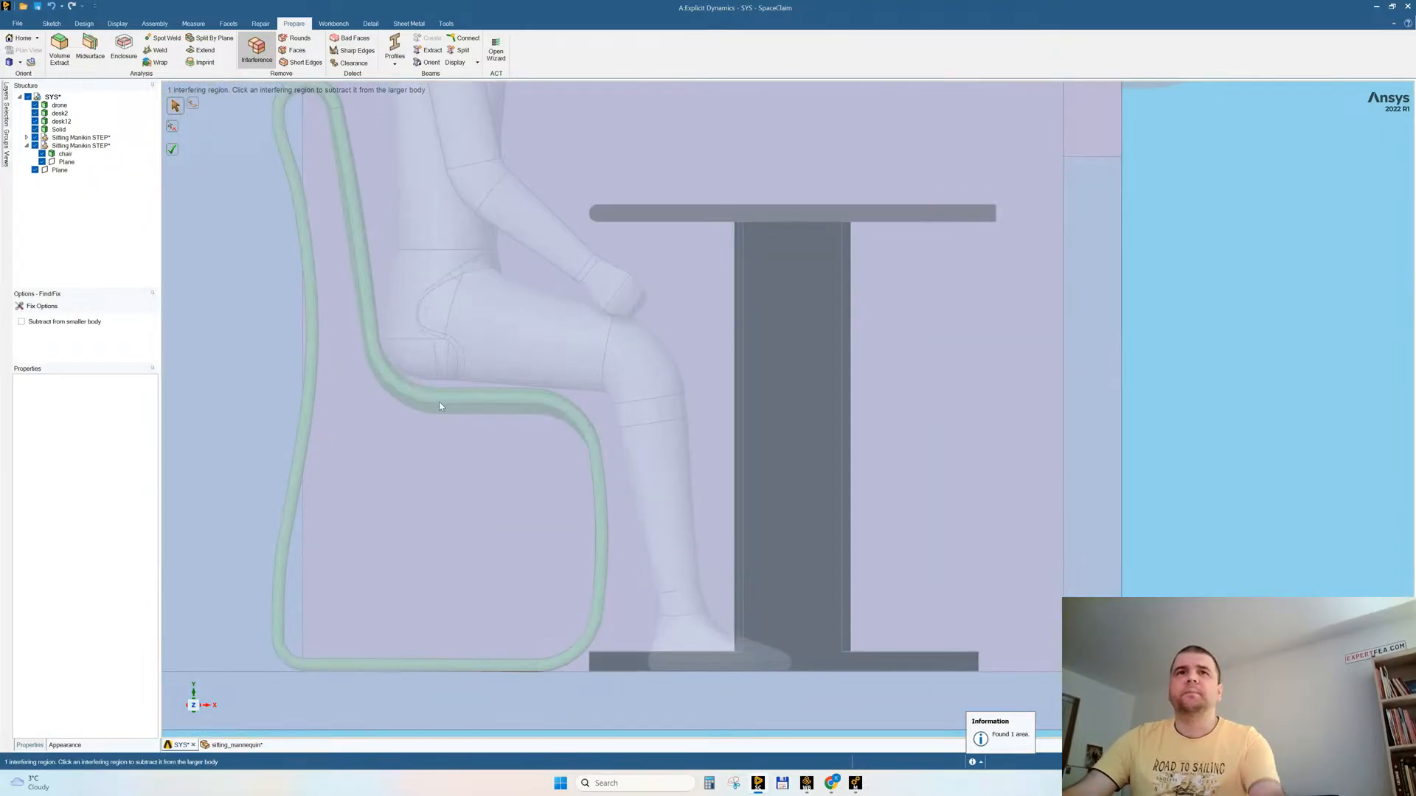
# Step: Move the room body down by 5 mm to clear the chair's base from the floor
pyautogui.click(429, 403)
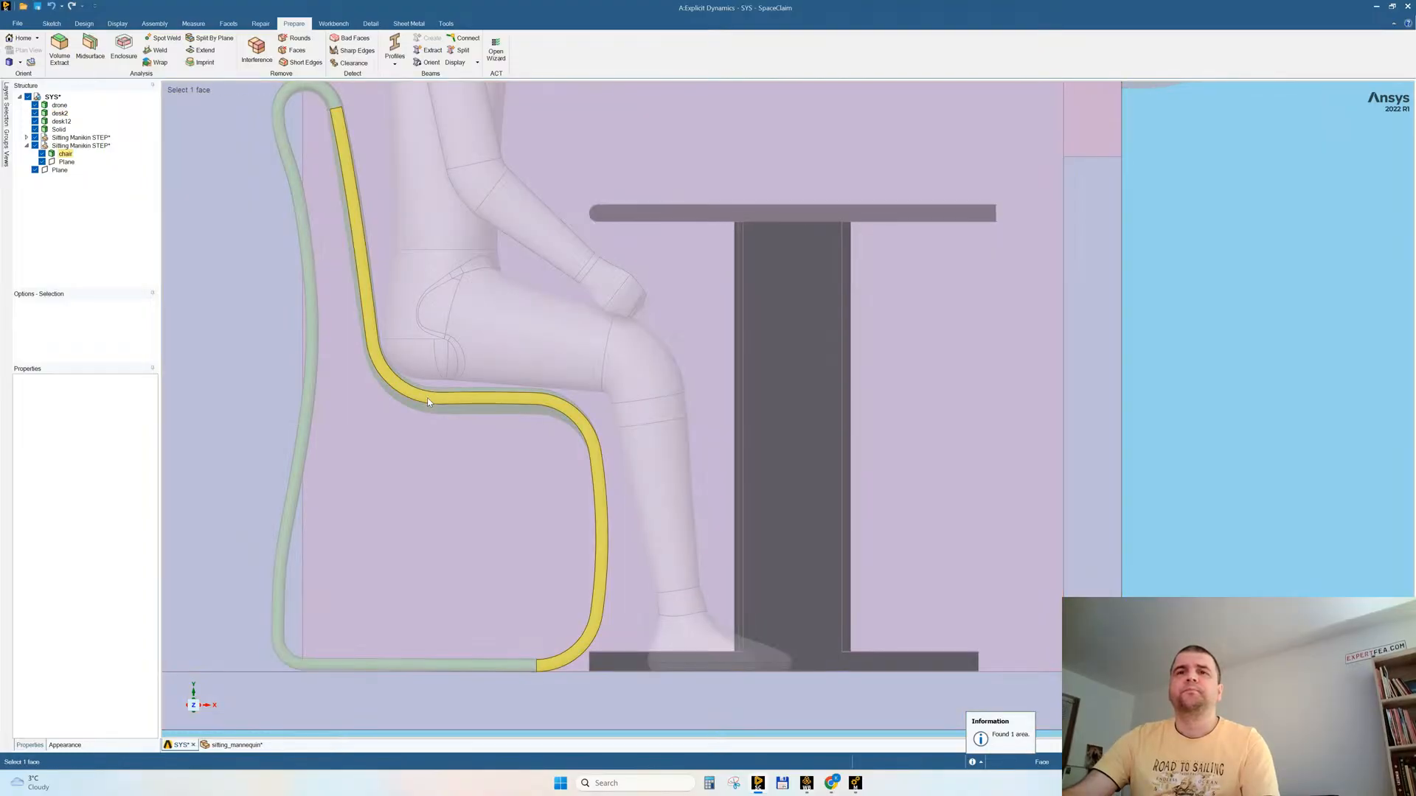
pyautogui.tripleClick(427, 398)
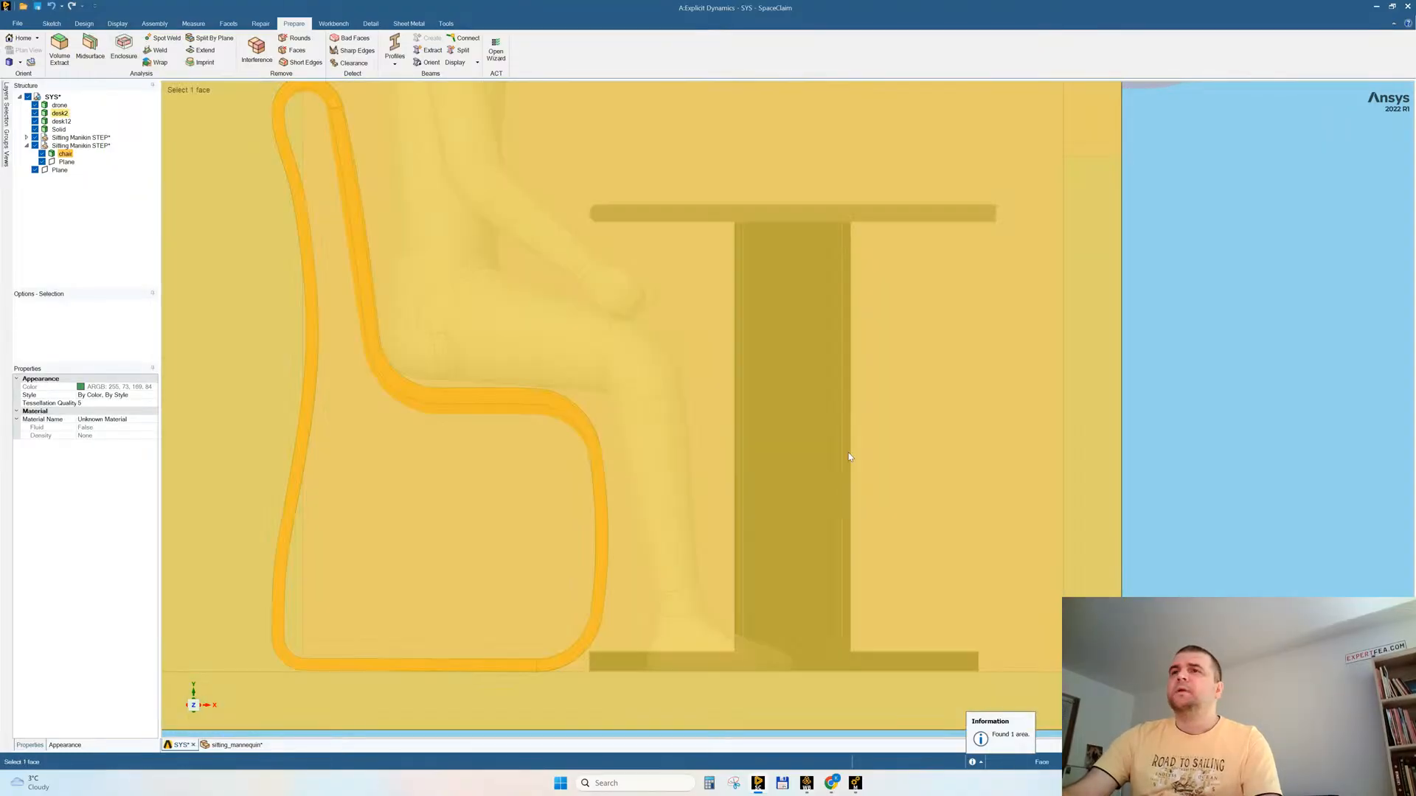
pyautogui.click(850, 457)
pyautogui.scroll(-3, 795, 426)
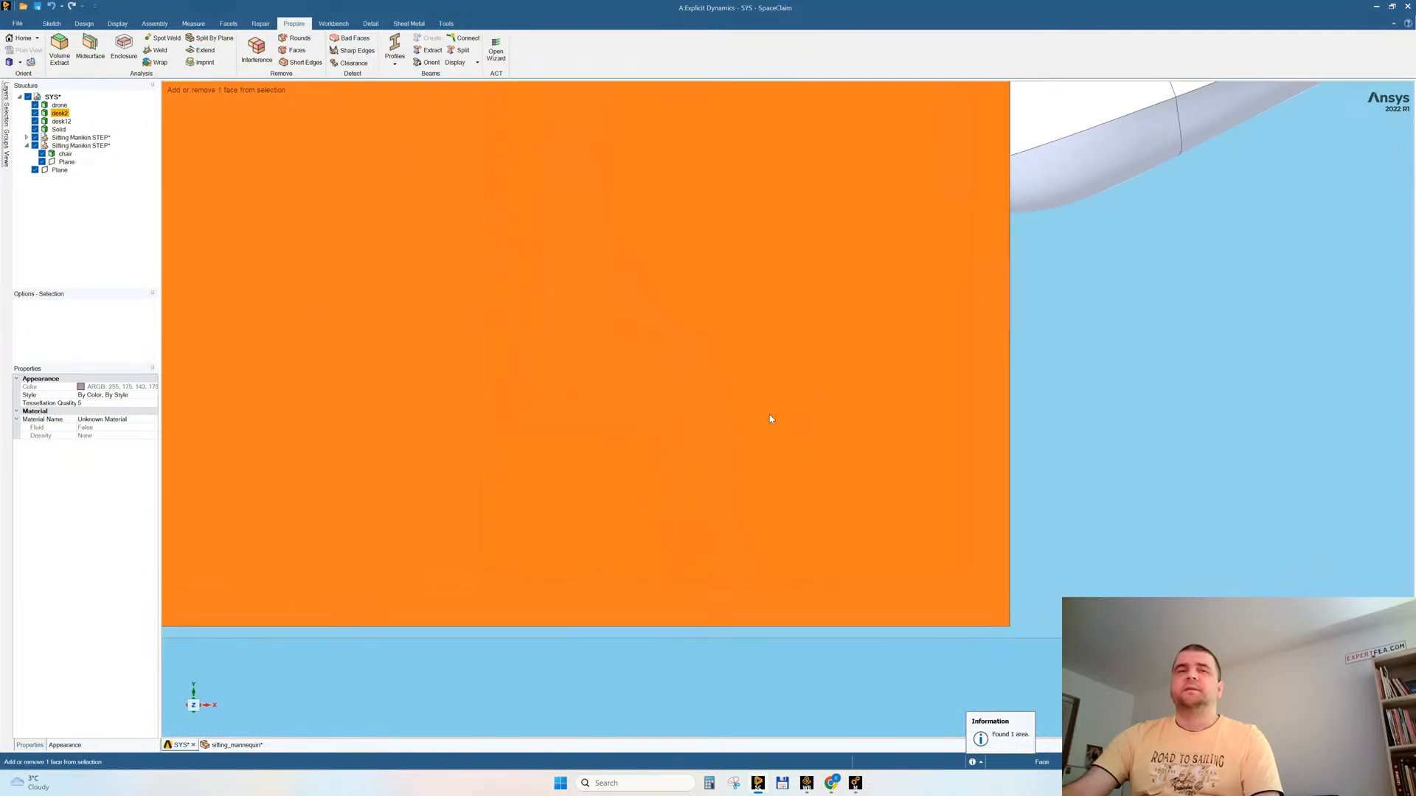
pyautogui.click(83, 23)
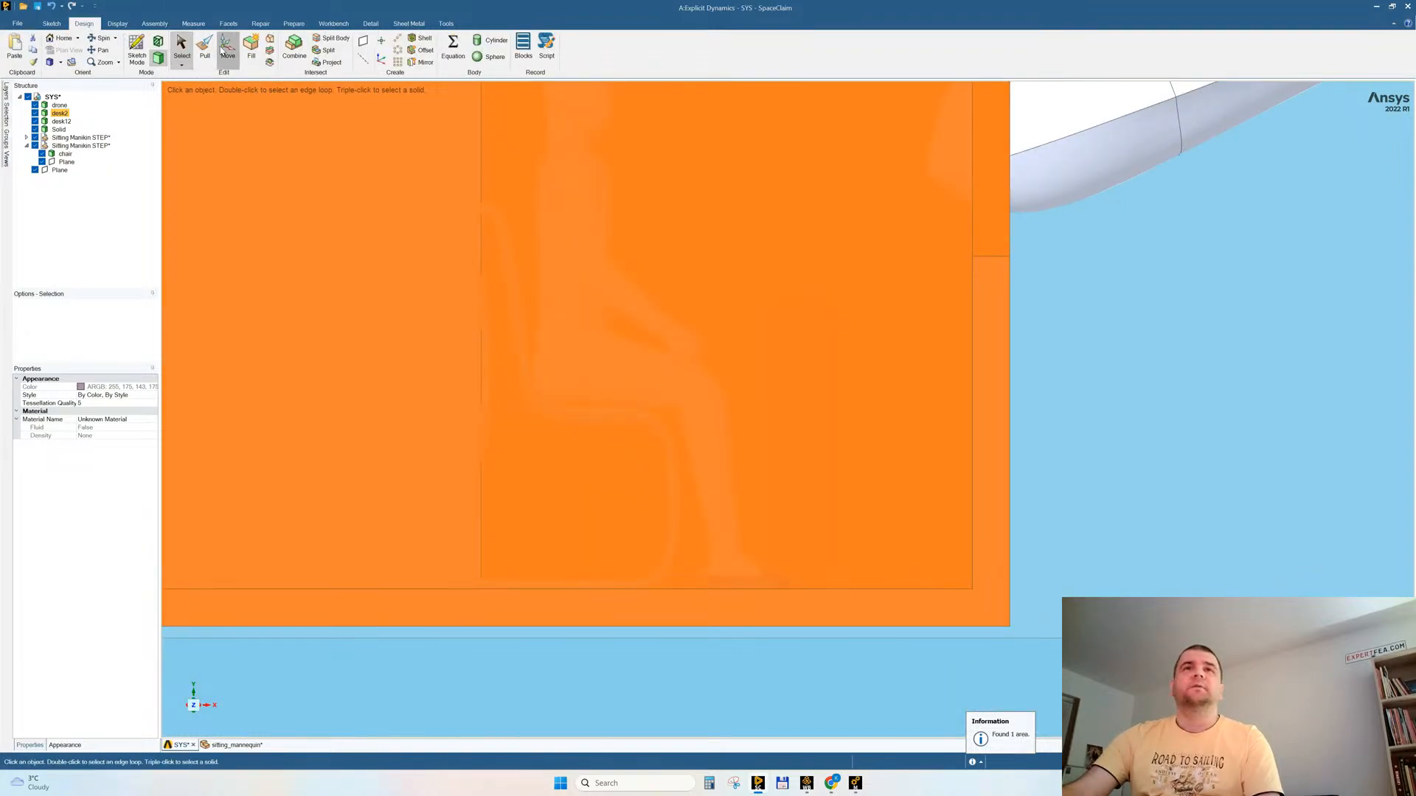
pyautogui.click(228, 45)
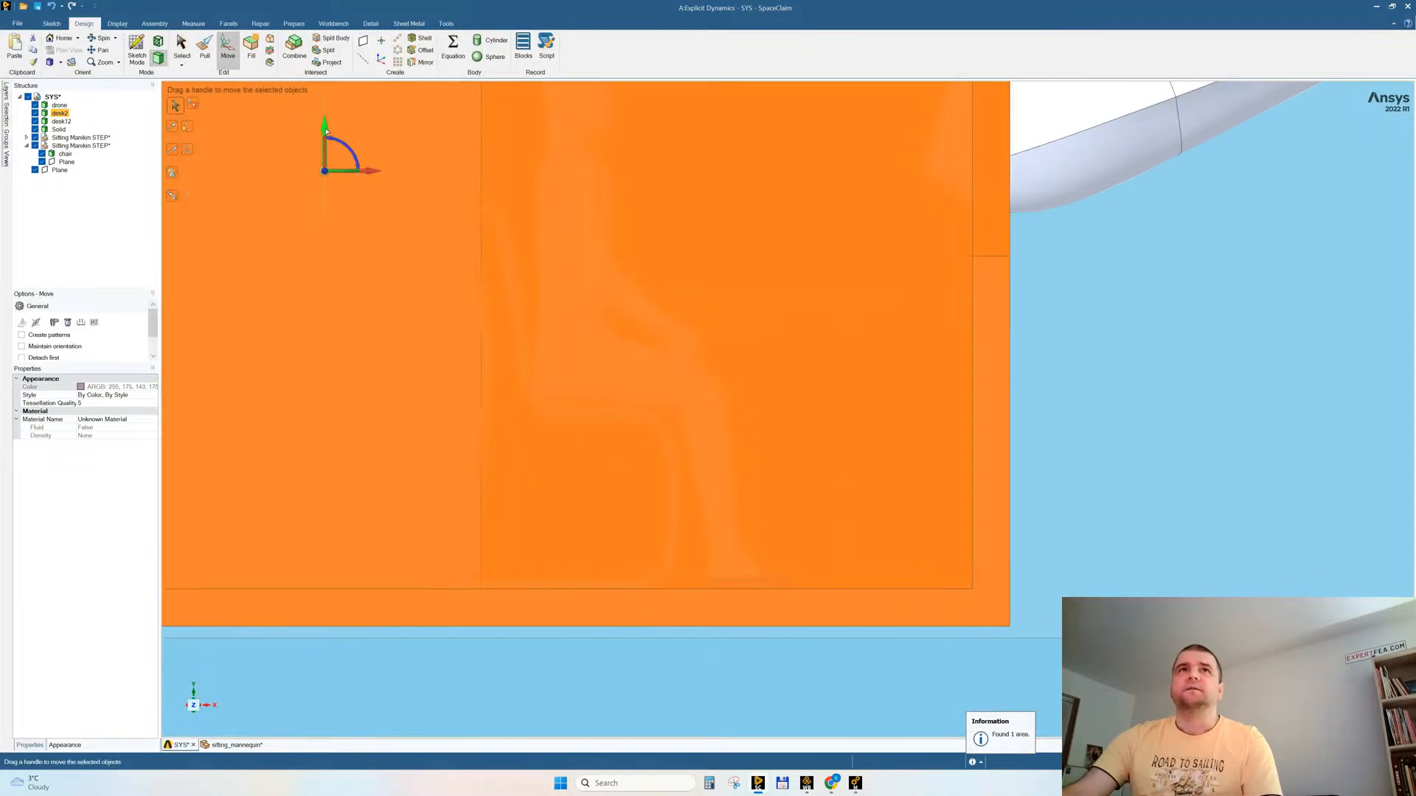
pyautogui.moveTo(325, 132); pyautogui.dragTo(325, 135)
pyautogui.write('0')
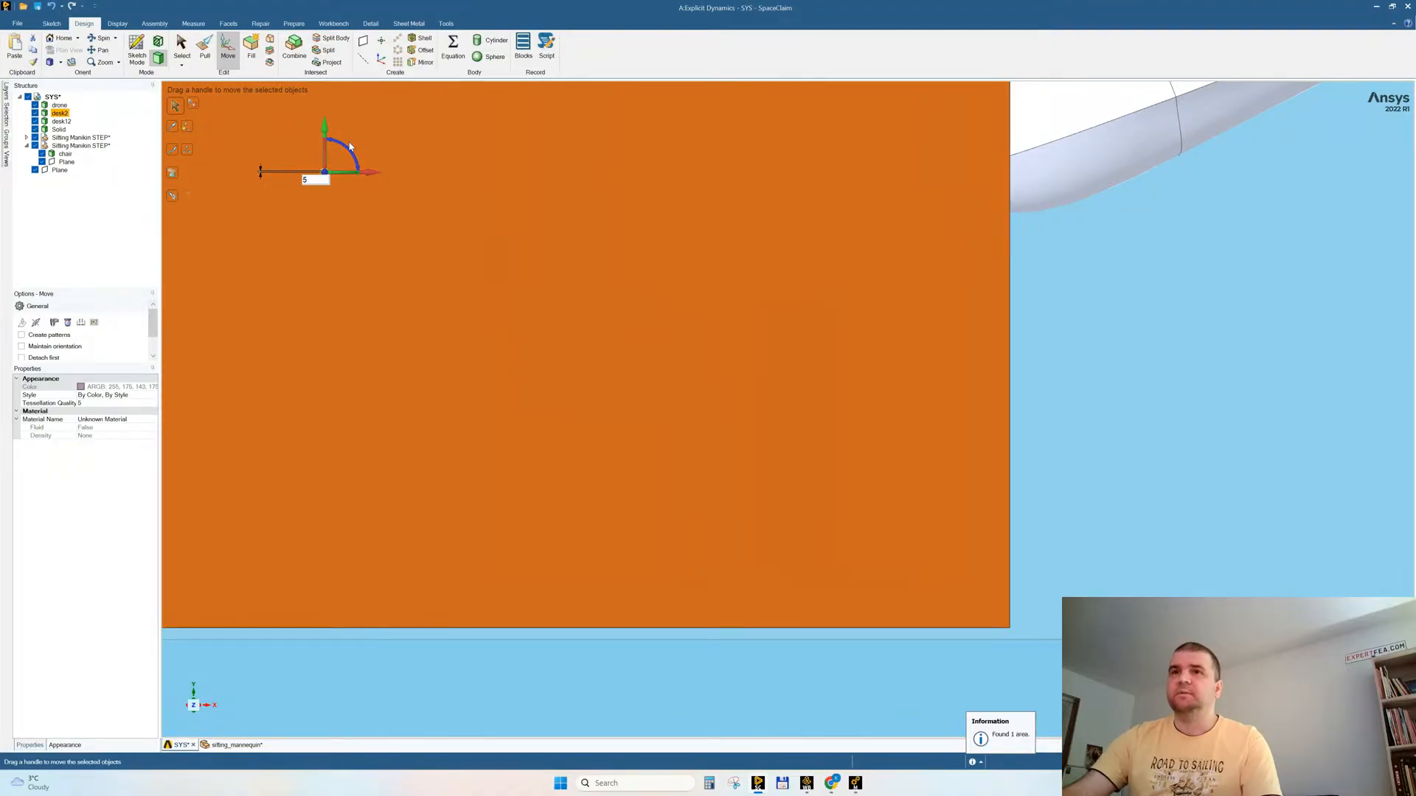
pyautogui.write('5')
pyautogui.press('Return')
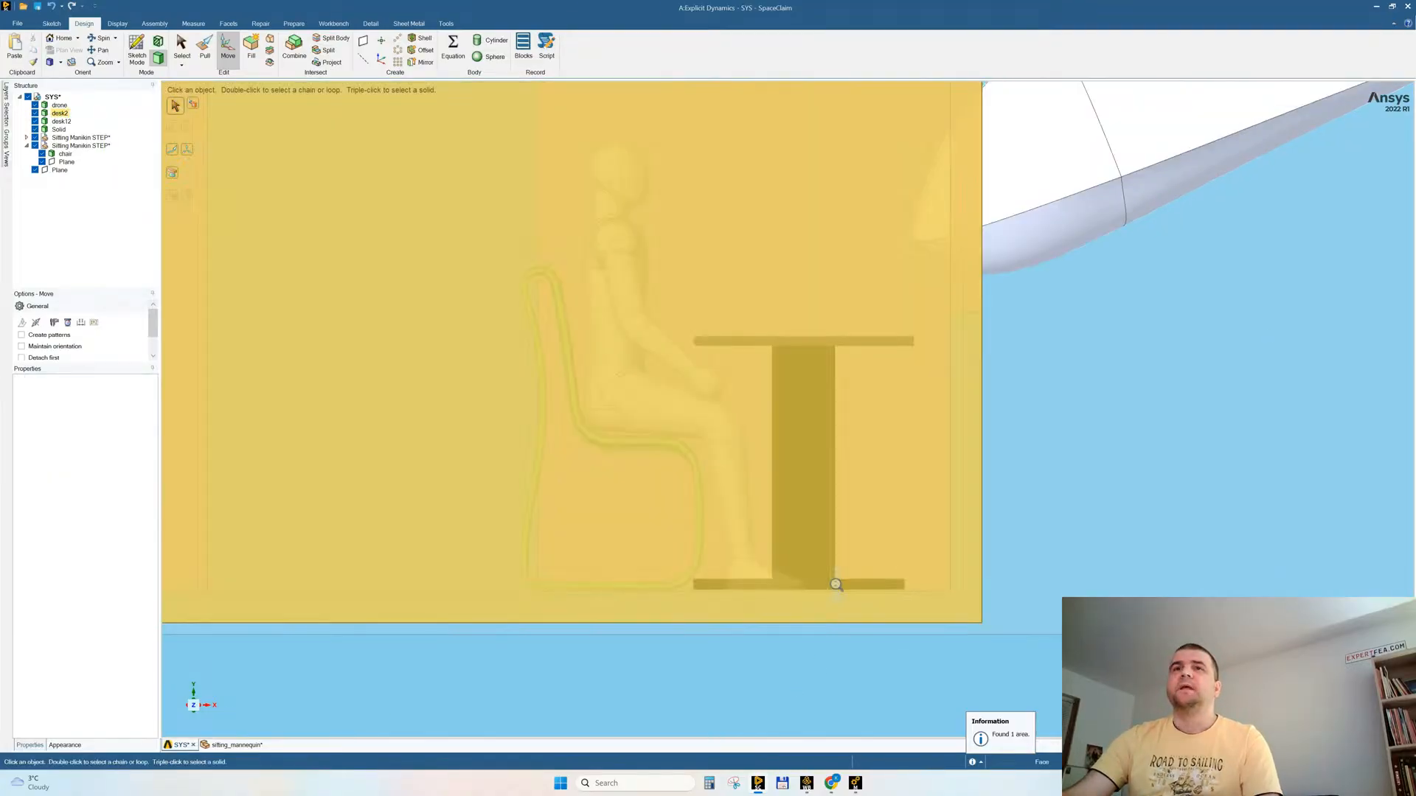
pyautogui.press('Escape')
# Step: Check the model for interfering bodies again and inspect the gap between the chair's base and the floor
pyautogui.click(294, 22)
pyautogui.click(257, 48)
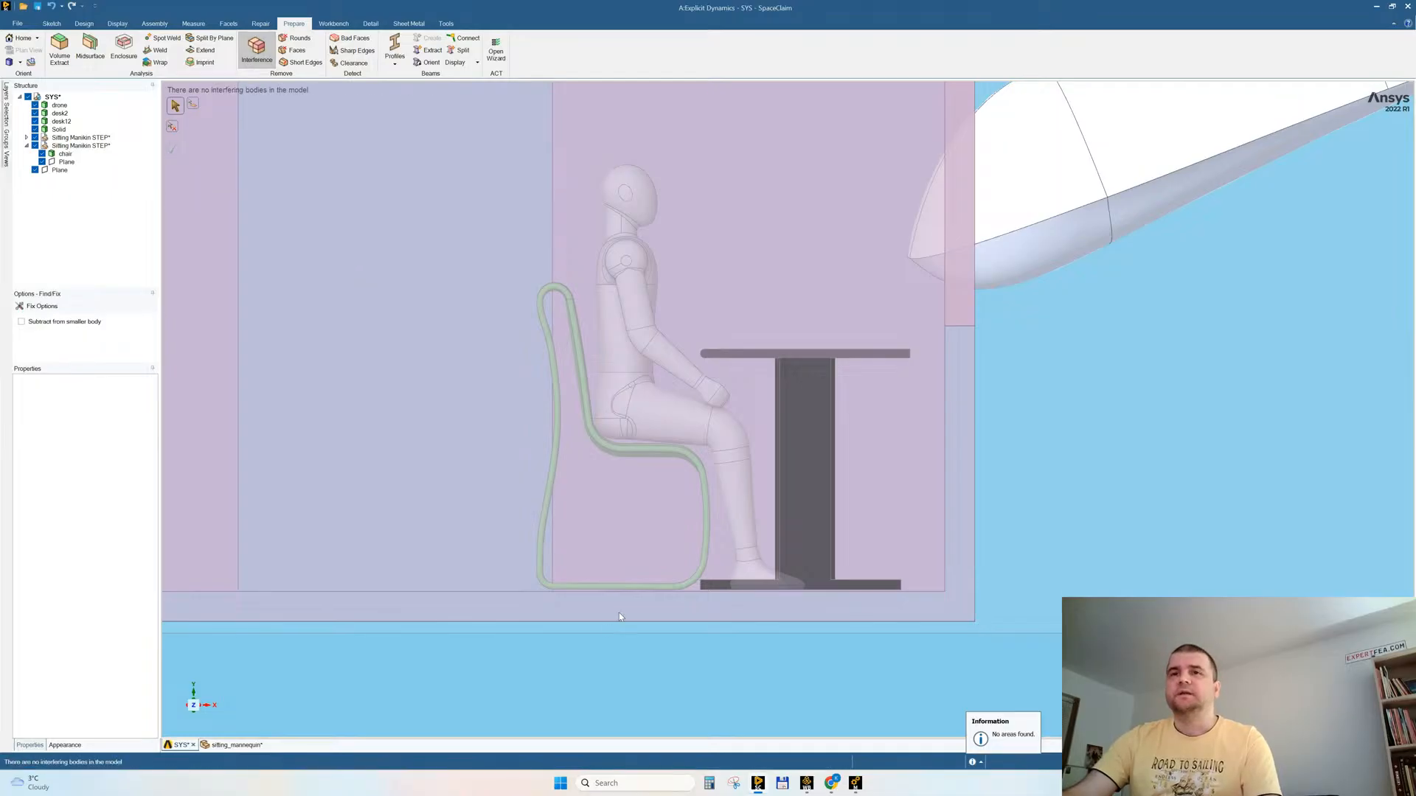
pyautogui.scroll(6, 645, 642)
pyautogui.scroll(-2, 647, 671)
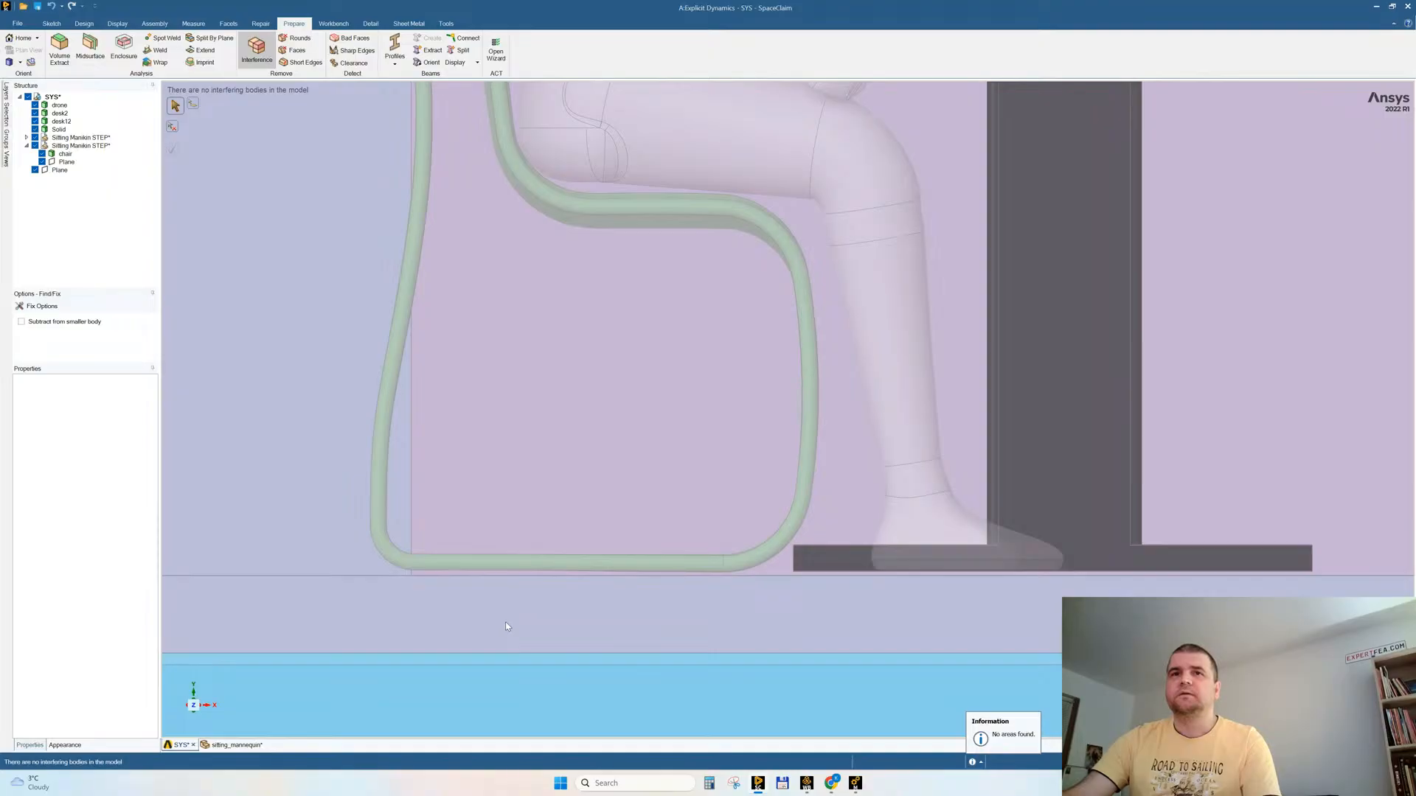
# Step: Undo the 5 mm lowering of the room body and clear the selection
pyautogui.hotkey('ctrl', 'z')
pyautogui.hotkey('ctrl', 'z')
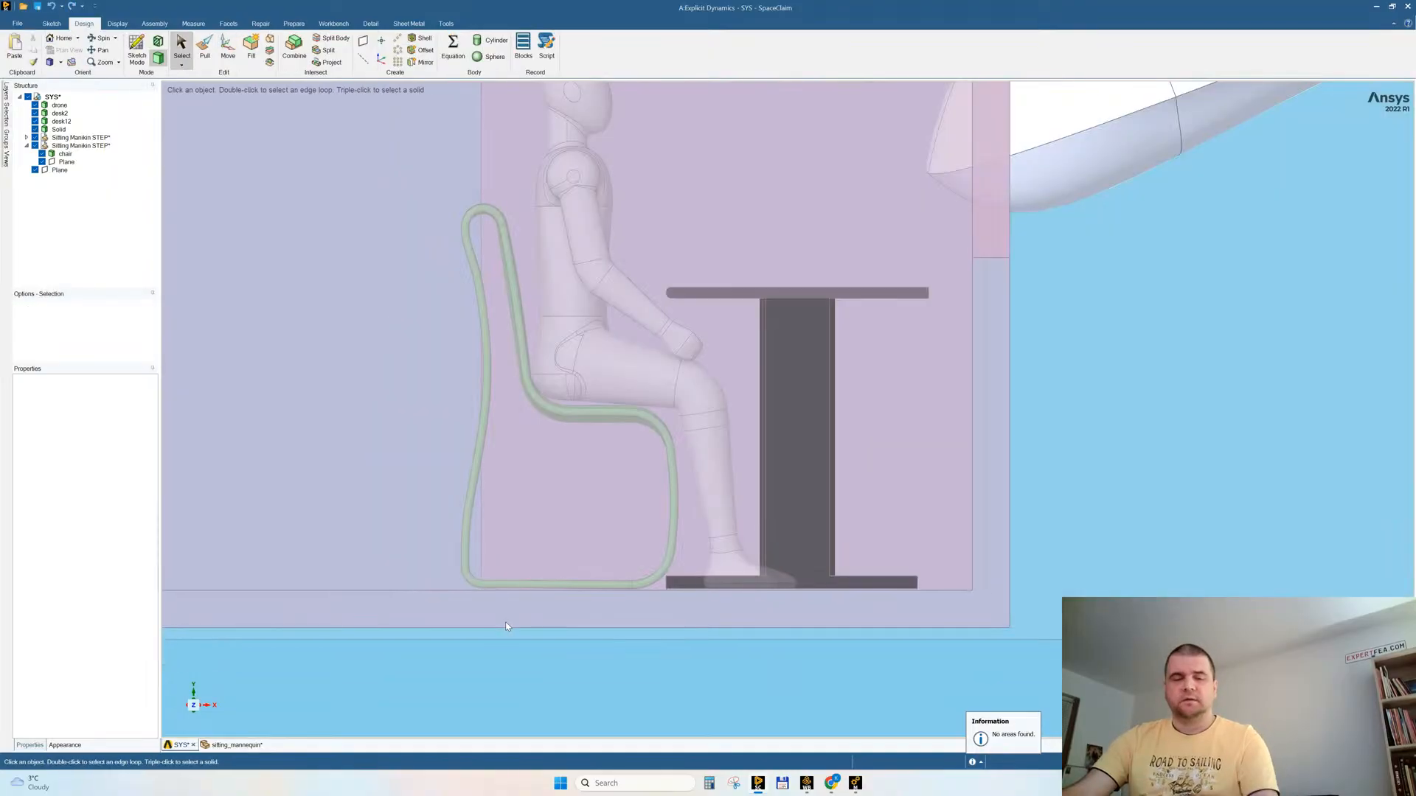
pyautogui.click(506, 623)
pyautogui.press('m')
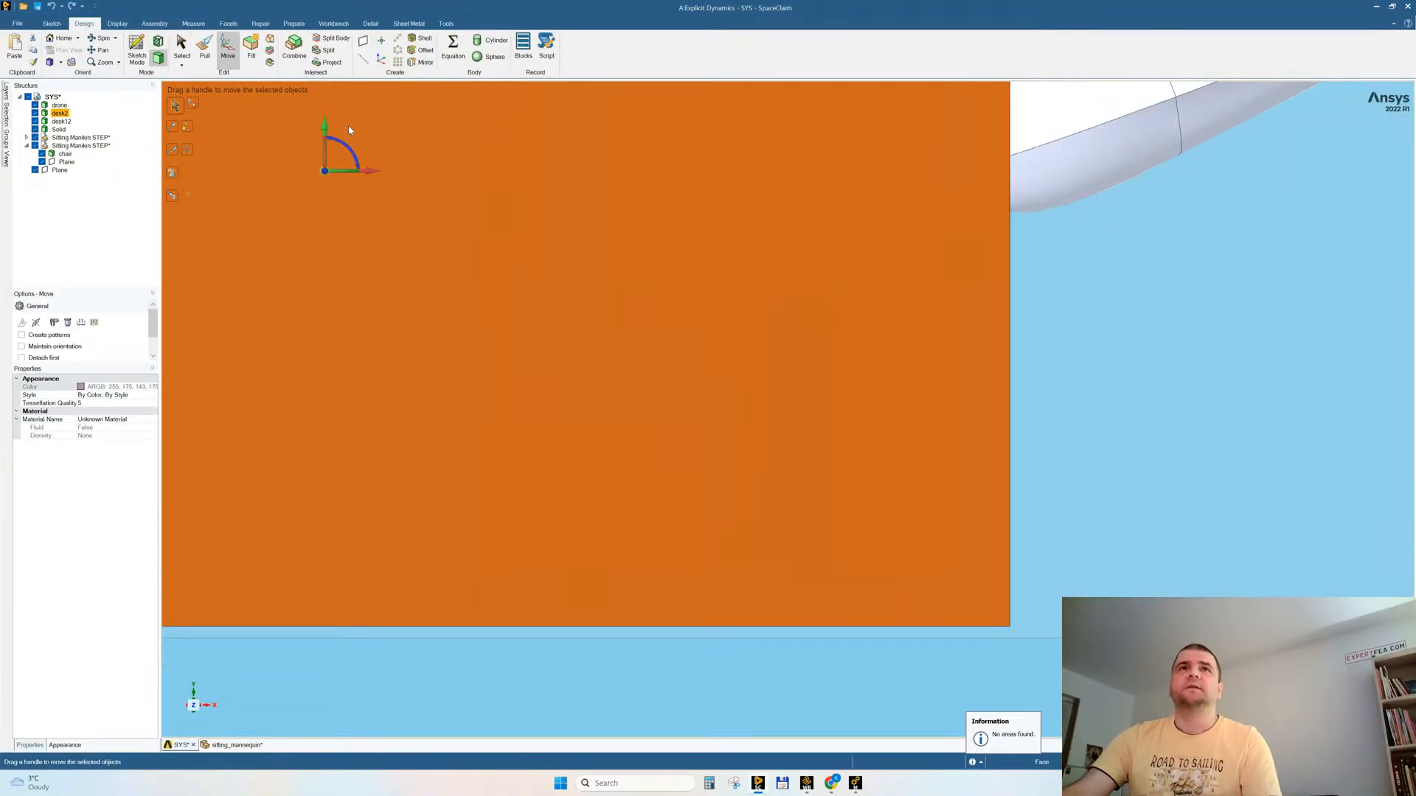
pyautogui.scroll(2, 550, 646)
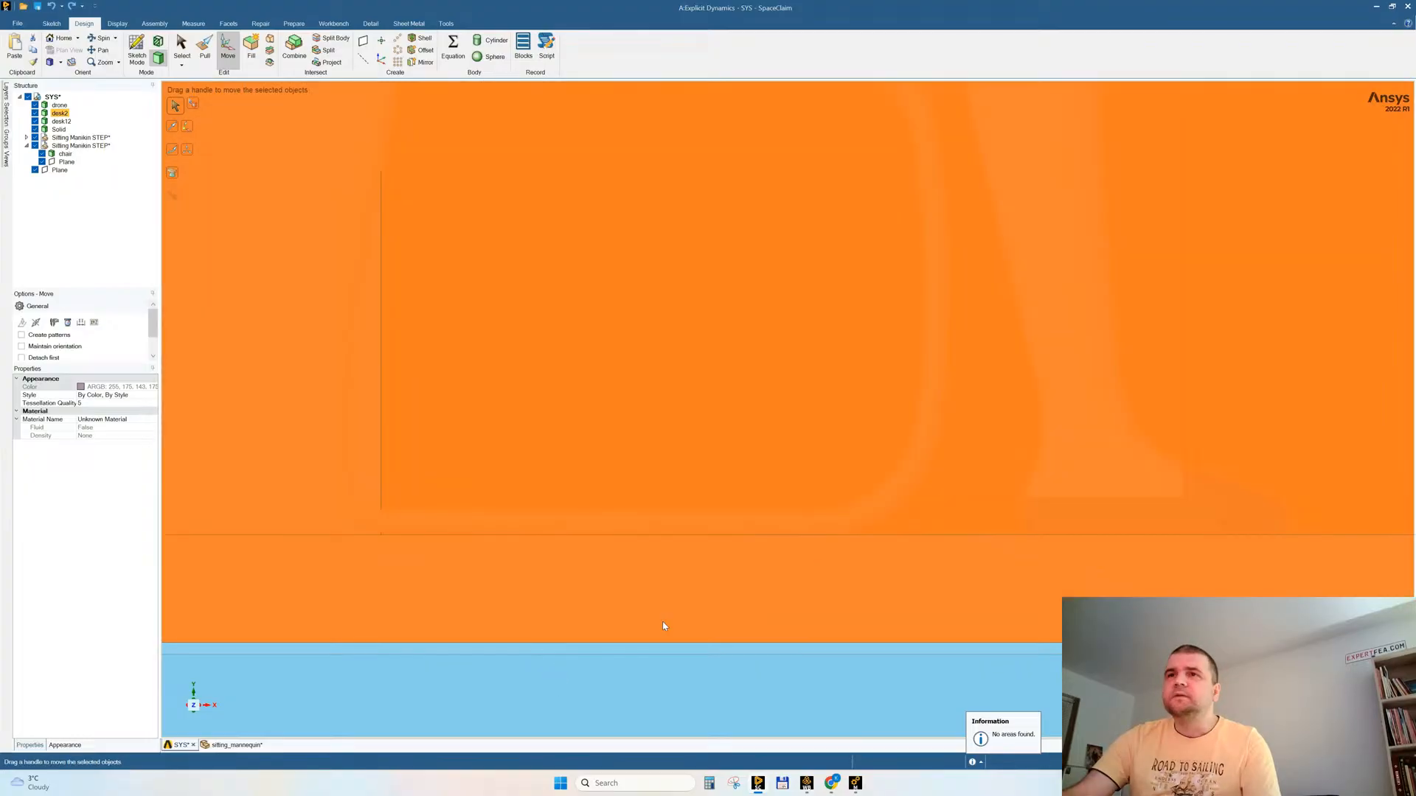
pyautogui.click(467, 506)
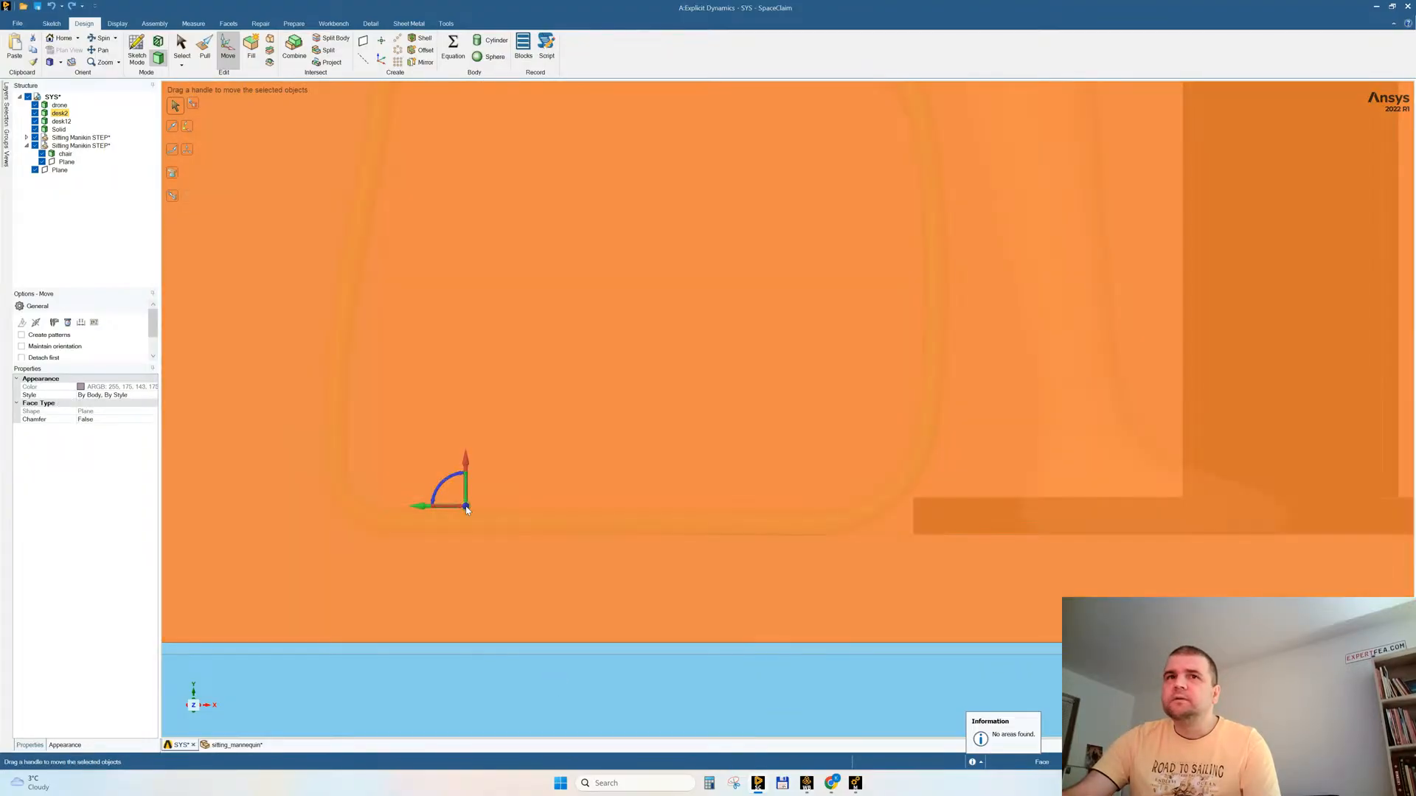
pyautogui.click(475, 680)
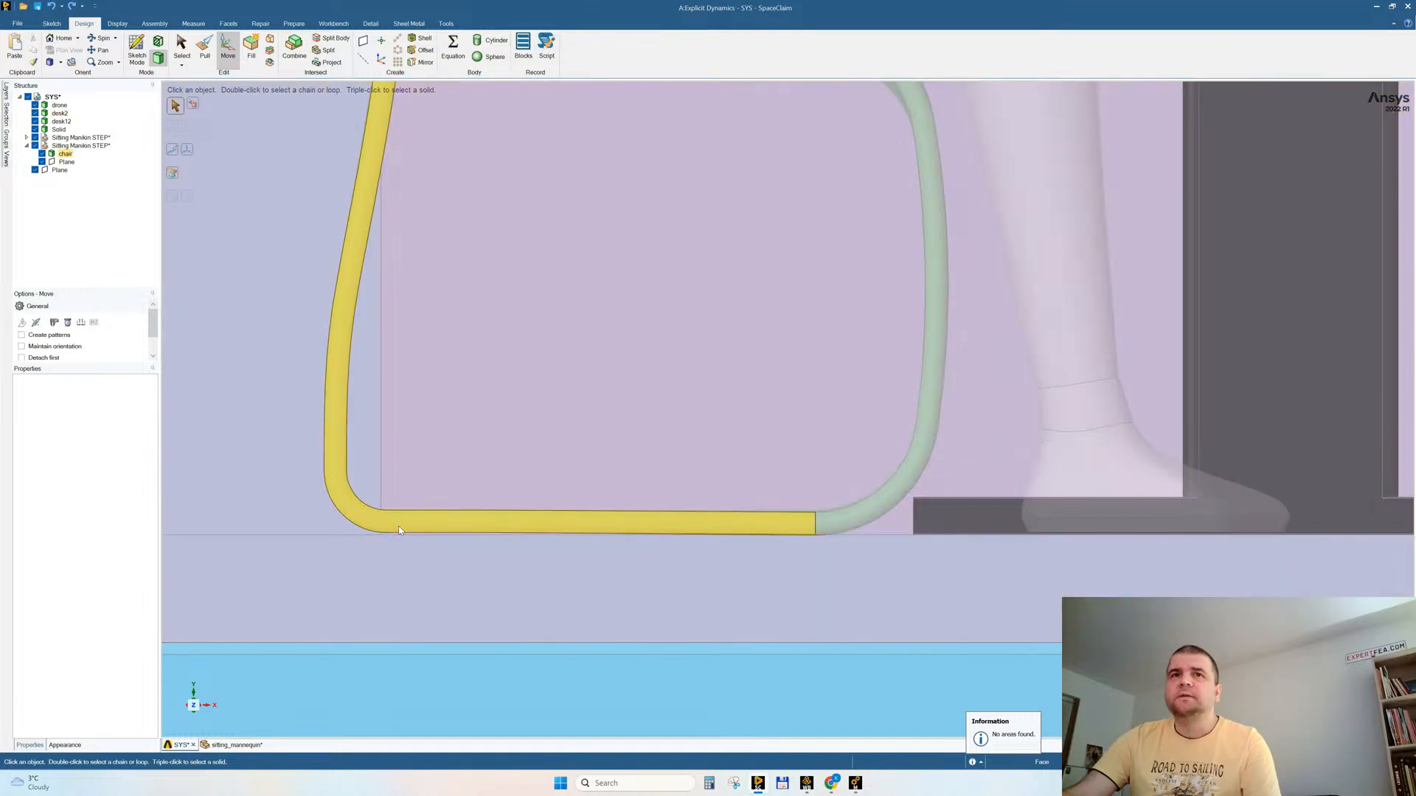
# Step: Raise the chair by 2 mm so its base clears the floor
pyautogui.click(399, 525)
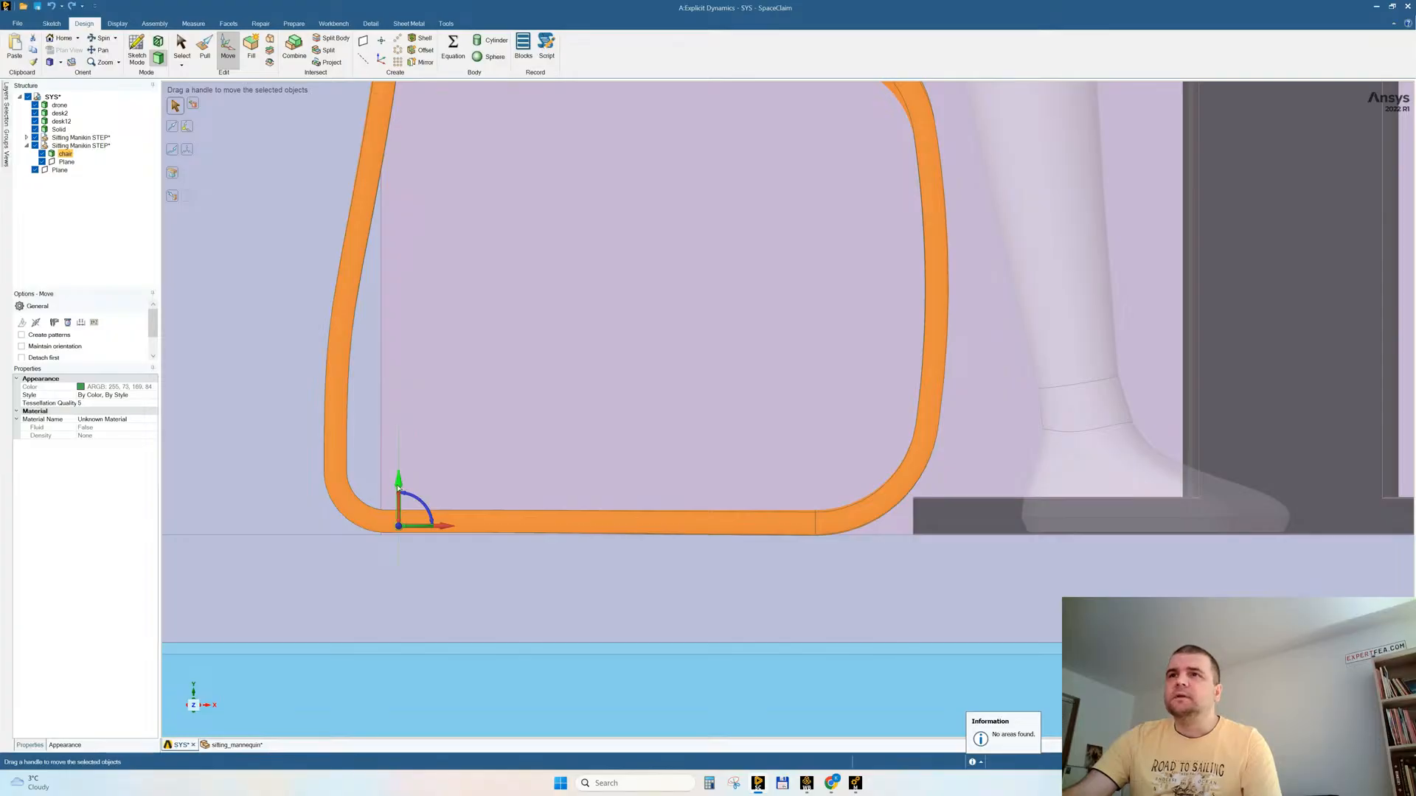
pyautogui.moveTo(398, 487); pyautogui.dragTo(398, 486)
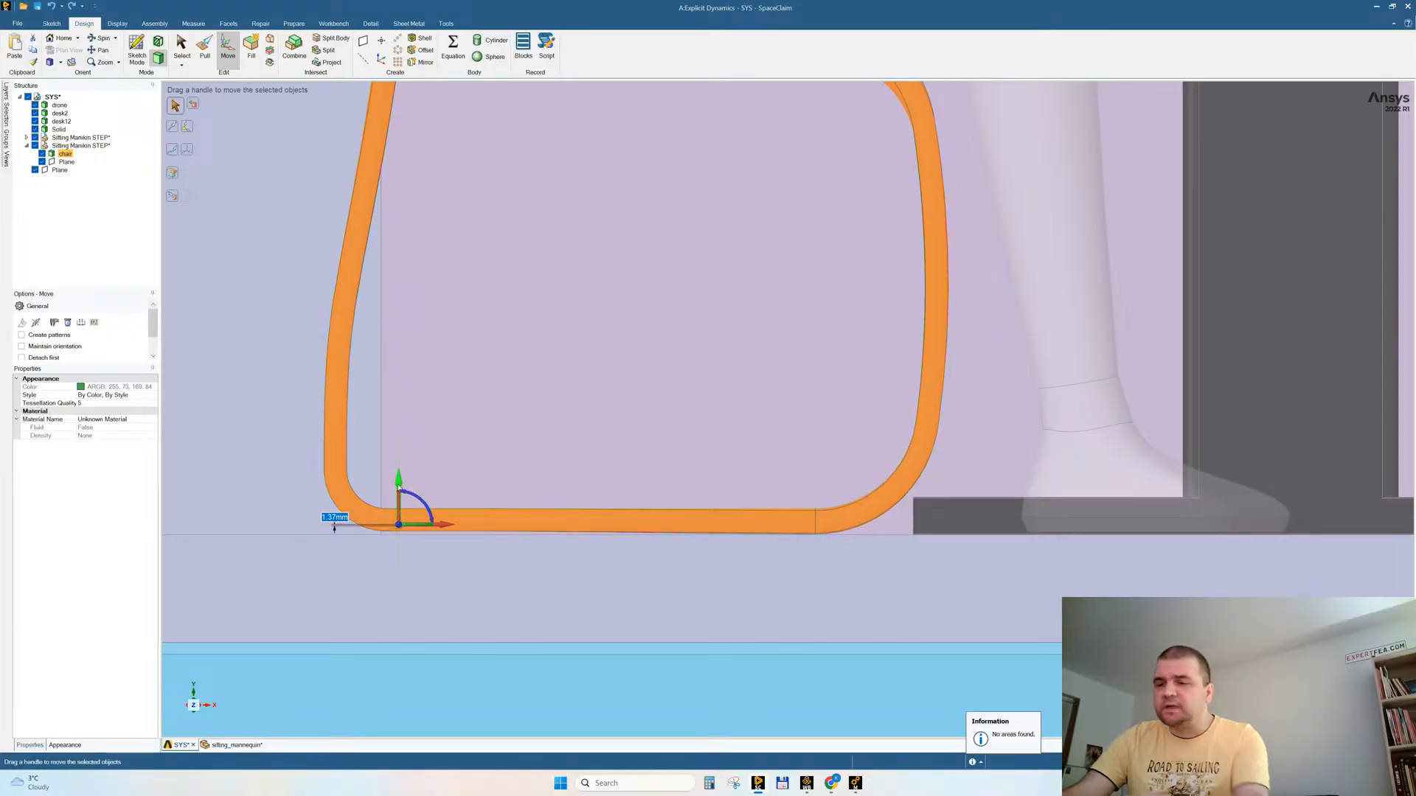
pyautogui.write('2')
pyautogui.press('Return')
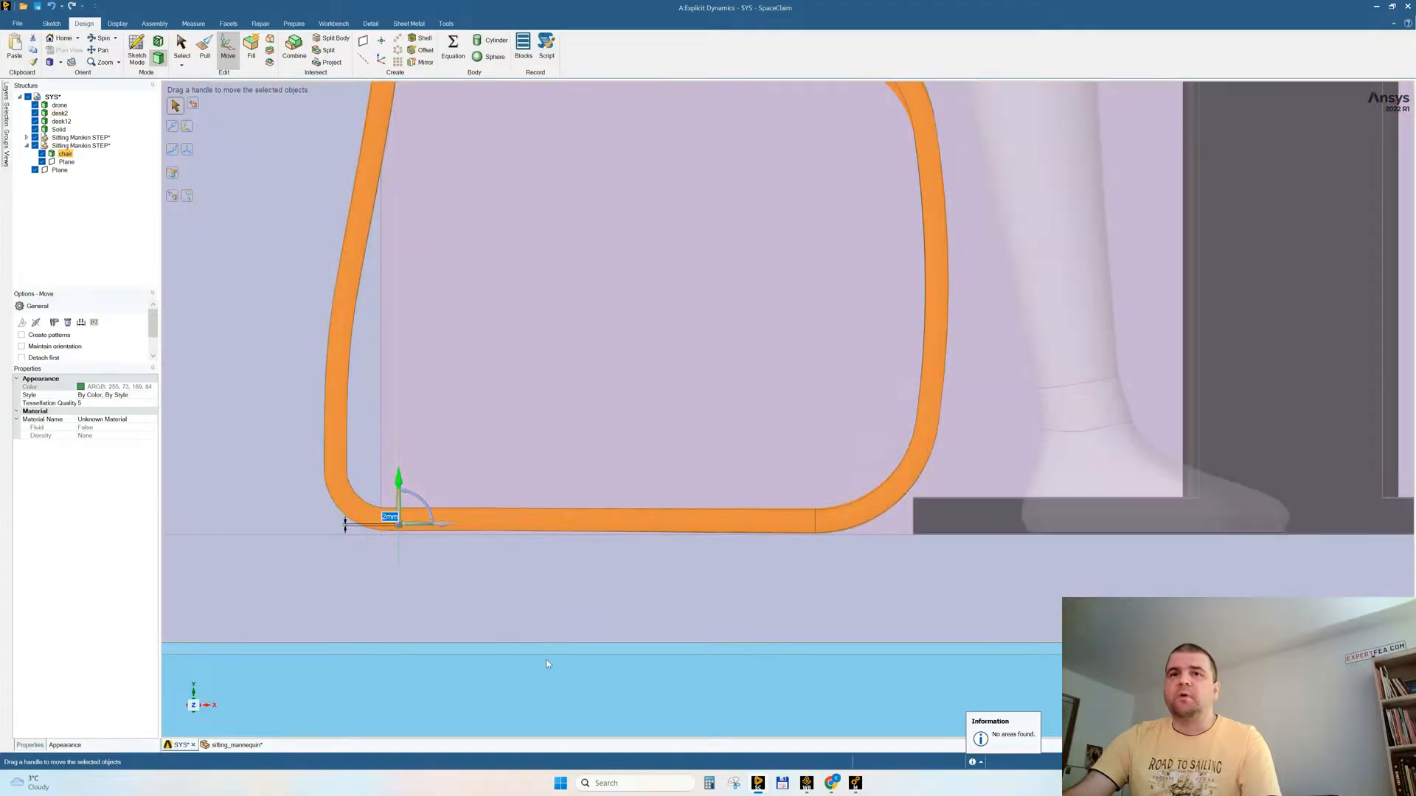
pyautogui.click(545, 661)
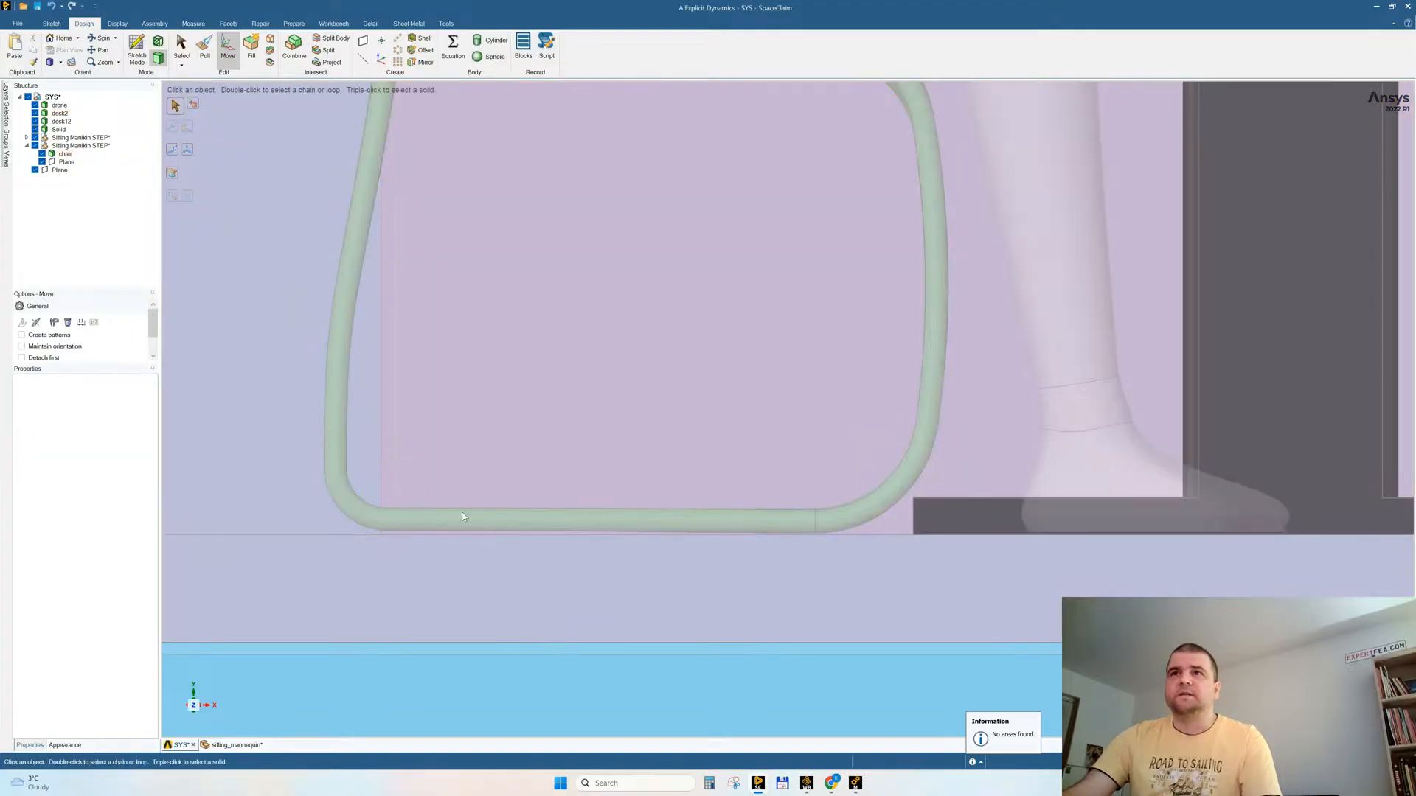
# Step: Repeat the interference check on the whole model with the raised chair and close it
pyautogui.scroll(-9, 593, 609)
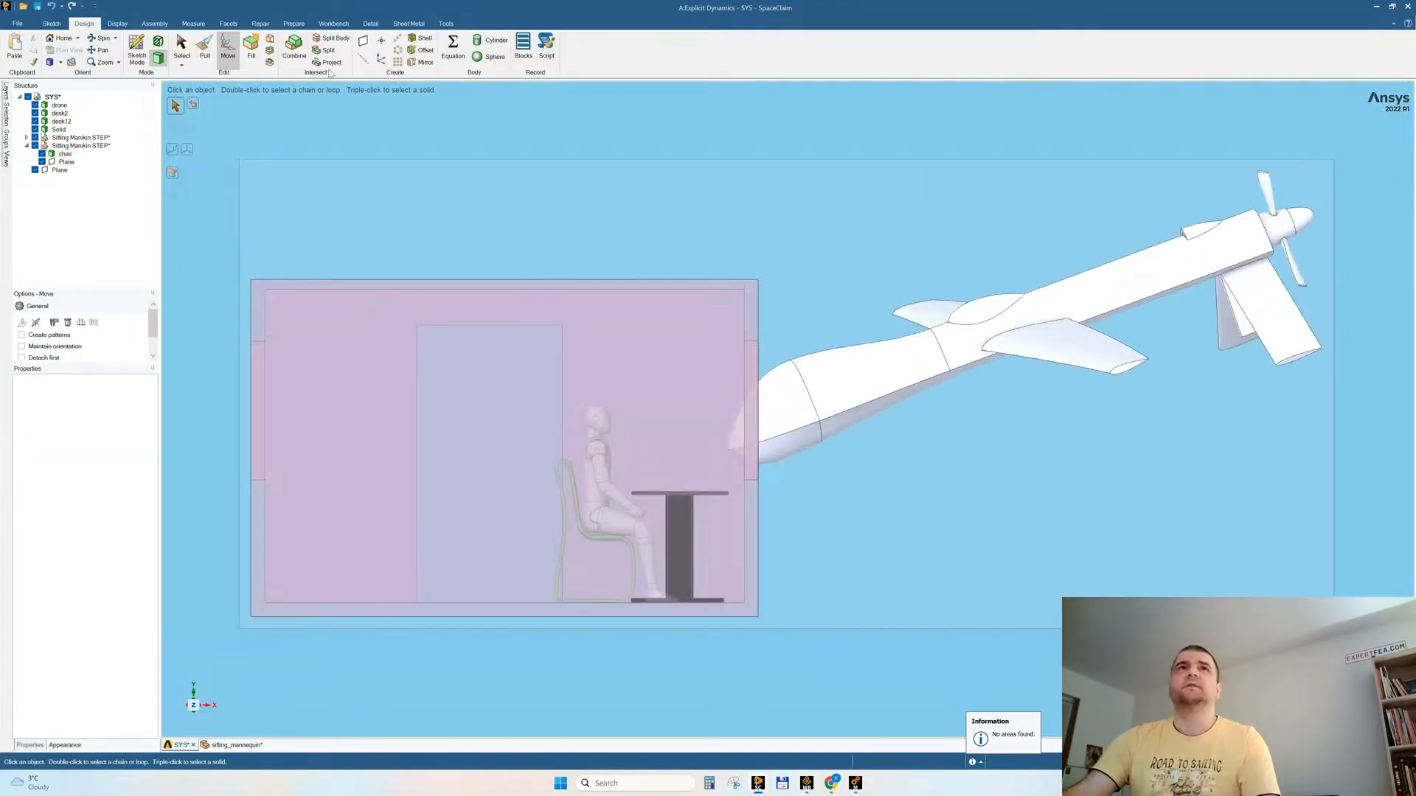
pyautogui.click(294, 24)
pyautogui.click(256, 49)
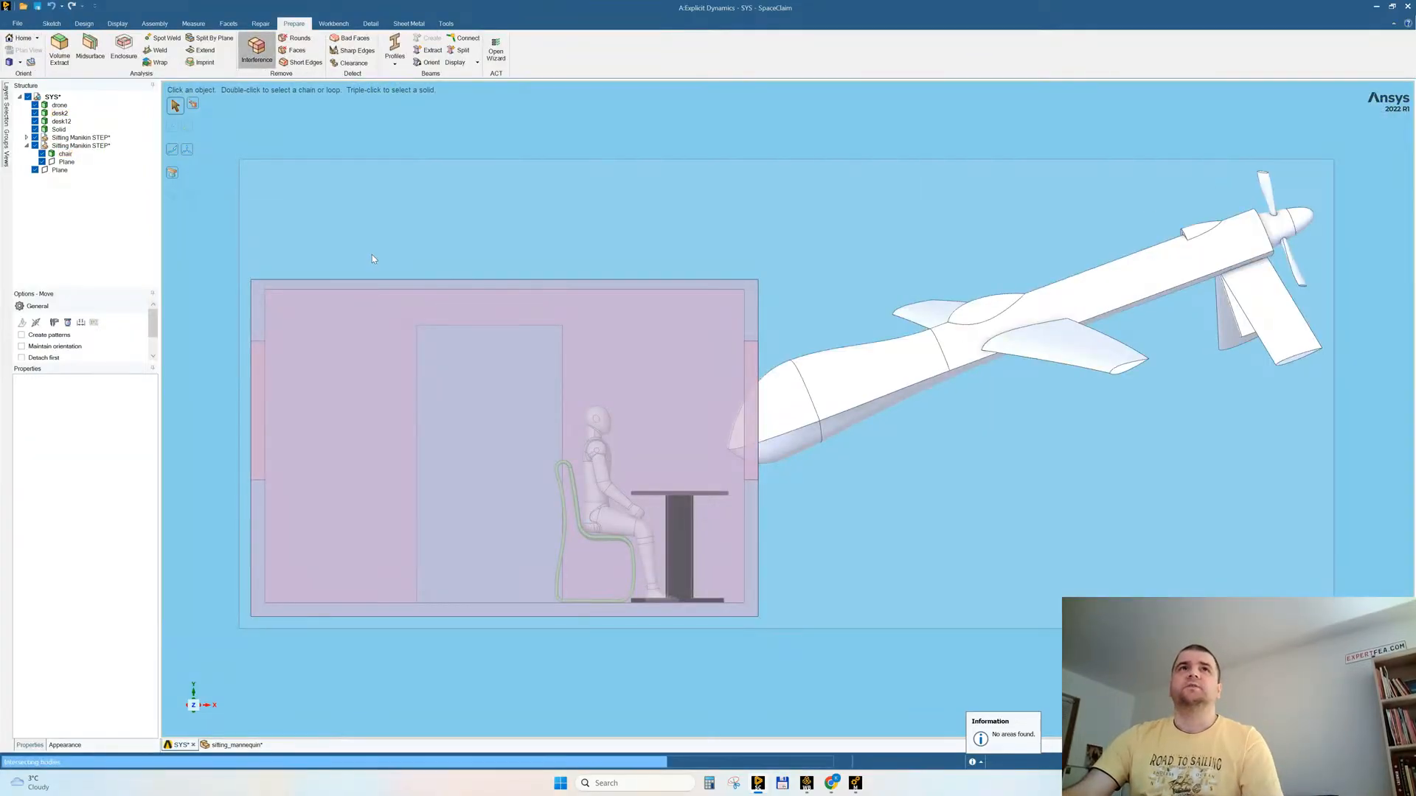
pyautogui.press('Escape')
# Step: Orbit around the assembled room, drone, desk and mannequin, and save the geometry
pyautogui.moveTo(783, 460); pyautogui.dragTo(697, 479, button='middle')
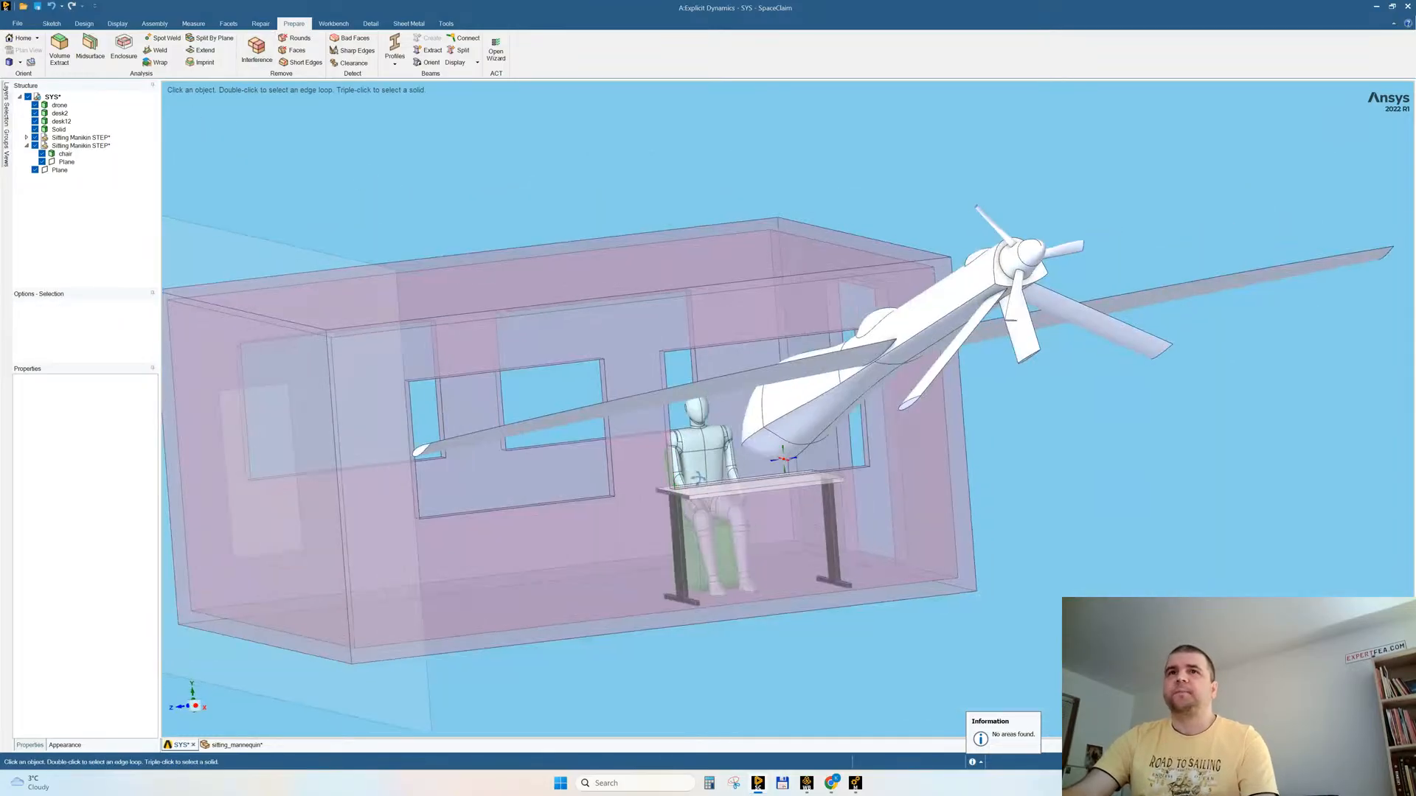
pyautogui.click(605, 467)
pyautogui.hotkey('ctrl', 's')
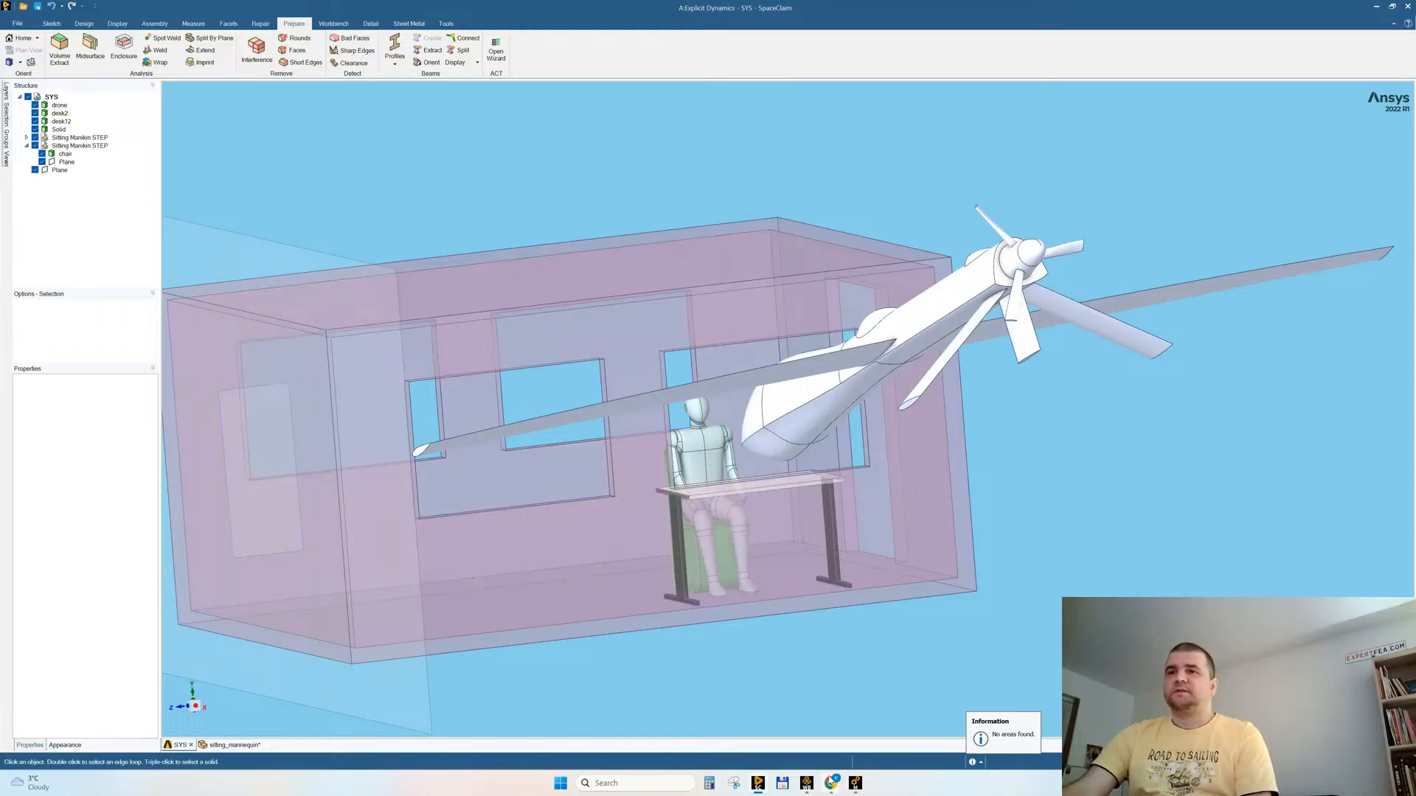
# Step: Switch to Ansys Mechanical and update the model's geometry from its source
pyautogui.click(806, 791)
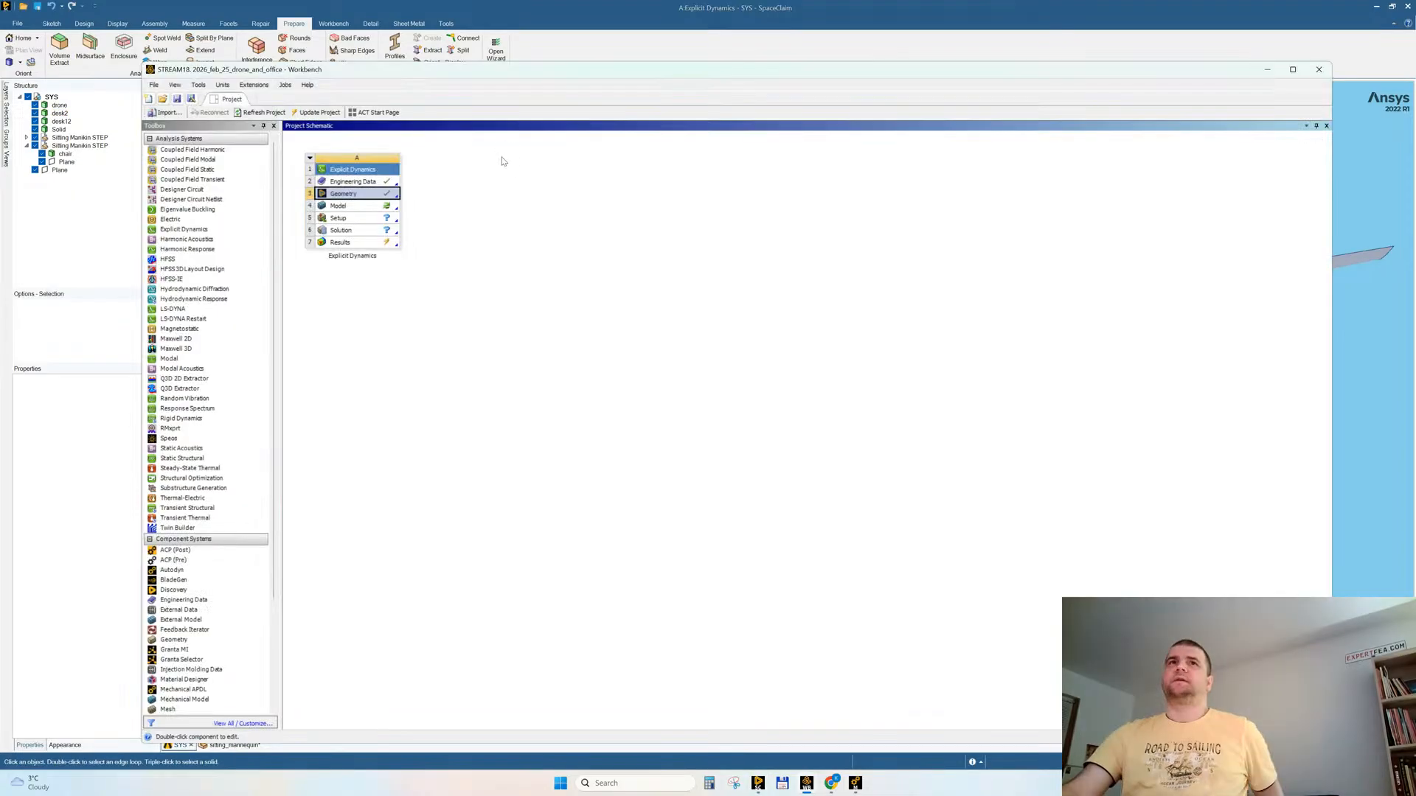
pyautogui.click(855, 783)
pyautogui.rightClick(59, 133)
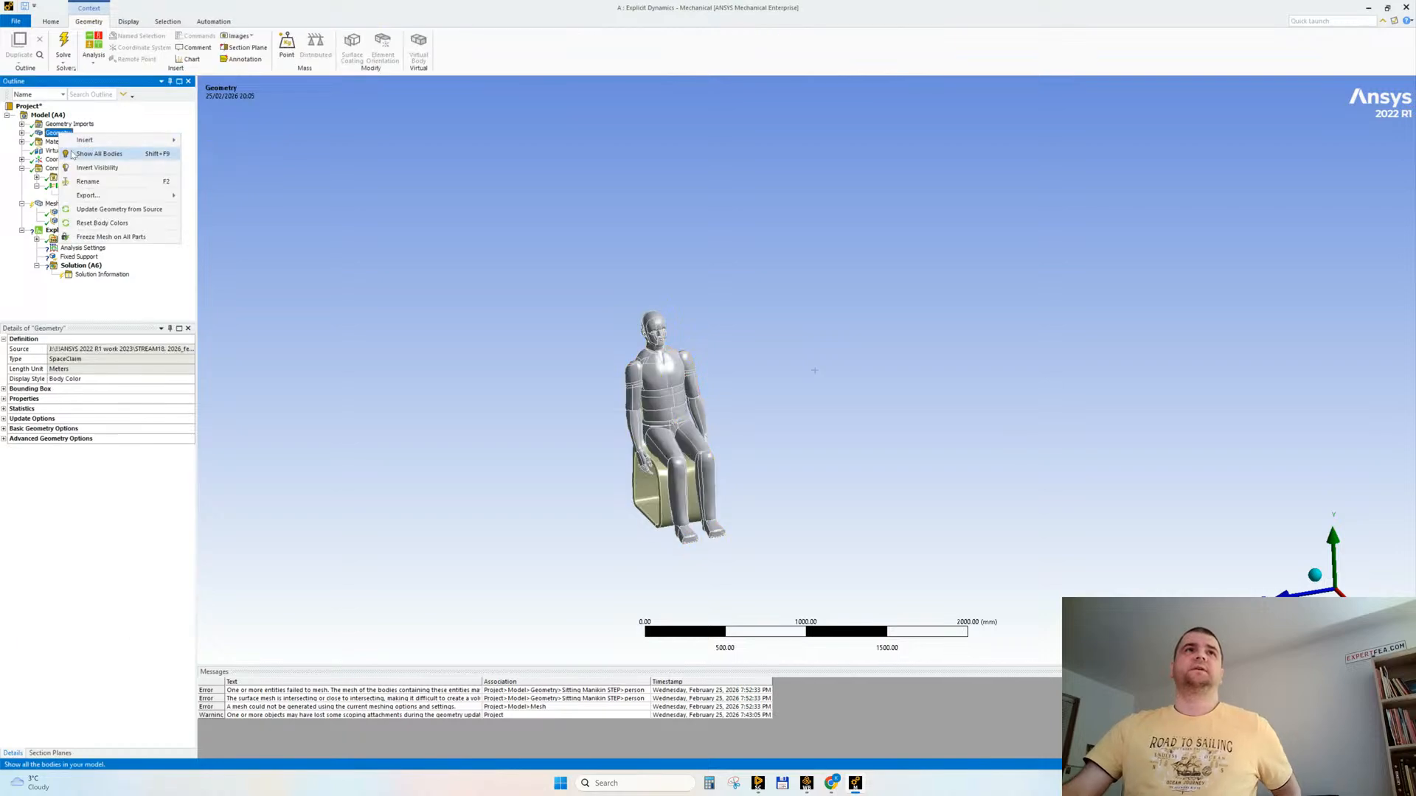
pyautogui.click(104, 216)
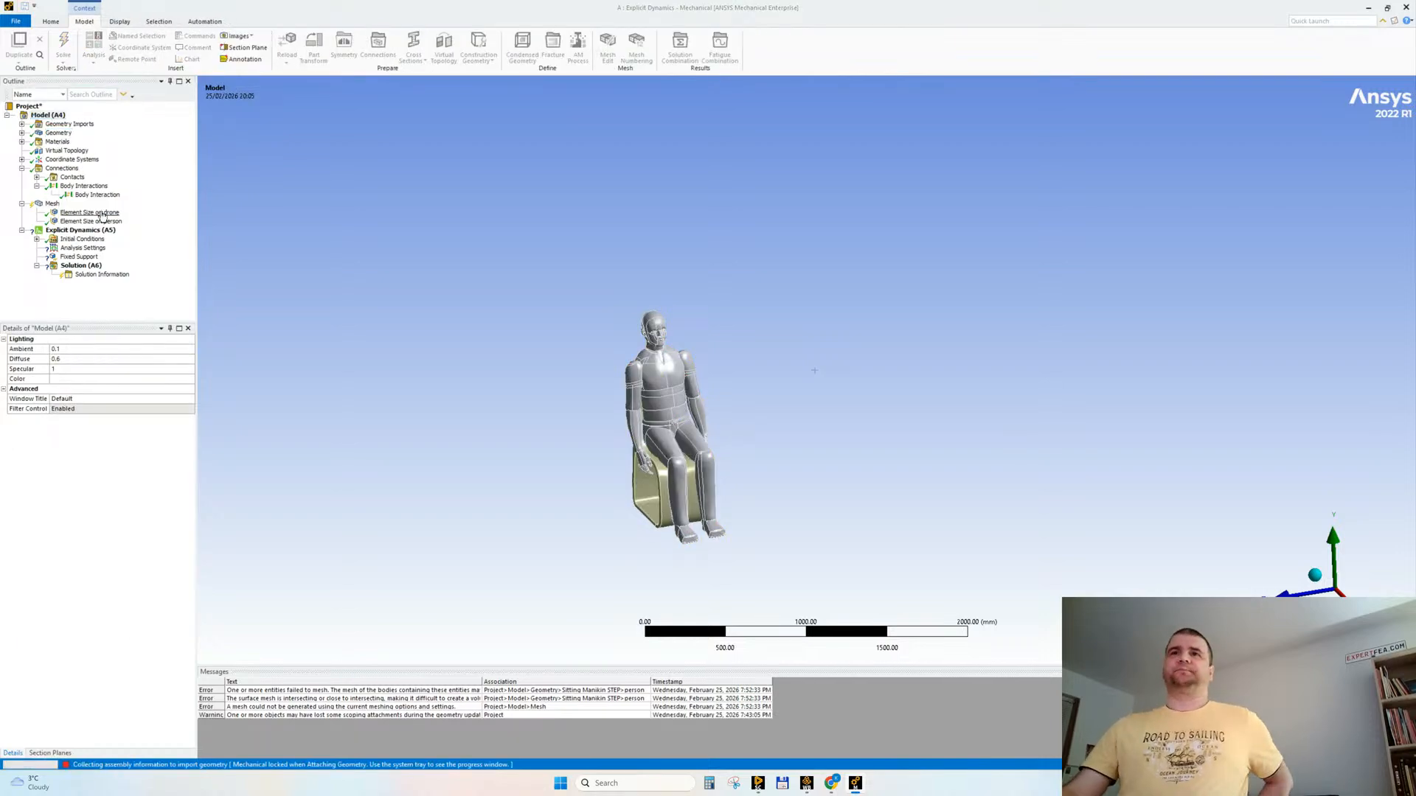
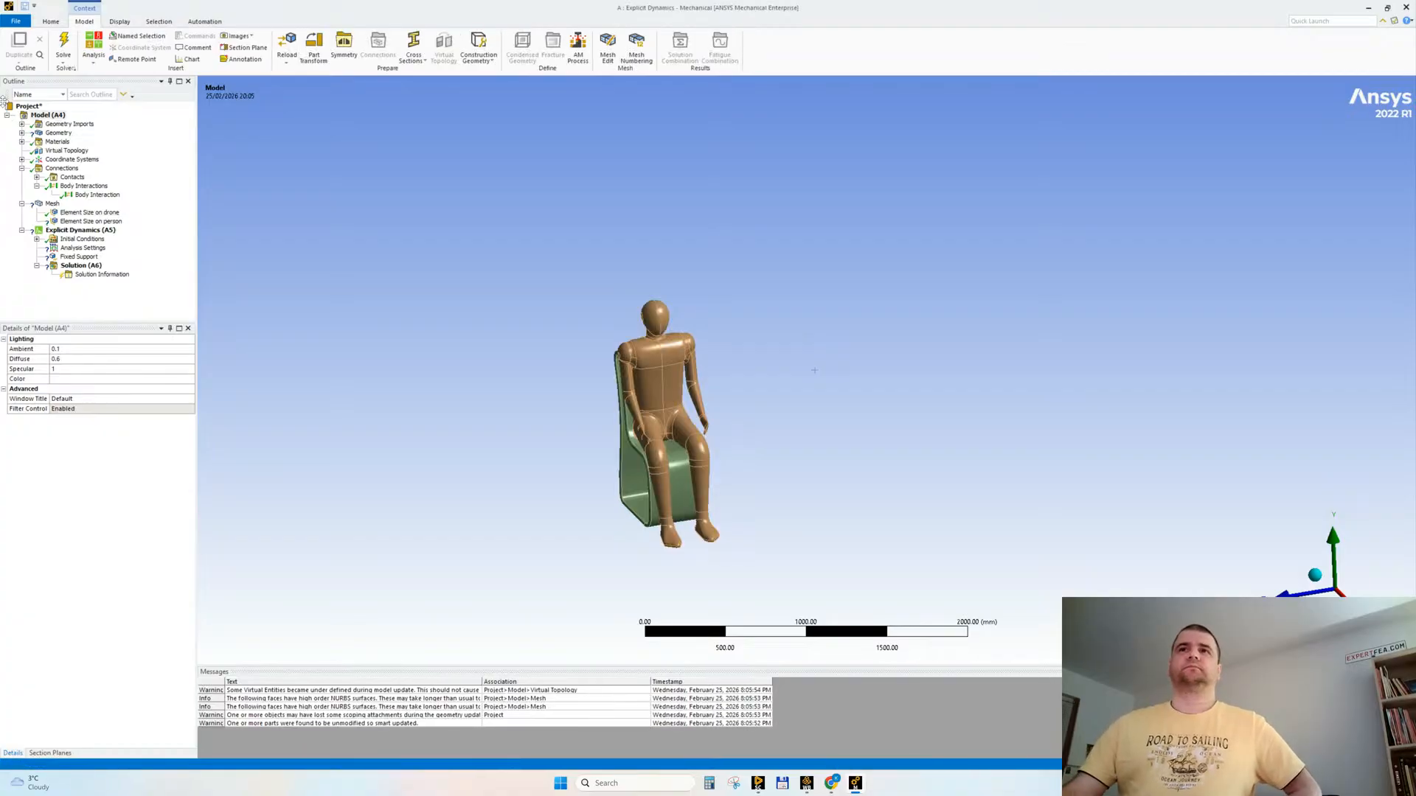
# Step: Show all bodies of the model and suppress the Element Size on person mesh sizing
pyautogui.rightClick(498, 267)
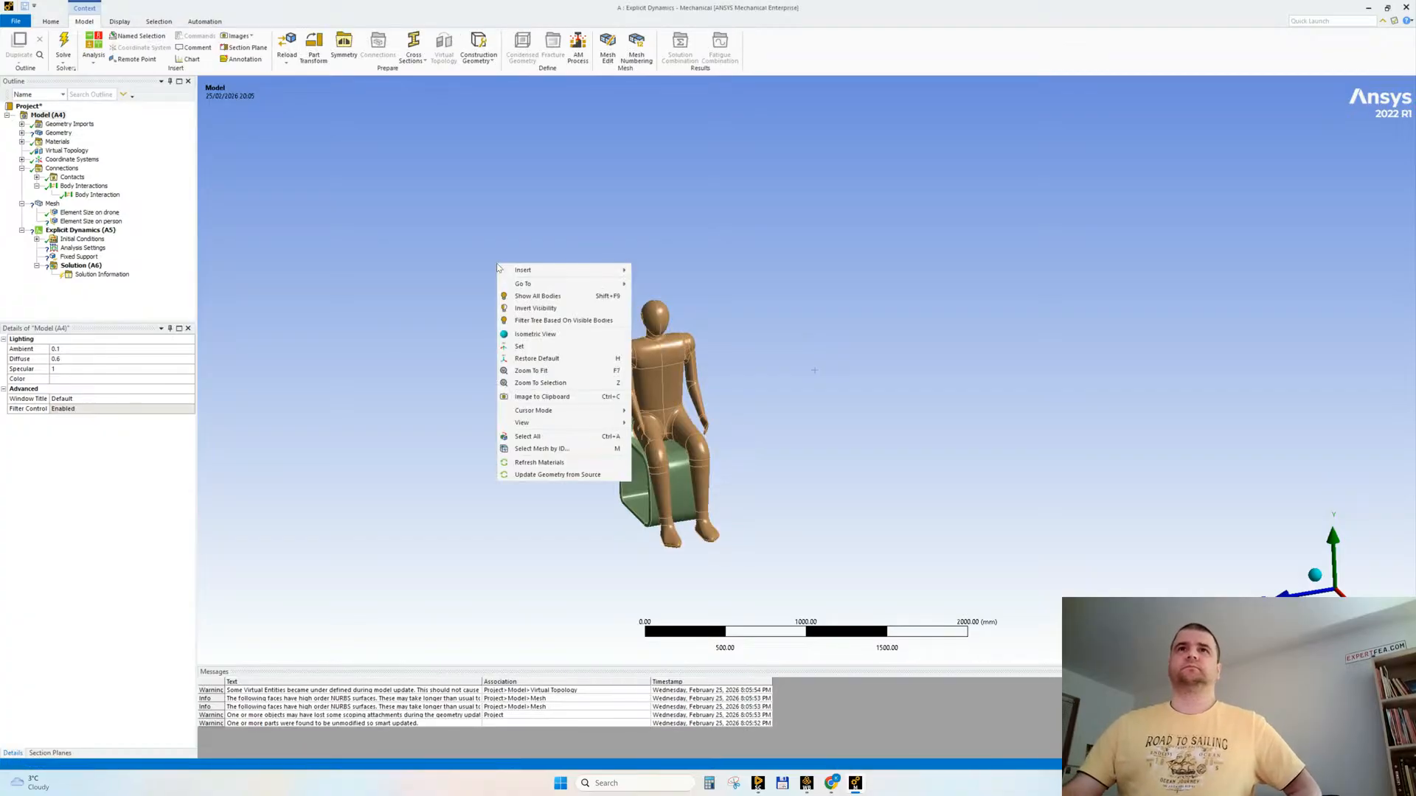
pyautogui.click(538, 296)
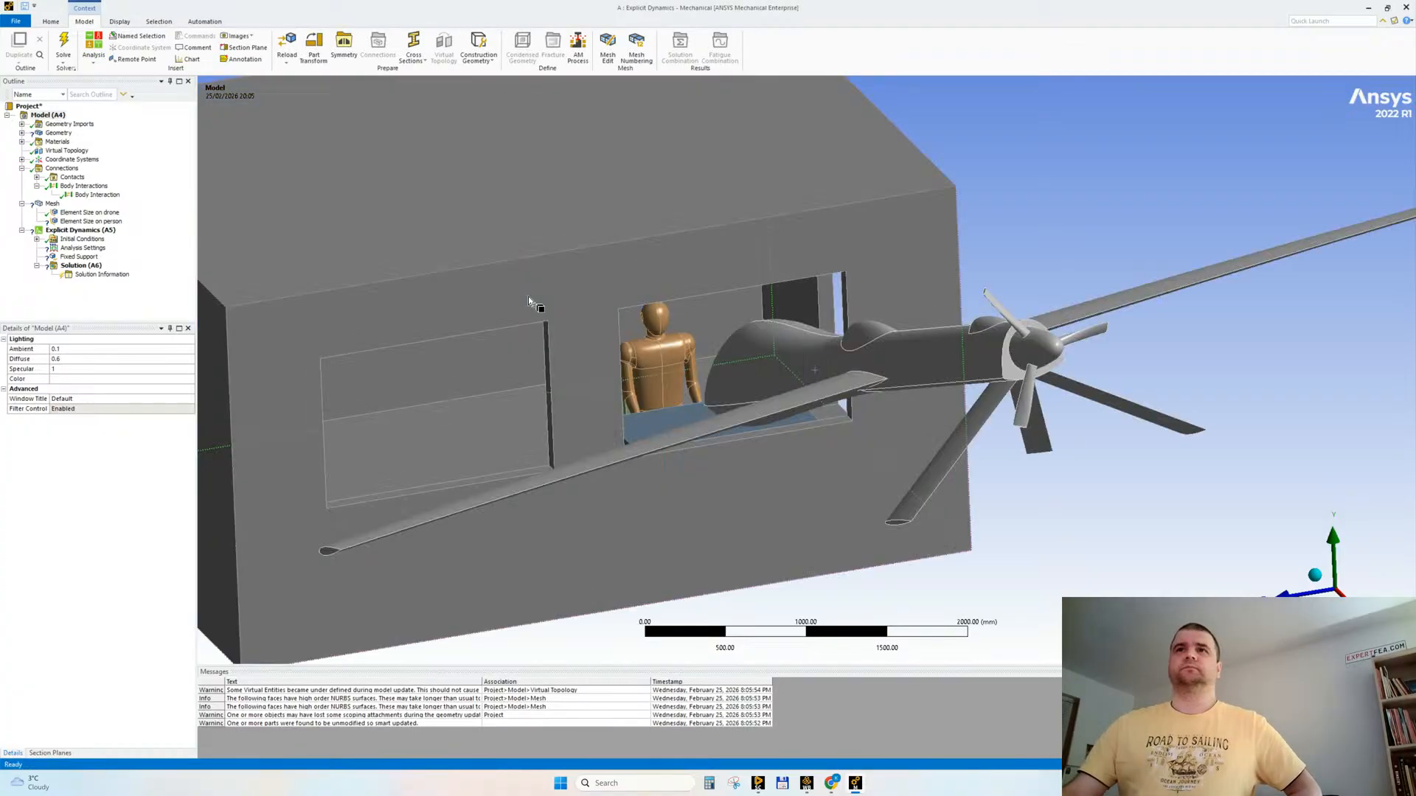
pyautogui.click(81, 221)
pyautogui.rightClick(76, 222)
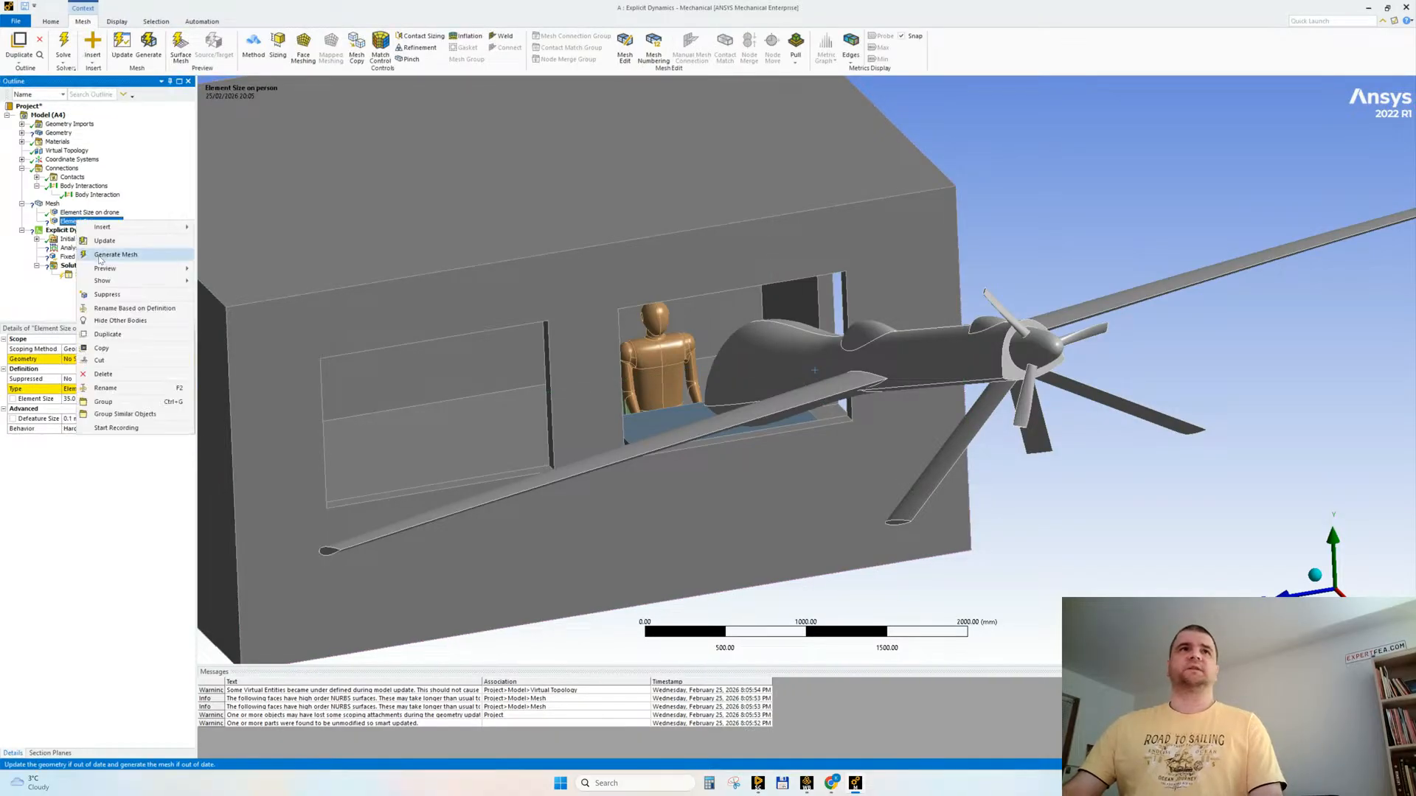
pyautogui.click(103, 297)
# Step: Regenerate the virtual cells of the Virtual Topology and inspect the merged faces on the mannequin
pyautogui.rightClick(65, 150)
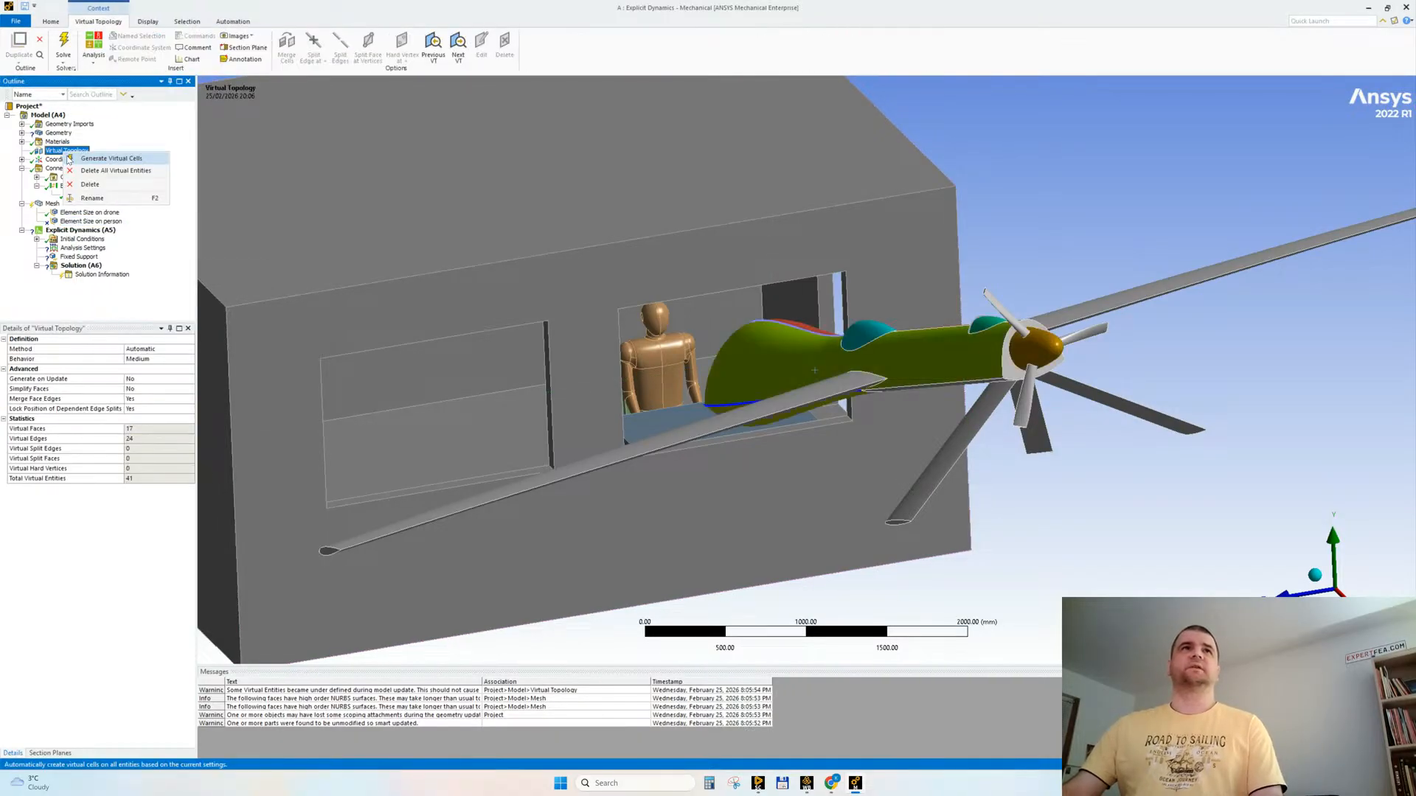
pyautogui.click(104, 158)
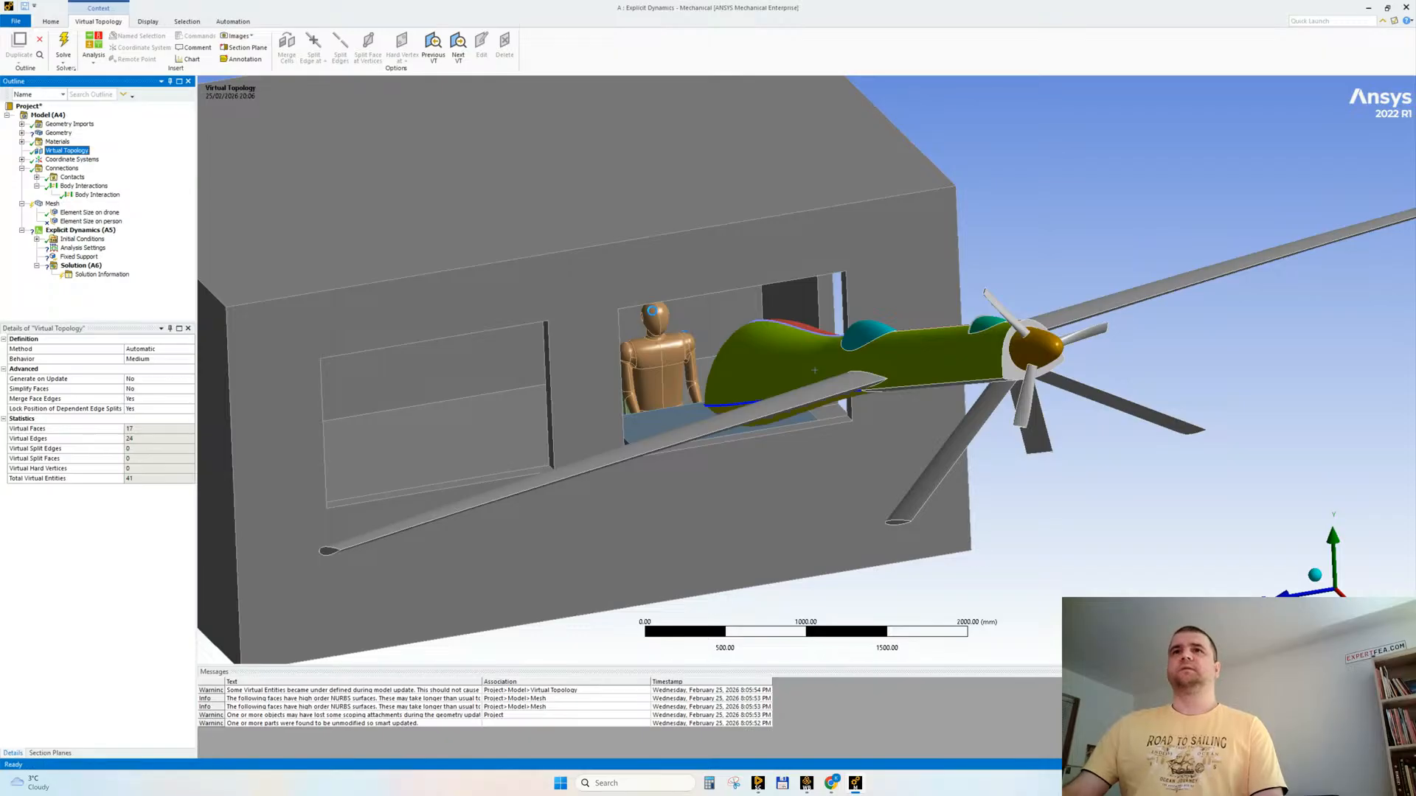
pyautogui.moveTo(659, 306); pyautogui.dragTo(703, 474, button='middle')
pyautogui.keyDown('shift'); pyautogui.moveTo(684, 538); pyautogui.dragTo(531, 503, button='middle'); pyautogui.keyUp('shift')
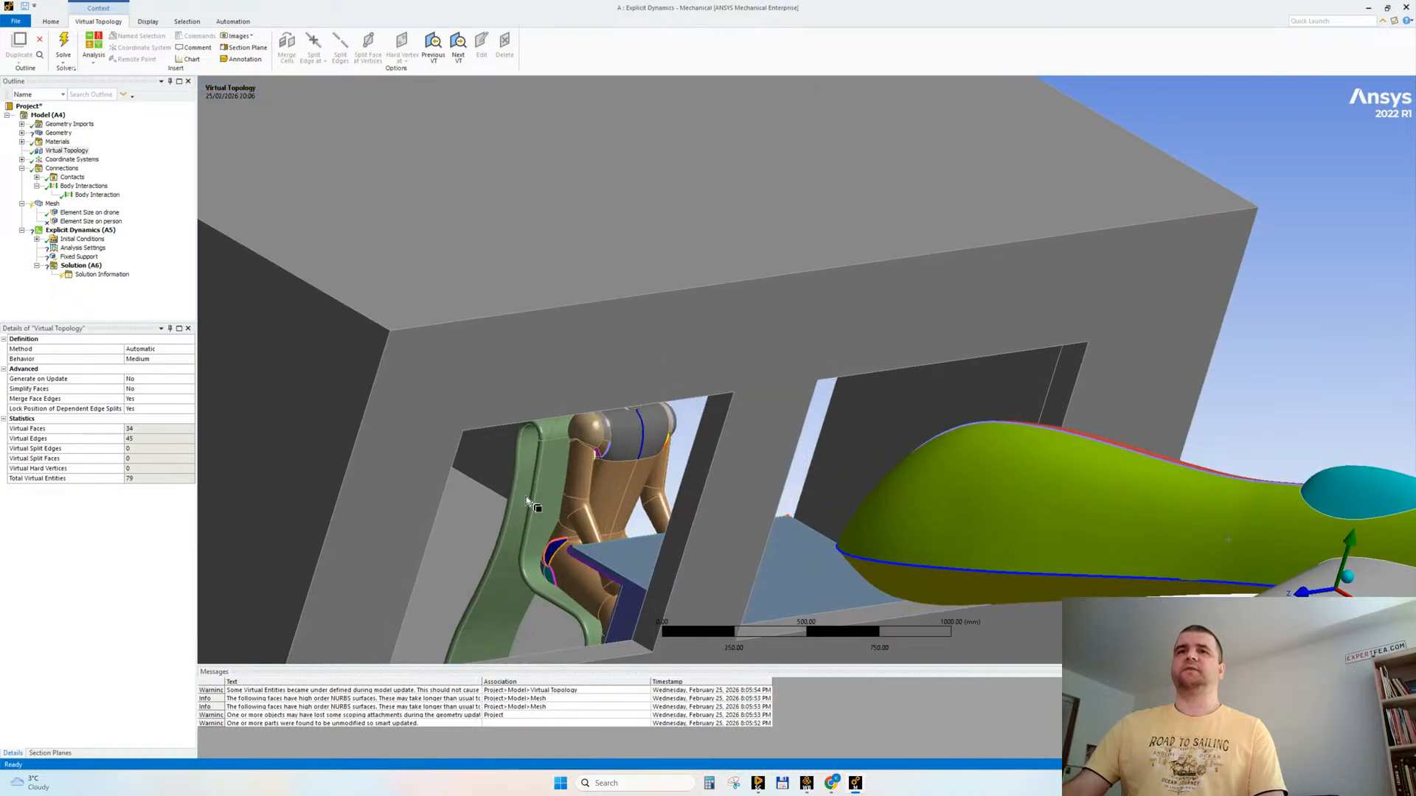
# Step: Generate the mesh for the whole model and inspect it around the mannequin and chair
pyautogui.rightClick(52, 203)
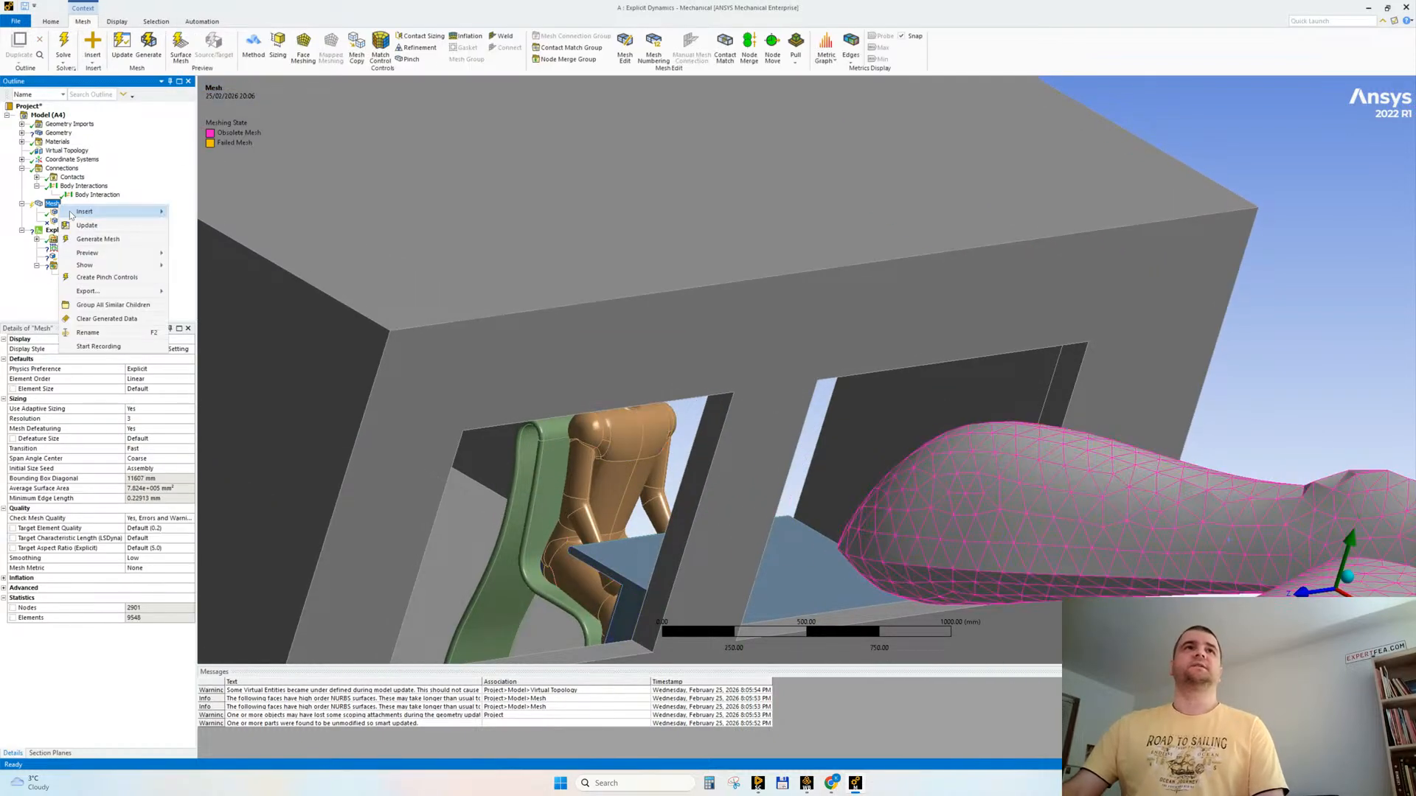
pyautogui.click(98, 240)
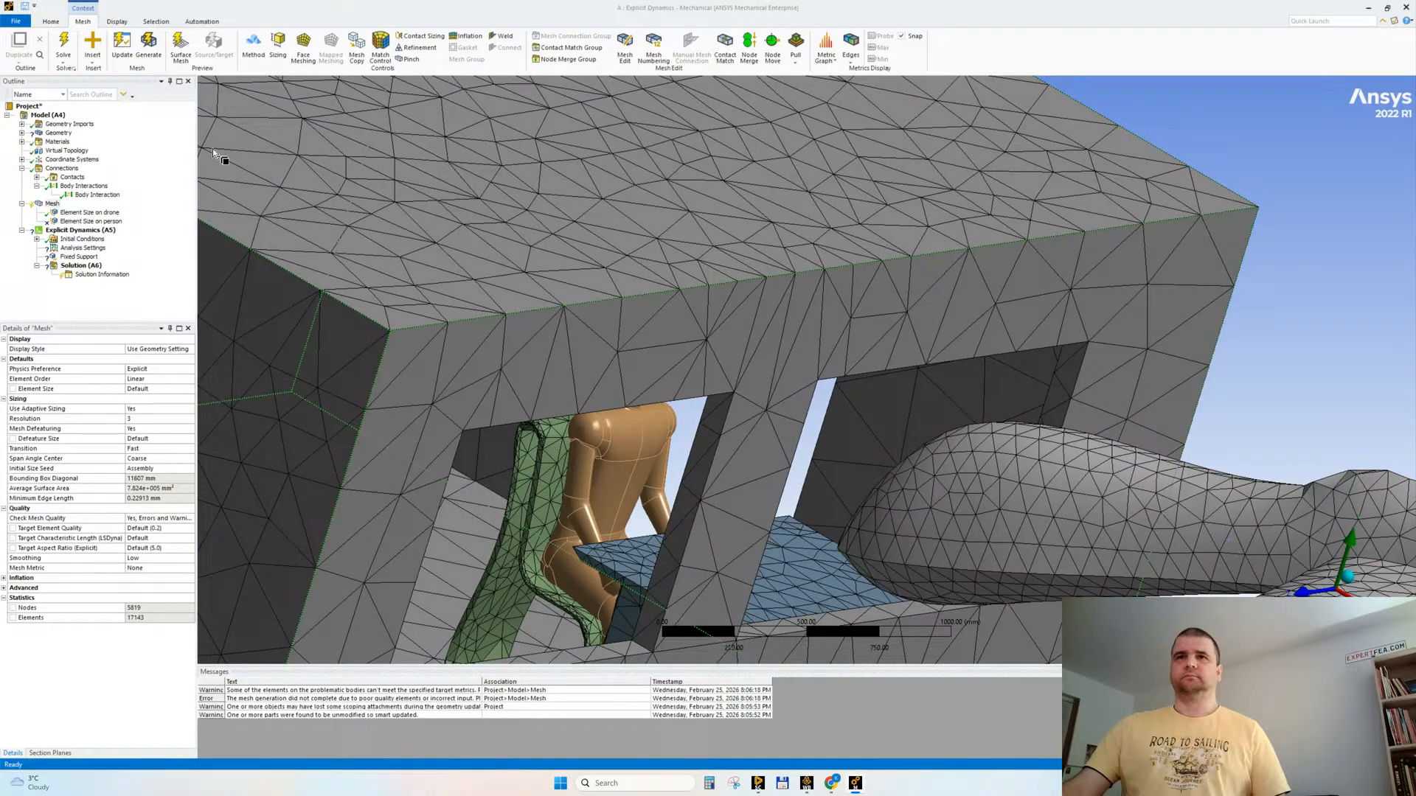
pyautogui.scroll(-1, 706, 441)
pyautogui.keyDown('ctrl'); pyautogui.moveTo(707, 441); pyautogui.dragTo(750, 275, button='middle'); pyautogui.keyUp('ctrl')
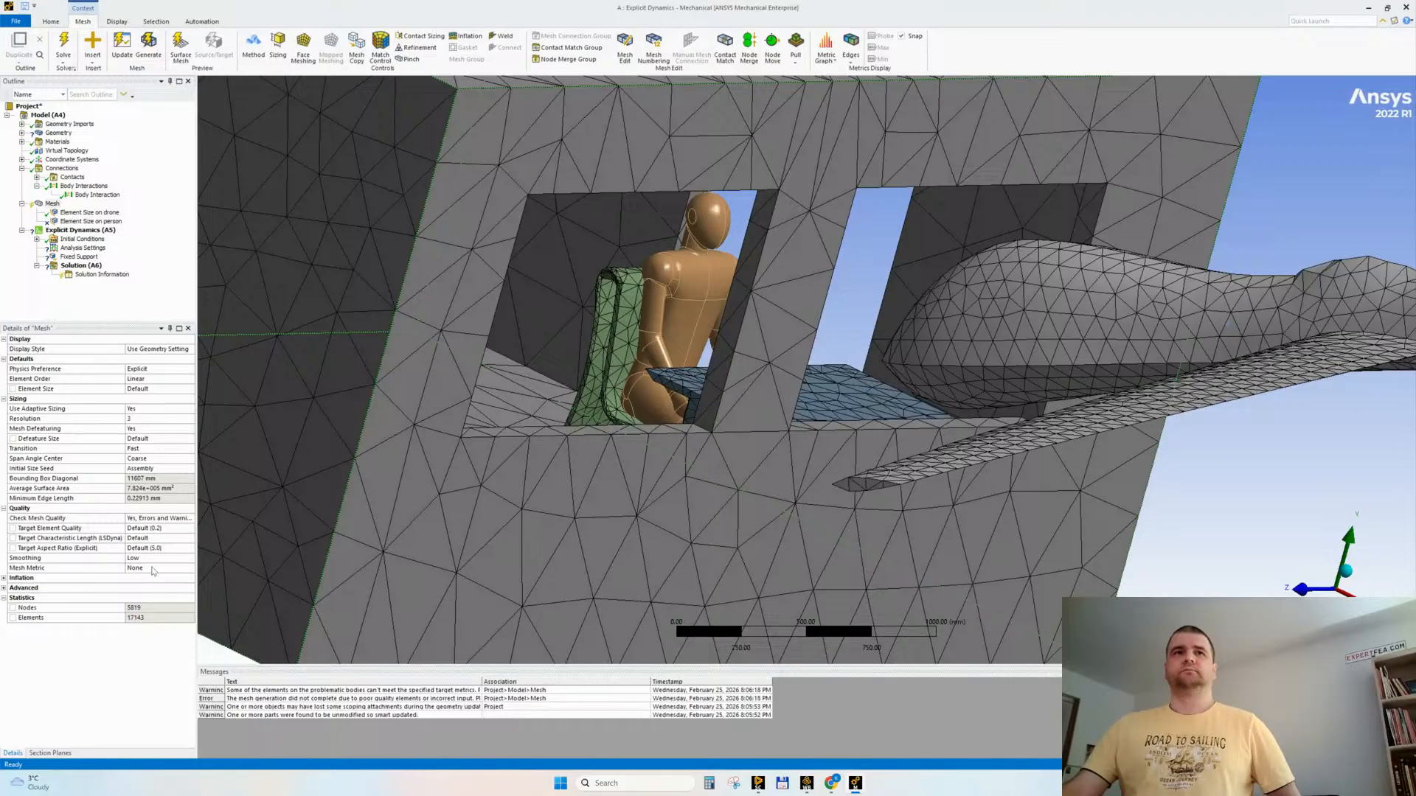
# Step: Set the global mesh resolution to 2, and unsuppress the Element Size on person sizing with the mannequin body as its geometry
pyautogui.click(143, 418)
pyautogui.rightClick(93, 222)
pyautogui.click(124, 298)
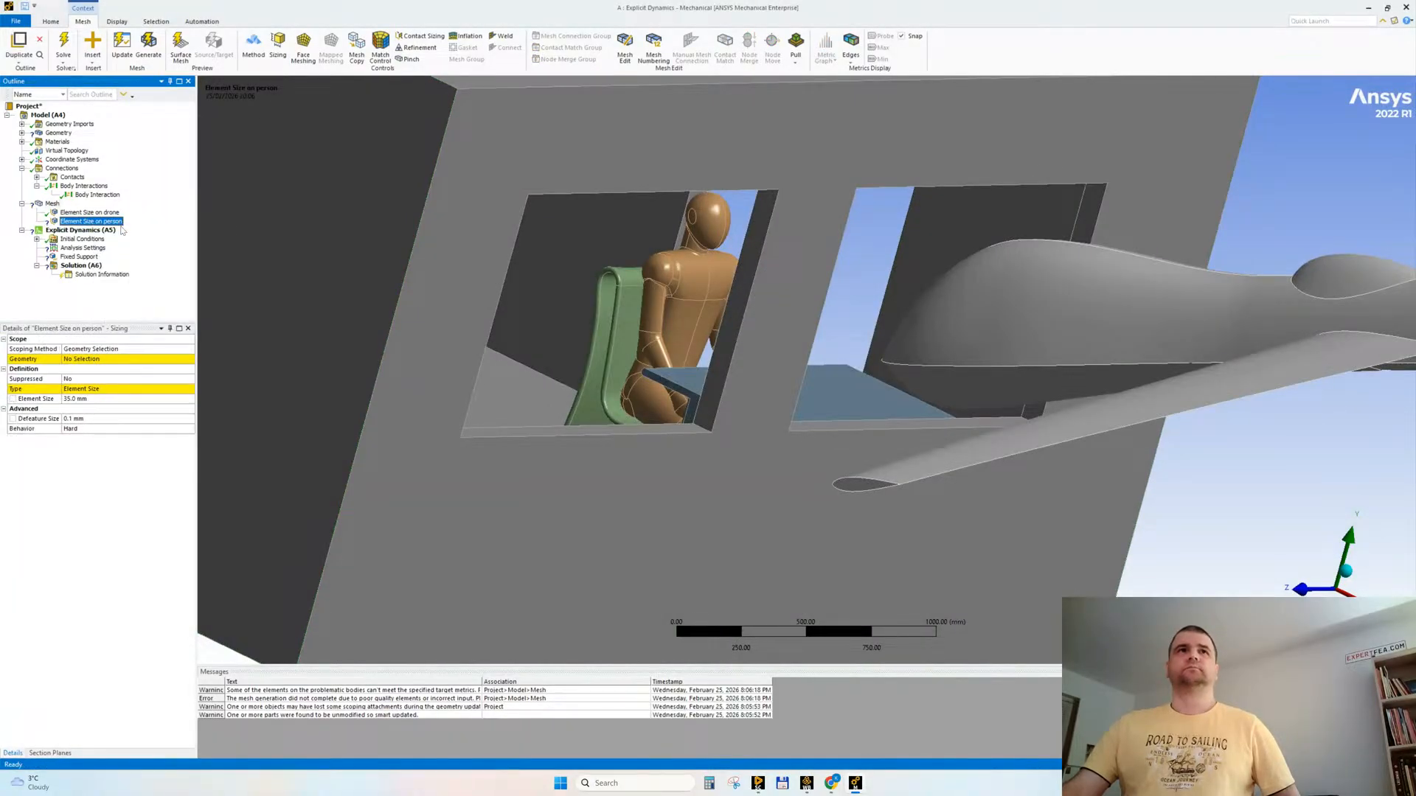
pyautogui.click(683, 290)
pyautogui.click(111, 360)
pyautogui.click(82, 359)
# Step: Set the person sizing to a 50 mm element size and a 1 mm defeature size
pyautogui.click(86, 399)
pyautogui.write('50')
pyautogui.press('Return')
pyautogui.click(88, 418)
pyautogui.write('1')
pyautogui.press('Return')
# Step: Generate the mesh with the new person sizing and view the mannequin's elements
pyautogui.click(52, 203)
pyautogui.rightClick(52, 204)
pyautogui.click(92, 240)
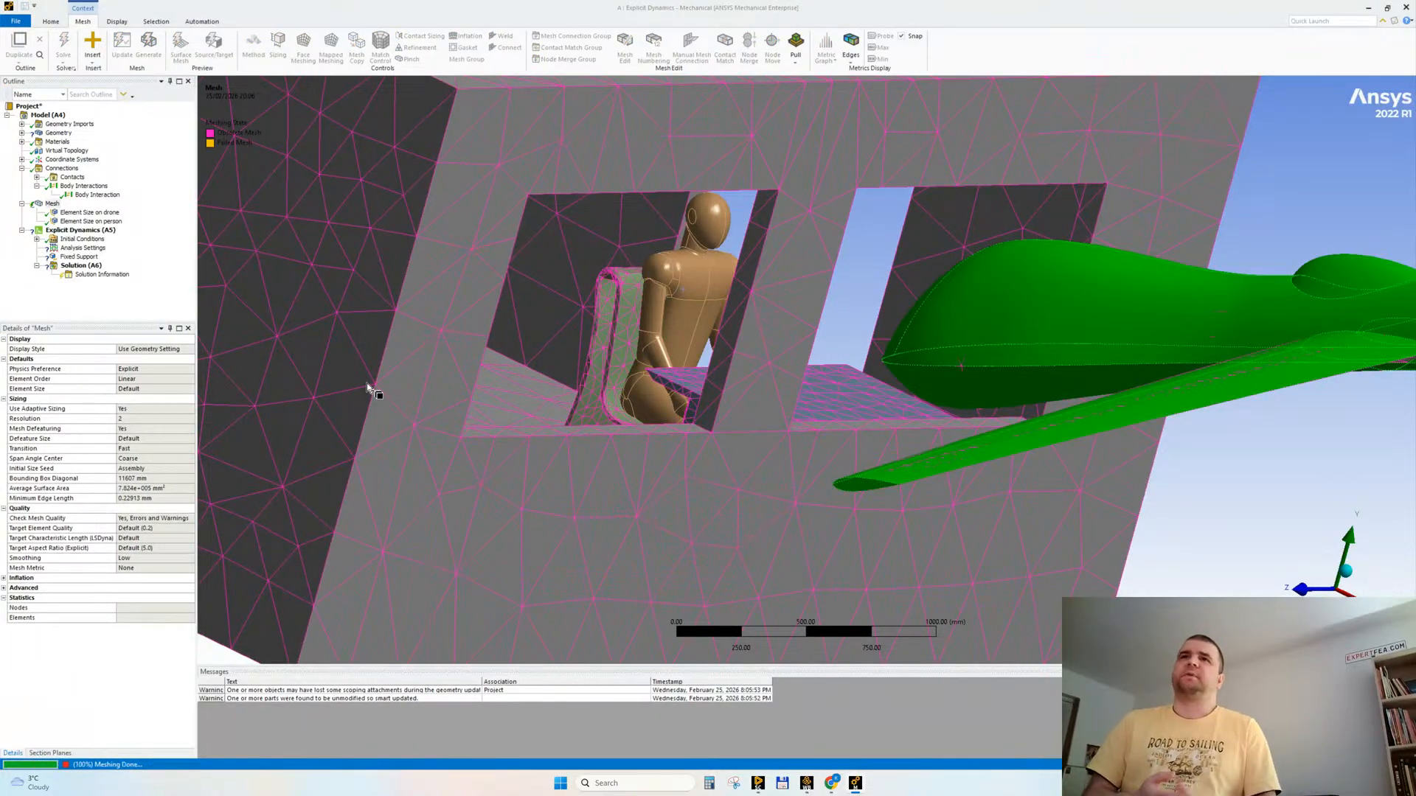
pyautogui.moveTo(598, 375); pyautogui.dragTo(597, 314, button='middle')
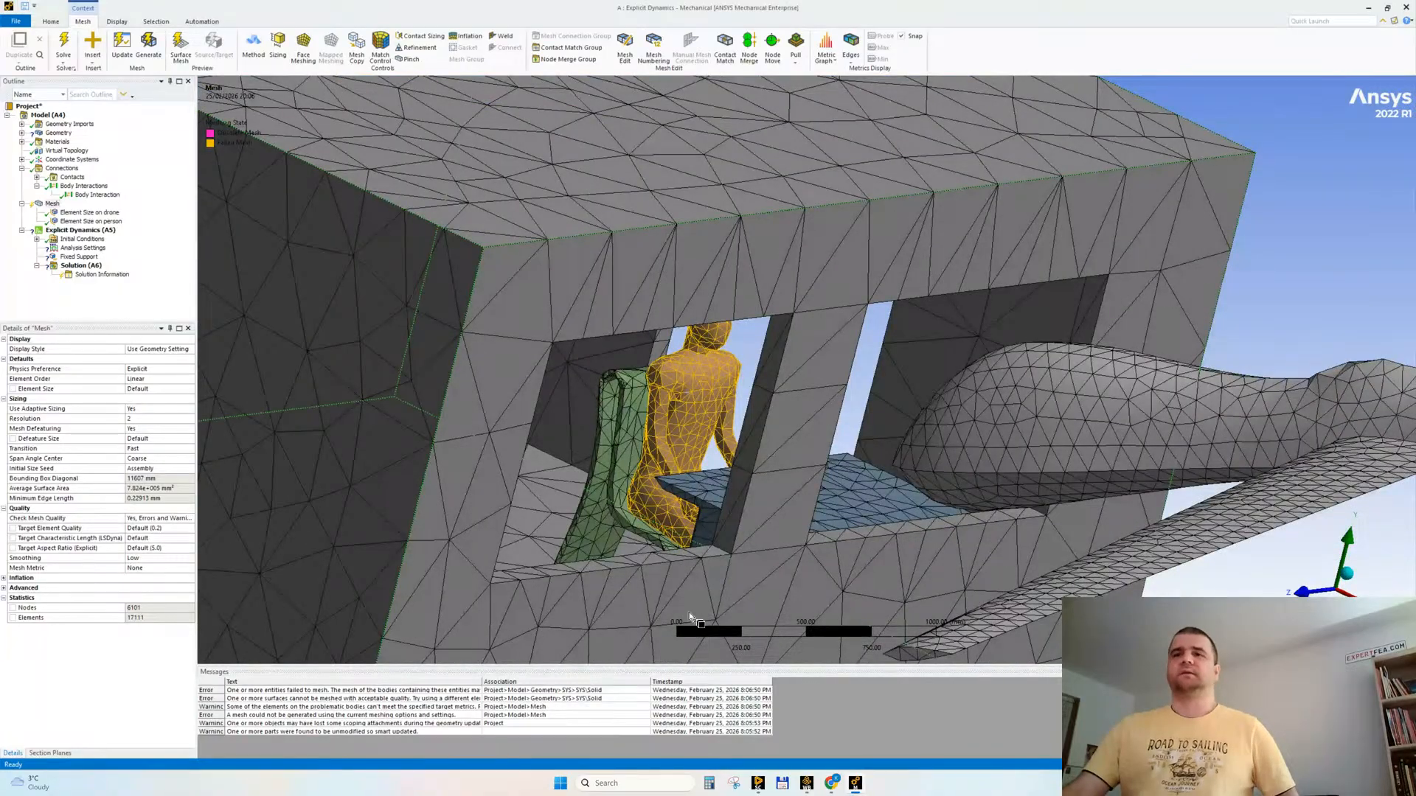
# Step: Set the defeature size of the person sizing to 3 mm and regenerate the mesh
pyautogui.click(90, 222)
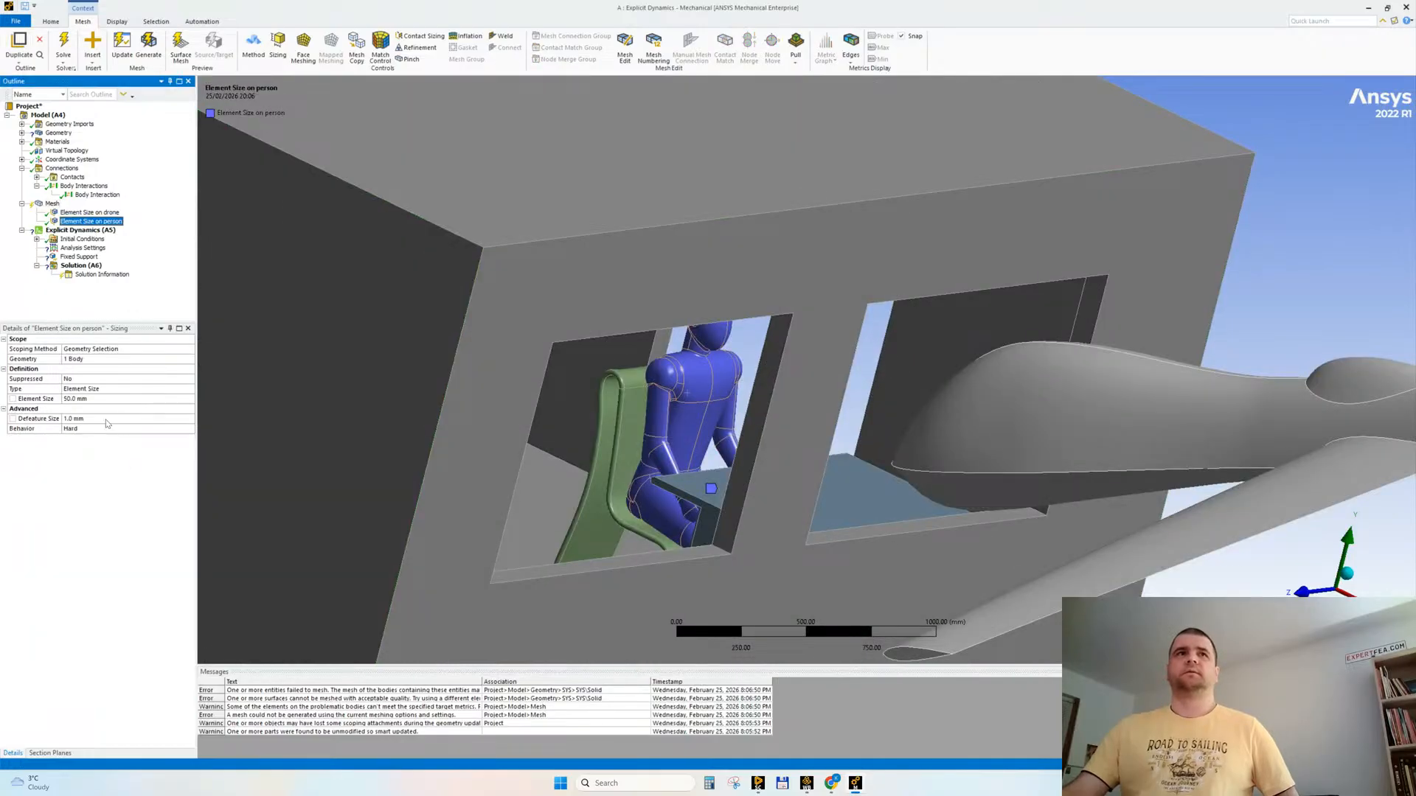
pyautogui.click(106, 420)
pyautogui.click(102, 430)
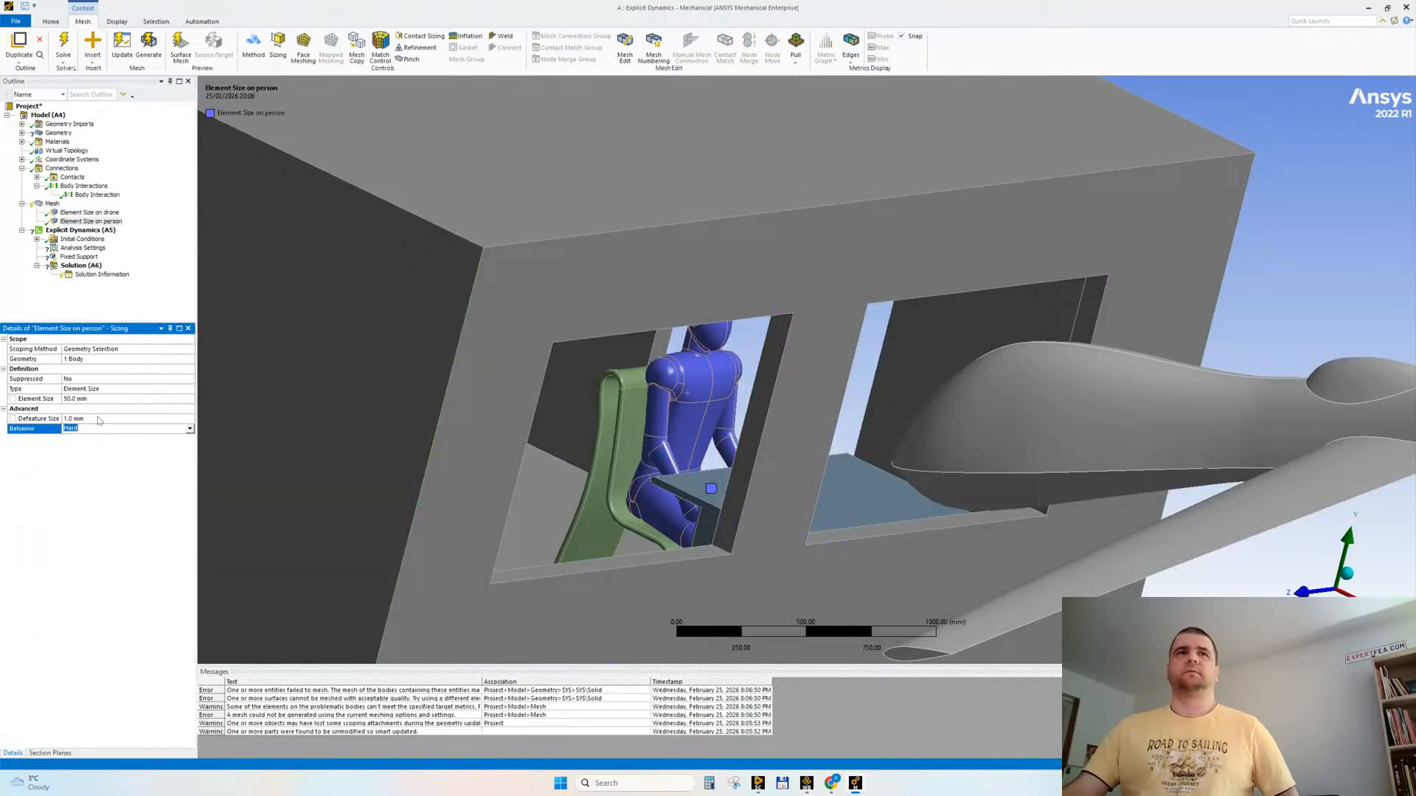
pyautogui.click(98, 418)
pyautogui.rightClick(51, 204)
pyautogui.click(87, 240)
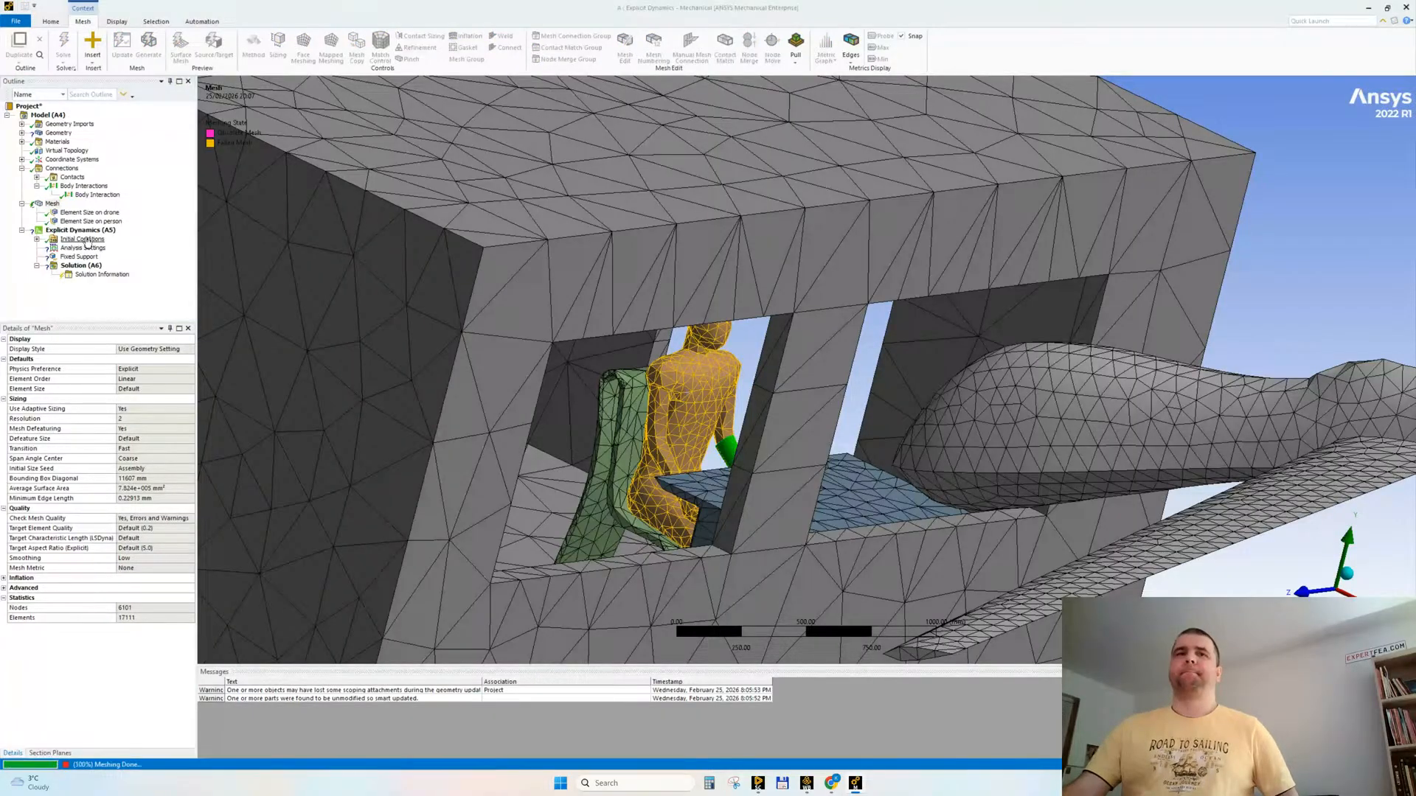
# Step: Enter a coarser element size for the person sizing and regenerate the mesh
pyautogui.click(83, 222)
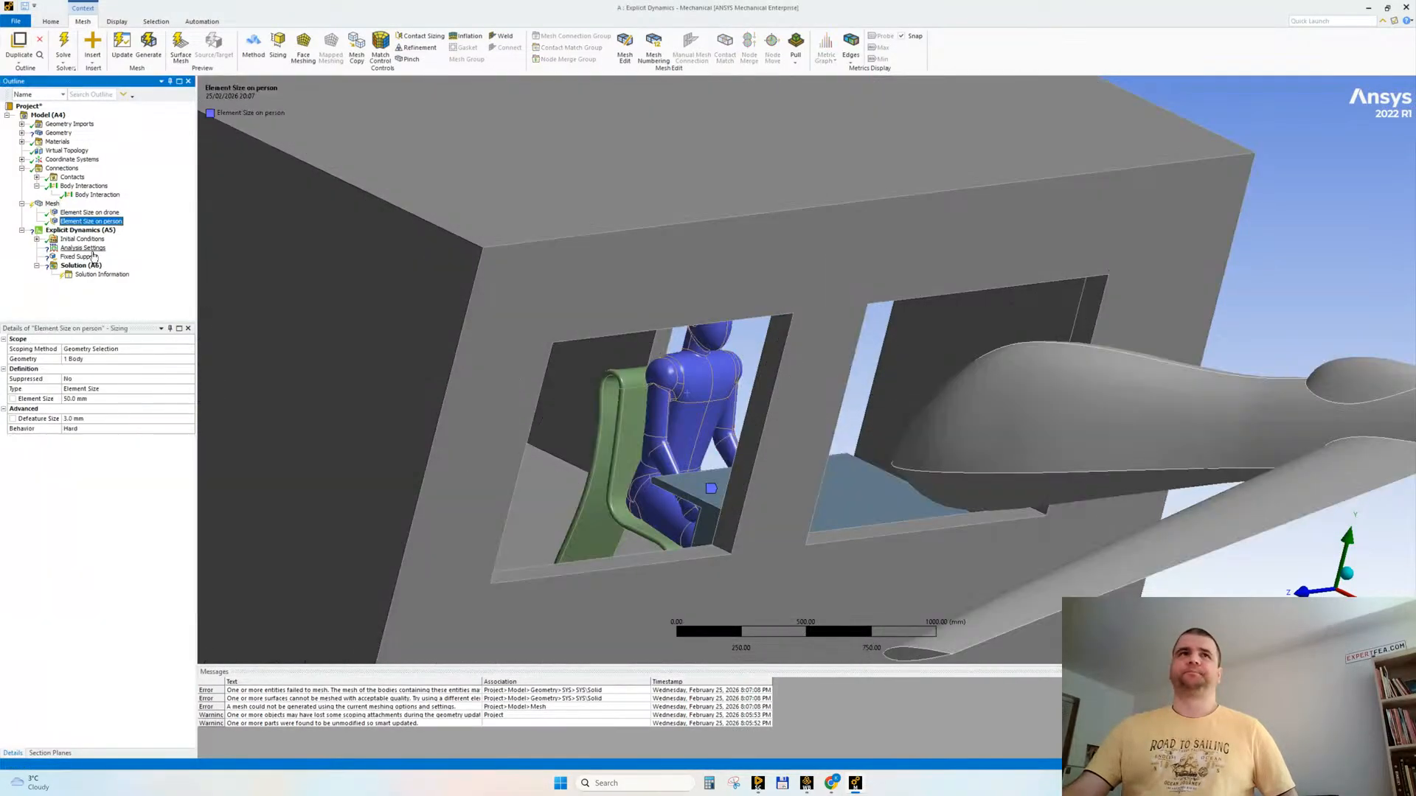
pyautogui.click(99, 398)
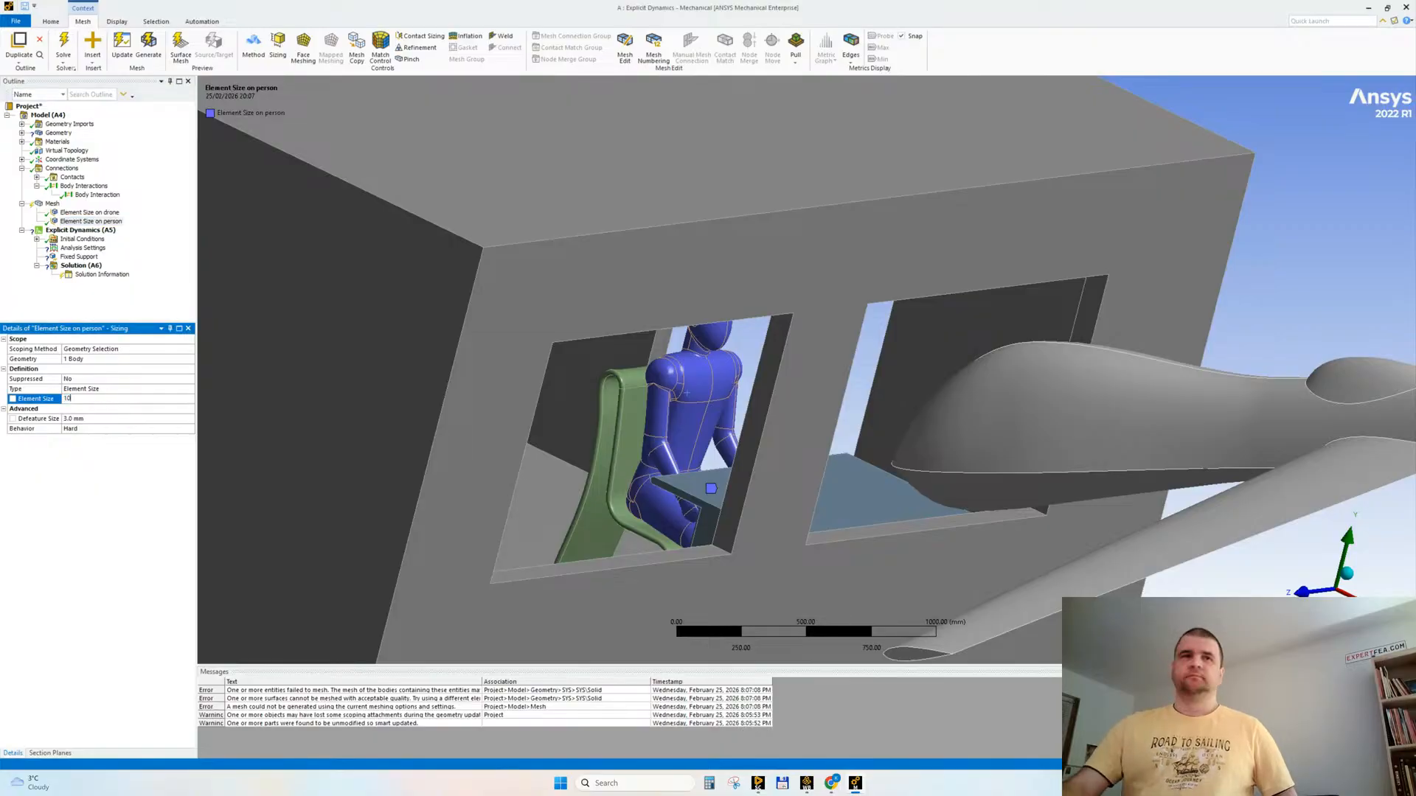
pyautogui.rightClick(51, 205)
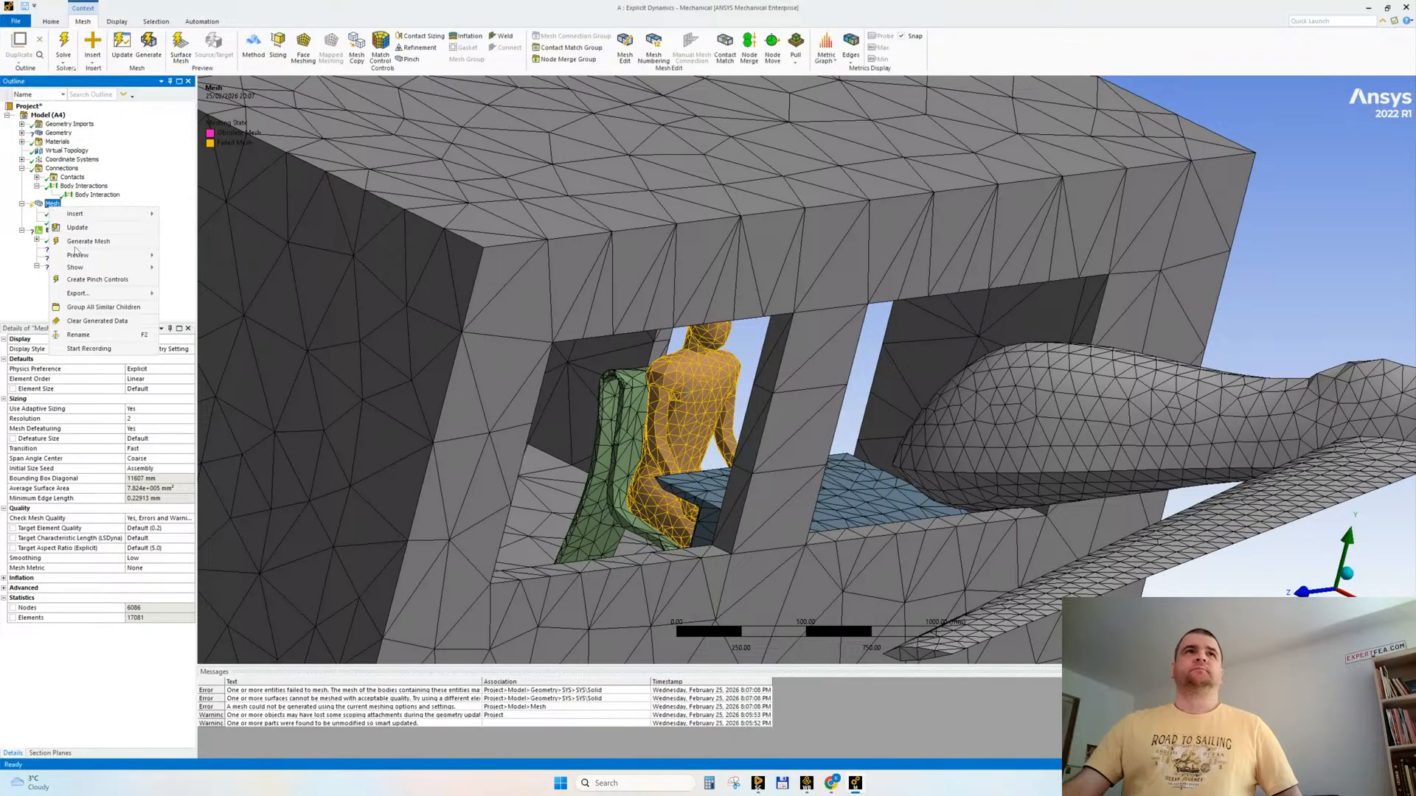
pyautogui.click(73, 242)
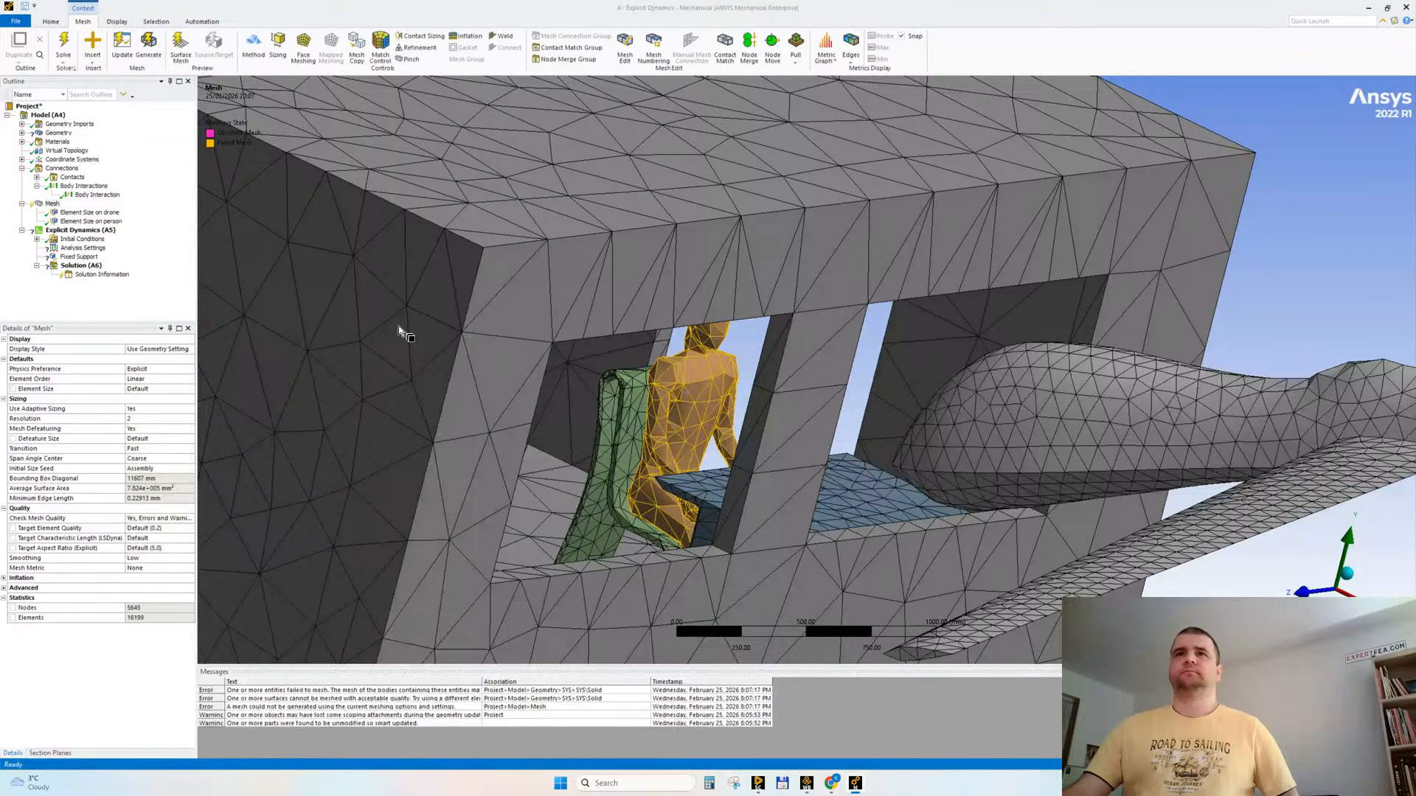
# Step: Try meshing the model with adaptive sizing turned off, and turn adaptive sizing back on
pyautogui.click(150, 408)
pyautogui.doubleClick(149, 407)
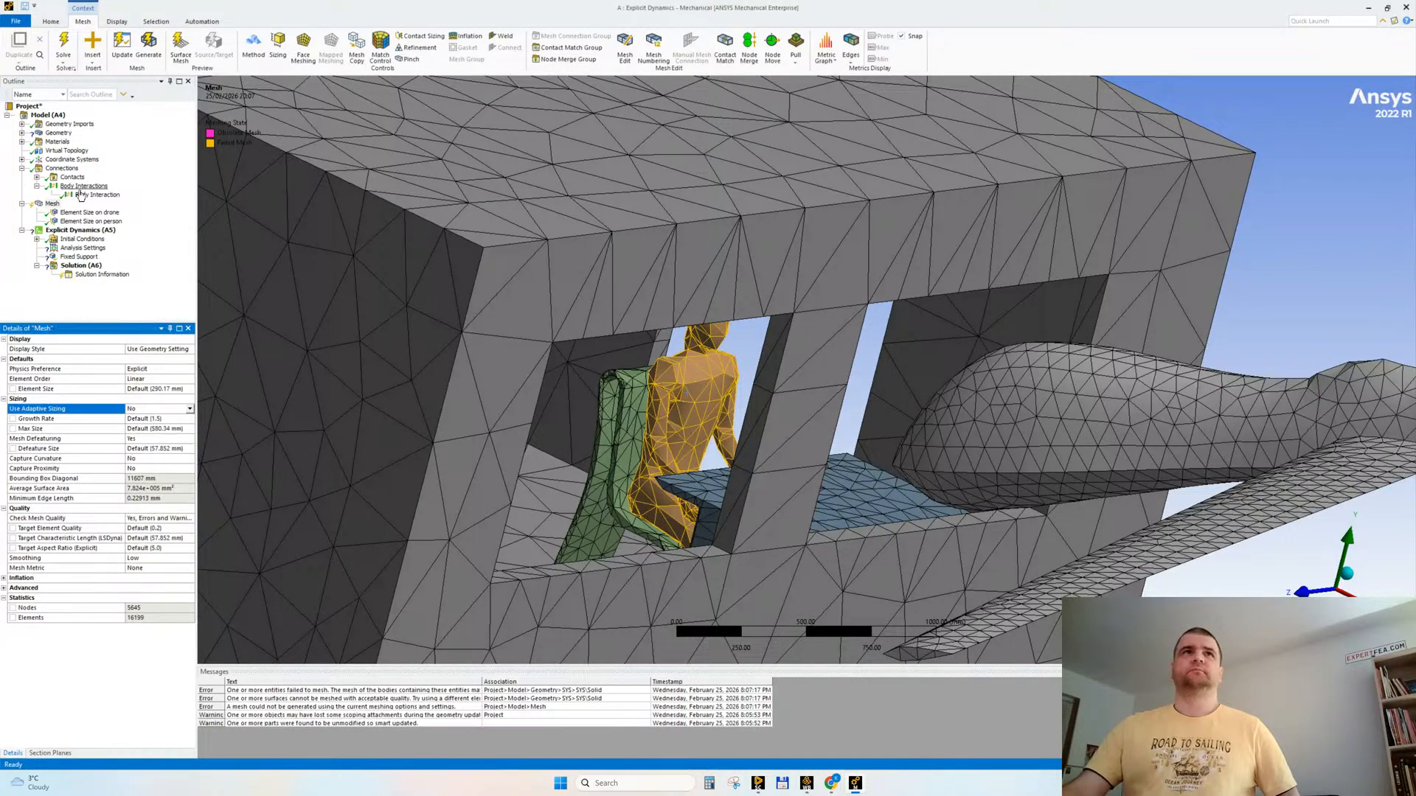
pyautogui.rightClick(50, 205)
pyautogui.click(90, 240)
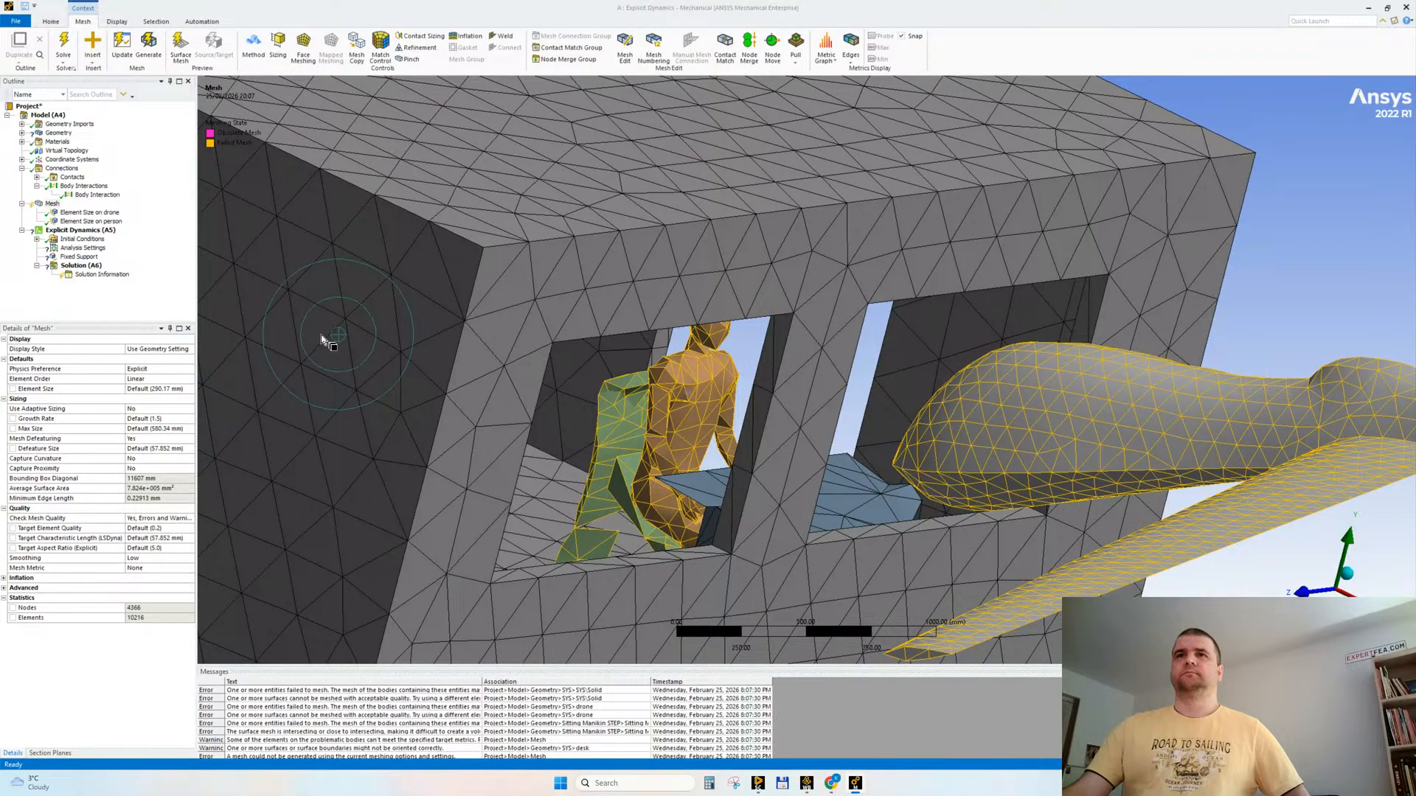
pyautogui.doubleClick(145, 410)
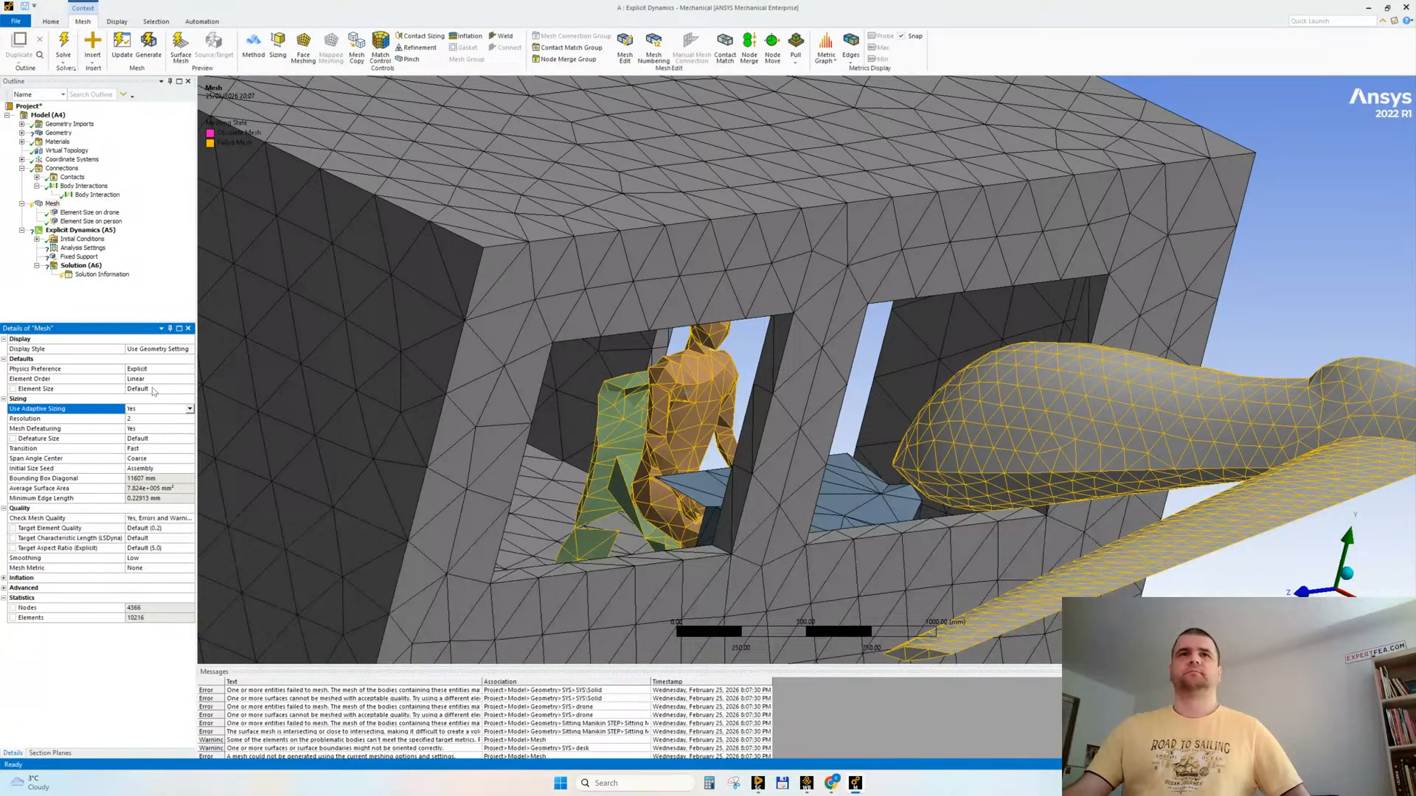
# Step: Set the global mesh element size to 100 mm, regenerate the mesh and inspect it around the seated mannequin
pyautogui.click(153, 388)
pyautogui.click(102, 683)
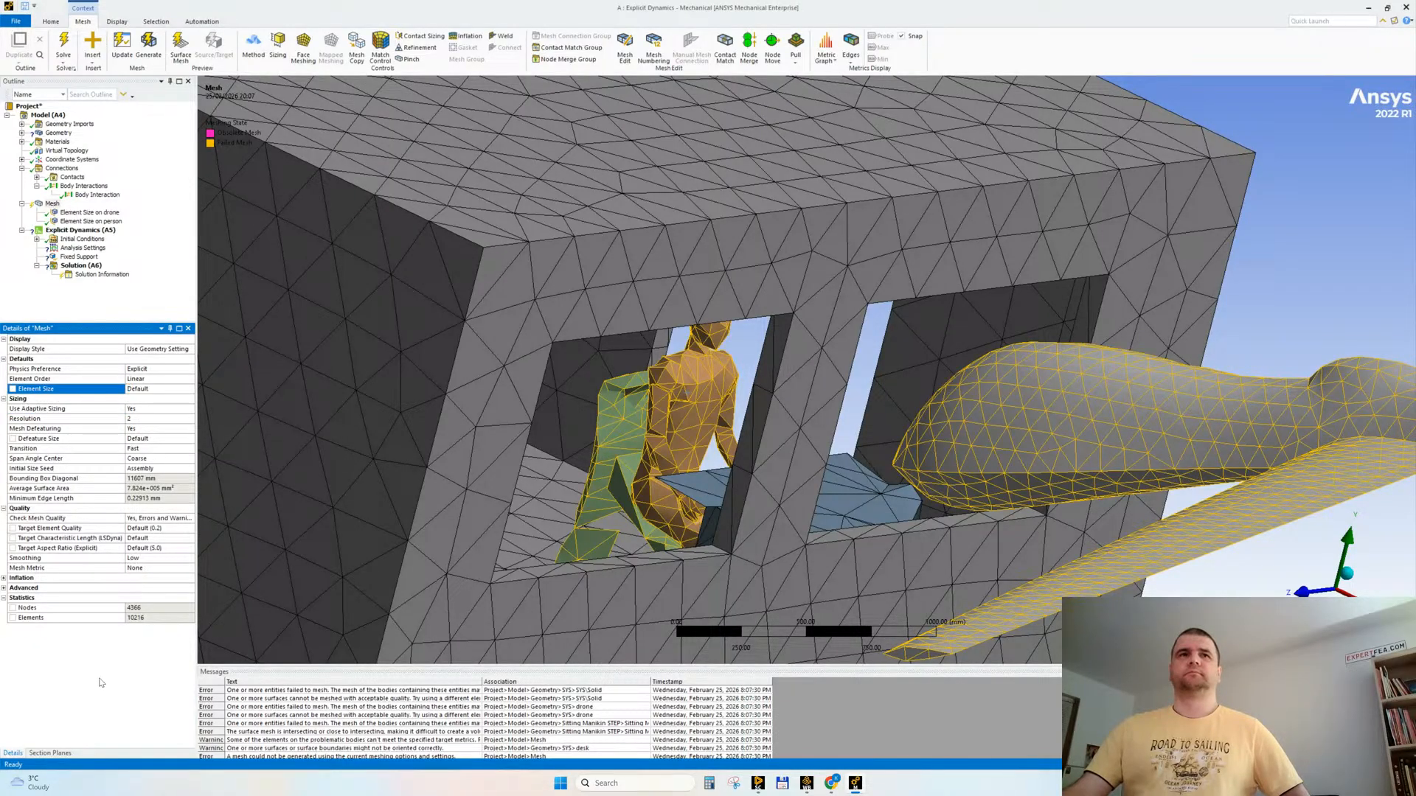
pyautogui.click(81, 214)
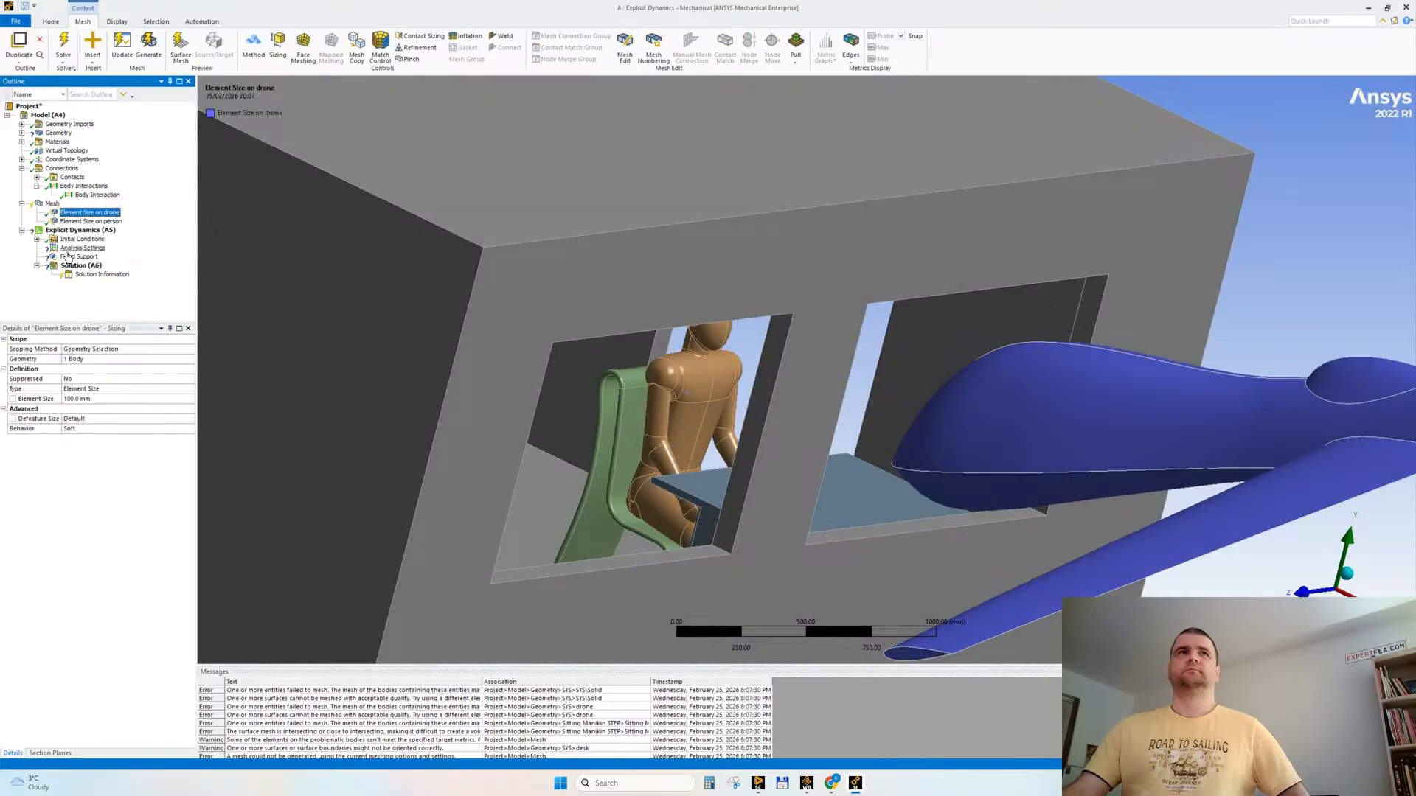
pyautogui.click(51, 205)
pyautogui.click(142, 390)
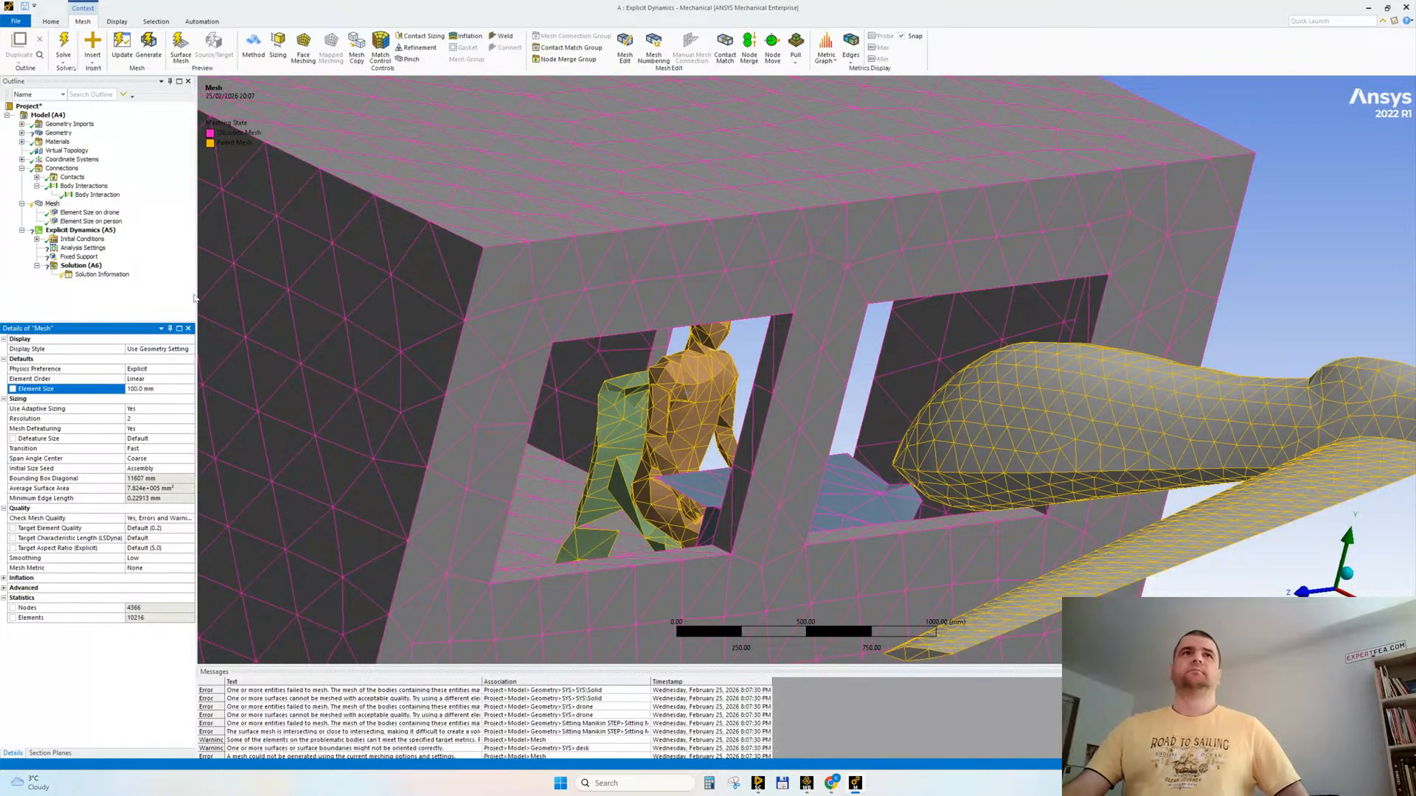
pyautogui.rightClick(52, 205)
pyautogui.click(81, 241)
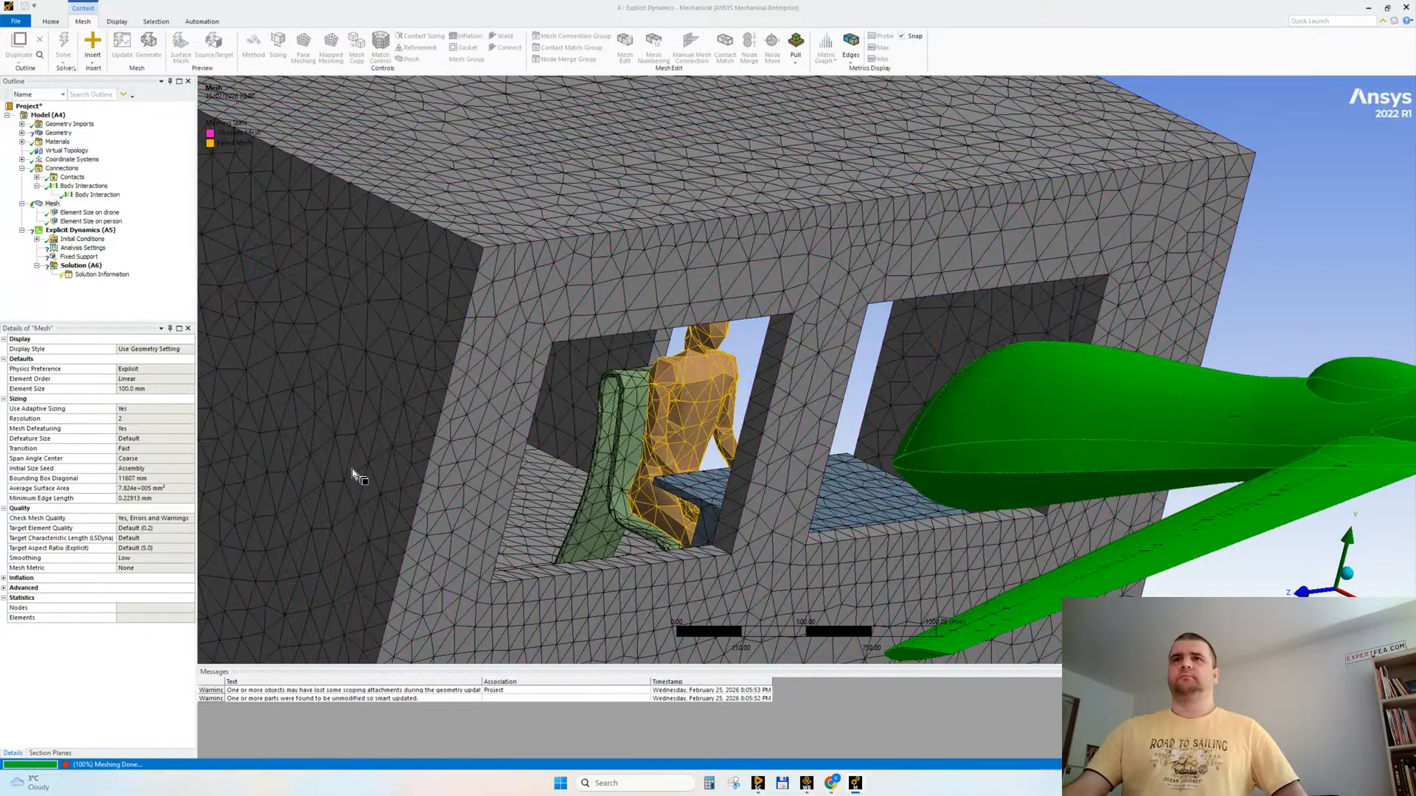
pyautogui.moveTo(376, 419); pyautogui.dragTo(603, 389, button='middle')
pyautogui.scroll(2, 619, 376)
pyautogui.moveTo(602, 336); pyautogui.dragTo(656, 405, button='middle')
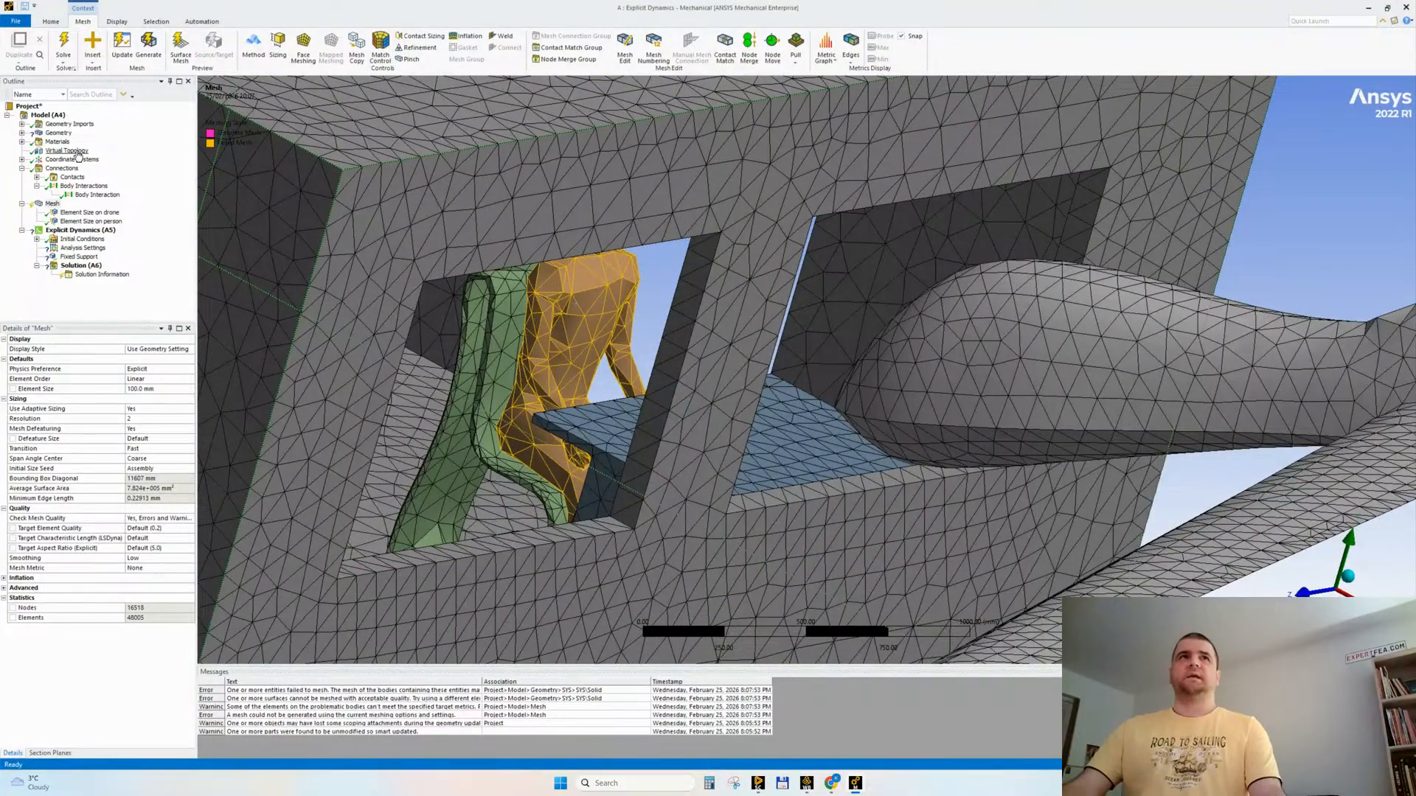
# Step: Delete the Virtual Topology object from the model and dismiss the script error
pyautogui.rightClick(77, 152)
pyautogui.click(104, 184)
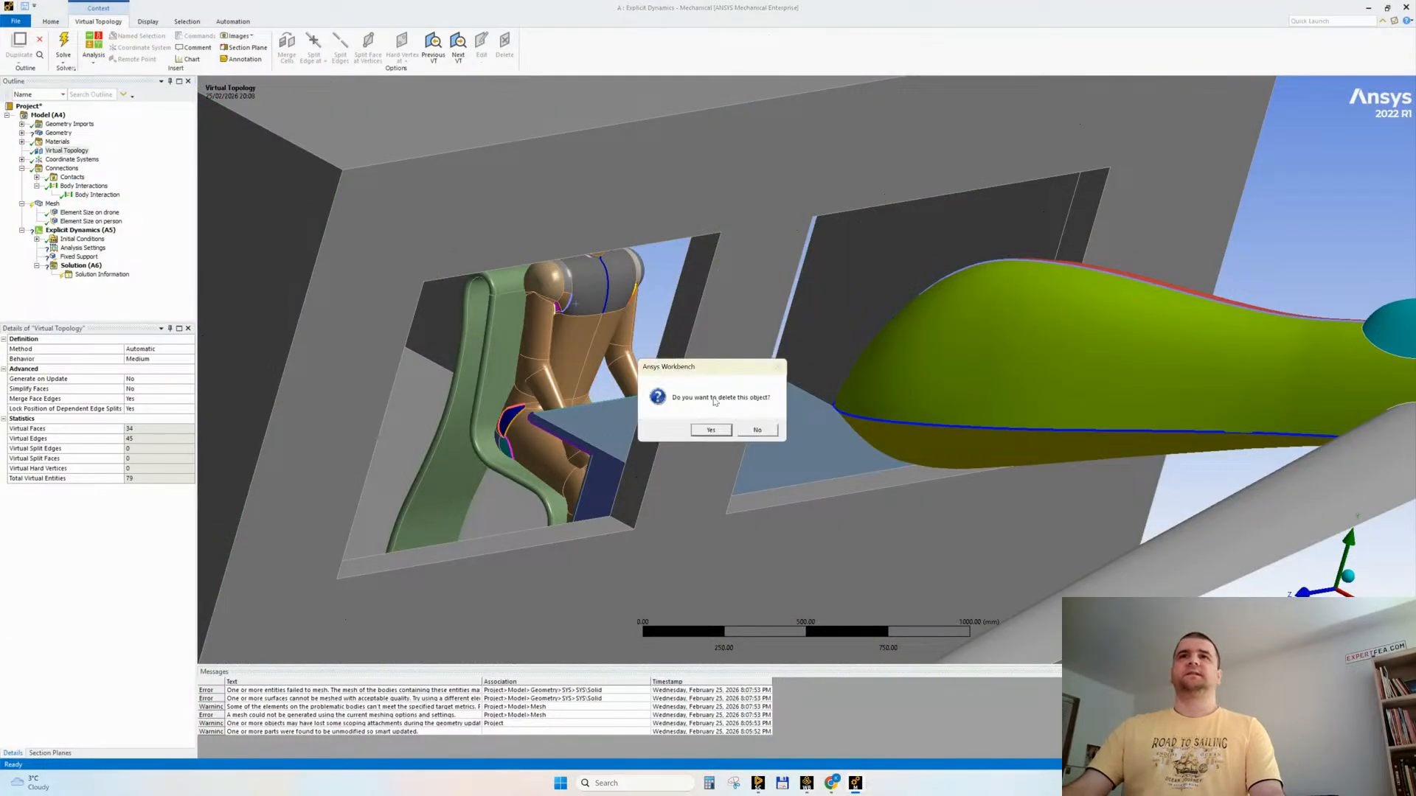
pyautogui.click(711, 431)
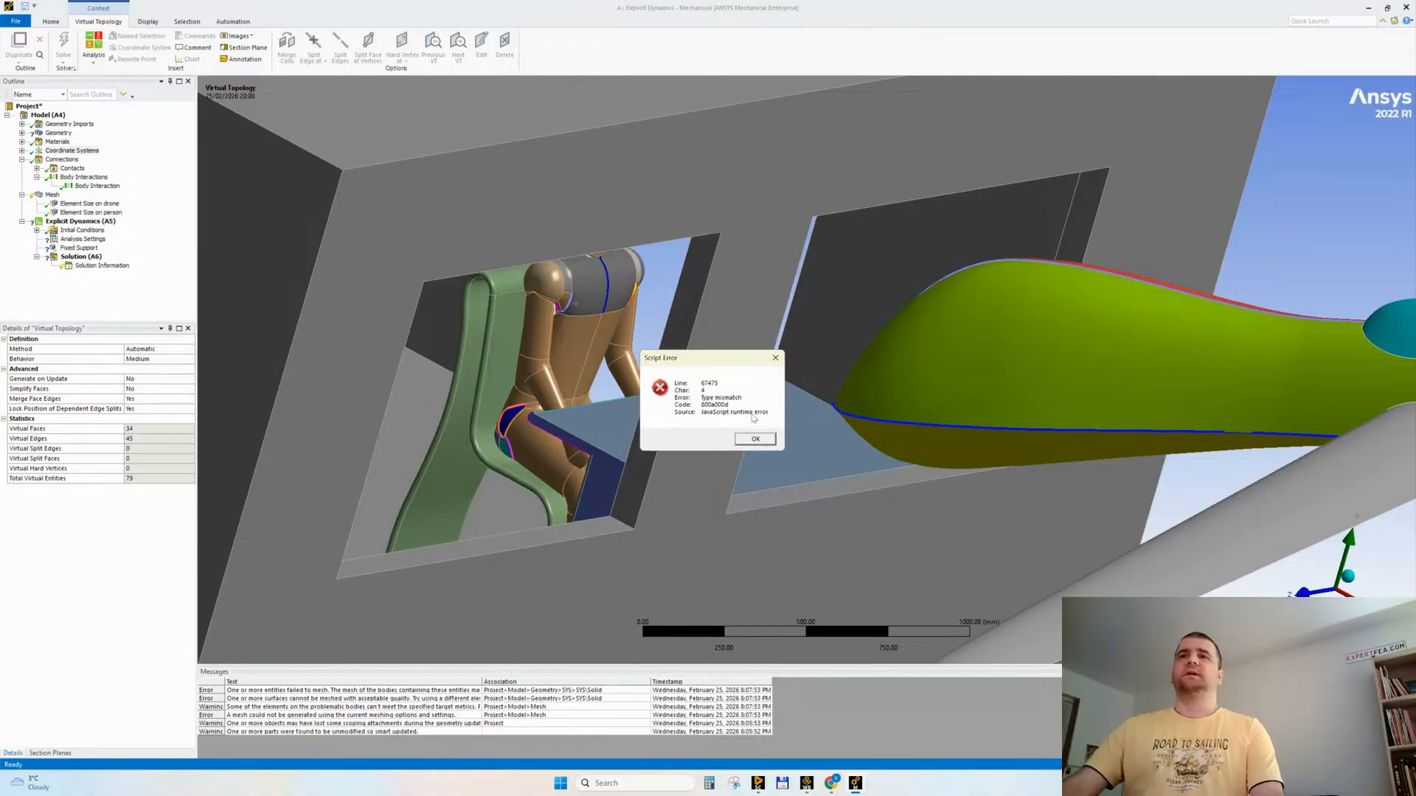
pyautogui.press('Return')
# Step: Try repeatedly to run the generate command on the Mesh branch
pyautogui.rightClick(51, 195)
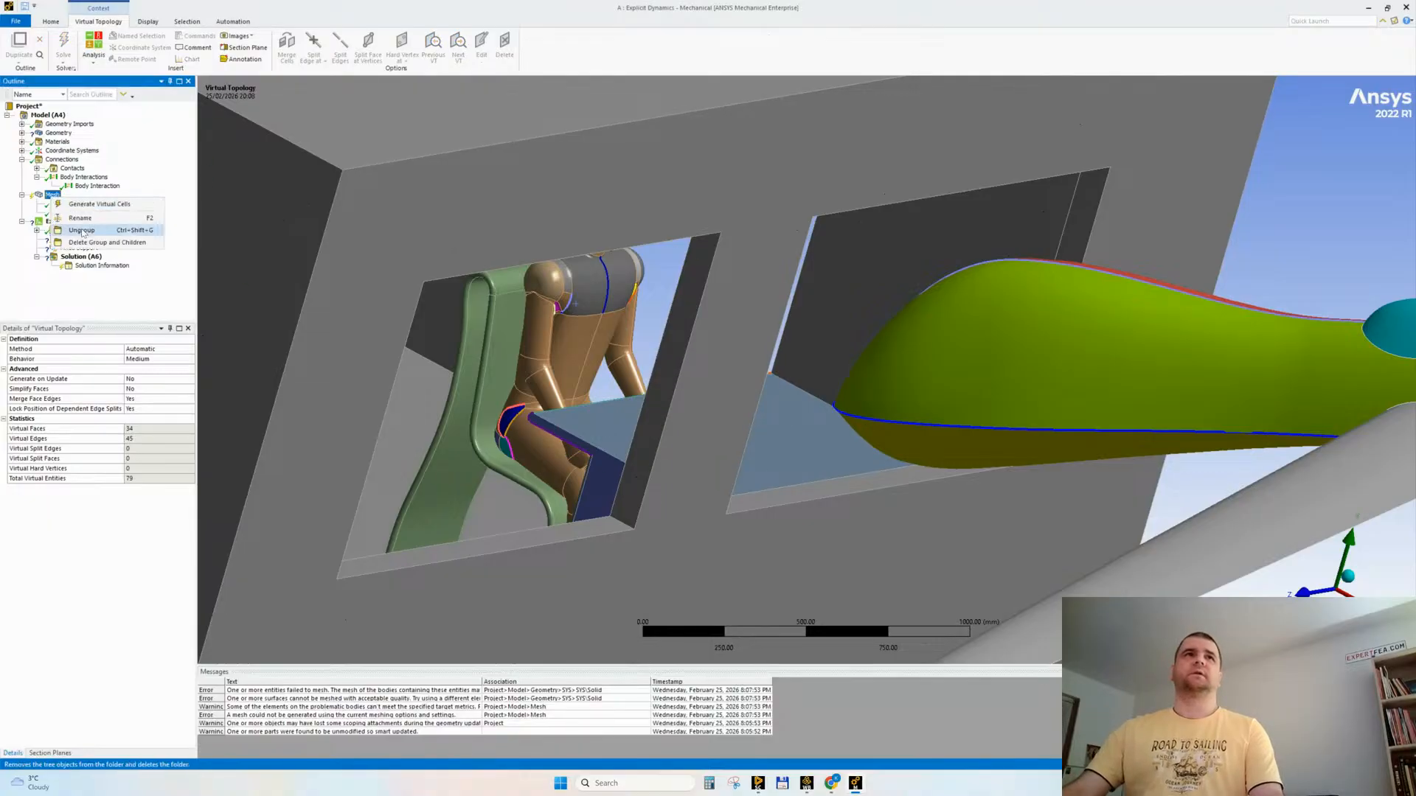
pyautogui.click(76, 206)
pyautogui.press('Return')
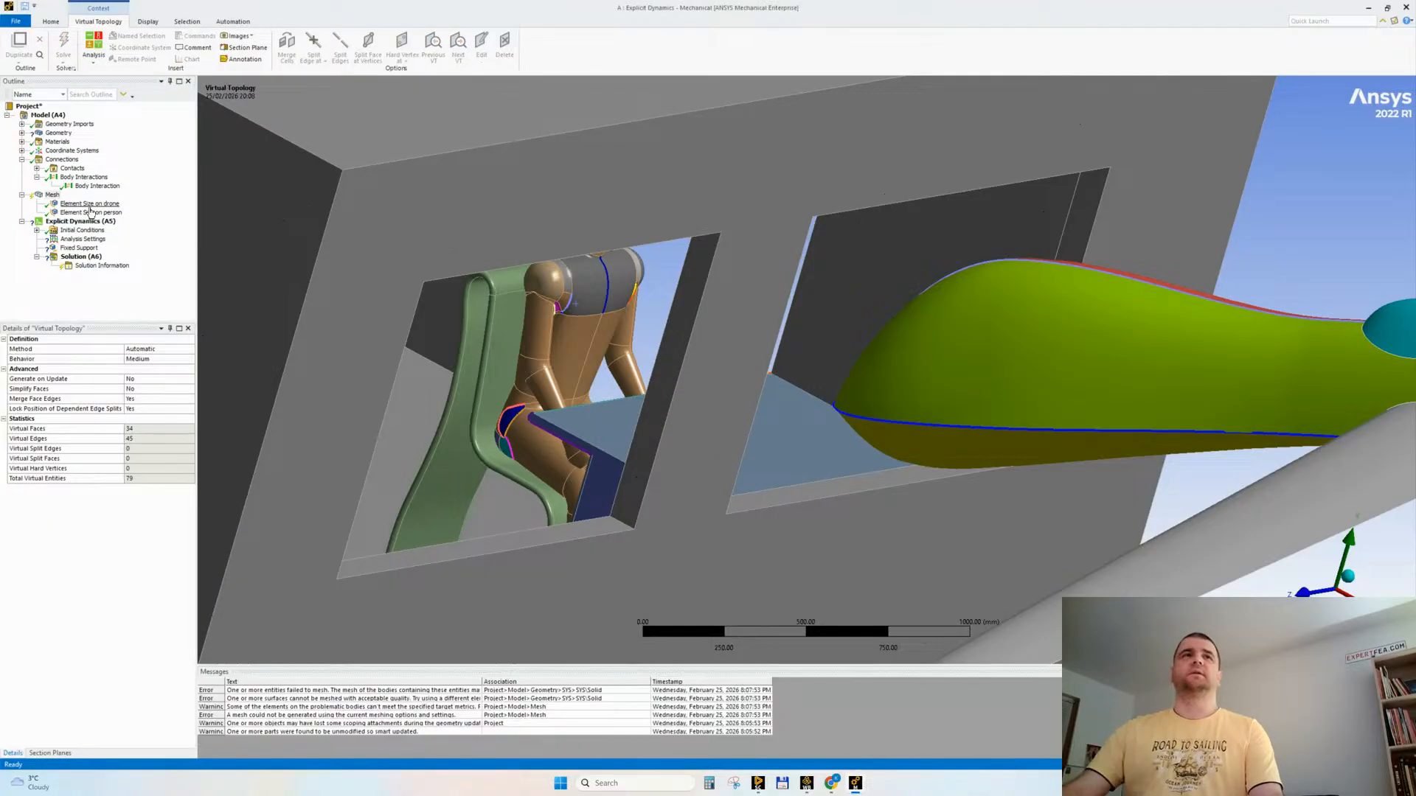
pyautogui.click(85, 213)
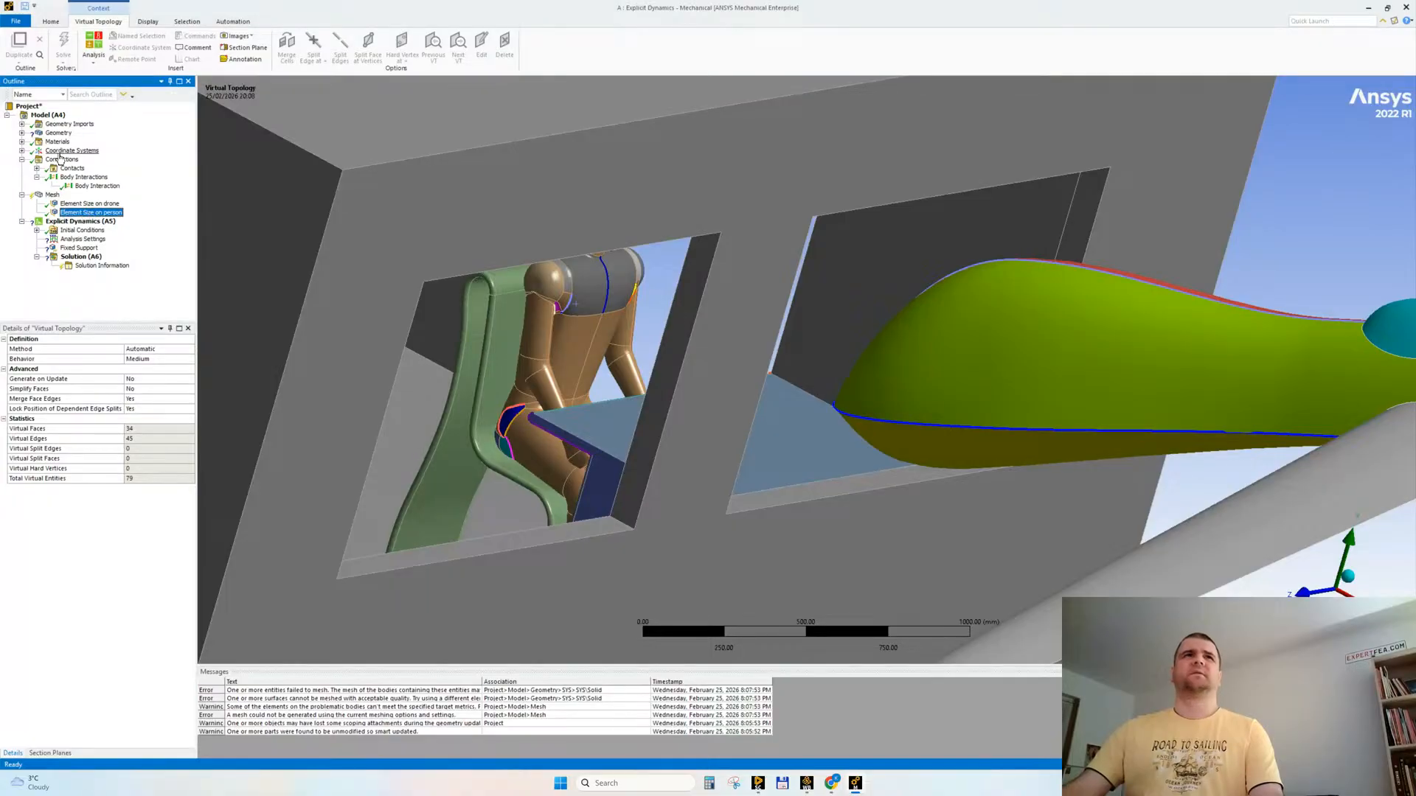
pyautogui.click(50, 195)
pyautogui.rightClick(50, 195)
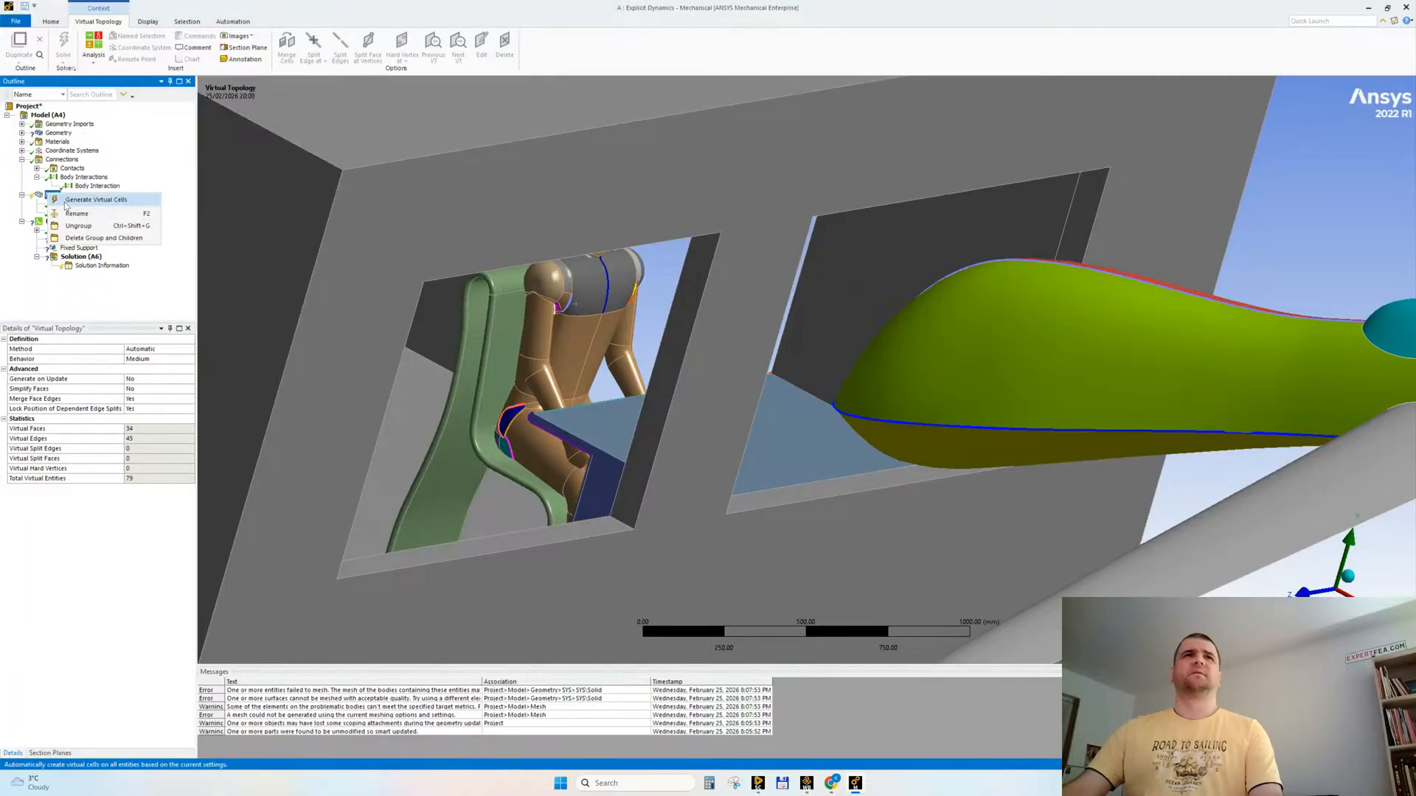
pyautogui.click(65, 208)
pyautogui.press('Return')
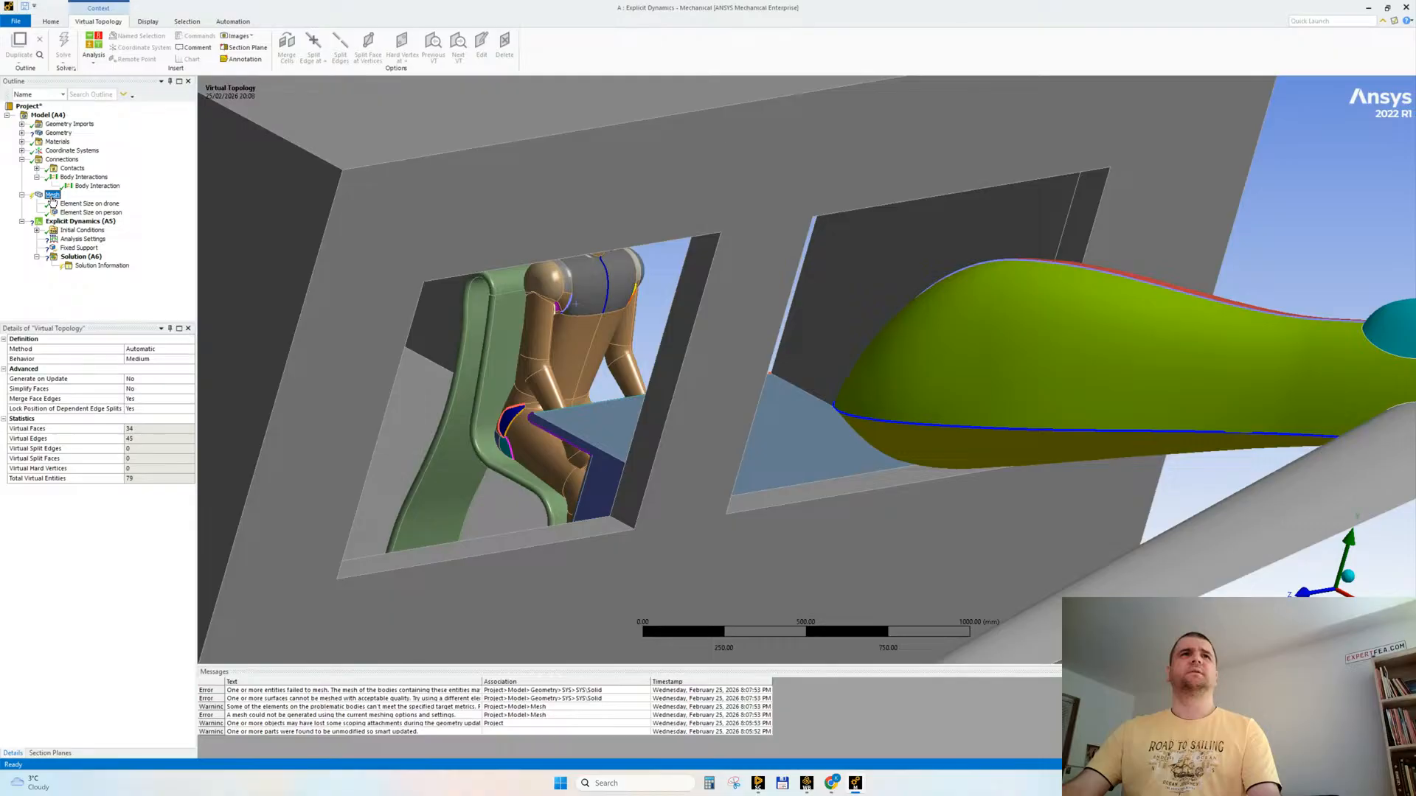
pyautogui.click(50, 196)
pyautogui.rightClick(50, 195)
pyautogui.click(83, 206)
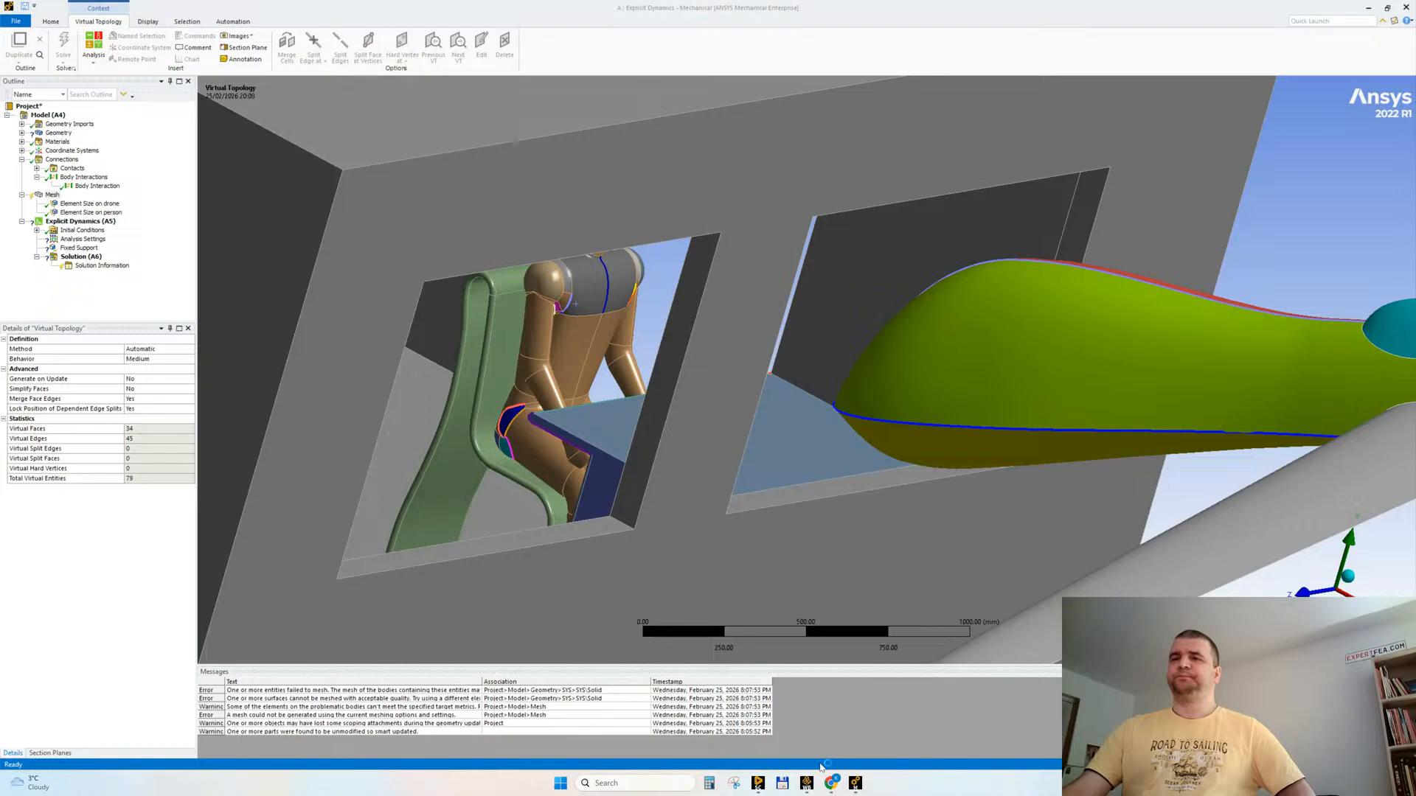
# Step: Switch to the Workbench project and duplicate the Explicit Dynamics system
pyautogui.moveTo(760, 781)
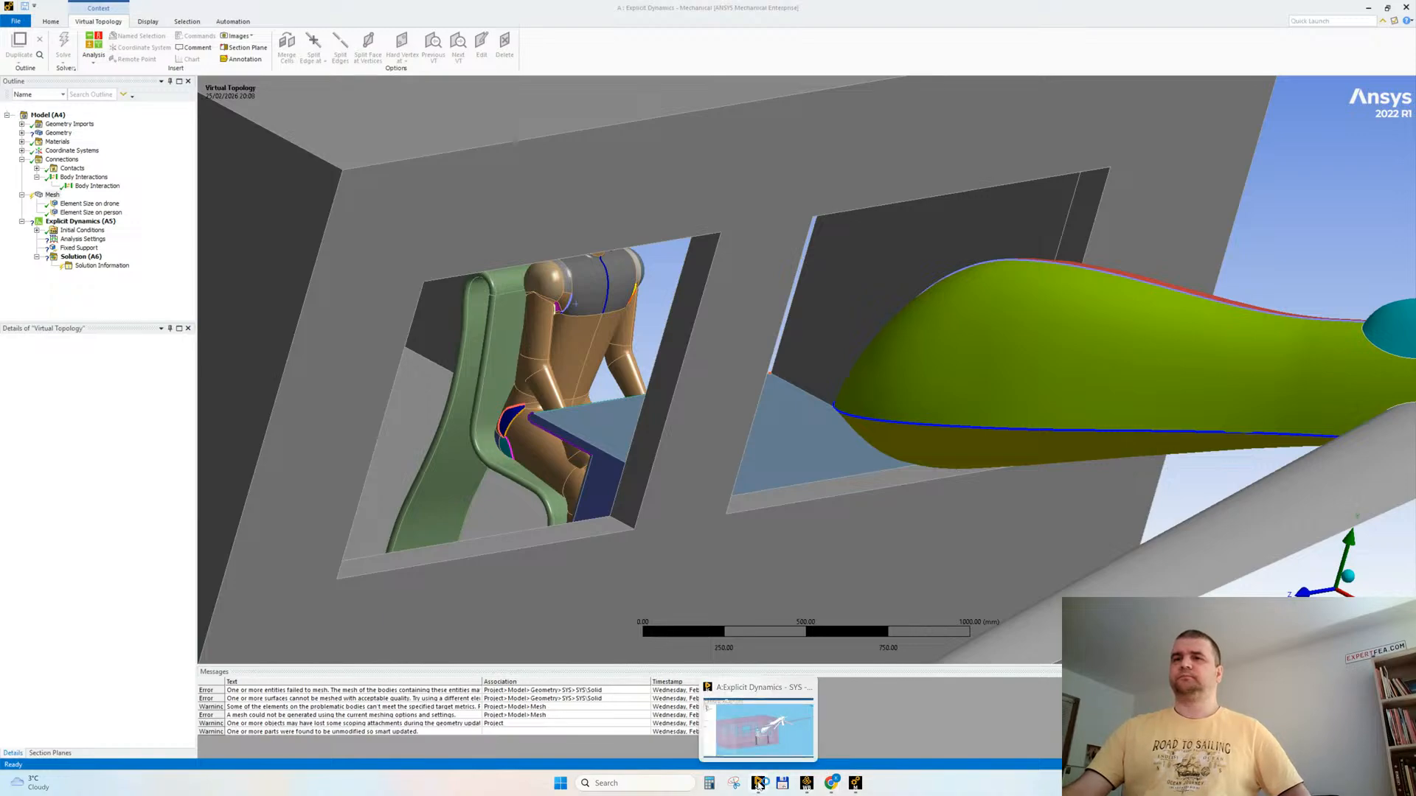
pyautogui.moveTo(832, 787)
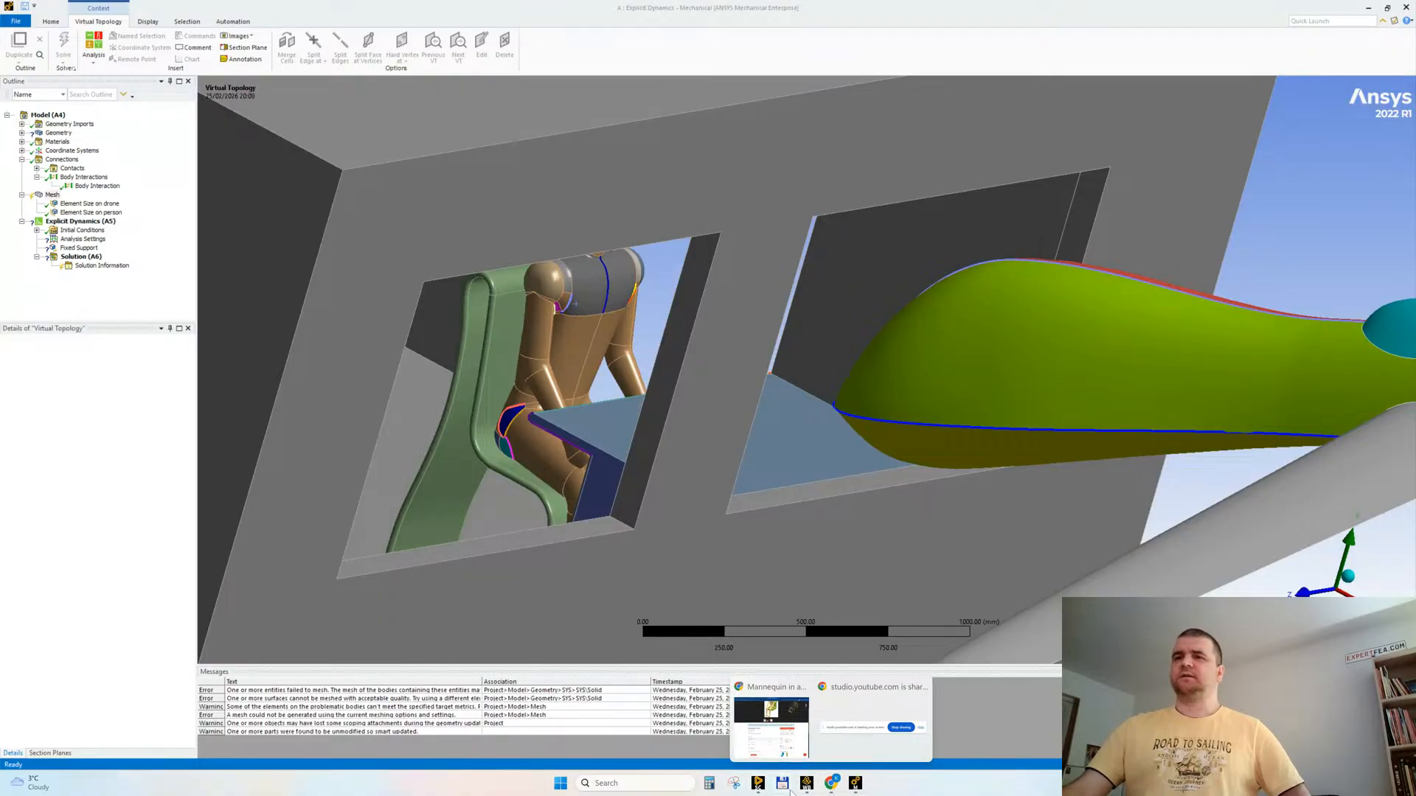
pyautogui.click(759, 784)
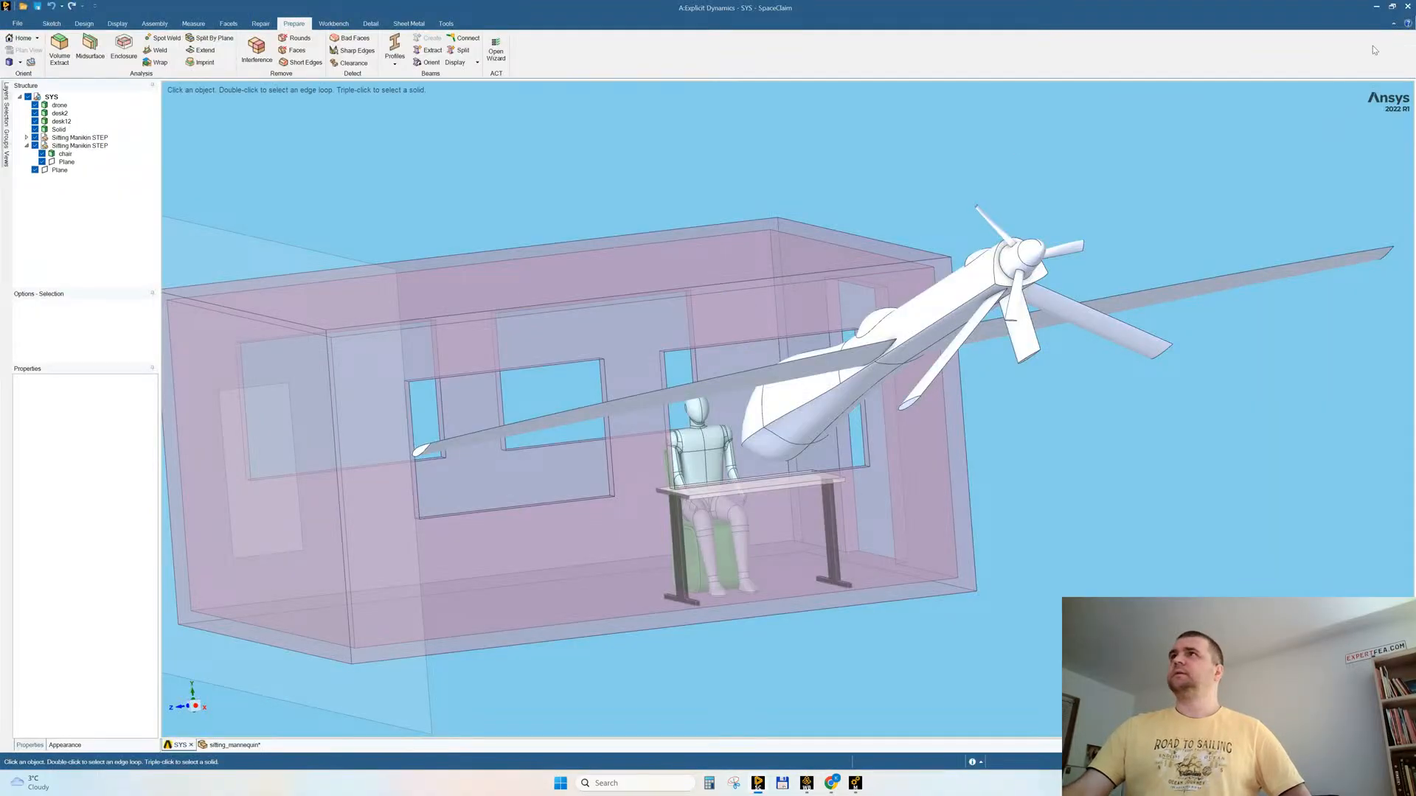
pyautogui.moveTo(827, 791)
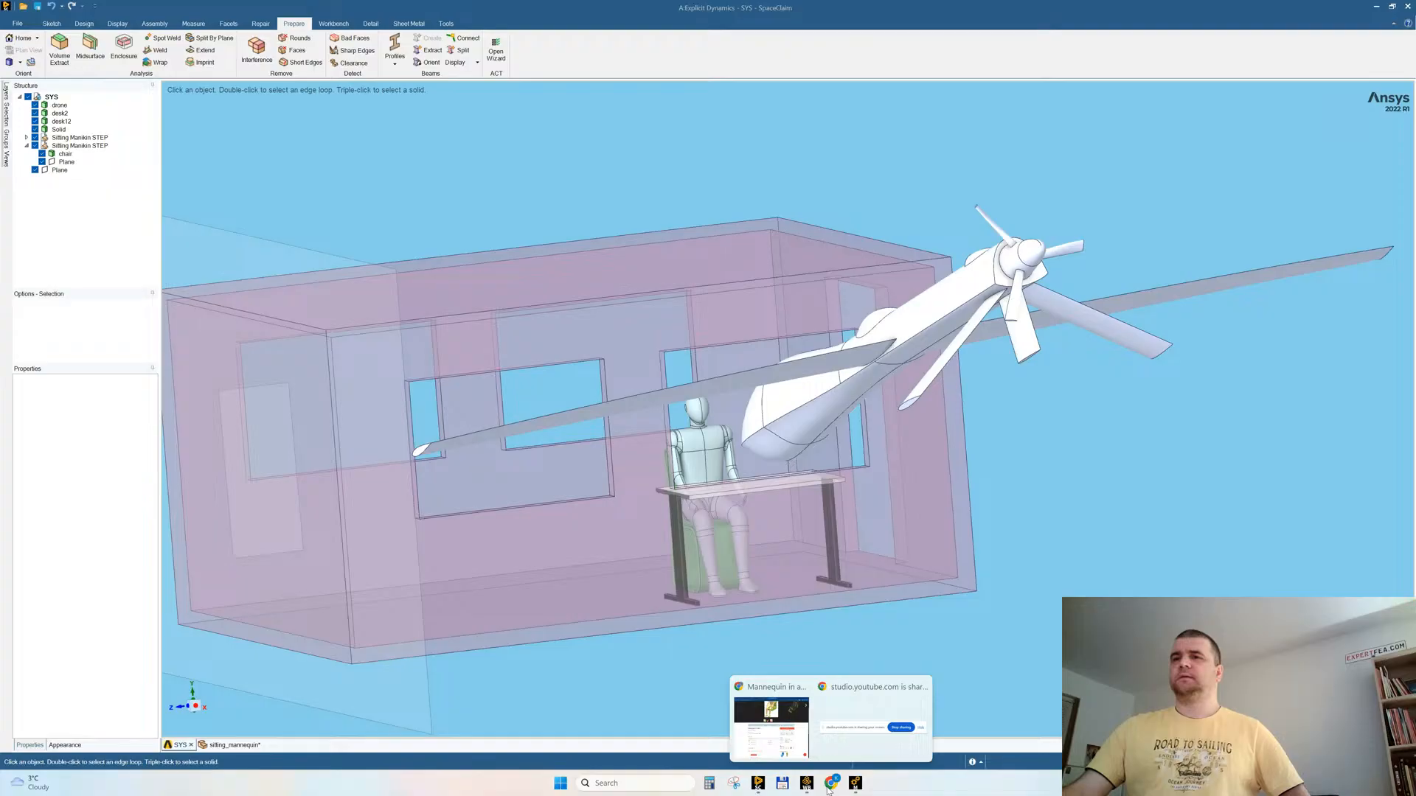
pyautogui.click(845, 691)
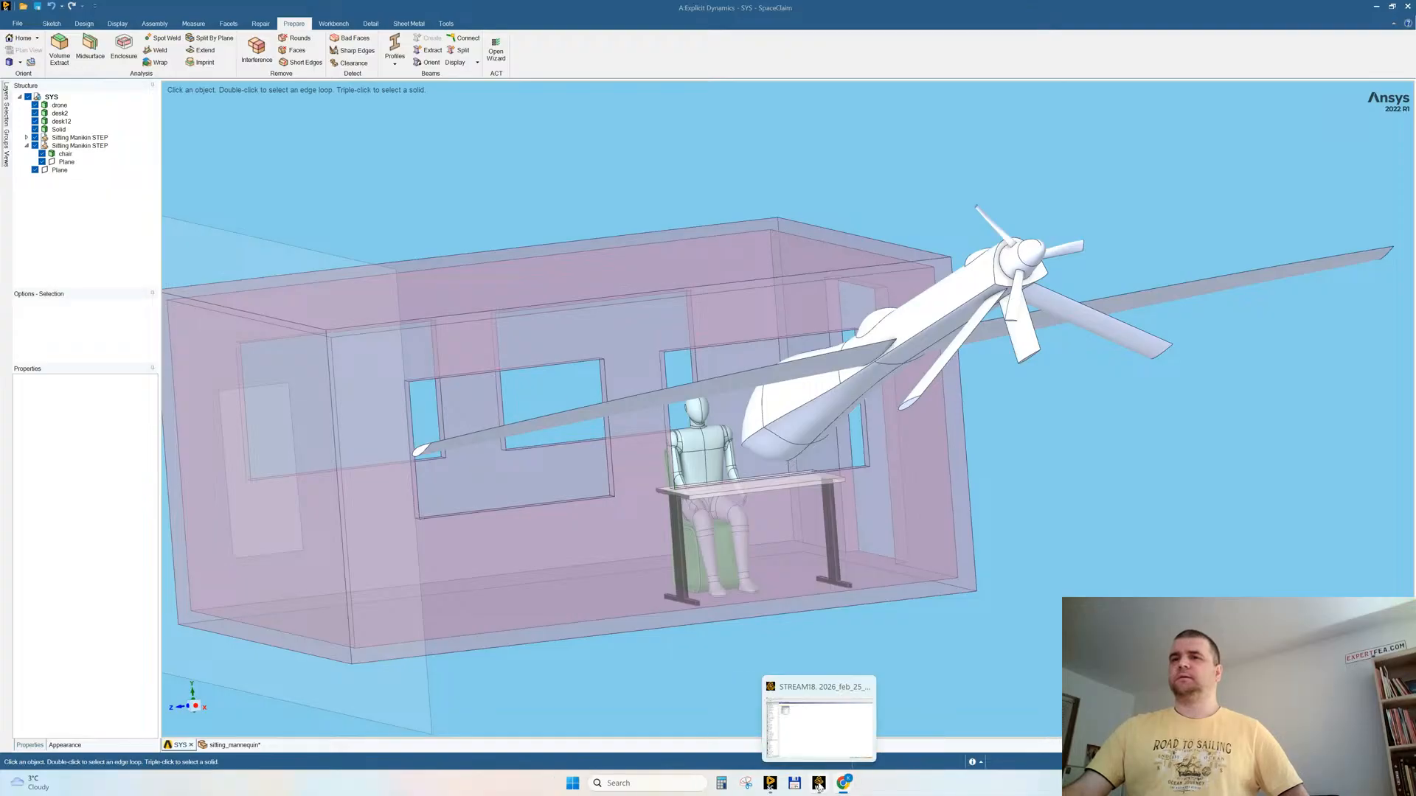
pyautogui.click(817, 714)
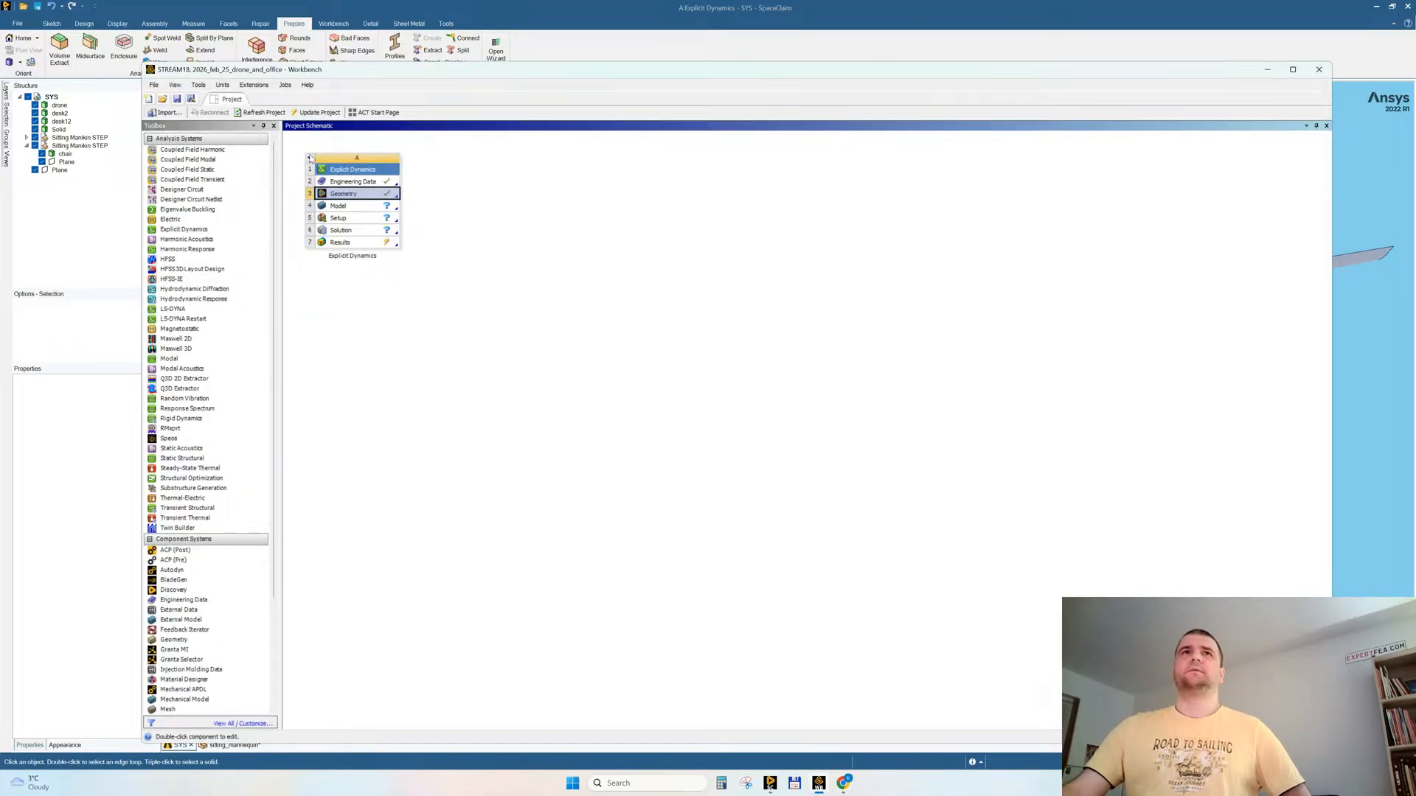
pyautogui.click(310, 159)
pyautogui.click(347, 196)
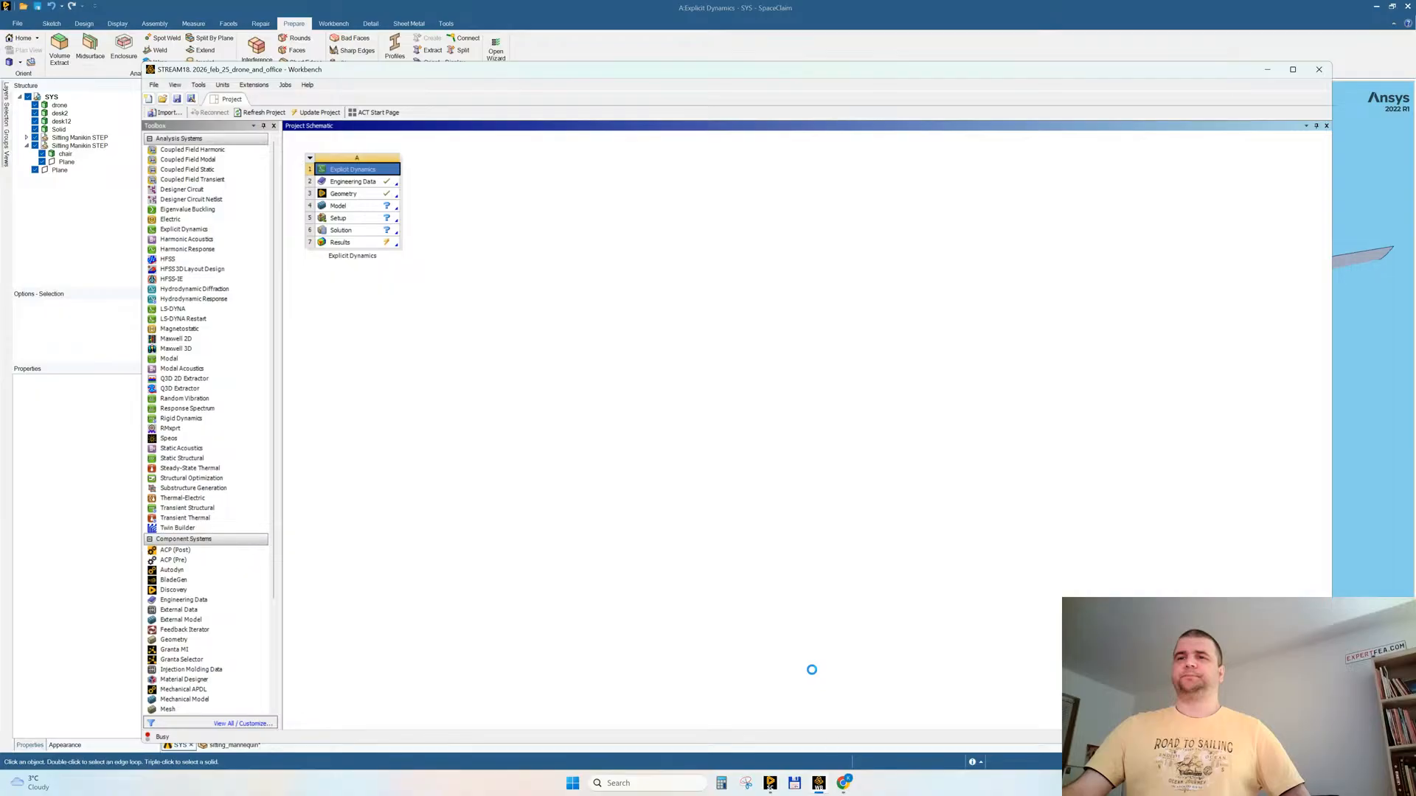
# Step: Check the live stream chat in the browser and minimise the browser window
pyautogui.moveTo(844, 784)
pyautogui.click(744, 694)
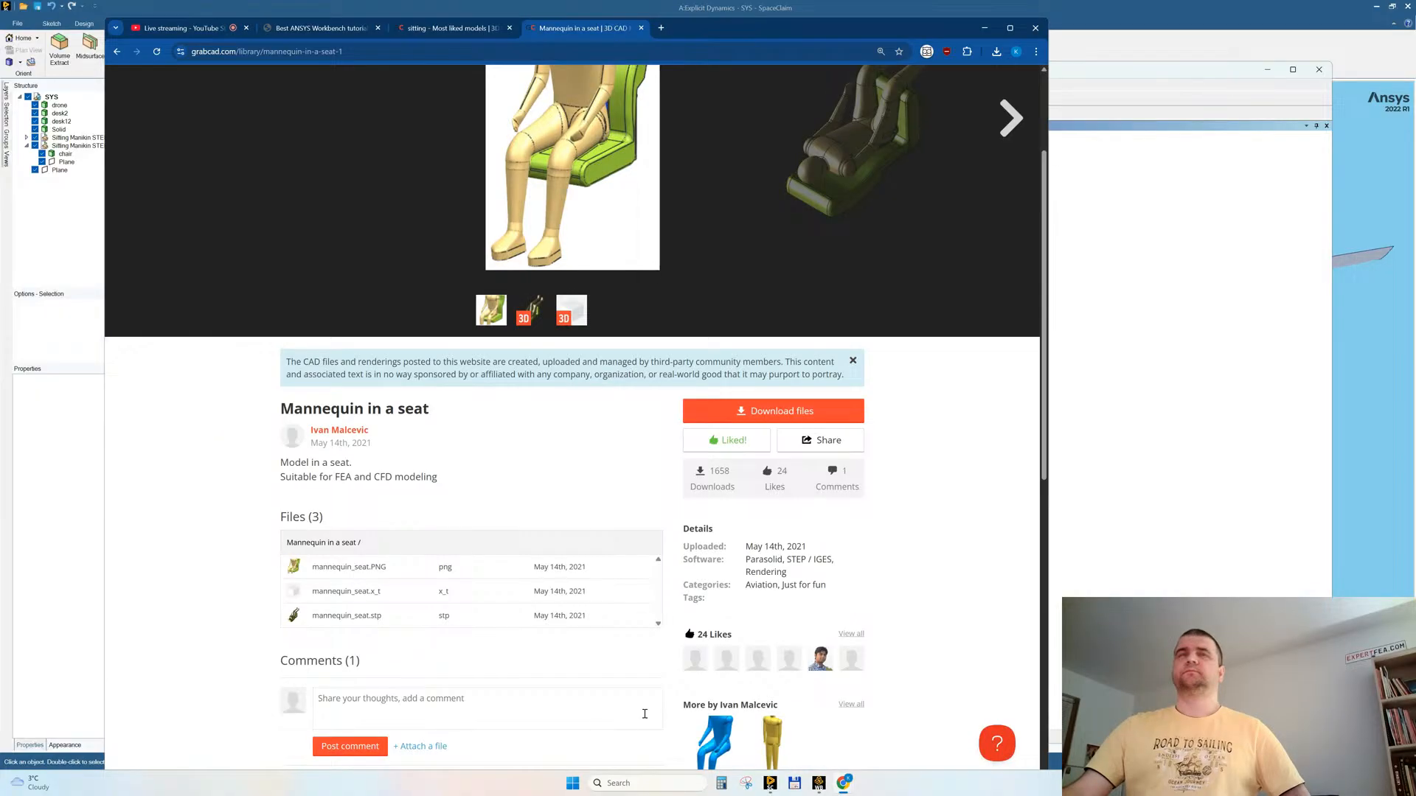
pyautogui.click(163, 30)
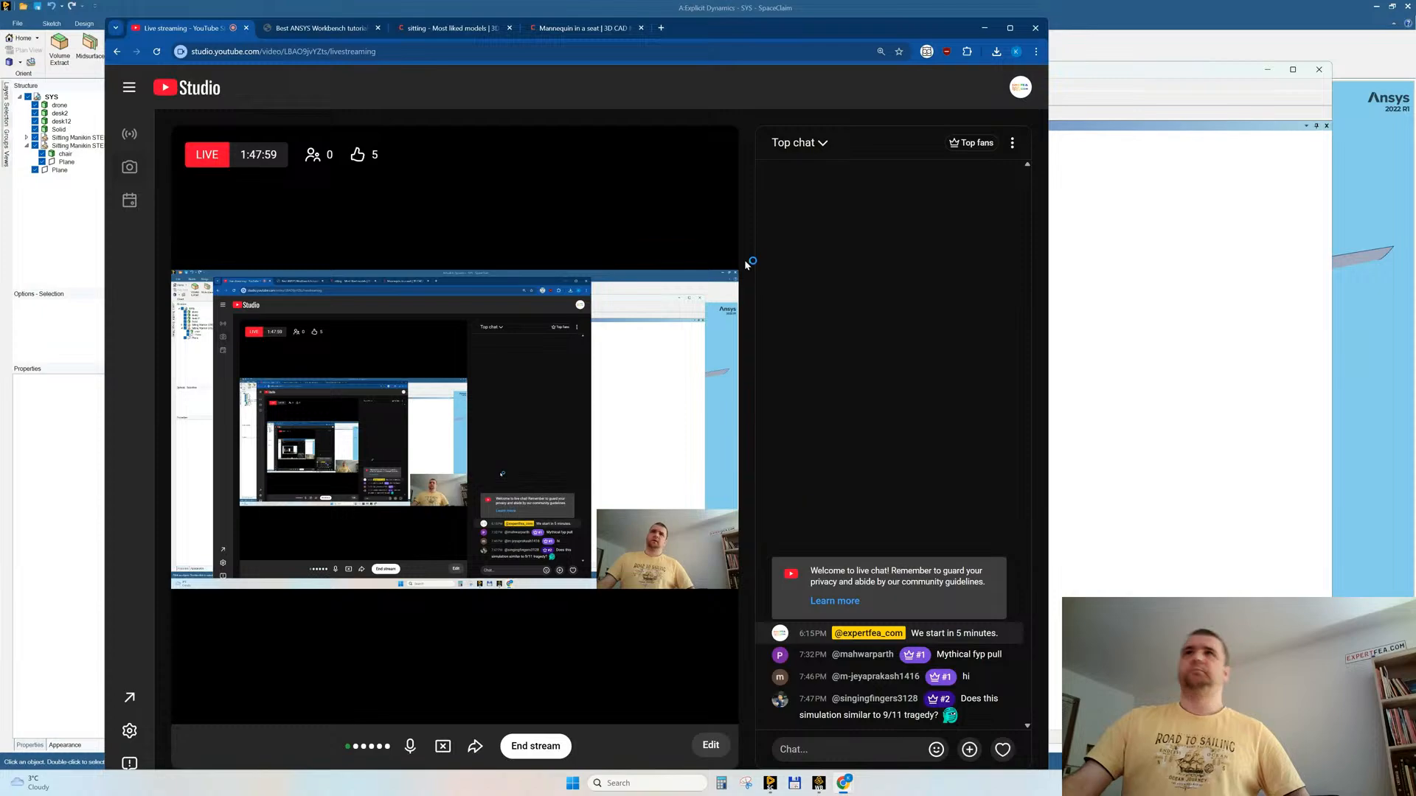
pyautogui.moveTo(772, 27); pyautogui.dragTo(721, 19)
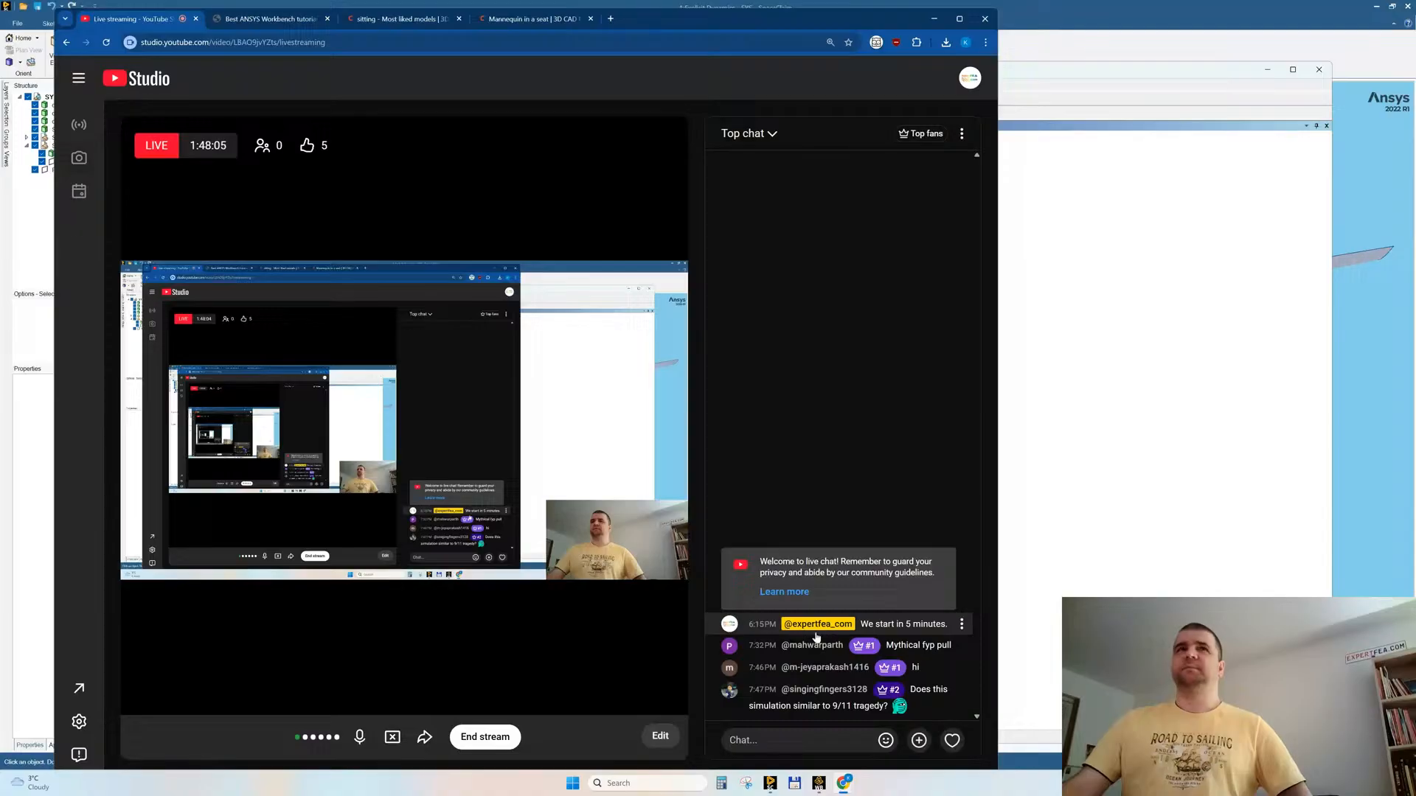
pyautogui.click(935, 22)
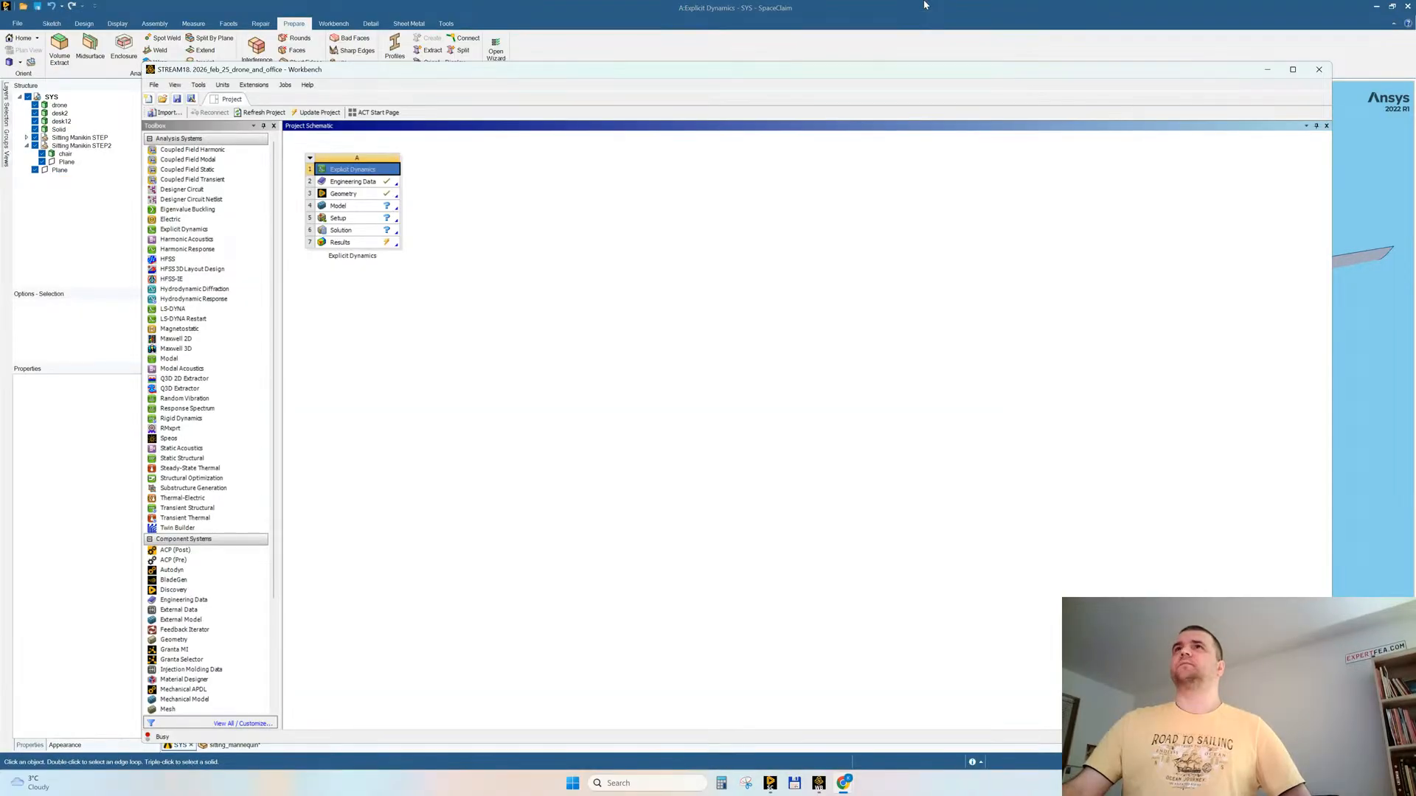
# Step: Close SpaceClaim without saving sitting_mannequin and open the geometry of the Copy of Explicit Dynamics system
pyautogui.moveTo(349, 315); pyautogui.dragTo(469, 193)
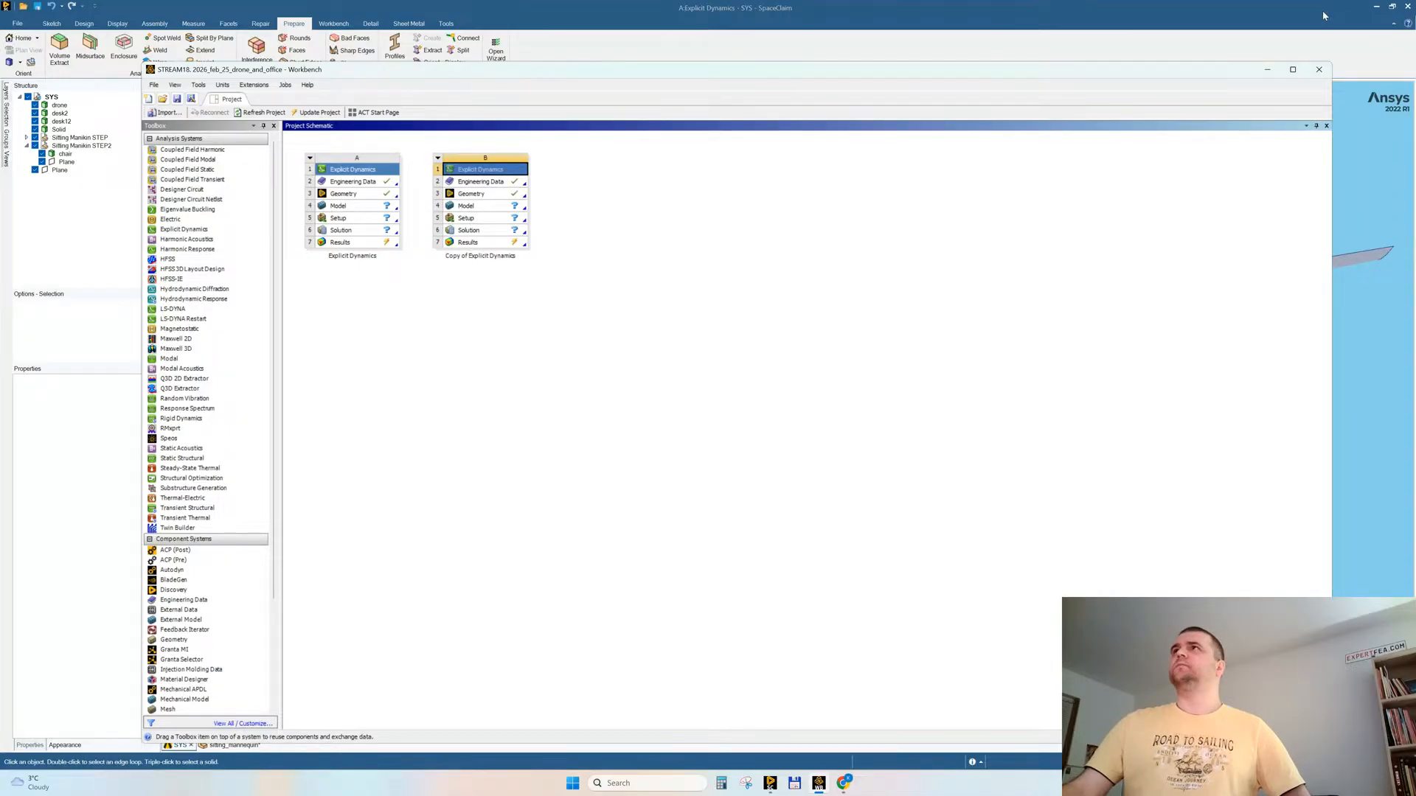
pyautogui.click(1410, 10)
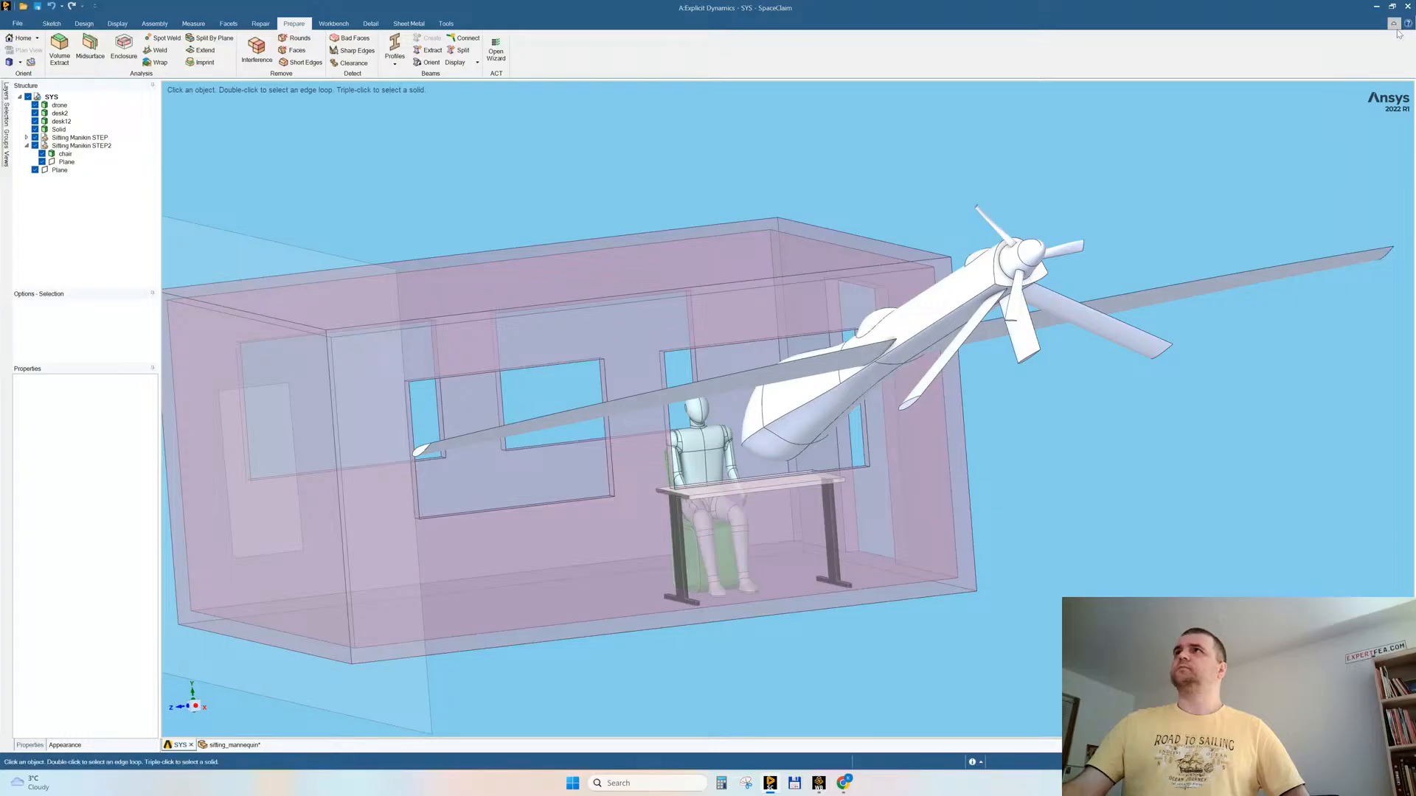
pyautogui.click(715, 438)
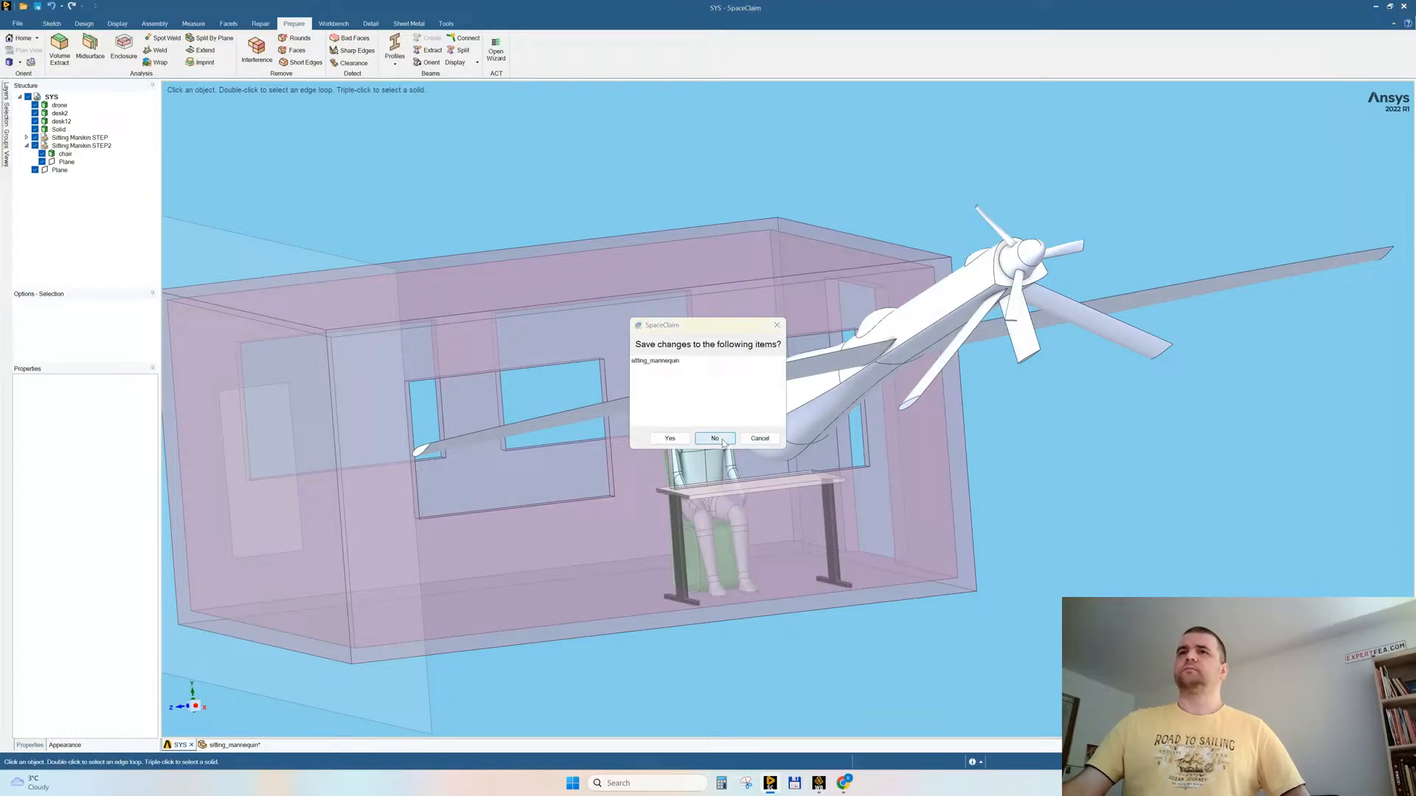
pyautogui.moveTo(819, 783)
pyautogui.click(837, 723)
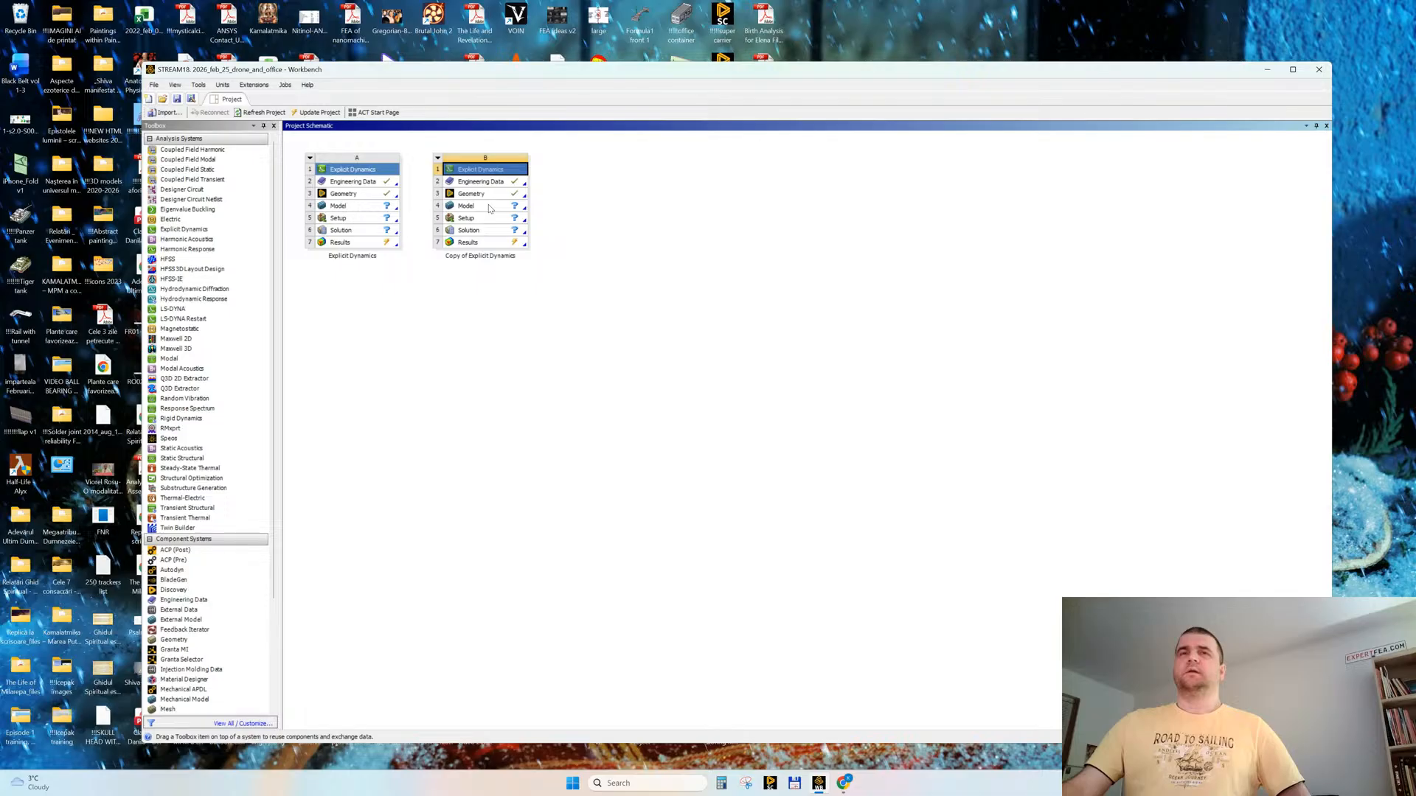
pyautogui.doubleClick(491, 194)
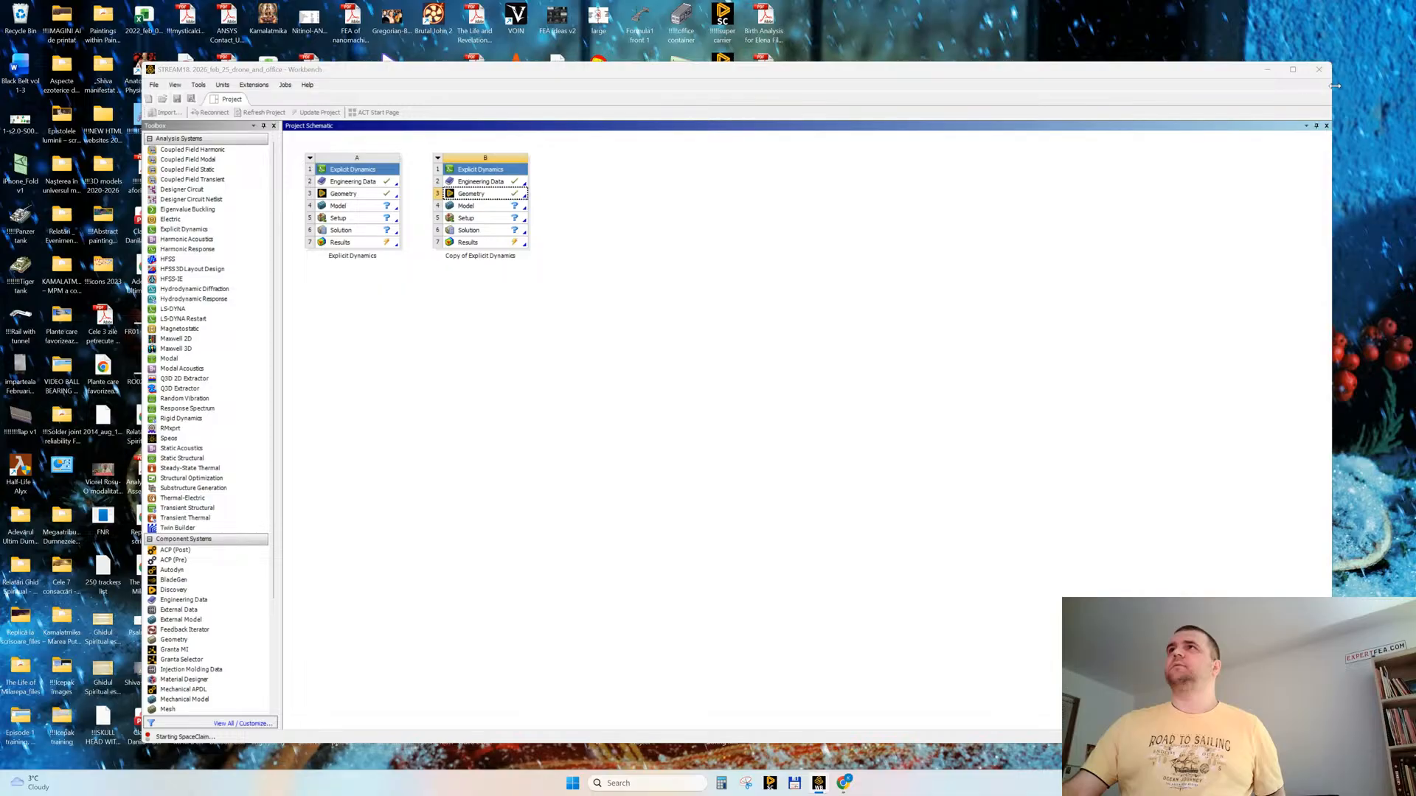
pyautogui.click(1293, 71)
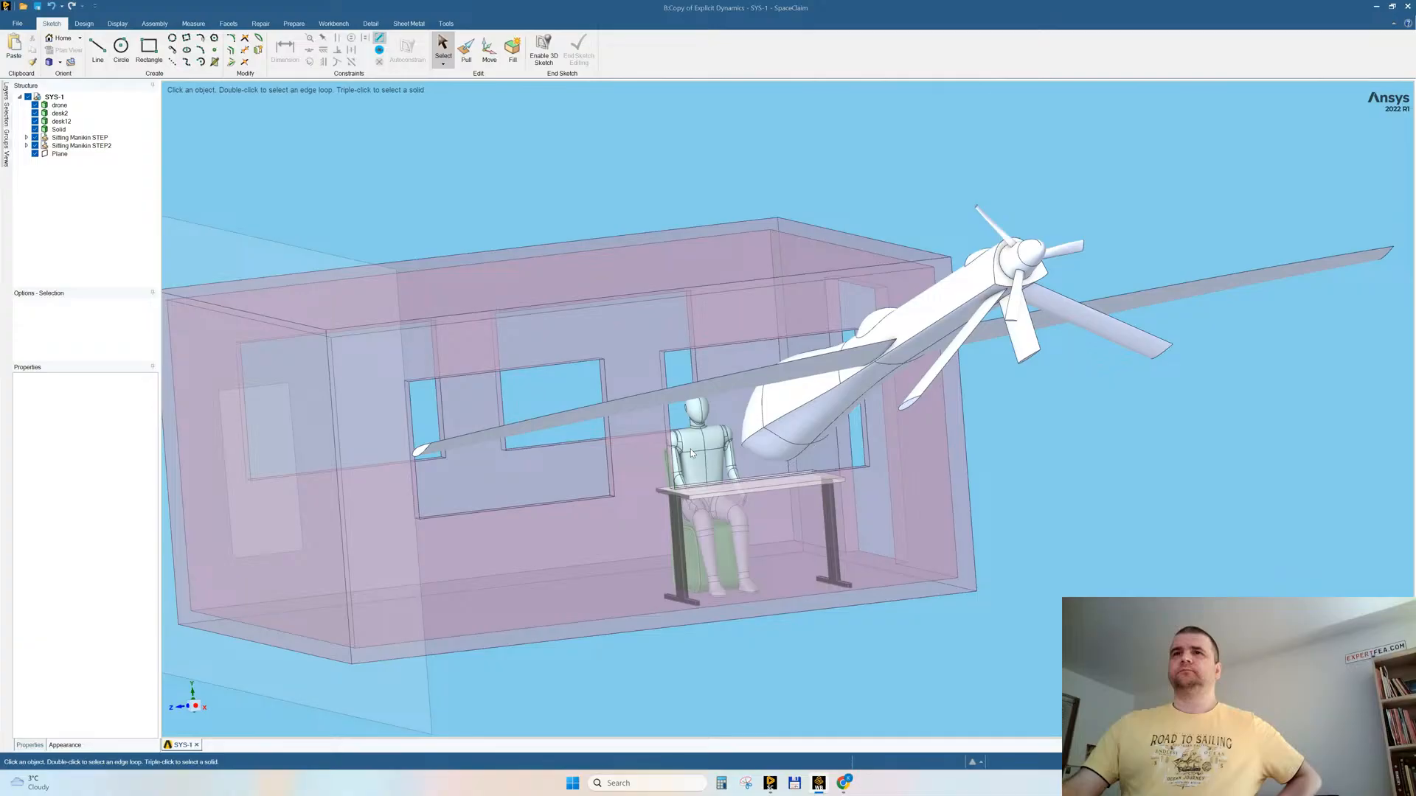
# Step: Hide everything except the seated mannequin body
pyautogui.rightClick(693, 446)
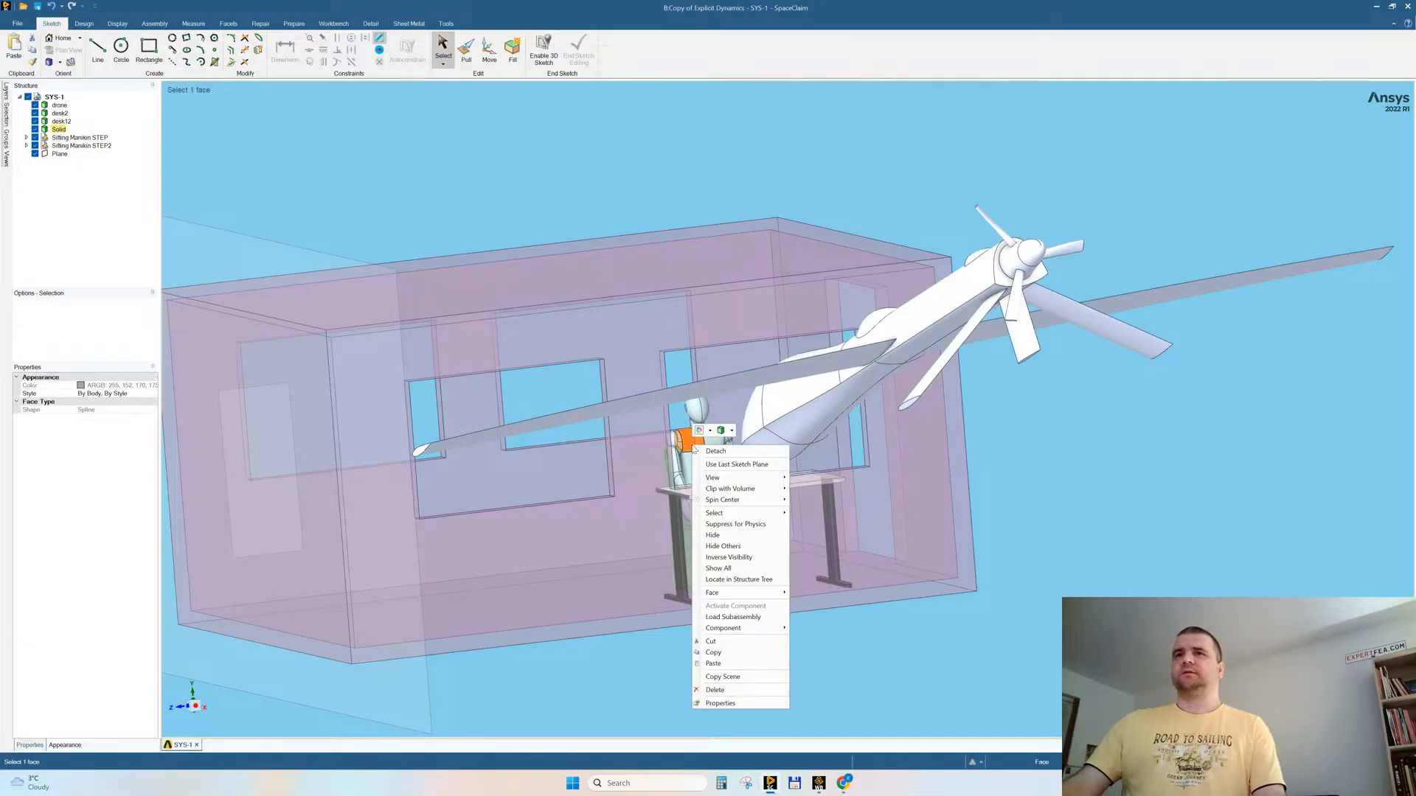
pyautogui.click(723, 546)
pyautogui.scroll(2, 812, 546)
pyautogui.scroll(2, 812, 546)
pyautogui.moveTo(730, 490)
pyautogui.mouseDown(button='middle')
pyautogui.moveTo(759, 408)
pyautogui.moveTo(793, 418)
pyautogui.moveTo(760, 443)
pyautogui.mouseUp(button='middle')
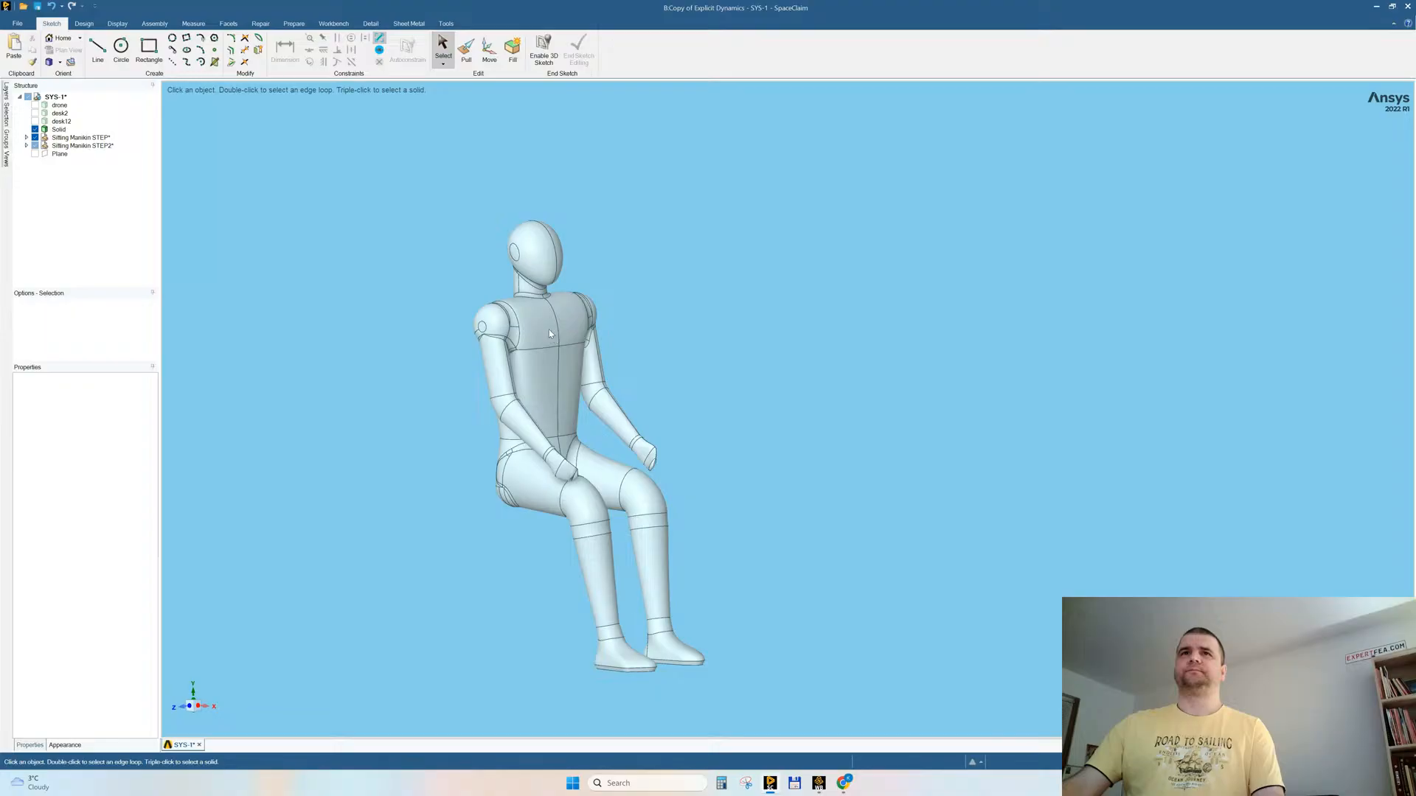
# Step: Look for rounds similar to the fillet at the base of the mannequin's neck and try to remove that fillet
pyautogui.keyDown('ctrl'); pyautogui.scroll(3, 508, 312); pyautogui.keyUp('ctrl')
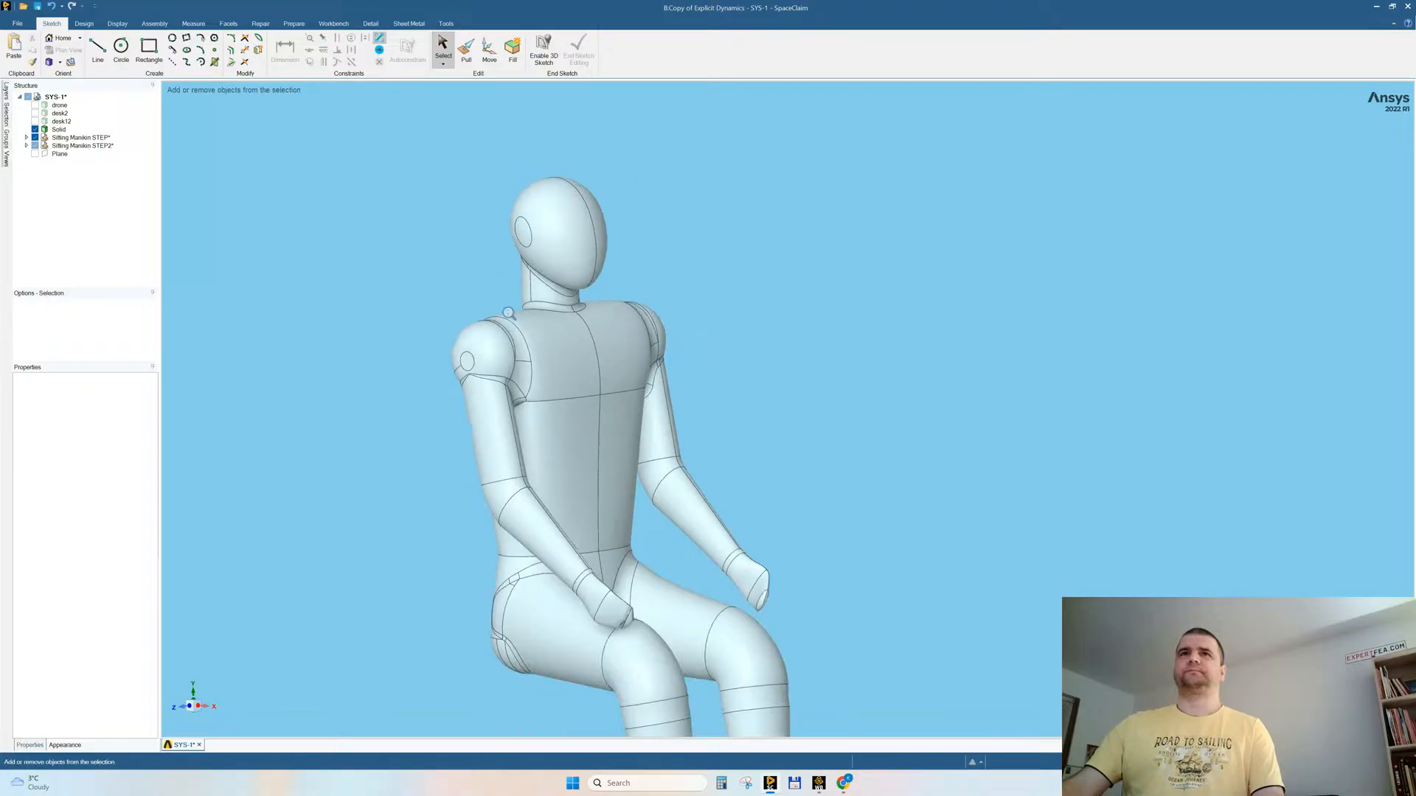
pyautogui.click(548, 307)
pyautogui.click(8, 111)
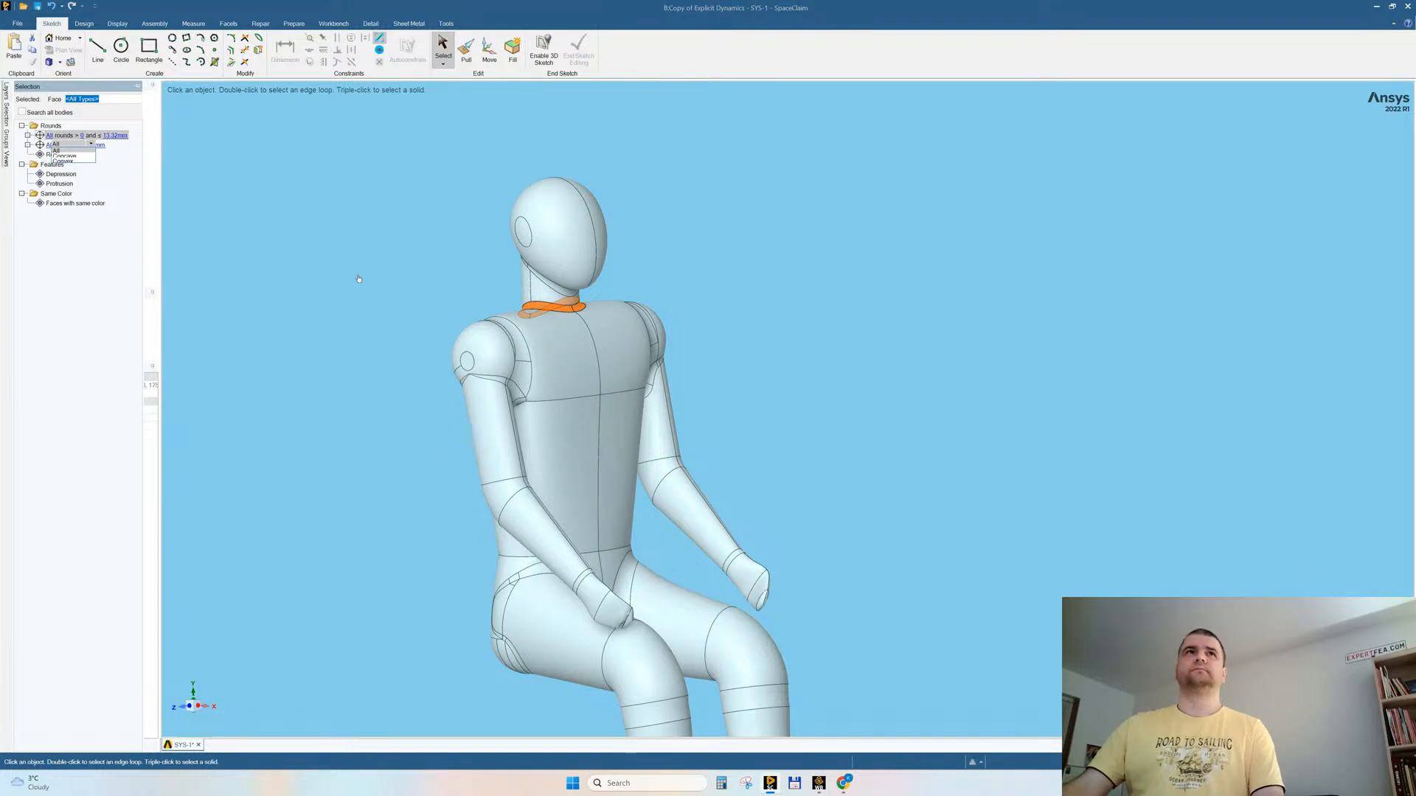
pyautogui.click(324, 305)
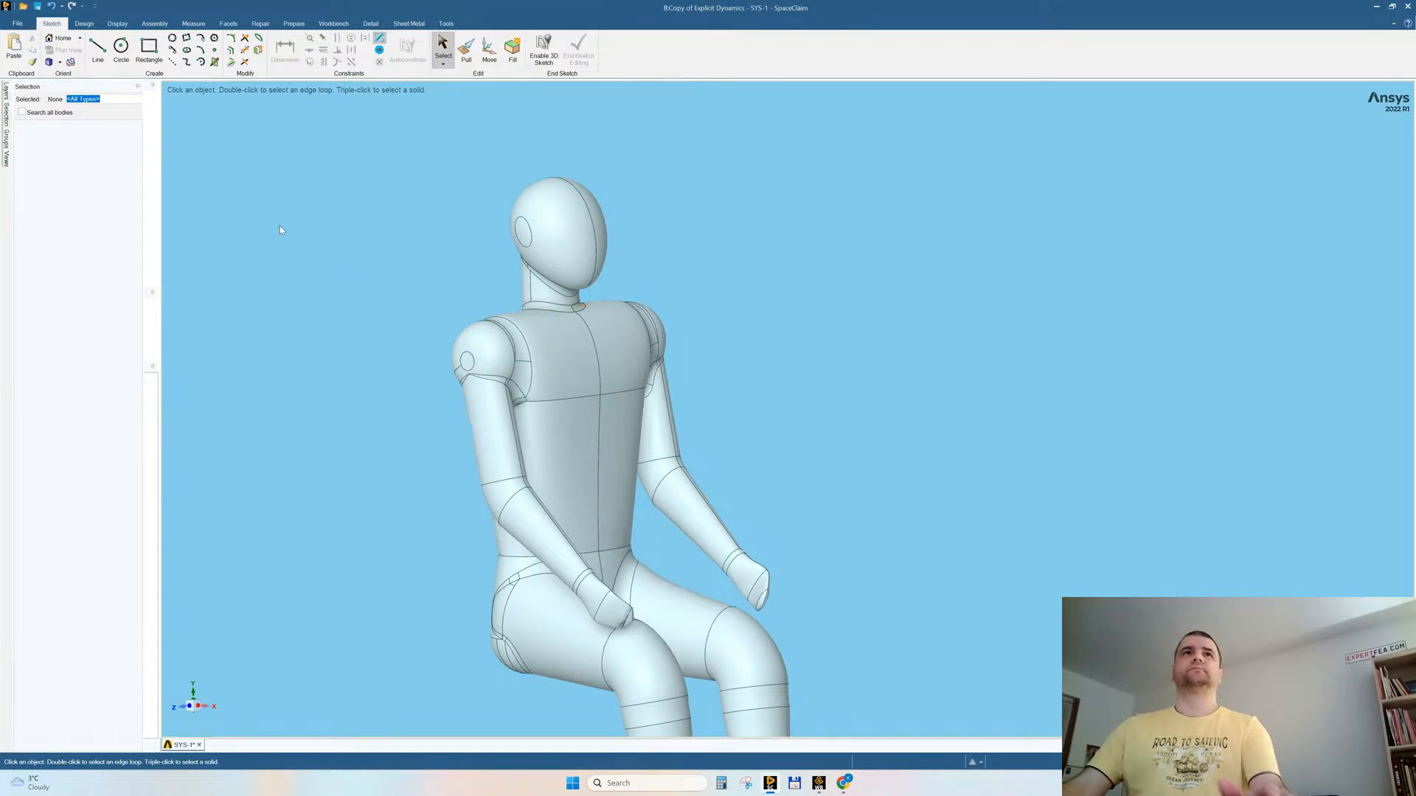
pyautogui.click(538, 310)
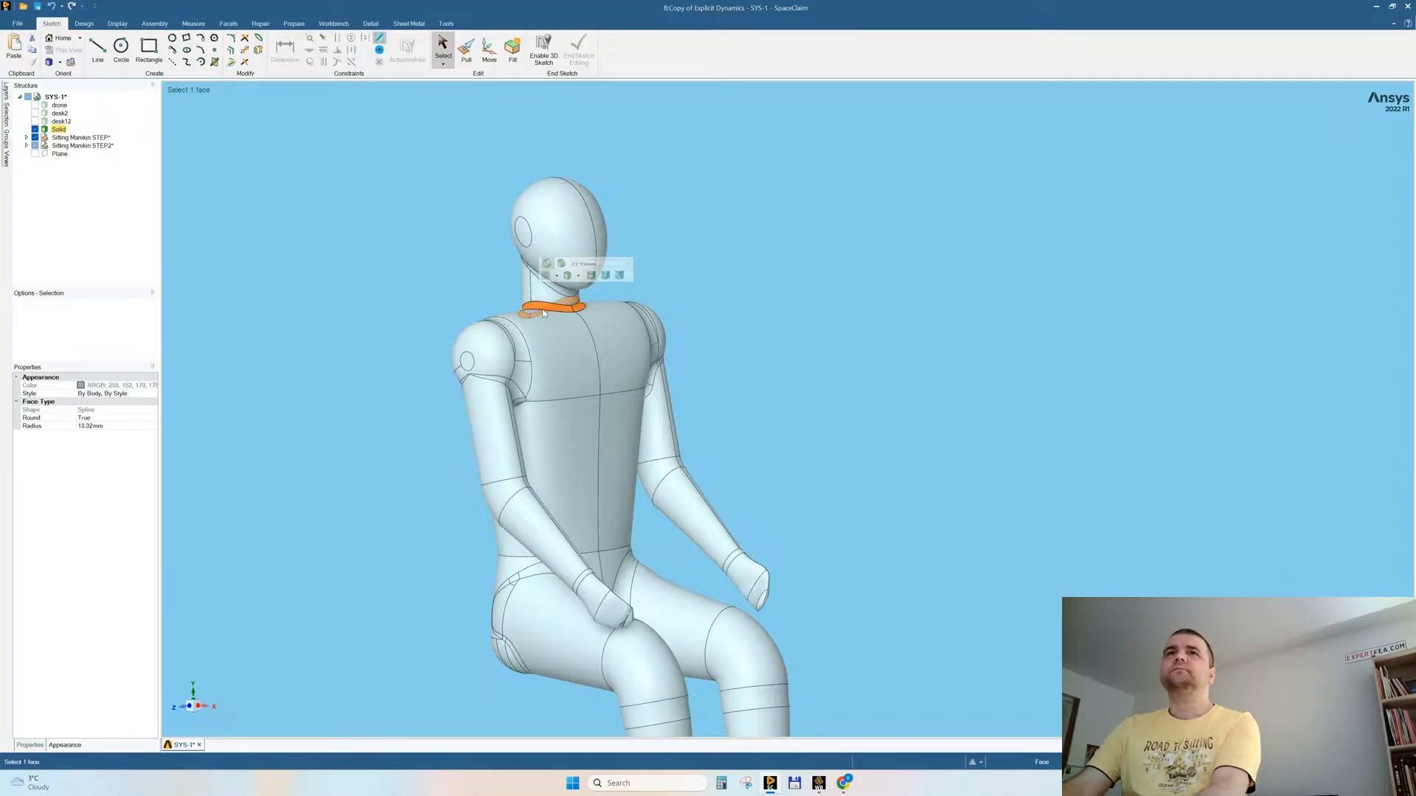
pyautogui.press('Escape')
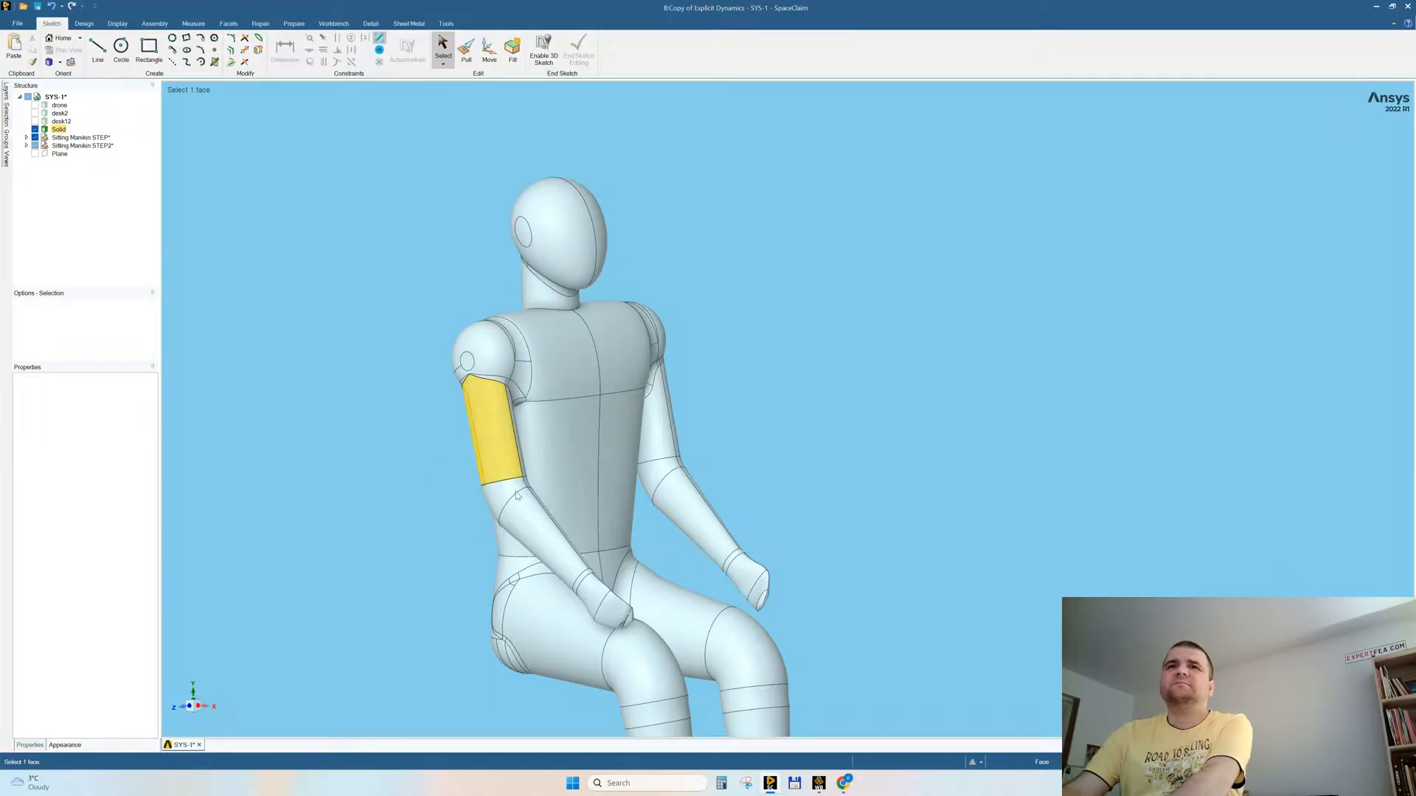
# Step: Try to remove the narrow band faces around the mannequin's wrists and hands
pyautogui.click(586, 582)
pyautogui.press('Delete')
pyautogui.moveTo(609, 577); pyautogui.dragTo(837, 400, button='middle')
pyautogui.scroll(-2, 798, 542)
pyautogui.scroll(6, 796, 556)
pyautogui.scroll(-3, 836, 400)
pyautogui.click(461, 557)
pyautogui.scroll(3, 464, 545)
pyautogui.moveTo(472, 524); pyautogui.dragTo(583, 432, button='middle')
pyautogui.click(627, 403)
pyautogui.scroll(4, 550, 564)
pyautogui.scroll(-5, 550, 575)
pyautogui.click(526, 528)
pyautogui.scroll(-6, 629, 466)
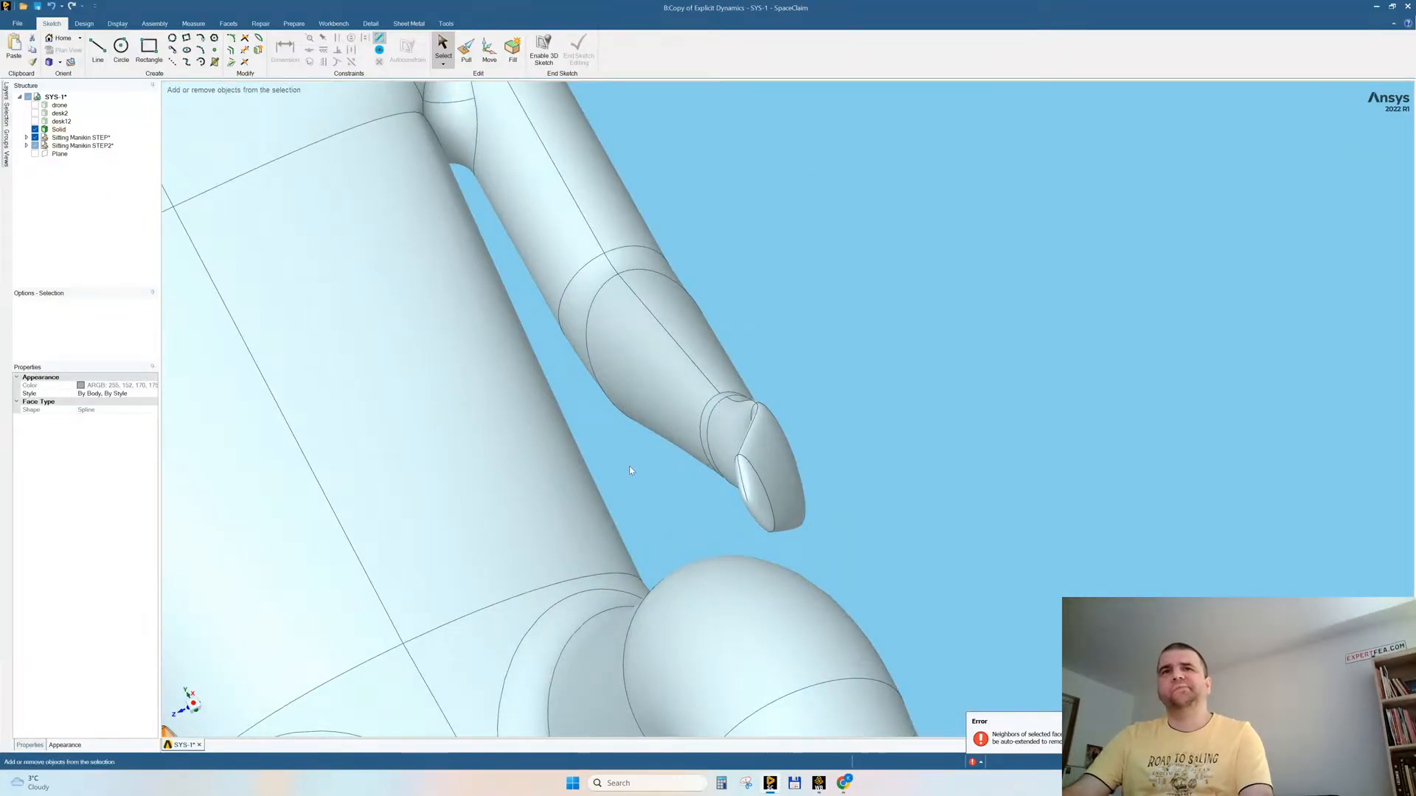
pyautogui.moveTo(655, 389); pyautogui.dragTo(662, 356, button='middle')
pyautogui.click(662, 357)
# Step: Run Check Geometry on the mannequin solid with Zoom to fit enabled and examine the second faulty face
pyautogui.click(58, 130)
pyautogui.rightClick(59, 130)
pyautogui.click(101, 207)
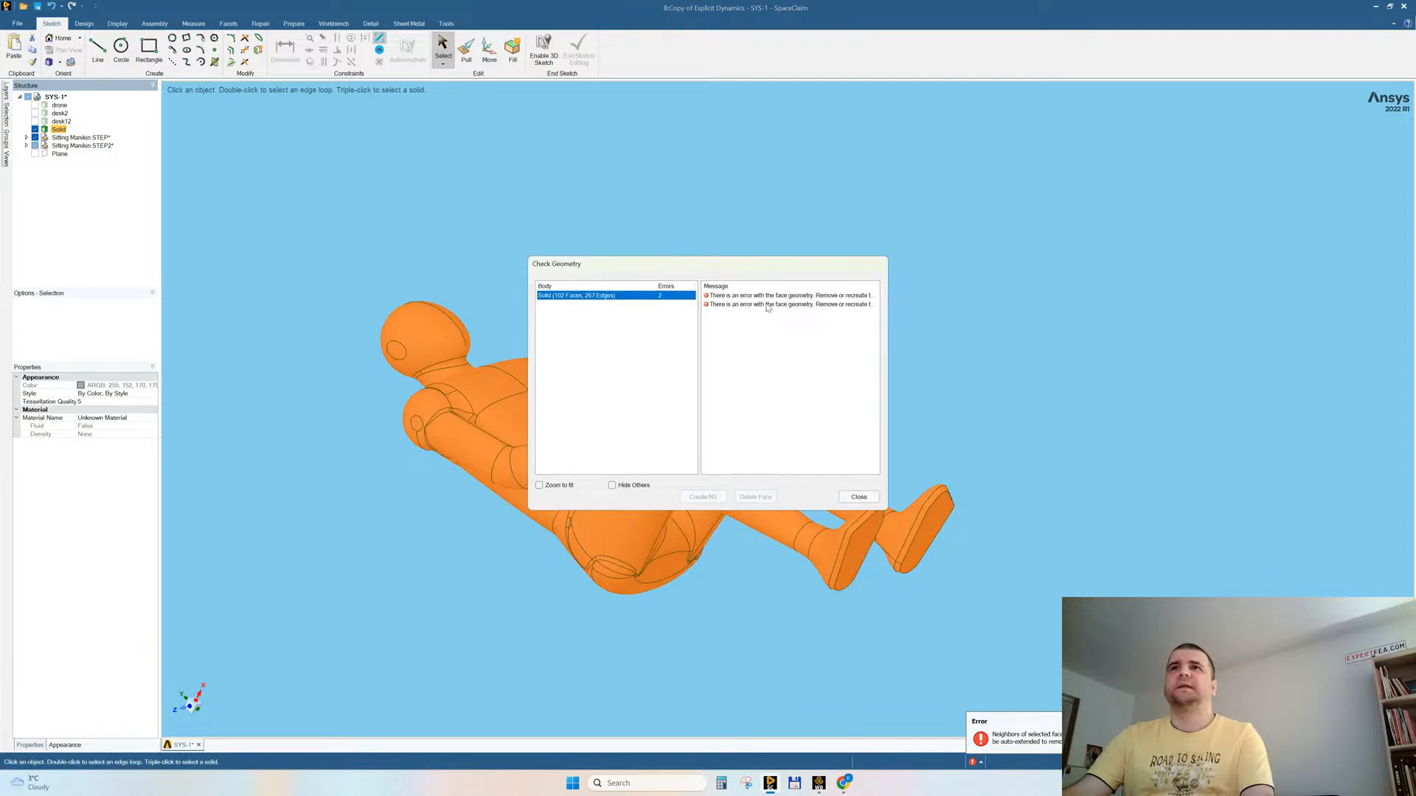
pyautogui.moveTo(701, 273); pyautogui.dragTo(860, 221)
pyautogui.click(726, 427)
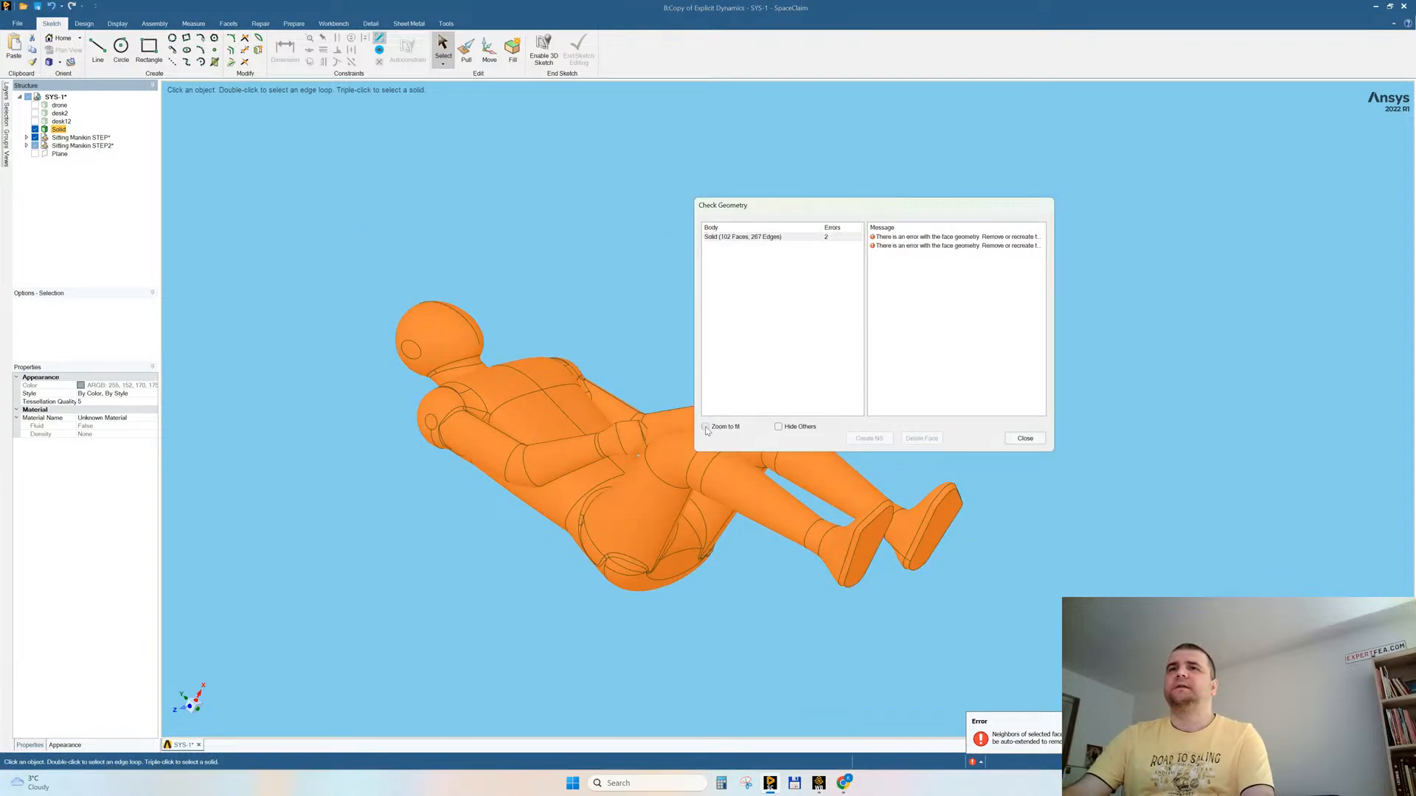
pyautogui.moveTo(792, 214); pyautogui.dragTo(295, 162)
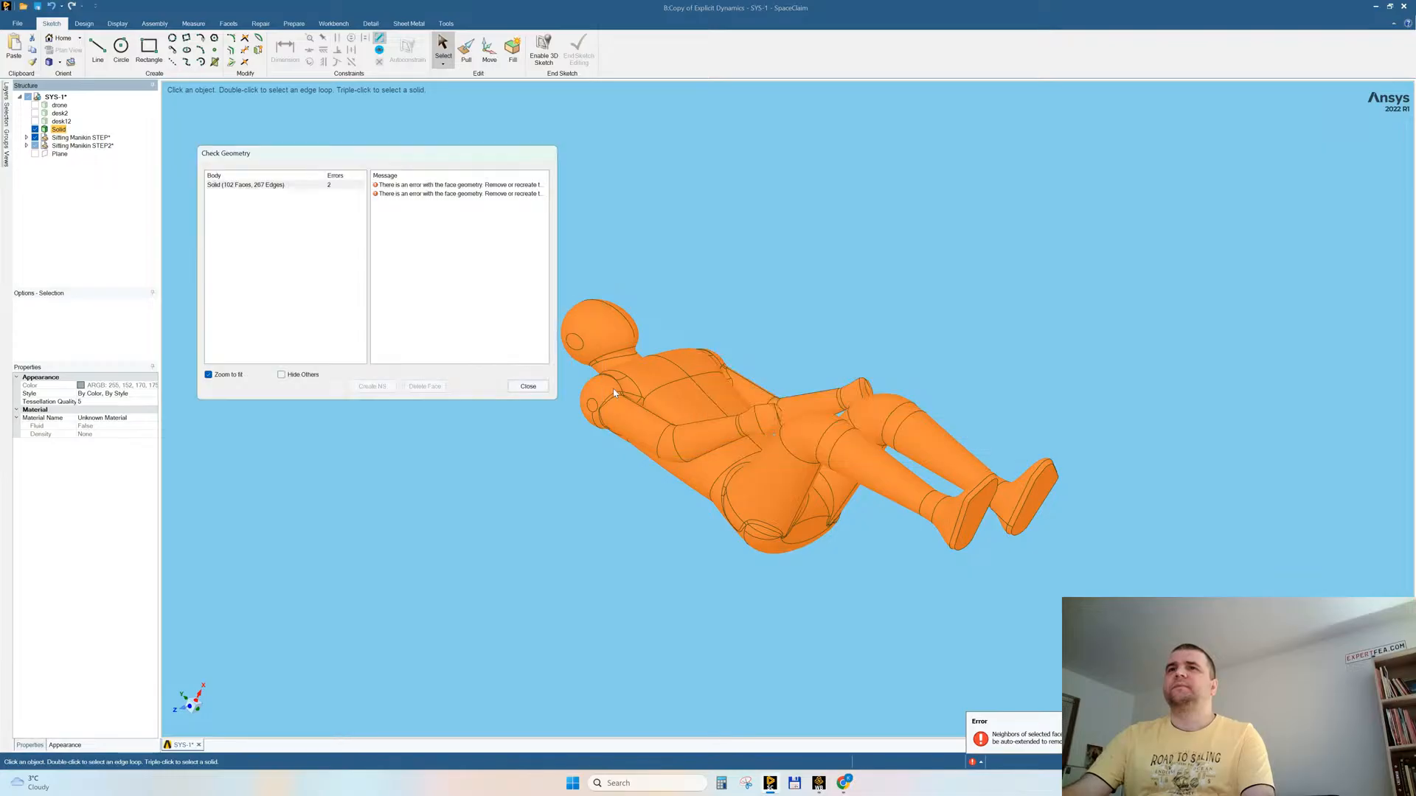
pyautogui.click(405, 194)
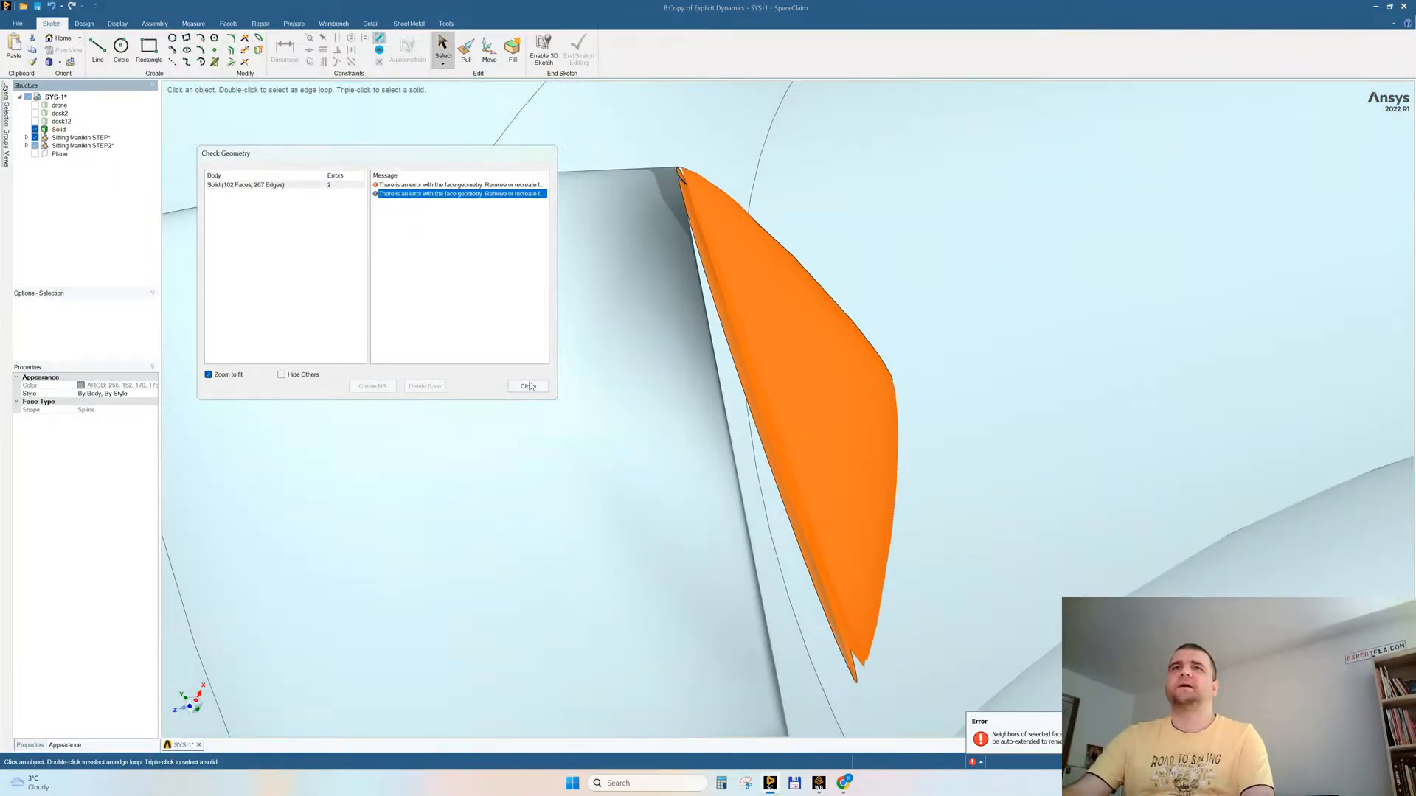
pyautogui.click(528, 387)
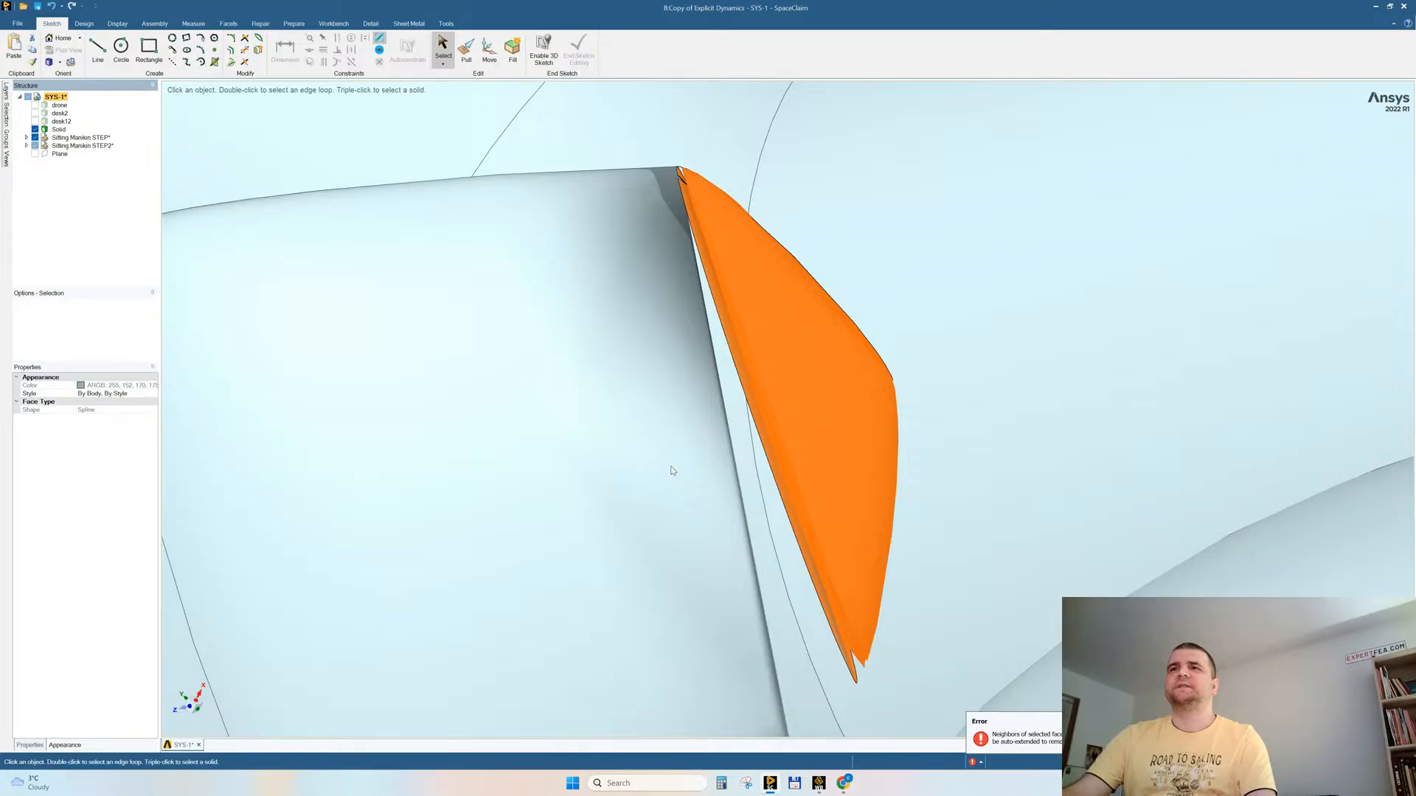
# Step: Create a datum plane from the vertical centre edge on the front of the mannequin's torso
pyautogui.press('z')
pyautogui.moveTo(660, 313); pyautogui.dragTo(742, 401, button='middle')
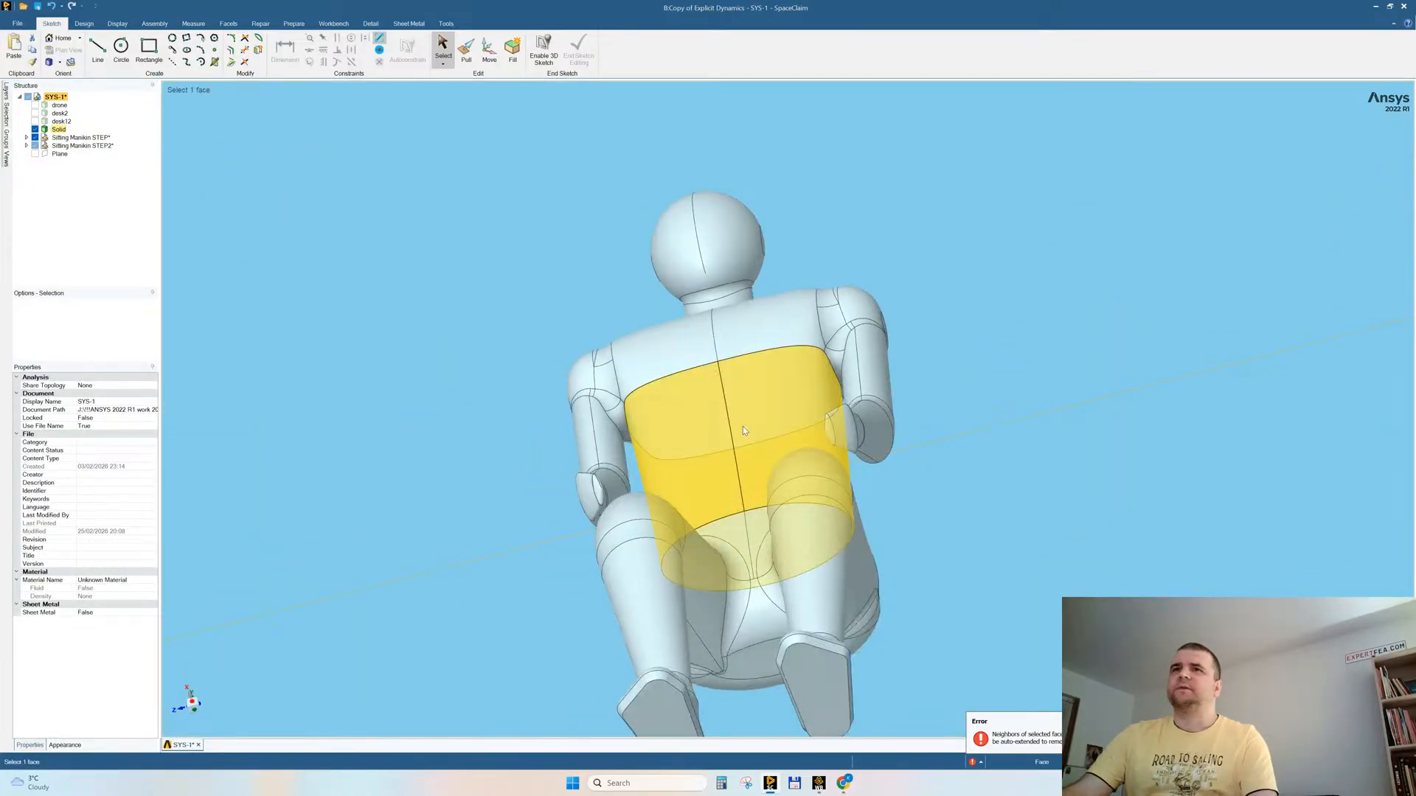
pyautogui.click(737, 427)
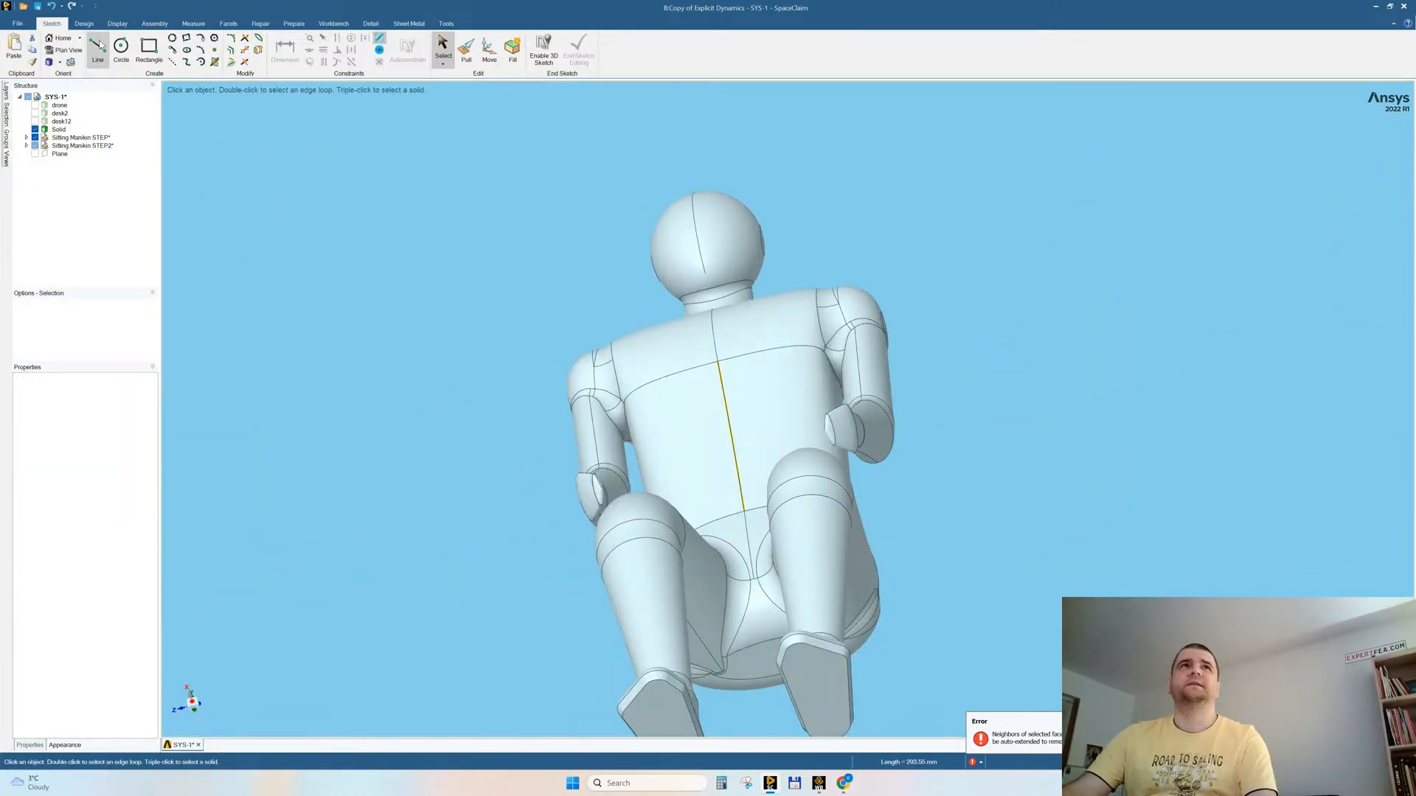
pyautogui.click(84, 24)
pyautogui.click(357, 42)
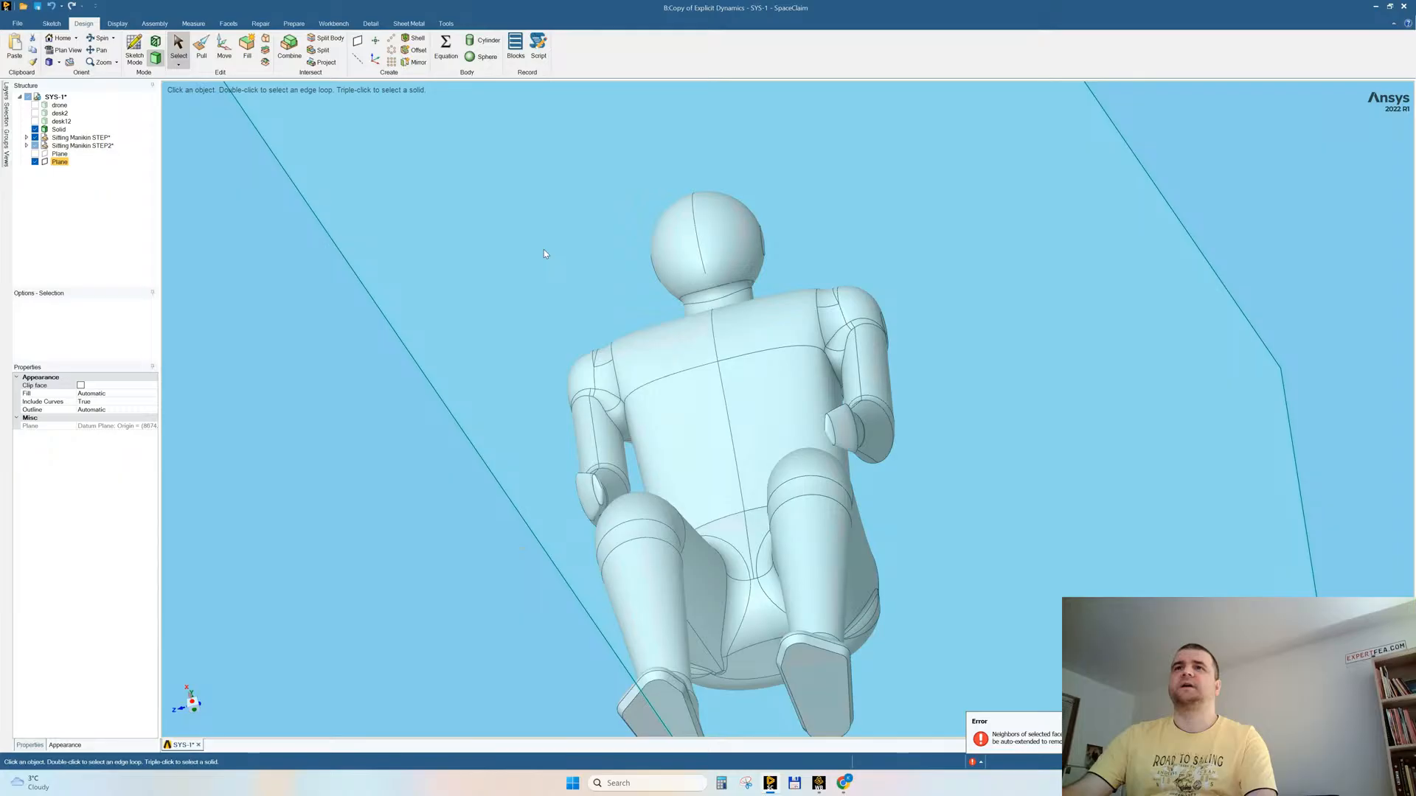
# Step: Split the mannequin solid with the datum plane, discarding one half along with the leftover foot fragment
pyautogui.click(326, 38)
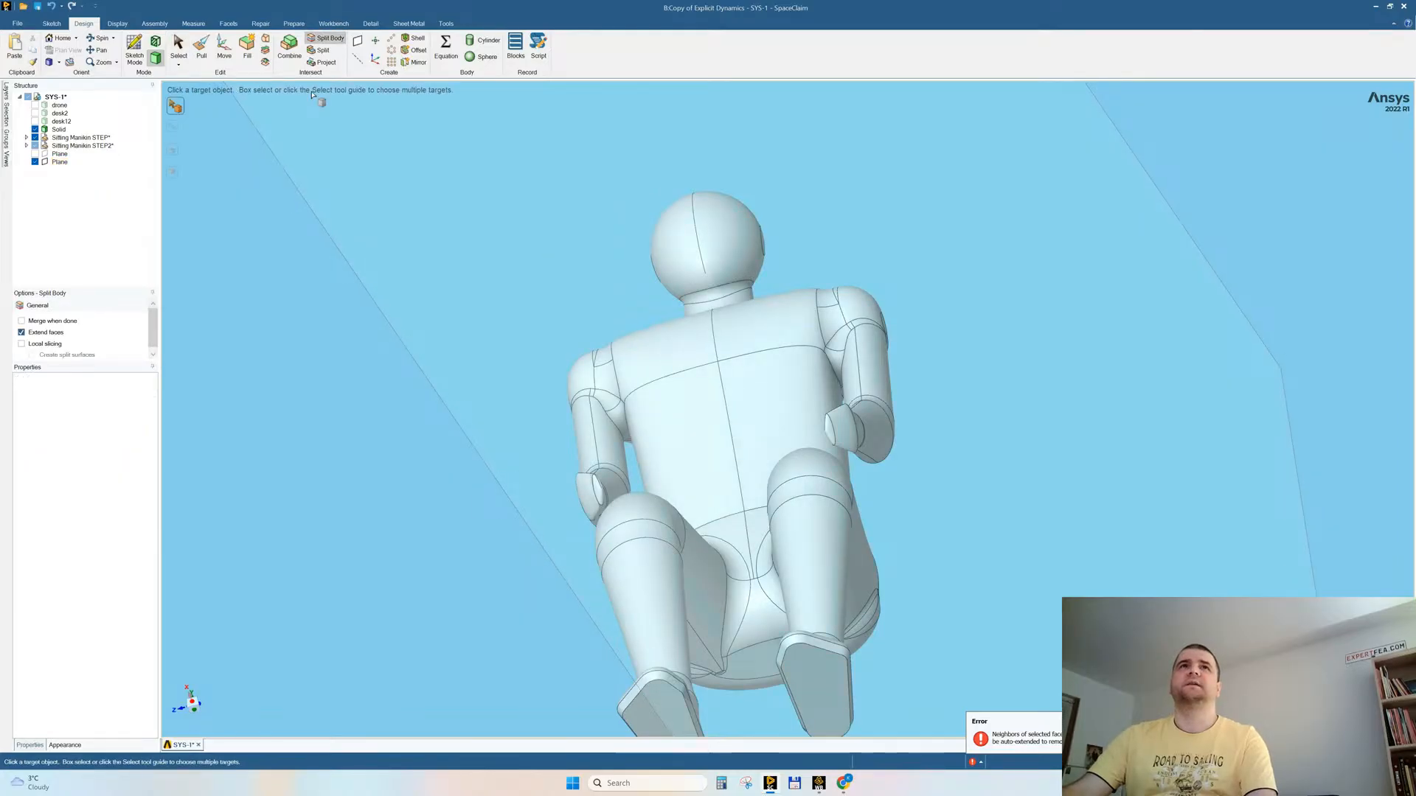
pyautogui.click(640, 328)
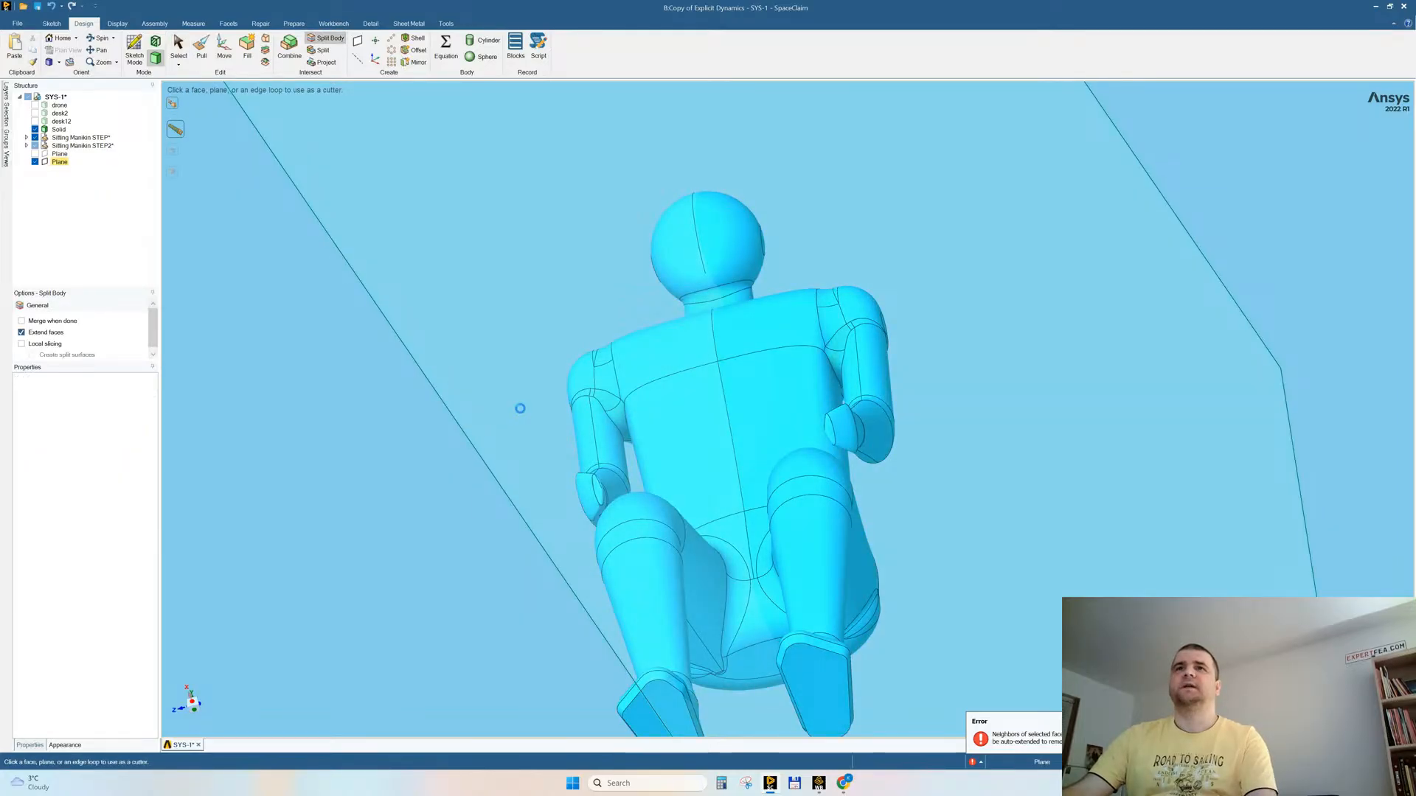
pyautogui.click(612, 387)
pyautogui.click(612, 388)
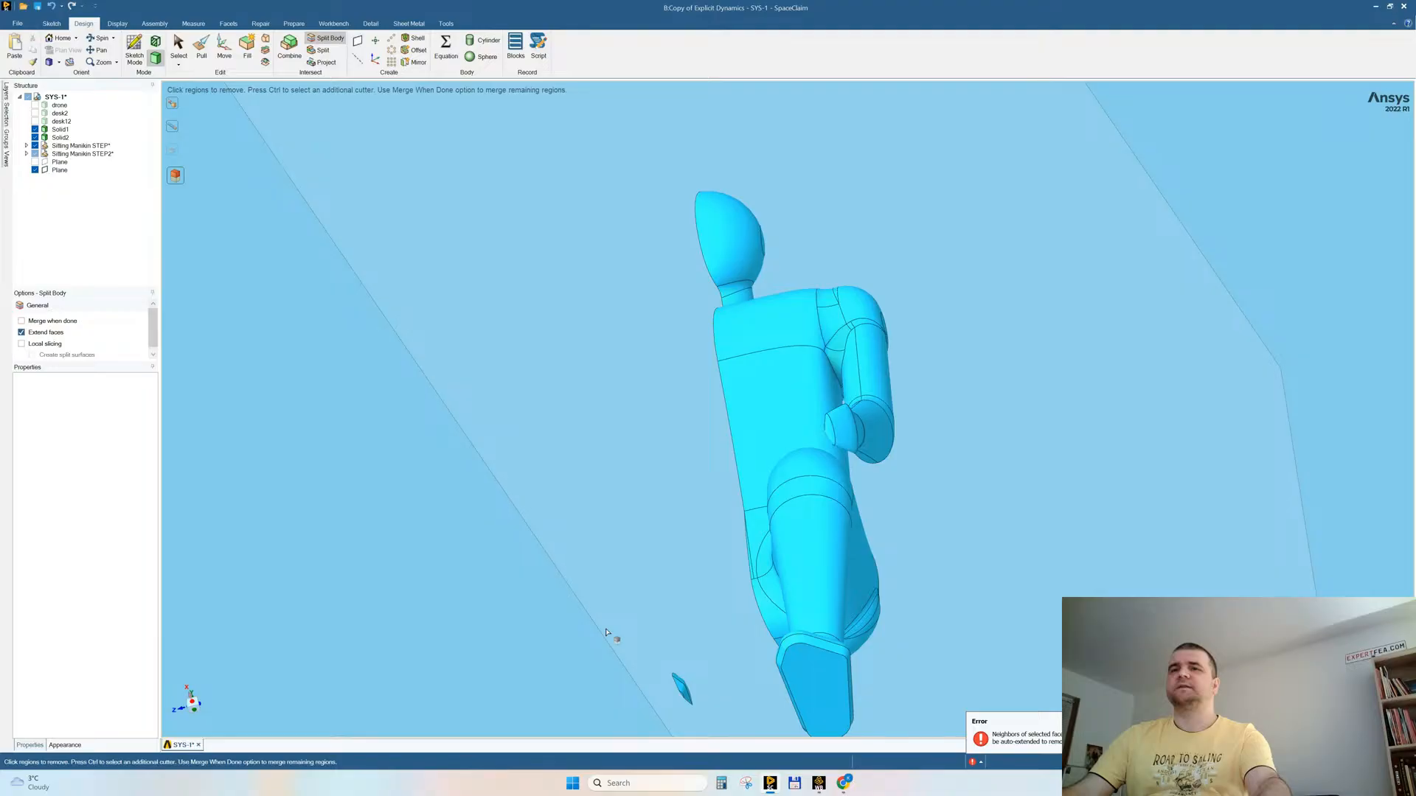
pyautogui.press('Escape')
pyautogui.moveTo(622, 627); pyautogui.dragTo(702, 727)
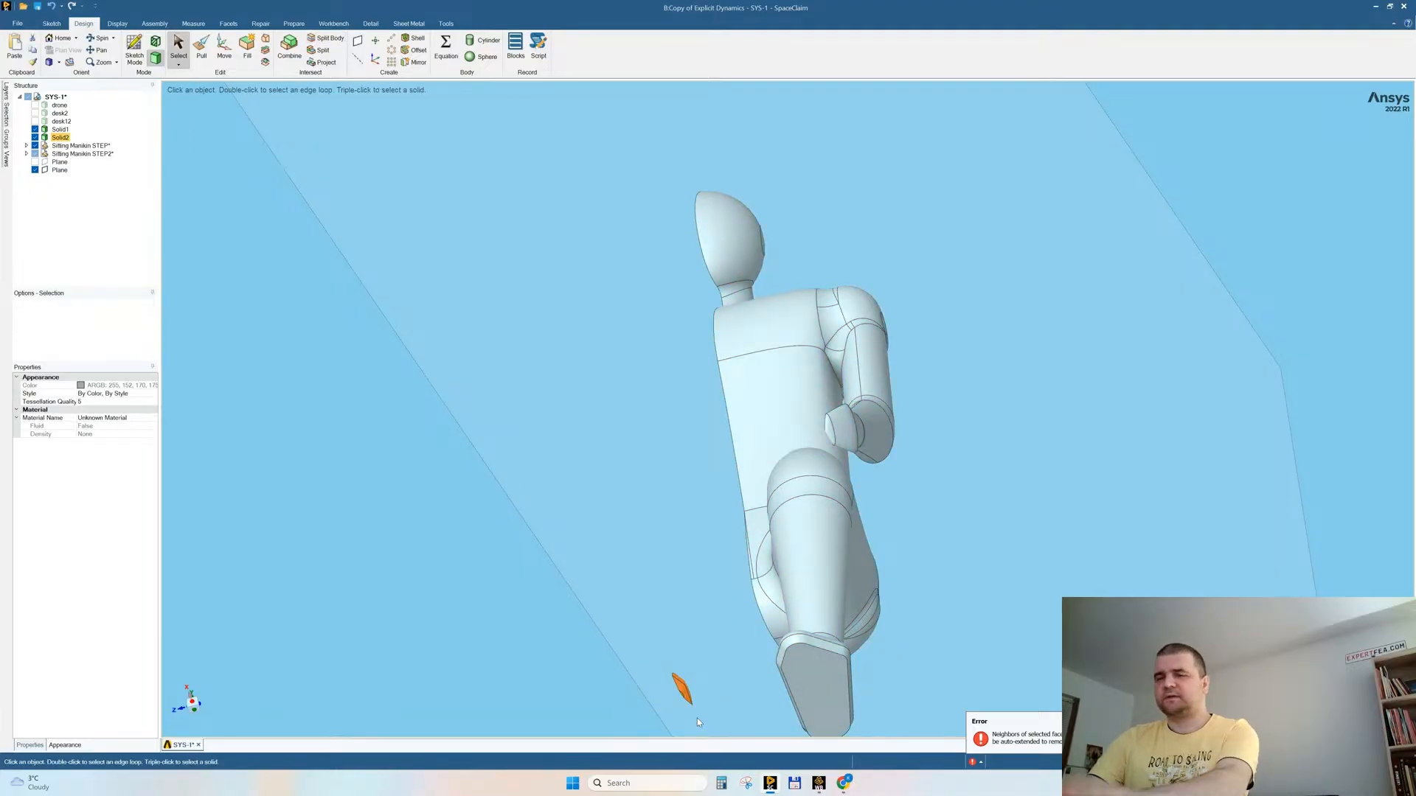
pyautogui.press('Delete')
# Step: Remove the fillet where the half mannequin's head meets the neck
pyautogui.scroll(-5, 702, 516)
pyautogui.moveTo(757, 455); pyautogui.dragTo(802, 456, button='middle')
pyautogui.scroll(5, 865, 568)
pyautogui.moveTo(757, 372); pyautogui.dragTo(745, 390, button='middle')
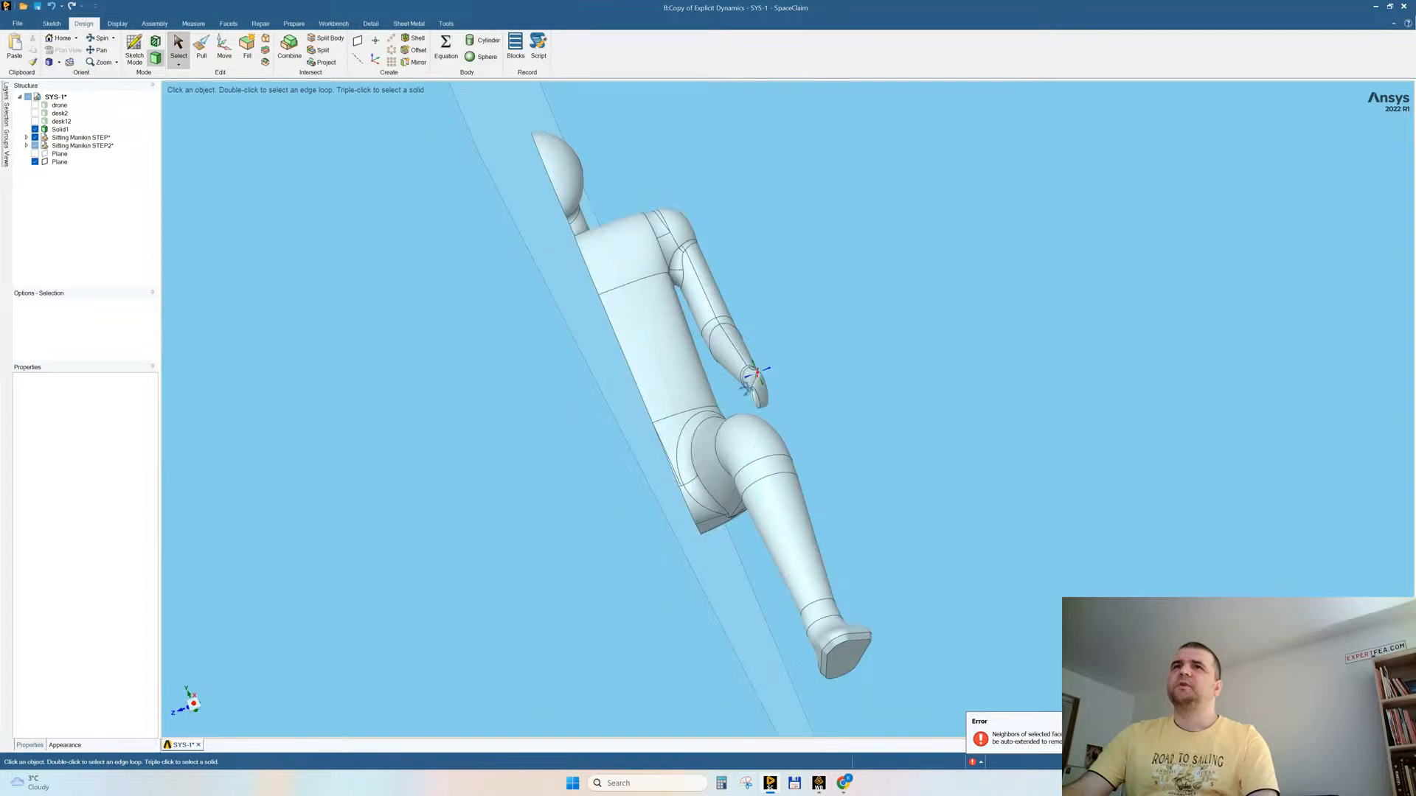
pyautogui.scroll(5, 663, 207)
pyautogui.click(476, 247)
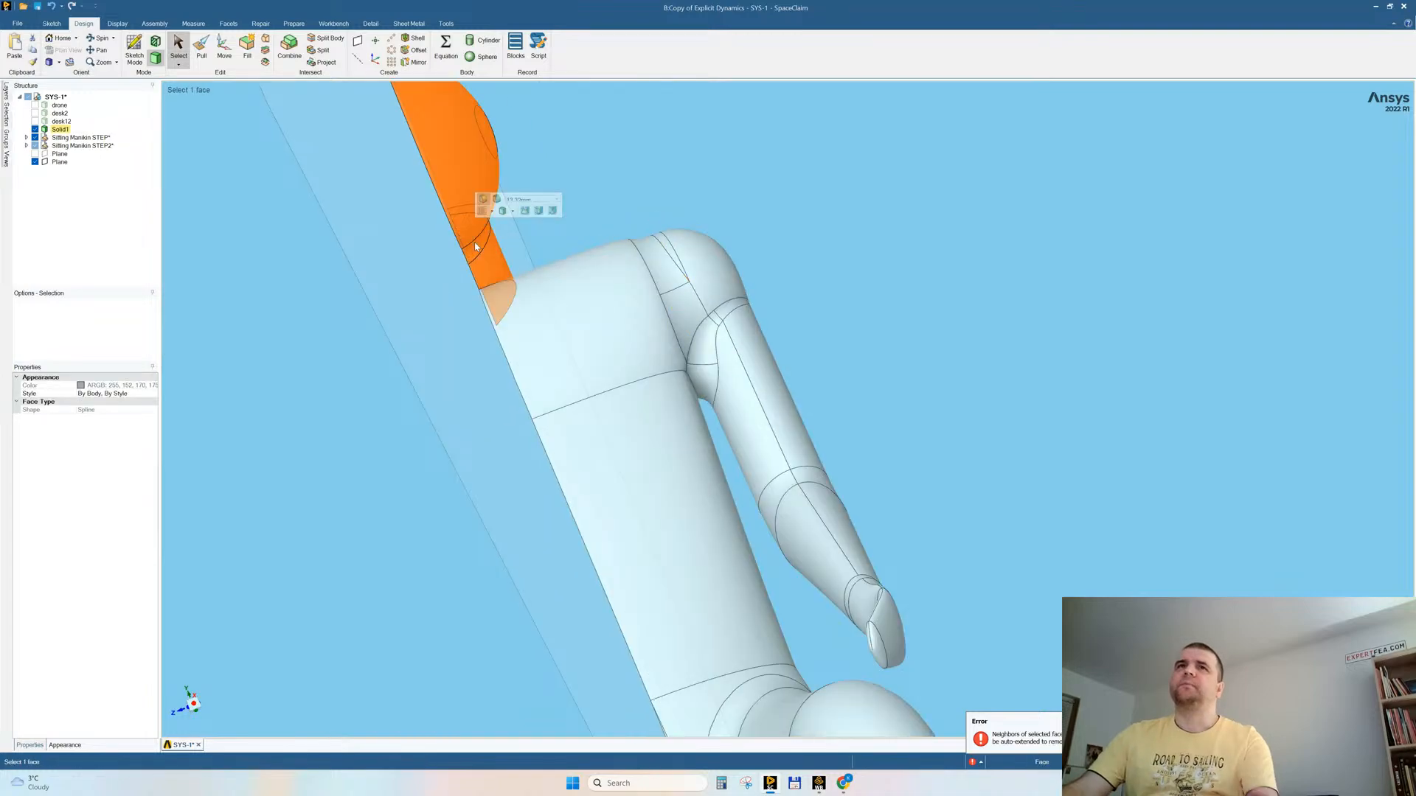
pyautogui.click(549, 207)
pyautogui.click(474, 253)
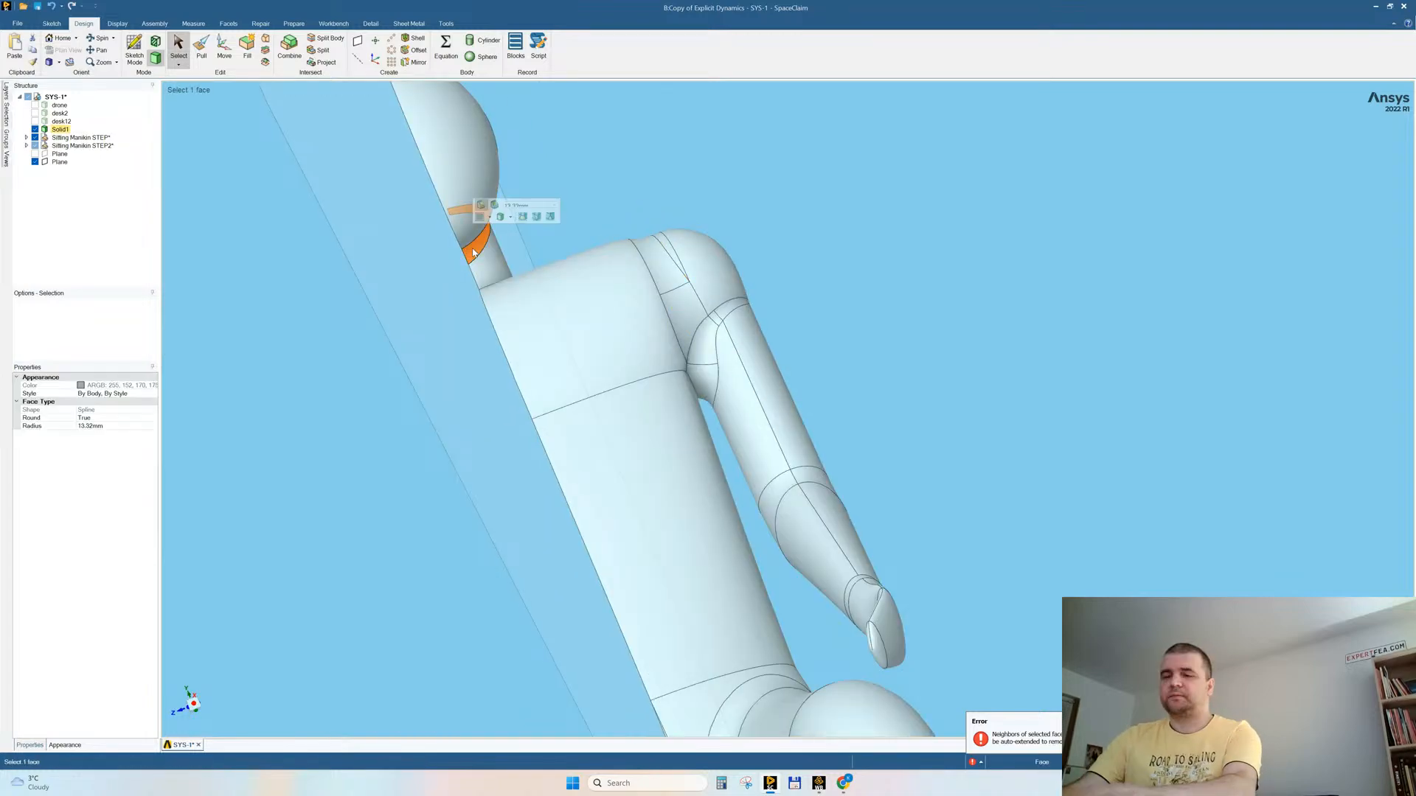
pyautogui.click(627, 212)
# Step: Try to remove the rounds around the mannequin's armpit, between the torso and the upper arm
pyautogui.moveTo(856, 224); pyautogui.dragTo(833, 244, button='middle')
pyautogui.tripleClick(691, 269)
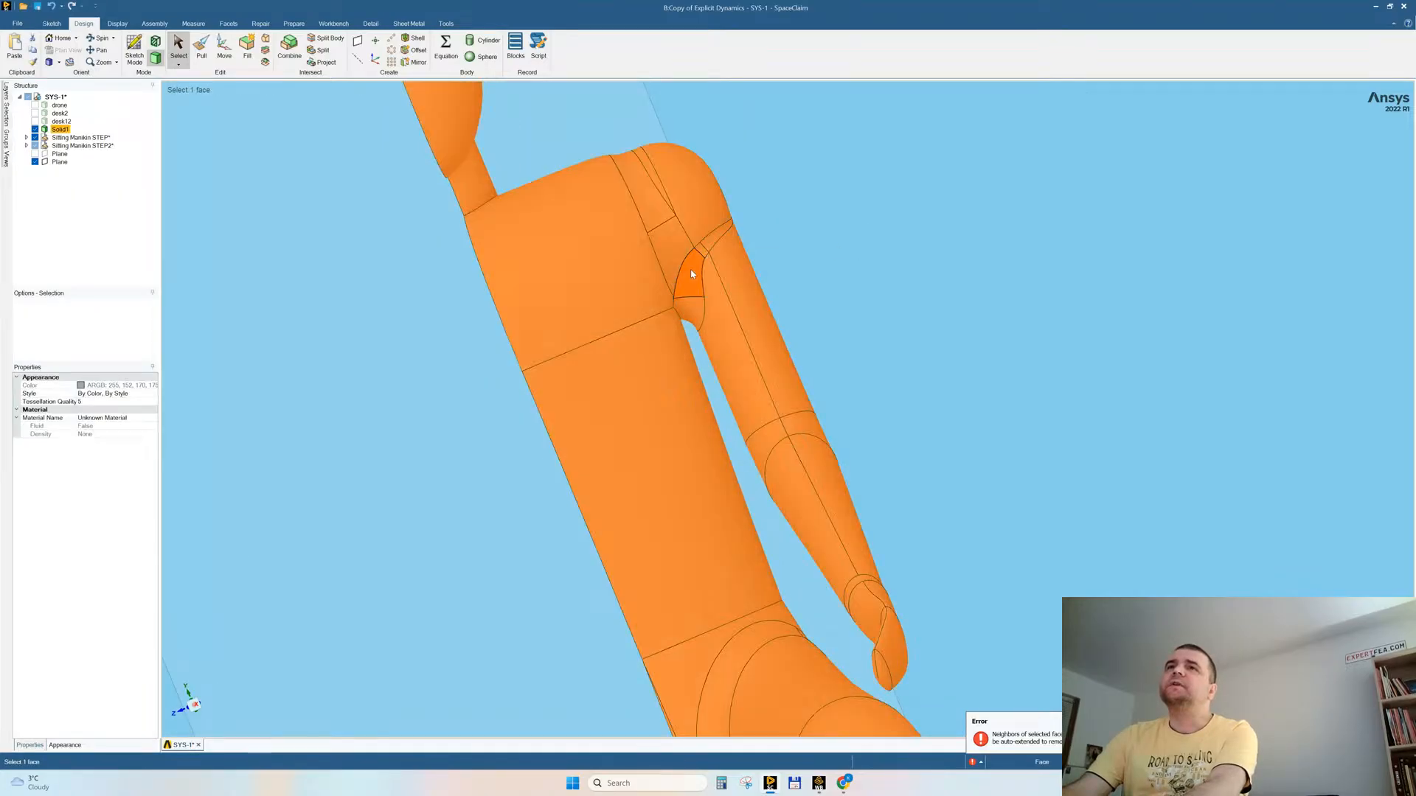
pyautogui.click(821, 280)
pyautogui.click(694, 277)
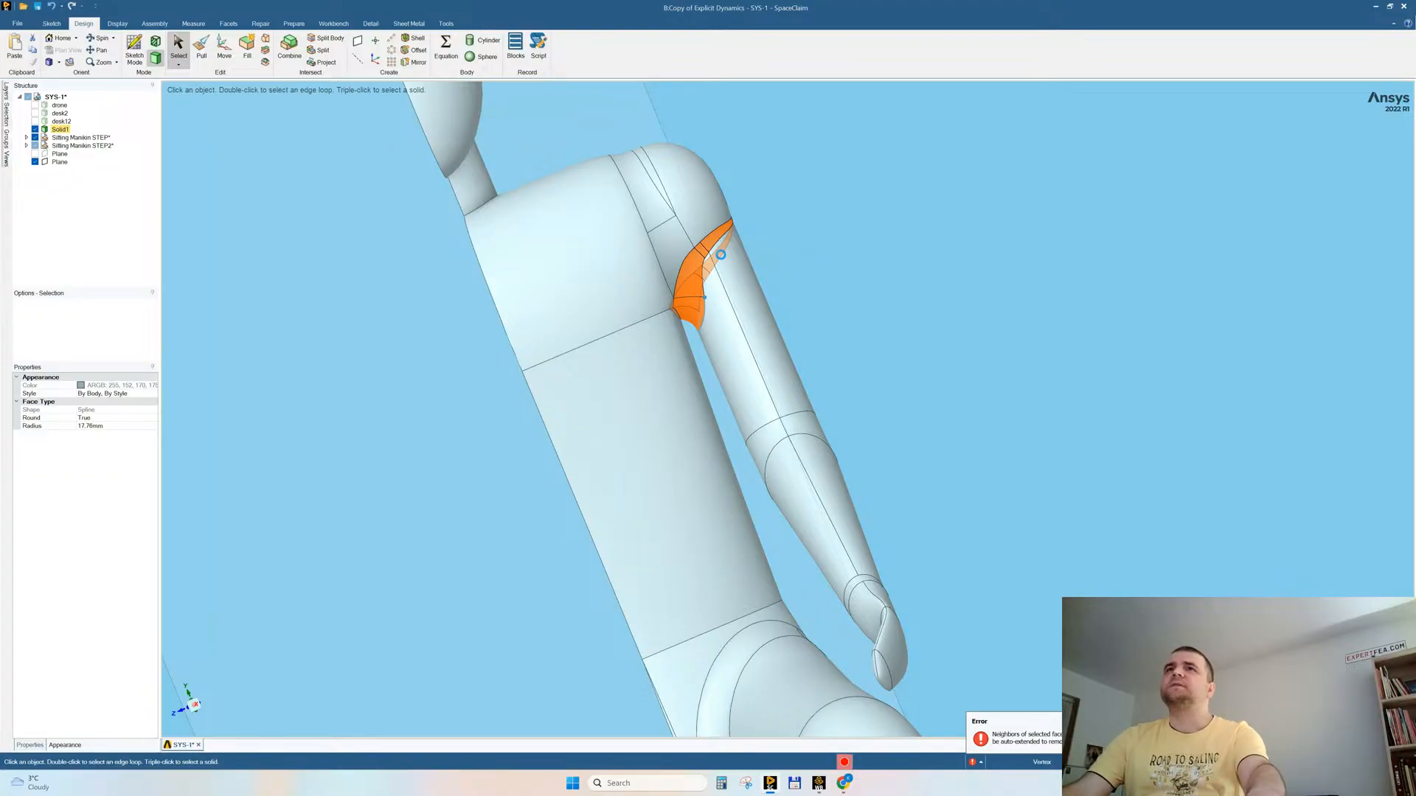
pyautogui.press('Escape')
# Step: Save the geometry and try to remove the small circular face on the outside of the mannequin's shoulder
pyautogui.moveTo(803, 246); pyautogui.dragTo(774, 258, button='middle')
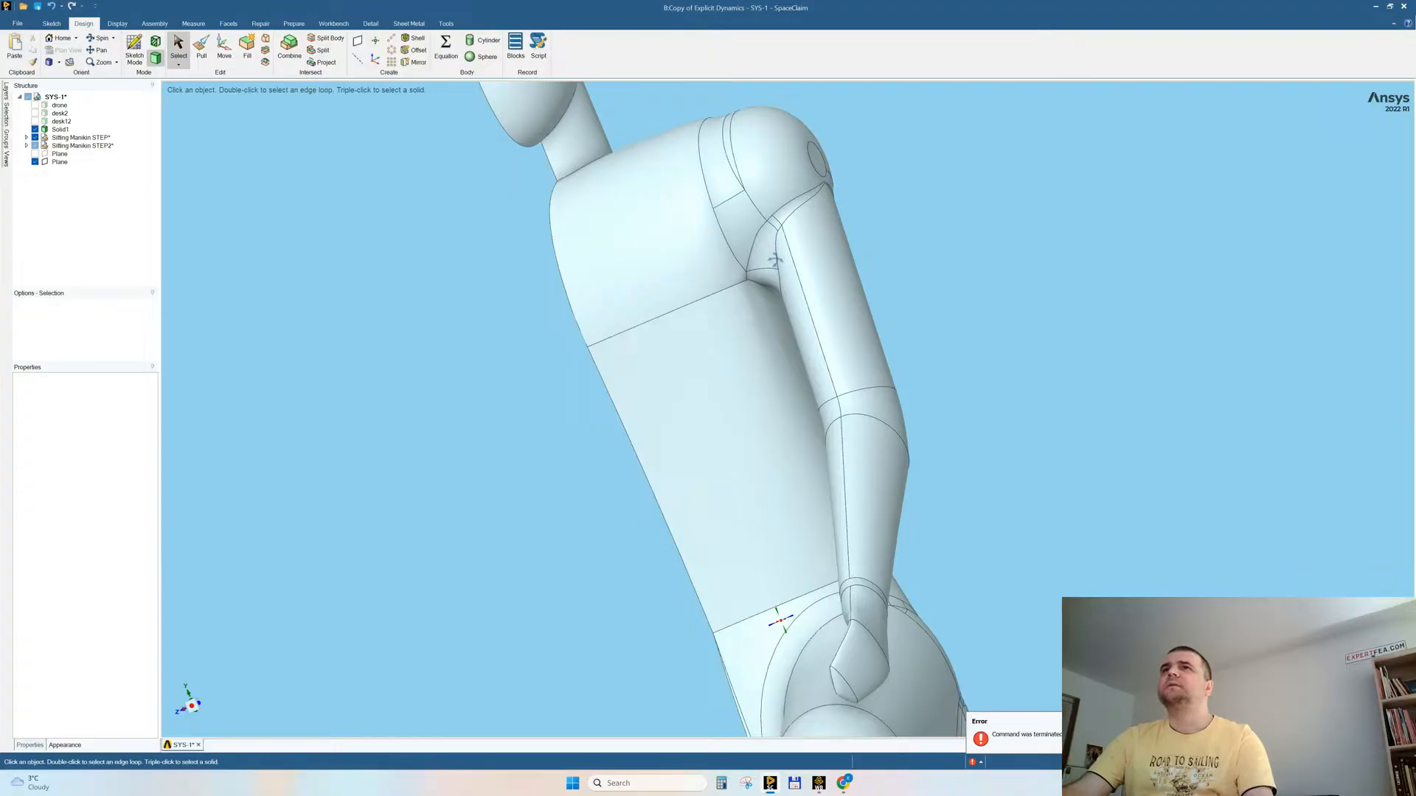
pyautogui.hotkey('ctrl', 's')
pyautogui.click(754, 367)
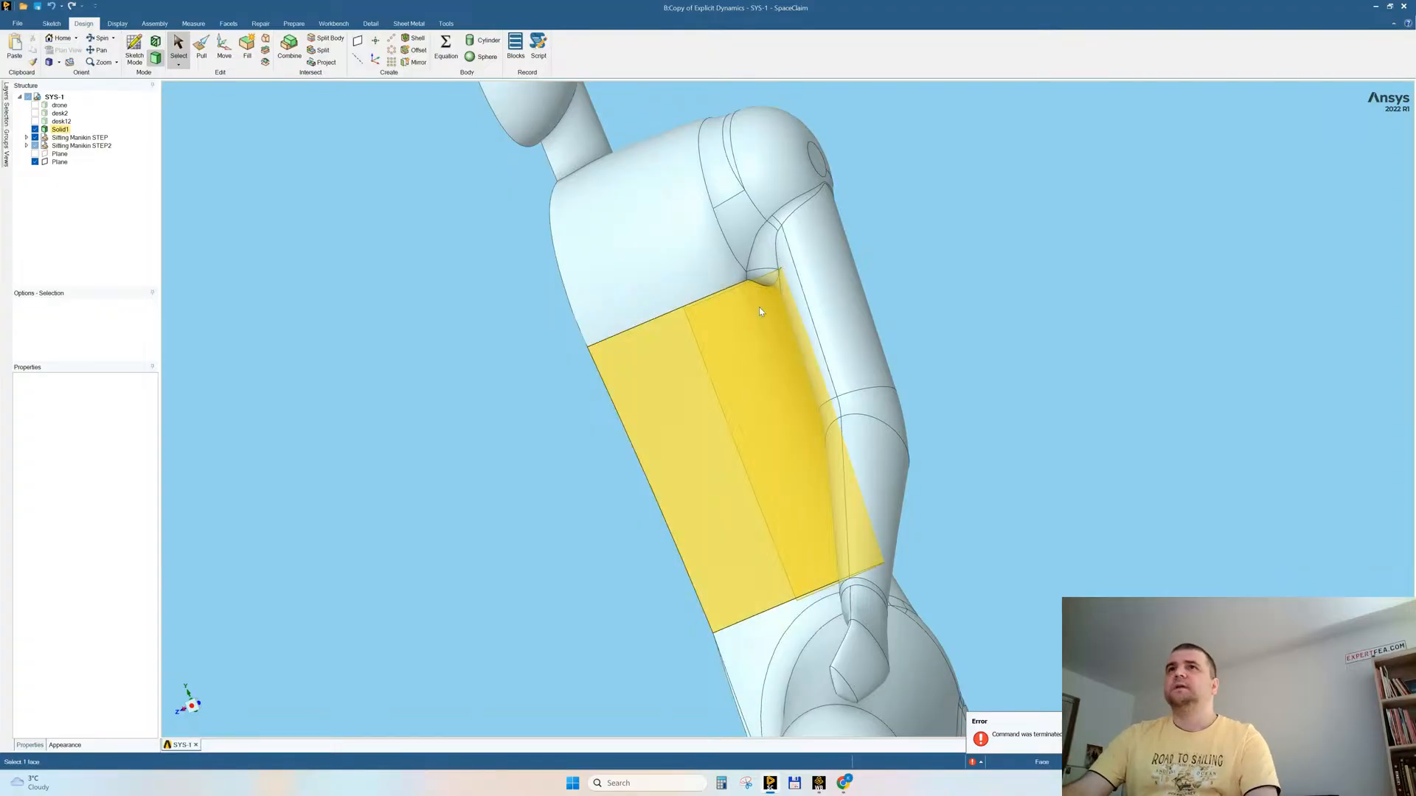
pyautogui.moveTo(754, 367); pyautogui.dragTo(805, 171, button='middle')
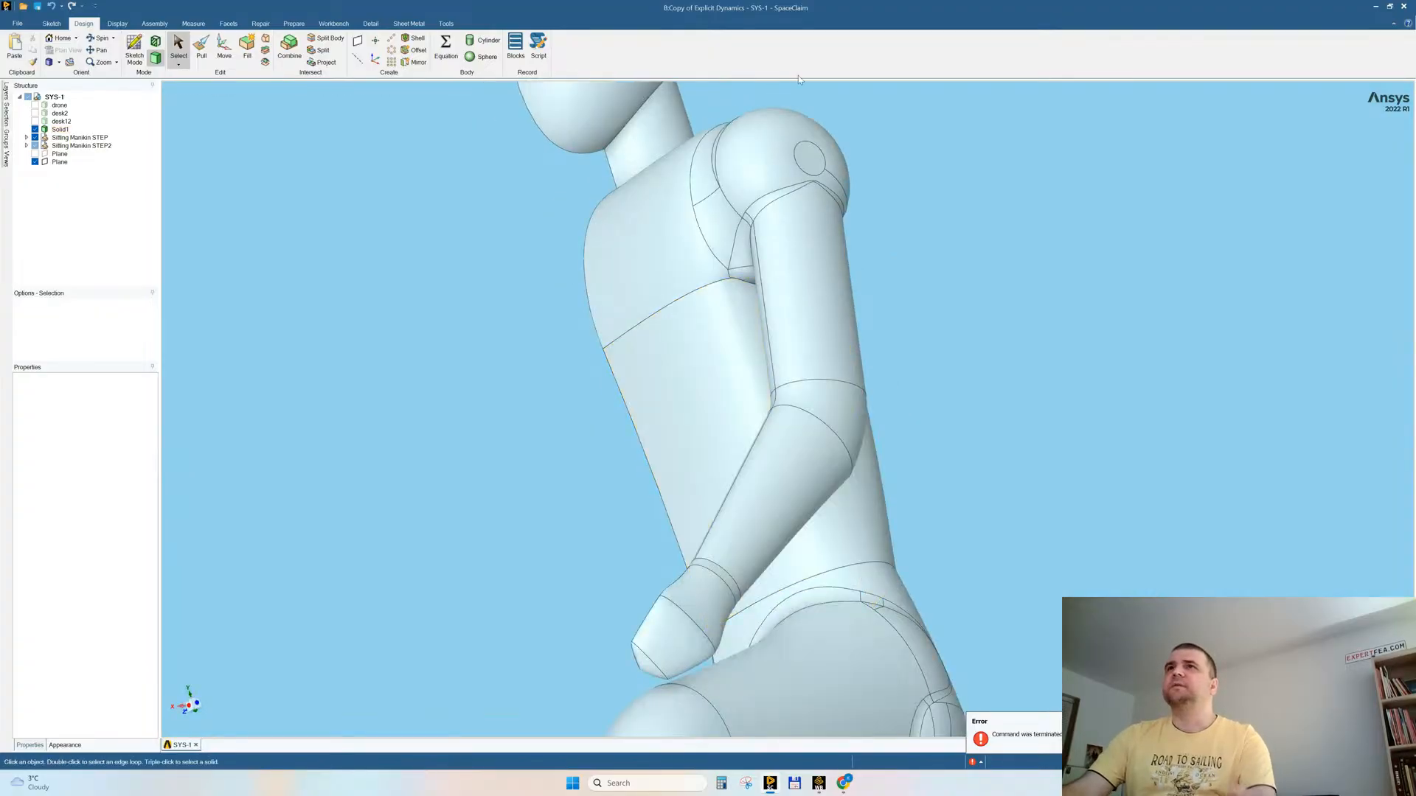
pyautogui.click(805, 170)
pyautogui.press('Delete')
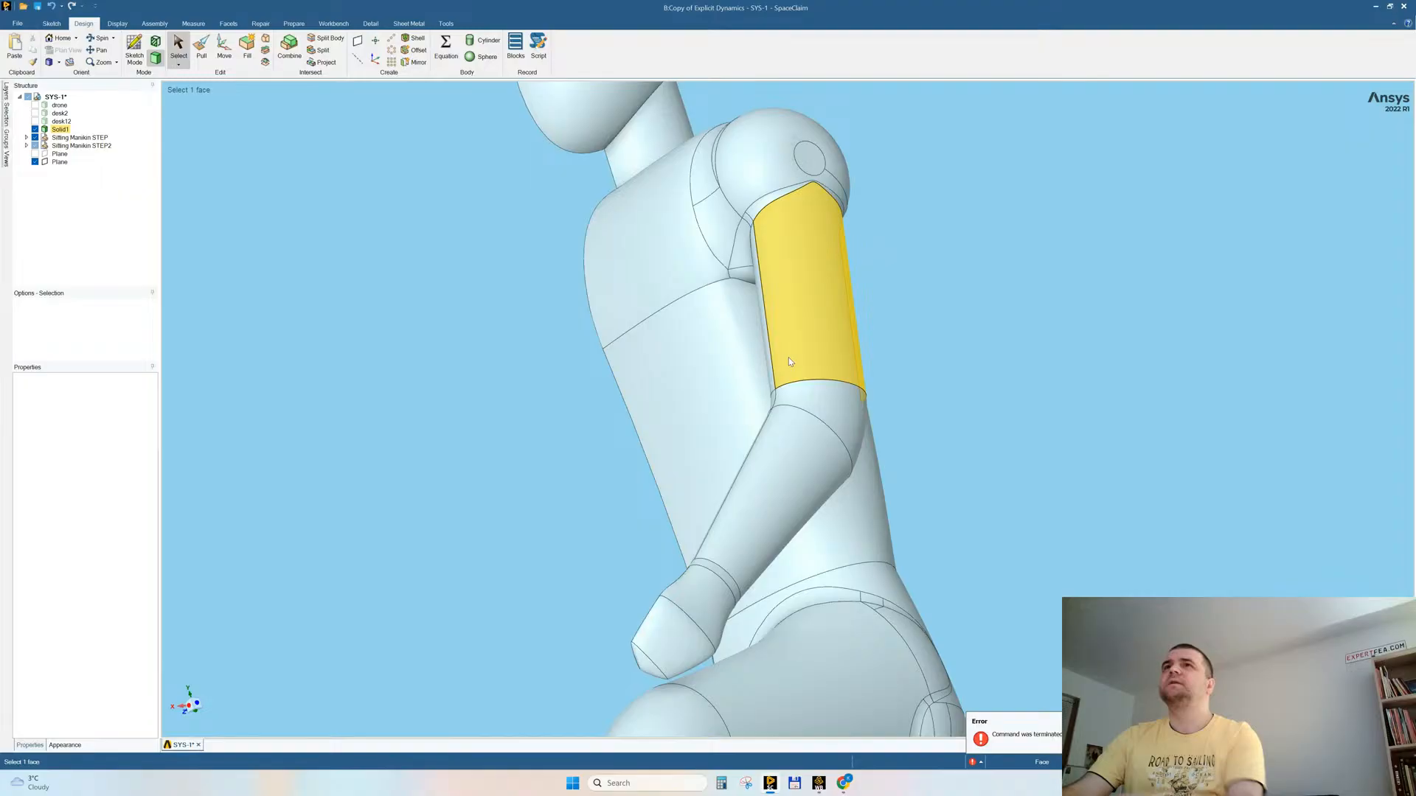
# Step: Remove the small ear face from the side of the mannequin's head
pyautogui.scroll(-4, 742, 404)
pyautogui.click(695, 226)
pyautogui.click(694, 226)
pyautogui.press('Delete')
pyautogui.click(774, 293)
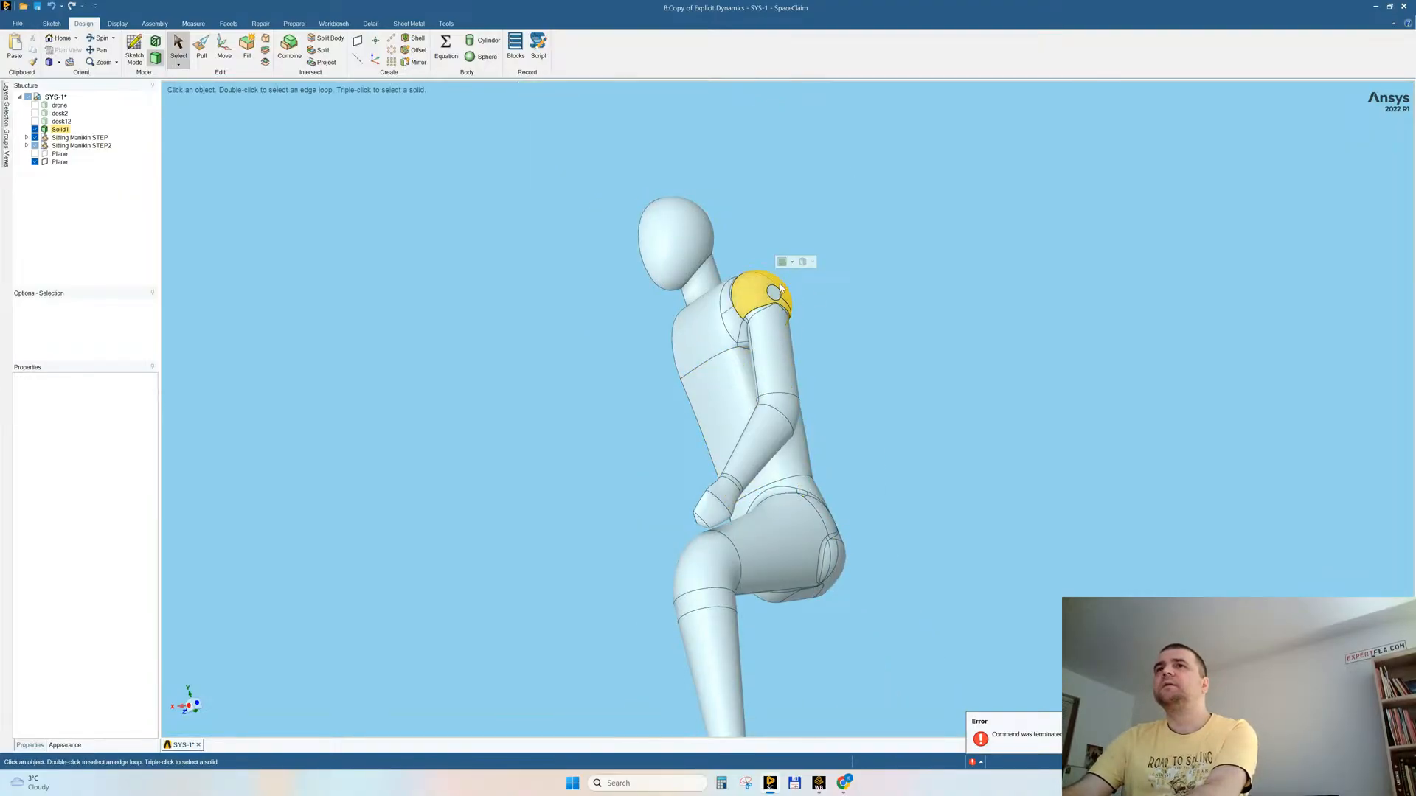
pyautogui.click(837, 287)
# Step: Try to remove the narrow band face at the mannequin's wrist and the end face of the hand
pyautogui.moveTo(826, 326); pyautogui.dragTo(829, 356, button='middle')
pyautogui.scroll(5, 839, 586)
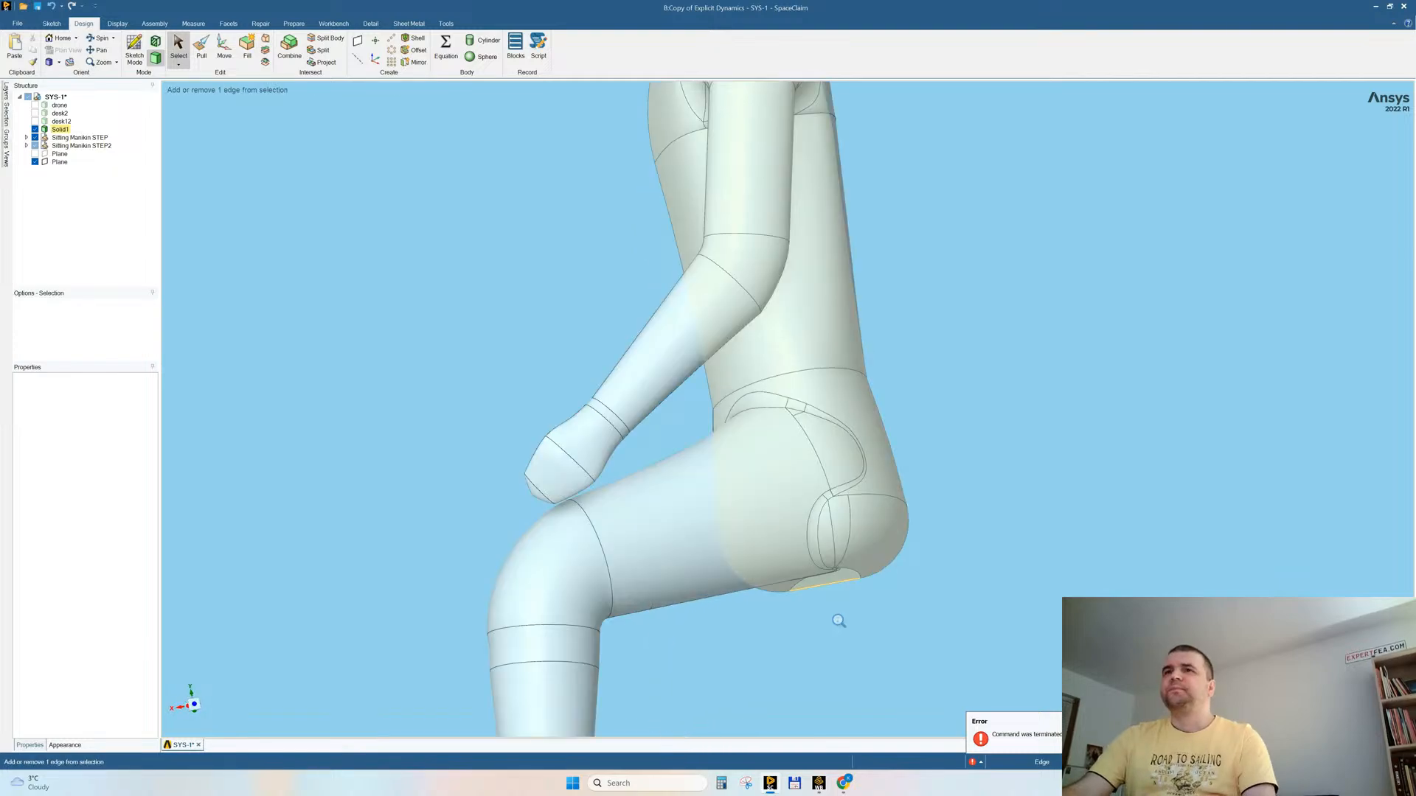
pyautogui.click(586, 403)
pyautogui.press('Delete')
pyautogui.click(487, 480)
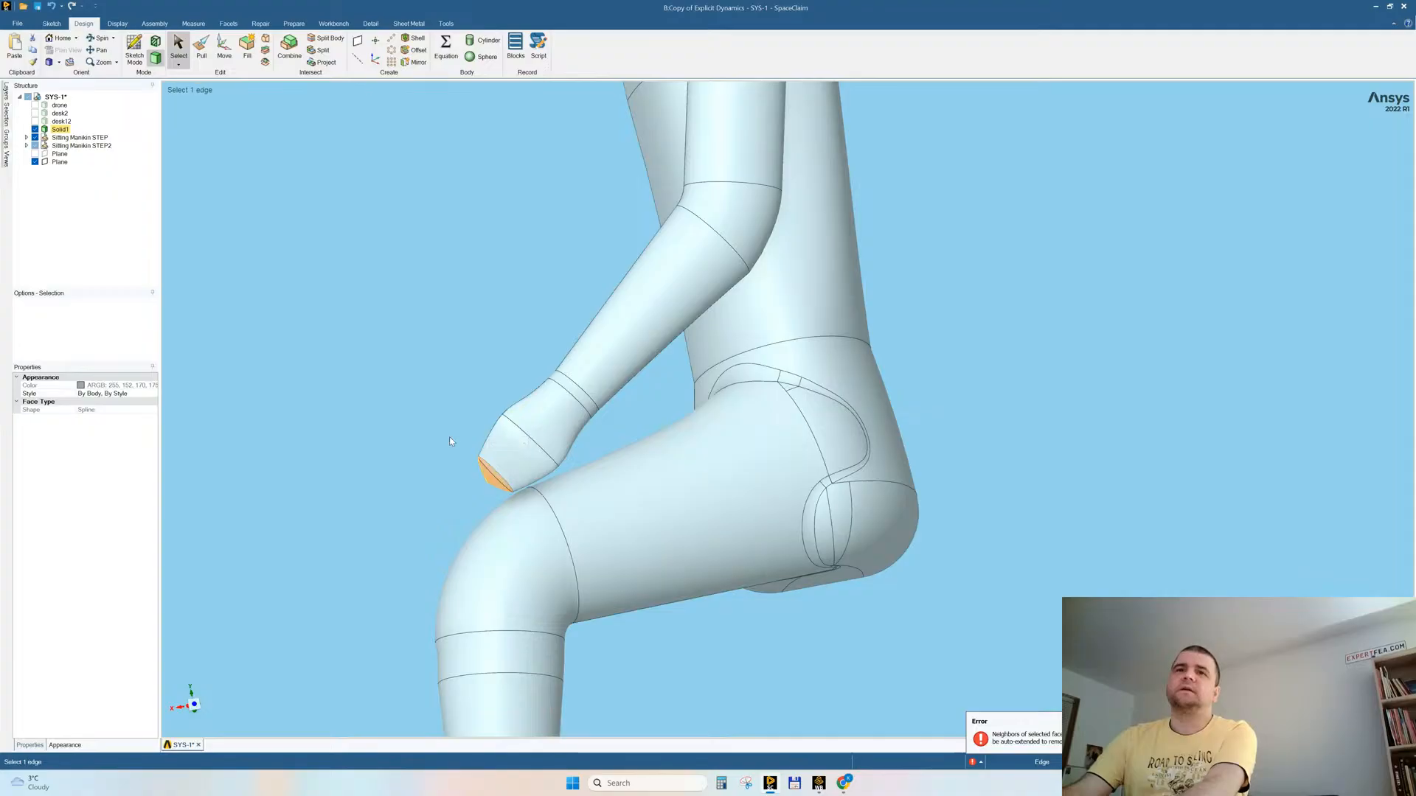
pyautogui.press('Delete')
pyautogui.moveTo(465, 440)
pyautogui.mouseDown(button='middle')
pyautogui.moveTo(588, 427)
pyautogui.moveTo(423, 448)
pyautogui.moveTo(444, 446)
pyautogui.mouseUp(button='middle')
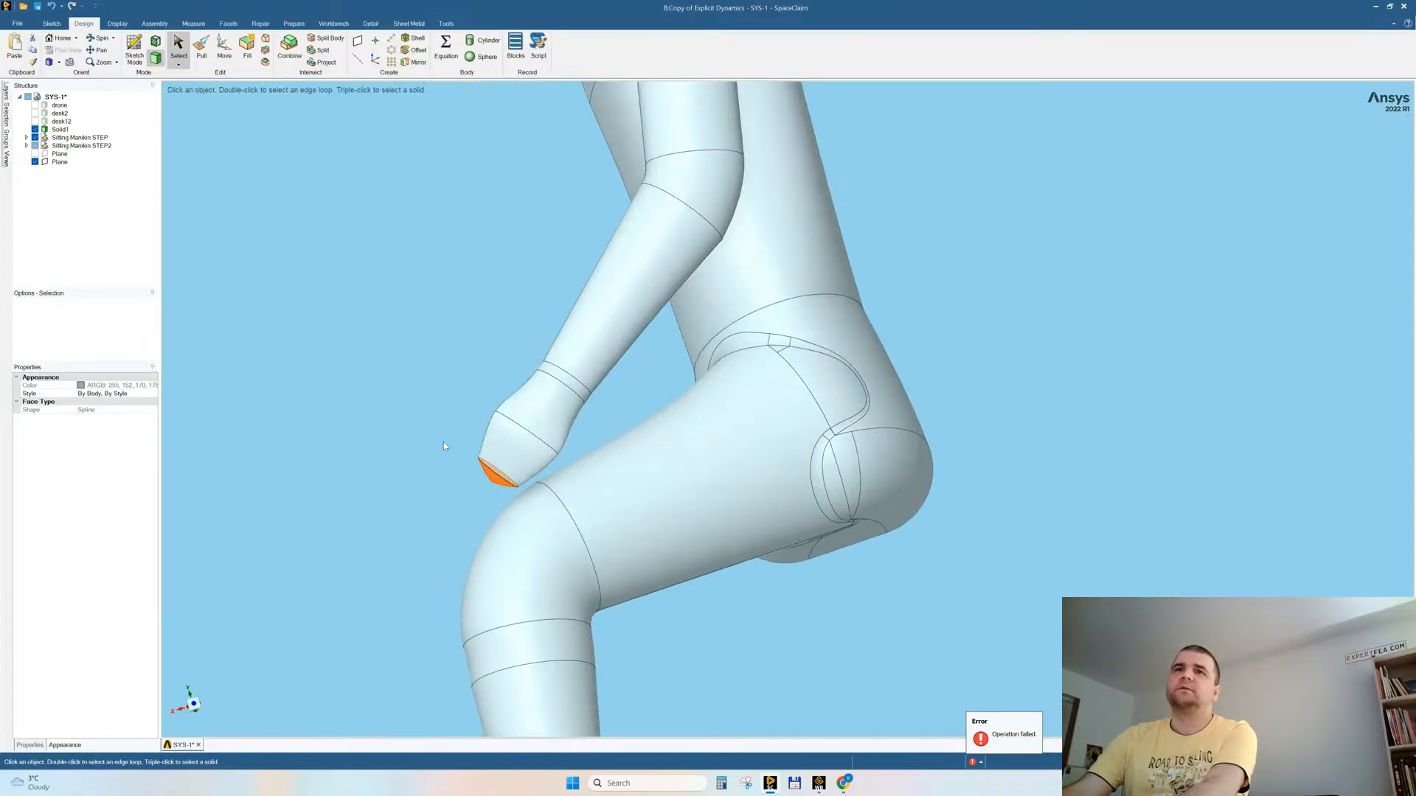
# Step: Remove the complete chain of narrow fillet faces around the joint between the mannequin's thigh and pelvis
pyautogui.click(763, 341)
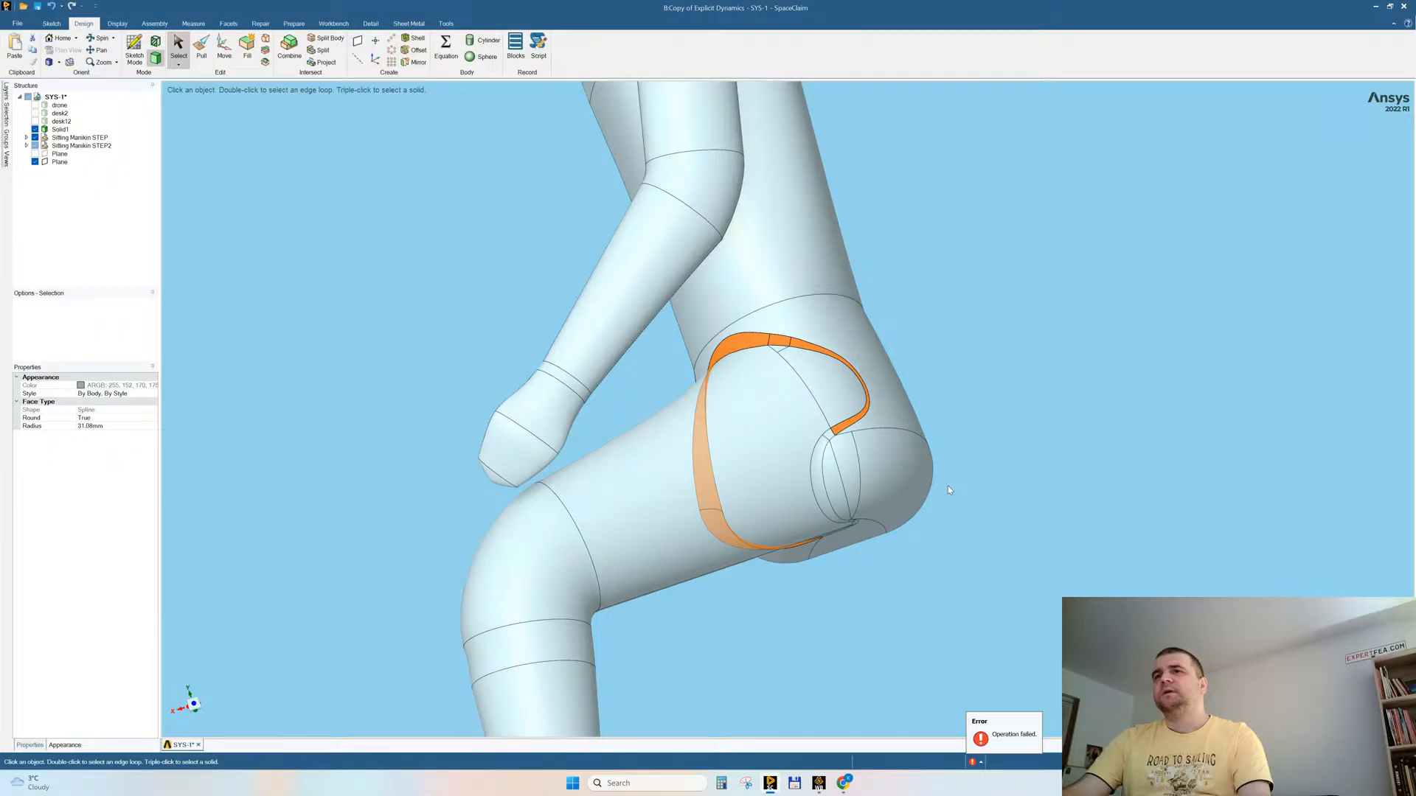
pyautogui.moveTo(948, 485); pyautogui.dragTo(943, 397, button='middle')
pyautogui.scroll(7, 859, 430)
pyautogui.keyDown('ctrl'); pyautogui.click(683, 599); pyautogui.keyUp('ctrl')
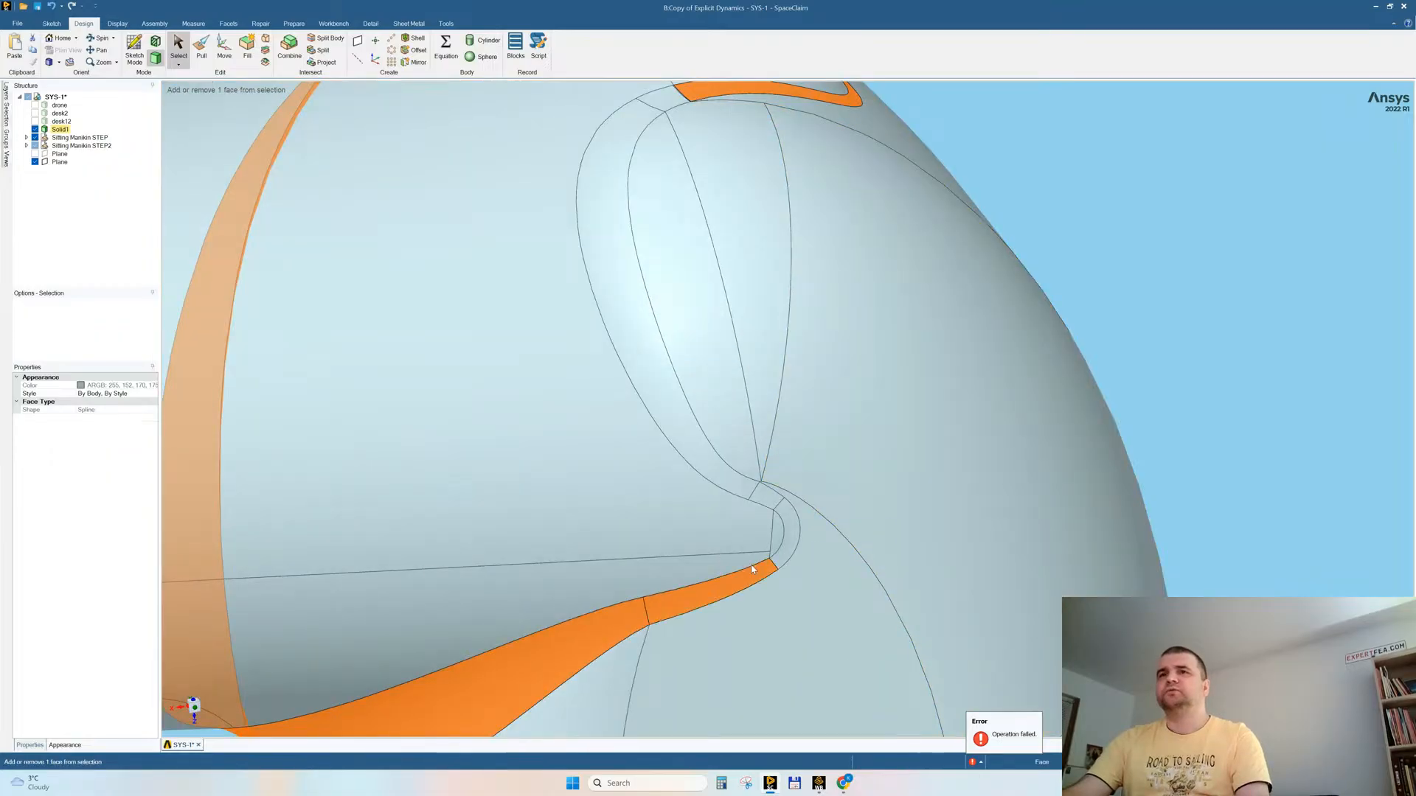
pyautogui.keyDown('ctrl'); pyautogui.click(786, 531); pyautogui.keyUp('ctrl')
pyautogui.keyDown('ctrl'); pyautogui.click(766, 495); pyautogui.keyUp('ctrl')
pyautogui.keyDown('ctrl'); pyautogui.click(720, 470); pyautogui.keyUp('ctrl')
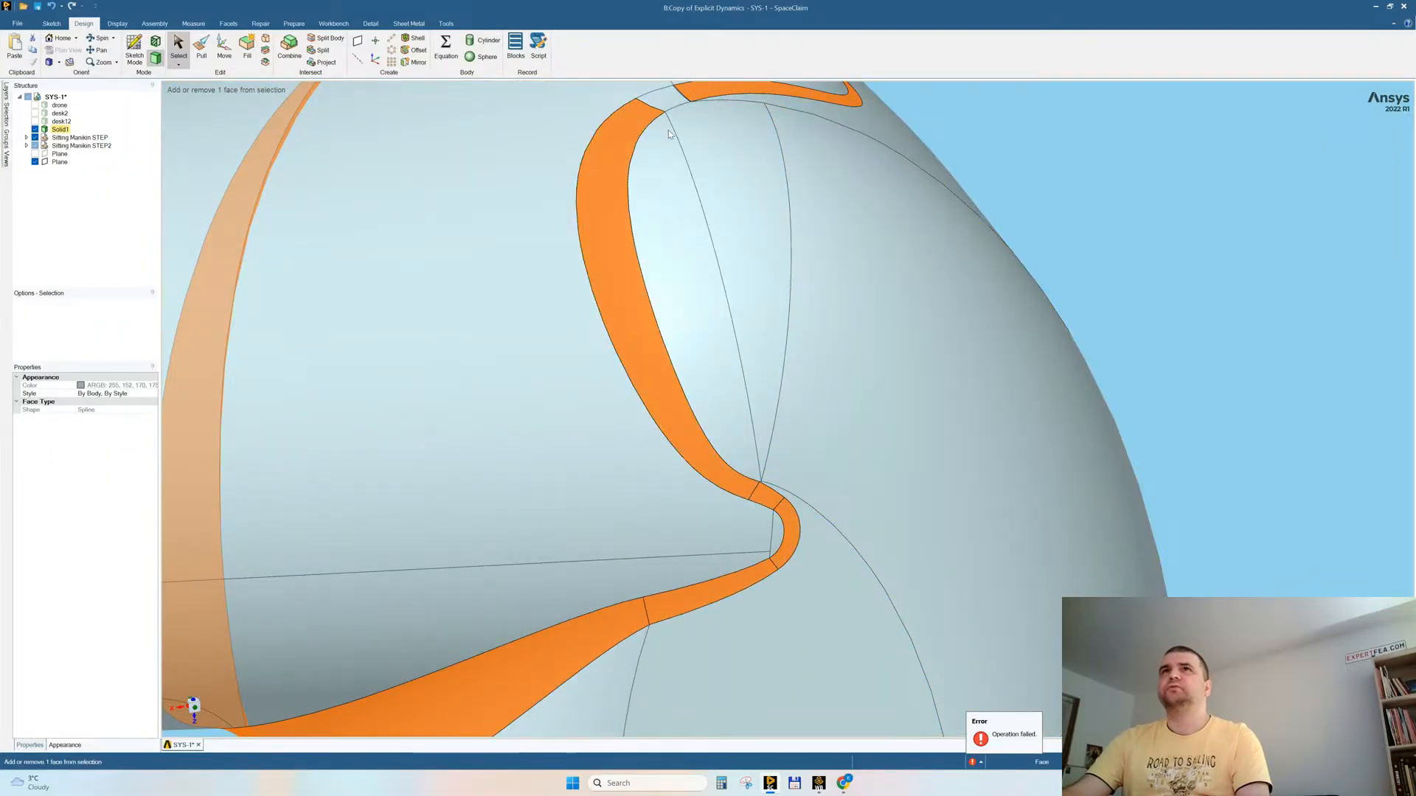
pyautogui.scroll(4, 705, 241)
pyautogui.scroll(-4, 698, 187)
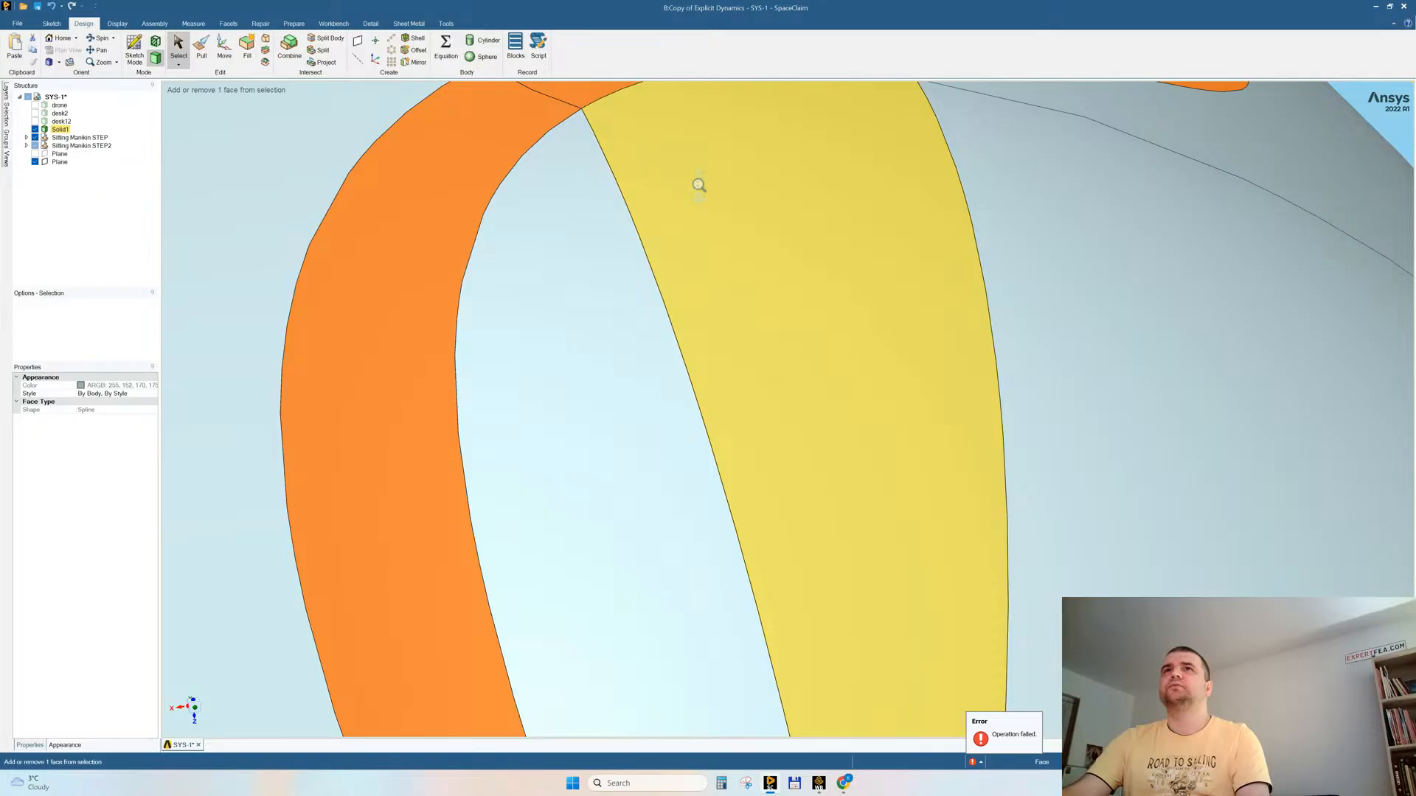
pyautogui.scroll(5, 625, 107)
pyautogui.keyDown('shift'); pyautogui.moveTo(1137, 266); pyautogui.dragTo(630, 558, button='middle'); pyautogui.keyUp('shift')
pyautogui.keyDown('ctrl'); pyautogui.click(919, 296); pyautogui.keyUp('ctrl')
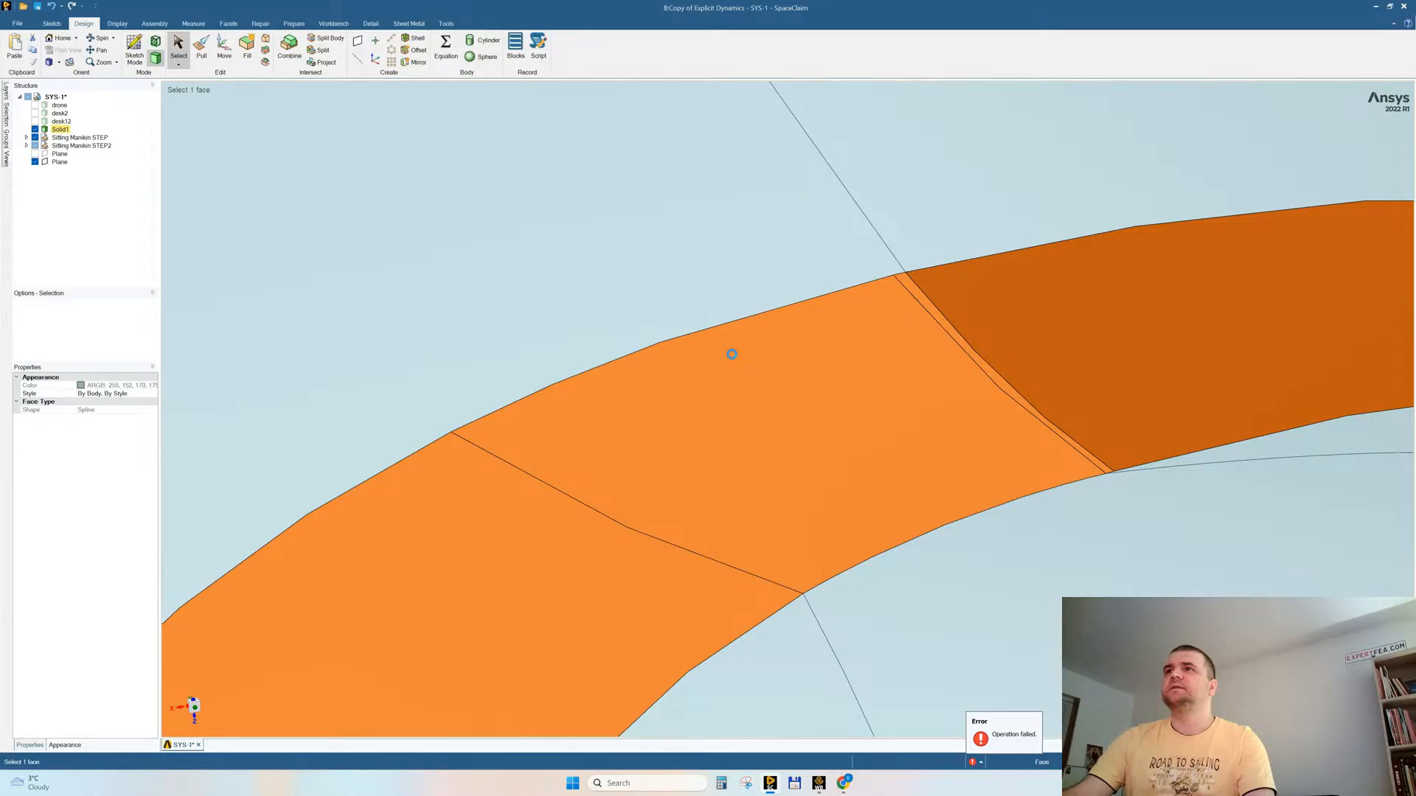
# Step: Remove the thin sliver face along the cut edge at the front of the half mannequin's lower torso
pyautogui.scroll(-6, 734, 354)
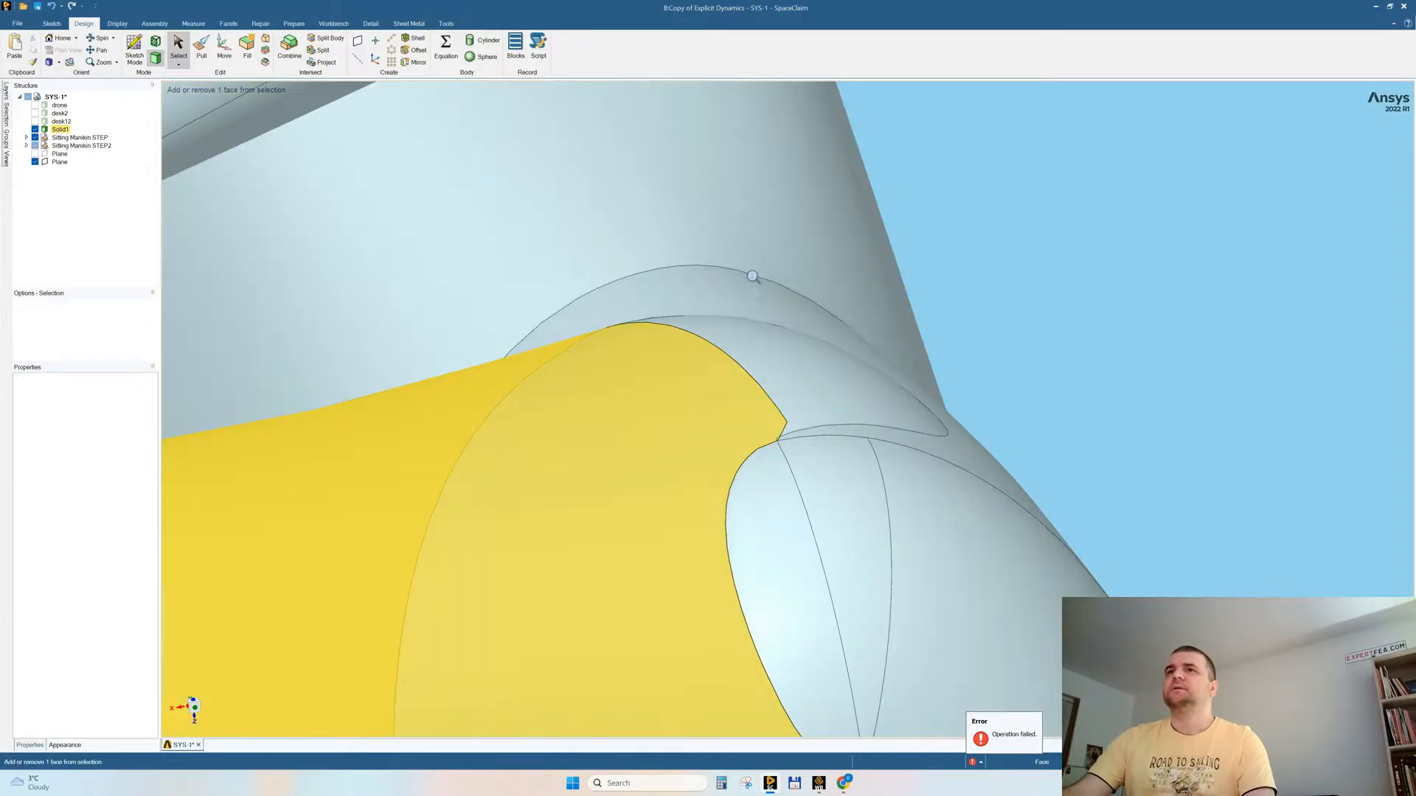
pyautogui.scroll(10, 812, 560)
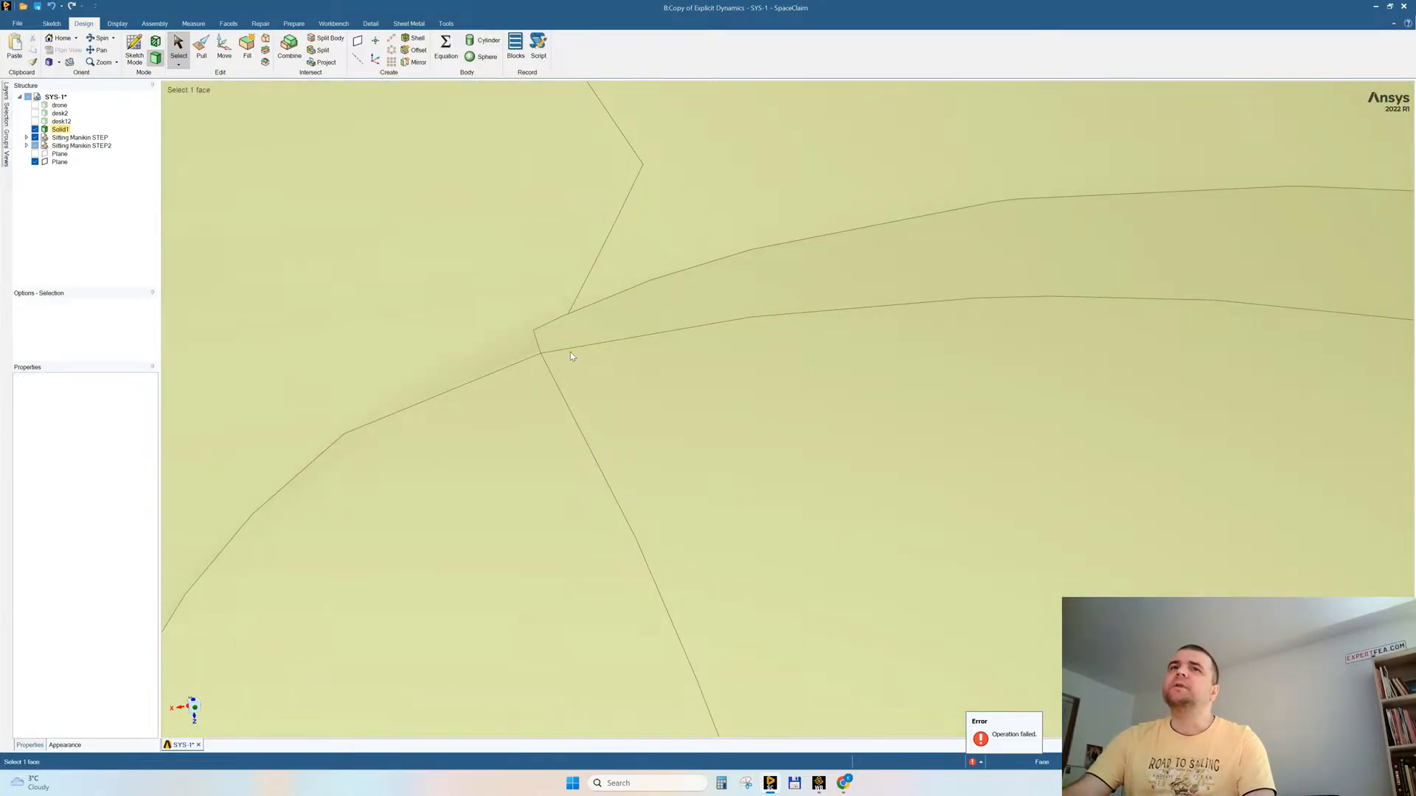
pyautogui.scroll(-10, 571, 357)
pyautogui.moveTo(815, 170); pyautogui.dragTo(949, 322, button='middle')
pyautogui.moveTo(954, 222); pyautogui.dragTo(917, 199, button='middle')
pyautogui.scroll(-5, 876, 339)
pyautogui.click(872, 352)
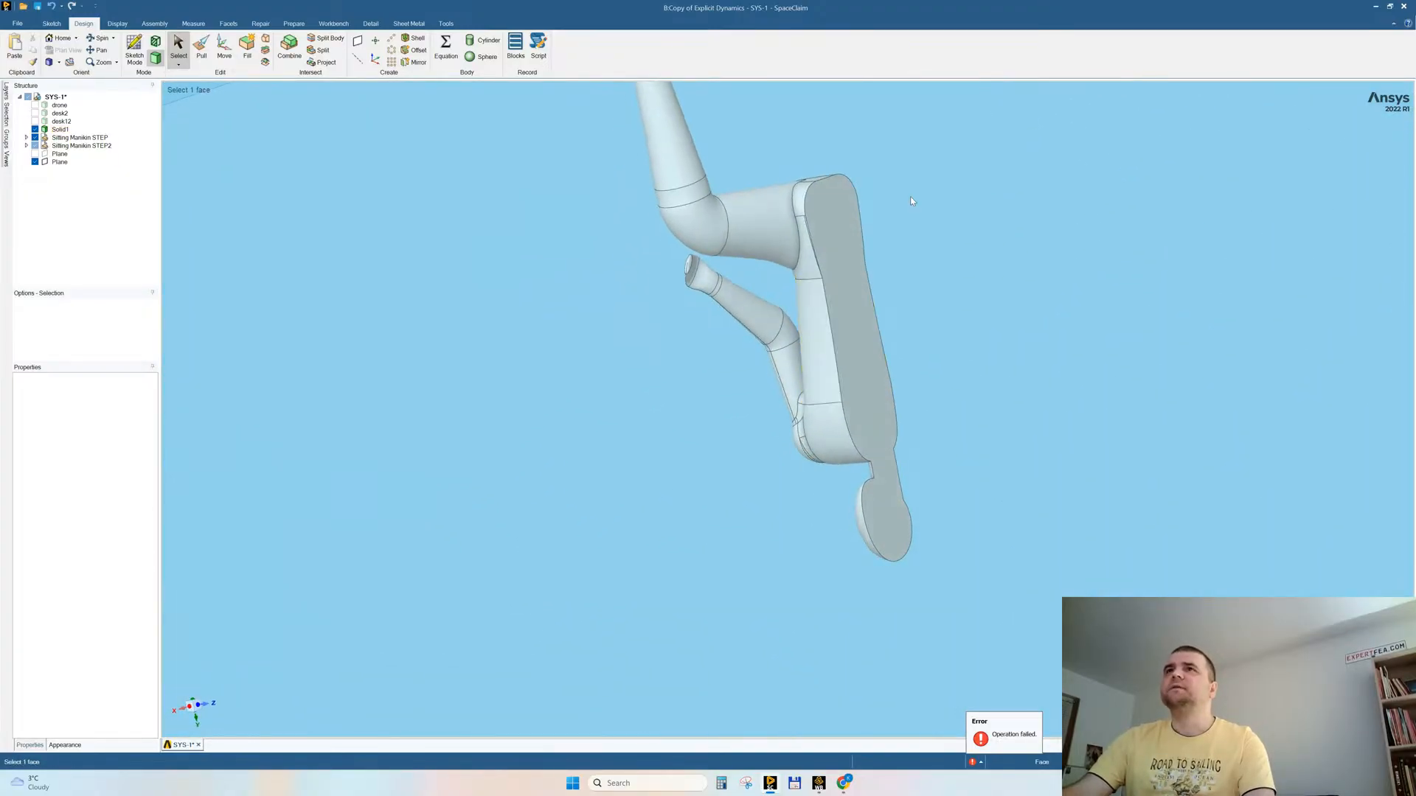
pyautogui.scroll(8, 803, 253)
pyautogui.moveTo(828, 319); pyautogui.dragTo(888, 174, button='middle')
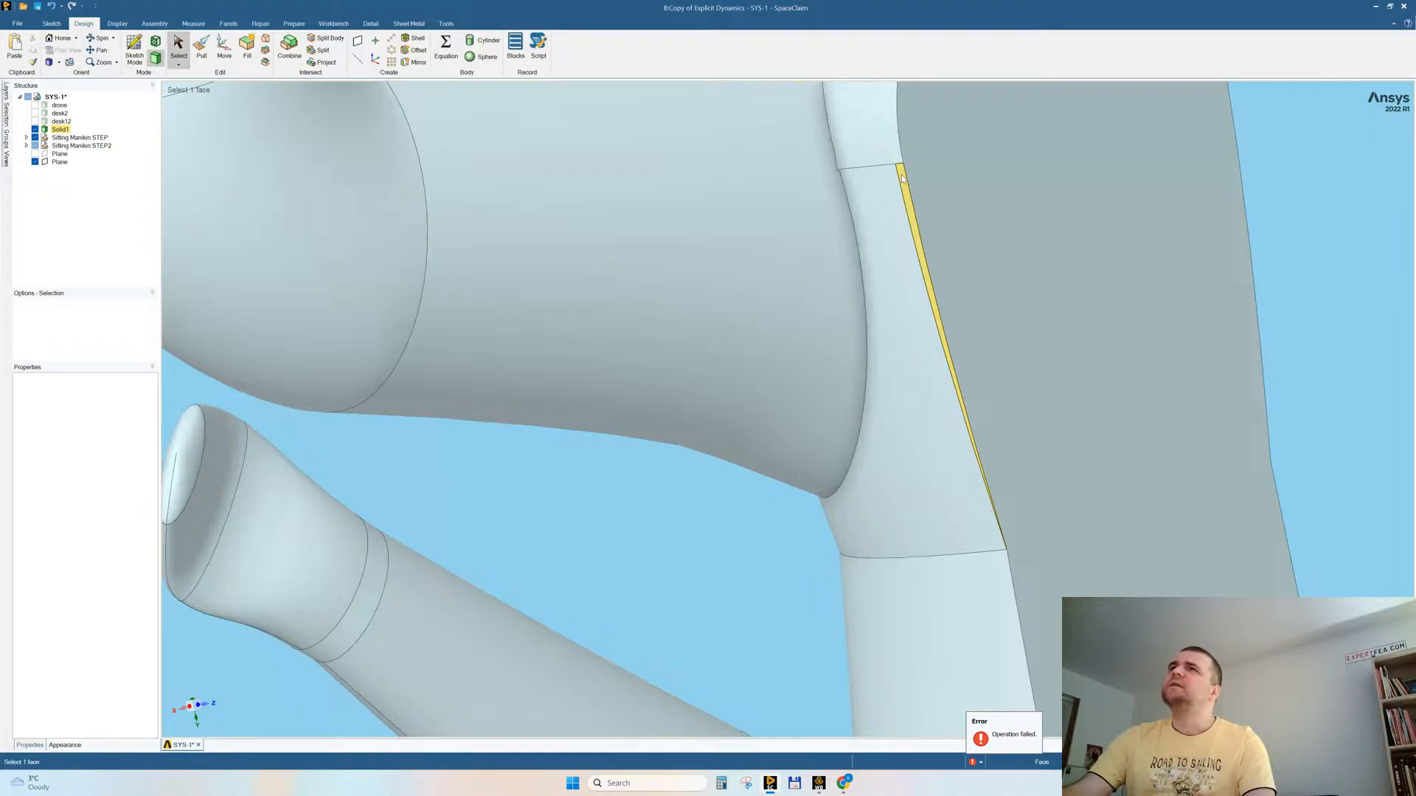
pyautogui.click(902, 177)
pyautogui.press('Delete')
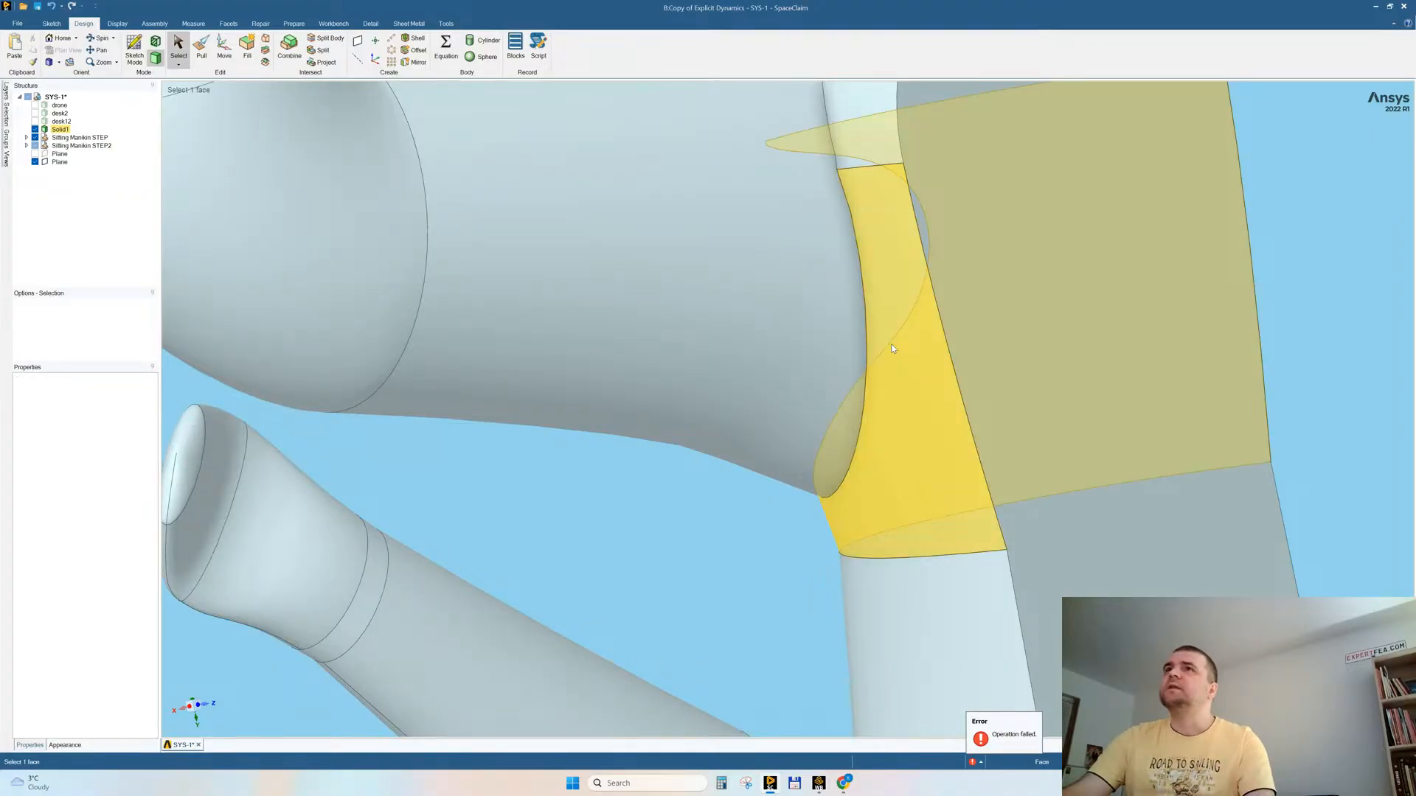
# Step: Mirror the half mannequin about its flat cut face with Merge mirrored objects enabled
pyautogui.scroll(-8, 837, 303)
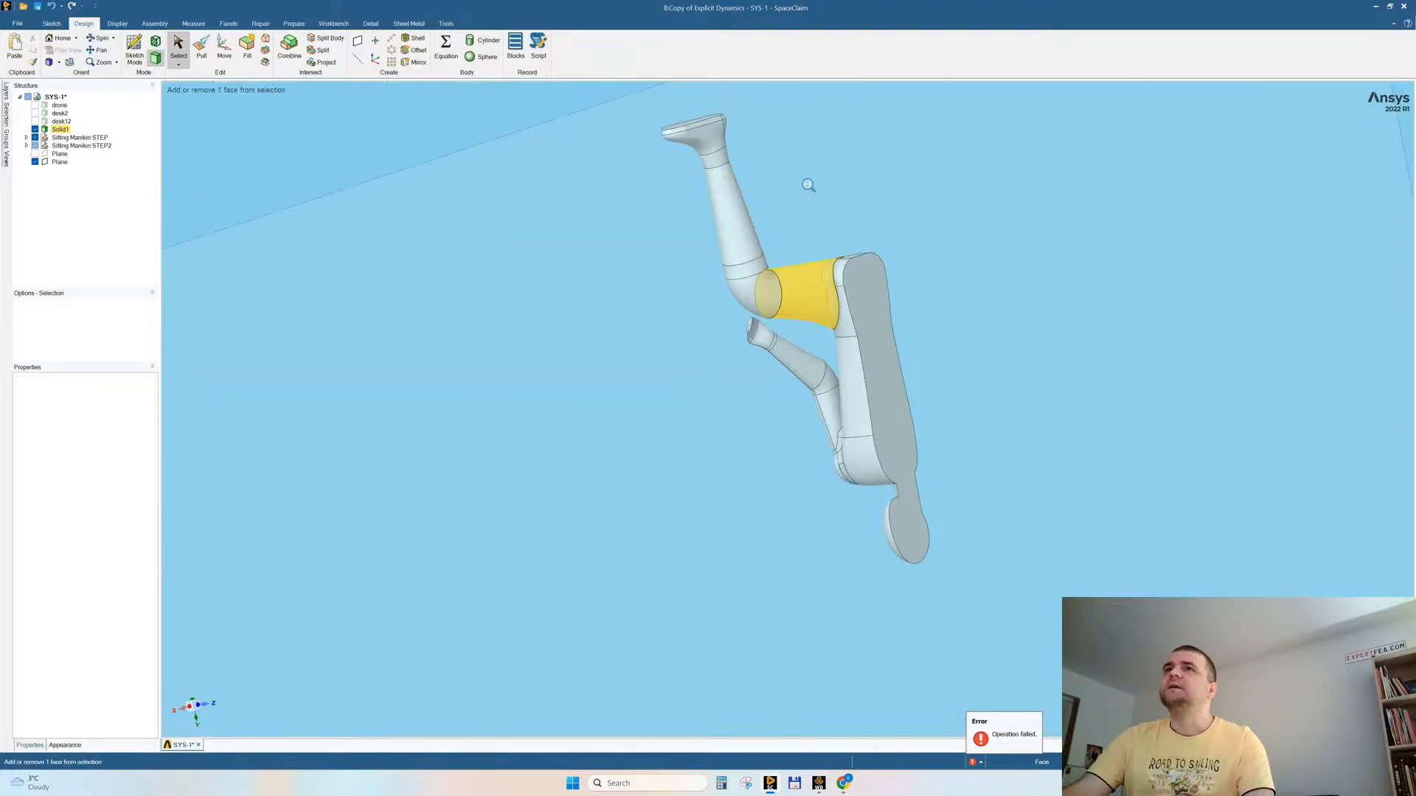
pyautogui.click(414, 62)
pyautogui.click(874, 294)
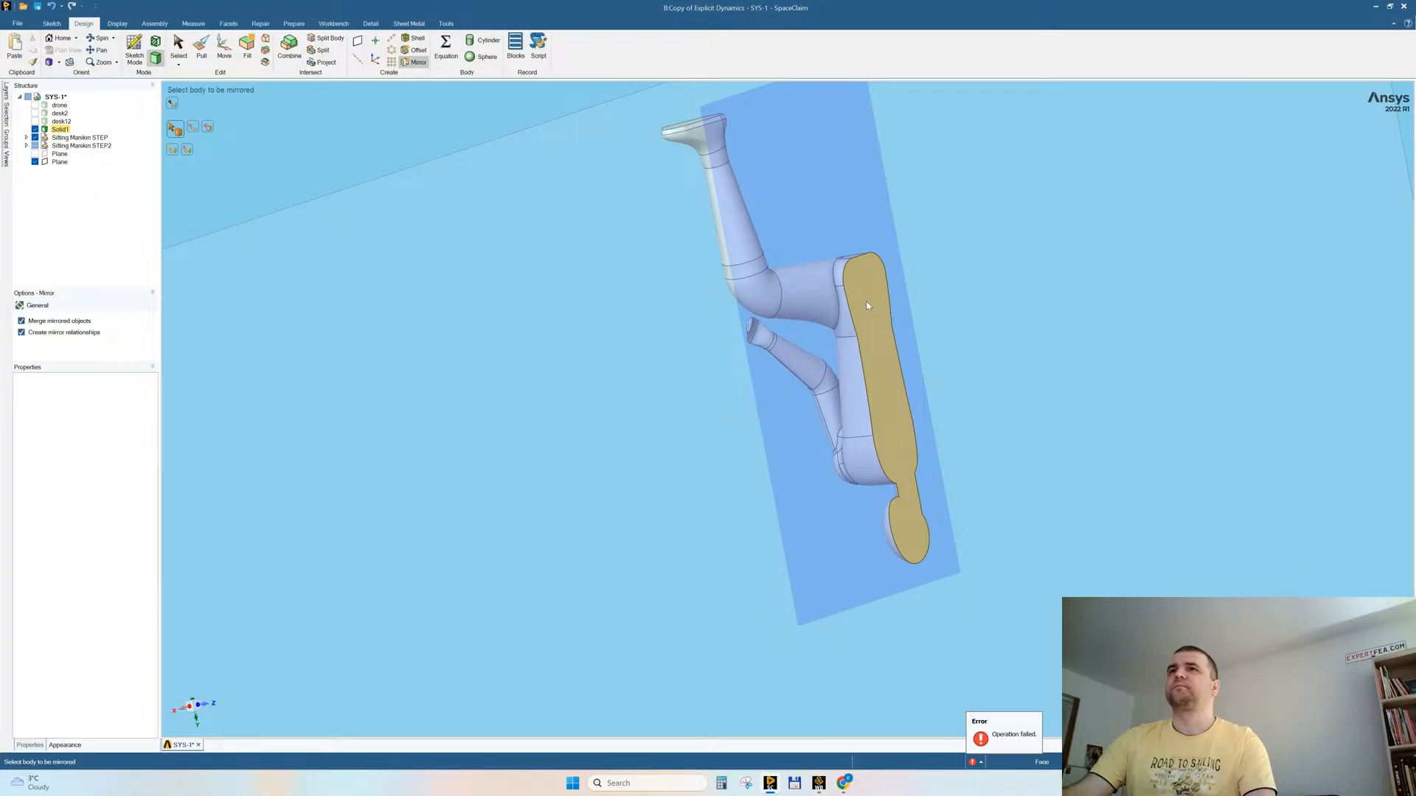
pyautogui.click(811, 302)
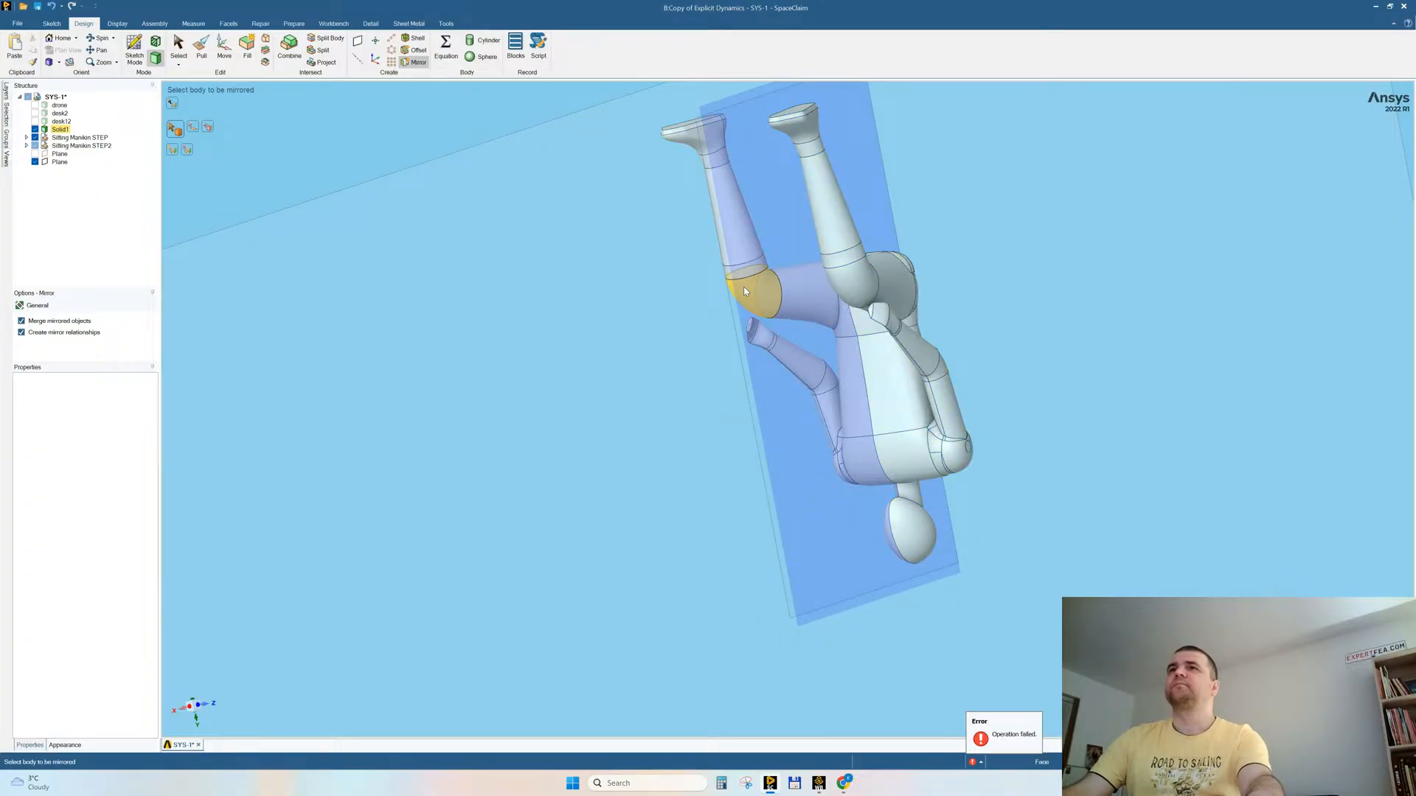
pyautogui.press('Escape')
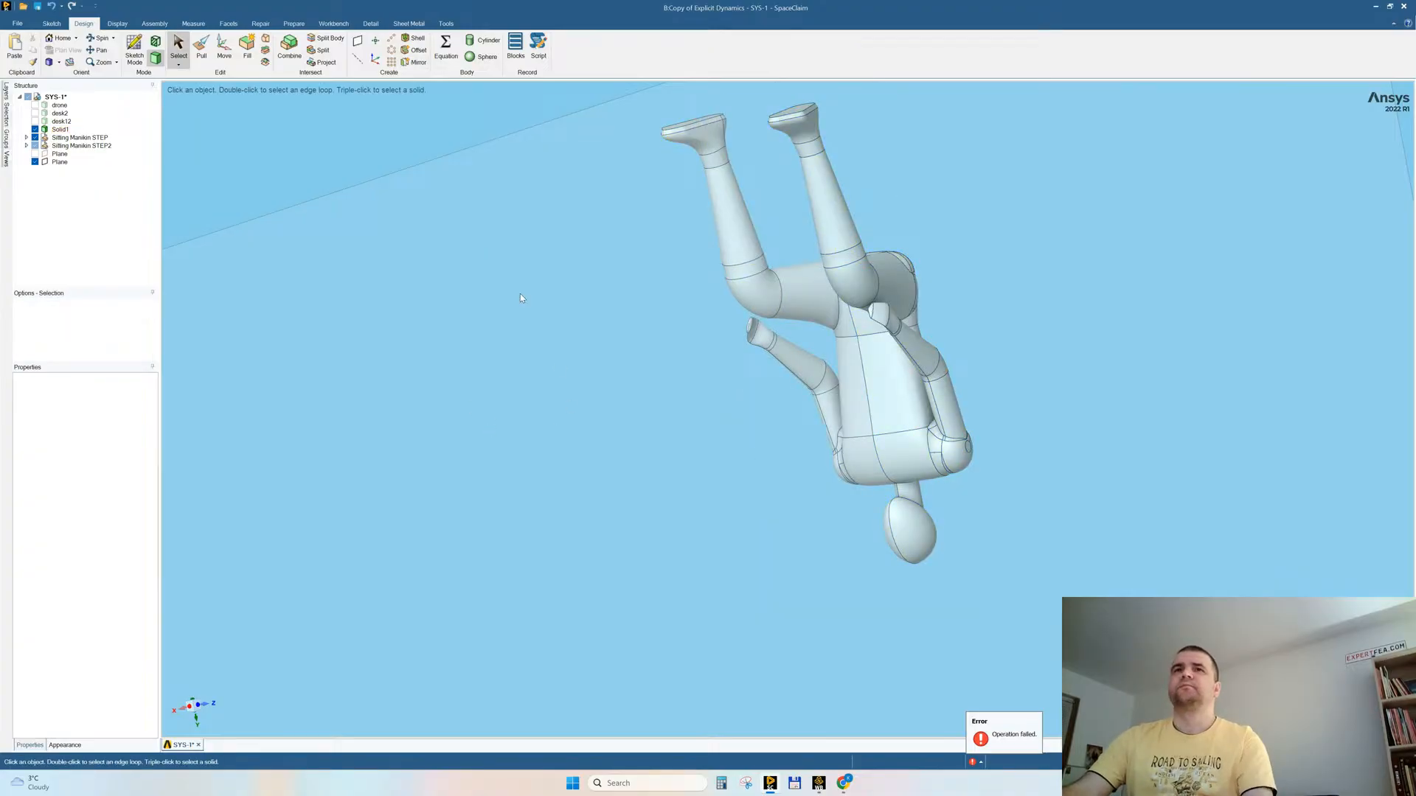
# Step: Show all hidden bodies and planes around the rebuilt mannequin and save the geometry
pyautogui.rightClick(520, 293)
pyautogui.click(700, 472)
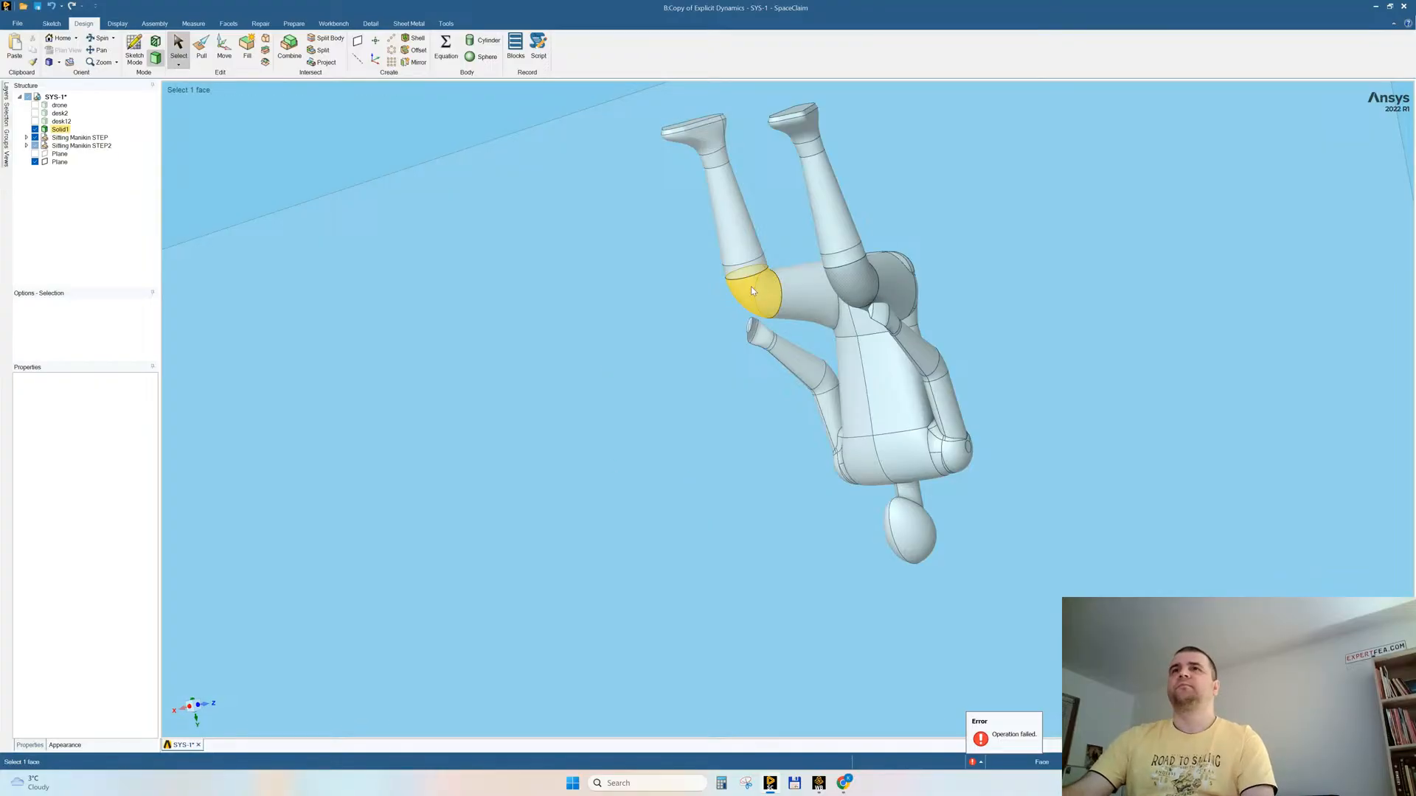
pyautogui.rightClick(471, 295)
pyautogui.click(496, 372)
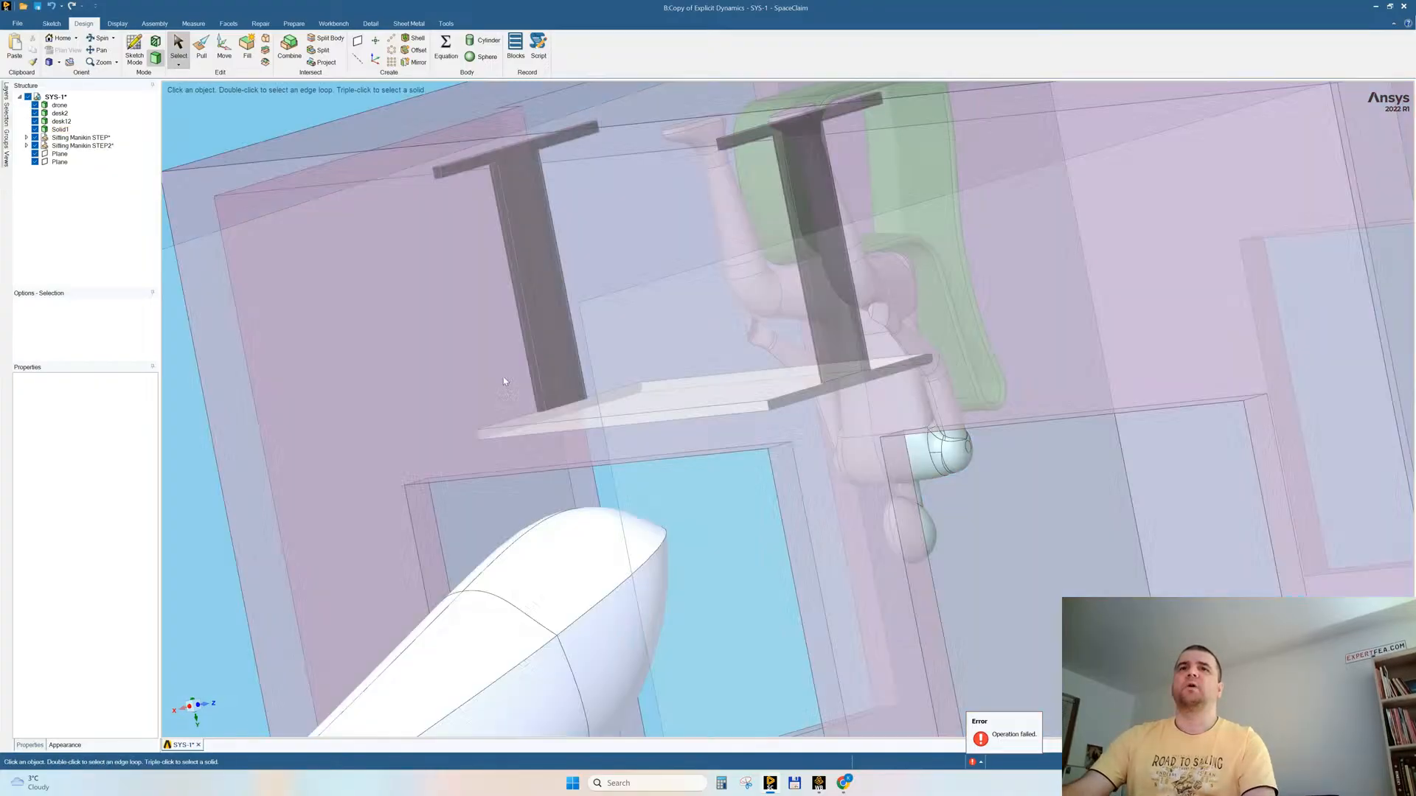
pyautogui.moveTo(510, 370); pyautogui.dragTo(791, 166, button='middle')
pyautogui.keyDown('ctrl'); pyautogui.moveTo(496, 429); pyautogui.dragTo(508, 476, button='middle'); pyautogui.keyUp('ctrl')
pyautogui.moveTo(662, 448); pyautogui.dragTo(617, 406, button='middle')
pyautogui.scroll(5, 617, 405)
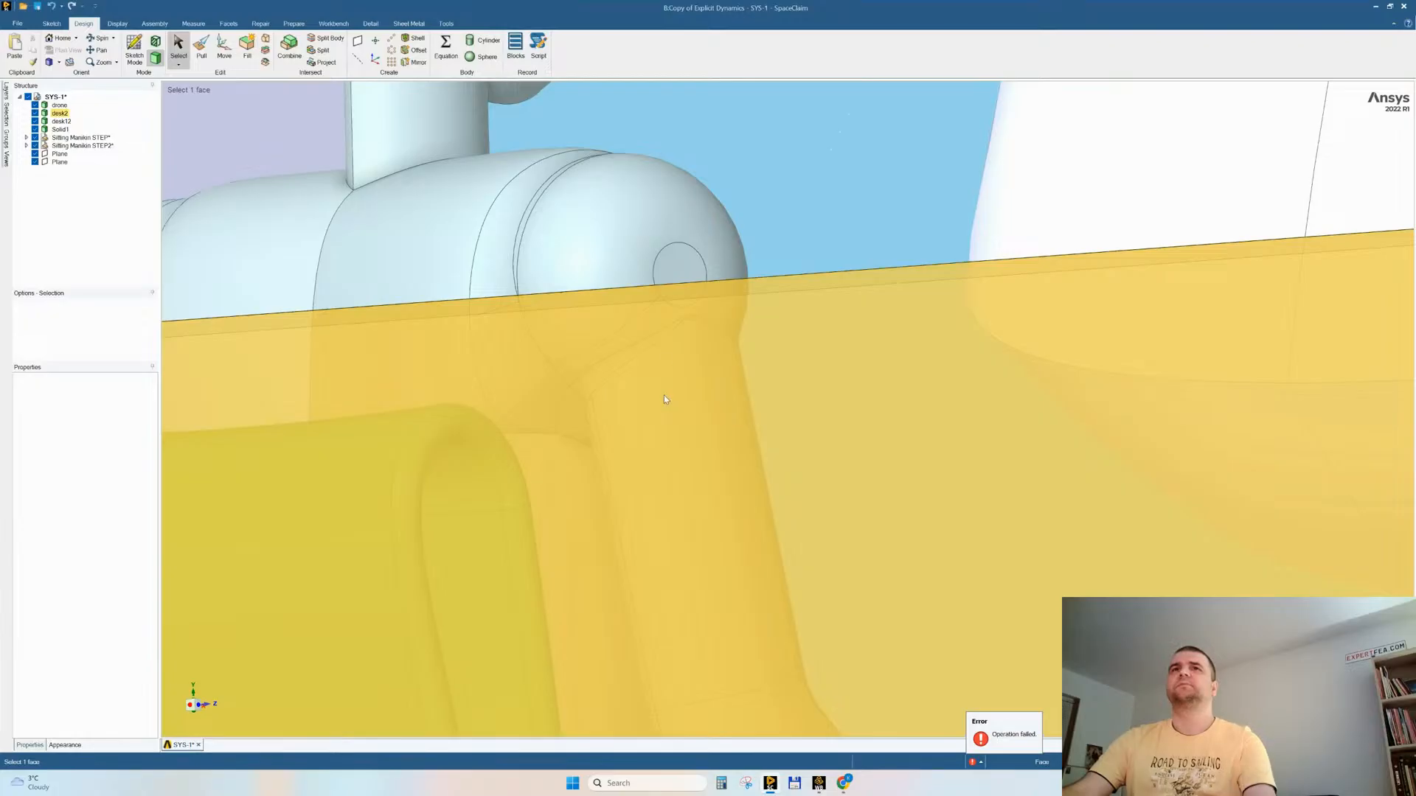
pyautogui.scroll(-10, 663, 399)
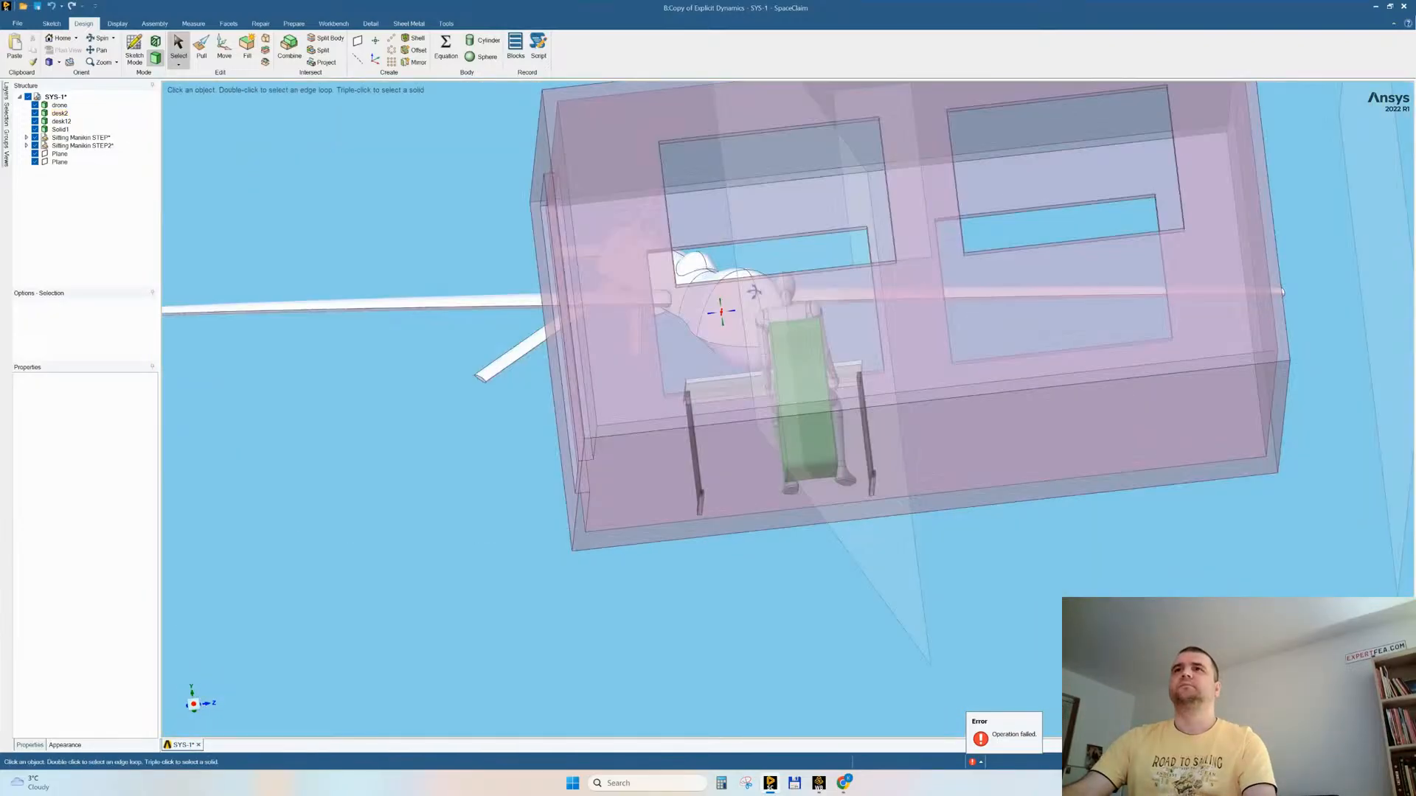
pyautogui.moveTo(754, 292); pyautogui.dragTo(889, 301, button='middle')
pyautogui.hotkey('ctrl', 's')
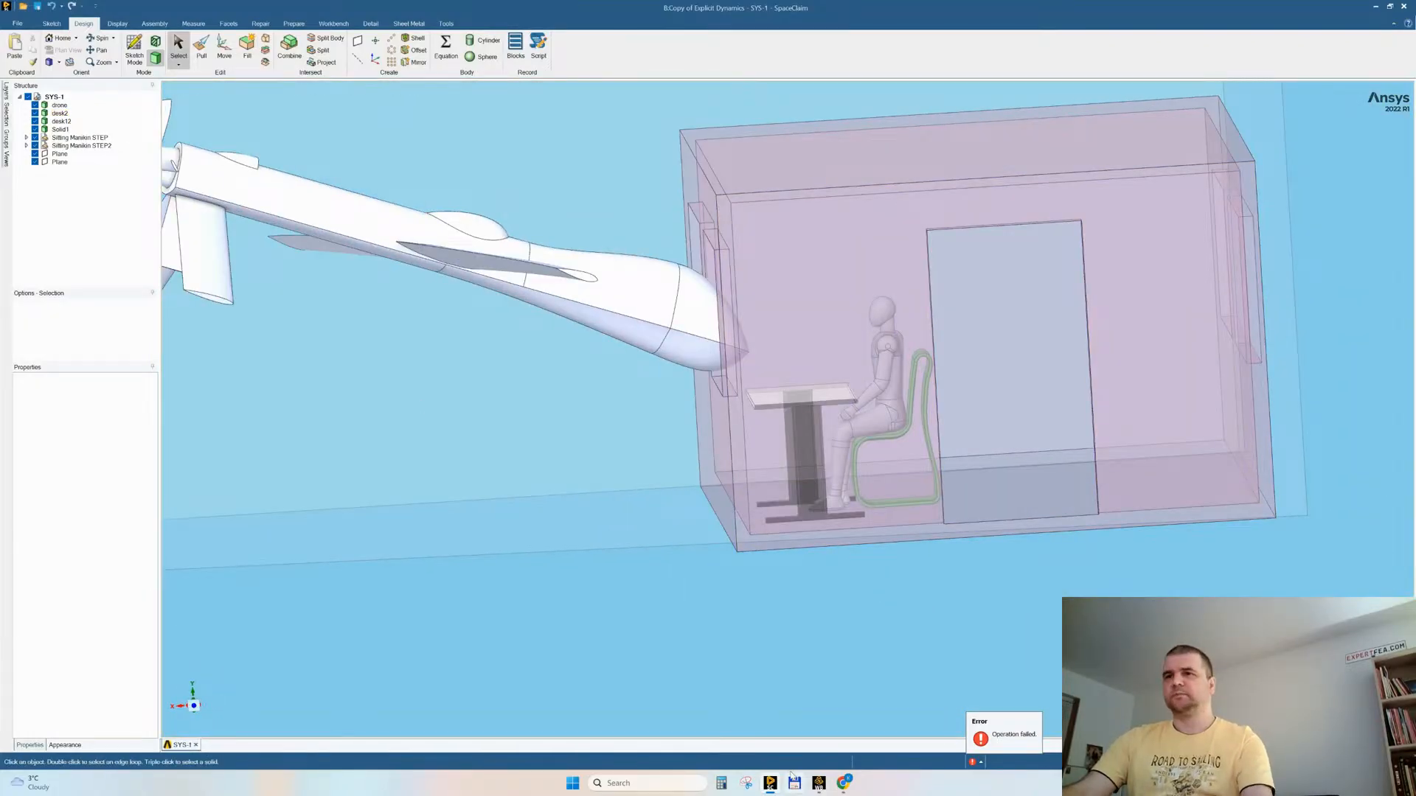
# Step: Switch to Workbench and open the Model of the Copy of Explicit Dynamics system in Mechanical, reading the updated upstream geometry
pyautogui.click(818, 783)
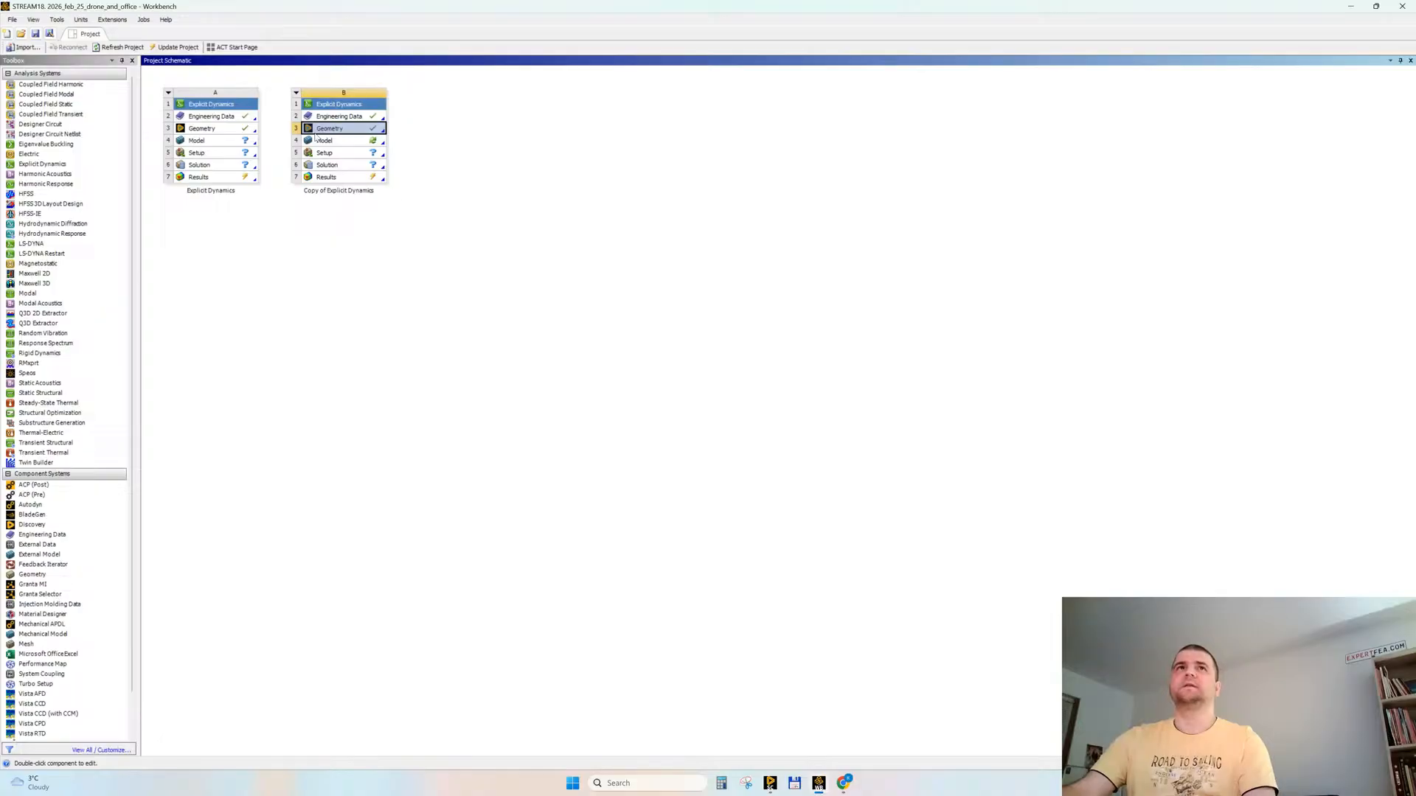
pyautogui.doubleClick(335, 145)
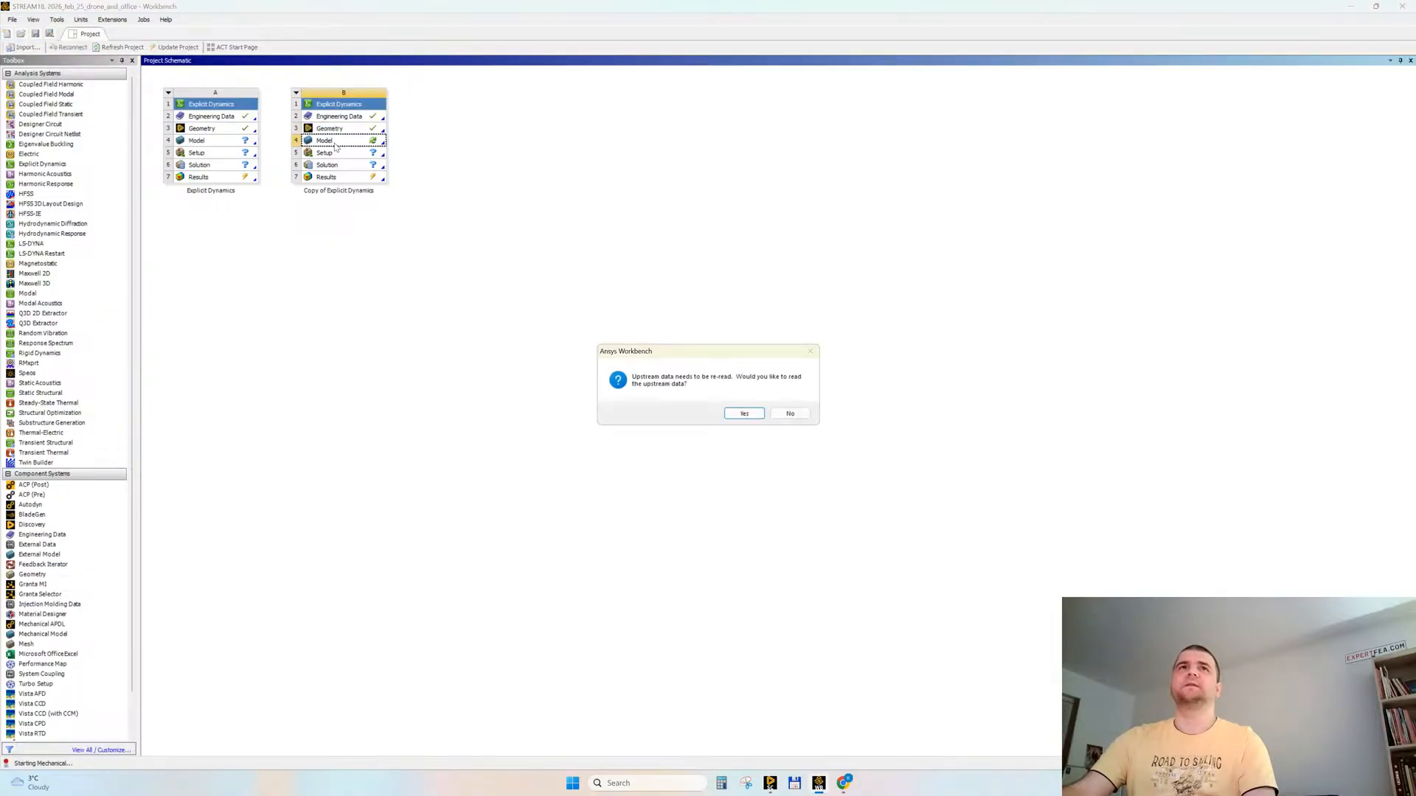
pyautogui.click(737, 416)
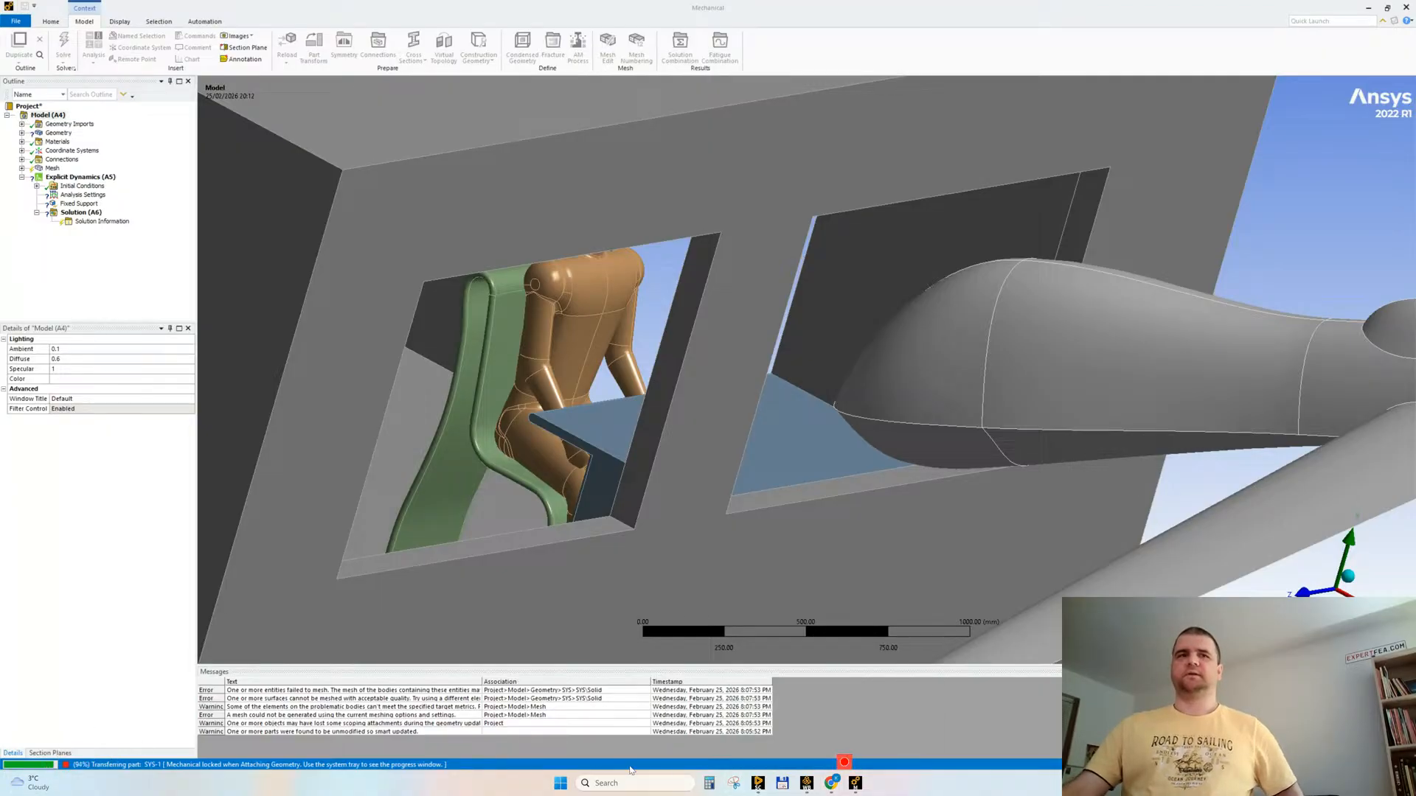
pyautogui.click(758, 784)
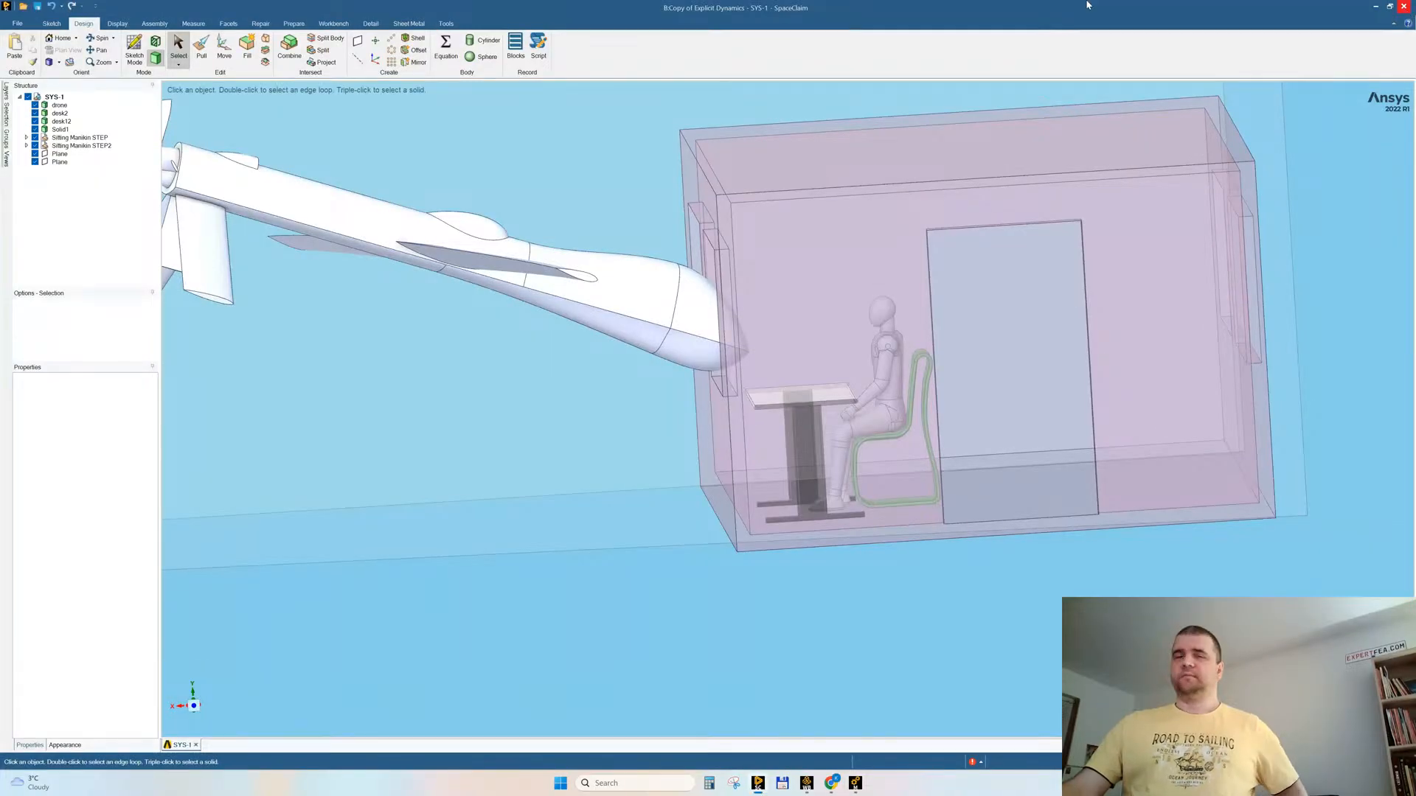
pyautogui.click(856, 783)
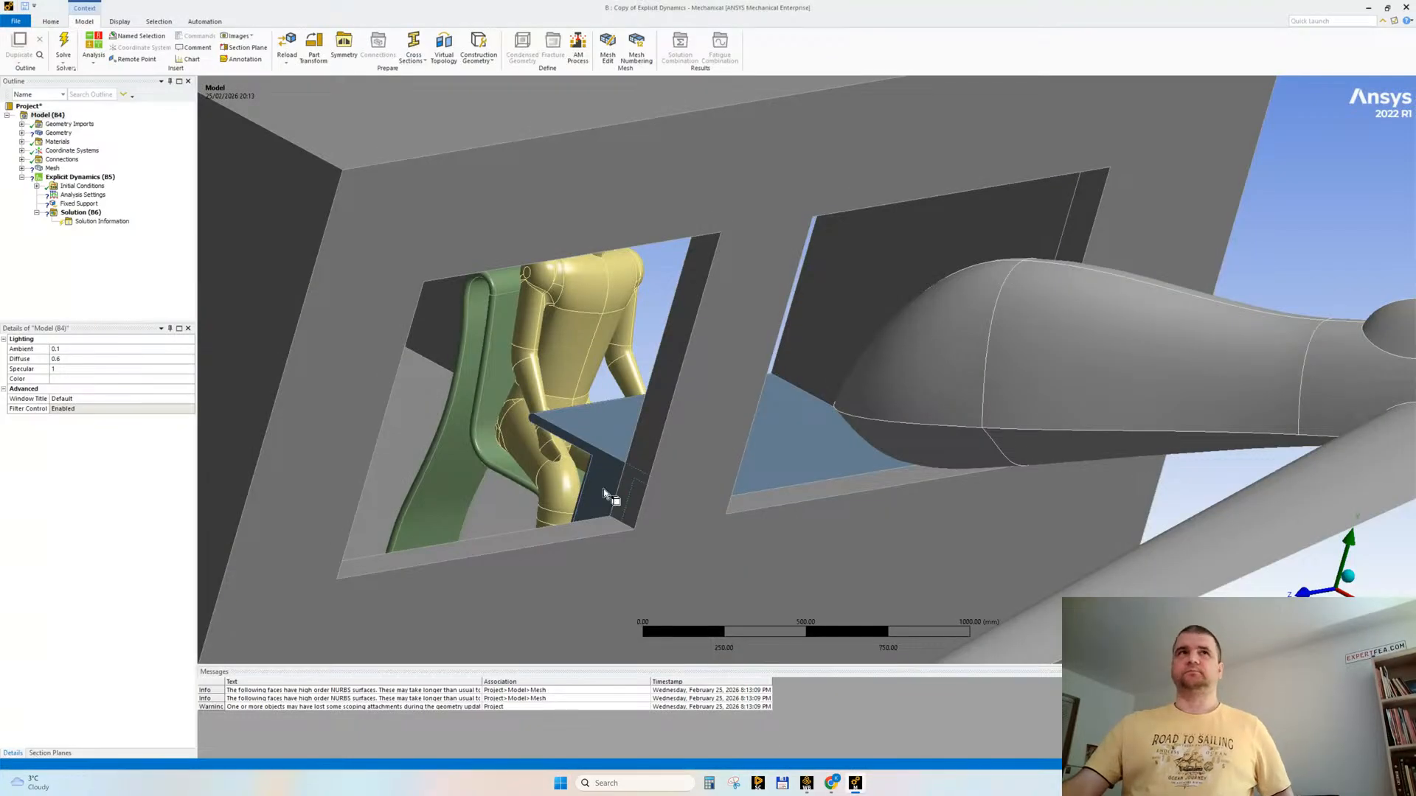
# Step: Rename the imported seat body to chair and the rebuilt mannequin solid to person in the geometry tree
pyautogui.click(22, 133)
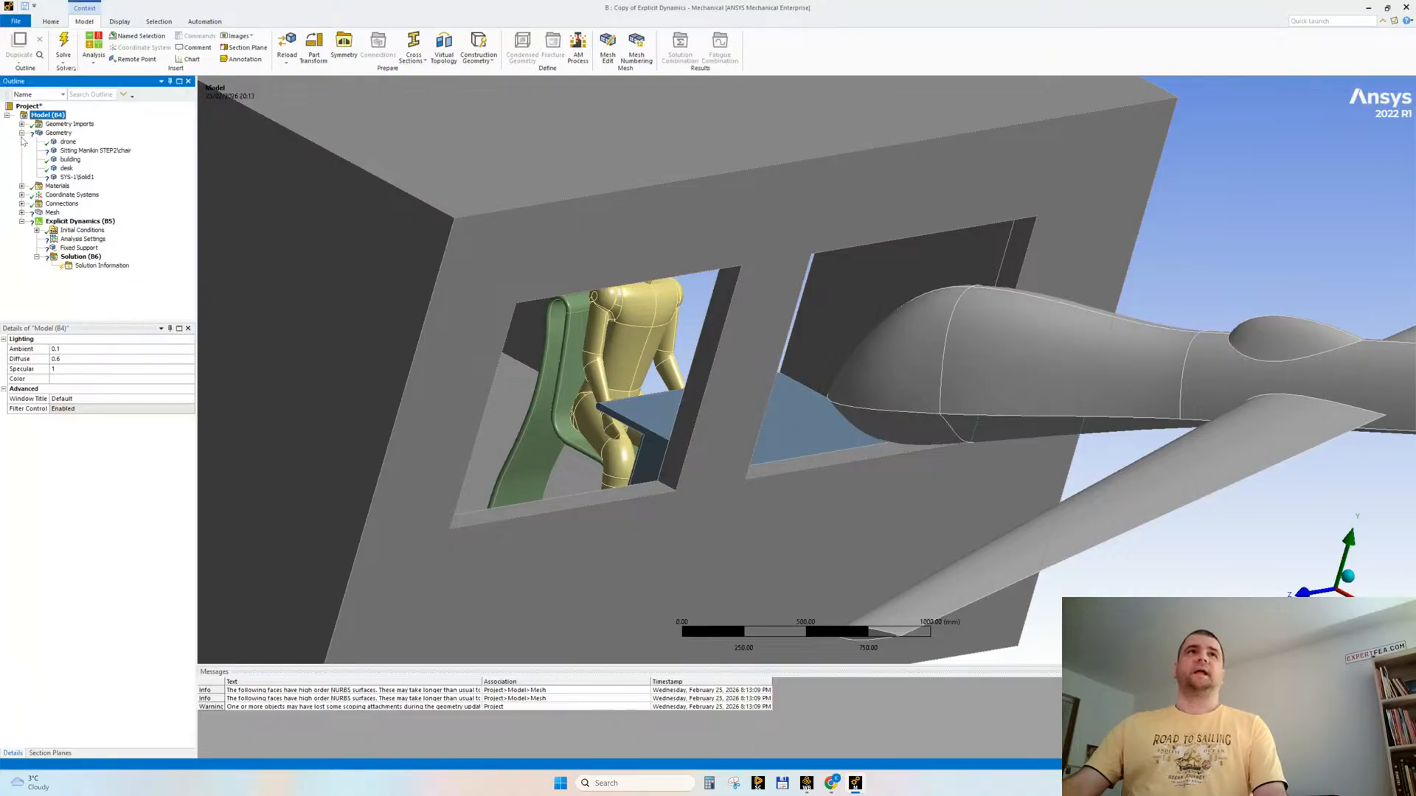
pyautogui.click(81, 151)
pyautogui.press('F2')
pyautogui.write('chair')
pyautogui.press('Return')
pyautogui.press('Down')
pyautogui.press('Down')
pyautogui.press('Down')
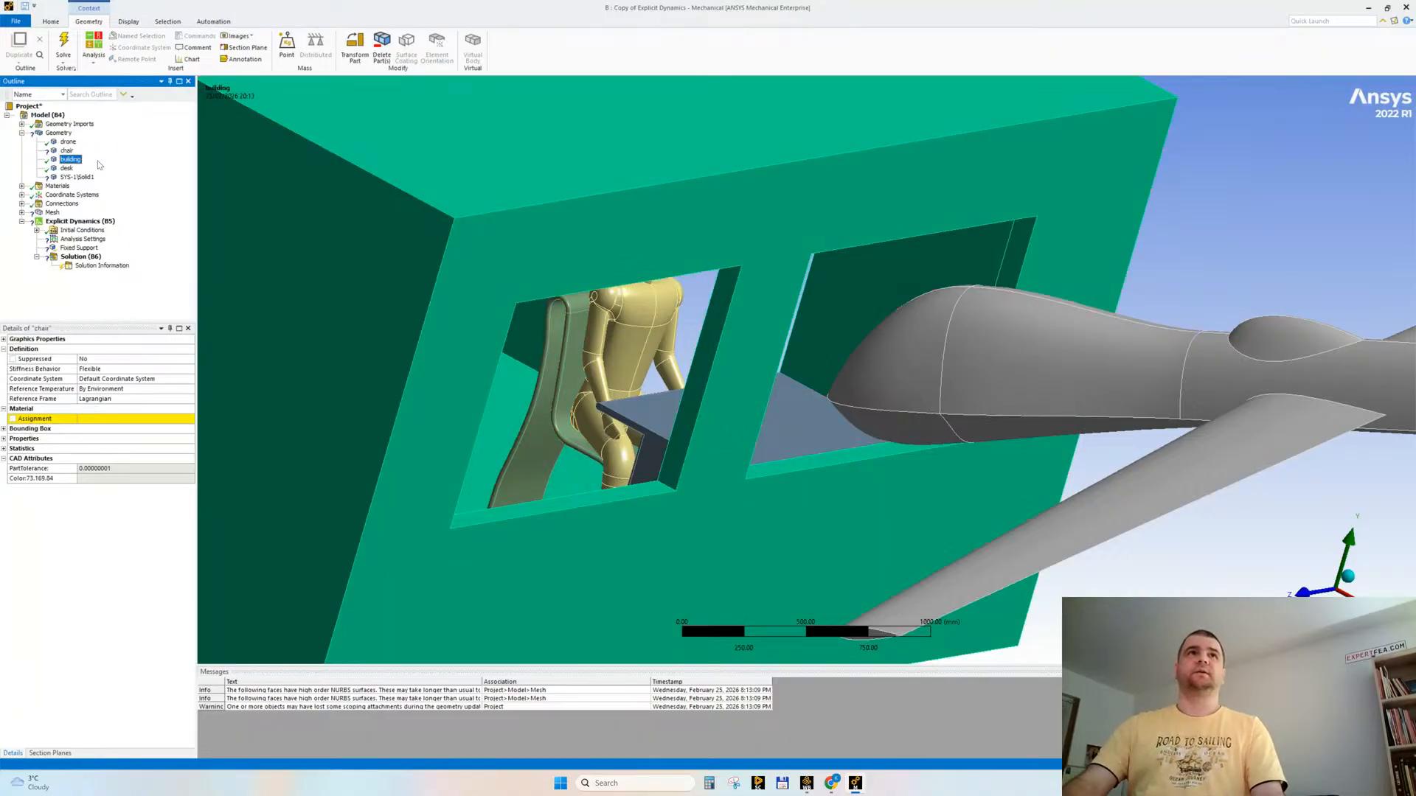
pyautogui.press('F2')
pyautogui.write('person')
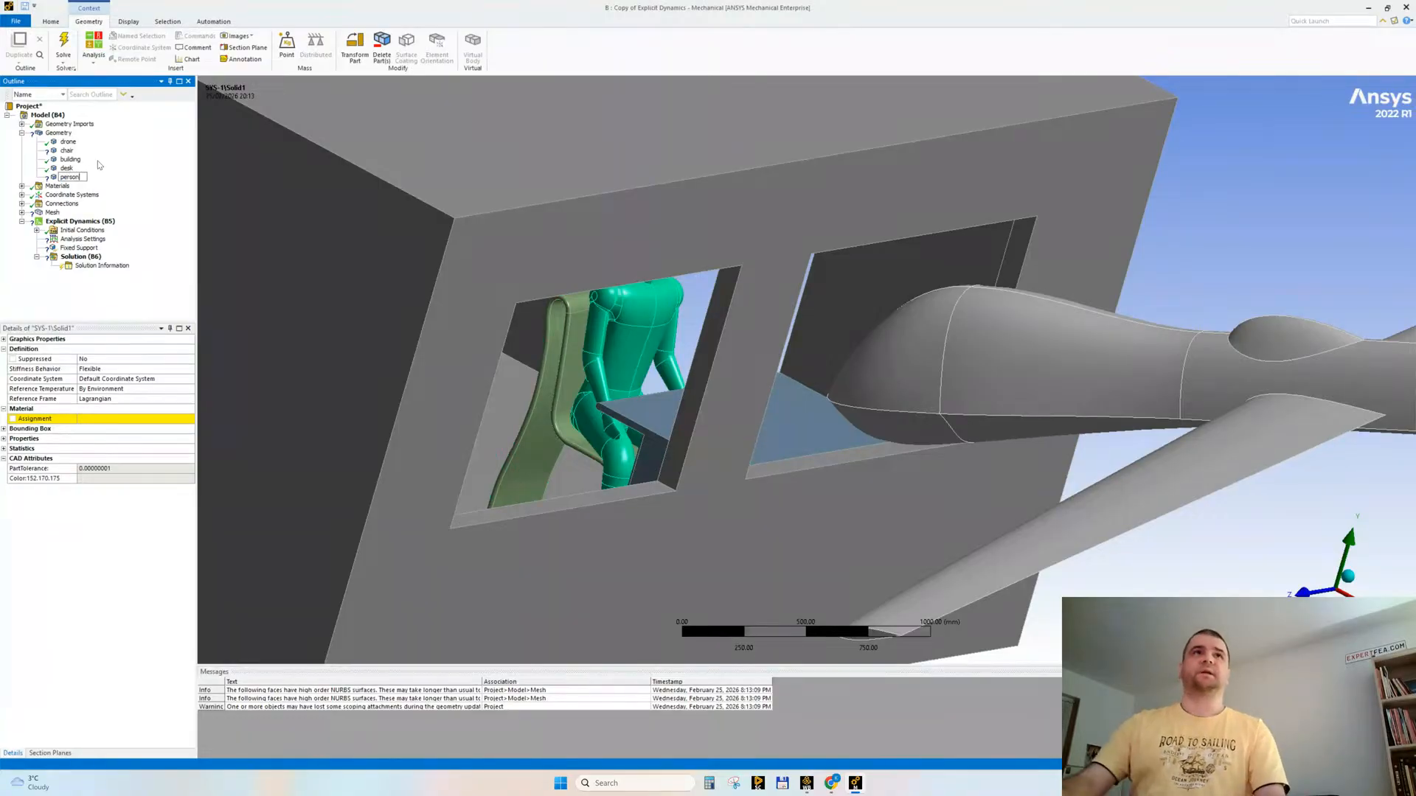
pyautogui.press('Return')
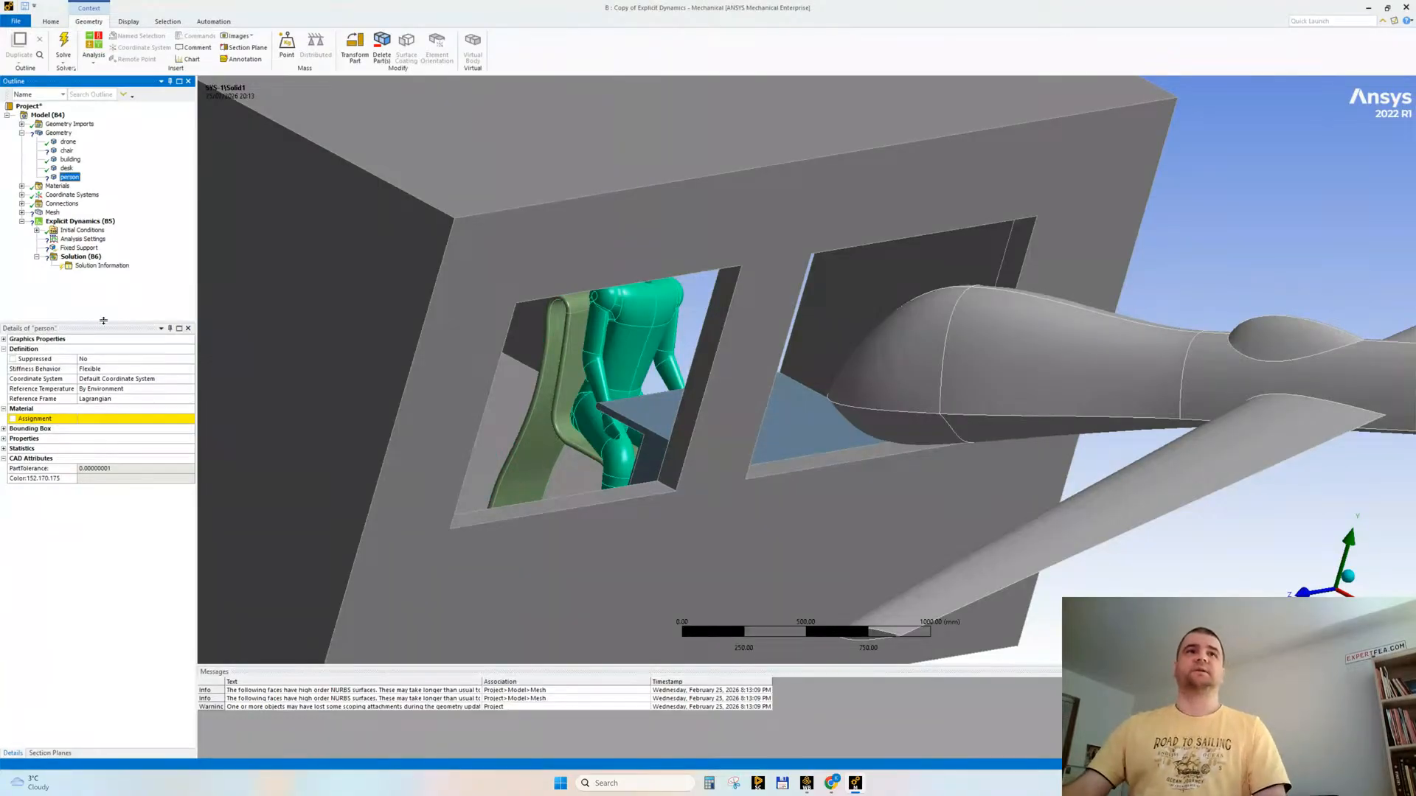
# Step: Assign a material to the person body and Aluminum Alloy NL to the chair
pyautogui.click(104, 420)
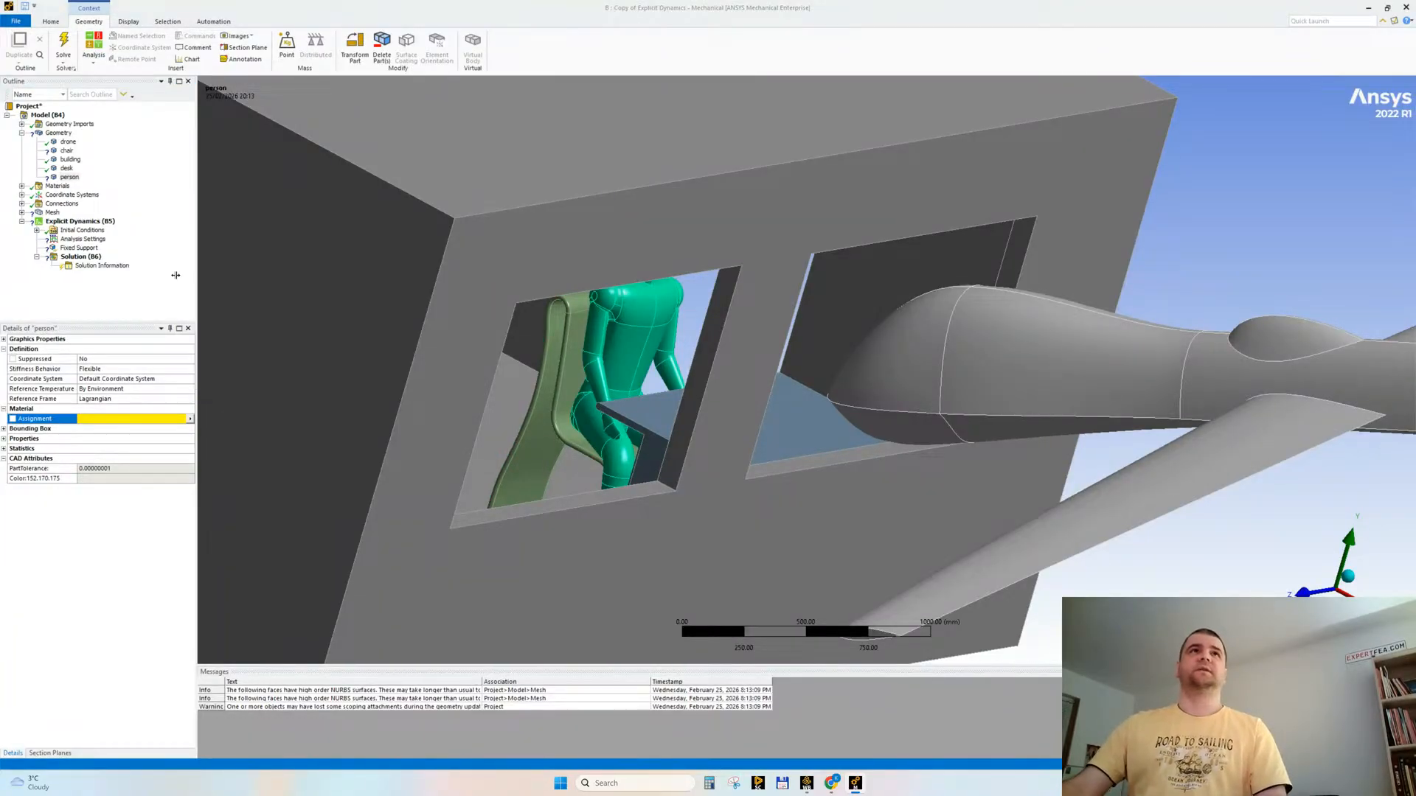
pyautogui.click(66, 151)
pyautogui.click(124, 420)
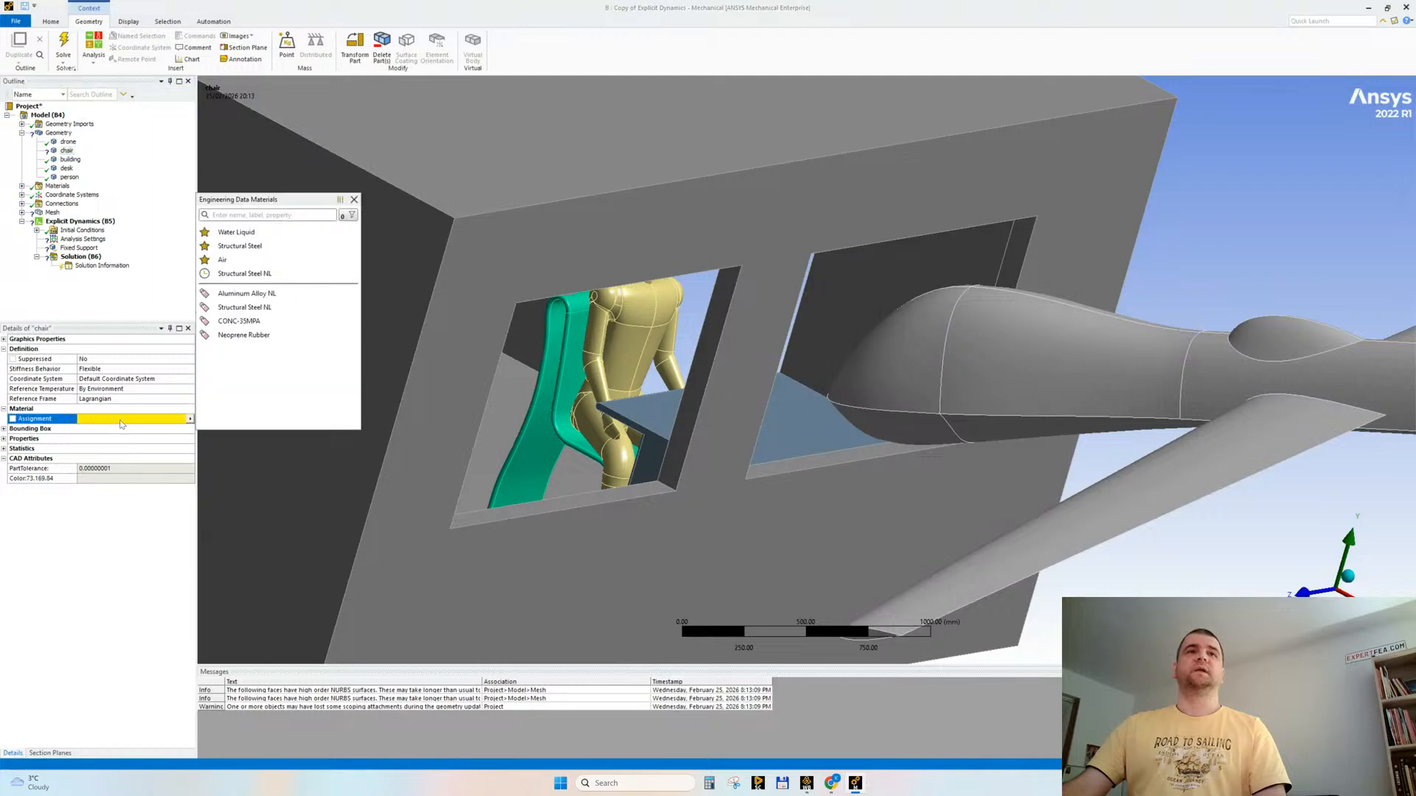
pyautogui.click(259, 299)
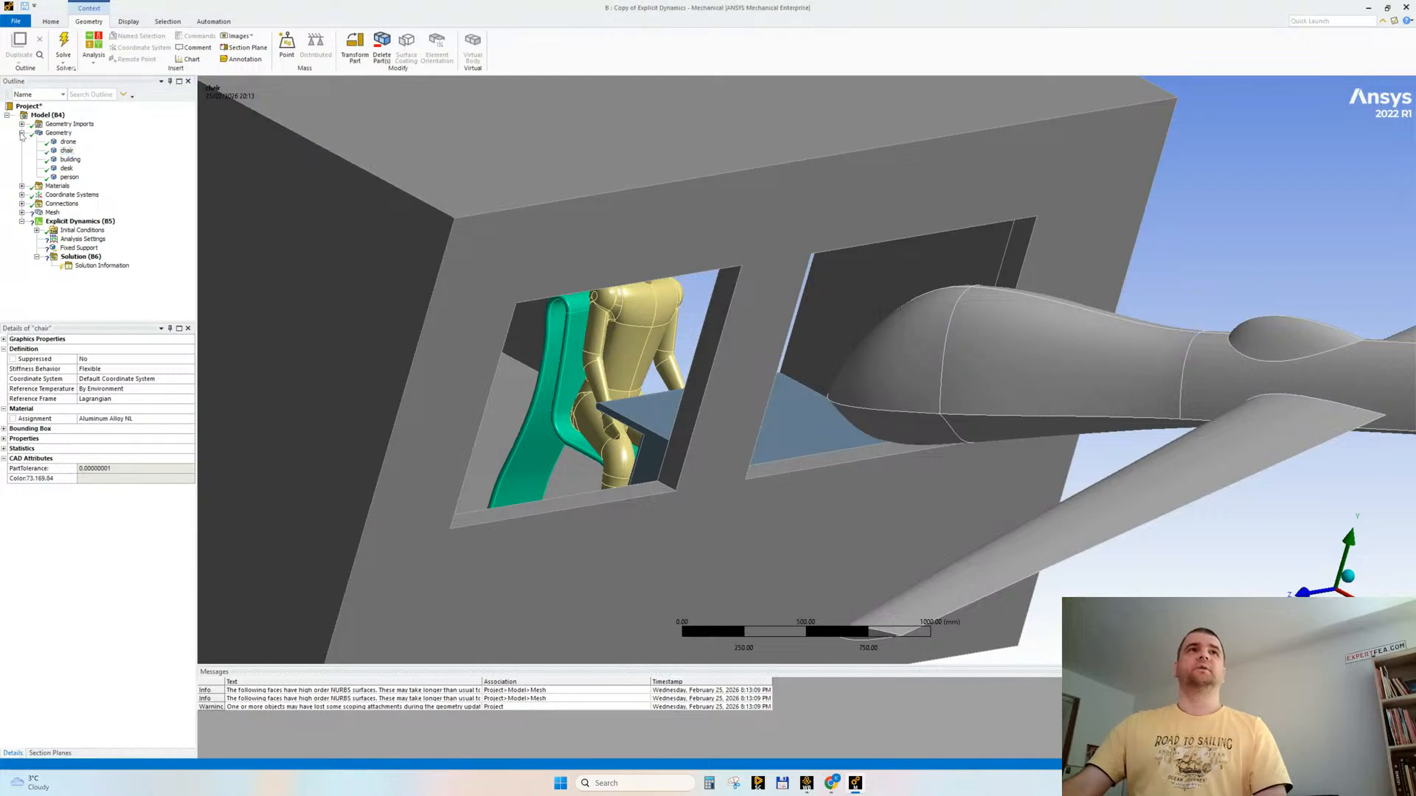
# Step: Delete the automatically generated Contacts group from the connections, keeping only Body Interactions
pyautogui.click(22, 132)
pyautogui.click(21, 159)
pyautogui.click(72, 170)
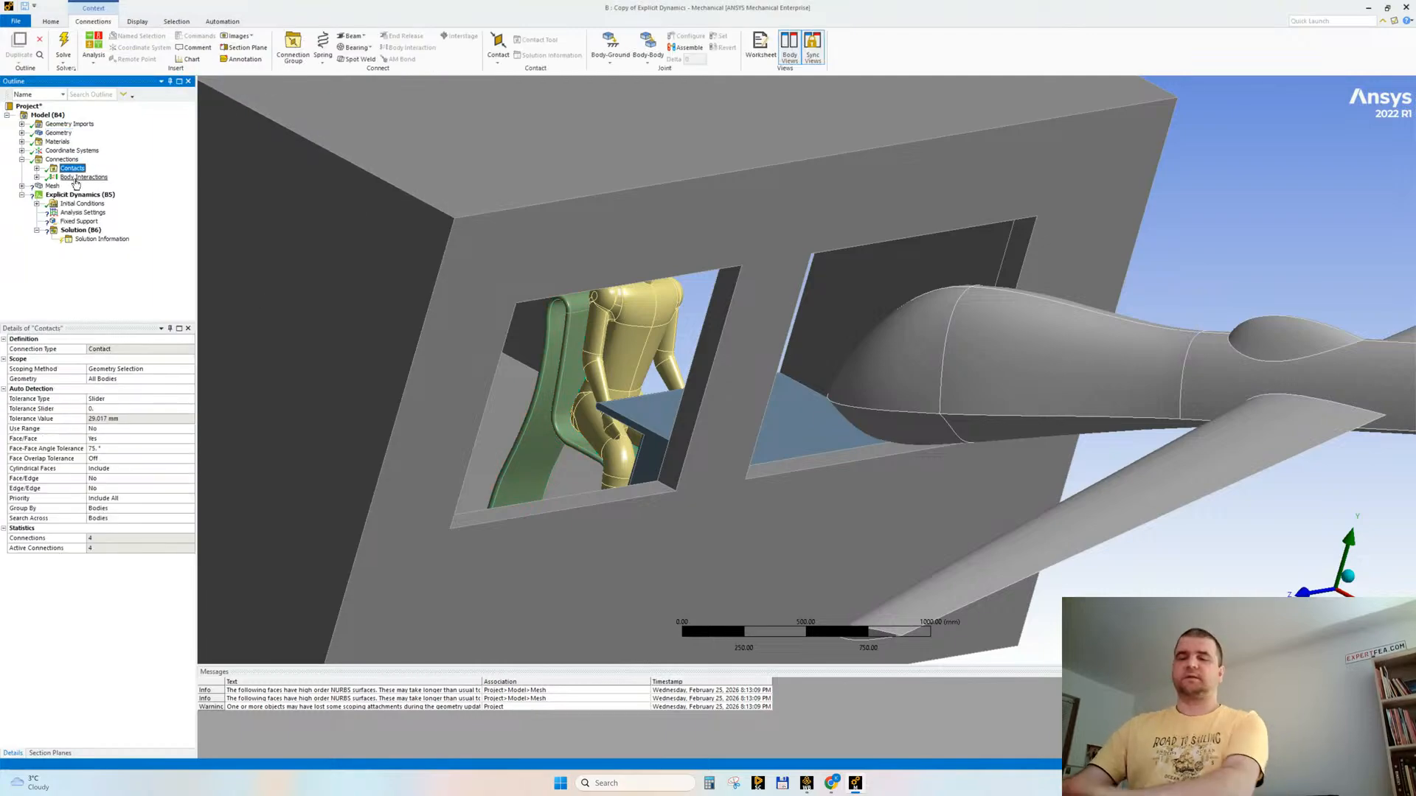
pyautogui.press('Delete')
# Step: Suppress the unscoped element sizing on the person and generate the mesh
pyautogui.click(21, 177)
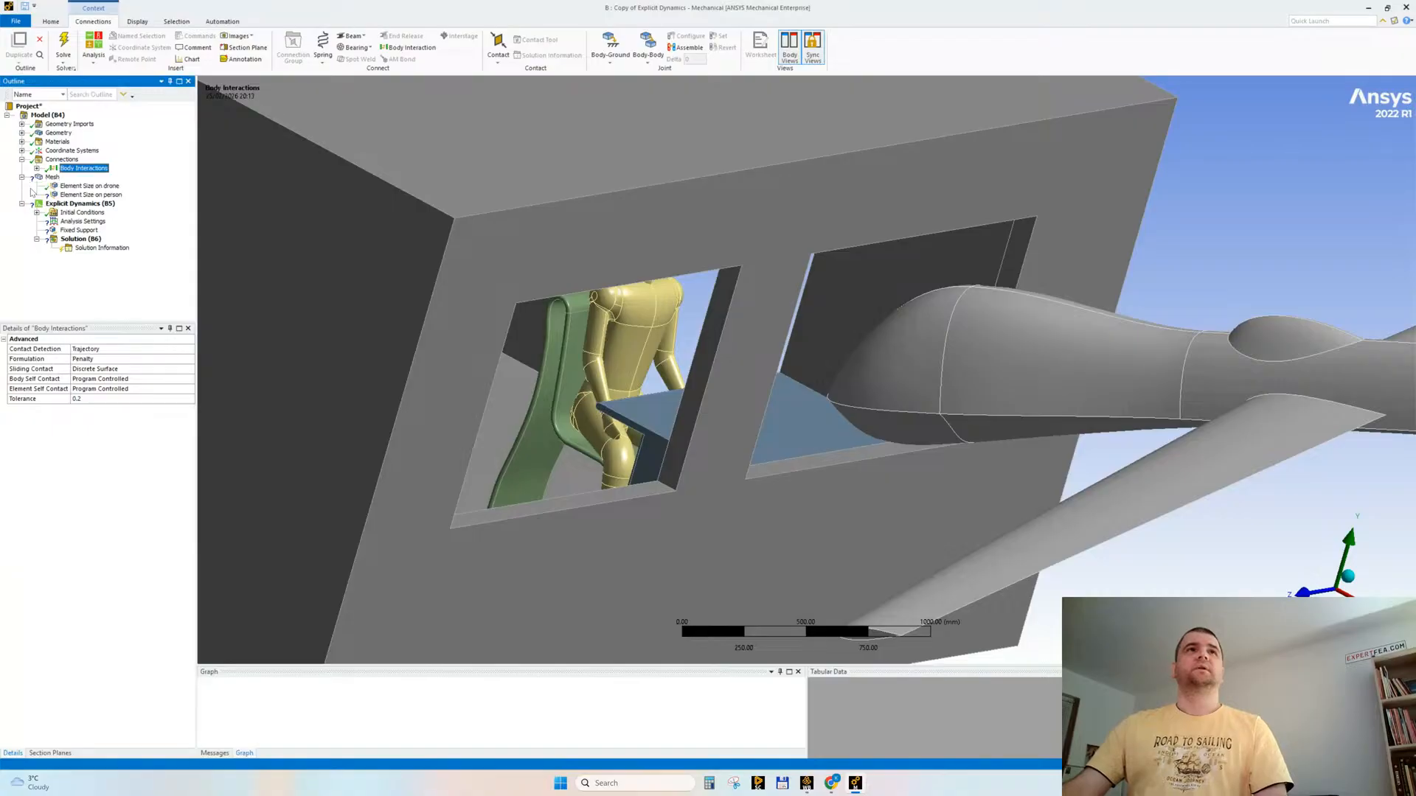
pyautogui.rightClick(90, 195)
pyautogui.click(109, 241)
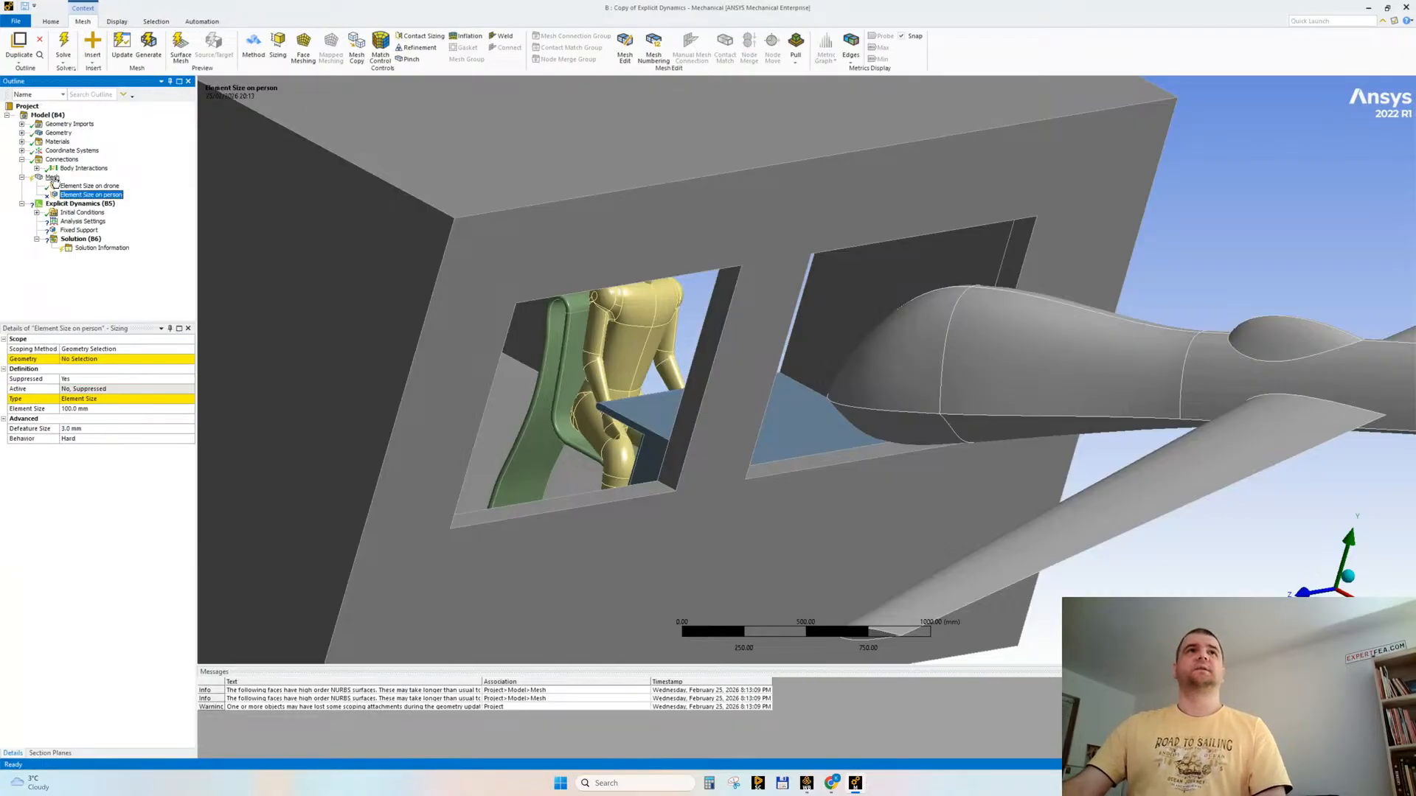
pyautogui.click(54, 179)
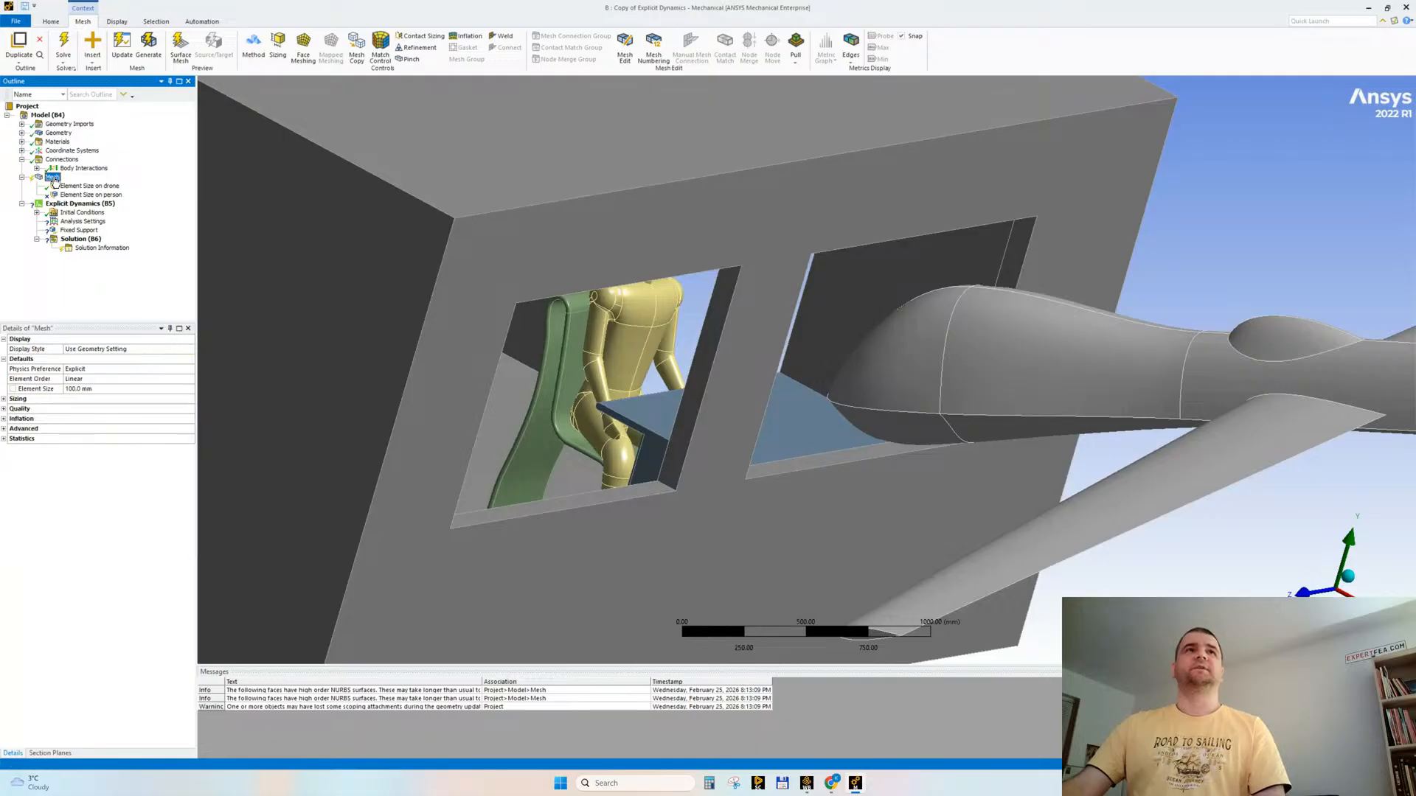
pyautogui.rightClick(54, 179)
pyautogui.click(91, 216)
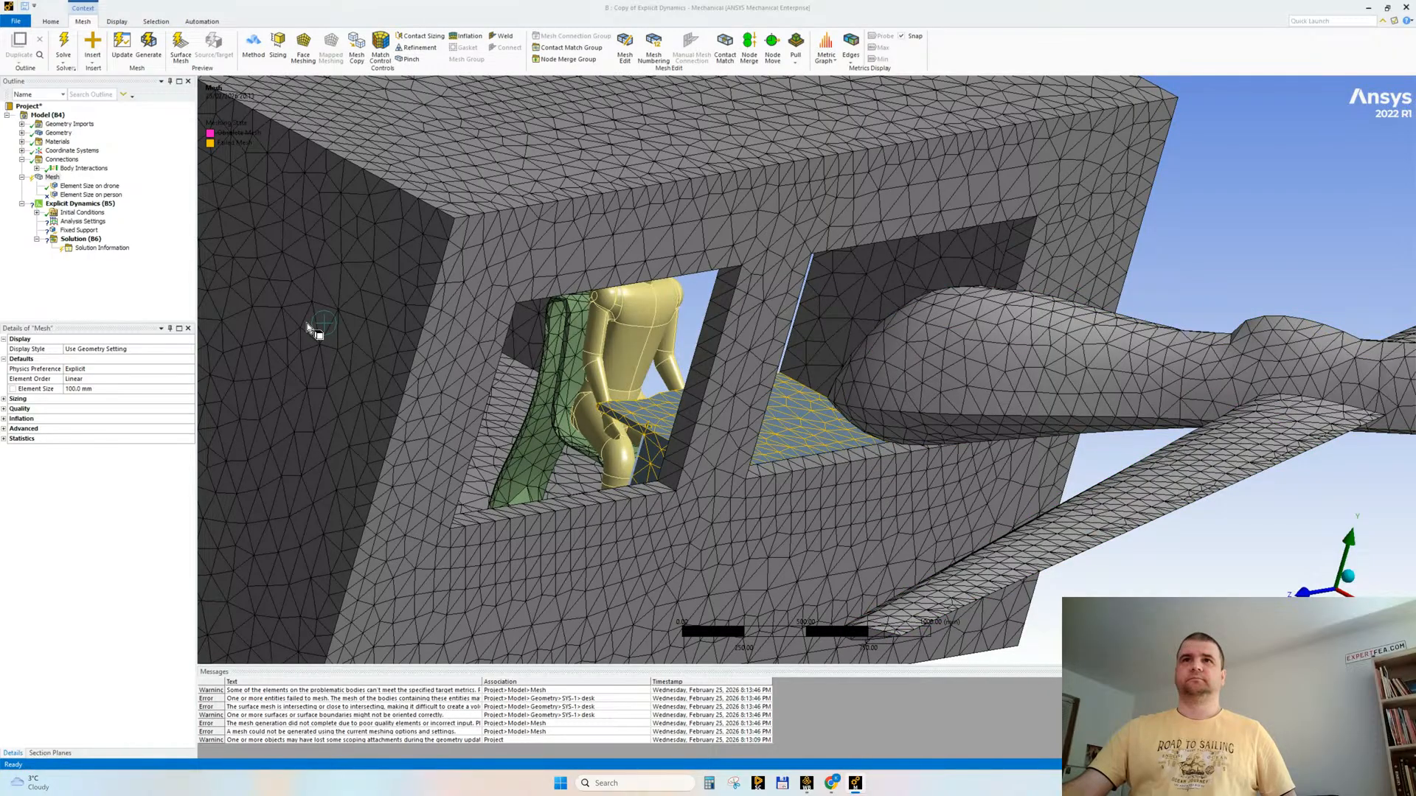
# Step: Expand the mesh sizing and statistics details, and add a body sizing of 70 mm on the desk
pyautogui.click(93, 399)
pyautogui.moveTo(689, 402); pyautogui.dragTo(794, 591, button='middle')
pyautogui.moveTo(775, 383); pyautogui.dragTo(677, 372, button='middle')
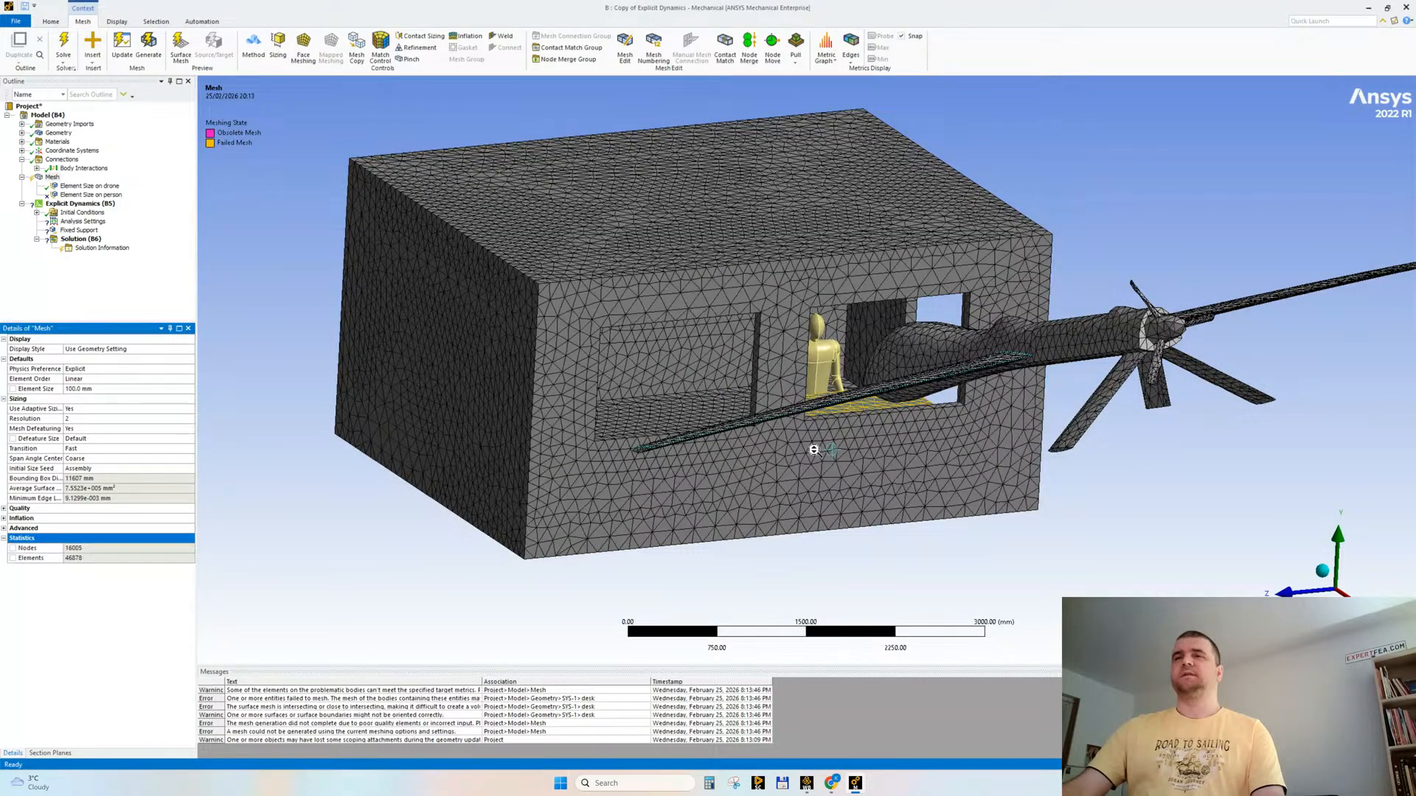
pyautogui.keyDown('shift'); pyautogui.moveTo(814, 450); pyautogui.dragTo(1042, 410, button='middle'); pyautogui.keyUp('shift')
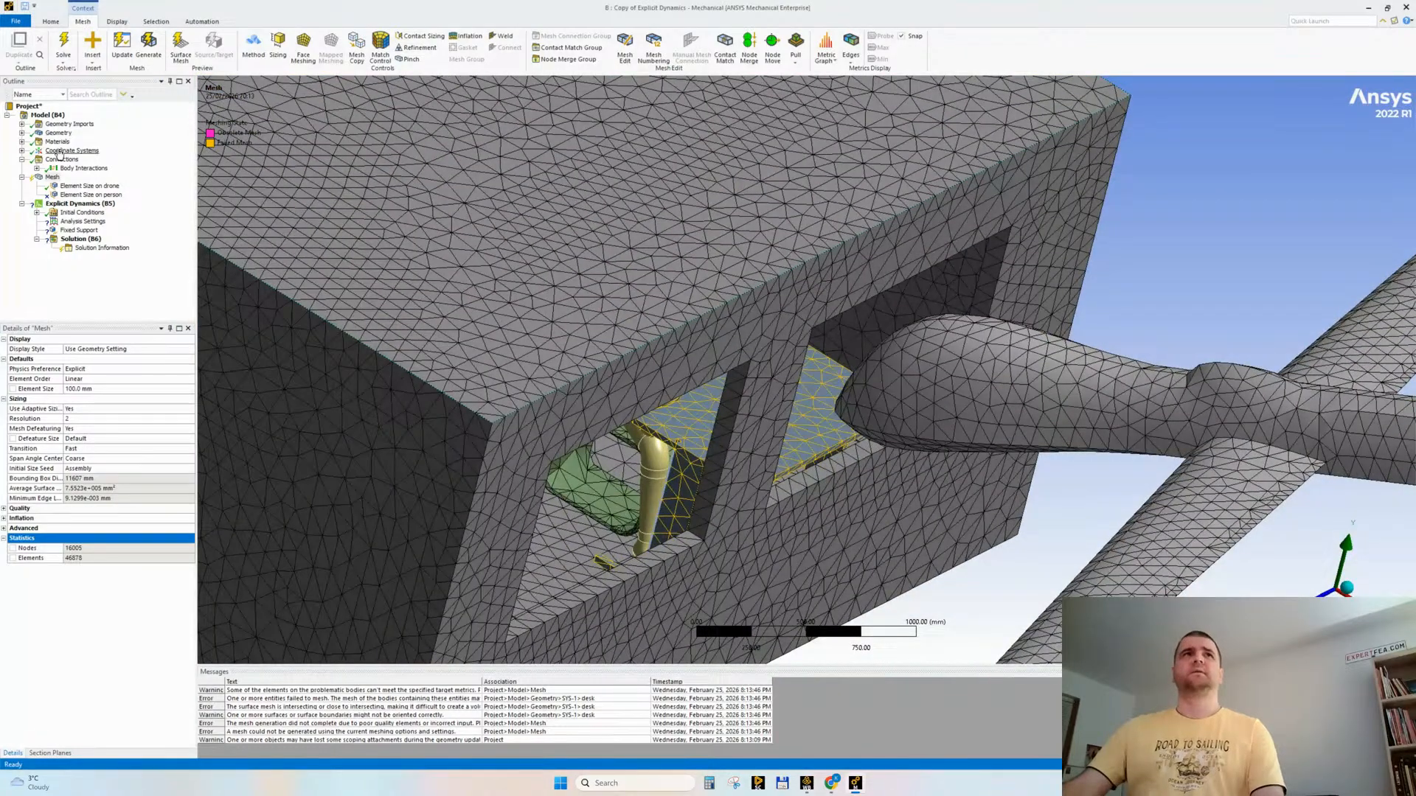
pyautogui.keyDown('ctrl'); pyautogui.moveTo(662, 385); pyautogui.dragTo(655, 365, button='middle'); pyautogui.keyUp('ctrl')
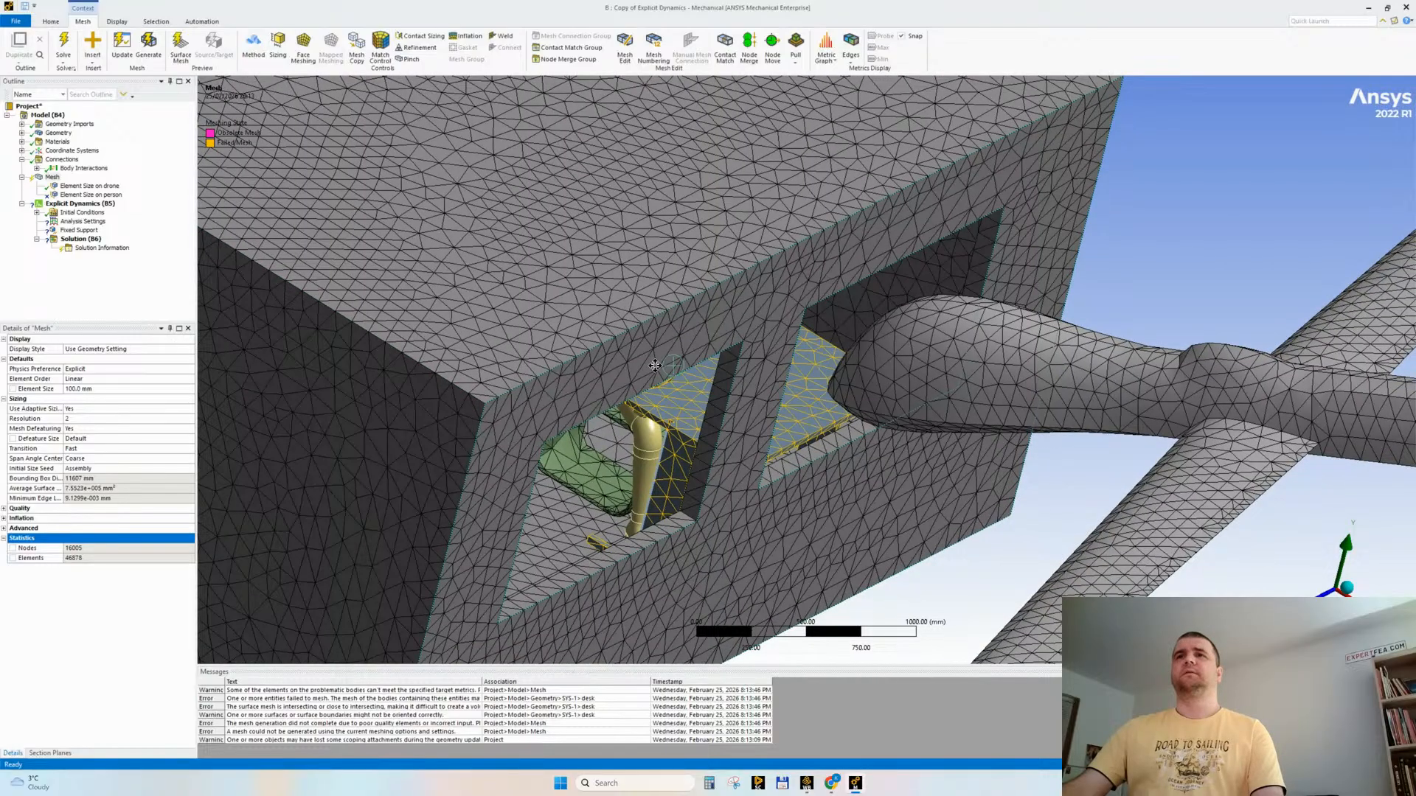
pyautogui.click(667, 391)
pyautogui.click(277, 45)
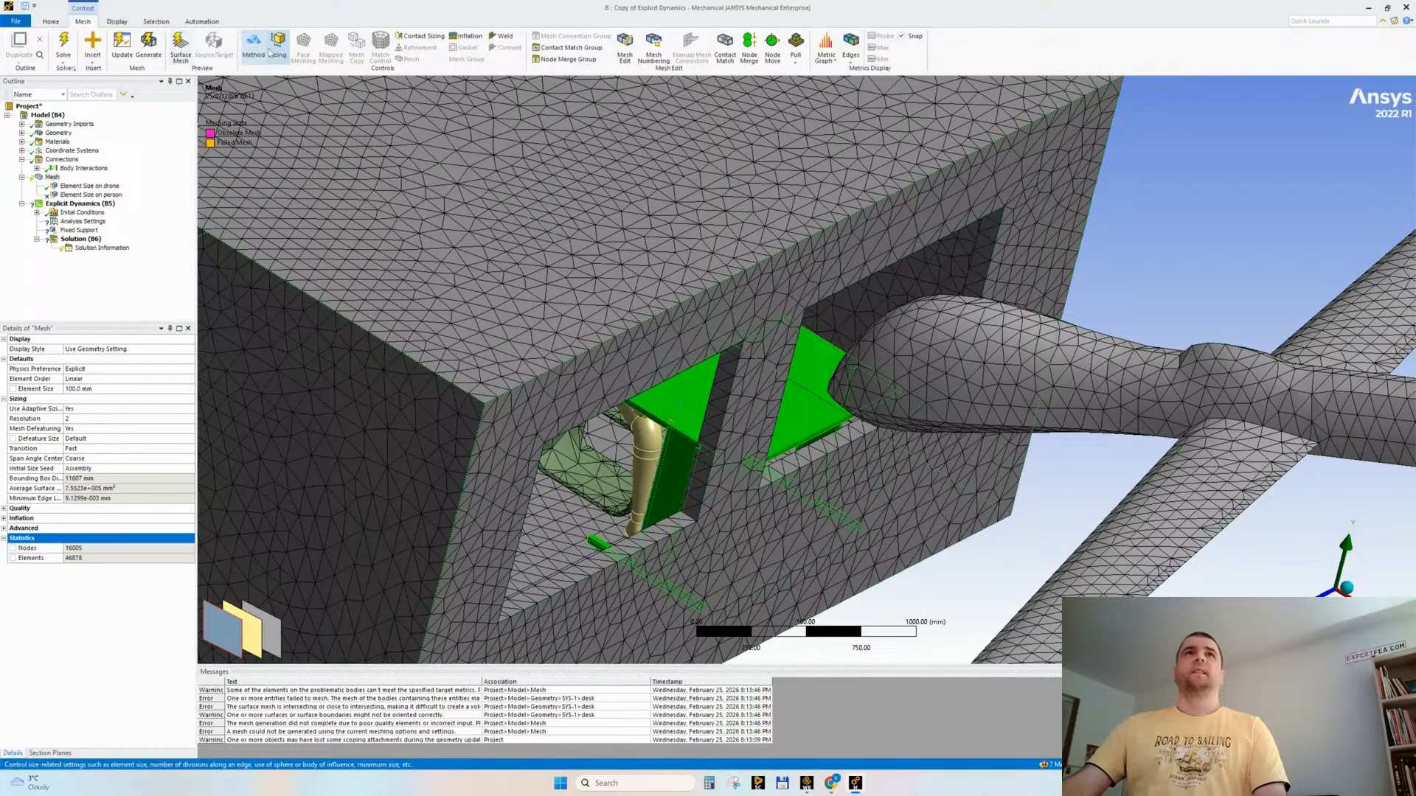
pyautogui.click(148, 536)
pyautogui.click(100, 398)
pyautogui.write('70')
pyautogui.press('Return')
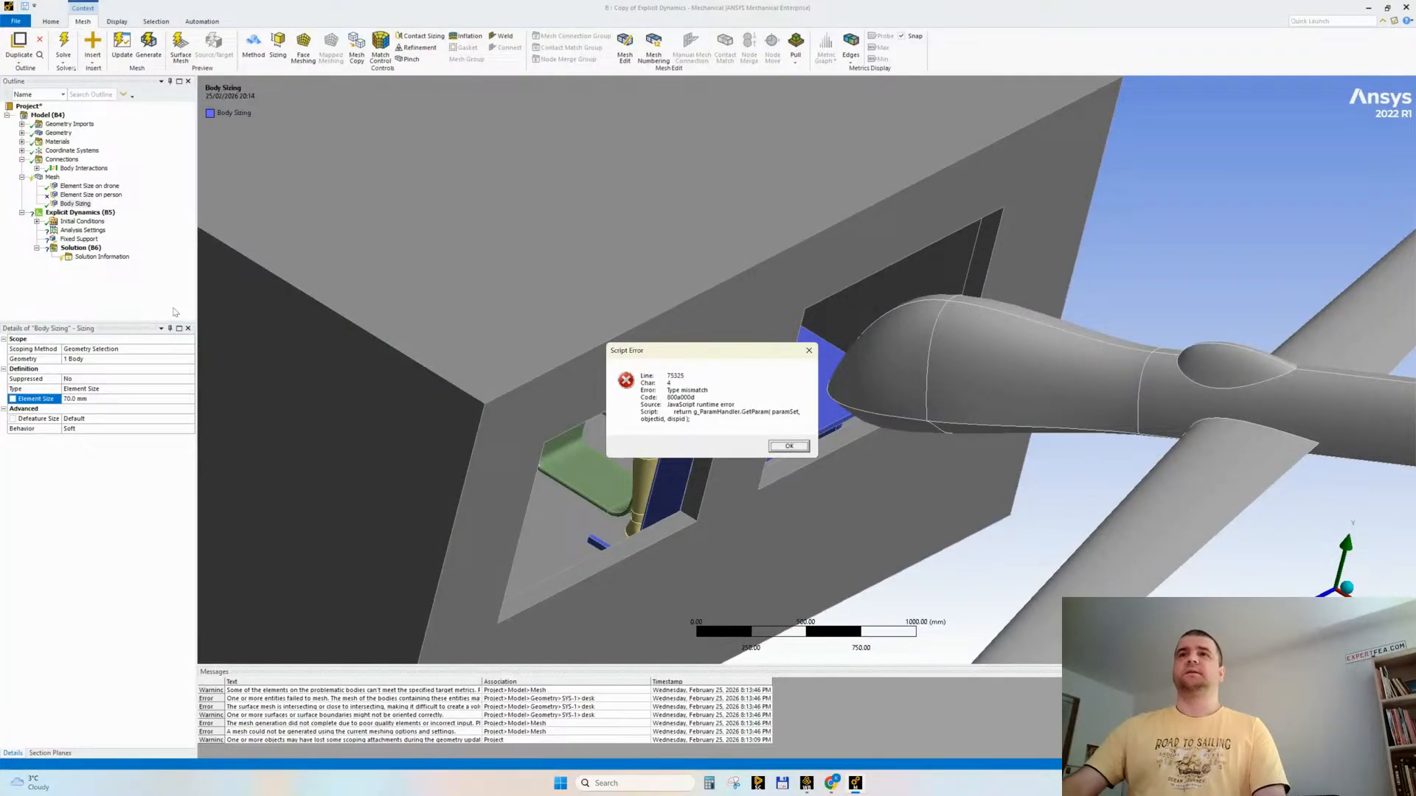
pyautogui.press('Return')
# Step: Rename the desk sizing based on its definition, and scope the unsuppressed person sizing to the mannequin with 50 mm elements and 1 mm defeature size
pyautogui.rightClick(97, 195)
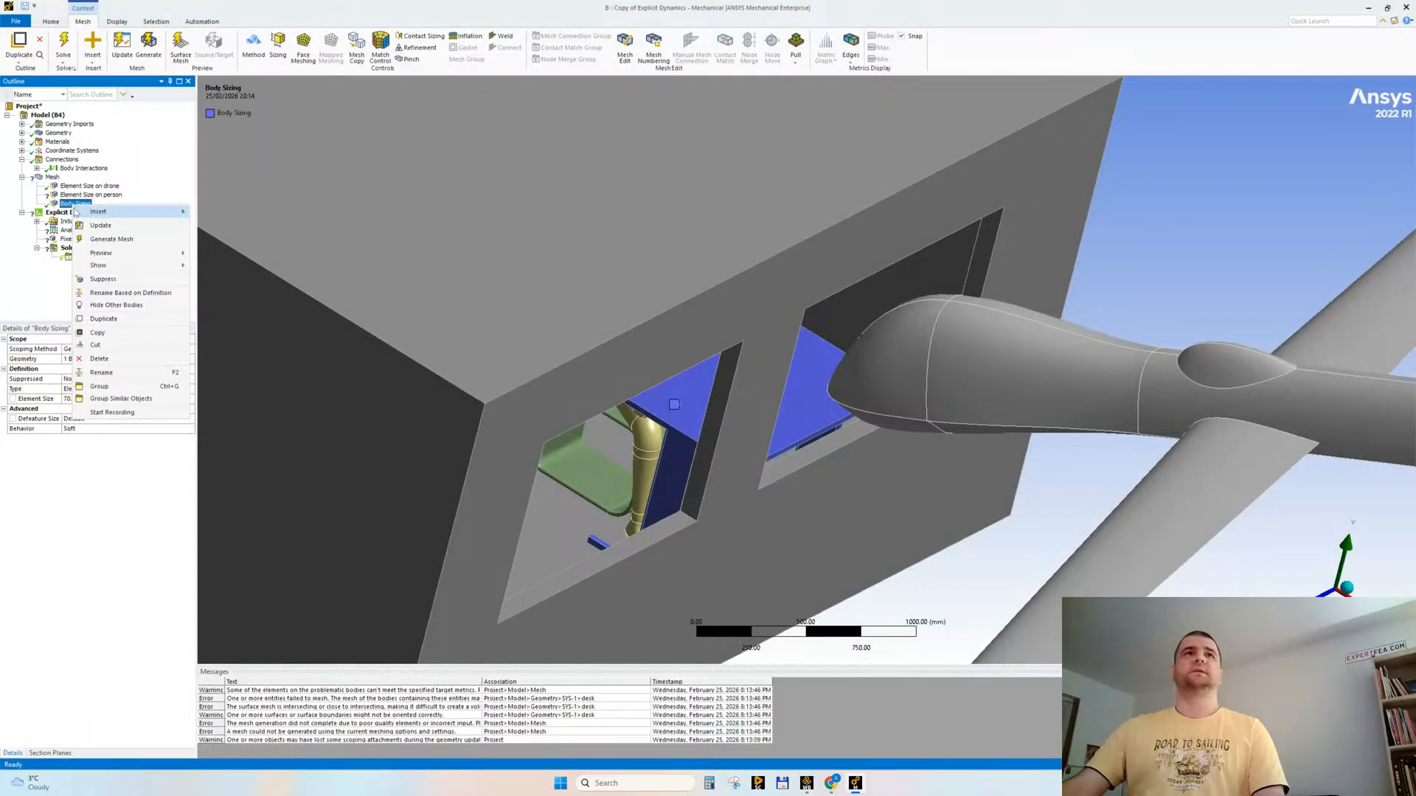
pyautogui.click(122, 270)
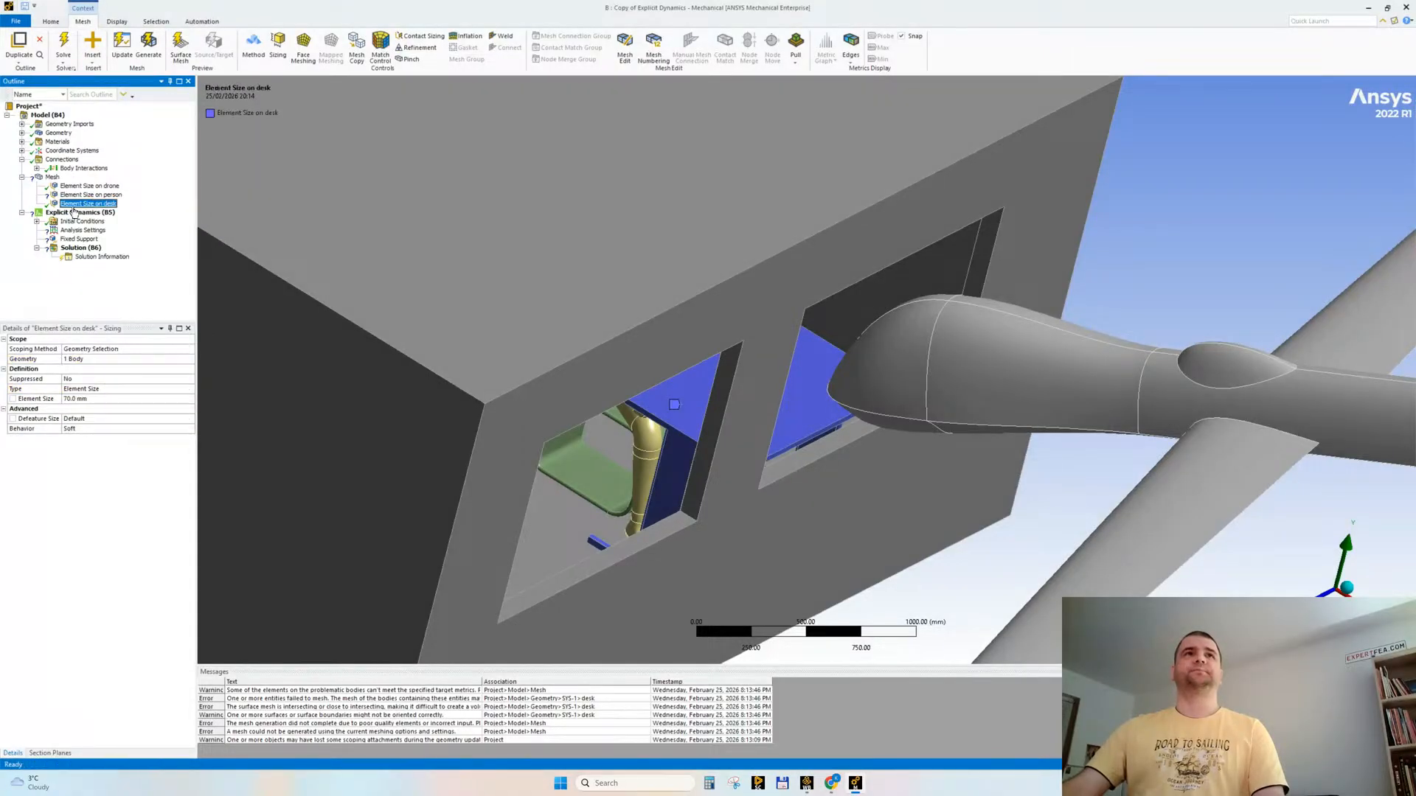
pyautogui.click(76, 359)
pyautogui.click(76, 359)
pyautogui.click(76, 398)
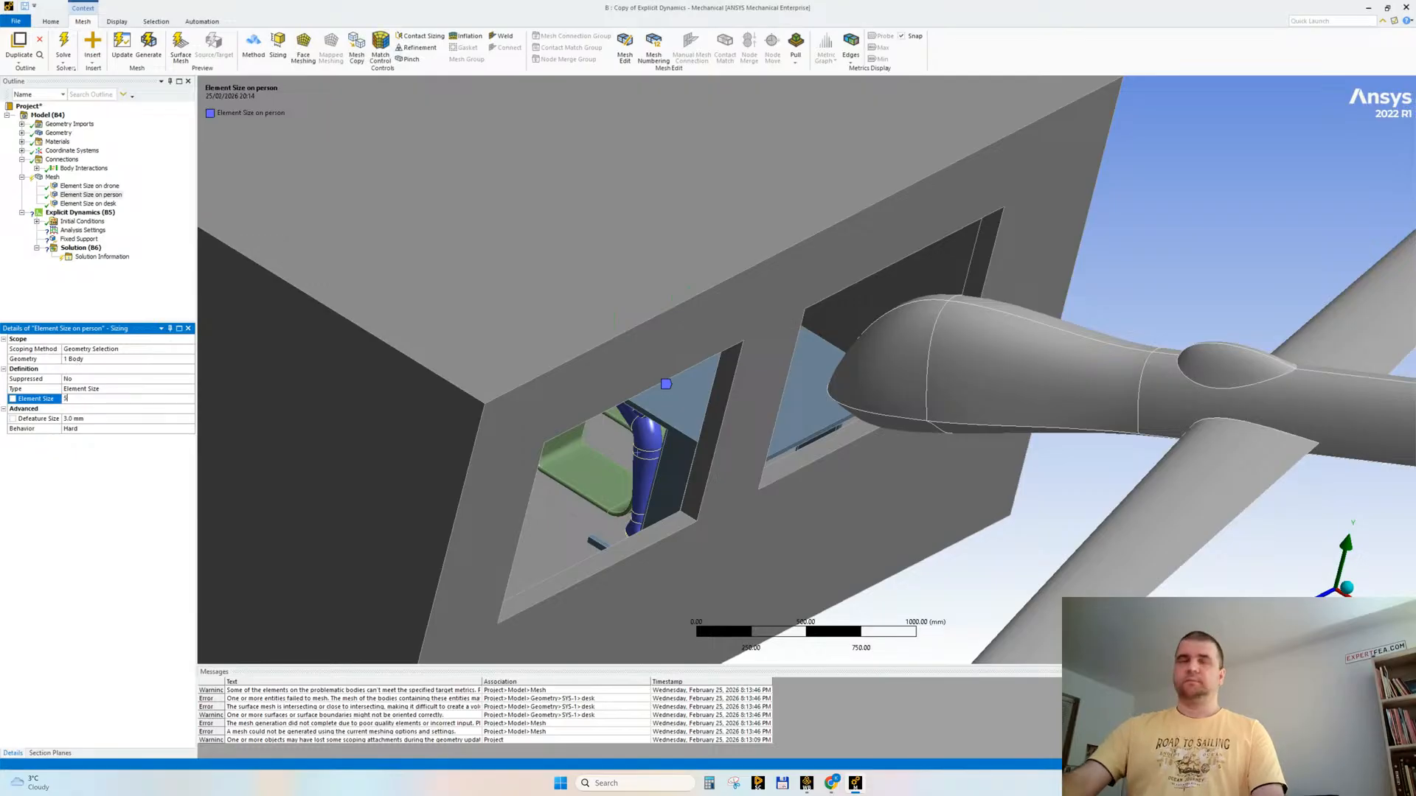
pyautogui.click(88, 417)
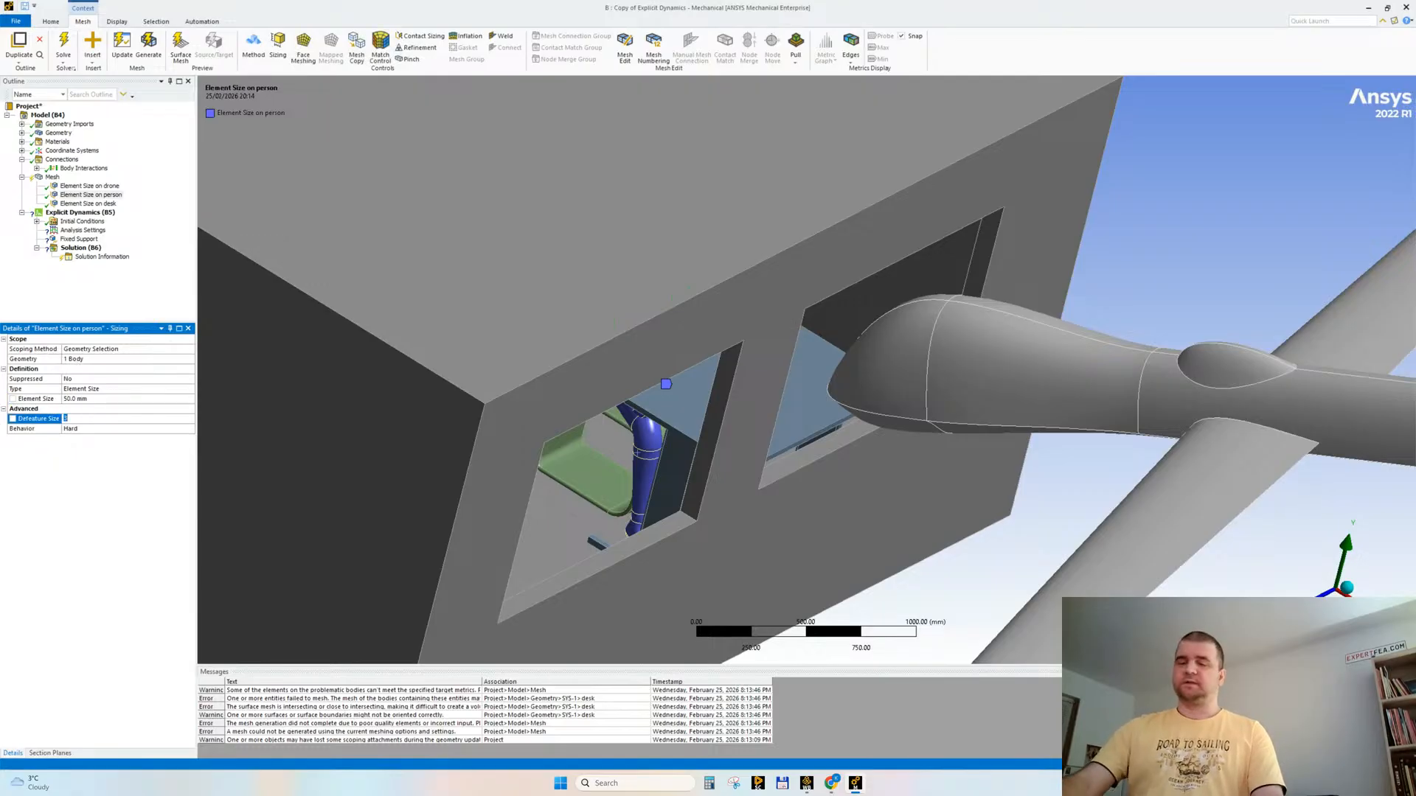
# Step: Generate the mesh with the desk and person sizings and inspect it around the mannequin and chair
pyautogui.click(51, 178)
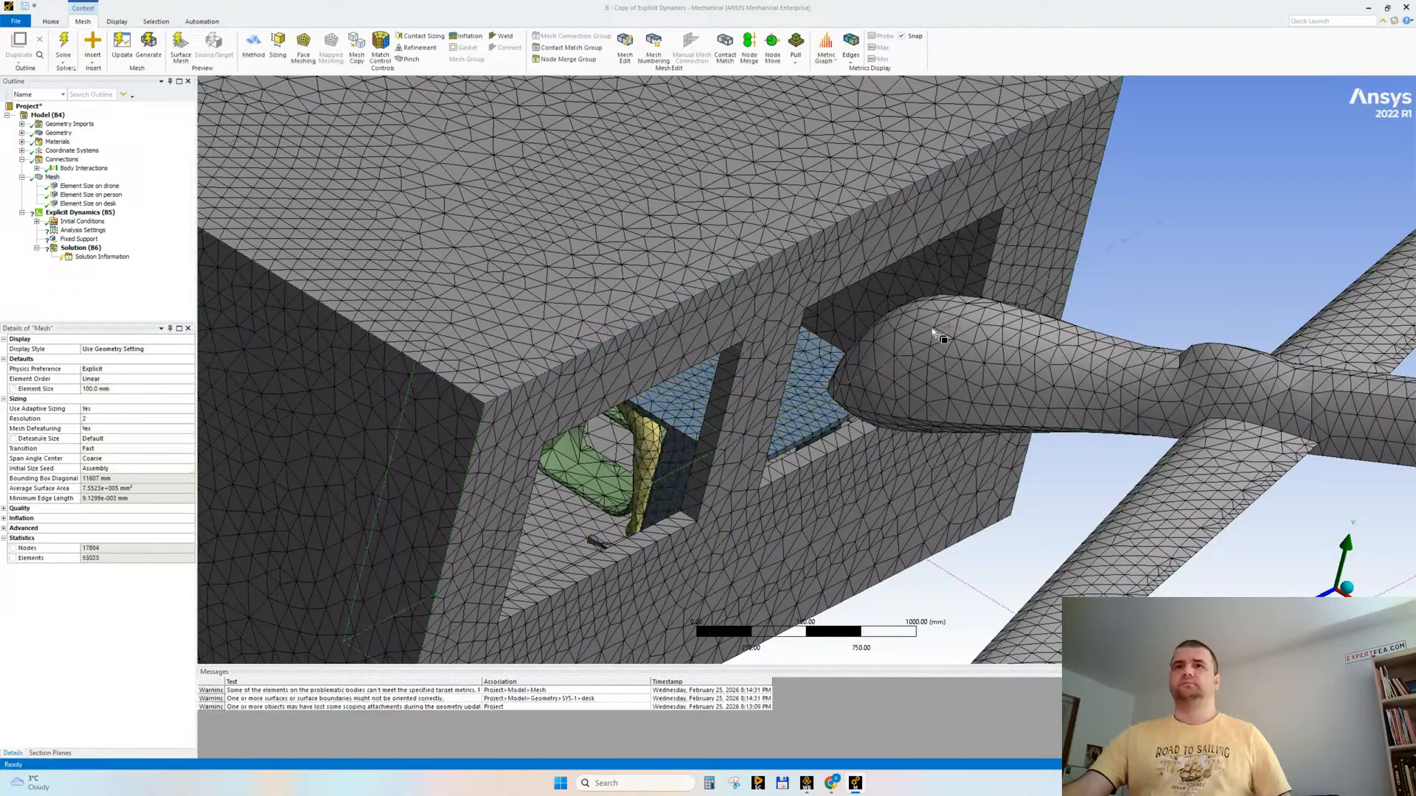
pyautogui.moveTo(1000, 306); pyautogui.dragTo(860, 297, button='middle')
pyautogui.scroll(-5, 996, 445)
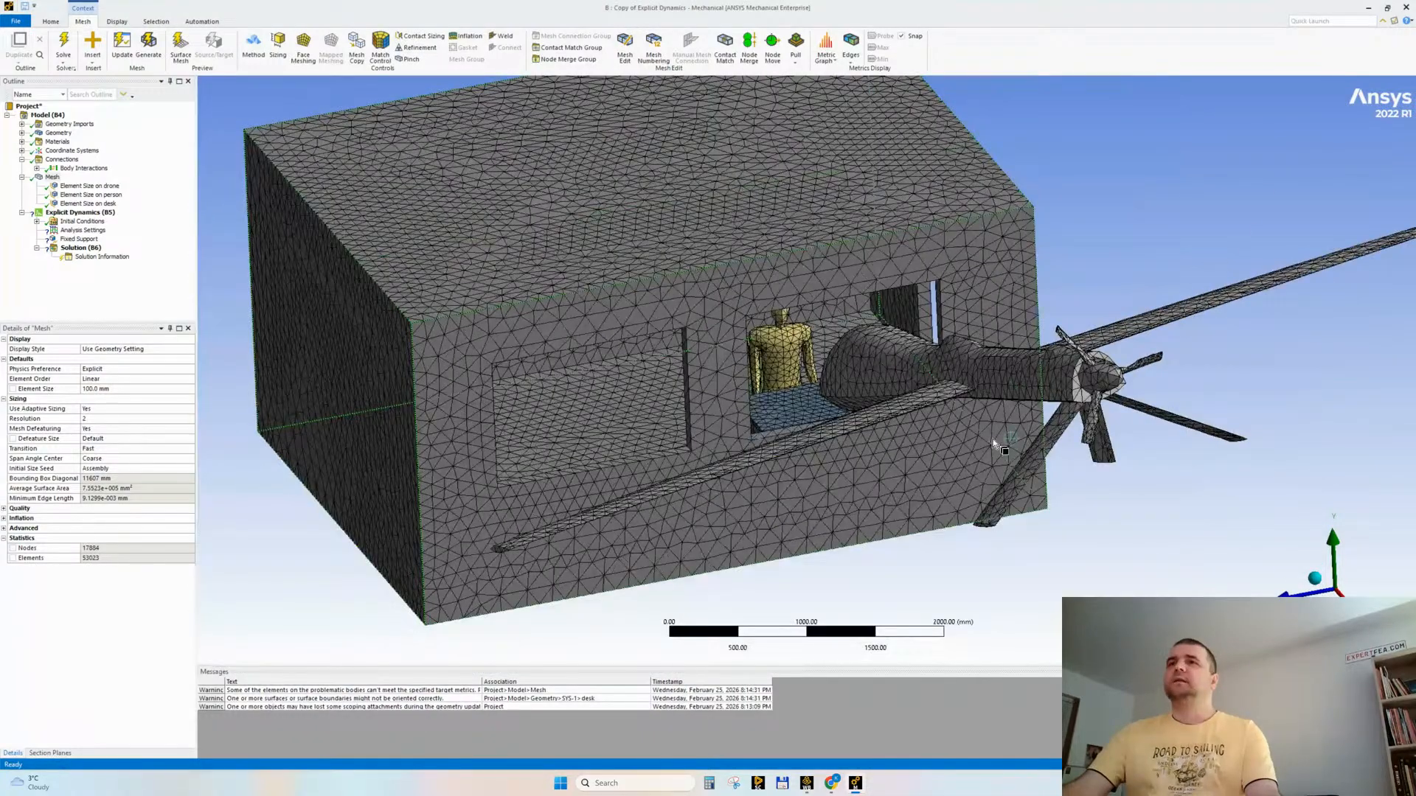
pyautogui.moveTo(996, 444); pyautogui.dragTo(771, 406, button='middle')
pyautogui.scroll(10, 771, 406)
pyautogui.moveTo(739, 231); pyautogui.dragTo(778, 284, button='middle')
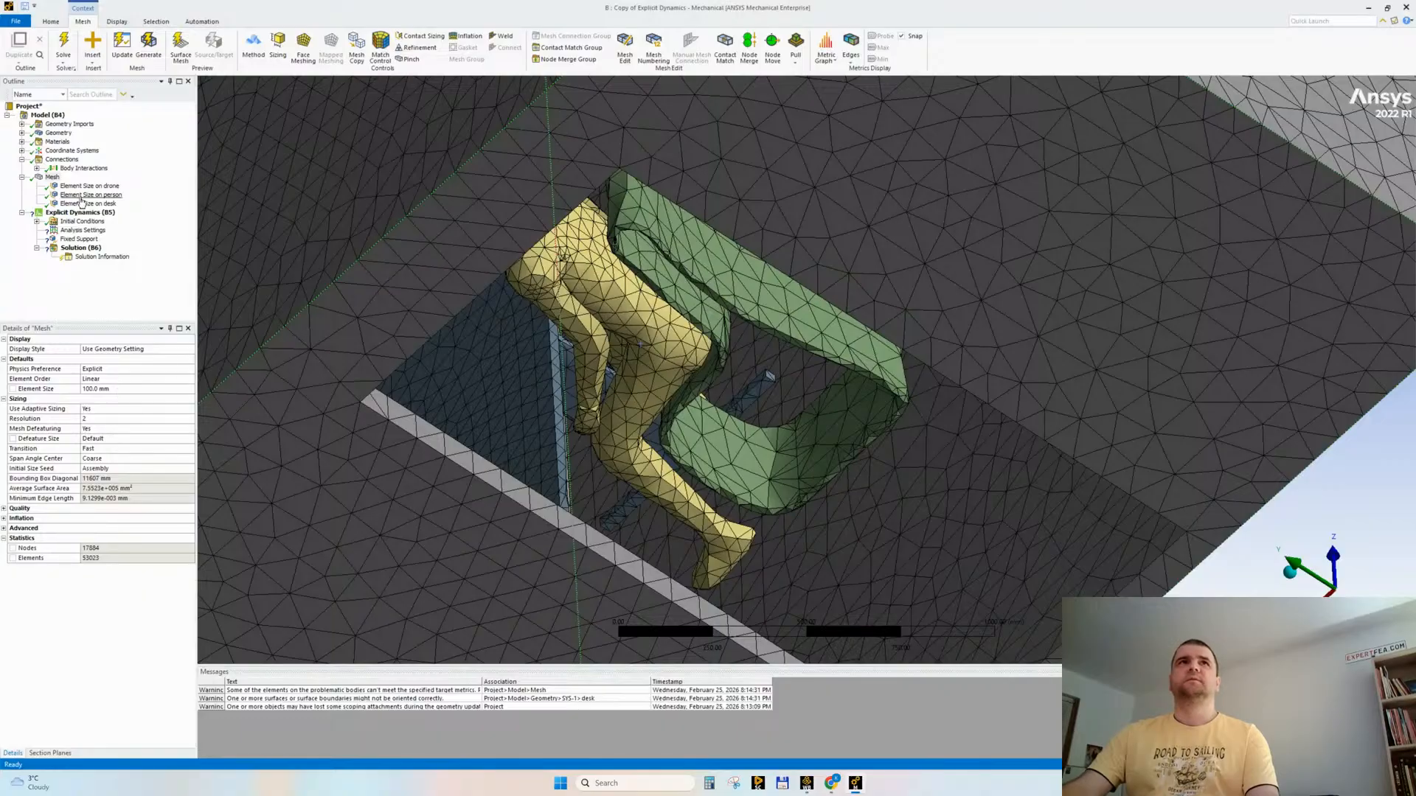
# Step: Add a body sizing on the chair with an element size of 70 mm
pyautogui.click(278, 44)
pyautogui.click(755, 469)
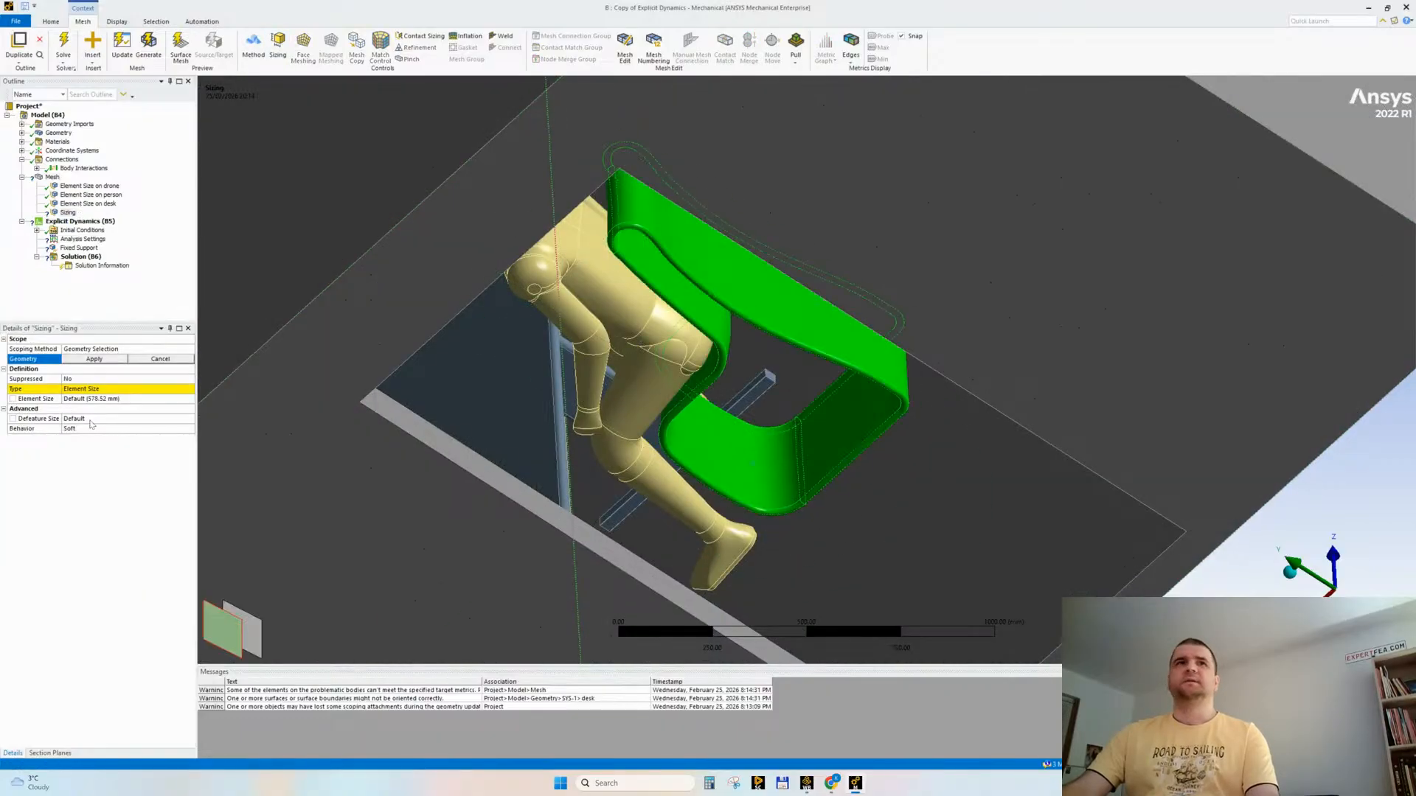
pyautogui.click(95, 359)
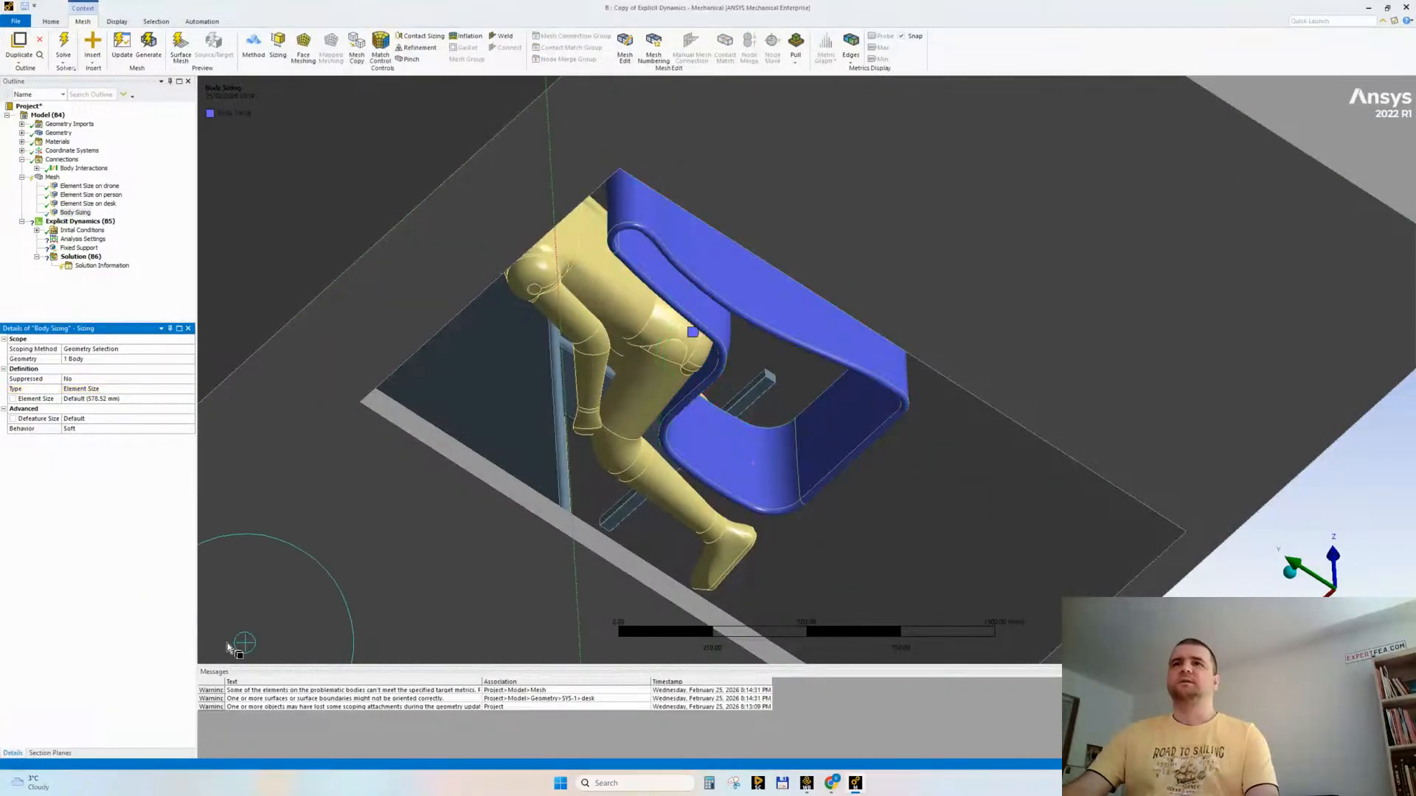
pyautogui.click(104, 399)
pyautogui.write('70')
pyautogui.press('Return')
# Step: Regenerate the mesh with the chair sizing, inspect the seated mannequin's elements, and open the person sizing's settings
pyautogui.click(53, 177)
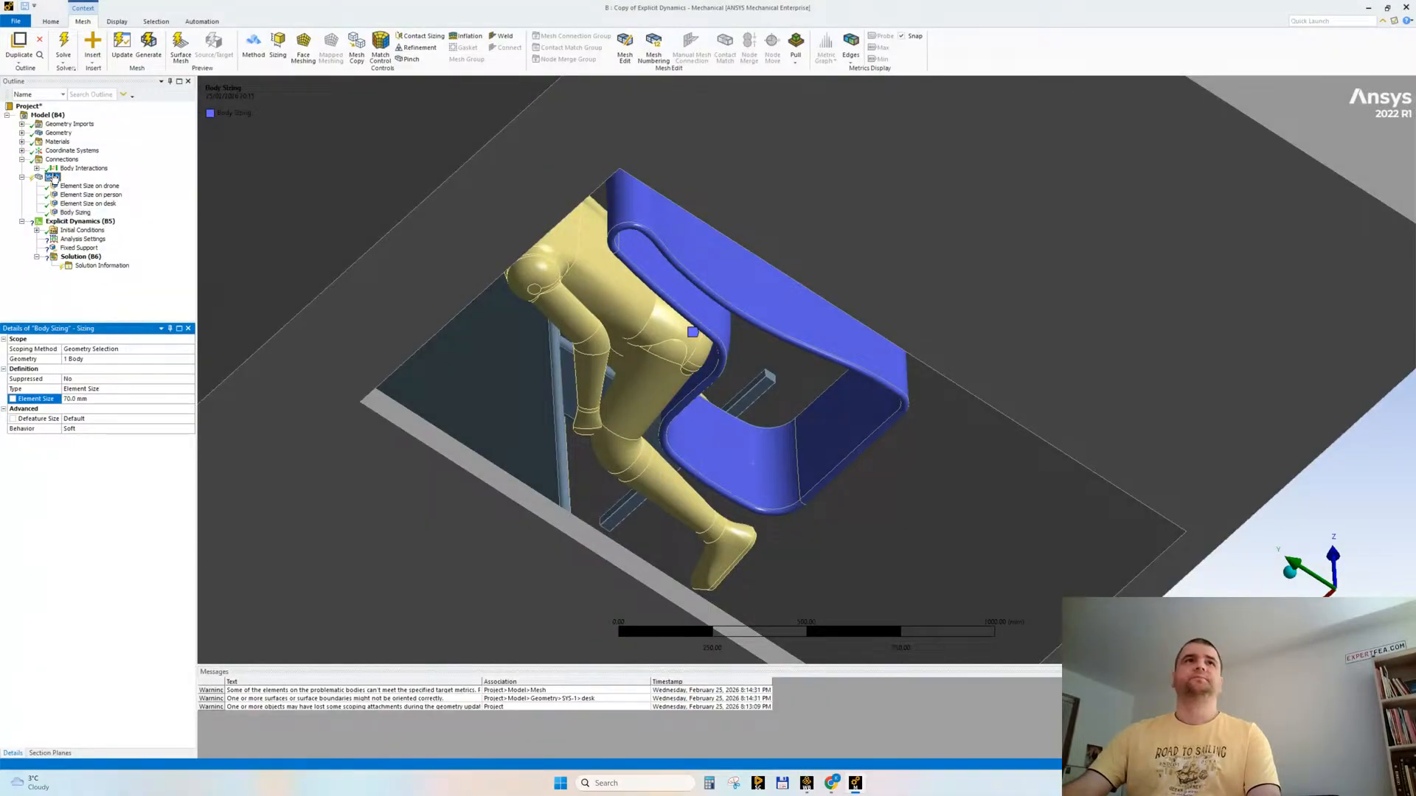
pyautogui.rightClick(53, 178)
pyautogui.click(85, 213)
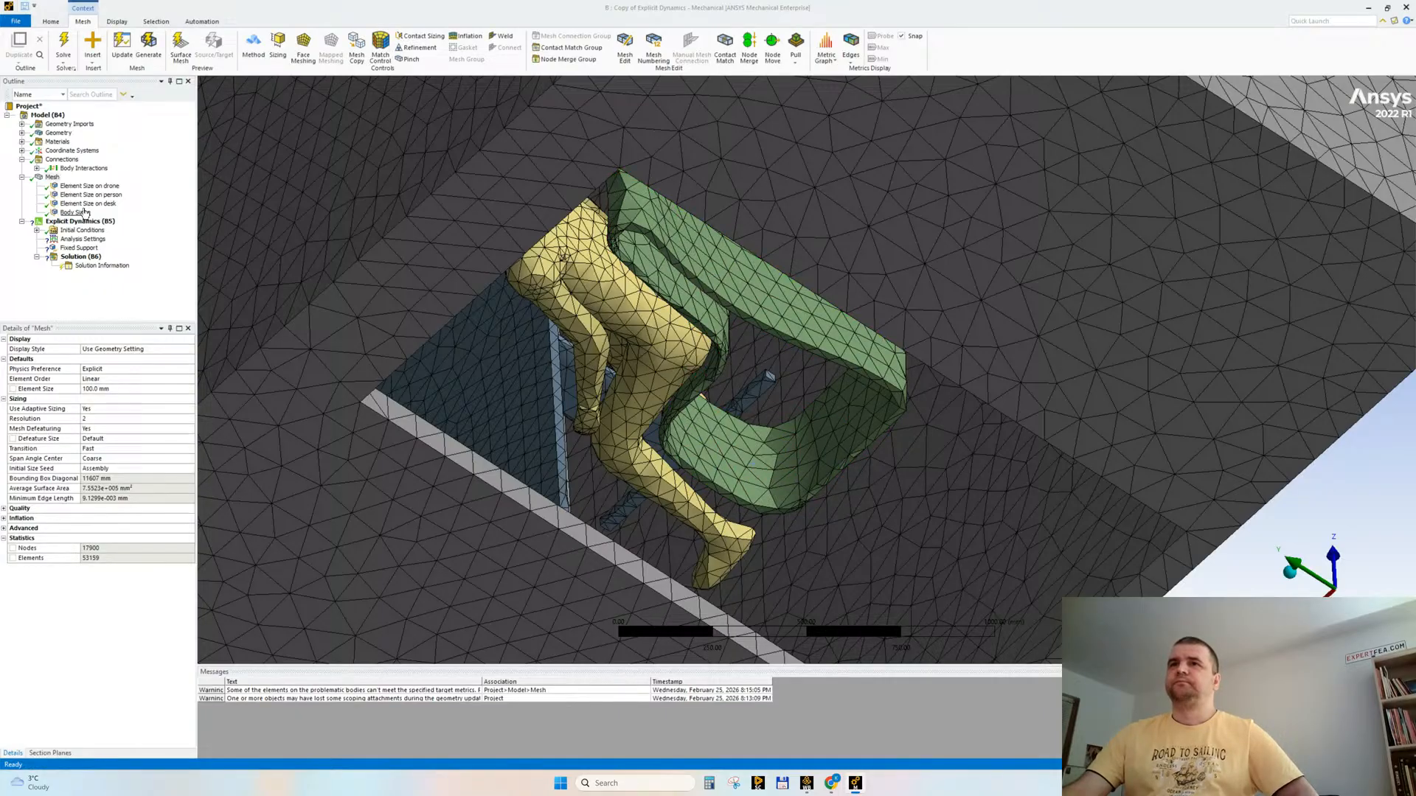
pyautogui.moveTo(787, 407); pyautogui.dragTo(736, 467, button='middle')
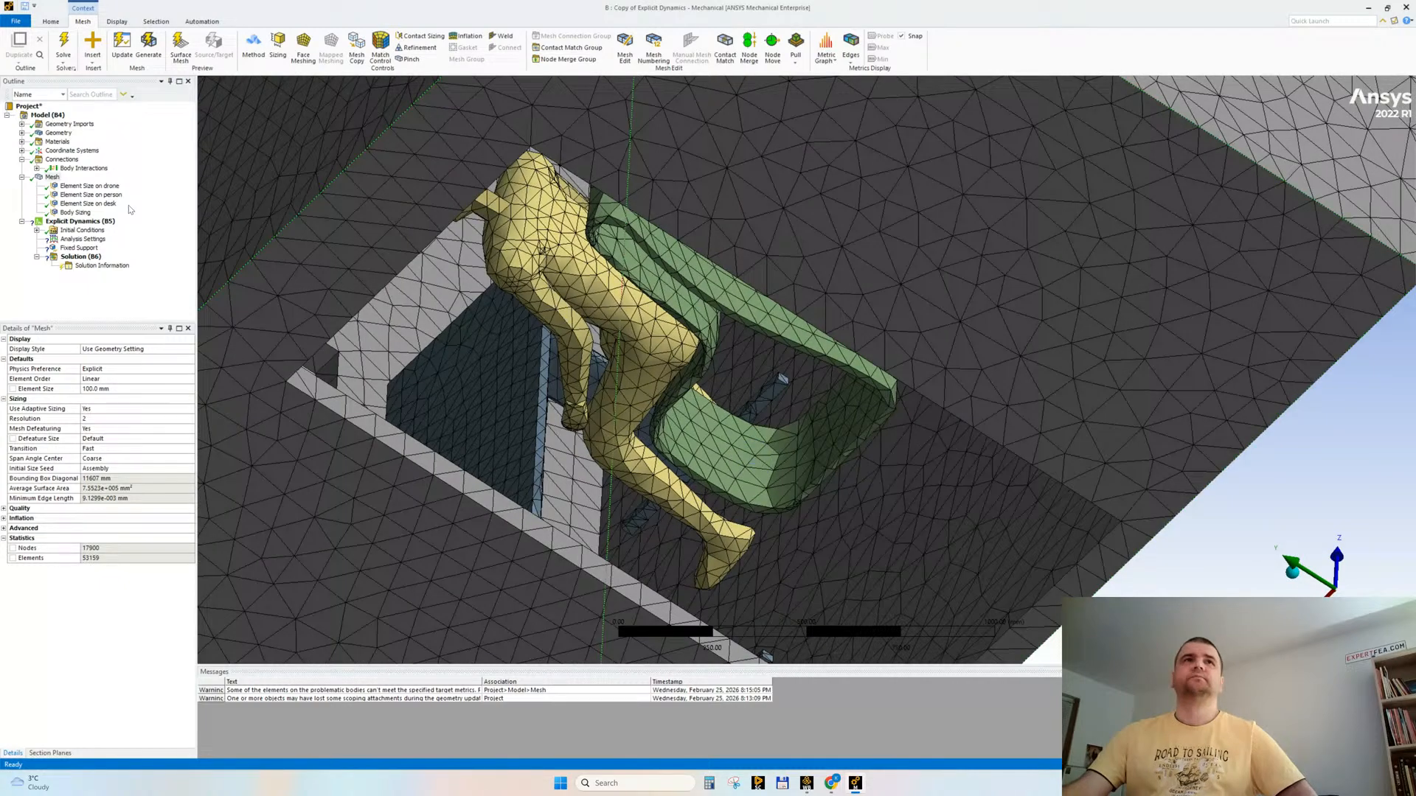
pyautogui.click(107, 195)
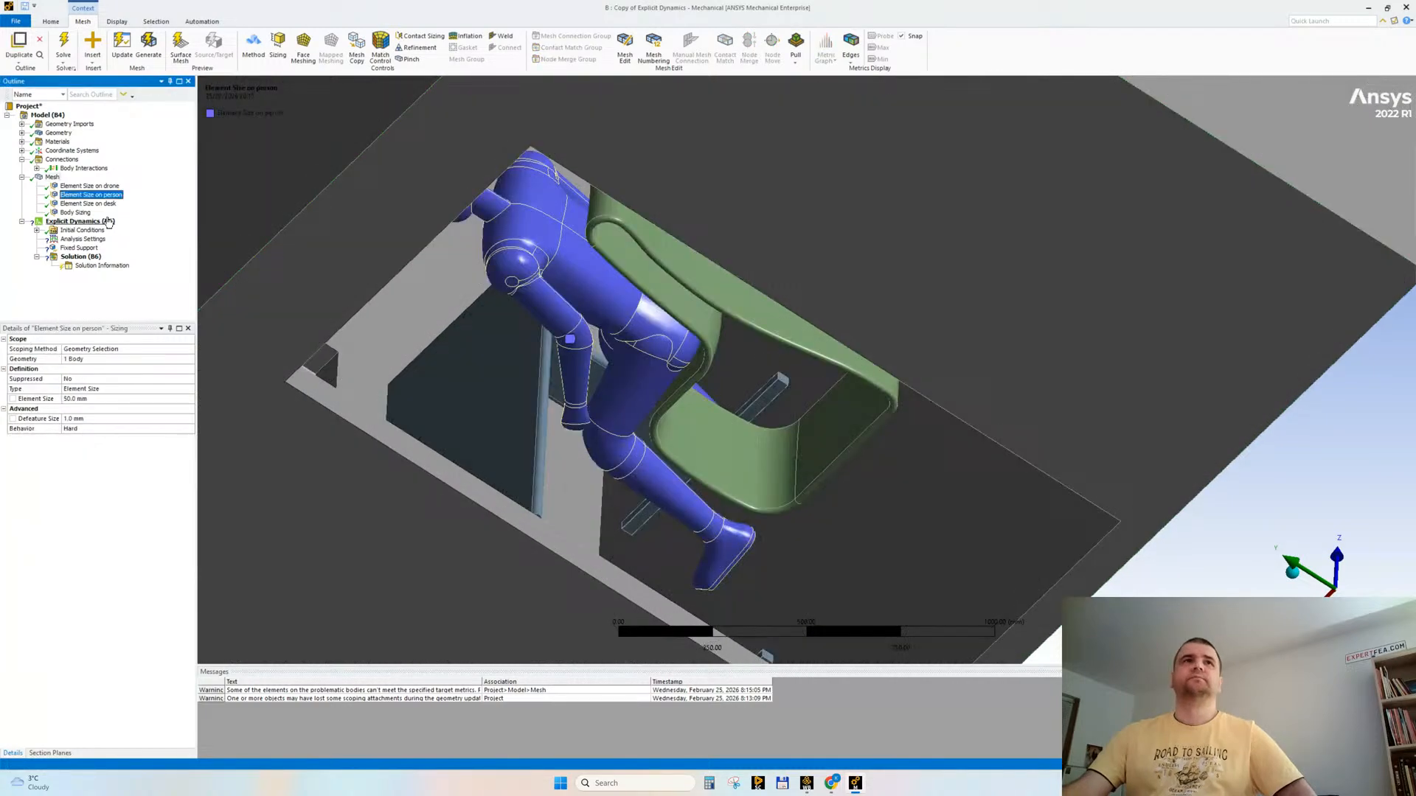
# Step: Rename the chair's body sizing based on its definition and set its element size to 60 mm
pyautogui.rightClick(87, 213)
pyautogui.click(132, 307)
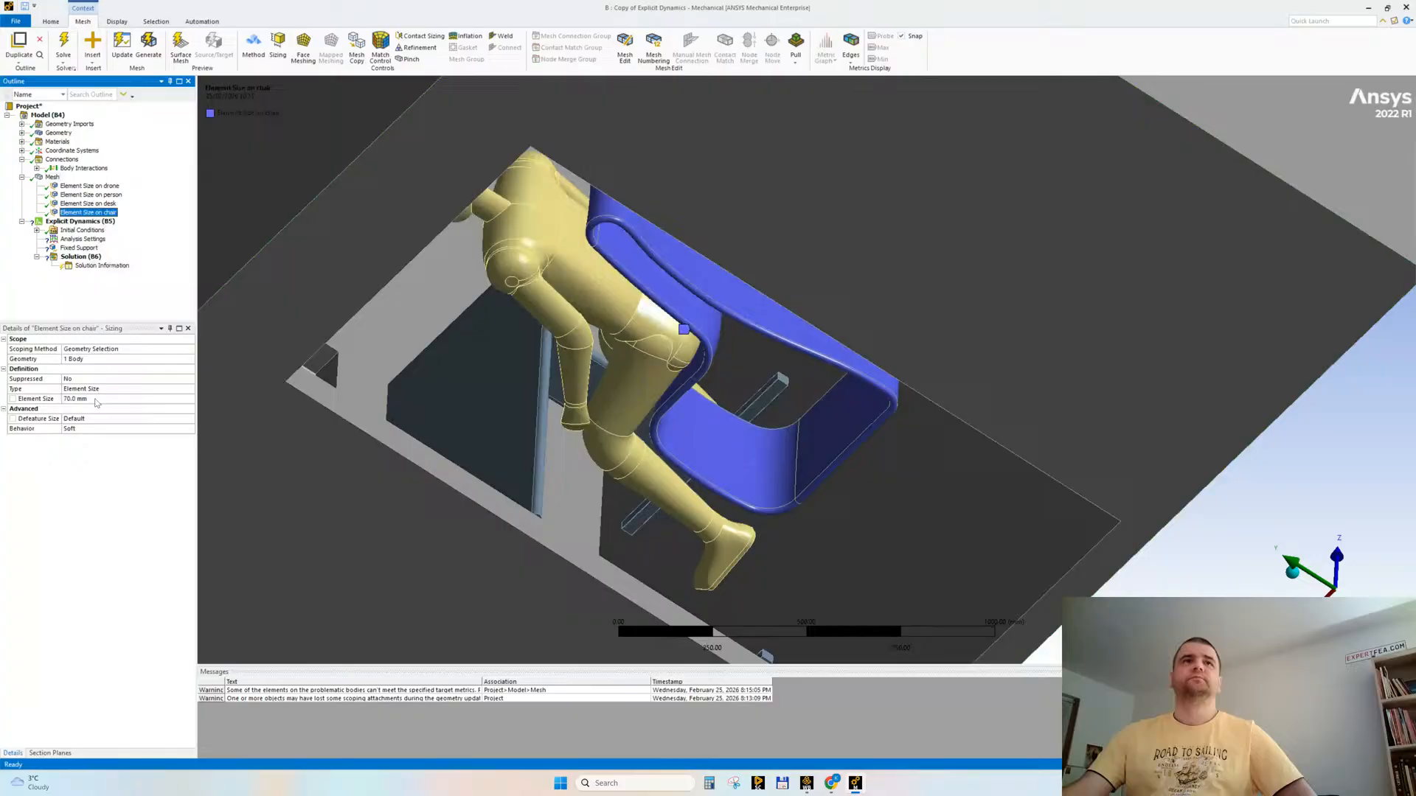
pyautogui.click(96, 399)
pyautogui.write('60')
pyautogui.press('Return')
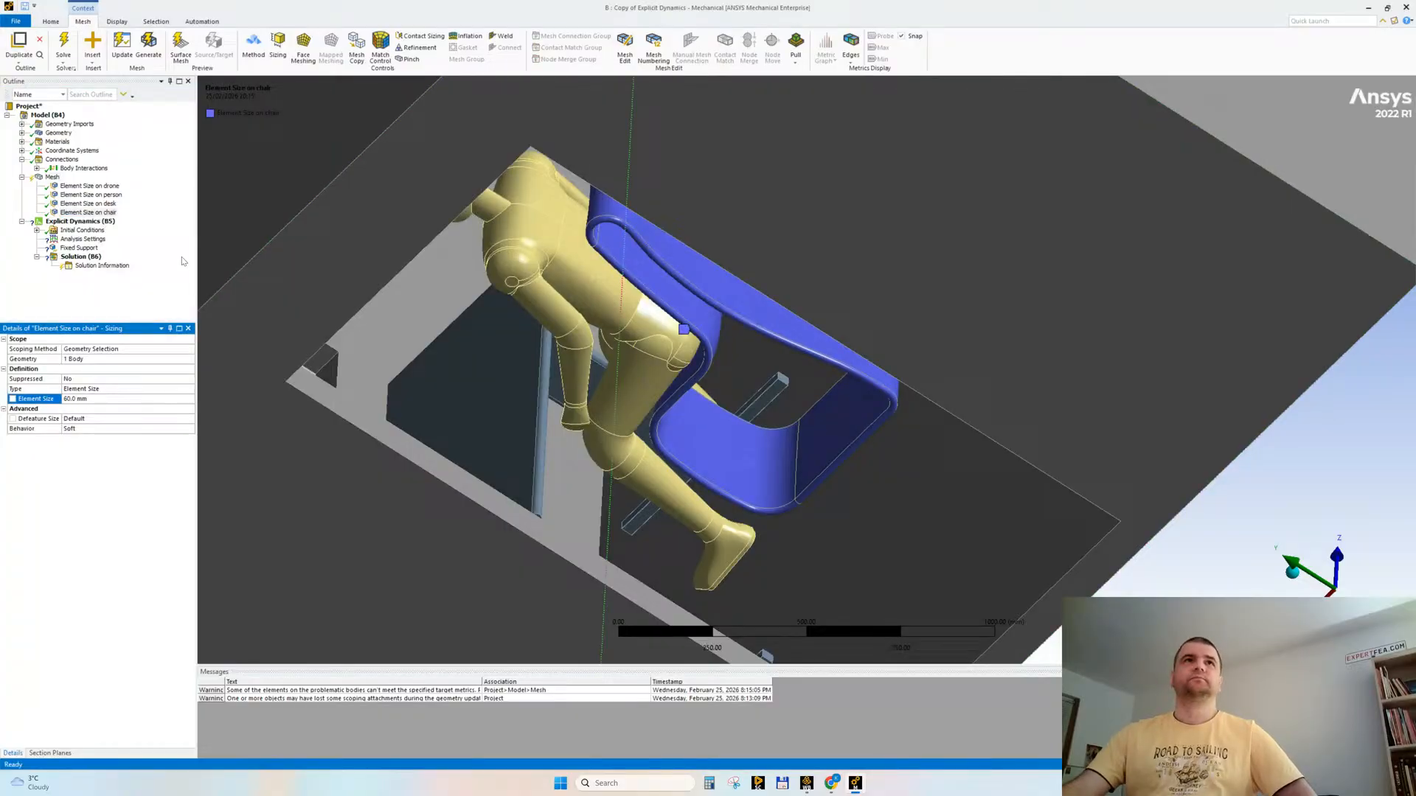
# Step: Regenerate the mesh with the refined chair sizing and inspect the elements around the chair and mannequin
pyautogui.click(78, 205)
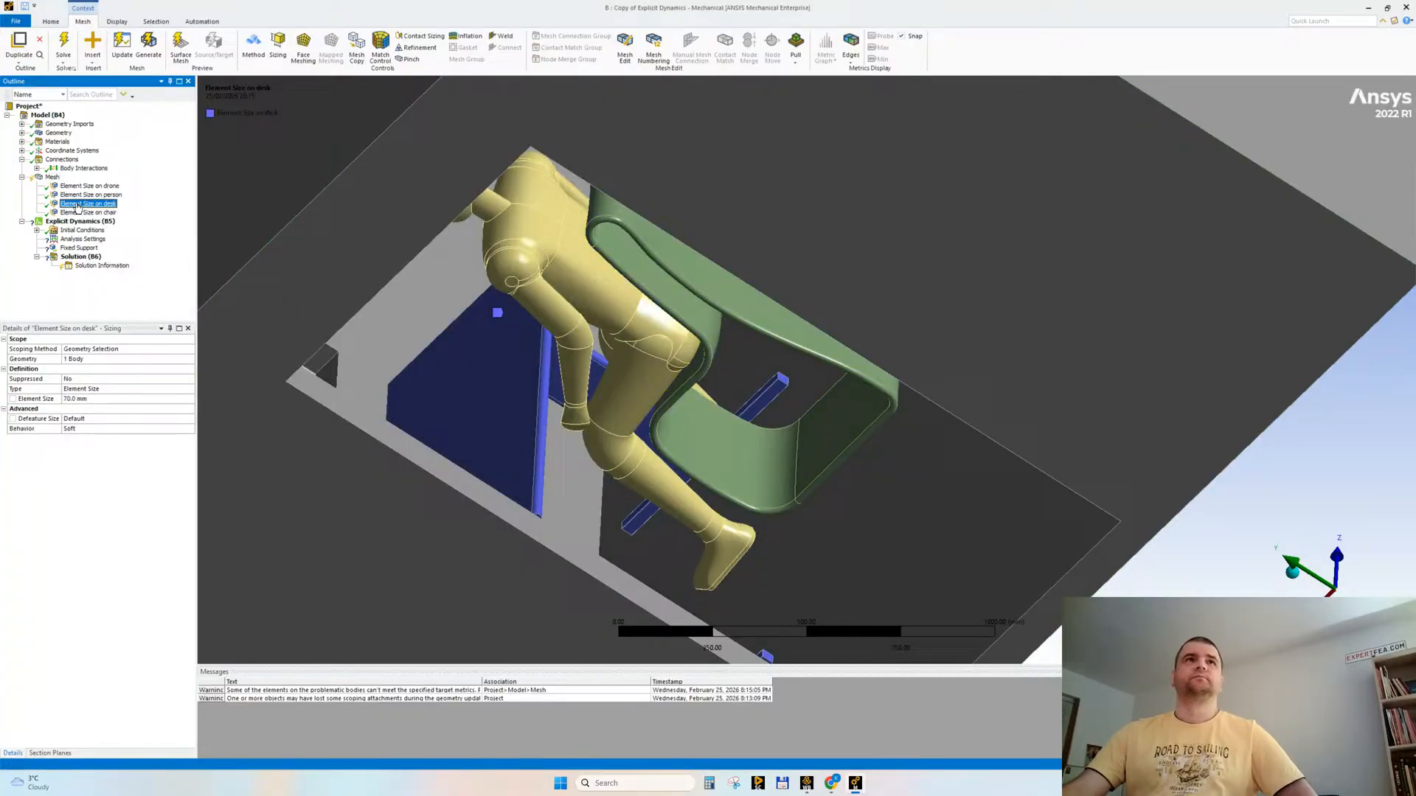
pyautogui.rightClick(52, 178)
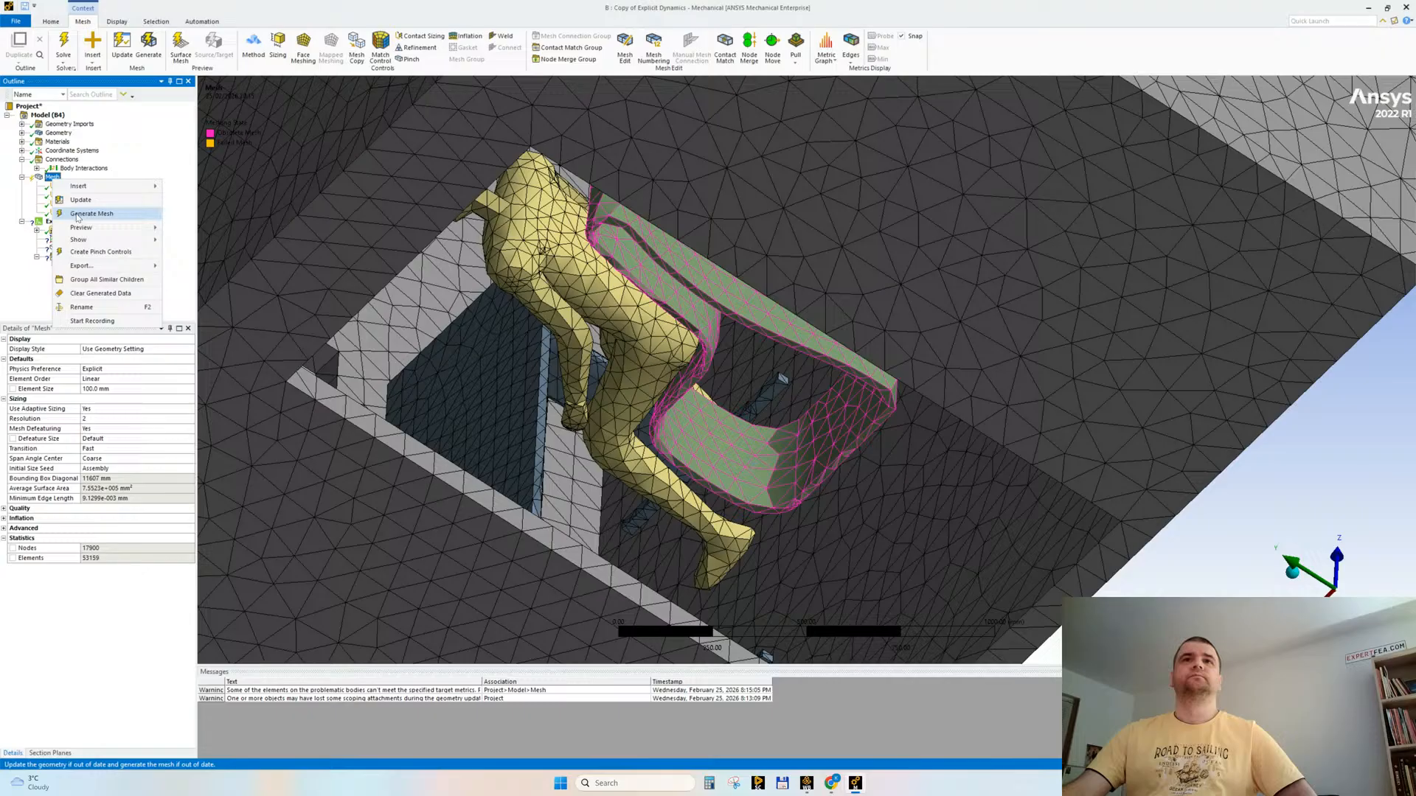
pyautogui.click(78, 214)
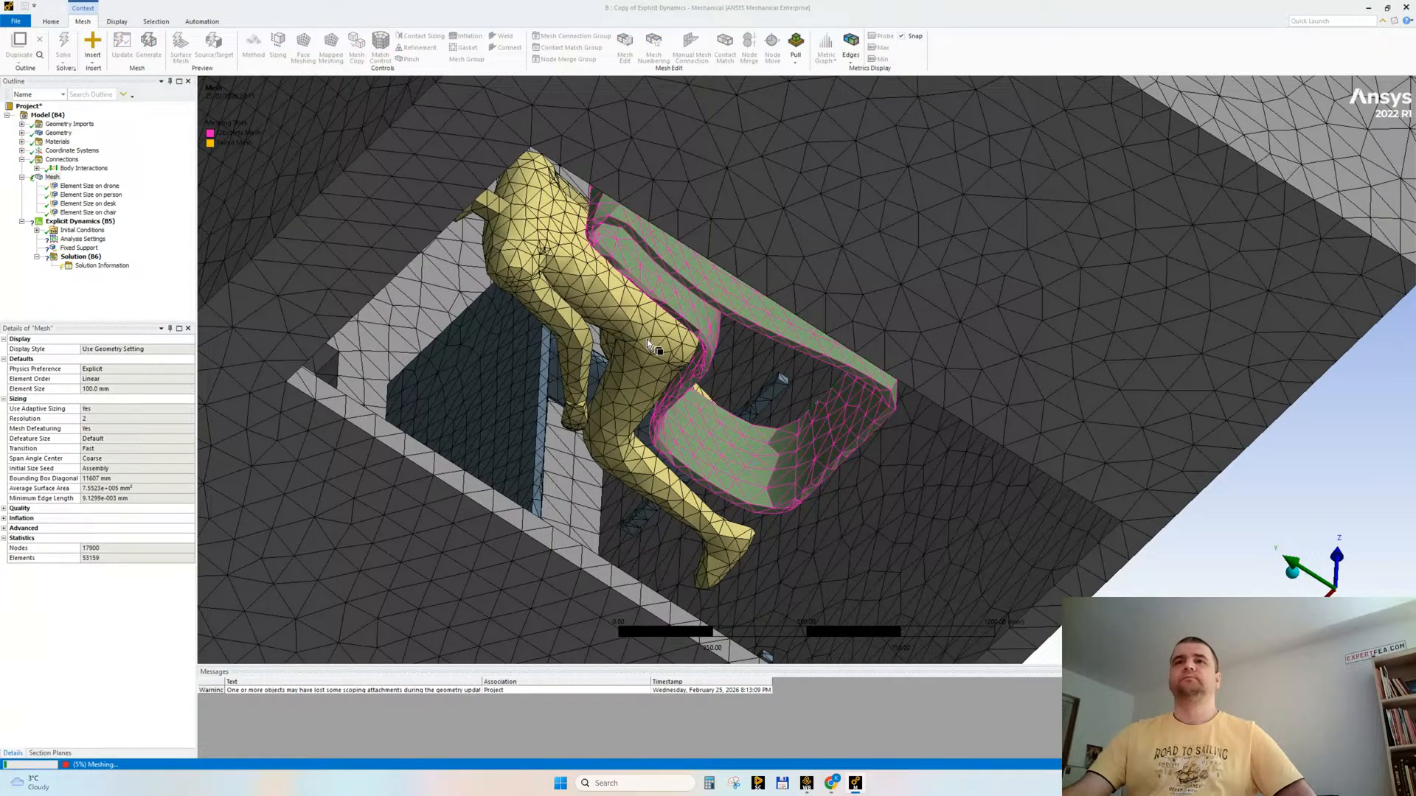
pyautogui.moveTo(631, 358); pyautogui.dragTo(667, 354, button='middle')
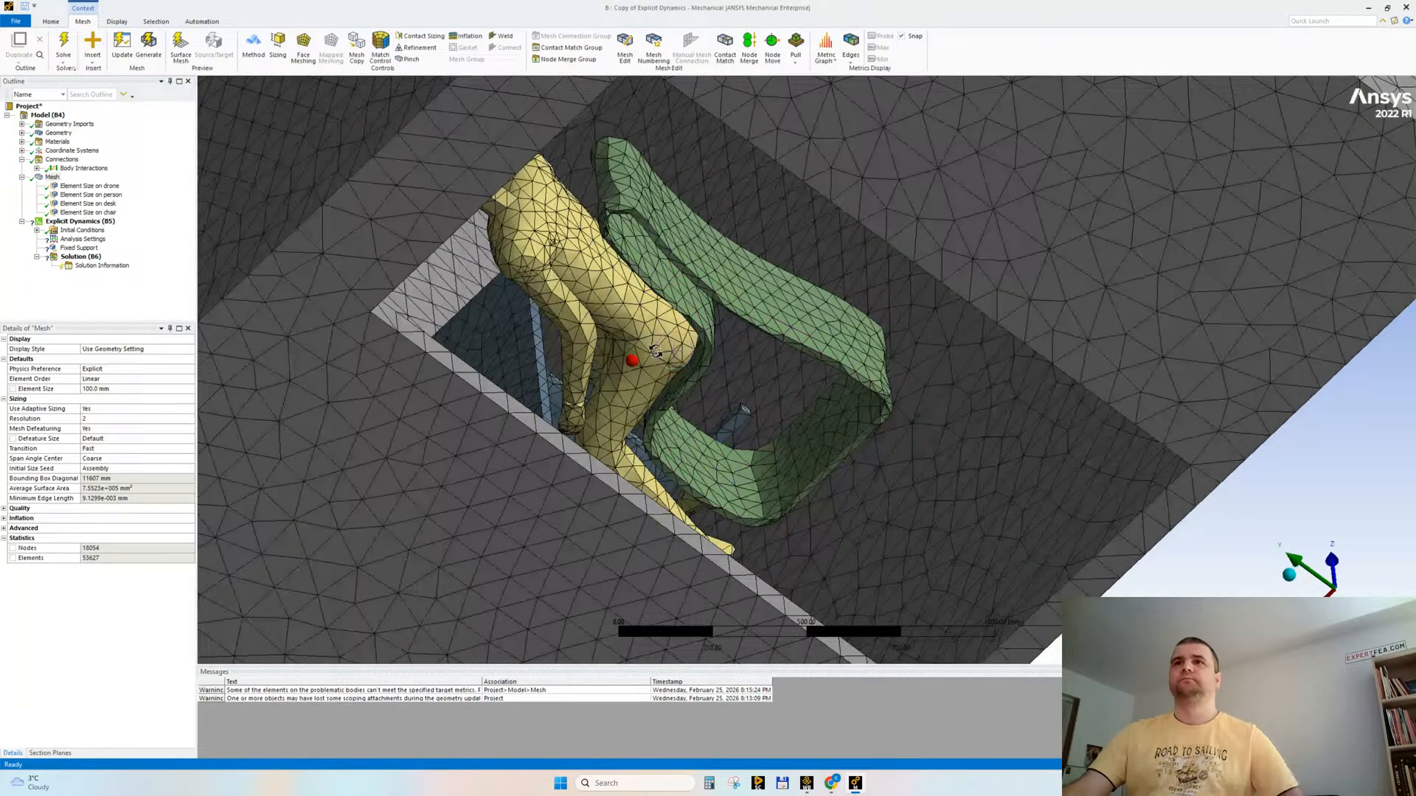
# Step: Switch to Workbench, save the project, and delete the original Explicit Dynamics system, keeping its copy
pyautogui.click(806, 783)
pyautogui.click(35, 34)
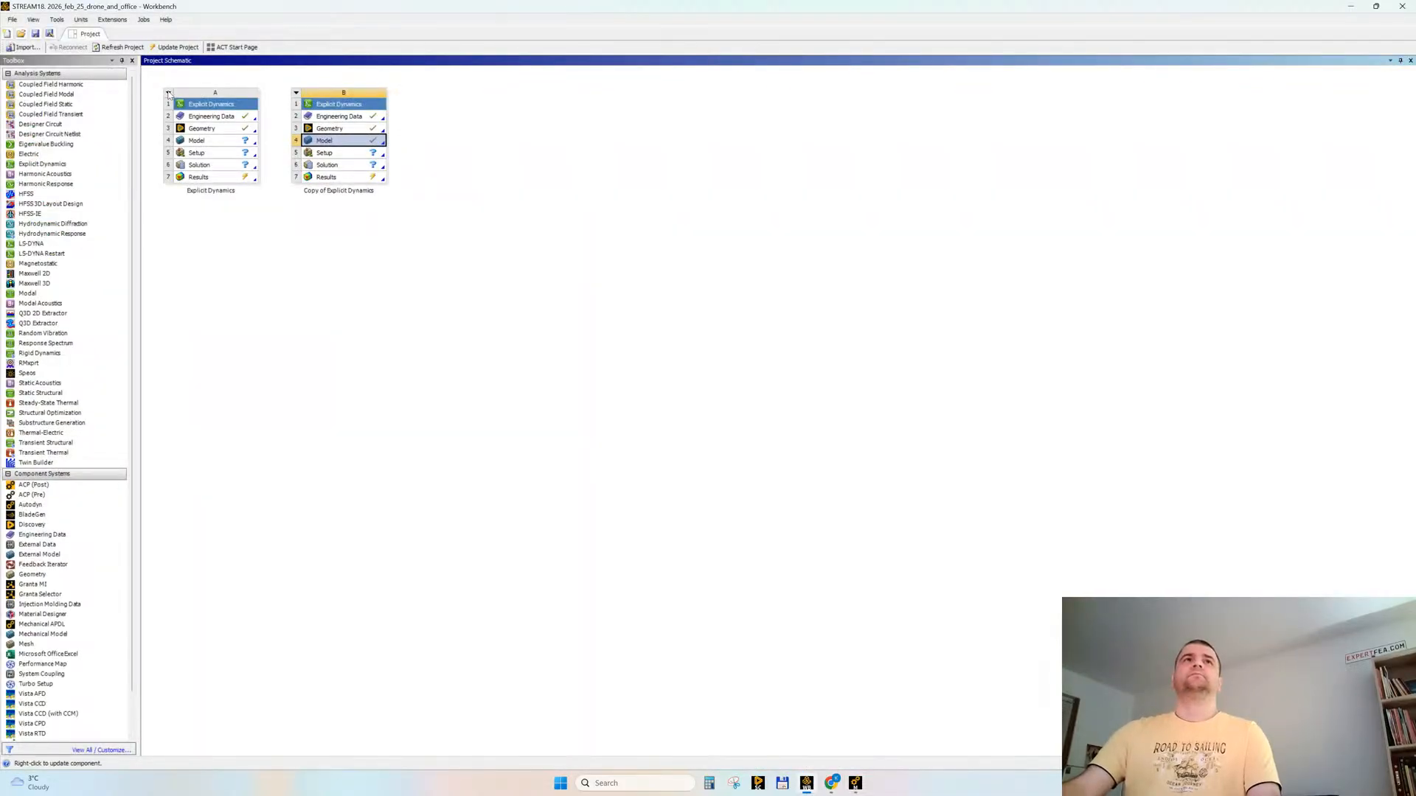
pyautogui.click(169, 94)
pyautogui.click(193, 184)
pyautogui.press('Return')
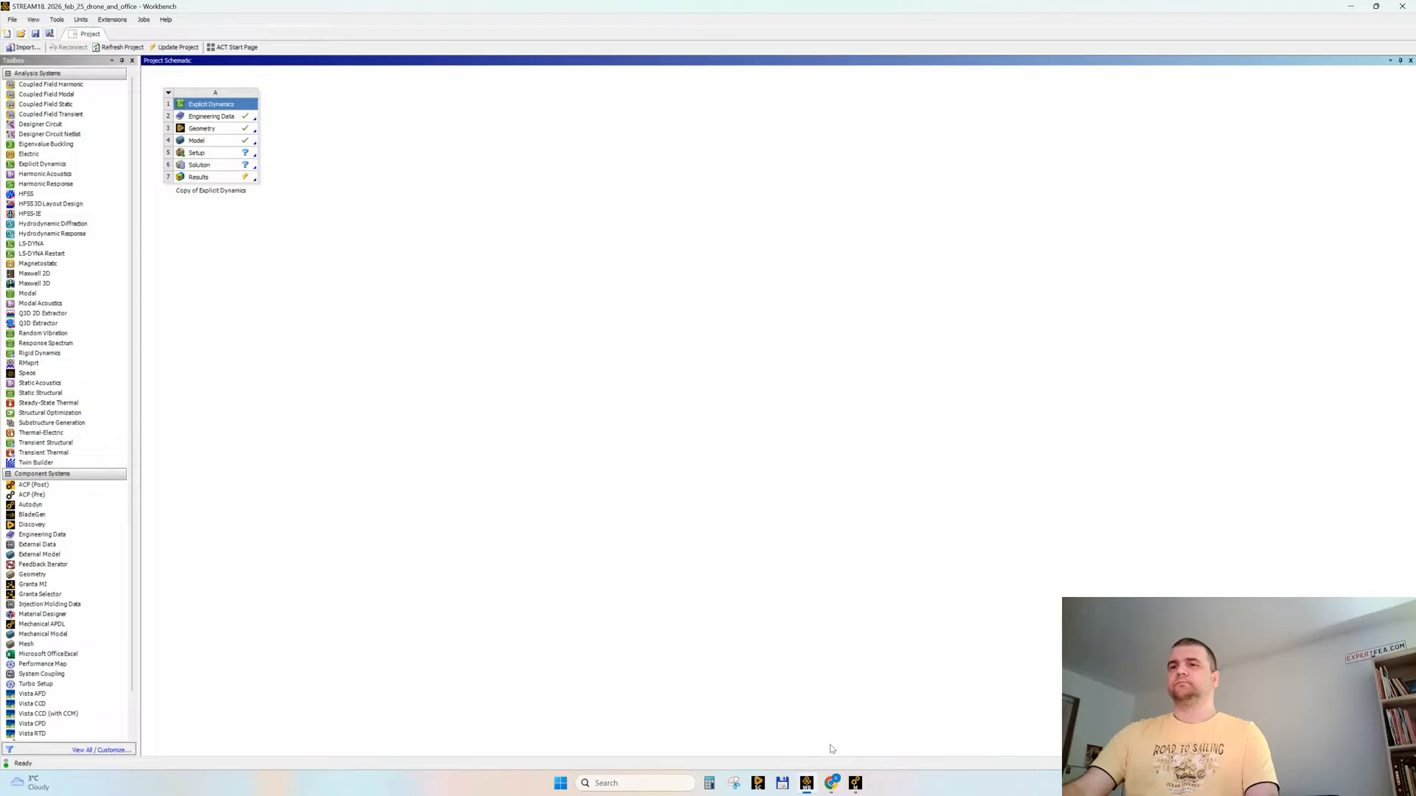
# Step: Switch back to Mechanical and scope the Fixed Support to the underside face of the office room
pyautogui.click(854, 783)
pyautogui.moveTo(833, 509); pyautogui.dragTo(712, 243, button='middle')
pyautogui.click(78, 248)
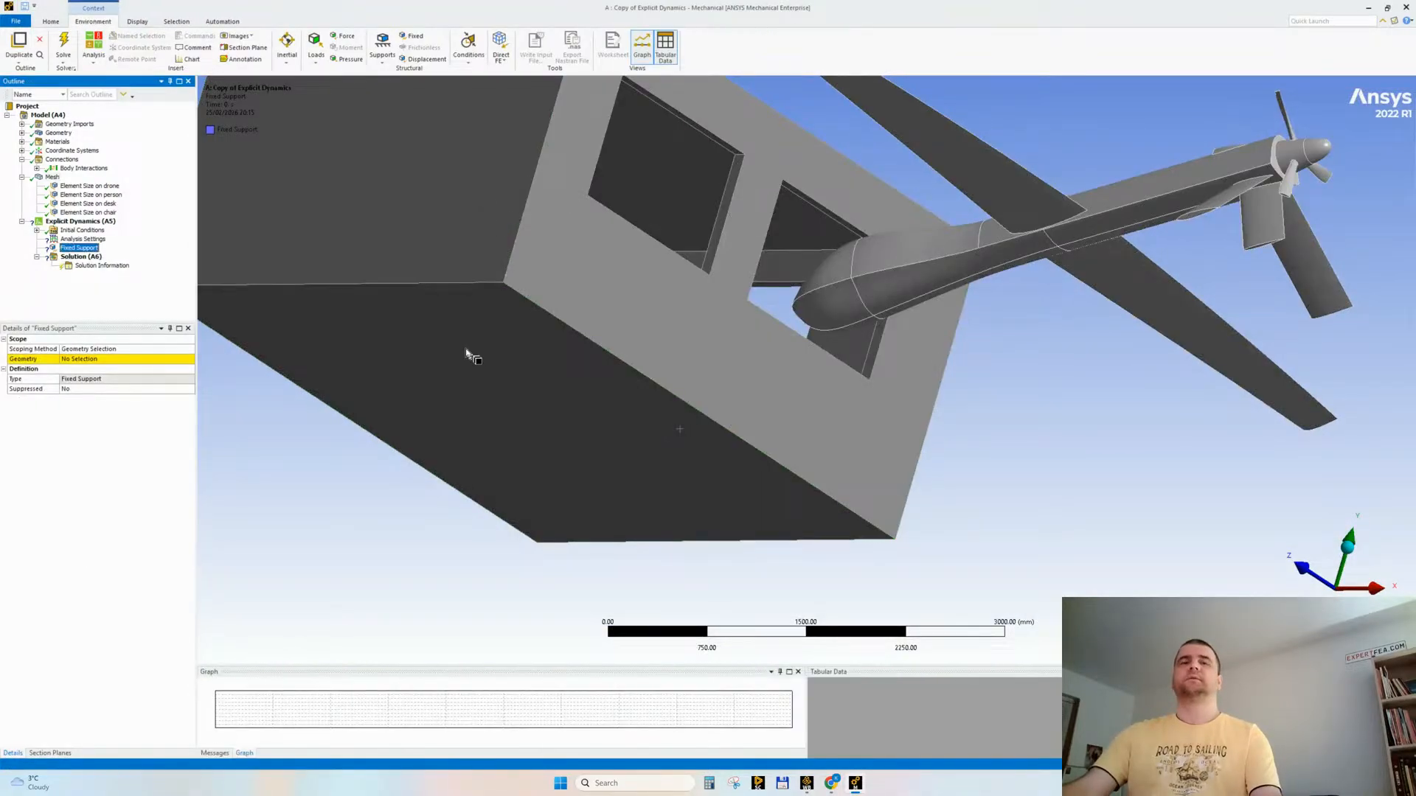
pyautogui.click(437, 373)
pyautogui.click(95, 360)
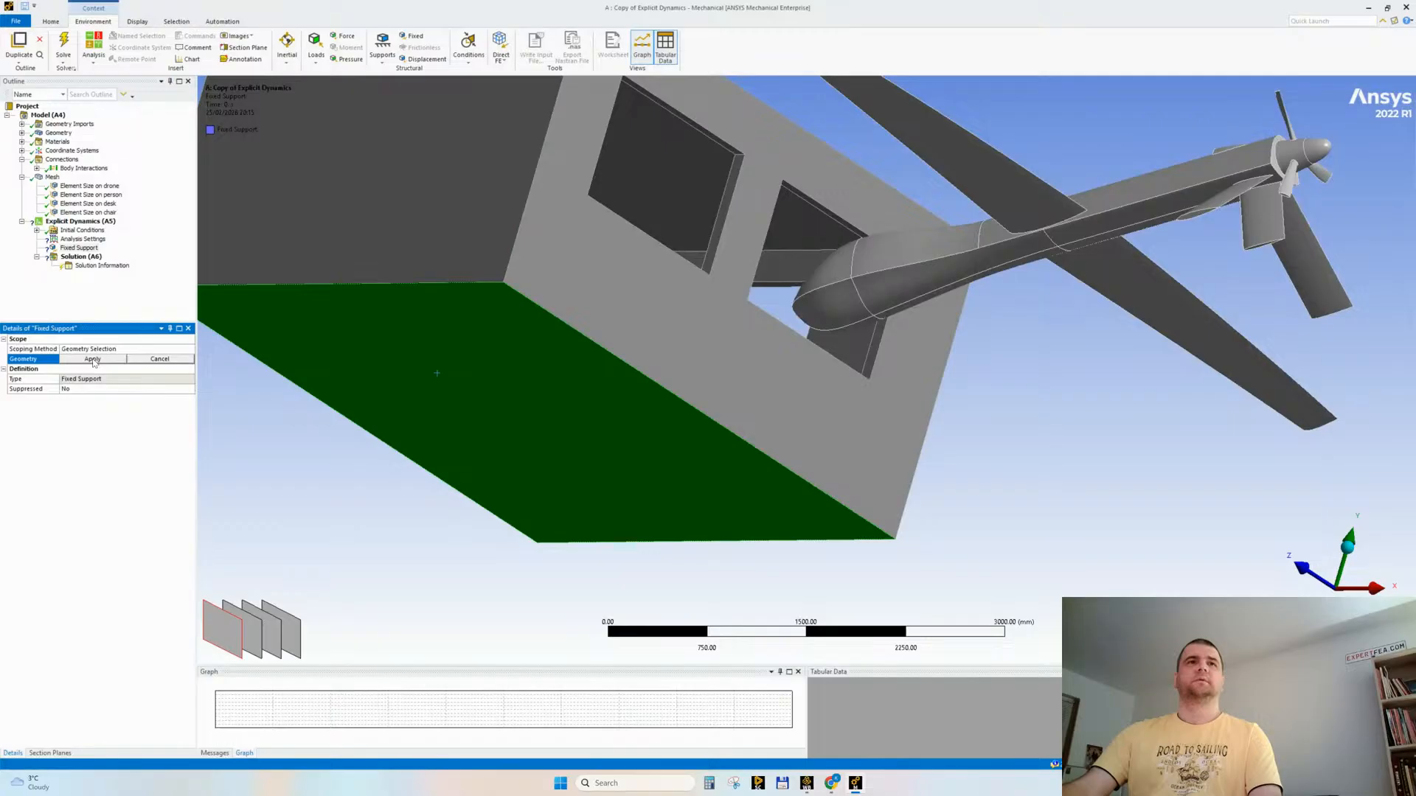
pyautogui.click(77, 360)
# Step: Review the analysis settings and add a Velocity initial condition to the Explicit Dynamics analysis
pyautogui.click(22, 160)
pyautogui.click(21, 169)
pyautogui.click(74, 194)
pyautogui.keyDown('ctrl'); pyautogui.moveTo(755, 373); pyautogui.dragTo(736, 419, button='middle'); pyautogui.keyUp('ctrl')
pyautogui.keyDown('shift'); pyautogui.moveTo(736, 420); pyautogui.dragTo(680, 443, button='middle'); pyautogui.keyUp('shift')
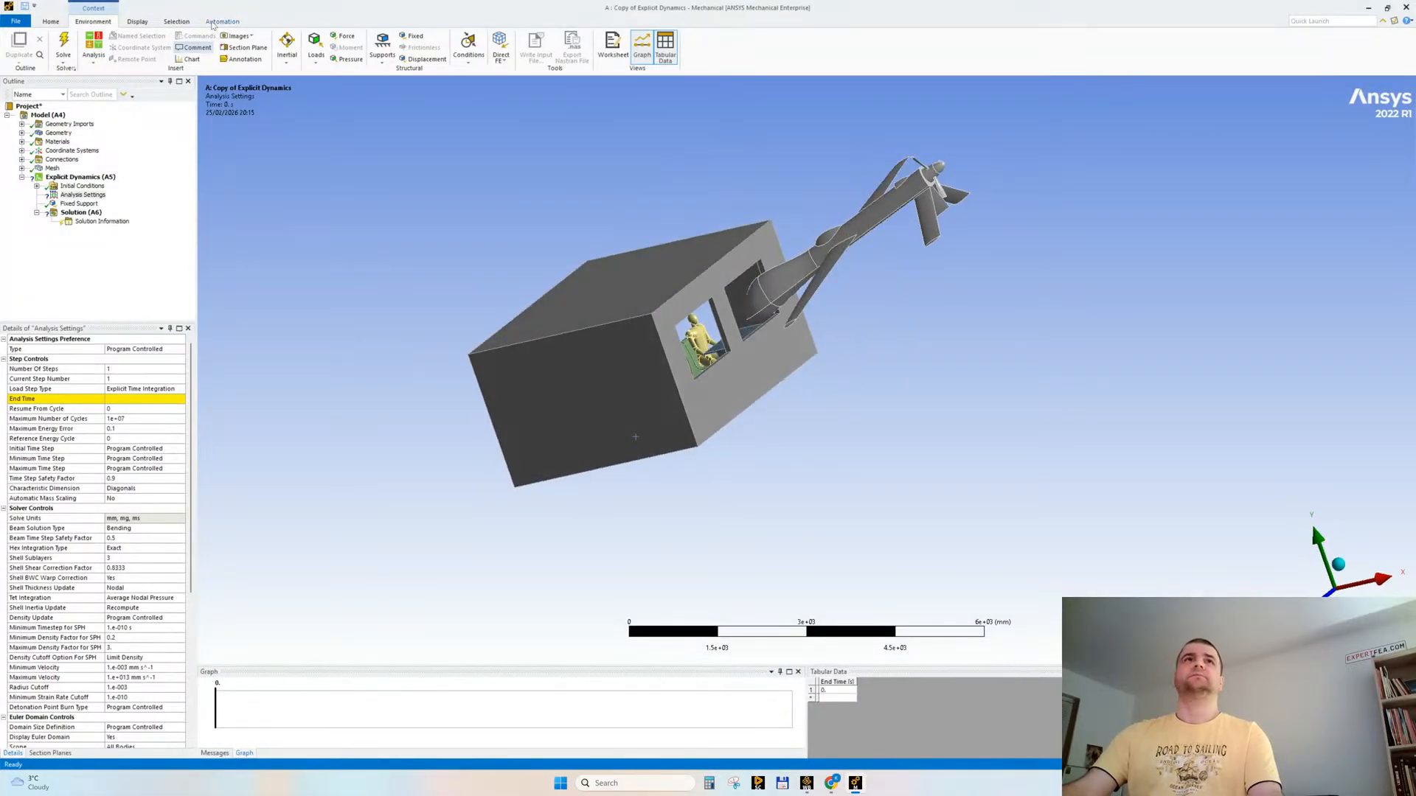
pyautogui.click(37, 186)
pyautogui.click(82, 186)
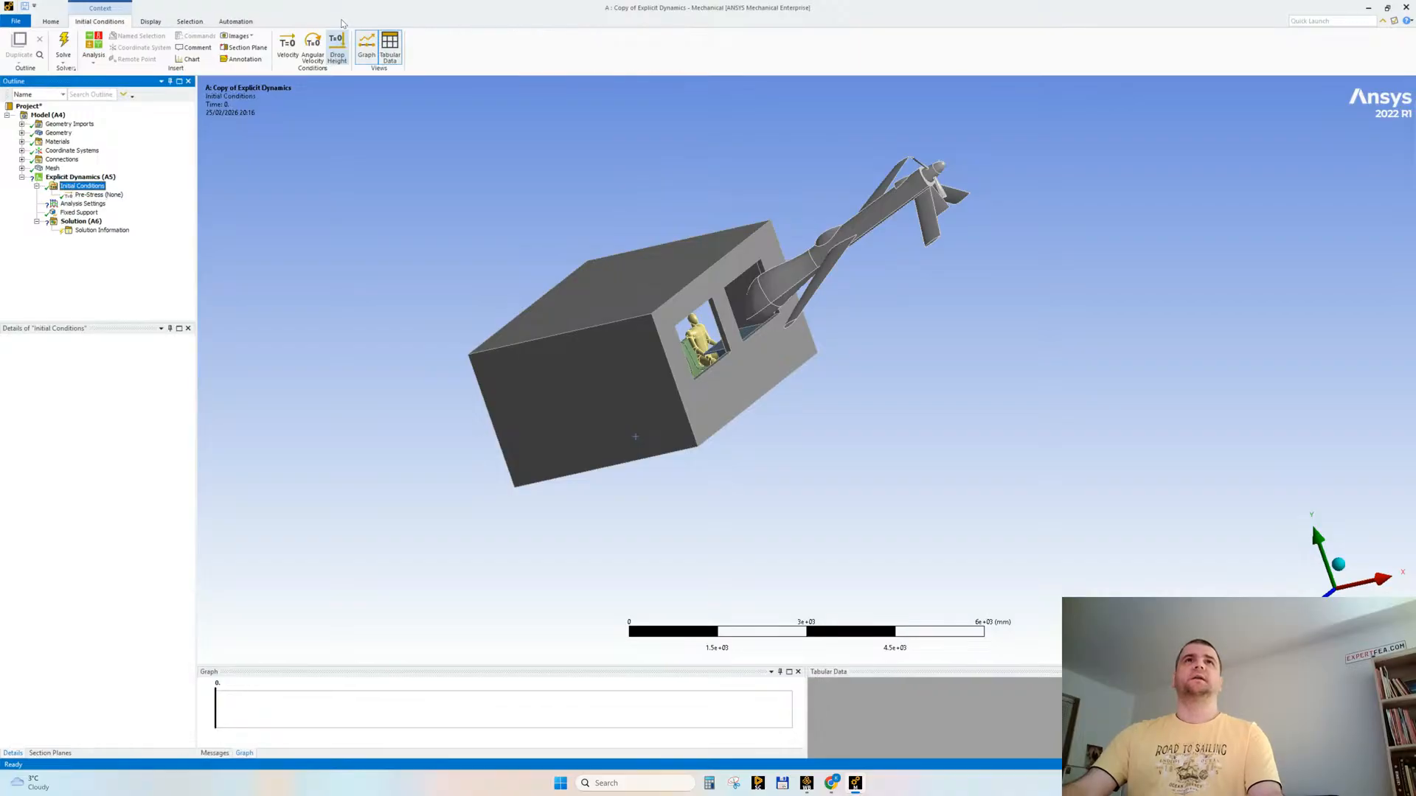
pyautogui.click(288, 46)
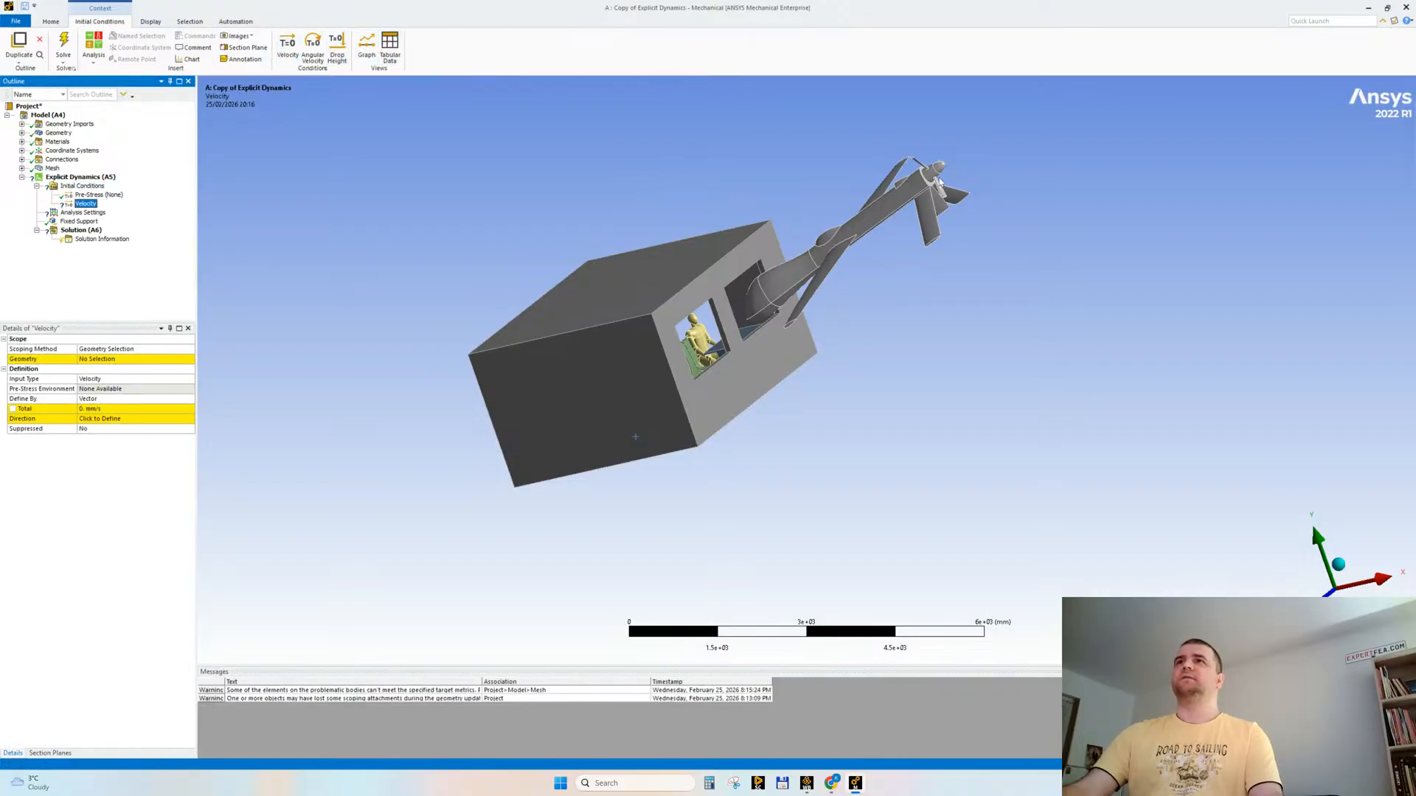
# Step: Isolate the drone by hiding all other bodies, and try to scope the velocity to all of its faces
pyautogui.click(877, 210)
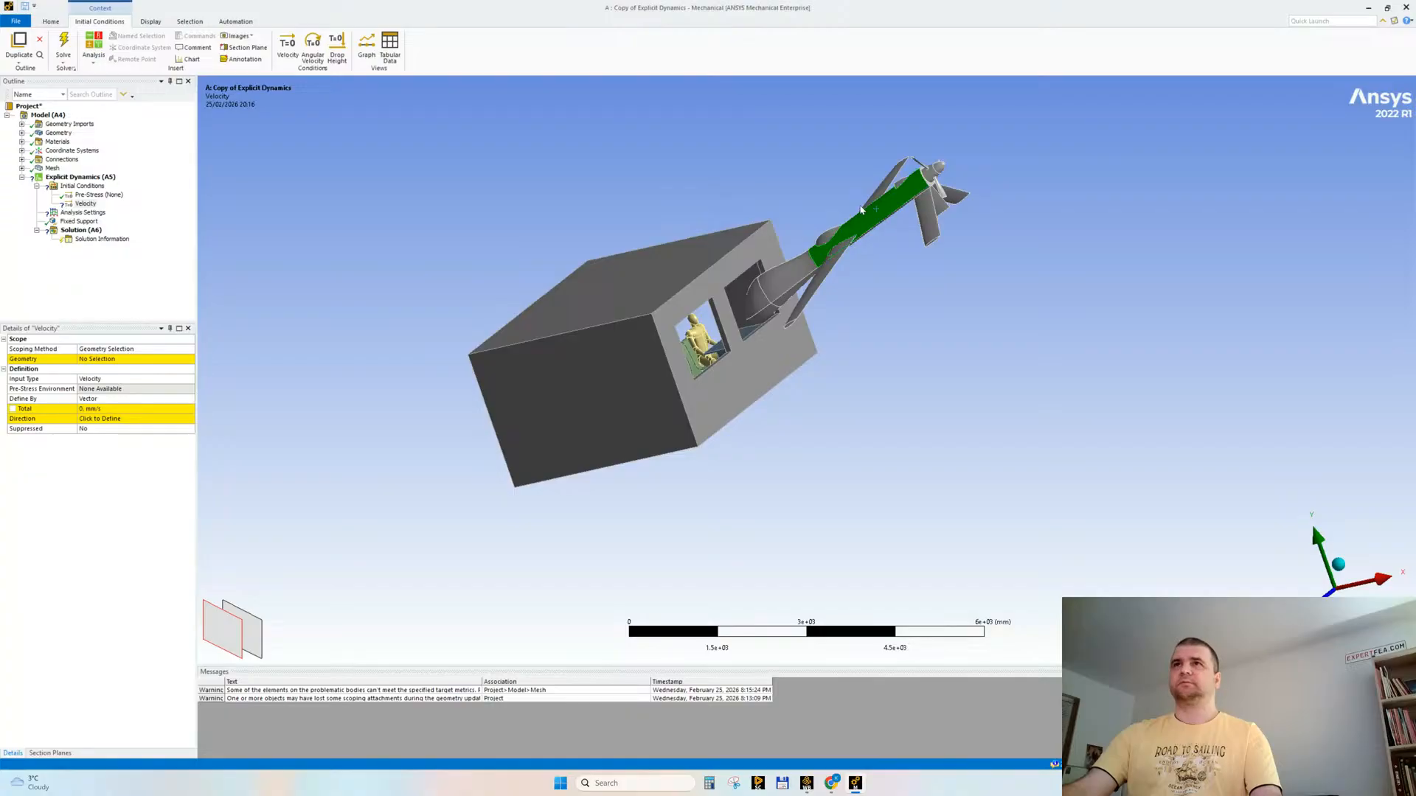
pyautogui.rightClick(730, 166)
pyautogui.click(753, 208)
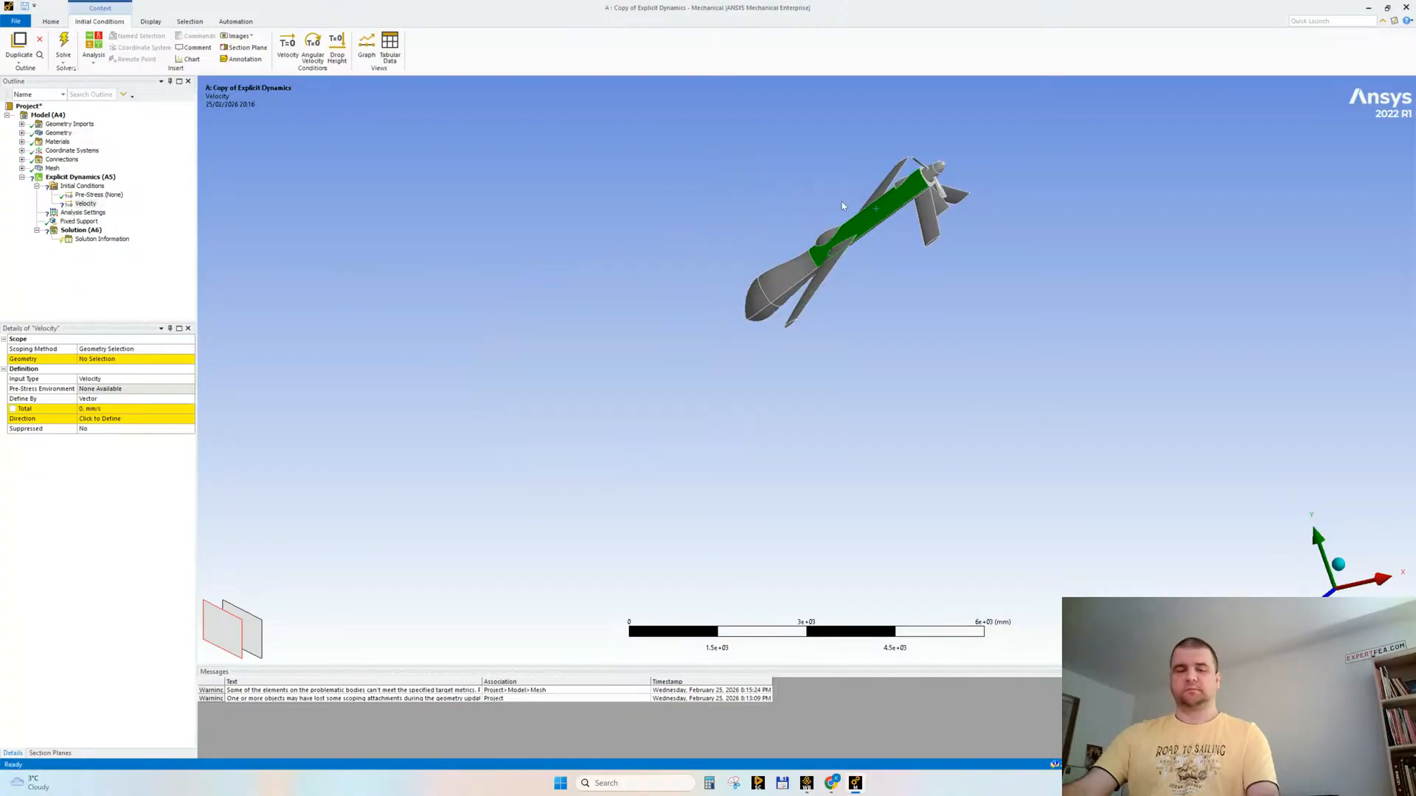
pyautogui.hotkey('ctrl', 'a')
pyautogui.click(92, 360)
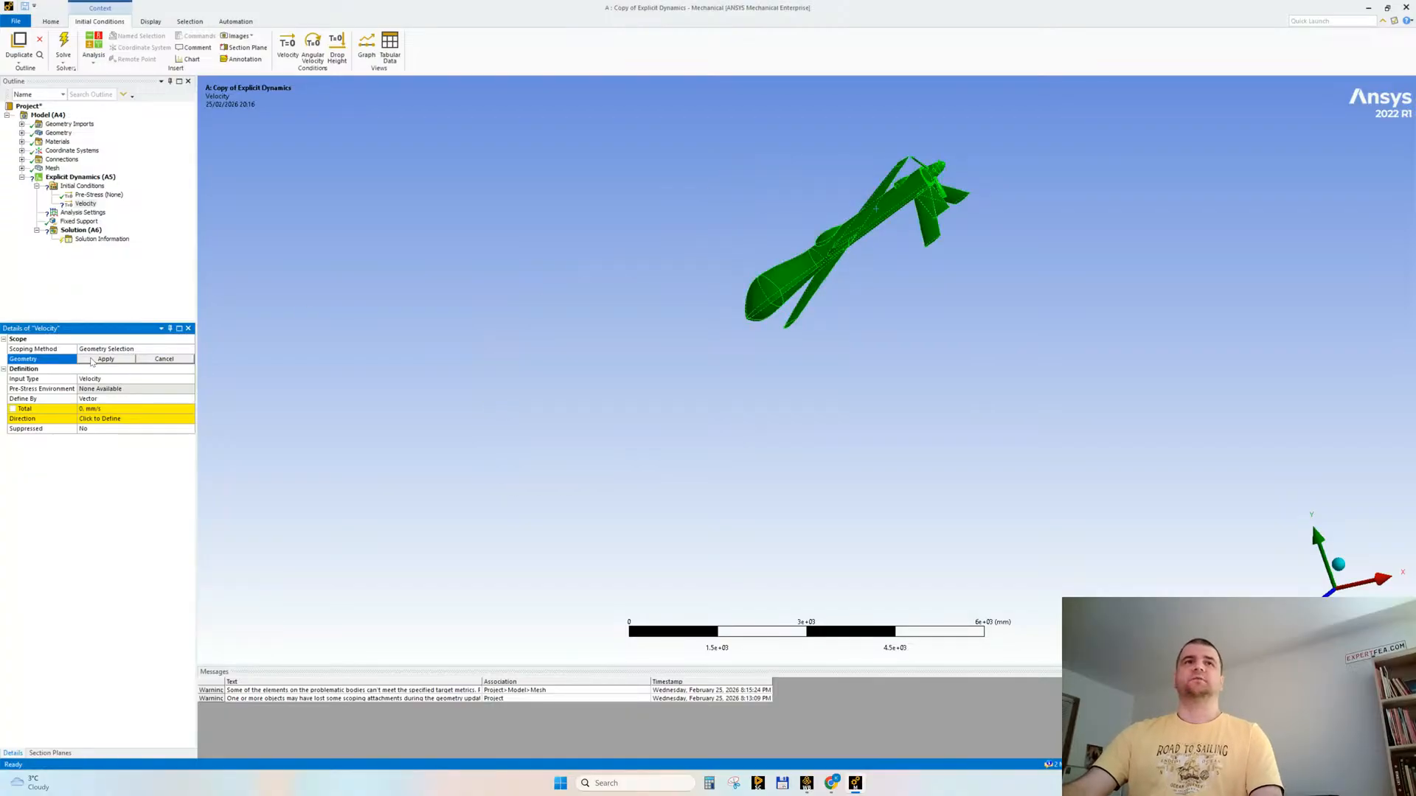
pyautogui.click(92, 360)
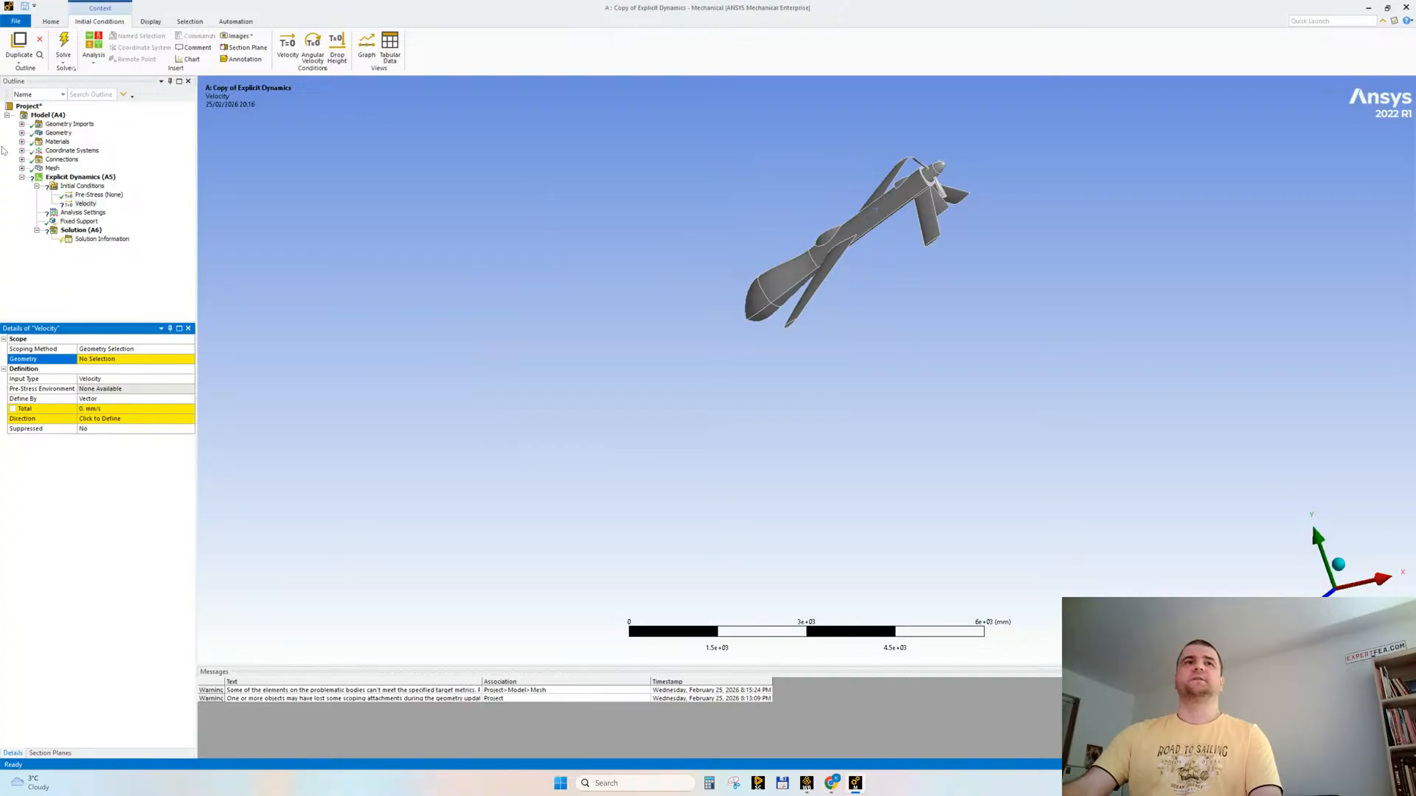
# Step: Scope the initial velocity to the drone body using body selection
pyautogui.click(796, 275)
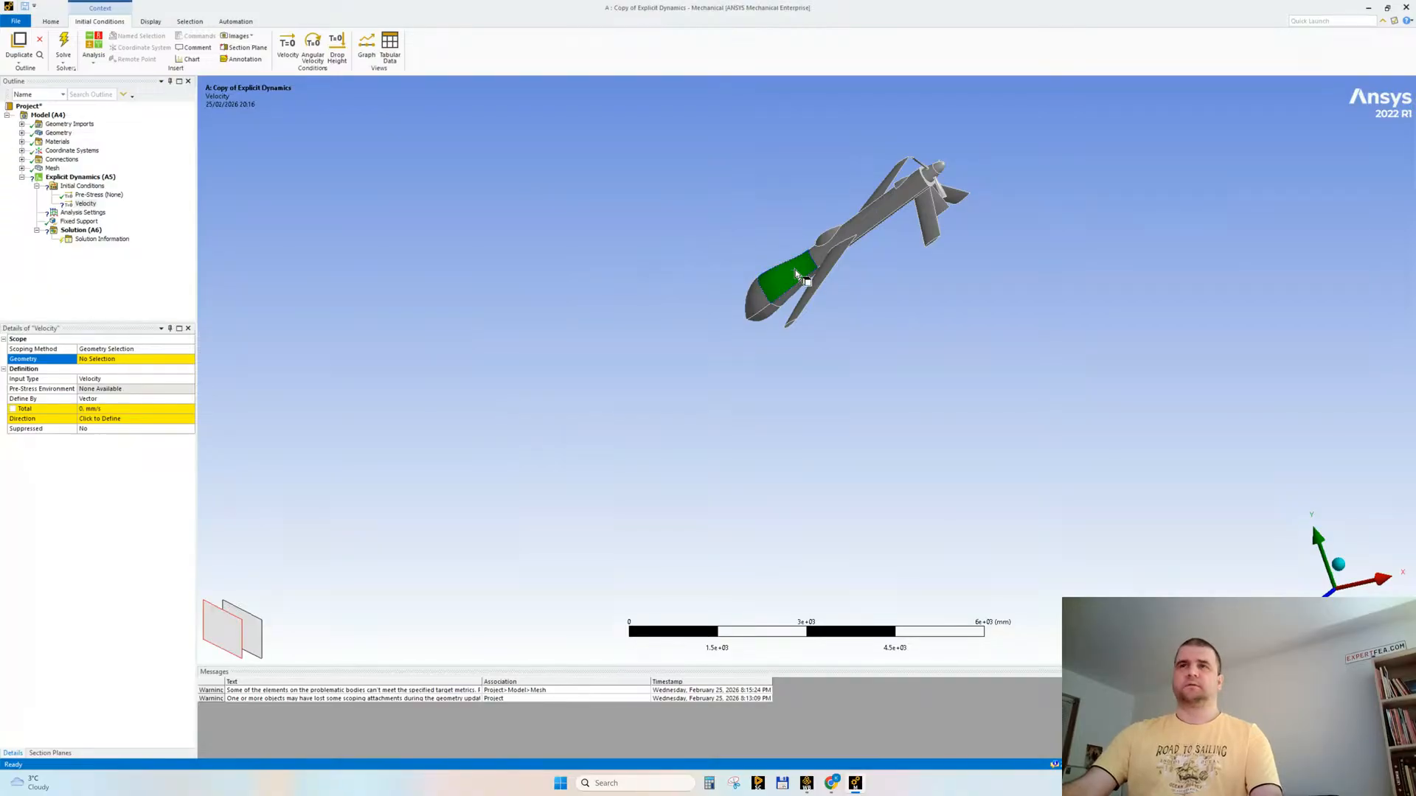
pyautogui.click(887, 242)
pyautogui.hotkey('ctrl', 'b')
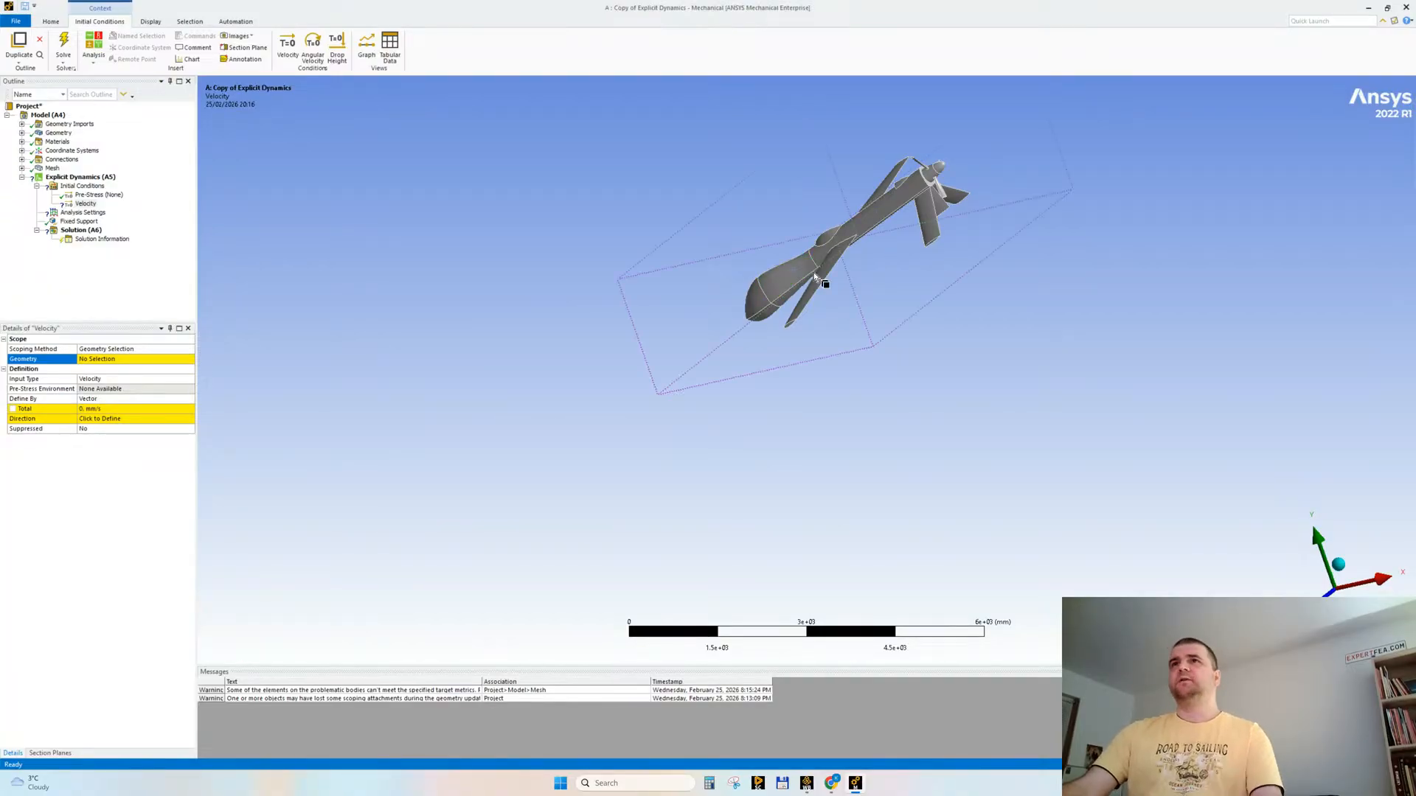
pyautogui.click(813, 273)
pyautogui.click(111, 360)
pyautogui.click(92, 360)
# Step: Define the drone's initial velocity by components instead of by vector
pyautogui.scroll(3, 885, 215)
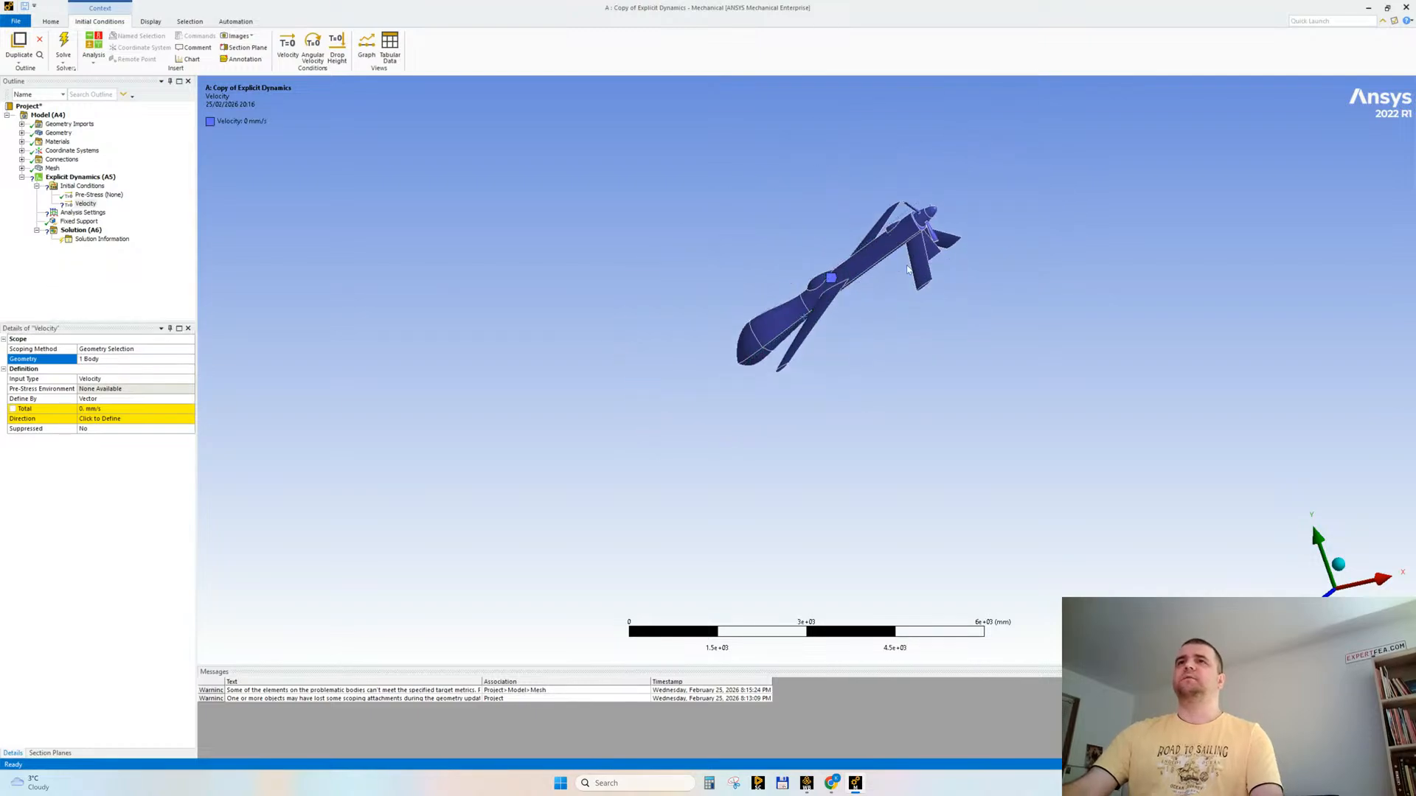
pyautogui.scroll(1, 876, 215)
pyautogui.moveTo(686, 325); pyautogui.dragTo(723, 343, button='middle')
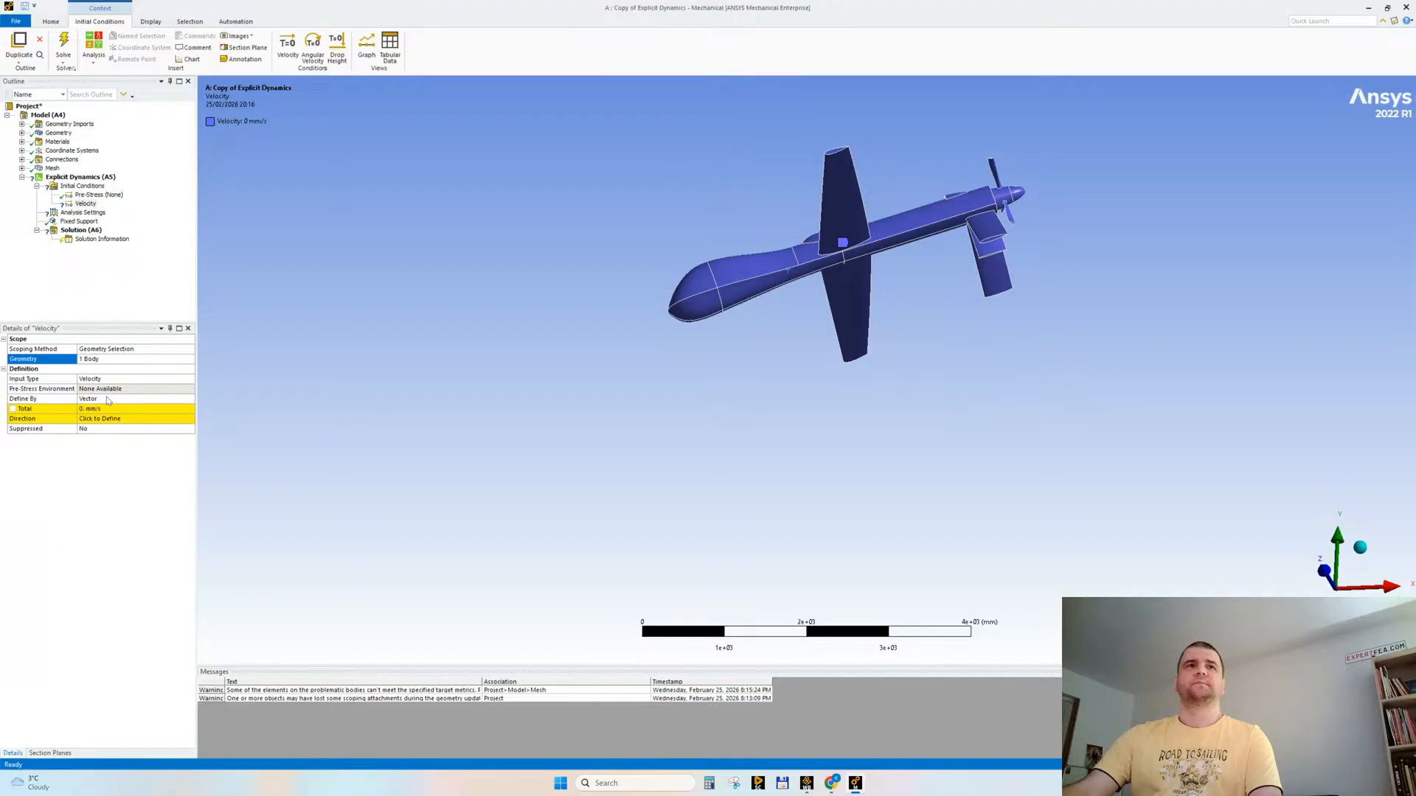
pyautogui.click(108, 401)
pyautogui.click(115, 410)
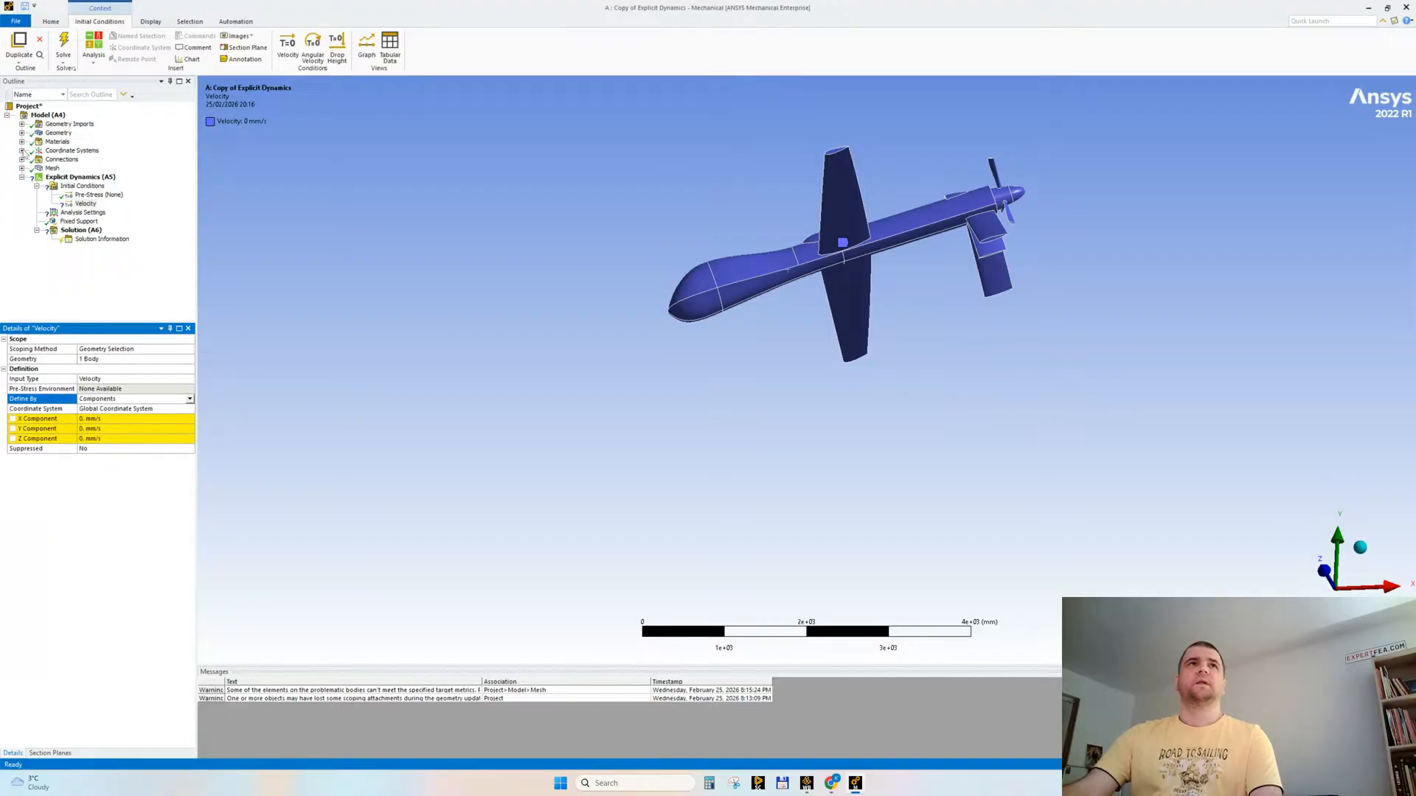
# Step: Add a Cartesian coordinate system with its origin on the long upper edge of the drone's rear fuselage
pyautogui.click(68, 151)
pyautogui.click(140, 47)
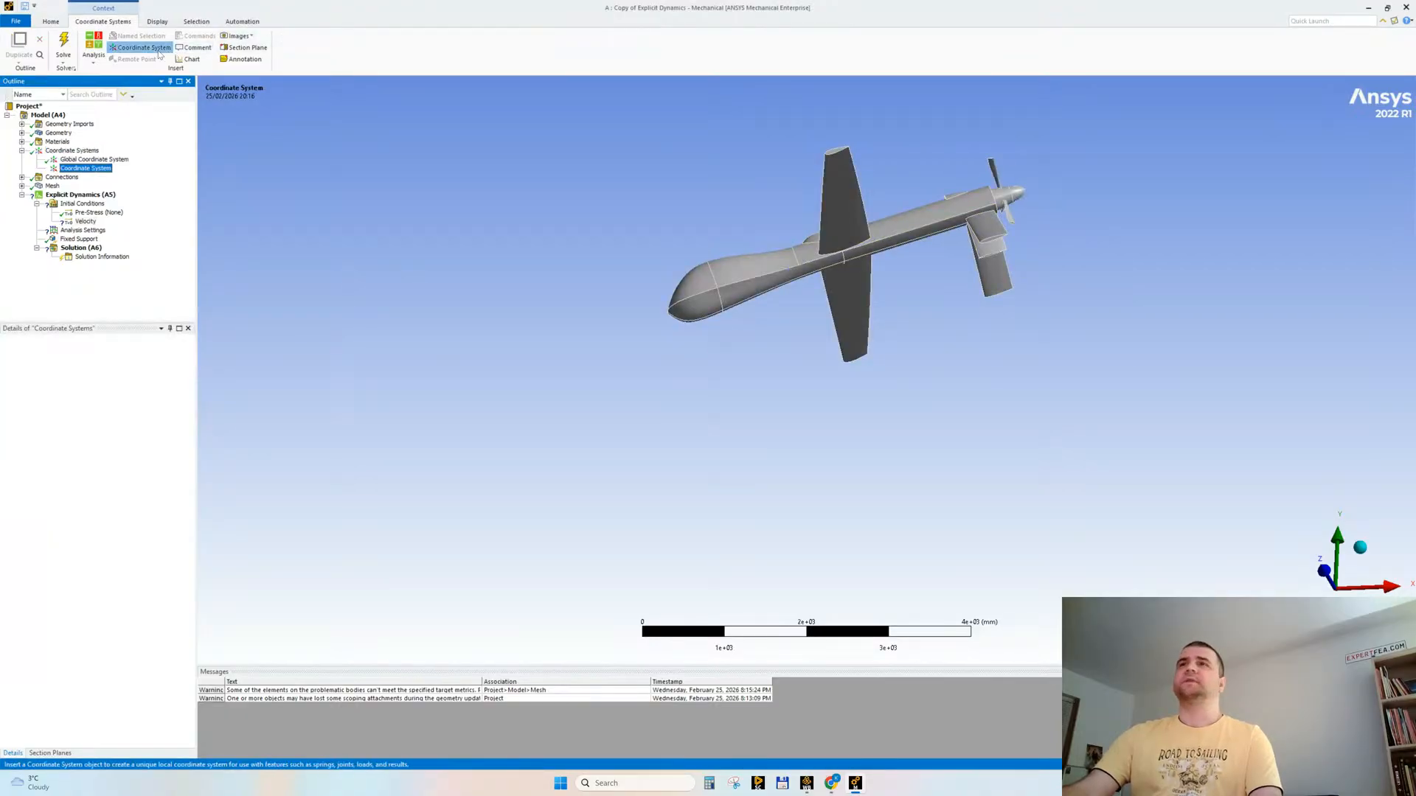
pyautogui.moveTo(954, 215); pyautogui.dragTo(906, 207, button='middle')
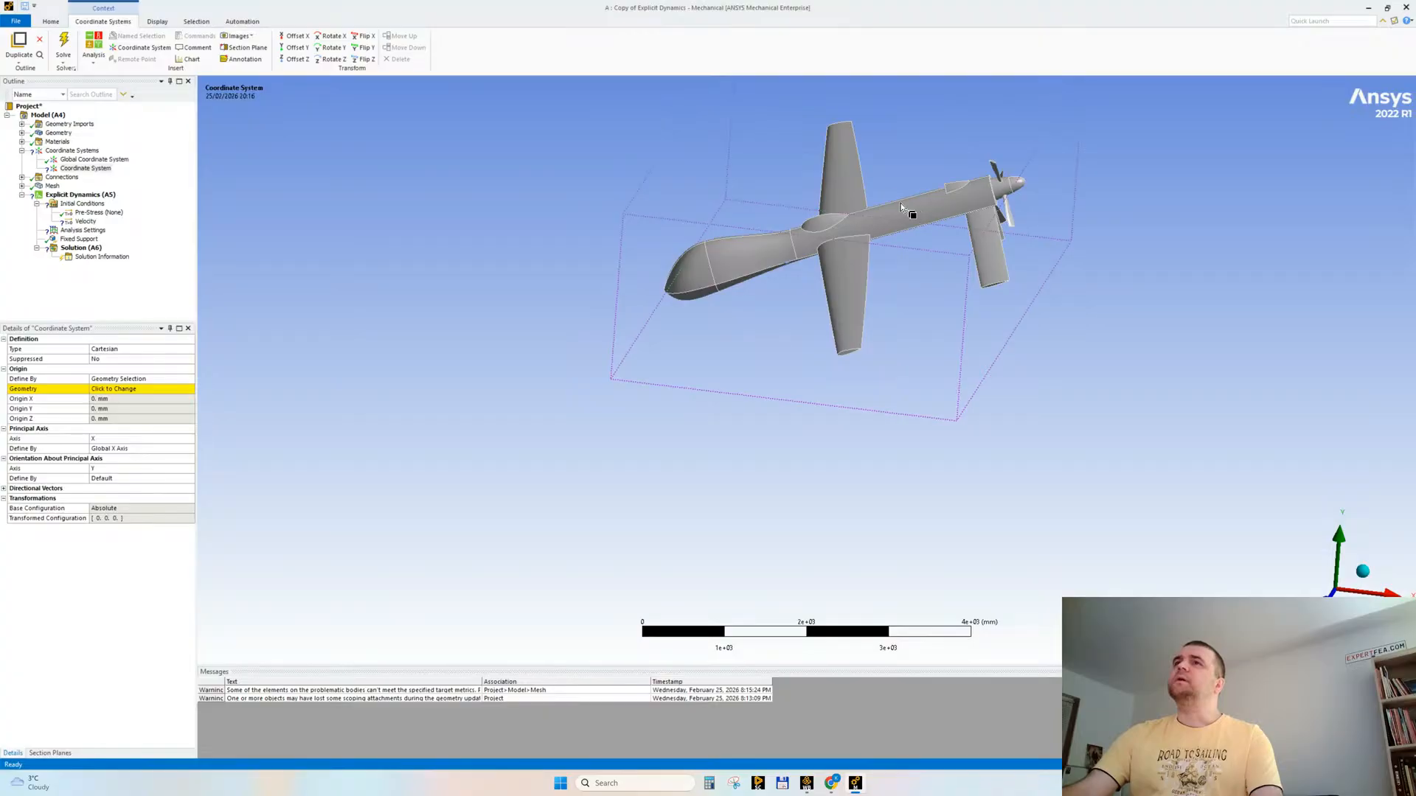
pyautogui.click(897, 202)
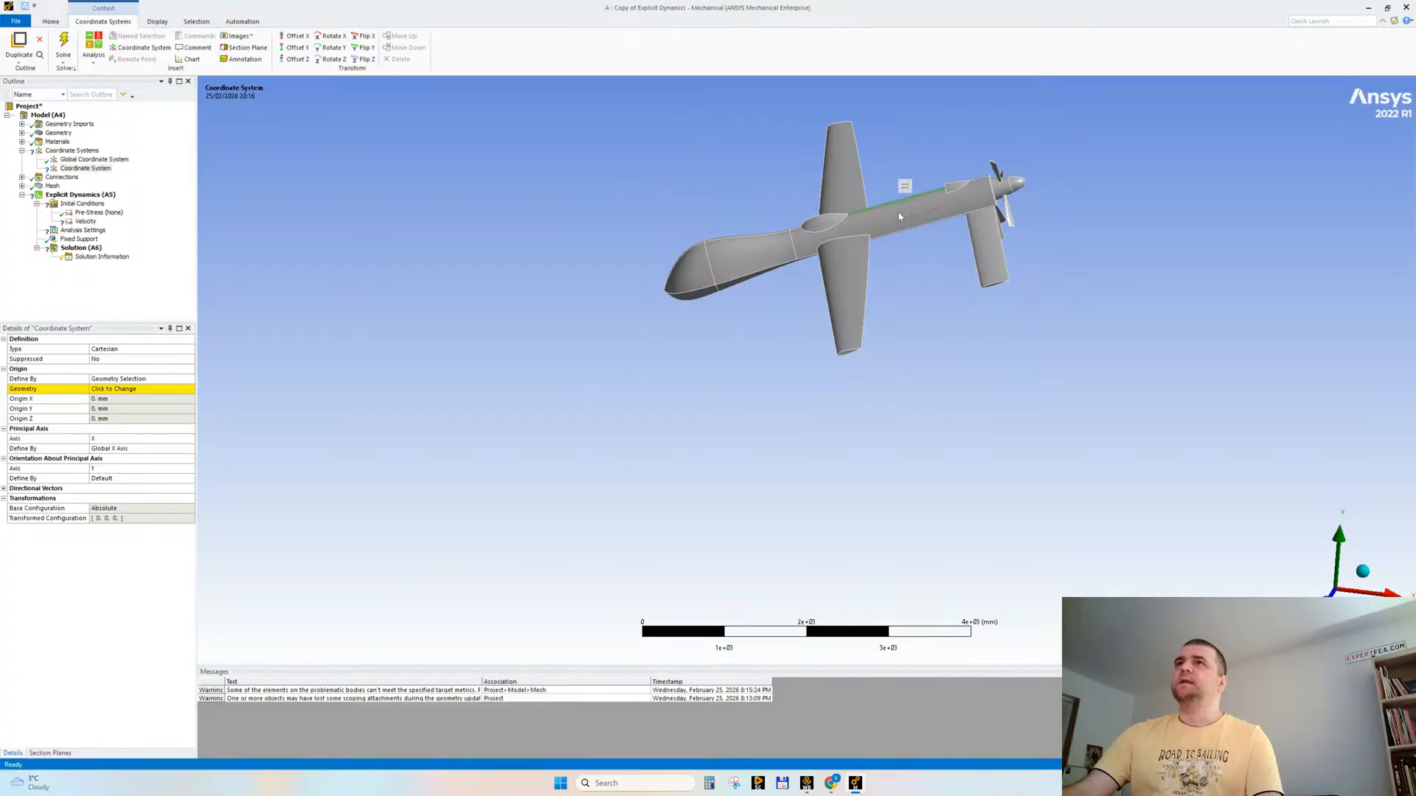
pyautogui.click(112, 388)
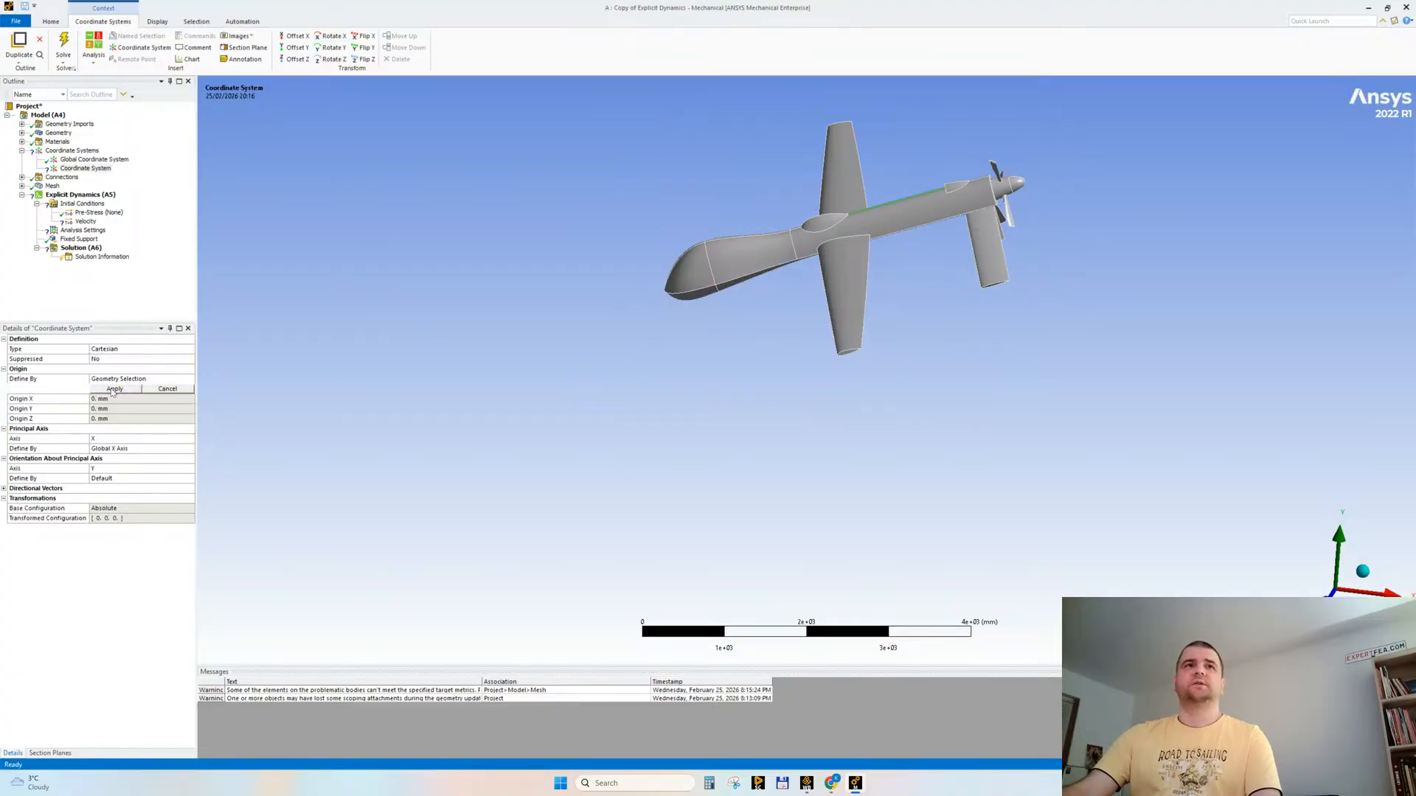
pyautogui.click(110, 389)
# Step: Define the new coordinate system's principal X axis by geometry selection, using the drone's long upper fuselage edge
pyautogui.moveTo(823, 195); pyautogui.dragTo(854, 245, button='middle')
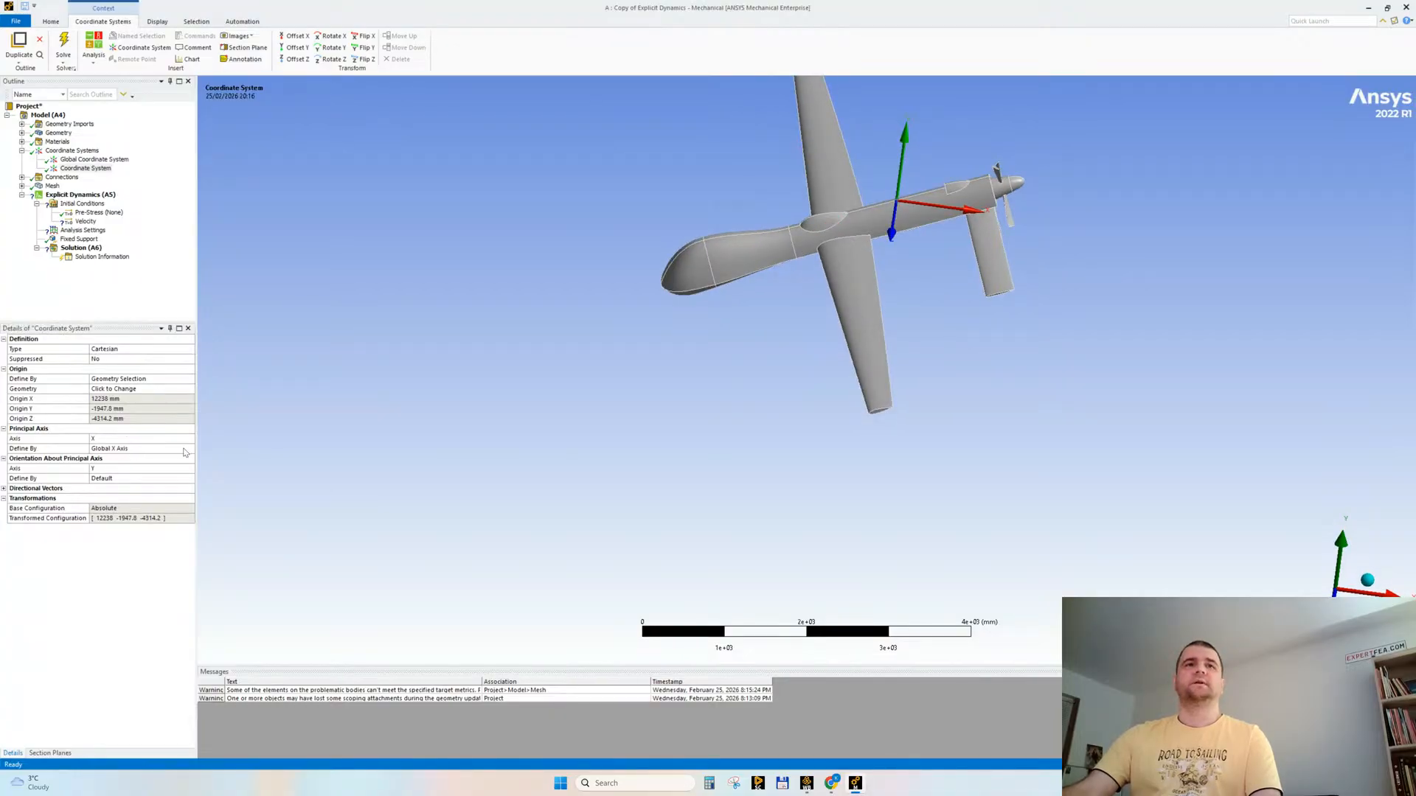
pyautogui.click(190, 449)
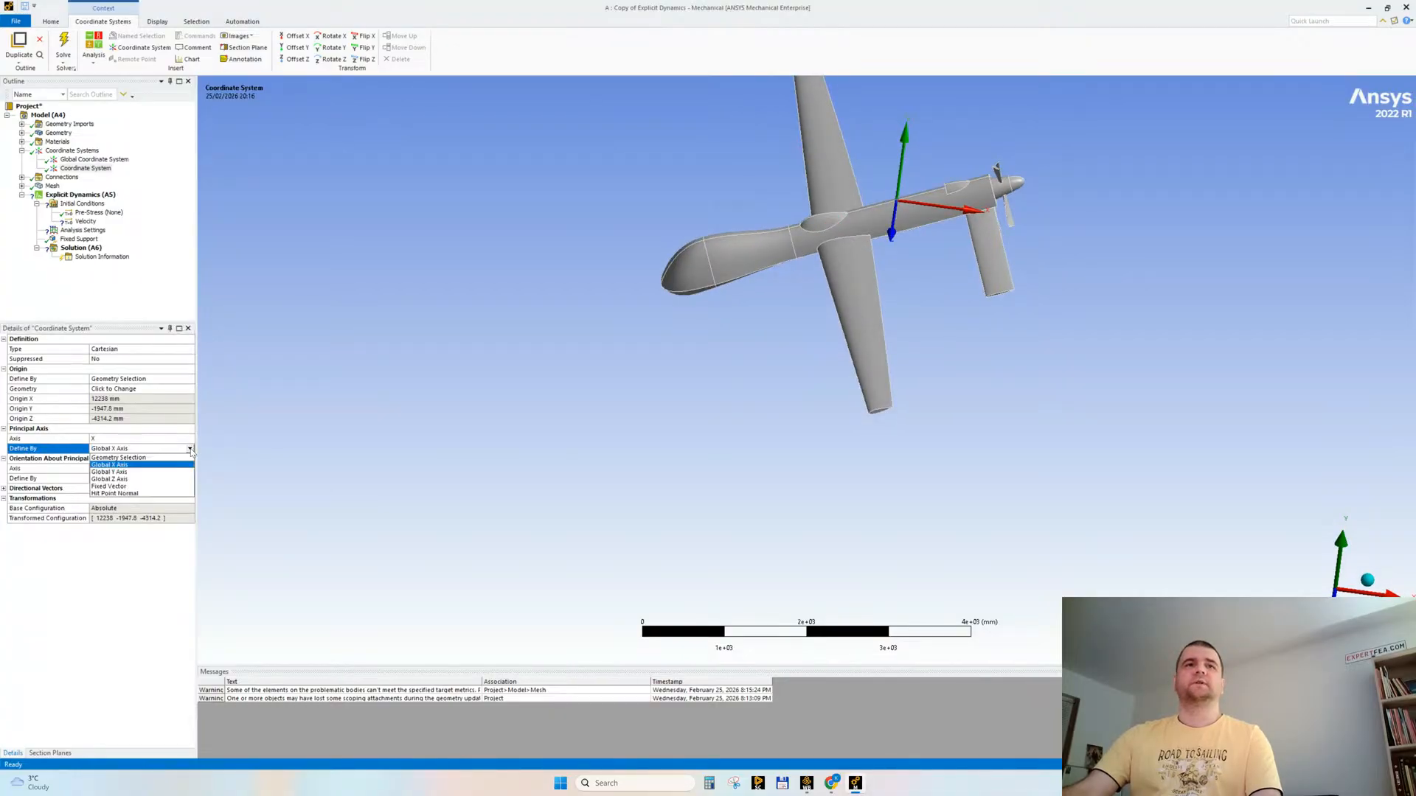
pyautogui.click(136, 463)
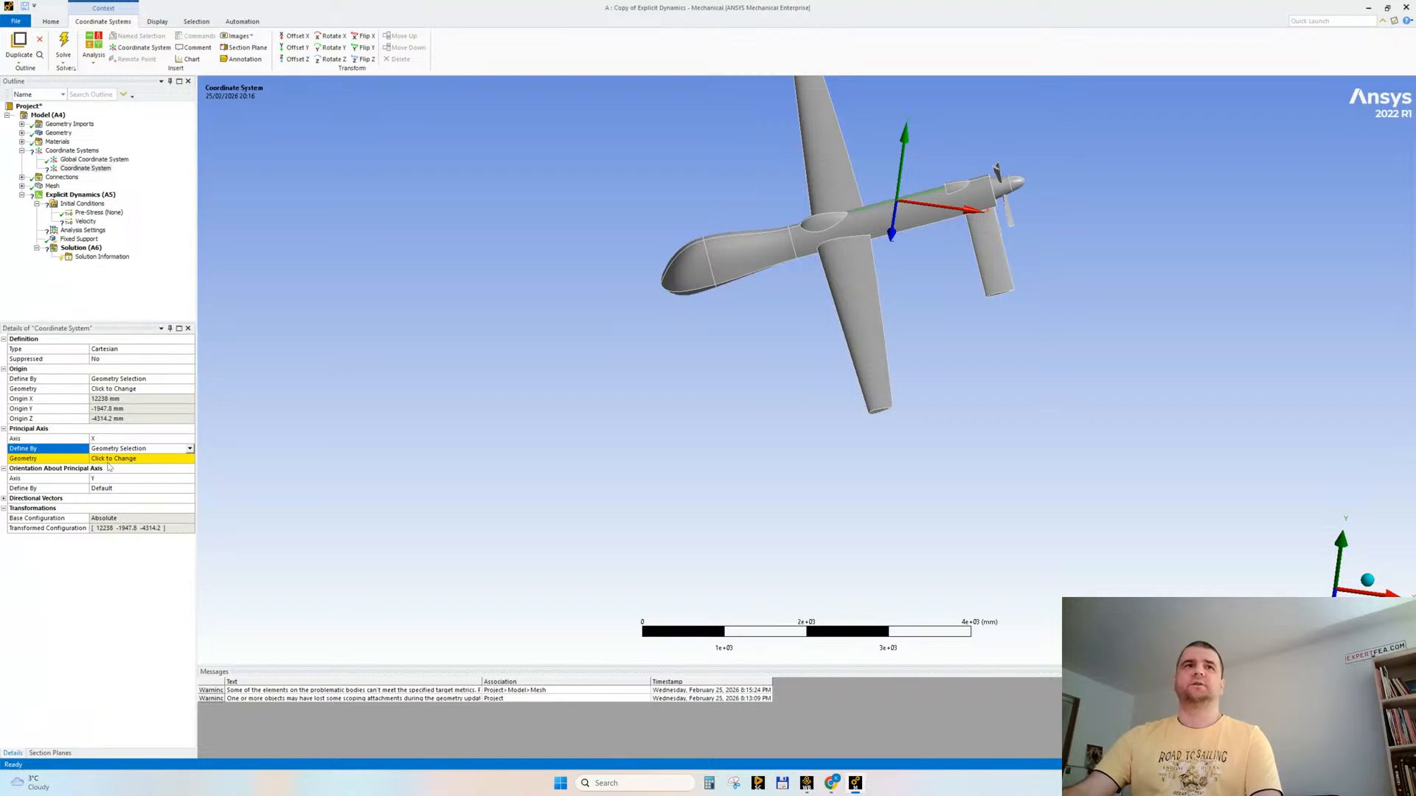
pyautogui.click(109, 460)
pyautogui.click(107, 460)
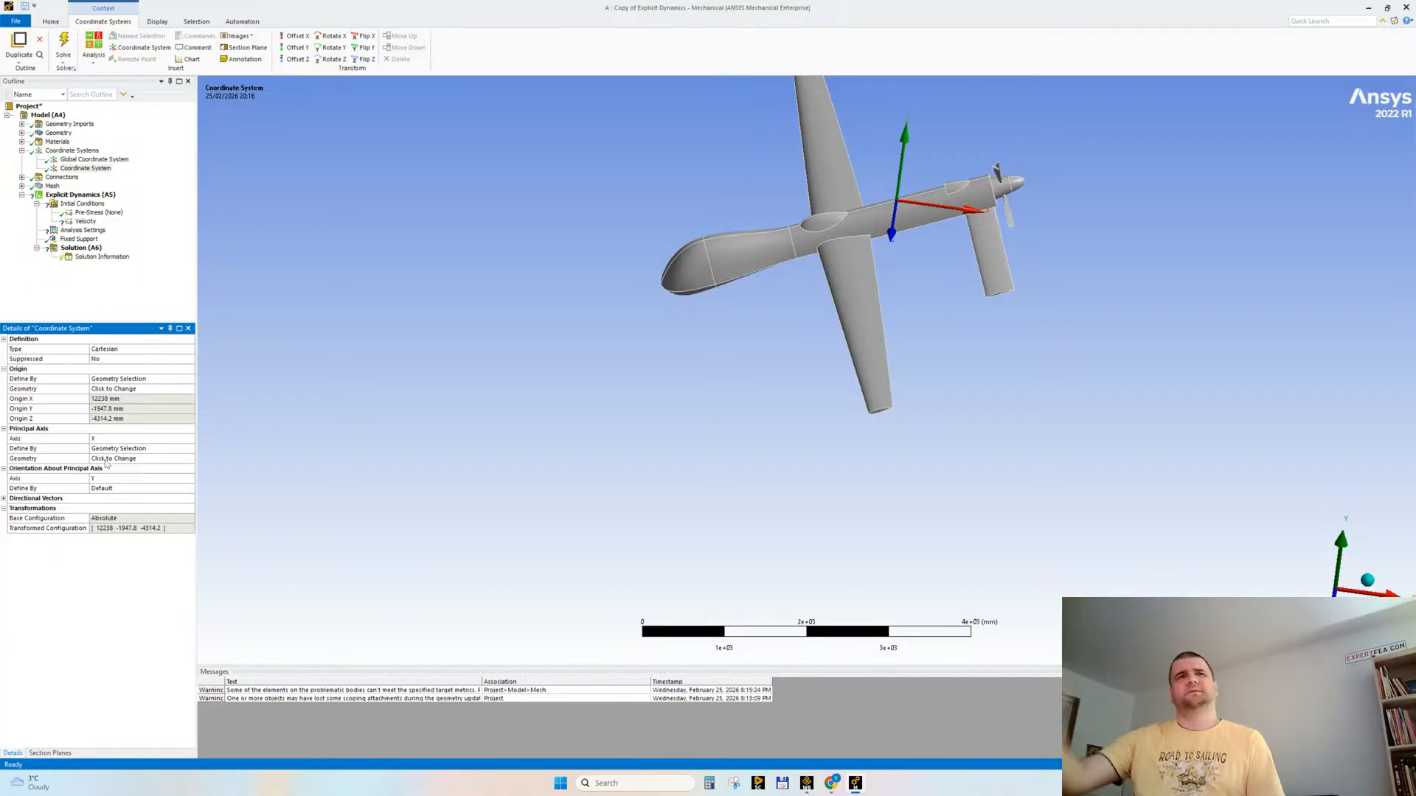
# Step: Move the new coordinate system's origin to the drone's rear fuselage face beside the propeller
pyautogui.moveTo(648, 367); pyautogui.dragTo(655, 394, button='middle')
pyautogui.click(87, 171)
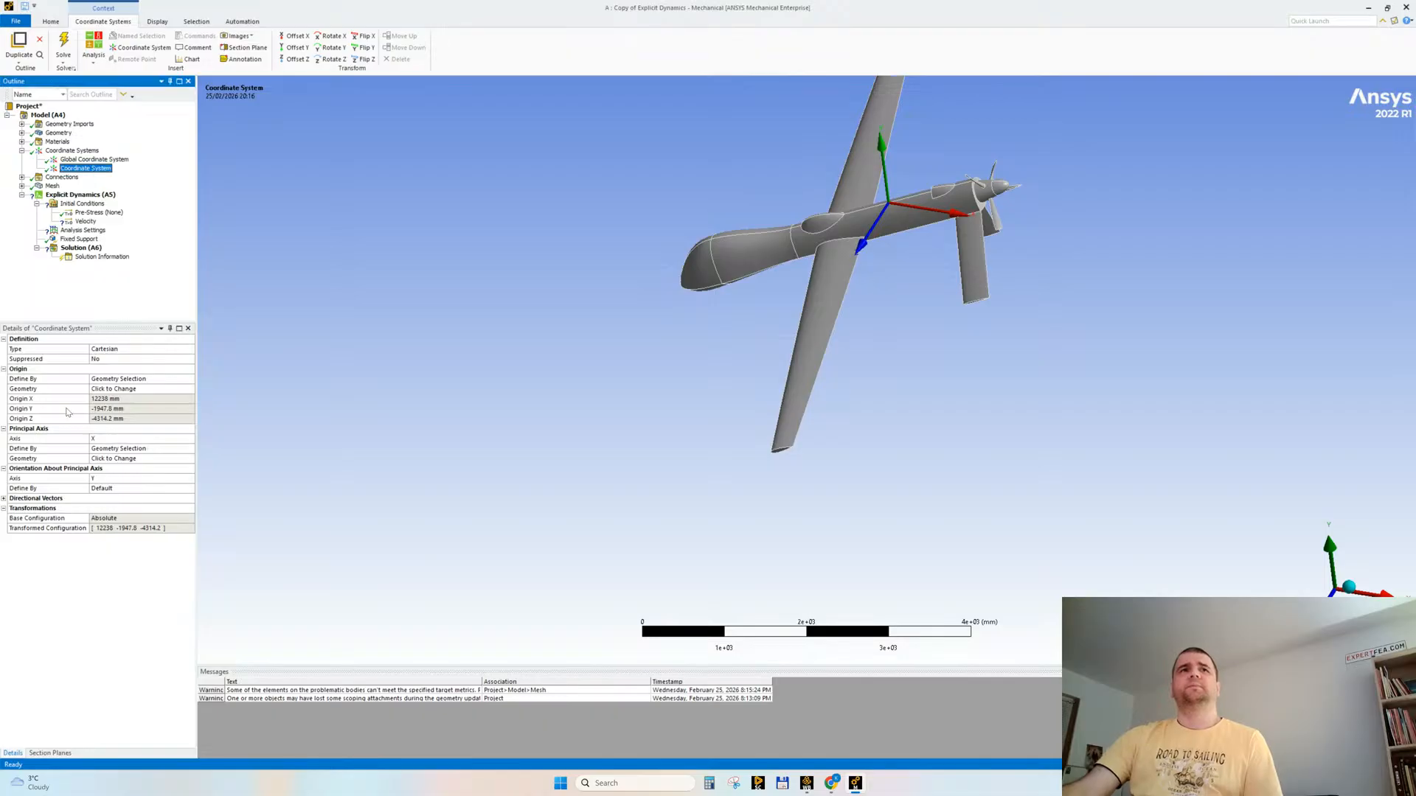
pyautogui.click(116, 389)
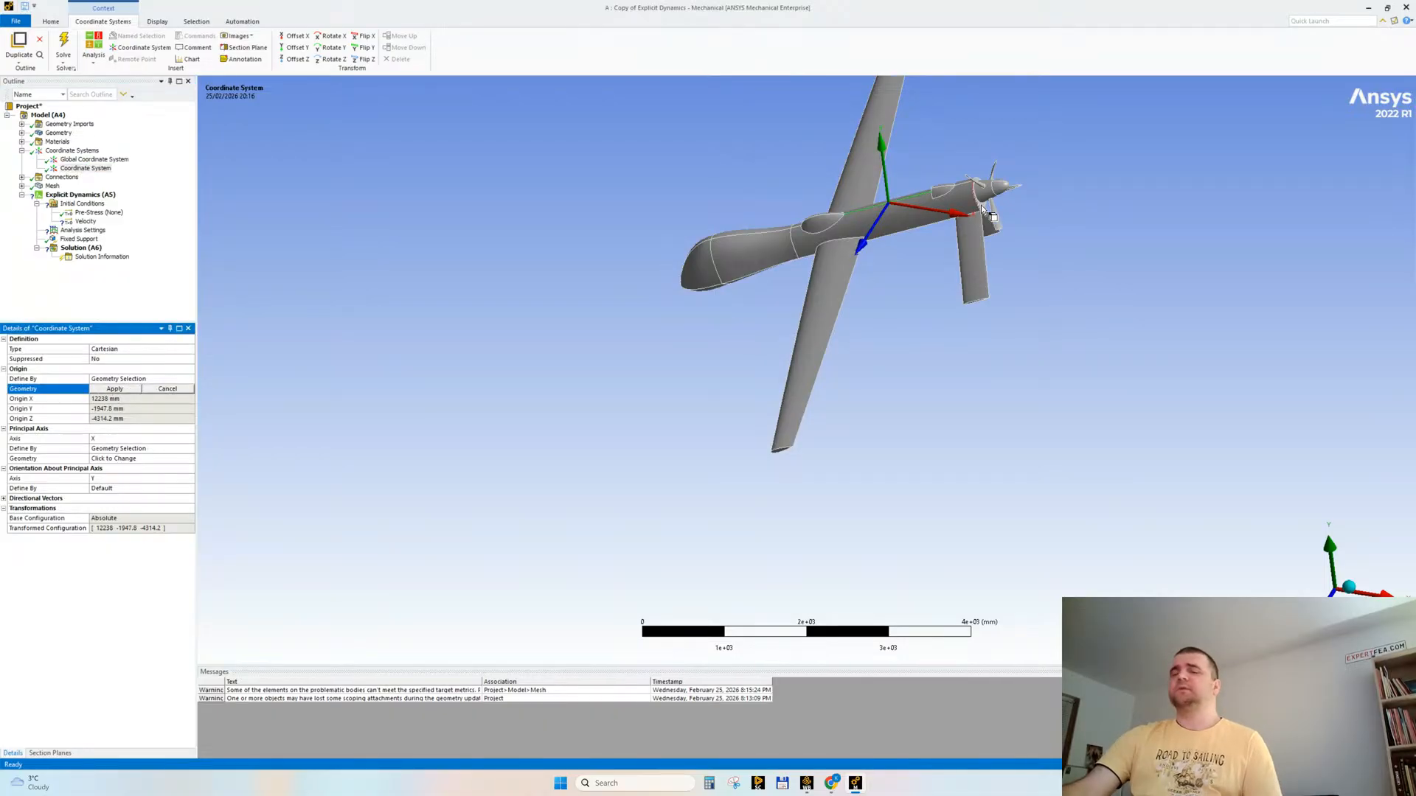
pyautogui.scroll(-3, 976, 351)
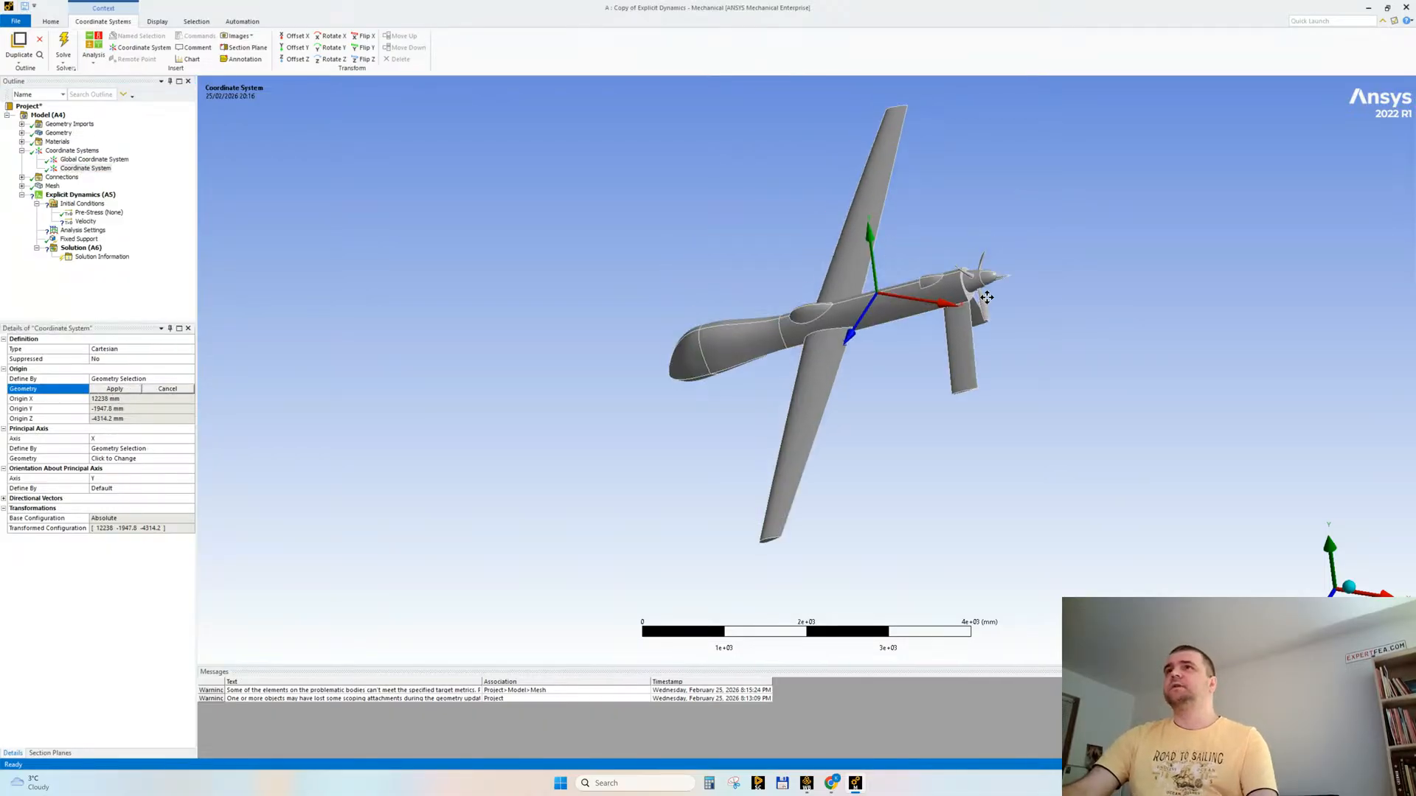
pyautogui.scroll(4, 975, 351)
pyautogui.click(1110, 244)
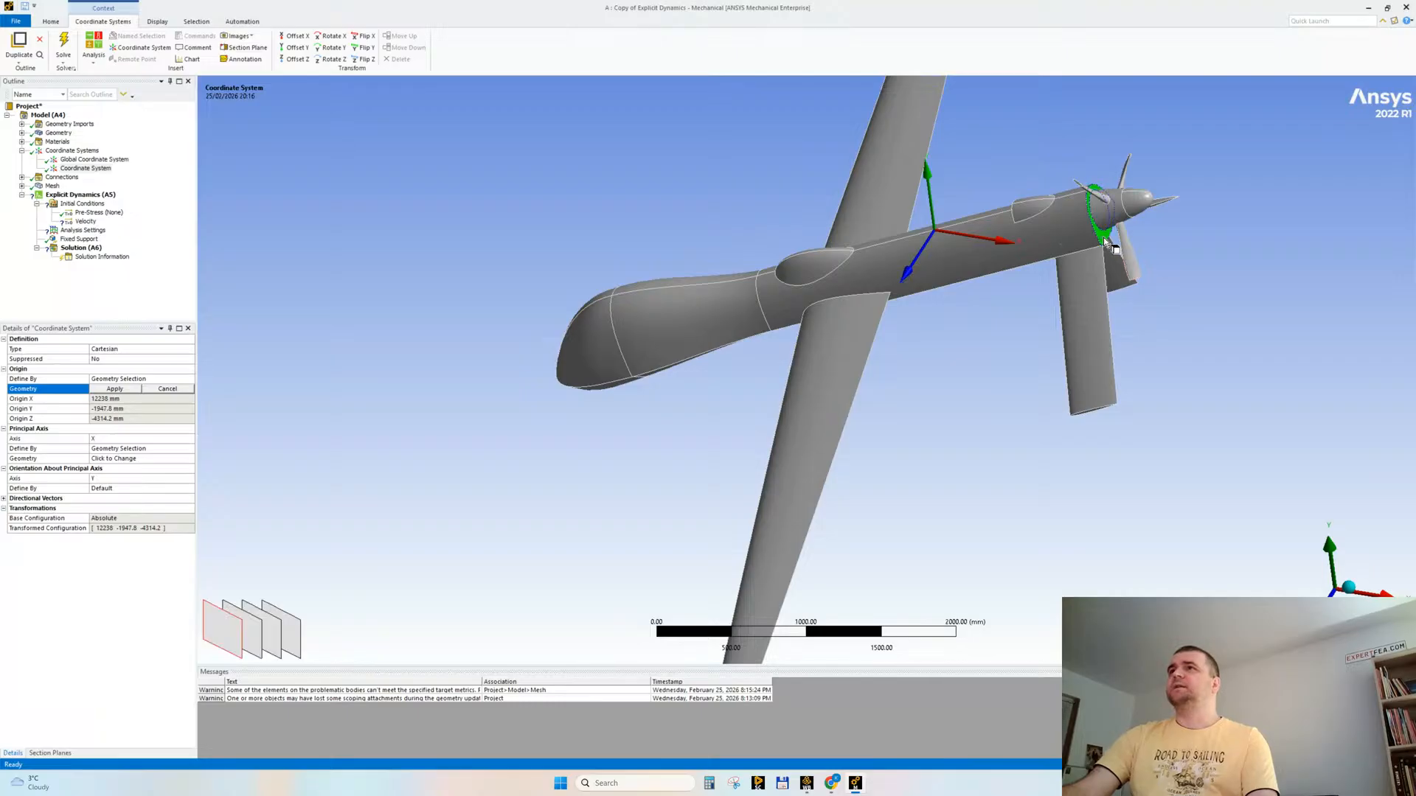
pyautogui.click(116, 390)
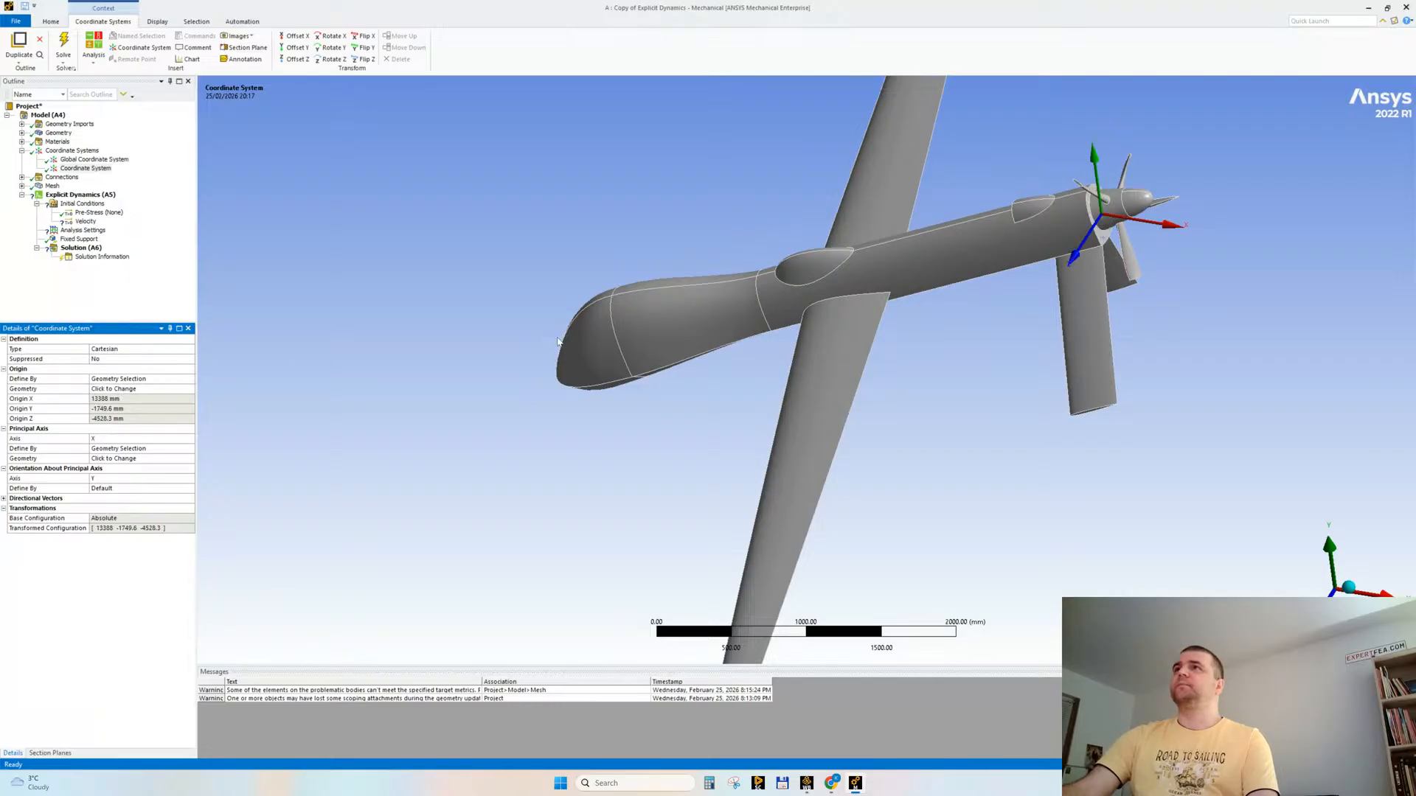
# Step: Redefine the local coordinate system's principal X axis from the drone's rear fuselage face beside the propeller
pyautogui.click(120, 458)
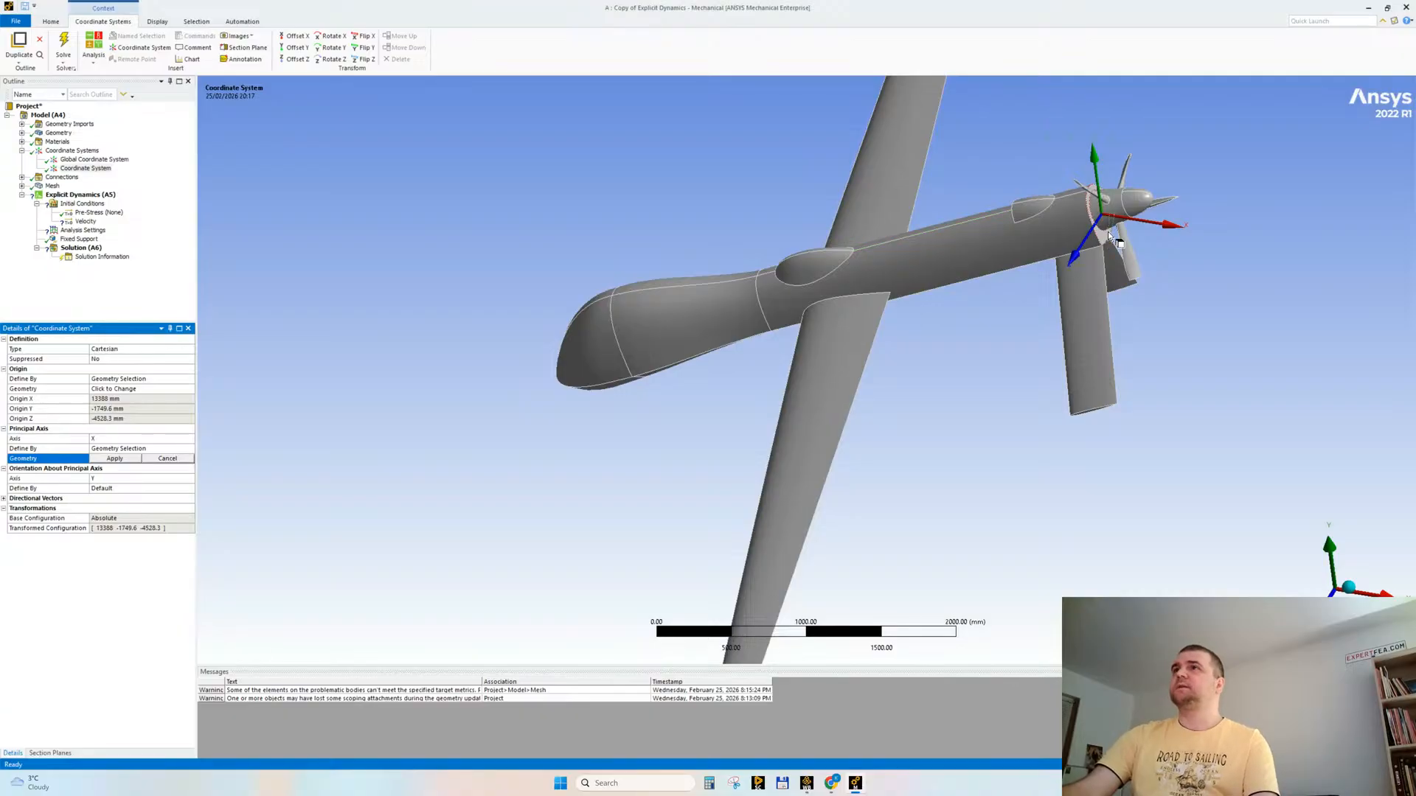
pyautogui.click(1106, 233)
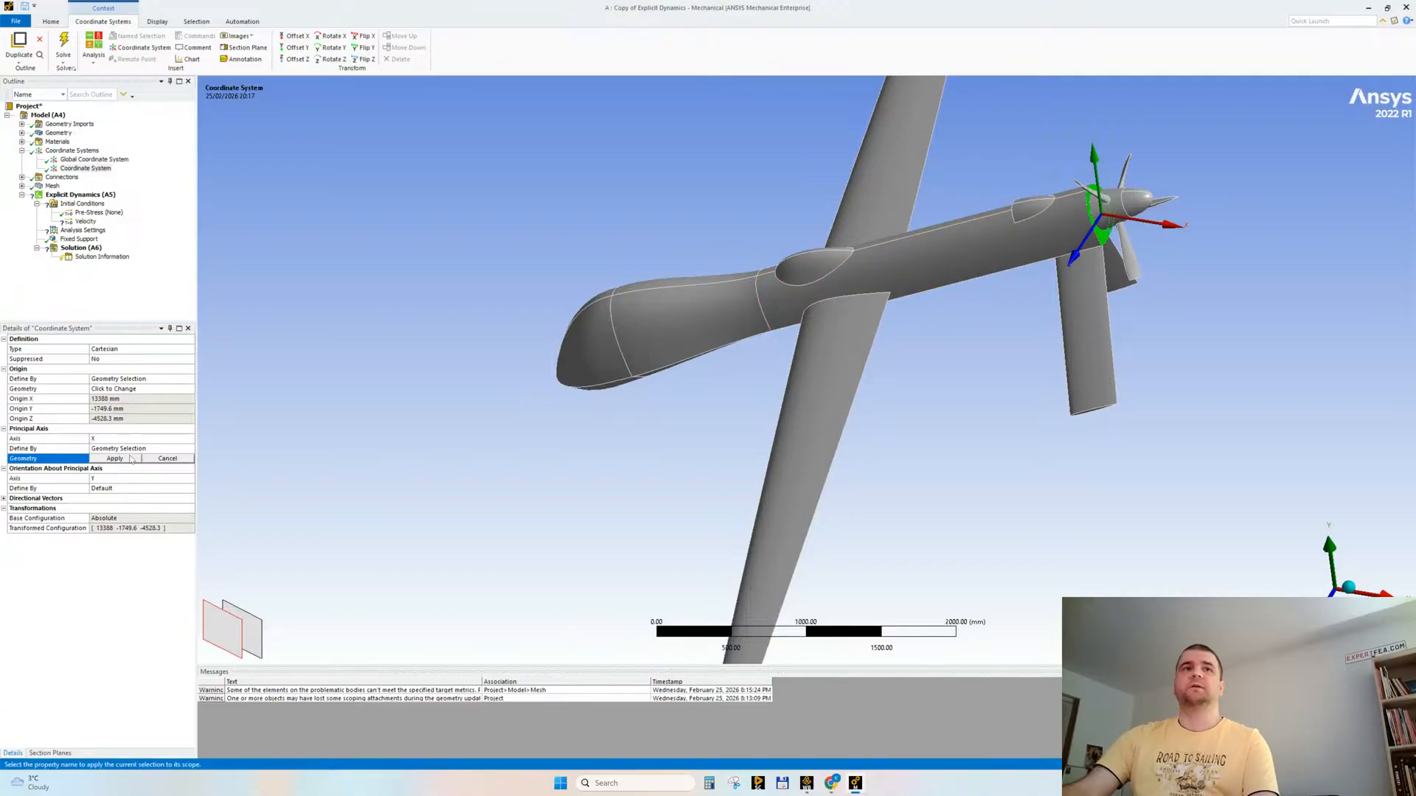
pyautogui.click(115, 459)
pyautogui.moveTo(583, 379); pyautogui.dragTo(396, 427, button='middle')
pyautogui.rightClick(541, 330)
pyautogui.click(552, 389)
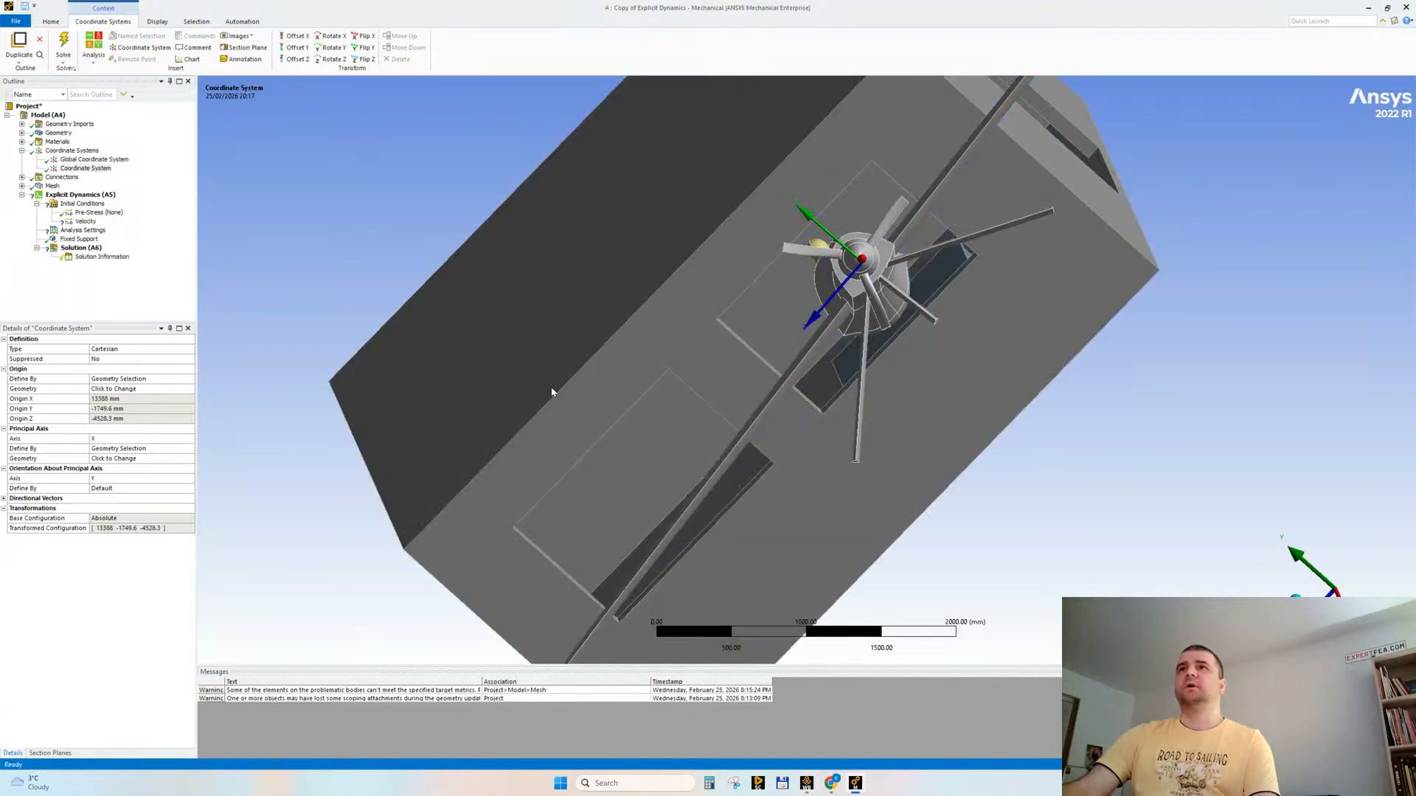
pyautogui.moveTo(630, 371); pyautogui.dragTo(826, 378, button='middle')
# Step: Switch the unit system to metres so that the drone's initial velocity is entered in m/s
pyautogui.click(87, 221)
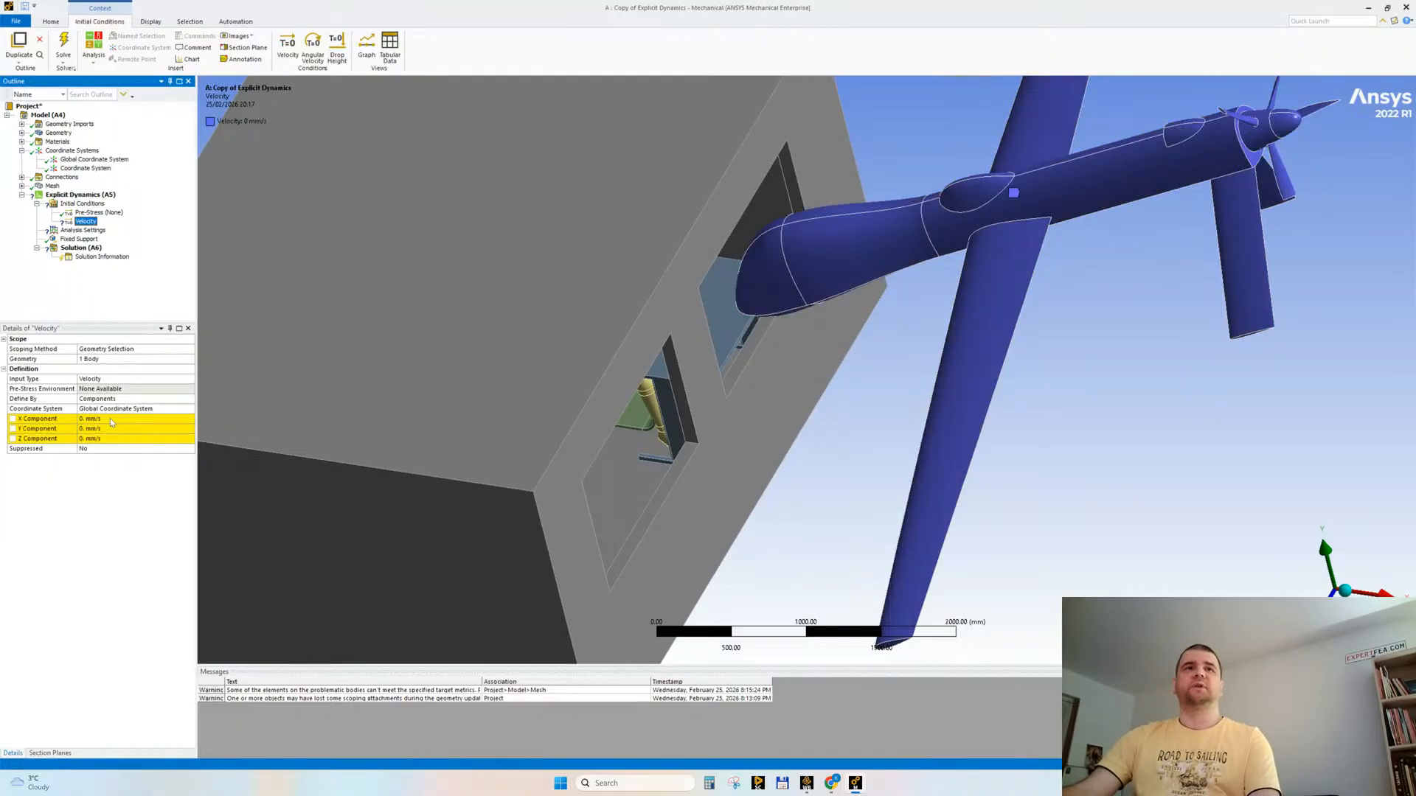
pyautogui.click(122, 418)
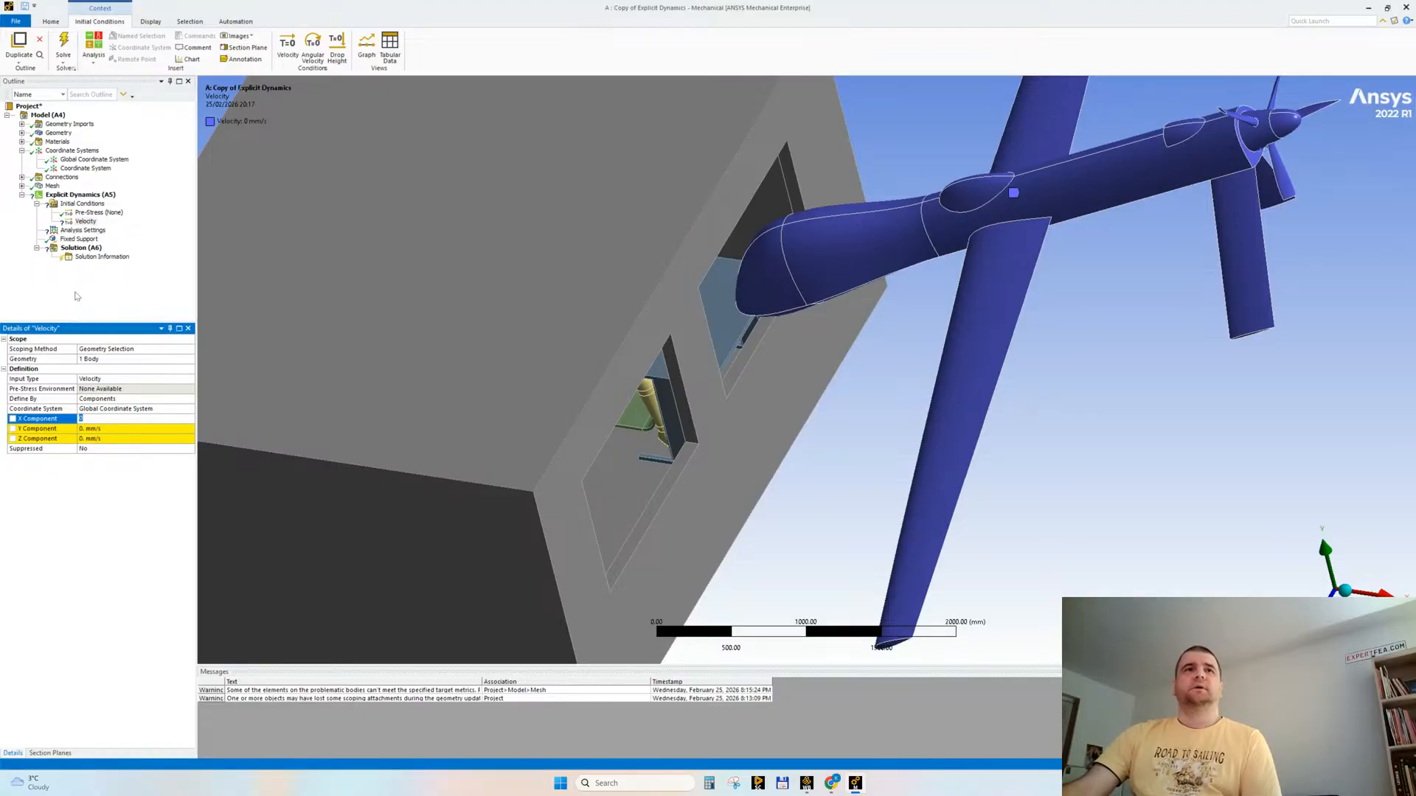
pyautogui.click(51, 22)
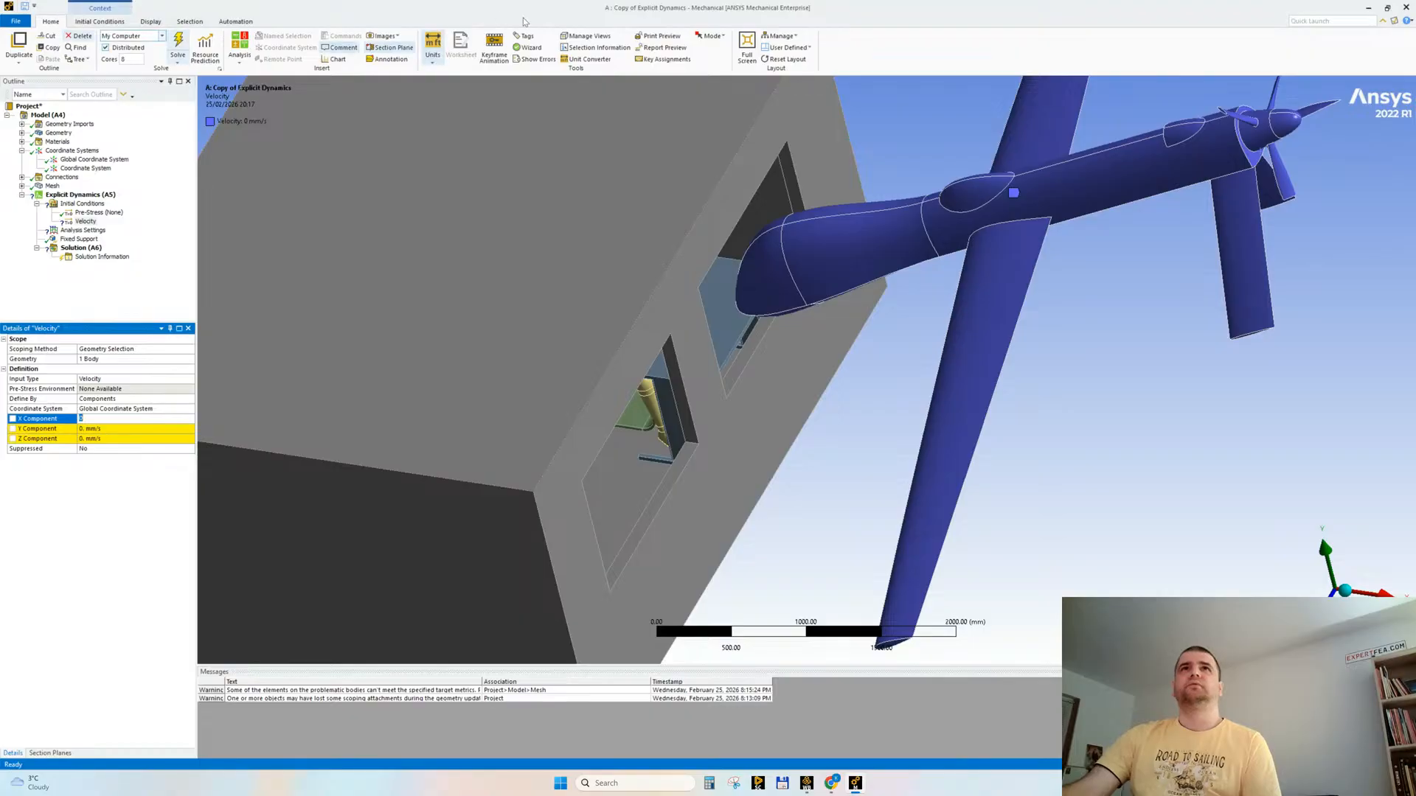
pyautogui.click(431, 47)
pyautogui.click(472, 83)
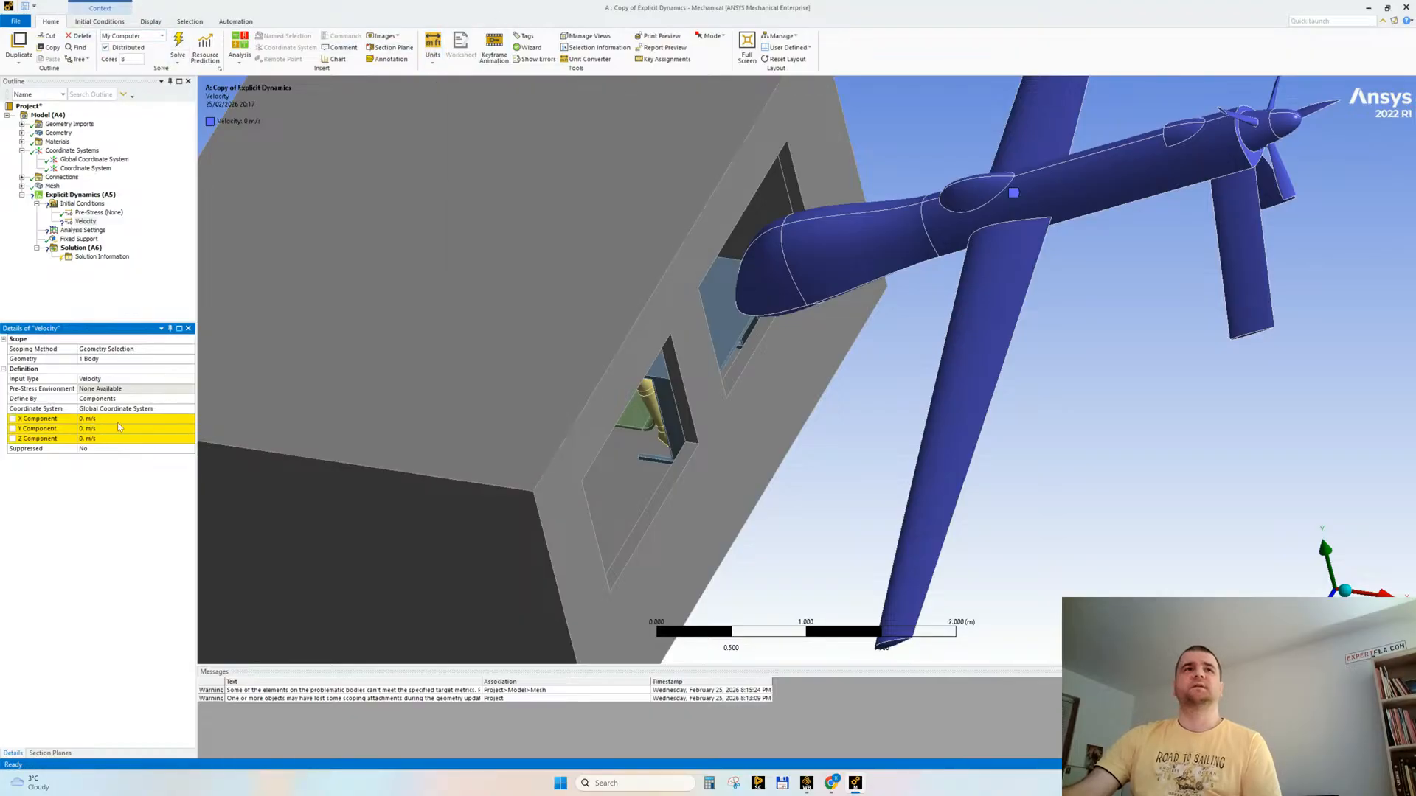
# Step: Set the X component of the drone's initial velocity to -100 m/s
pyautogui.click(107, 419)
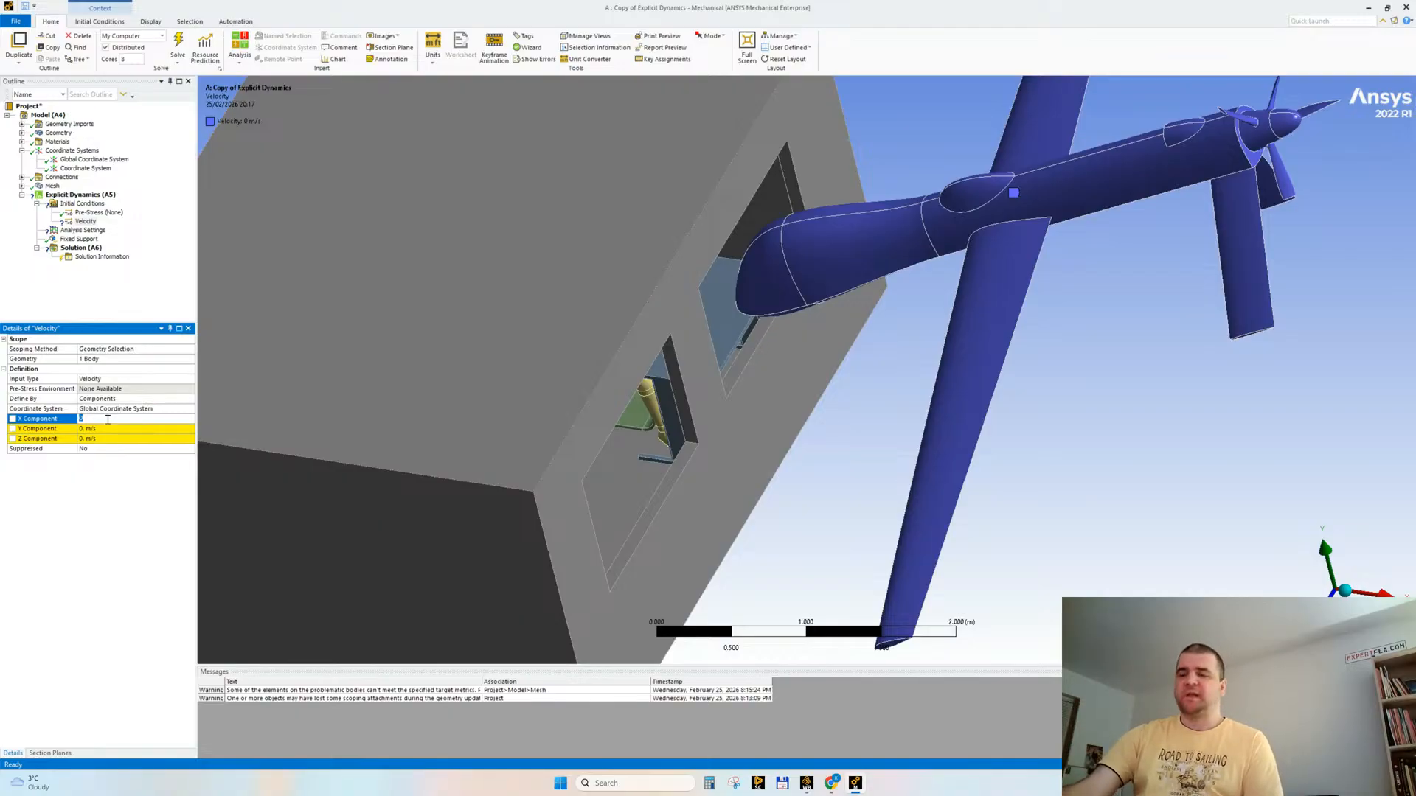
pyautogui.press('Return')
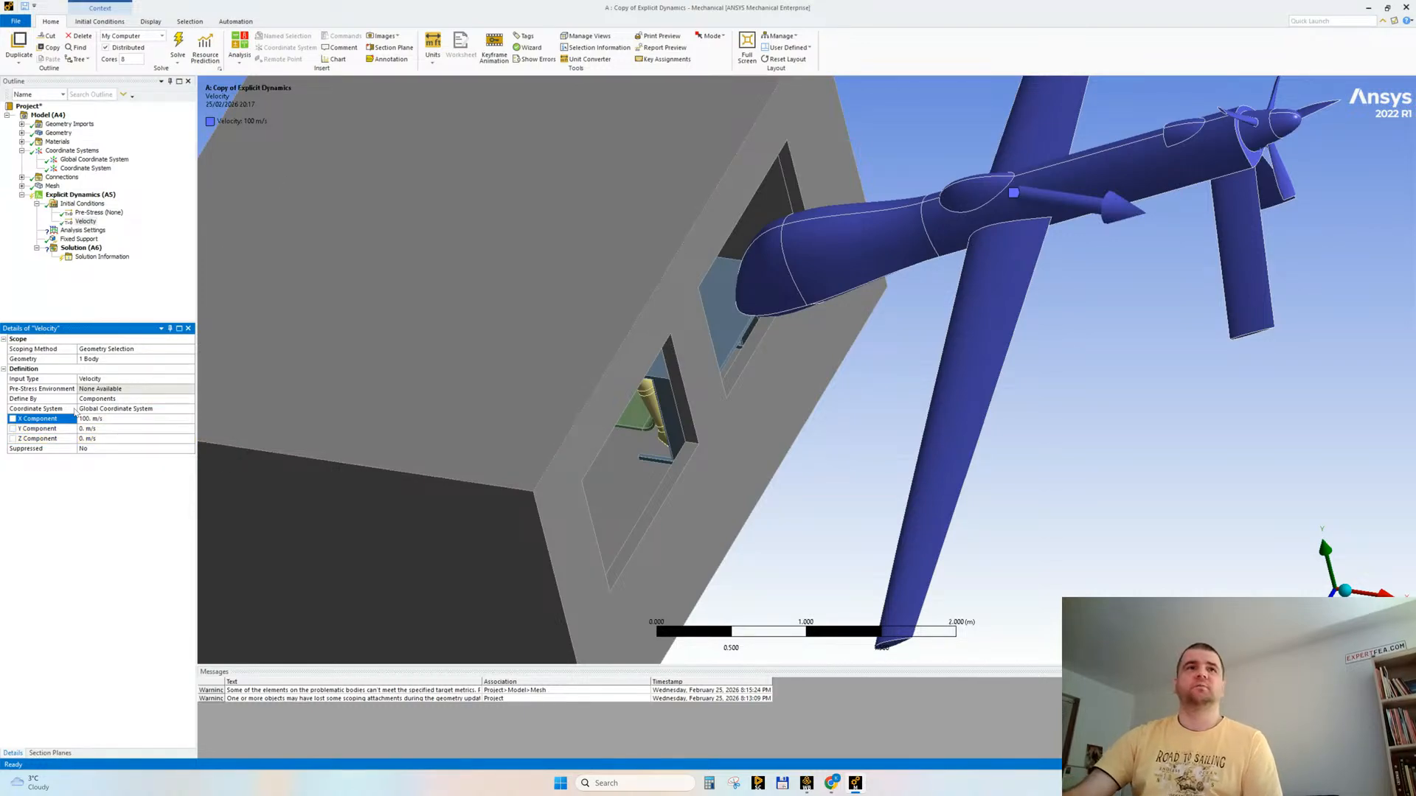
pyautogui.click(86, 418)
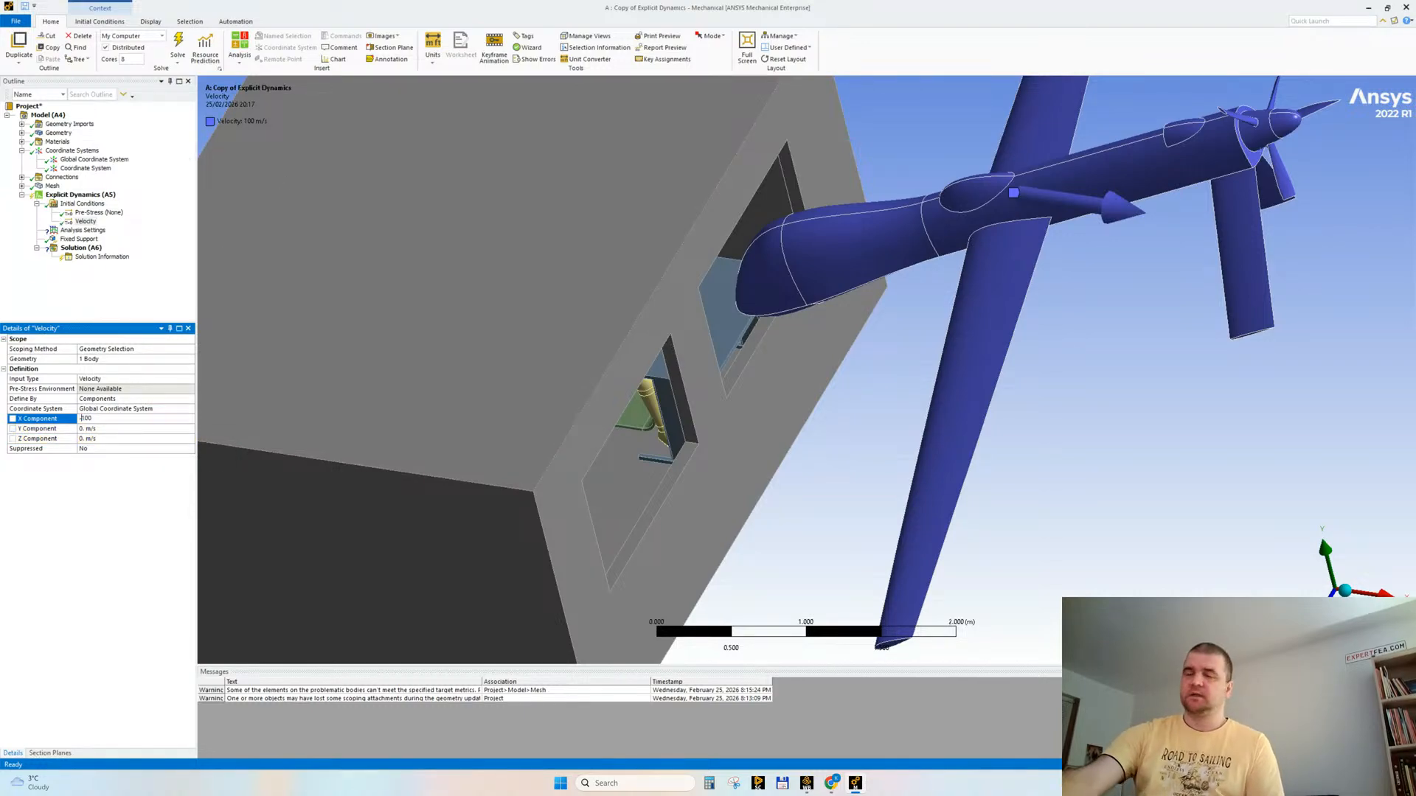
pyautogui.press('Return')
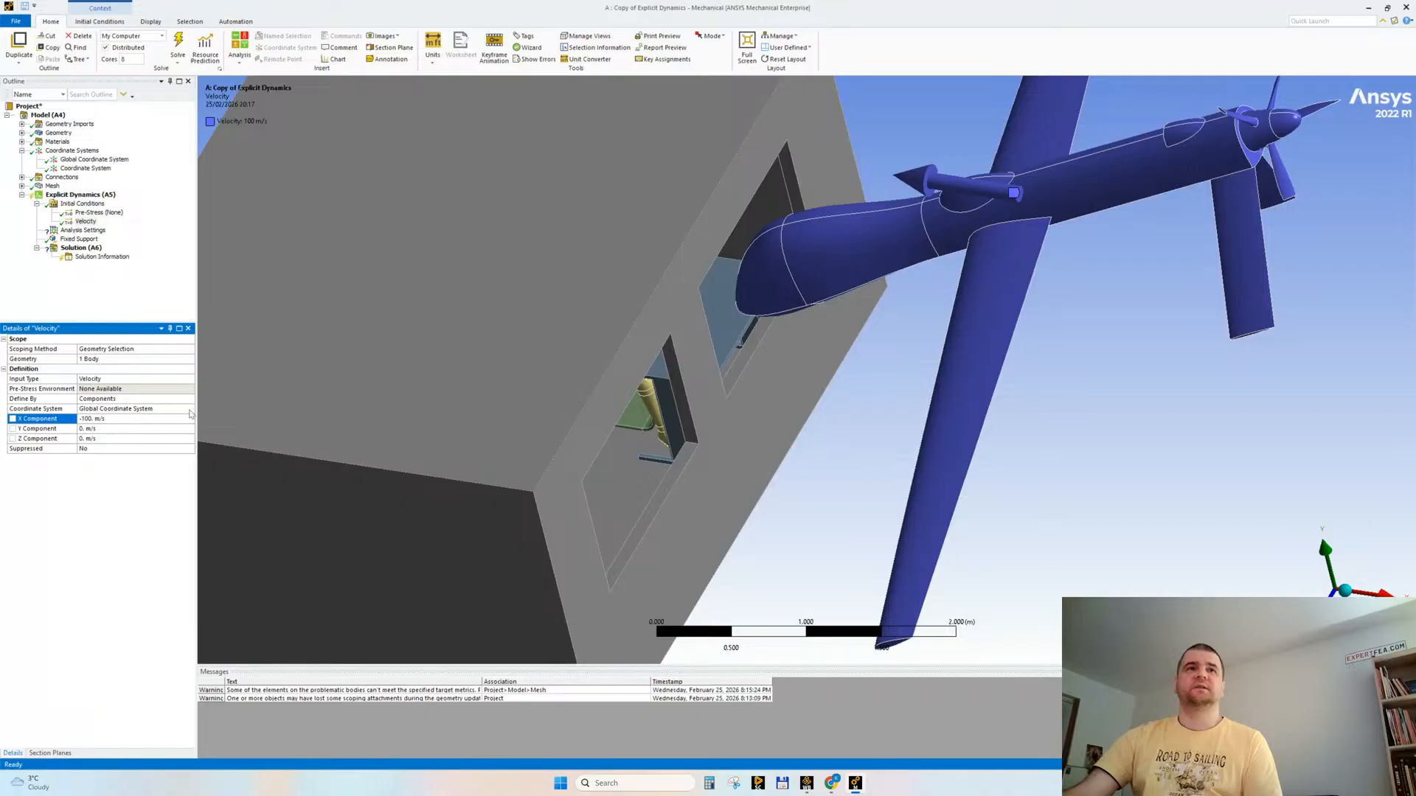
# Step: Assign the new local coordinate system to the drone's initial velocity and check its direction
pyautogui.doubleClick(170, 412)
pyautogui.moveTo(1093, 227)
pyautogui.mouseDown(button='middle')
pyautogui.moveTo(1062, 213)
pyautogui.moveTo(1091, 236)
pyautogui.moveTo(1119, 227)
pyautogui.moveTo(1110, 199)
pyautogui.moveTo(1085, 220)
pyautogui.mouseUp(button='middle')
pyautogui.scroll(-1, 759, 448)
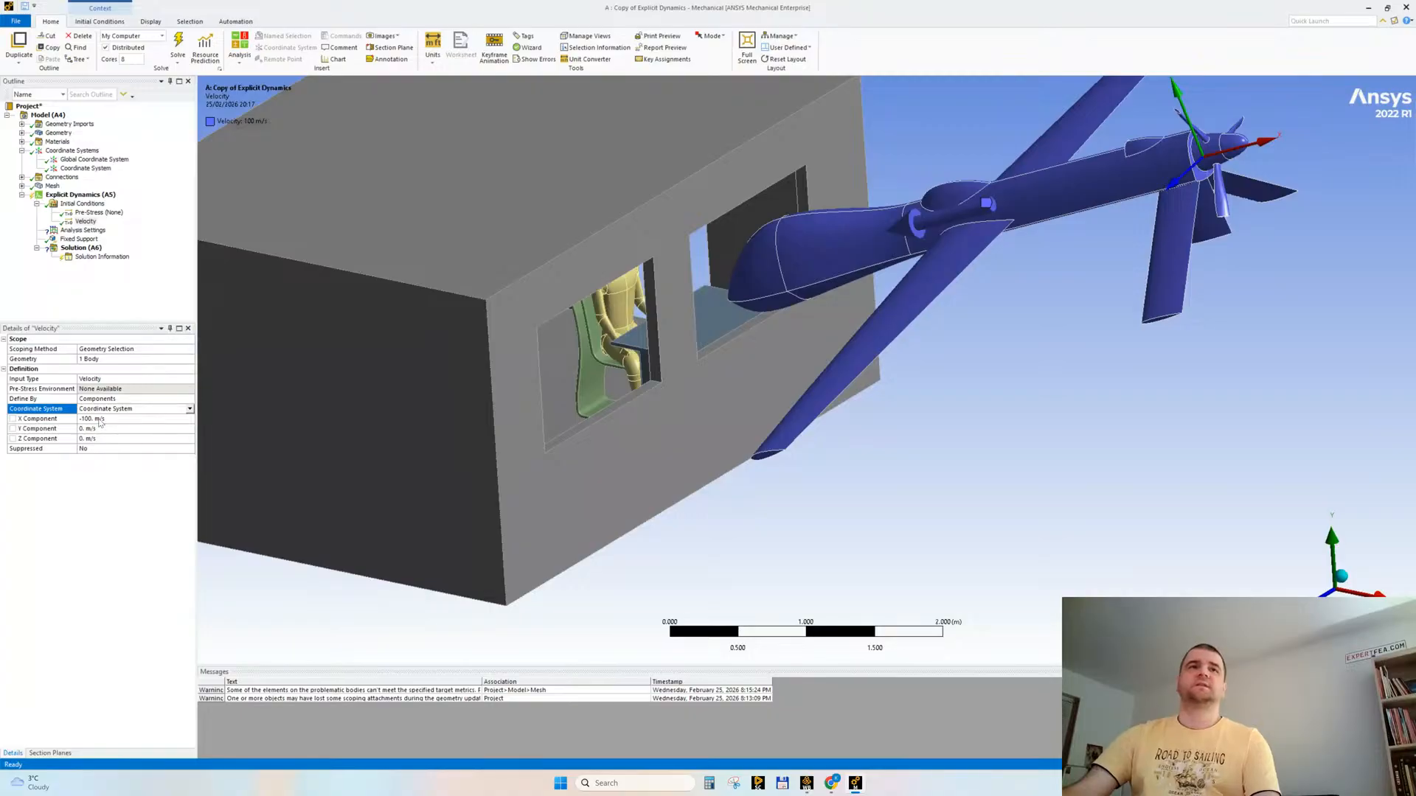
pyautogui.click(100, 421)
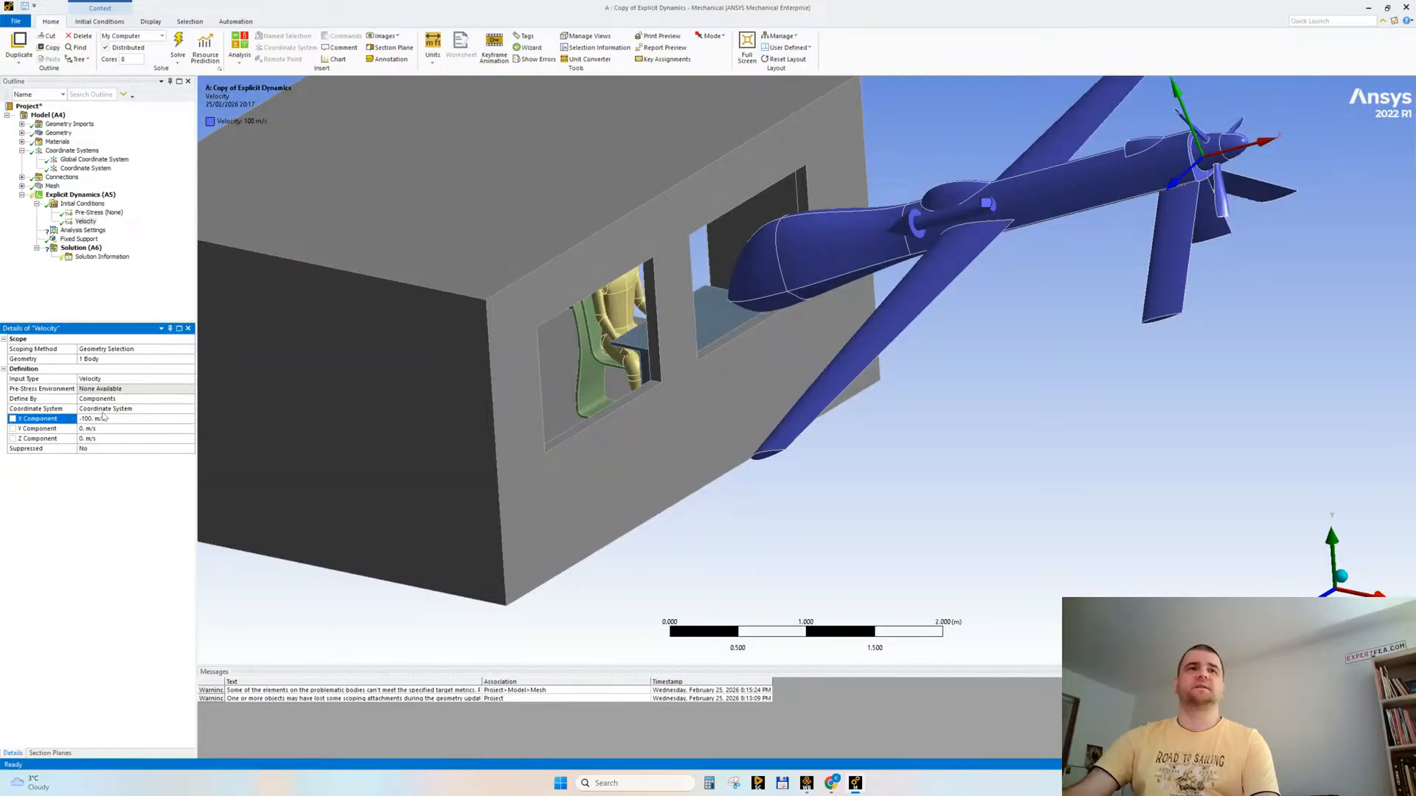
pyautogui.scroll(1, 650, 400)
pyautogui.moveTo(651, 401); pyautogui.dragTo(693, 365, button='middle')
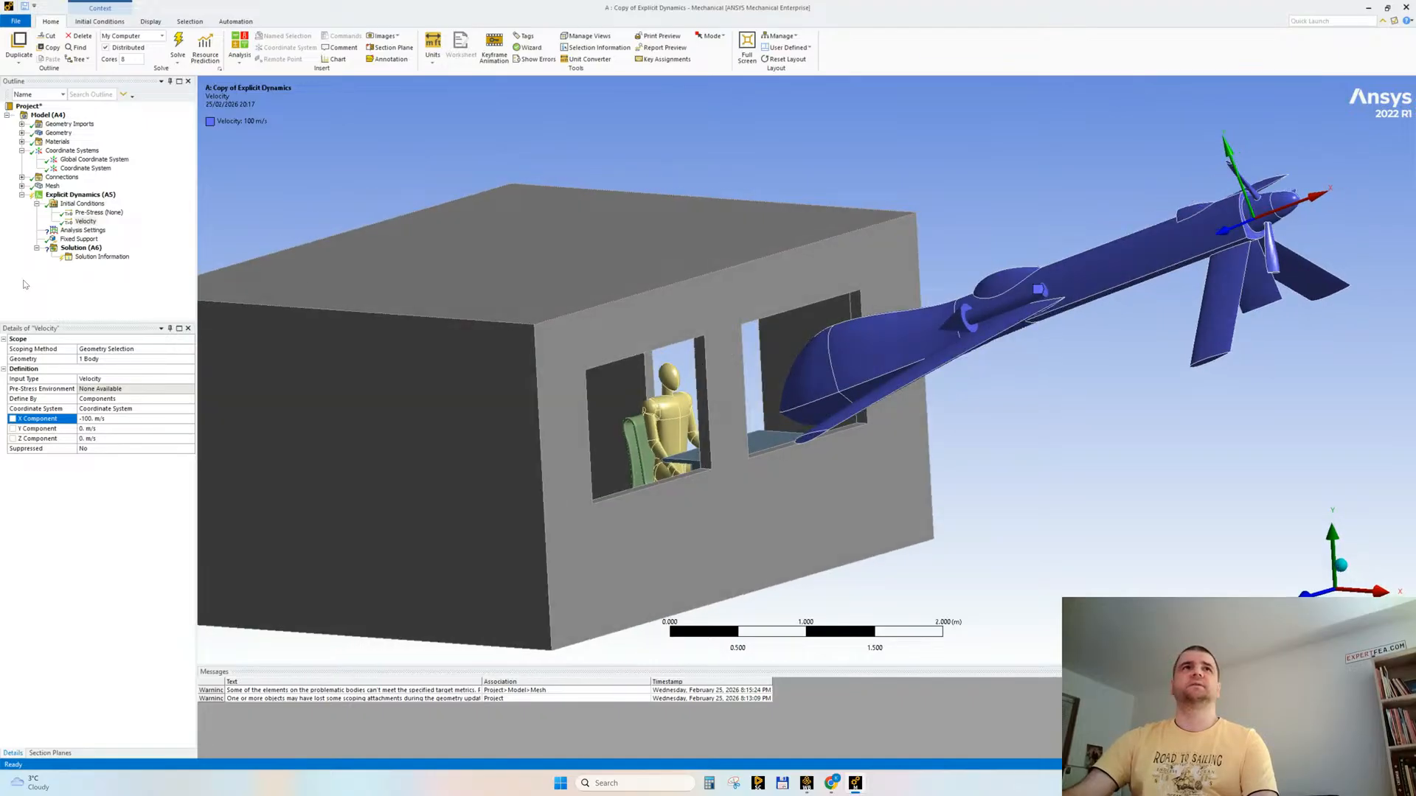
# Step: Set the end time of the explicit analysis to 0.001 s in the analysis settings
pyautogui.click(82, 230)
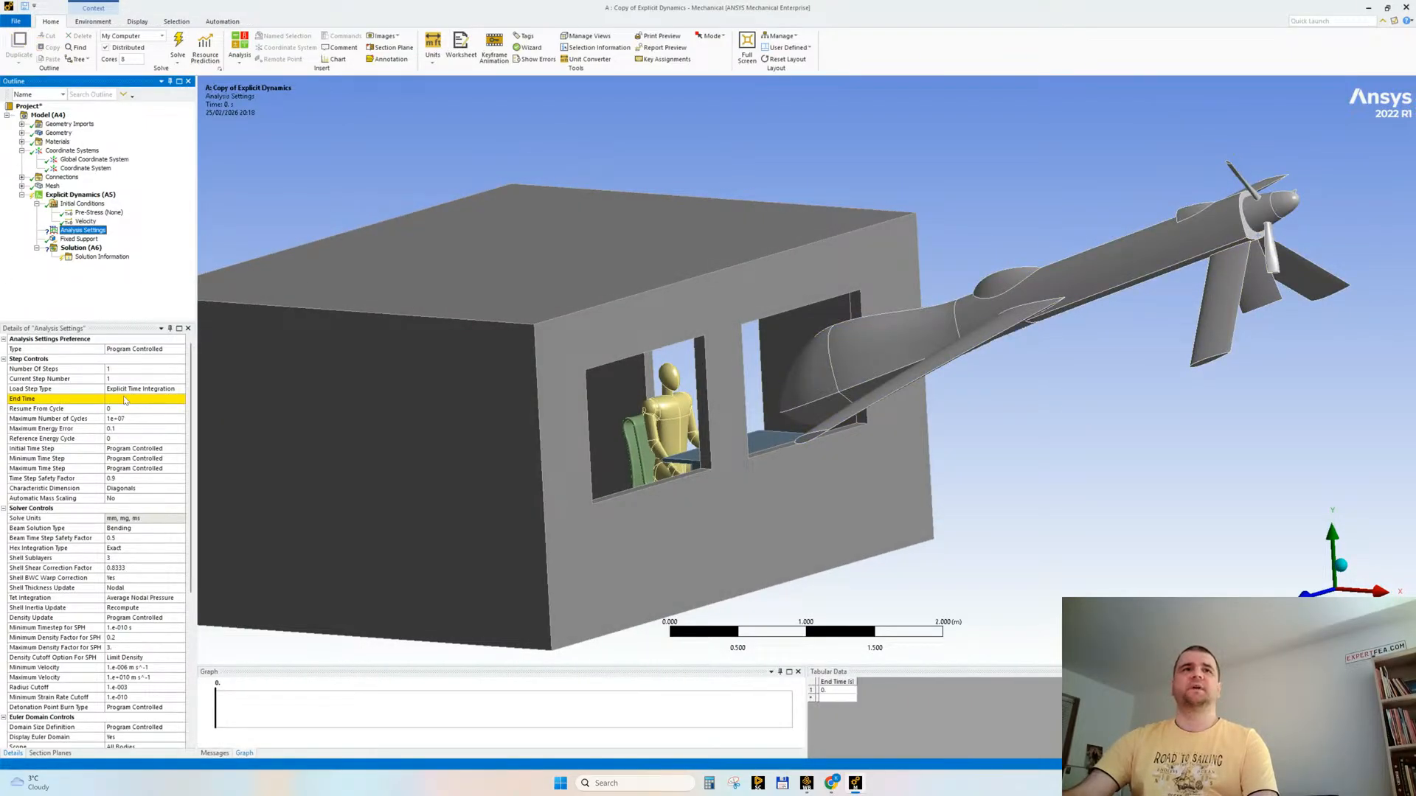
pyautogui.click(126, 399)
pyautogui.moveTo(691, 393)
pyautogui.mouseDown(button='middle')
pyautogui.moveTo(753, 378)
pyautogui.moveTo(709, 382)
pyautogui.mouseUp(button='middle')
pyautogui.click(135, 401)
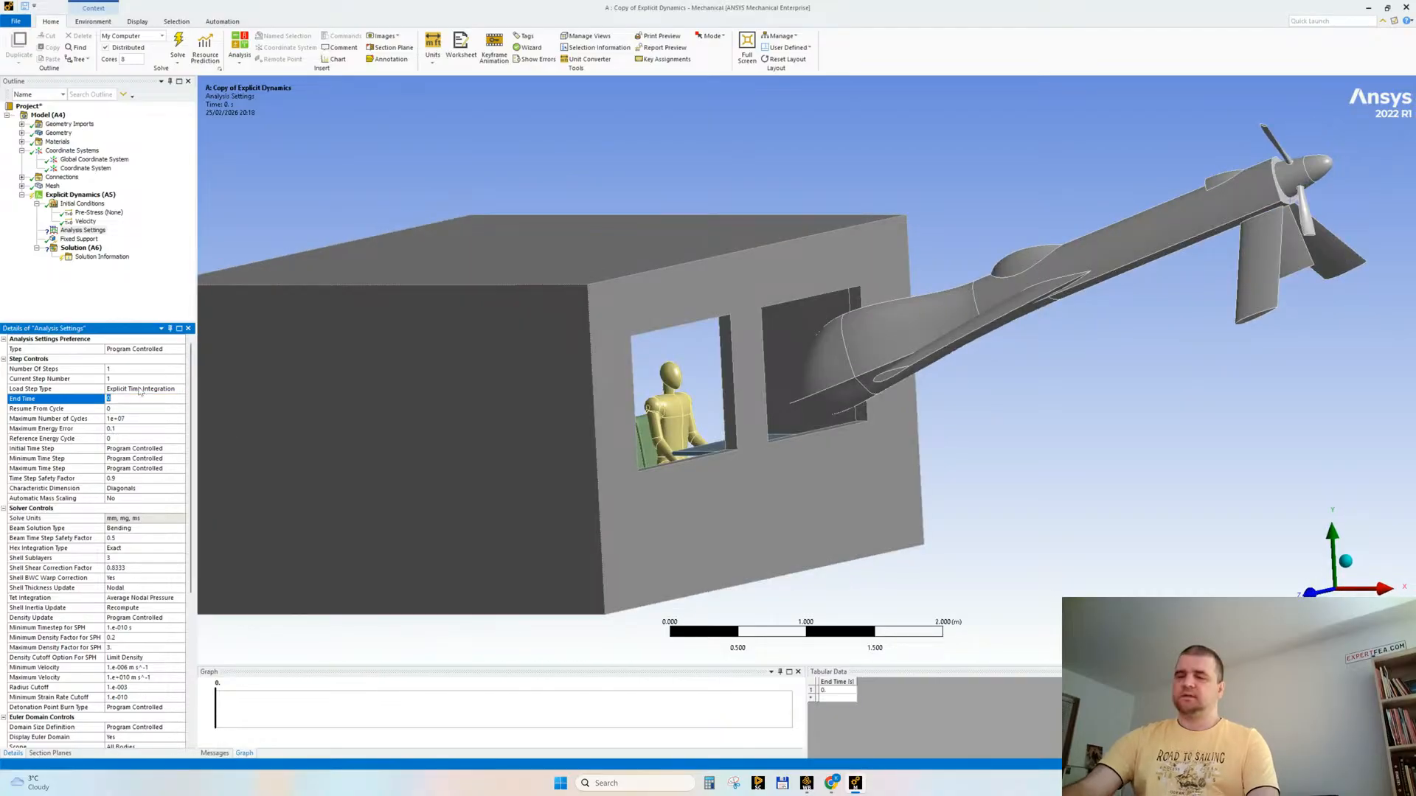
pyautogui.write('0.001')
pyautogui.press('Return')
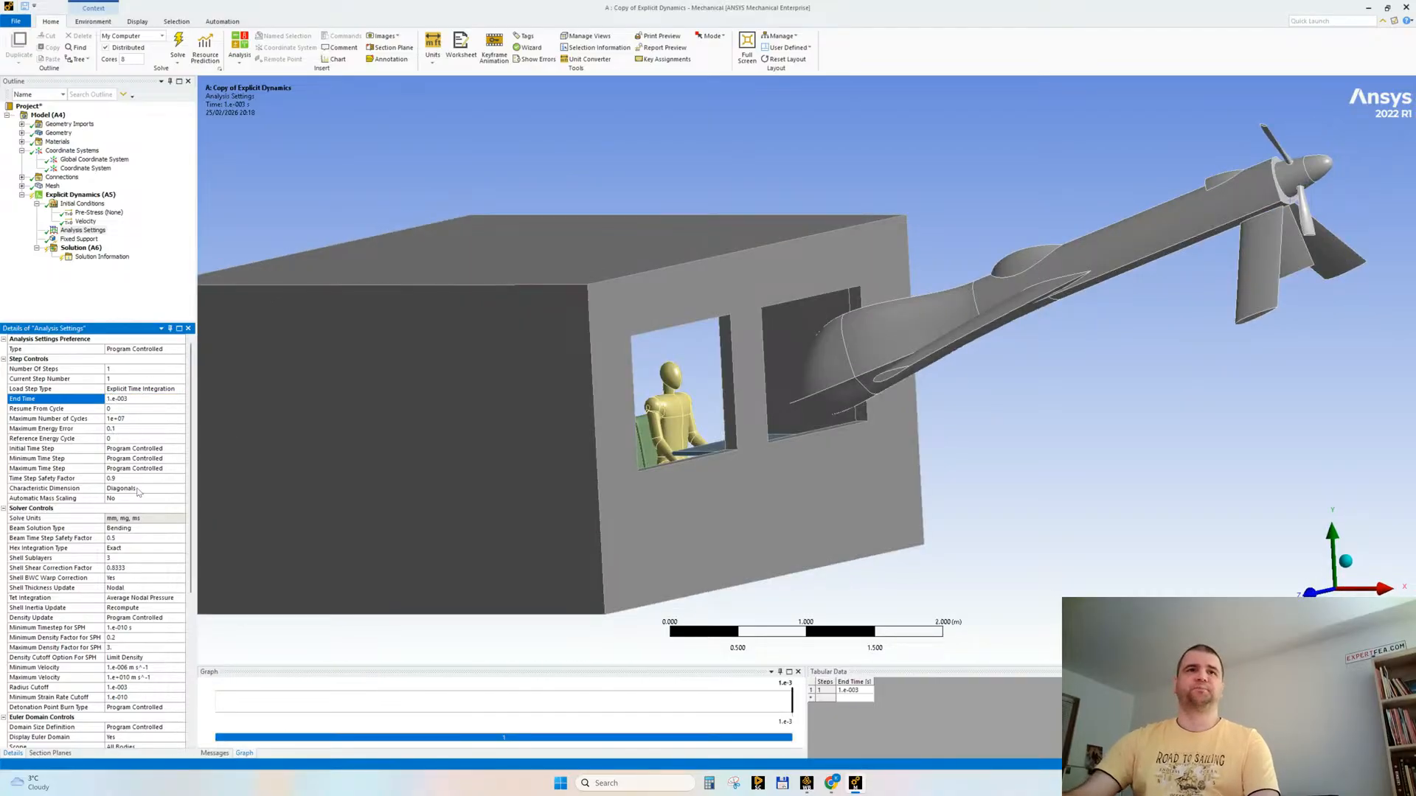
# Step: Enable automatic mass scaling with a minimum CFL time step of 1e-7 s and a maximum part scaling of 5
pyautogui.click(139, 497)
pyautogui.click(131, 518)
pyautogui.click(147, 507)
pyautogui.click(148, 507)
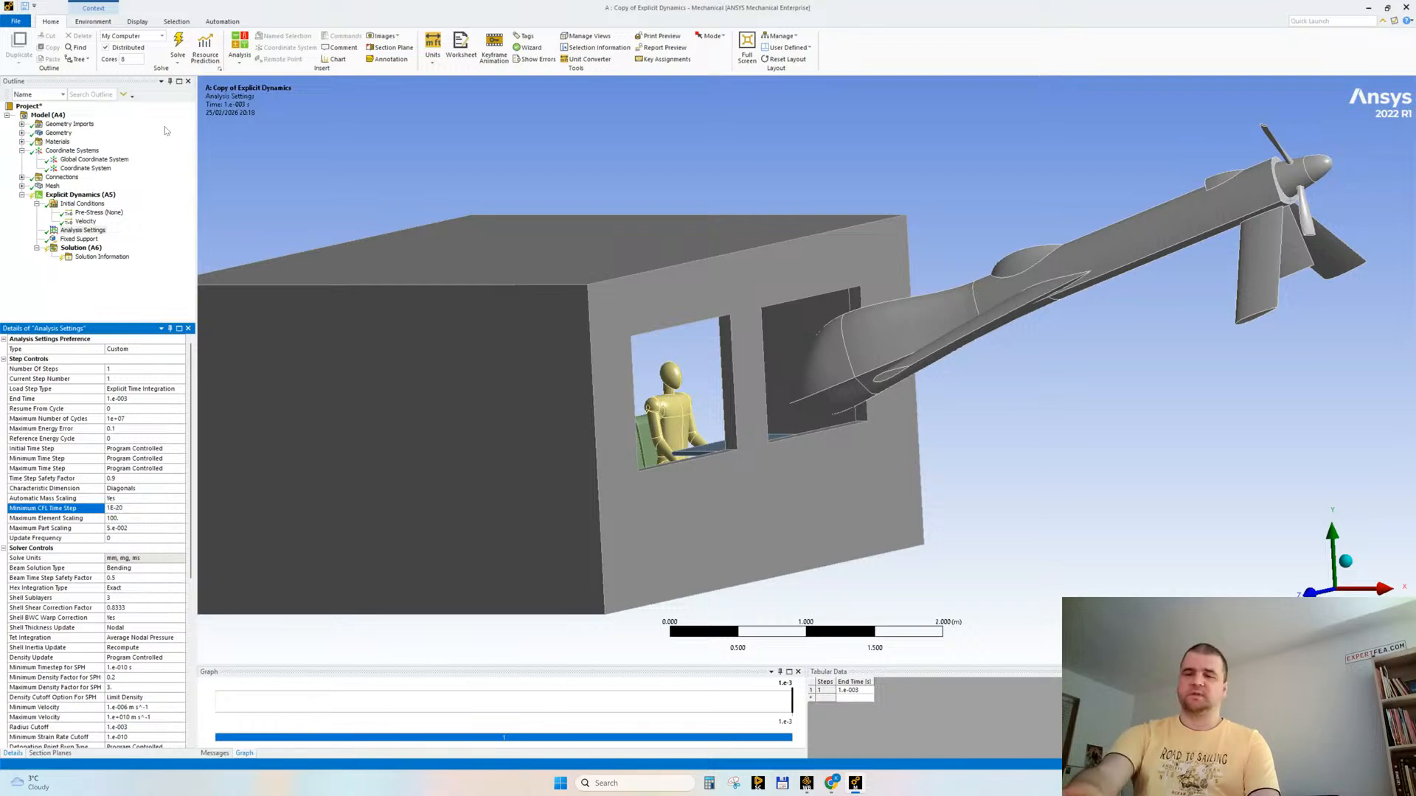
pyautogui.write('7')
pyautogui.press('Return')
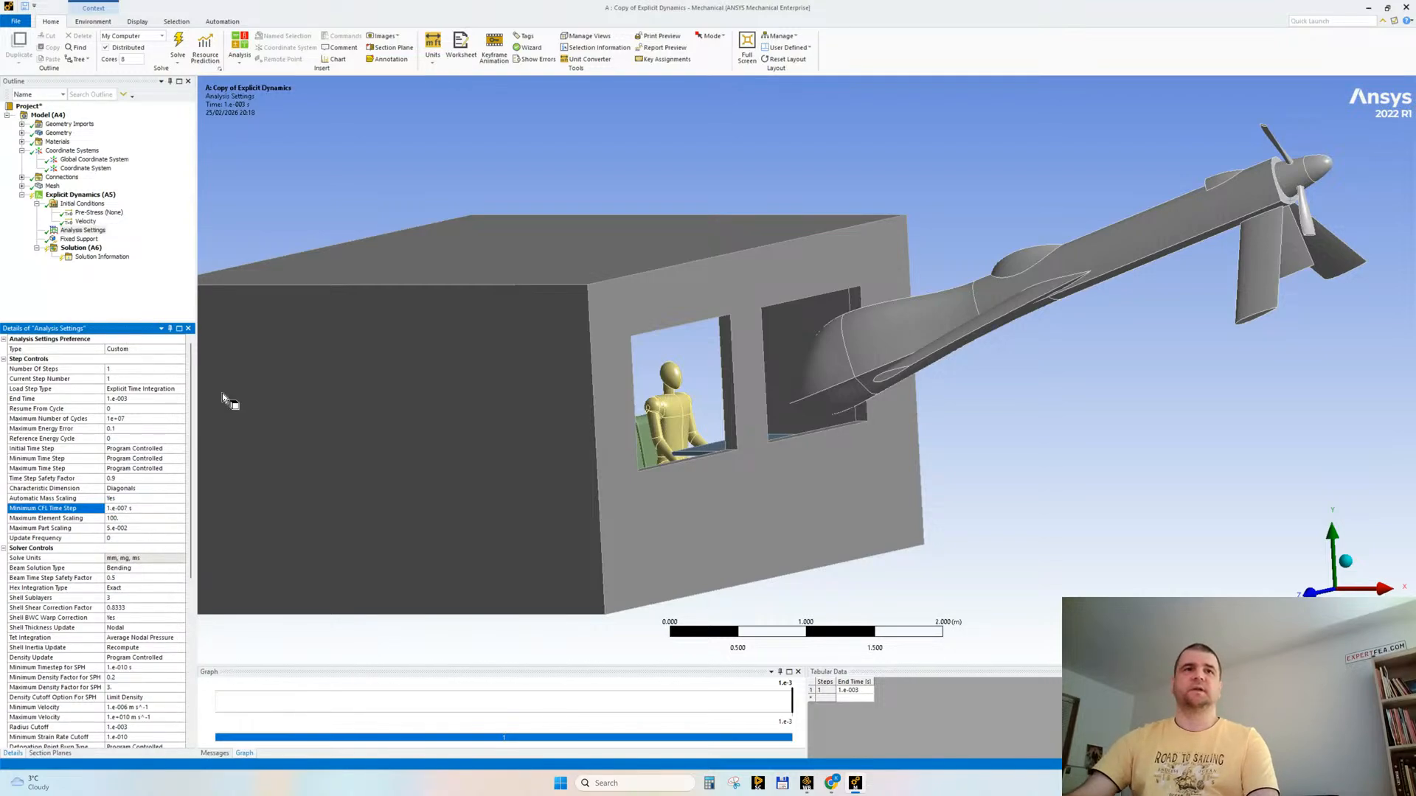
pyautogui.click(144, 528)
pyautogui.write('5')
pyautogui.press('Return')
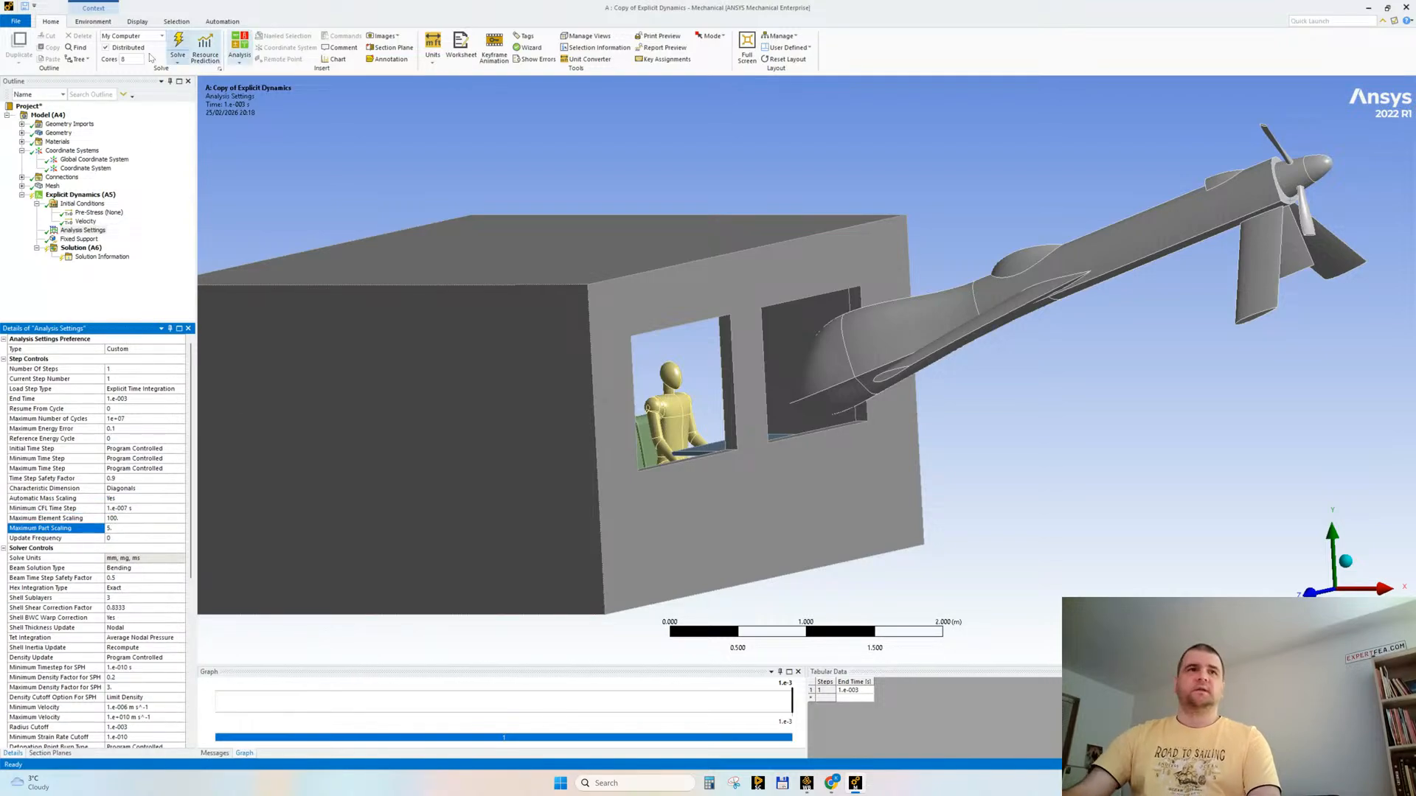
# Step: Set the erosion geometric strain limit to 1 and turn off retaining the inertia of eroded material
pyautogui.click(4, 360)
pyautogui.click(4, 369)
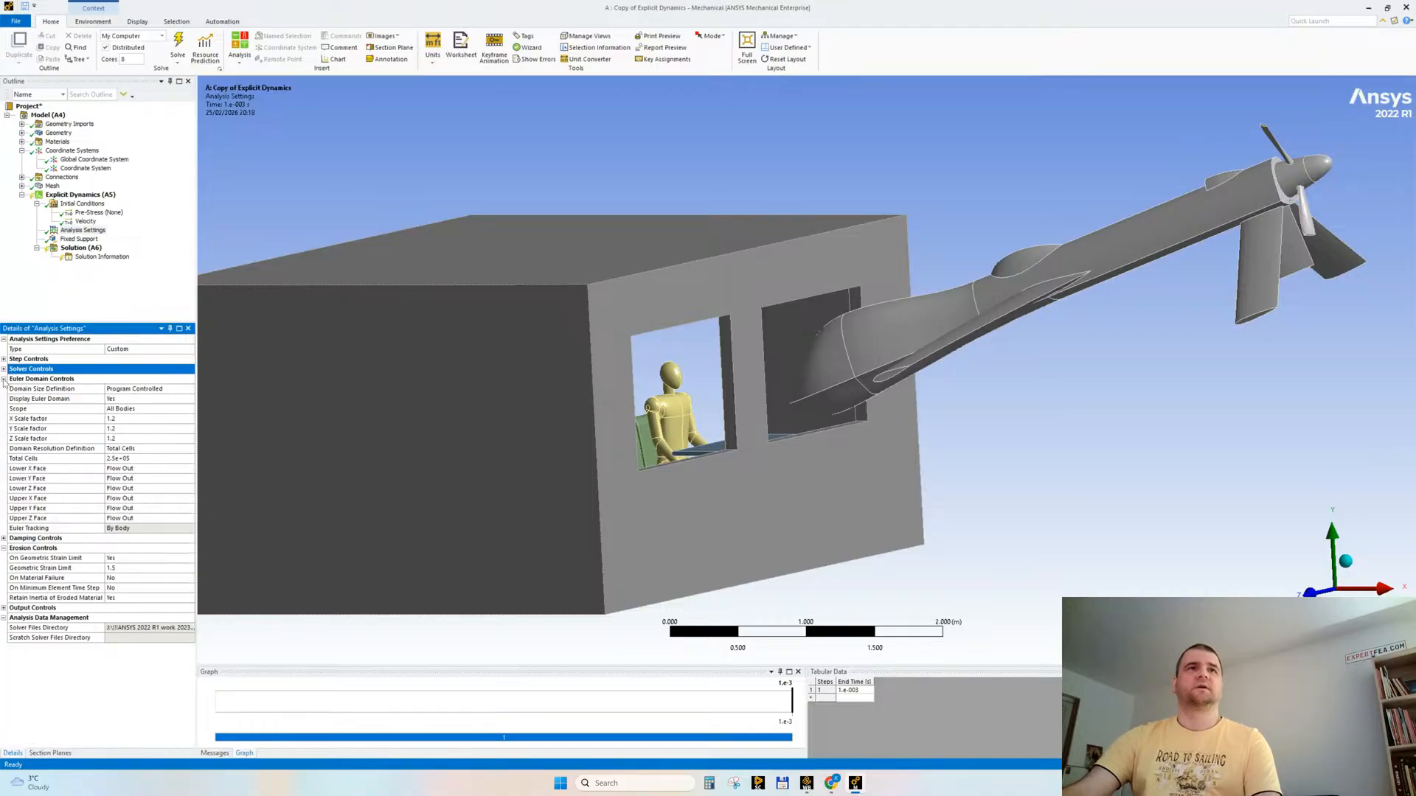
pyautogui.click(4, 379)
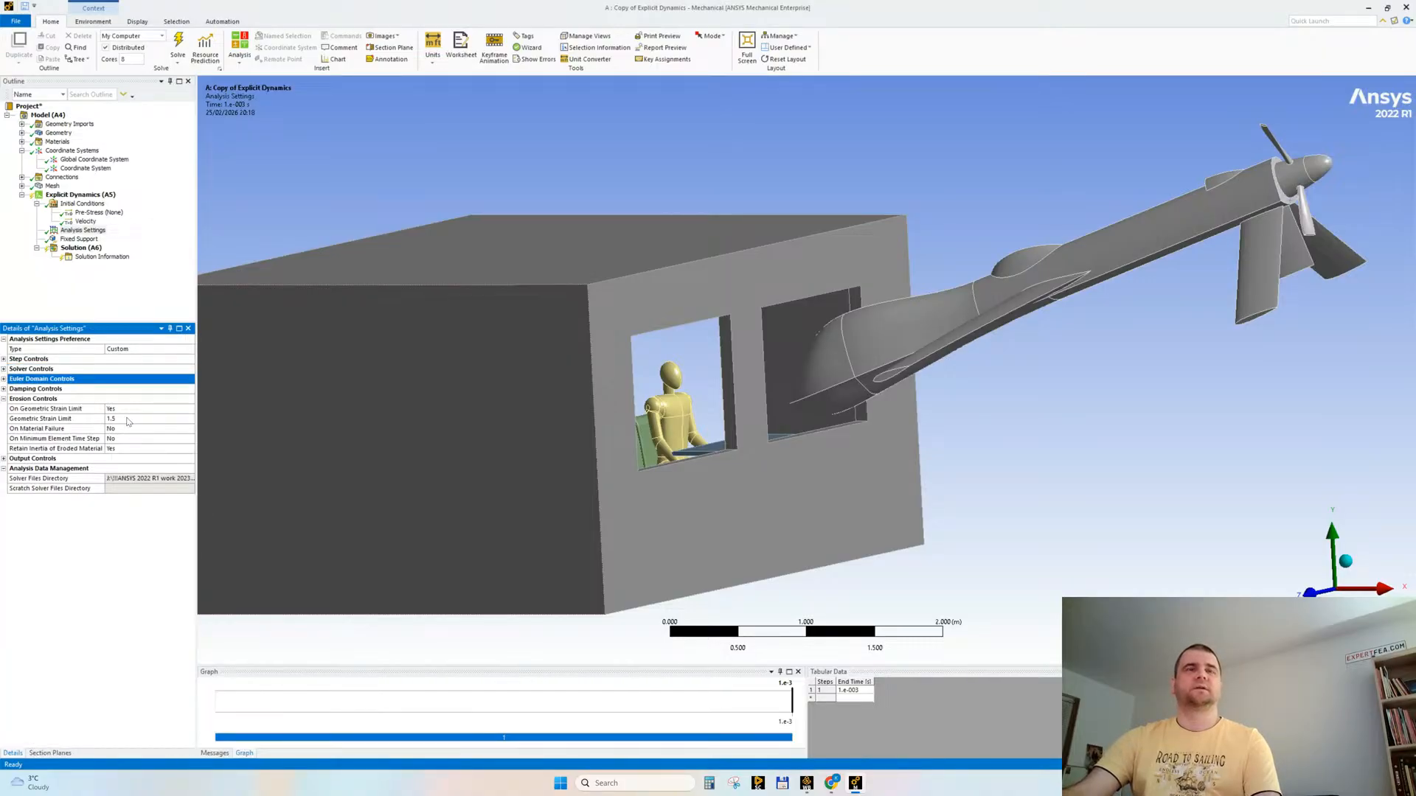
pyautogui.click(128, 418)
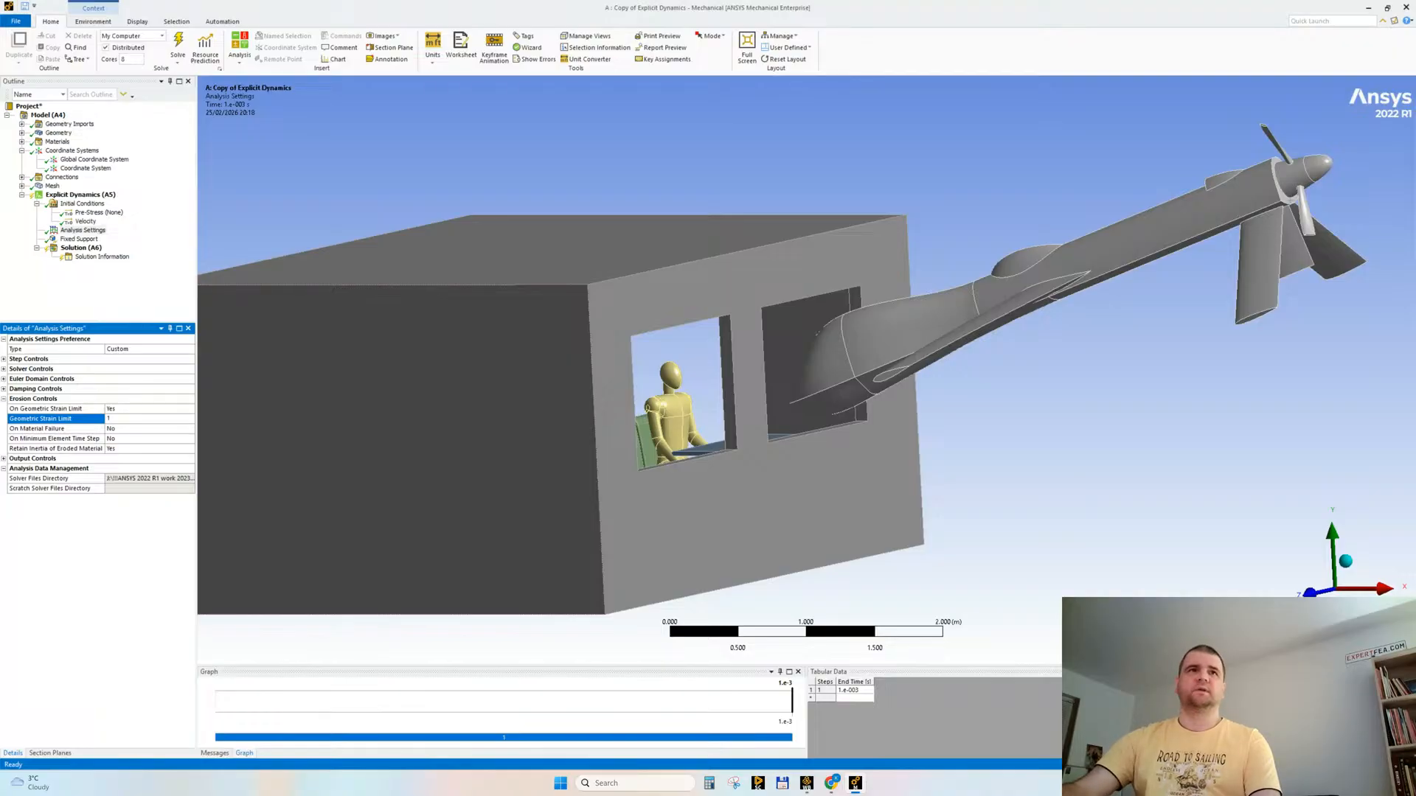
pyautogui.doubleClick(120, 449)
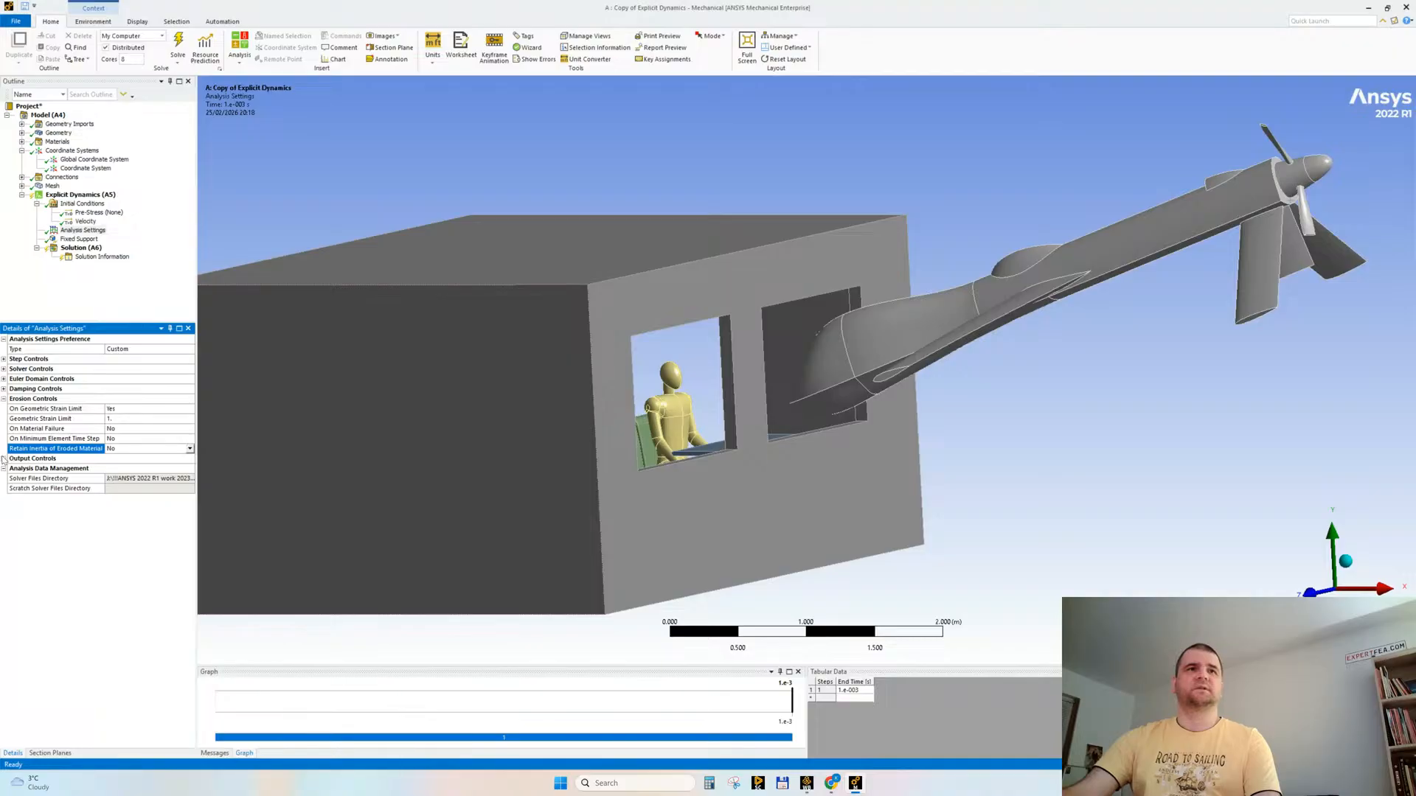
# Step: Save the analysis results at 100 equally spaced points in the output controls
pyautogui.click(4, 459)
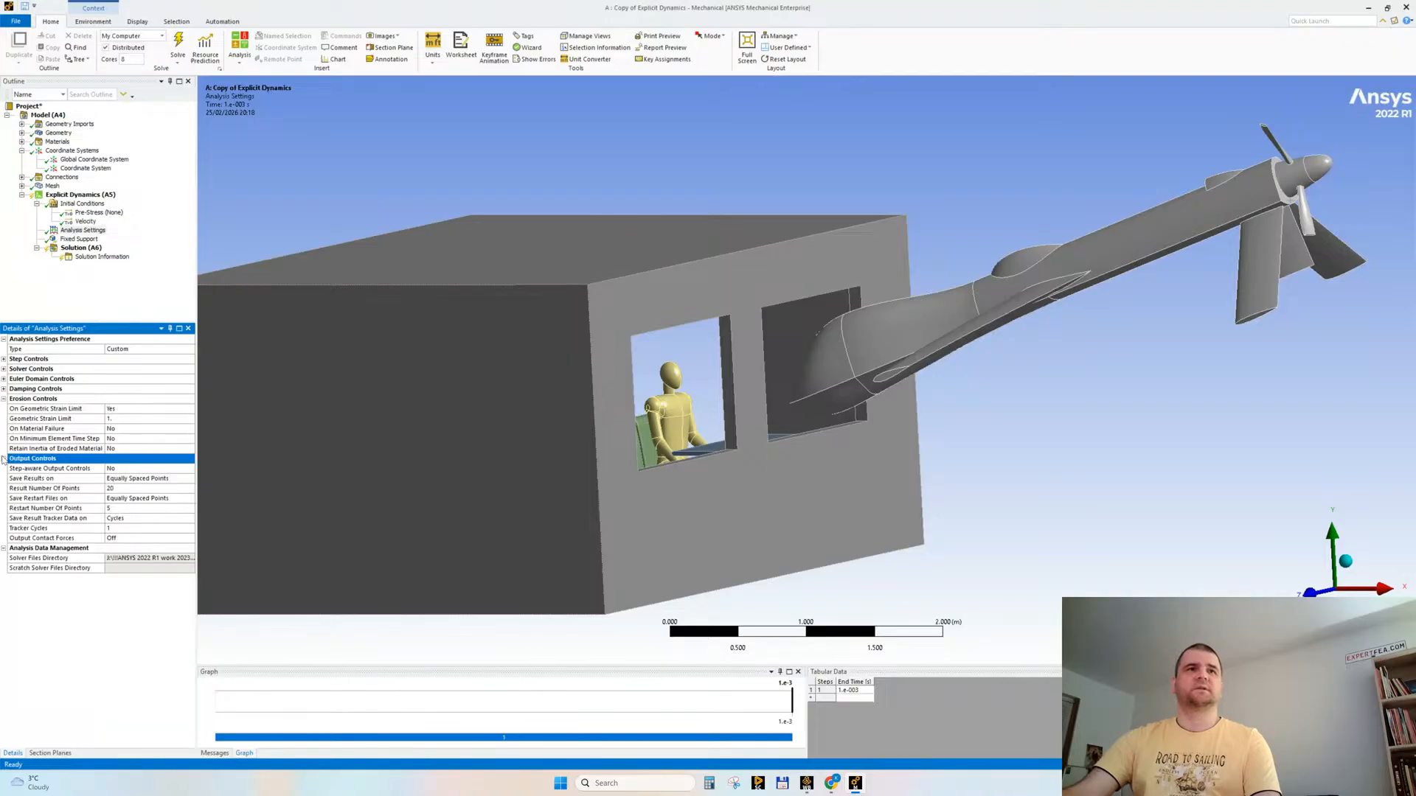
pyautogui.click(125, 488)
pyautogui.write('100')
pyautogui.press('Return')
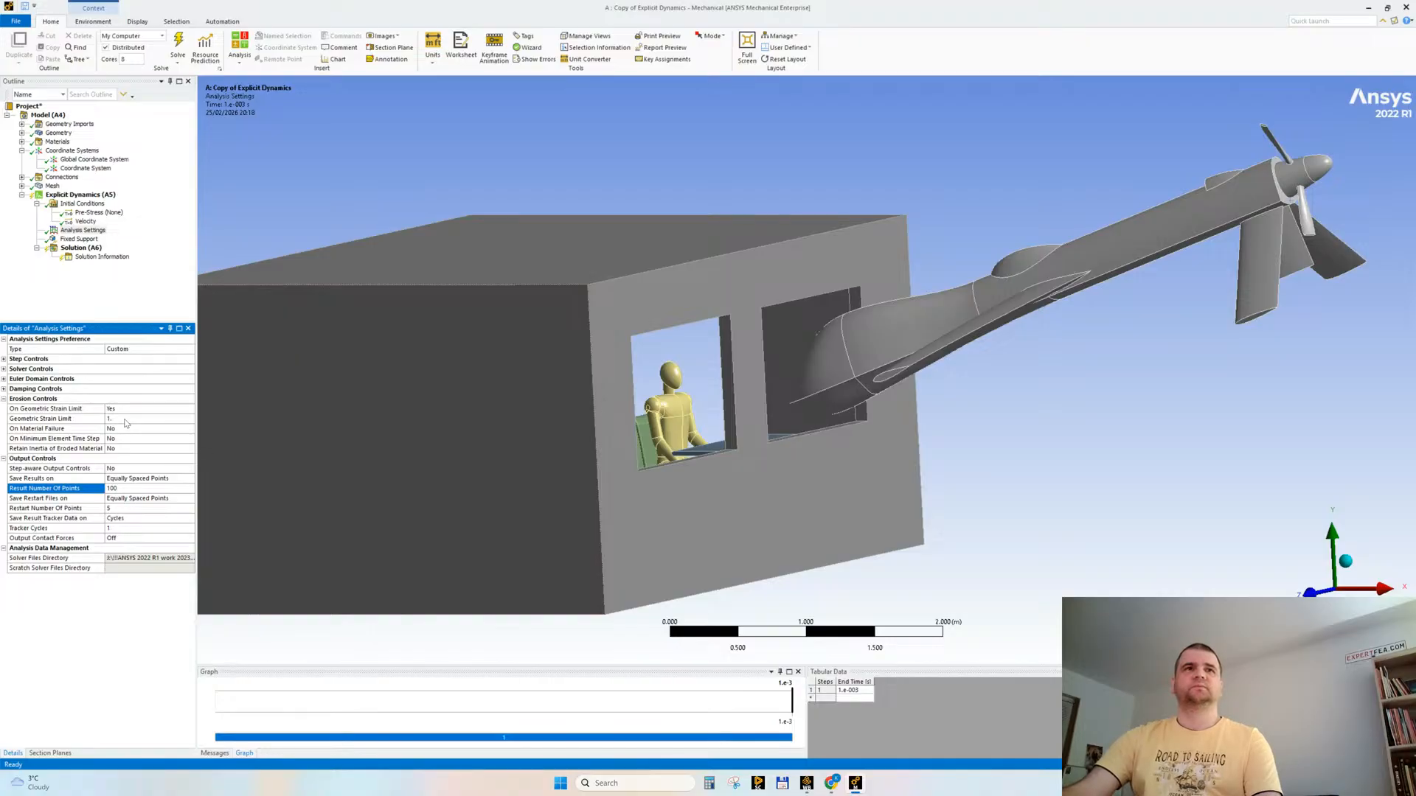
# Step: Reduce the geometric strain limit for erosion to 0.7
pyautogui.click(125, 419)
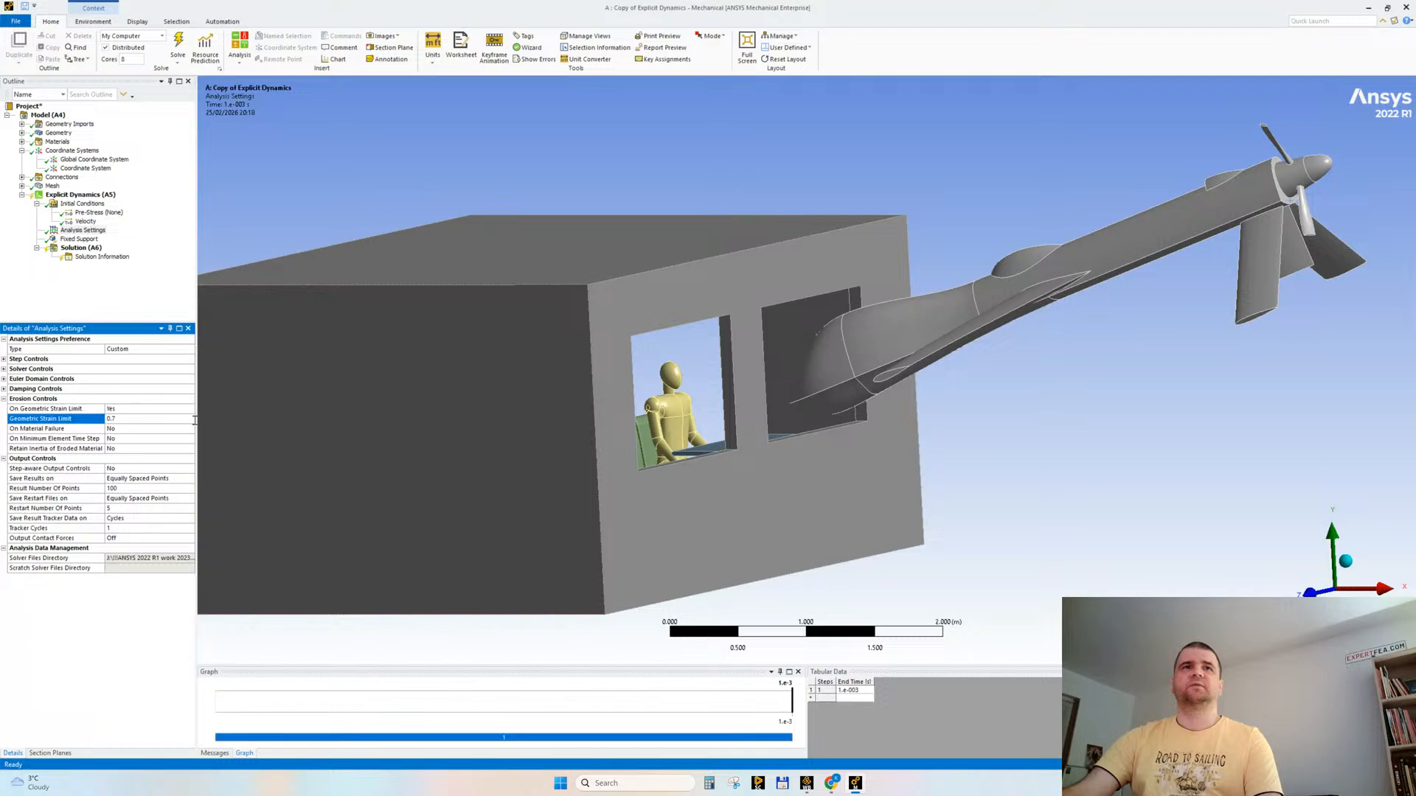
pyautogui.moveTo(195, 425); pyautogui.dragTo(177, 425)
pyautogui.moveTo(775, 500); pyautogui.dragTo(653, 511, button='middle')
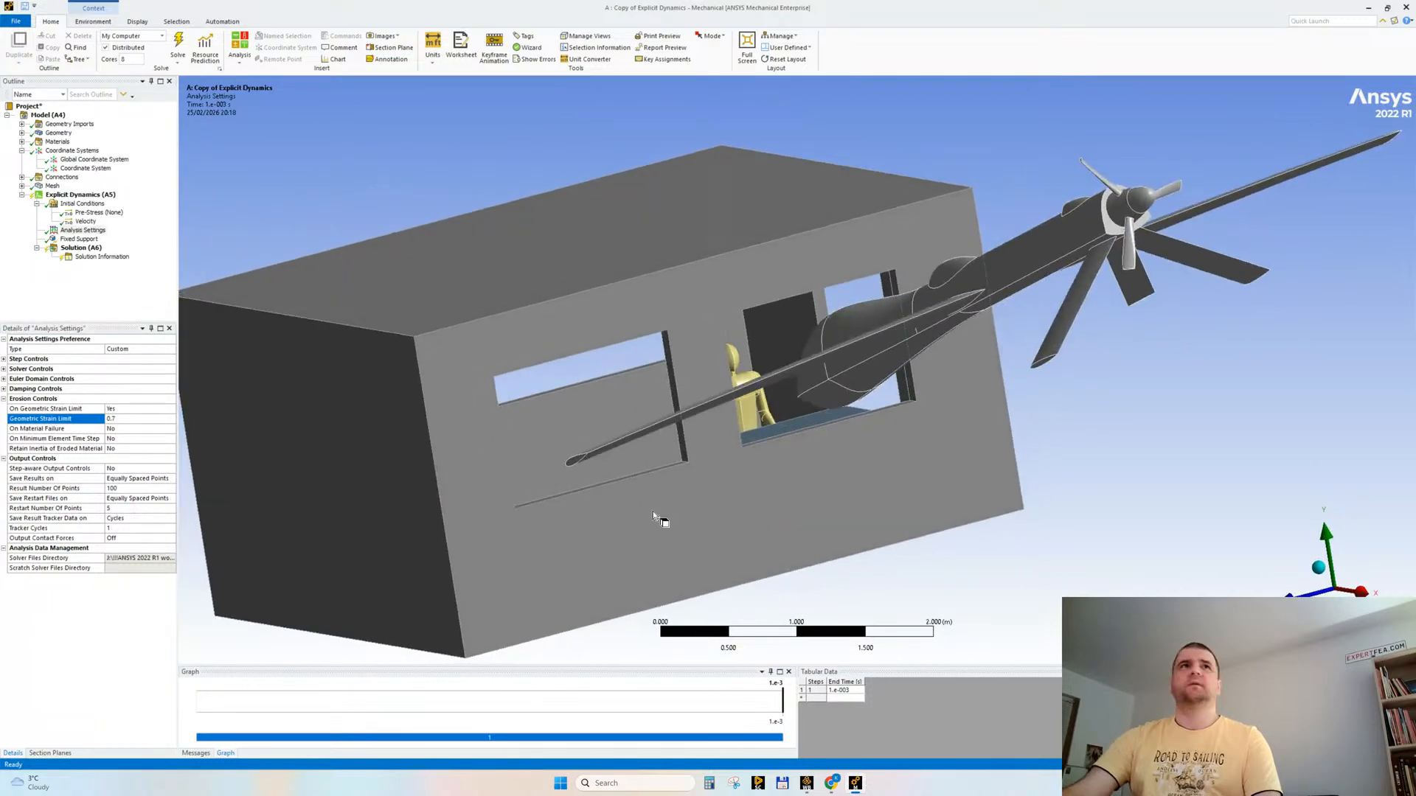
# Step: Add a deformation plot tracker and a stress plot tracker under the solution information
pyautogui.click(21, 152)
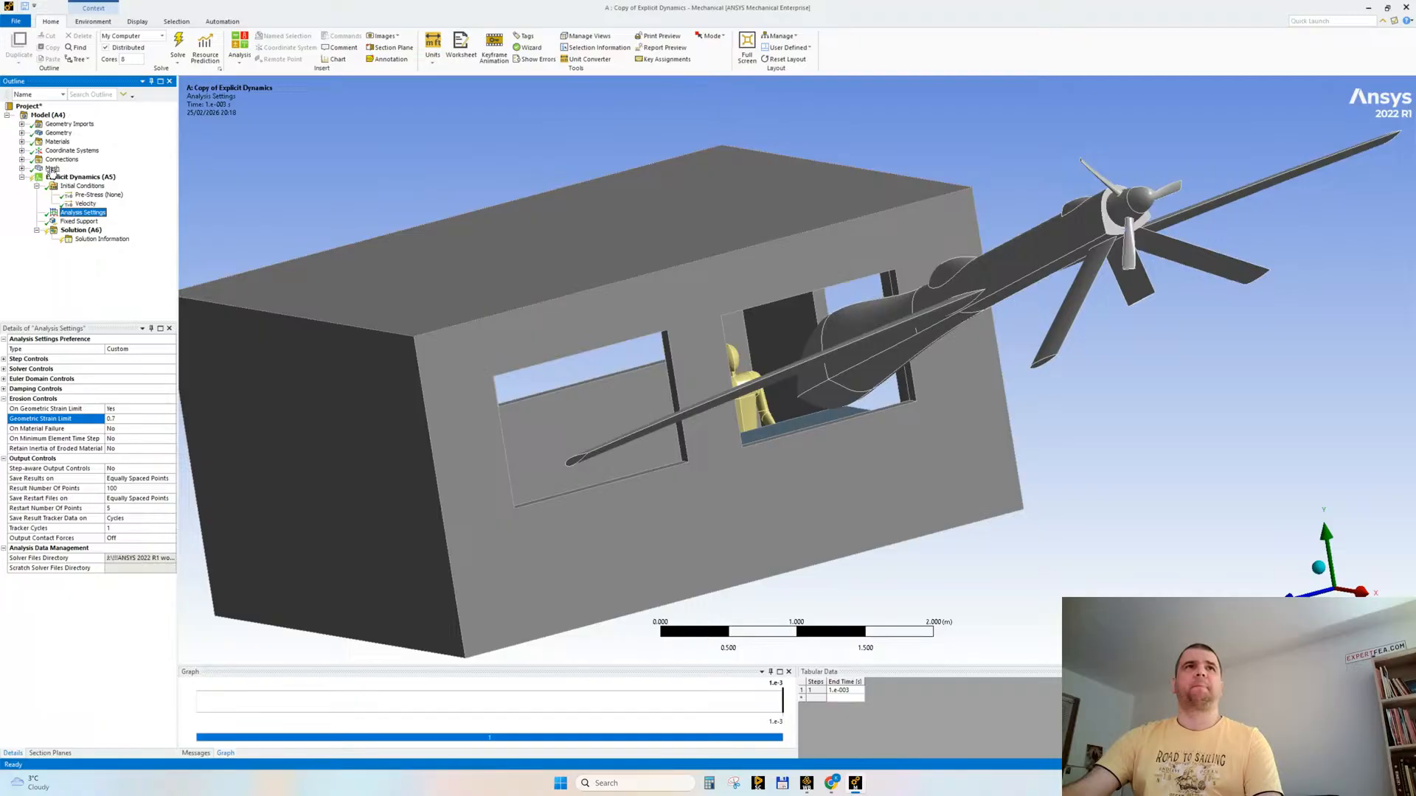
pyautogui.click(37, 185)
pyautogui.click(102, 221)
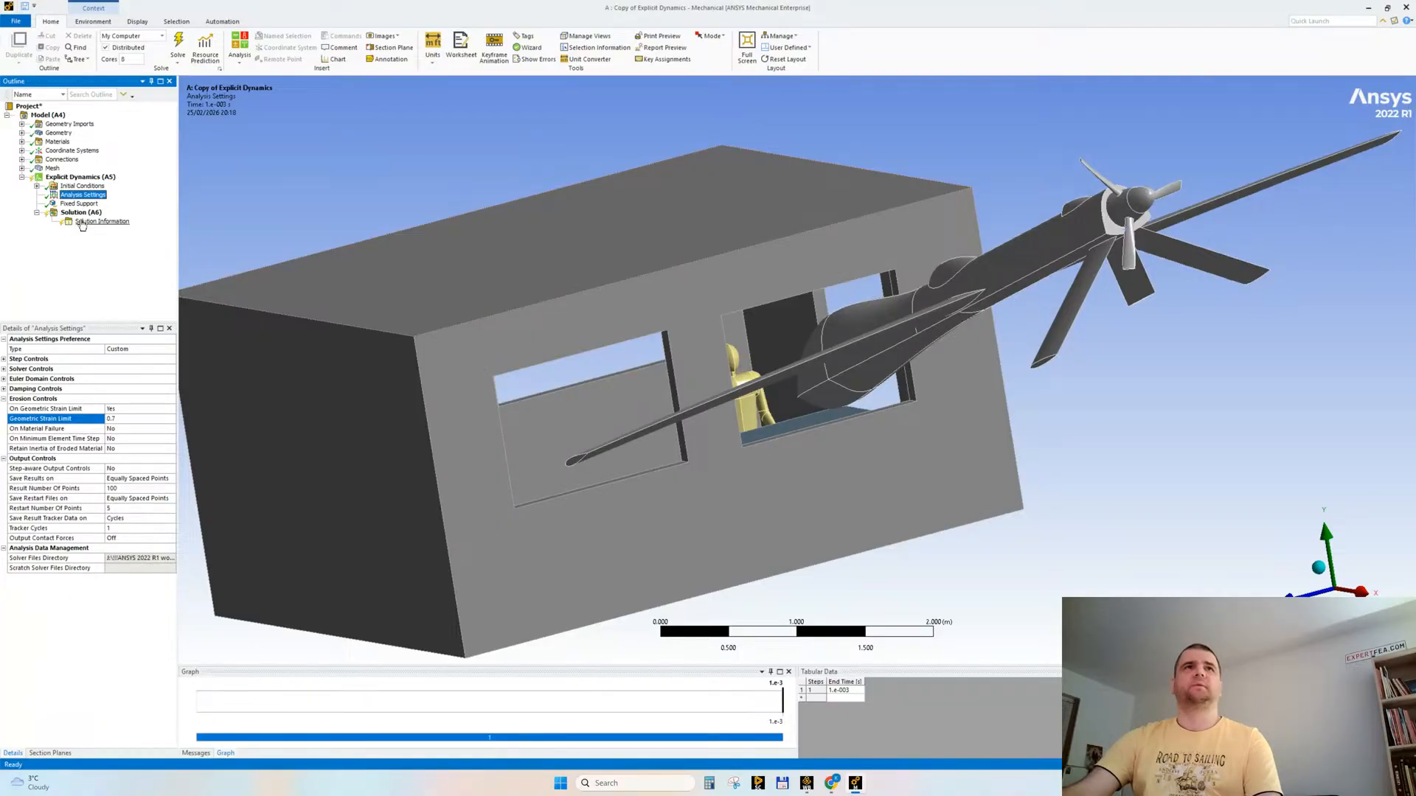
pyautogui.click(105, 22)
pyautogui.click(330, 53)
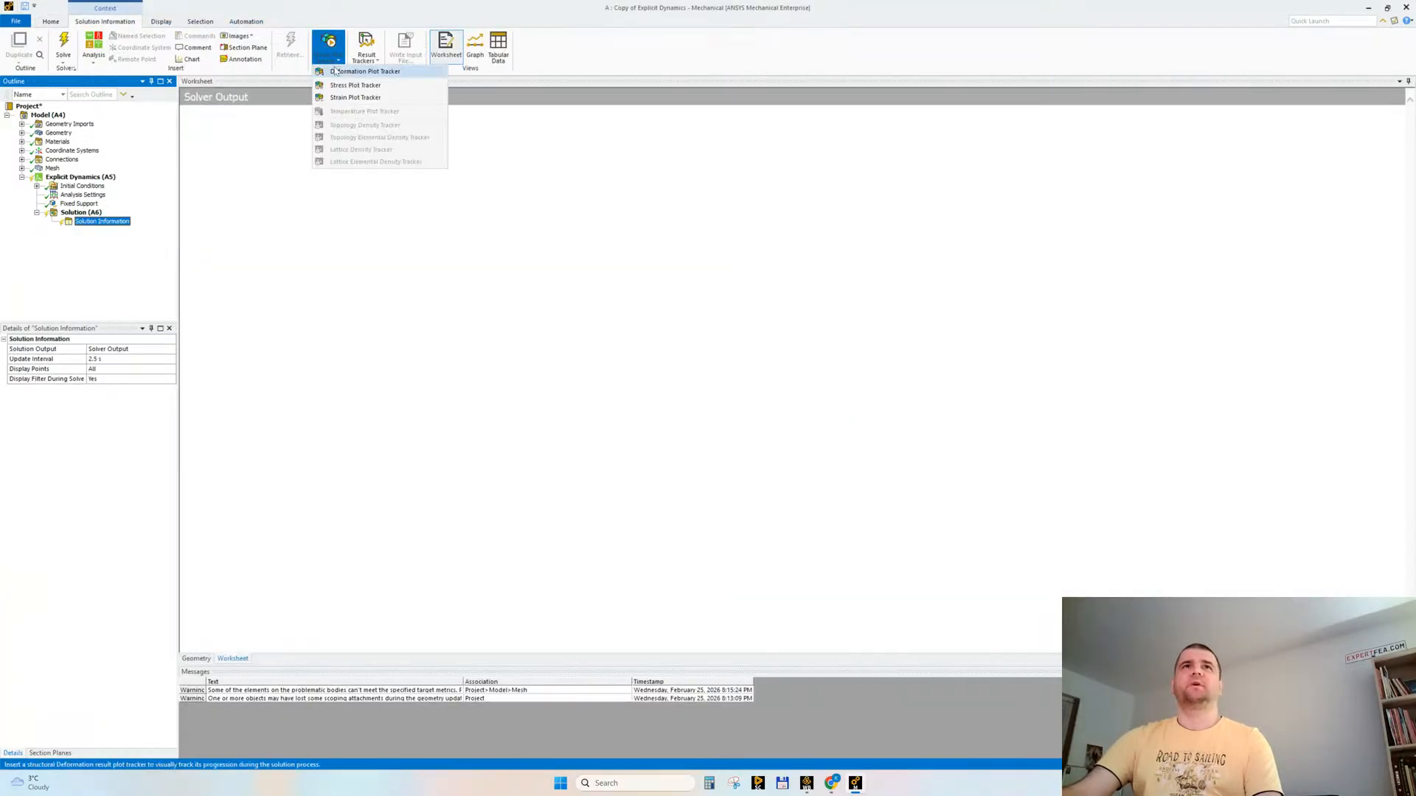
pyautogui.click(333, 71)
pyautogui.click(329, 53)
pyautogui.click(355, 84)
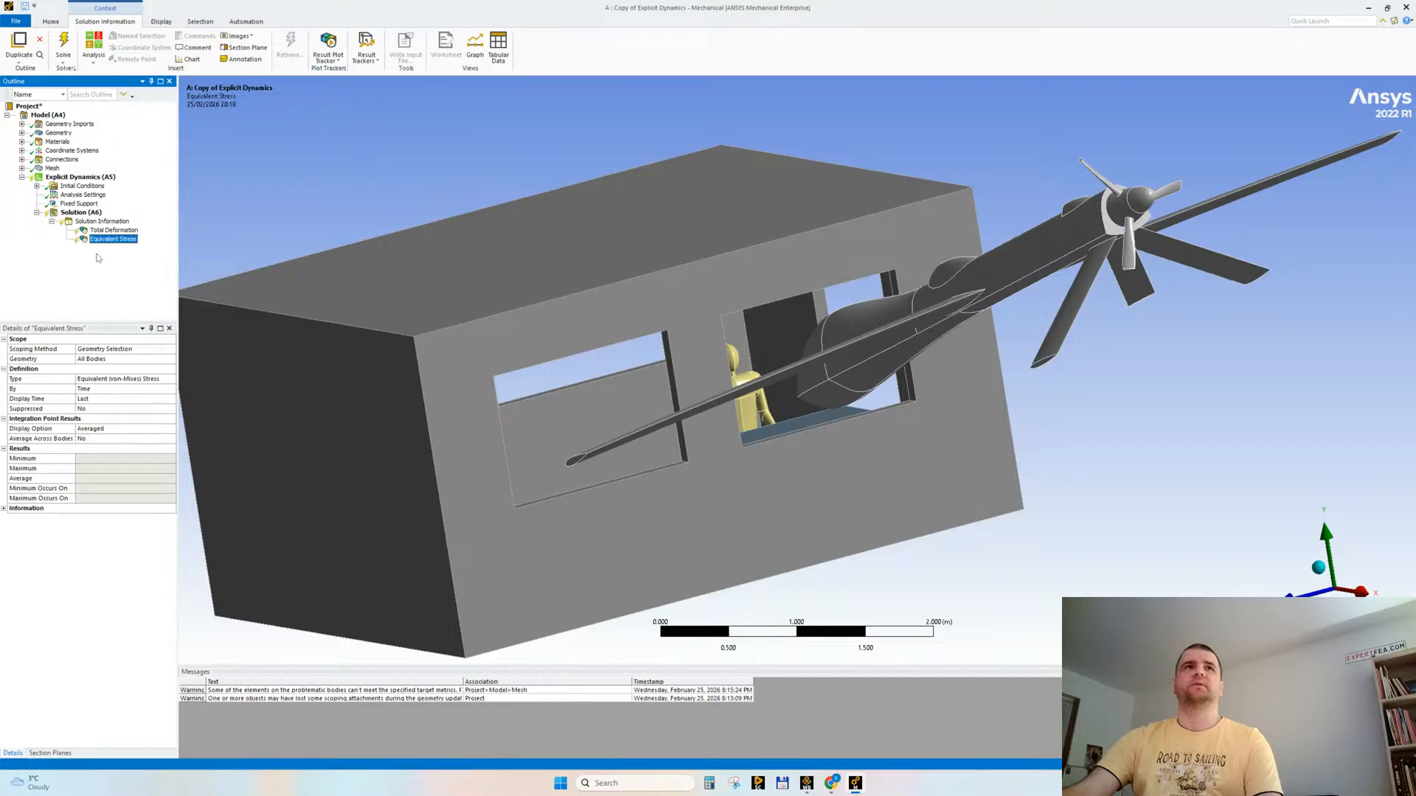
pyautogui.keyDown('ctrl'); pyautogui.click(104, 232); pyautogui.keyUp('ctrl')
pyautogui.rightClick(106, 231)
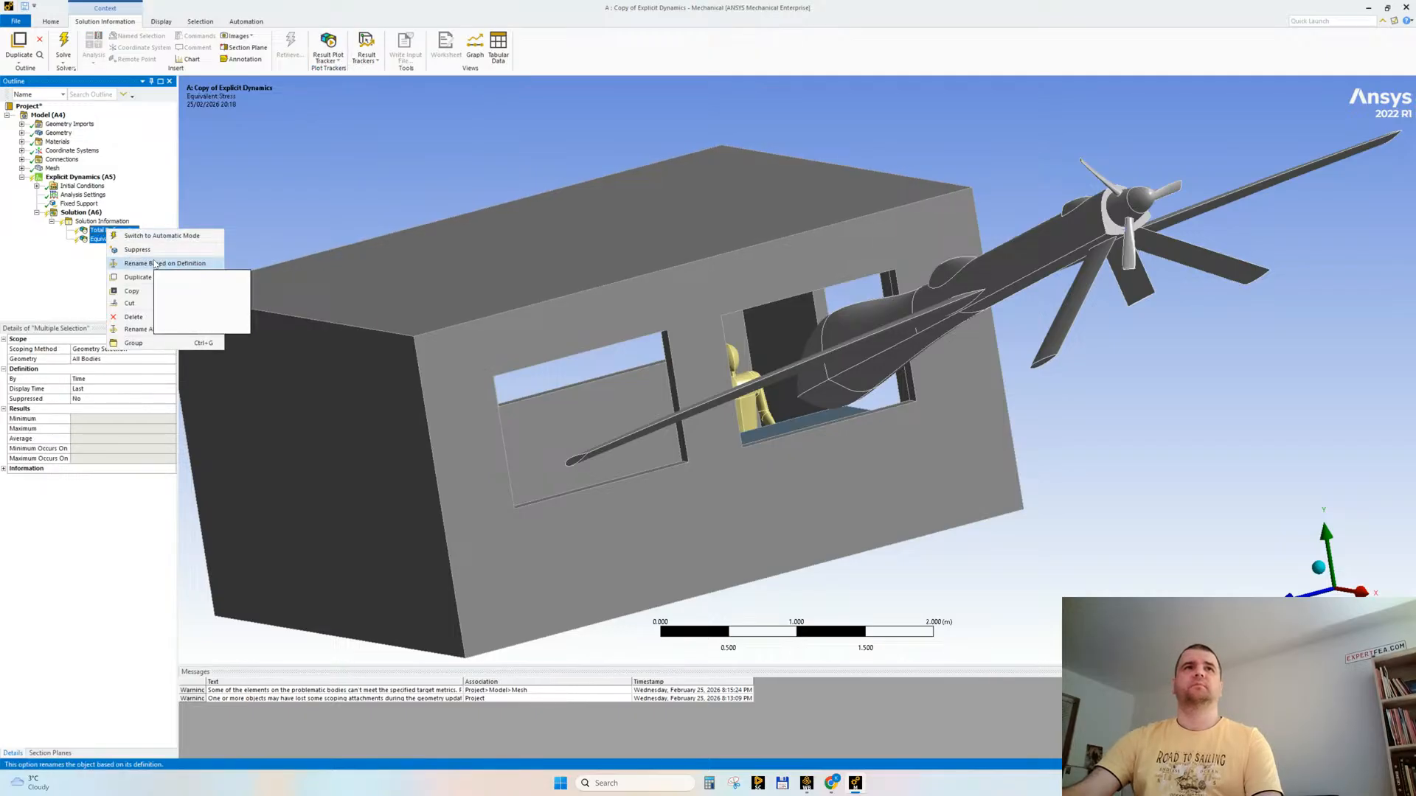
pyautogui.click(137, 250)
# Step: Add Total Deformation, Total Velocity, Equivalent Elastic Strain and Equivalent (von-Mises) Stress results for all bodies to the solution
pyautogui.click(81, 212)
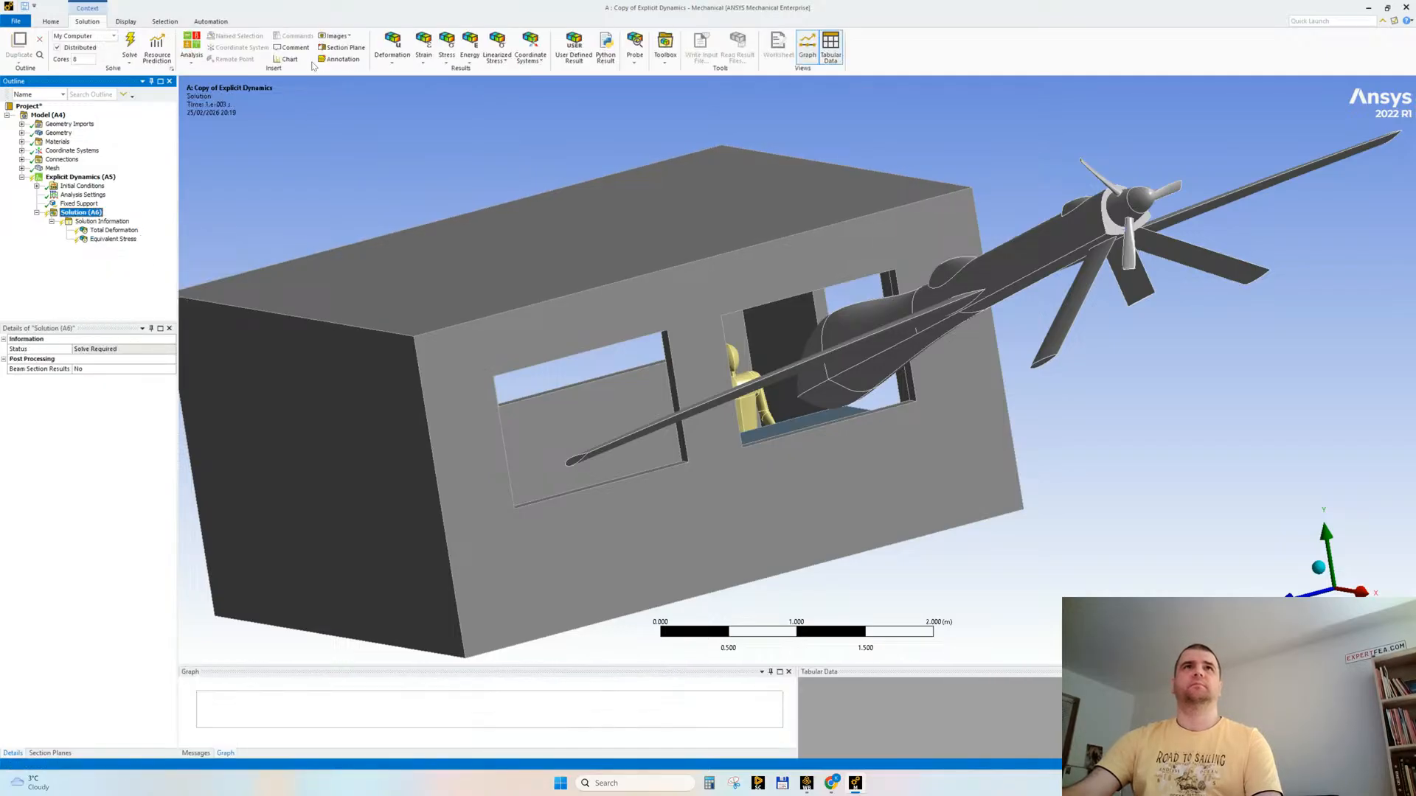
pyautogui.click(396, 50)
pyautogui.click(404, 76)
pyautogui.click(396, 50)
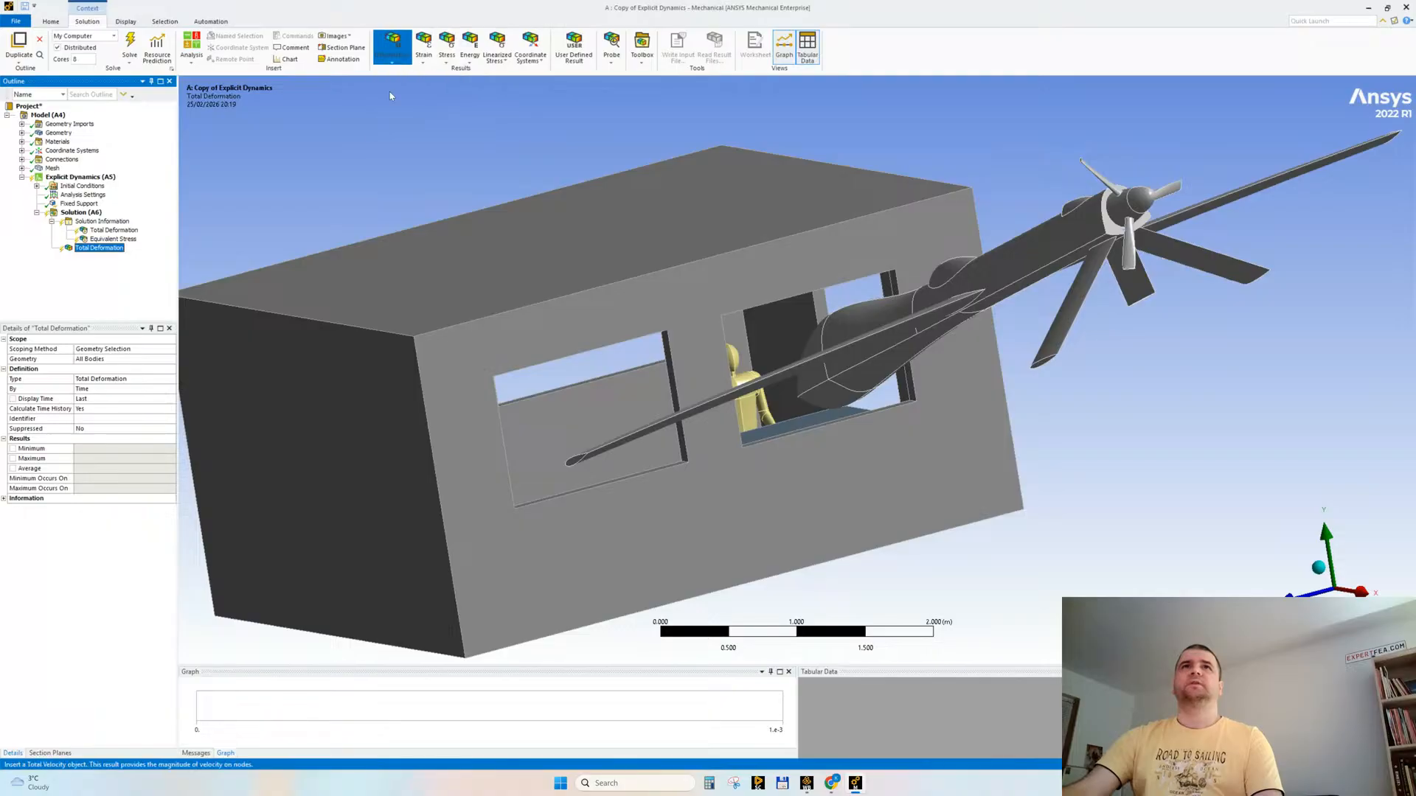
pyautogui.click(409, 97)
pyautogui.click(418, 46)
pyautogui.click(442, 71)
pyautogui.click(447, 46)
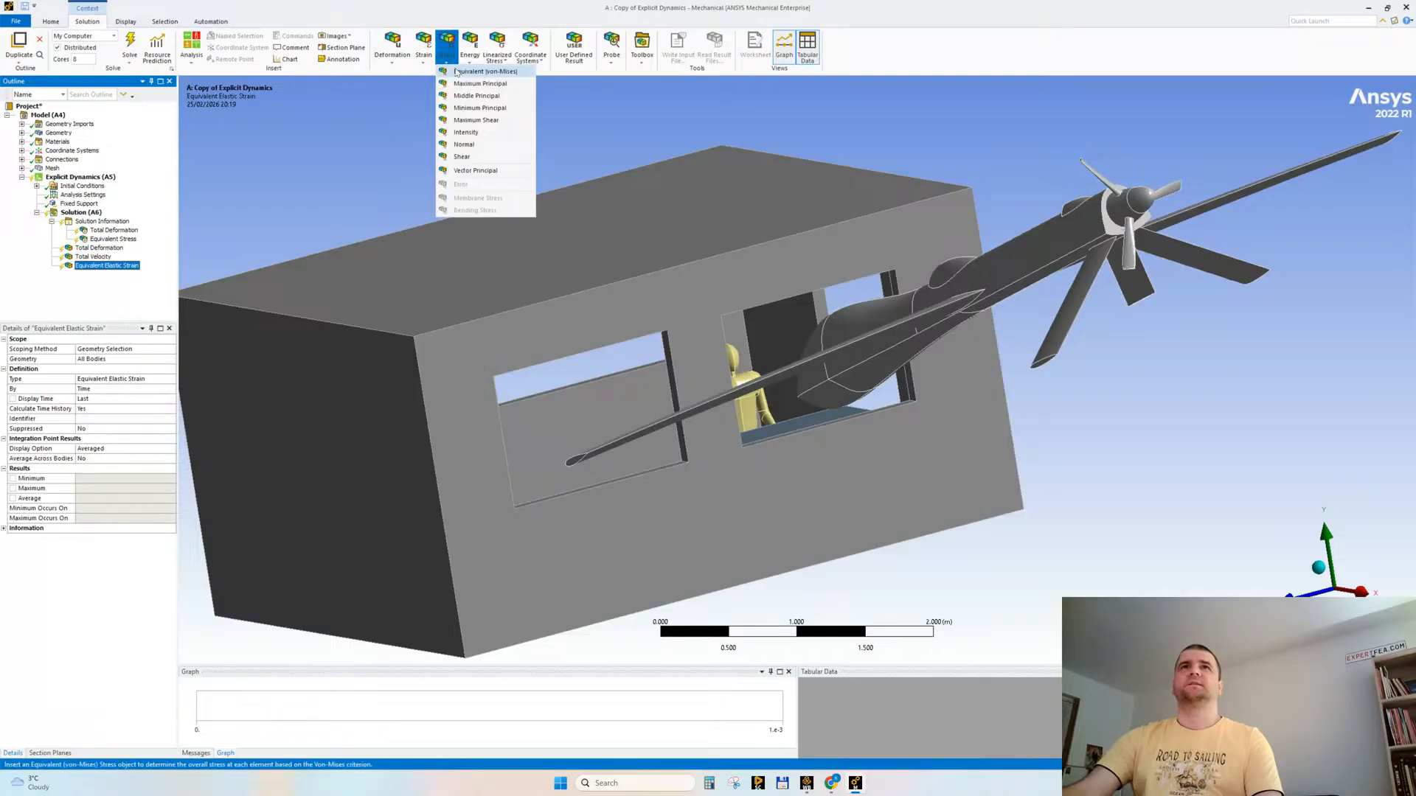
pyautogui.click(465, 72)
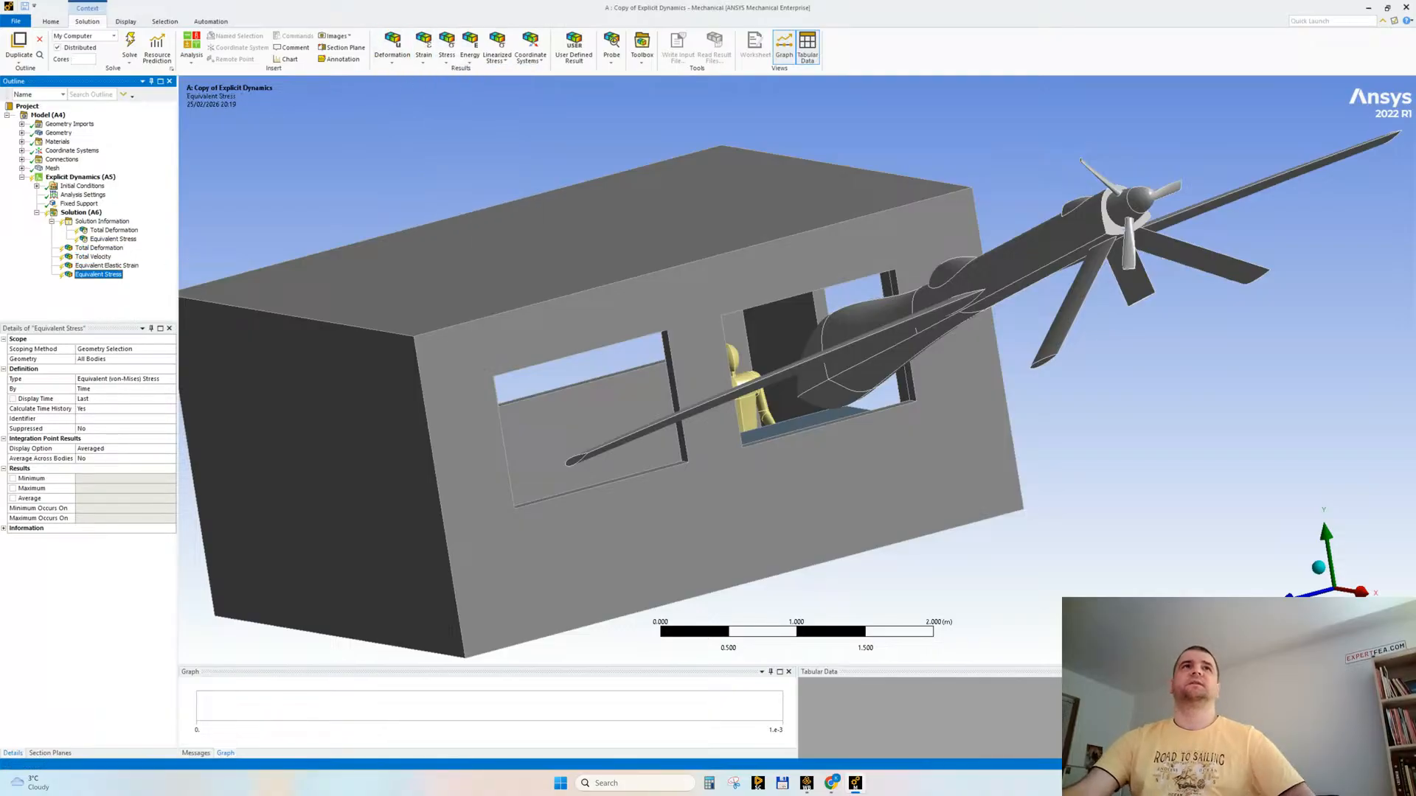
pyautogui.click(130, 46)
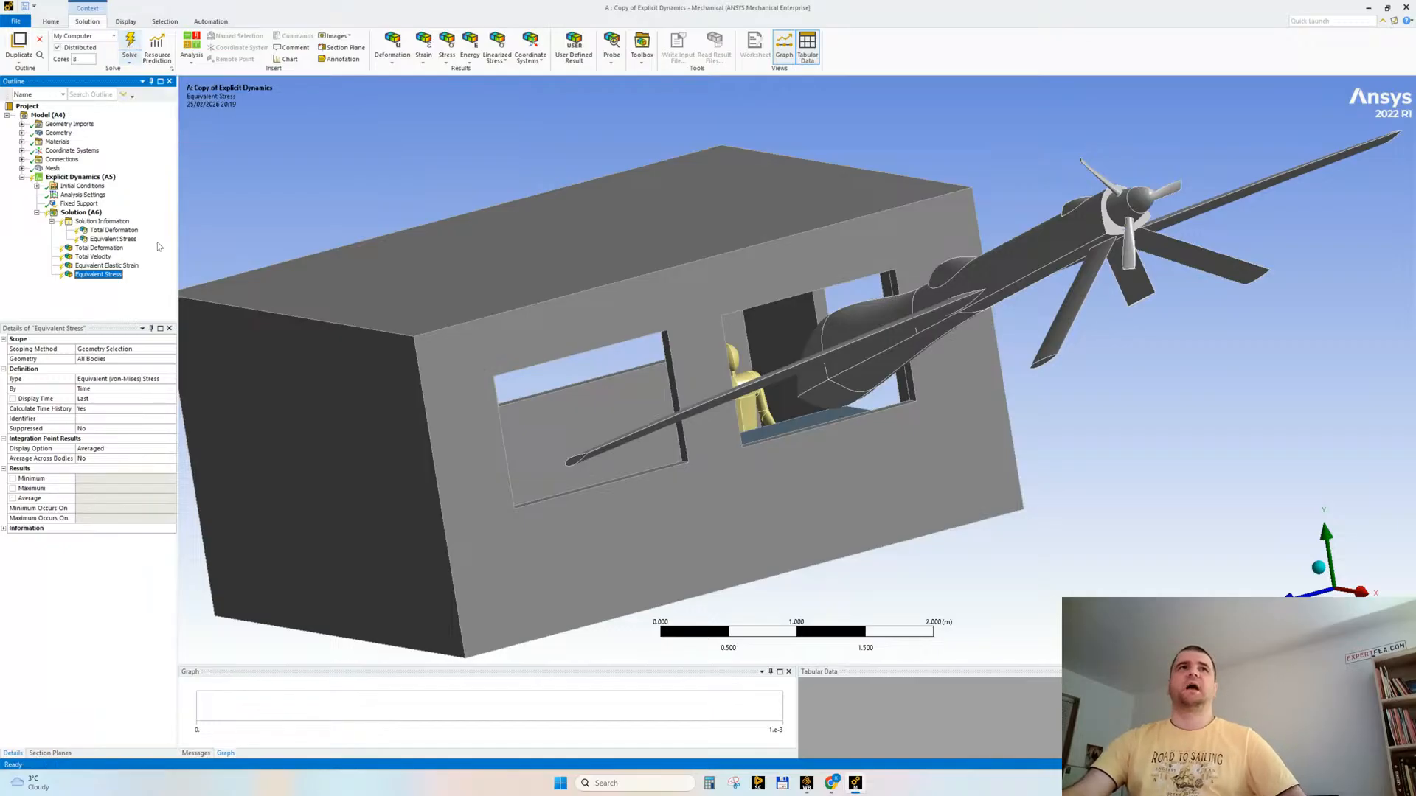
# Step: Apply Standard Earth Gravity to the Explicit Dynamics analysis and set its direction to -Y
pyautogui.click(53, 179)
pyautogui.click(287, 46)
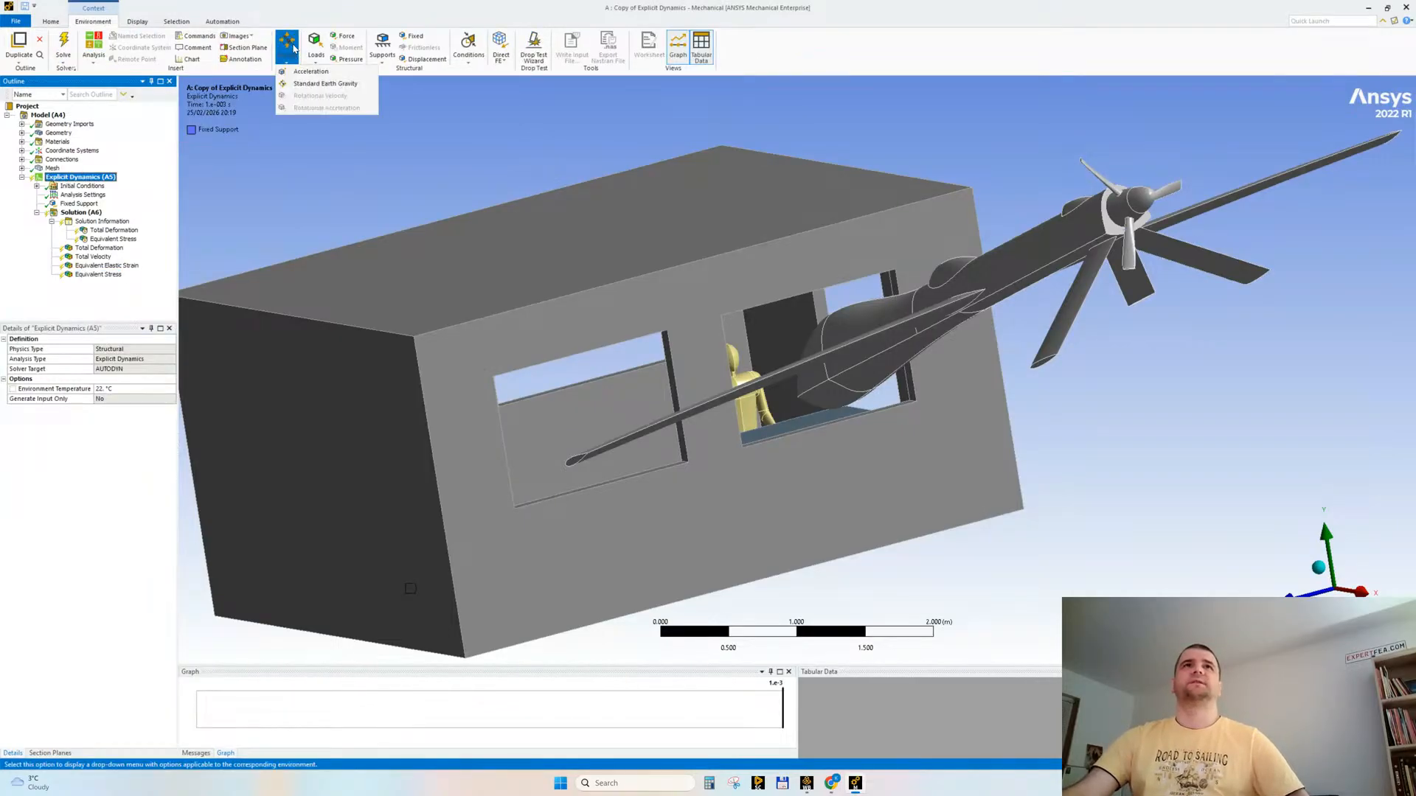
pyautogui.click(317, 87)
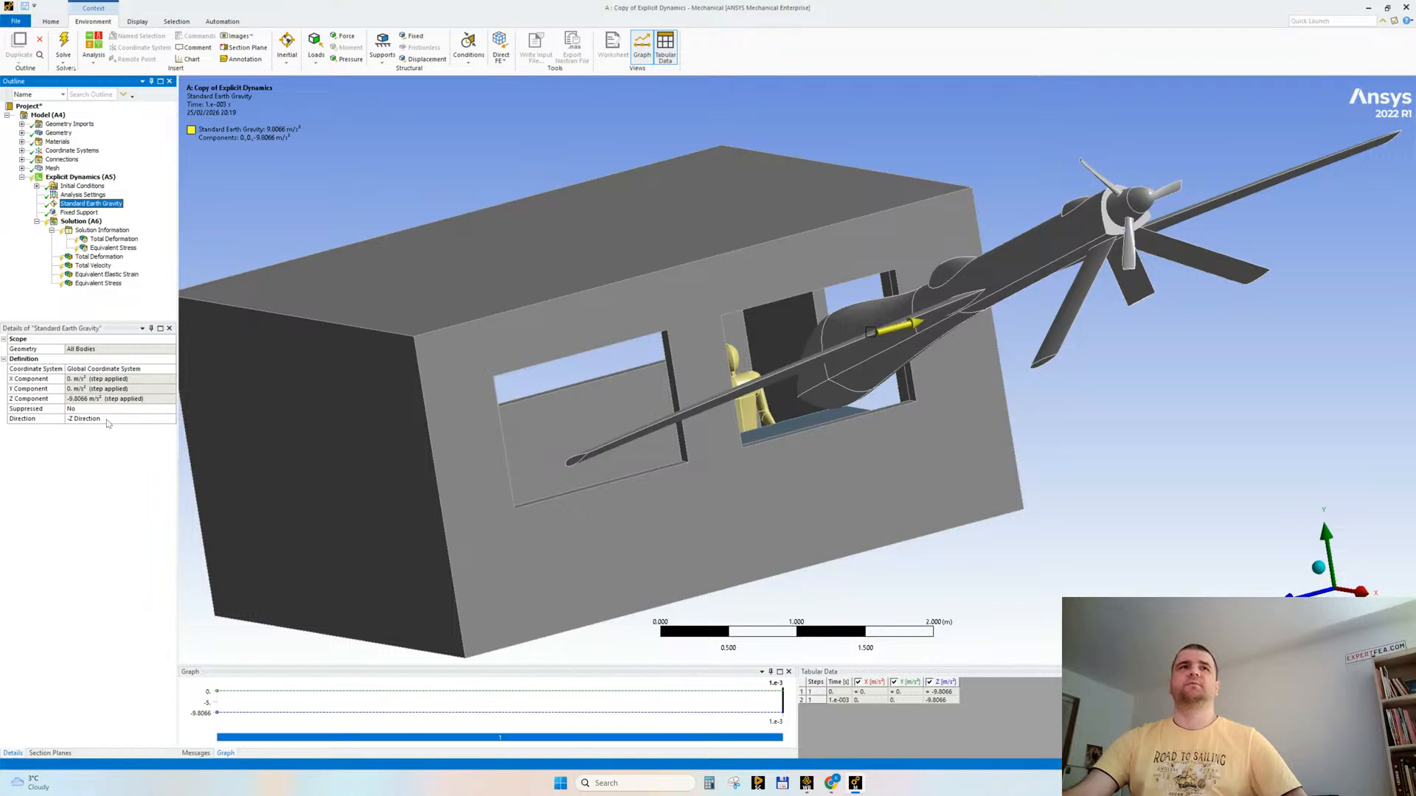
pyautogui.click(171, 421)
pyautogui.click(171, 419)
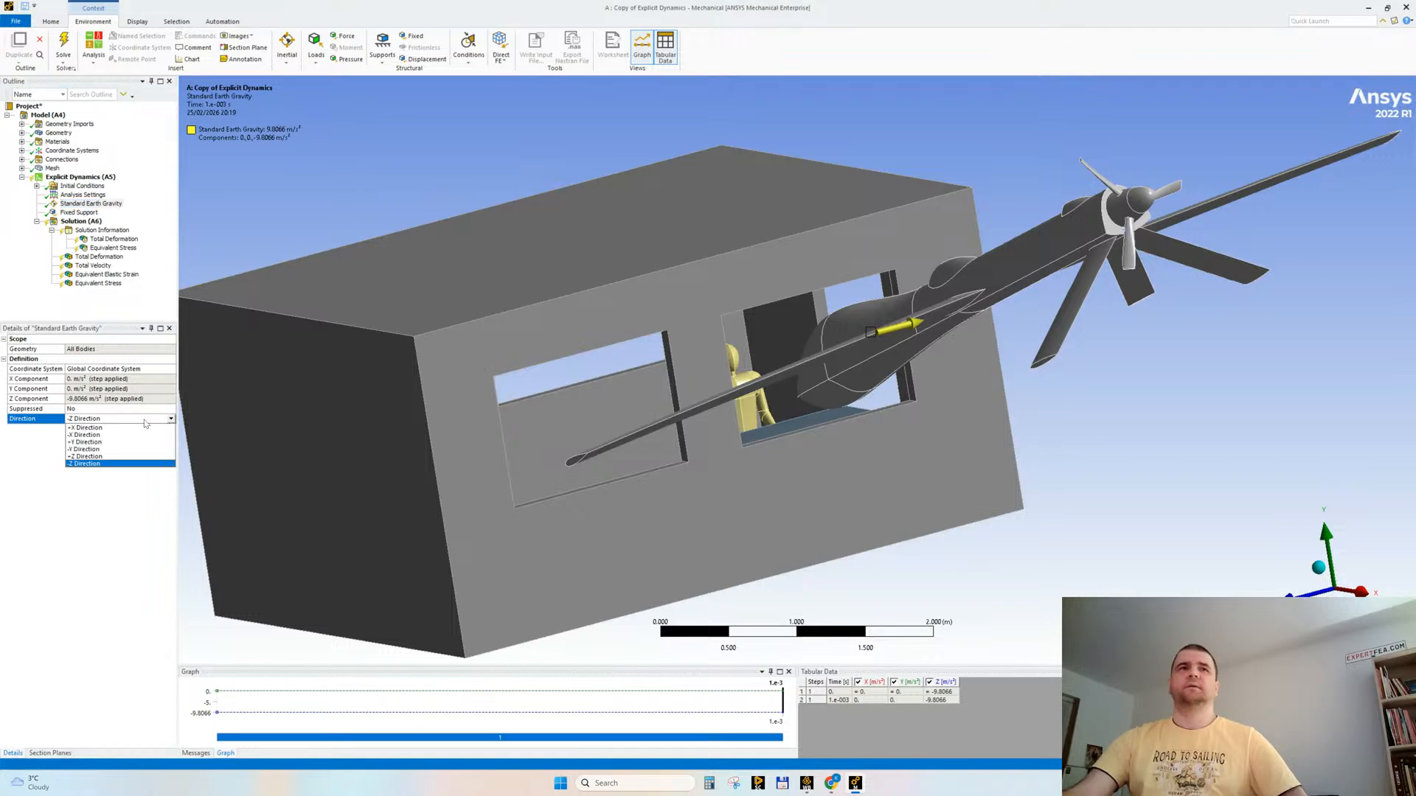
pyautogui.click(106, 443)
# Step: Try to solve the analysis and open the full text of the reported error message
pyautogui.moveTo(446, 324); pyautogui.dragTo(497, 316, button='middle')
pyautogui.click(62, 44)
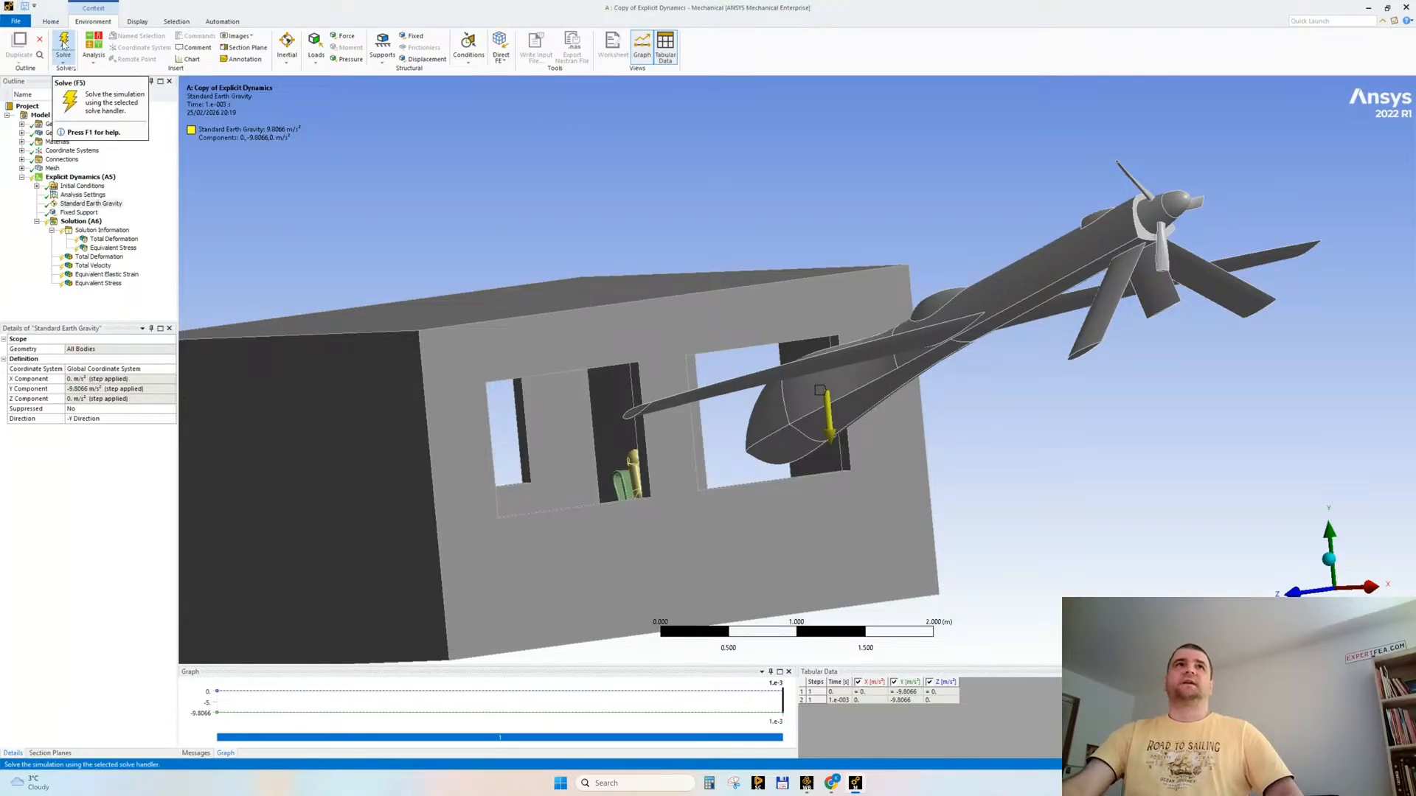
pyautogui.click(62, 45)
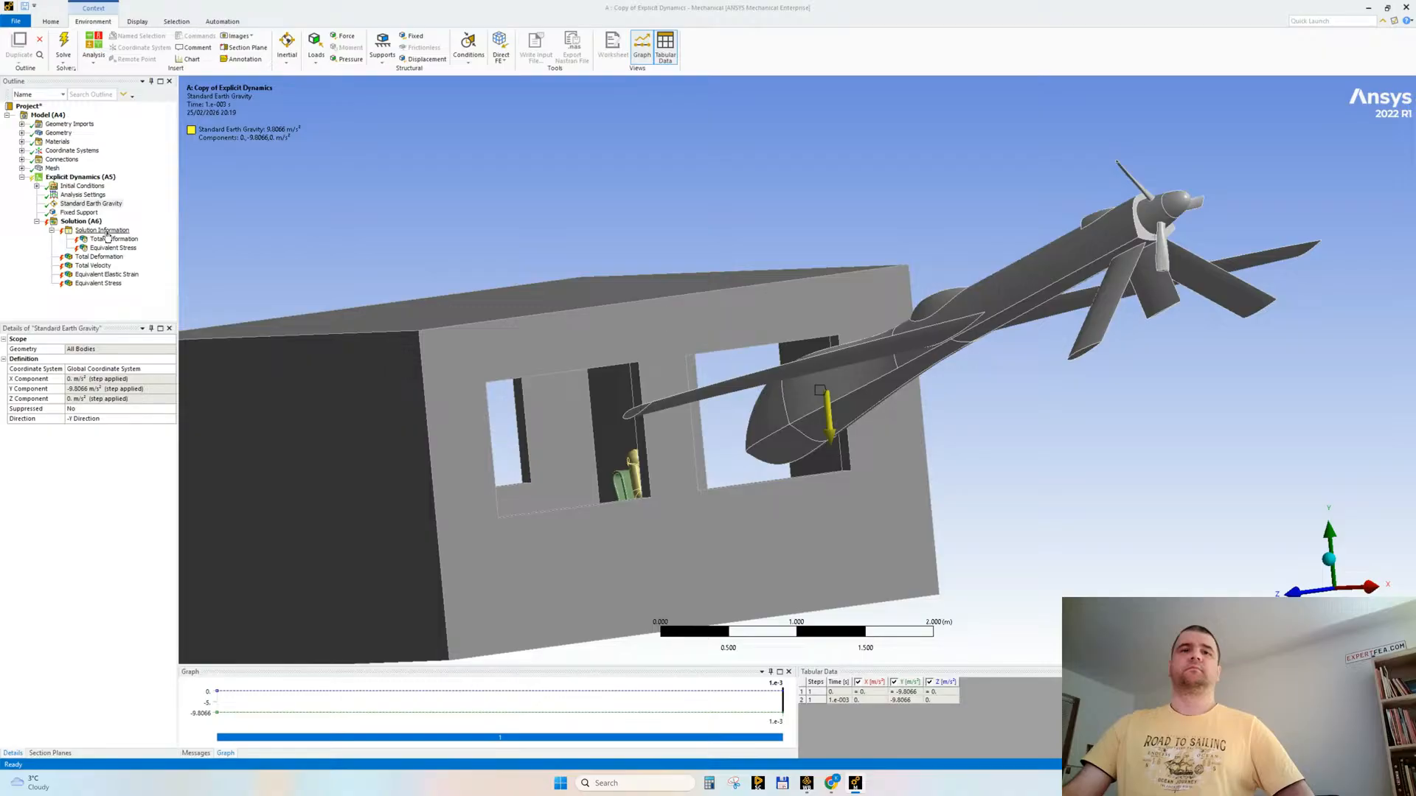
pyautogui.click(197, 754)
pyautogui.doubleClick(246, 694)
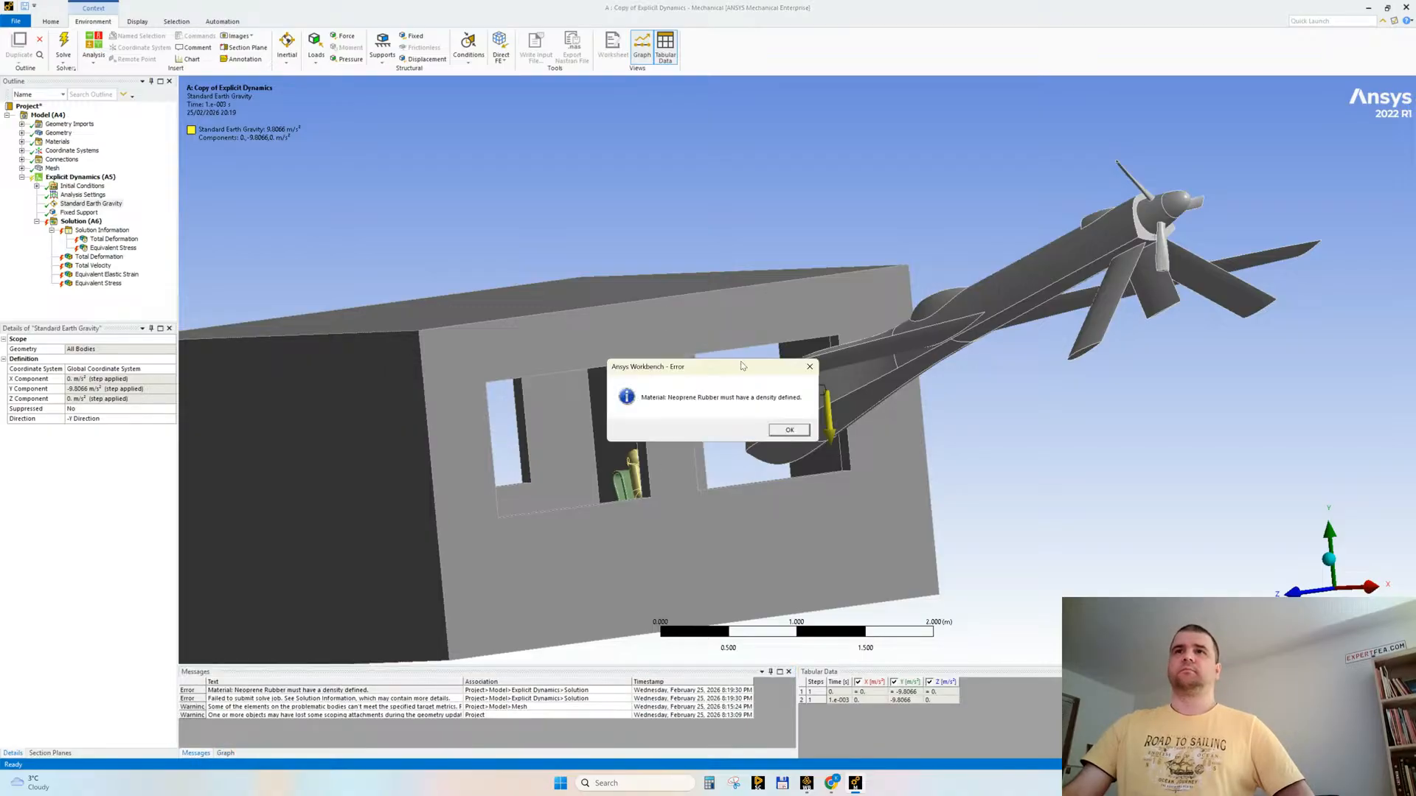
# Step: Switch to Workbench Engineering Data, give Neoprene Rubber a density of 1000 kg m^-3 and dismiss the error message
pyautogui.click(806, 785)
pyautogui.doubleClick(214, 117)
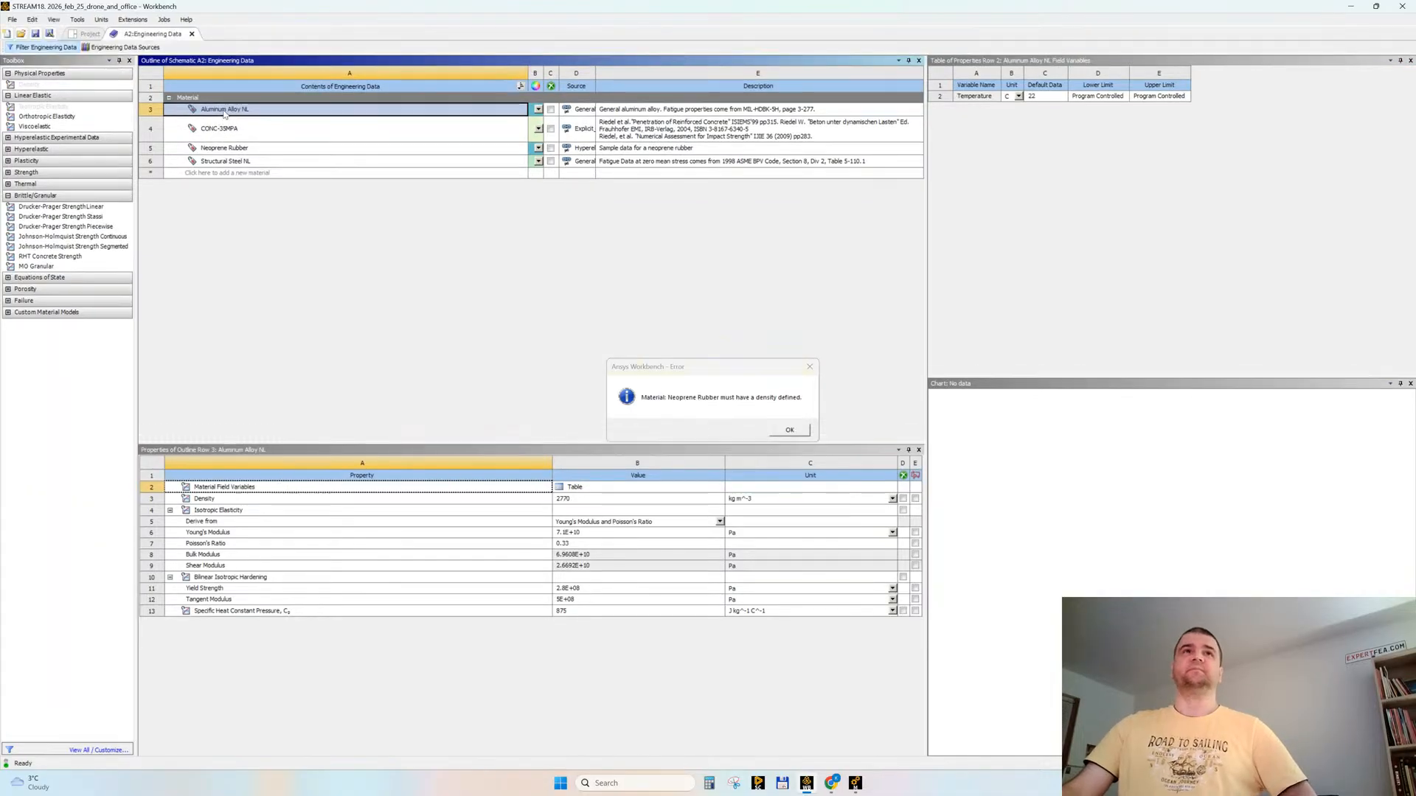
pyautogui.click(218, 147)
pyautogui.moveTo(45, 84); pyautogui.dragTo(608, 574)
pyautogui.write('1000')
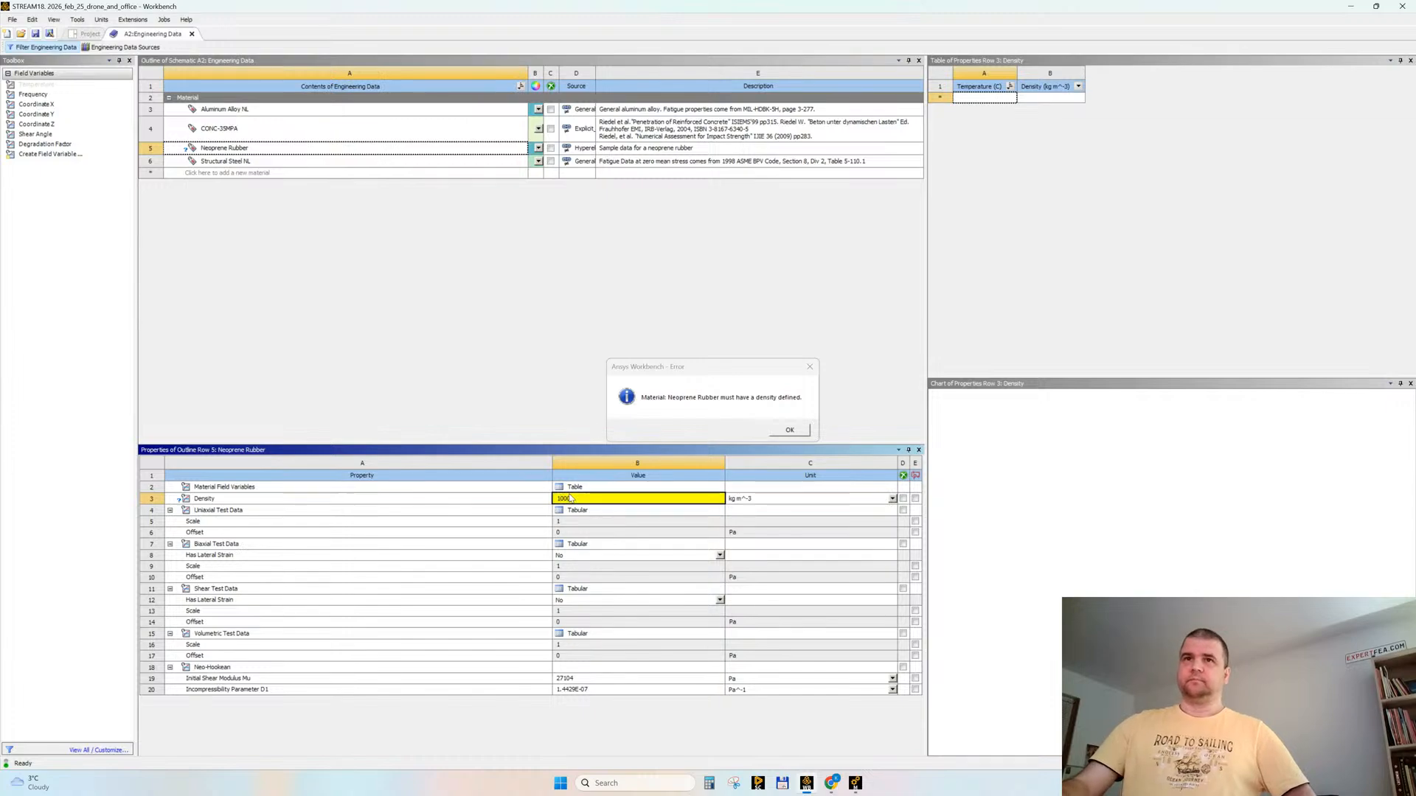
pyautogui.press('Return')
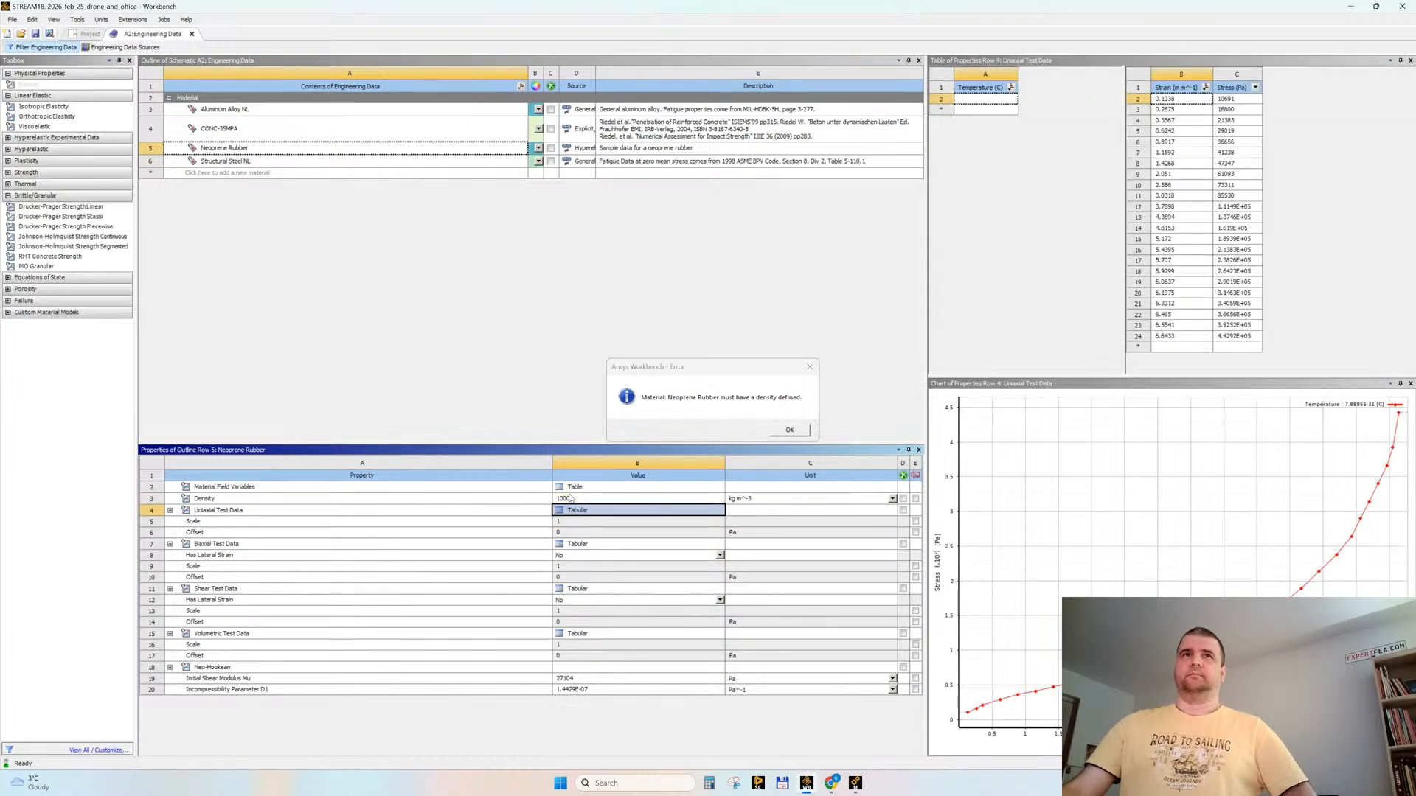
pyautogui.click(793, 430)
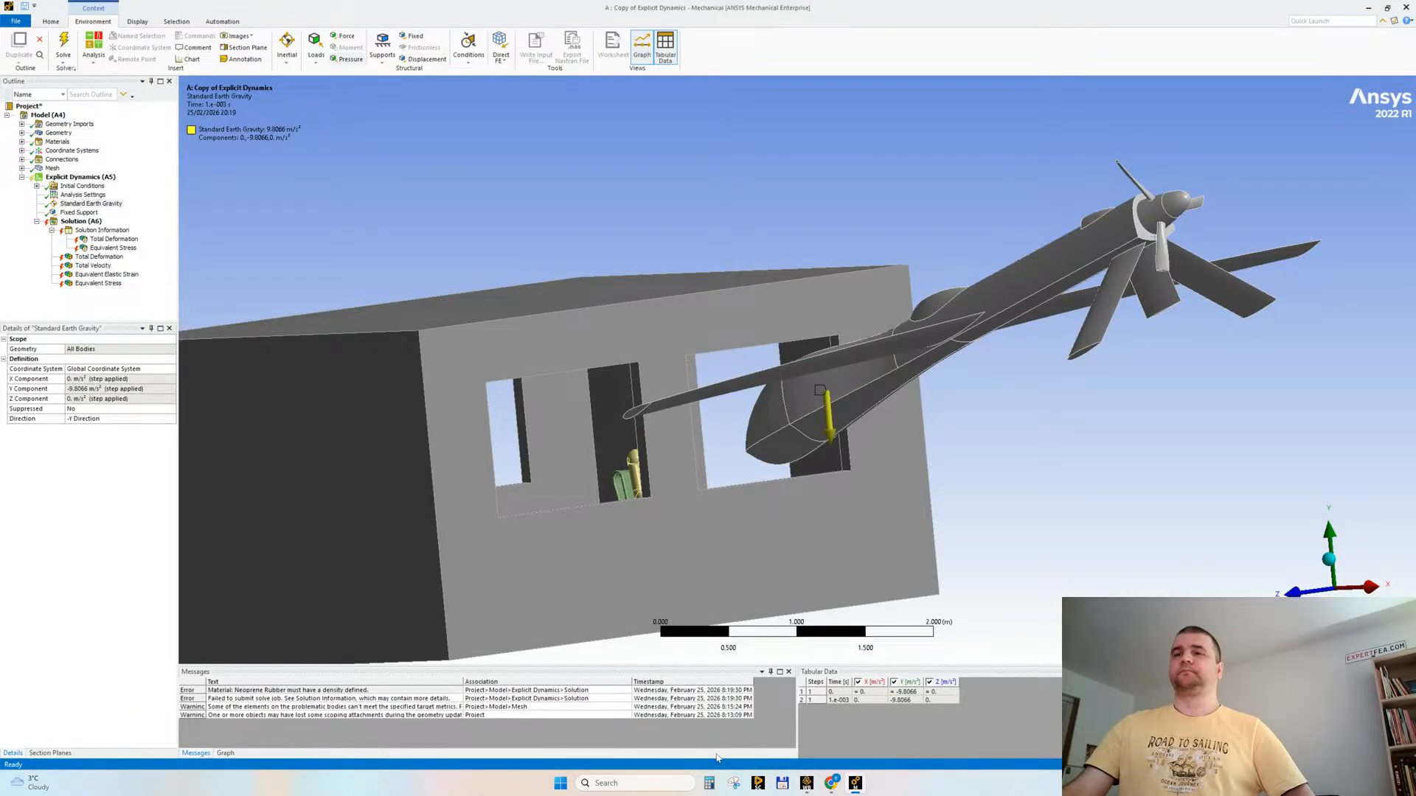
# Step: Return to Mechanical and clear the generated data of the solution
pyautogui.click(57, 141)
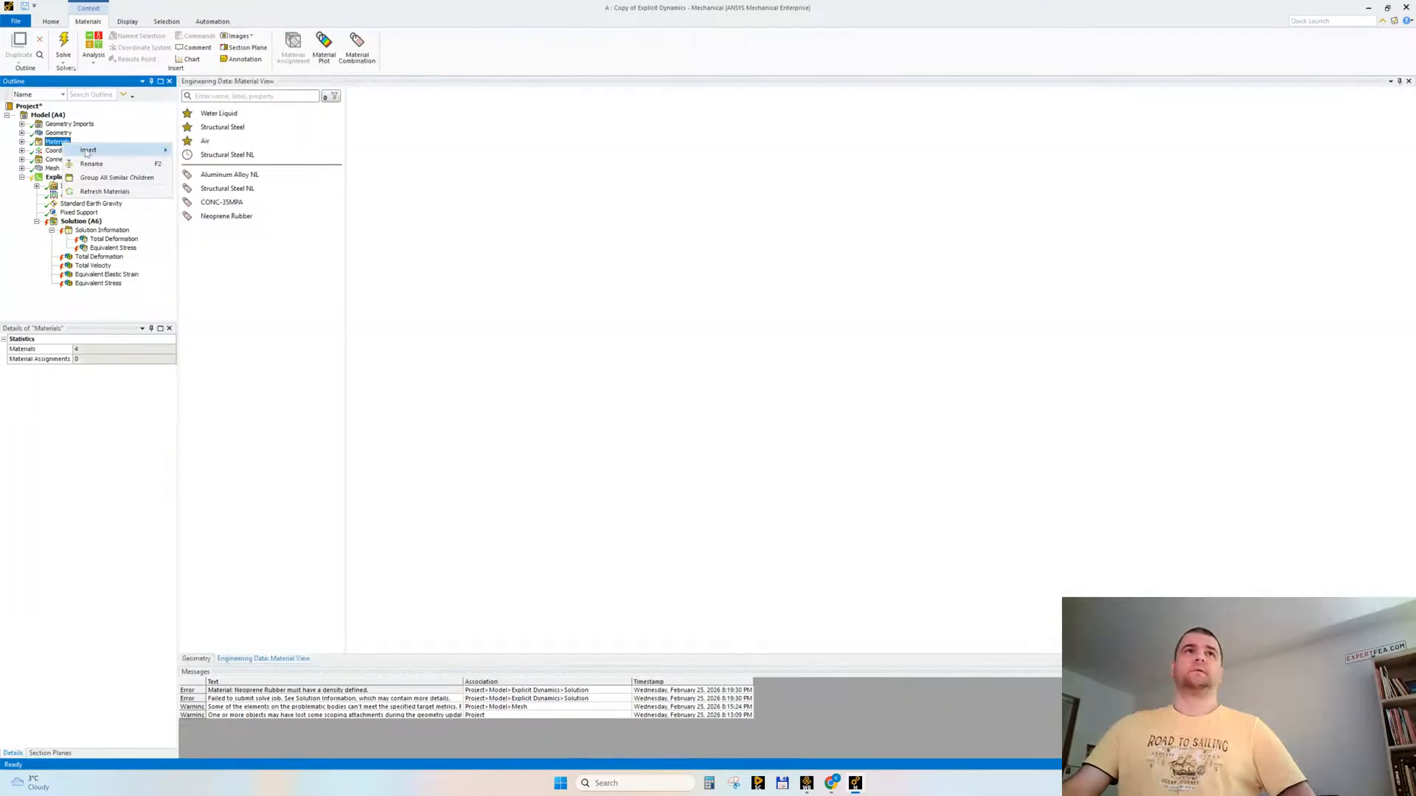
pyautogui.rightClick(69, 222)
pyautogui.click(109, 268)
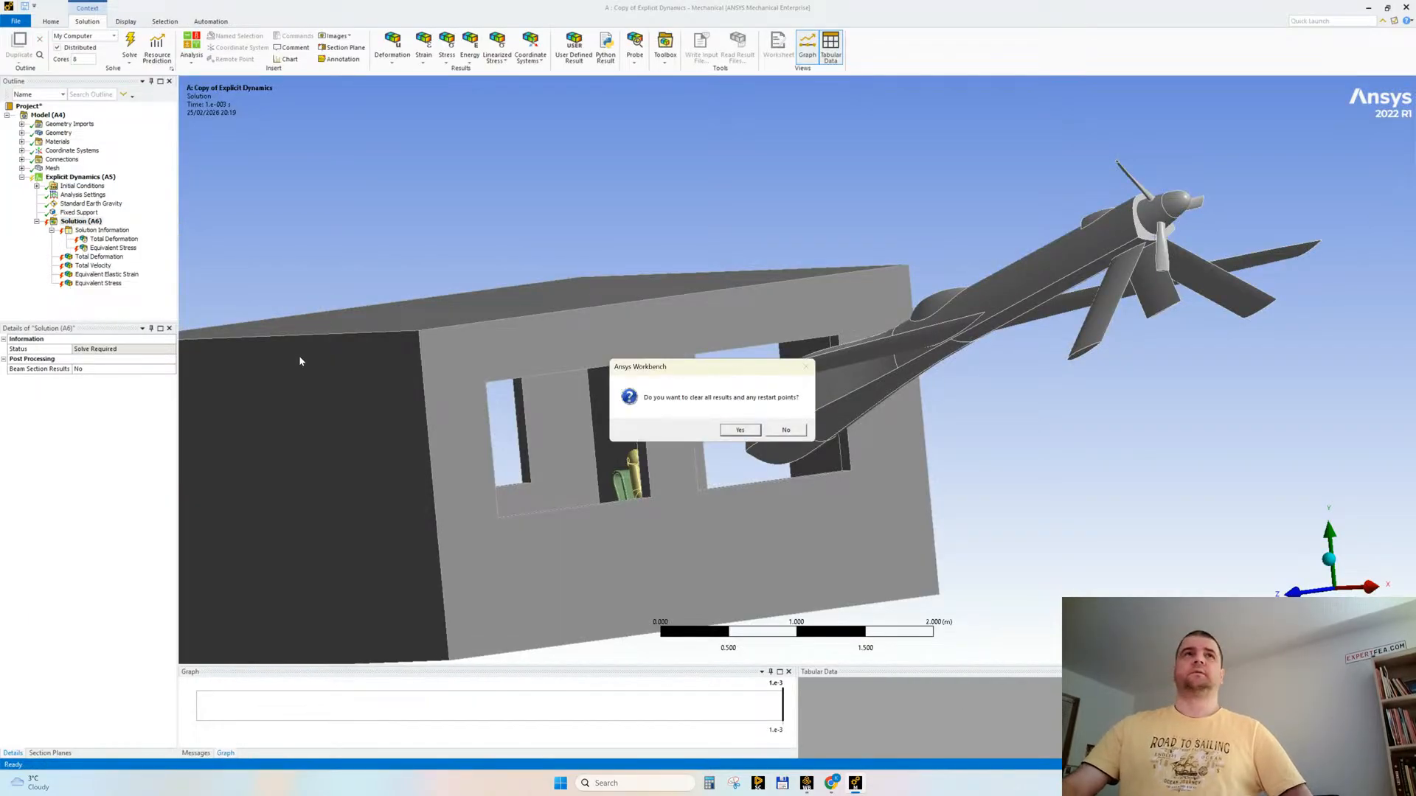
pyautogui.press('Return')
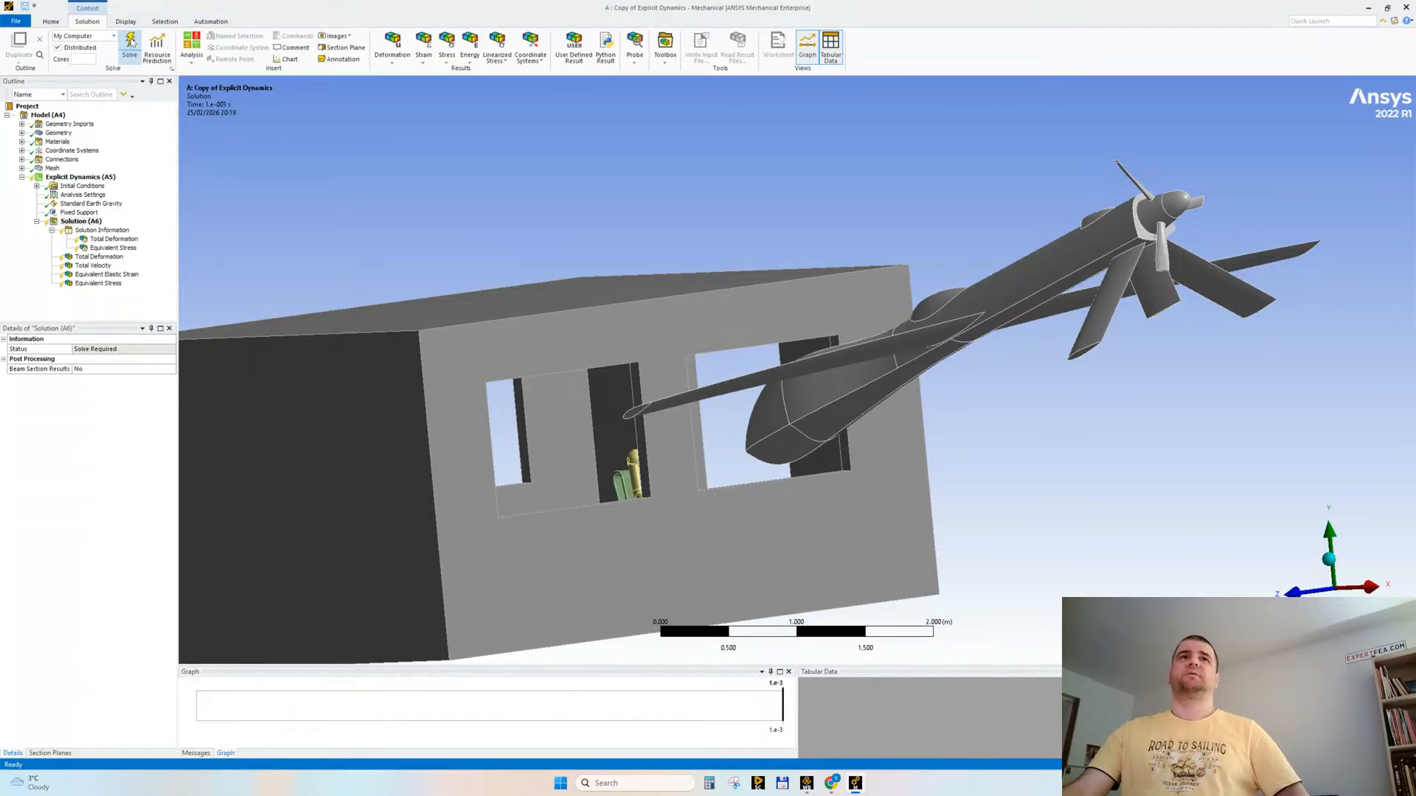
# Step: Try to solve the analysis with the solver output displayed, and clear the generated solution data
pyautogui.click(130, 42)
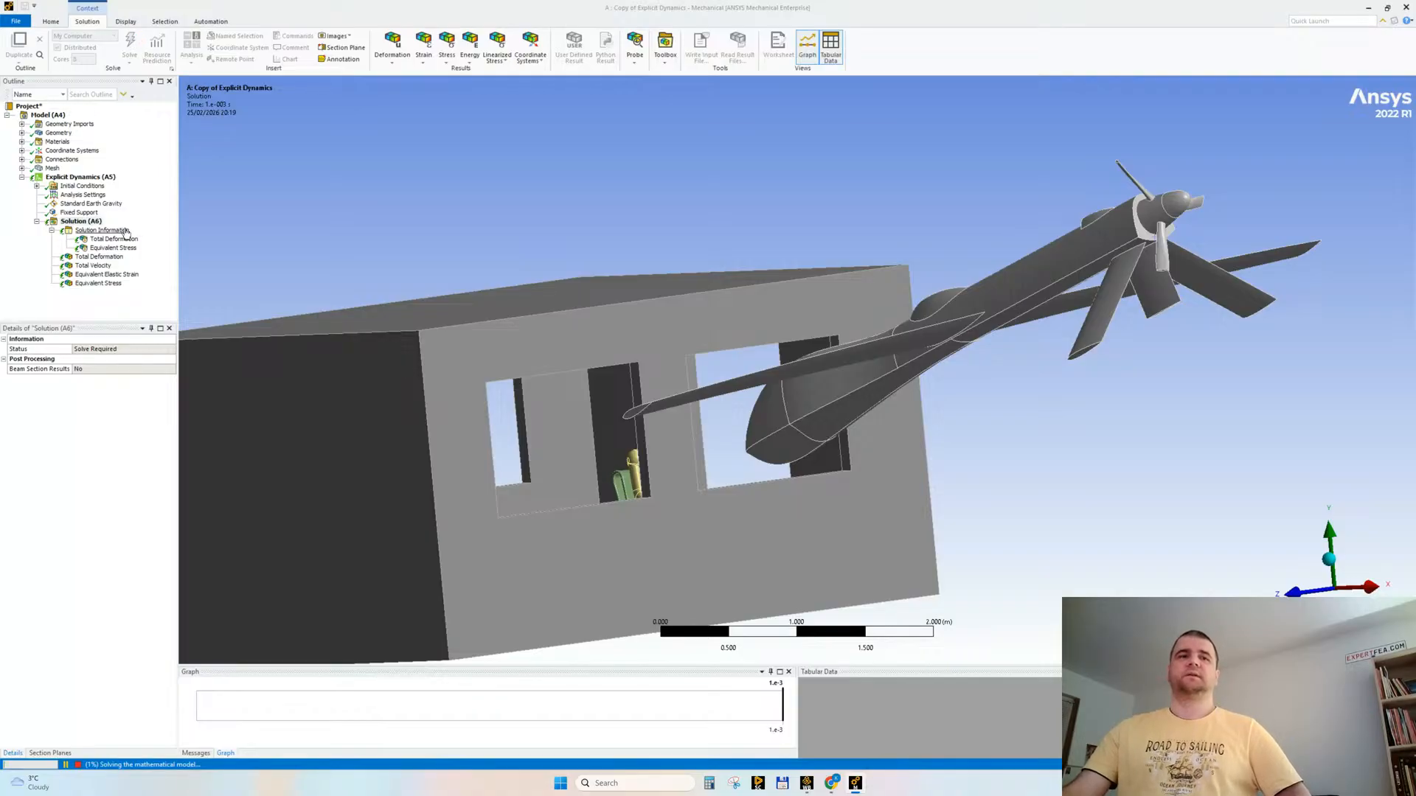
pyautogui.click(127, 232)
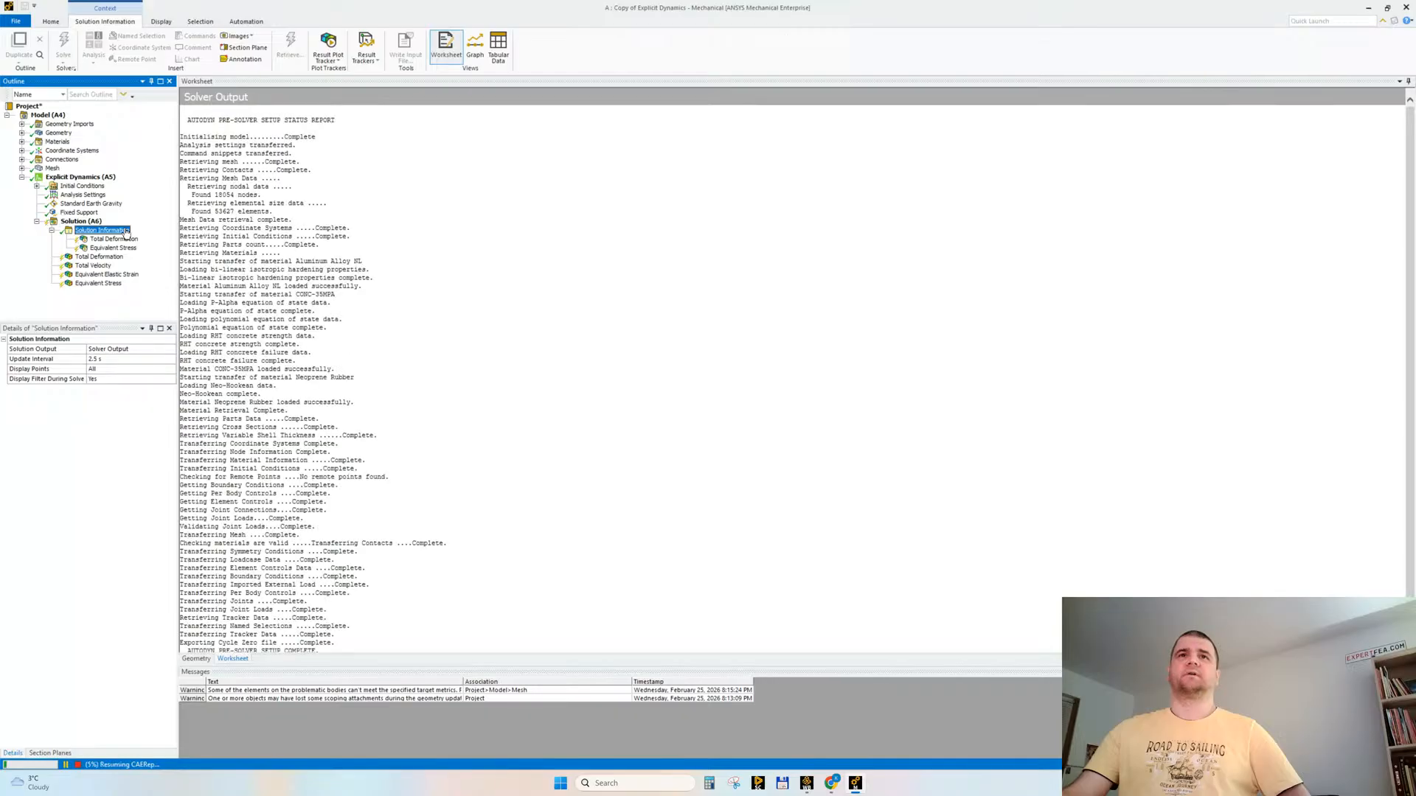
pyautogui.rightClick(84, 221)
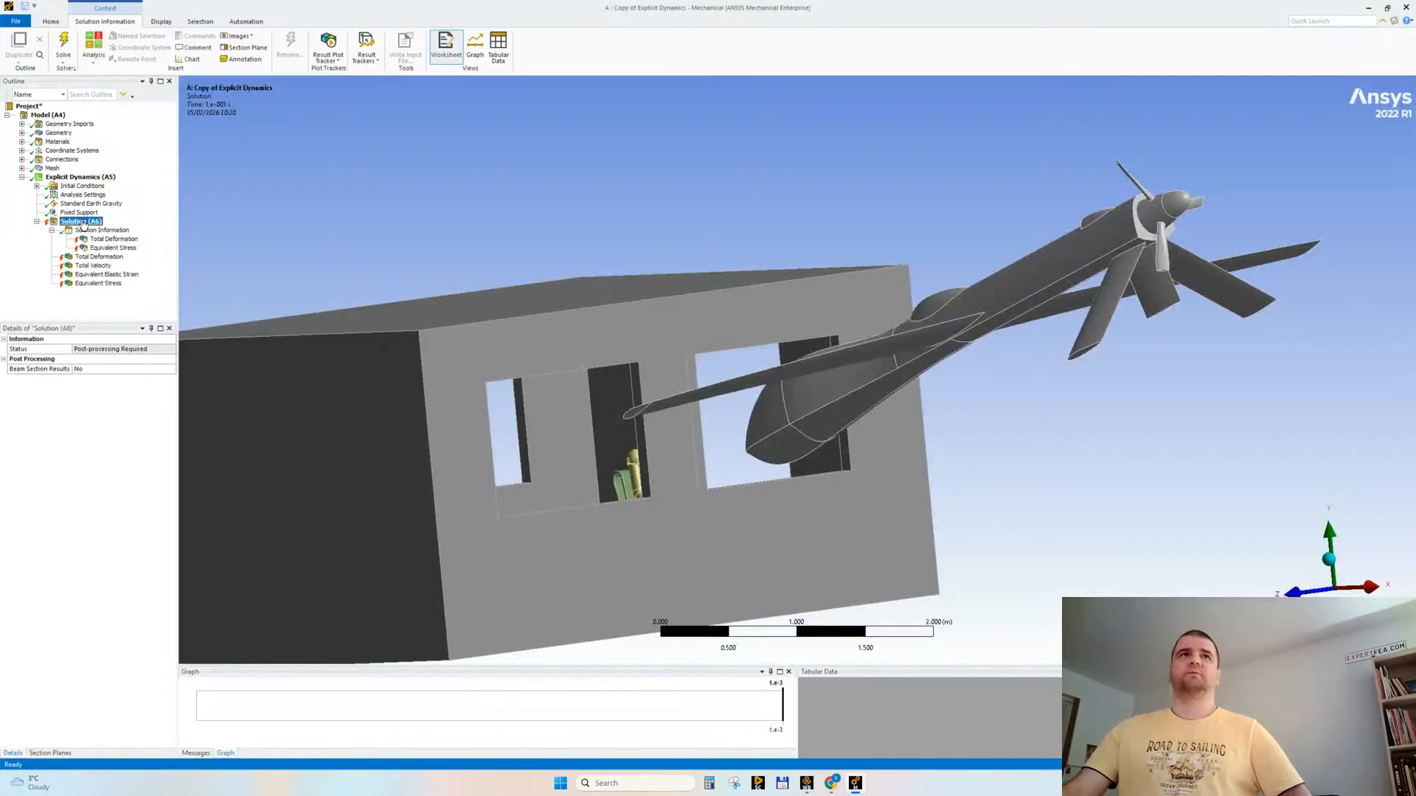
pyautogui.click(113, 254)
pyautogui.click(739, 433)
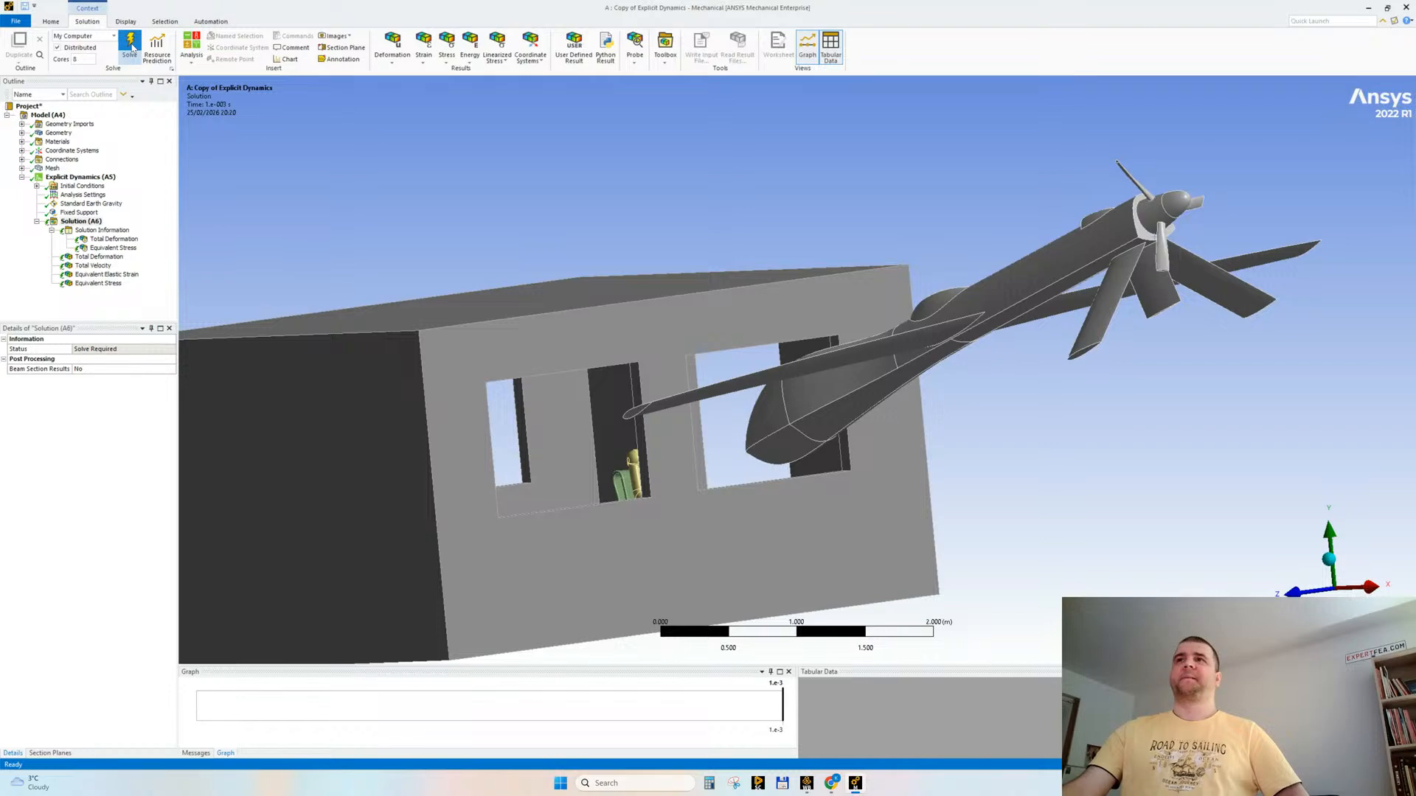
# Step: Start solving the analysis, display the live solver output and narrow the outline pane slightly
pyautogui.click(131, 46)
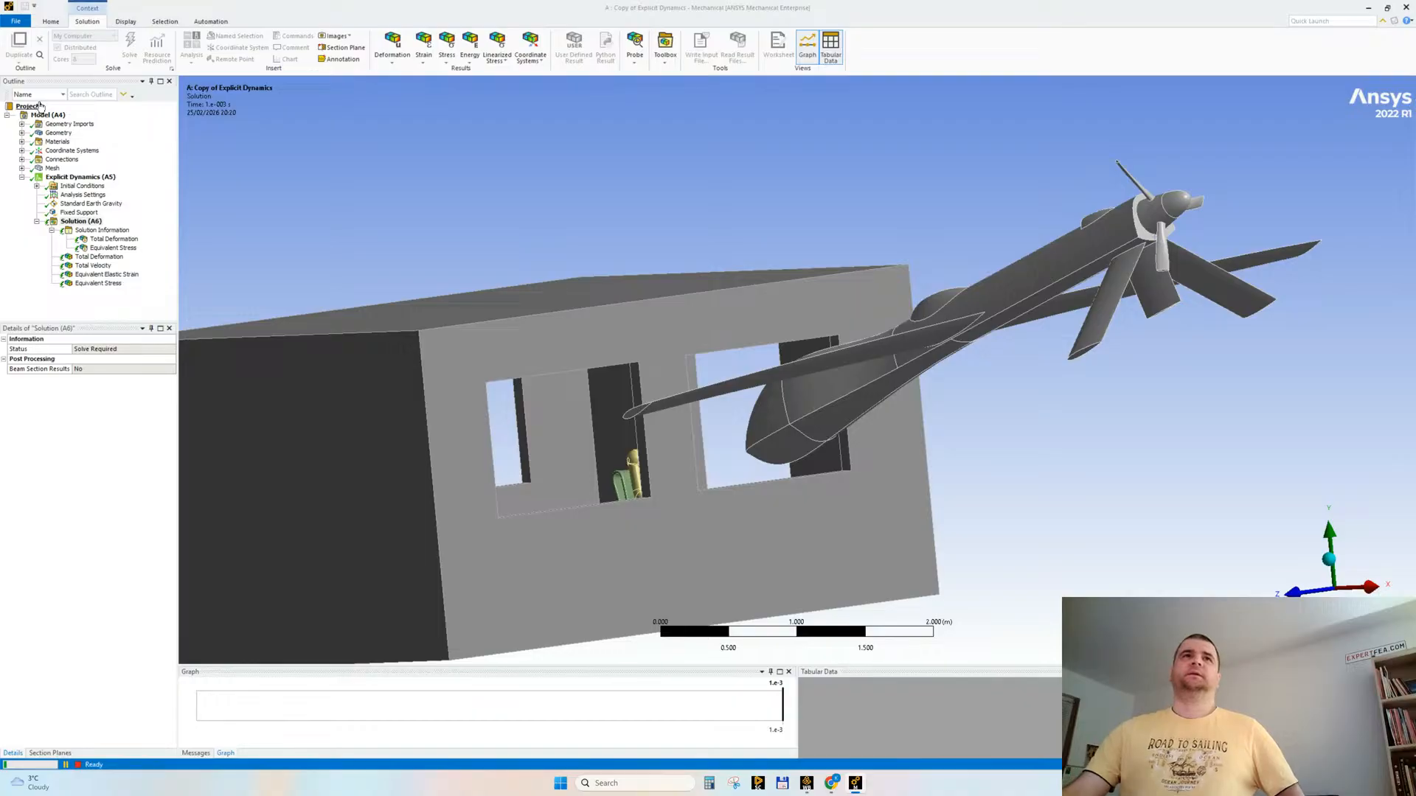
pyautogui.click(118, 234)
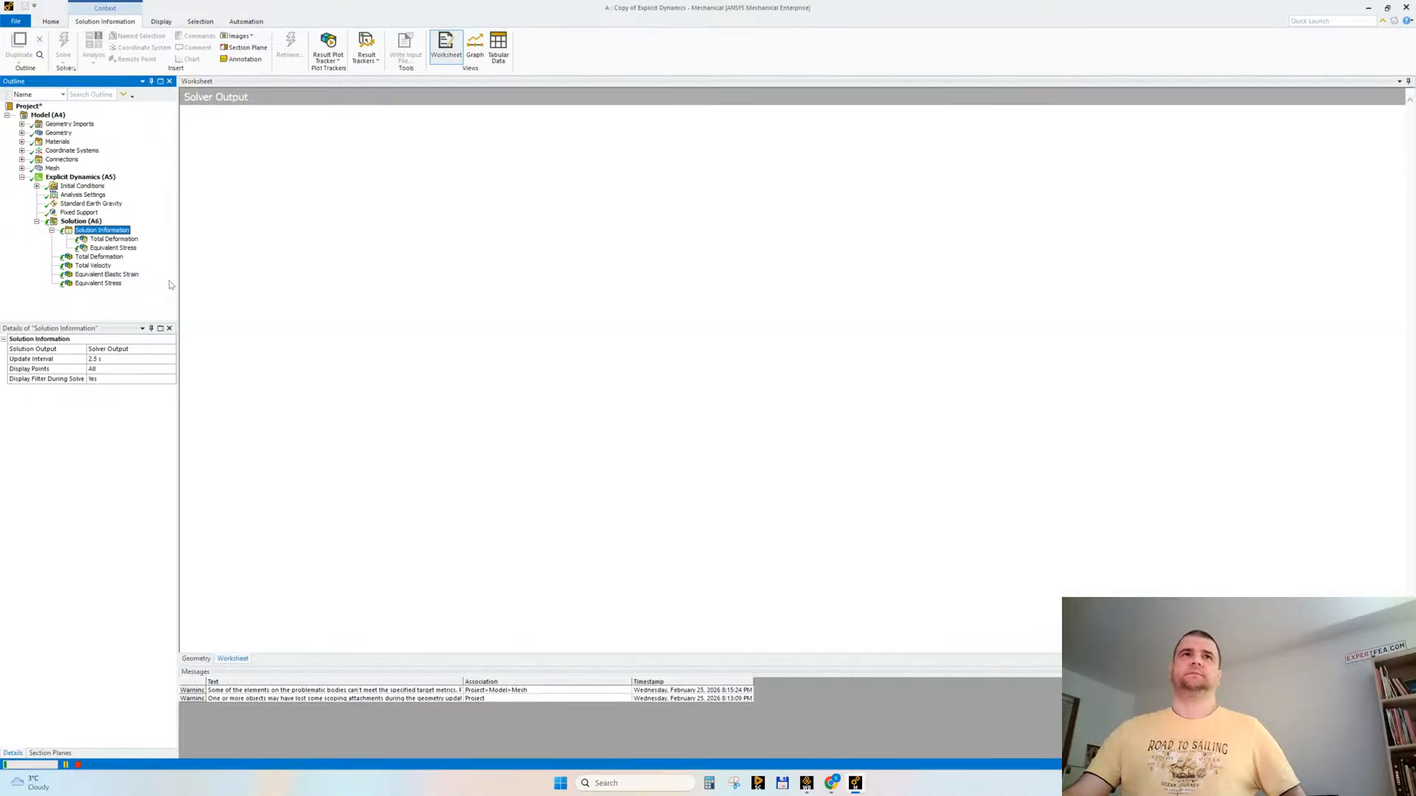
pyautogui.moveTo(174, 283); pyautogui.dragTo(156, 284)
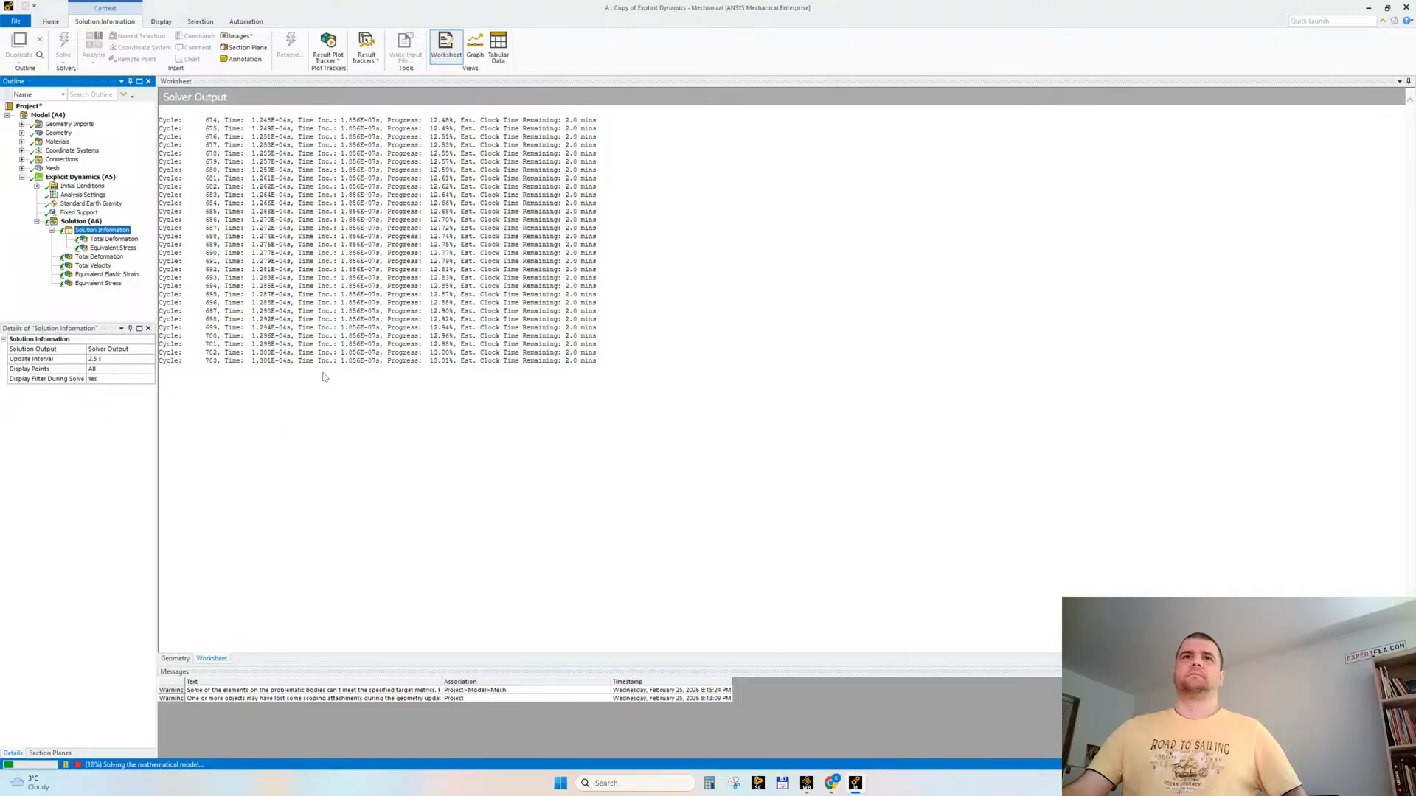
# Step: Examine the Total Deformation plot tracker during the solve, and view the geometry from the building's long side
pyautogui.click(112, 239)
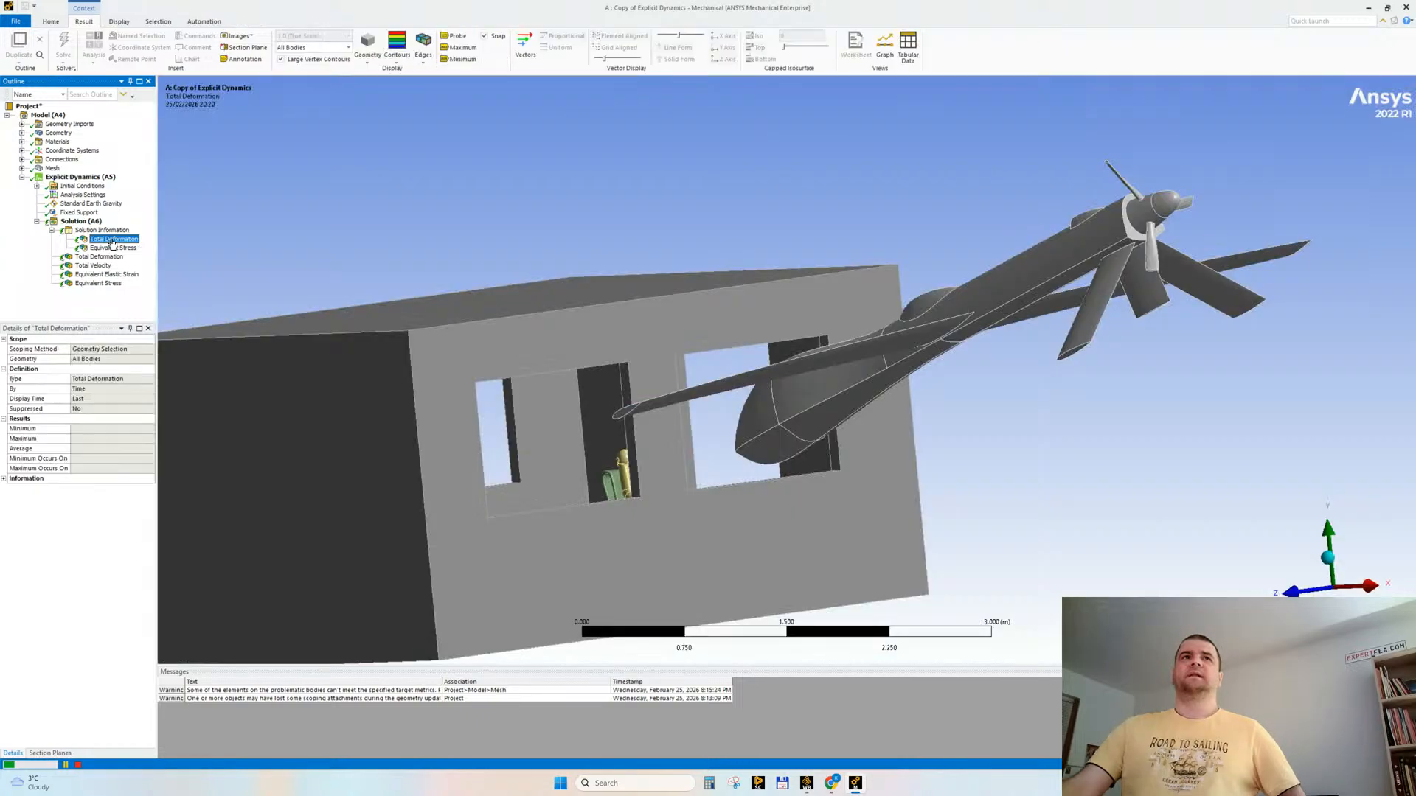
pyautogui.moveTo(768, 490); pyautogui.dragTo(878, 478, button='middle')
pyautogui.scroll(2, 838, 519)
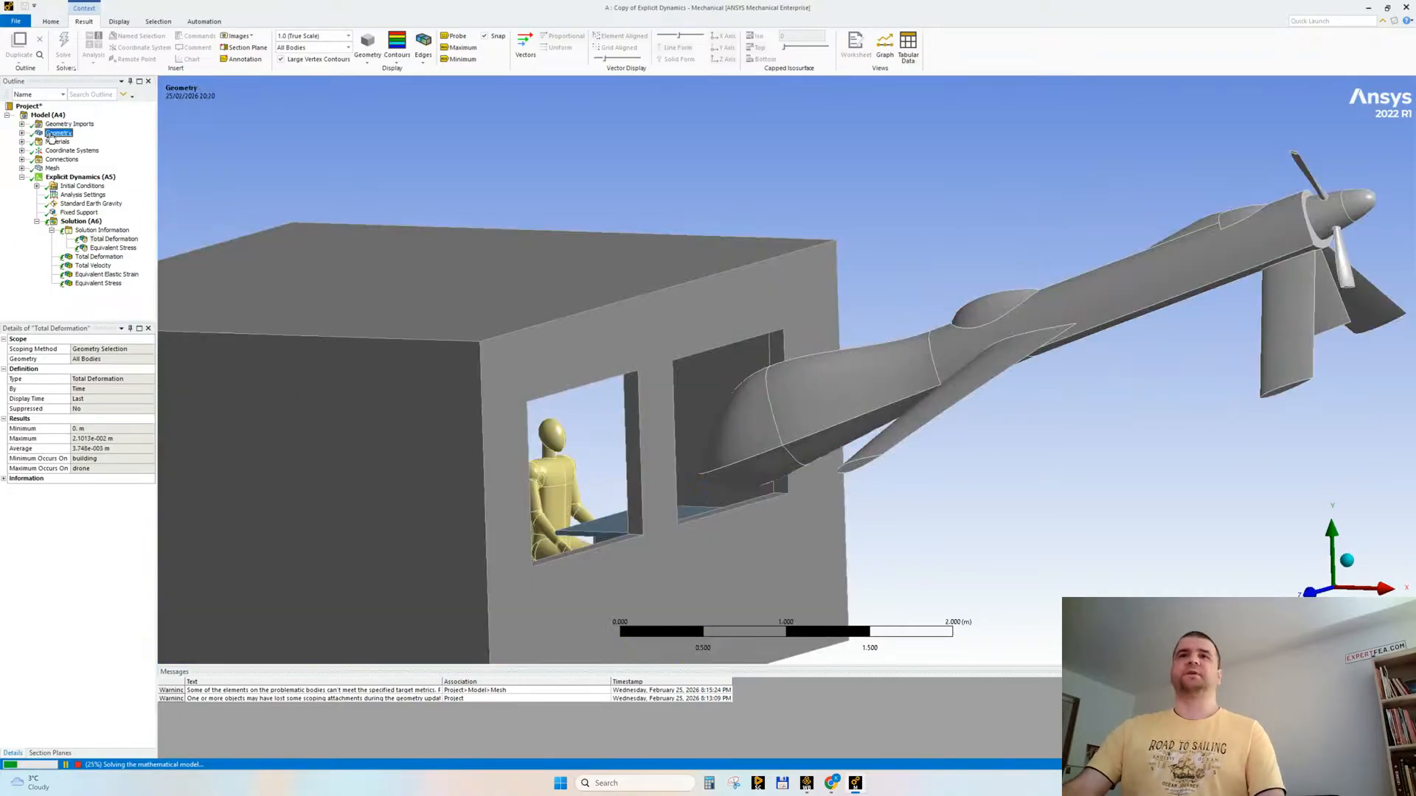
pyautogui.click(55, 134)
pyautogui.moveTo(826, 521); pyautogui.dragTo(1062, 519, button='middle')
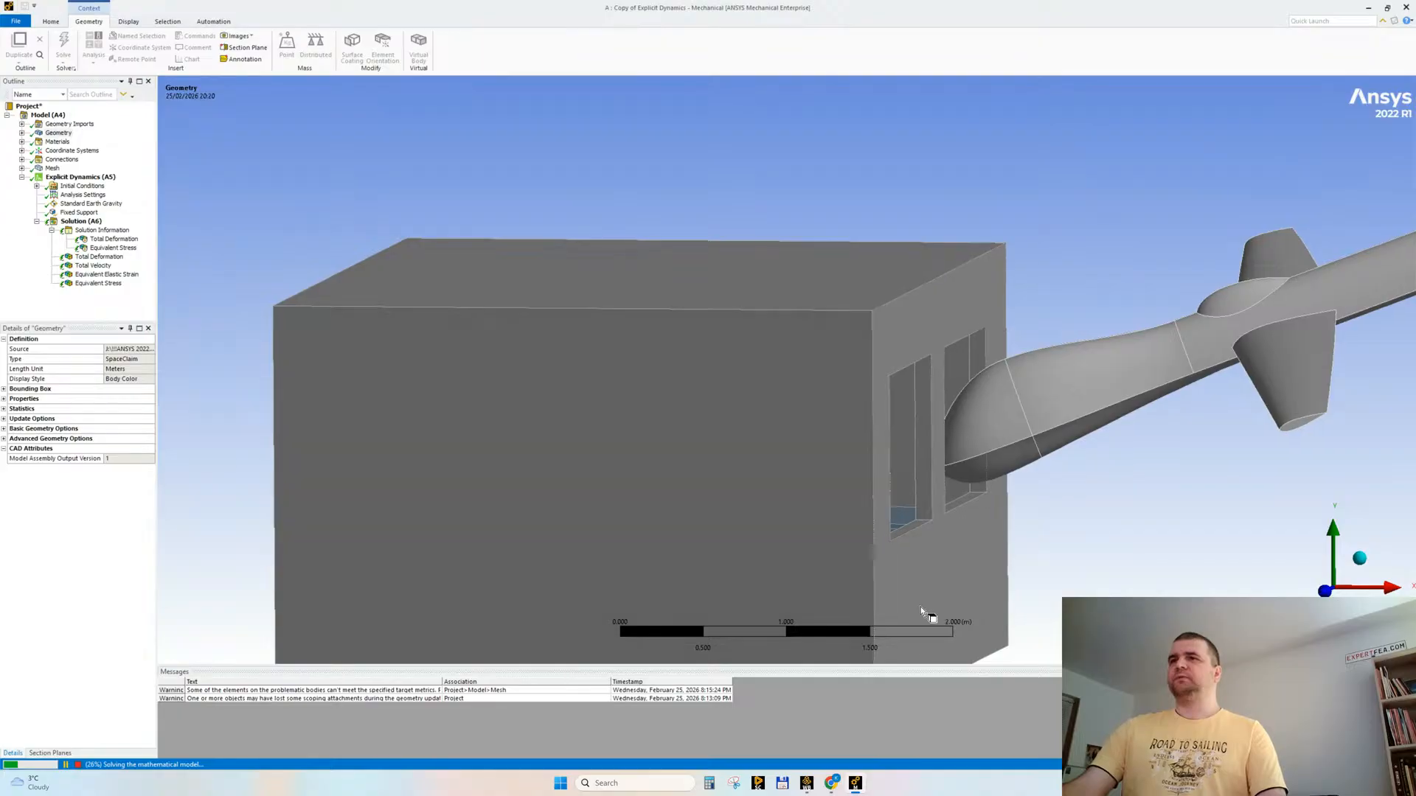
pyautogui.keyDown('ctrl'); pyautogui.moveTo(1016, 602); pyautogui.dragTo(986, 600, button='middle'); pyautogui.keyUp('ctrl')
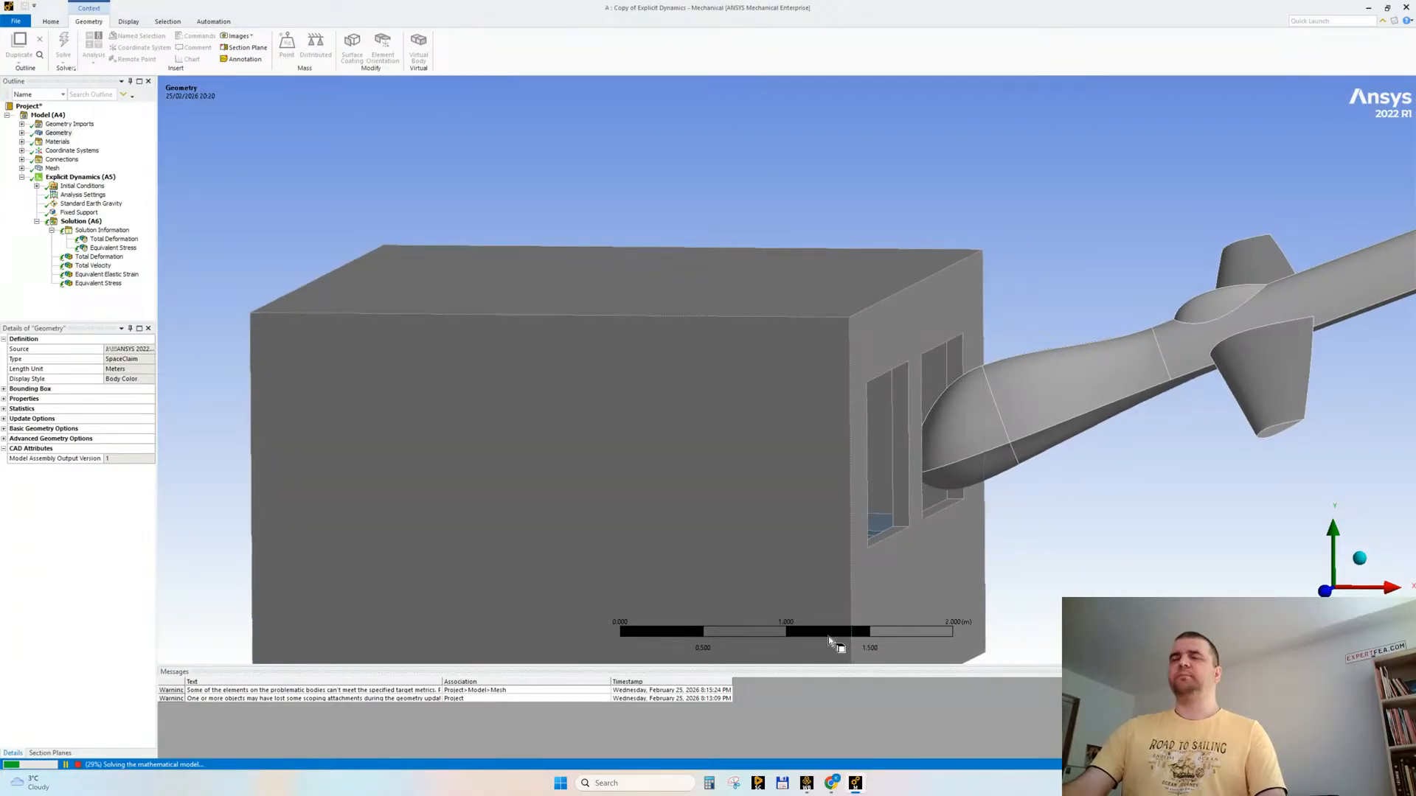
# Step: Switch to Snipping Tool and capture a rectangular area covering the sky and the building's wall
pyautogui.click(734, 784)
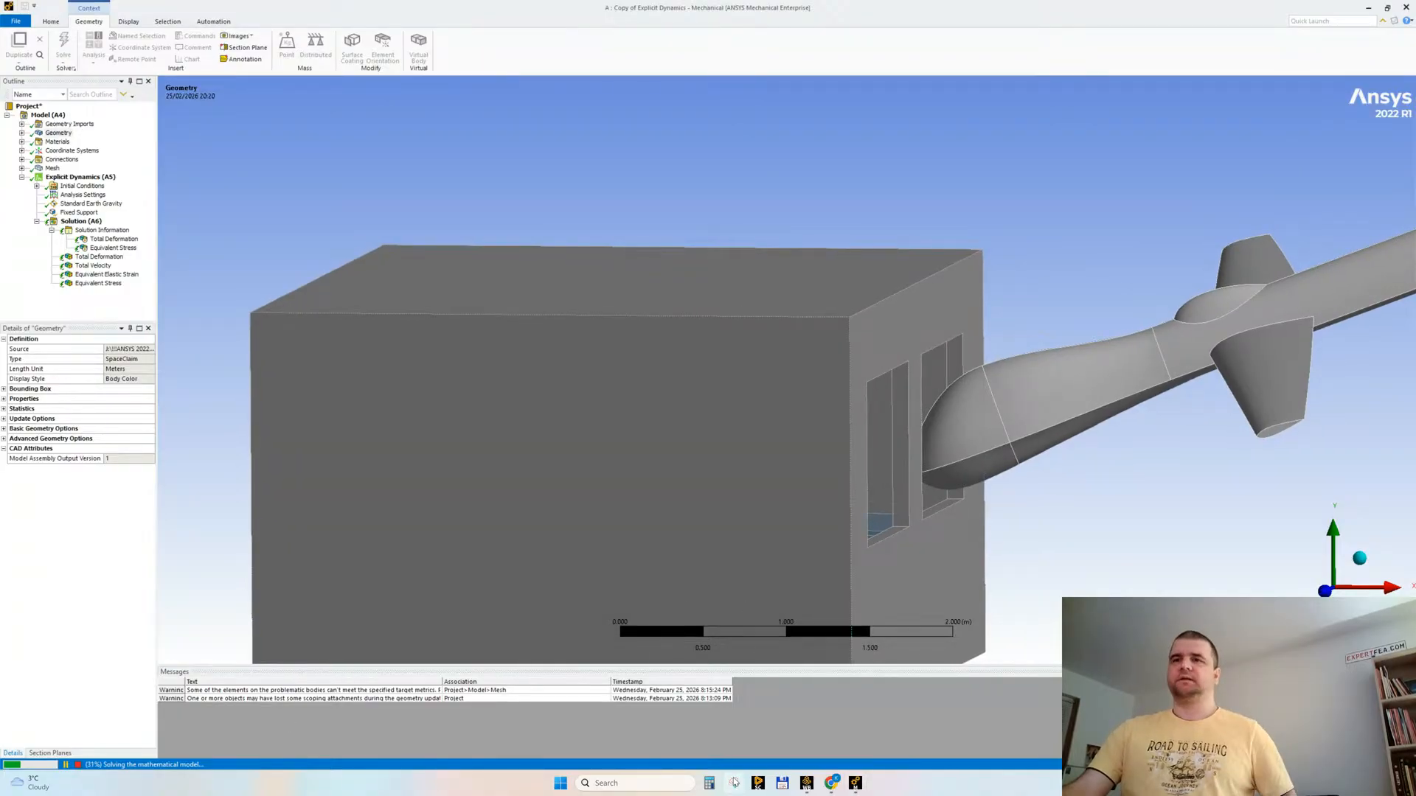
pyautogui.click(823, 299)
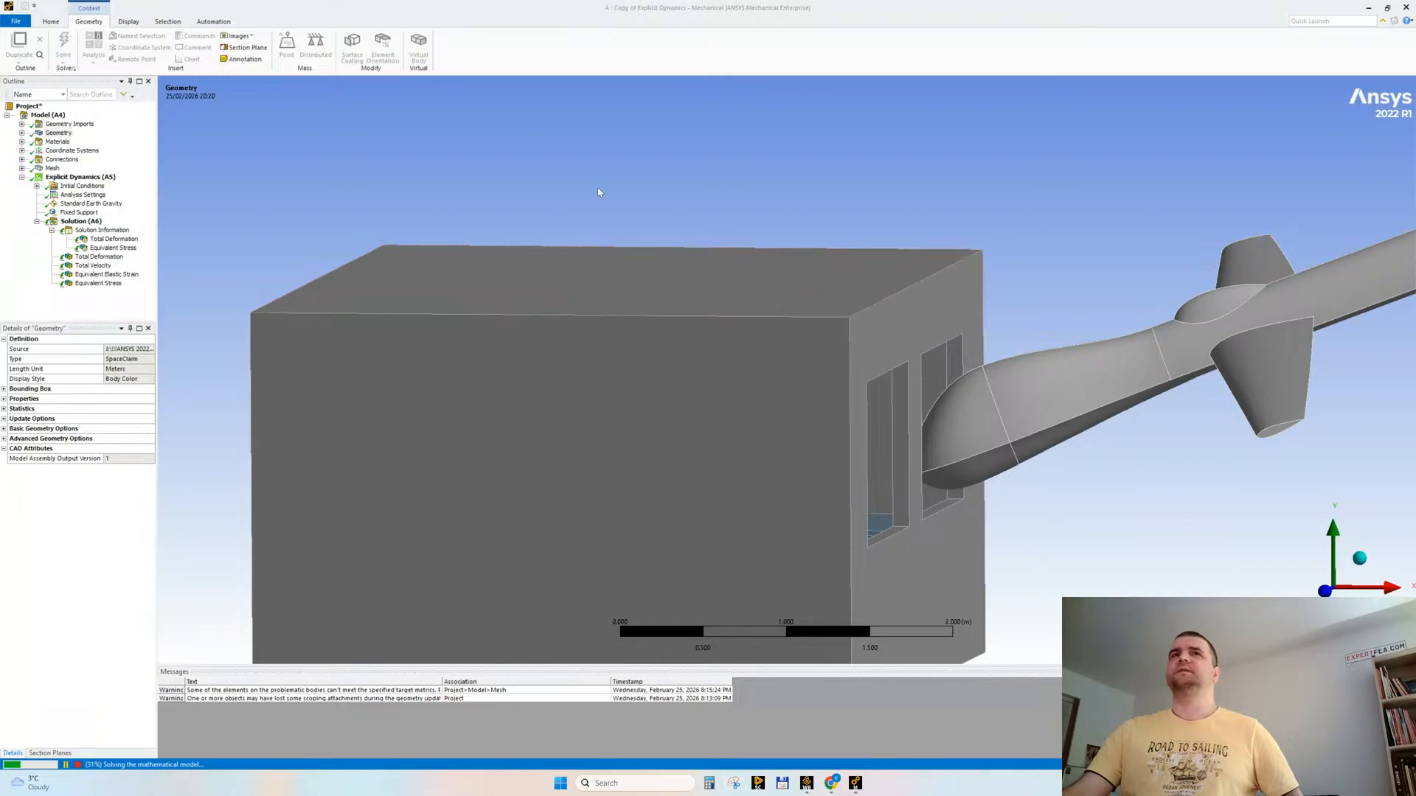
pyautogui.moveTo(385, 116); pyautogui.dragTo(811, 470)
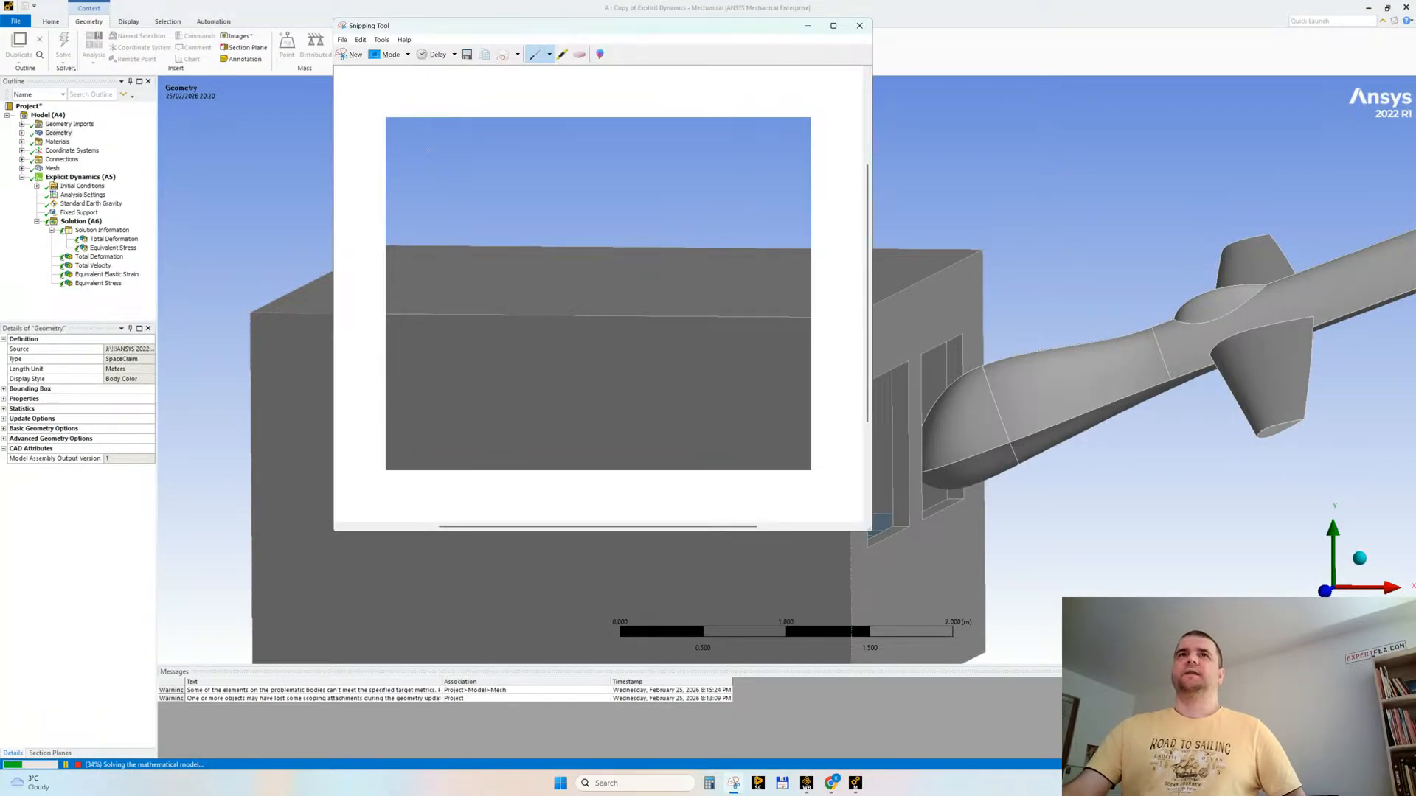
# Step: Handwrite the proportion 100 m to 1 s and 2 m to X across the captured image, and underline it
pyautogui.moveTo(430, 171)
pyautogui.mouseDown()
pyautogui.moveTo(433, 193)
pyautogui.moveTo(637, 189)
pyautogui.mouseUp()
pyautogui.moveTo(641, 189); pyautogui.dragTo(785, 205)
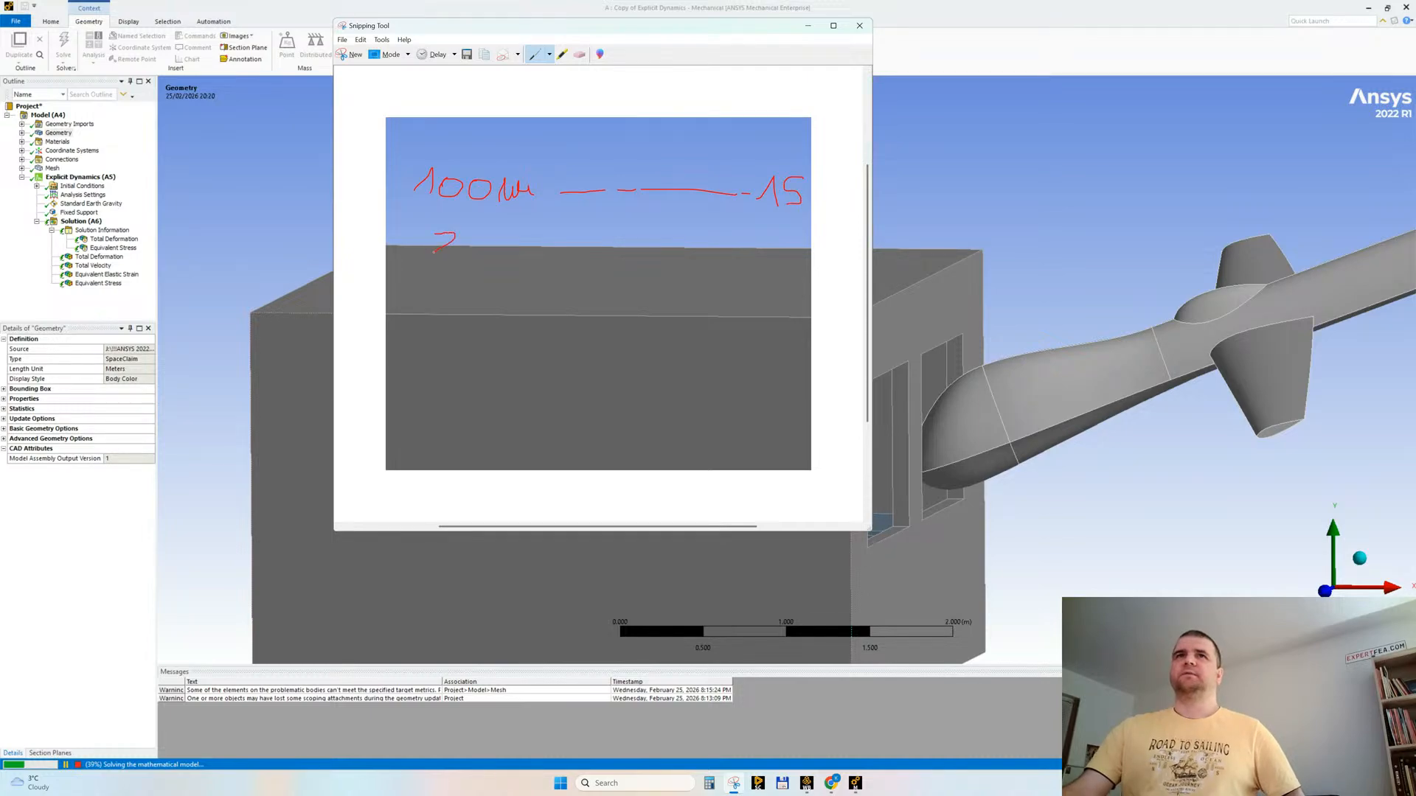
pyautogui.moveTo(484, 264); pyautogui.dragTo(619, 256)
pyautogui.moveTo(657, 256); pyautogui.dragTo(770, 257)
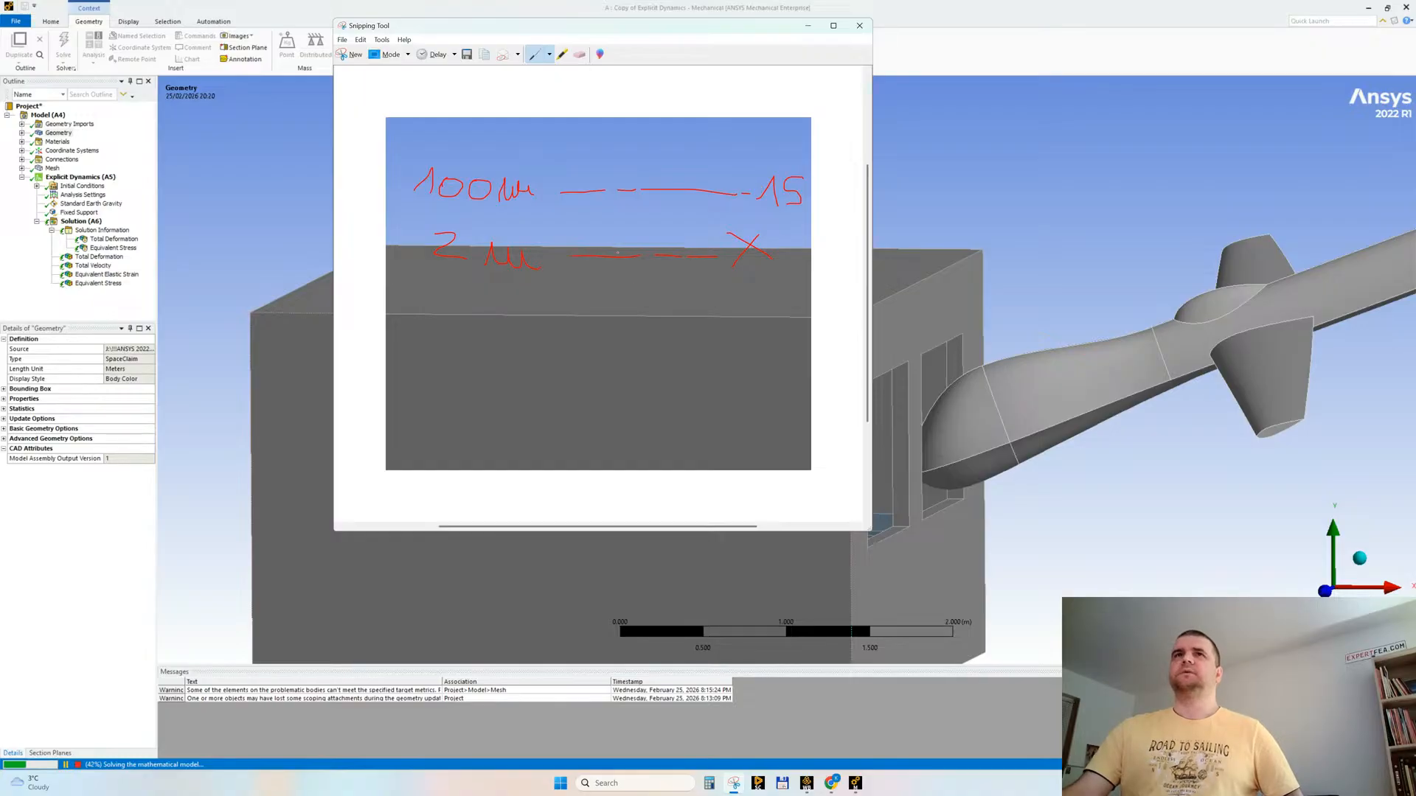
pyautogui.moveTo(410, 286); pyautogui.dragTo(823, 294)
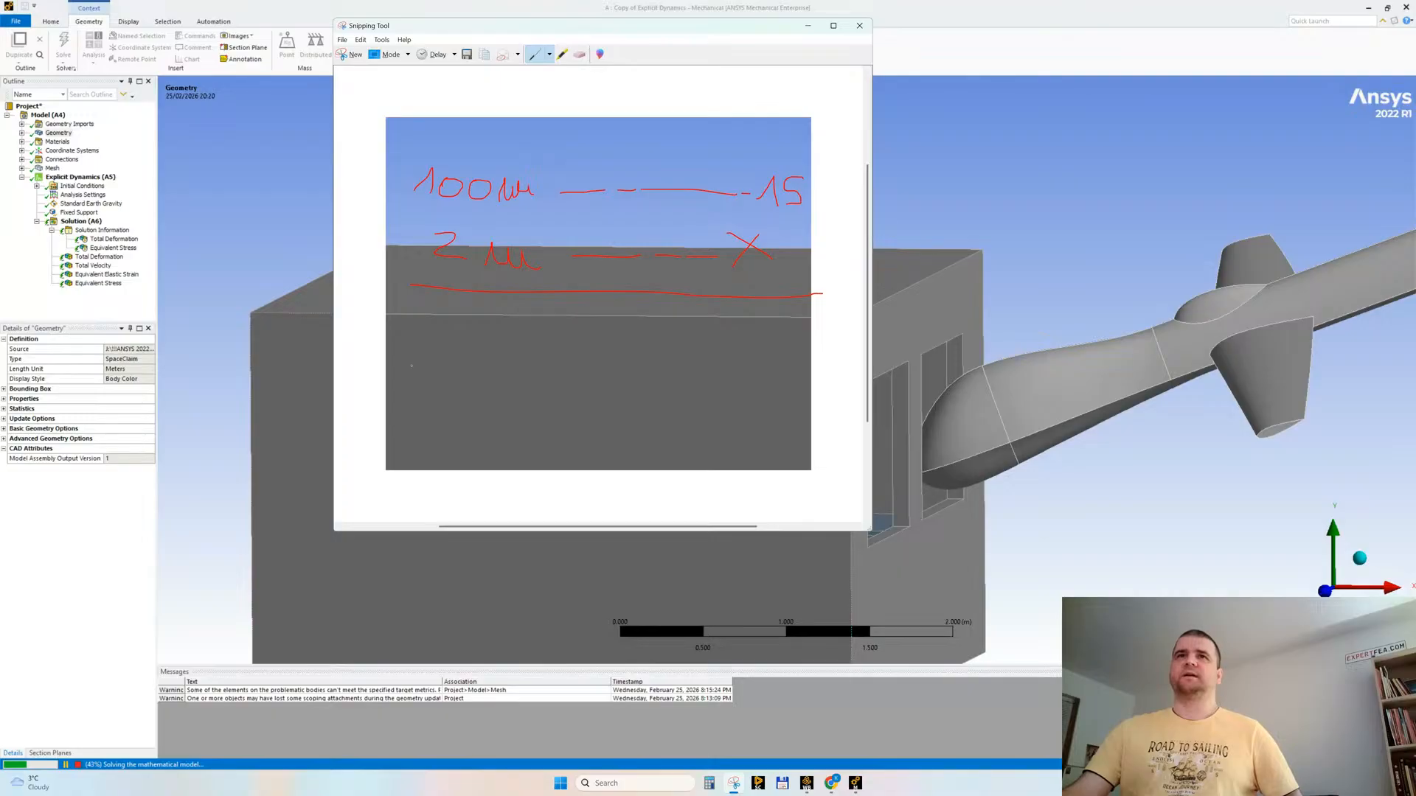
# Step: Handwrite the calculation X = 2 m · 1 s / 100 m = 2/100 s = 0,02 s below the proportion, and underline the result
pyautogui.moveTo(417, 355); pyautogui.dragTo(441, 385)
pyautogui.moveTo(440, 353)
pyautogui.mouseDown()
pyautogui.moveTo(419, 391)
pyautogui.moveTo(516, 379)
pyautogui.mouseUp()
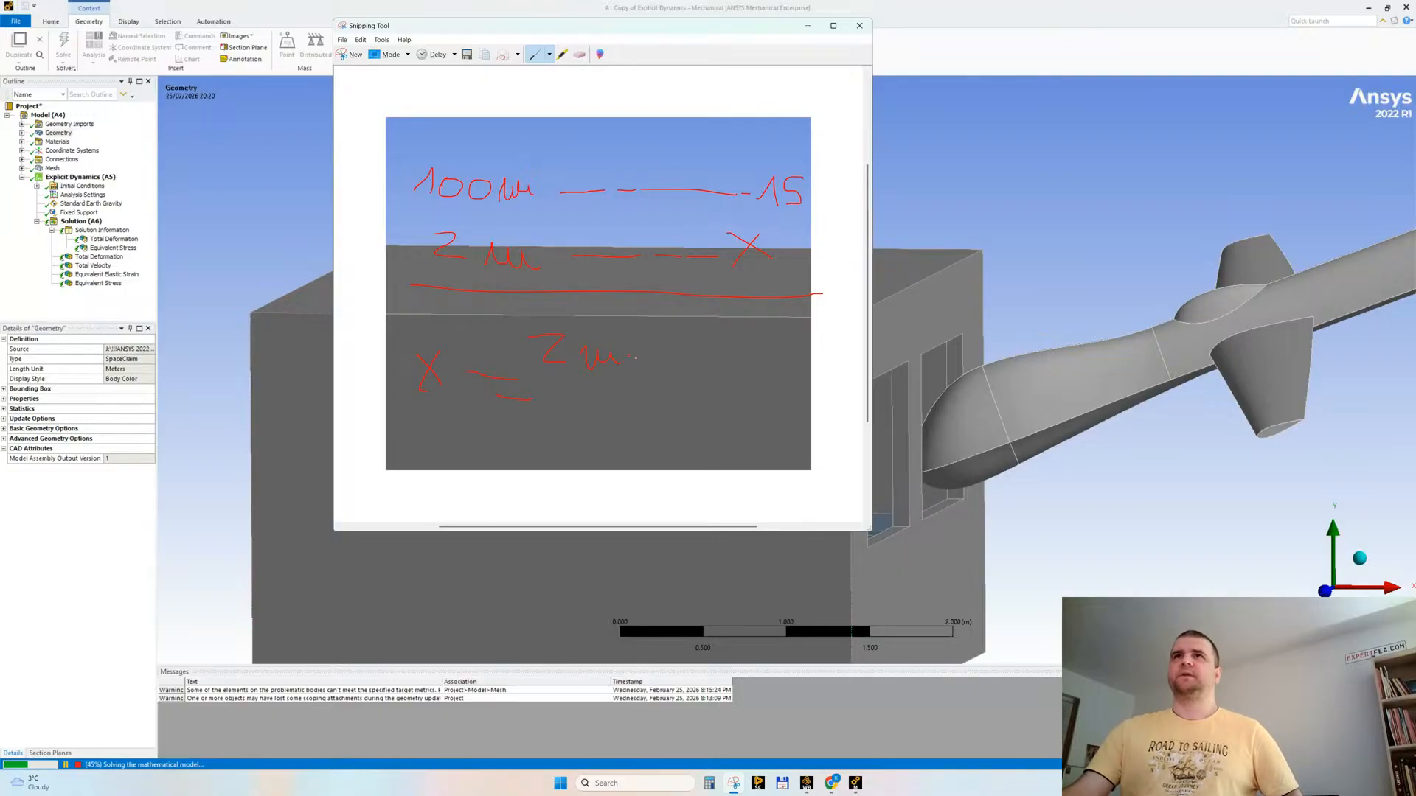
pyautogui.moveTo(692, 324); pyautogui.dragTo(667, 364)
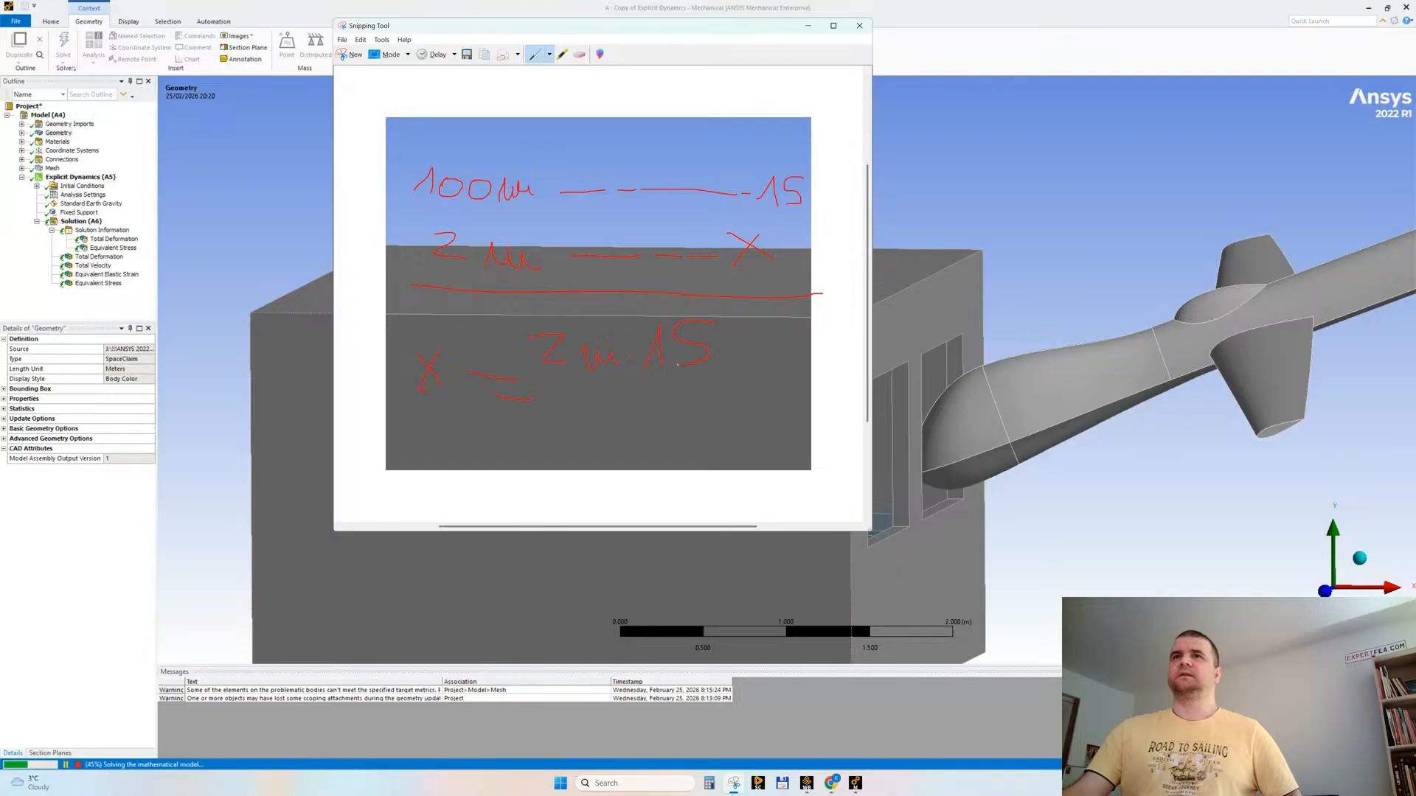
pyautogui.moveTo(555, 385); pyautogui.dragTo(695, 383)
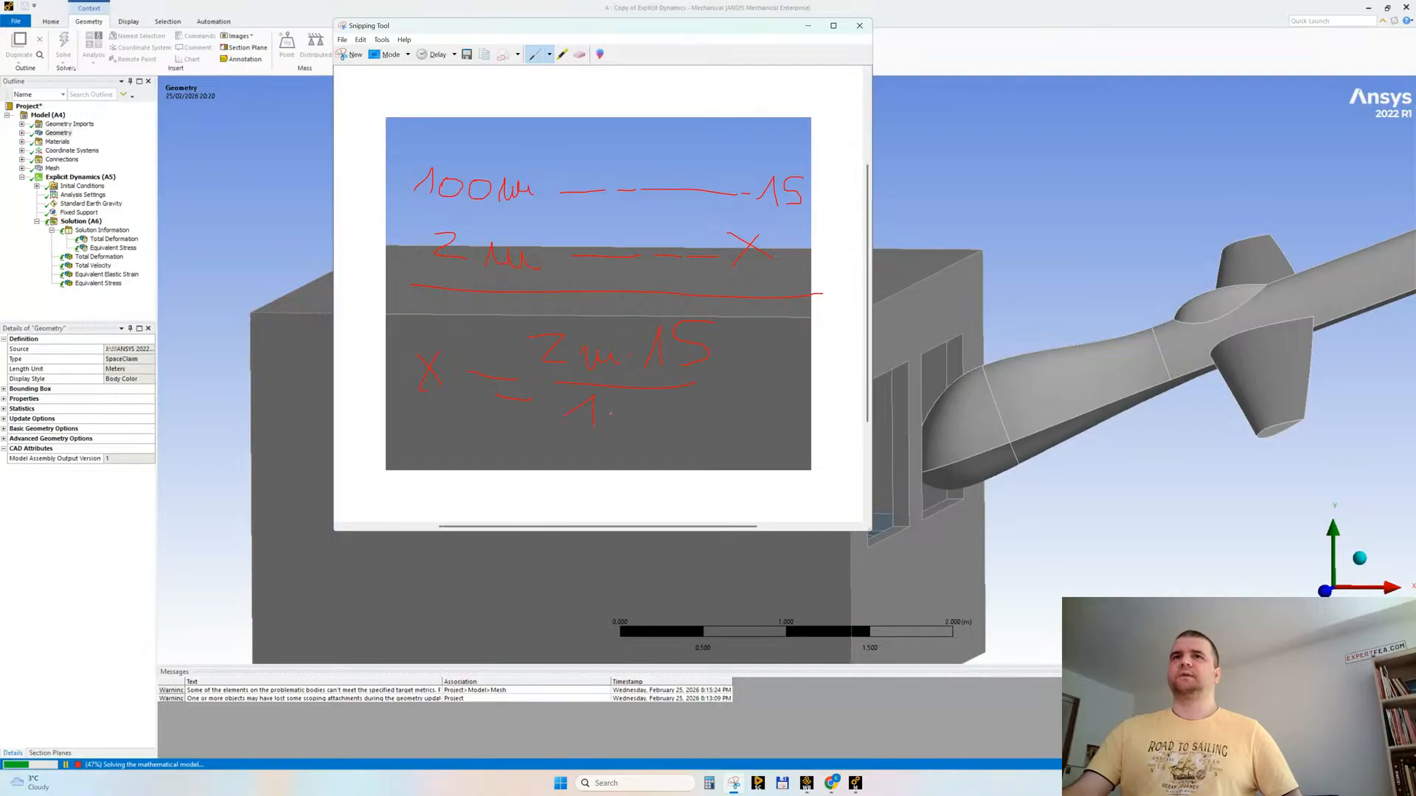
pyautogui.moveTo(622, 411); pyautogui.dragTo(624, 411)
pyautogui.moveTo(636, 410); pyautogui.dragTo(651, 416)
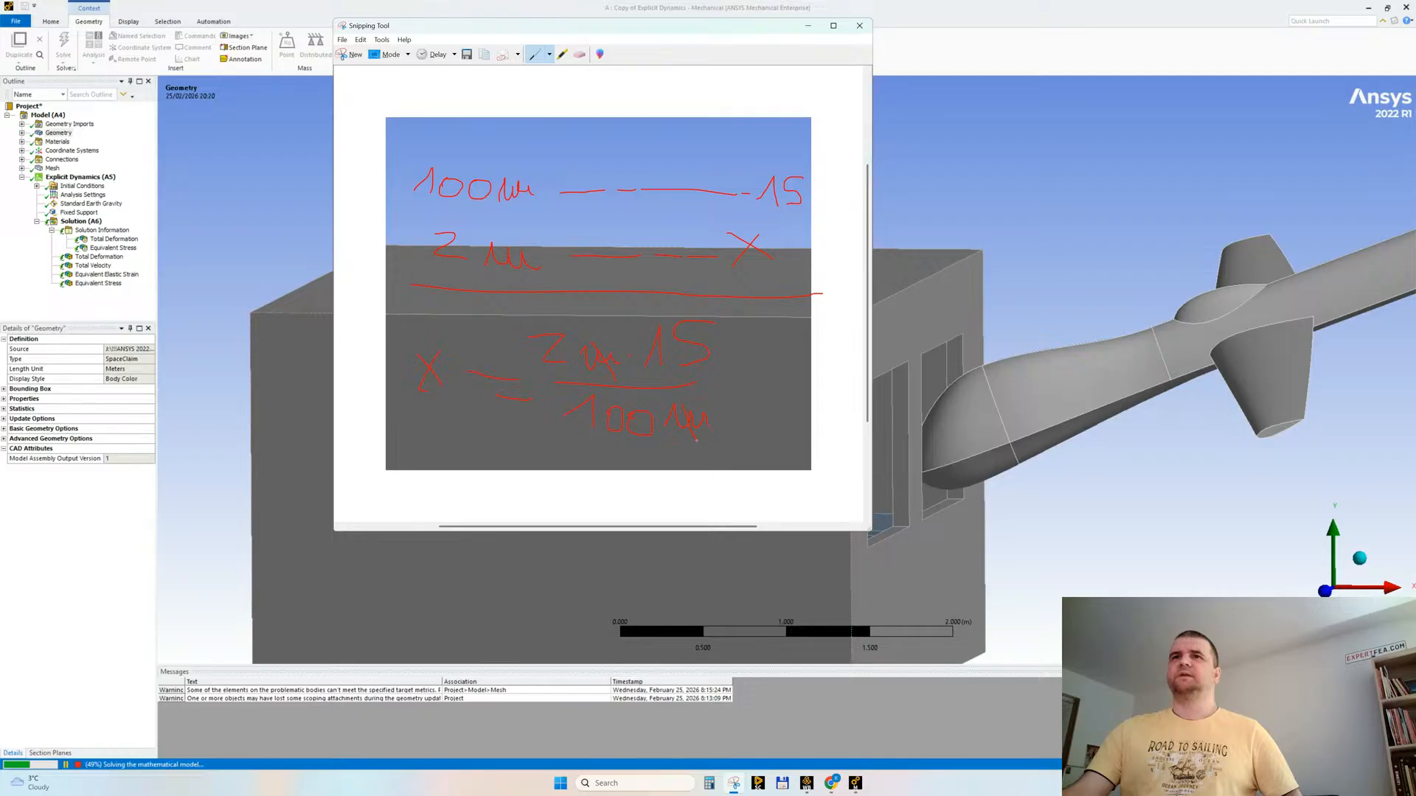
pyautogui.moveTo(721, 398); pyautogui.dragTo(747, 398)
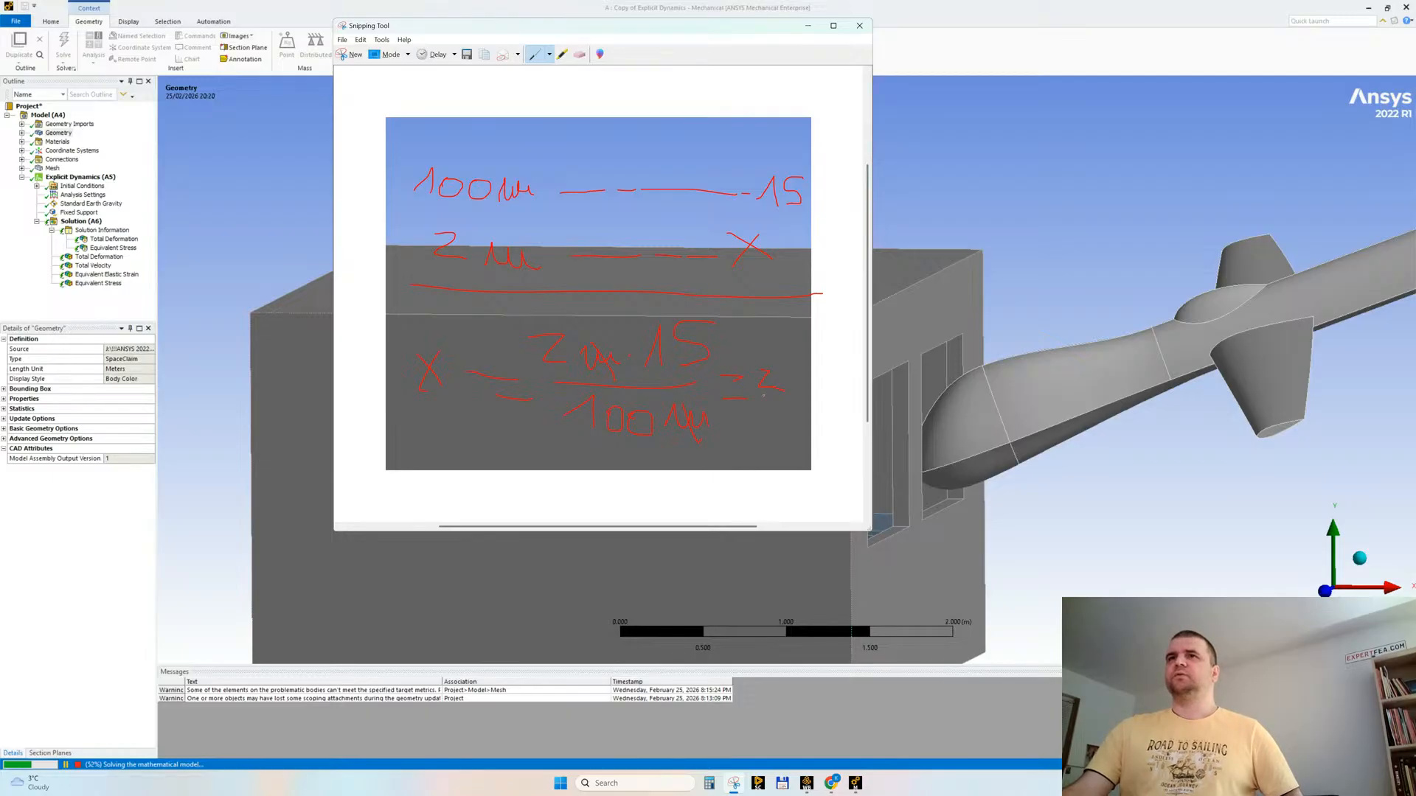
pyautogui.moveTo(769, 427); pyautogui.dragTo(778, 425)
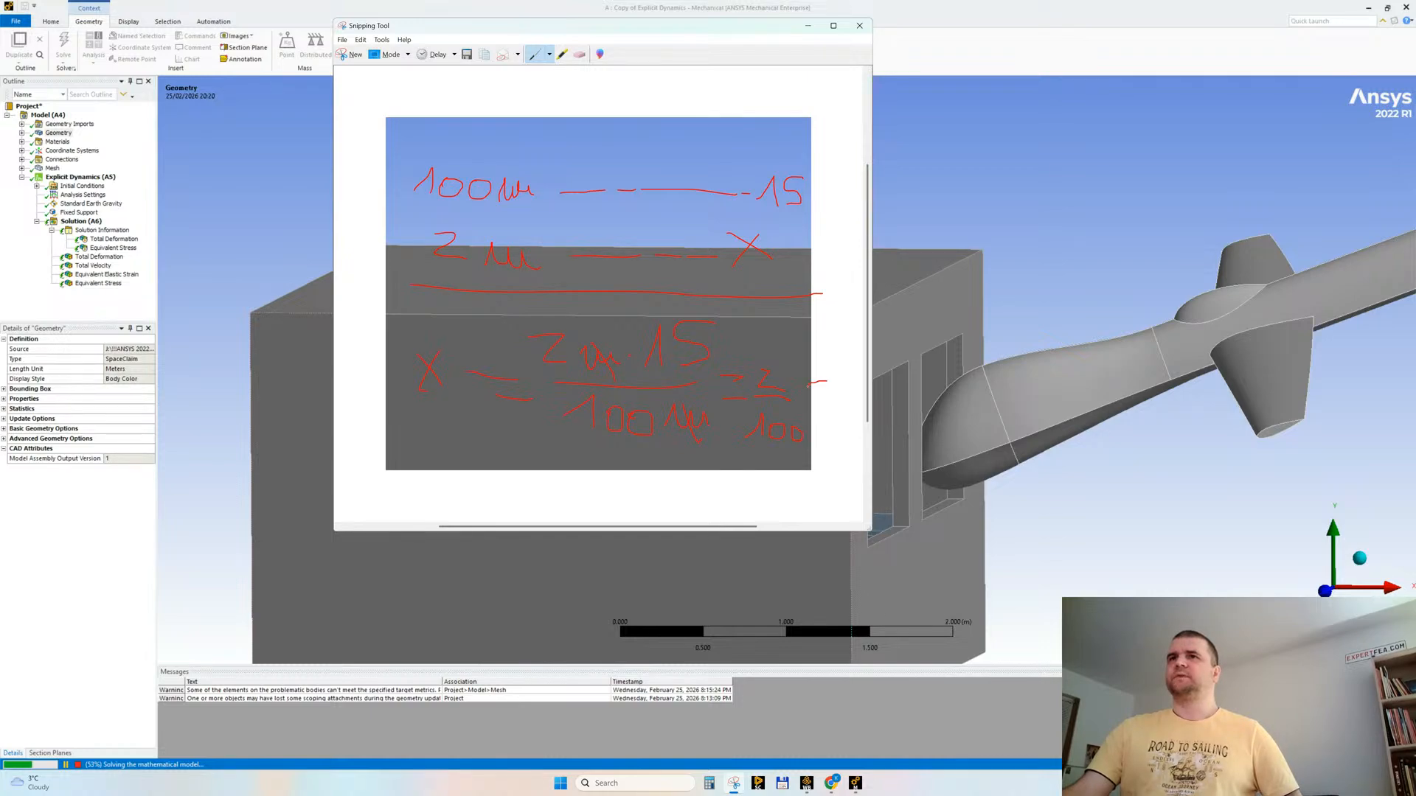
pyautogui.moveTo(572, 478)
pyautogui.mouseDown()
pyautogui.moveTo(648, 472)
pyautogui.moveTo(781, 500)
pyautogui.mouseUp()
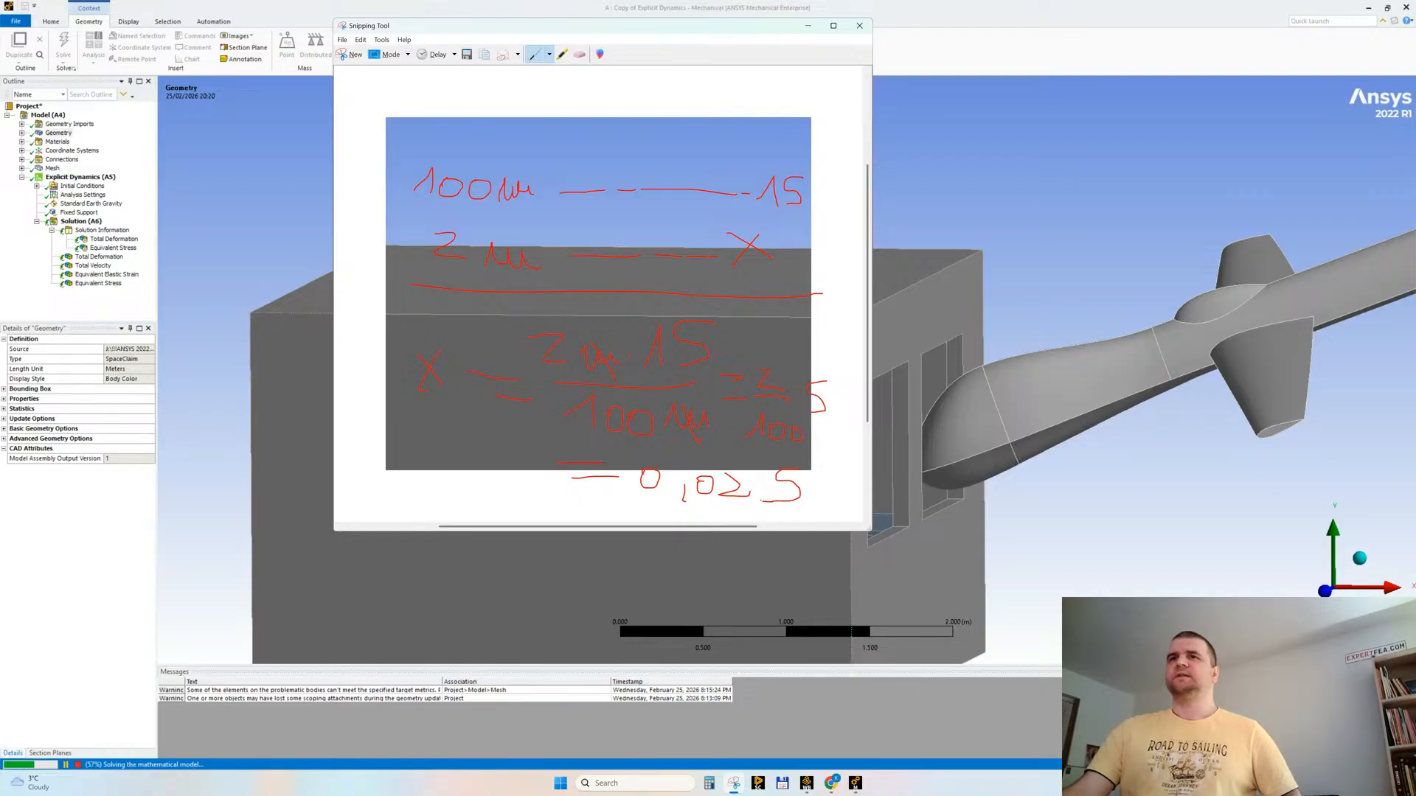
pyautogui.moveTo(610, 500); pyautogui.dragTo(803, 515)
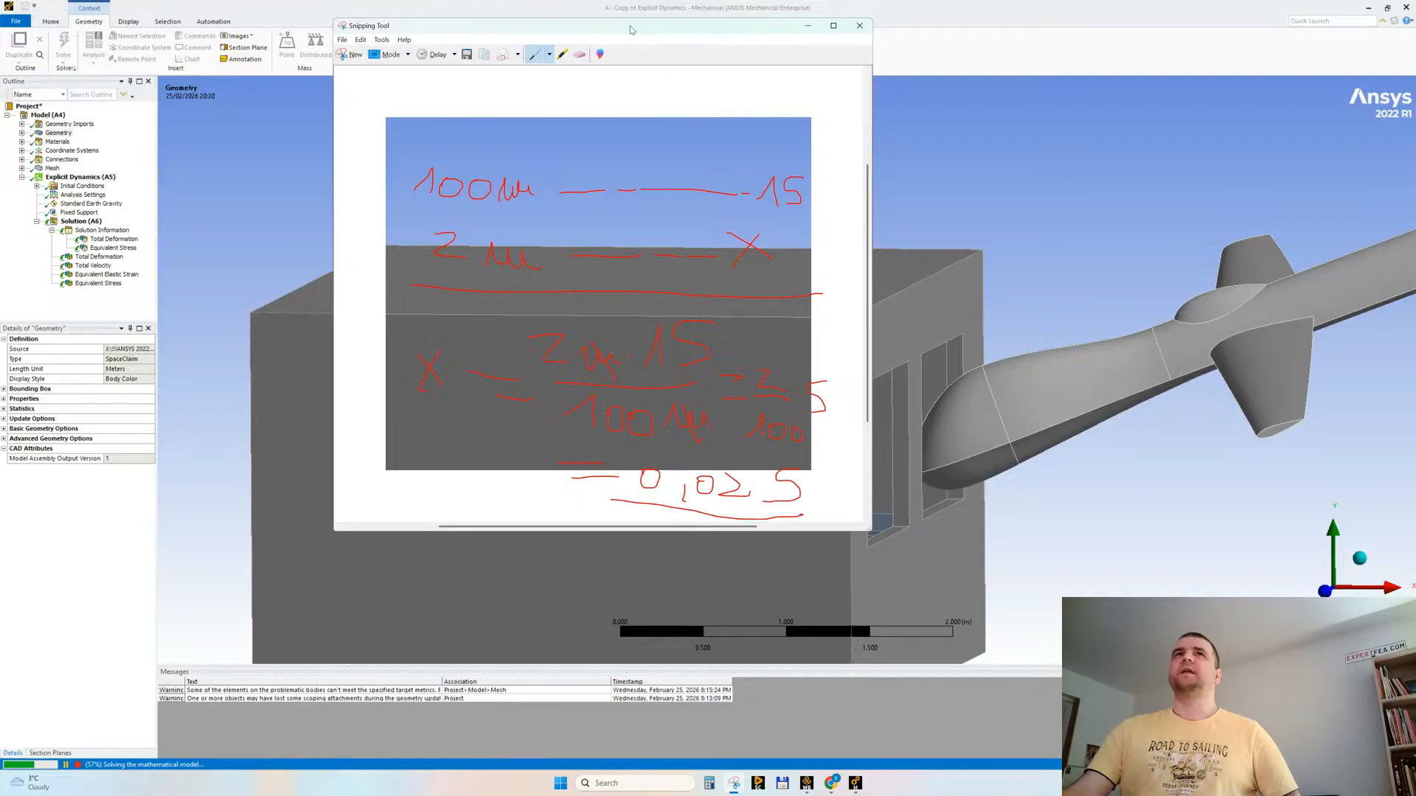
# Step: Switch back to Ansys Mechanical and expand the Step Controls of the Analysis Settings
pyautogui.click(304, 7)
pyautogui.click(82, 195)
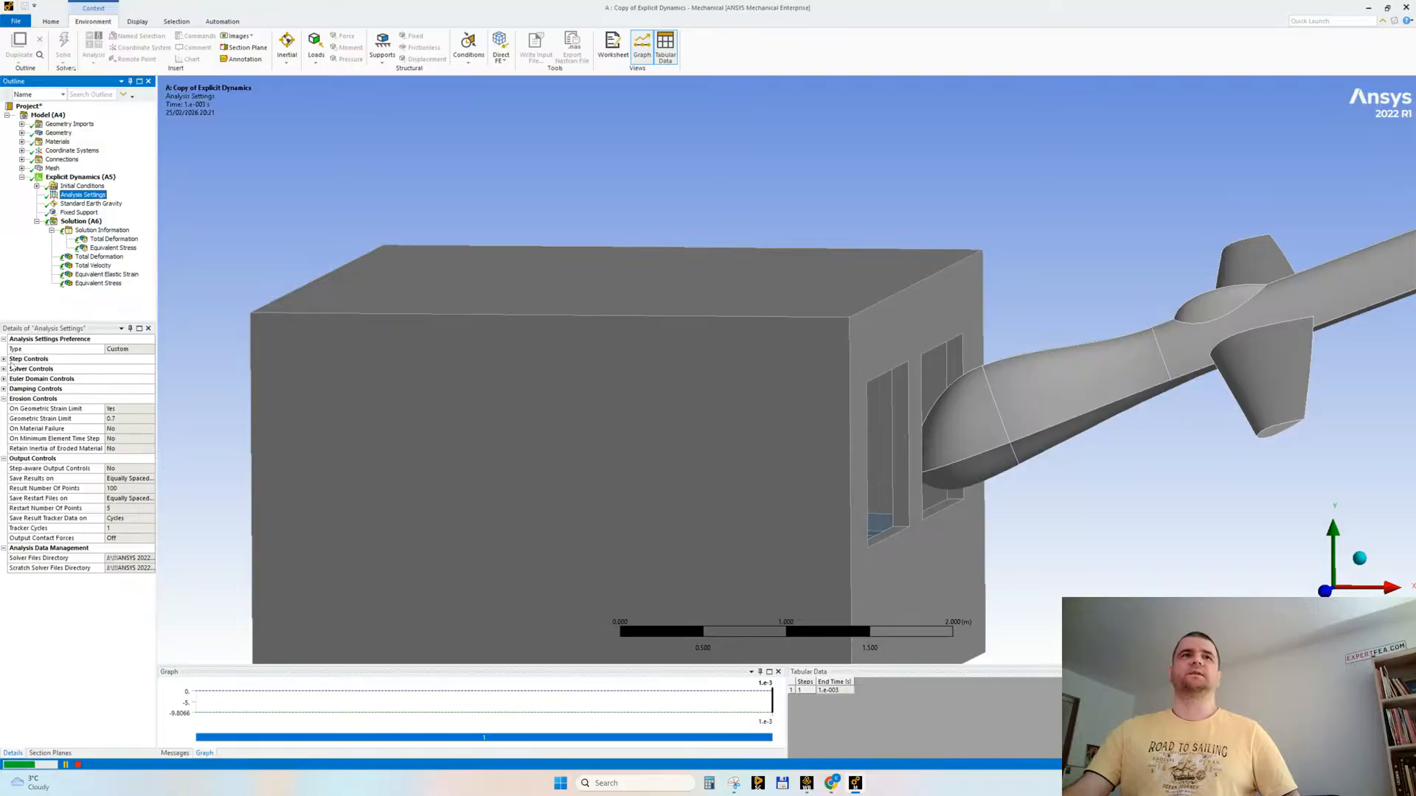
pyautogui.click(44, 359)
pyautogui.click(4, 360)
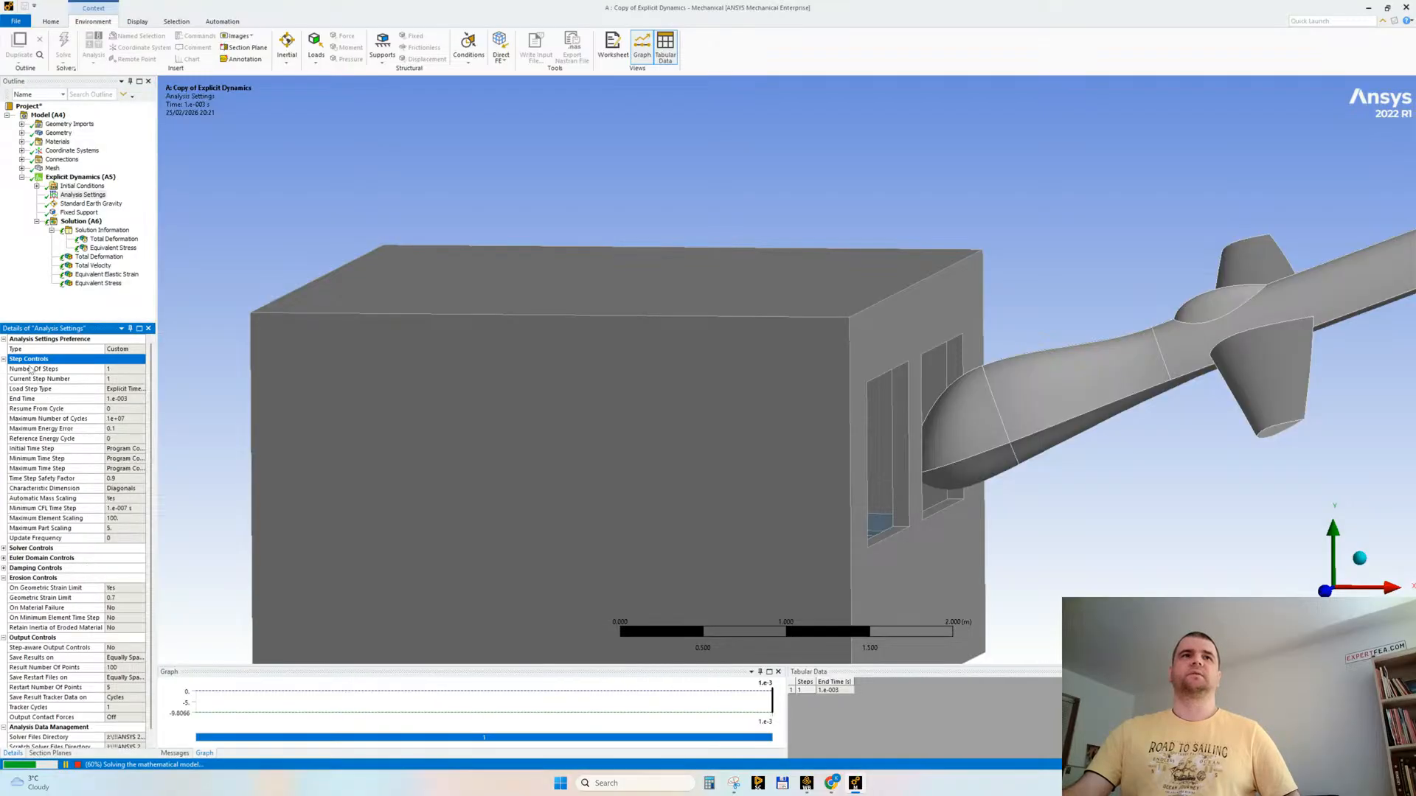
# Step: Check the live solver output and inspect the Total Deformation plot tracker from the building's window side
pyautogui.click(102, 230)
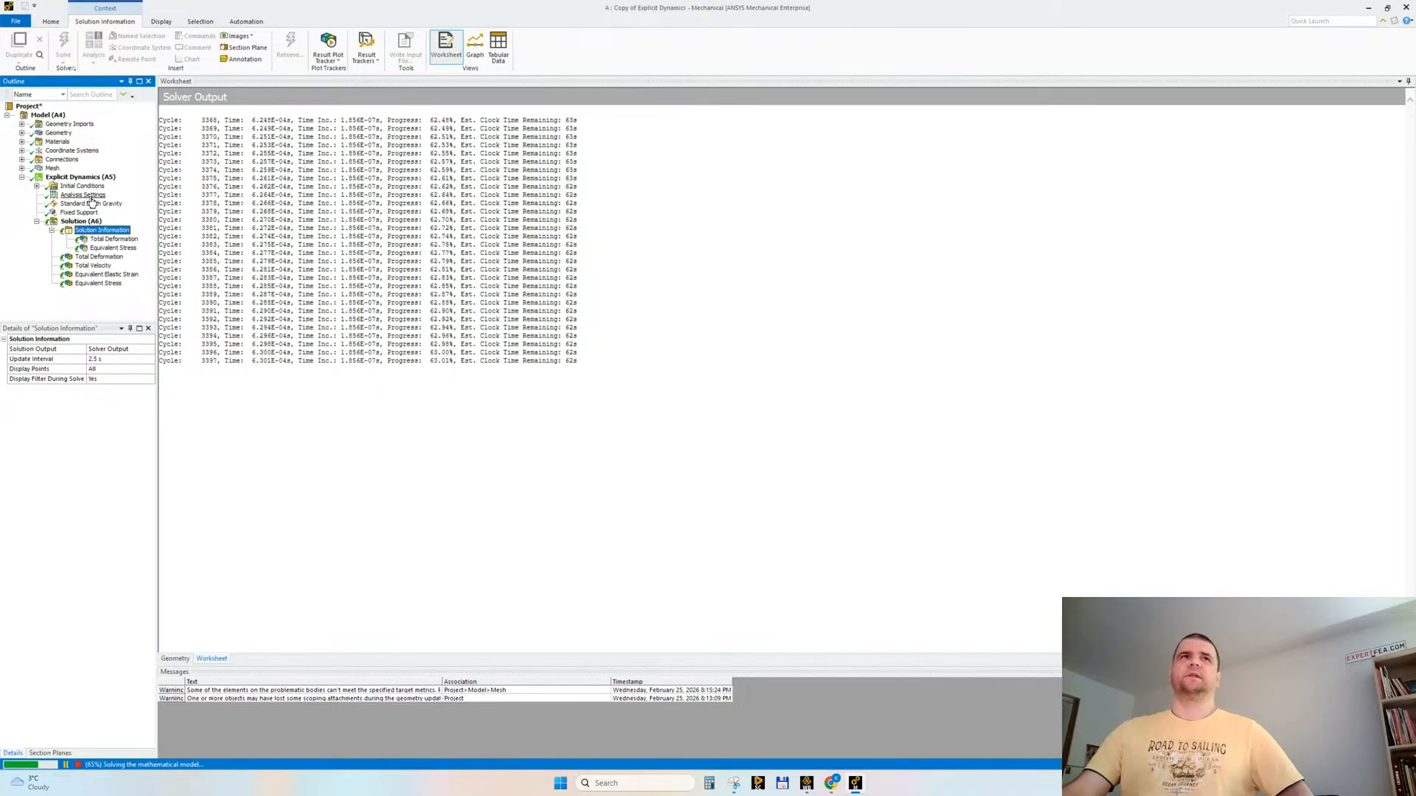
pyautogui.click(99, 240)
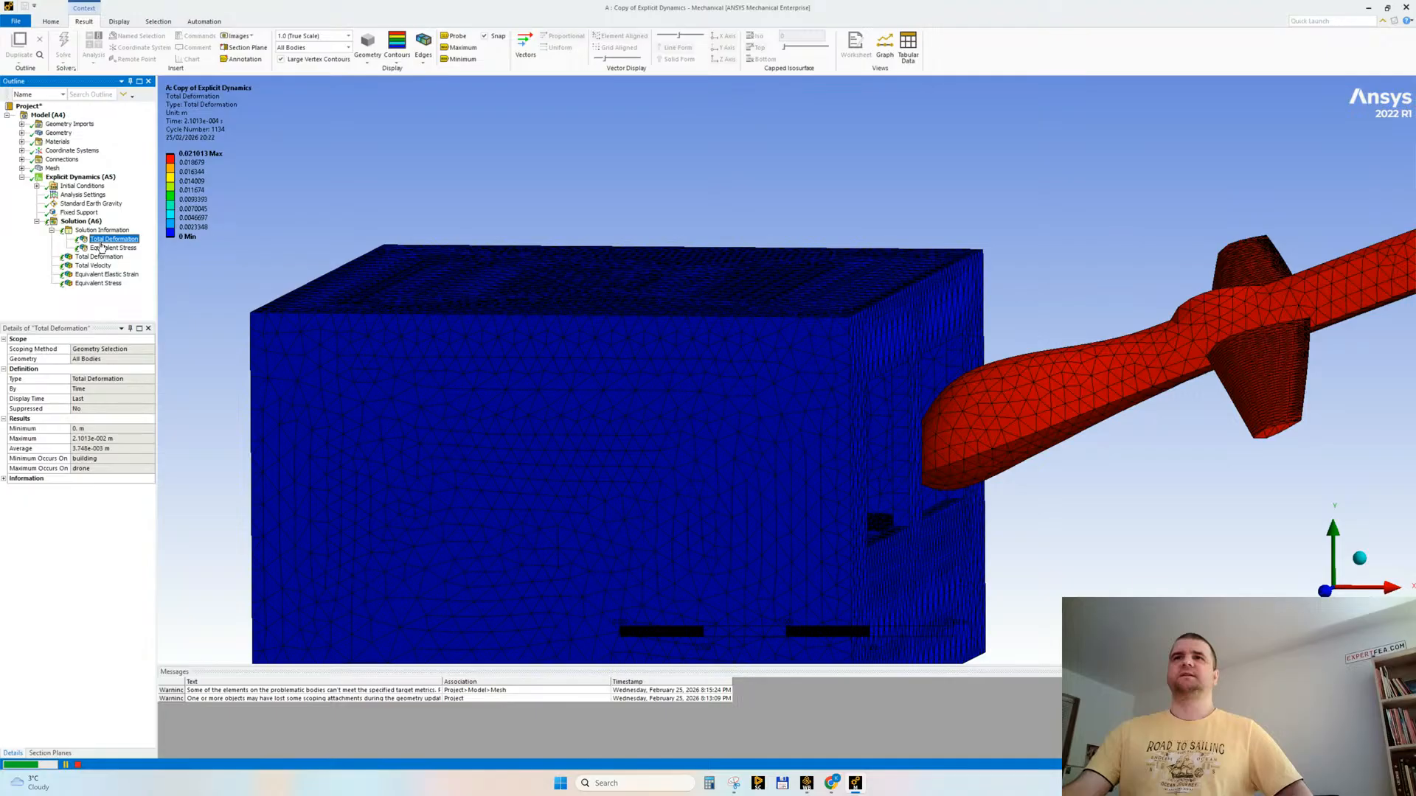
pyautogui.moveTo(819, 413); pyautogui.dragTo(783, 450, button='middle')
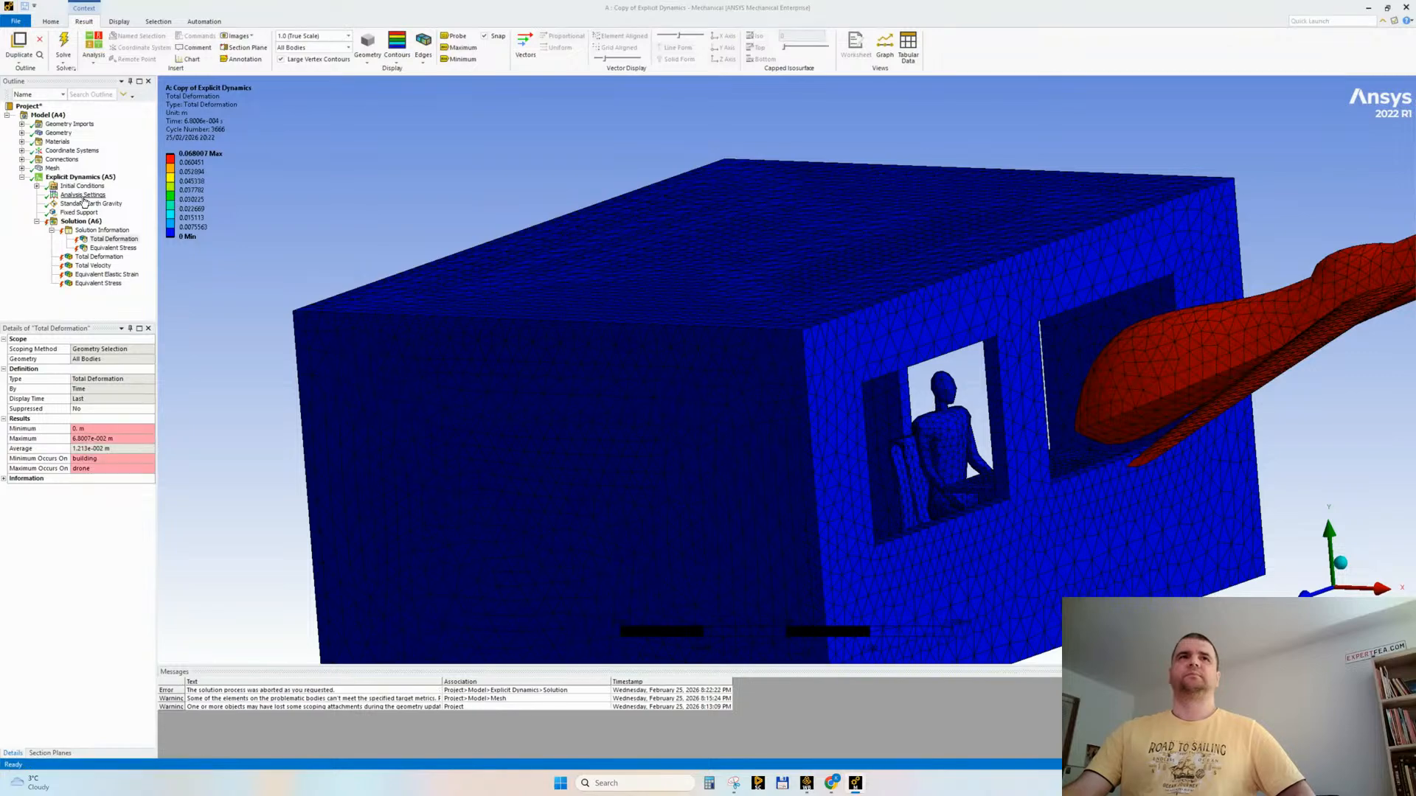
# Step: Review the drone's initial velocity, including its X component, together with the analysis step settings
pyautogui.click(84, 197)
pyautogui.click(37, 186)
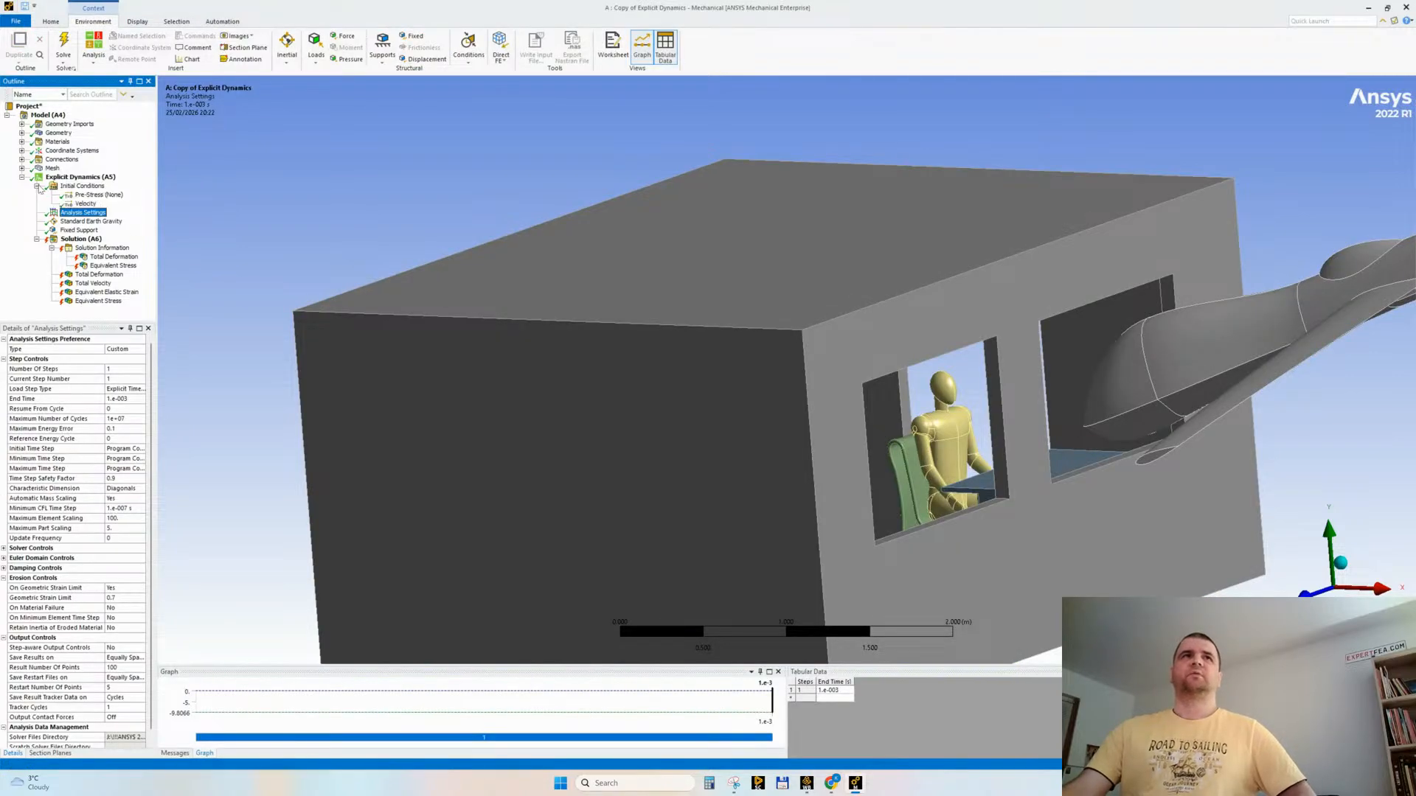
pyautogui.click(85, 204)
pyautogui.click(98, 419)
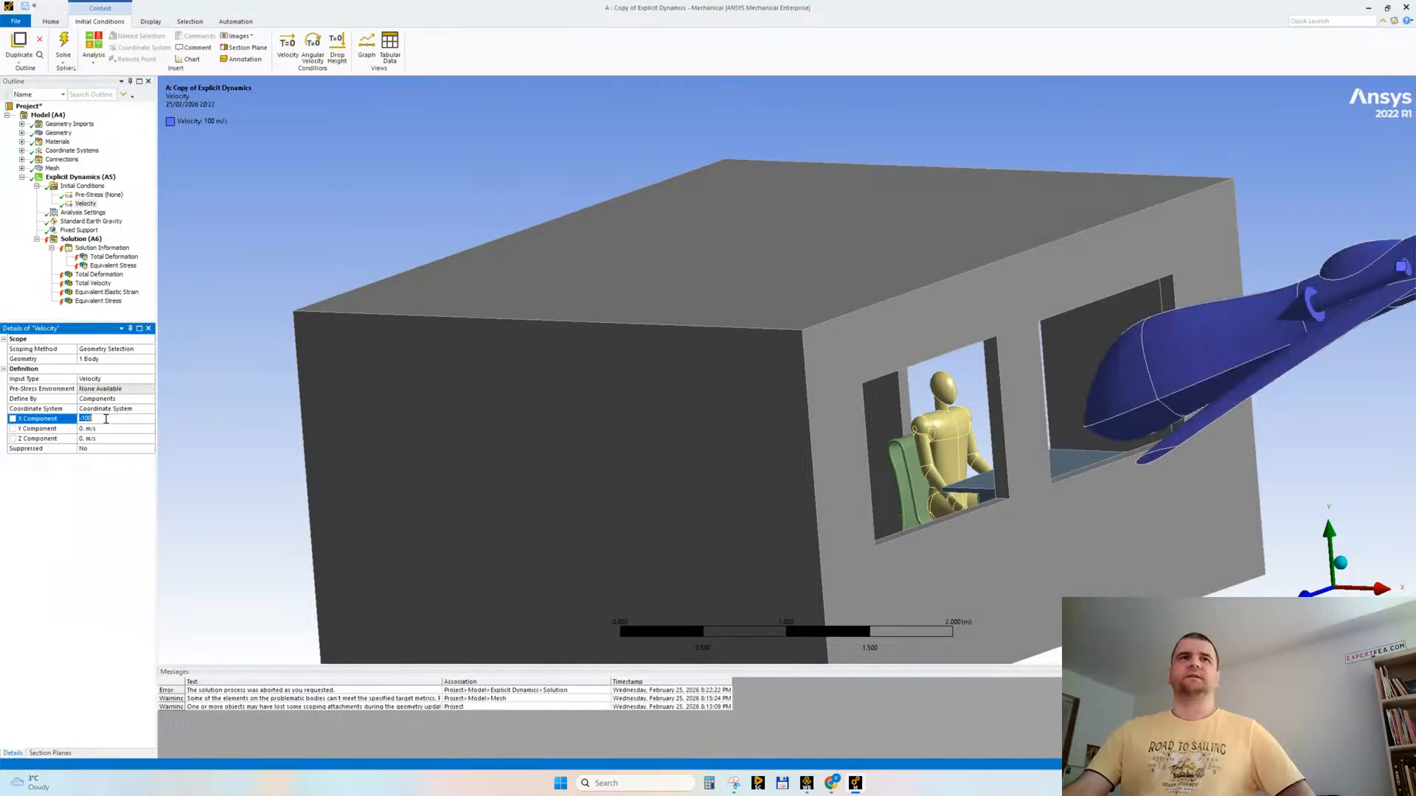
pyautogui.press('Return')
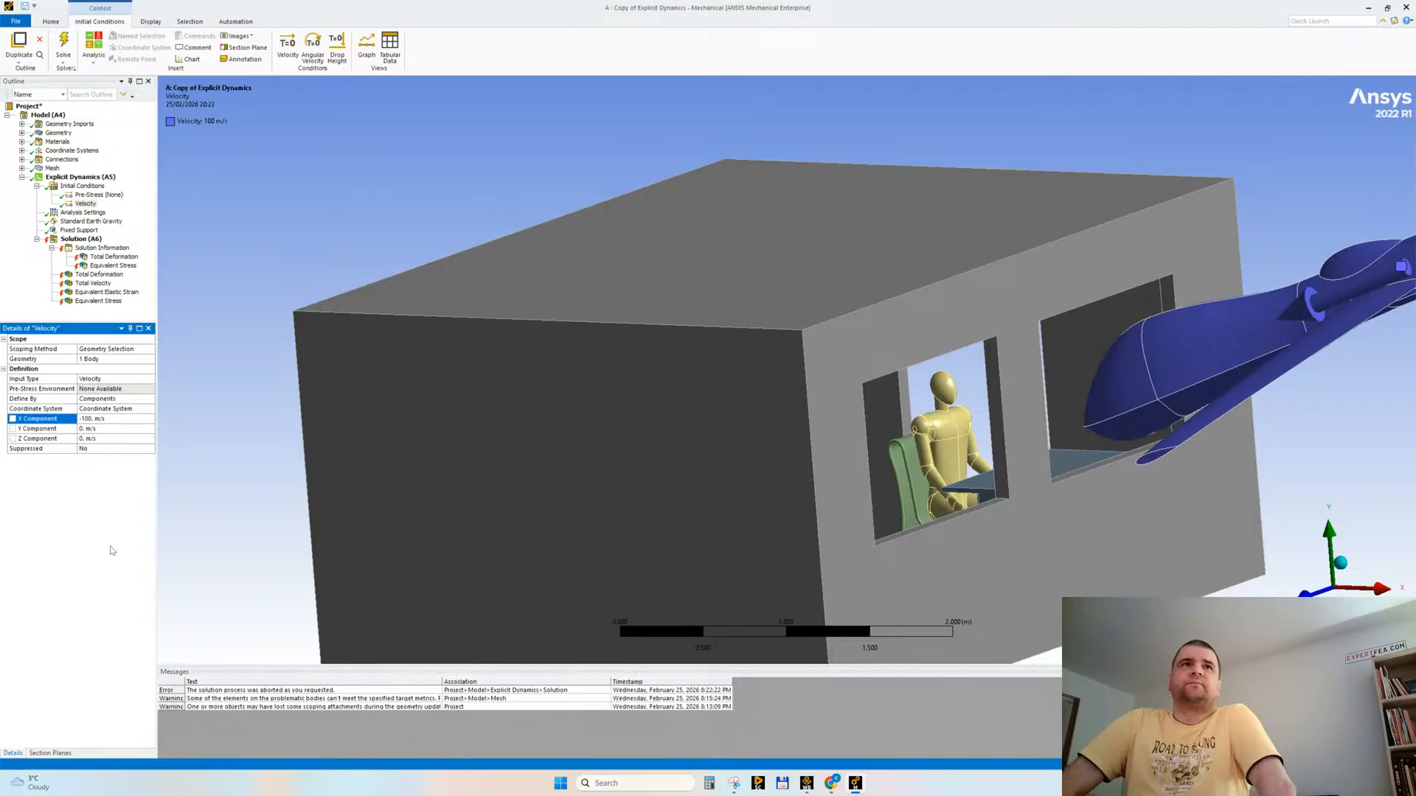
pyautogui.click(83, 213)
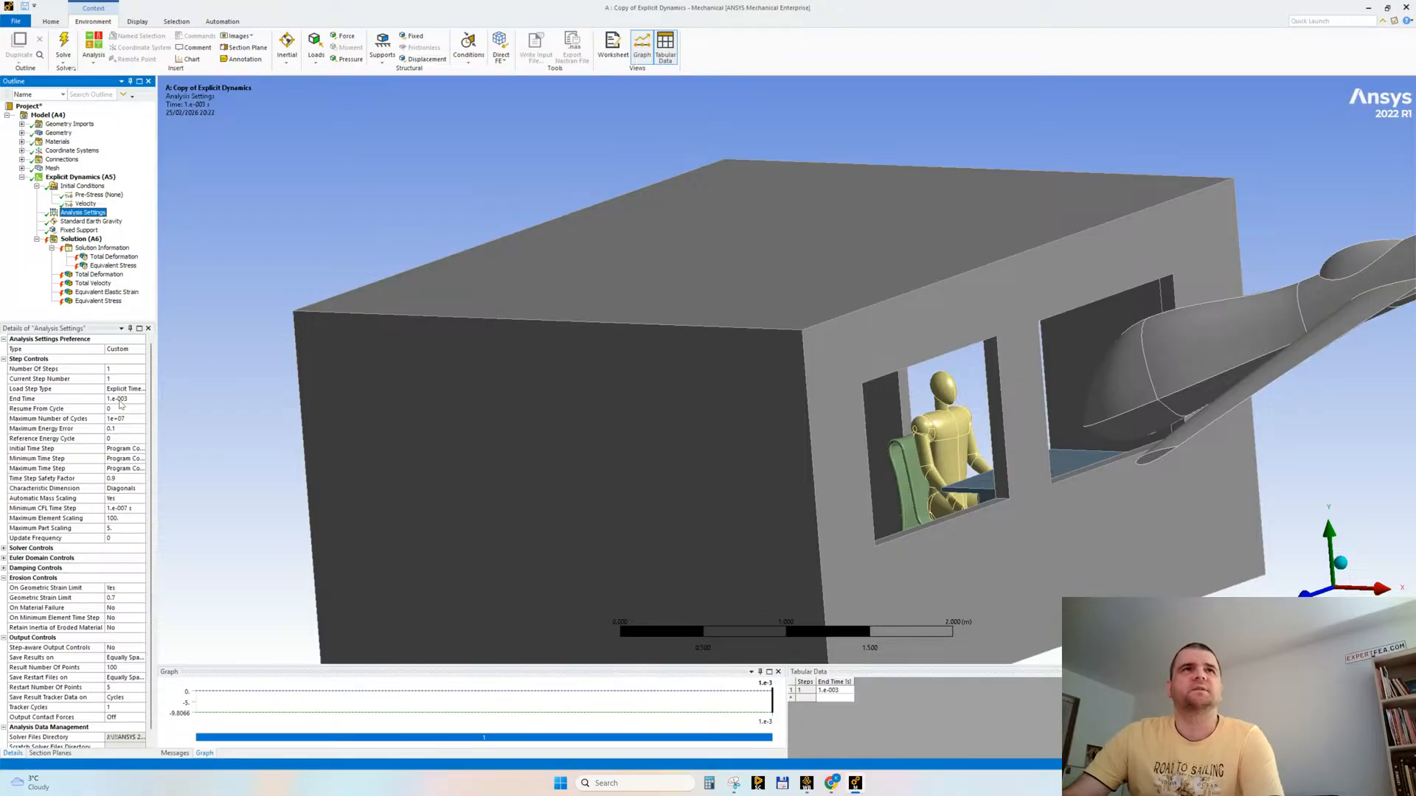
pyautogui.click(86, 204)
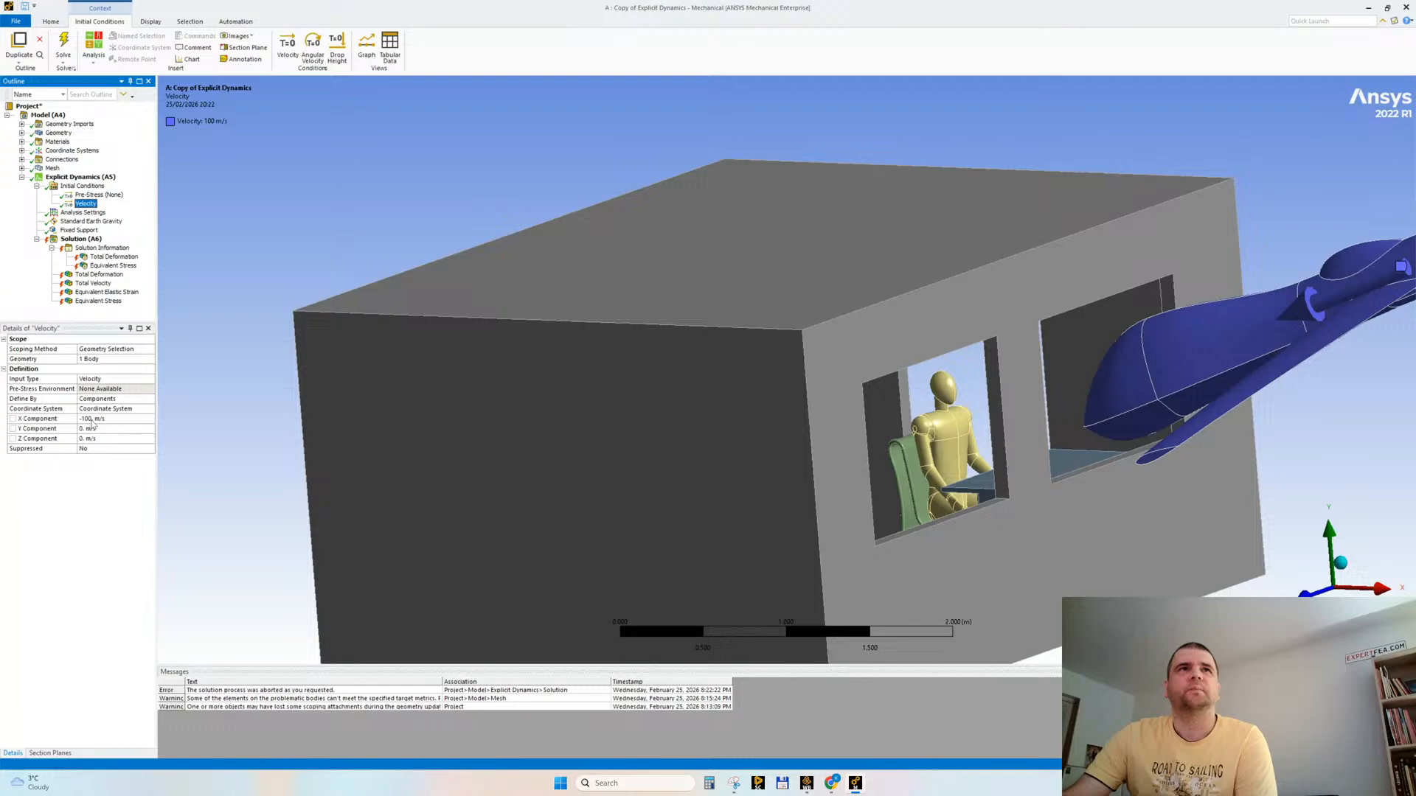
# Step: Clear the generated data of the solution and save the project
pyautogui.rightClick(75, 240)
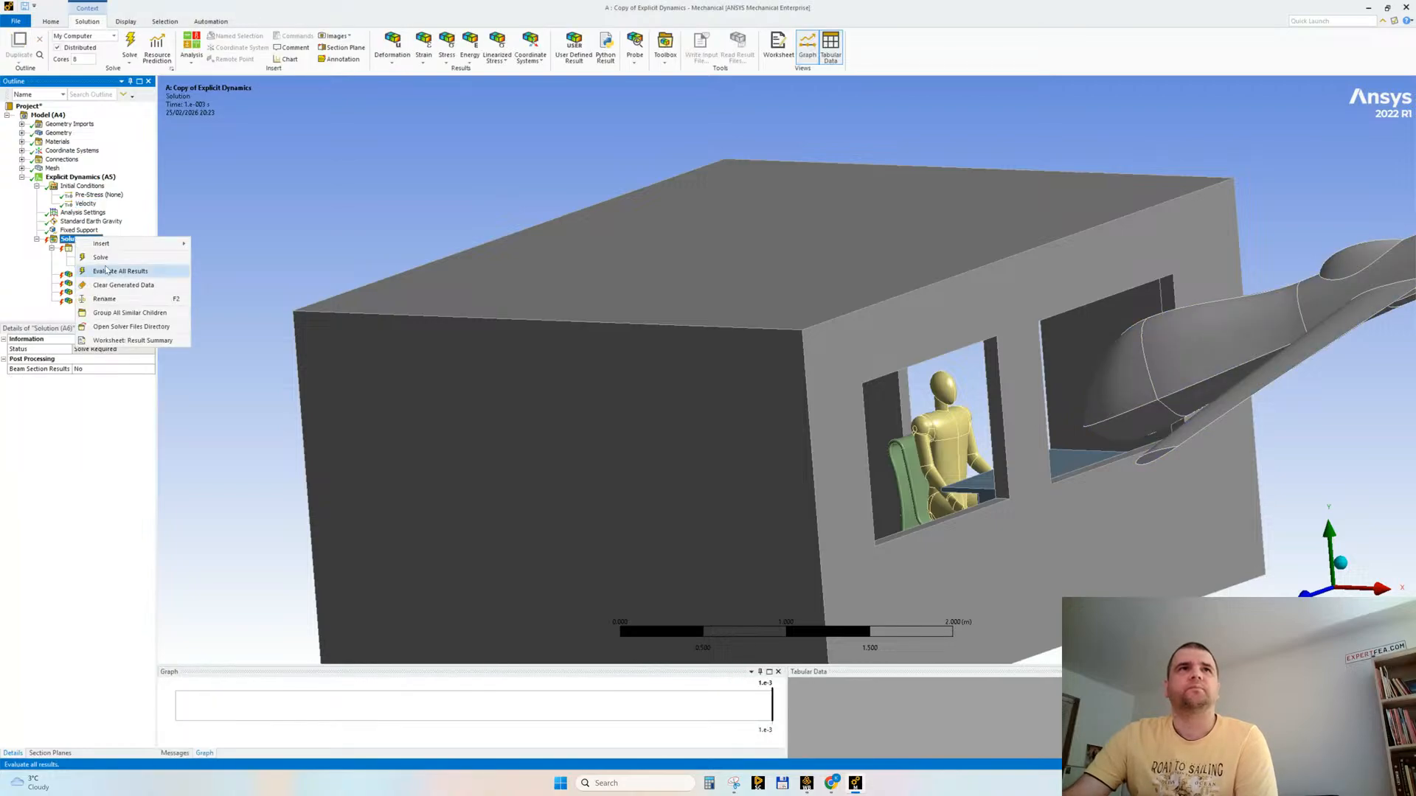
pyautogui.click(111, 287)
pyautogui.click(738, 431)
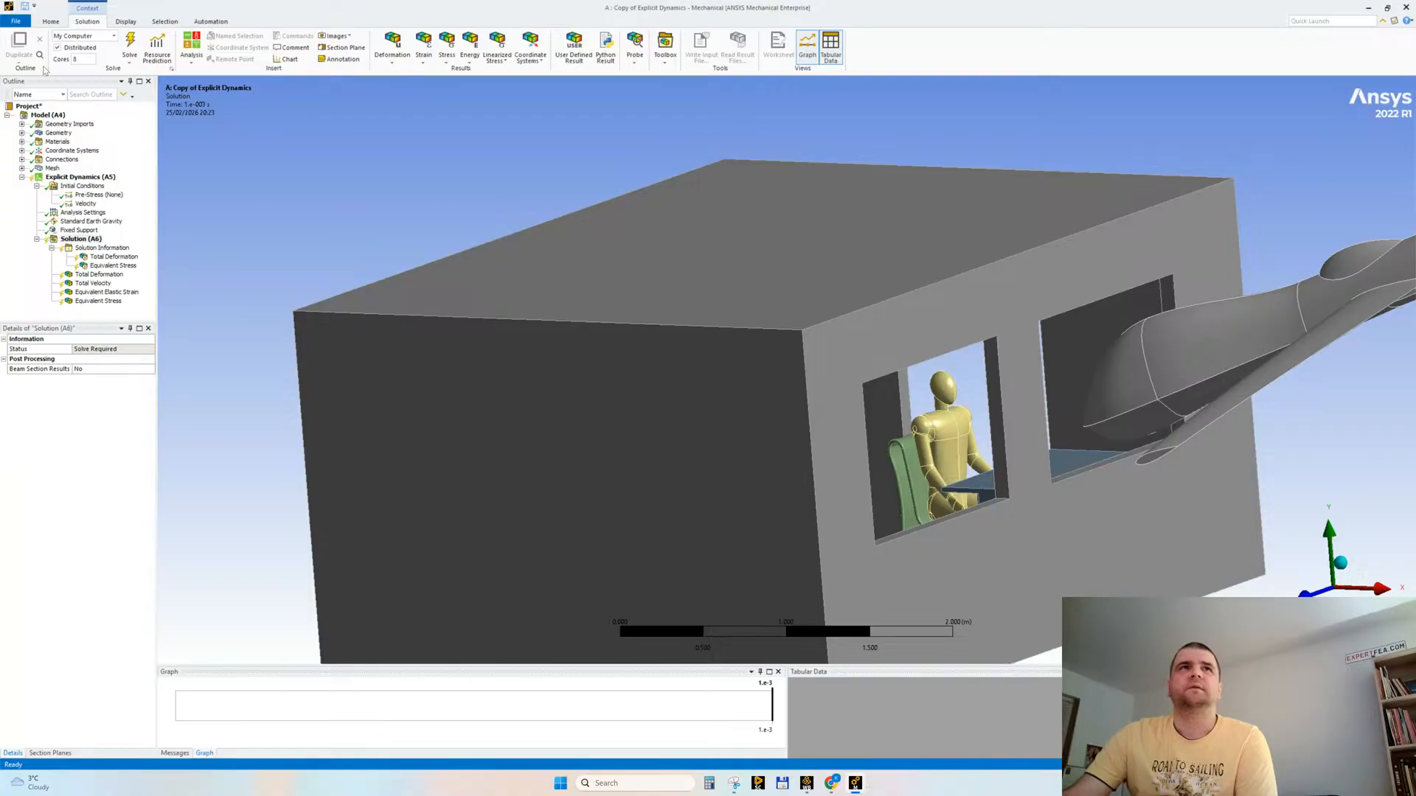
pyautogui.click(25, 7)
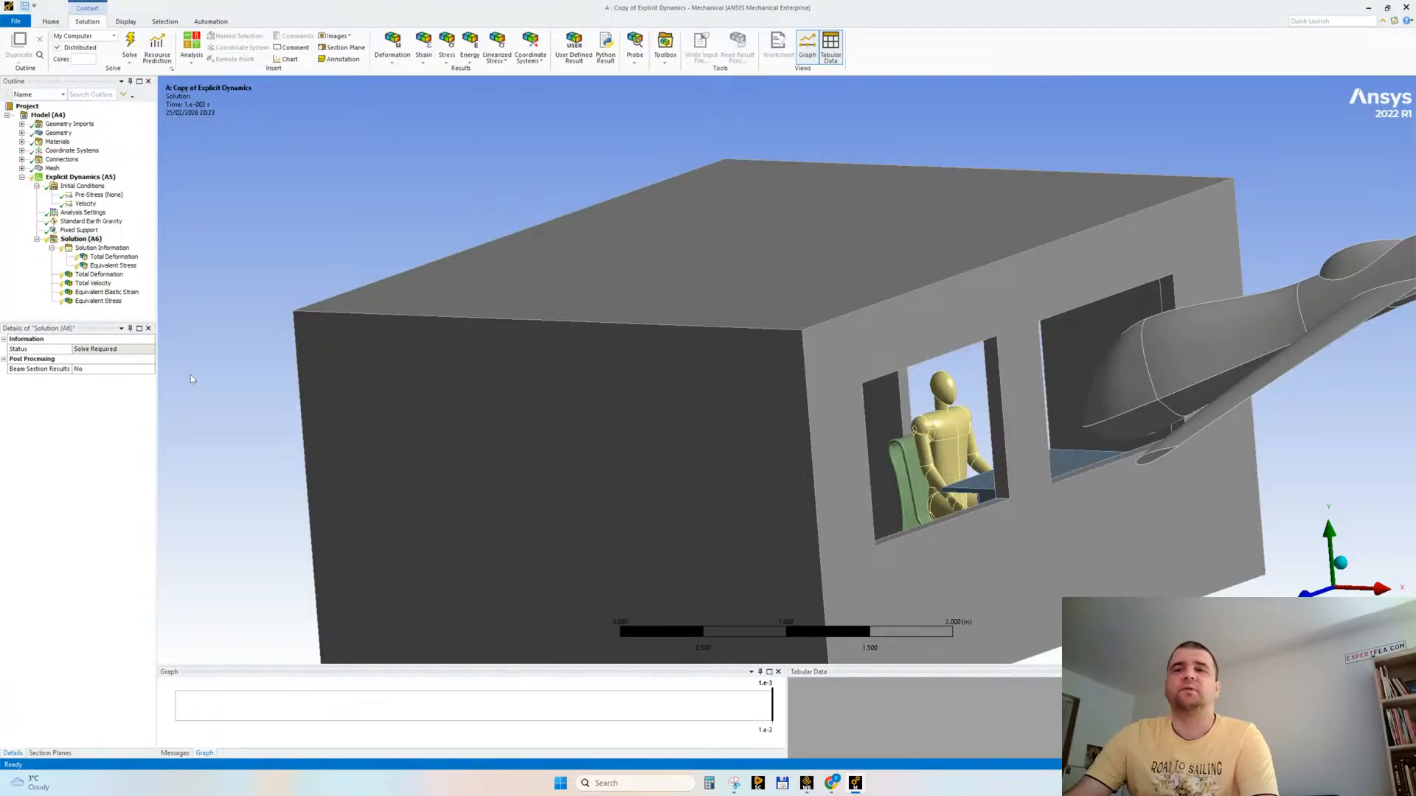
# Step: Consult the handwritten result in Snipping Tool, set the analysis End Time to 0.02 s in Ansys Mechanical and save the project
pyautogui.click(733, 784)
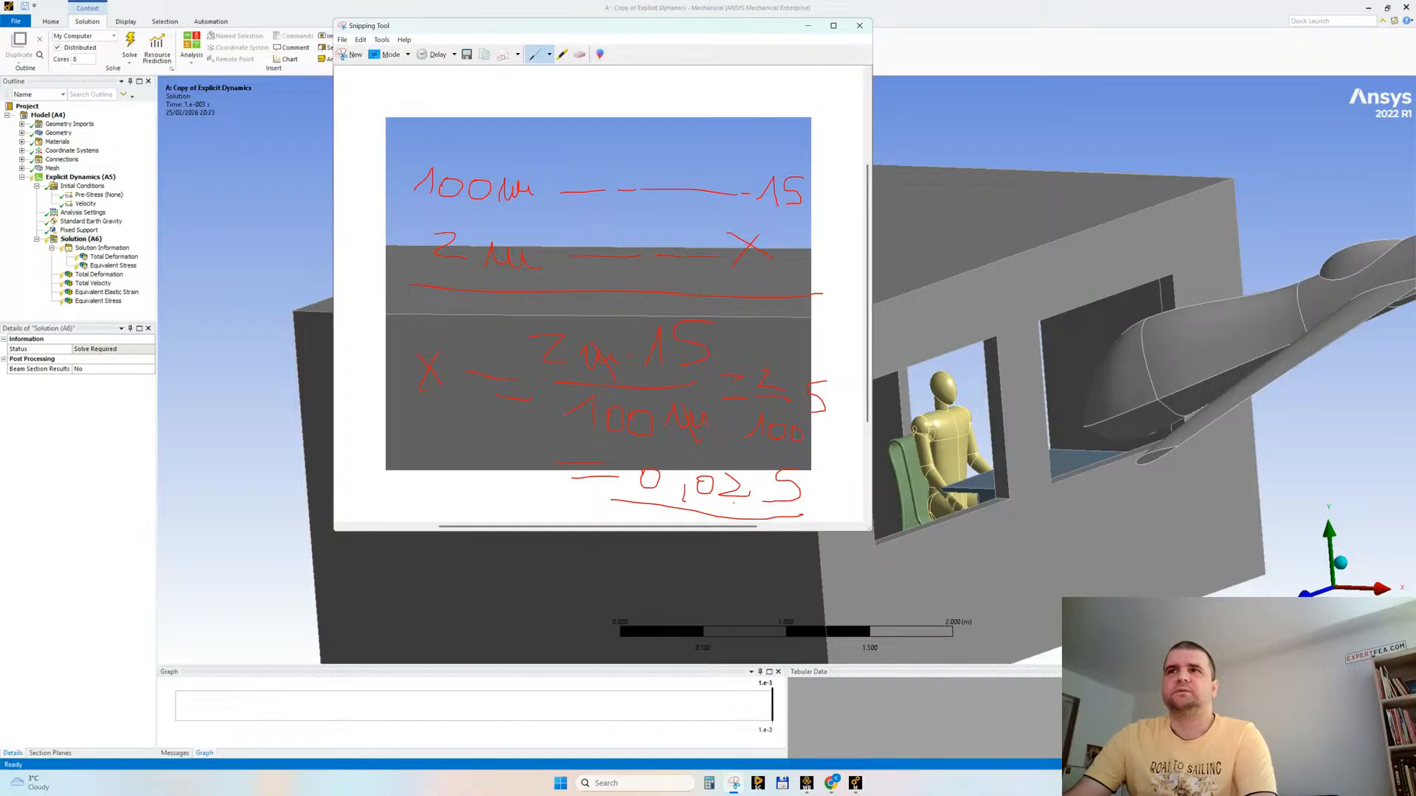
pyautogui.click(83, 212)
pyautogui.click(126, 399)
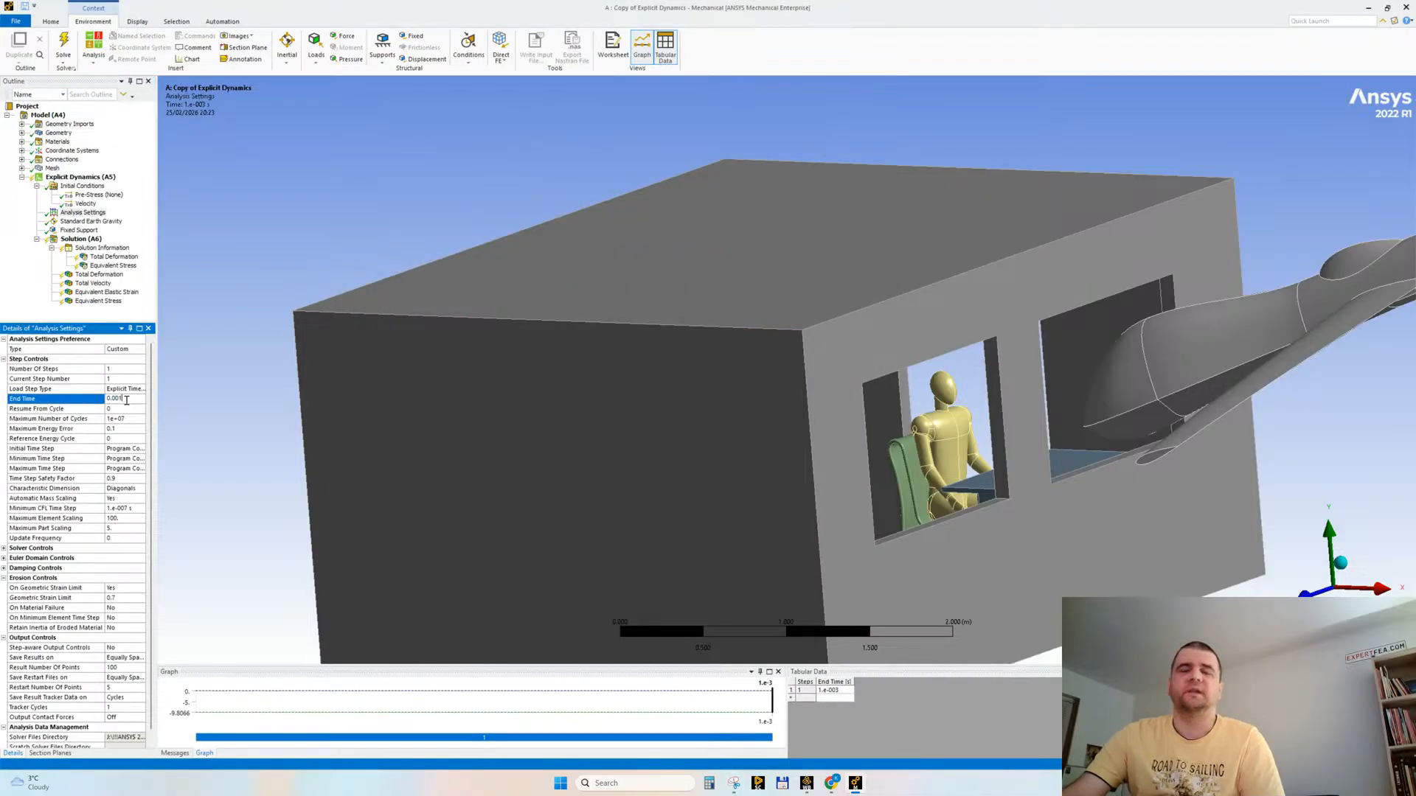
pyautogui.write('0.02')
pyautogui.press('Return')
pyautogui.click(24, 10)
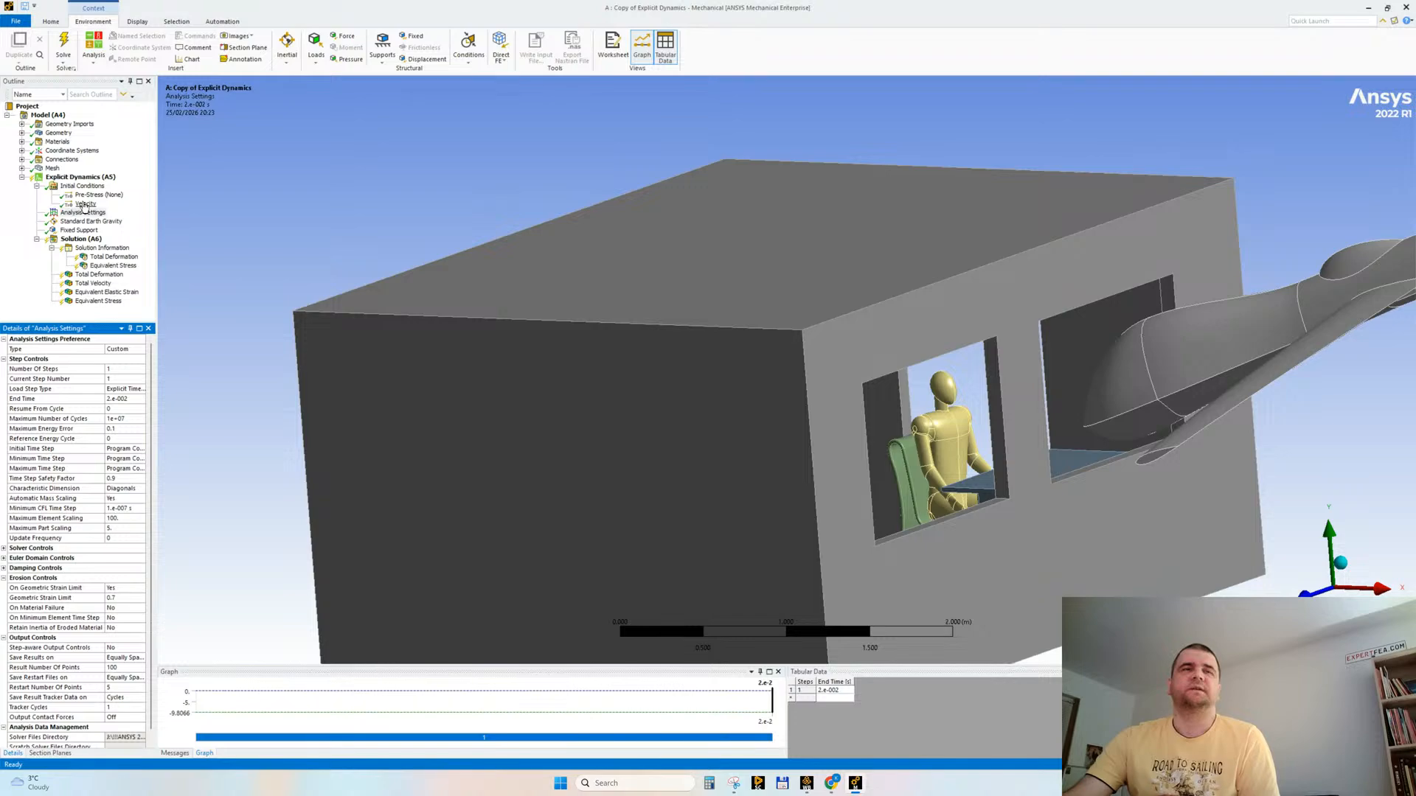
# Step: Try to solve the analysis with the solver output displayed, and clear the generated solution data
pyautogui.click(65, 44)
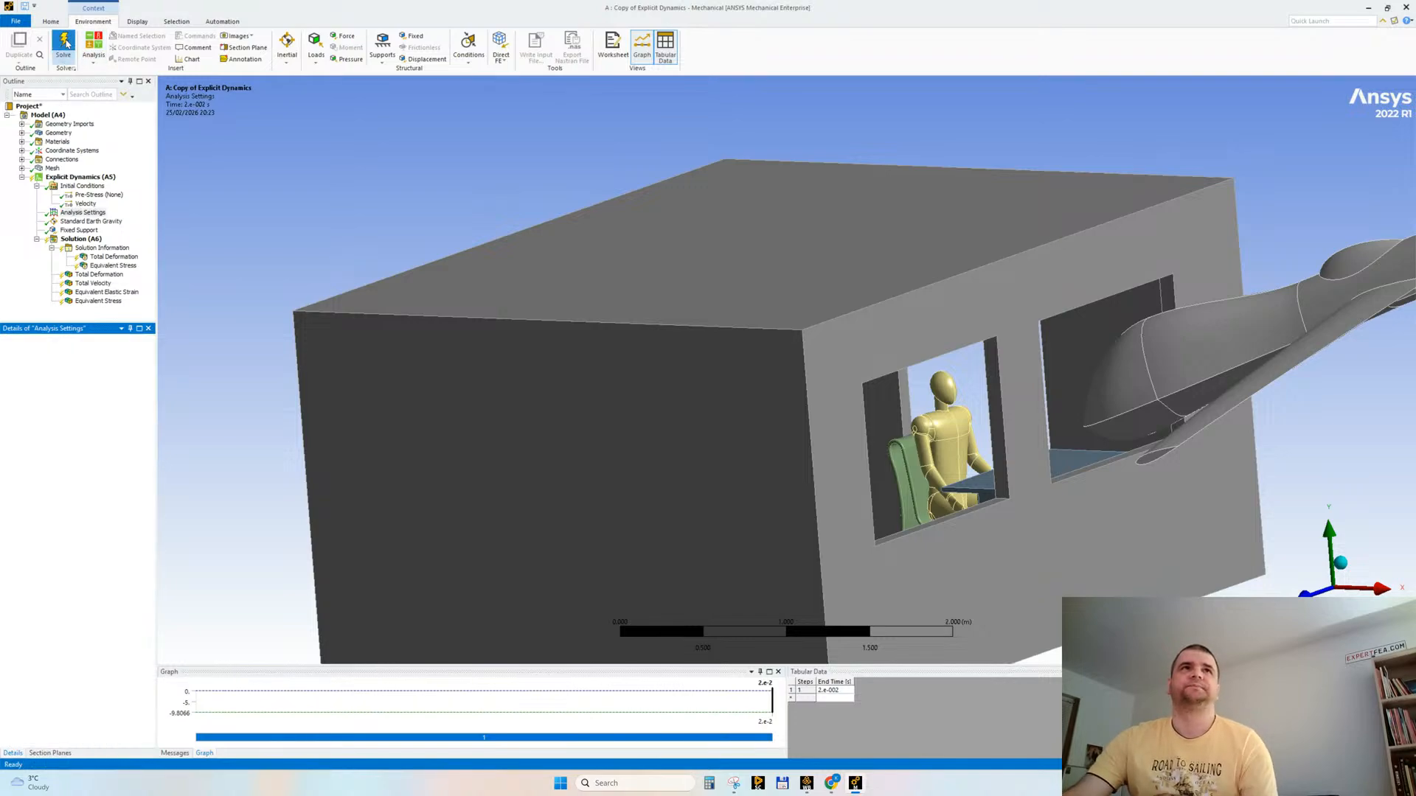
pyautogui.click(100, 249)
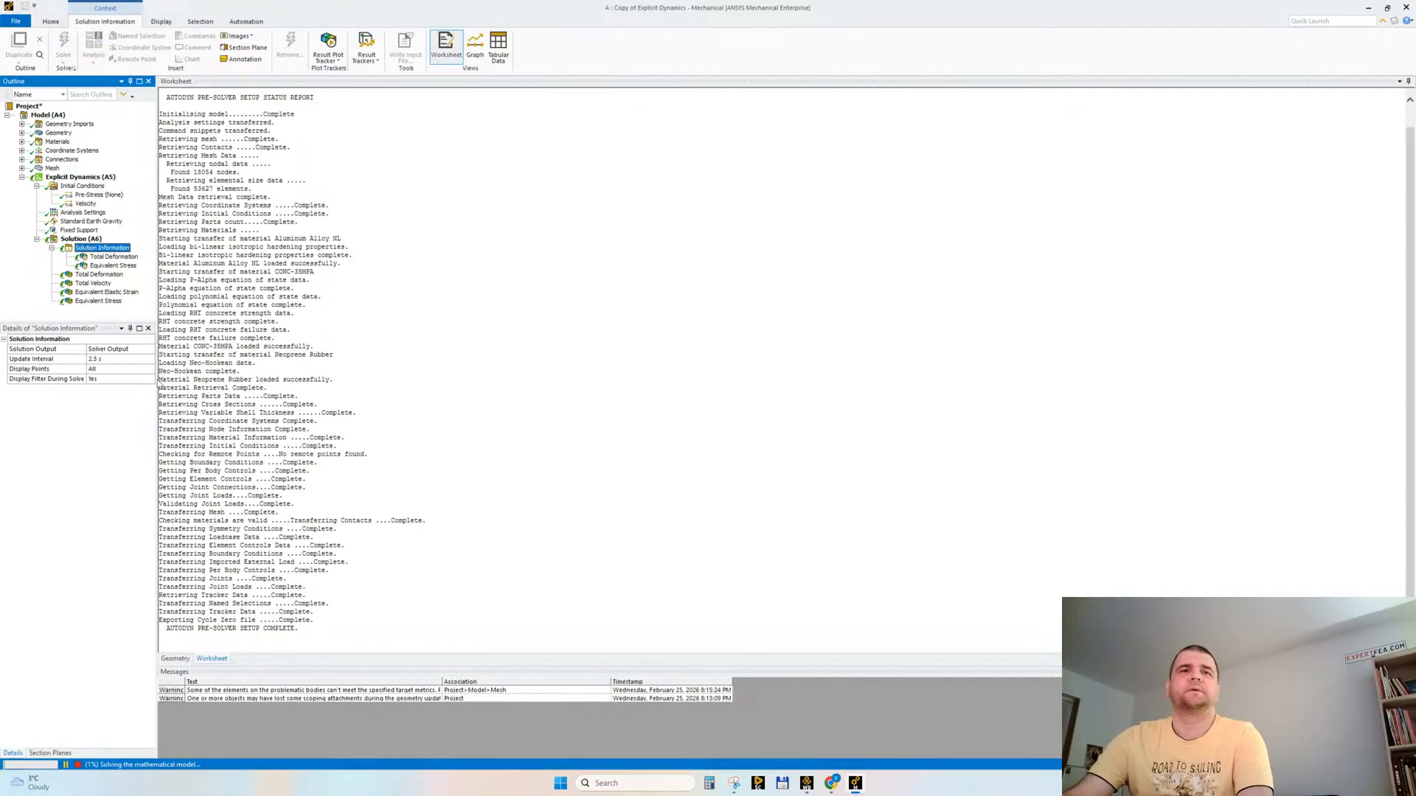
pyautogui.rightClick(79, 240)
pyautogui.click(123, 272)
pyautogui.press('Return')
# Step: Start the solve again, collapse the Initial Conditions branch and display the live solver output
pyautogui.click(129, 46)
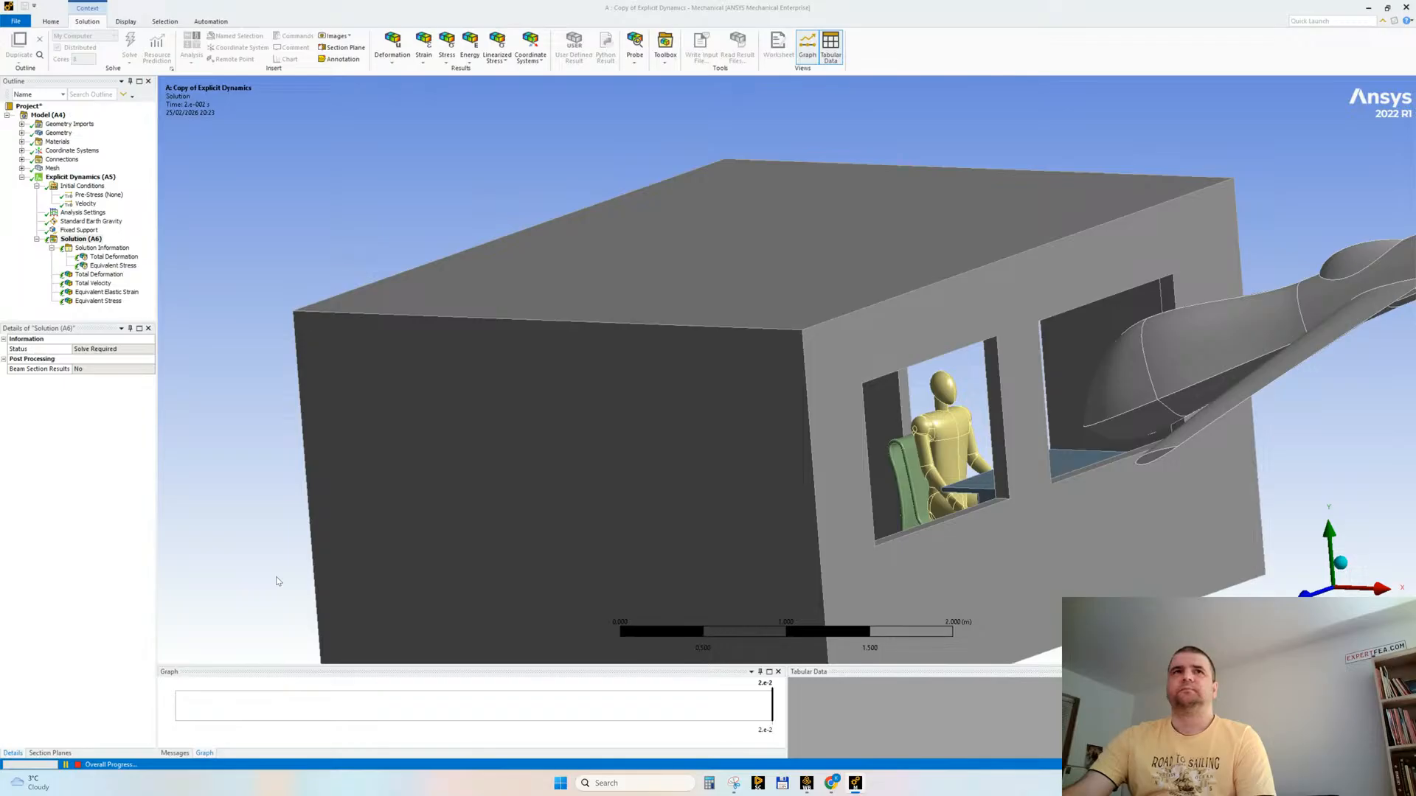
pyautogui.click(37, 186)
pyautogui.click(116, 231)
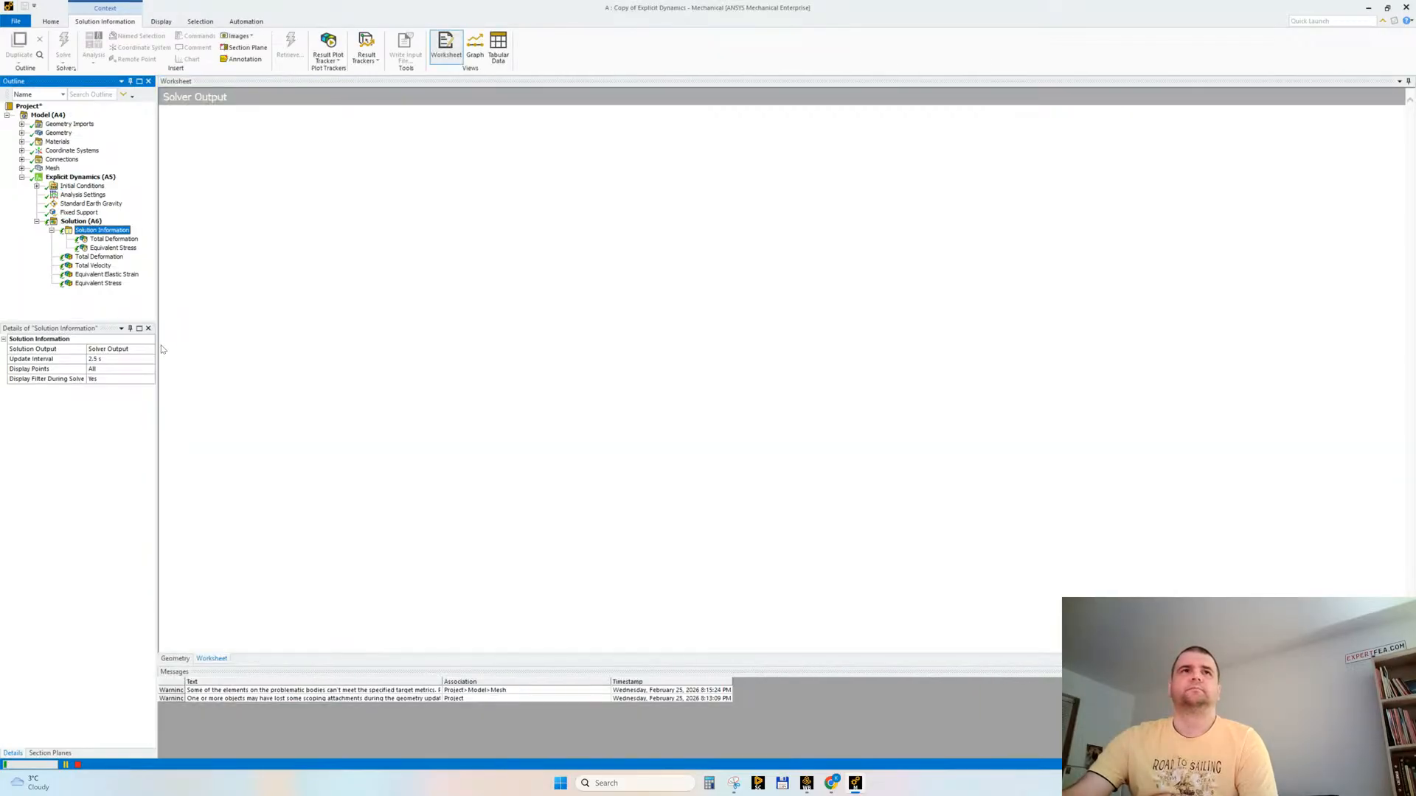
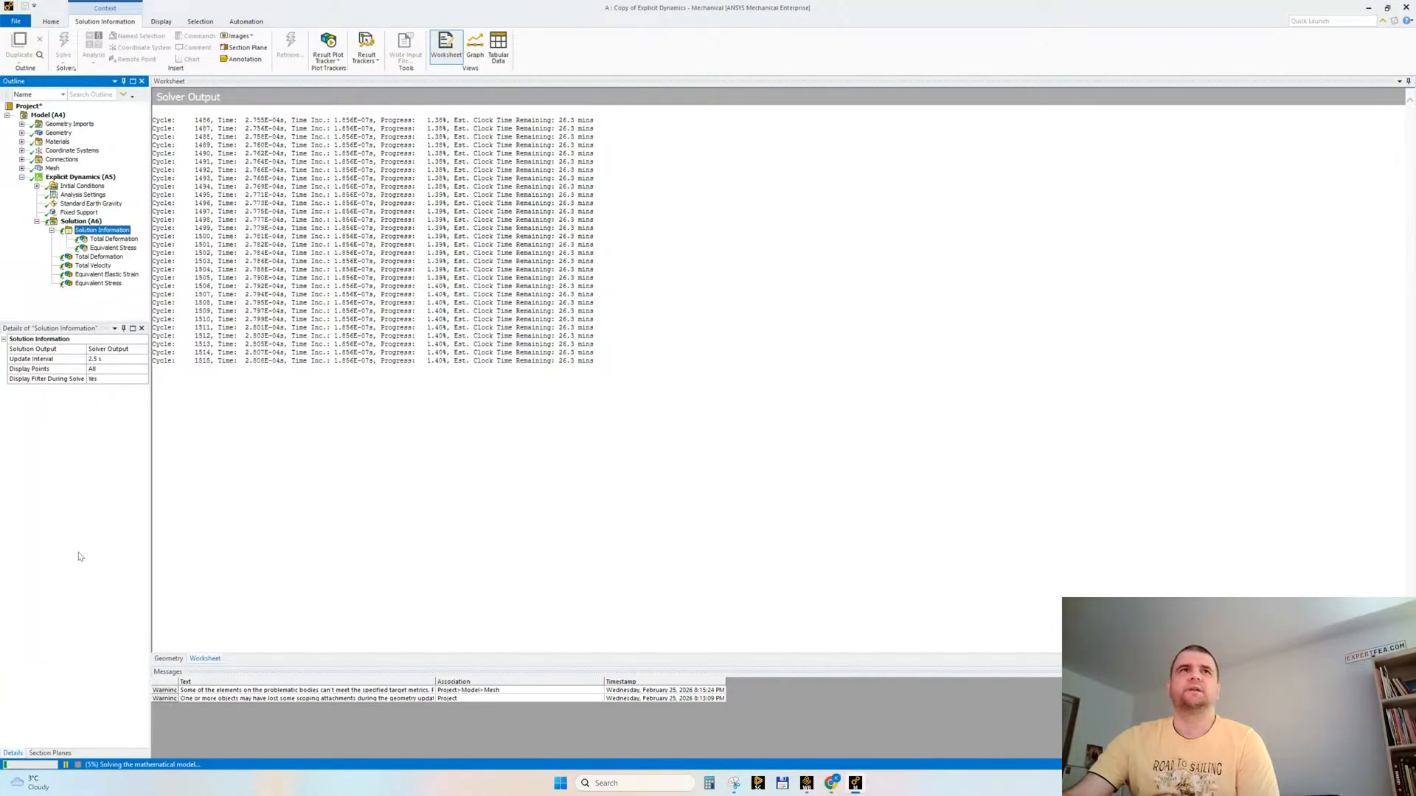
# Step: Stop the running solve and set the X Component of the drone's initial Velocity to -150 m/s
pyautogui.click(37, 186)
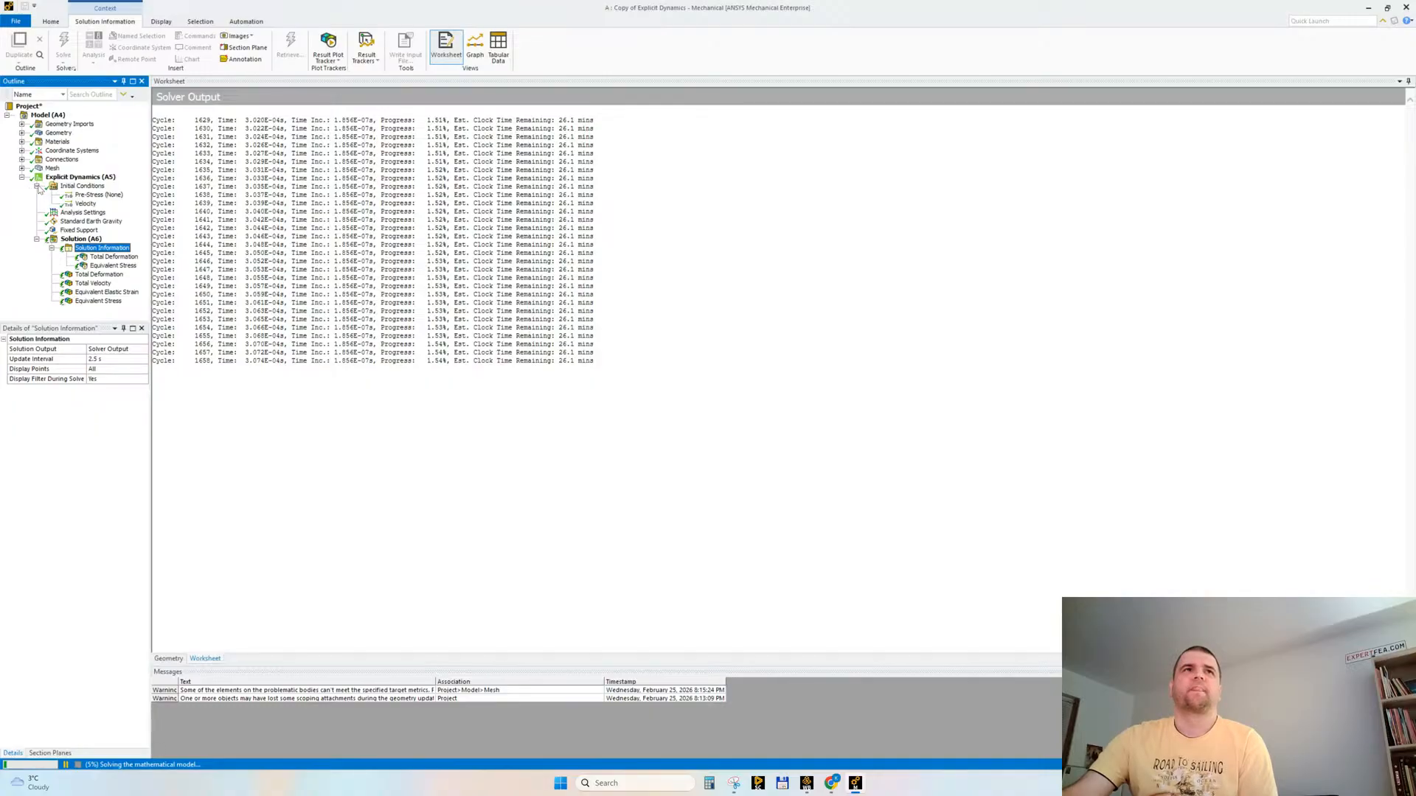
pyautogui.click(86, 204)
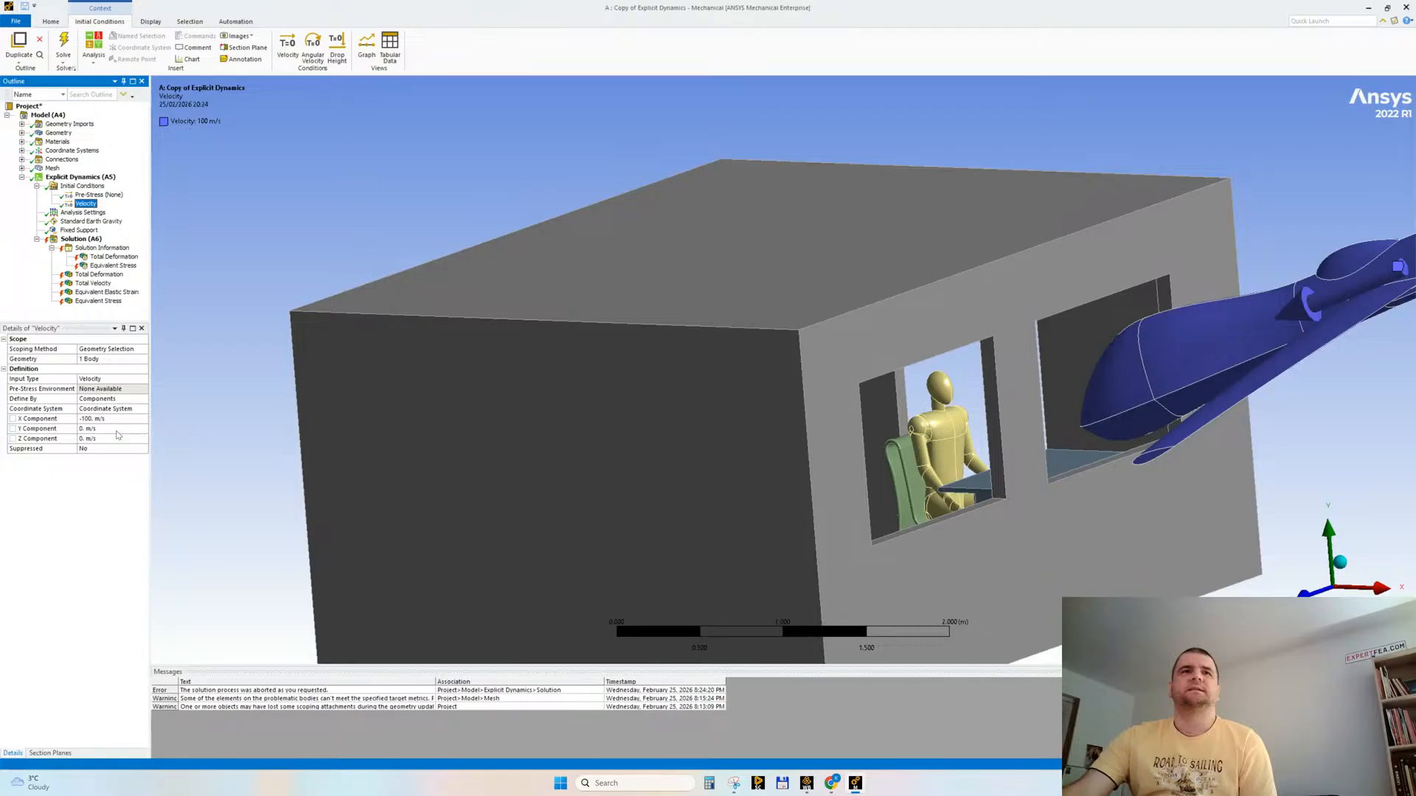
pyautogui.click(96, 419)
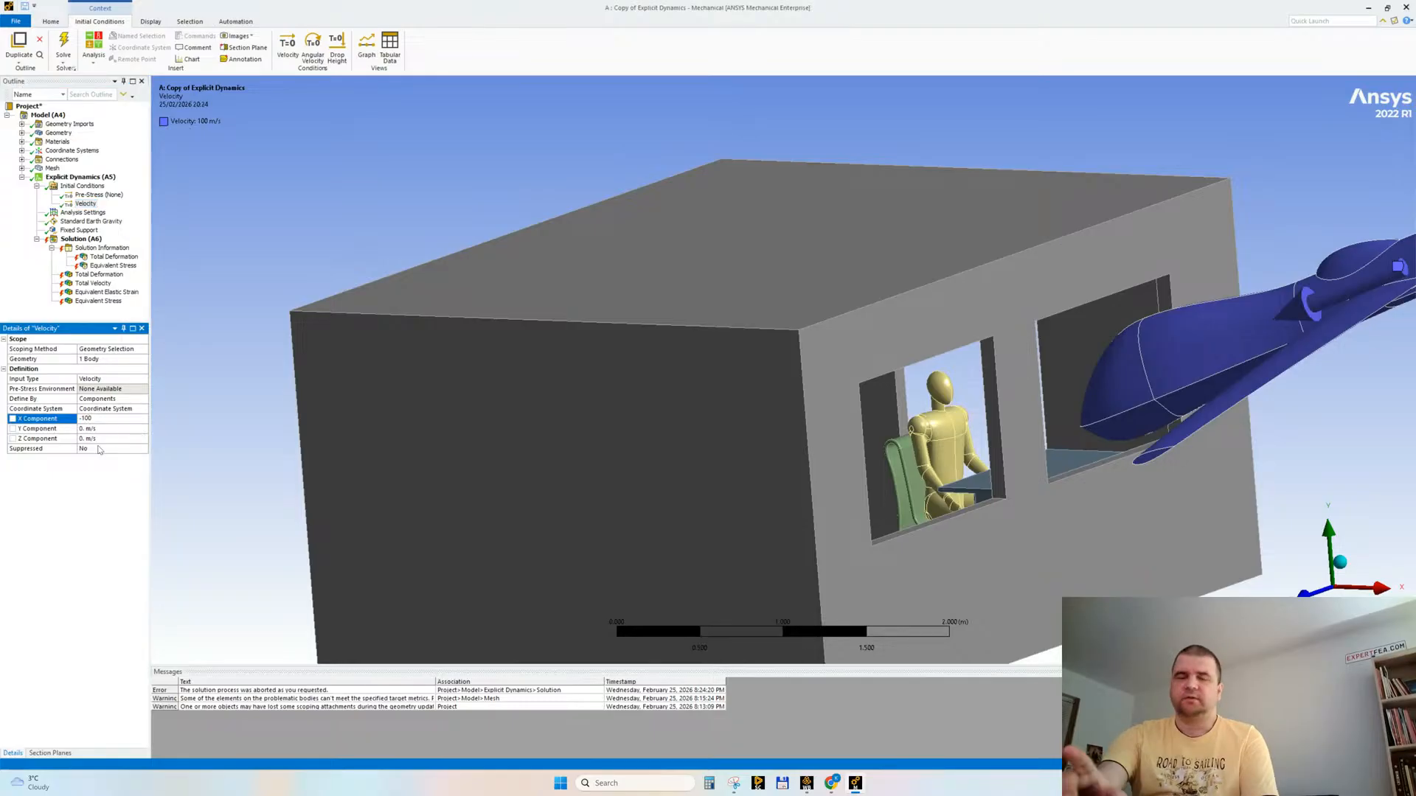
pyautogui.write('50')
pyautogui.press('Return')
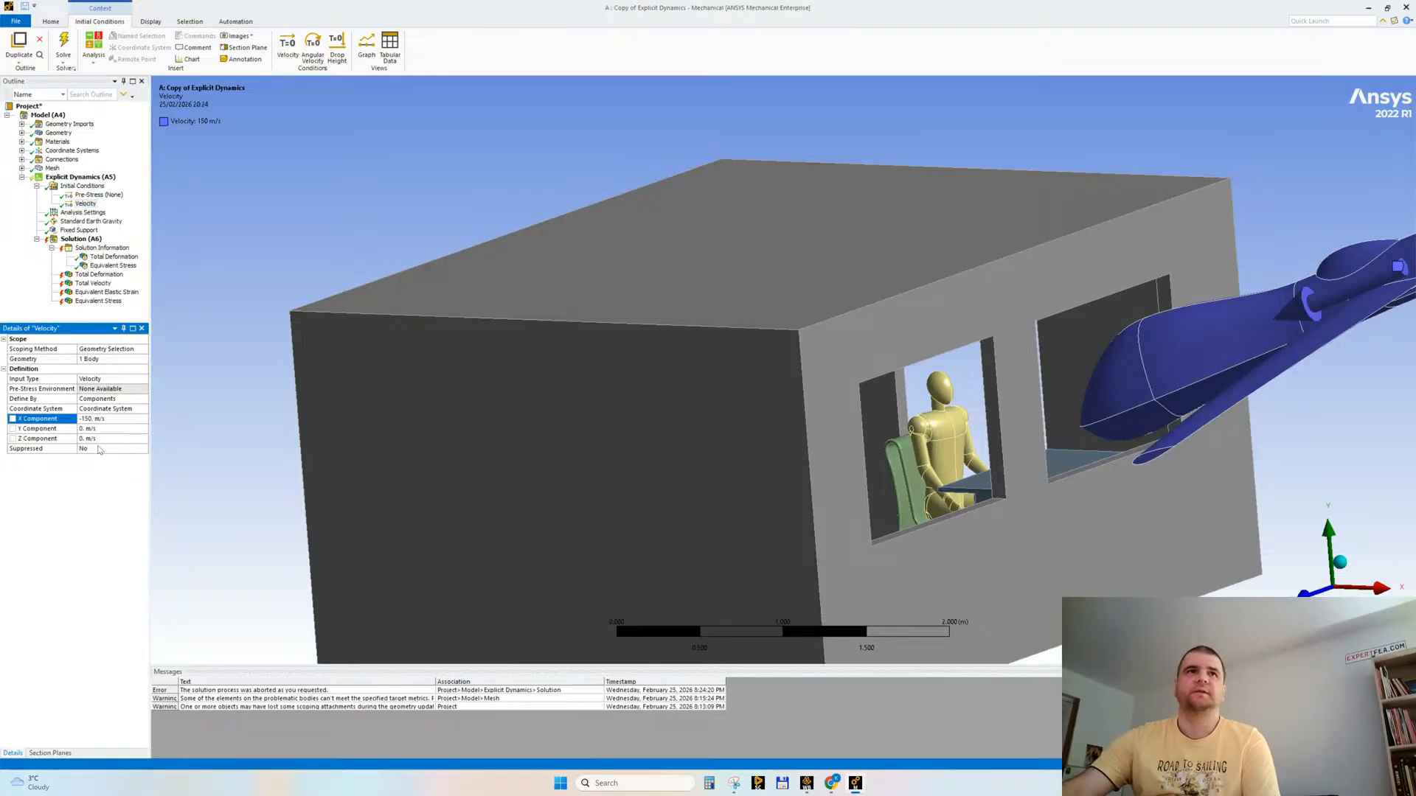
# Step: Set the analysis End Time to 0.012 s and clear the generated data of the solution
pyautogui.click(83, 212)
pyautogui.click(126, 399)
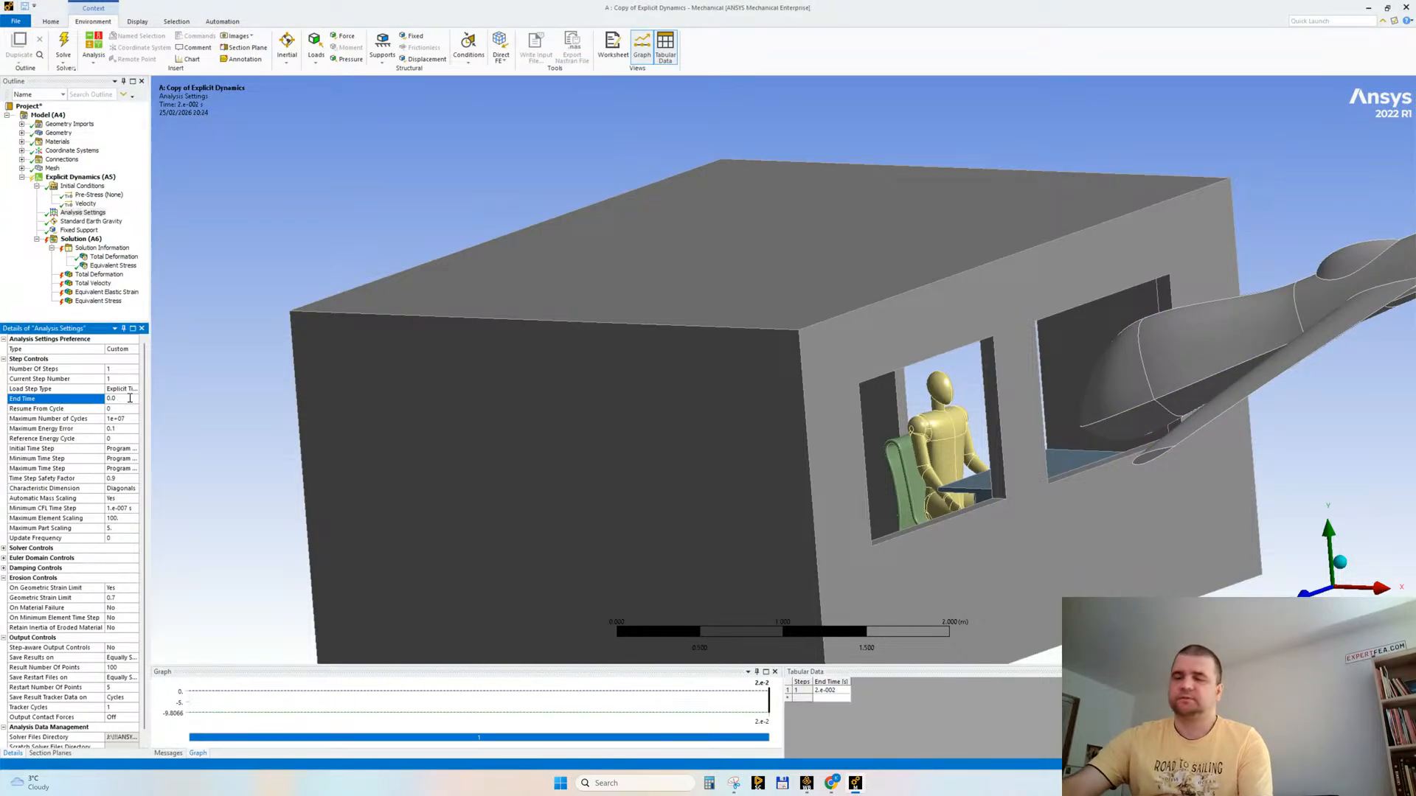
pyautogui.press('Return')
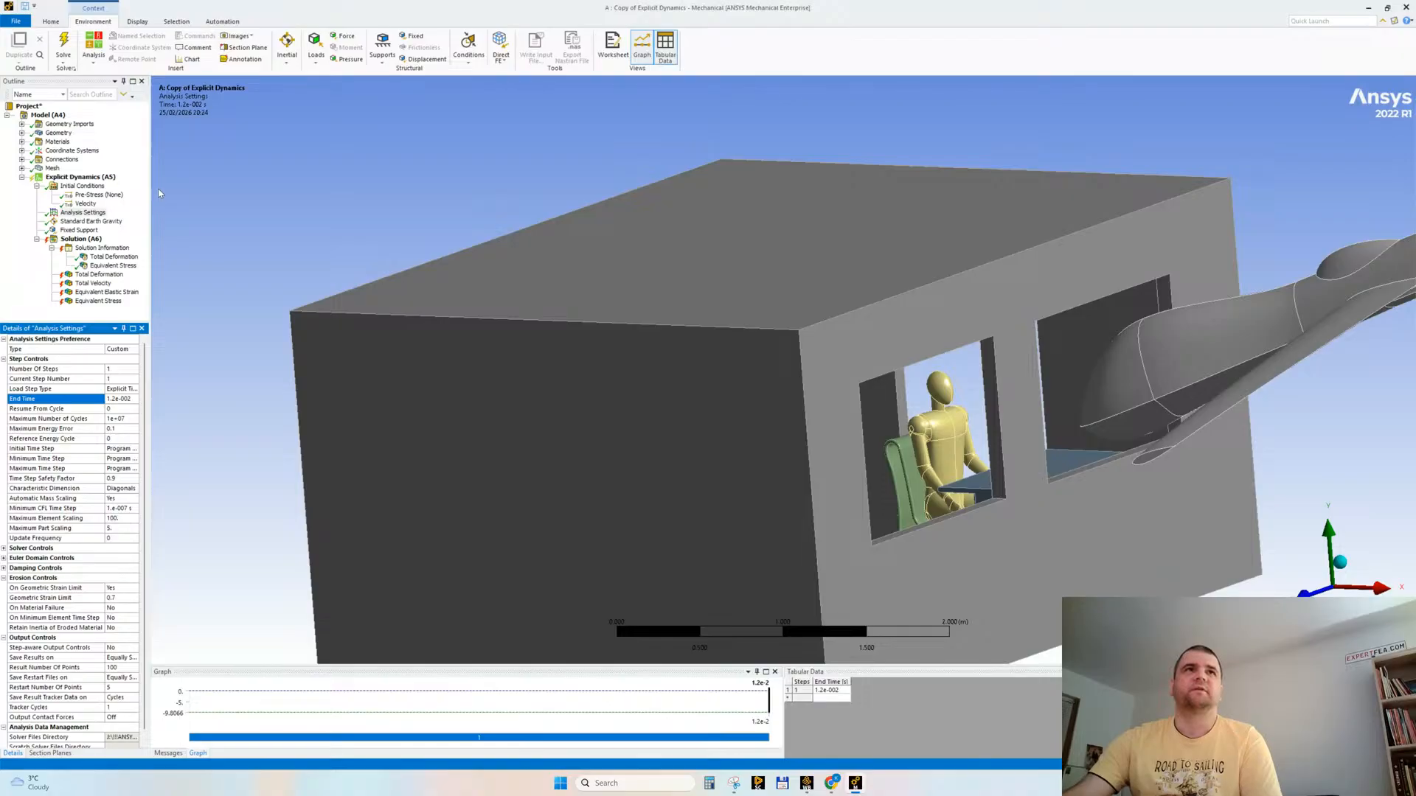
pyautogui.rightClick(74, 241)
pyautogui.click(118, 291)
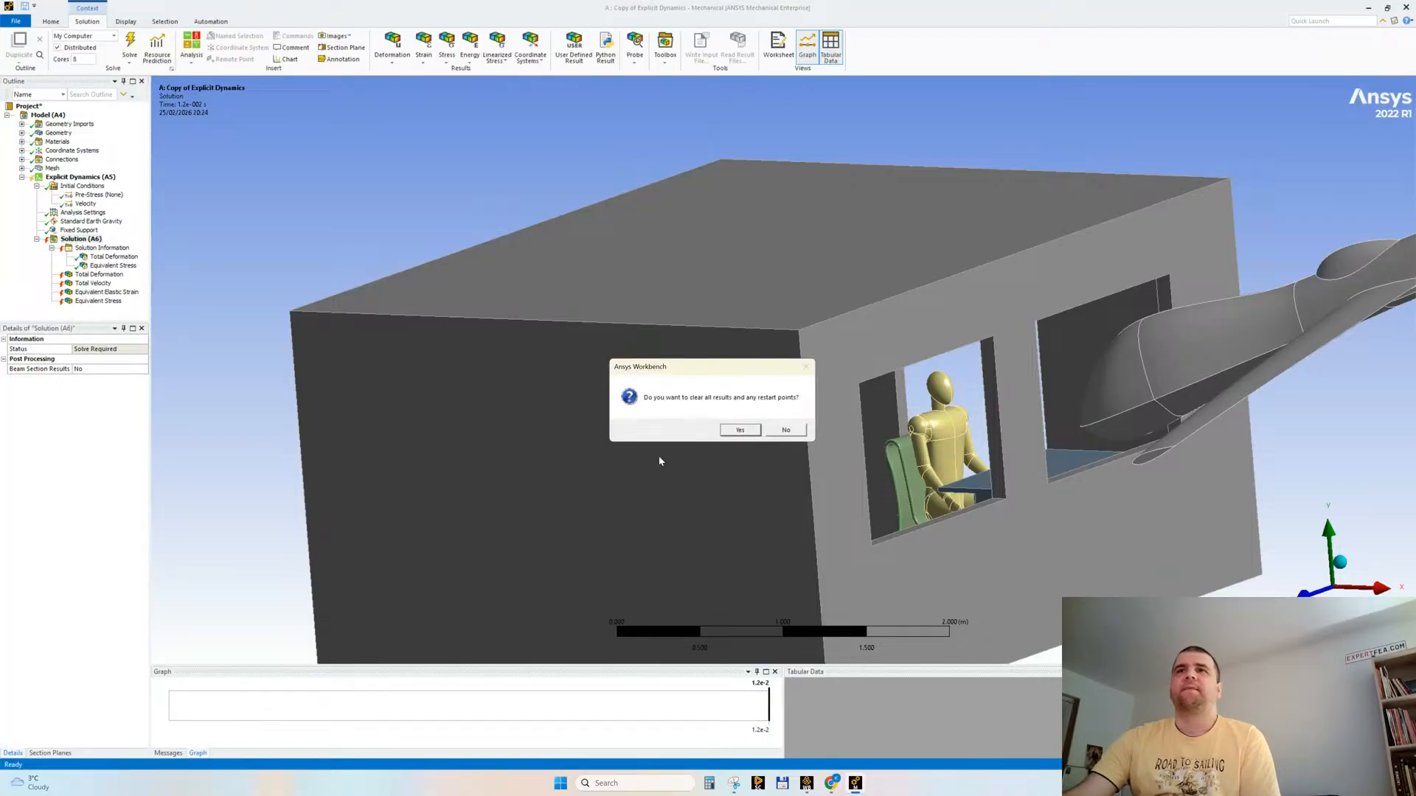
pyautogui.click(740, 430)
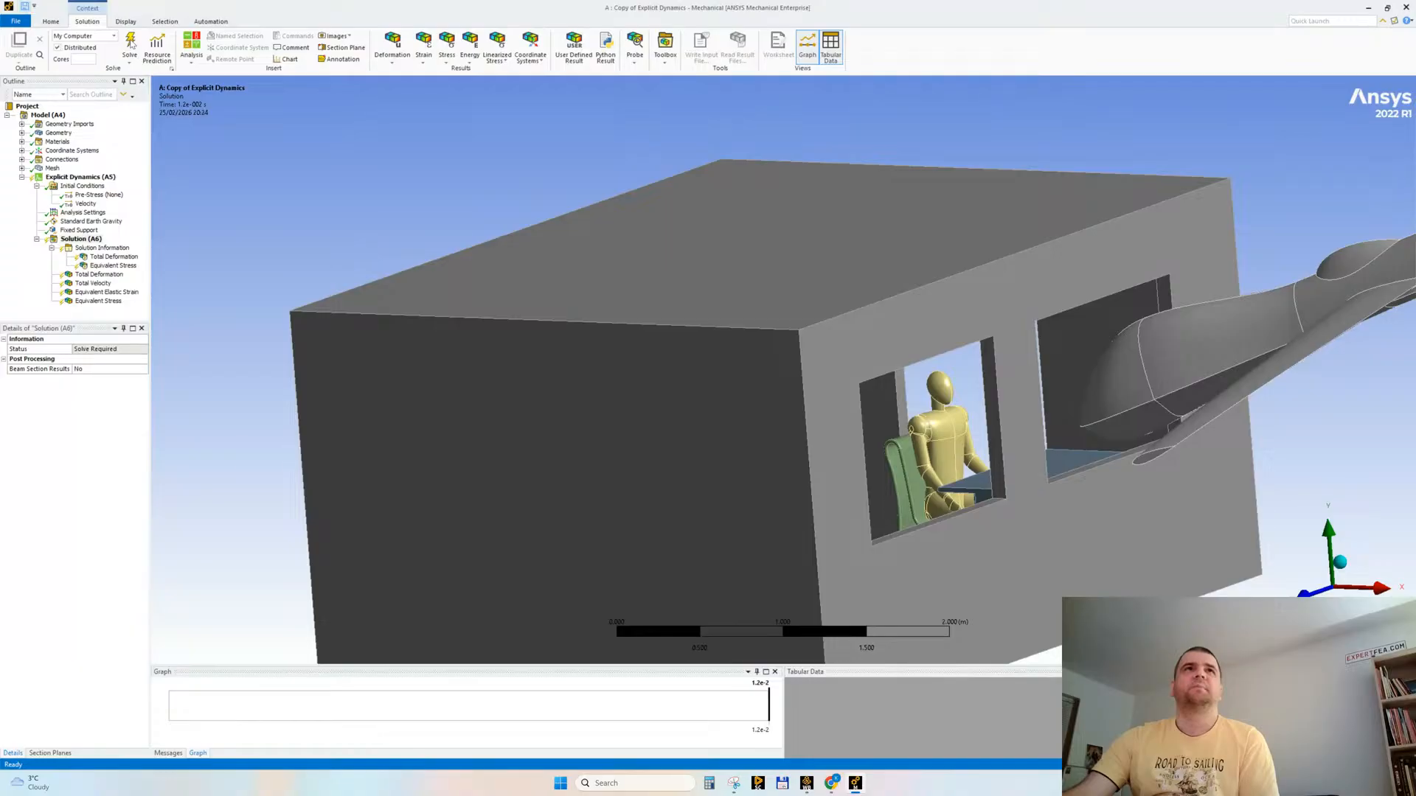
# Step: Try to solve the analysis, collapse the Initial Conditions branch and clear the generated solution data
pyautogui.click(130, 43)
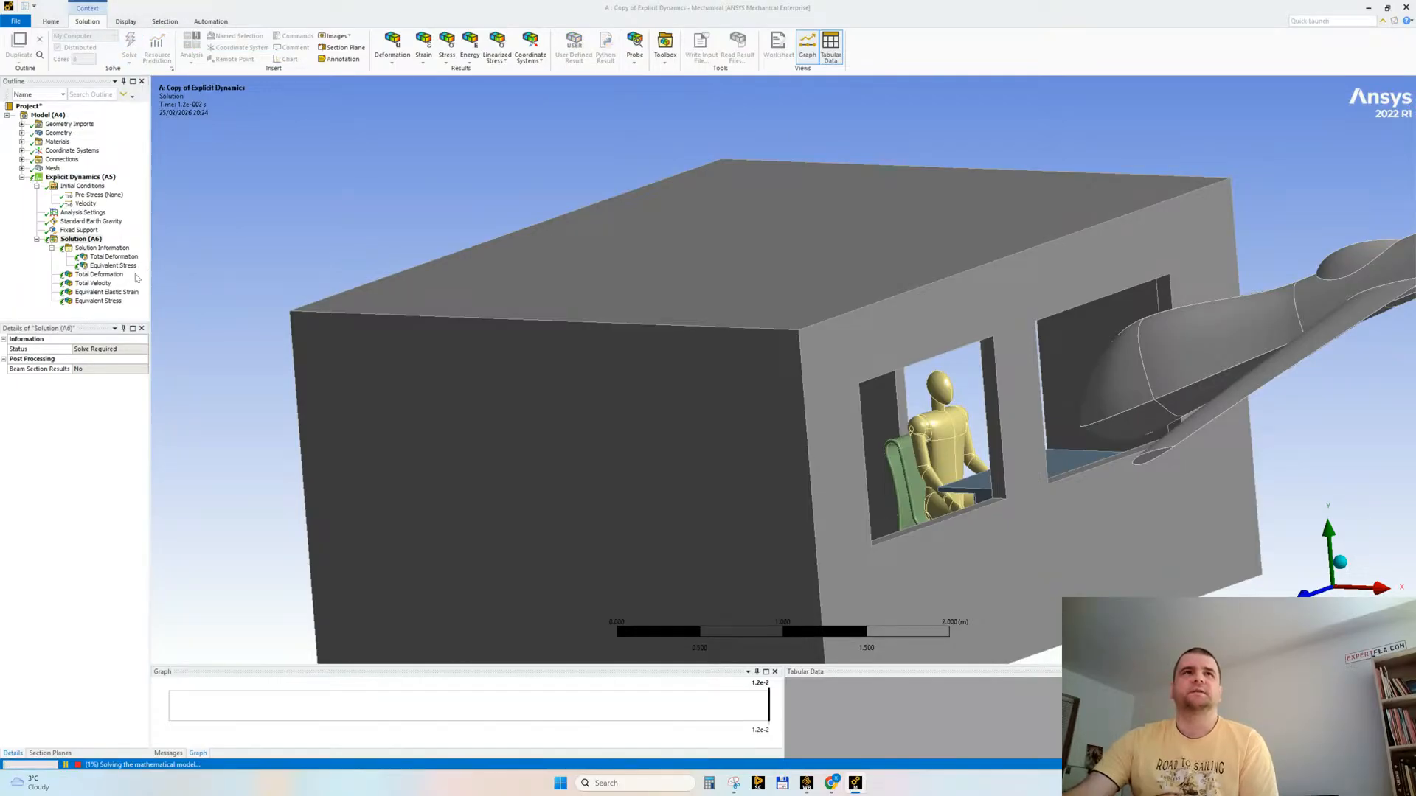
pyautogui.click(37, 187)
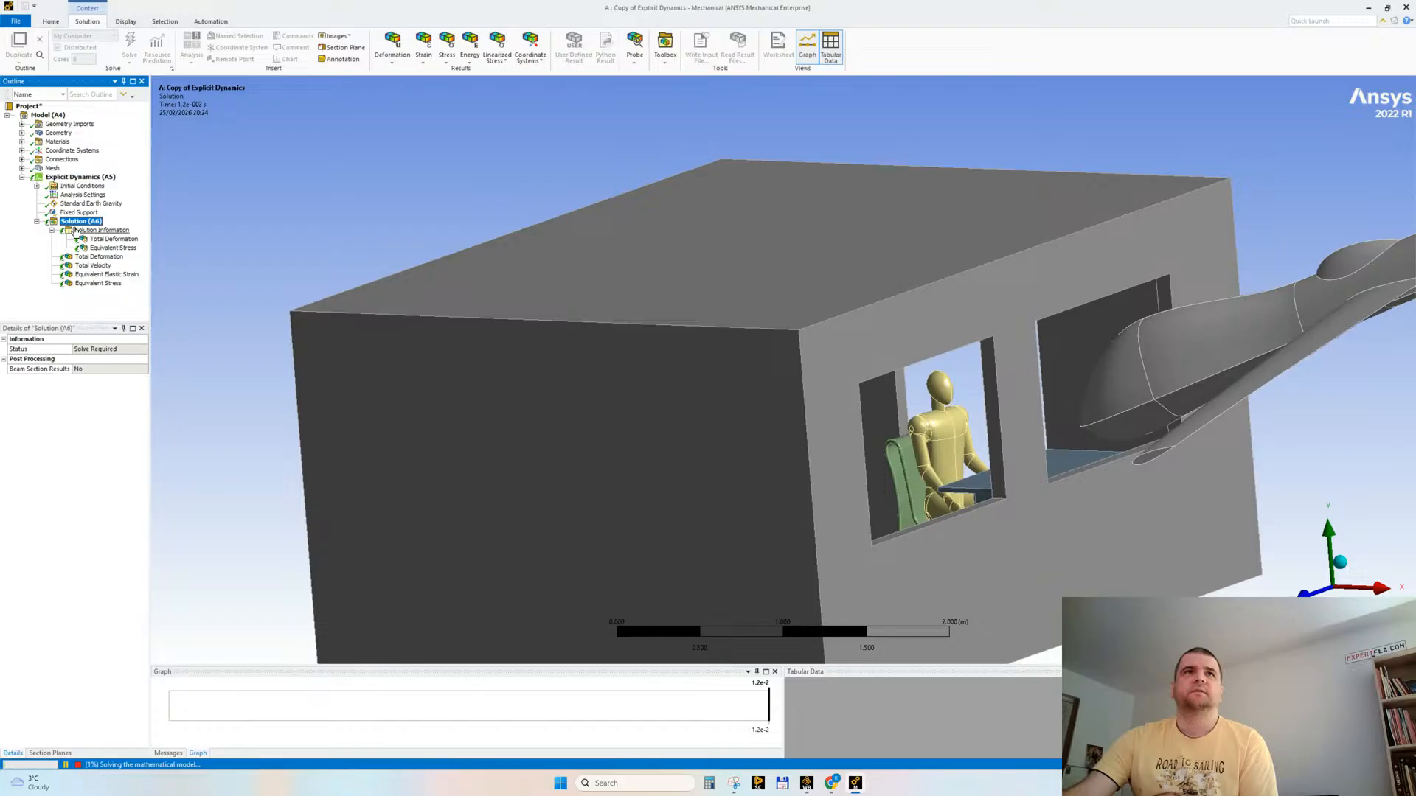
pyautogui.rightClick(77, 221)
pyautogui.click(116, 256)
pyautogui.press('Return')
# Step: Start the solve again and display the live solver output of Solution Information
pyautogui.click(129, 45)
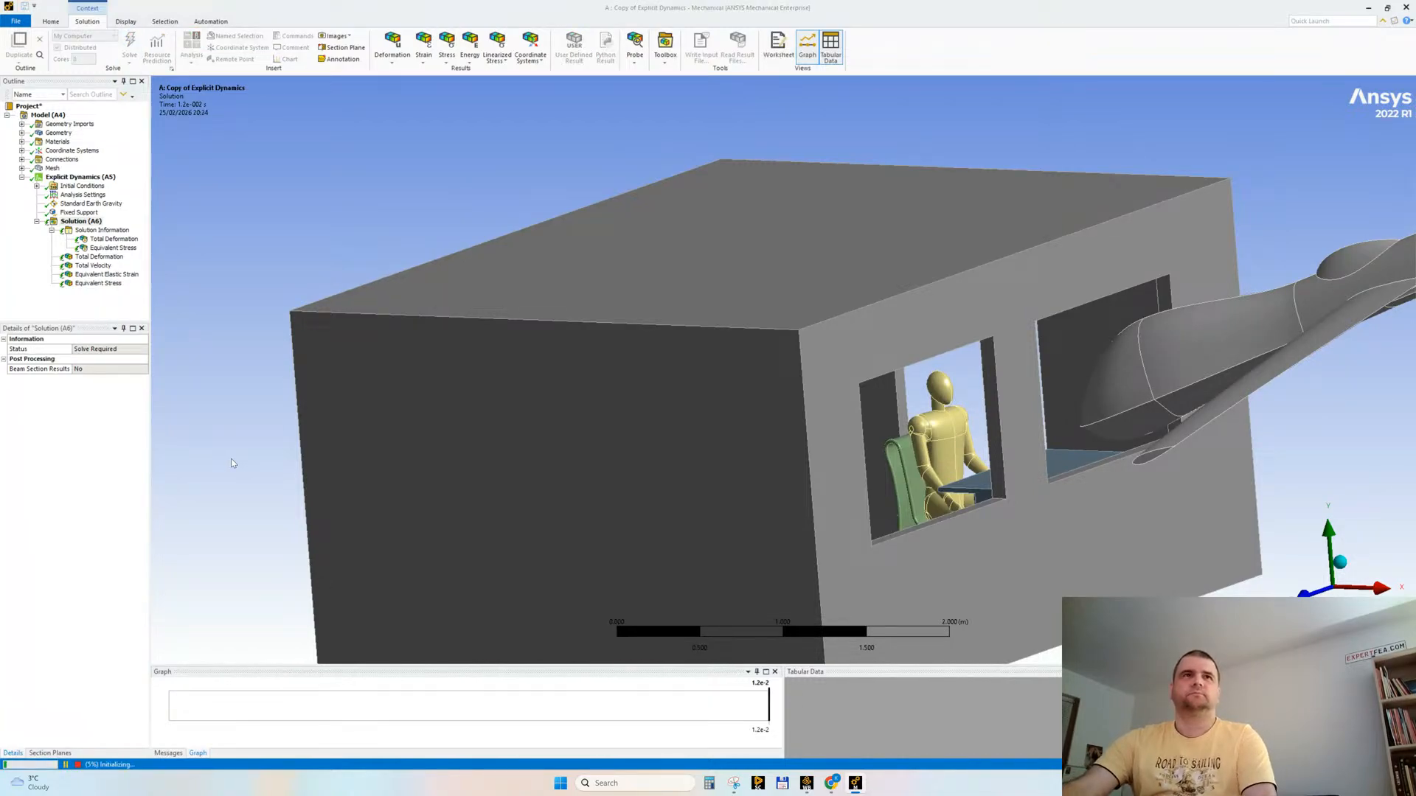
pyautogui.click(118, 230)
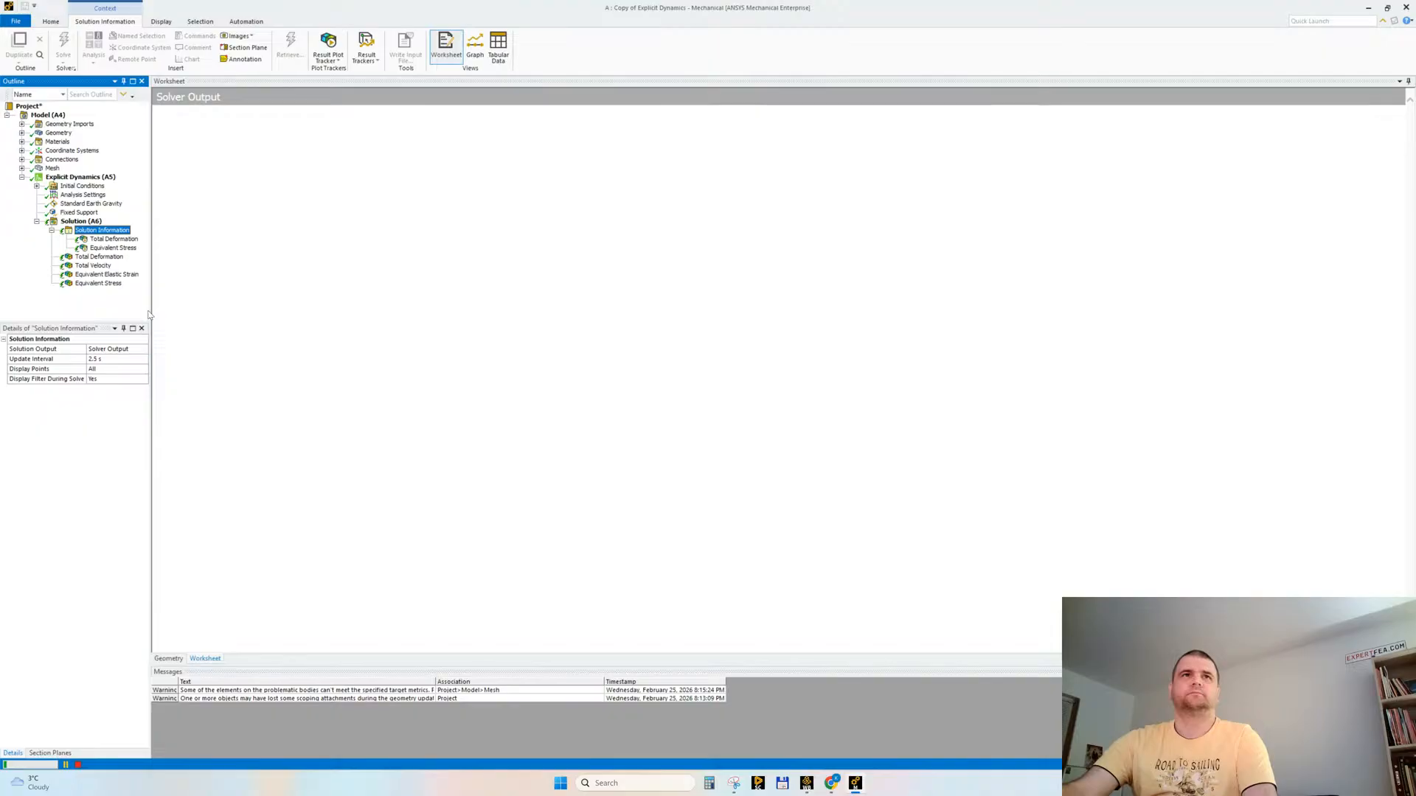
pyautogui.moveTo(149, 309); pyautogui.dragTo(146, 309)
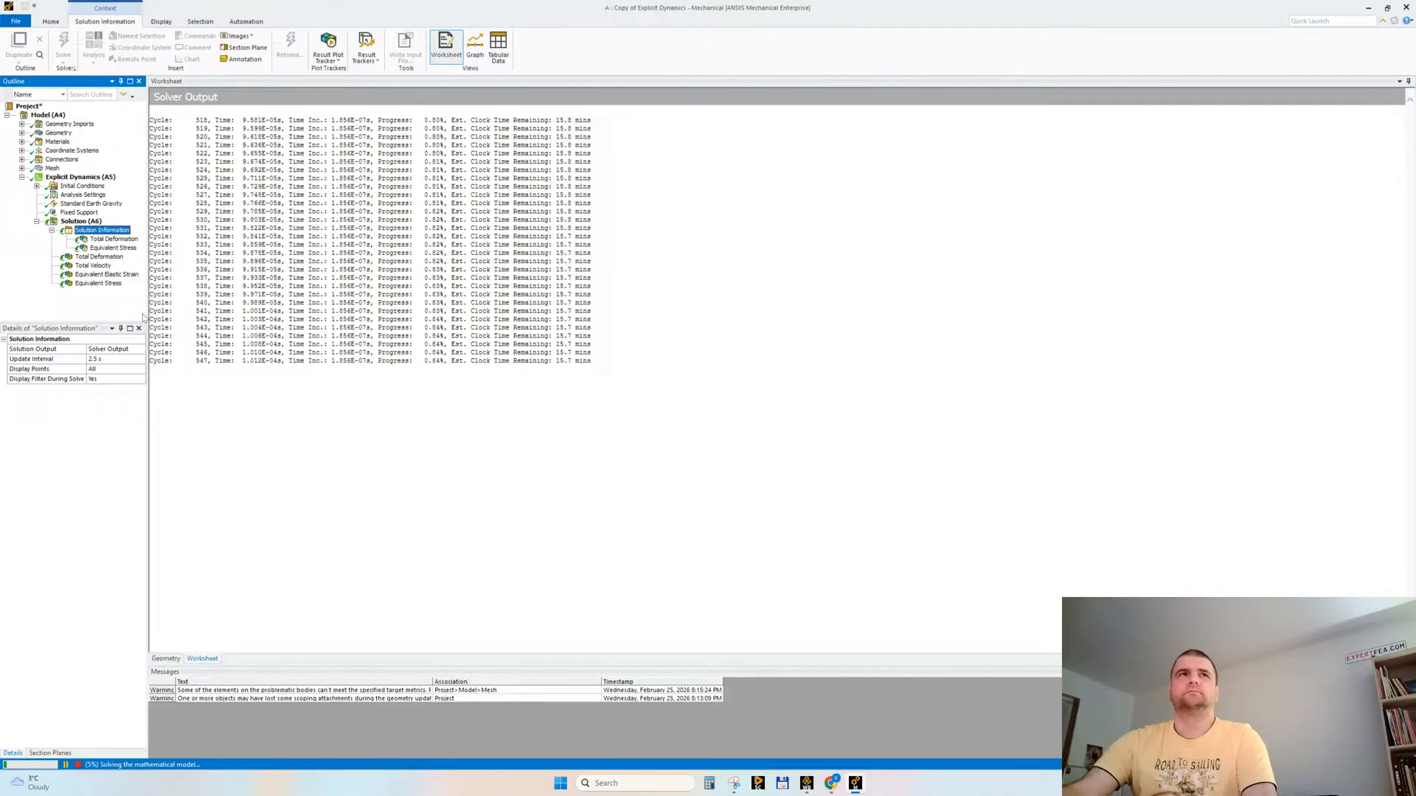
# Step: Review the Analysis Settings and the drone's initial Velocity definition while the solve runs
pyautogui.click(54, 196)
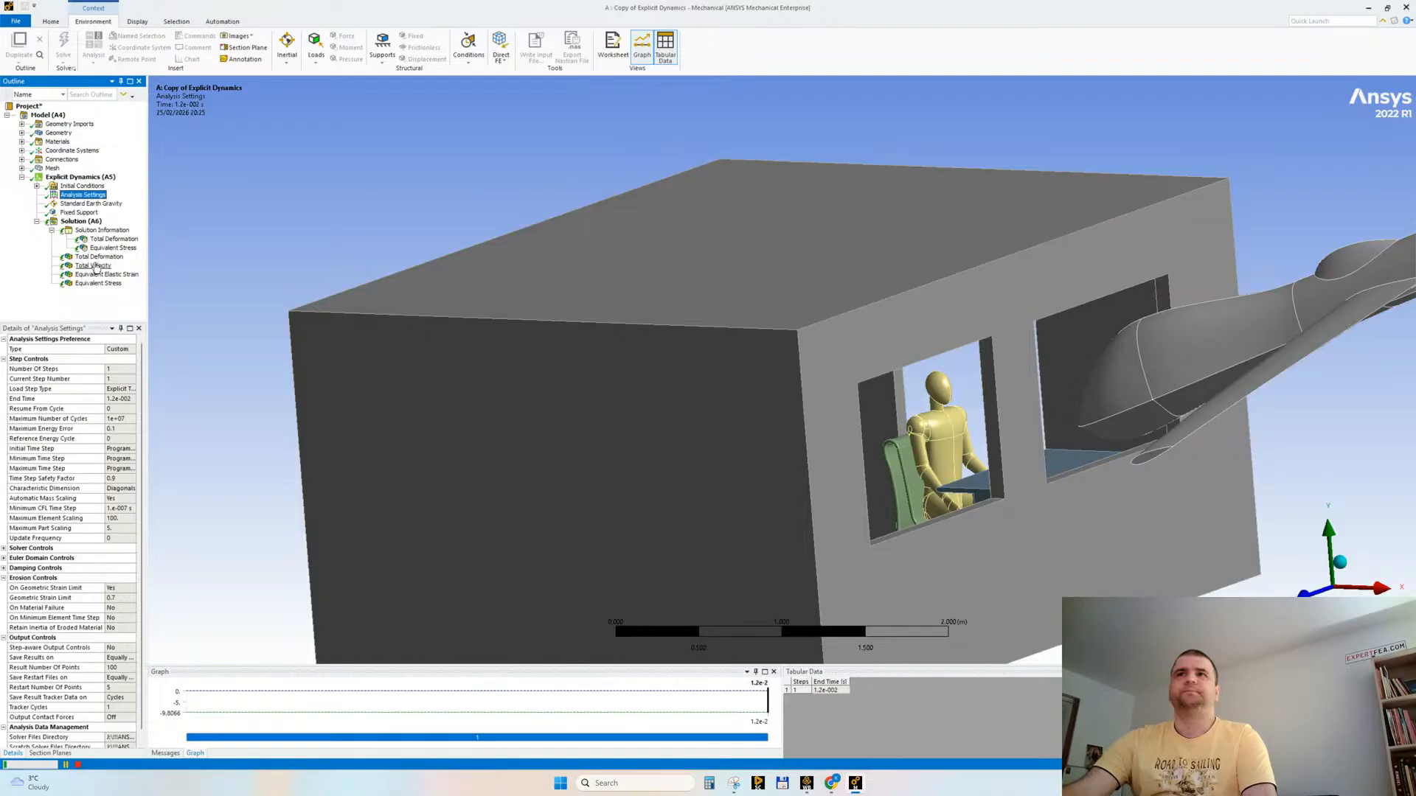
pyautogui.click(36, 186)
pyautogui.click(86, 204)
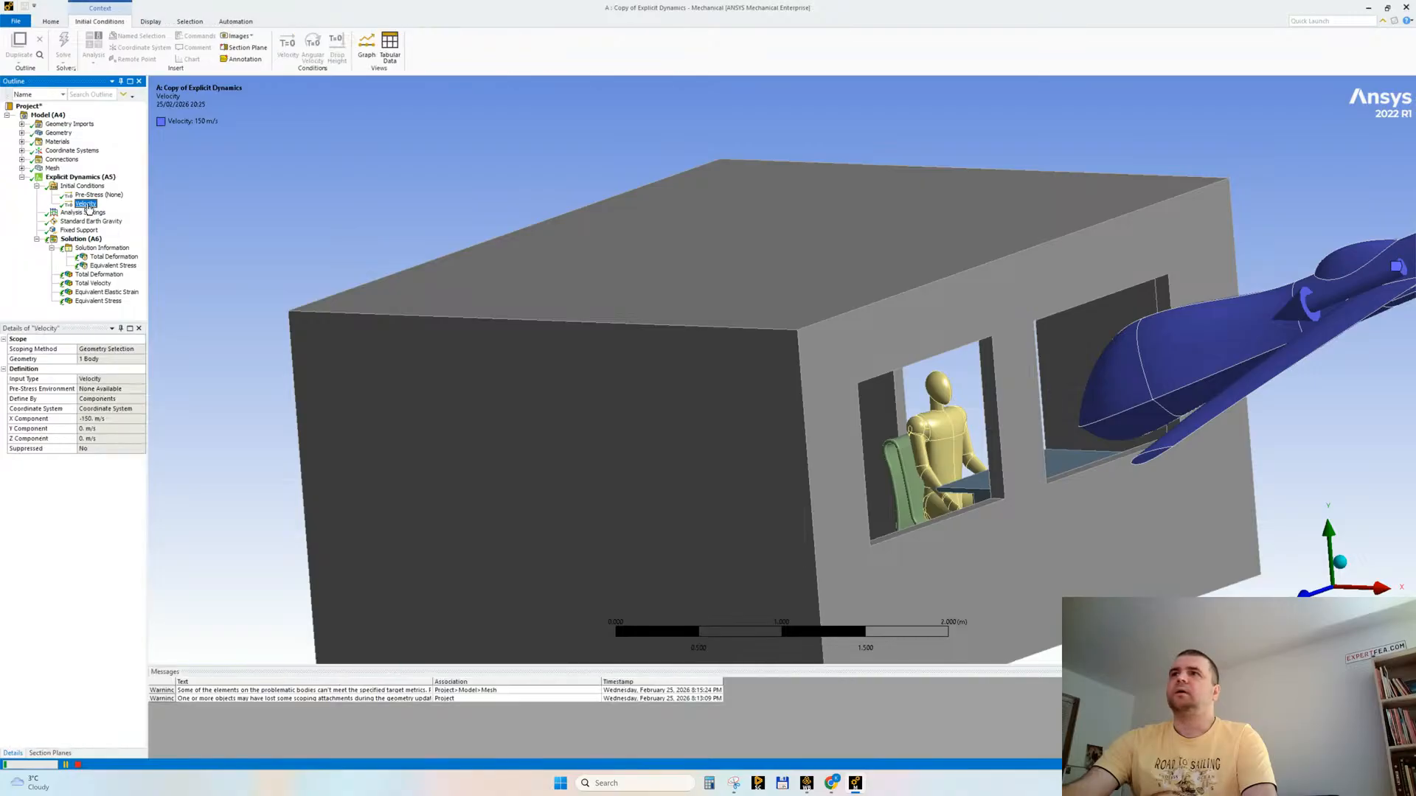
# Step: In a view along the Y axis, cut the model with a section plane drawn across the room near its side wall
pyautogui.moveTo(705, 309); pyautogui.dragTo(732, 305, button='middle')
pyautogui.moveTo(740, 305); pyautogui.dragTo(759, 304)
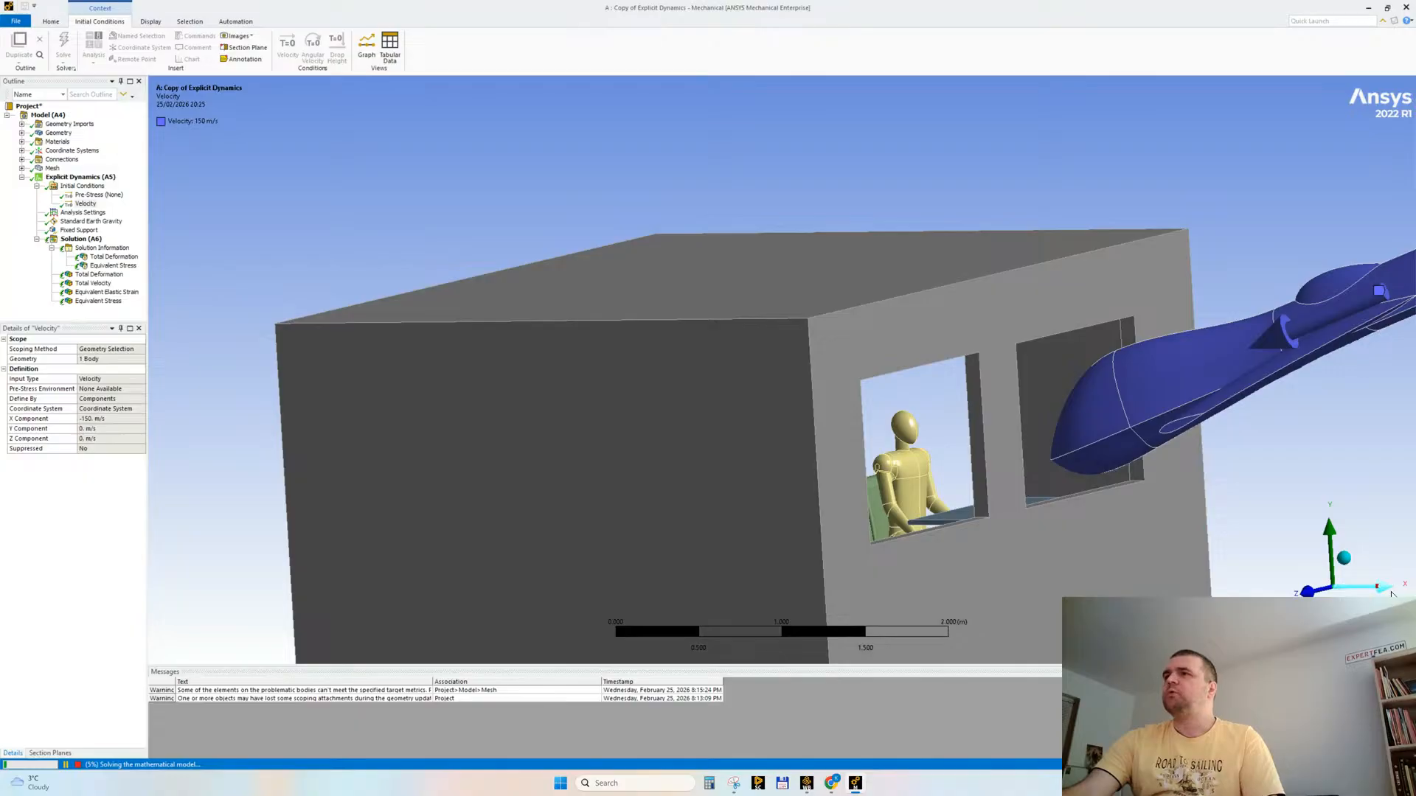
pyautogui.click(1333, 531)
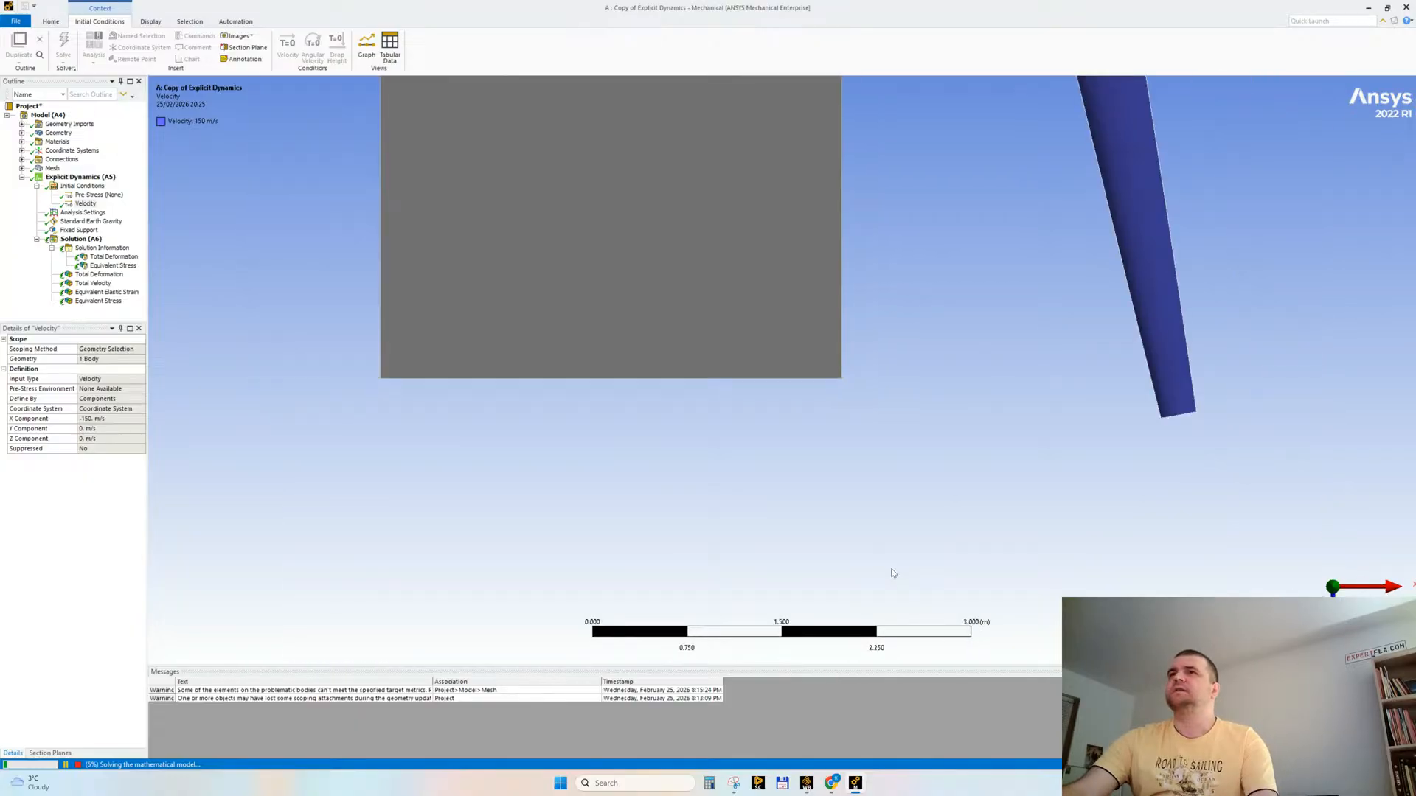
pyautogui.keyDown('ctrl'); pyautogui.moveTo(790, 372); pyautogui.dragTo(777, 512, button='middle'); pyautogui.keyUp('ctrl')
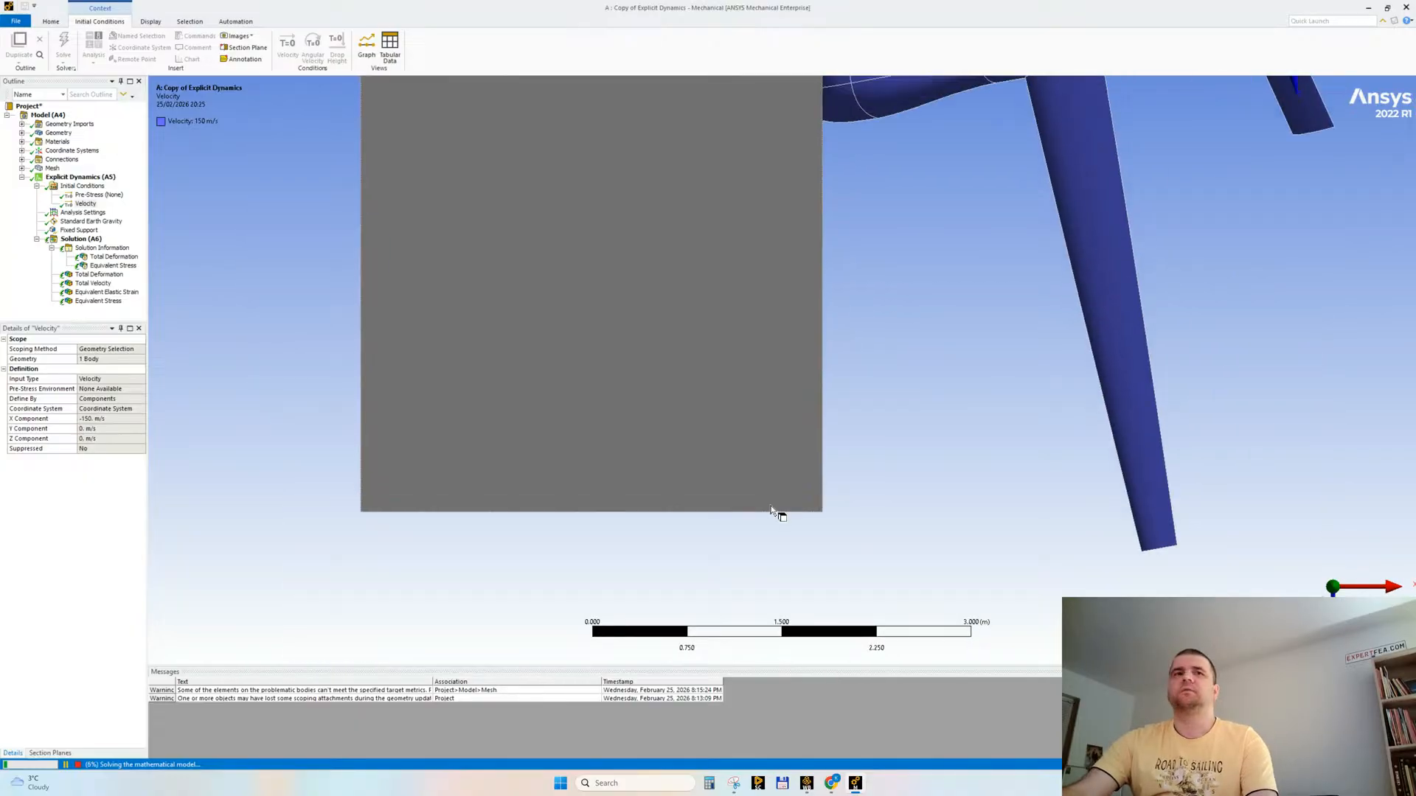
pyautogui.click(50, 753)
pyautogui.moveTo(290, 478); pyautogui.dragTo(879, 478)
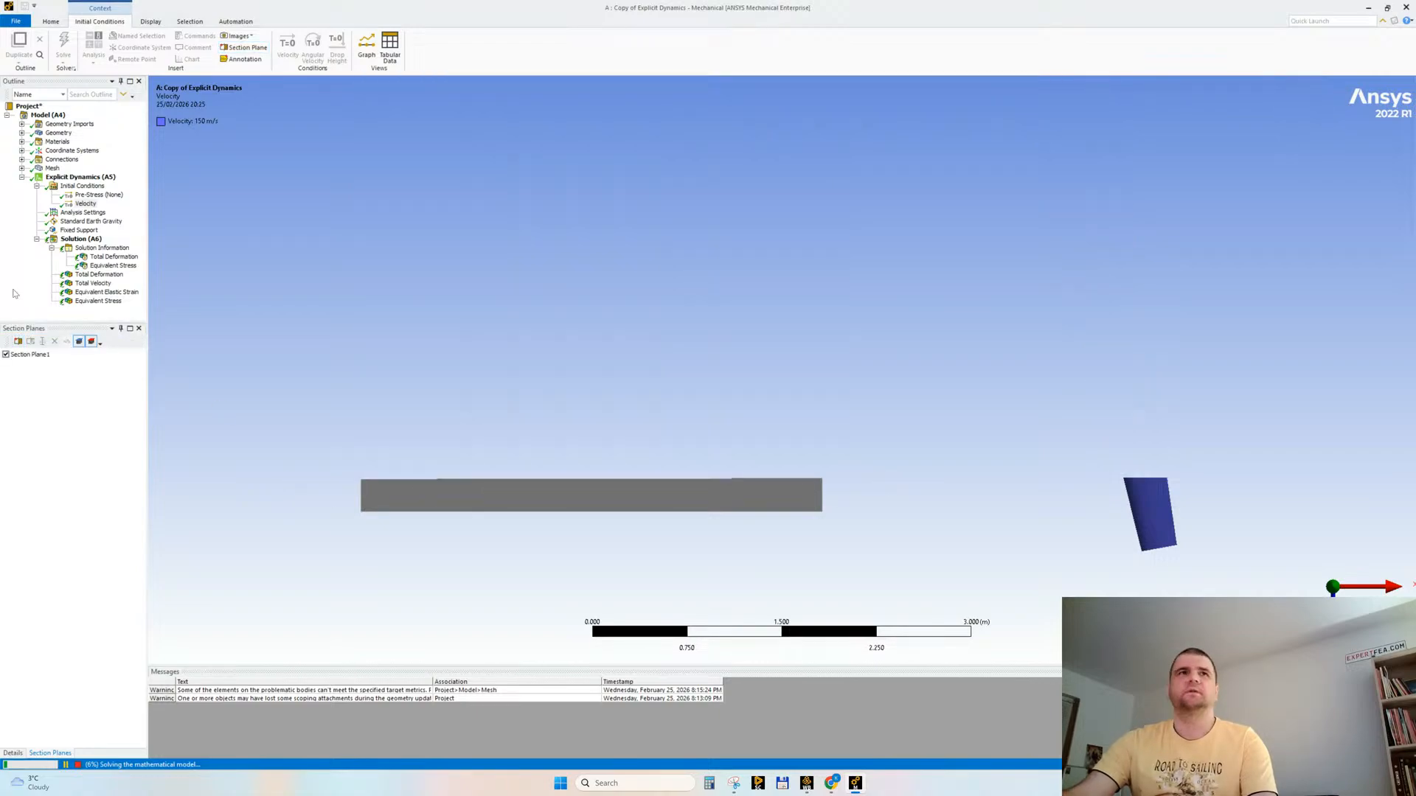
# Step: Flip the section plane to keep the other side of the cut and expose the room's interior with the seated mannequin
pyautogui.click(30, 355)
pyautogui.click(584, 437)
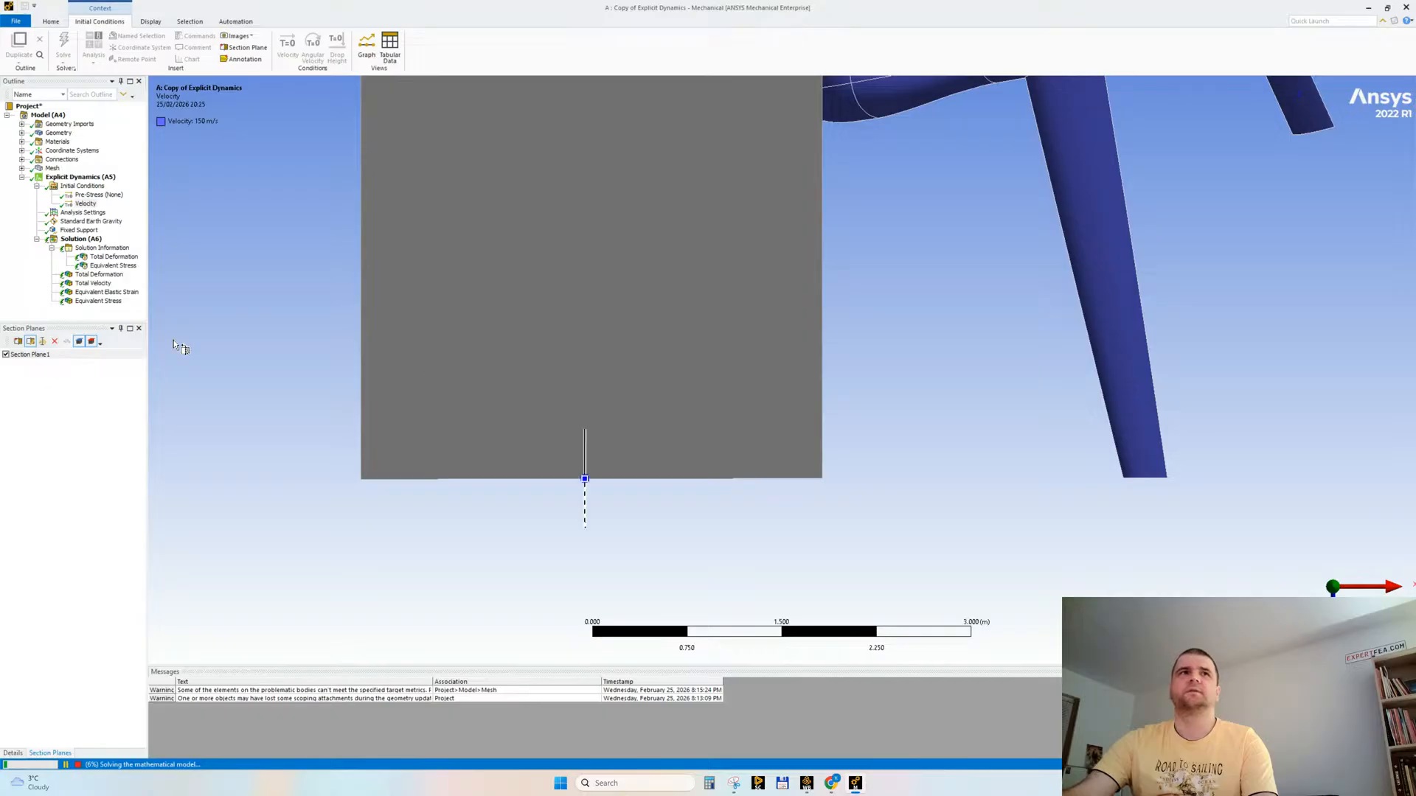
pyautogui.click(43, 341)
pyautogui.moveTo(702, 435); pyautogui.dragTo(899, 294, button='middle')
pyautogui.moveTo(985, 405)
pyautogui.mouseDown(button='middle')
pyautogui.moveTo(1028, 411)
pyautogui.moveTo(983, 405)
pyautogui.mouseUp(button='middle')
pyautogui.scroll(3, 1025, 410)
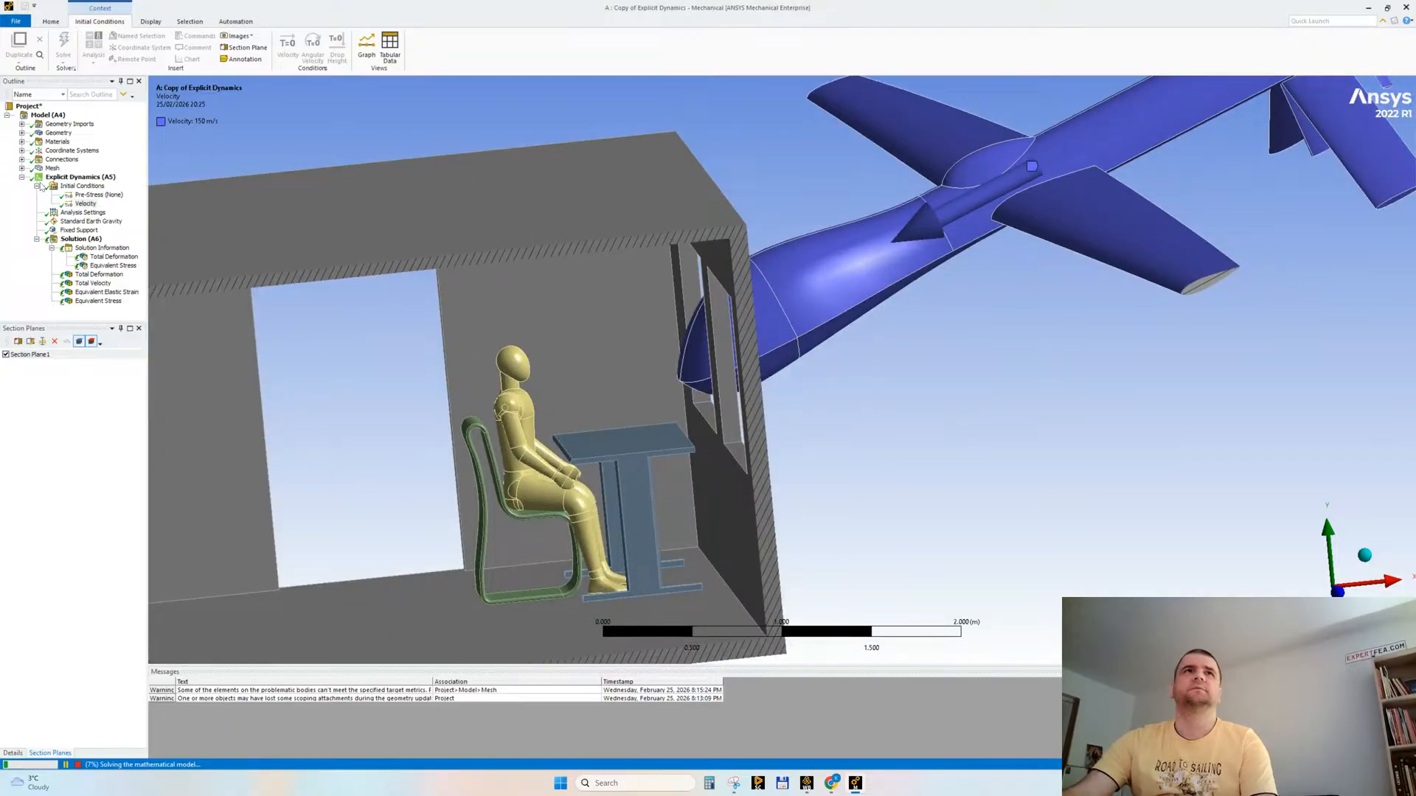
# Step: Collapse the Initial Conditions branch and examine the live Total Deformation tracker around the drone and the room
pyautogui.click(36, 186)
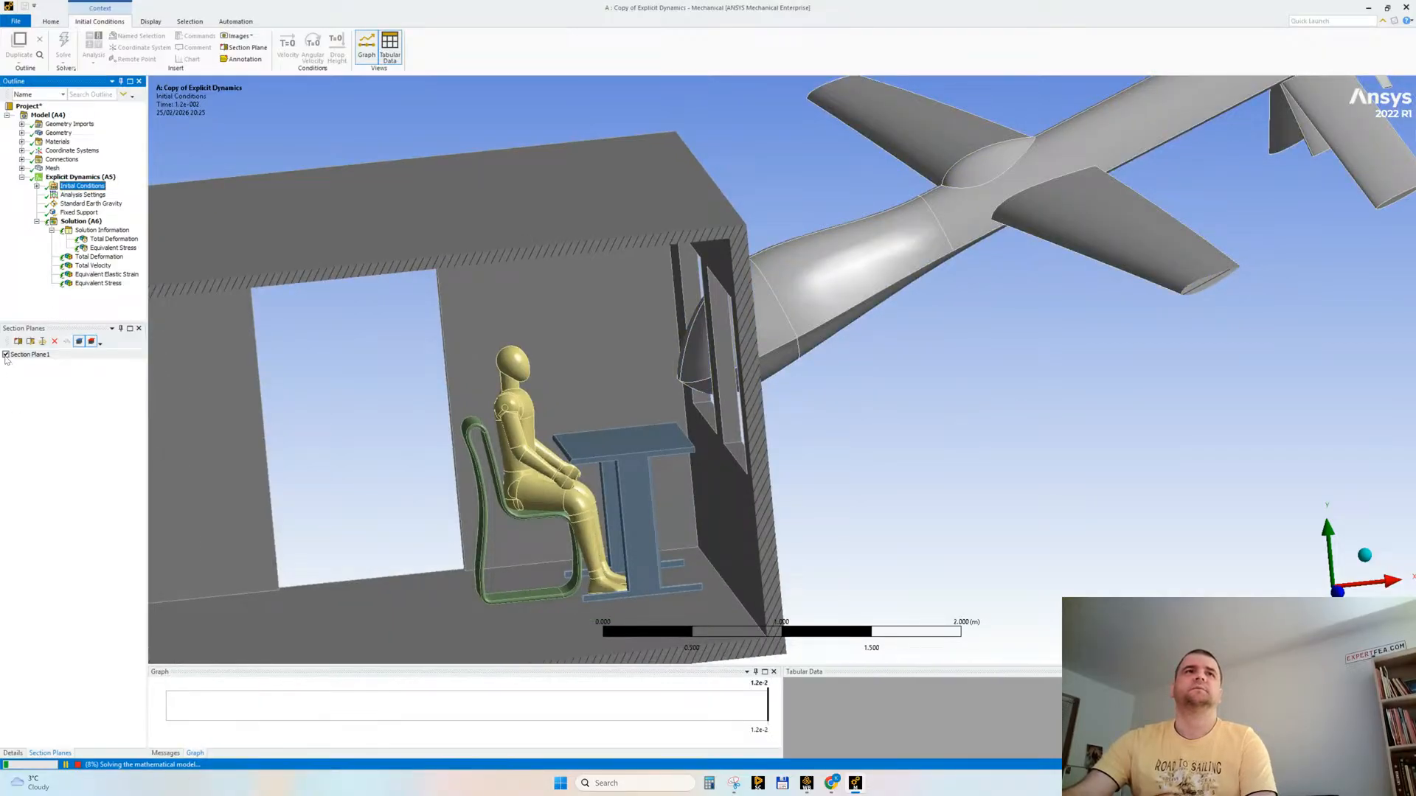
pyautogui.click(112, 239)
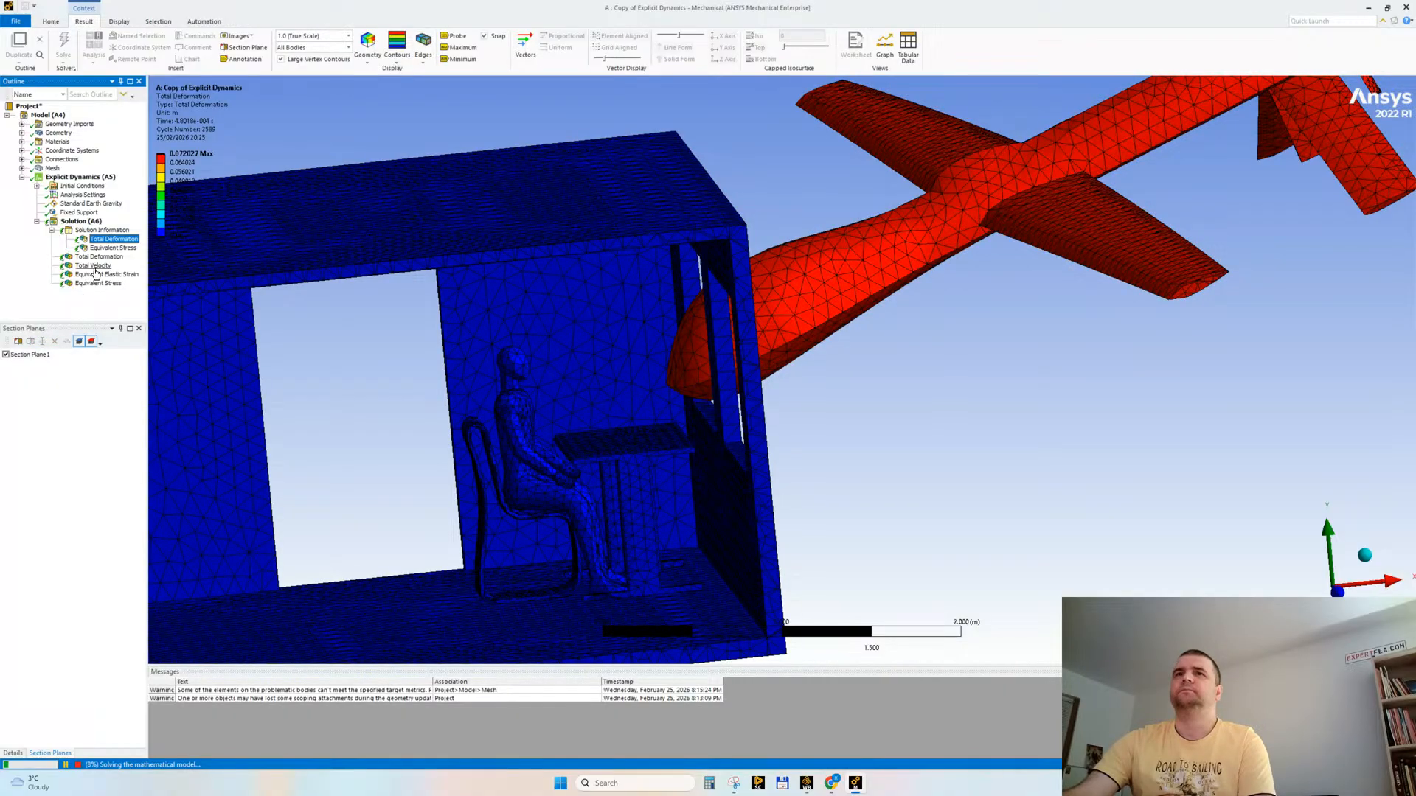
pyautogui.moveTo(697, 465); pyautogui.dragTo(686, 480)
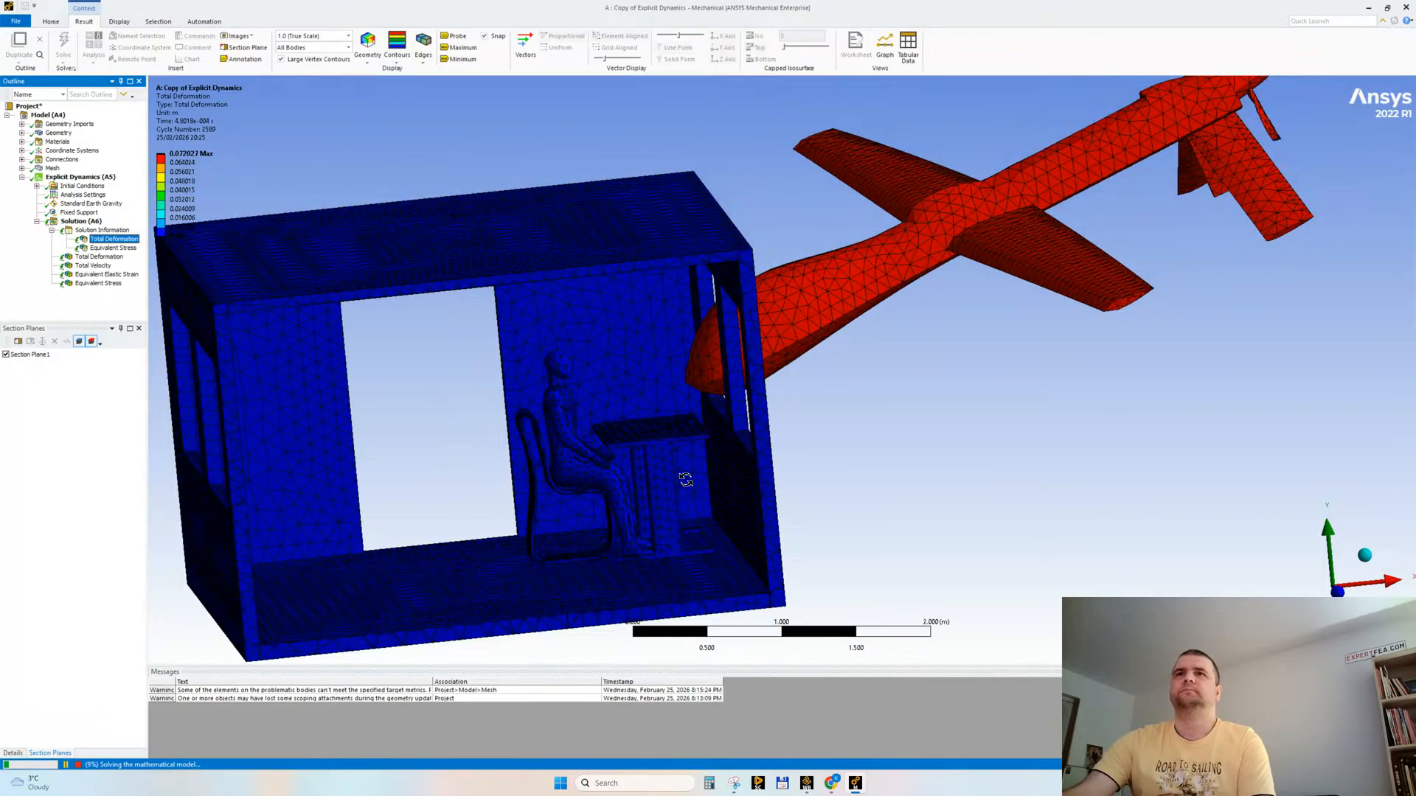
pyautogui.moveTo(686, 480); pyautogui.dragTo(701, 447)
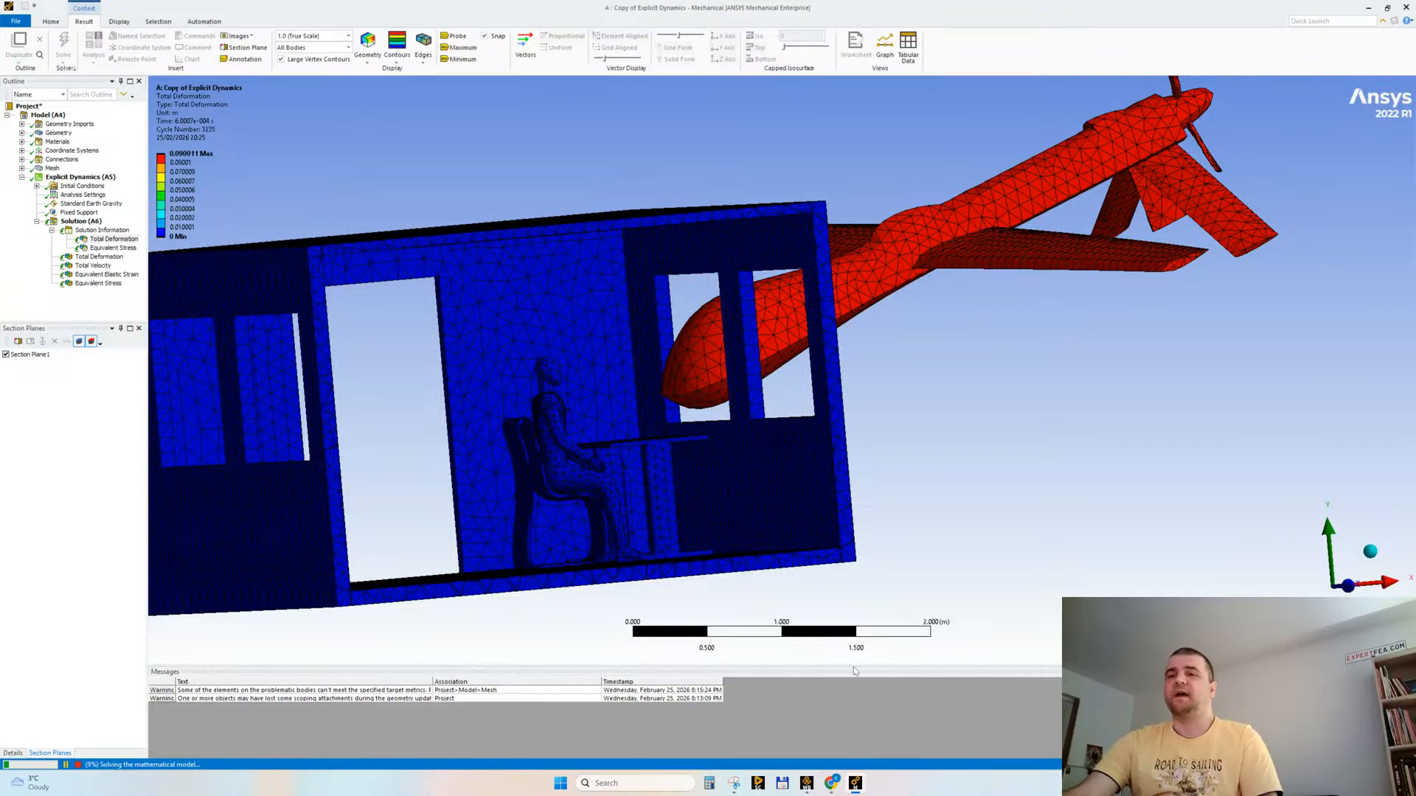
# Step: Check the YouTube Studio live chat in Chrome, return to Ansys Mechanical and select the Total Deformation result under Solution
pyautogui.moveTo(835, 789)
pyautogui.click(793, 737)
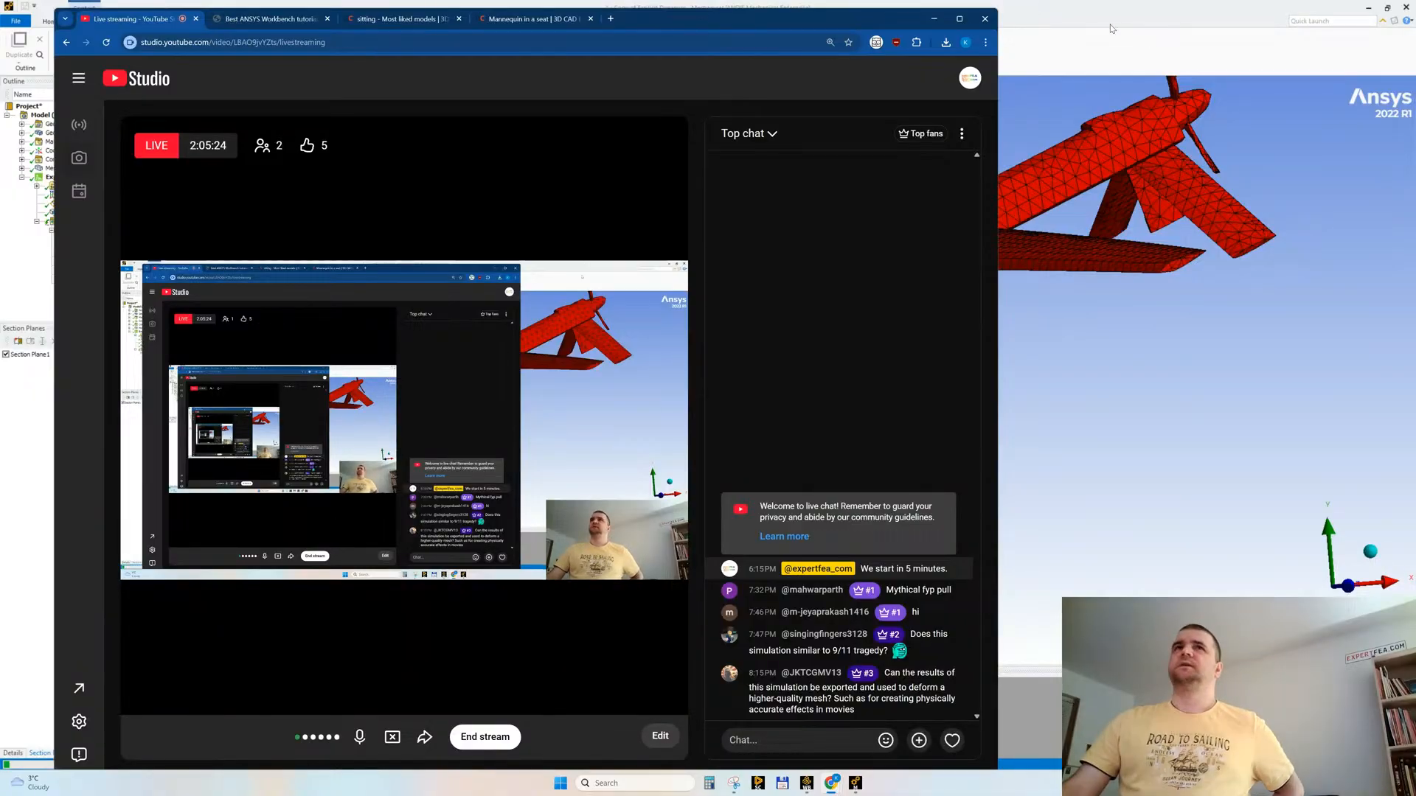
pyautogui.click(1090, 28)
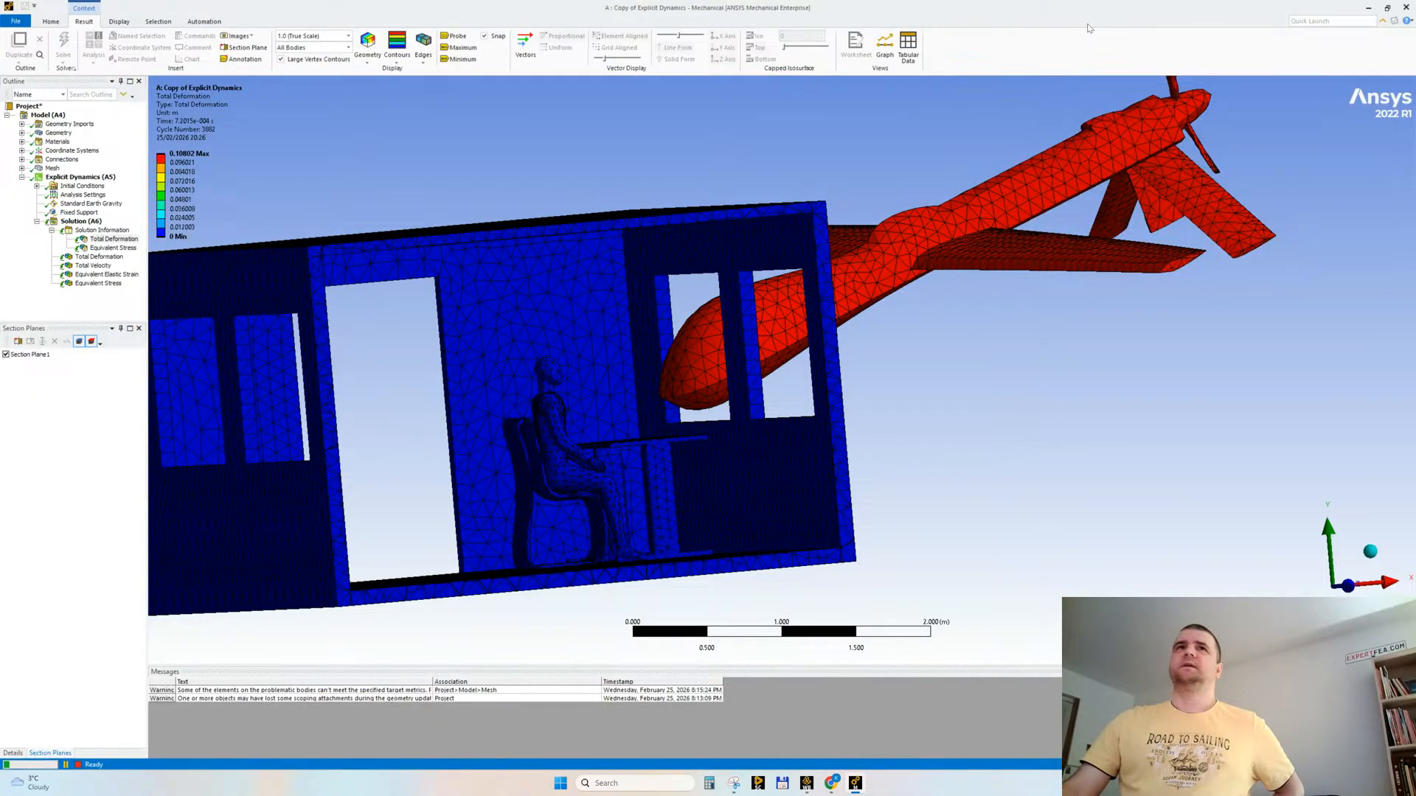
pyautogui.click(88, 258)
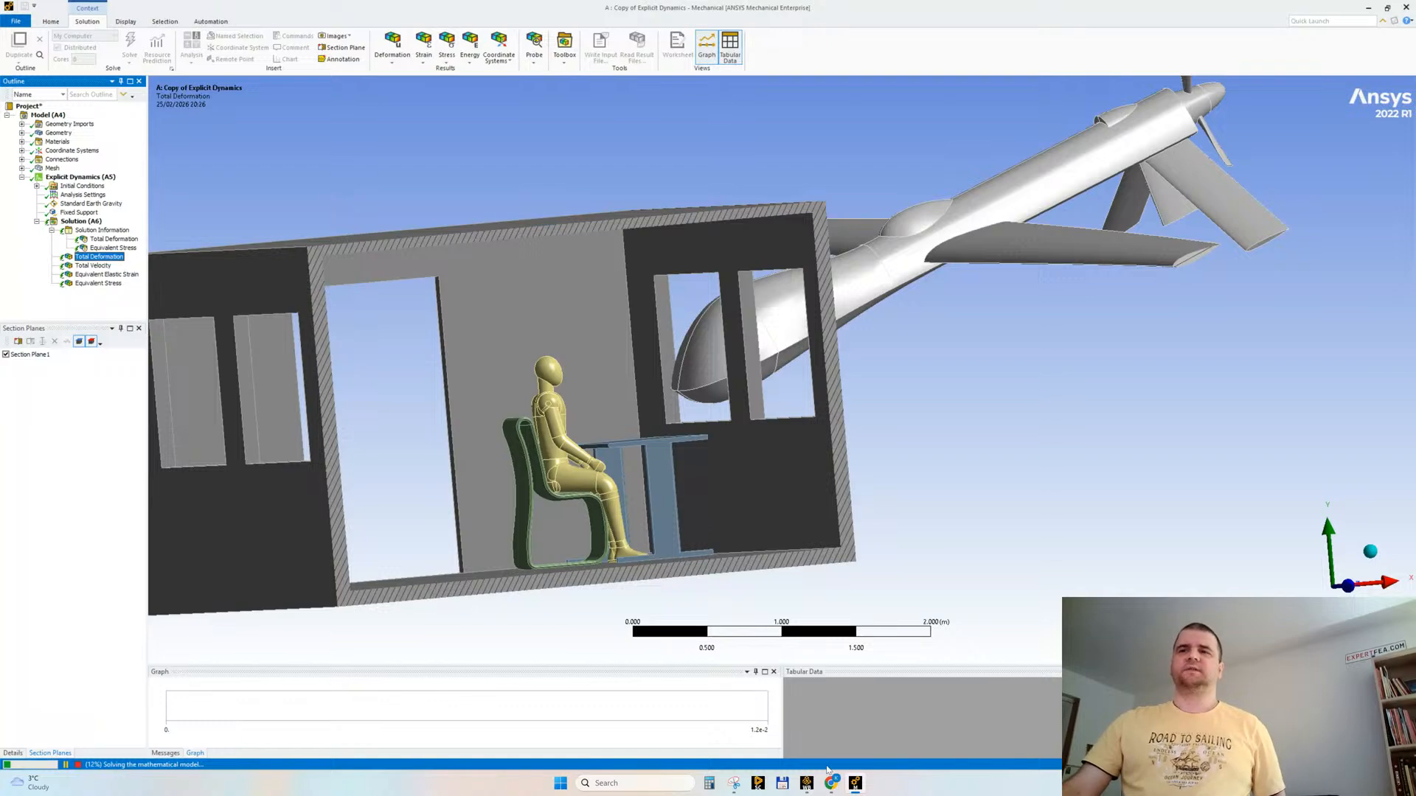
# Step: Switch to Chrome and close the sitting models and Mannequin in a seat pages
pyautogui.moveTo(831, 789)
pyautogui.click(776, 731)
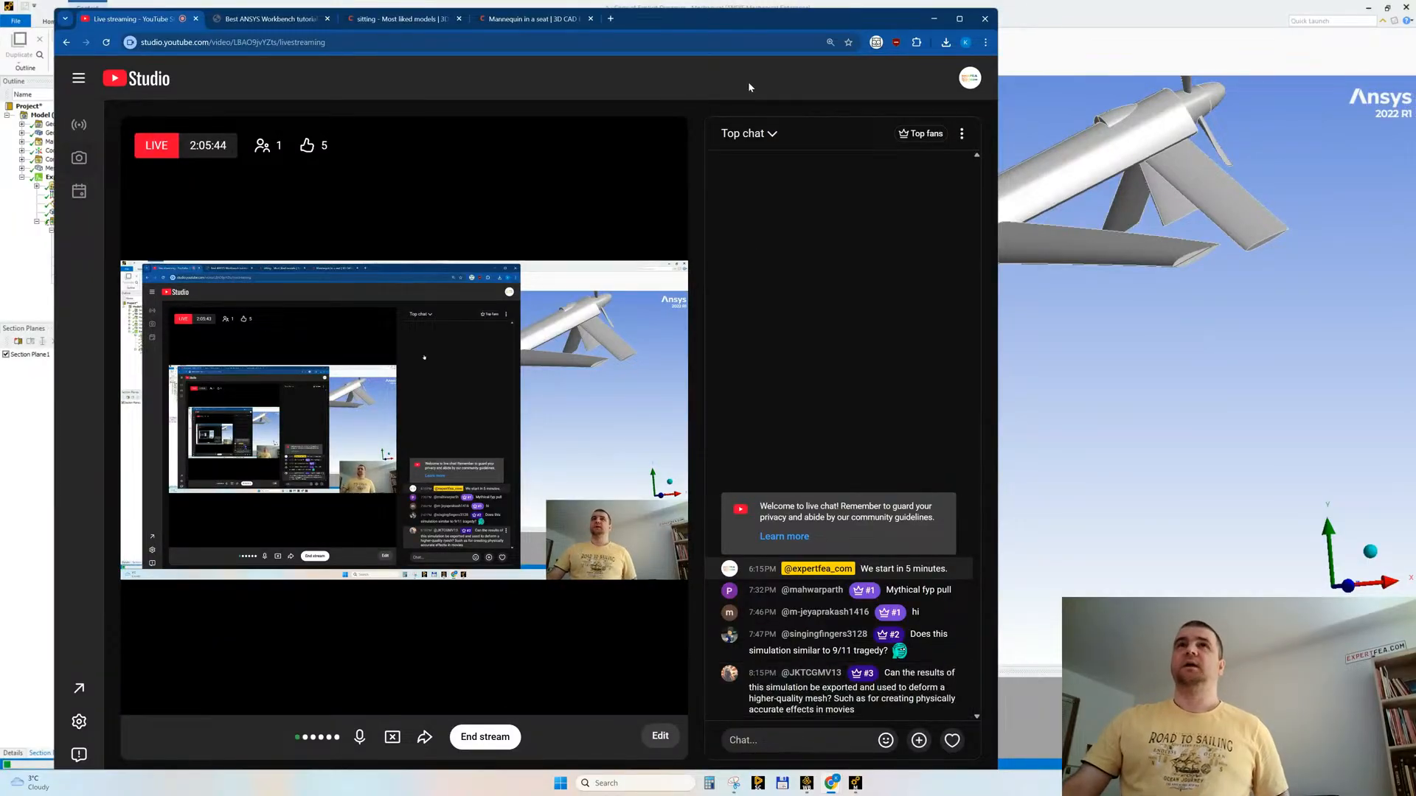
pyautogui.middleClick(375, 21)
pyautogui.middleClick(374, 21)
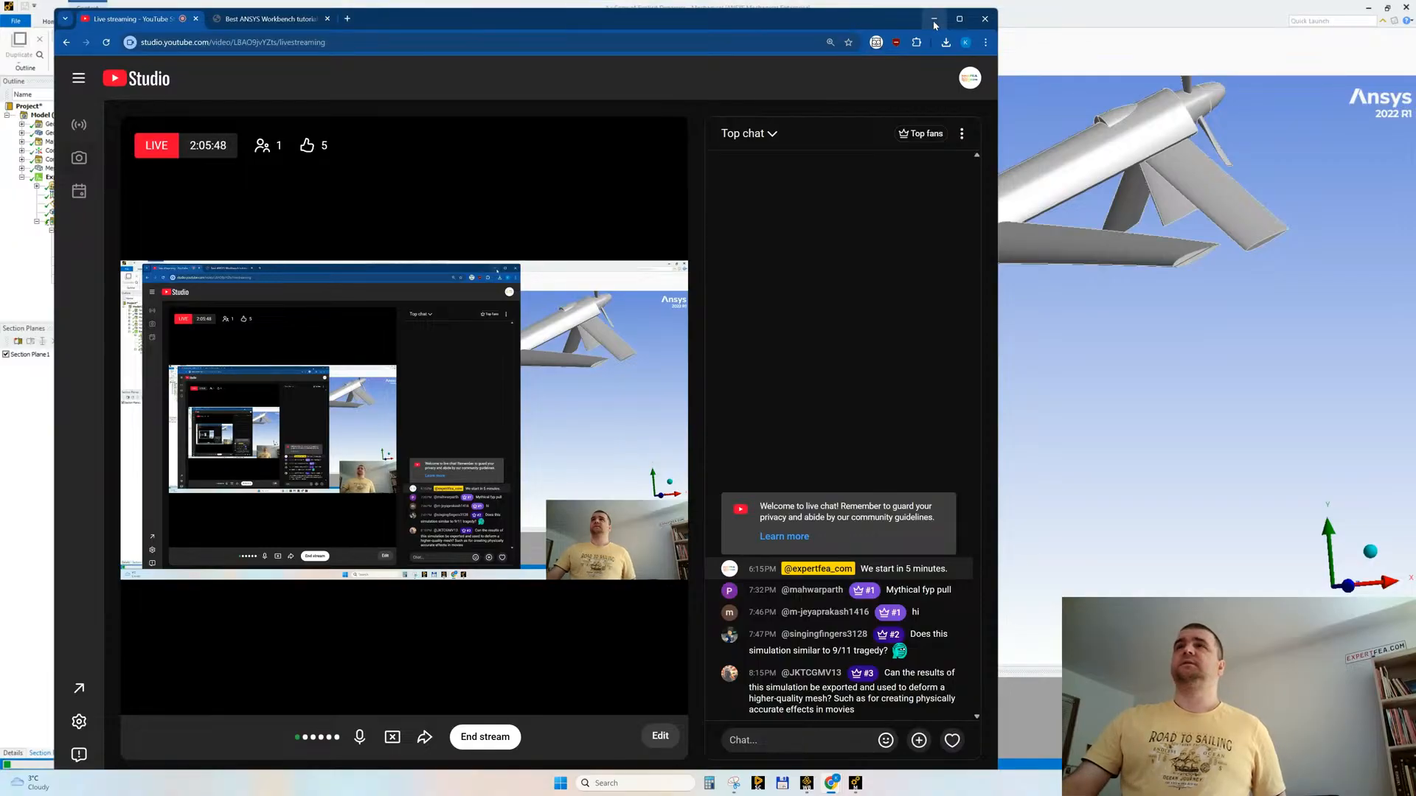
# Step: Open youtube.com in a new browser tab, search for "ansys drone" and browse the results
pyautogui.click(347, 20)
pyautogui.write('youtube.com')
pyautogui.press('Return')
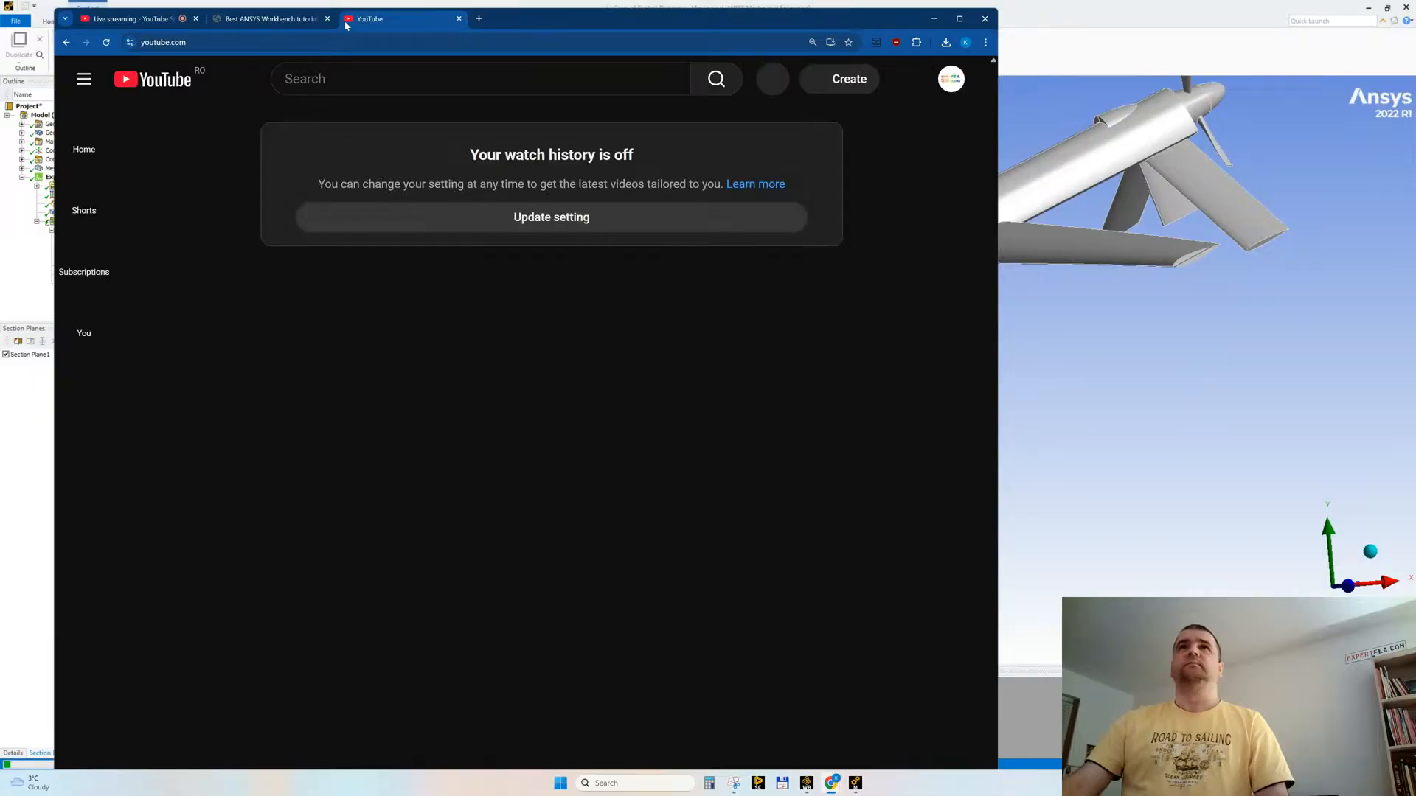
pyautogui.click(336, 79)
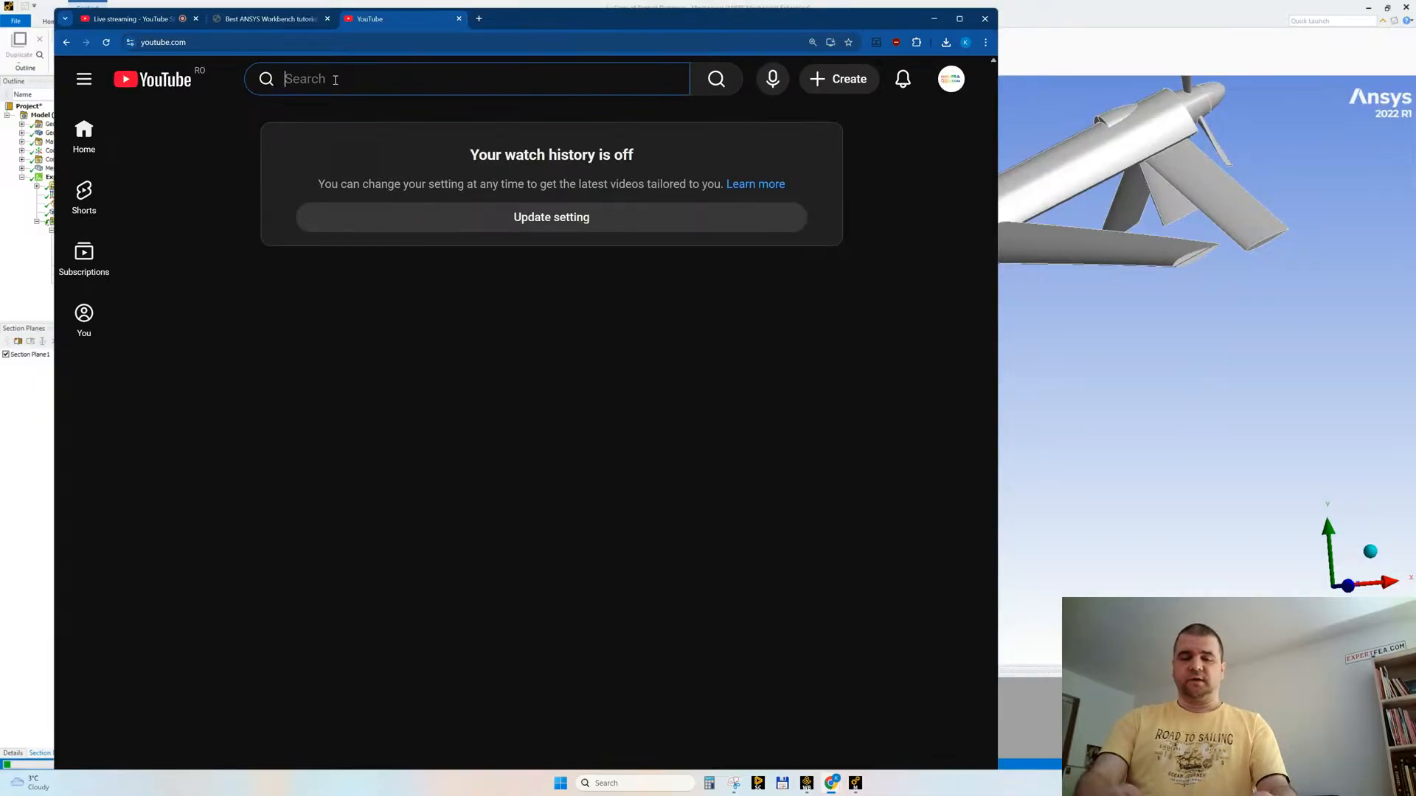
pyautogui.write('ansys drone')
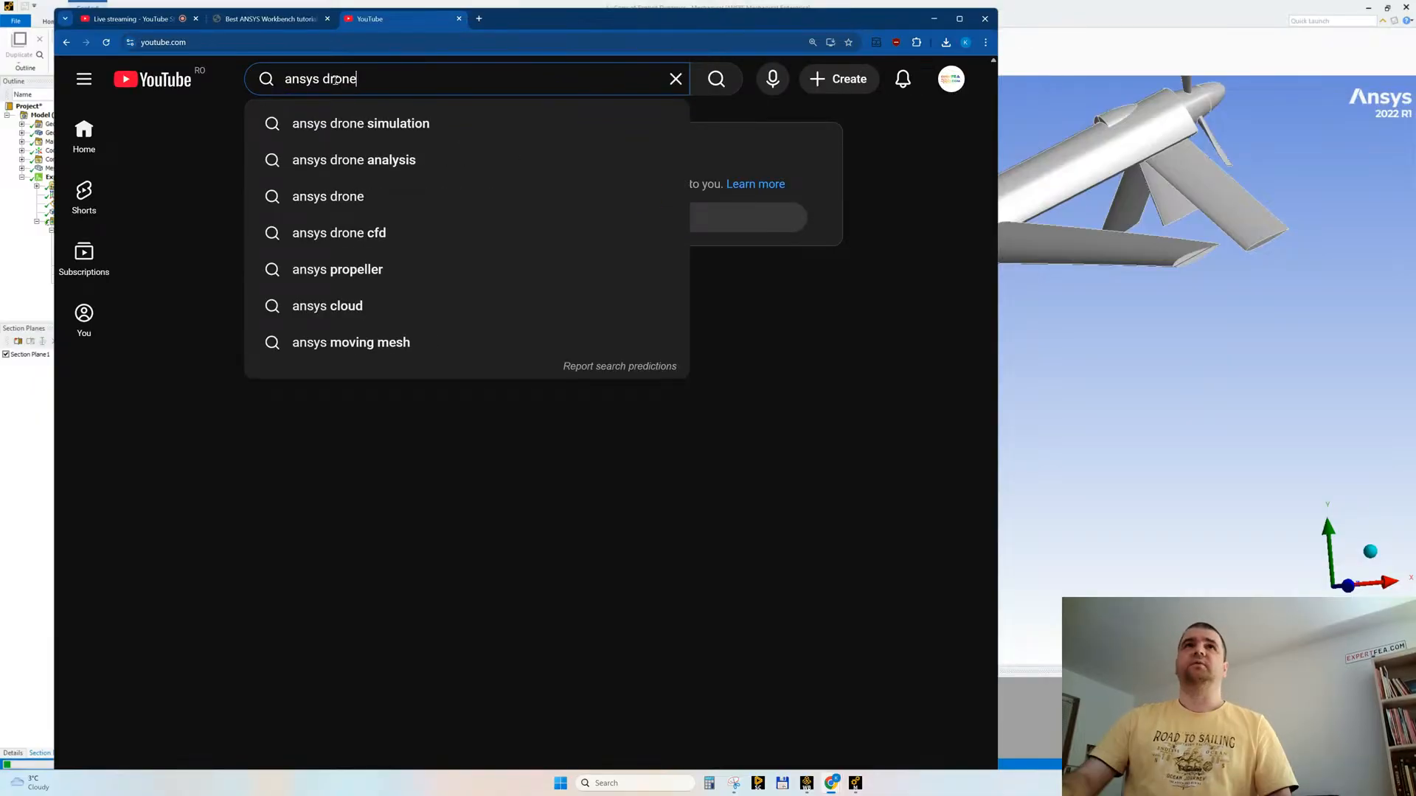
pyautogui.press('Return')
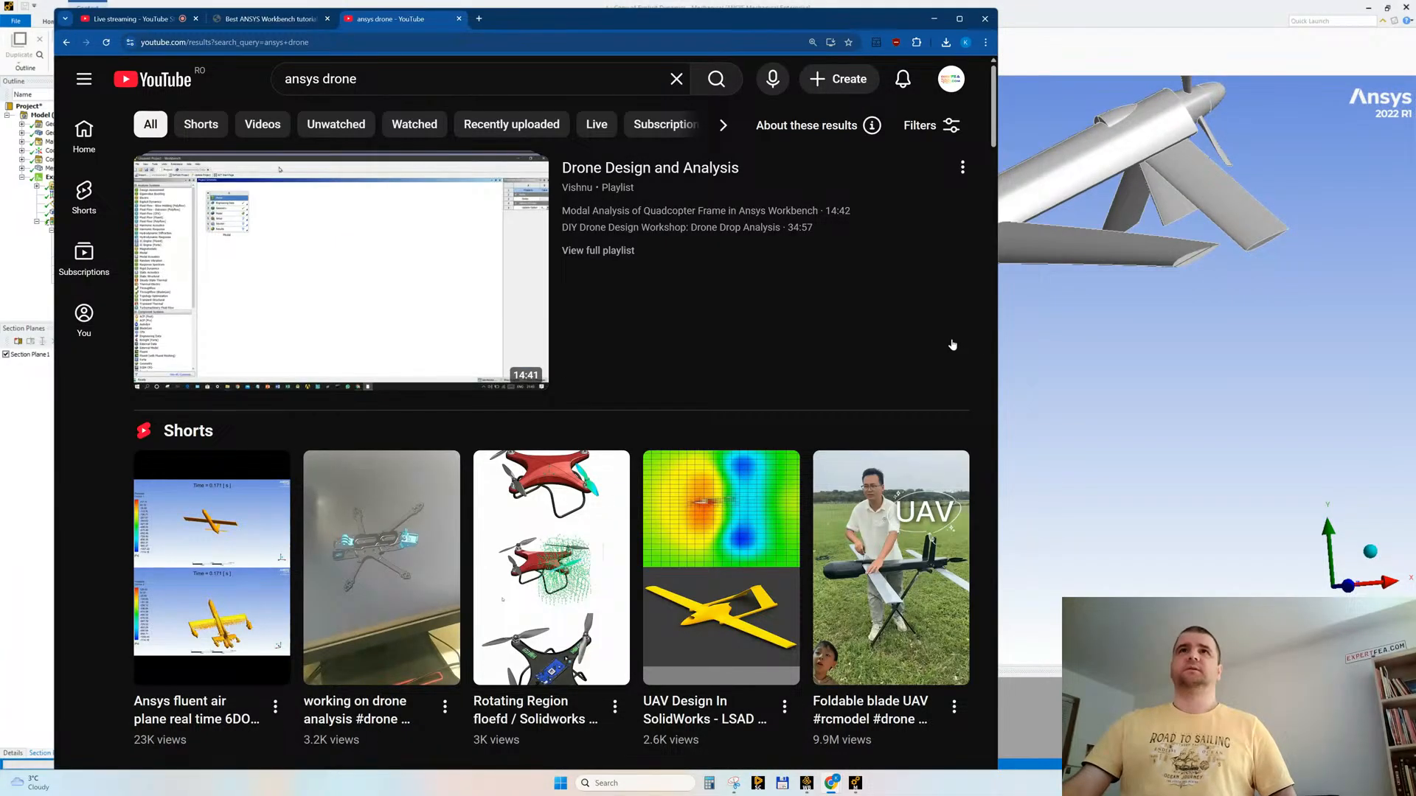
pyautogui.scroll(-3, 594, 321)
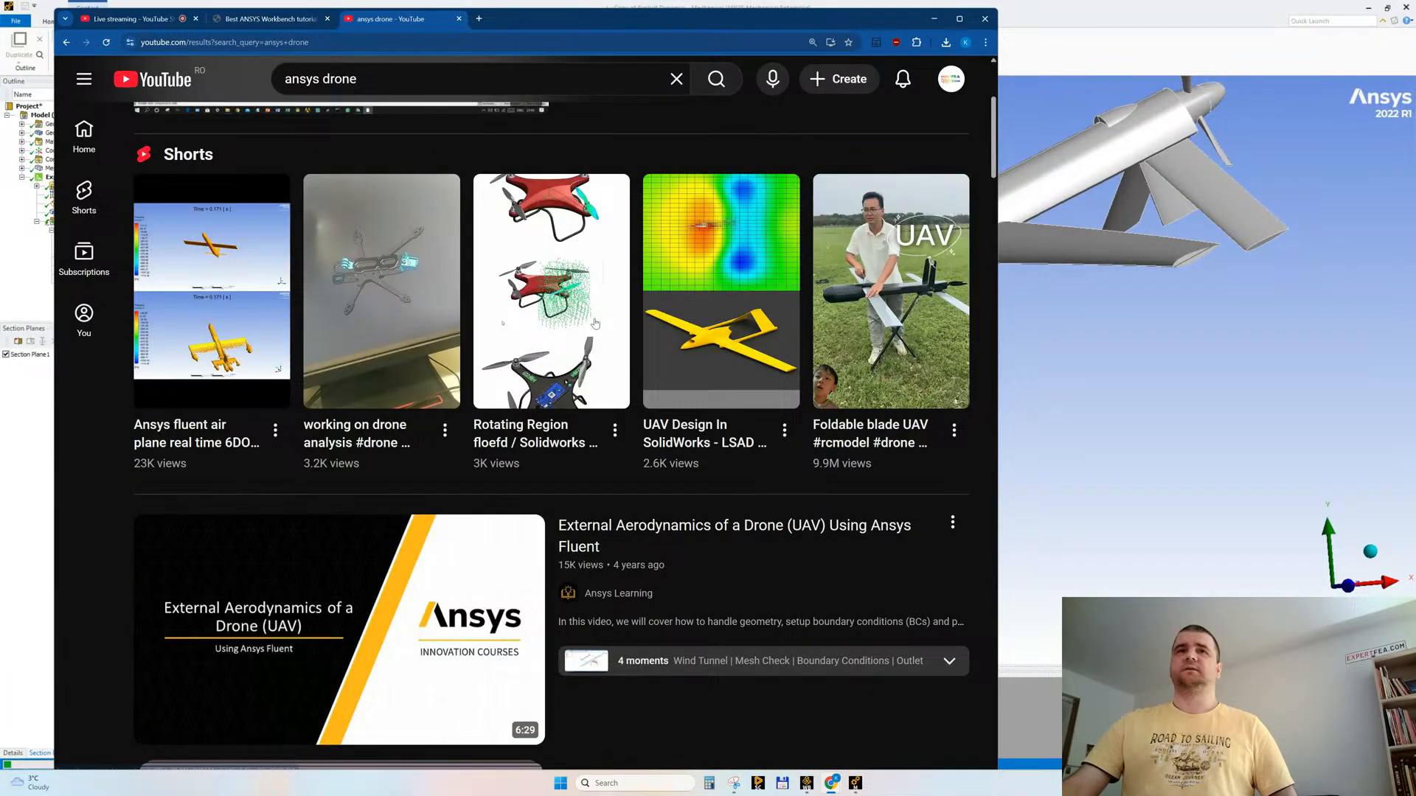
# Step: Open the Ansys Fluent air plane real-time 6DOF short in a separate tab, watch it and close it
pyautogui.moveTo(181, 343)
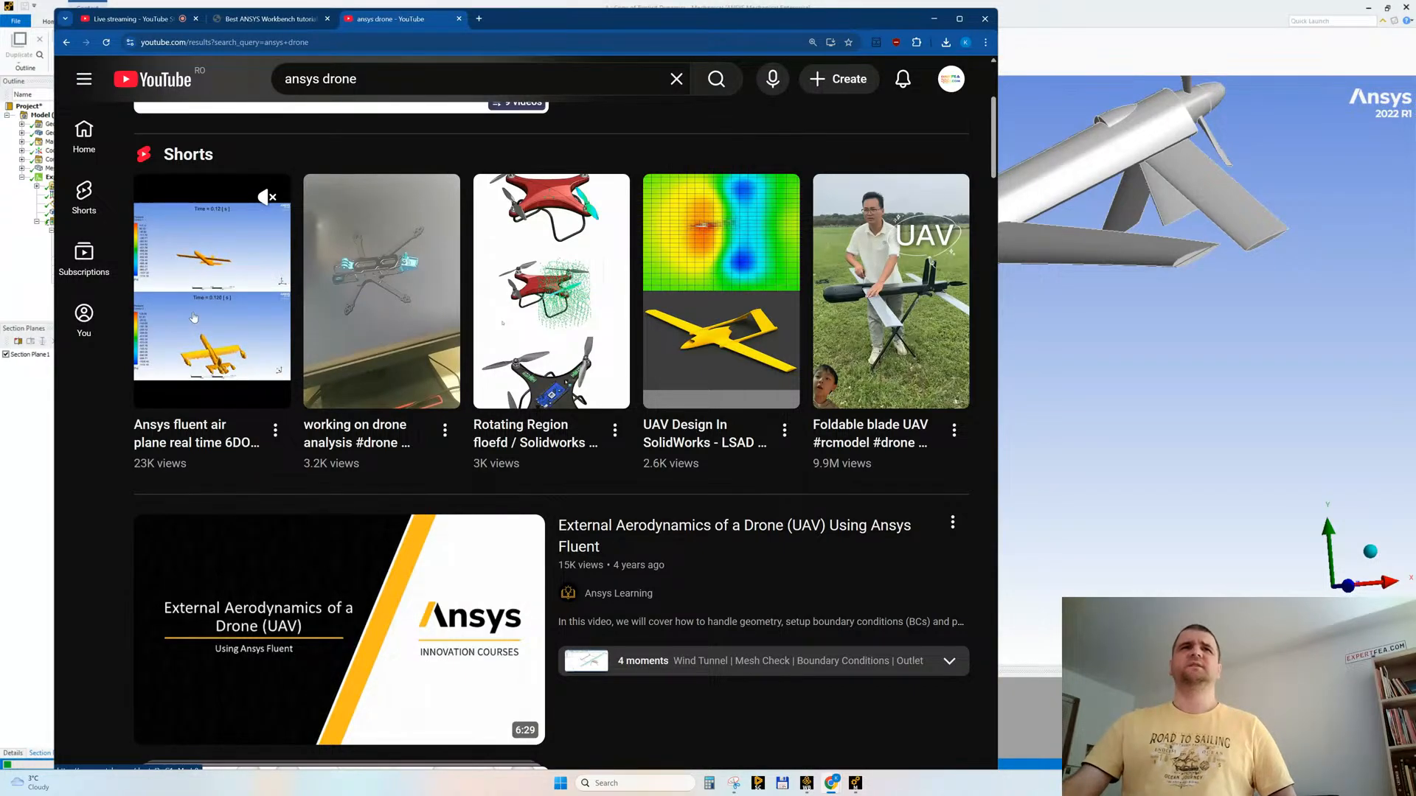
pyautogui.middleClick(194, 317)
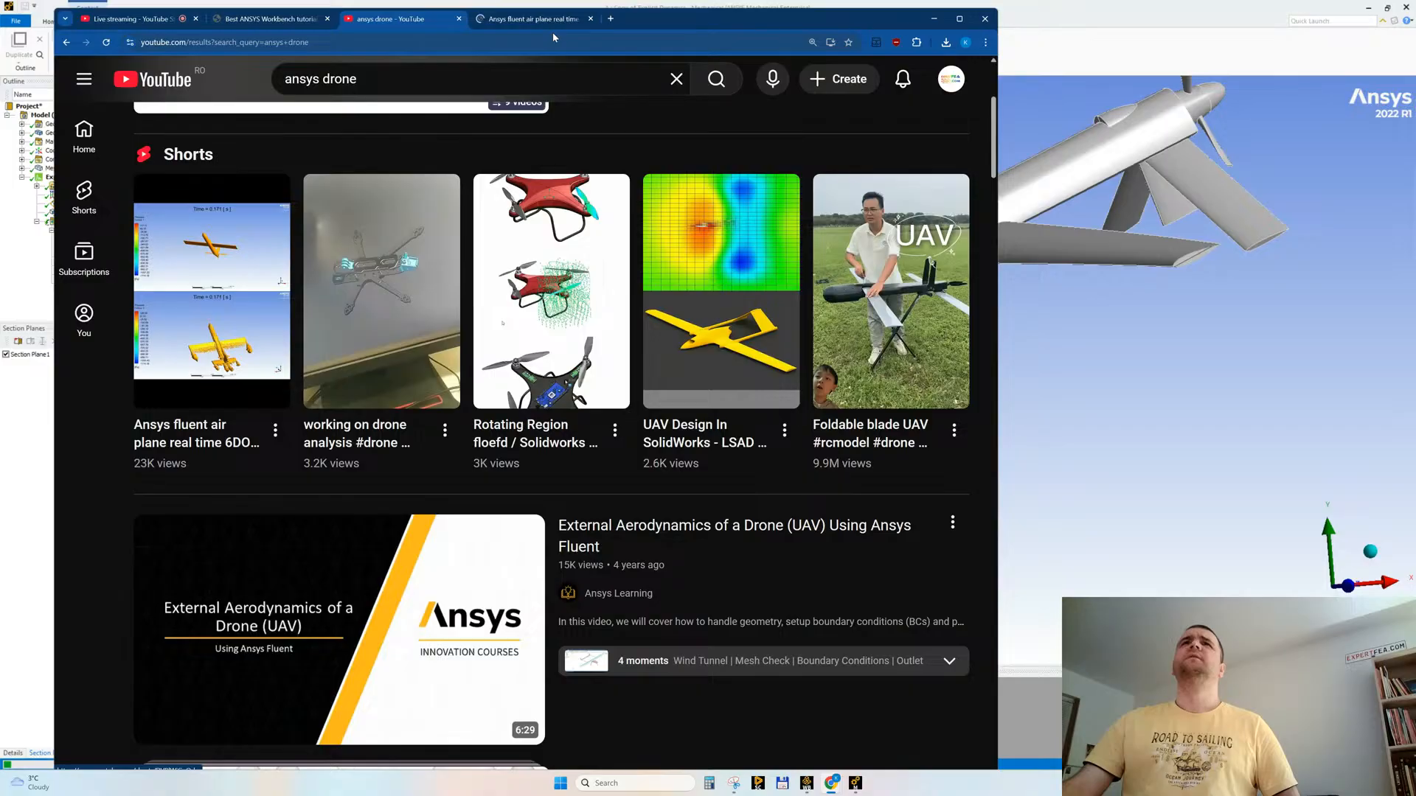
pyautogui.click(522, 20)
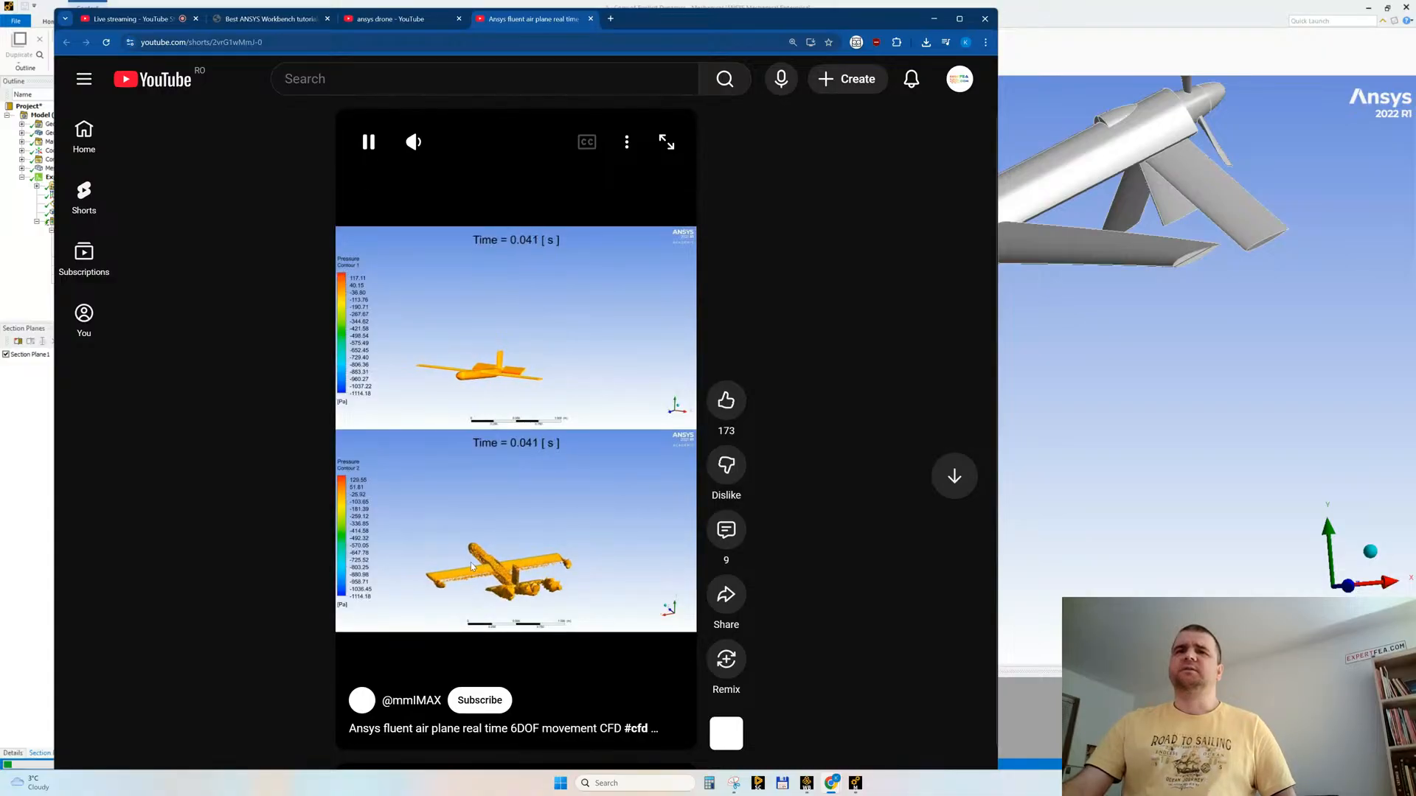
pyautogui.middleClick(536, 19)
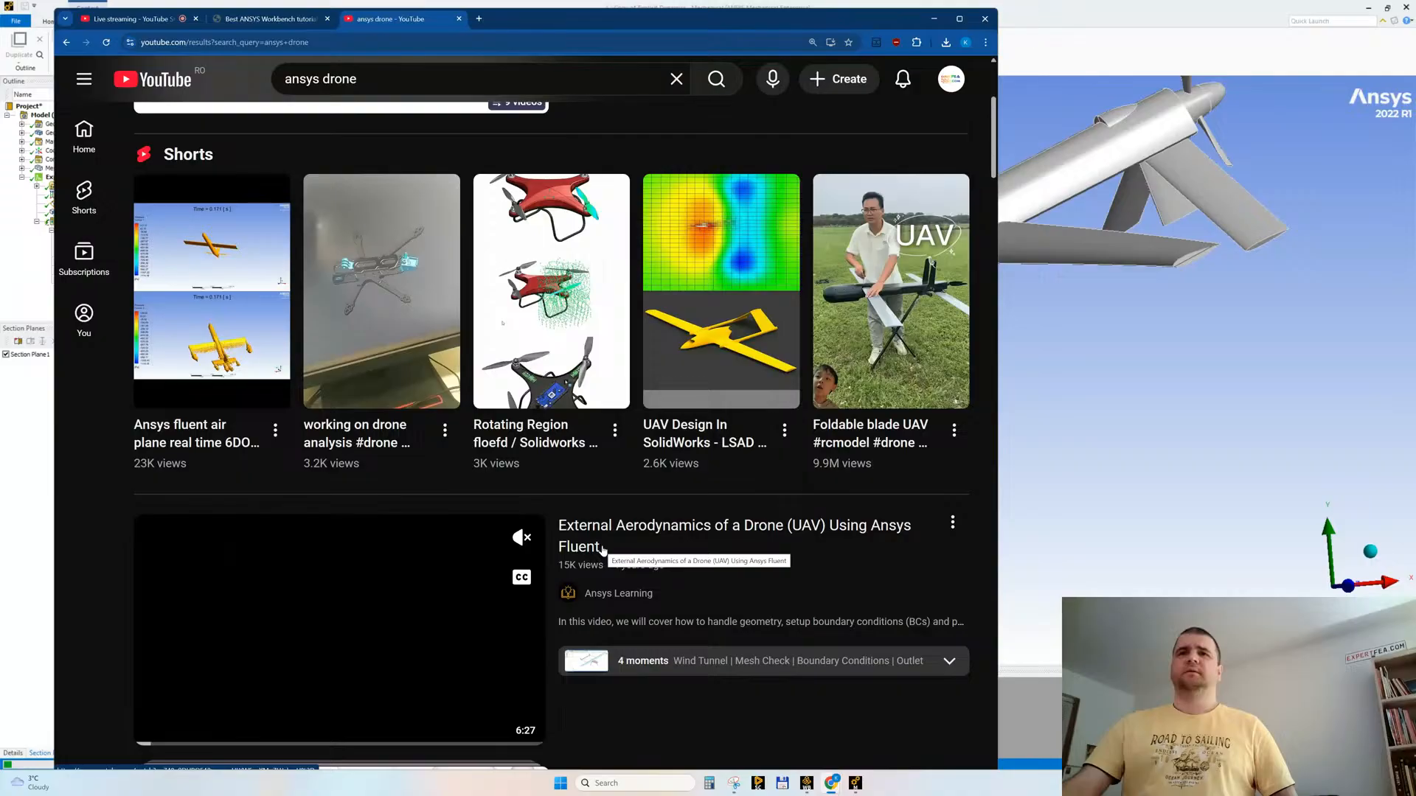
# Step: Browse the drone simulation results down to the Wingcopter medical delivery video and skip ahead in its inline preview
pyautogui.scroll(-3, 472, 472)
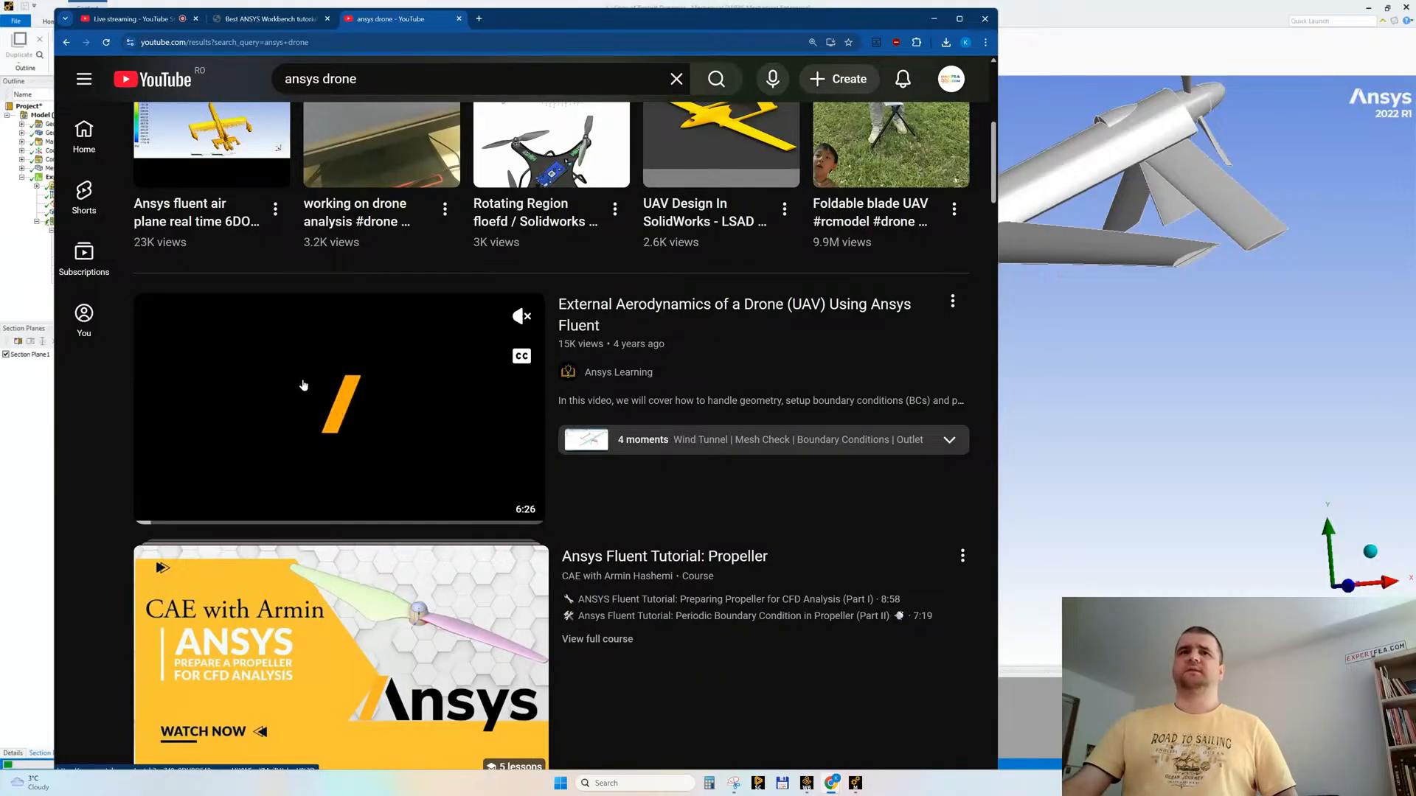
pyautogui.scroll(-5, 300, 415)
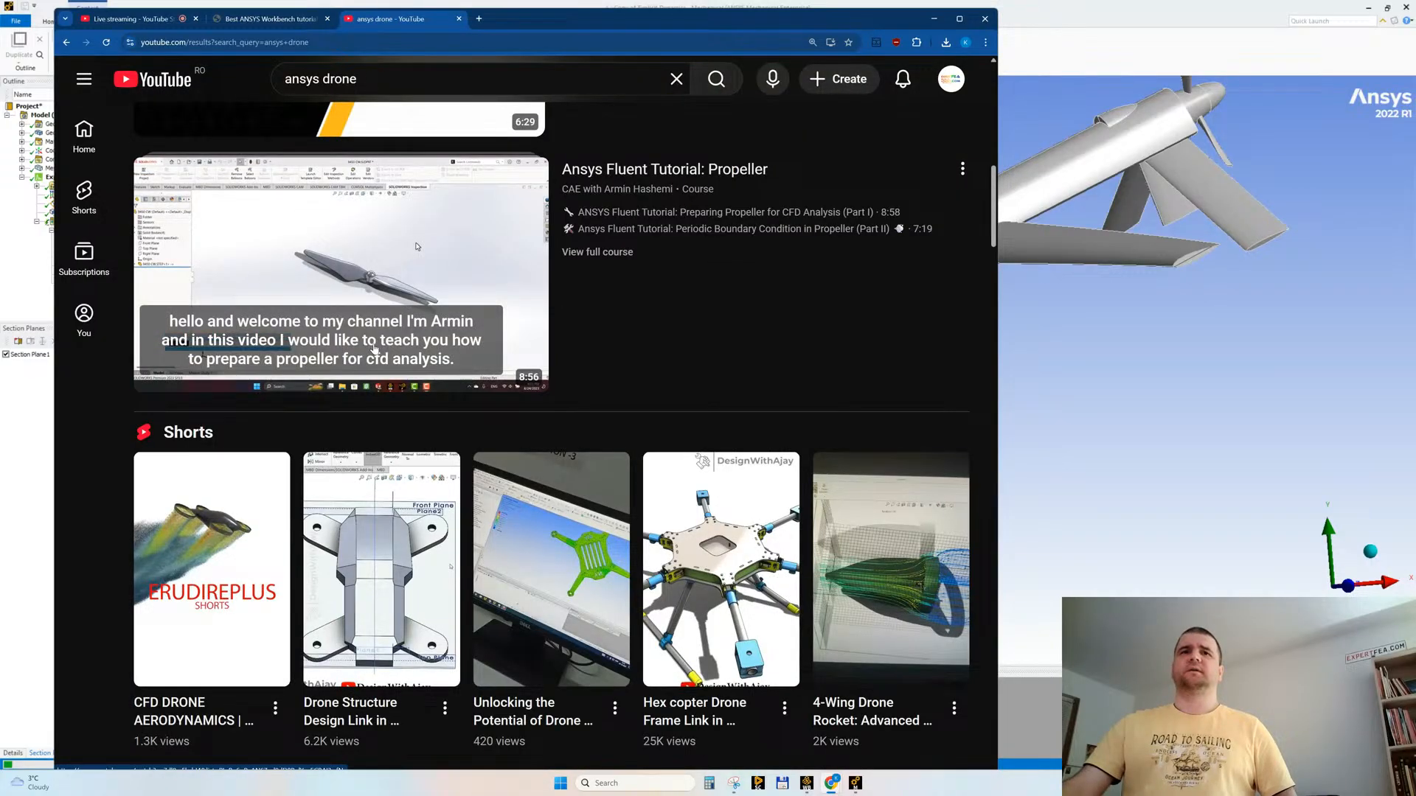
pyautogui.scroll(-4, 377, 348)
pyautogui.scroll(-4, 377, 348)
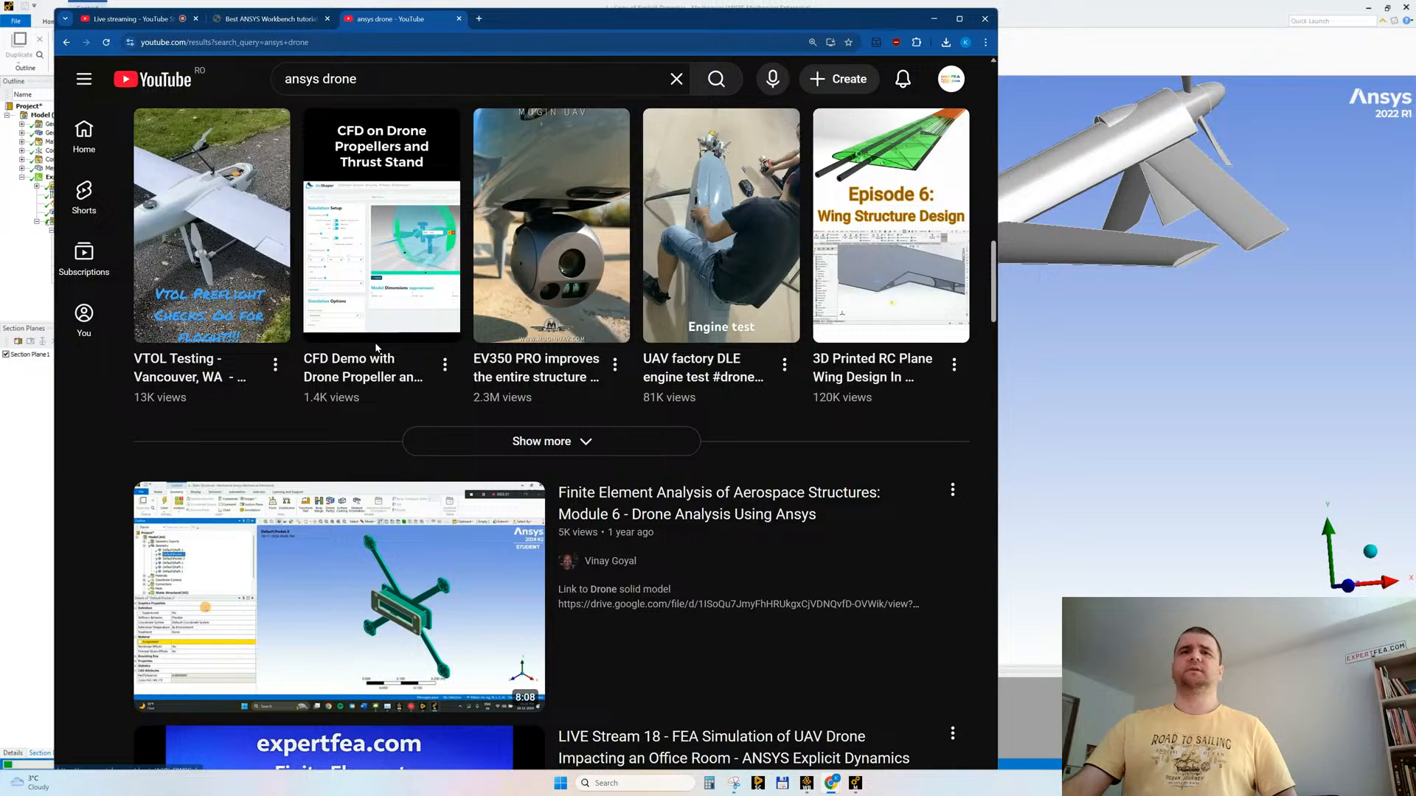
pyautogui.scroll(-7, 376, 348)
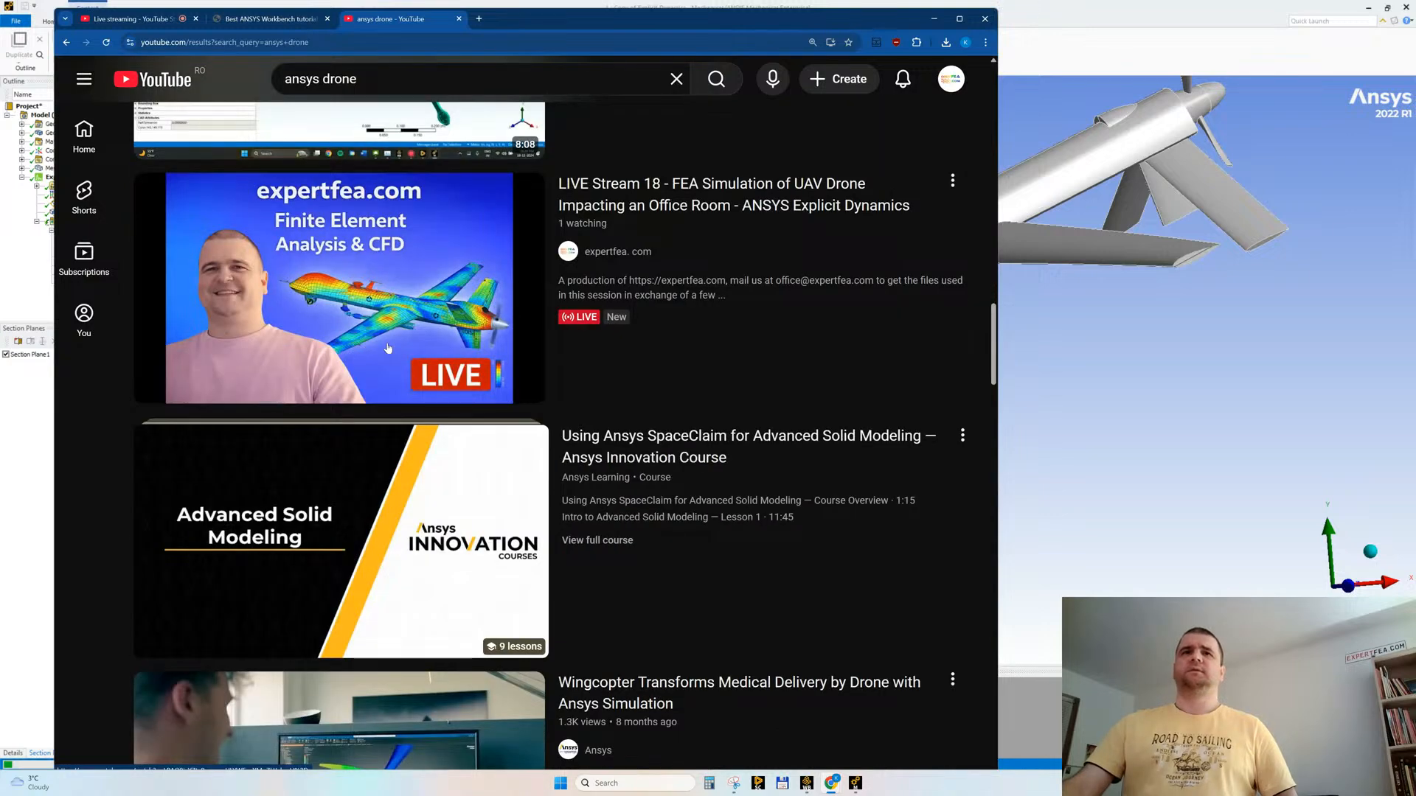
pyautogui.scroll(-5, 388, 348)
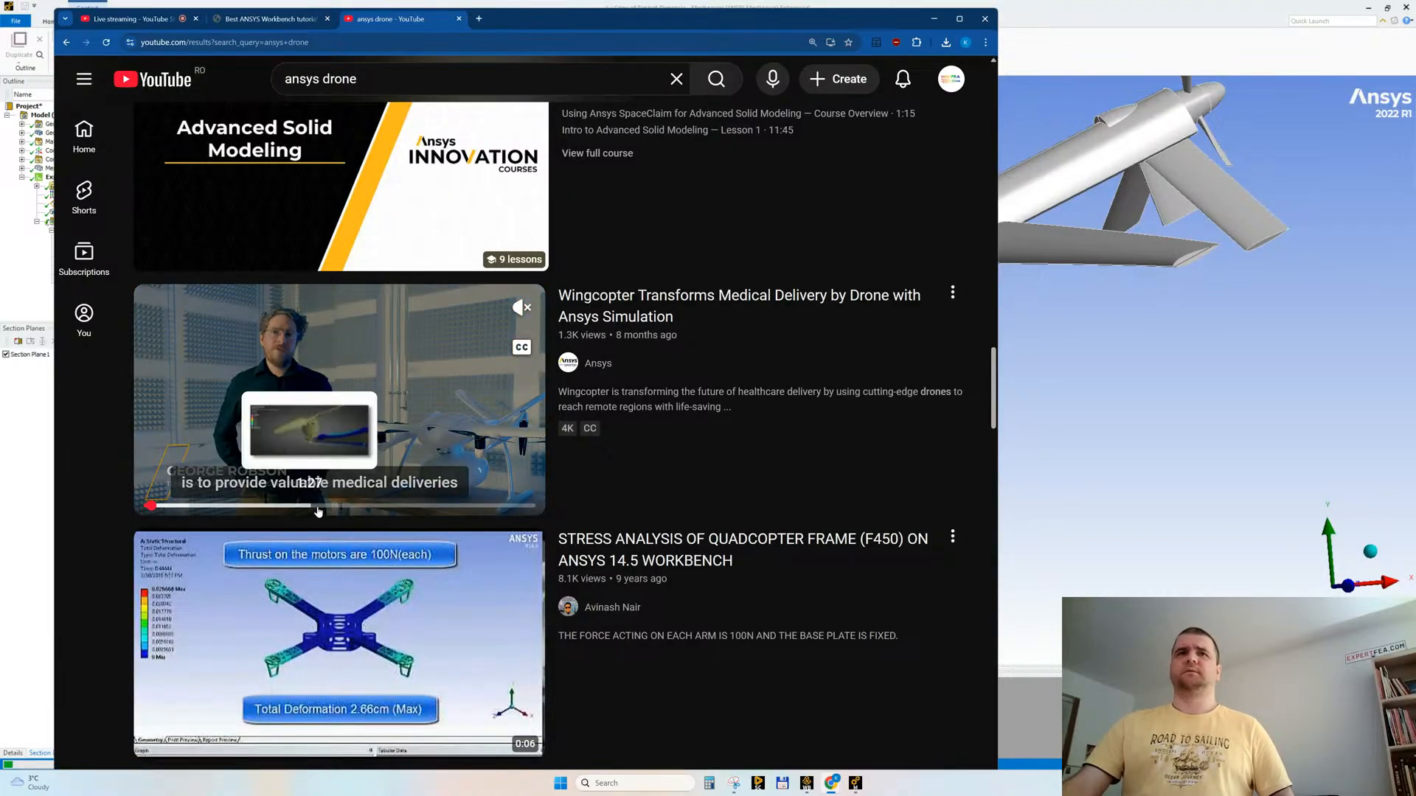
pyautogui.click(421, 512)
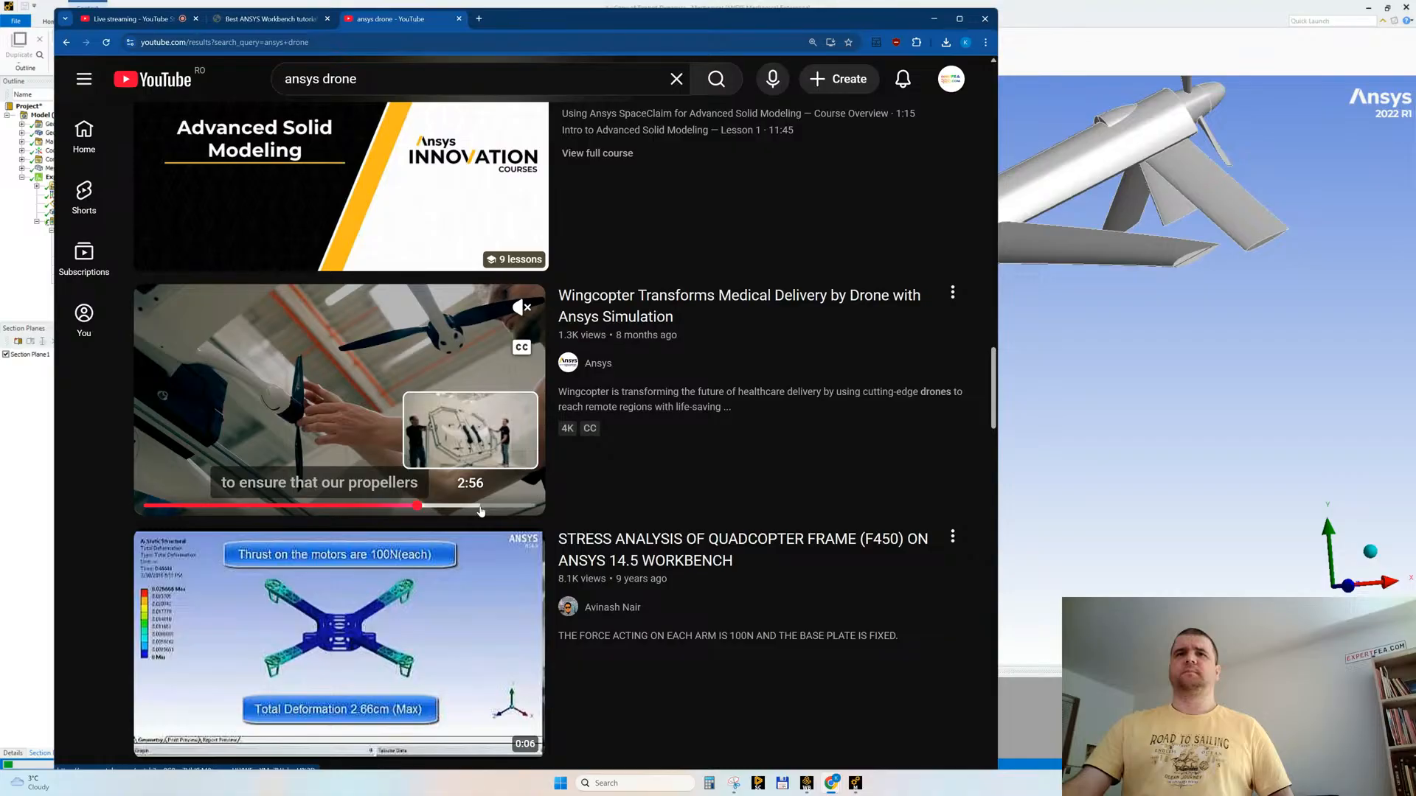
# Step: Examine the further "ansys drone" results from the quadcopter frame stress analysis to the Drone Simulation Zone webinar
pyautogui.scroll(-1, 433, 373)
pyautogui.scroll(-6, 433, 373)
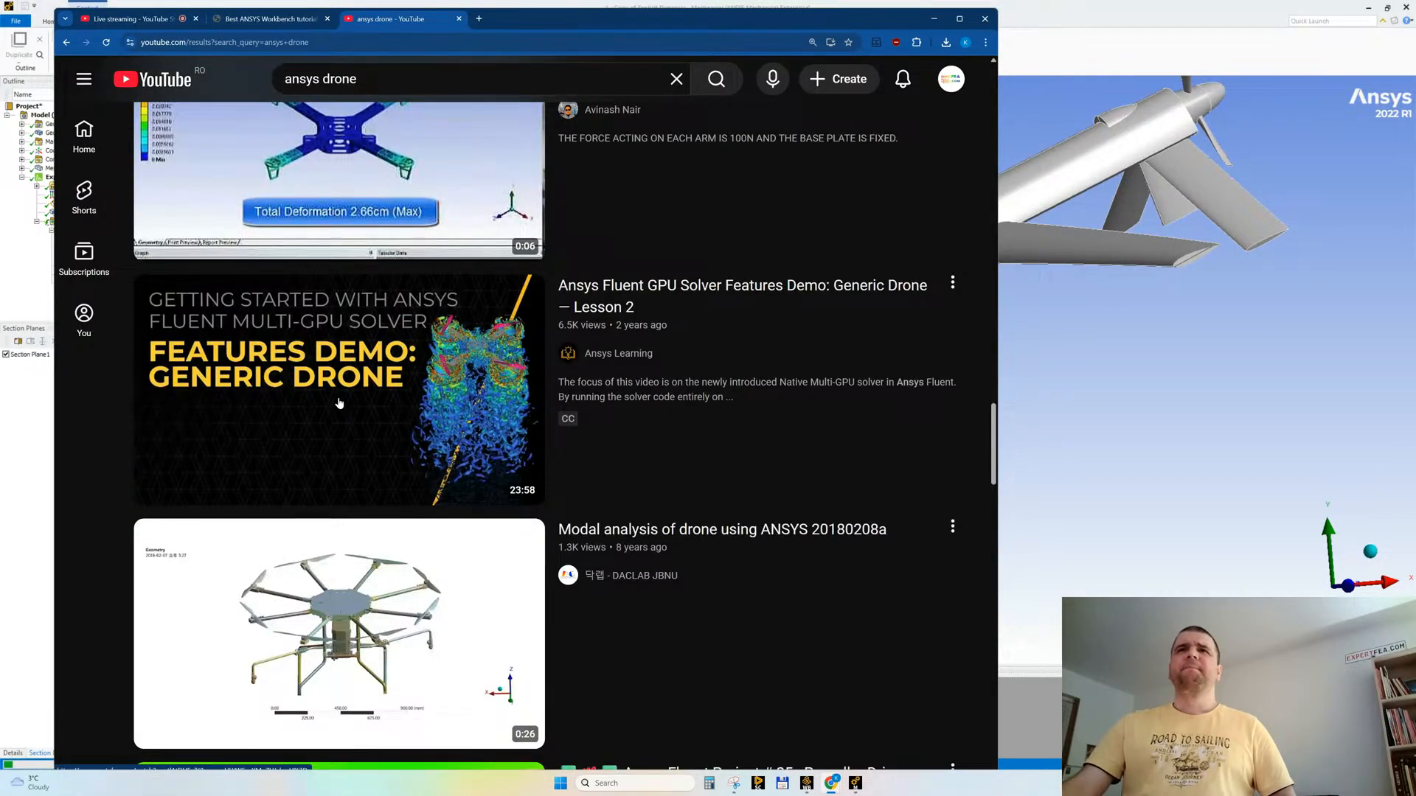
pyautogui.scroll(-2, 361, 409)
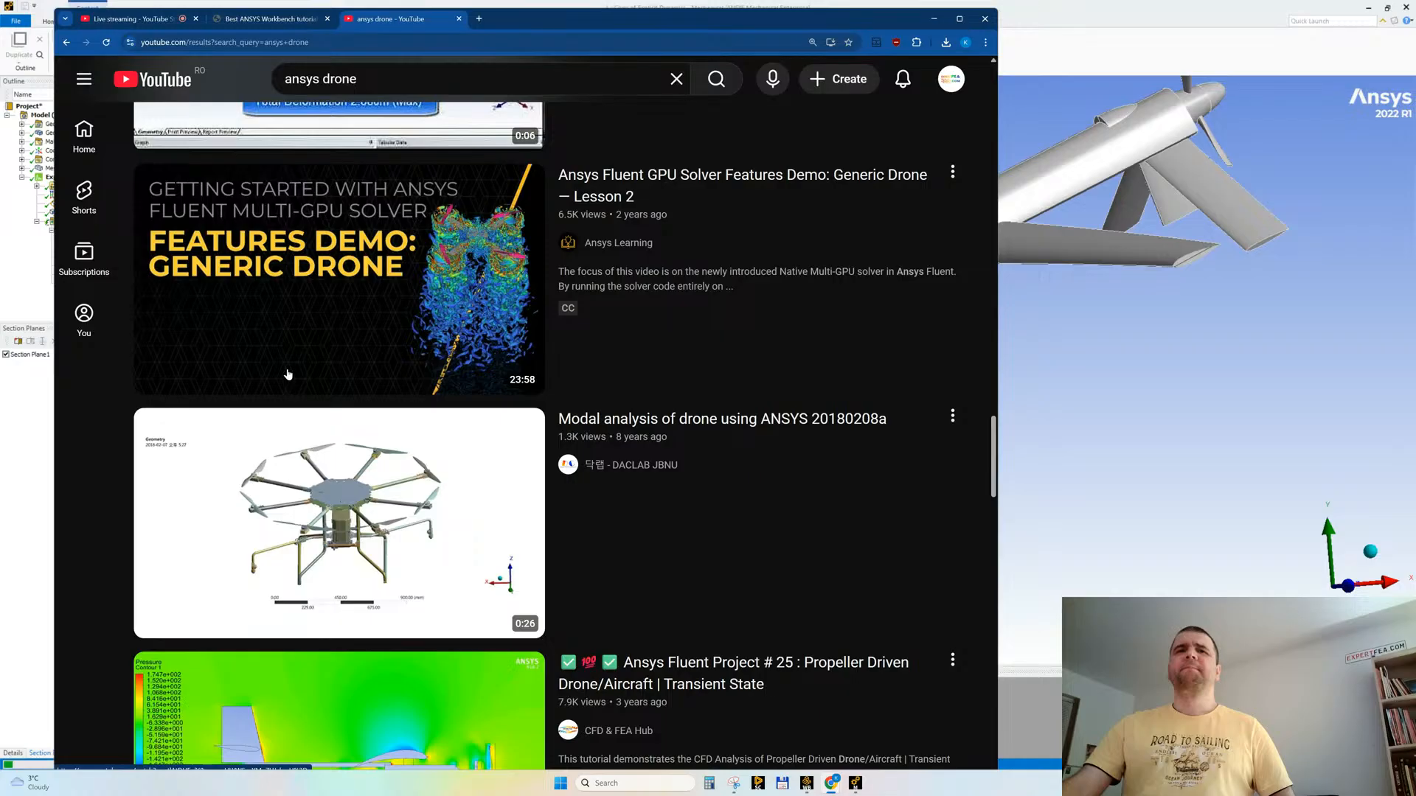
pyautogui.scroll(-3, 287, 374)
pyautogui.scroll(-1, 288, 374)
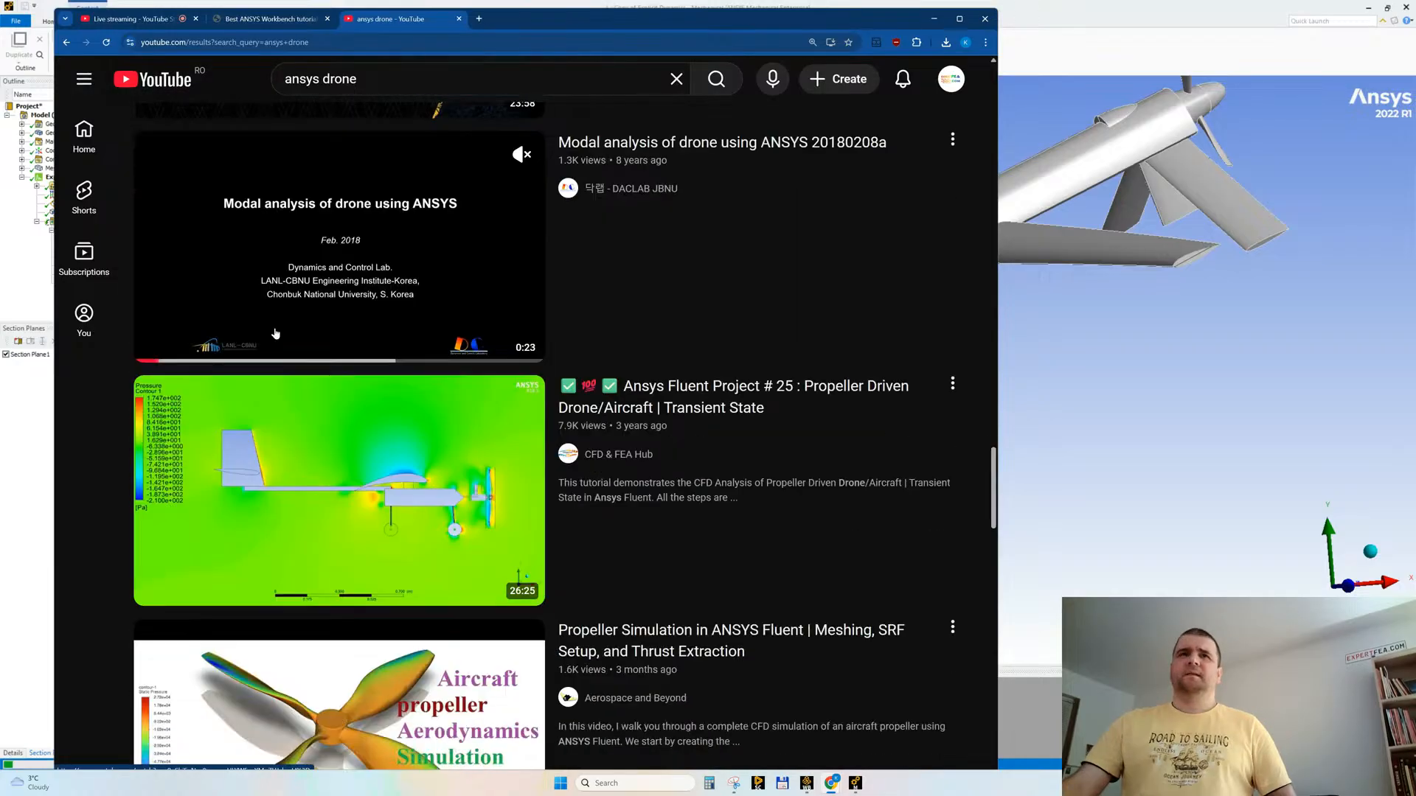
pyautogui.scroll(-1, 284, 369)
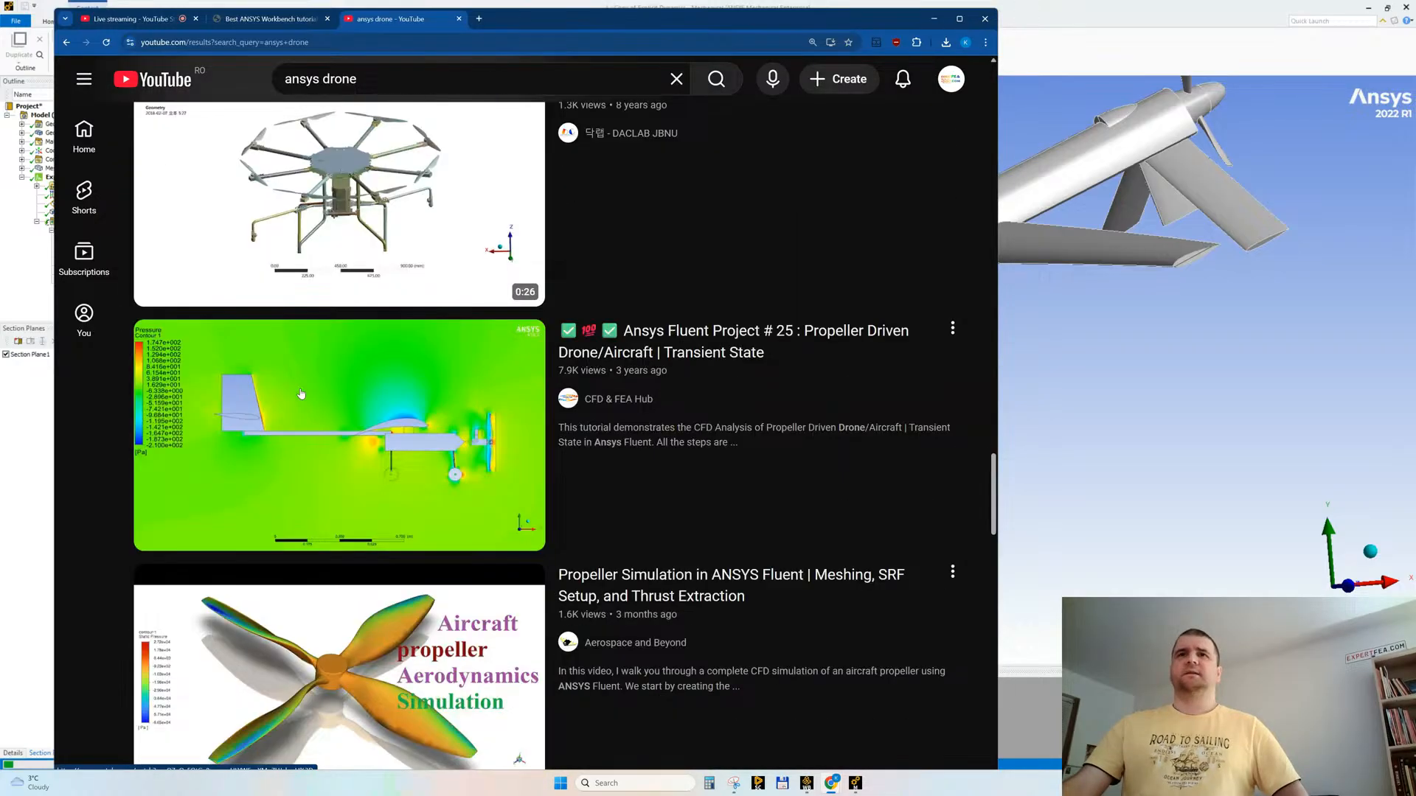
pyautogui.scroll(-4, 275, 398)
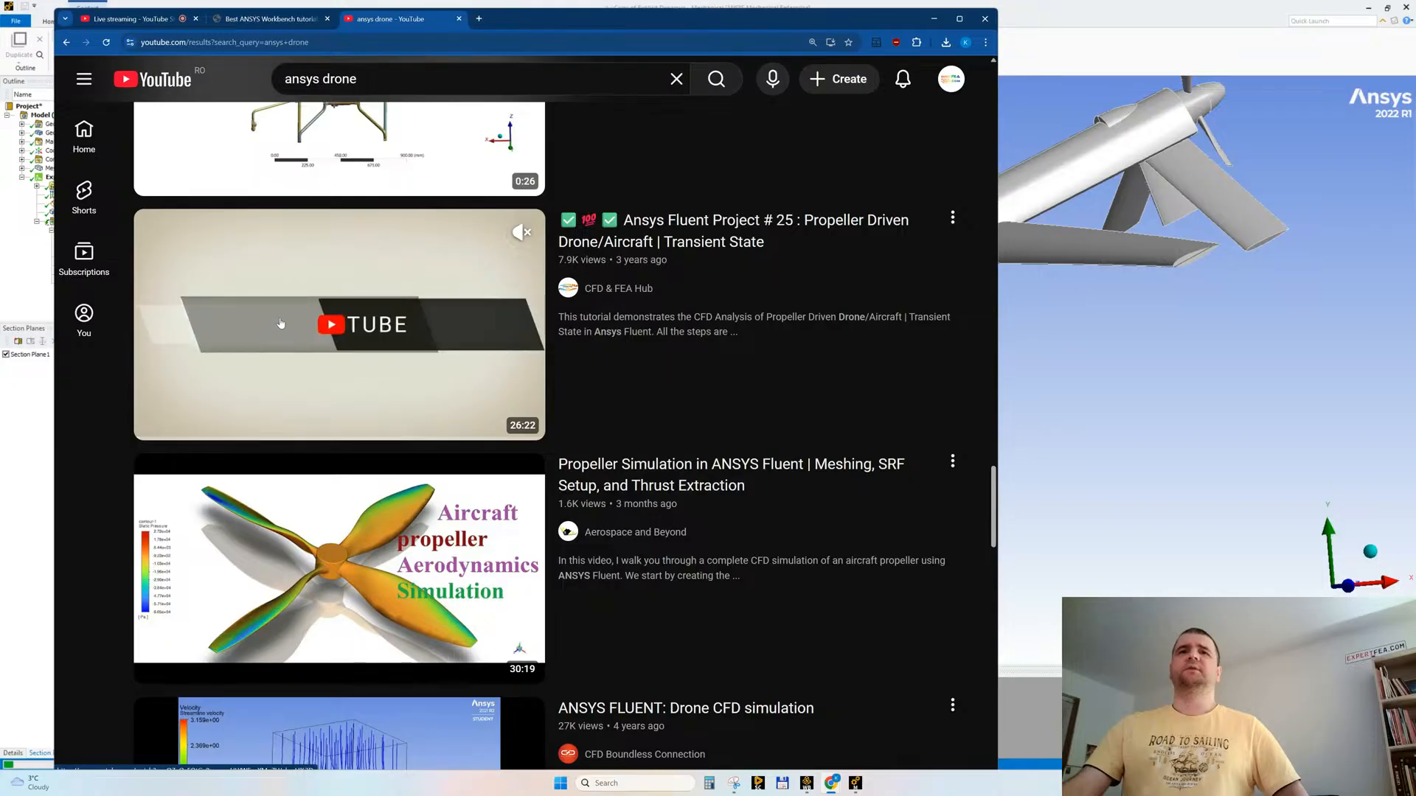
pyautogui.scroll(-2, 273, 347)
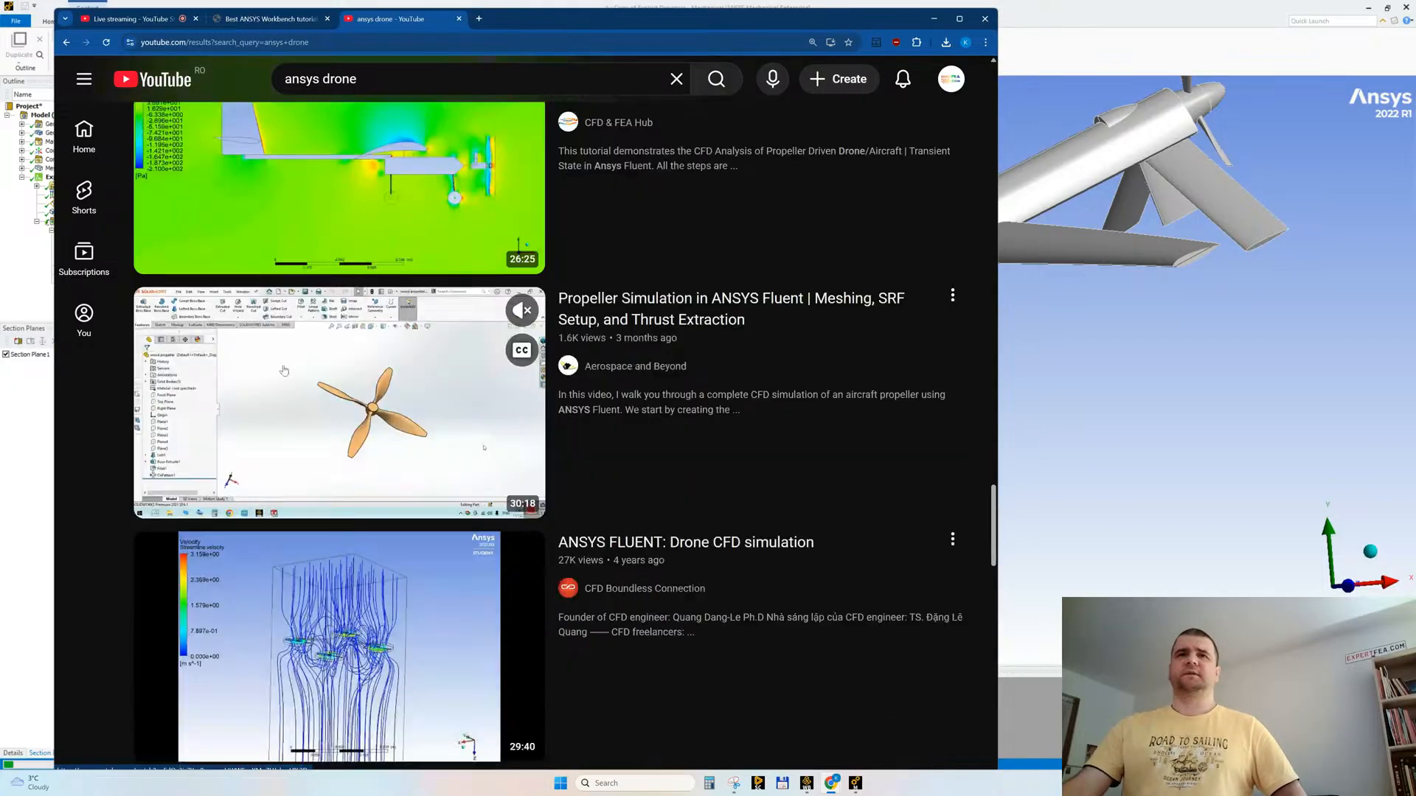
pyautogui.scroll(-6, 295, 337)
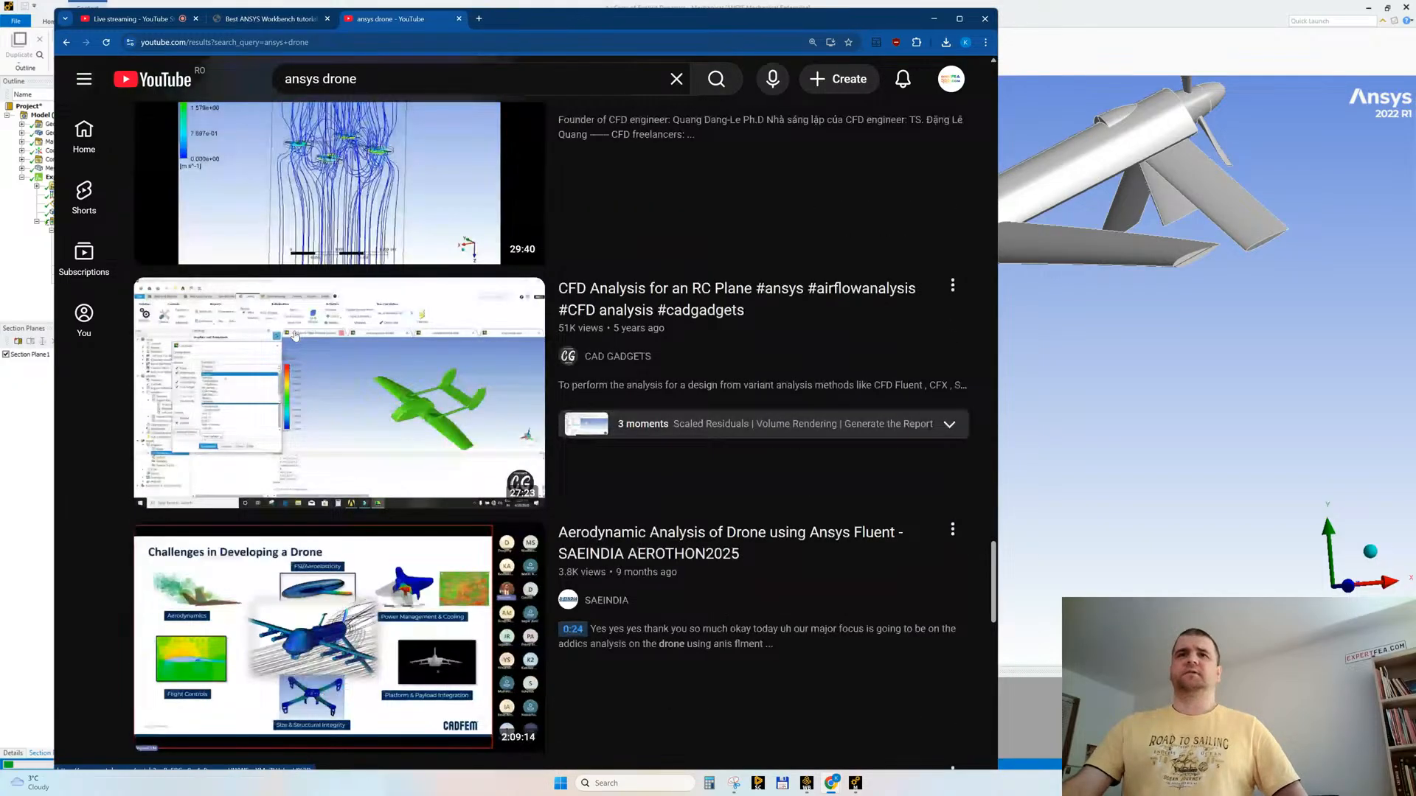
pyautogui.scroll(-3, 294, 336)
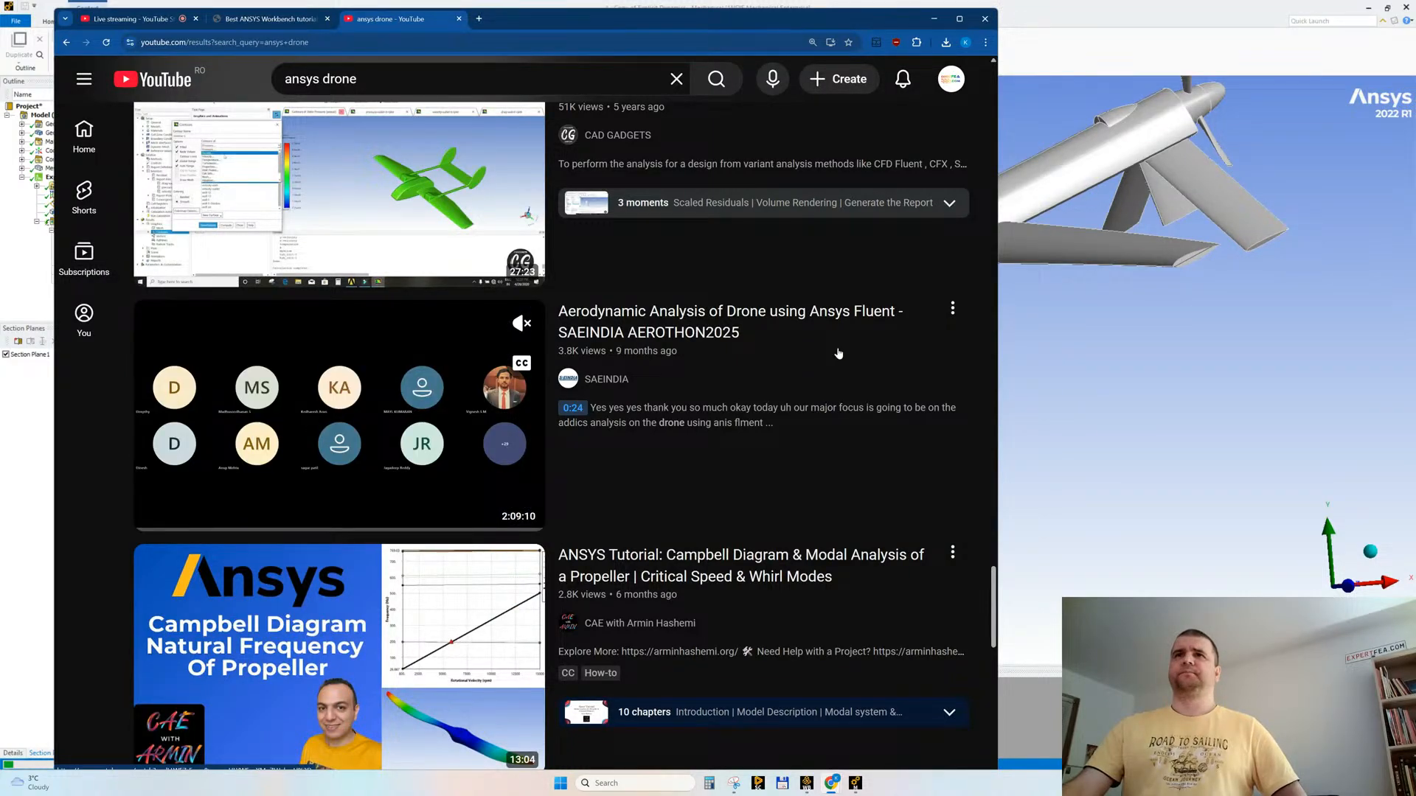
pyautogui.scroll(-4, 649, 347)
pyautogui.scroll(-4, 407, 367)
pyautogui.scroll(-6, 408, 367)
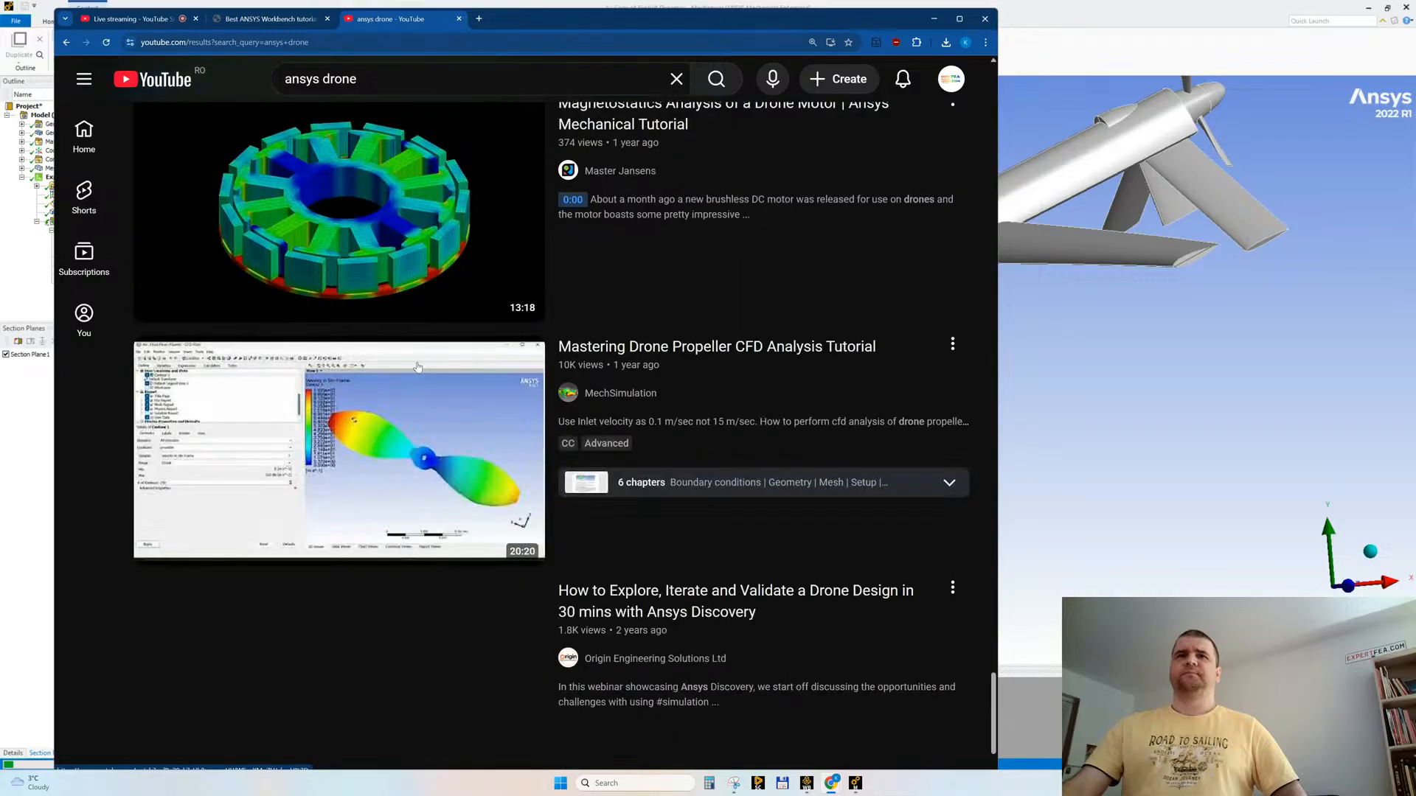
pyautogui.scroll(-1, 417, 367)
pyautogui.scroll(-3, 418, 367)
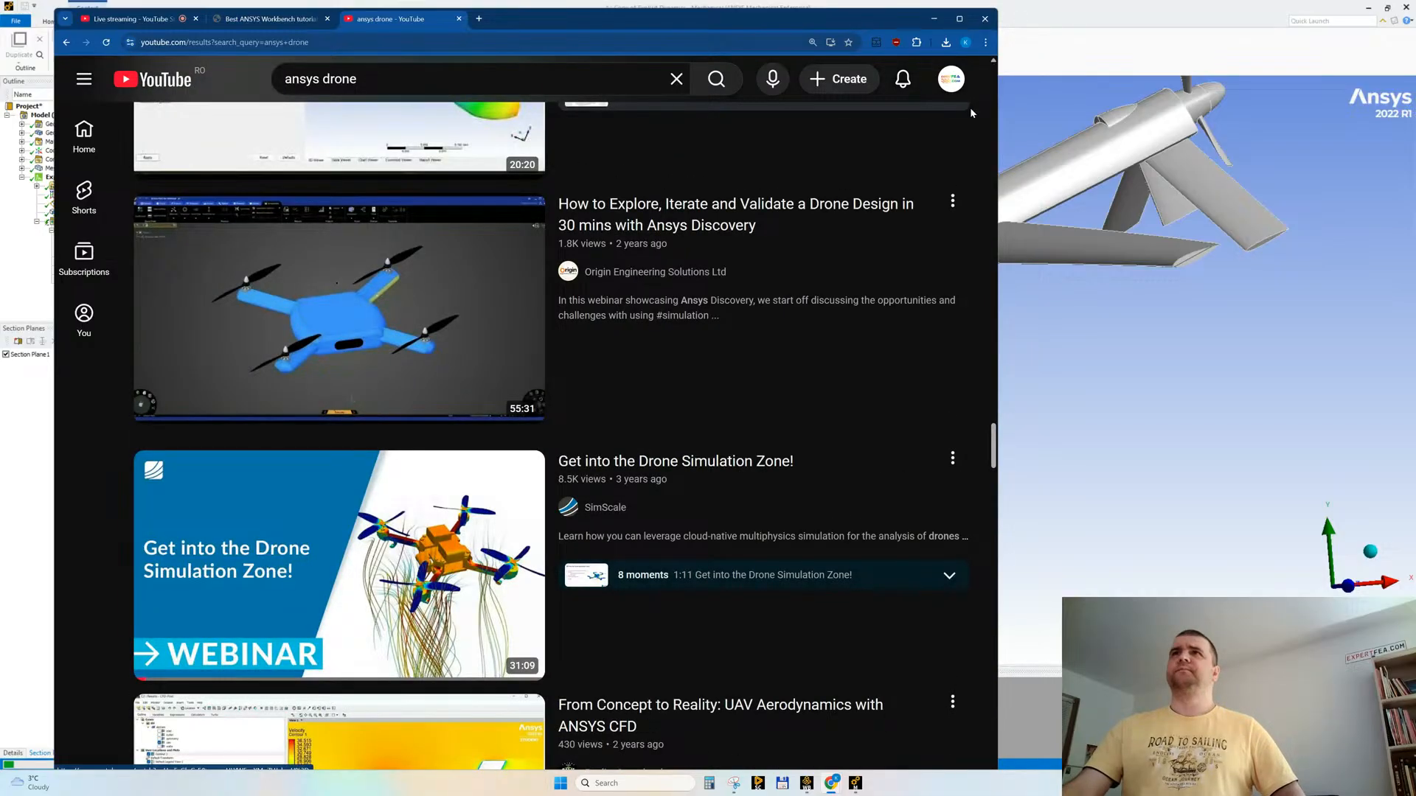
# Step: Maximize the browser window and look through the remaining "ansys drone" videos and Shorts for comparable simulations
pyautogui.click(960, 19)
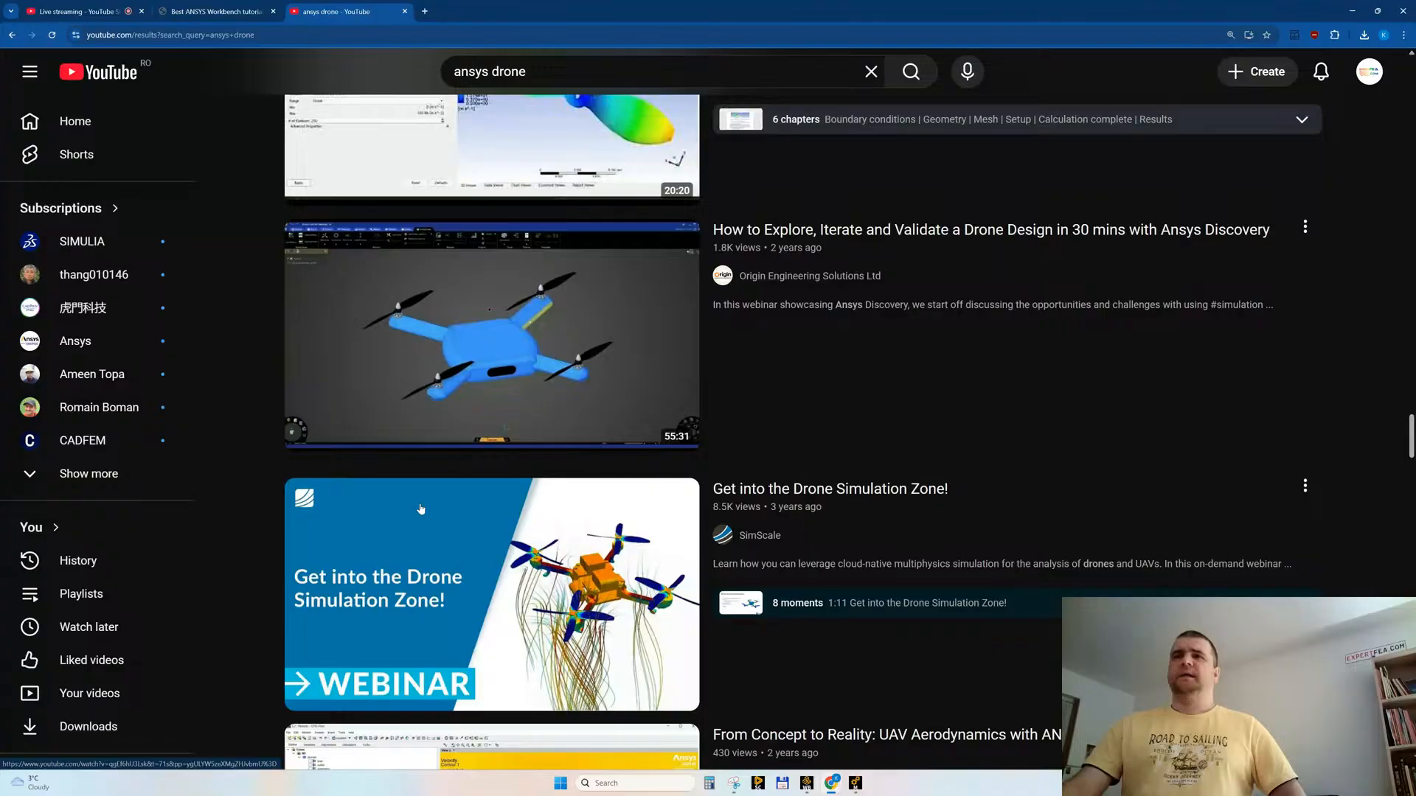
pyautogui.scroll(-8, 421, 509)
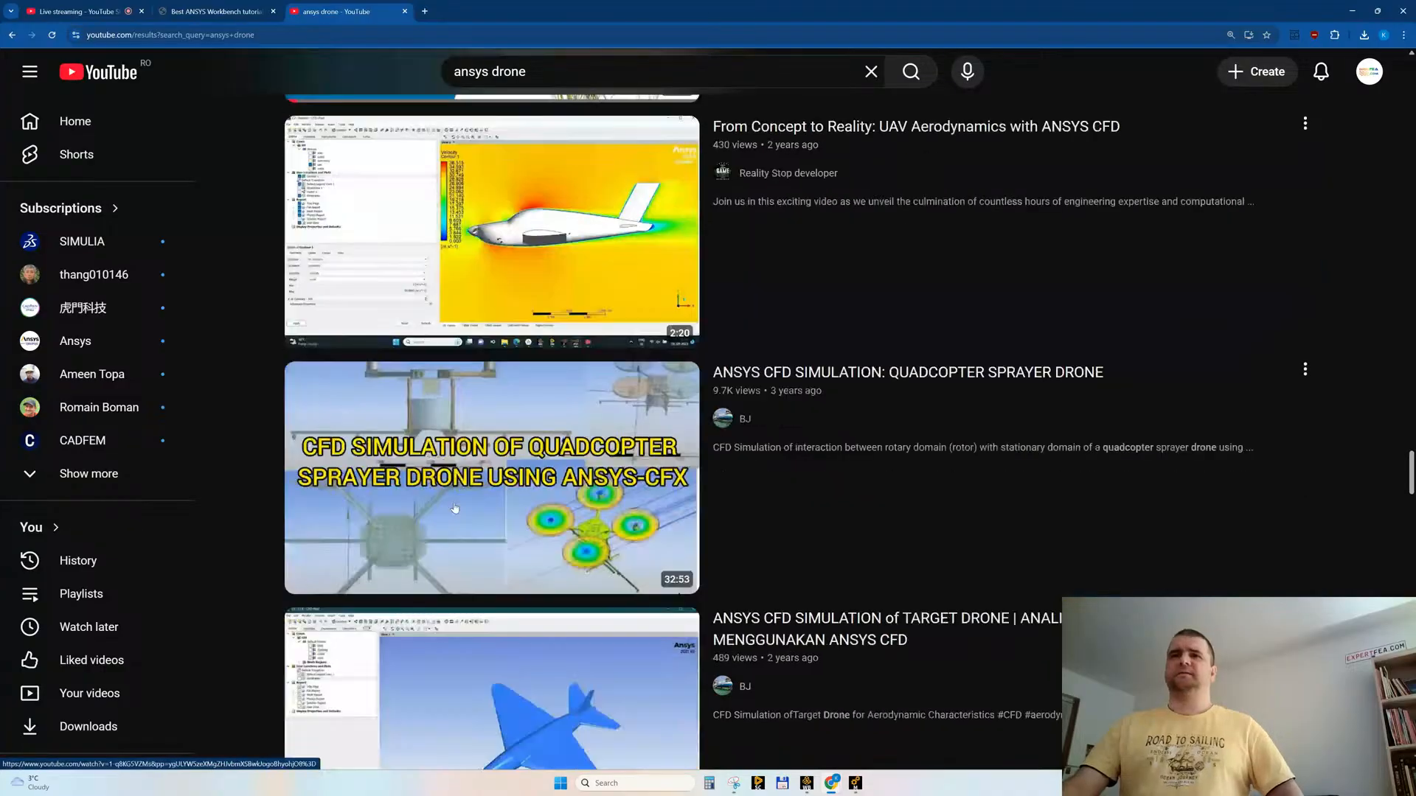
pyautogui.scroll(-13, 428, 441)
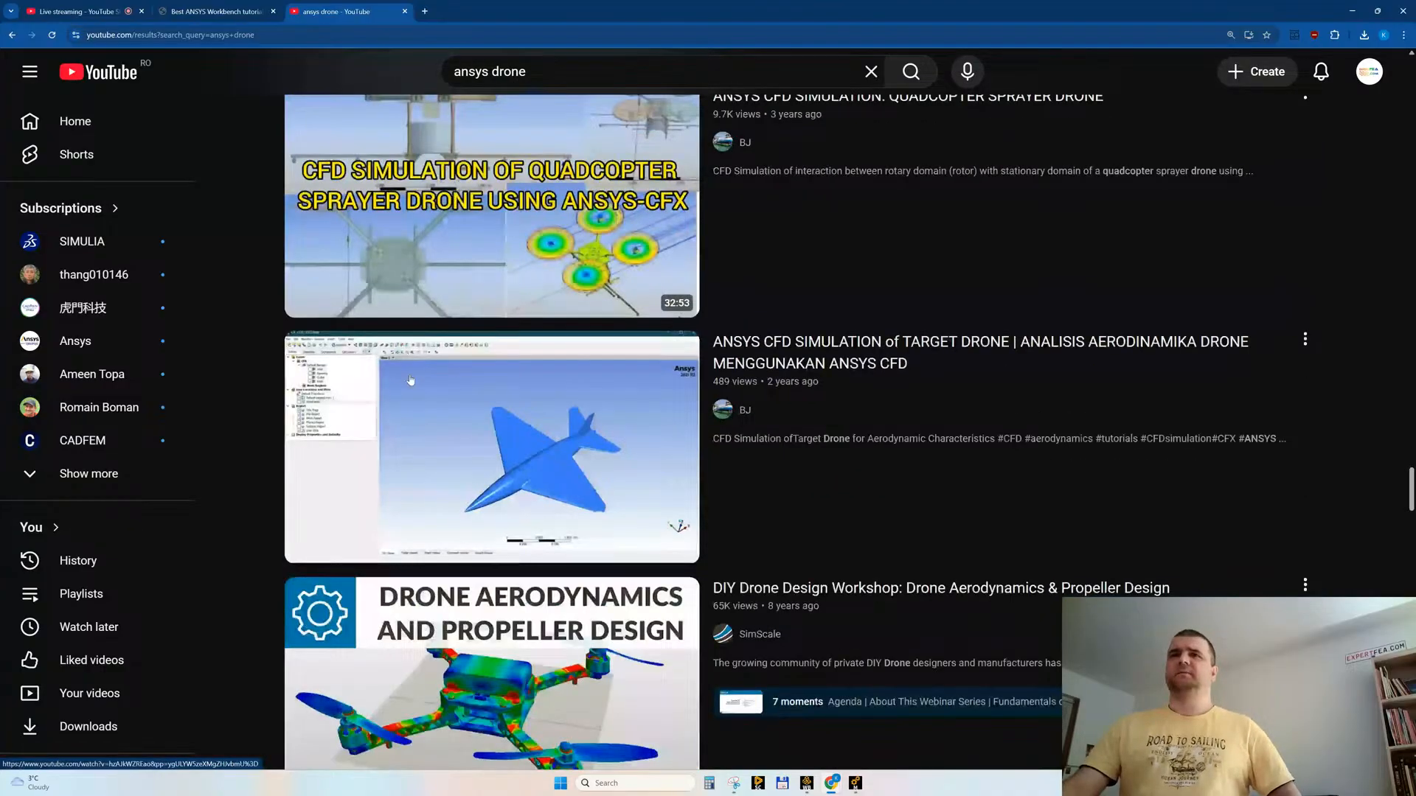
pyautogui.scroll(-8, 428, 350)
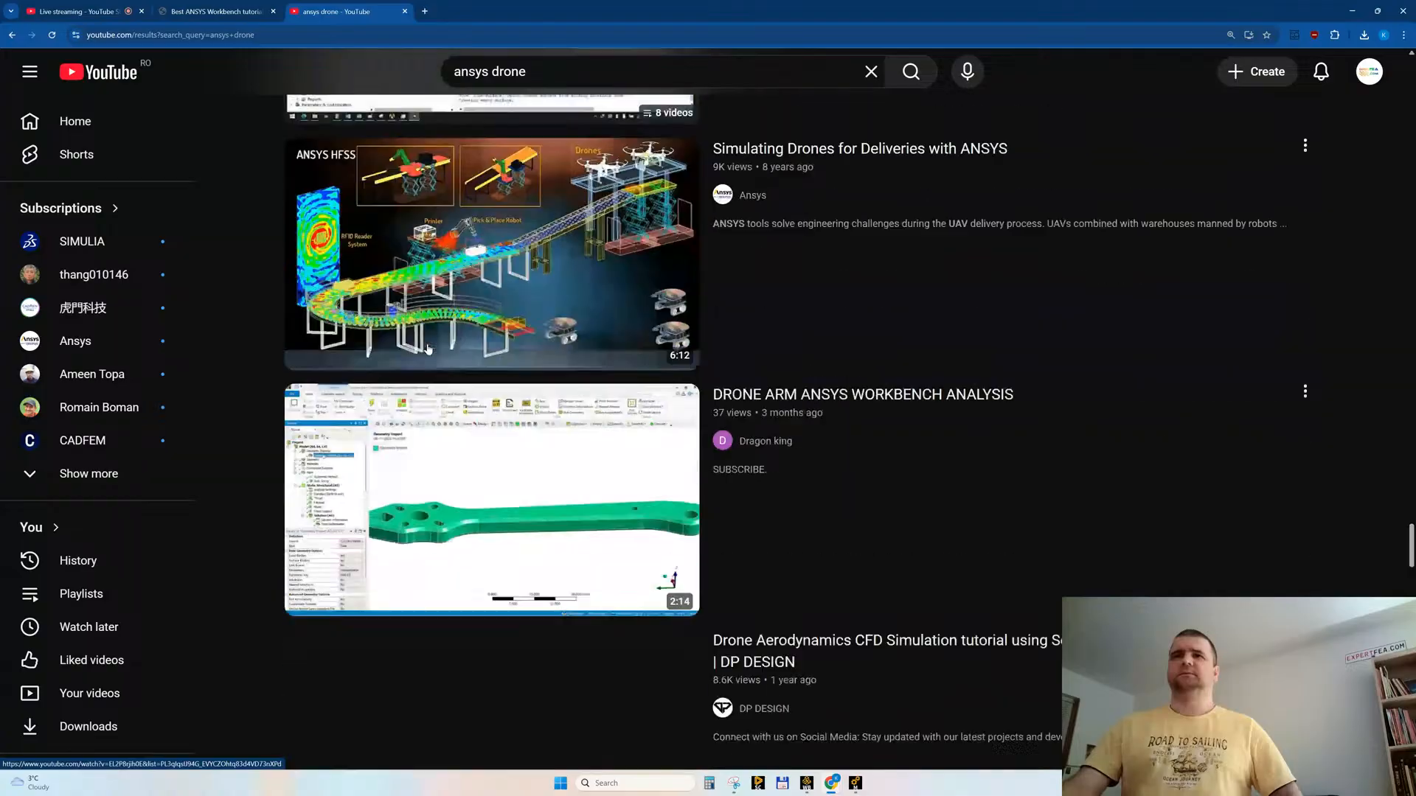
pyautogui.scroll(-12, 428, 348)
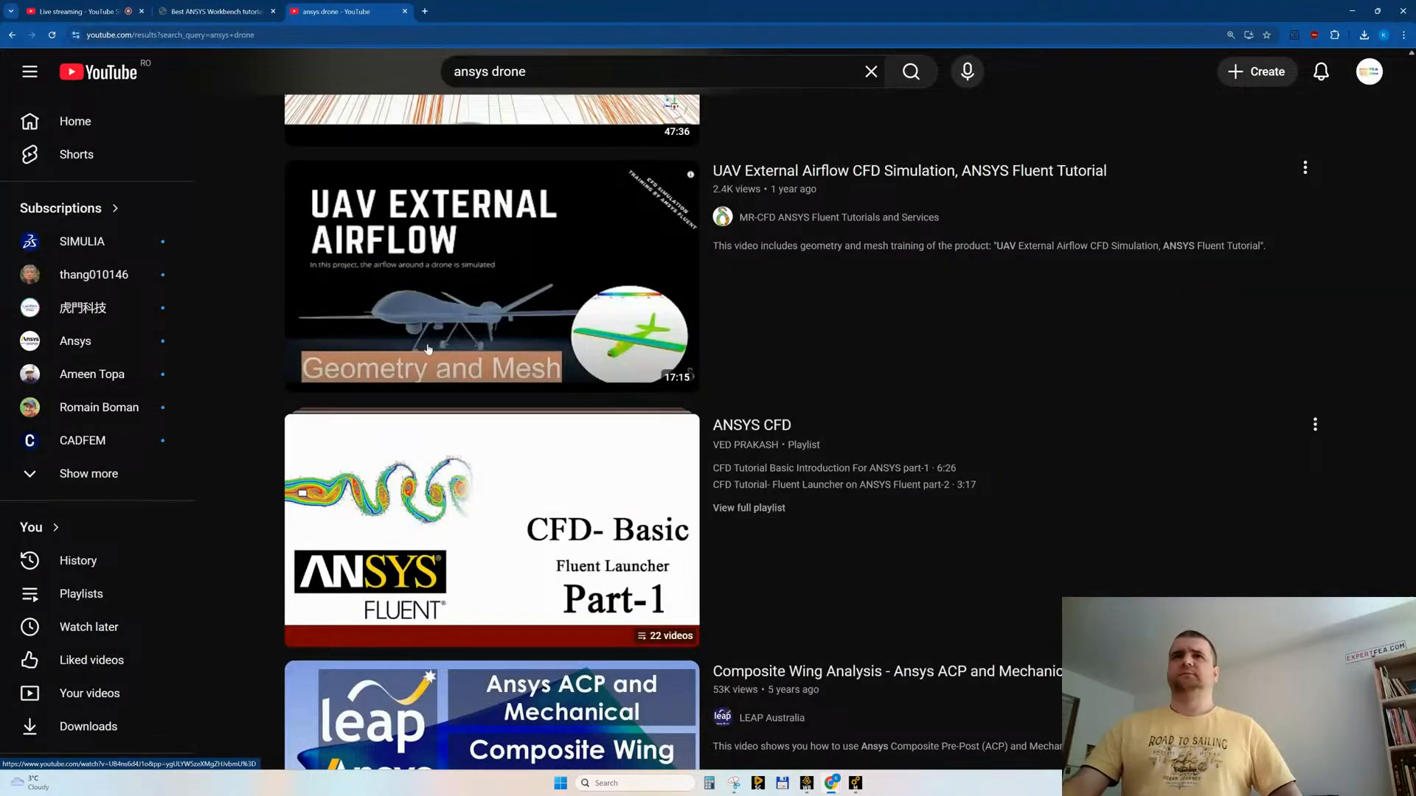
pyautogui.scroll(-8, 438, 317)
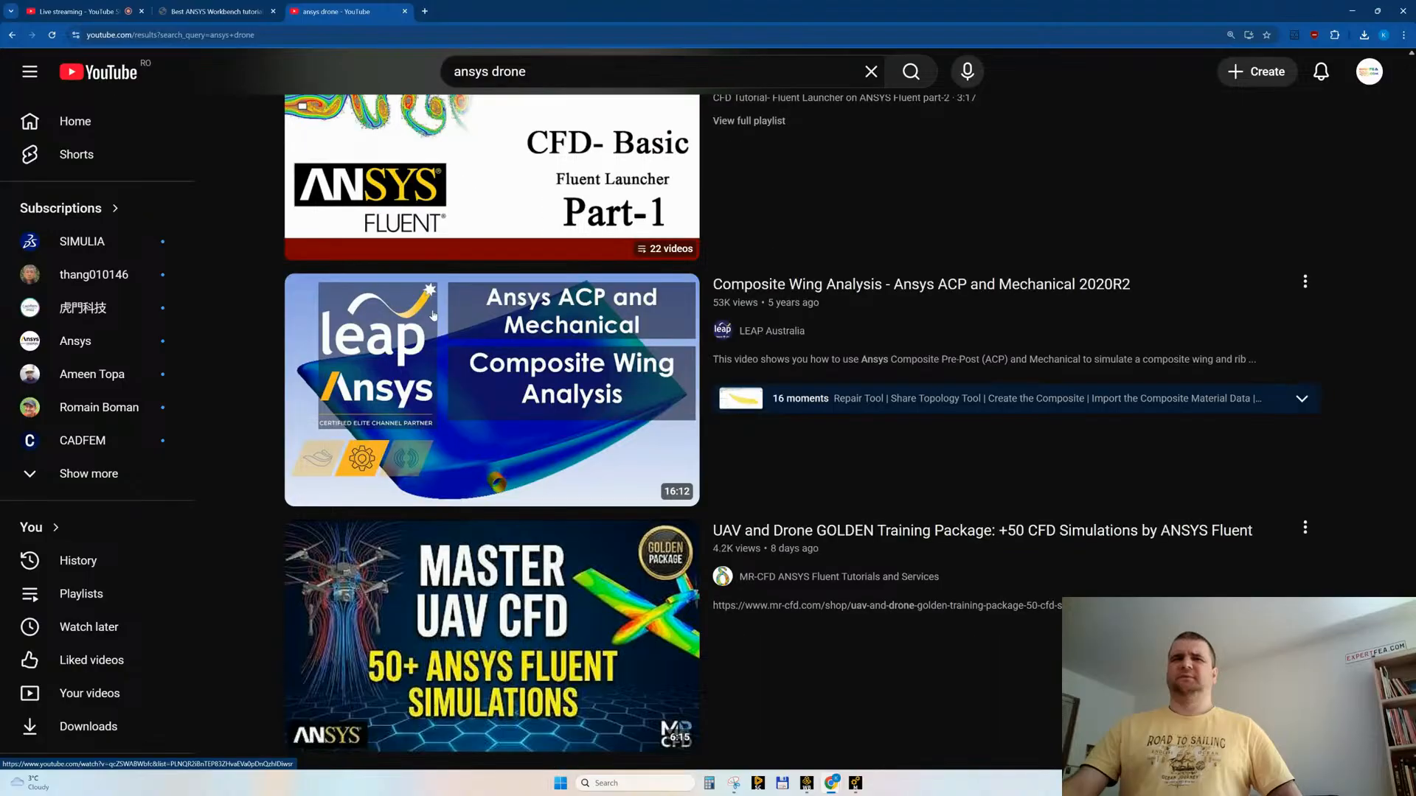
pyautogui.scroll(-4, 433, 316)
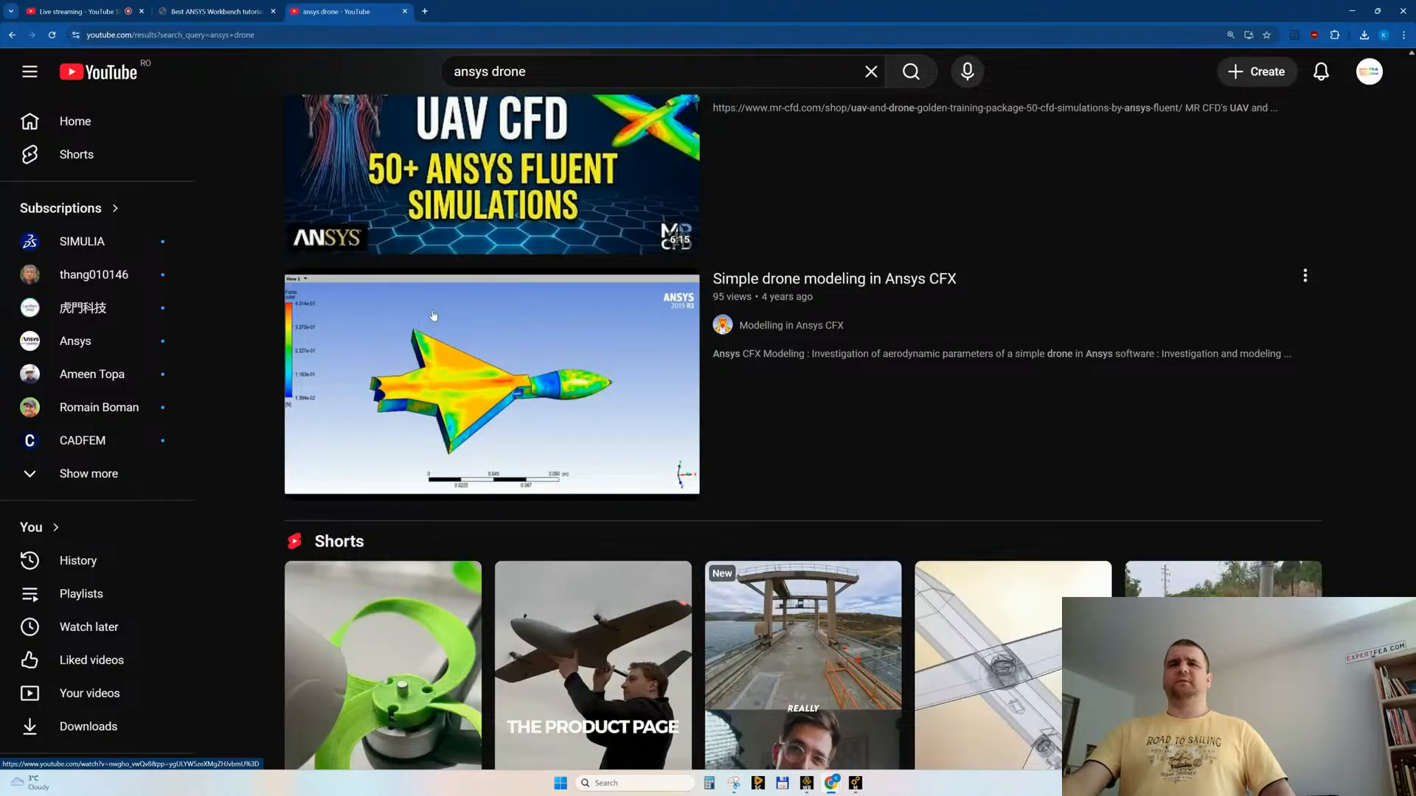
pyautogui.scroll(-8, 434, 317)
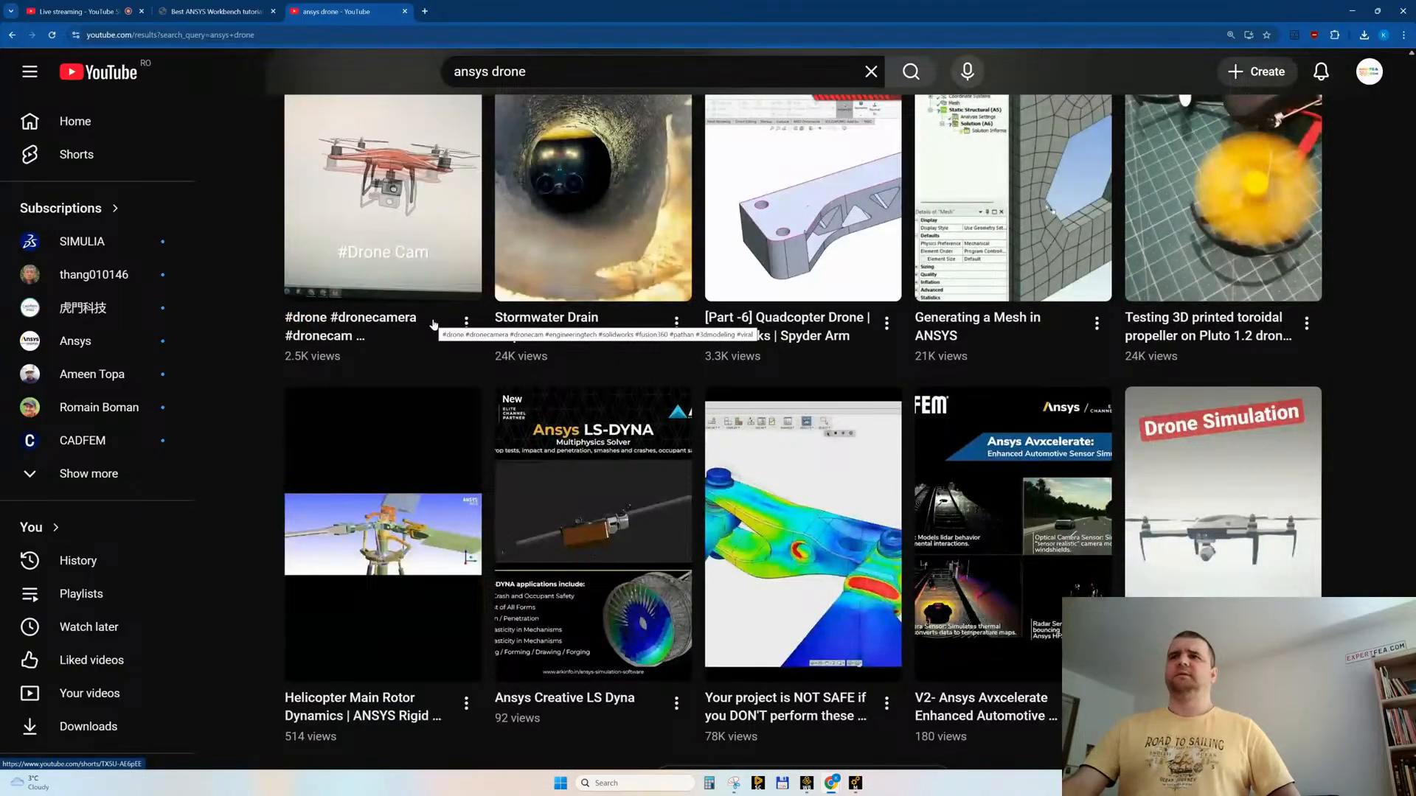
pyautogui.scroll(-2, 434, 324)
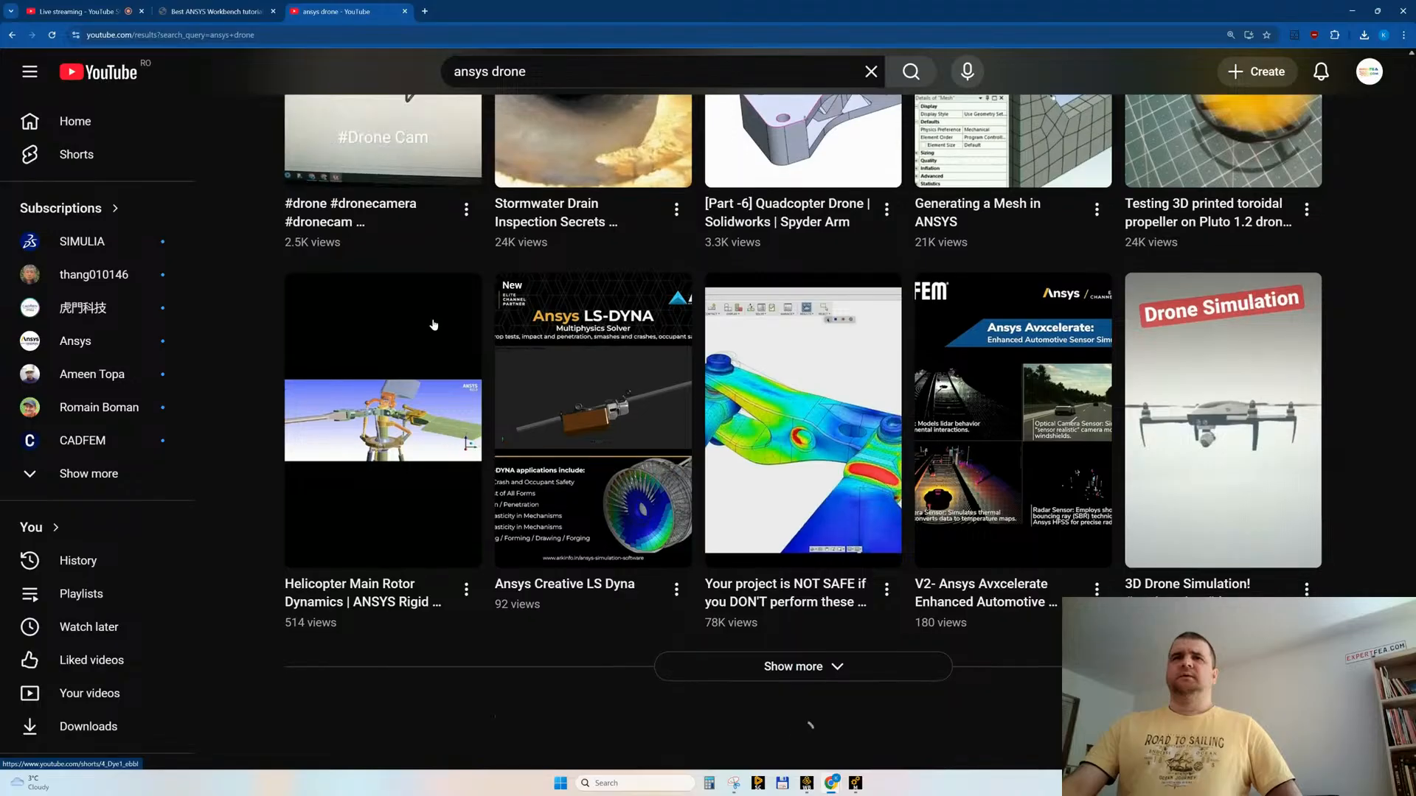
pyautogui.scroll(-15, 433, 323)
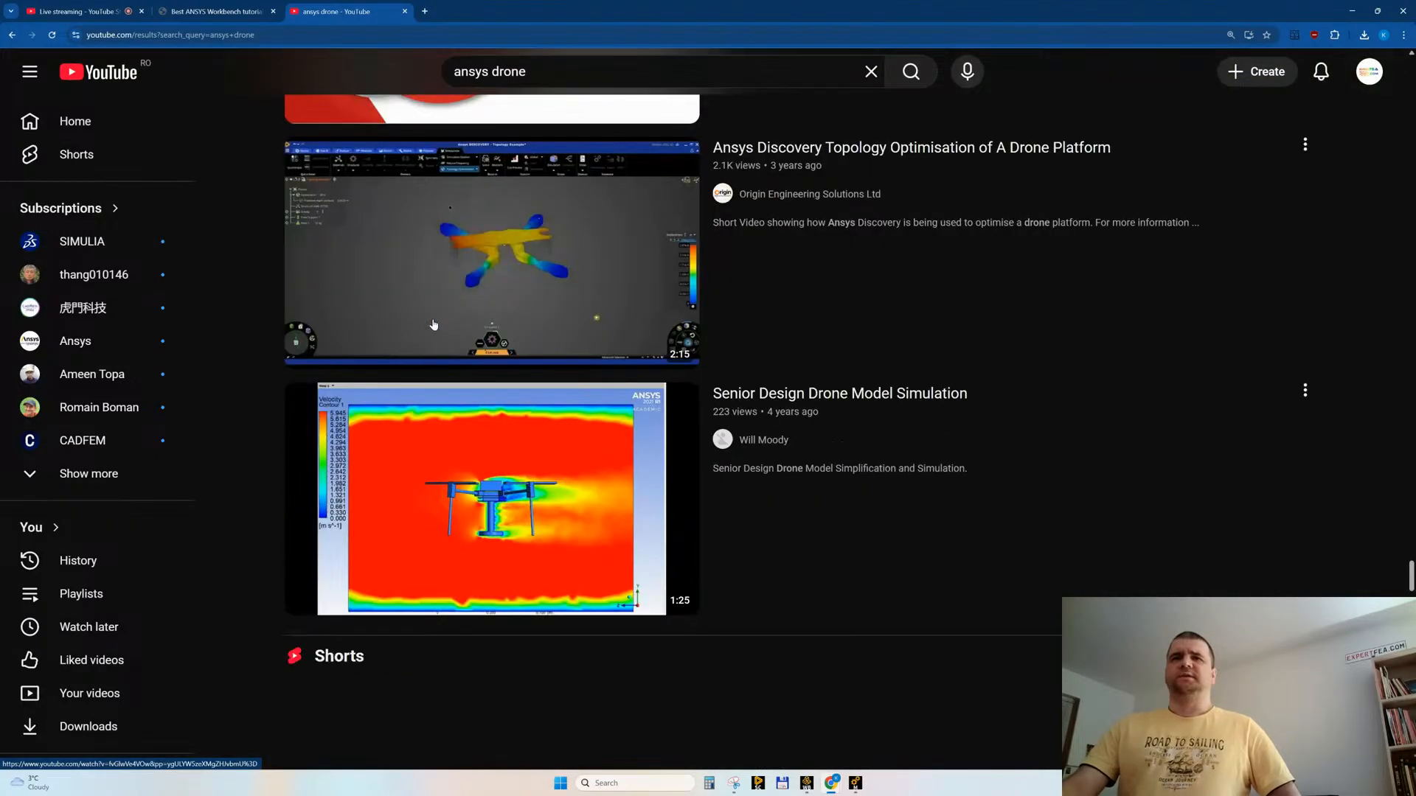
pyautogui.scroll(-15, 472, 299)
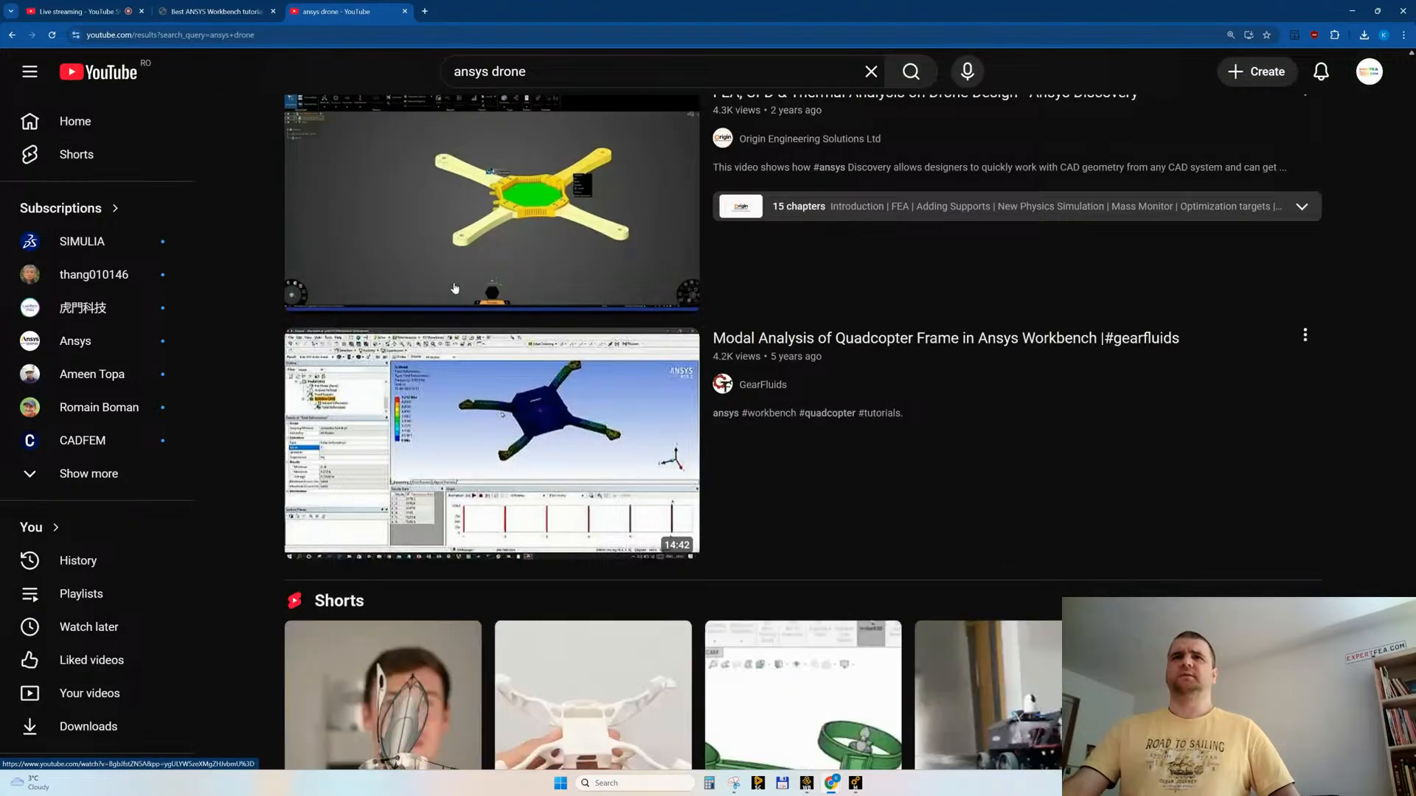
pyautogui.scroll(-1, 893, 140)
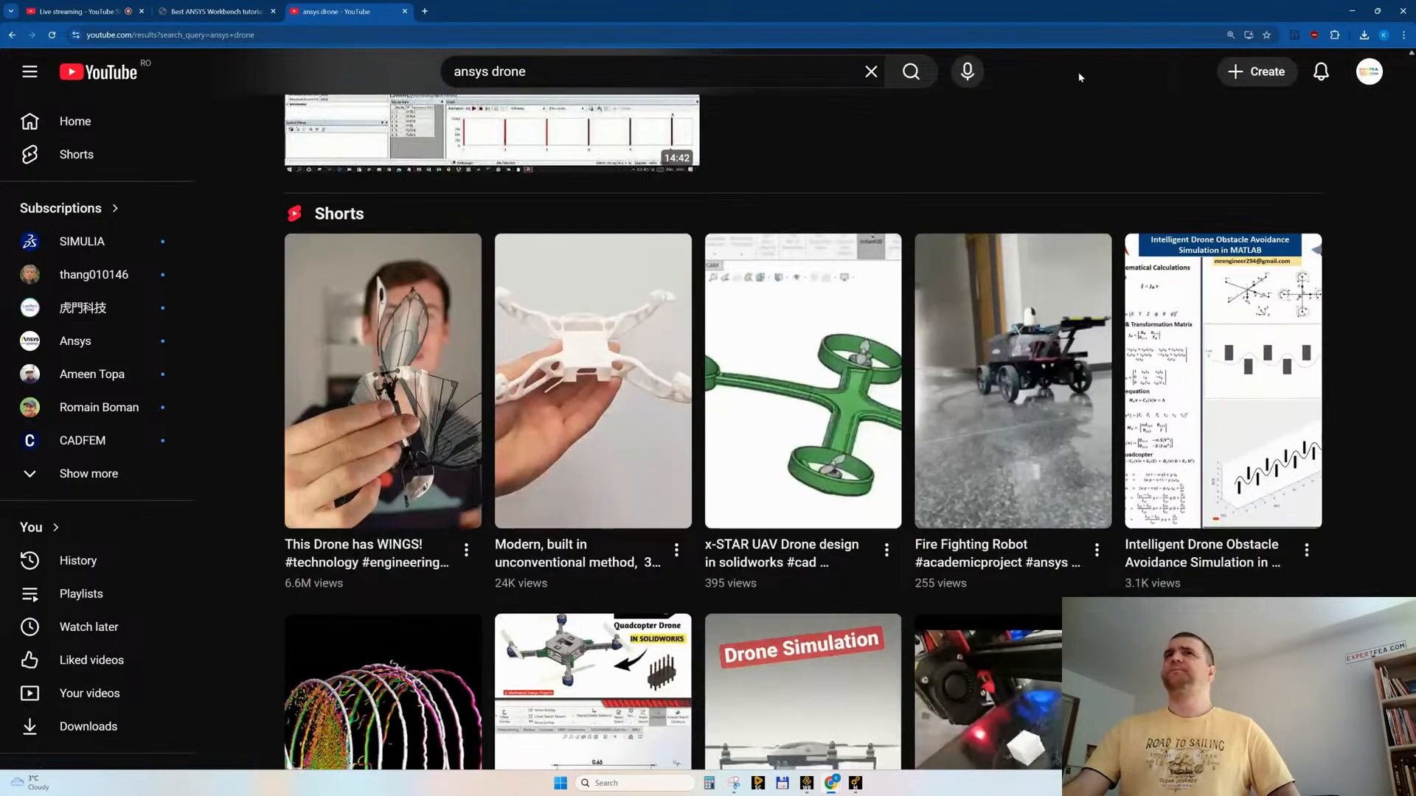
# Step: Replace the drone keyword in the YouTube query and search for "ansys plane"
pyautogui.doubleClick(494, 71)
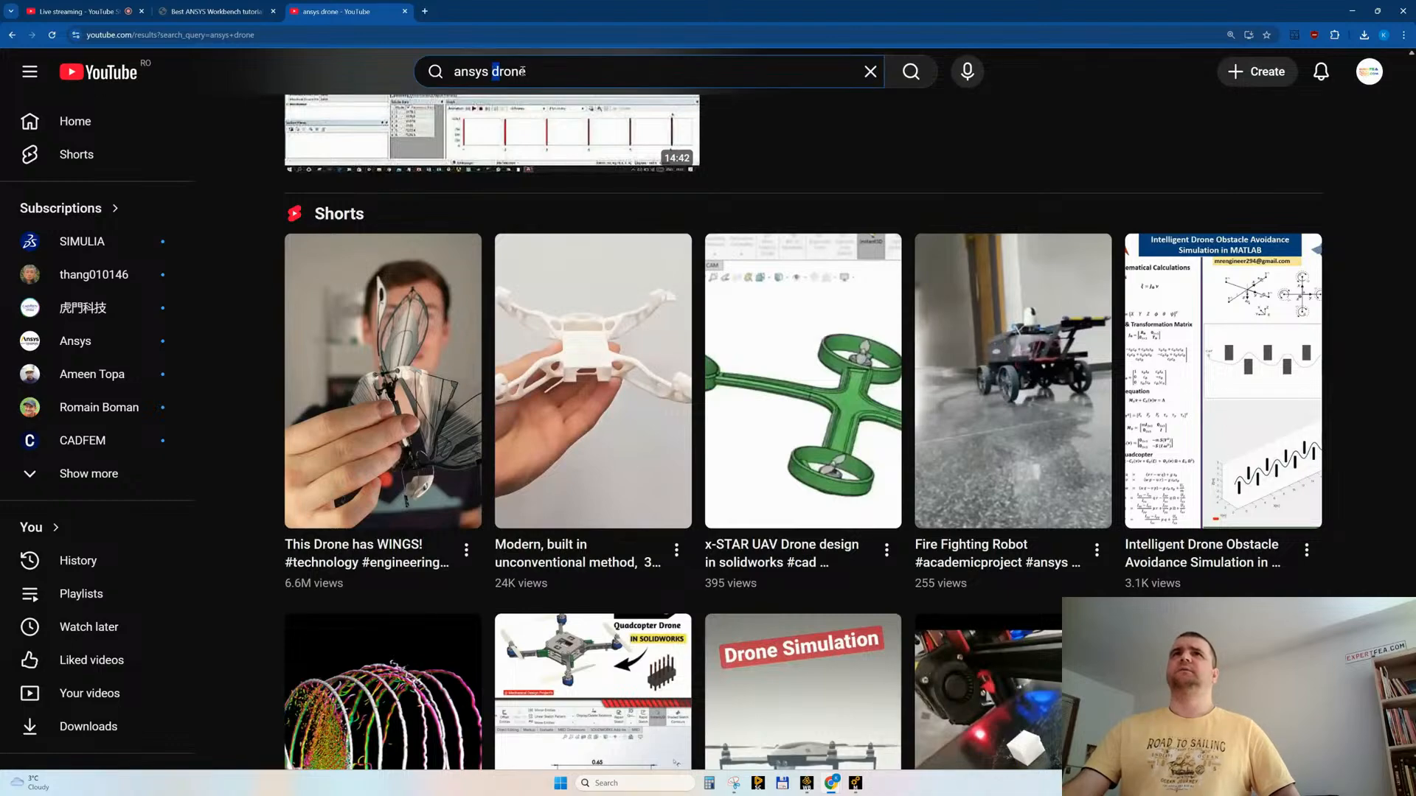
pyautogui.write('nwe')
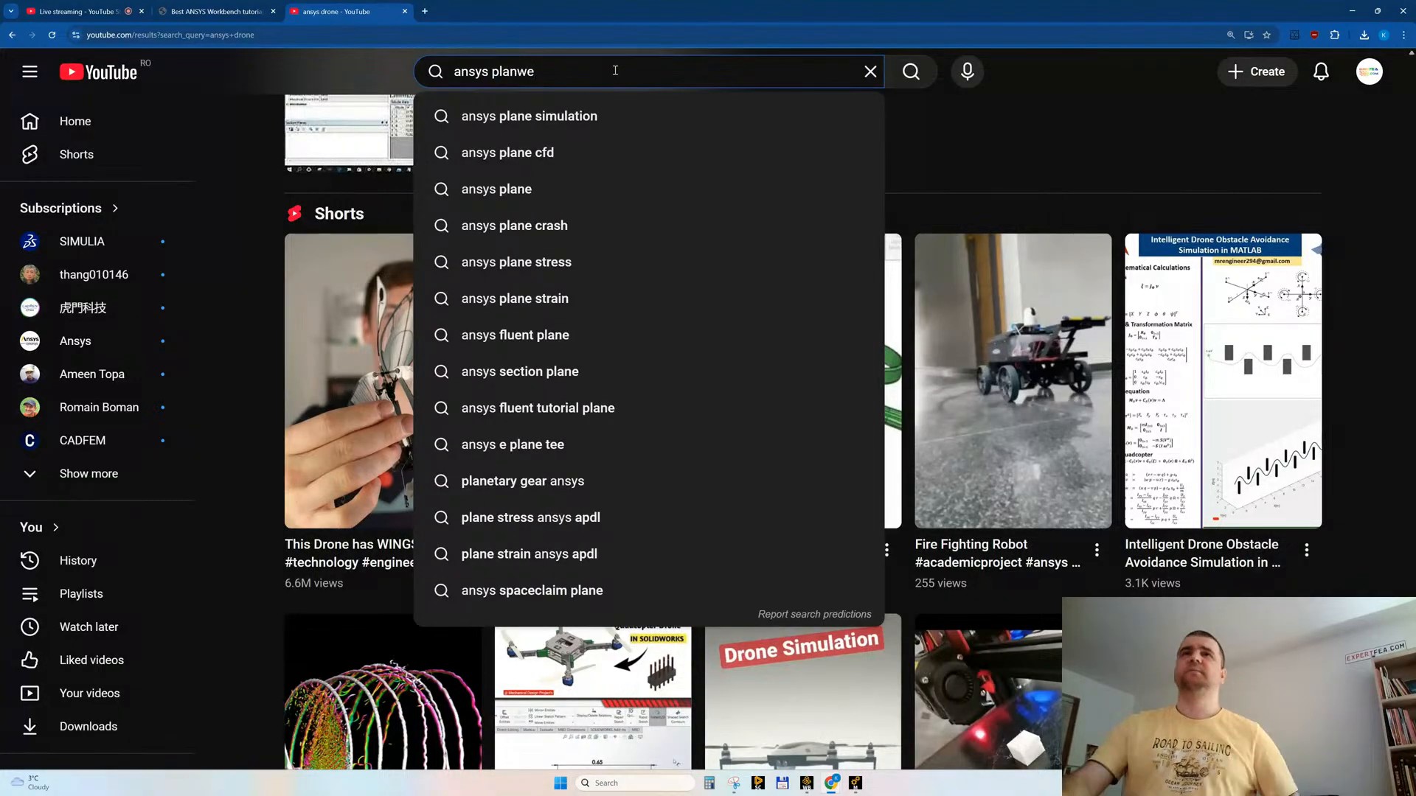
pyautogui.press('BackSpace')
pyautogui.press('BackSpace')
pyautogui.write('e')
pyautogui.press('Return')
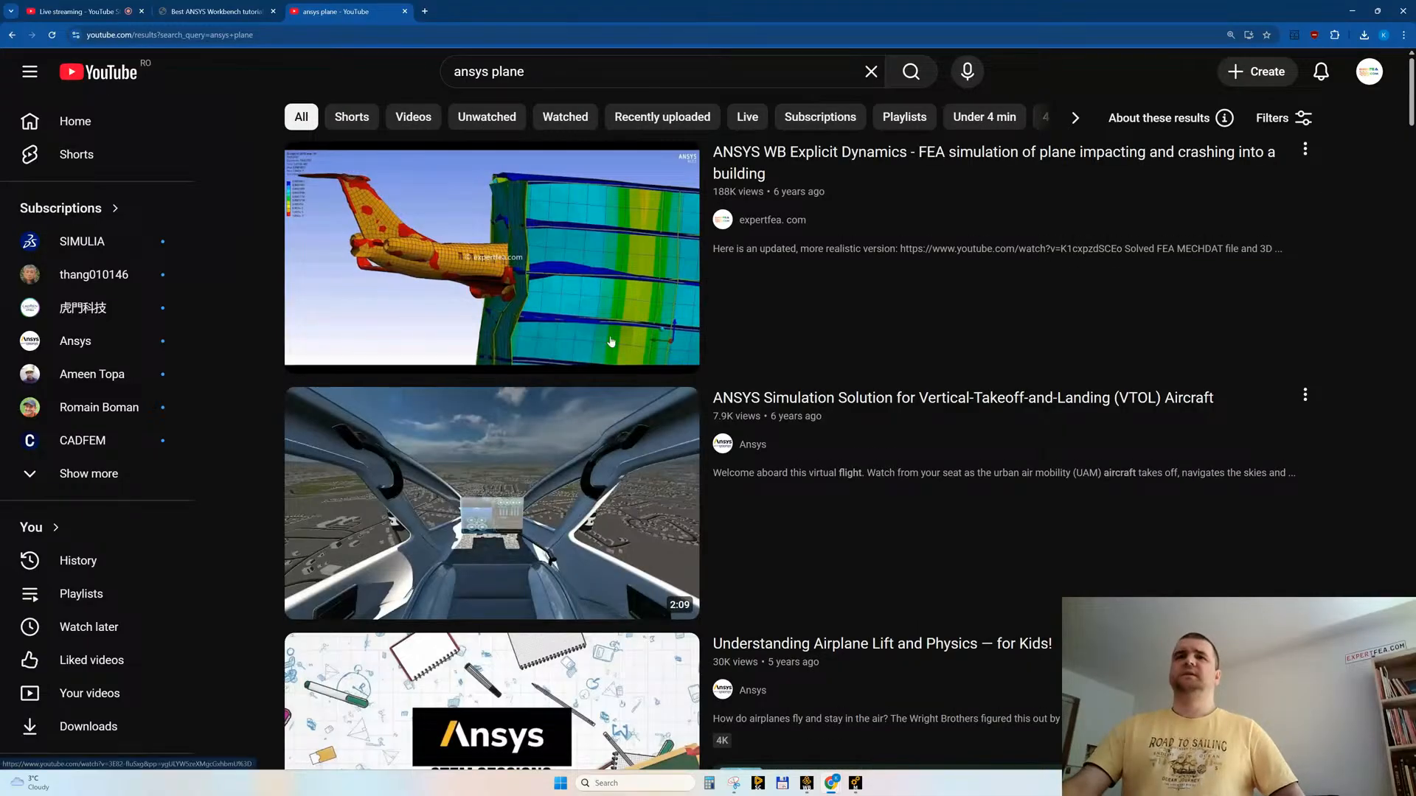
# Step: Examine the first "ansys plane" results, from the plane crash into a building to the F 16 aircraft Fluent analysis
pyautogui.moveTo(483, 262)
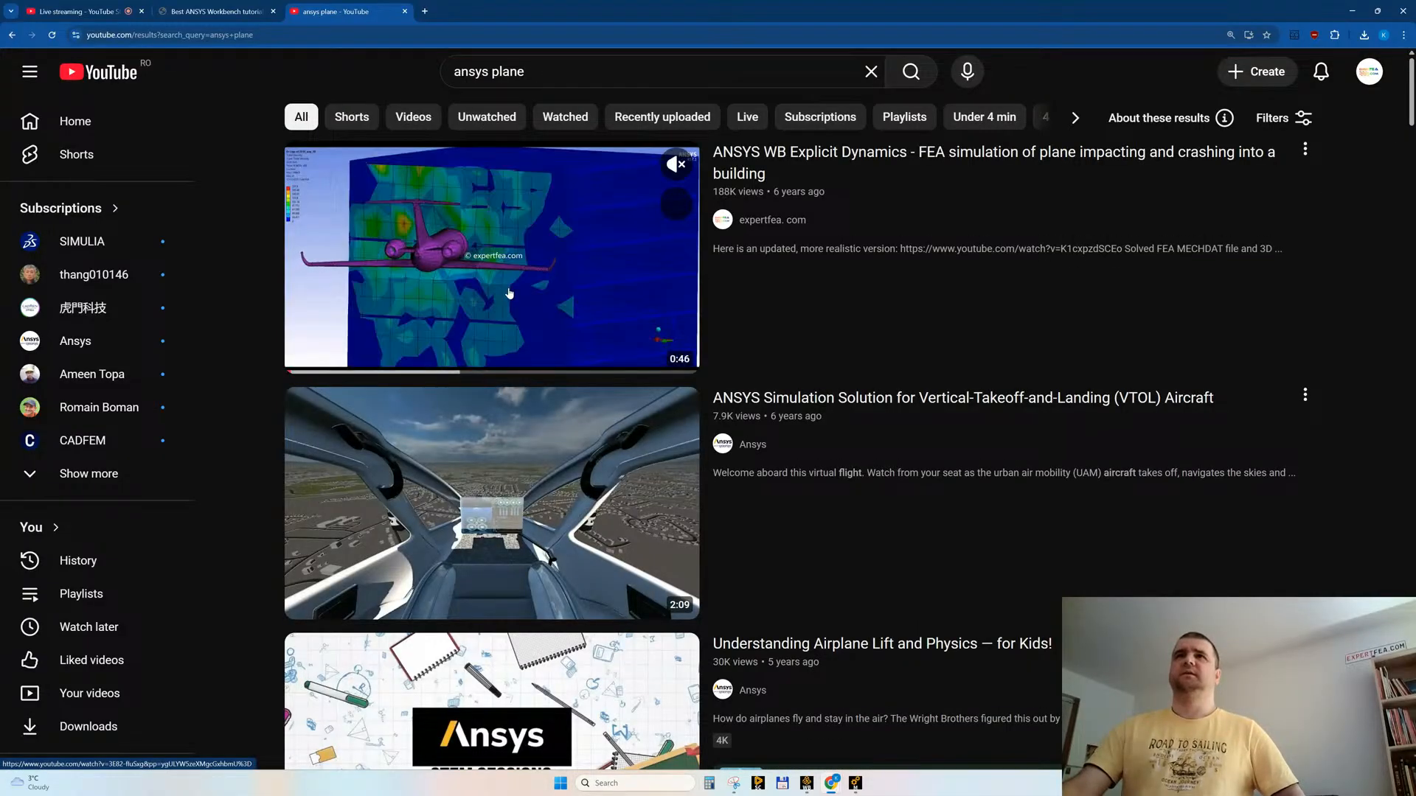
pyautogui.scroll(-2, 509, 293)
pyautogui.scroll(-4, 509, 294)
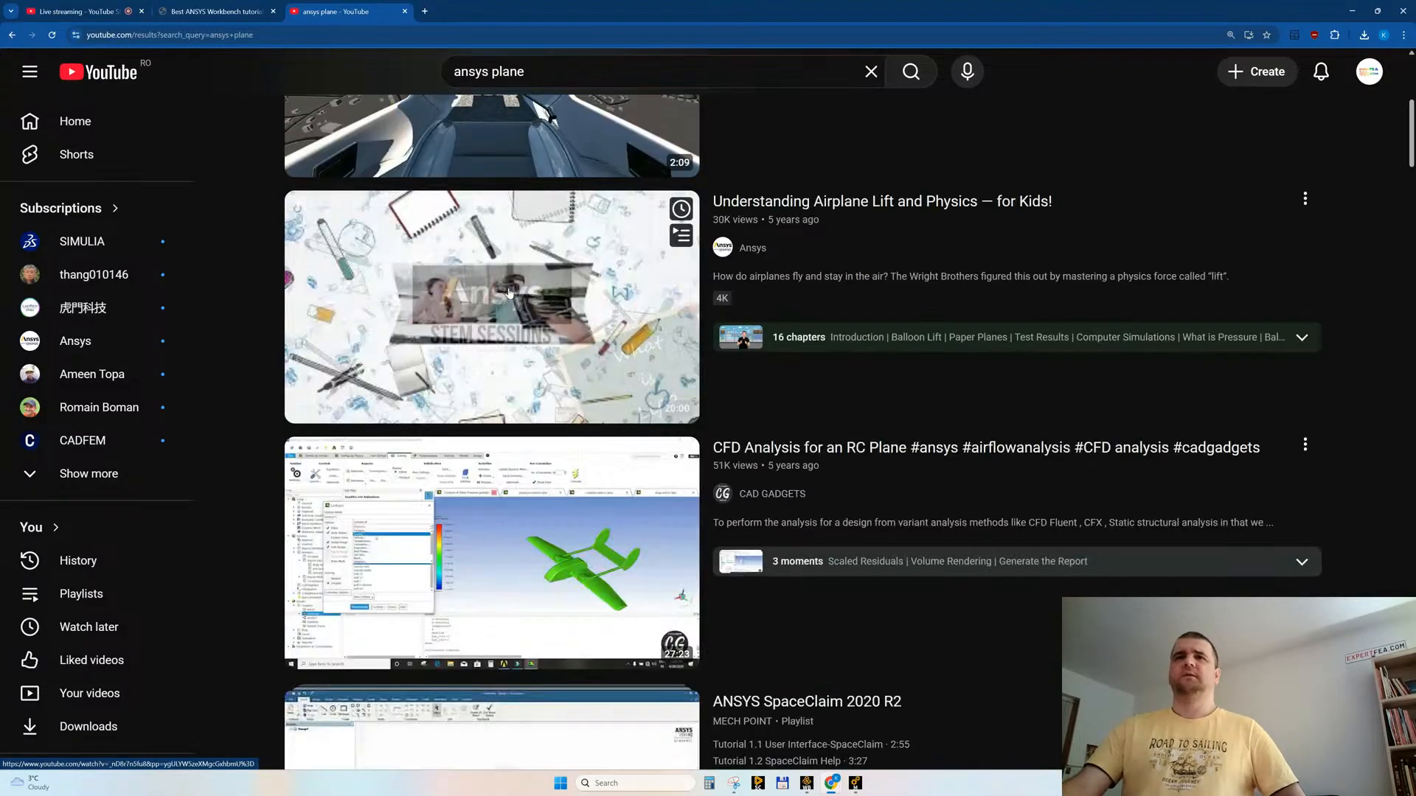
pyautogui.scroll(-10, 509, 293)
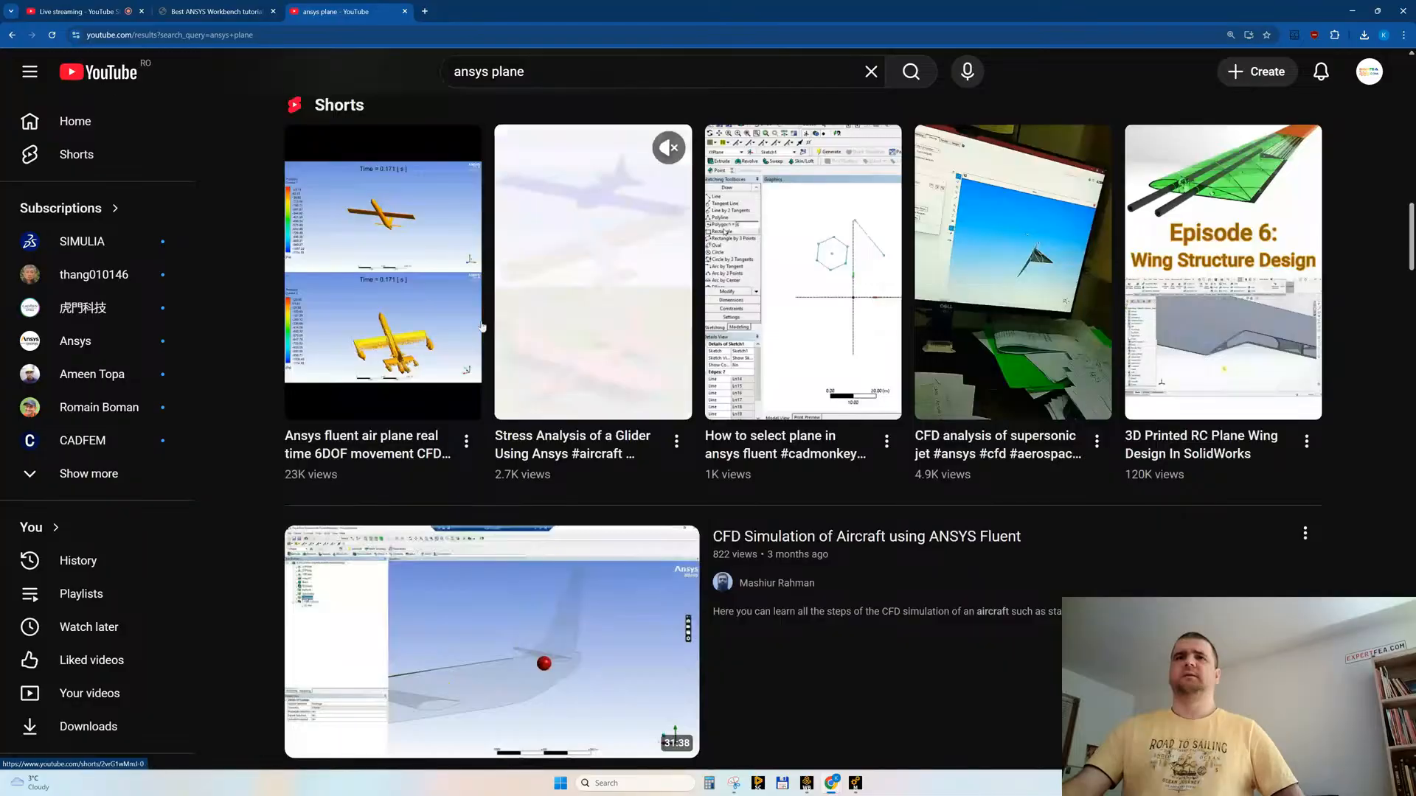
pyautogui.scroll(3, 508, 338)
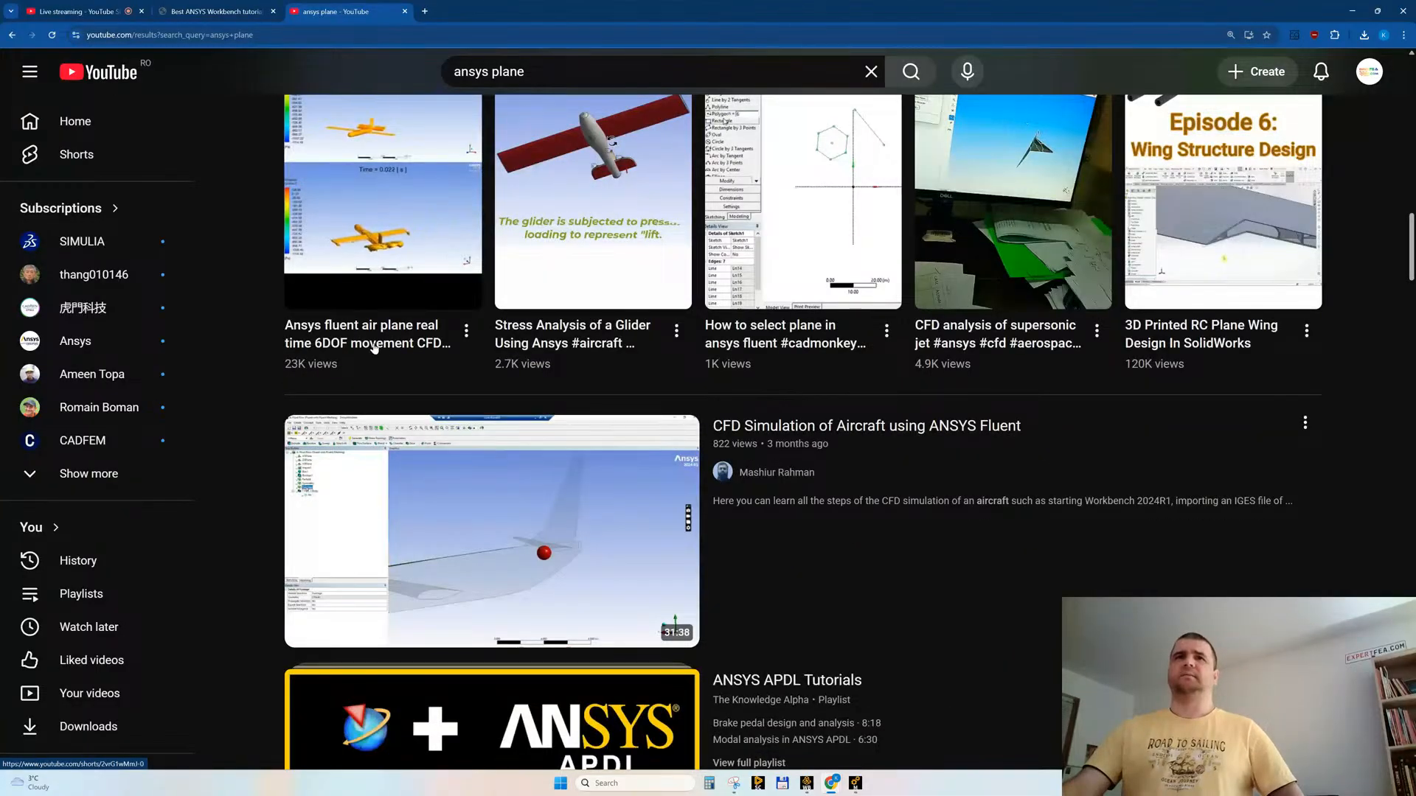
pyautogui.scroll(-3, 399, 351)
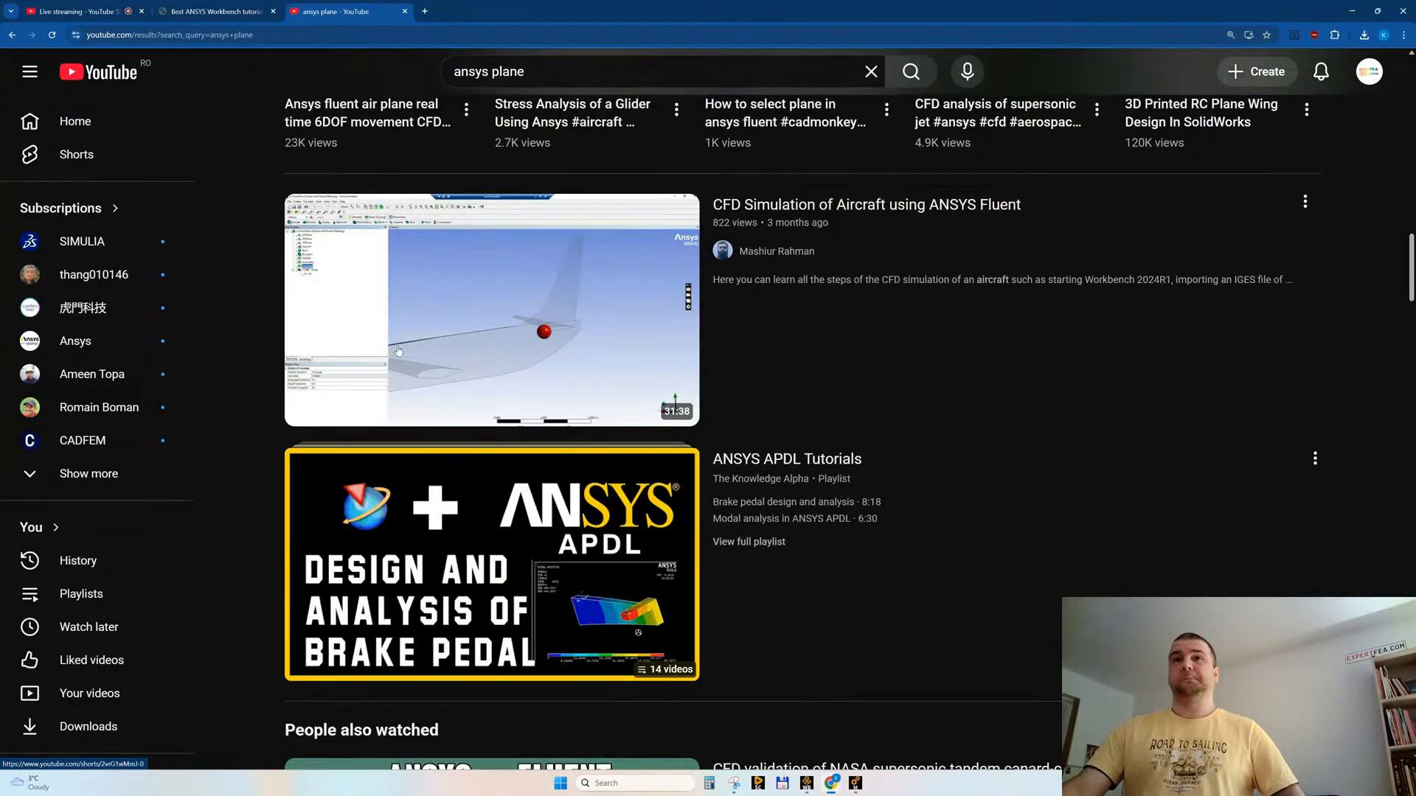
pyautogui.scroll(-5, 398, 350)
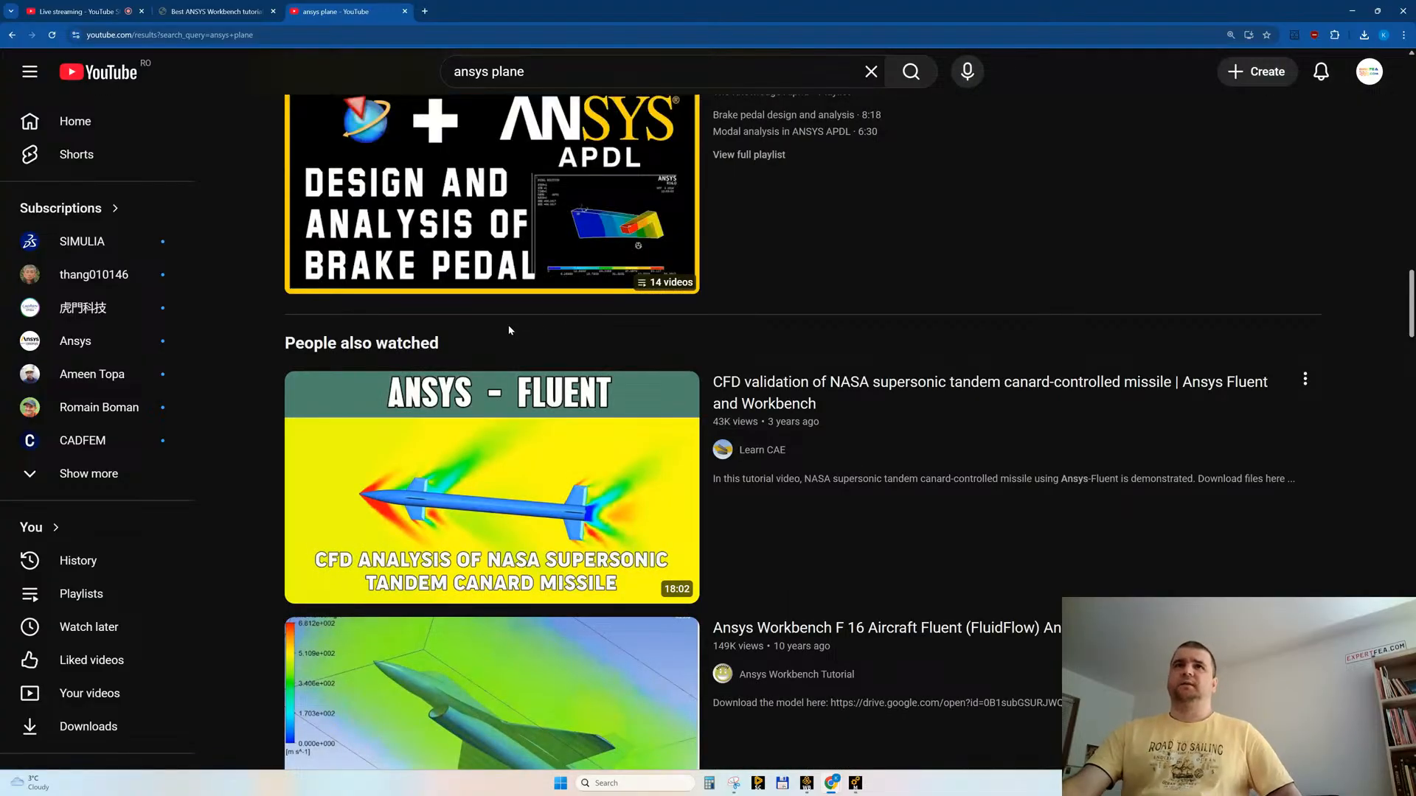
pyautogui.scroll(-4, 566, 379)
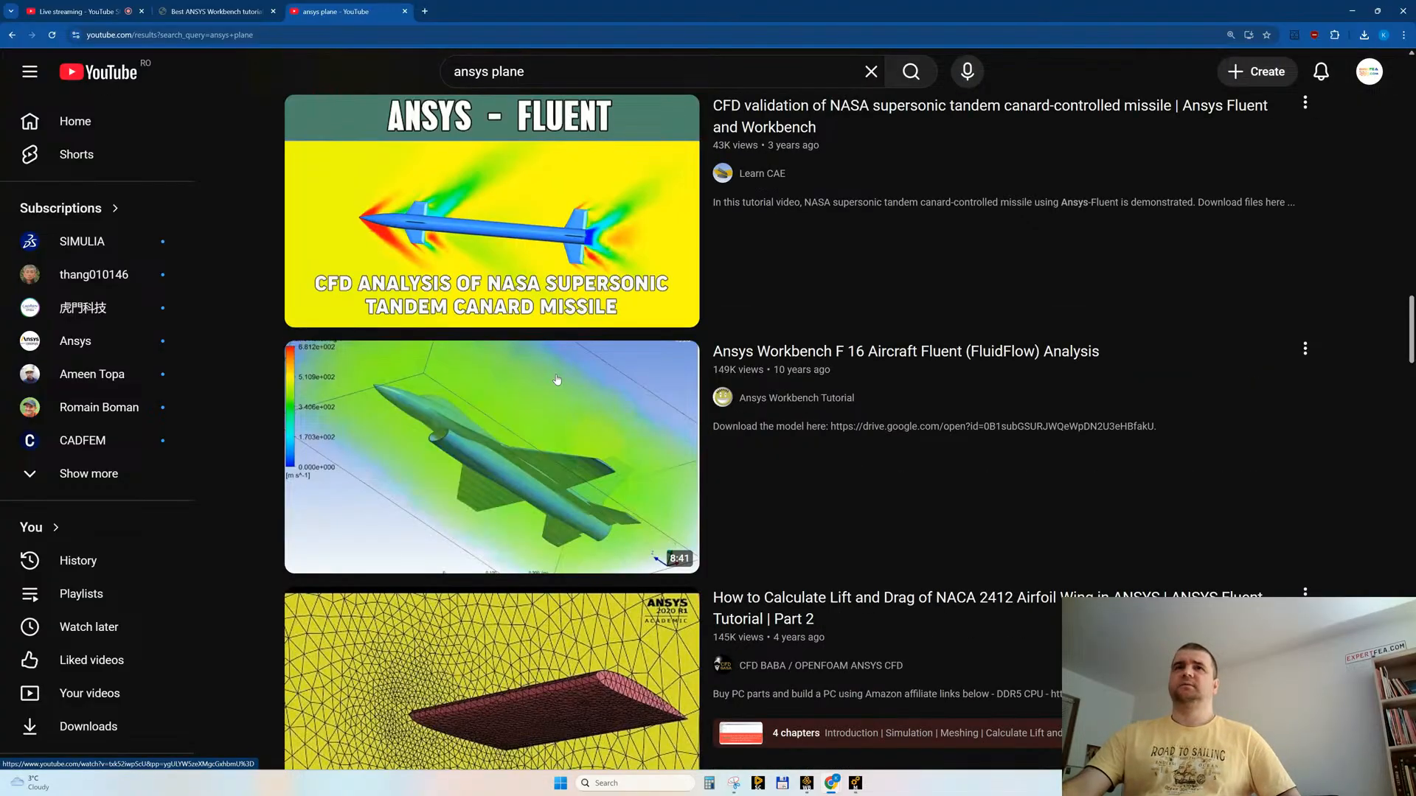
# Step: Look through the further "ansys plane" results, from the airplane CFD tutorials and Shorts to the airplane wing modal analysis
pyautogui.scroll(-10, 566, 366)
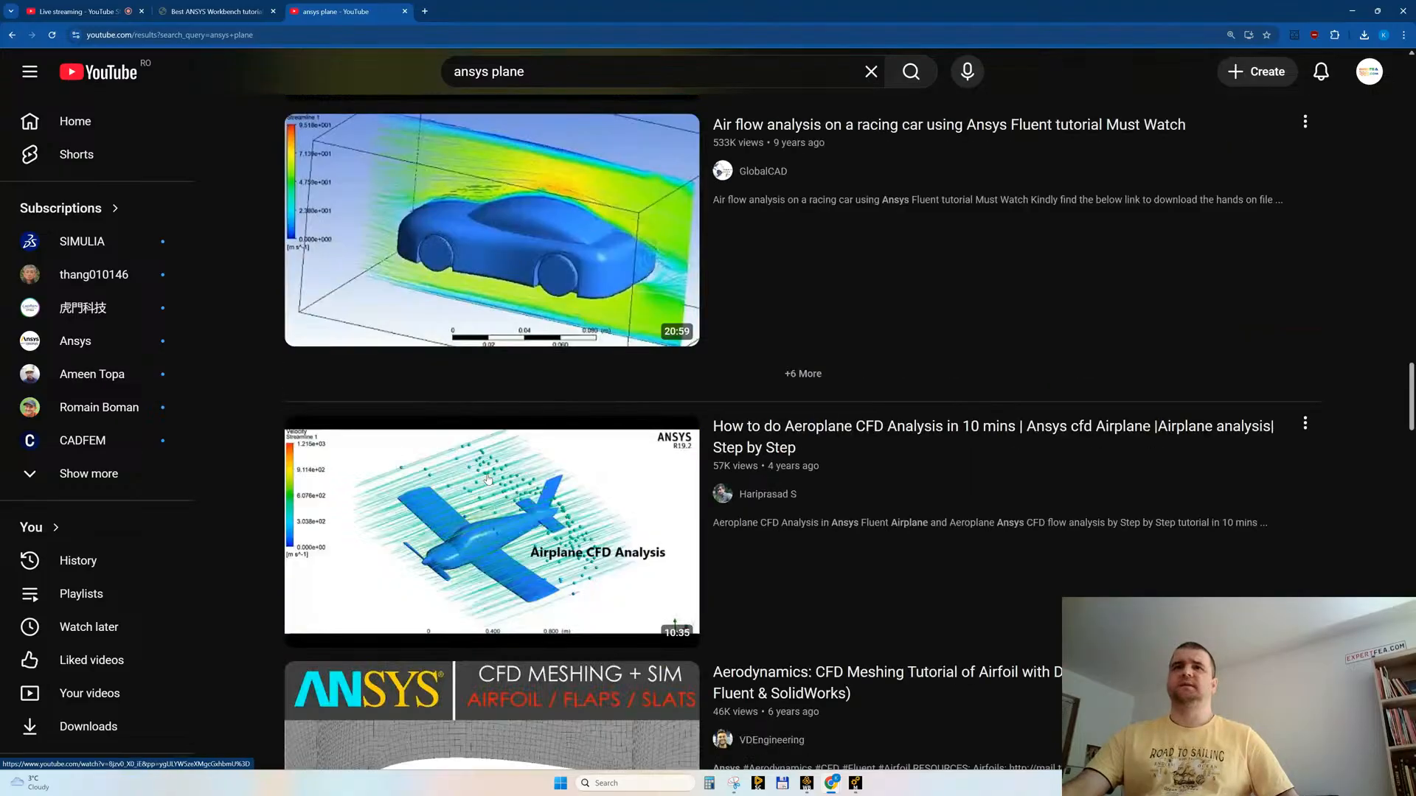
pyautogui.scroll(-15, 488, 480)
pyautogui.scroll(-4, 502, 479)
pyautogui.scroll(-10, 502, 479)
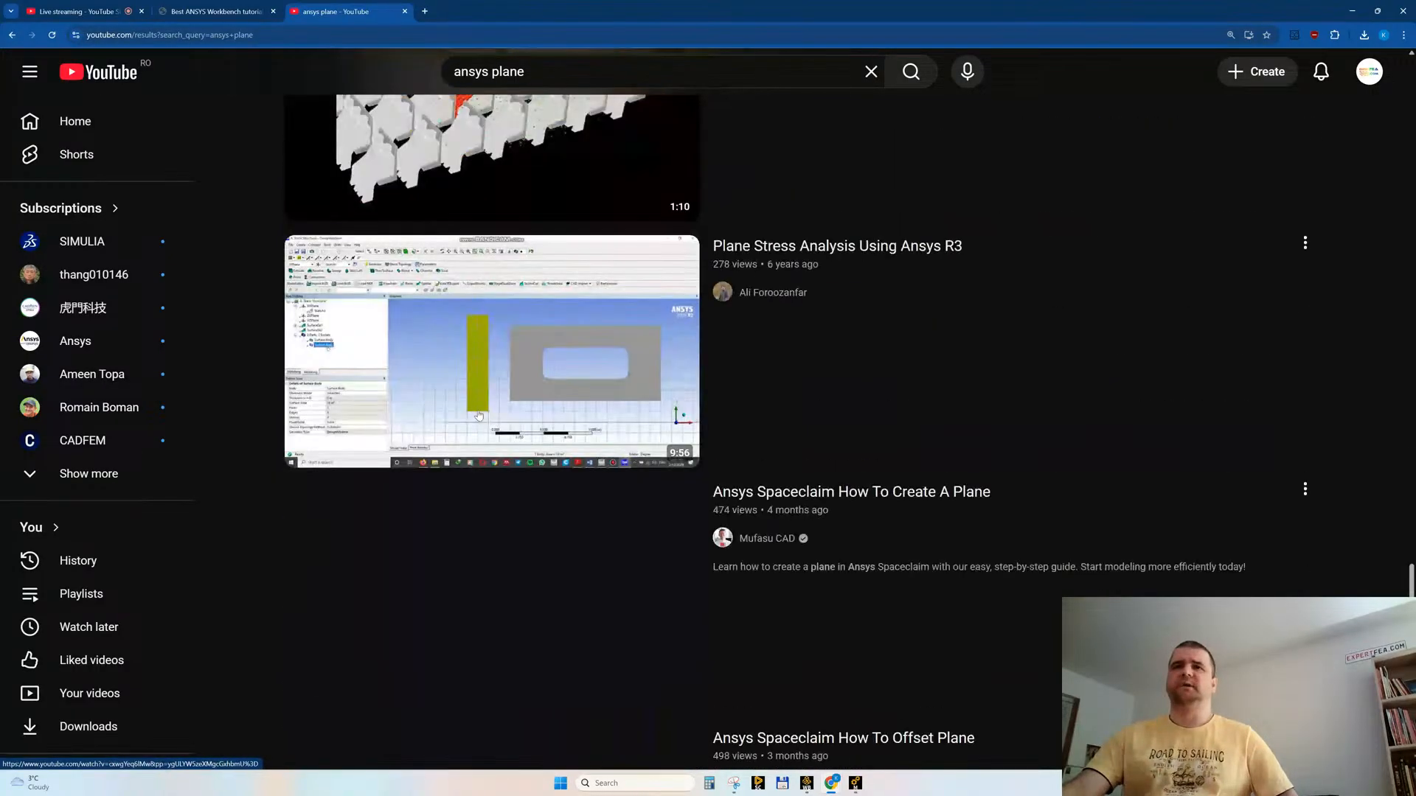
pyautogui.scroll(-18, 478, 416)
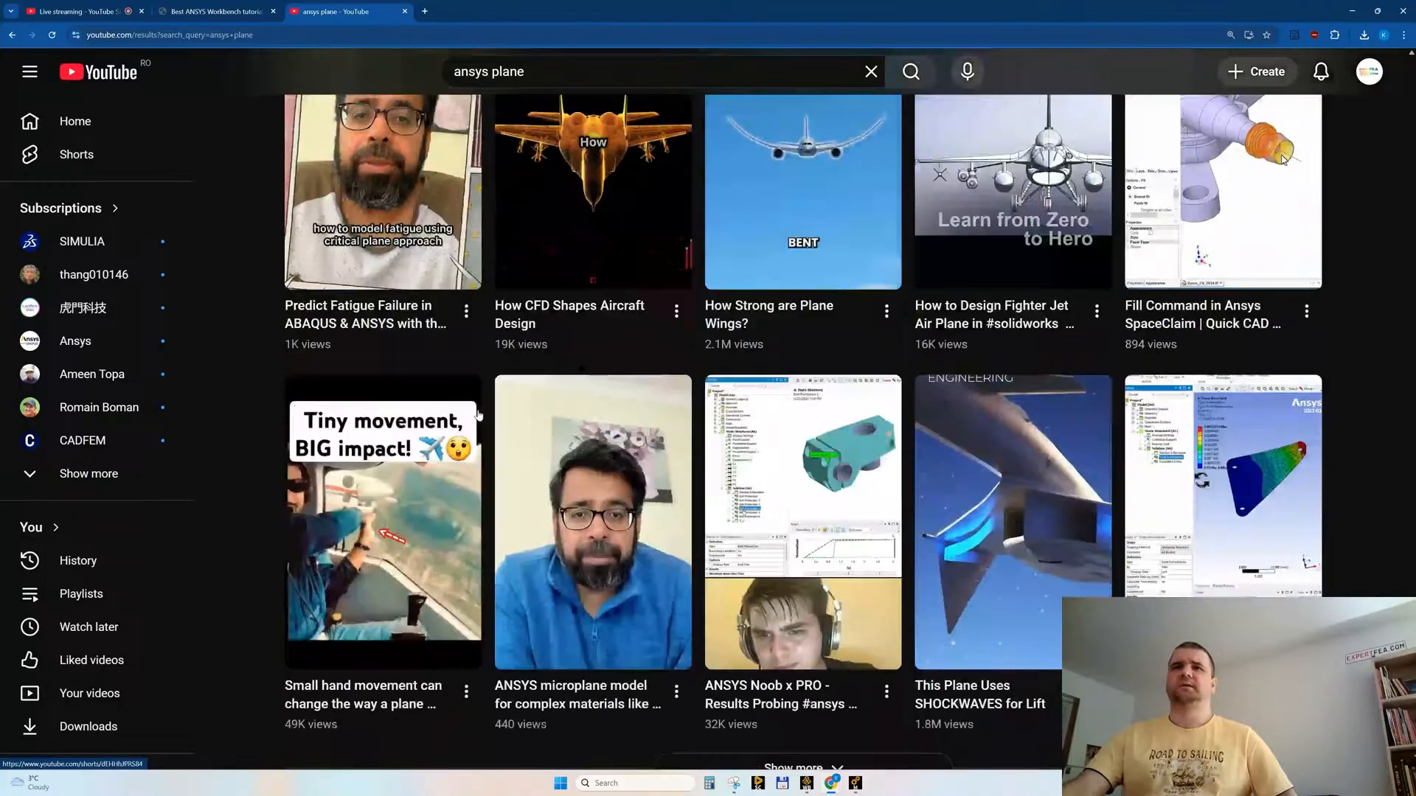
pyautogui.scroll(-4, 509, 470)
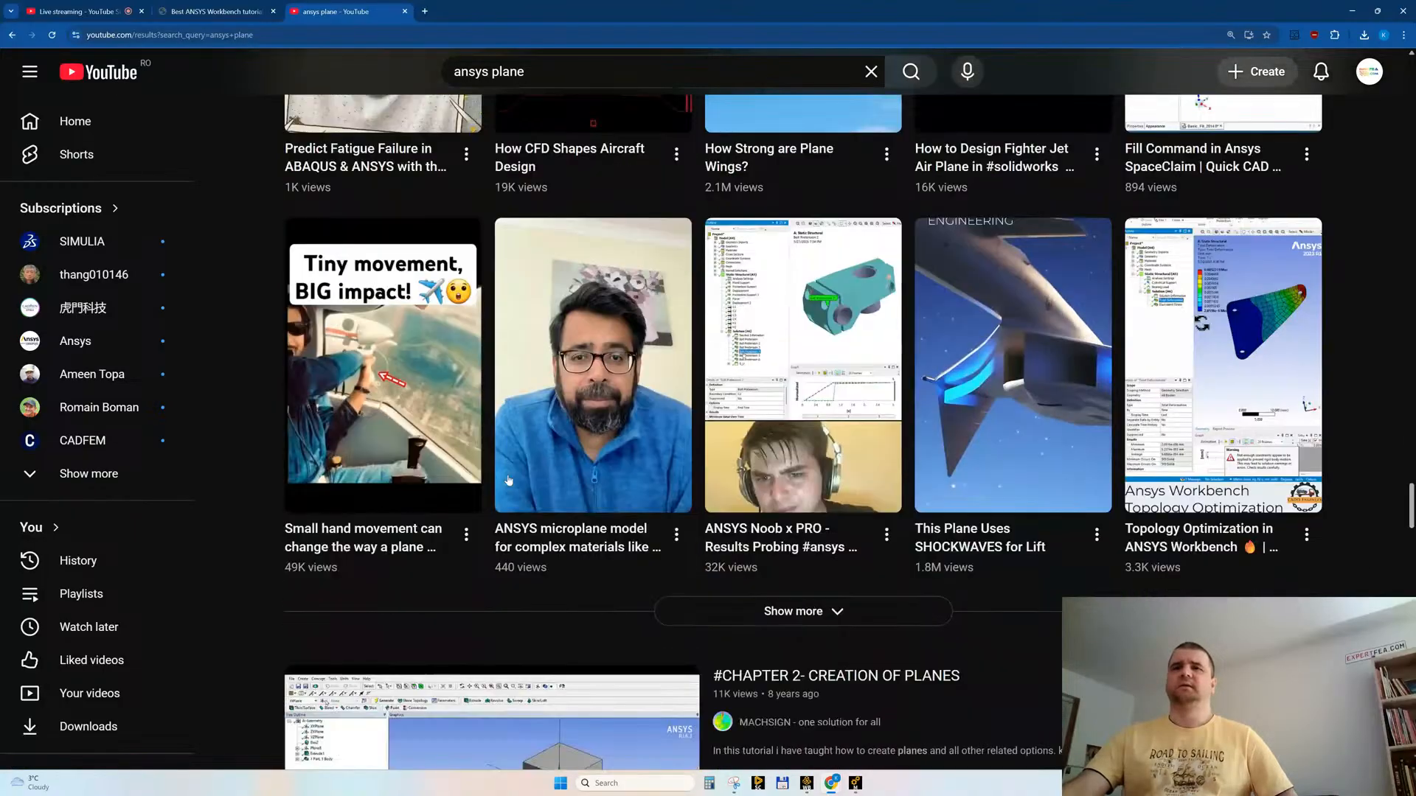
pyautogui.scroll(-12, 510, 470)
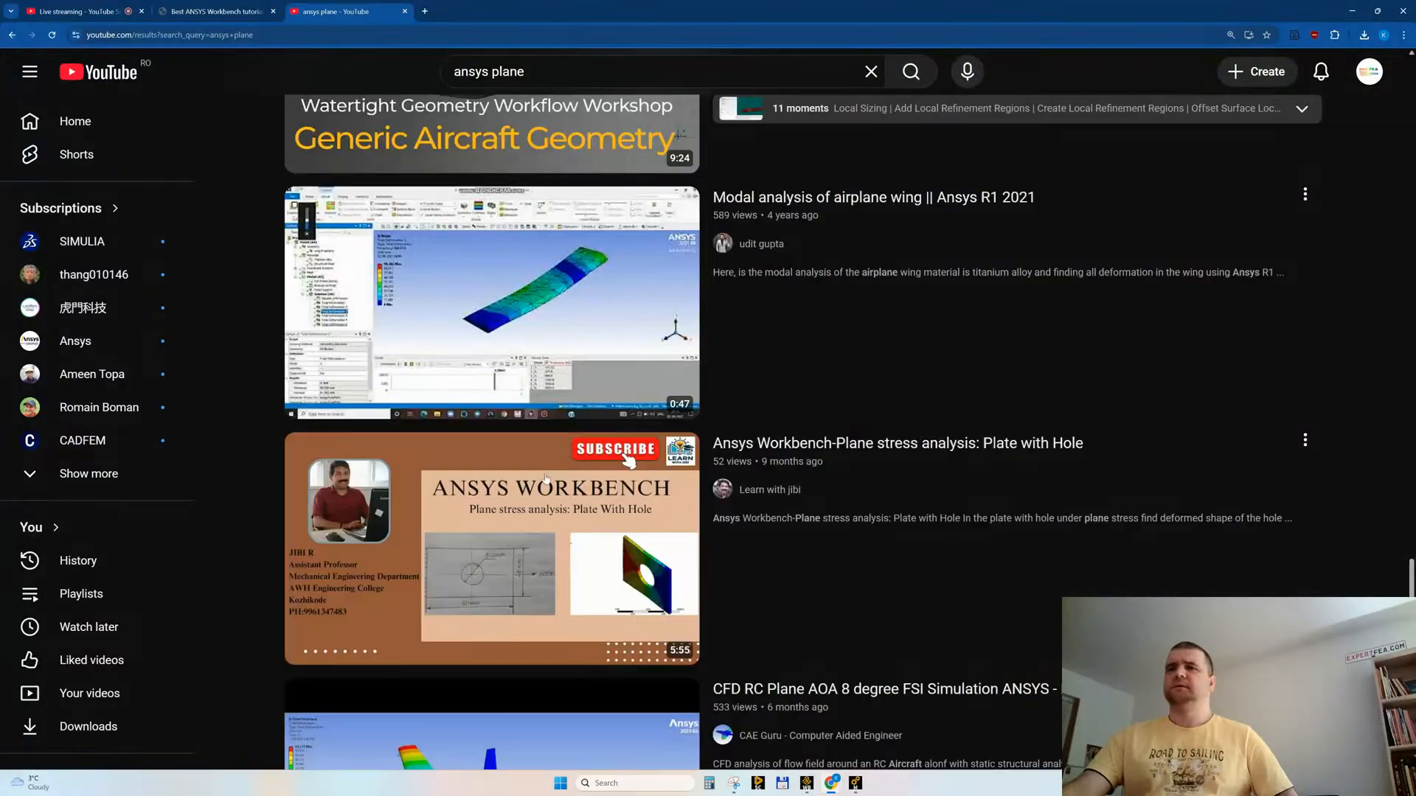
# Step: Switch to Ansys Mechanical and check the solver output and the Total Deformation tracker around the drone nose and seated figure
pyautogui.click(856, 785)
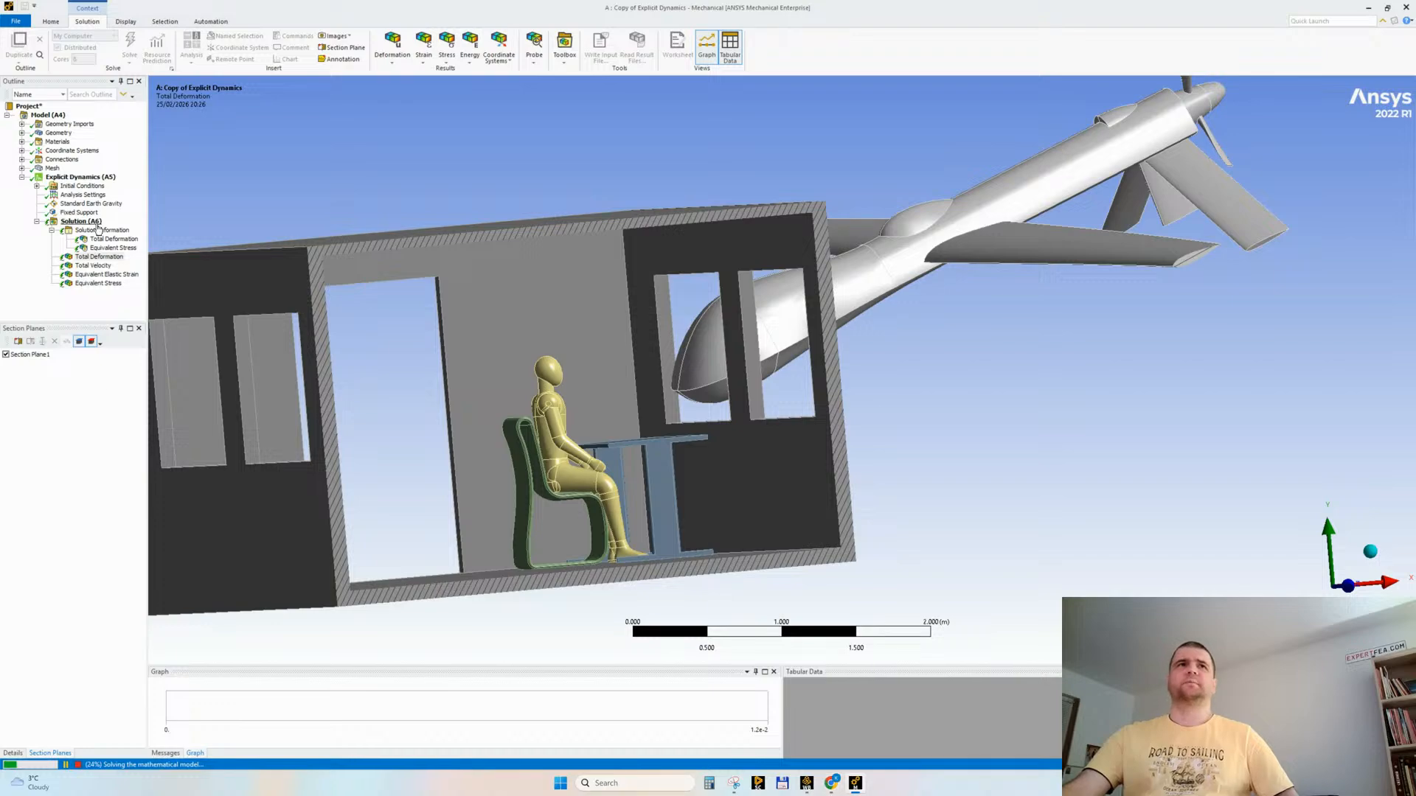
pyautogui.click(98, 229)
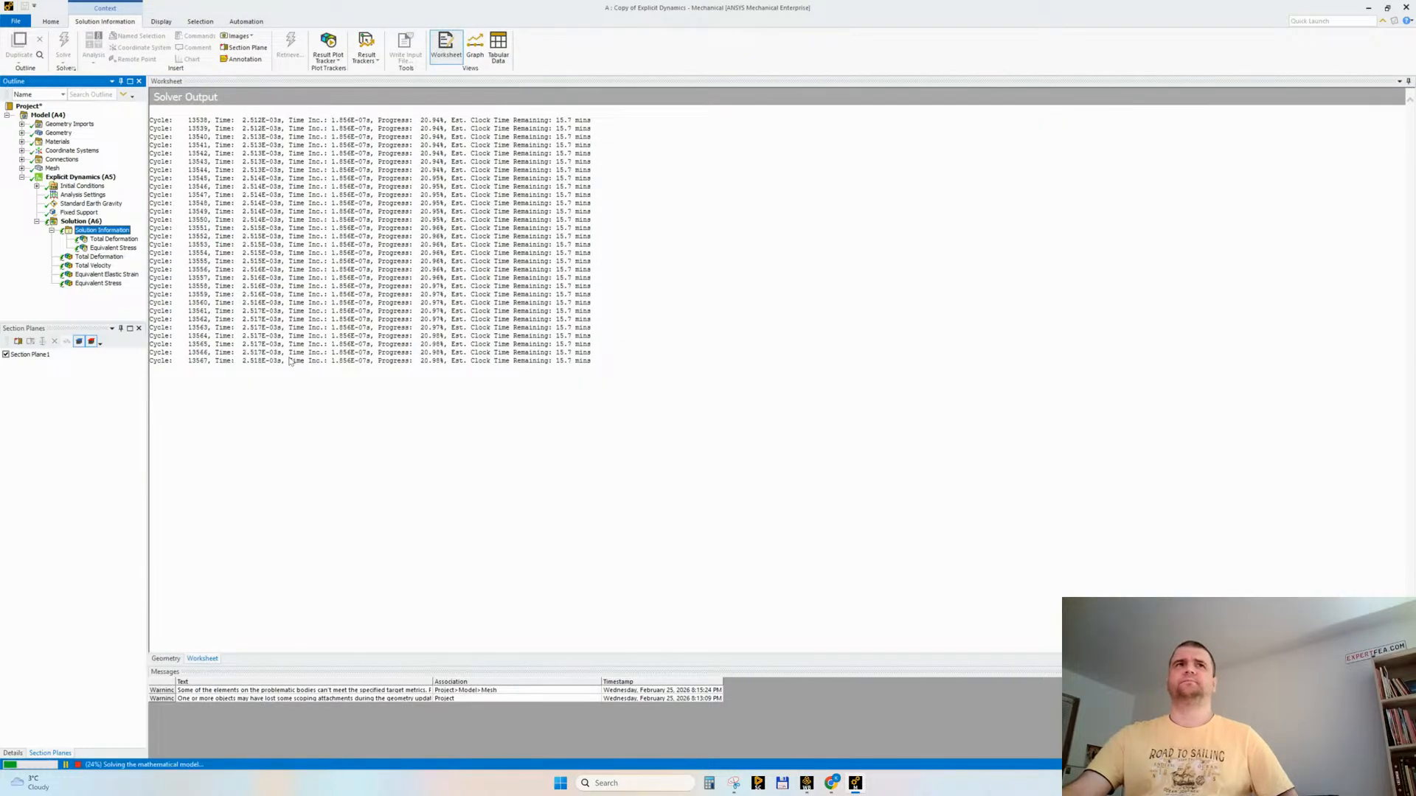
pyautogui.click(116, 239)
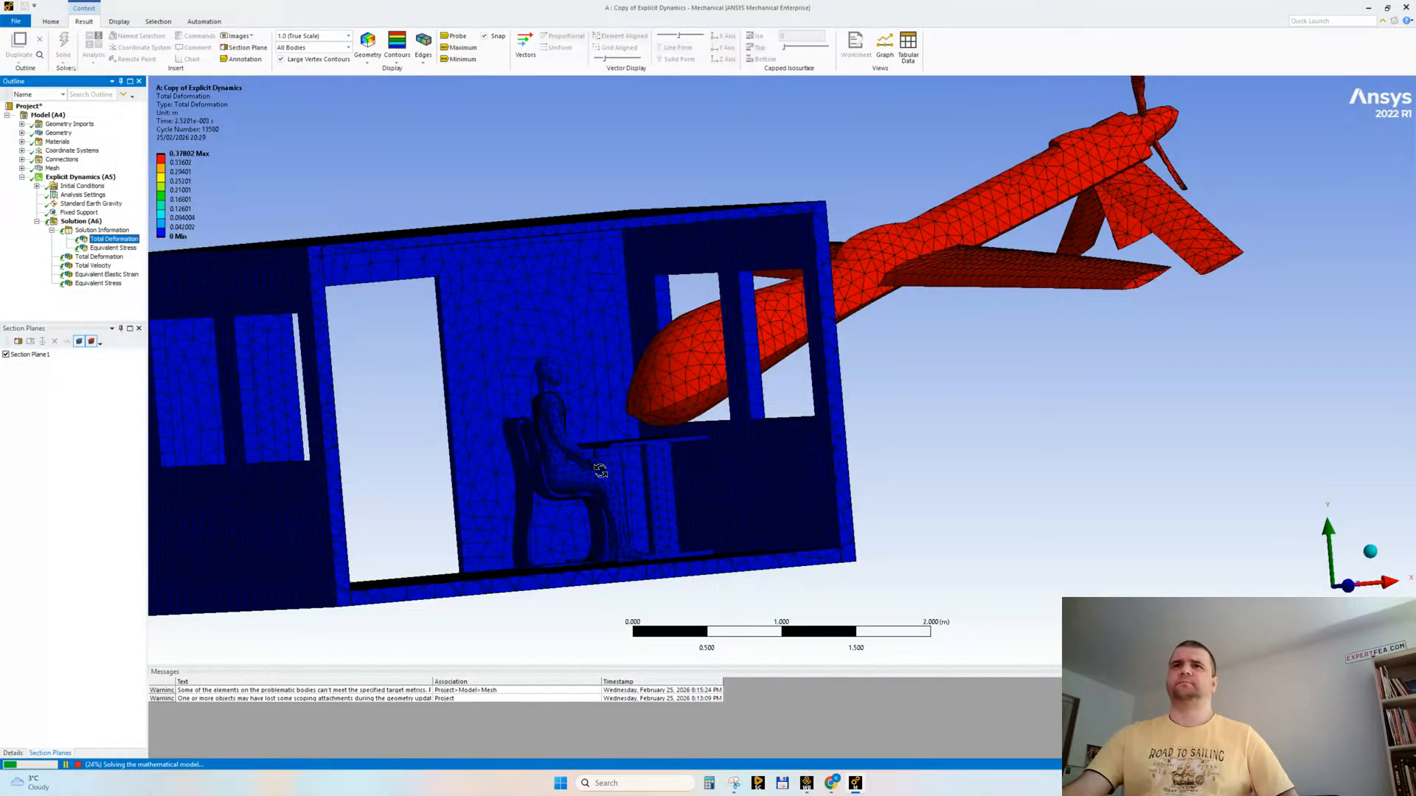
pyautogui.moveTo(600, 489); pyautogui.dragTo(584, 502, button='middle')
pyautogui.scroll(2, 643, 447)
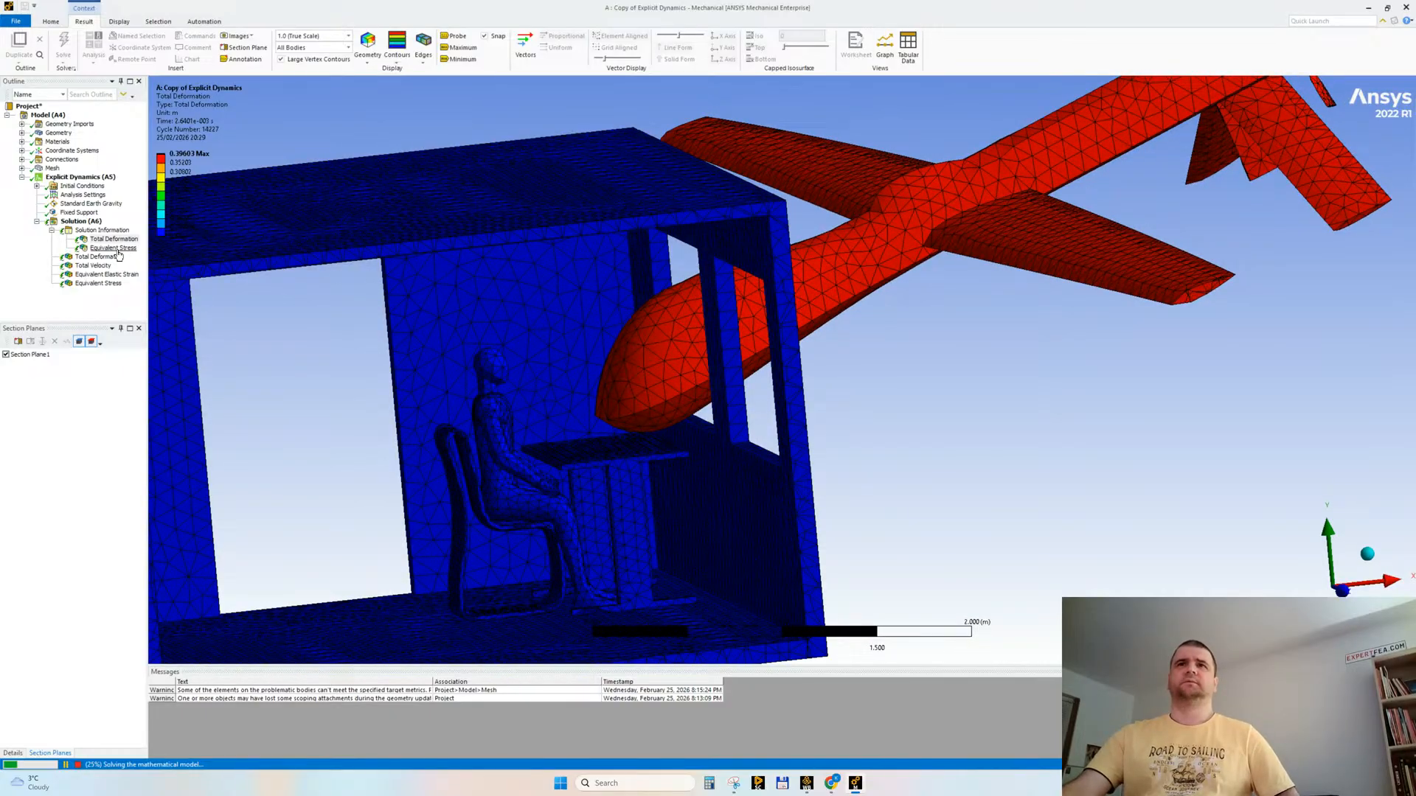
pyautogui.click(102, 230)
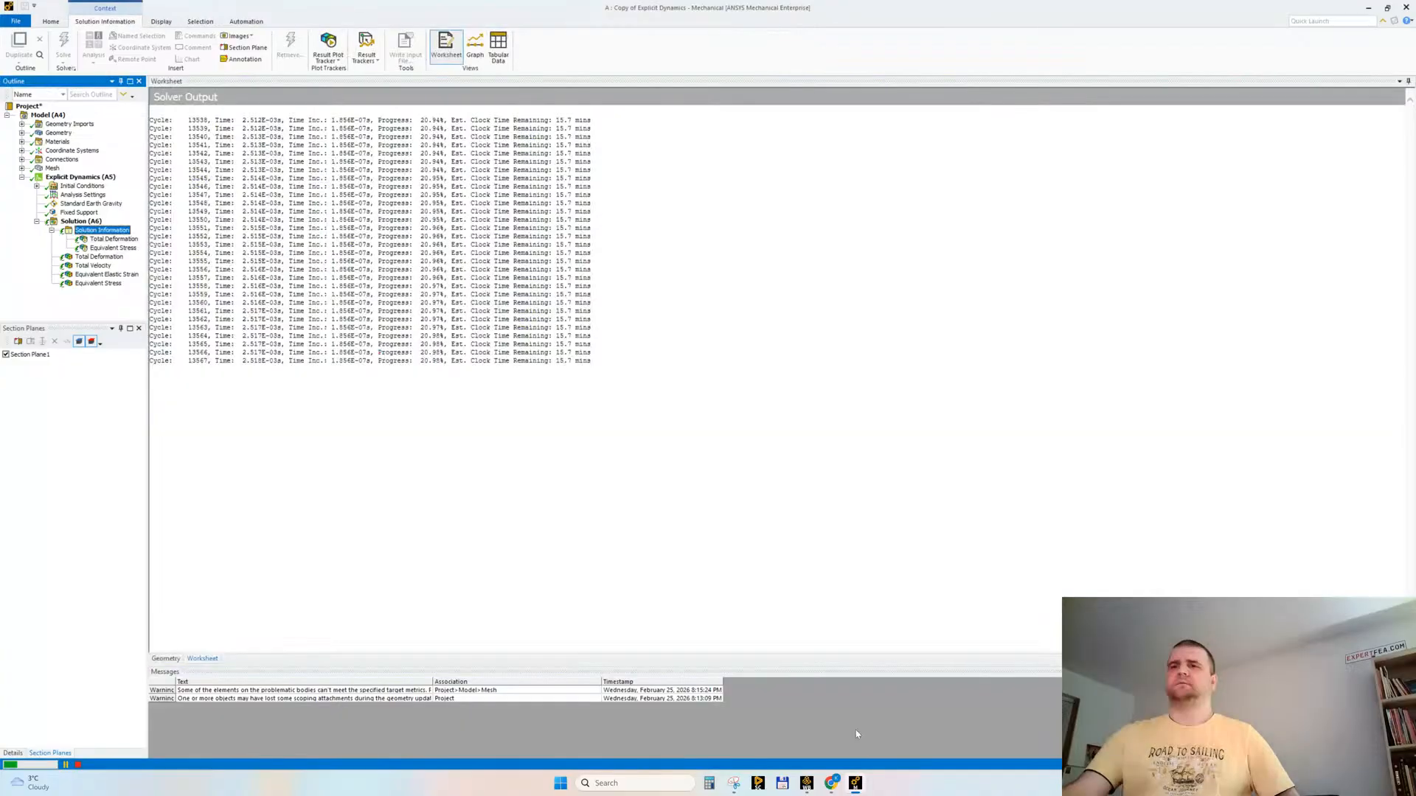
# Step: Return to the YouTube results in Chrome and open the CFD RC Plane AOA 8 degree FSI Simulation video in a new tab
pyautogui.click(836, 786)
pyautogui.click(756, 709)
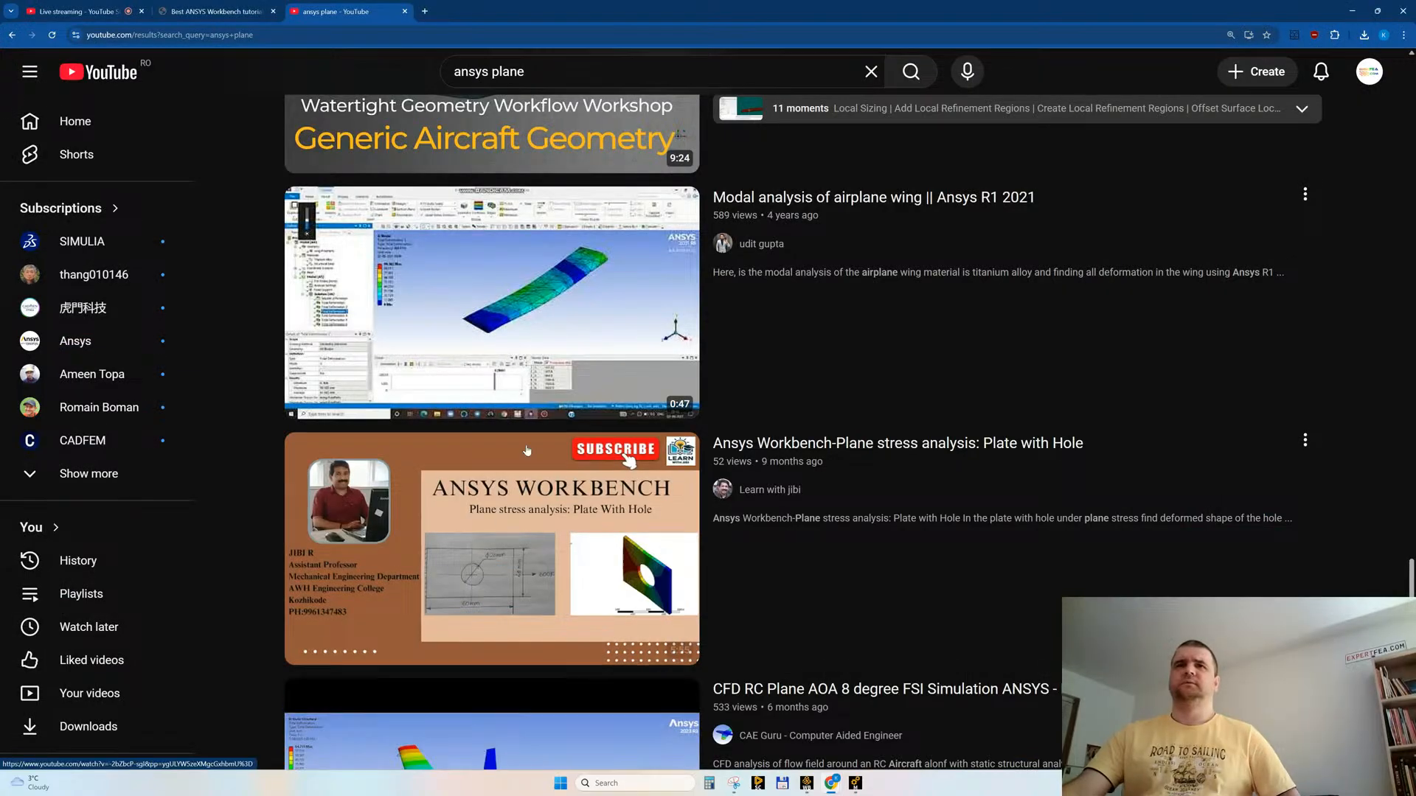
pyautogui.moveTo(527, 450)
pyautogui.scroll(-1, 526, 450)
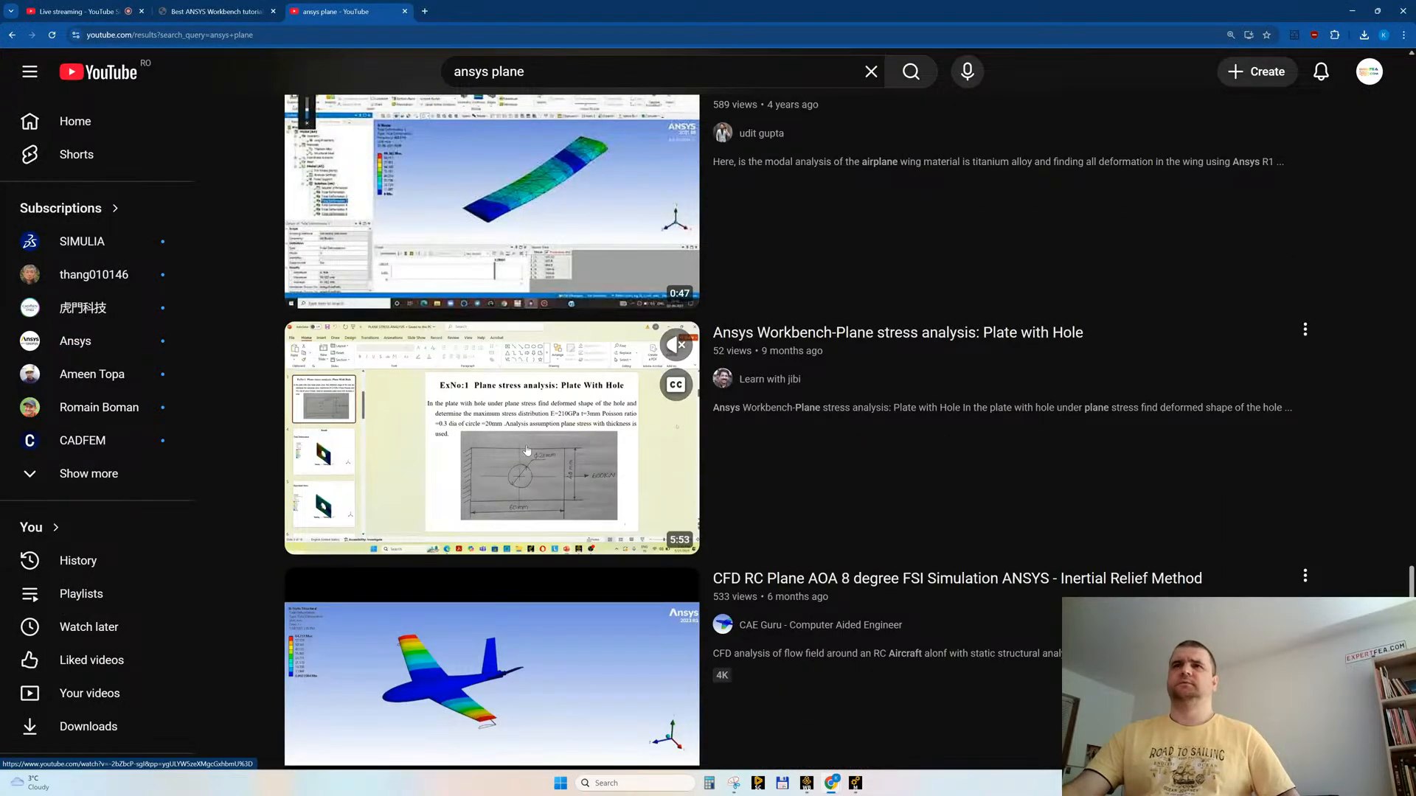
pyautogui.scroll(-3, 526, 451)
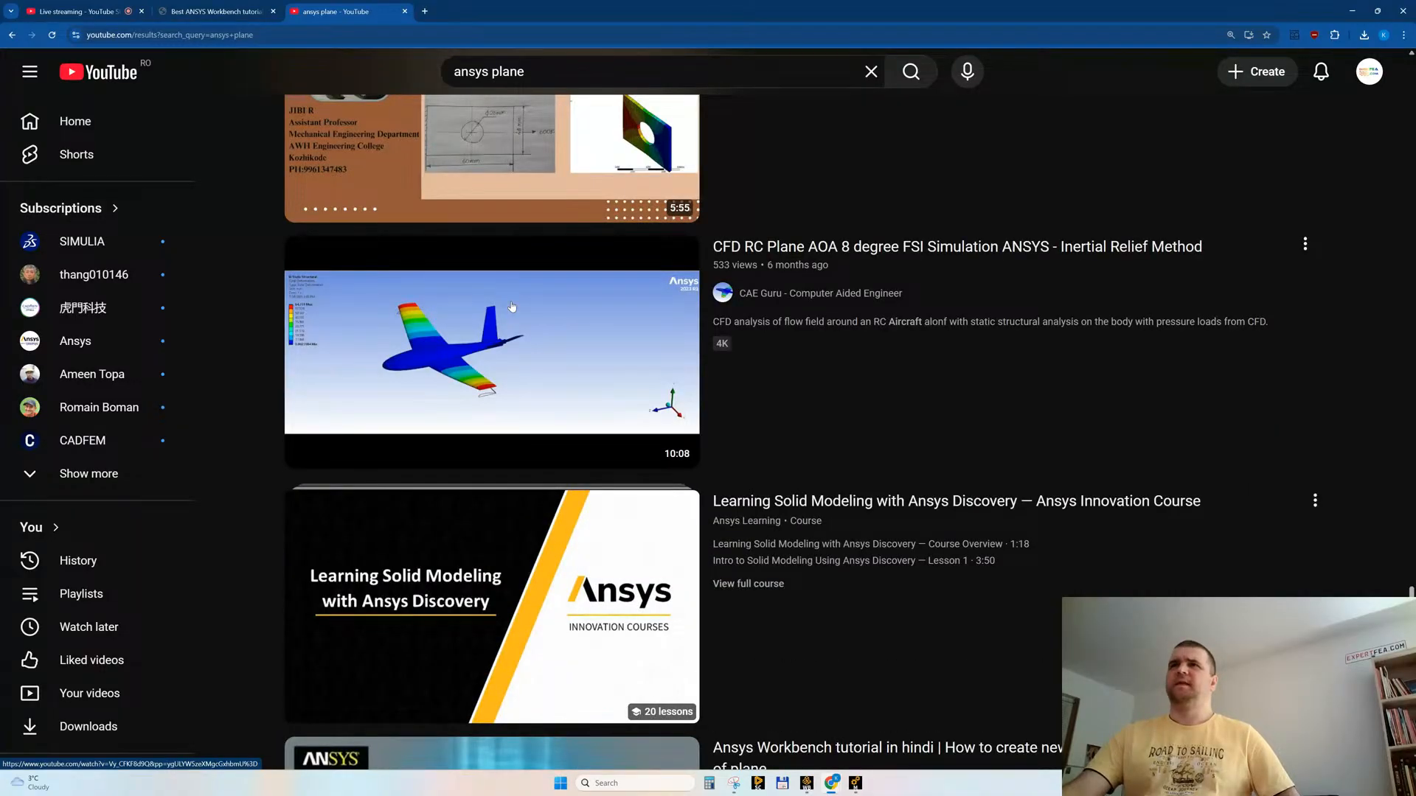
pyautogui.middleClick(421, 345)
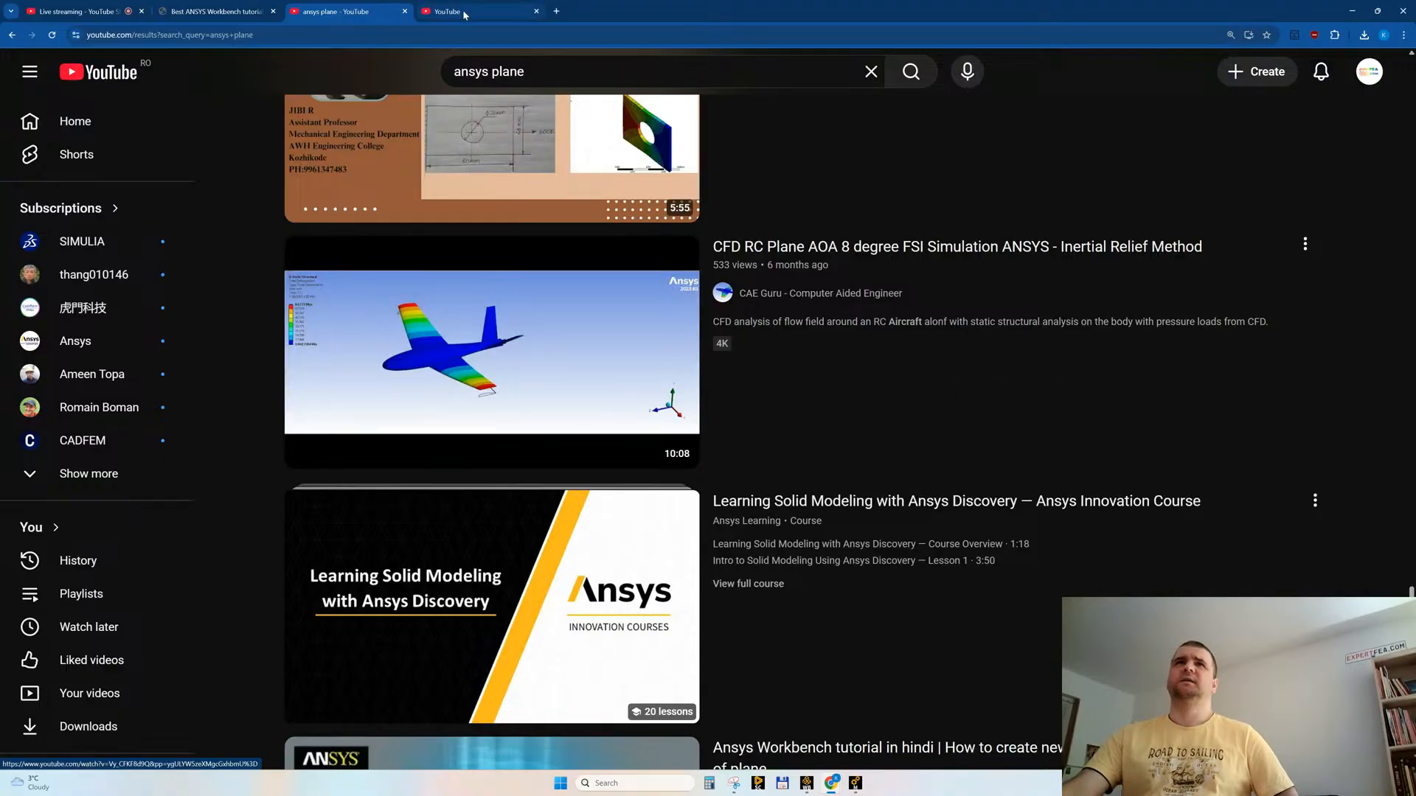
# Step: Browse the remaining "ansys plane" results, including the Pratt and Whitney video, the Shorts and the F-35 CFD training
pyautogui.scroll(-8, 847, 276)
pyautogui.scroll(-15, 562, 489)
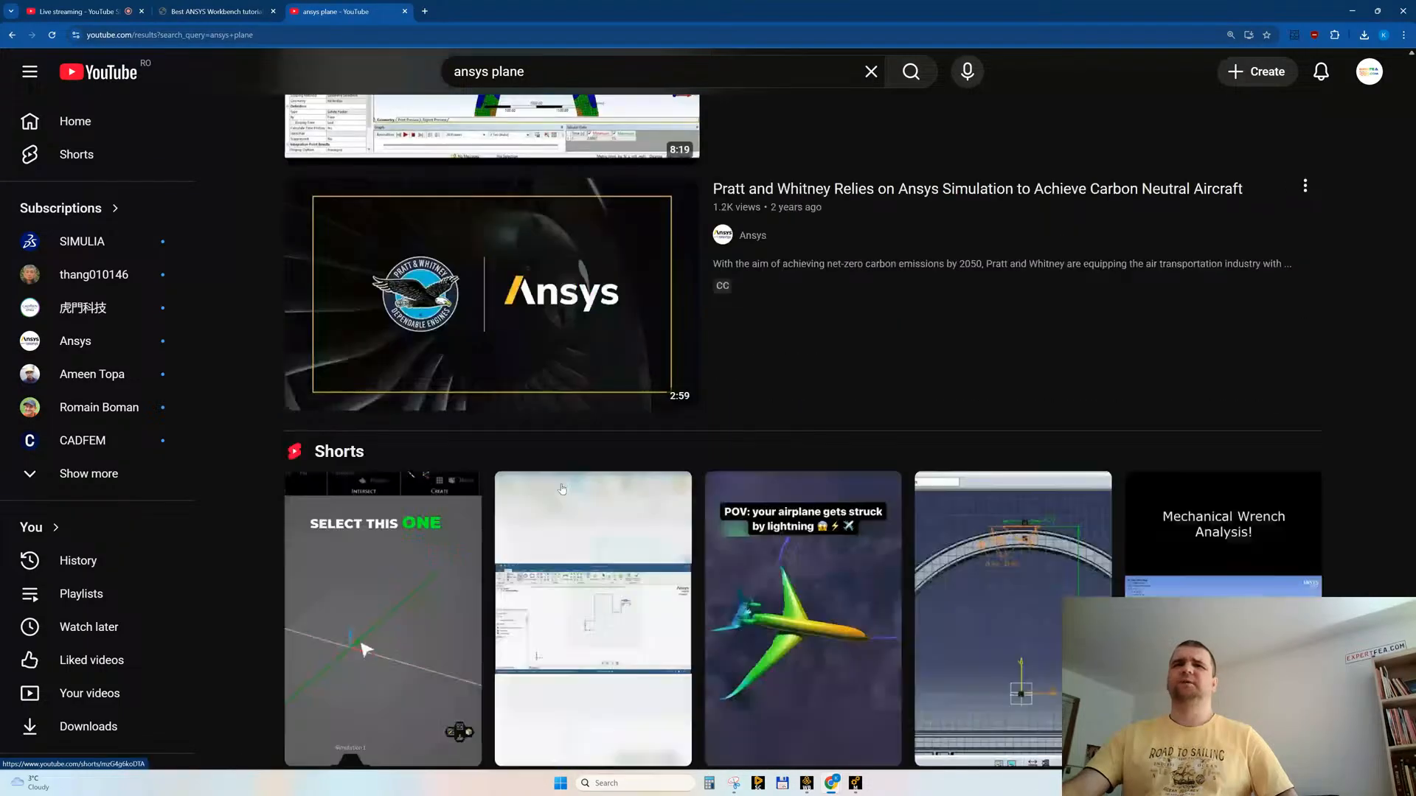
pyautogui.scroll(-10, 562, 489)
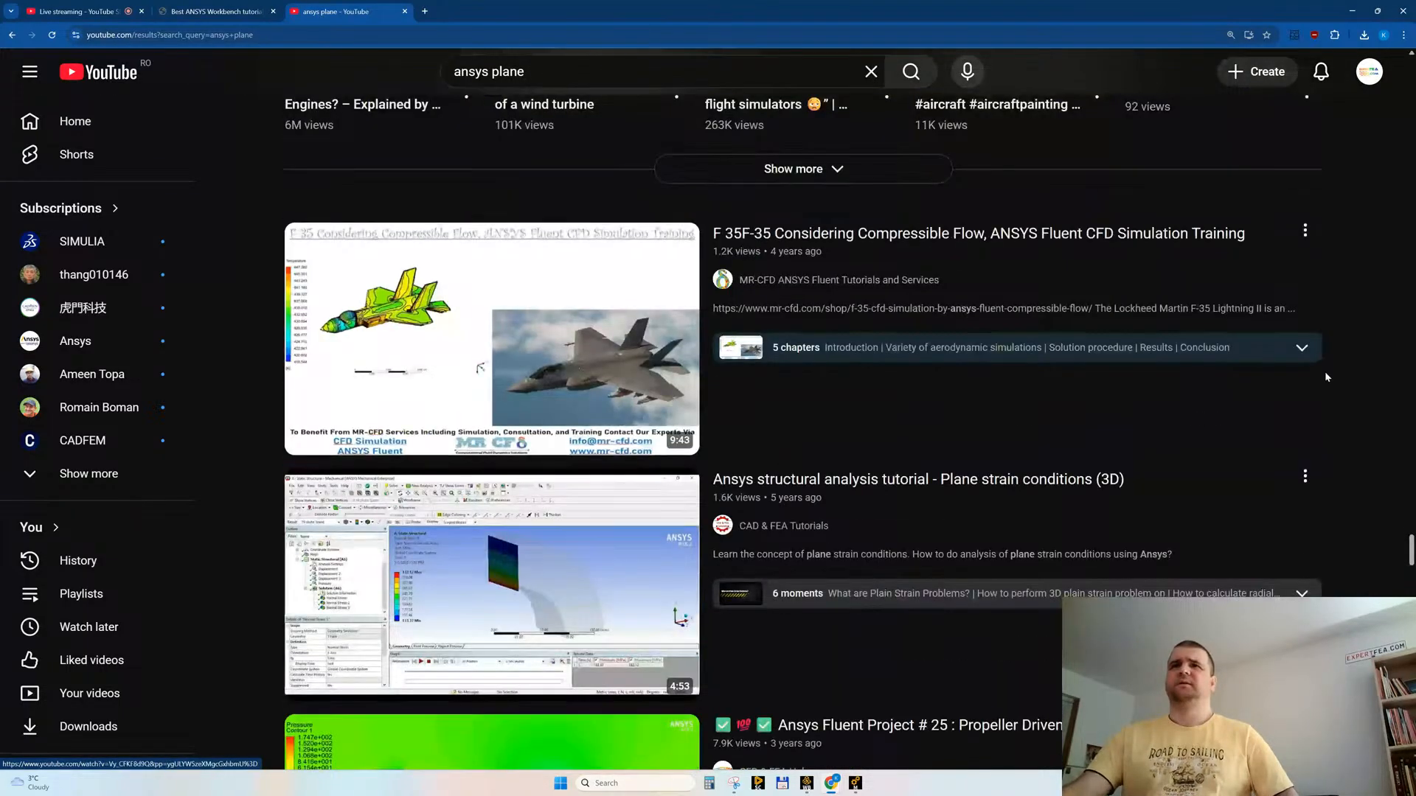
# Step: Replace the YouTube query and search for "fea drone"
pyautogui.moveTo(1409, 552); pyautogui.dragTo(1411, 57)
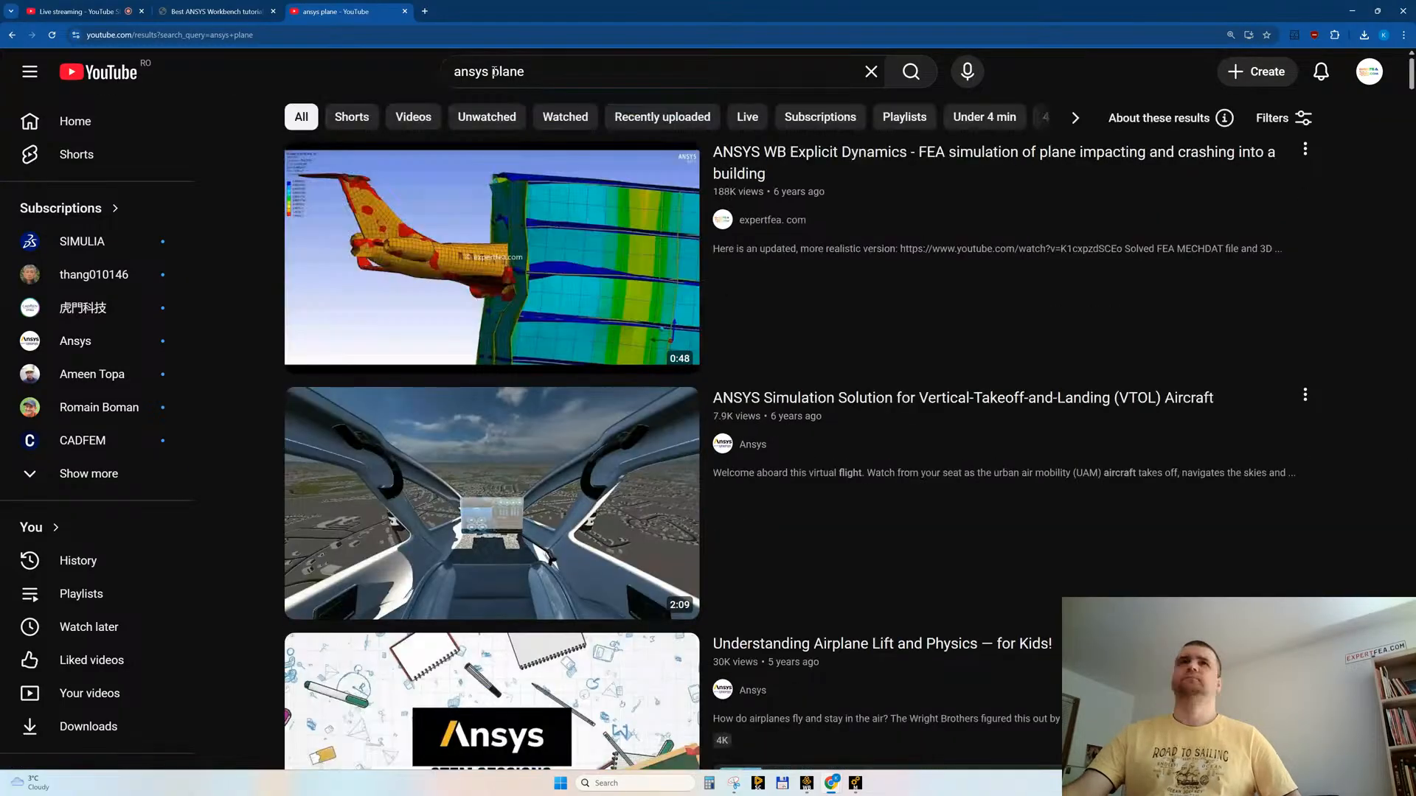
pyautogui.tripleClick(545, 71)
pyautogui.write('fea drone')
pyautogui.press('Return')
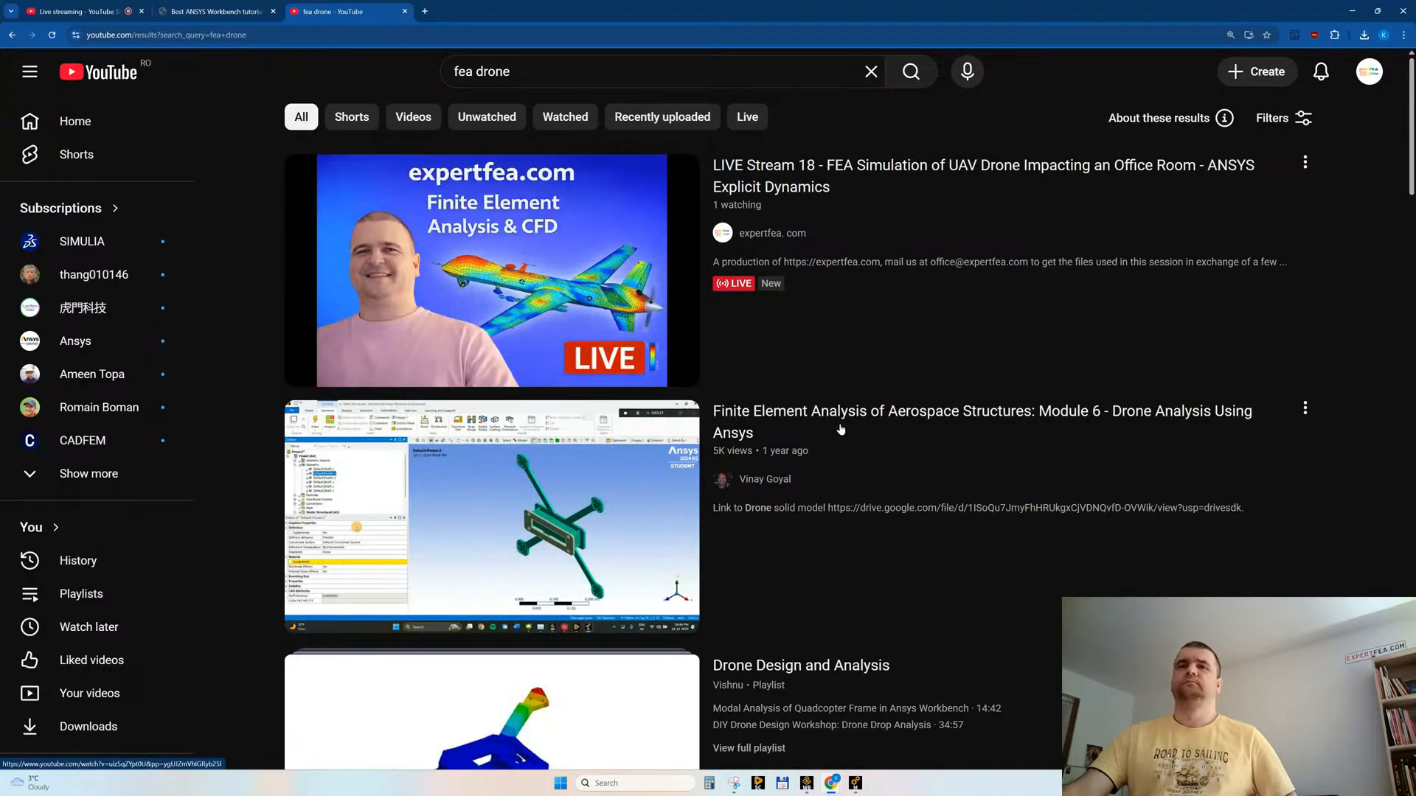
# Step: Examine the "fea drone" videos and Shorts for comparable drone structural simulations and return to the start of the results
pyautogui.scroll(-10, 861, 414)
pyautogui.scroll(-10, 861, 398)
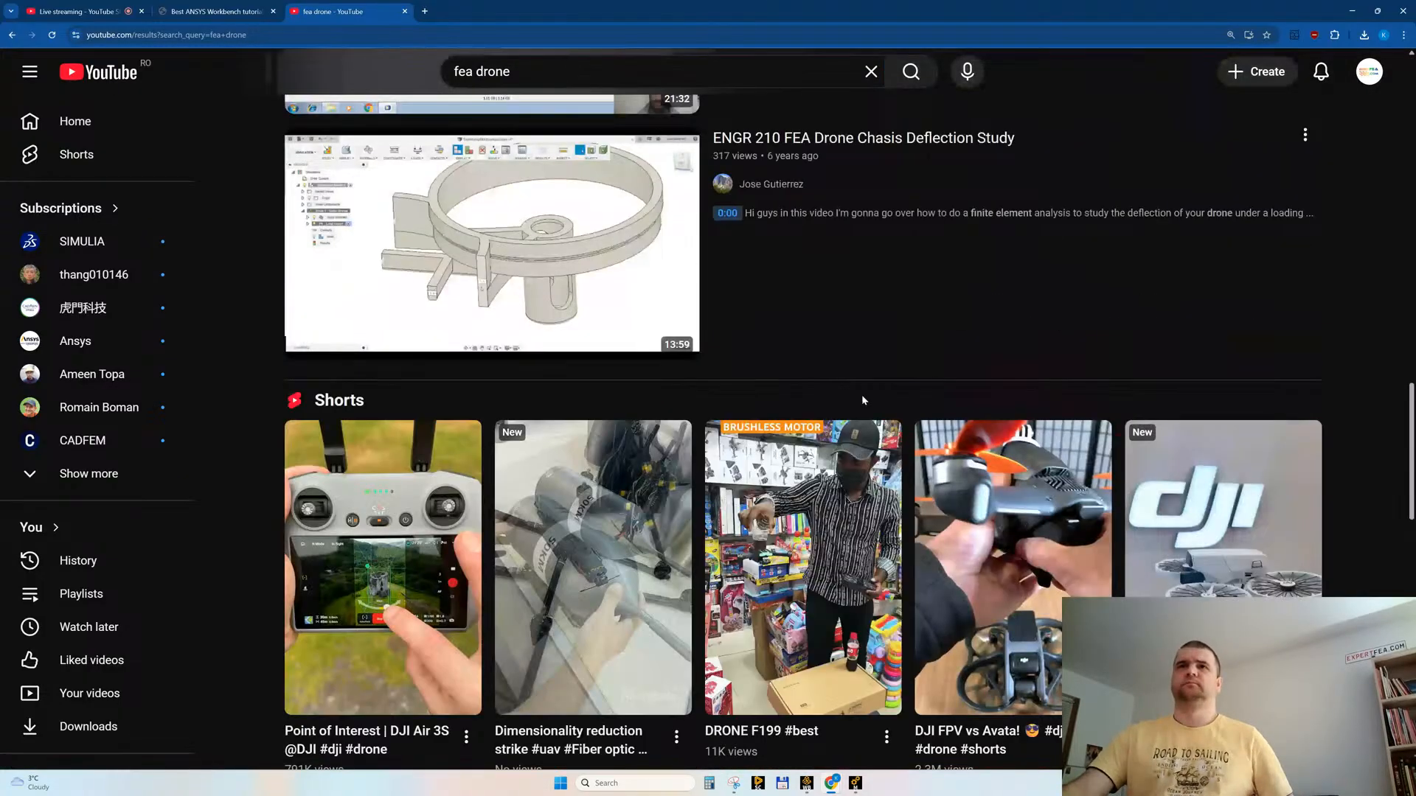
pyautogui.scroll(4, 864, 391)
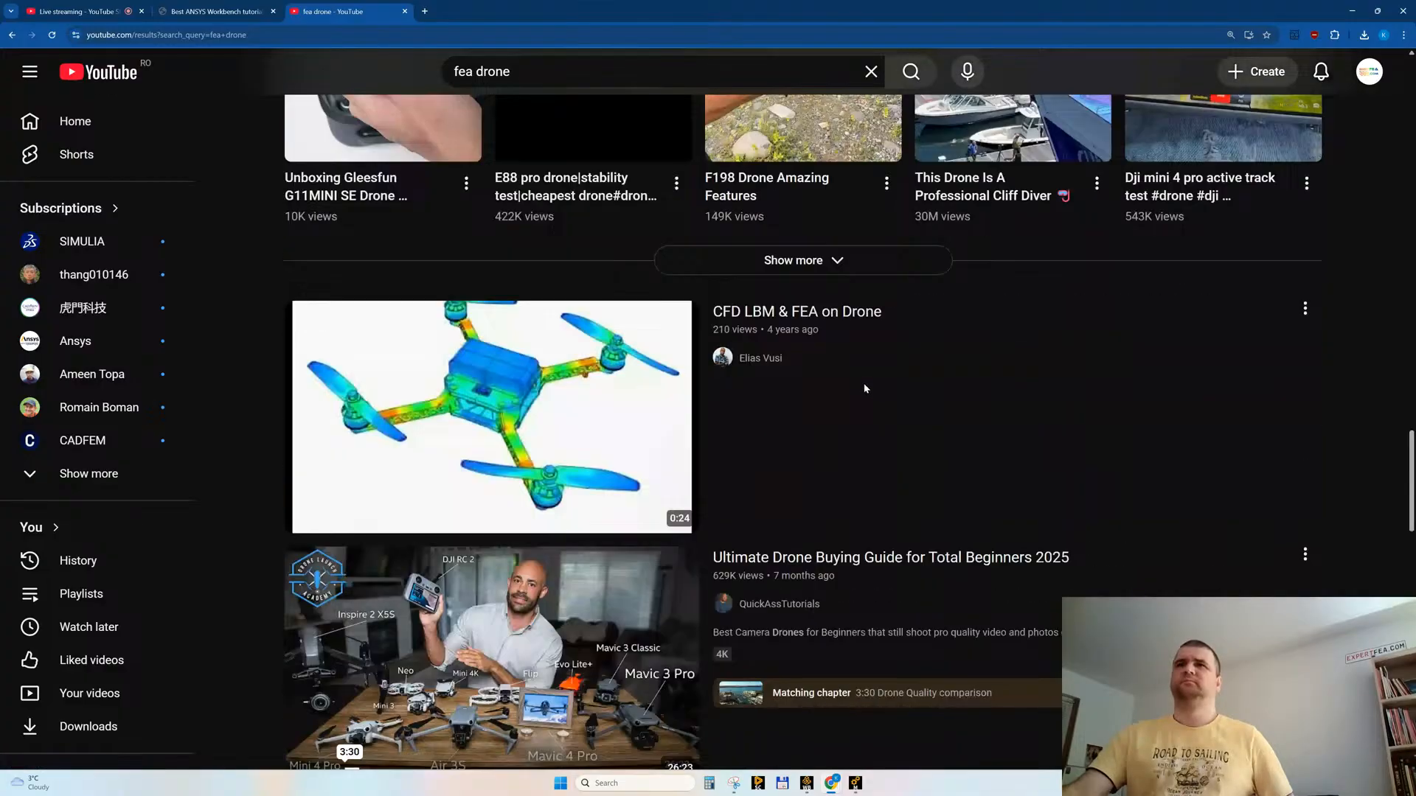
pyautogui.scroll(-5, 898, 489)
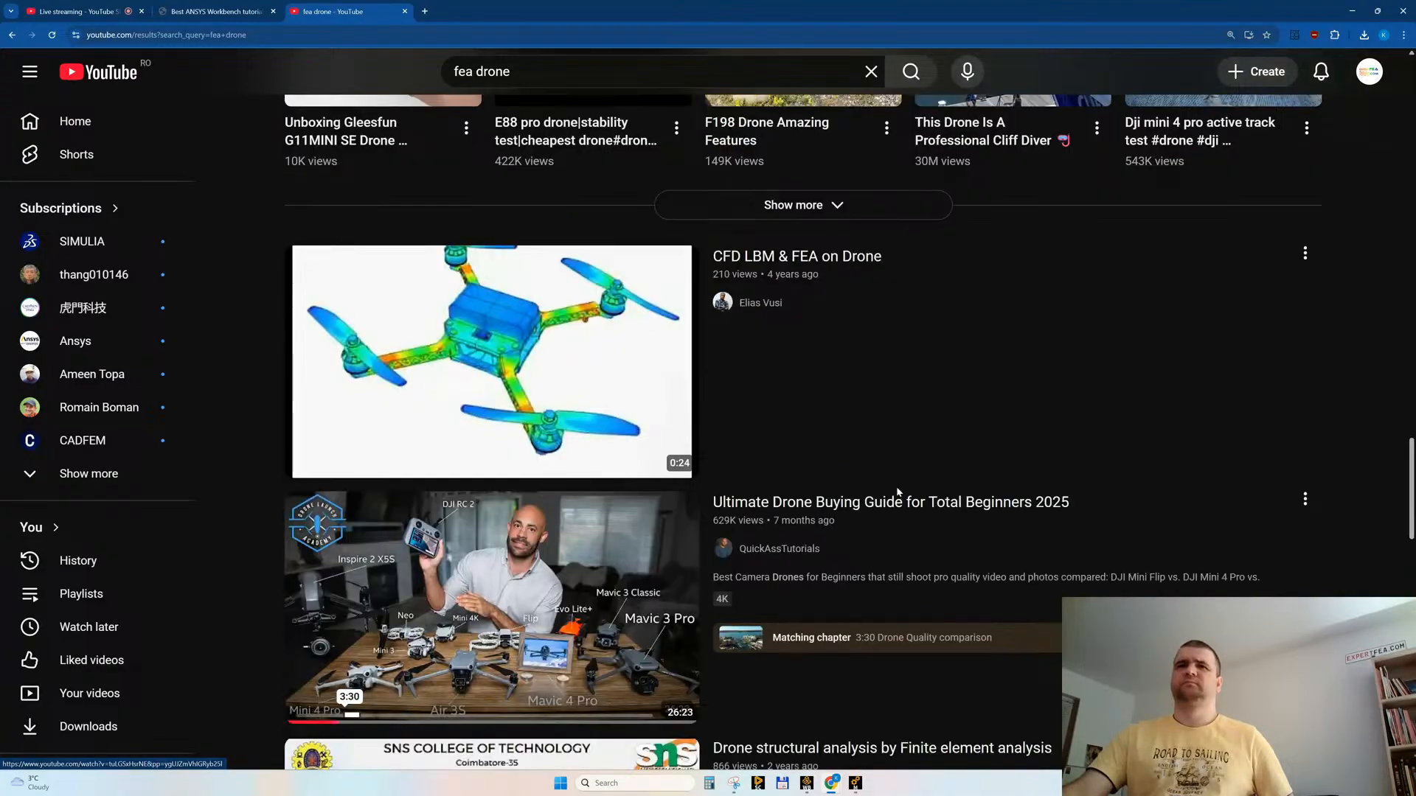
pyautogui.scroll(-3, 898, 493)
pyautogui.scroll(-12, 898, 492)
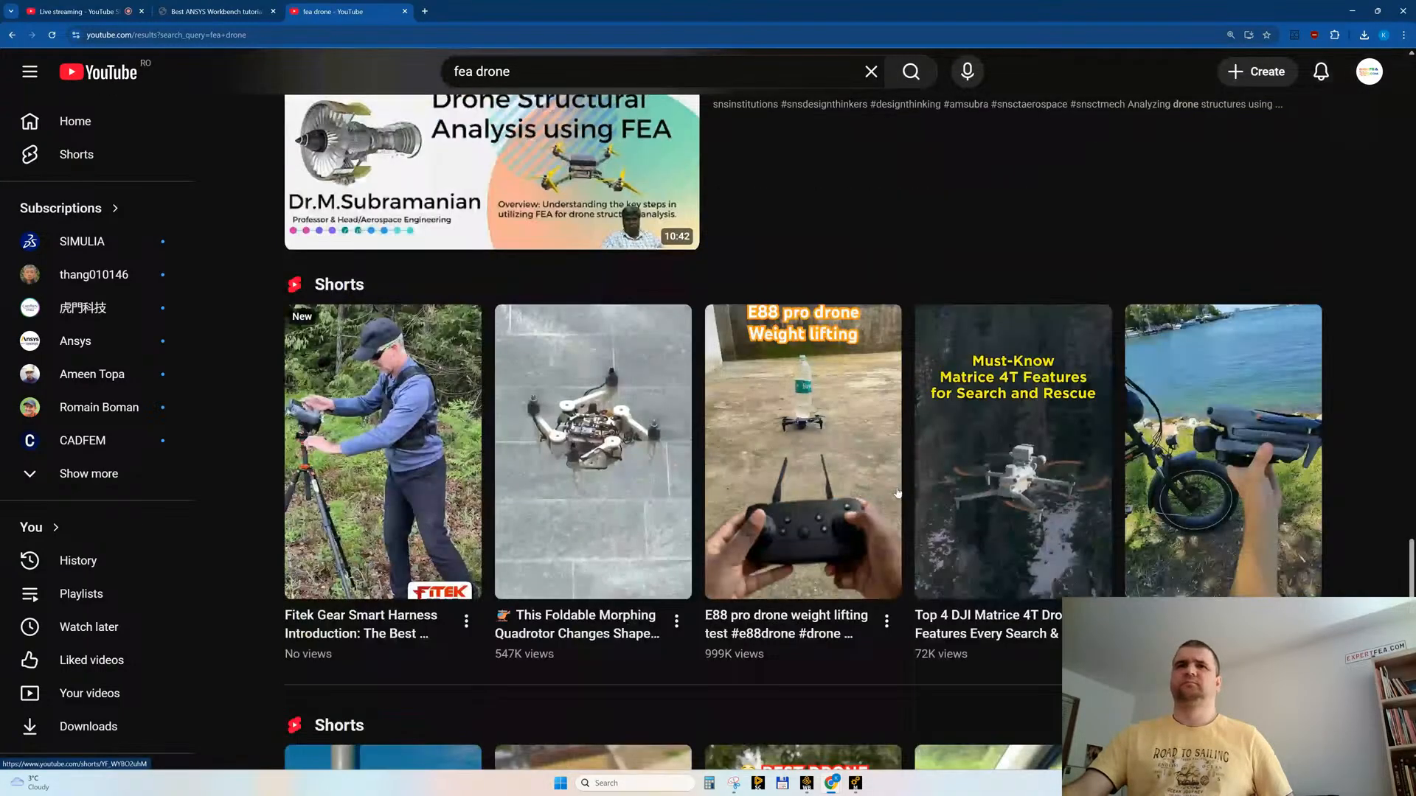
pyautogui.scroll(-20, 898, 492)
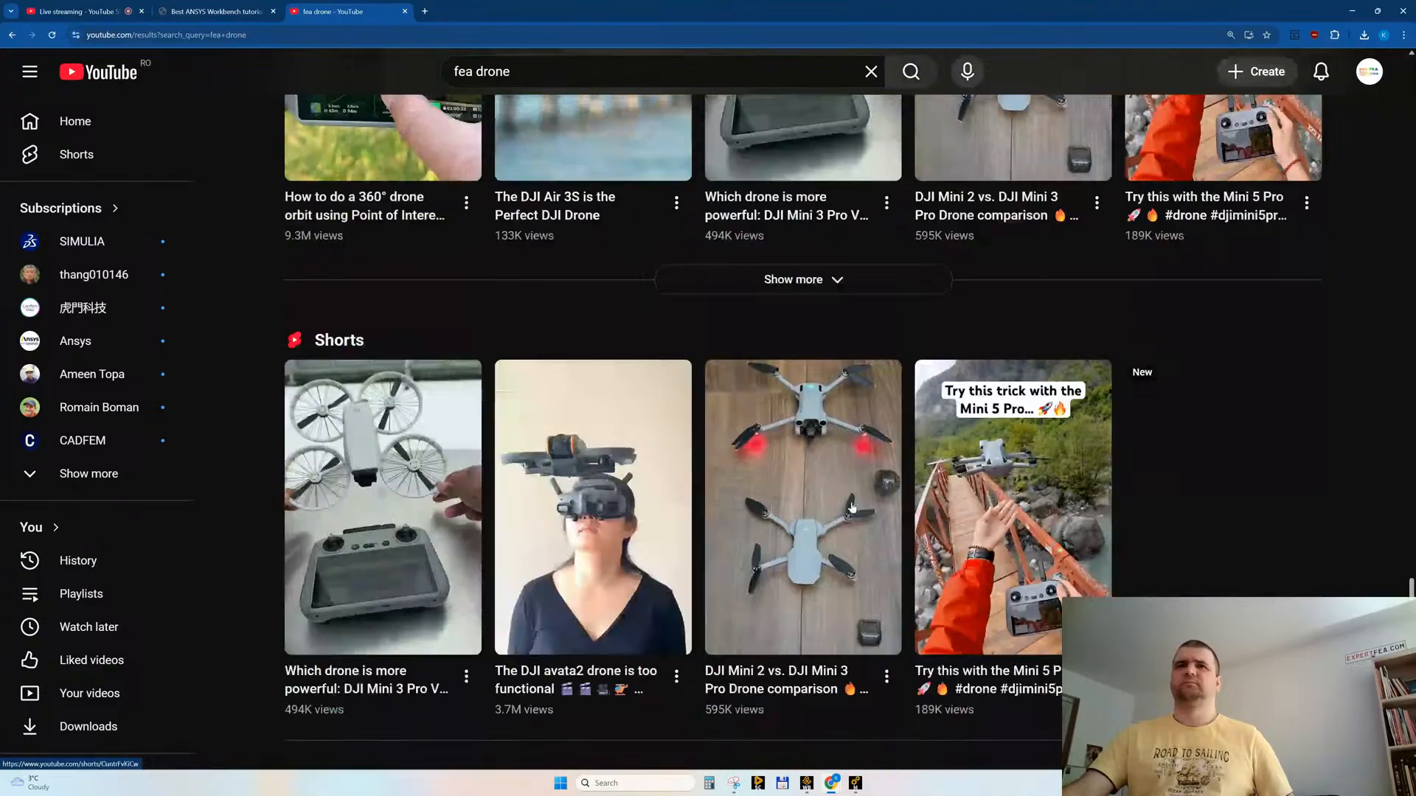
pyautogui.scroll(-19, 854, 494)
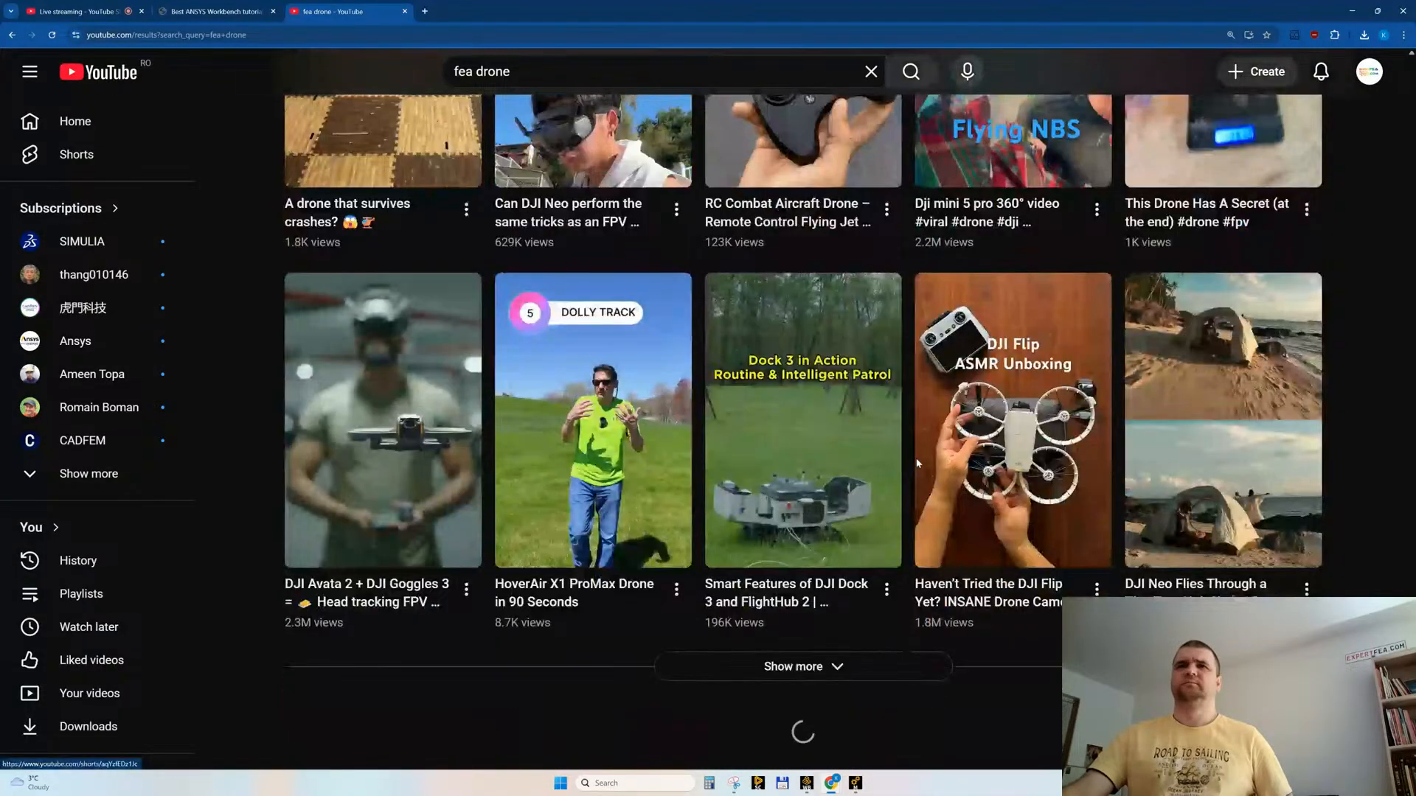
pyautogui.scroll(20, 541, 80)
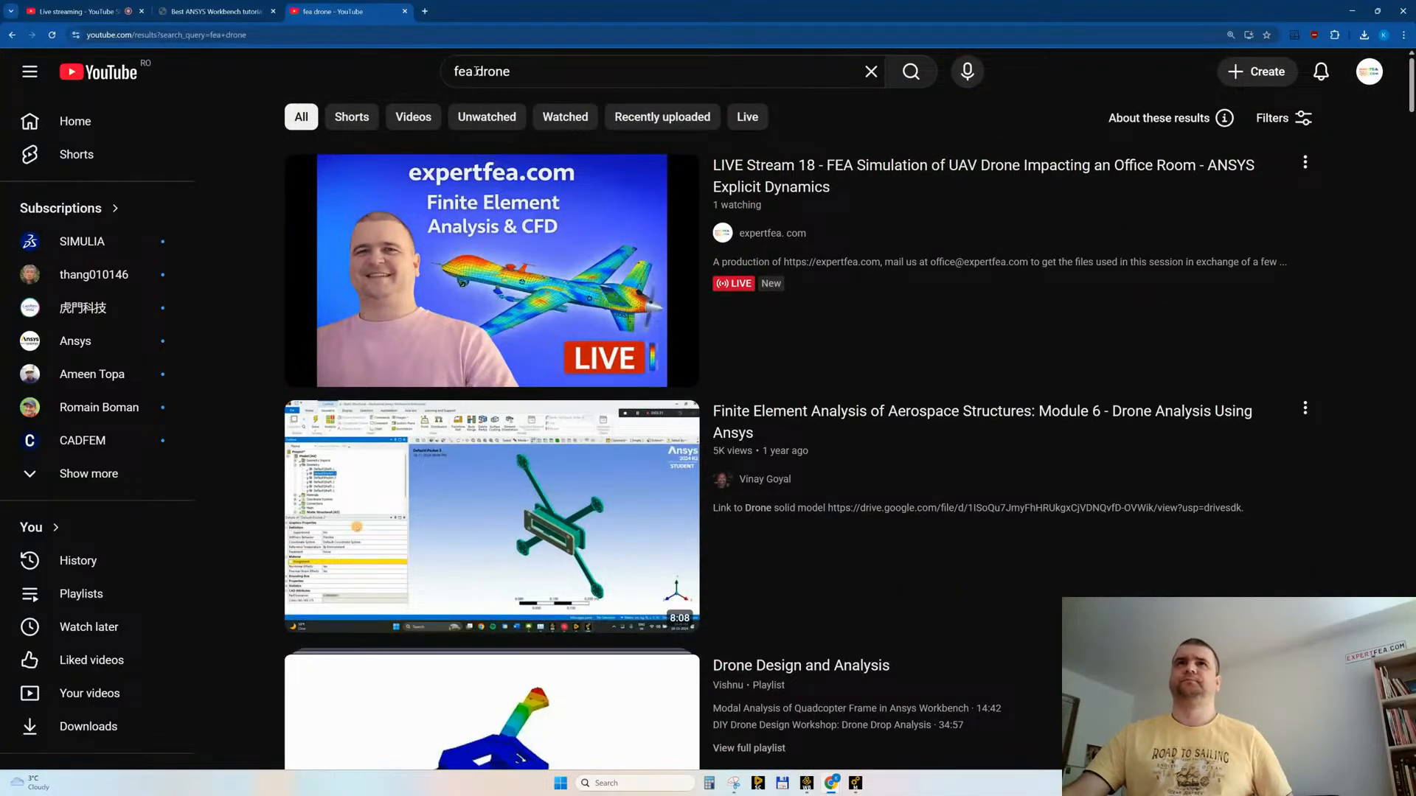
# Step: Switch to Ansys Mechanical, inspect the tracked Total Deformation through the office windows and recheck the solver output
pyautogui.click(856, 783)
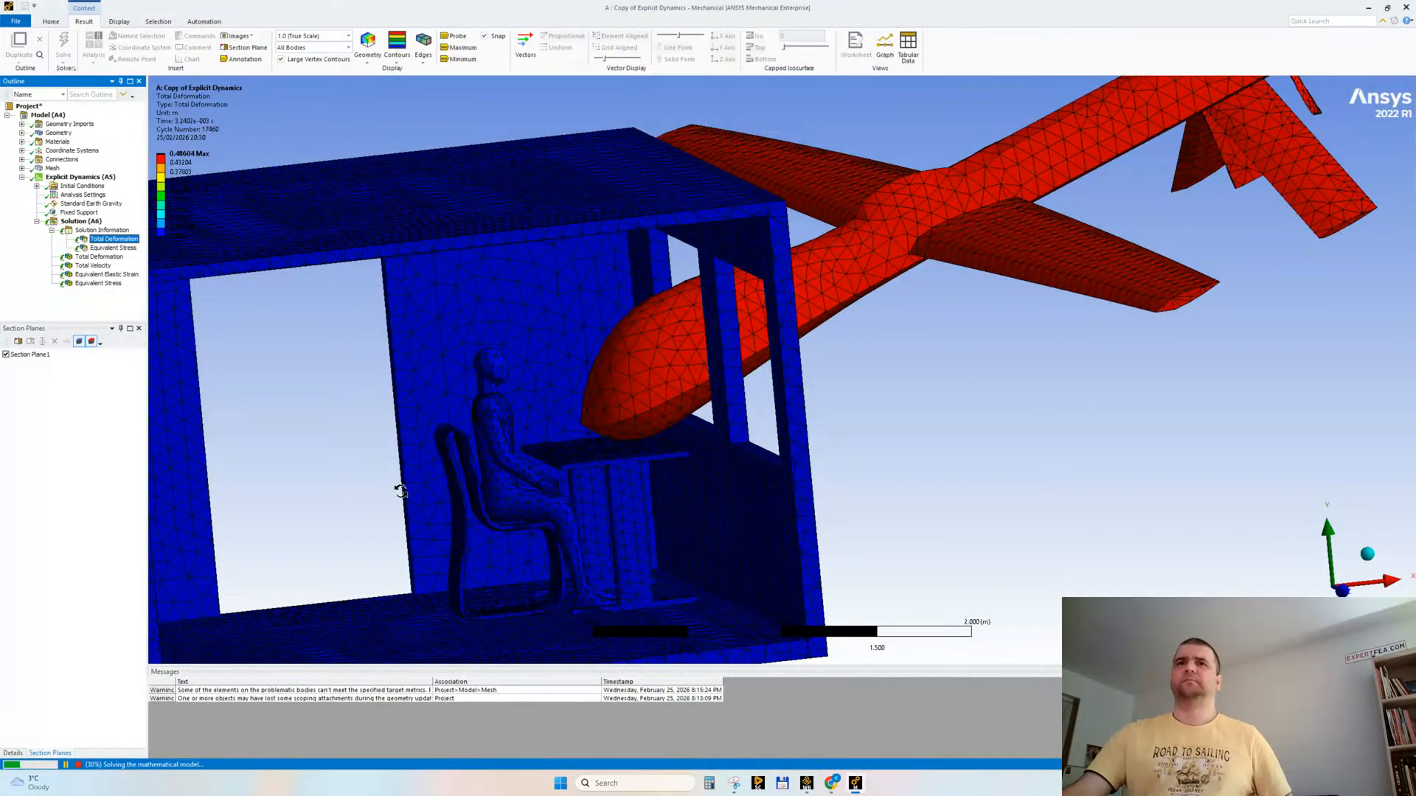
pyautogui.moveTo(400, 491); pyautogui.dragTo(450, 455)
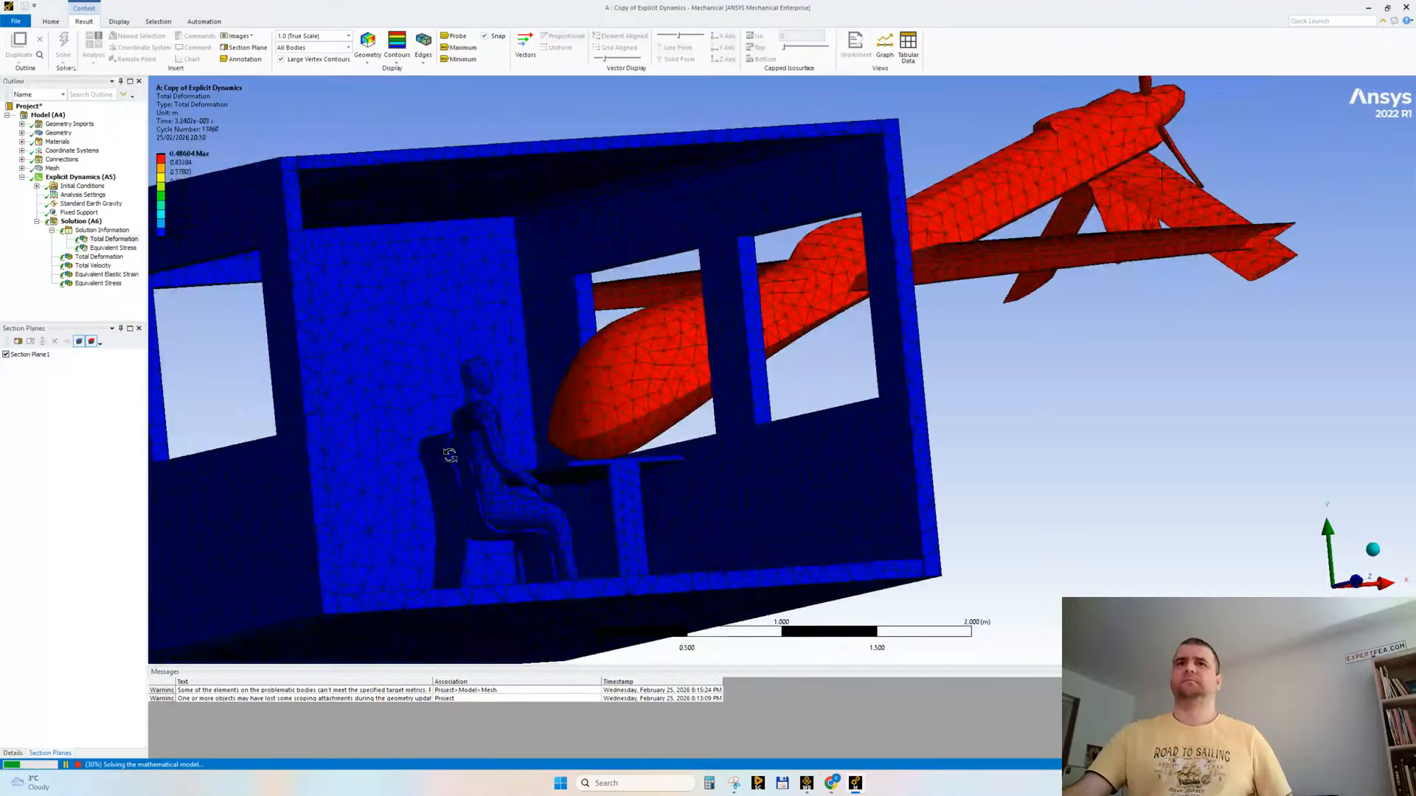
pyautogui.click(102, 230)
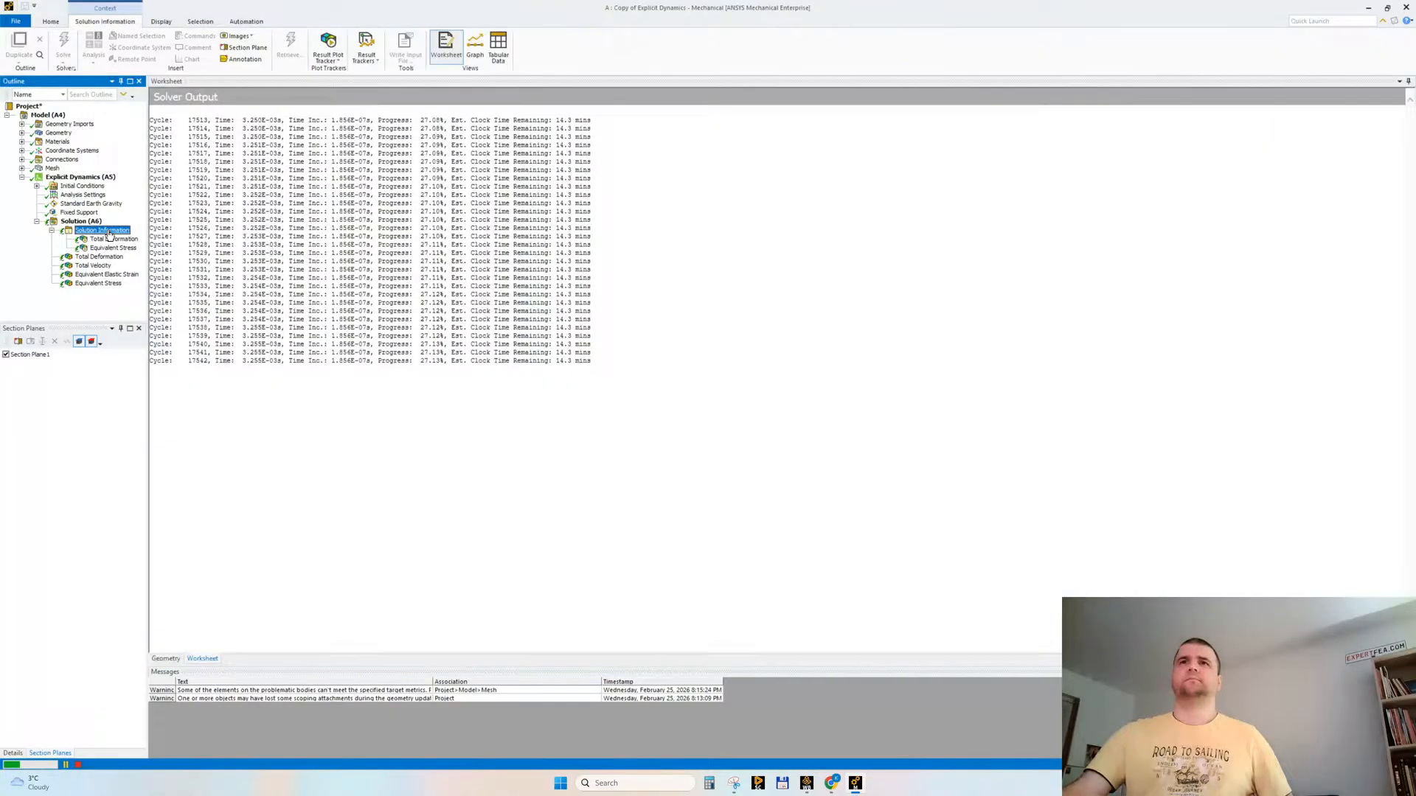
# Step: Switch to YouTube in the browser and replace the "fea drone" query with a search for "drone impact"
pyautogui.click(832, 785)
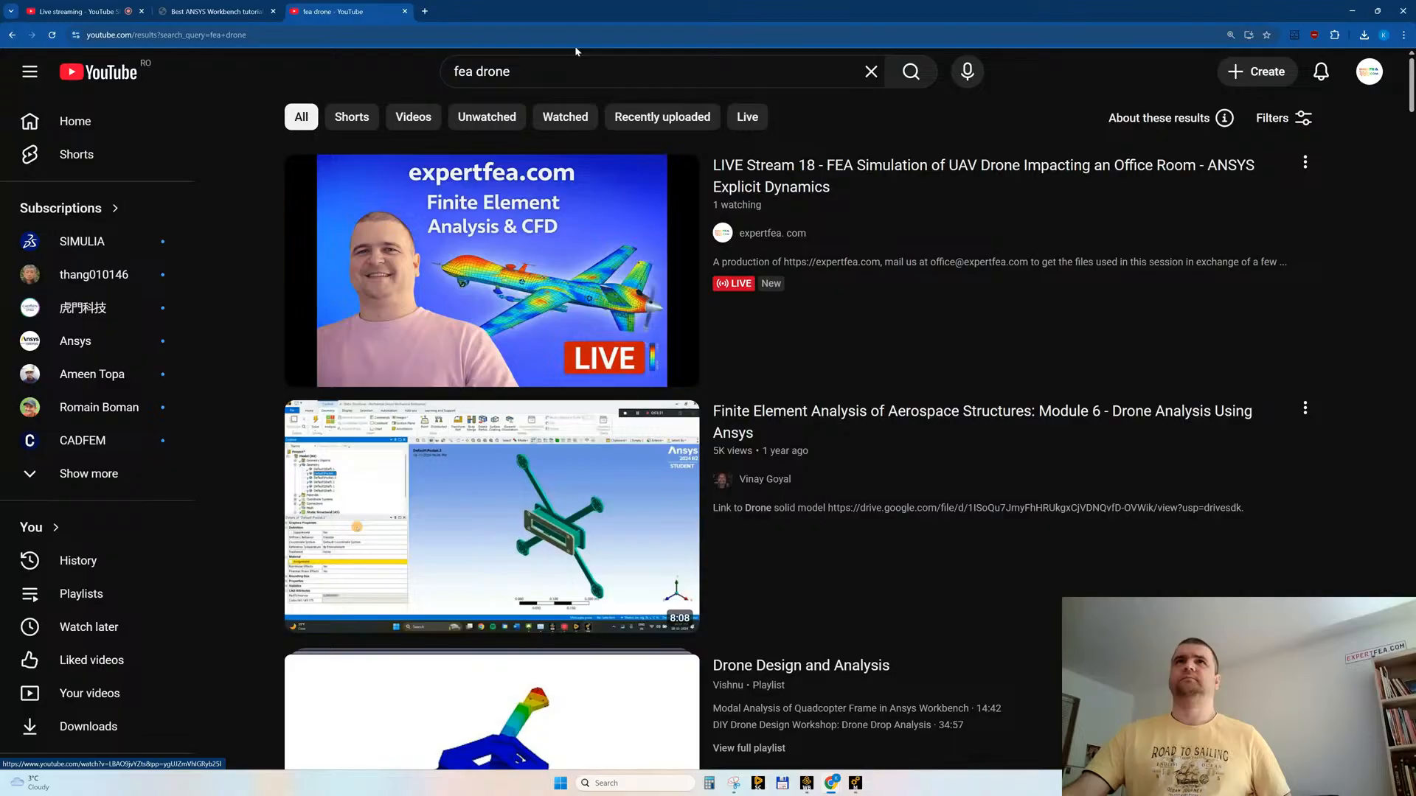
pyautogui.click(479, 72)
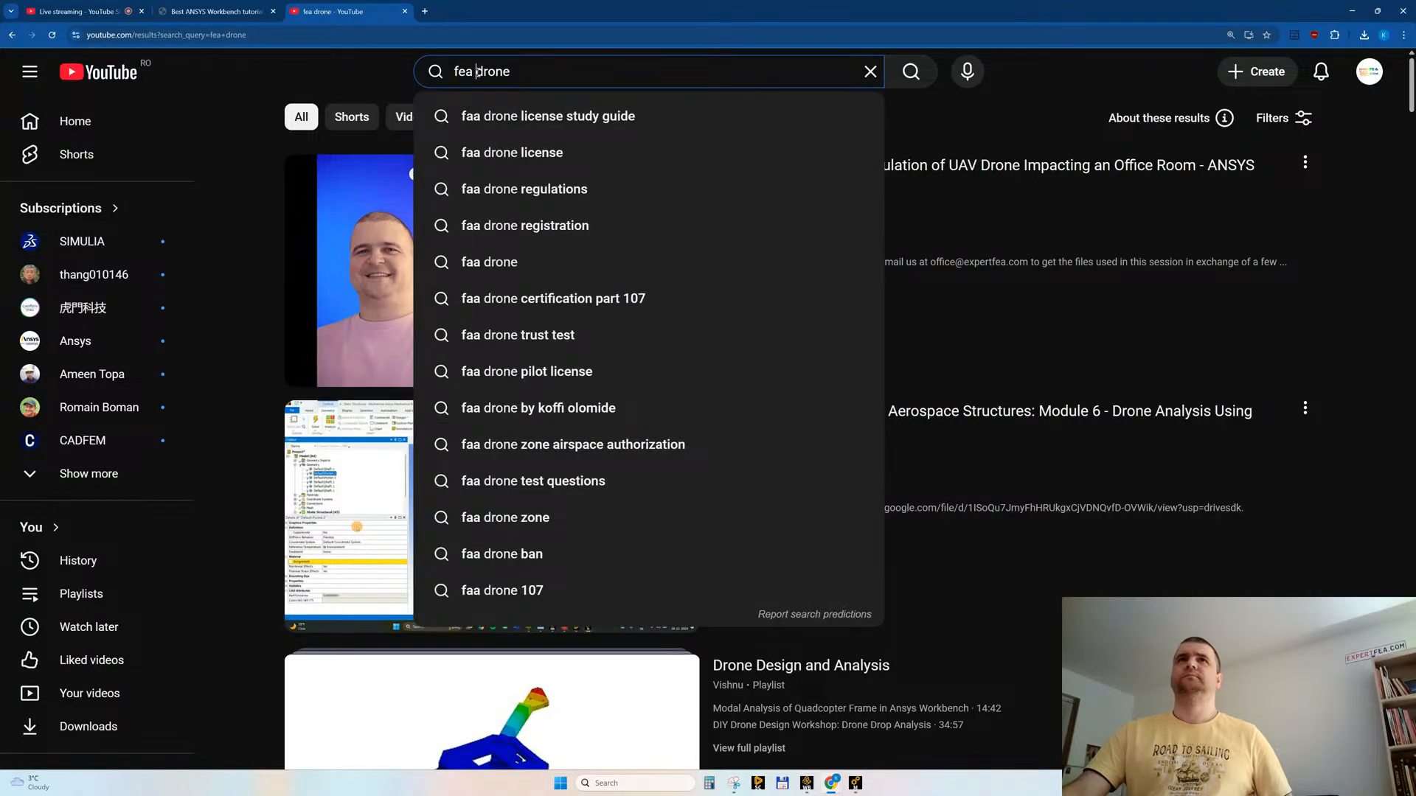
pyautogui.press('BackSpace')
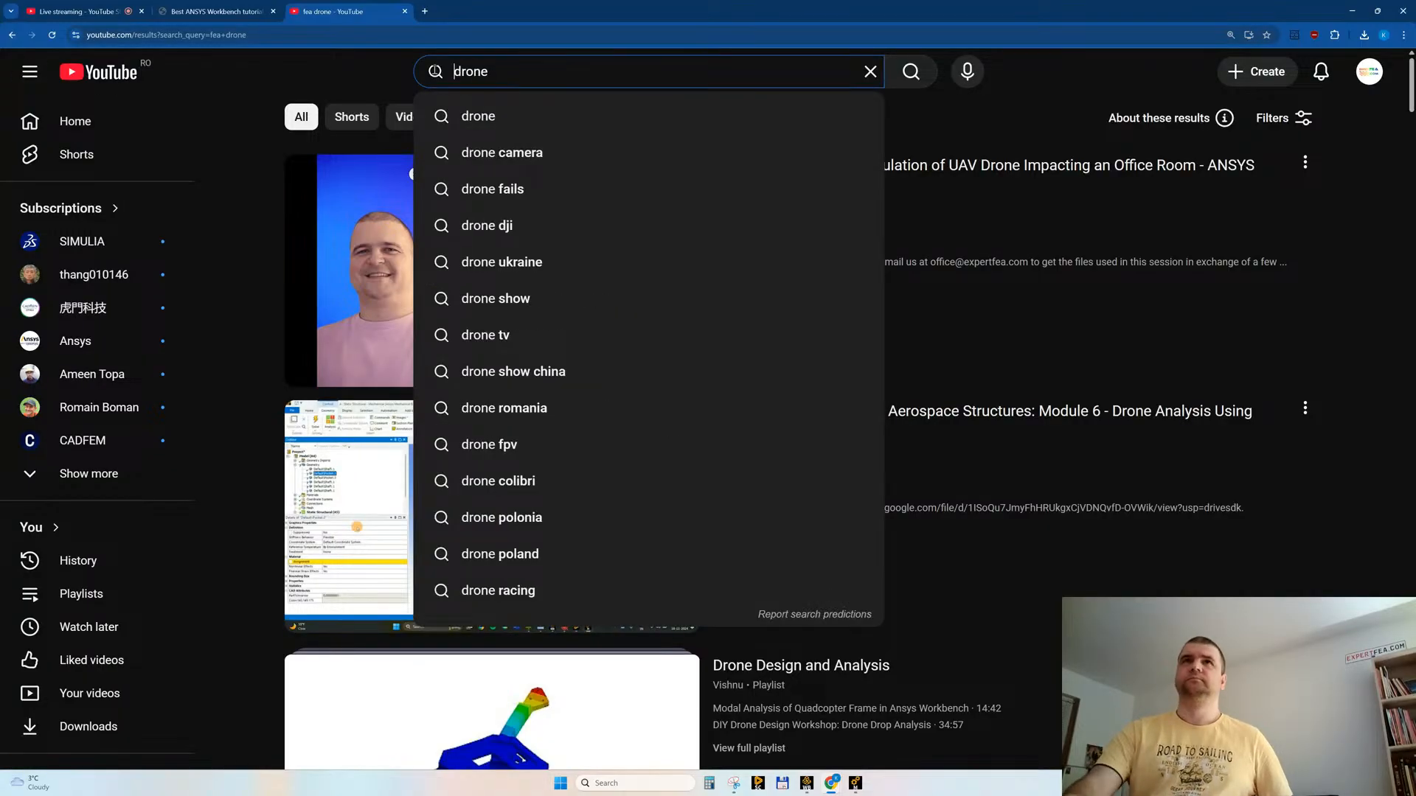
pyautogui.write('impact')
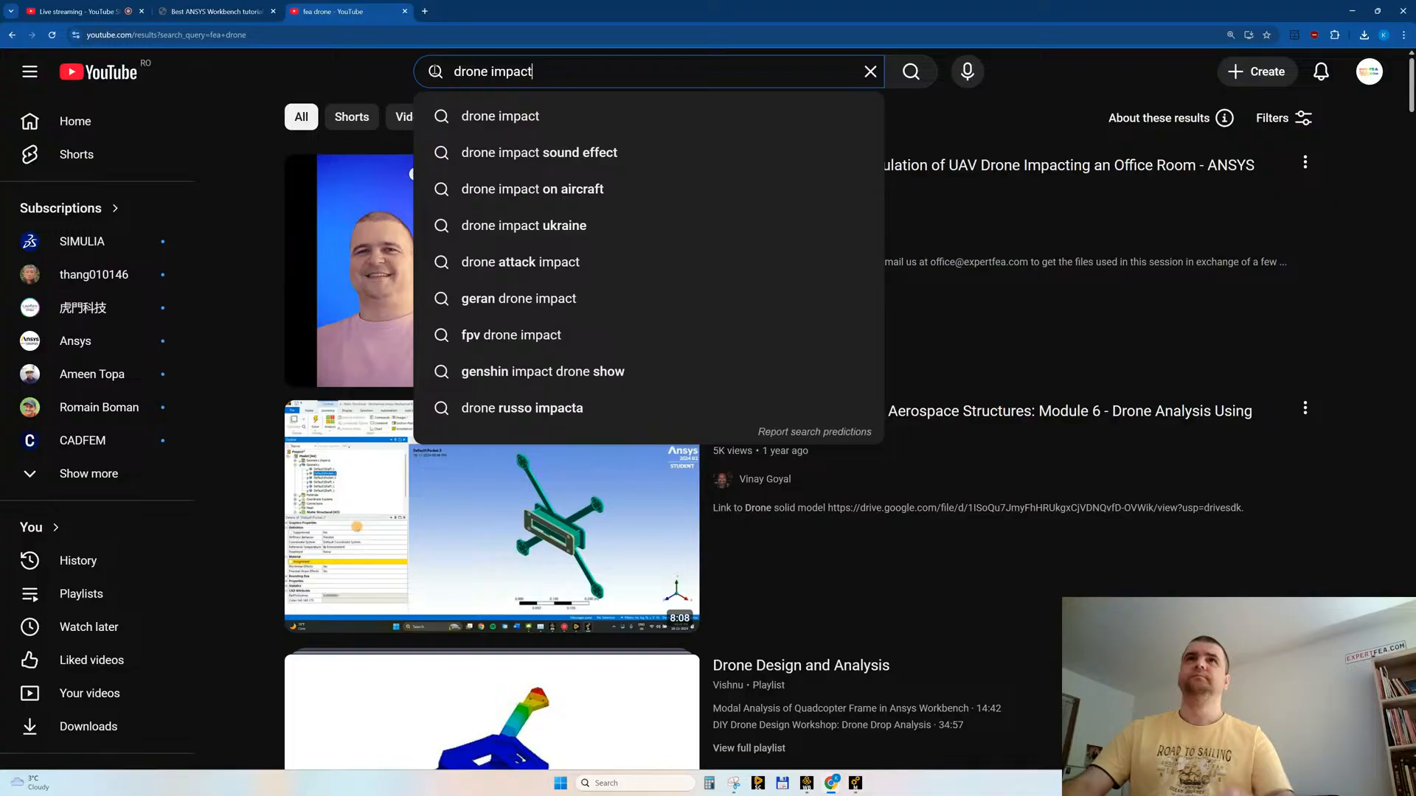
pyautogui.press('Return')
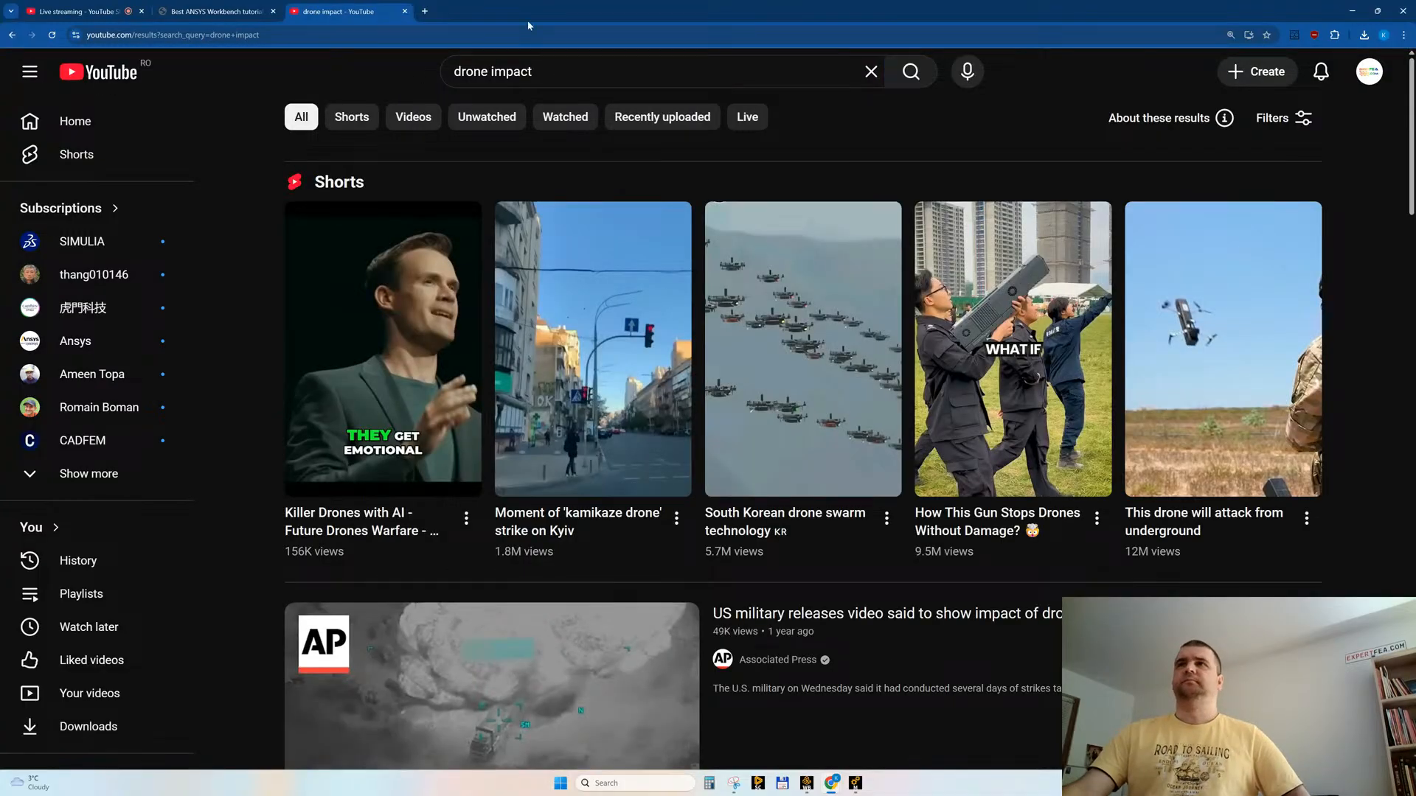
# Step: Look through the "drone impact" videos and Shorts, and refine the search to "drone impact simulation"
pyautogui.scroll(-5, 730, 352)
pyautogui.scroll(-10, 864, 436)
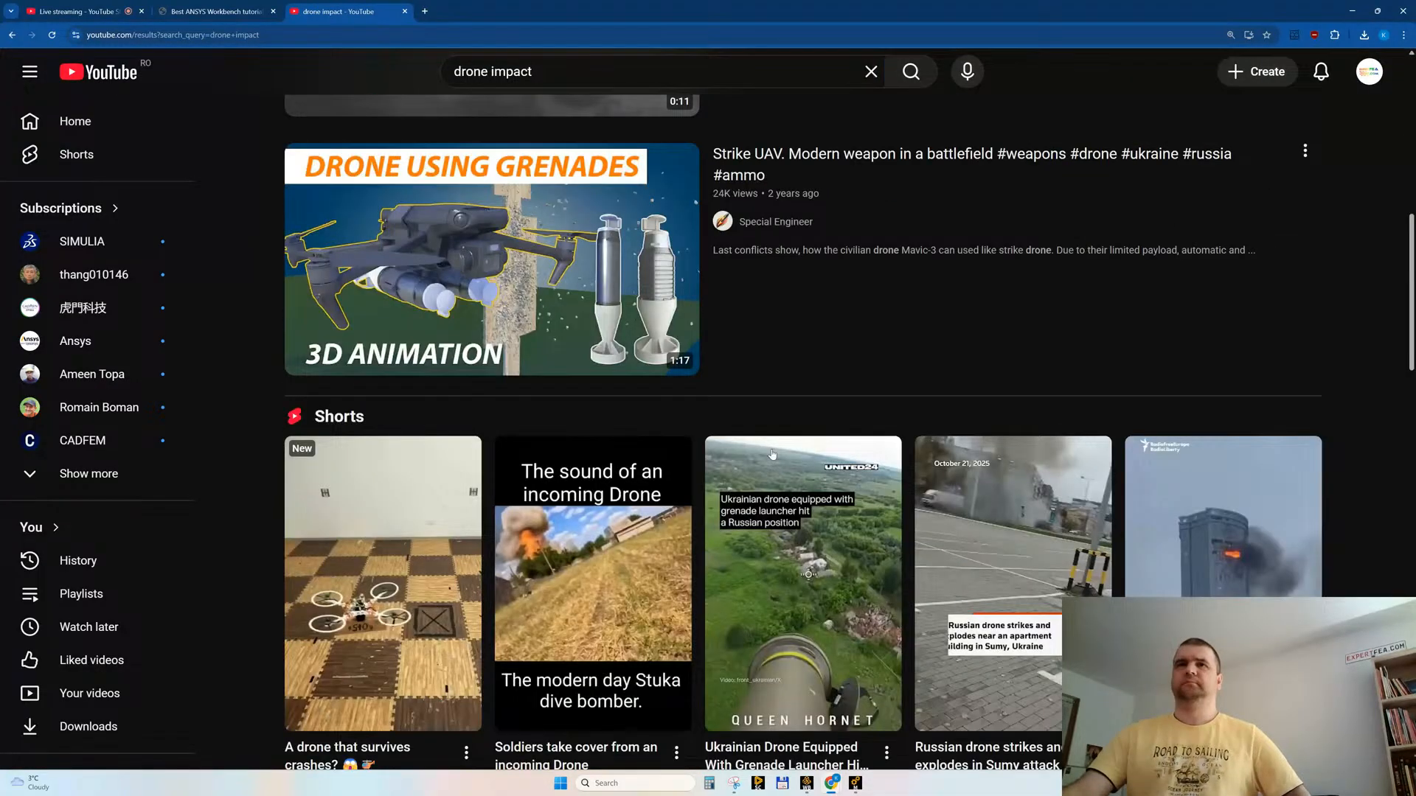
pyautogui.scroll(-14, 864, 436)
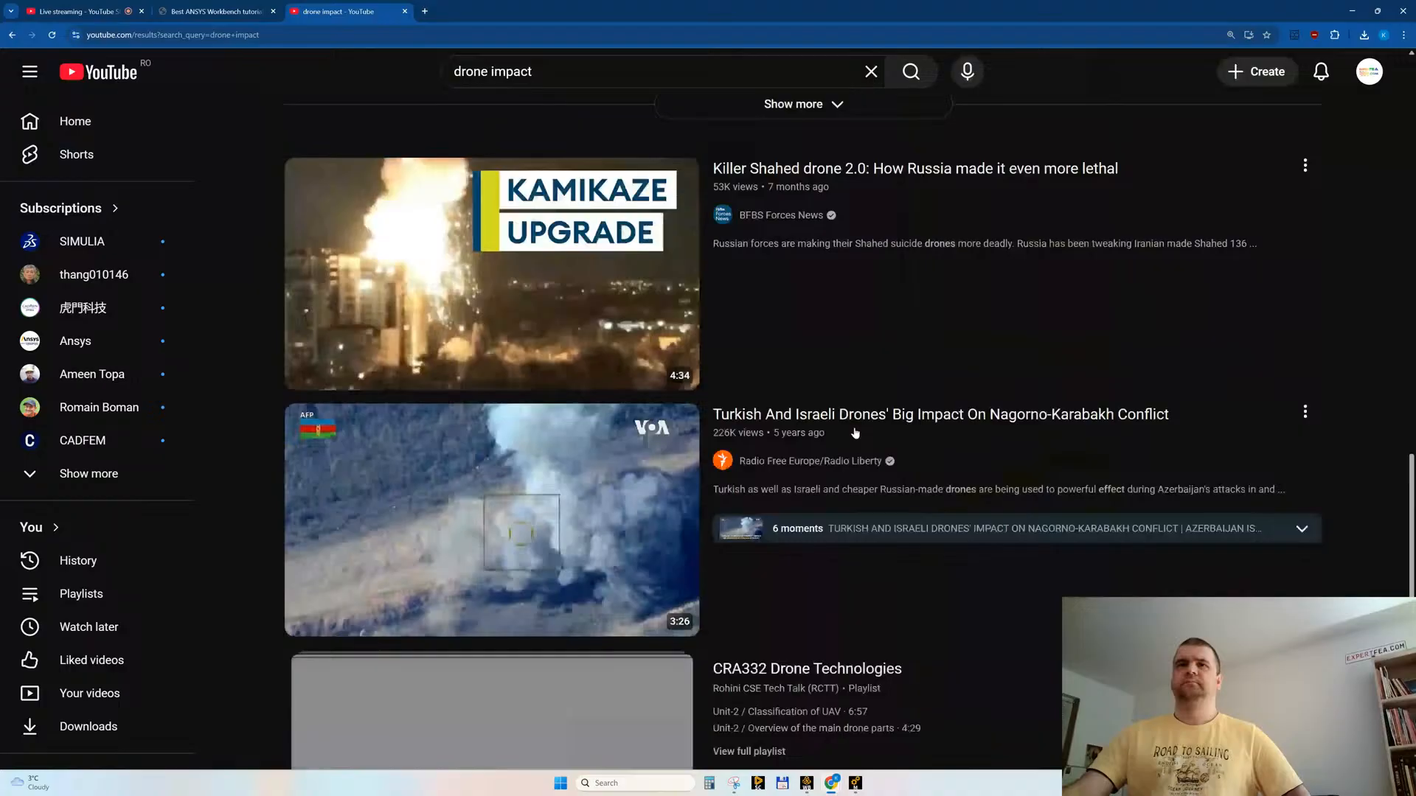
pyautogui.scroll(-5, 856, 433)
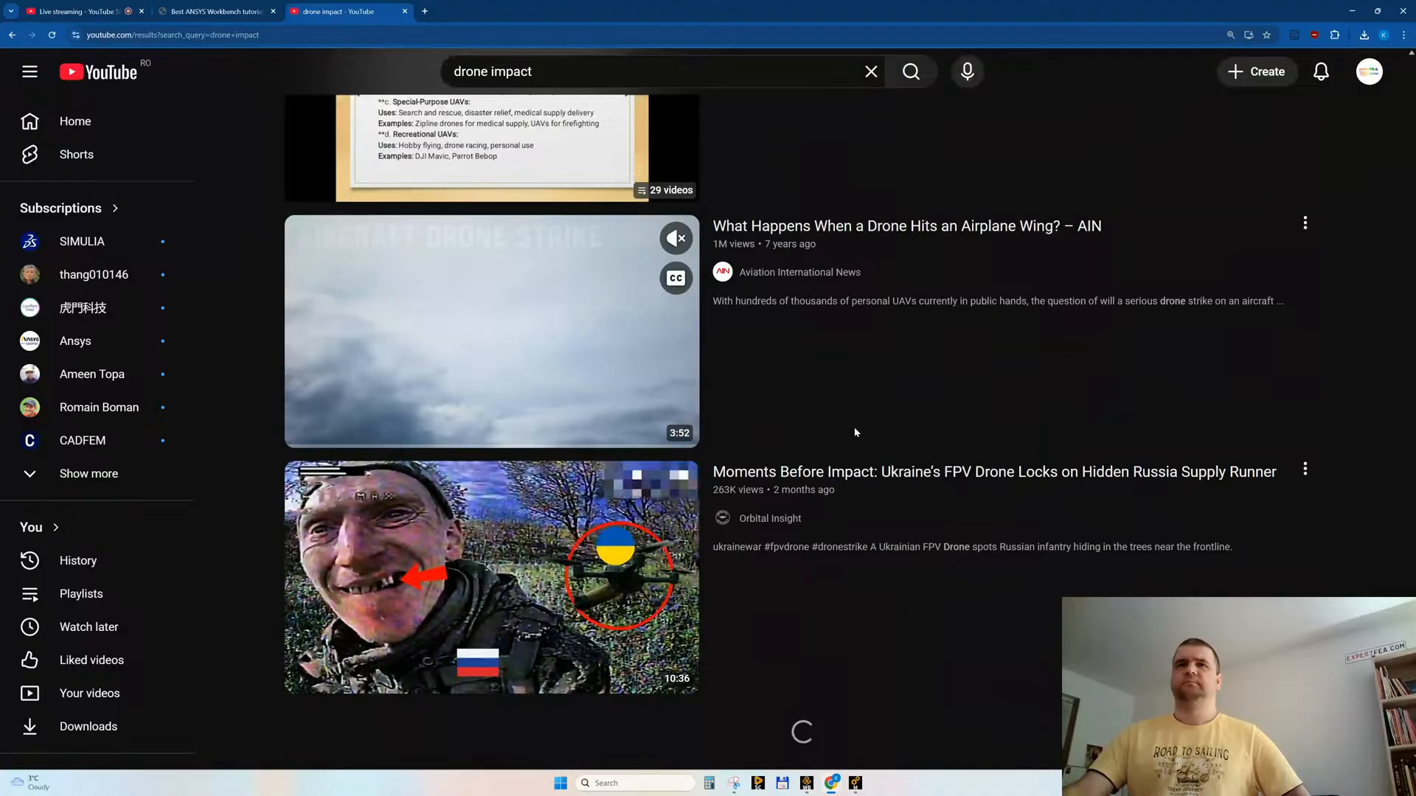
pyautogui.scroll(-5, 849, 434)
pyautogui.scroll(-9, 849, 434)
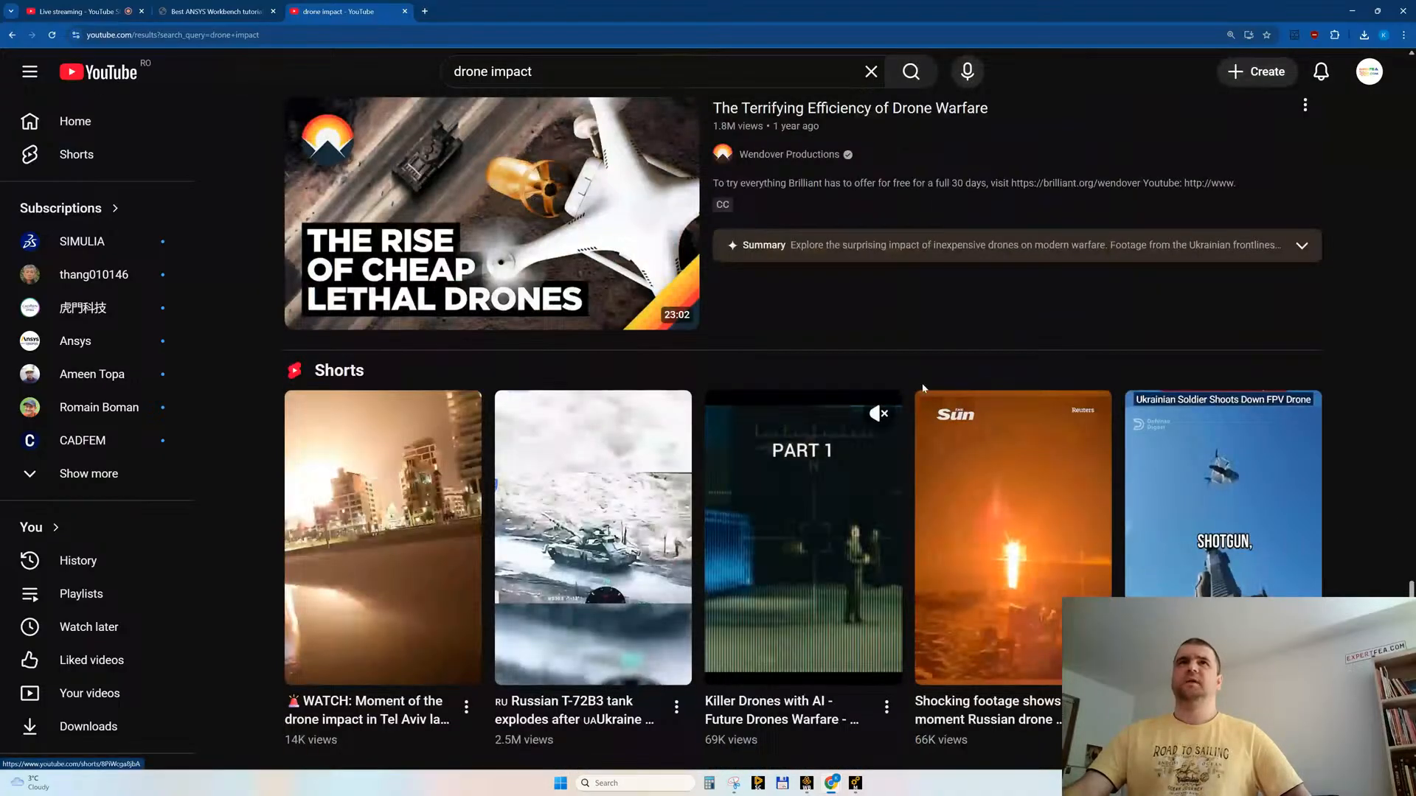
pyautogui.click(567, 75)
pyautogui.write('simulation')
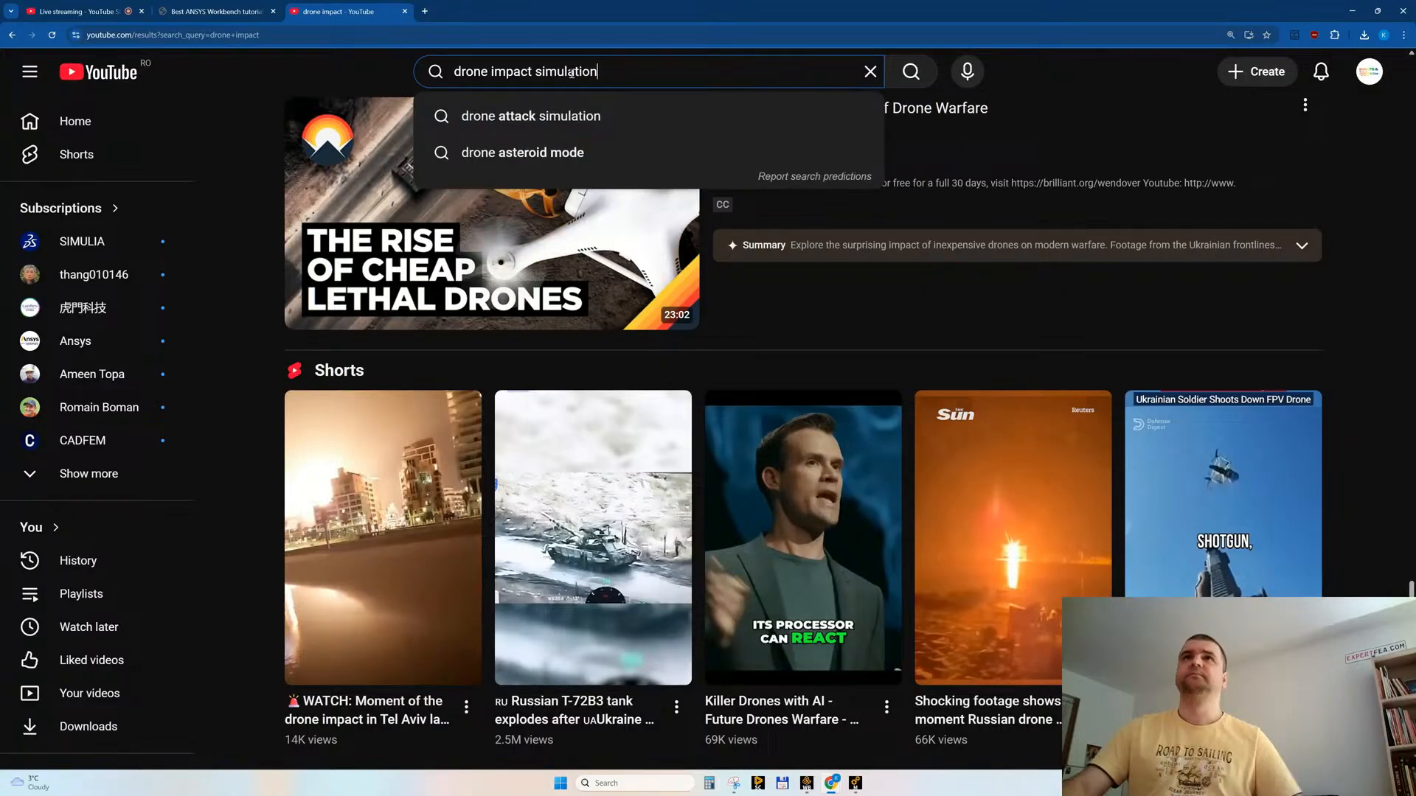
pyautogui.press('Return')
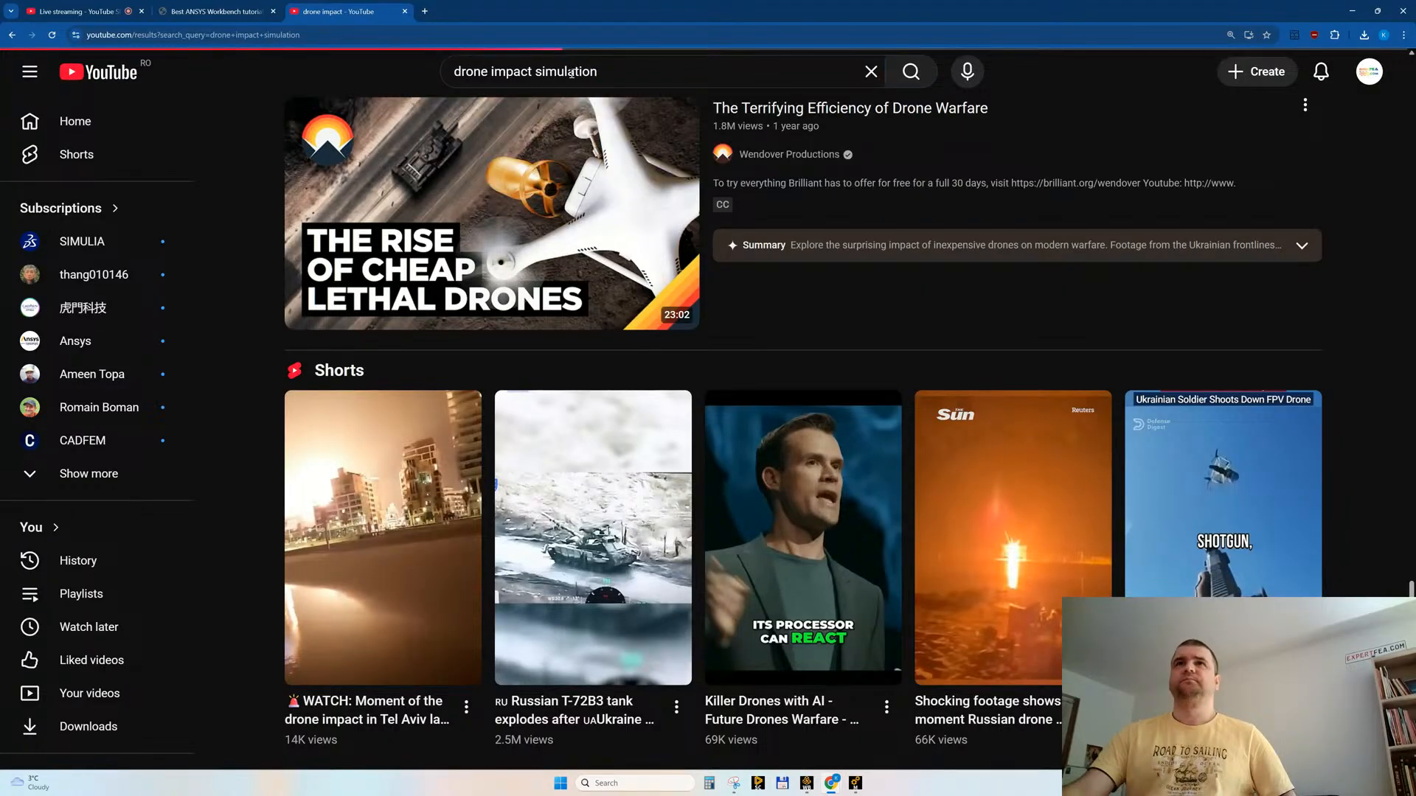
# Step: Look through the first "drone impact simulation" results and open "Drone impact with Rigid wall at 20m/s" in a separate tab
pyautogui.scroll(-4, 646, 404)
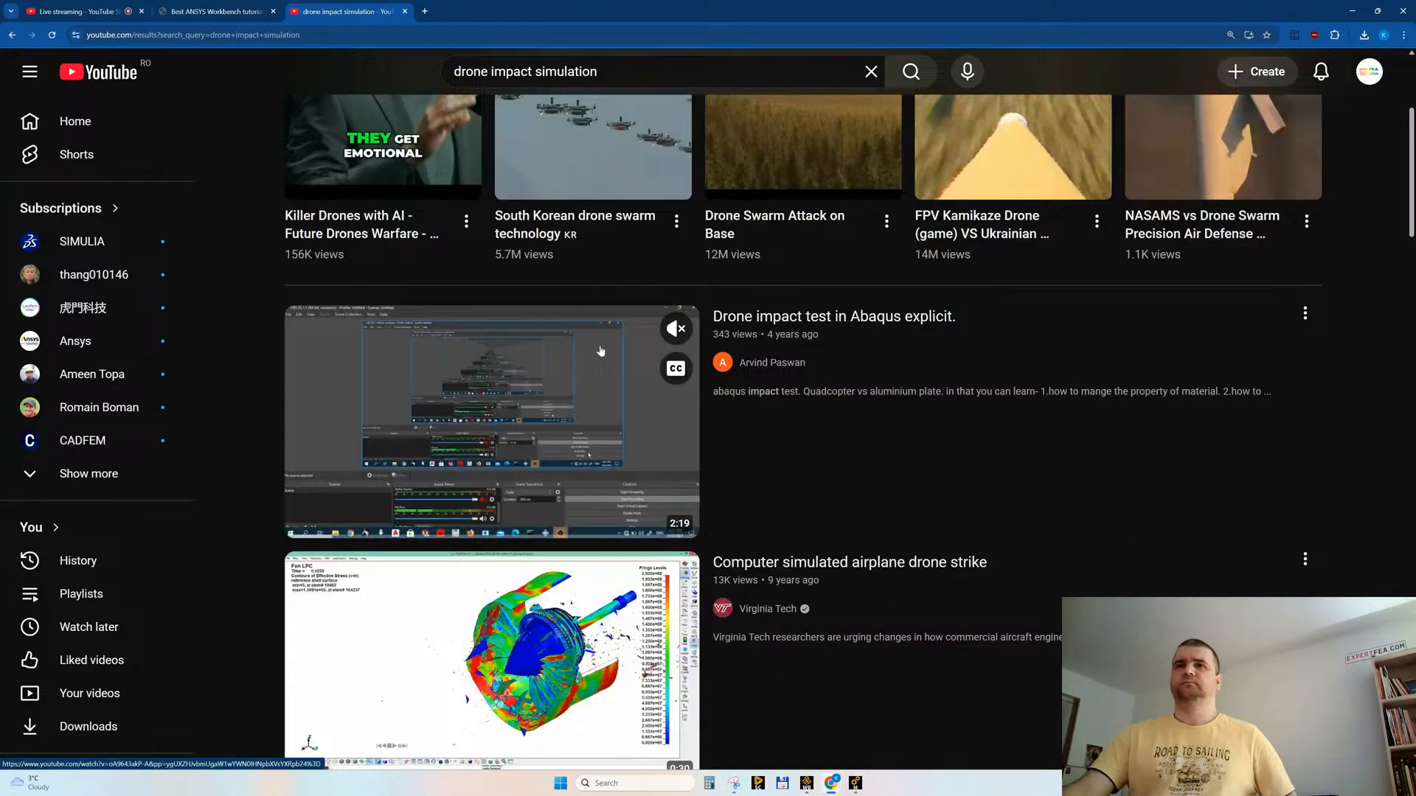
pyautogui.scroll(-3, 645, 404)
pyautogui.scroll(-2, 601, 351)
pyautogui.scroll(-15, 601, 351)
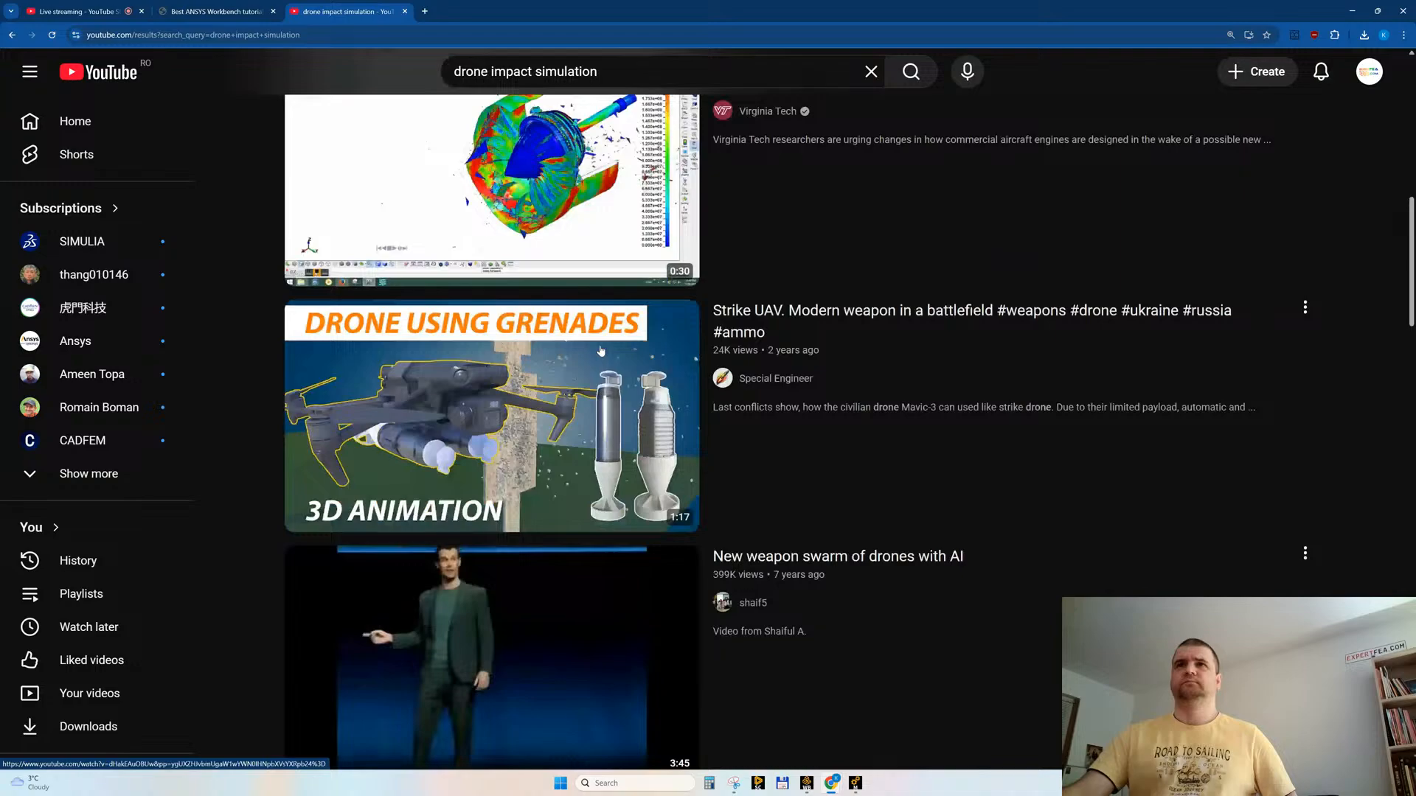
pyautogui.scroll(-8, 601, 351)
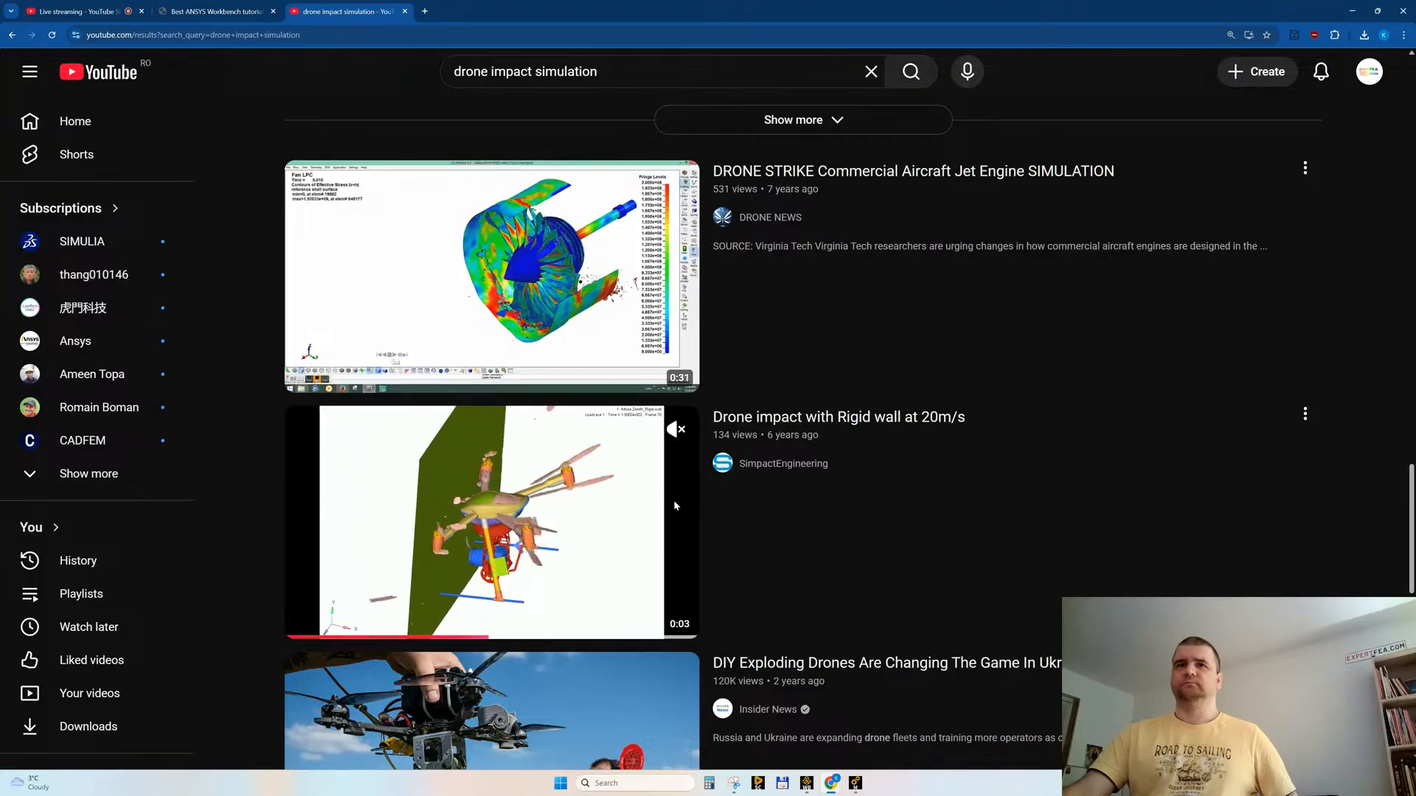
pyautogui.middleClick(507, 497)
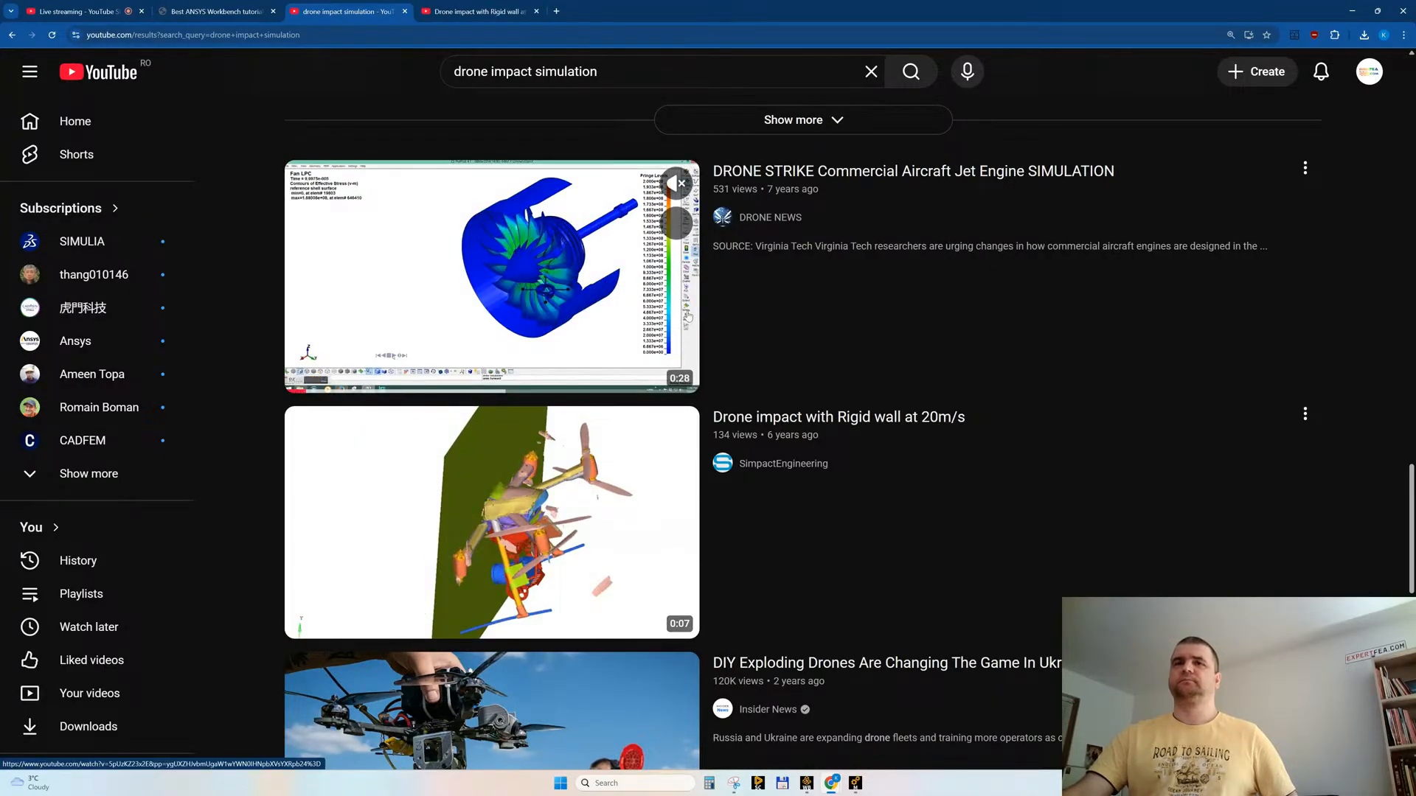
# Step: Browse the remaining "drone impact simulation" videos and Shorts for comparable structural simulations
pyautogui.scroll(-5, 848, 496)
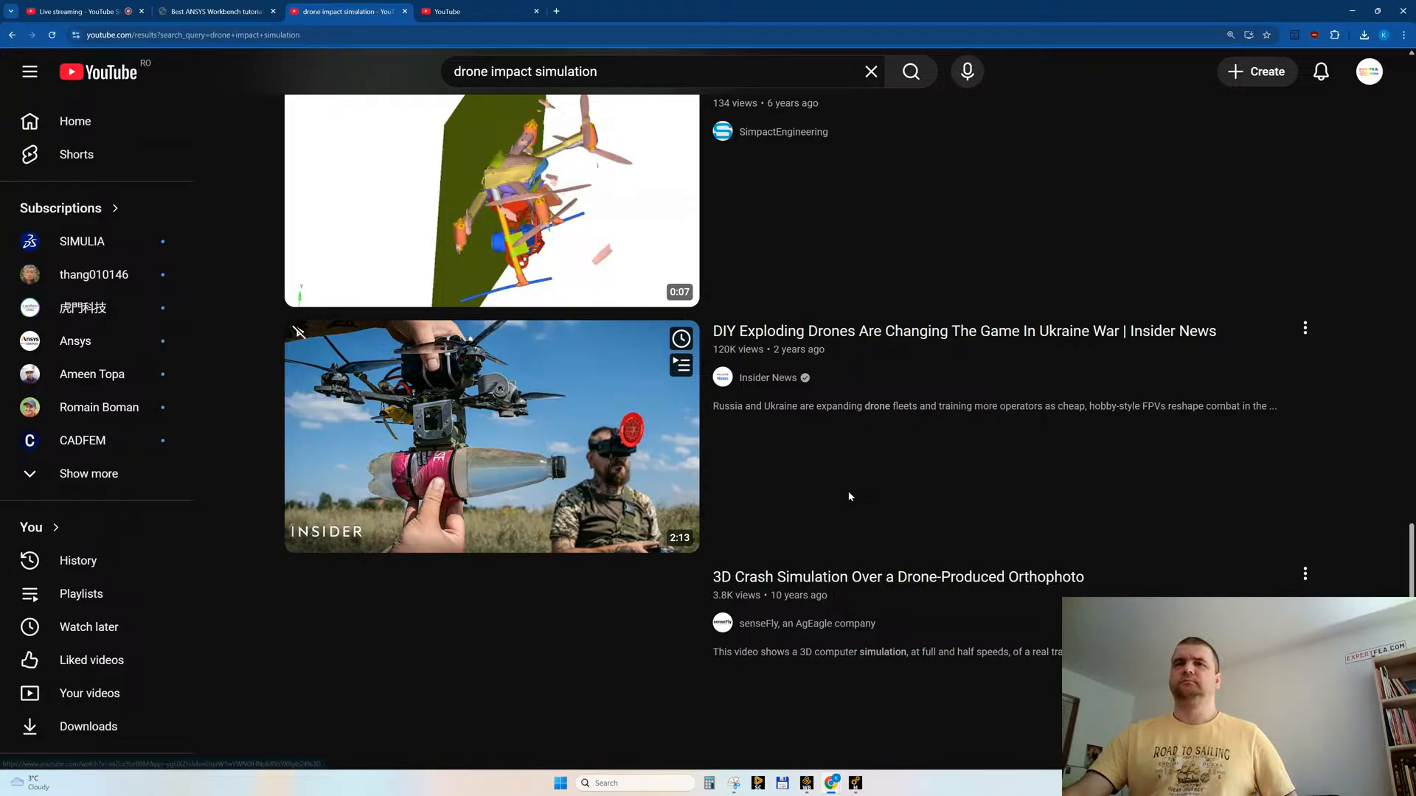
pyautogui.scroll(-8, 849, 496)
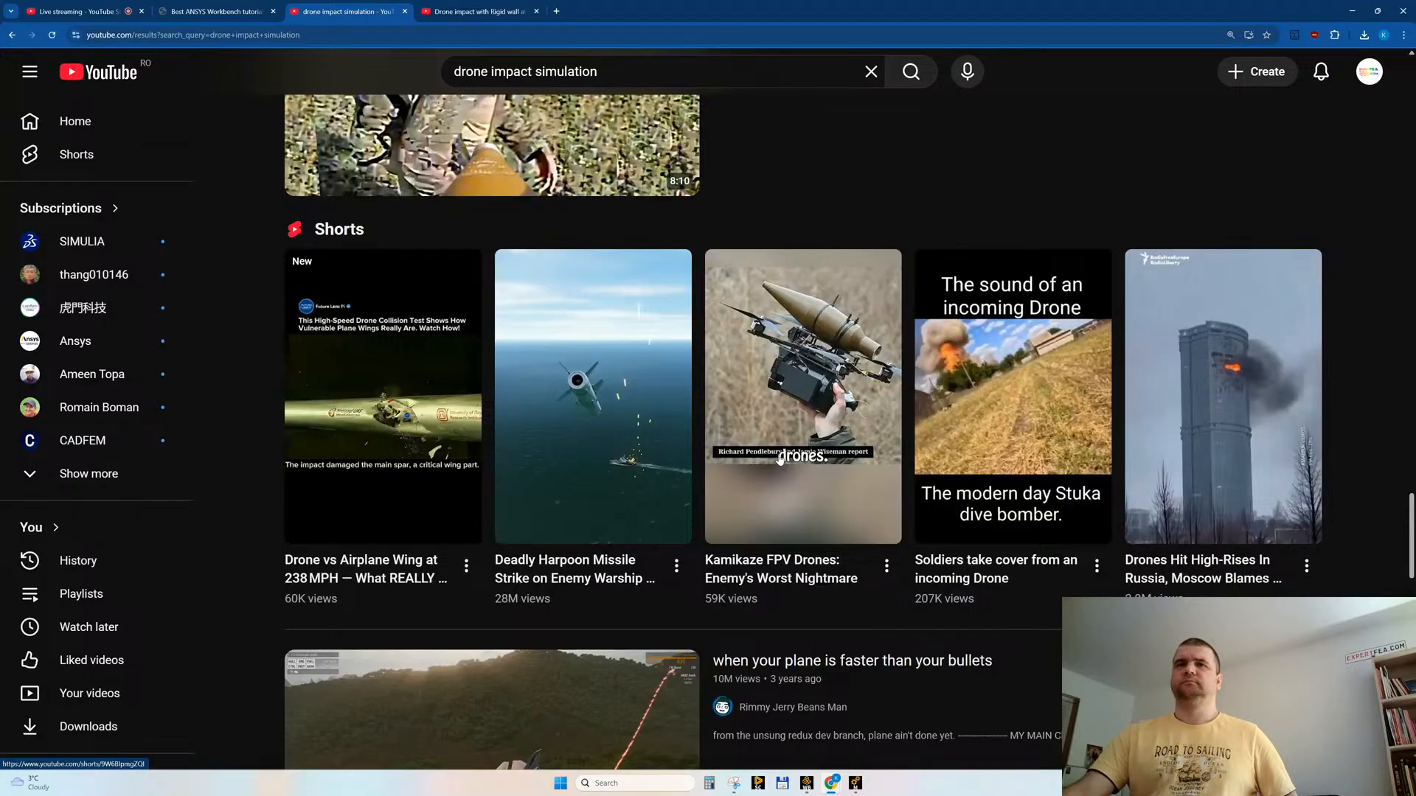
pyautogui.scroll(-15, 779, 459)
pyautogui.scroll(-20, 779, 459)
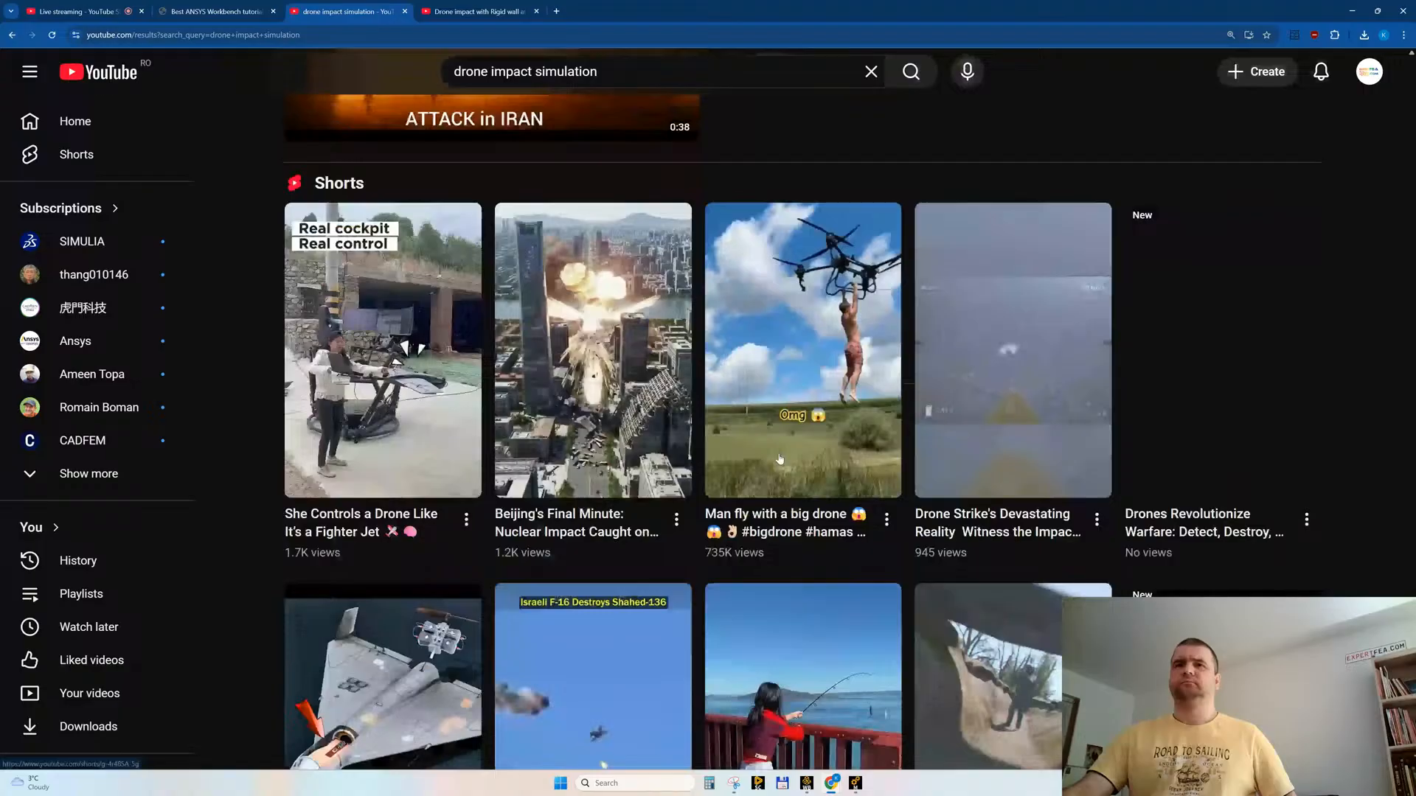
pyautogui.scroll(-11, 779, 459)
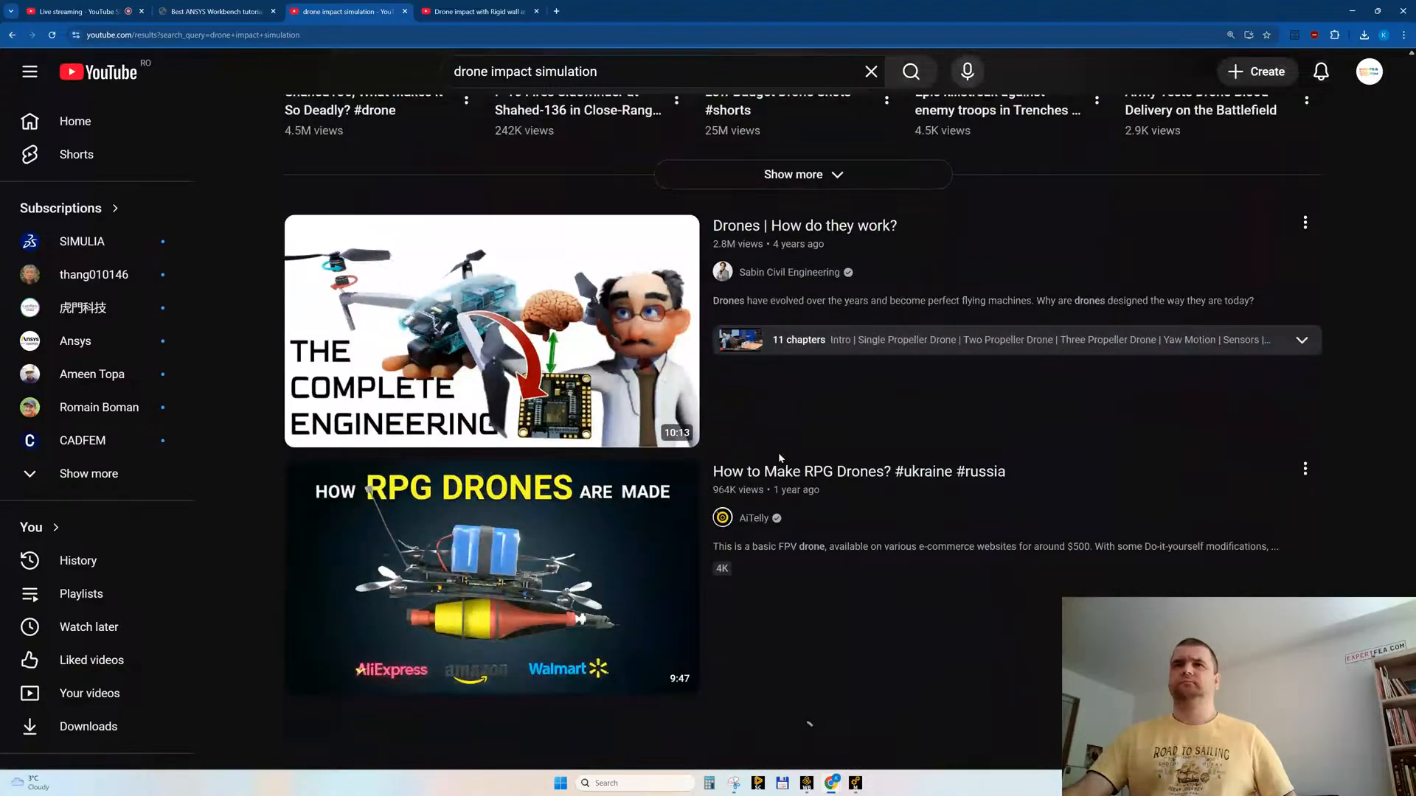
pyautogui.scroll(-3, 778, 453)
# Step: Replay the "Drone impact with Rigid wall at 20m/s" video in its own tab and like it
pyautogui.hotkey('ctrl', 'Tab')
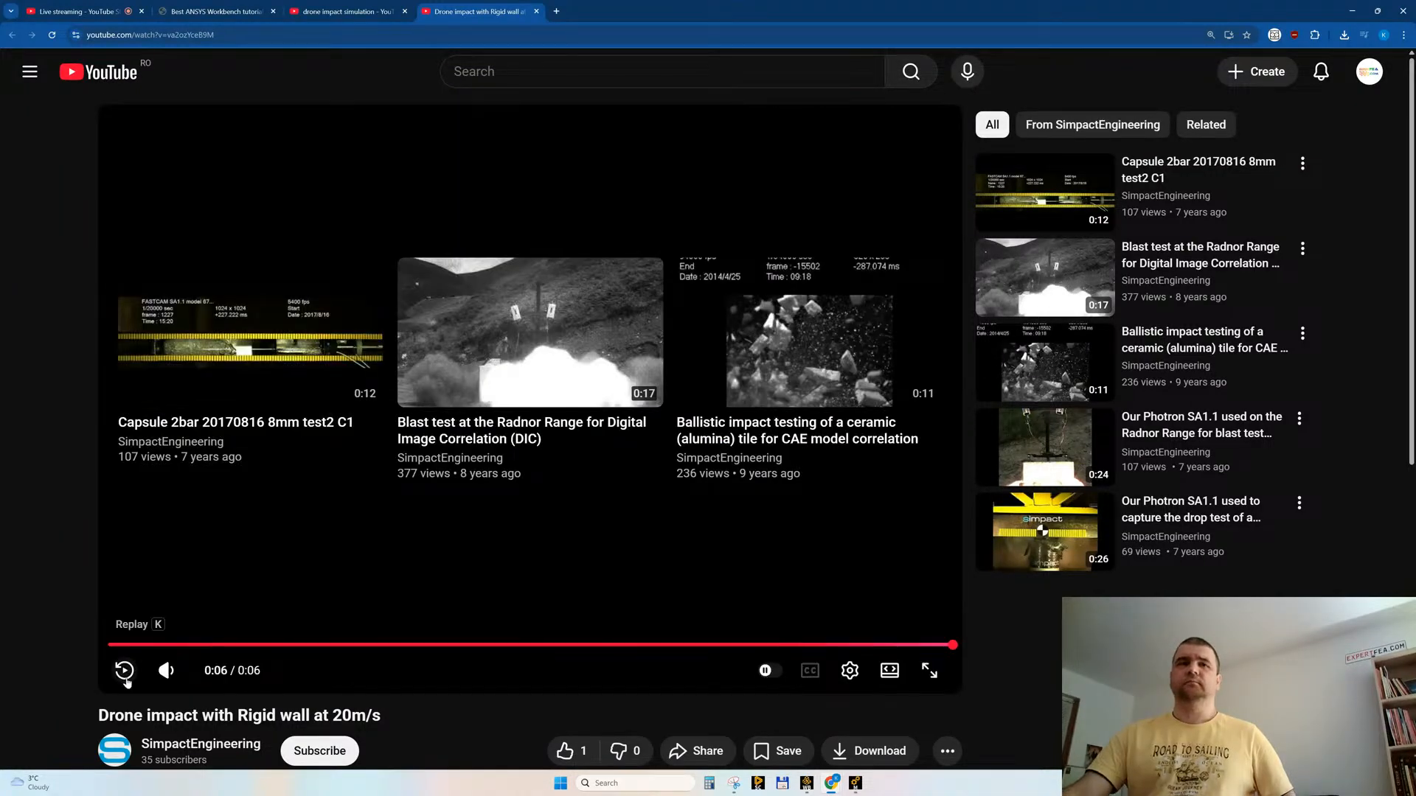
pyautogui.click(125, 671)
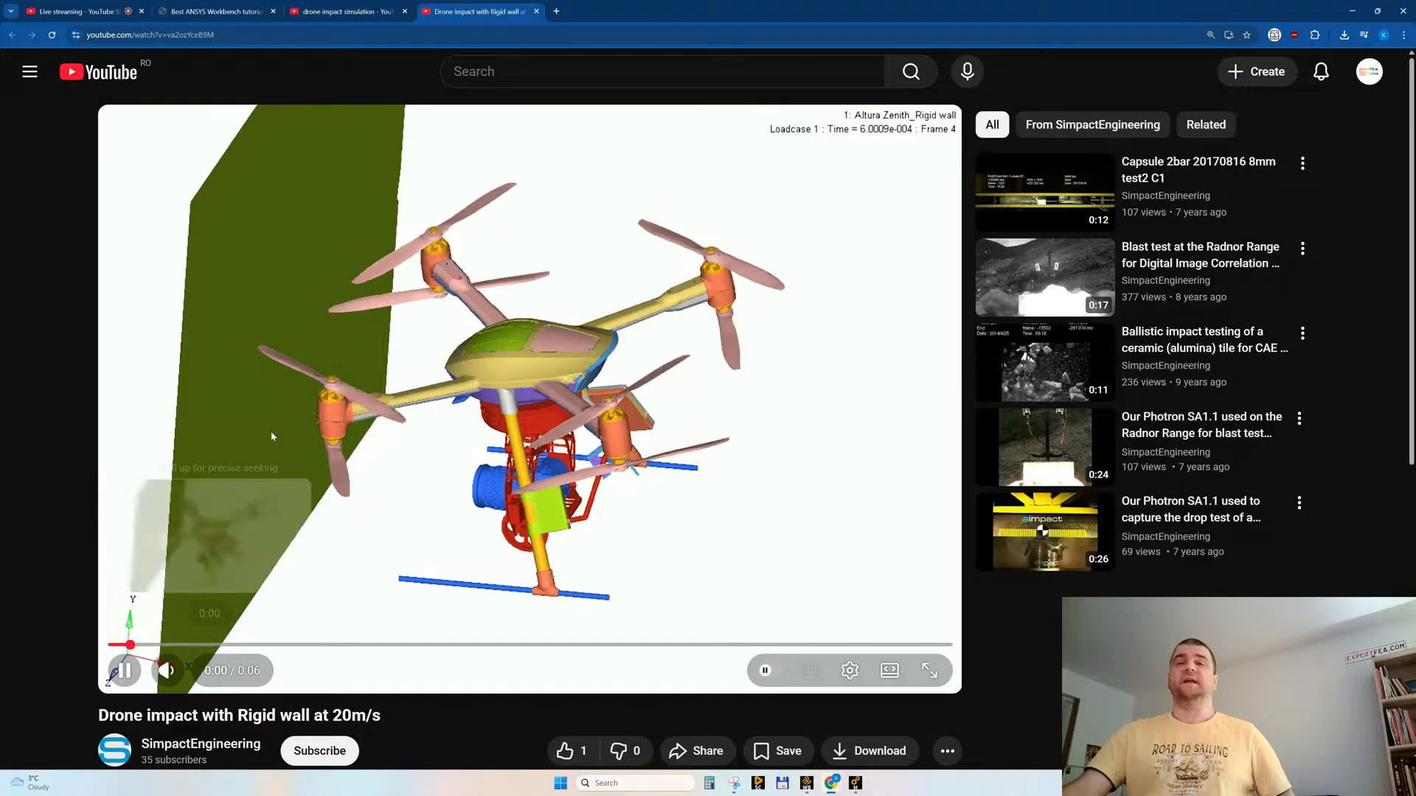
pyautogui.scroll(-3, 424, 429)
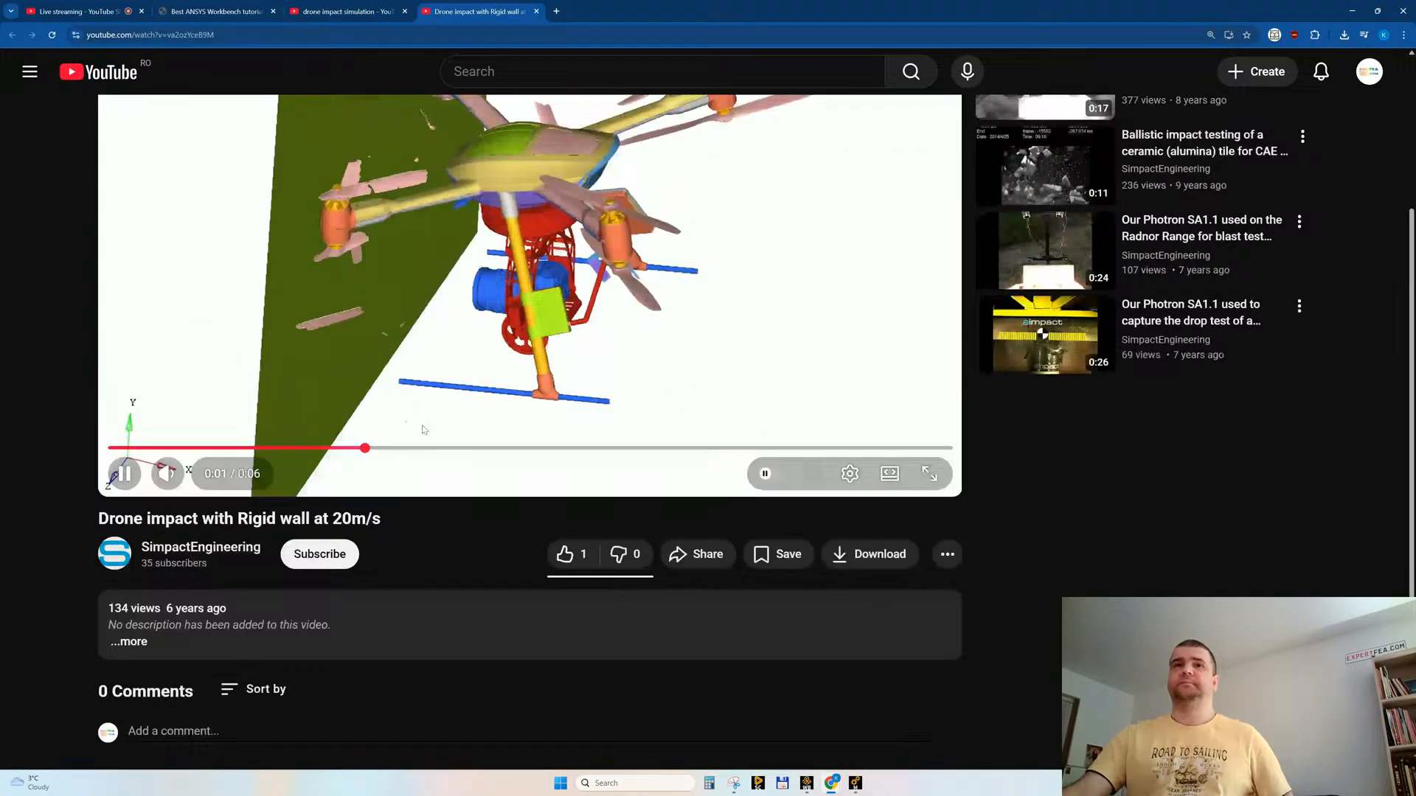
pyautogui.click(564, 554)
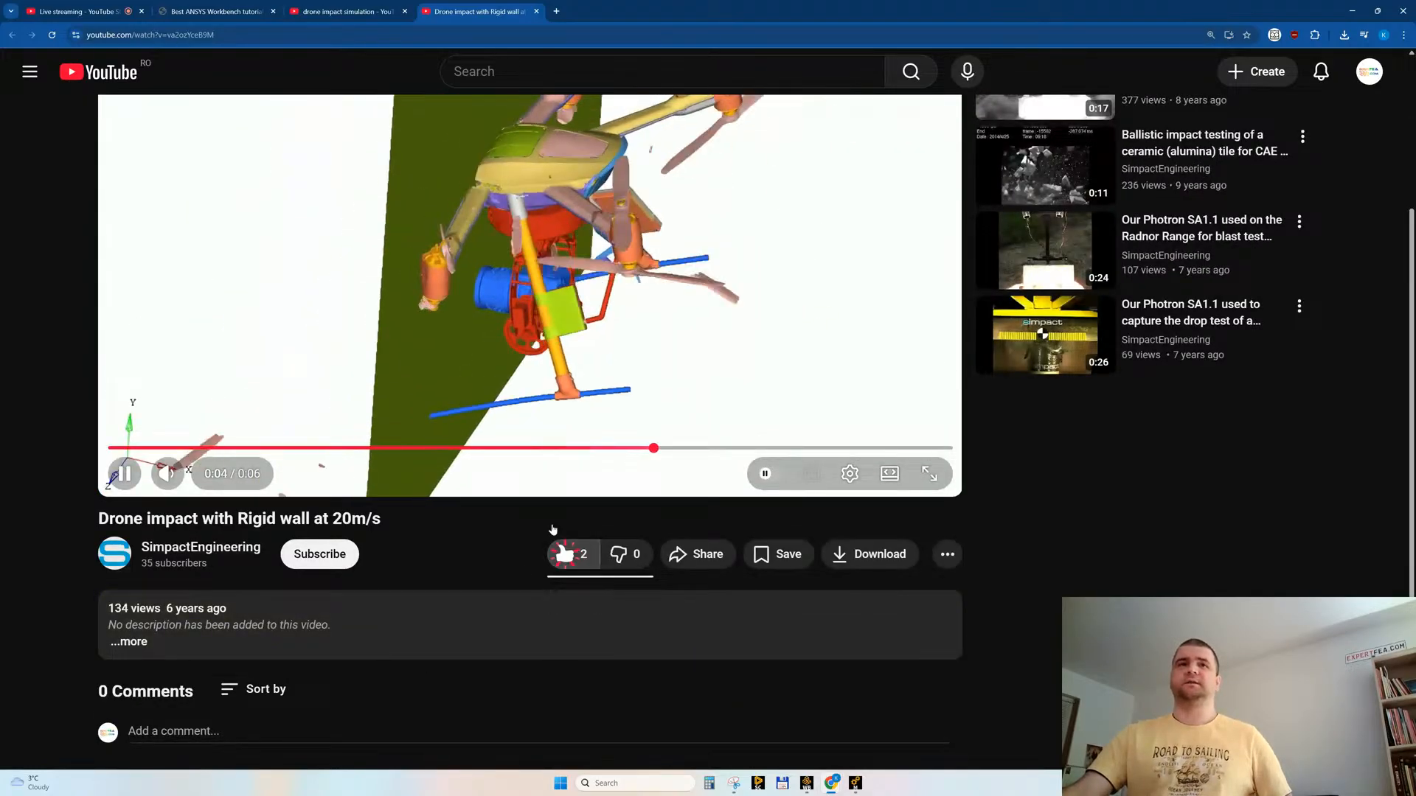
# Step: Open the SimpactEngineering channel from the rigid wall video and look through its uploaded videos
pyautogui.scroll(3, 428, 384)
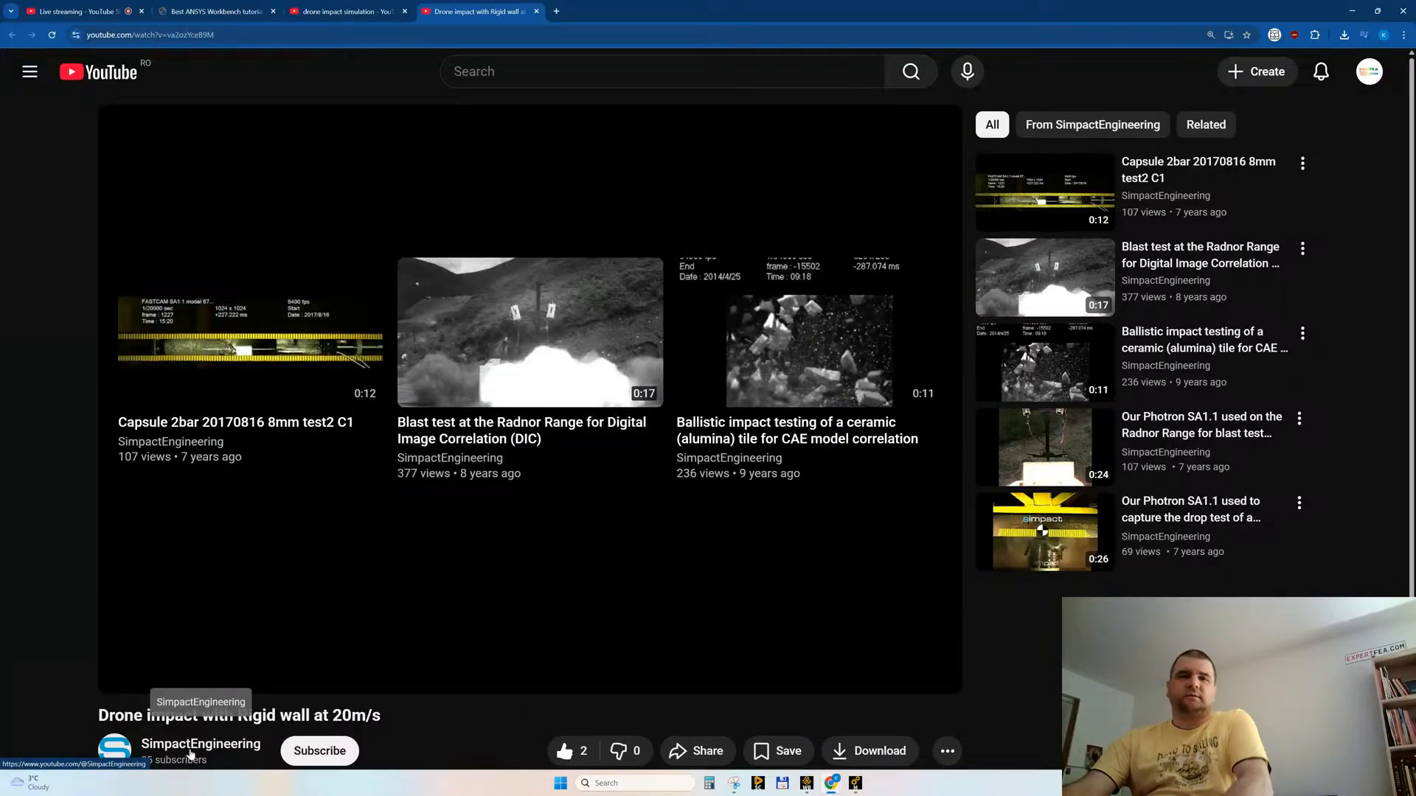
pyautogui.scroll(-2, 249, 610)
pyautogui.click(193, 578)
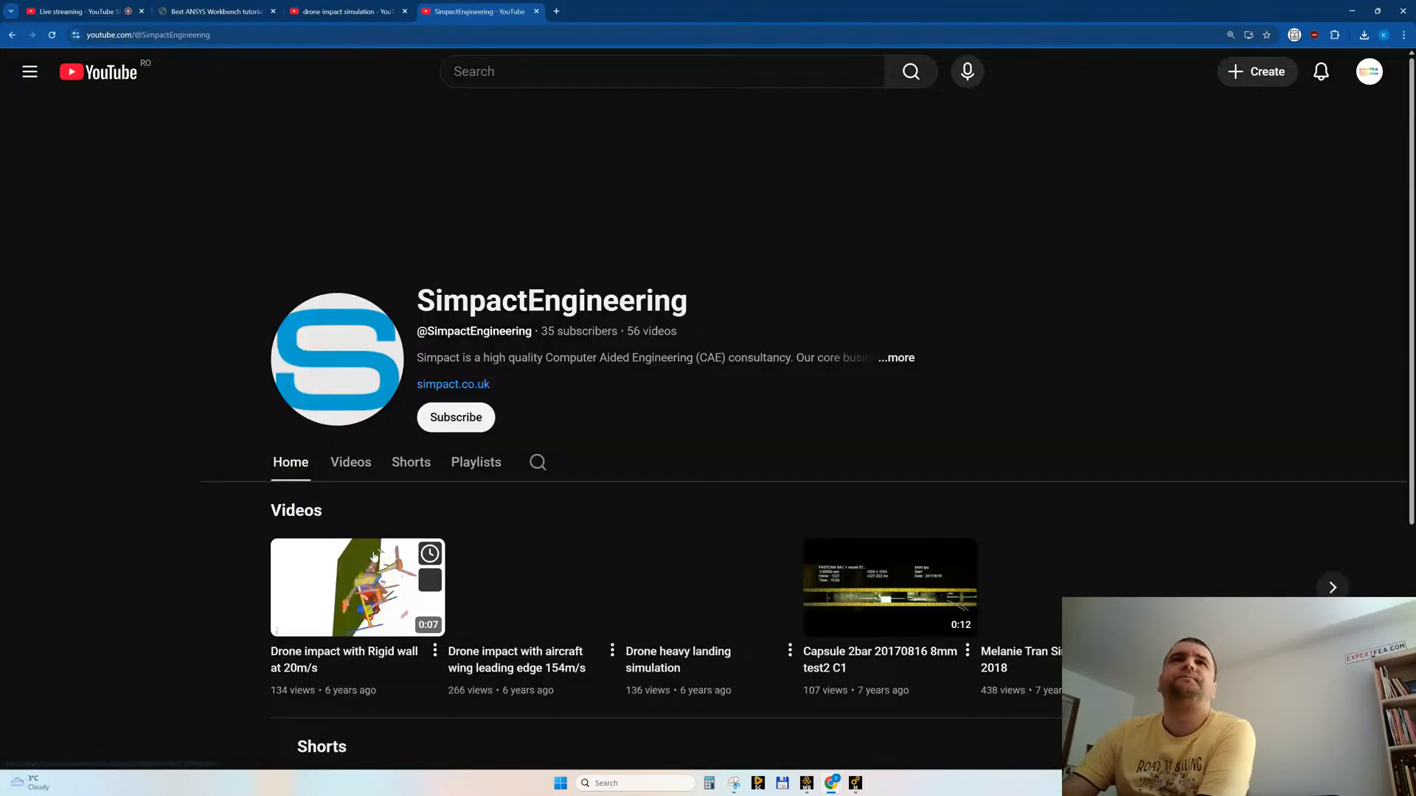
pyautogui.scroll(-2, 706, 302)
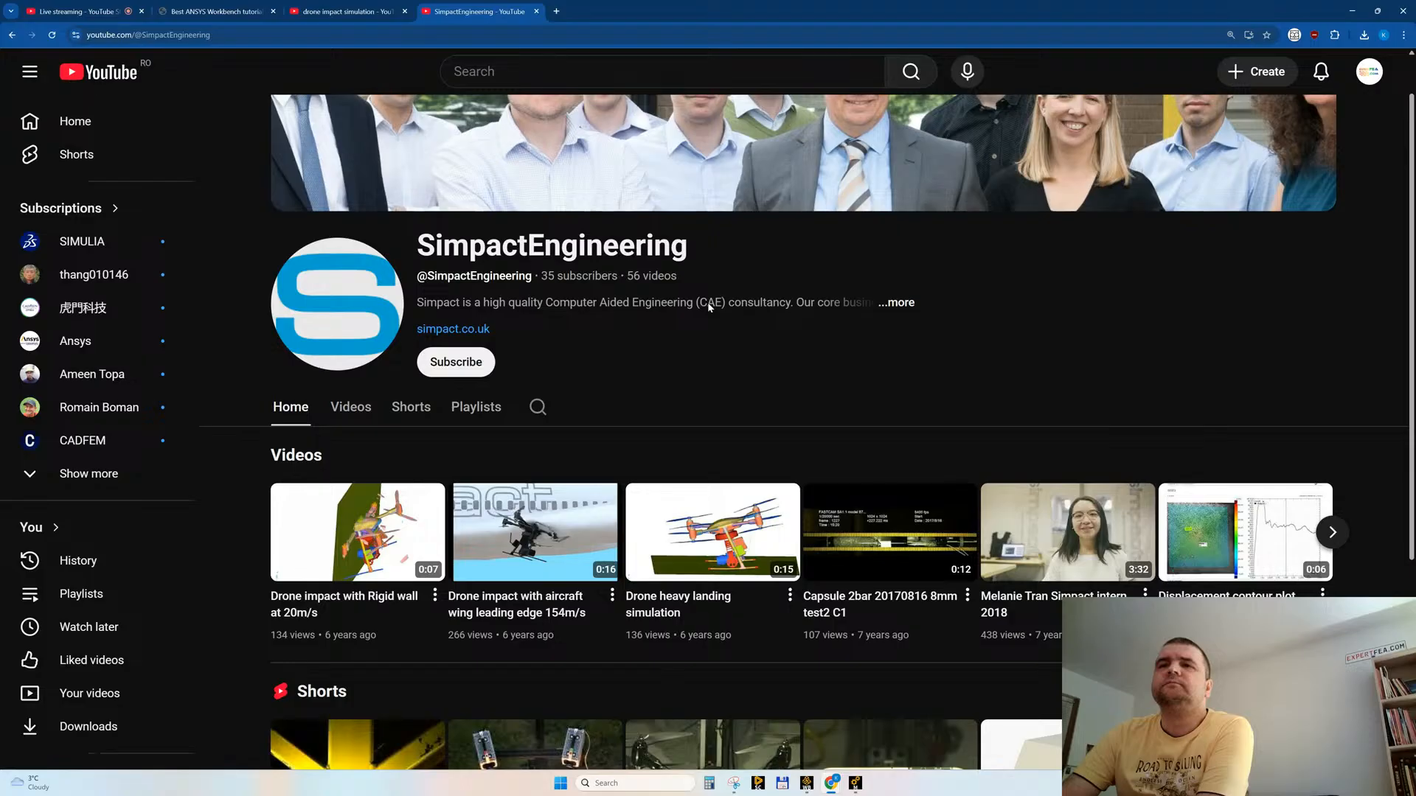
pyautogui.scroll(-1, 709, 306)
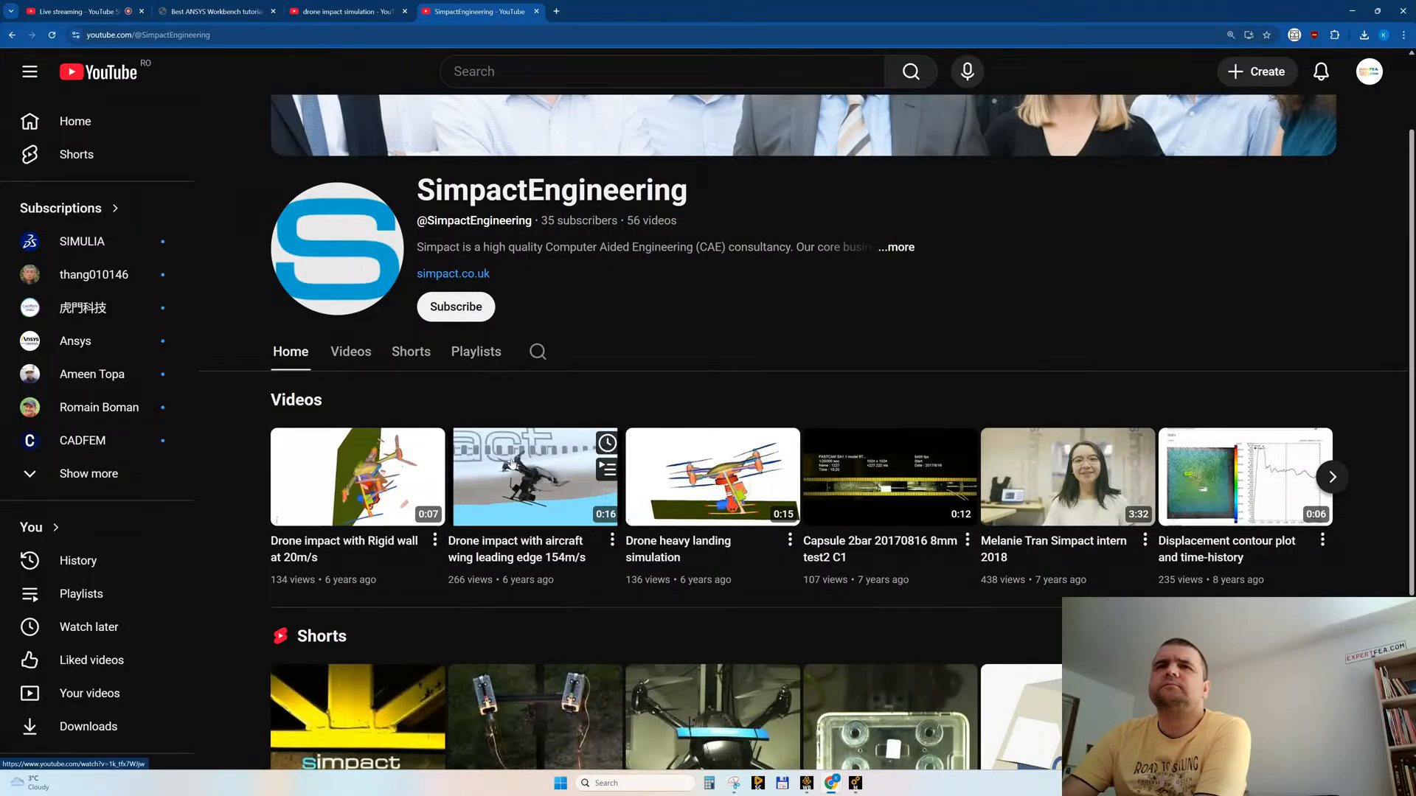
# Step: Watch "Drone impact with aircraft wing leading edge 154m/s" in full screen and like it, closing its tab at the end
pyautogui.click(612, 11)
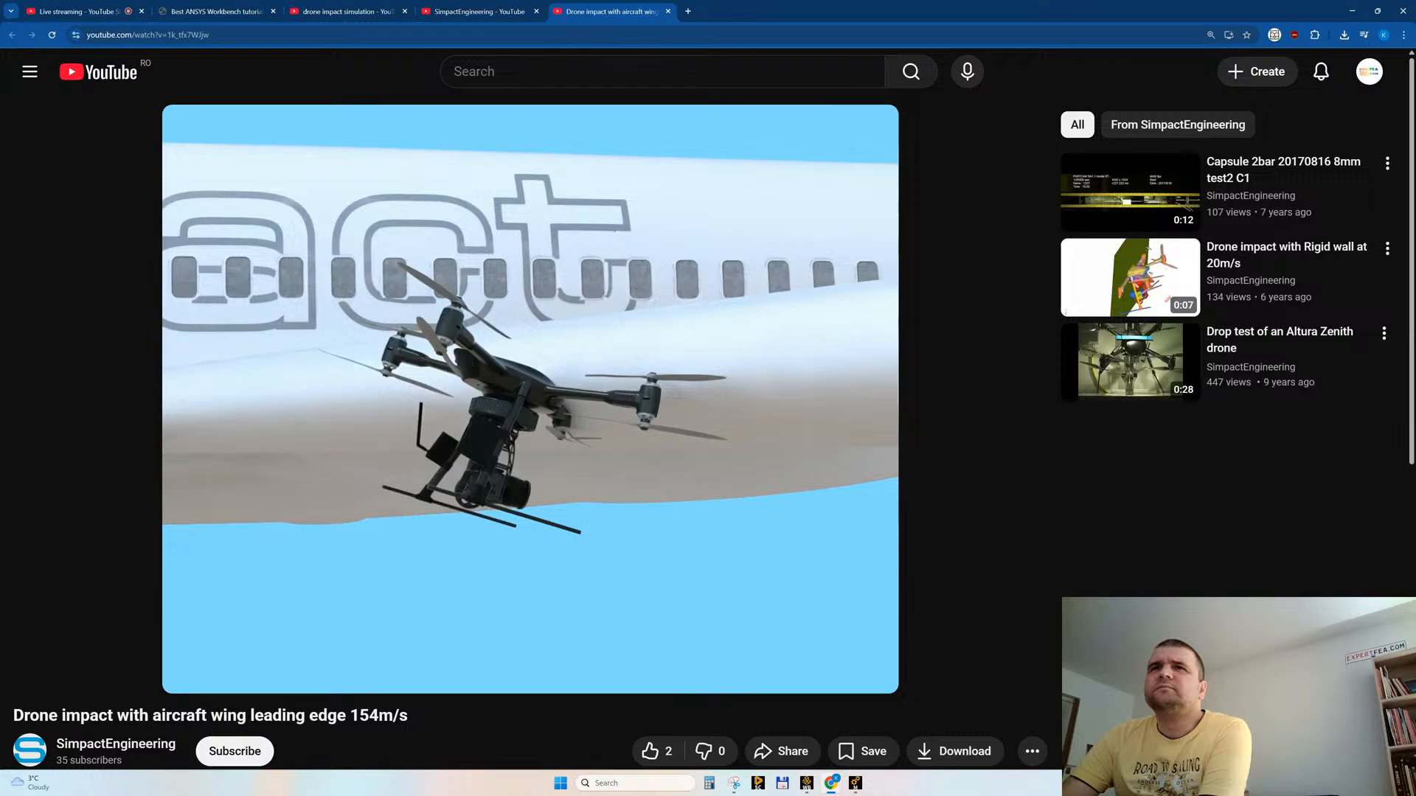
pyautogui.click(865, 670)
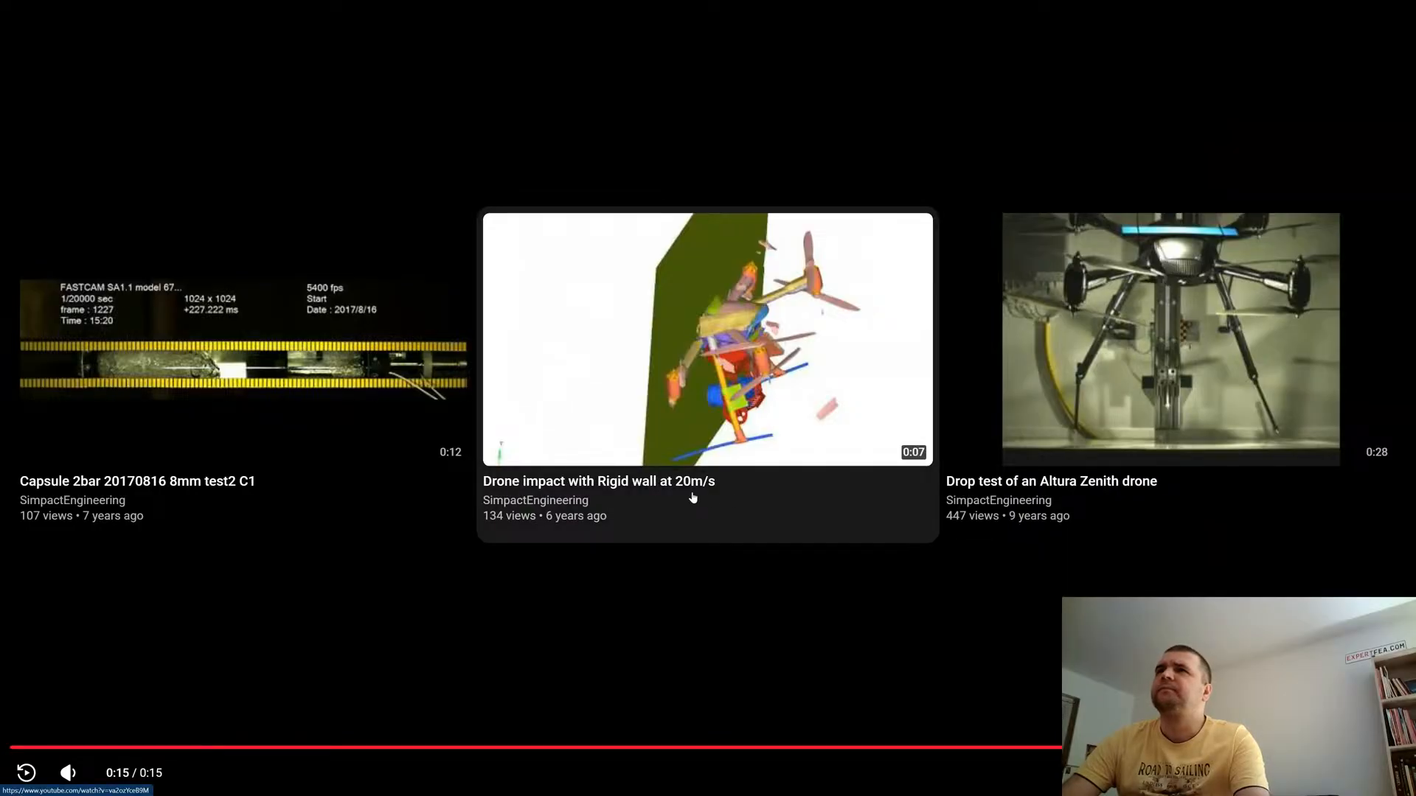
pyautogui.press('Escape')
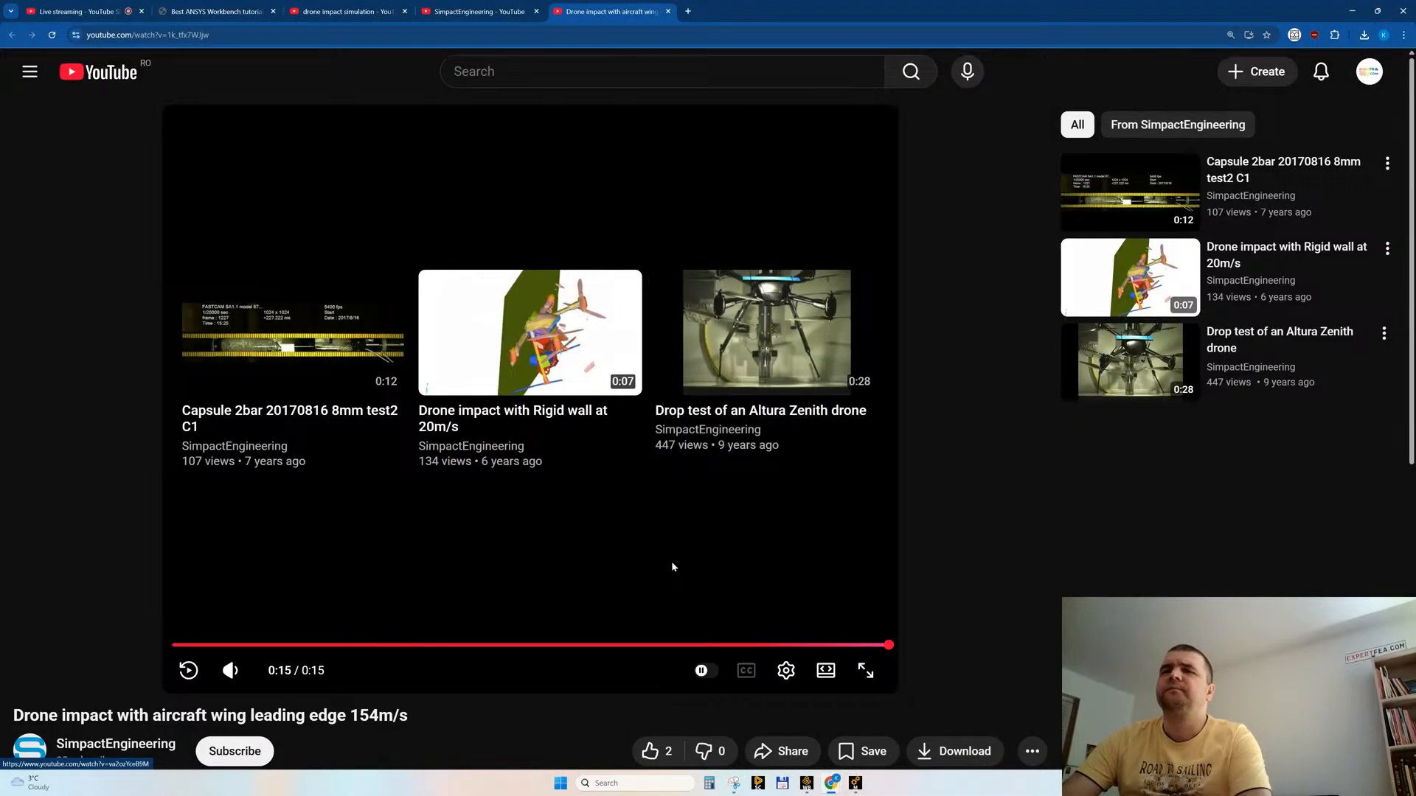
pyautogui.click(649, 752)
pyautogui.scroll(-3, 614, 467)
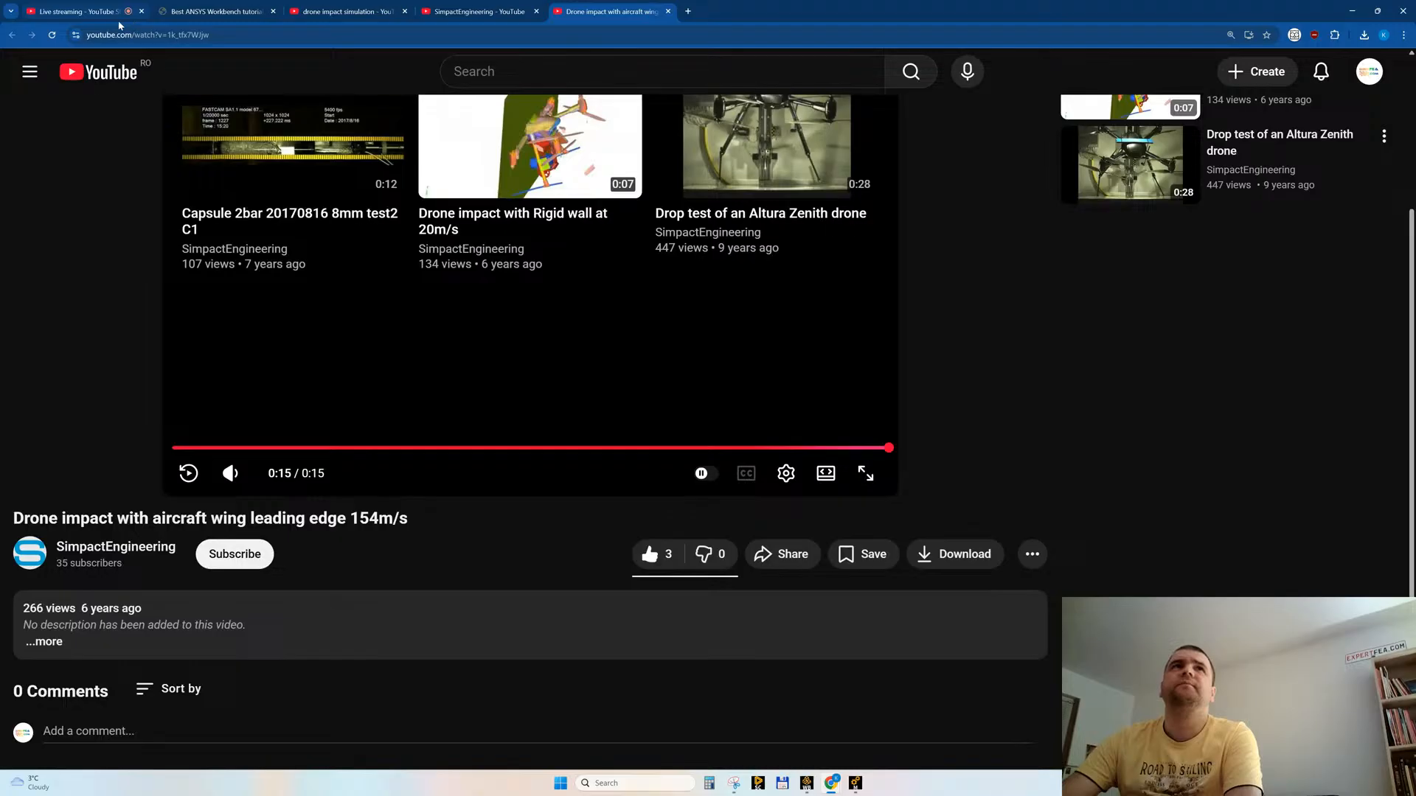
pyautogui.click(669, 11)
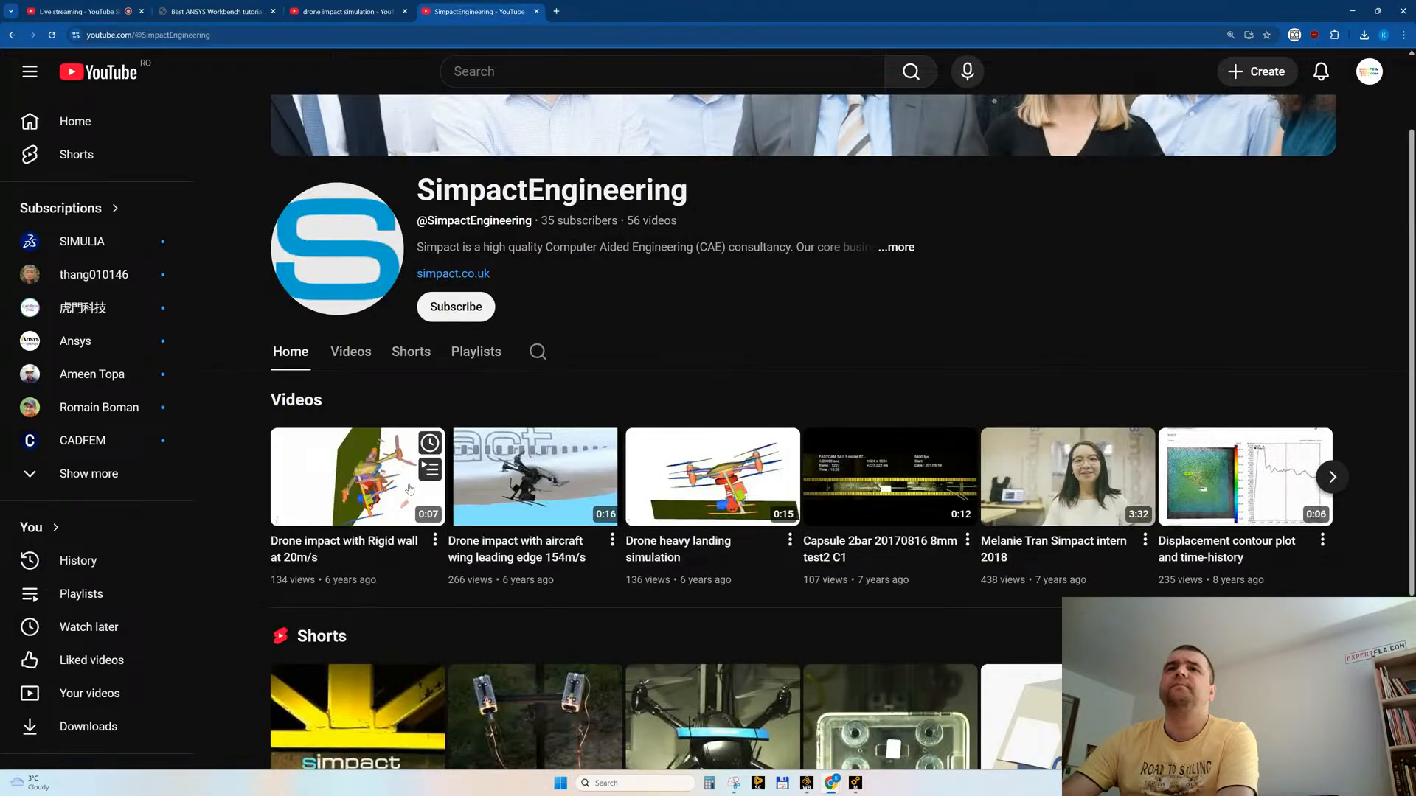
# Step: Watch "Drone heavy landing simulation" from the SimpactEngineering channel in a separate tab and like it, closing that tab at the end
pyautogui.middleClick(762, 489)
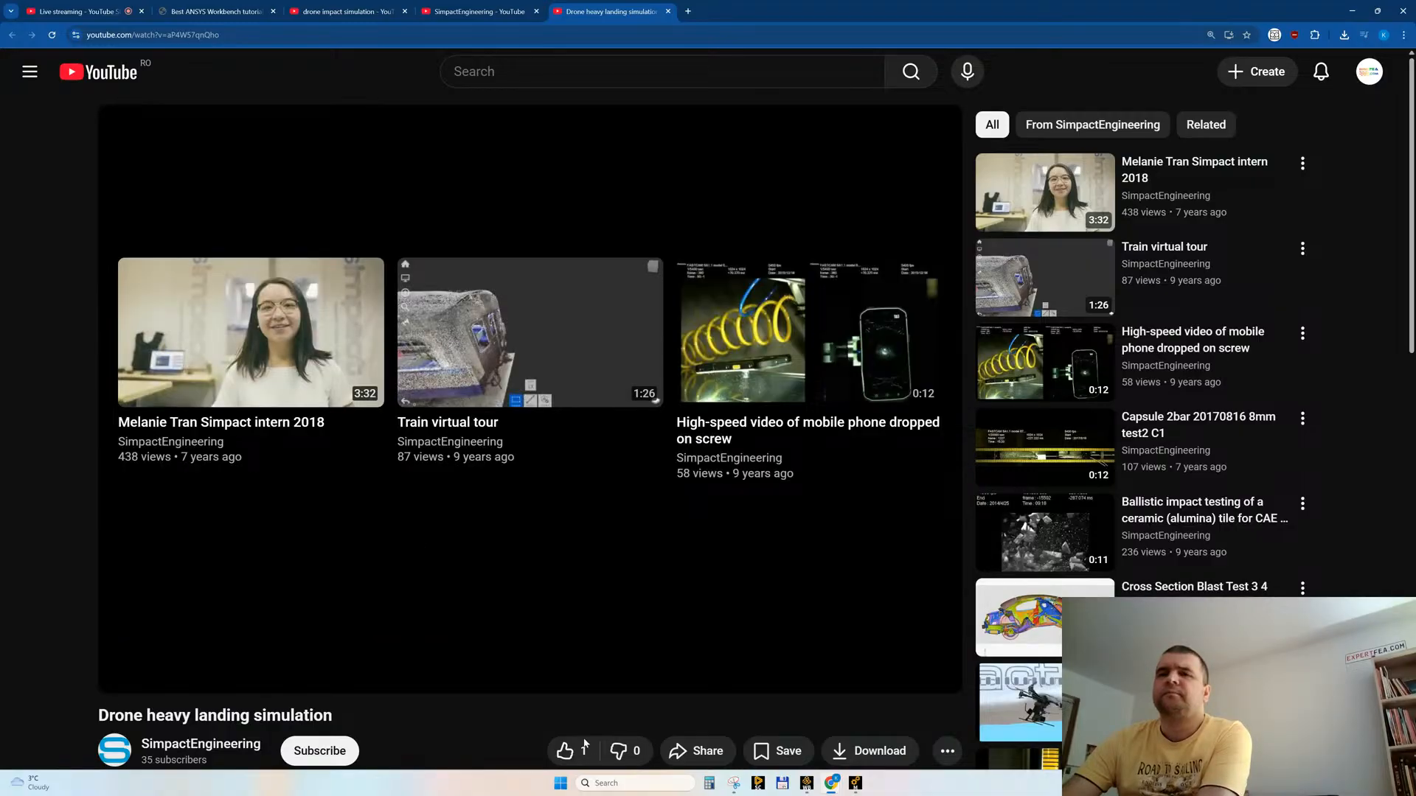
pyautogui.click(565, 752)
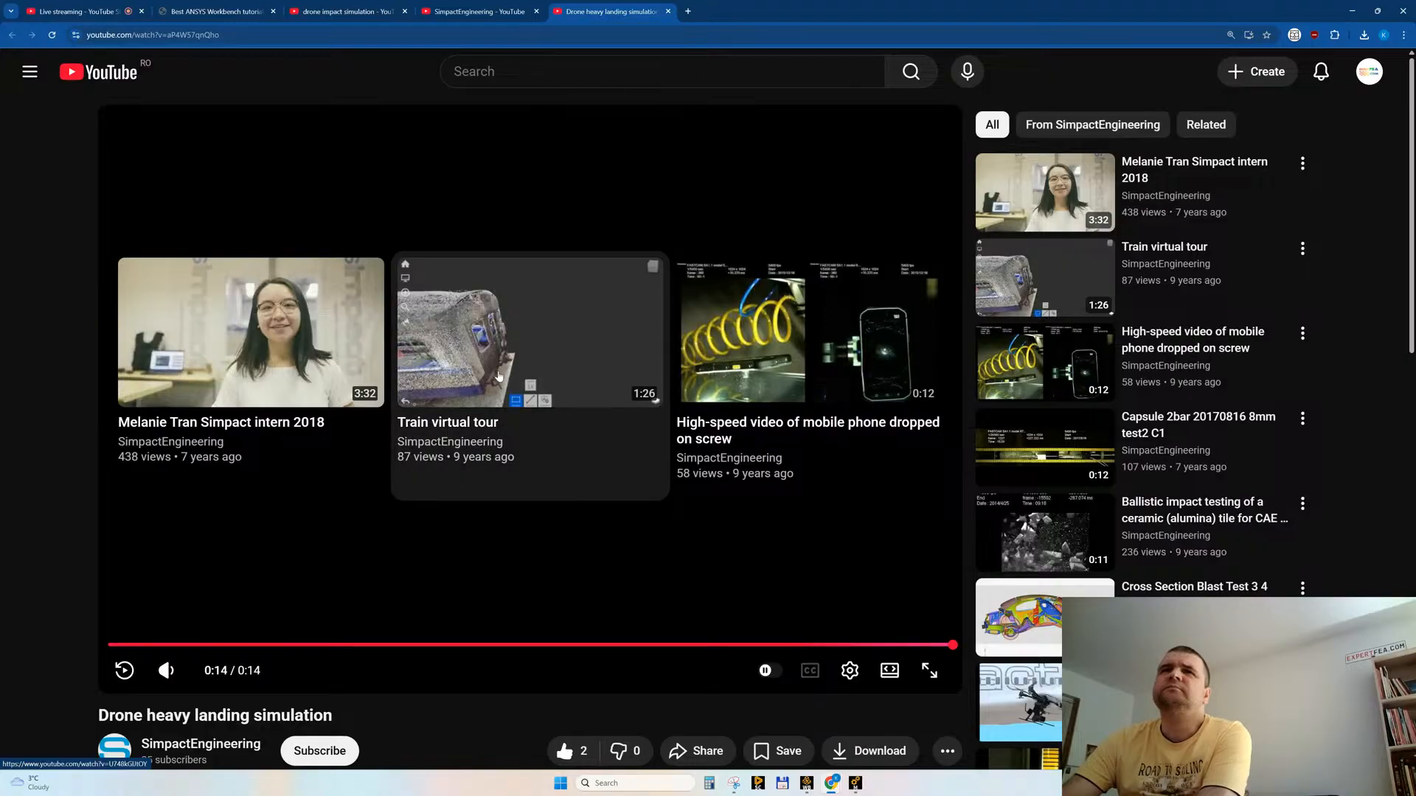
pyautogui.middleClick(612, 11)
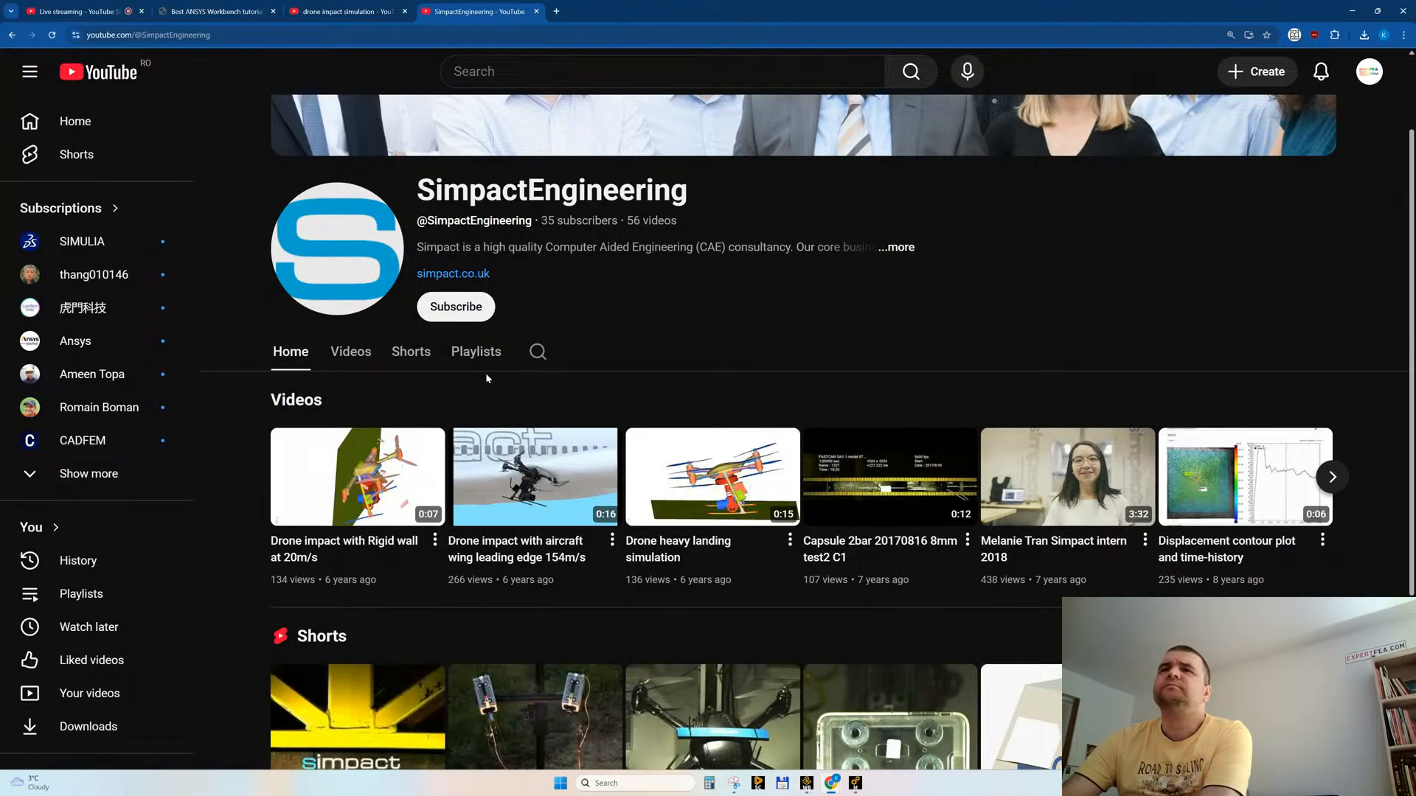
# Step: Look through the uploads on the SimpactEngineering channel's home page and advance the Videos row to older entries
pyautogui.scroll(-3, 1050, 329)
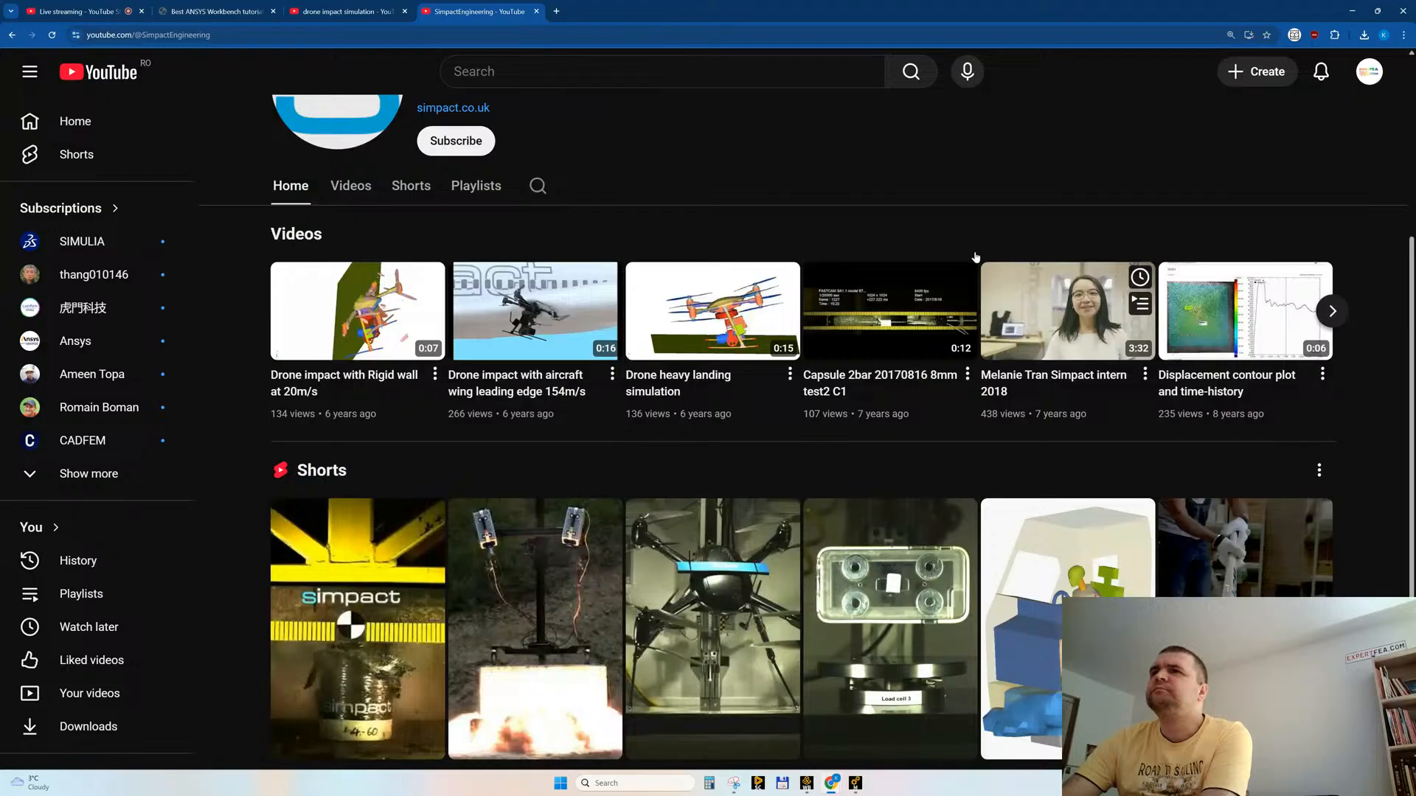
pyautogui.scroll(-1, 884, 445)
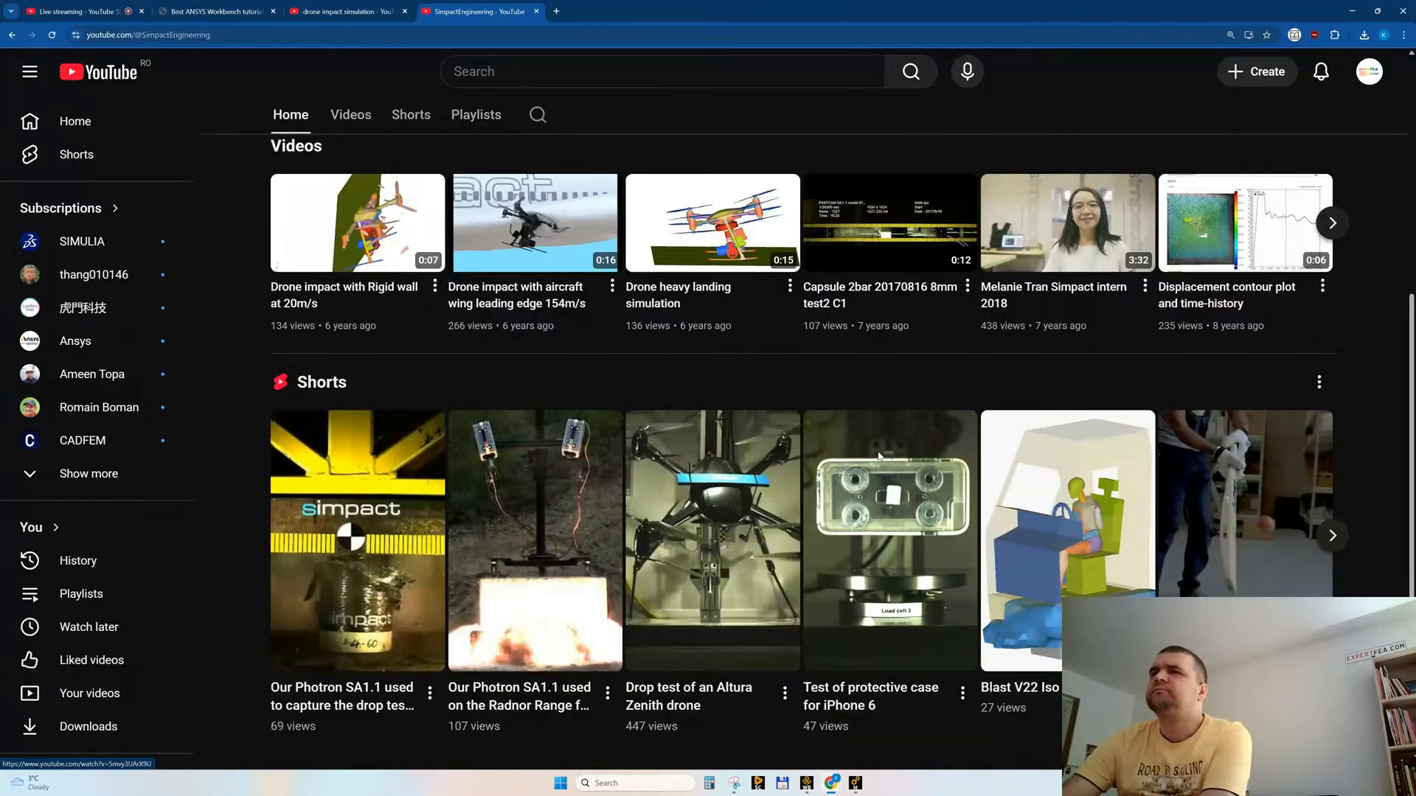
pyautogui.click(1339, 223)
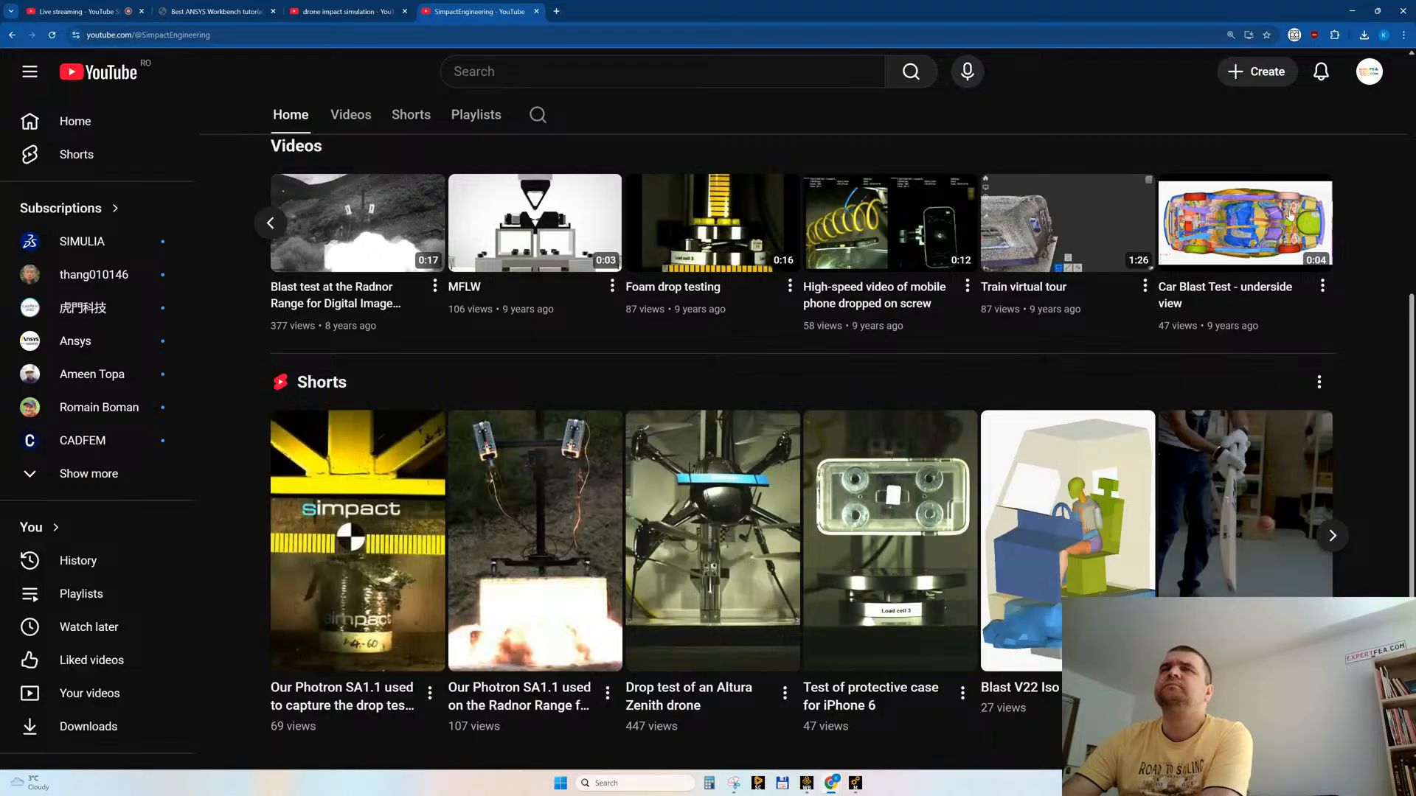
# Step: Search Google for "mflw acronym" in a new tab
pyautogui.click(559, 13)
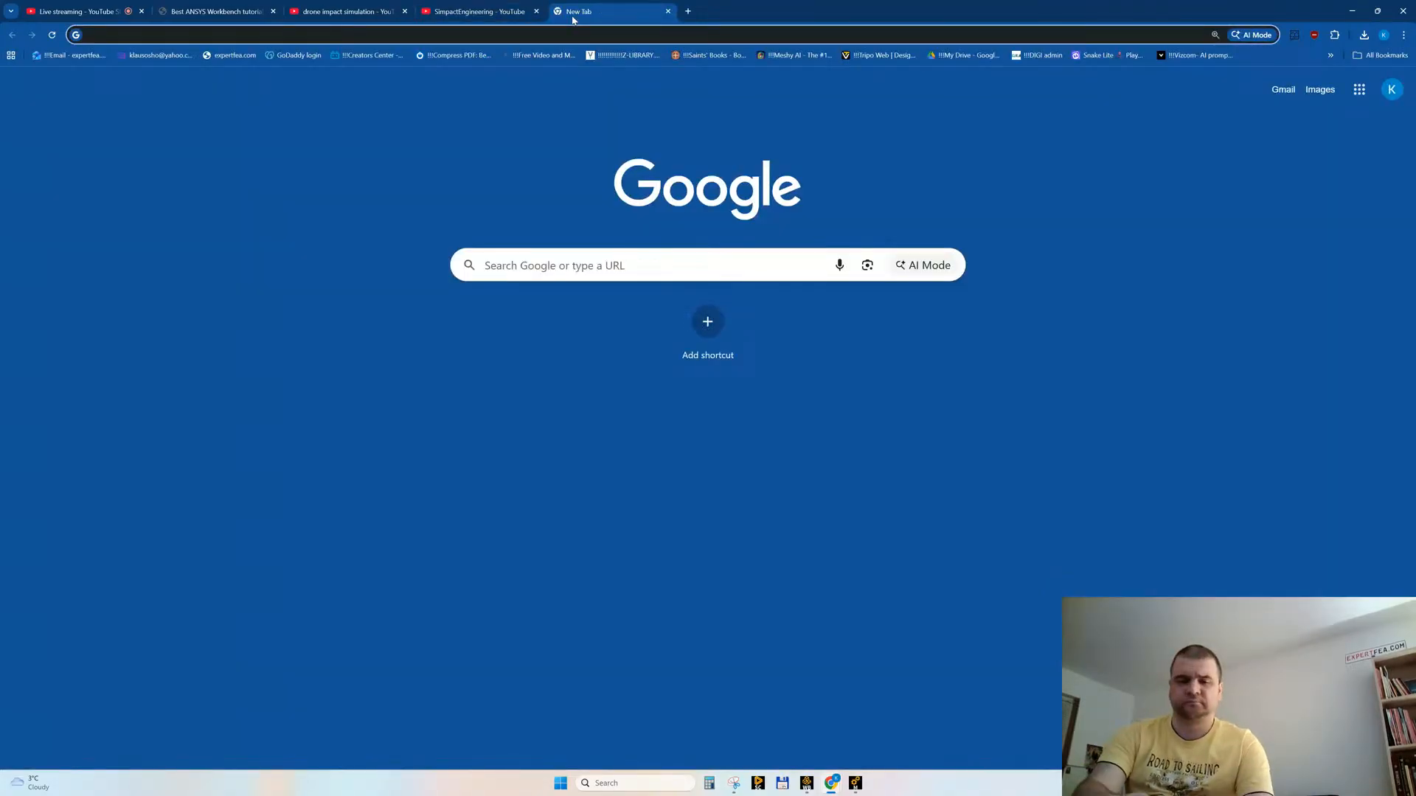
pyautogui.write('mflw')
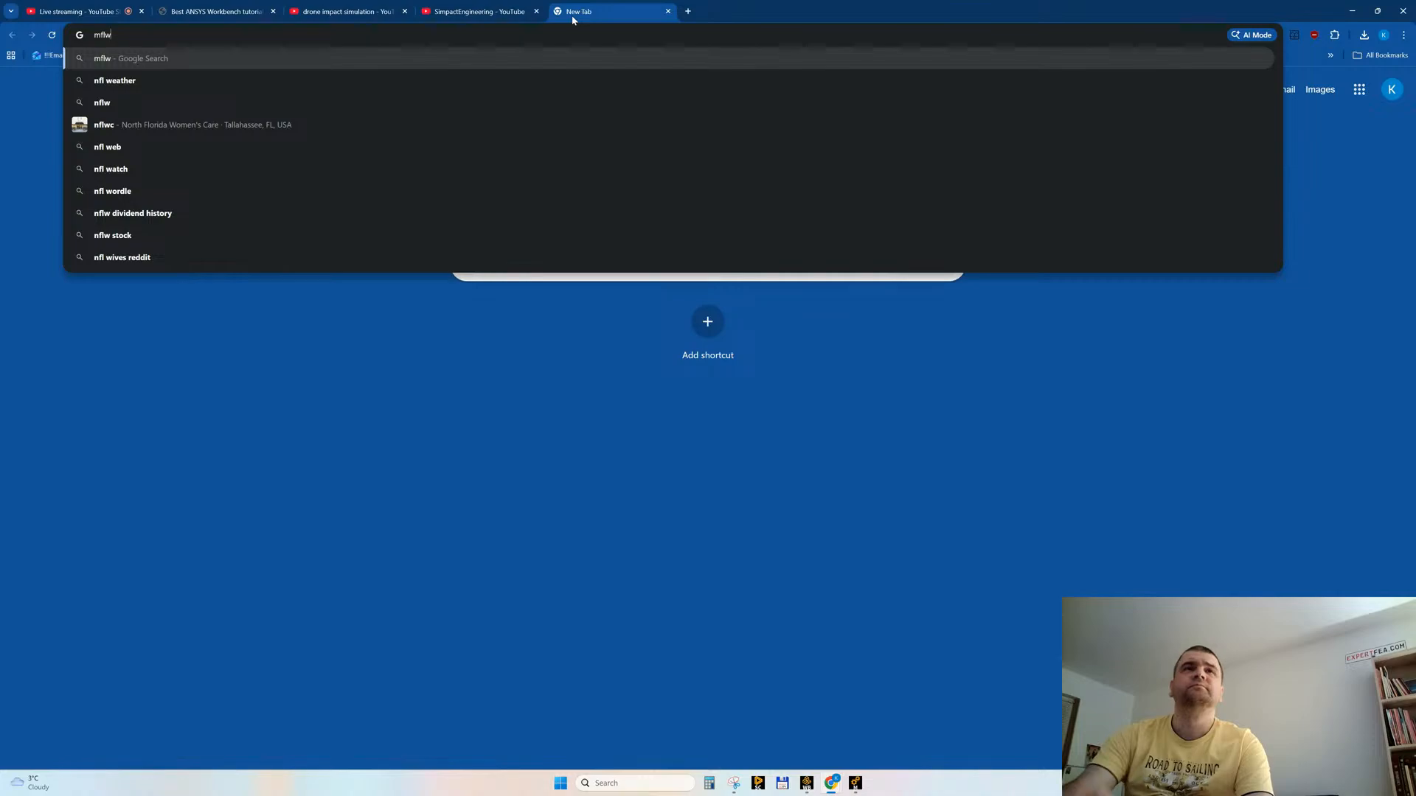
pyautogui.write(' acro')
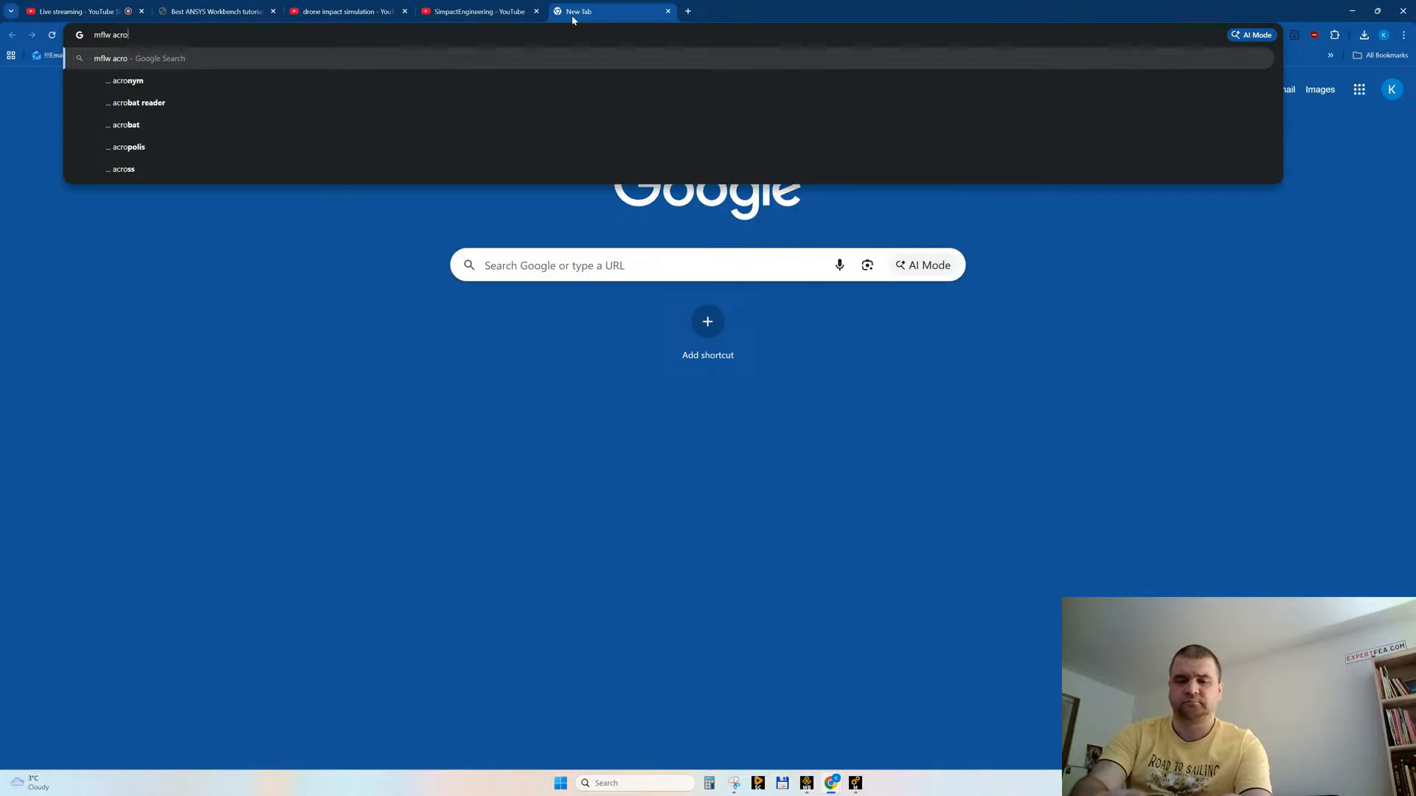
pyautogui.write('nym')
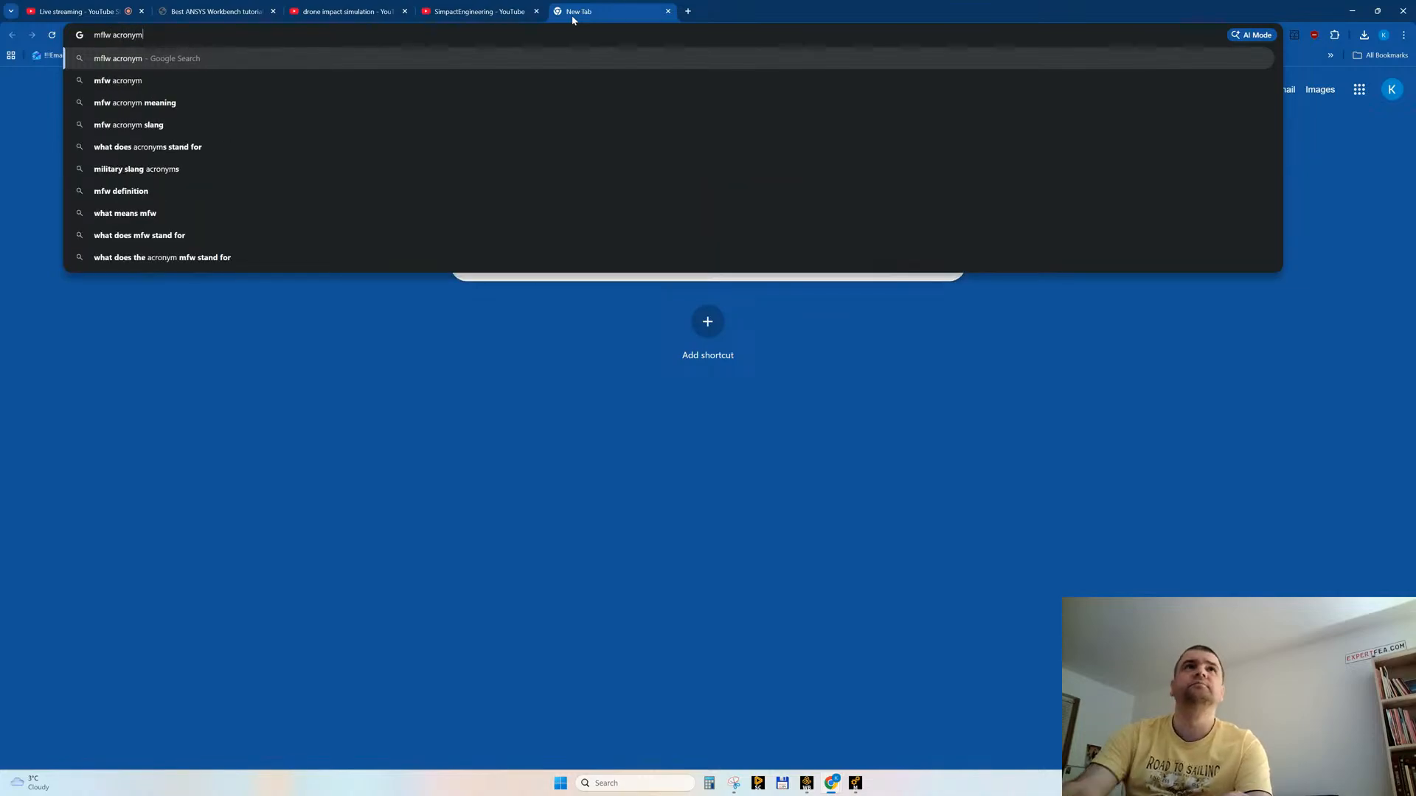
pyautogui.press('Return')
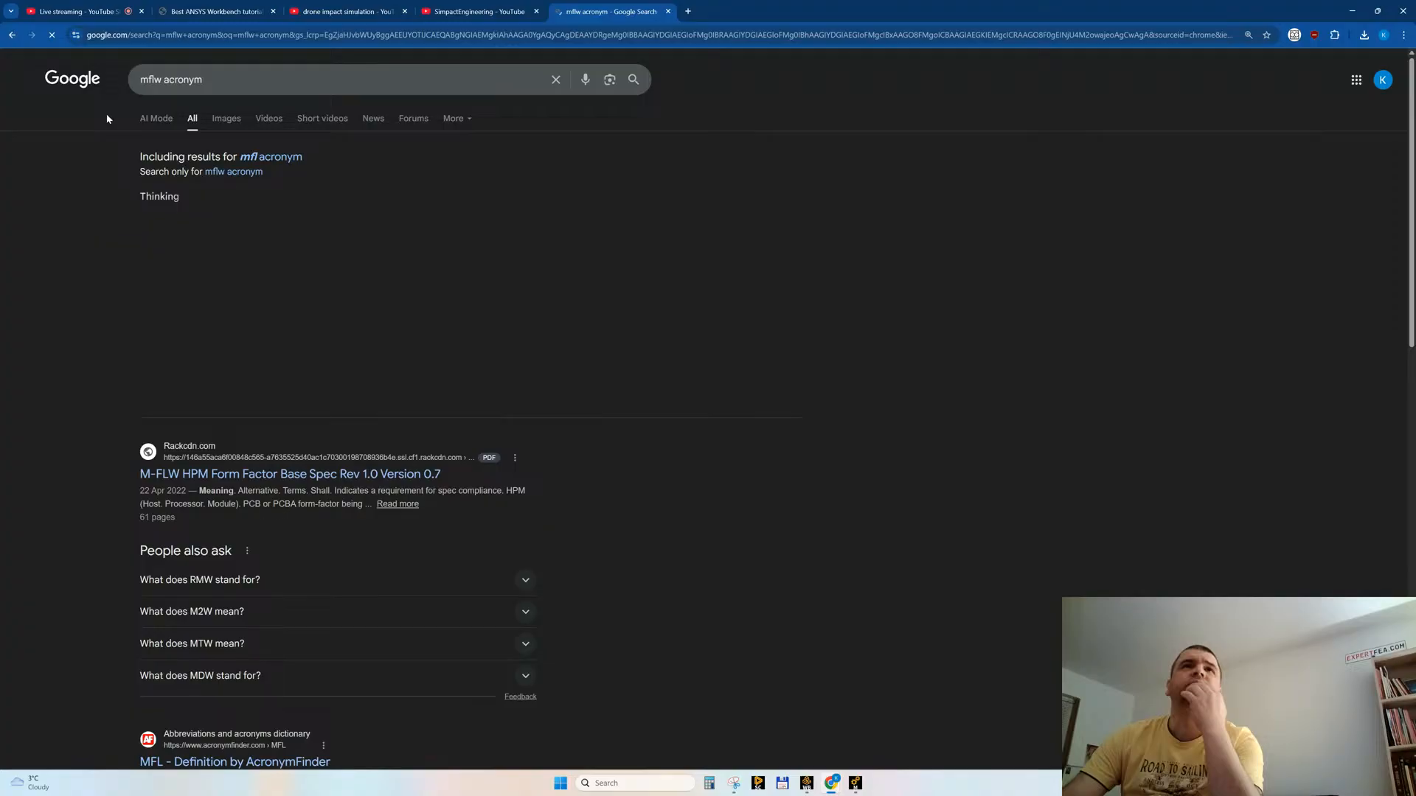
# Step: Restrict the Google search to exactly "mflw acronym", read the expanded AI Overview, and close the search tab to return to the SimpactEngineering channel
pyautogui.click(472, 10)
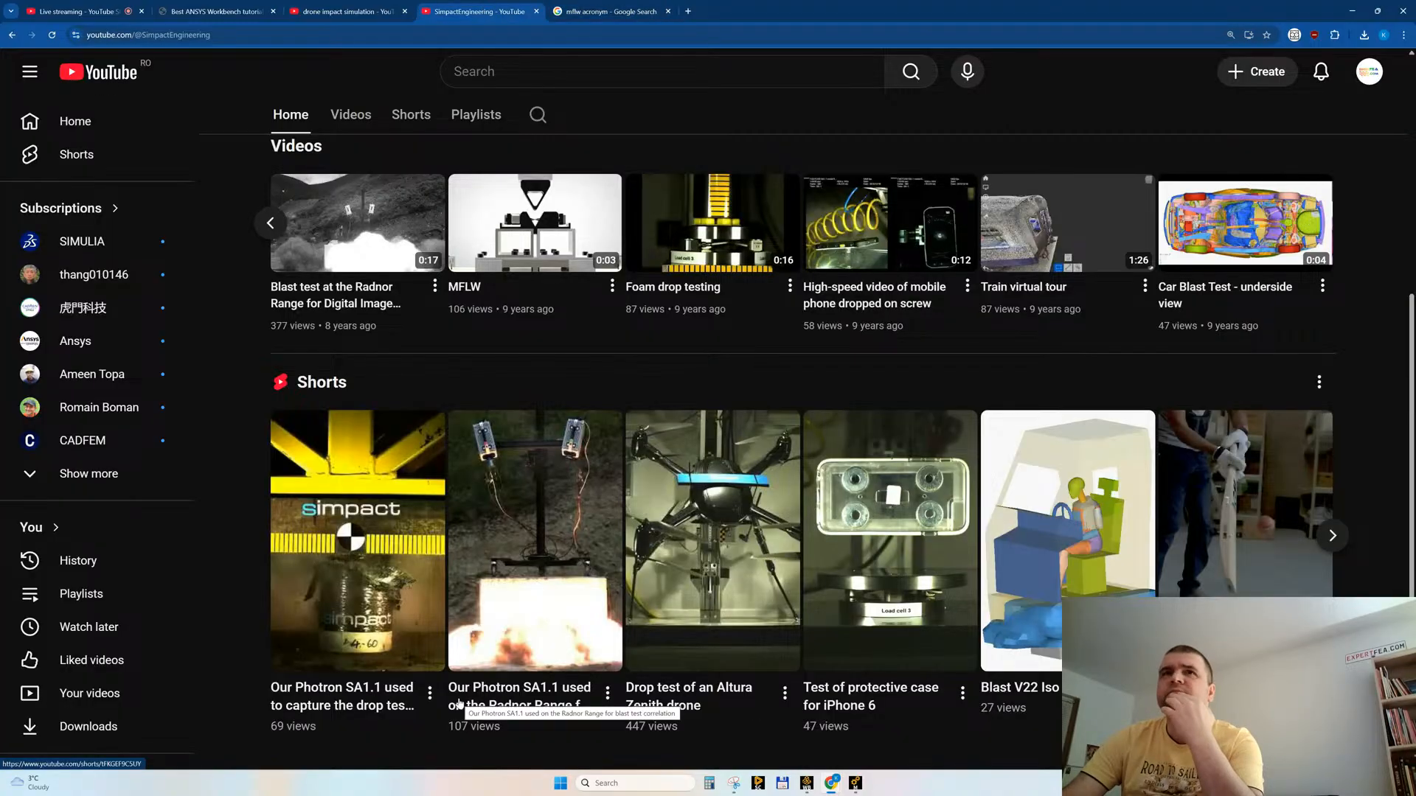
pyautogui.click(616, 12)
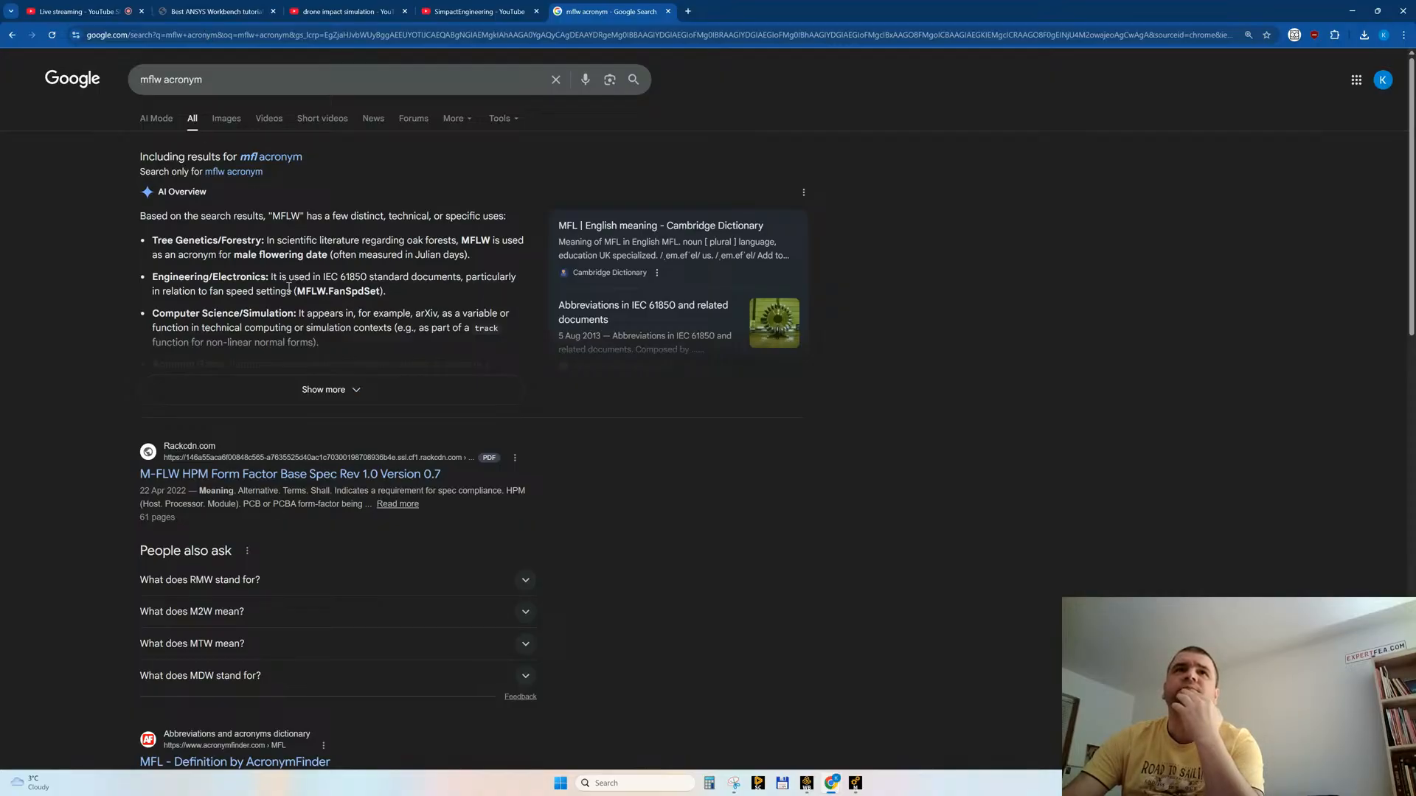
pyautogui.click(231, 172)
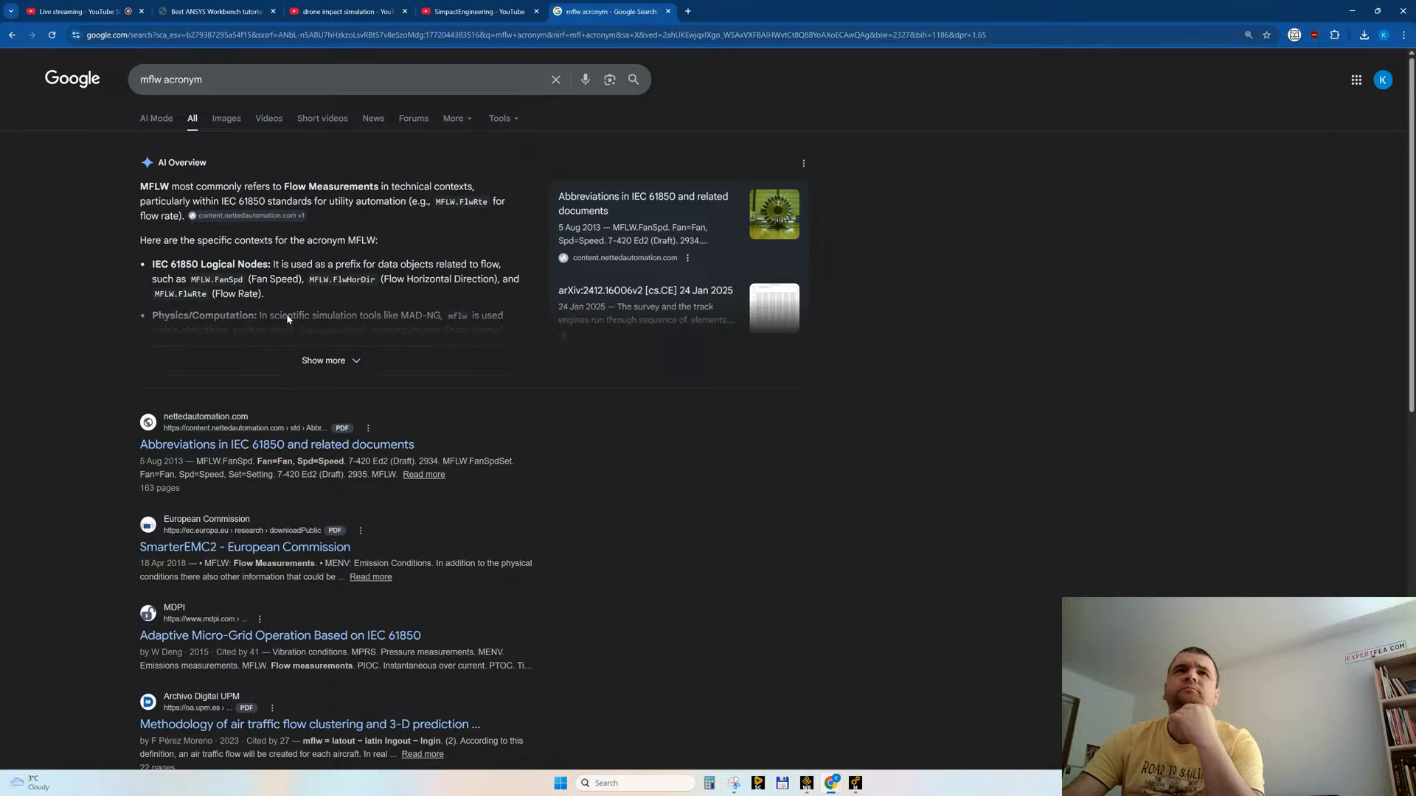
pyautogui.click(327, 360)
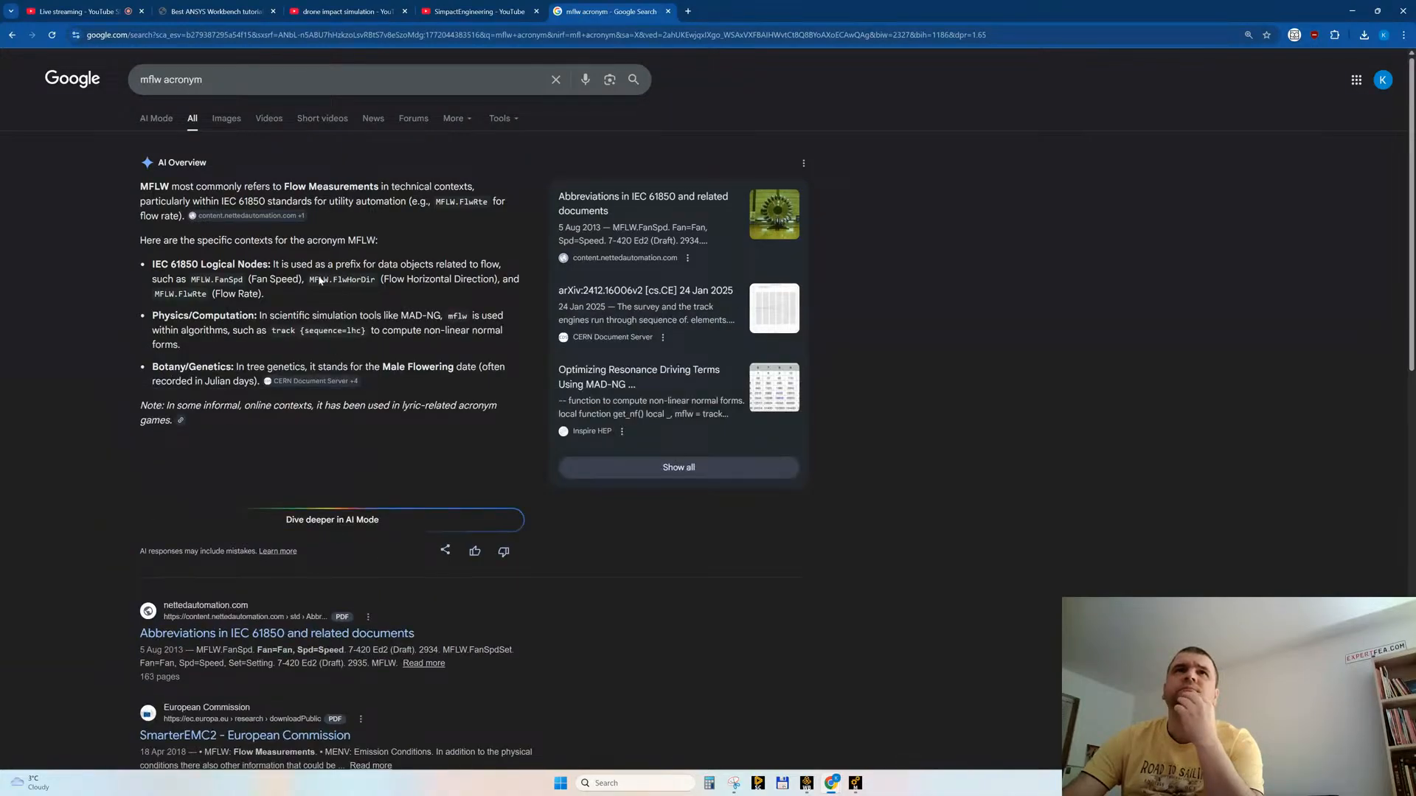
pyautogui.click(458, 13)
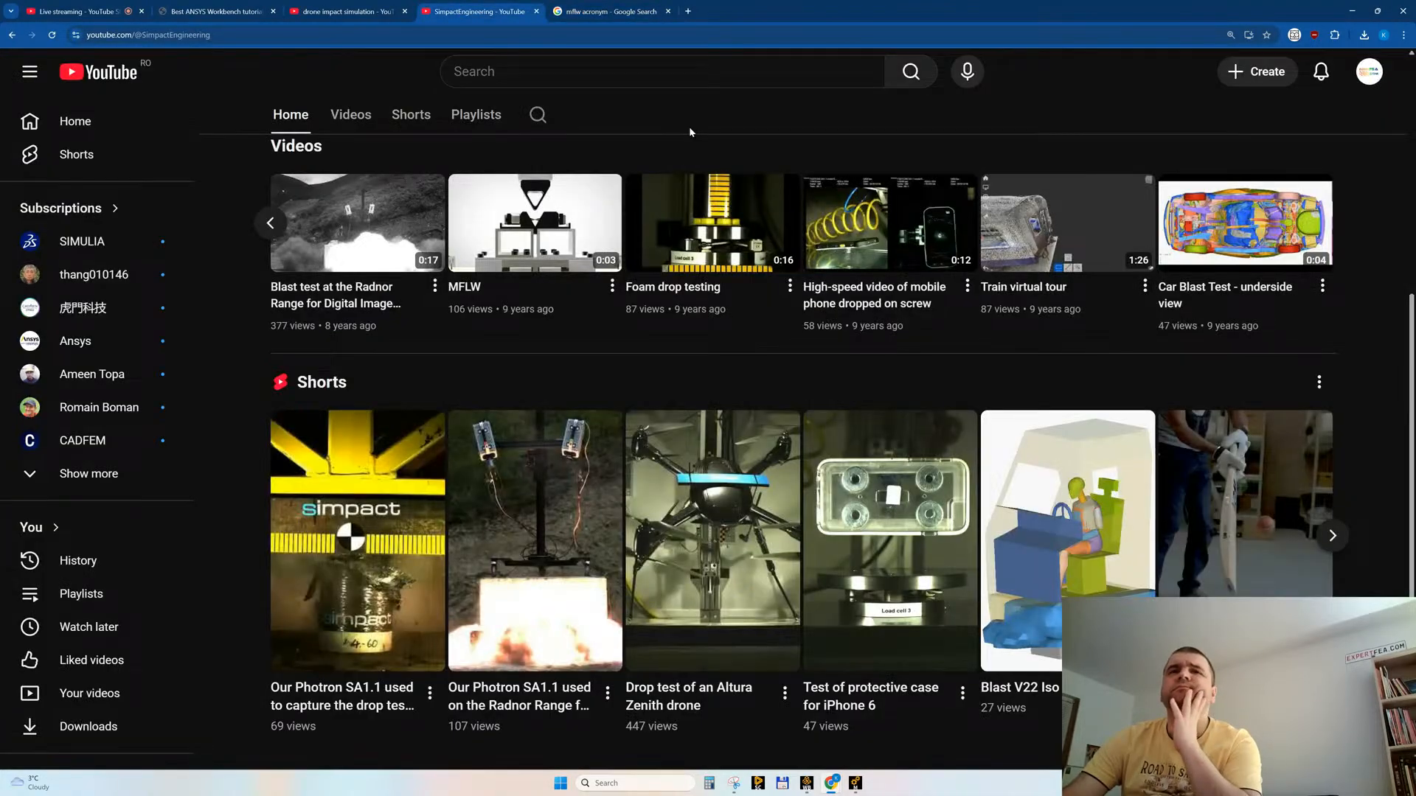
pyautogui.middleClick(606, 11)
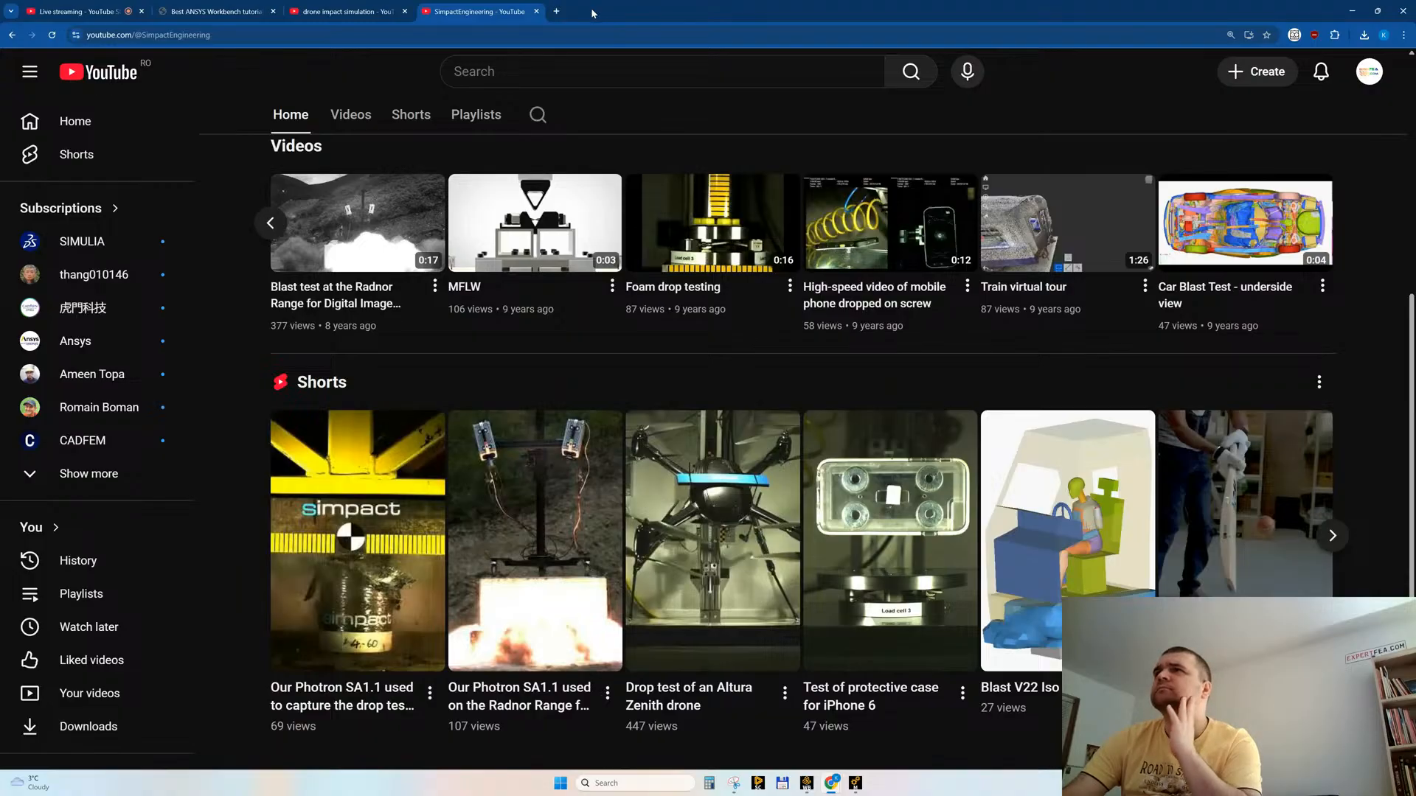
# Step: Open "Car Blast Test - underside view" and the short "Blast V22 Iso Opaque" in background tabs, and advance the Shorts row
pyautogui.middleClick(1254, 230)
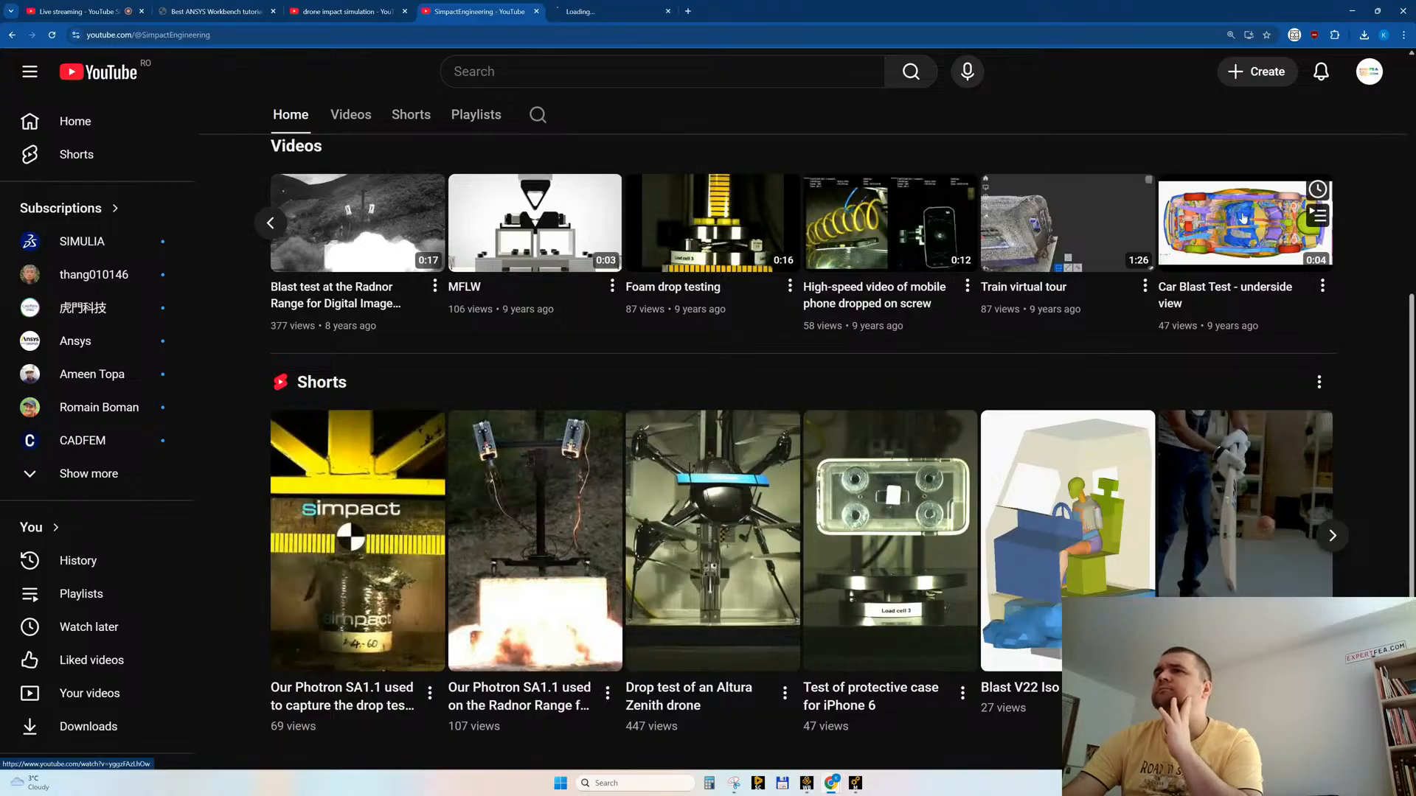
pyautogui.middleClick(1086, 509)
pyautogui.click(1332, 535)
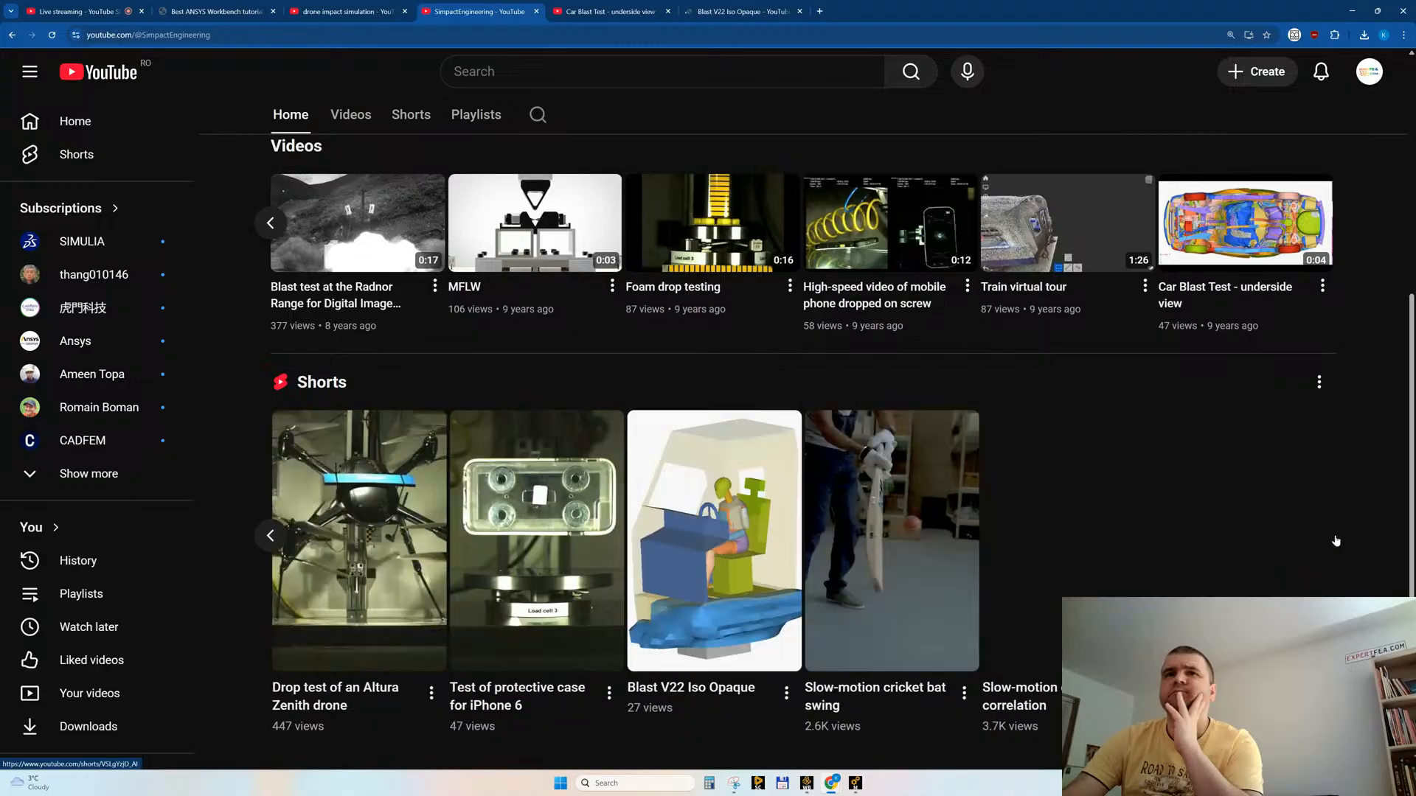
# Step: Show the channel's full video list and open "Cross Section Blast Test 3 4" and "TR vs DM11 trim" in background tabs
pyautogui.click(359, 117)
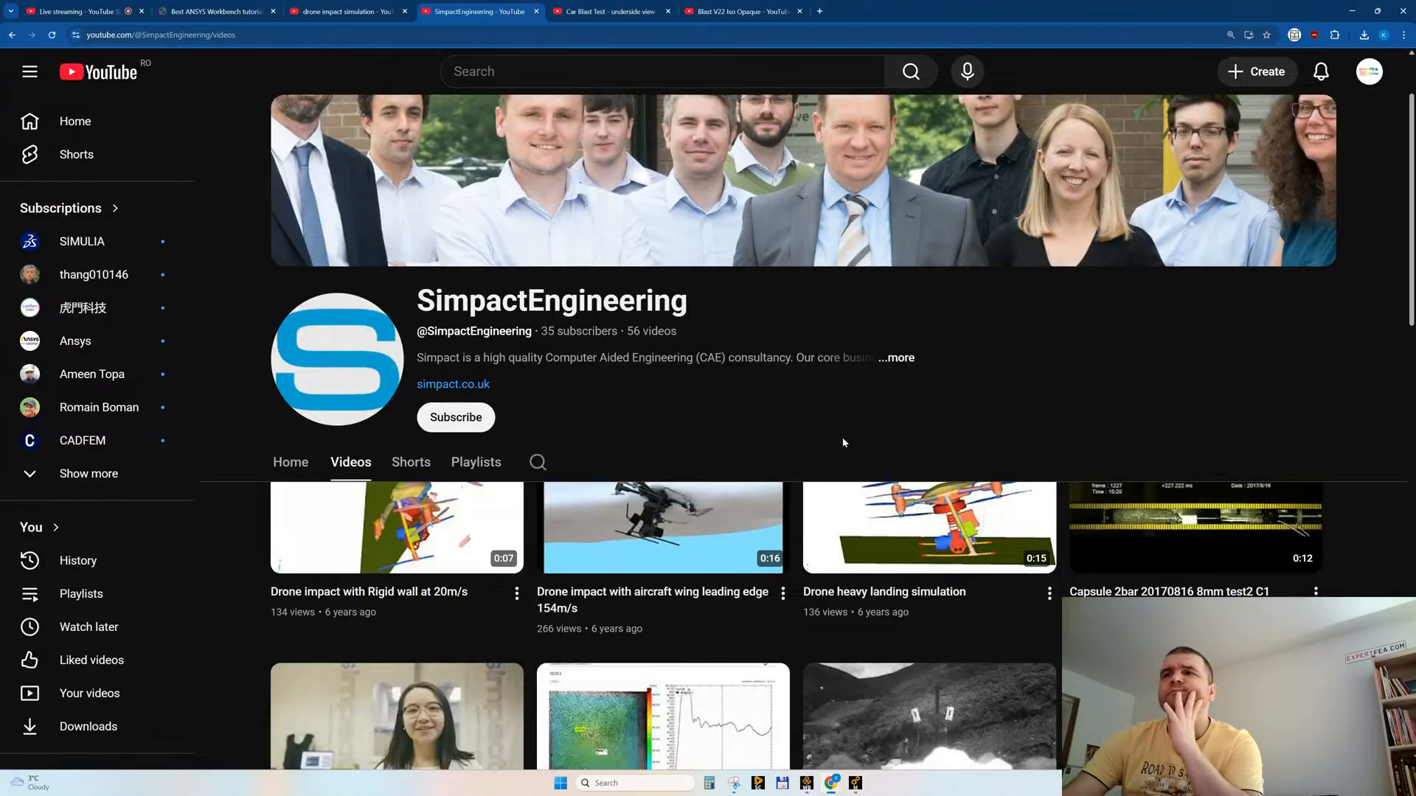
pyautogui.scroll(-10, 843, 443)
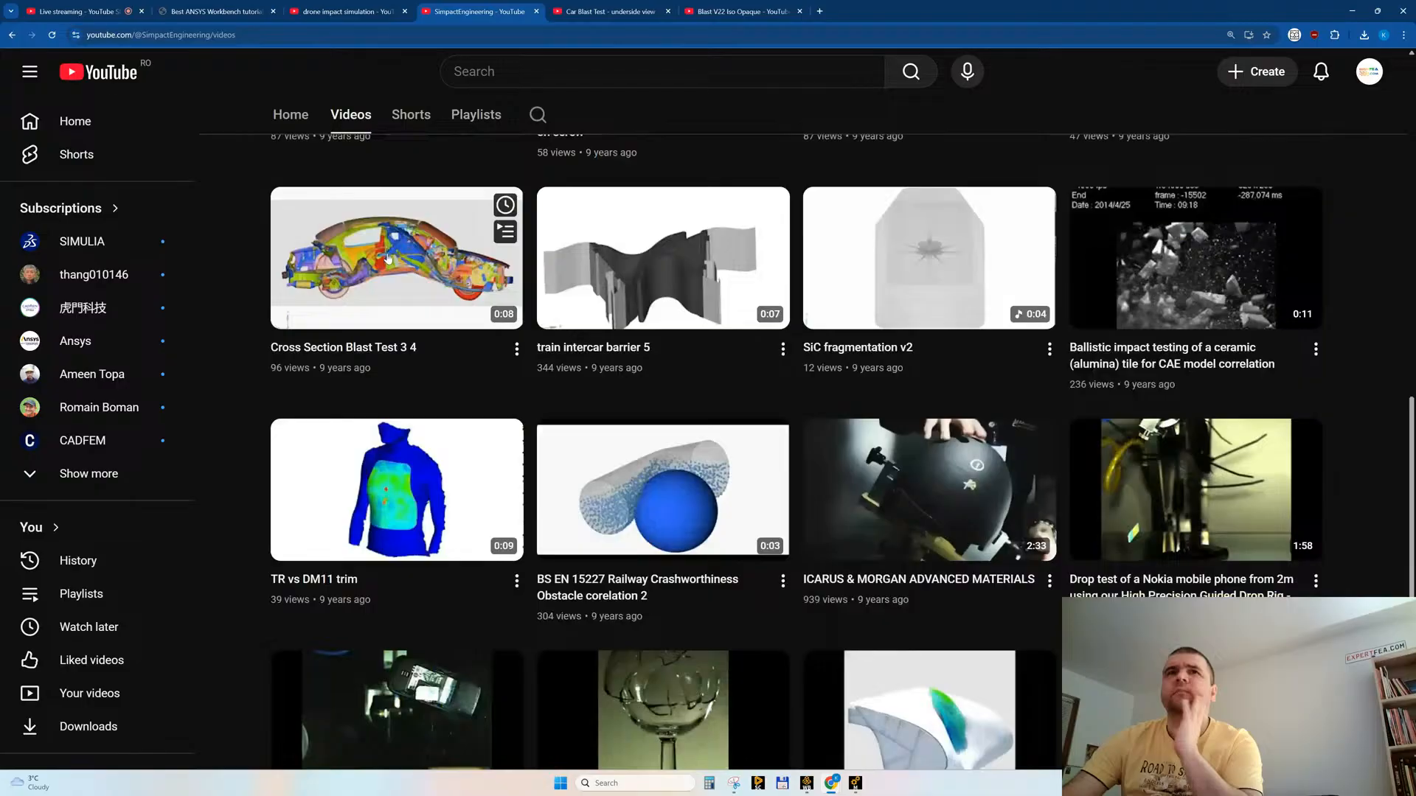
pyautogui.middleClick(376, 253)
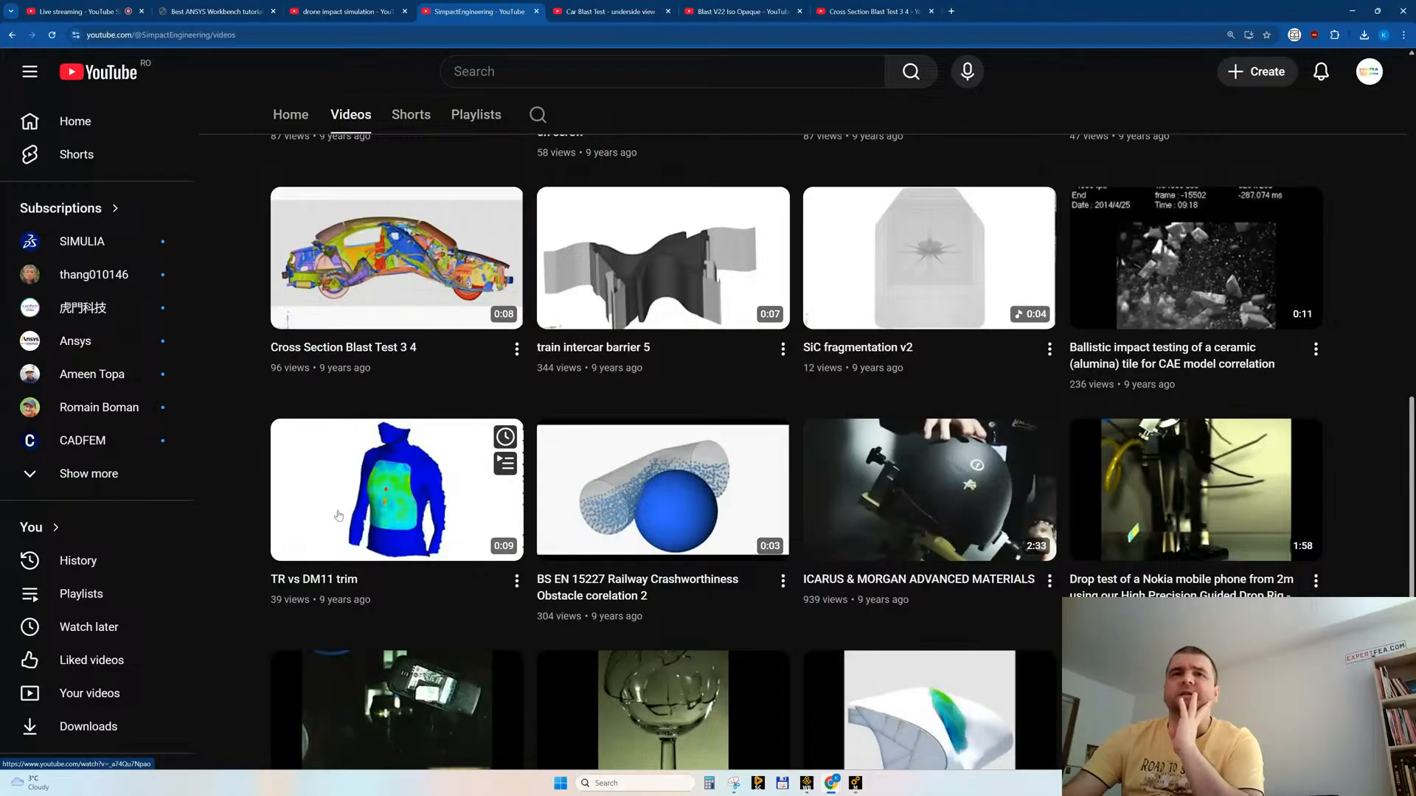
pyautogui.scroll(-1, 287, 551)
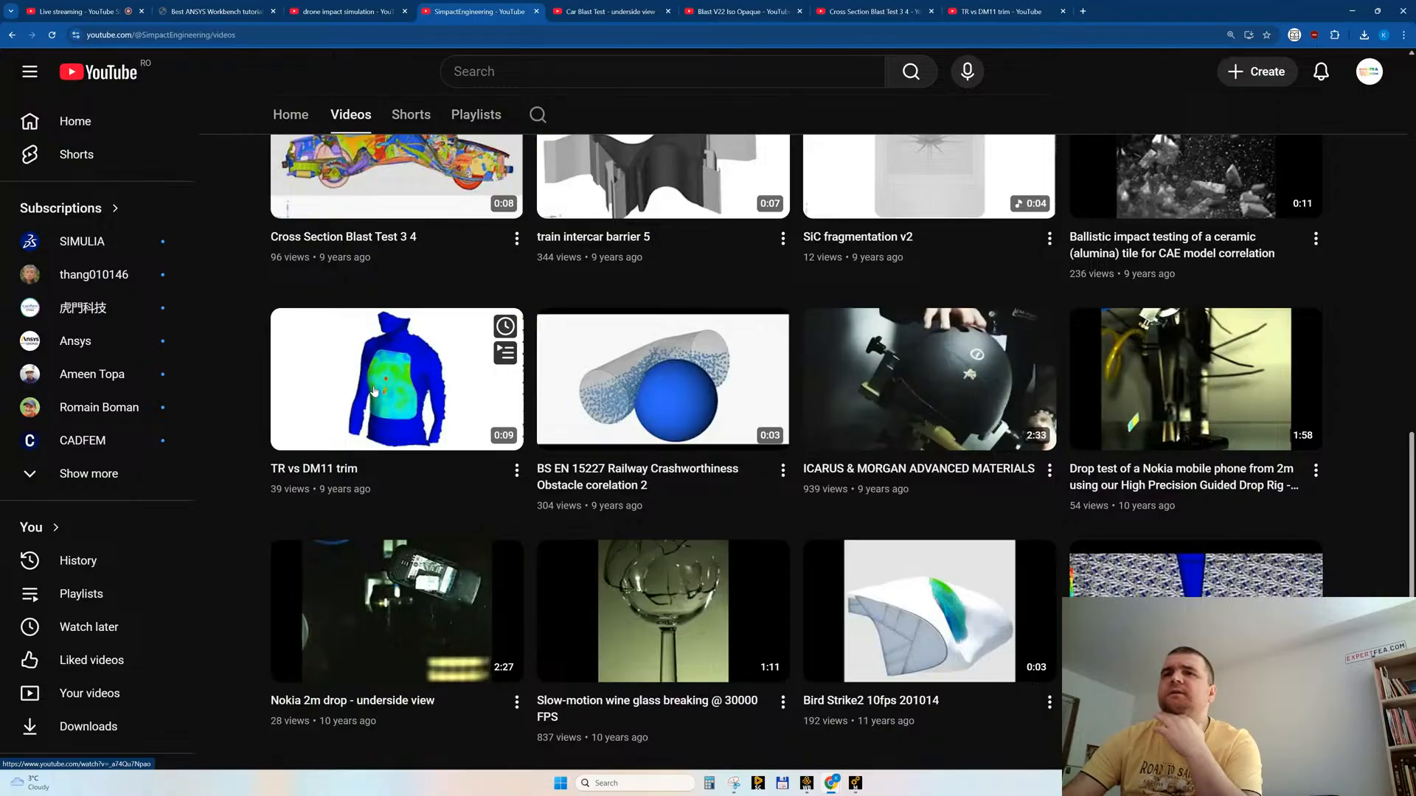
pyautogui.scroll(-1, 376, 371)
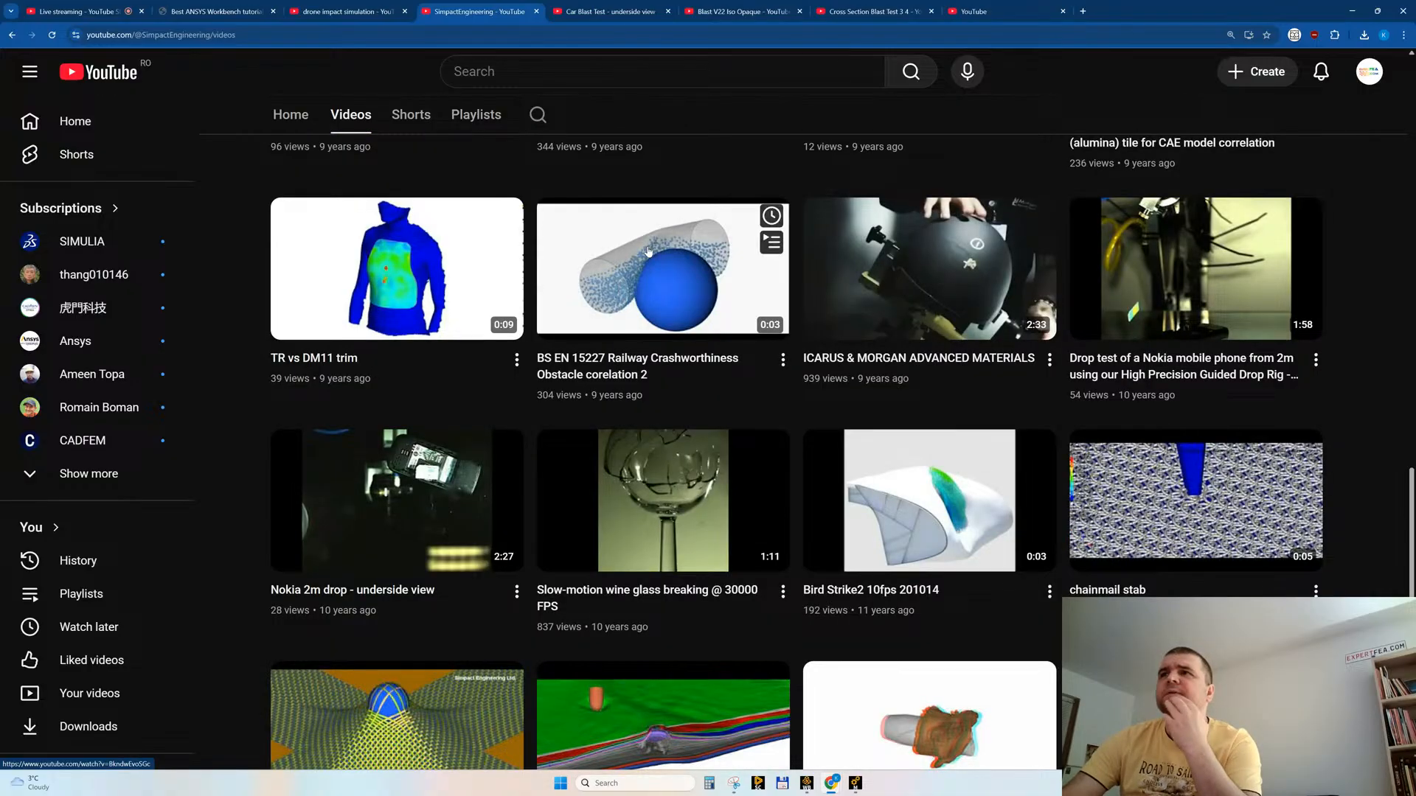
# Step: Open "chainmail stab", "ALUMINA APM2 rendered animation mono 020914" and "363p2" from the channel's video list in background tabs
pyautogui.scroll(-1, 647, 251)
pyautogui.scroll(-1, 1165, 331)
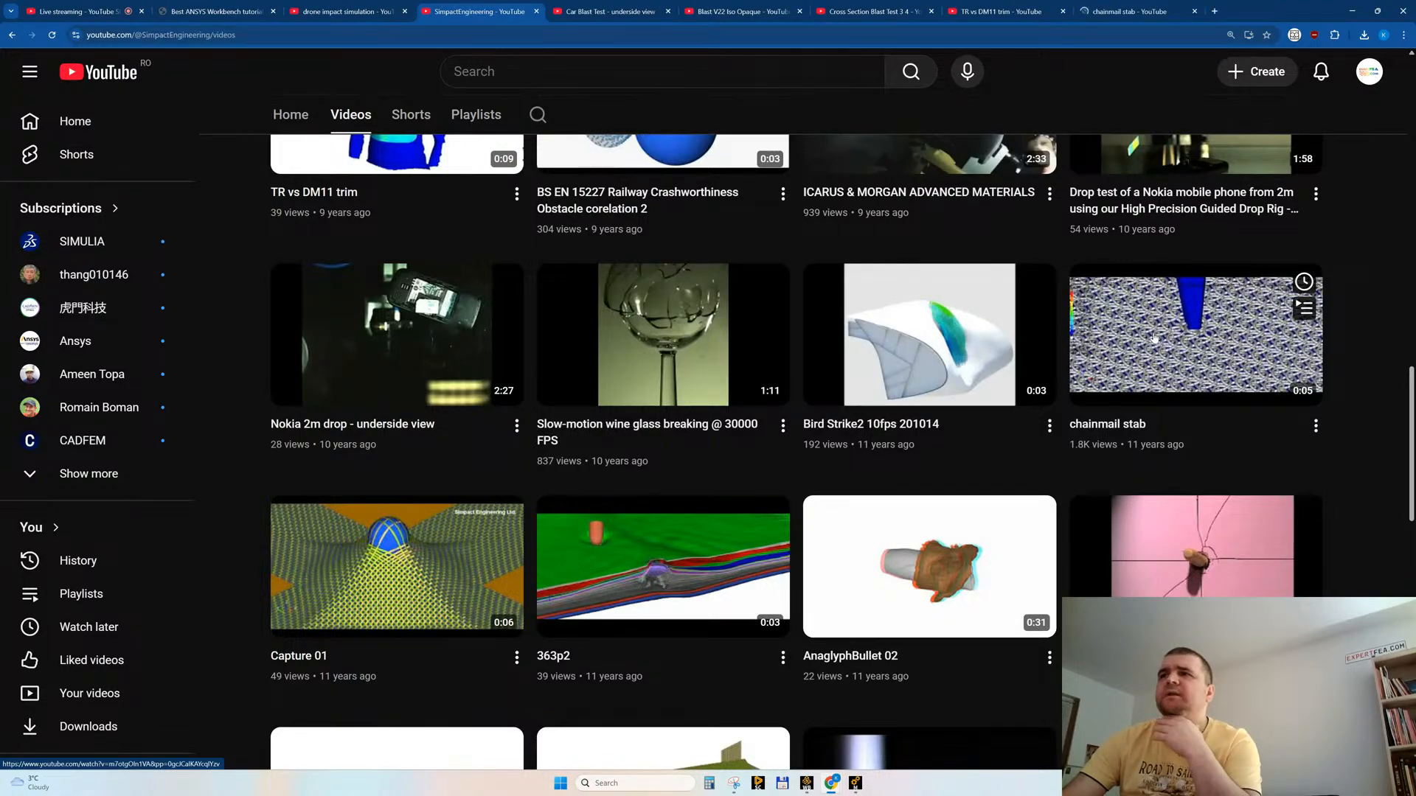
pyautogui.scroll(-1, 1154, 338)
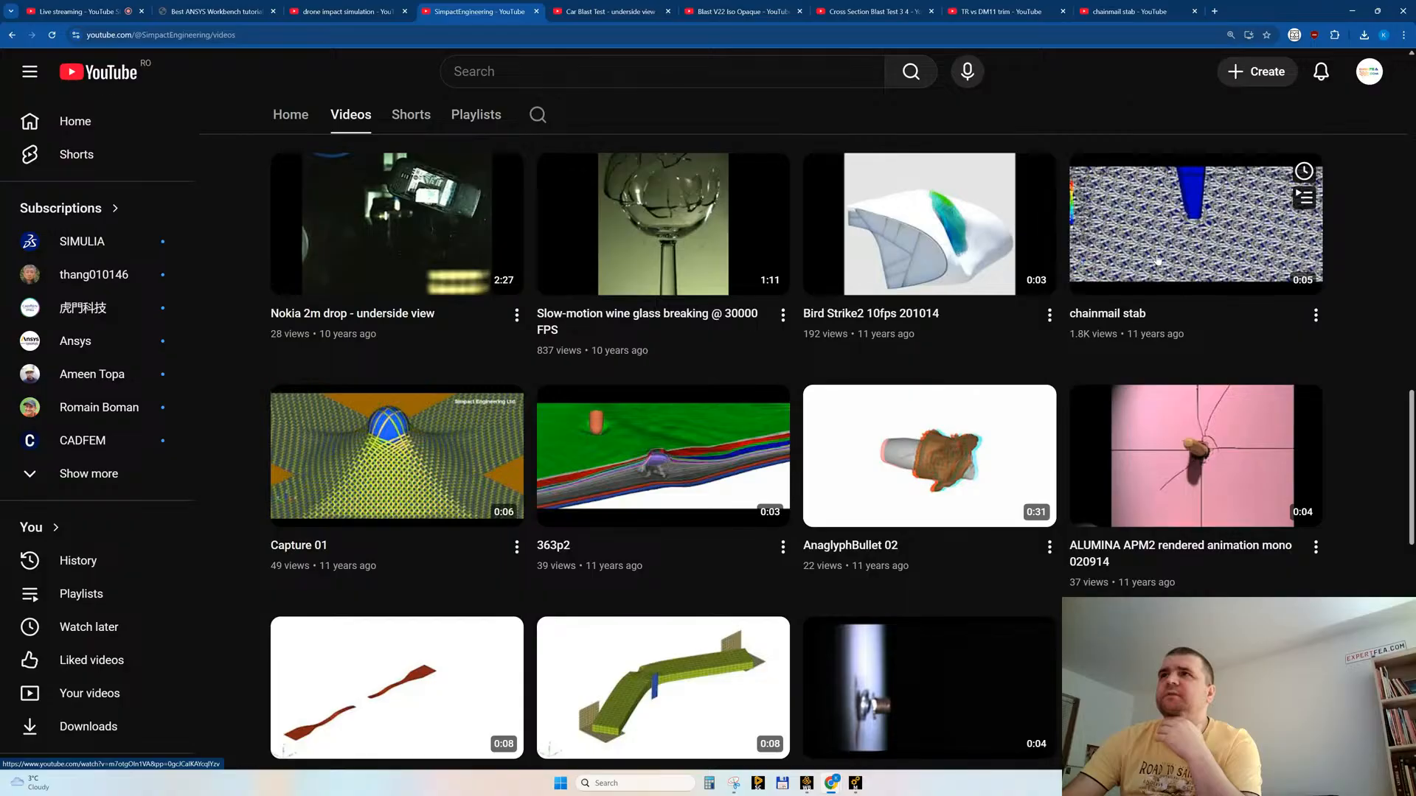
pyautogui.middleClick(1175, 470)
pyautogui.scroll(-1, 595, 447)
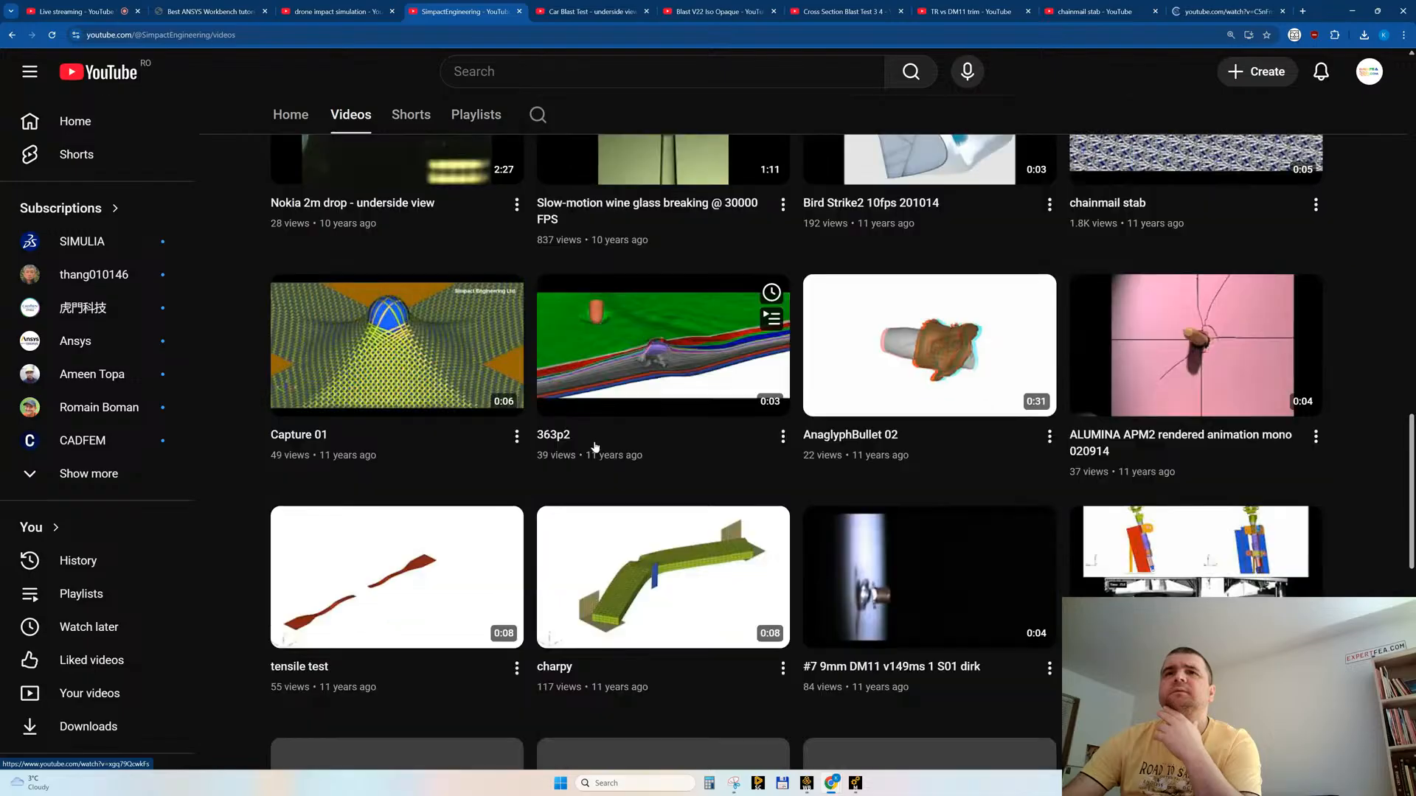
pyautogui.middleClick(595, 447)
# Step: Browse the channel's oldest uploads and open the "Ayrtek Cricket Helmet - Simpact CAE Simulation - Cricket Ball Impact - Plastic" video in a background tab
pyautogui.scroll(-1, 595, 446)
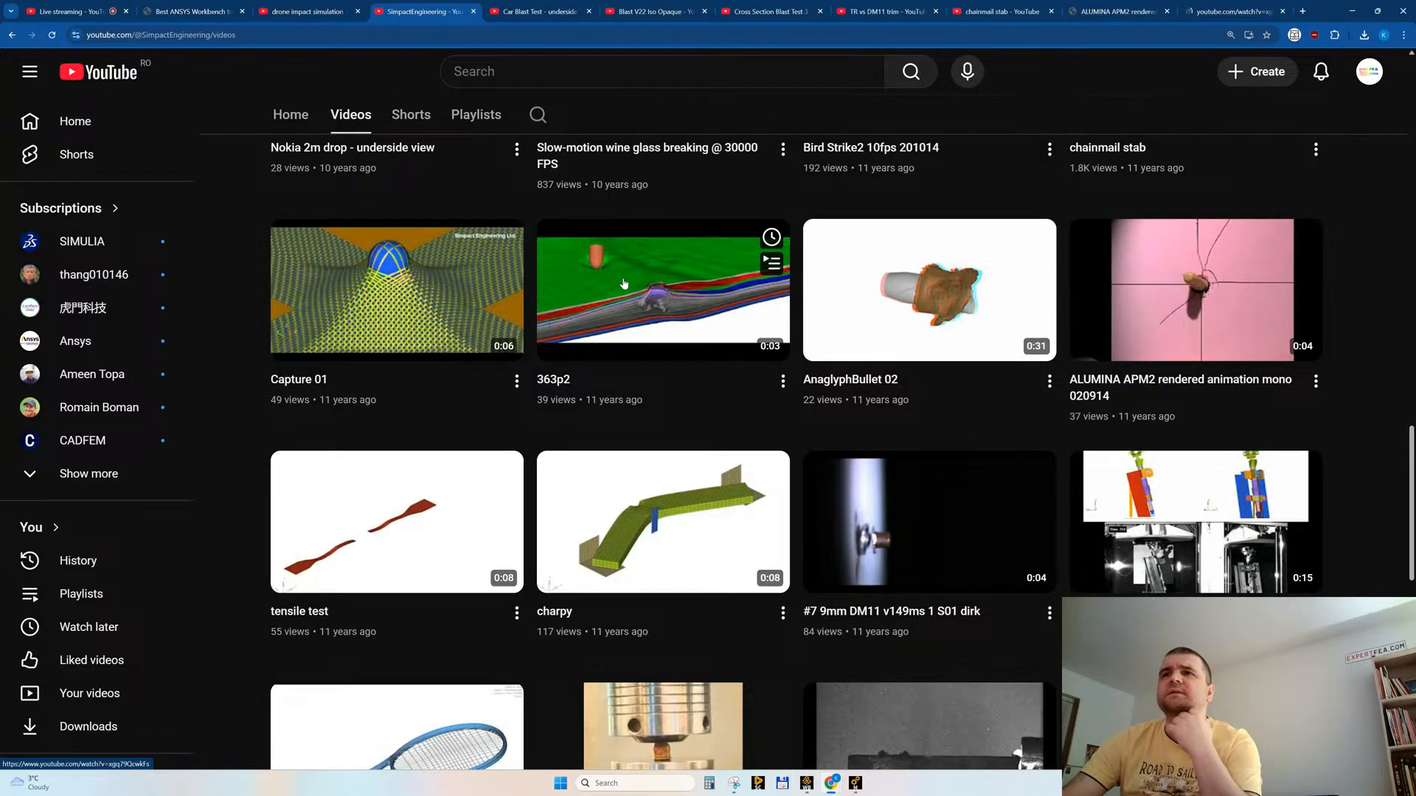
pyautogui.scroll(-2, 623, 284)
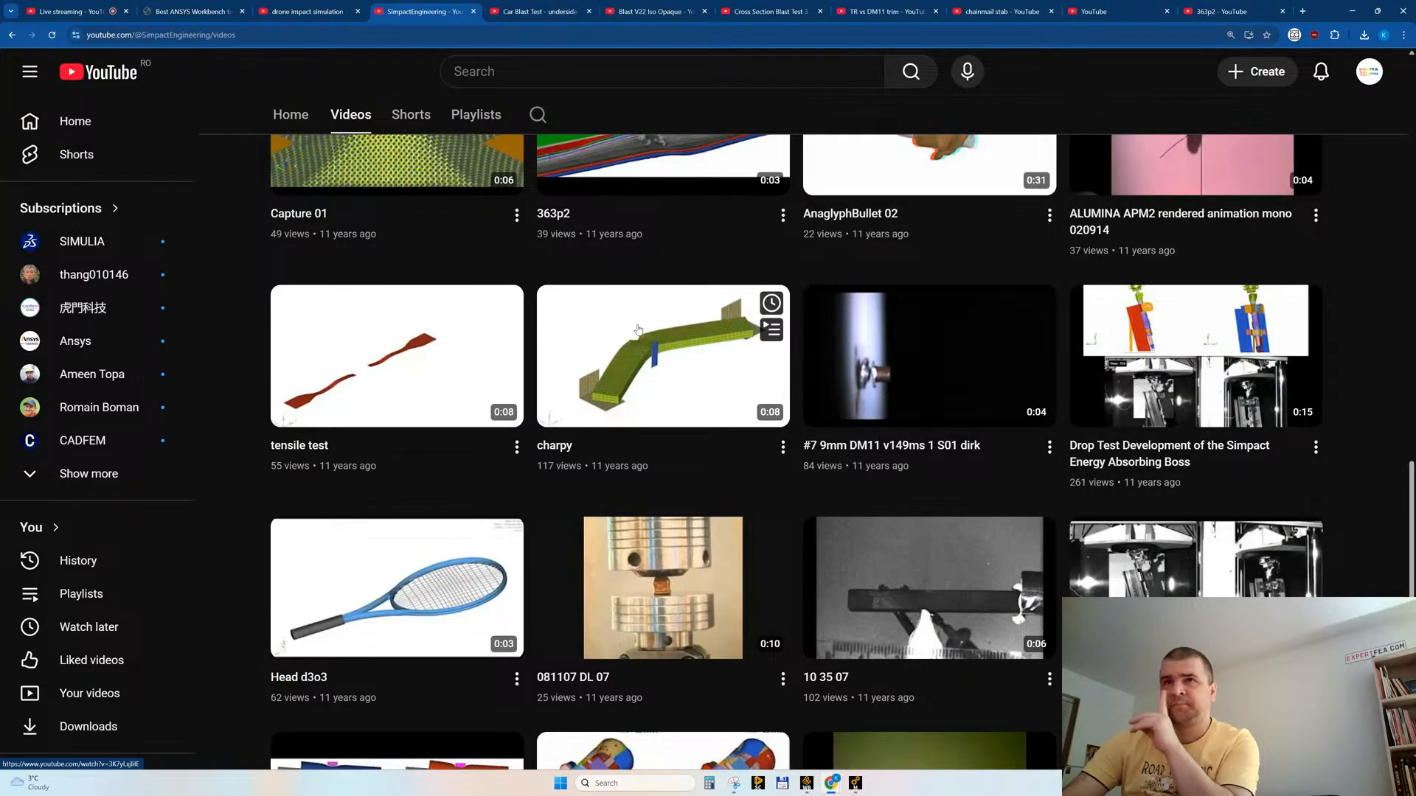
pyautogui.scroll(-5, 639, 330)
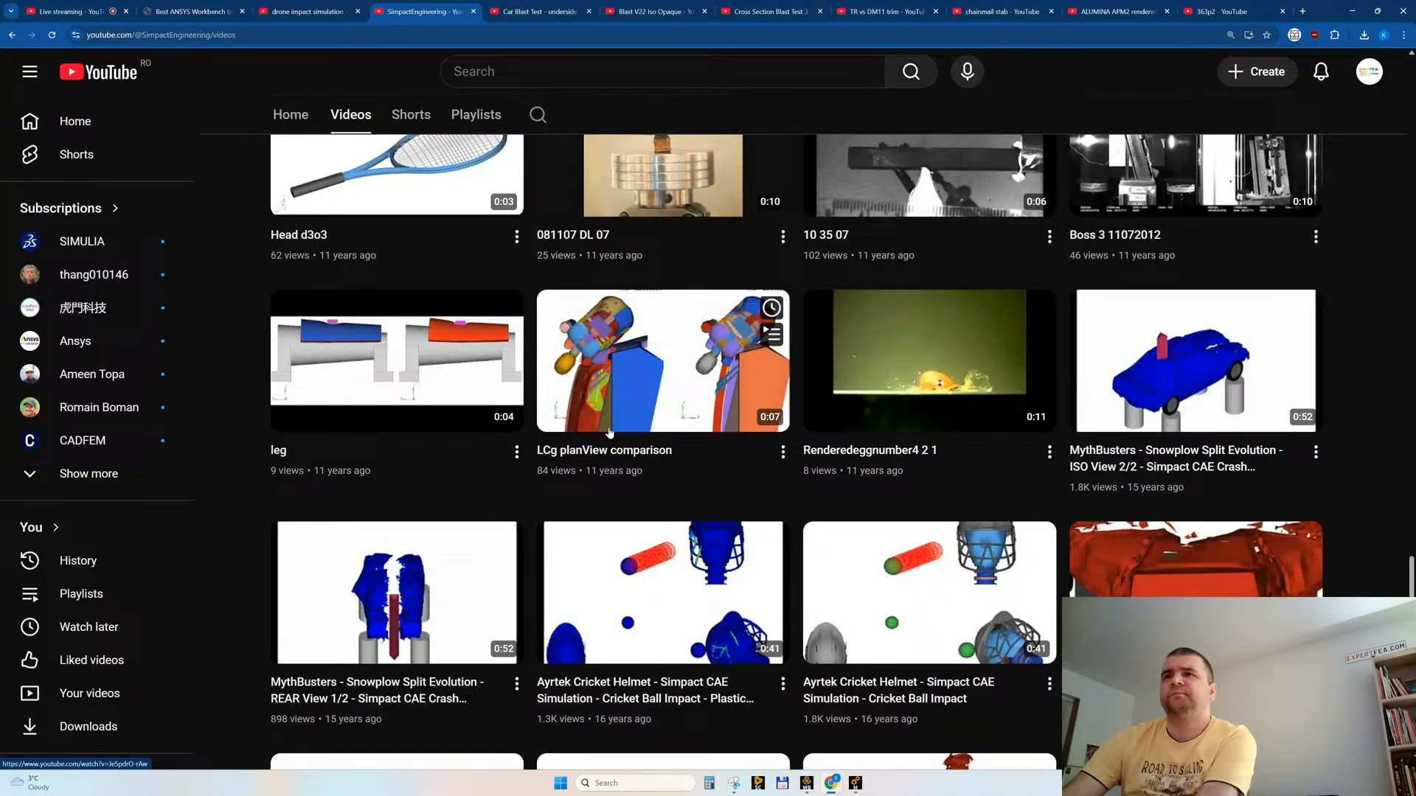
pyautogui.scroll(-2, 609, 433)
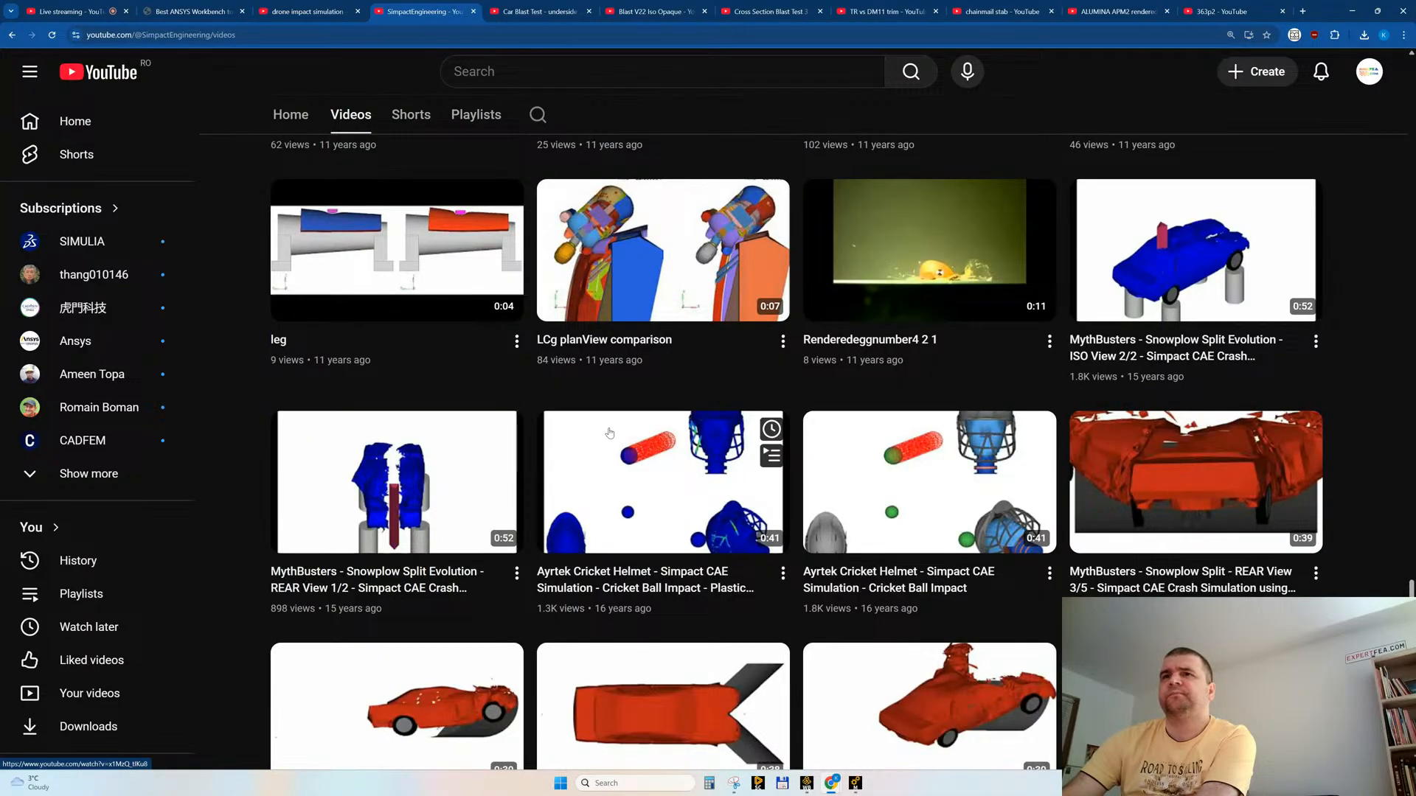
pyautogui.scroll(-2, 623, 463)
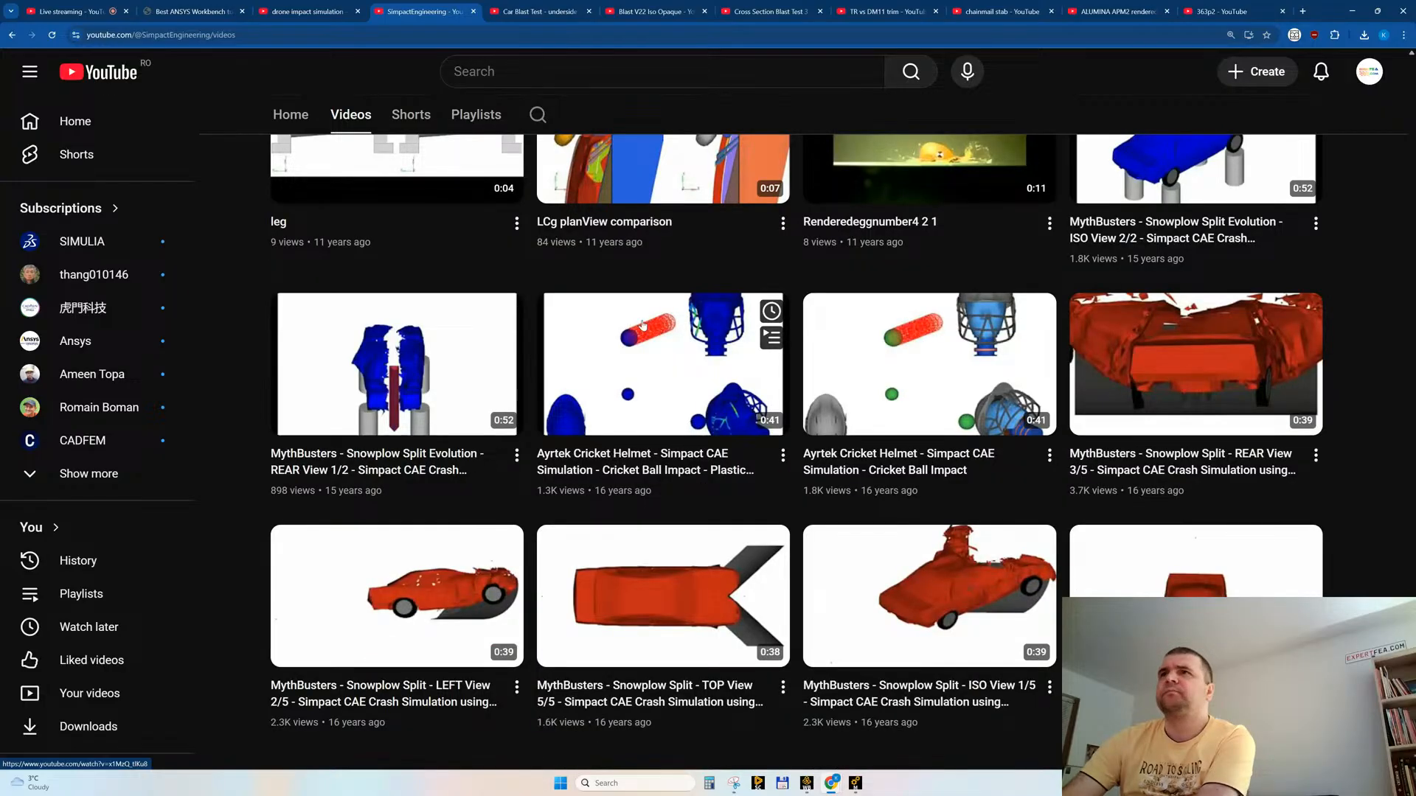
pyautogui.middleClick(642, 325)
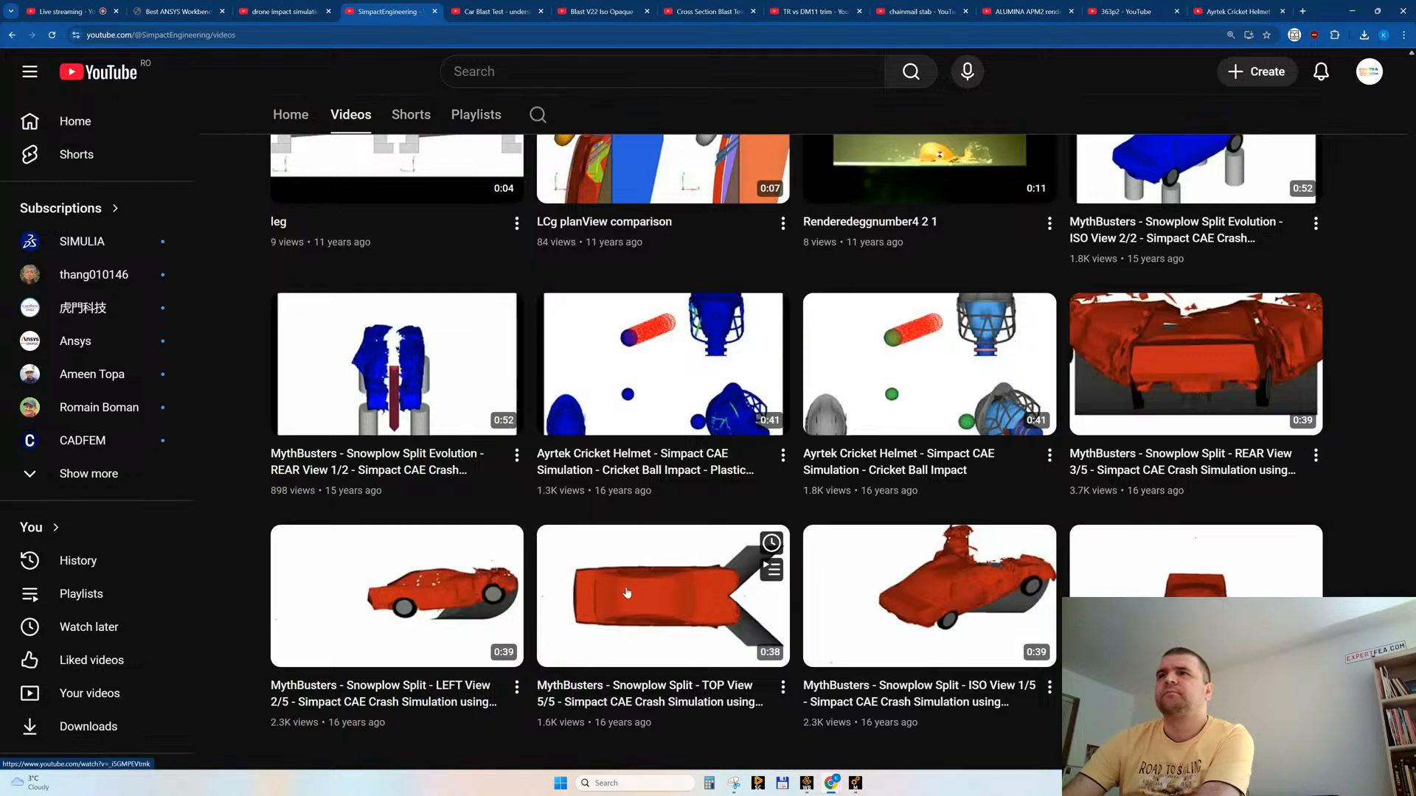
# Step: Watch "MythBusters - Snowplow Split - ISO View 1/5" in the channel's tab, skipping ahead to the crash, and check its description
pyautogui.click(876, 545)
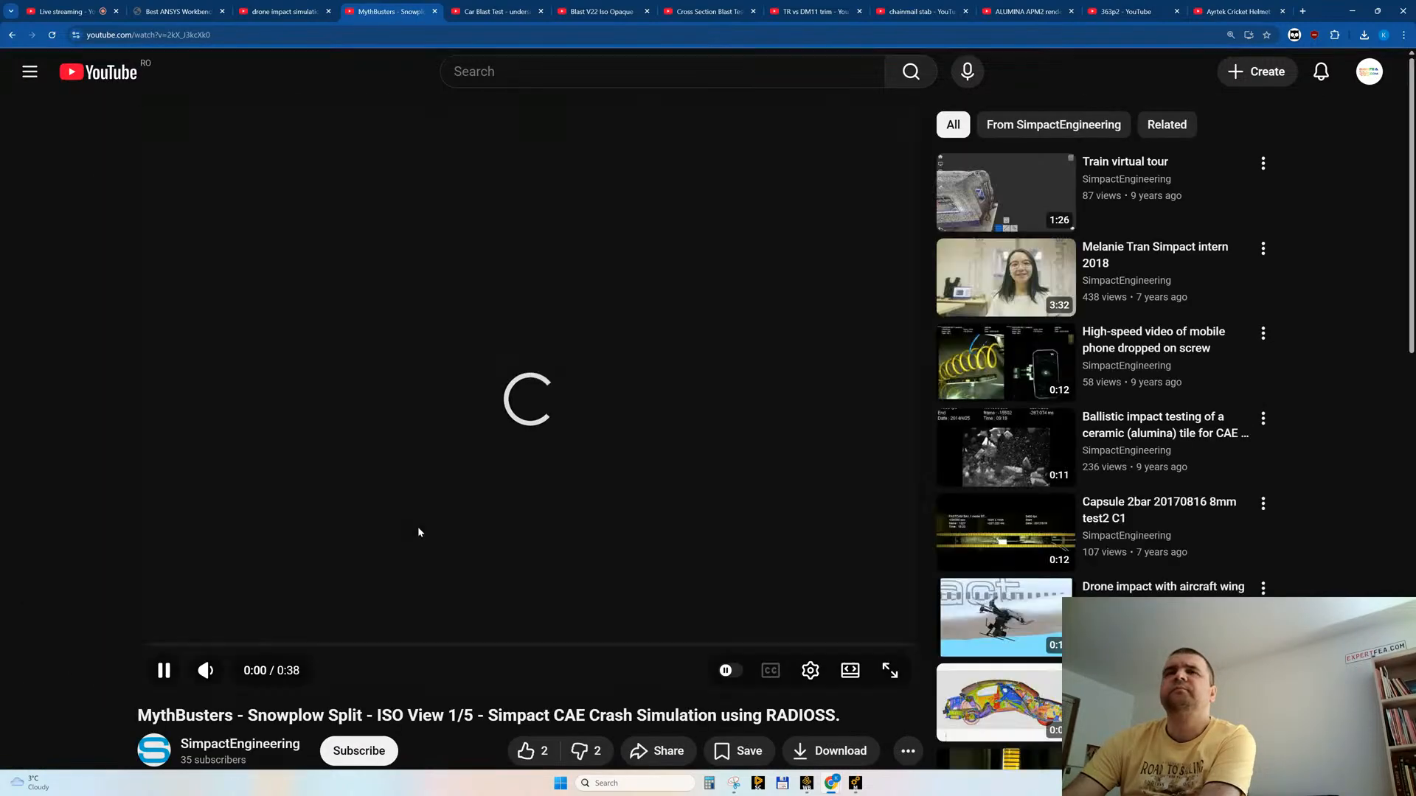
pyautogui.click(351, 645)
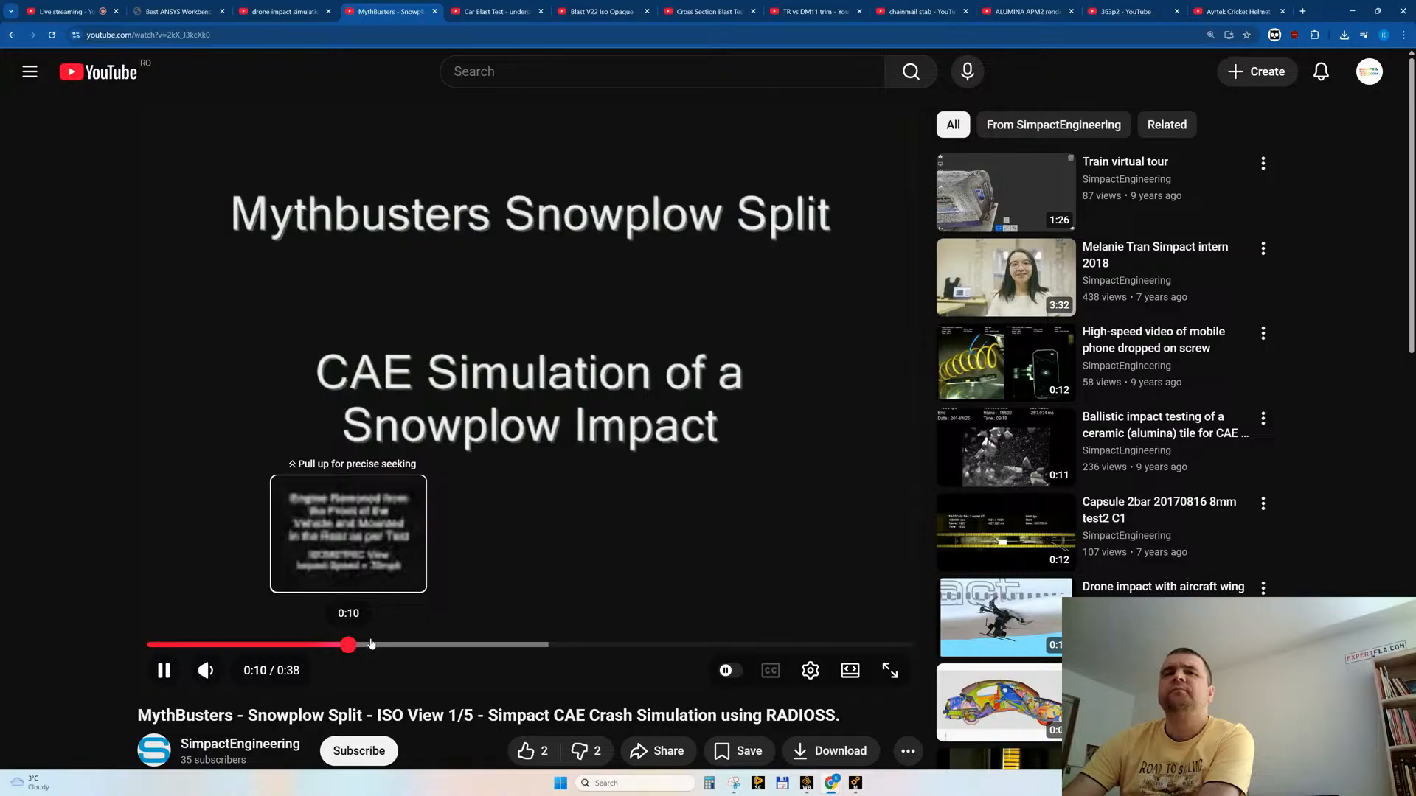
pyautogui.click(529, 646)
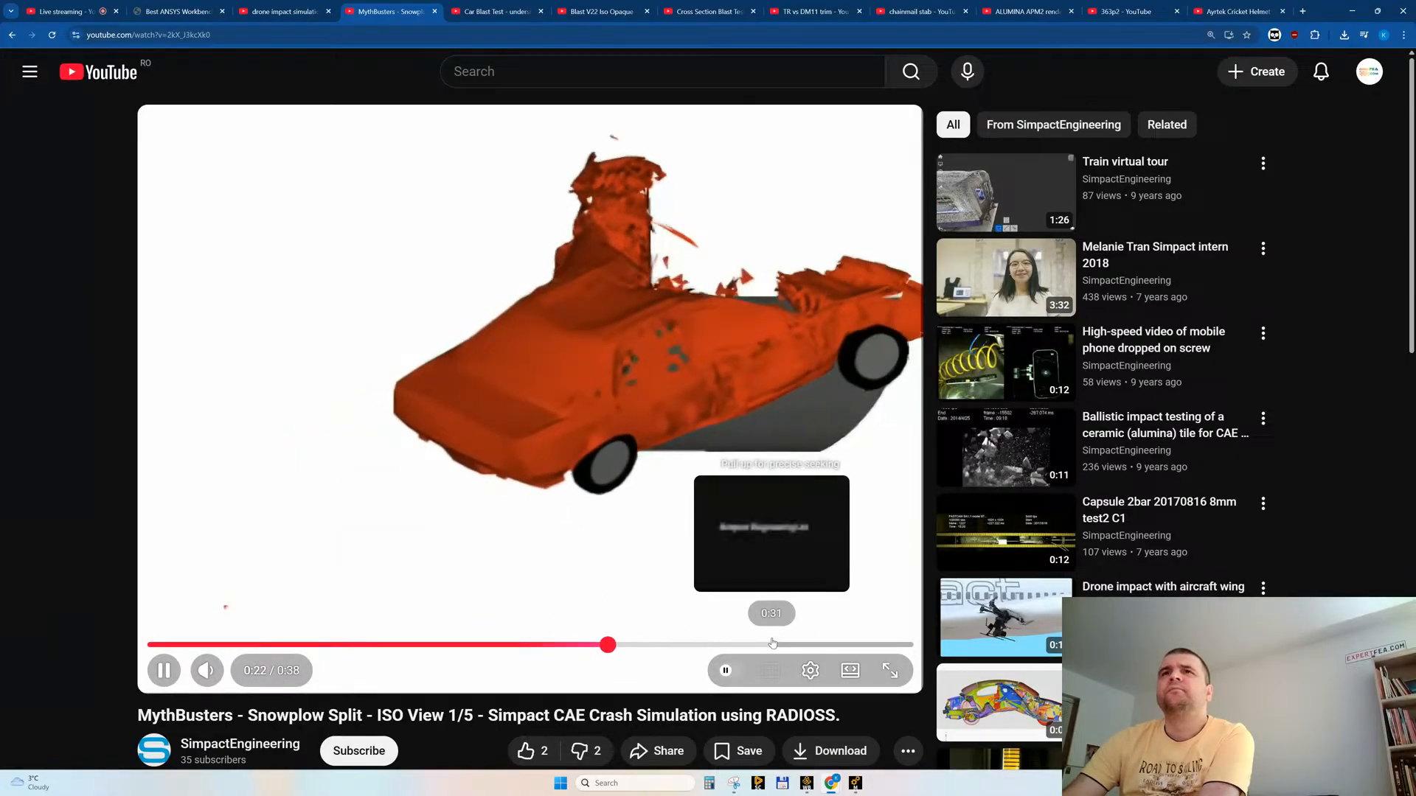
pyautogui.scroll(-5, 578, 549)
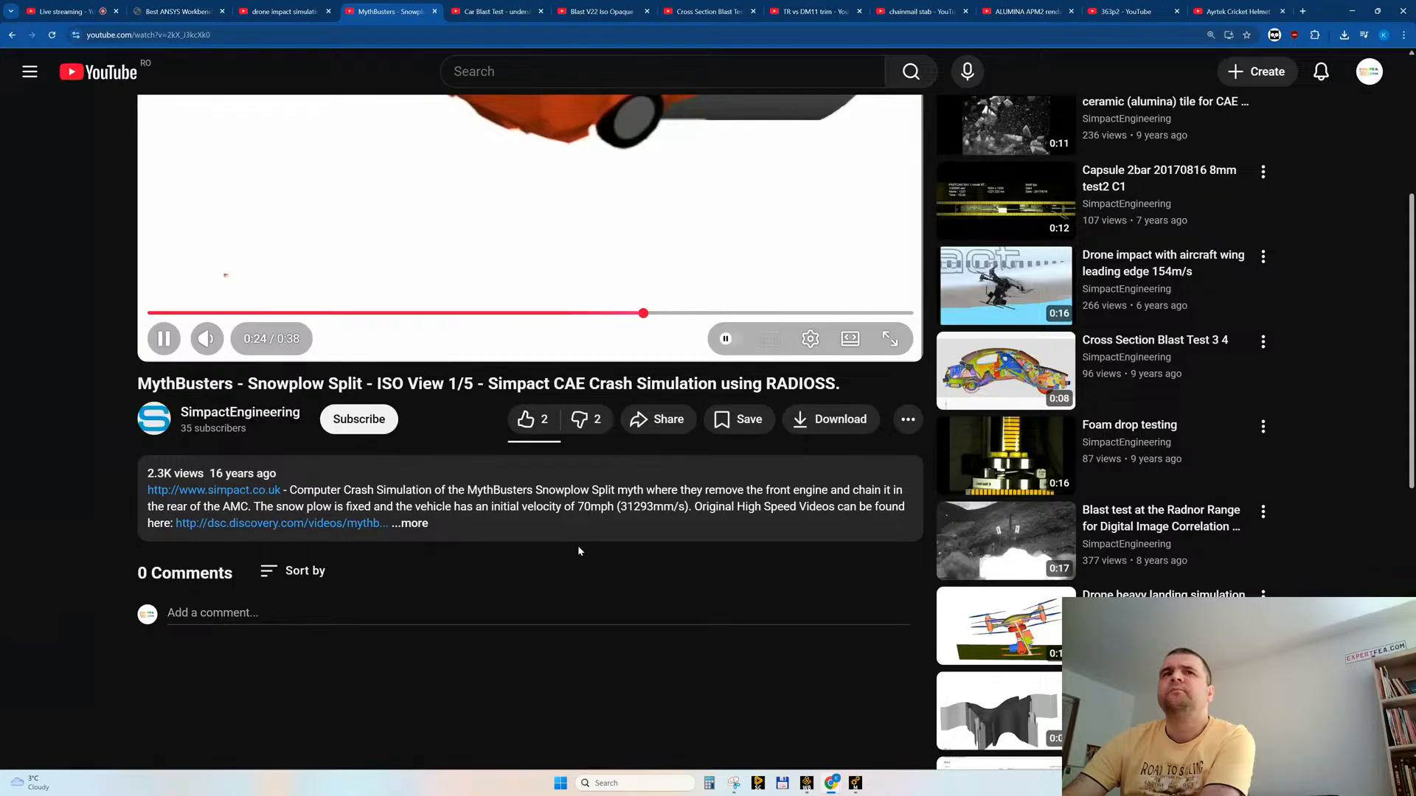
pyautogui.scroll(5, 578, 550)
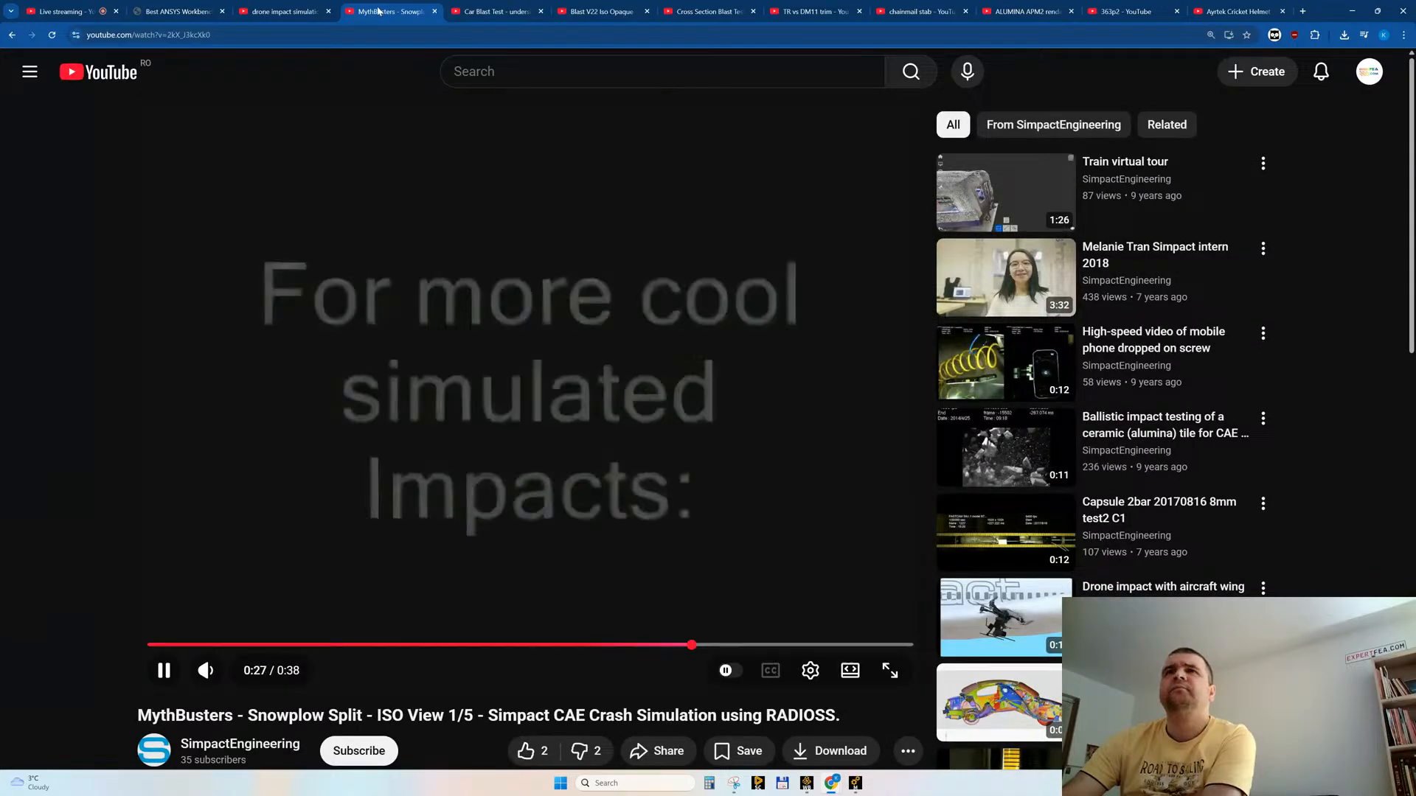
# Step: Close the MythBusters snowplow video, replay "Car Blast Test - underside view", like it and close its tab
pyautogui.hotkey('ctrl', 'w')
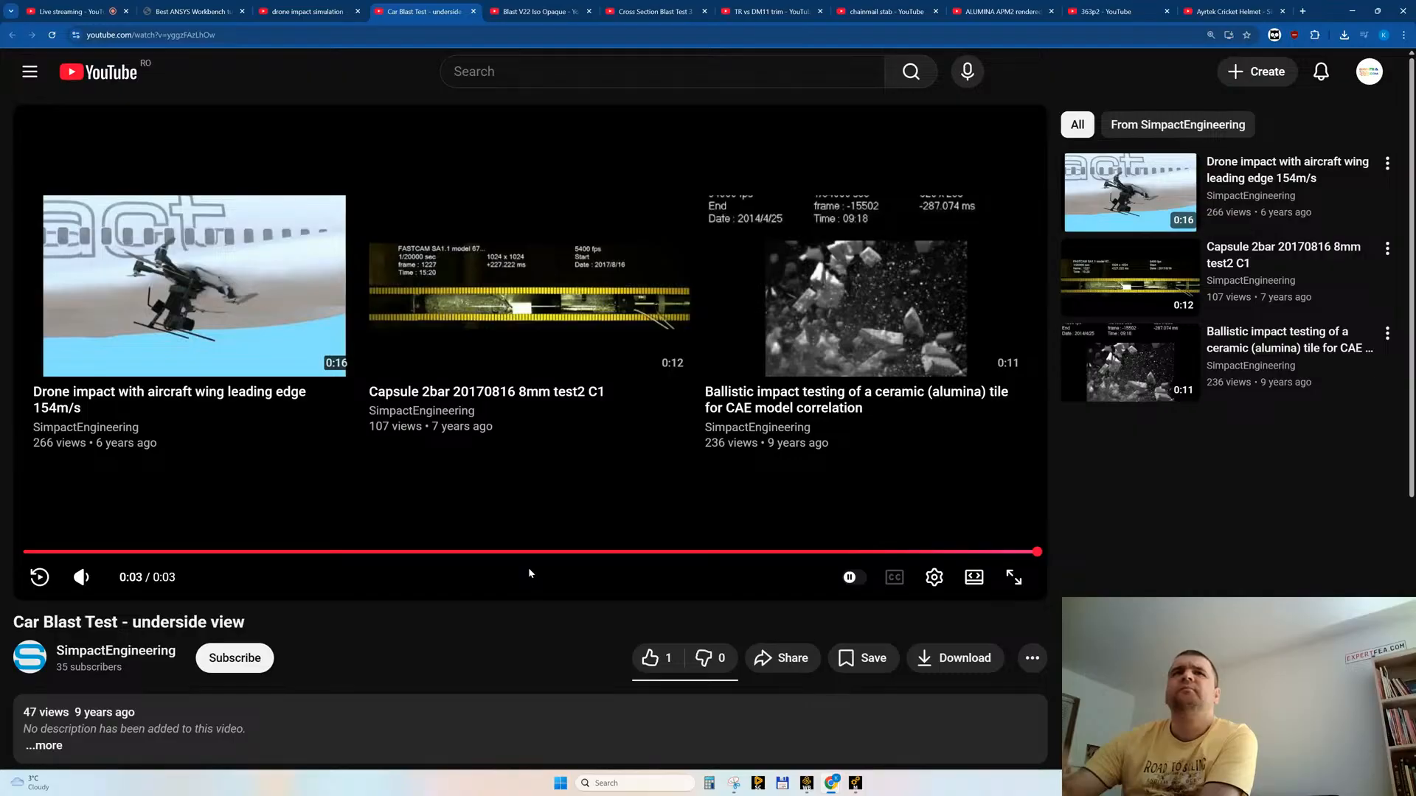
pyautogui.click(39, 577)
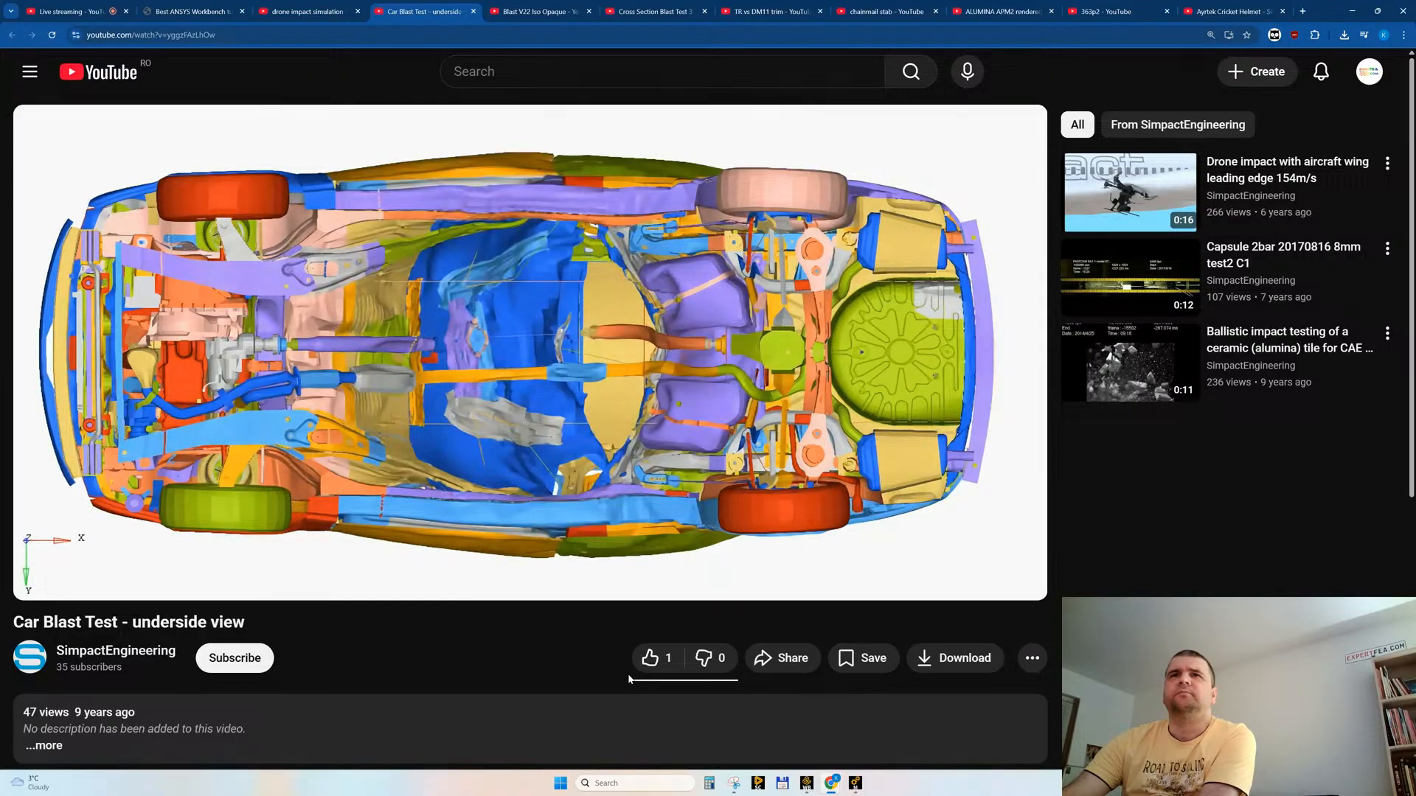
pyautogui.click(649, 658)
pyautogui.middleClick(410, 21)
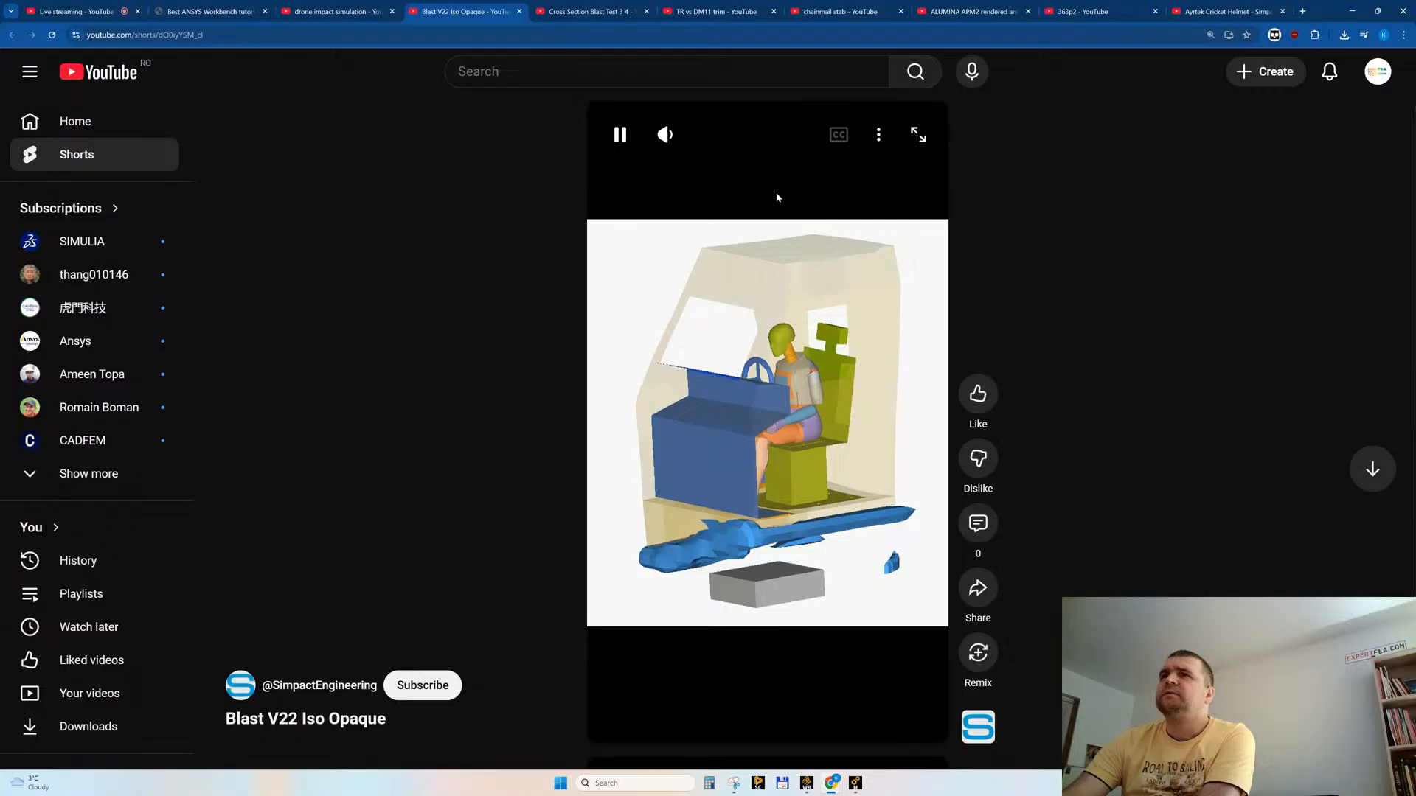
# Step: Like the "Blast V22 Iso Opaque" and "Cross Section Blast Test 3 4" videos, closing each tab after liking
pyautogui.click(971, 394)
pyautogui.middleClick(454, 14)
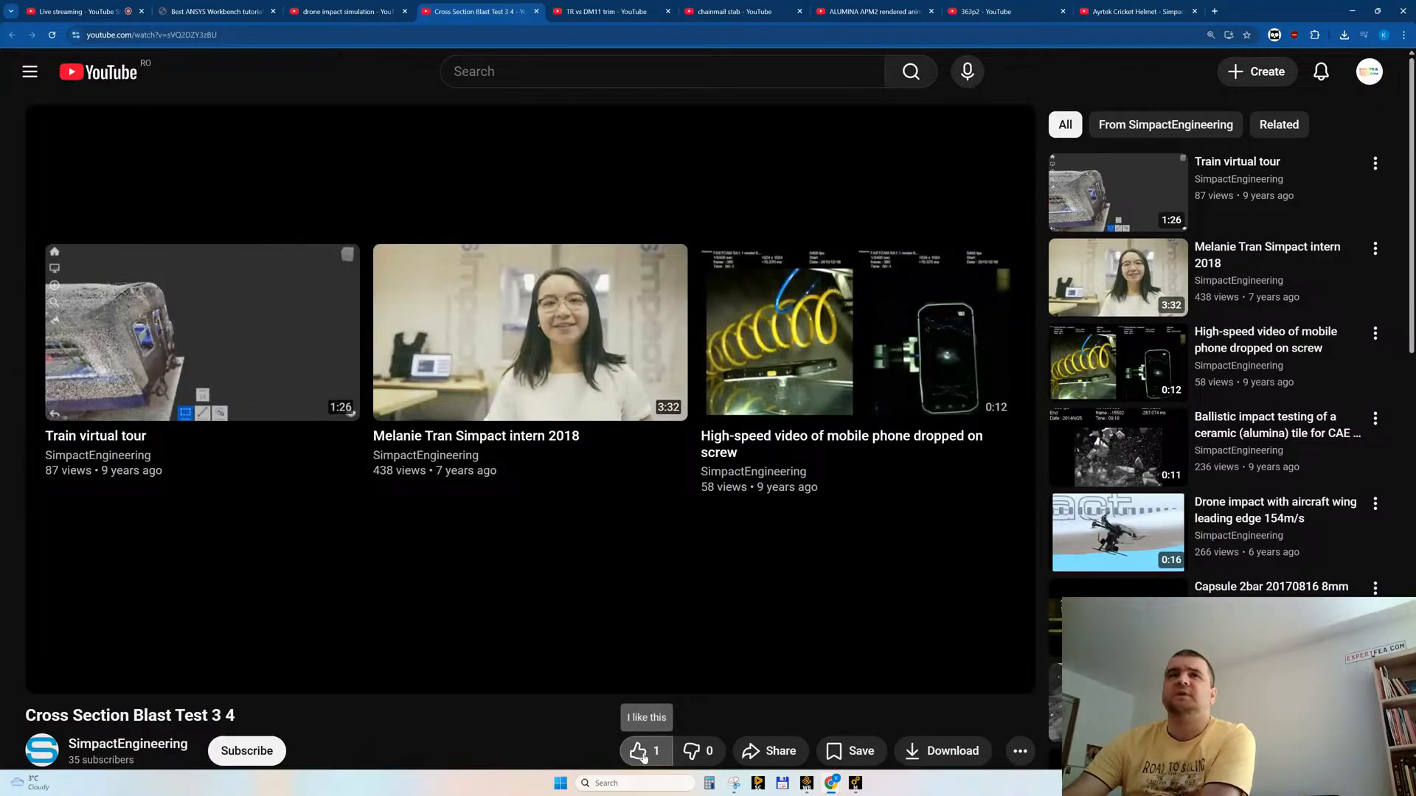
pyautogui.click(639, 750)
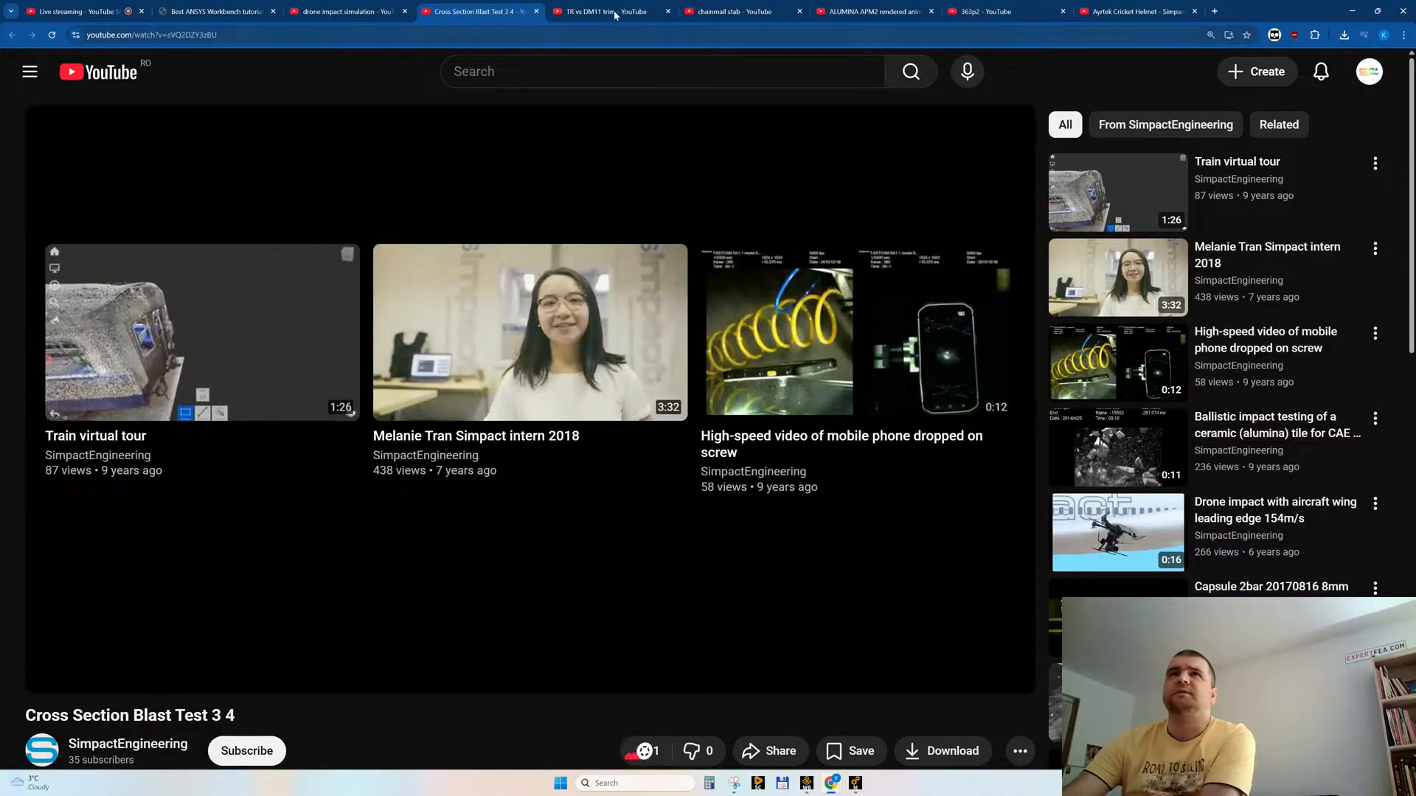
pyautogui.middleClick(474, 16)
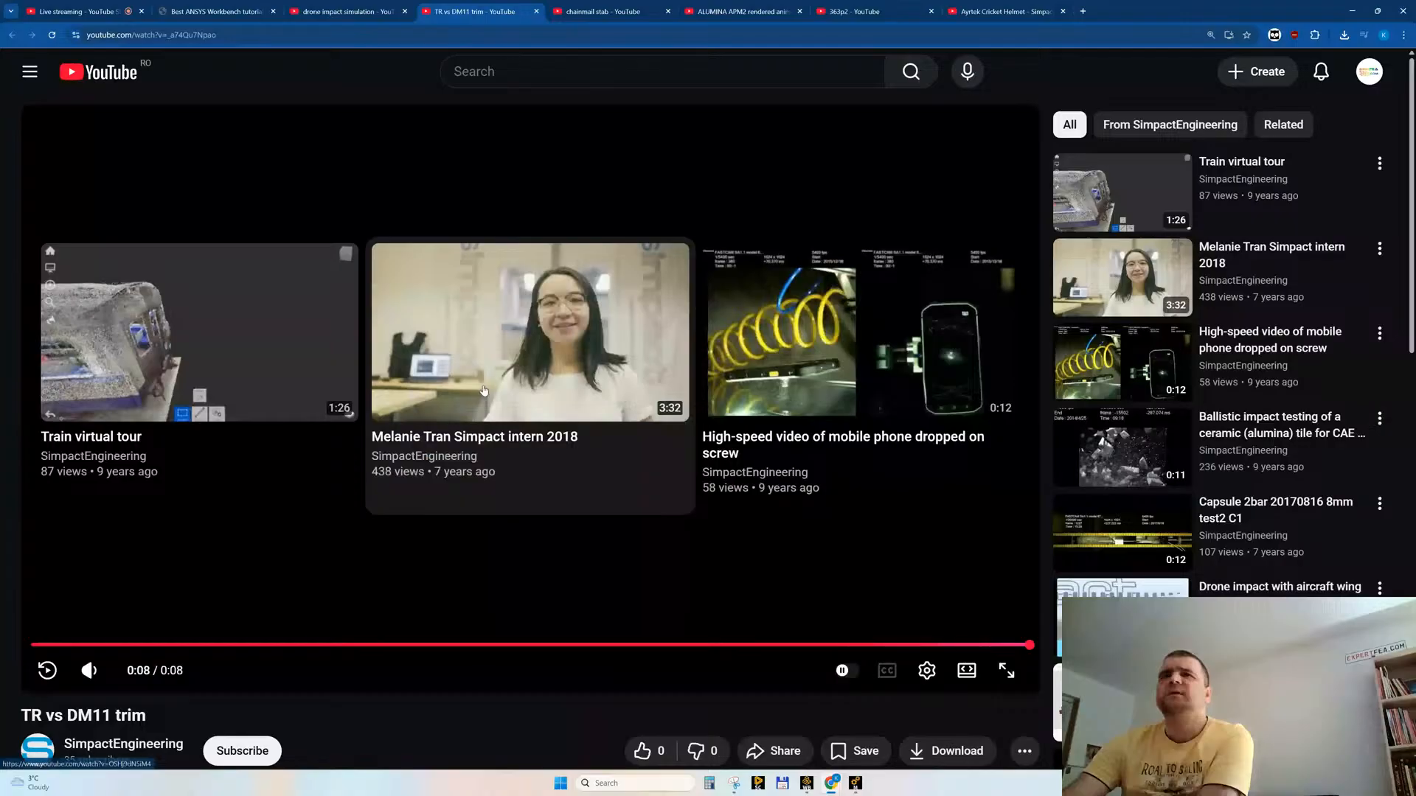
# Step: Rewatch the later part of "TR vs DM11 trim", and close its tab and the "chainmail stab" tab
pyautogui.click(673, 646)
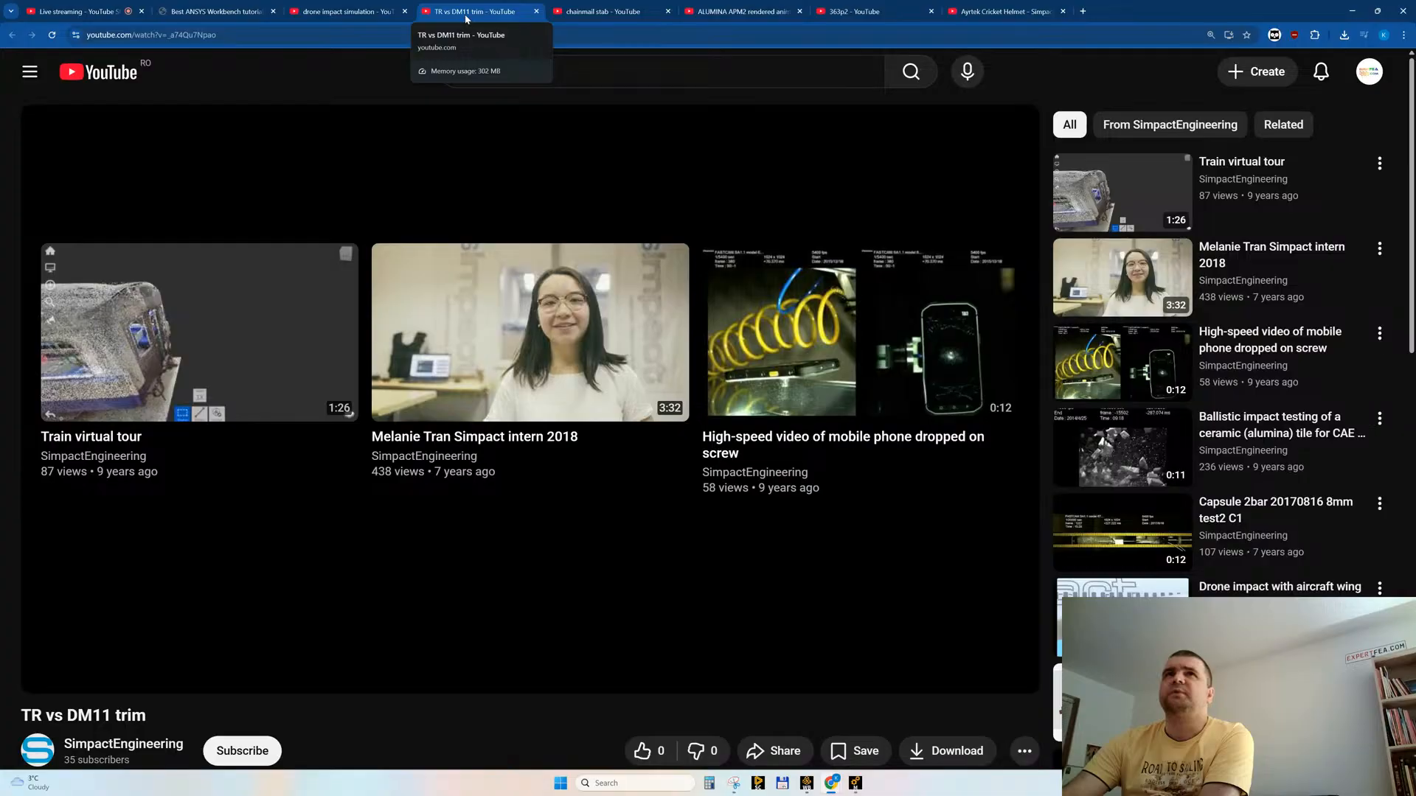
pyautogui.middleClick(466, 15)
pyautogui.middleClick(466, 15)
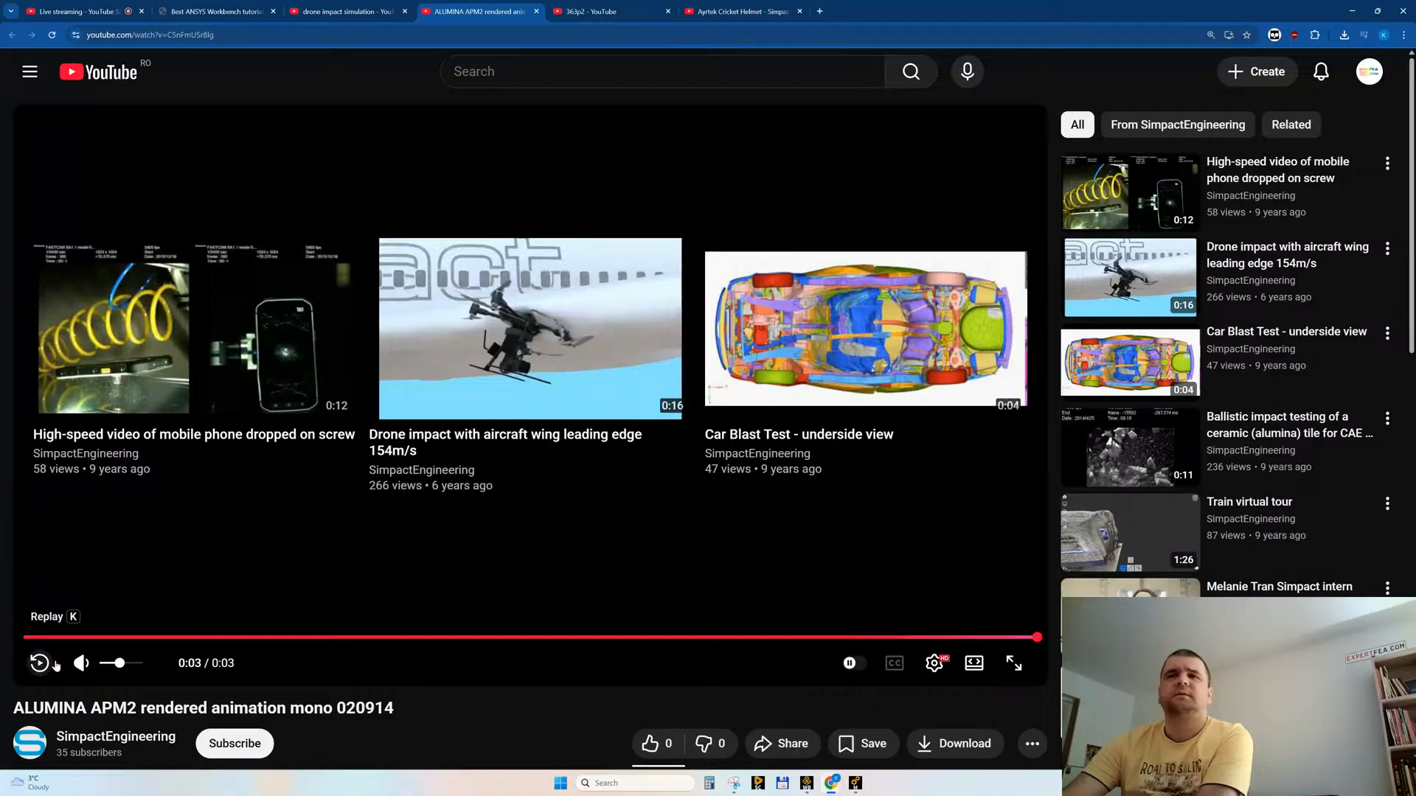
# Step: Replay "ALUMINA APM2 rendered animation mono 020914", like it and check its description
pyautogui.click(43, 664)
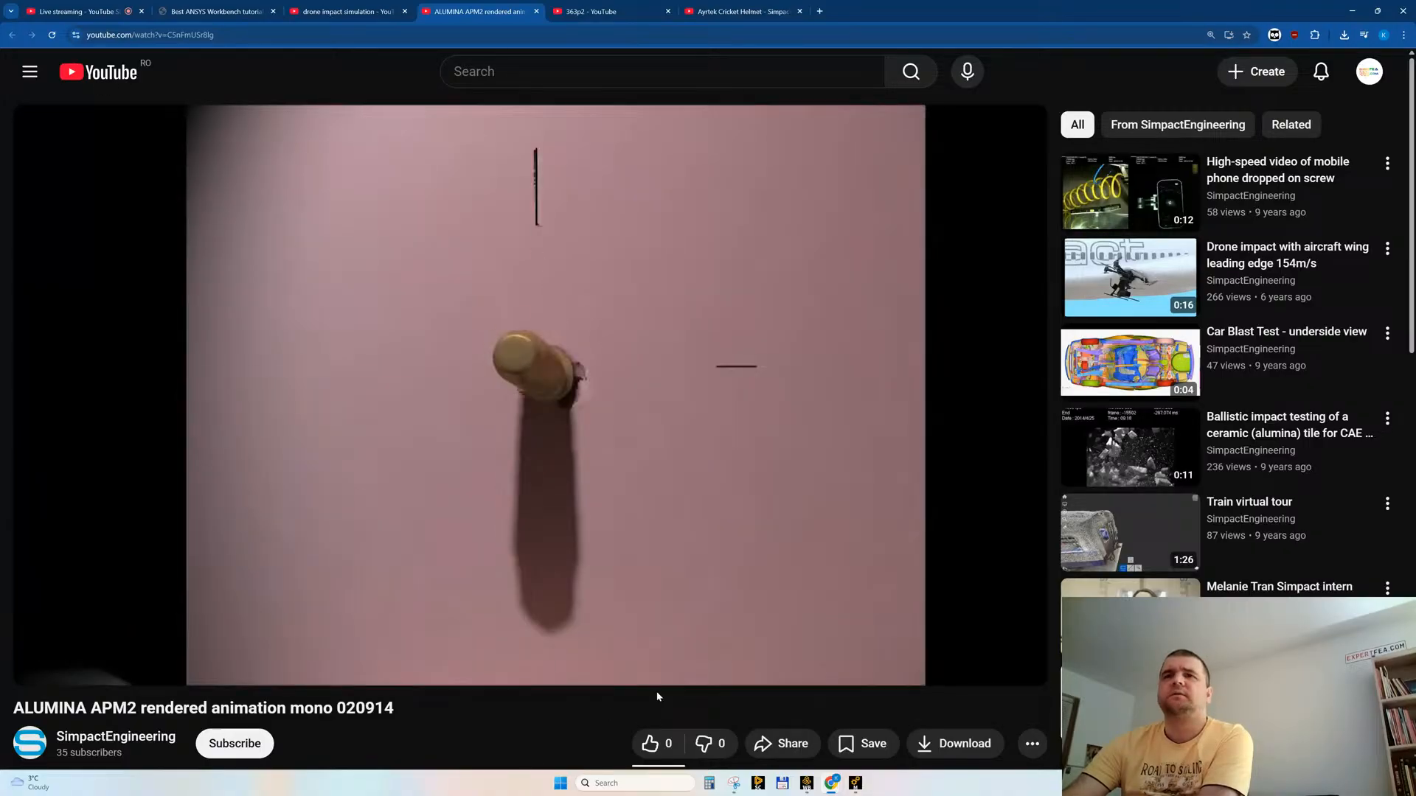
pyautogui.click(649, 744)
pyautogui.scroll(-4, 155, 510)
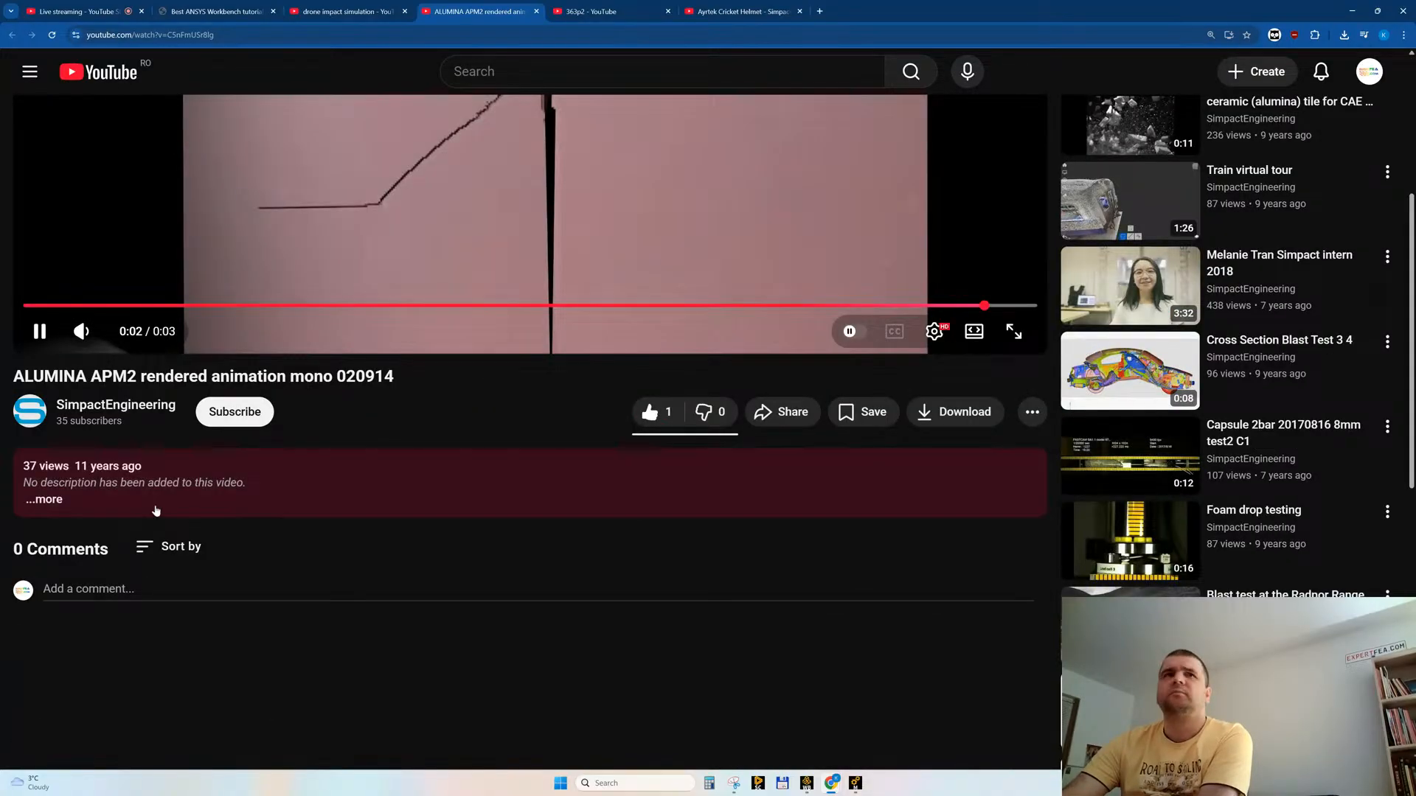
# Step: Browse SimpactEngineering's video list, reopen "chainmail stab" in a background tab and open "363p2" in the current tab
pyautogui.click(116, 404)
pyautogui.scroll(-5, 797, 483)
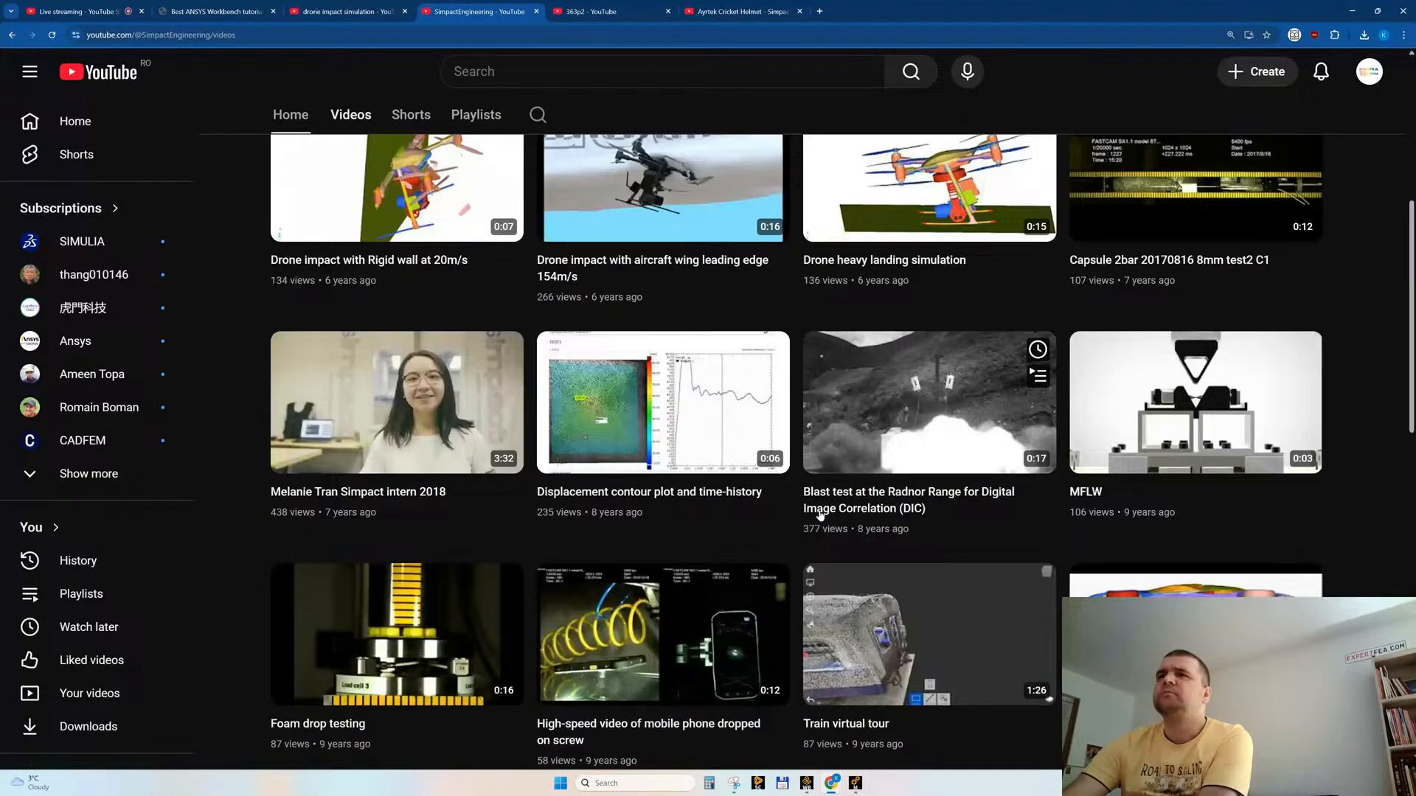
pyautogui.scroll(-8, 820, 515)
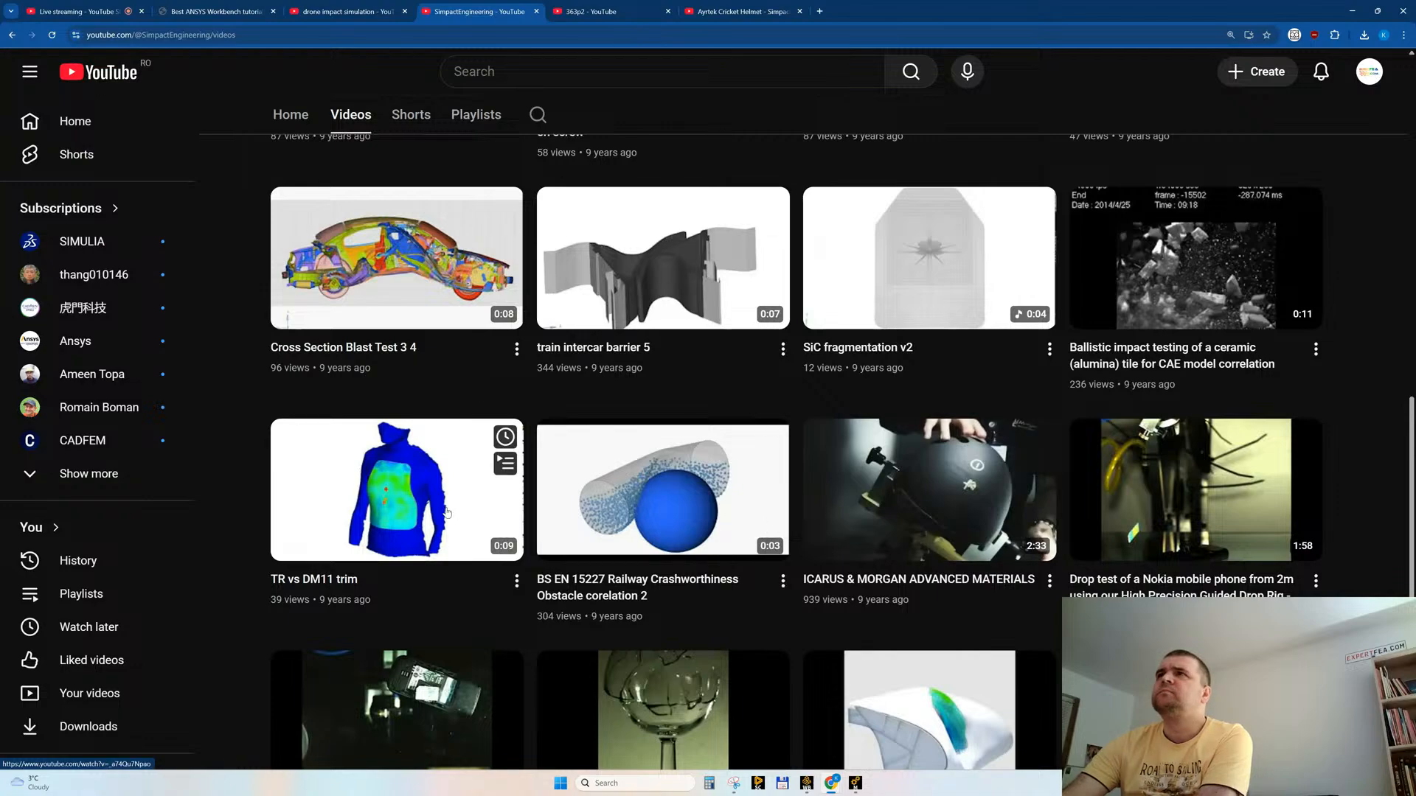
pyautogui.scroll(-2, 447, 511)
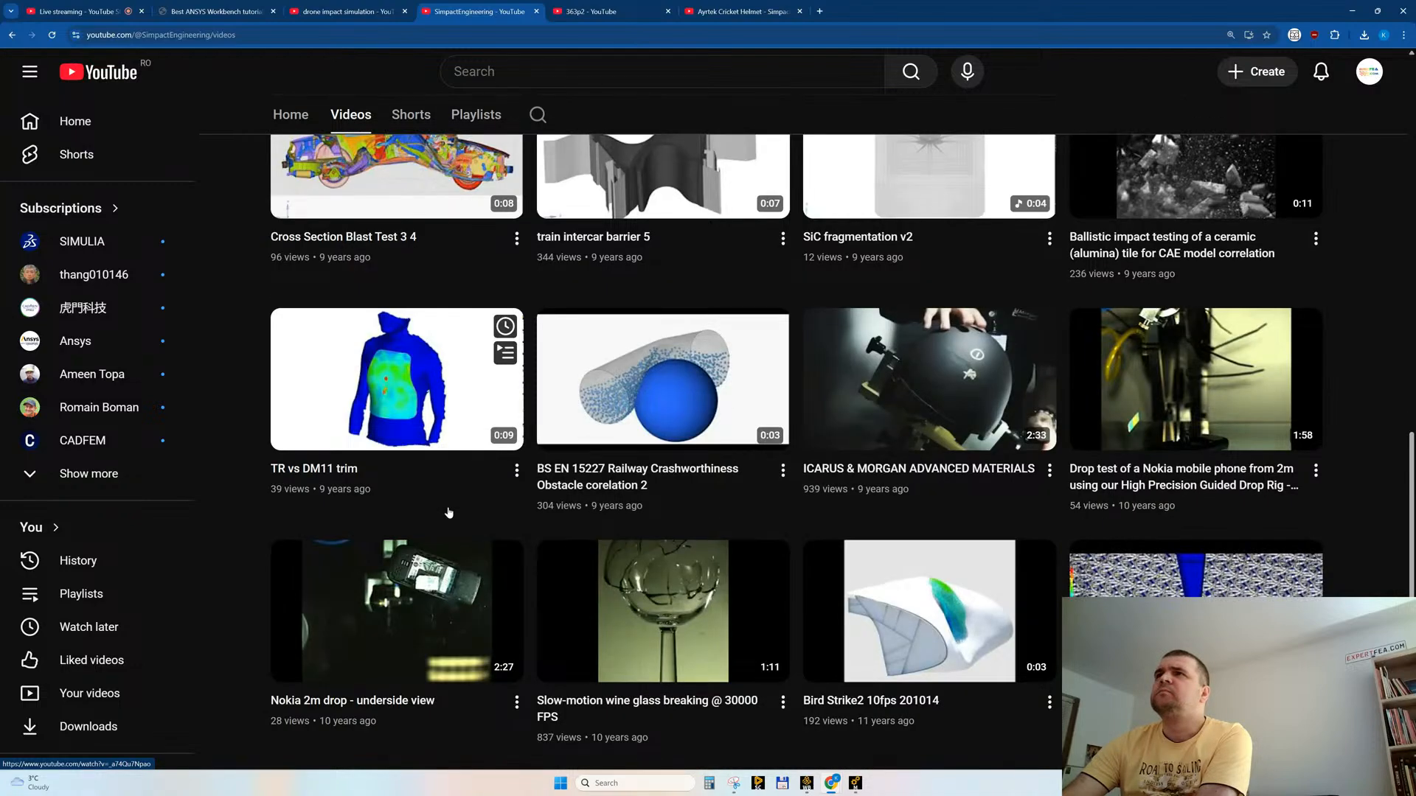
pyautogui.scroll(-3, 447, 513)
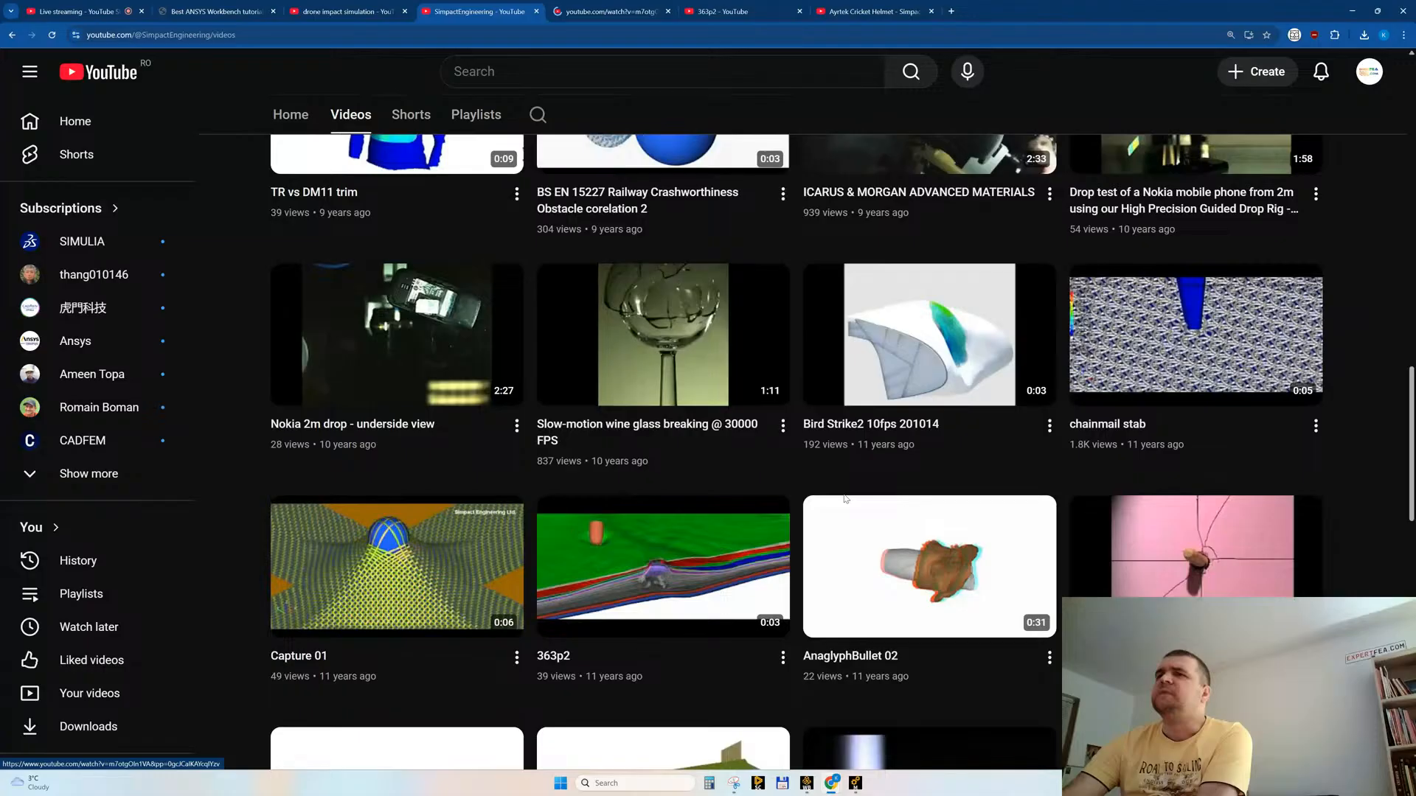
pyautogui.scroll(-2, 846, 500)
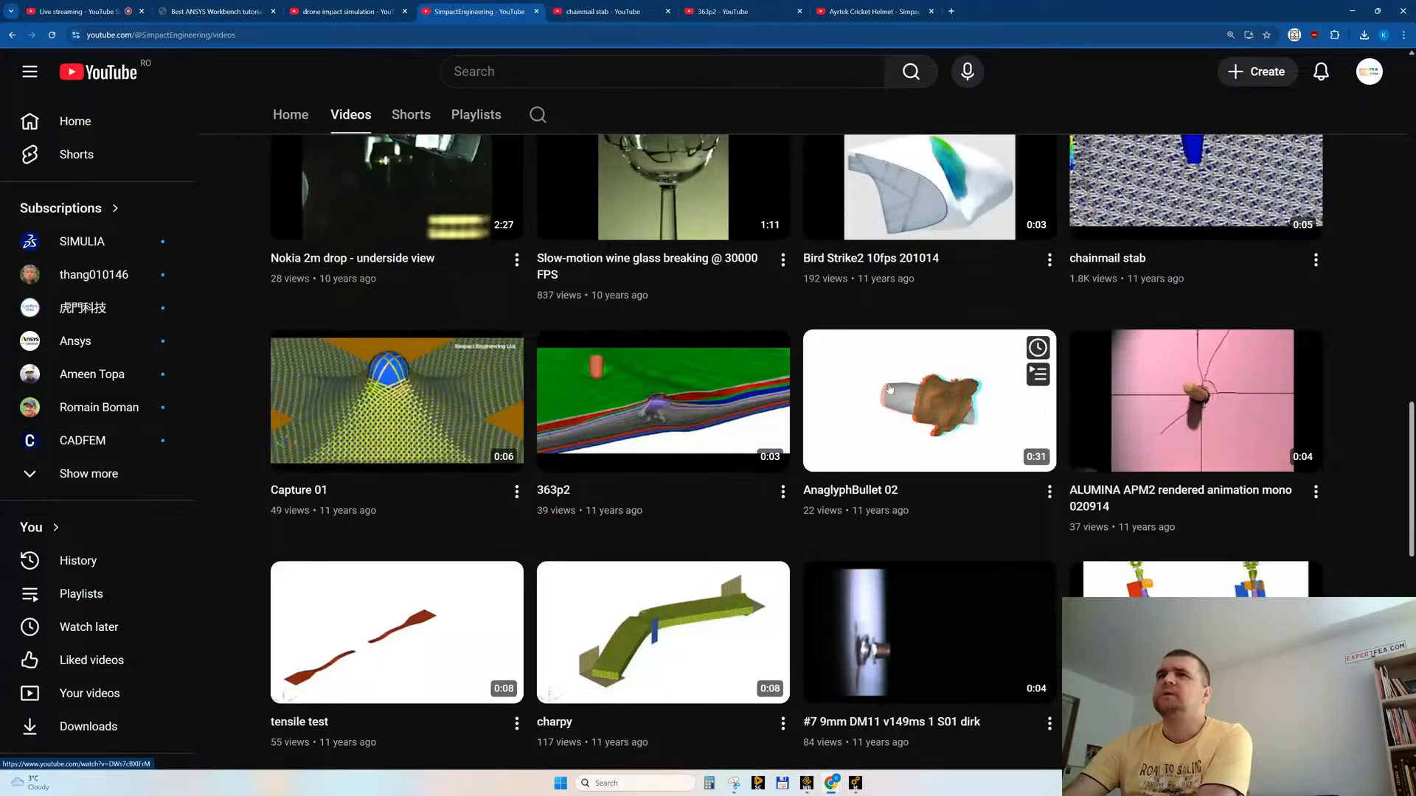
pyautogui.scroll(-2, 538, 475)
pyautogui.click(622, 234)
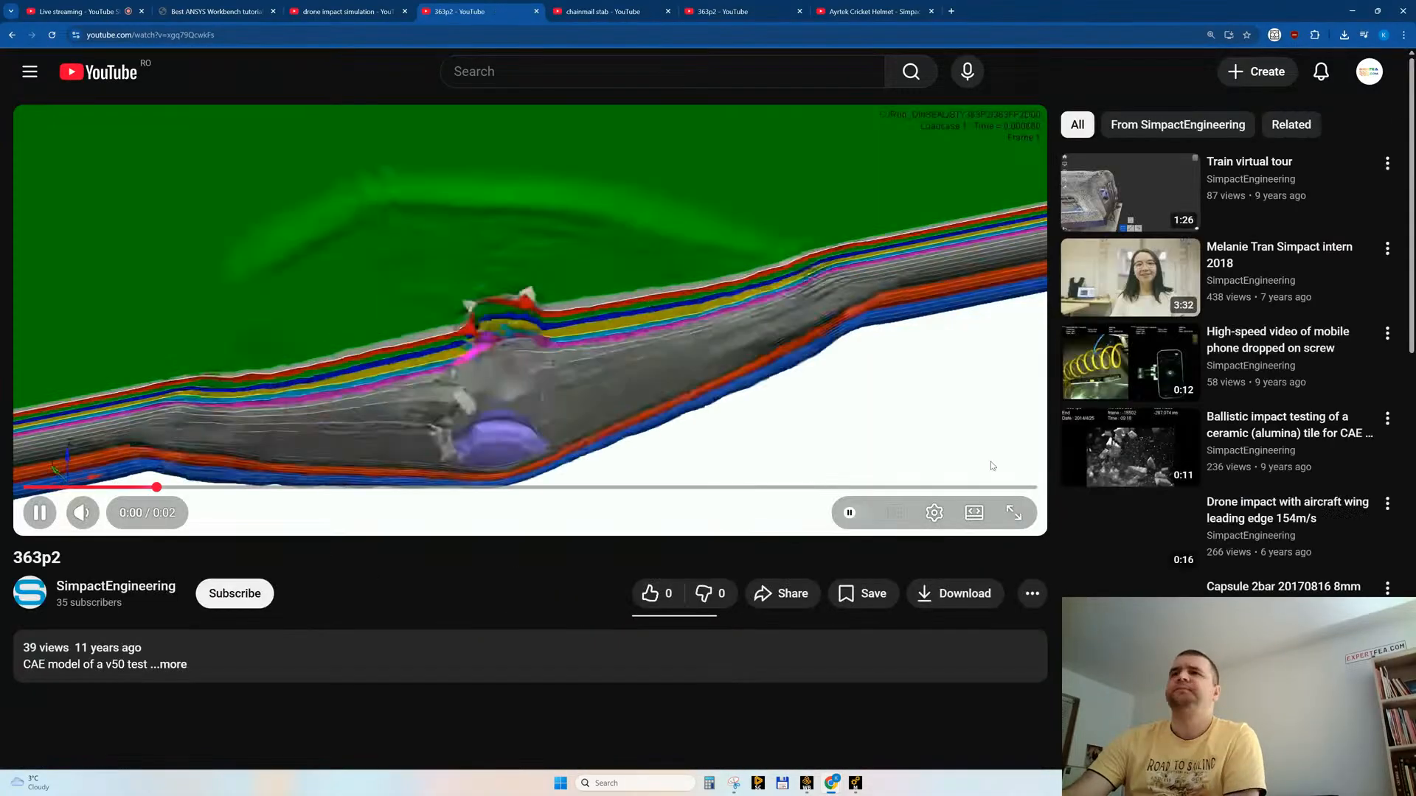
# Step: Watch "363p2" in full screen, replay it once, like the video and close its tab
pyautogui.click(1014, 512)
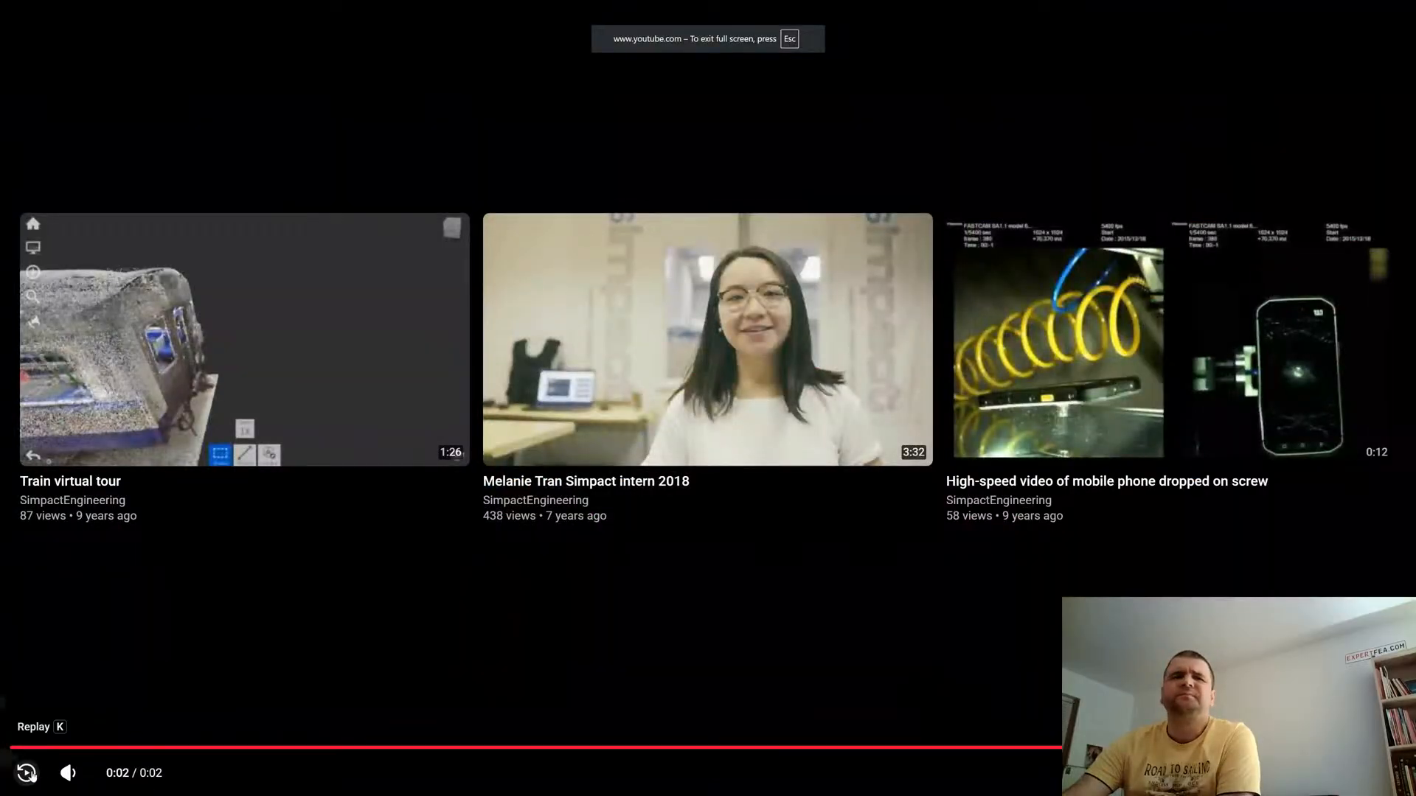
pyautogui.click(27, 773)
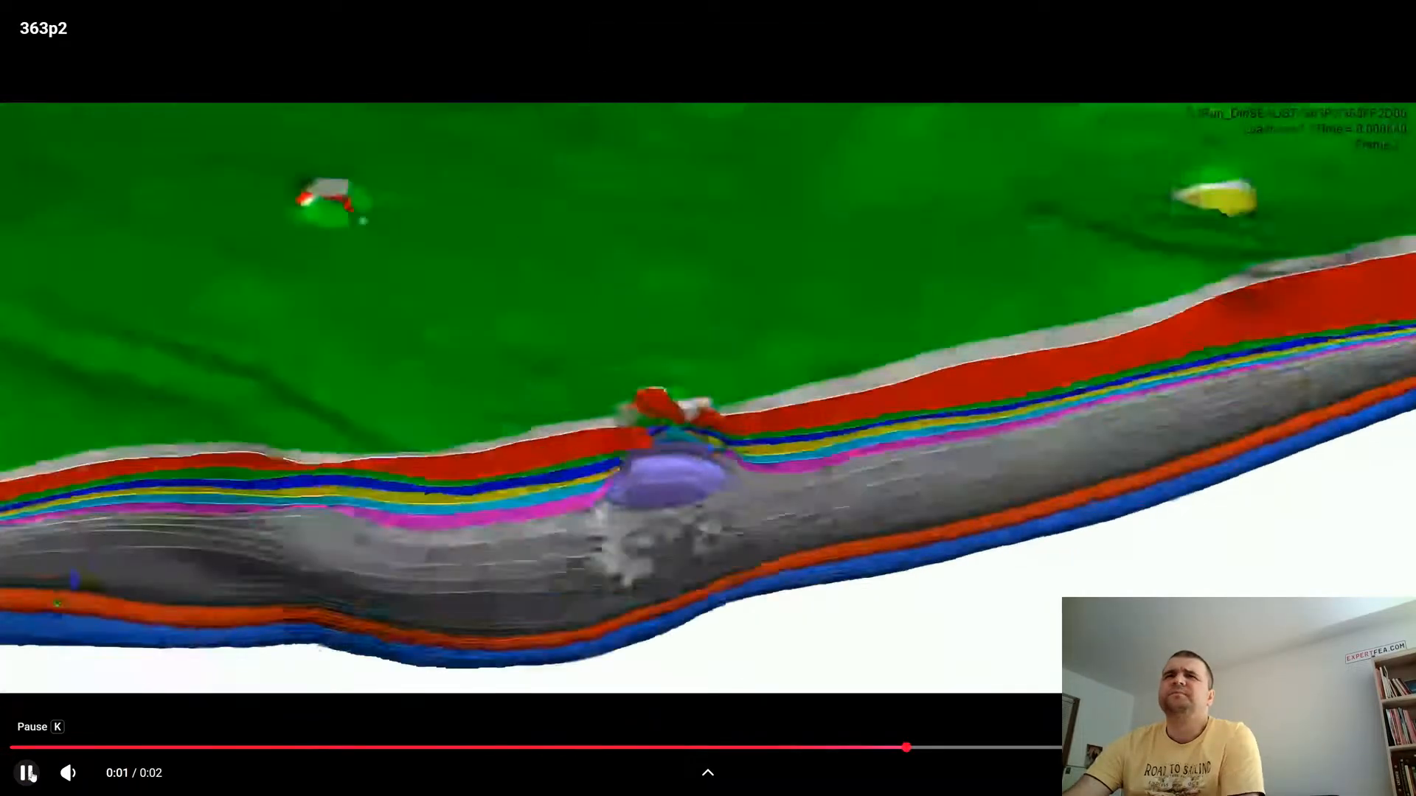
pyautogui.press('Escape')
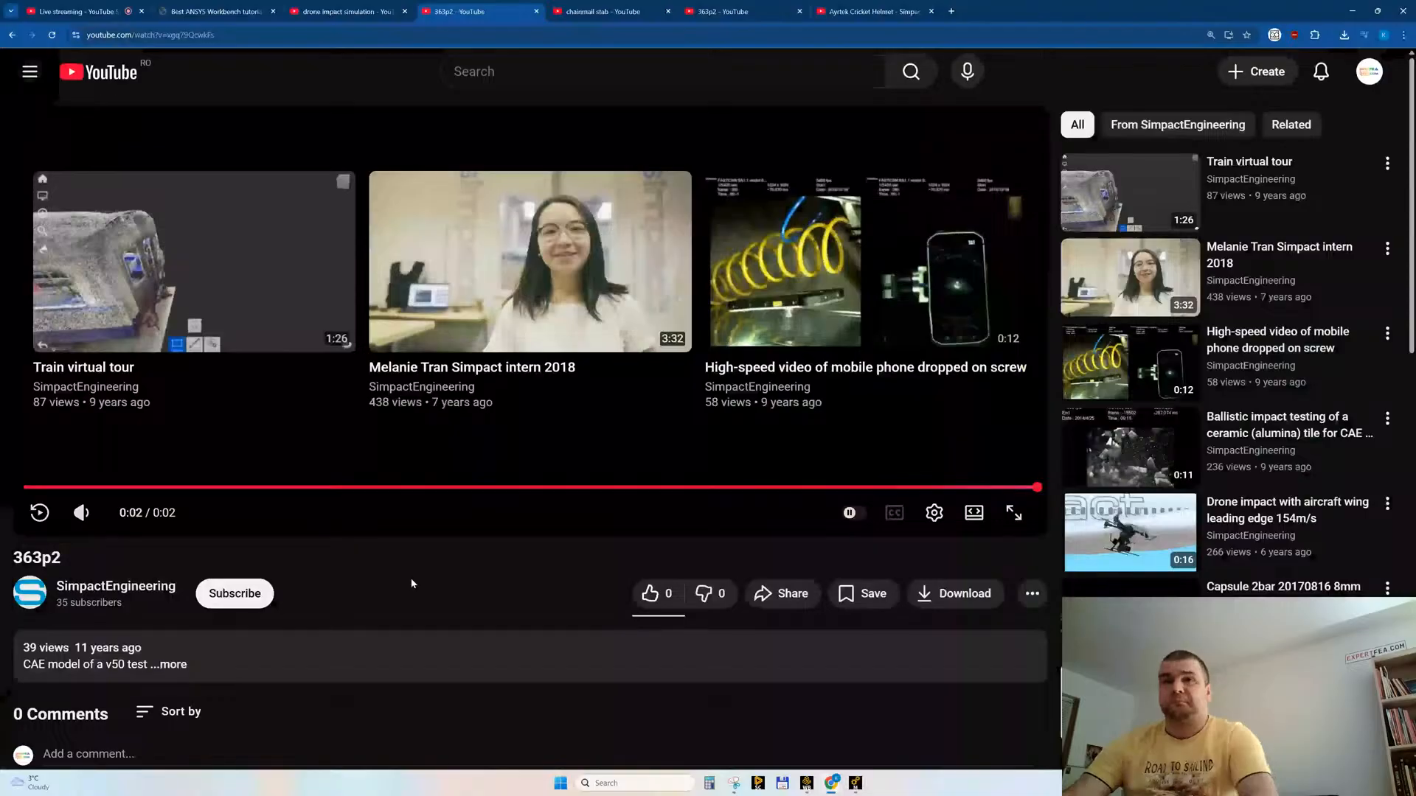
pyautogui.click(649, 595)
pyautogui.middleClick(487, 16)
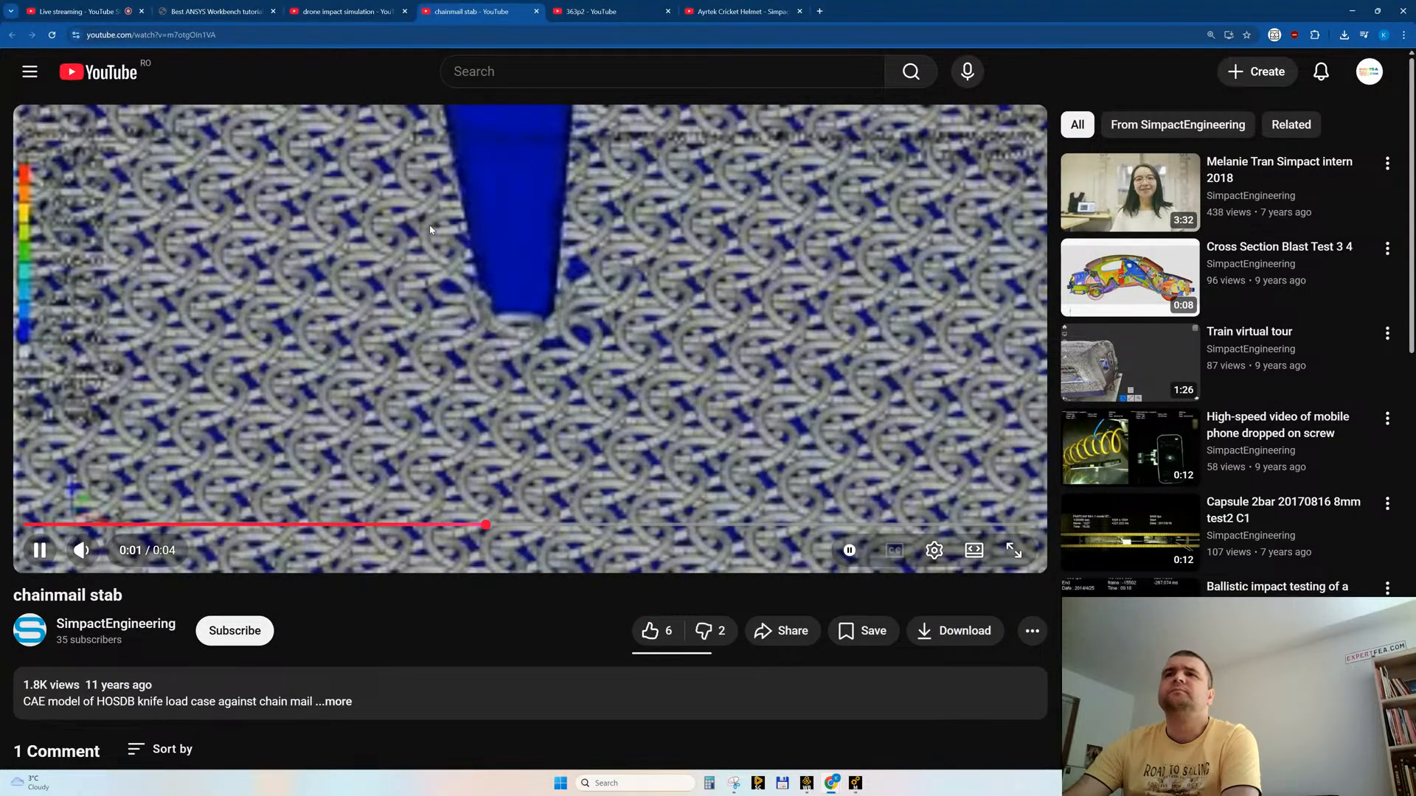
# Step: Check the playback quality options for "chainmail stab", replay the video and like it
pyautogui.click(934, 550)
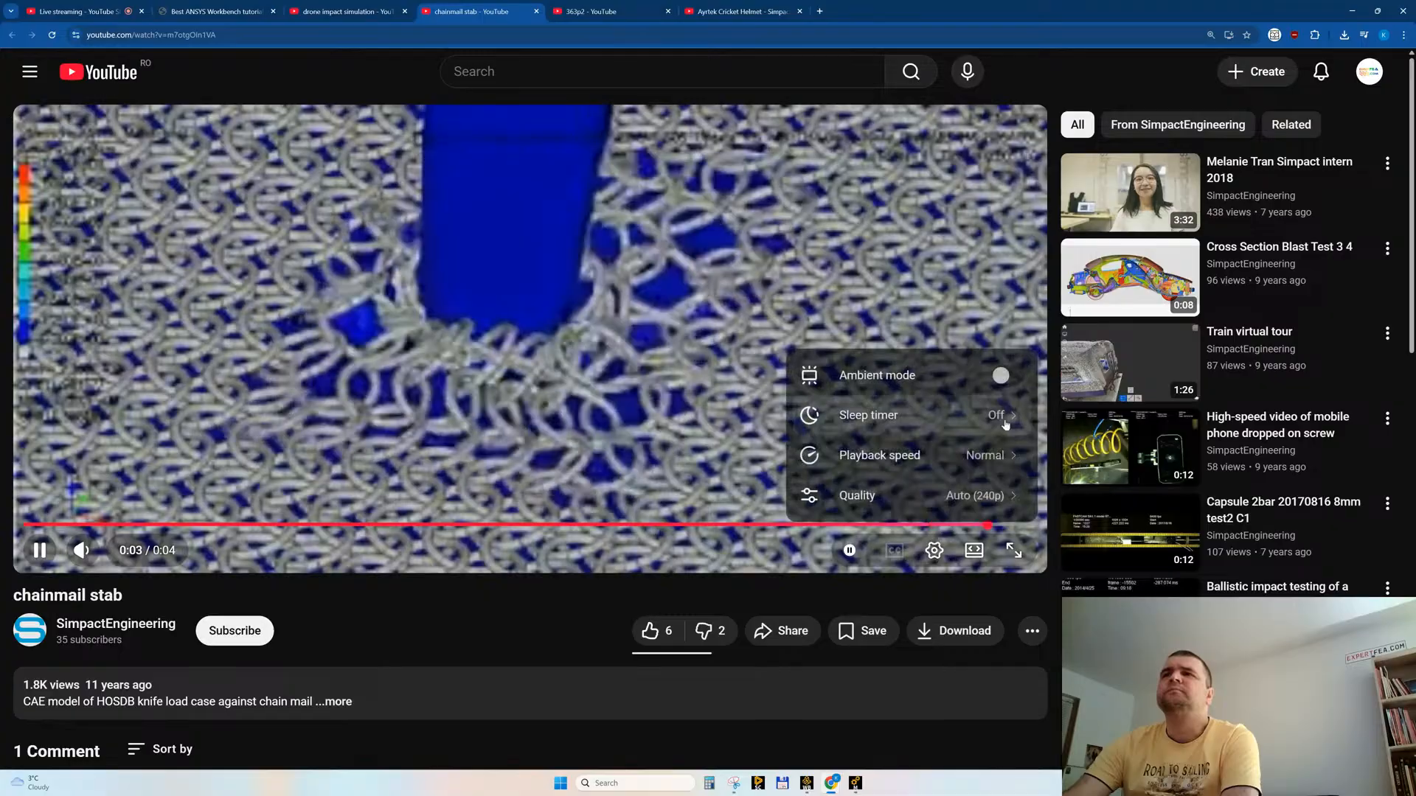
pyautogui.click(870, 494)
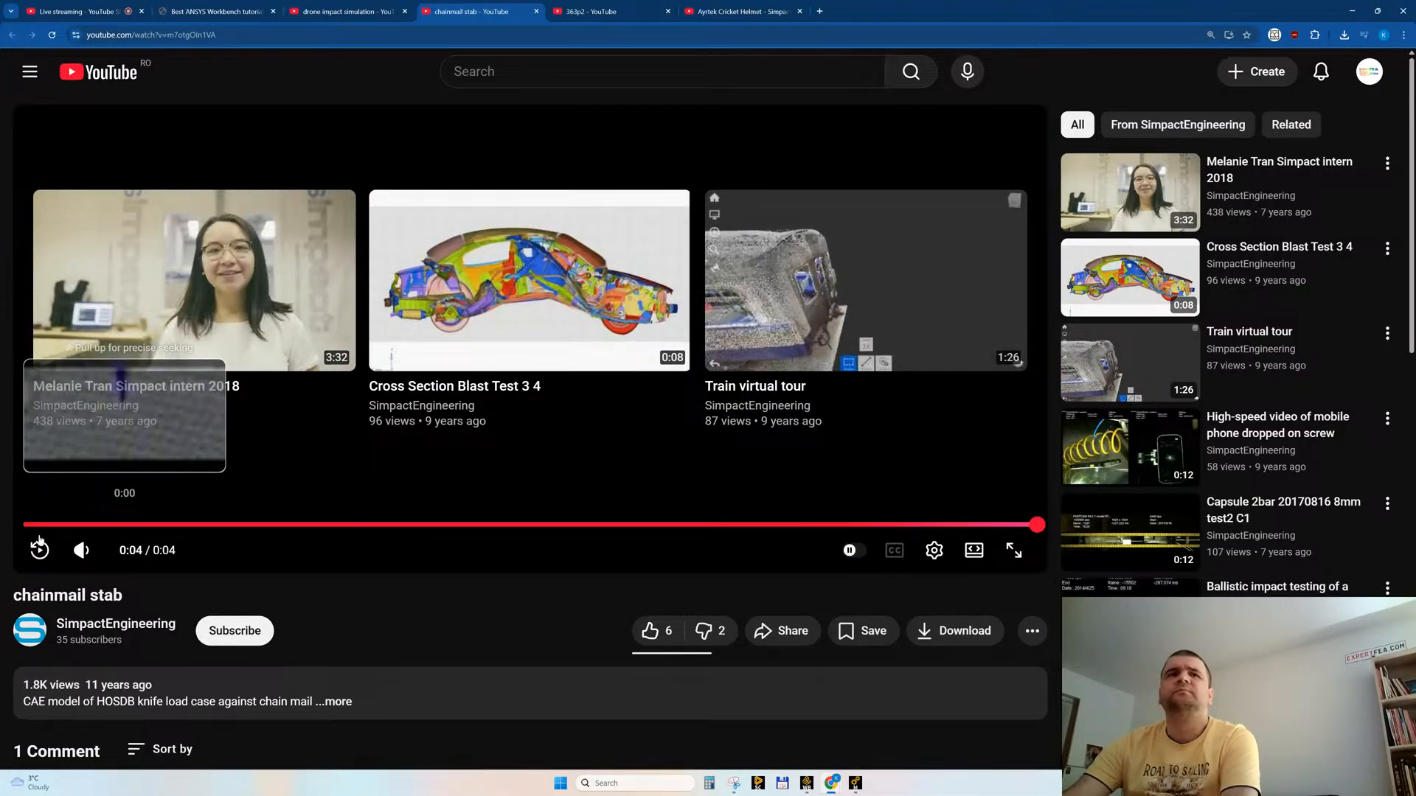
pyautogui.click(39, 550)
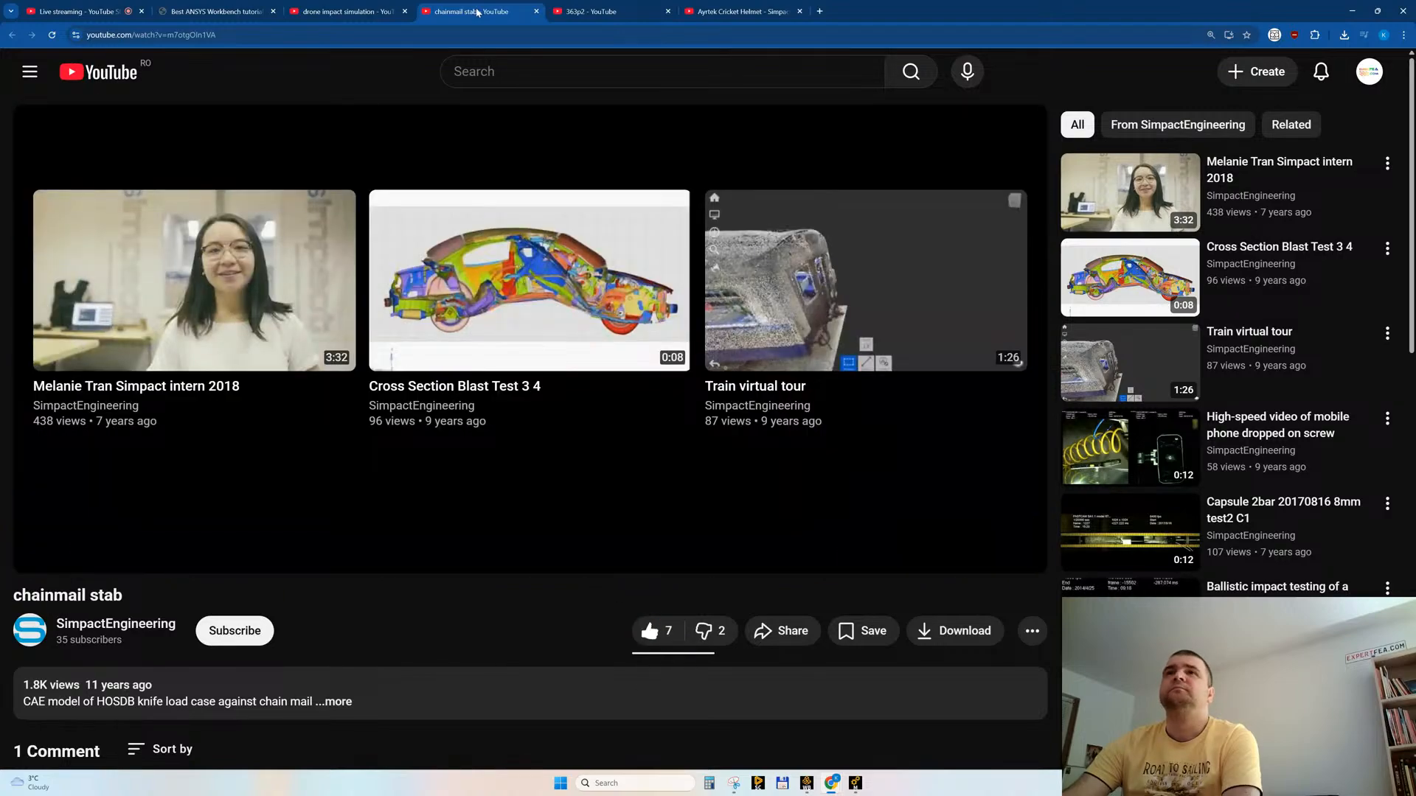
# Step: Open the suggested "Train virtual tour" video, skim through the train scan, check the description, like it and close its tab
pyautogui.click(808, 277)
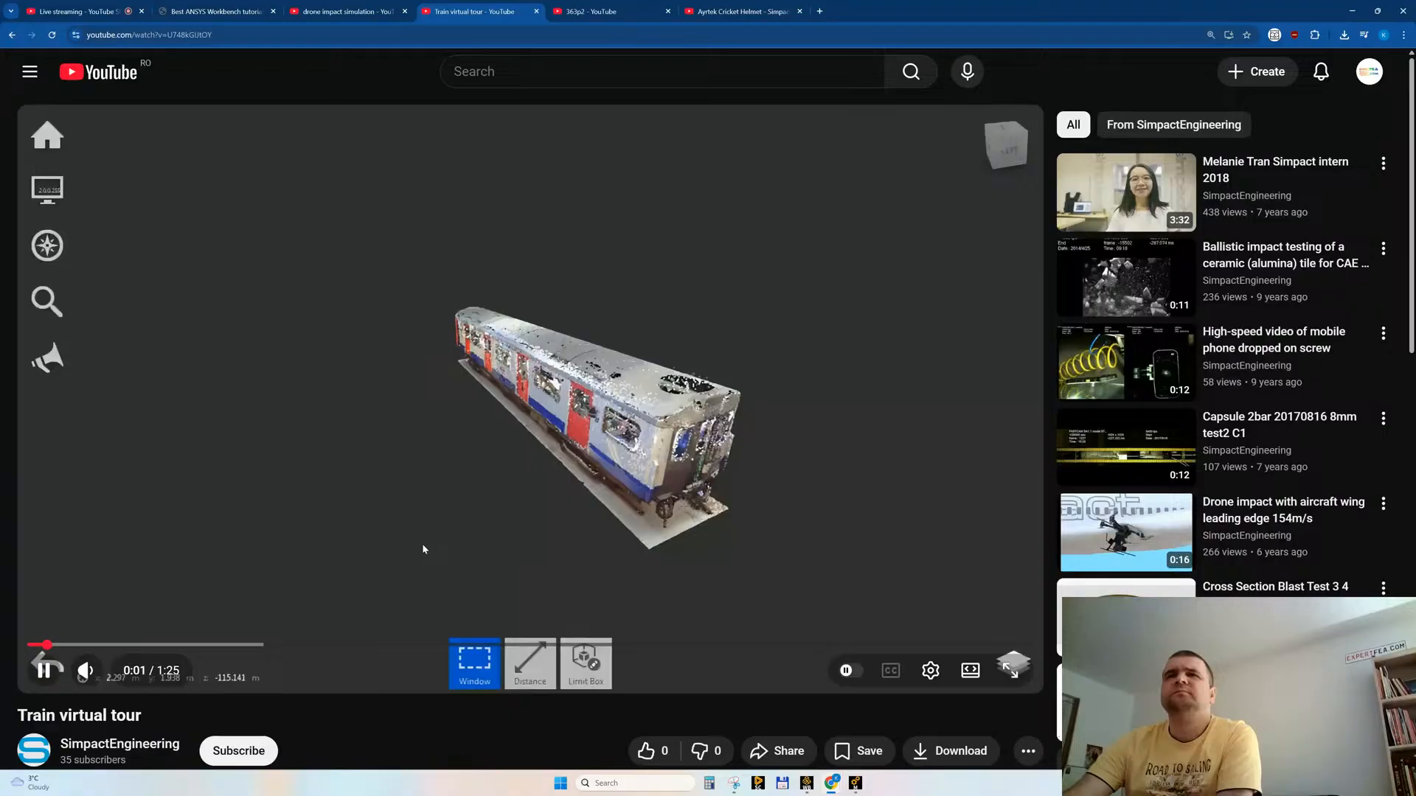
pyautogui.click(247, 645)
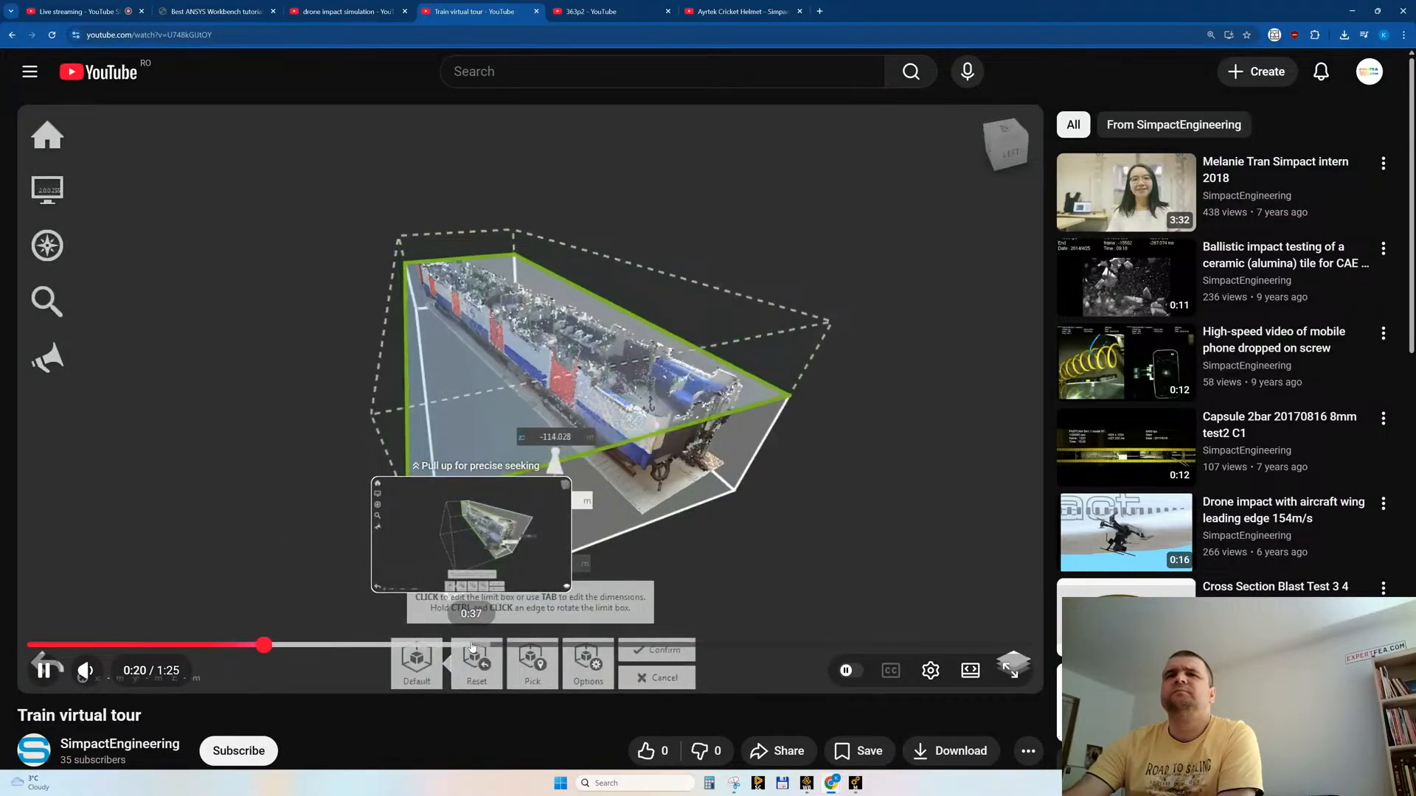
pyautogui.click(476, 646)
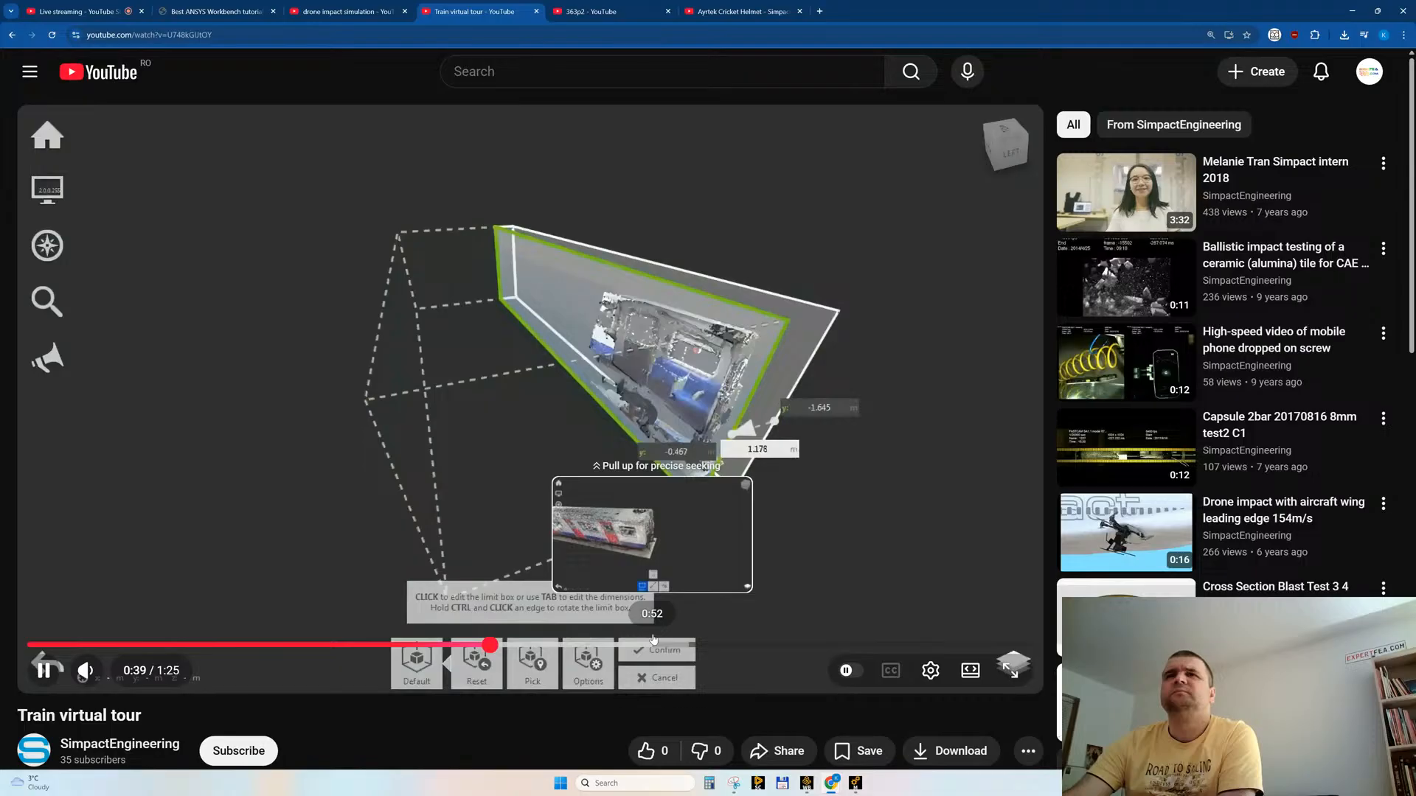
pyautogui.click(461, 645)
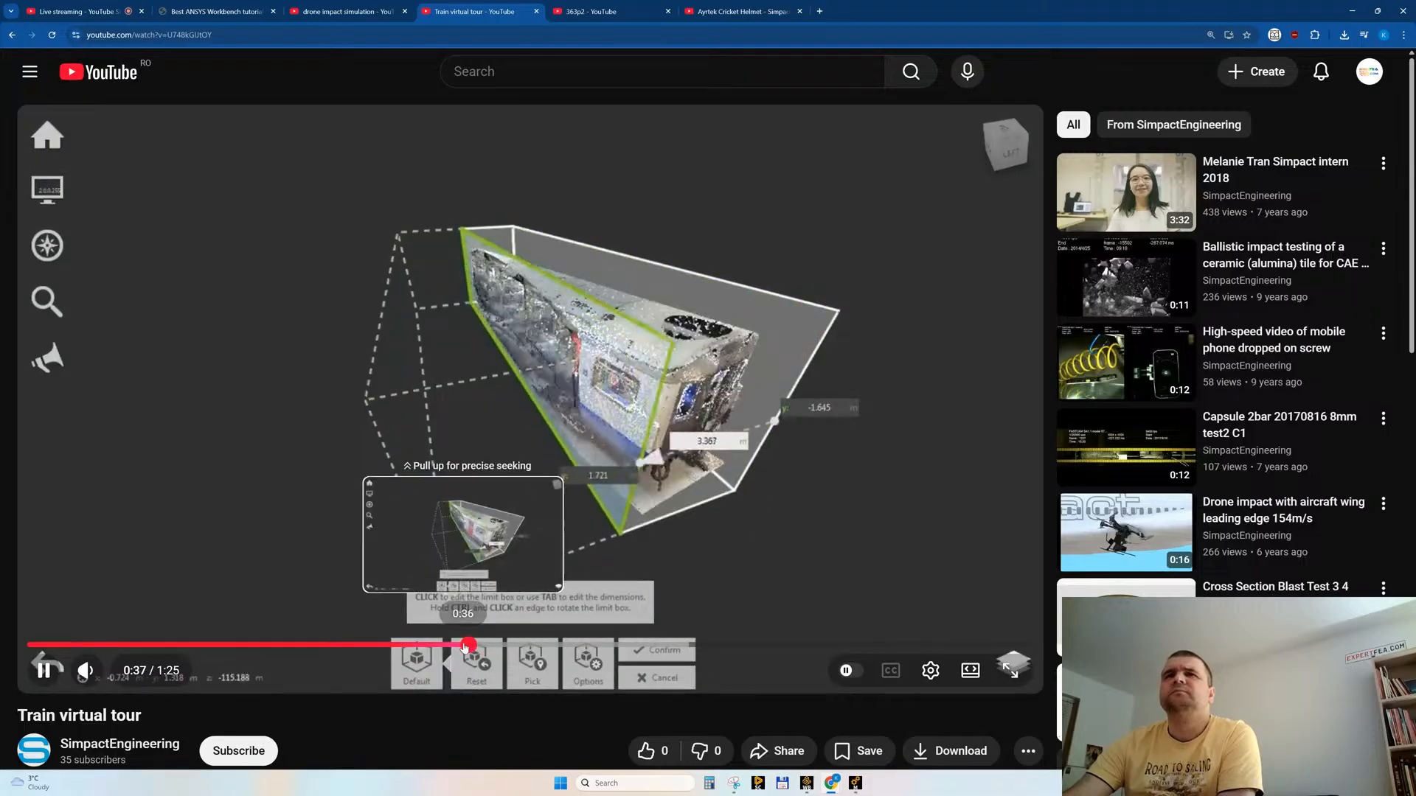
pyautogui.click(669, 646)
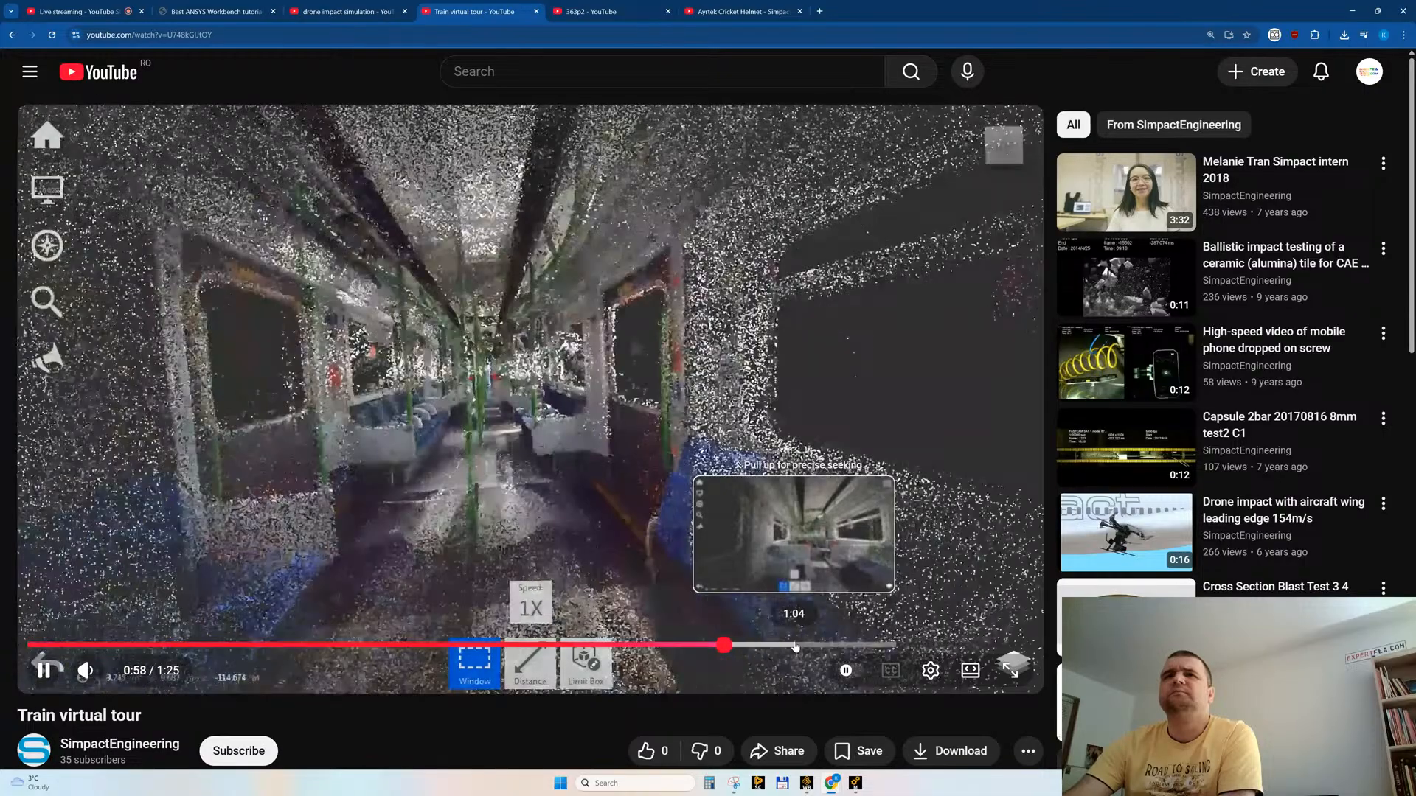
pyautogui.click(839, 645)
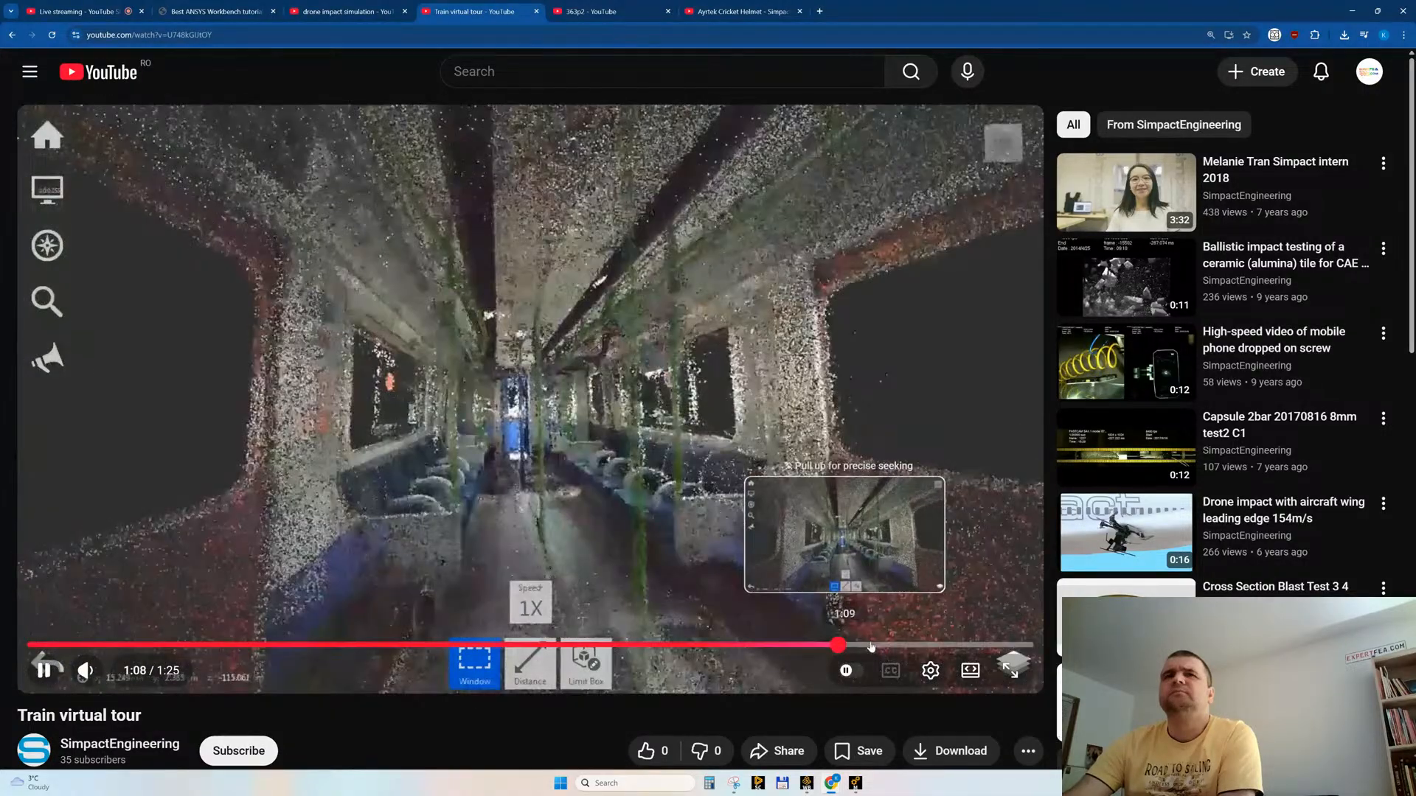
pyautogui.scroll(-4, 488, 465)
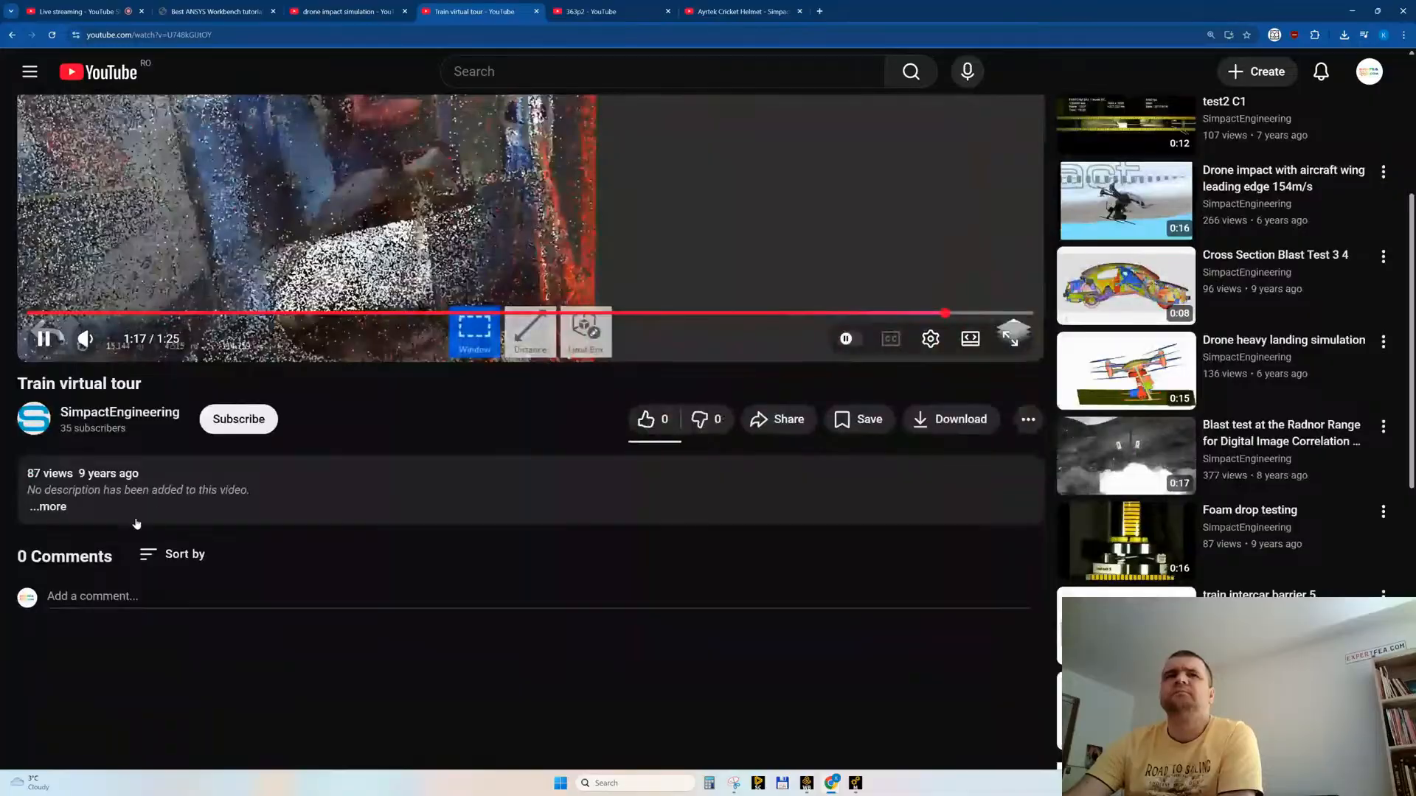
pyautogui.scroll(3, 674, 541)
pyautogui.click(647, 696)
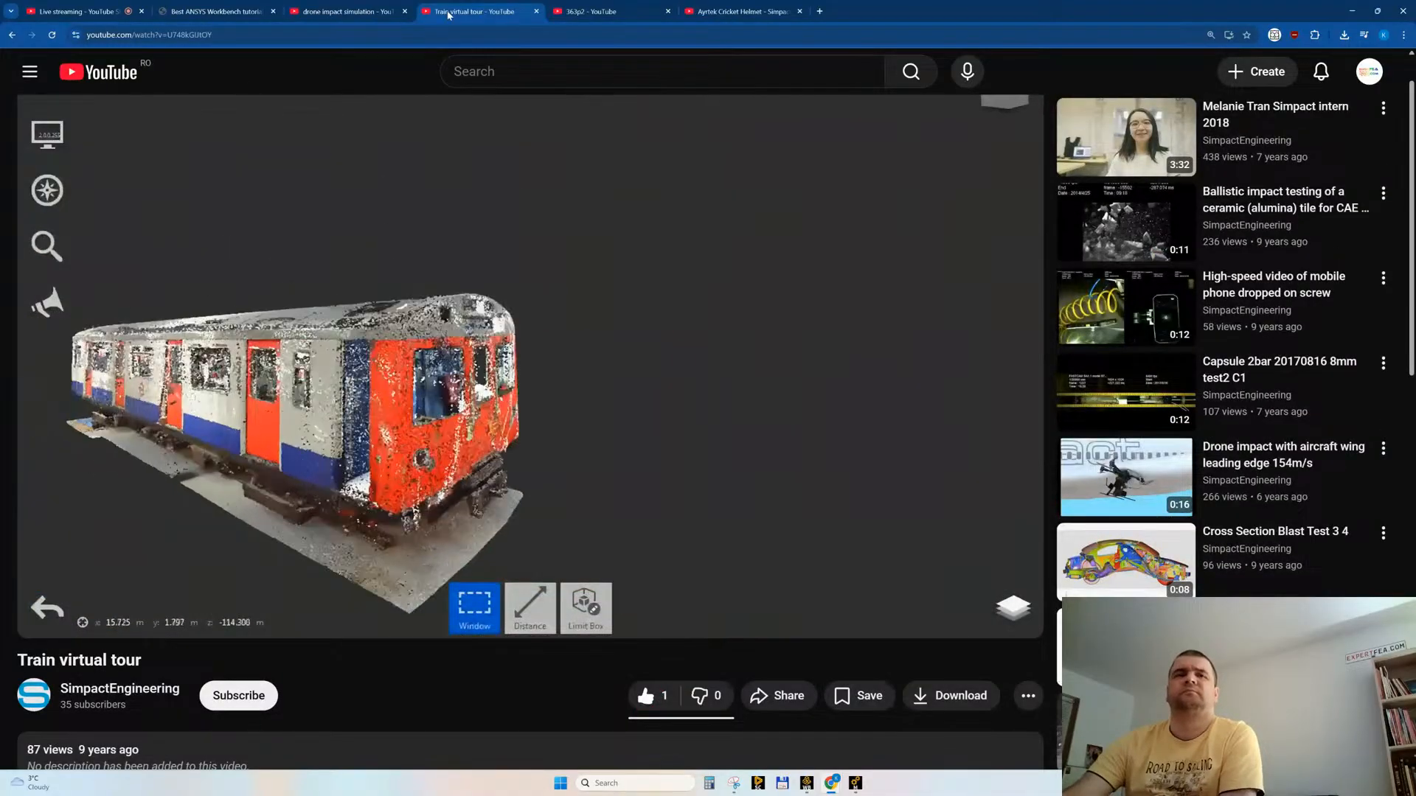
pyautogui.middleClick(448, 15)
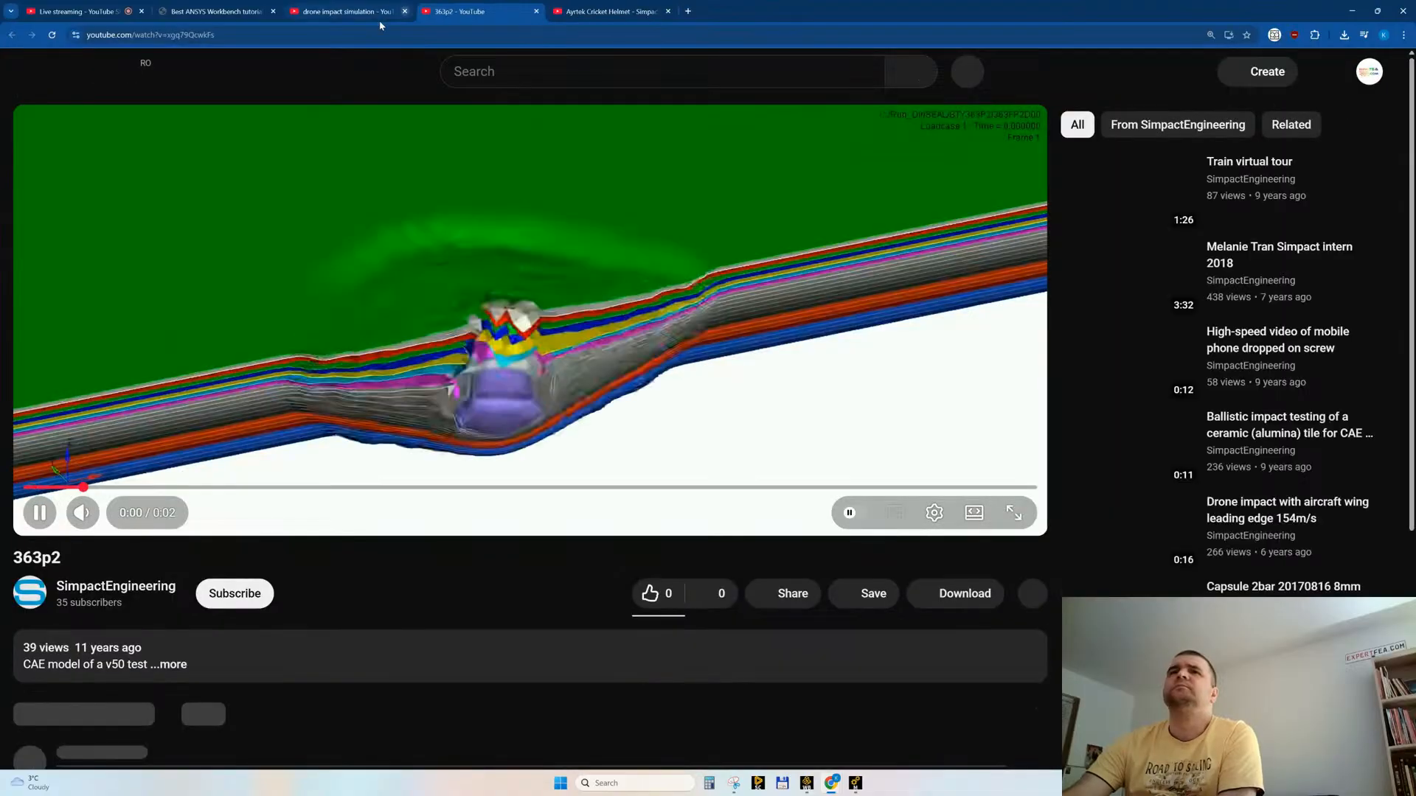
# Step: Close the "363p2" tab, skim "Ayrtek Cricket Helmet" in full screen, like the video and close its tab
pyautogui.middleClick(472, 15)
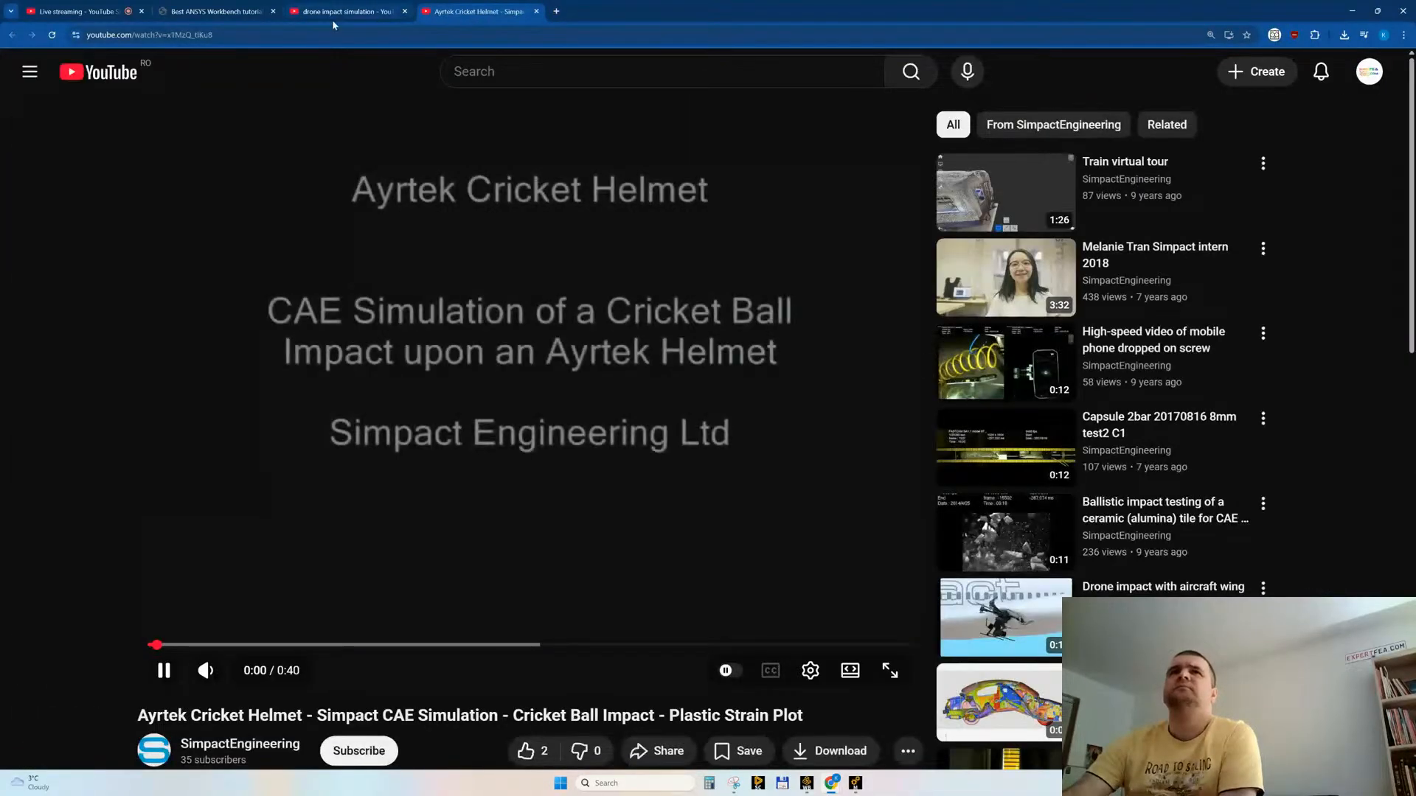
pyautogui.click(890, 670)
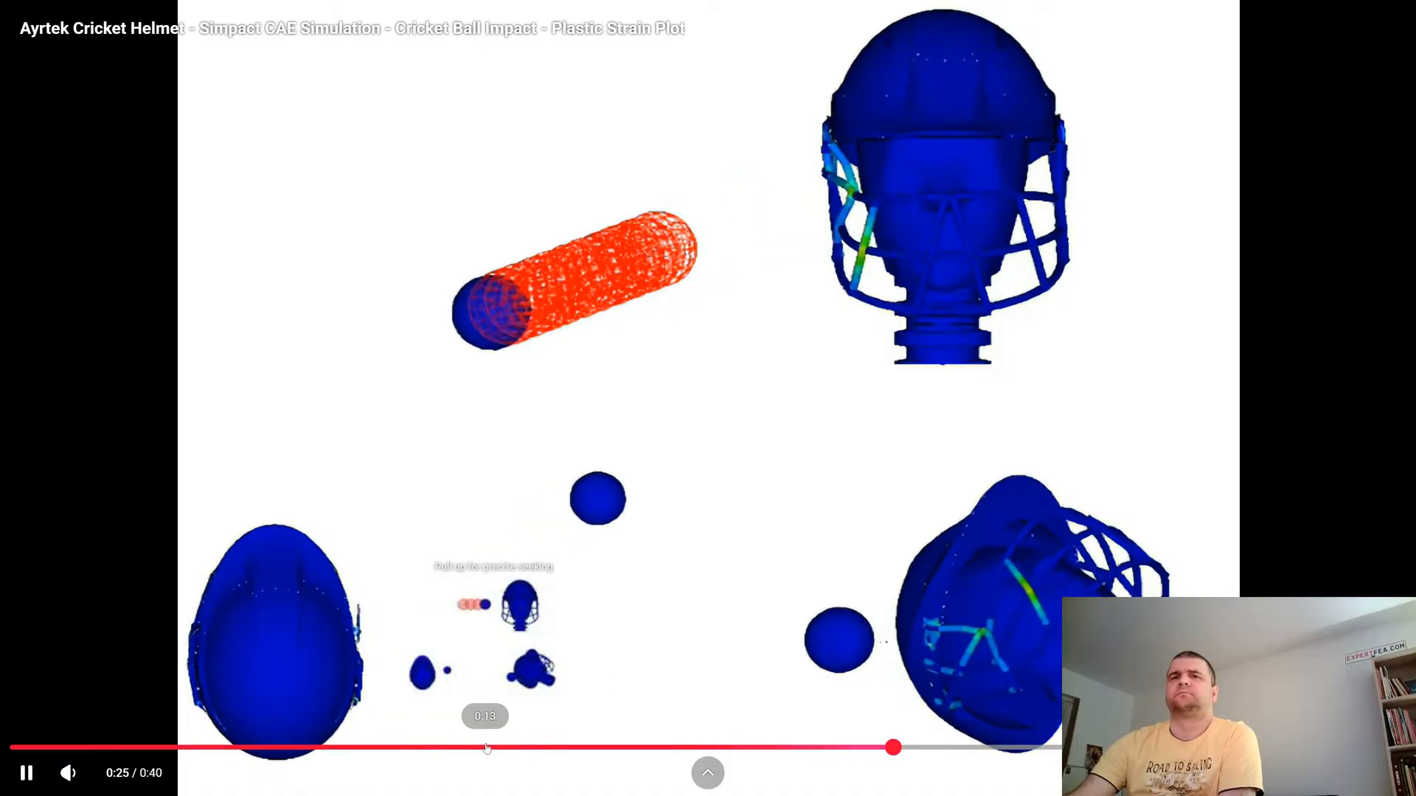
pyautogui.click(487, 748)
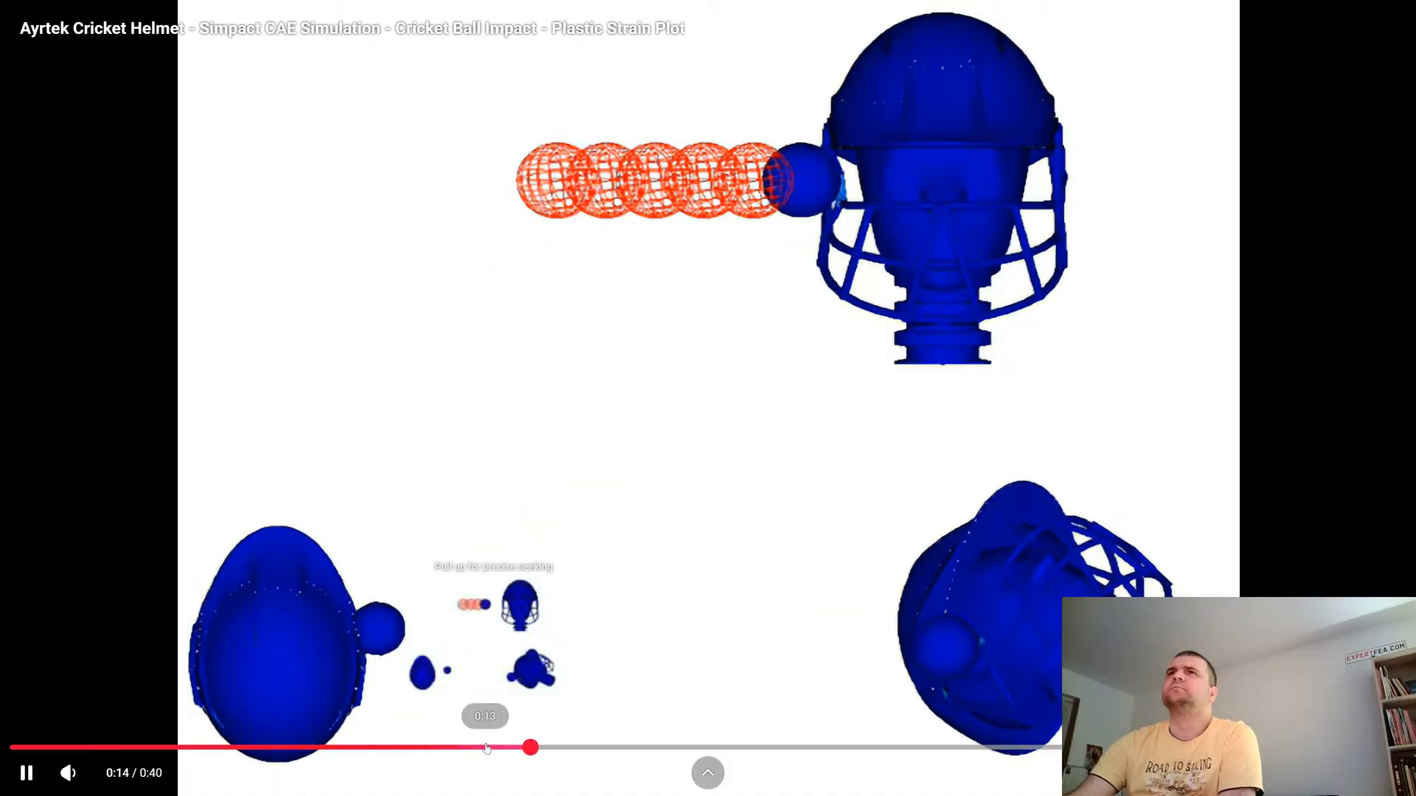
pyautogui.click(1228, 748)
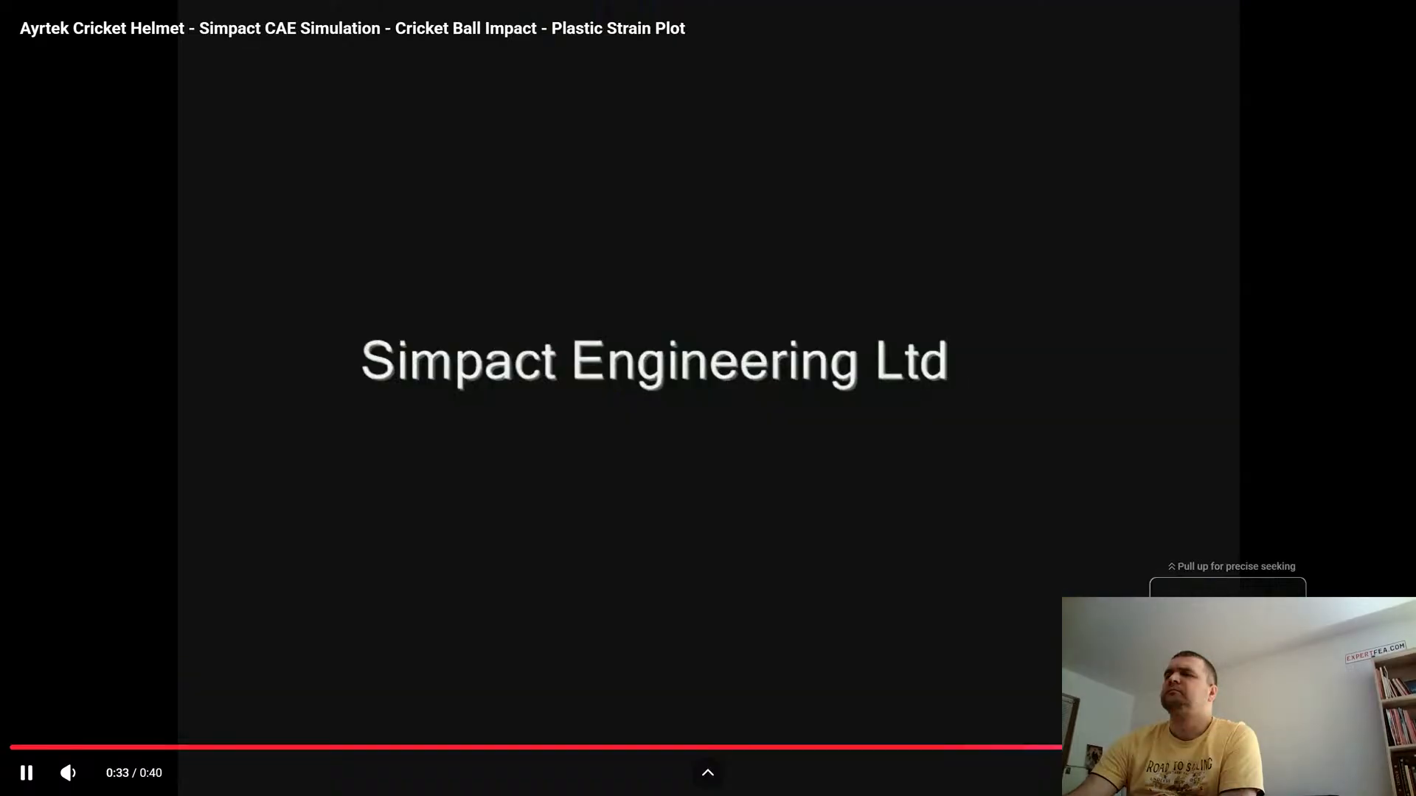
pyautogui.click(845, 748)
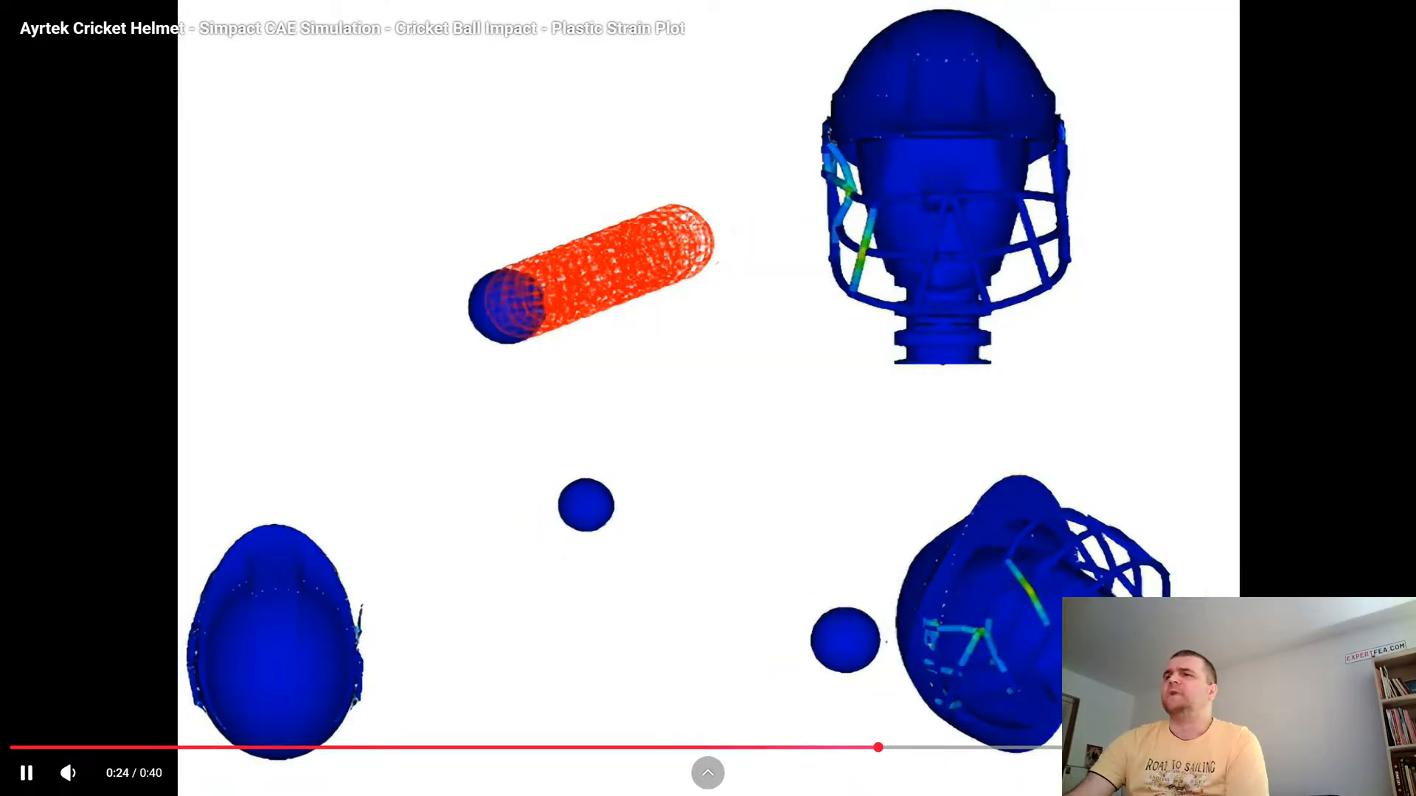
pyautogui.press('Escape')
pyautogui.click(525, 751)
pyautogui.middleClick(464, 12)
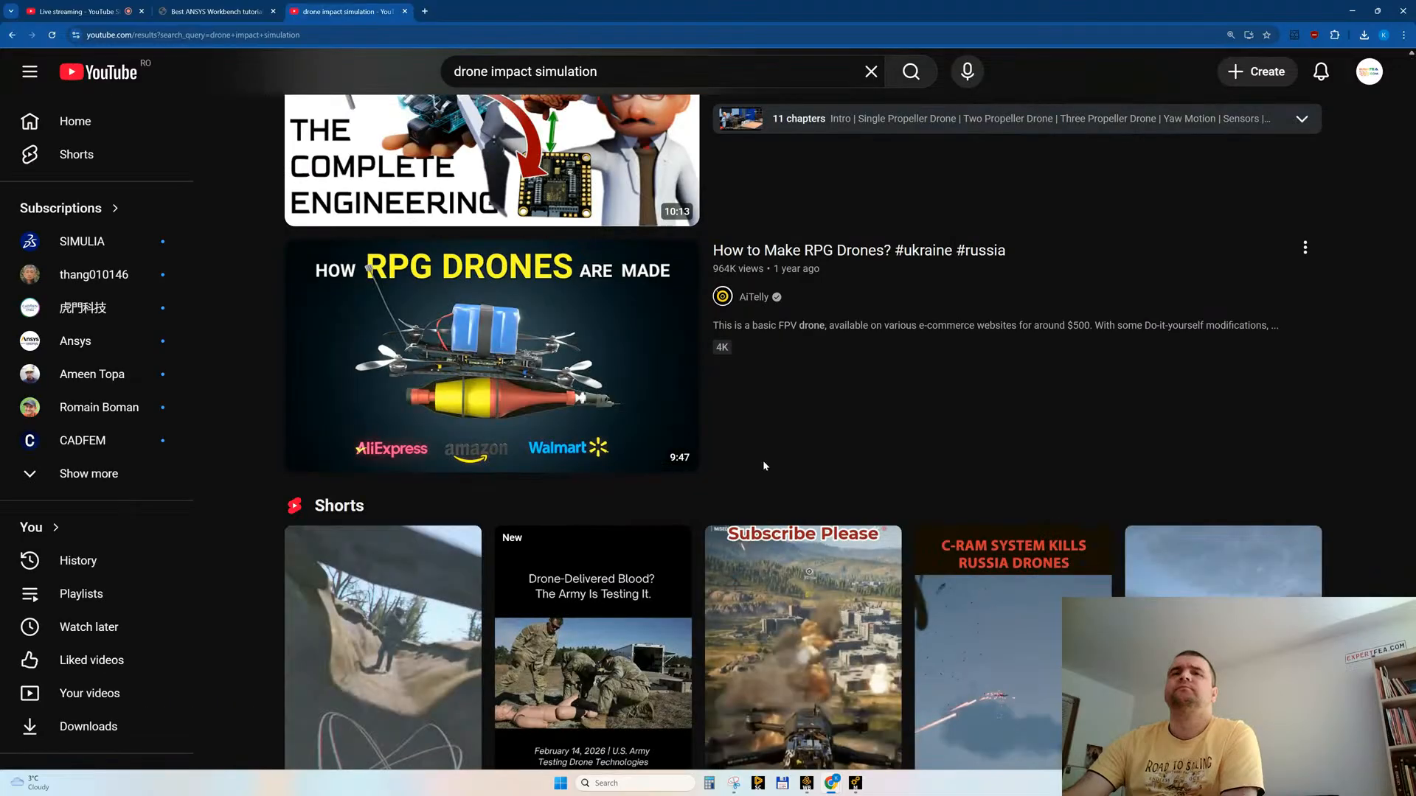
# Step: Look through the remaining "drone impact simulation" results and shorten the YouTube search to "drone simulation"
pyautogui.scroll(-13, 701, 369)
pyautogui.scroll(-5, 696, 387)
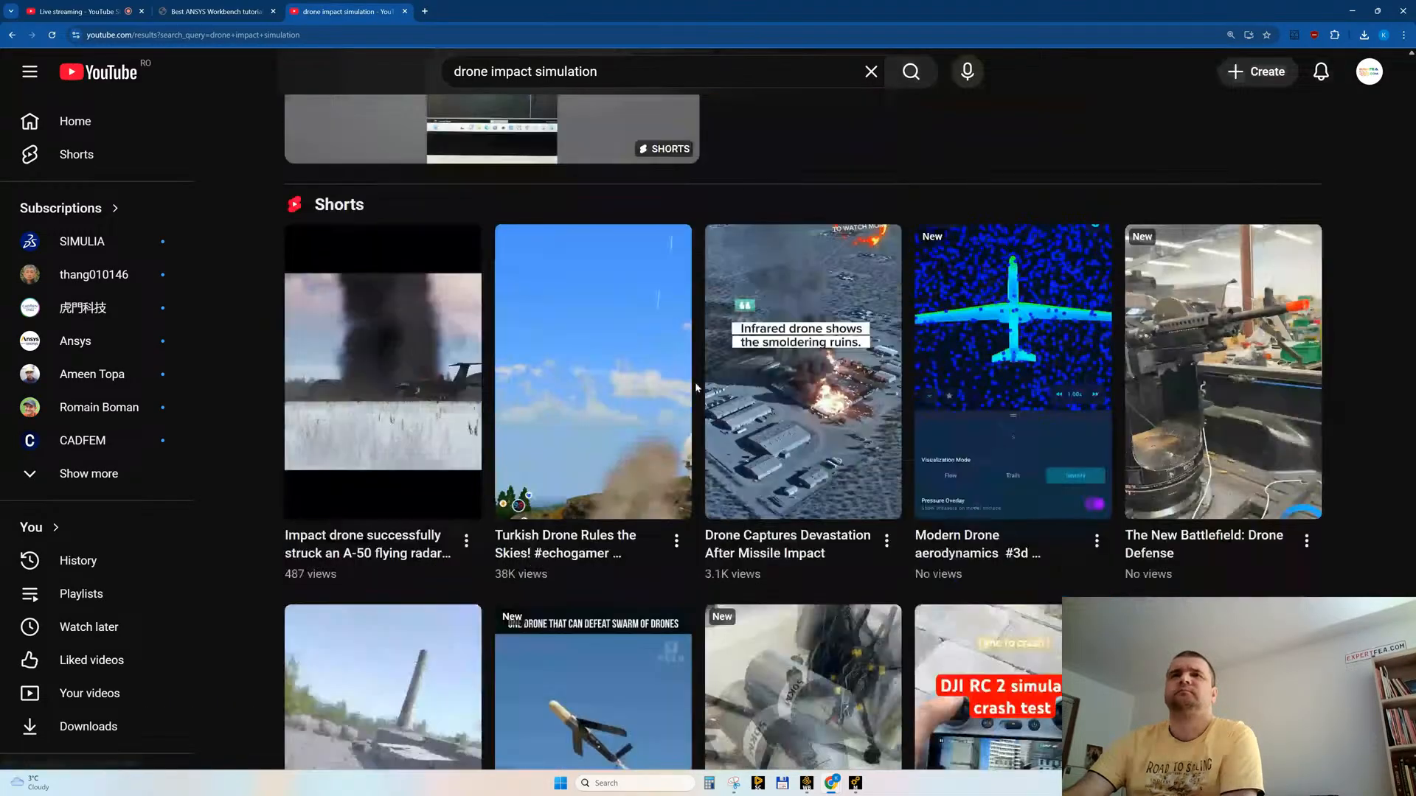
pyautogui.scroll(-15, 697, 360)
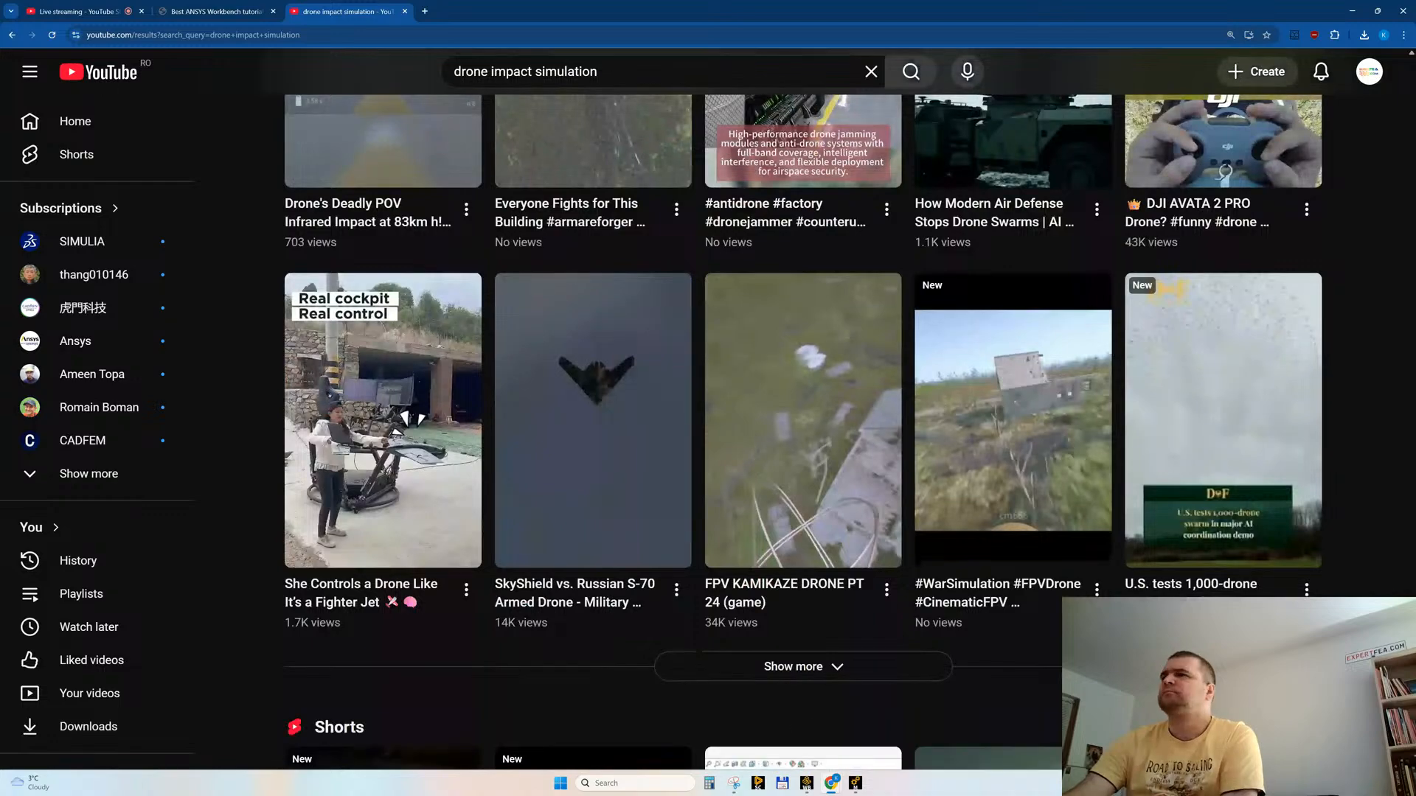
pyautogui.scroll(20, 697, 360)
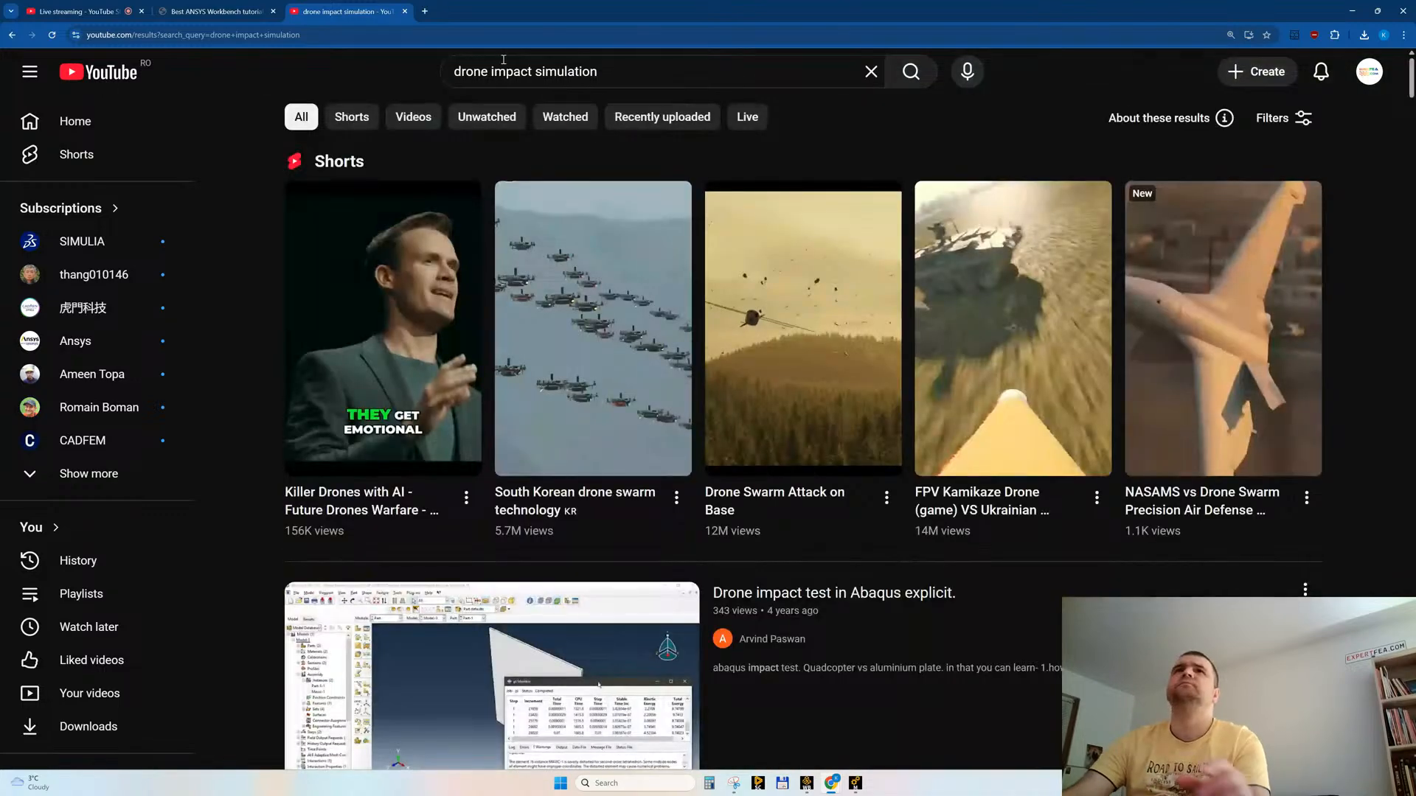
pyautogui.moveTo(492, 70); pyautogui.dragTo(533, 74)
pyautogui.press('BackSpace')
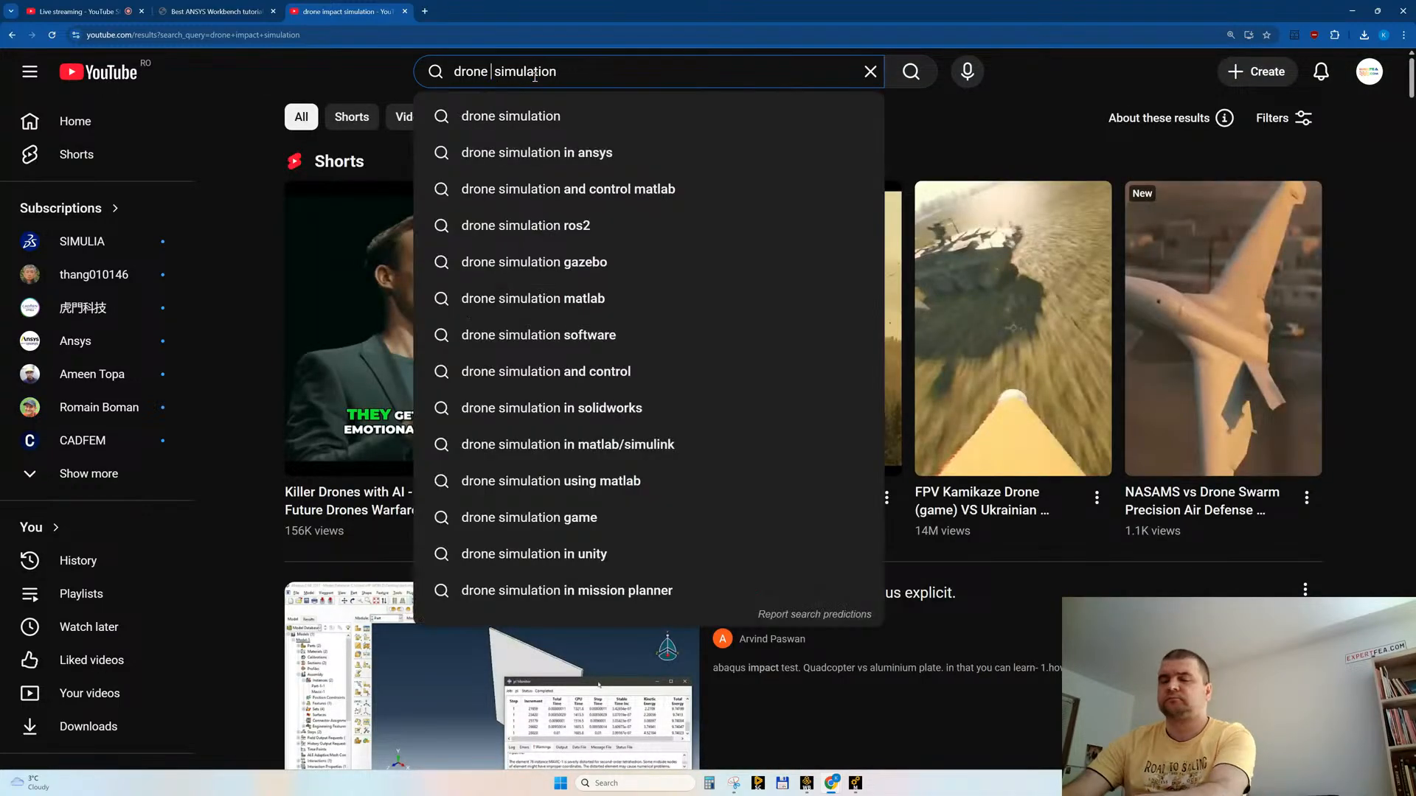
pyautogui.press('Return')
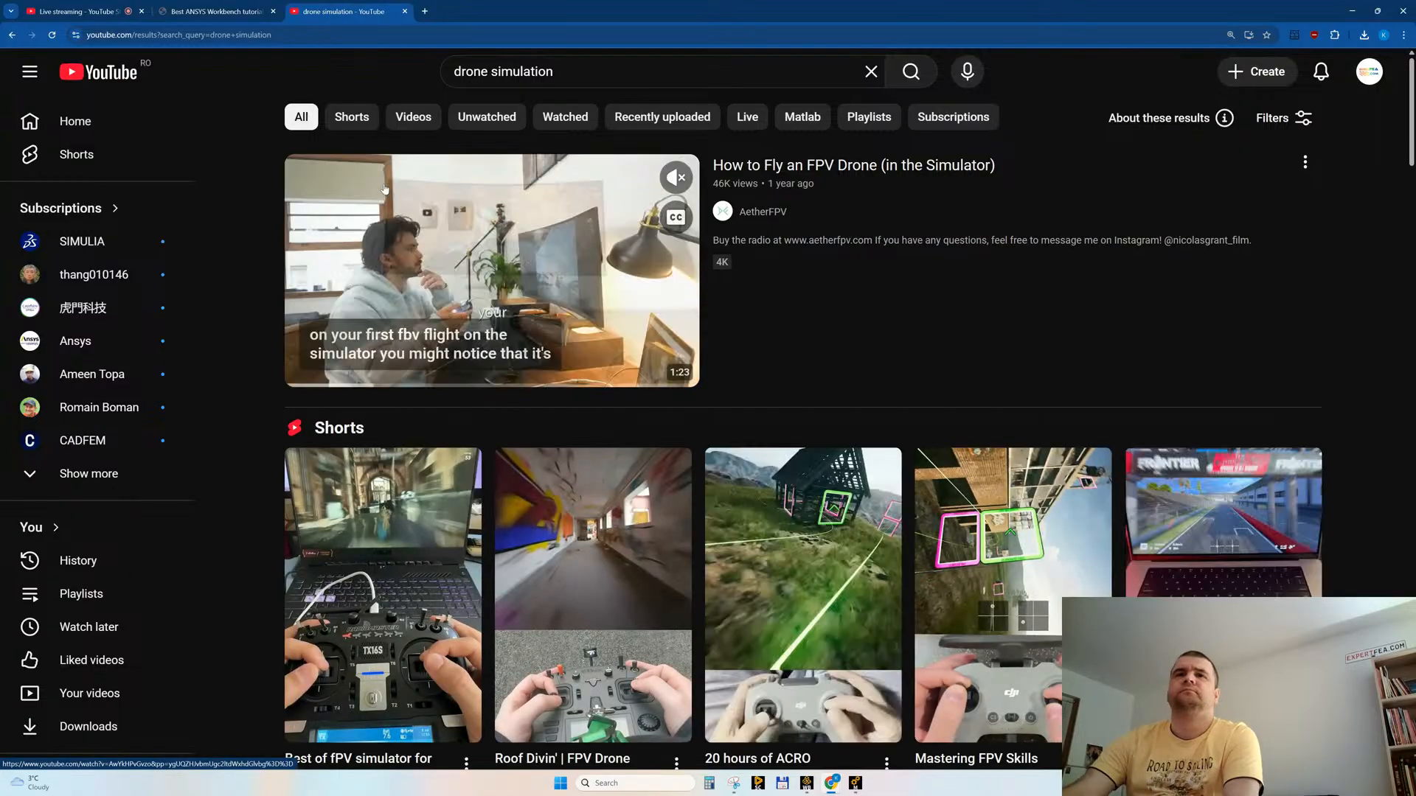
# Step: Browse the "drone simulation" results for structural or impact simulation videos
pyautogui.scroll(-4, 578, 458)
pyautogui.scroll(-8, 578, 458)
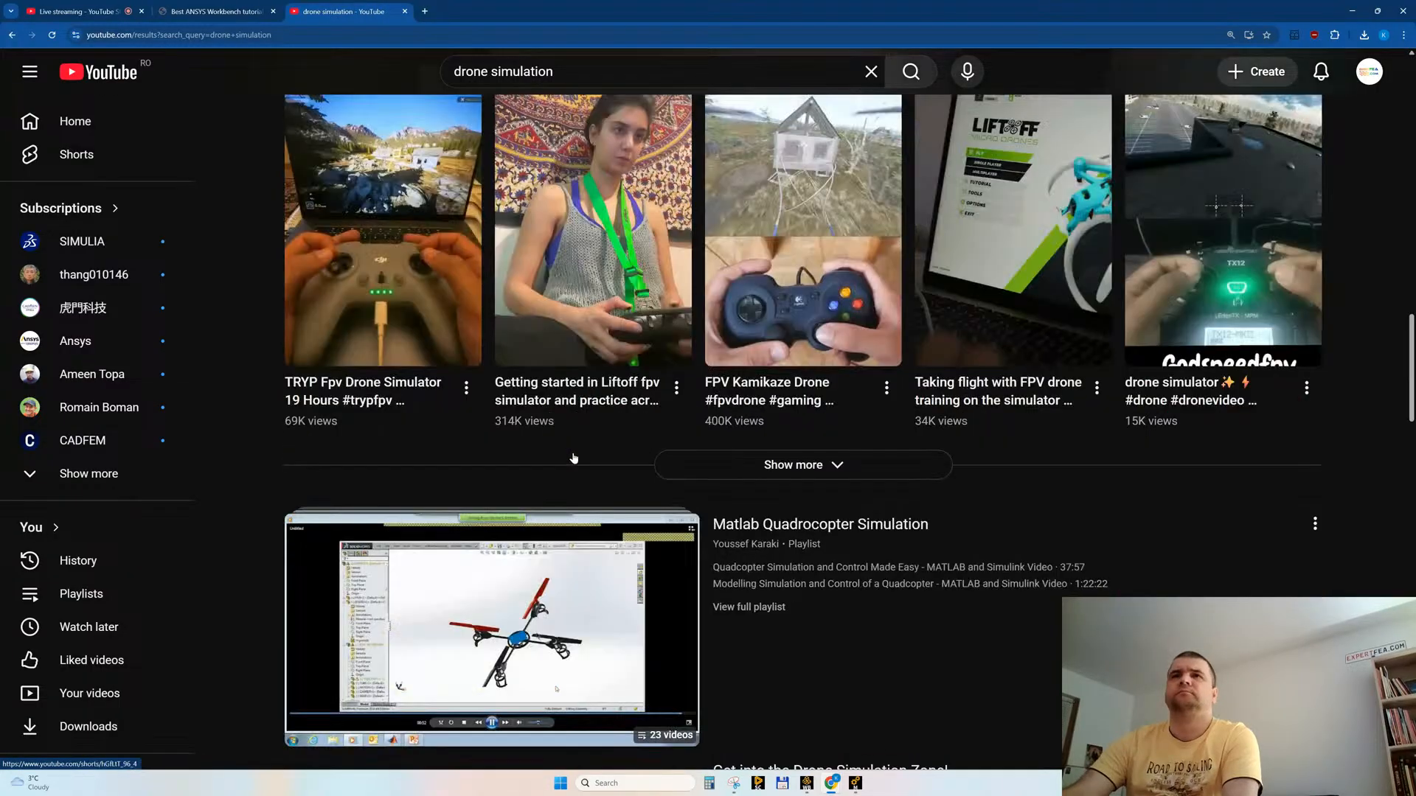
pyautogui.scroll(-6, 573, 458)
pyautogui.scroll(-13, 1025, 514)
pyautogui.scroll(-11, 1025, 514)
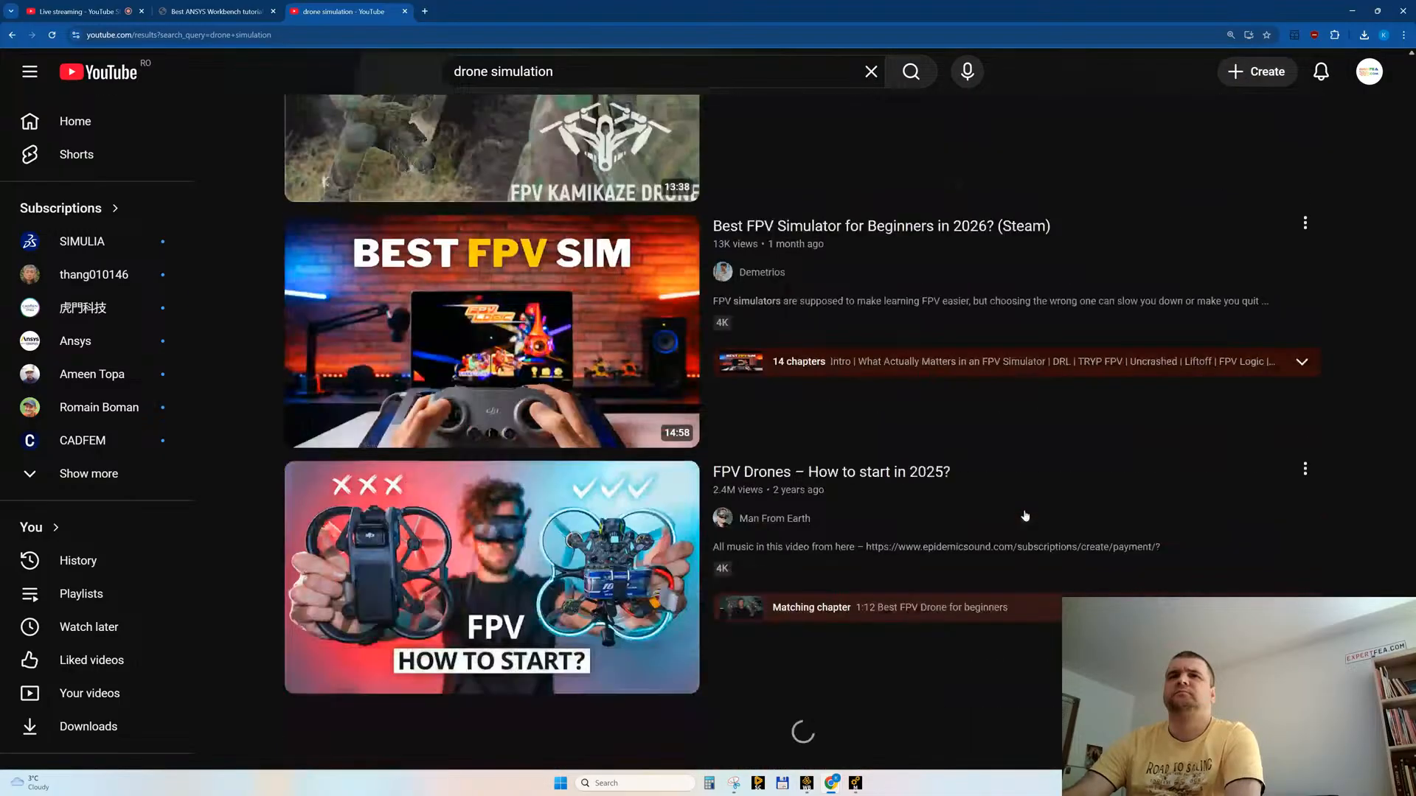
pyautogui.scroll(-20, 1026, 515)
pyautogui.scroll(-11, 996, 488)
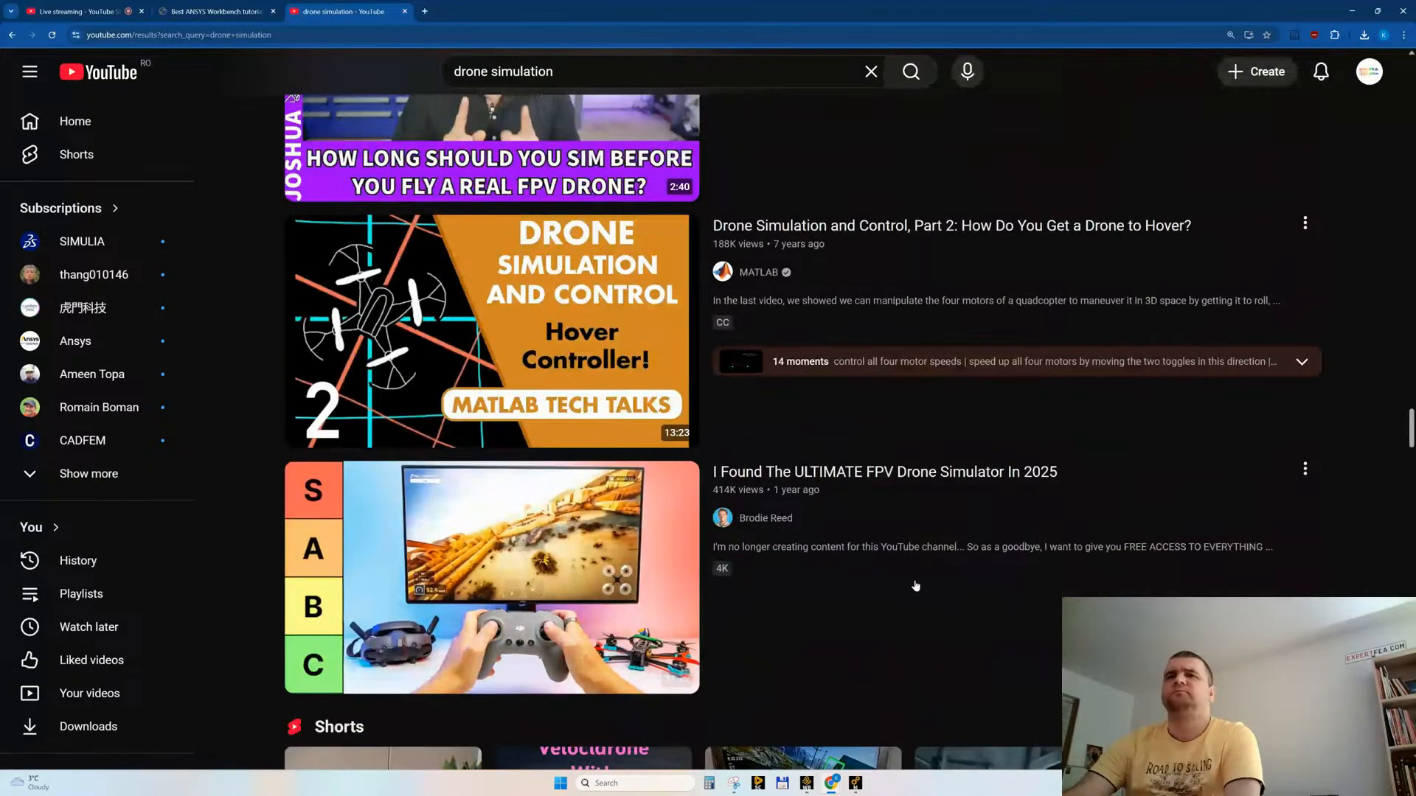
pyautogui.scroll(-3, 879, 568)
# Step: Switch to Ansys Mechanical, inspect the drone nose and seated figure in the tracked Total Deformation plot, and hide the element edges
pyautogui.click(855, 783)
pyautogui.click(832, 783)
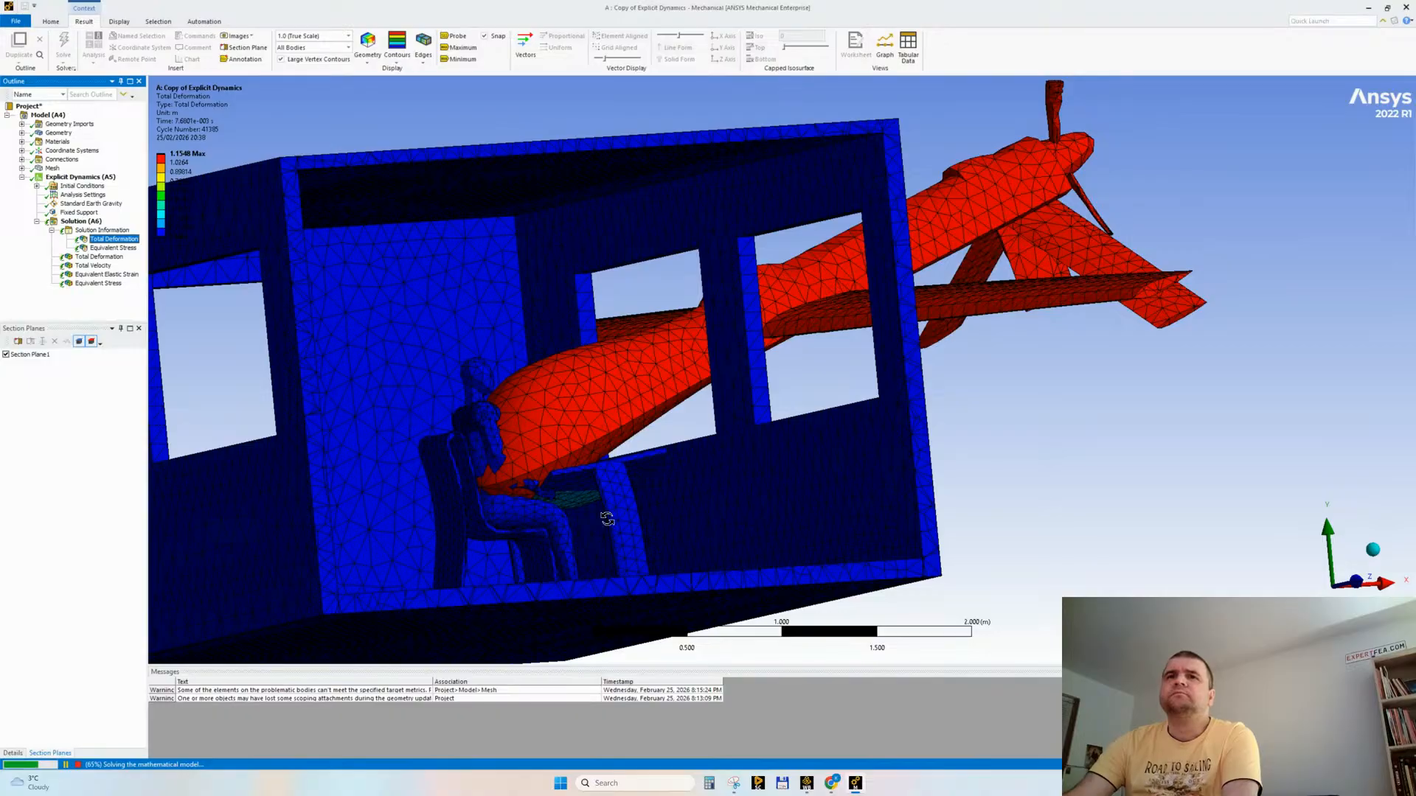
pyautogui.moveTo(571, 514); pyautogui.dragTo(510, 525, button='middle')
pyautogui.scroll(2, 492, 440)
pyautogui.moveTo(468, 476); pyautogui.dragTo(430, 446, button='middle')
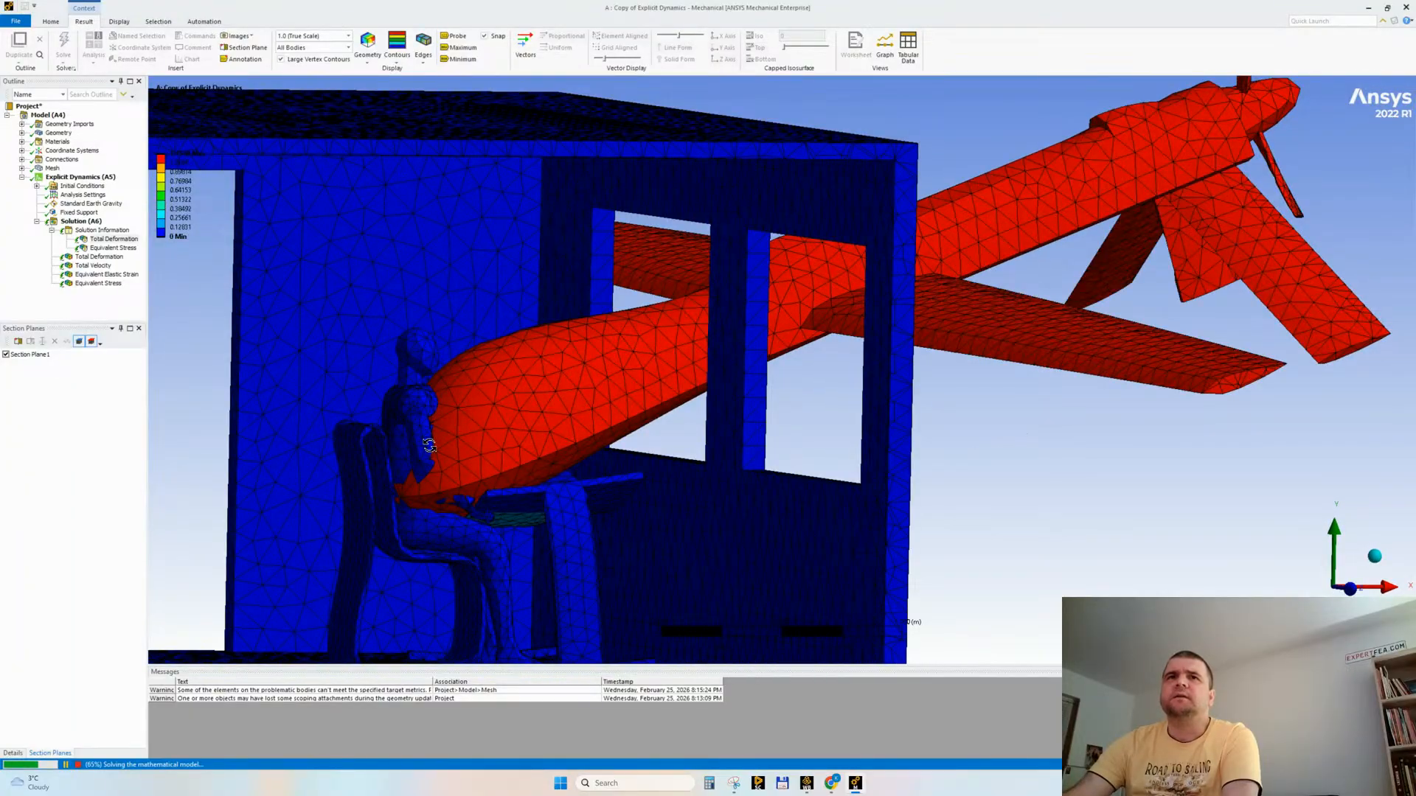
pyautogui.click(423, 55)
pyautogui.click(446, 72)
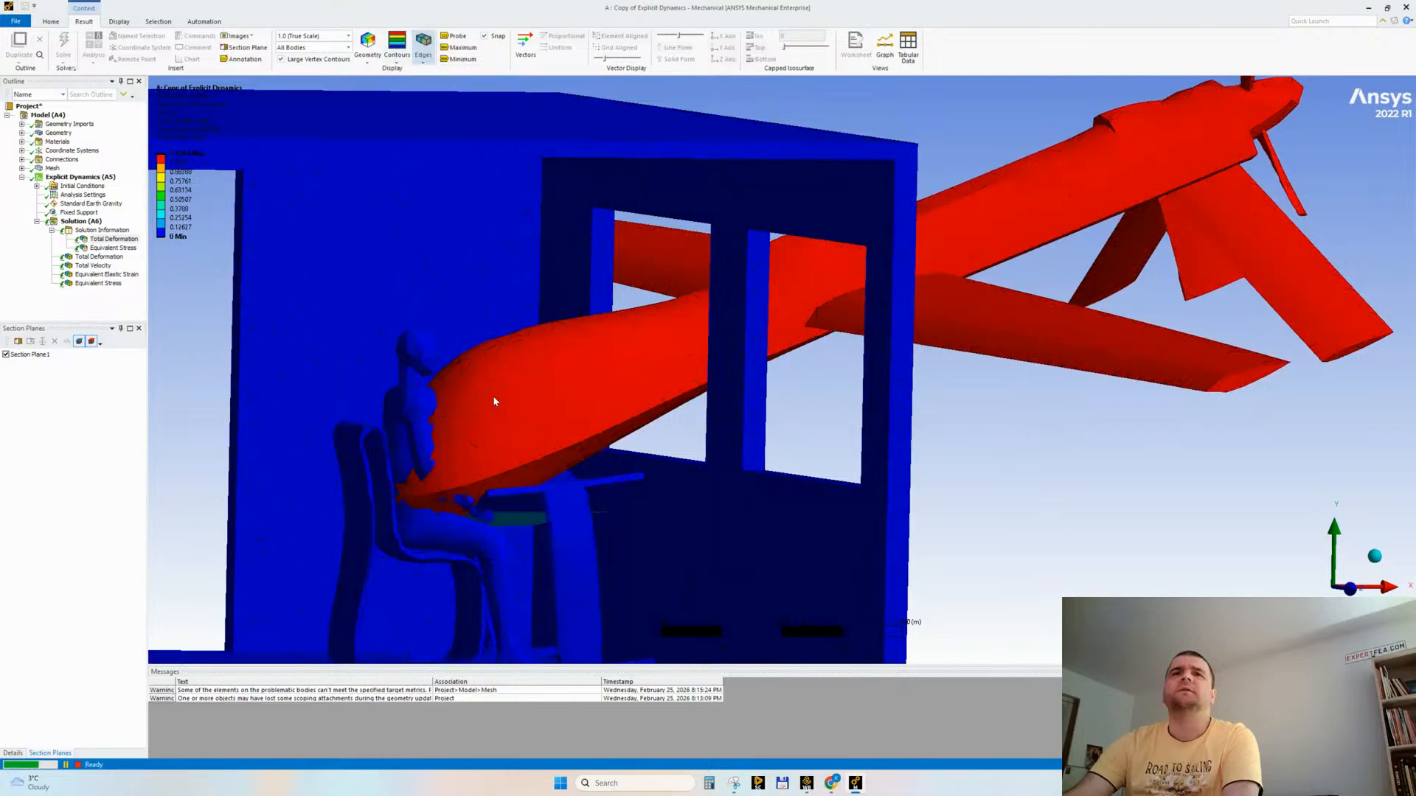
pyautogui.moveTo(476, 539); pyautogui.dragTo(410, 520, button='middle')
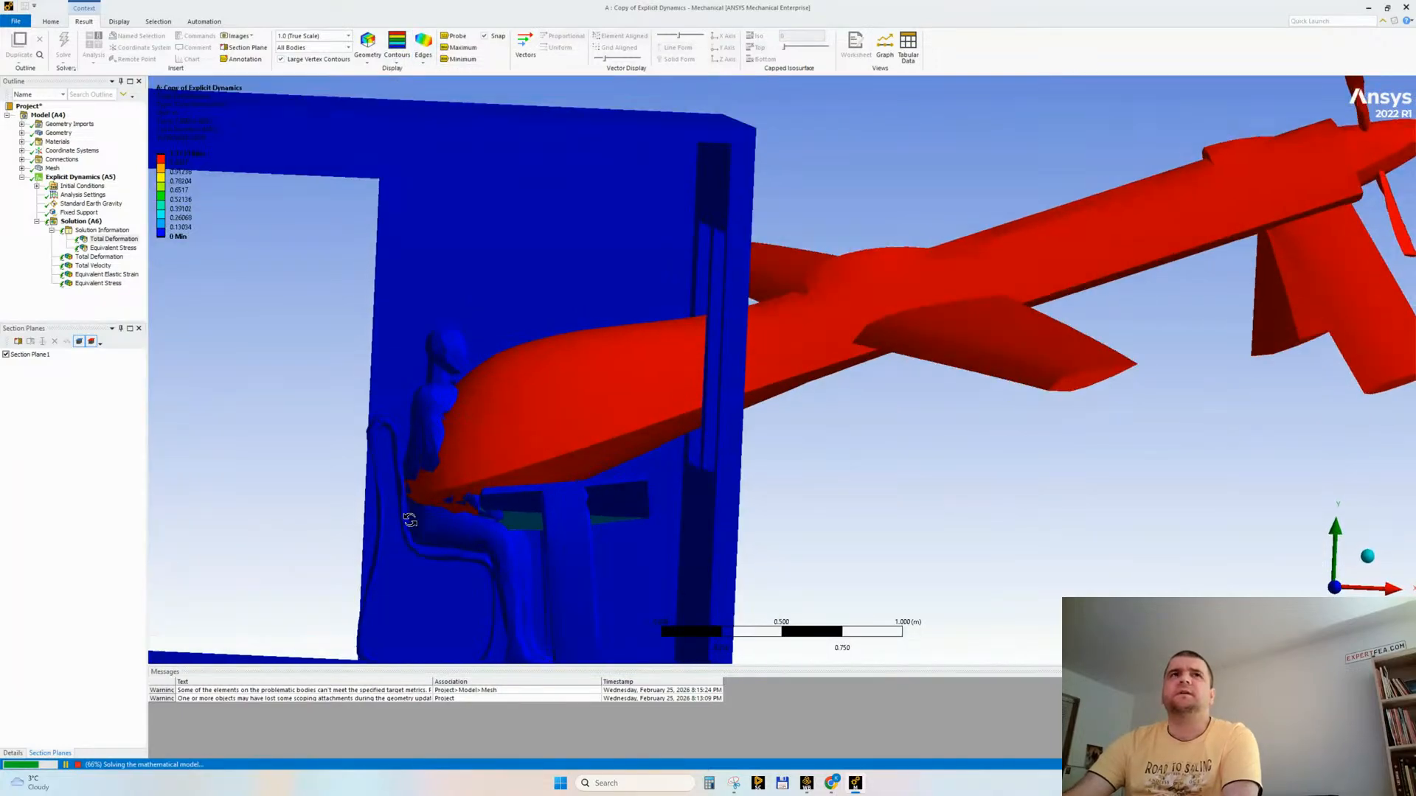
# Step: Examine the tracked Equivalent Stress plot around the chair and table, and check the solver output for progress
pyautogui.click(109, 250)
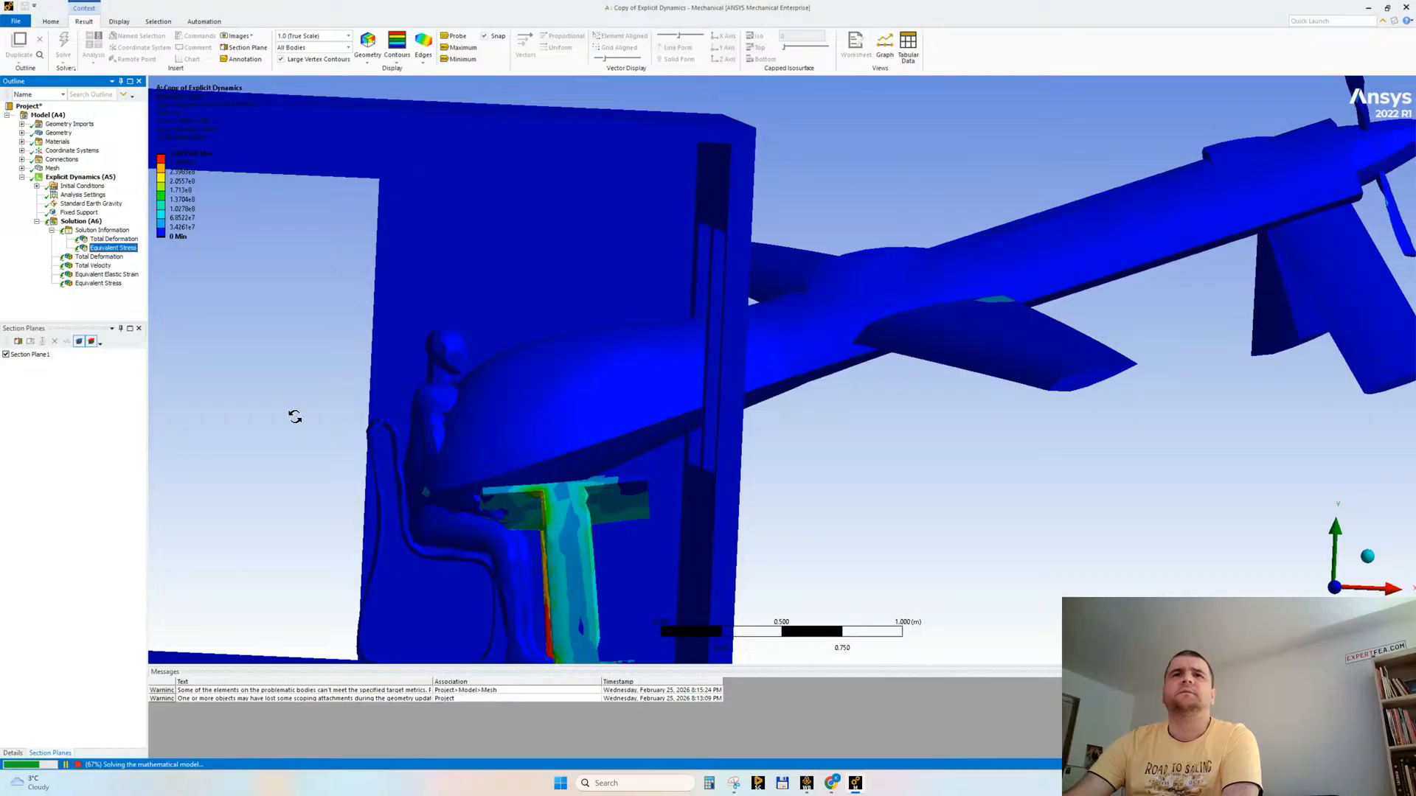
pyautogui.moveTo(295, 417)
pyautogui.mouseDown()
pyautogui.moveTo(259, 414)
pyautogui.moveTo(325, 414)
pyautogui.moveTo(327, 428)
pyautogui.moveTo(313, 417)
pyautogui.mouseUp()
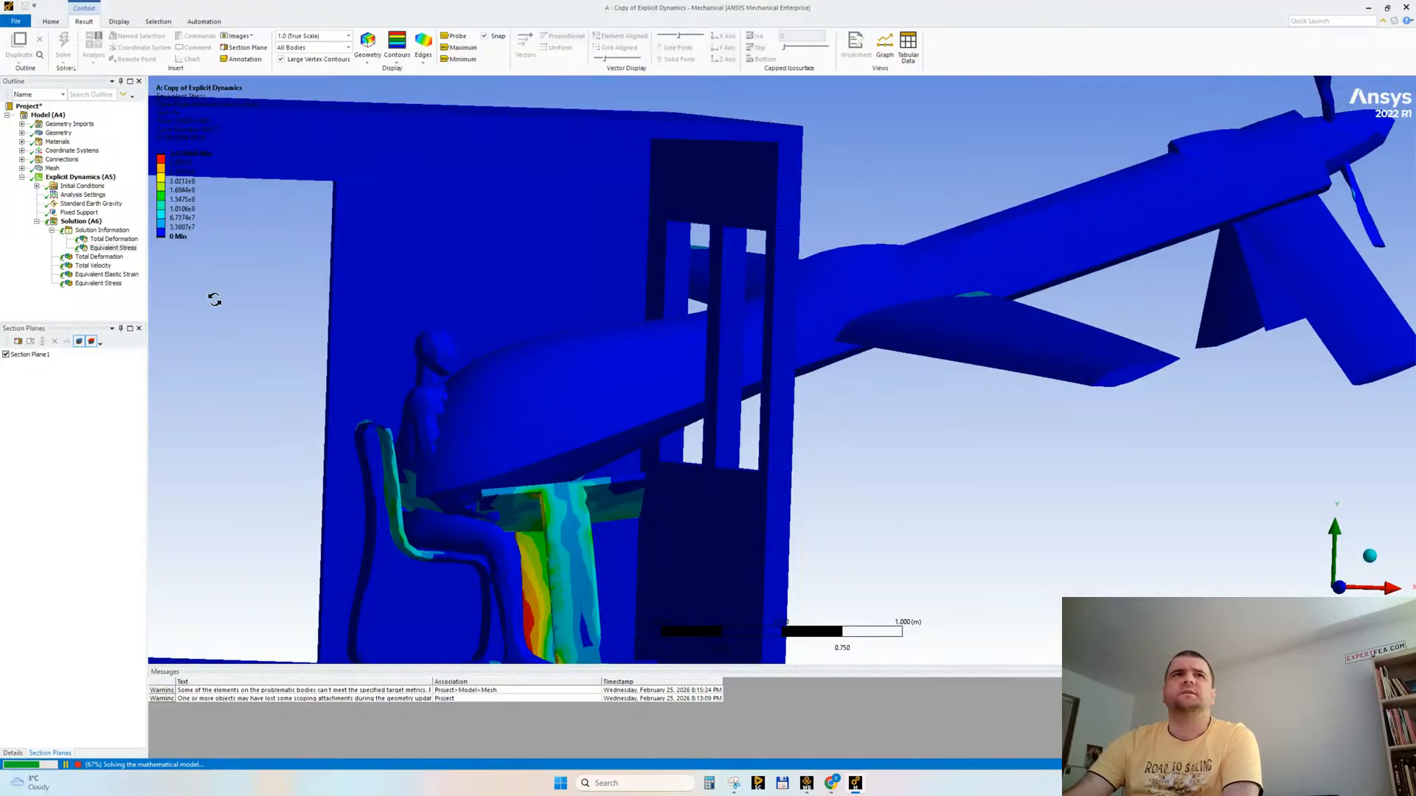
pyautogui.click(101, 231)
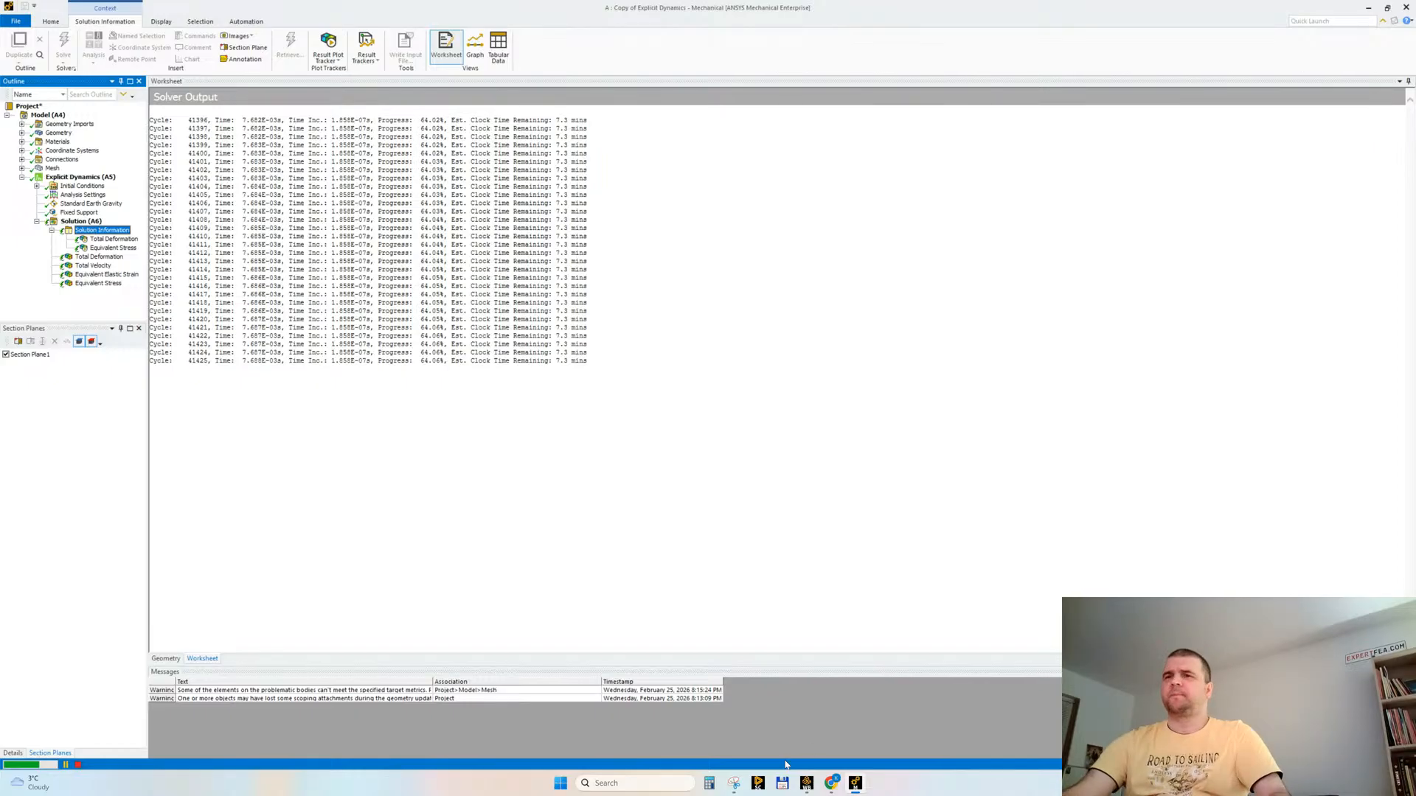
# Step: Switch back to YouTube in the browser and look through the rest of the "drone simulation" results
pyautogui.moveTo(836, 788)
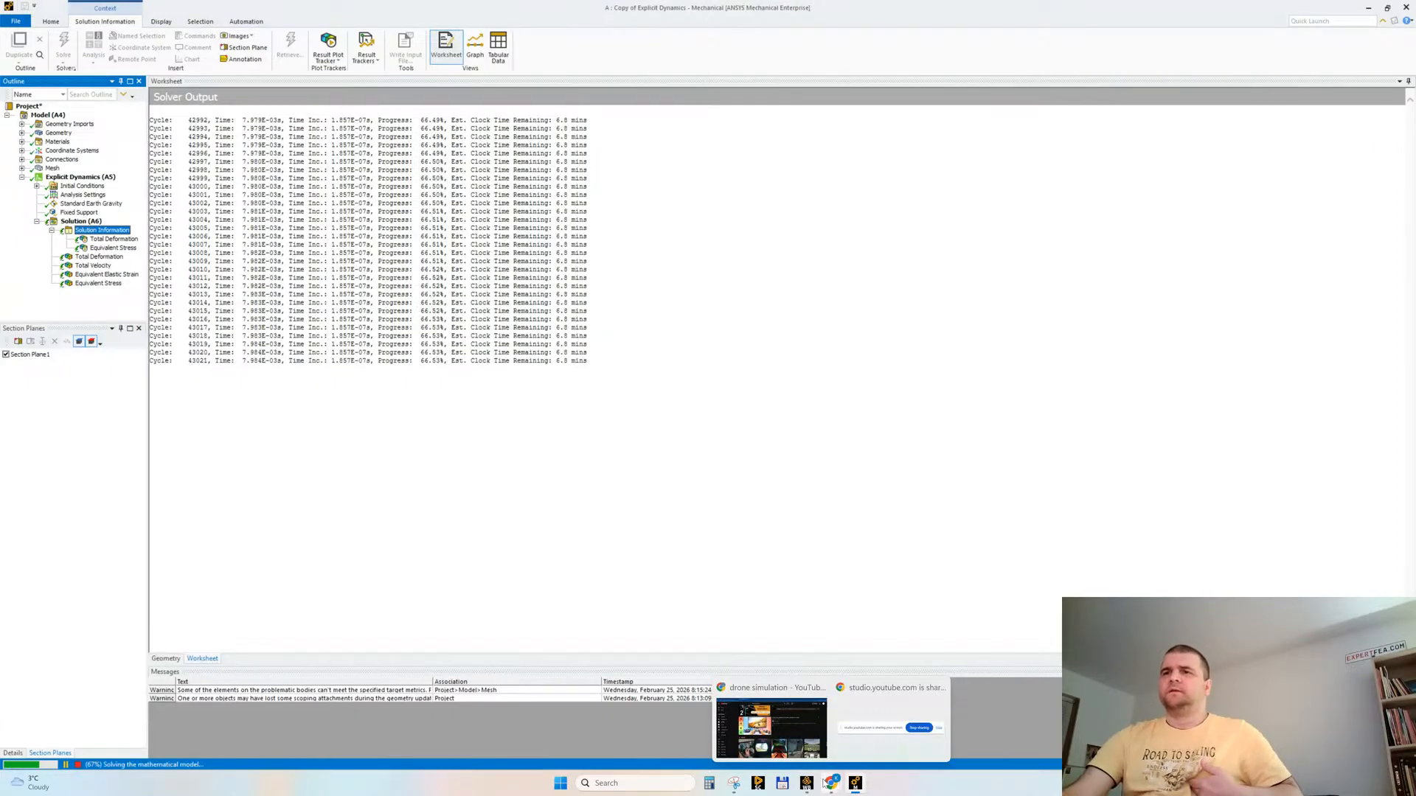
pyautogui.click(809, 733)
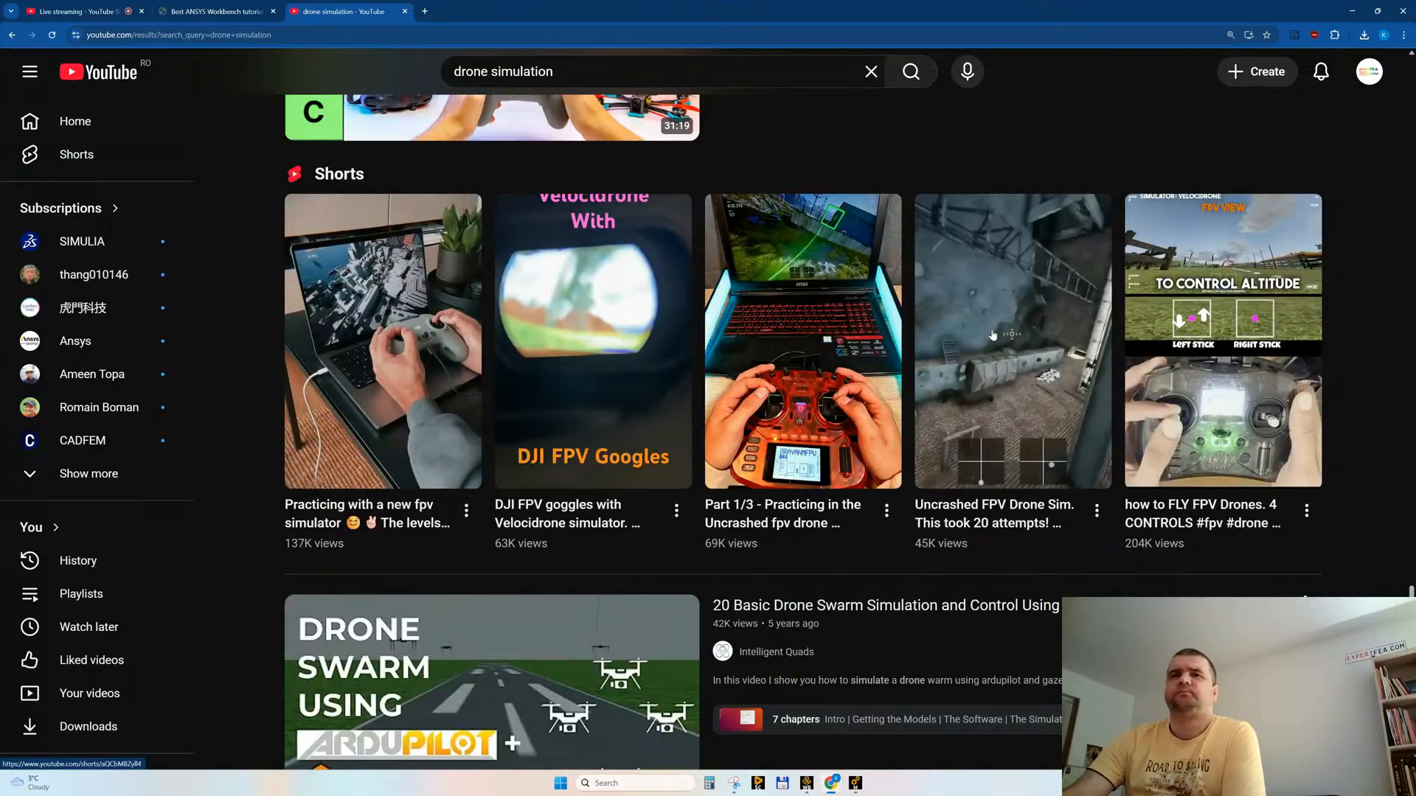
pyautogui.scroll(-5, 992, 335)
pyautogui.scroll(-8, 992, 336)
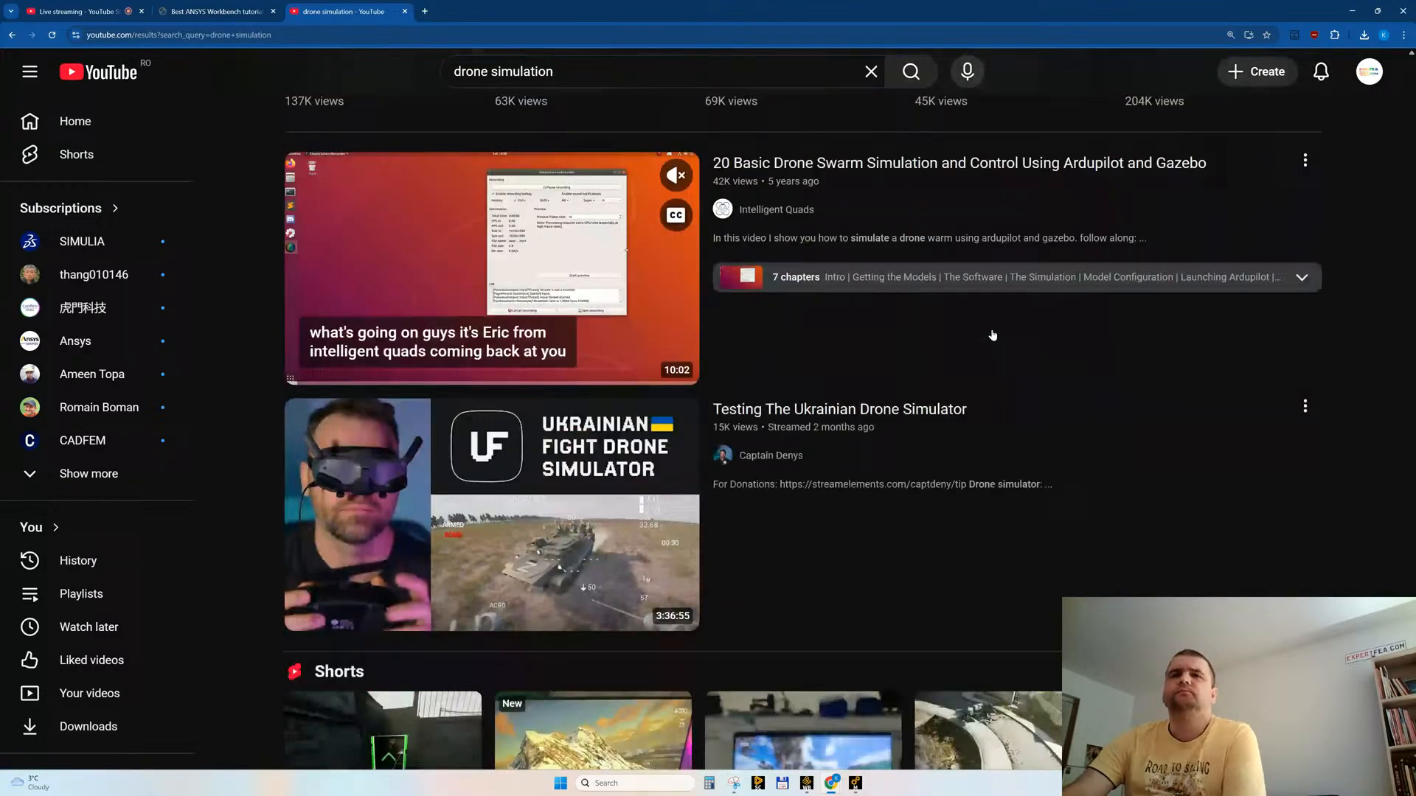
pyautogui.scroll(-2, 993, 334)
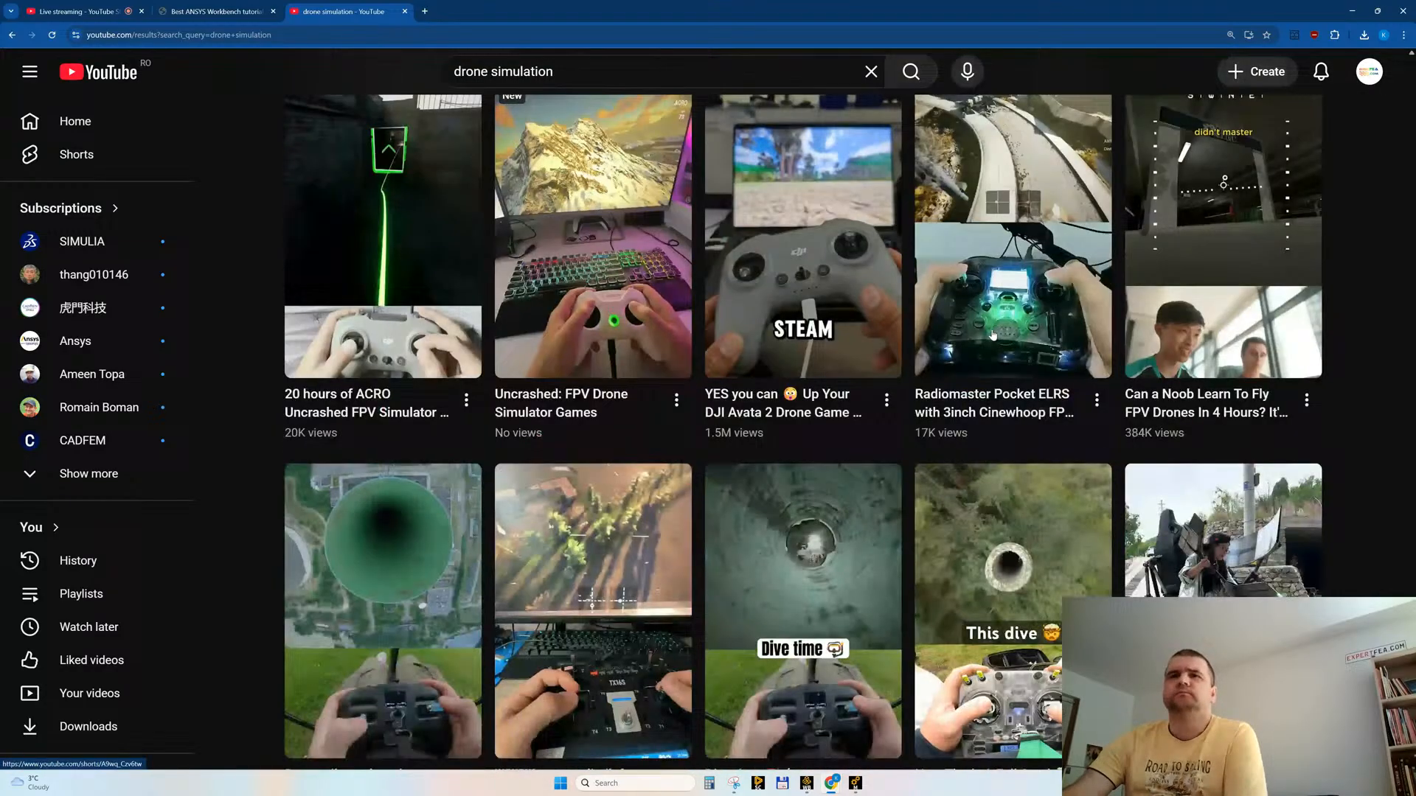
pyautogui.scroll(-8, 992, 336)
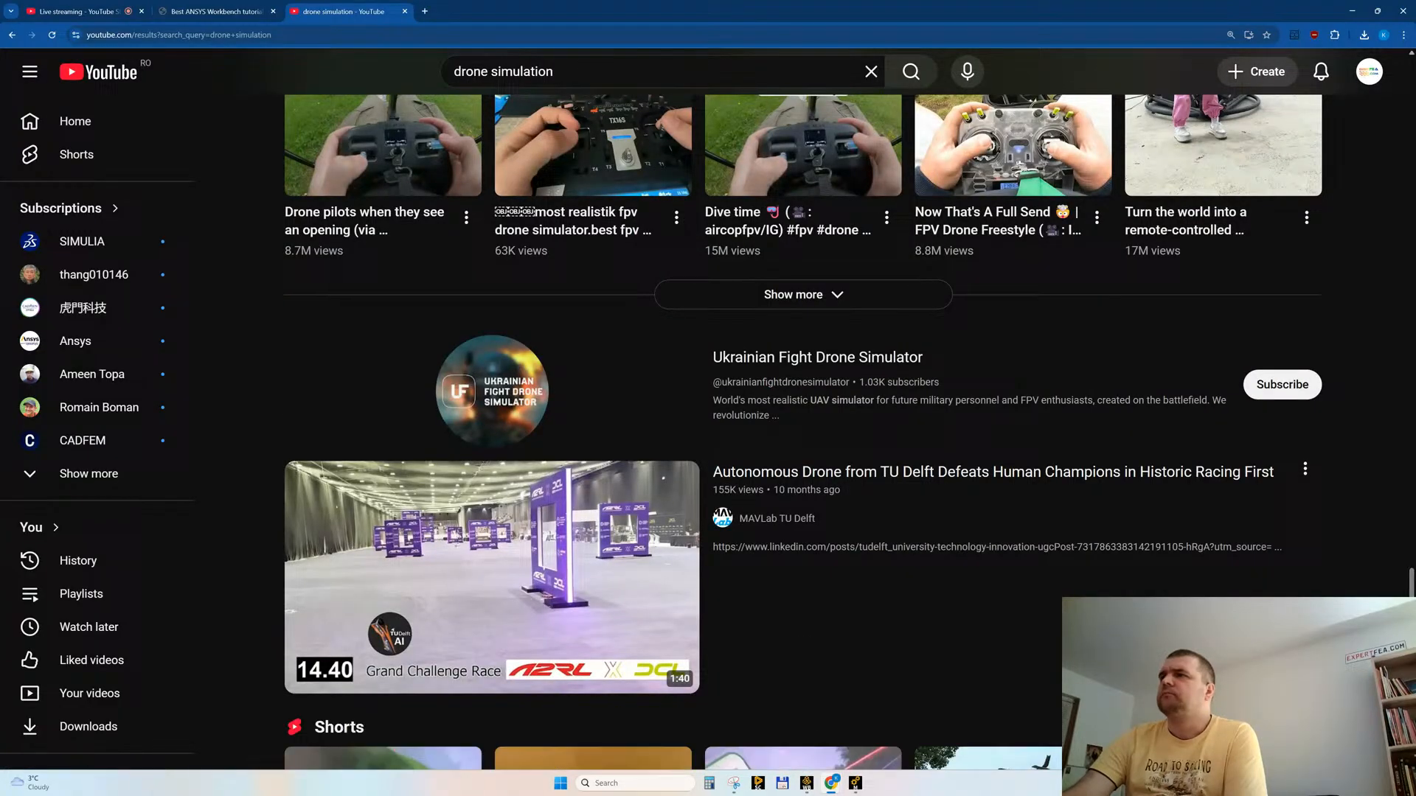
pyautogui.scroll(-8, 993, 335)
pyautogui.moveTo(1411, 623); pyautogui.dragTo(1405, 56)
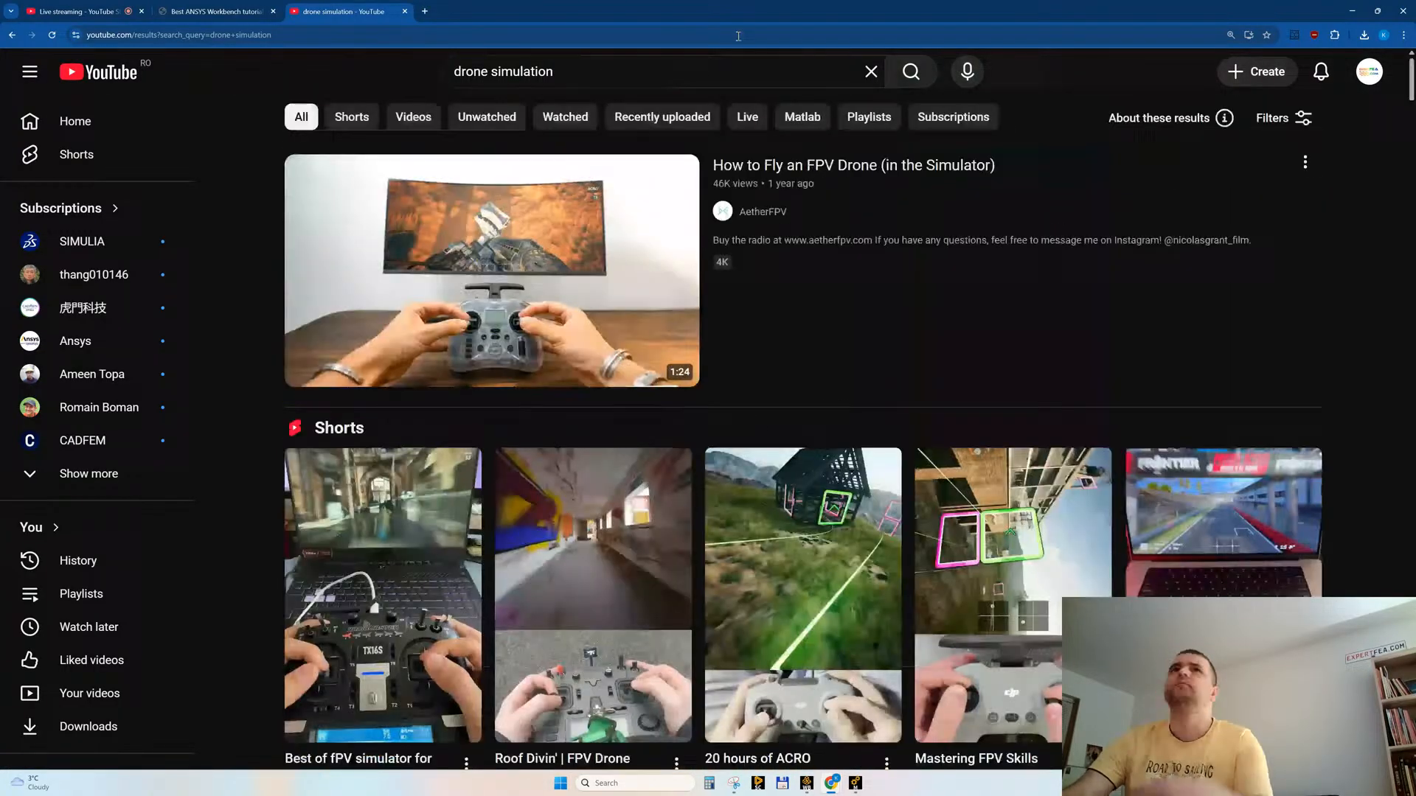
# Step: Search YouTube for "reaper drone" and look through the MQ-9 Reaper videos in the results
pyautogui.click(500, 64)
pyautogui.write('reaper')
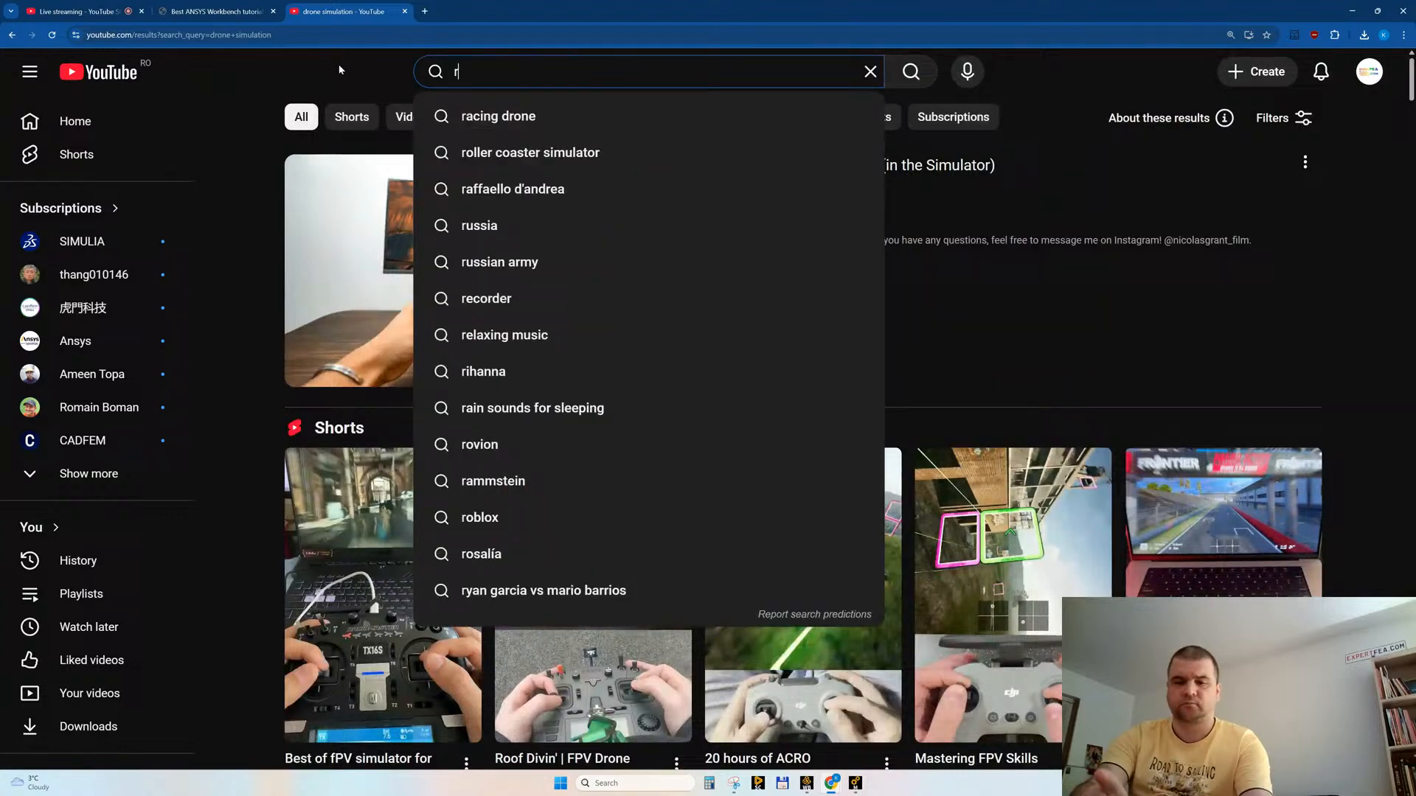
pyautogui.press('Down')
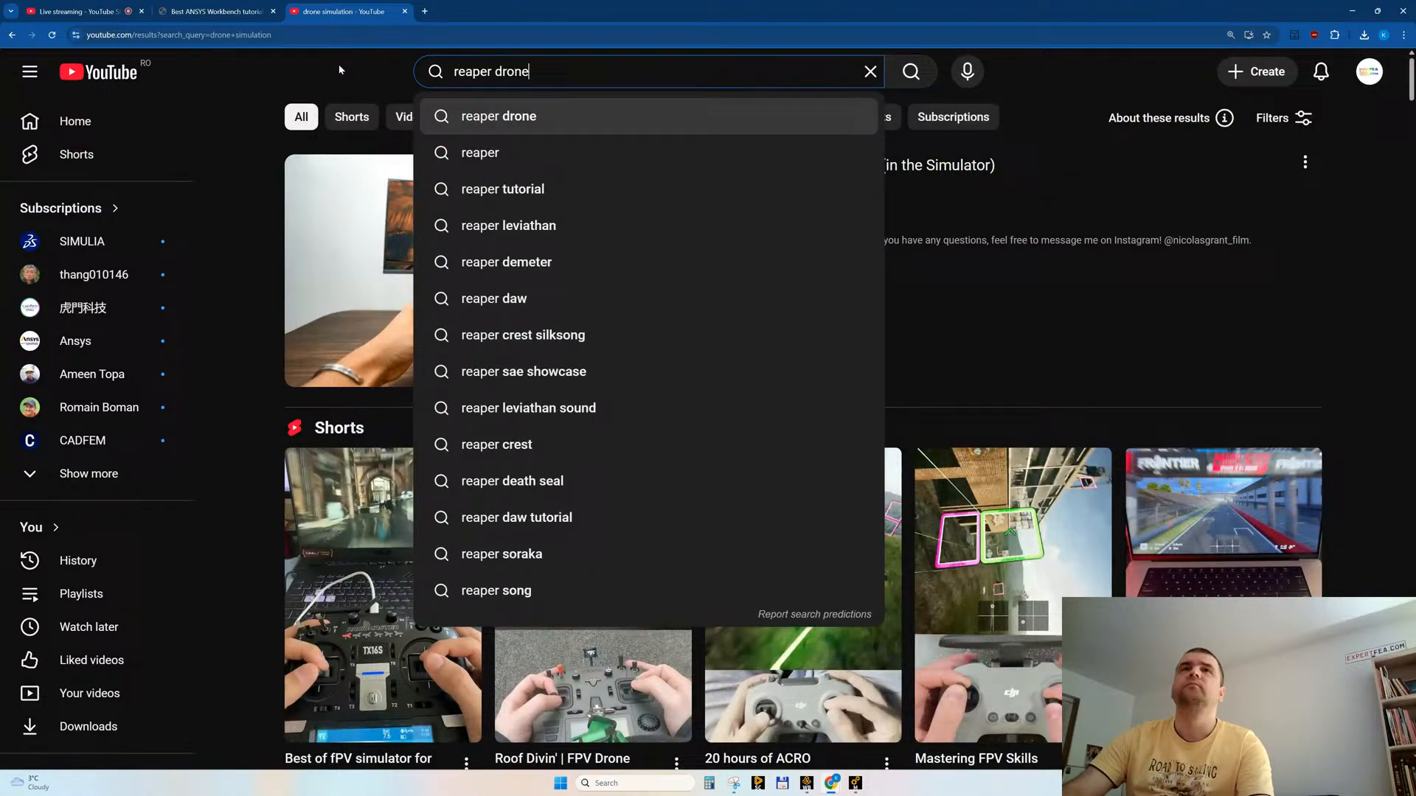
pyautogui.press('Return')
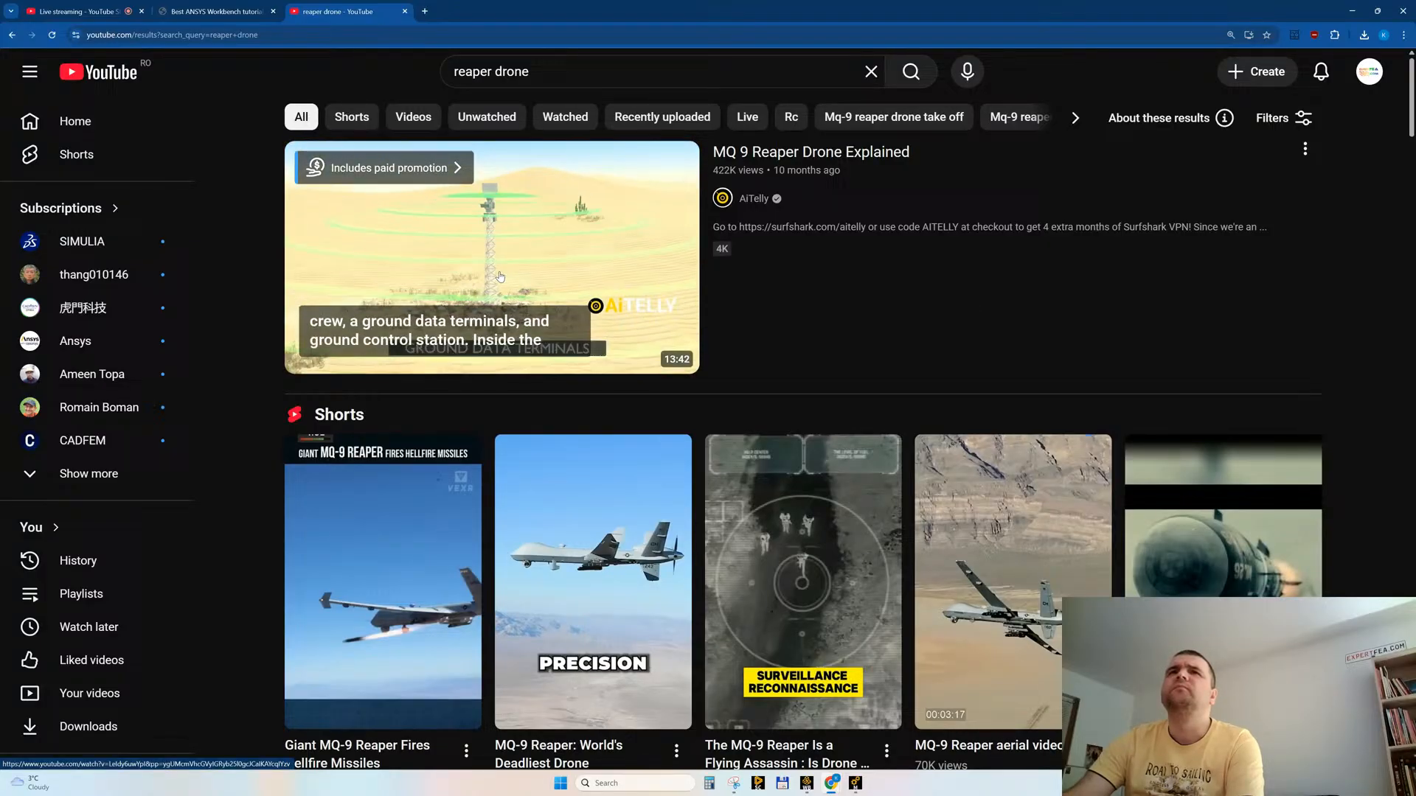
pyautogui.scroll(-4, 852, 357)
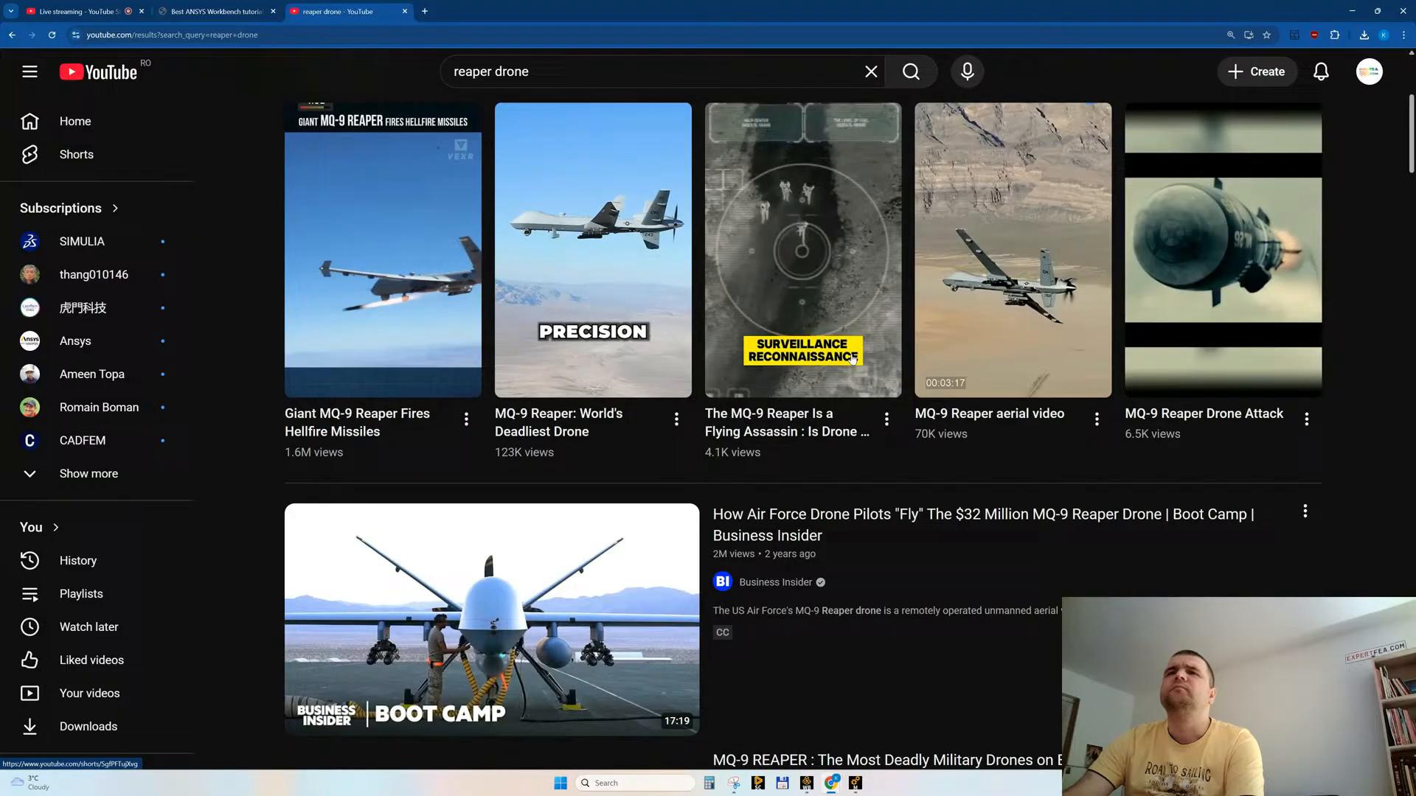
pyautogui.scroll(-2, 853, 359)
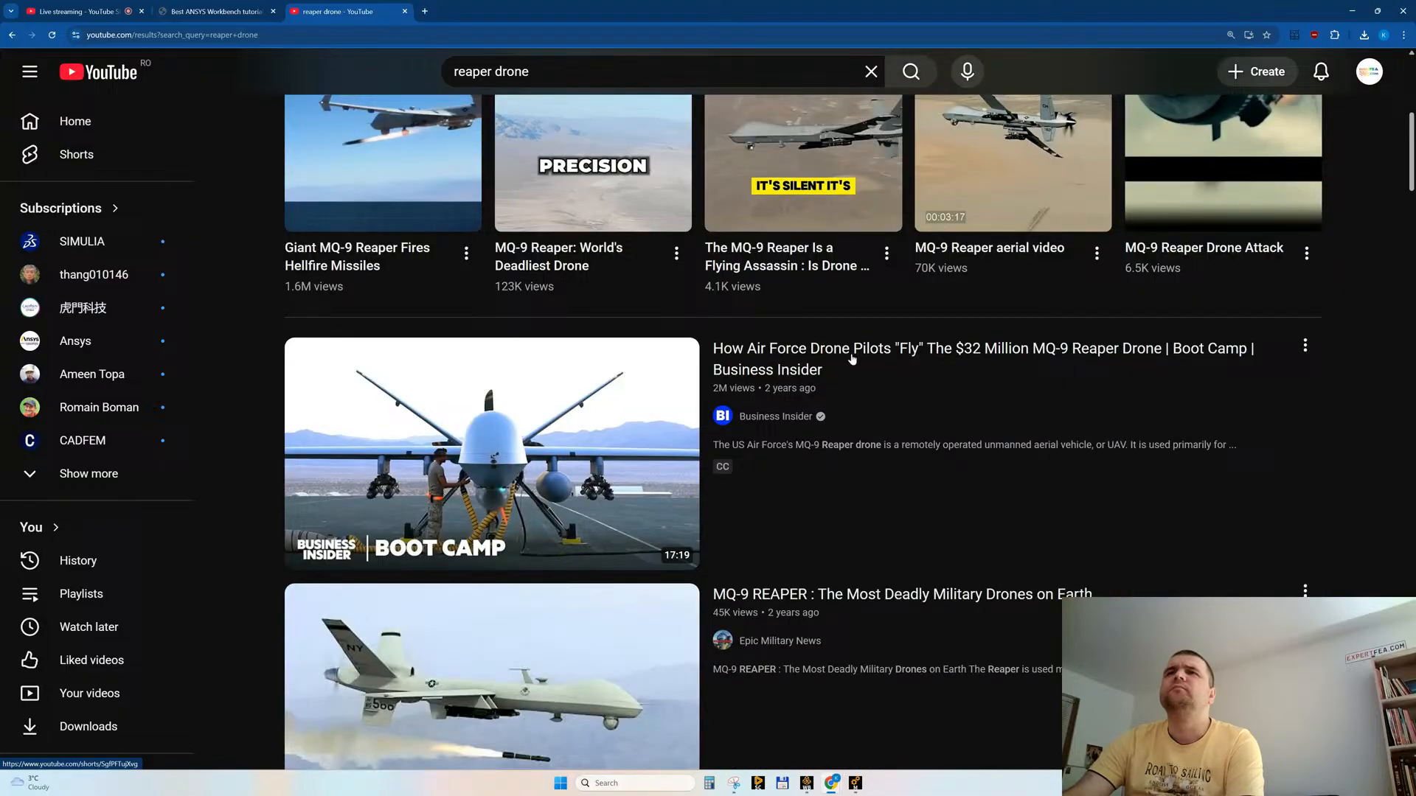
pyautogui.scroll(2, 852, 359)
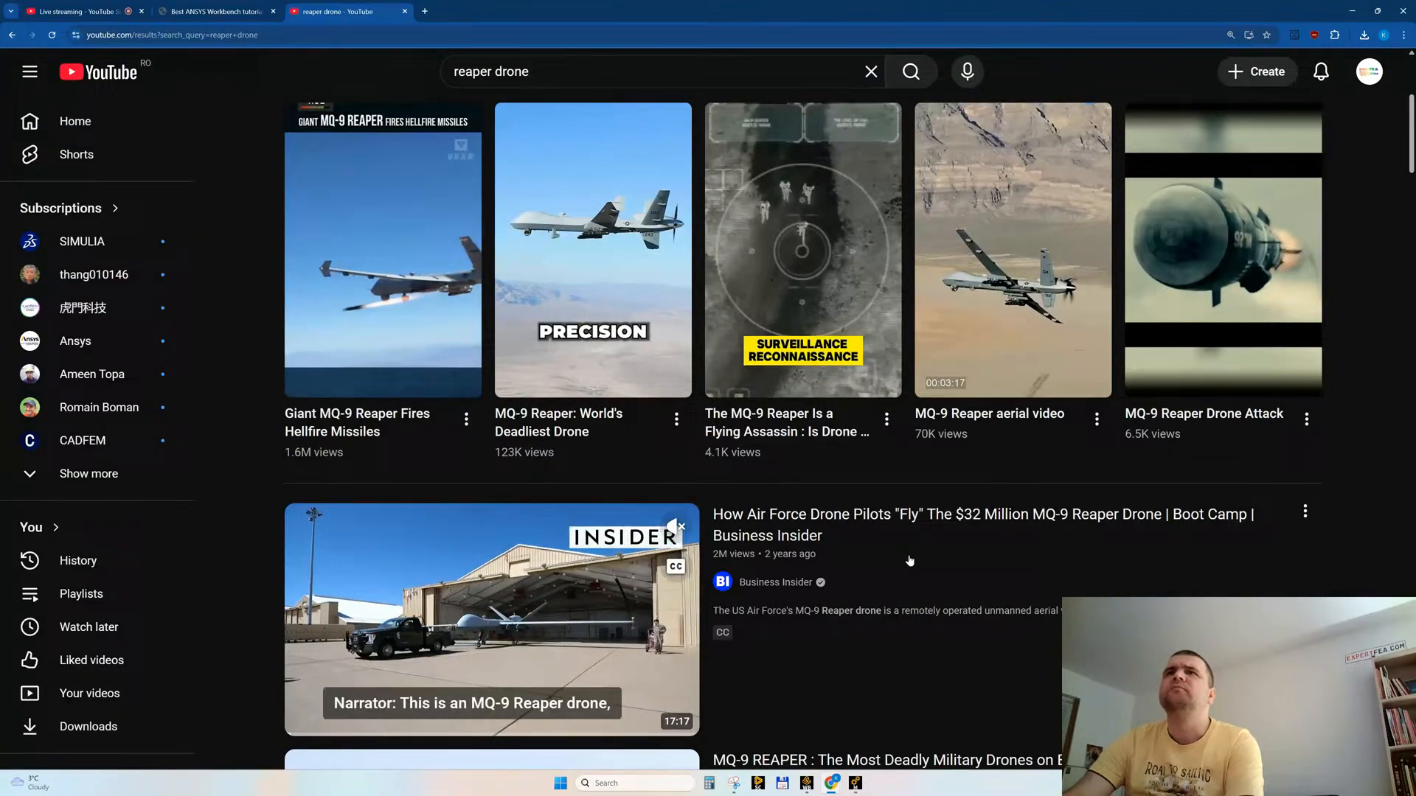
pyautogui.scroll(-2, 910, 561)
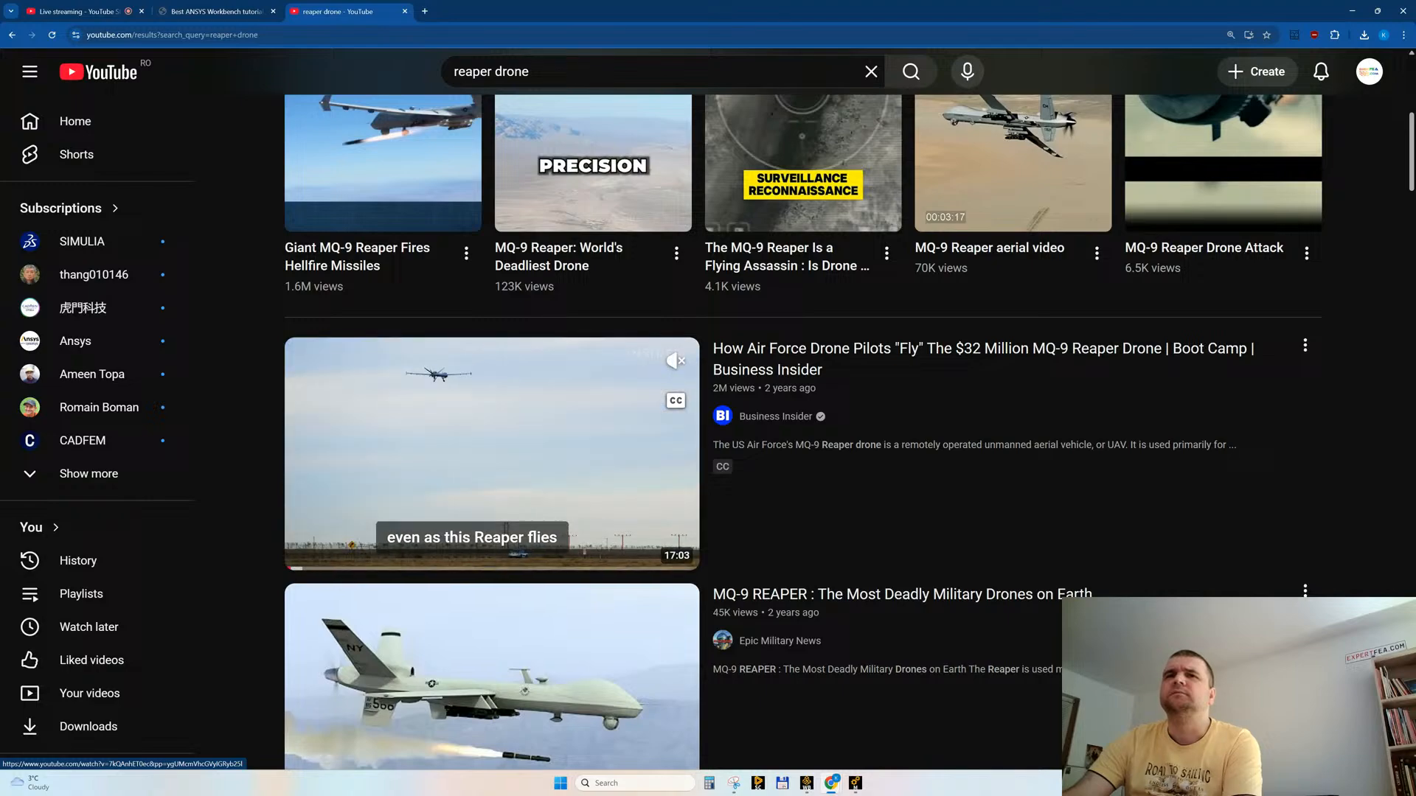
pyautogui.scroll(-7, 568, 428)
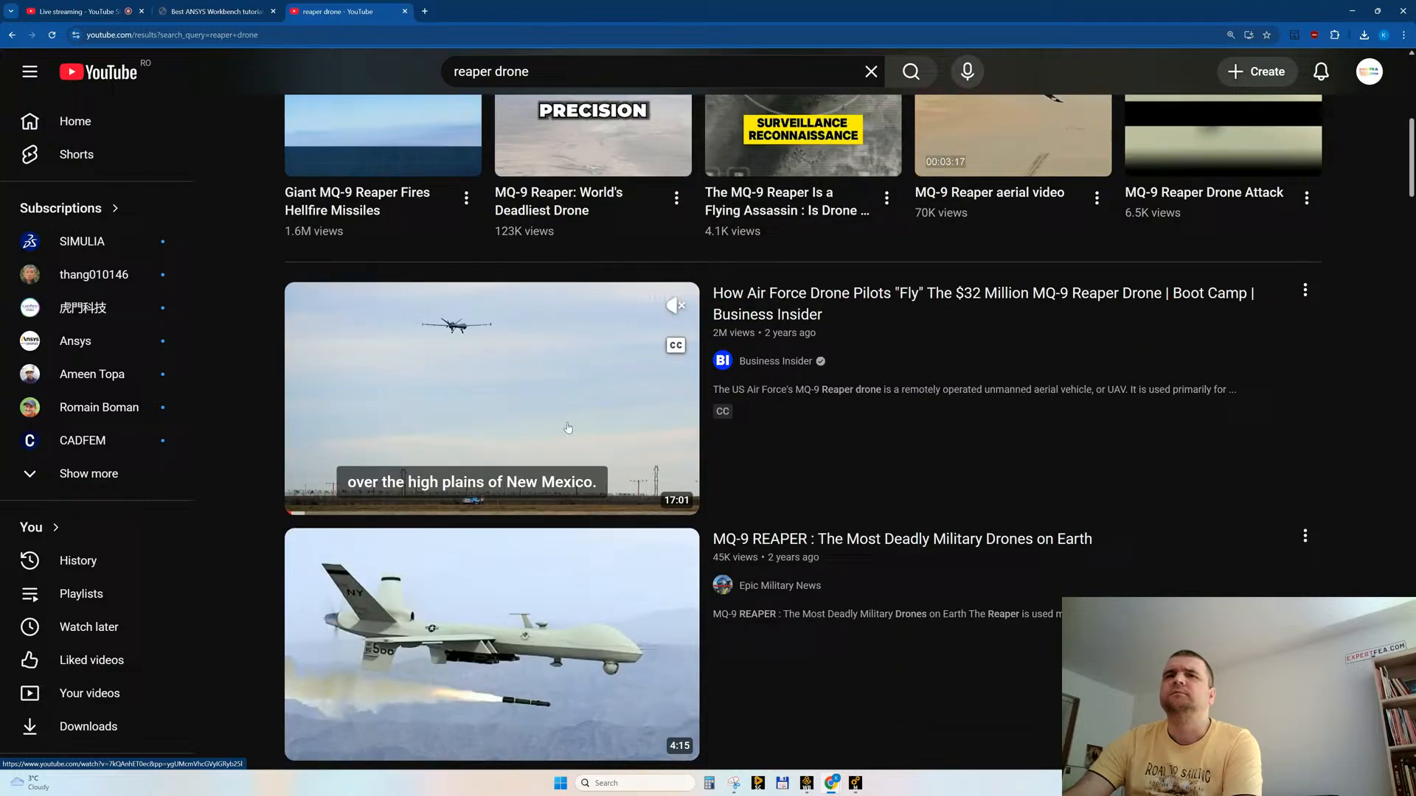
# Step: Open the "Top 5 U.S. Military Drones Comparison" Short from the results in a new tab, pause it to read the comparison, and close it
pyautogui.scroll(-1, 568, 428)
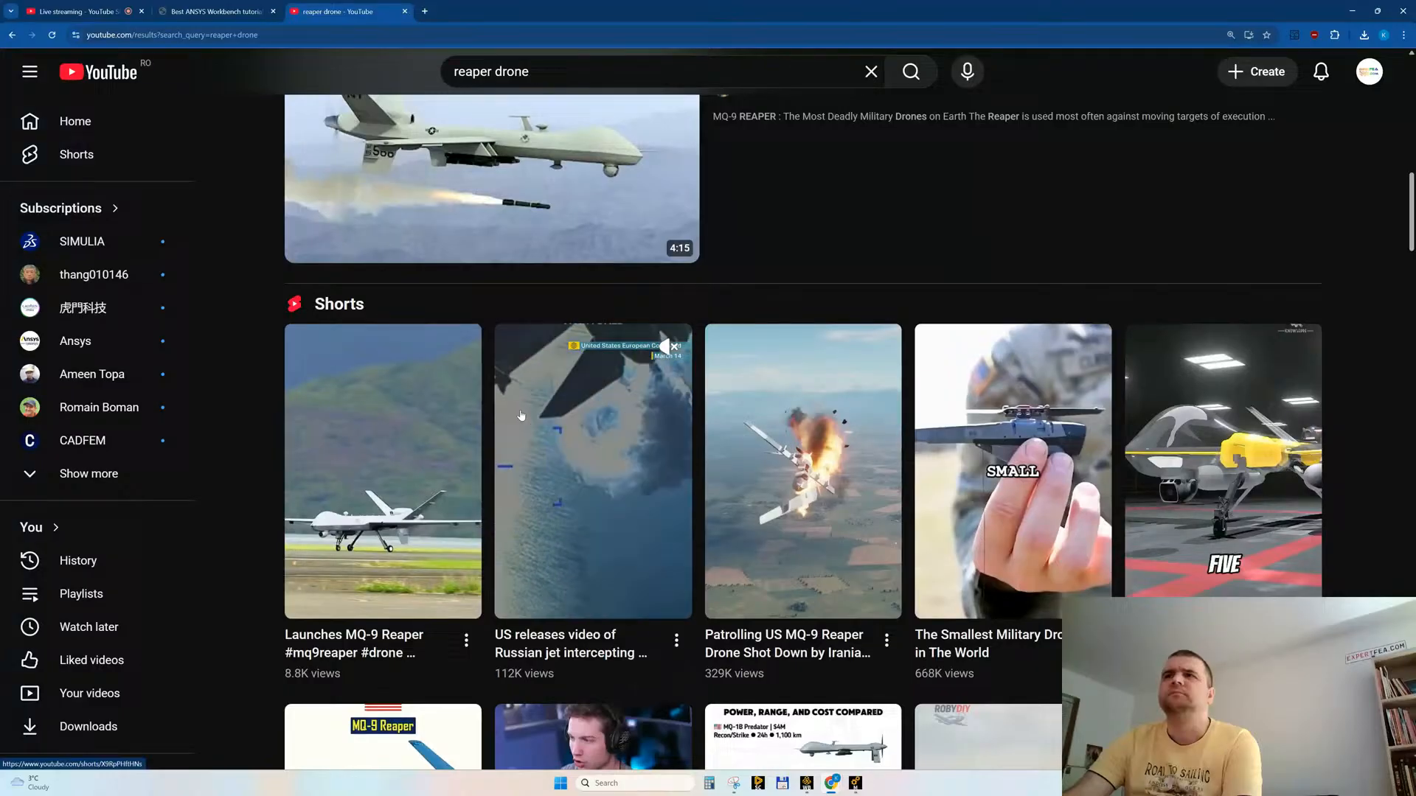
pyautogui.moveTo(1032, 463)
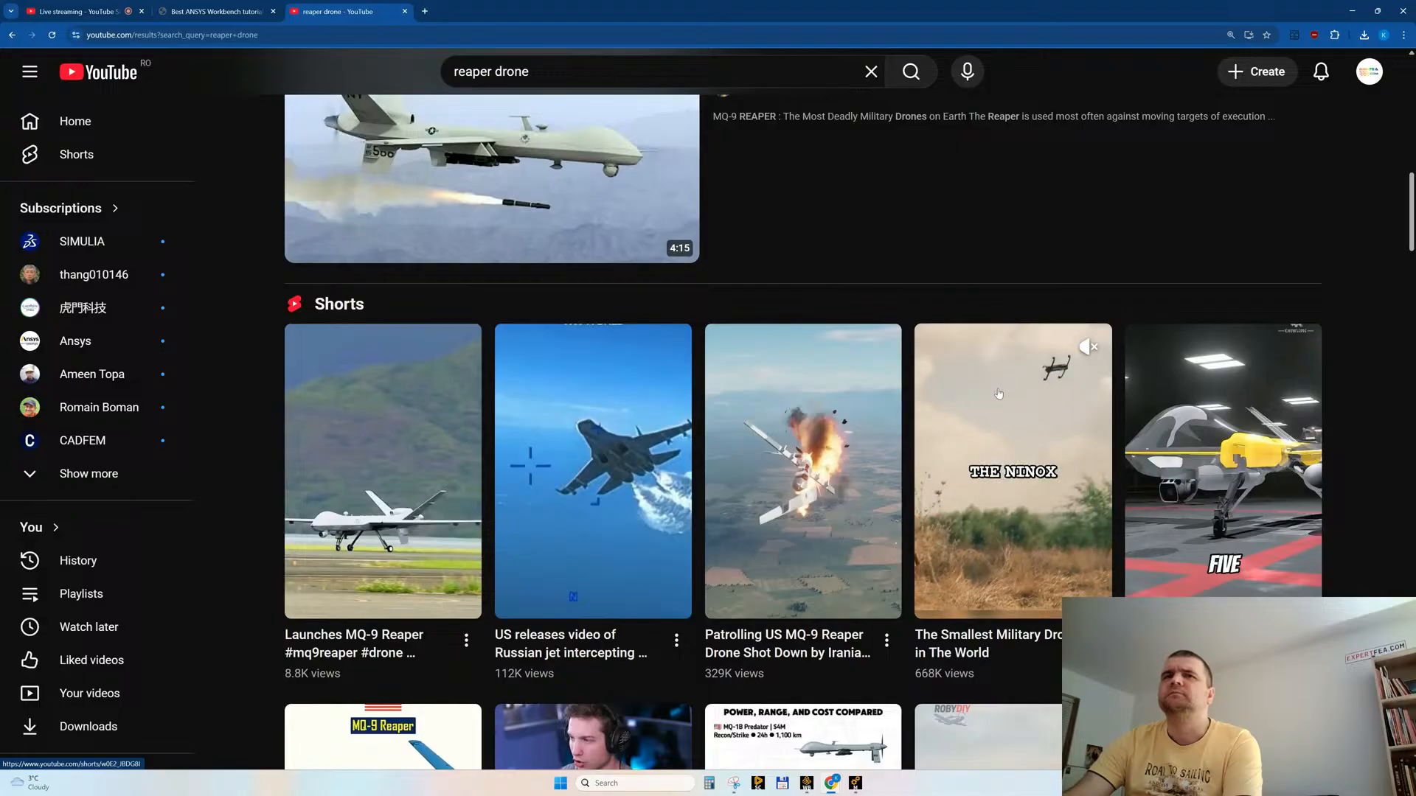
pyautogui.scroll(-3, 413, 515)
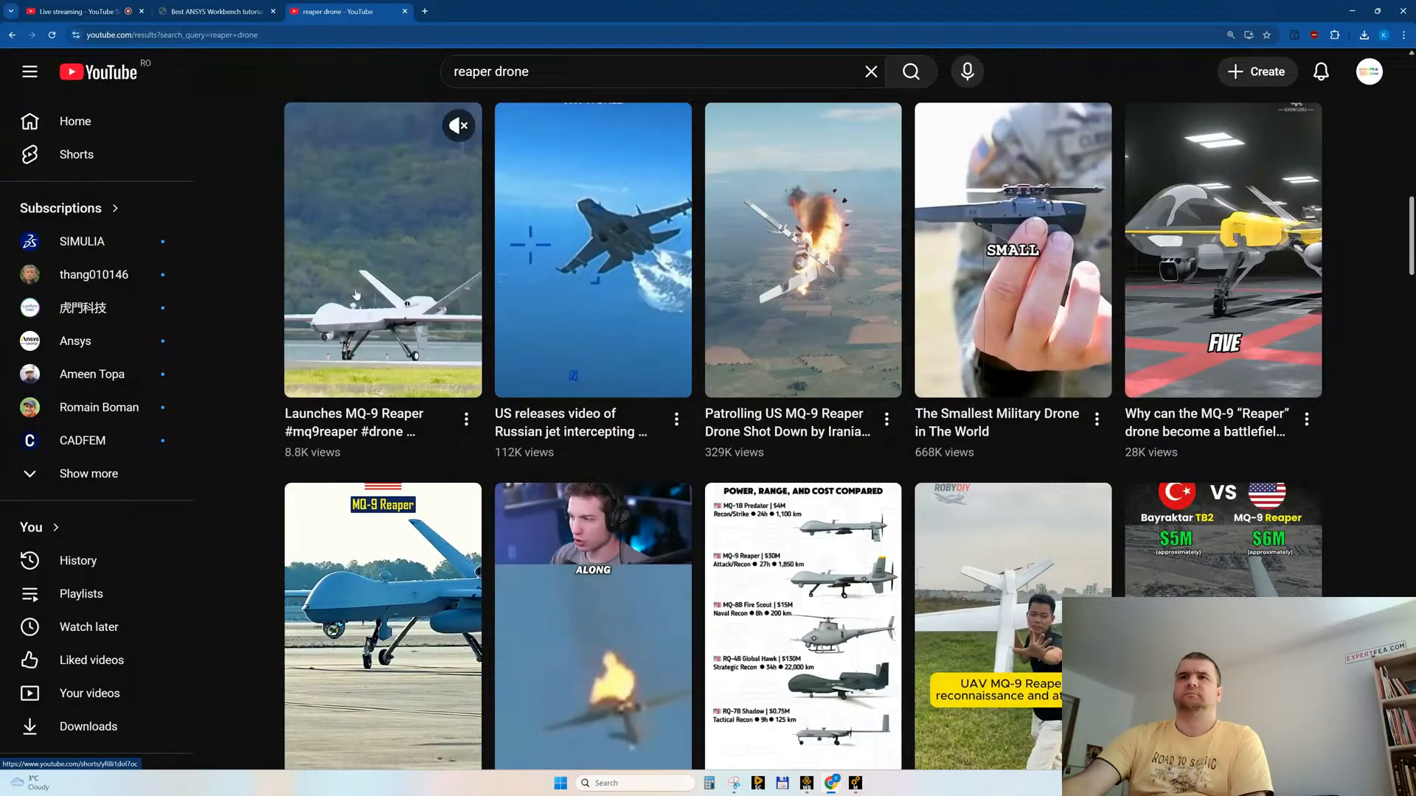
pyautogui.scroll(-2, 405, 278)
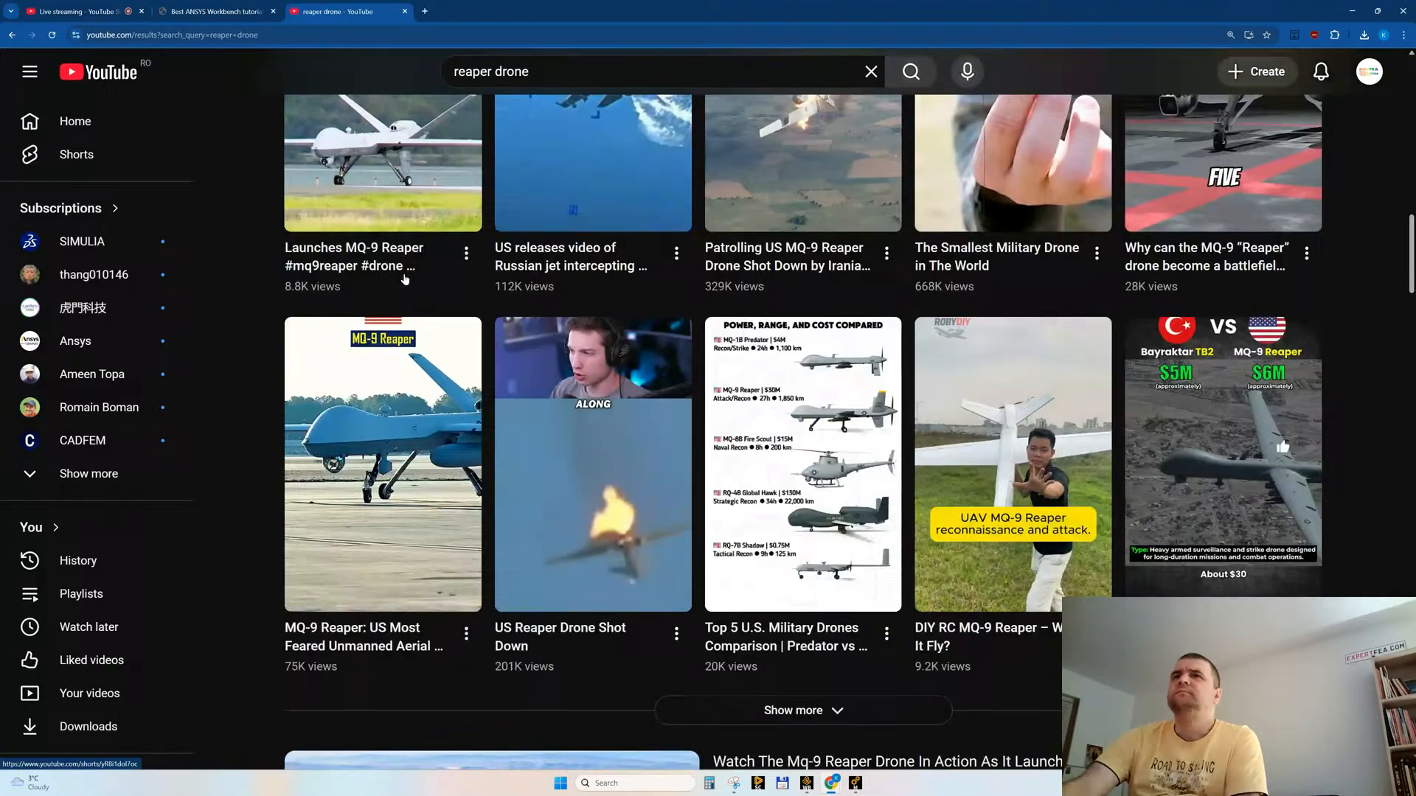
pyautogui.middleClick(862, 547)
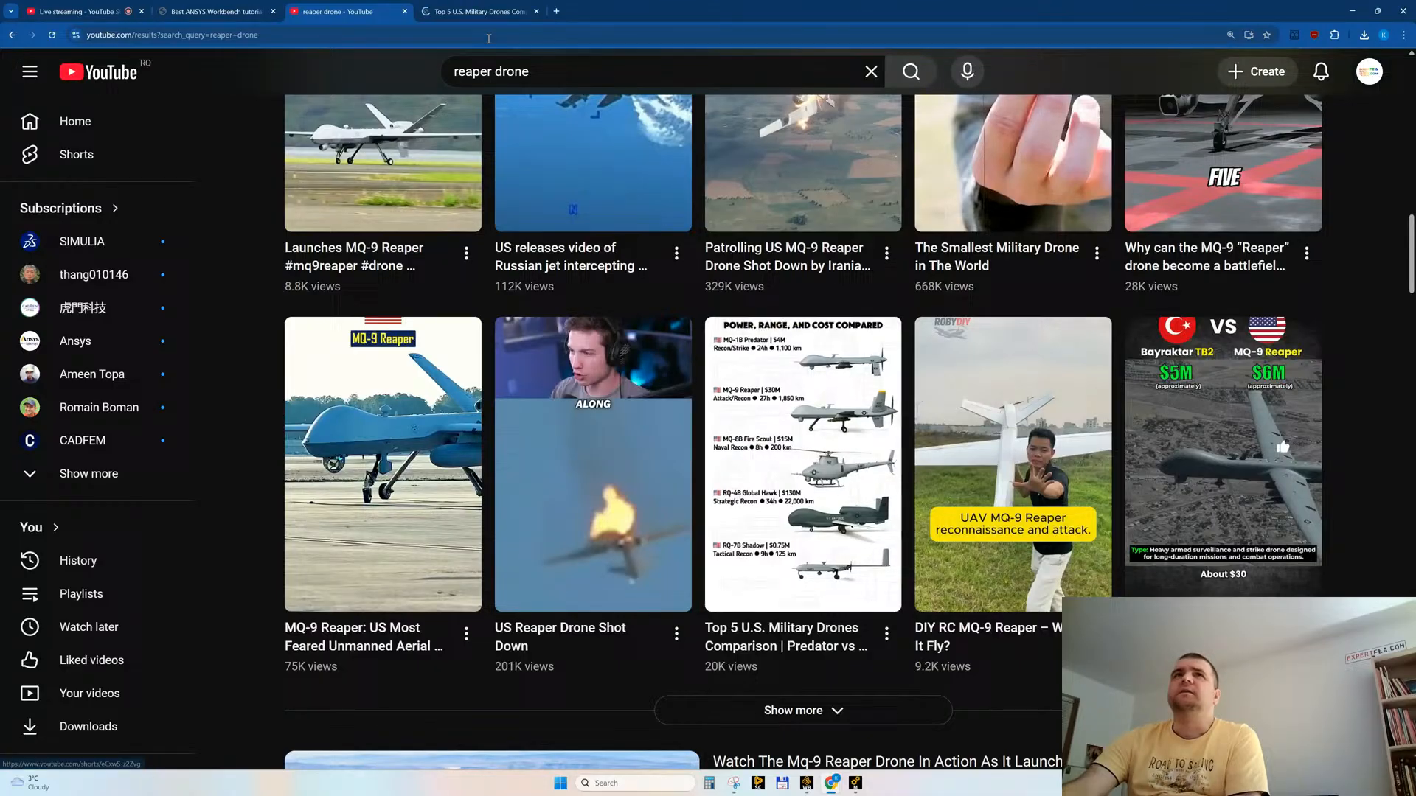
pyautogui.click(467, 12)
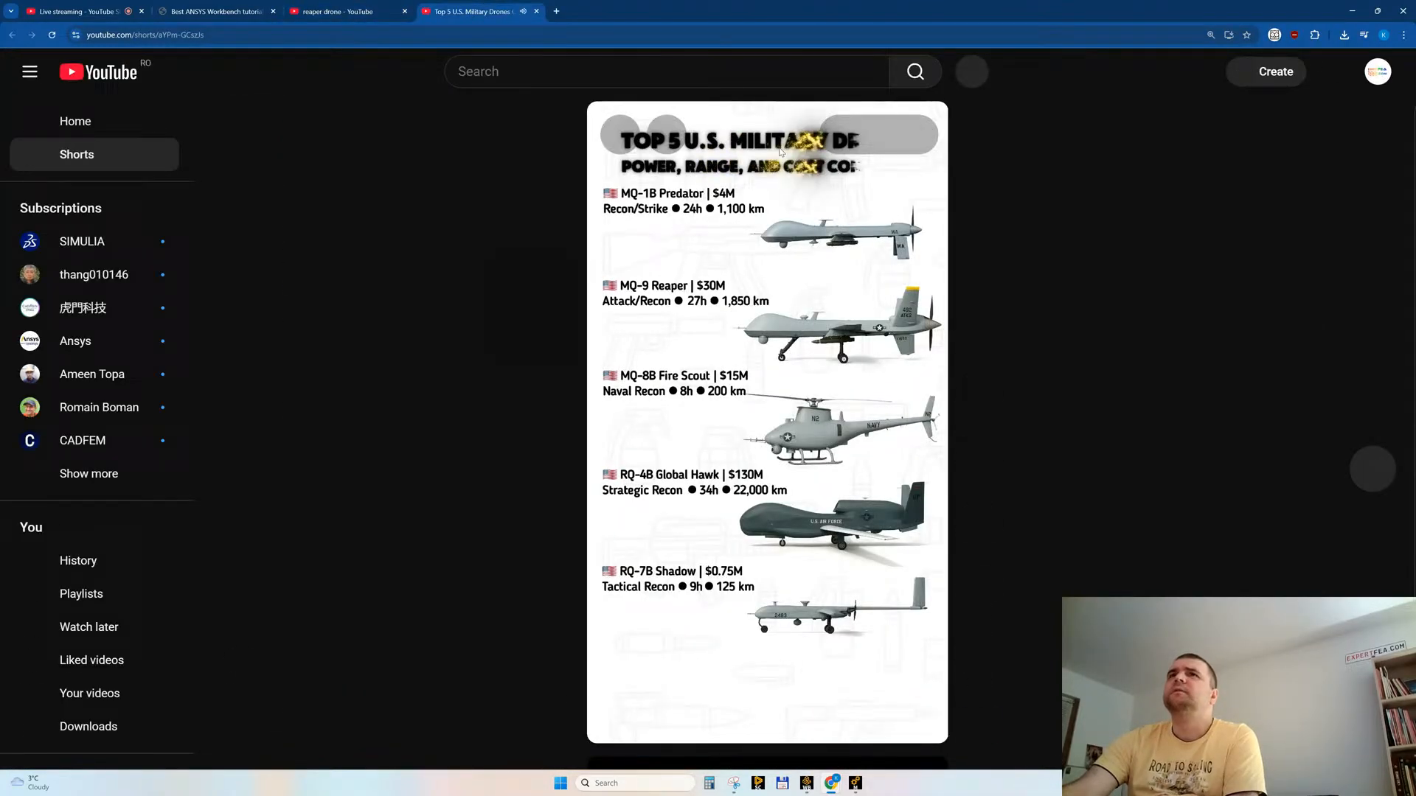
pyautogui.click(780, 151)
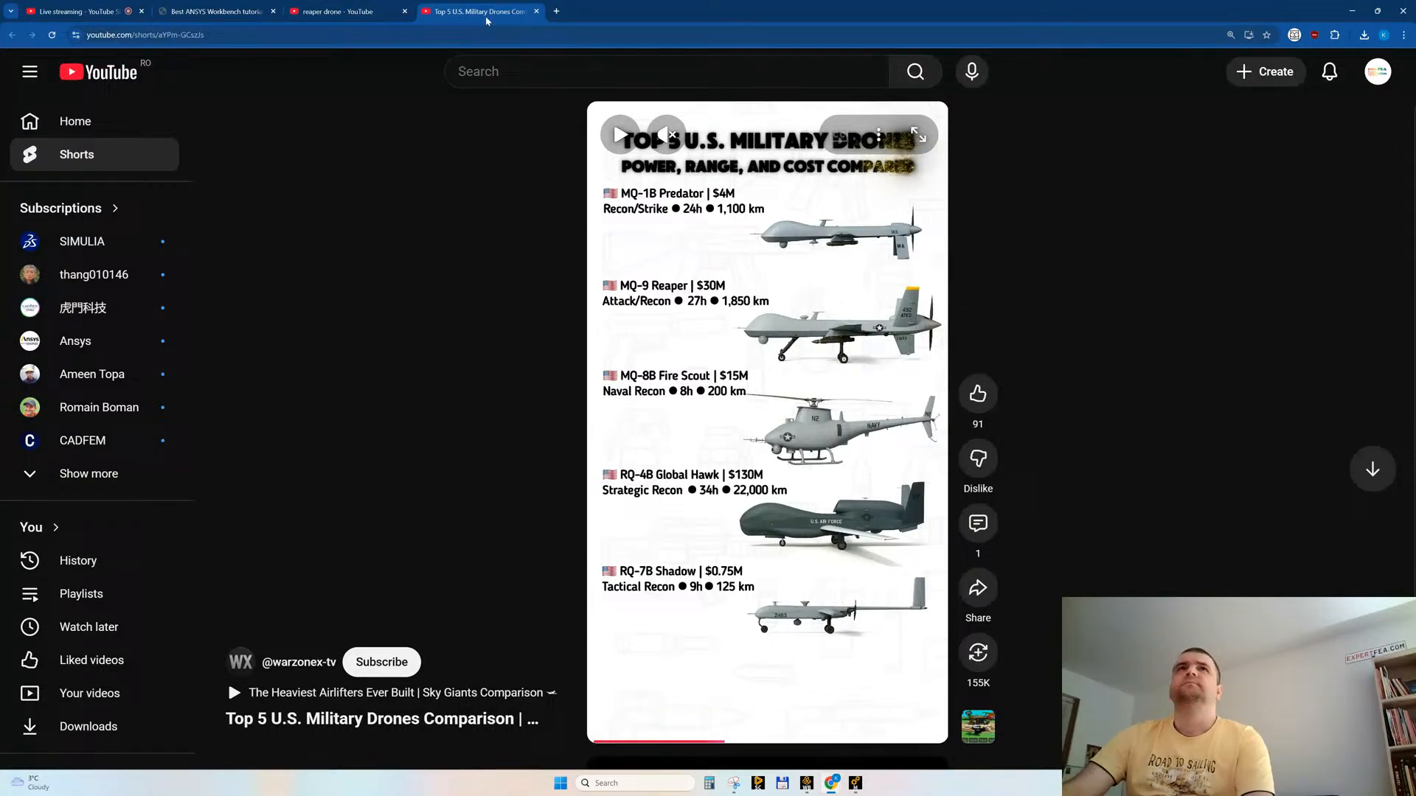
pyautogui.hotkey('ctrl', 'w')
# Step: Skim the preview of "Building a DIY REAPER Drone... Ended Badly" through to its final part and look through the neighbouring results
pyautogui.scroll(-5, 590, 402)
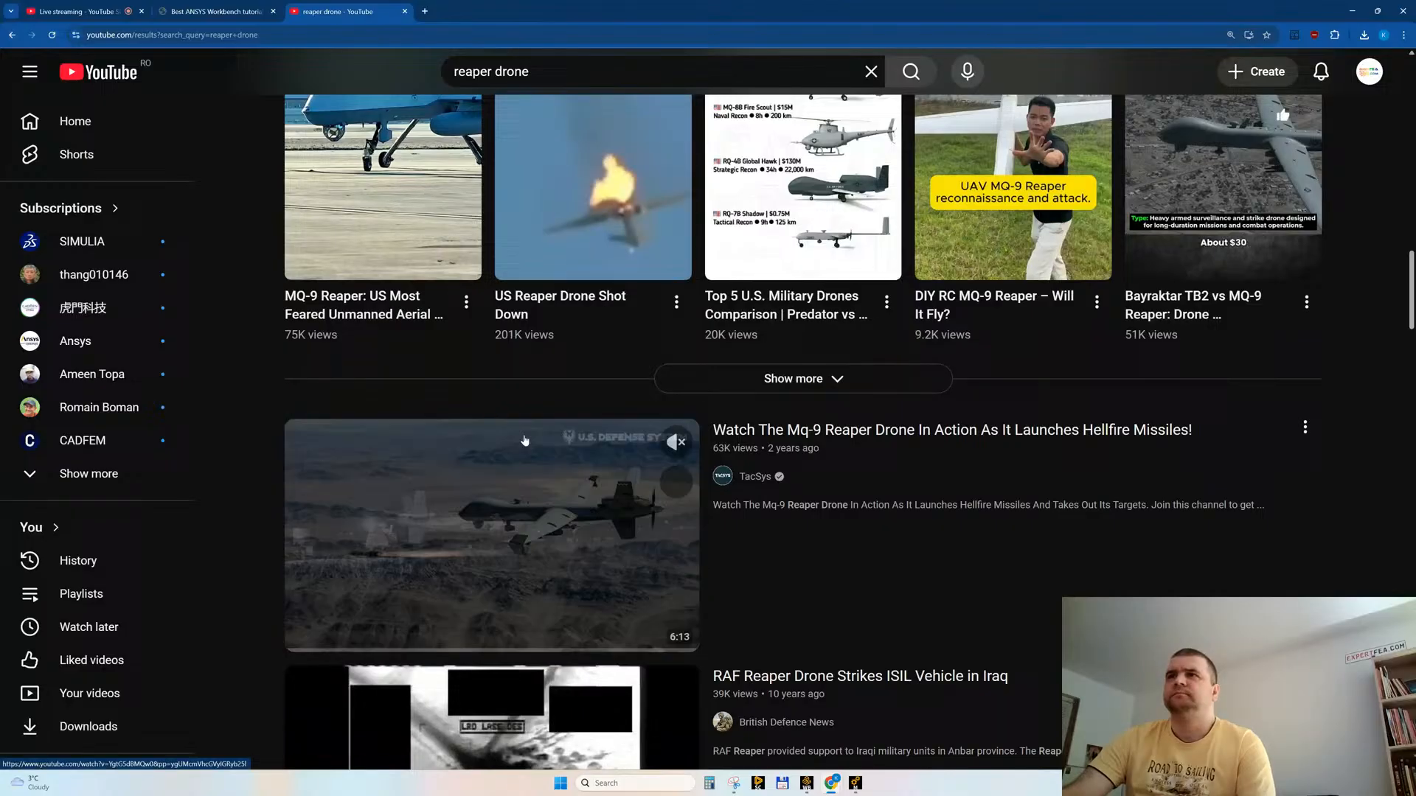
pyautogui.scroll(-1, 524, 440)
pyautogui.scroll(-9, 666, 444)
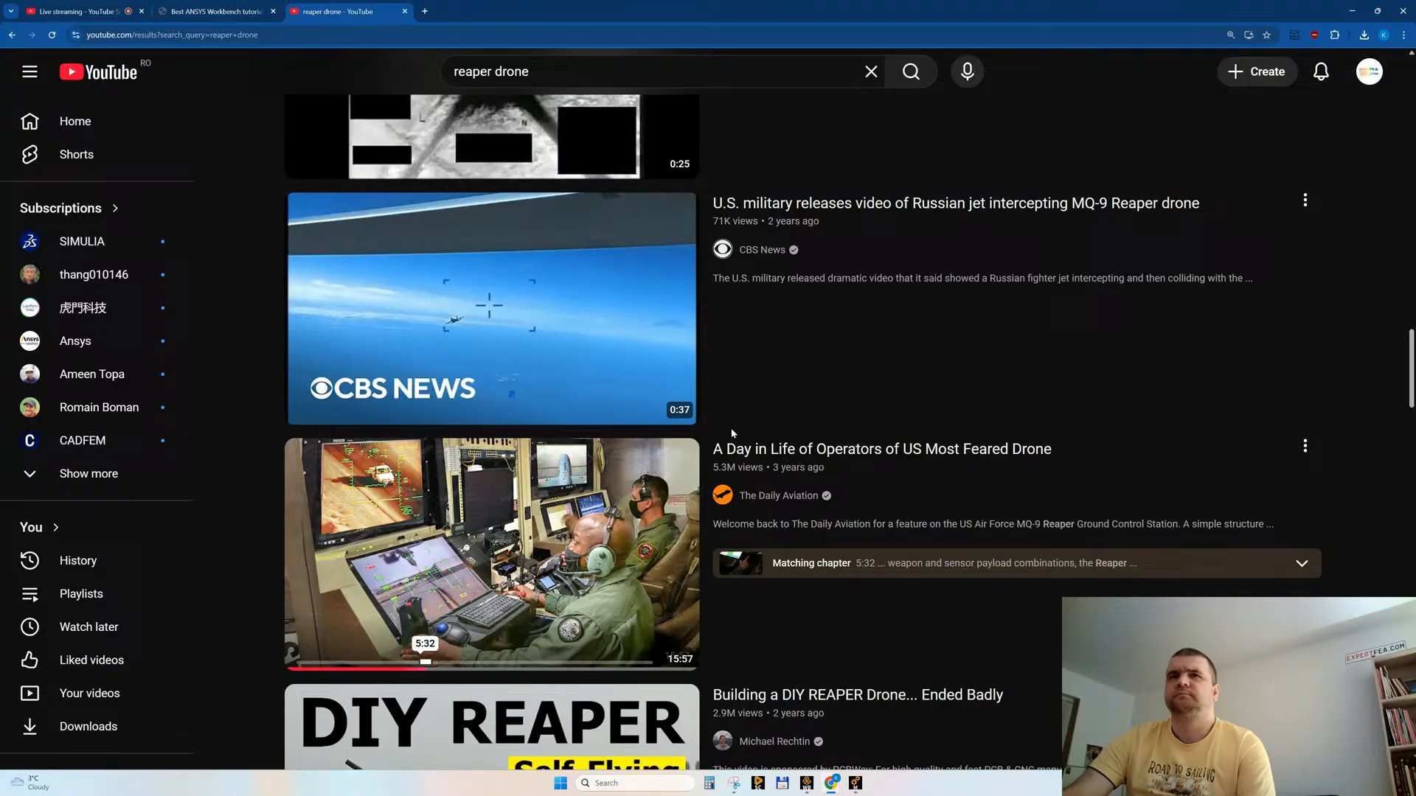
pyautogui.scroll(-4, 732, 433)
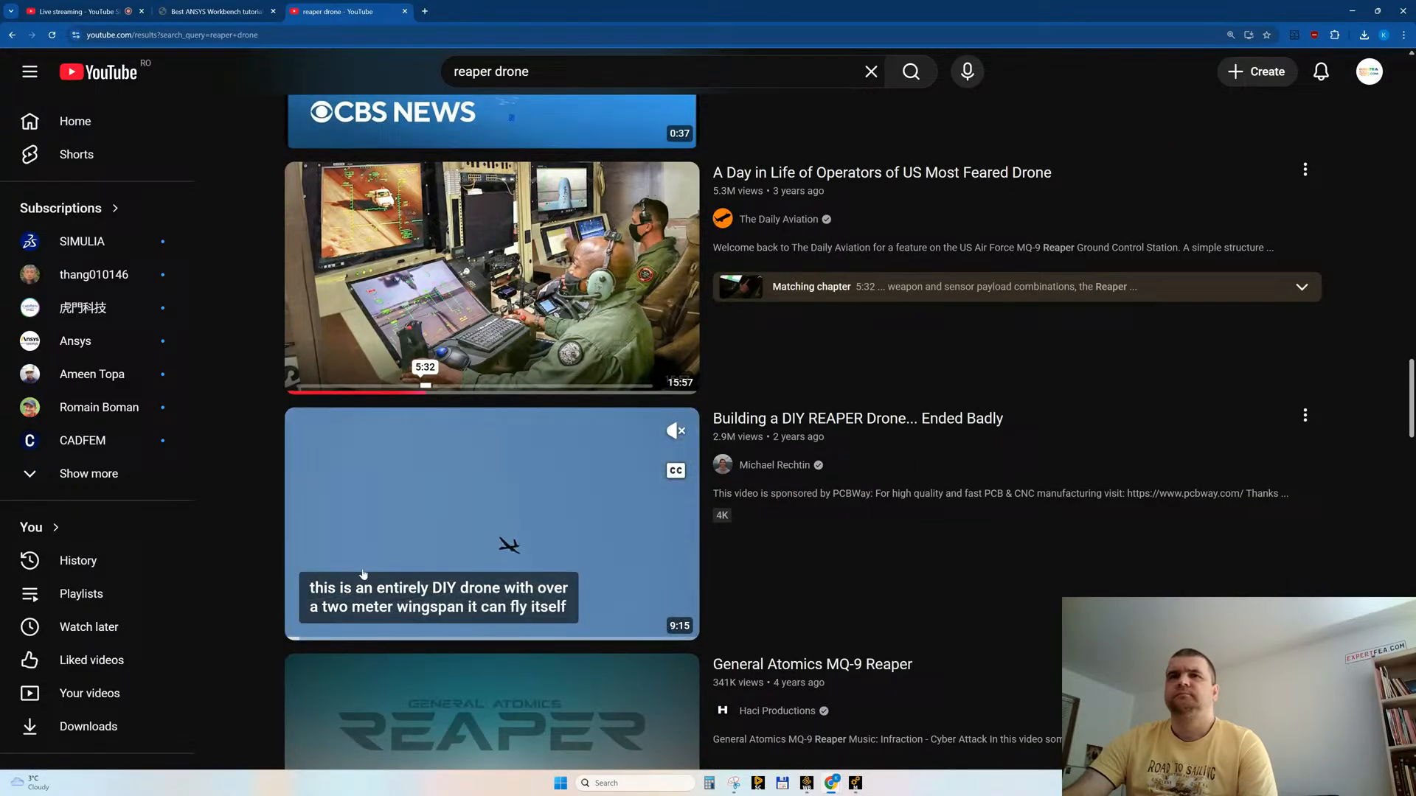
pyautogui.click(527, 630)
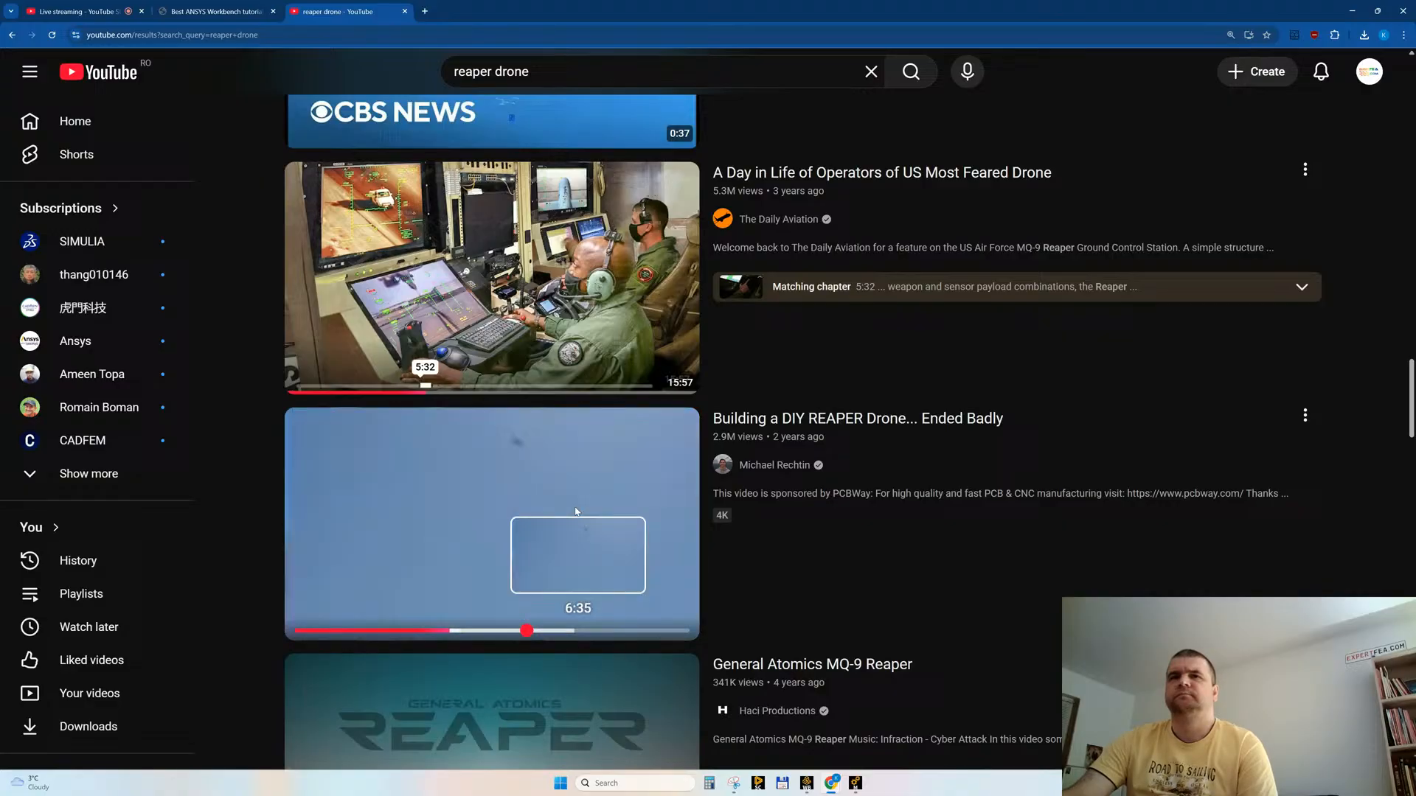
pyautogui.click(565, 631)
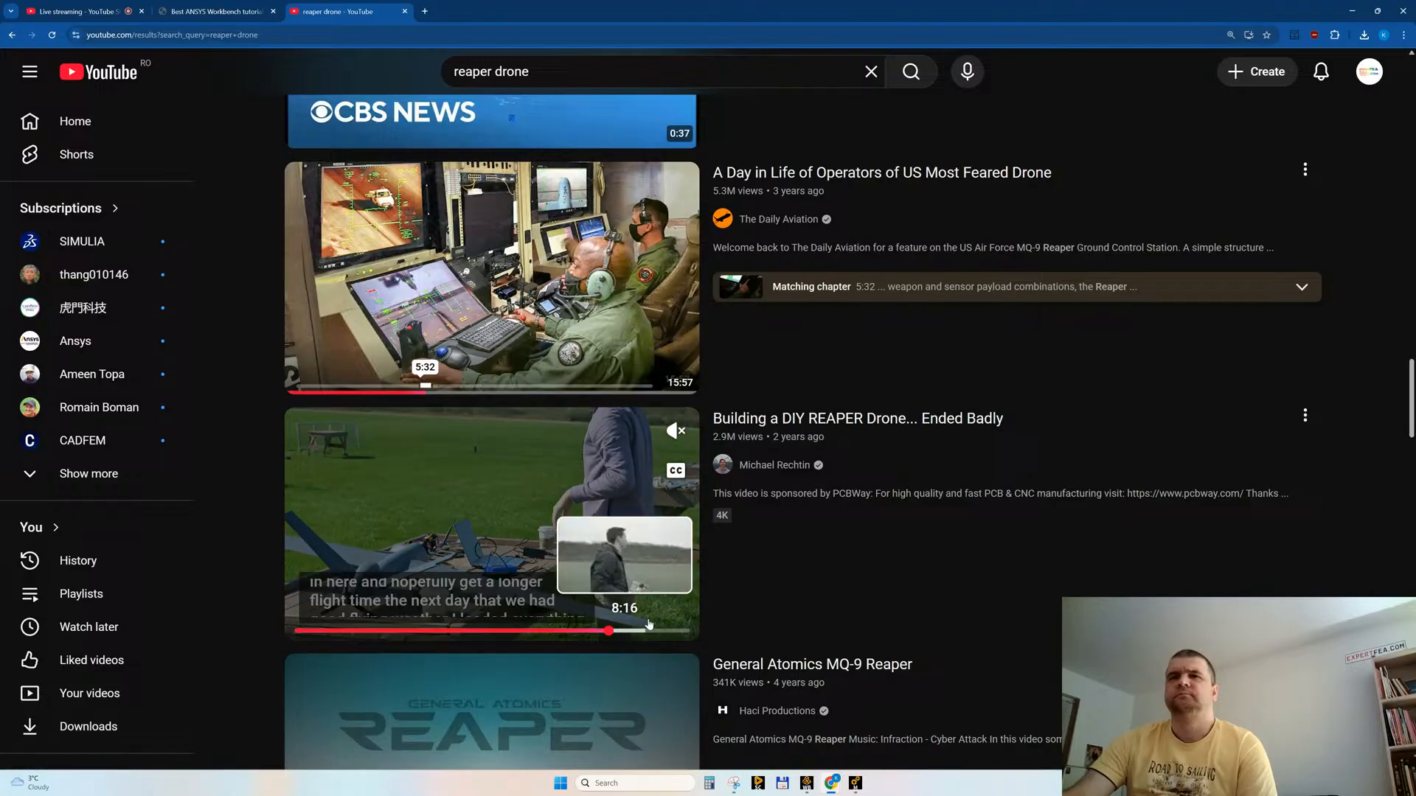
pyautogui.click(639, 632)
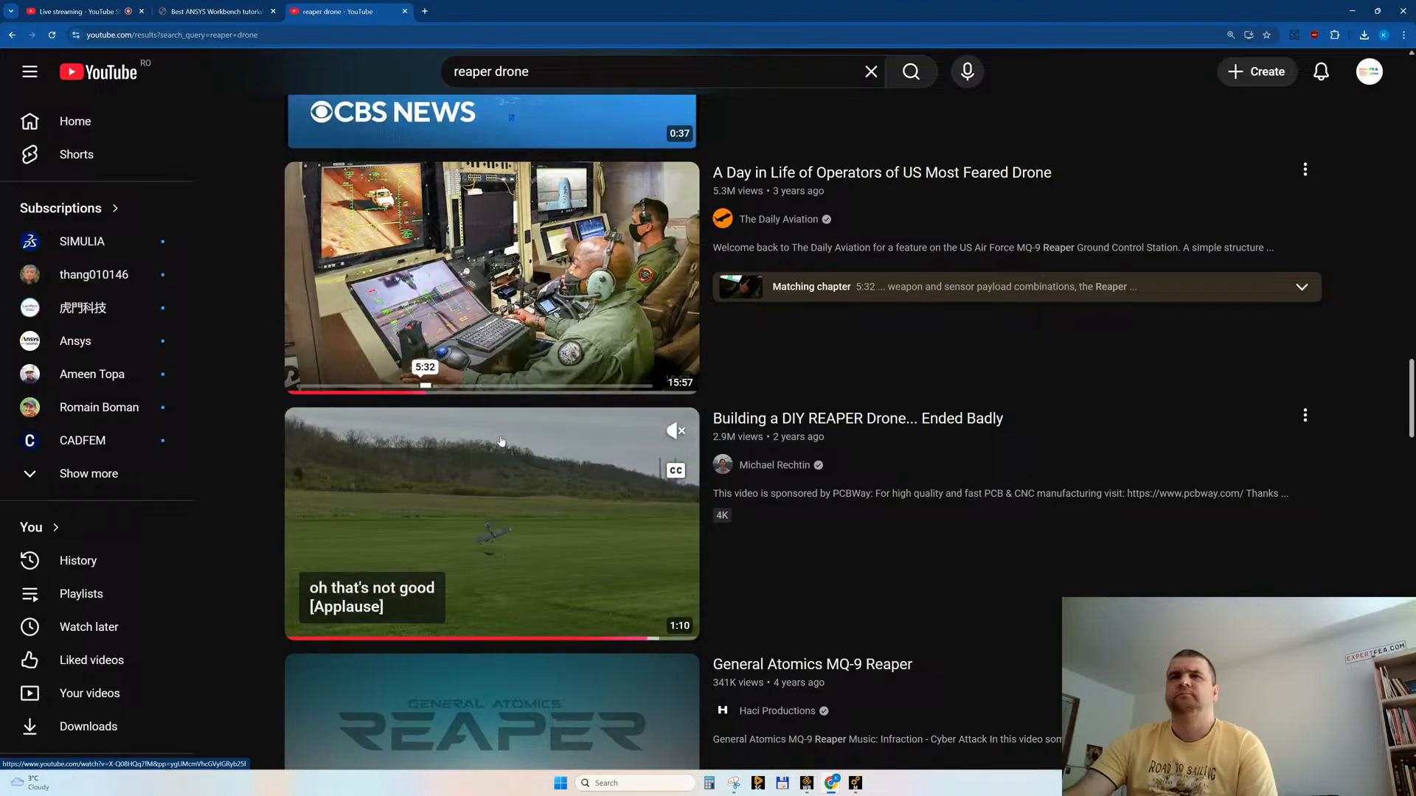
pyautogui.scroll(-3, 458, 431)
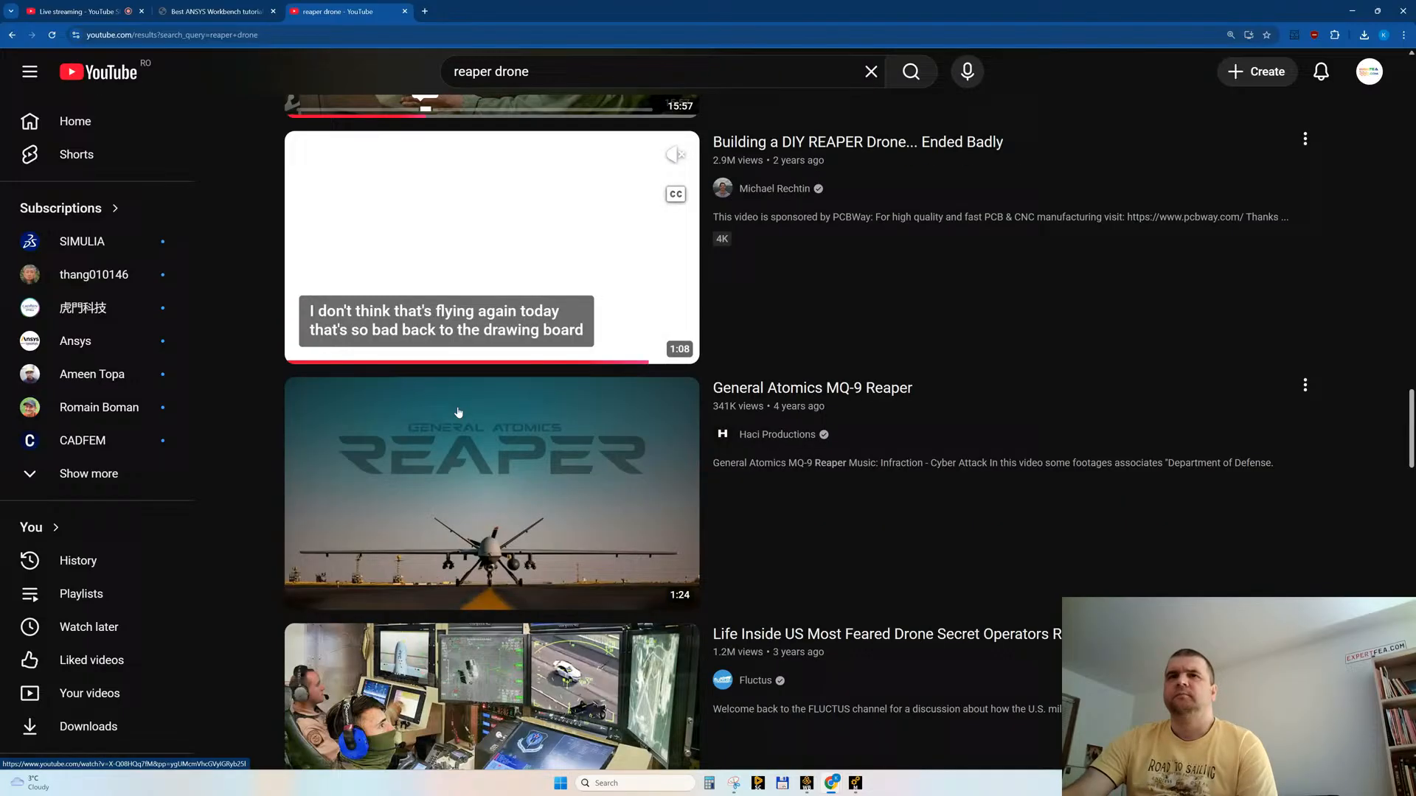
pyautogui.scroll(-1, 475, 312)
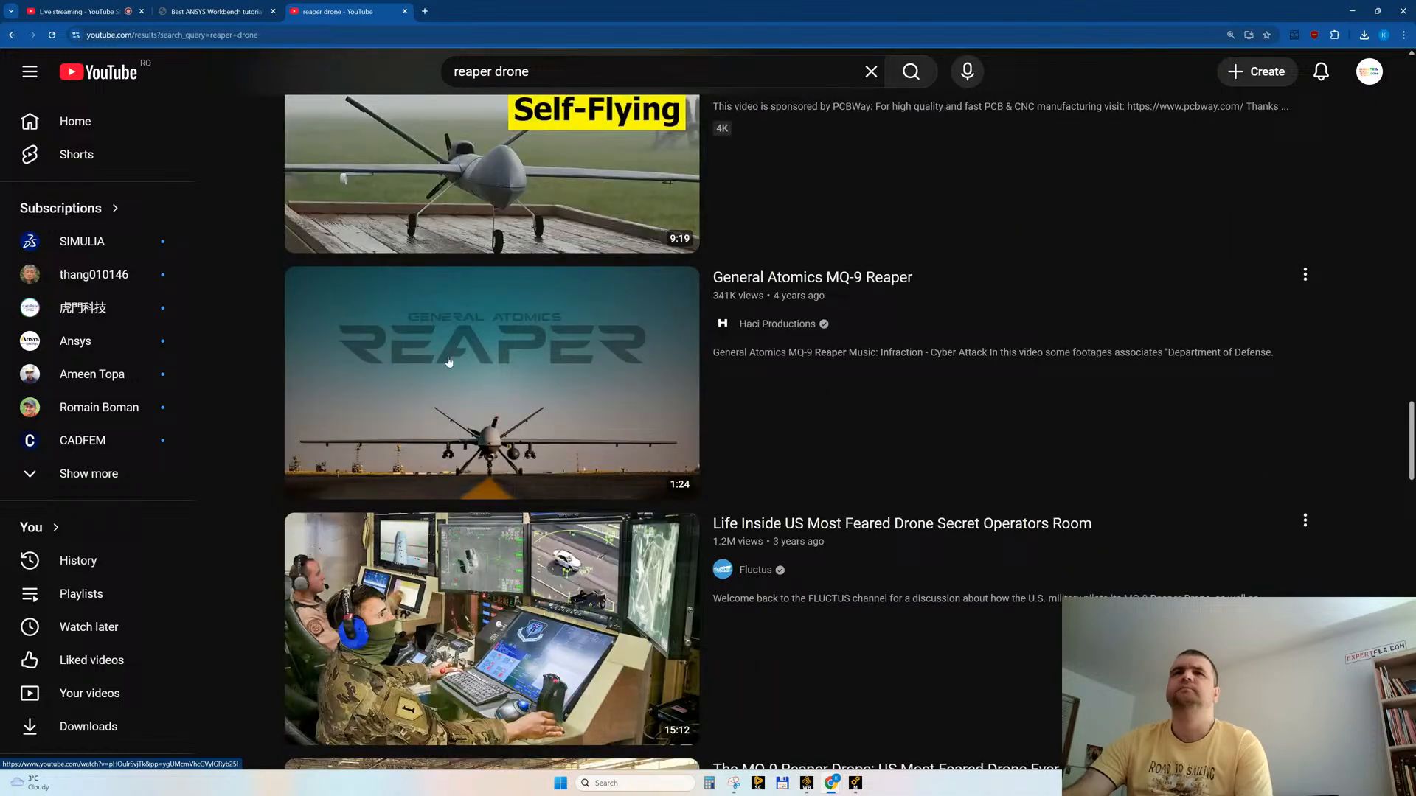
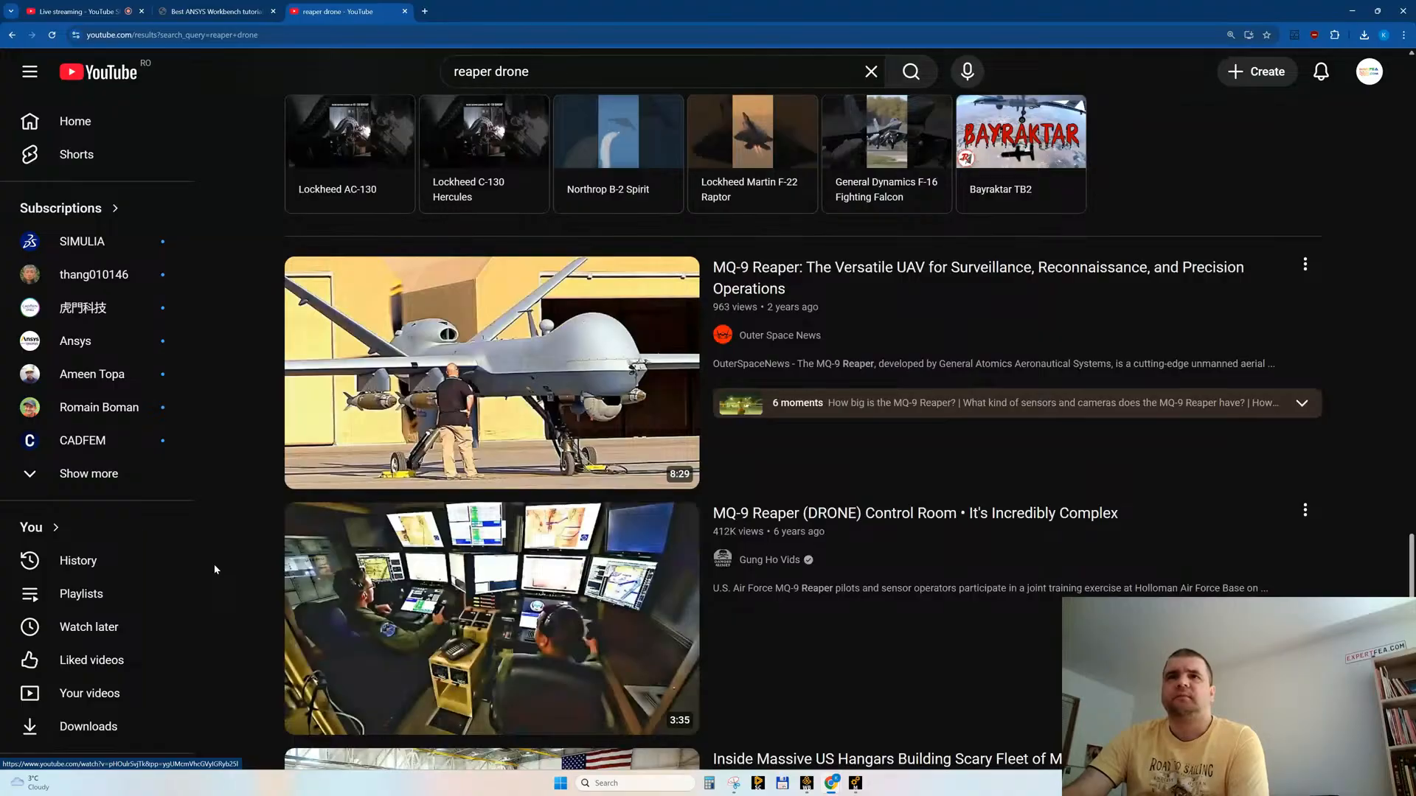
# Step: Browse the YouTube search results for "reaper drone", examining the MQ-9 Reaper videos and Shorts
pyautogui.scroll(-6, 214, 569)
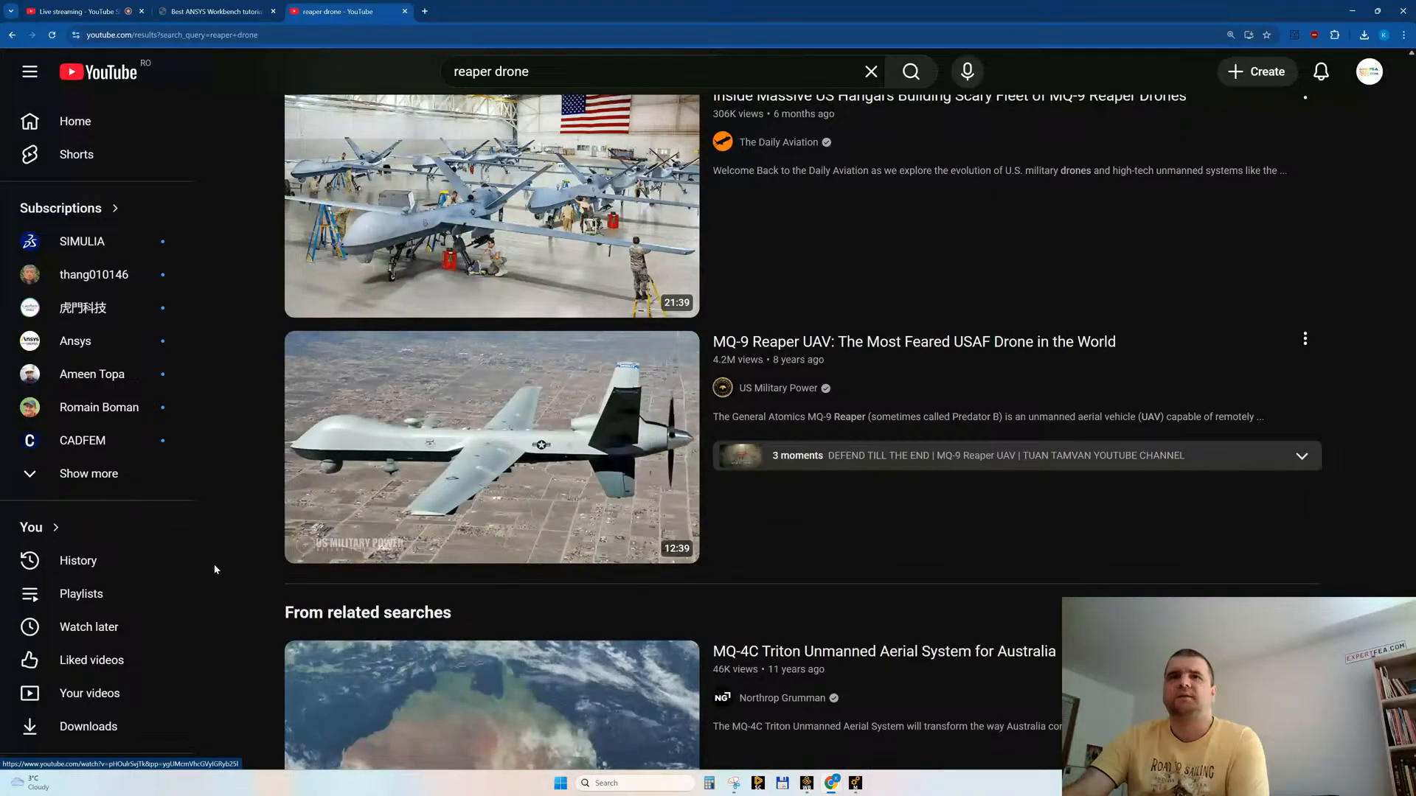
pyautogui.scroll(-9, 214, 569)
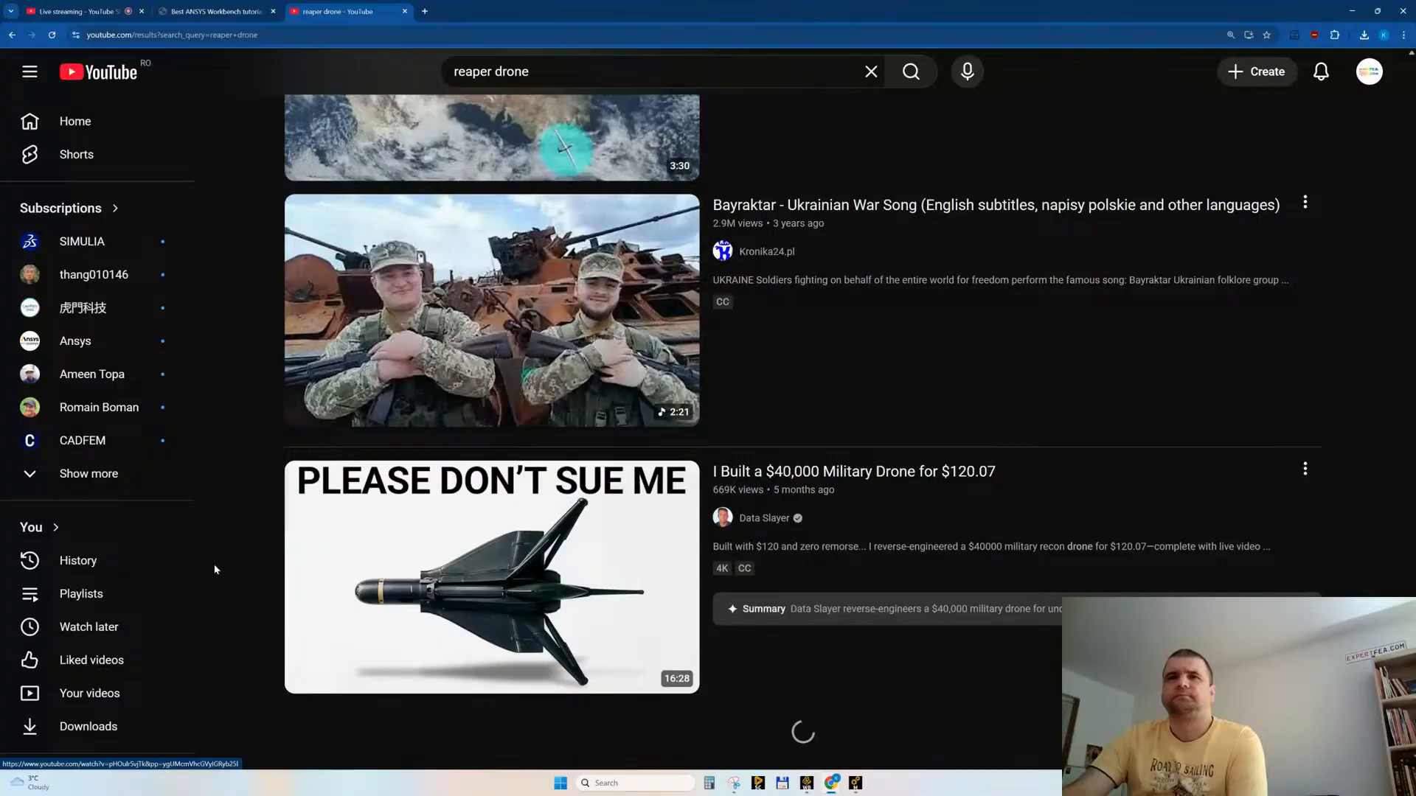
pyautogui.scroll(-2, 253, 553)
pyautogui.scroll(-2, 255, 552)
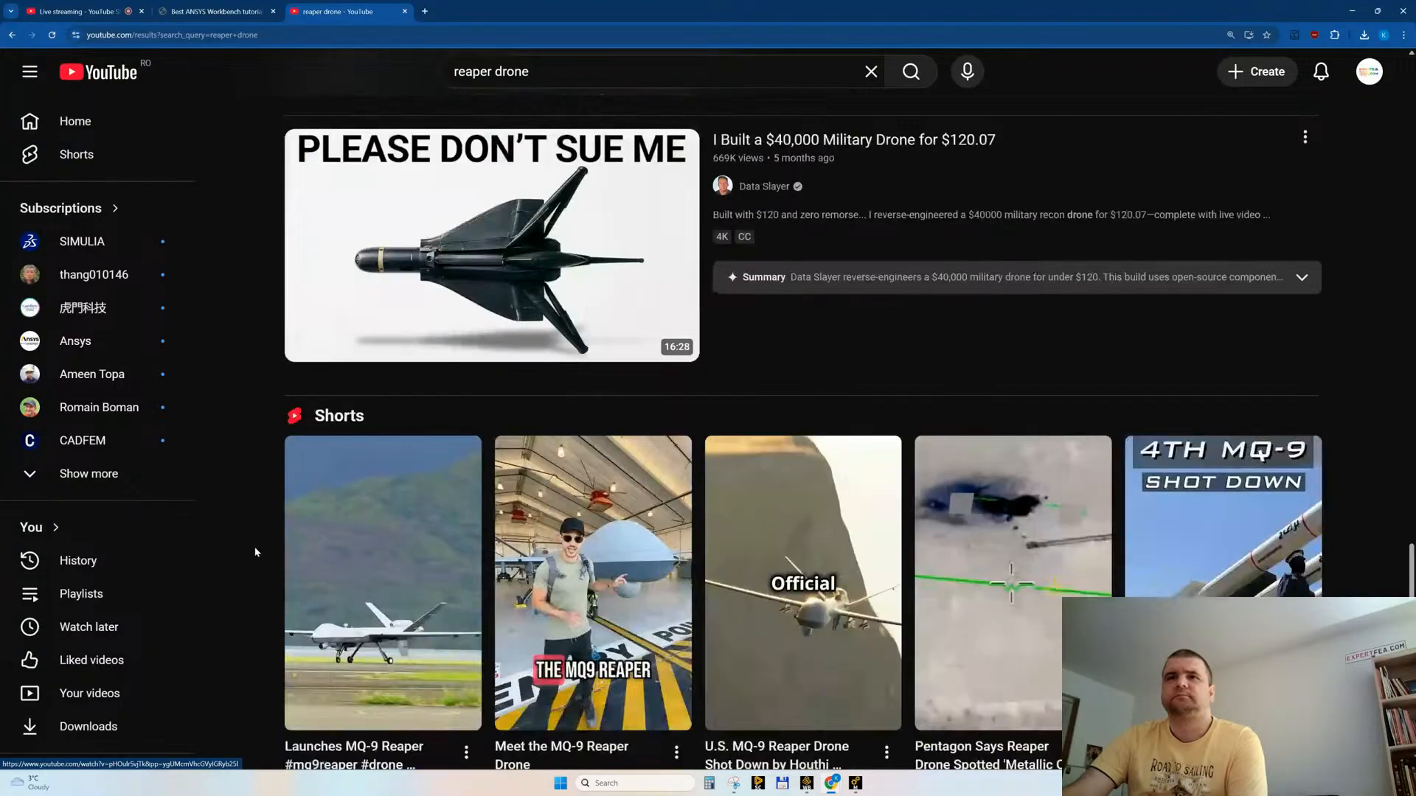
pyautogui.scroll(-3, 255, 553)
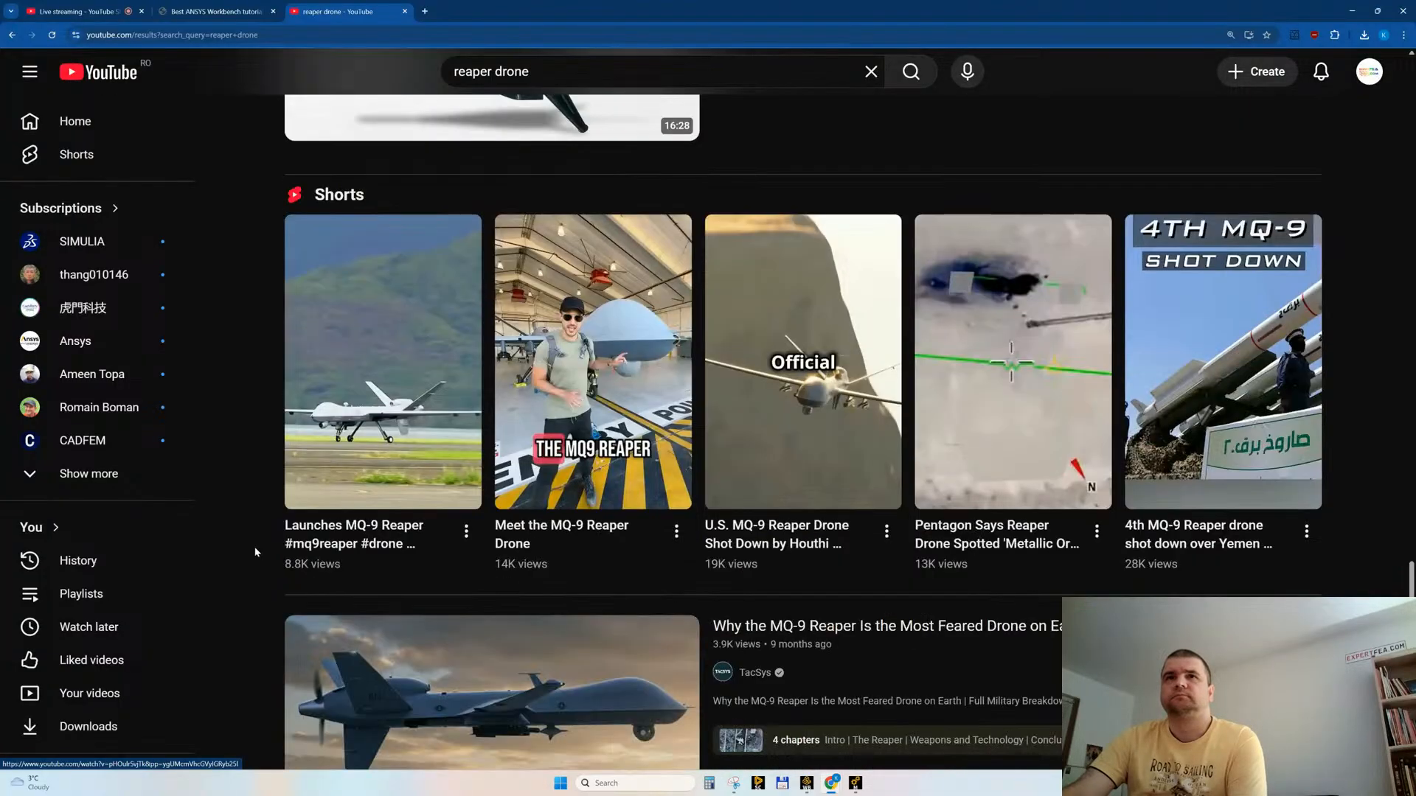
pyautogui.scroll(-9, 256, 552)
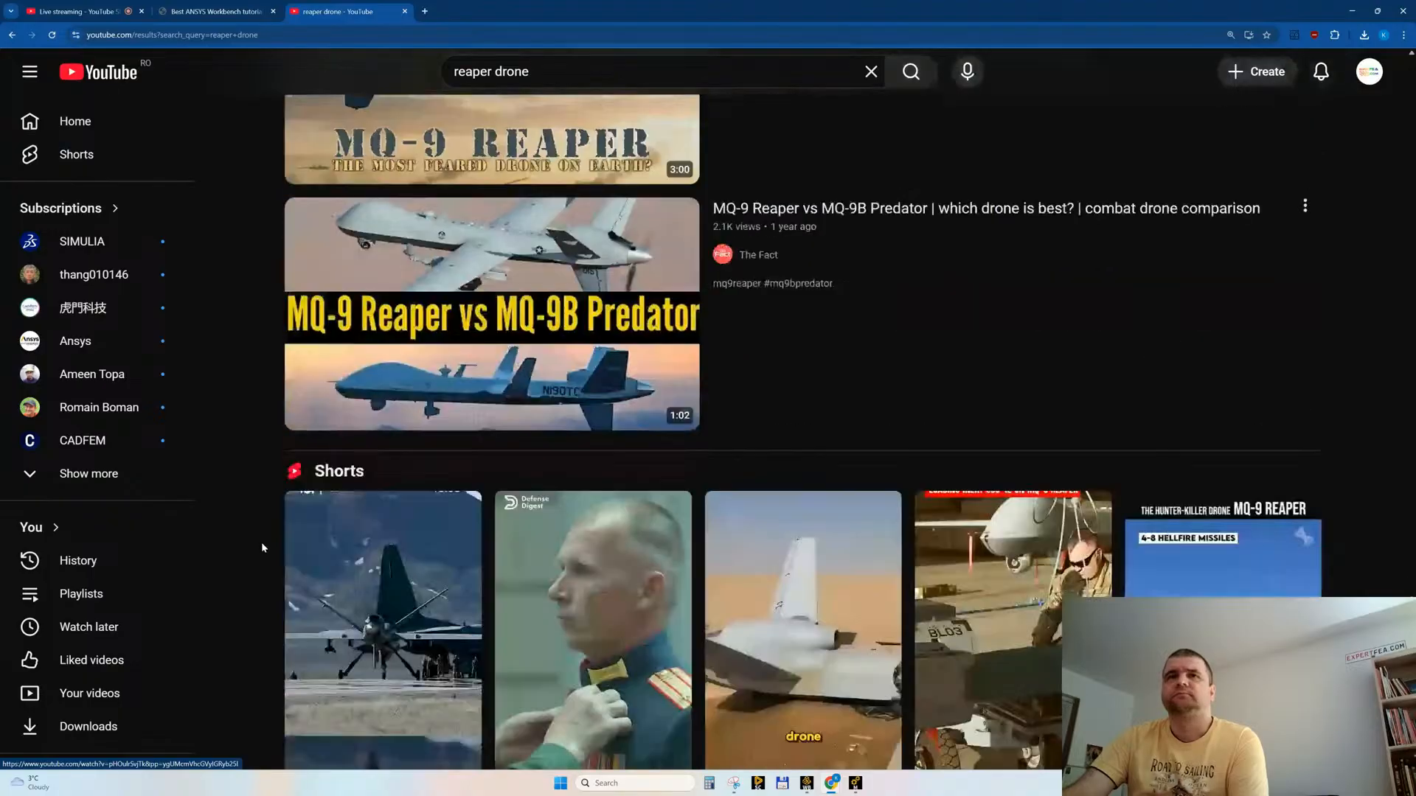
pyautogui.scroll(-4, 262, 548)
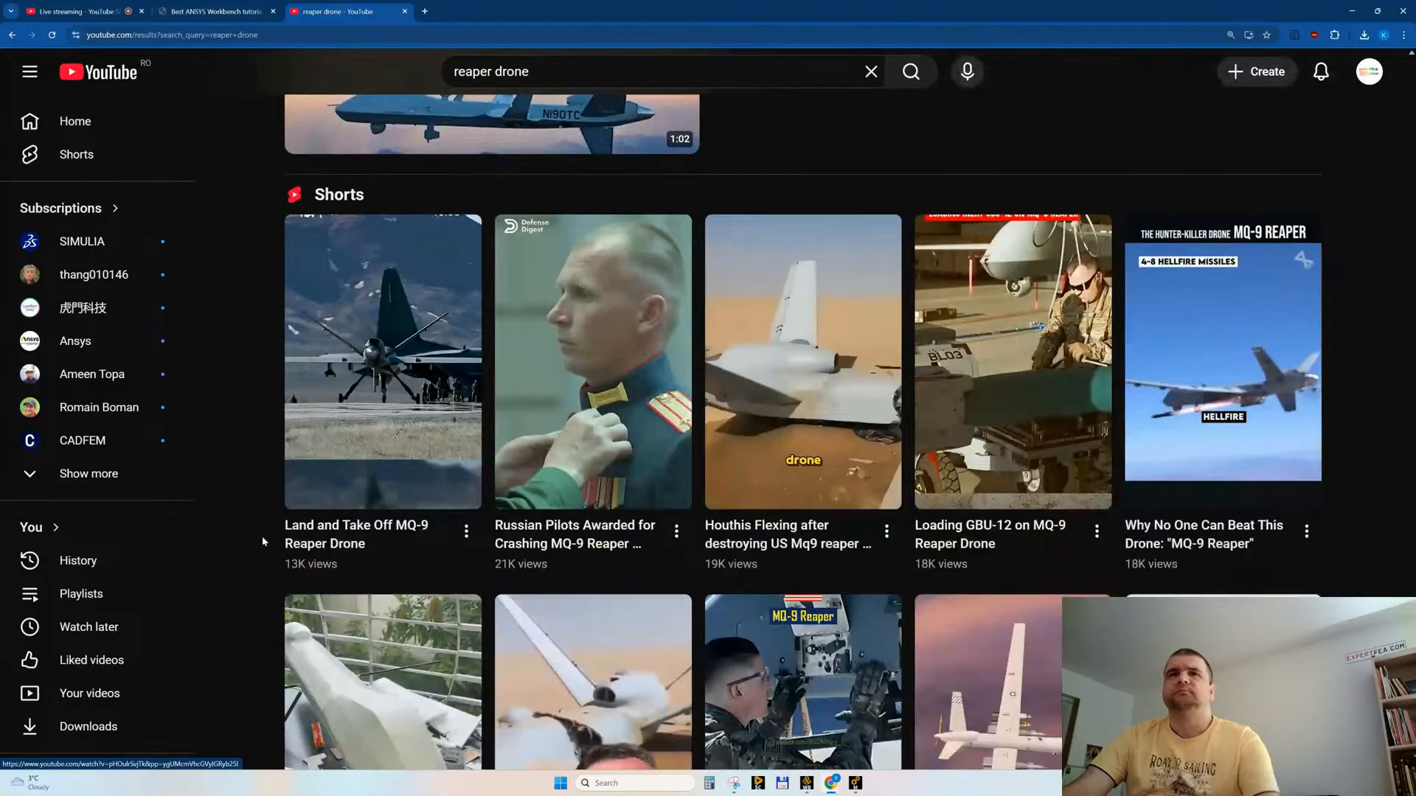
pyautogui.scroll(-4, 261, 537)
pyautogui.scroll(-4, 261, 537)
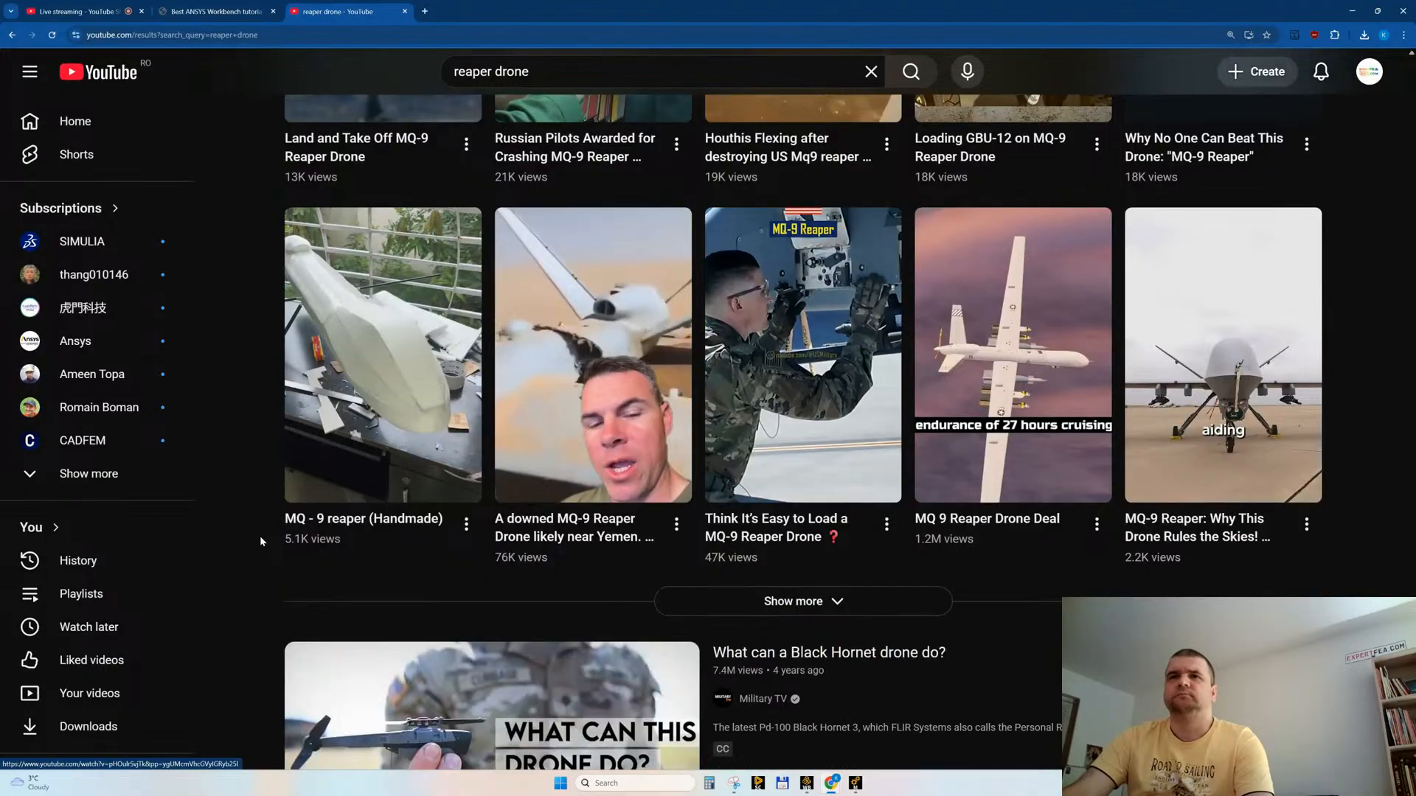
# Step: Switch to Ansys Mechanical and inspect the drone impact in the Total Deformation tracker under Solution Information
pyautogui.click(855, 784)
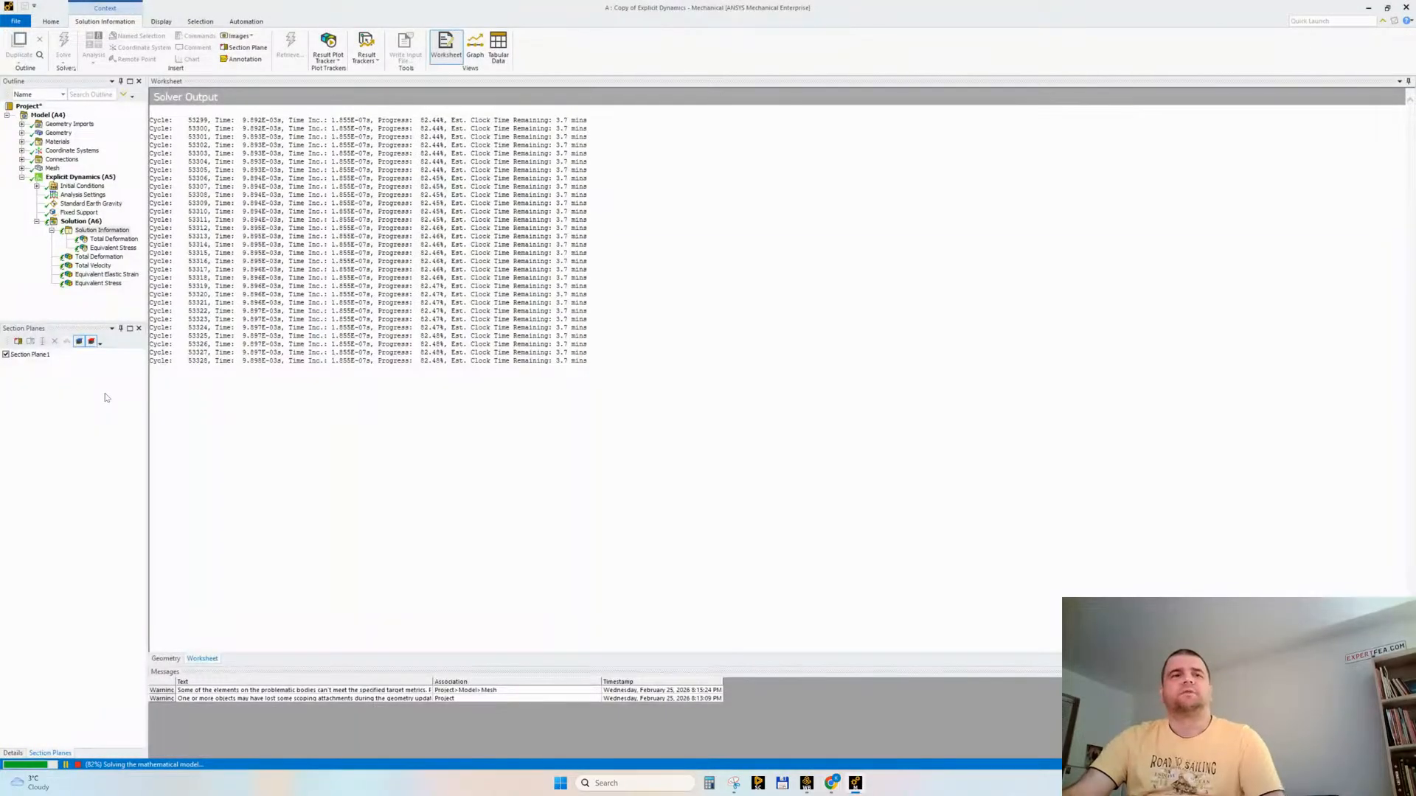
pyautogui.click(108, 240)
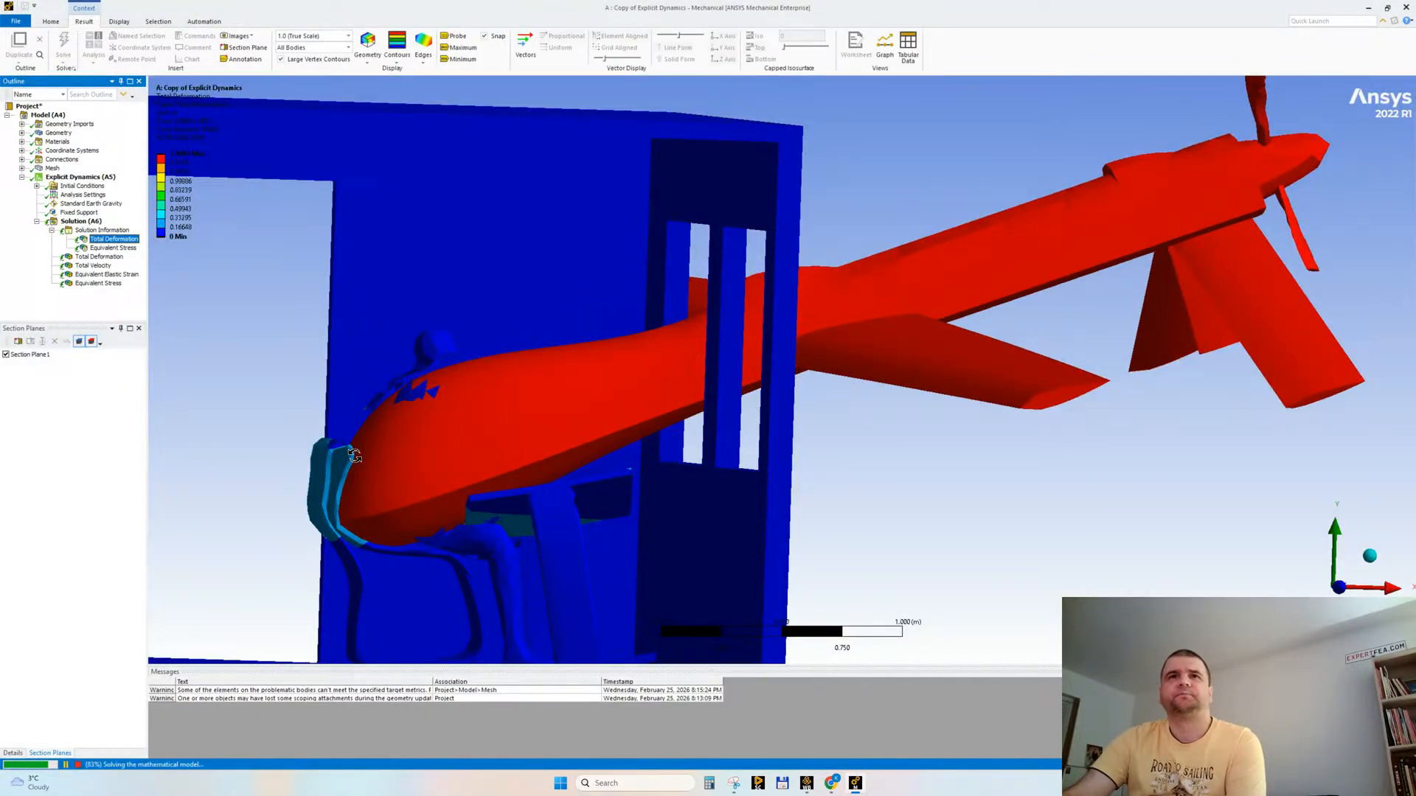
pyautogui.moveTo(287, 428); pyautogui.dragTo(346, 421)
pyautogui.moveTo(419, 386); pyautogui.dragTo(535, 414)
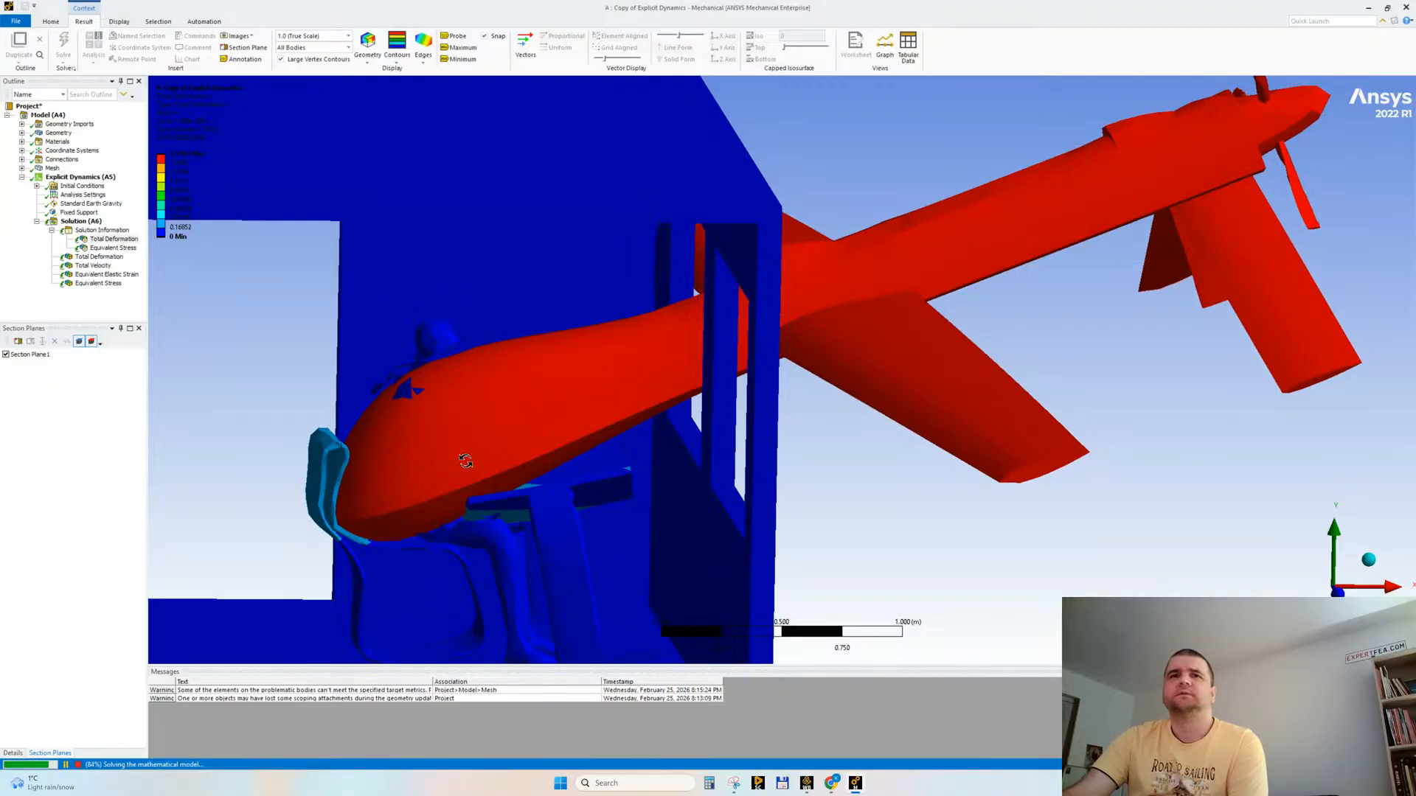
# Step: Check the solver output and re-examine the tracked Total Deformation of the drone and building from other angles
pyautogui.click(129, 231)
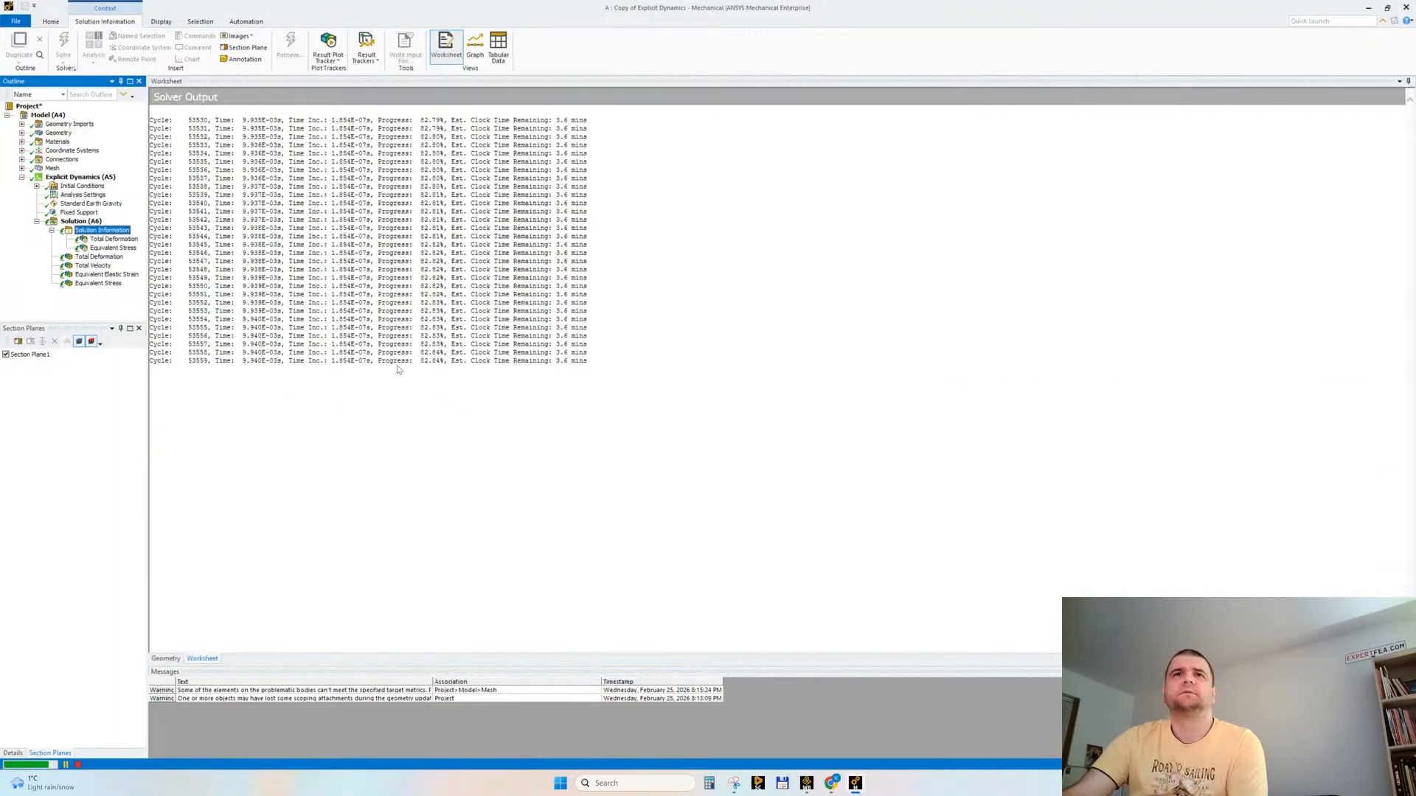
pyautogui.click(111, 241)
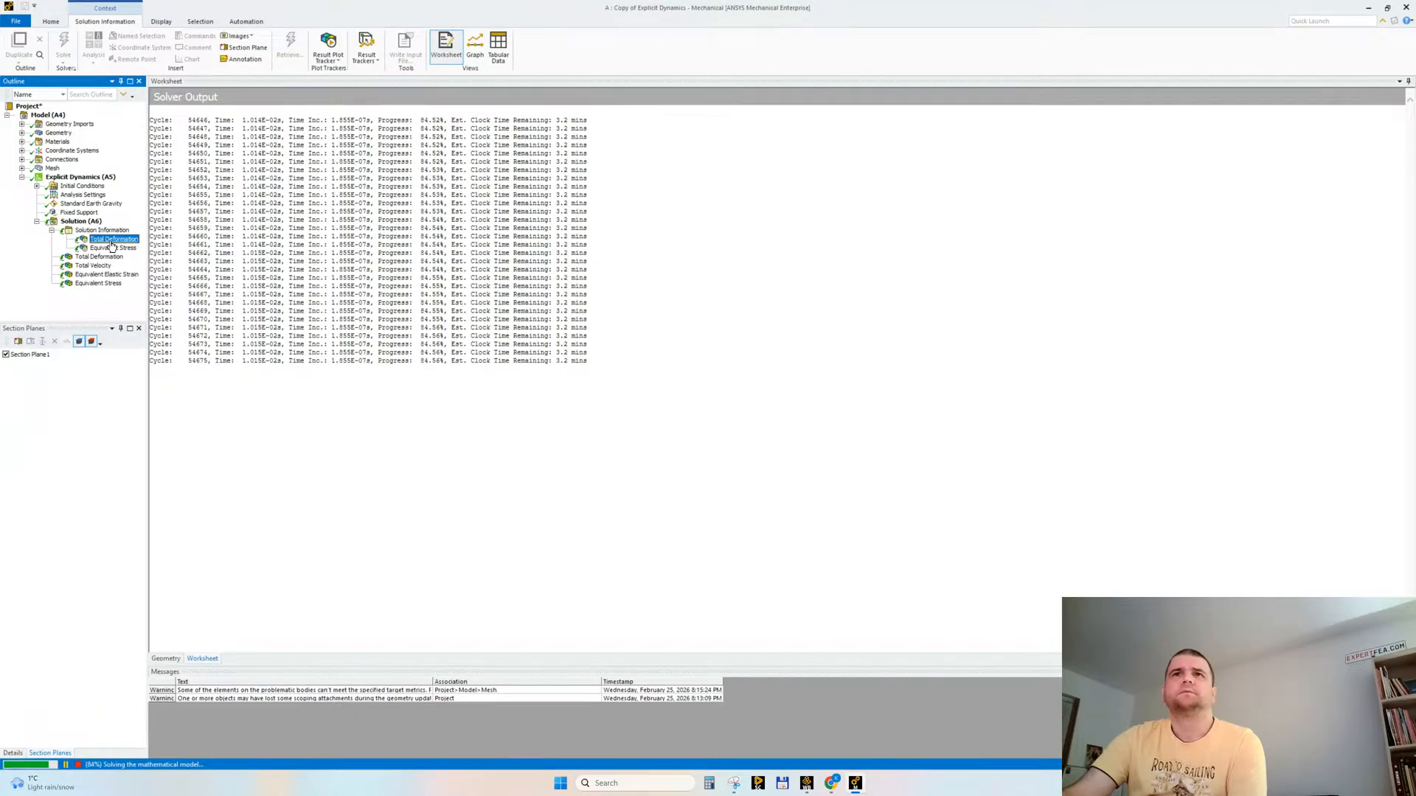
pyautogui.moveTo(869, 533); pyautogui.dragTo(819, 471)
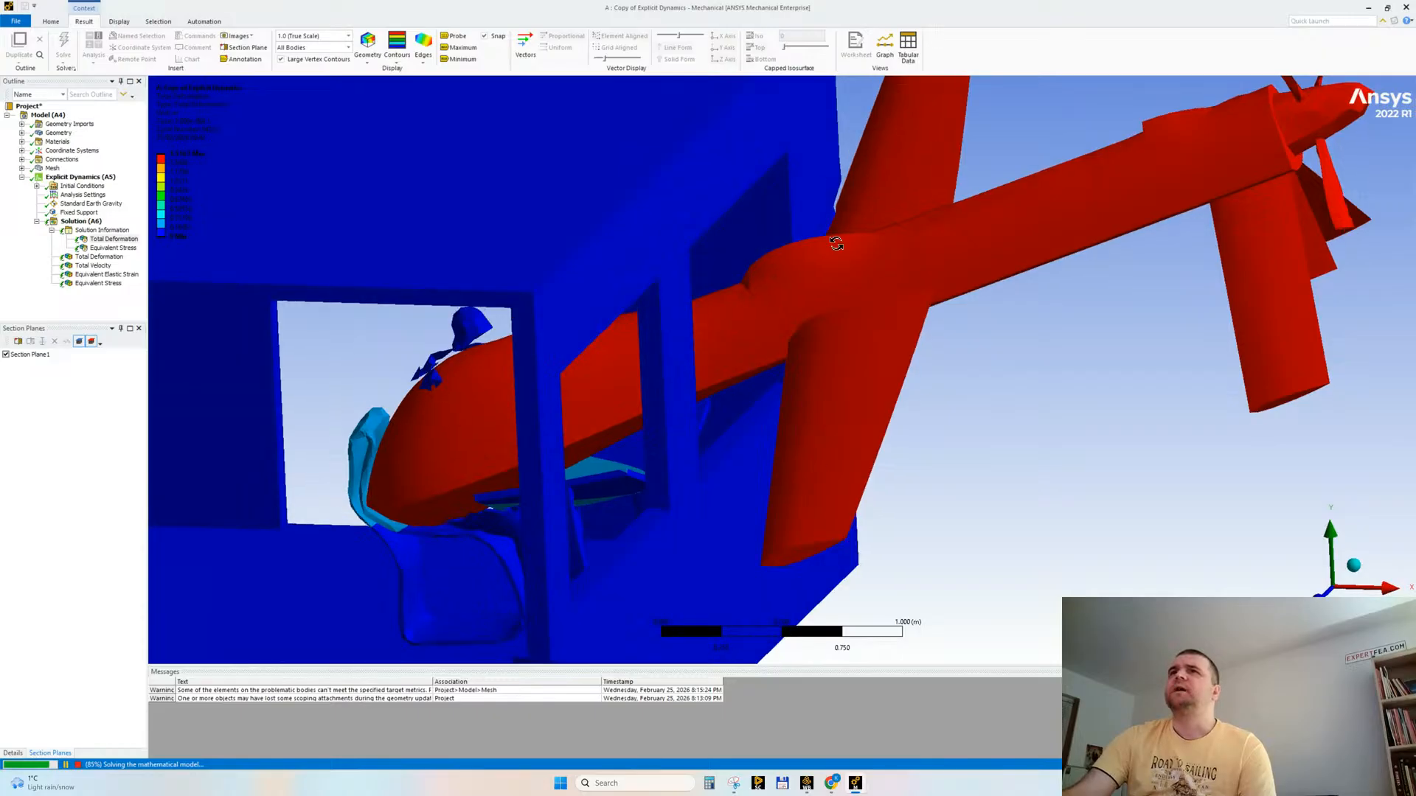
pyautogui.moveTo(794, 293); pyautogui.dragTo(1005, 458)
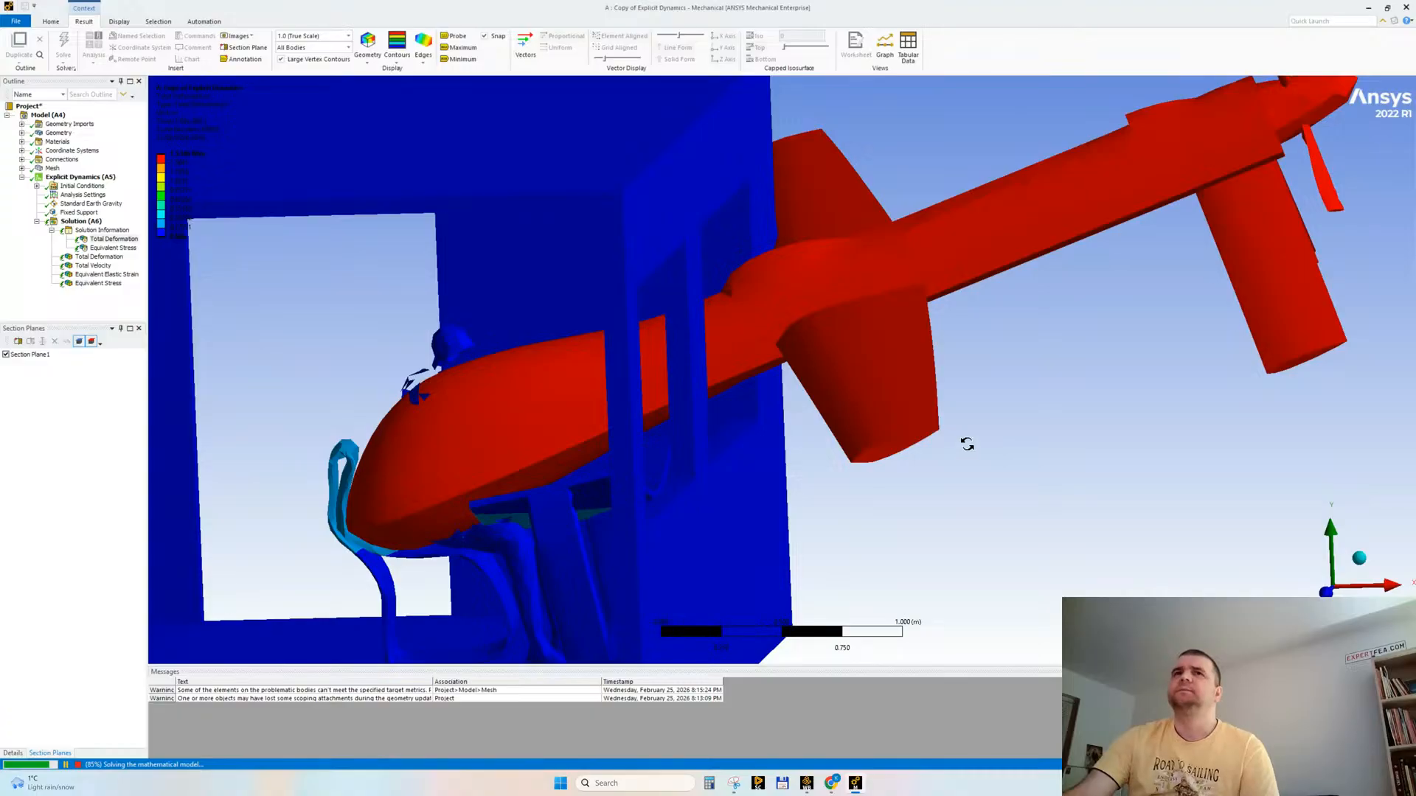
pyautogui.click(100, 230)
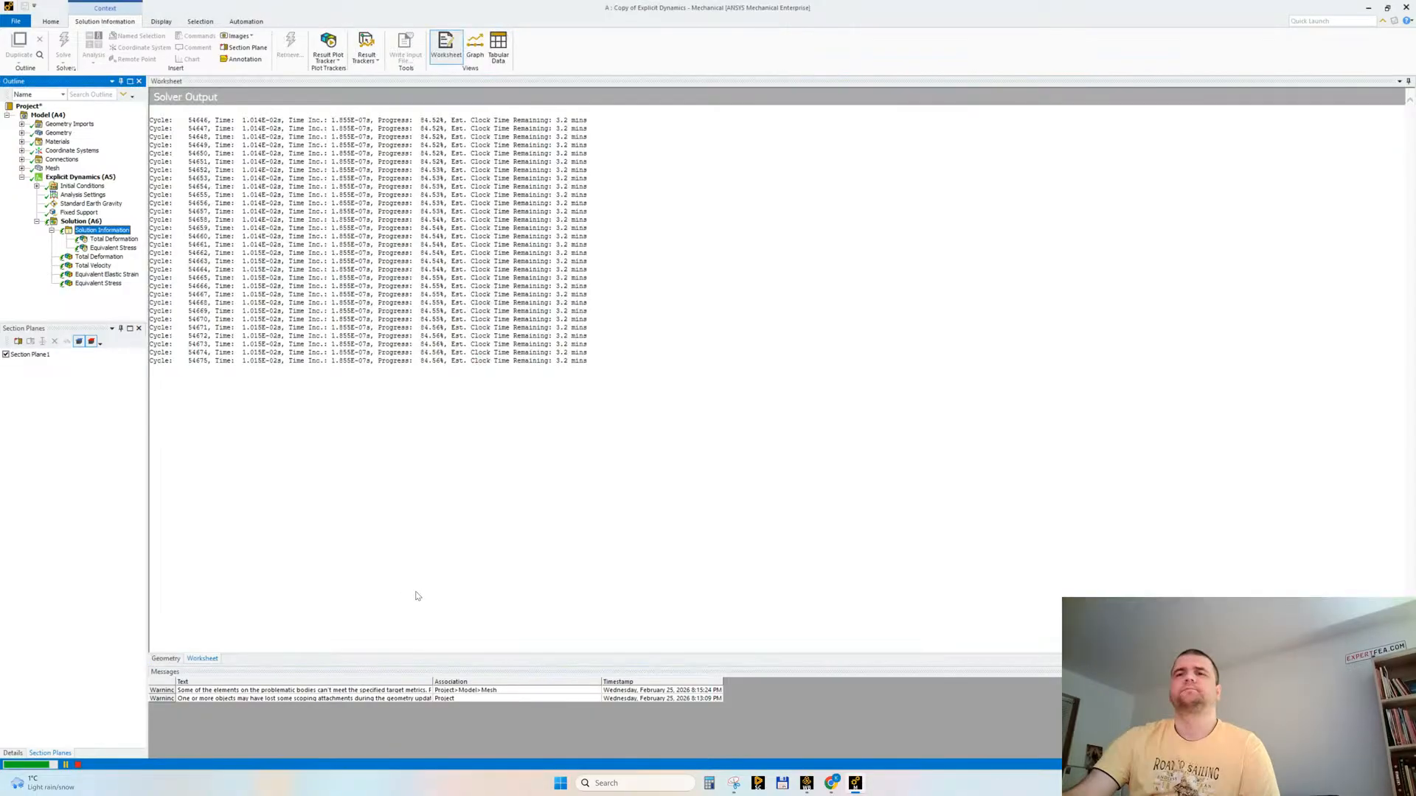
# Step: Switch back to Chrome and check the live stream status and chat in YouTube Studio
pyautogui.moveTo(832, 783)
pyautogui.click(774, 726)
pyautogui.scroll(-3, 780, 520)
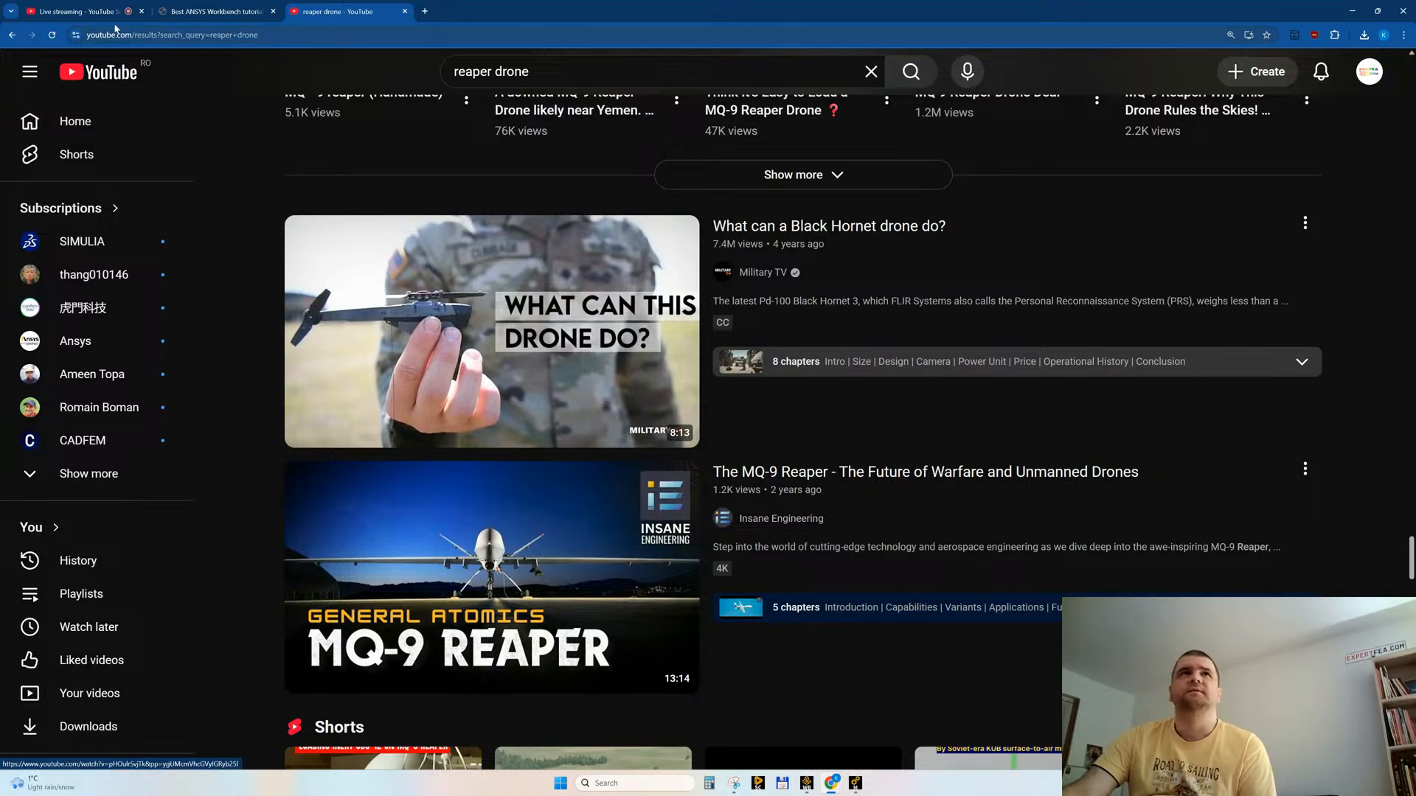
pyautogui.click(73, 12)
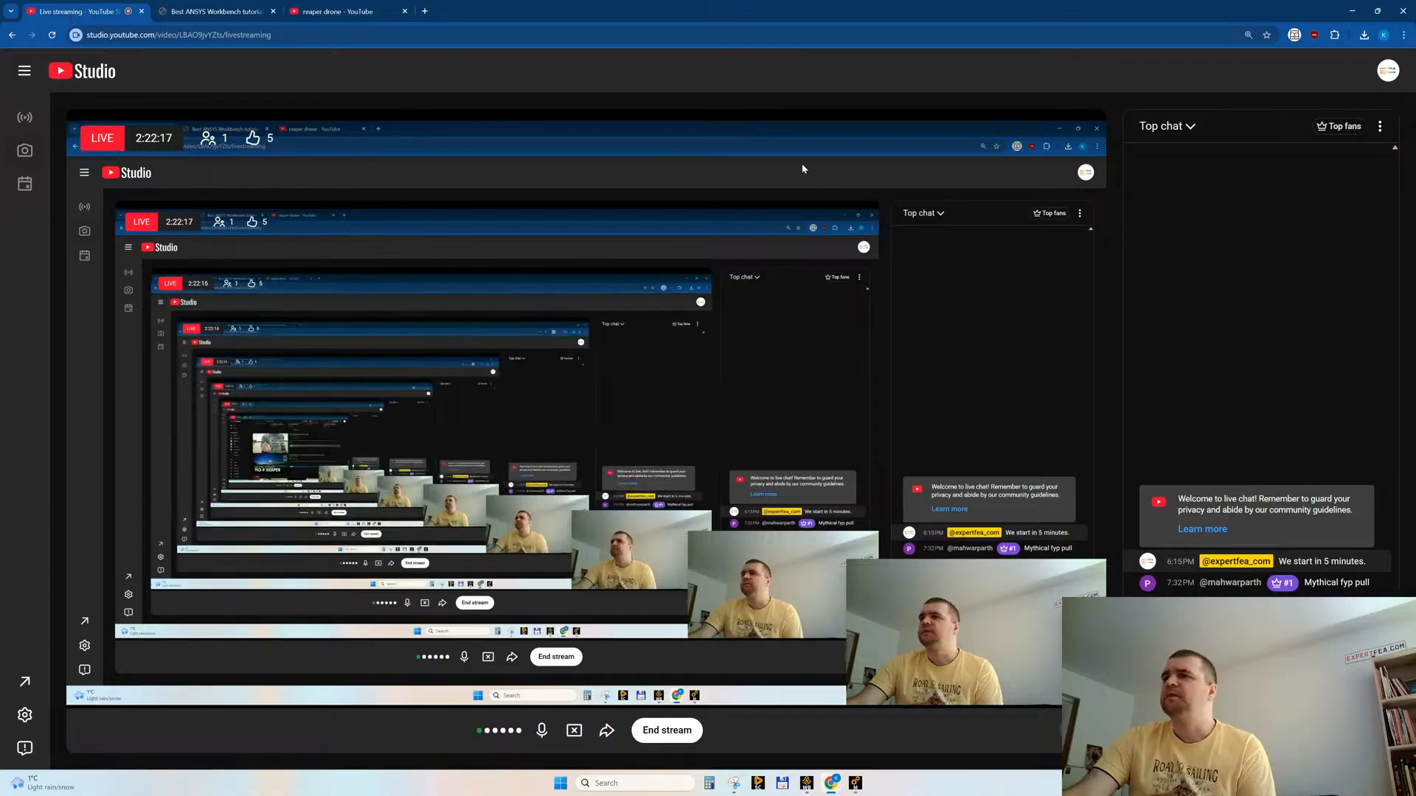
pyautogui.click(332, 13)
# Step: Look further through the "reaper drone" results for MQ-9 comparison, strike and flight footage
pyautogui.scroll(-4, 730, 534)
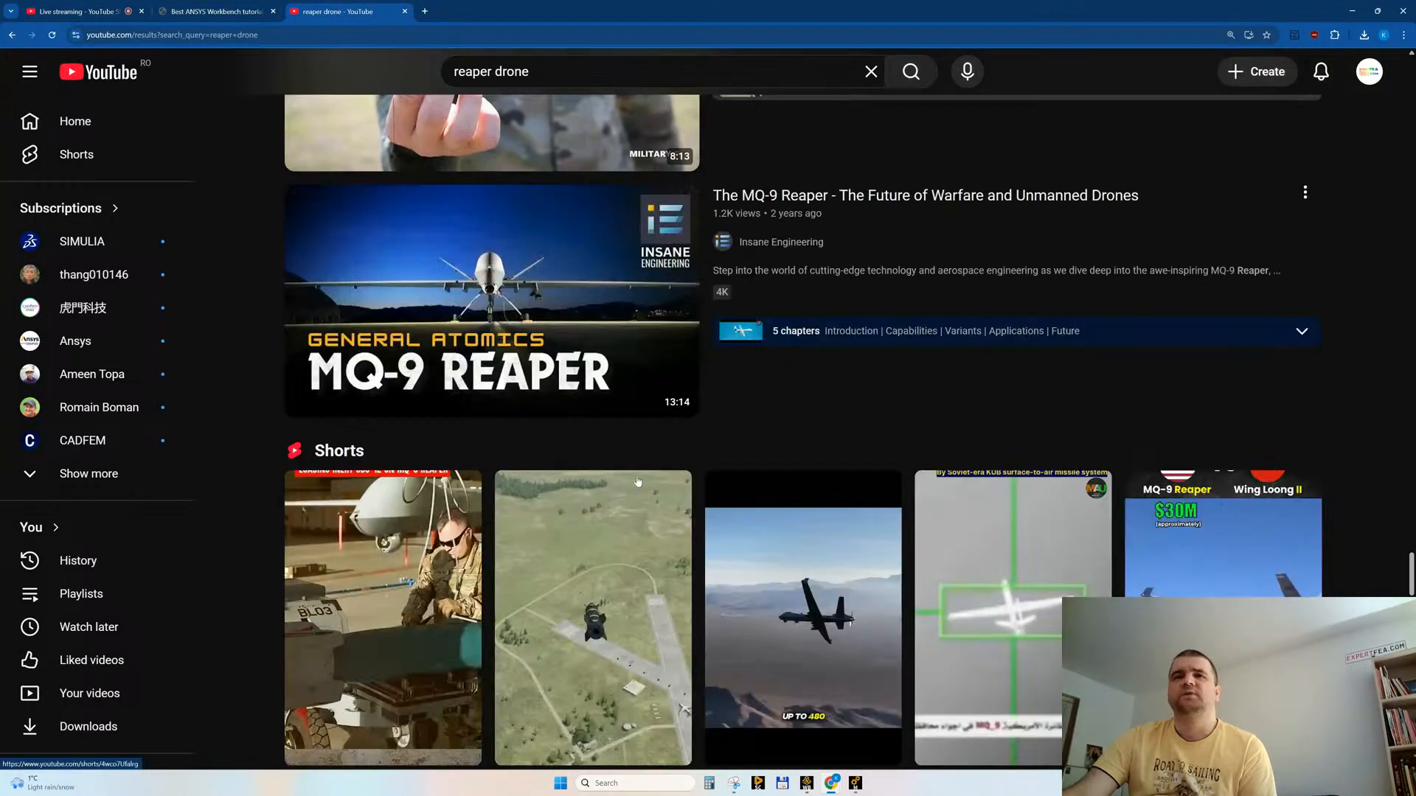
pyautogui.scroll(-4, 620, 497)
pyautogui.scroll(-13, 619, 496)
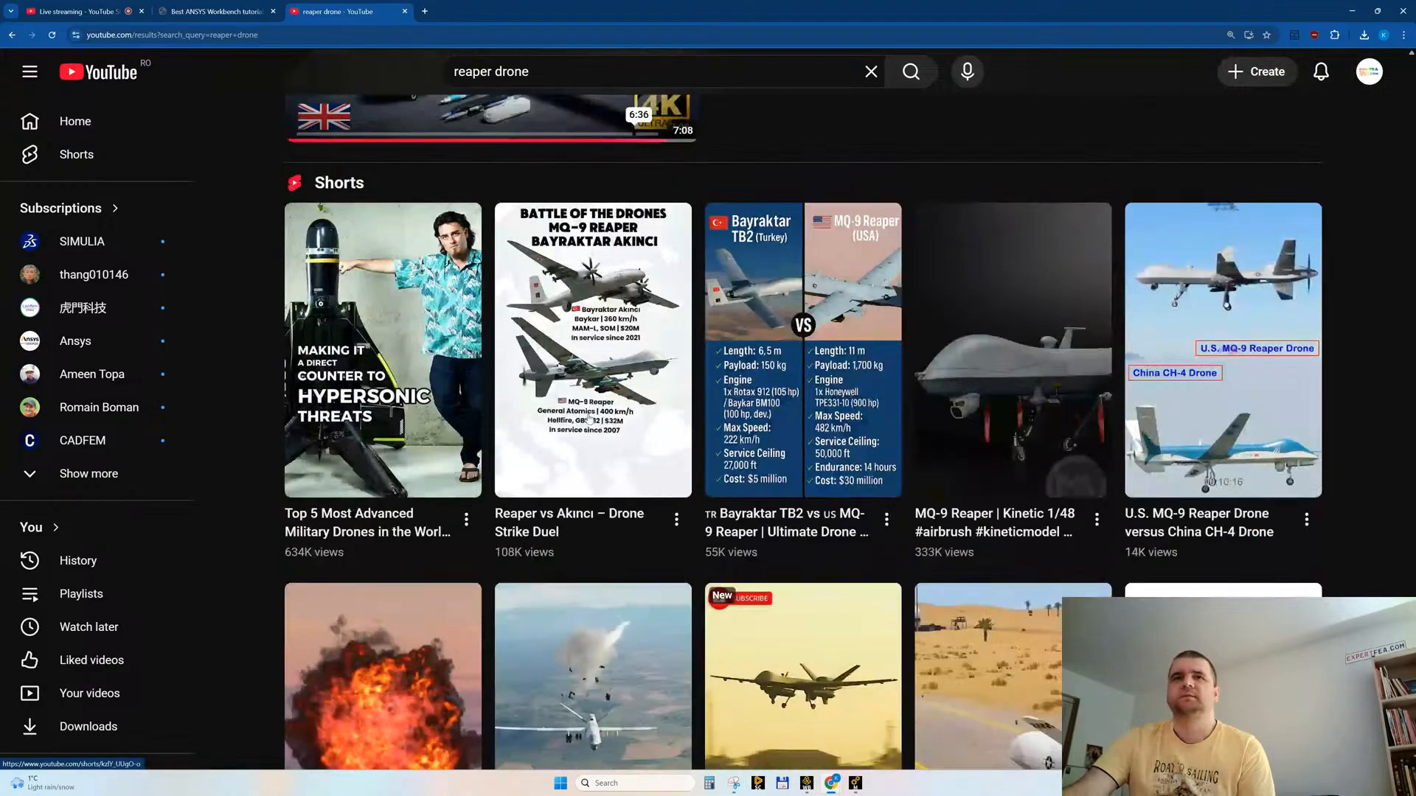
pyautogui.scroll(-3, 589, 419)
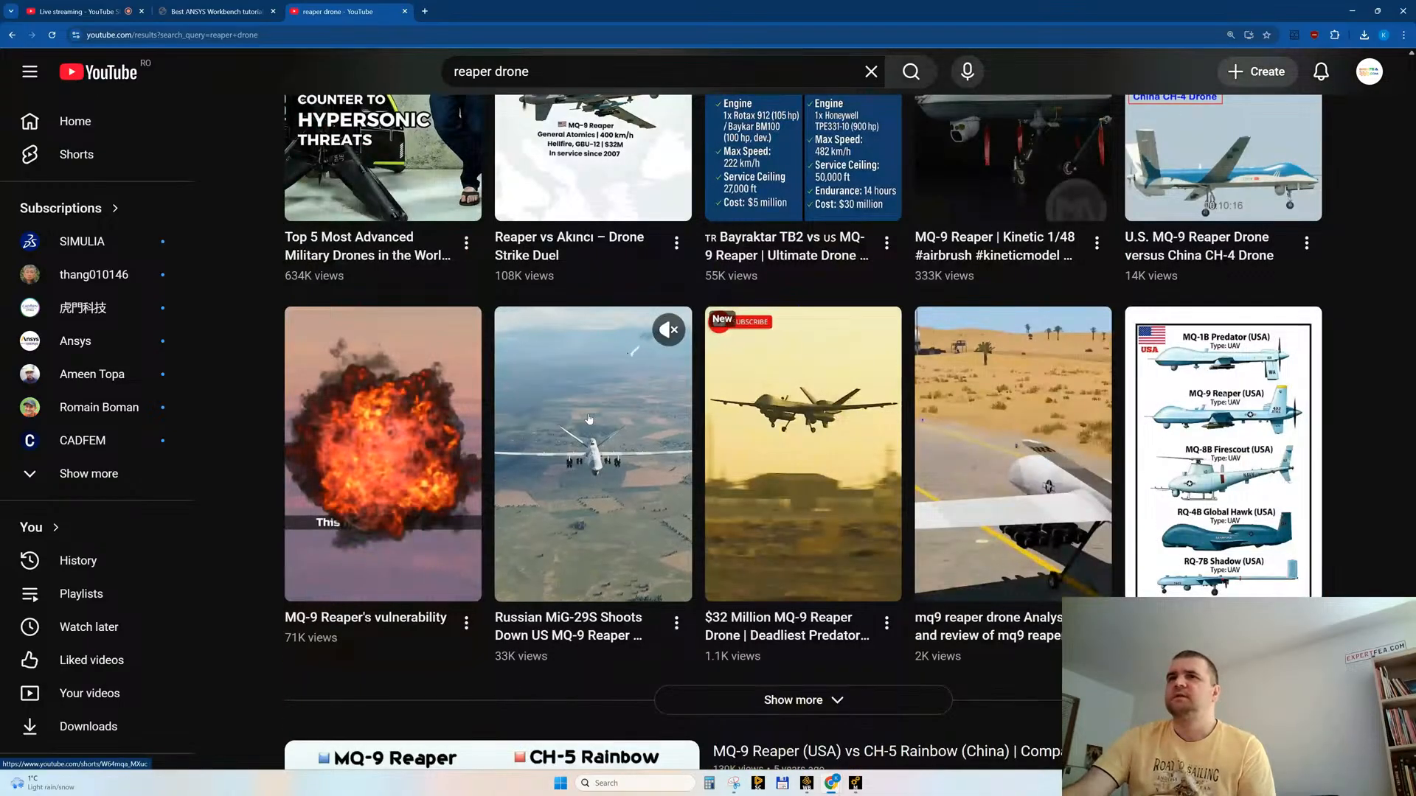
pyautogui.moveTo(762, 514)
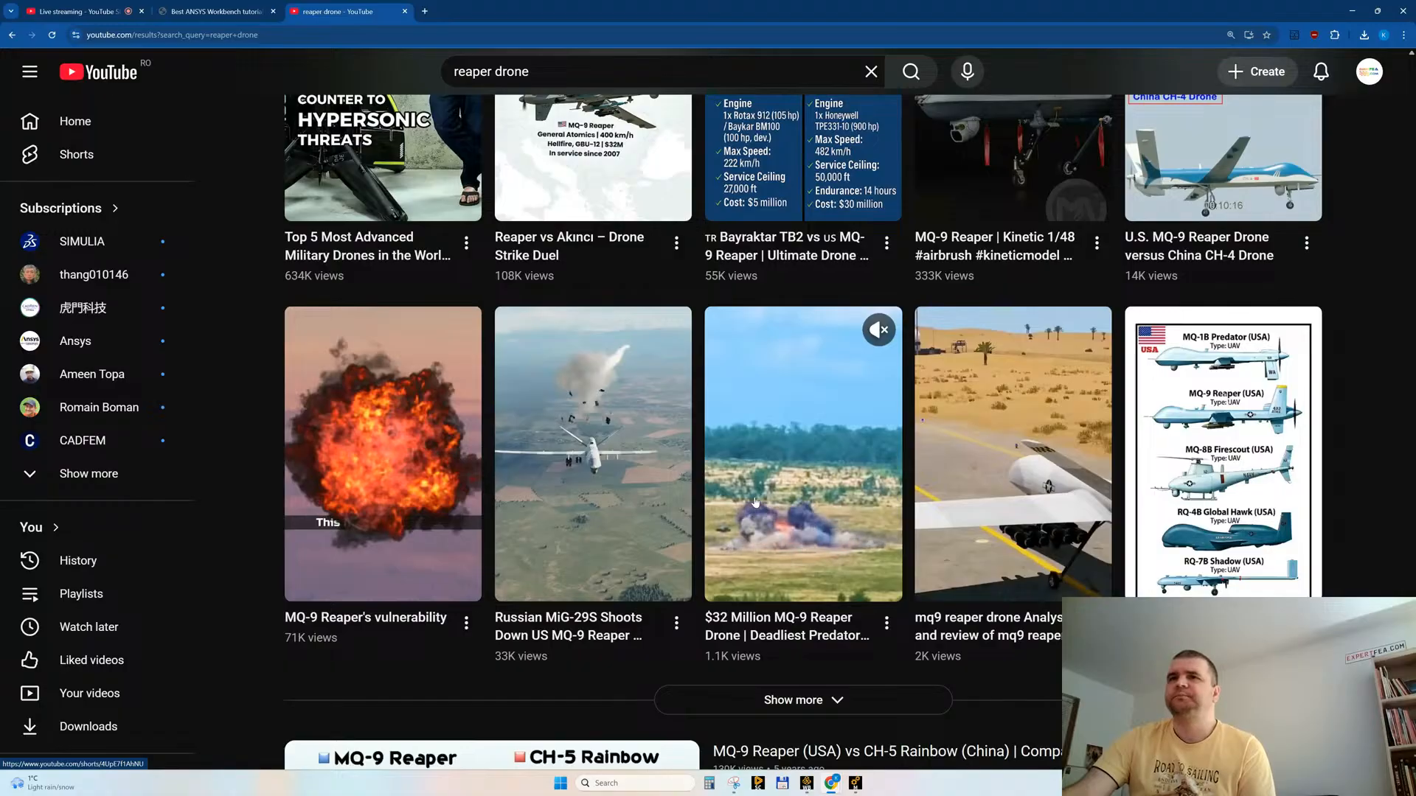
pyautogui.scroll(-1, 758, 509)
pyautogui.scroll(-3, 755, 503)
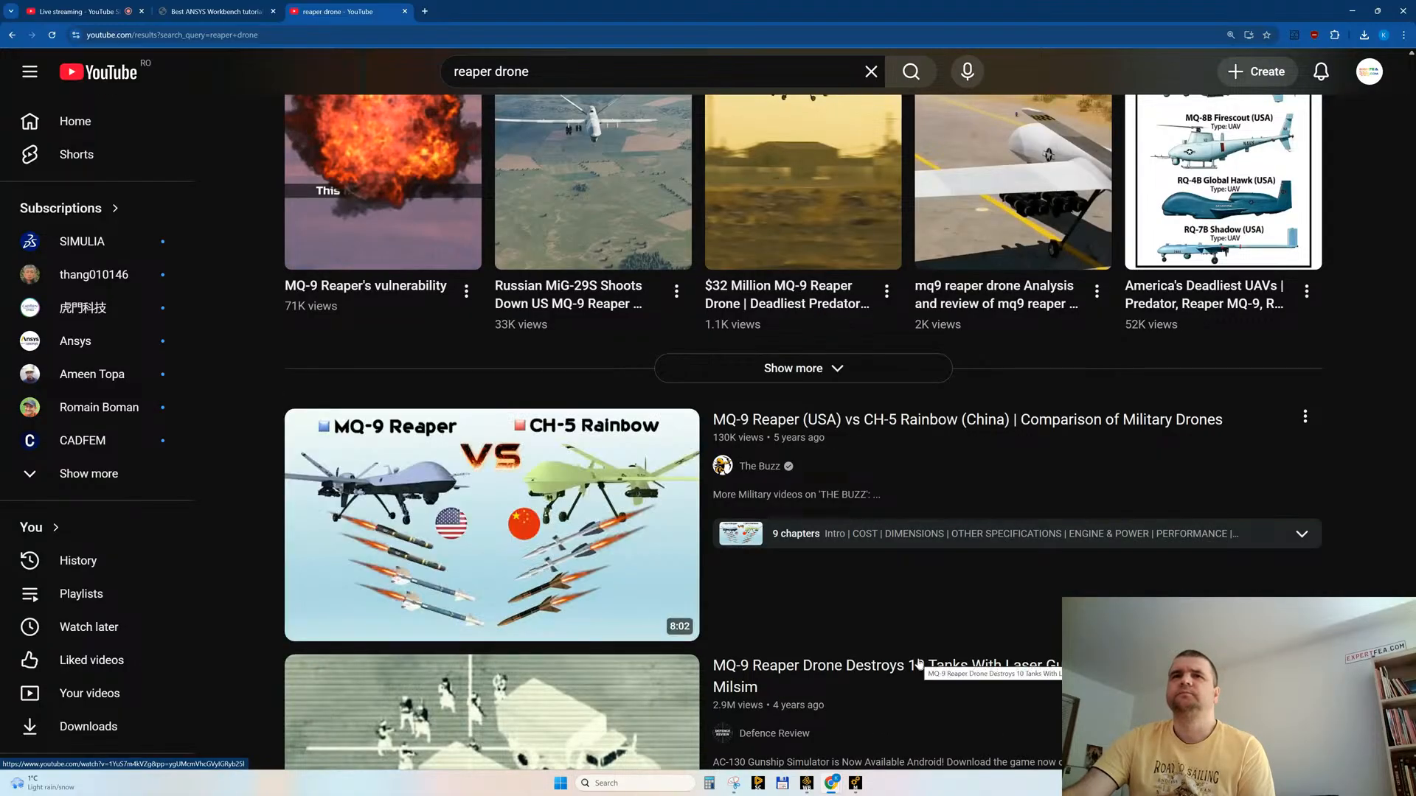
pyautogui.moveTo(919, 664)
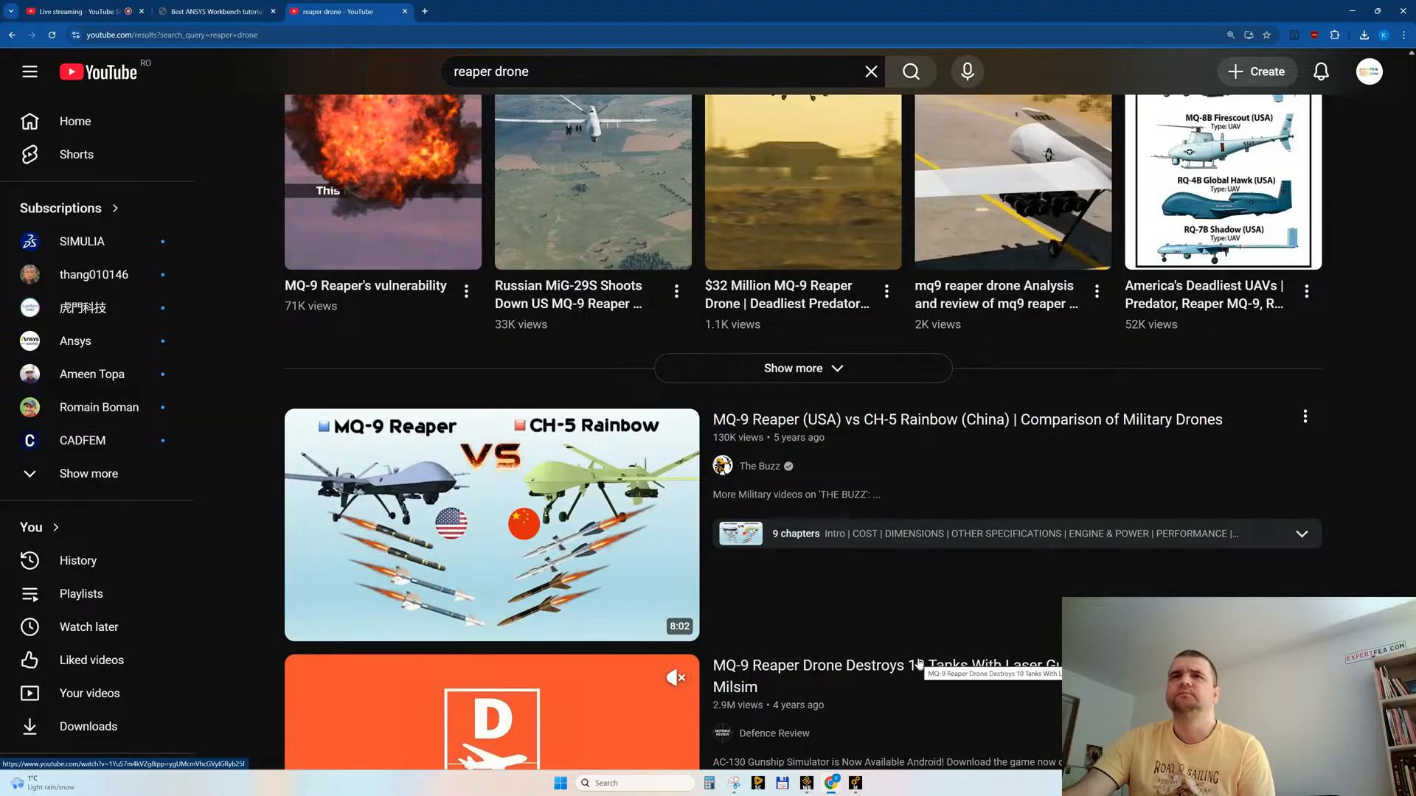
pyautogui.scroll(-2, 919, 663)
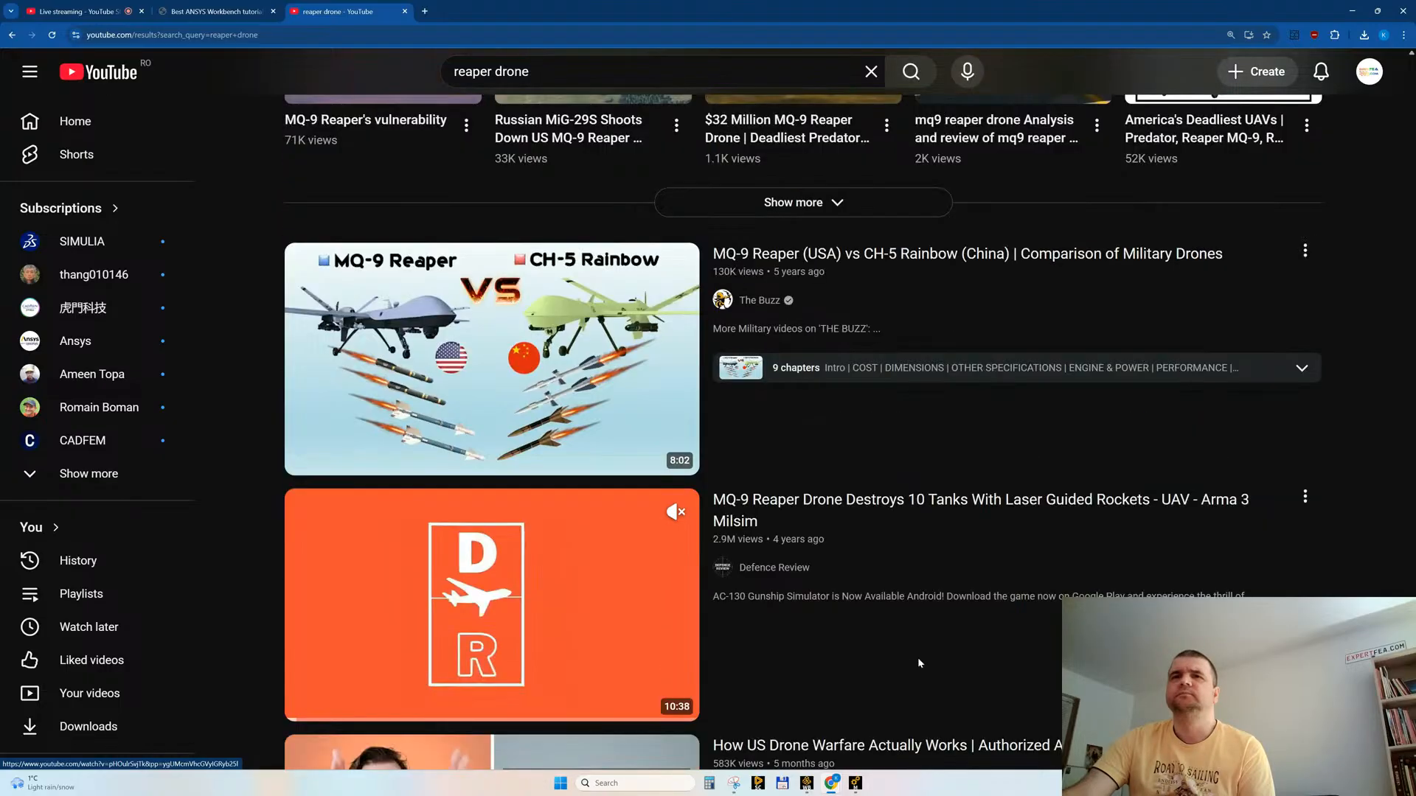
pyautogui.scroll(-7, 918, 662)
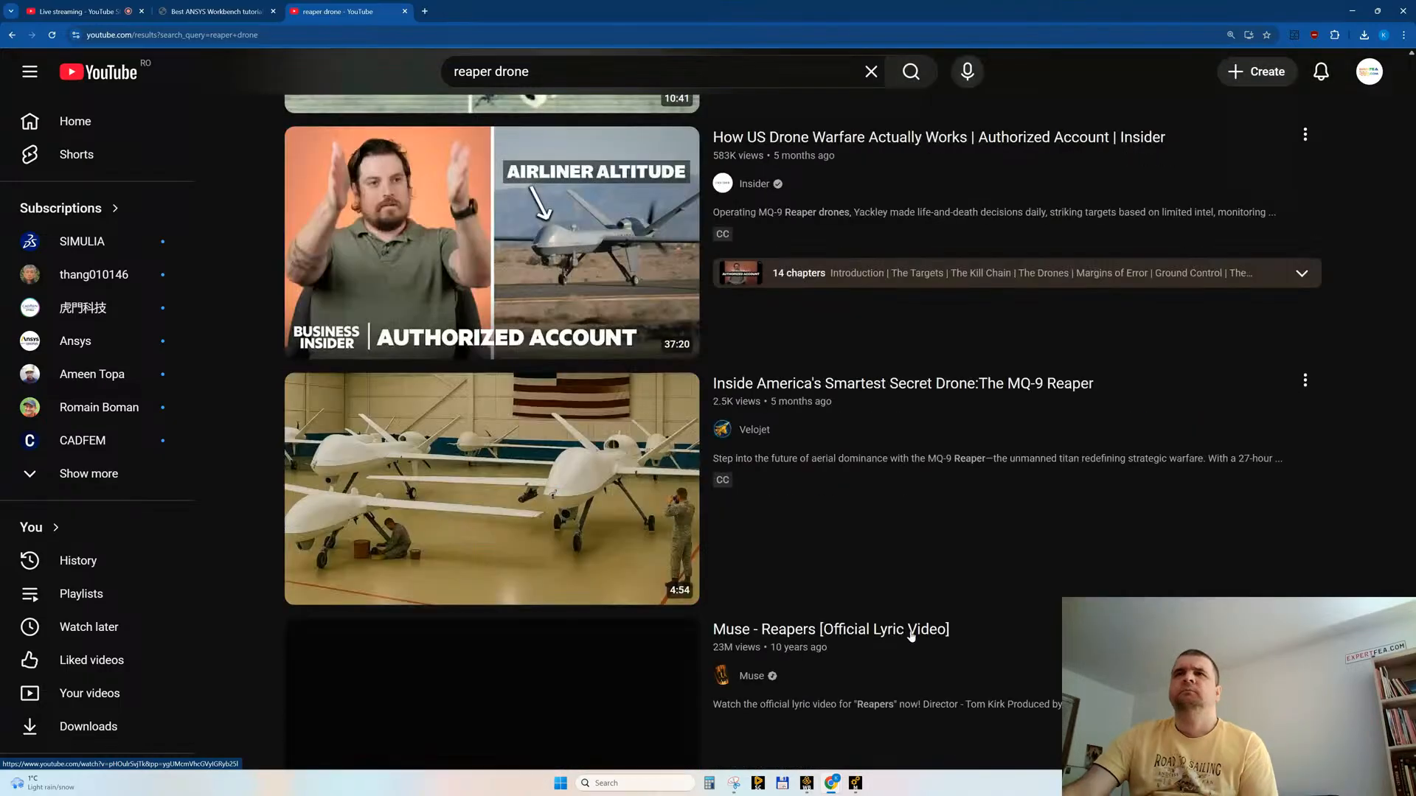
pyautogui.scroll(-2, 917, 544)
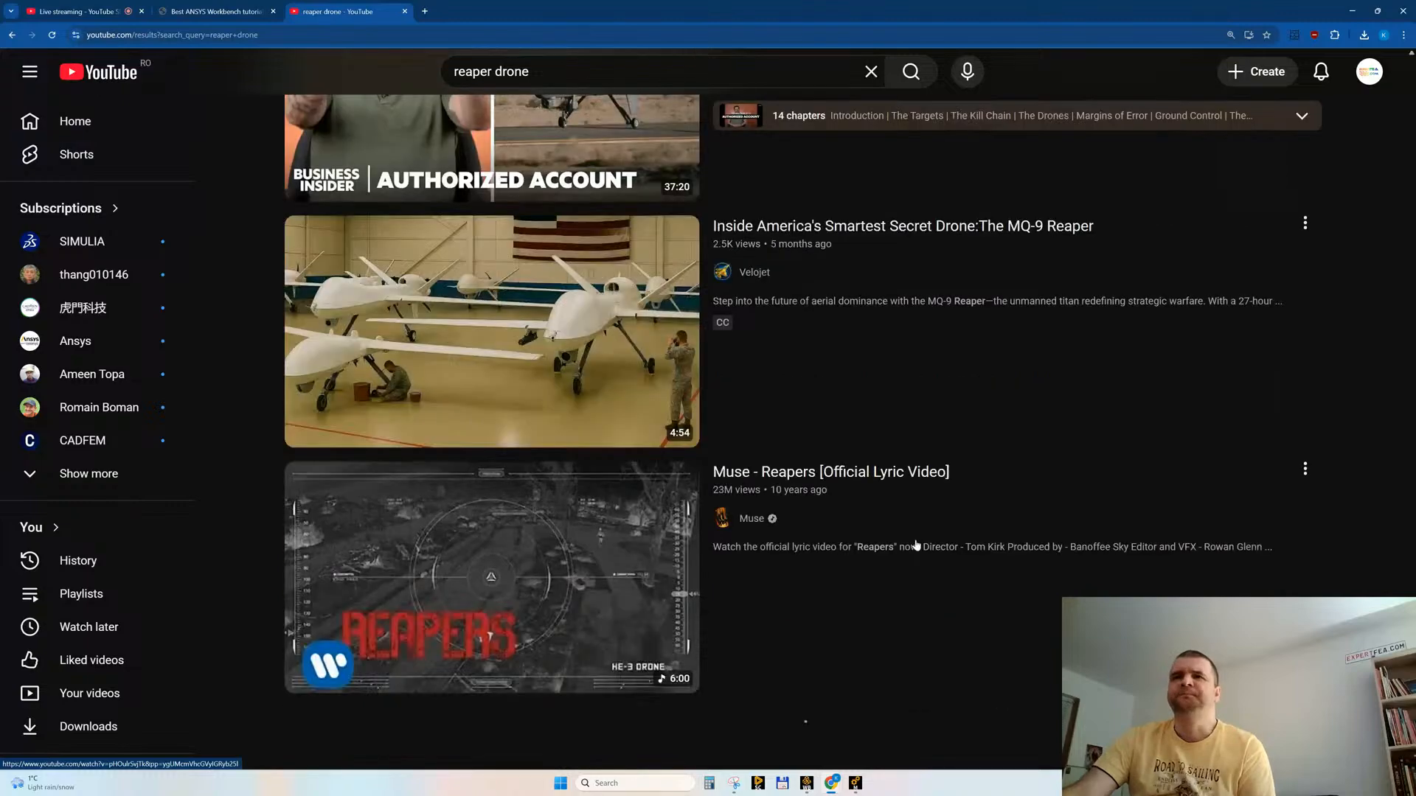
pyautogui.scroll(-4, 917, 544)
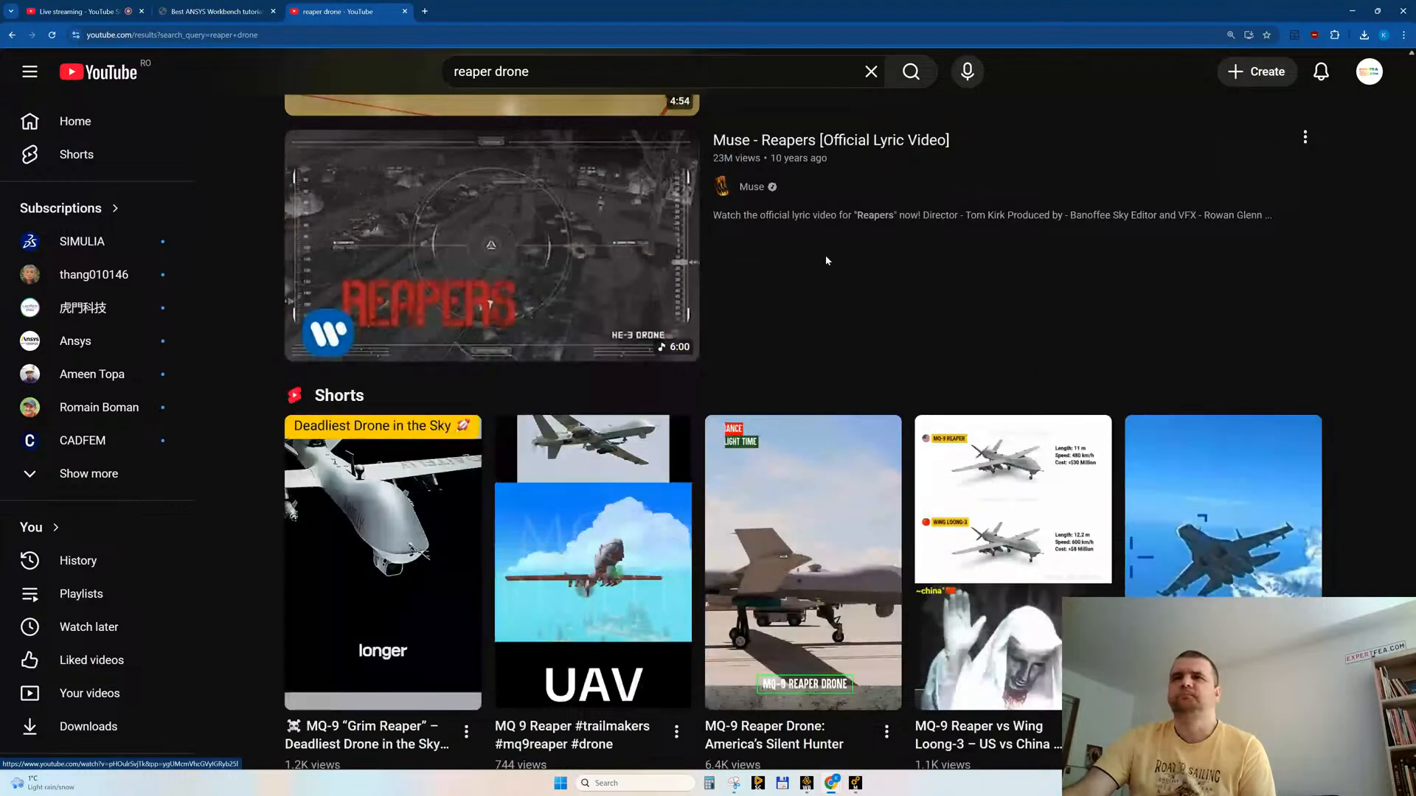
pyautogui.scroll(-4, 801, 322)
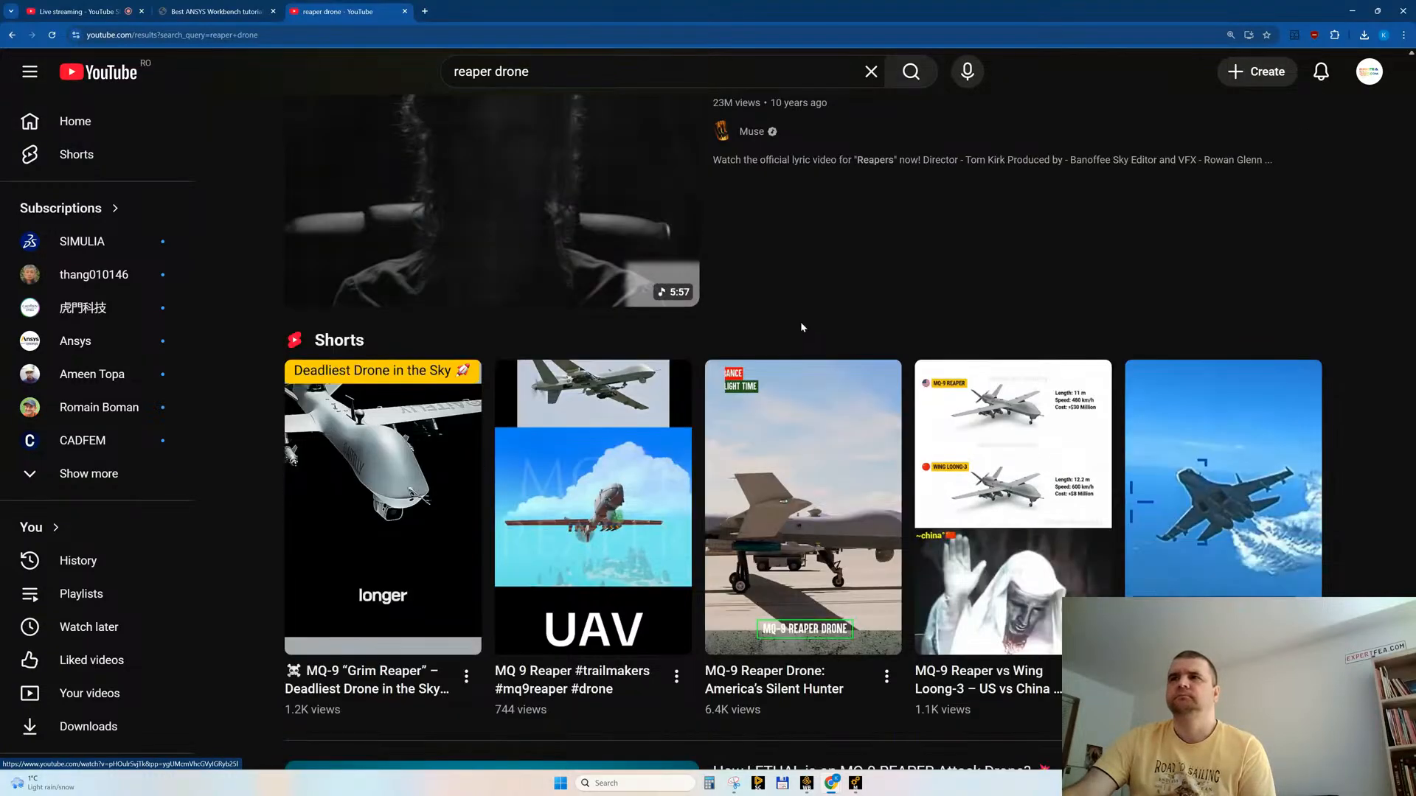
pyautogui.scroll(-10, 802, 327)
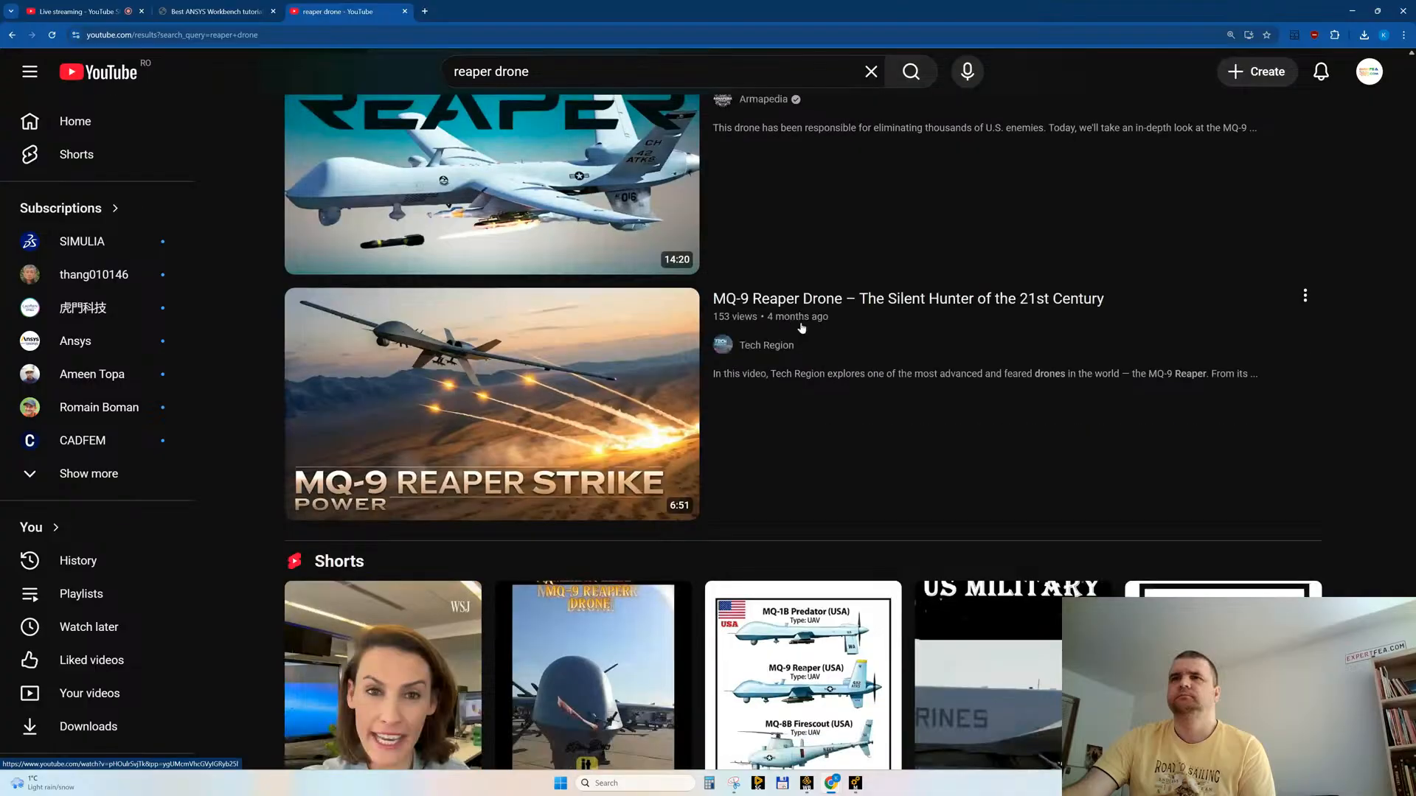
pyautogui.scroll(-10, 799, 328)
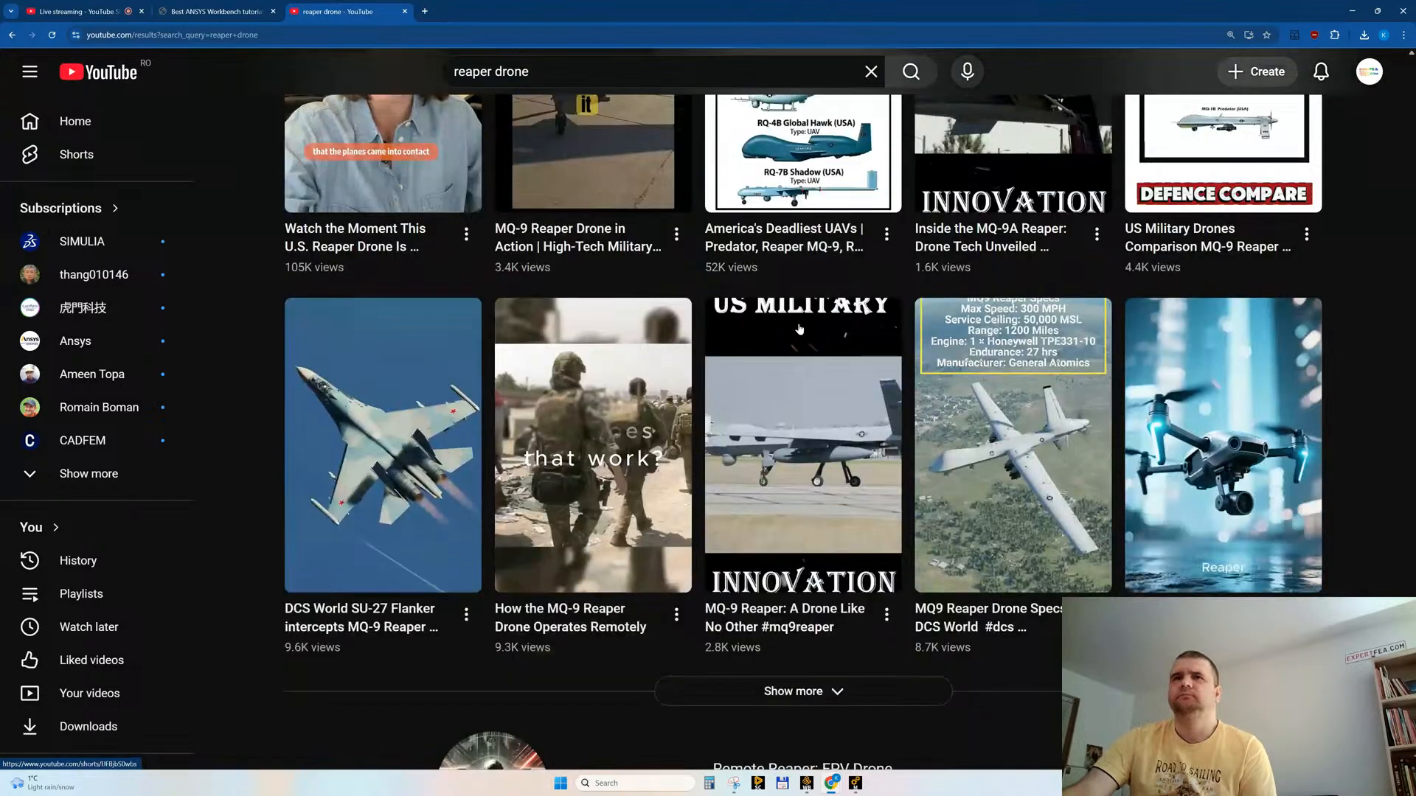
pyautogui.scroll(-2, 799, 329)
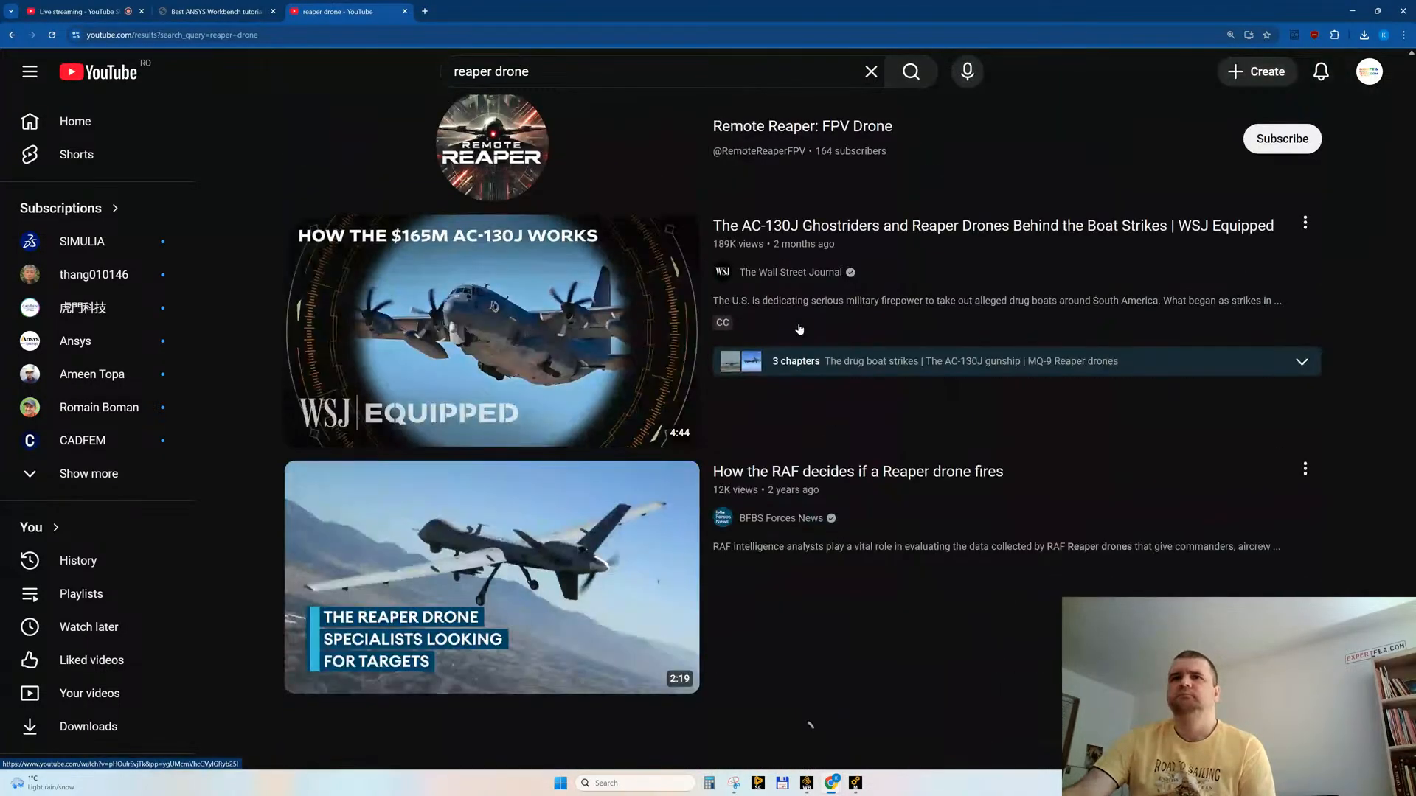
pyautogui.scroll(-4, 800, 329)
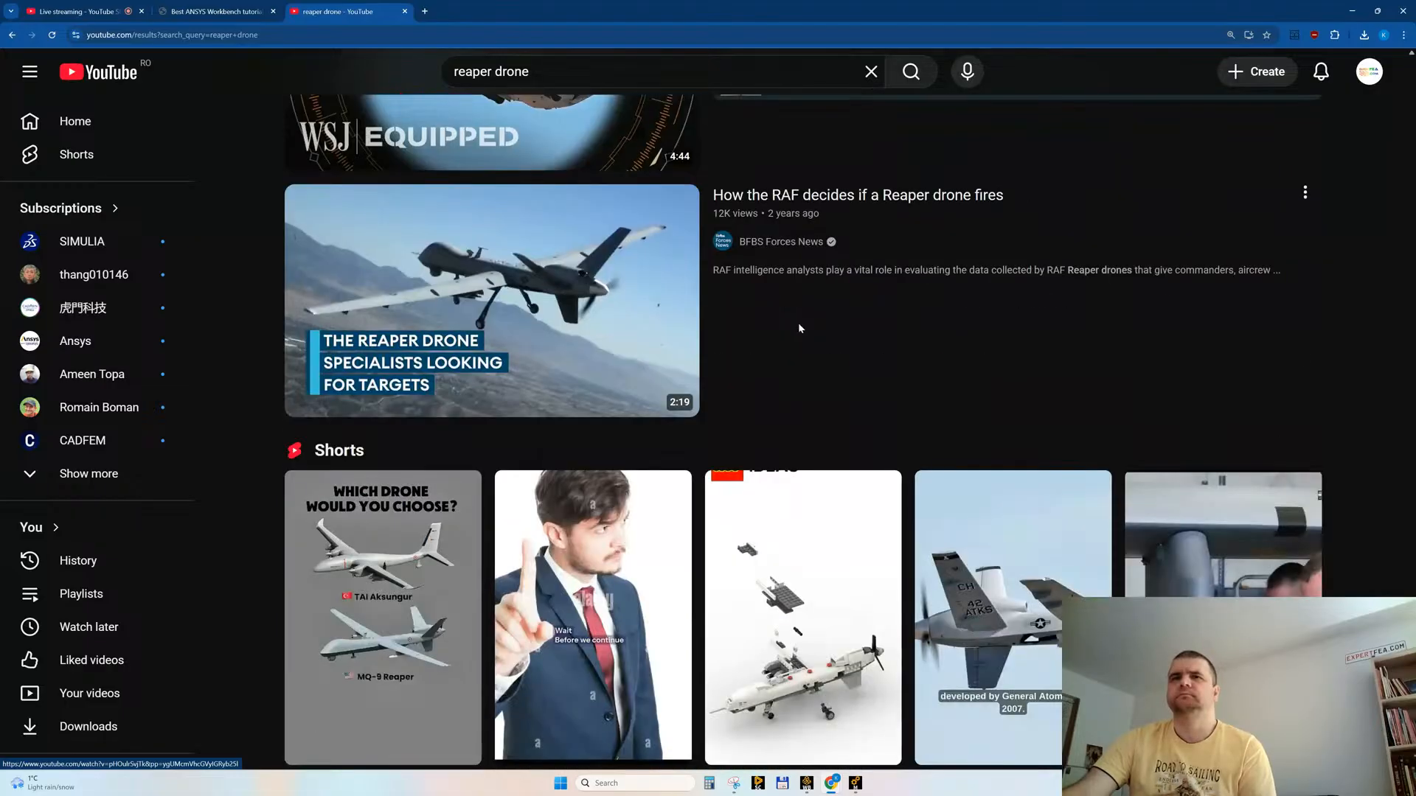
pyautogui.scroll(-12, 799, 329)
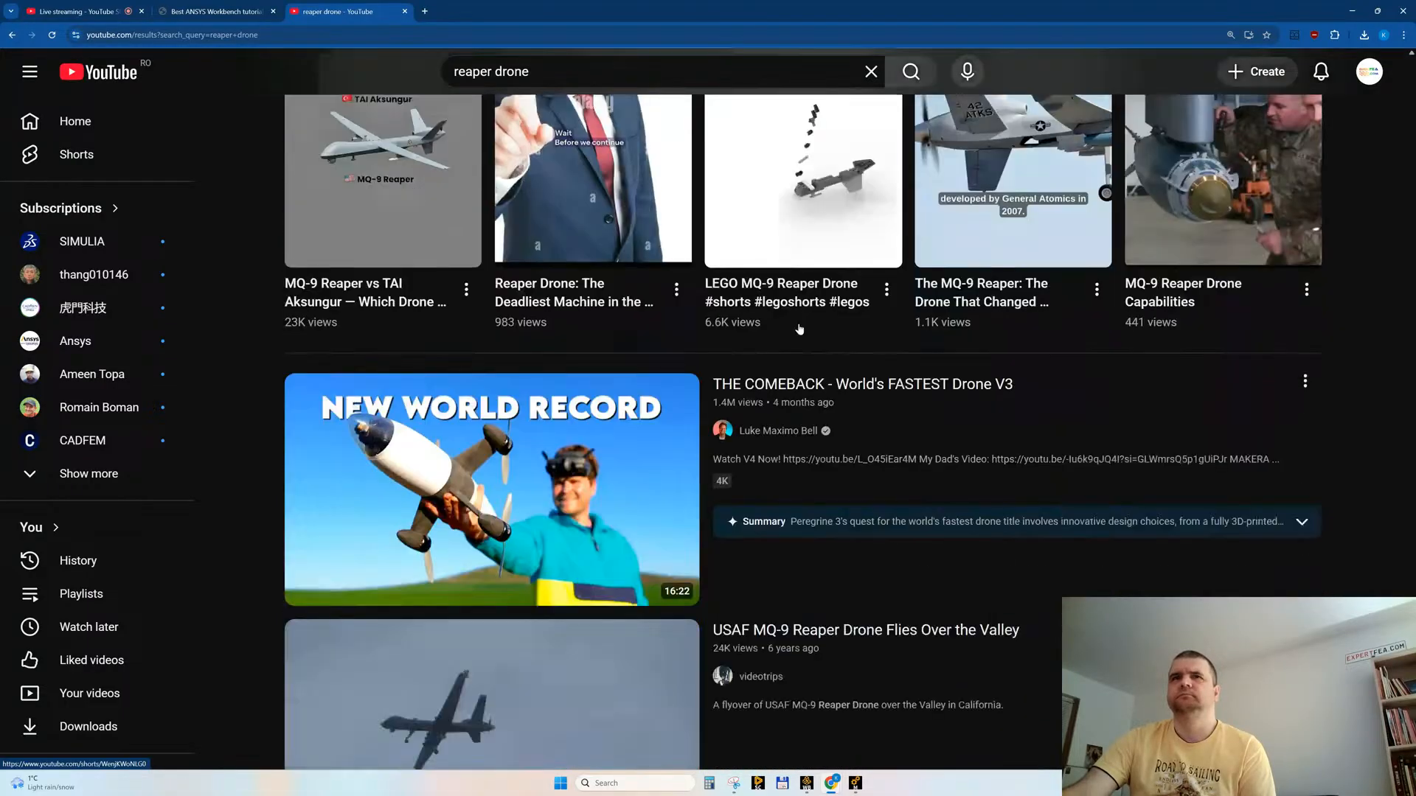
pyautogui.scroll(-1, 799, 329)
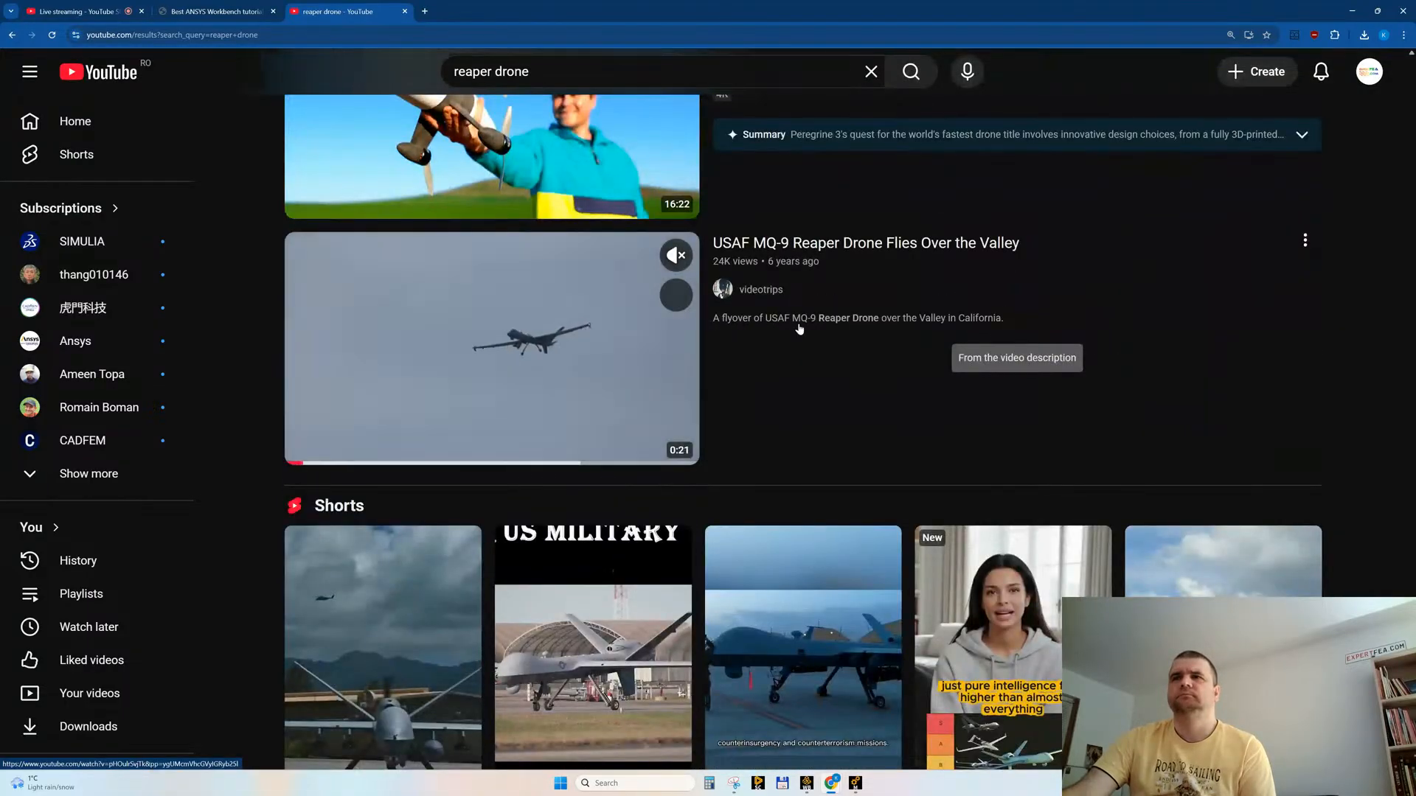
# Step: Search YouTube for "ansys impact"
pyautogui.click(529, 72)
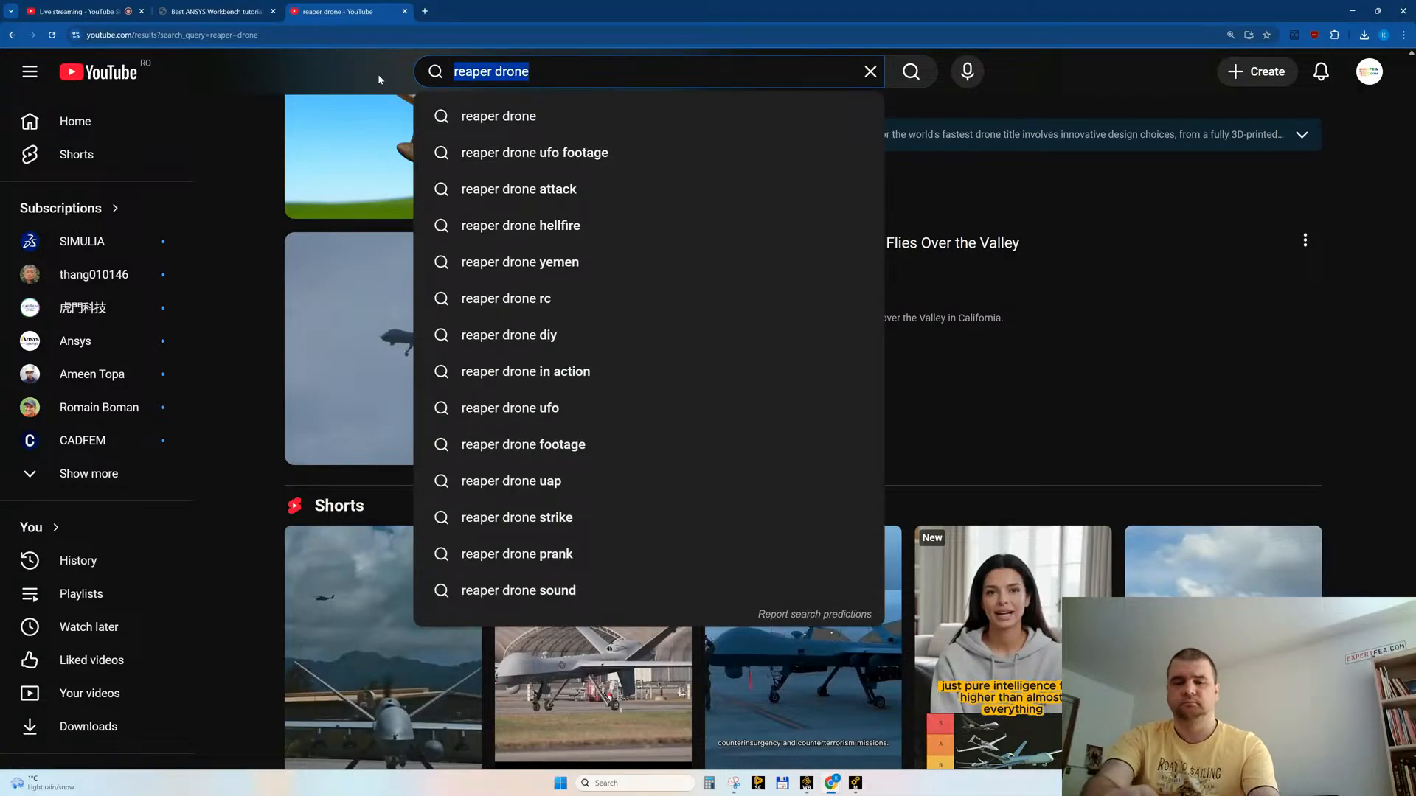
pyautogui.write('ansys impact')
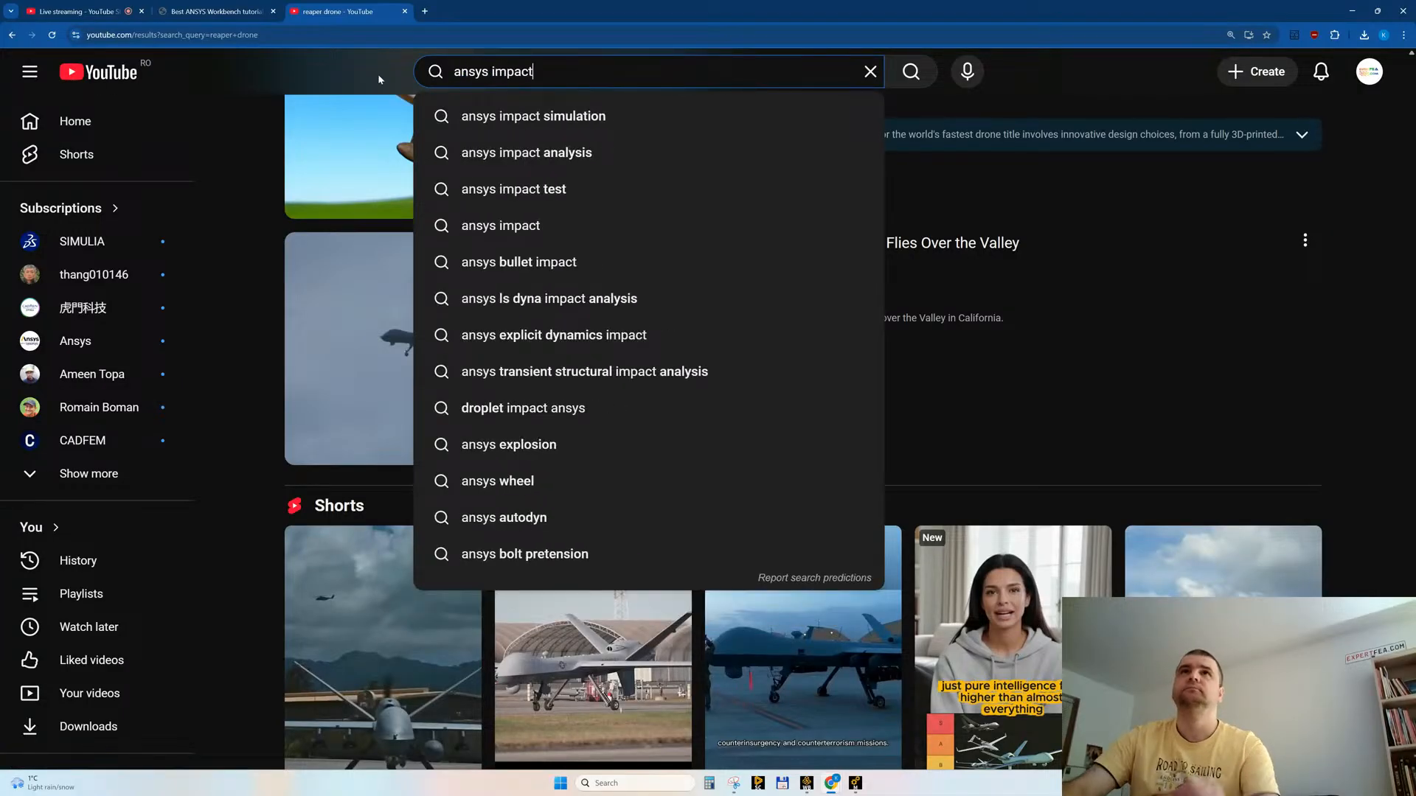
pyautogui.press('Return')
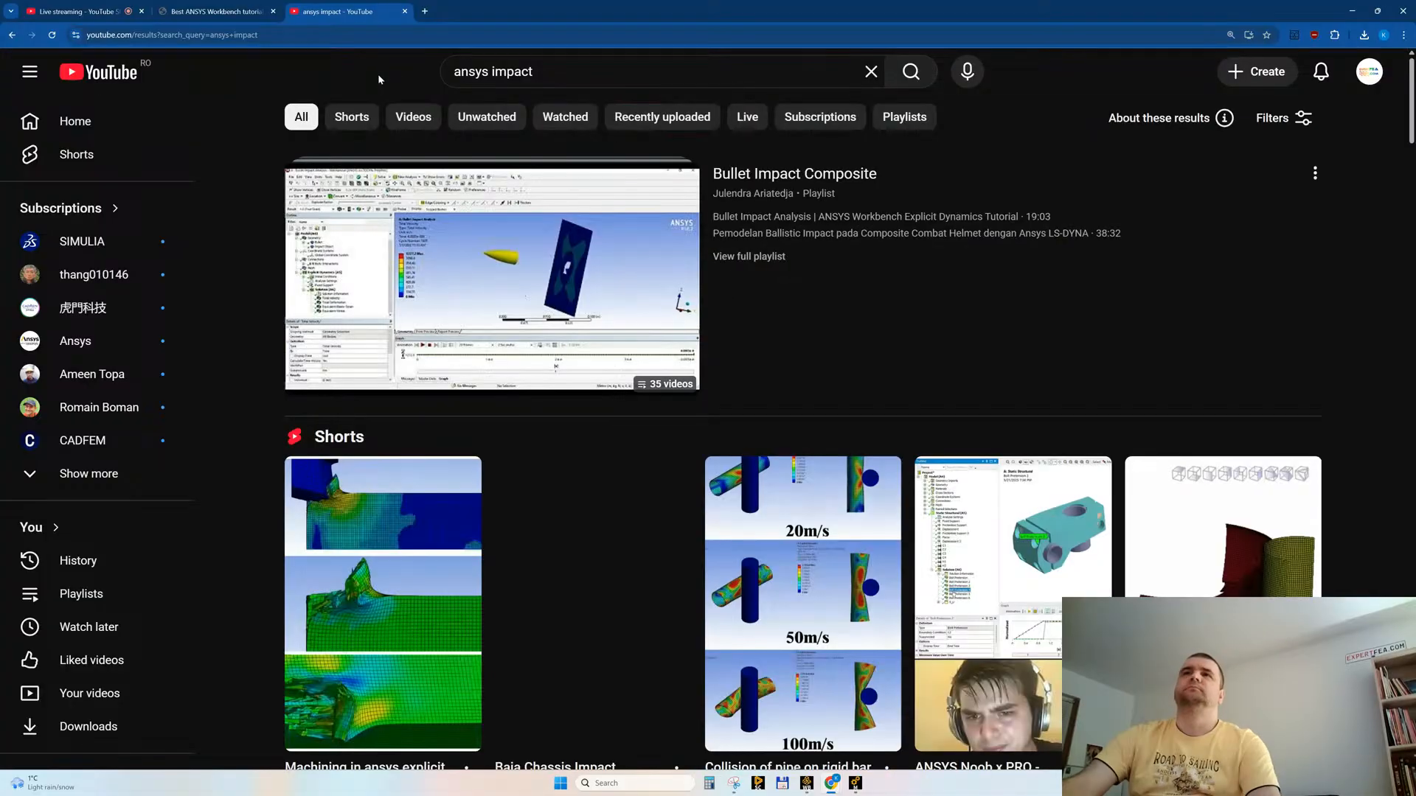
# Step: Look through the "ansys impact" results for Explicit Dynamics, LS-DYNA and AUTODYN impact simulations
pyautogui.scroll(-4, 494, 418)
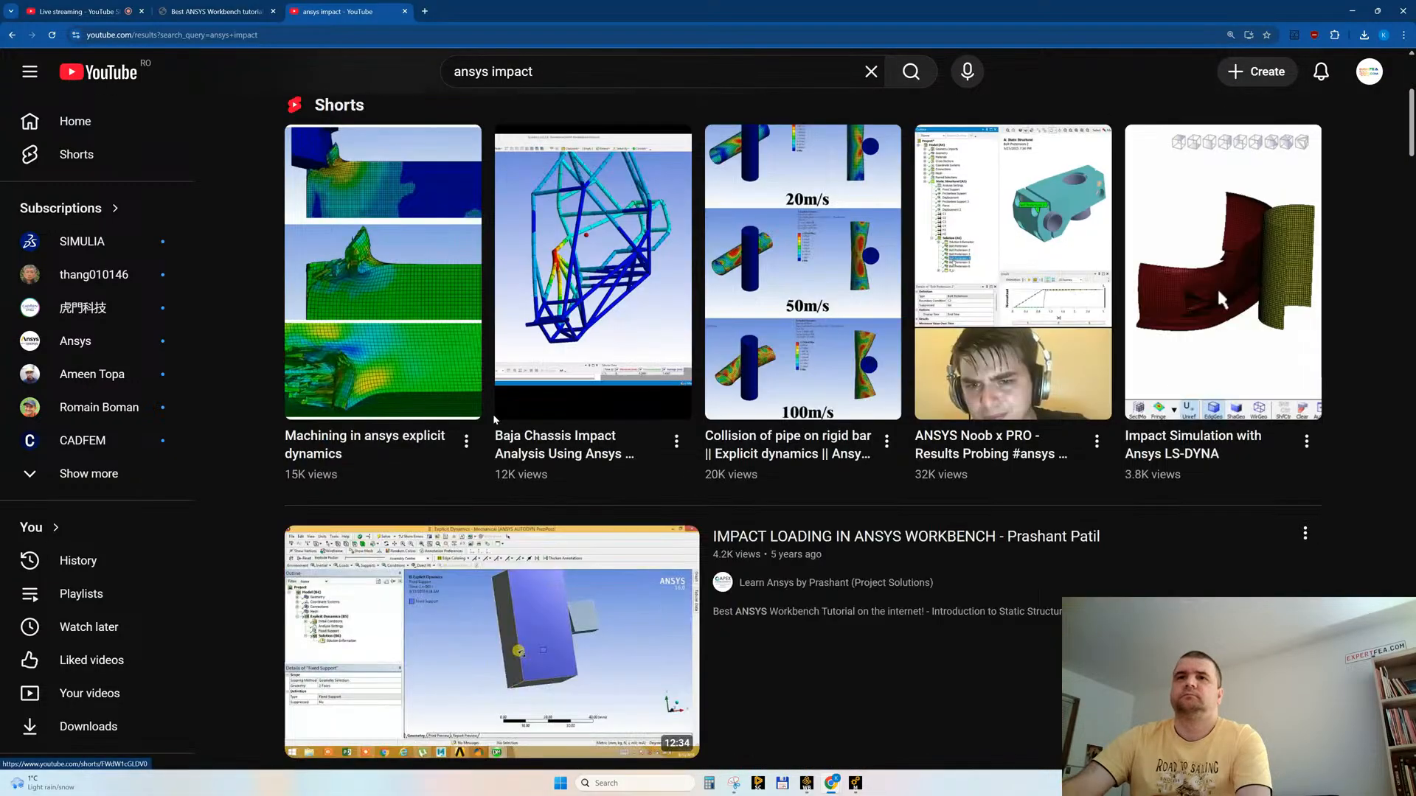
pyautogui.scroll(-15, 493, 414)
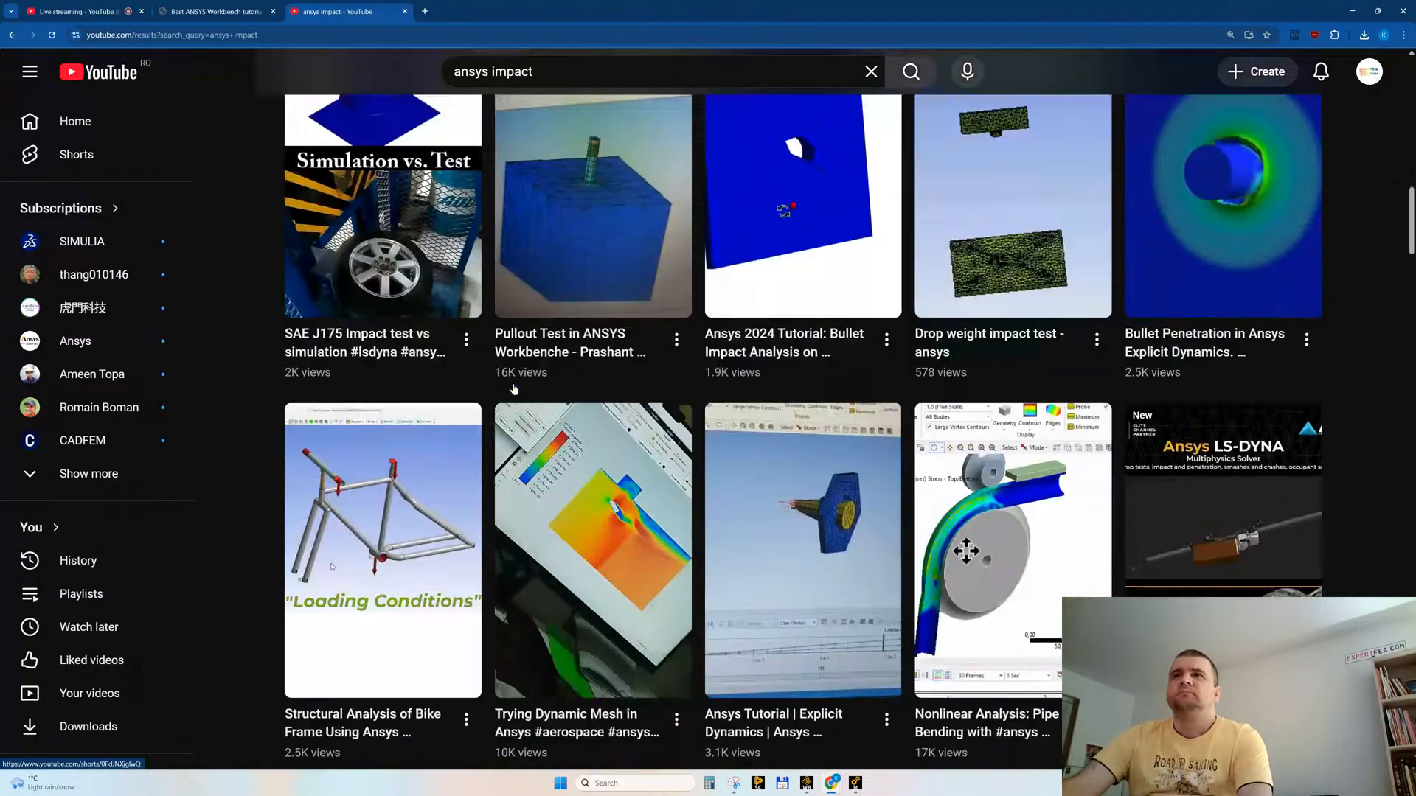
pyautogui.scroll(-15, 514, 390)
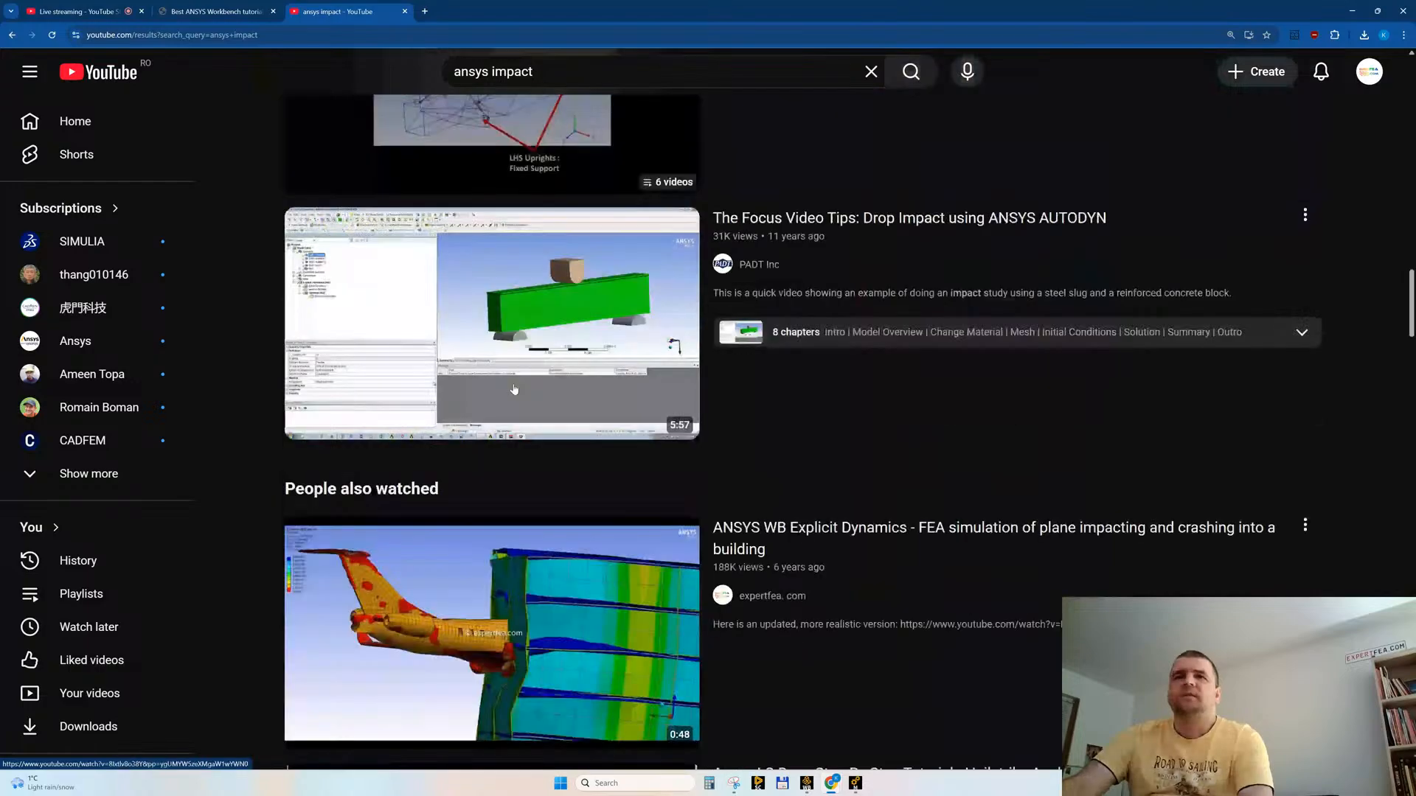
pyautogui.scroll(-8, 510, 395)
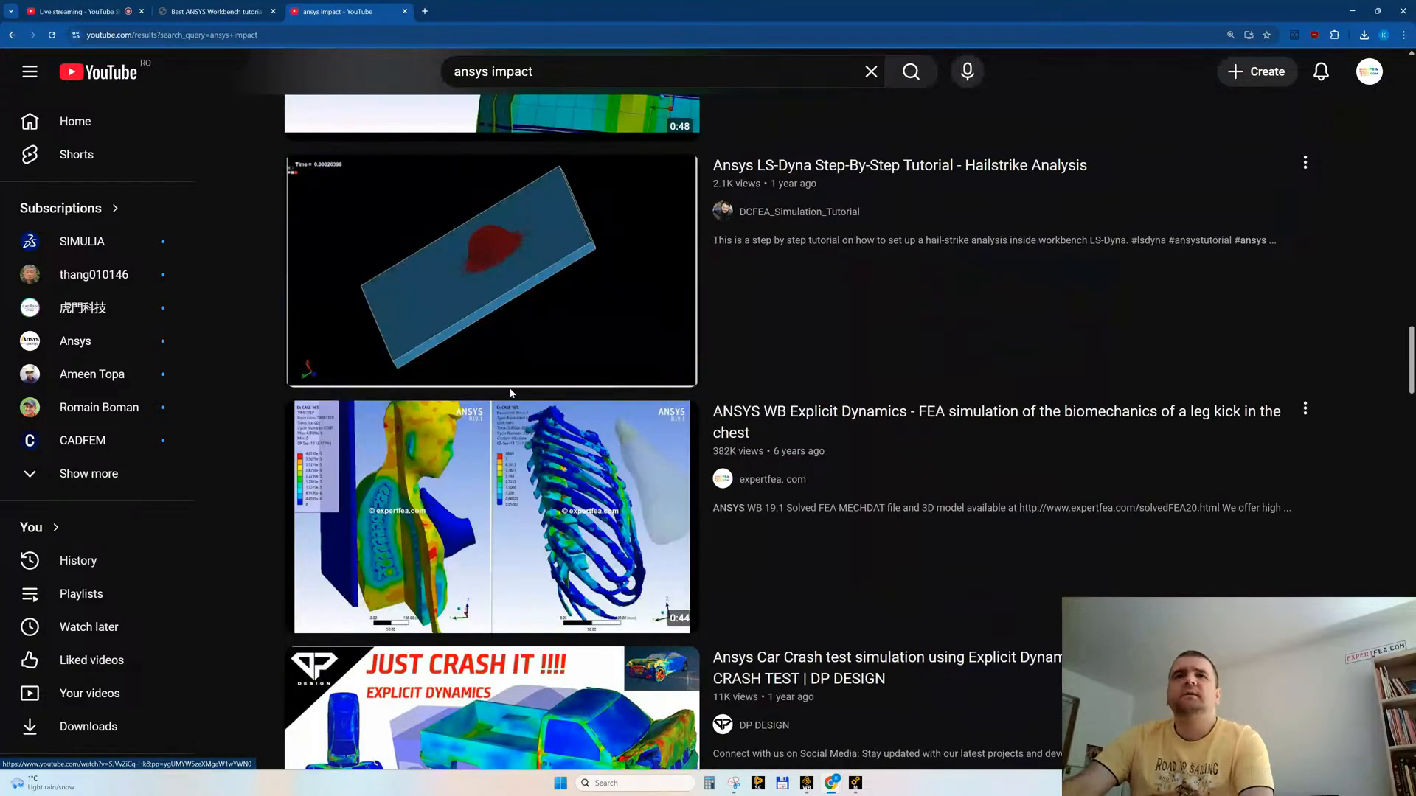
pyautogui.scroll(-14, 511, 395)
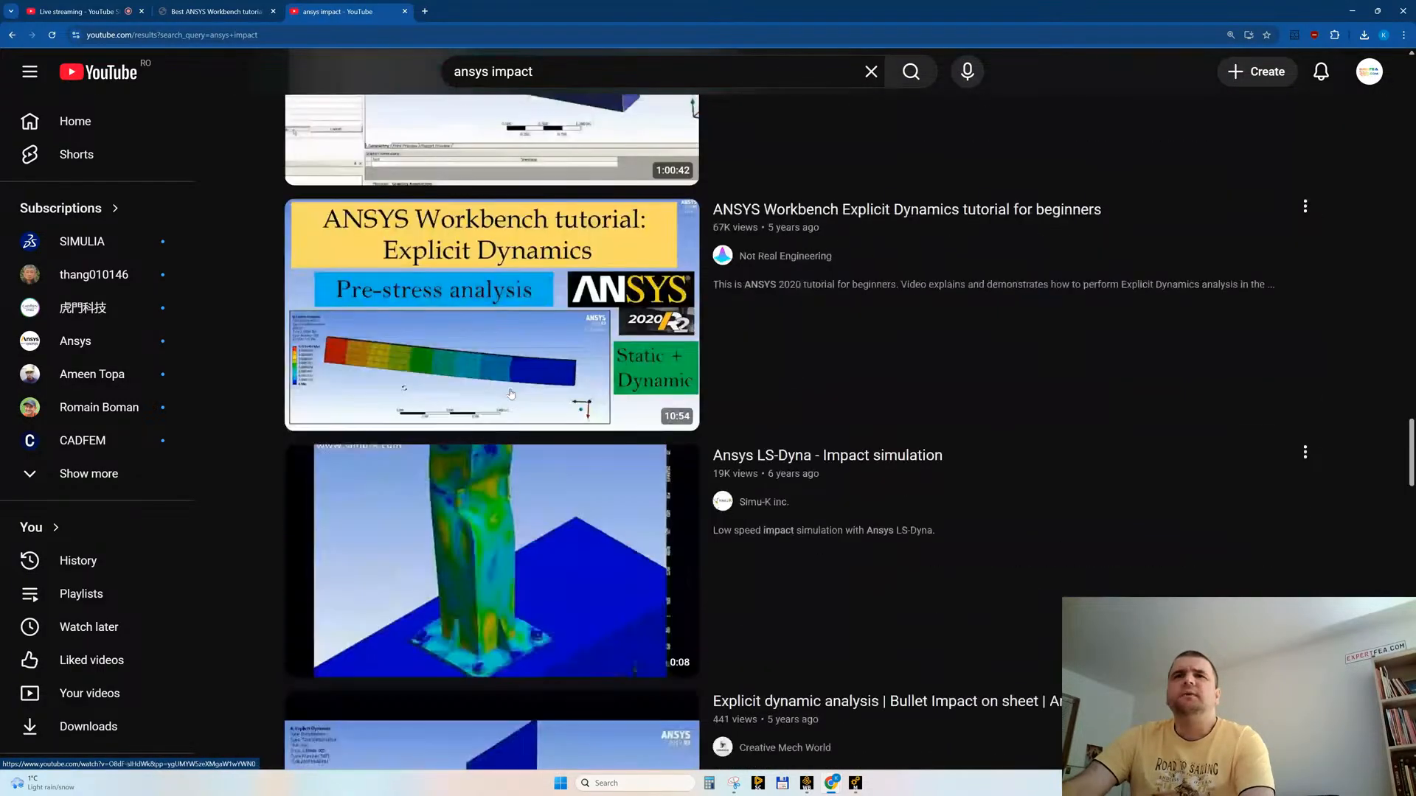
pyautogui.scroll(-13, 516, 413)
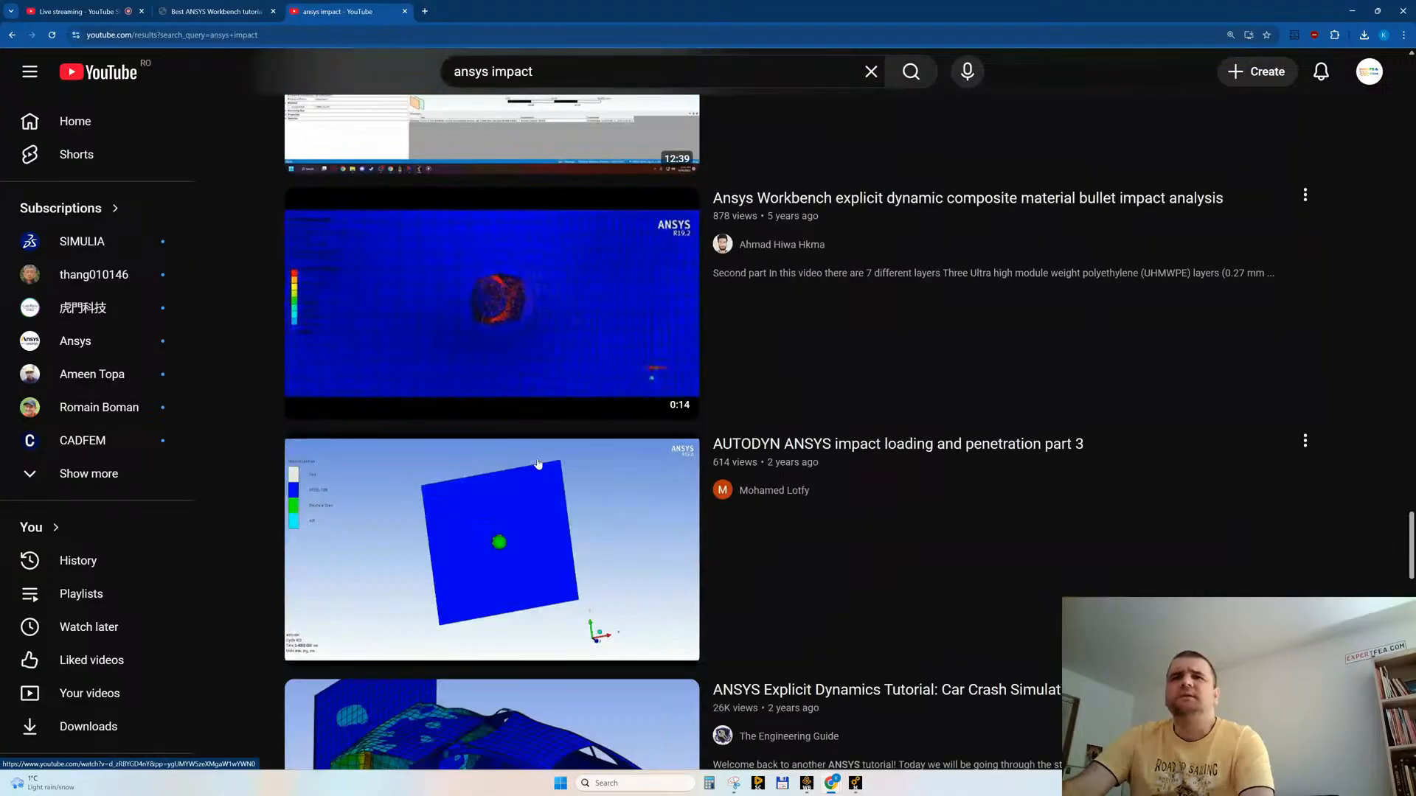
pyautogui.scroll(-13, 538, 464)
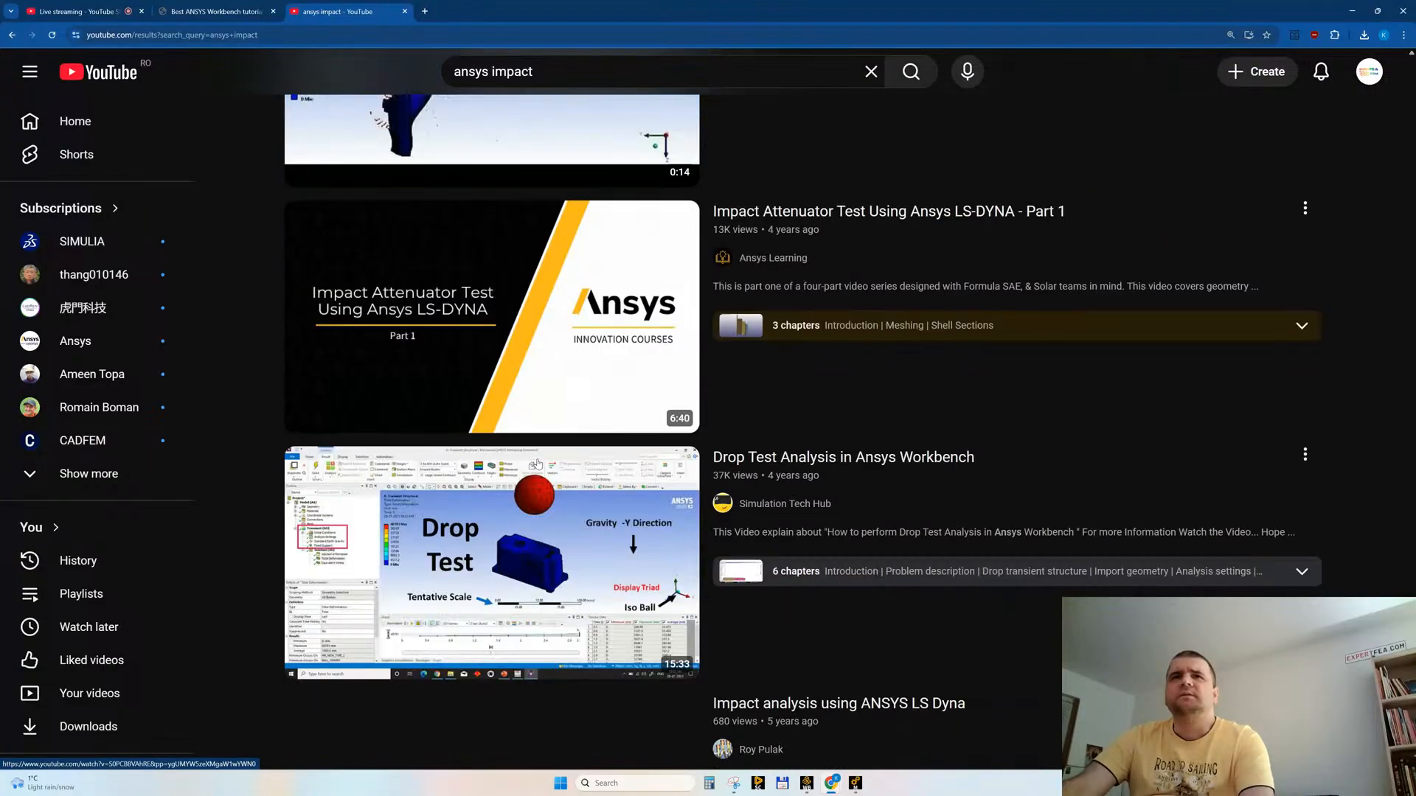
pyautogui.scroll(-8, 538, 463)
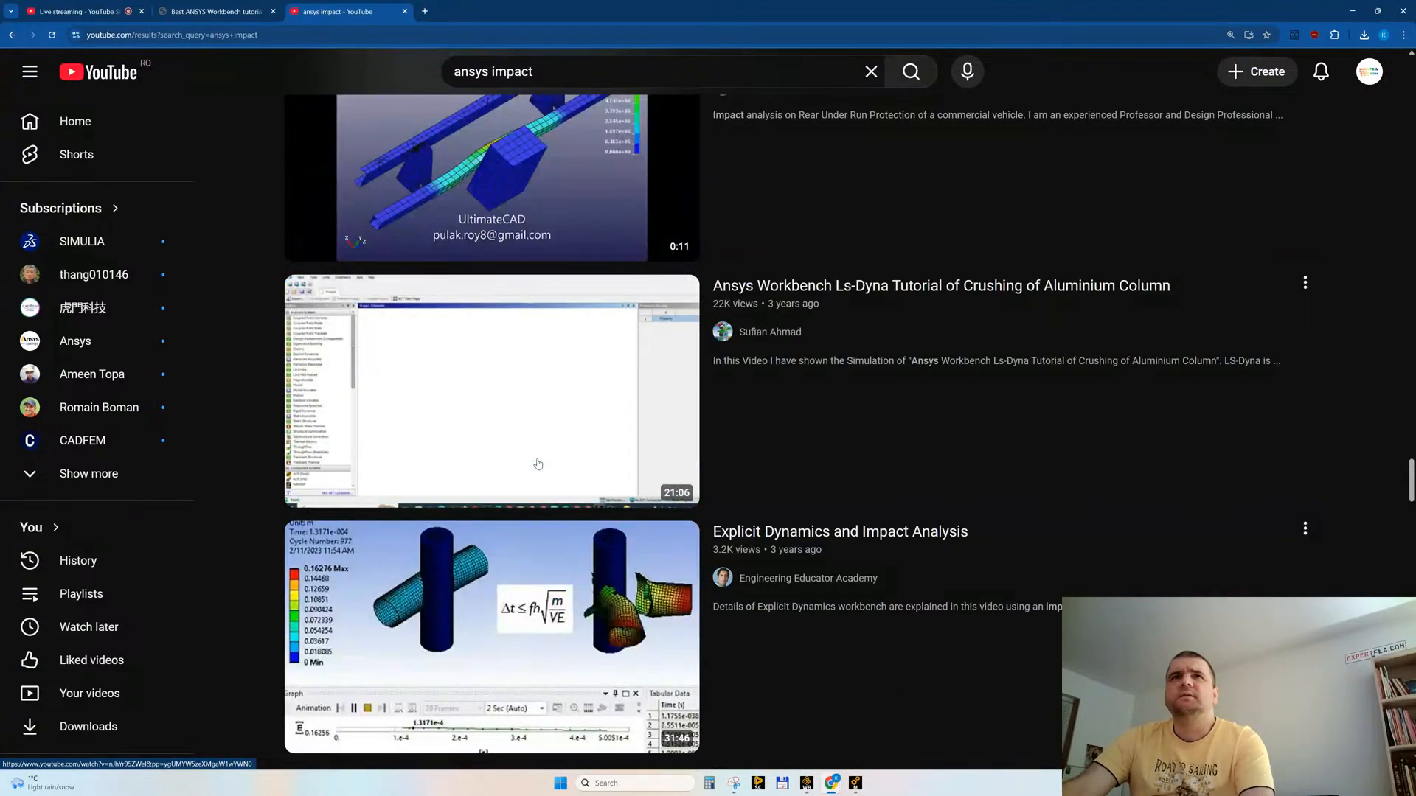
# Step: Preview the LS-DYNA under-run protection and "Explicit Dynamics and Impact Analysis" videos, then look on to the pole vaulting Short
pyautogui.scroll(3, 537, 463)
pyautogui.moveTo(505, 290)
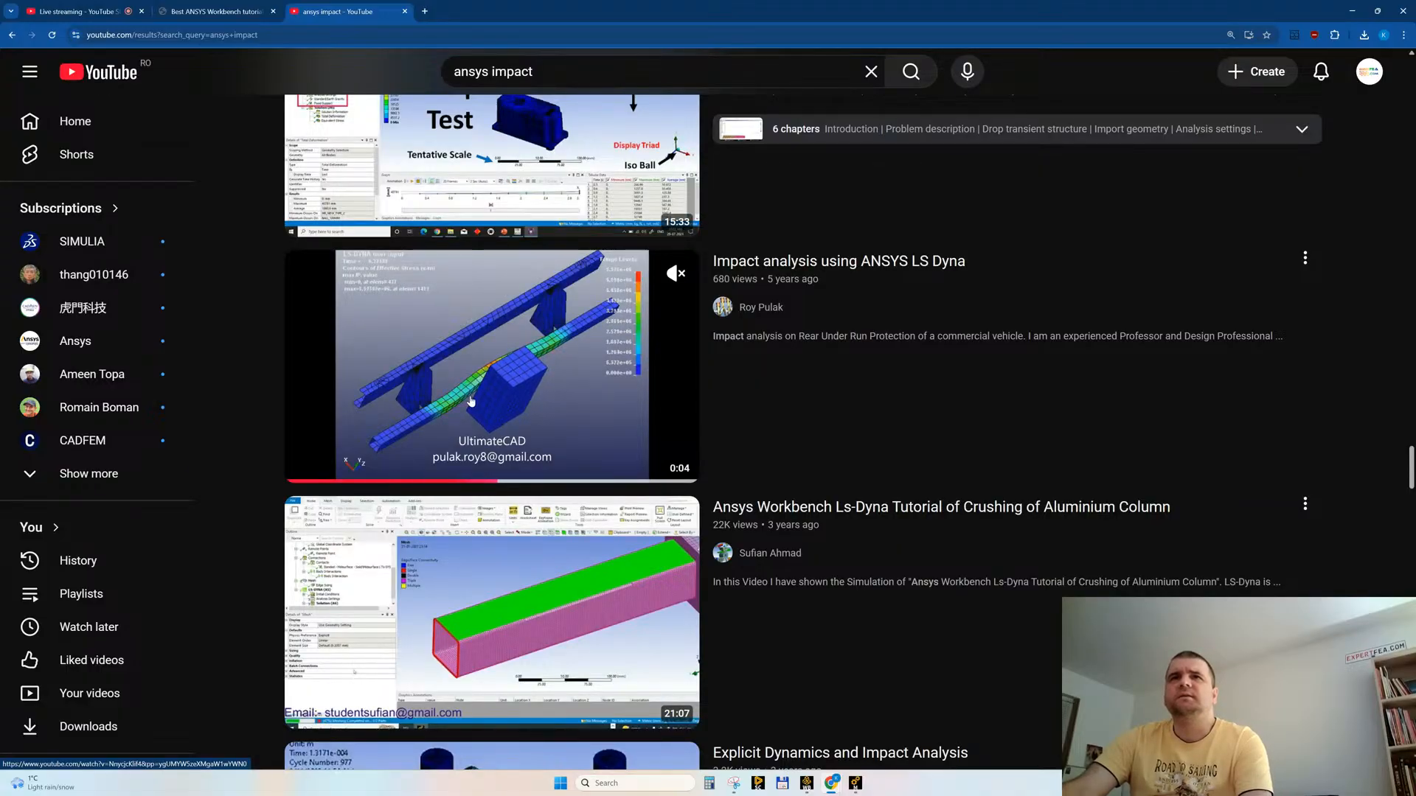
pyautogui.scroll(-5, 472, 398)
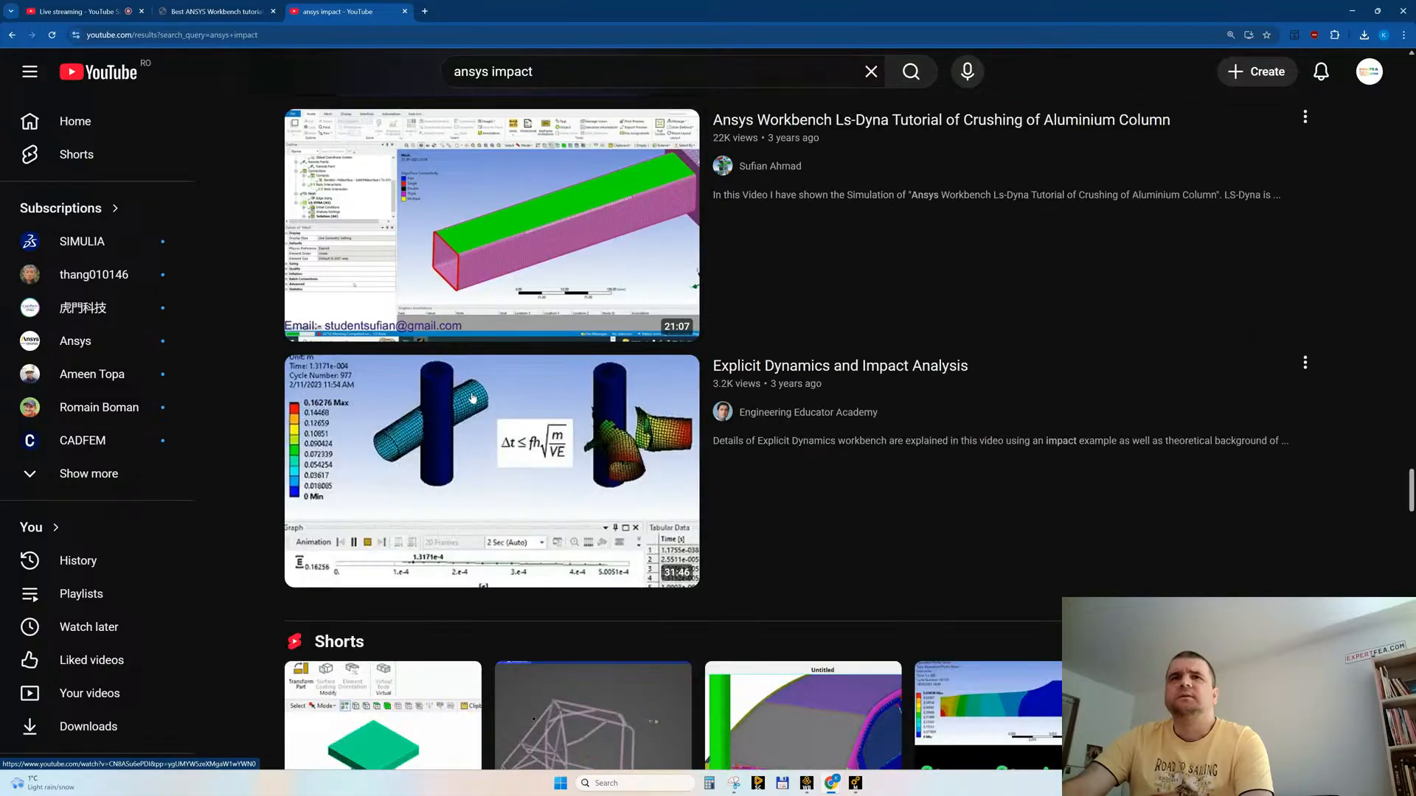
pyautogui.moveTo(472, 398)
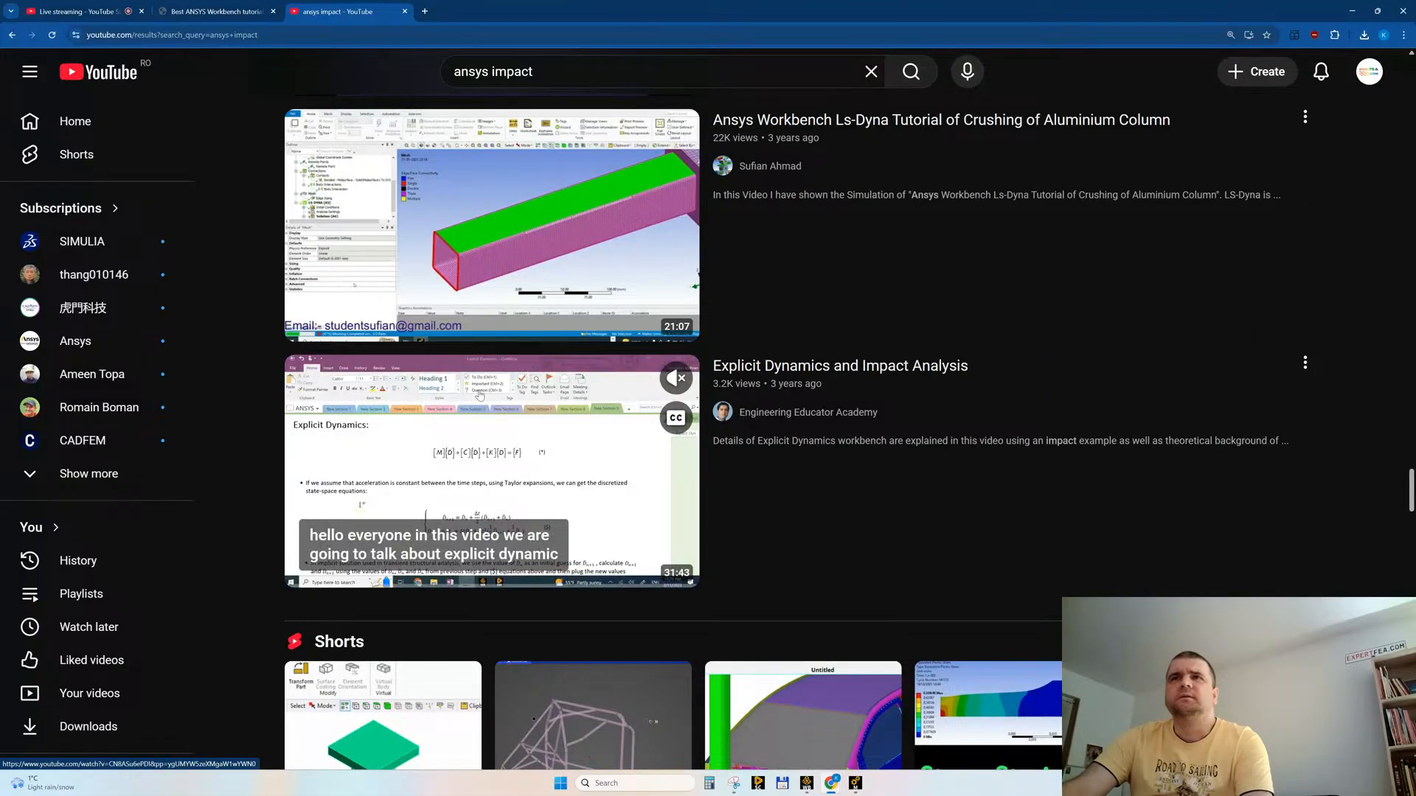
pyautogui.scroll(-7, 494, 391)
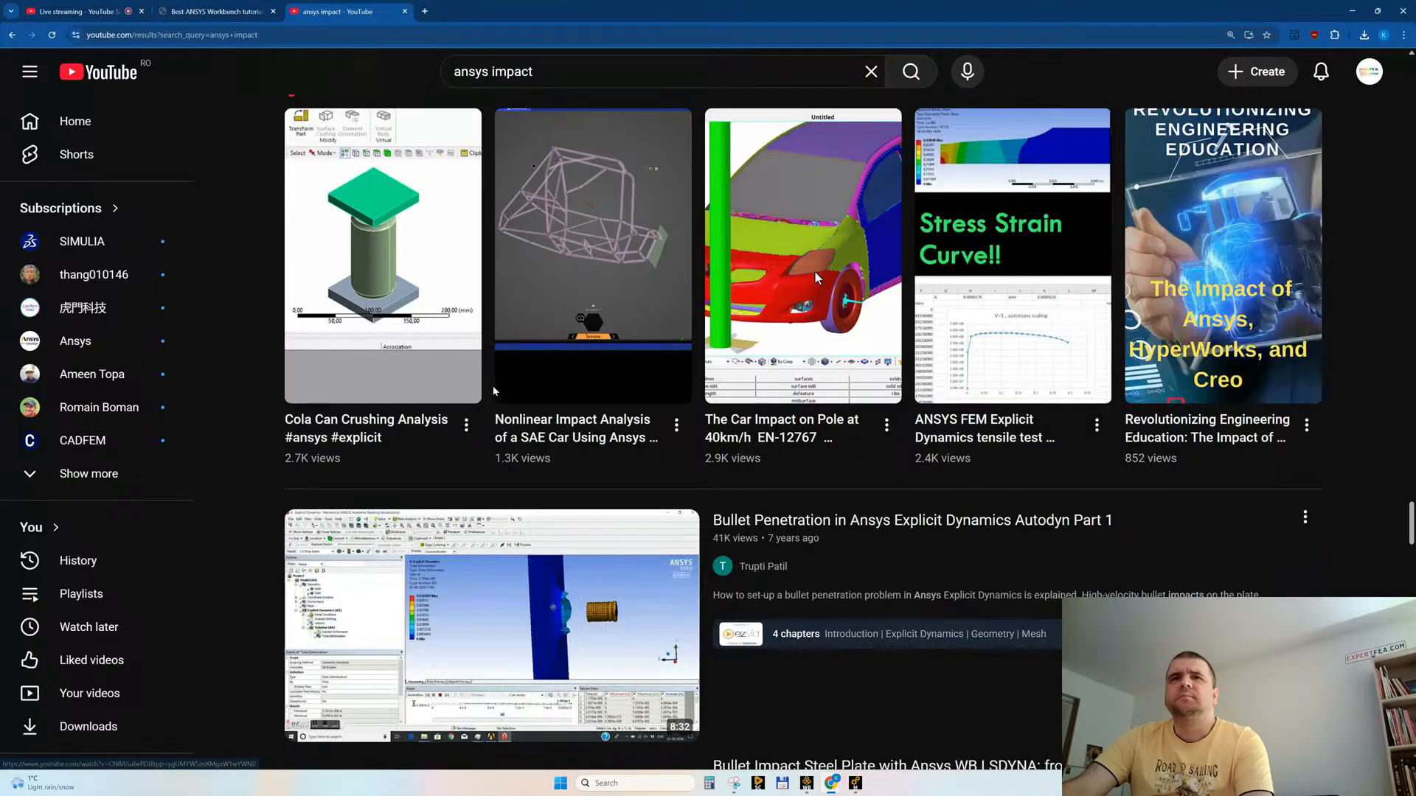
pyautogui.scroll(-10, 494, 391)
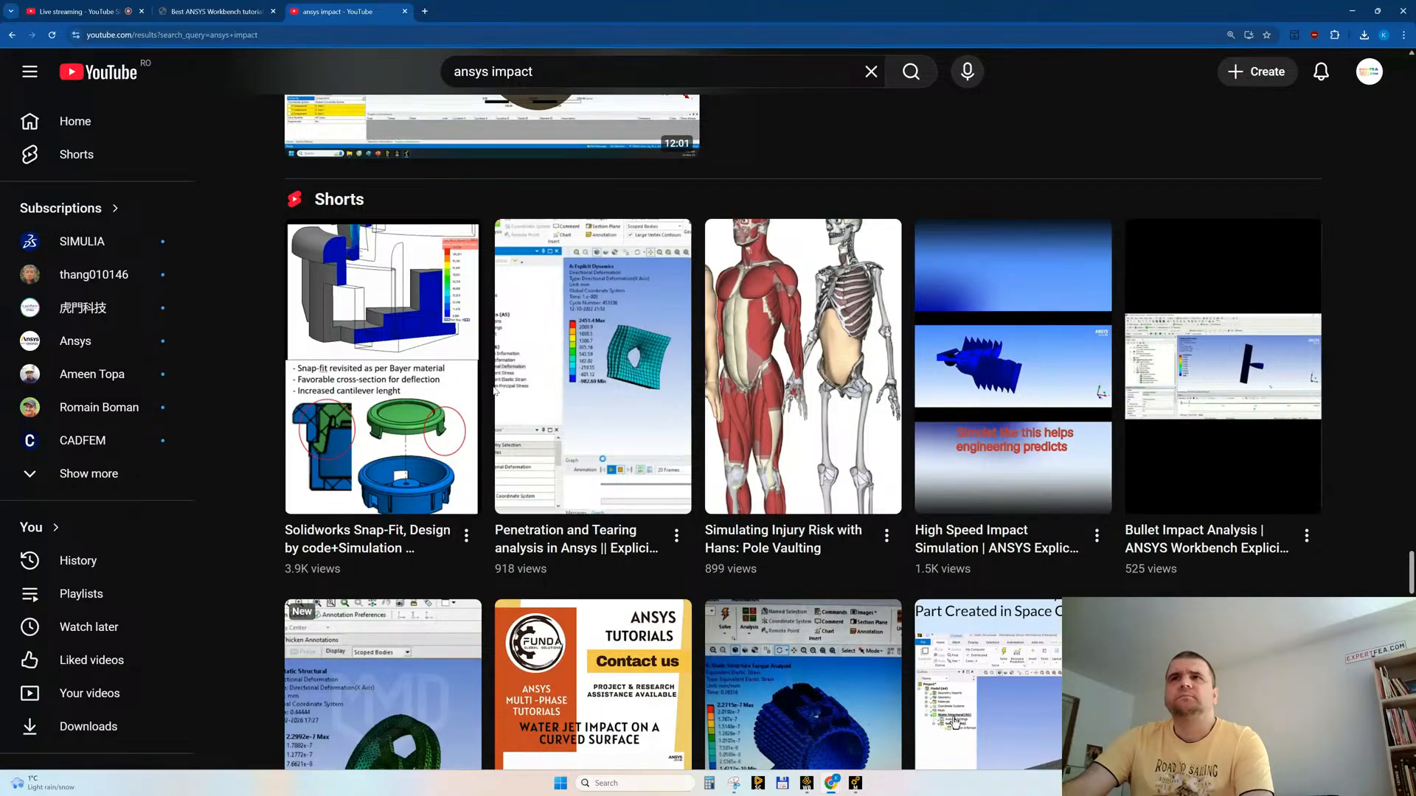
# Step: Open the Short "Simulating Injury Risk with Hans: Pole Vaulting", replay the human body model part, and pause and resume it at the spine view
pyautogui.click(778, 379)
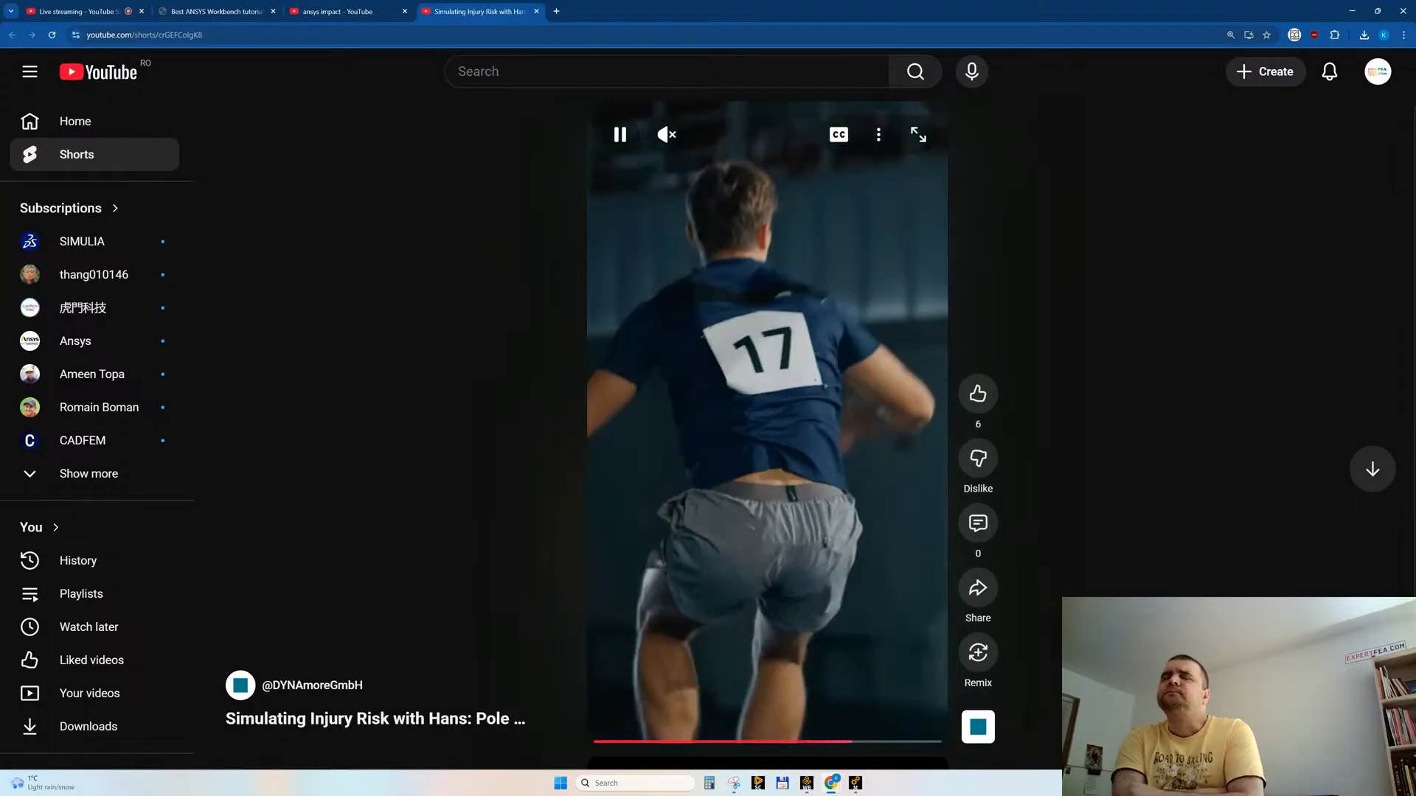
pyautogui.click(792, 741)
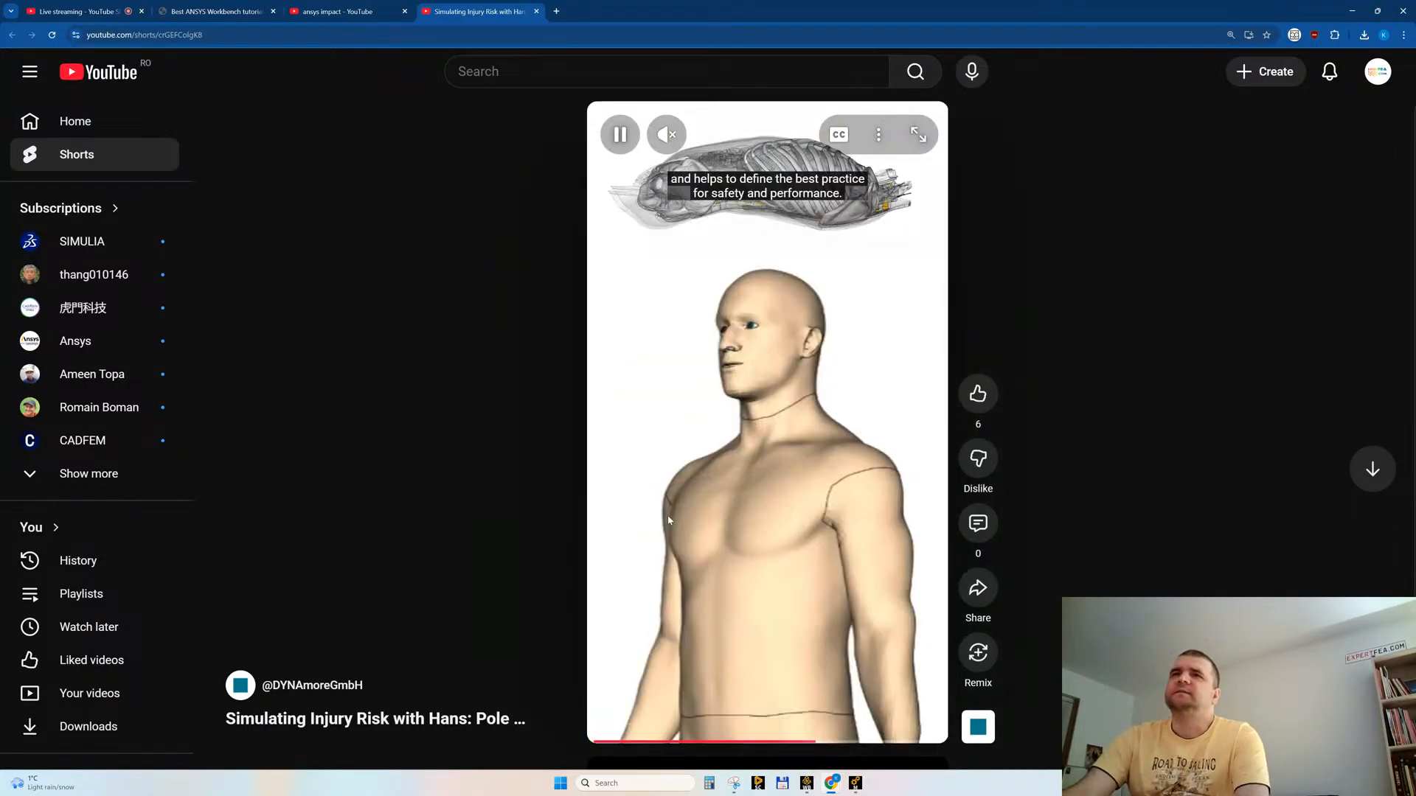
pyautogui.click(701, 451)
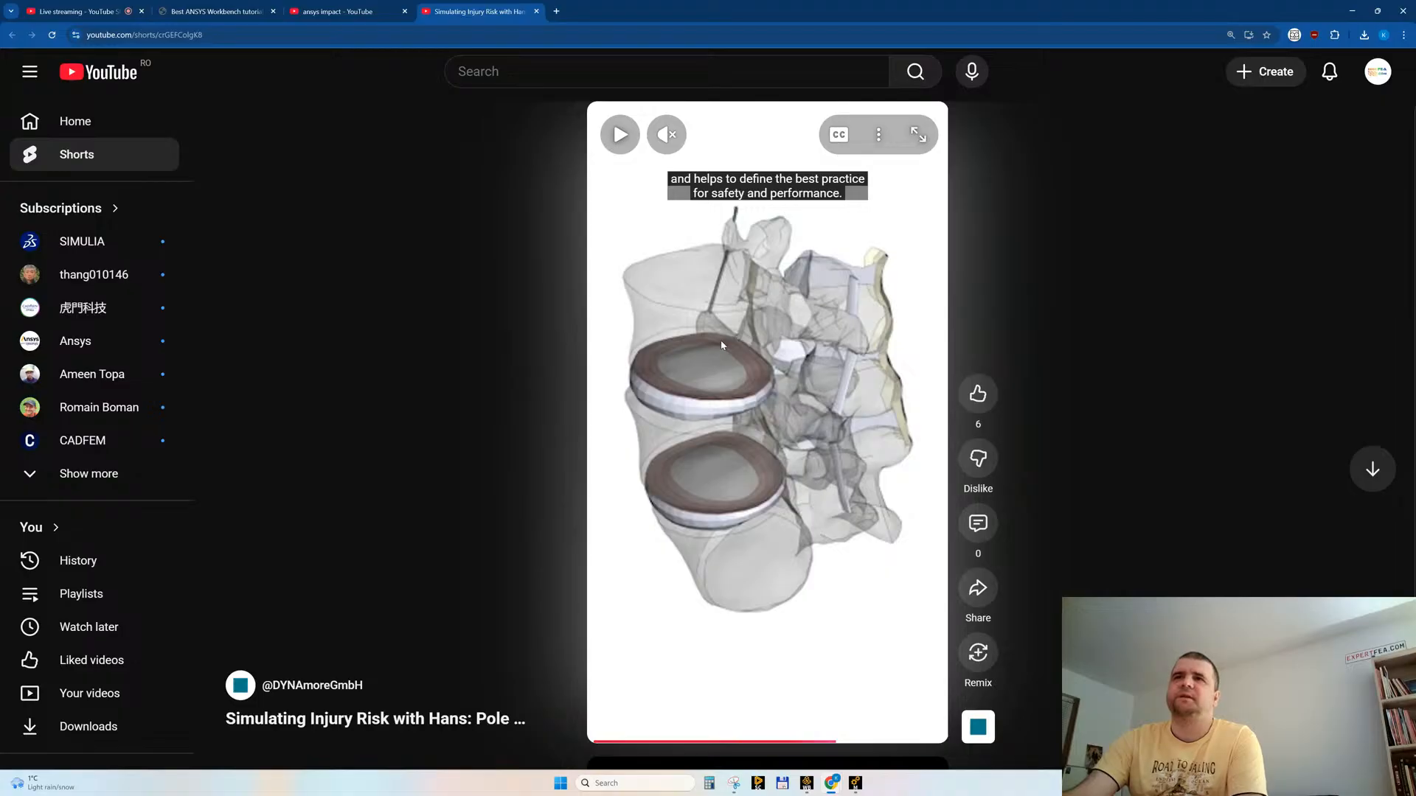
pyautogui.click(706, 533)
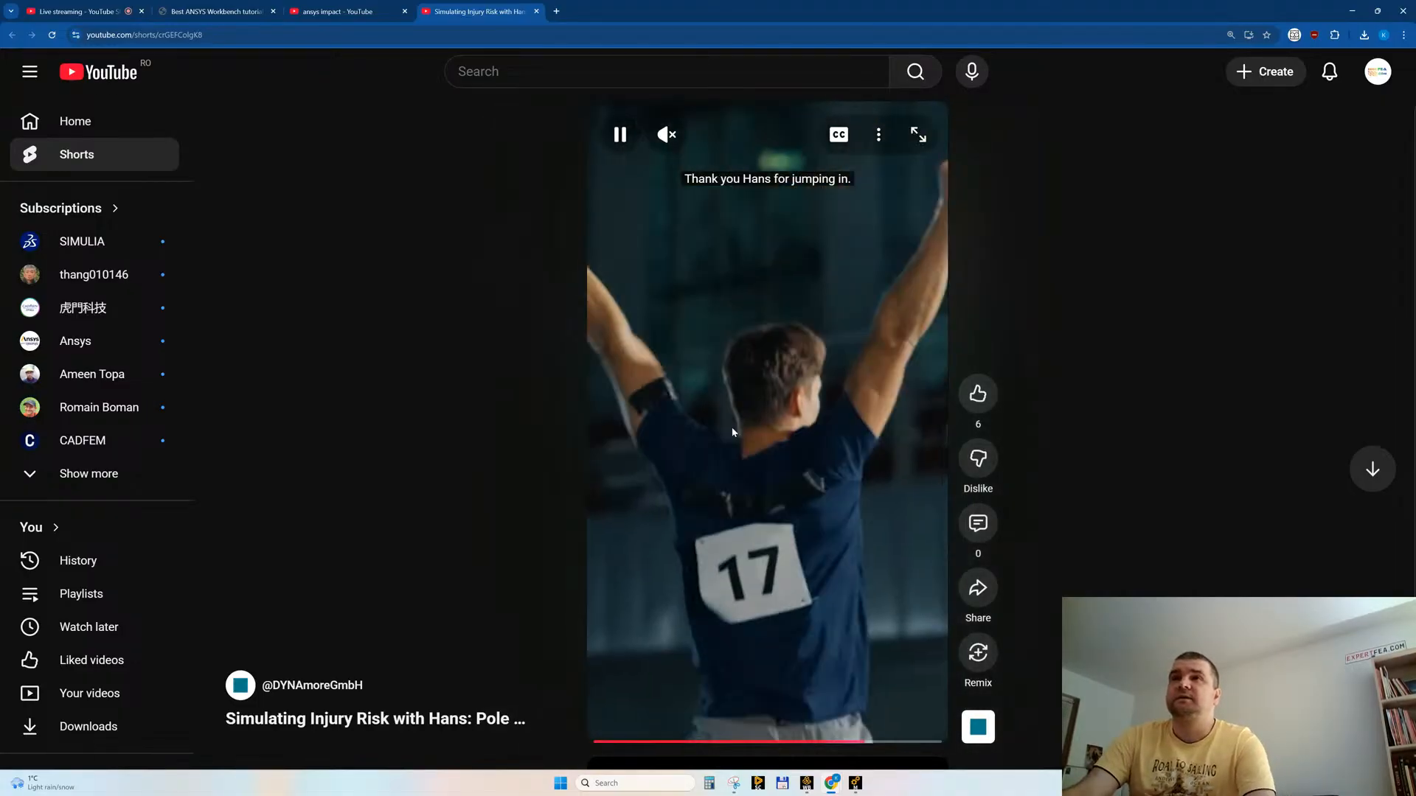
# Step: View the end of the pole vaulting Short in full screen, leave full screen and close its tab
pyautogui.click(918, 134)
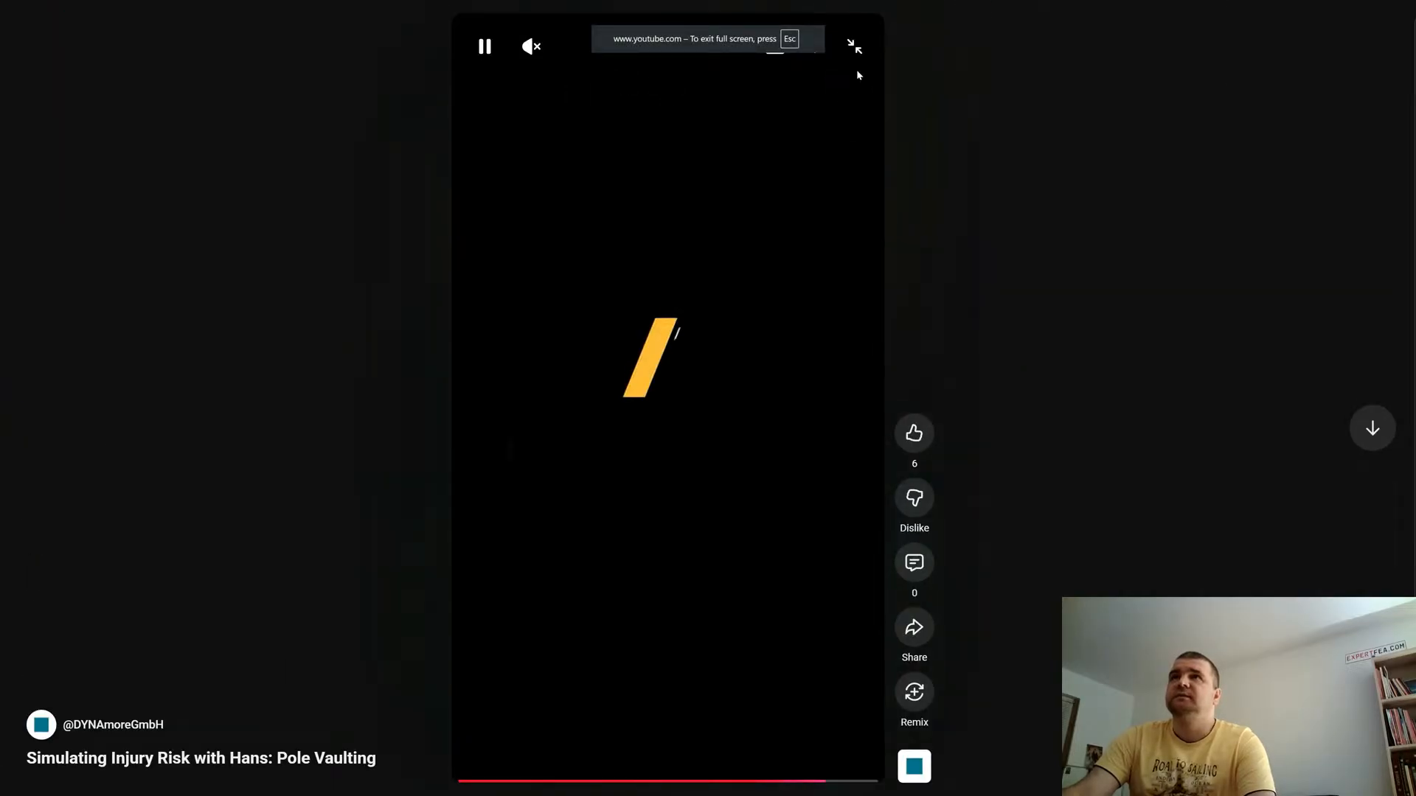
pyautogui.click(854, 47)
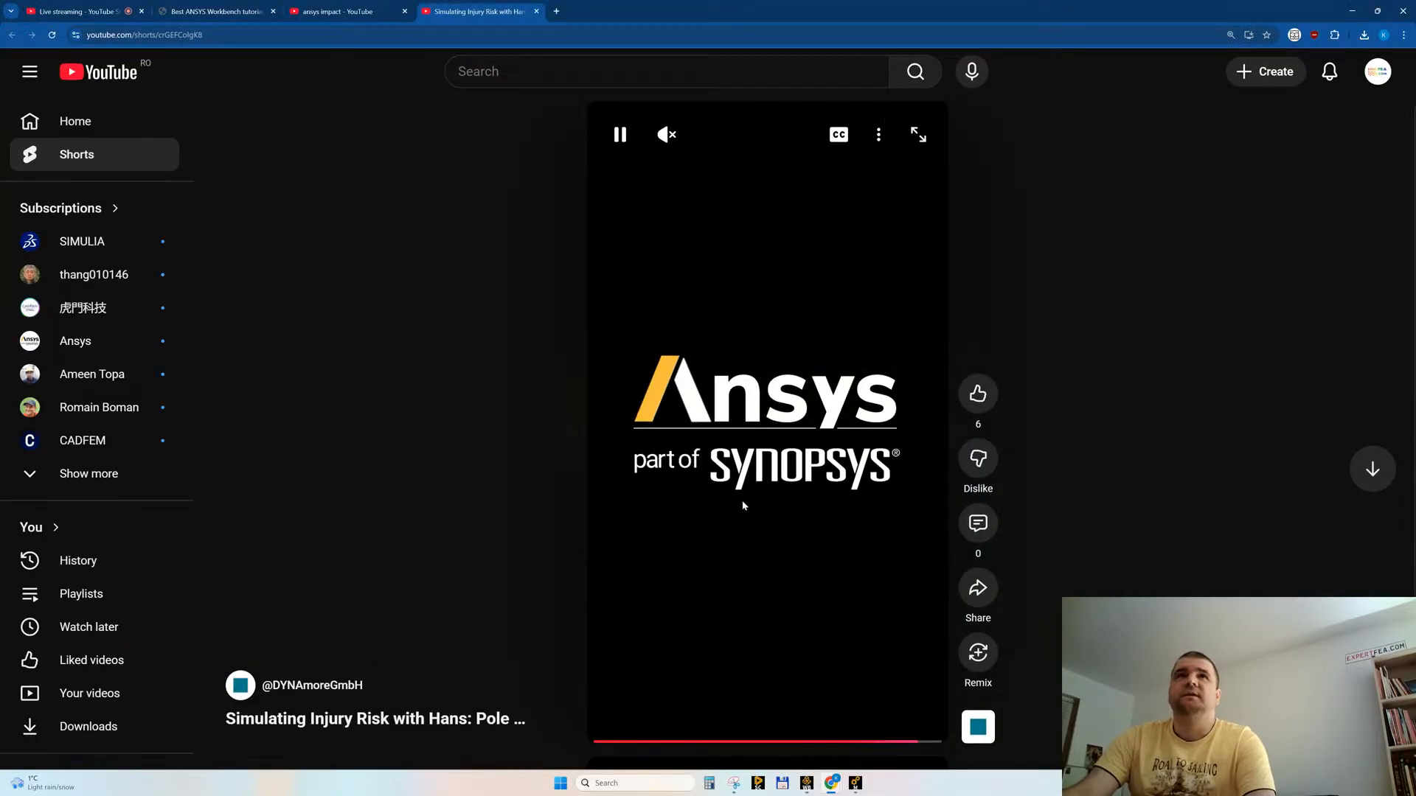
pyautogui.middleClick(454, 14)
# Step: Examine further "ansys impact" results, including the pressure vessel, shotgun slug, rock impact, hailstrike and izod test videos
pyautogui.moveTo(795, 390)
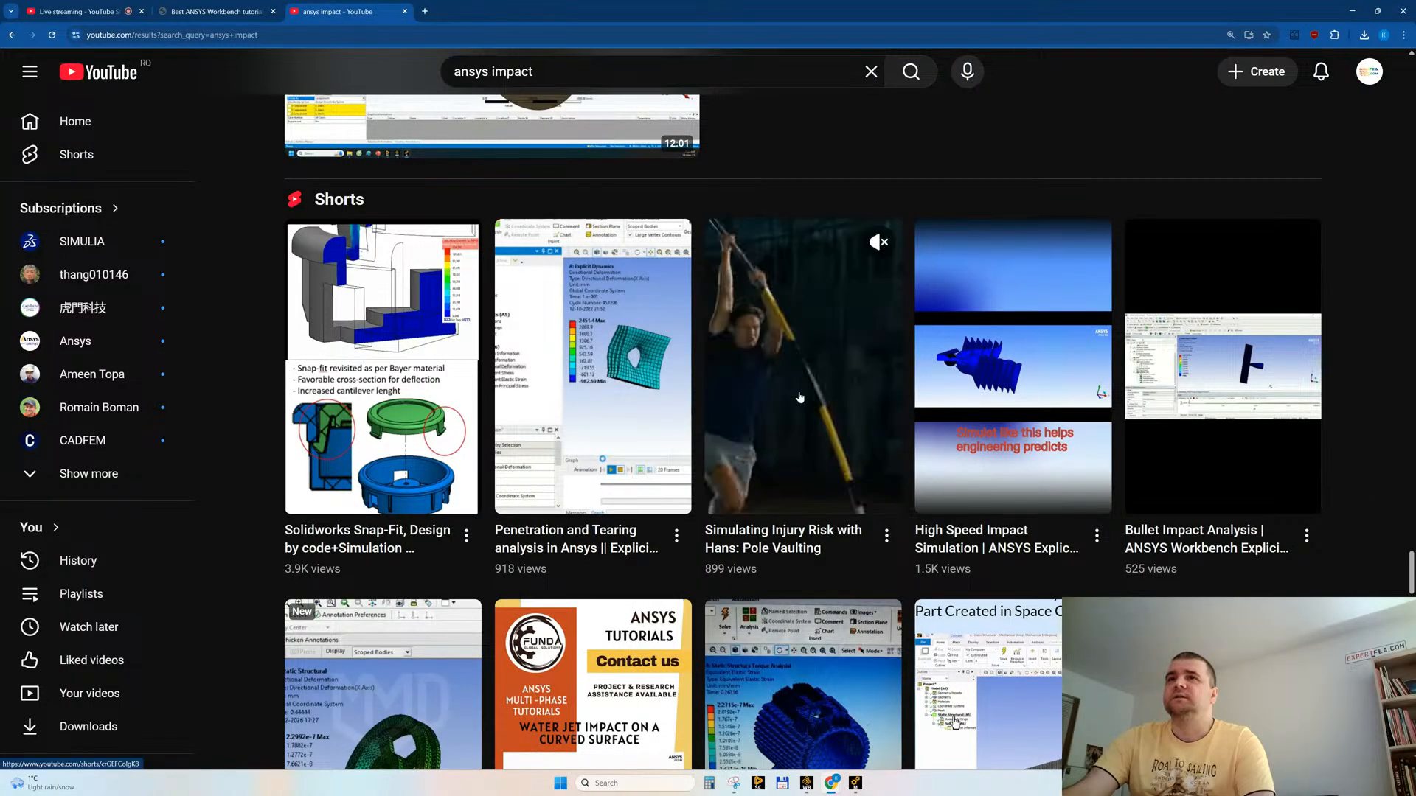
pyautogui.scroll(-3, 795, 364)
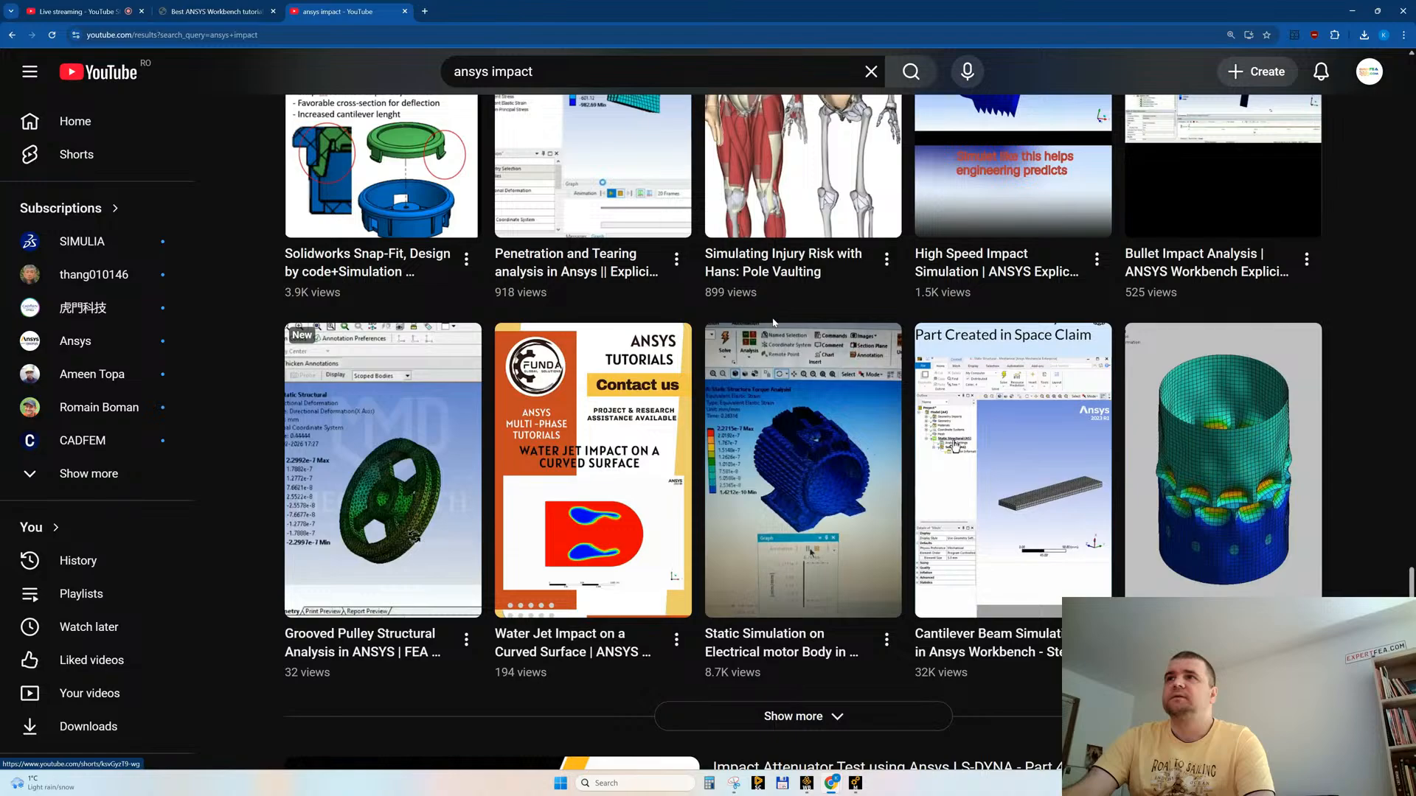
pyautogui.scroll(-4, 773, 322)
pyautogui.scroll(-17, 770, 290)
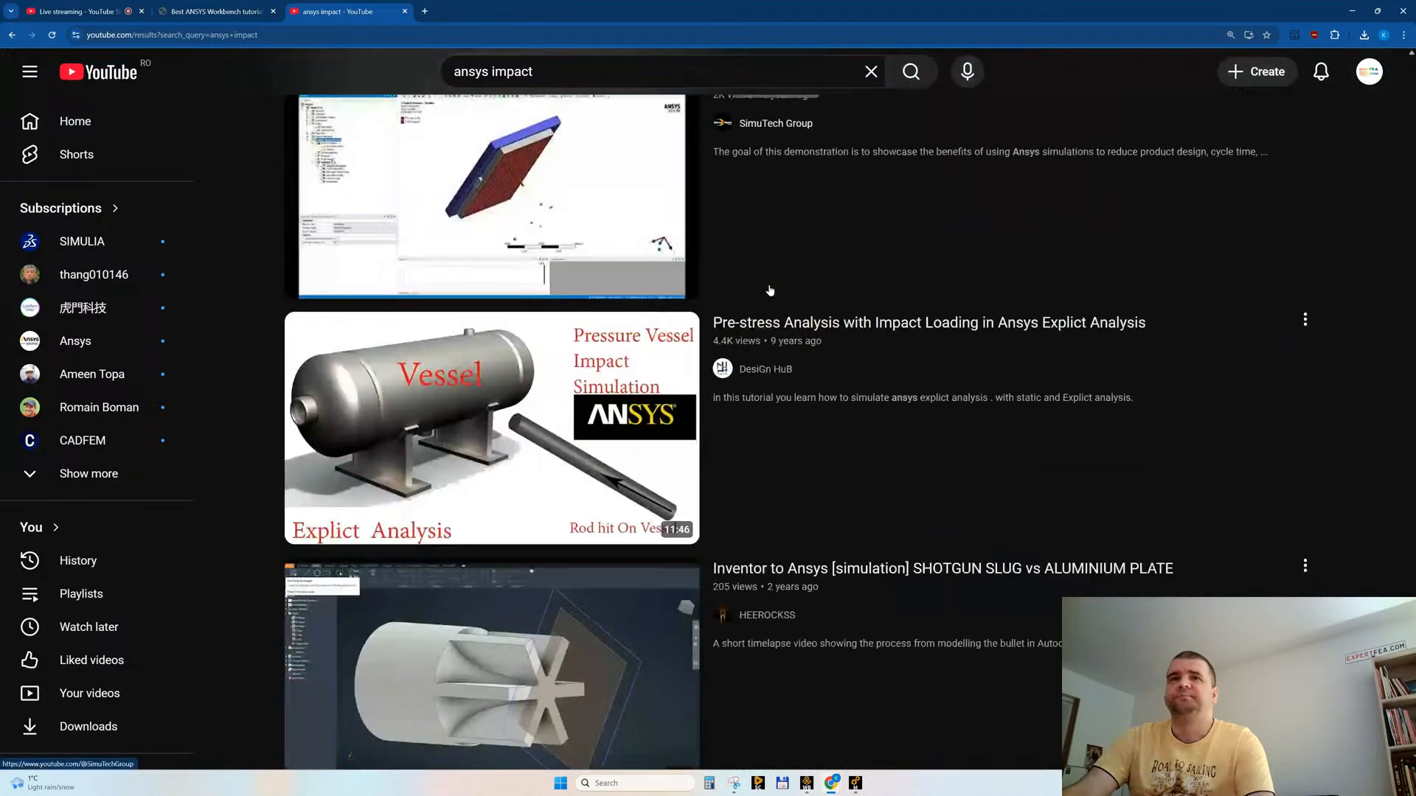
pyautogui.scroll(-1, 768, 285)
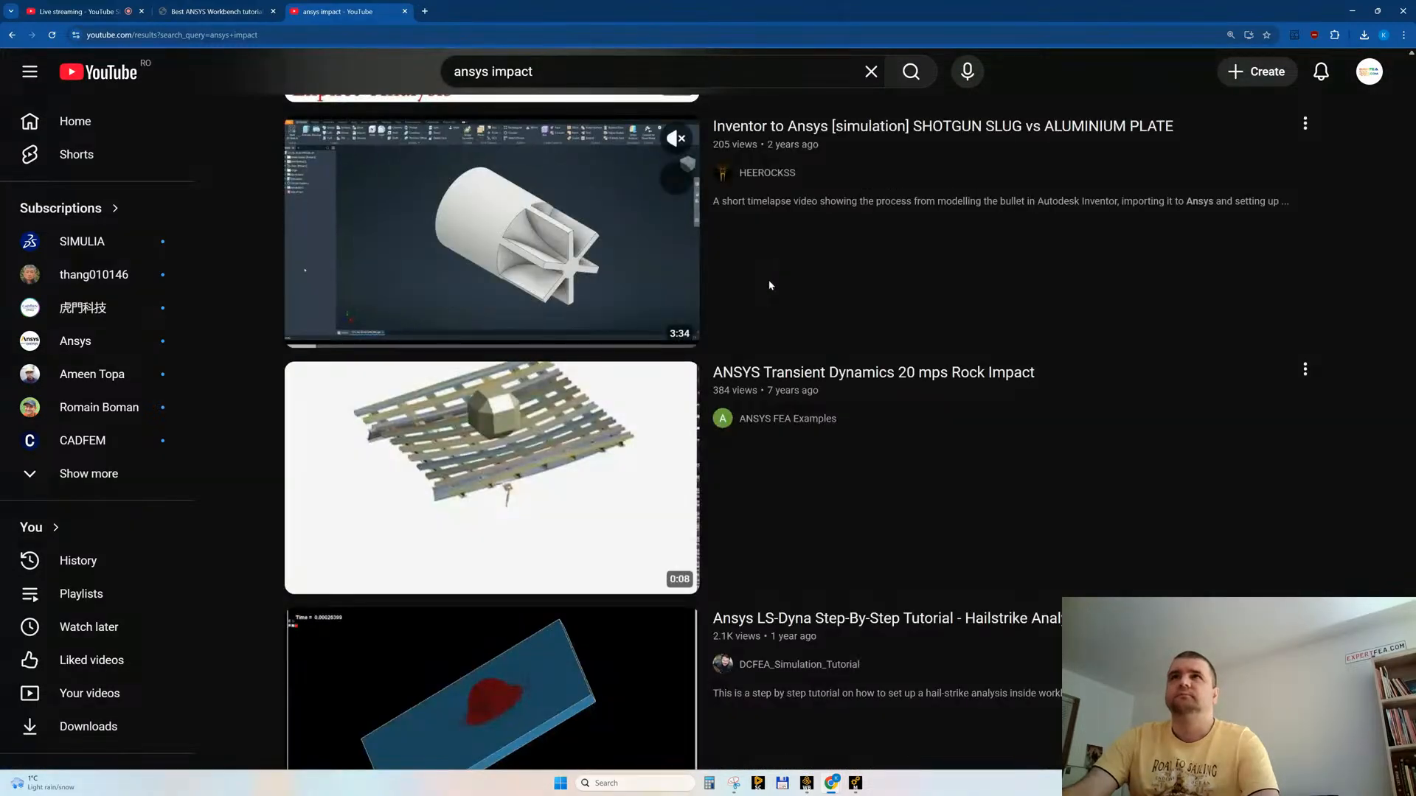
pyautogui.scroll(-4, 770, 286)
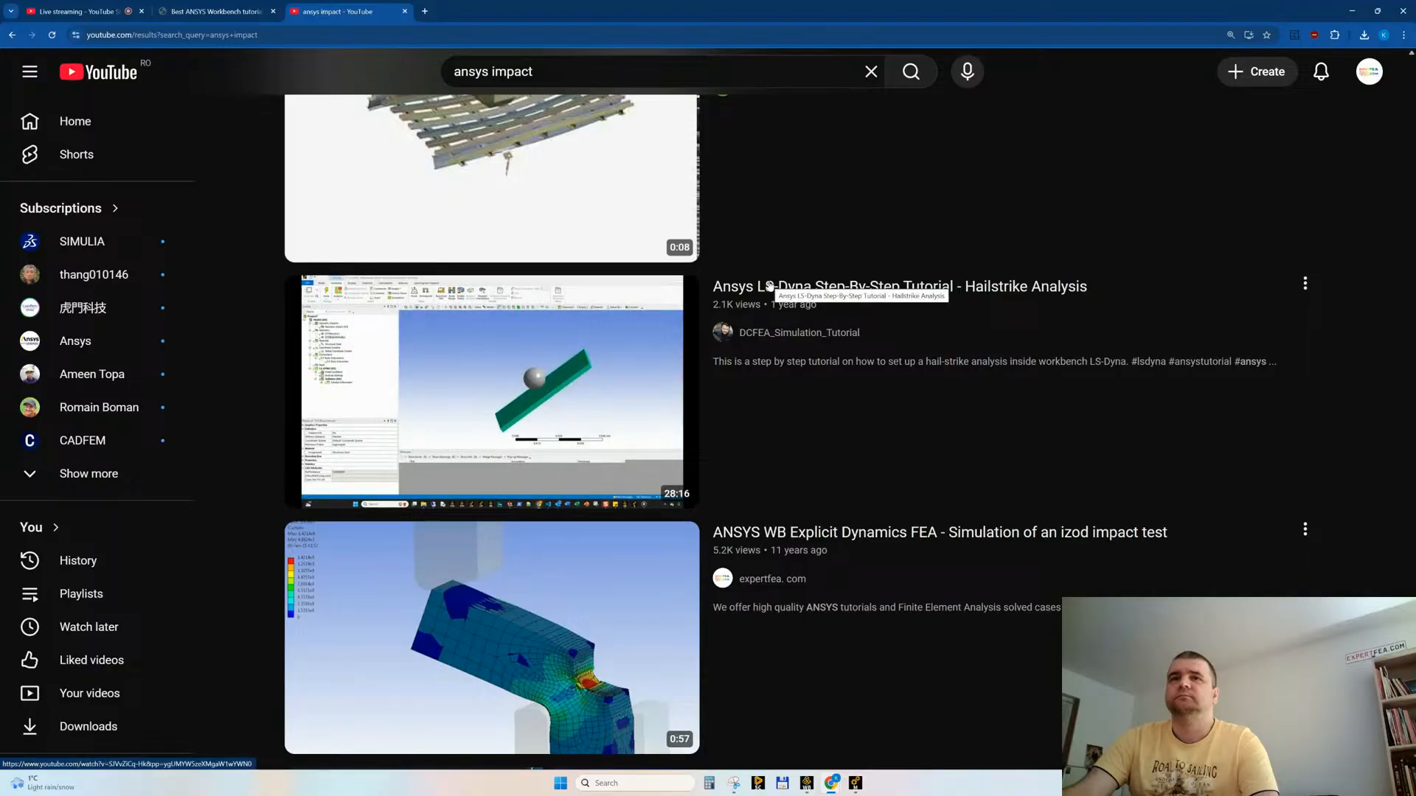
pyautogui.scroll(-3, 770, 285)
pyautogui.scroll(-10, 770, 285)
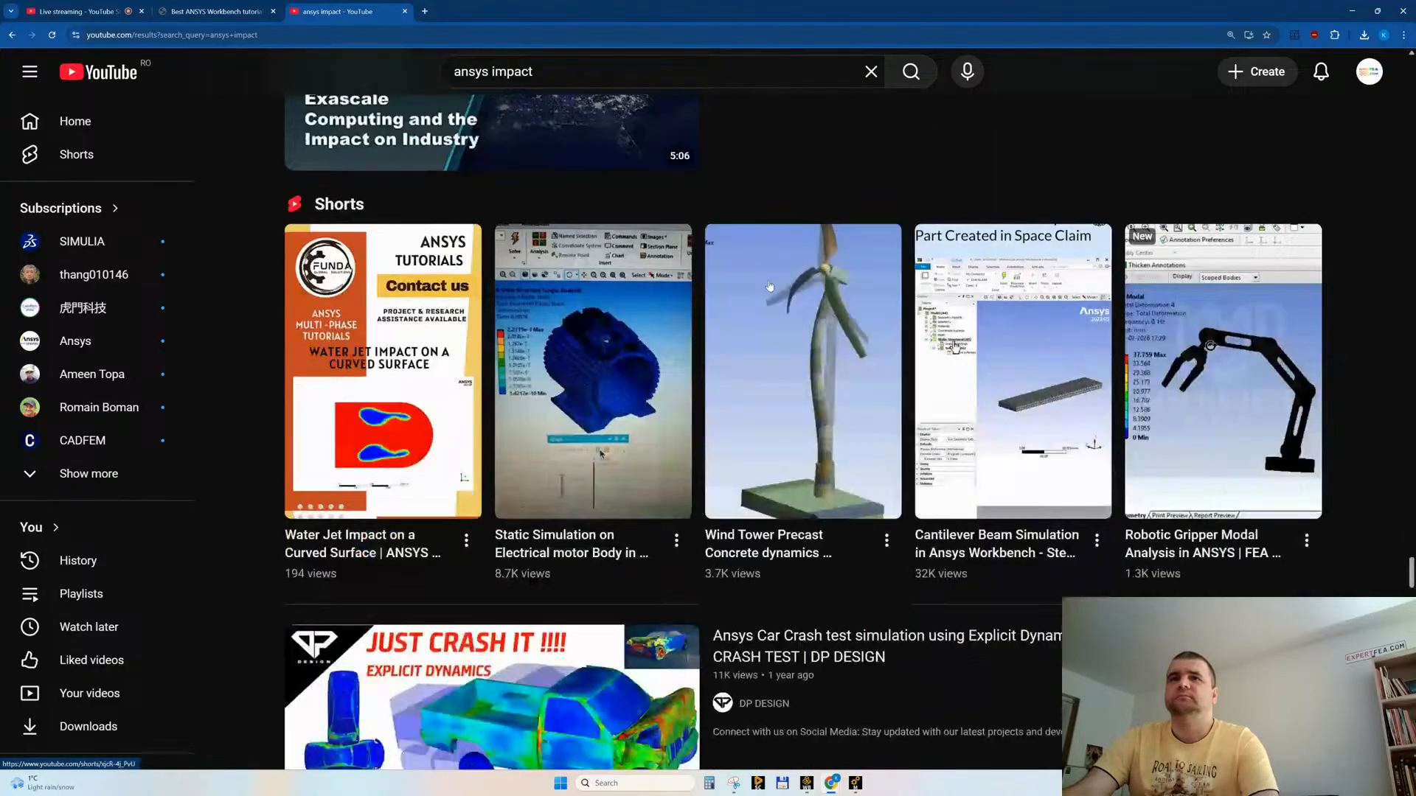
# Step: Preview the car crash and bullet penetration videos and the alumina ceramic ballistic impact Short
pyautogui.scroll(-2, 770, 285)
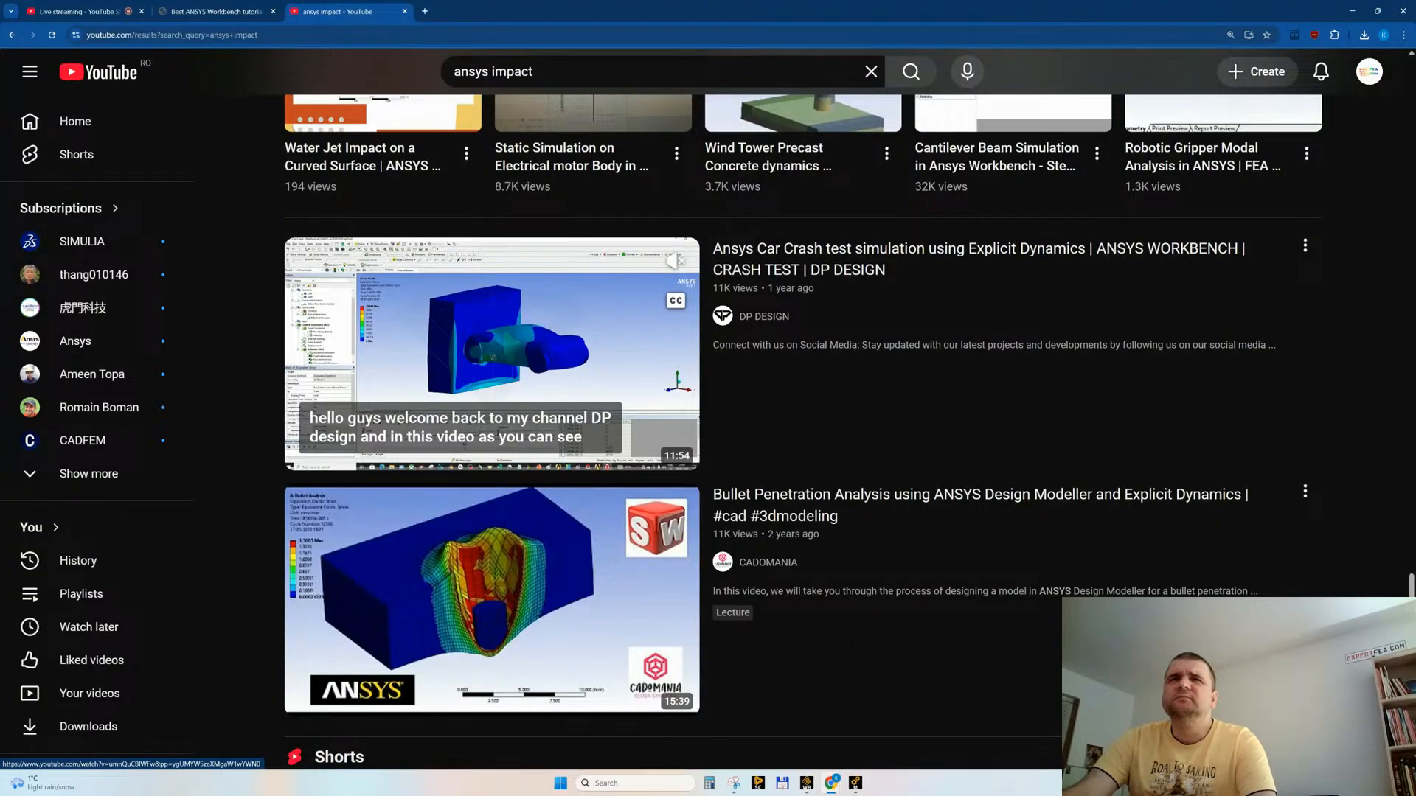
pyautogui.moveTo(883, 648)
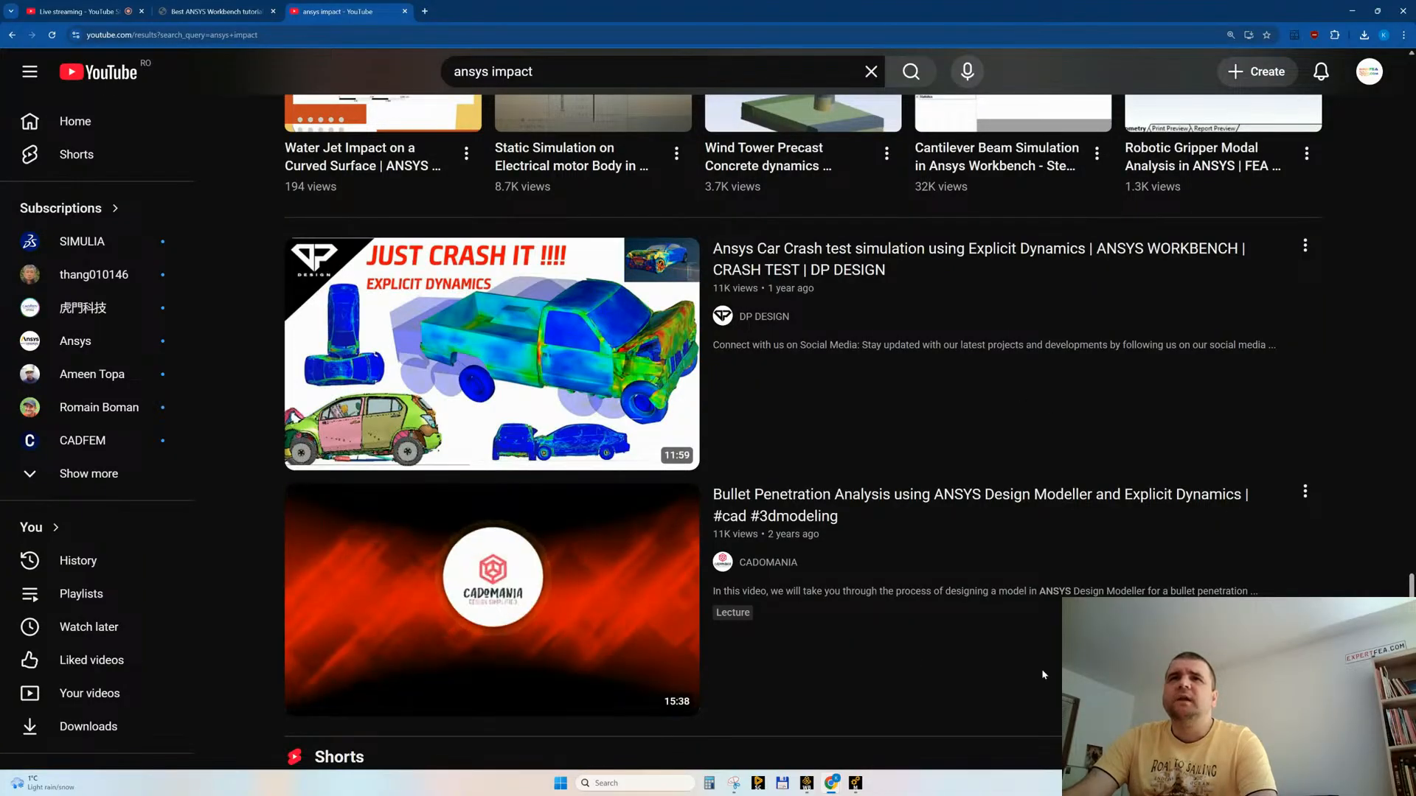
pyautogui.moveTo(650, 459)
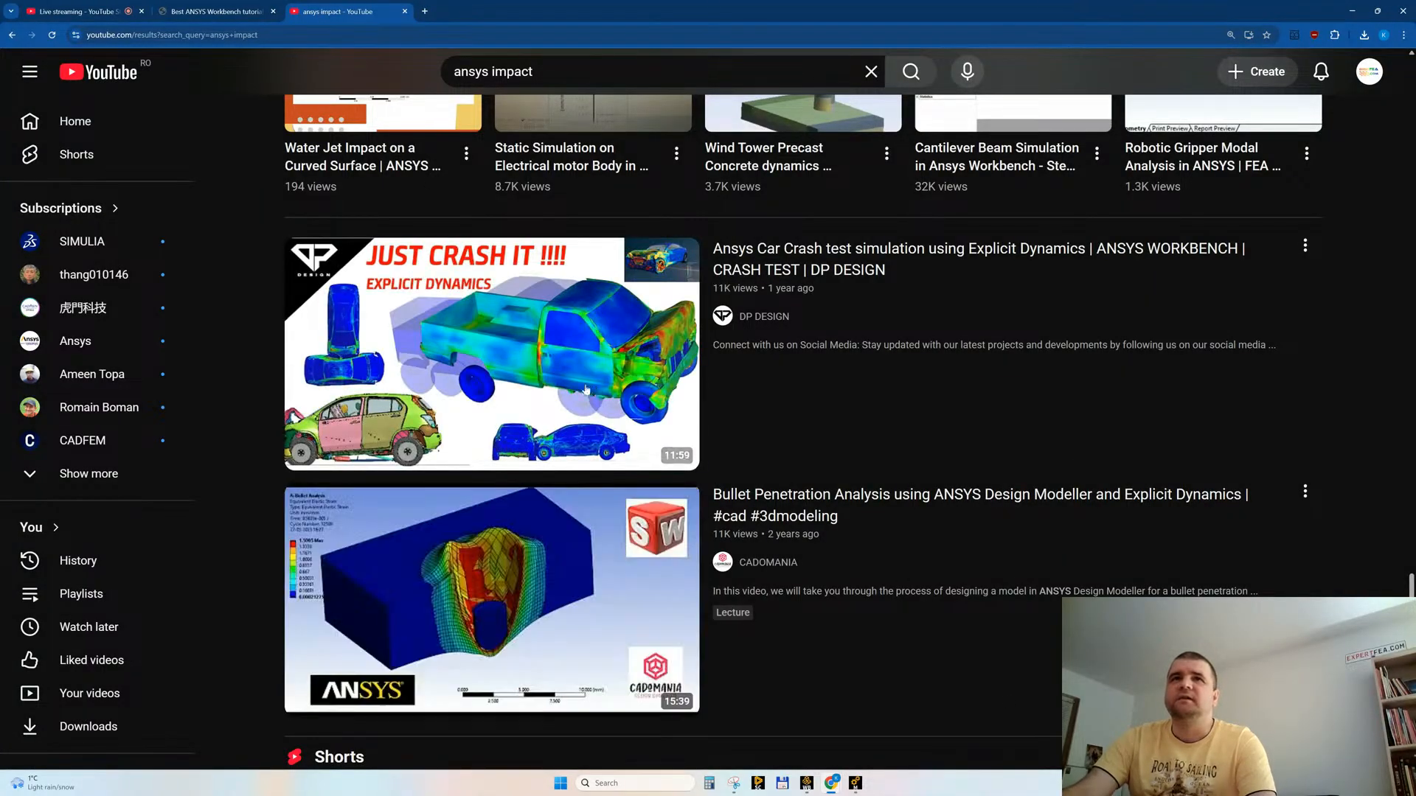
pyautogui.moveTo(586, 390)
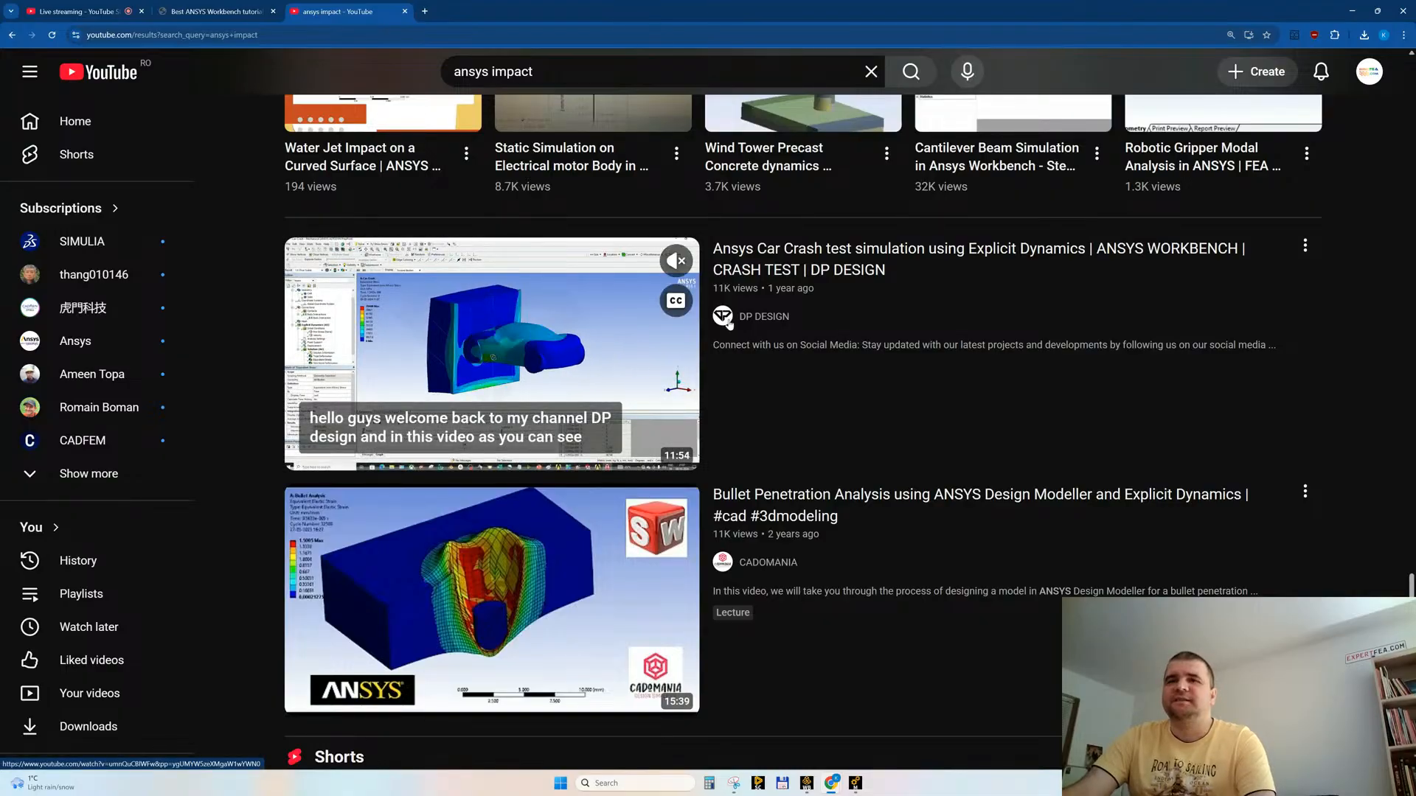
pyautogui.scroll(-4, 830, 472)
pyautogui.scroll(-1, 831, 472)
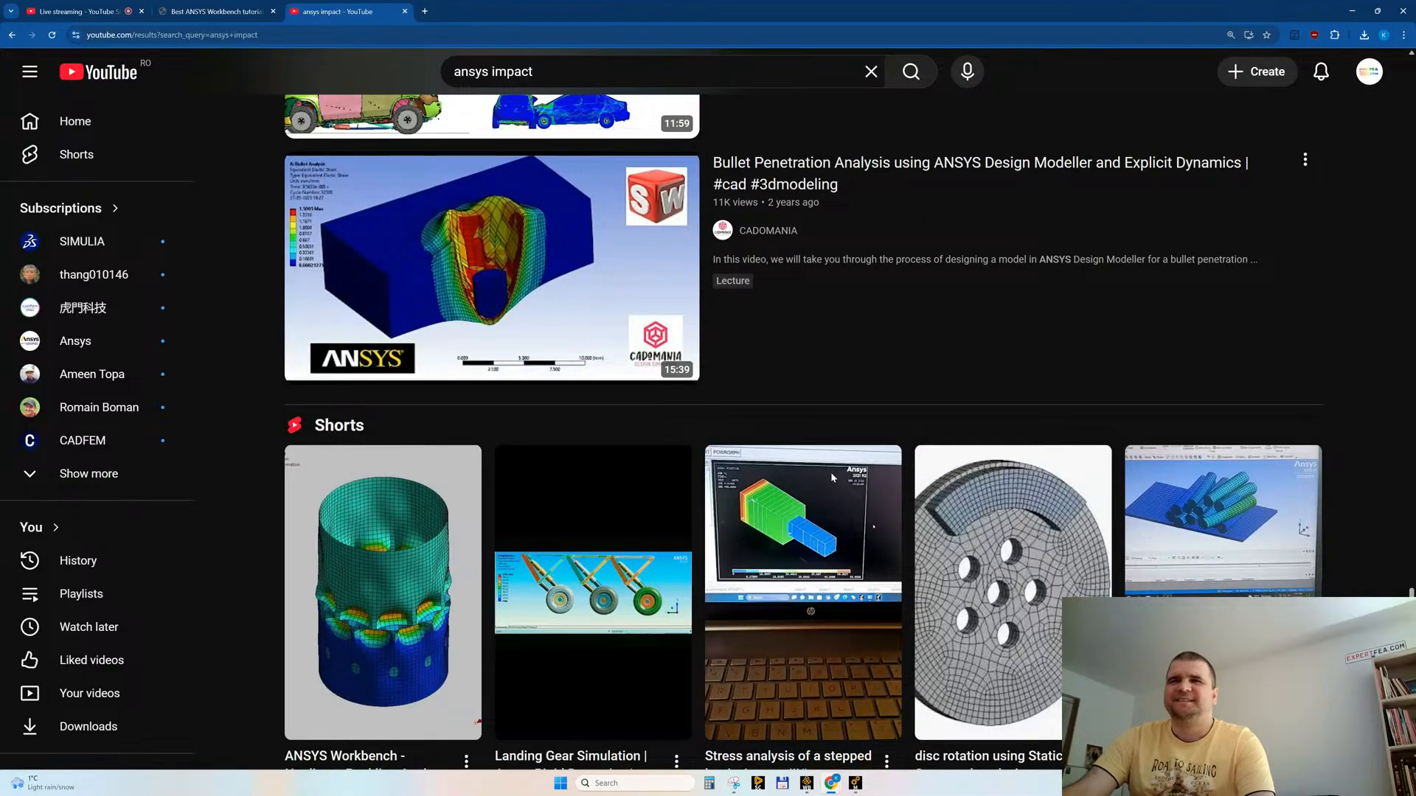
pyautogui.scroll(-7, 831, 472)
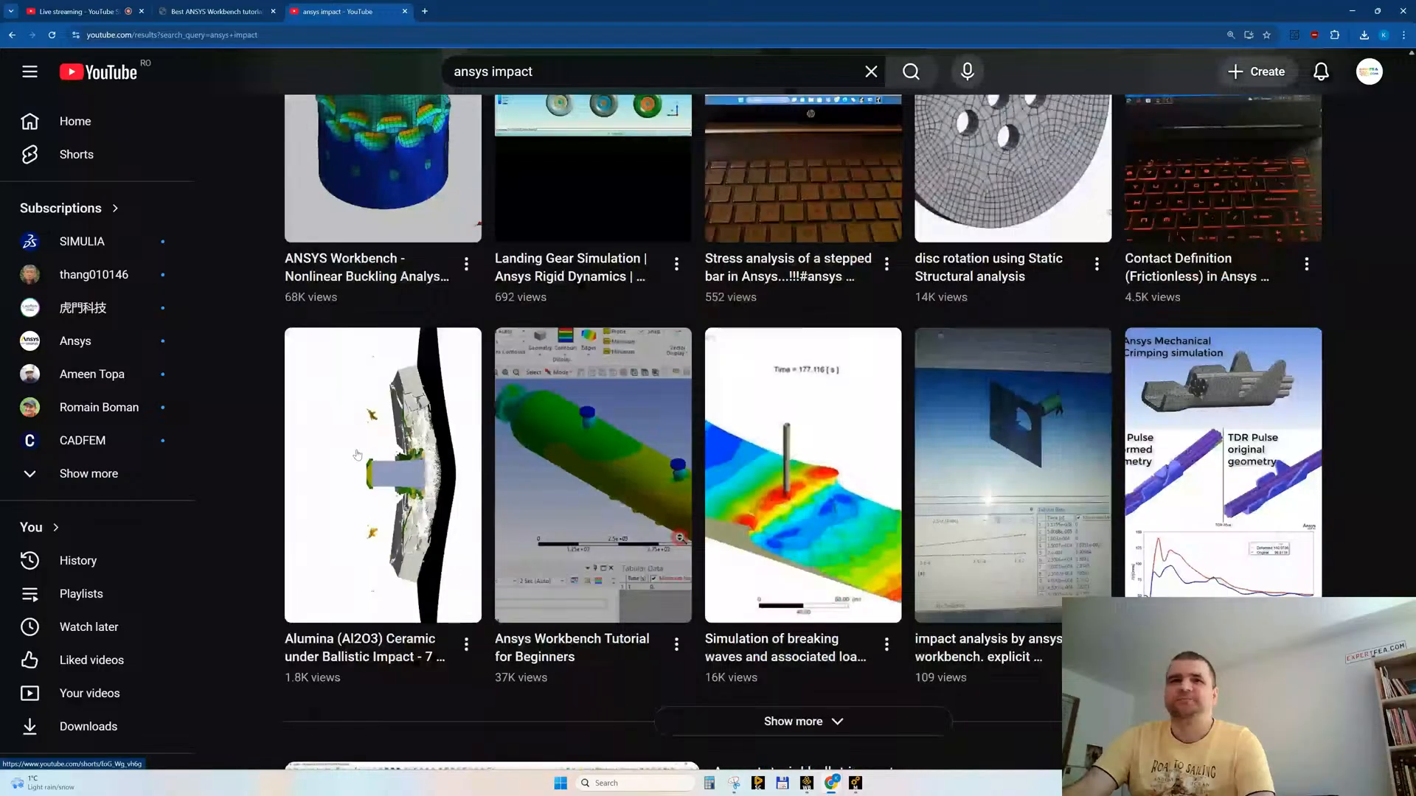
pyautogui.moveTo(359, 450)
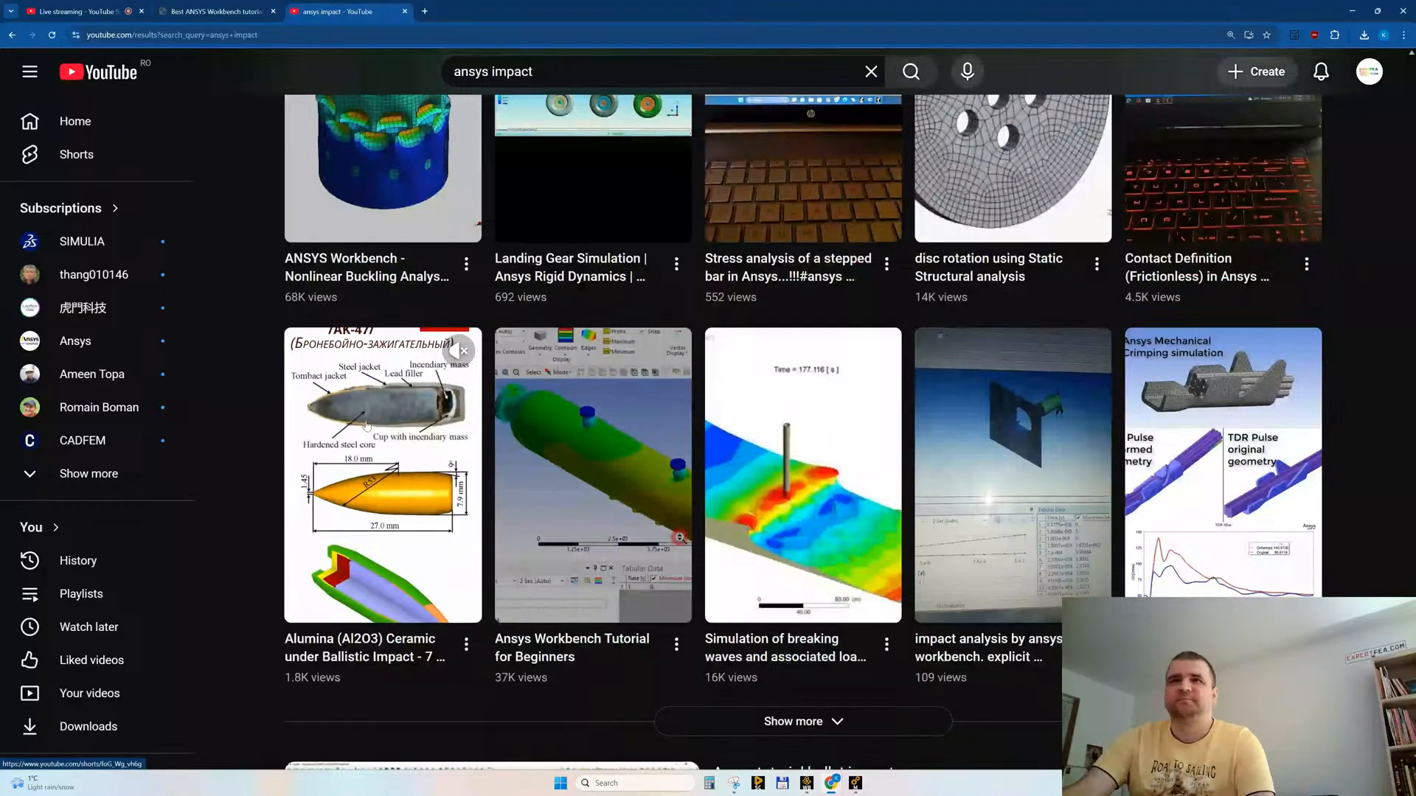
pyautogui.scroll(-8, 367, 426)
pyautogui.scroll(5, 983, 407)
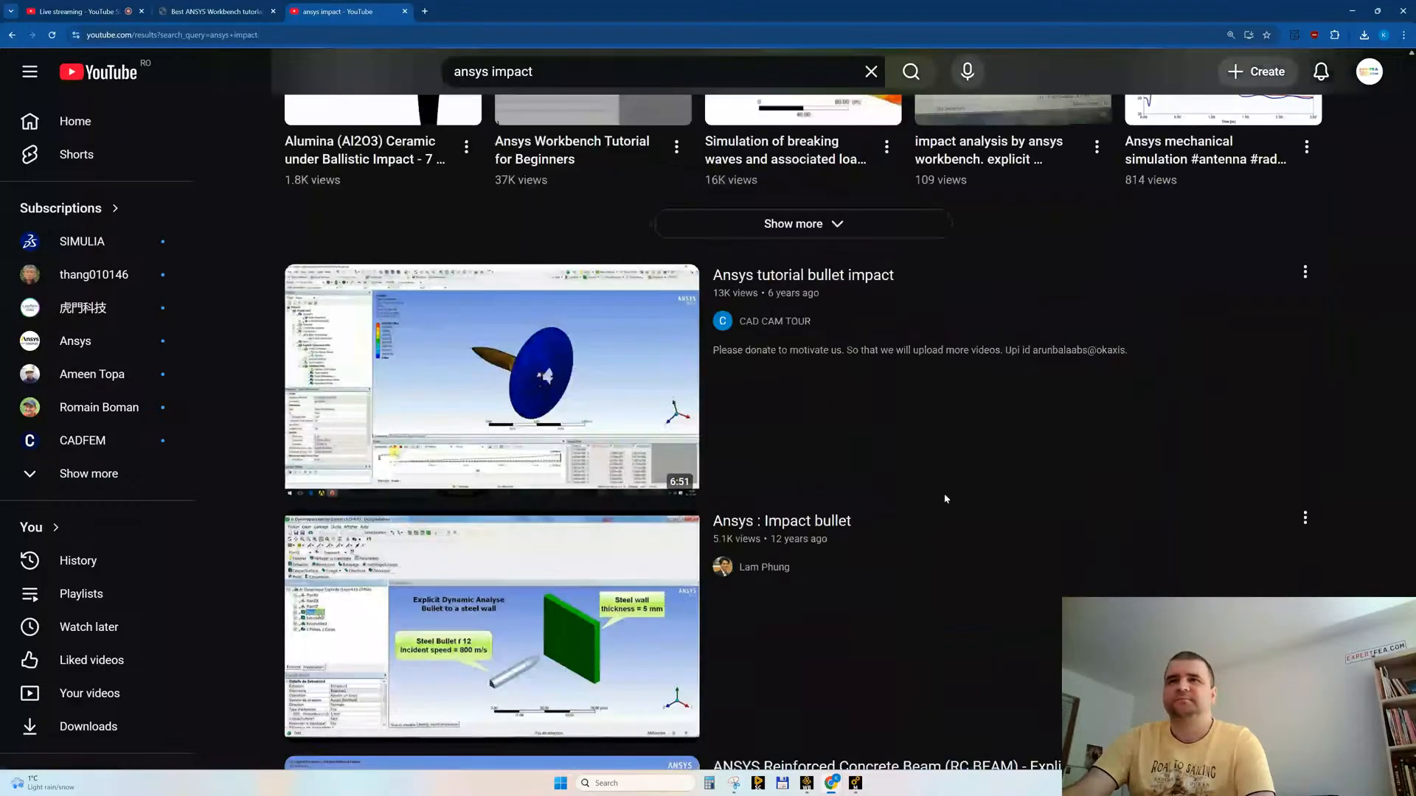
# Step: Switch to Ansys Mechanical and examine the Total Deformation result of the drone, chair and room from several angles
pyautogui.click(855, 783)
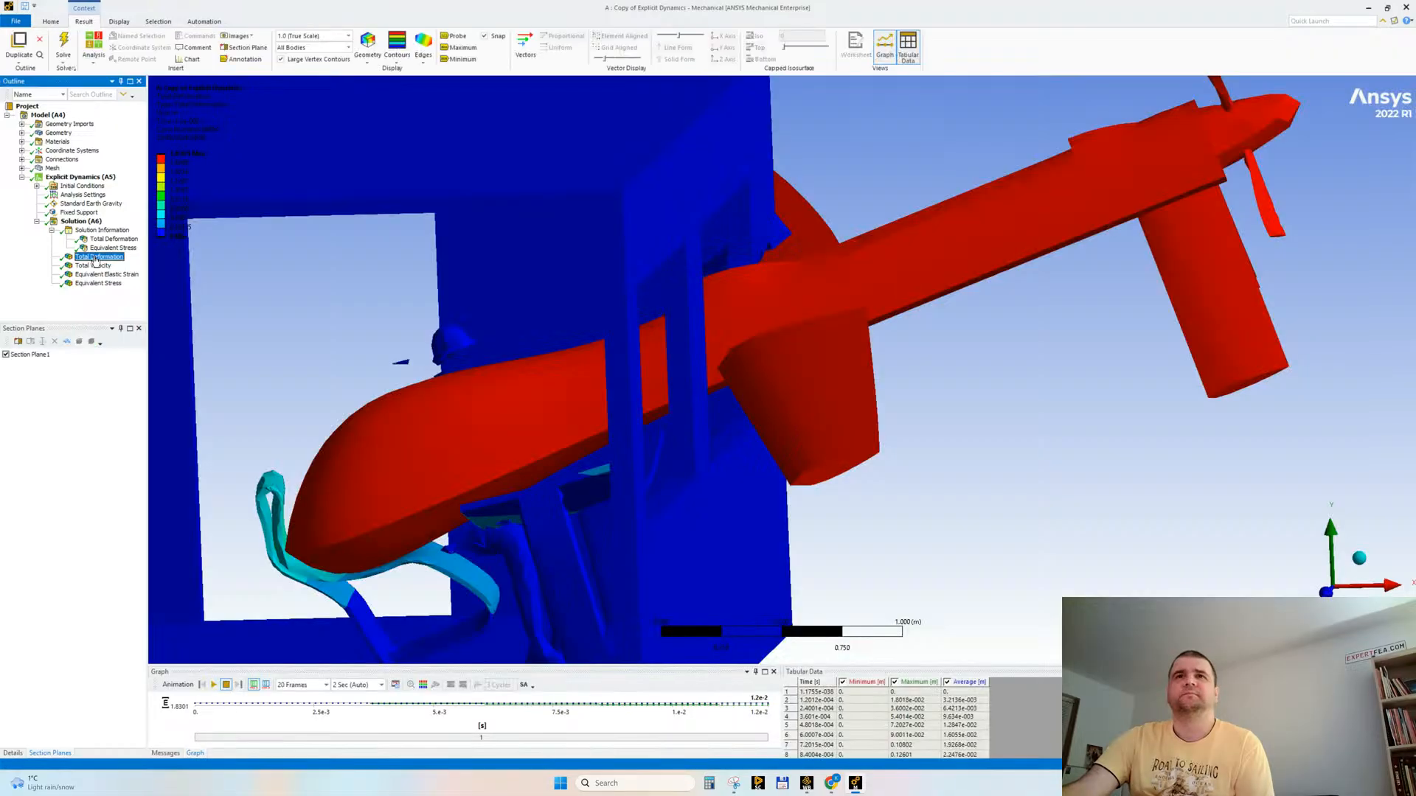
pyautogui.moveTo(356, 361); pyautogui.dragTo(316, 365)
pyautogui.scroll(-3, 537, 462)
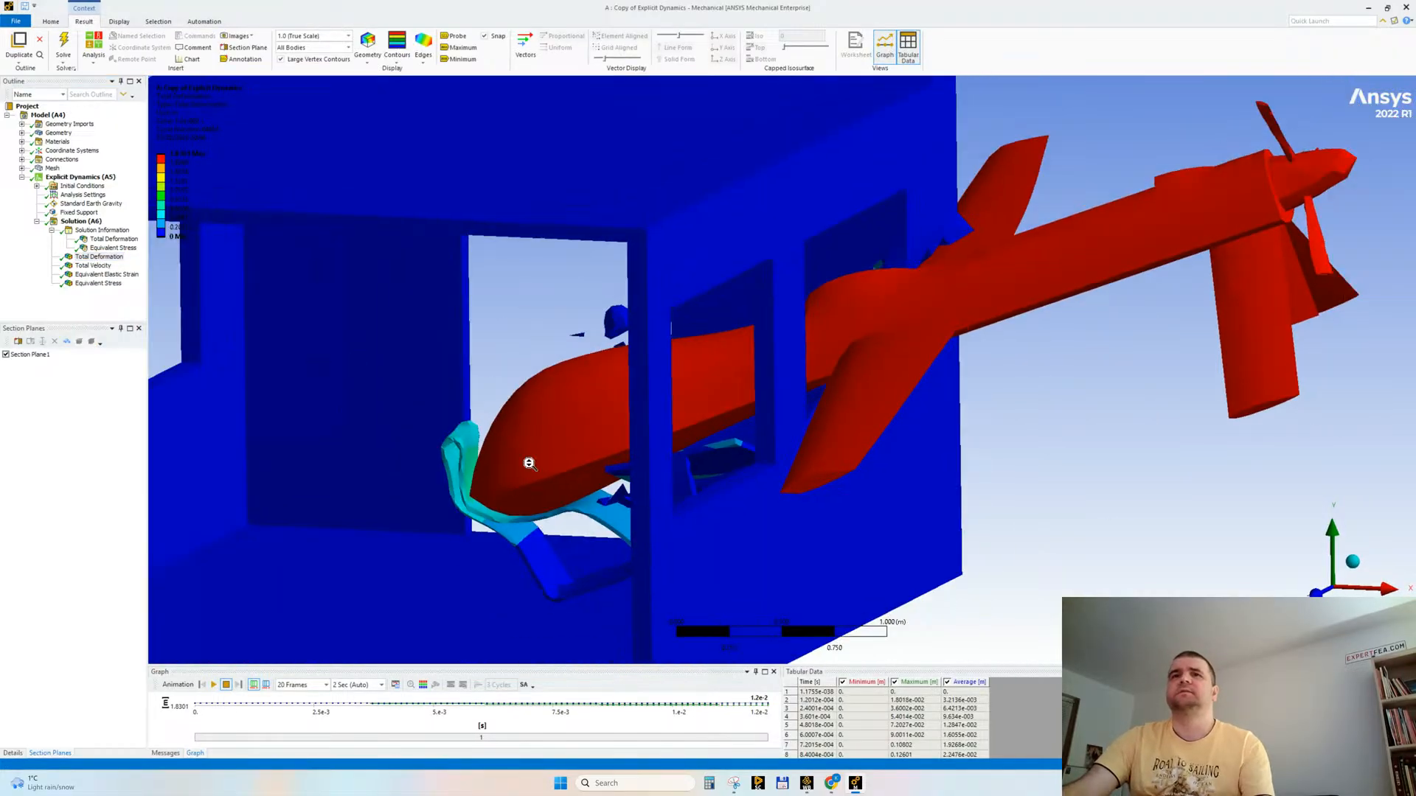
pyautogui.moveTo(534, 516); pyautogui.dragTo(547, 517)
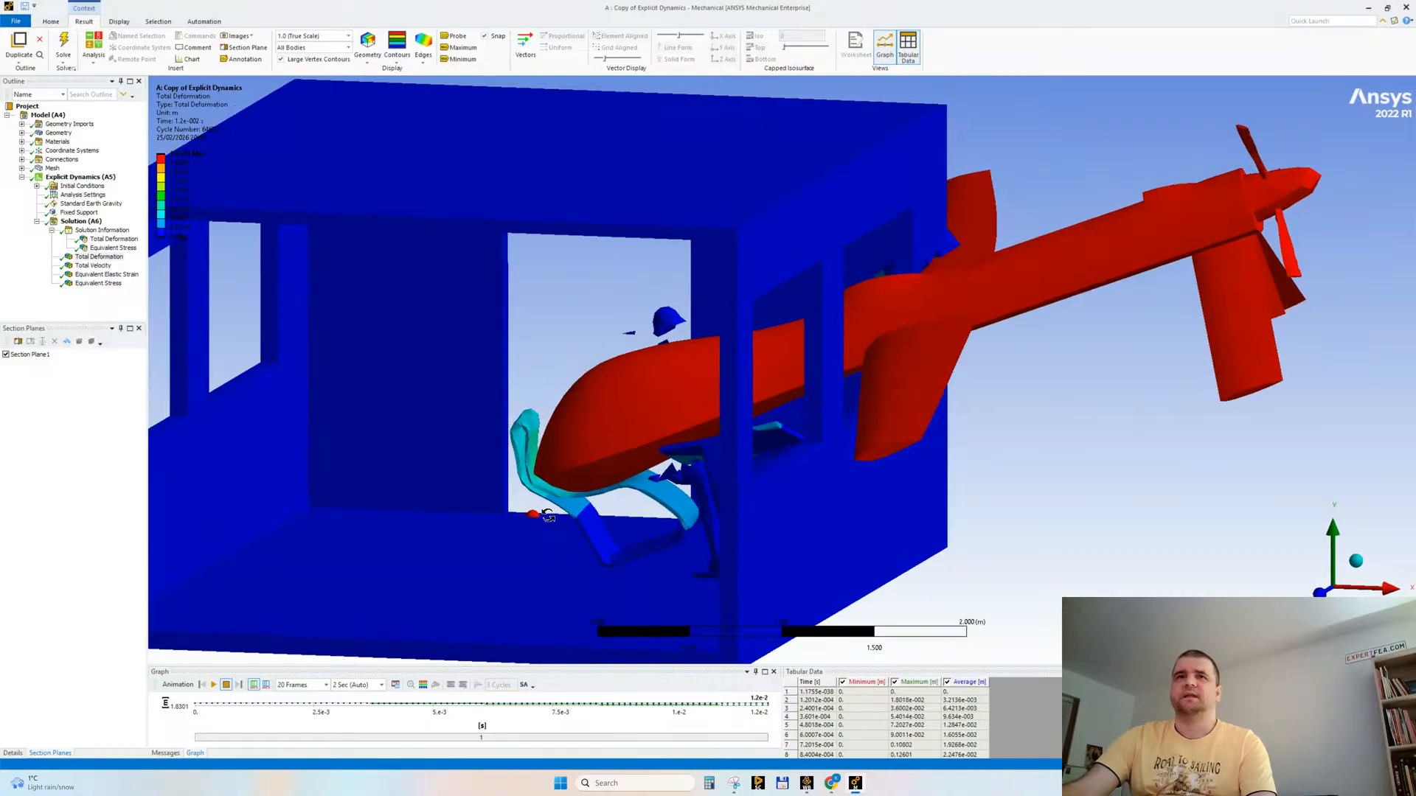
# Step: Set the Total Deformation result animation to 50 frames and play it with the seated figure in view
pyautogui.click(300, 683)
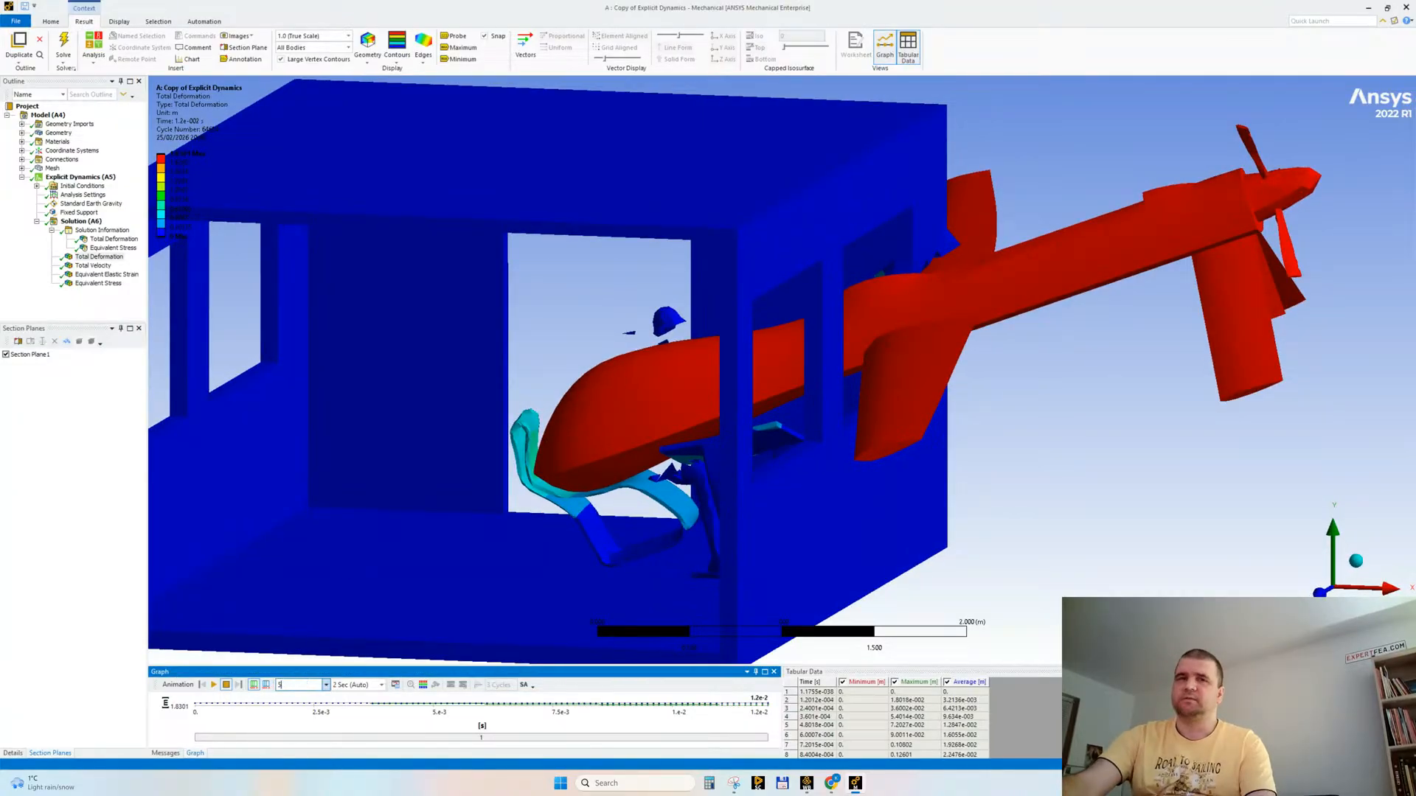
pyautogui.write('50')
pyautogui.click(446, 544)
pyautogui.keyDown('ctrl'); pyautogui.moveTo(898, 491); pyautogui.dragTo(957, 480, button='middle'); pyautogui.keyUp('ctrl')
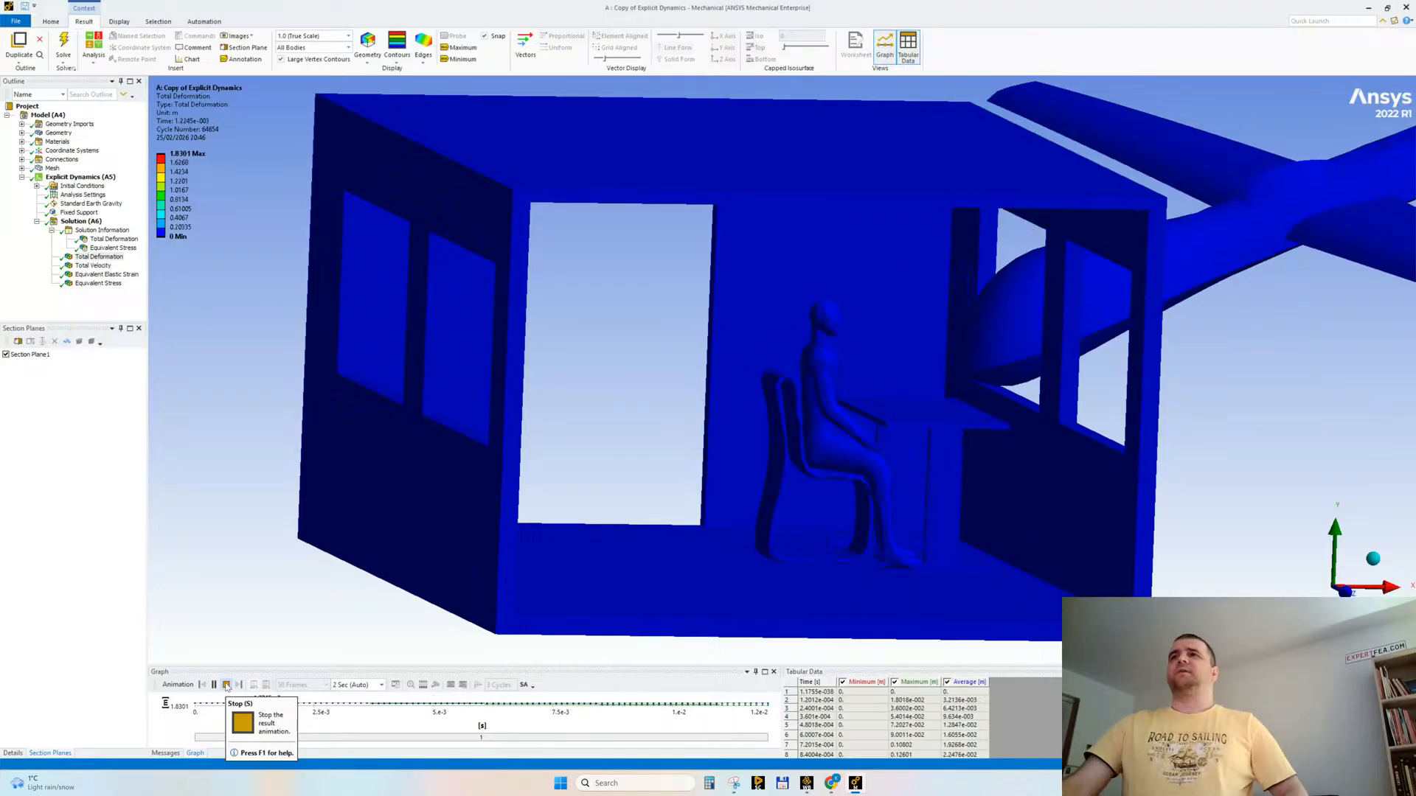
# Step: Watch the drone impact animation from different angles around the seated figure, stop it and inspect the final deformation
pyautogui.moveTo(534, 489); pyautogui.dragTo(579, 444)
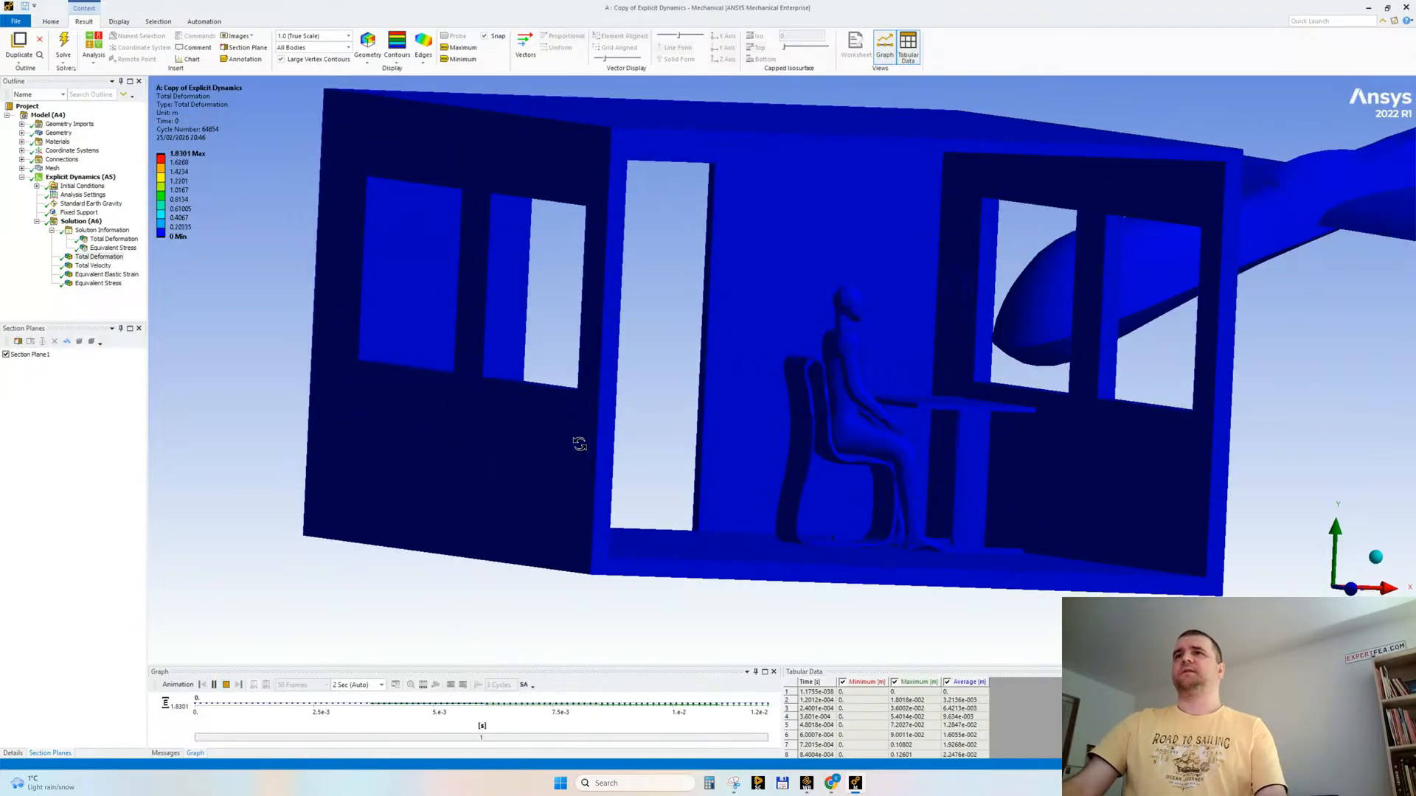
pyautogui.scroll(3, 604, 445)
pyautogui.keyDown('ctrl'); pyautogui.moveTo(728, 413); pyautogui.dragTo(575, 467, button='middle'); pyautogui.keyUp('ctrl')
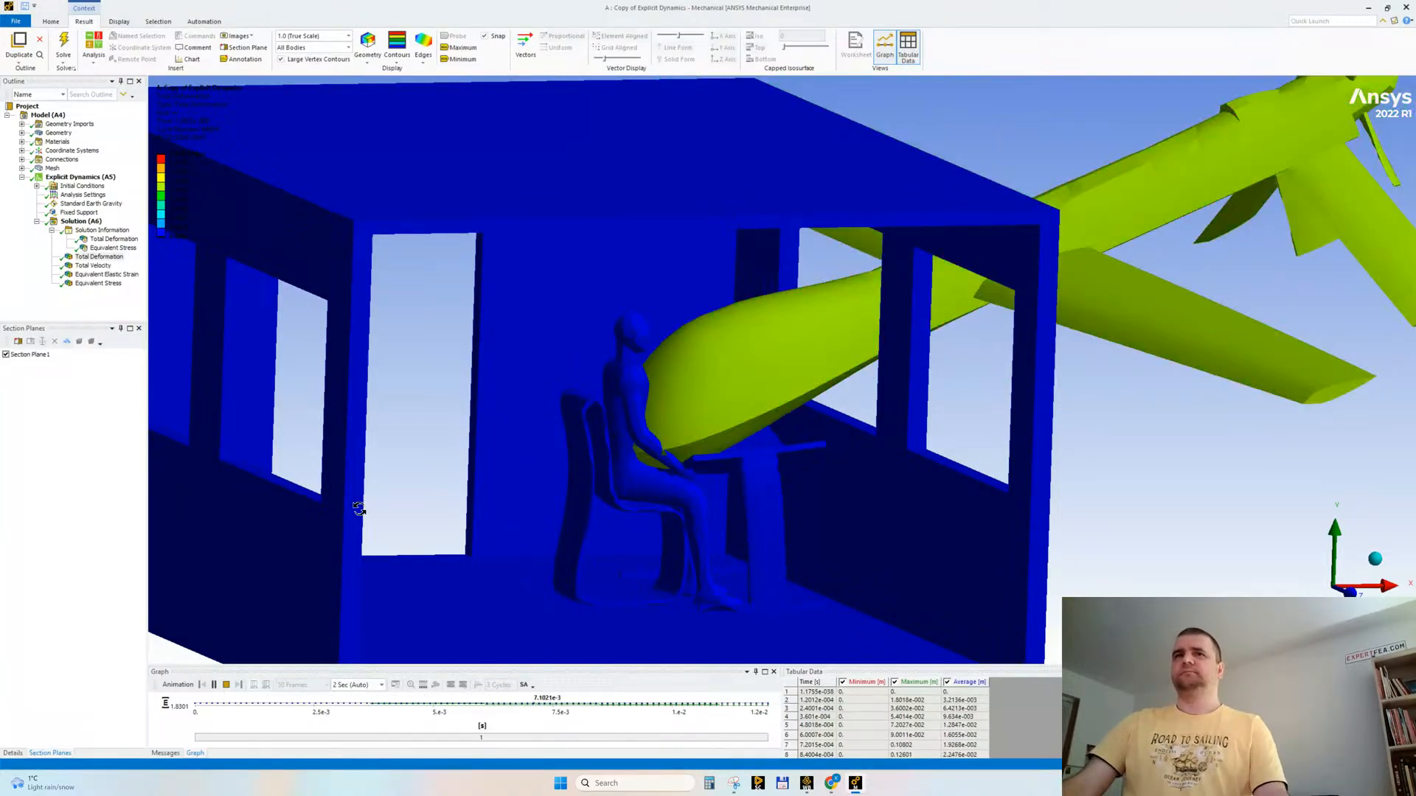
pyautogui.click(227, 685)
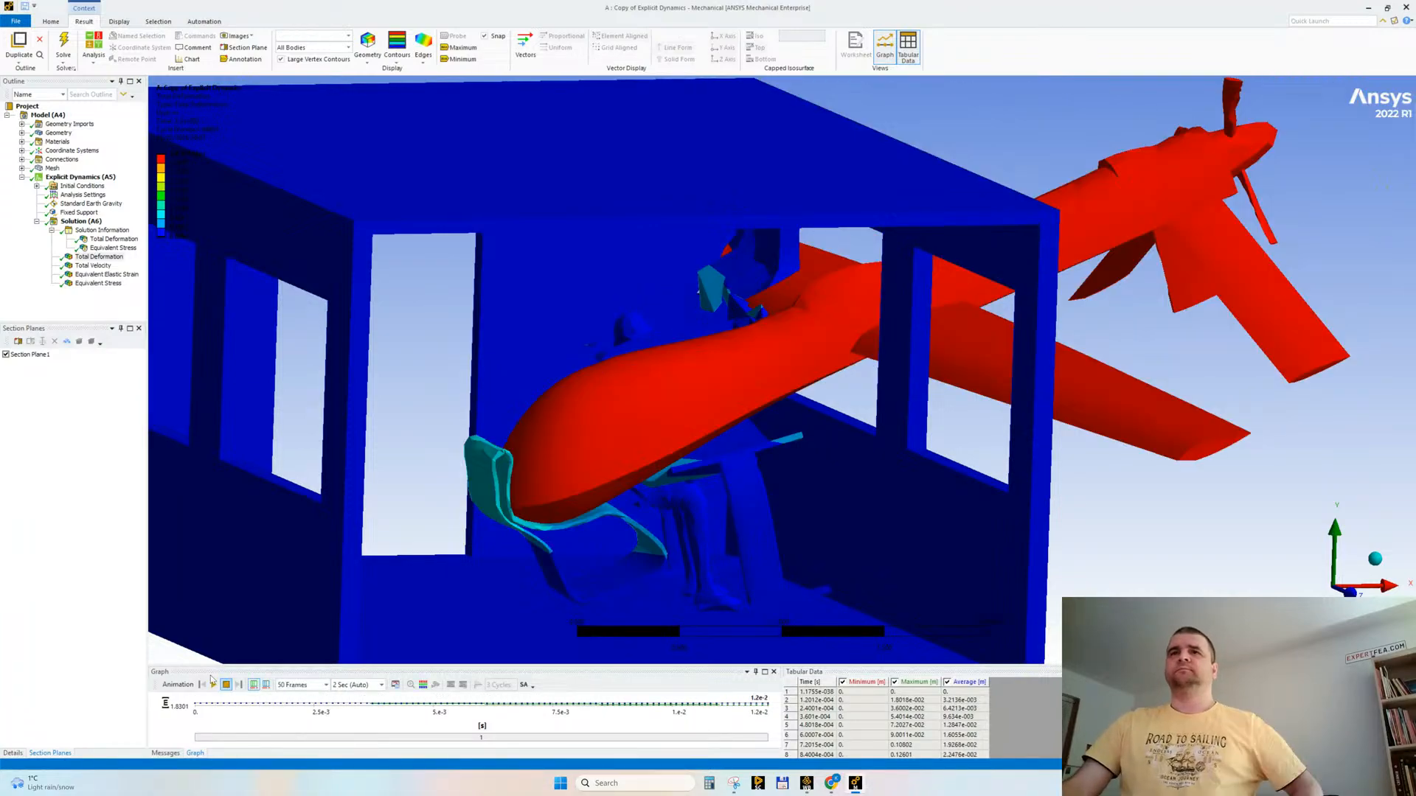
pyautogui.moveTo(545, 489); pyautogui.dragTo(625, 486)
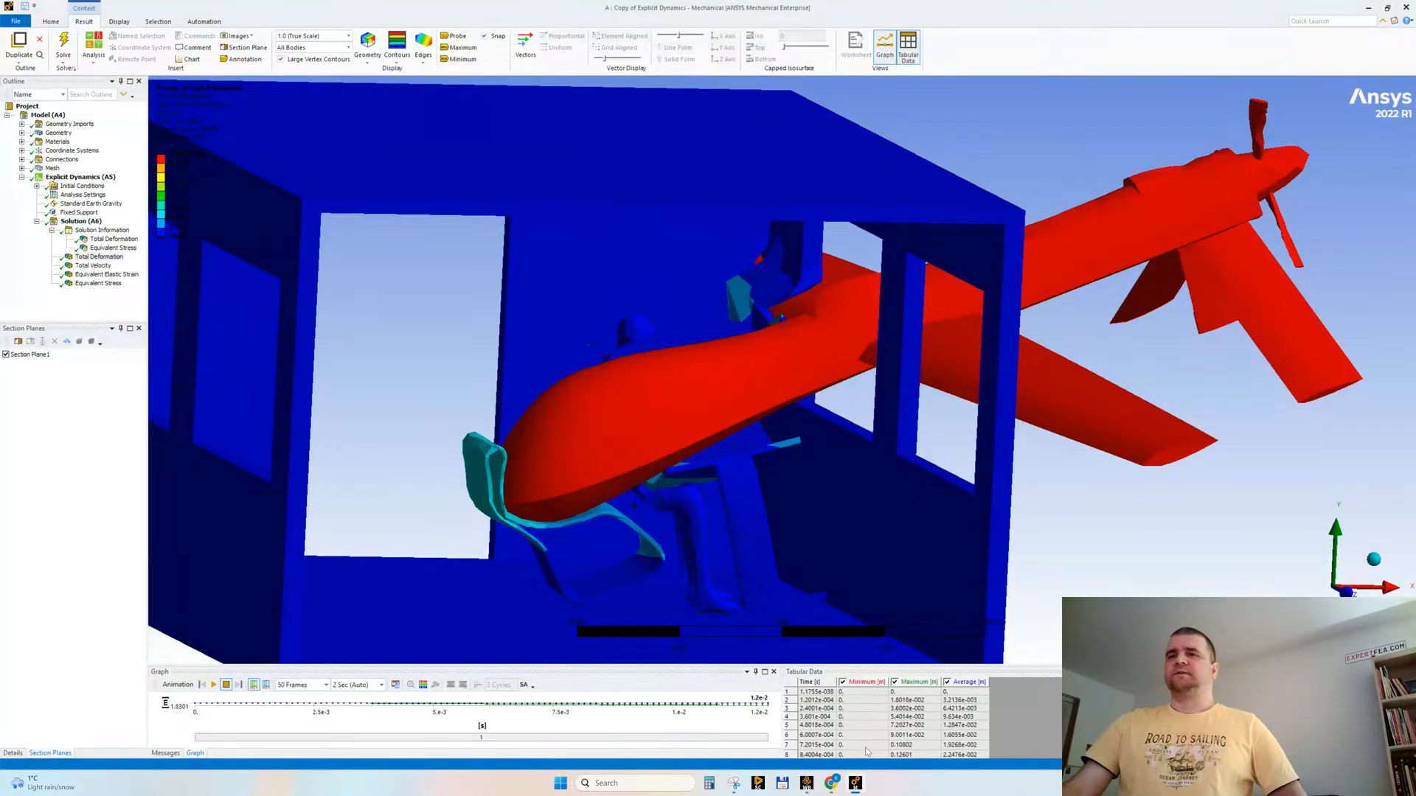
# Step: Switch to the YouTube Studio live streaming page in the browser, shrink its window from full size and end the stream
pyautogui.click(773, 742)
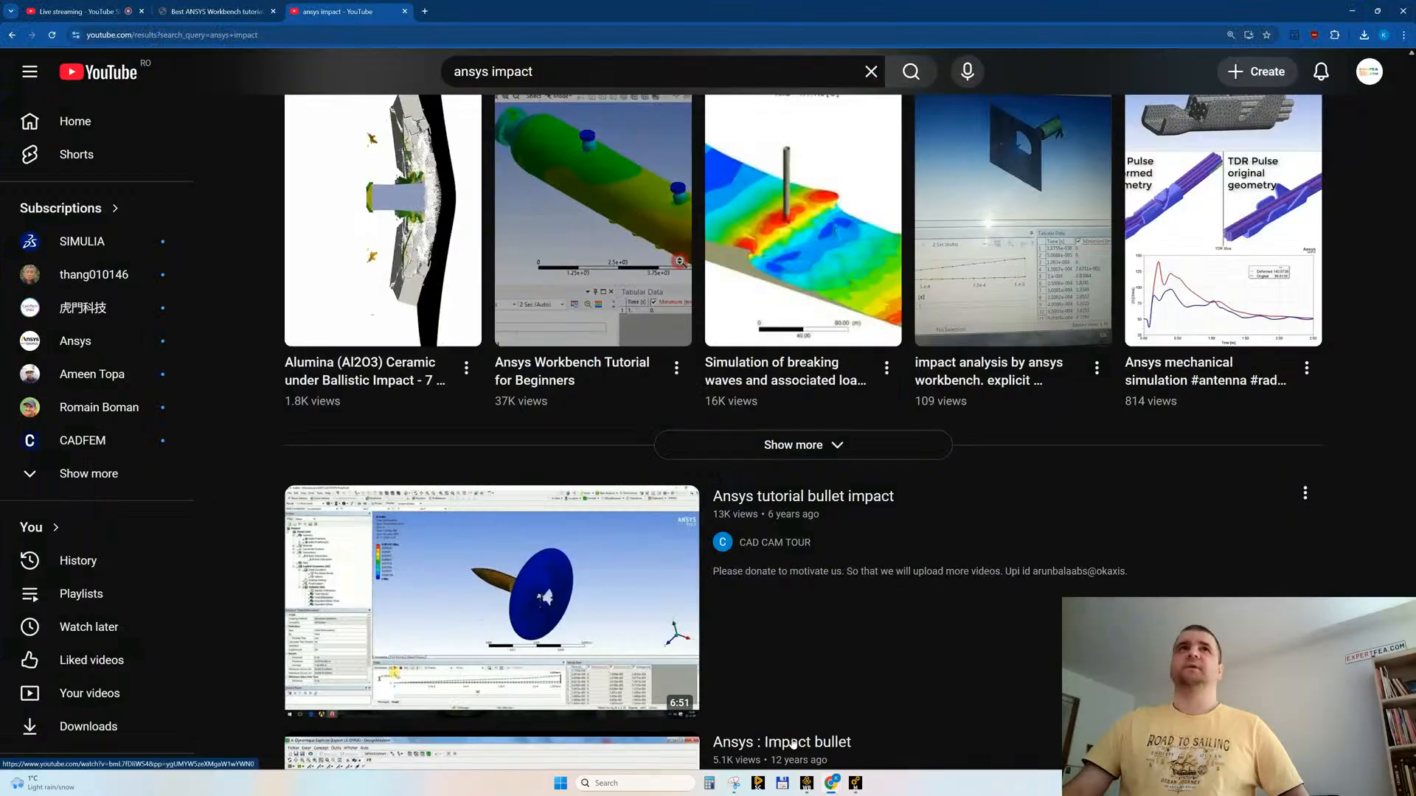
pyautogui.moveTo(793, 745)
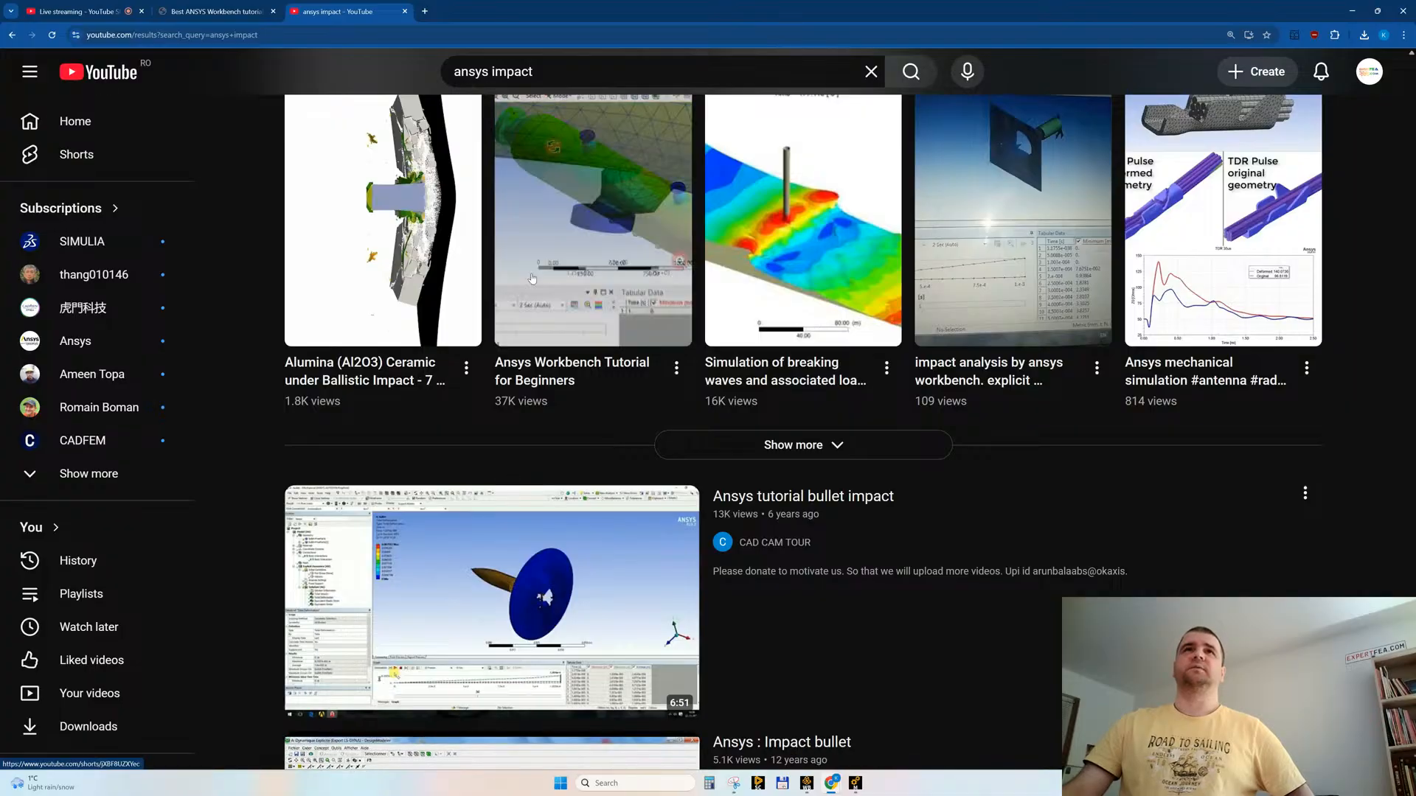
pyautogui.click(62, 12)
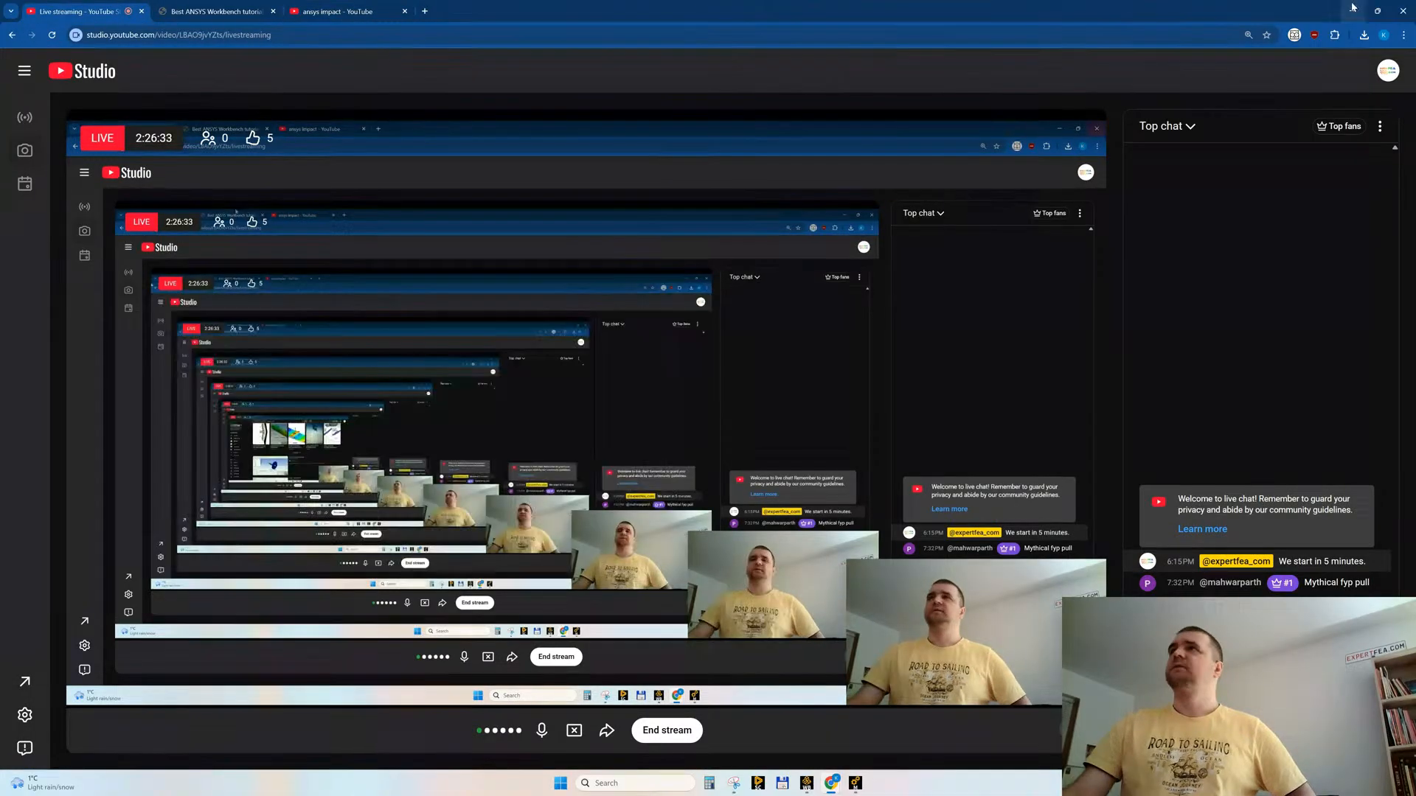
pyautogui.click(1377, 11)
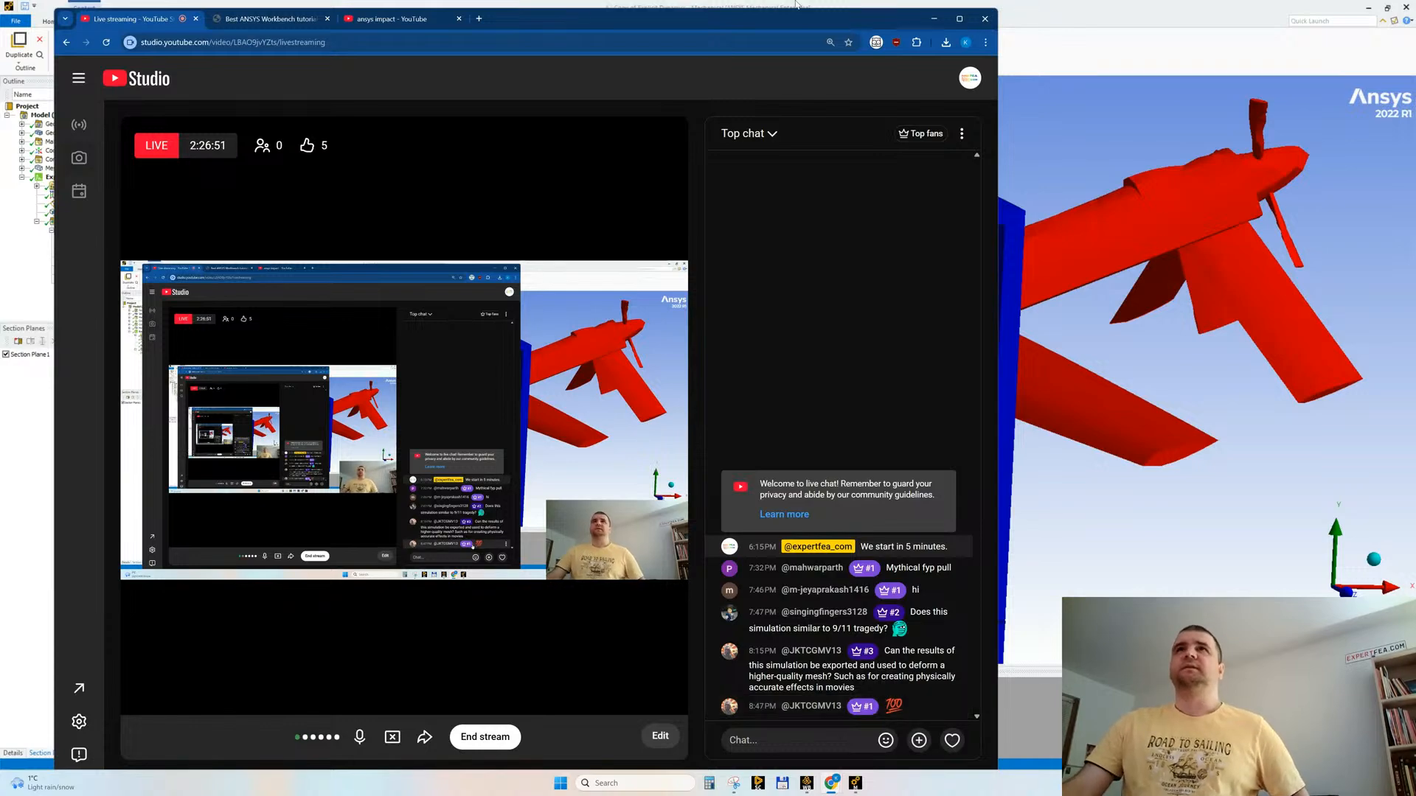
pyautogui.moveTo(718, 20); pyautogui.dragTo(707, 15)
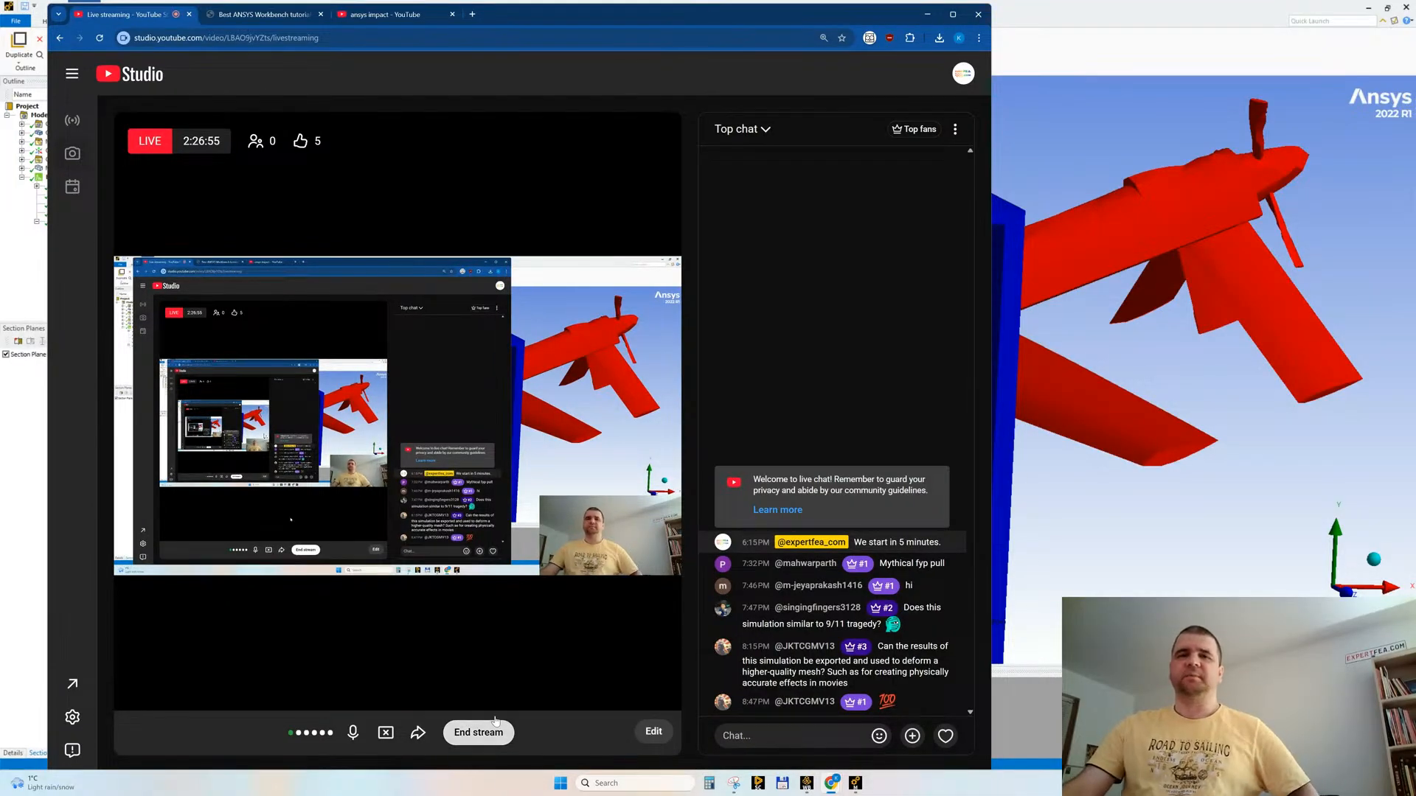
pyautogui.click(479, 733)
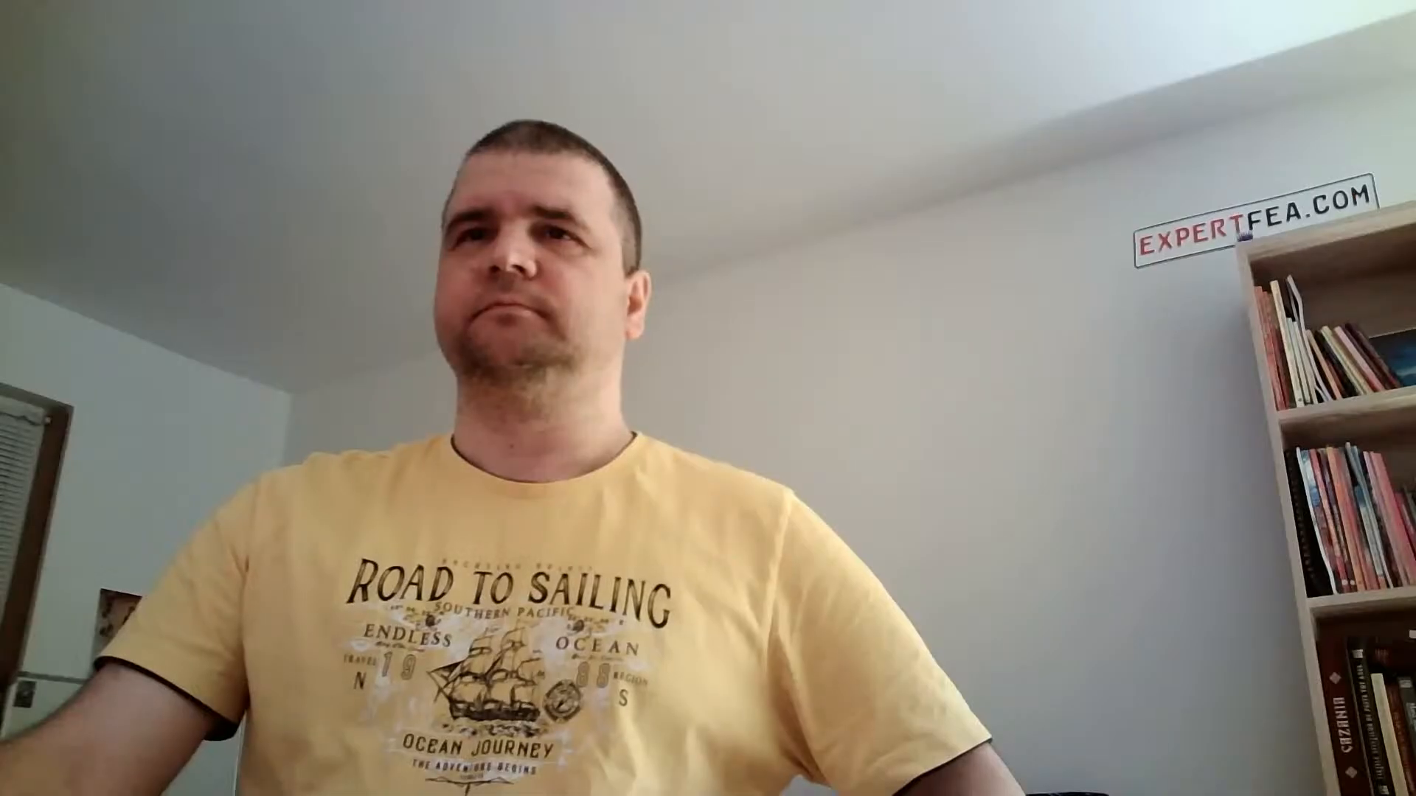